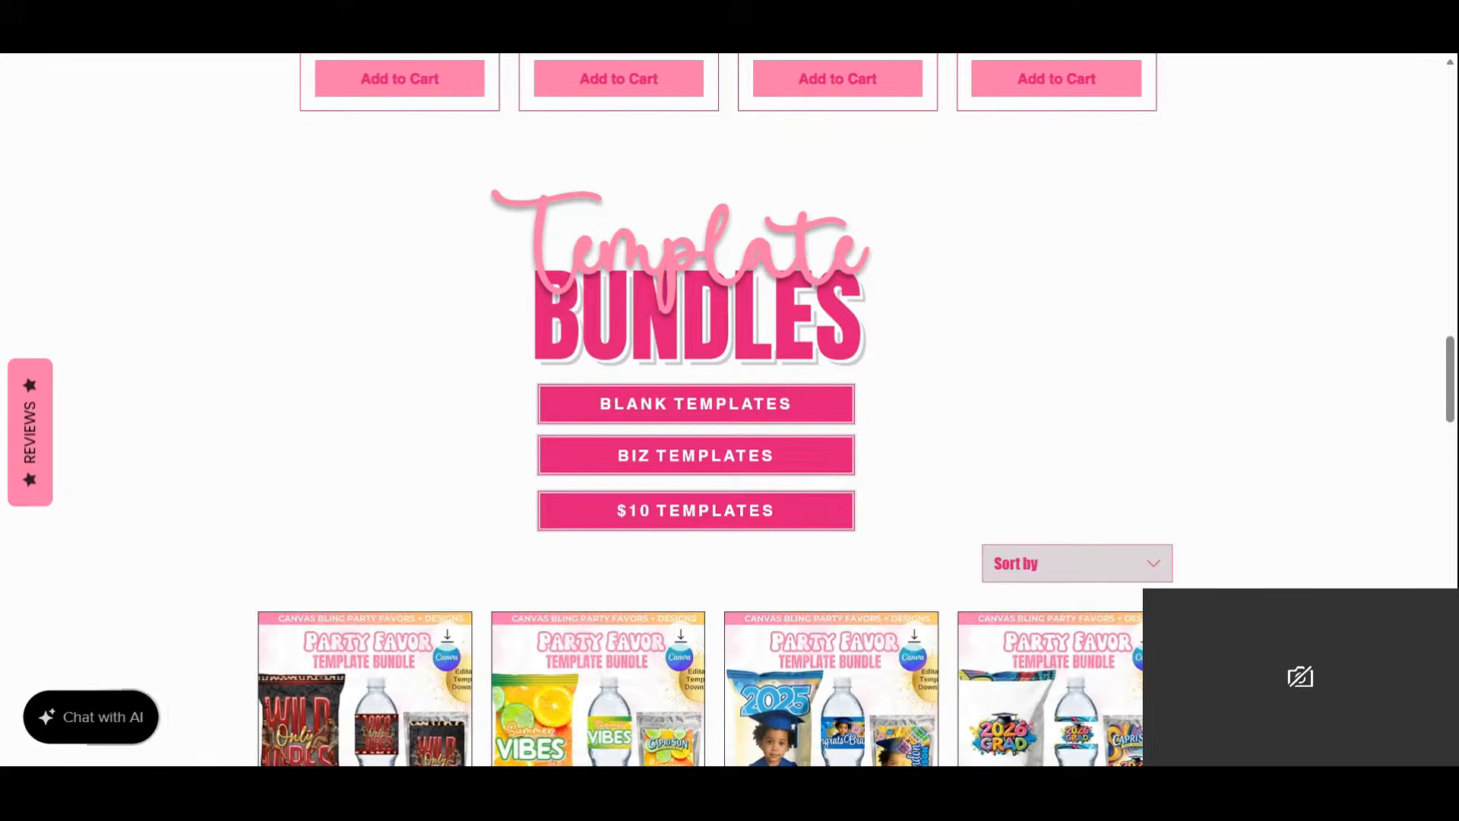
# Scroll through the bundle's twin birthday shirt, chip bag and water label pages.
pyautogui.scroll(-5, 998, 346)
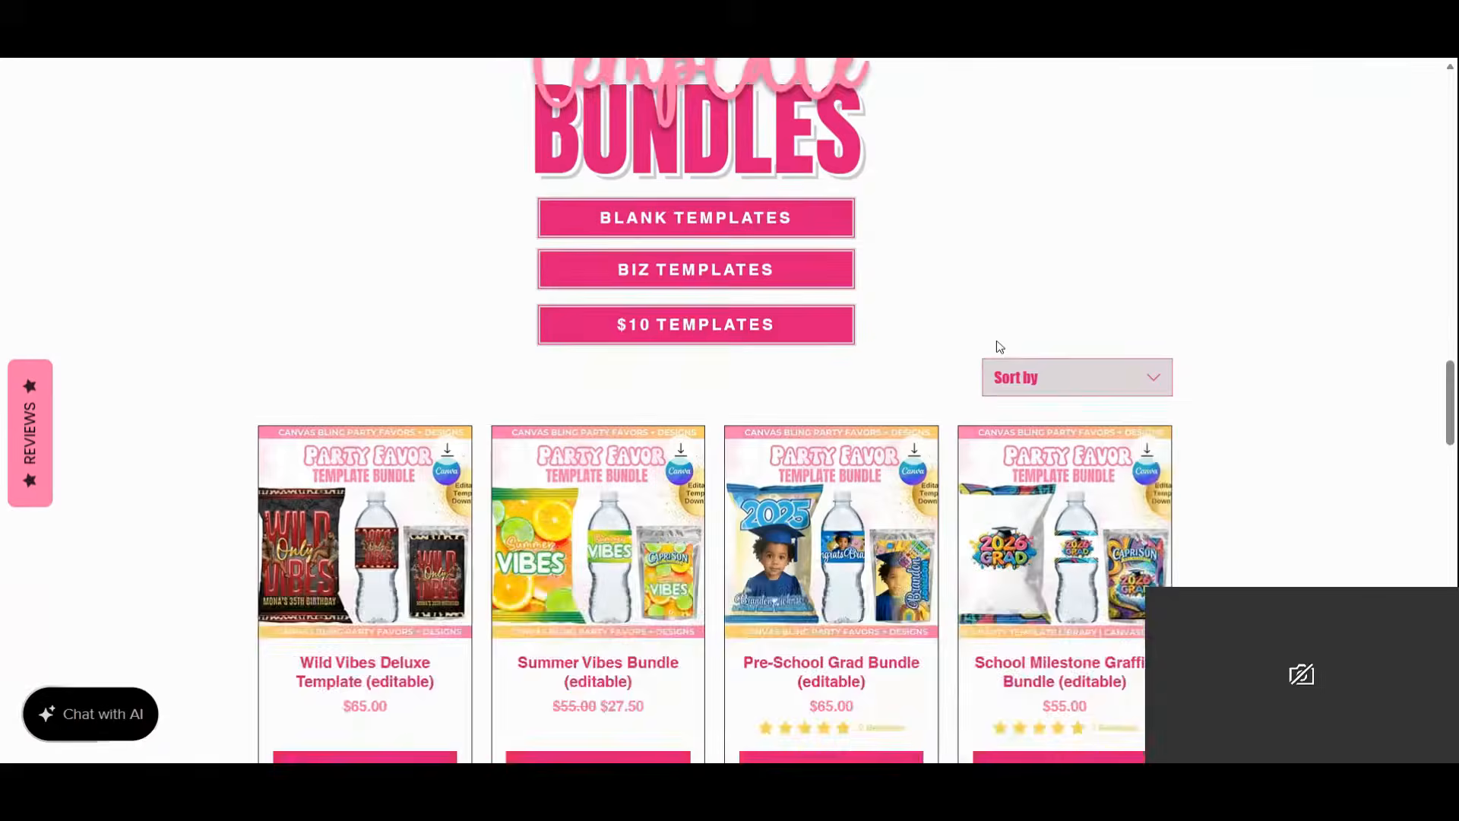
pyautogui.scroll(-10, 998, 346)
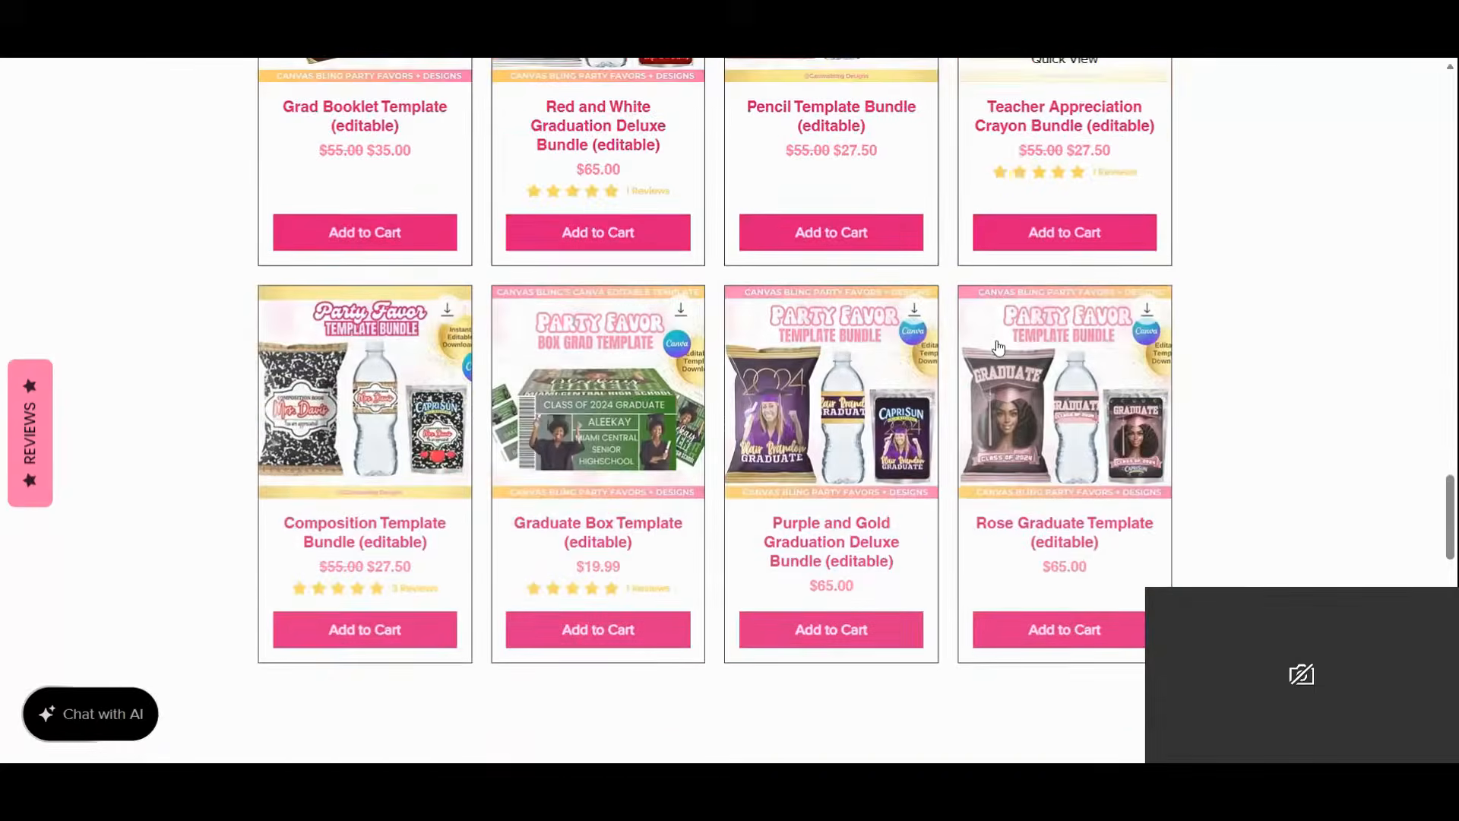
pyautogui.scroll(-12, 712, 353)
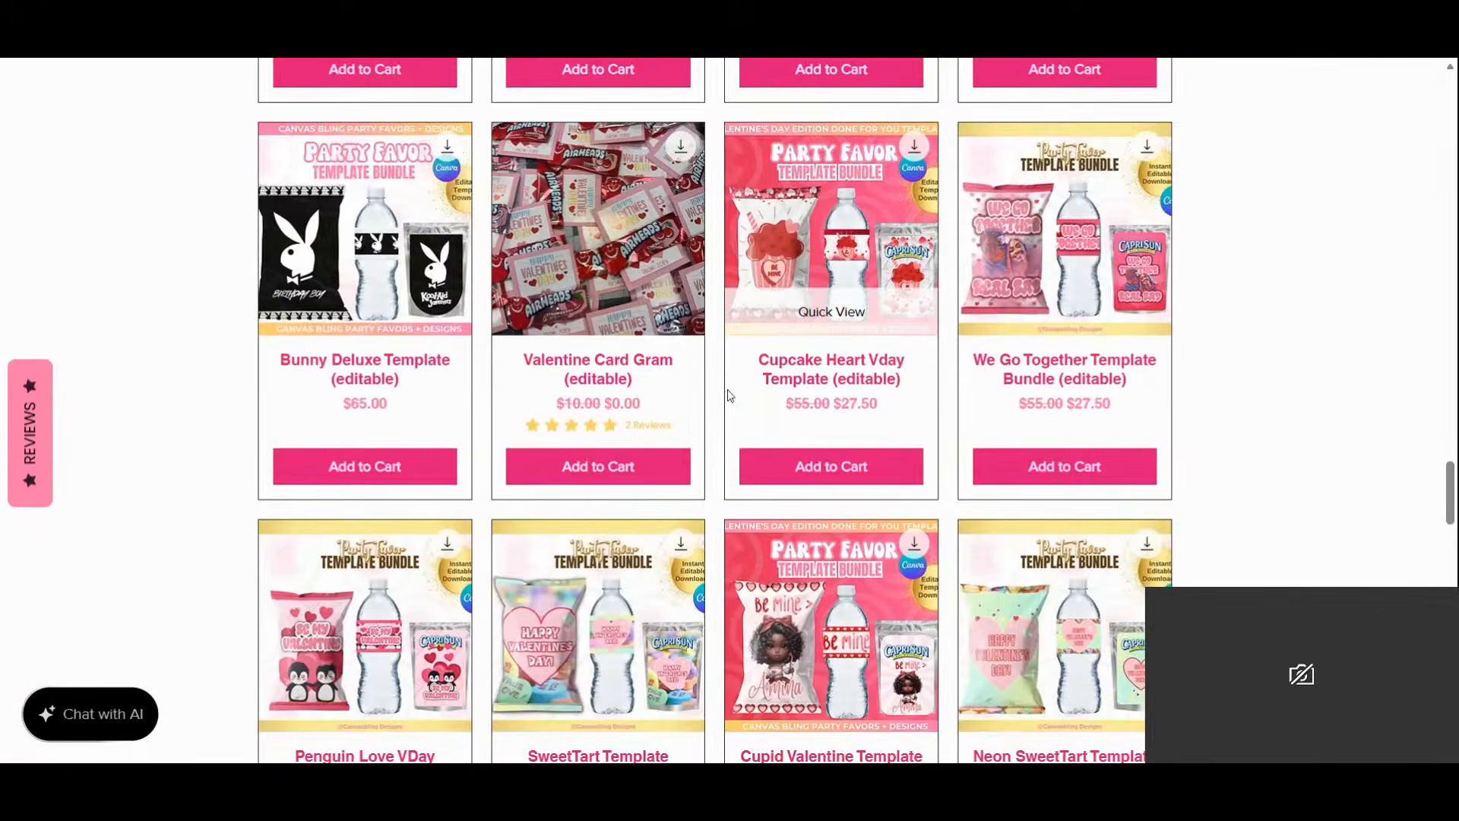
pyautogui.scroll(-3, 727, 390)
pyautogui.scroll(-5, 727, 389)
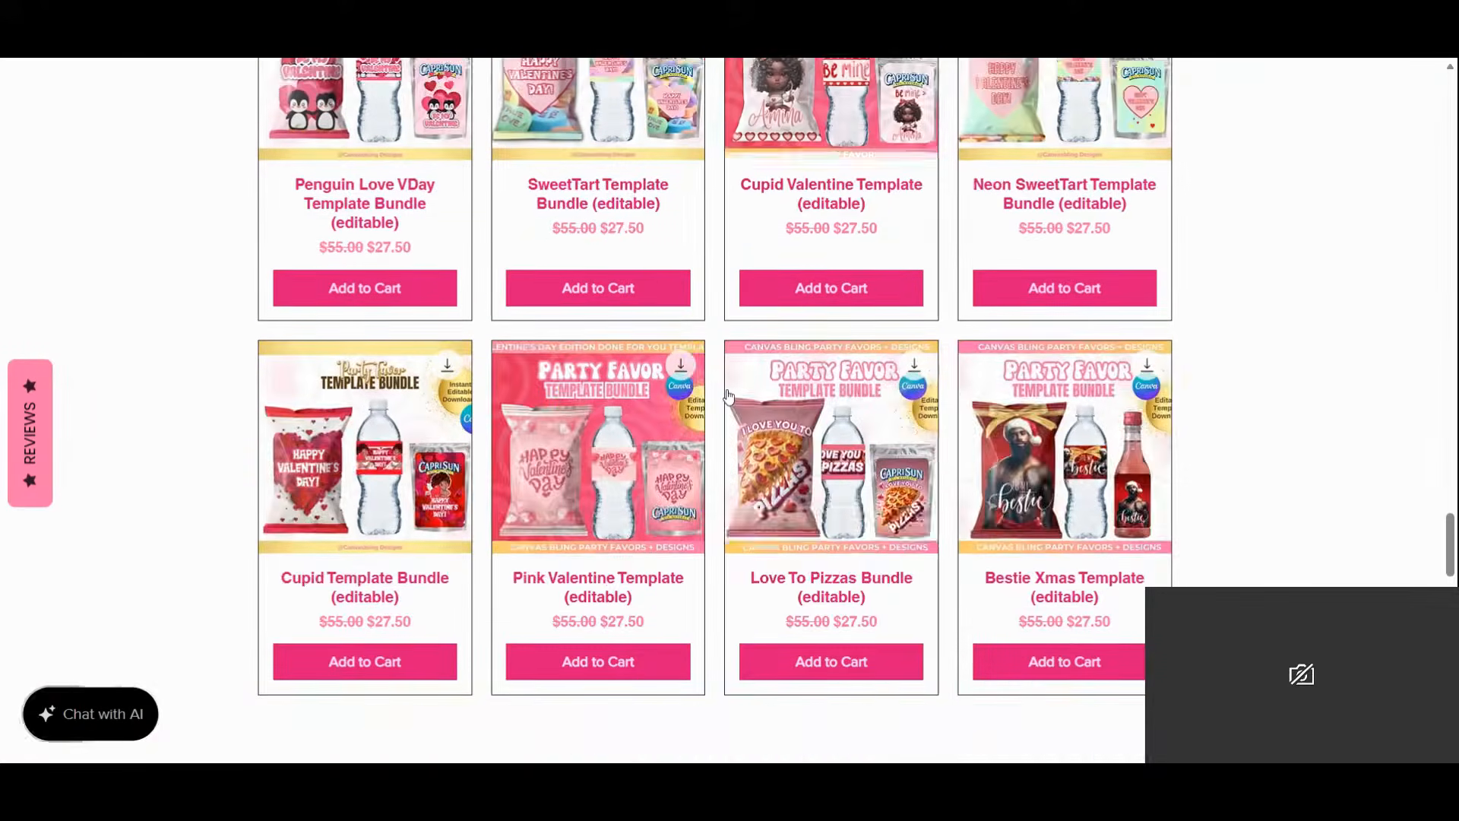
pyautogui.scroll(-8, 728, 395)
pyautogui.scroll(5, 728, 393)
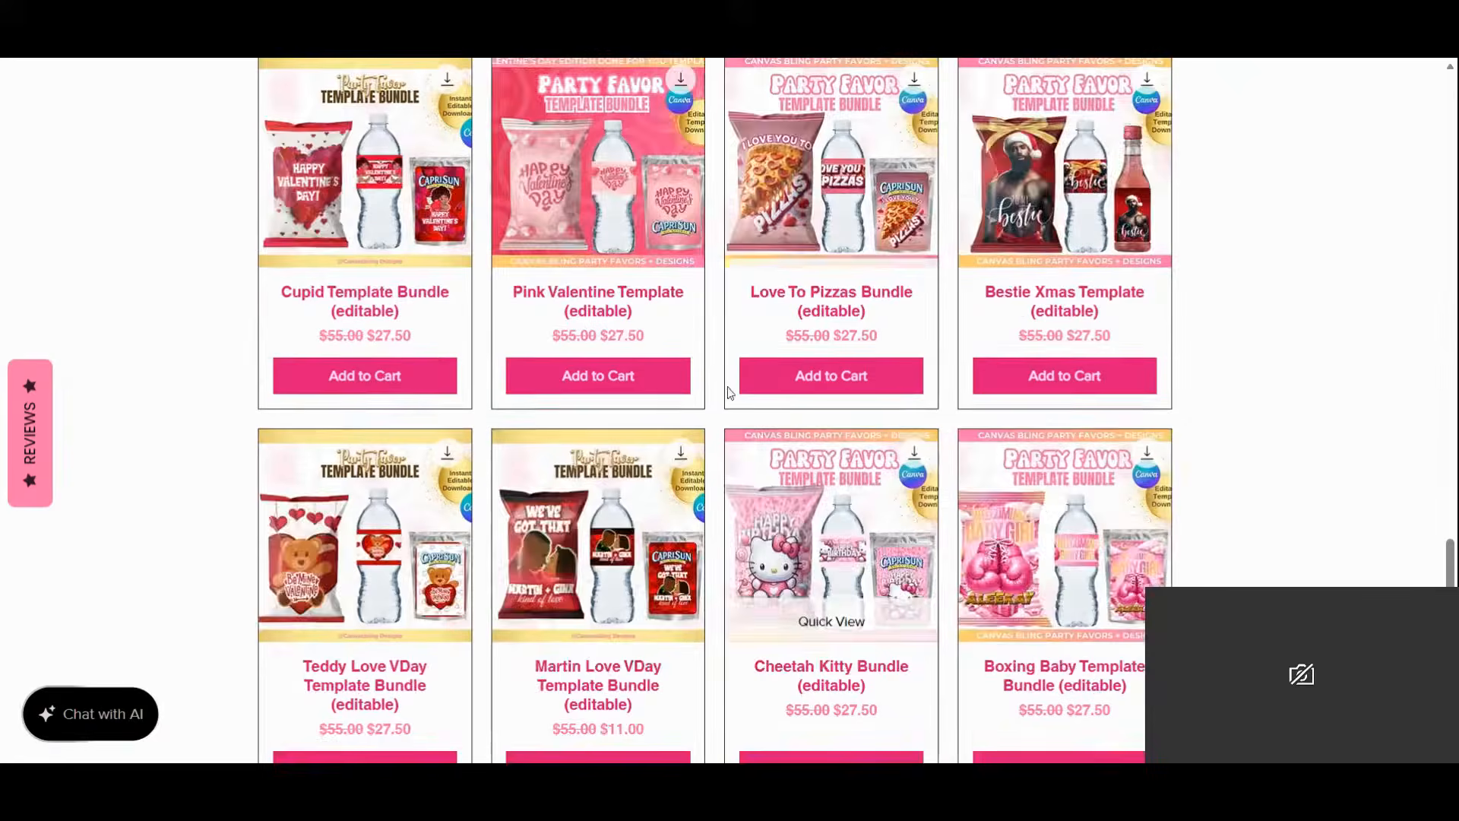
pyautogui.scroll(15, 729, 392)
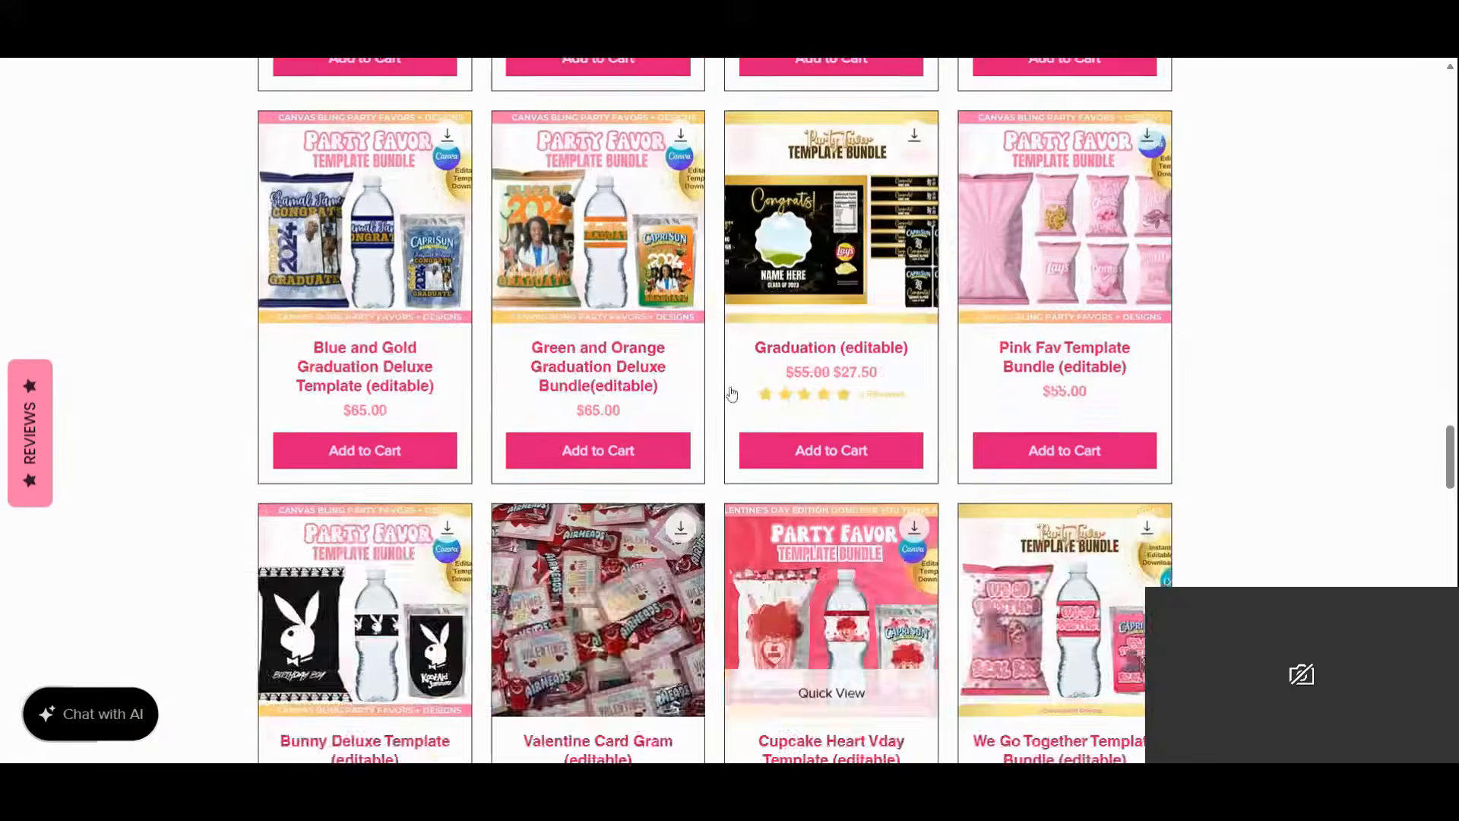
pyautogui.scroll(5, 732, 393)
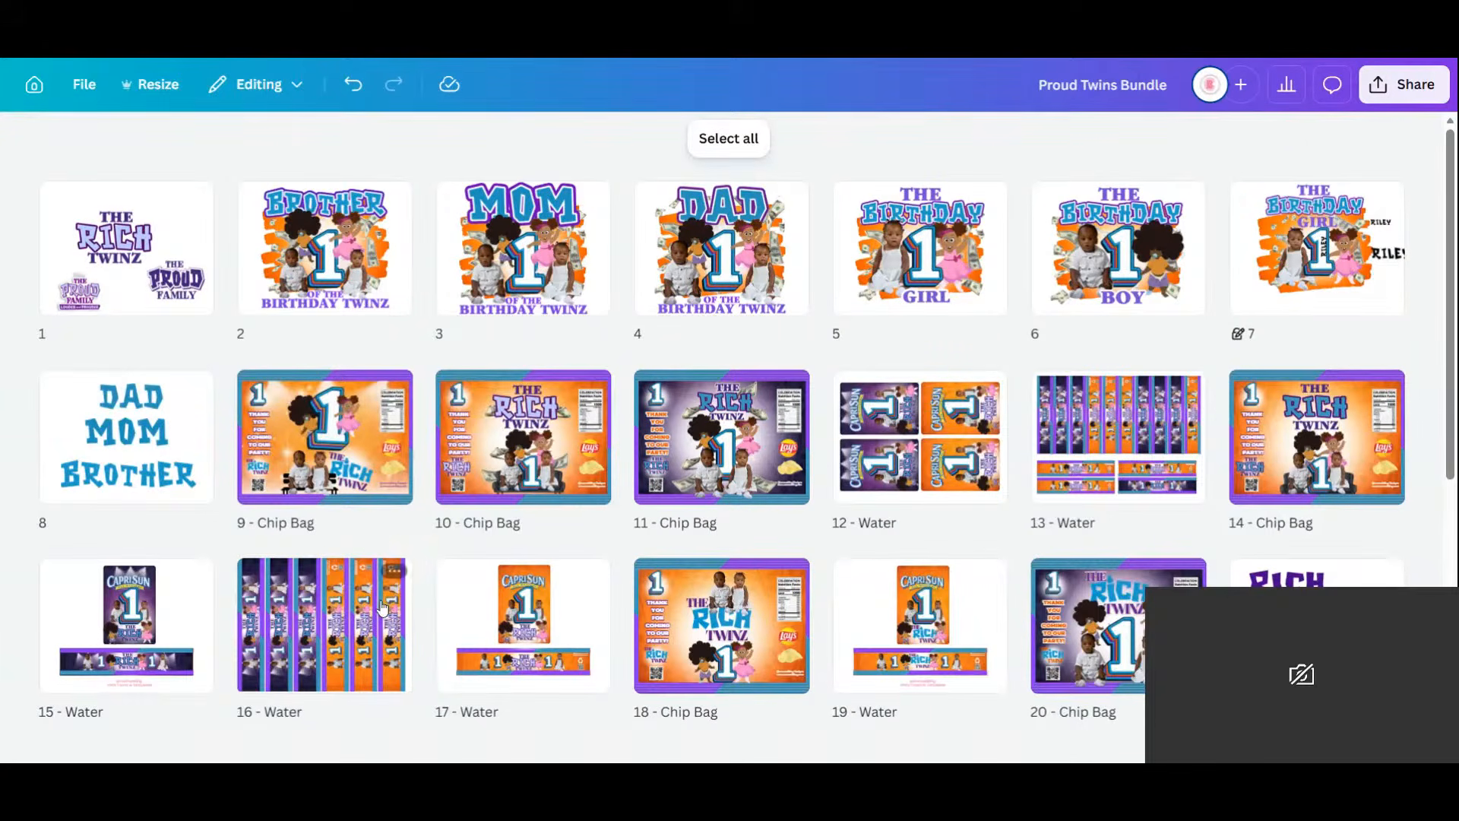
# On the Page 9 chip bag, delete the twins photo, the bench and the right-hand Rich Twinz text.
pyautogui.doubleClick(395, 439)
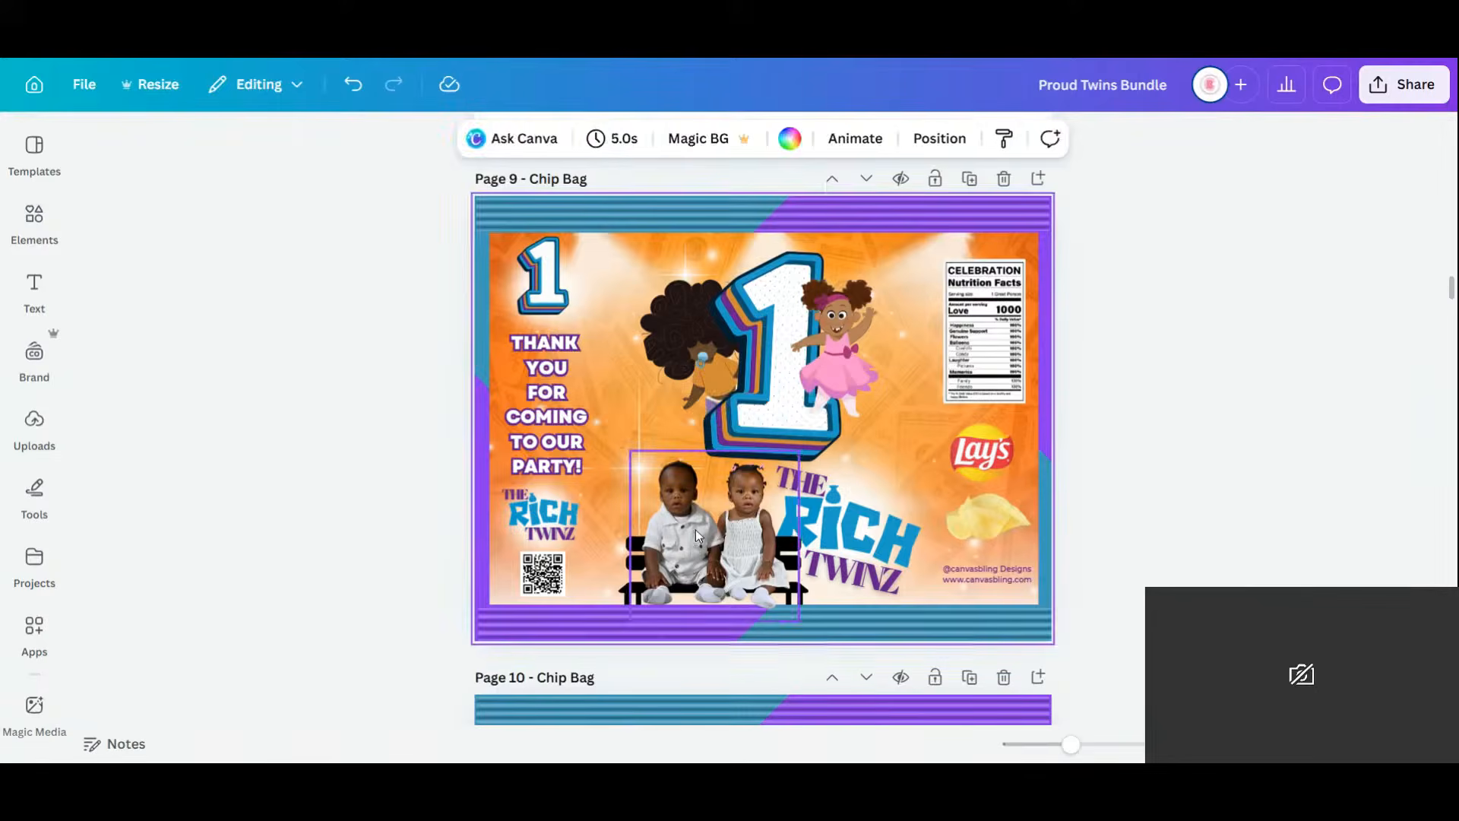
pyautogui.click(719, 524)
pyautogui.press('Delete')
pyautogui.press('Delete')
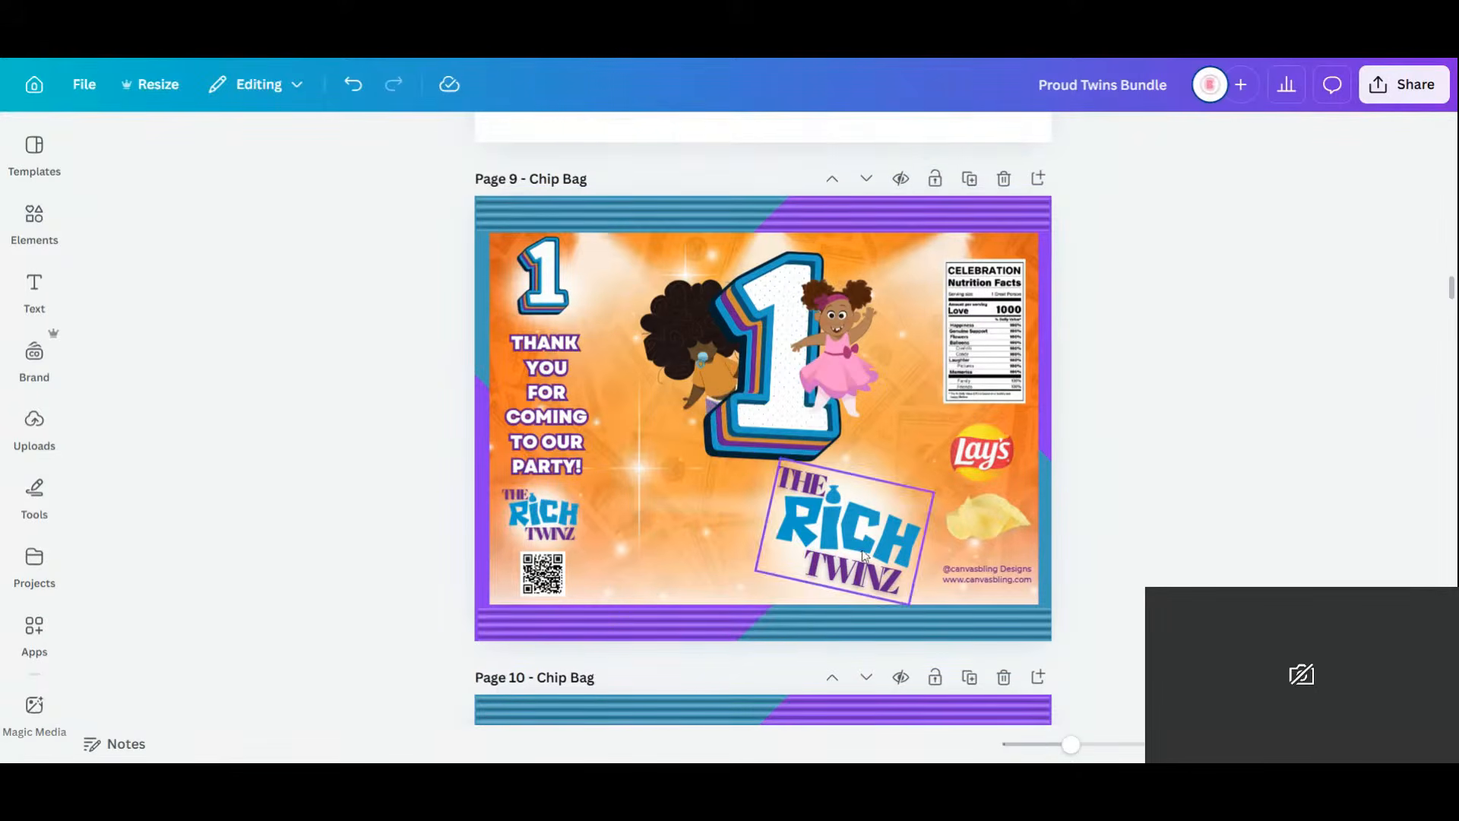
pyautogui.click(894, 513)
pyautogui.press('Delete')
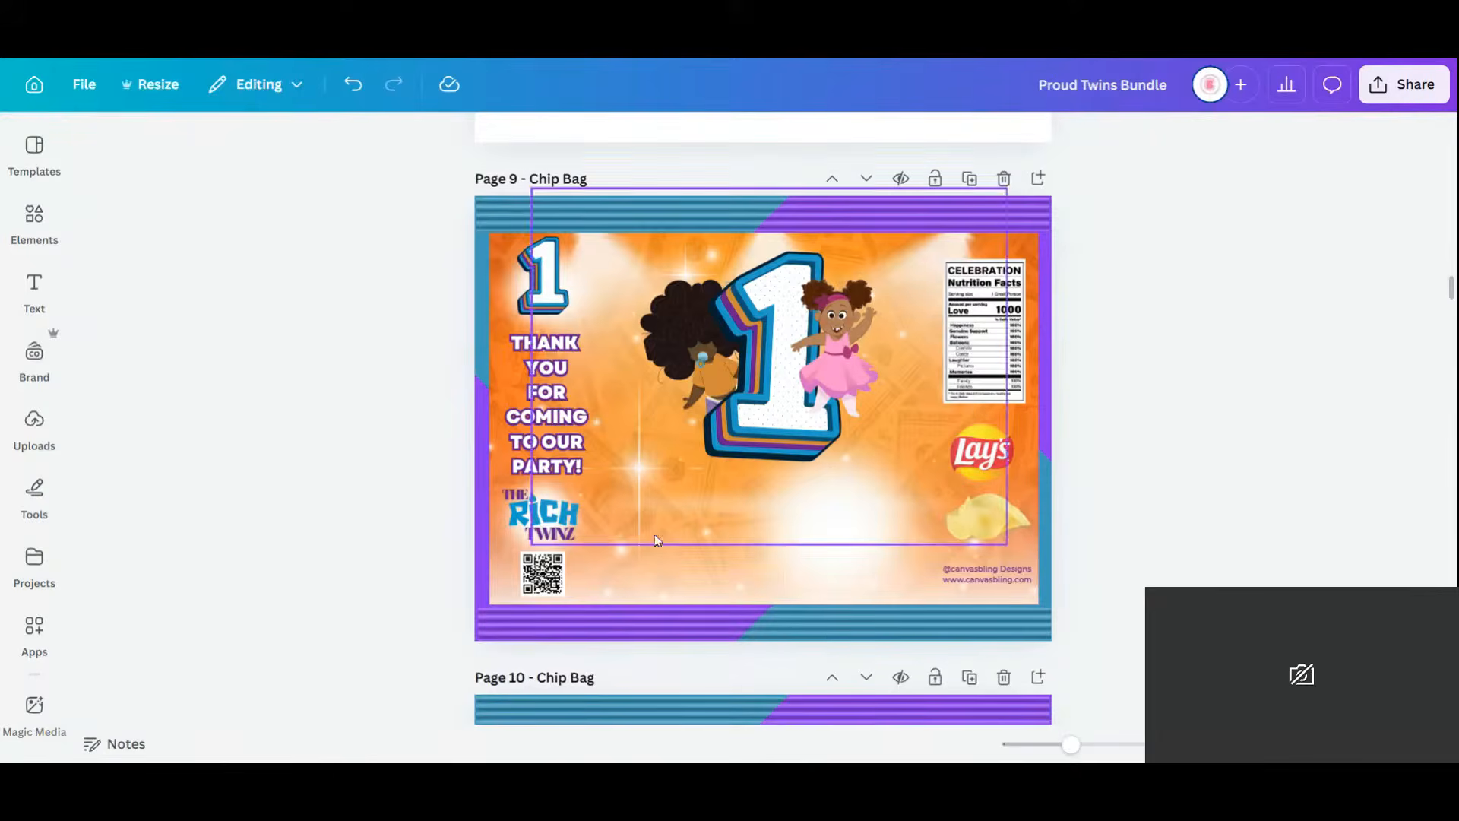
# Delete the TWINZ text and the RICH letters from the left column logo.
pyautogui.click(541, 525)
pyautogui.click(541, 524)
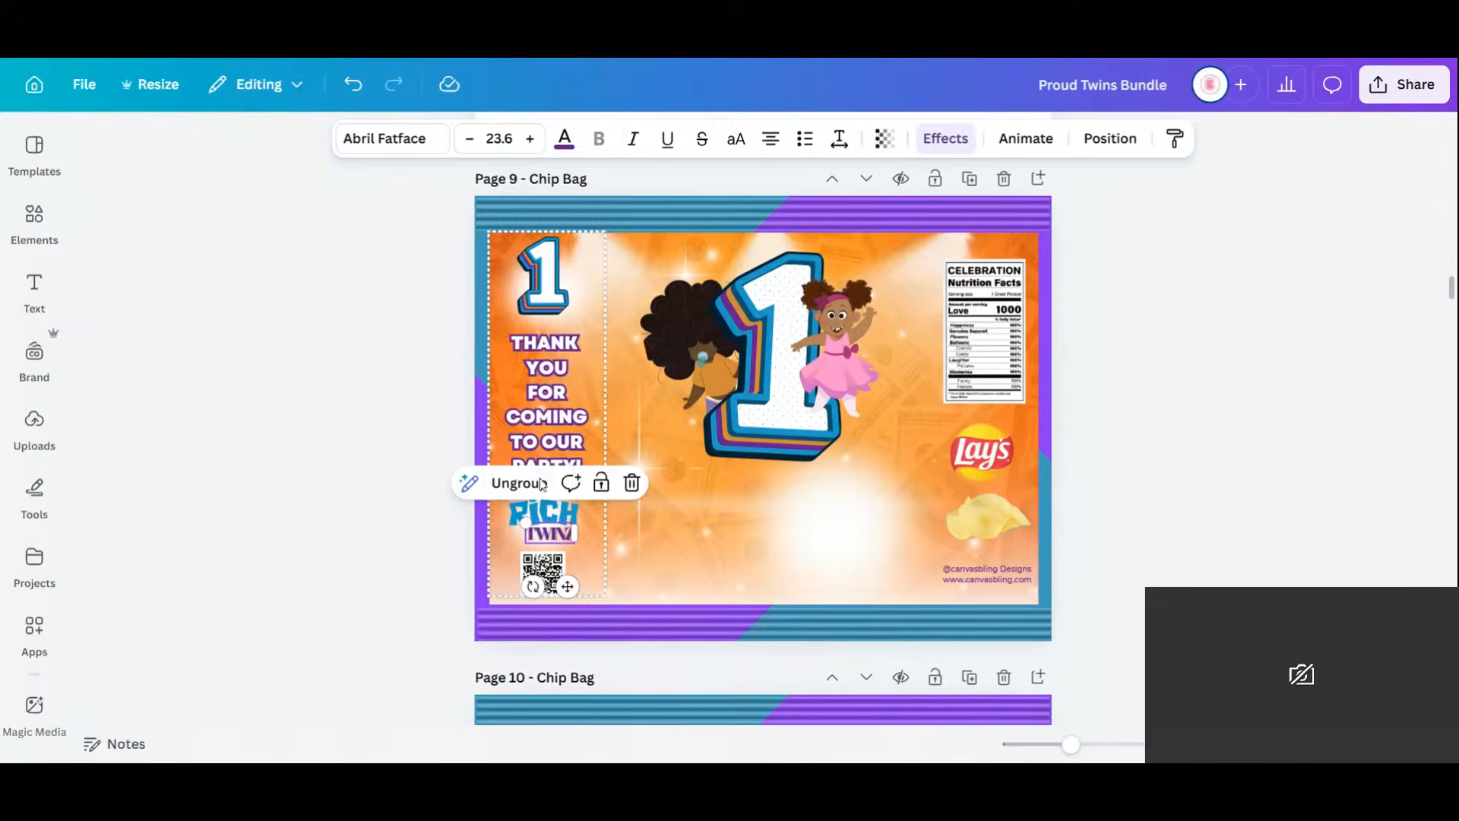
pyautogui.click(1277, 477)
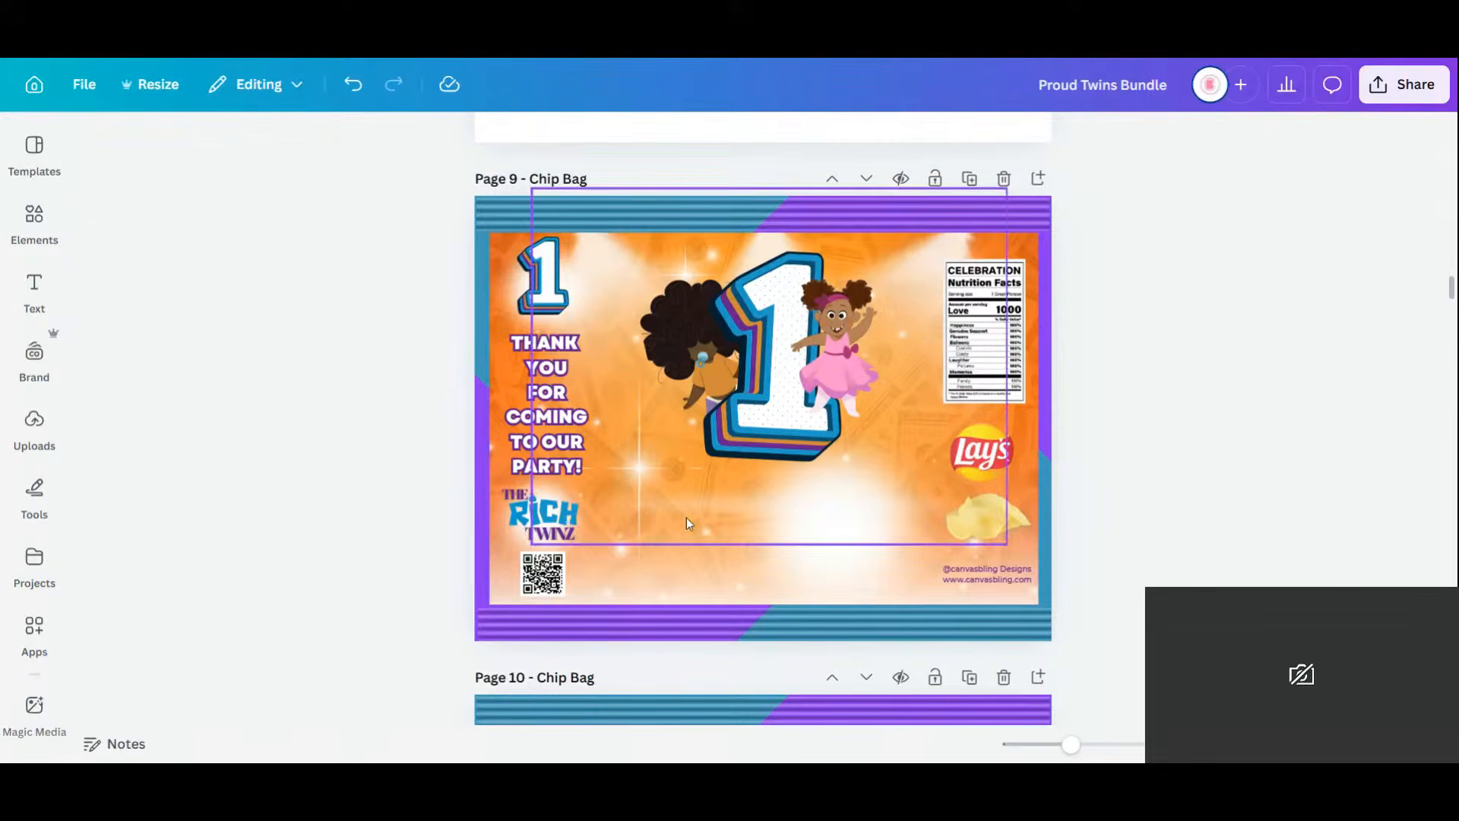
pyautogui.doubleClick(541, 526)
pyautogui.press('Delete')
pyautogui.click(541, 517)
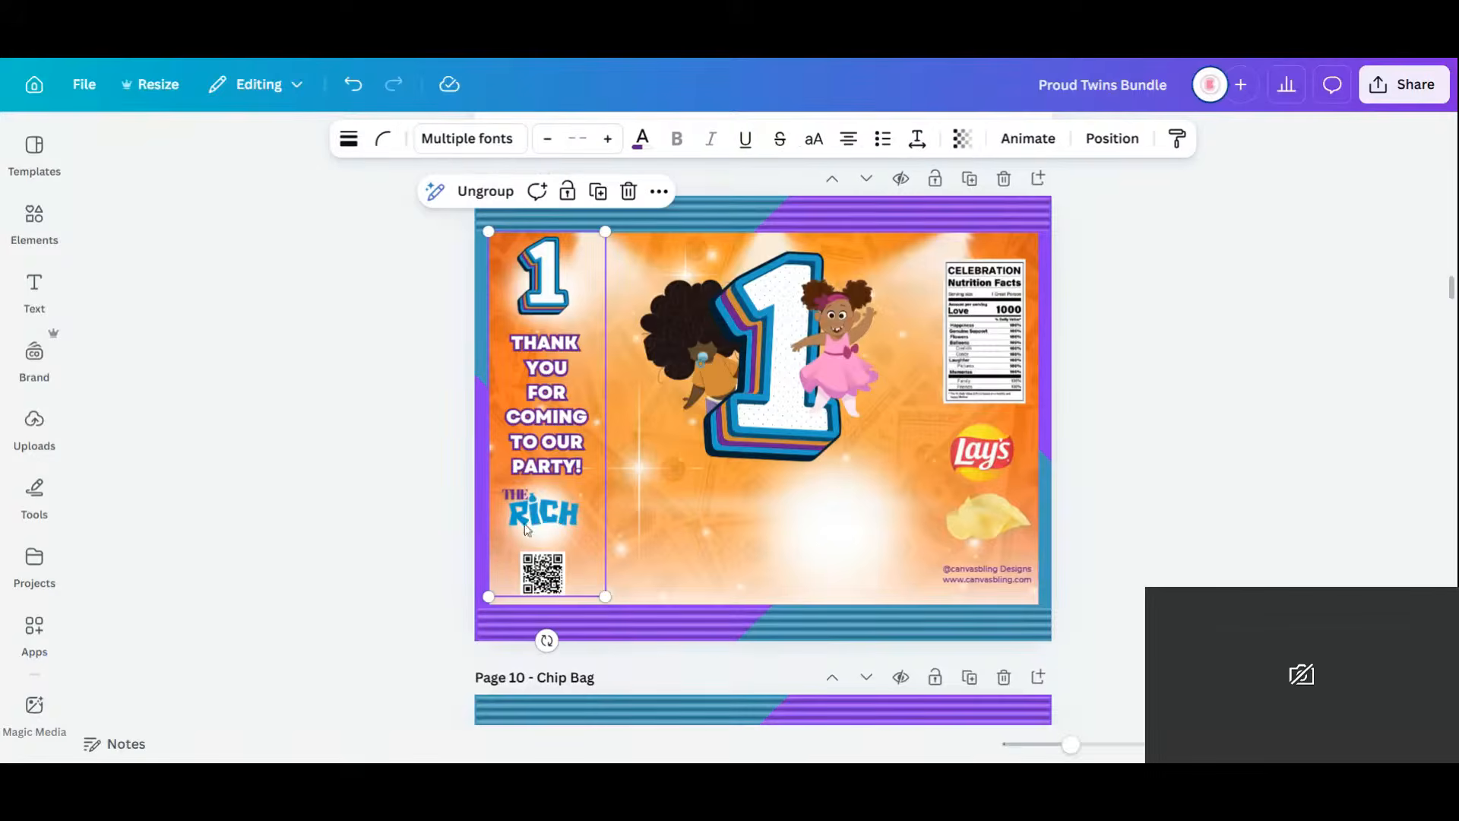
pyautogui.click(541, 517)
pyautogui.press('Delete')
pyautogui.click(549, 522)
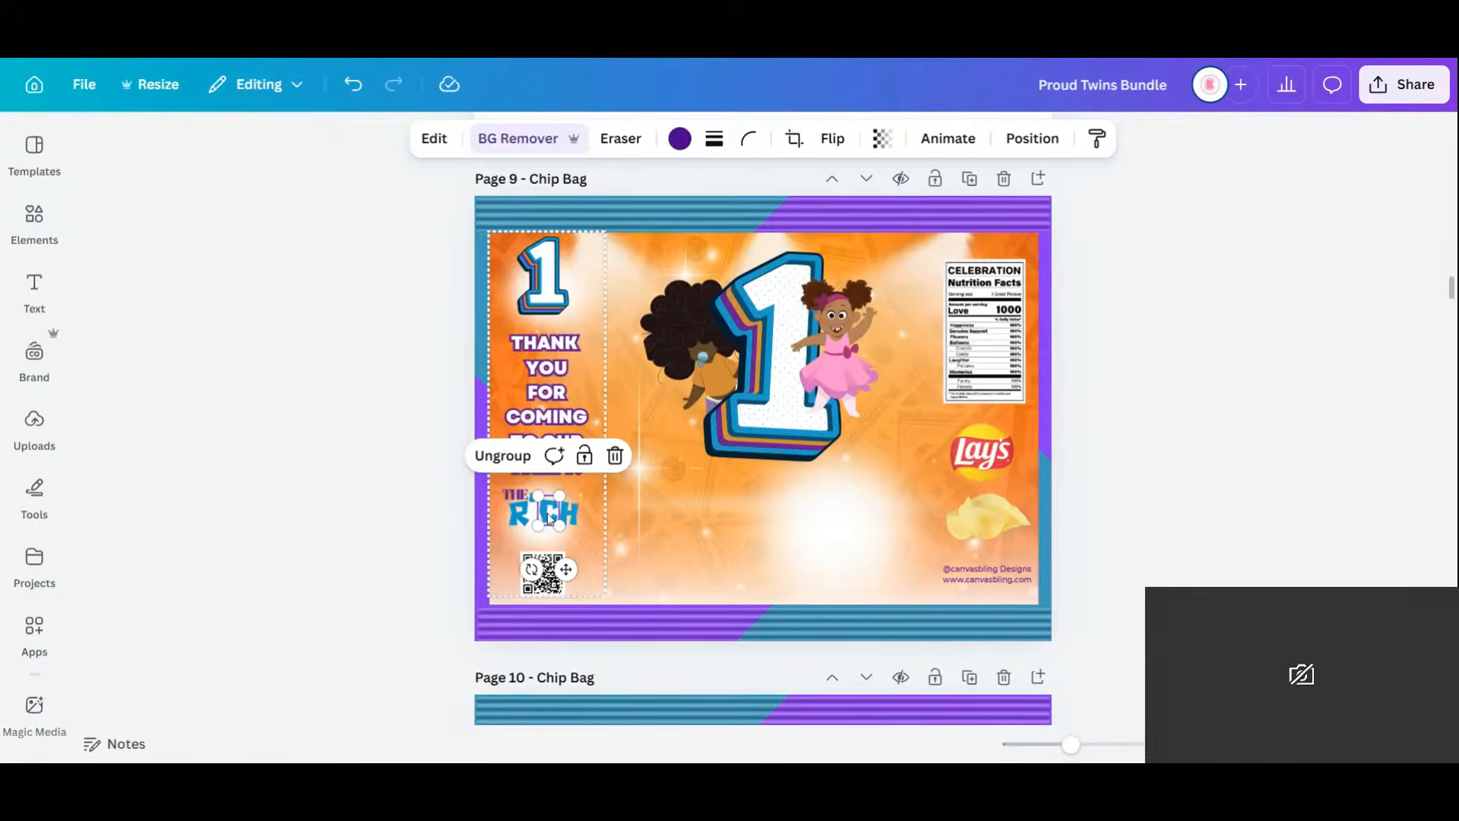
pyautogui.press('Delete')
pyautogui.click(566, 522)
pyautogui.press('Delete')
# Remove the remaining R letter, small THE text and blue graphic from the left column.
pyautogui.click(566, 523)
pyautogui.click(519, 513)
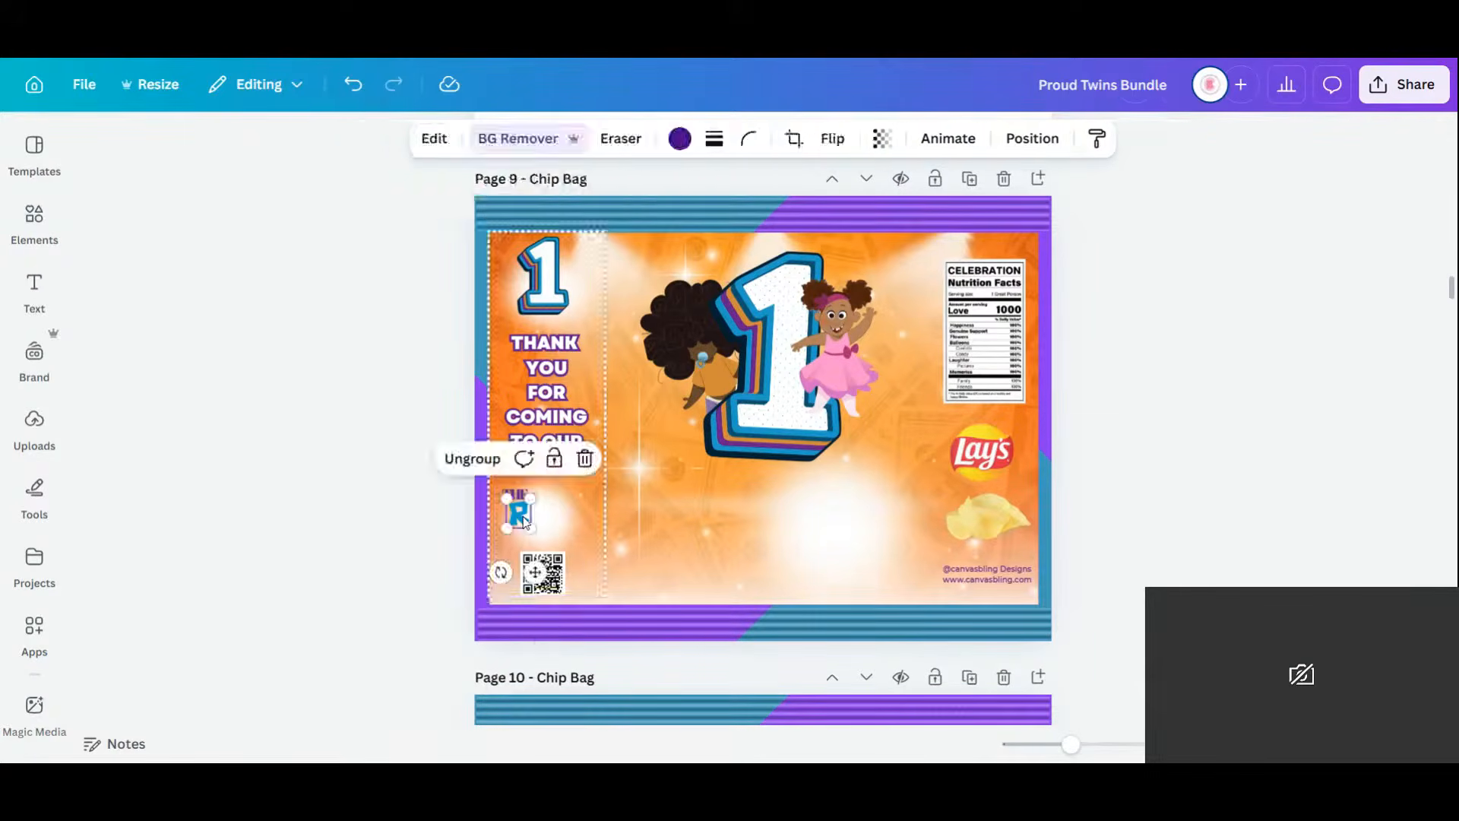
pyautogui.press('Delete')
pyautogui.click(519, 511)
pyautogui.click(519, 500)
pyautogui.press('Delete')
pyautogui.click(537, 499)
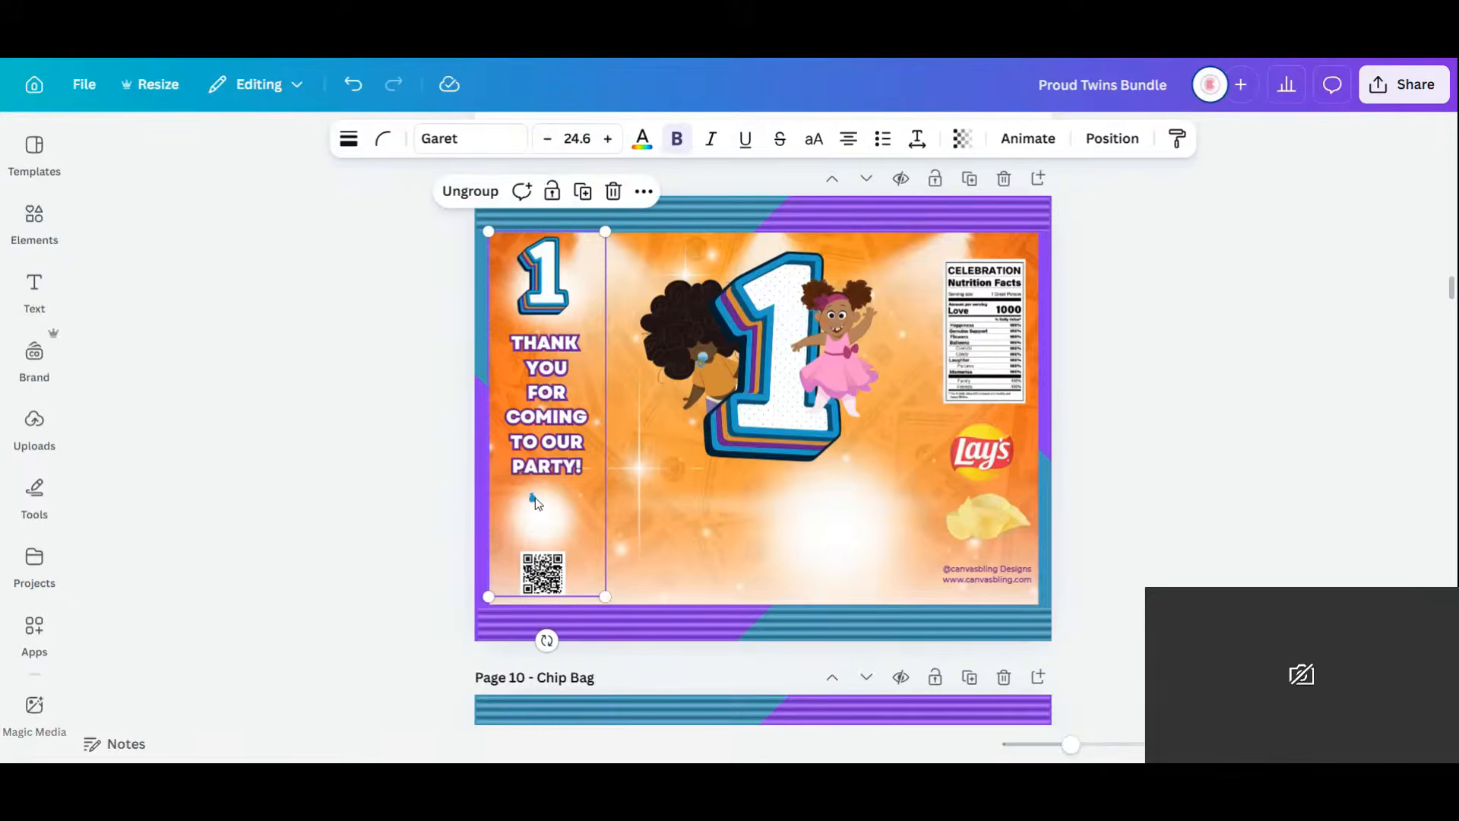
pyautogui.click(535, 496)
pyautogui.press('Delete')
pyautogui.click(1271, 470)
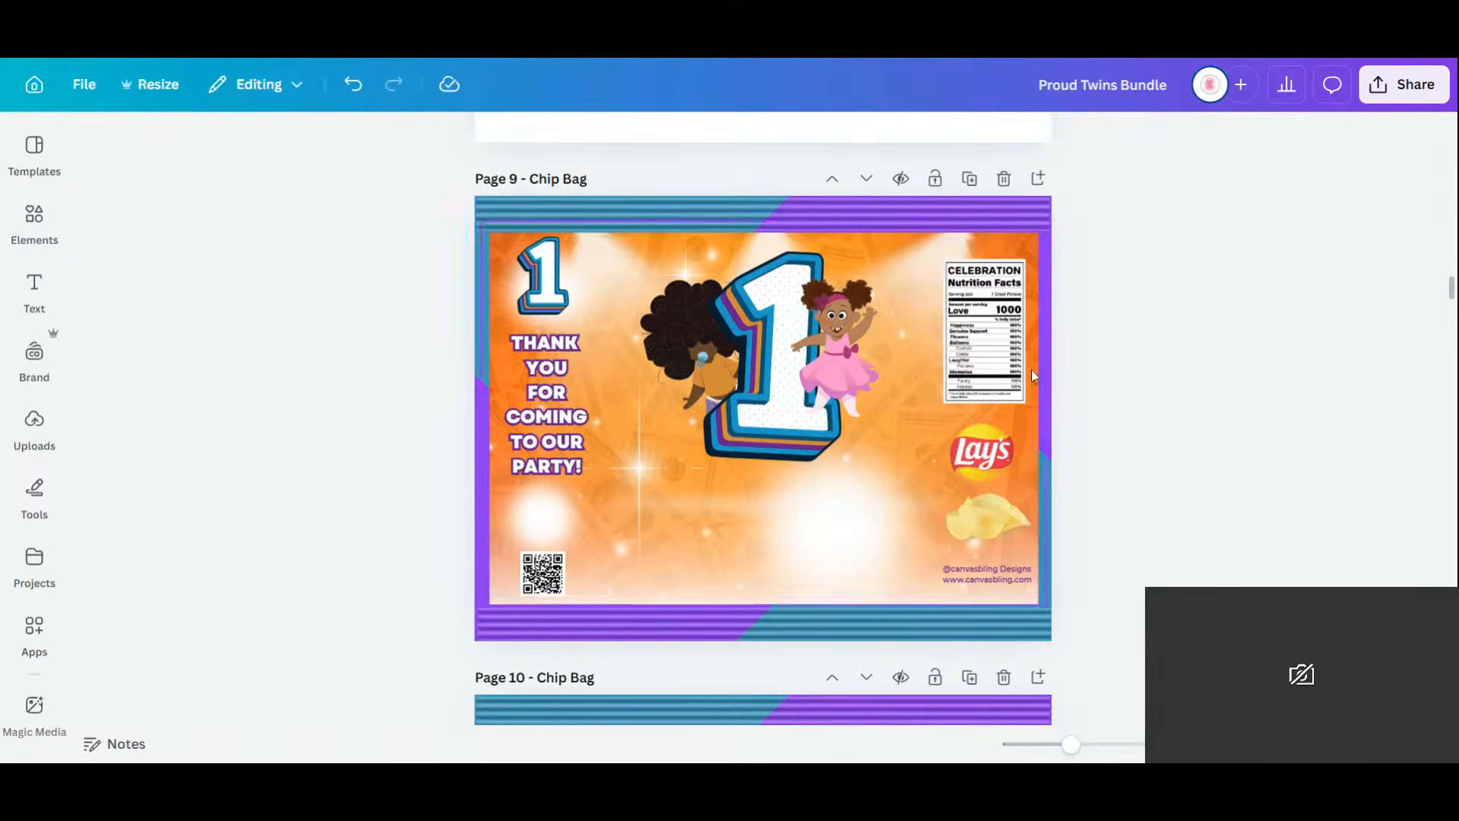
pyautogui.click(58, 228)
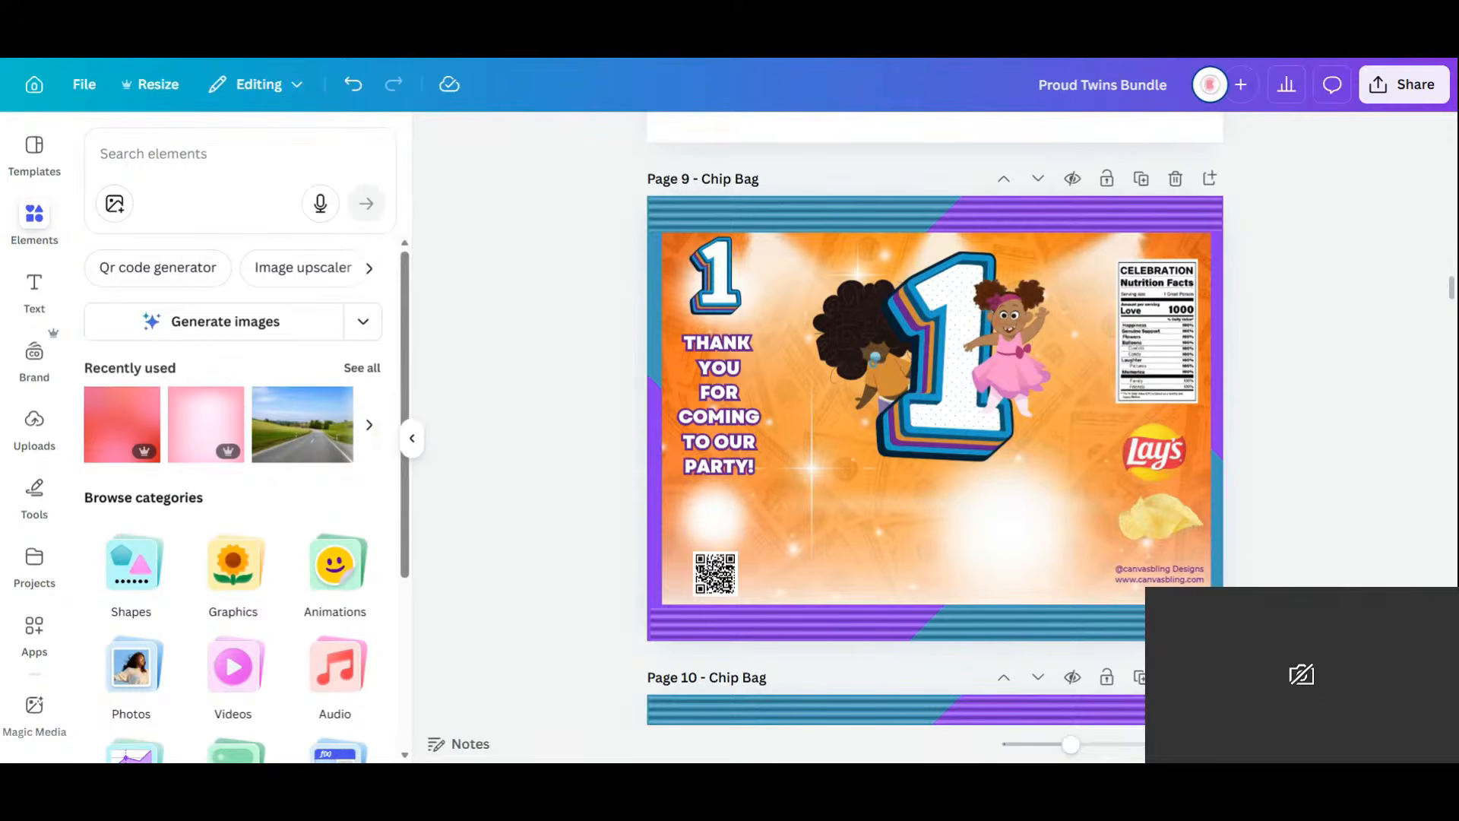
# Search elements for 'proud family font' and browse all the 3D lettering results.
pyautogui.click(183, 155)
pyautogui.write('proud')
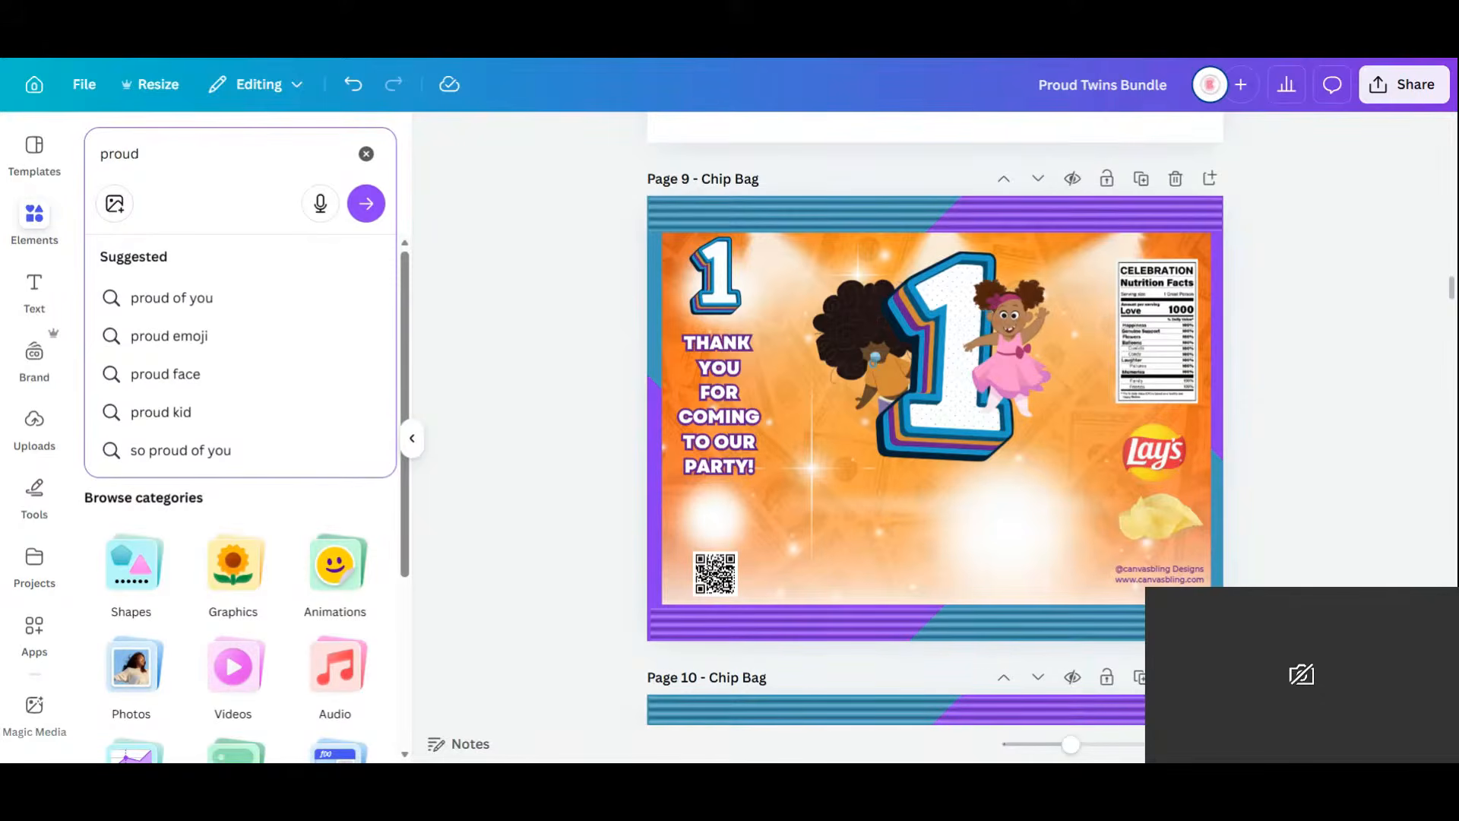
pyautogui.write('family')
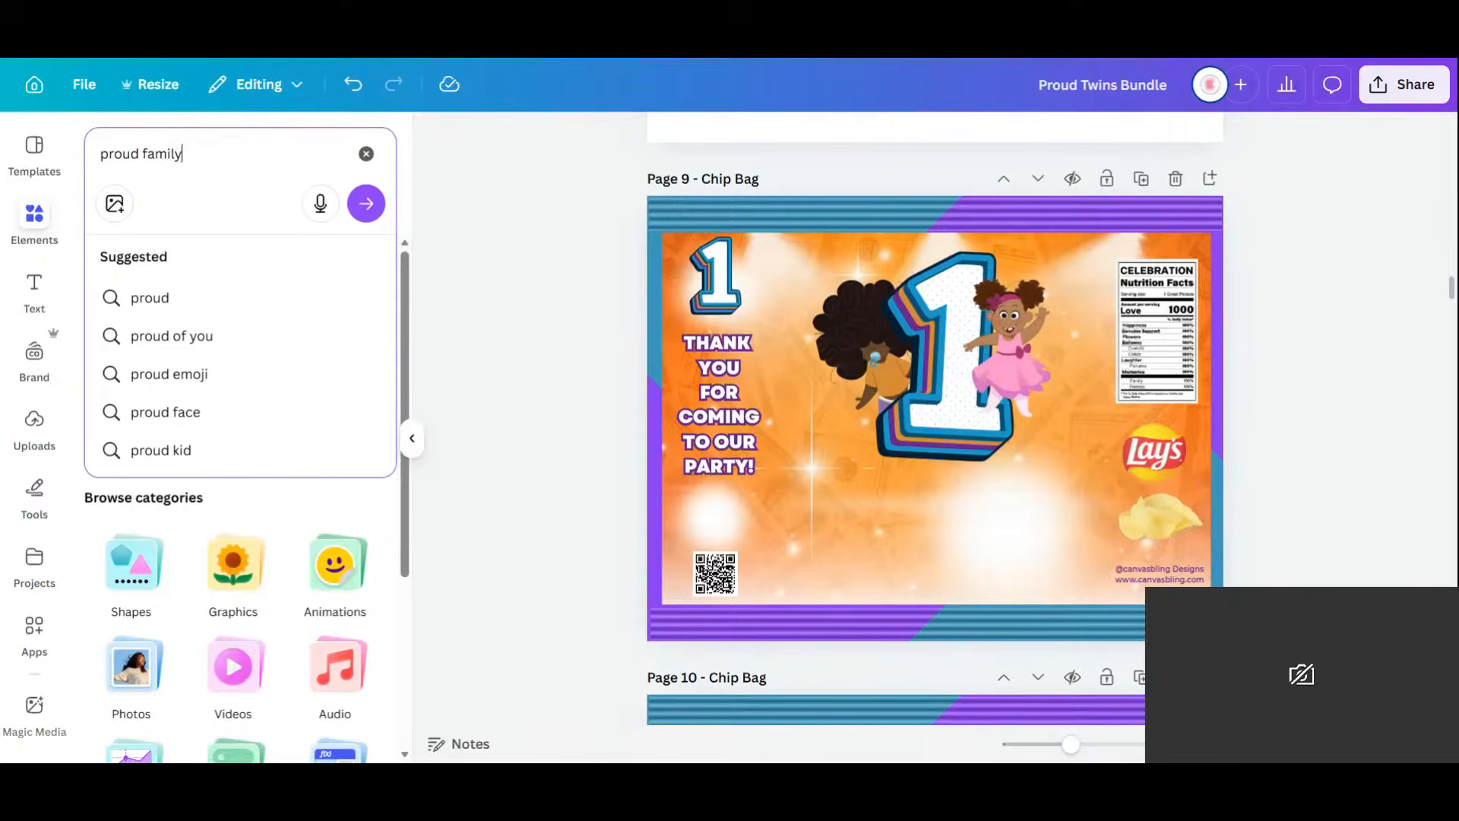
pyautogui.write(' font')
pyautogui.press('Return')
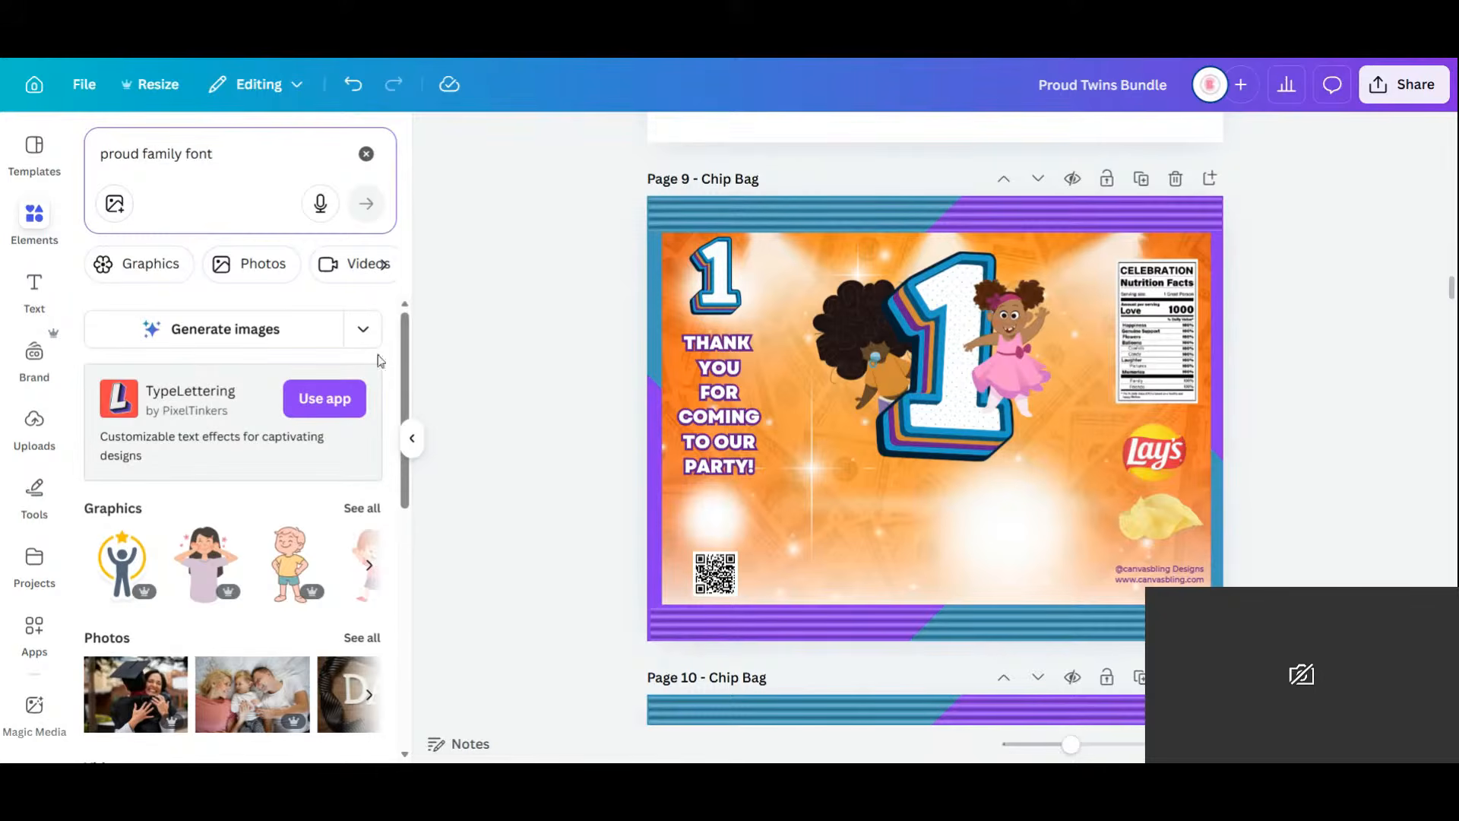
pyautogui.scroll(-2, 300, 377)
pyautogui.scroll(-6, 300, 378)
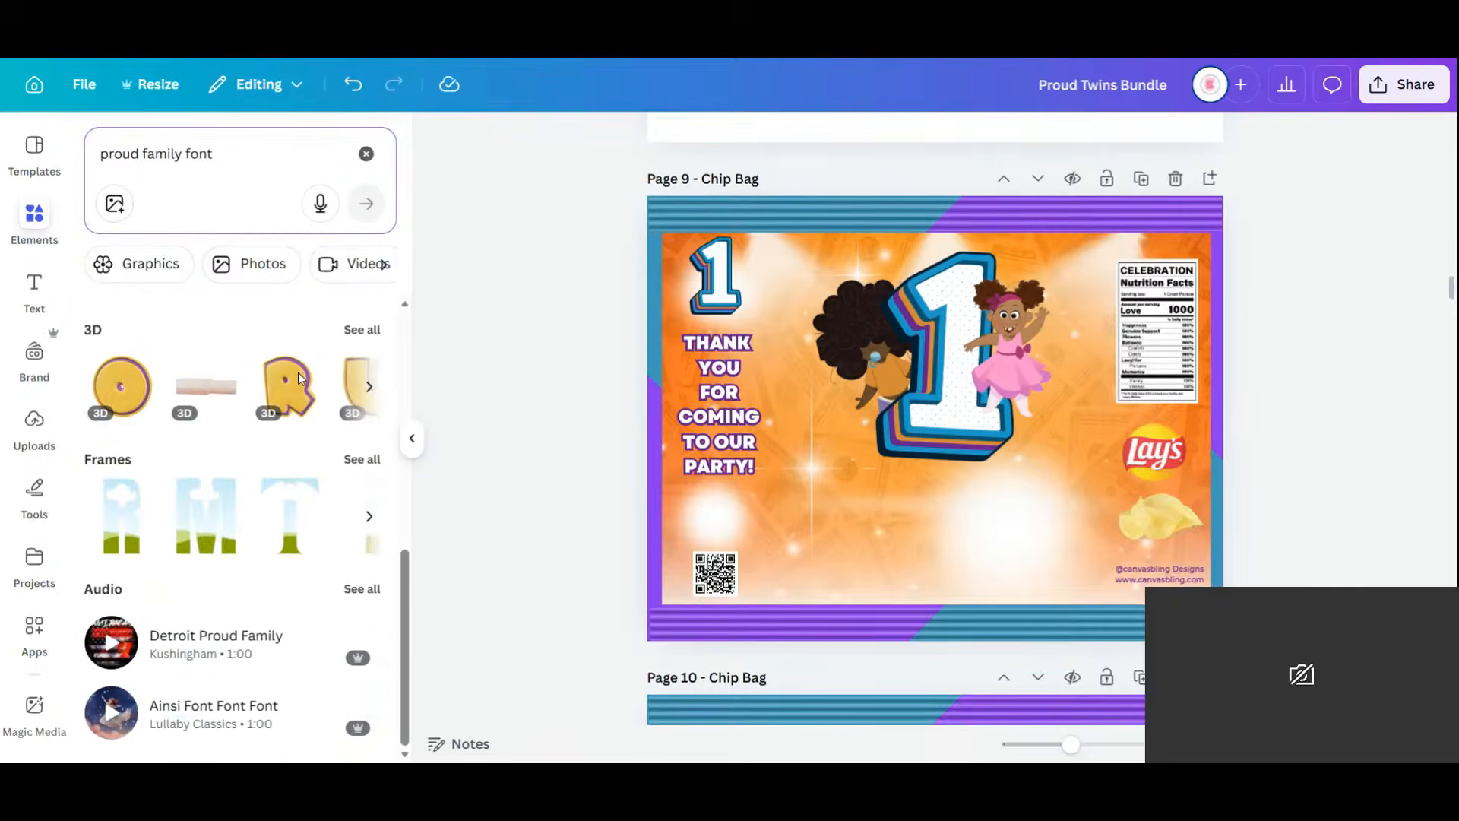
pyautogui.click(366, 331)
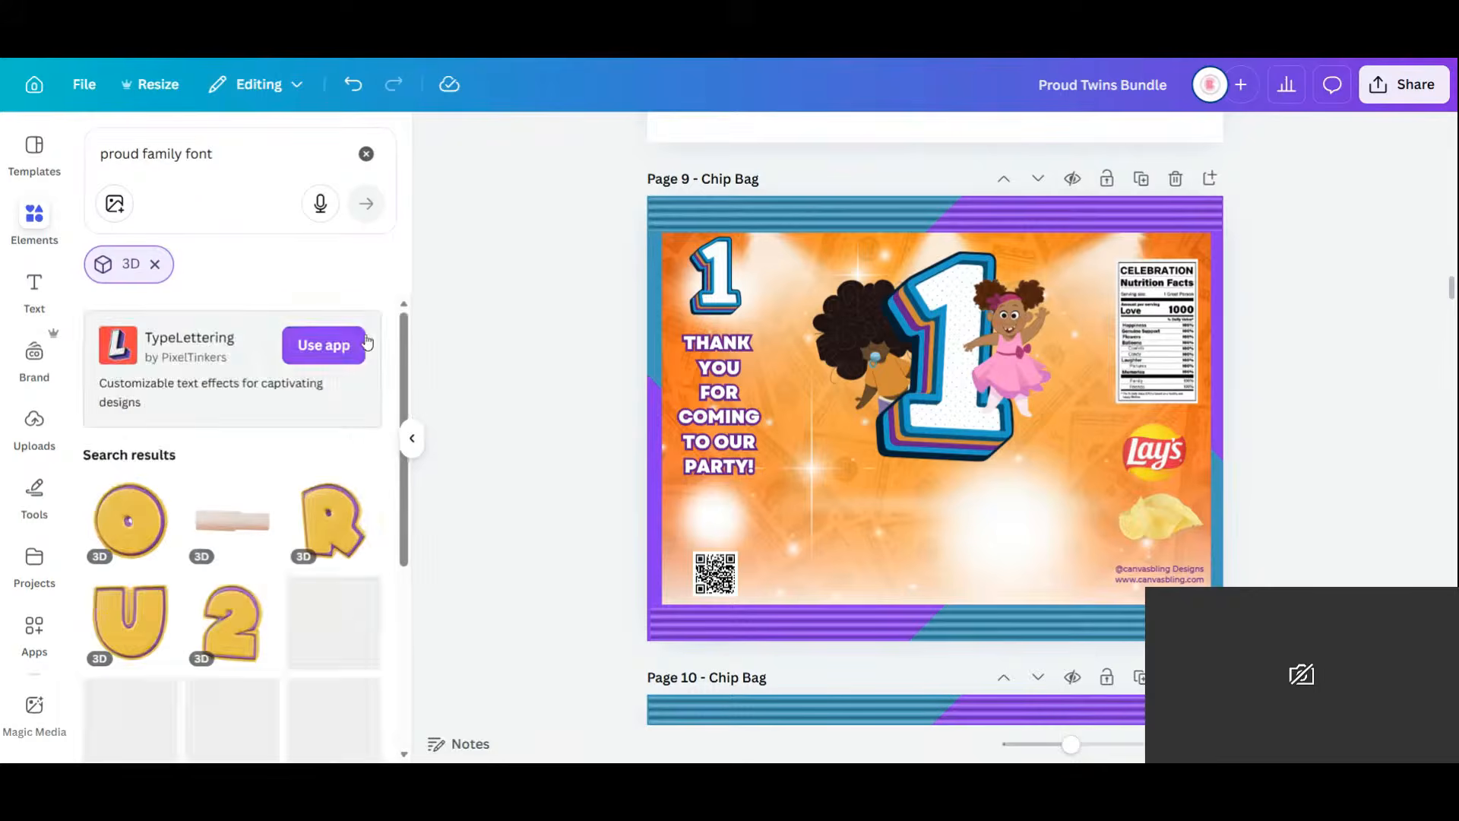
pyautogui.scroll(-3, 283, 531)
pyautogui.scroll(-2, 282, 531)
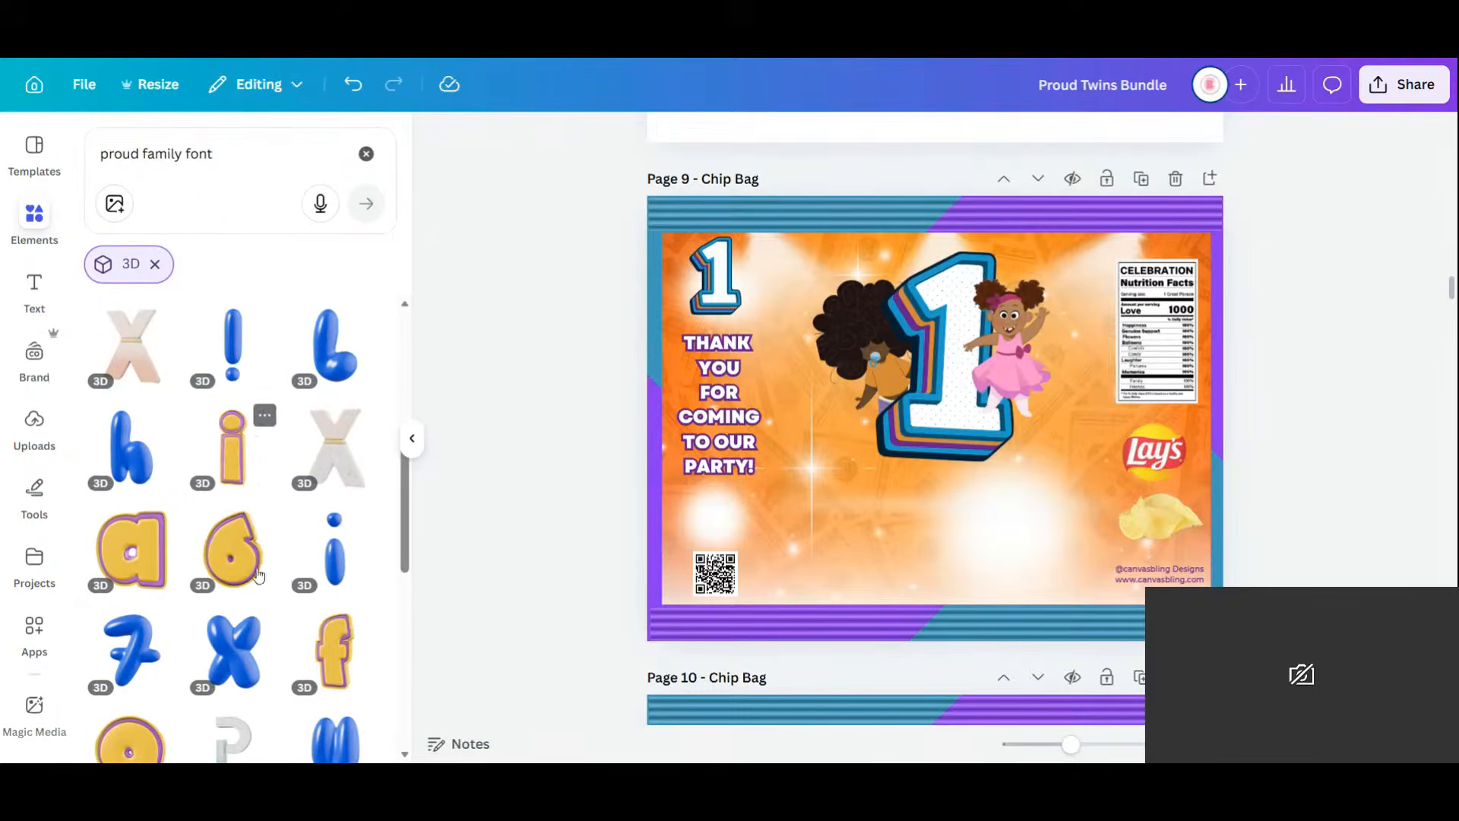
pyautogui.scroll(-3, 276, 516)
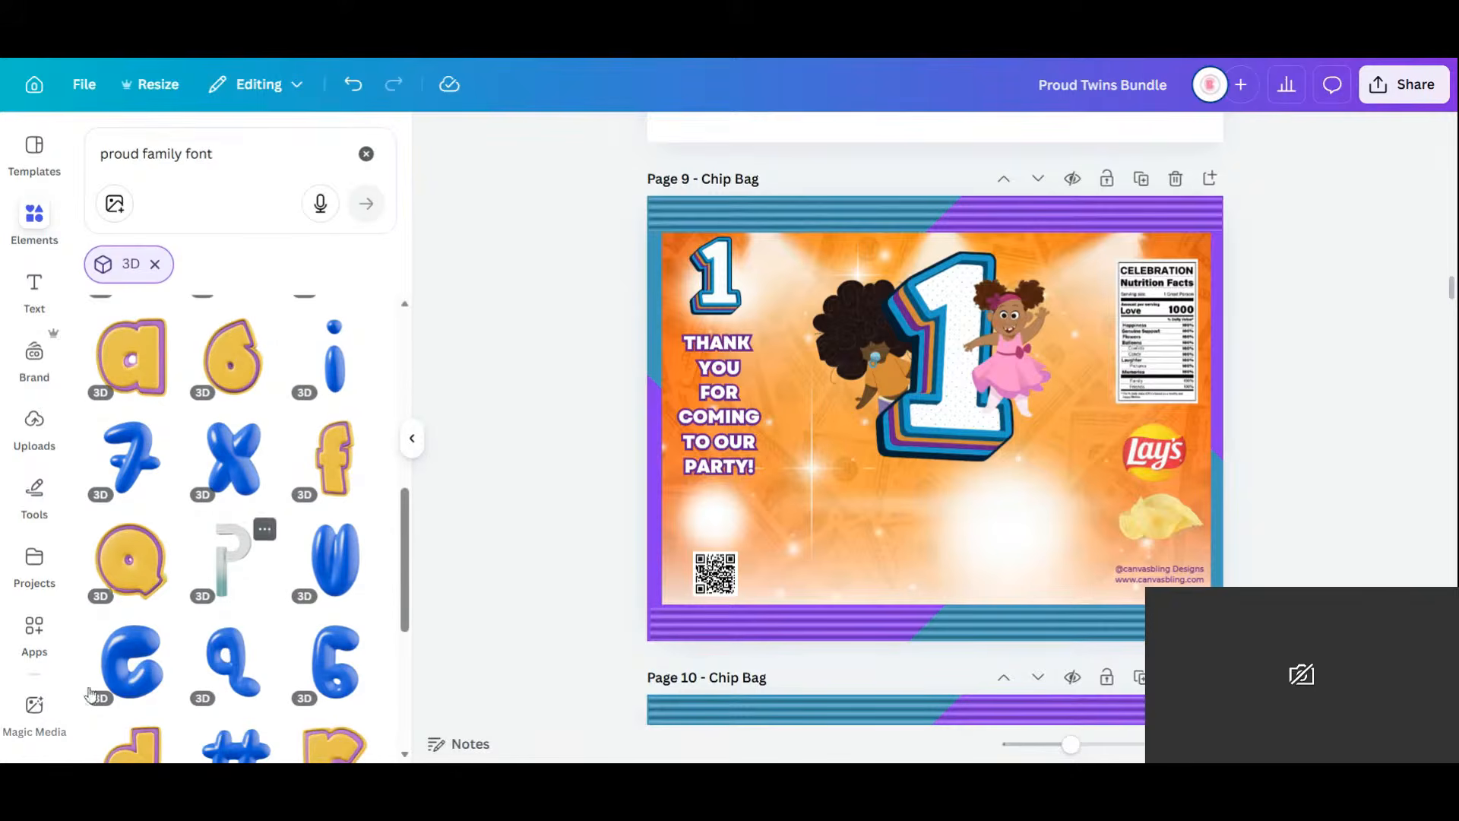
pyautogui.scroll(-9, 262, 566)
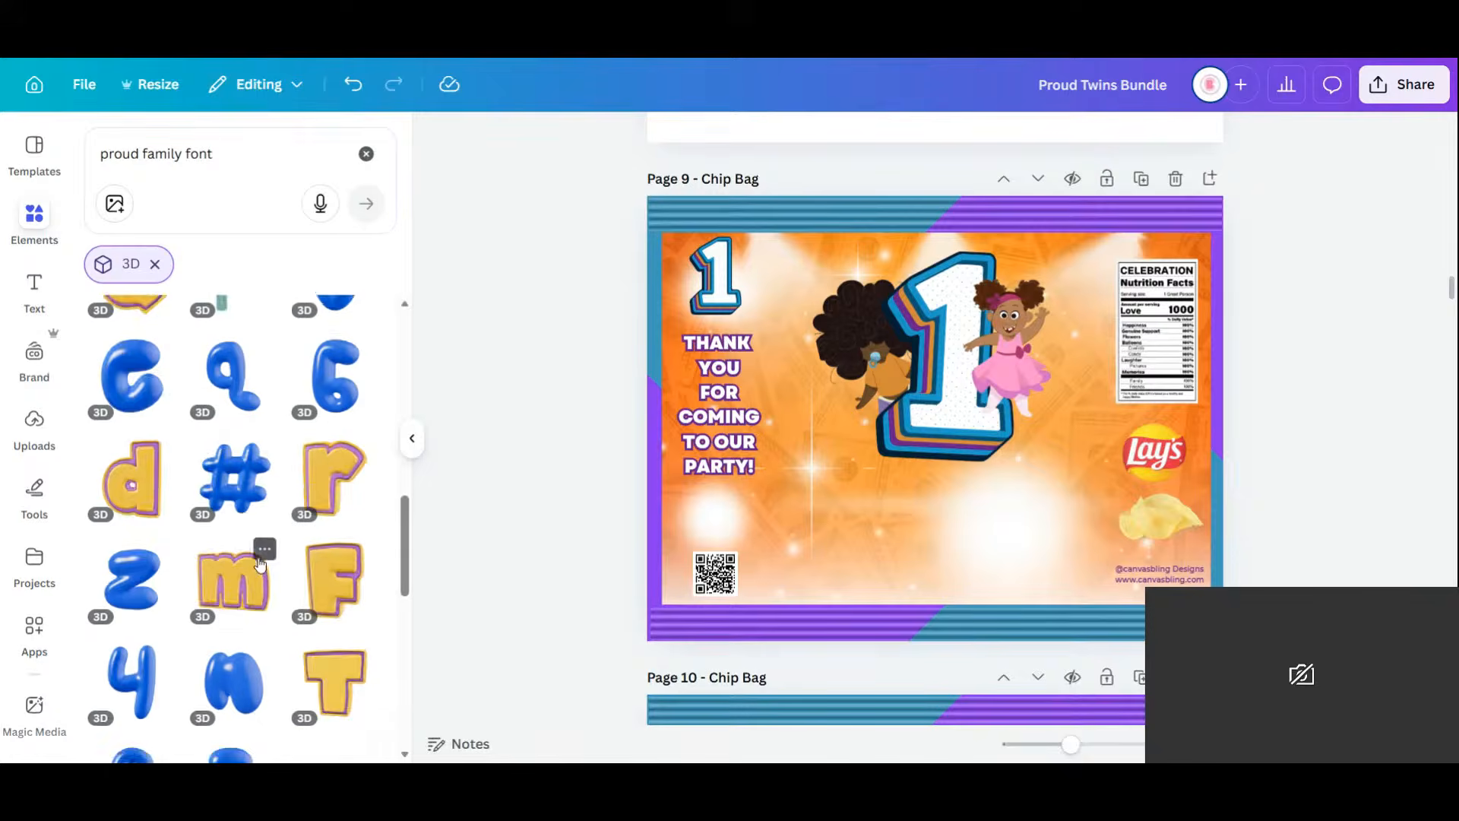
pyautogui.scroll(-4, 259, 566)
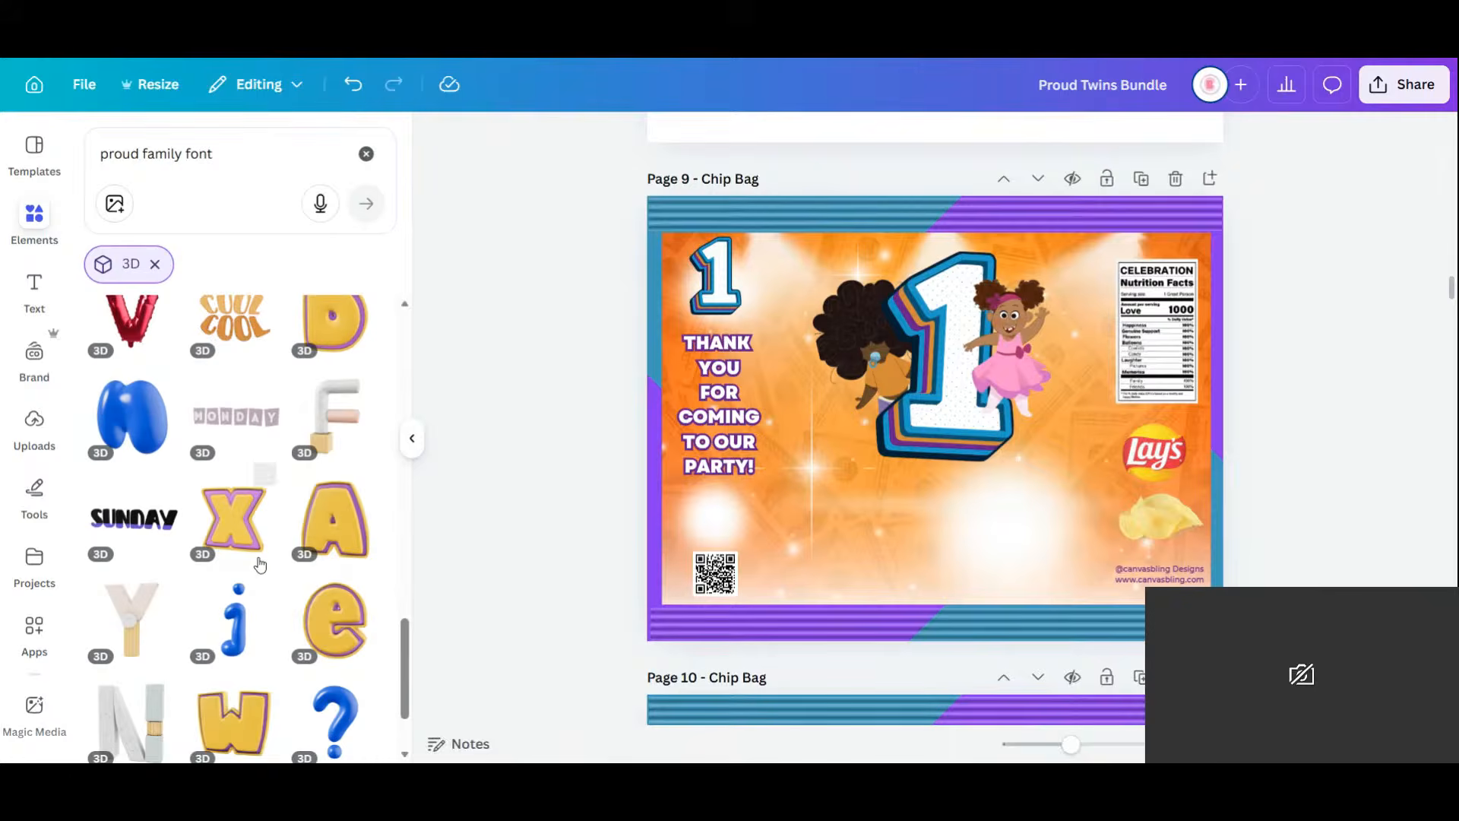
pyautogui.scroll(-1, 260, 564)
pyautogui.scroll(-1, 260, 564)
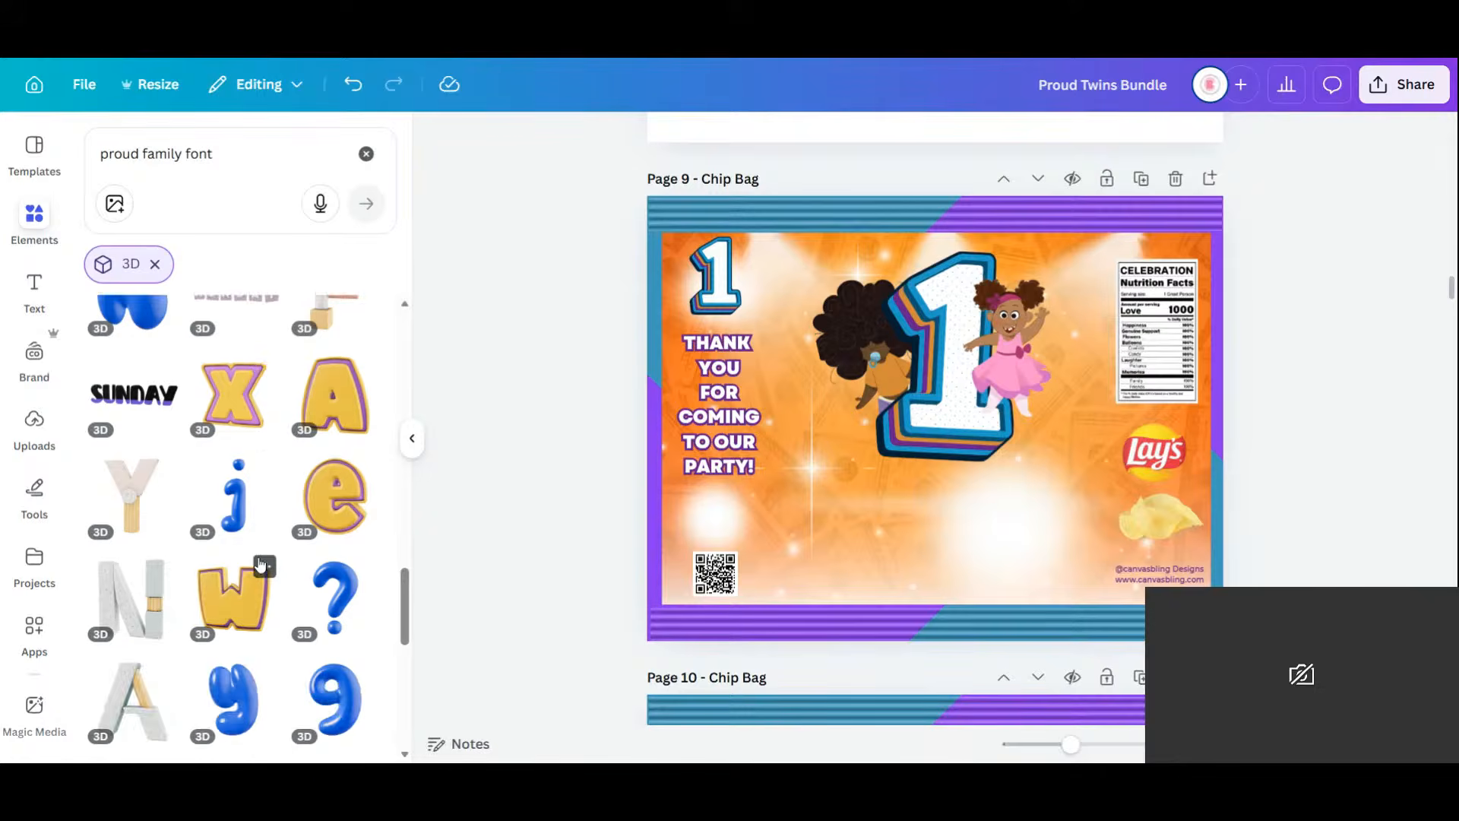
pyautogui.scroll(-12, 259, 564)
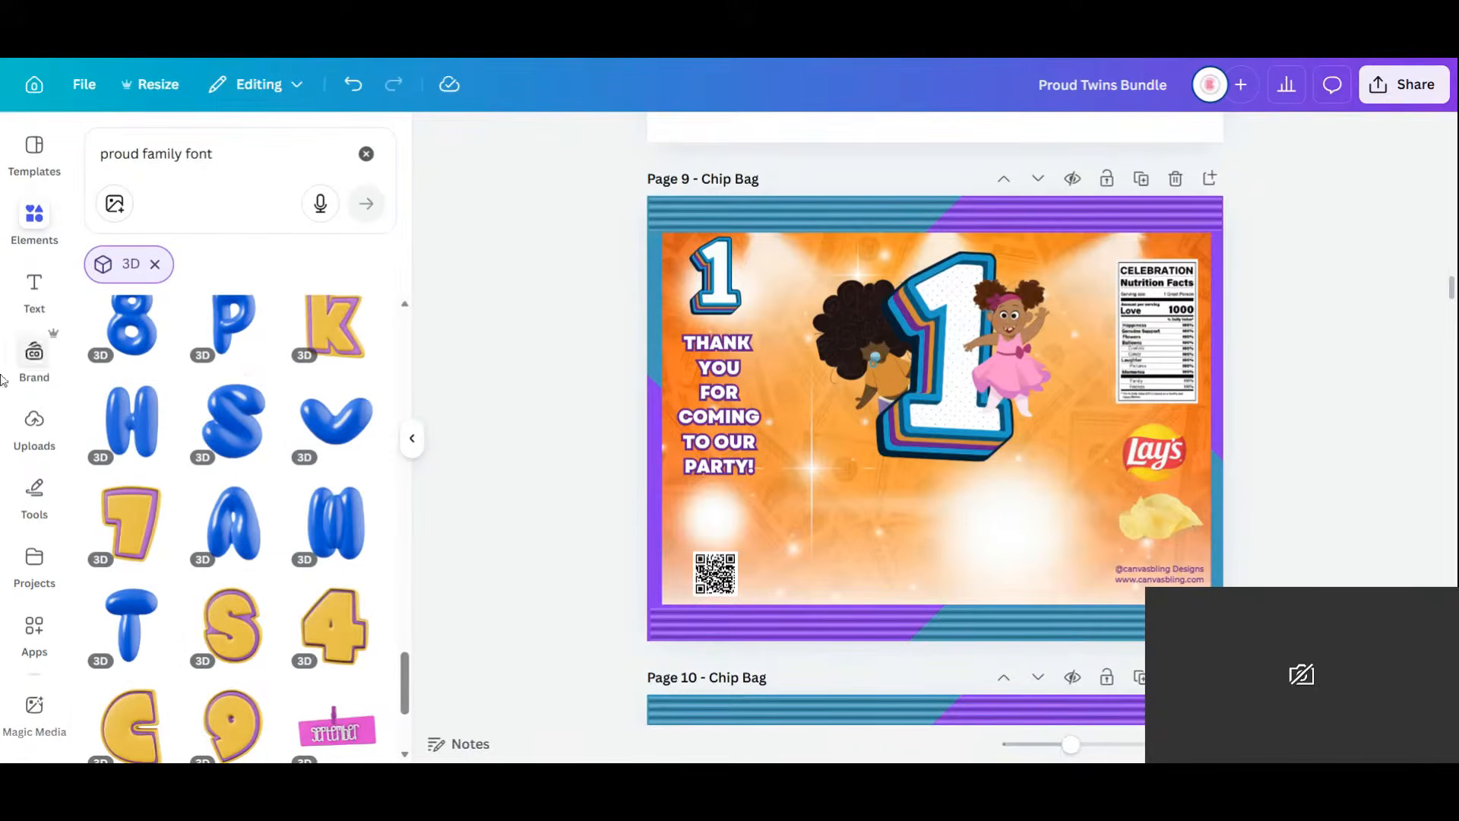
pyautogui.scroll(-5, 30, 524)
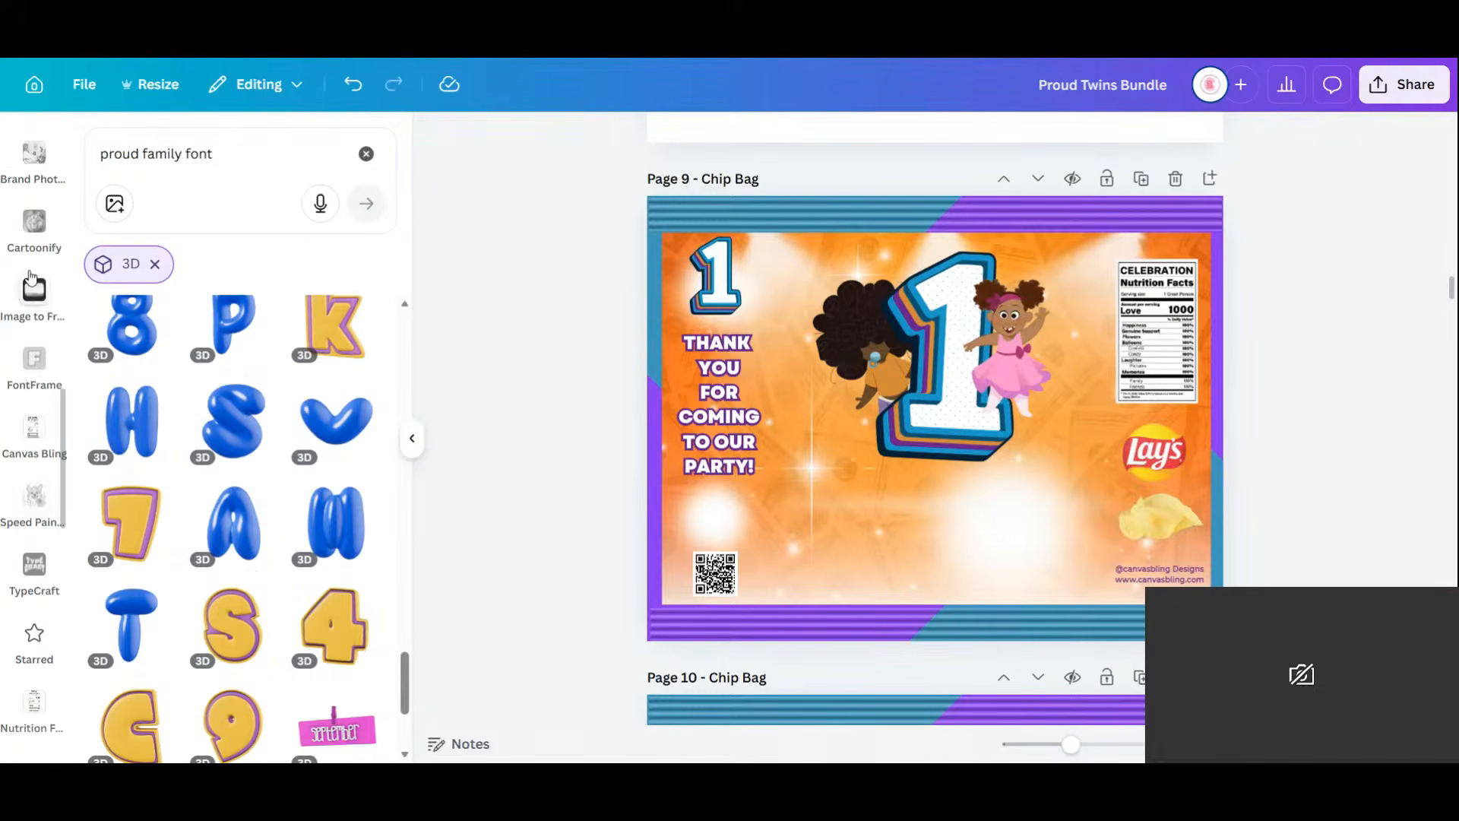
pyautogui.scroll(-5, 26, 426)
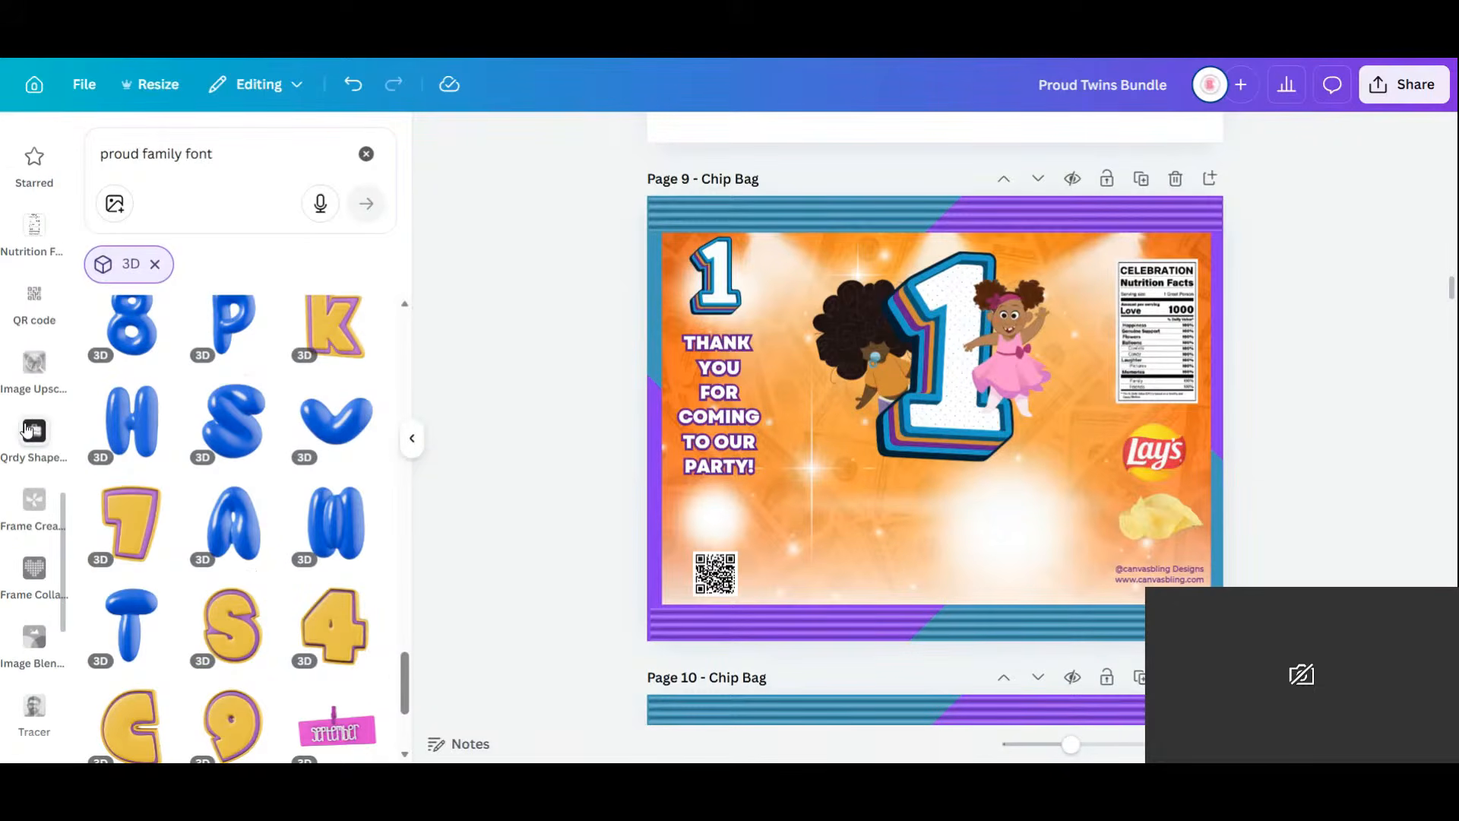
pyautogui.scroll(-6, 19, 532)
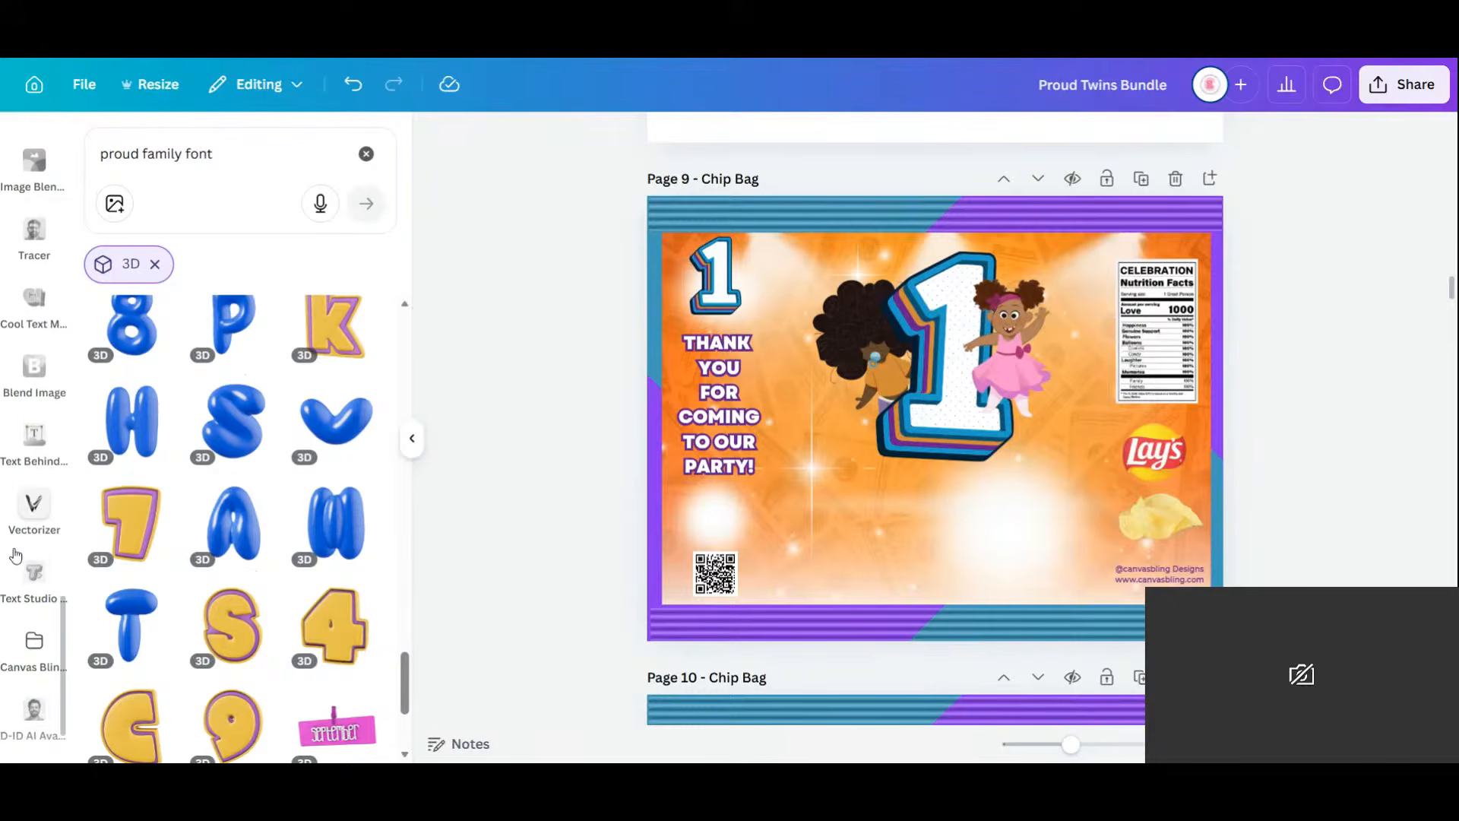
# Open Text Studio Maker and view all 19 bundle pages in the overview grid.
pyautogui.click(32, 574)
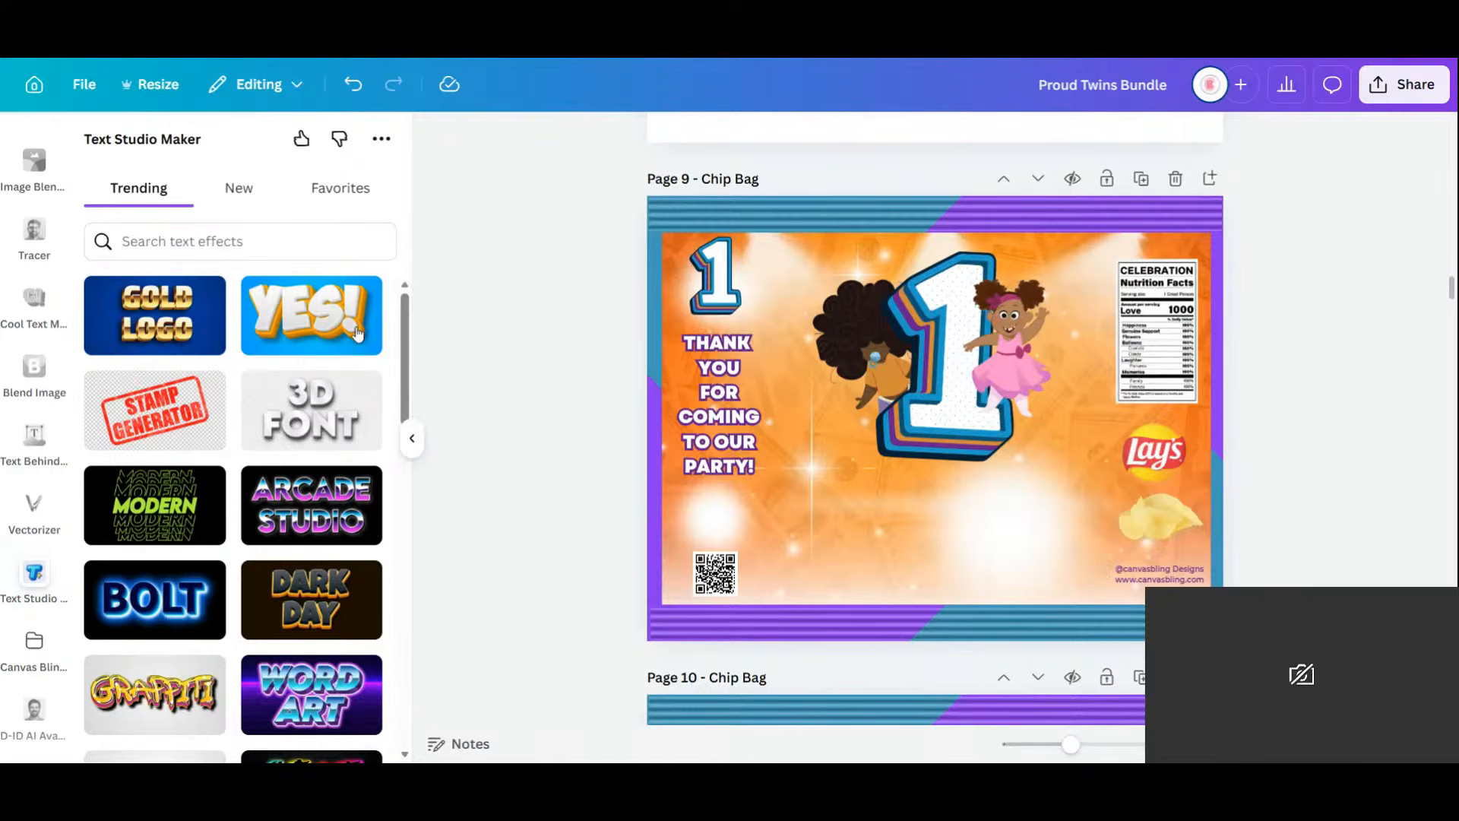
pyautogui.scroll(-5, 1214, 417)
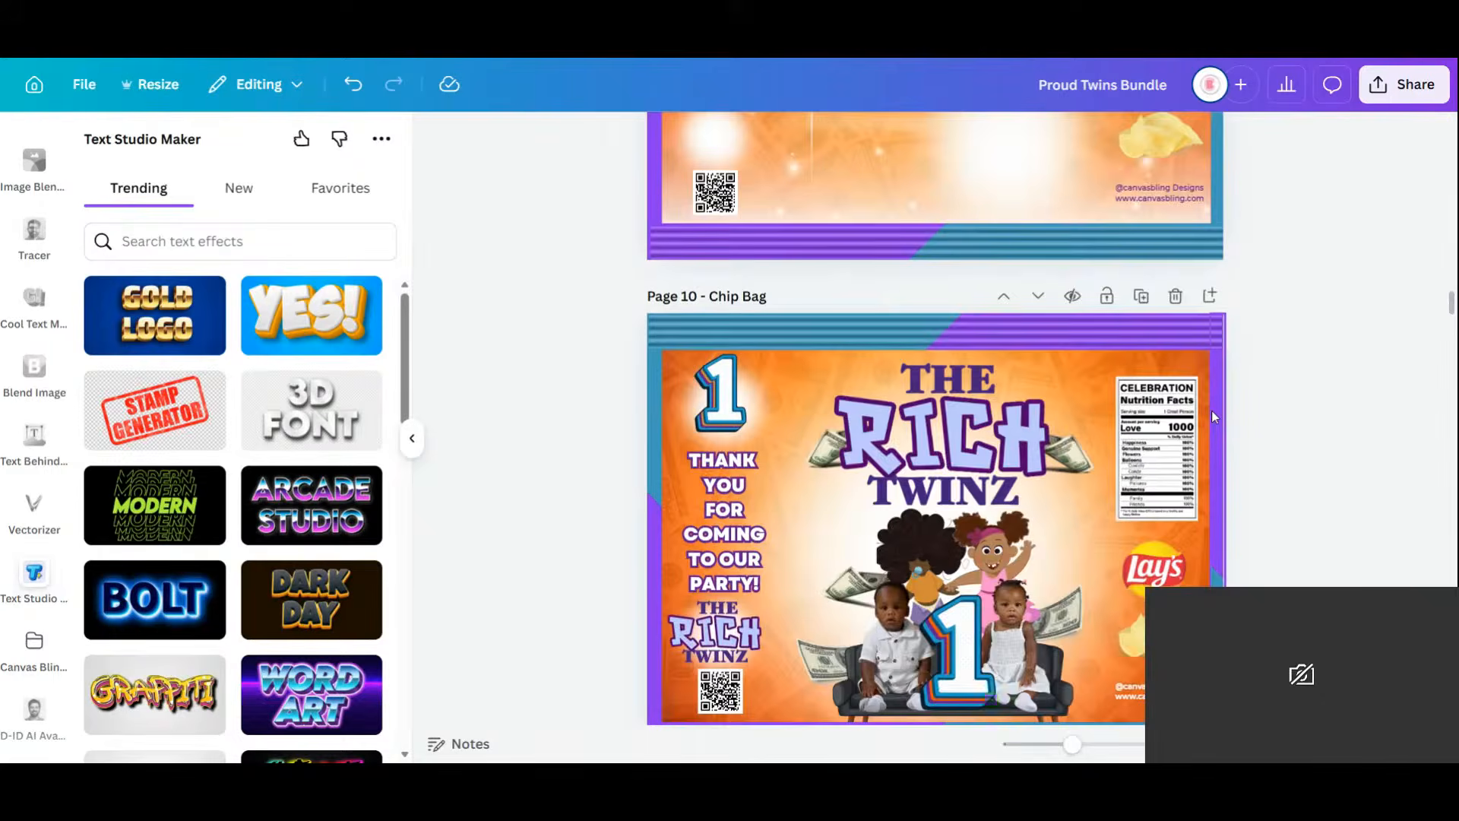
pyautogui.scroll(8, 1214, 416)
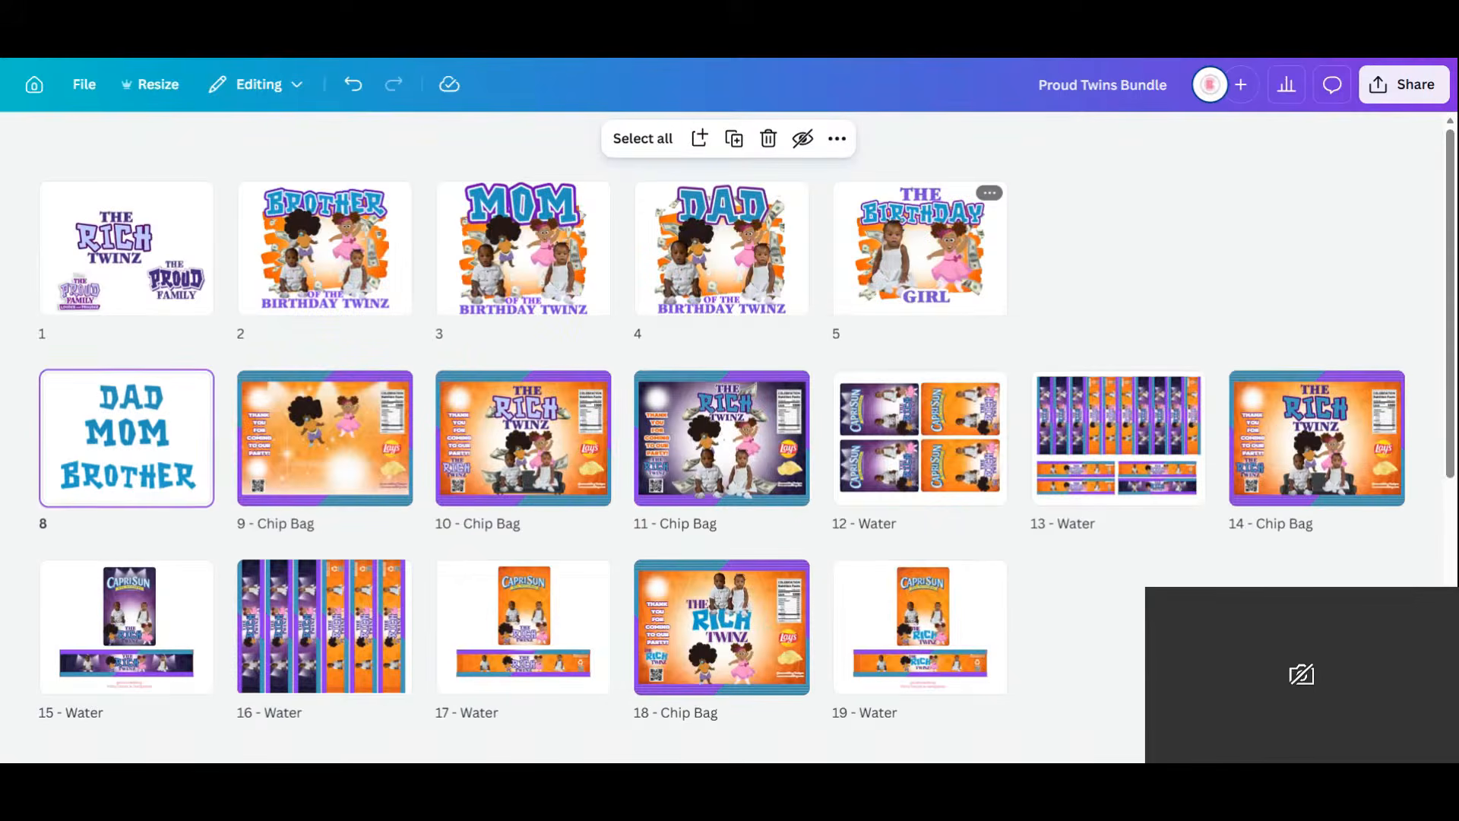
# Edit page 1 with the Rich Twinz and Proud Family logos and browse Text Studio Maker's trending effects.
pyautogui.click(139, 277)
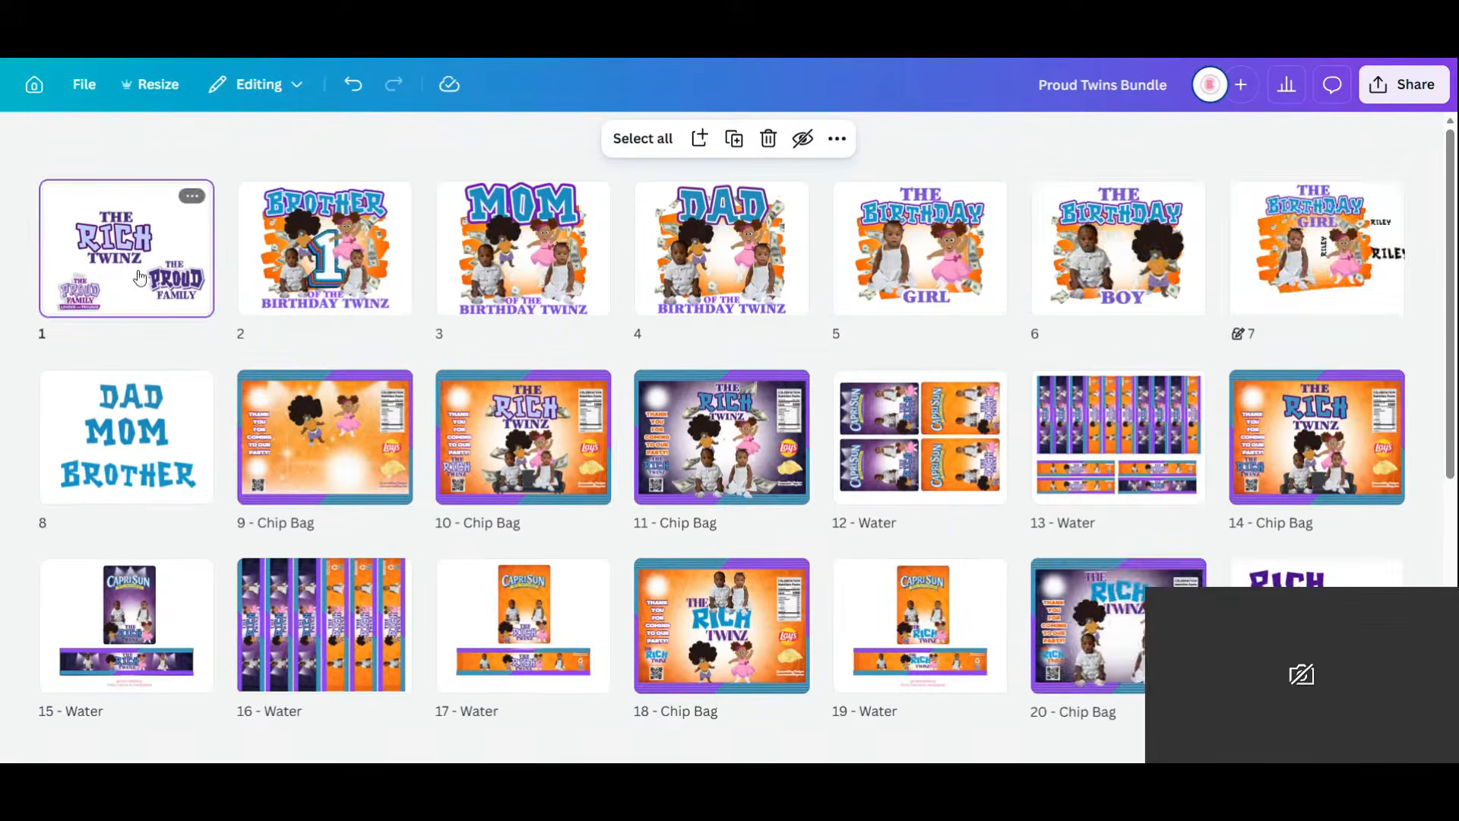
pyautogui.doubleClick(139, 277)
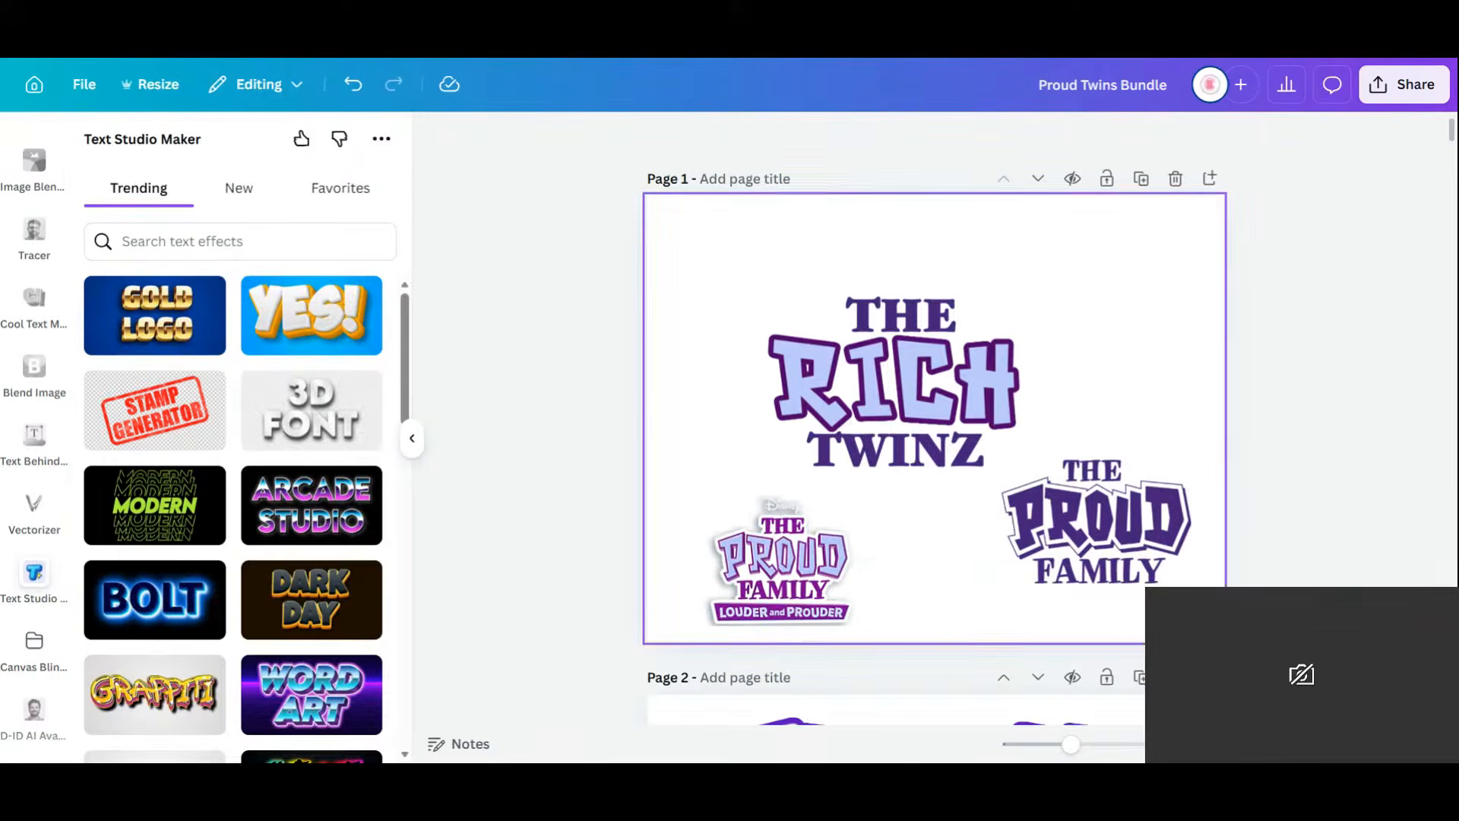
pyautogui.scroll(-1, 292, 404)
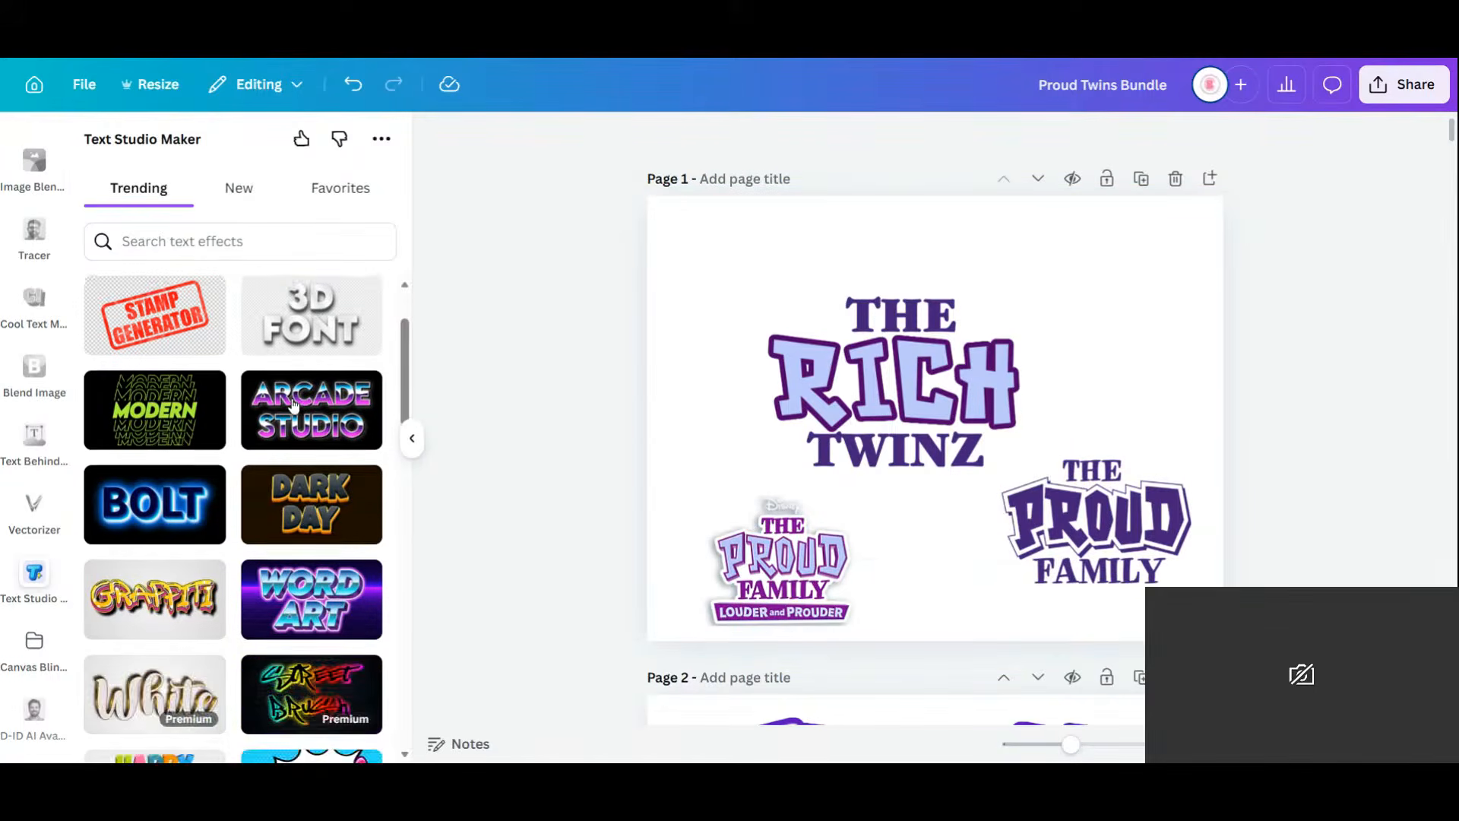
pyautogui.scroll(1, 295, 407)
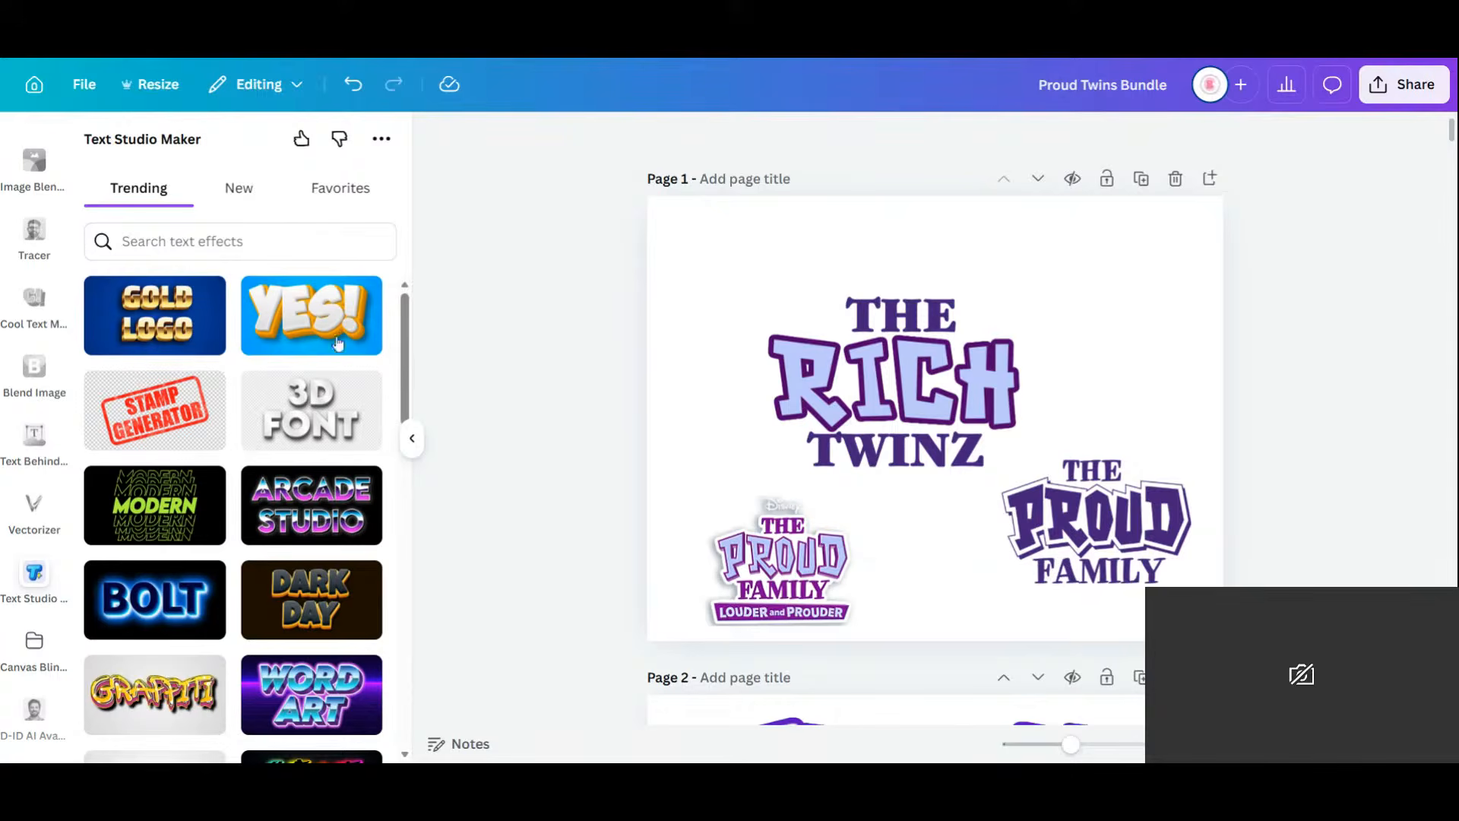
pyautogui.scroll(-6, 251, 502)
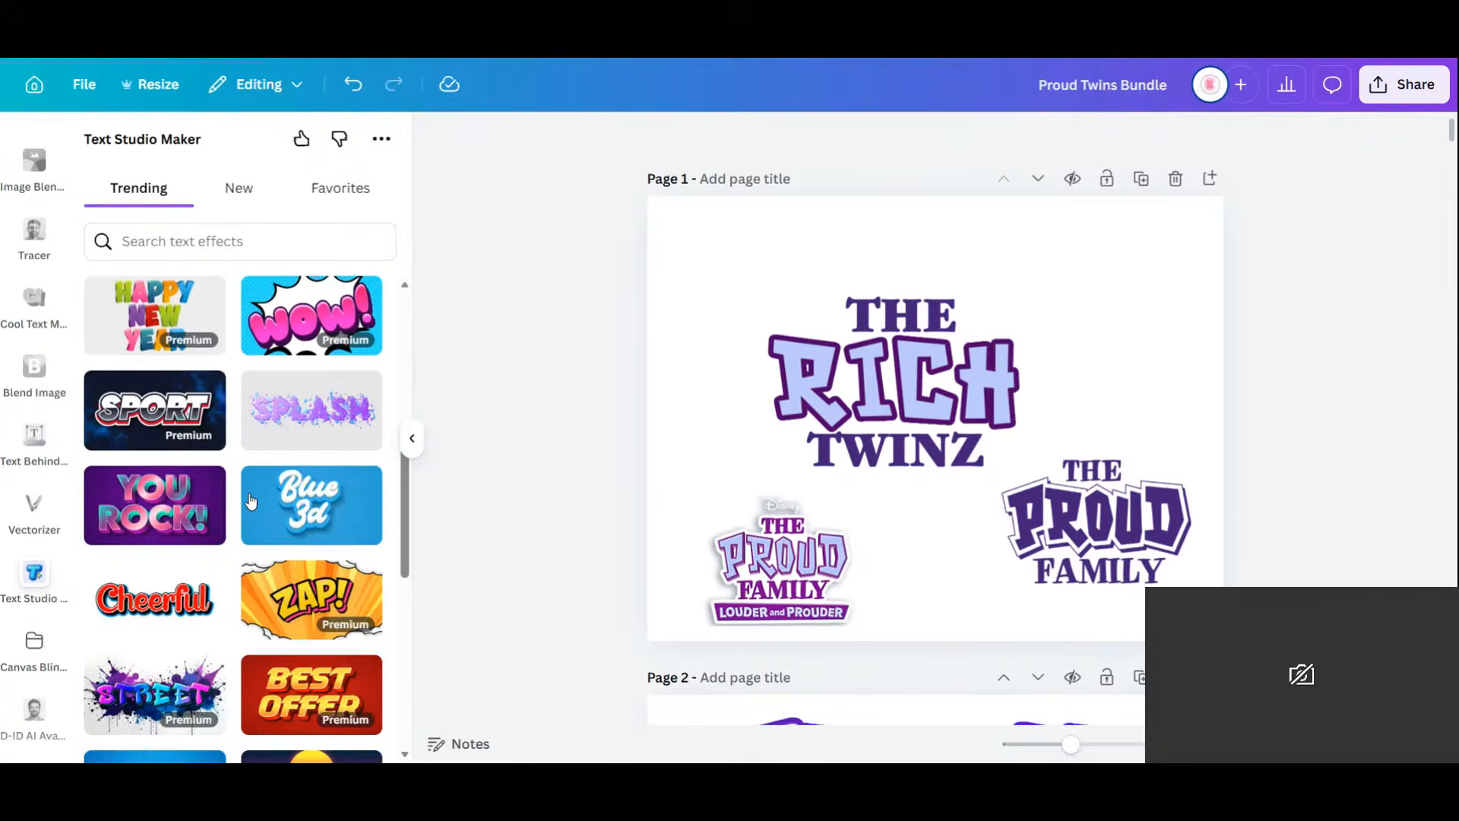
pyautogui.scroll(-2, 251, 502)
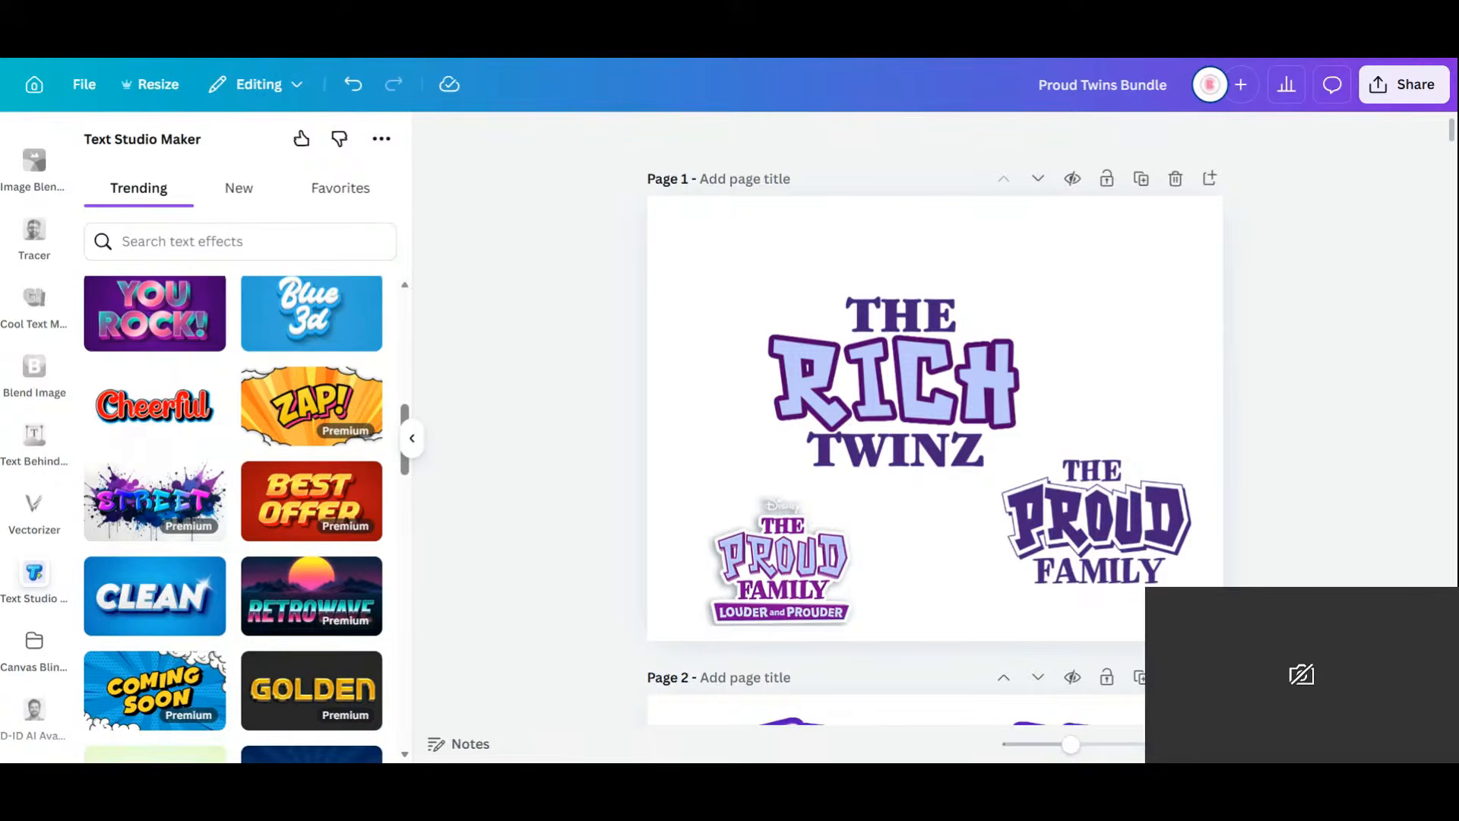
pyautogui.scroll(-3, 251, 501)
pyautogui.scroll(-4, 251, 500)
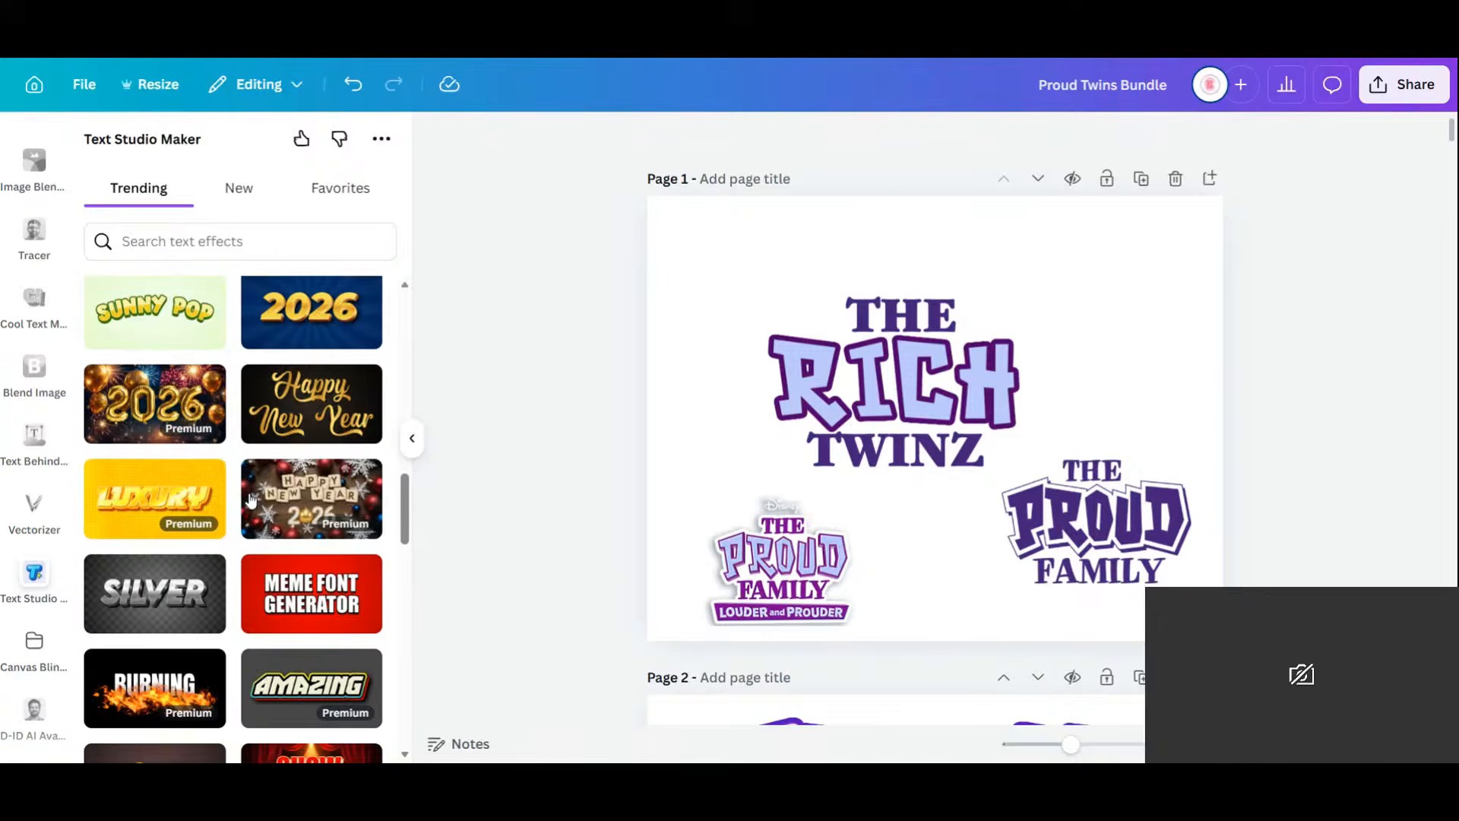
pyautogui.scroll(-3, 251, 499)
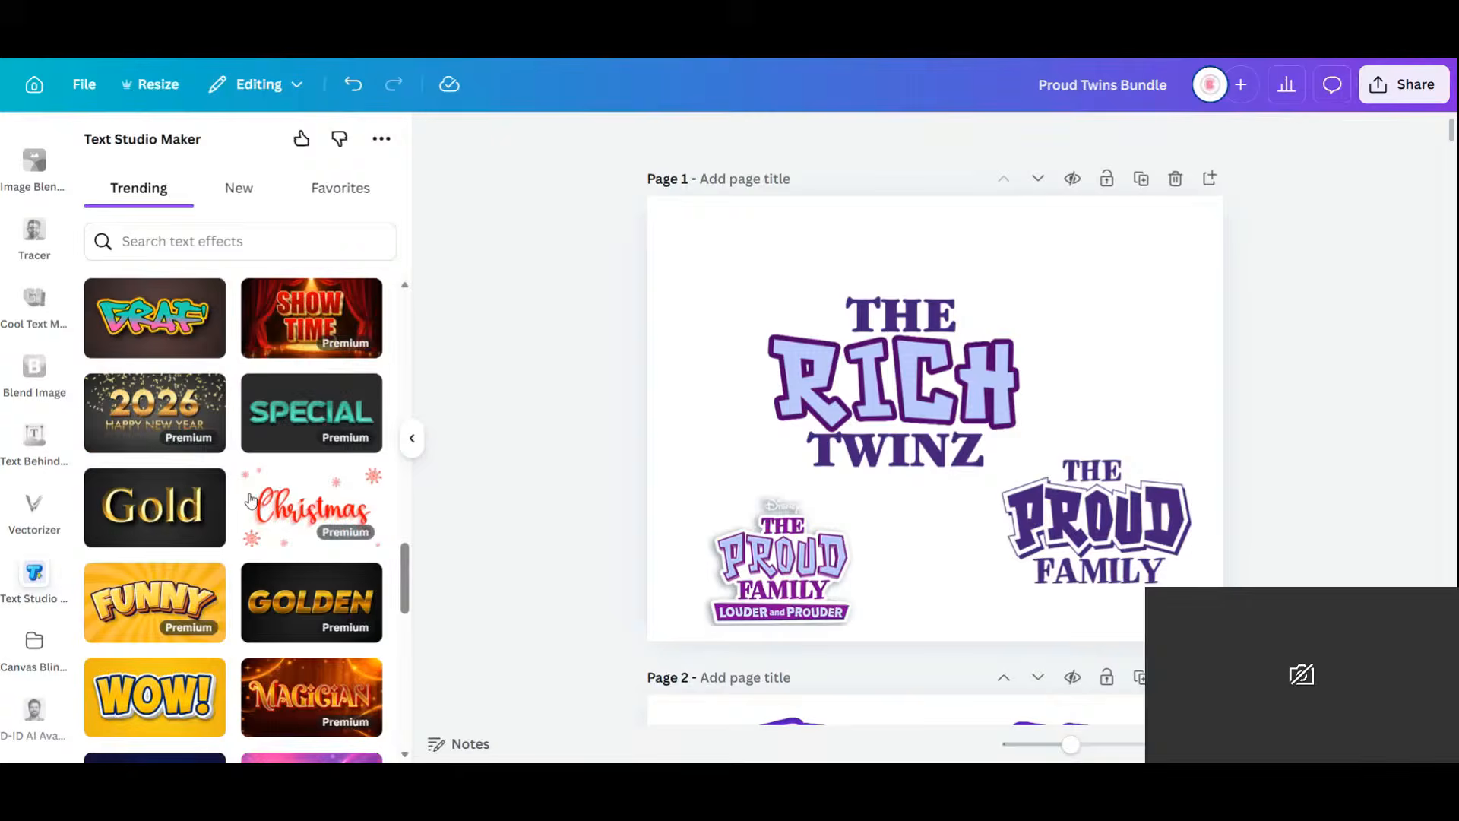
pyautogui.scroll(3, 251, 499)
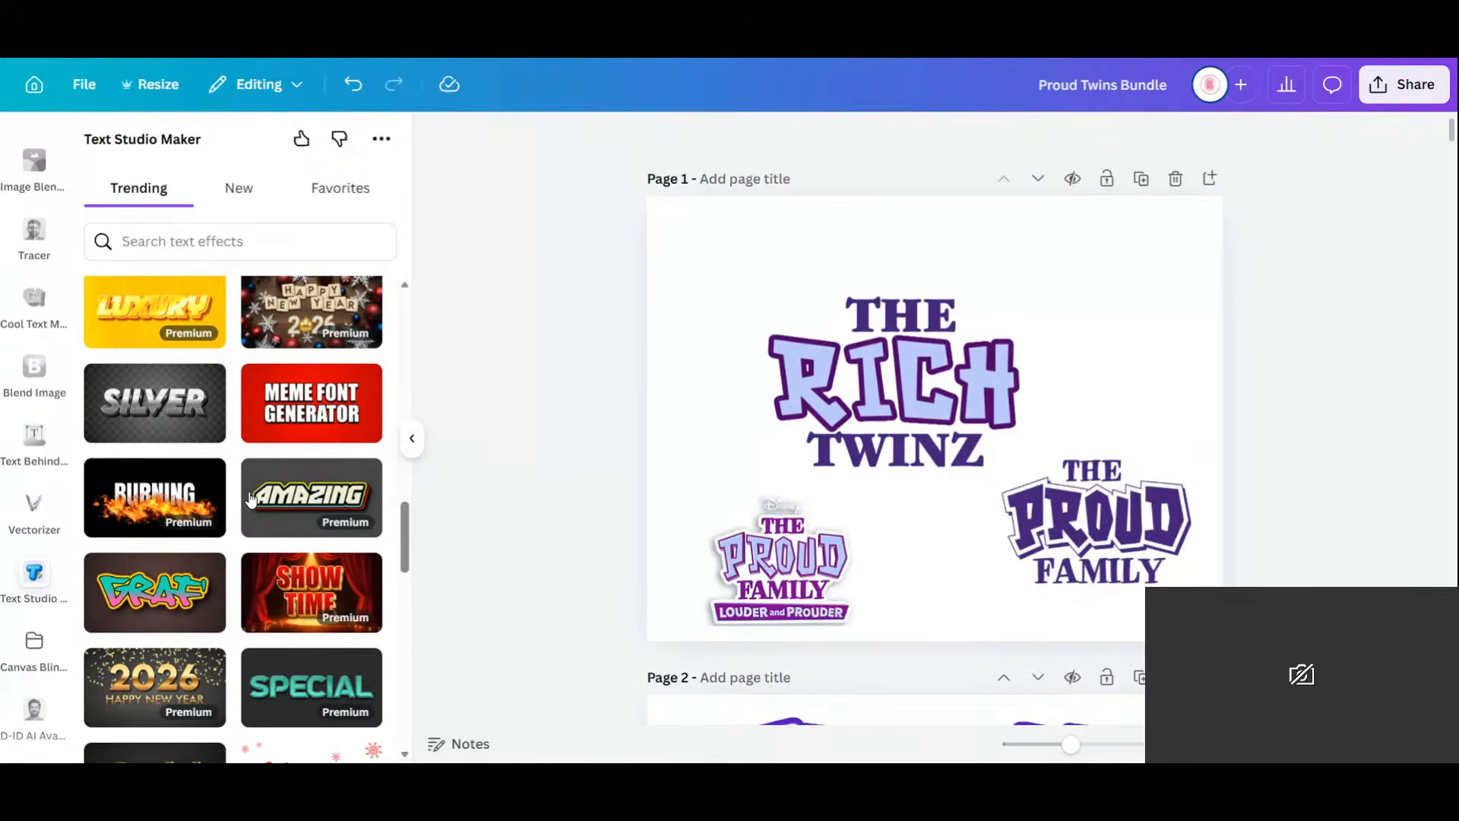
pyautogui.scroll(-8, 250, 500)
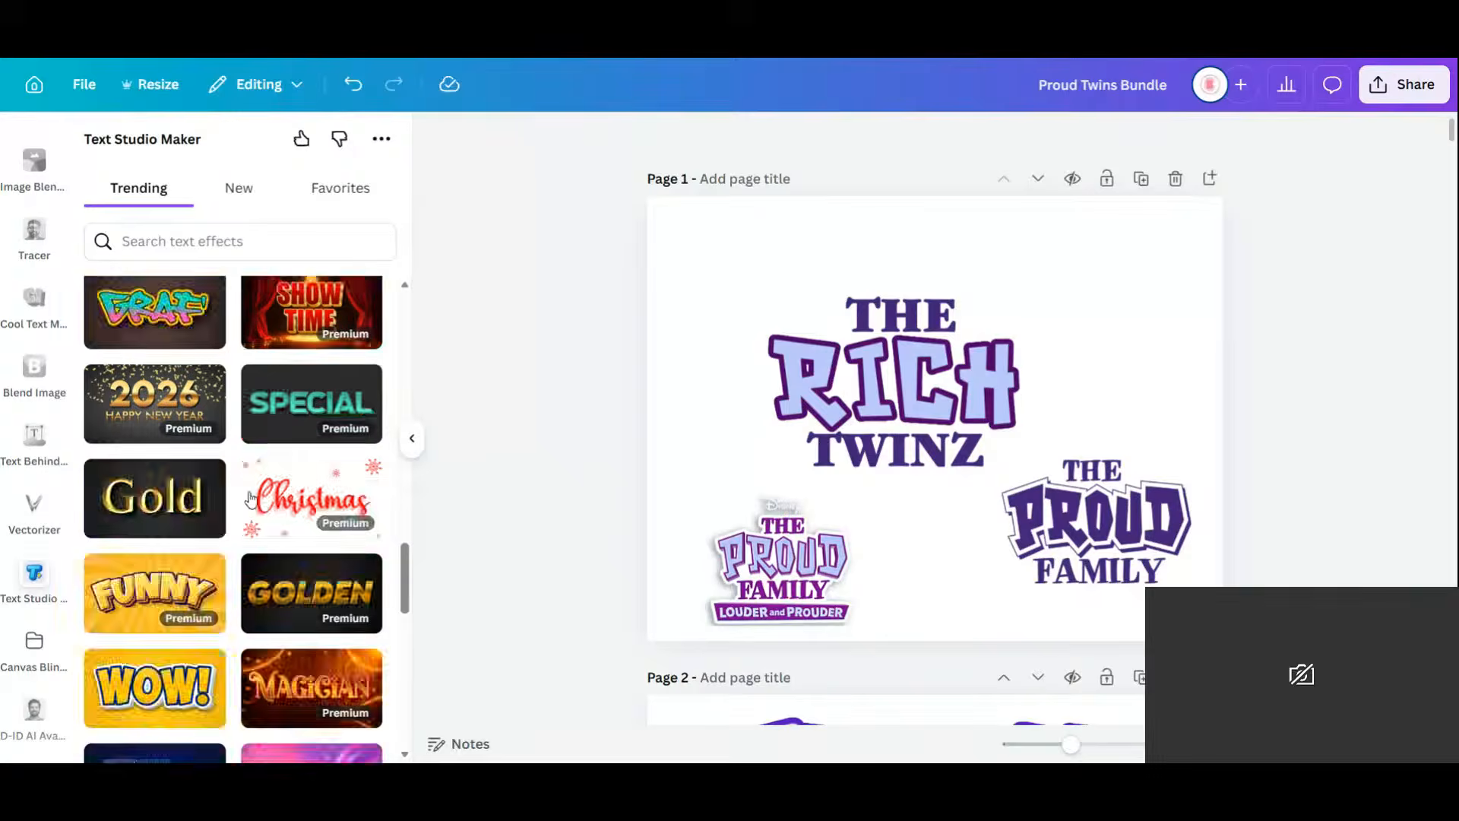
pyautogui.scroll(-3, 251, 499)
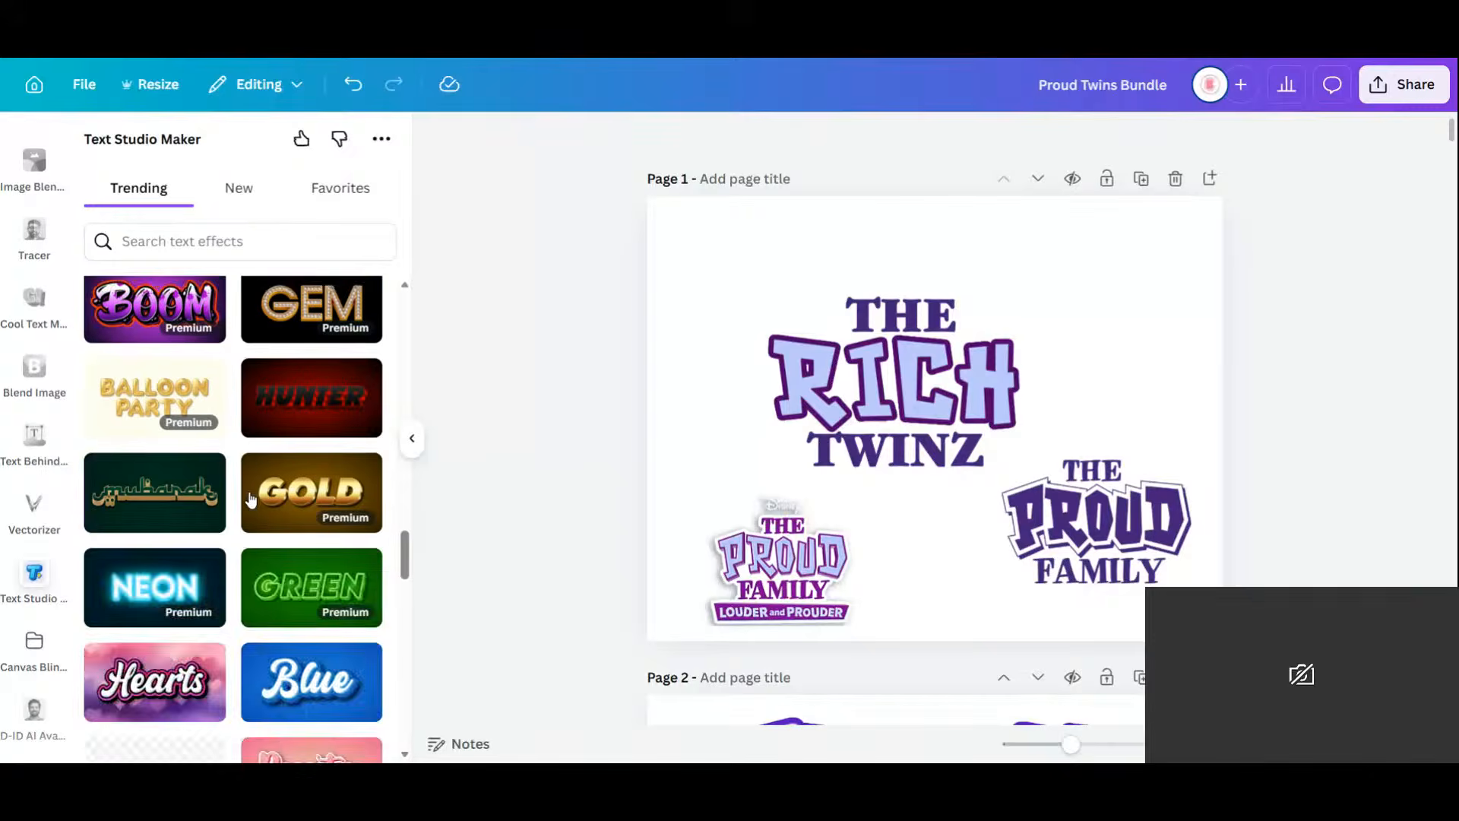
pyautogui.scroll(3, 251, 498)
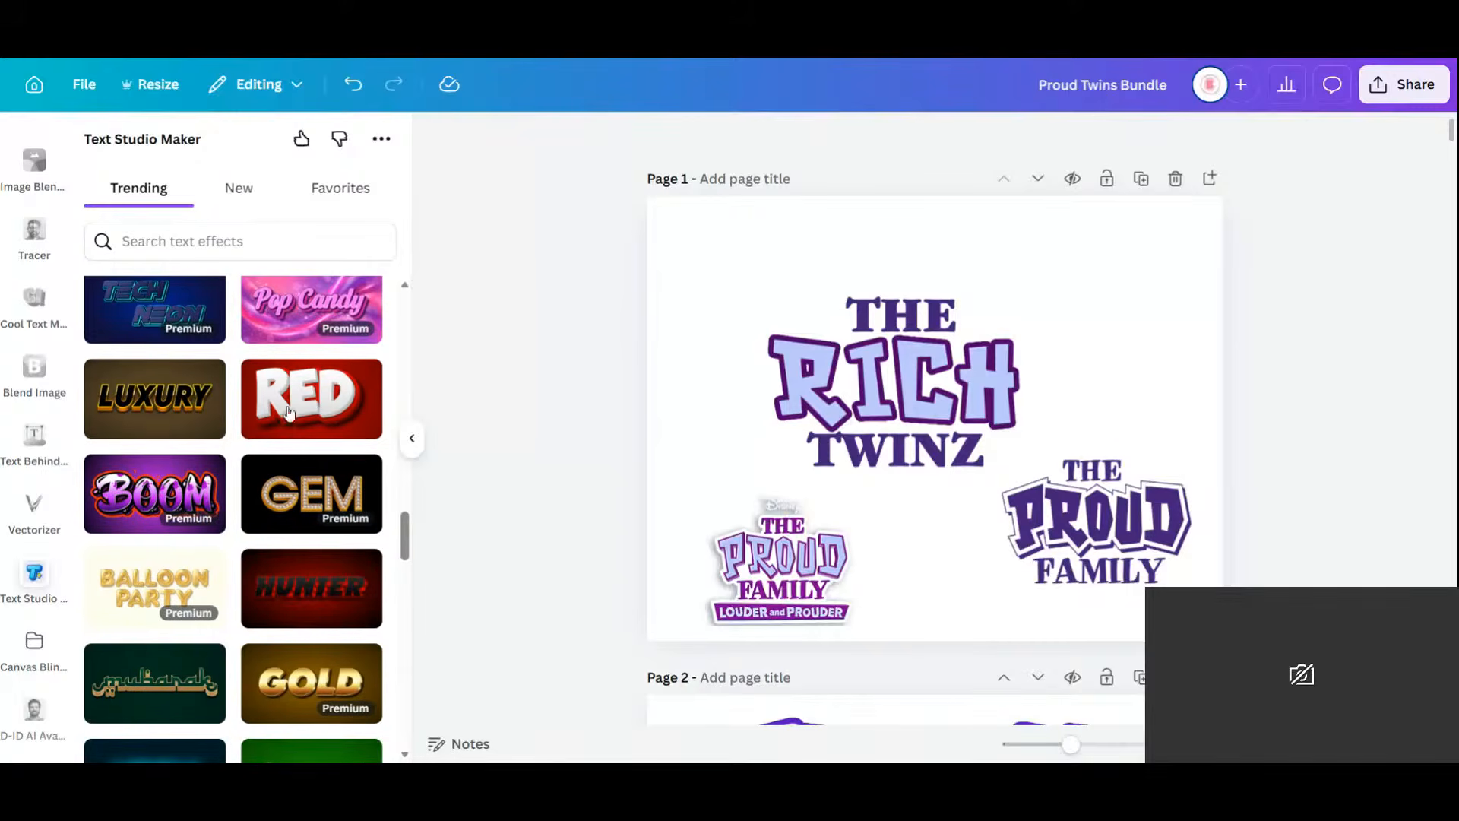
pyautogui.scroll(-5, 303, 537)
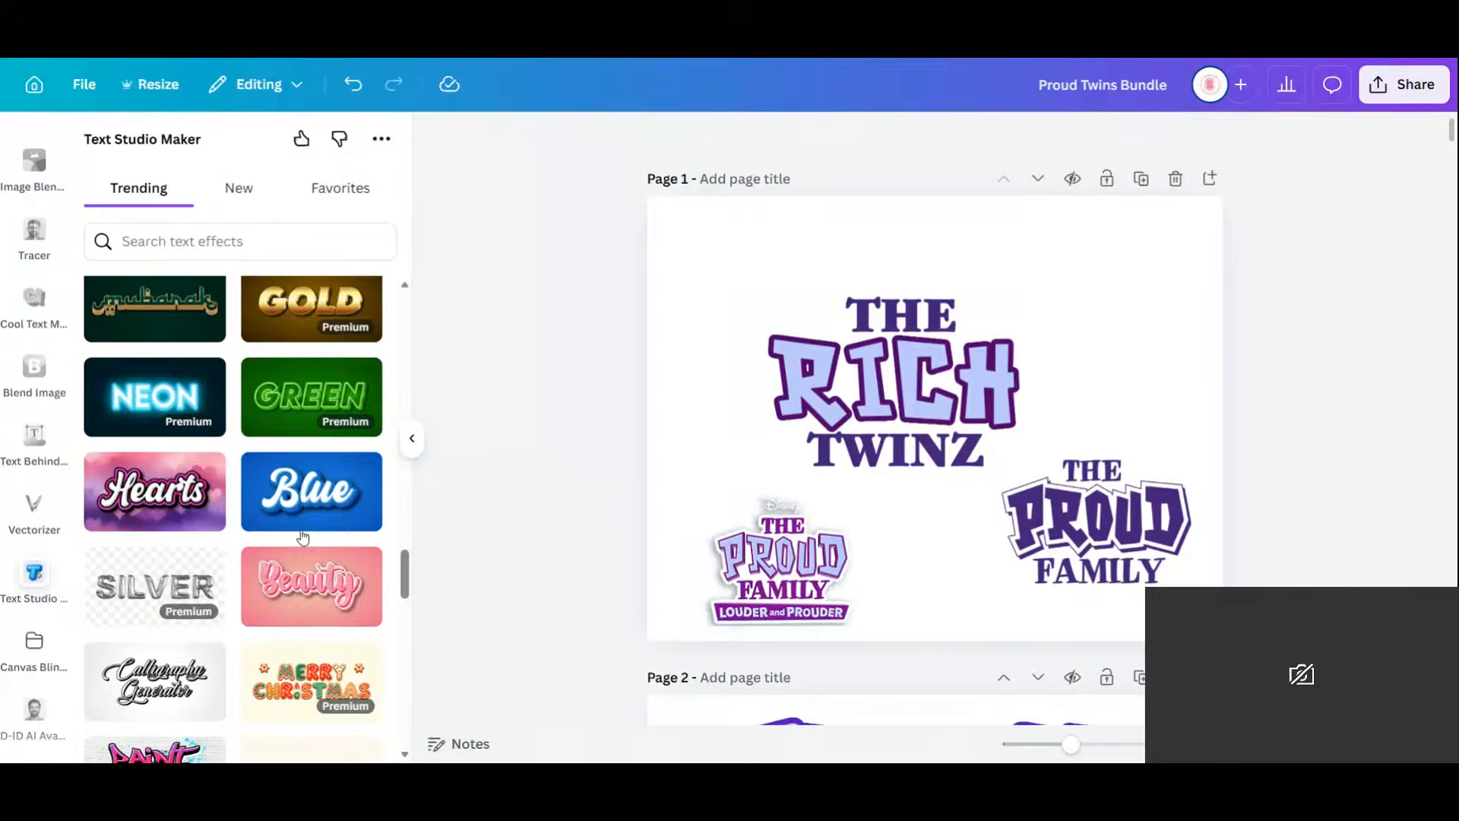
pyautogui.scroll(-3, 302, 536)
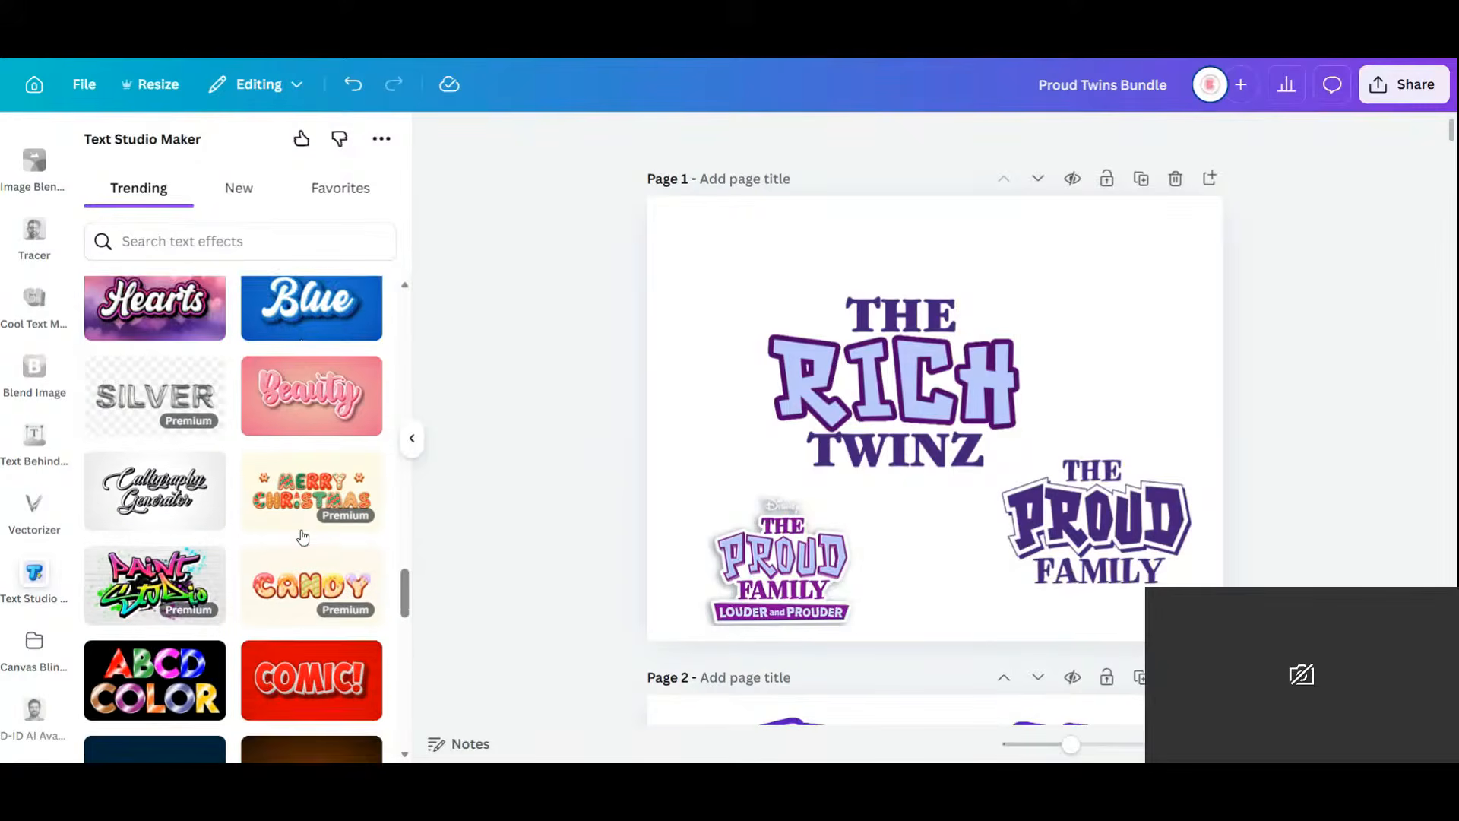
pyautogui.scroll(-1, 303, 537)
pyautogui.scroll(-1, 302, 536)
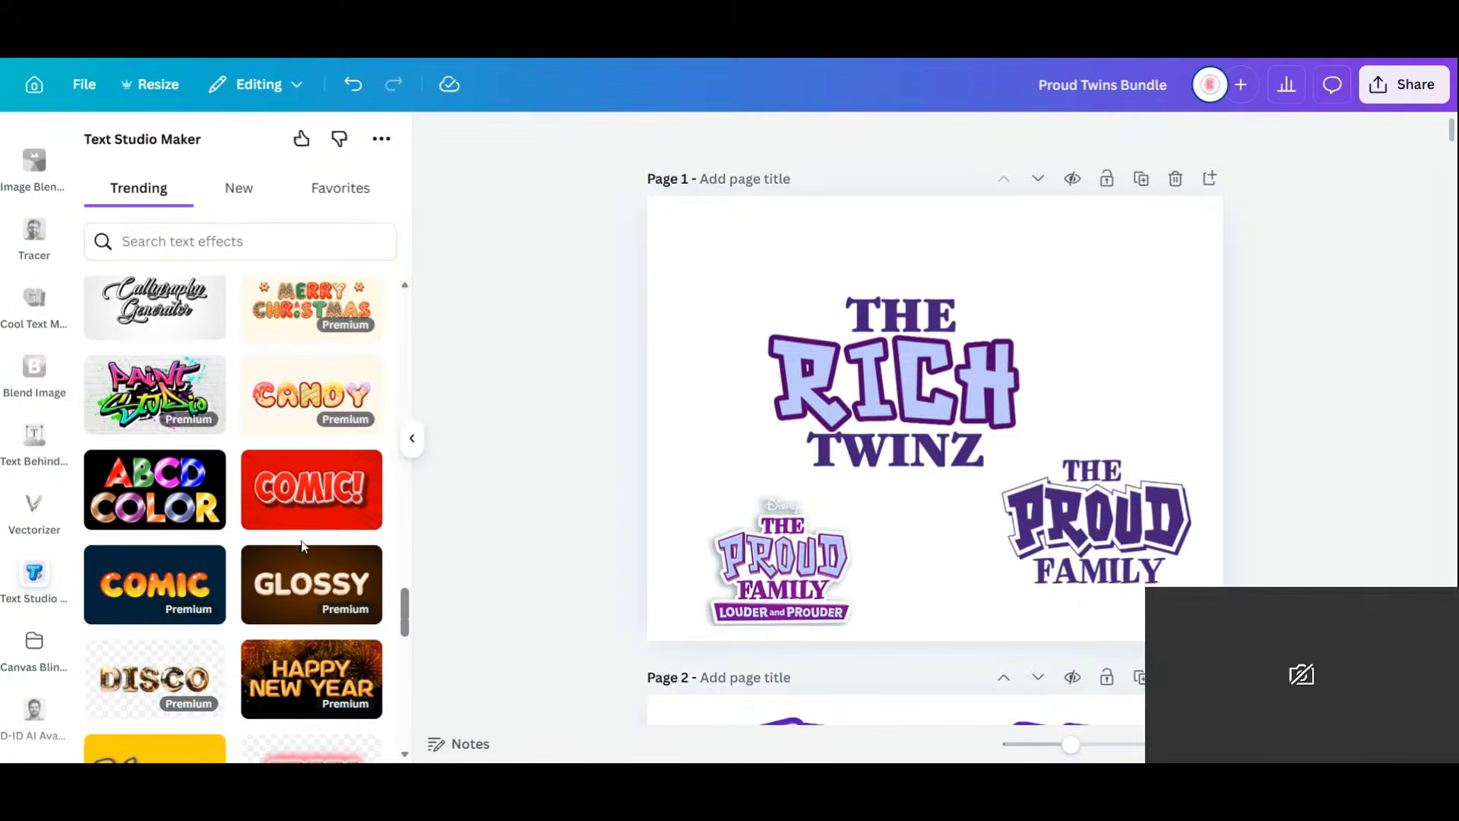
pyautogui.scroll(-3, 301, 540)
pyautogui.scroll(-1, 301, 540)
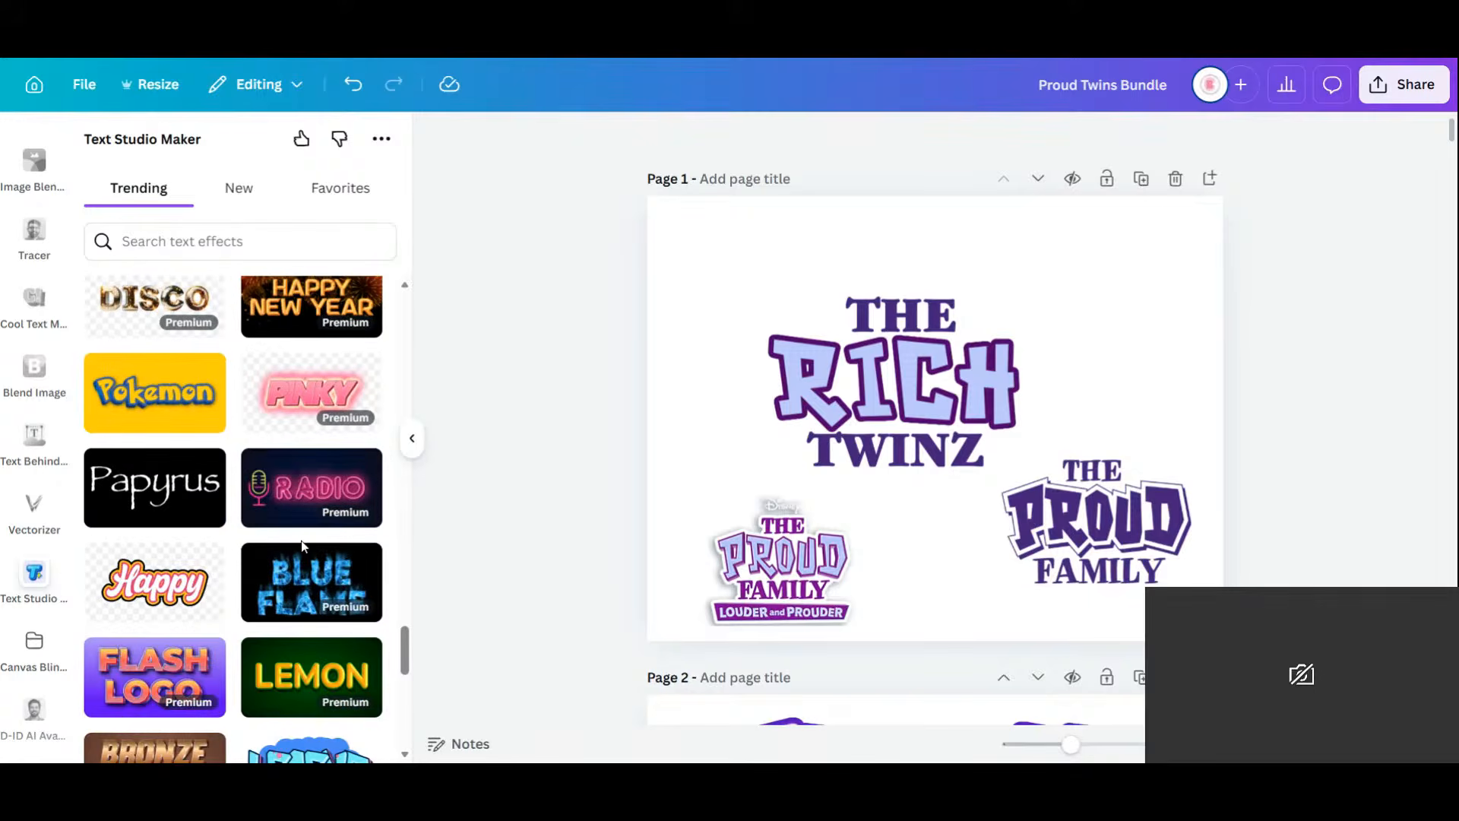
pyautogui.scroll(-3, 301, 541)
pyautogui.click(228, 242)
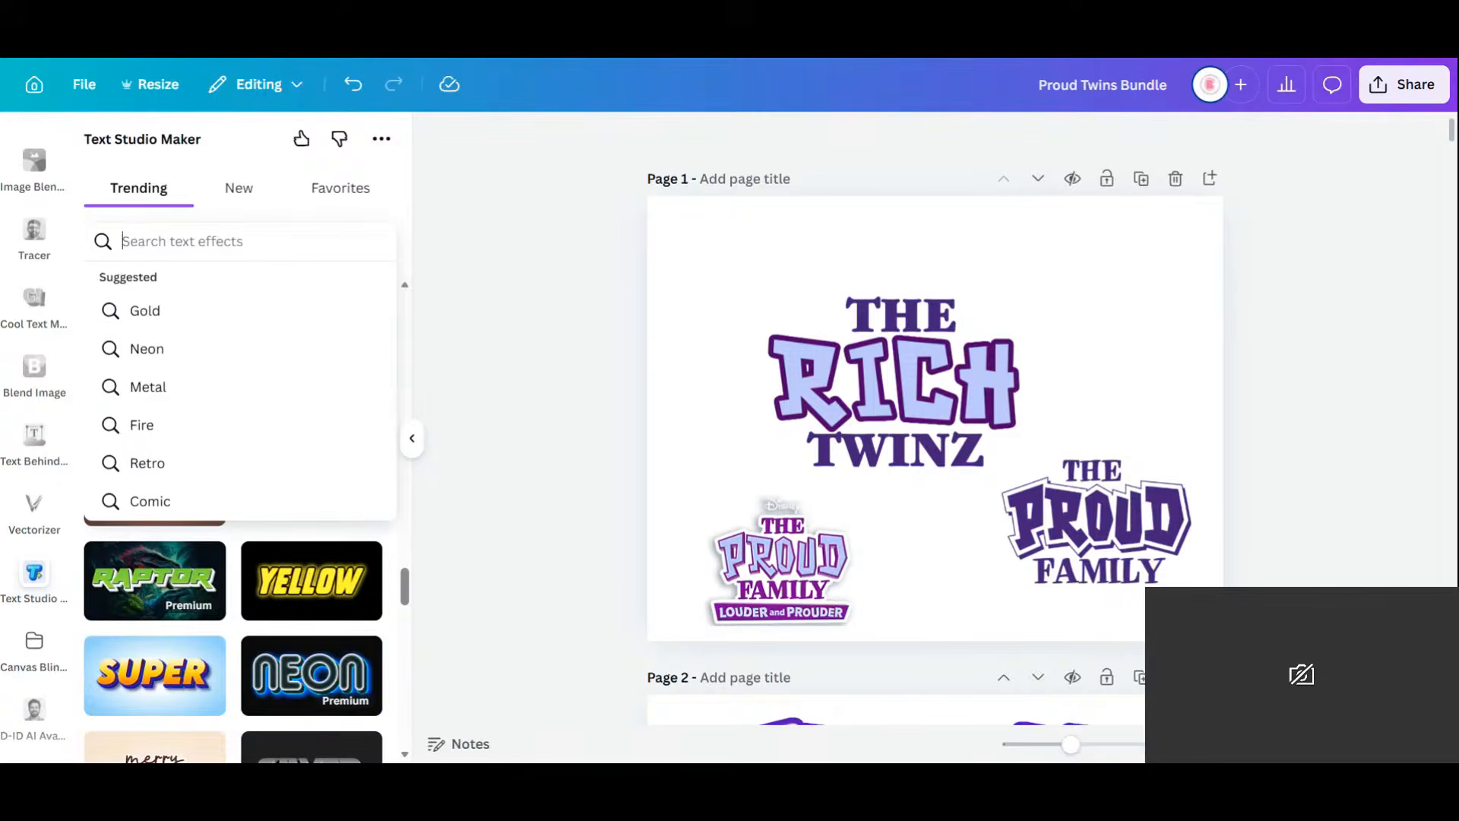
pyautogui.write('proud f')
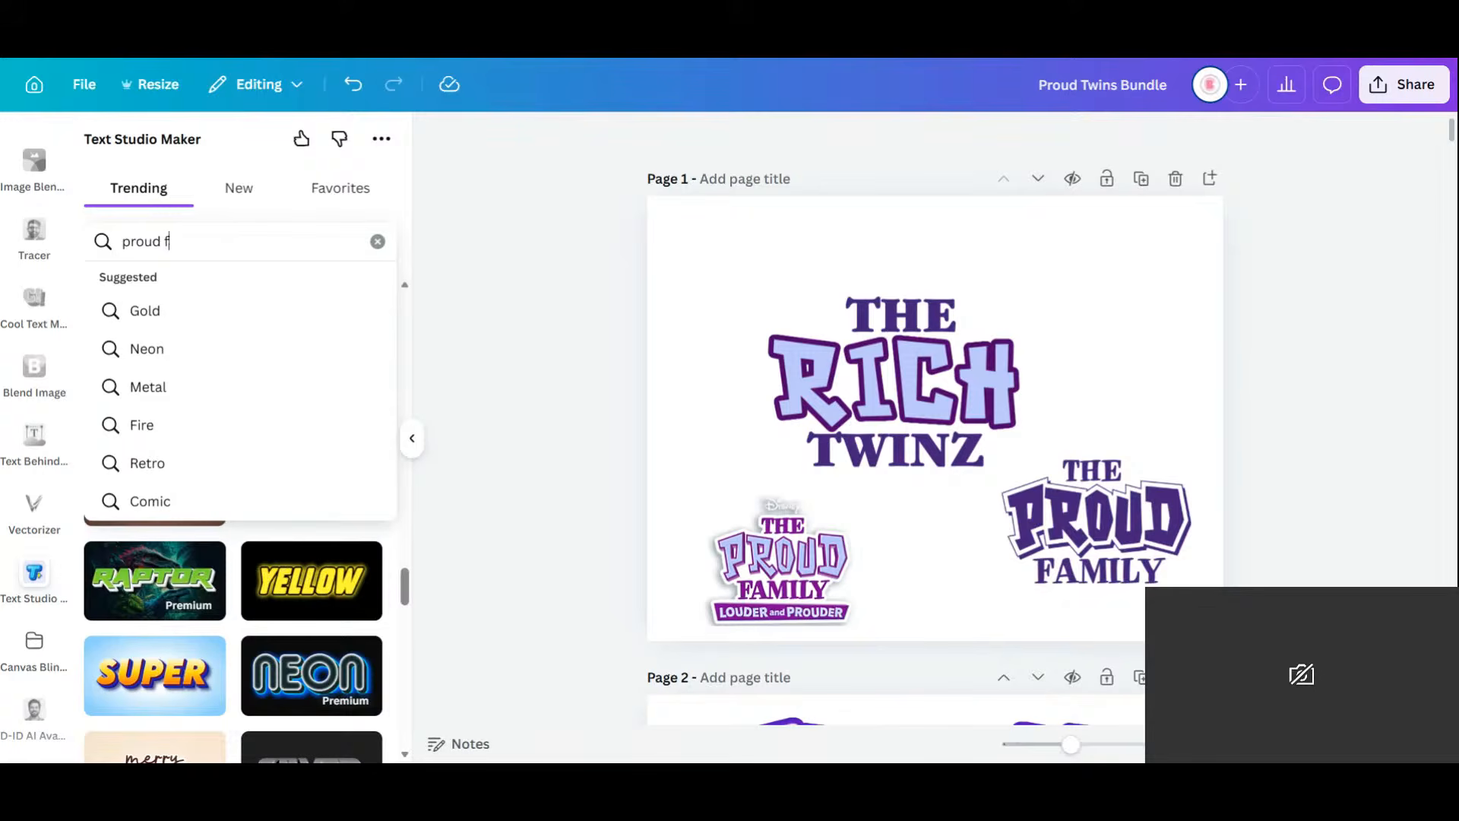
pyautogui.write('amily')
pyautogui.press('Return')
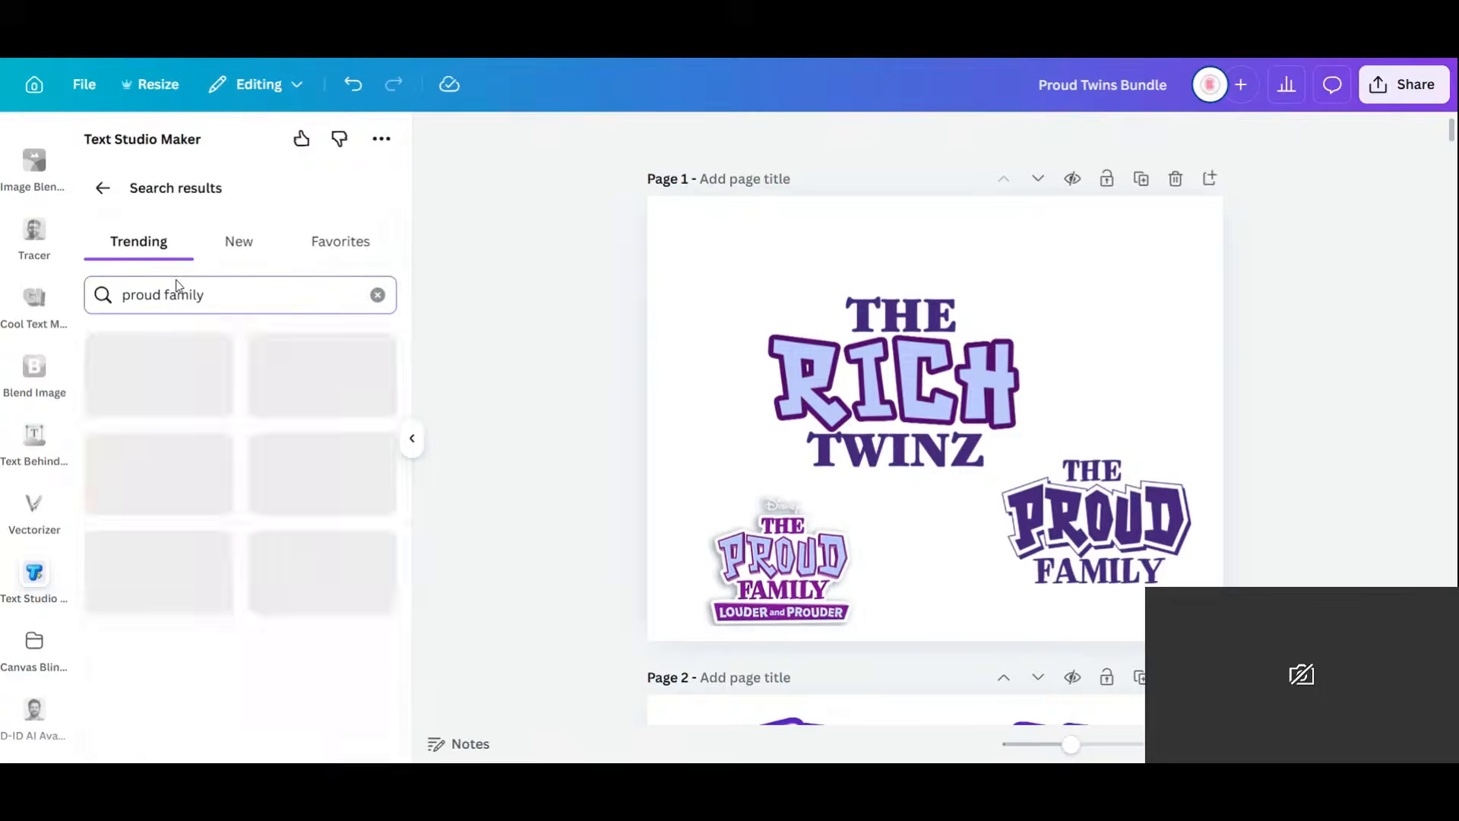
pyautogui.scroll(-5, 255, 467)
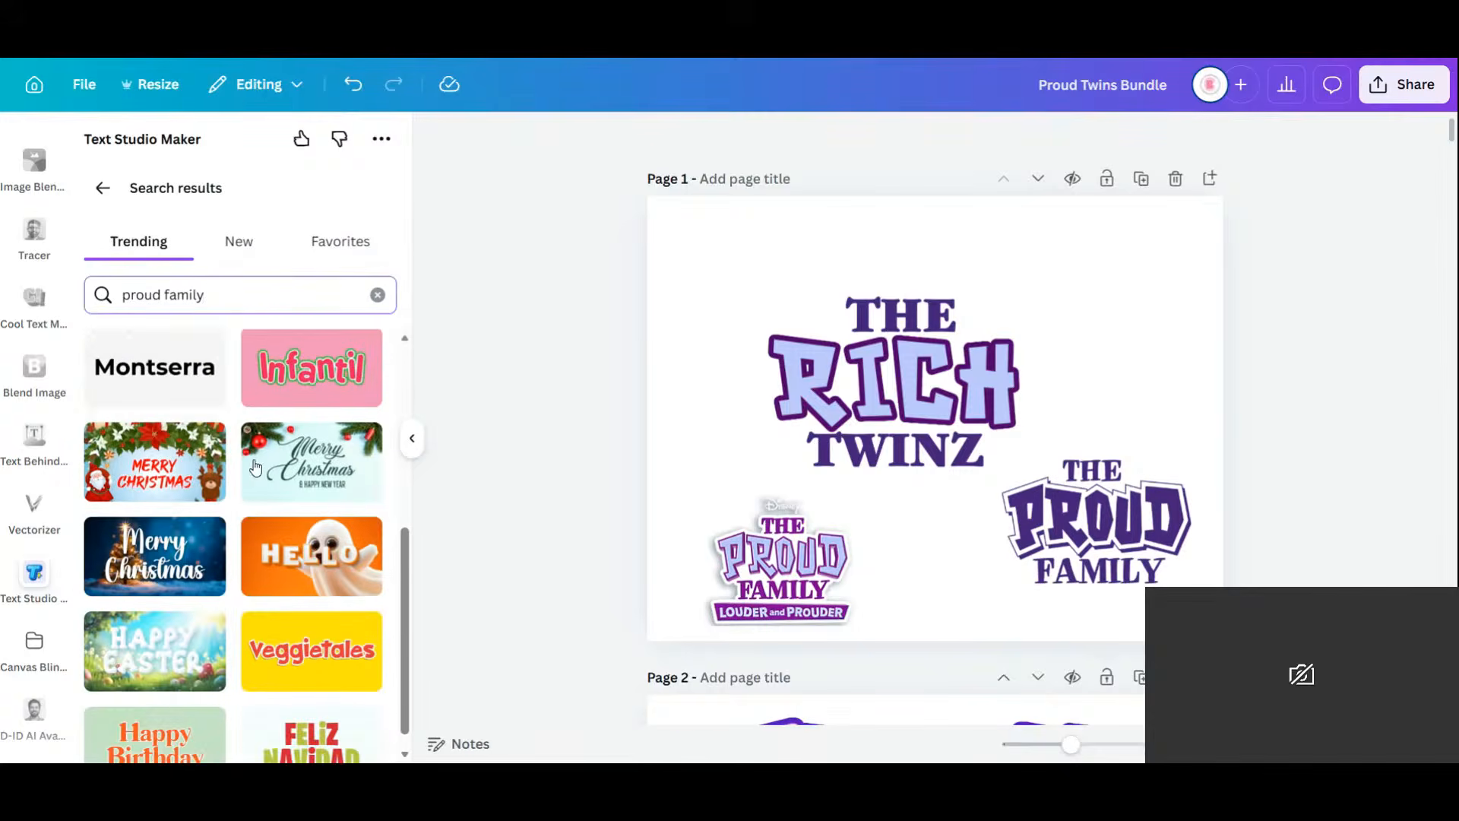
pyautogui.scroll(-1, 256, 467)
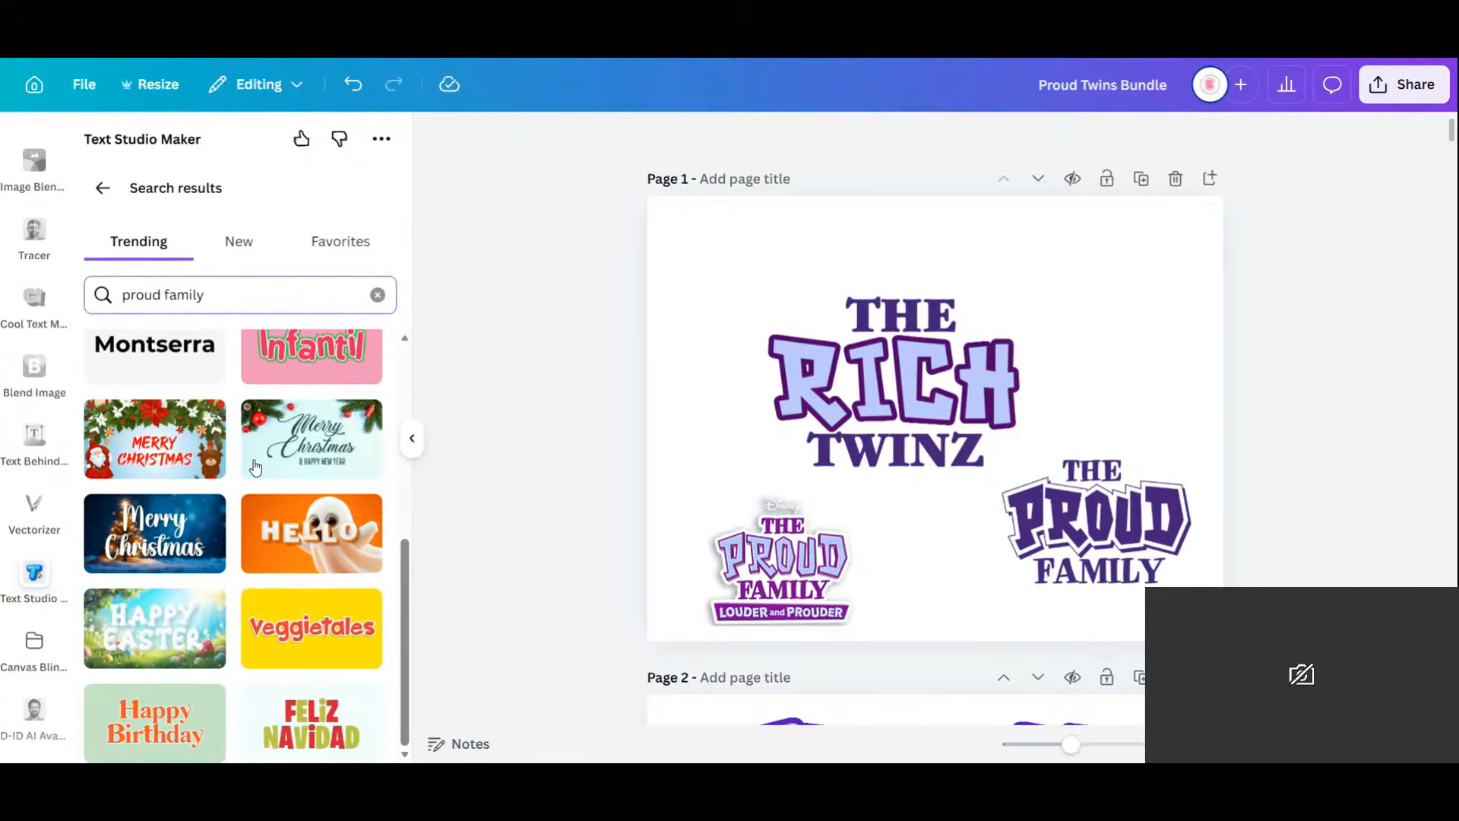
pyautogui.scroll(5, 255, 467)
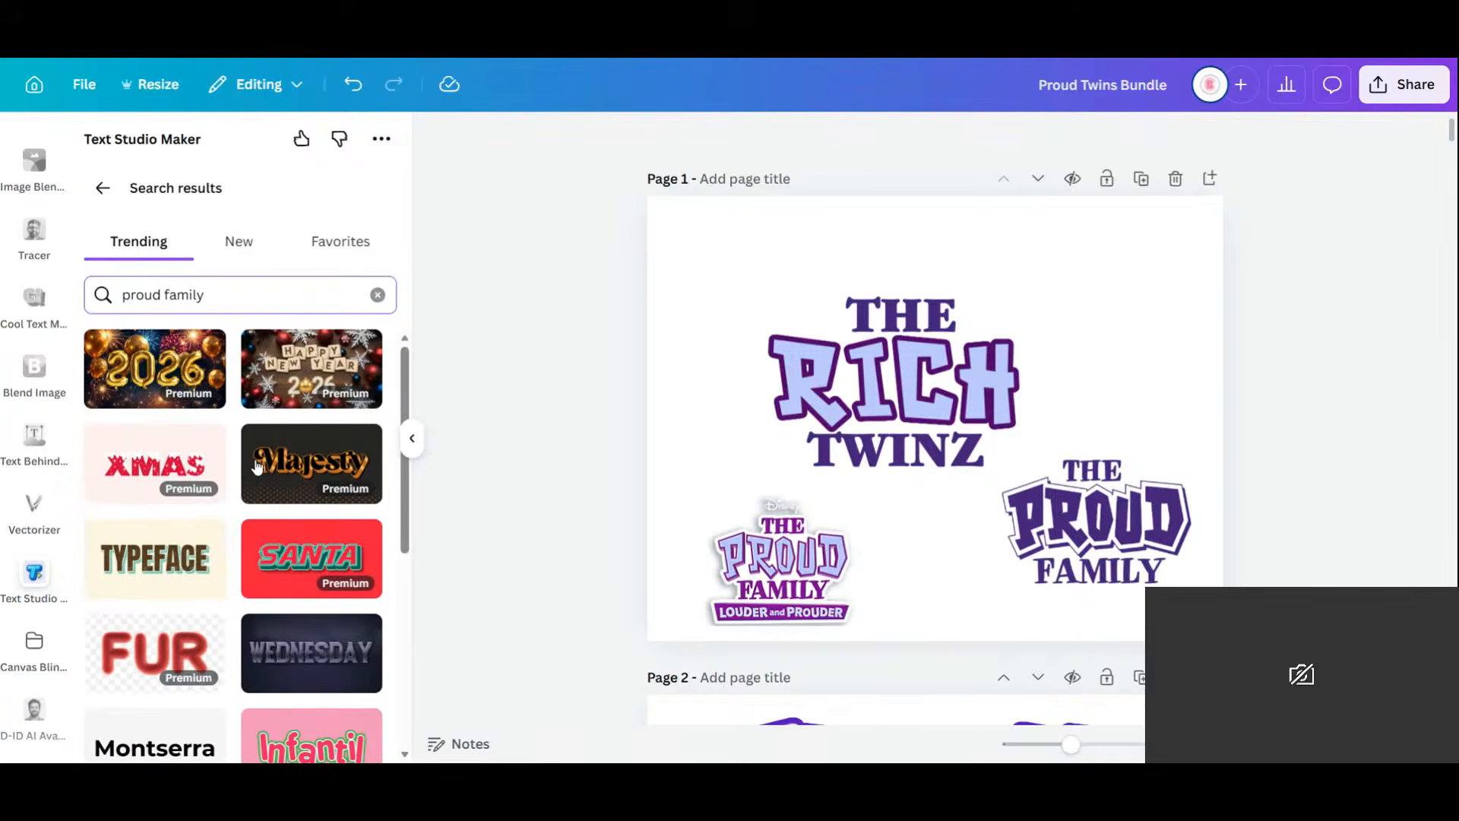
pyautogui.tripleClick(263, 295)
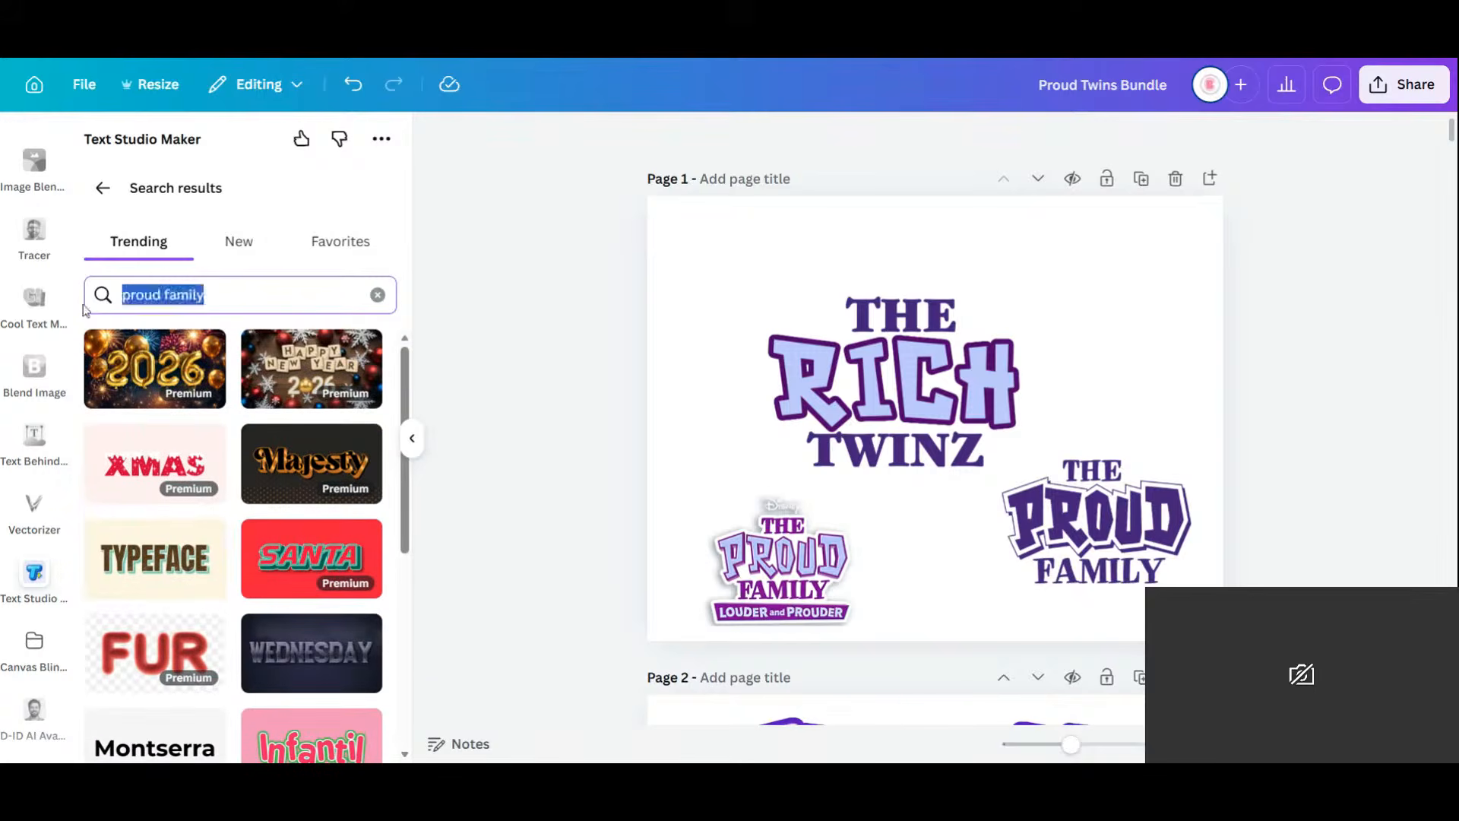
pyautogui.press('BackSpace')
pyautogui.scroll(-5, 418, 520)
pyautogui.scroll(-5, 163, 466)
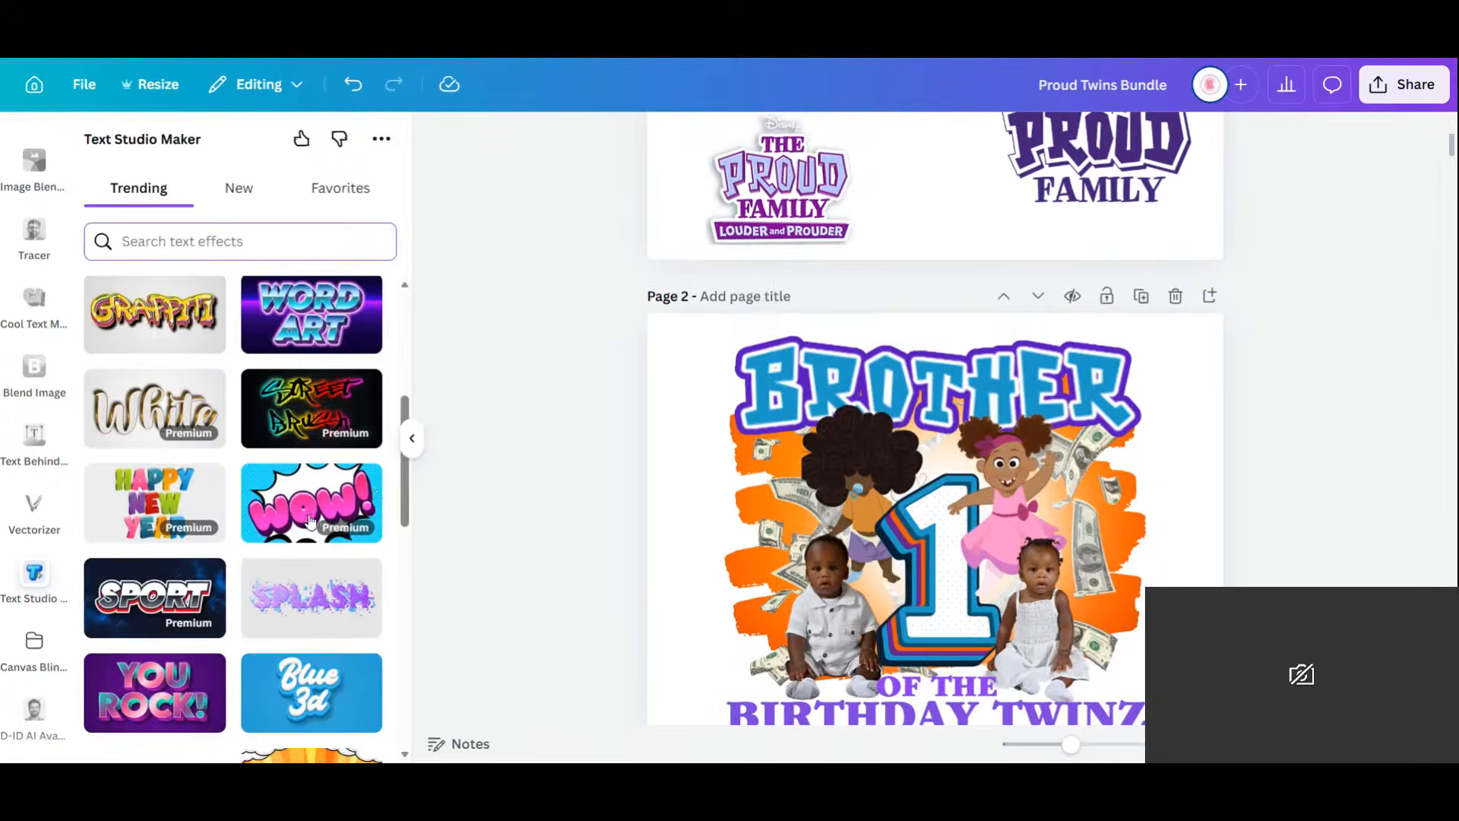
pyautogui.scroll(-8, 163, 462)
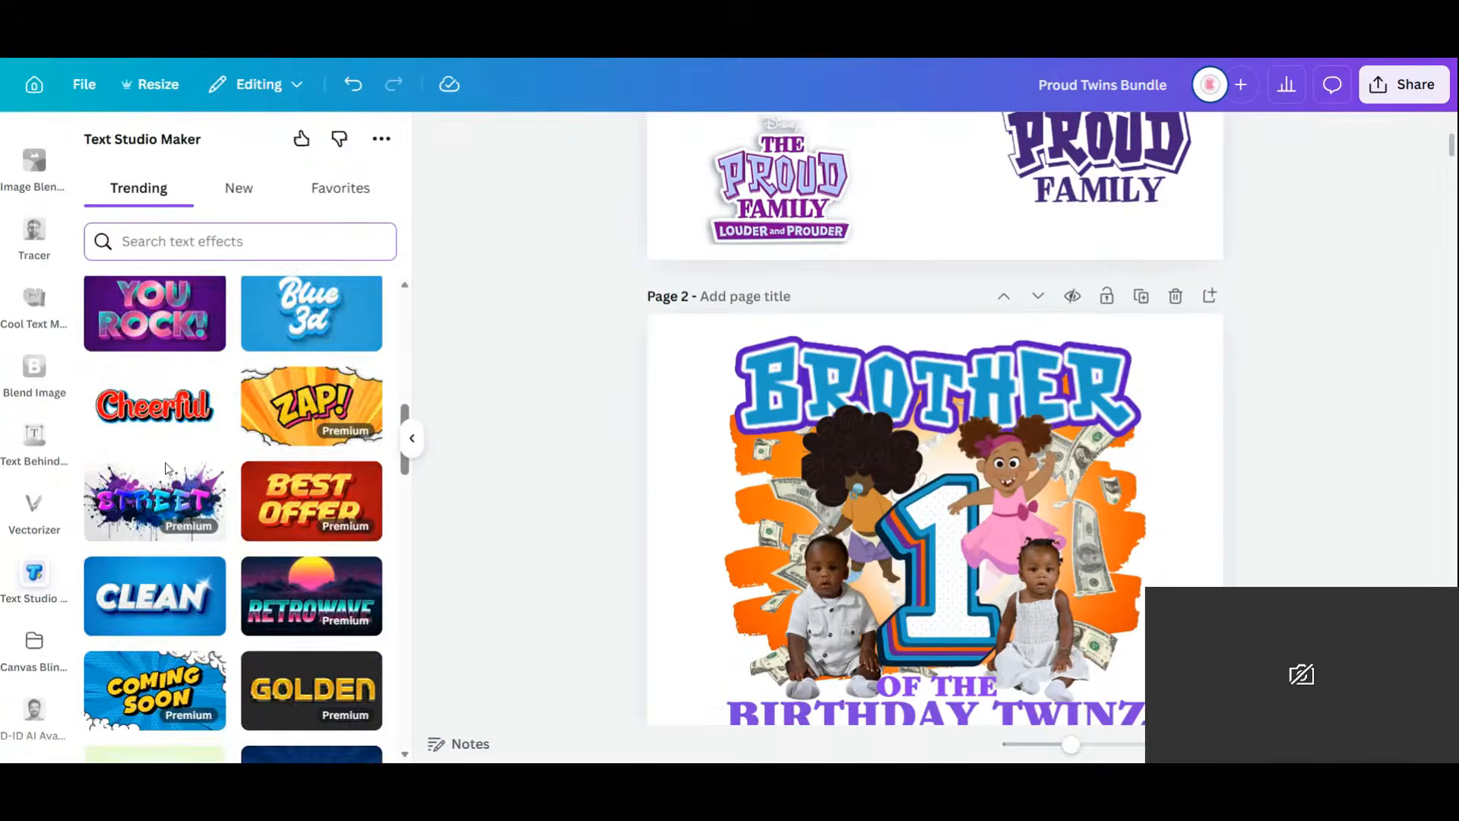
pyautogui.scroll(-5, 168, 466)
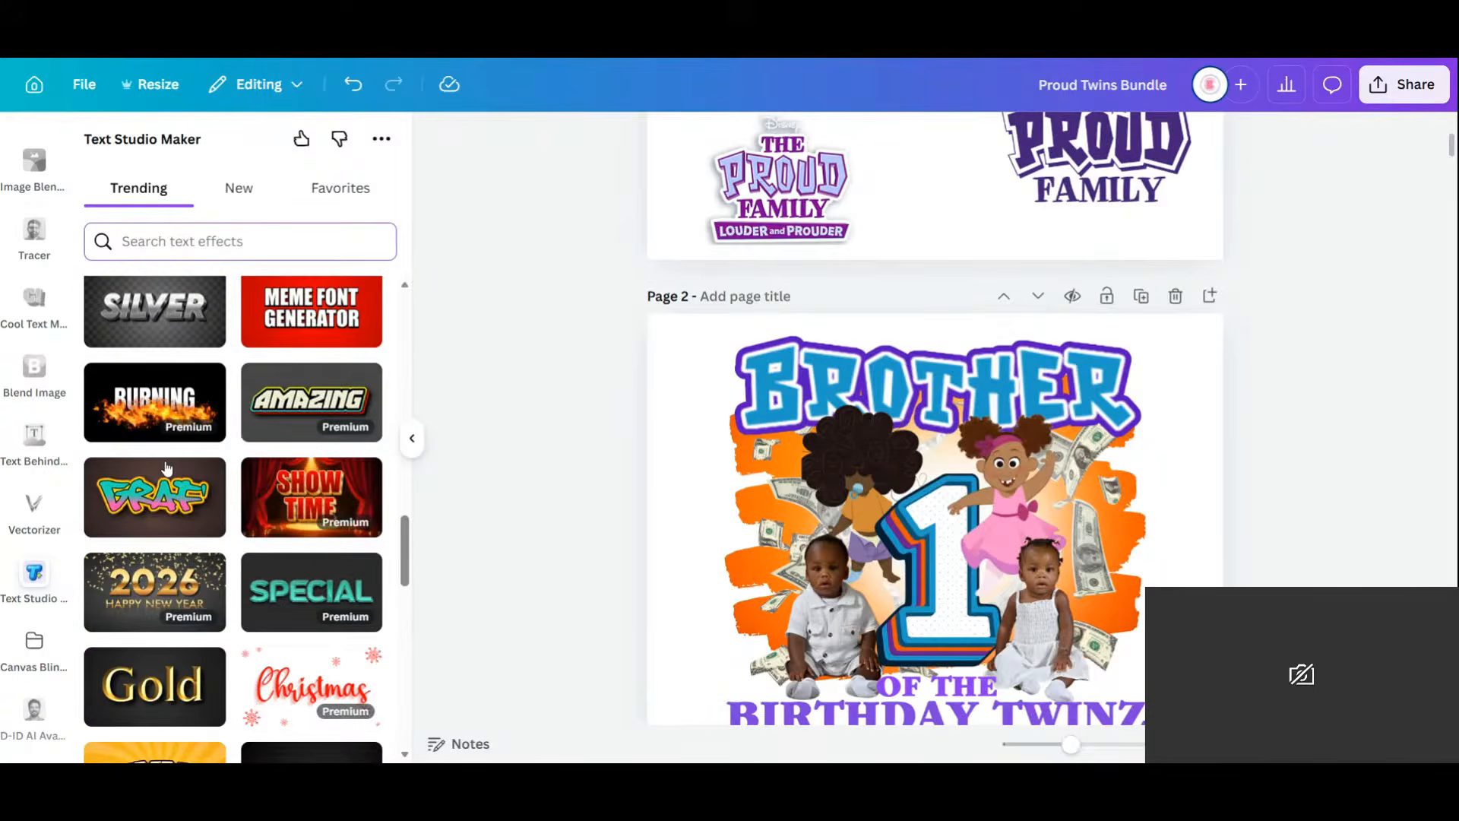
pyautogui.scroll(20, 167, 469)
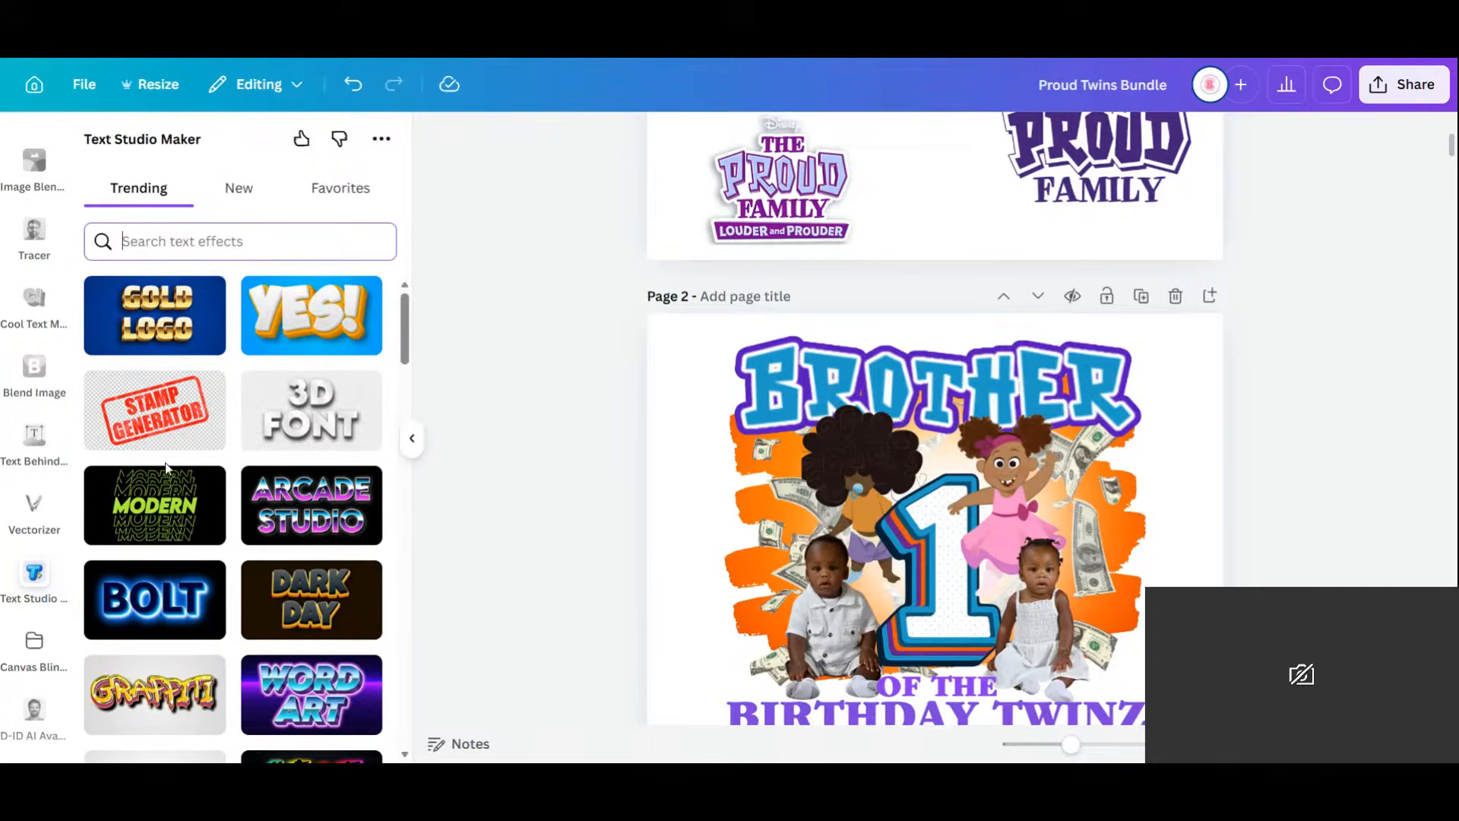
pyautogui.scroll(4, 1247, 469)
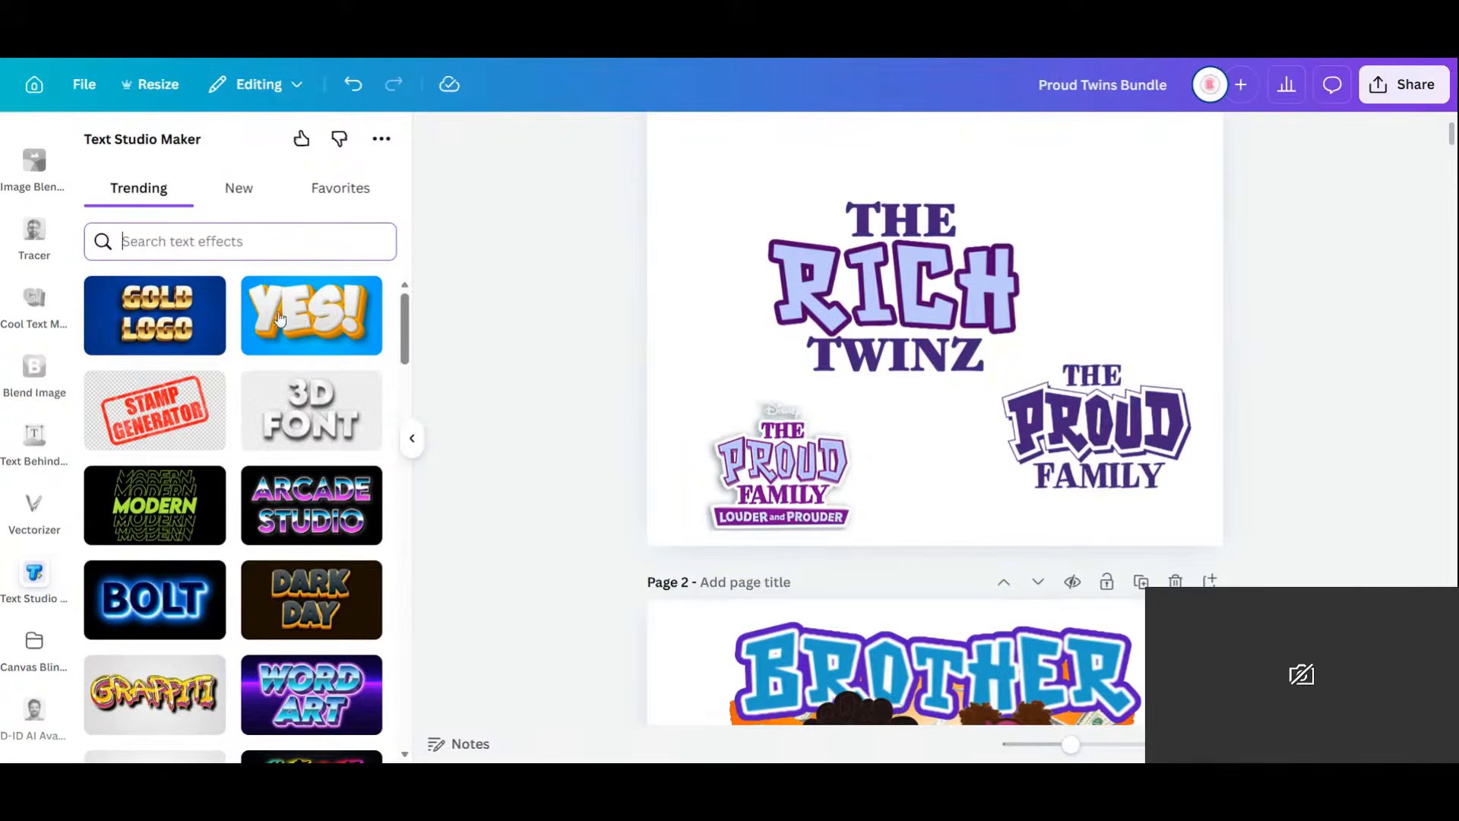
pyautogui.scroll(-4, 1060, 471)
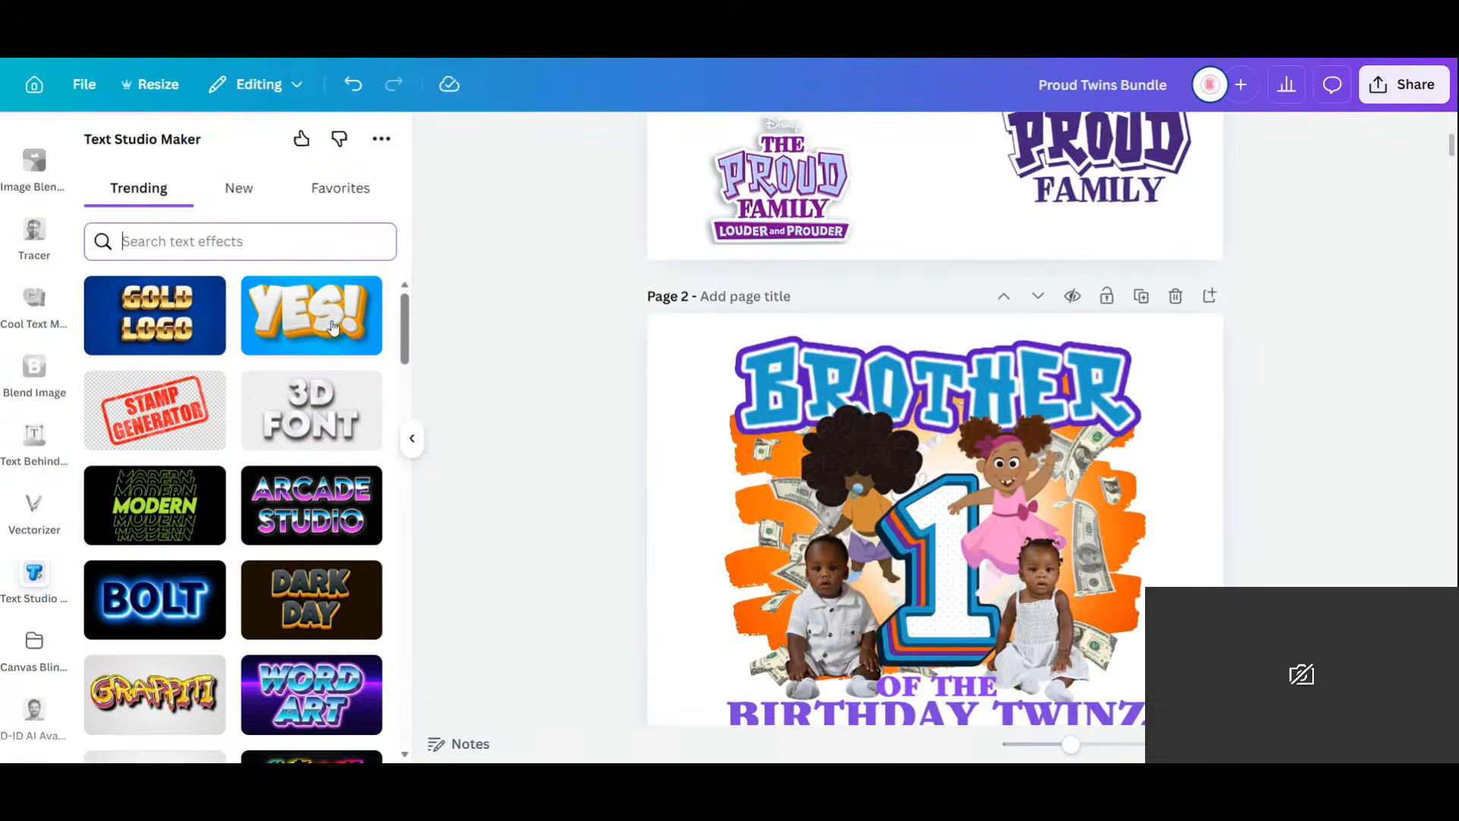
pyautogui.scroll(-3, 1014, 547)
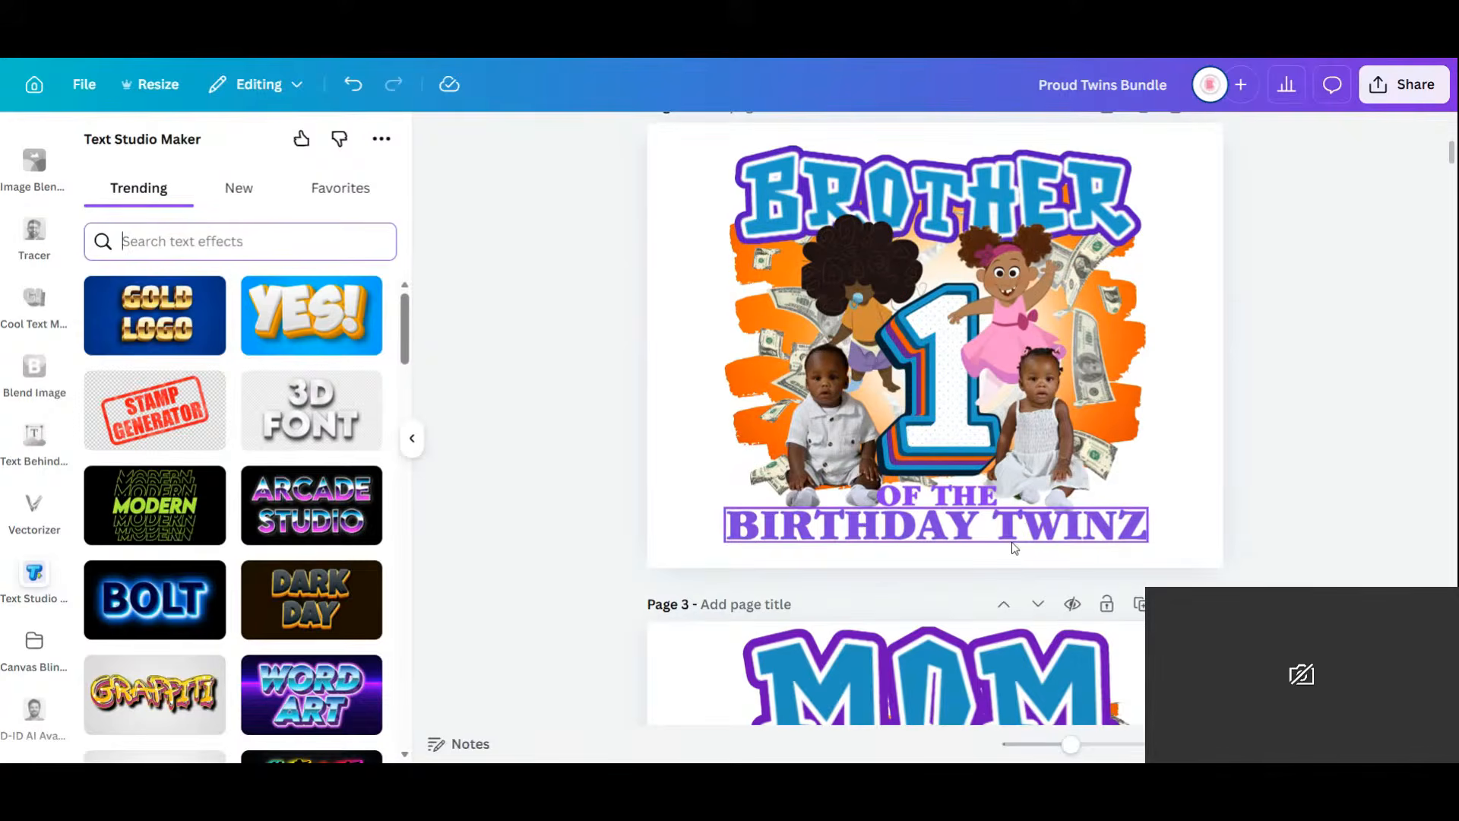
pyautogui.scroll(-5, 1012, 548)
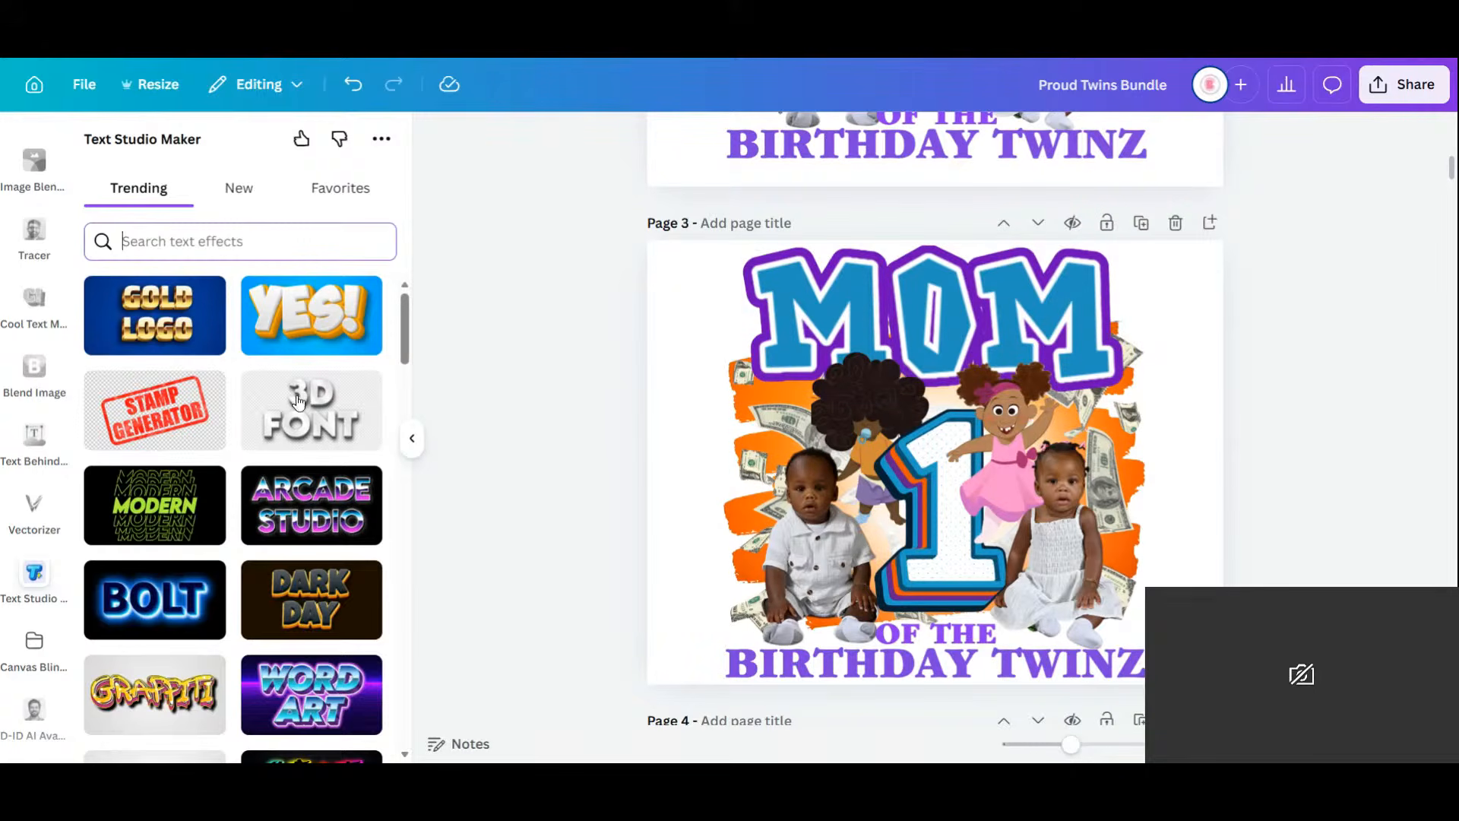
pyautogui.scroll(-8, 256, 490)
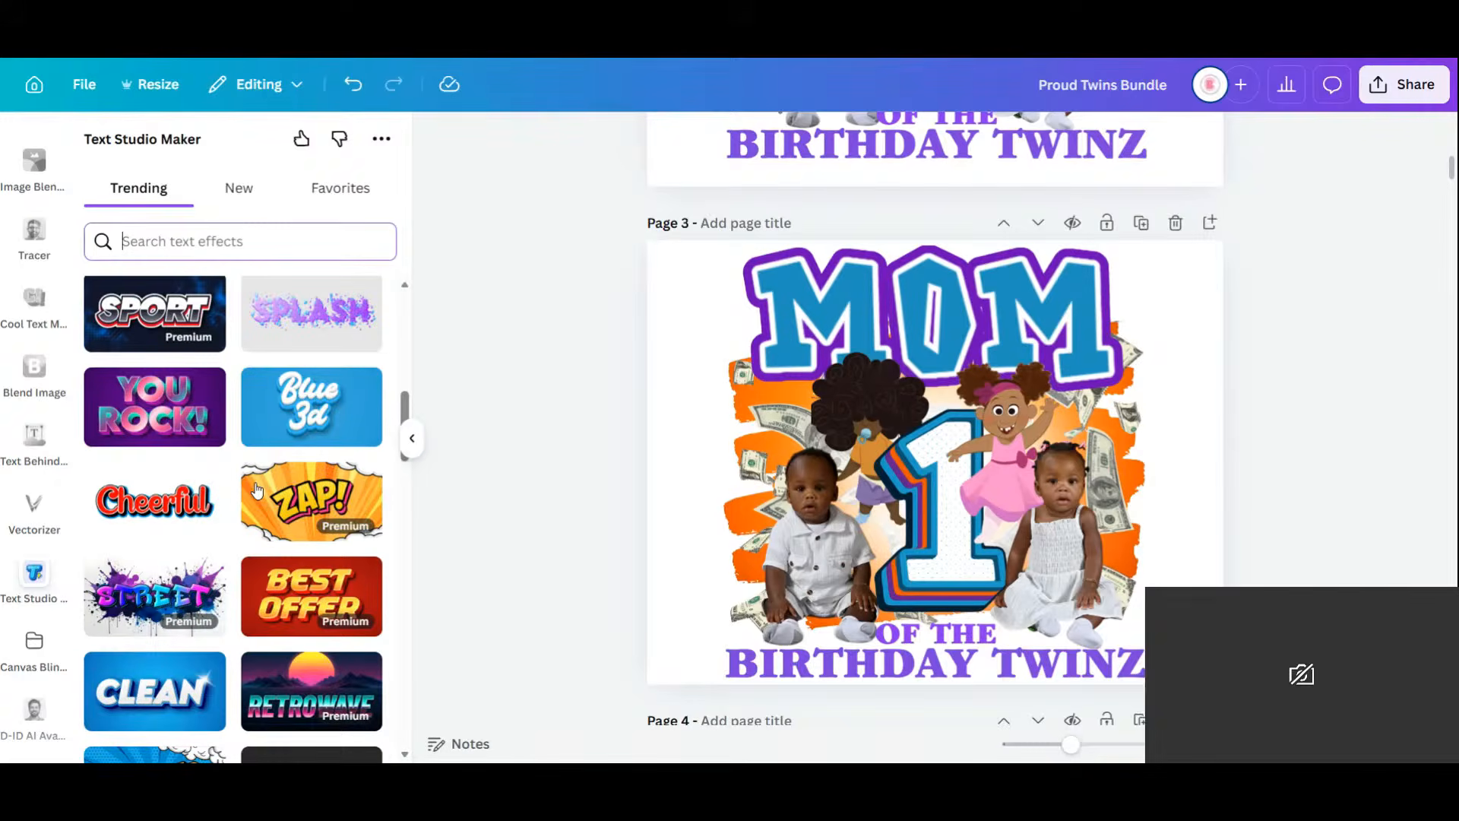
pyautogui.scroll(-15, 257, 490)
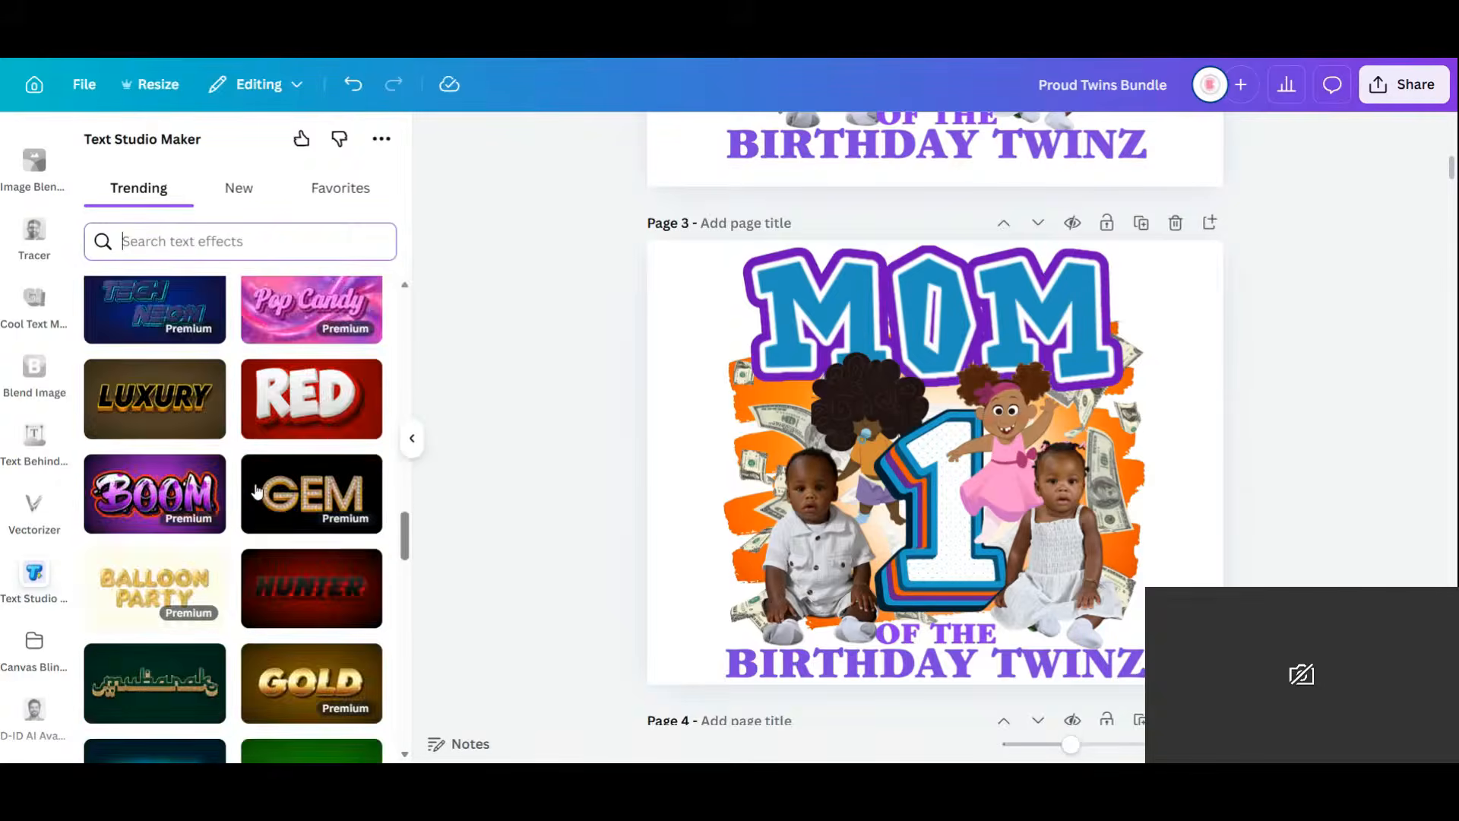
pyautogui.scroll(-12, 257, 490)
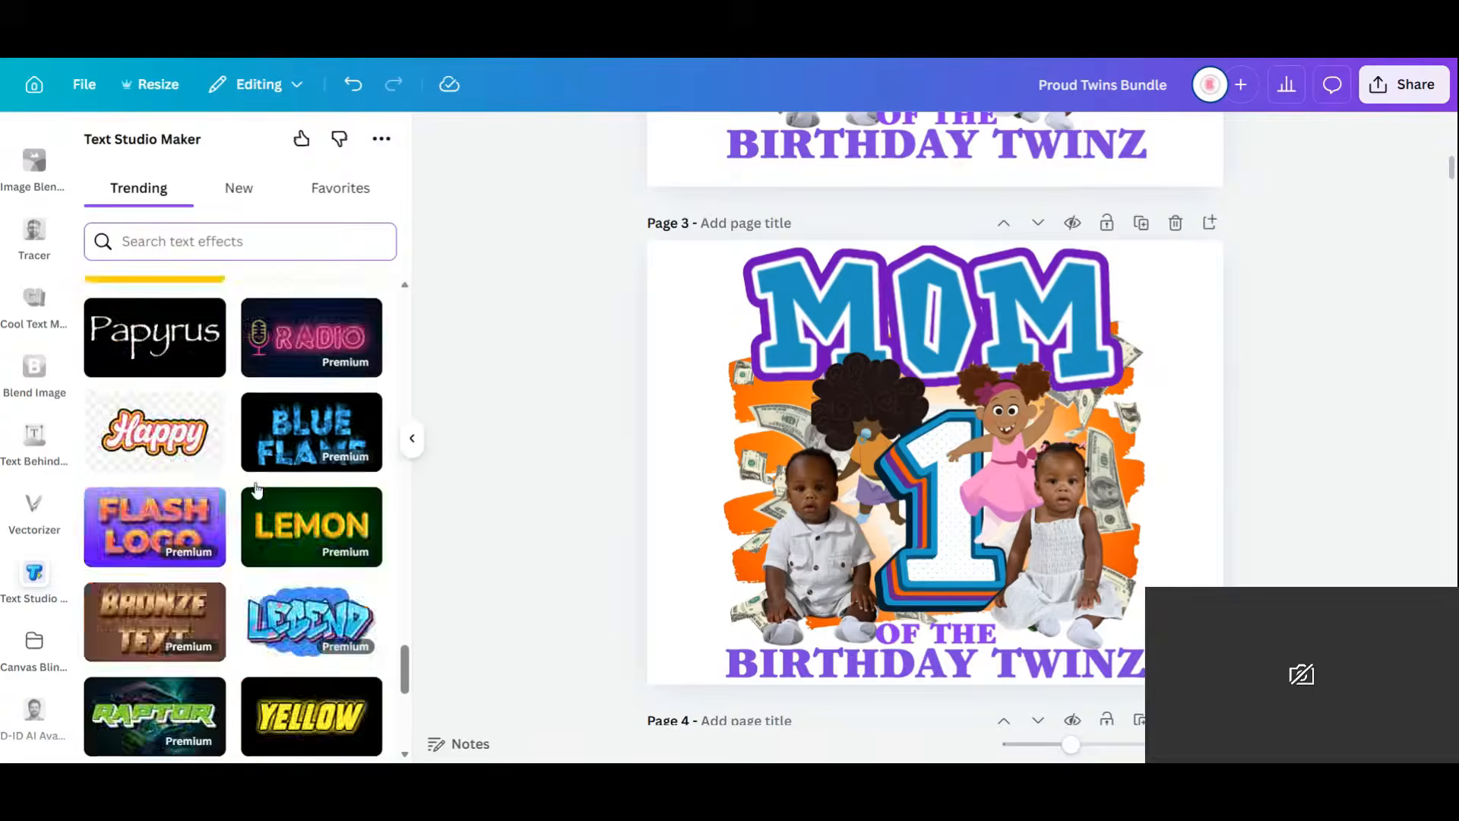
pyautogui.scroll(-15, 257, 490)
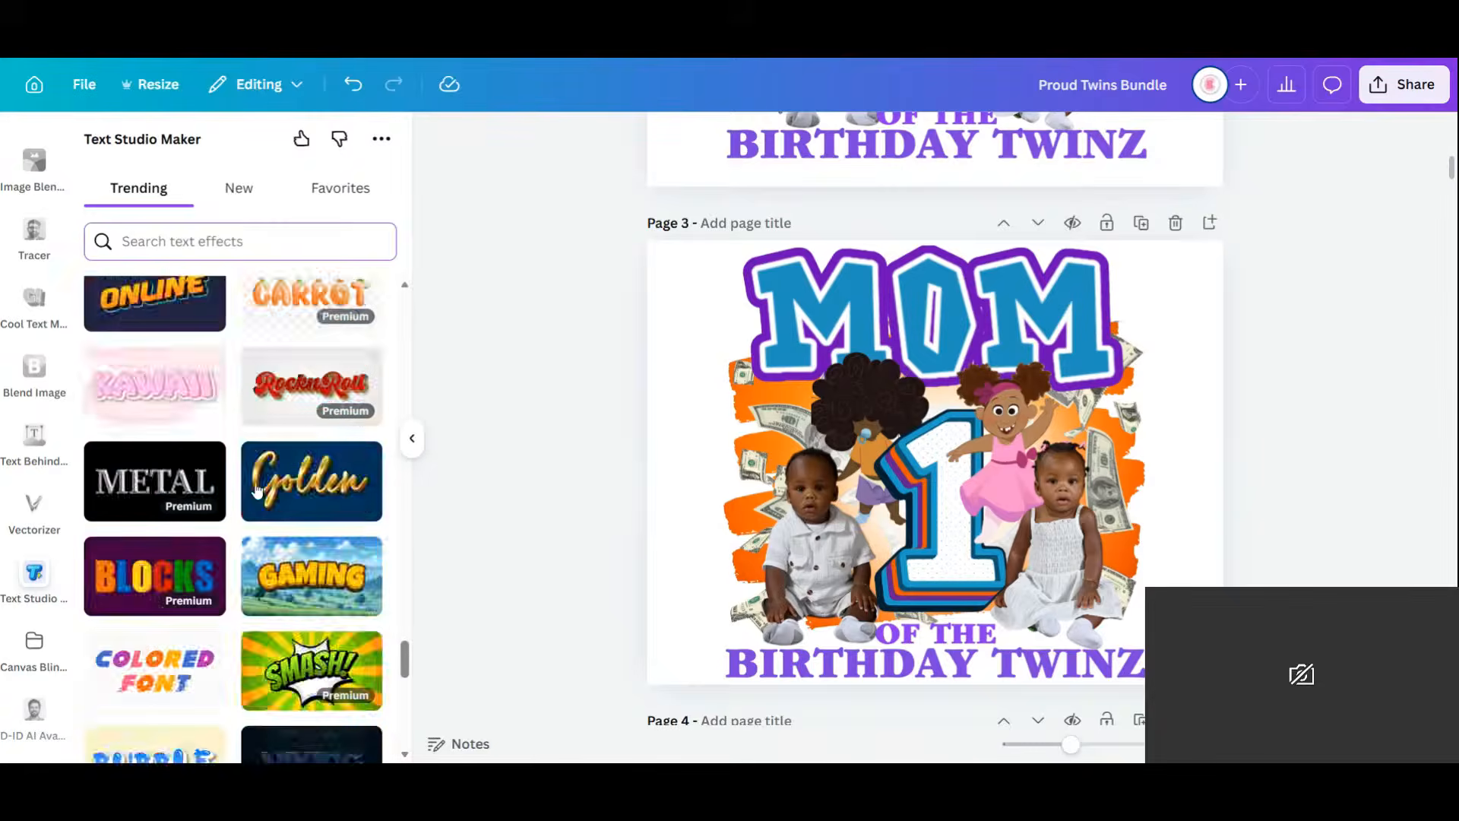
pyautogui.scroll(-5, 257, 490)
pyautogui.scroll(-5, 256, 490)
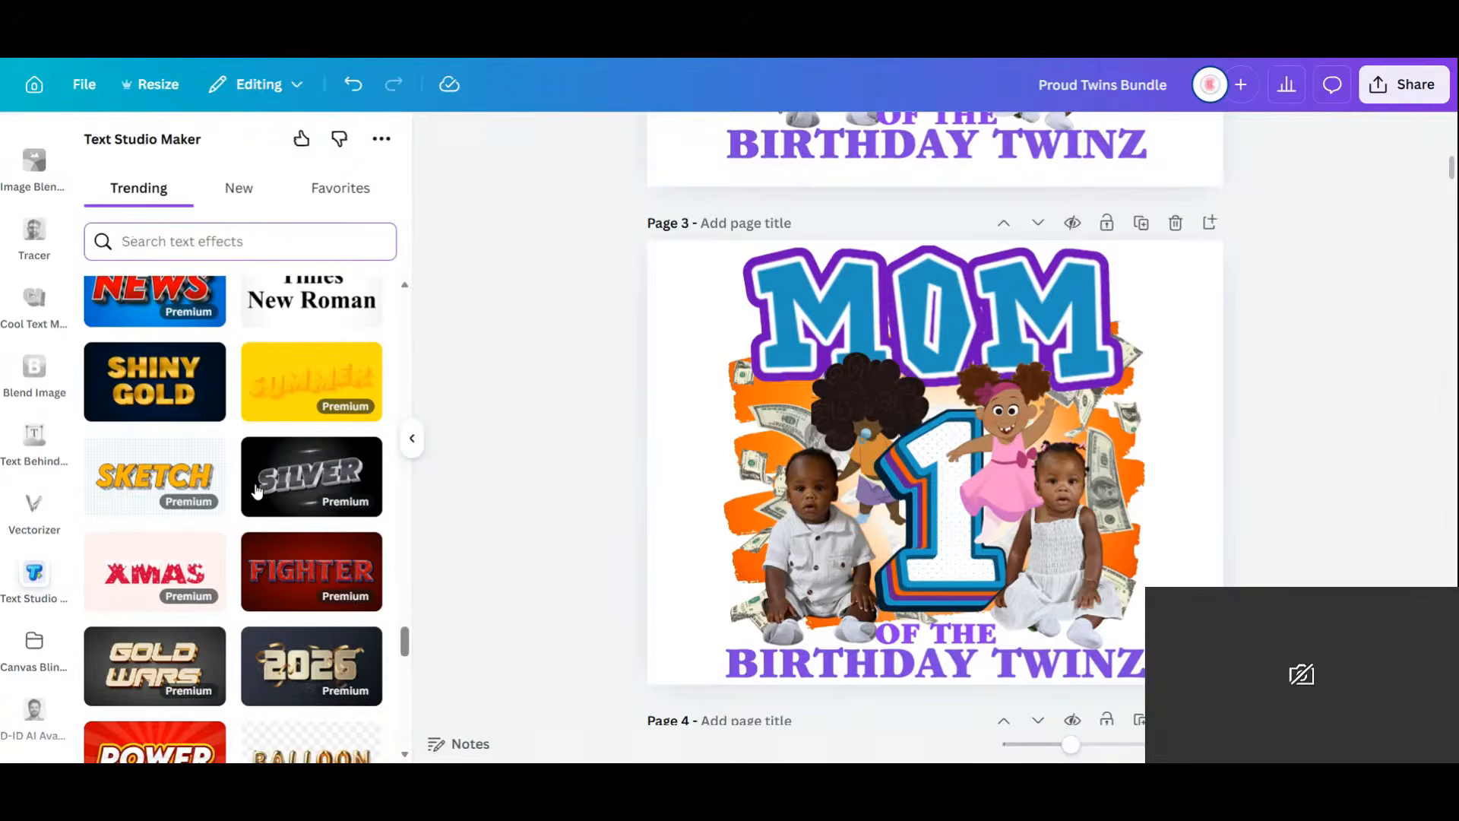
pyautogui.scroll(1, 257, 490)
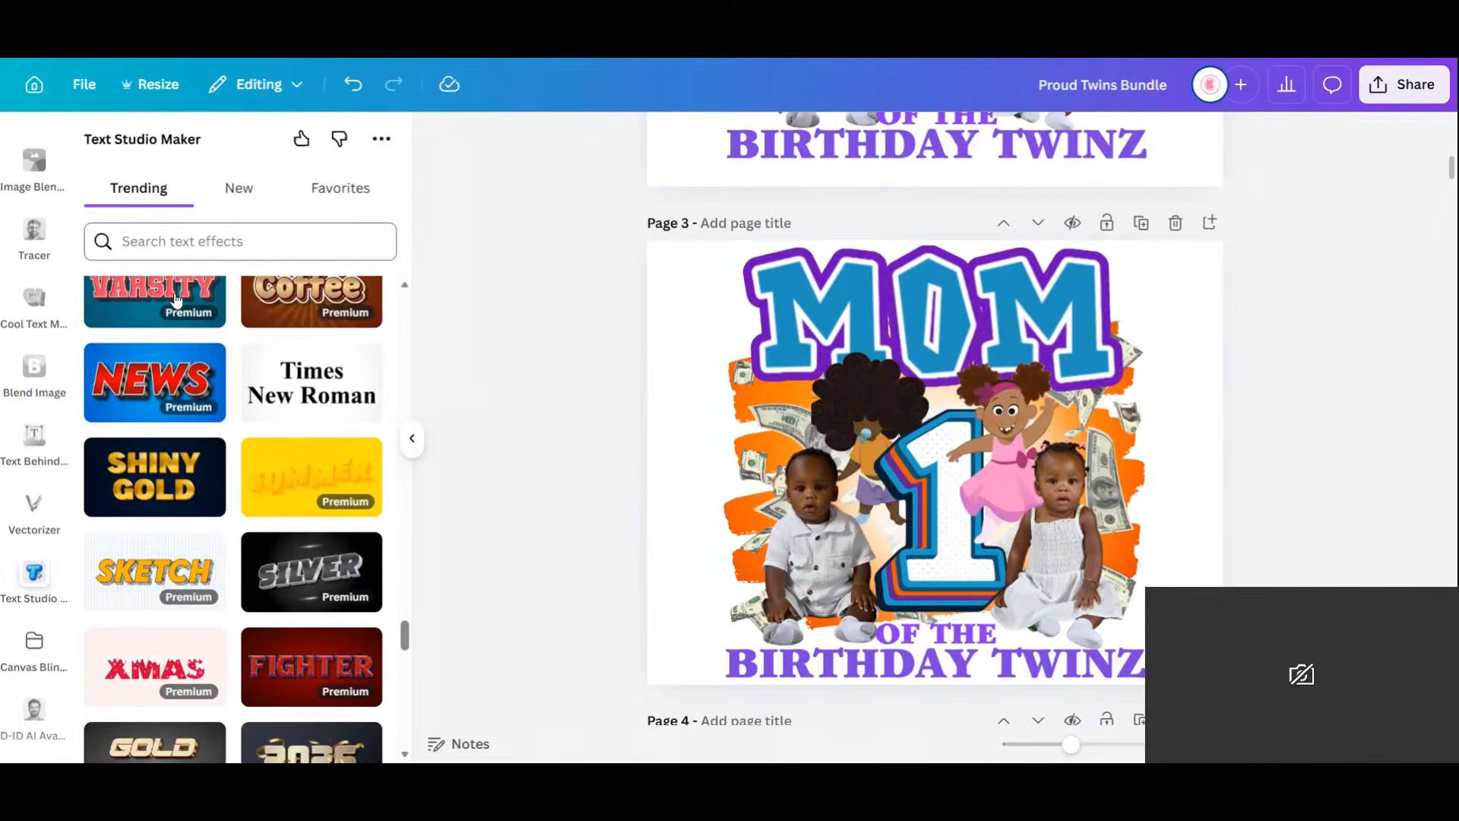
pyautogui.scroll(4, 274, 477)
pyautogui.scroll(-2, 171, 530)
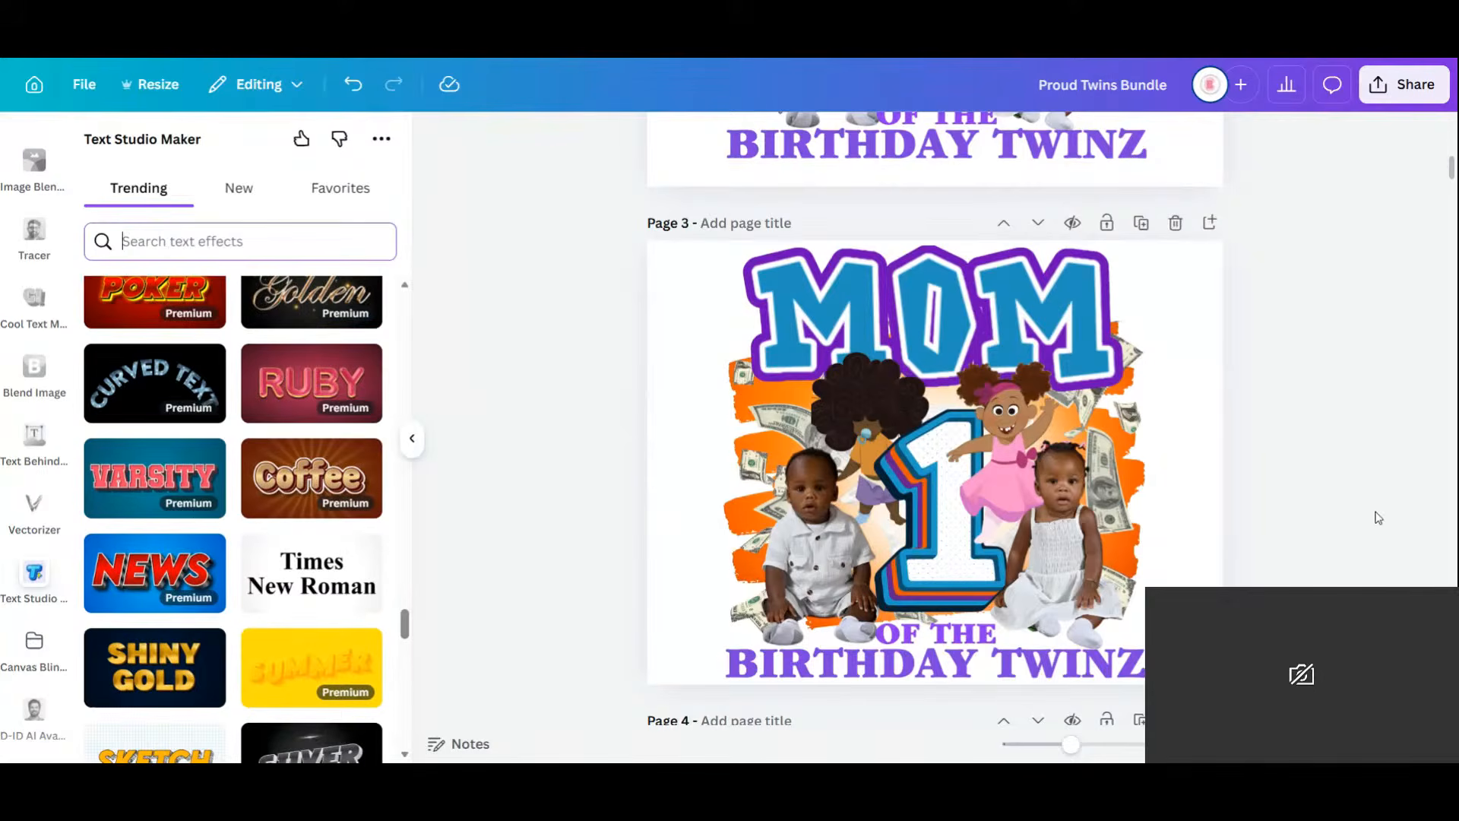
pyautogui.scroll(-5, 1378, 518)
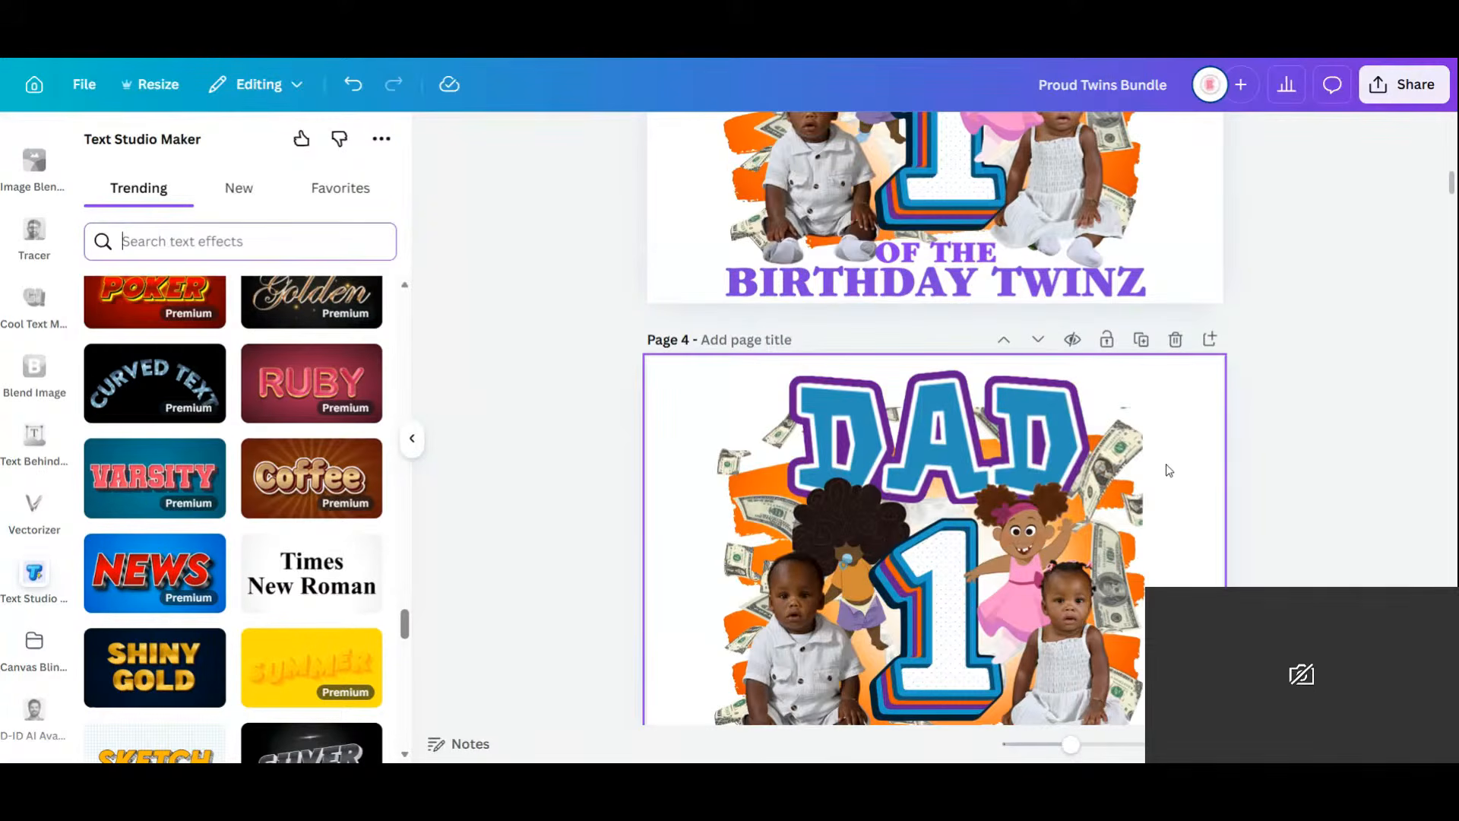
pyautogui.scroll(-4, 1169, 471)
pyautogui.scroll(7, 1169, 468)
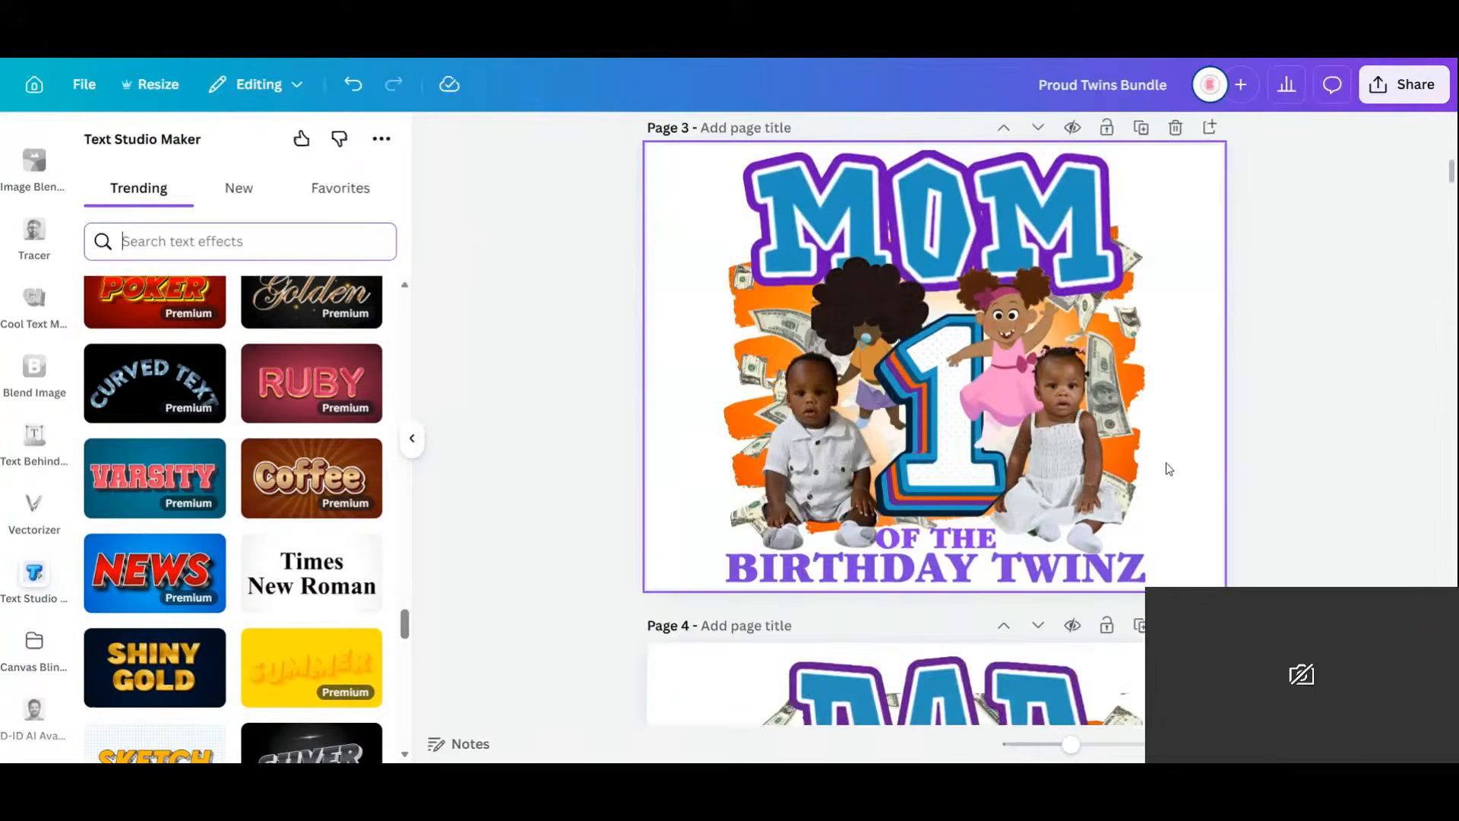
pyautogui.scroll(2, 1169, 469)
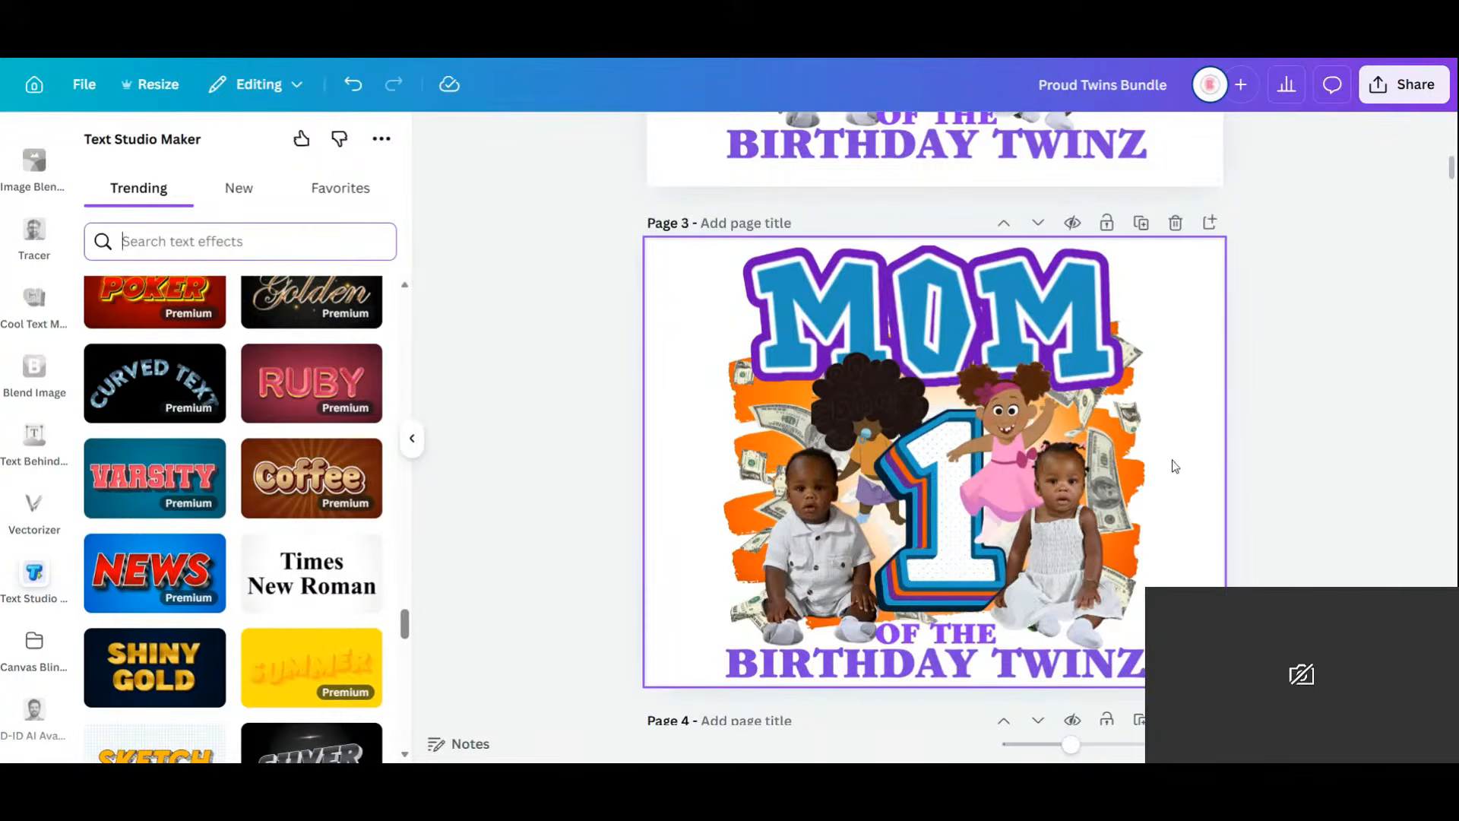
pyautogui.scroll(5, 1174, 466)
pyautogui.scroll(-6, 1174, 466)
pyautogui.scroll(7, 1175, 466)
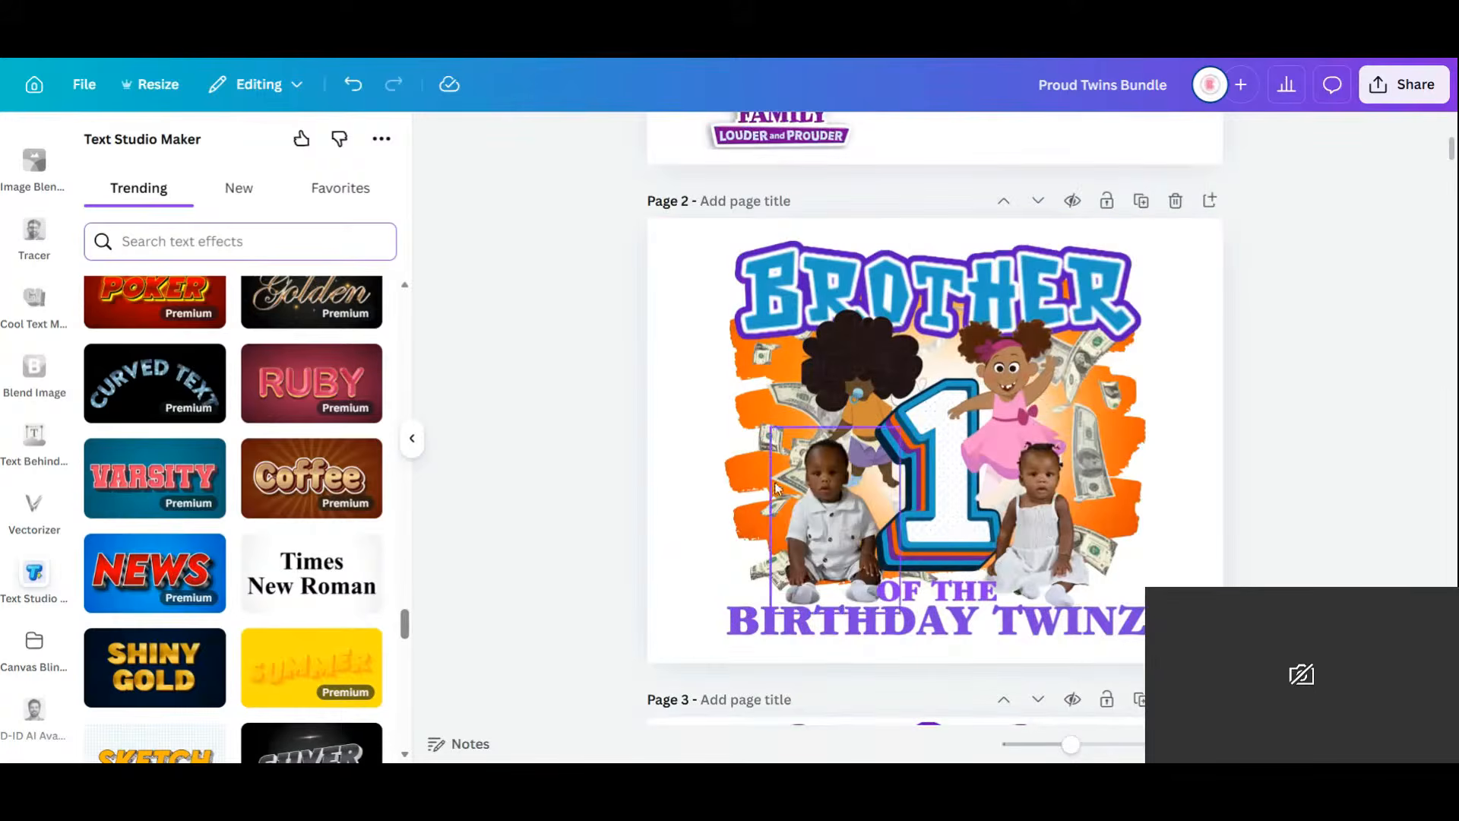
# Delete the boy and girl baby photos from the Brother page 2.
pyautogui.click(807, 494)
pyautogui.press('Delete')
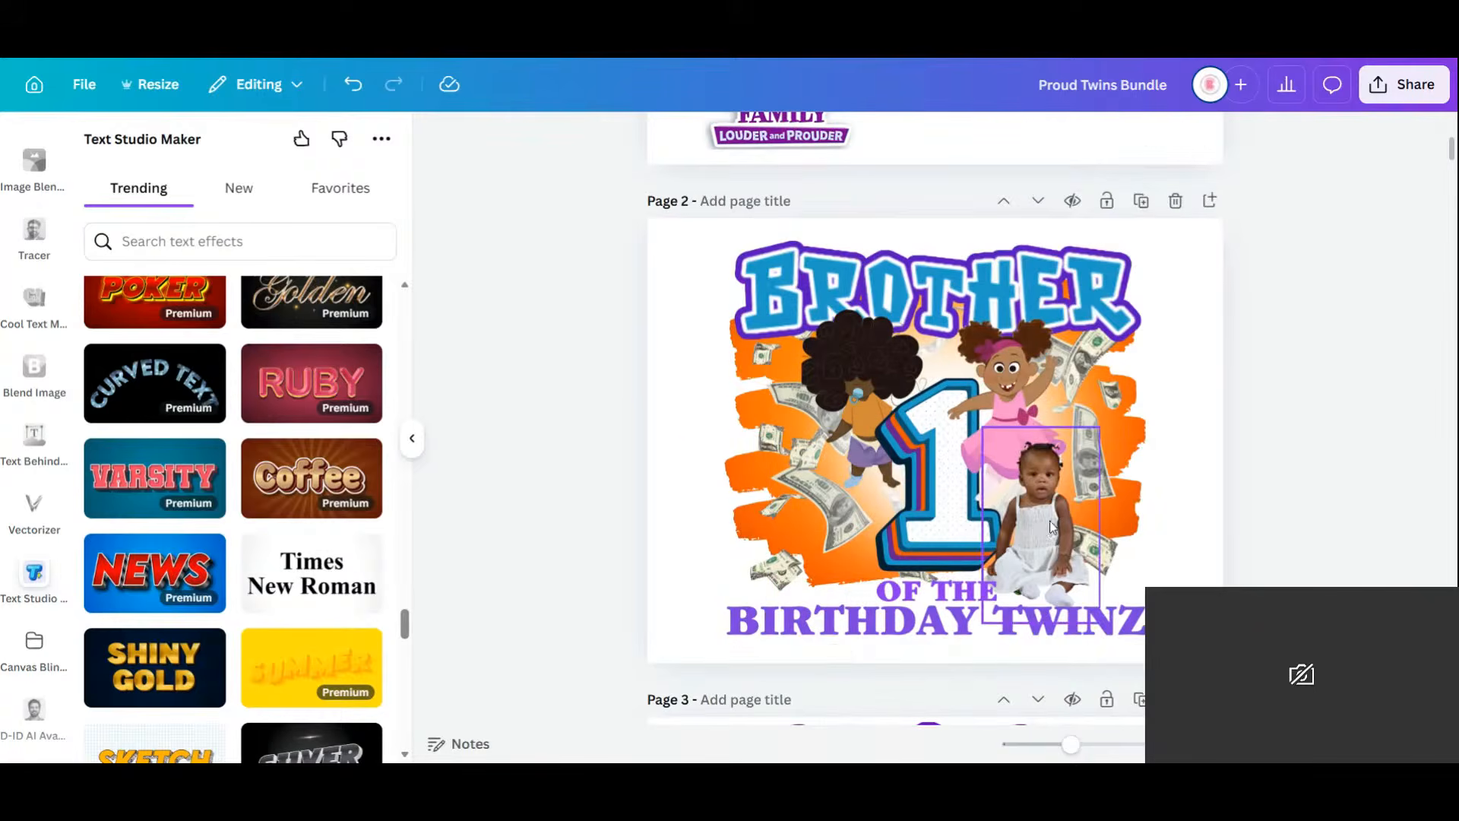
pyautogui.click(1051, 526)
pyautogui.press('Delete')
pyautogui.click(1107, 436)
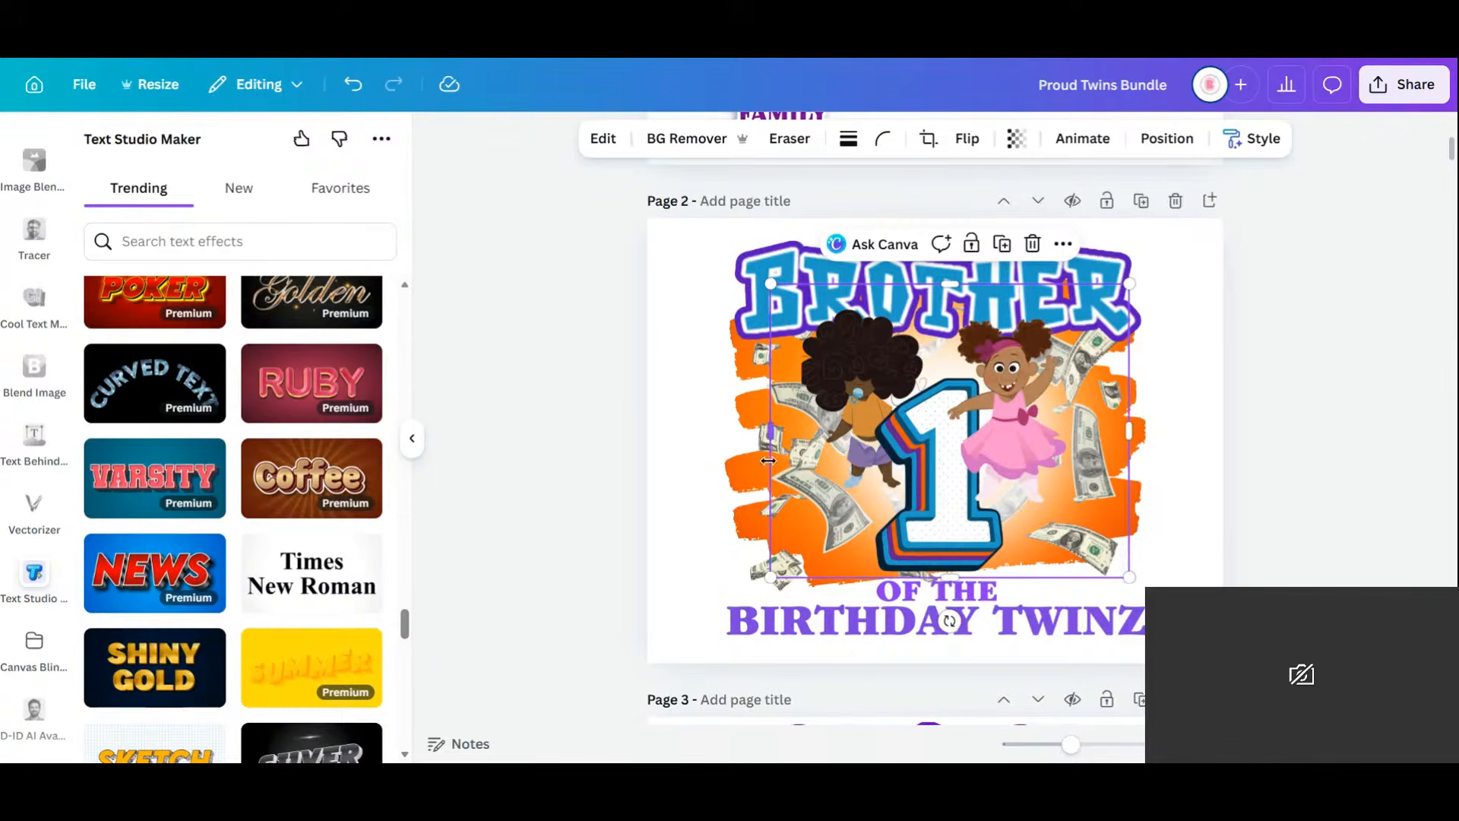
pyautogui.click(738, 567)
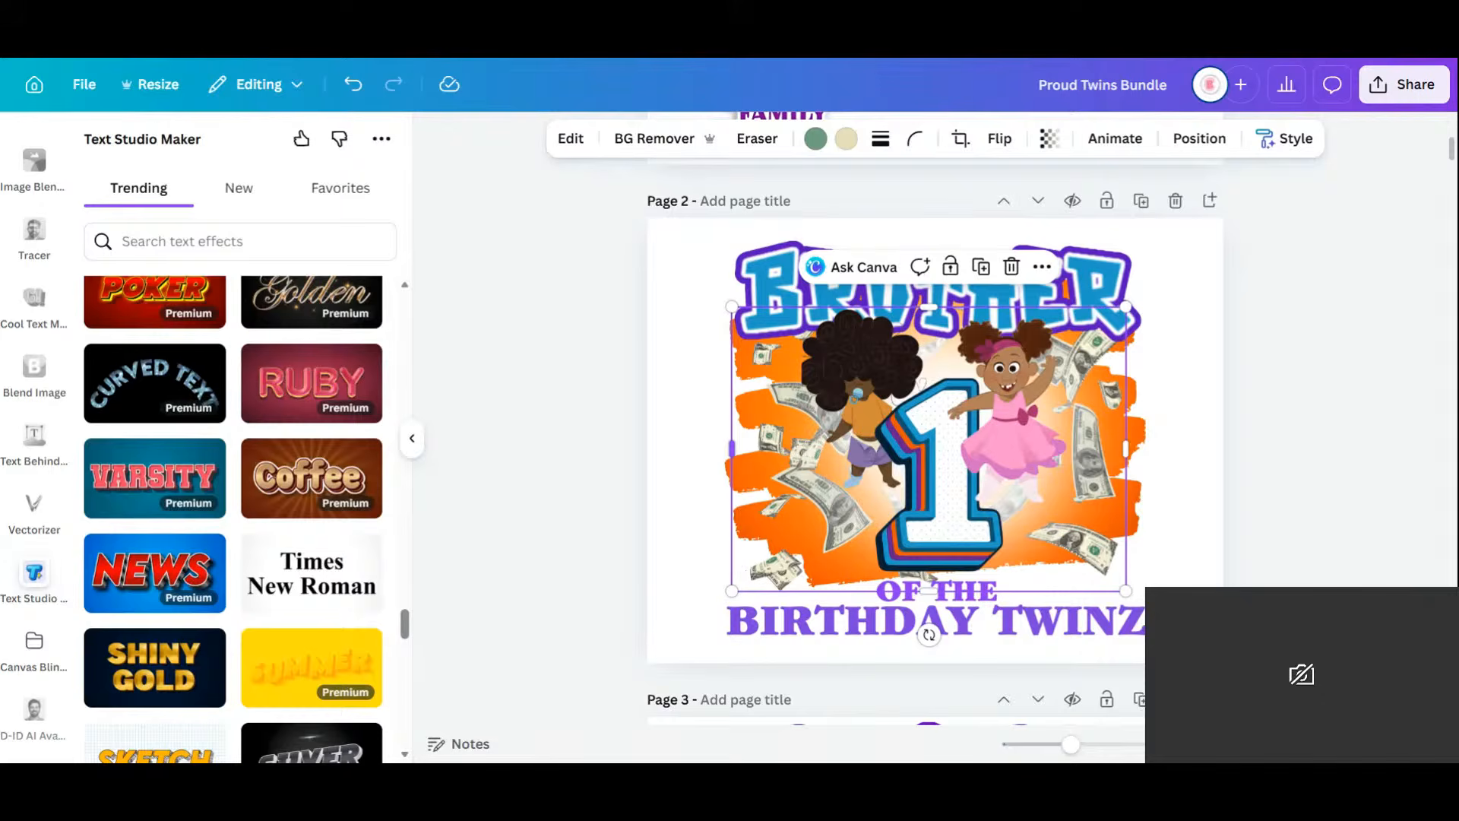
# Duplicate page 2, remove the falling money from the copy and lock its background artwork.
pyautogui.click(1146, 201)
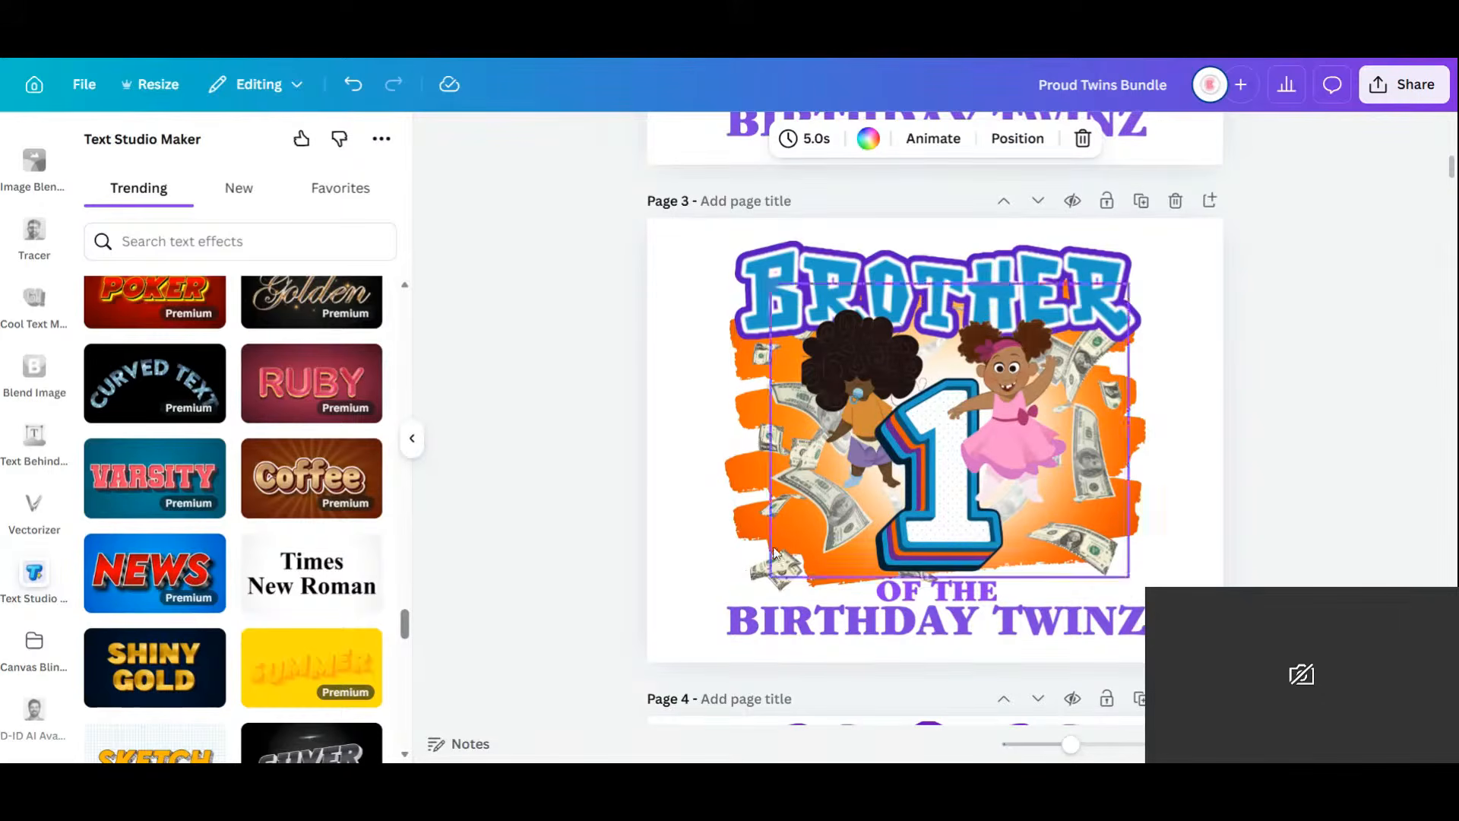
pyautogui.click(755, 563)
pyautogui.press('Delete')
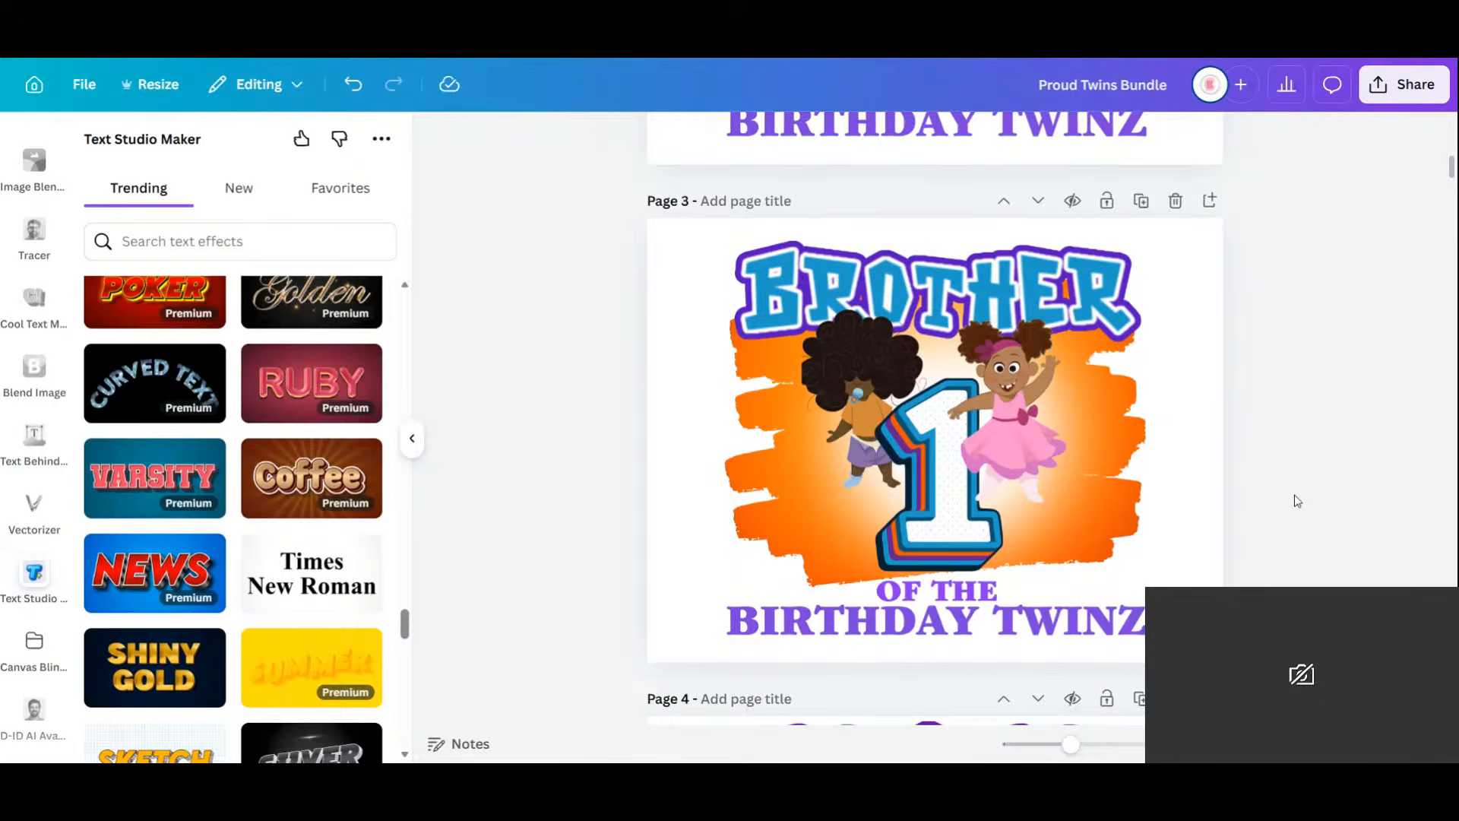
pyautogui.click(1040, 436)
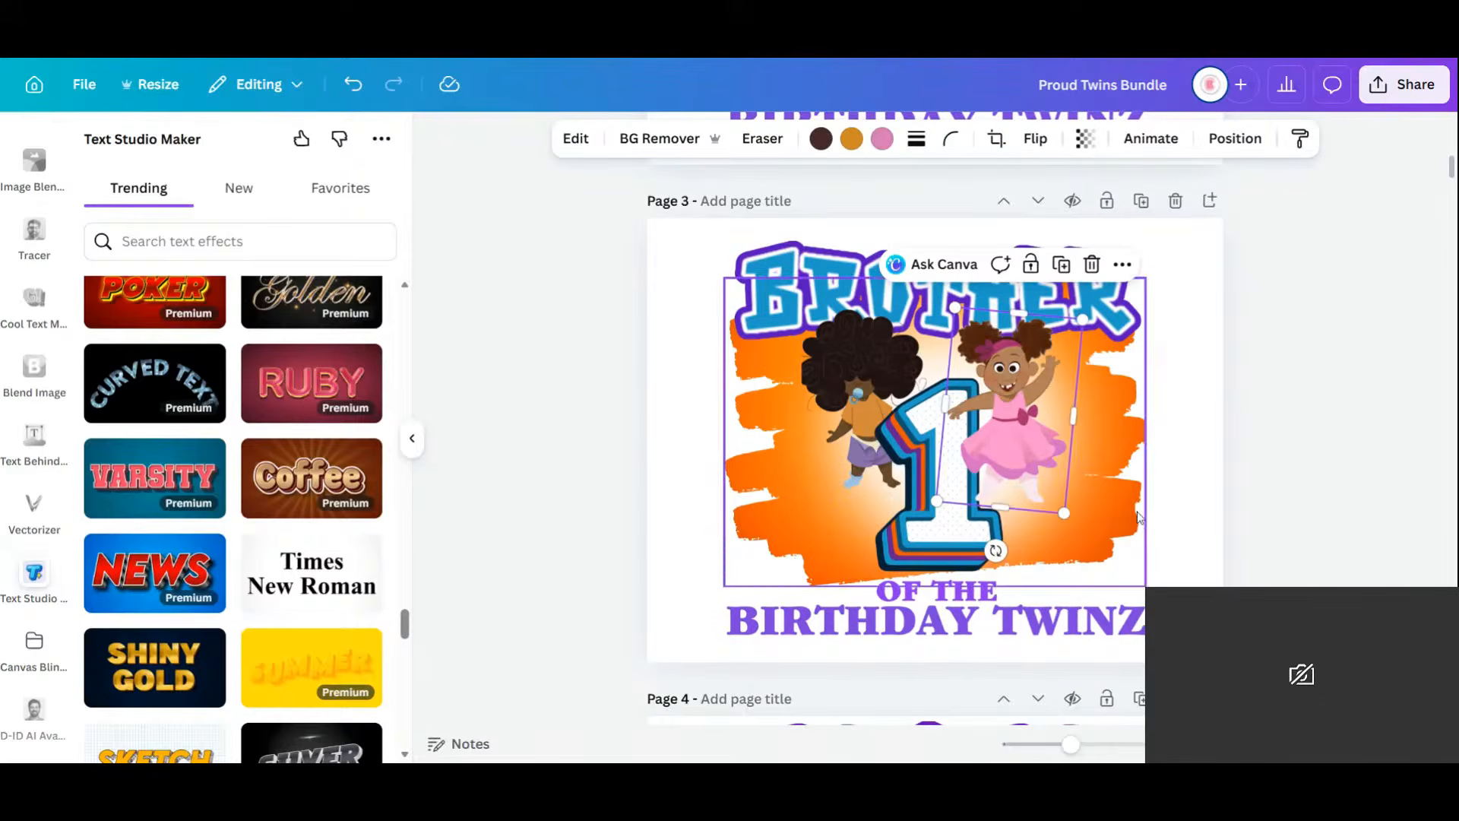
pyautogui.click(957, 238)
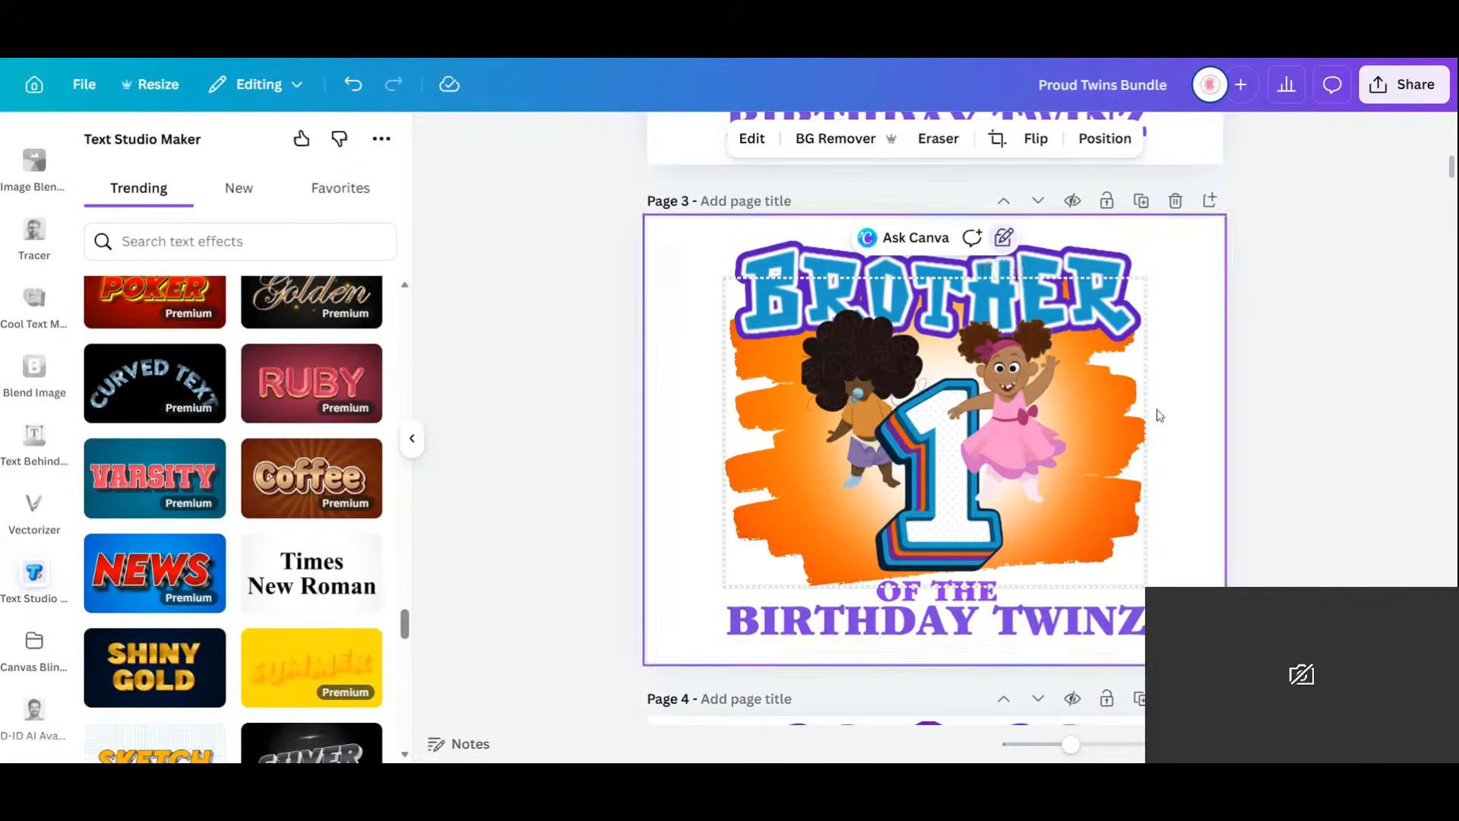
# Move both cartoon twins lower on Page 3 and enlarge them.
pyautogui.click(1189, 380)
pyautogui.click(1026, 422)
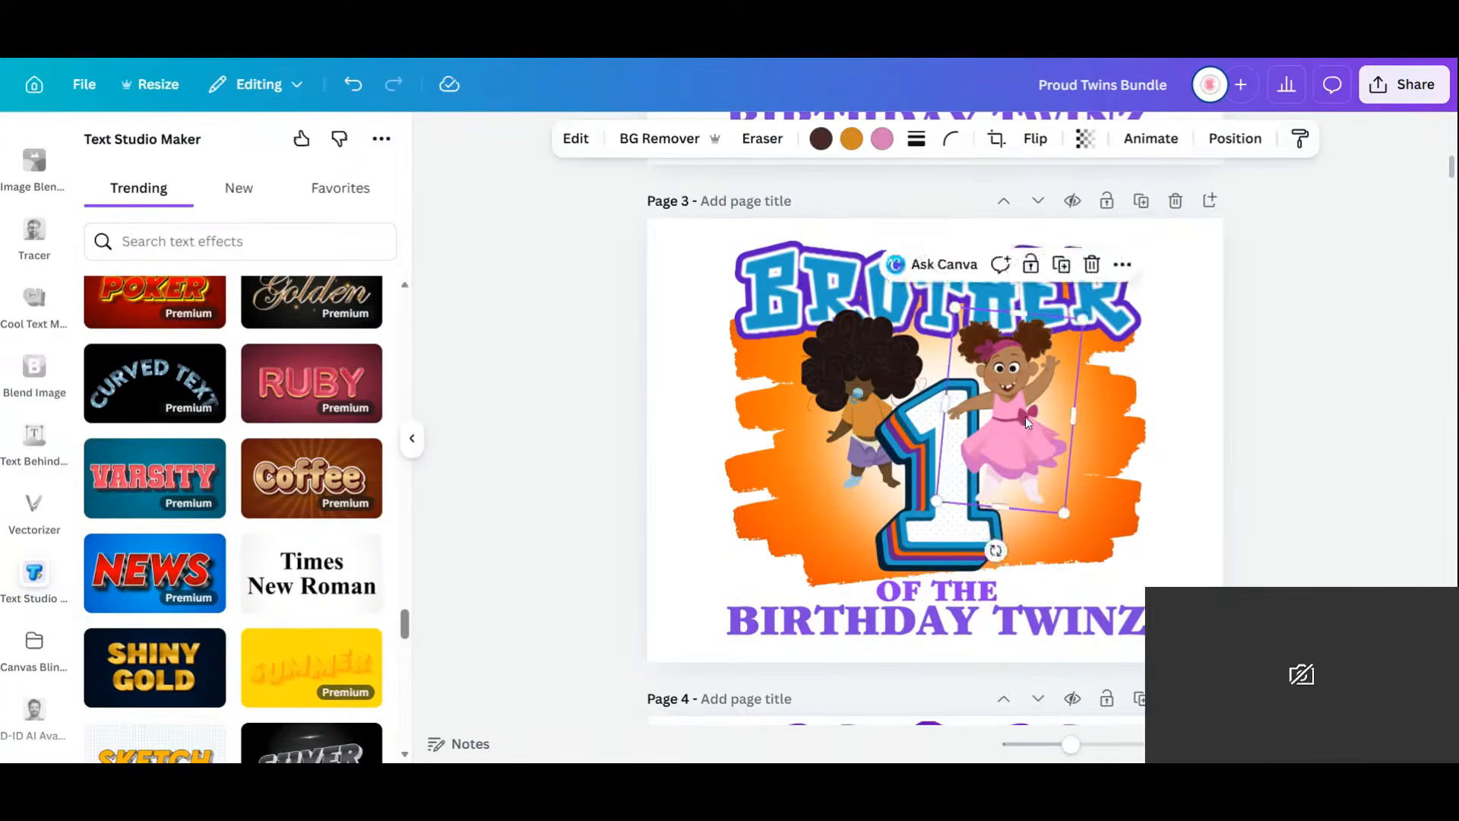
pyautogui.moveTo(1047, 469); pyautogui.dragTo(1058, 517)
pyautogui.click(853, 401)
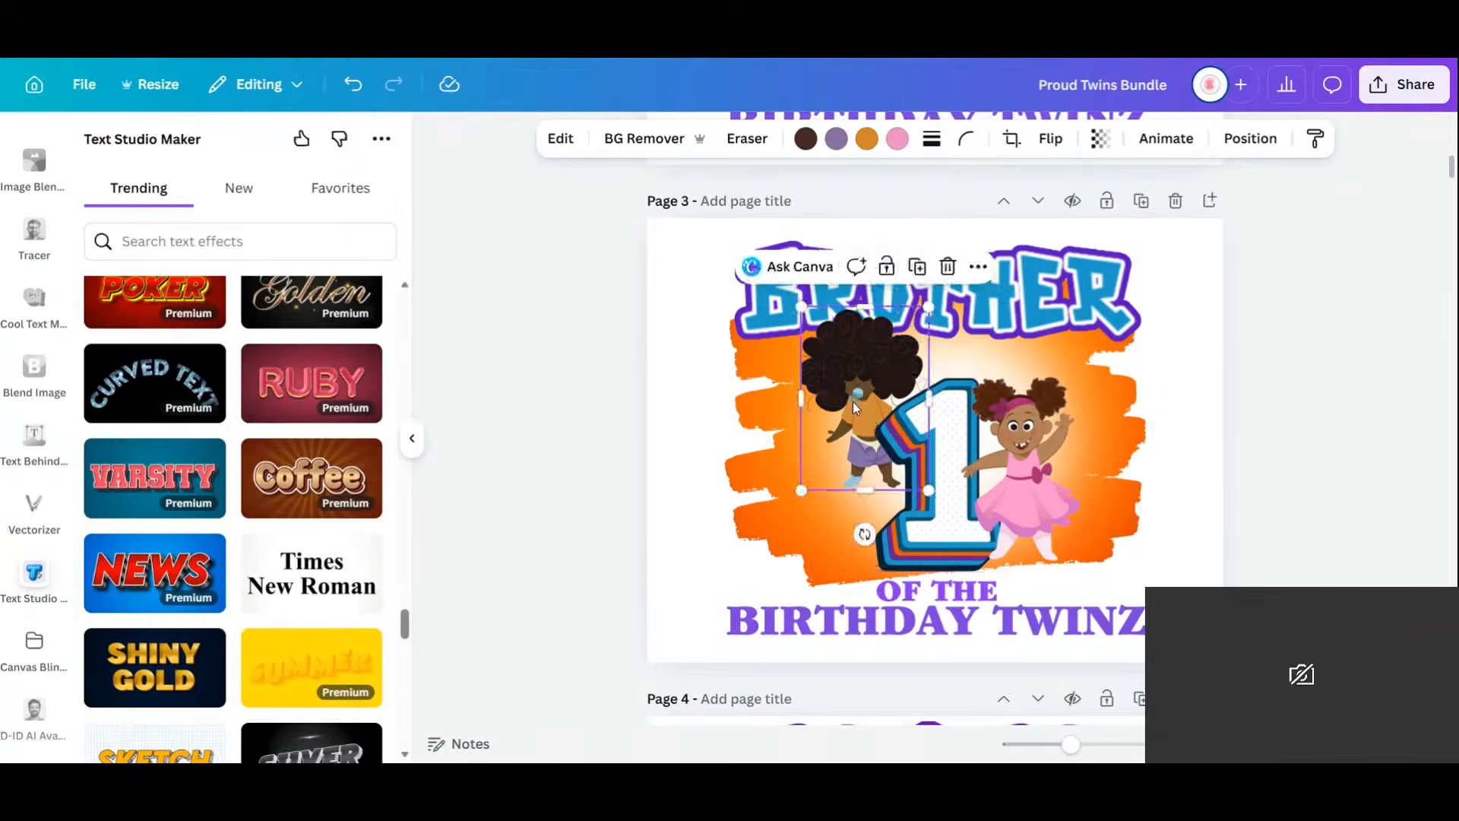
pyautogui.moveTo(853, 402); pyautogui.dragTo(840, 491)
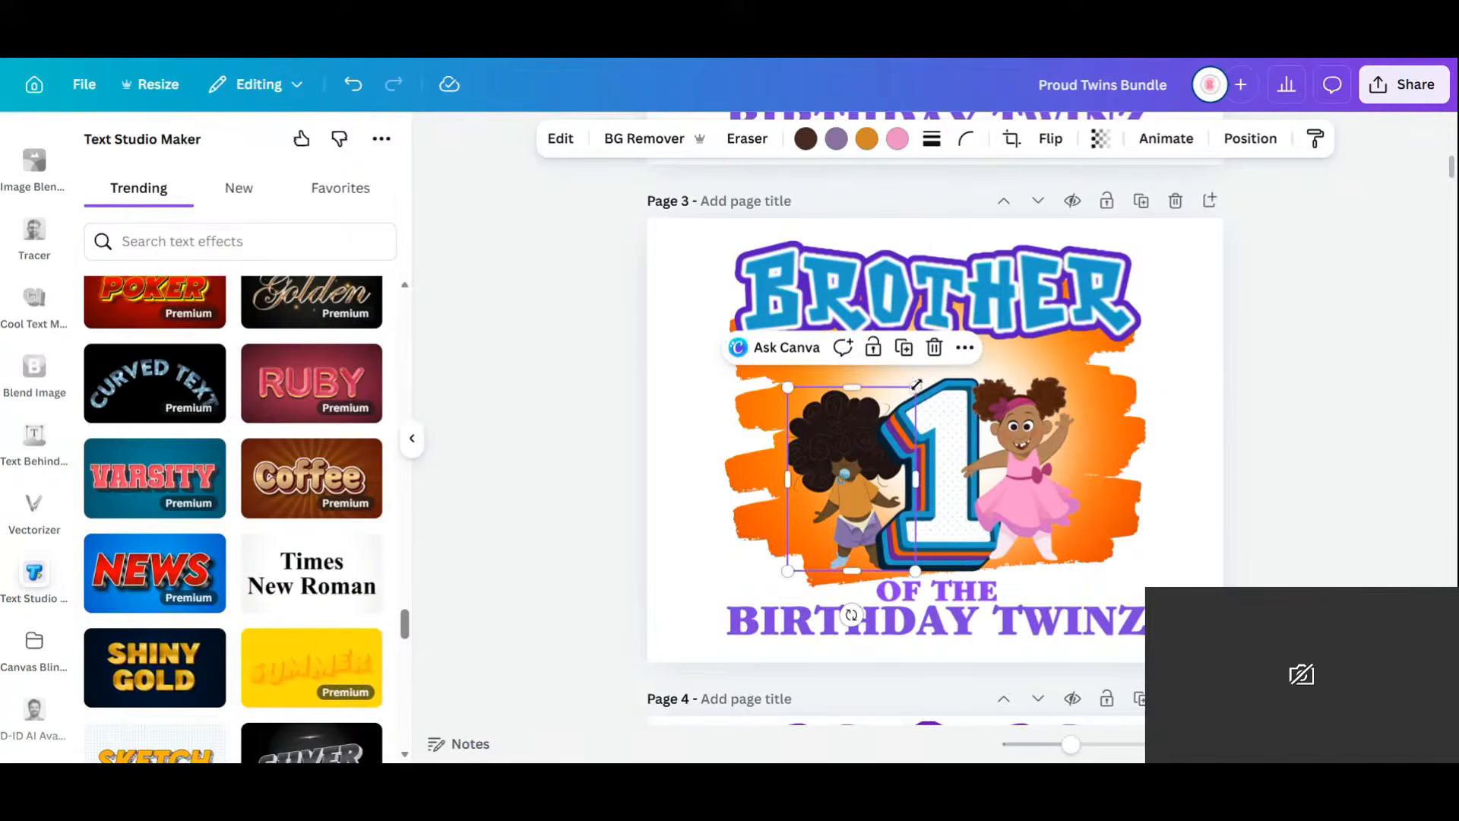
pyautogui.moveTo(915, 388); pyautogui.dragTo(975, 304)
pyautogui.moveTo(844, 383); pyautogui.dragTo(793, 398)
pyautogui.click(1026, 455)
pyautogui.moveTo(1100, 380); pyautogui.dragTo(1160, 335)
pyautogui.moveTo(1113, 426); pyautogui.dragTo(1098, 446)
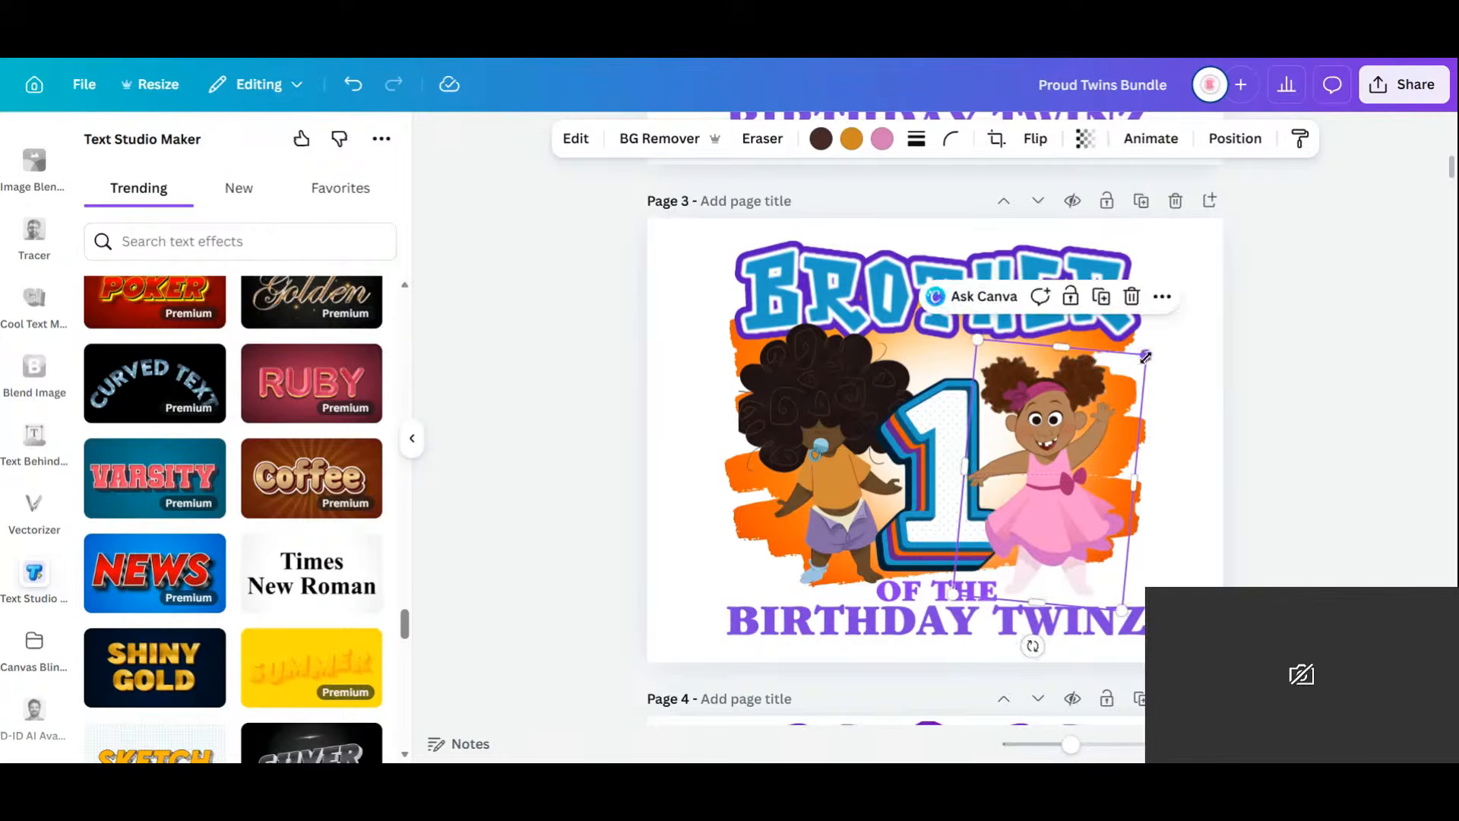
pyautogui.moveTo(1141, 353); pyautogui.dragTo(1190, 302)
pyautogui.moveTo(1110, 420)
pyautogui.mouseDown()
pyautogui.moveTo(1091, 426)
pyautogui.moveTo(1099, 443)
pyautogui.mouseUp()
# Enlarge the number 1 and extend the boy character toward the bottom left.
pyautogui.click(924, 460)
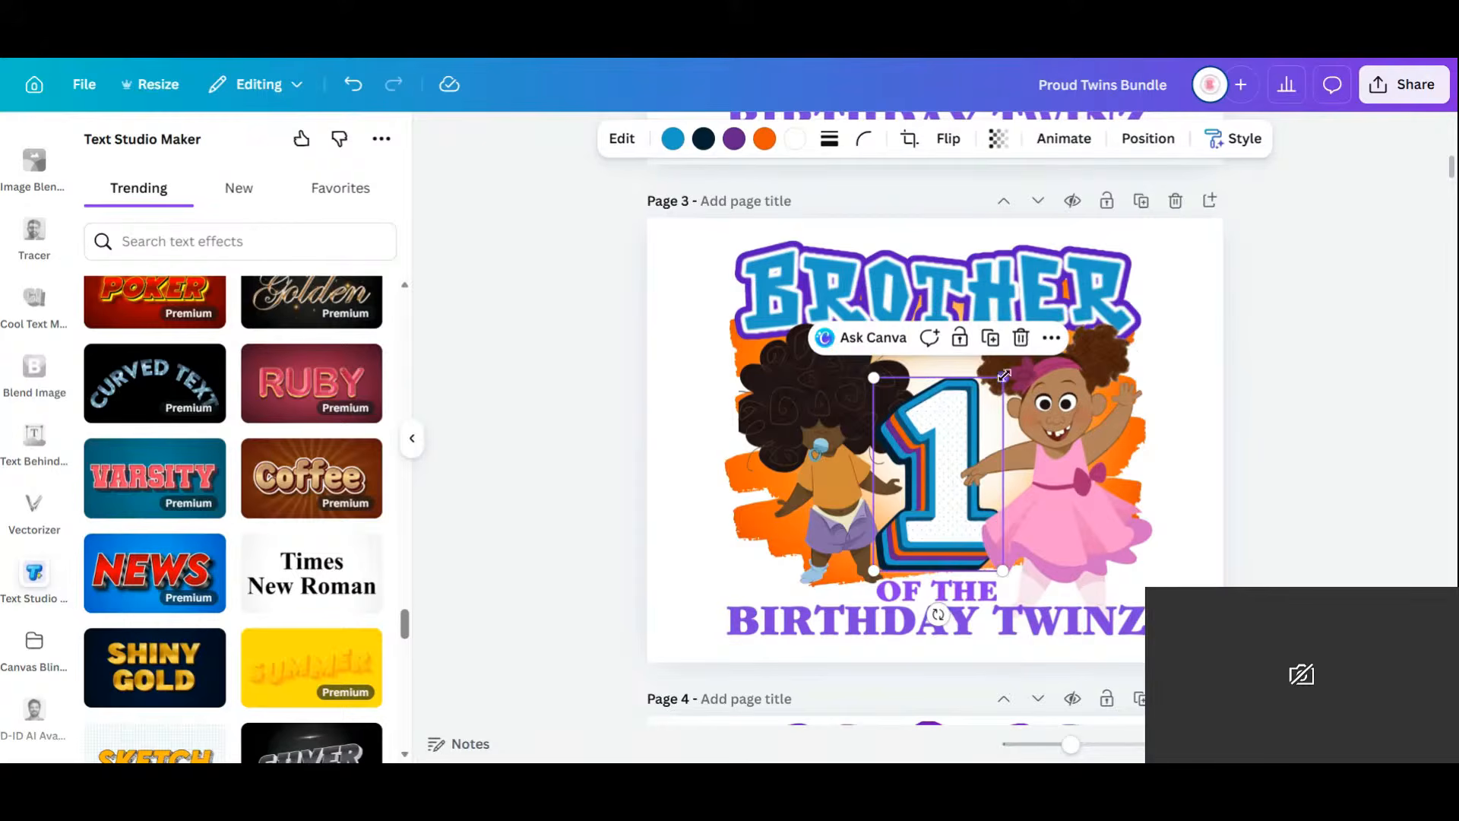
pyautogui.moveTo(1003, 378); pyautogui.dragTo(1038, 325)
pyautogui.moveTo(926, 430); pyautogui.dragTo(913, 425)
pyautogui.click(787, 453)
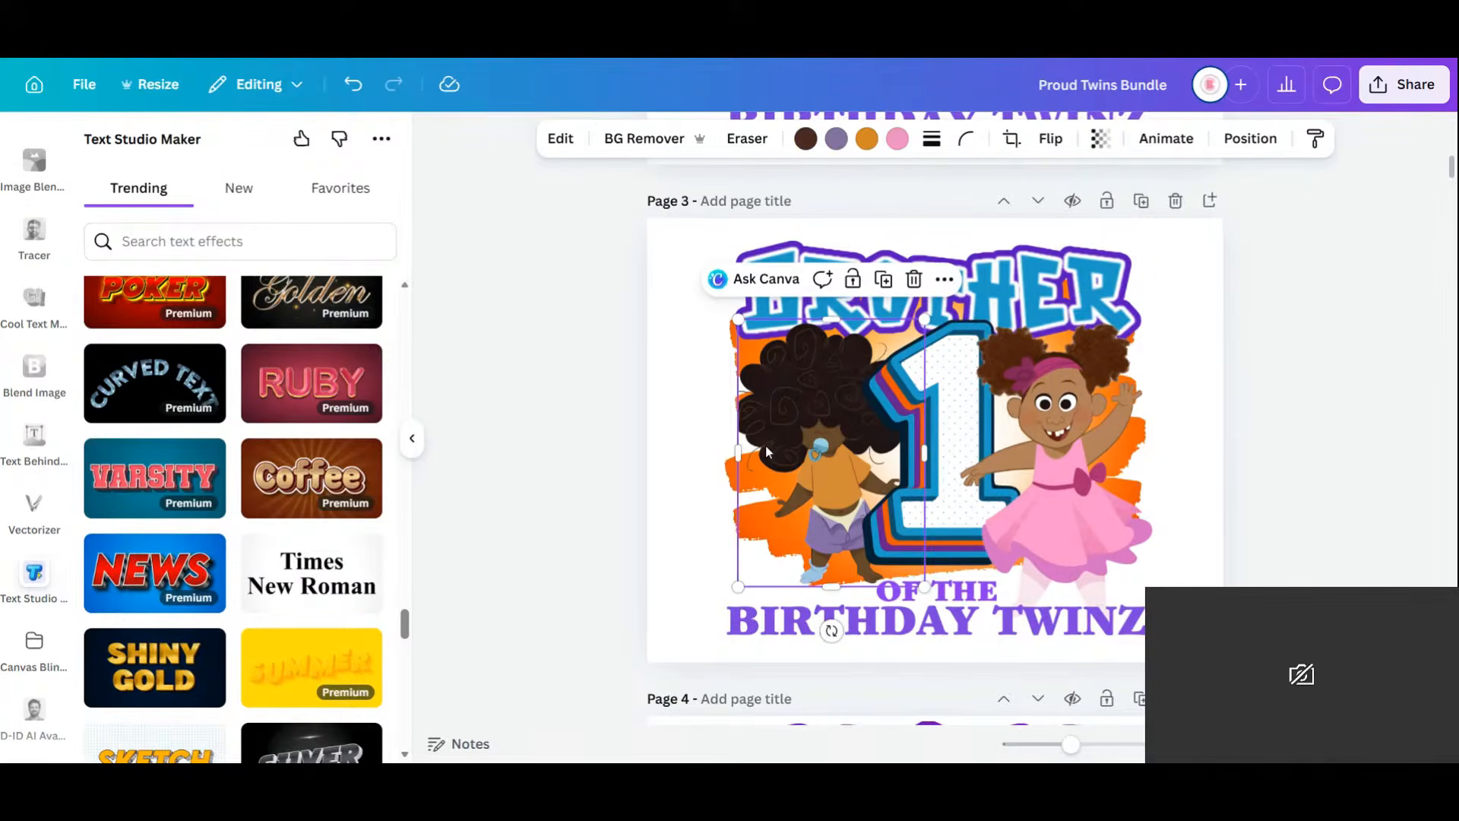
pyautogui.moveTo(739, 465); pyautogui.dragTo(735, 466)
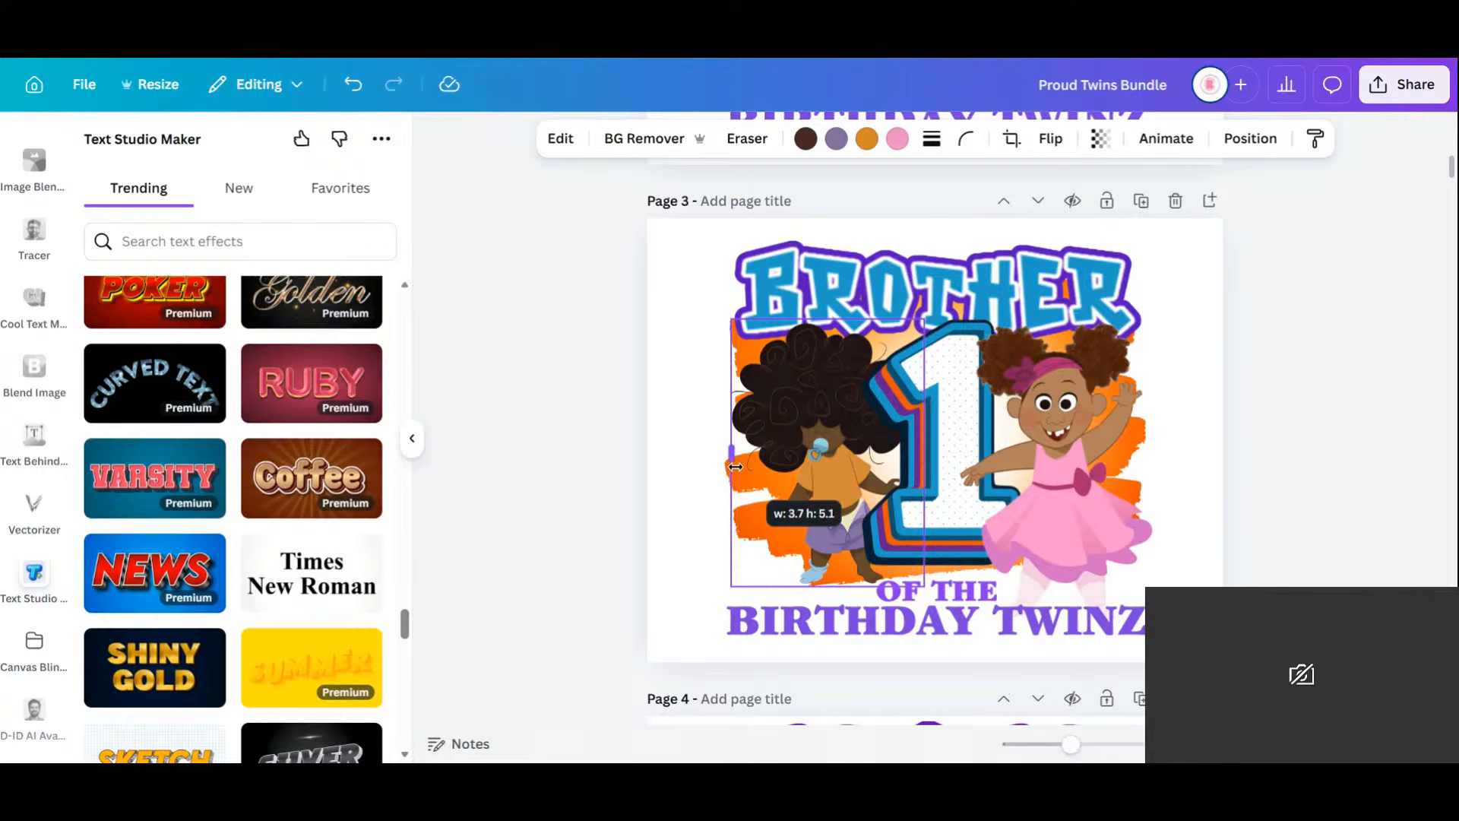
pyautogui.click(645, 508)
pyautogui.click(824, 516)
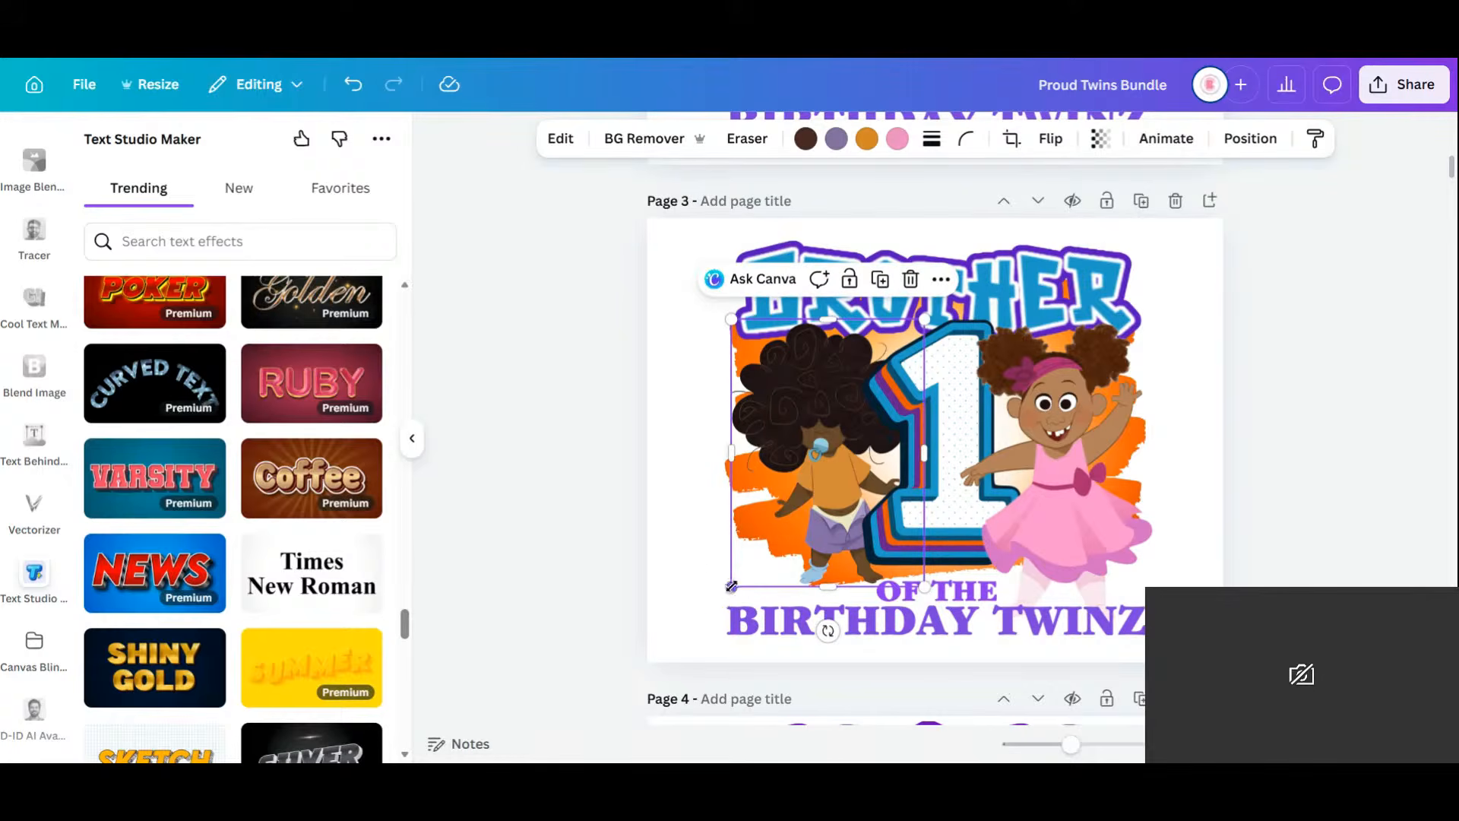
pyautogui.moveTo(731, 586); pyautogui.dragTo(715, 608)
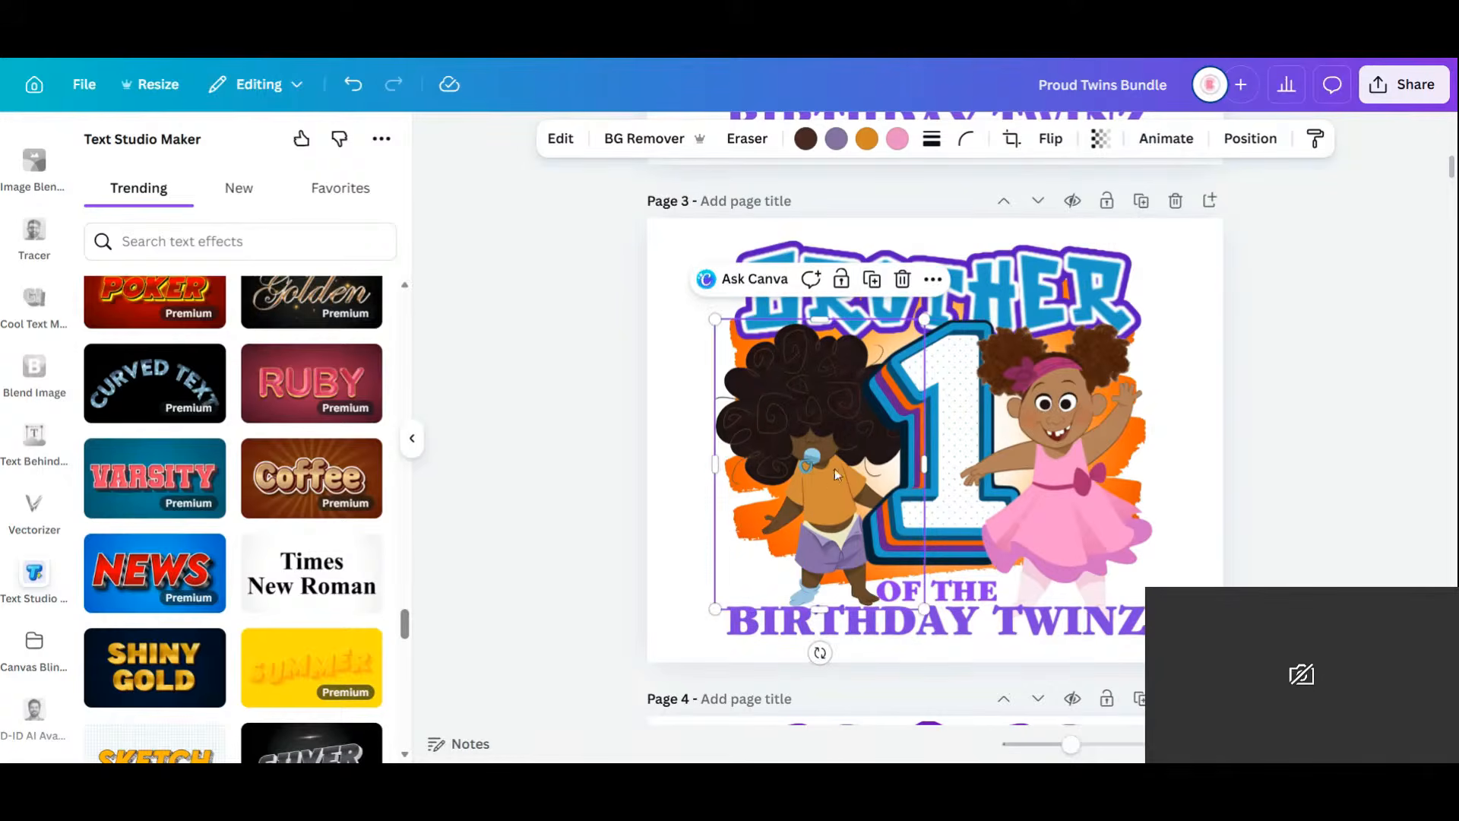
pyautogui.moveTo(814, 478); pyautogui.dragTo(815, 477)
# Enlarge the OF THE text and position it above BIRTHDAY TWINZ.
pyautogui.click(814, 478)
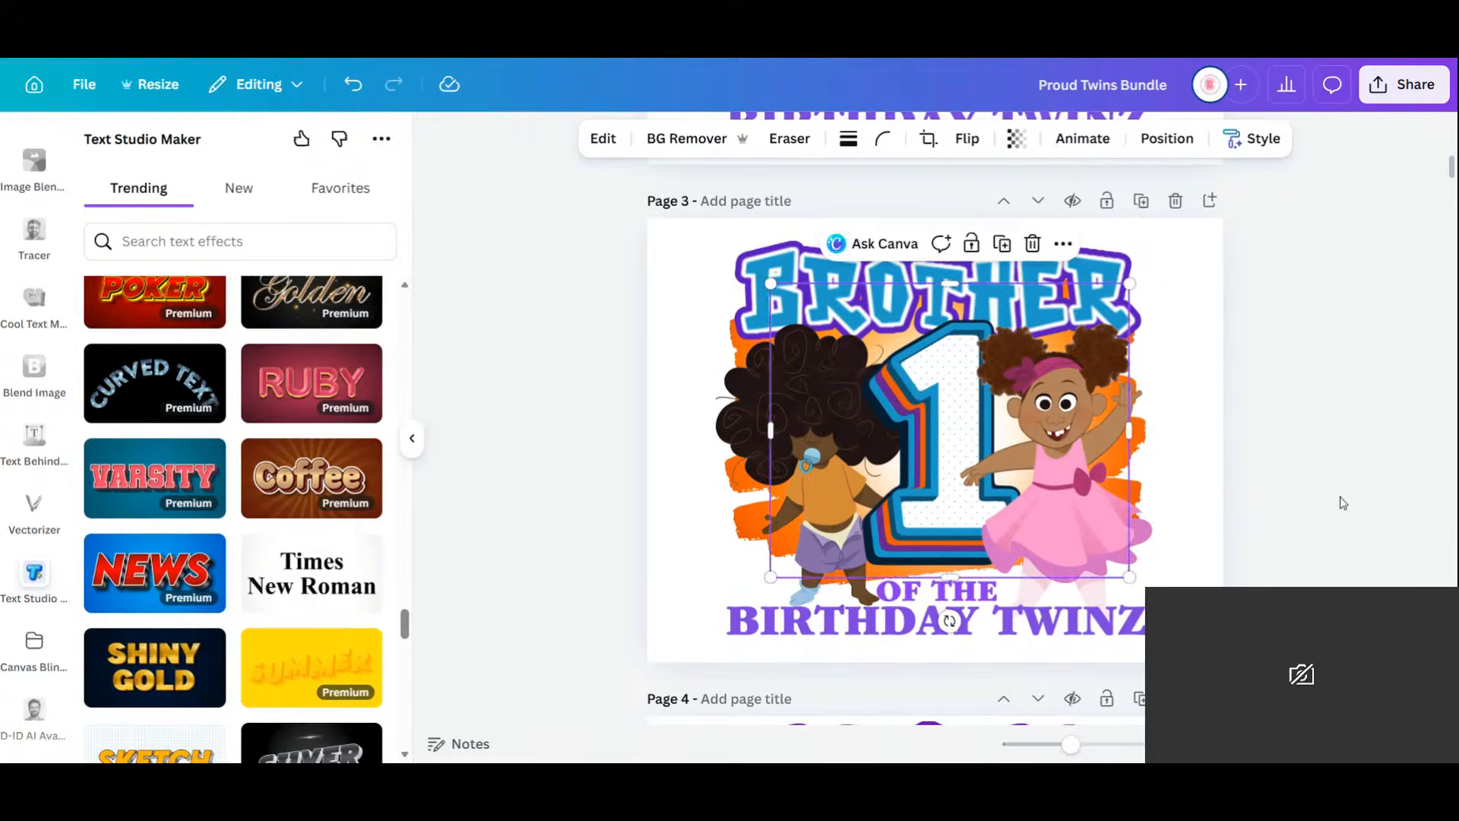
pyautogui.click(1288, 519)
pyautogui.click(973, 600)
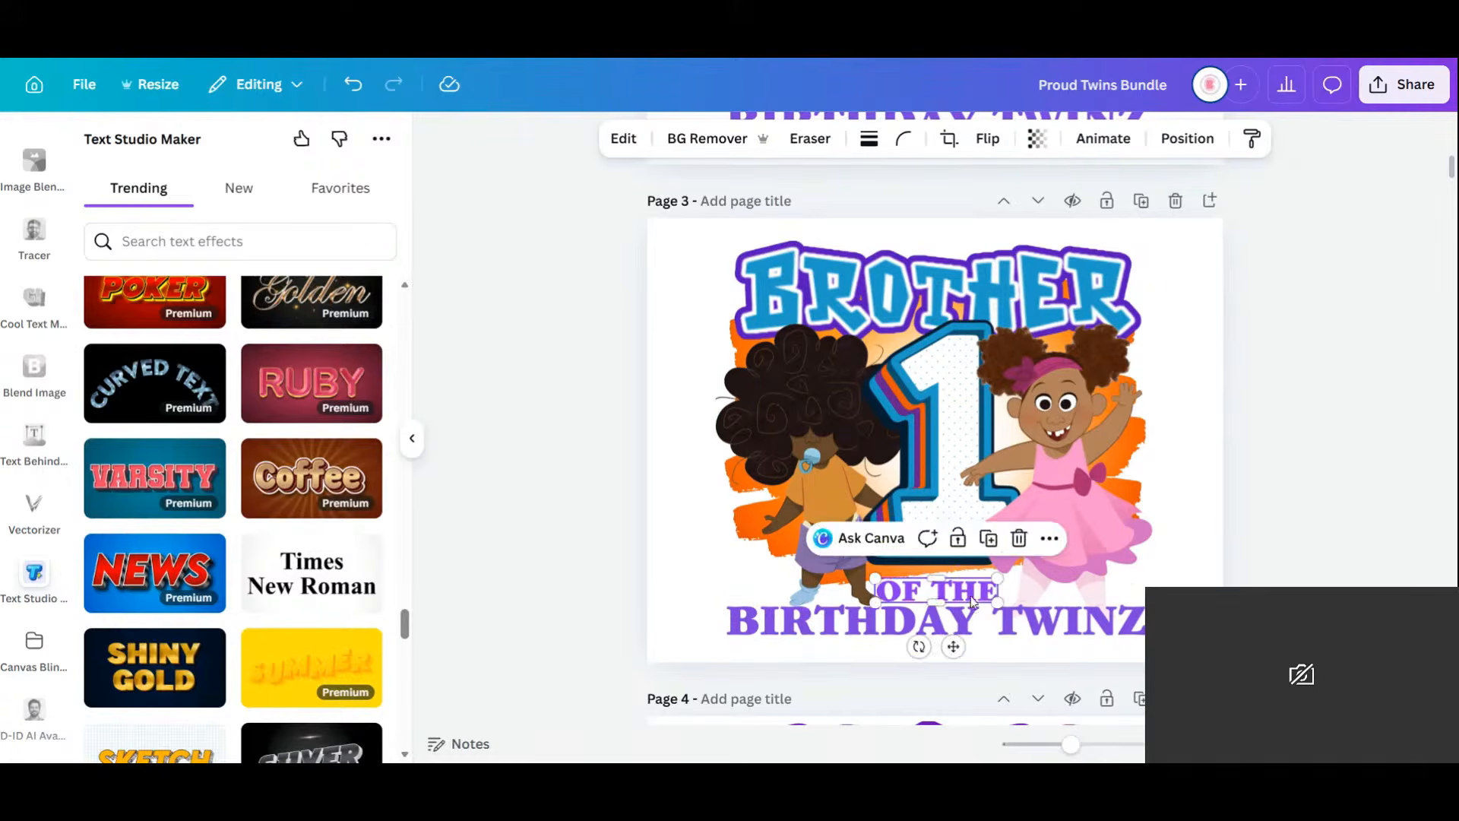
pyautogui.moveTo(996, 580)
pyautogui.mouseDown()
pyautogui.moveTo(1033, 570)
pyautogui.moveTo(974, 587)
pyautogui.mouseUp()
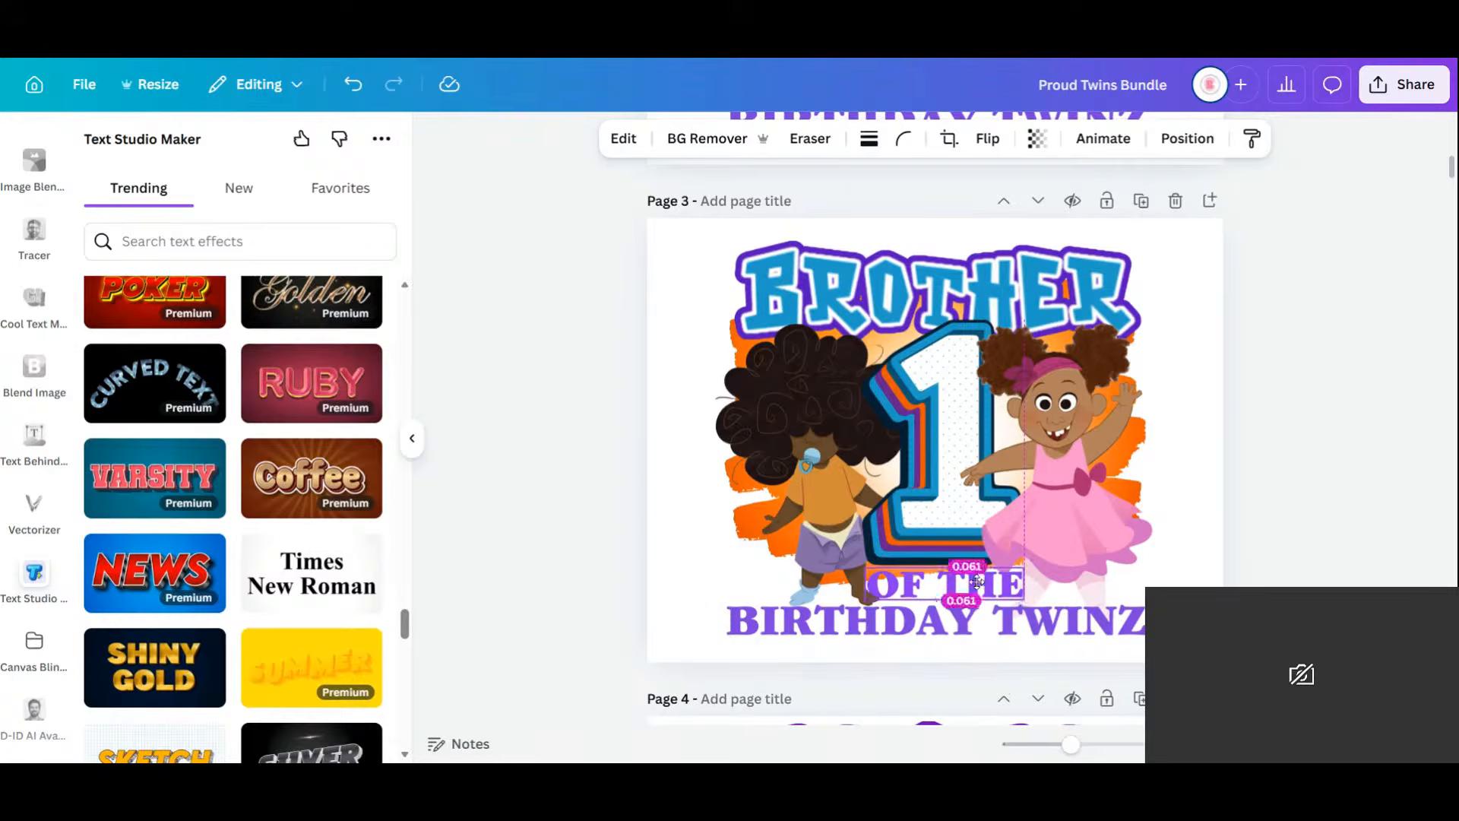
pyautogui.click(1251, 500)
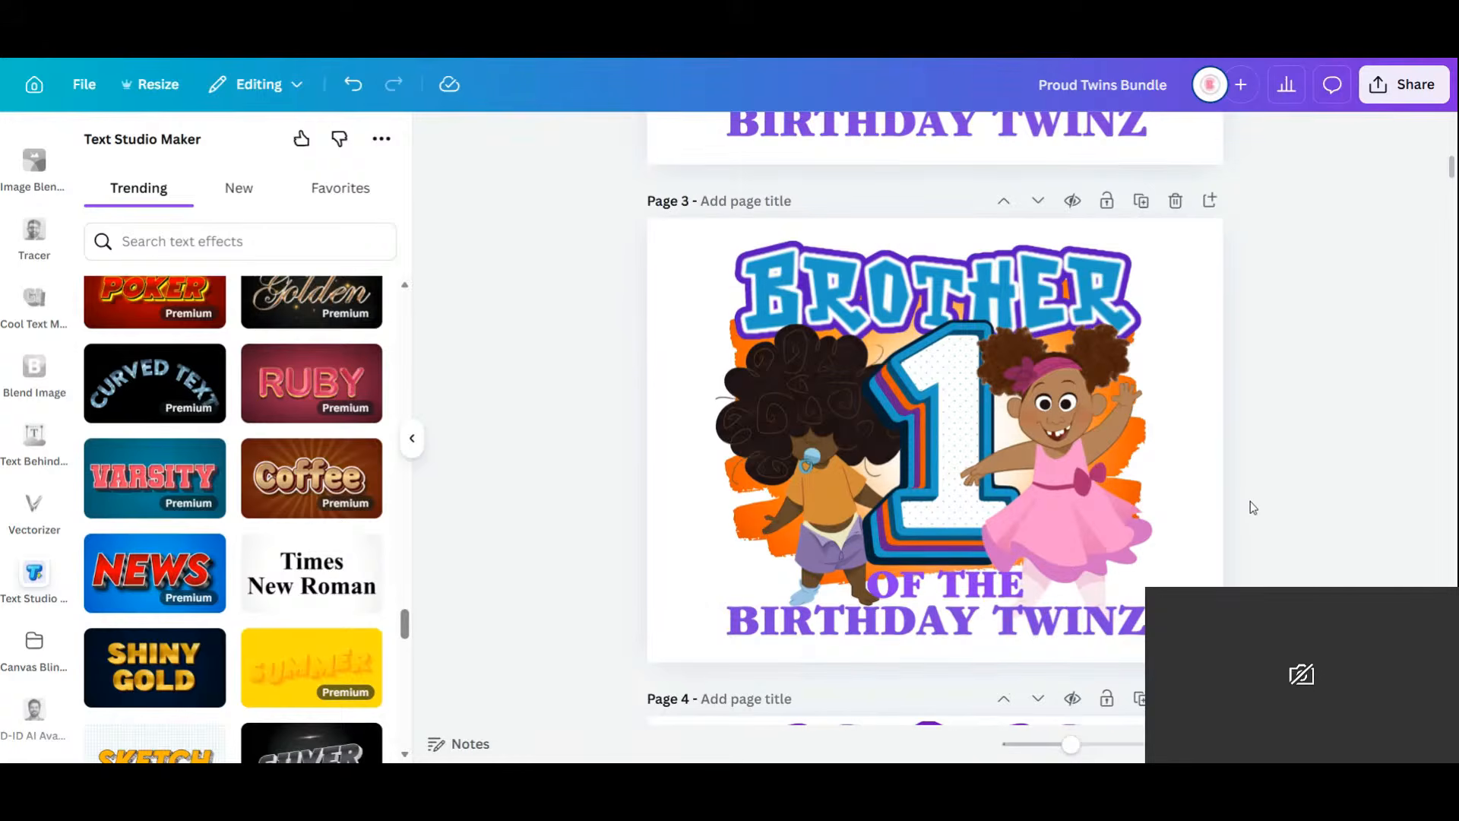
# Delete both baby photos and the money-bills layer from Page 4, keeping the white glow.
pyautogui.scroll(-5, 1251, 500)
pyautogui.click(830, 444)
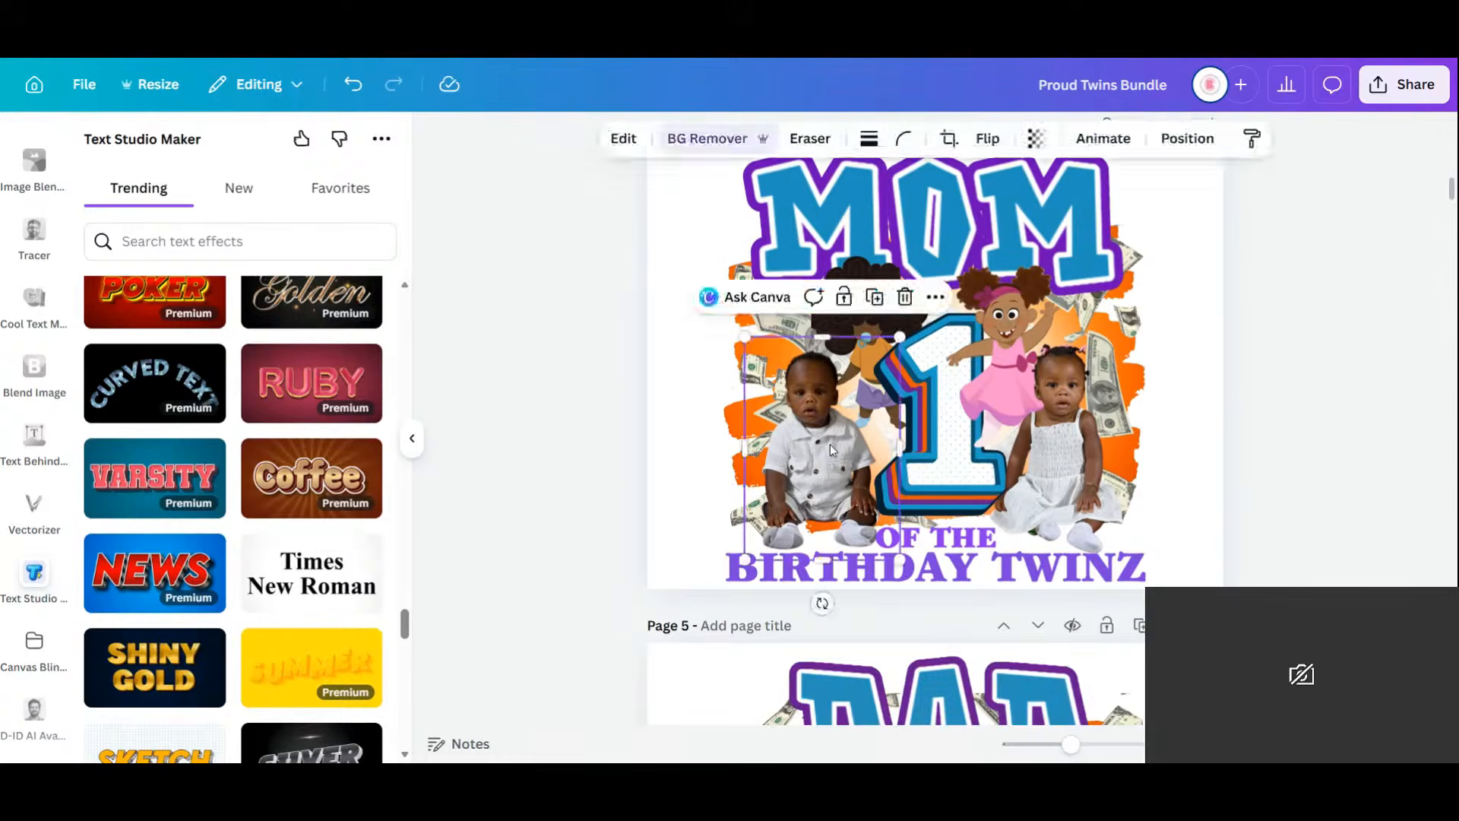
pyautogui.press('Delete')
pyautogui.click(1090, 442)
pyautogui.press('Delete')
pyautogui.click(1121, 423)
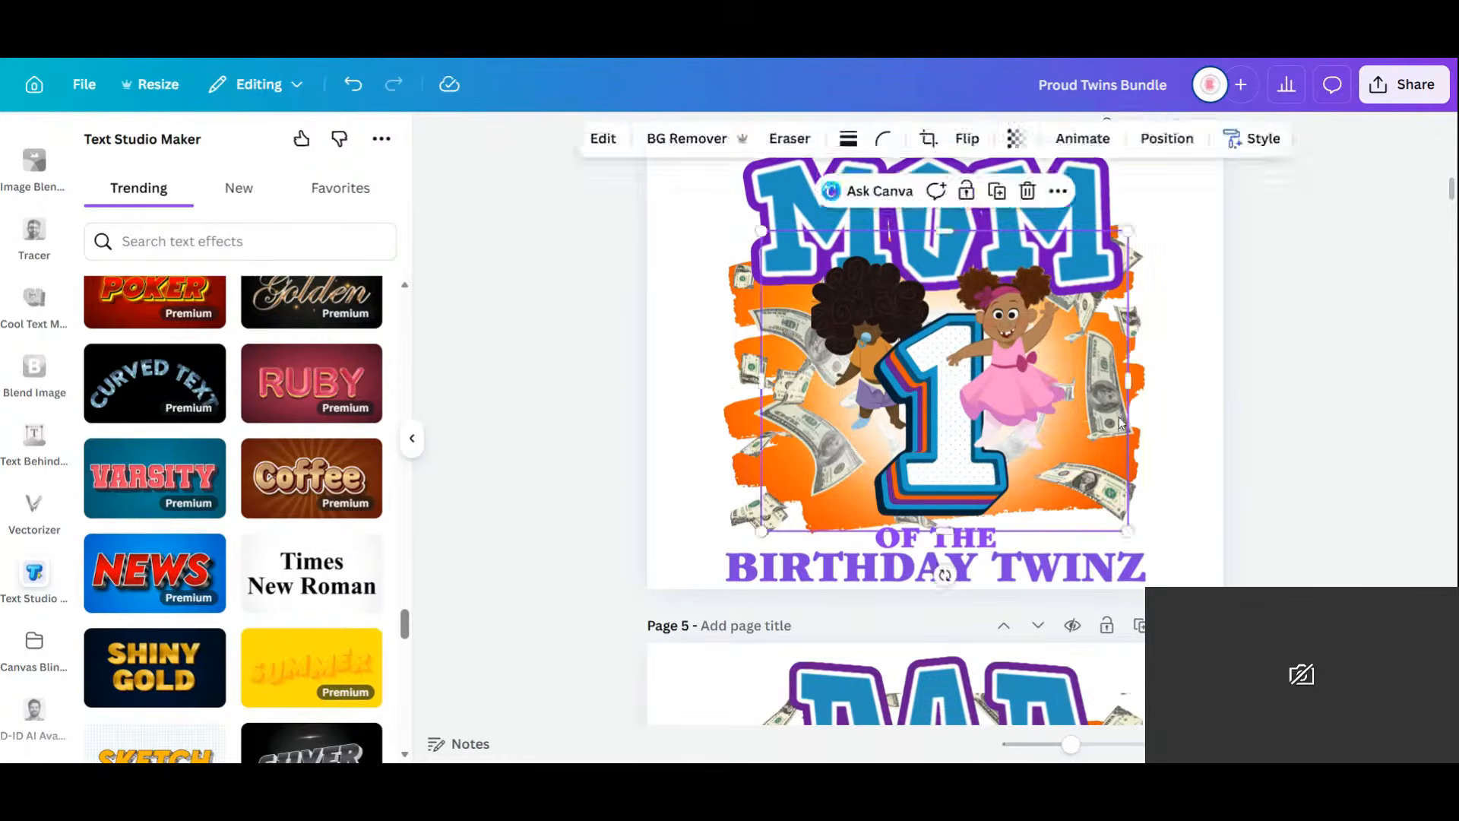
pyautogui.press('Delete')
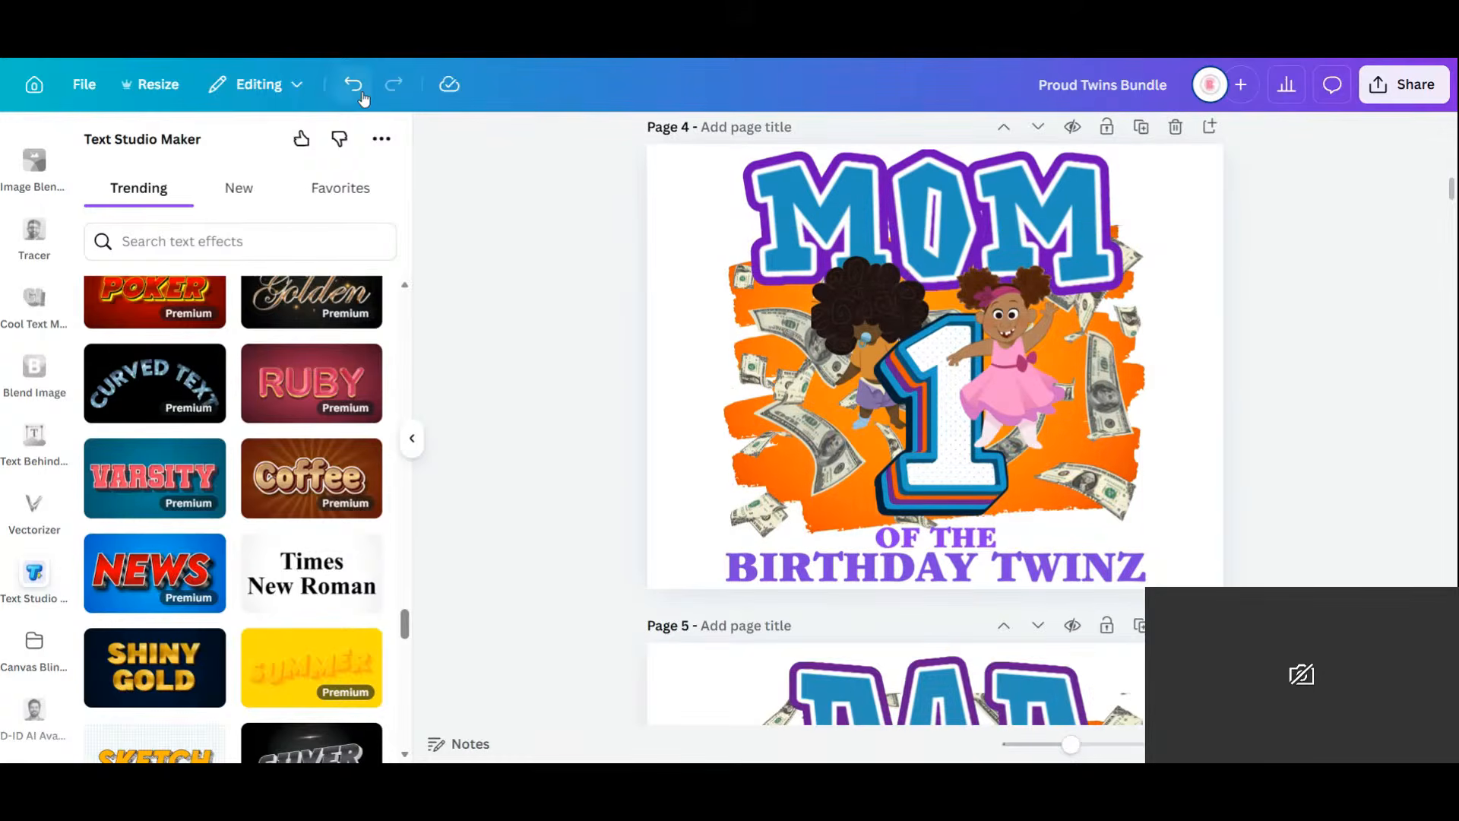
pyautogui.click(361, 92)
pyautogui.click(747, 513)
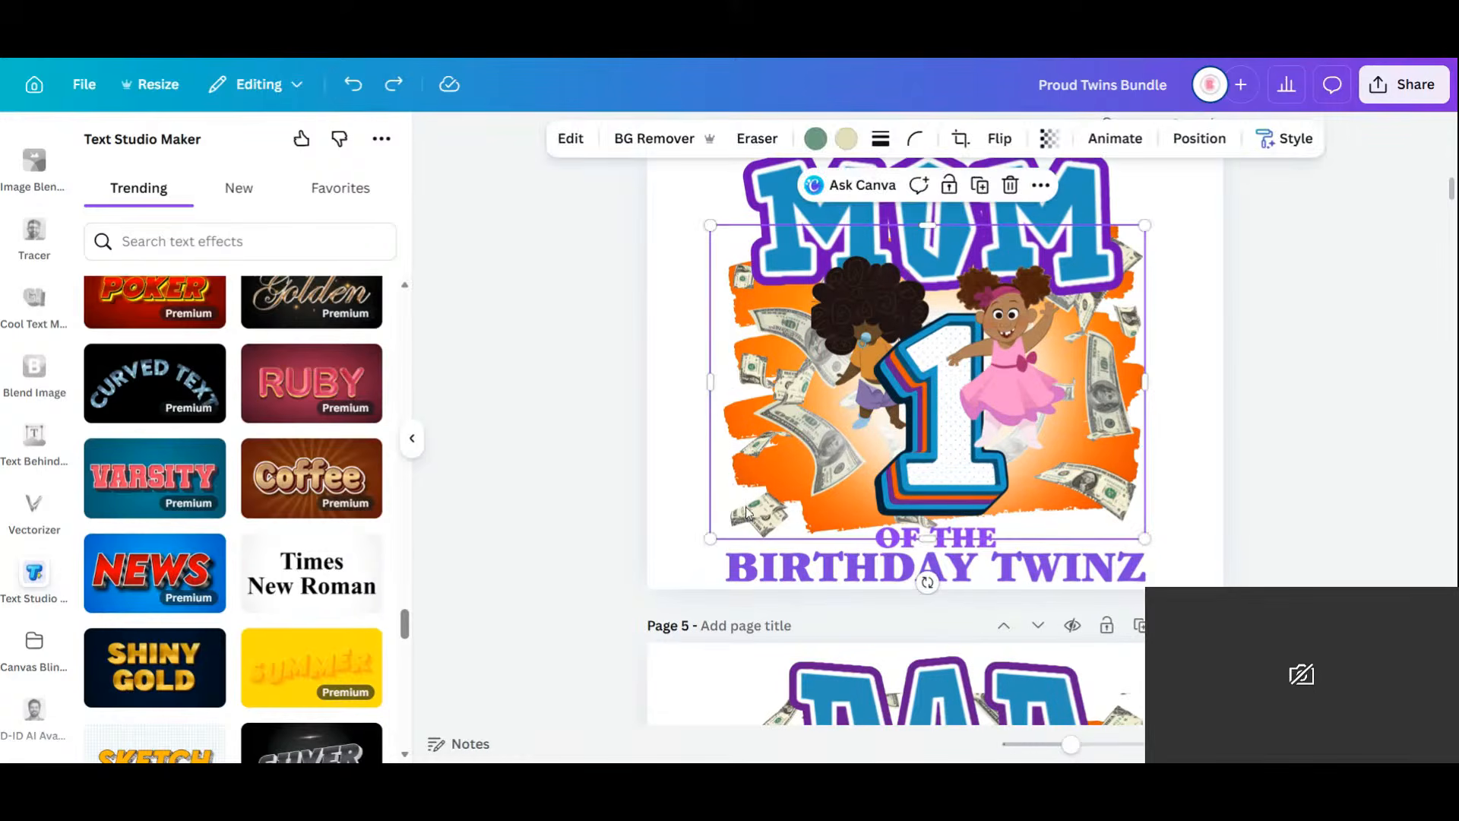
pyautogui.press('Delete')
# Enlarge the left and right cartoon girls on Page 4.
pyautogui.click(814, 425)
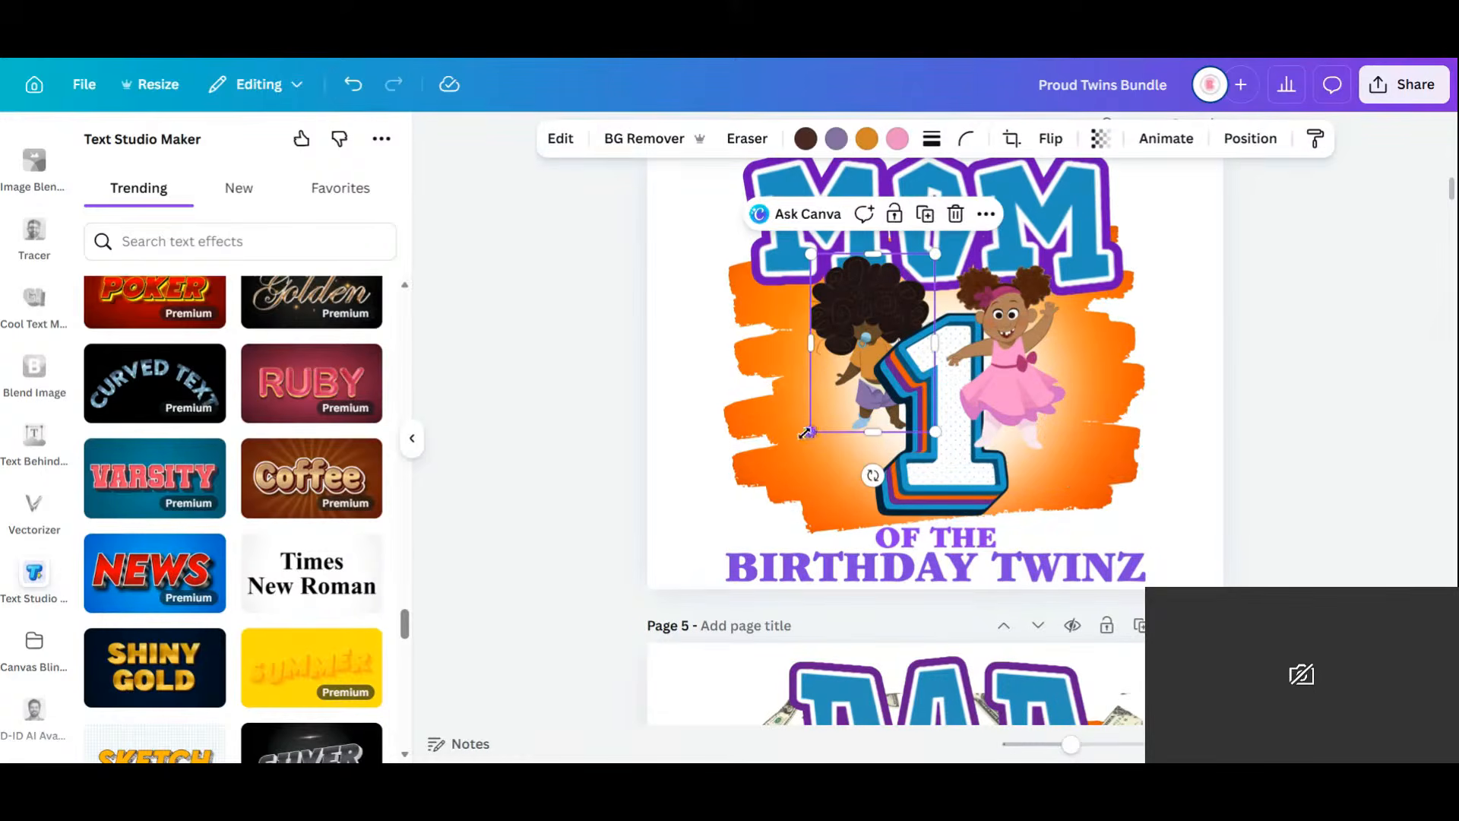
pyautogui.moveTo(811, 433); pyautogui.dragTo(697, 548)
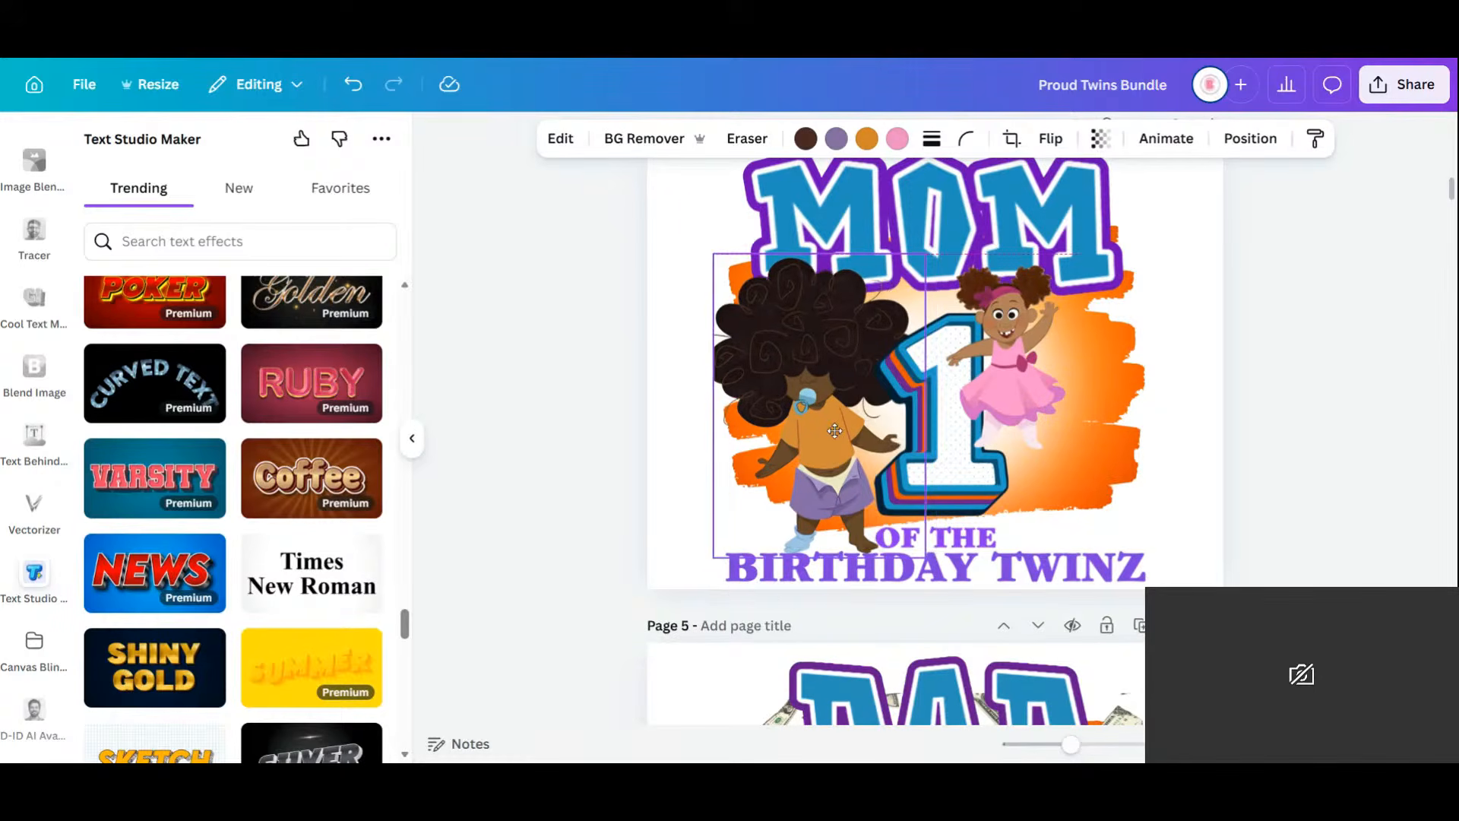
pyautogui.click(1010, 365)
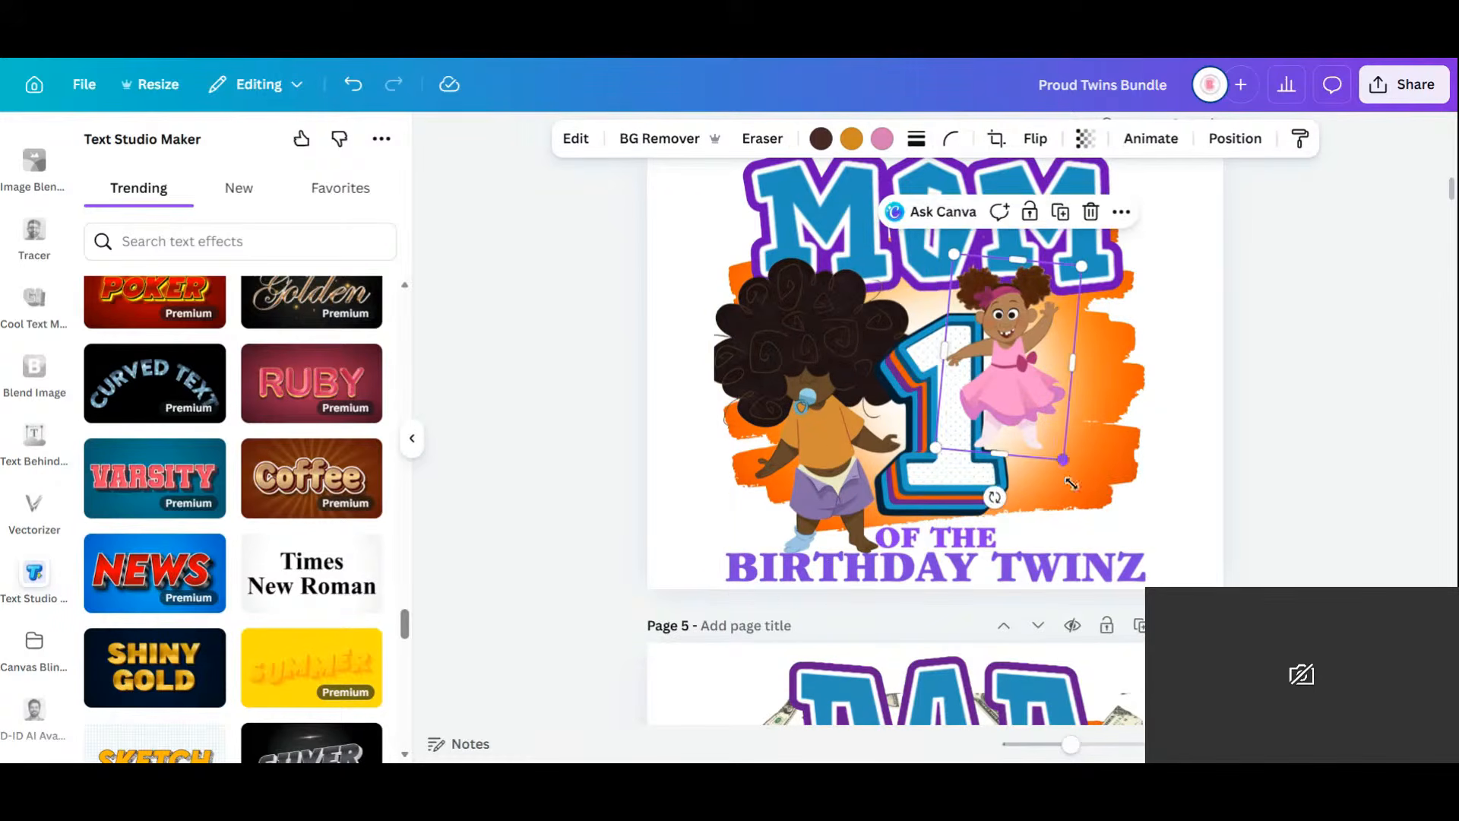
pyautogui.moveTo(1074, 484); pyautogui.dragTo(1117, 573)
pyautogui.moveTo(1052, 450); pyautogui.dragTo(1081, 452)
# Resize the number 1 to 3.5 × 5.3 and centre it between the twins.
pyautogui.click(920, 415)
pyautogui.moveTo(873, 313); pyautogui.dragTo(839, 273)
pyautogui.moveTo(935, 423); pyautogui.dragTo(949, 416)
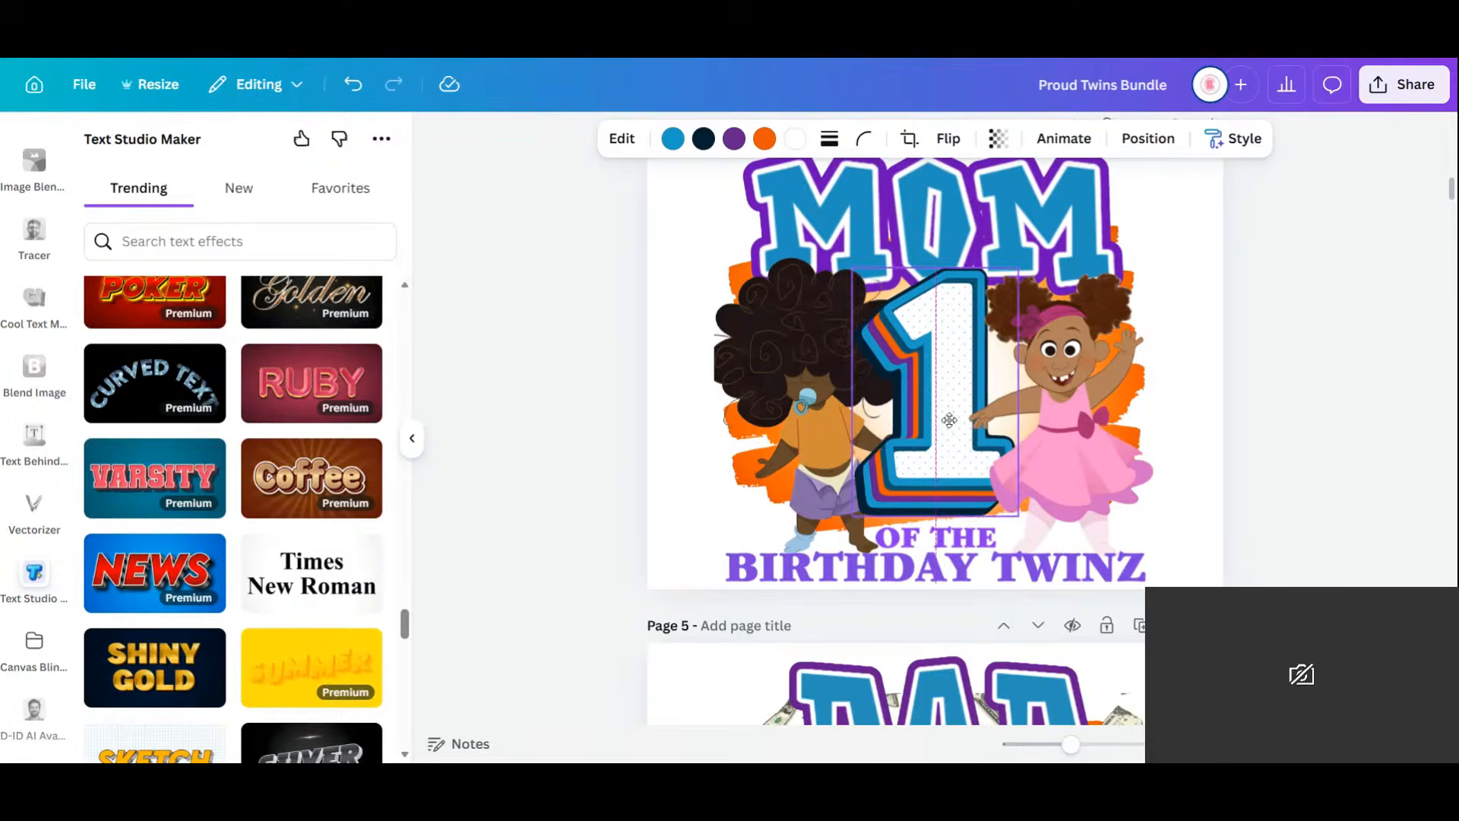
pyautogui.click(1391, 391)
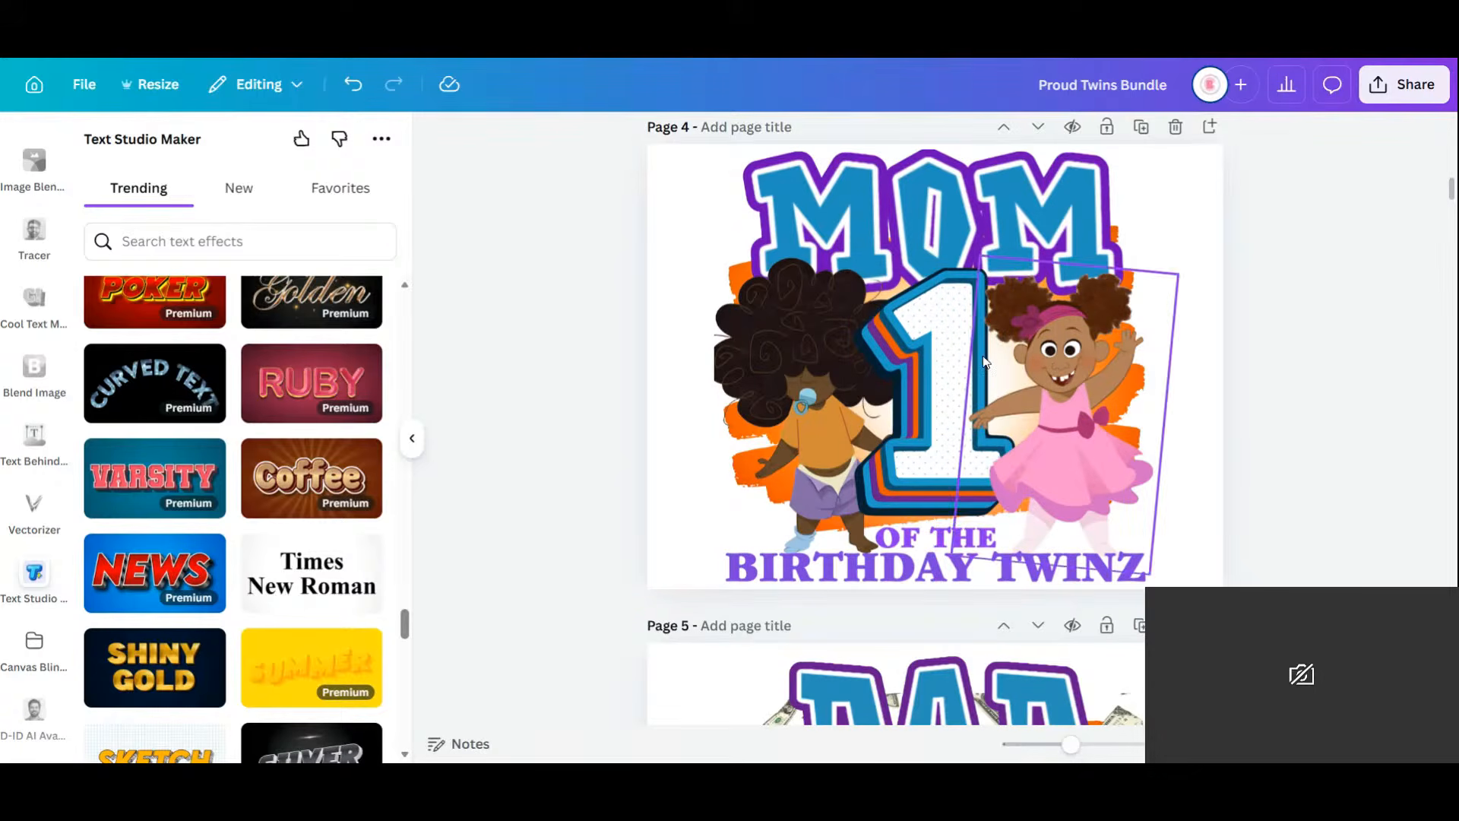
pyautogui.click(915, 316)
pyautogui.click(1050, 229)
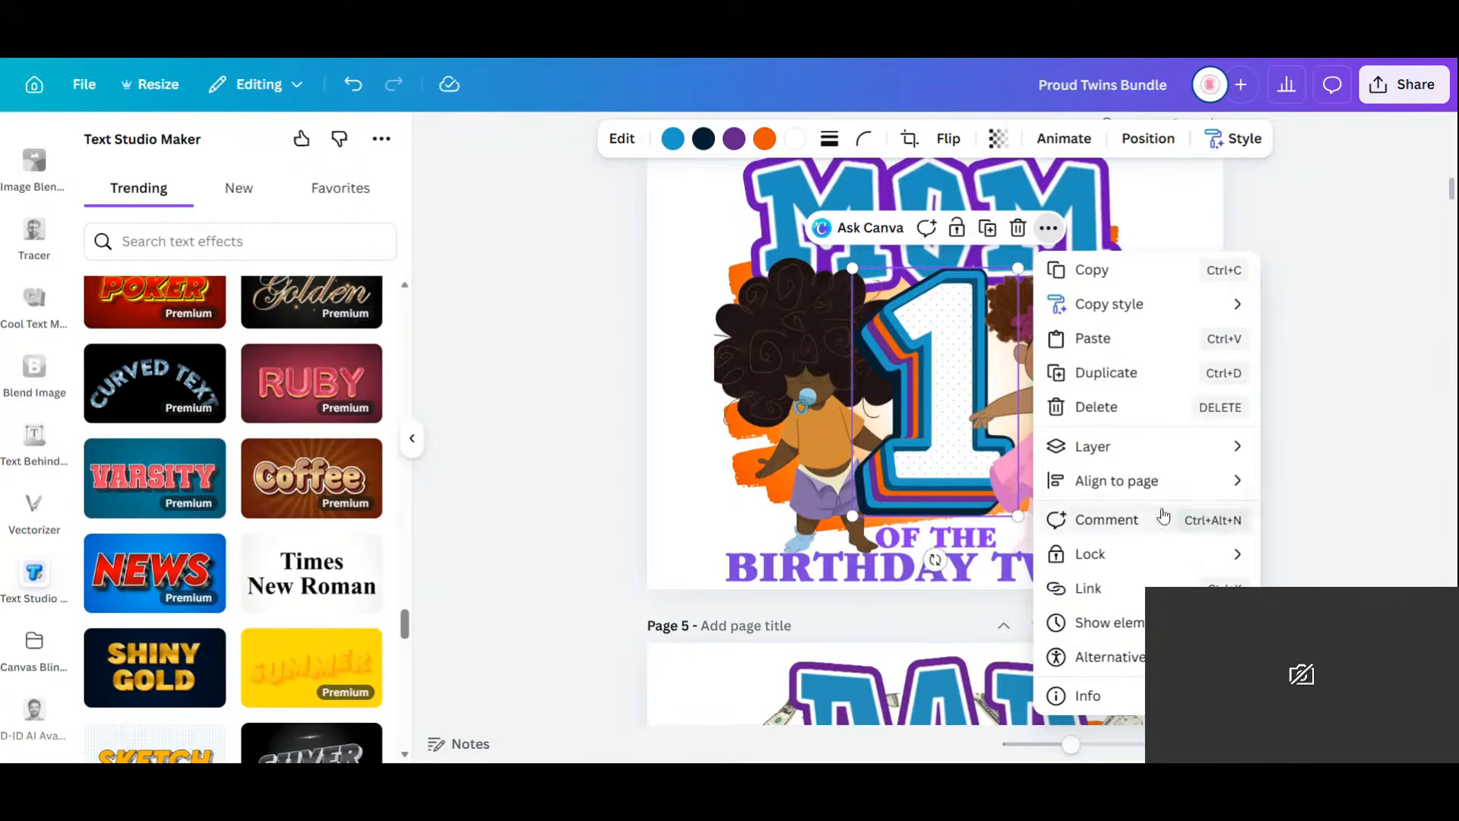
# Open the number 1's collection from its Info and browse the letters without the 3D filter.
pyautogui.click(1114, 695)
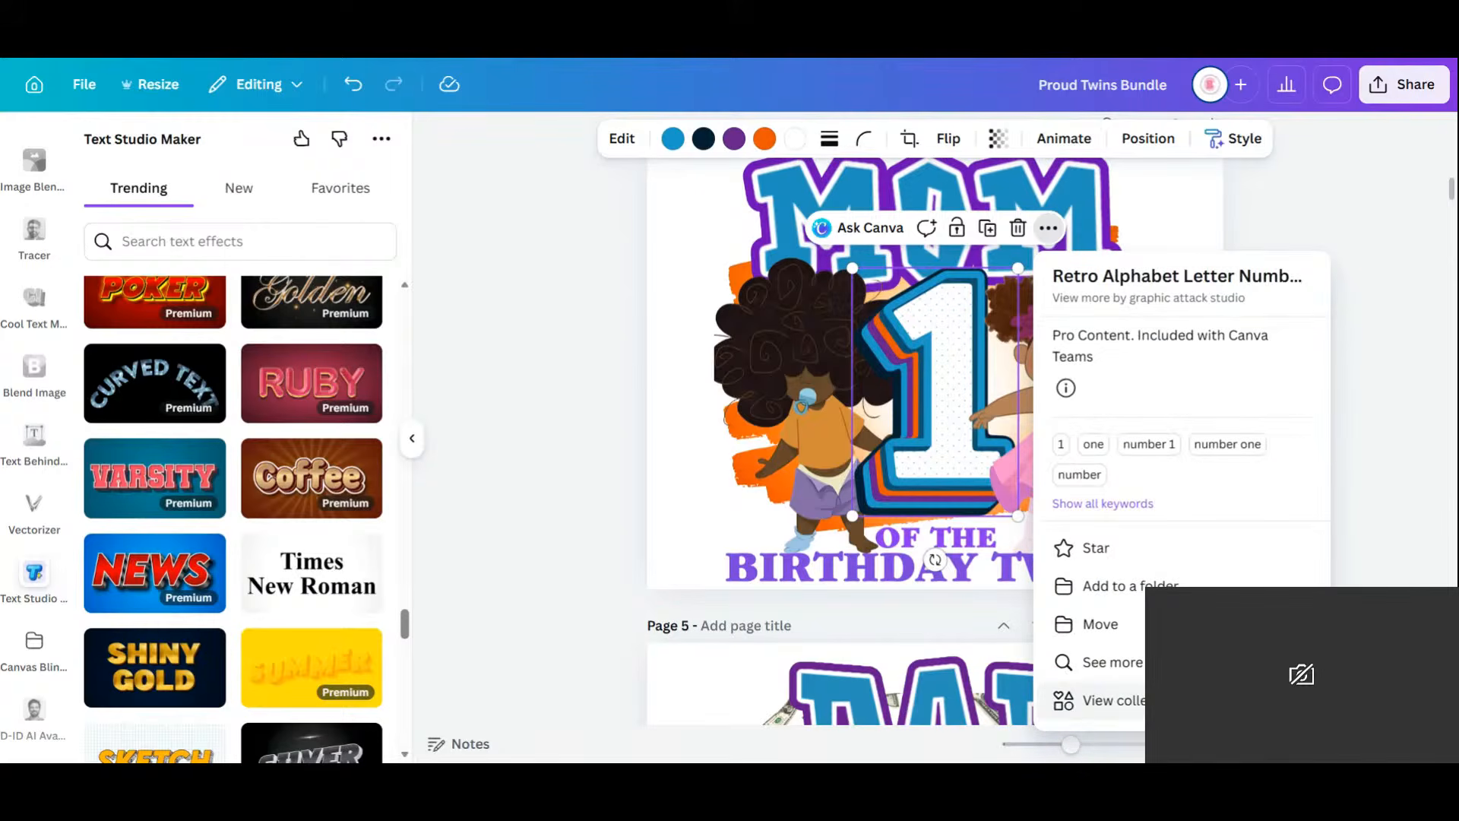
pyautogui.click(1103, 703)
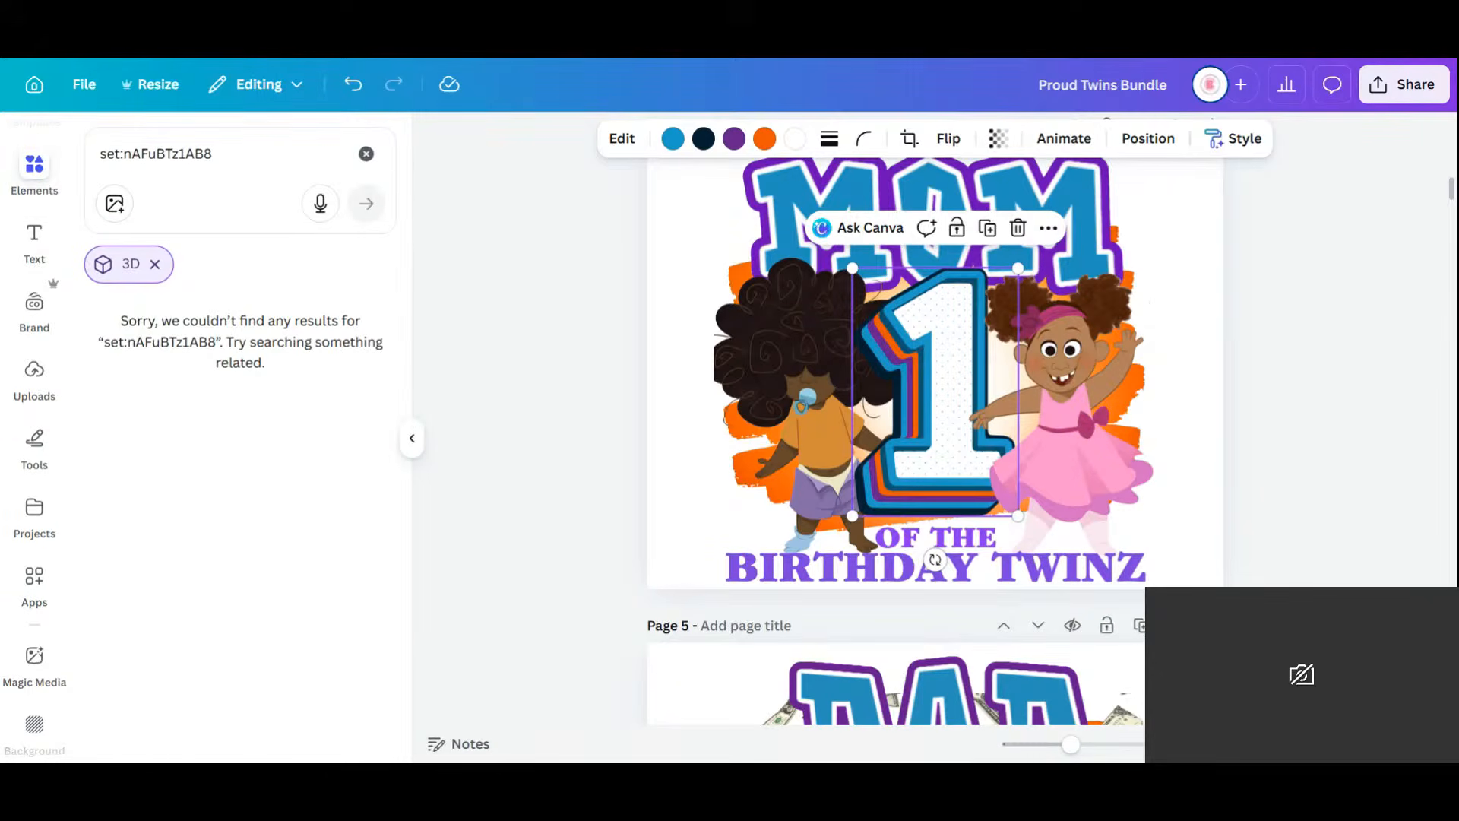
pyautogui.click(154, 264)
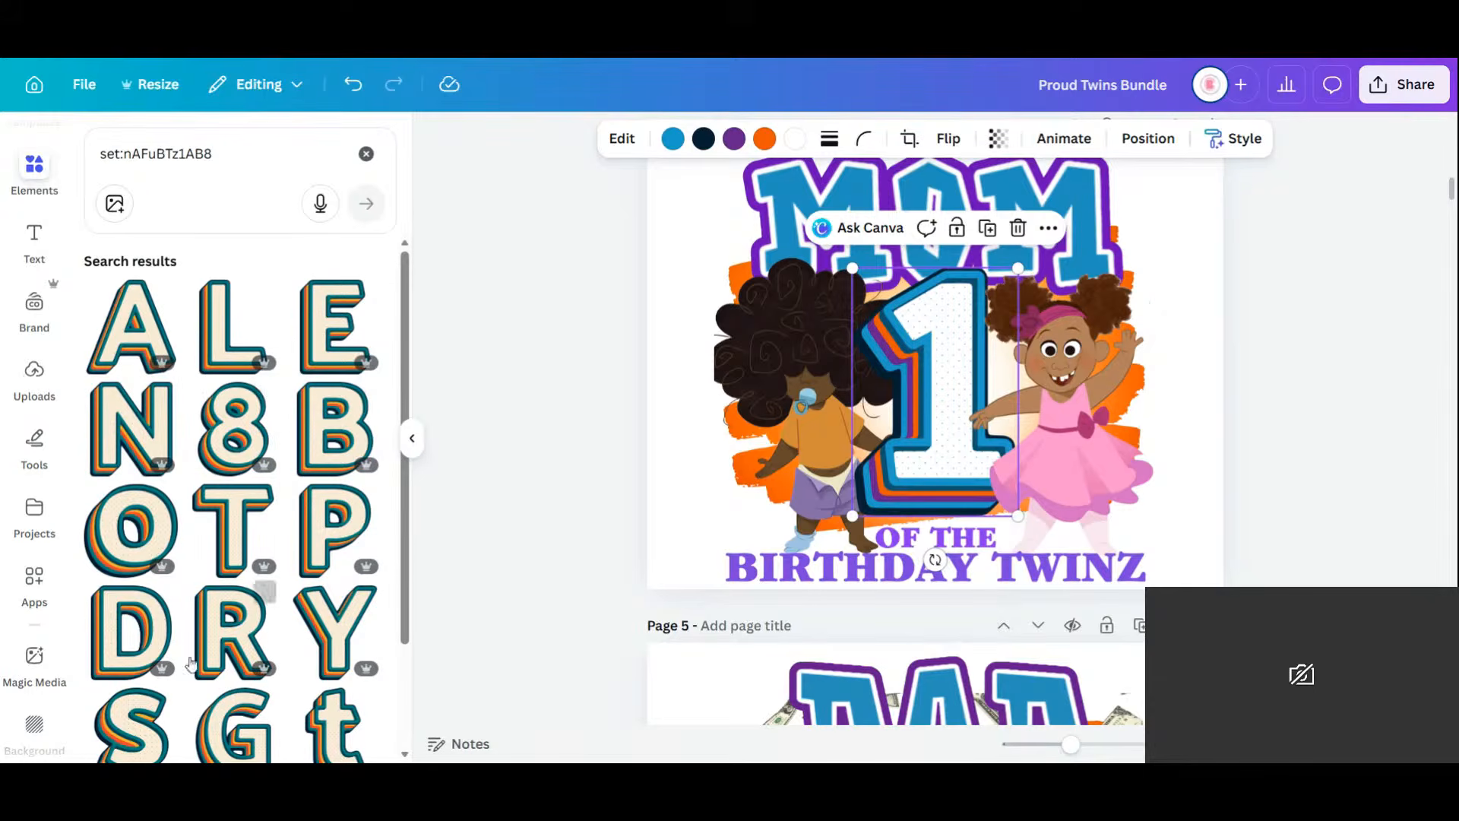
pyautogui.scroll(-5, 263, 478)
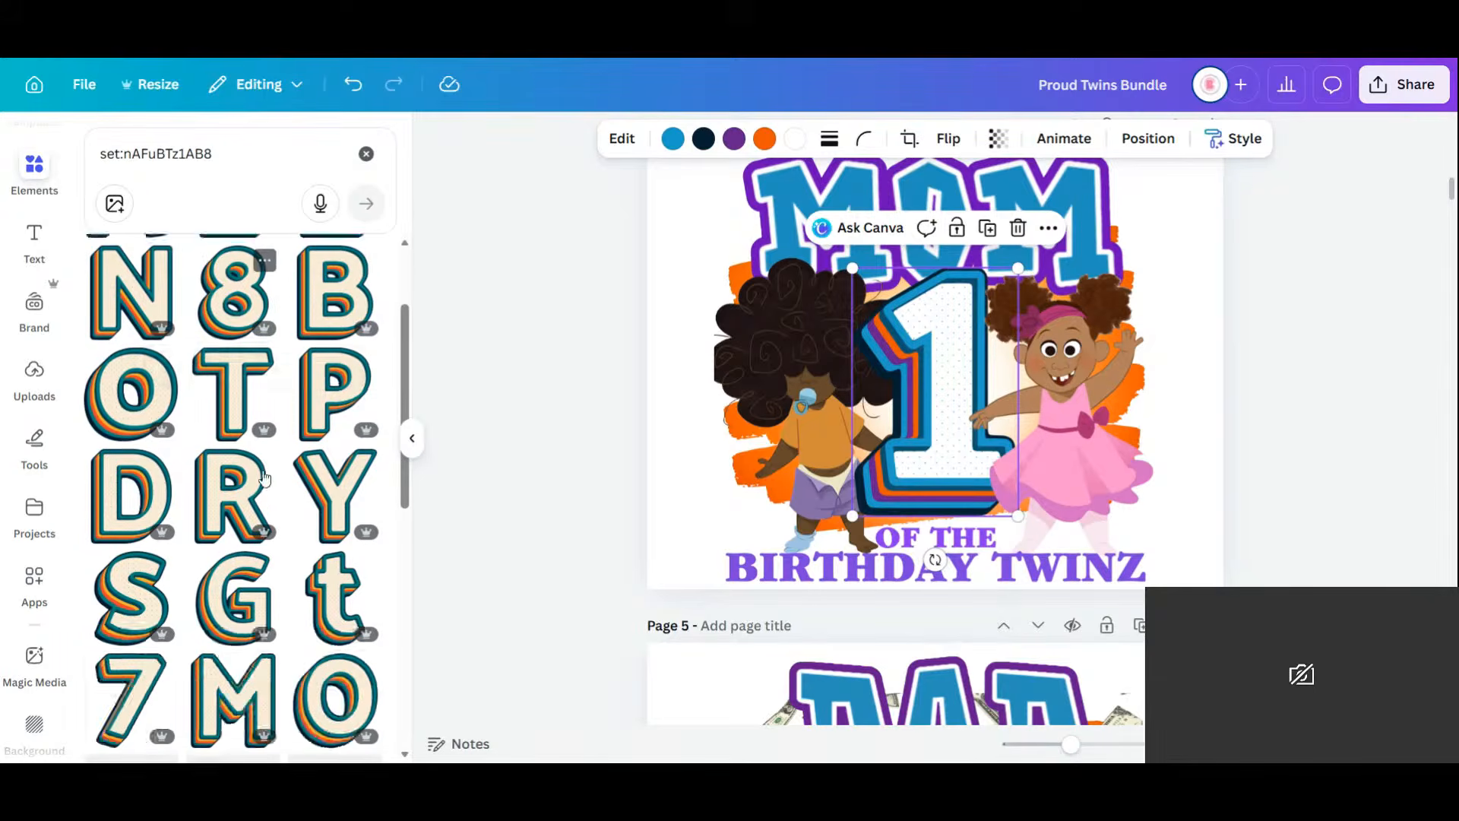
pyautogui.scroll(-2, 264, 478)
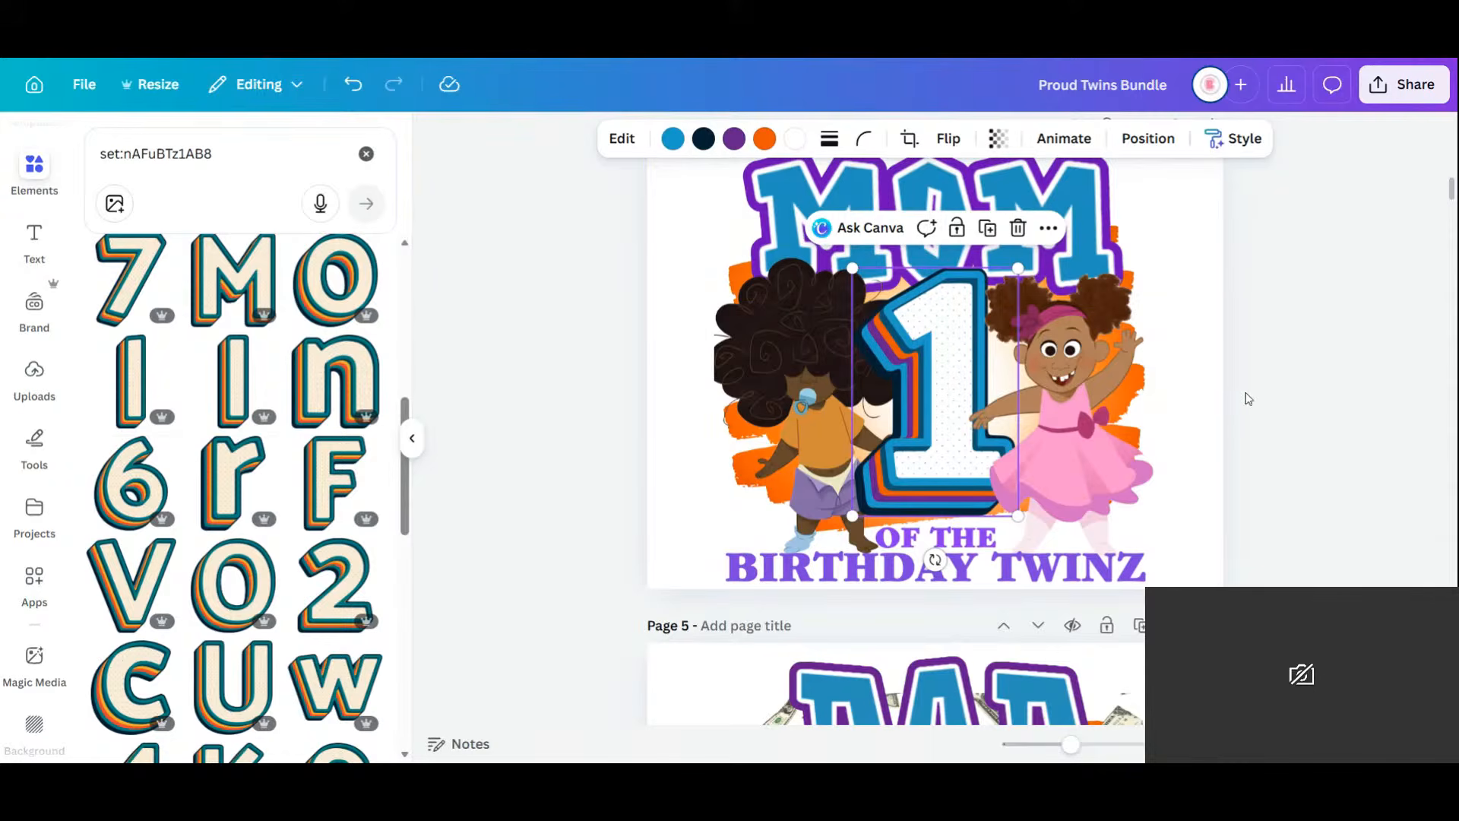
pyautogui.scroll(-3, 1231, 447)
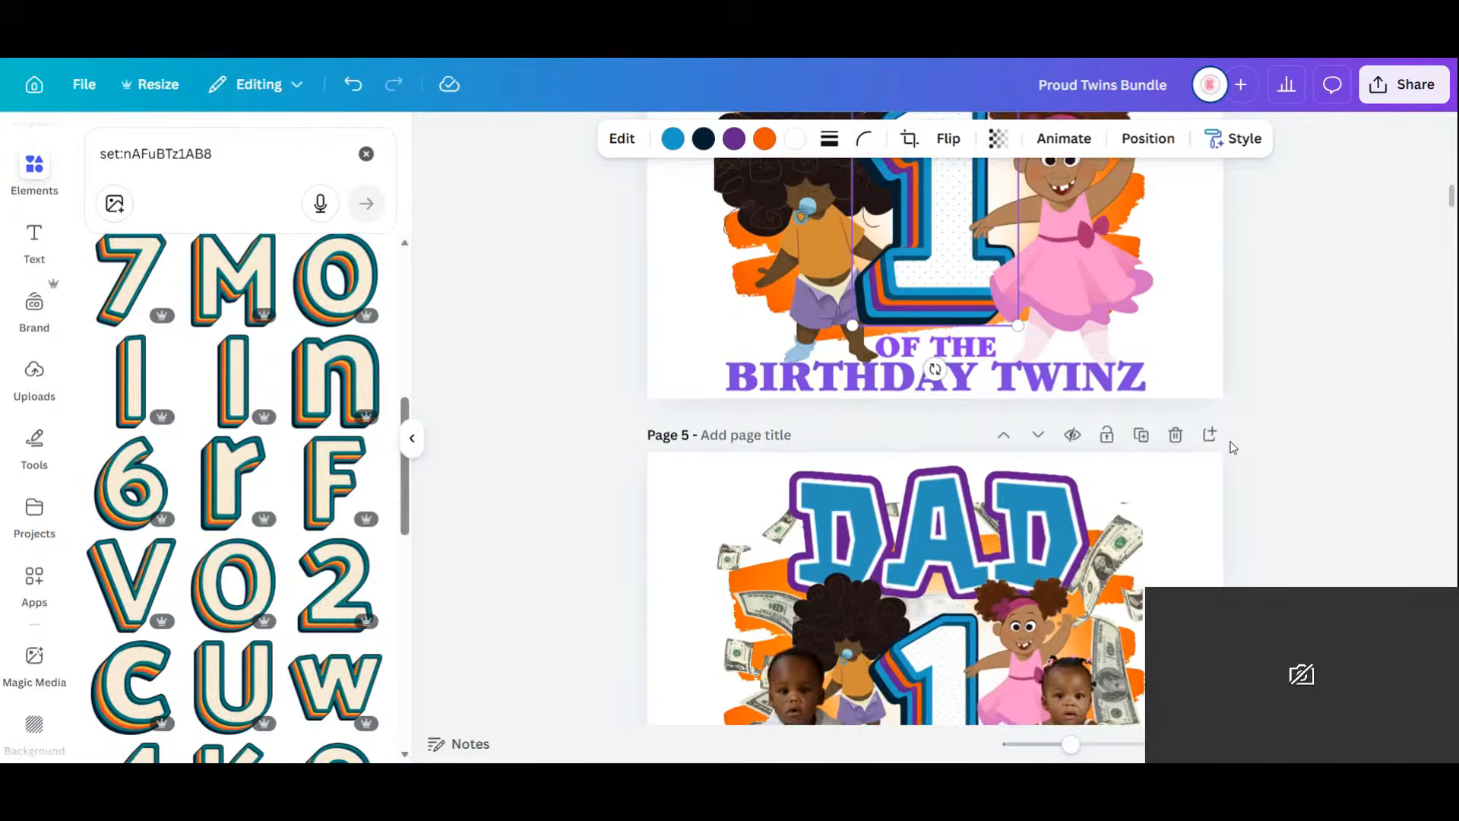
# Delete the money-bills photo and both baby photos from Page 5.
pyautogui.scroll(1, 1229, 444)
pyautogui.scroll(-3, 1187, 479)
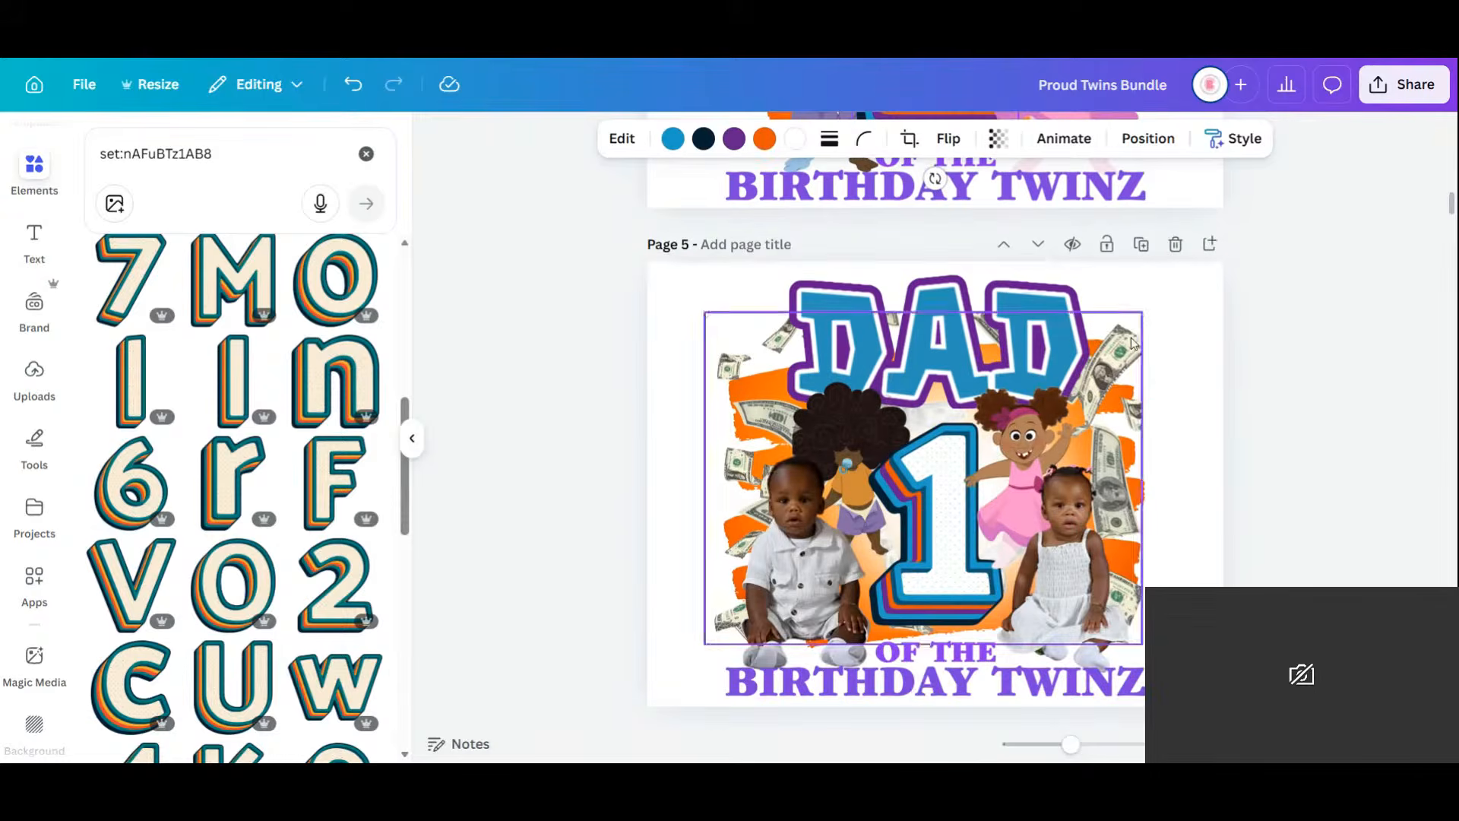
pyautogui.click(1133, 344)
pyautogui.press('Delete')
pyautogui.click(1047, 561)
pyautogui.press('Delete')
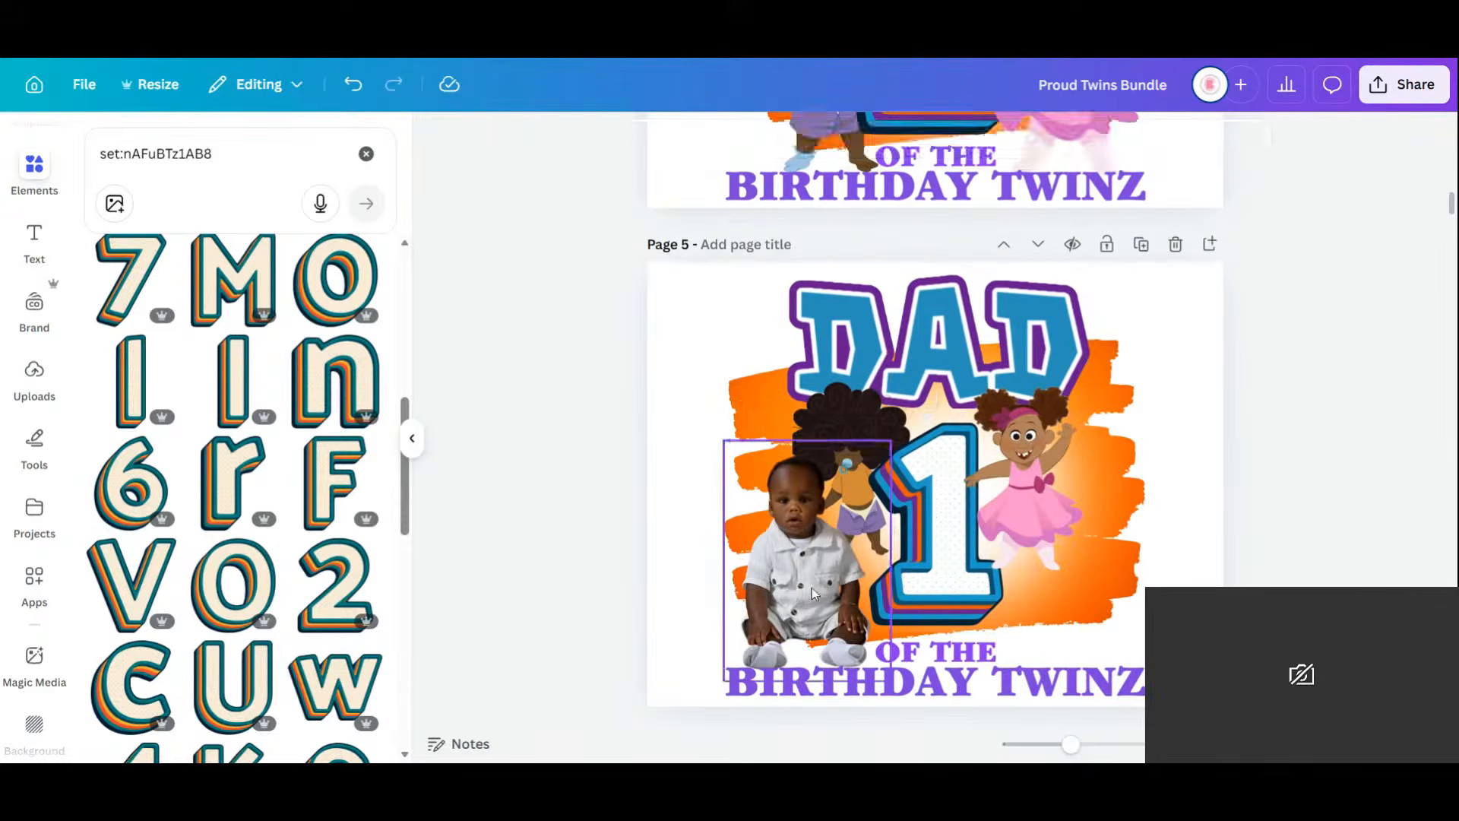
pyautogui.click(812, 594)
pyautogui.press('Delete')
# Enlarge both cartoon girls, nudging the left one up slightly.
pyautogui.click(813, 534)
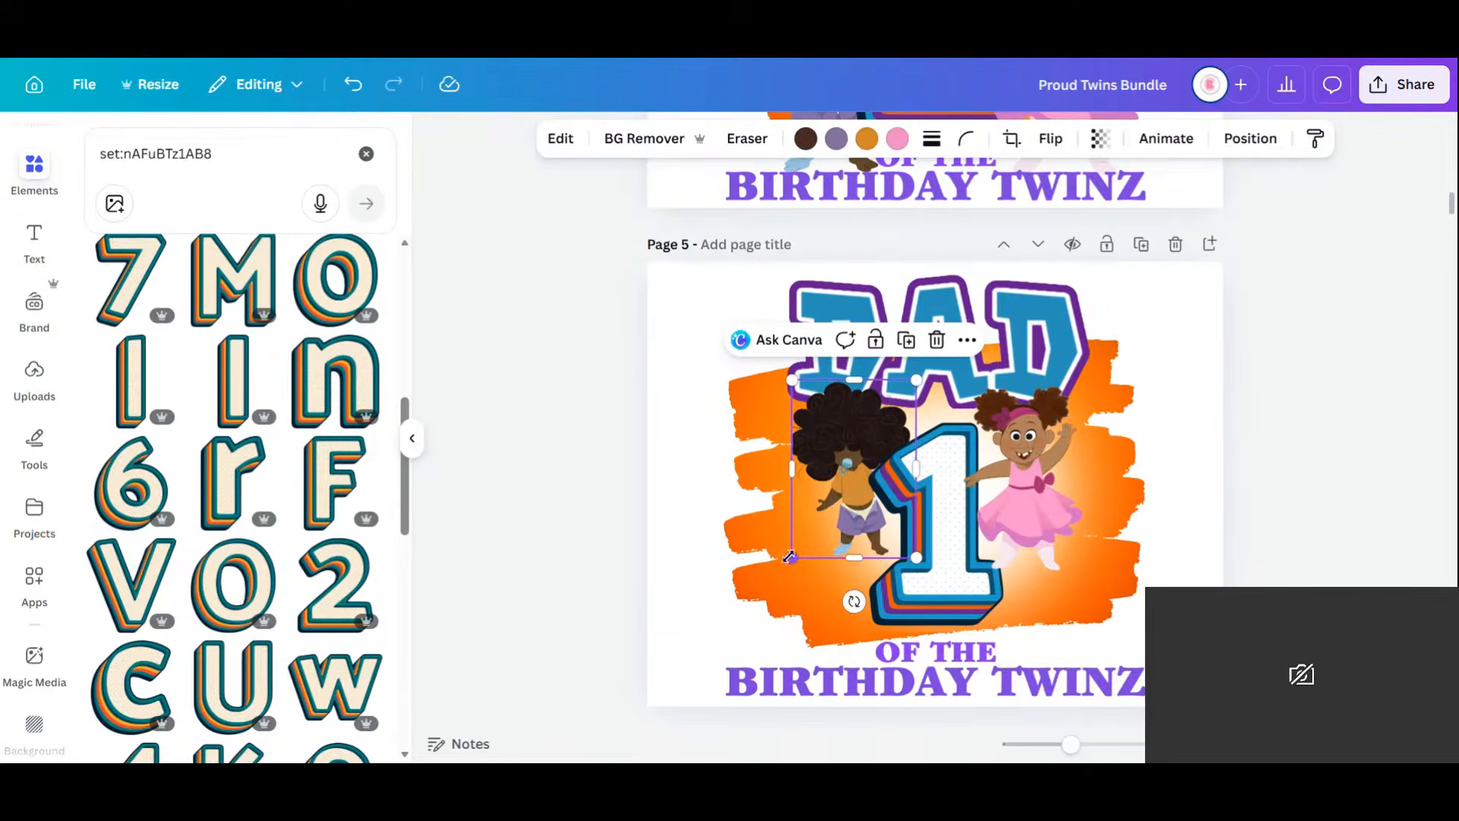
pyautogui.moveTo(789, 557); pyautogui.dragTo(690, 702)
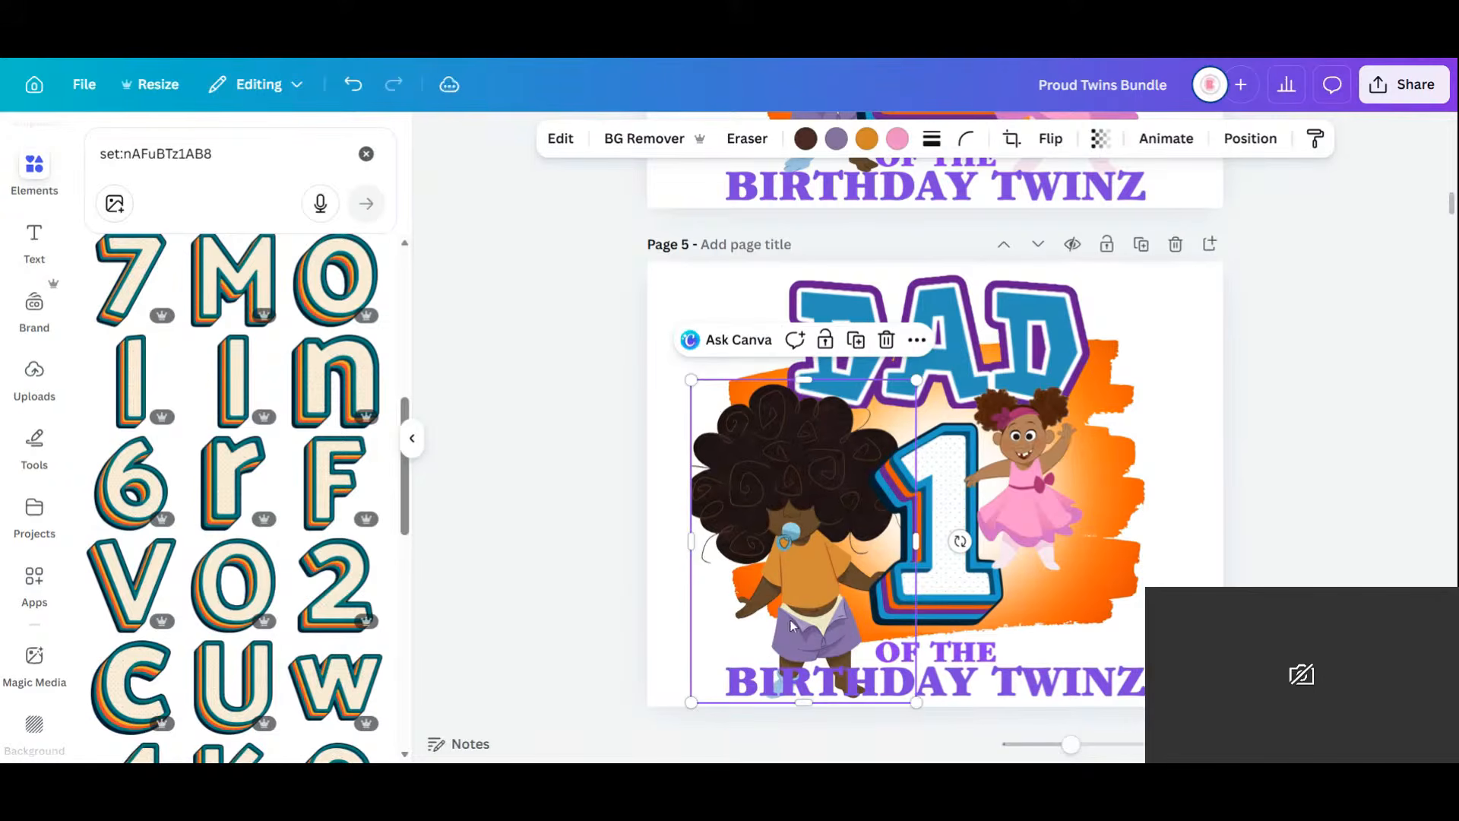
pyautogui.moveTo(791, 625); pyautogui.dragTo(790, 589)
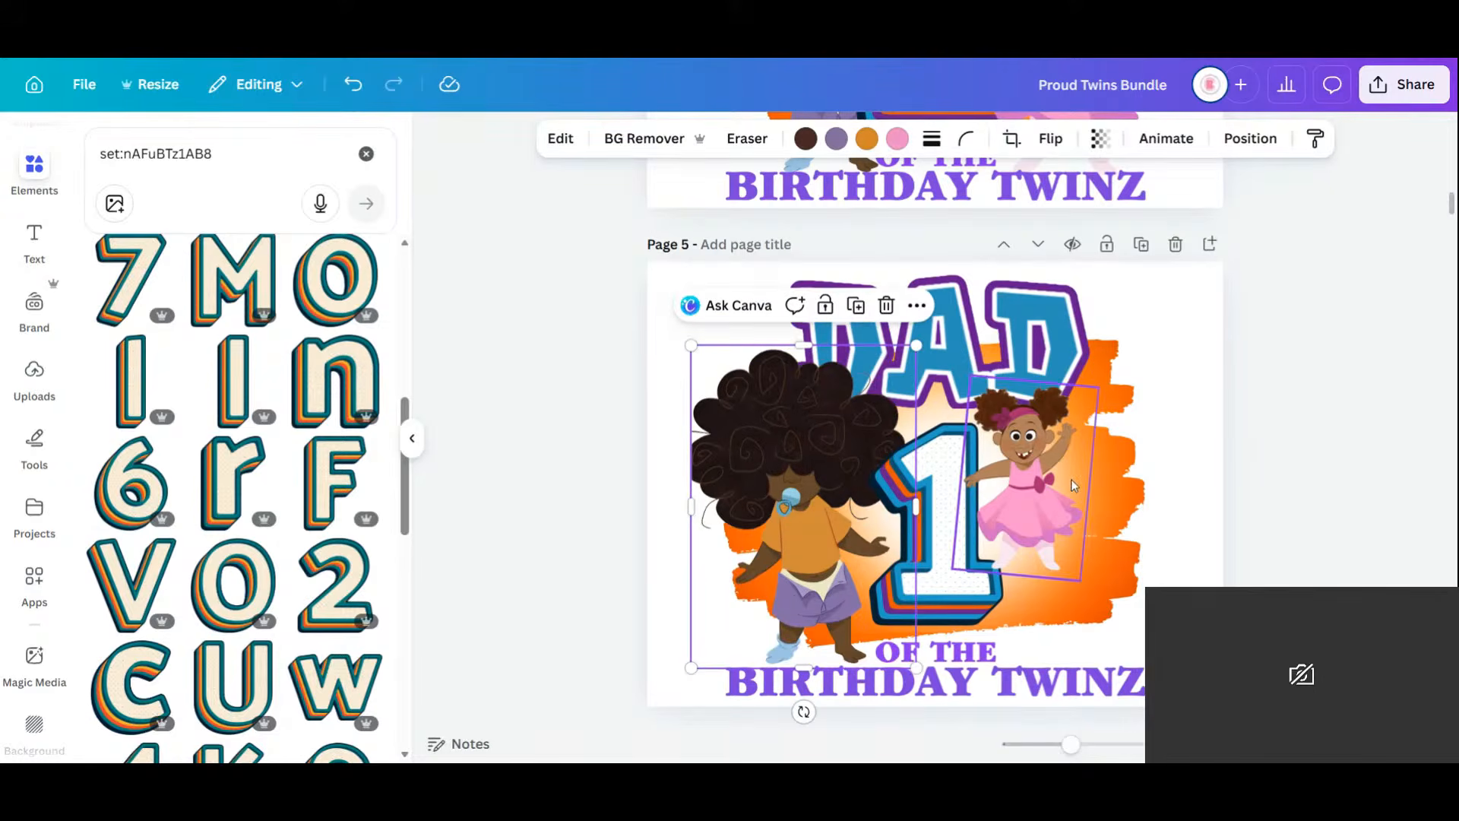
pyautogui.click(1056, 494)
pyautogui.moveTo(1080, 582); pyautogui.dragTo(1143, 672)
# Resize the number 1 to about 3.3 × 5 and centre it between the twins.
pyautogui.click(972, 464)
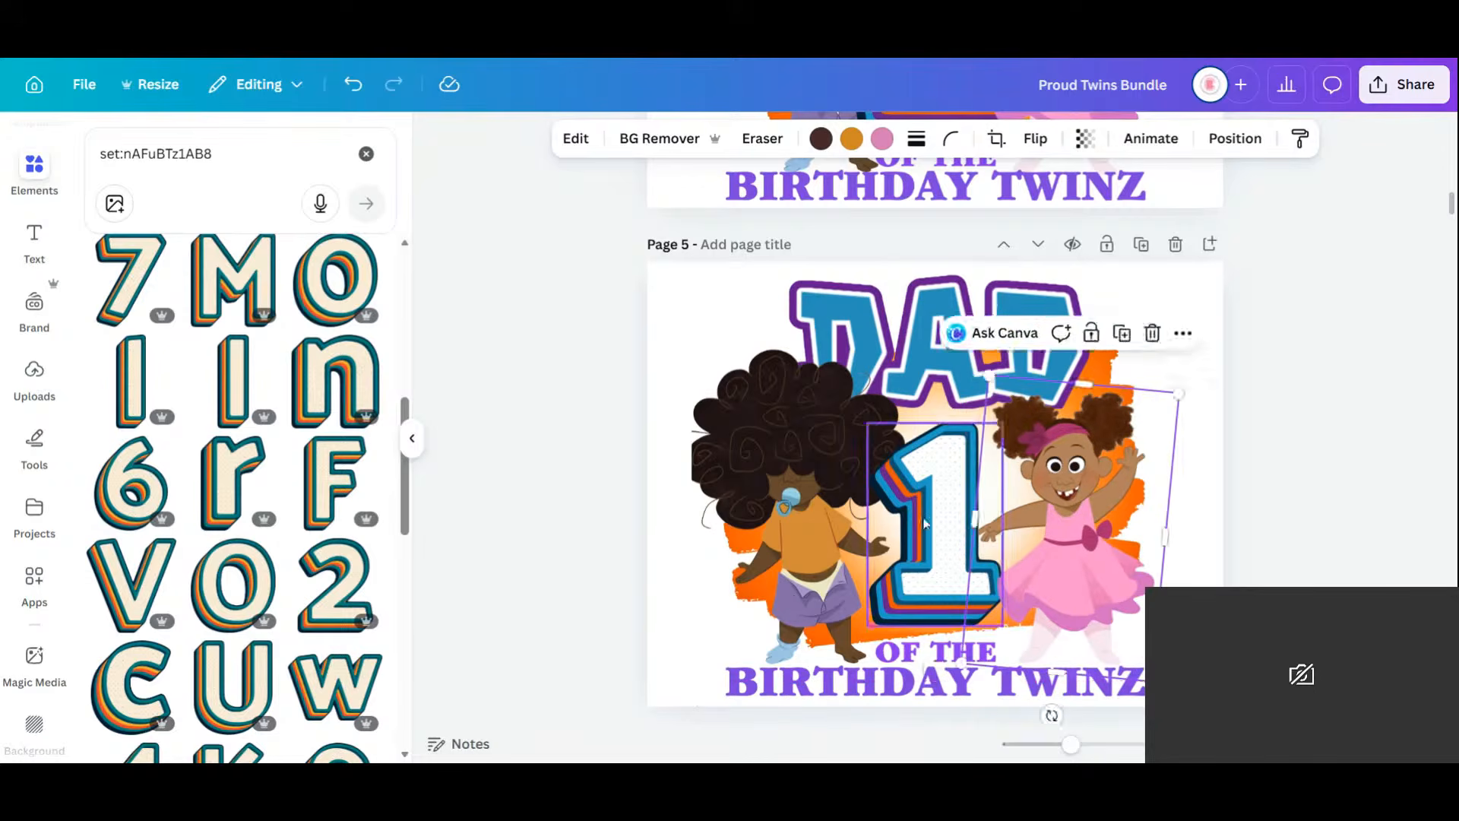
pyautogui.moveTo(1005, 423); pyautogui.dragTo(1048, 354)
pyautogui.moveTo(942, 489)
pyautogui.mouseDown()
pyautogui.moveTo(917, 508)
pyautogui.moveTo(931, 505)
pyautogui.mouseUp()
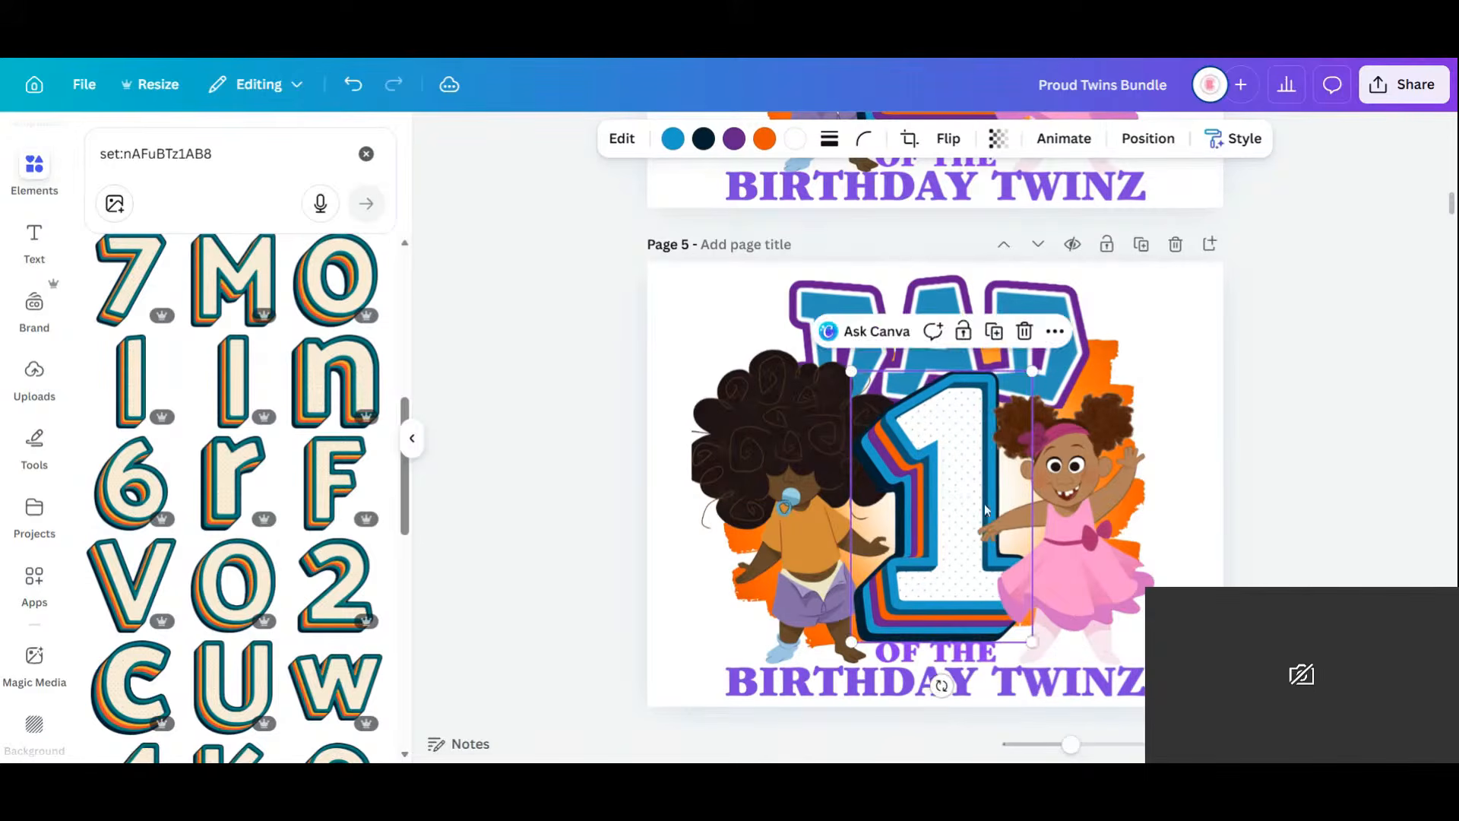
pyautogui.moveTo(1032, 642)
pyautogui.mouseDown()
pyautogui.moveTo(1021, 610)
pyautogui.moveTo(1024, 629)
pyautogui.mouseUp()
pyautogui.moveTo(971, 545); pyautogui.dragTo(976, 561)
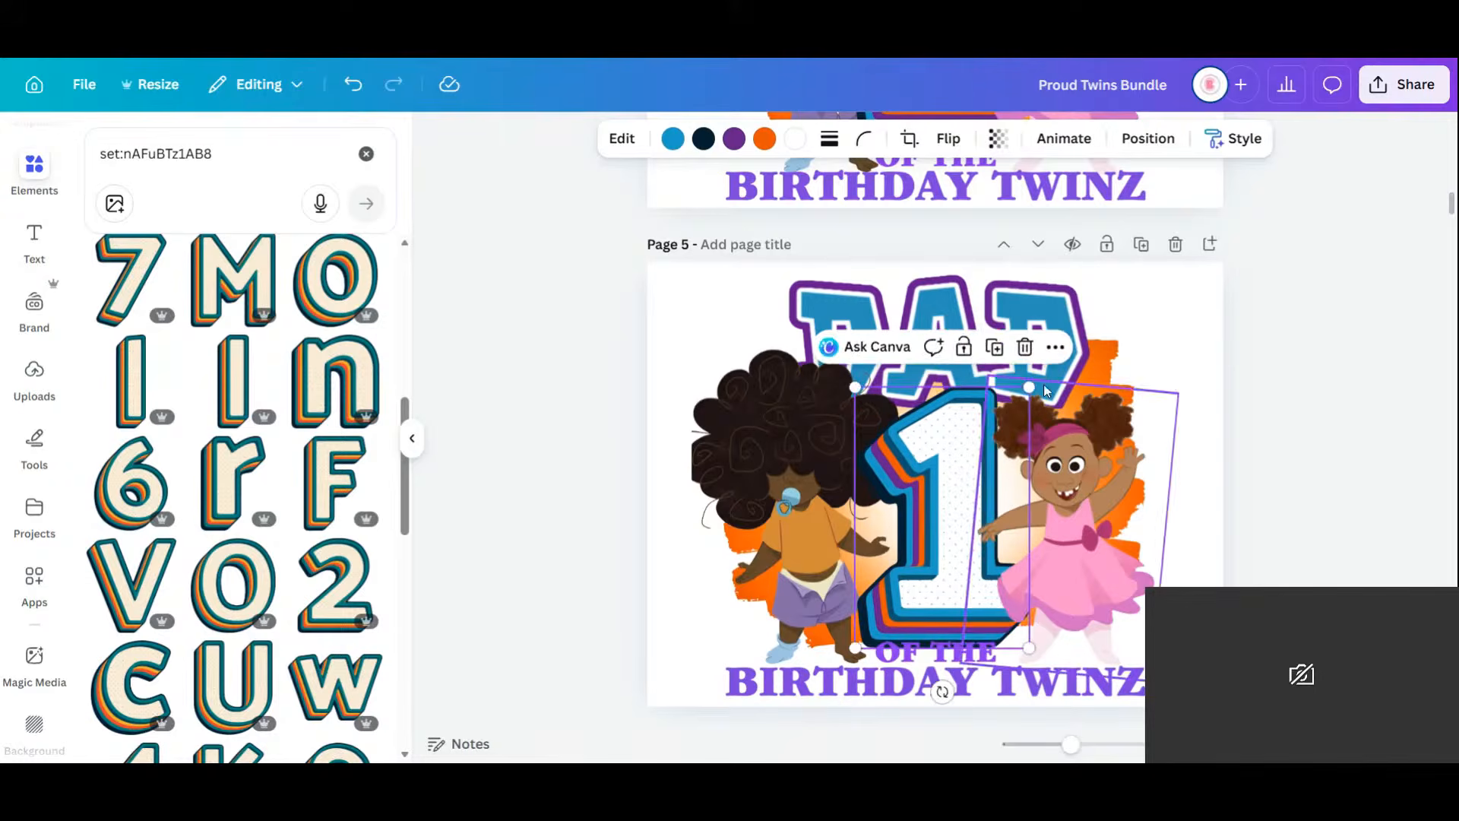
pyautogui.moveTo(1030, 386); pyautogui.dragTo(1021, 413)
pyautogui.moveTo(931, 528); pyautogui.dragTo(937, 519)
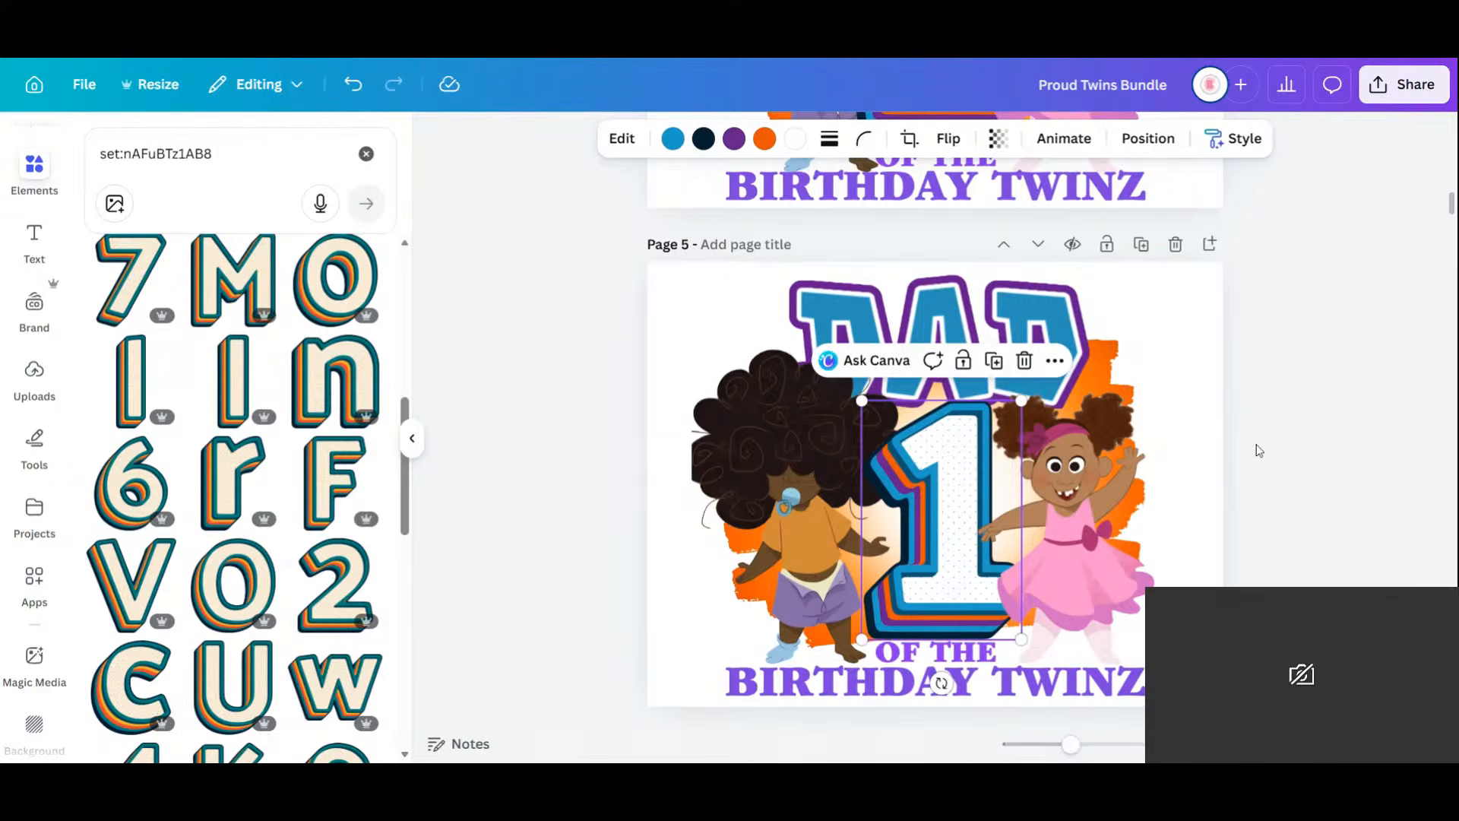
# Delete the money-bills image and the baby photo from Page 6.
pyautogui.scroll(-5, 1254, 446)
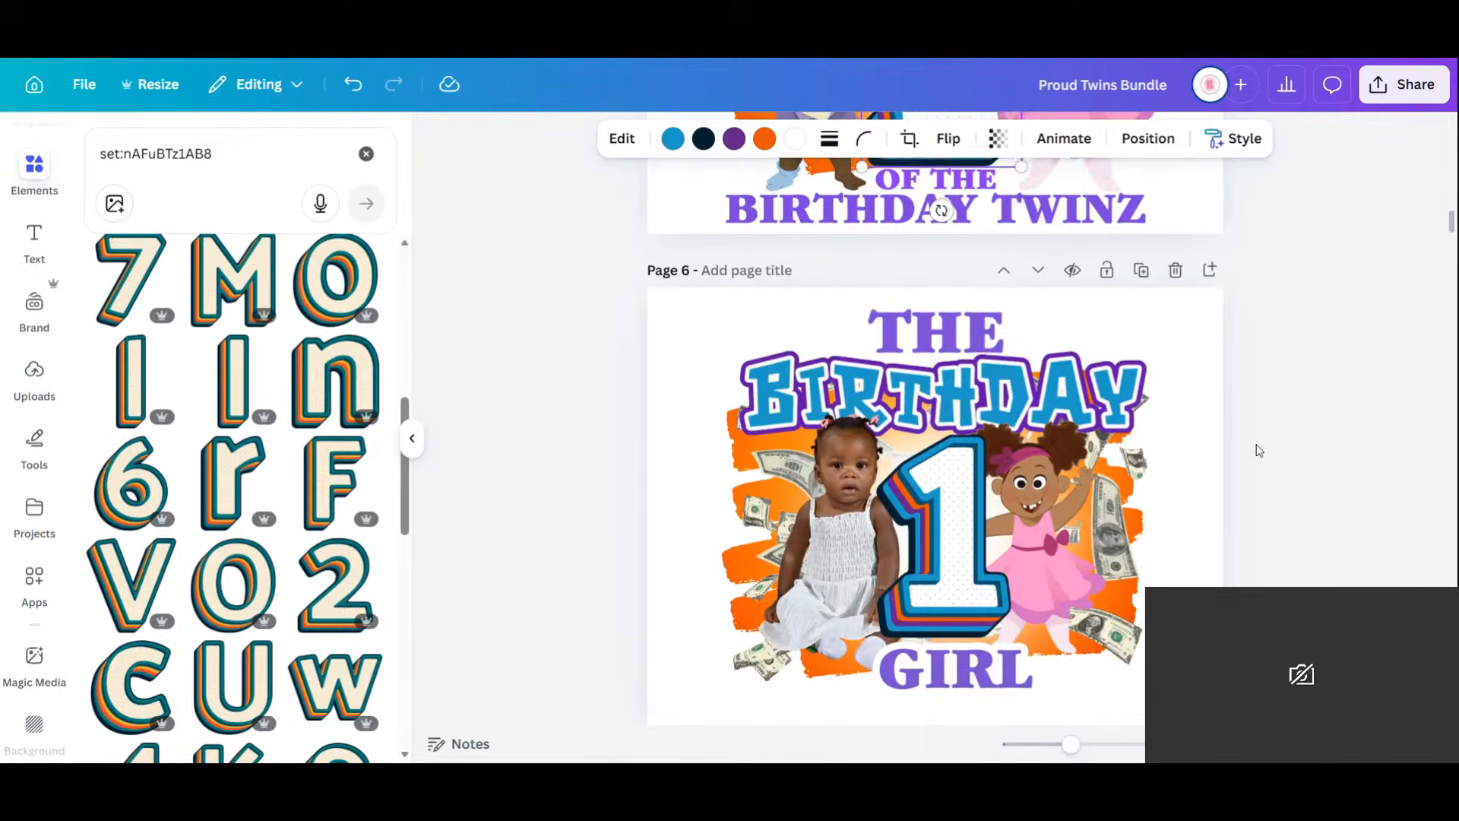
pyautogui.click(735, 525)
pyautogui.press('Delete')
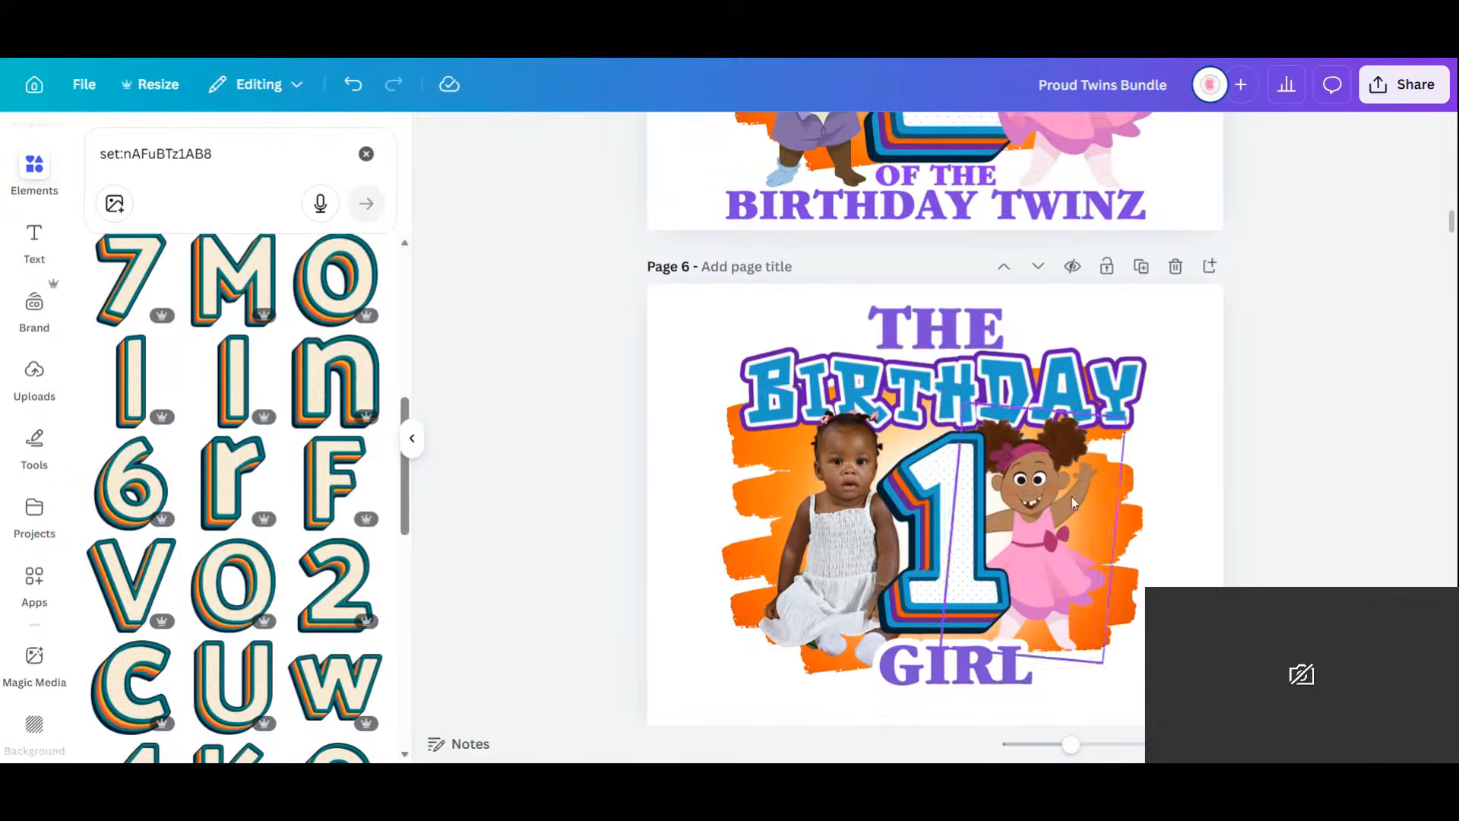
pyautogui.click(824, 526)
pyautogui.press('Delete')
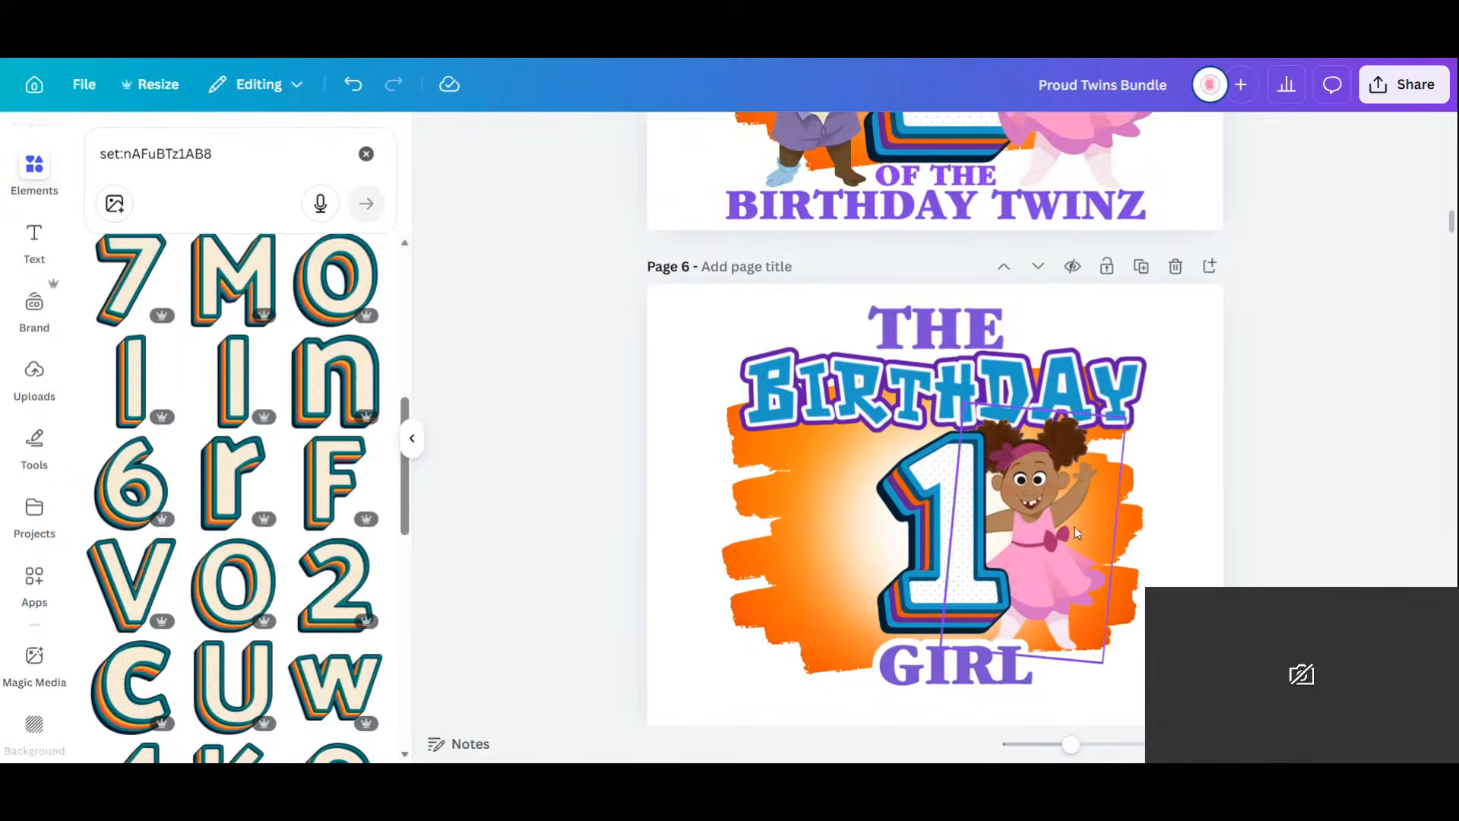
# Reposition the number 1 and pink cartoon girl, leaving the girl slightly smaller.
pyautogui.click(1040, 498)
pyautogui.moveTo(1126, 417); pyautogui.dragTo(1199, 322)
pyautogui.click(942, 487)
pyautogui.moveTo(942, 486); pyautogui.dragTo(855, 477)
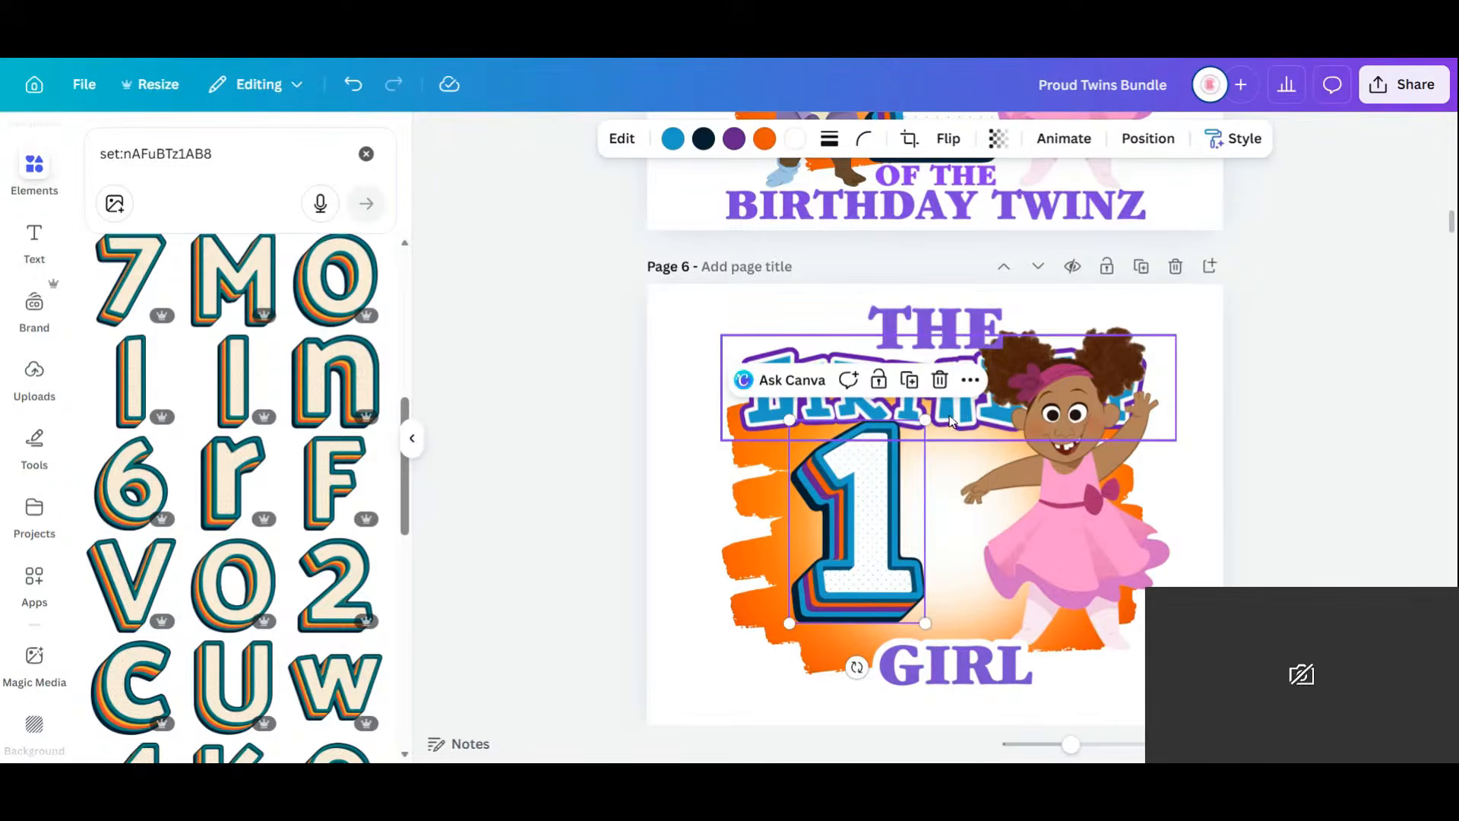
pyautogui.moveTo(846, 549); pyautogui.dragTo(847, 561)
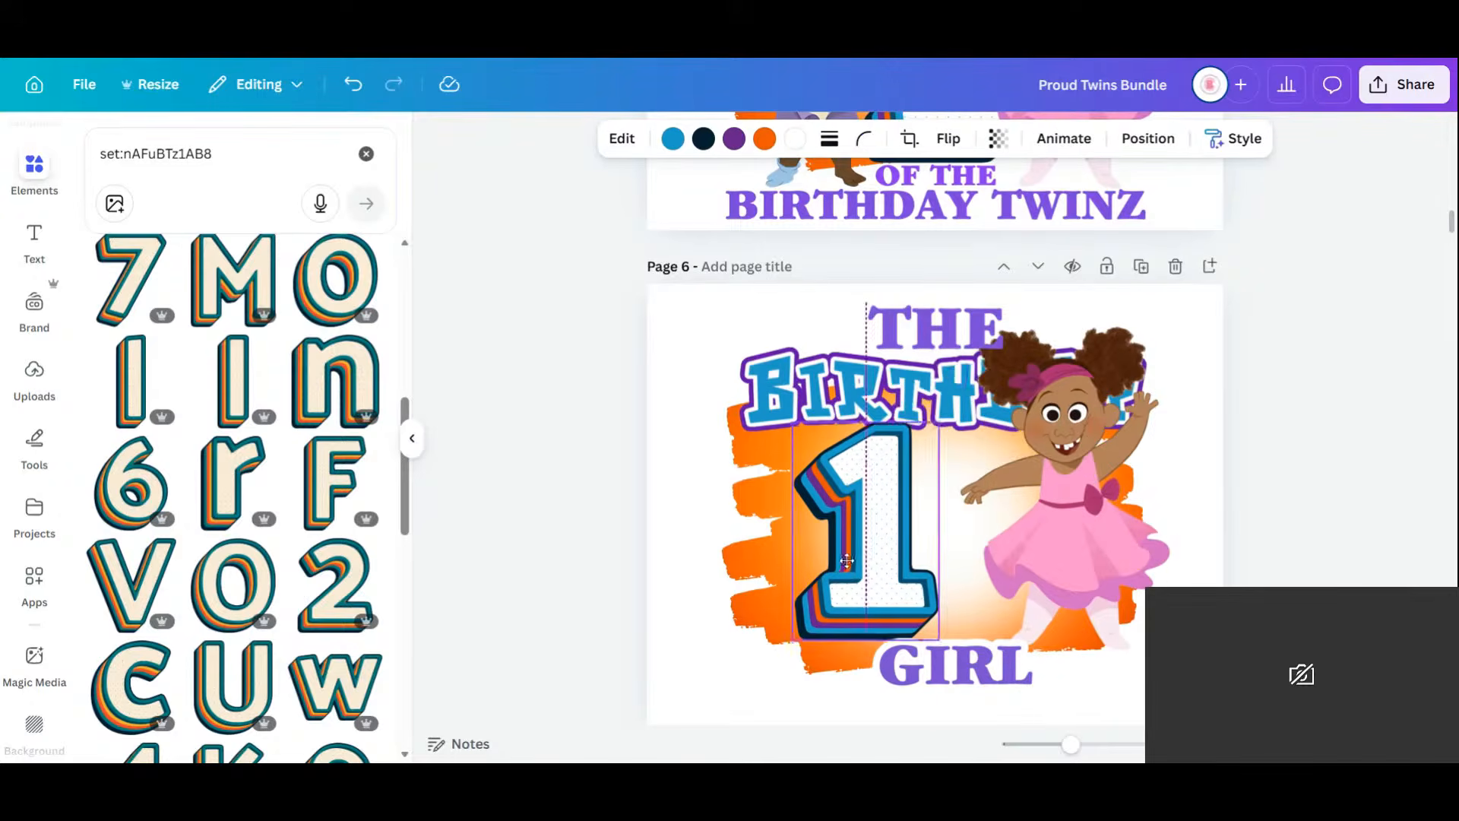
pyautogui.click(1081, 528)
pyautogui.moveTo(1081, 528); pyautogui.dragTo(1011, 561)
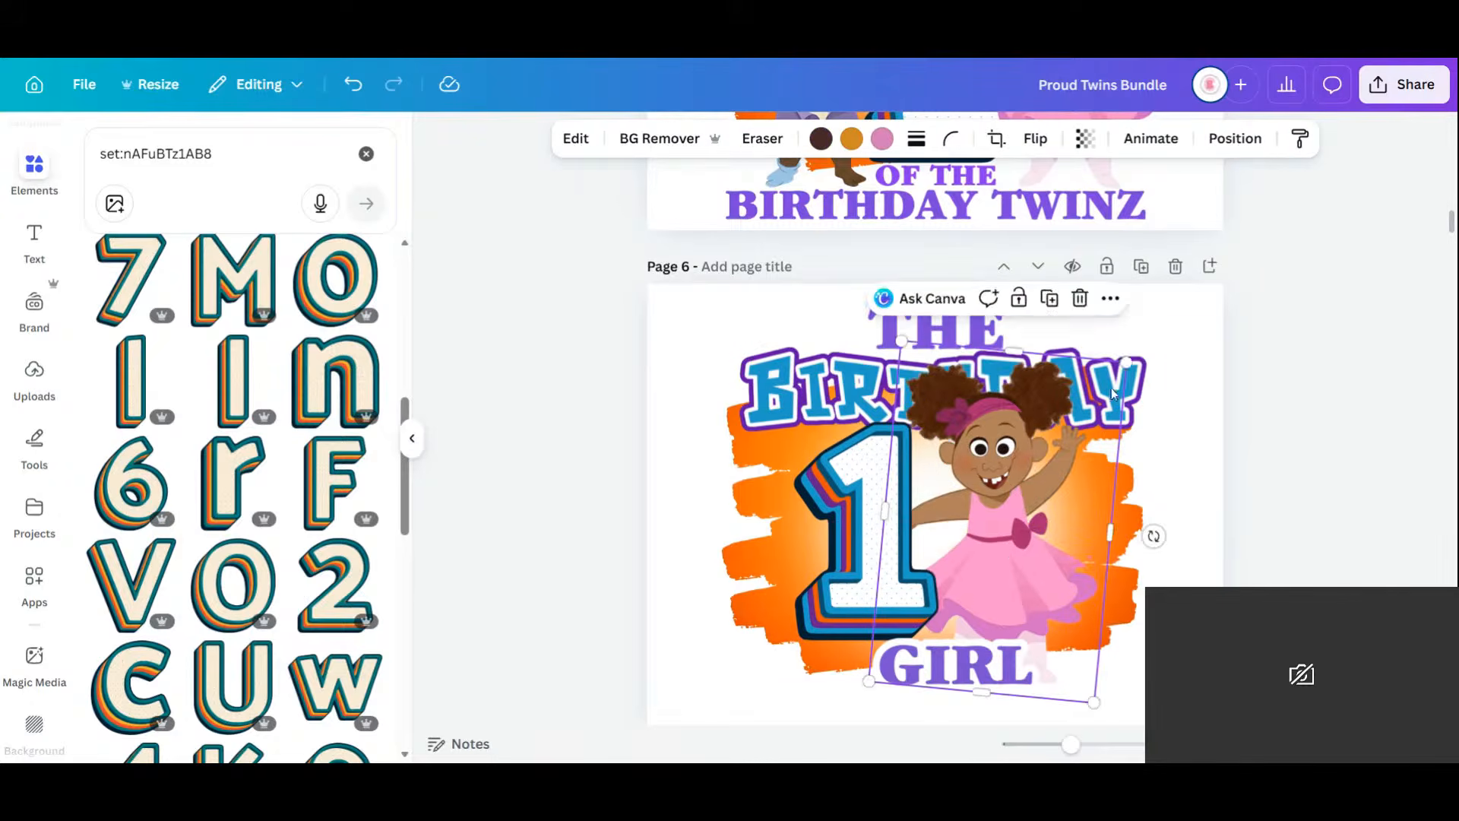
pyautogui.moveTo(1125, 358); pyautogui.dragTo(1099, 455)
pyautogui.moveTo(1021, 520); pyautogui.dragTo(1036, 496)
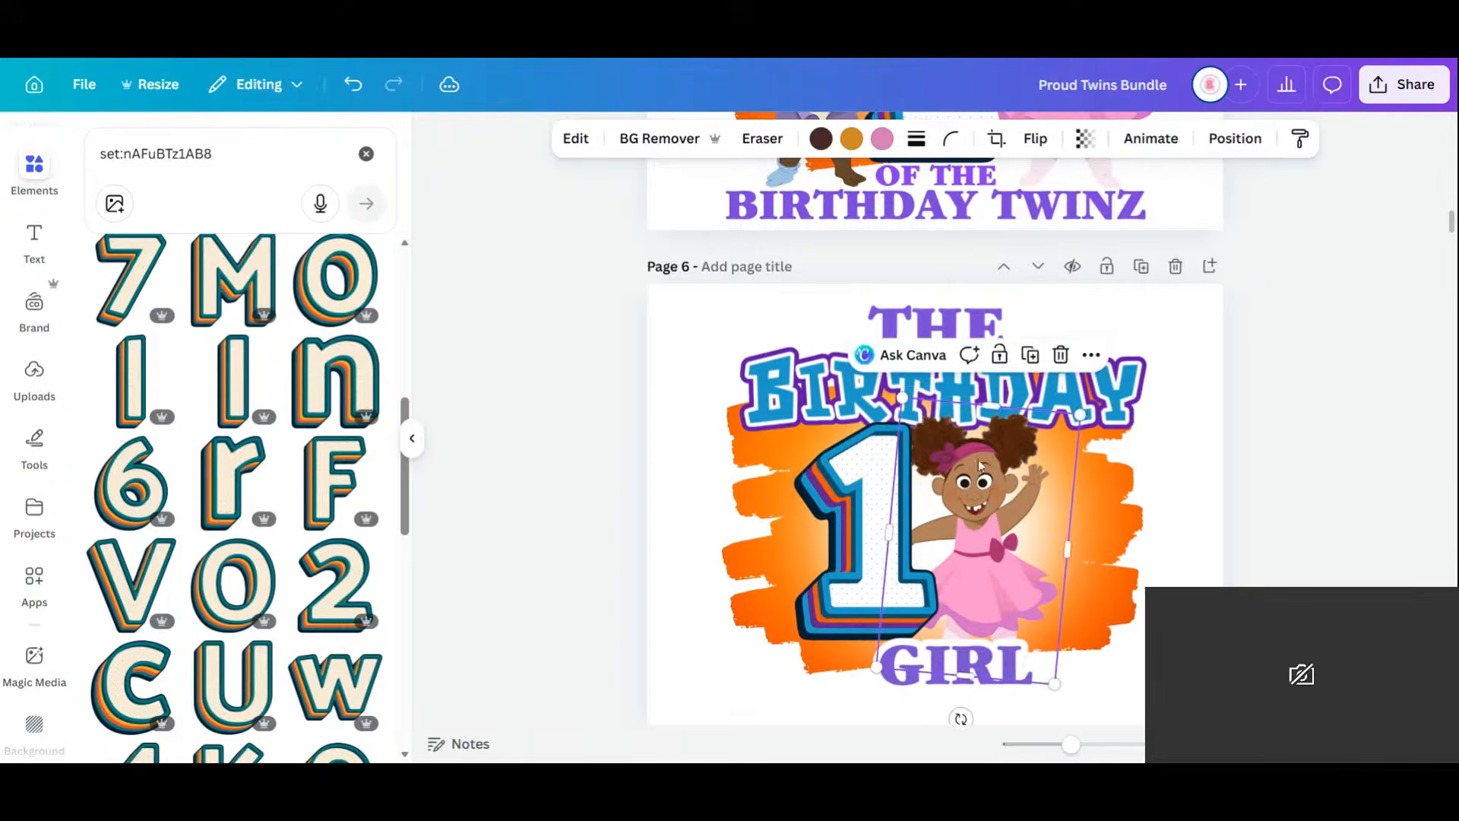
# Send the number 1 backward behind the girl and enlarge it to about 3.1 × 4.6 in.
pyautogui.click(850, 542)
pyautogui.click(1148, 138)
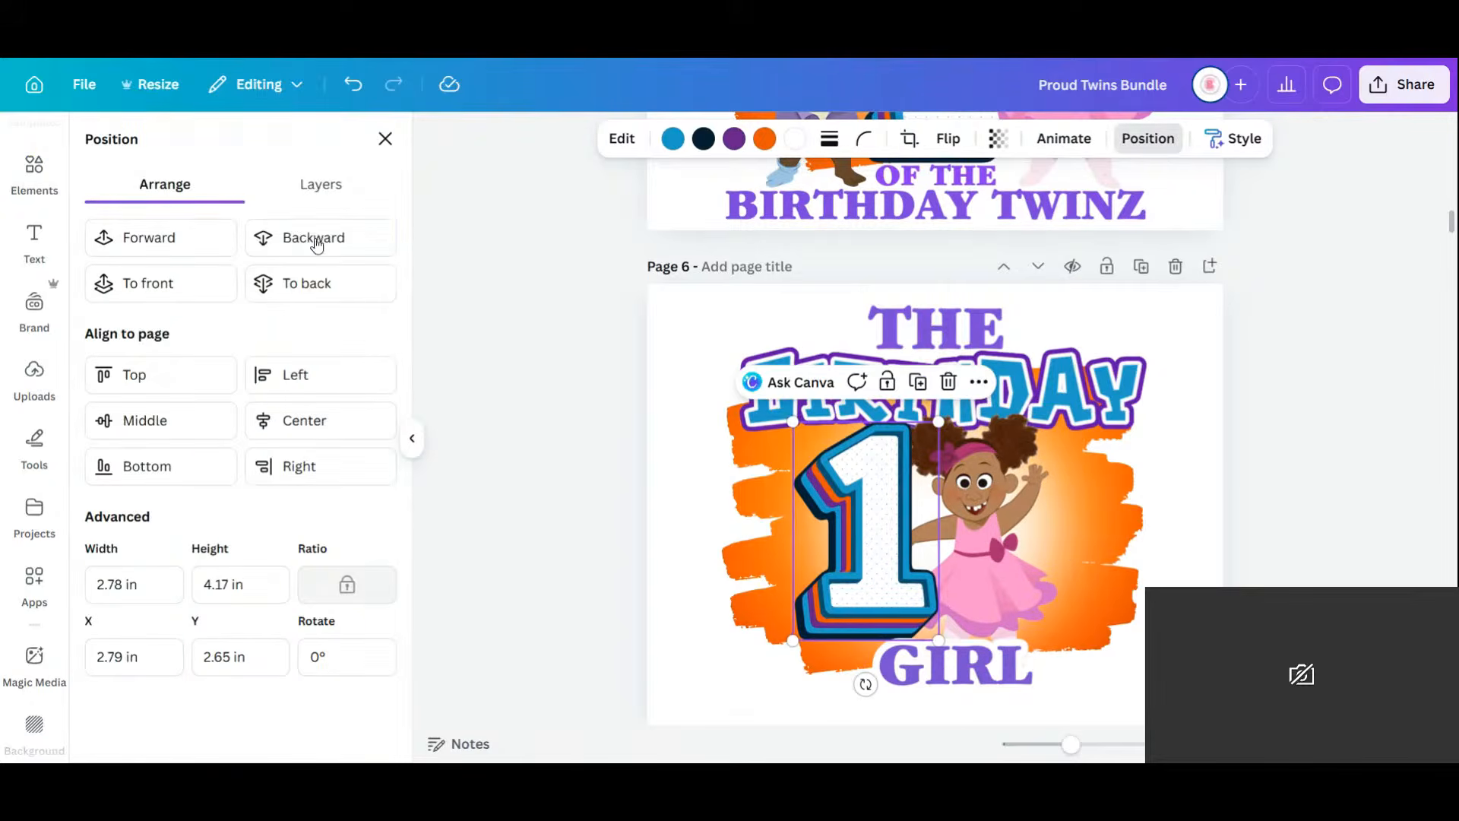
pyautogui.click(306, 240)
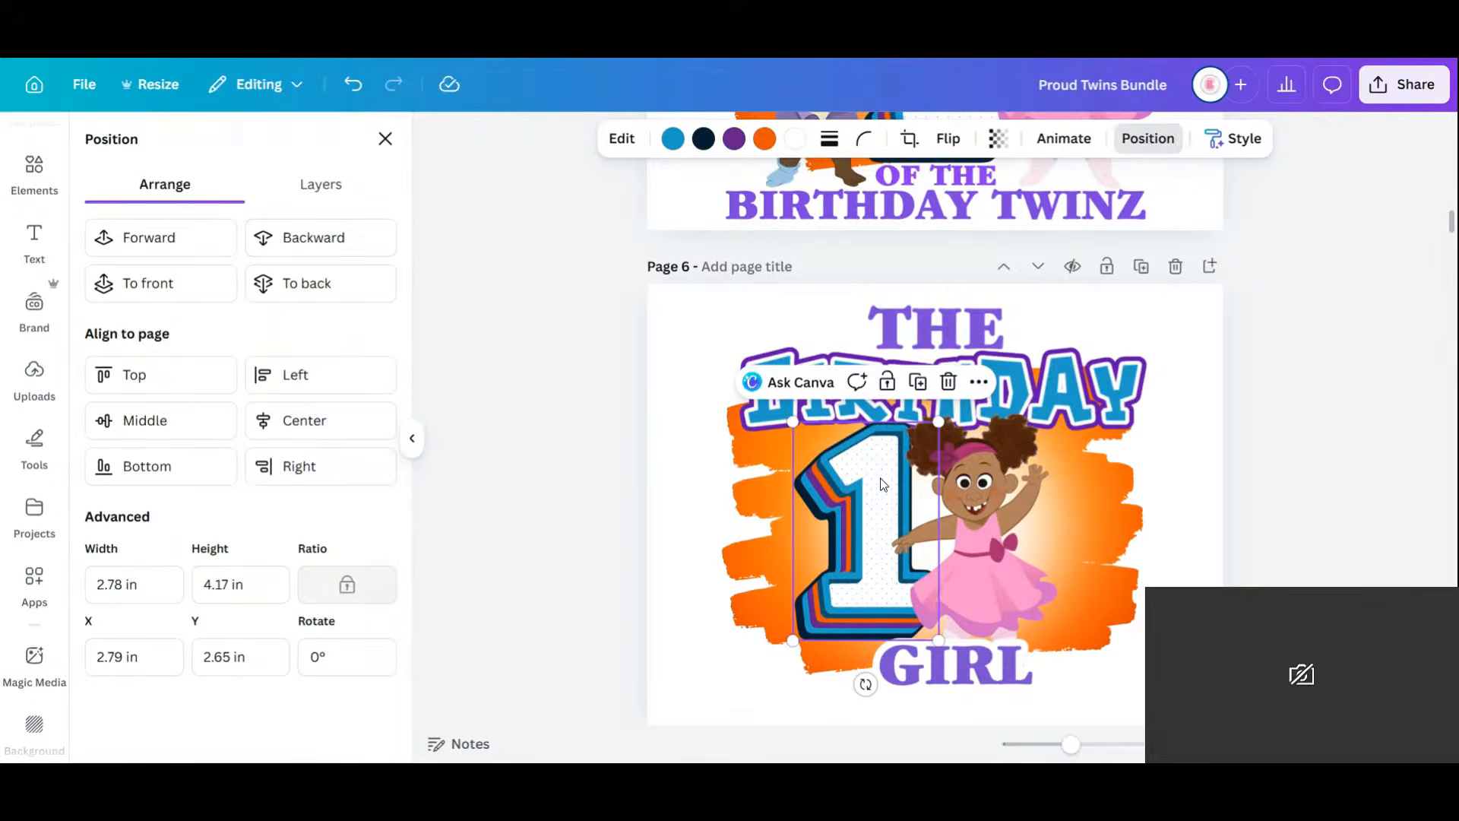
pyautogui.moveTo(940, 421); pyautogui.dragTo(955, 396)
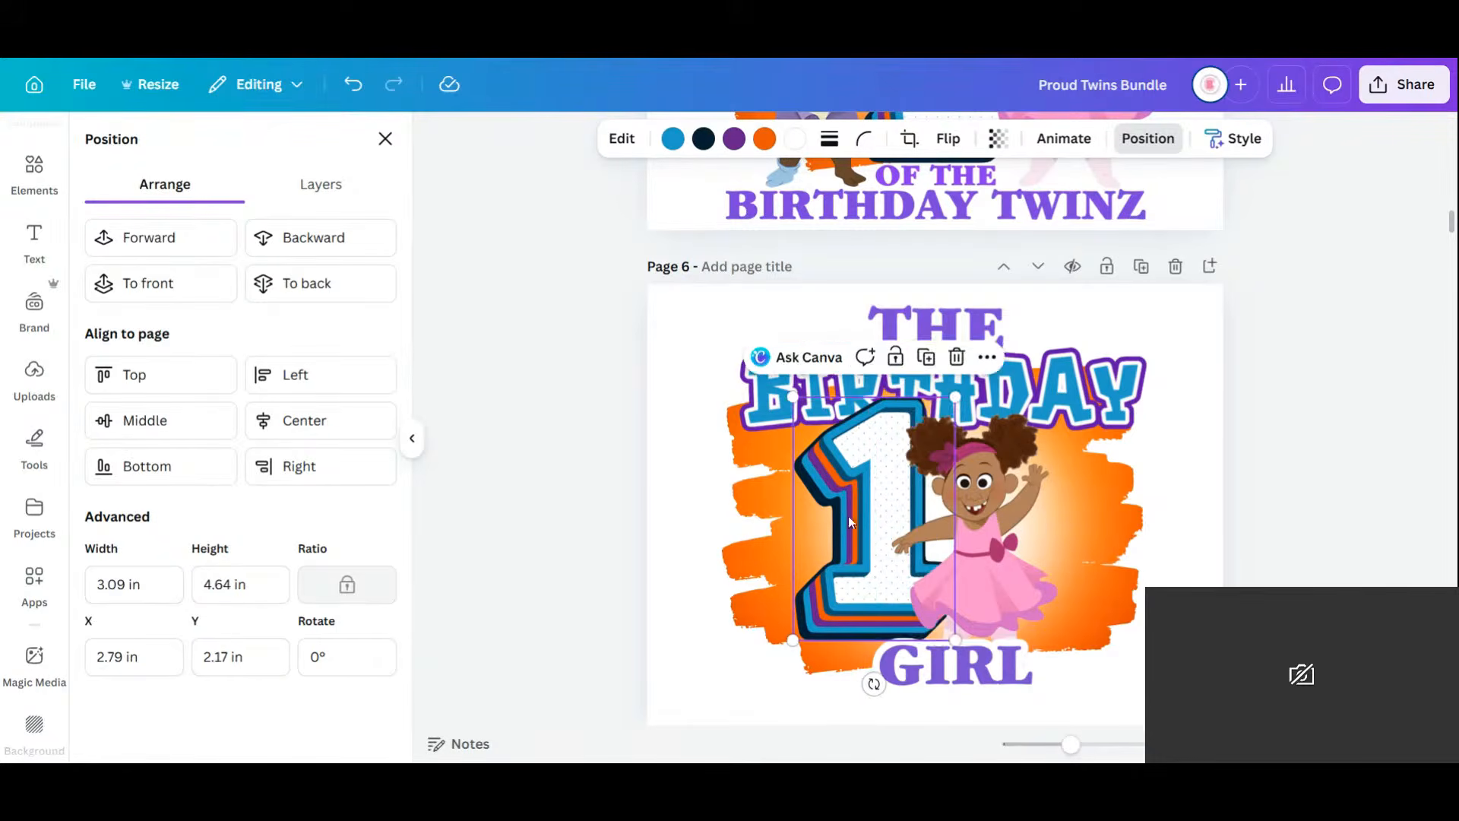
pyautogui.moveTo(849, 522); pyautogui.dragTo(861, 523)
pyautogui.click(1160, 508)
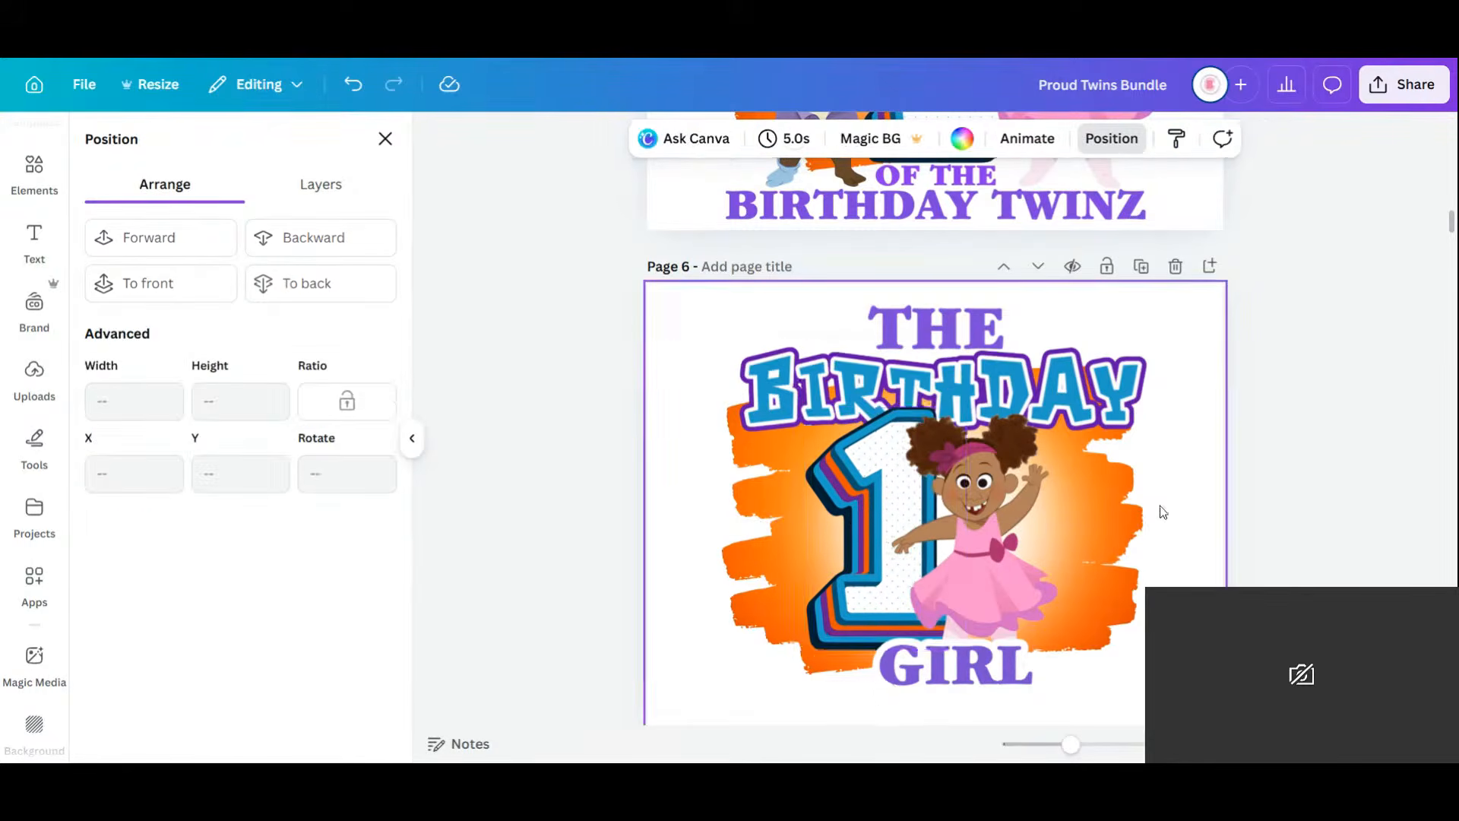
# Delete the money image and the baby photo from Page 7.
pyautogui.scroll(-7, 1159, 466)
pyautogui.click(1136, 470)
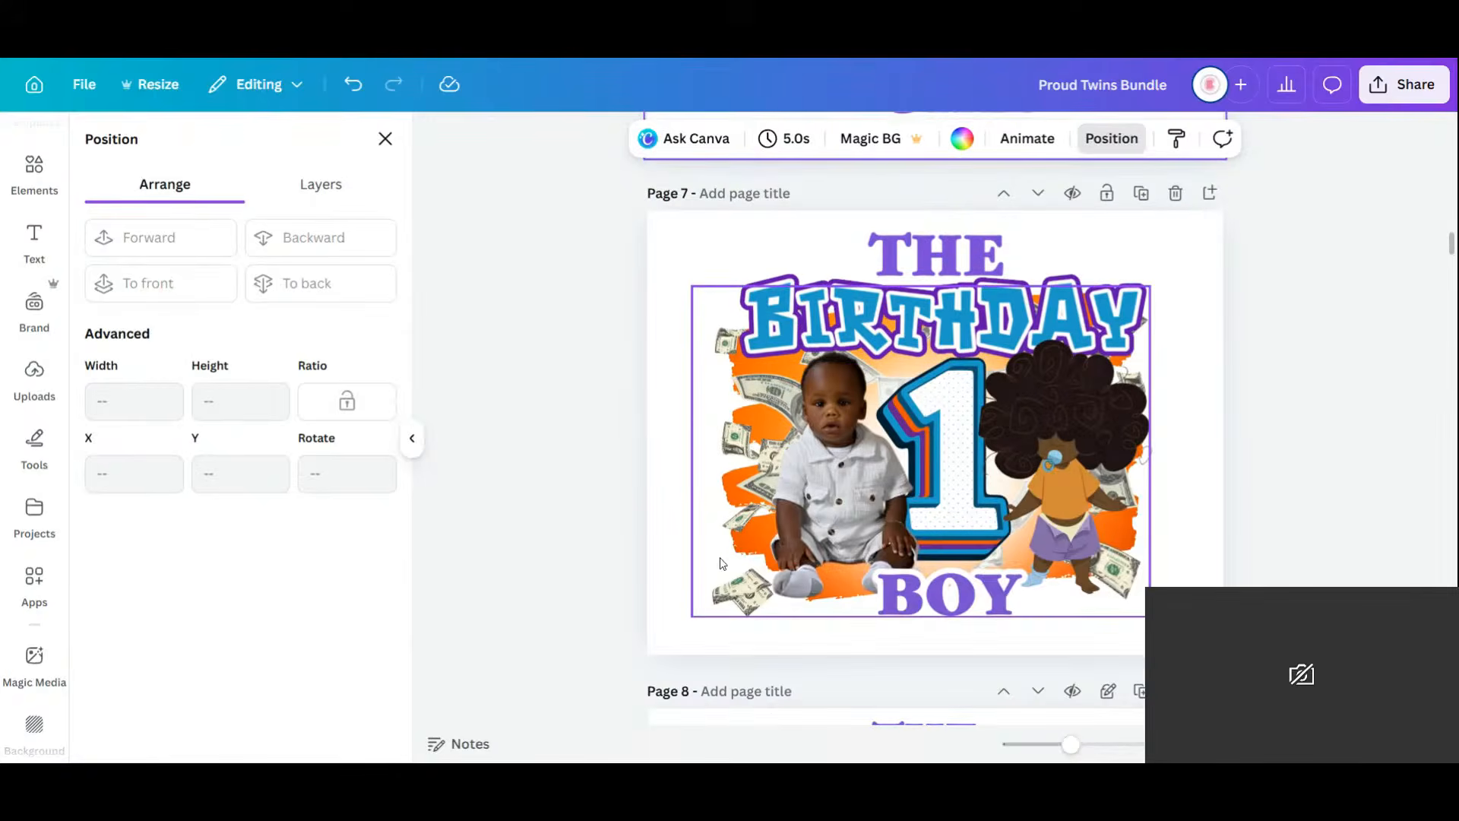
pyautogui.press('Delete')
pyautogui.click(842, 500)
pyautogui.press('Delete')
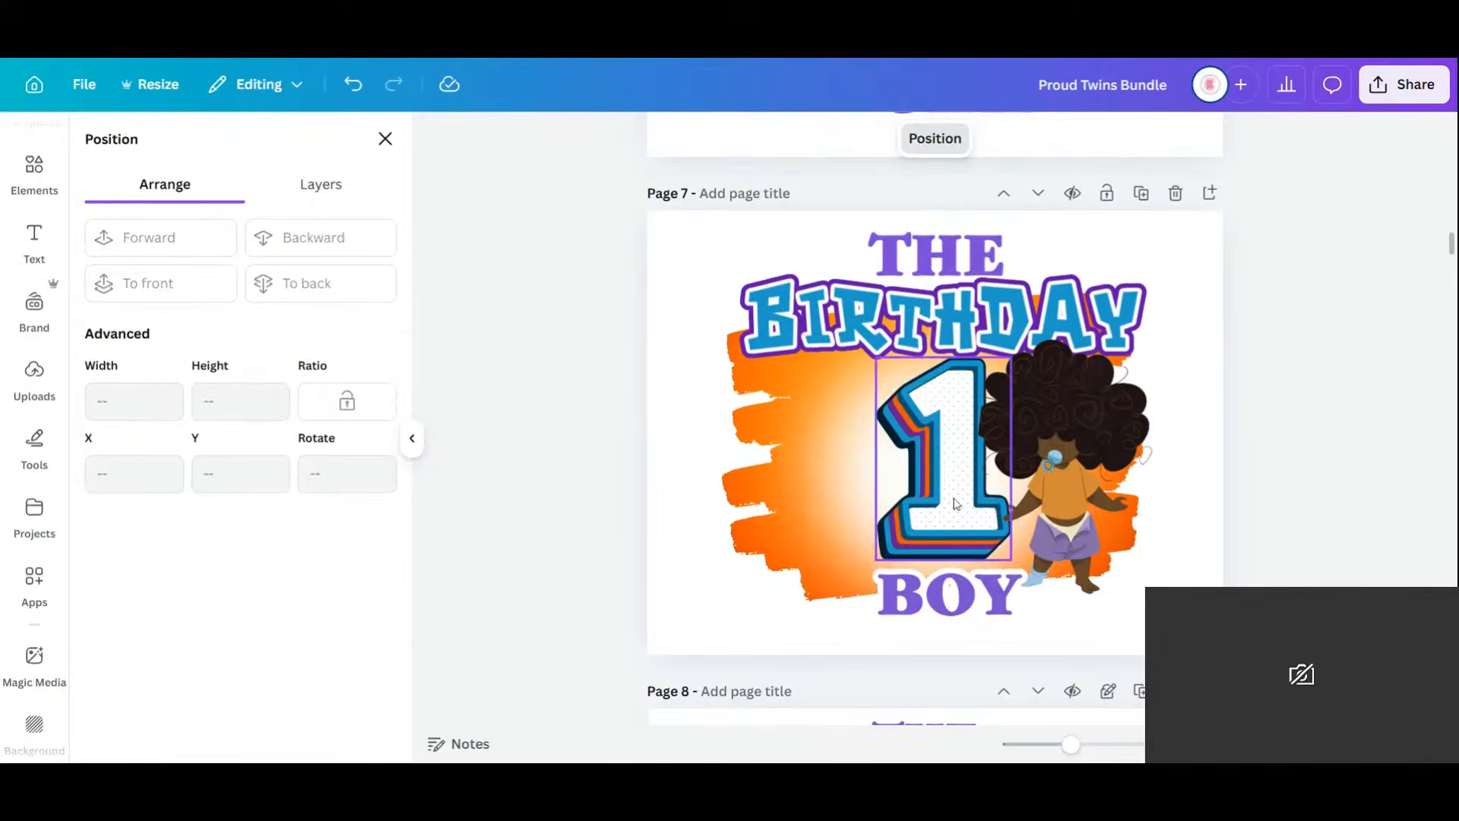
# Enlarge the 1 to 3.38 × 5.07 in on the left and move the cartoon child over it.
pyautogui.click(879, 558)
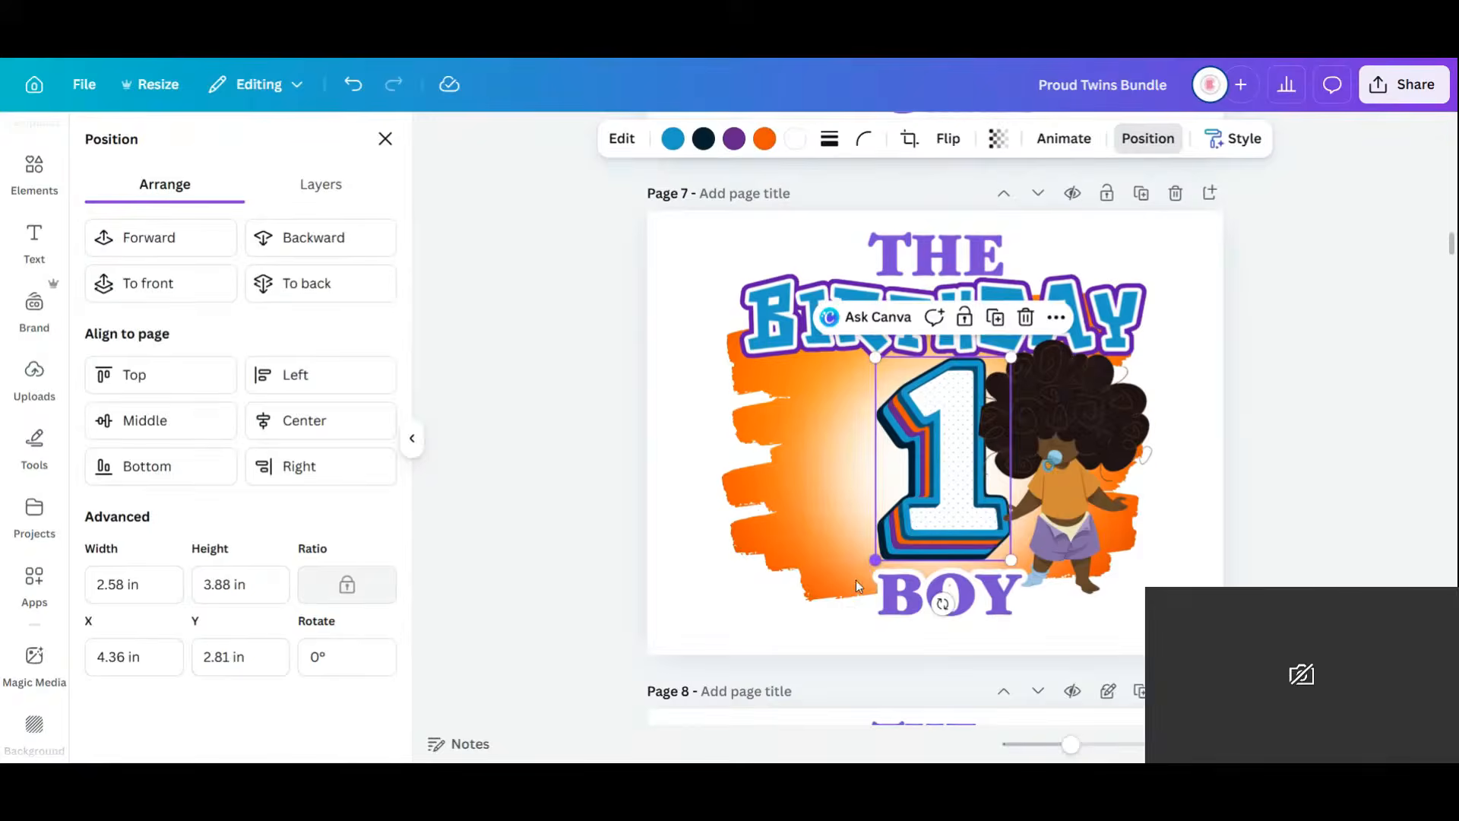
pyautogui.moveTo(876, 560); pyautogui.dragTo(834, 622)
pyautogui.moveTo(917, 480); pyautogui.dragTo(901, 471)
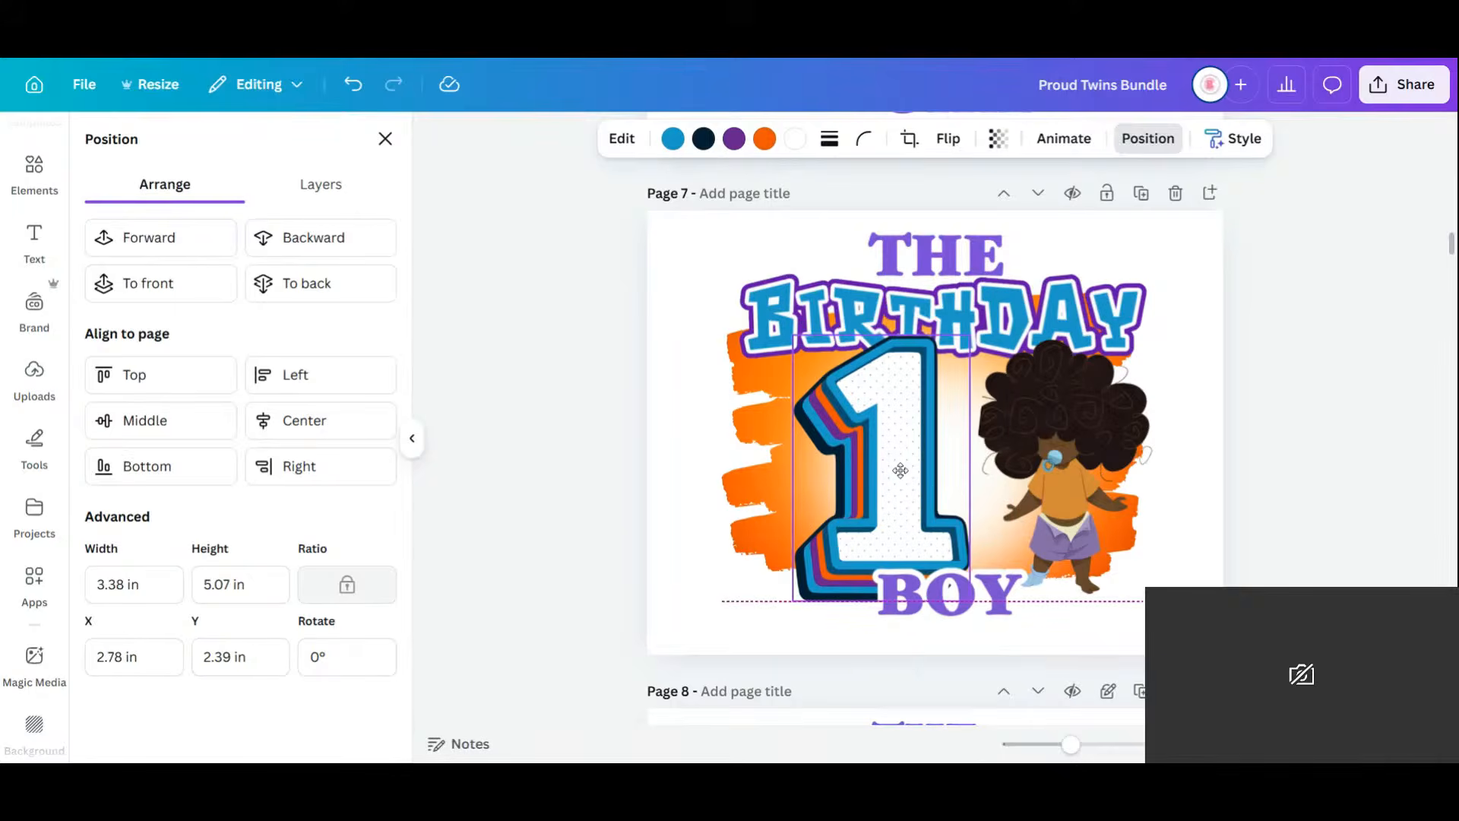
pyautogui.moveTo(1097, 504)
pyautogui.mouseDown()
pyautogui.moveTo(1024, 510)
pyautogui.moveTo(990, 475)
pyautogui.mouseUp()
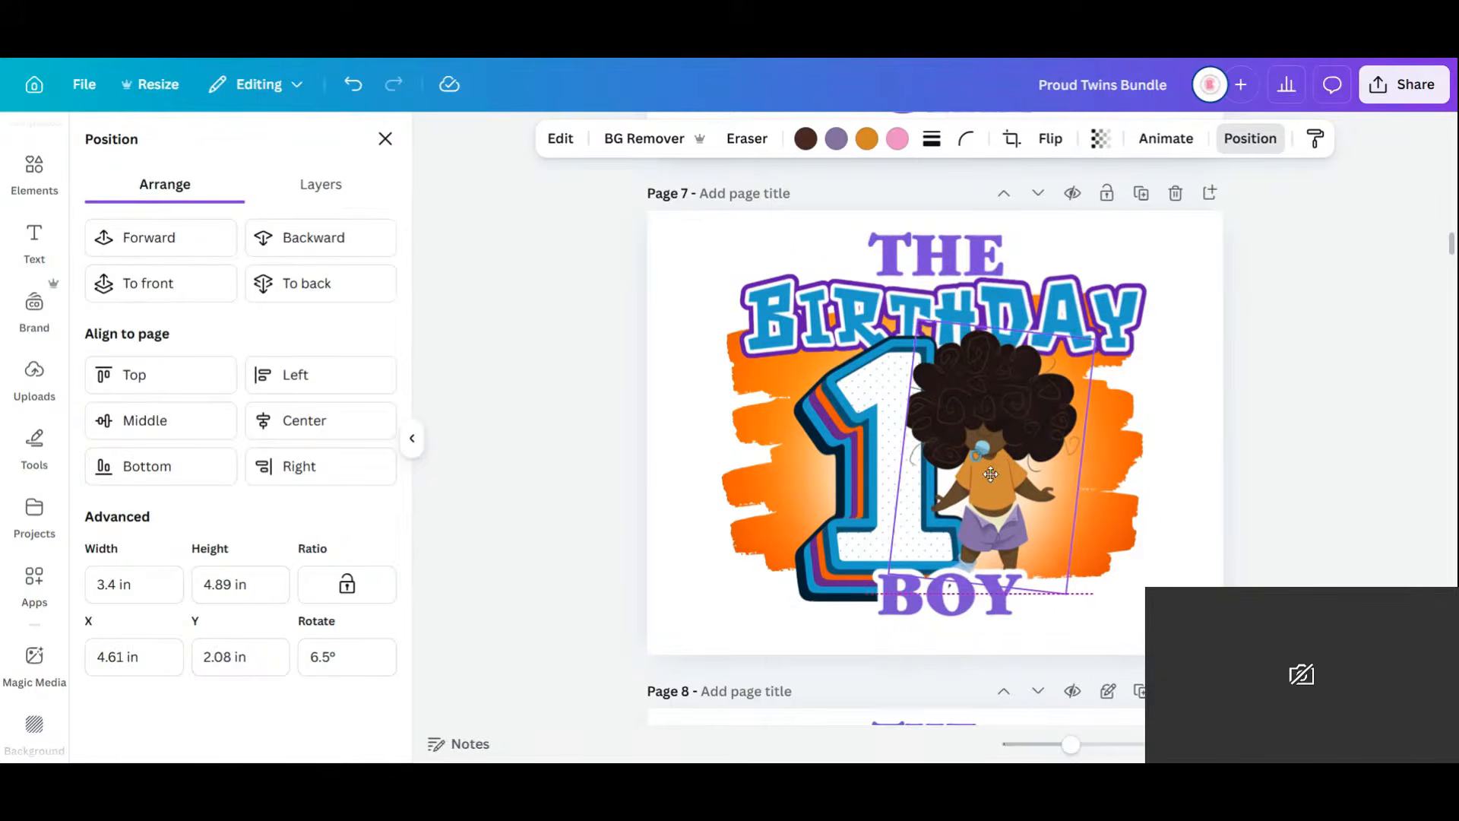
pyautogui.click(1201, 527)
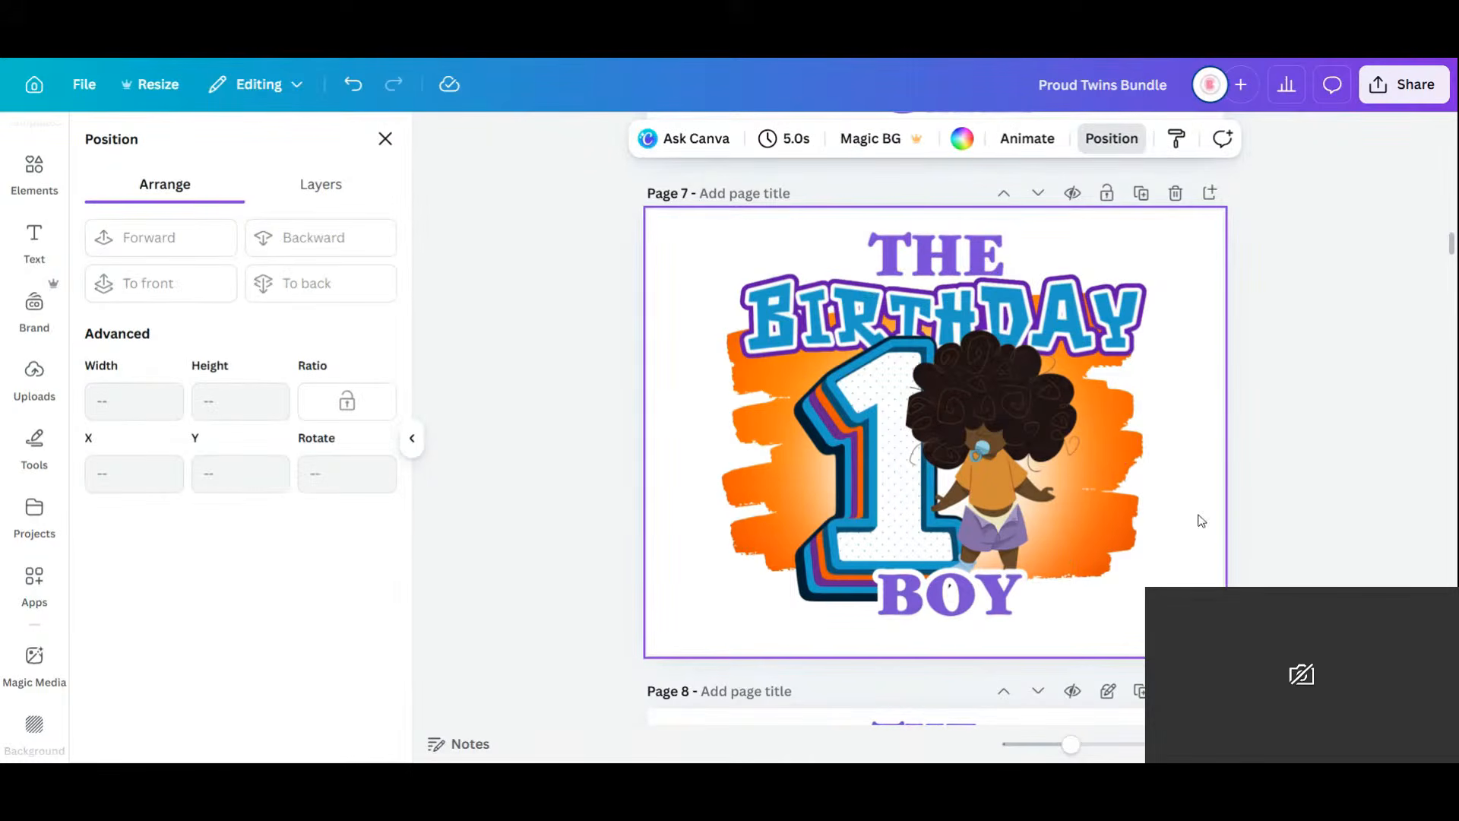
pyautogui.scroll(-3, 1199, 519)
pyautogui.scroll(-4, 1066, 524)
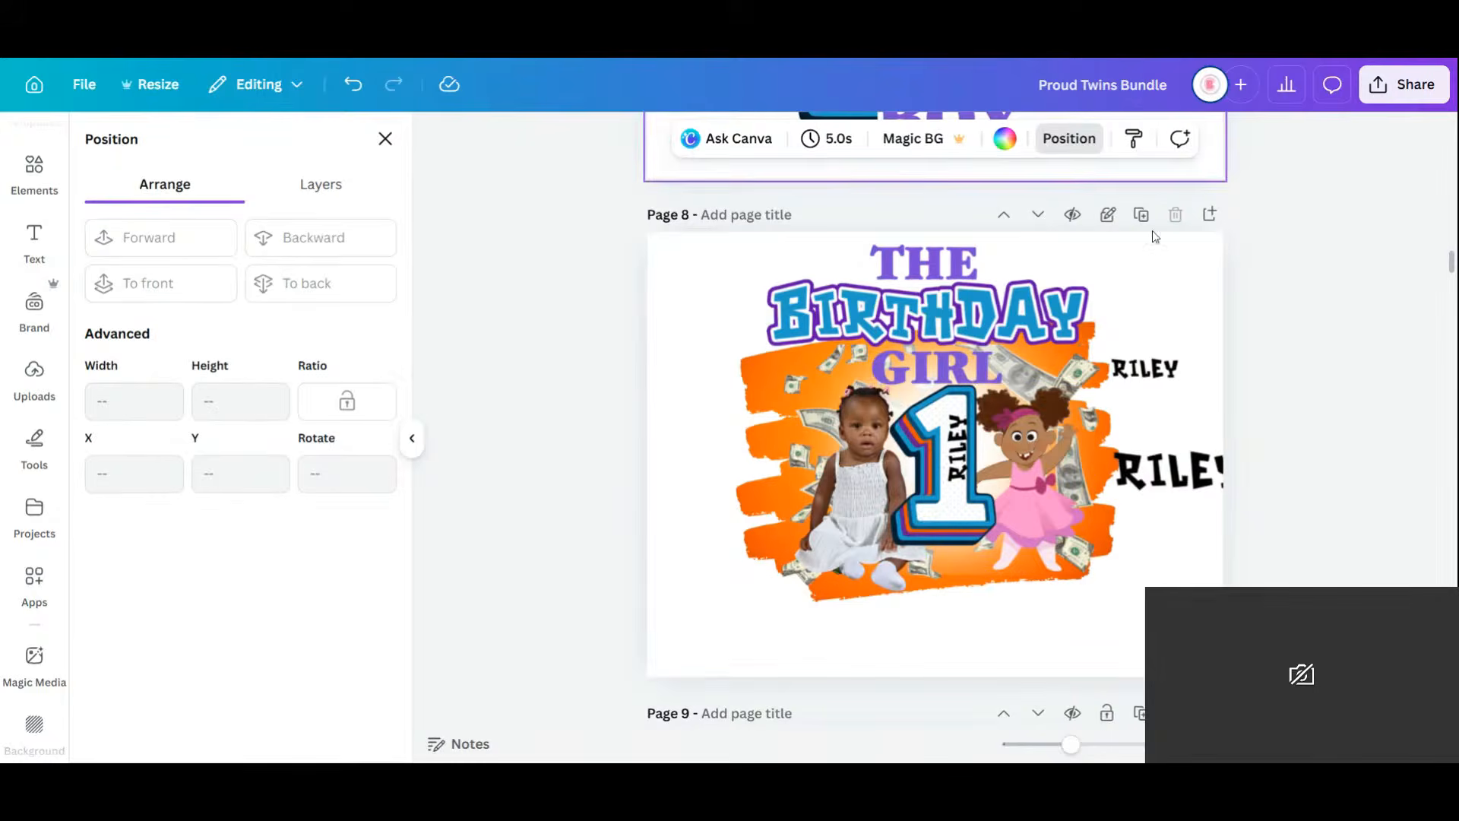
# Try locking Page 8's background image, then leave it unlocked.
pyautogui.click(748, 417)
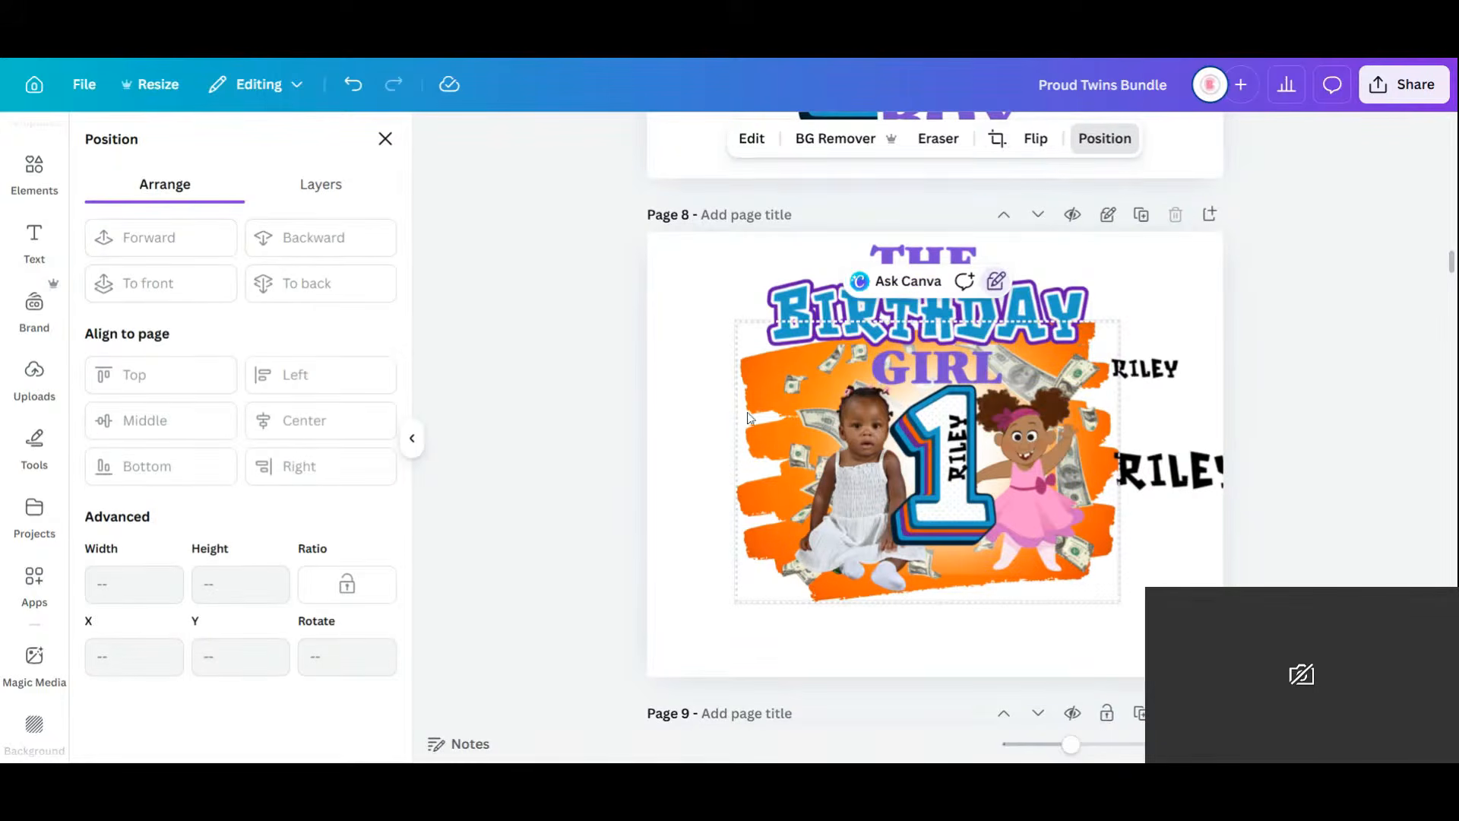
pyautogui.click(998, 286)
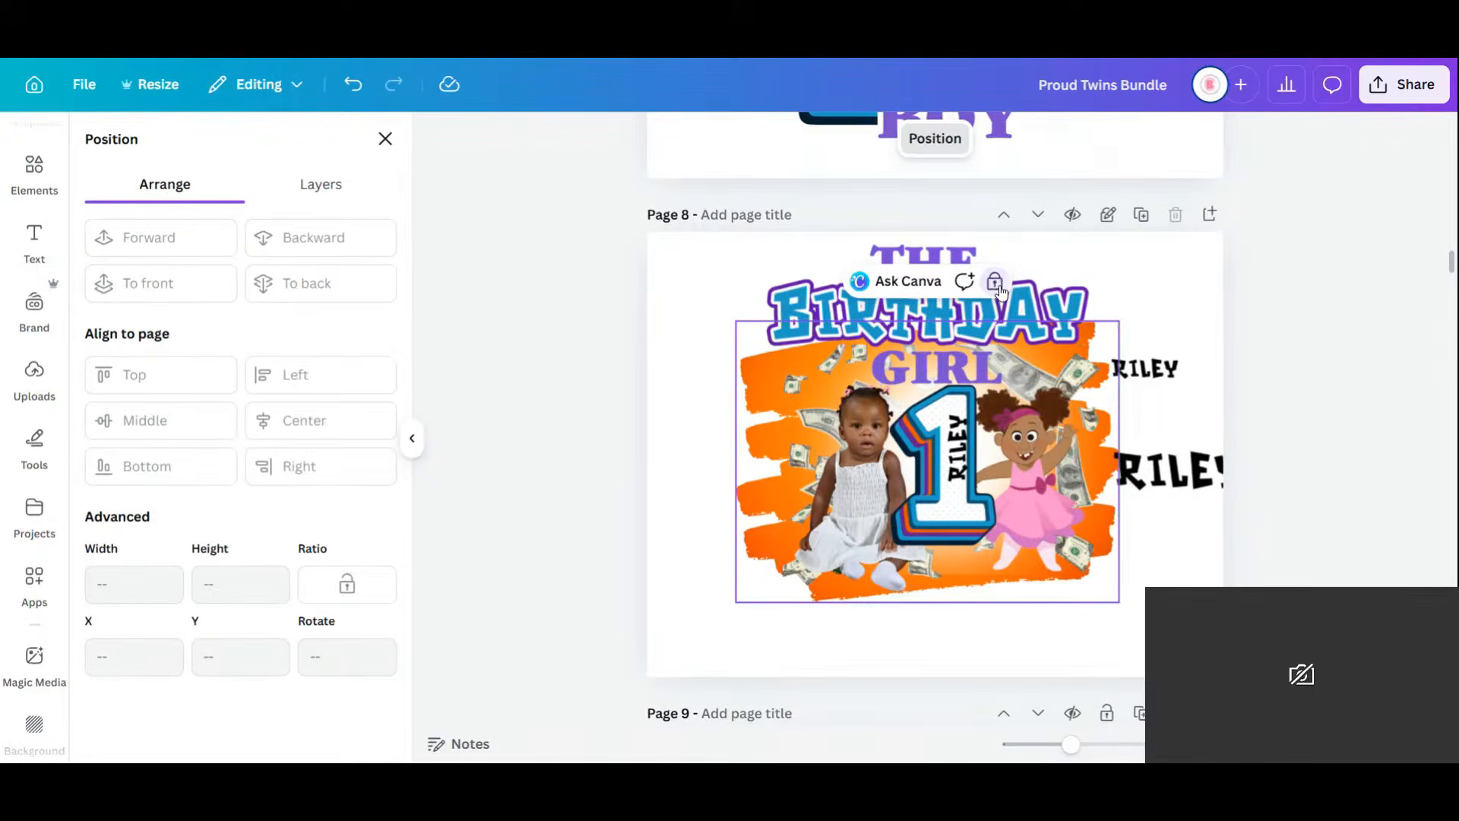
pyautogui.click(997, 285)
pyautogui.click(995, 284)
pyautogui.click(1169, 297)
pyautogui.click(762, 425)
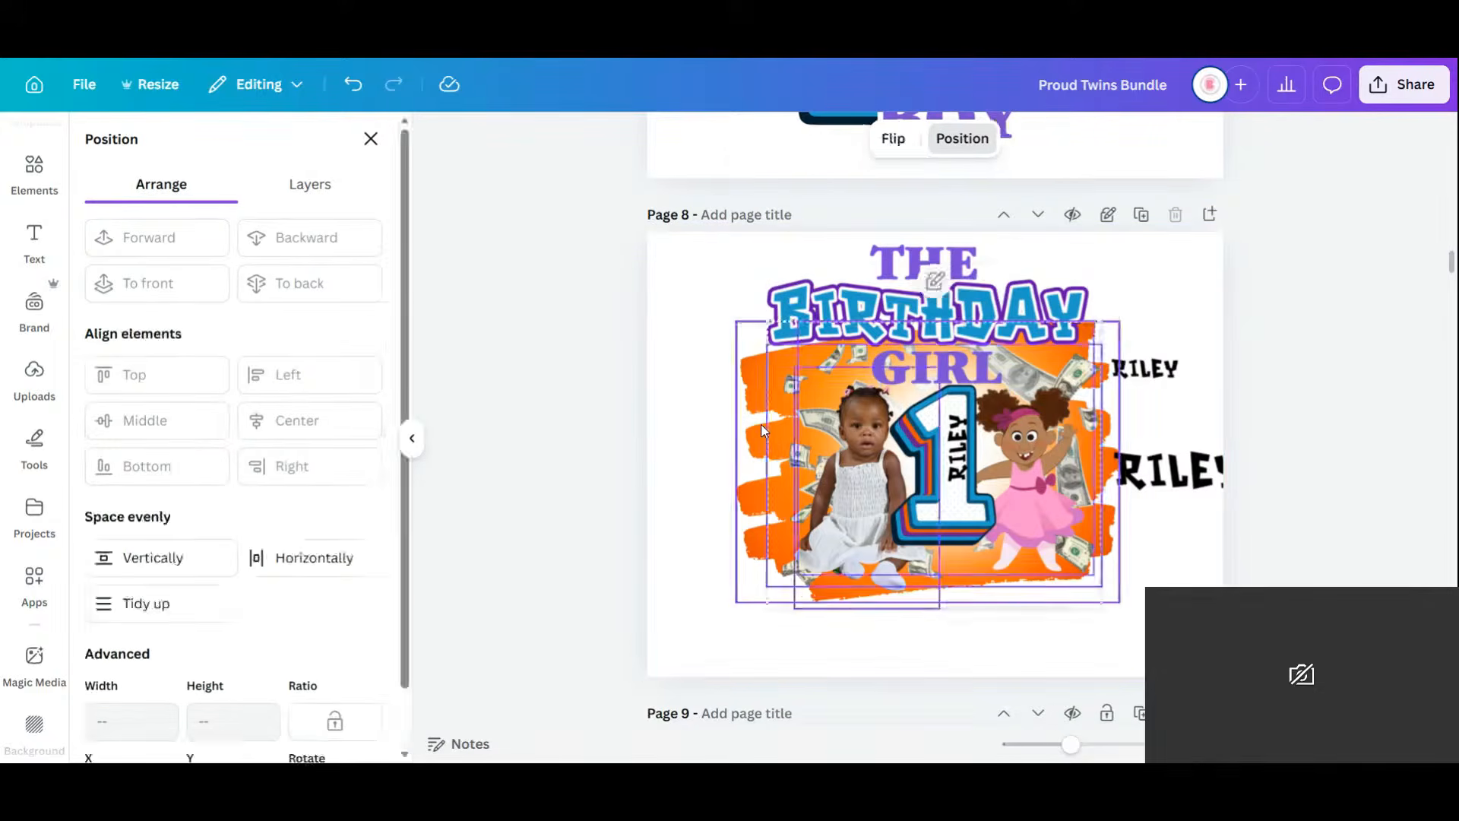
pyautogui.click(995, 282)
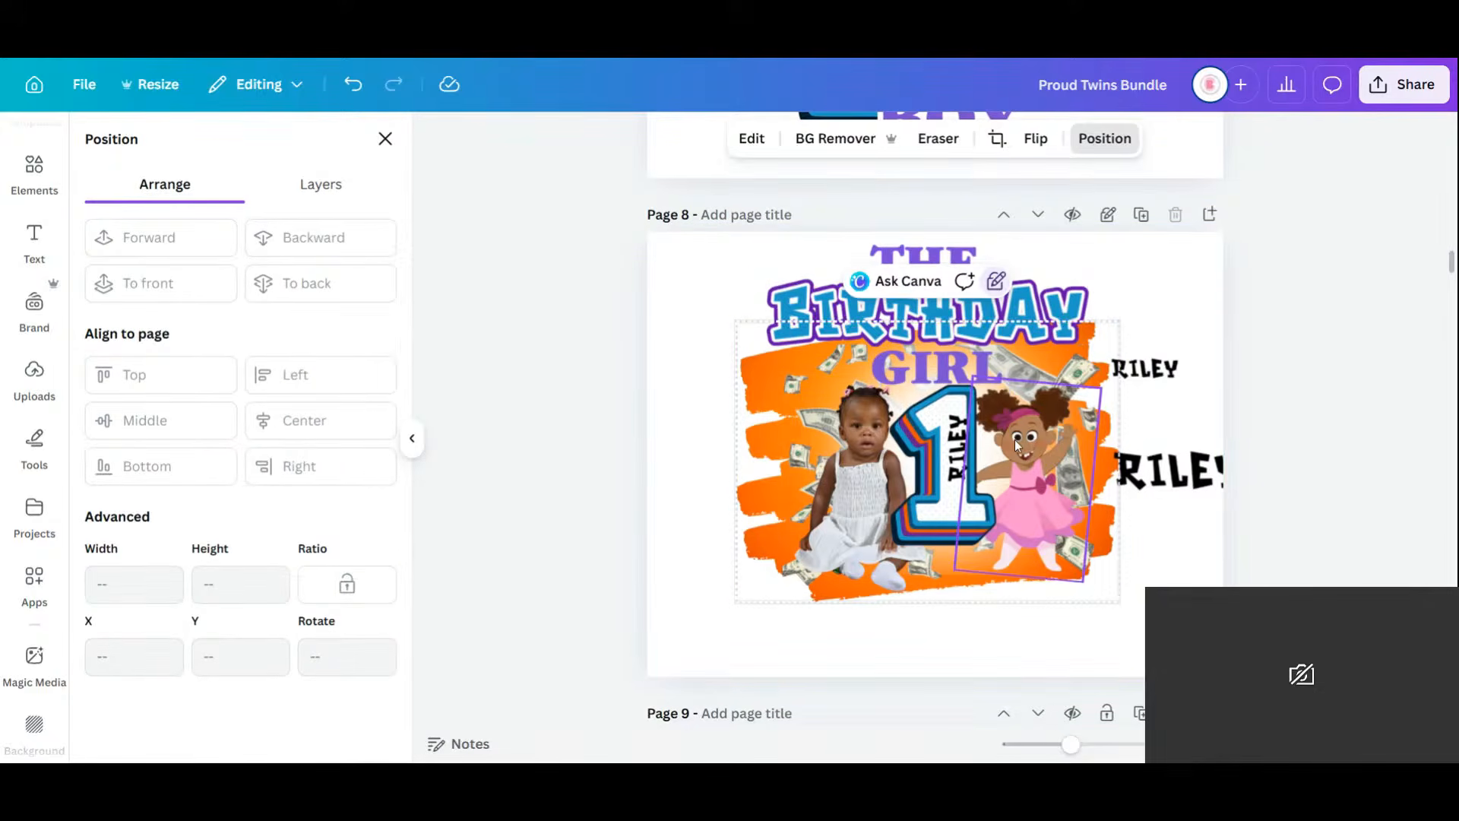
pyautogui.click(1161, 261)
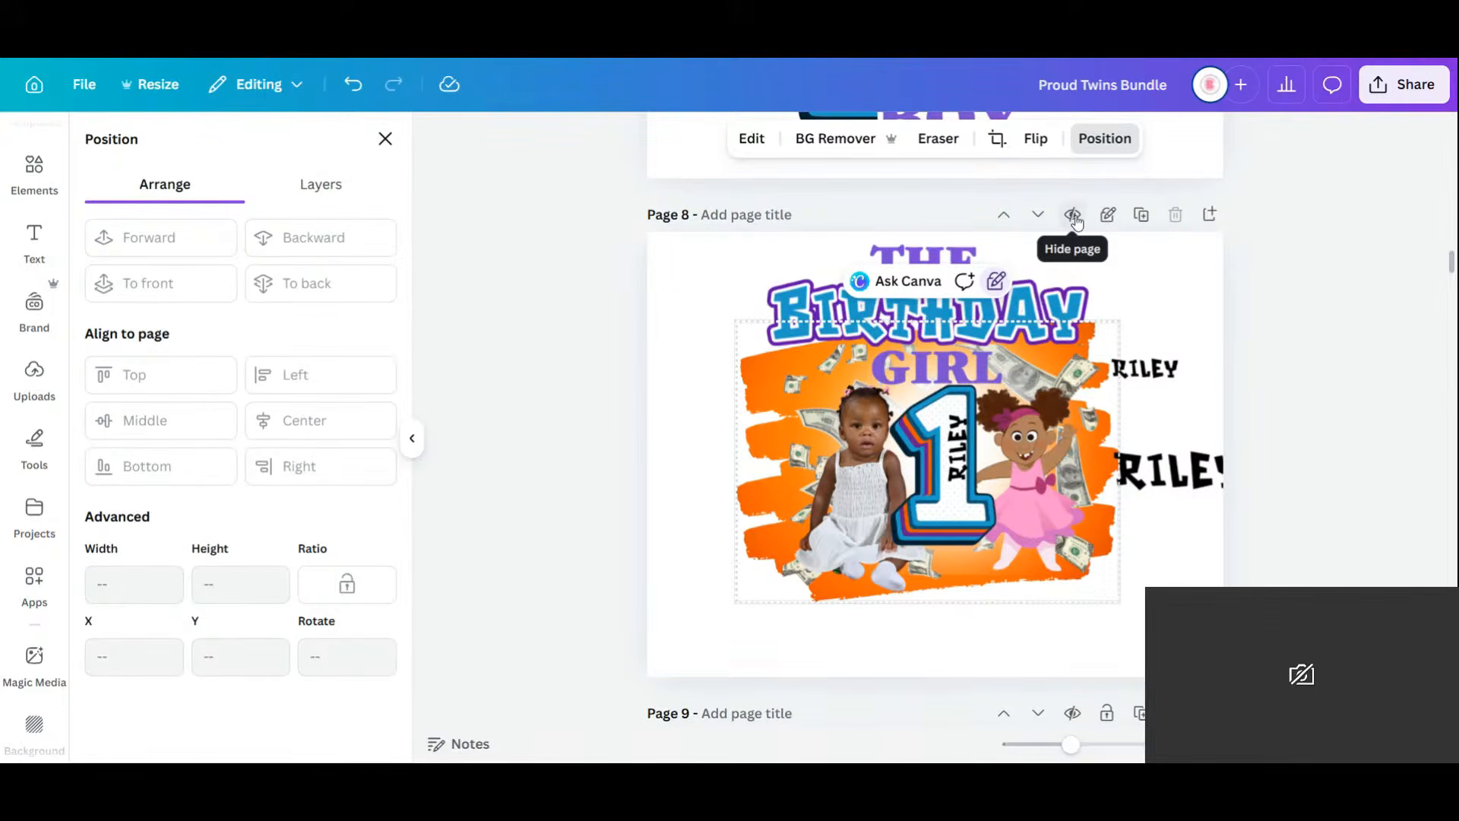
# Lock the orange money image on Page 8.
pyautogui.click(946, 314)
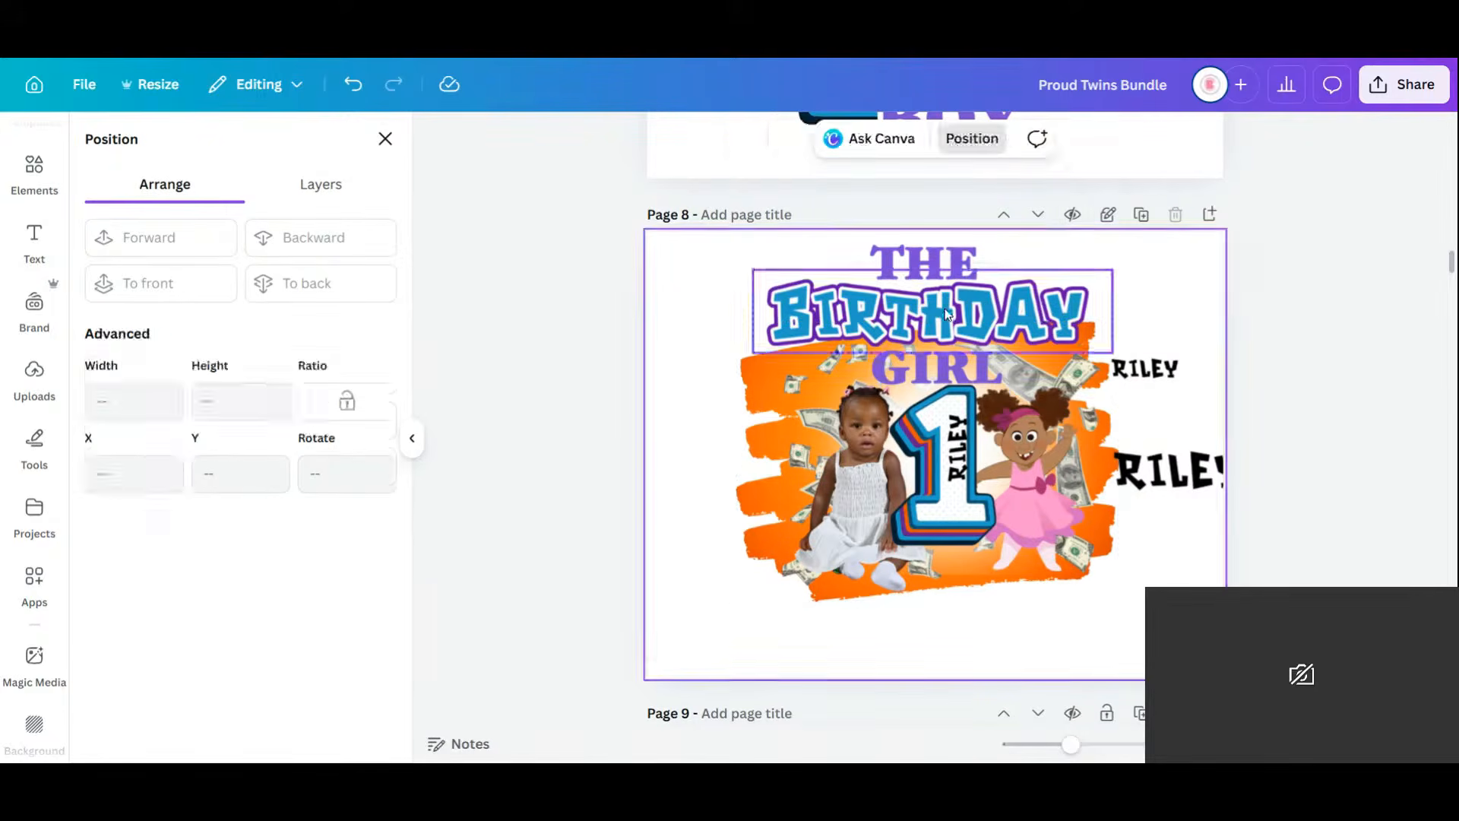
pyautogui.click(771, 440)
pyautogui.click(1002, 305)
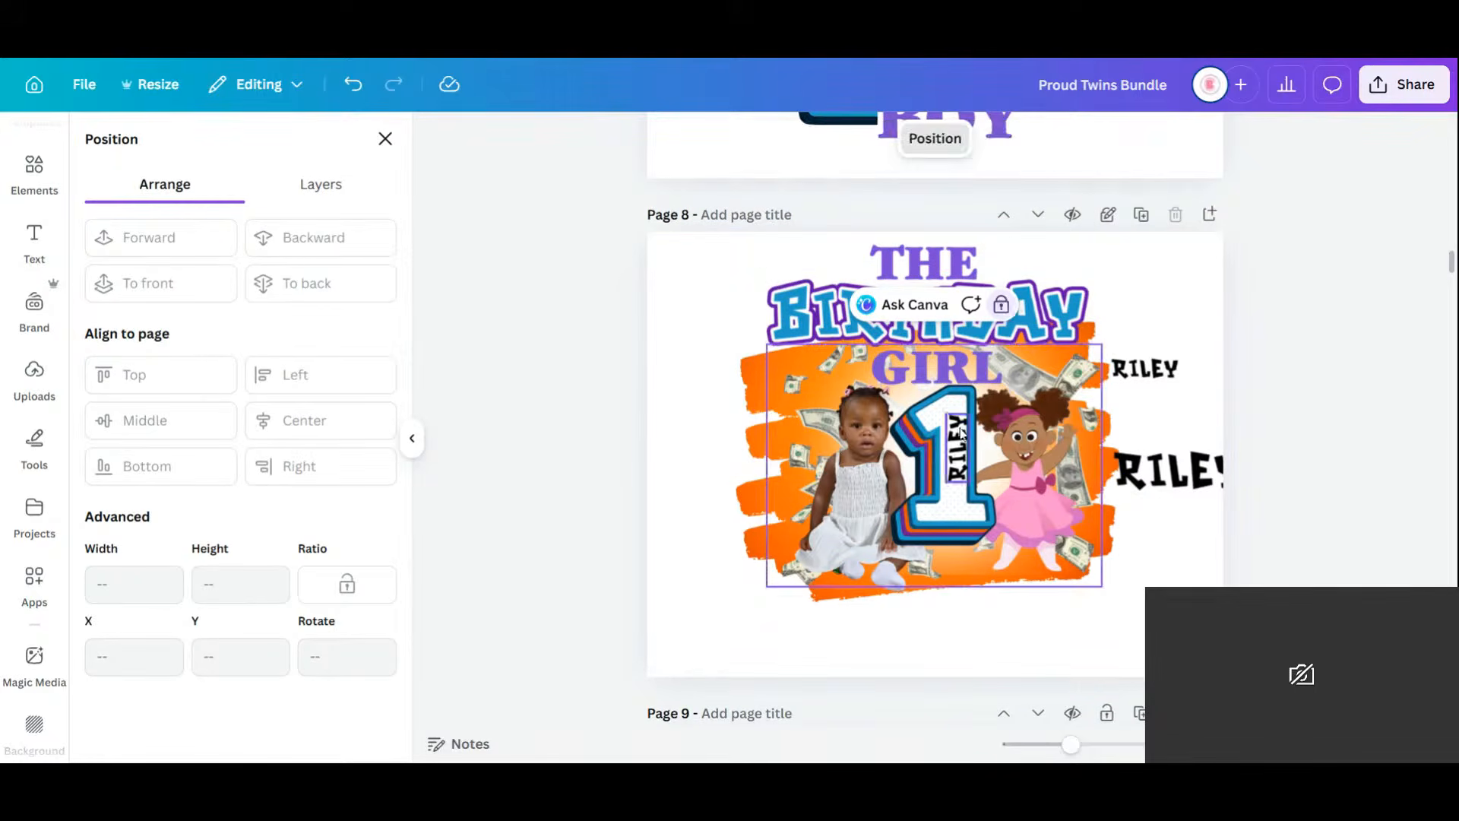
pyautogui.click(999, 306)
pyautogui.click(1047, 511)
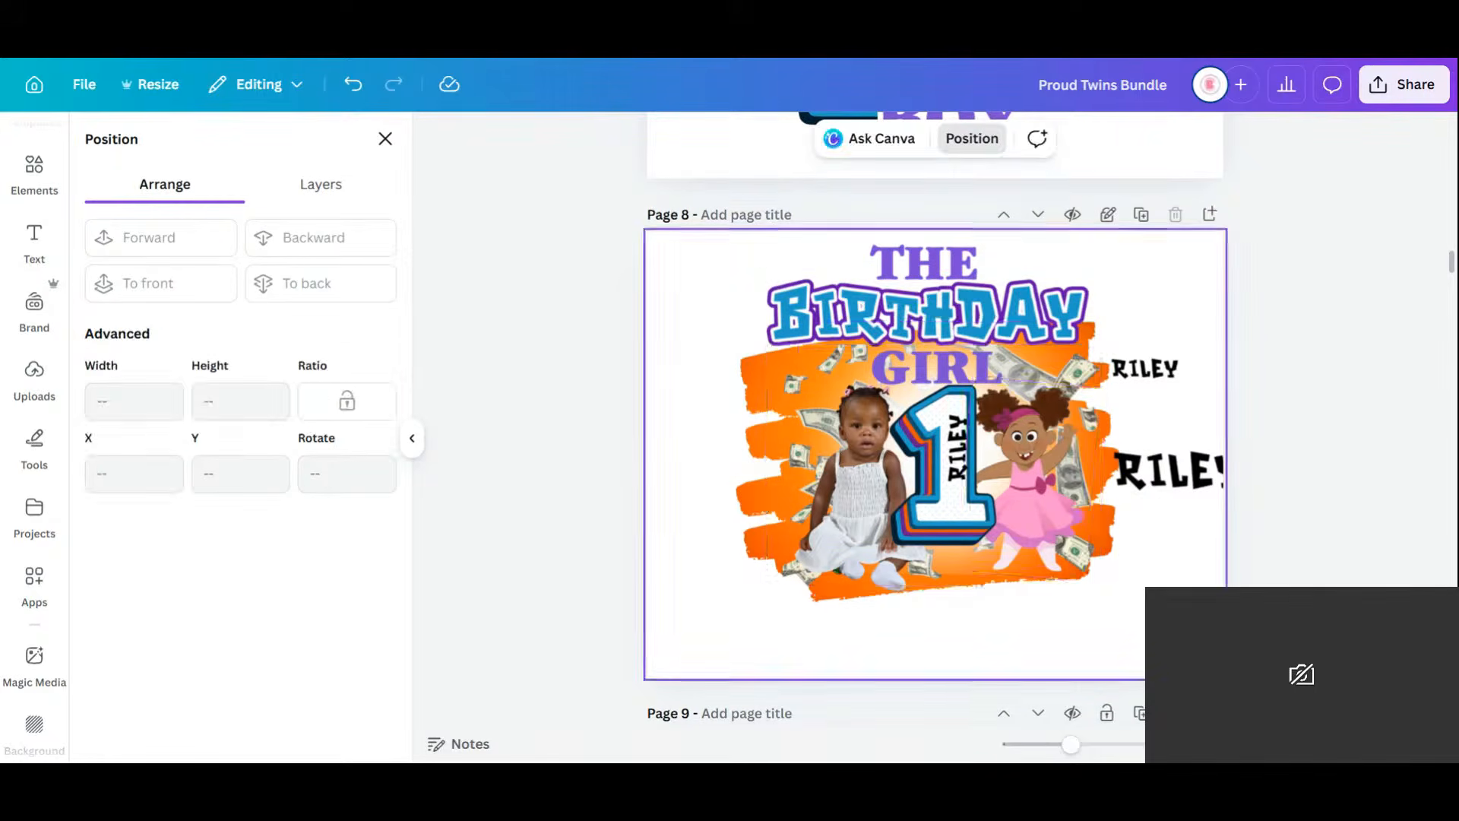
pyautogui.moveTo(1045, 510); pyautogui.dragTo(950, 568)
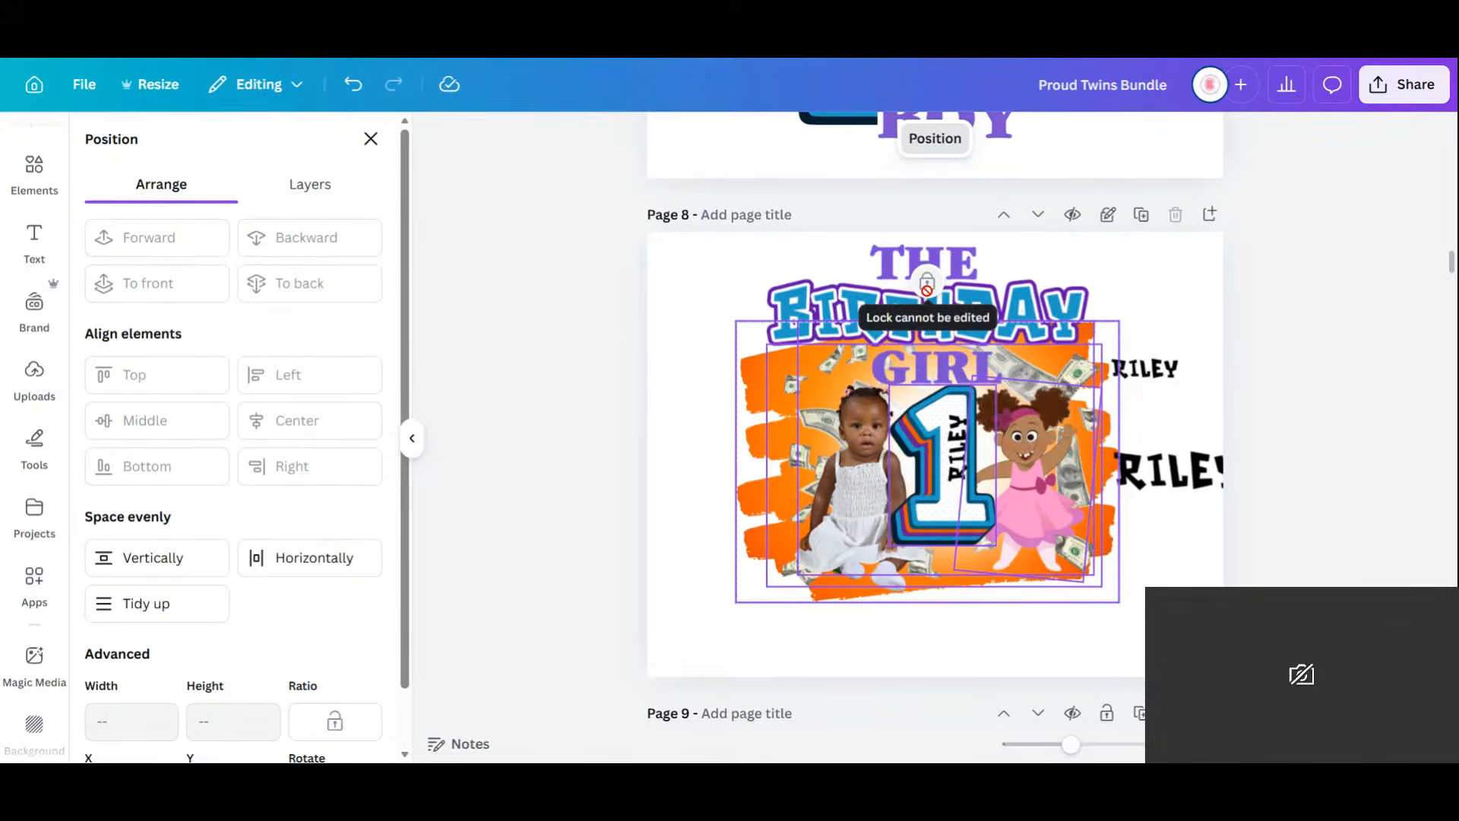
pyautogui.click(688, 532)
pyautogui.click(764, 442)
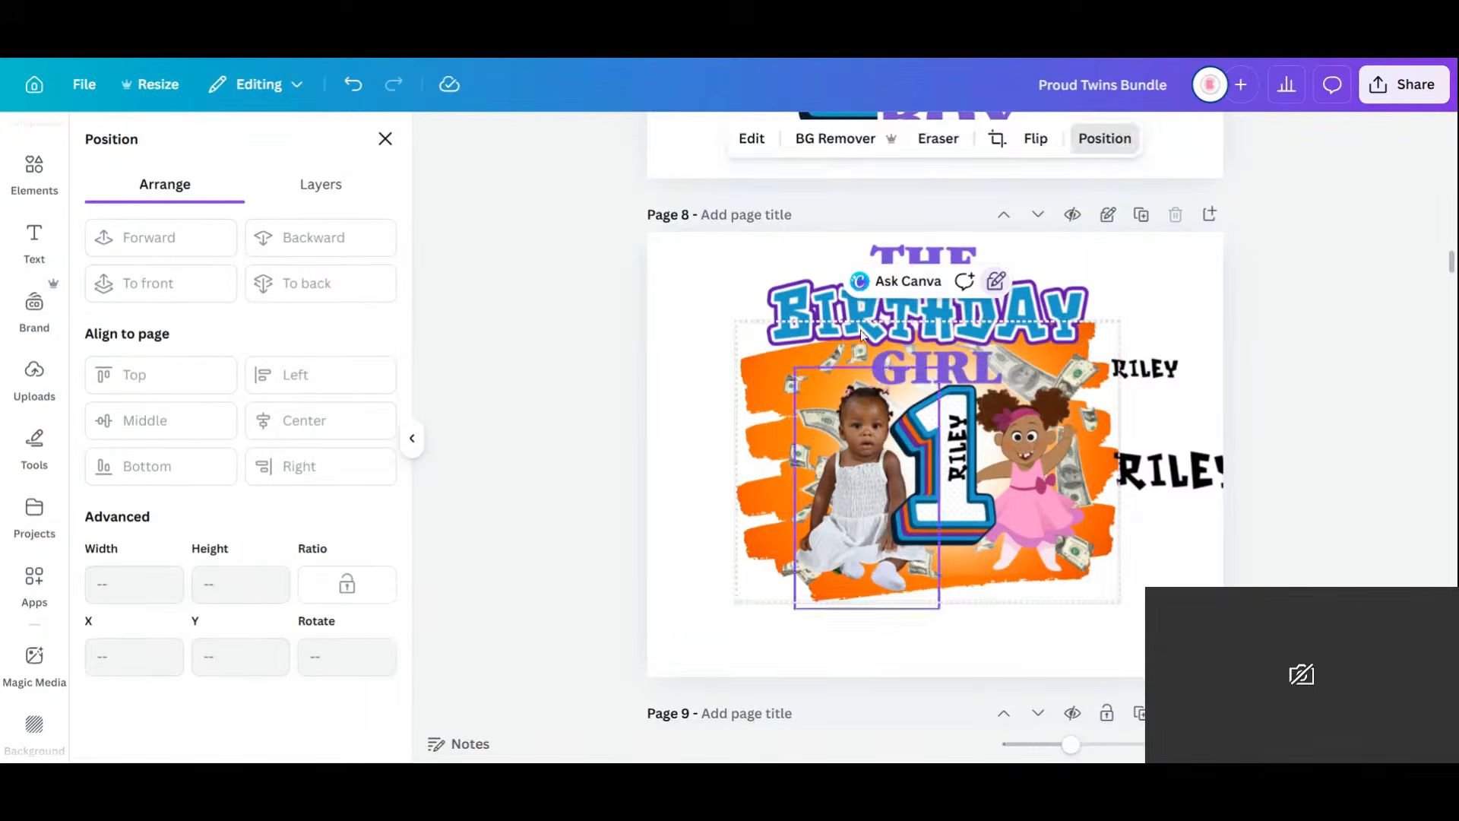
pyautogui.click(997, 284)
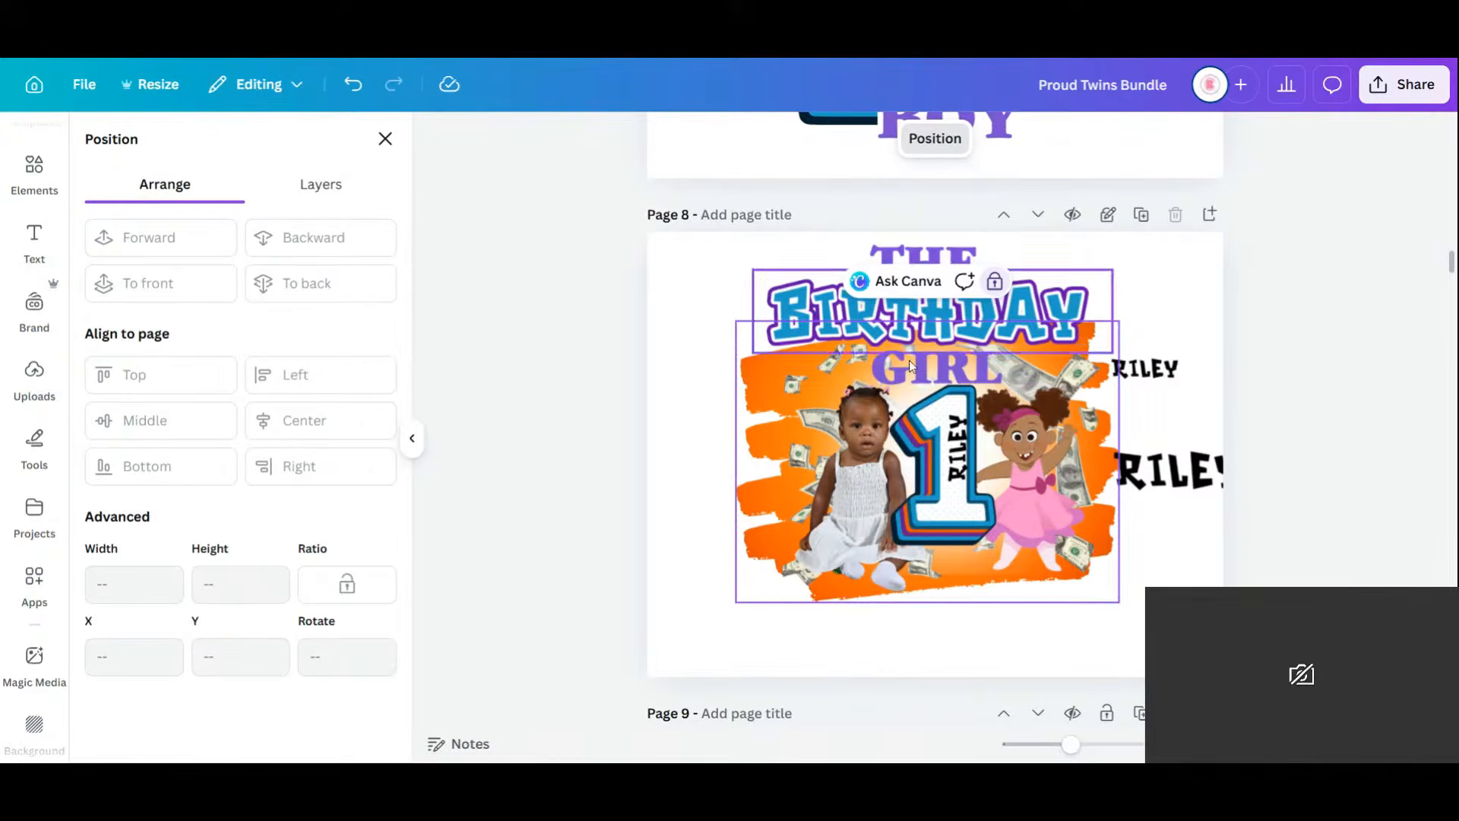
# Lock the baby photo fully in place.
pyautogui.moveTo(743, 479); pyautogui.dragTo(703, 551)
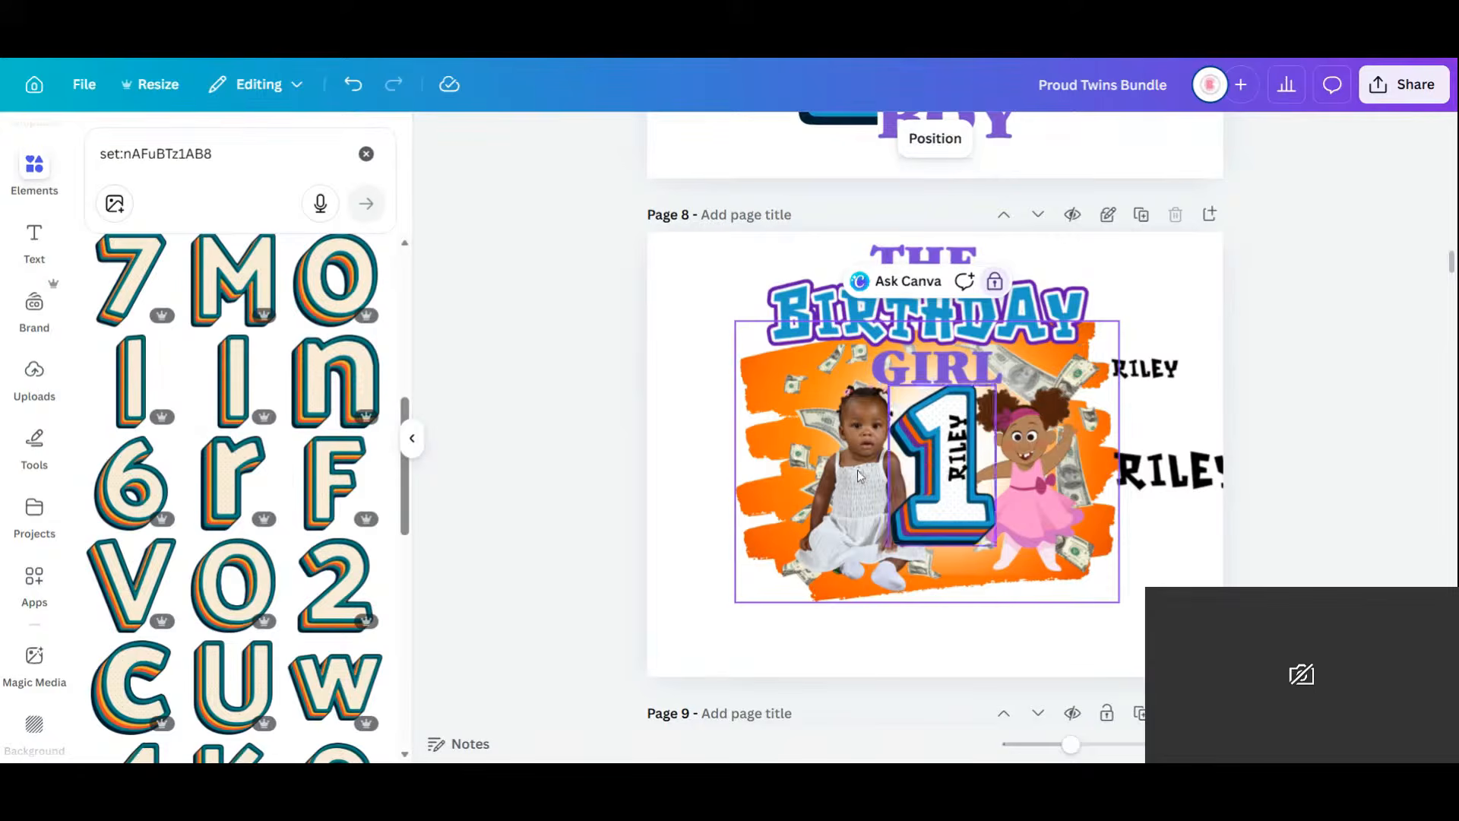
pyautogui.moveTo(865, 471); pyautogui.dragTo(795, 523)
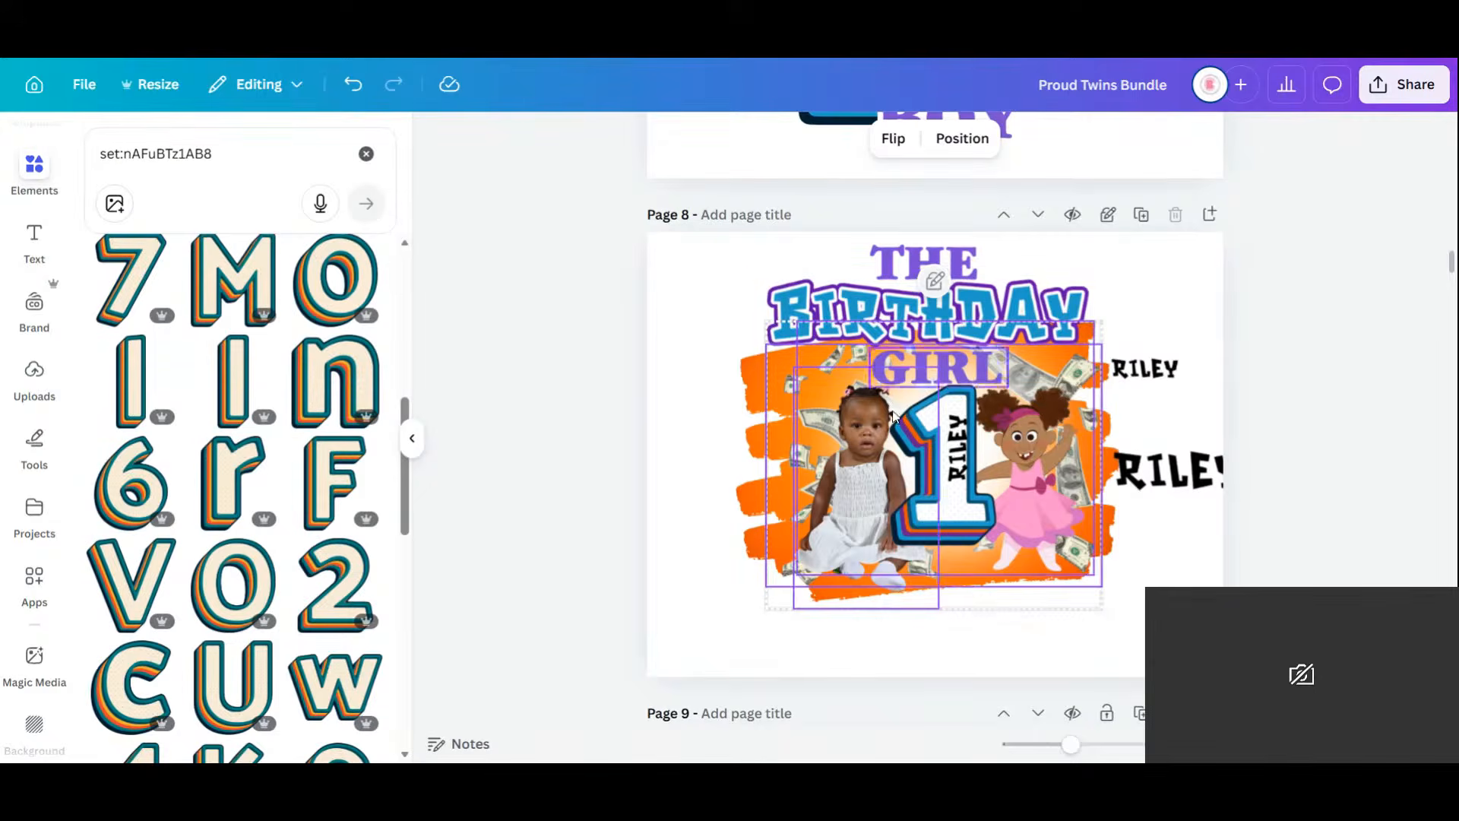
pyautogui.rightClick(887, 495)
pyautogui.click(774, 624)
pyautogui.click(775, 554)
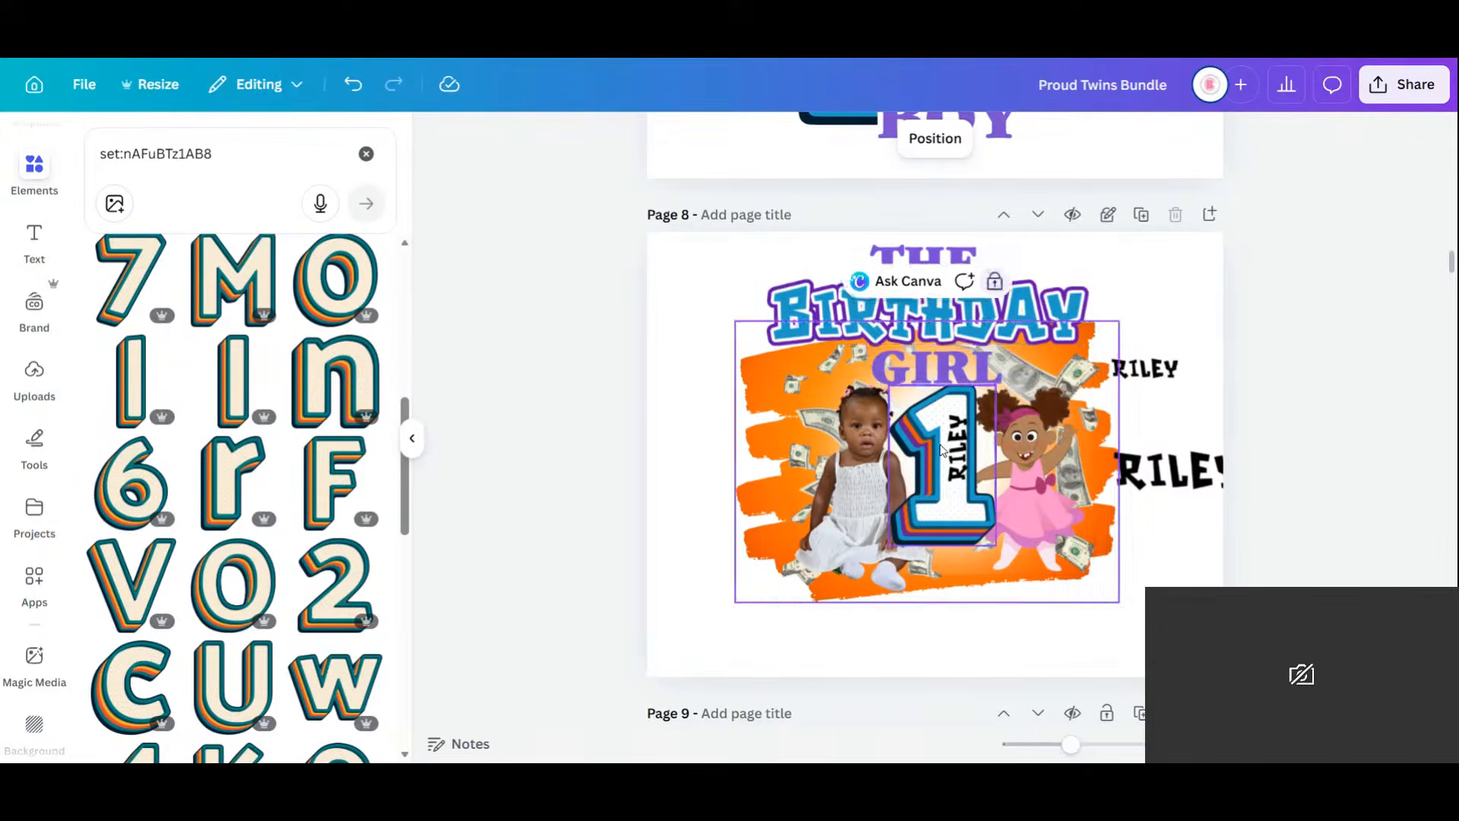
pyautogui.click(936, 468)
pyautogui.click(869, 480)
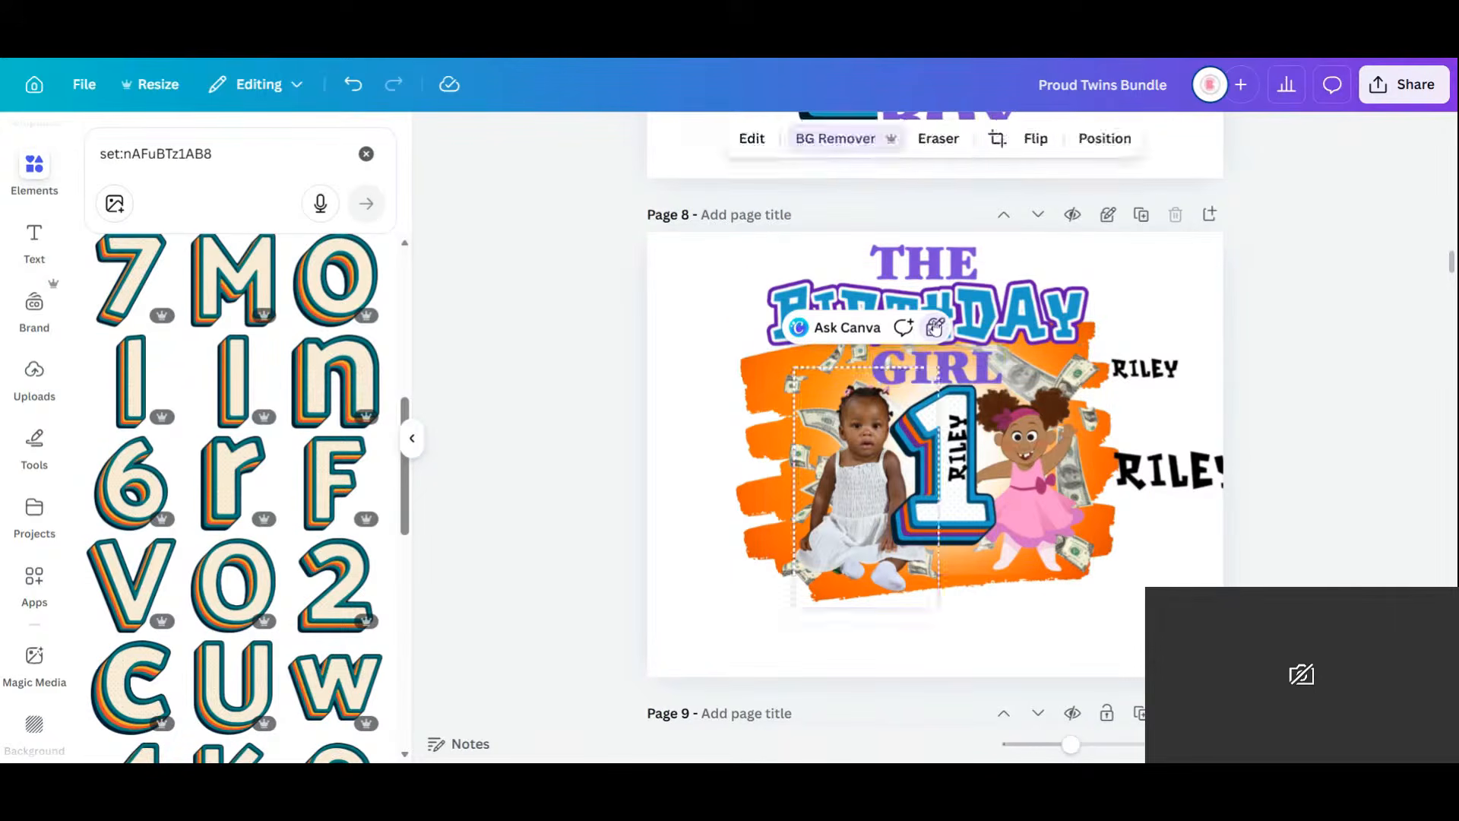
pyautogui.click(935, 327)
pyautogui.click(935, 328)
pyautogui.click(940, 336)
# Lock the position of the large name text.
pyautogui.click(979, 464)
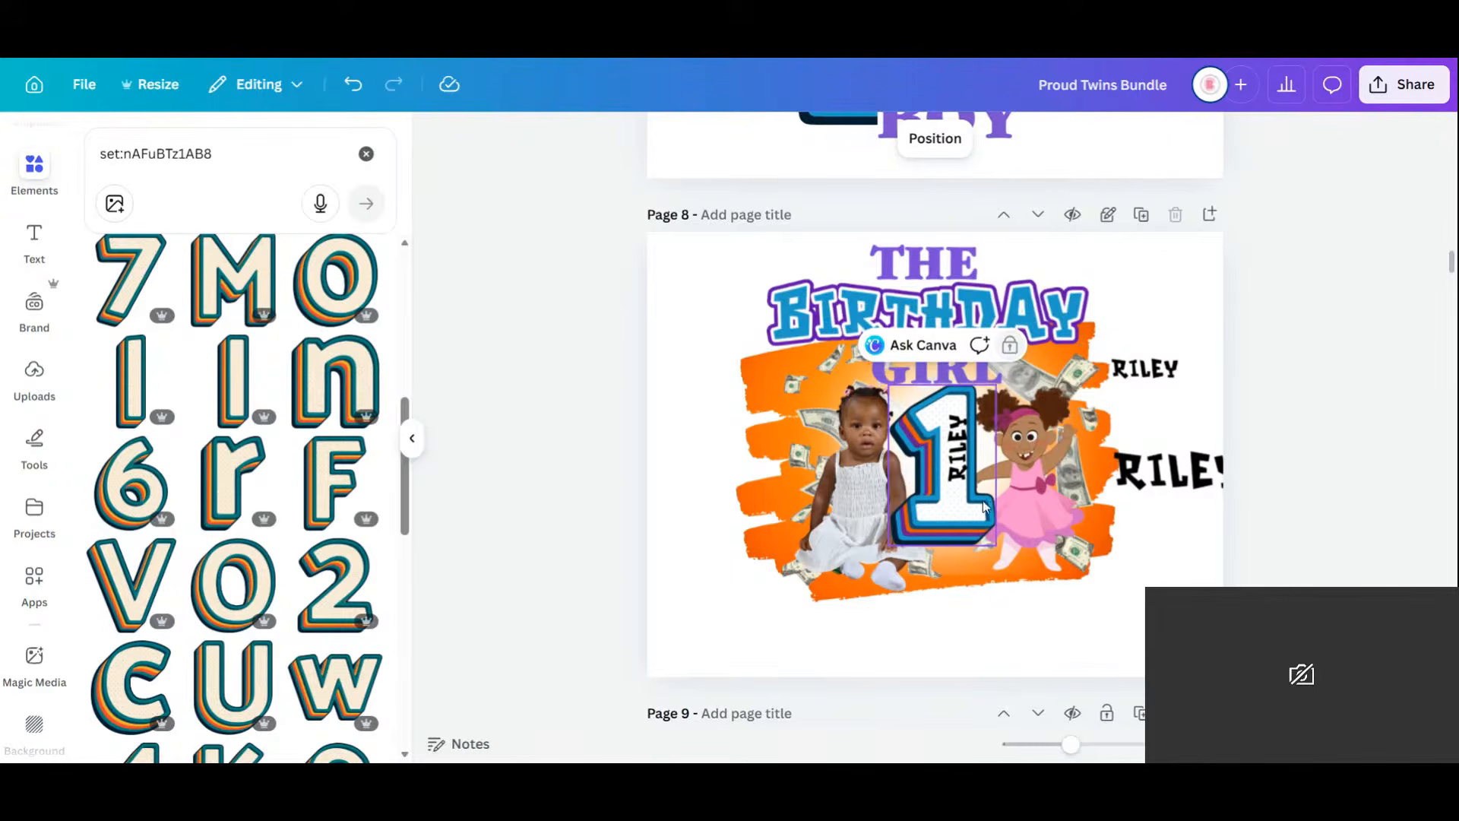
pyautogui.click(1064, 426)
pyautogui.click(1174, 479)
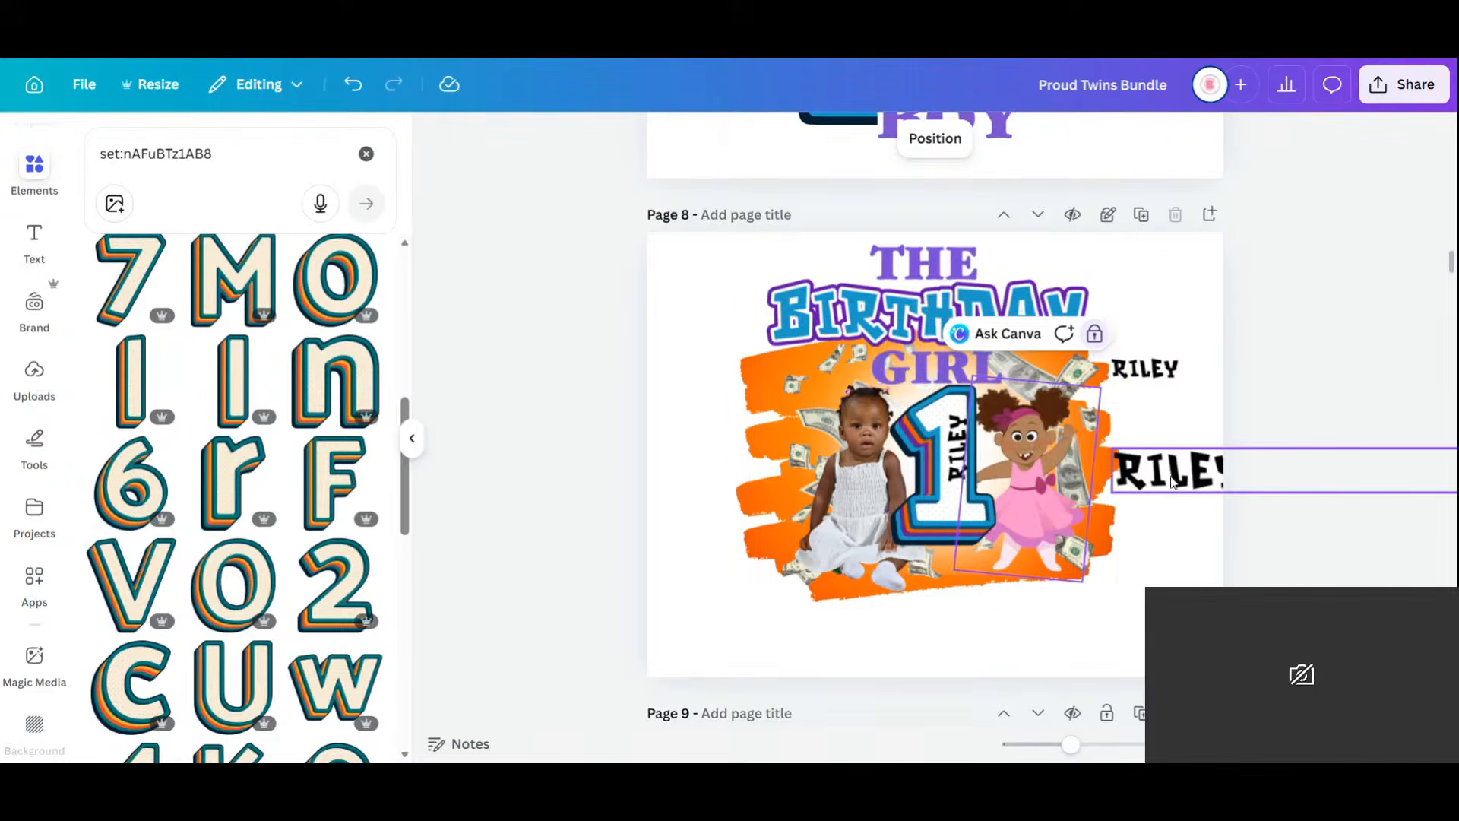
pyautogui.click(1359, 410)
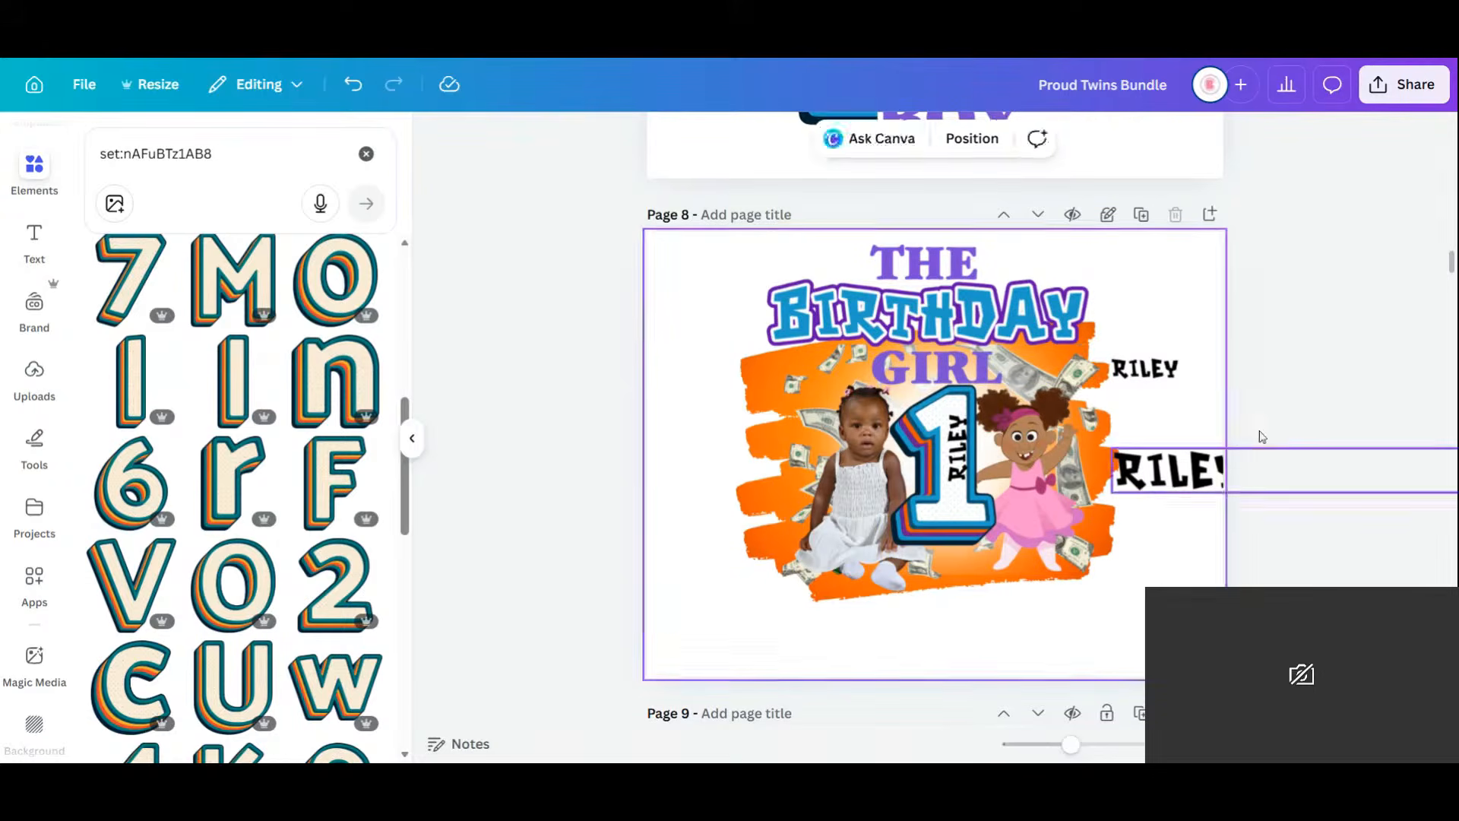
pyautogui.click(1355, 412)
pyautogui.click(1150, 557)
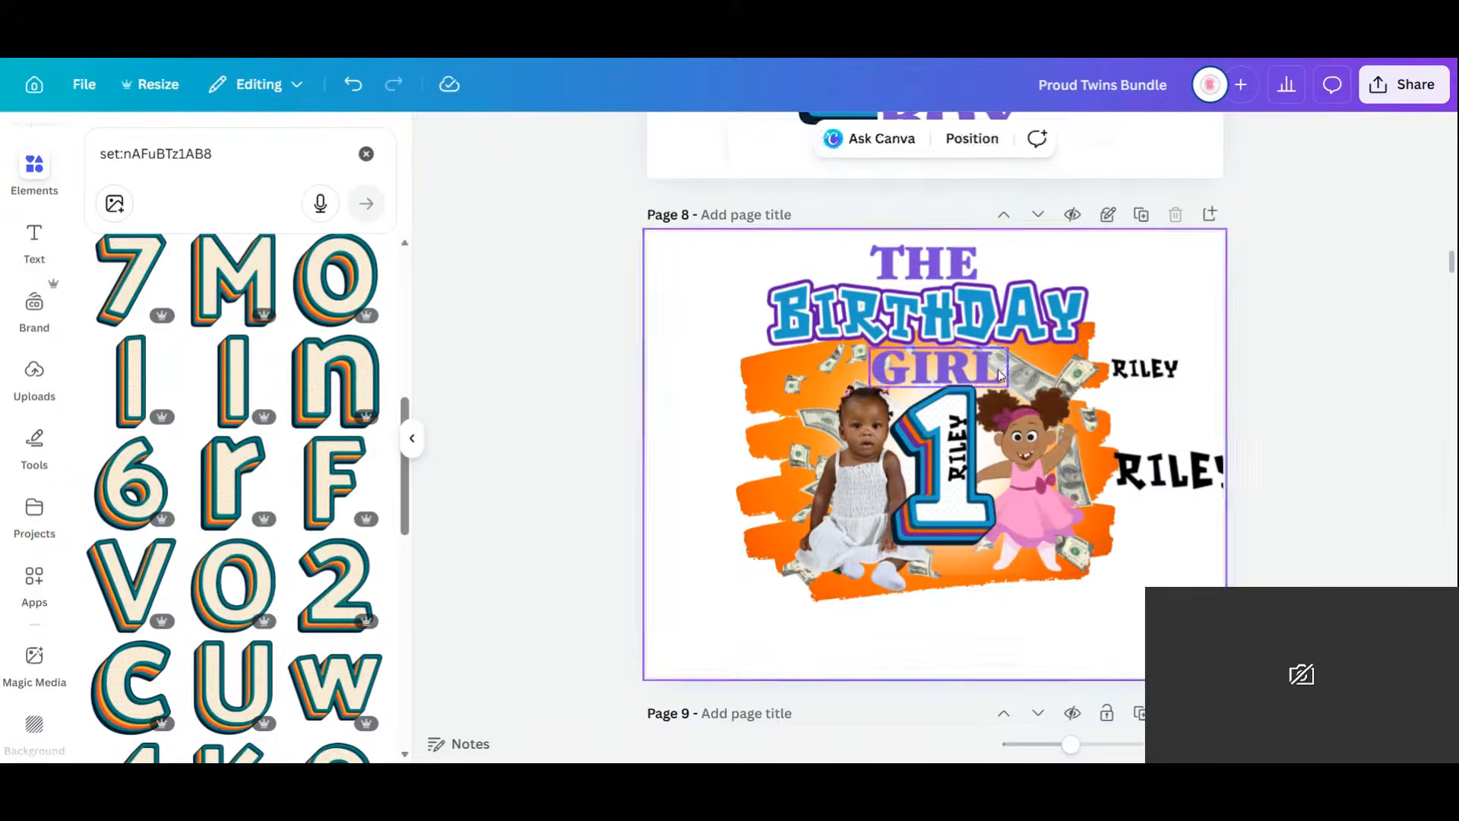
pyautogui.click(1092, 291)
# Scroll the canvas past Page 9 to the Page 10 chip bag wrapper.
pyautogui.scroll(-9, 977, 261)
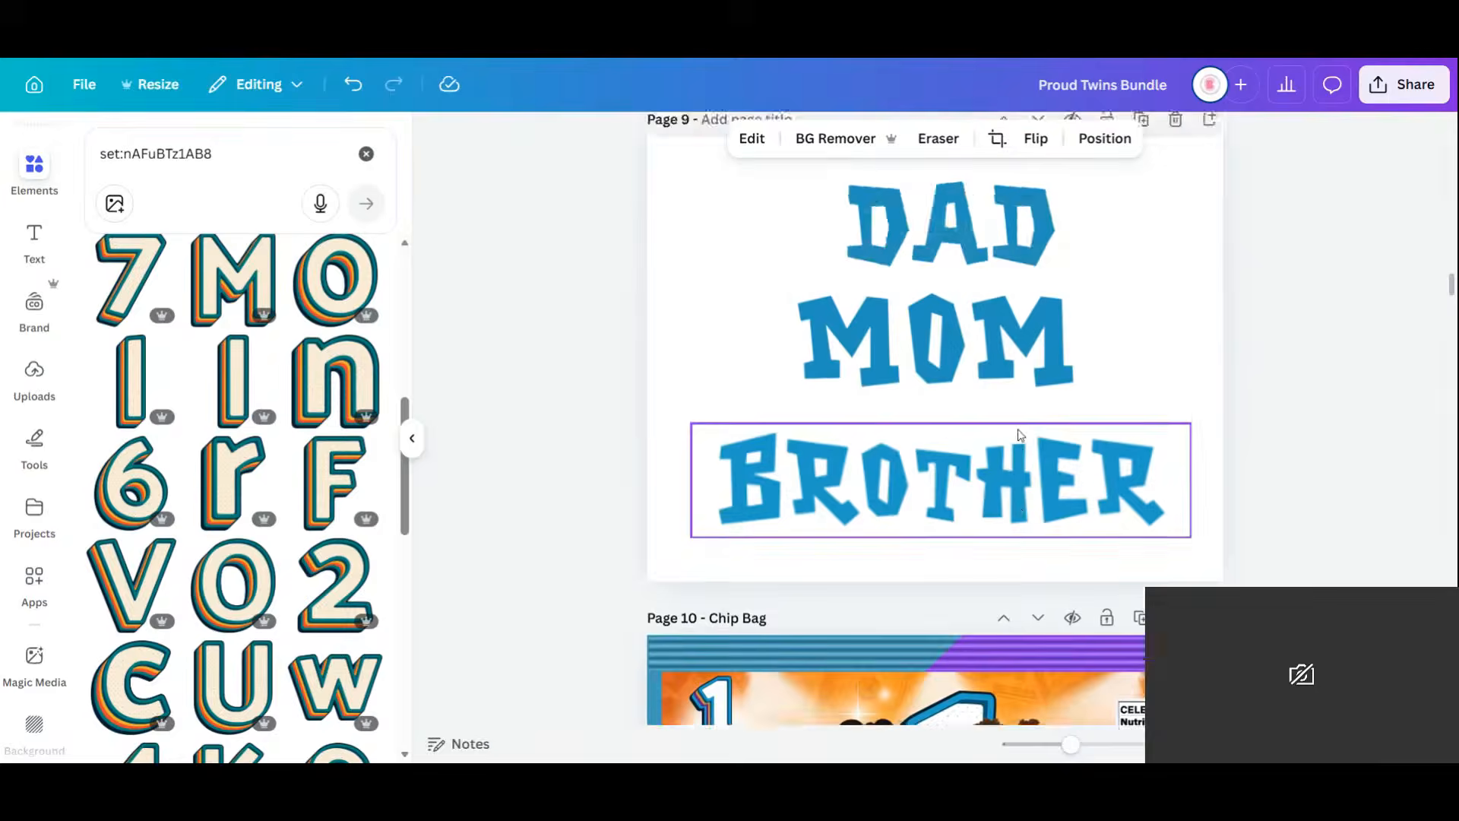
pyautogui.scroll(-3, 1015, 372)
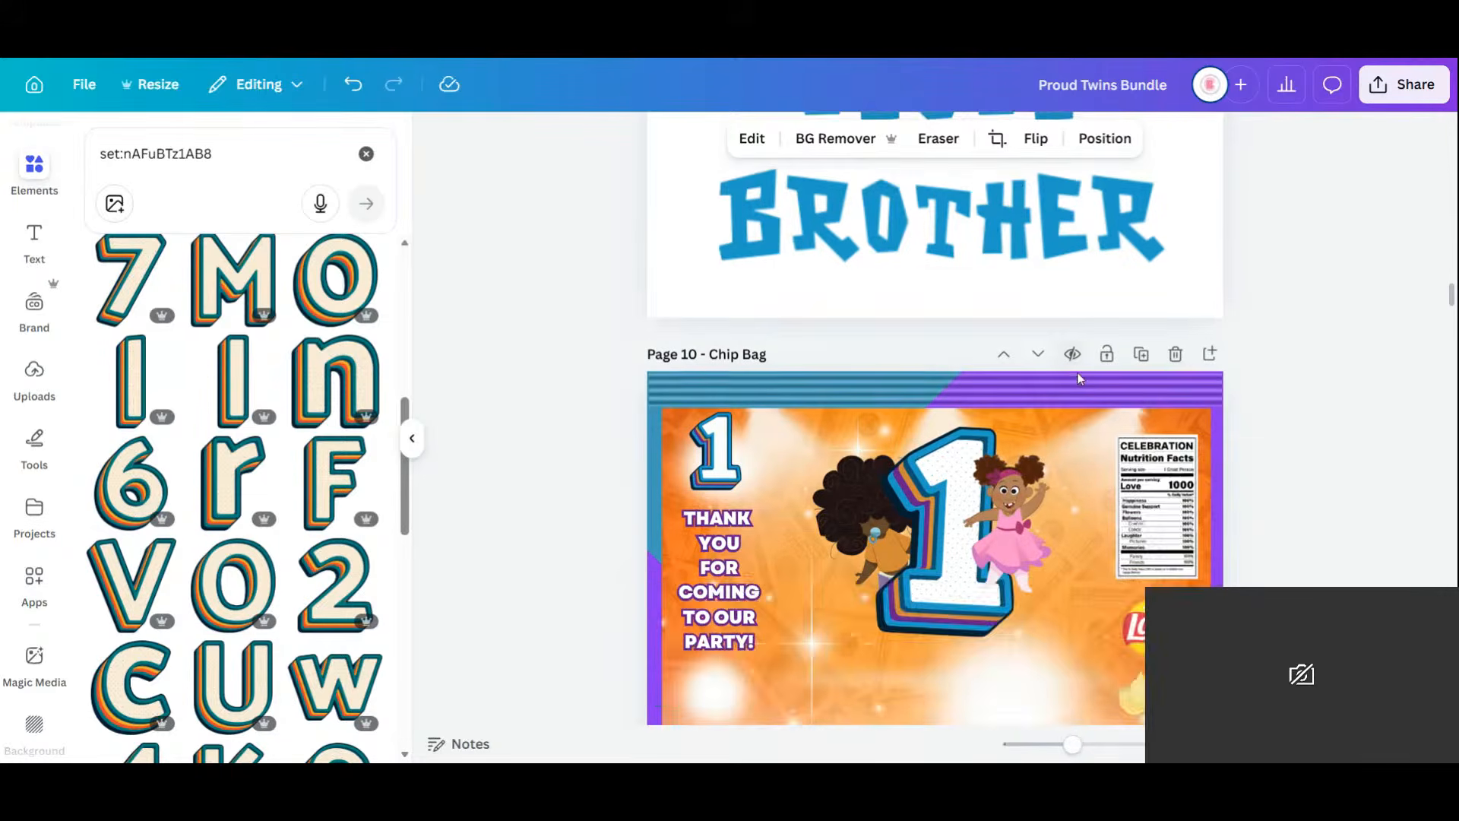
pyautogui.scroll(-6, 1080, 377)
pyautogui.scroll(2, 1080, 376)
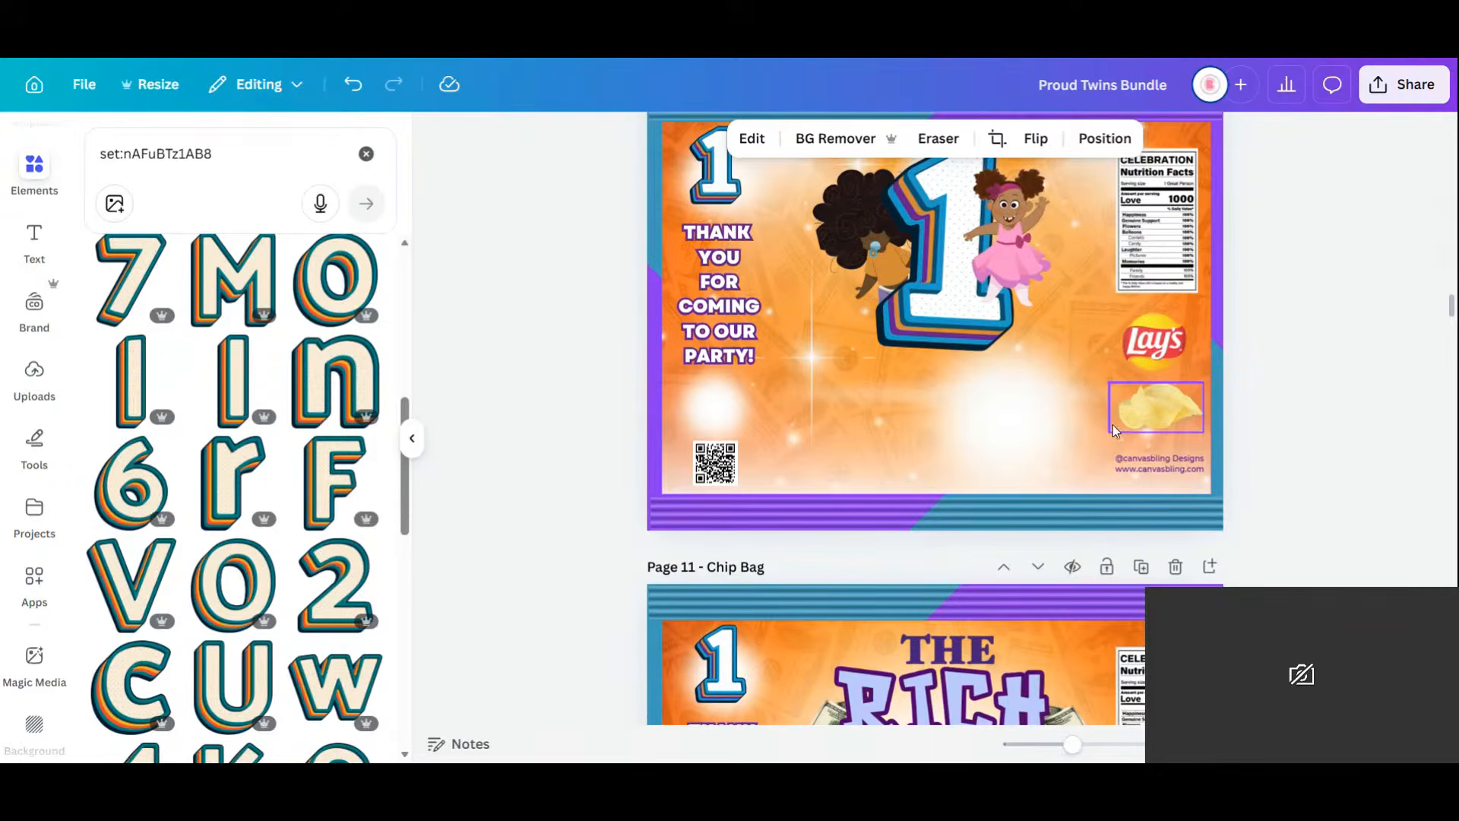
pyautogui.scroll(3, 934, 420)
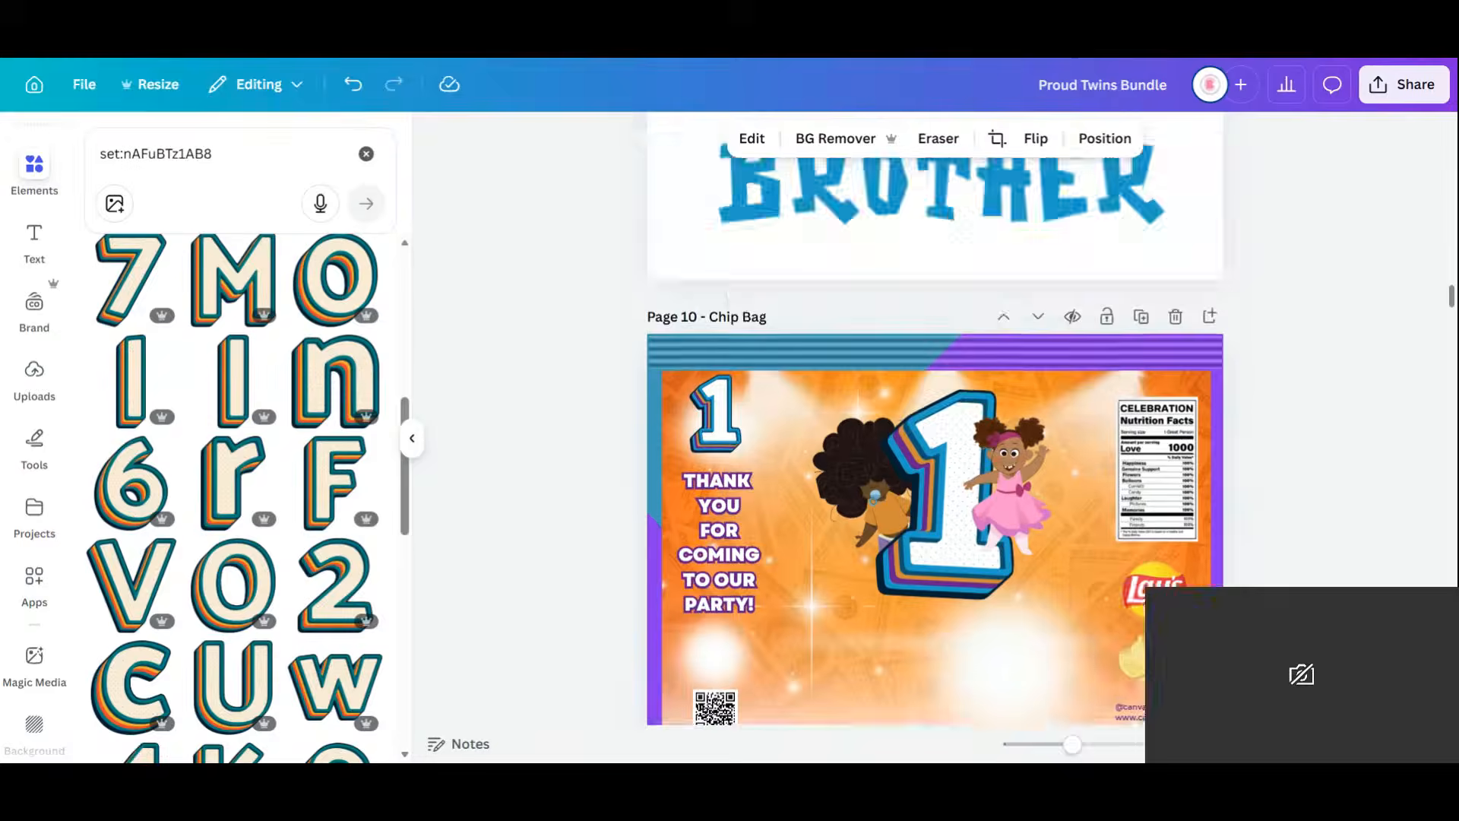
pyautogui.scroll(-2, 934, 426)
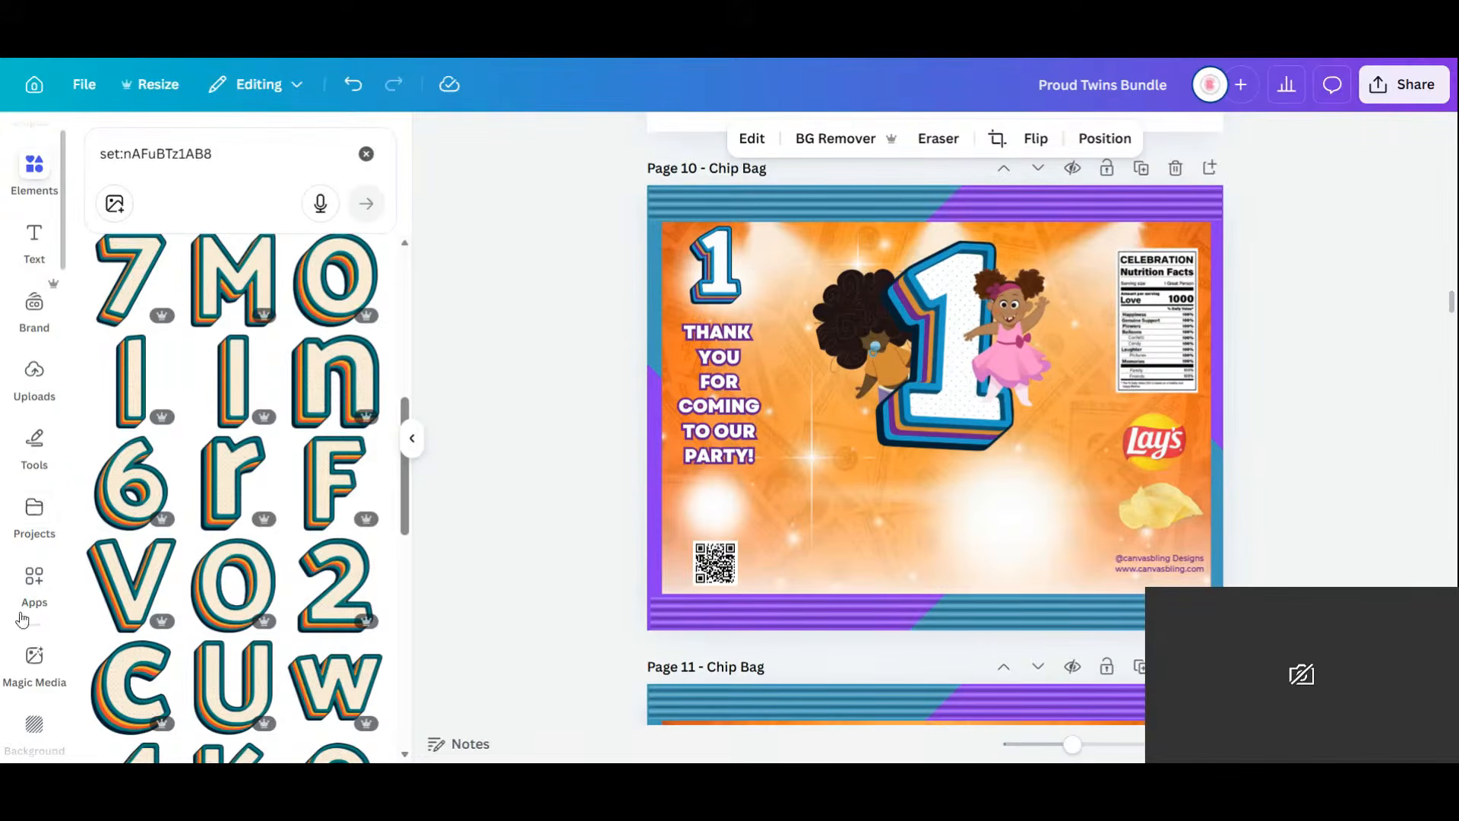
# Scroll the Apps sidebar down and launch Text Studio Maker.
pyautogui.scroll(-4, 15, 608)
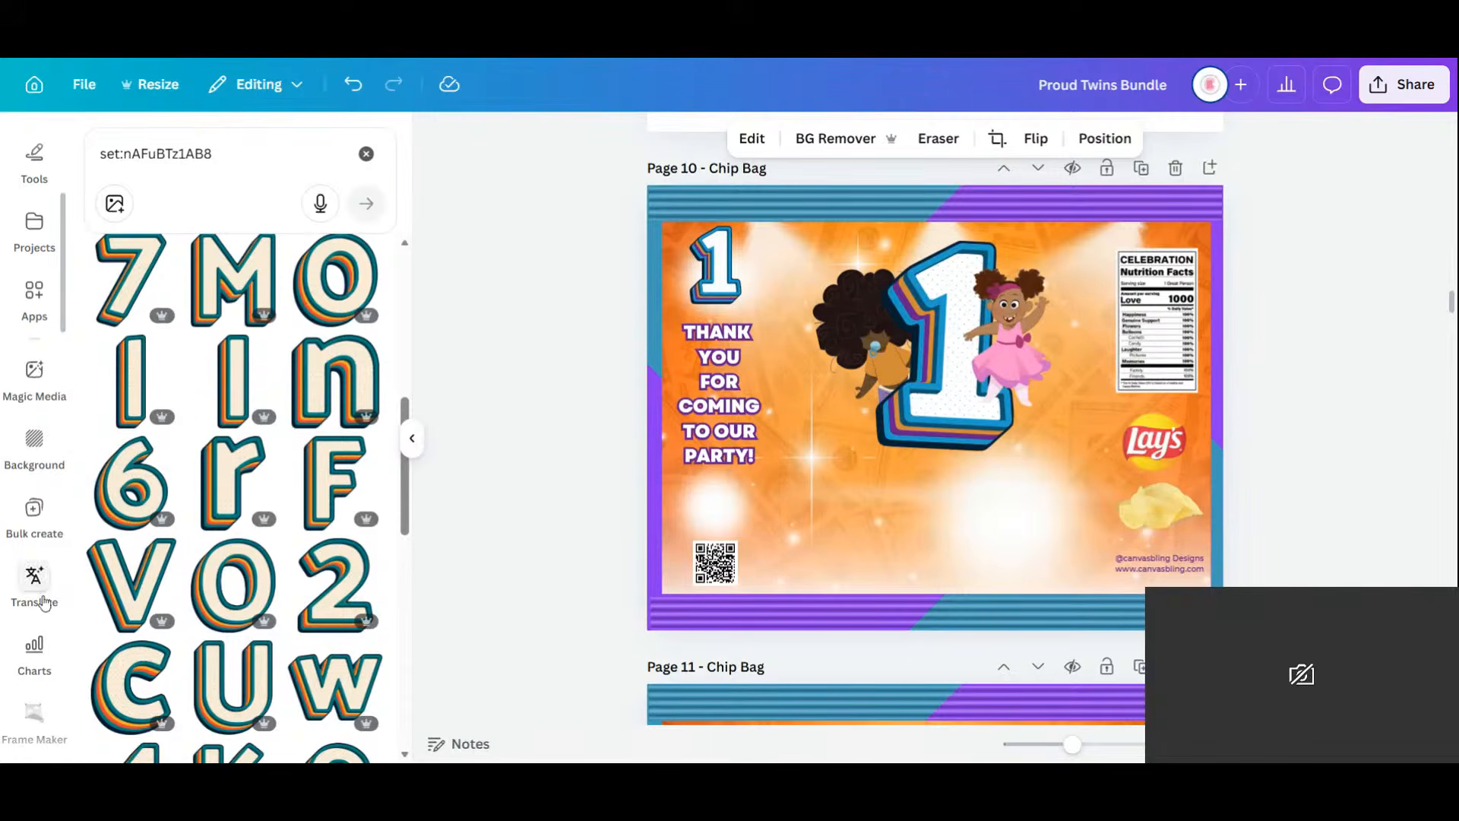
pyautogui.scroll(-10, 40, 604)
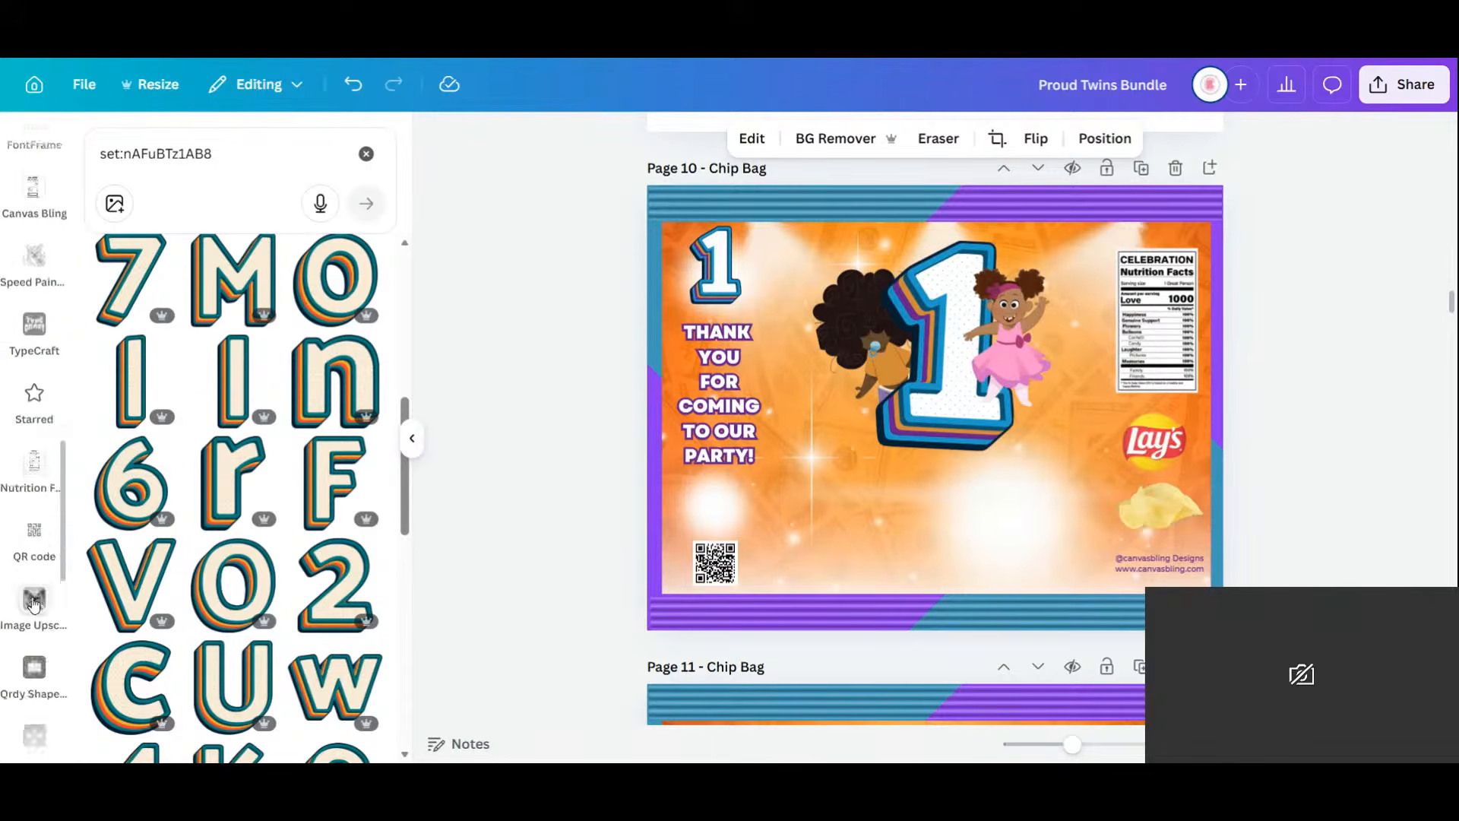
pyautogui.scroll(-5, 32, 605)
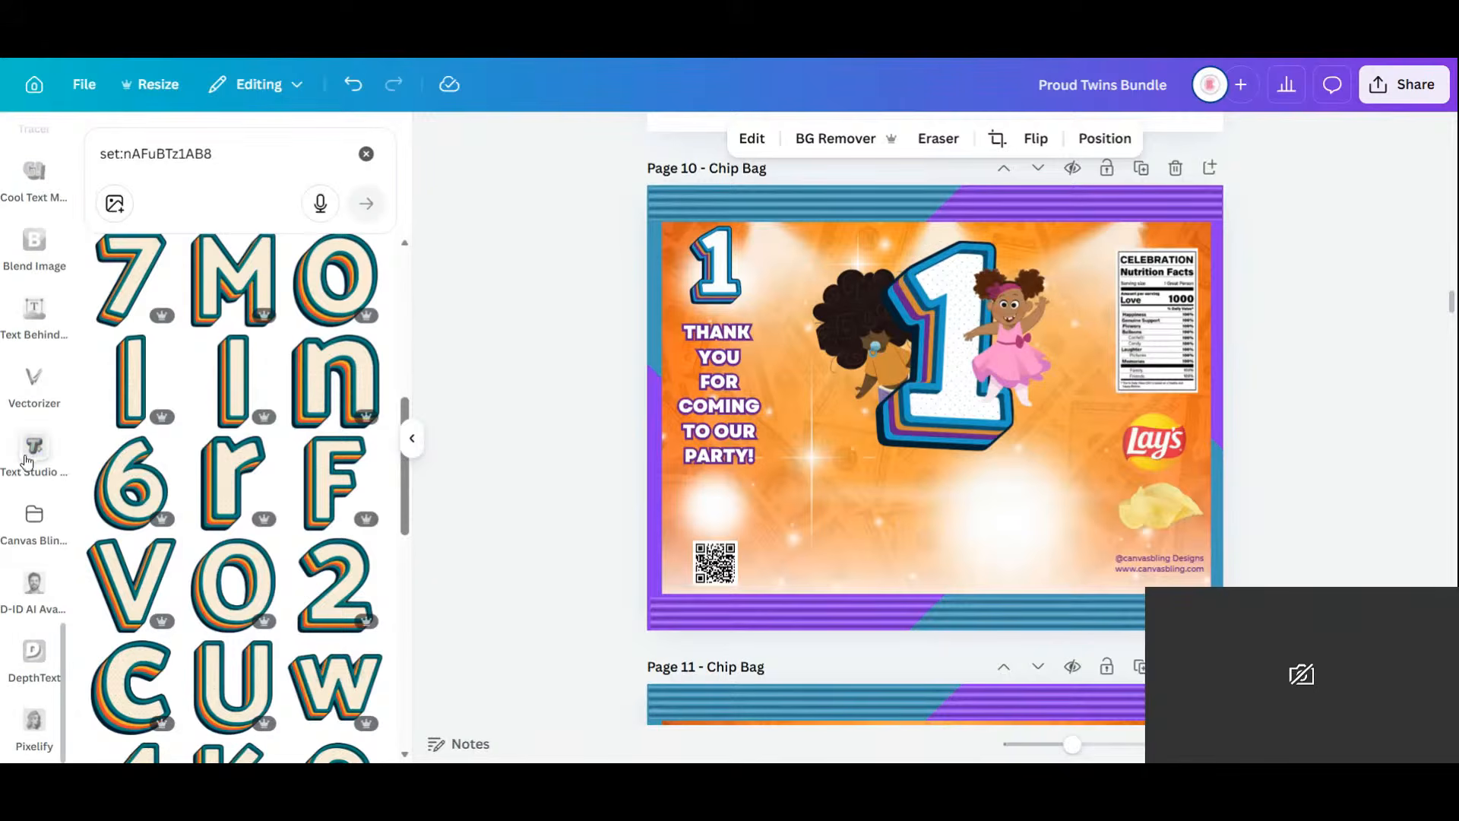
pyautogui.click(25, 472)
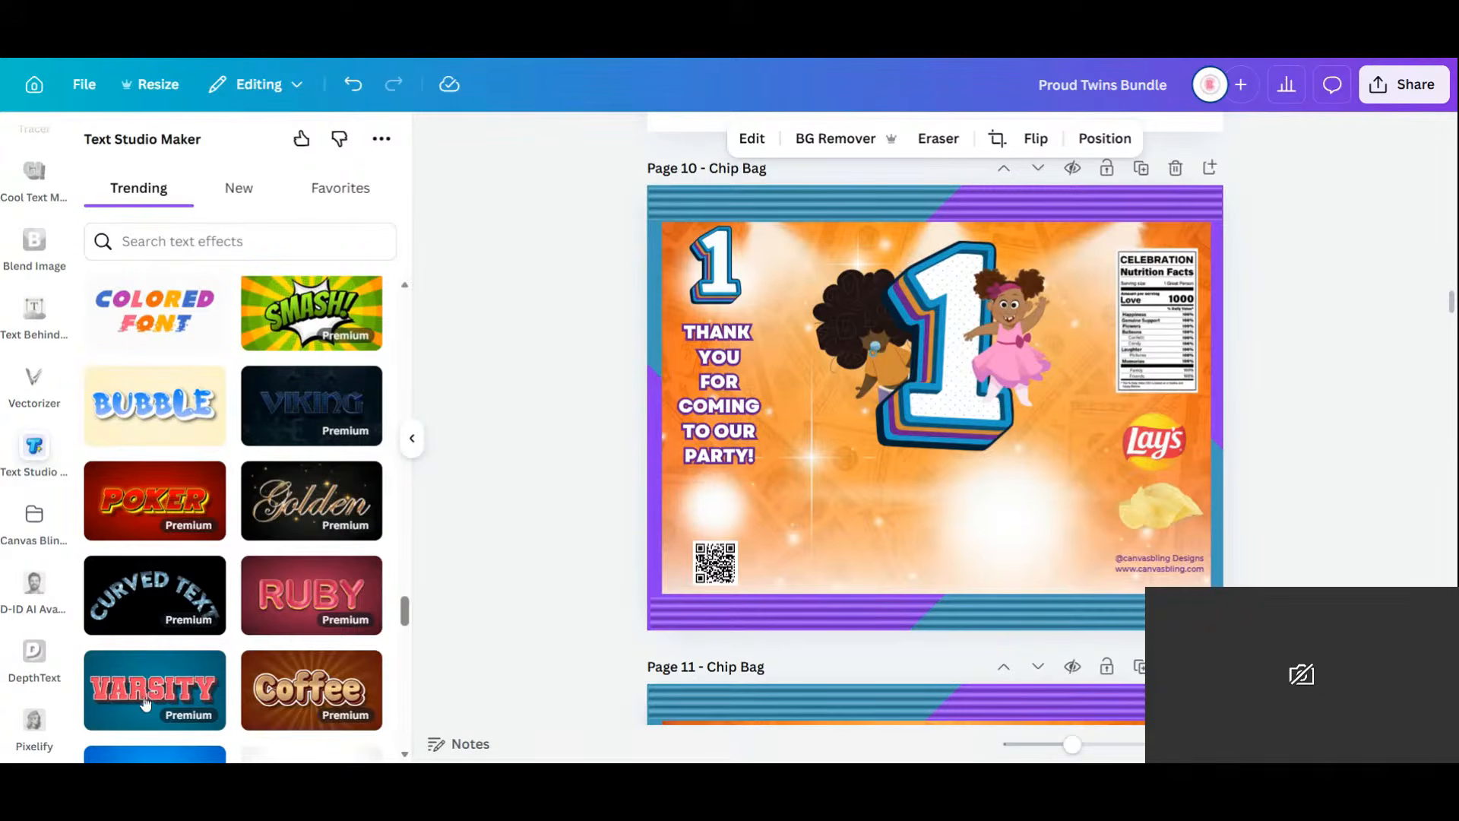
# Make a two-line 'Happy' / 'birthday' red Varsity text effect and add it to the chip bag.
pyautogui.click(145, 703)
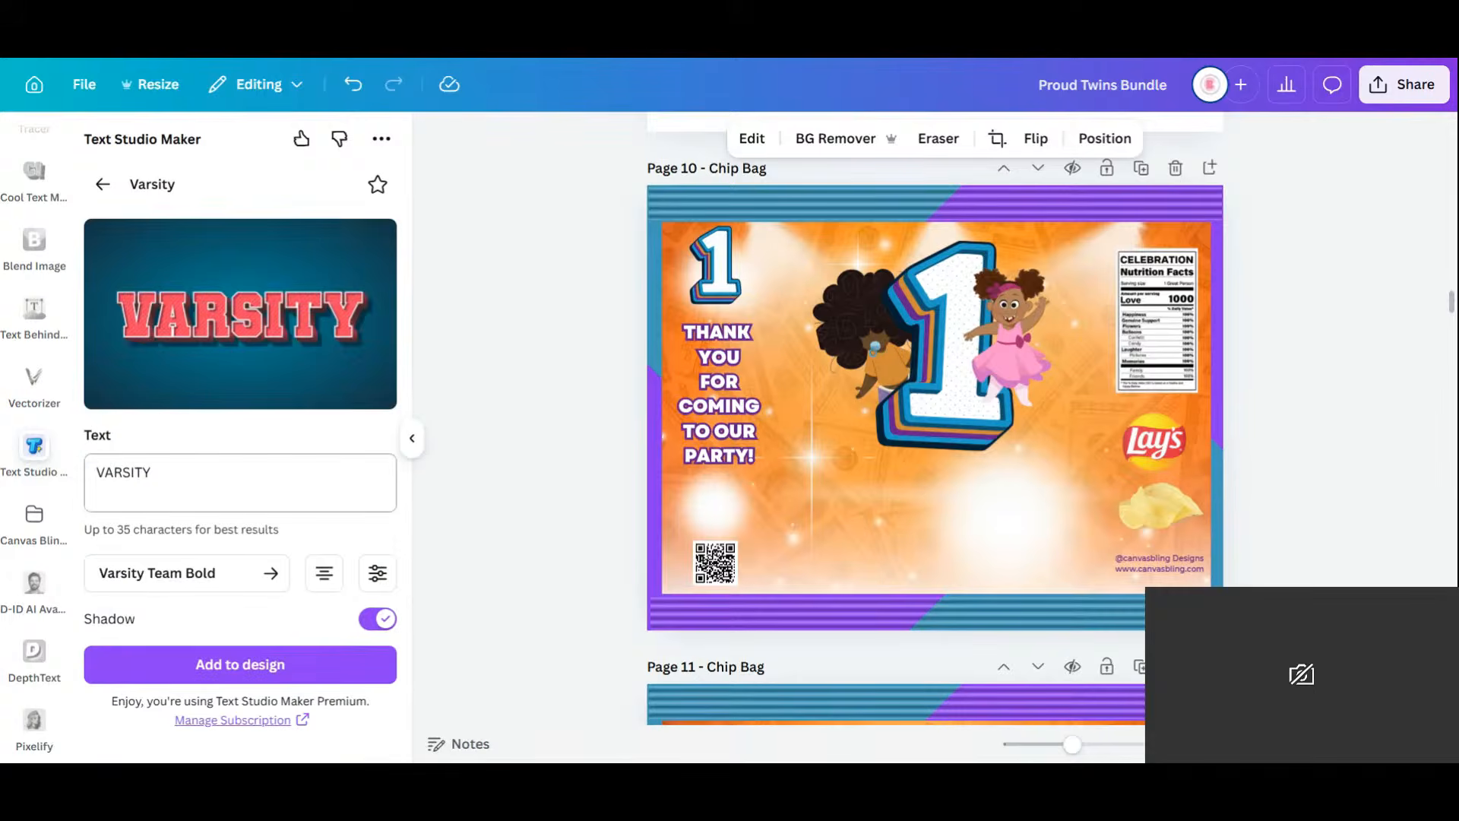
pyautogui.write('Happy')
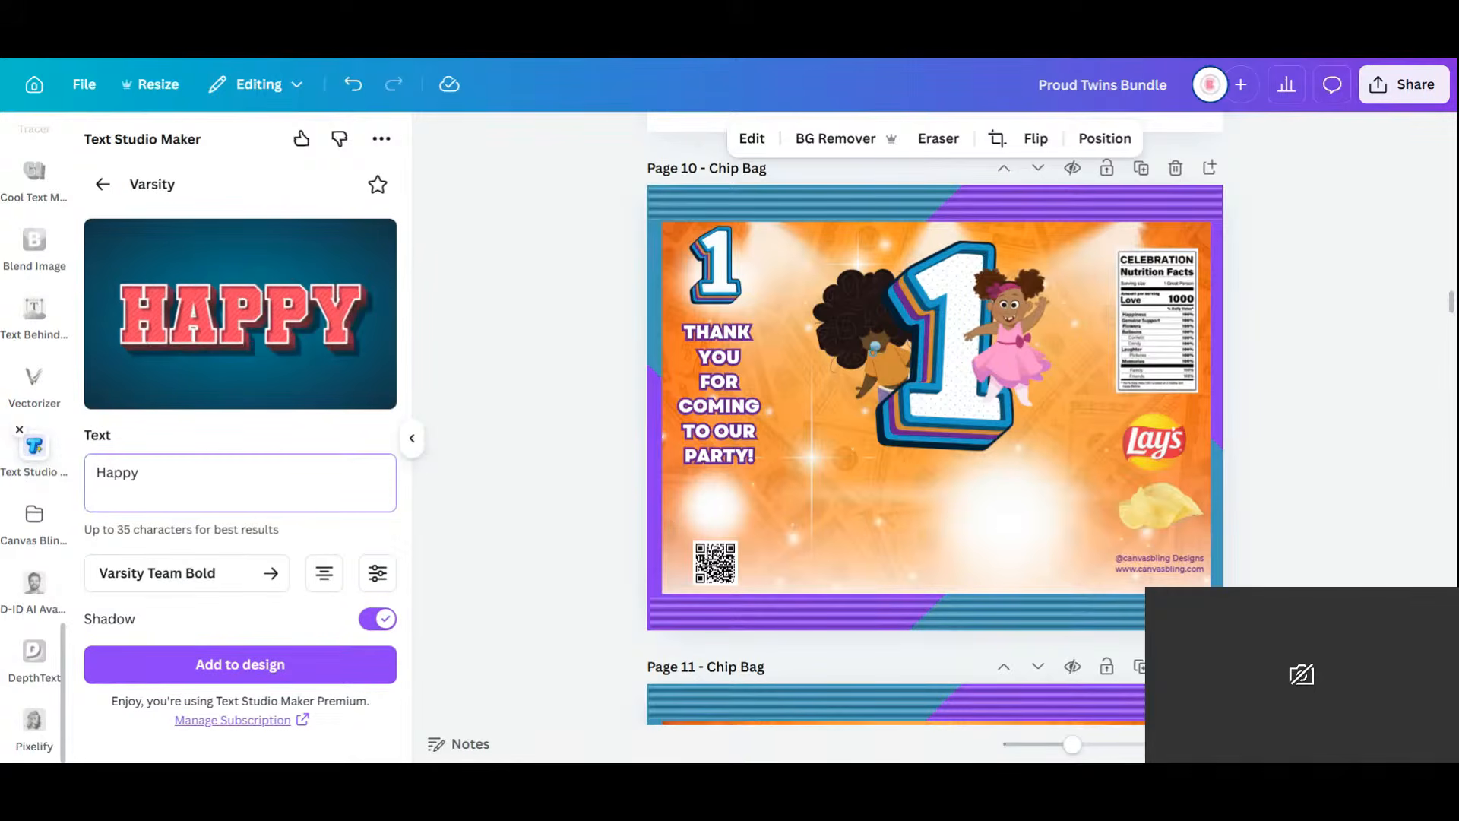
pyautogui.press('Return')
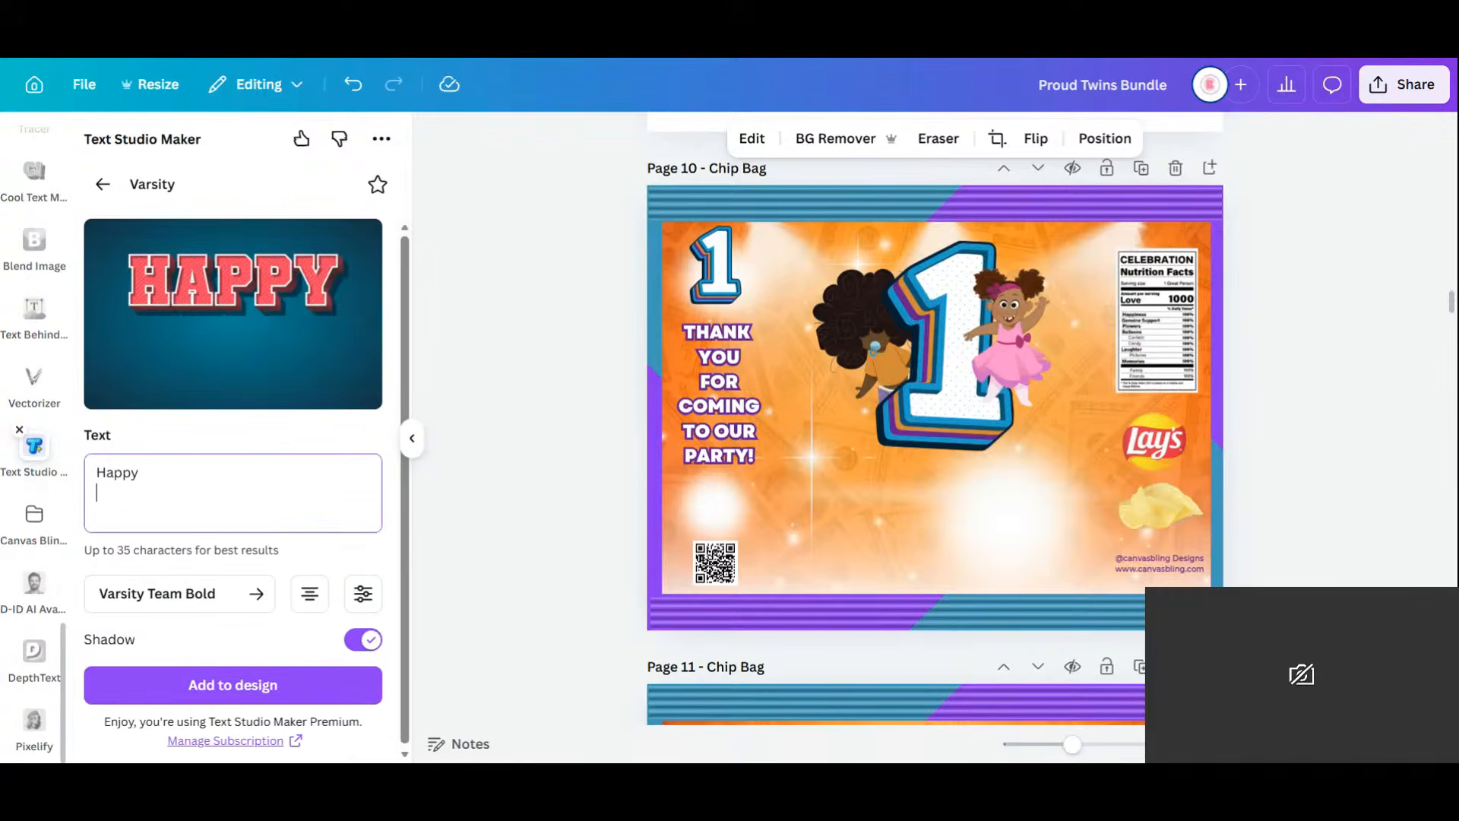
pyautogui.write('birthday')
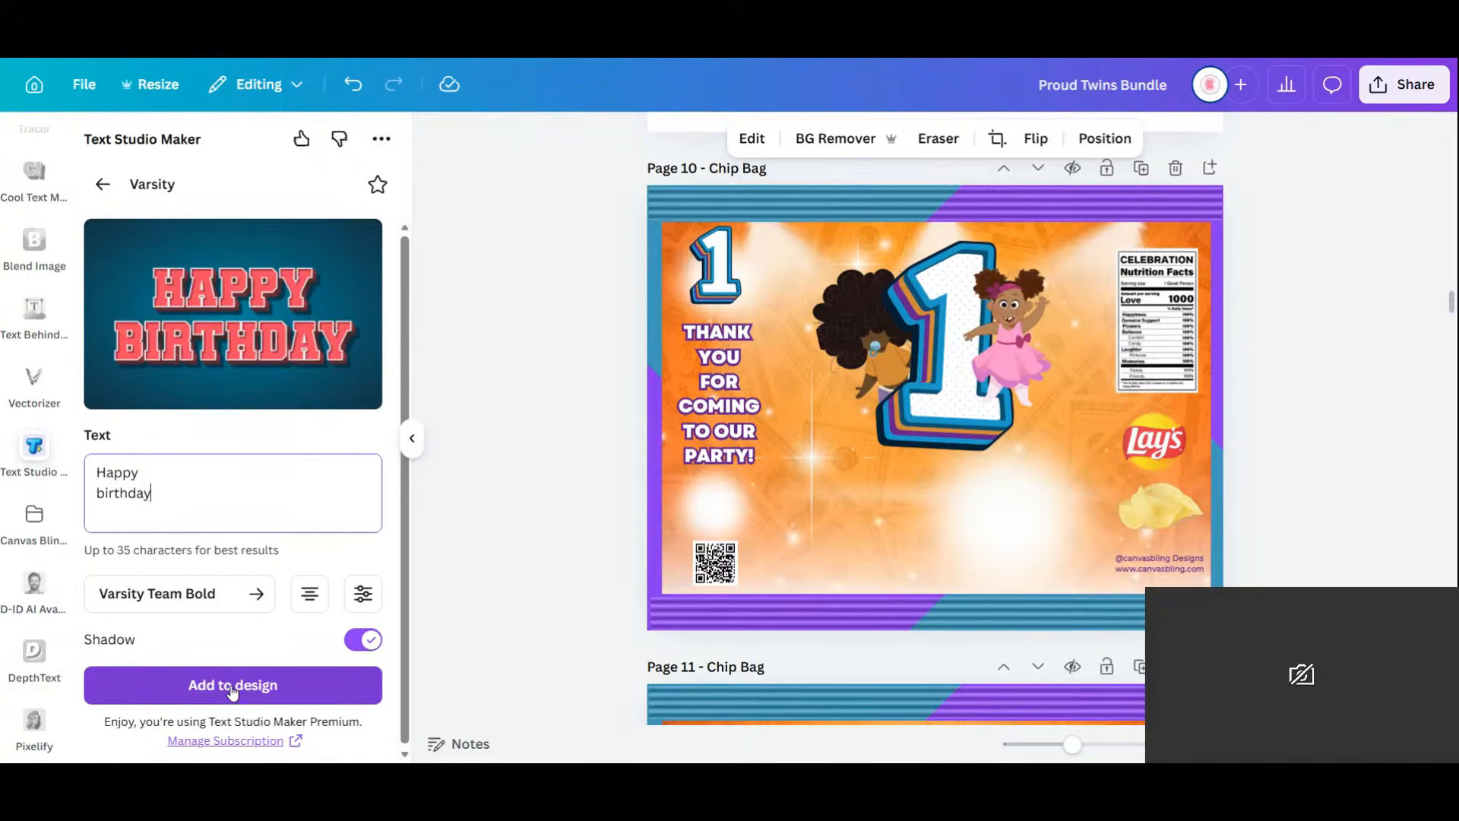
pyautogui.click(233, 688)
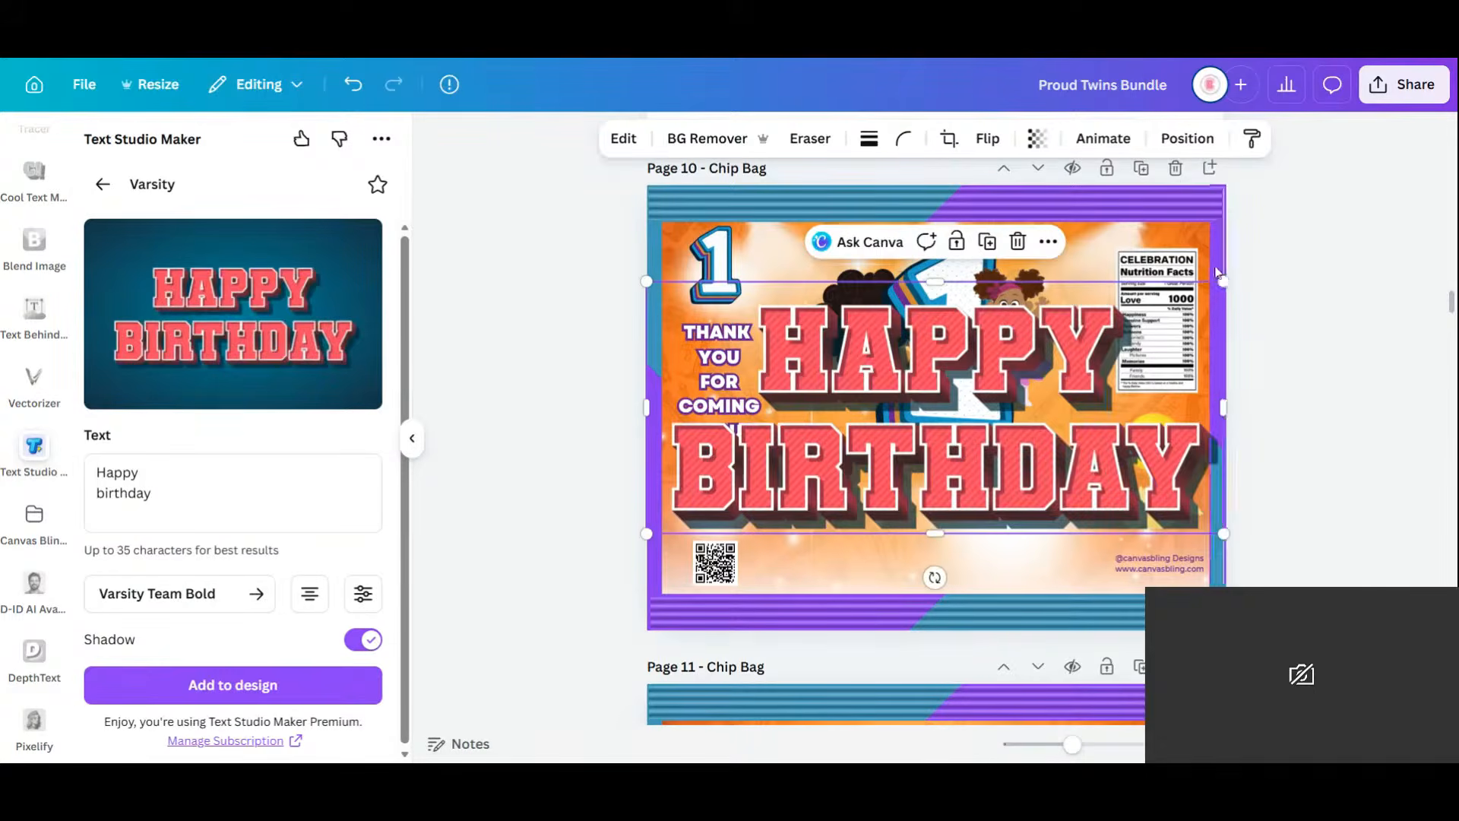
# Shrink HAPPY BIRTHDAY and centre it at the chip bag's bottom, trying blue and purple.
pyautogui.moveTo(1136, 389); pyautogui.dragTo(1003, 524)
pyautogui.moveTo(860, 468); pyautogui.dragTo(1019, 541)
pyautogui.moveTo(954, 502); pyautogui.dragTo(981, 513)
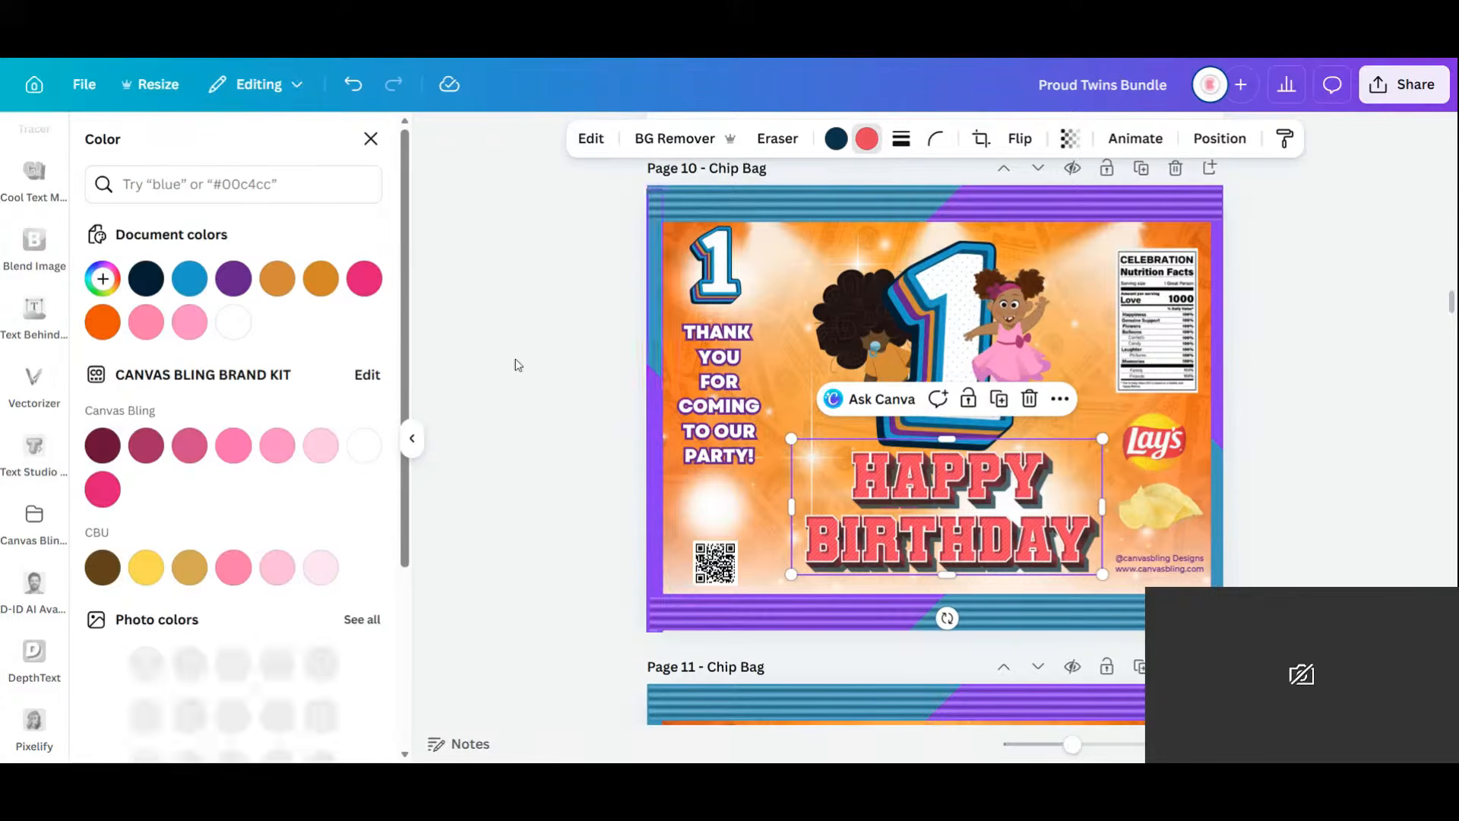
pyautogui.click(105, 325)
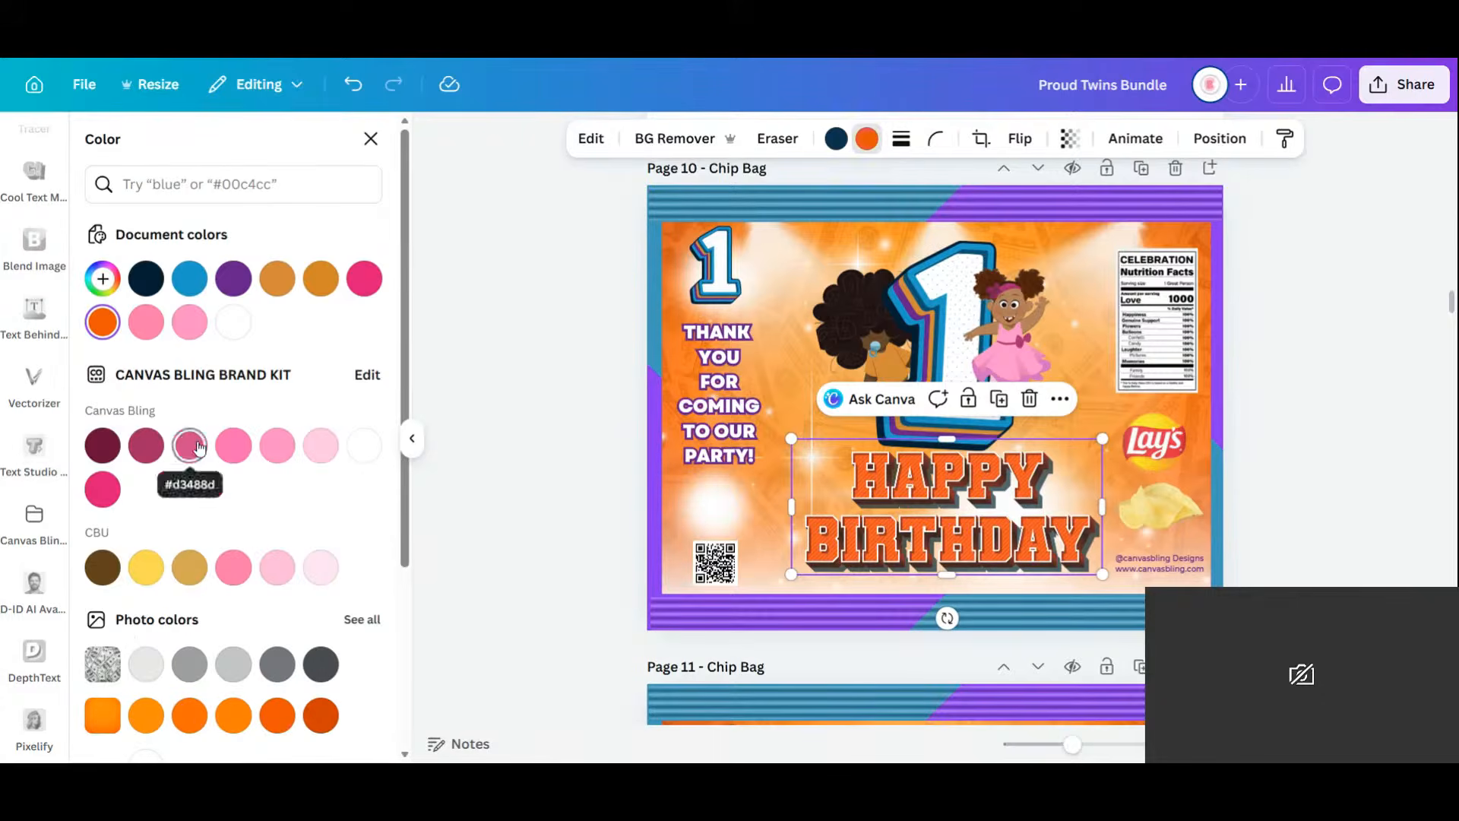
pyautogui.click(189, 278)
pyautogui.click(235, 281)
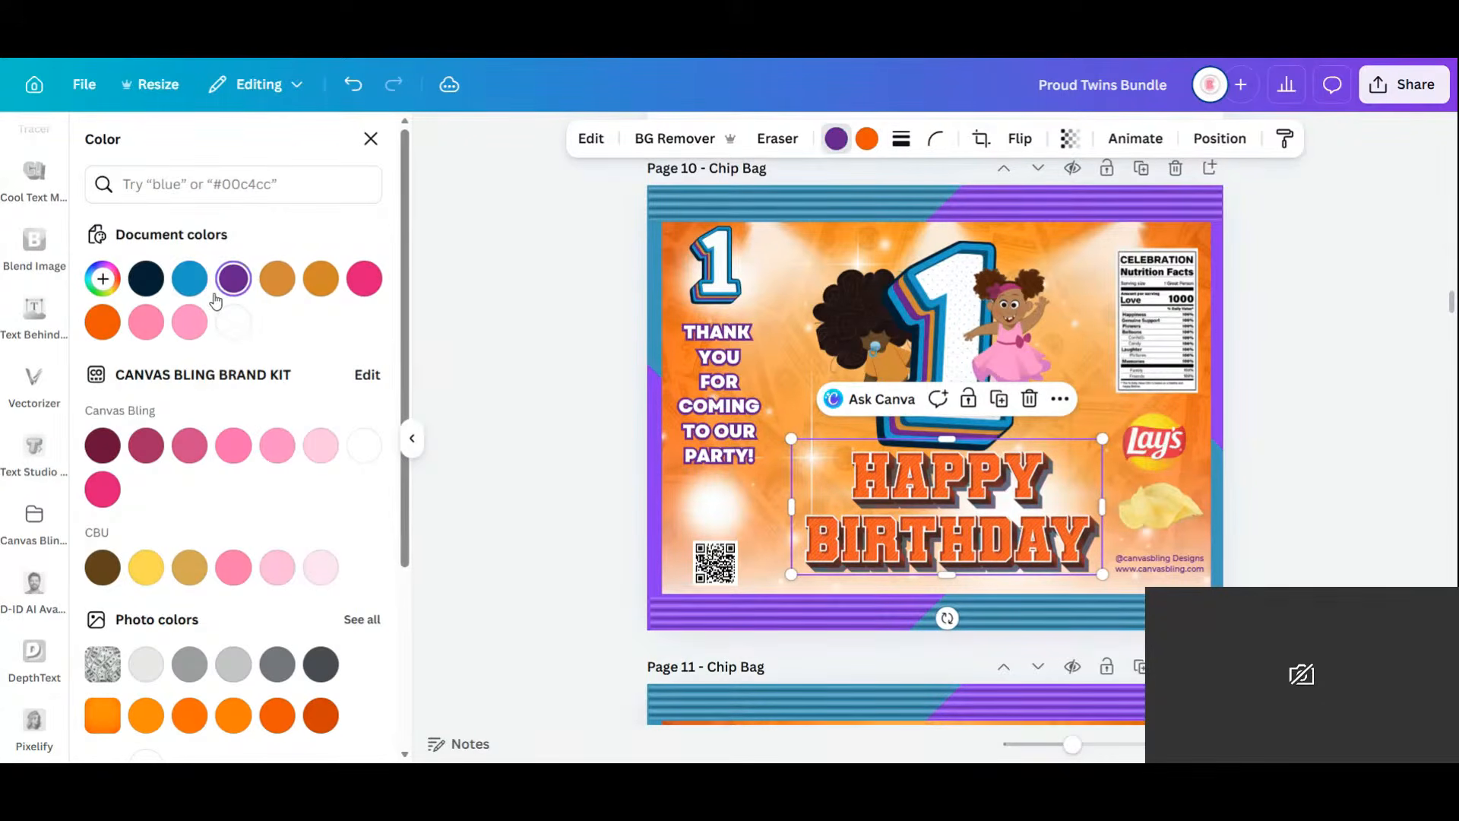
pyautogui.click(189, 278)
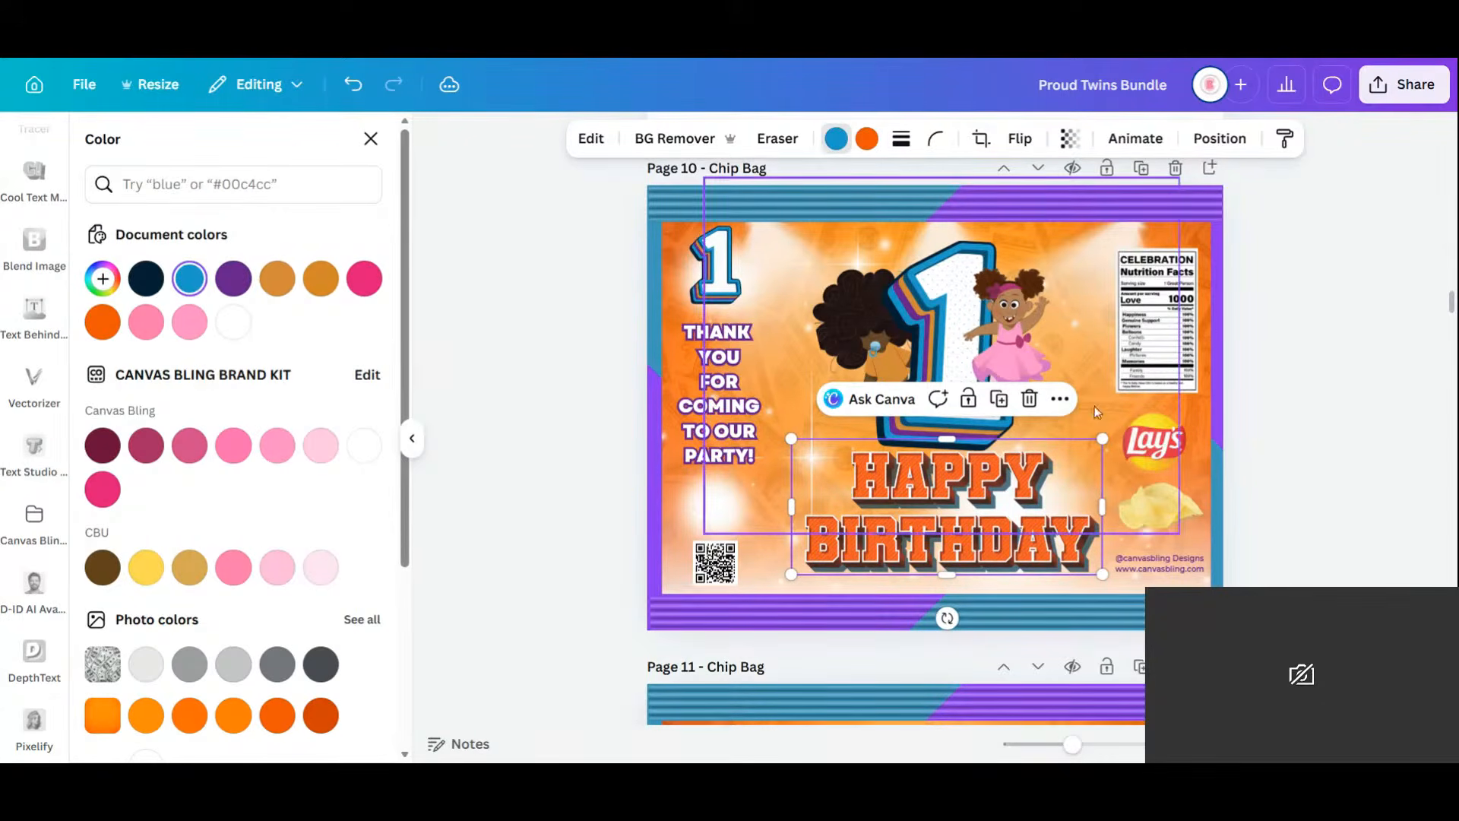
pyautogui.moveTo(1099, 437); pyautogui.dragTo(1060, 460)
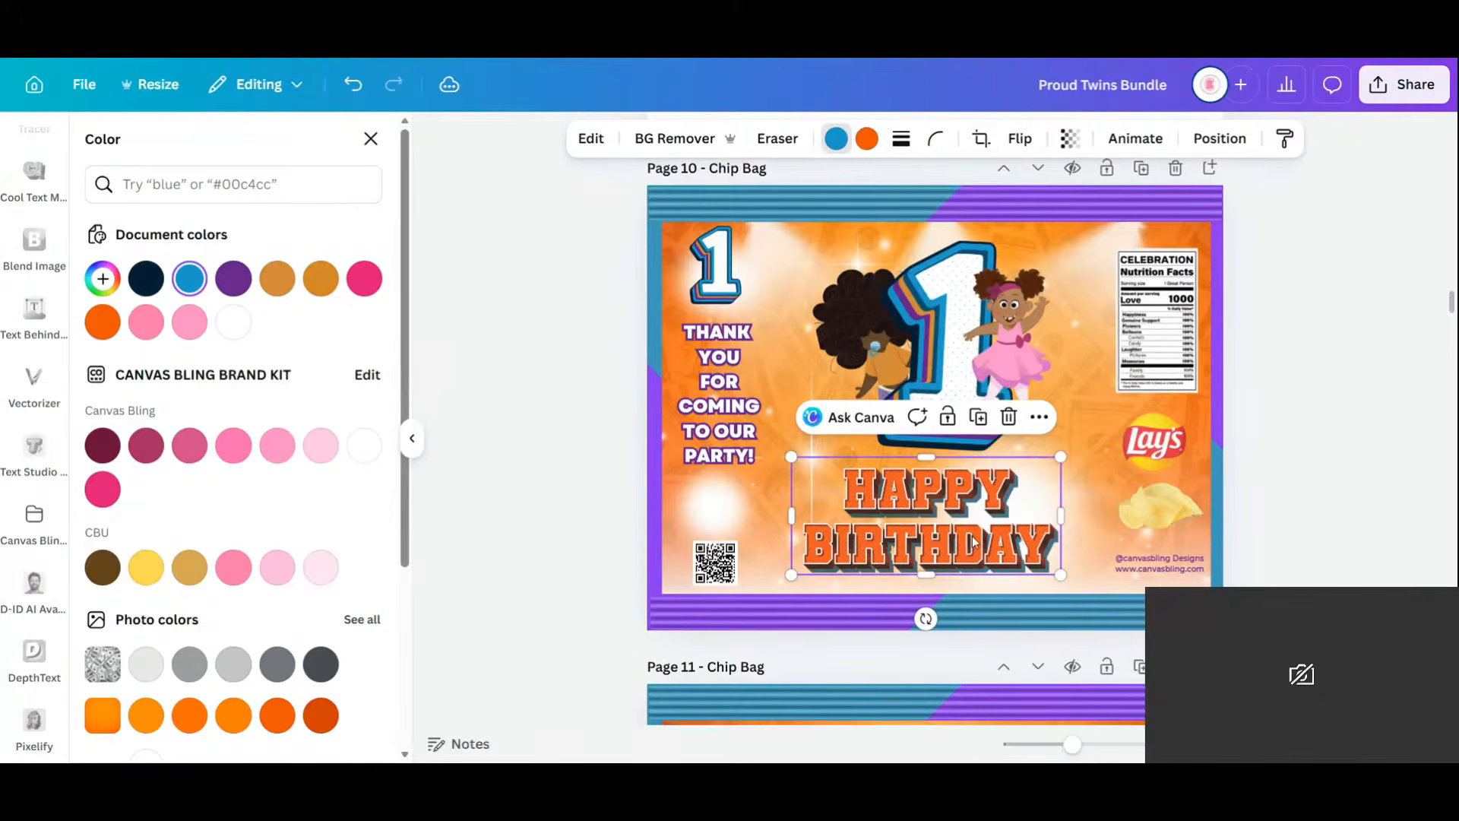
pyautogui.moveTo(966, 537); pyautogui.dragTo(986, 525)
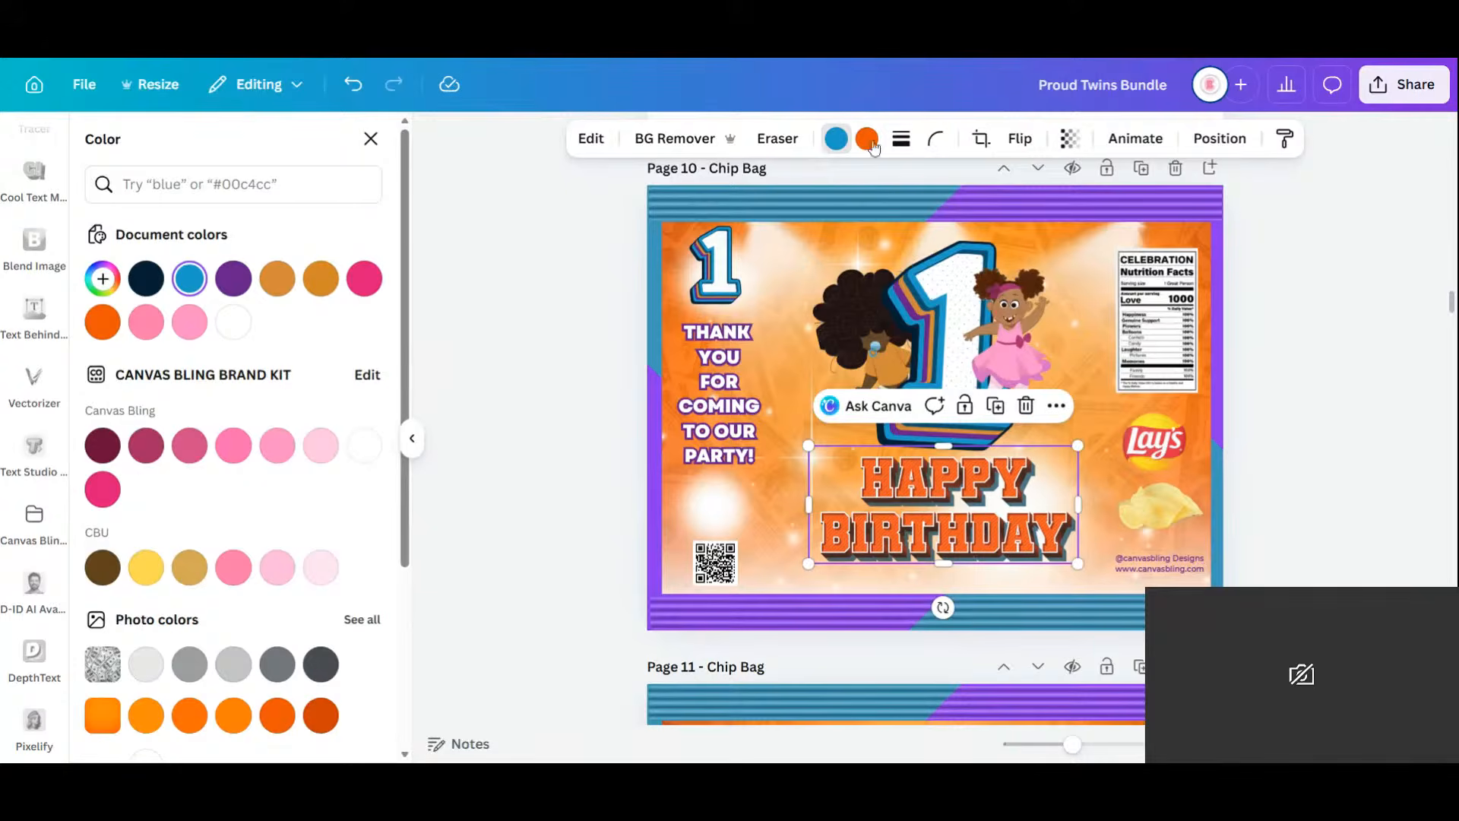
# Recolour the letters purple and the blue accent orange, then fine-tune the placement.
pyautogui.click(866, 138)
pyautogui.click(234, 279)
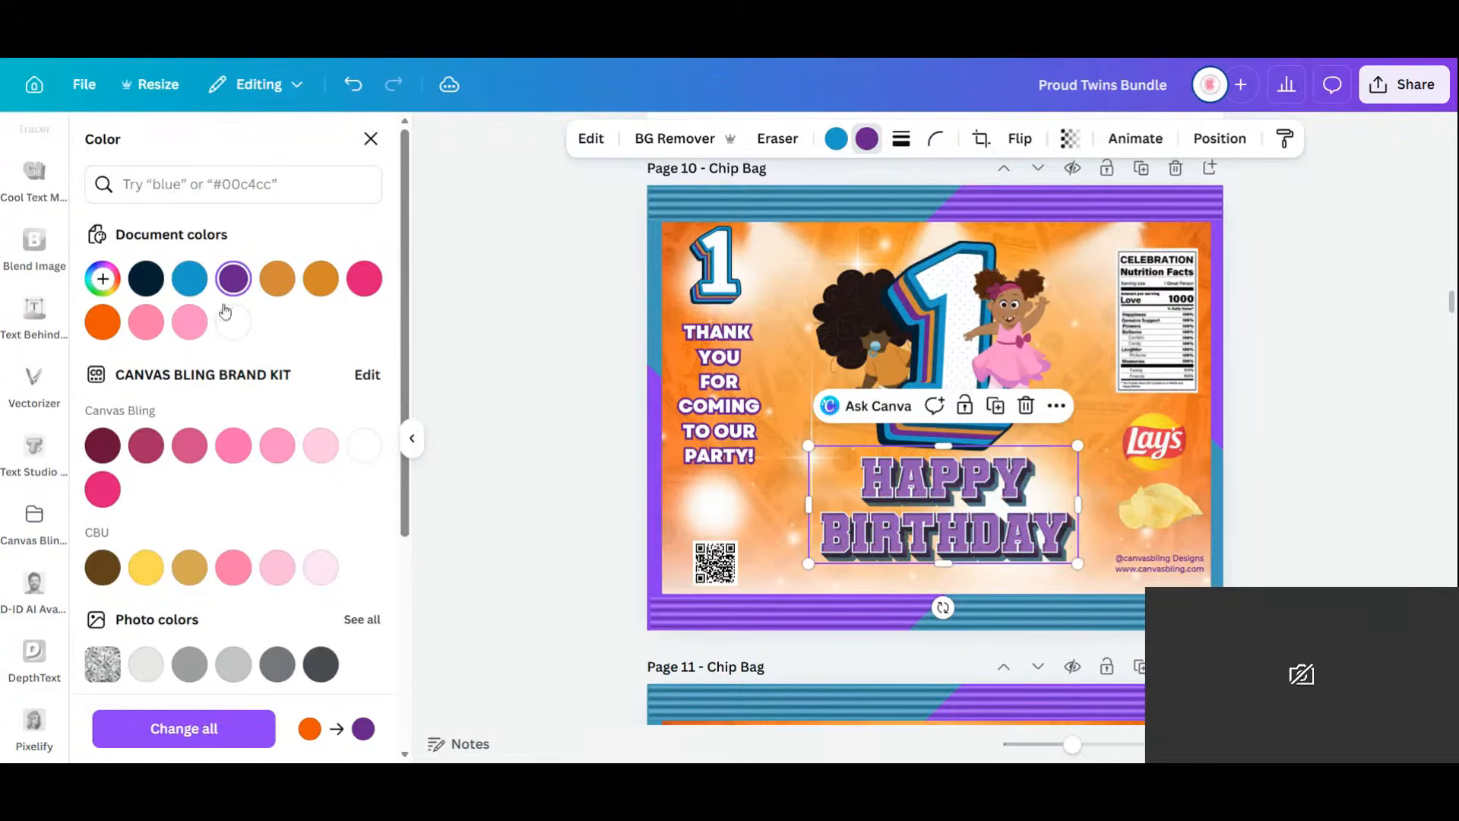
pyautogui.click(836, 139)
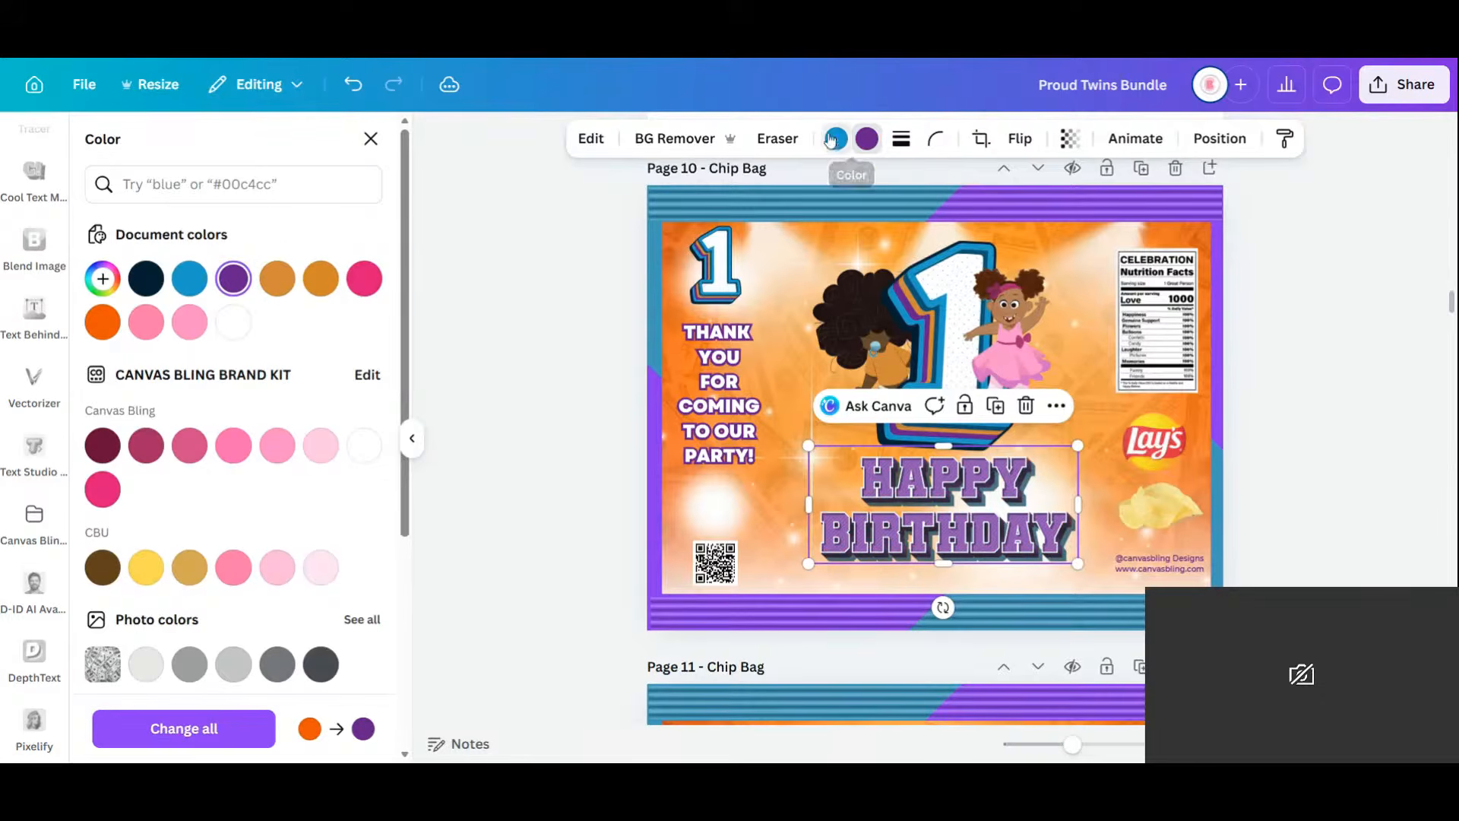
pyautogui.click(112, 326)
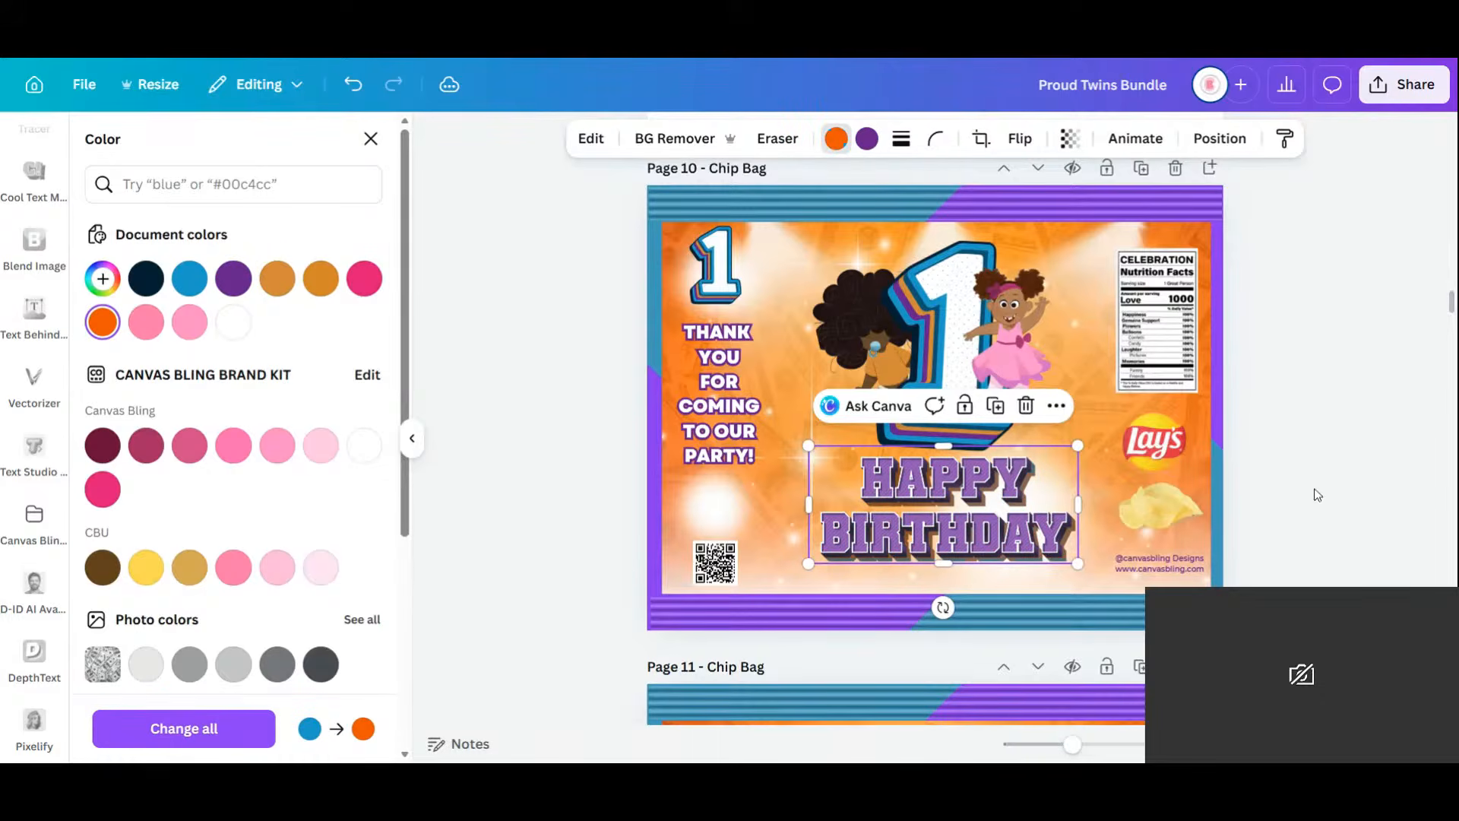
pyautogui.click(1318, 495)
pyautogui.click(969, 522)
pyautogui.moveTo(985, 521); pyautogui.dragTo(995, 524)
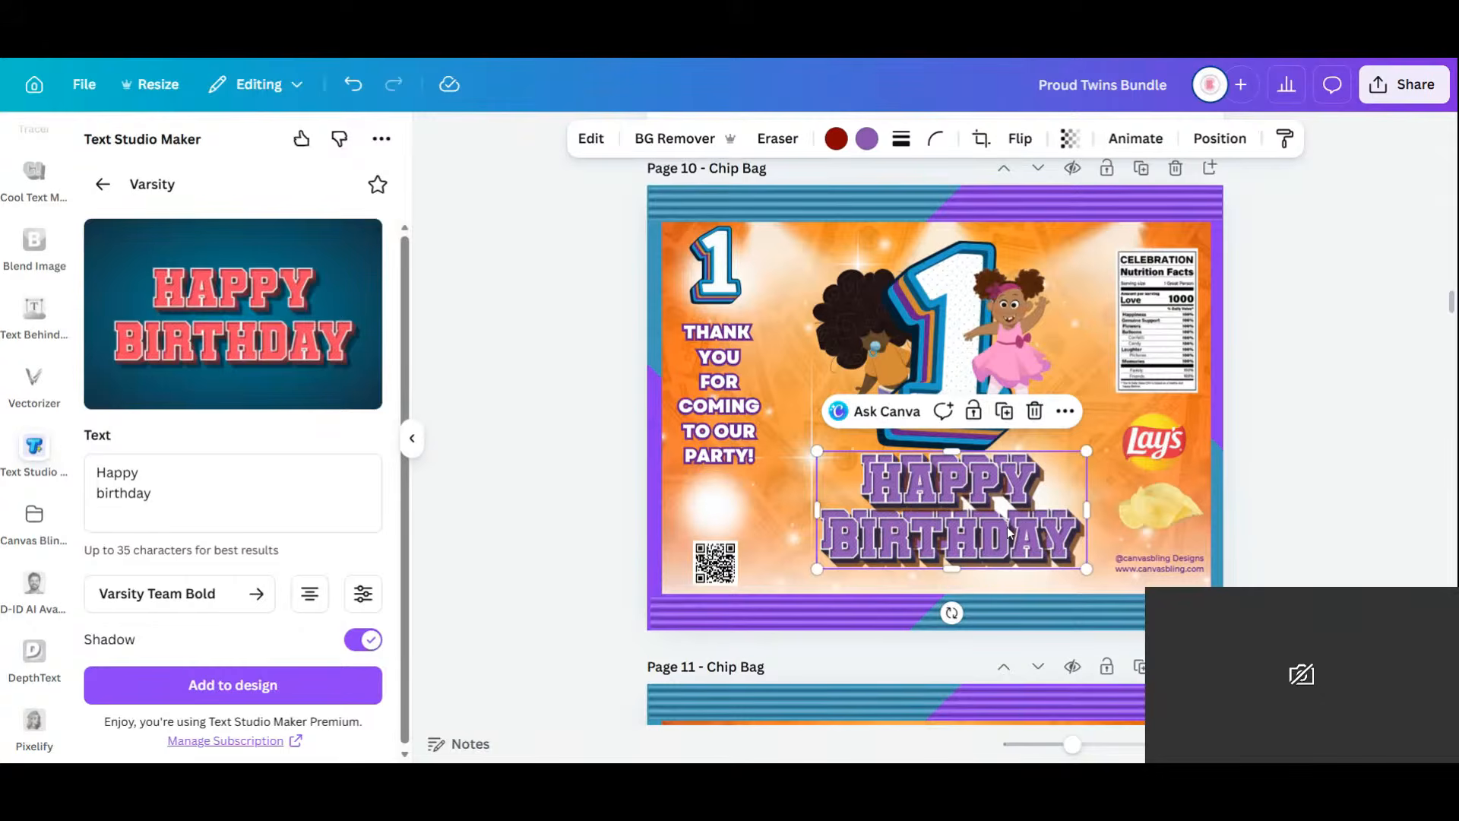
# Move the THANK YOU FOR COMING text down and delete the glow image beneath it.
pyautogui.click(729, 407)
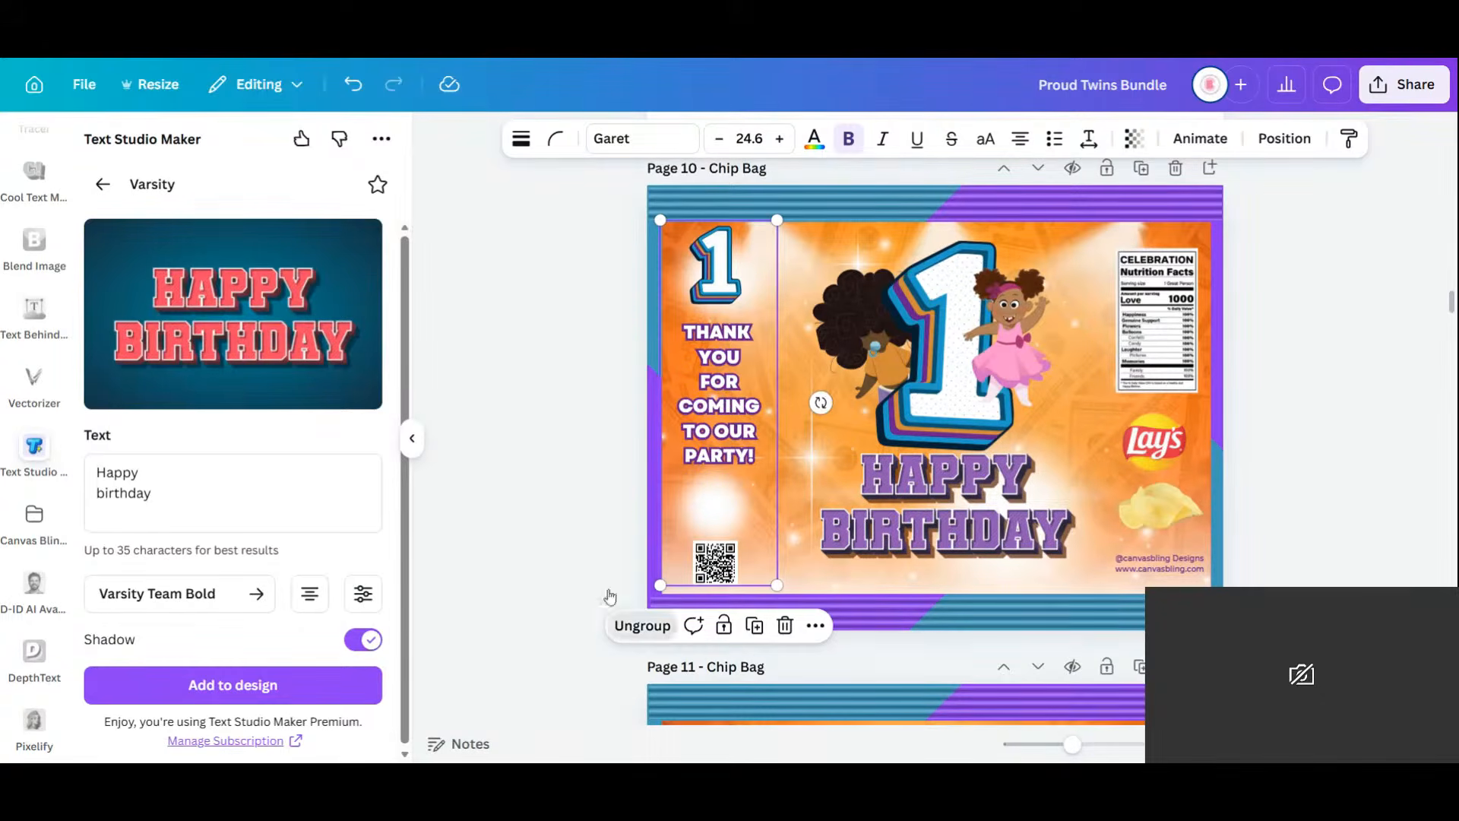
pyautogui.click(548, 488)
pyautogui.click(744, 378)
pyautogui.moveTo(744, 378); pyautogui.dragTo(710, 371)
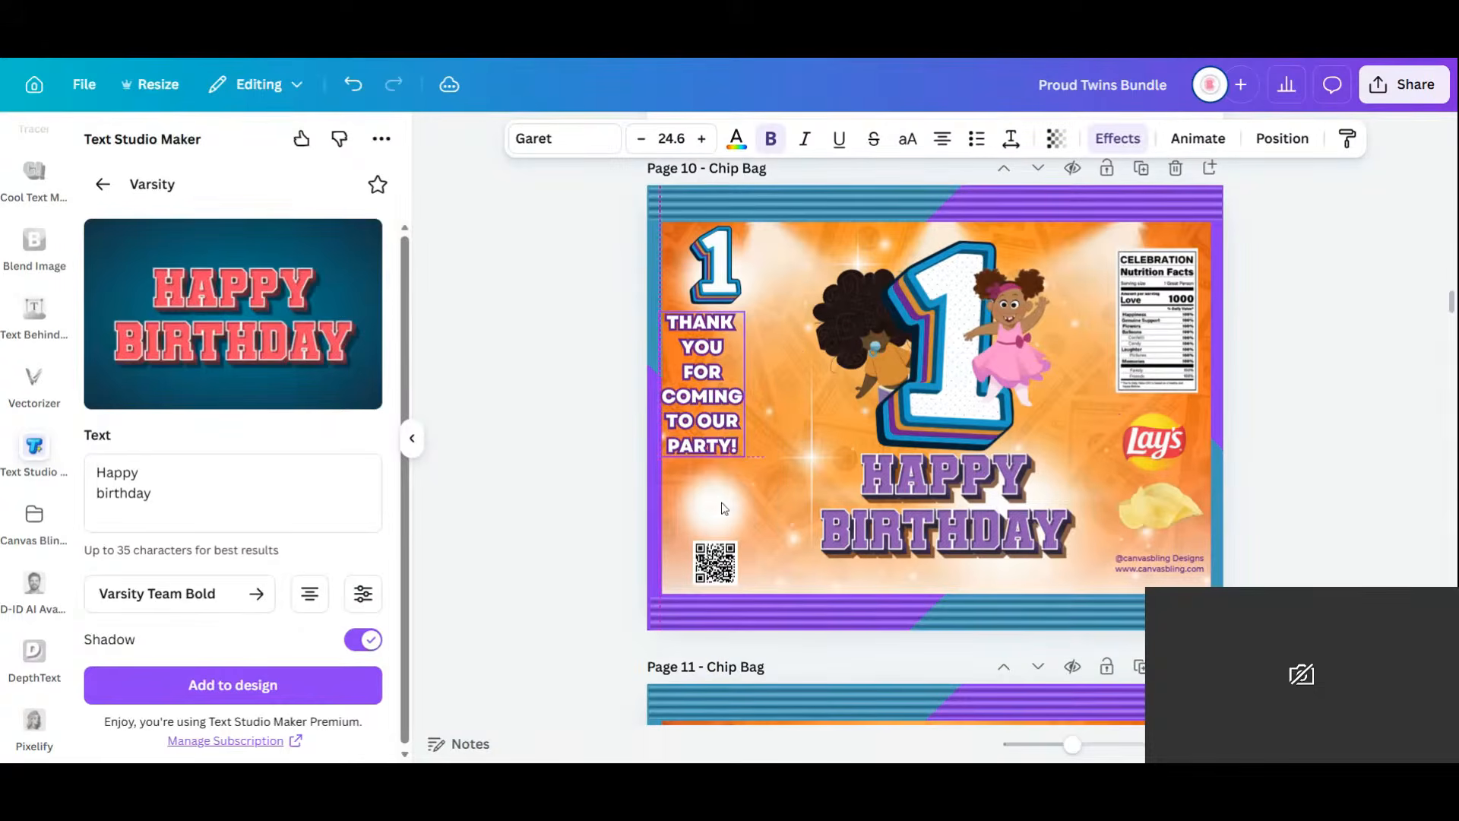
pyautogui.click(724, 507)
pyautogui.press('Delete')
pyautogui.moveTo(699, 447); pyautogui.dragTo(719, 460)
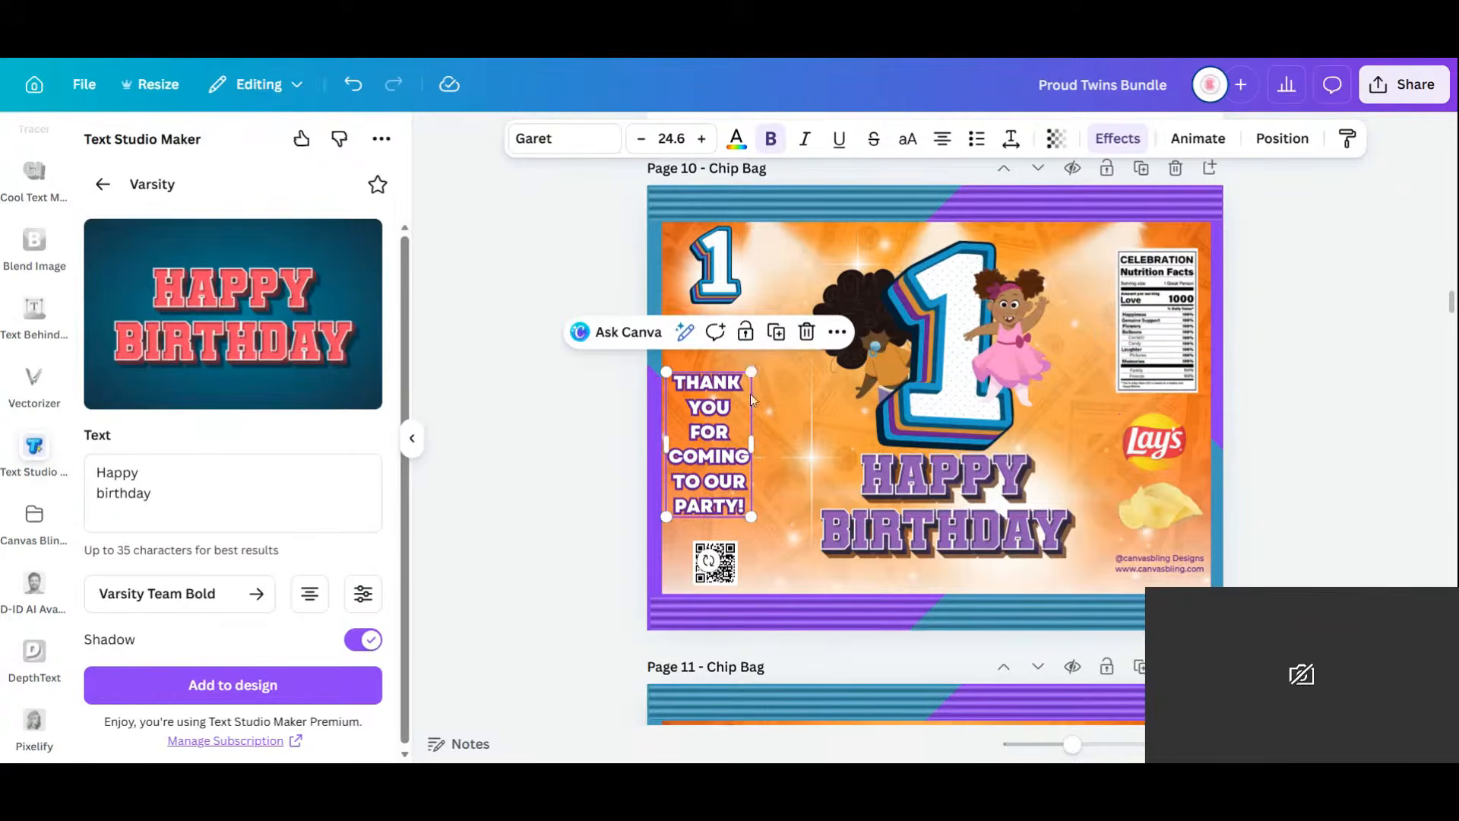
# Enlarge the thank-you text to size 27.4 and move the small 1 down above it.
pyautogui.moveTo(751, 372); pyautogui.dragTo(761, 354)
pyautogui.moveTo(720, 443); pyautogui.dragTo(722, 443)
pyautogui.click(716, 258)
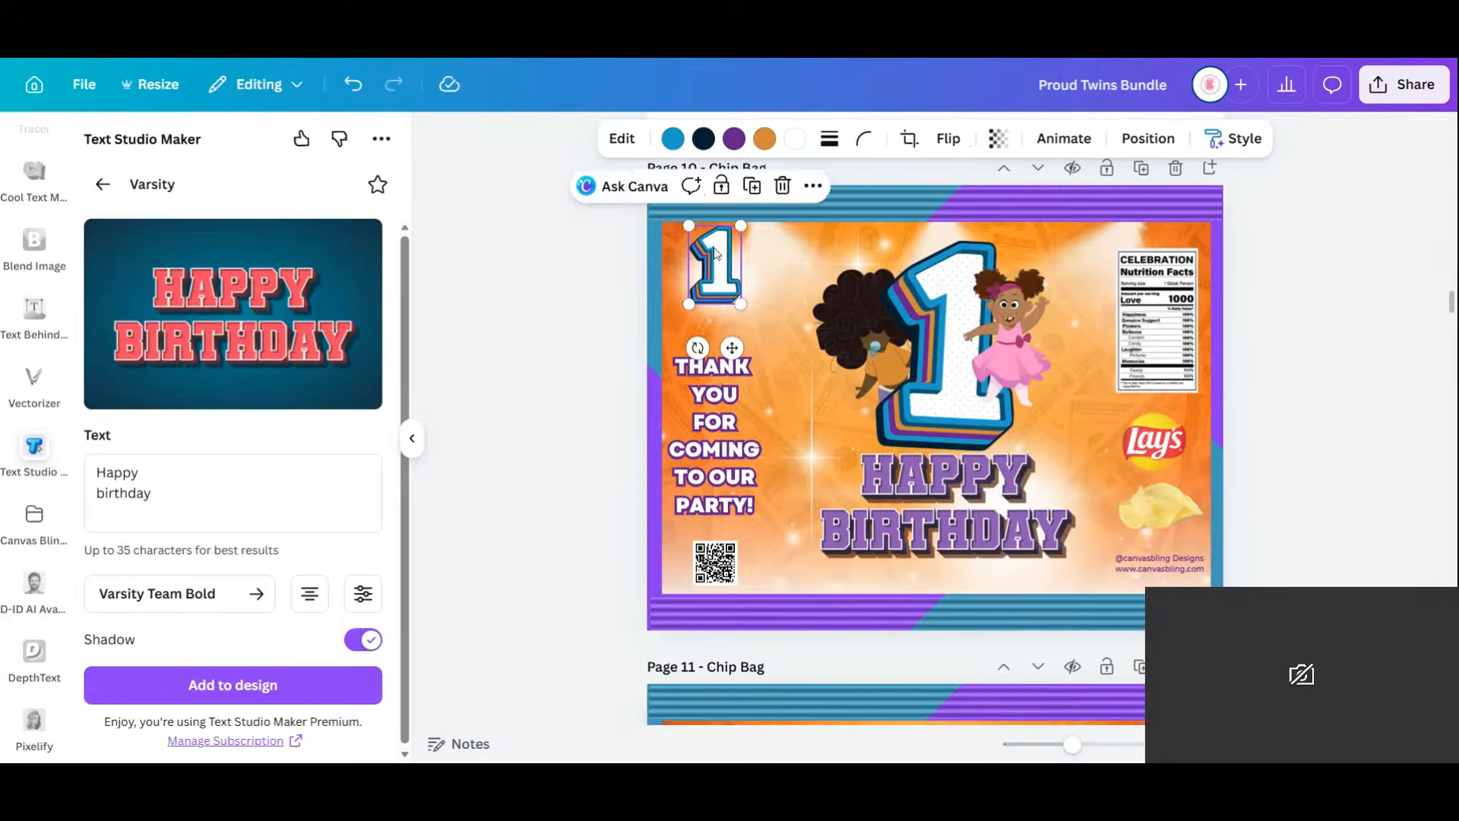
pyautogui.moveTo(718, 270); pyautogui.dragTo(714, 318)
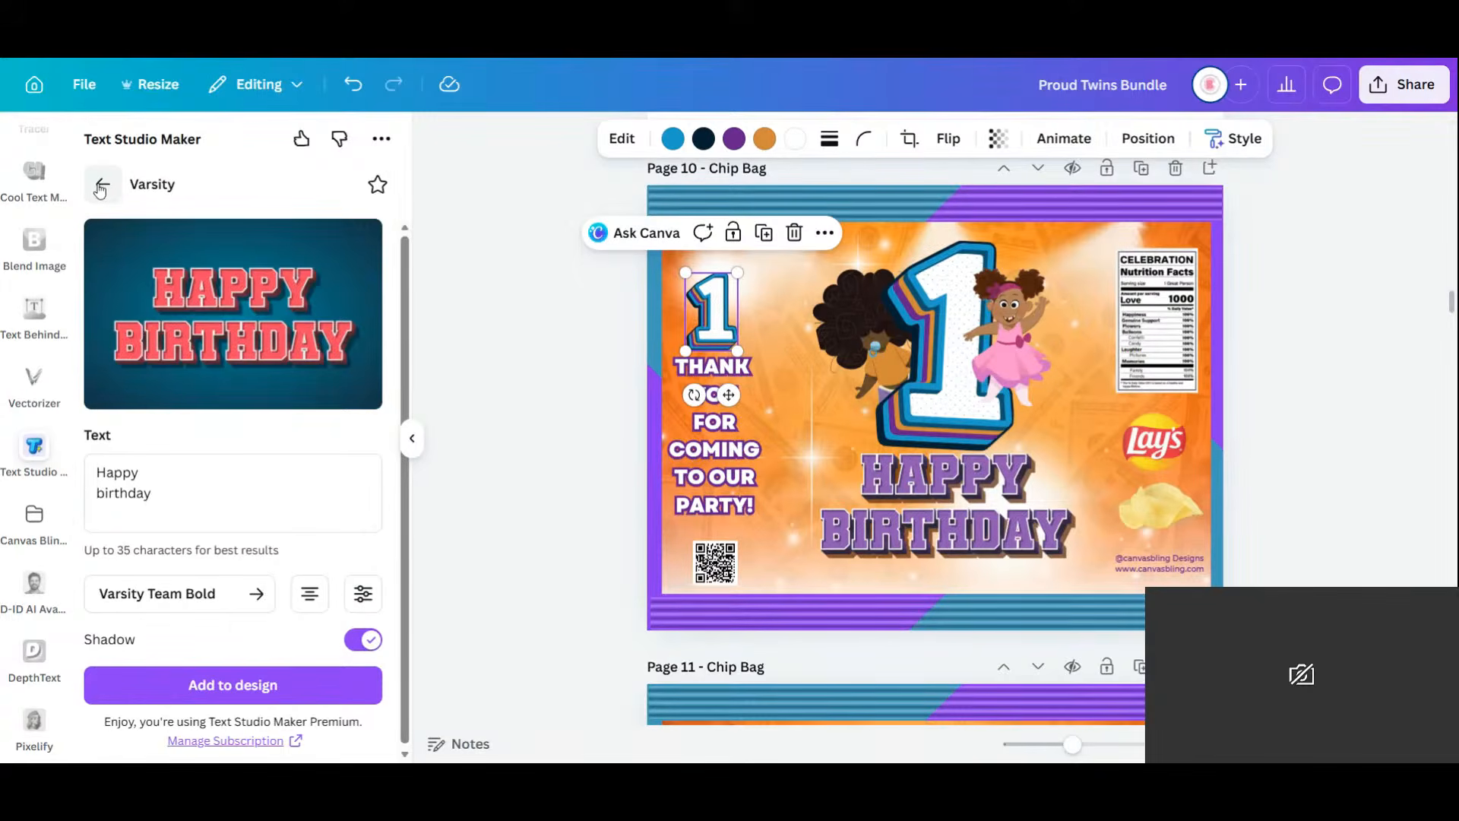
pyautogui.click(100, 190)
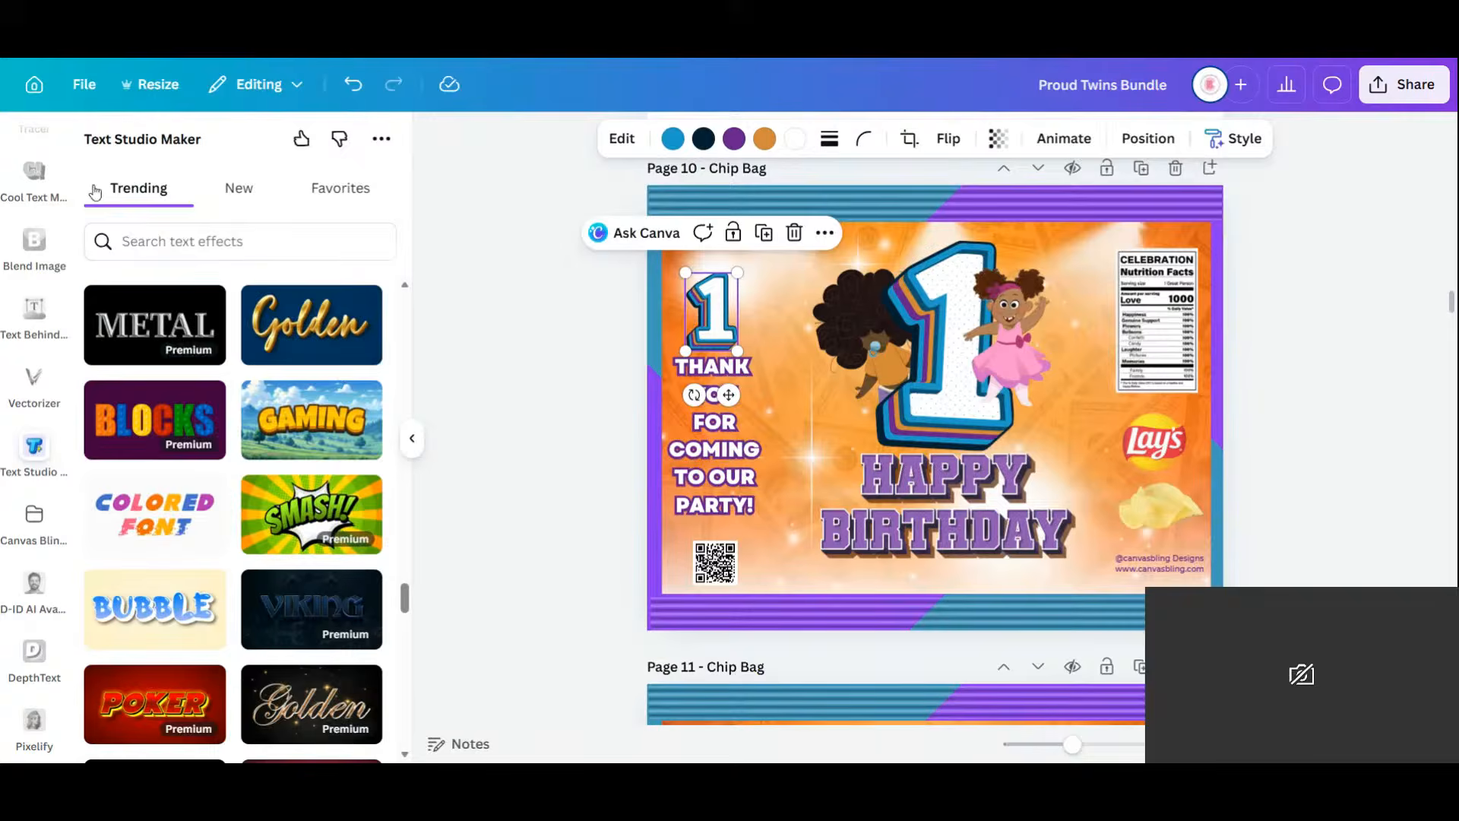
pyautogui.scroll(5, 61, 339)
pyautogui.scroll(3, 63, 342)
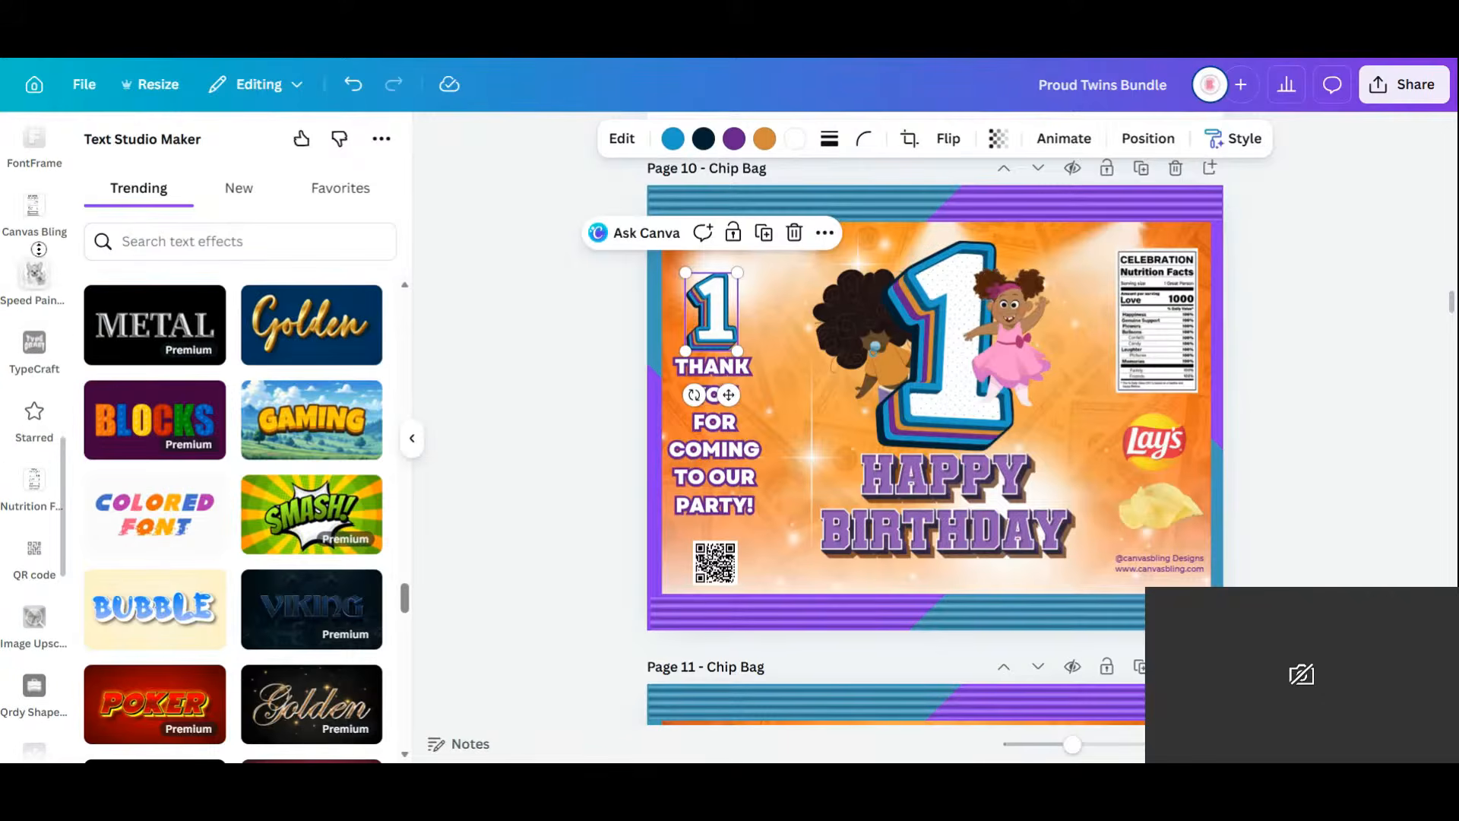
pyautogui.scroll(1, 38, 249)
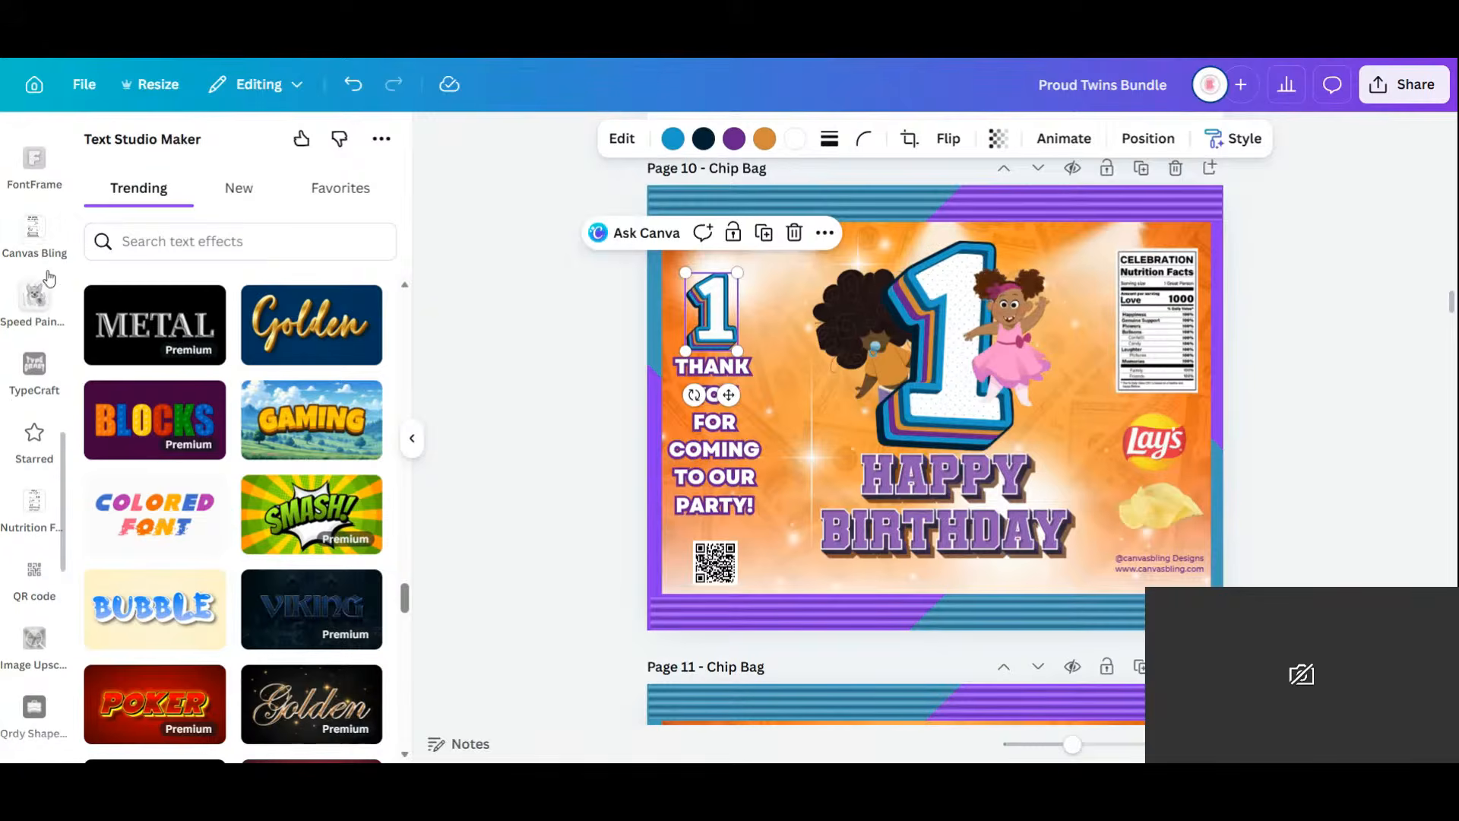
pyautogui.scroll(5, 49, 278)
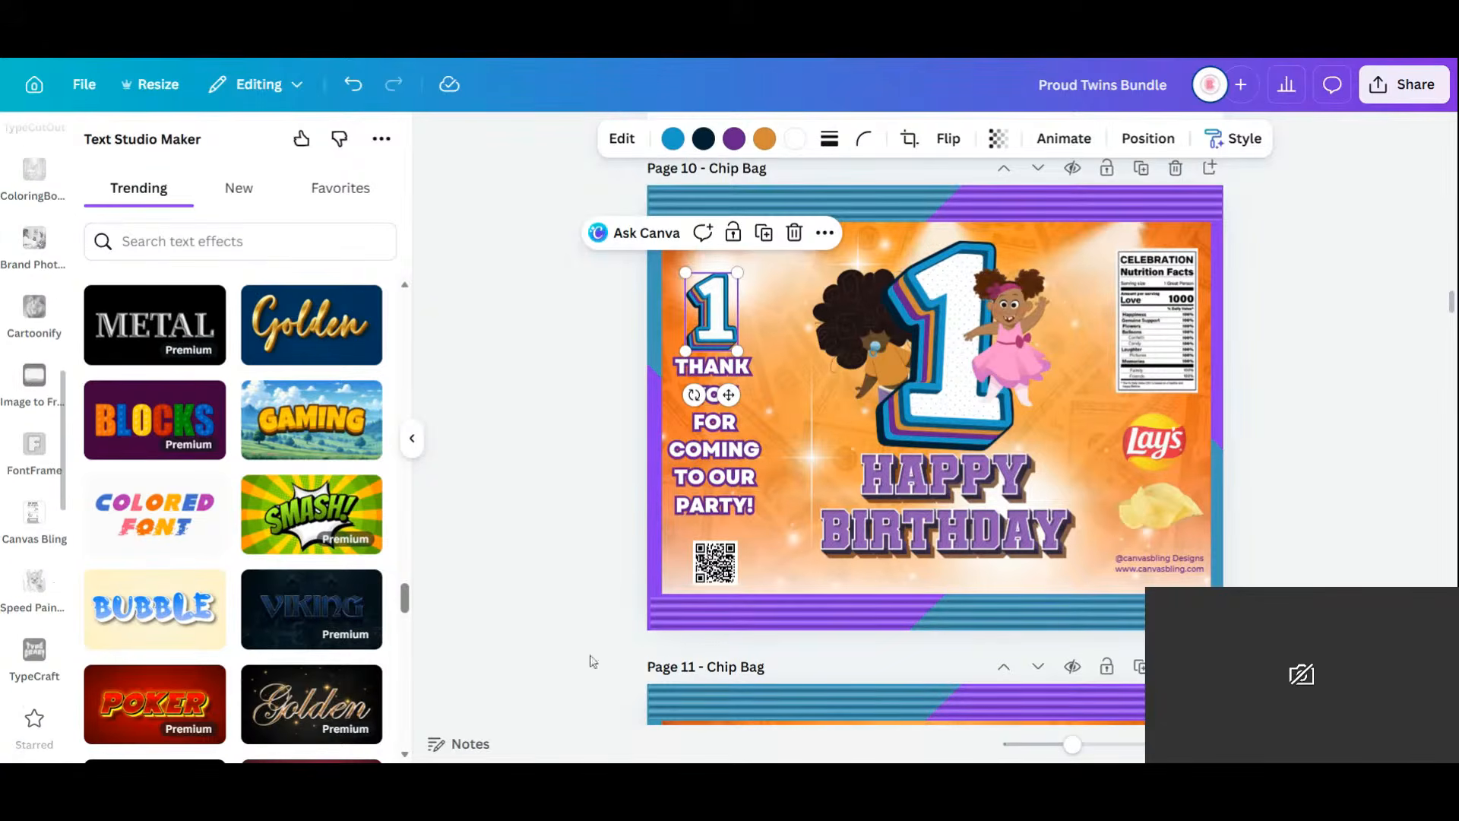
pyautogui.moveTo(405, 603); pyautogui.dragTo(397, 398)
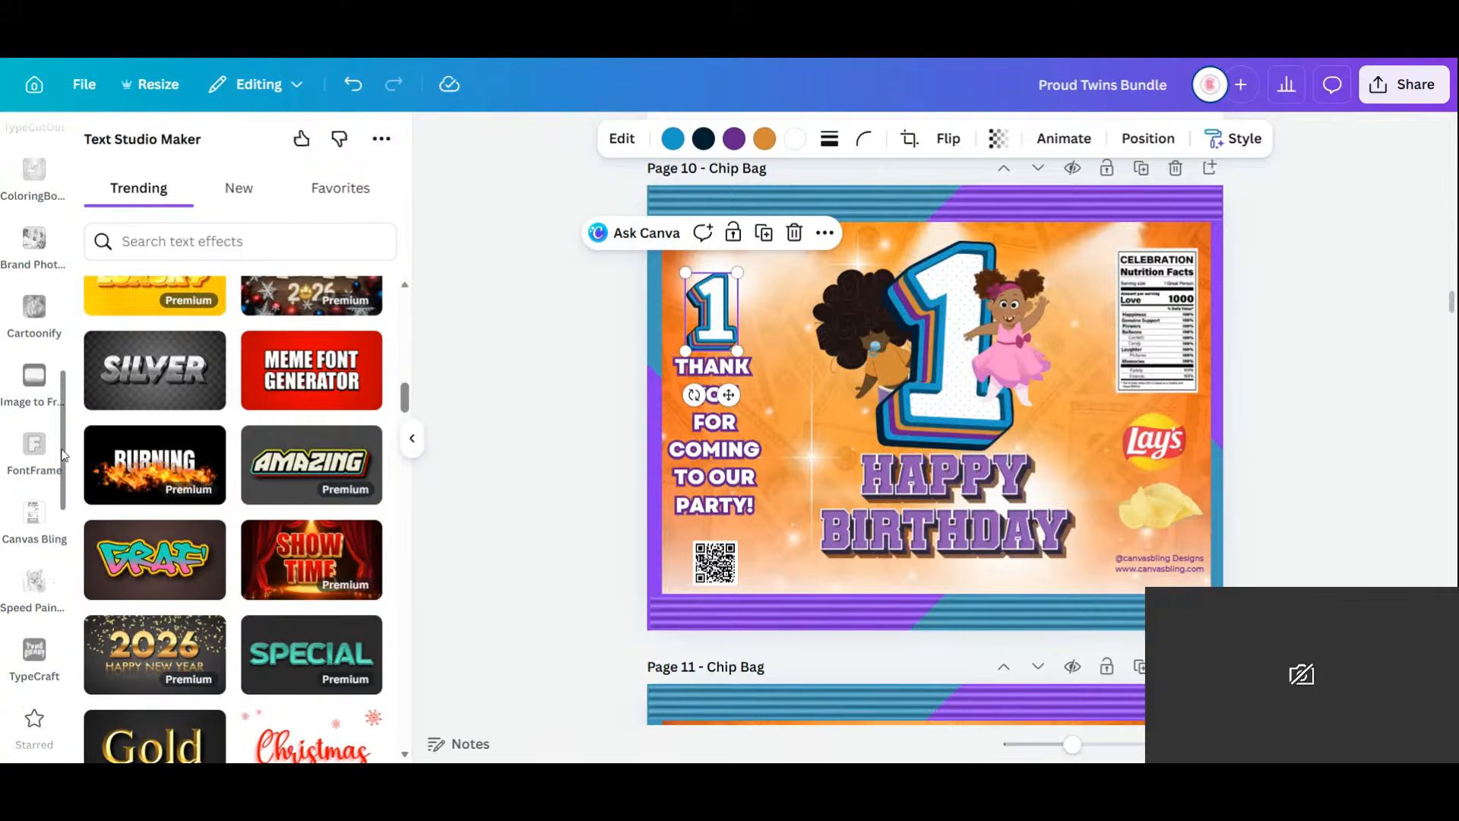
pyautogui.scroll(6, 63, 455)
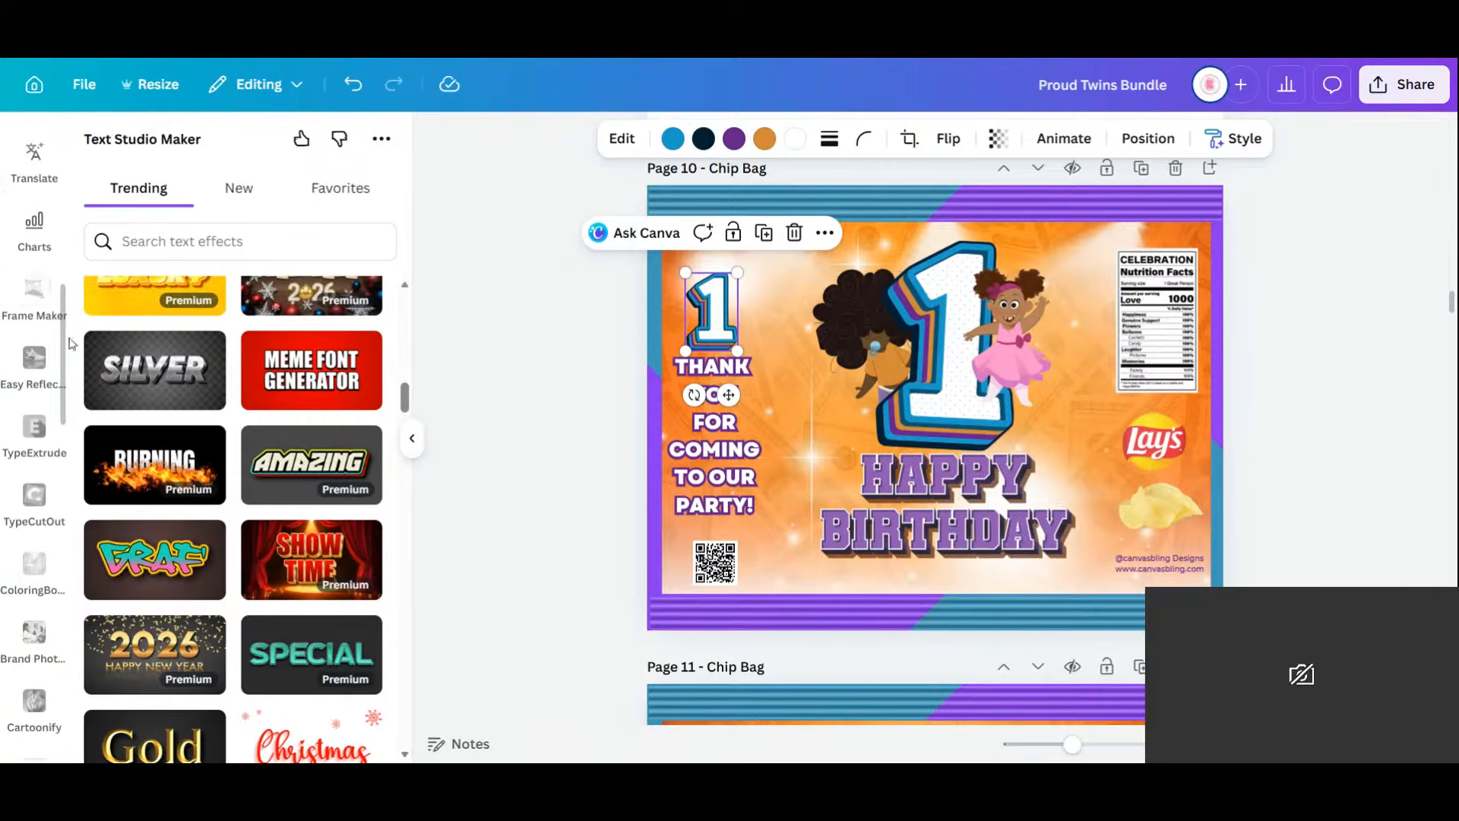
pyautogui.scroll(3, 67, 319)
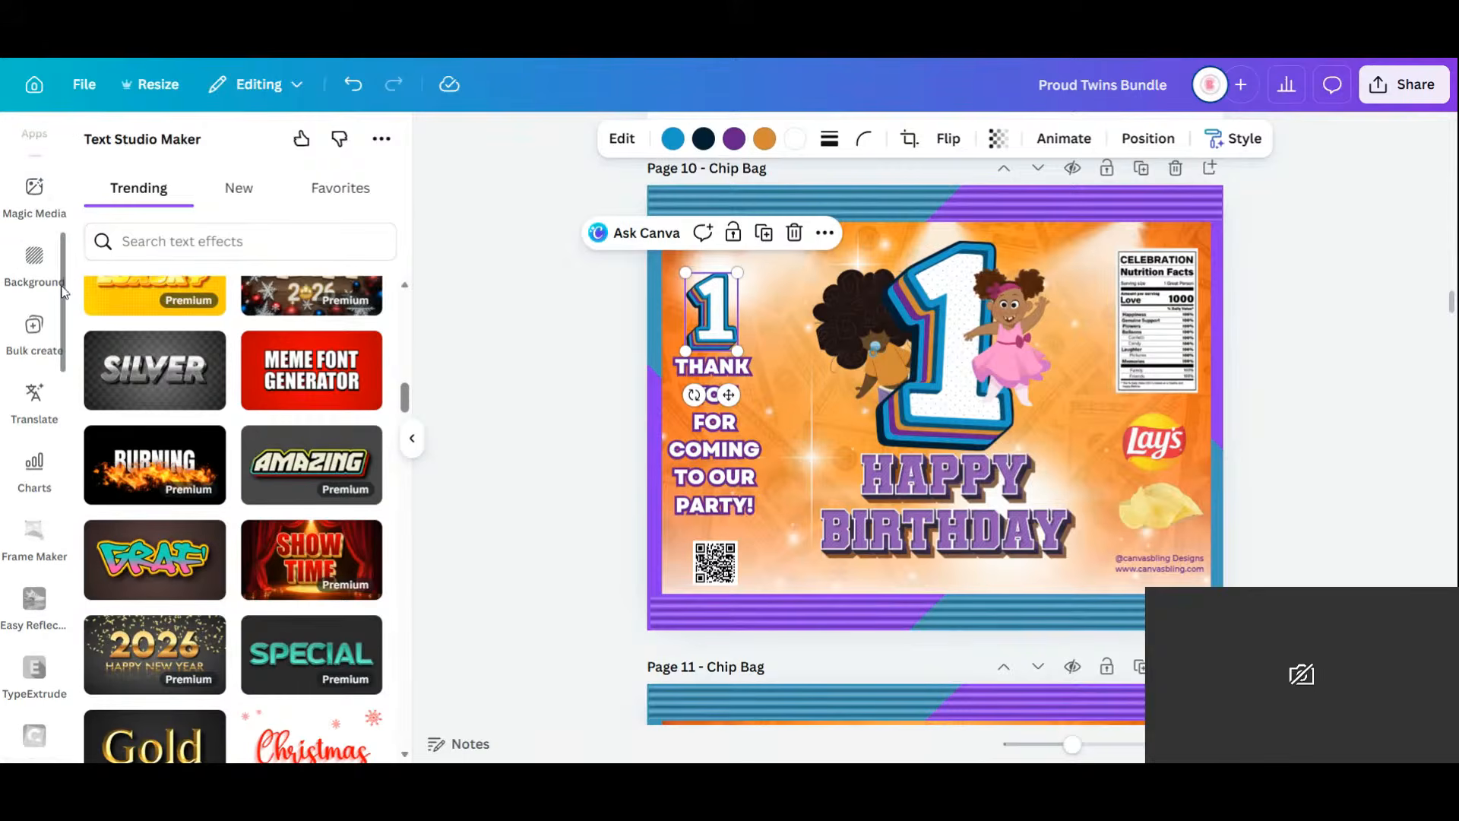
pyautogui.scroll(6, 63, 292)
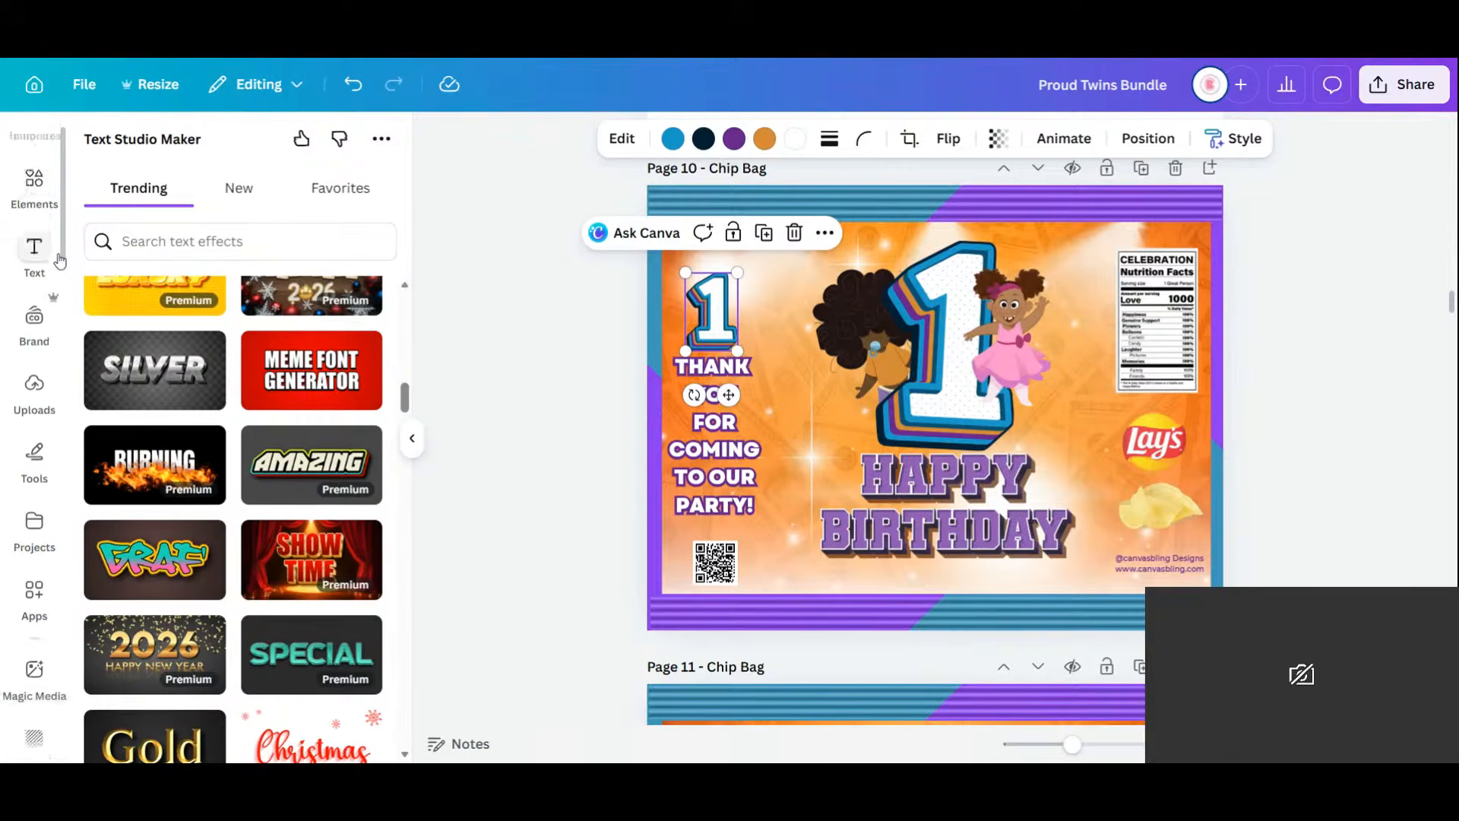
pyautogui.scroll(1, 59, 261)
# Search Elements for 'purple balloons' and show all matching graphics.
pyautogui.click(34, 215)
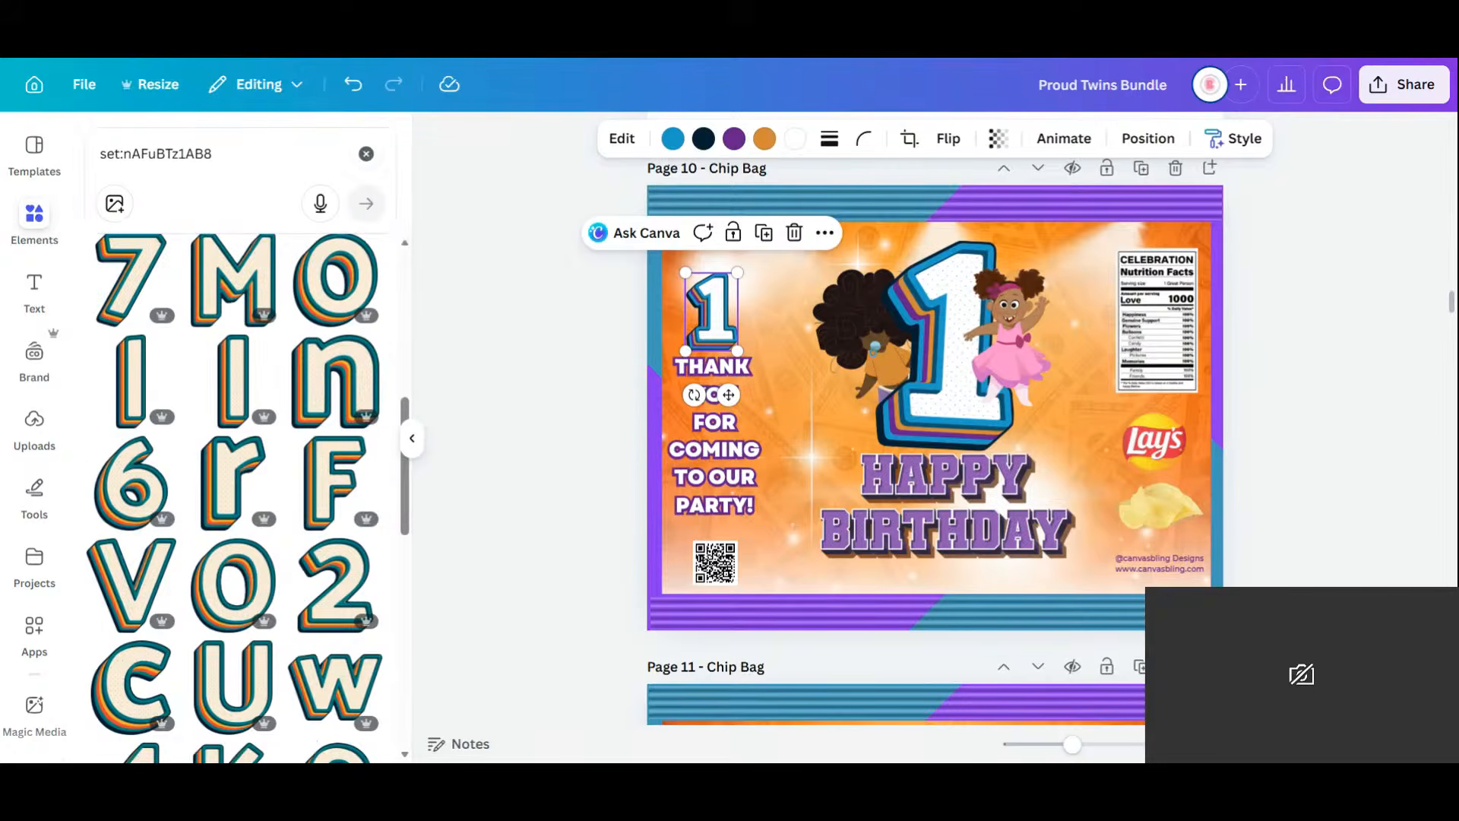
pyautogui.click(366, 153)
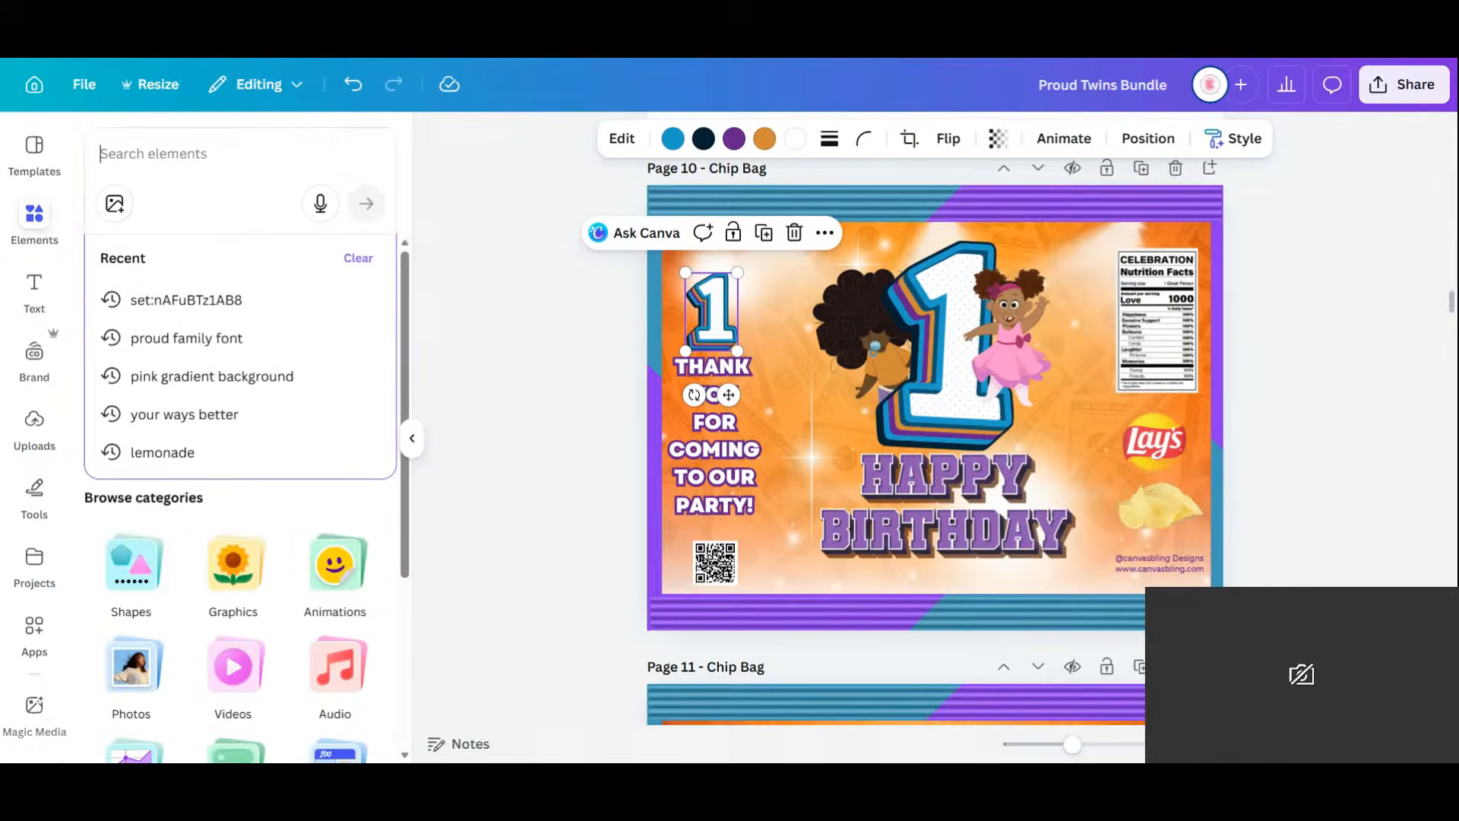
pyautogui.write('pur')
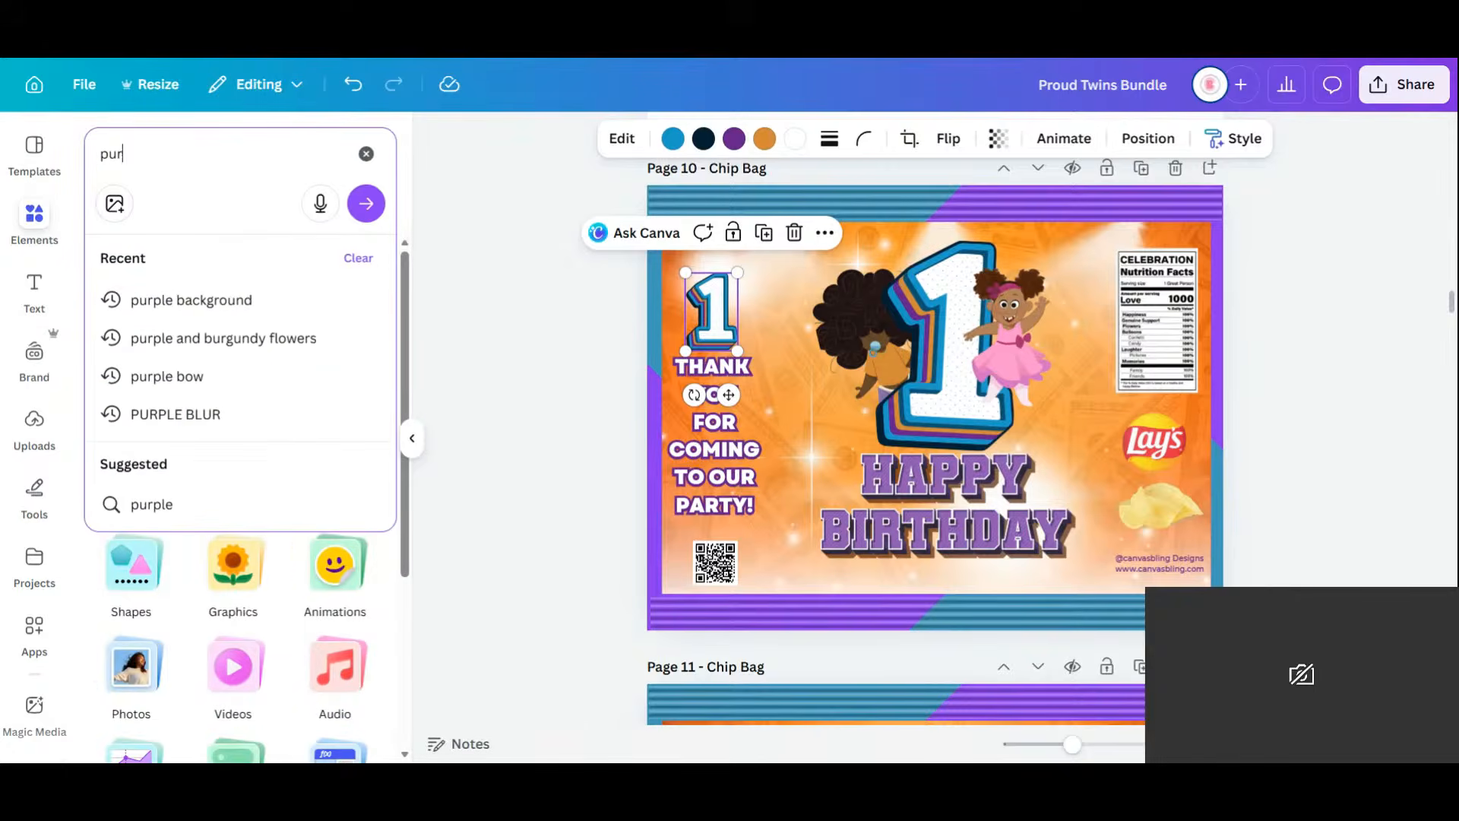
pyautogui.write('ple balloons')
pyautogui.press('Return')
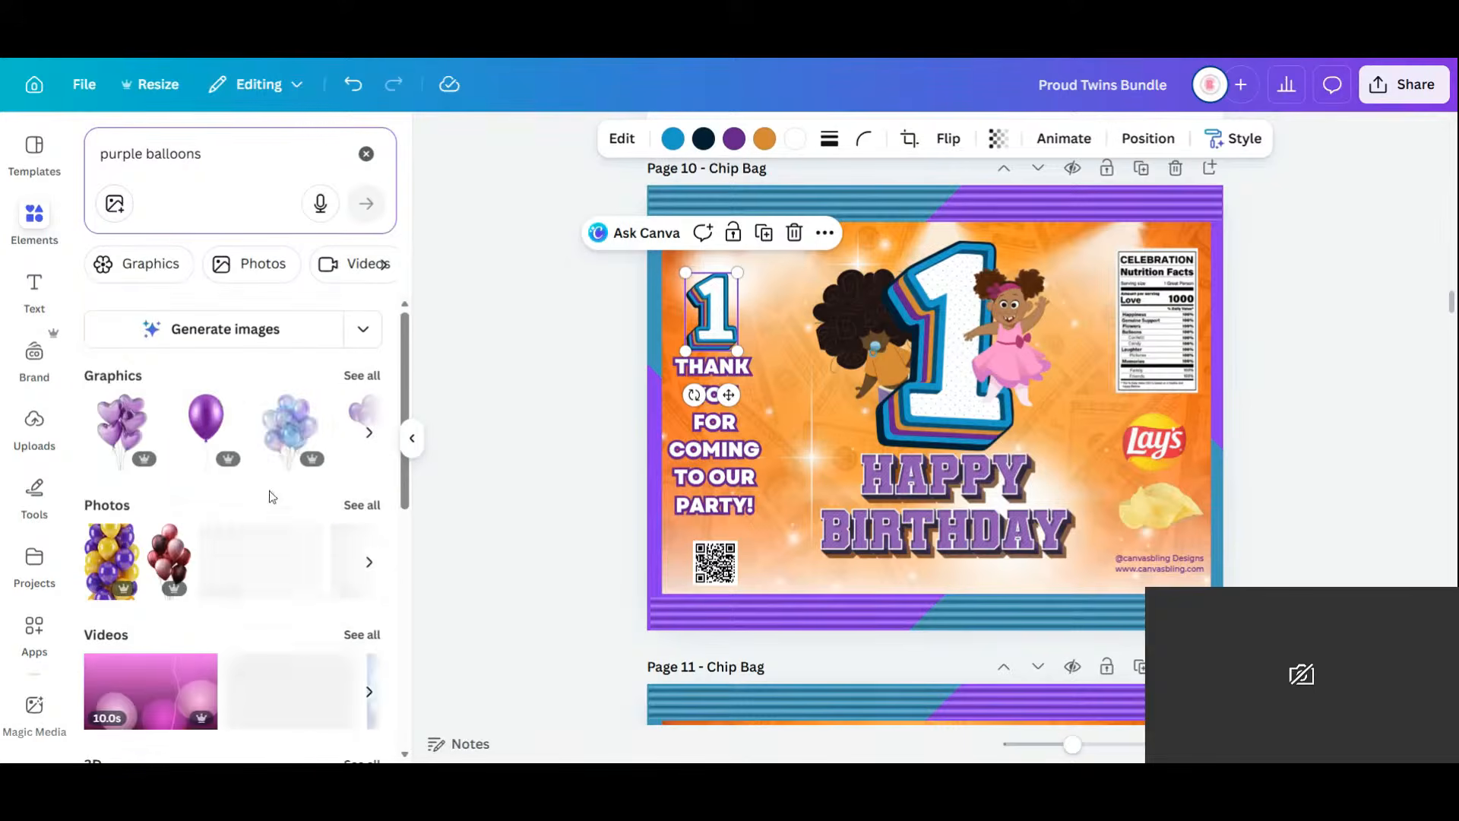
pyautogui.click(362, 376)
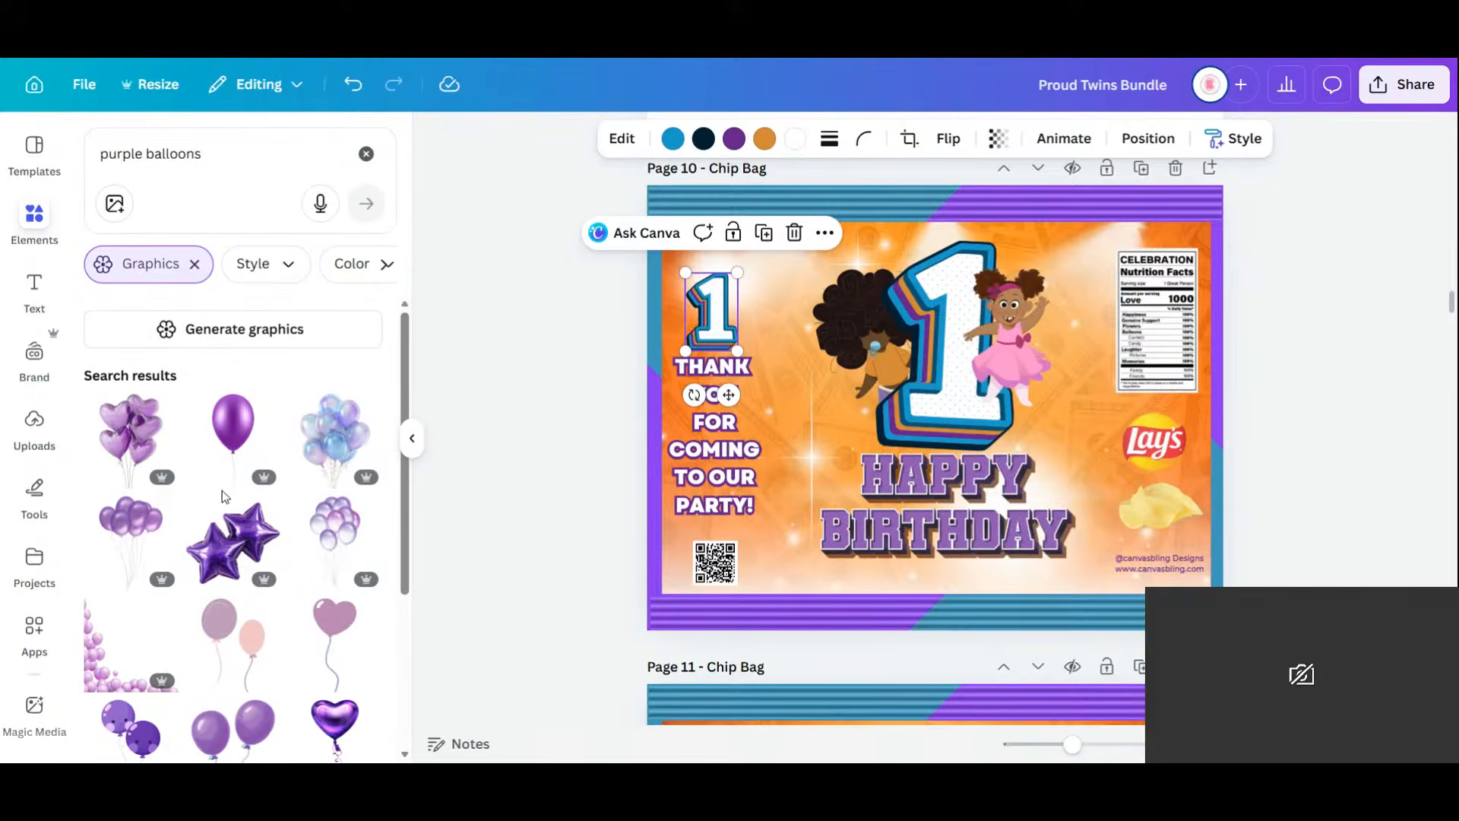
# Add the purple balloon cluster, shrink it above the 1, and lower it with the thank-you text.
pyautogui.click(122, 543)
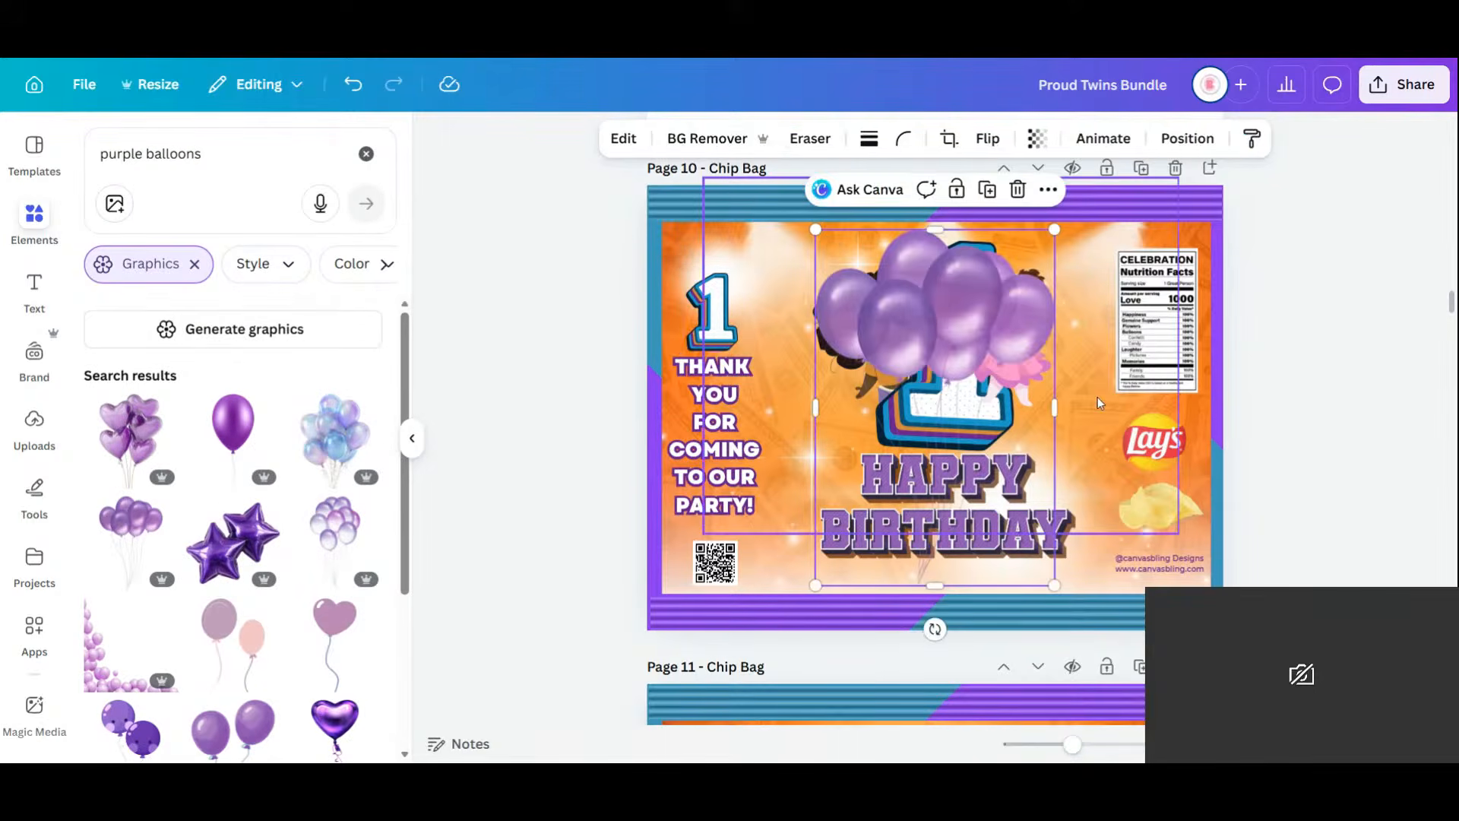
pyautogui.moveTo(1054, 228); pyautogui.dragTo(722, 251)
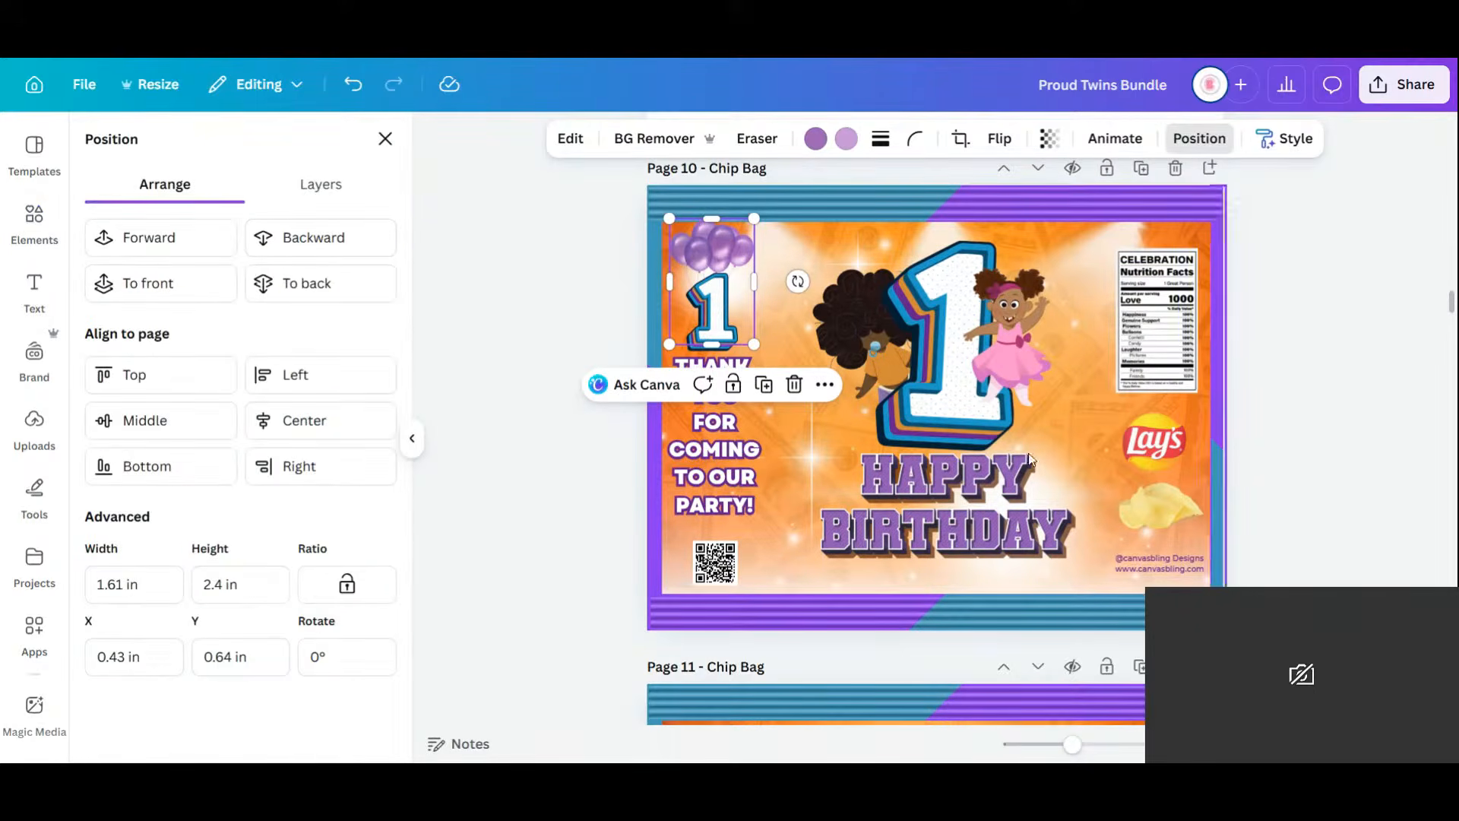
pyautogui.keyDown('shift'); pyautogui.click(720, 471); pyautogui.keyUp('shift')
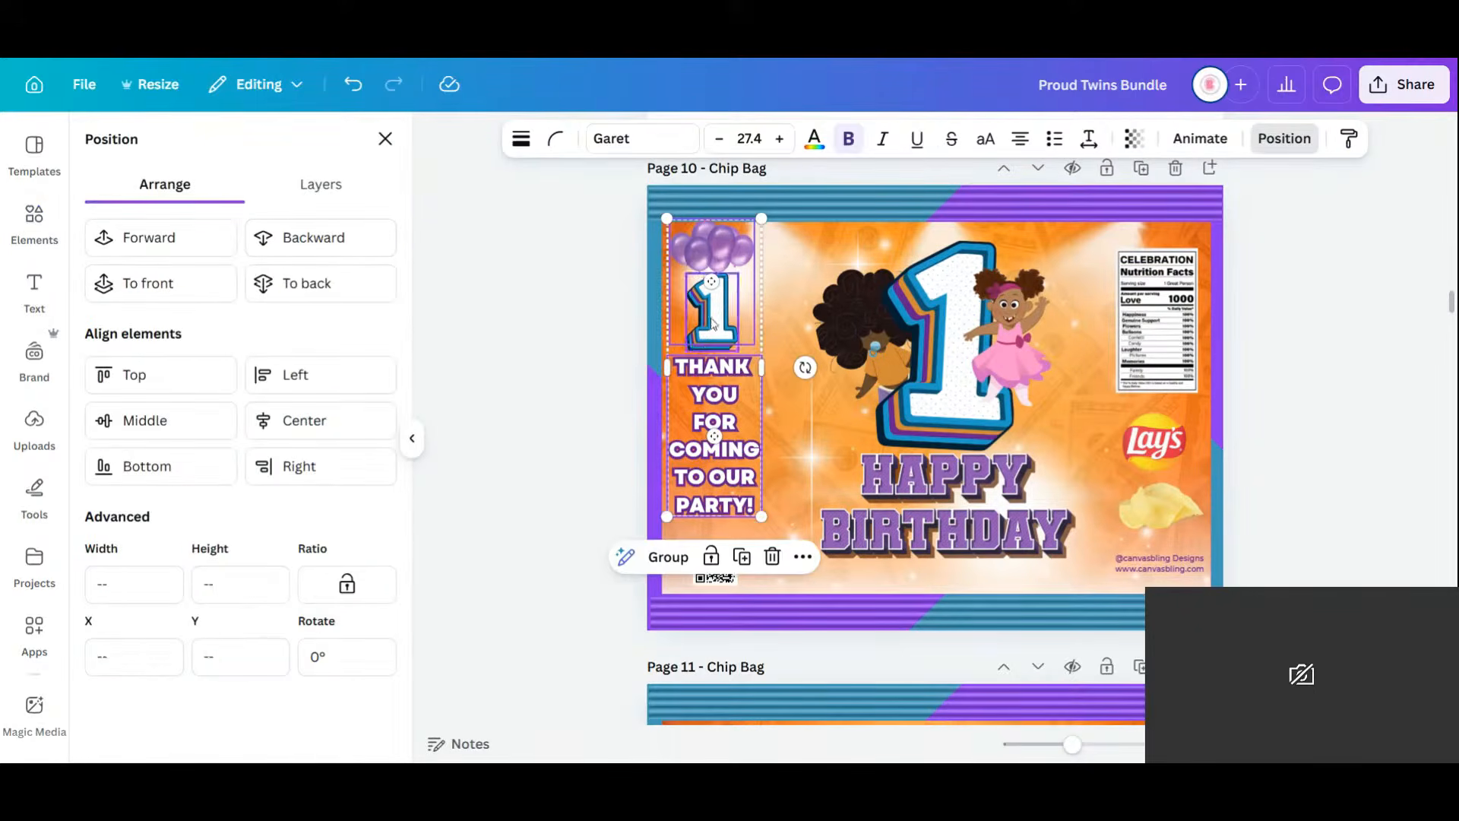
pyautogui.moveTo(715, 345); pyautogui.dragTo(716, 358)
pyautogui.click(1338, 502)
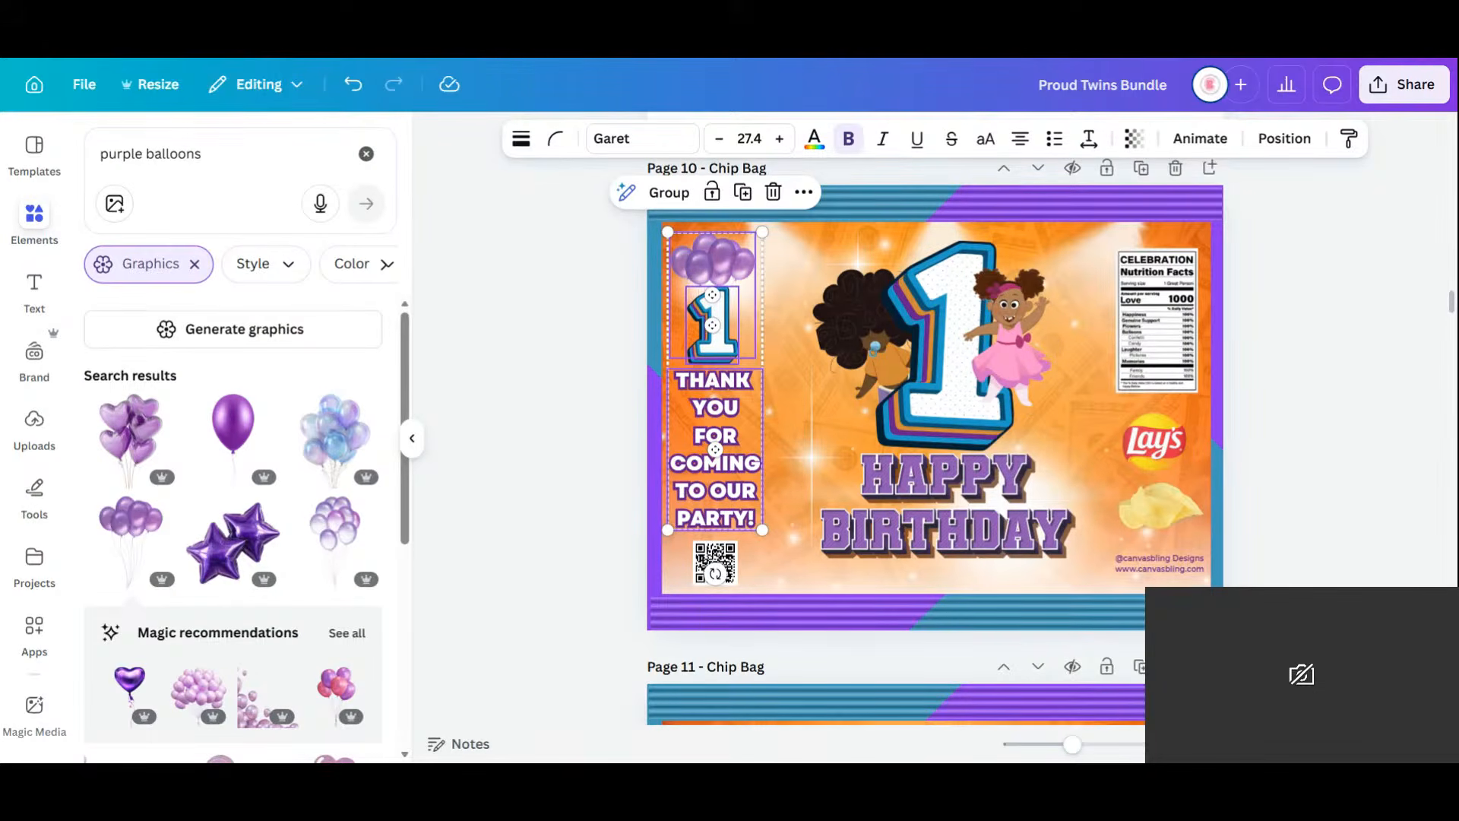
# Delete the boy's and girl's photos from Page 11.
pyautogui.scroll(-5, 1285, 385)
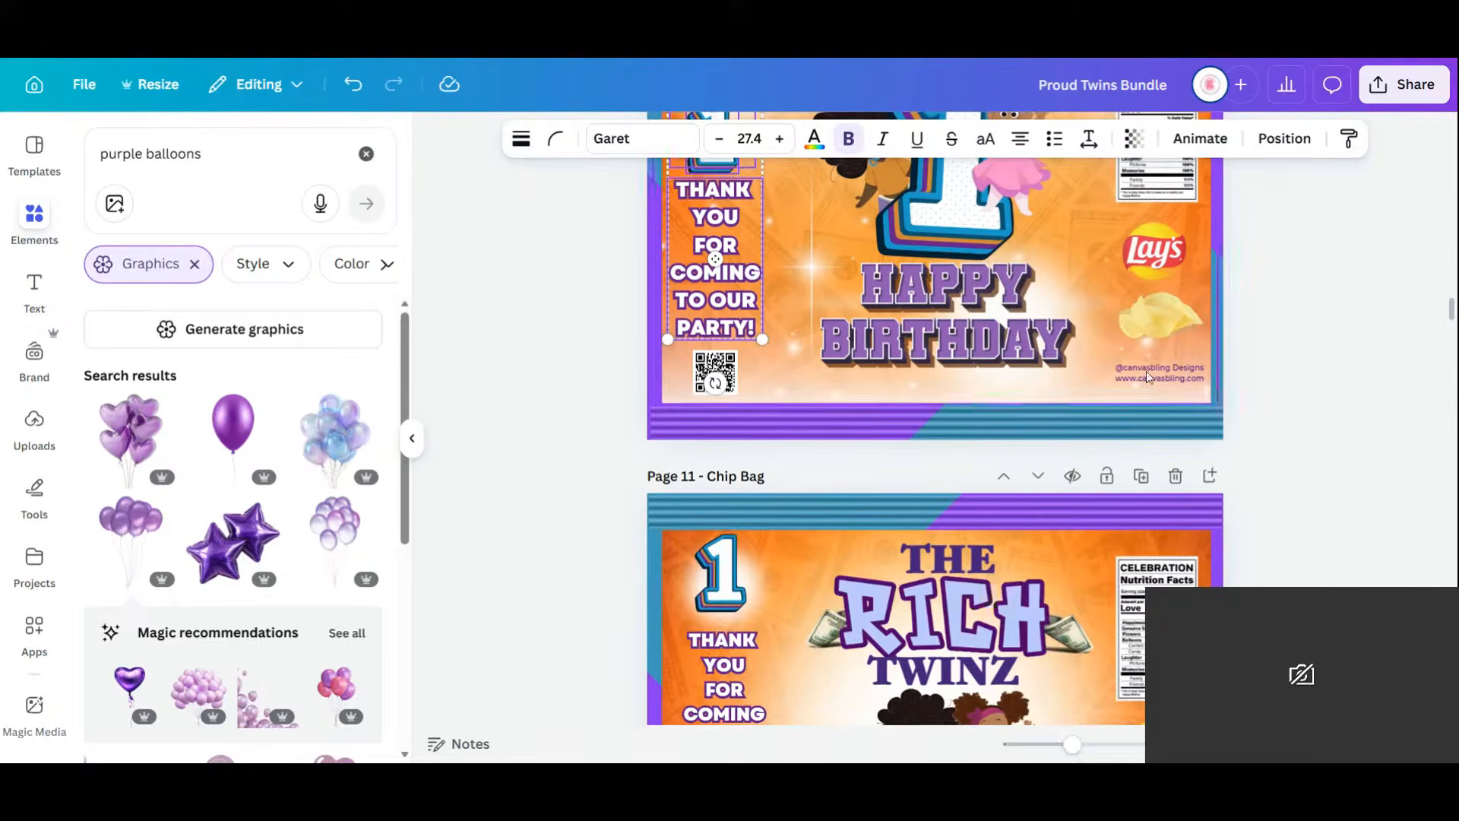
pyautogui.scroll(-2, 1221, 334)
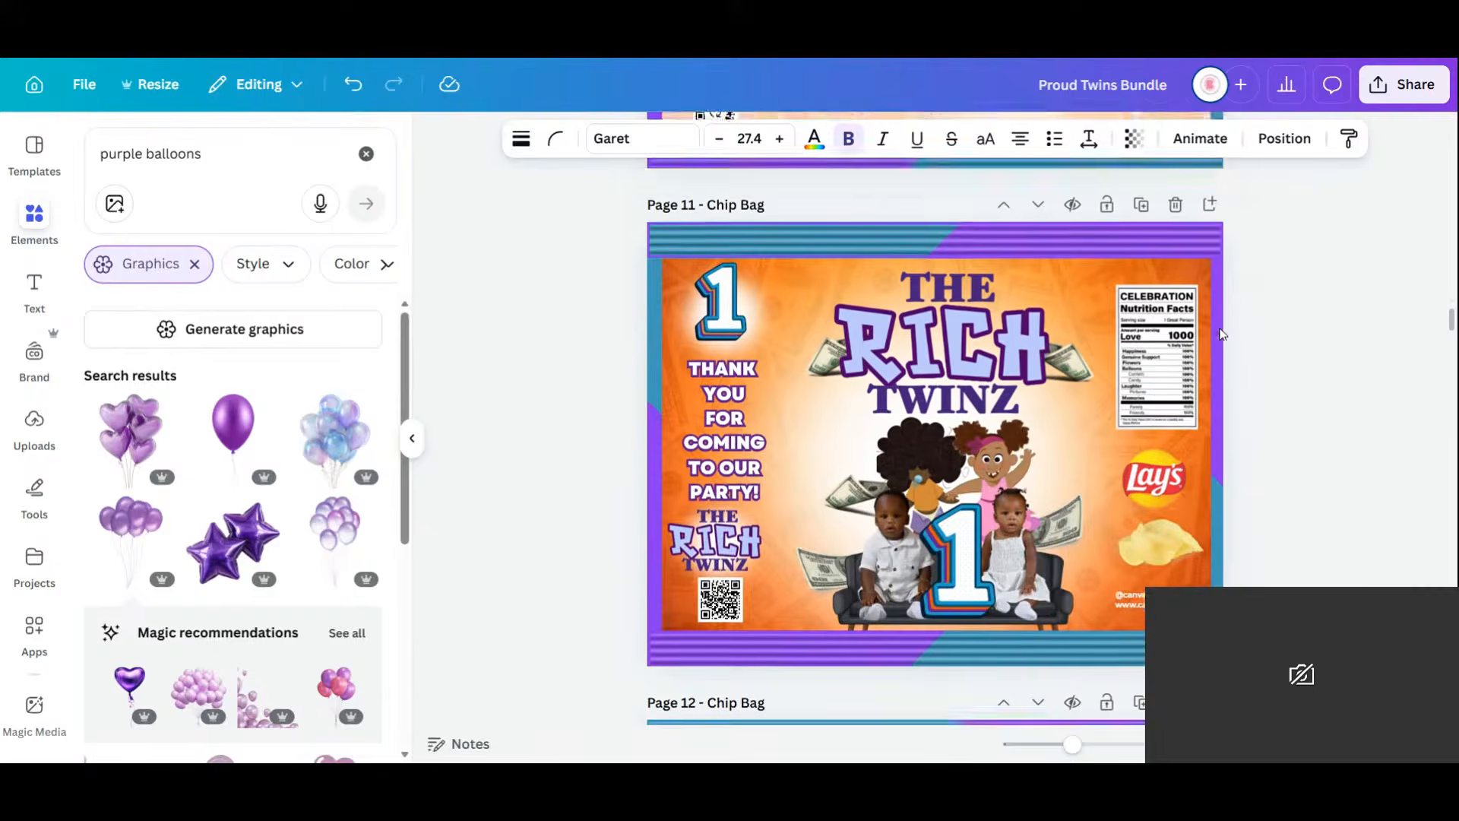
pyautogui.scroll(-1, 875, 550)
pyautogui.click(880, 450)
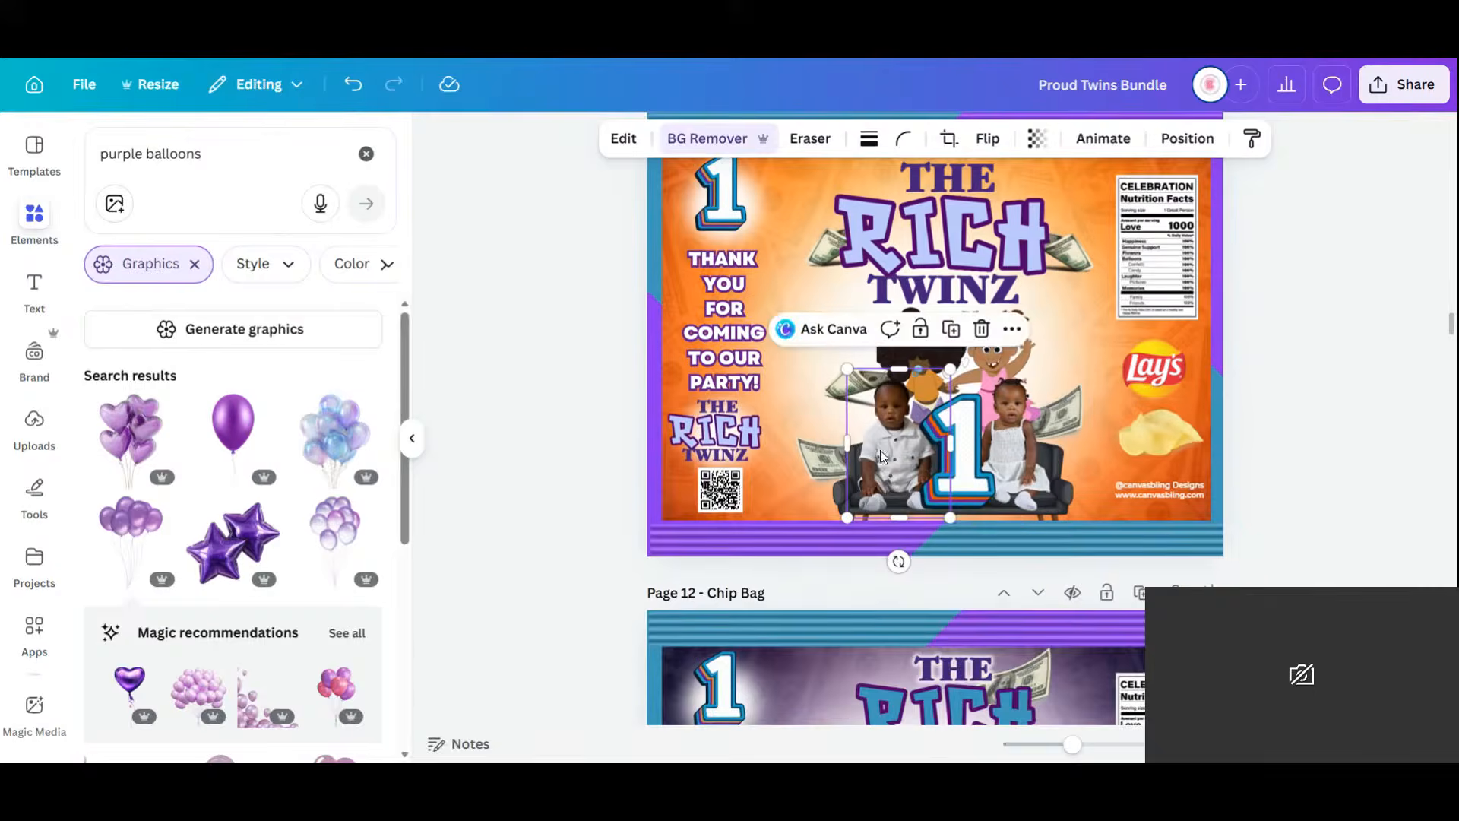
pyautogui.press('Delete')
pyautogui.click(1014, 450)
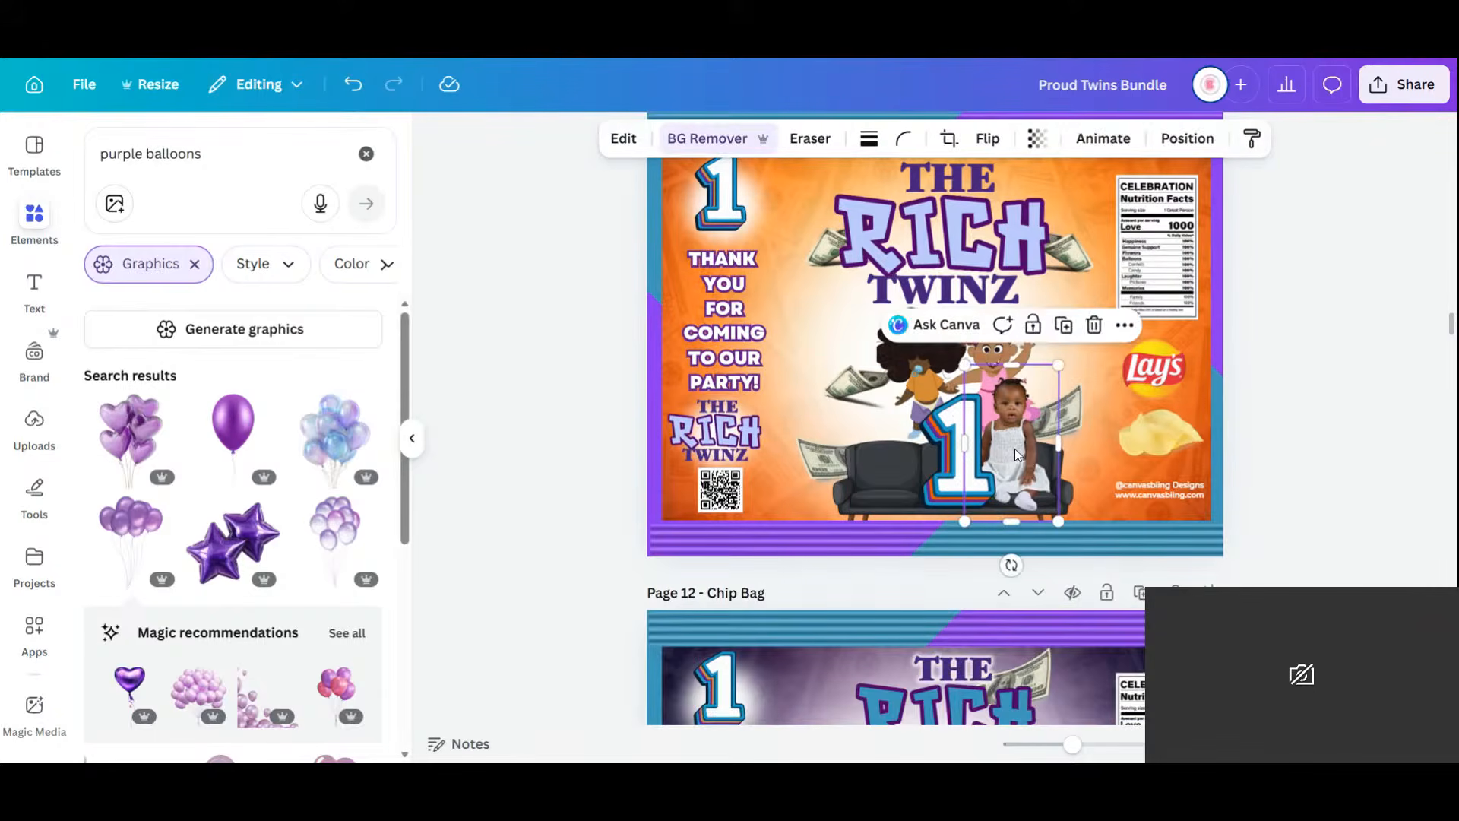
pyautogui.press('Delete')
# Move the cartoon girl and boy onto the sofa and delete the left dollar bill.
pyautogui.click(1002, 380)
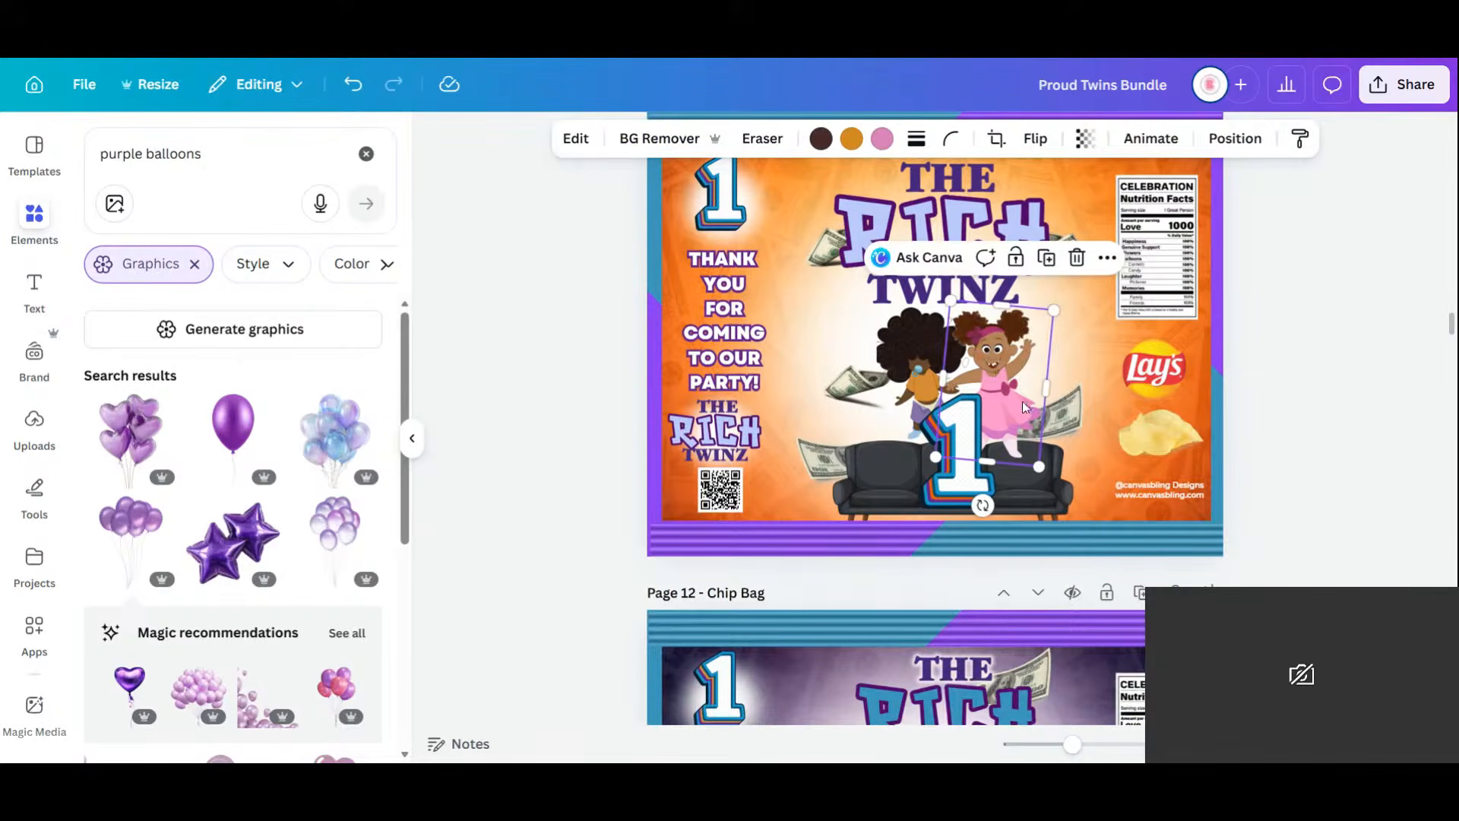
pyautogui.moveTo(1002, 380); pyautogui.dragTo(1027, 406)
pyautogui.moveTo(919, 353); pyautogui.dragTo(891, 412)
pyautogui.click(820, 459)
pyautogui.press('Delete')
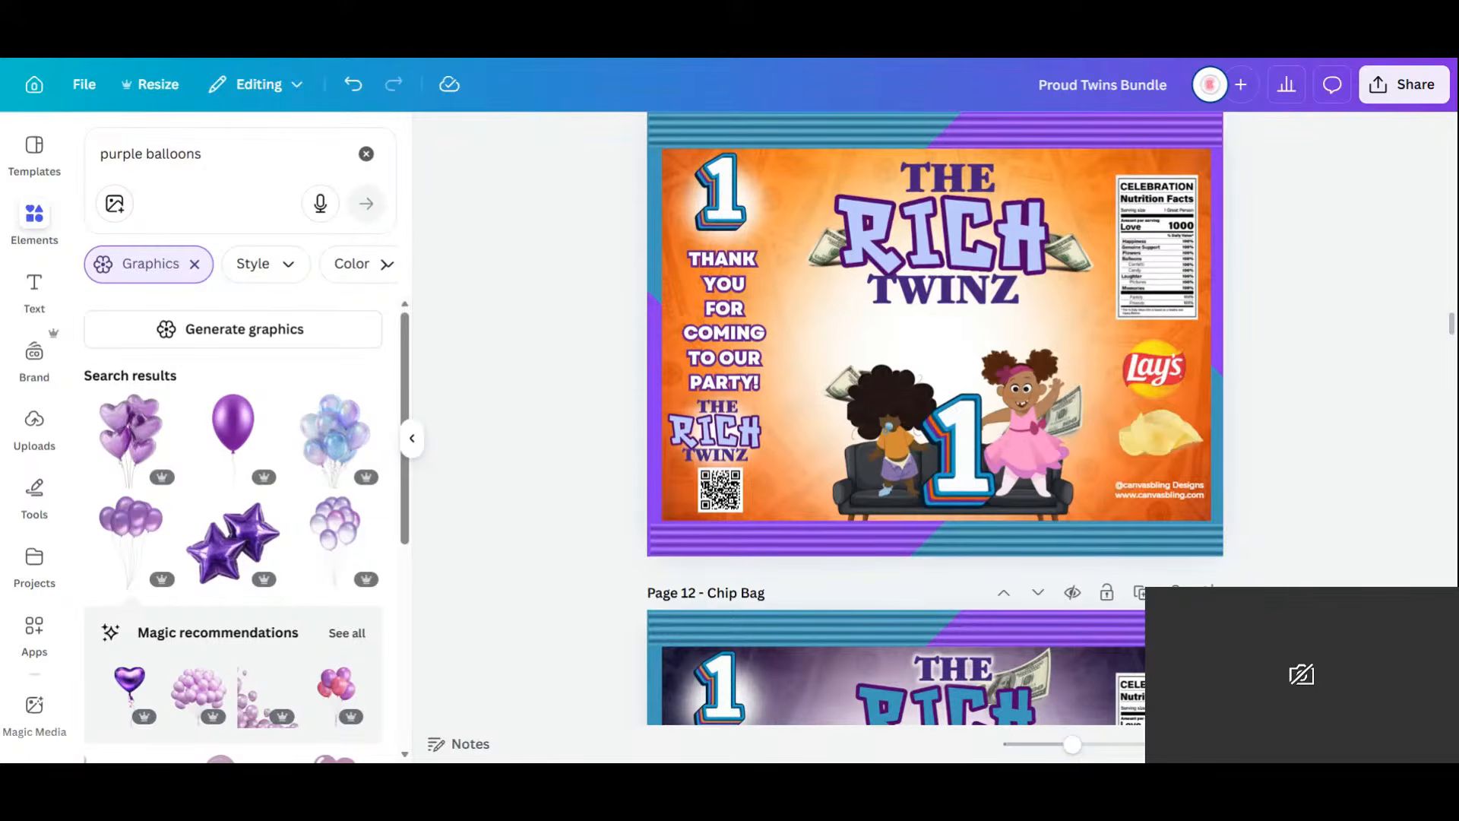
# Enlarge the cartoon girl and delete THE RICH TWINZ title group.
pyautogui.click(891, 411)
pyautogui.moveTo(940, 362); pyautogui.dragTo(959, 336)
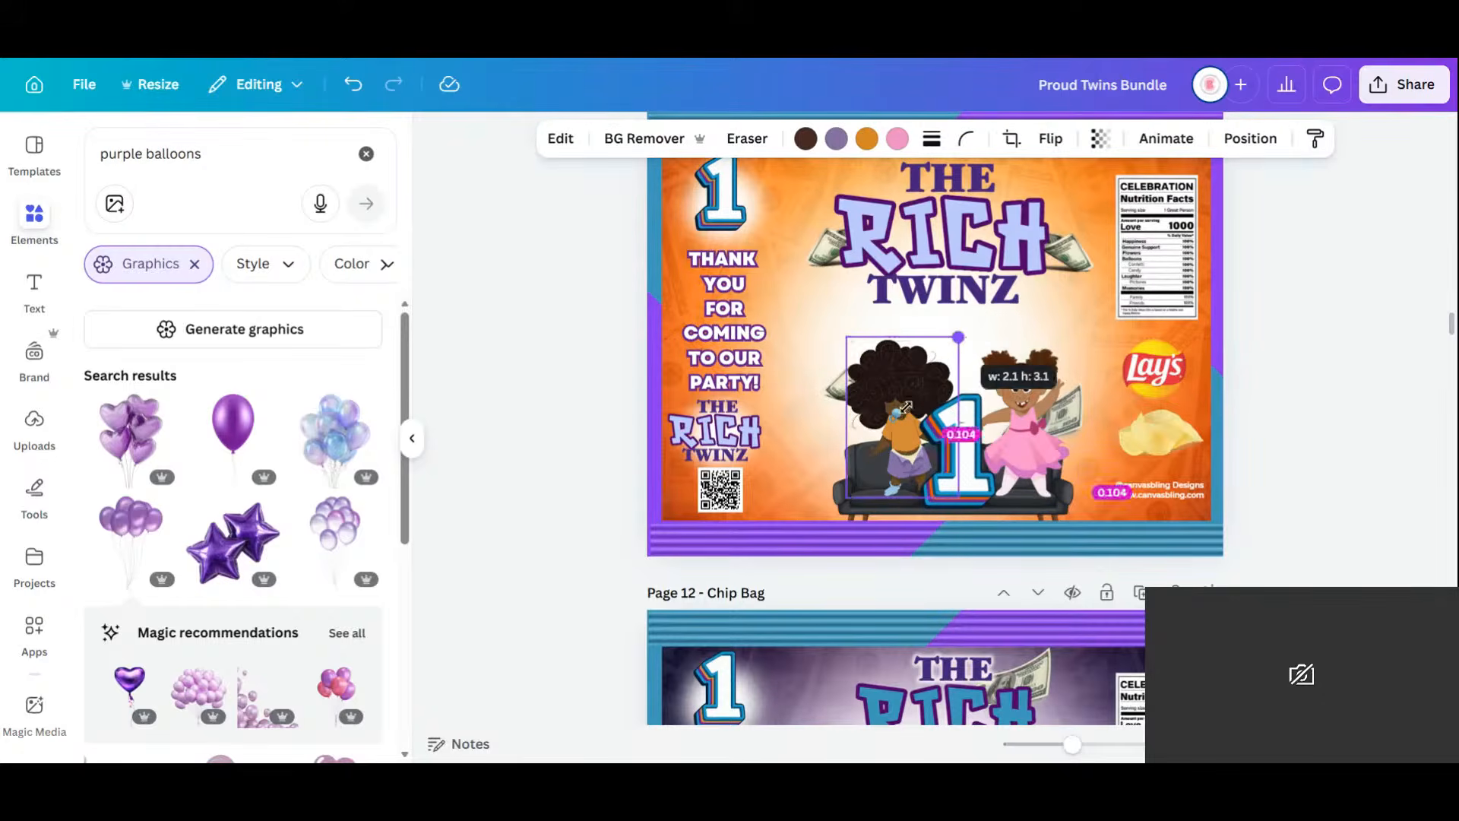
pyautogui.click(971, 221)
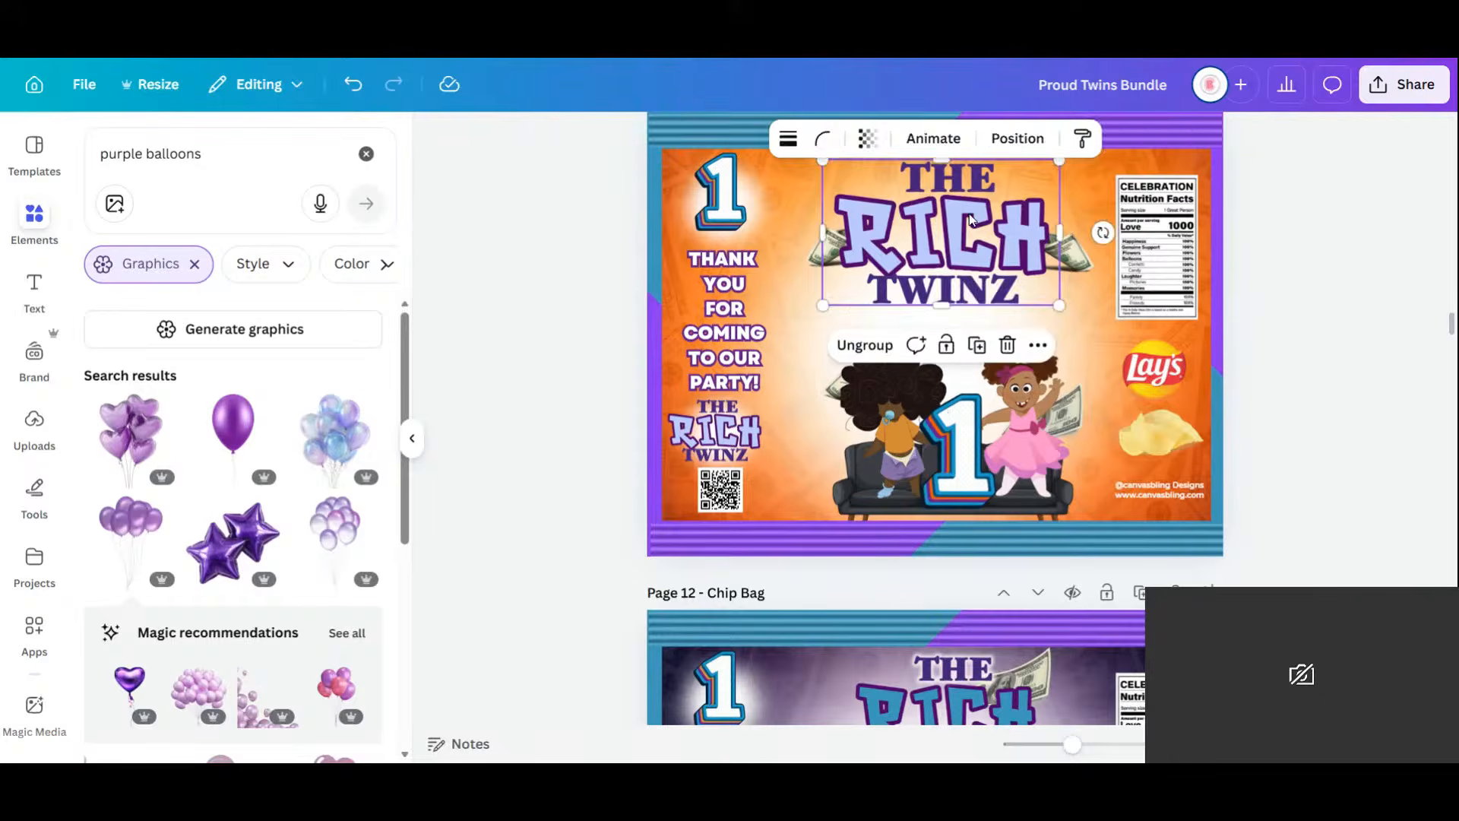
pyautogui.press('Delete')
# Copy THE PROUD FAMILY graphic from Page 1.
pyautogui.scroll(8, 1254, 466)
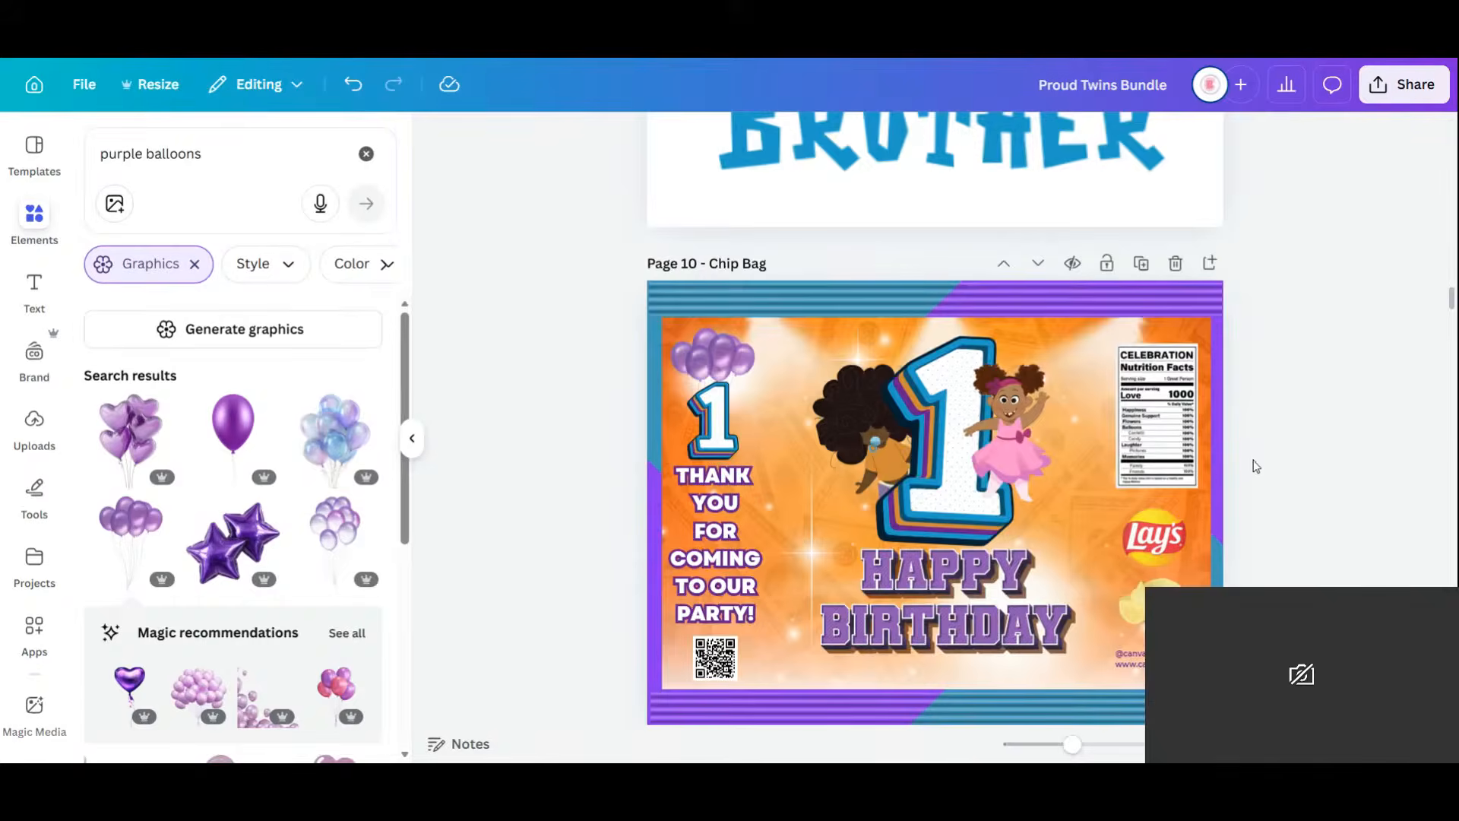
pyautogui.scroll(10, 1256, 466)
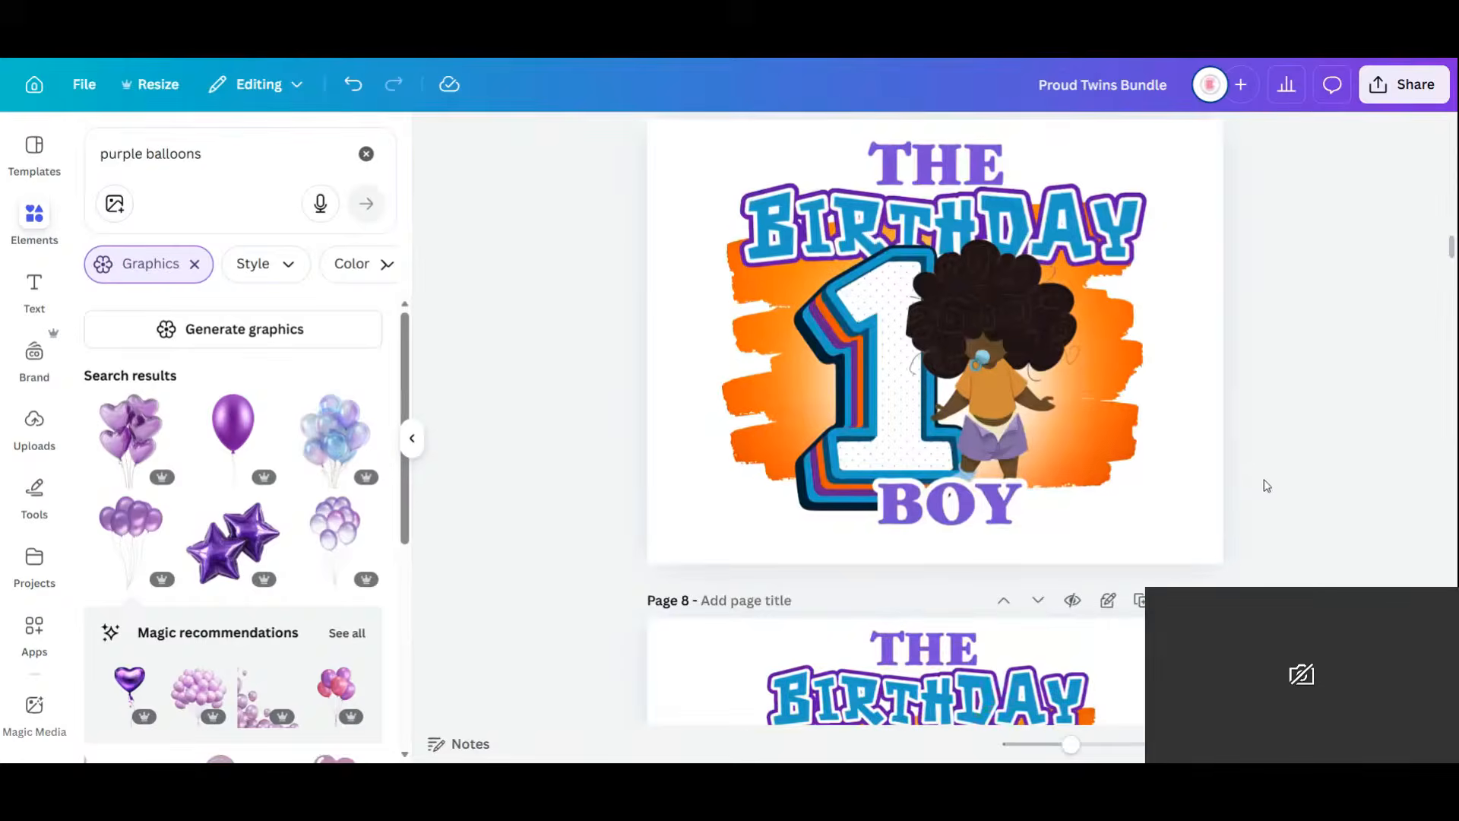
pyautogui.scroll(2, 1264, 494)
pyautogui.moveTo(1451, 241); pyautogui.dragTo(1410, 147)
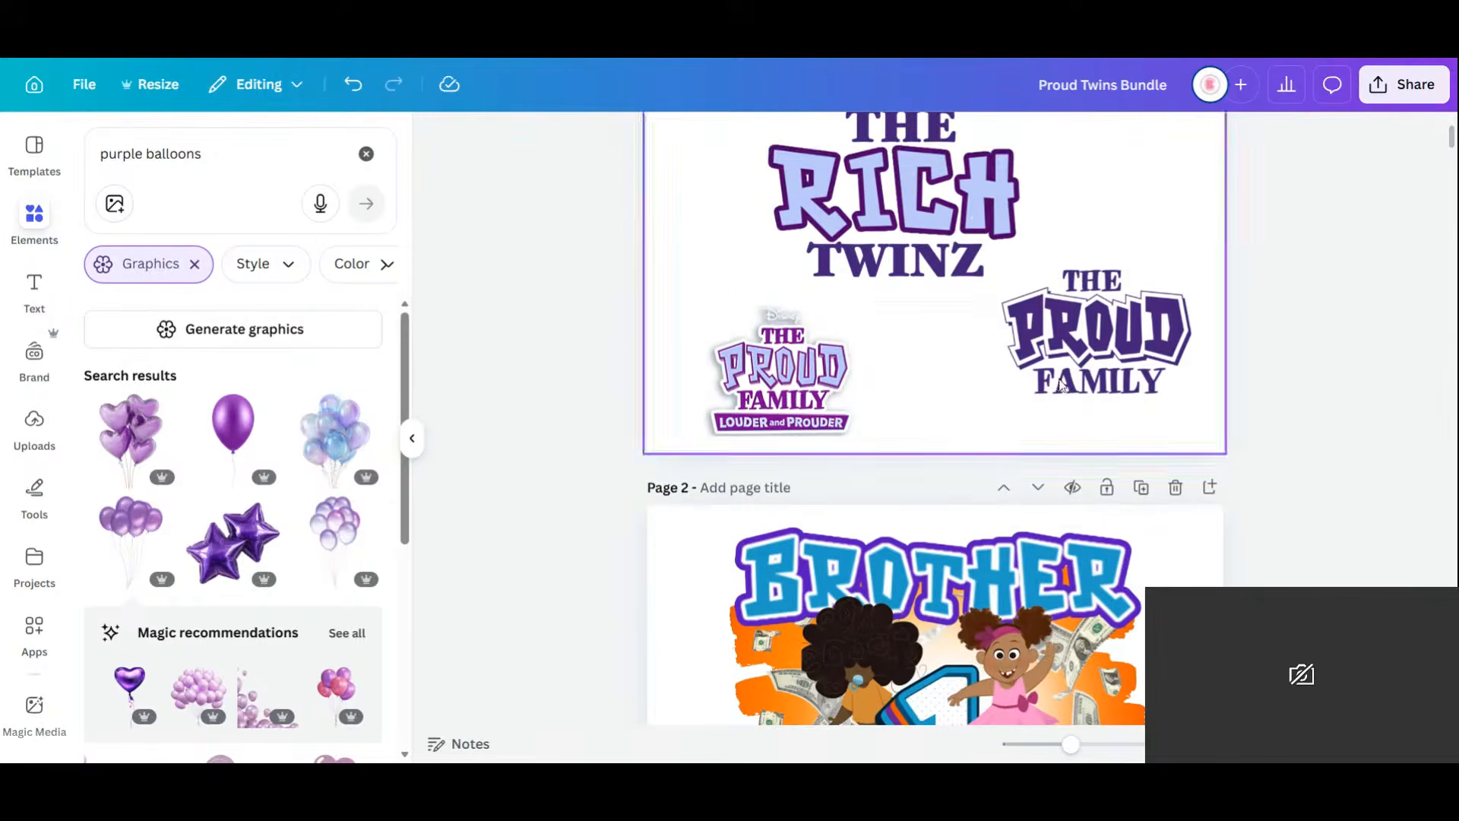
pyautogui.click(1061, 384)
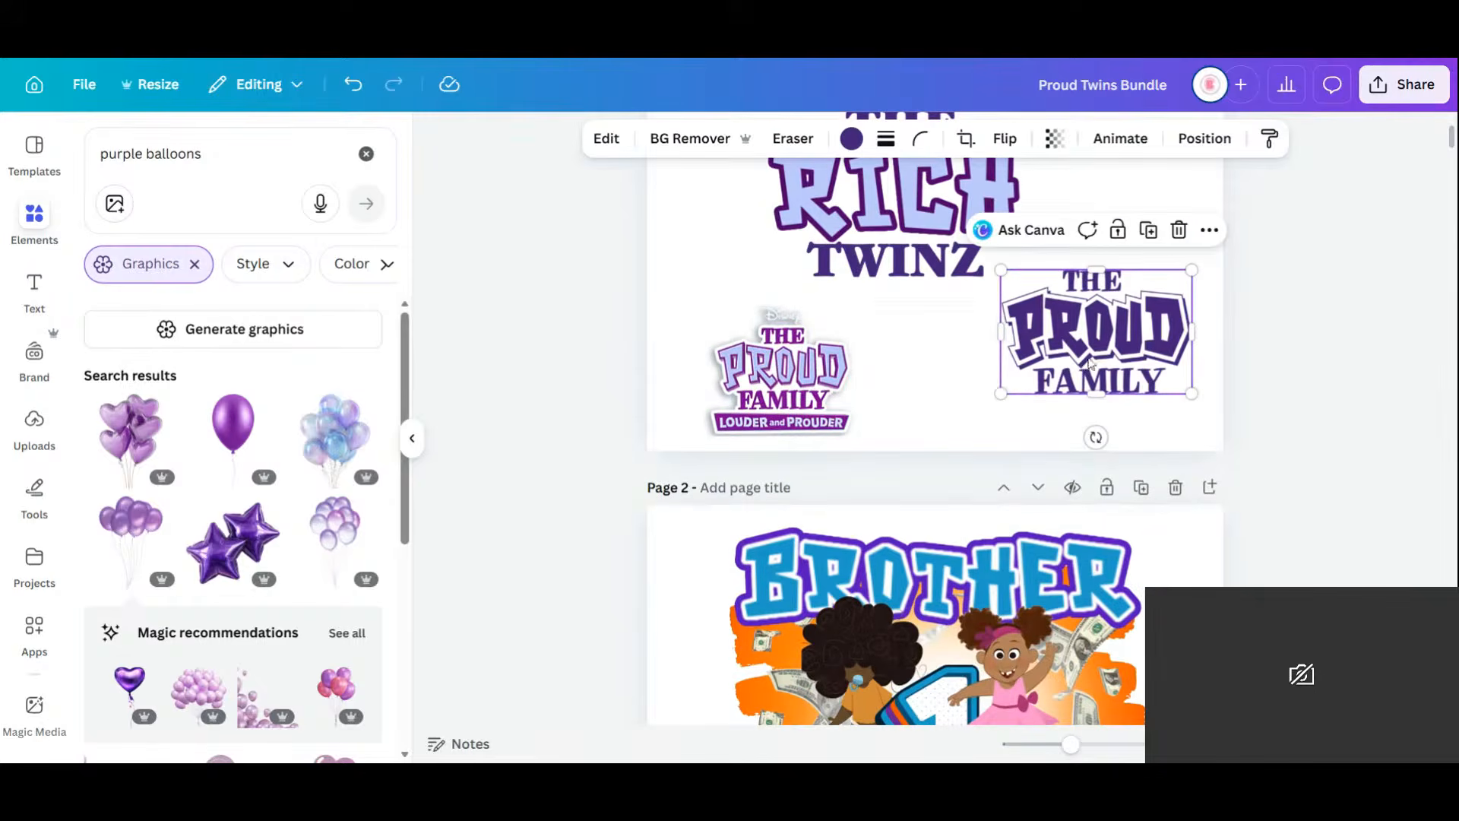
pyautogui.rightClick(1109, 323)
pyautogui.click(1163, 239)
# Crop the Disney Proud Family logo on its top, left and right edges.
pyautogui.click(836, 403)
pyautogui.moveTo(781, 306); pyautogui.dragTo(780, 323)
pyautogui.moveTo(627, 378); pyautogui.dragTo(689, 382)
pyautogui.moveTo(935, 384); pyautogui.dragTo(872, 386)
# Paste the Proud Family graphic onto Page 11.
pyautogui.scroll(-15, 1173, 554)
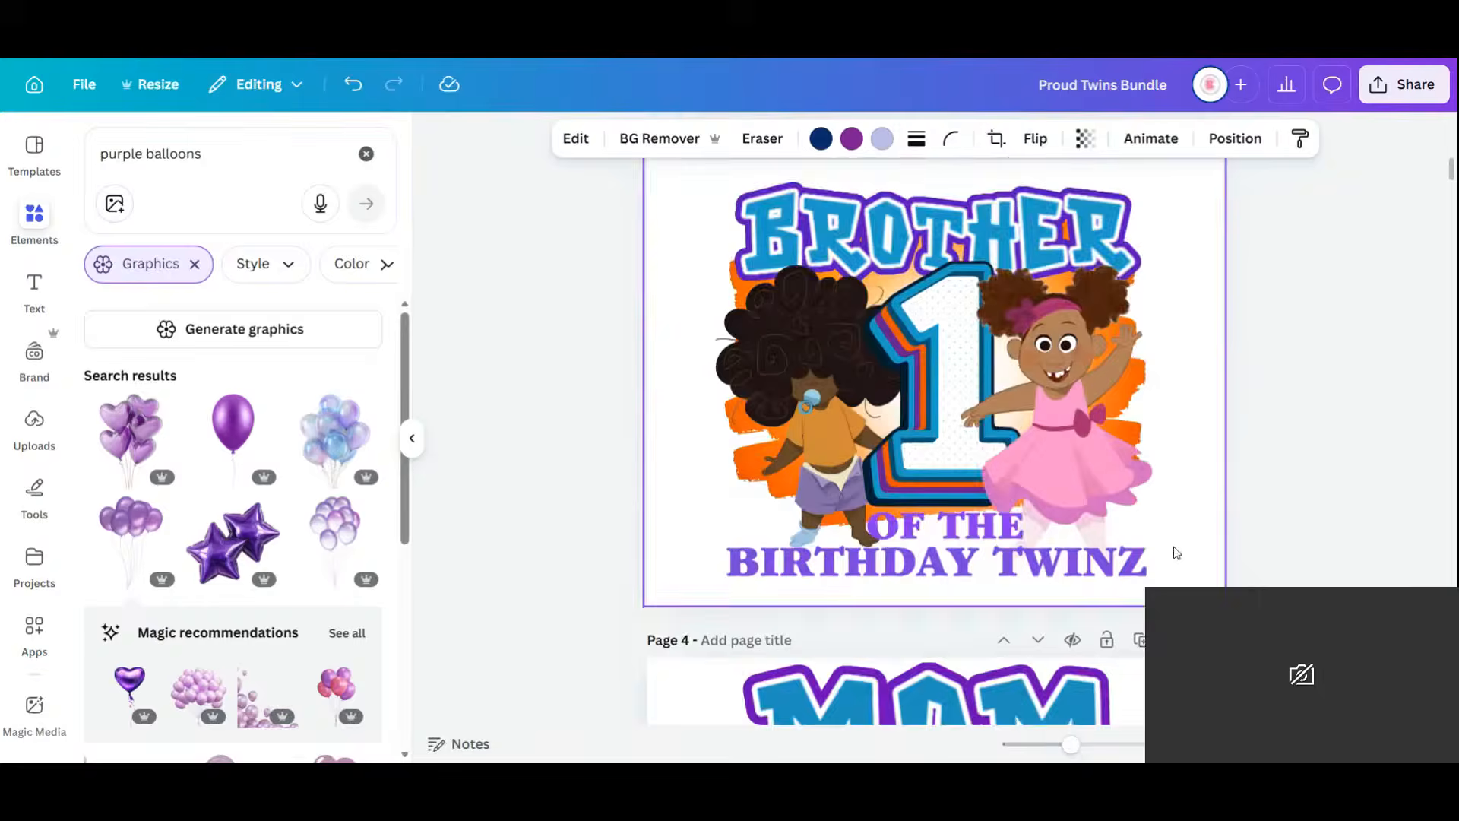
pyautogui.scroll(-20, 1174, 554)
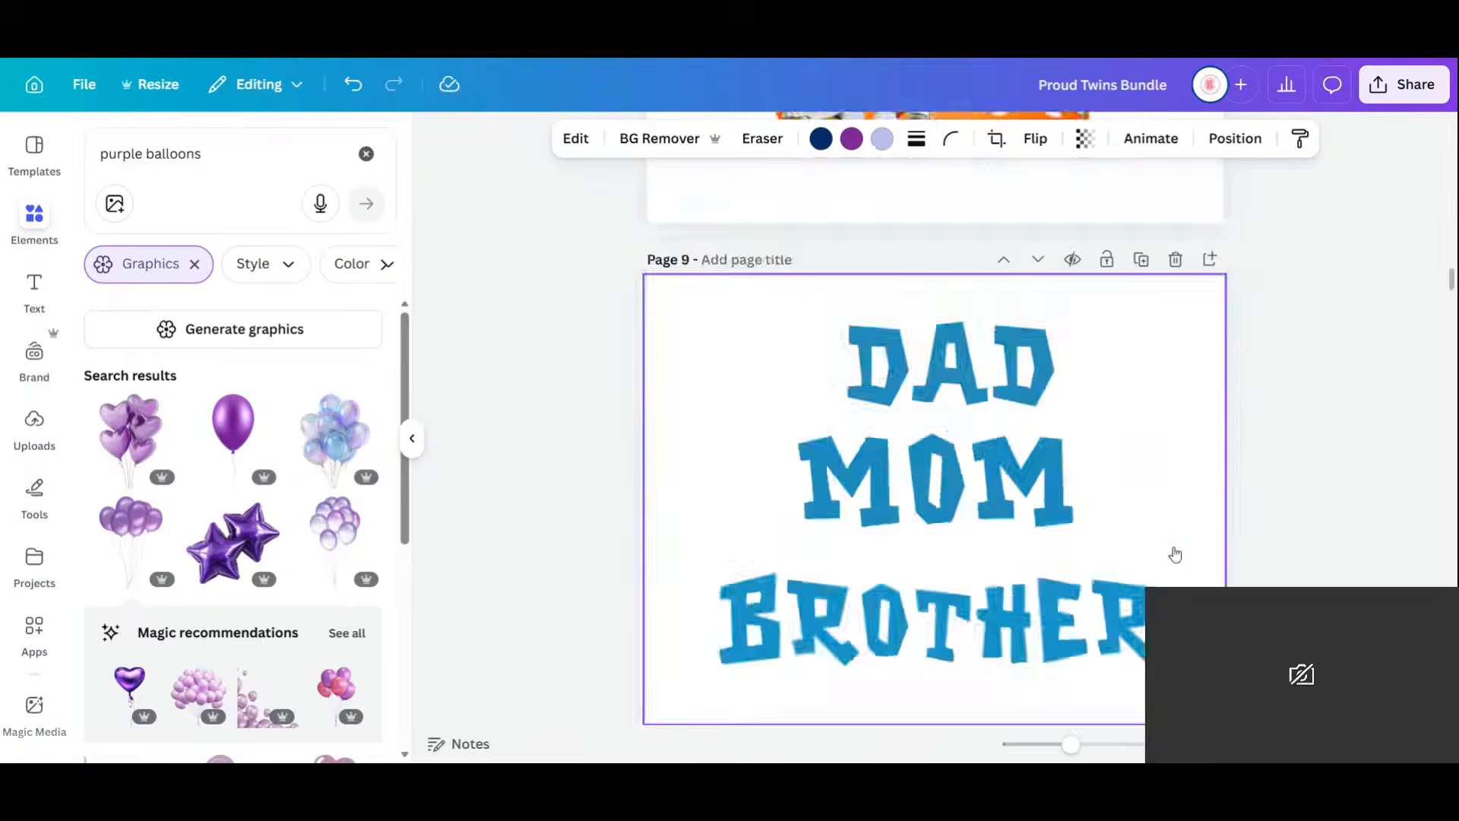
pyautogui.scroll(-8, 1177, 552)
pyautogui.scroll(-3, 1175, 553)
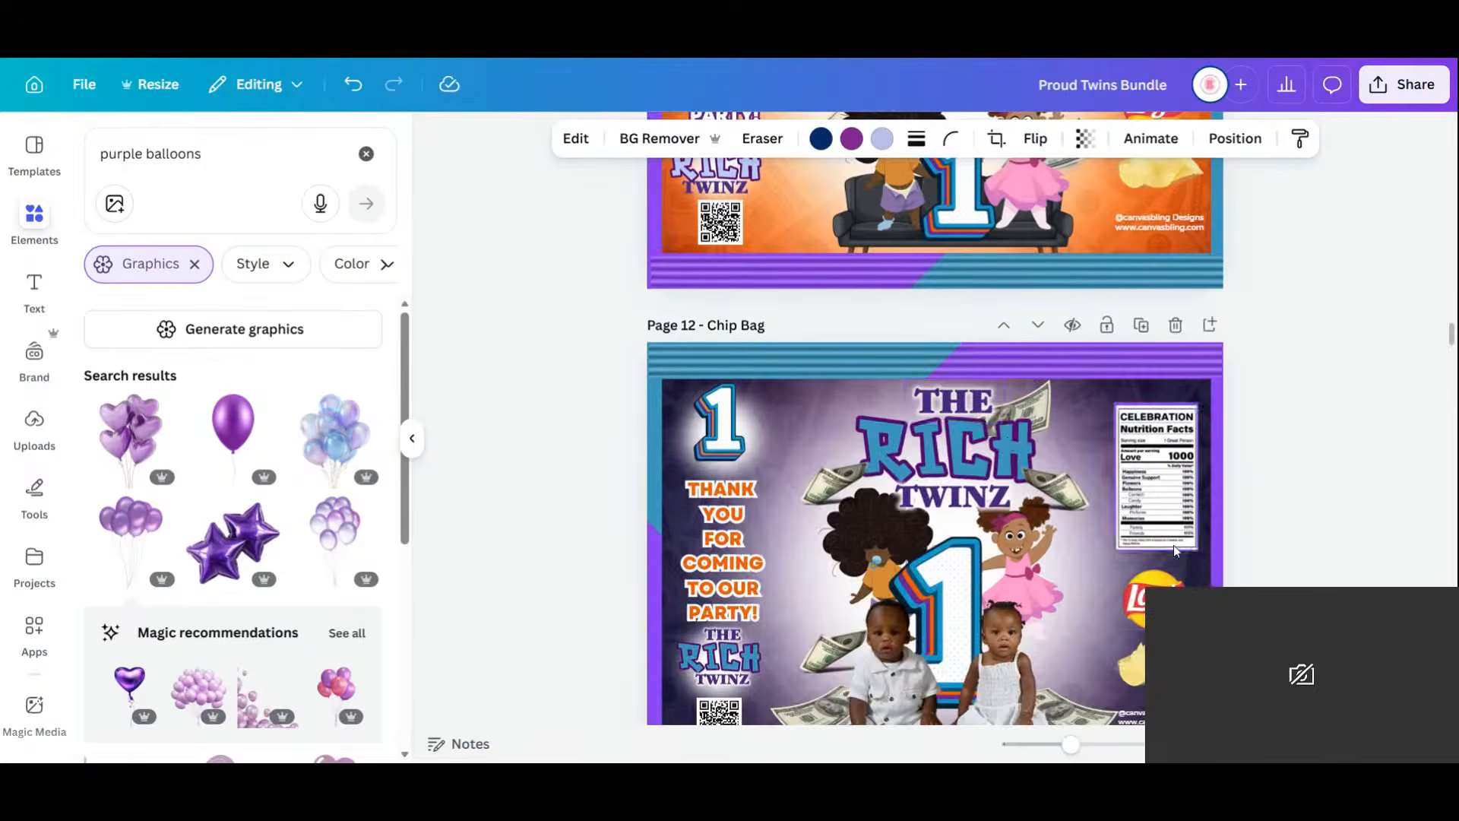
pyautogui.rightClick(910, 363)
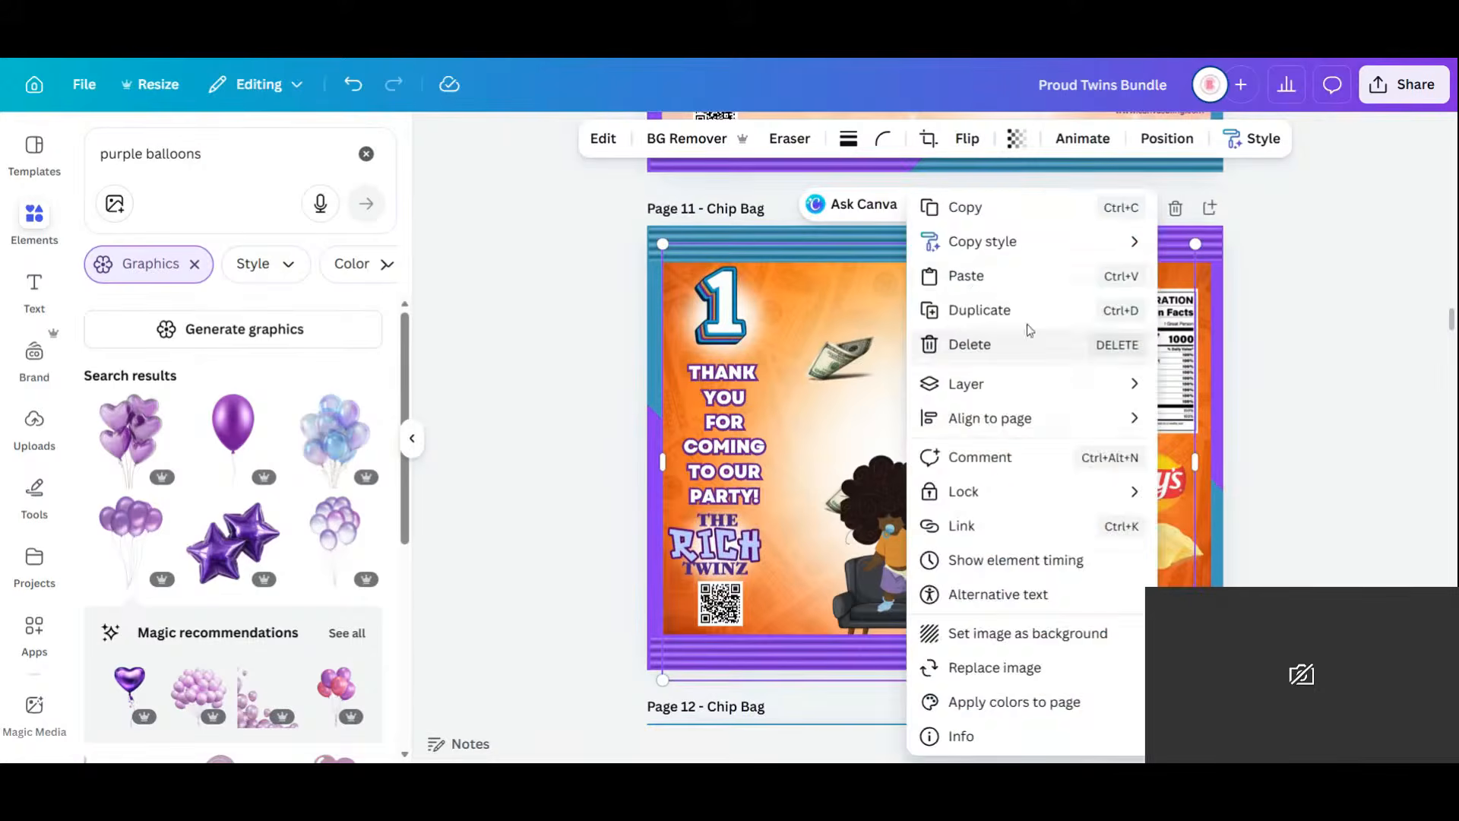
pyautogui.click(967, 277)
# Resize and centre the Proud Family title at the top of the chip bag.
pyautogui.moveTo(1015, 503); pyautogui.dragTo(867, 342)
pyautogui.moveTo(1053, 335); pyautogui.dragTo(1114, 282)
pyautogui.moveTo(1020, 377); pyautogui.dragTo(987, 366)
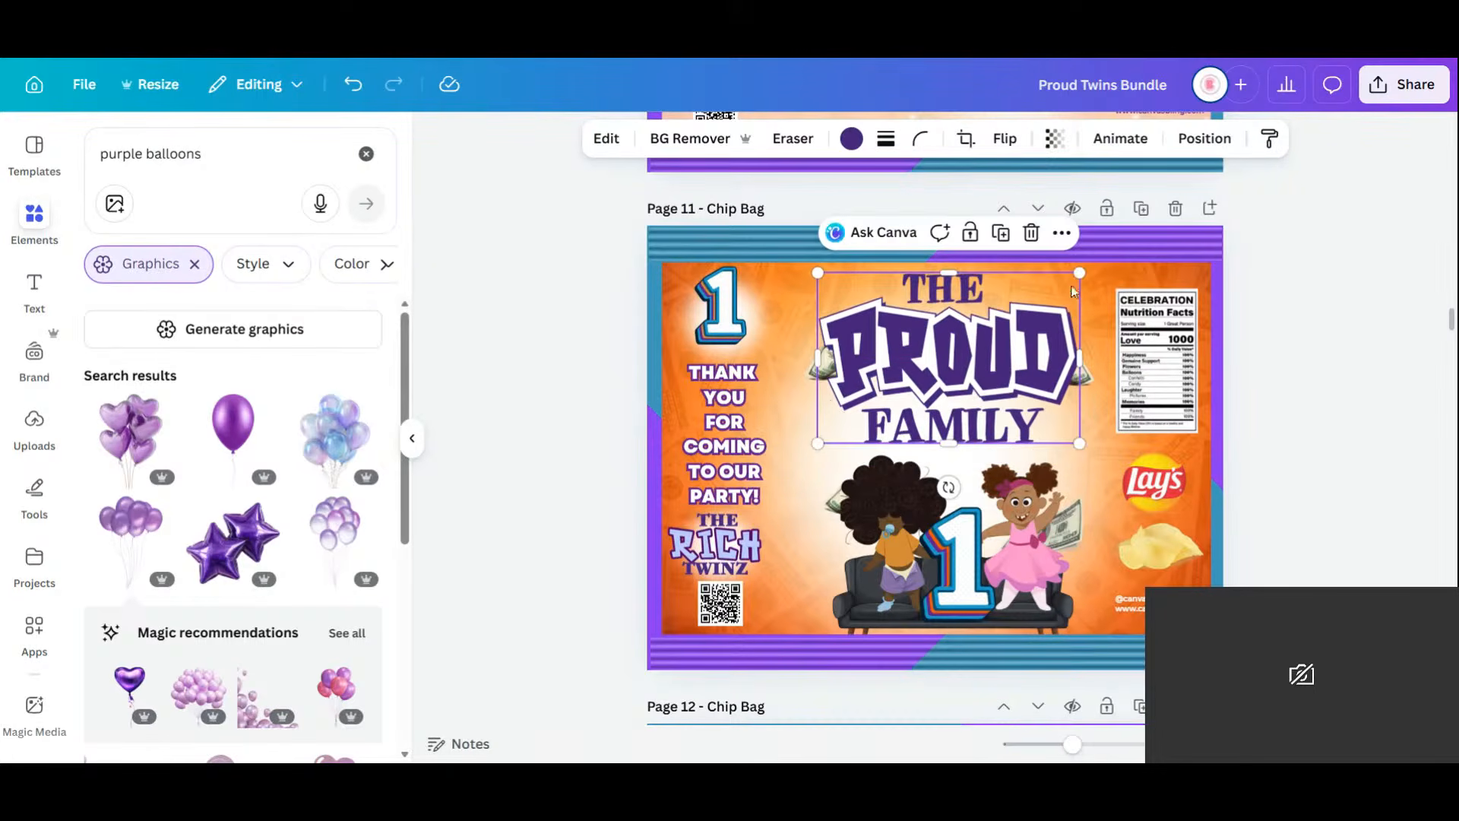
pyautogui.moveTo(1075, 279); pyautogui.dragTo(1059, 292)
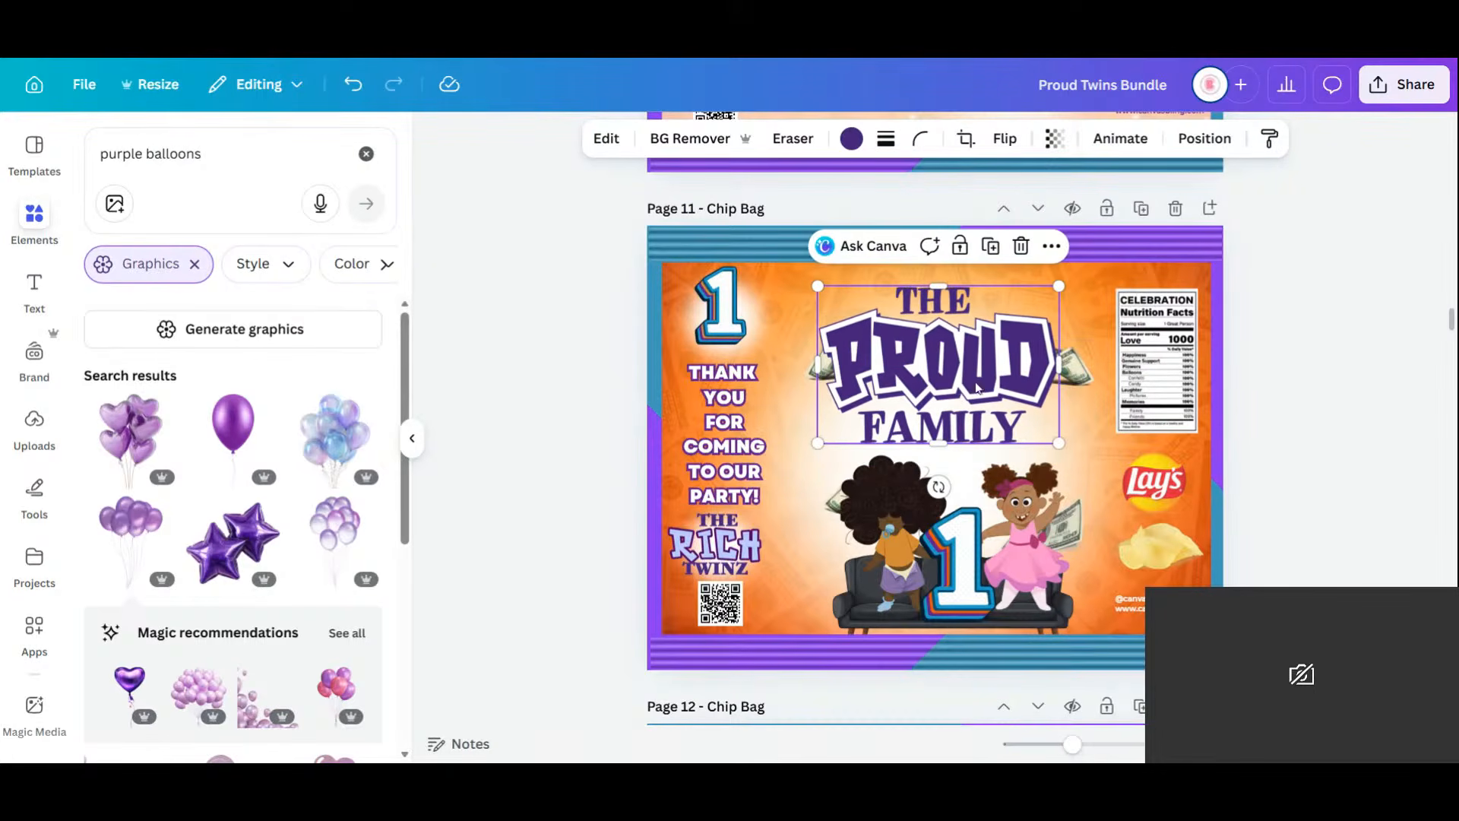
pyautogui.moveTo(972, 381); pyautogui.dragTo(980, 385)
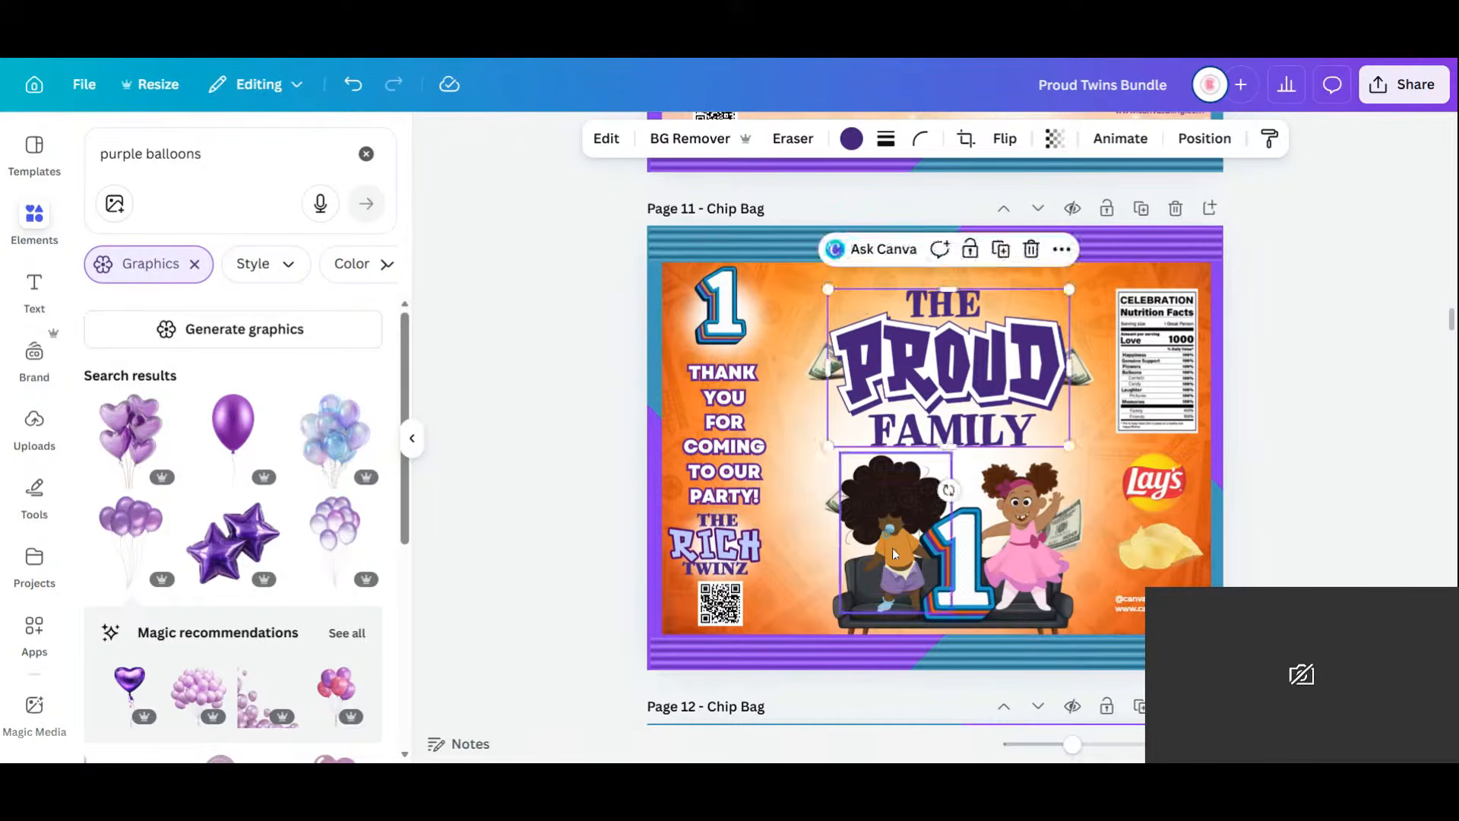
# Enlarge and reposition the twins-on-couch image and the pink-dress girl.
pyautogui.click(892, 535)
pyautogui.moveTo(950, 454); pyautogui.dragTo(969, 428)
pyautogui.moveTo(911, 506); pyautogui.dragTo(893, 499)
pyautogui.click(1025, 510)
pyautogui.moveTo(1083, 461); pyautogui.dragTo(1103, 424)
pyautogui.moveTo(1033, 514); pyautogui.dragTo(1021, 468)
# Move the number 1 between the twins, send it backward, and enlarge it.
pyautogui.click(989, 524)
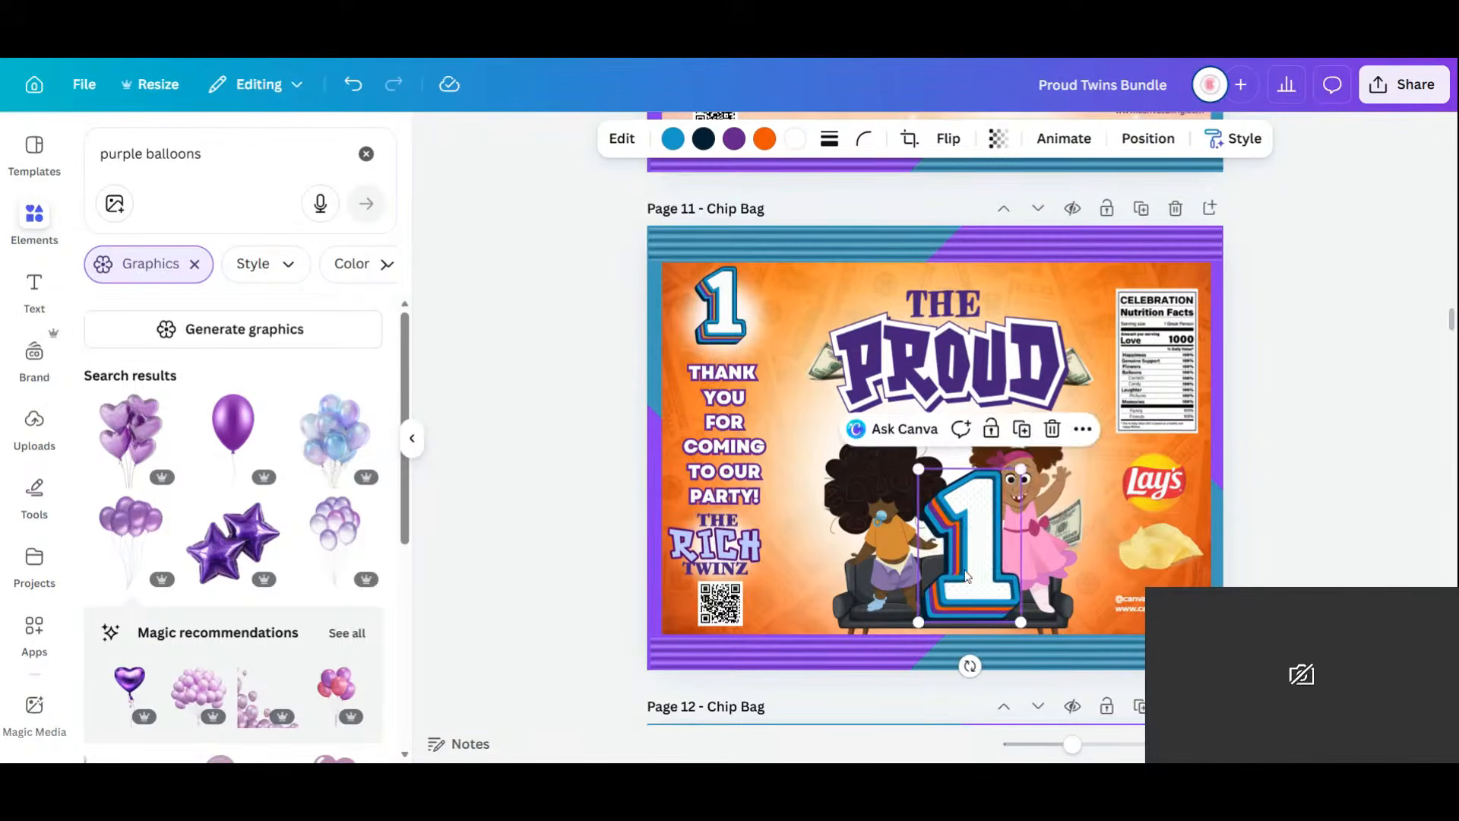
pyautogui.moveTo(965, 575); pyautogui.dragTo(948, 560)
pyautogui.click(1148, 138)
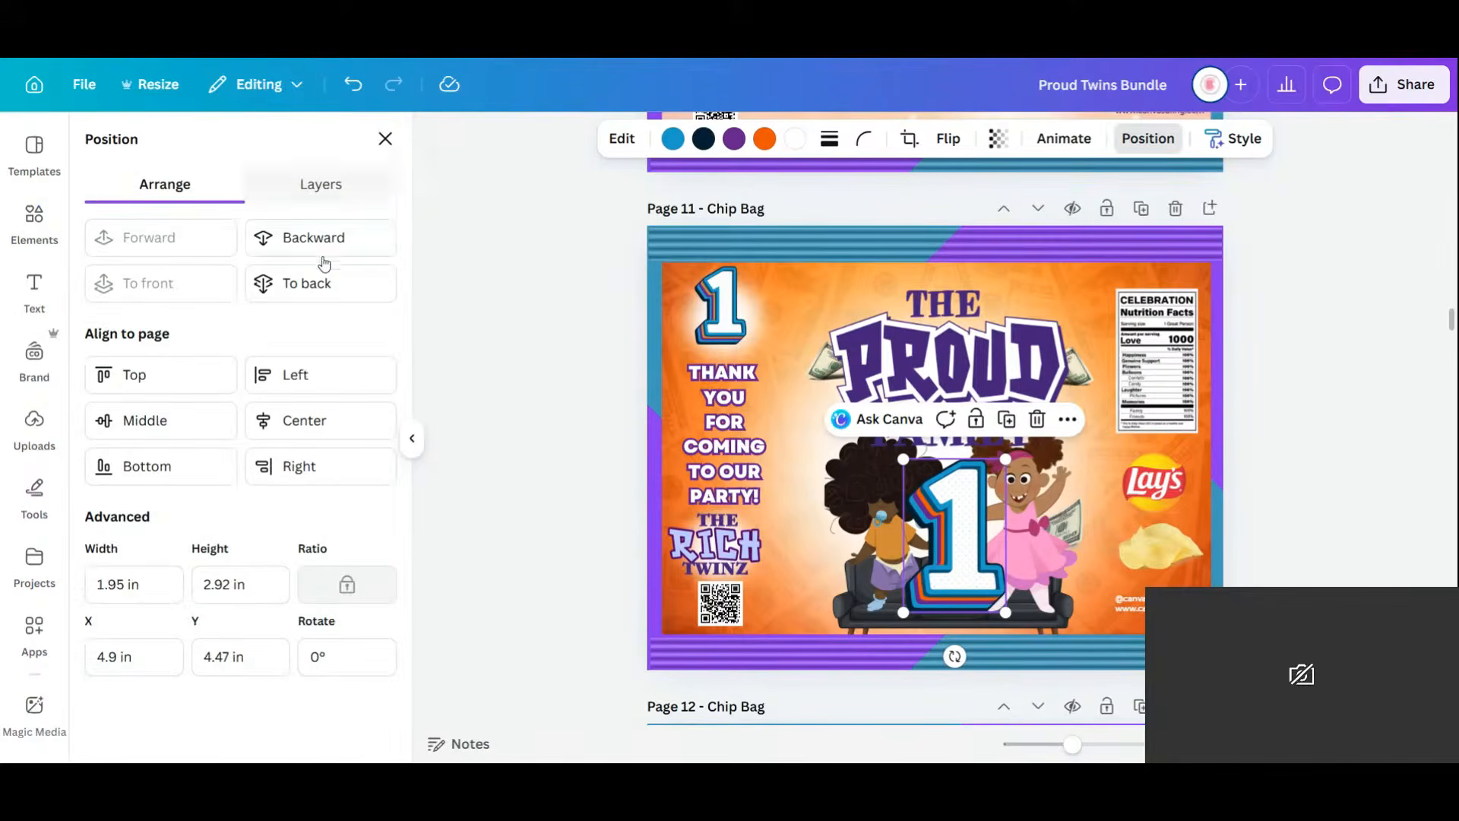
pyautogui.click(328, 253)
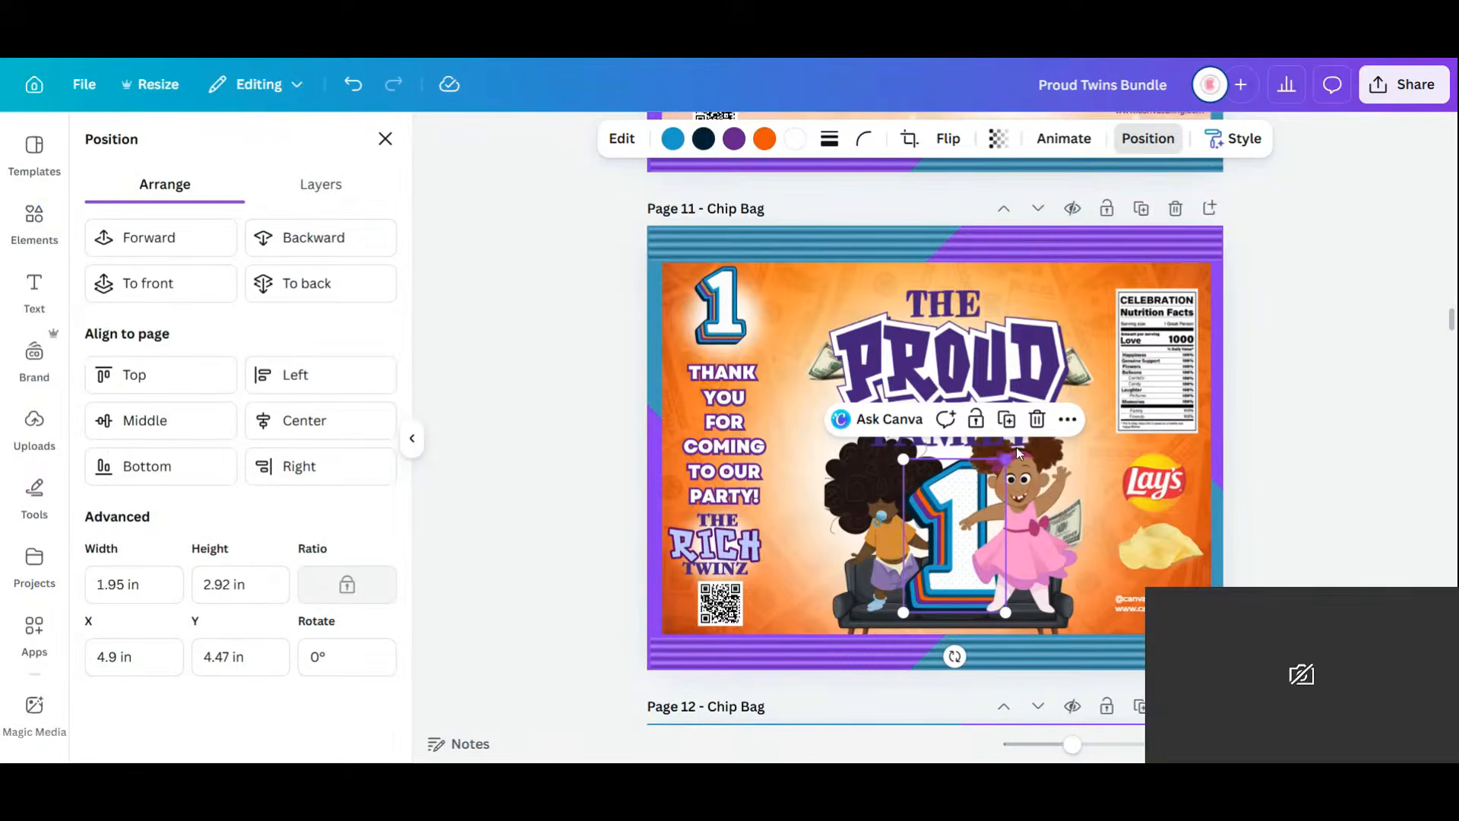
pyautogui.moveTo(1005, 460); pyautogui.dragTo(1016, 447)
pyautogui.moveTo(937, 583); pyautogui.dragTo(933, 576)
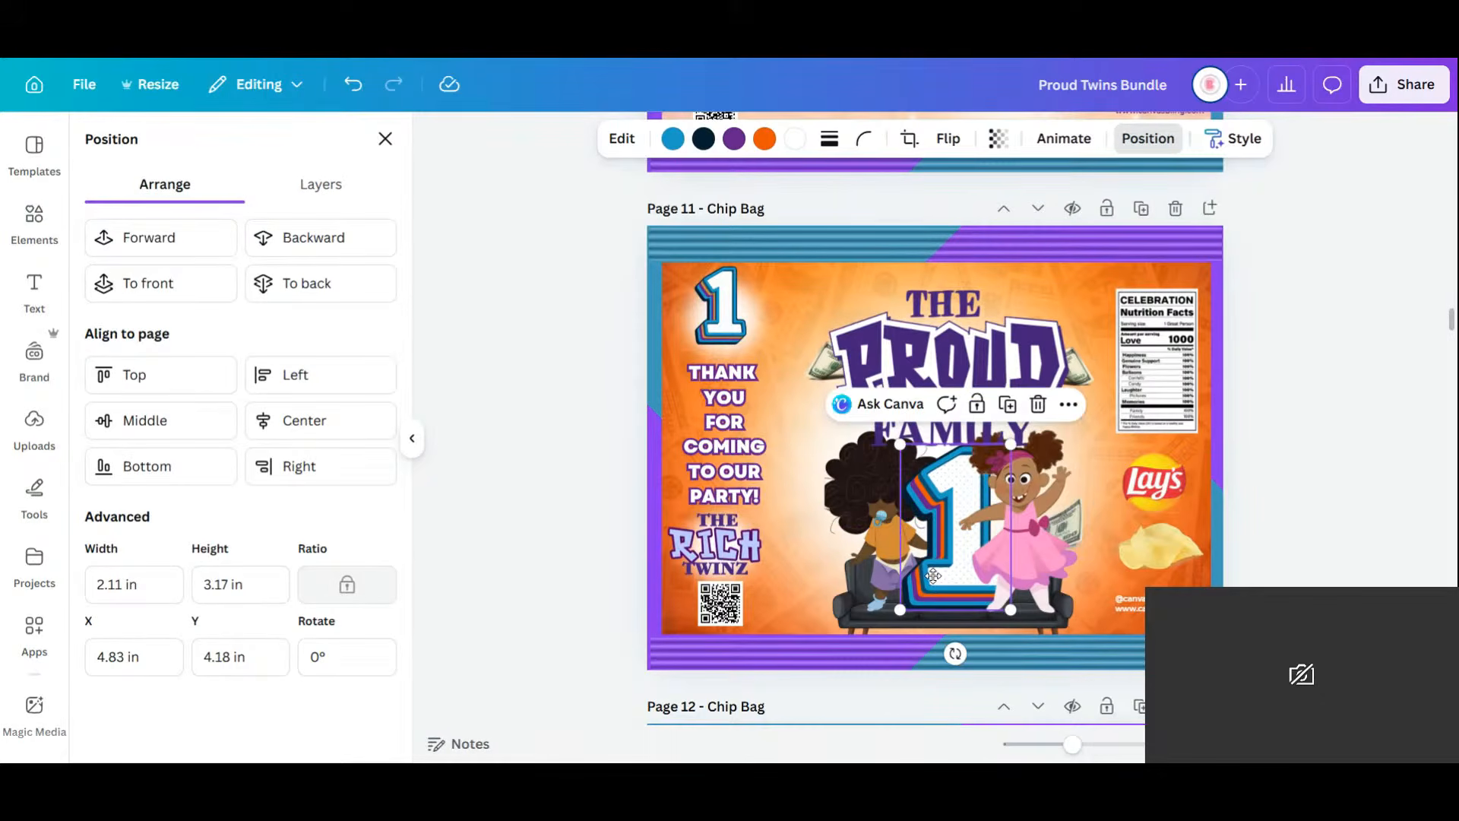
# Duplicate the curly-haired twin and align the copy over the original.
pyautogui.click(874, 581)
pyautogui.click(940, 388)
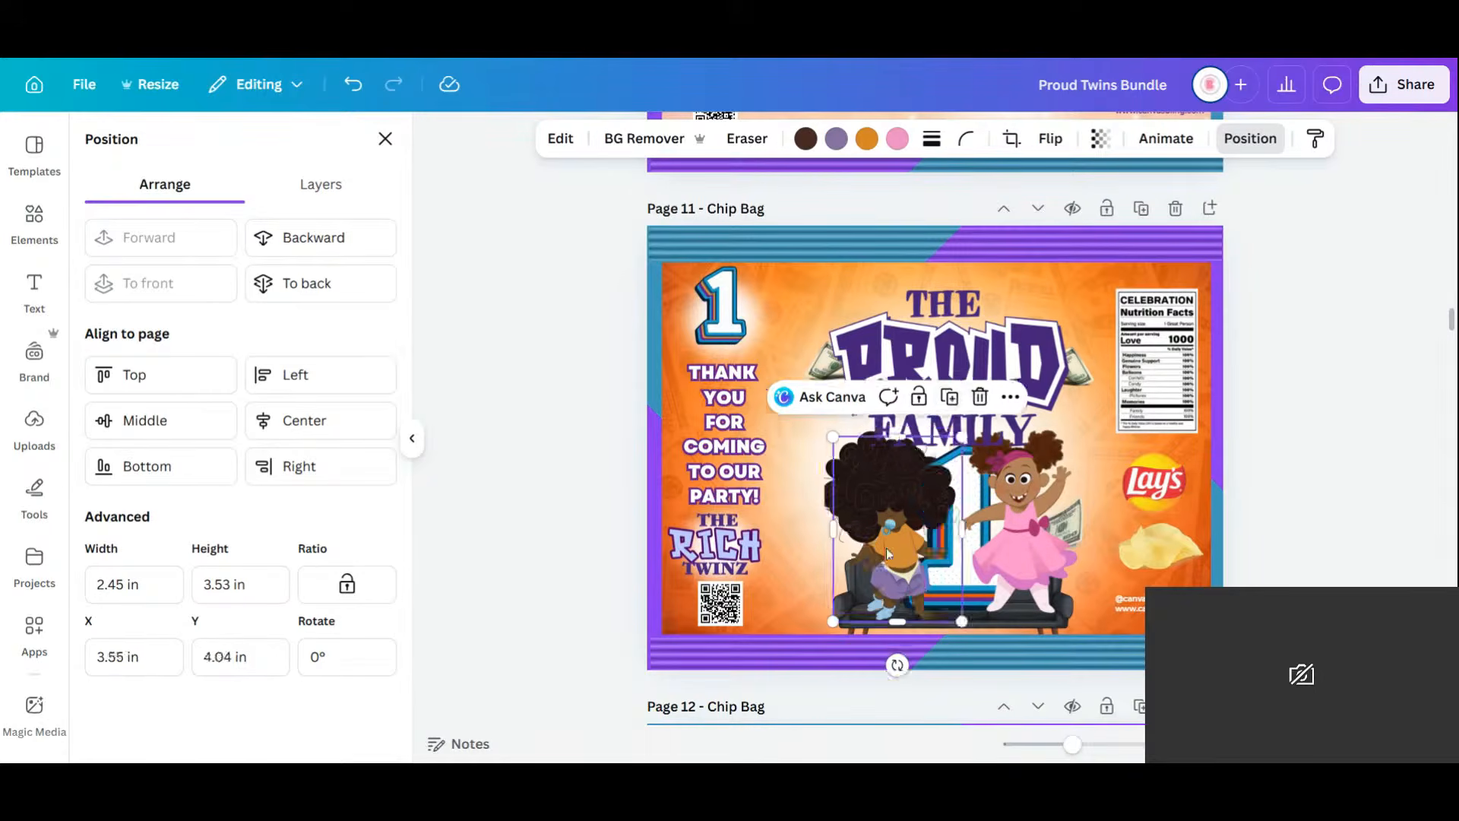
pyautogui.moveTo(907, 541); pyautogui.dragTo(899, 532)
pyautogui.moveTo(1073, 745); pyautogui.dragTo(1093, 748)
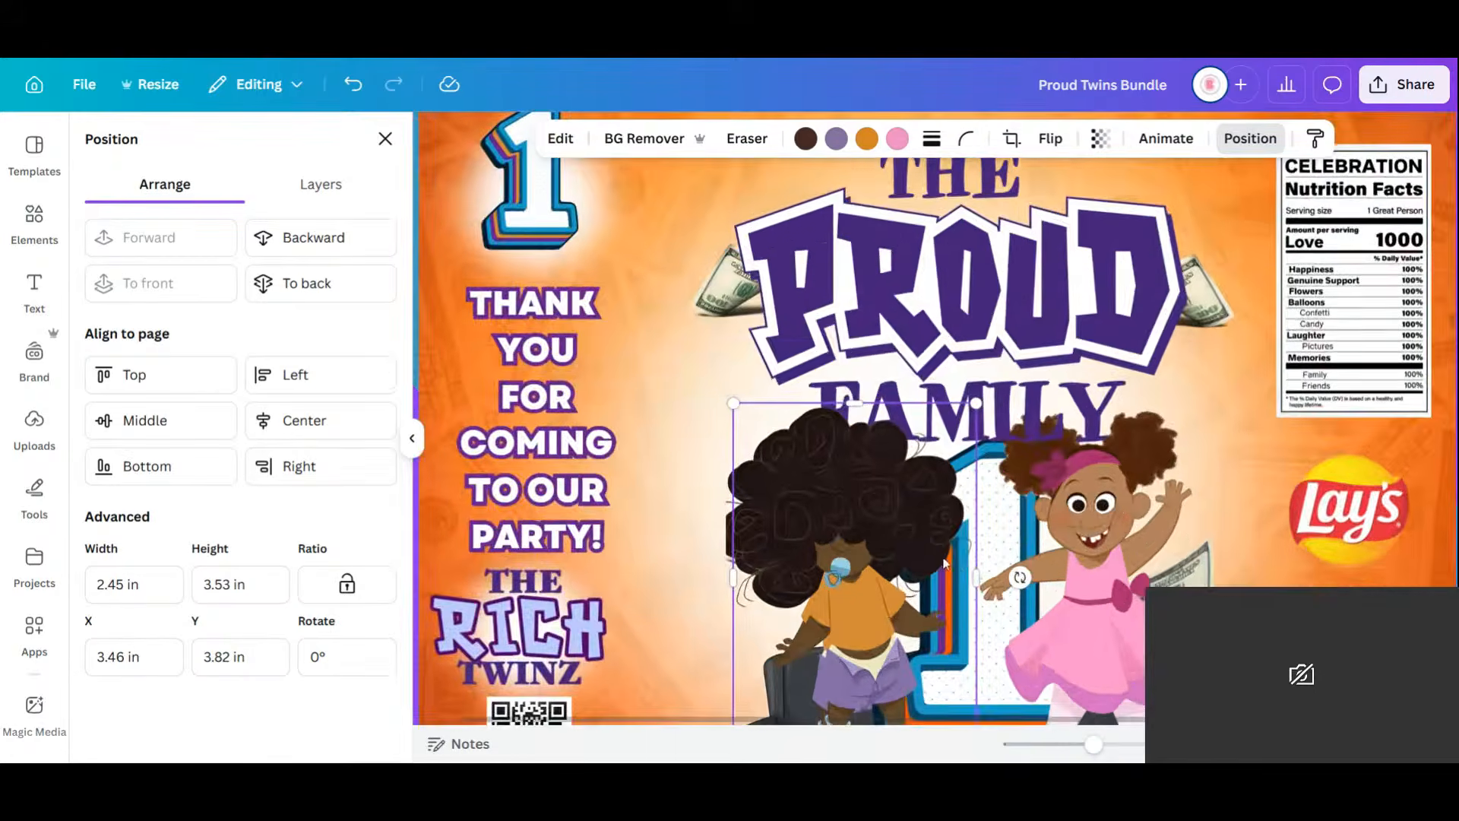
pyautogui.scroll(-5, 915, 380)
pyautogui.scroll(3, 911, 375)
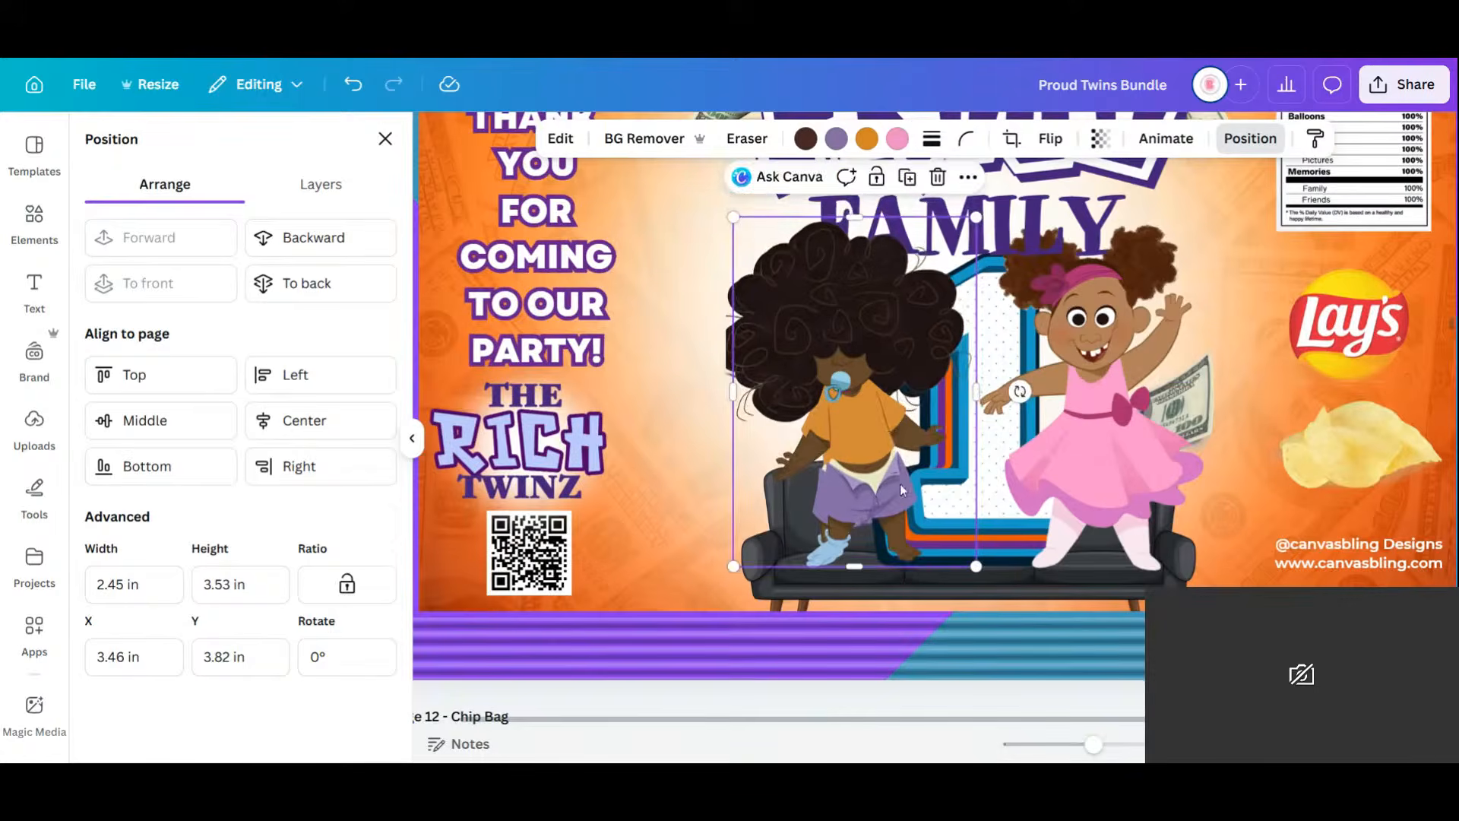
pyautogui.moveTo(868, 490); pyautogui.dragTo(862, 501)
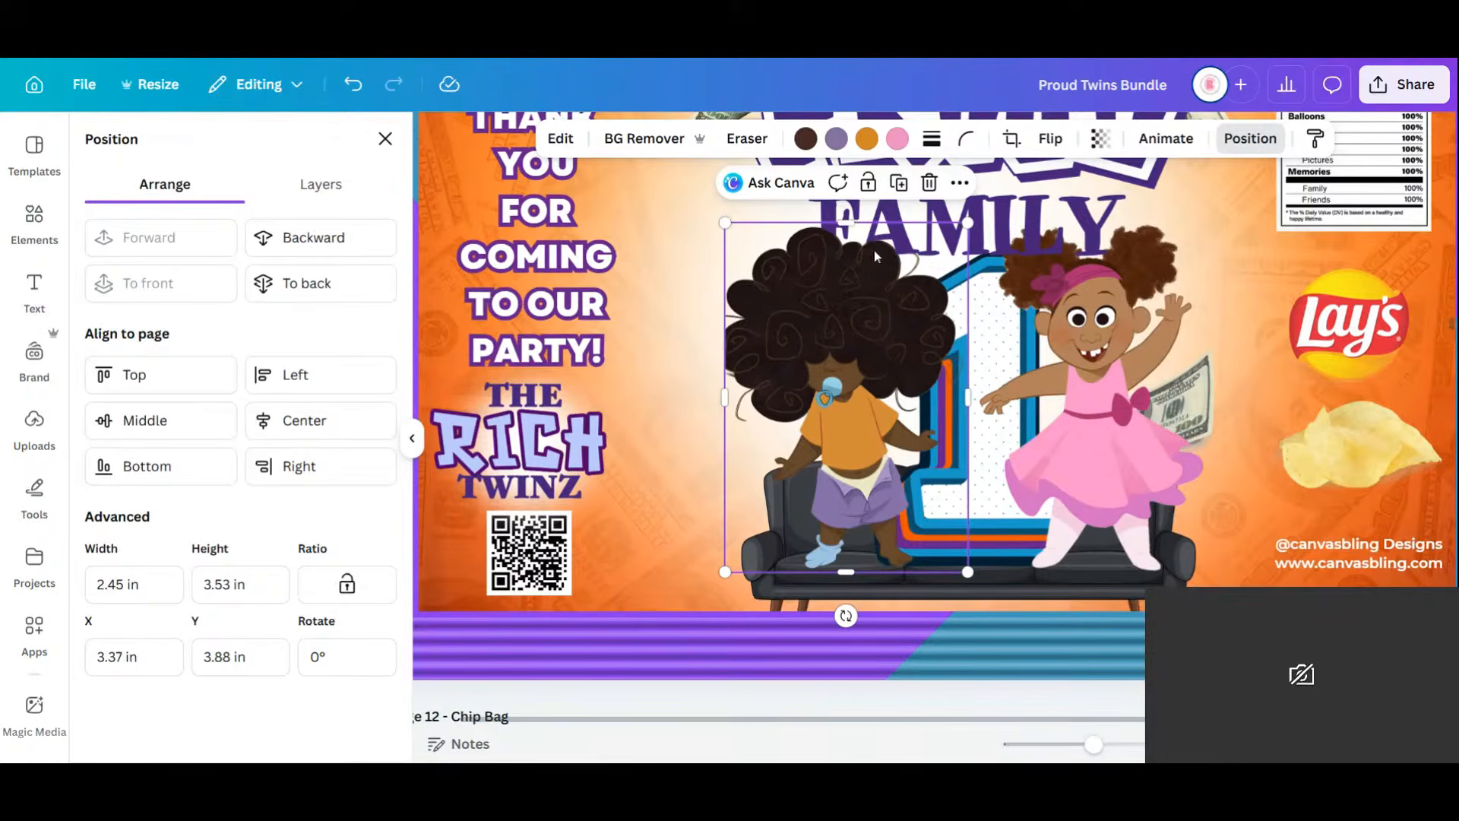
# Crop the twin copy down to her lower body.
pyautogui.moveTo(847, 253); pyautogui.dragTo(856, 409)
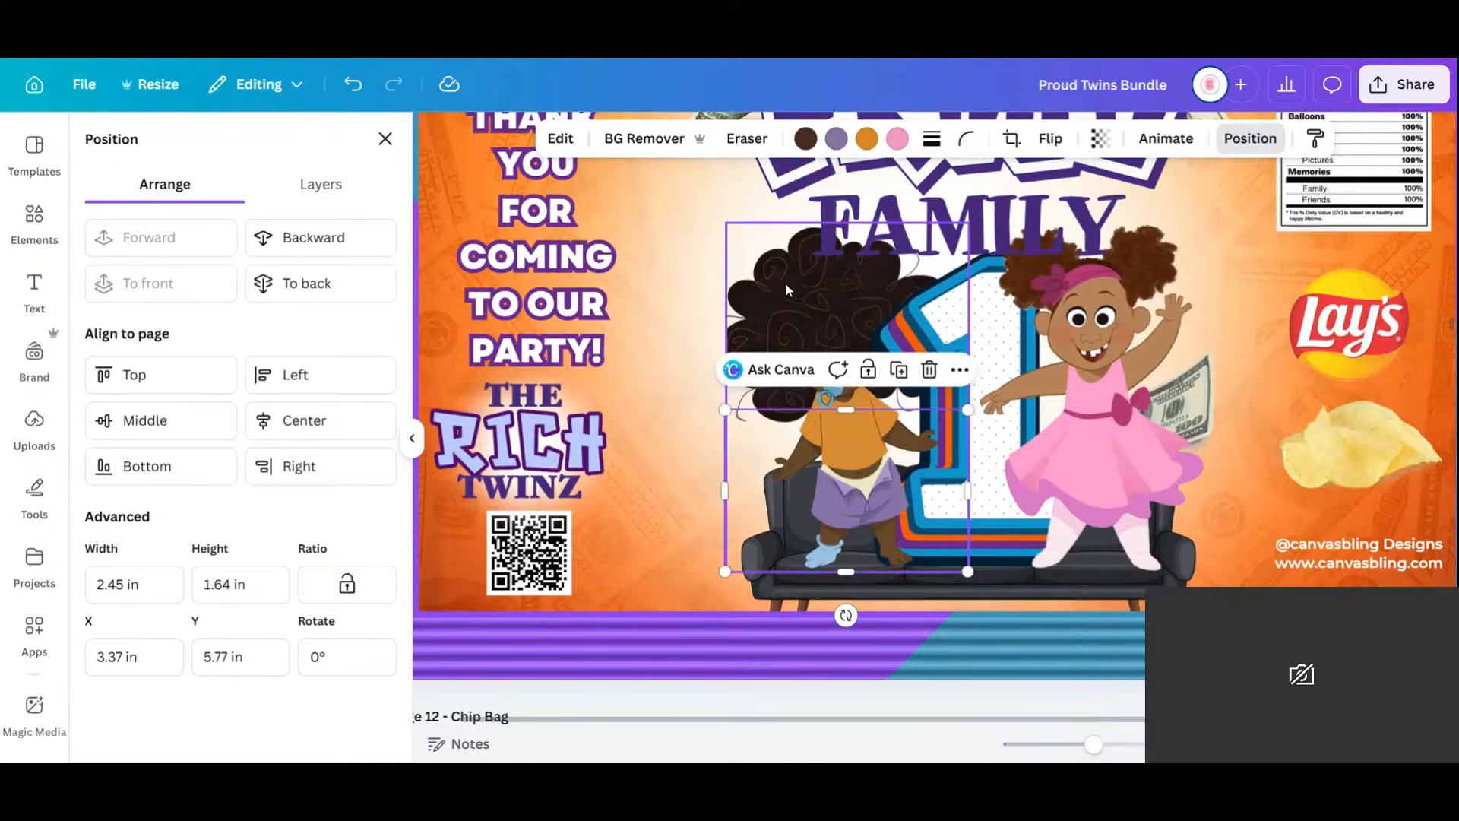
pyautogui.hotkey('ctrl', 'z')
pyautogui.moveTo(721, 365); pyautogui.dragTo(705, 368)
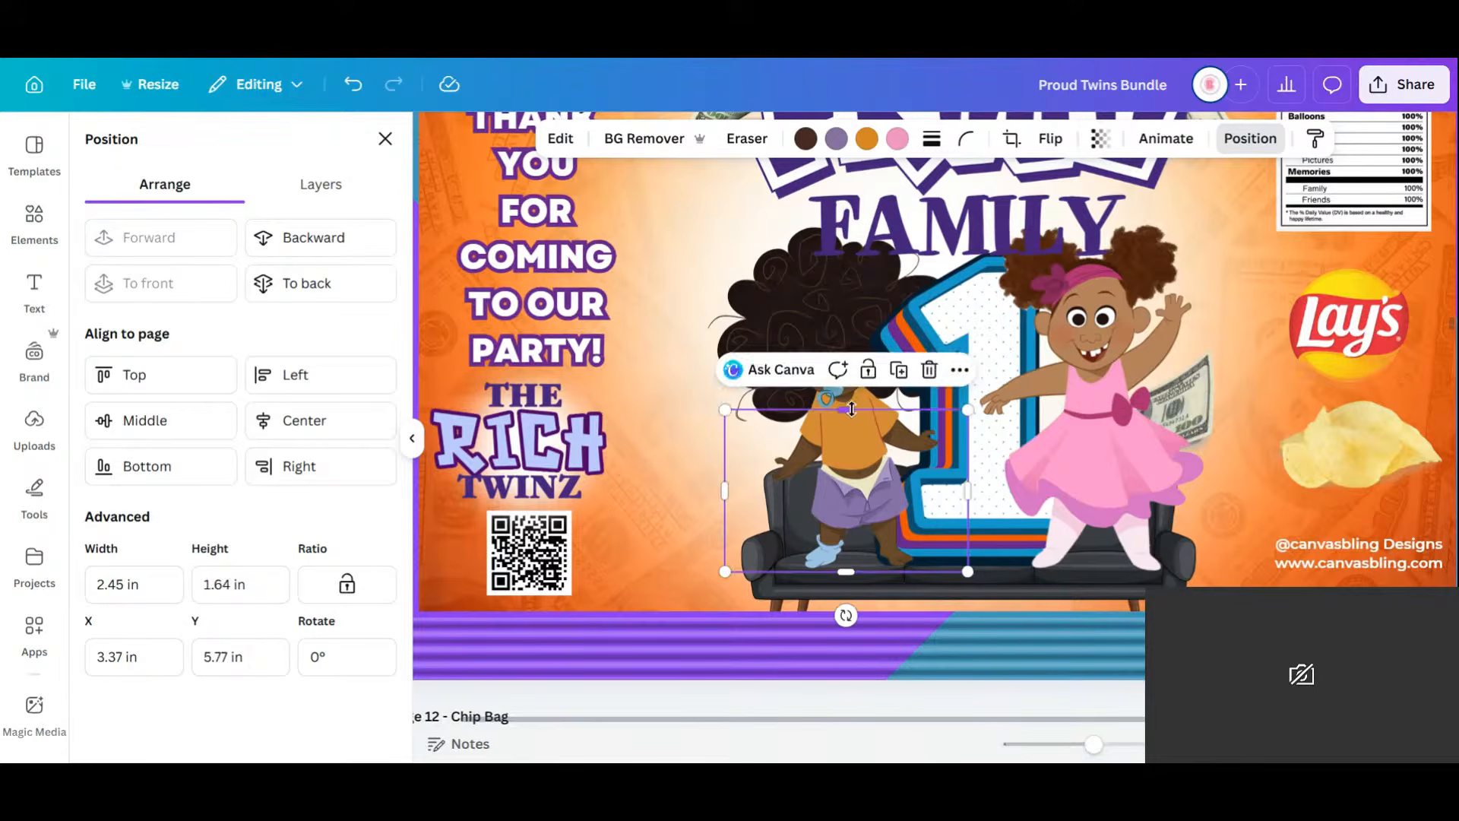
pyautogui.moveTo(852, 409)
pyautogui.mouseDown()
pyautogui.moveTo(842, 225)
pyautogui.moveTo(850, 423)
pyautogui.moveTo(849, 411)
pyautogui.mouseUp()
pyautogui.moveTo(1093, 745); pyautogui.dragTo(1069, 757)
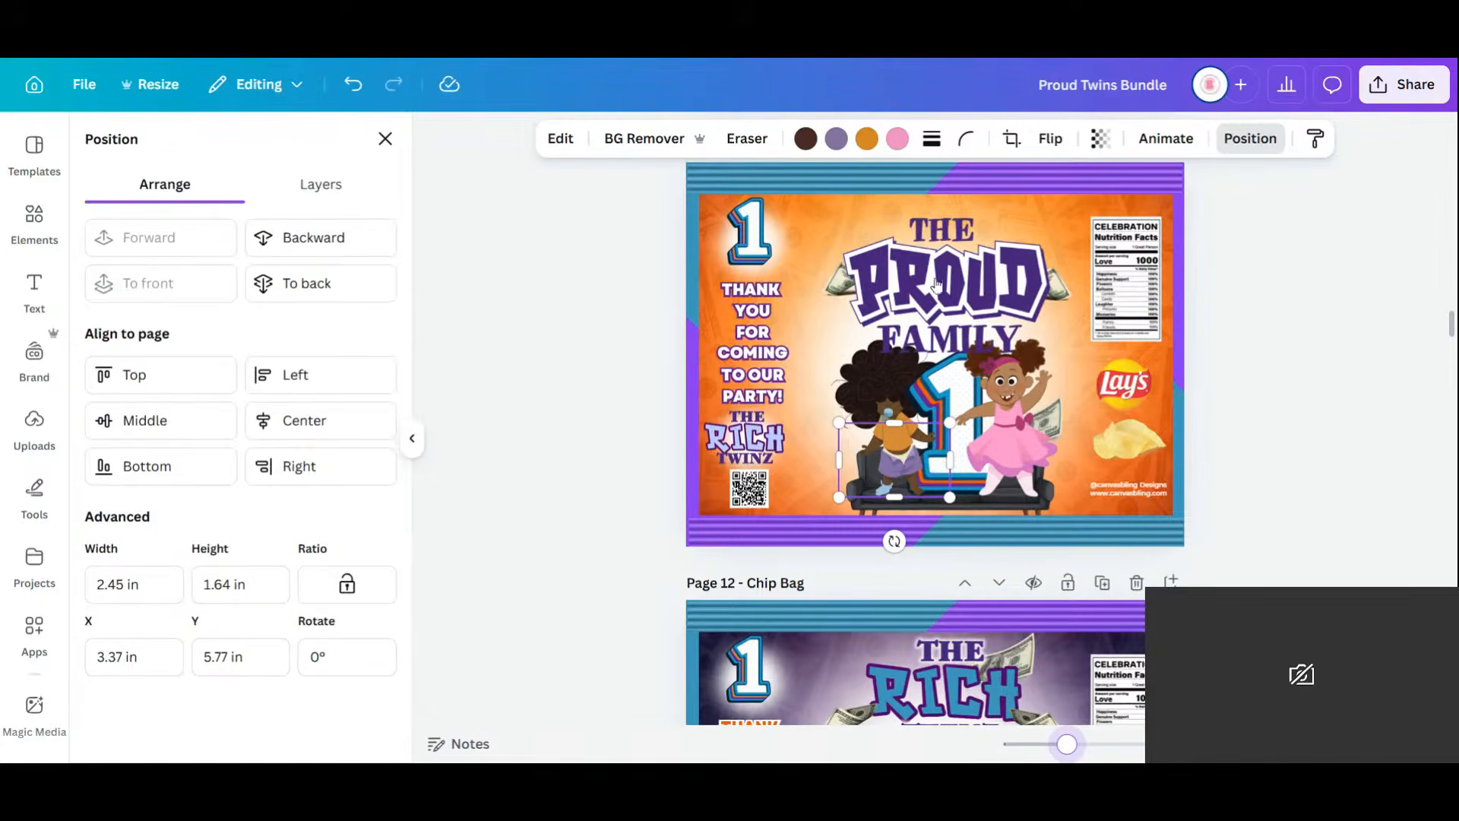
# Raise the Proud Family title slightly and move a dollar bill from Layers into the curly-haired twin's hand.
pyautogui.click(956, 292)
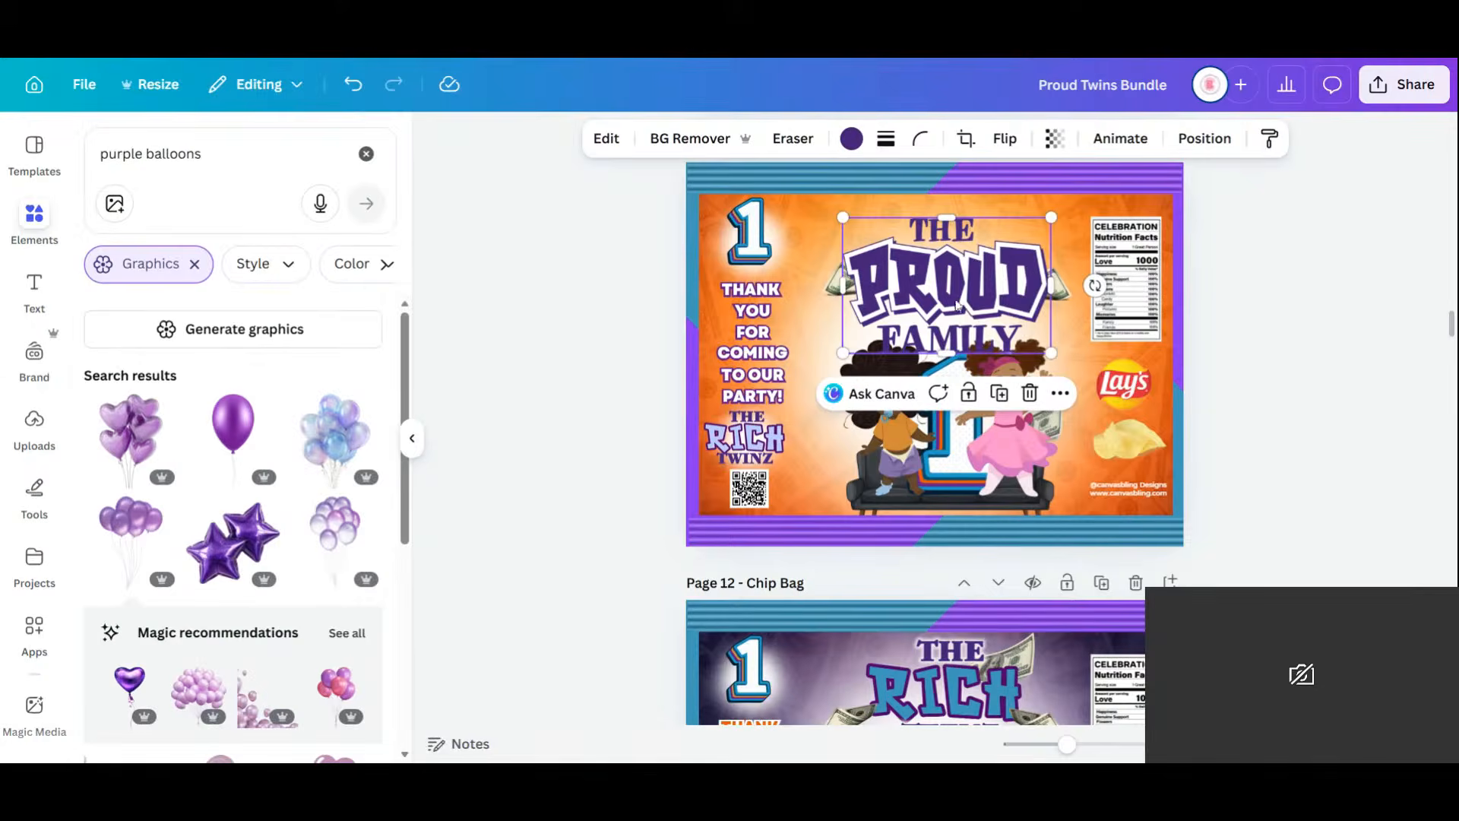
pyautogui.moveTo(955, 293); pyautogui.dragTo(952, 282)
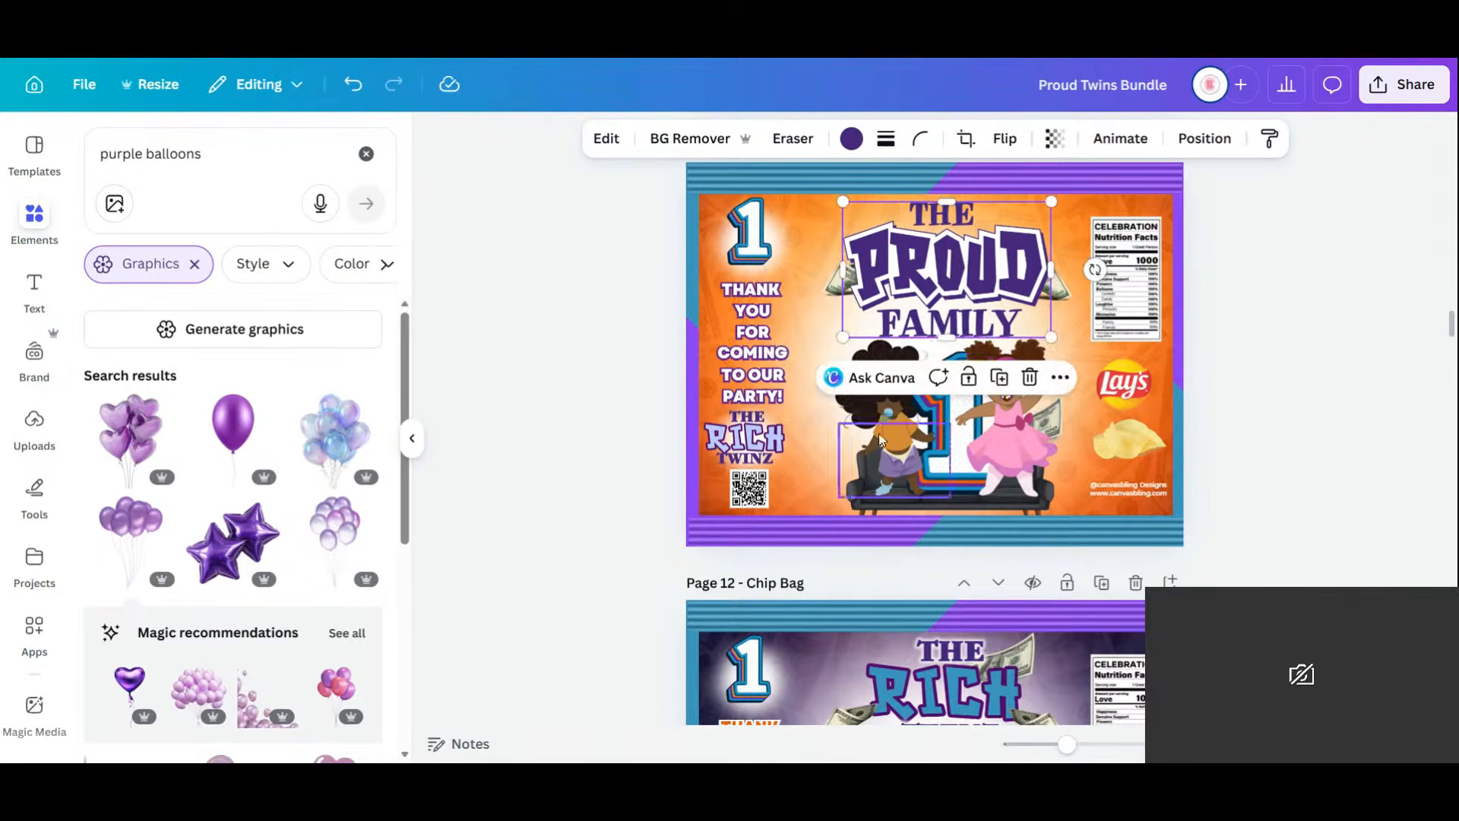
pyautogui.click(842, 408)
pyautogui.click(1251, 138)
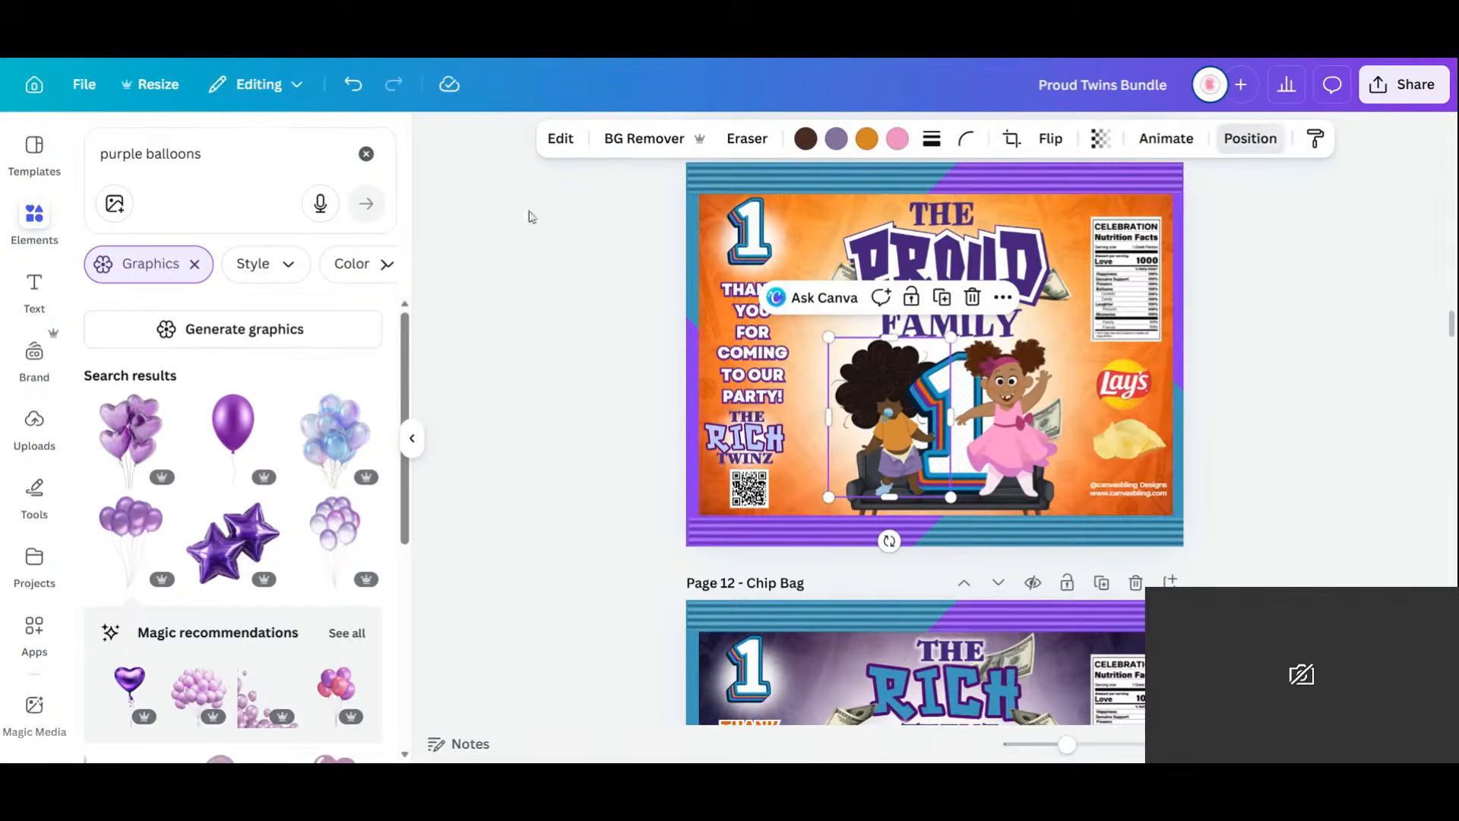
pyautogui.click(321, 189)
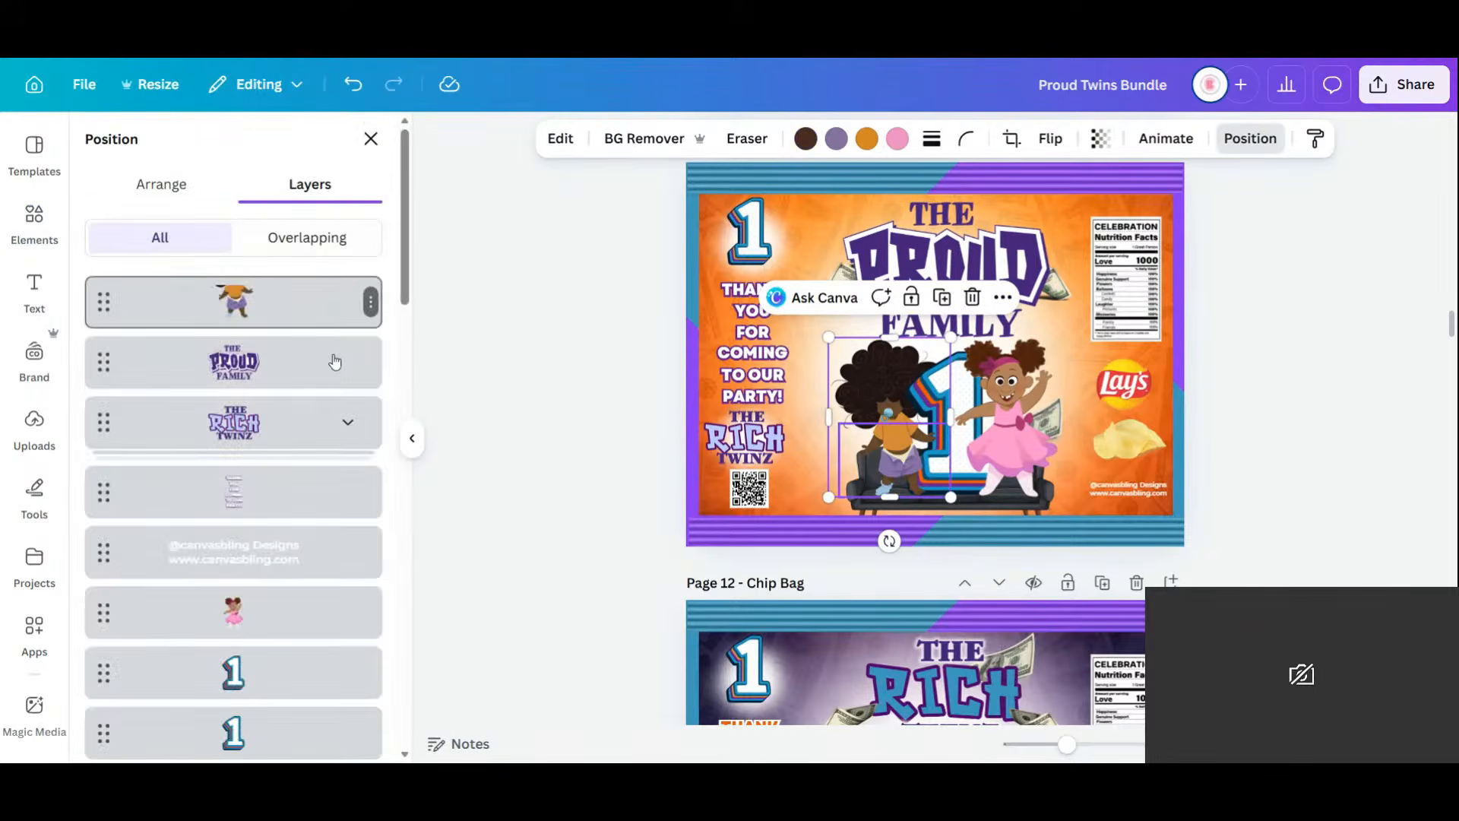
pyautogui.scroll(-6, 254, 466)
pyautogui.scroll(-3, 254, 469)
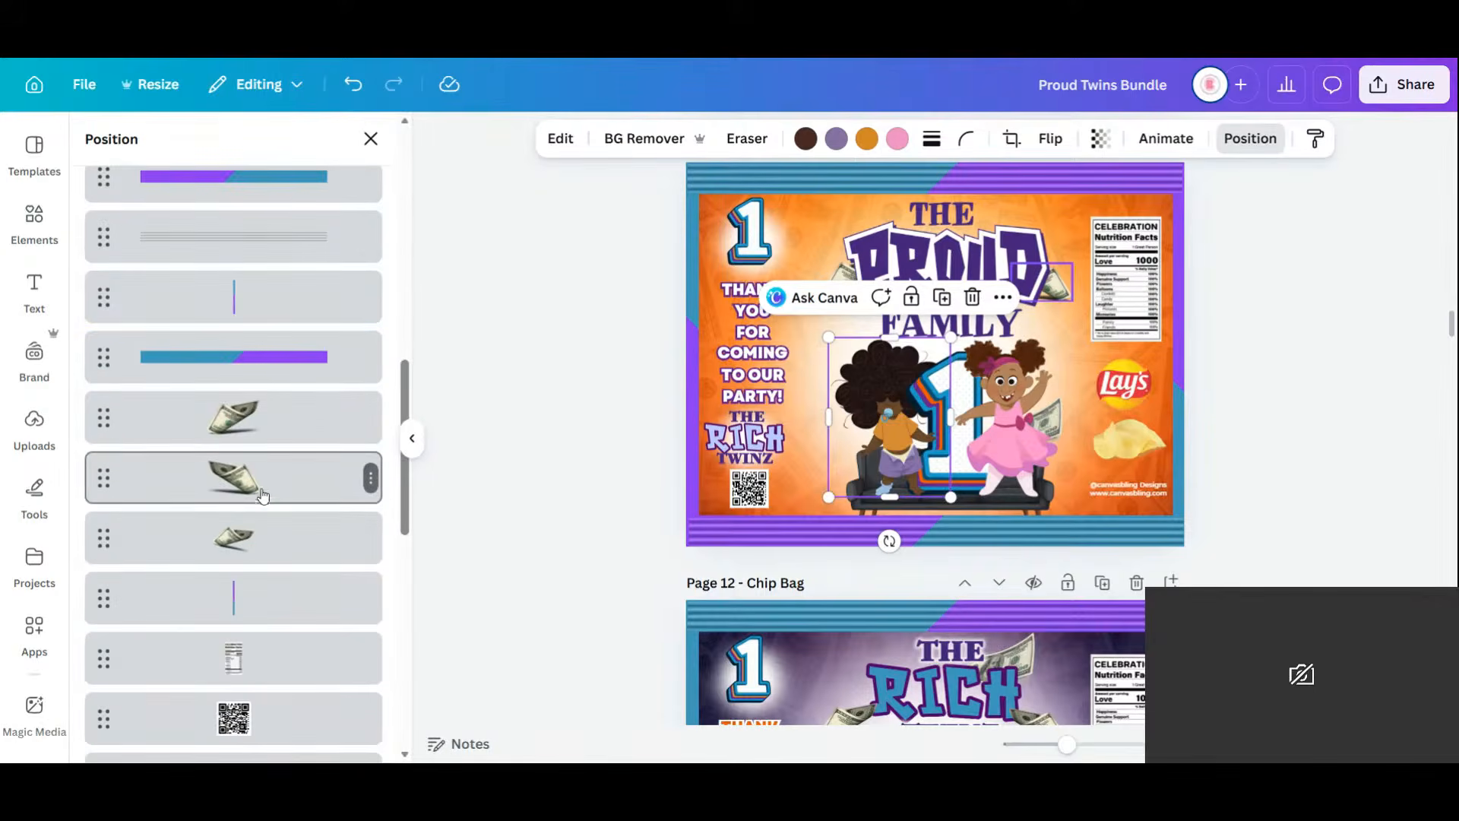
pyautogui.click(245, 549)
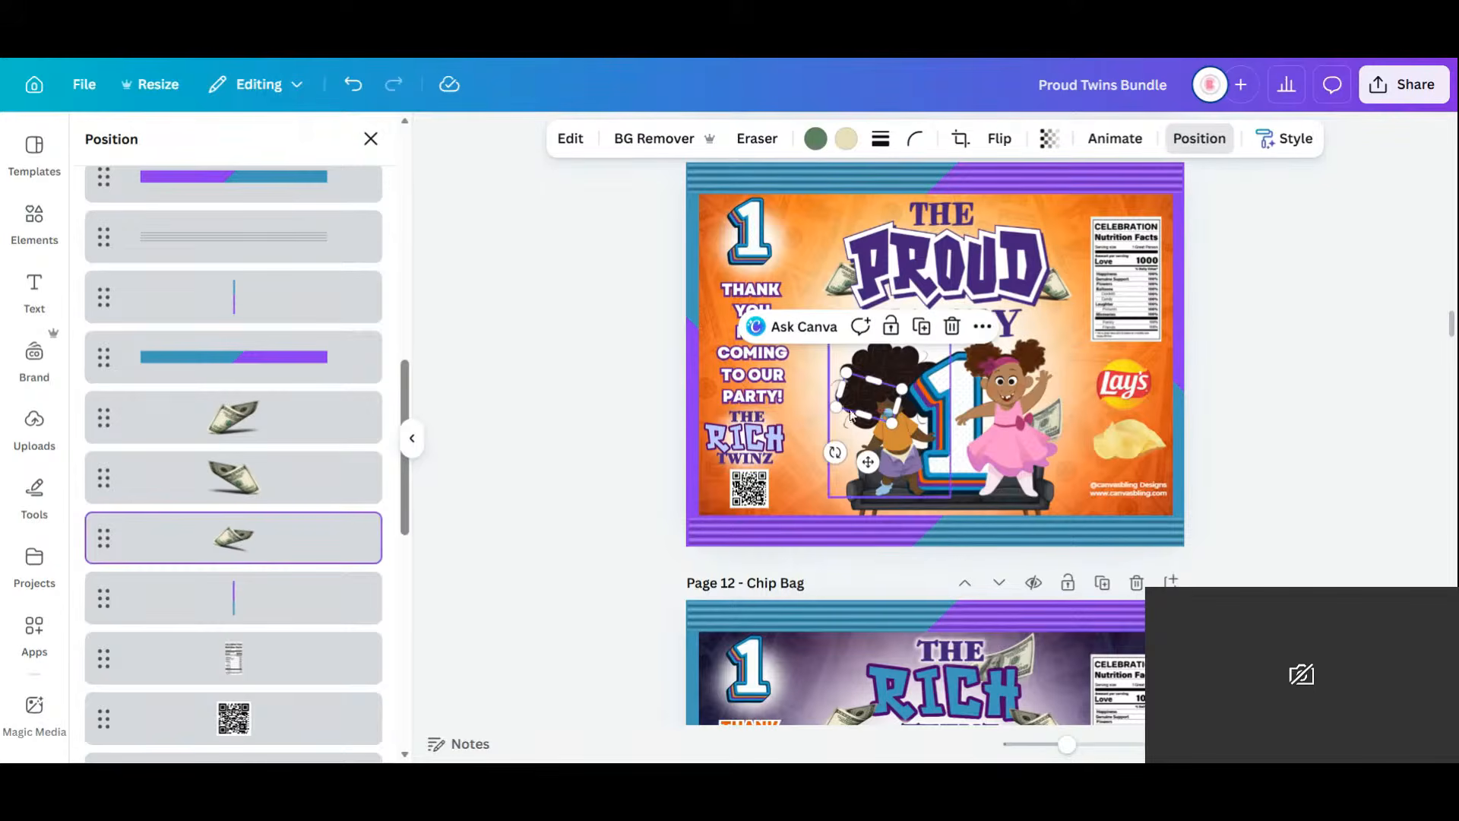
pyautogui.moveTo(852, 415); pyautogui.dragTo(843, 434)
pyautogui.click(1300, 454)
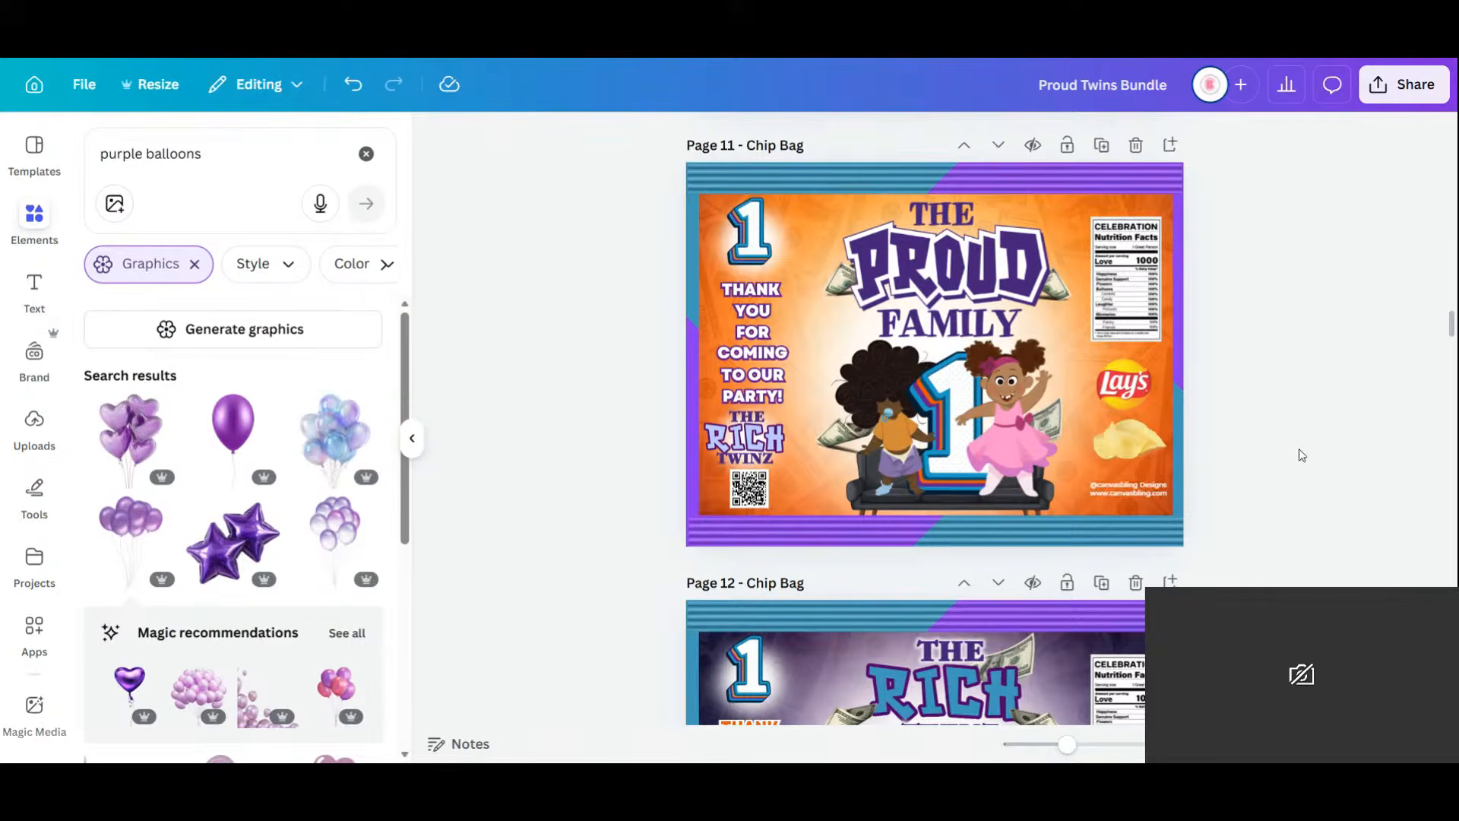
# Replace the lower-left Rich Twinz logo with a small copy of the Proud Family logo.
pyautogui.click(746, 439)
pyautogui.press('Delete')
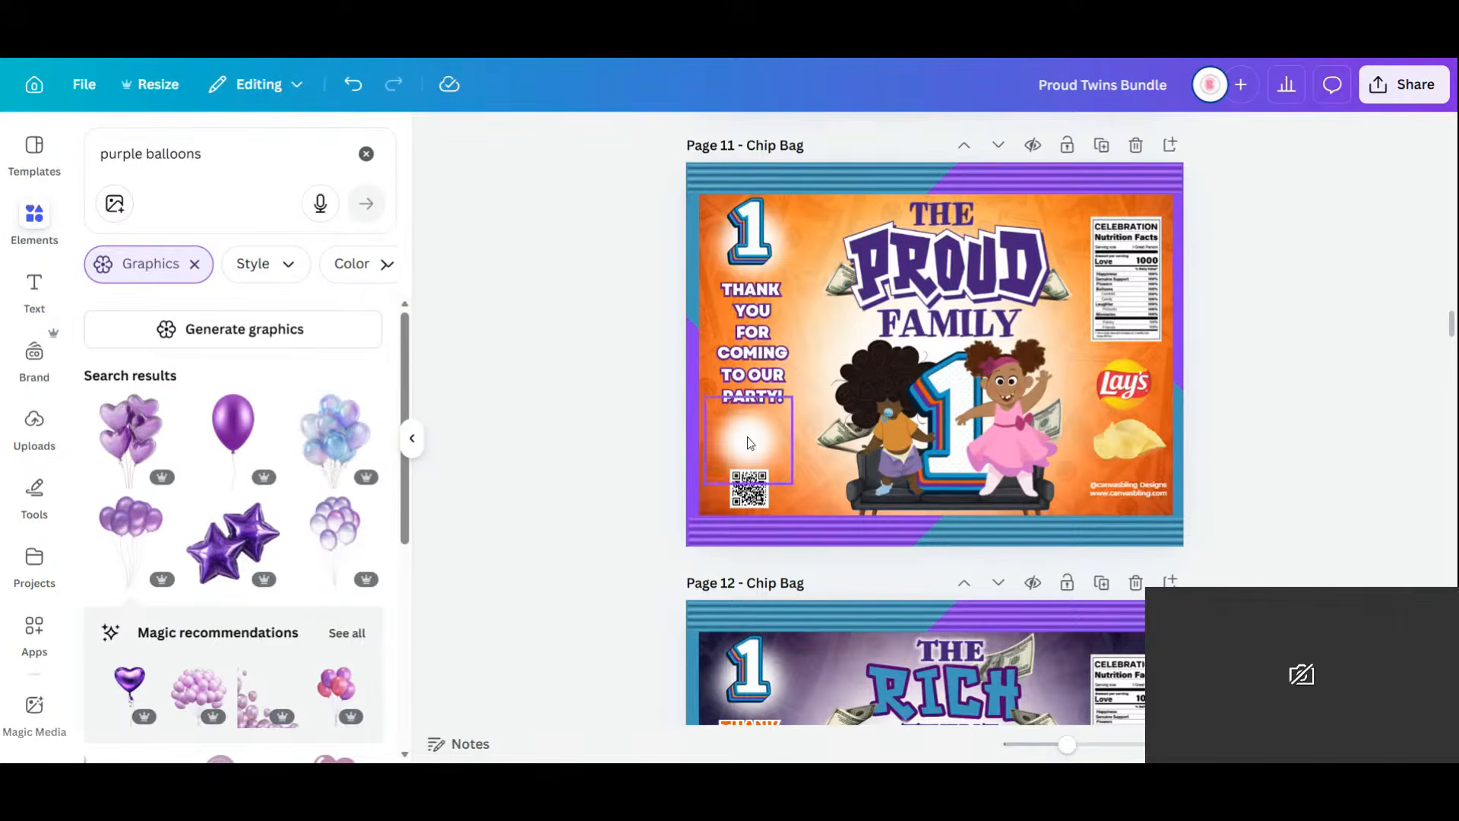
pyautogui.click(965, 269)
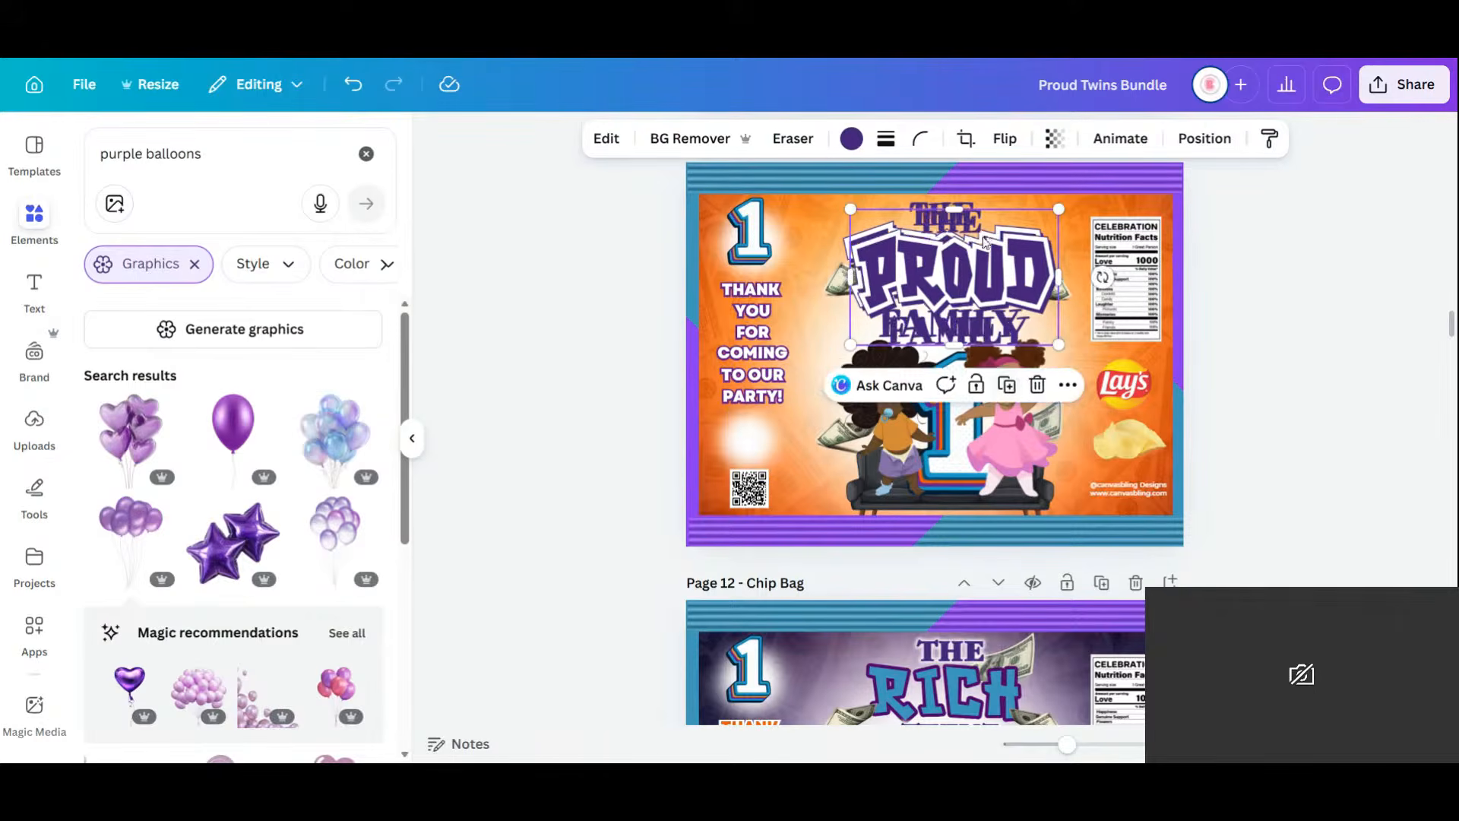
pyautogui.moveTo(963, 280); pyautogui.dragTo(757, 404)
pyautogui.moveTo(853, 334); pyautogui.dragTo(762, 440)
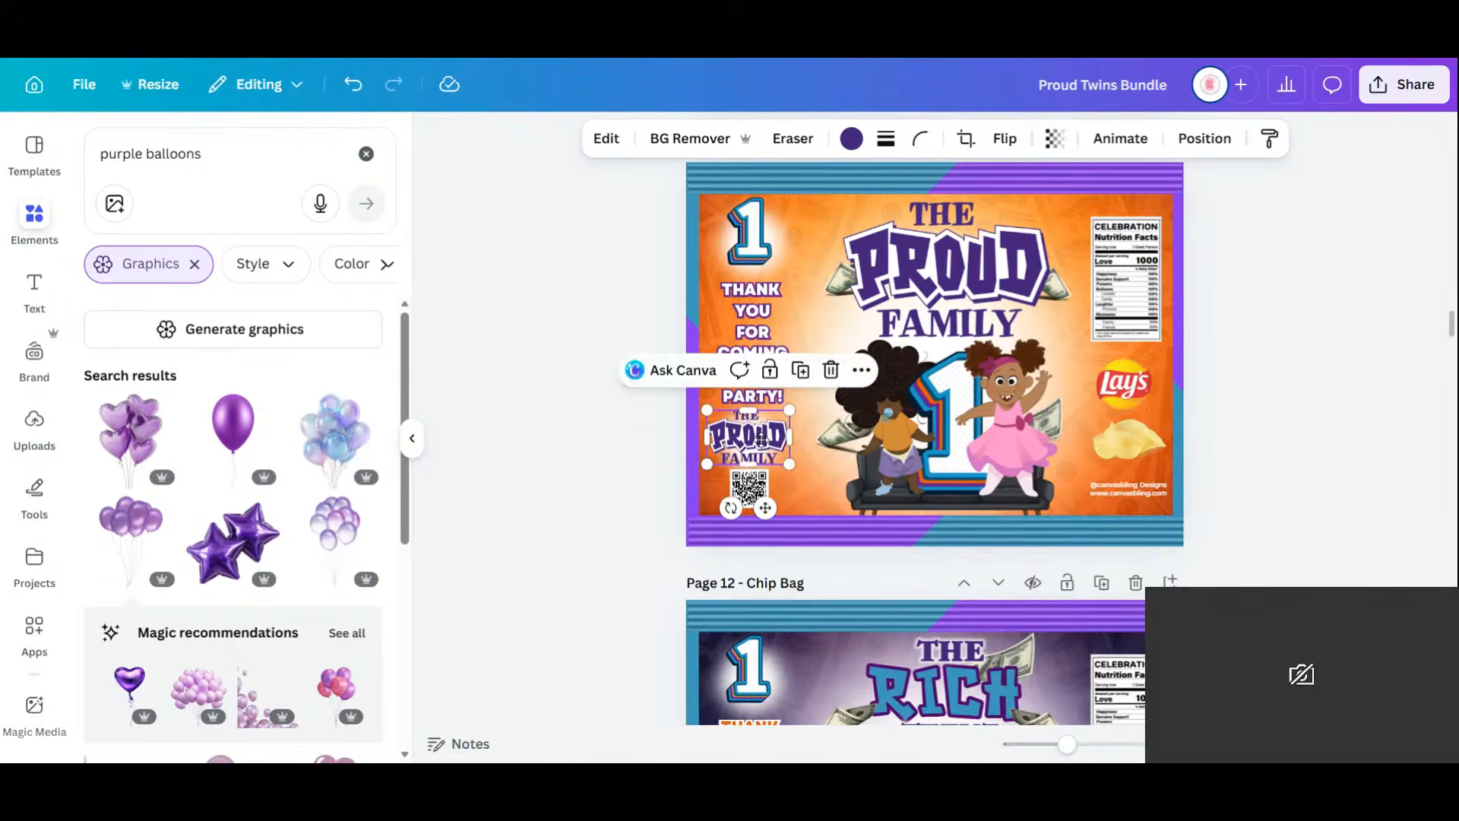
pyautogui.click(1242, 418)
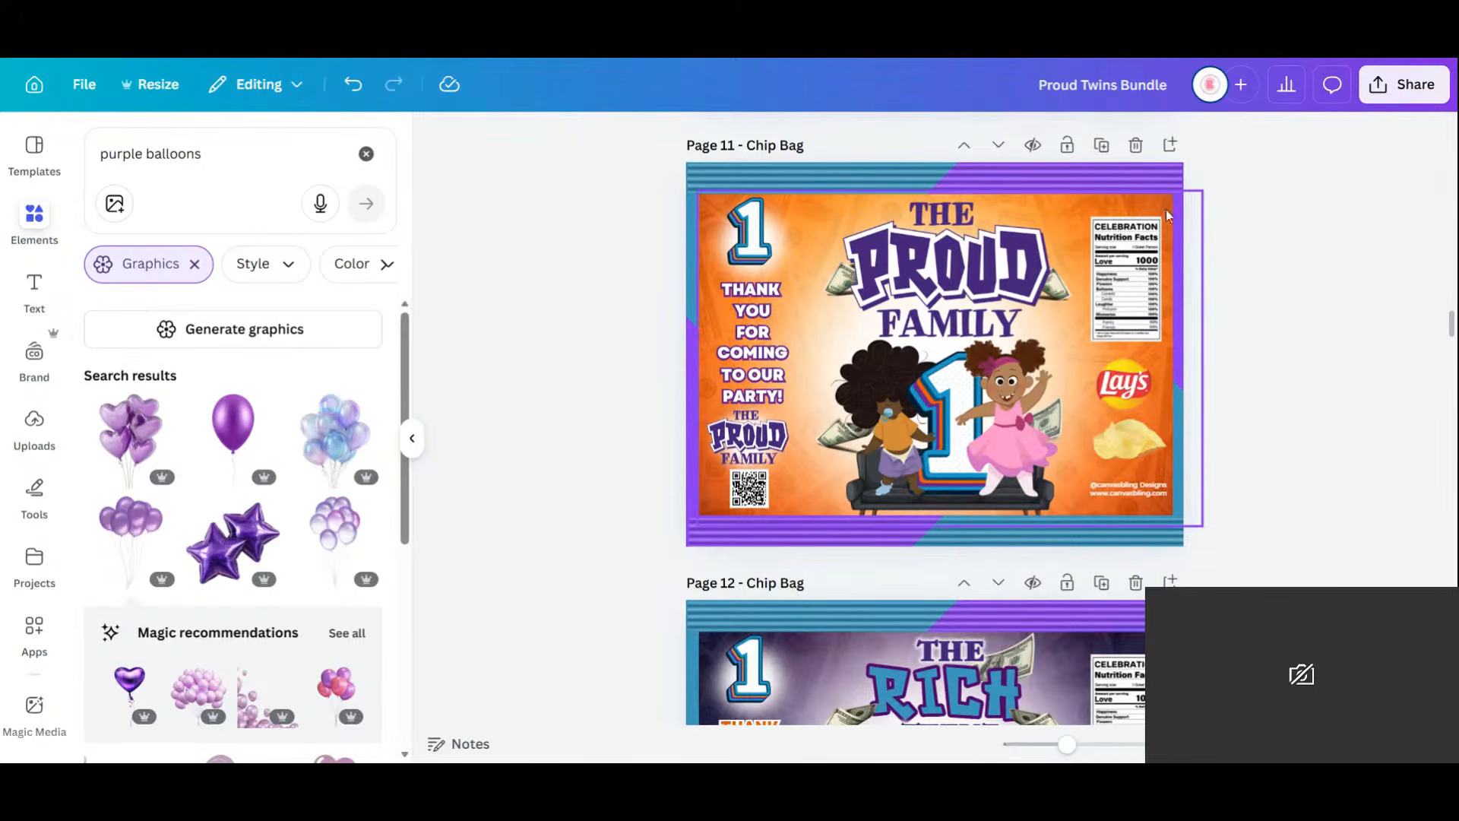
# Navigate back to Page 10 and select its chip bag design image.
pyautogui.moveTo(1067, 745); pyautogui.dragTo(1029, 745)
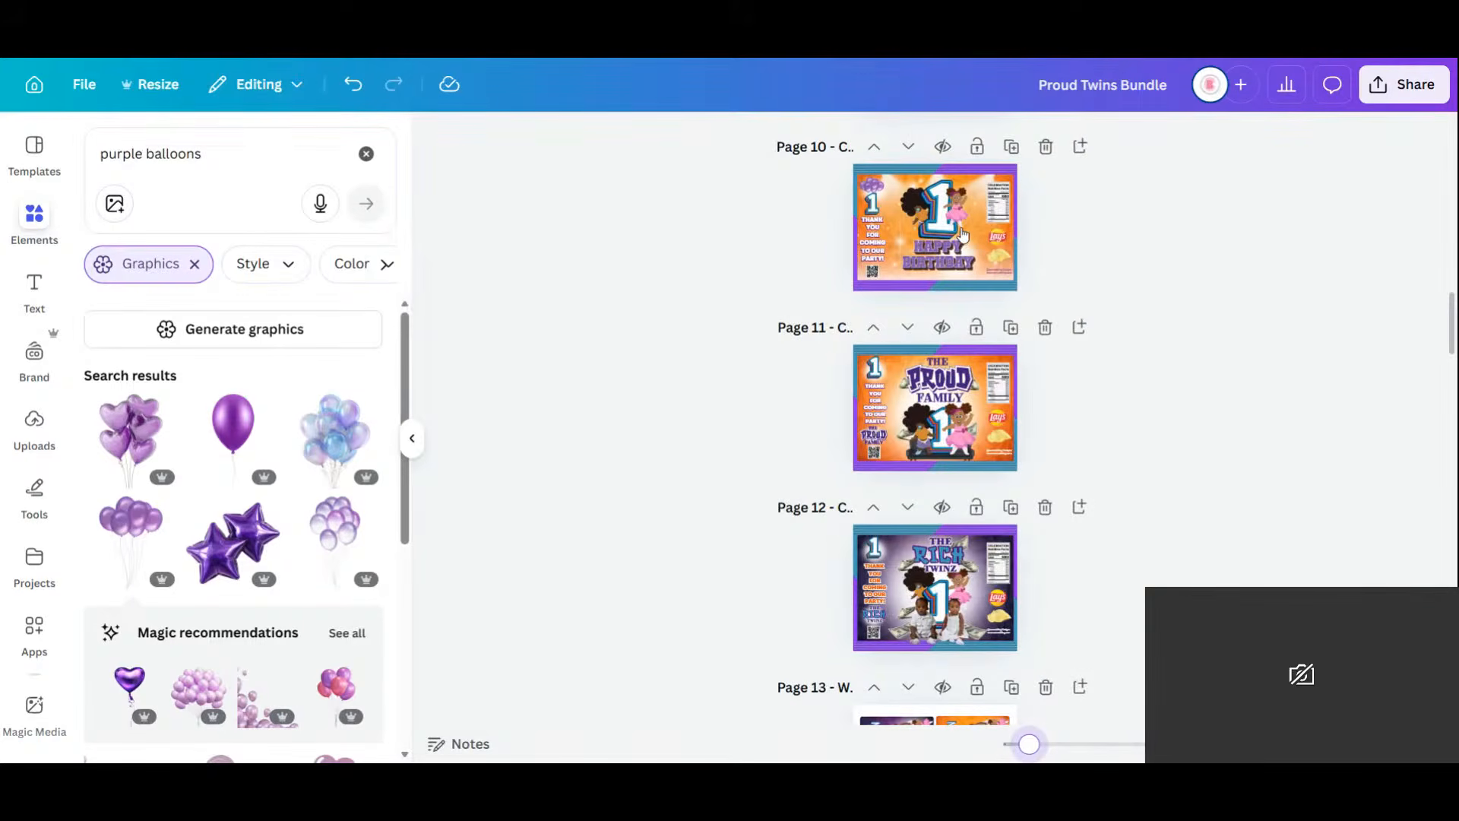
pyautogui.click(963, 233)
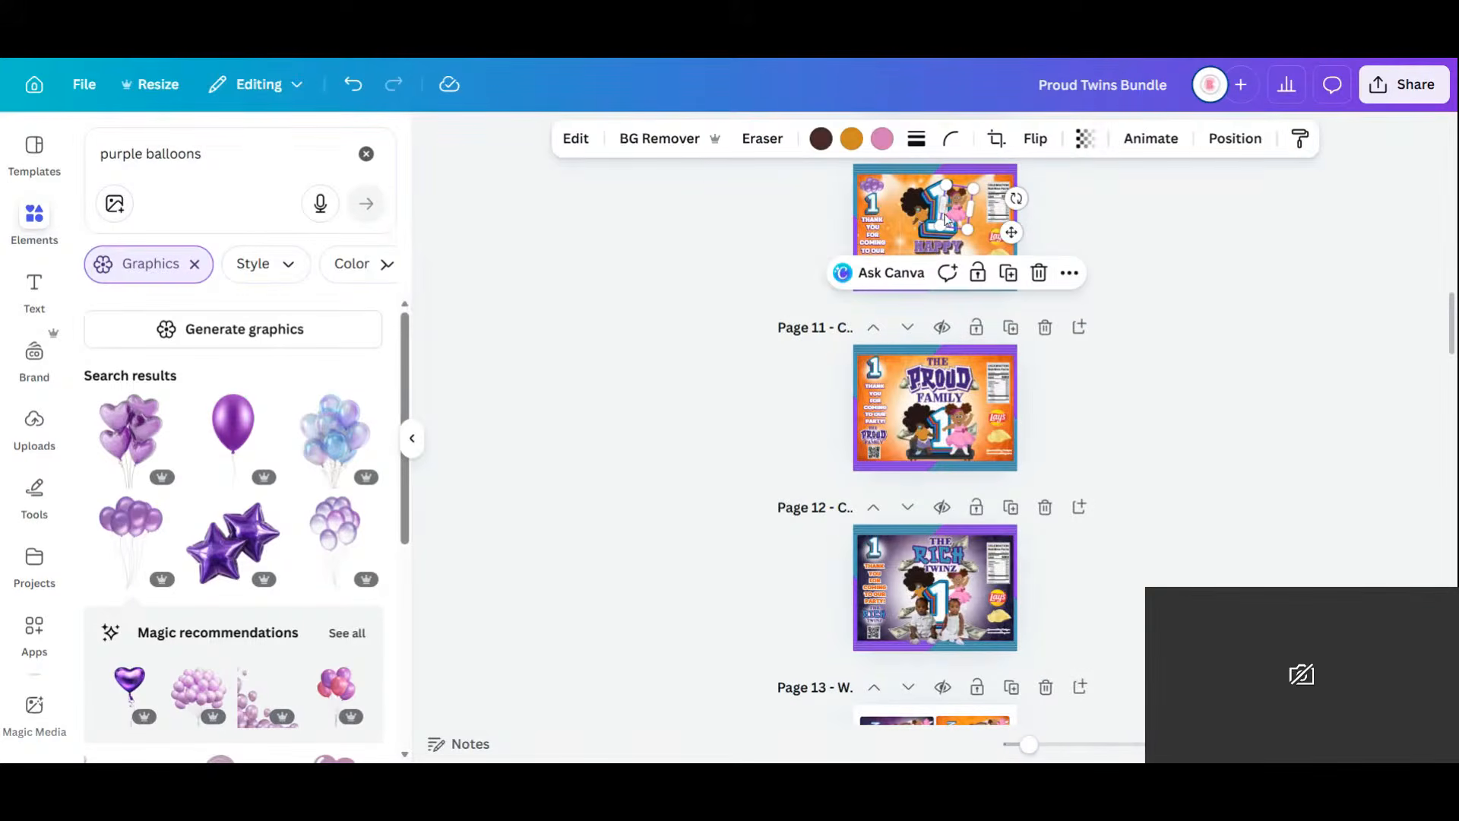
pyautogui.moveTo(1029, 745); pyautogui.dragTo(1070, 744)
pyautogui.scroll(9, 1070, 377)
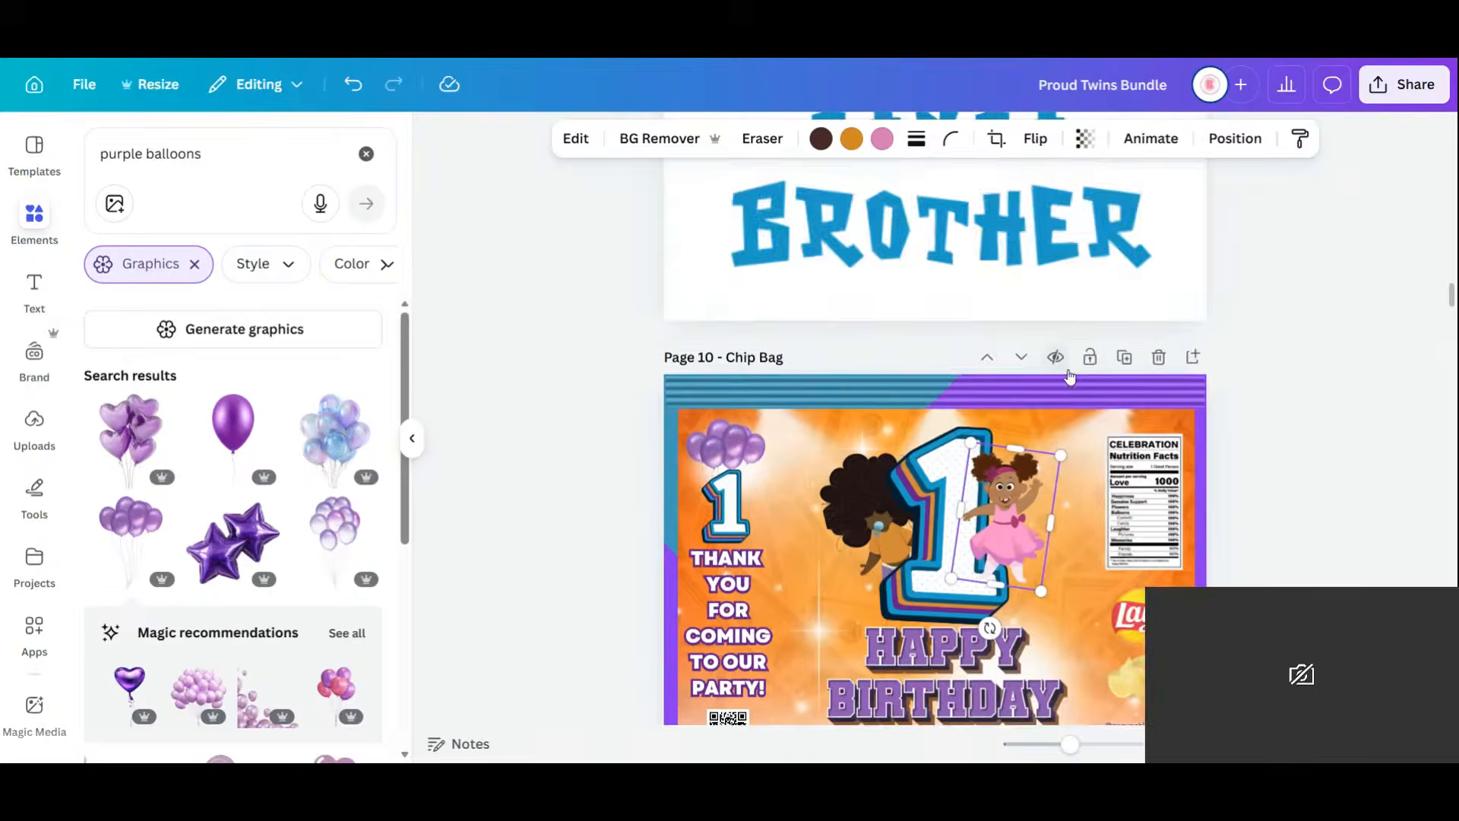
pyautogui.scroll(-3, 1069, 377)
pyautogui.click(1196, 233)
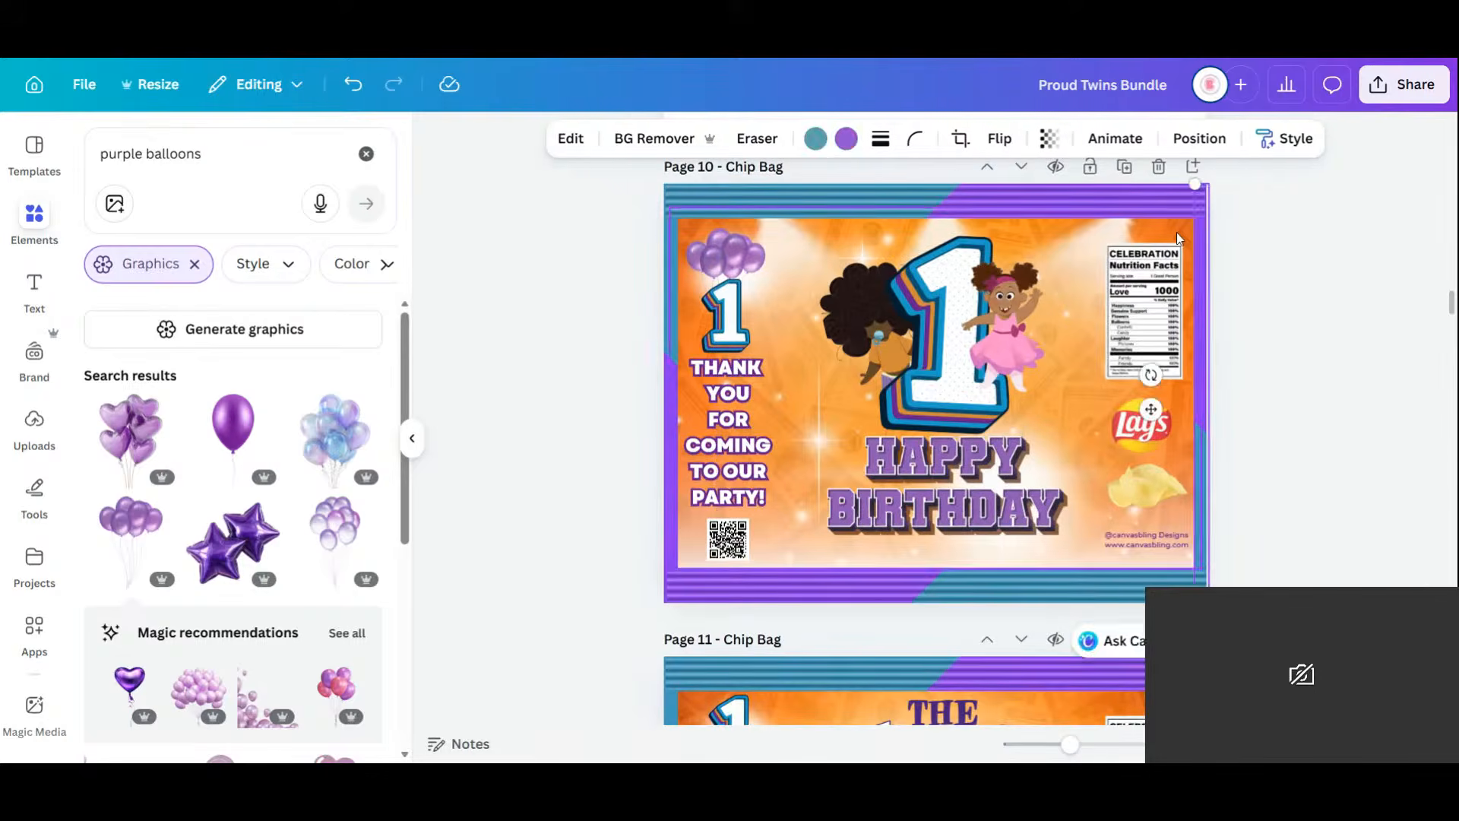
pyautogui.click(1176, 235)
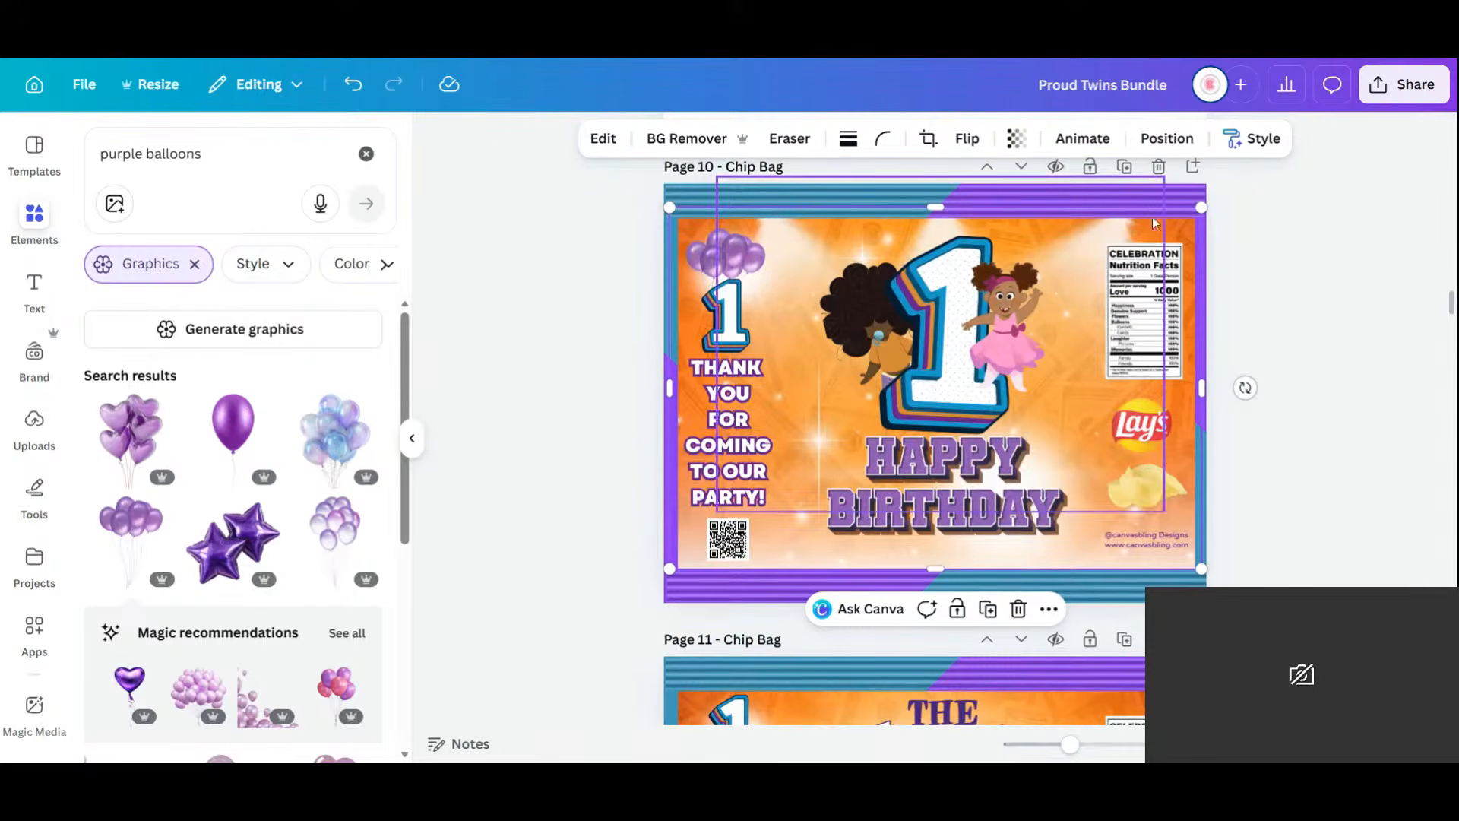
# Shift the orange layer and delete the money background from Page 10.
pyautogui.click(1175, 230)
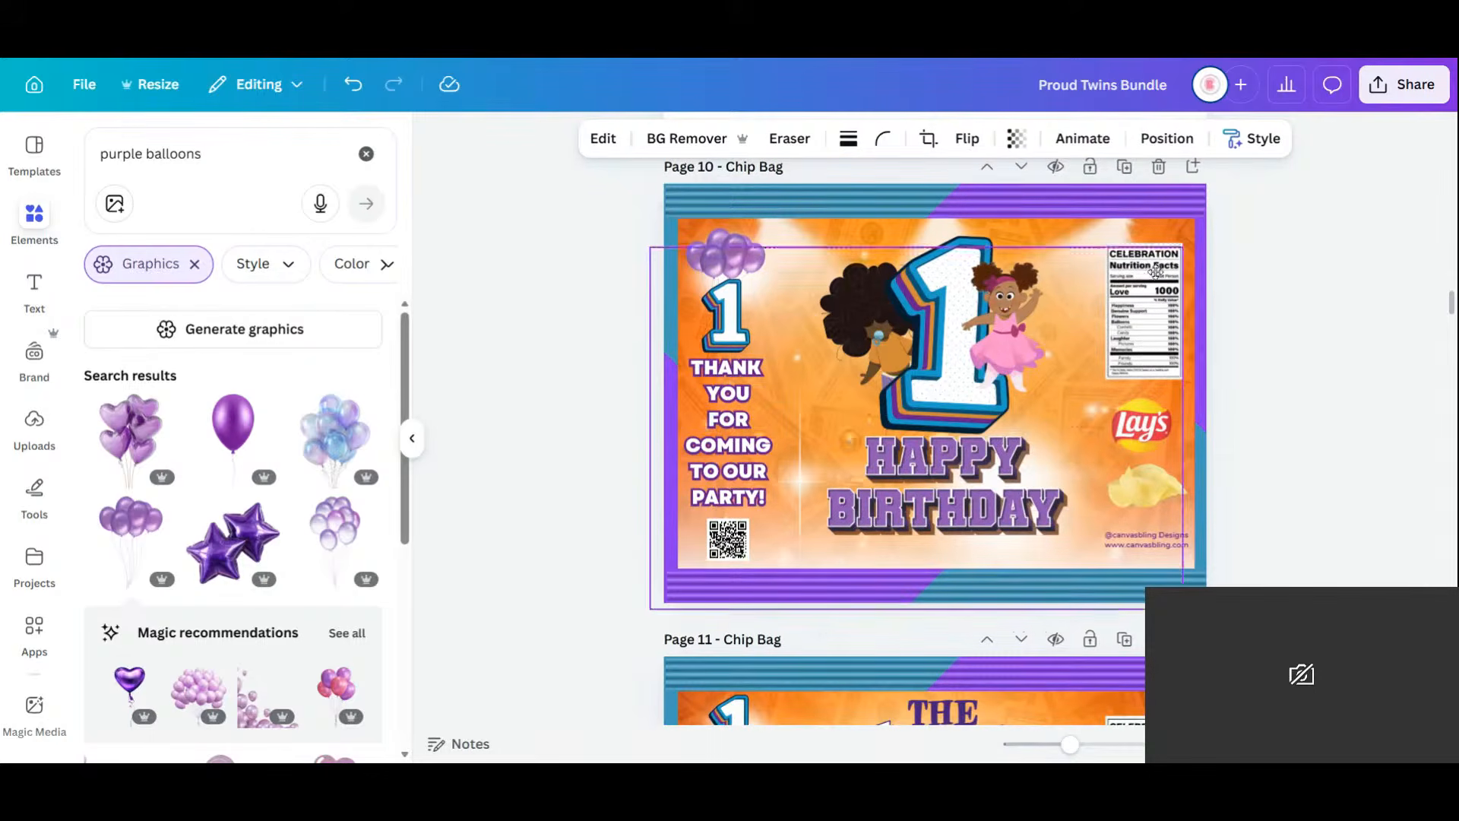
pyautogui.click(1180, 234)
pyautogui.moveTo(1179, 234); pyautogui.dragTo(1123, 254)
pyautogui.click(1187, 234)
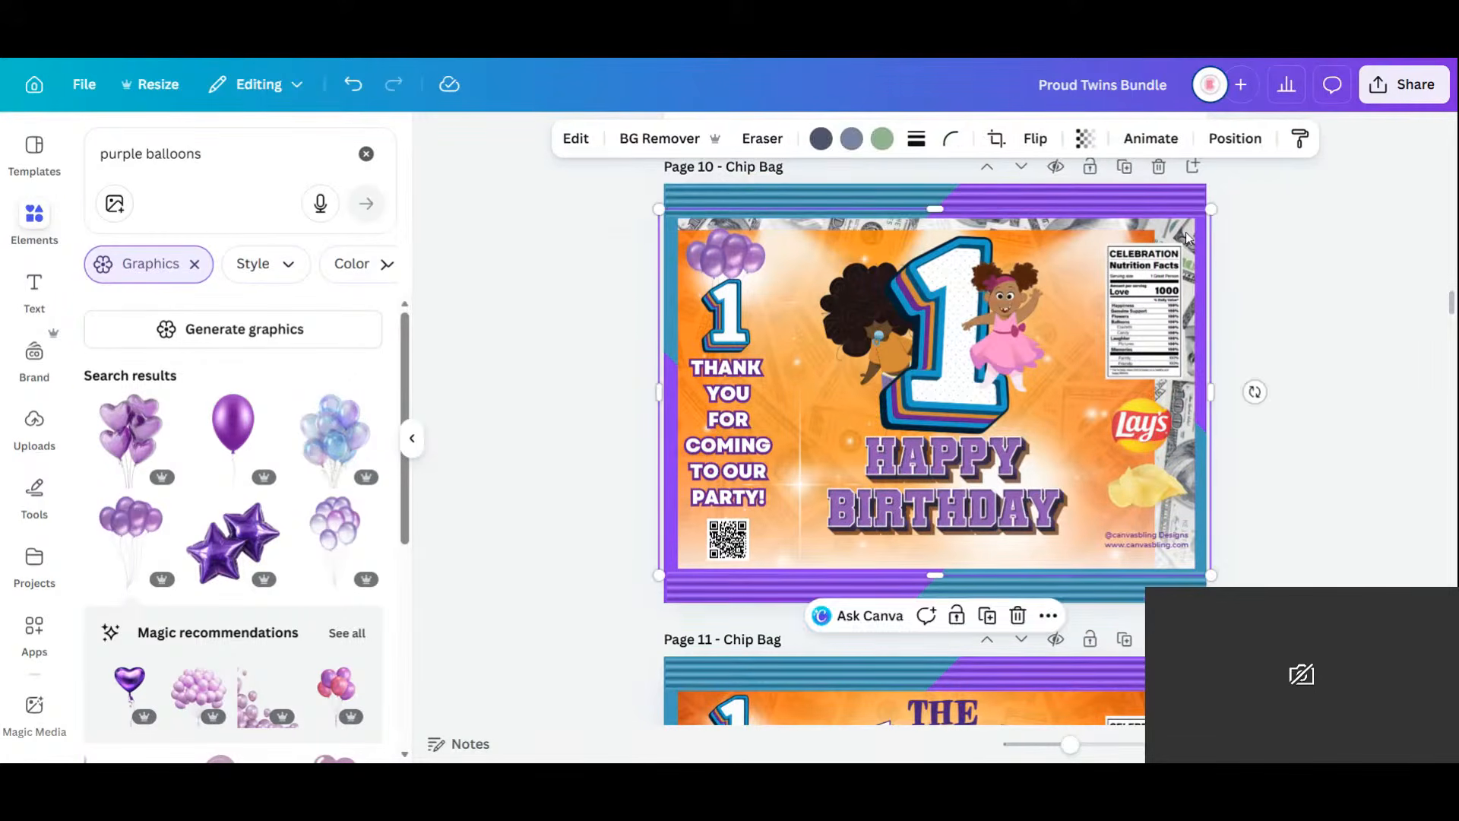
pyautogui.press('Delete')
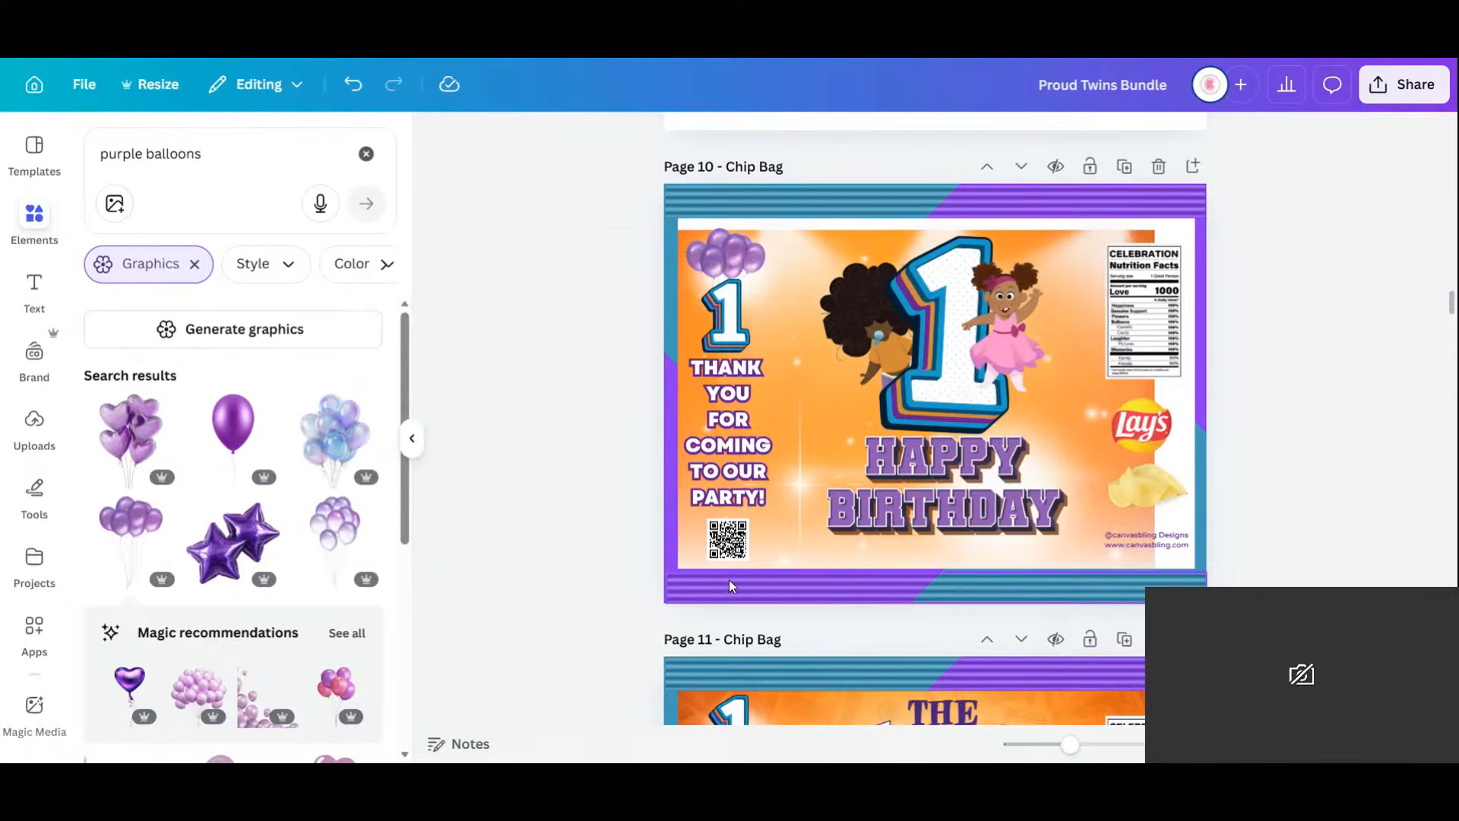
# Stretch the orange background over the white label area and reposition the image behind the thank-you text.
pyautogui.click(693, 560)
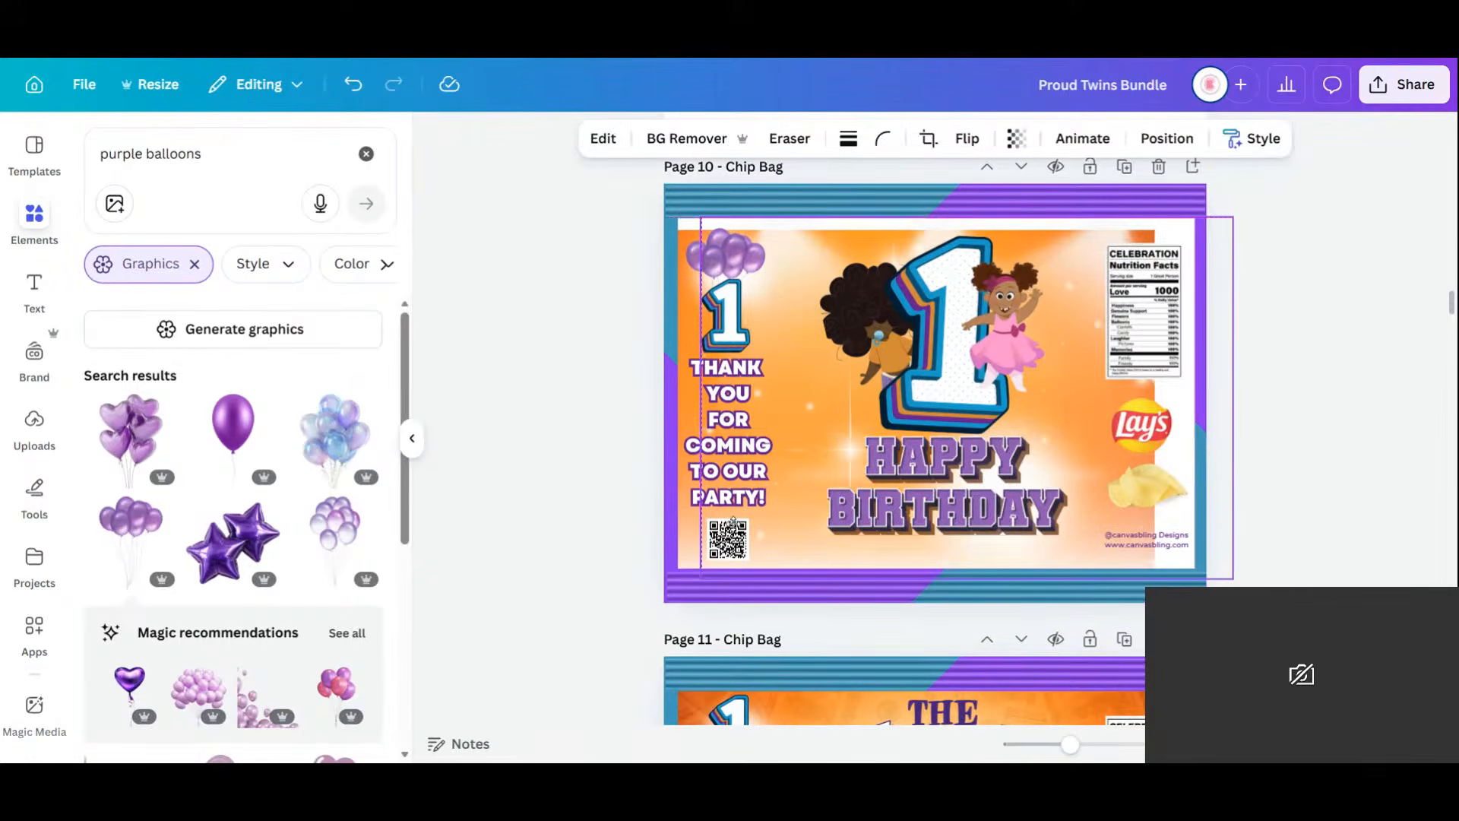
pyautogui.click(689, 339)
pyautogui.moveTo(692, 335); pyautogui.dragTo(743, 312)
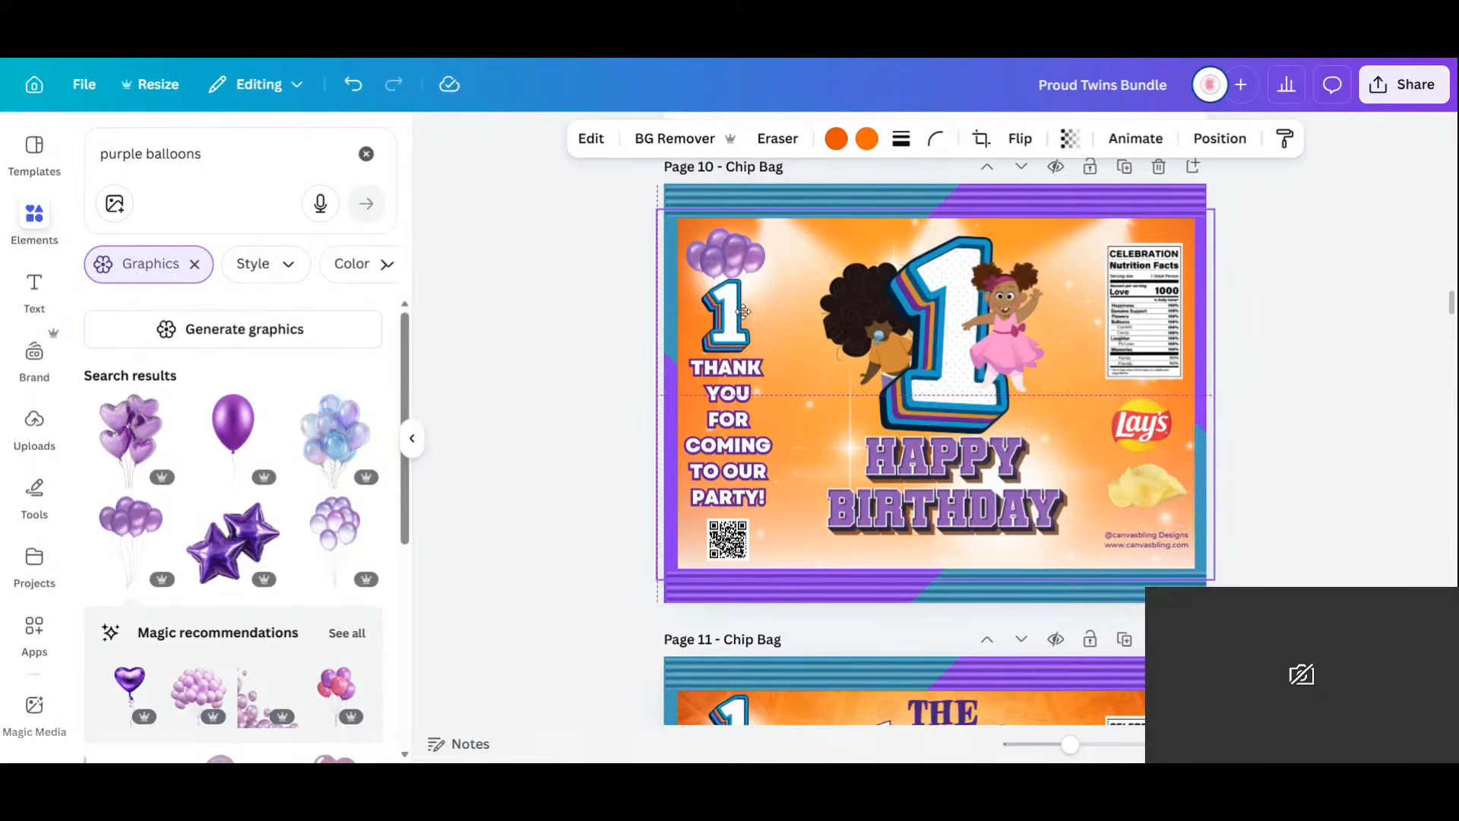
pyautogui.click(1261, 418)
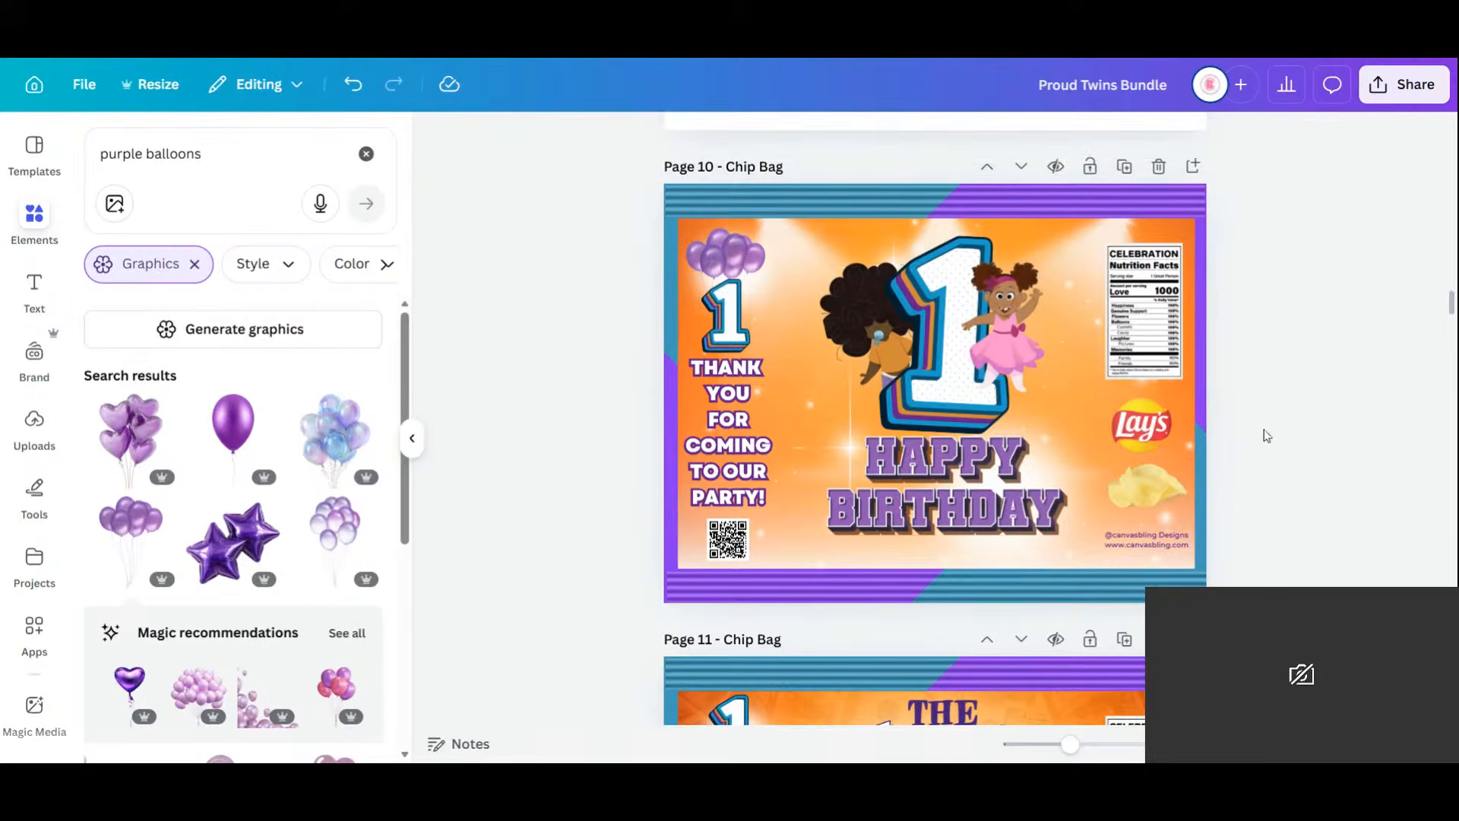
pyautogui.click(783, 403)
pyautogui.moveTo(793, 371); pyautogui.dragTo(809, 362)
pyautogui.click(1062, 717)
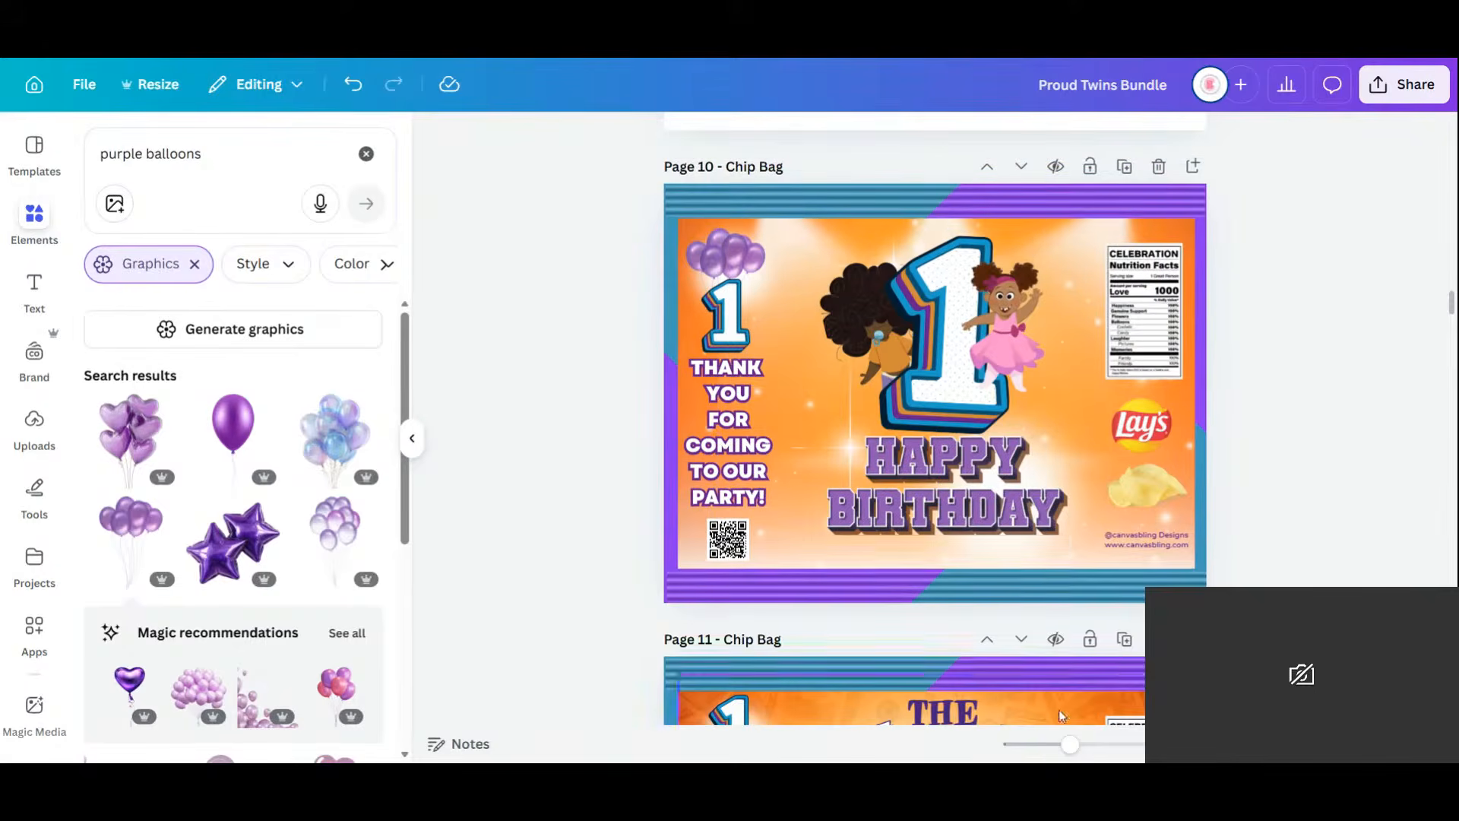
pyautogui.click(1018, 562)
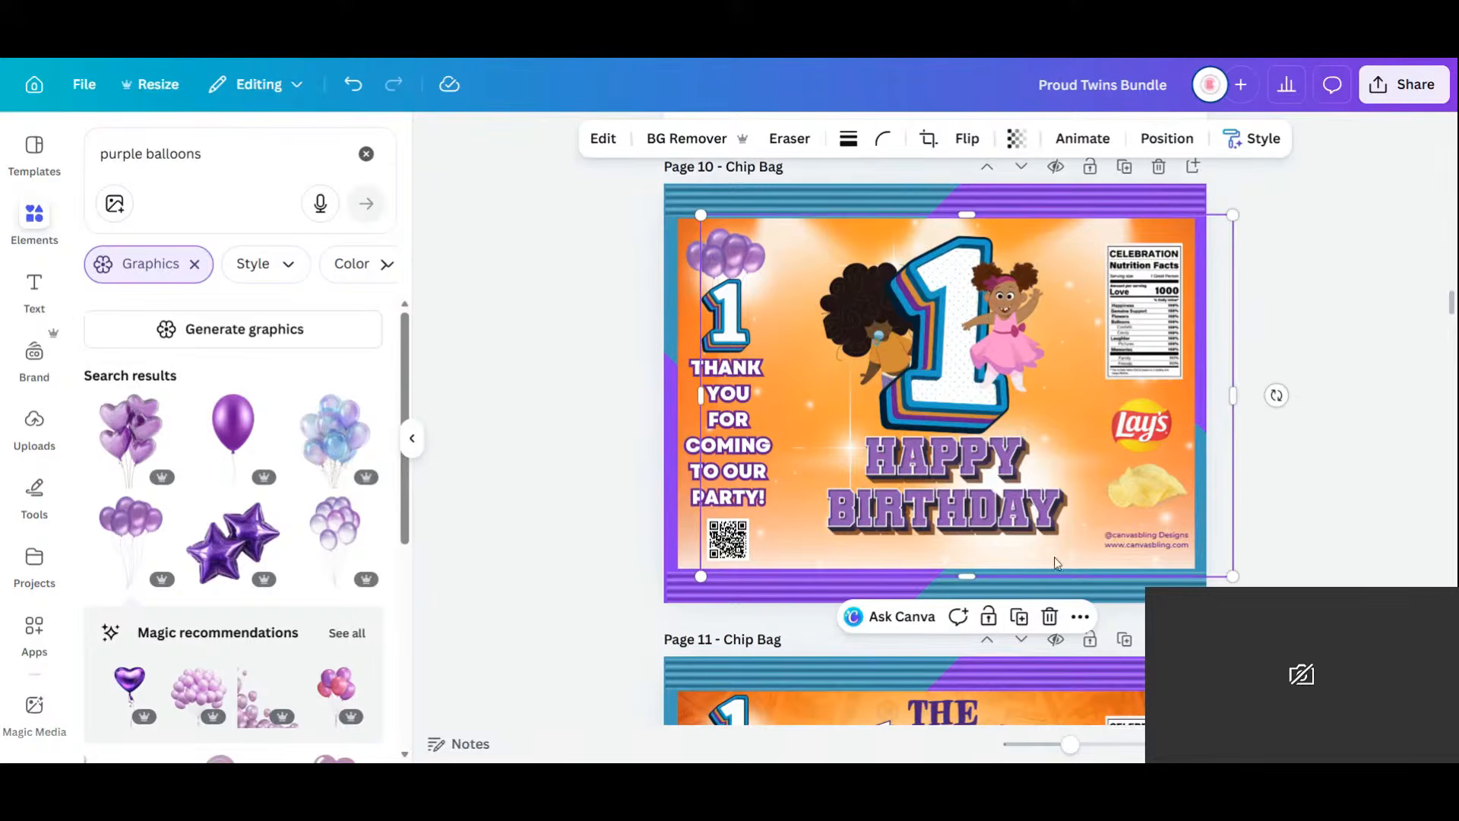
# On page 12, delete the large Rich Twinz title text.
pyautogui.scroll(-5, 1329, 519)
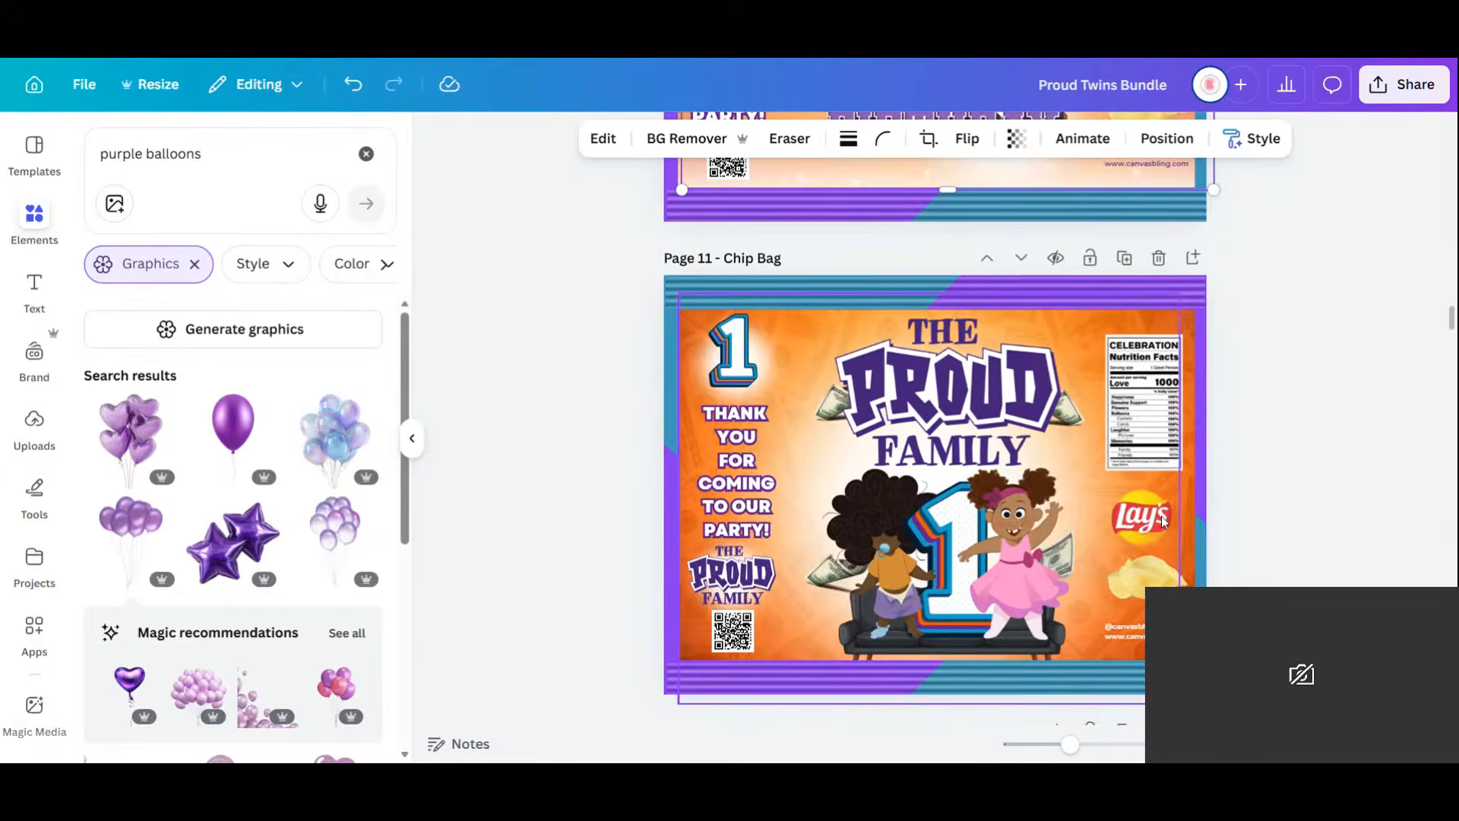
pyautogui.scroll(-7, 1288, 492)
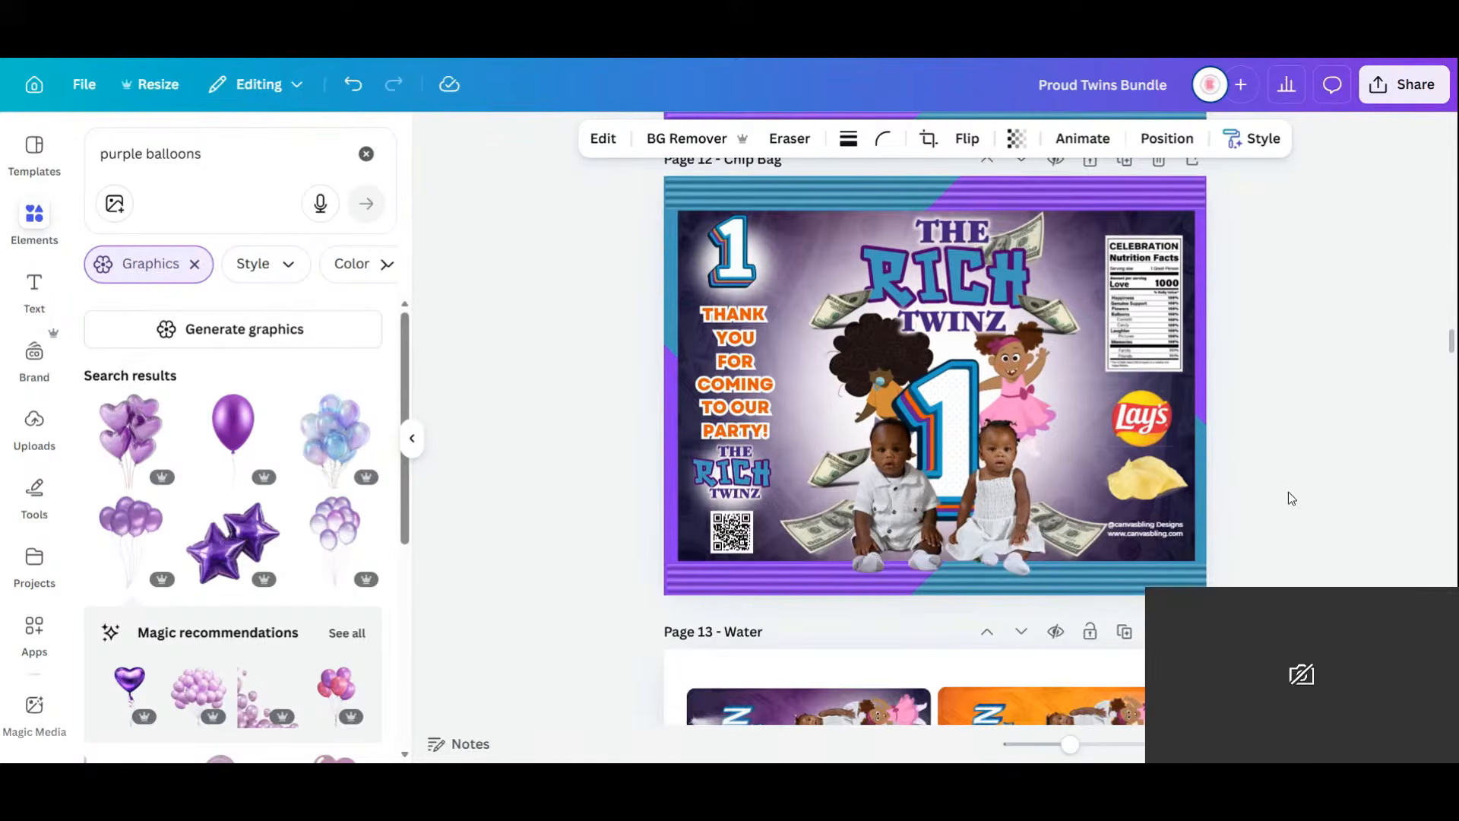
pyautogui.click(970, 238)
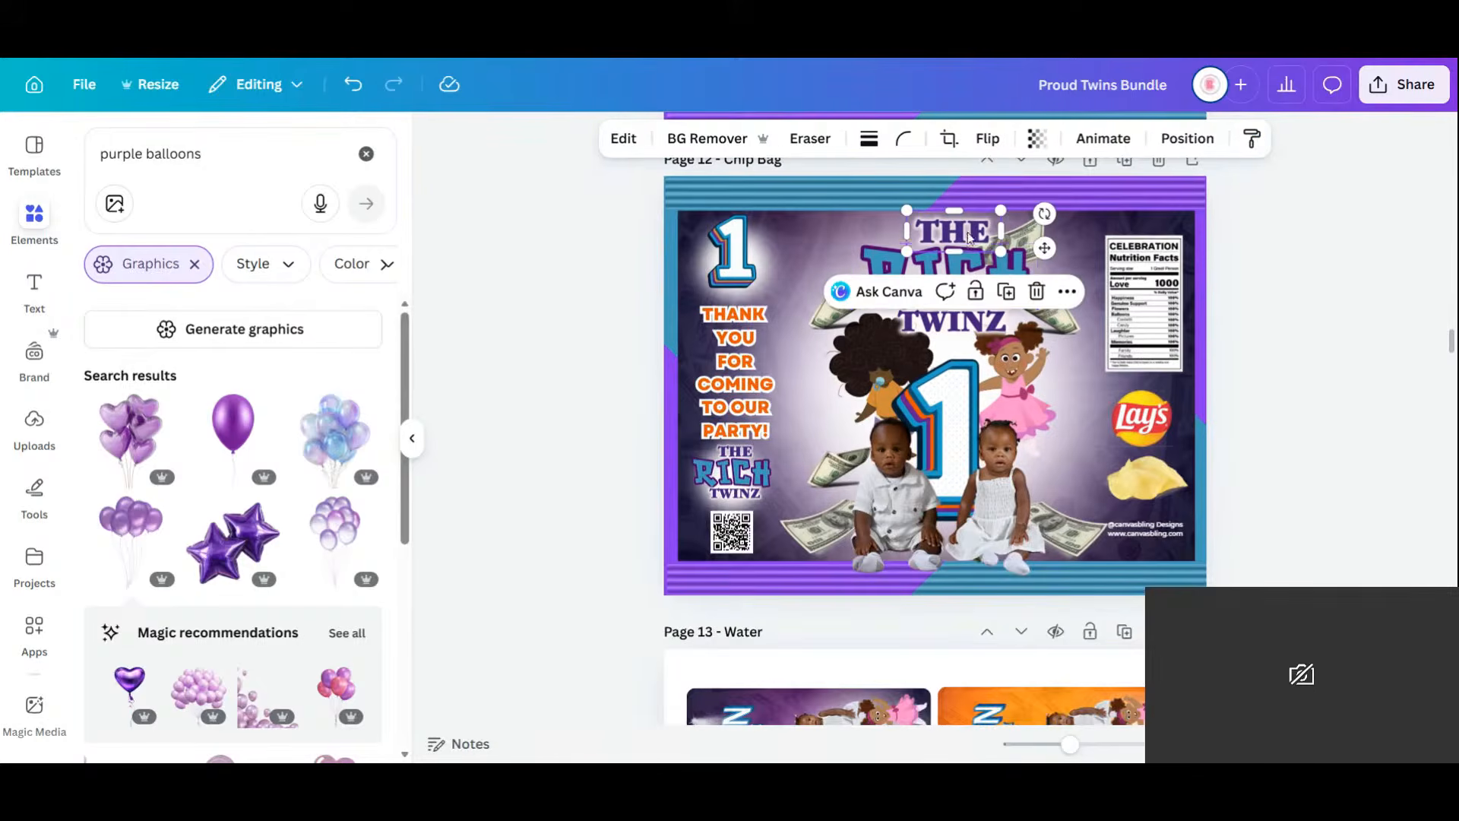
pyautogui.keyDown('shift'); pyautogui.click(1002, 263); pyautogui.keyUp('shift')
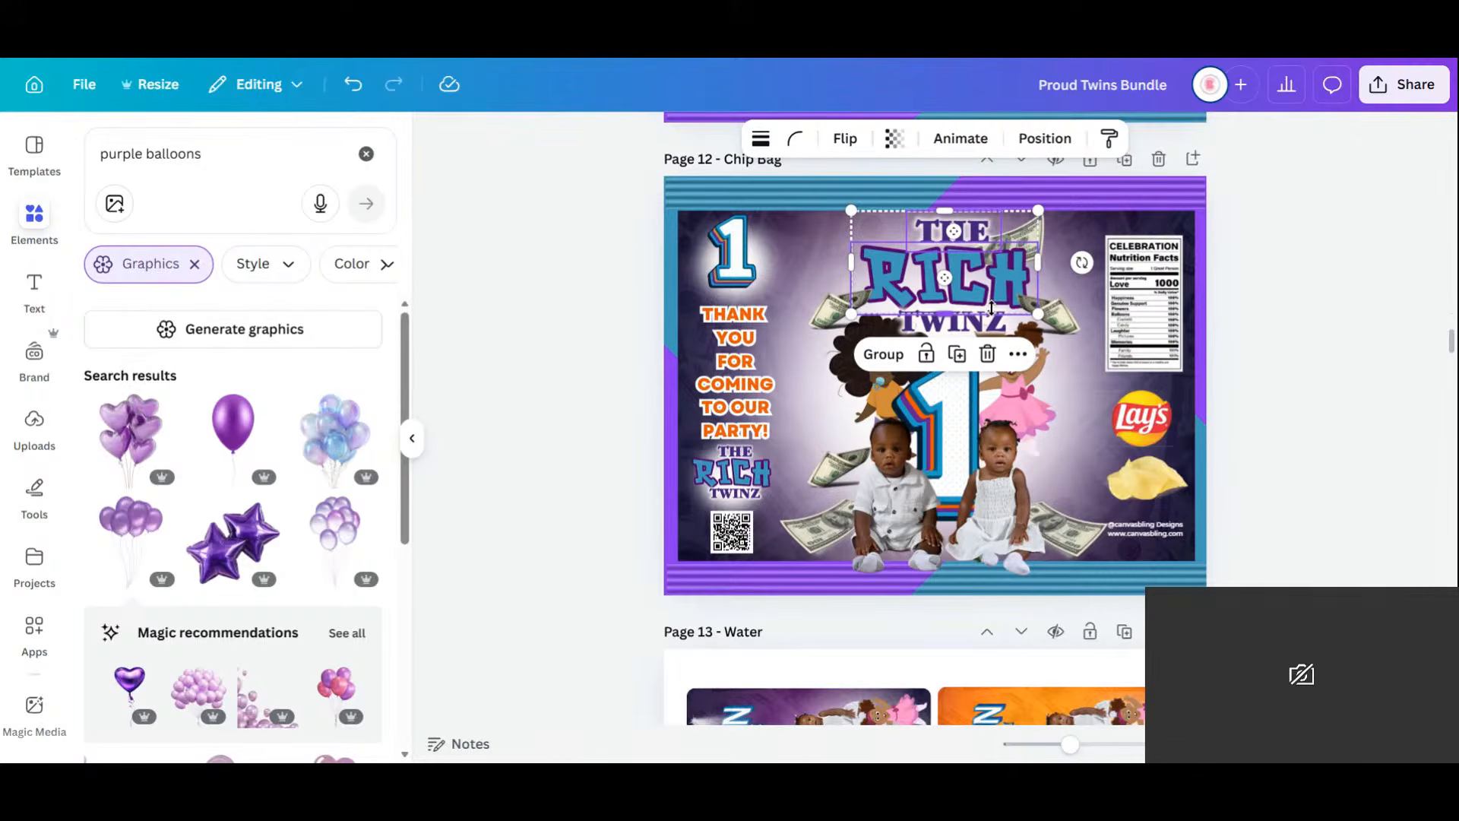
pyautogui.click(1250, 293)
pyautogui.click(955, 325)
pyautogui.keyDown('shift'); pyautogui.click(959, 226); pyautogui.keyUp('shift')
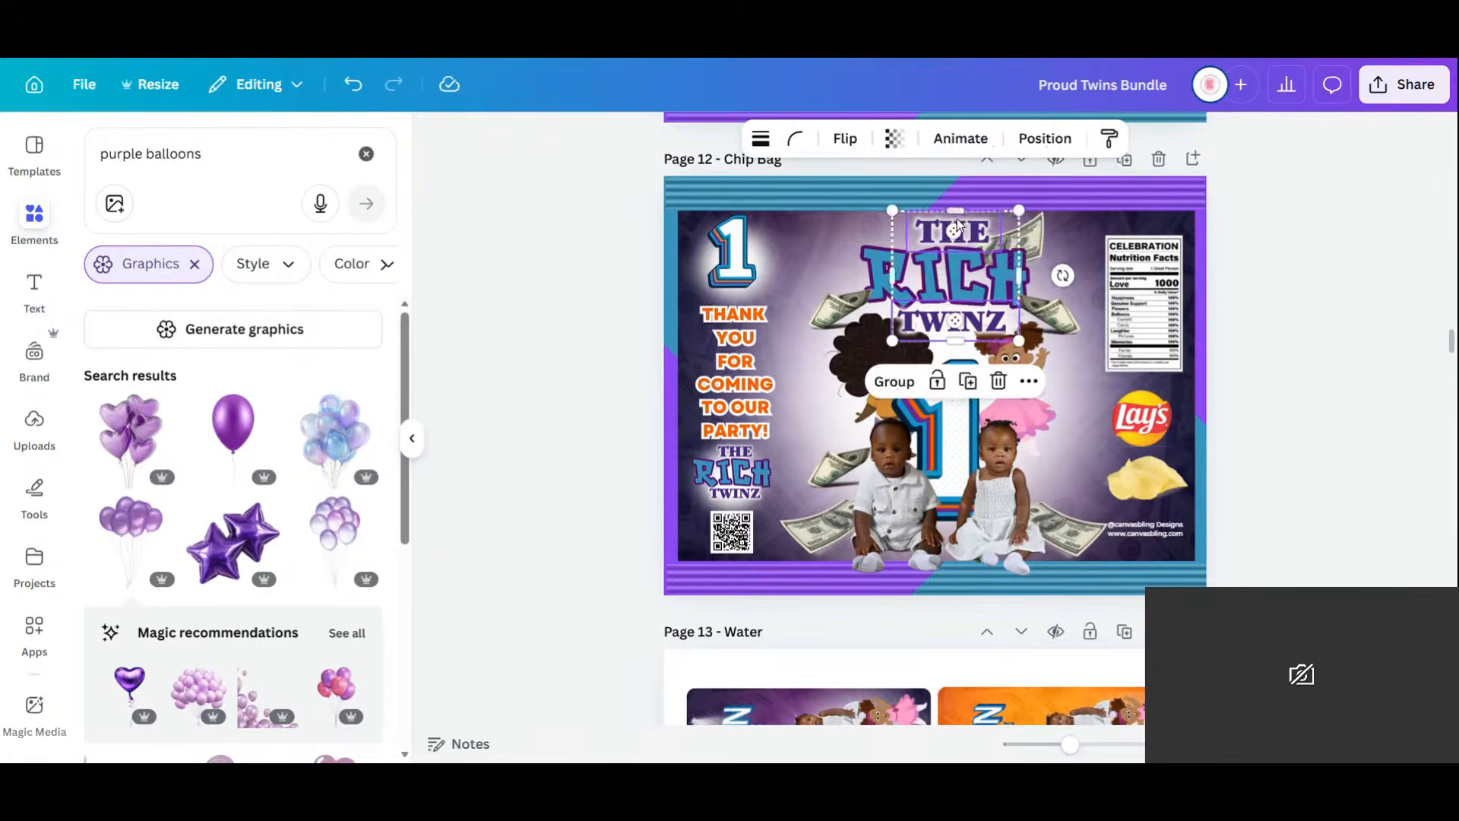
pyautogui.press('Delete')
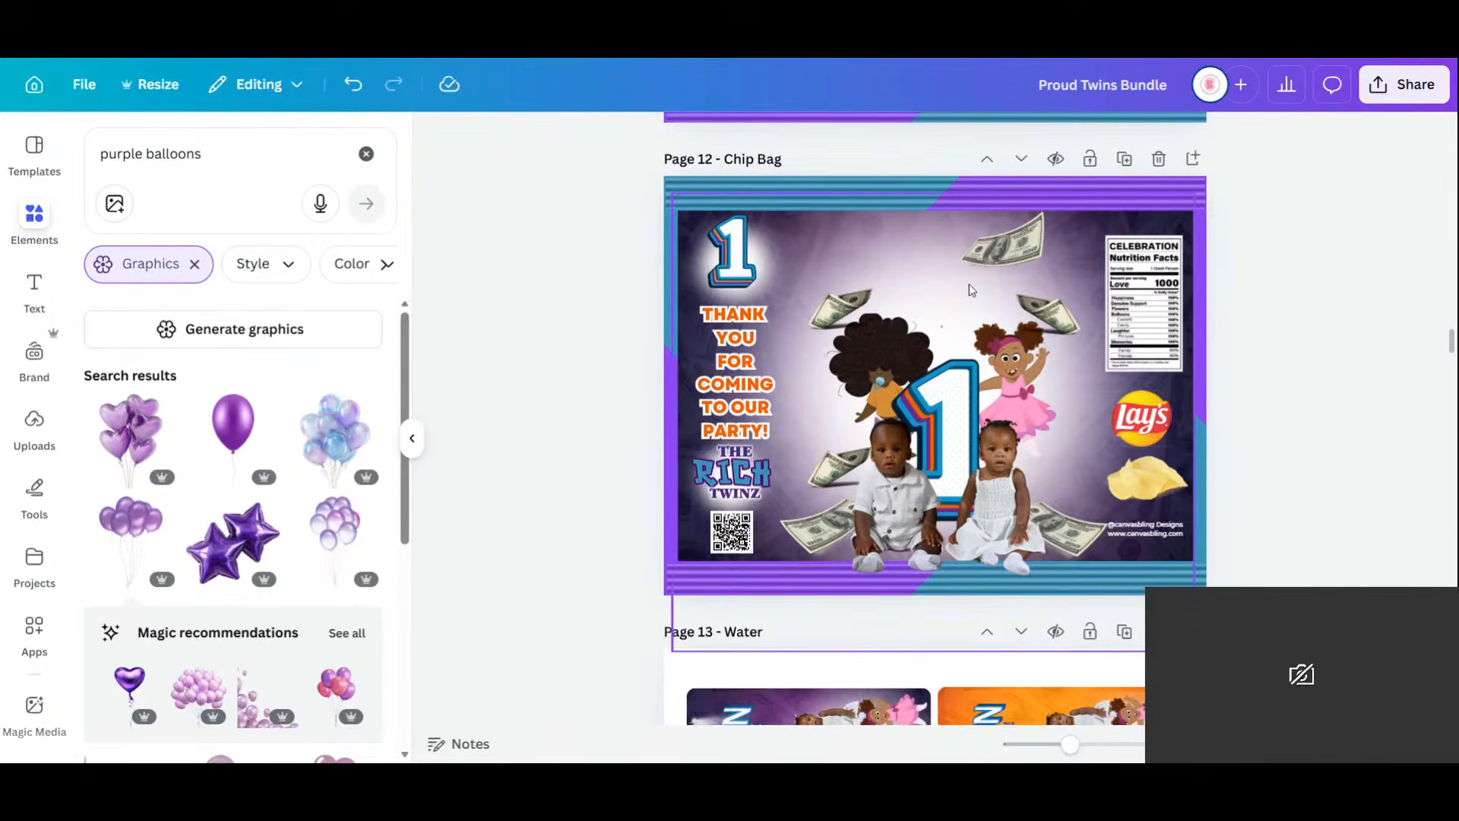
# Delete the baby boy and baby girl photos from the chip bag.
pyautogui.click(895, 498)
pyautogui.press('Delete')
pyautogui.click(996, 530)
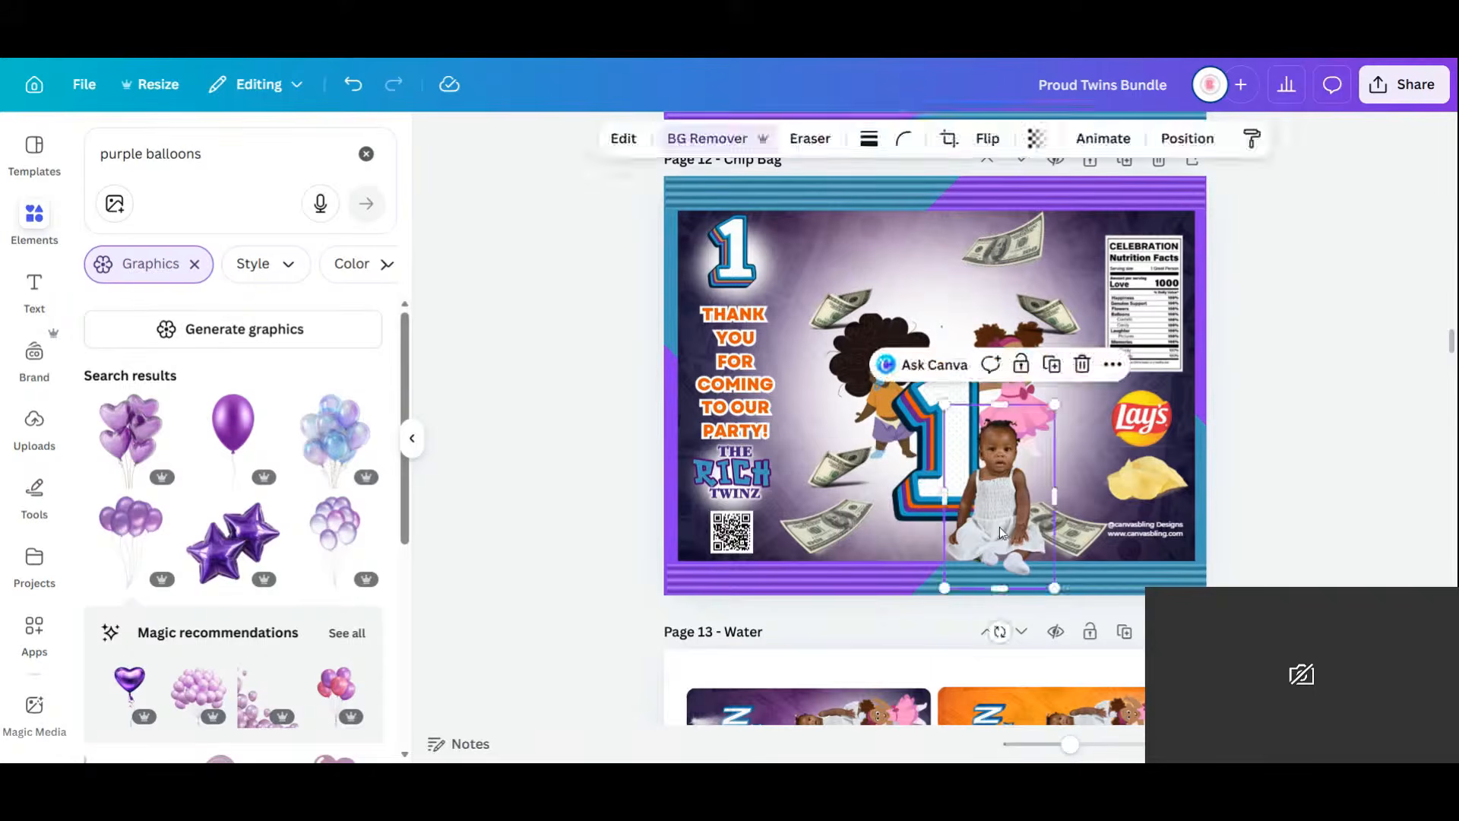
pyautogui.press('Delete')
pyautogui.click(821, 528)
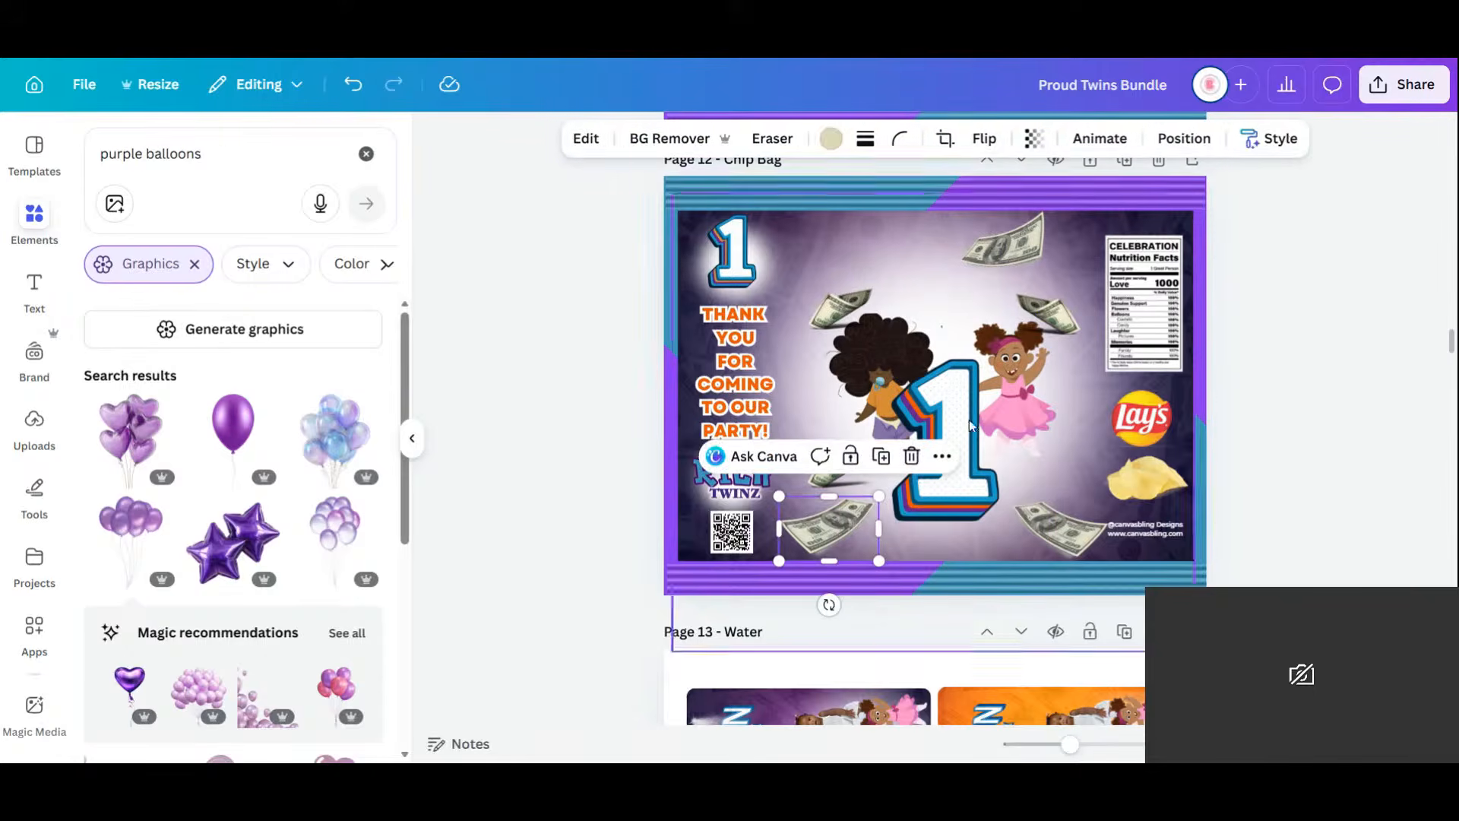
# Enlarge the pink-dress girl and afro-haired twin and place them on either side of the 1.
pyautogui.click(1014, 395)
pyautogui.moveTo(1070, 325); pyautogui.dragTo(1117, 228)
pyautogui.moveTo(1051, 414); pyautogui.dragTo(1025, 467)
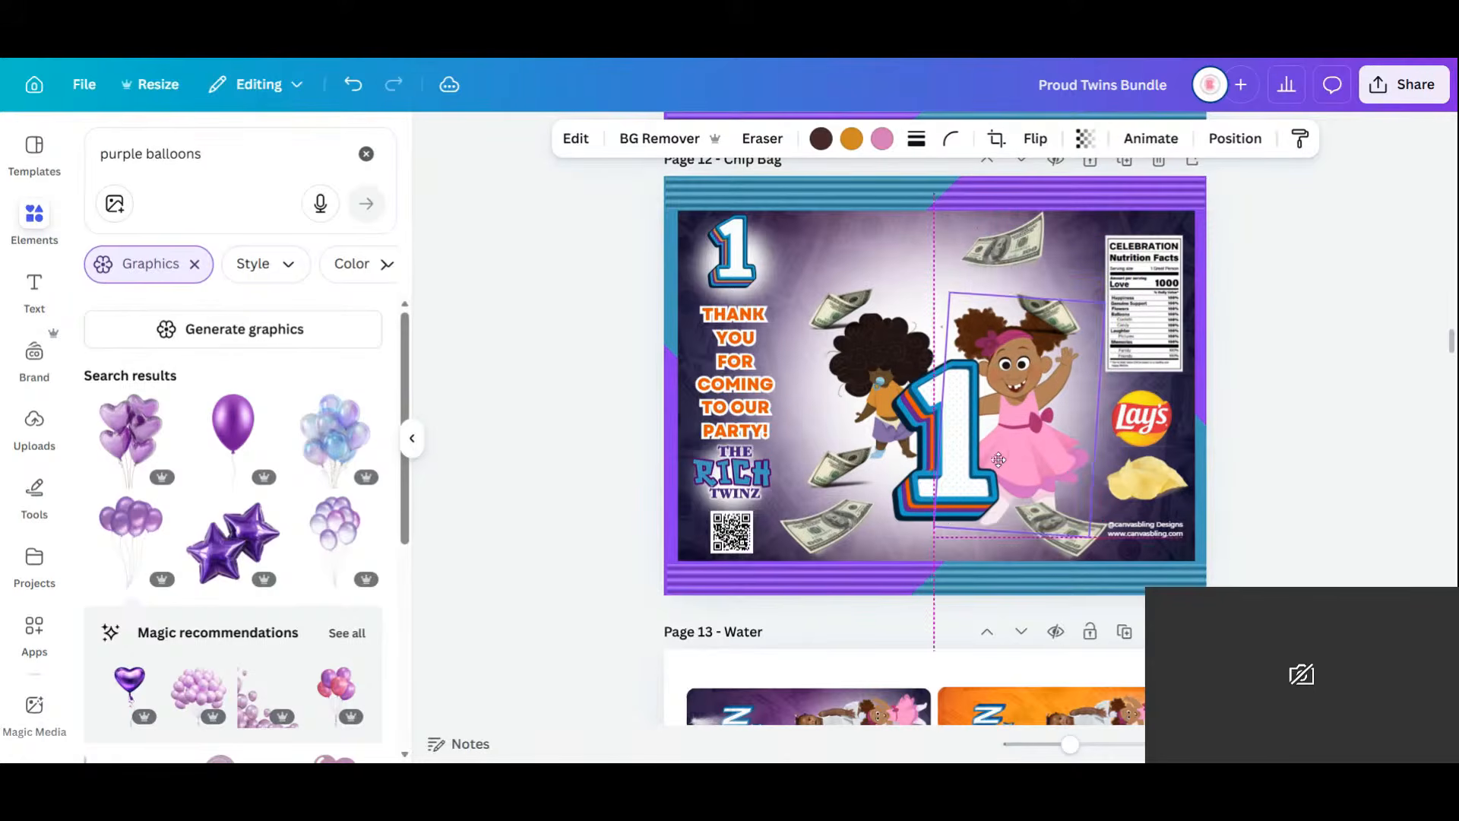
pyautogui.click(871, 385)
pyautogui.moveTo(821, 489); pyautogui.dragTo(782, 539)
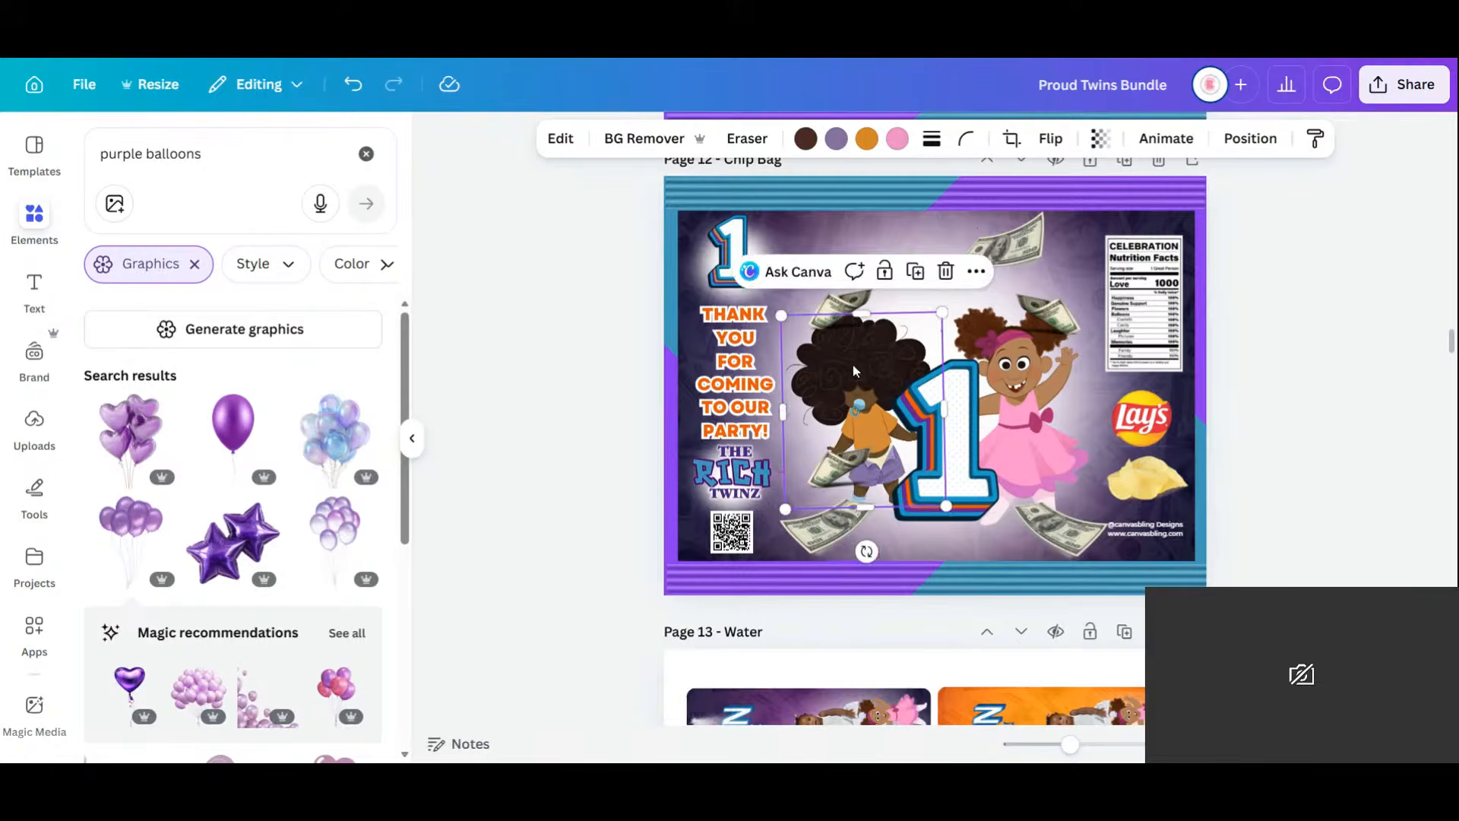
pyautogui.moveTo(854, 370); pyautogui.dragTo(857, 365)
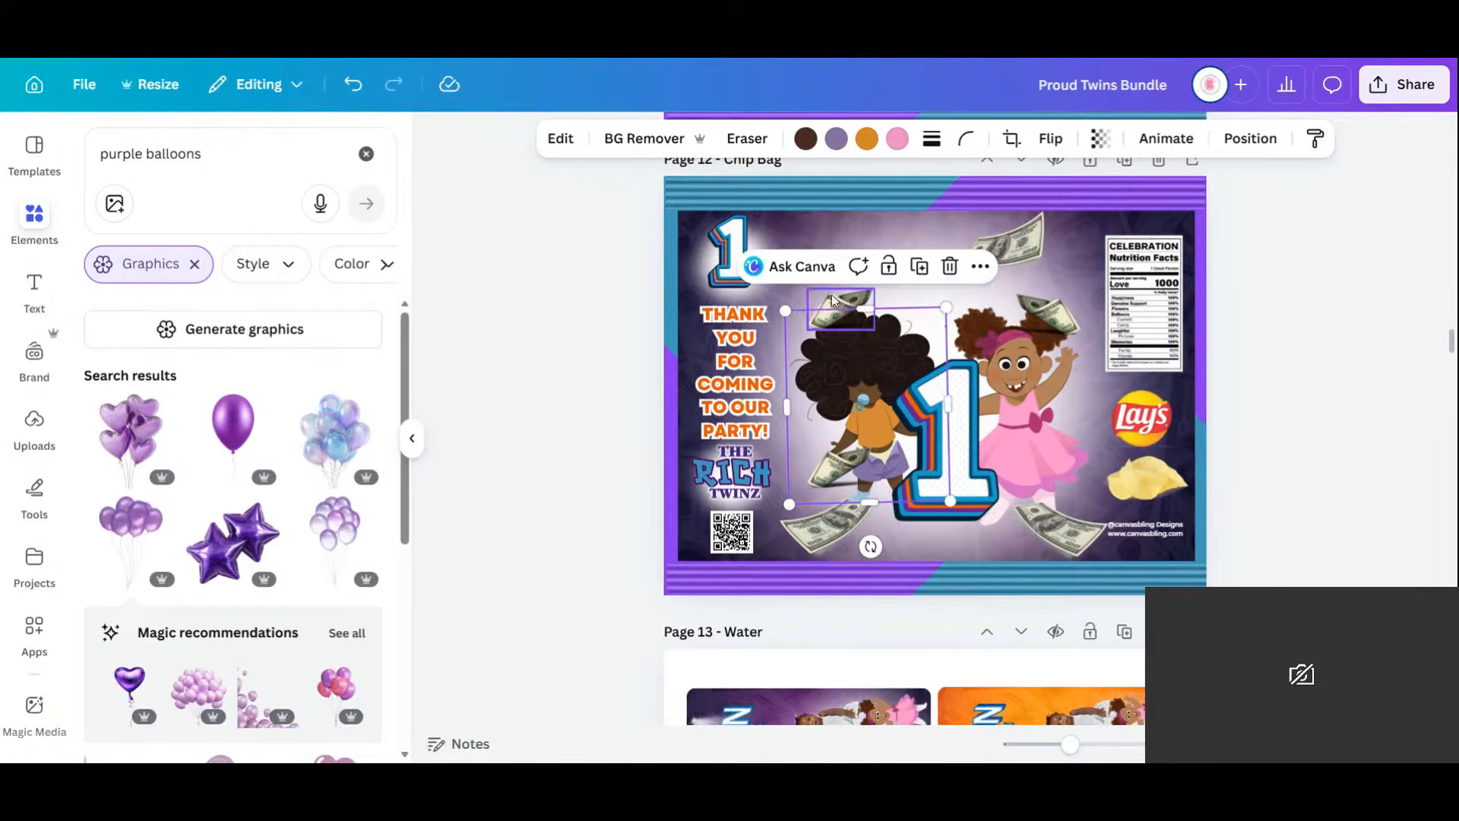
# Delete the money bills around the twins.
pyautogui.moveTo(834, 300); pyautogui.dragTo(1014, 248)
pyautogui.press('Delete')
pyautogui.click(1055, 330)
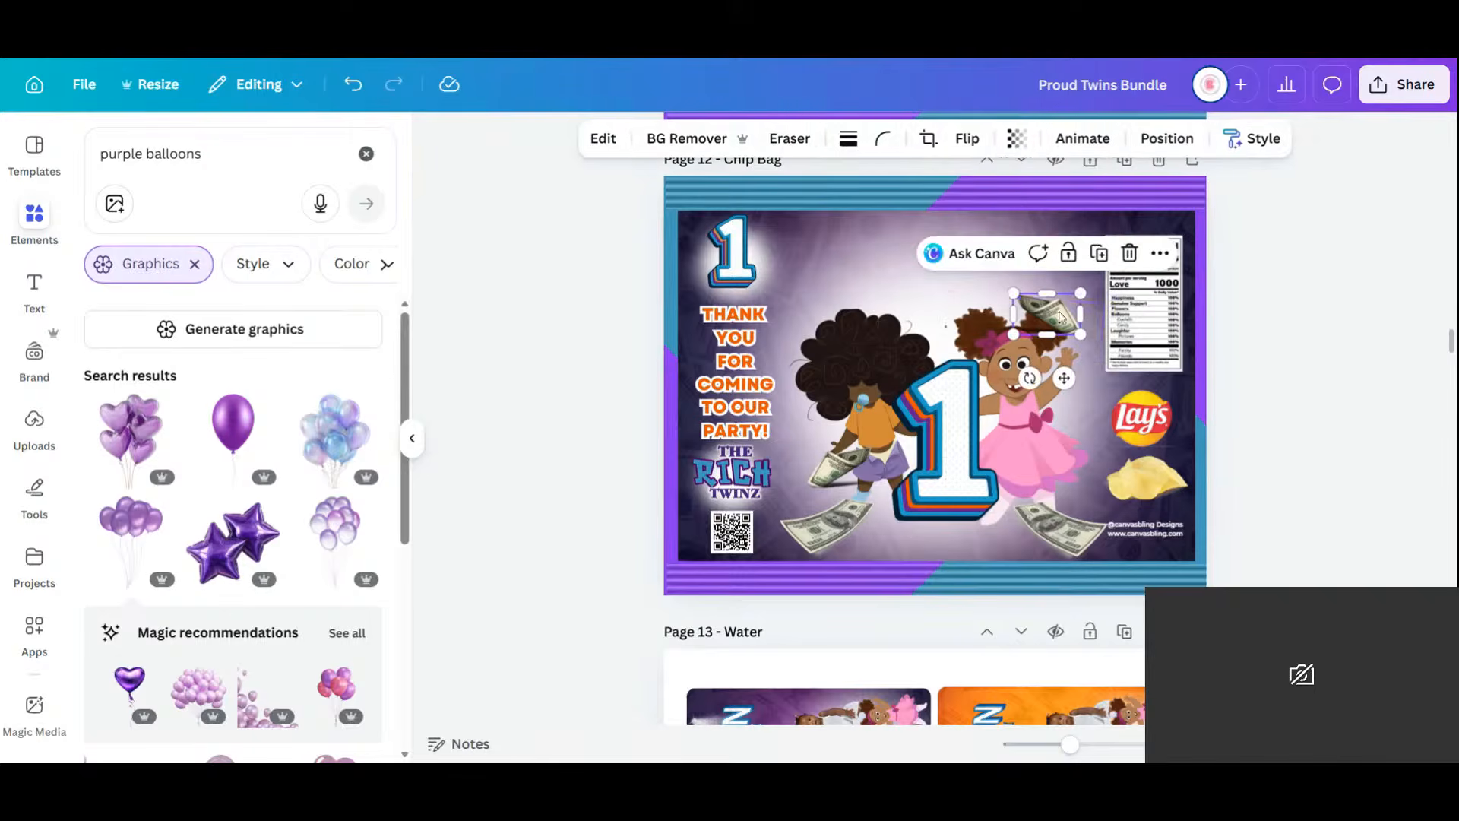
pyautogui.press('Delete')
pyautogui.click(1058, 542)
pyautogui.press('Delete')
pyautogui.click(832, 541)
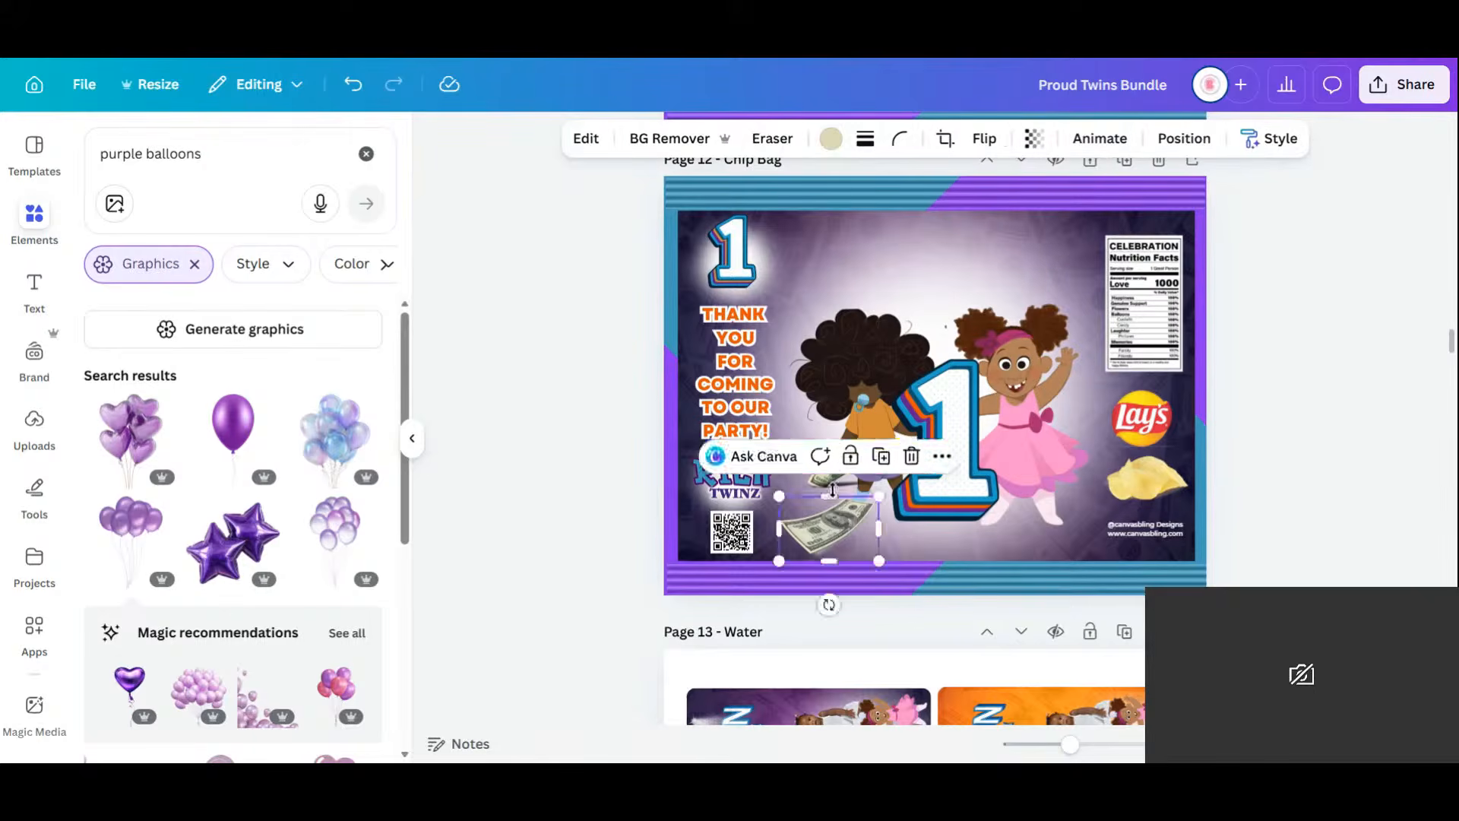
pyautogui.press('Delete')
# Remove the last money bill and the small Rich Twinz title, then nudge the girl up-left.
pyautogui.click(836, 468)
pyautogui.press('Delete')
pyautogui.click(741, 490)
pyautogui.press('Delete')
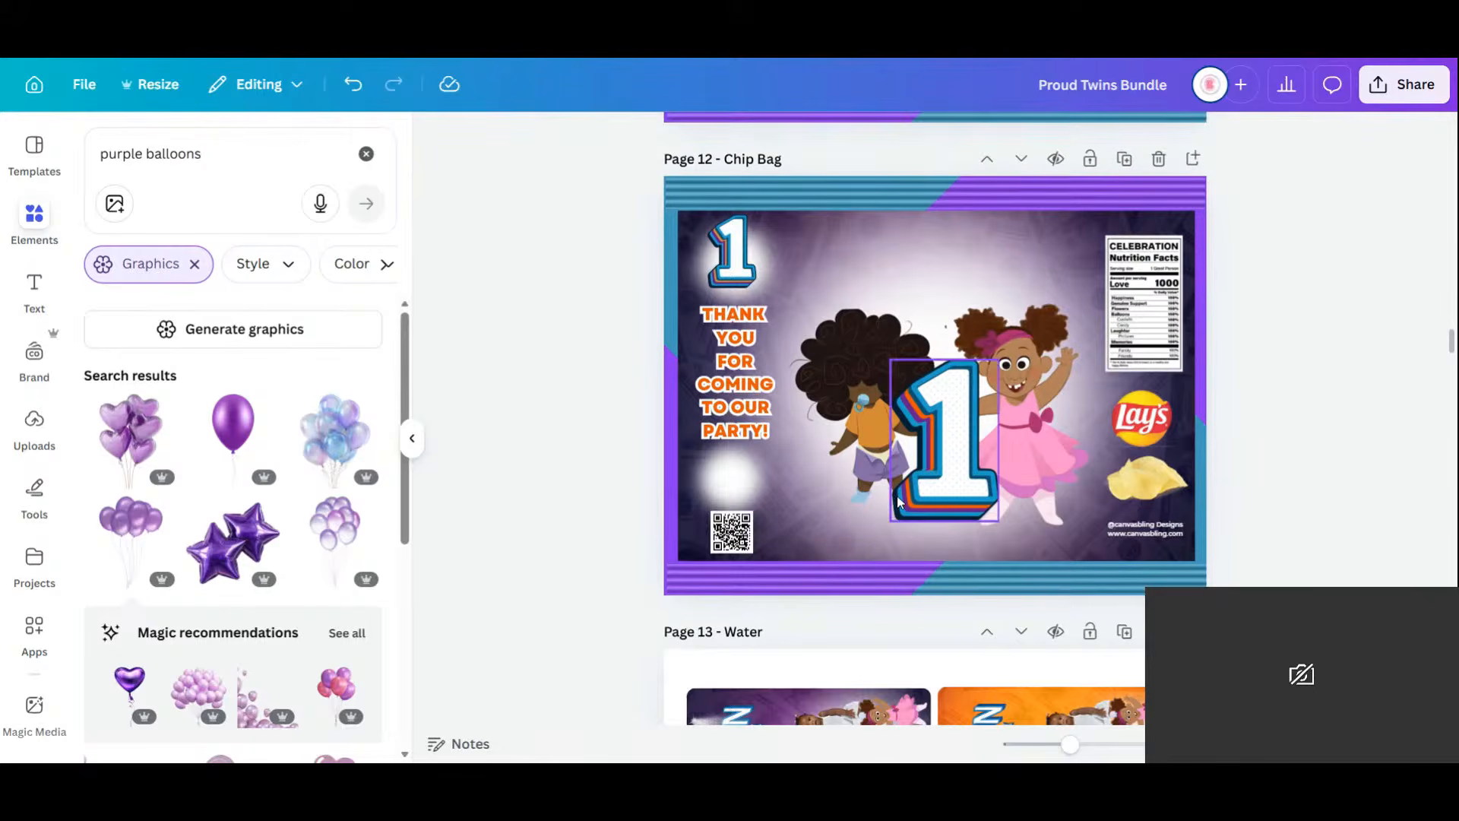
pyautogui.click(1047, 409)
pyautogui.moveTo(1048, 412); pyautogui.dragTo(1042, 403)
# Bring the pink-dress girl in front of the 1, then enlarge the 1 and reposition the girl.
pyautogui.click(1223, 152)
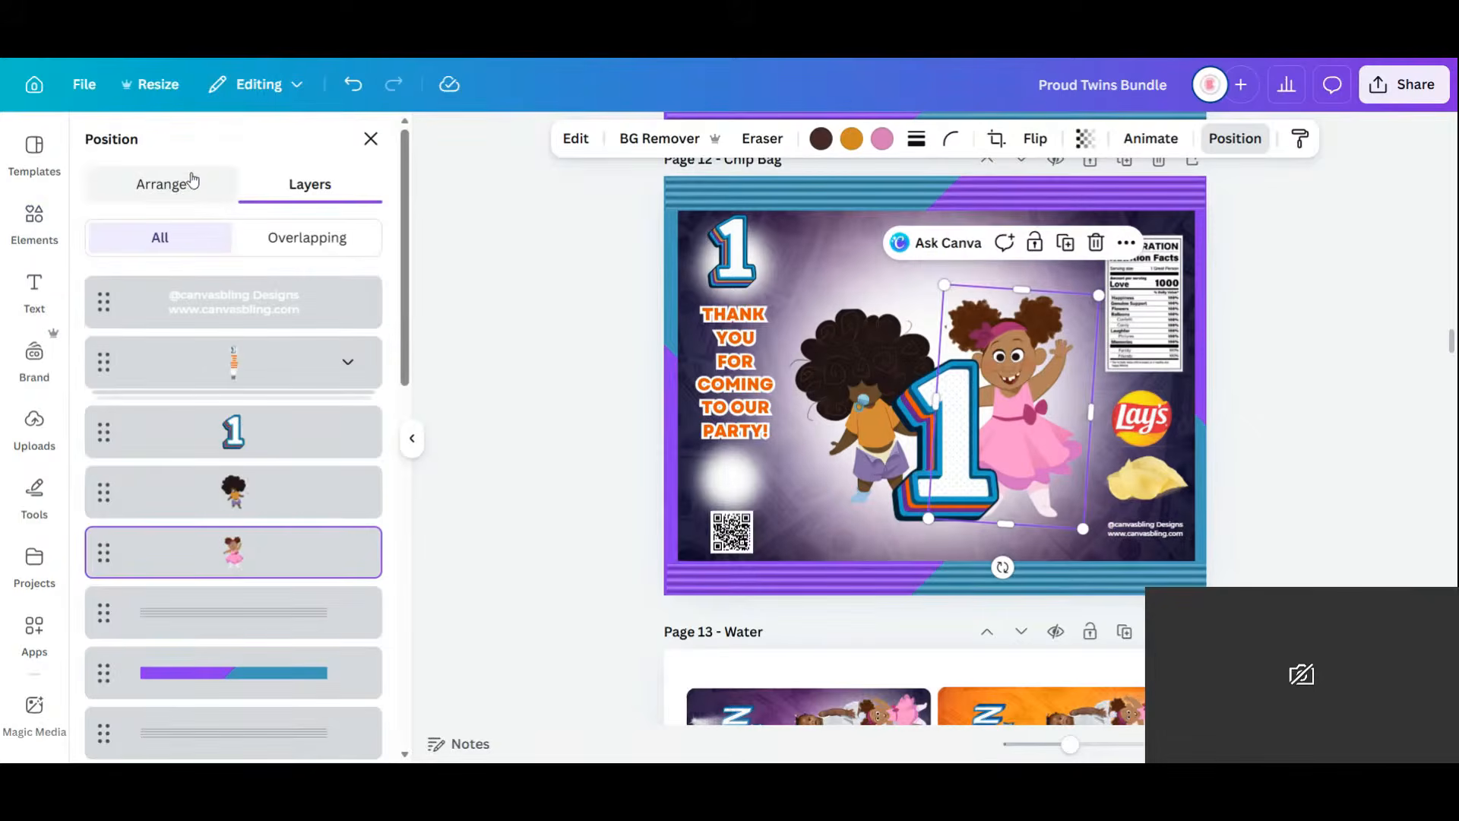
pyautogui.click(192, 180)
pyautogui.click(158, 239)
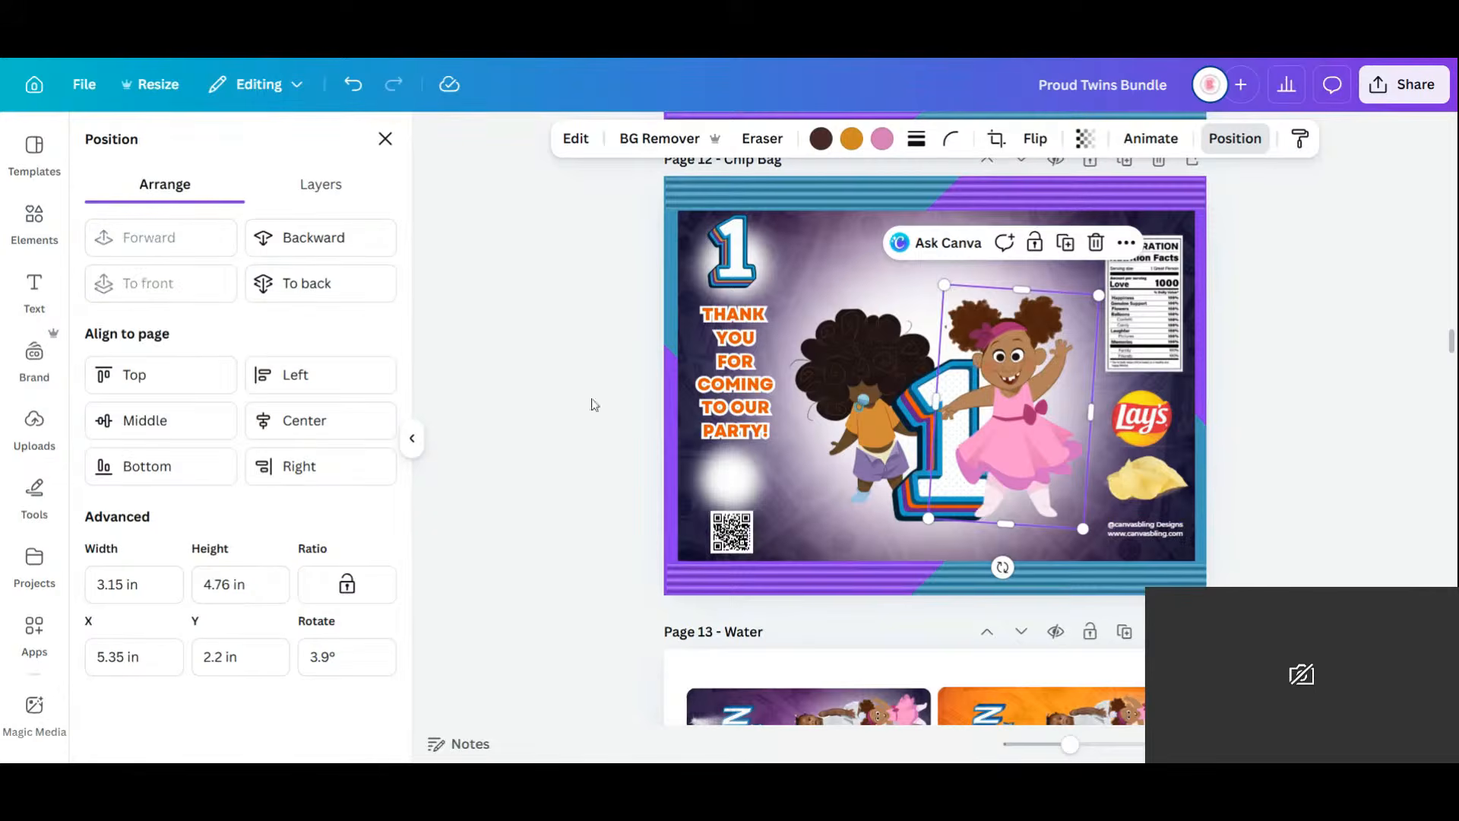
pyautogui.click(920, 403)
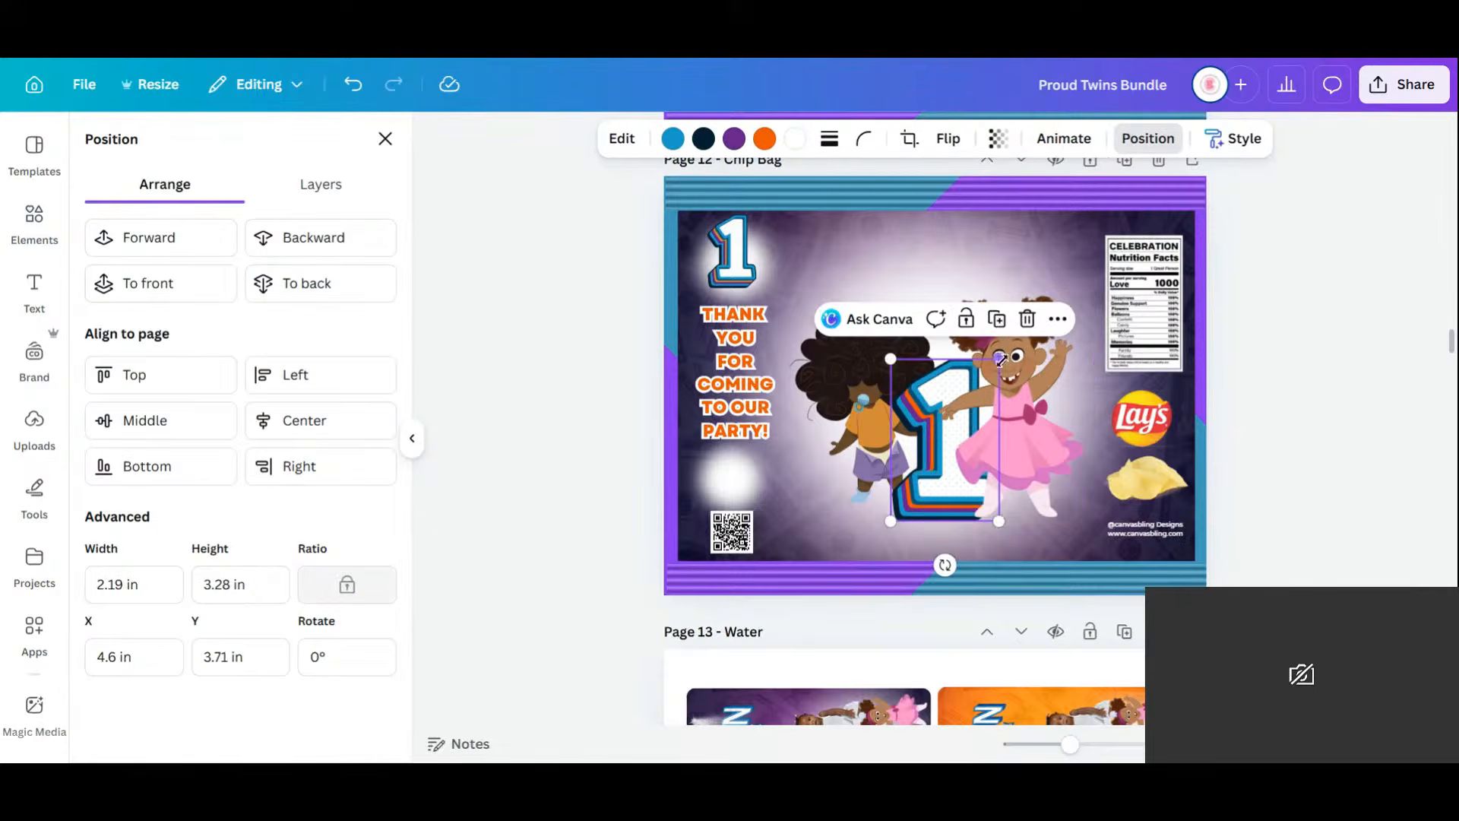
pyautogui.moveTo(999, 360); pyautogui.dragTo(1042, 295)
pyautogui.moveTo(904, 483); pyautogui.dragTo(890, 471)
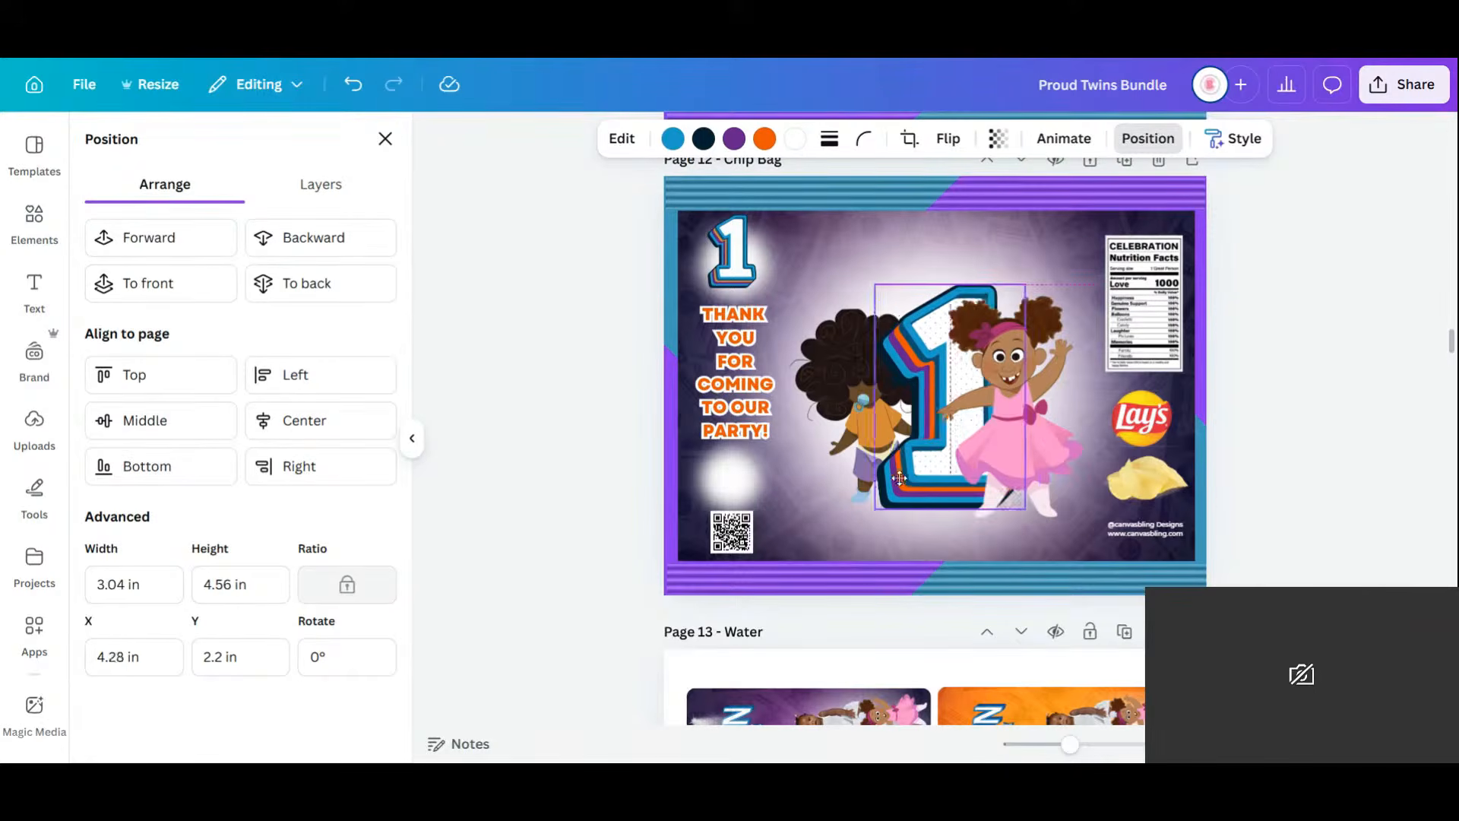
pyautogui.click(1080, 414)
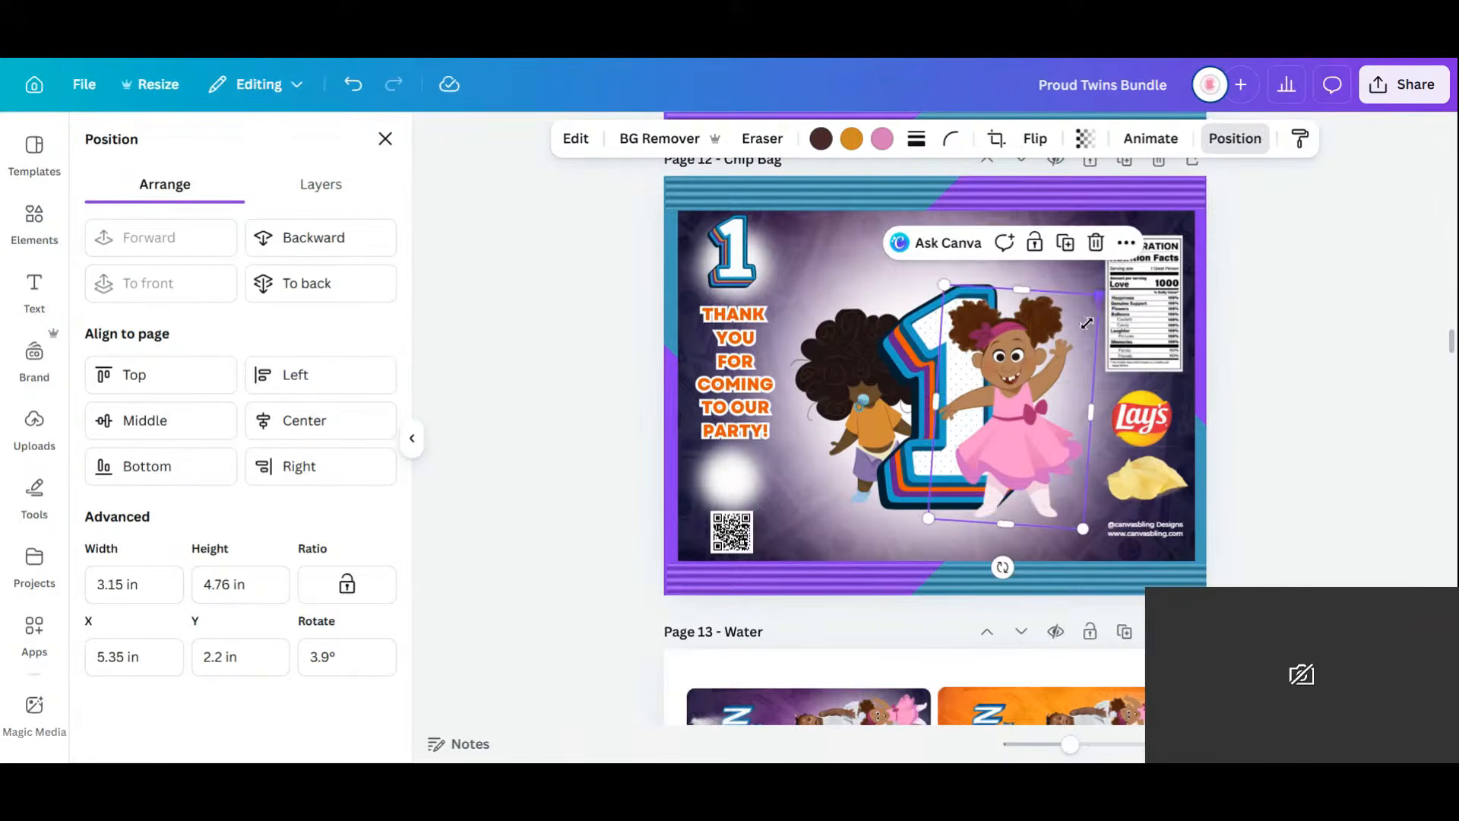
pyautogui.moveTo(1086, 323); pyautogui.dragTo(1058, 367)
pyautogui.moveTo(1010, 418)
pyautogui.mouseDown()
pyautogui.moveTo(1031, 392)
pyautogui.moveTo(1005, 404)
pyautogui.moveTo(1021, 416)
pyautogui.moveTo(1021, 343)
pyautogui.moveTo(1010, 358)
pyautogui.moveTo(1030, 413)
pyautogui.mouseUp()
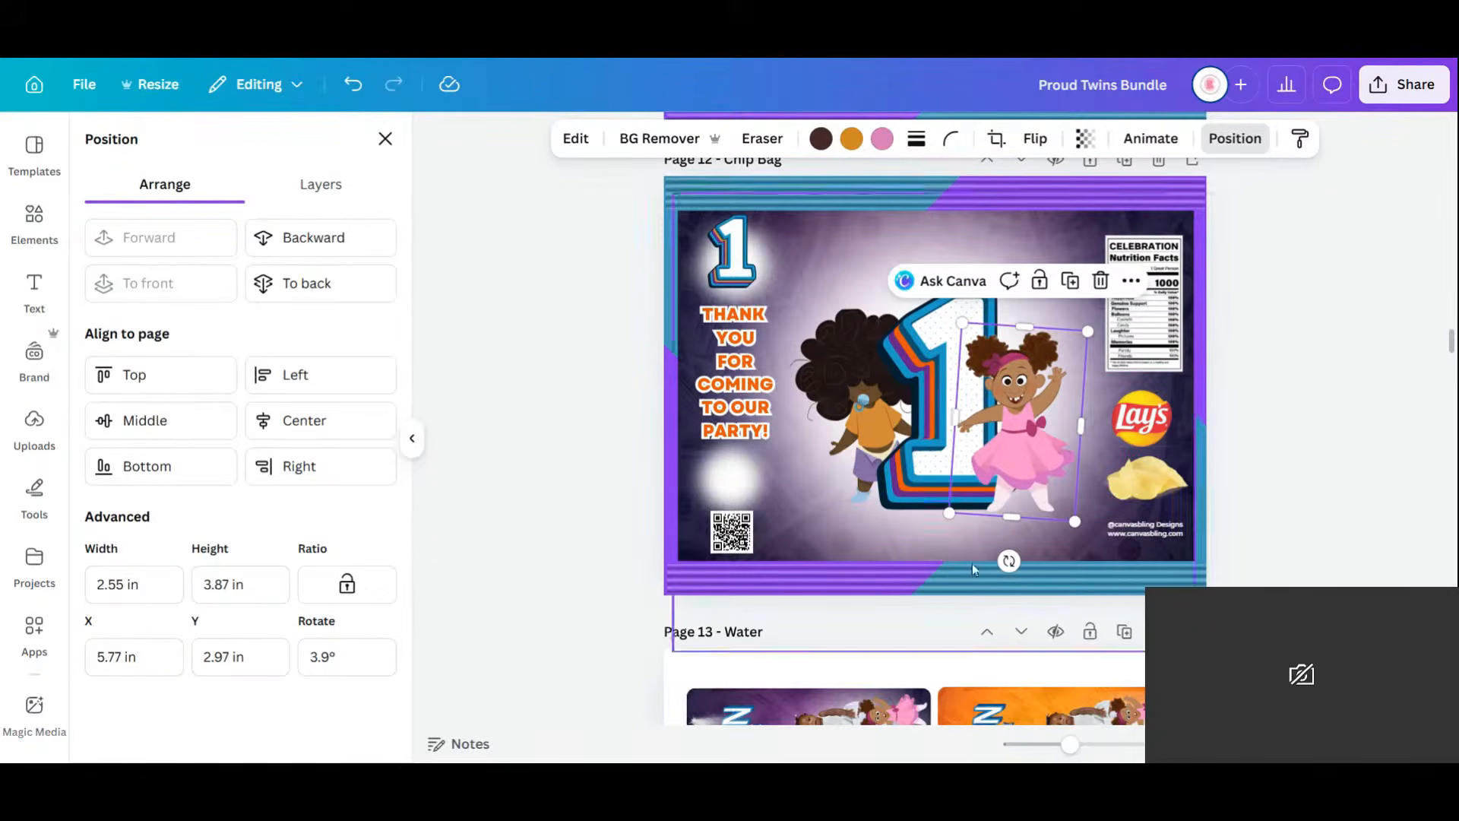
# Resize the afro-haired twin and overlay a duplicate cropped to its lower half over the 1.
pyautogui.click(848, 452)
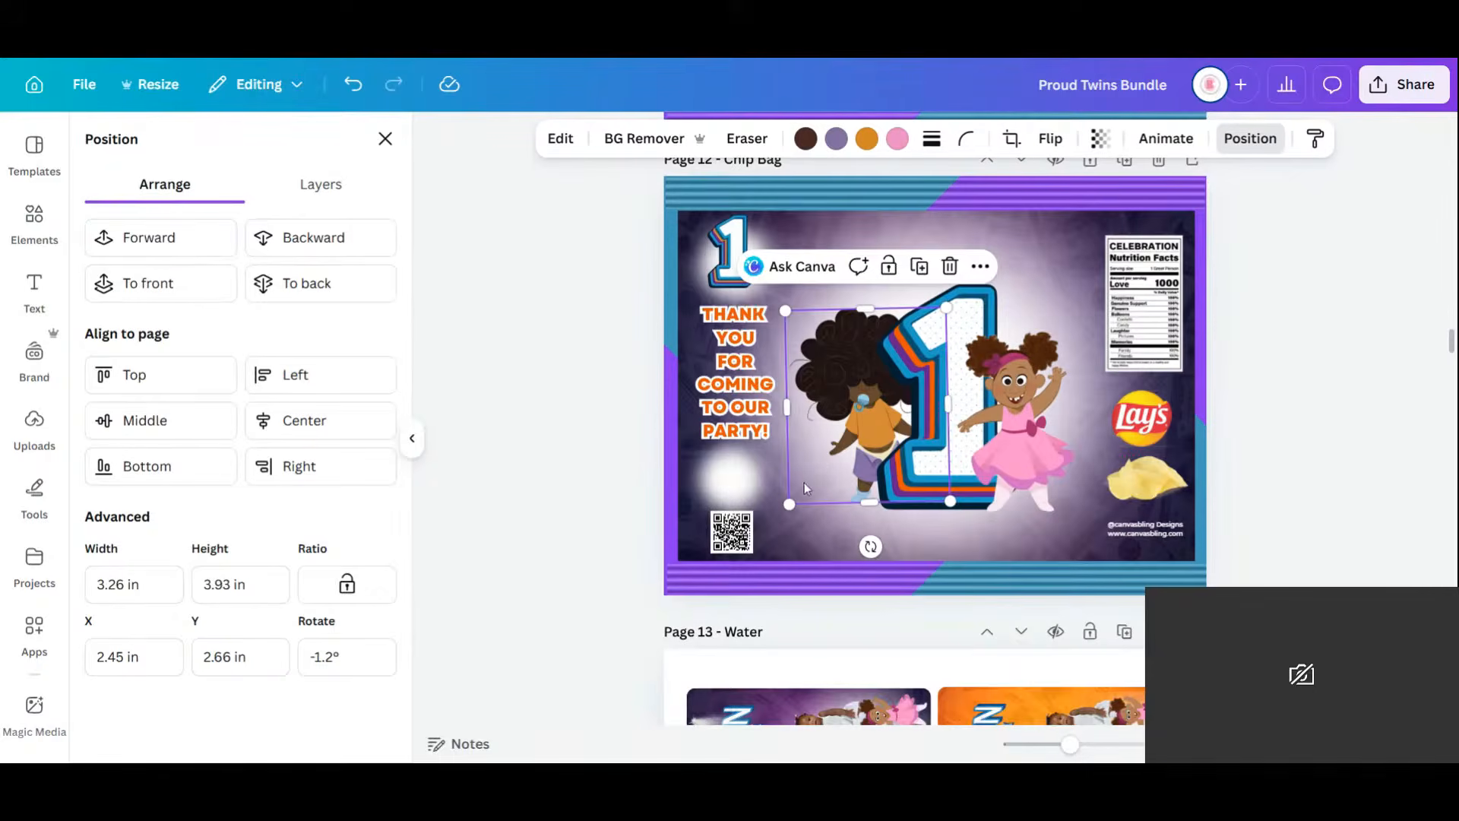
pyautogui.moveTo(790, 502); pyautogui.dragTo(785, 510)
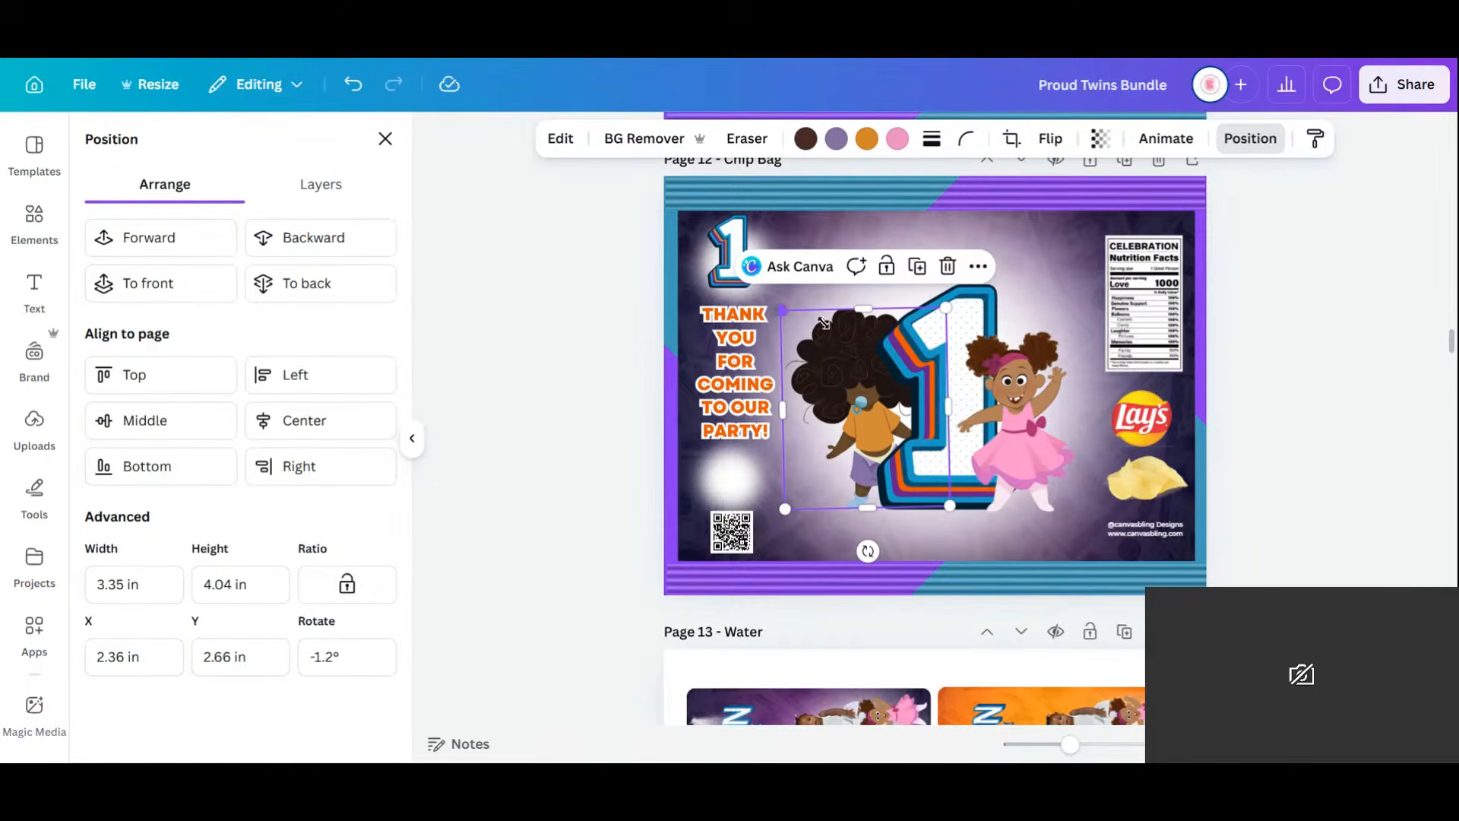
pyautogui.moveTo(823, 324)
pyautogui.mouseDown()
pyautogui.moveTo(845, 328)
pyautogui.moveTo(836, 318)
pyautogui.mouseUp()
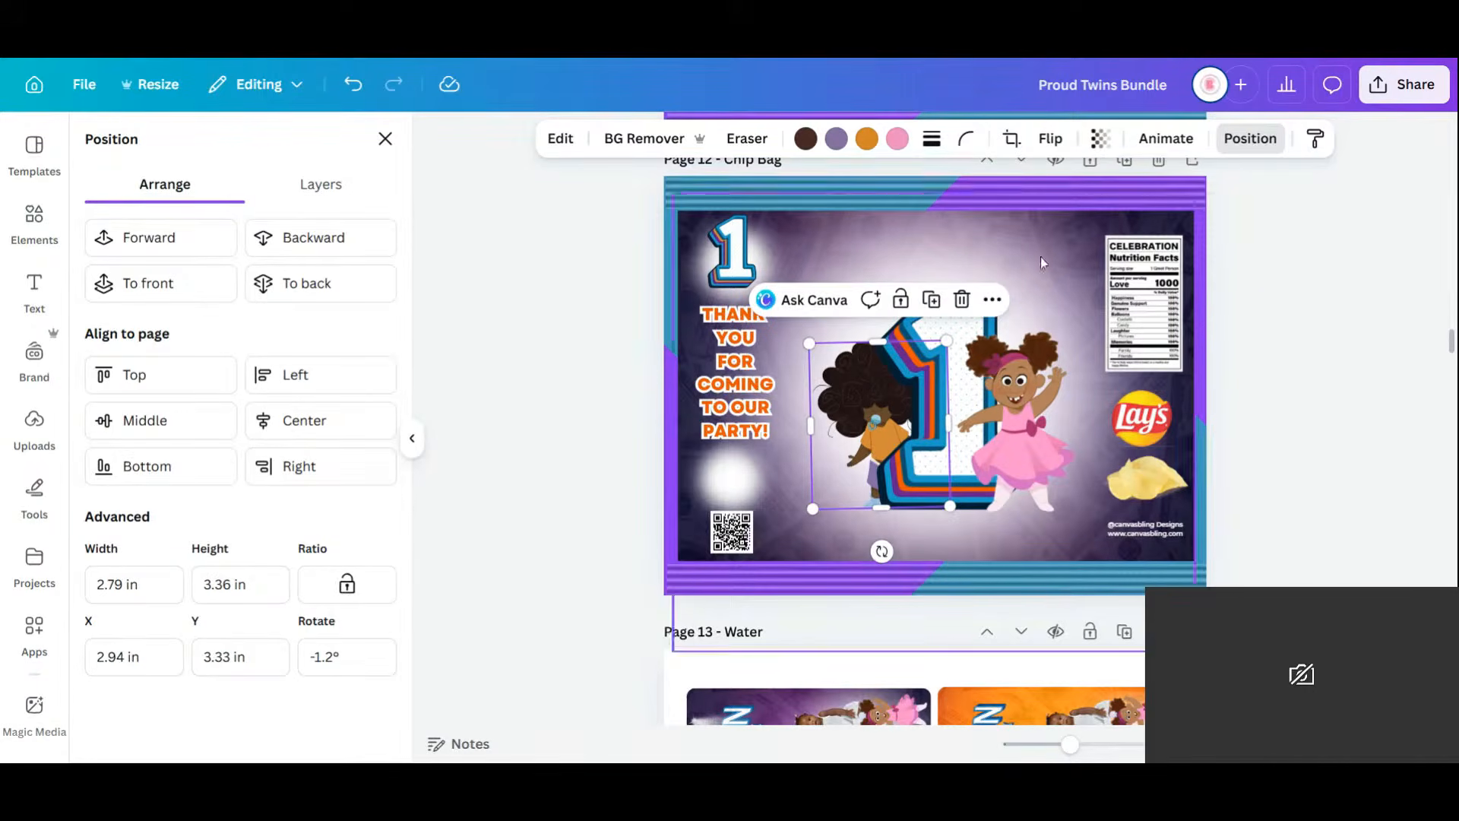
pyautogui.click(932, 304)
pyautogui.moveTo(901, 425); pyautogui.dragTo(900, 416)
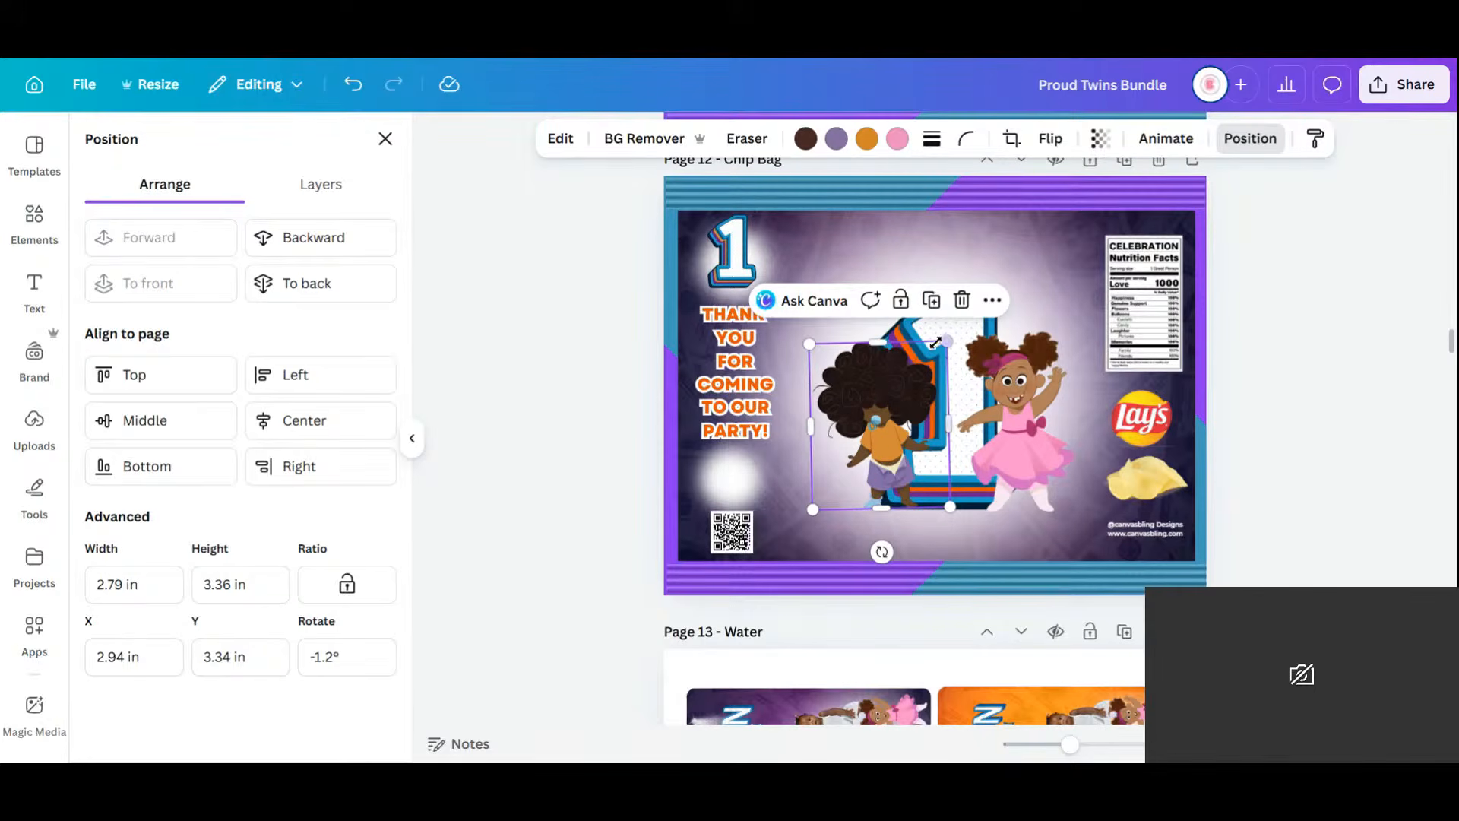
pyautogui.moveTo(880, 343); pyautogui.dragTo(884, 433)
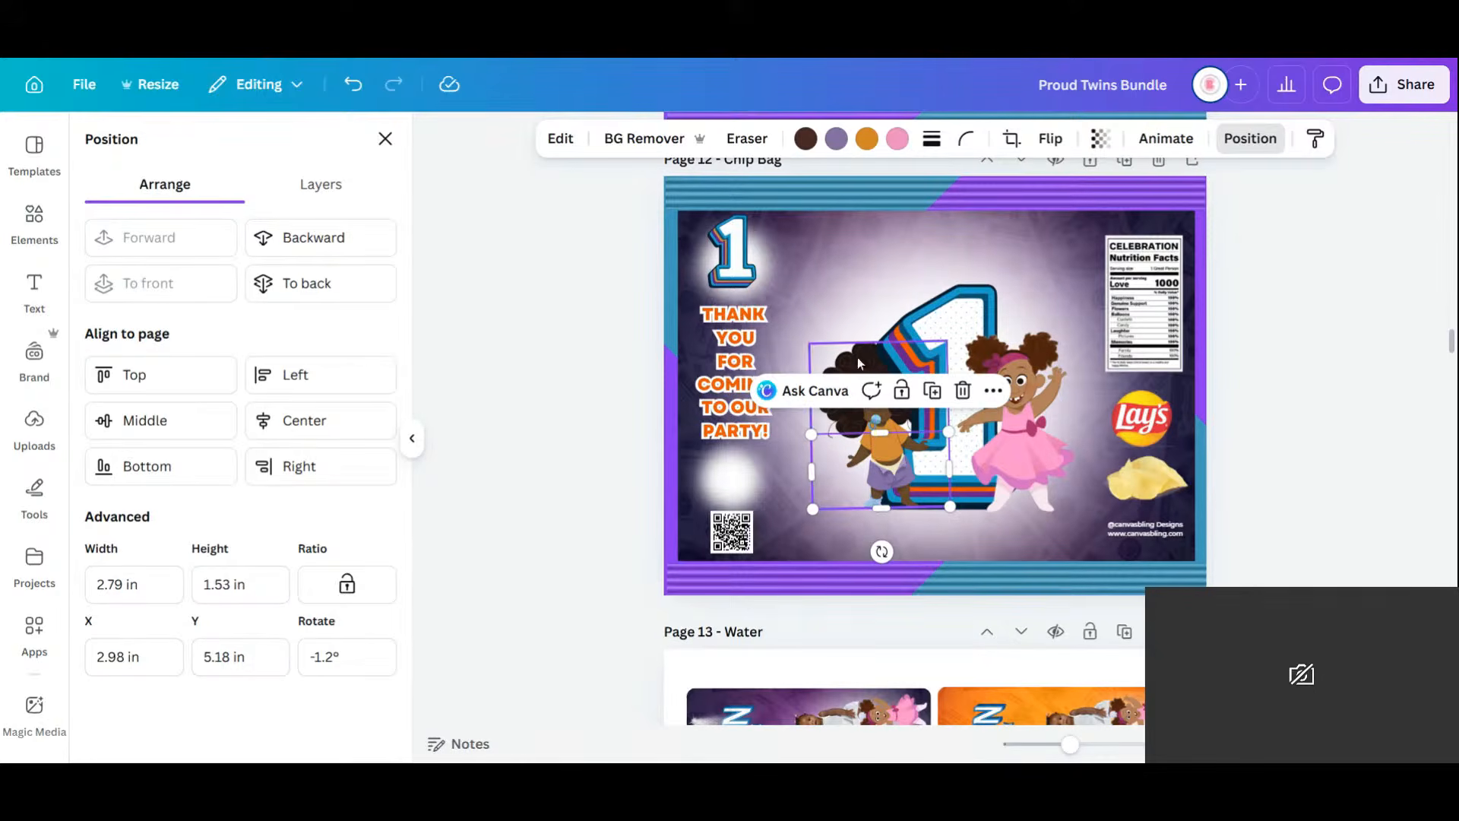
pyautogui.click(1314, 394)
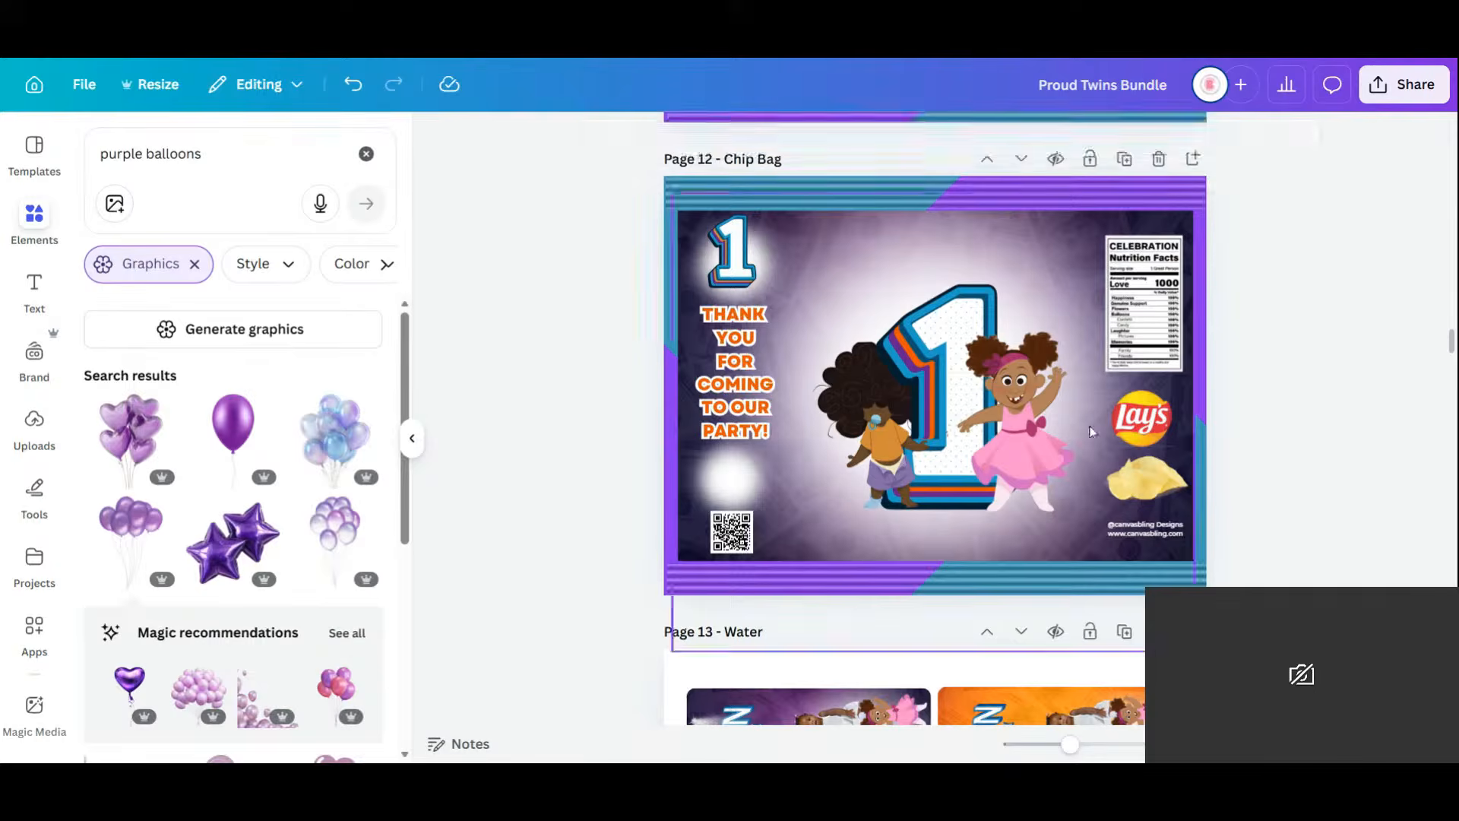
# Shrink the pink-dress girl slightly.
pyautogui.click(1038, 419)
pyautogui.moveTo(1085, 333); pyautogui.dragTo(1077, 344)
pyautogui.click(1359, 326)
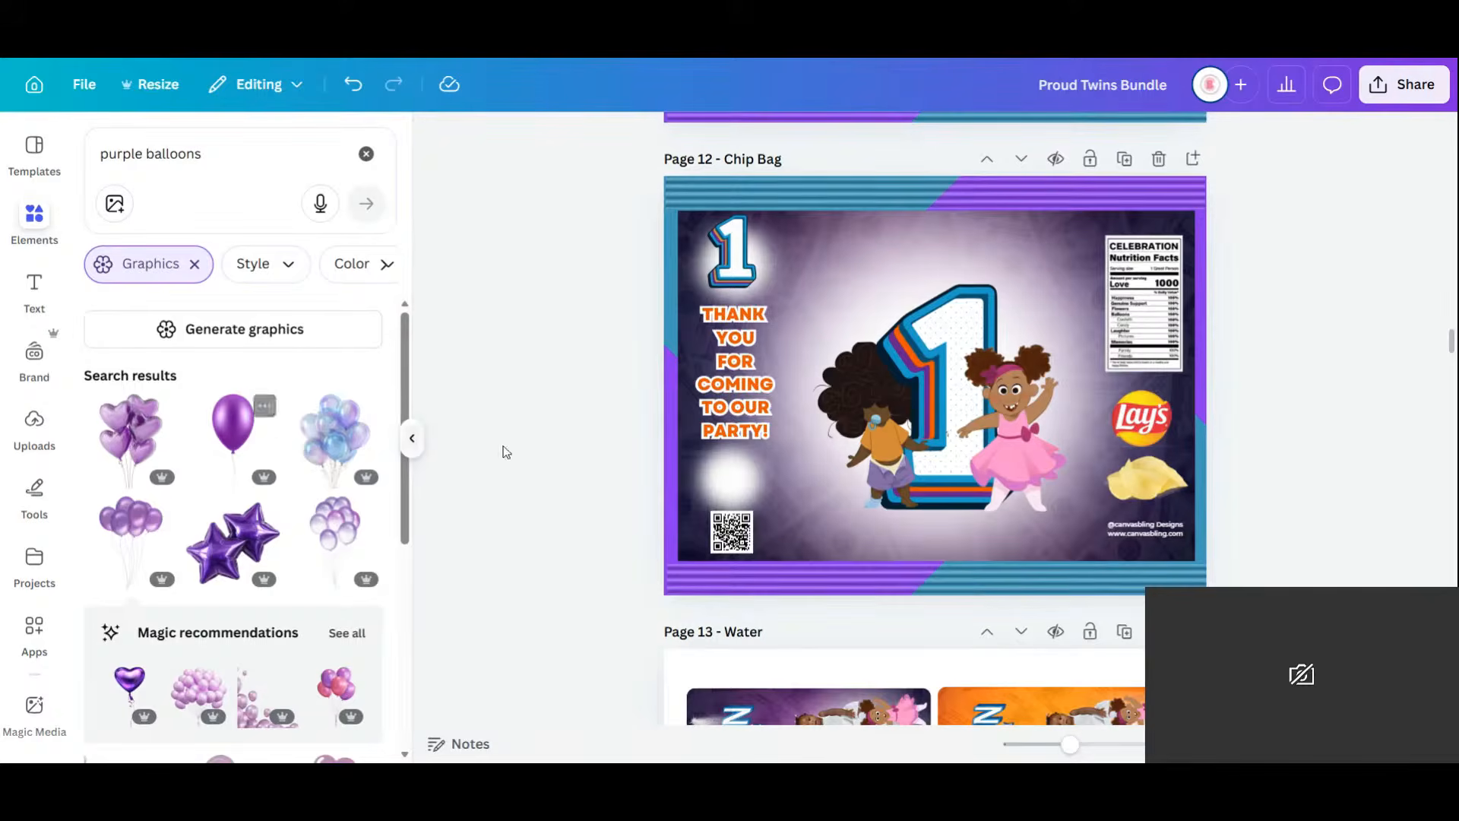
# Open the Text Studio Maker app from the Apps sidebar.
pyautogui.scroll(-10, 30, 572)
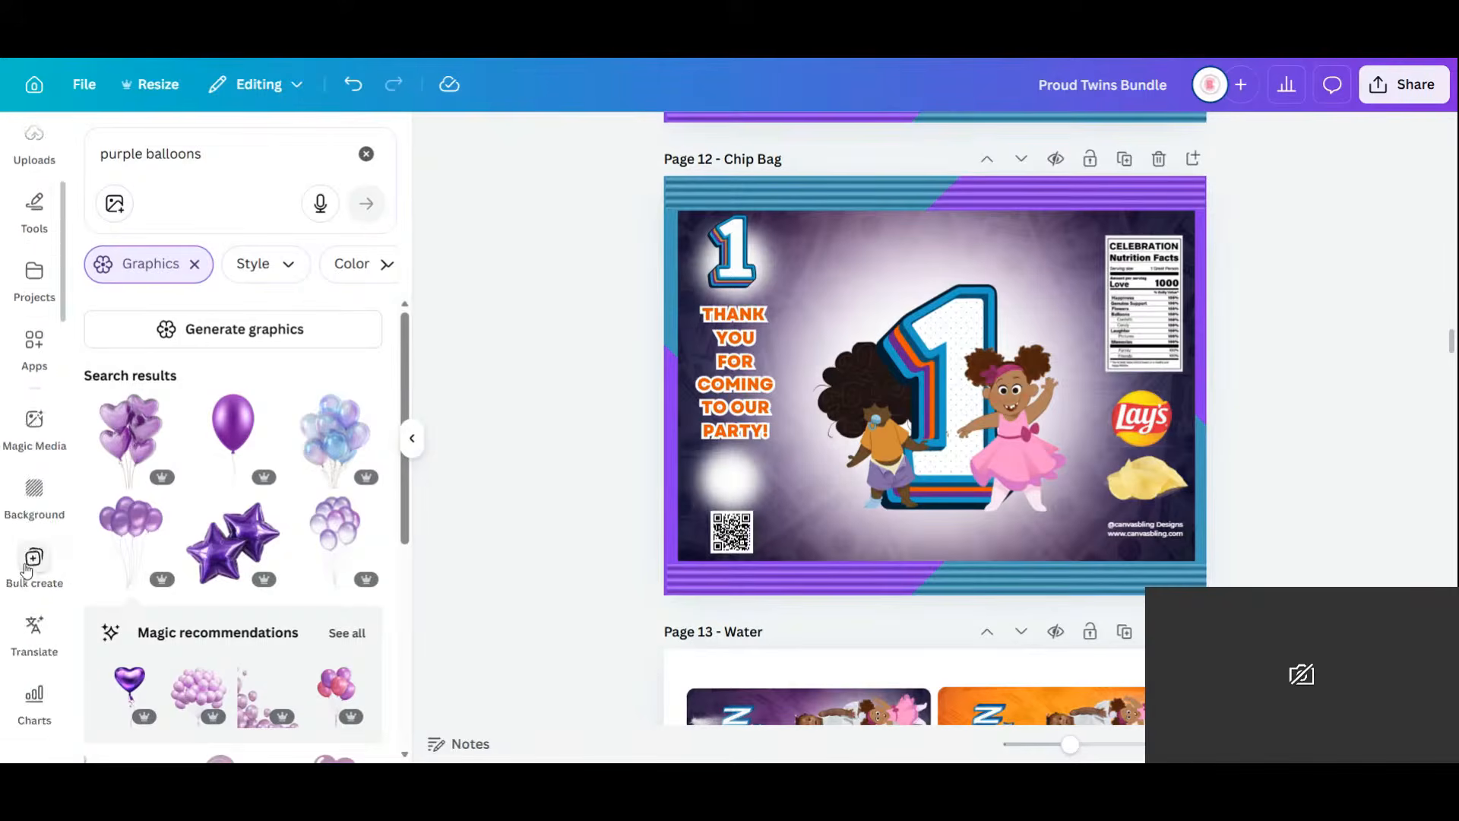
pyautogui.scroll(-5, 38, 532)
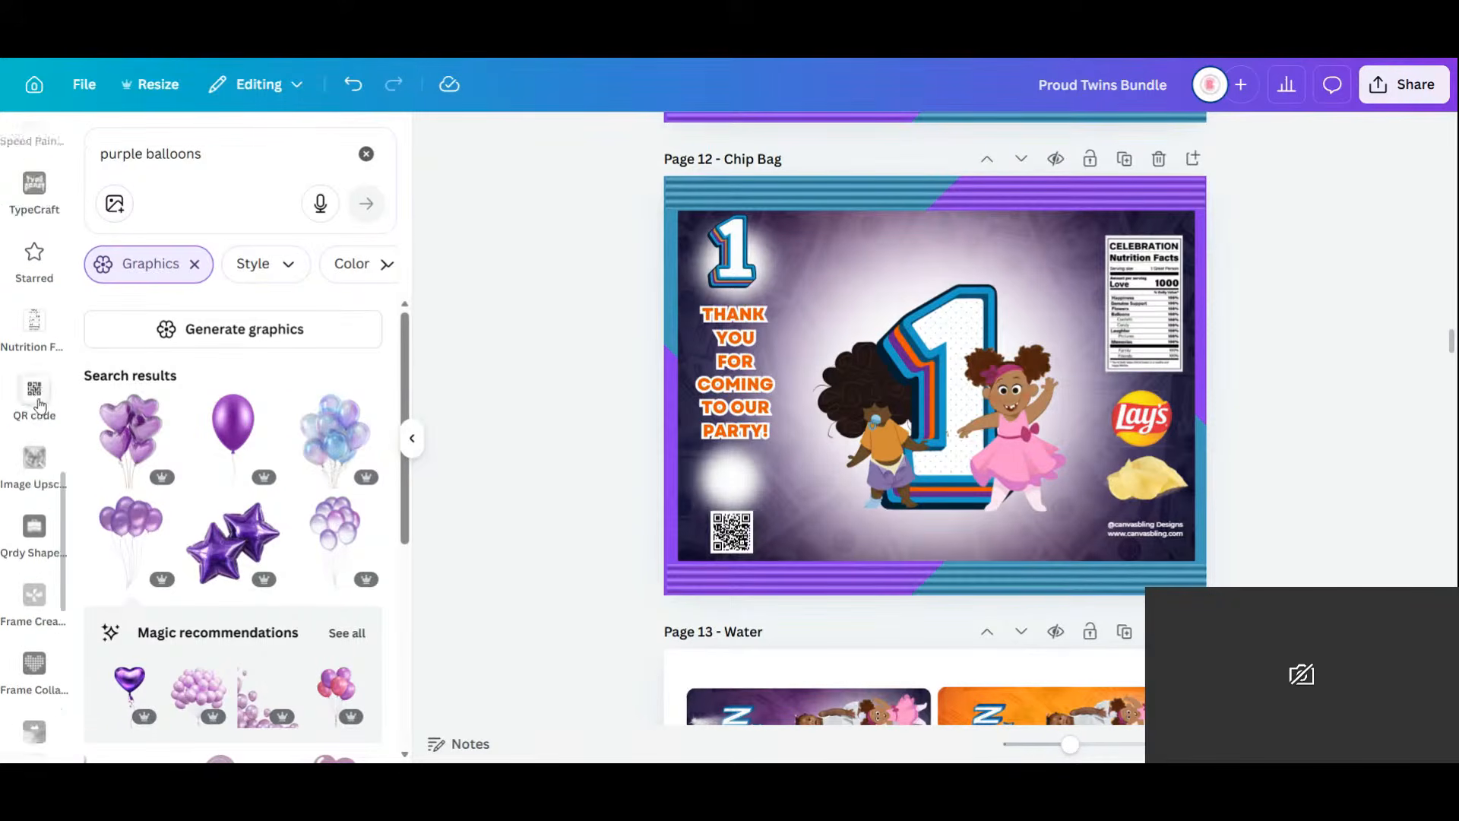
pyautogui.scroll(-4, 36, 619)
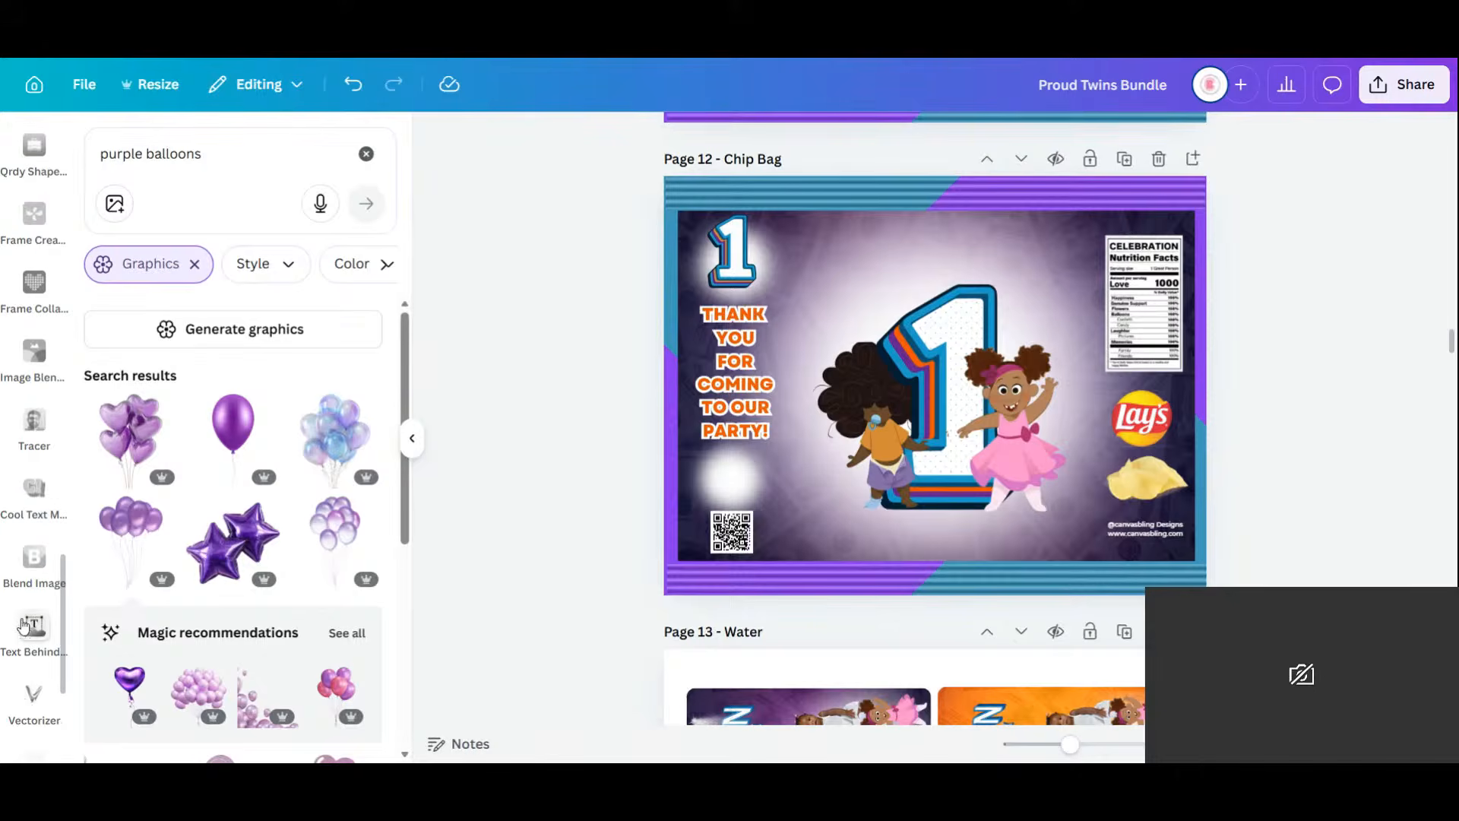
pyautogui.scroll(-3, 31, 578)
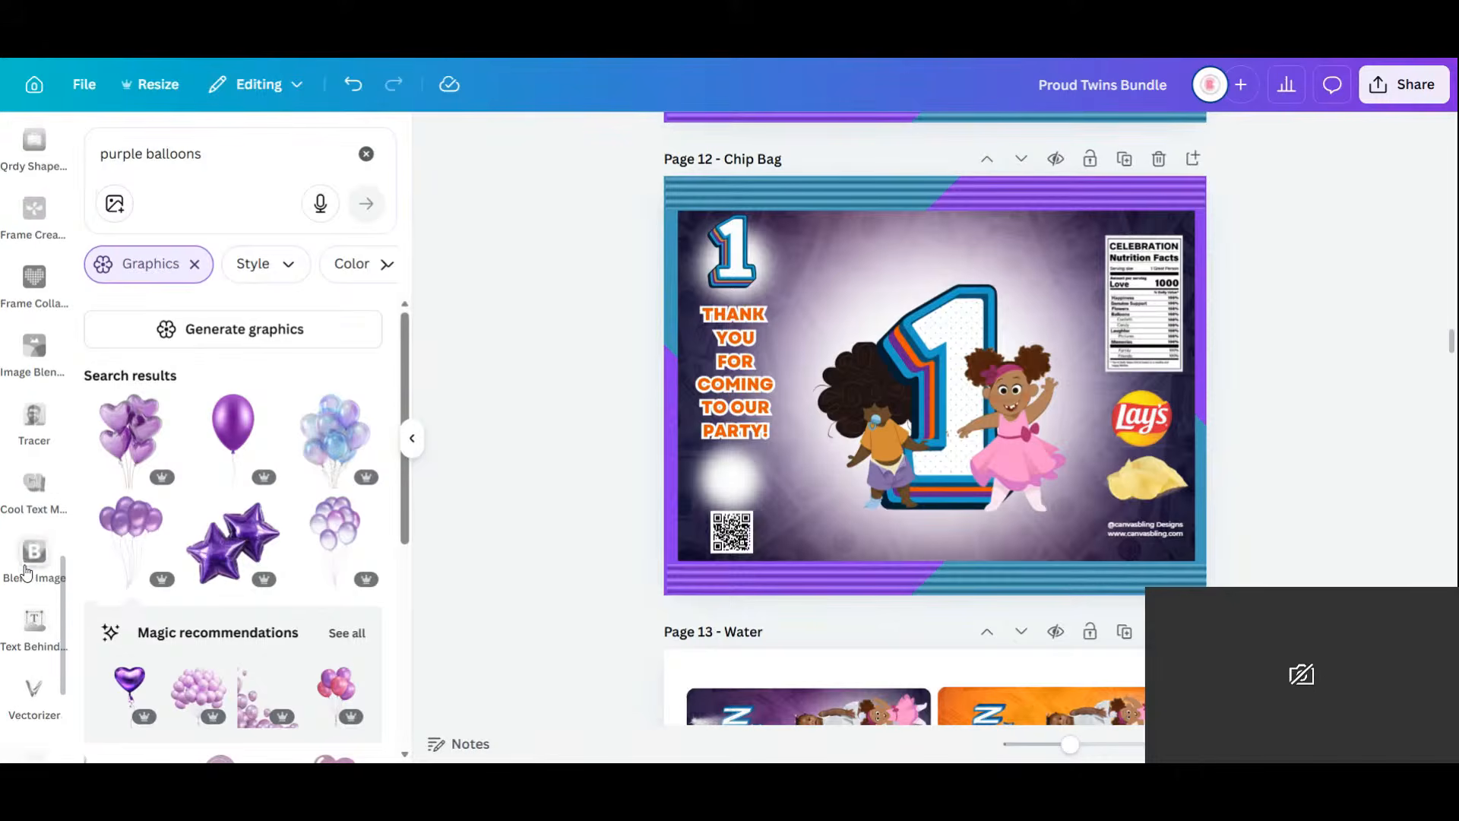
pyautogui.click(36, 672)
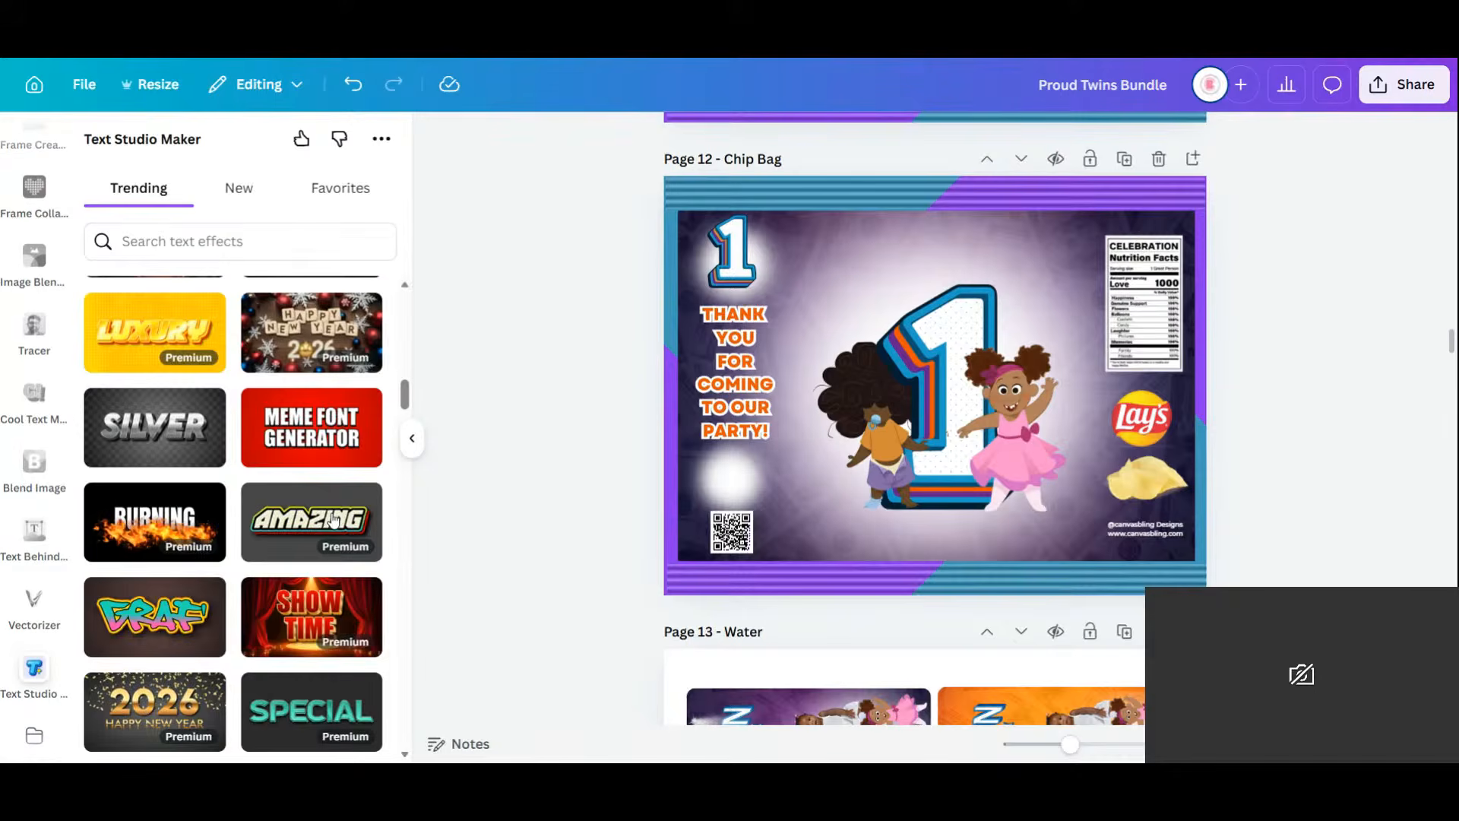
# Browse the Trending text-effect tiles in Text Studio Maker.
pyautogui.scroll(-3, 332, 519)
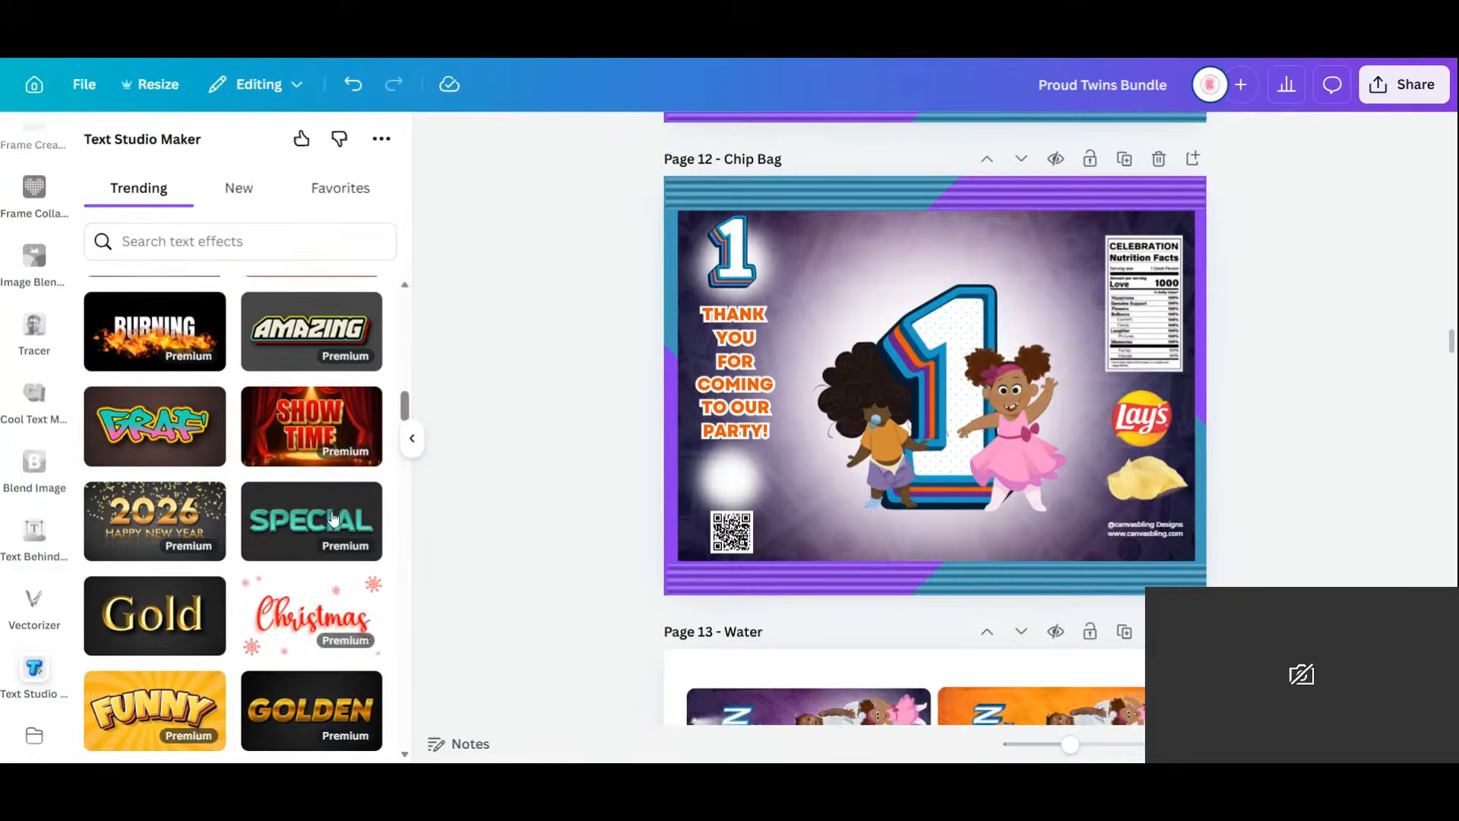
pyautogui.scroll(-9, 332, 519)
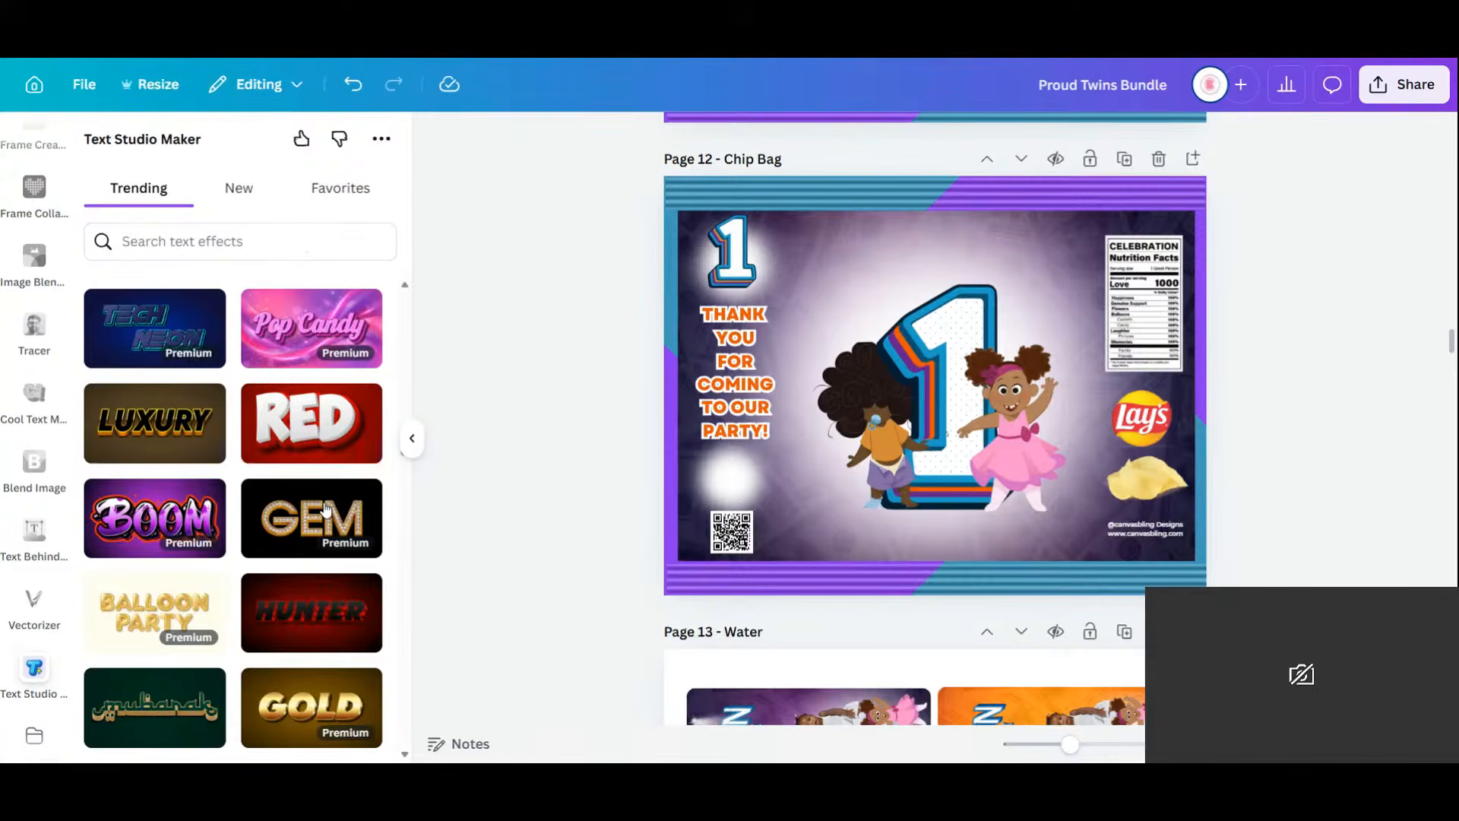
pyautogui.scroll(-6, 325, 509)
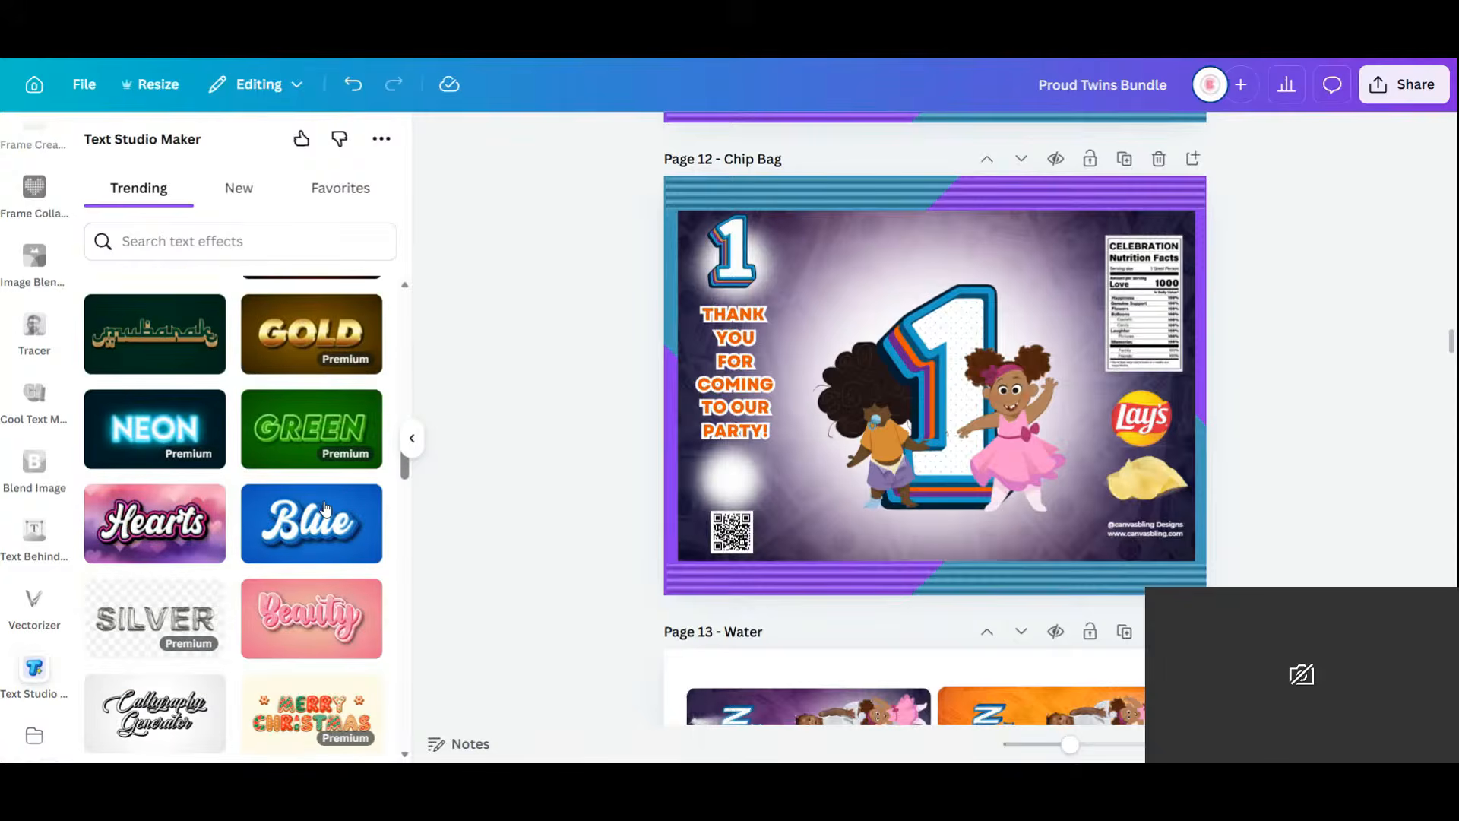
pyautogui.scroll(-5, 325, 508)
pyautogui.scroll(-3, 325, 507)
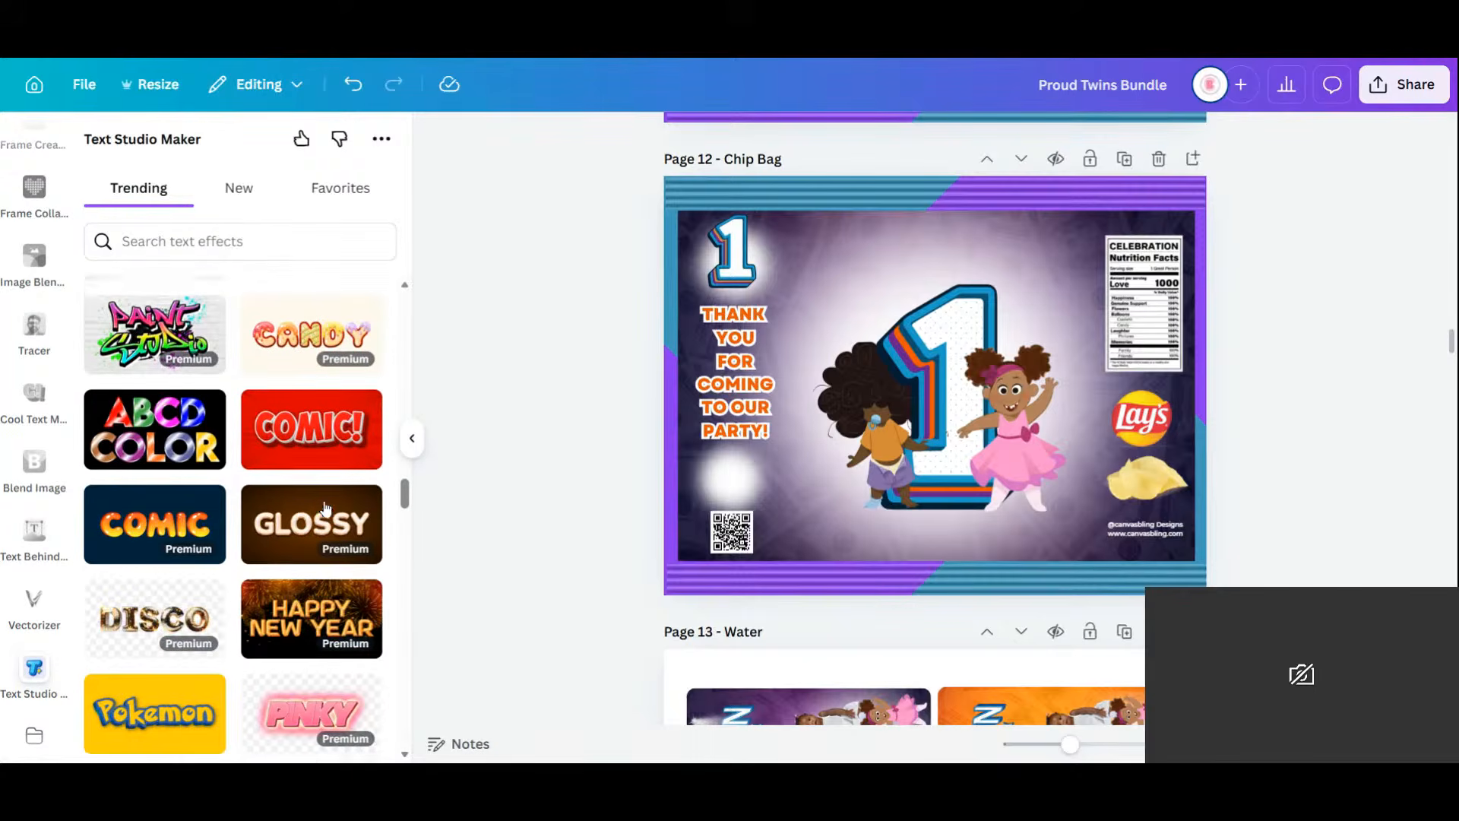
pyautogui.scroll(-8, 325, 508)
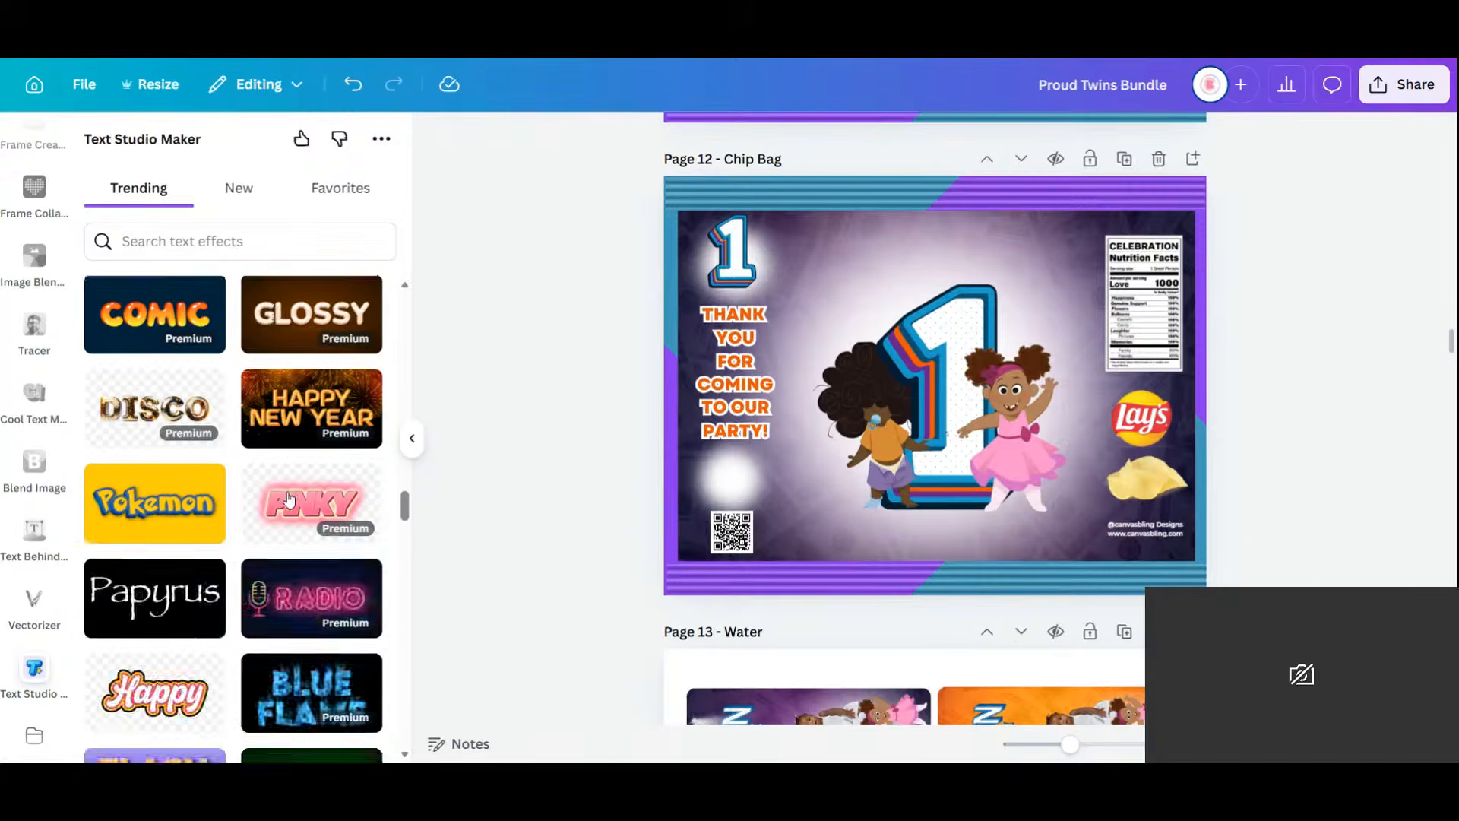
pyautogui.scroll(-10, 289, 498)
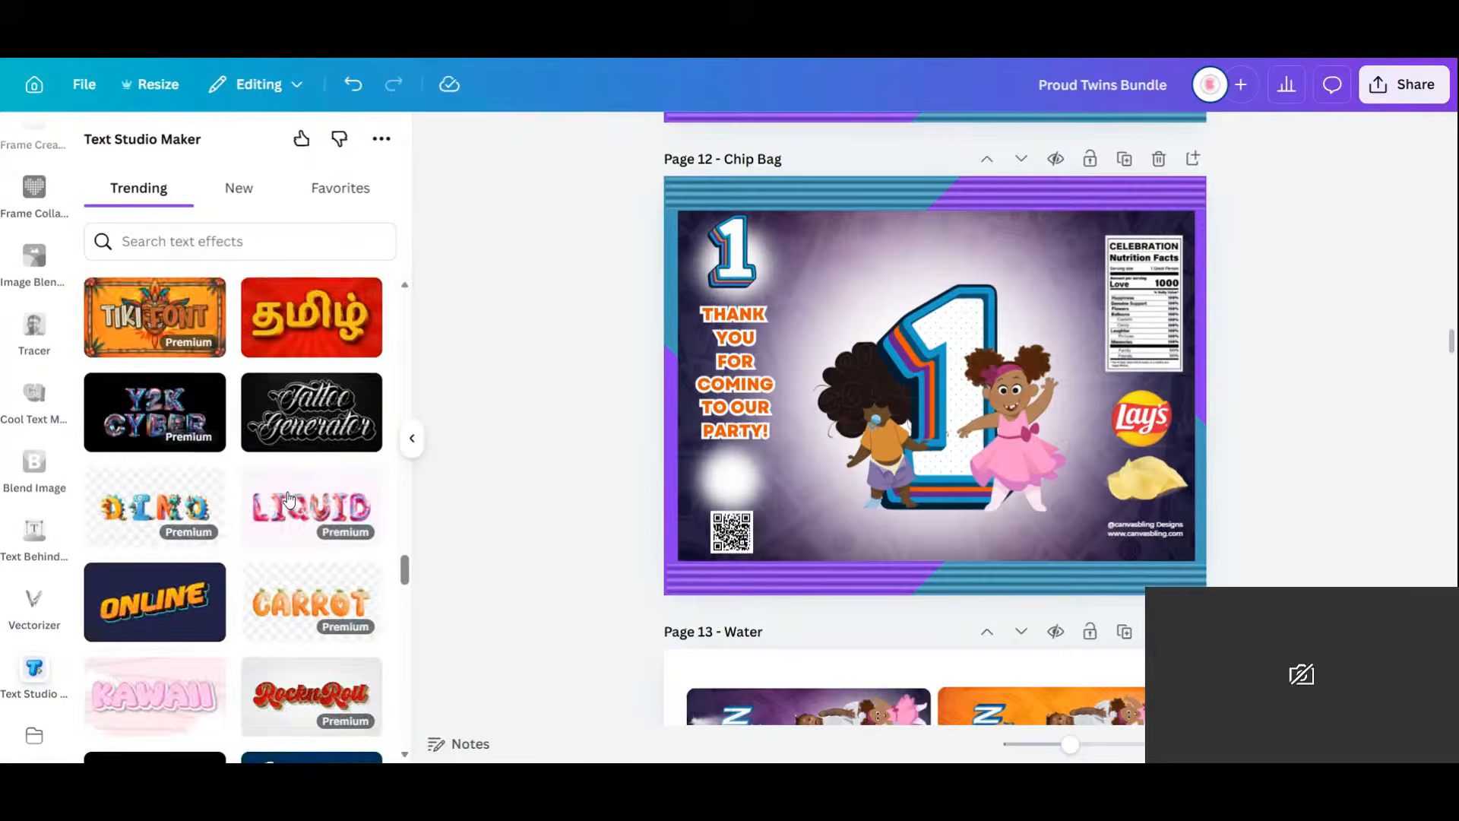
pyautogui.scroll(-8, 289, 498)
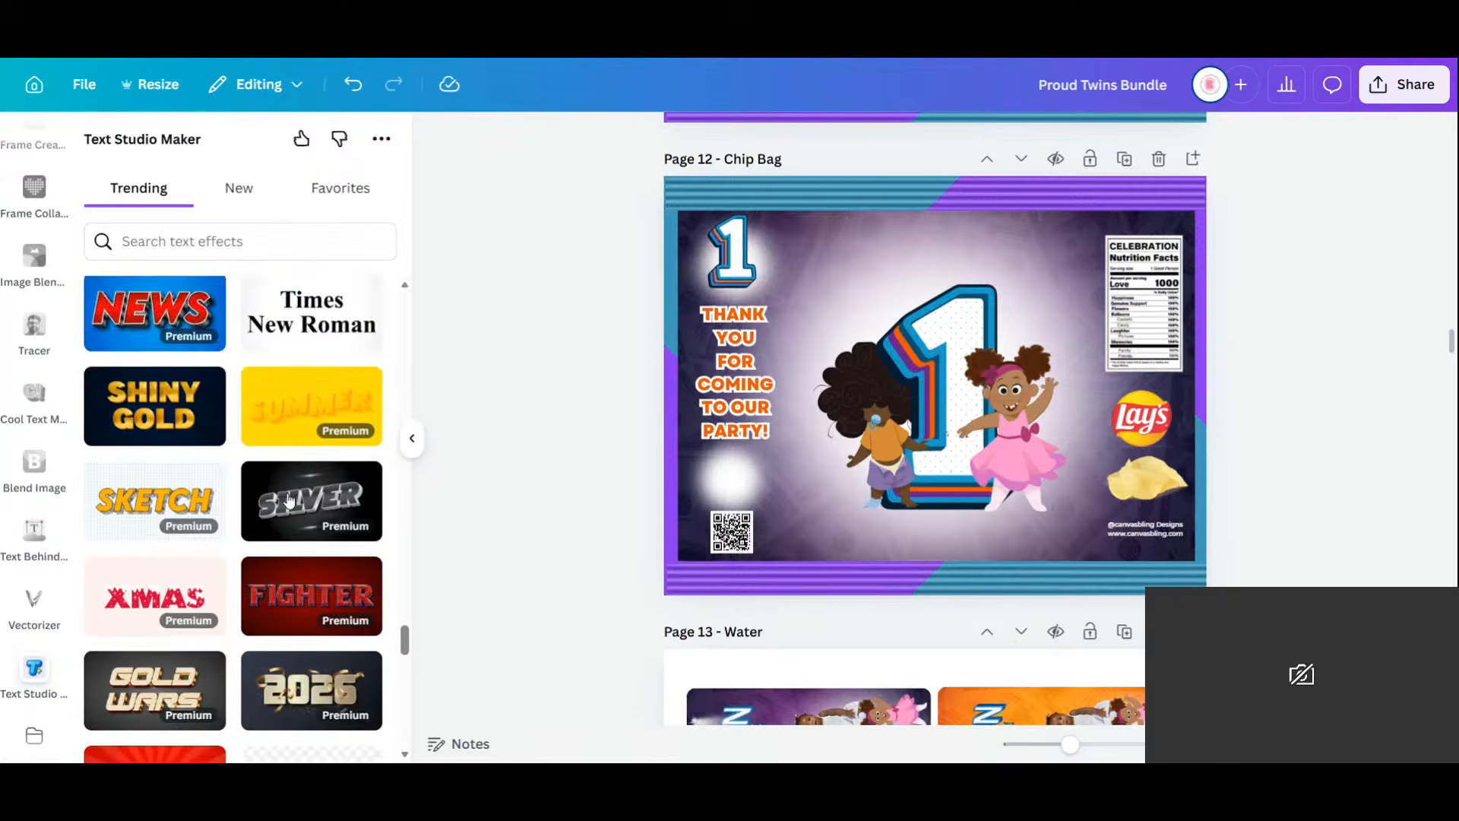
pyautogui.scroll(-1, 289, 499)
pyautogui.scroll(-4, 288, 499)
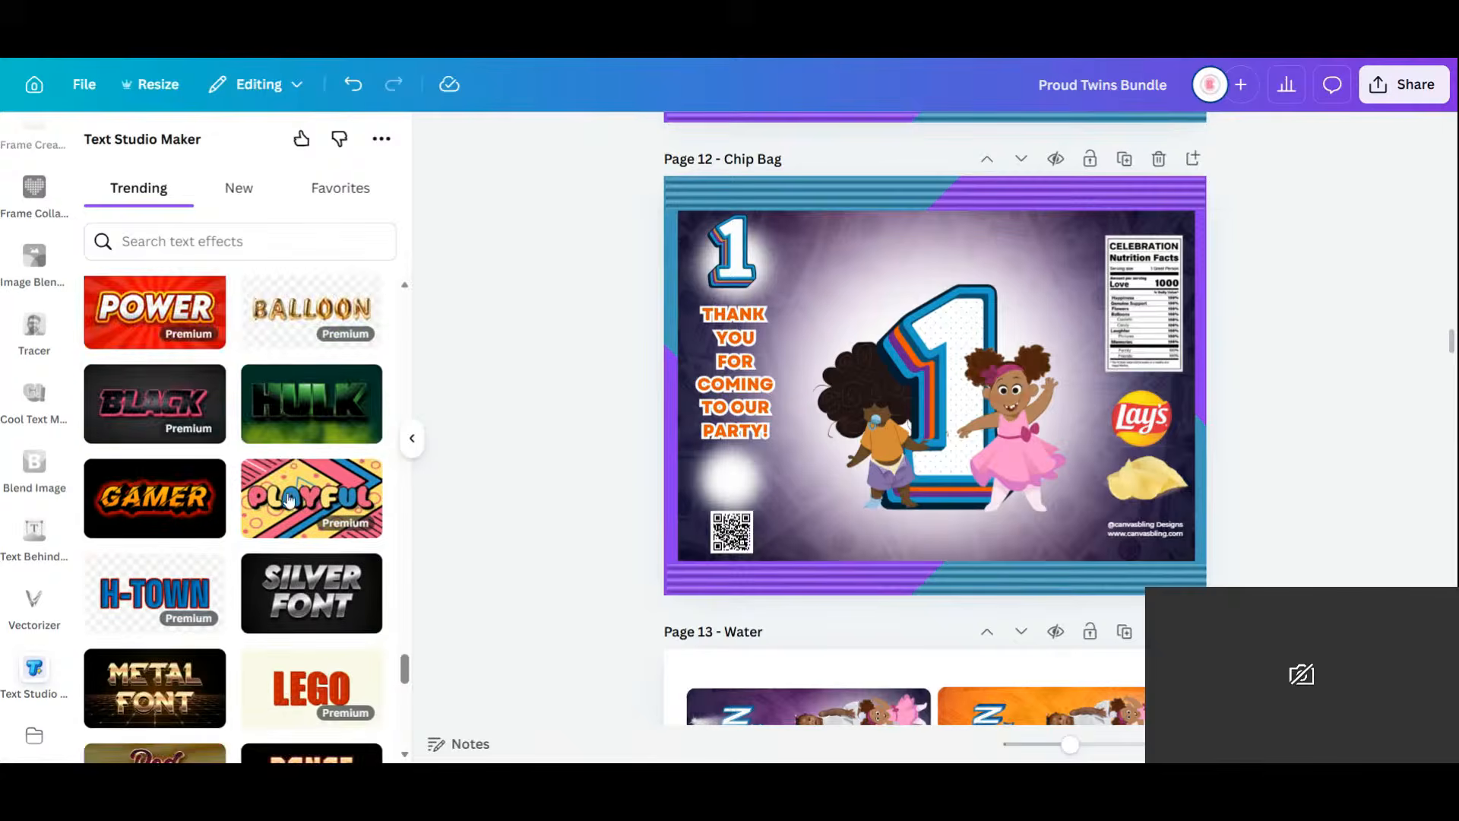
pyautogui.scroll(-12, 289, 498)
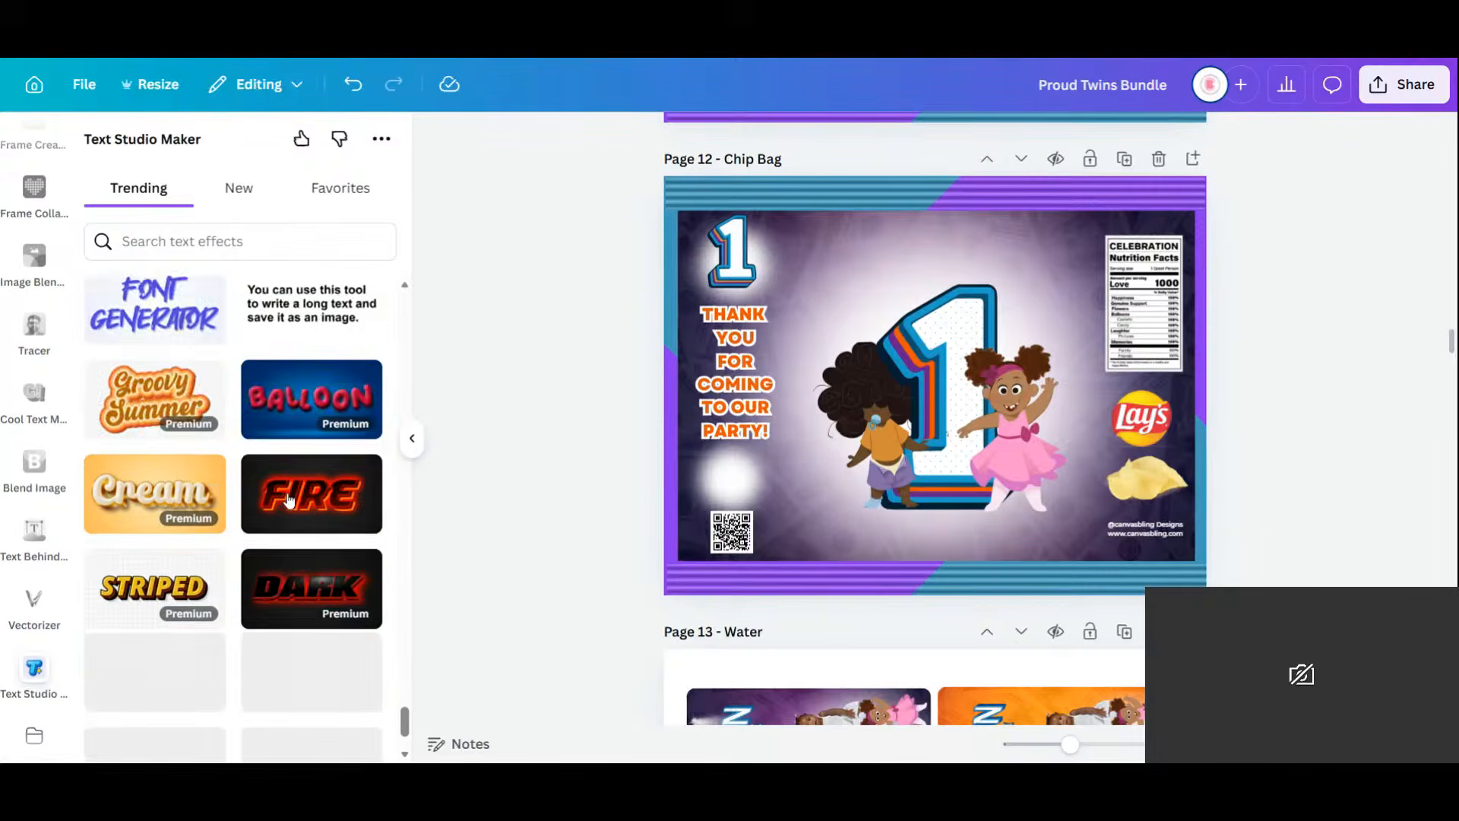
pyautogui.scroll(3, 289, 498)
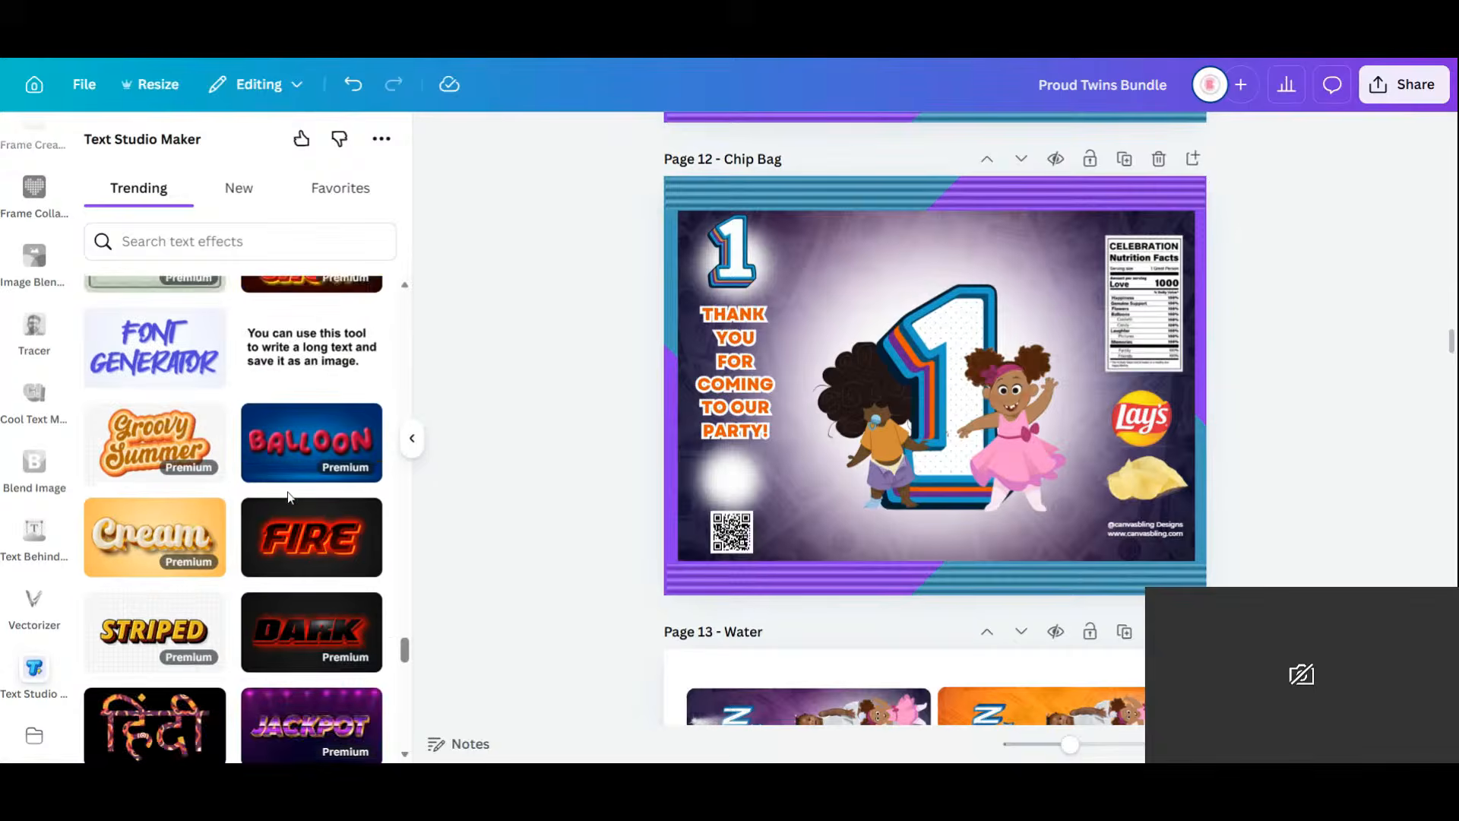
pyautogui.scroll(1, 289, 498)
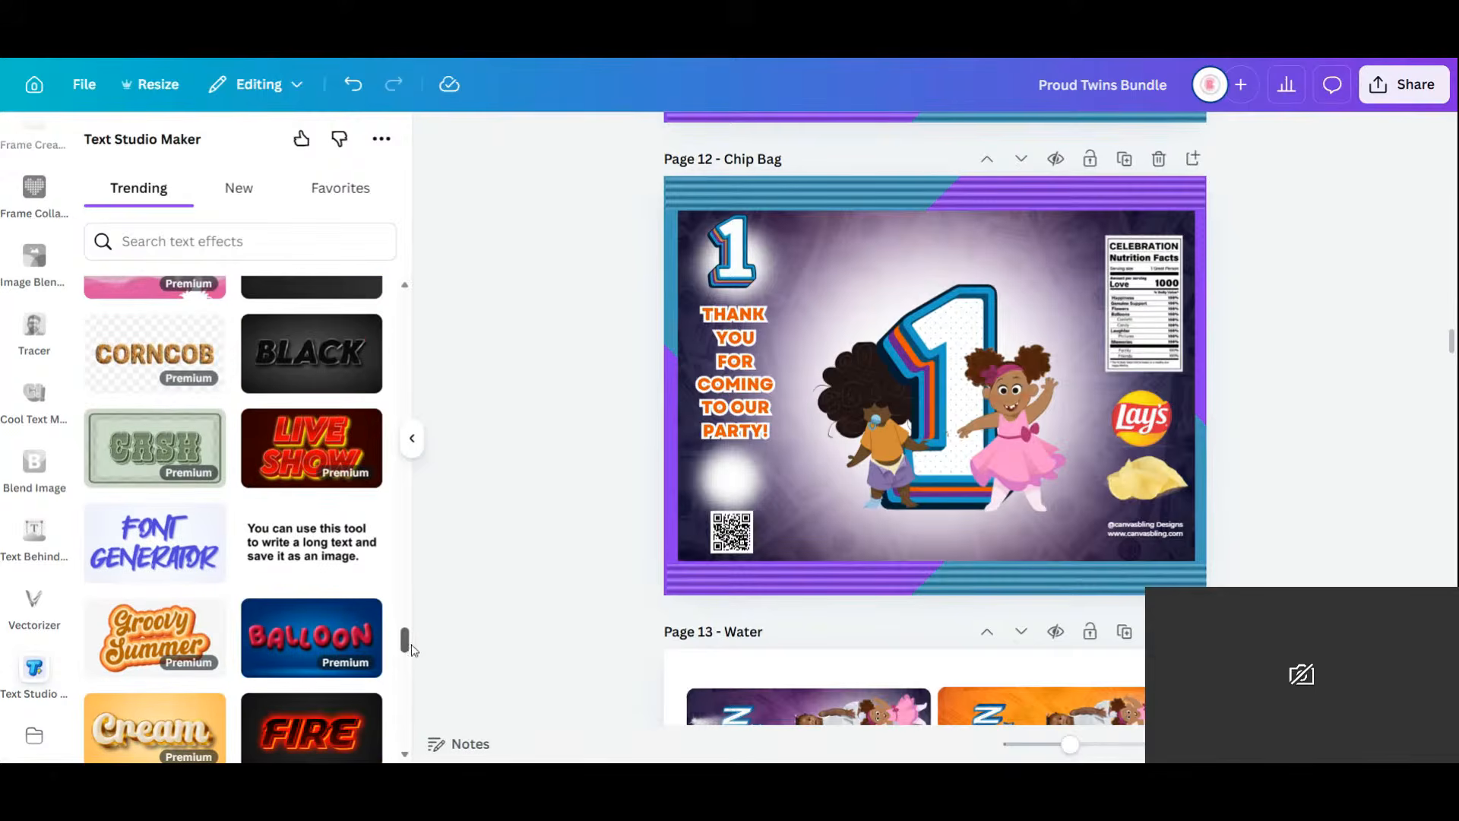
pyautogui.moveTo(411, 650); pyautogui.dragTo(406, 319)
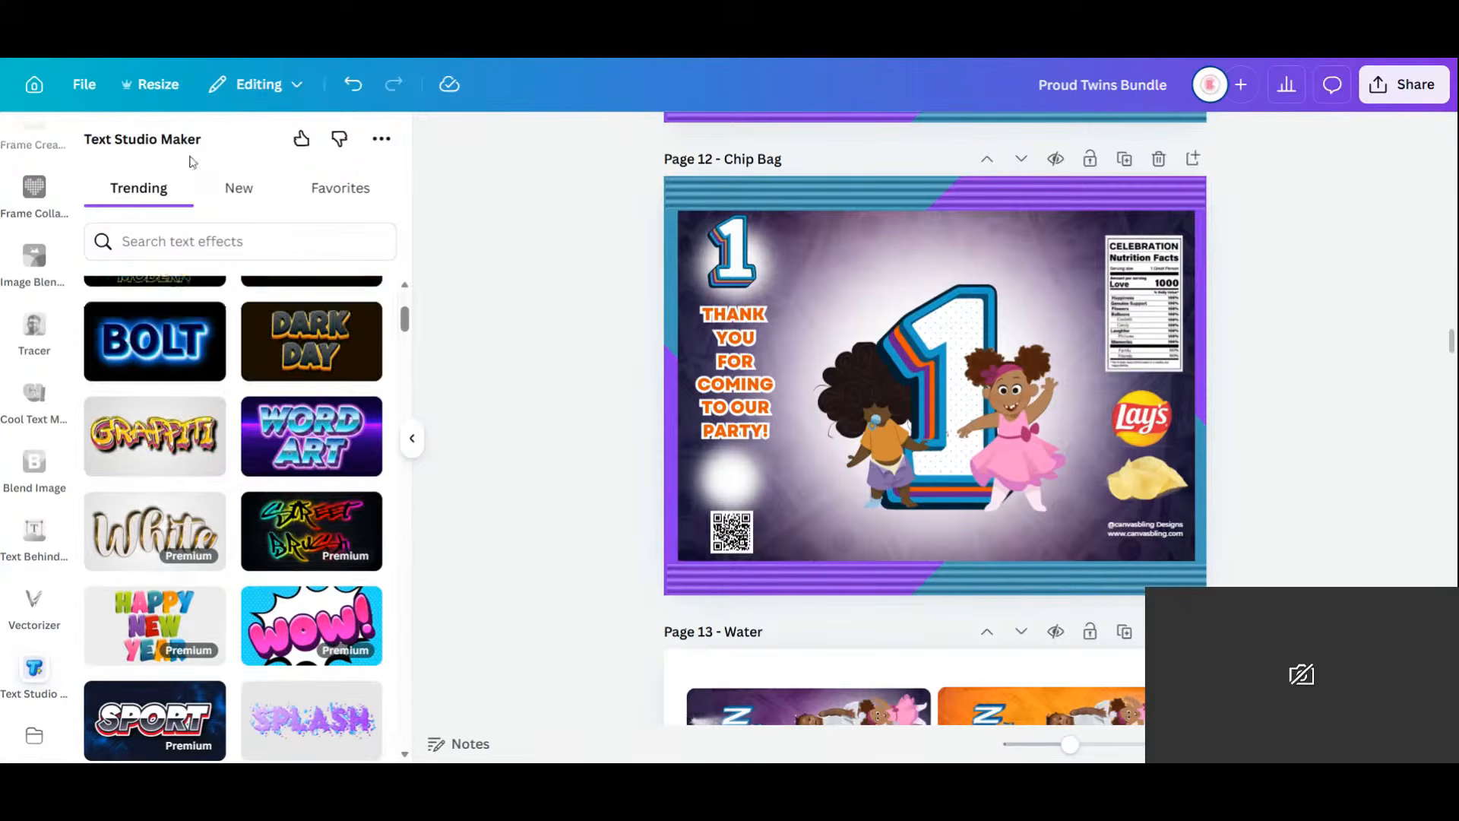
# Search the text effects for 'va' and pick the white-on-black VARSITY style.
pyautogui.click(183, 230)
pyautogui.write('varsity')
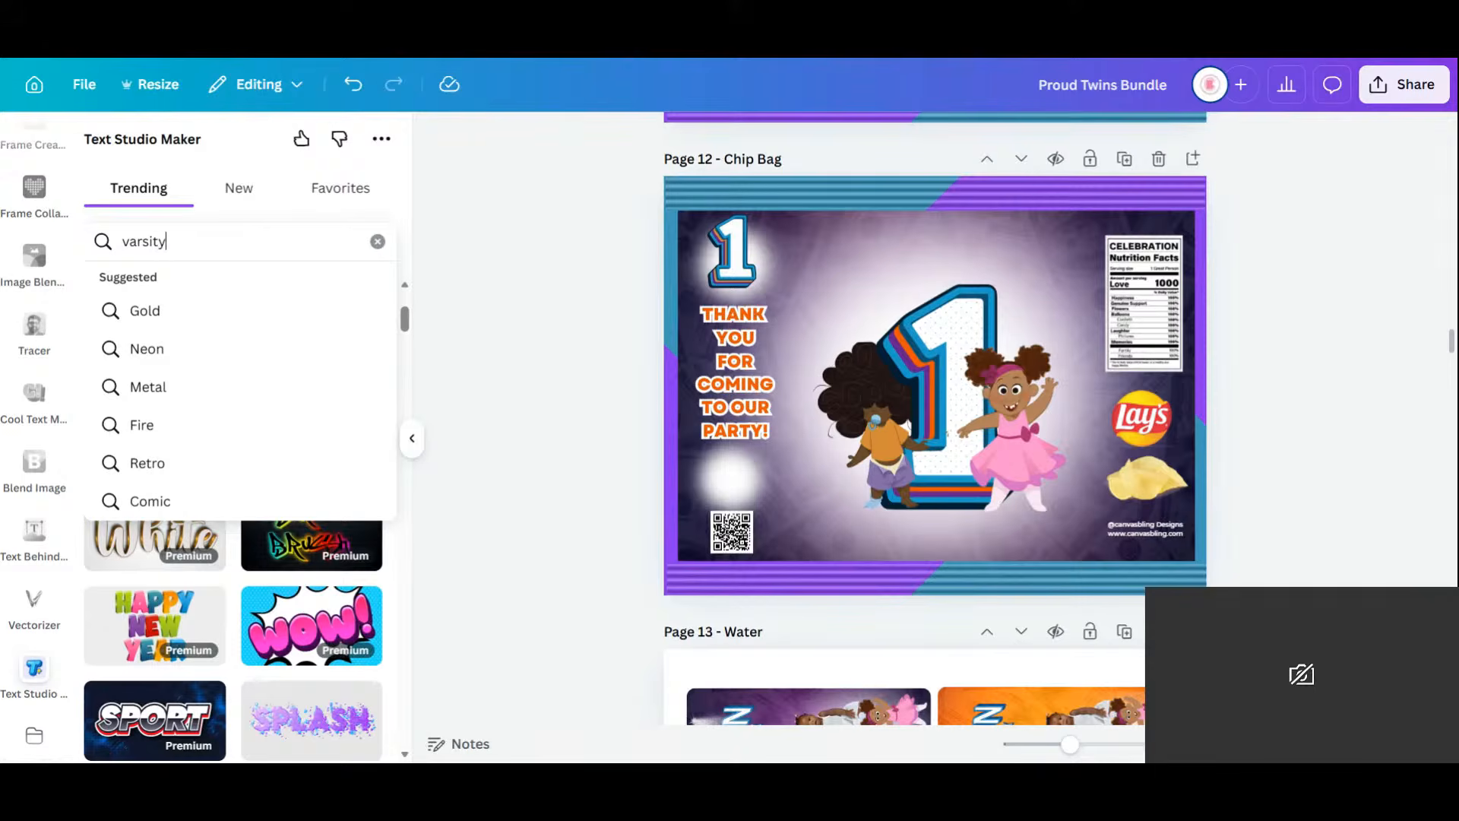
pyautogui.press('Return')
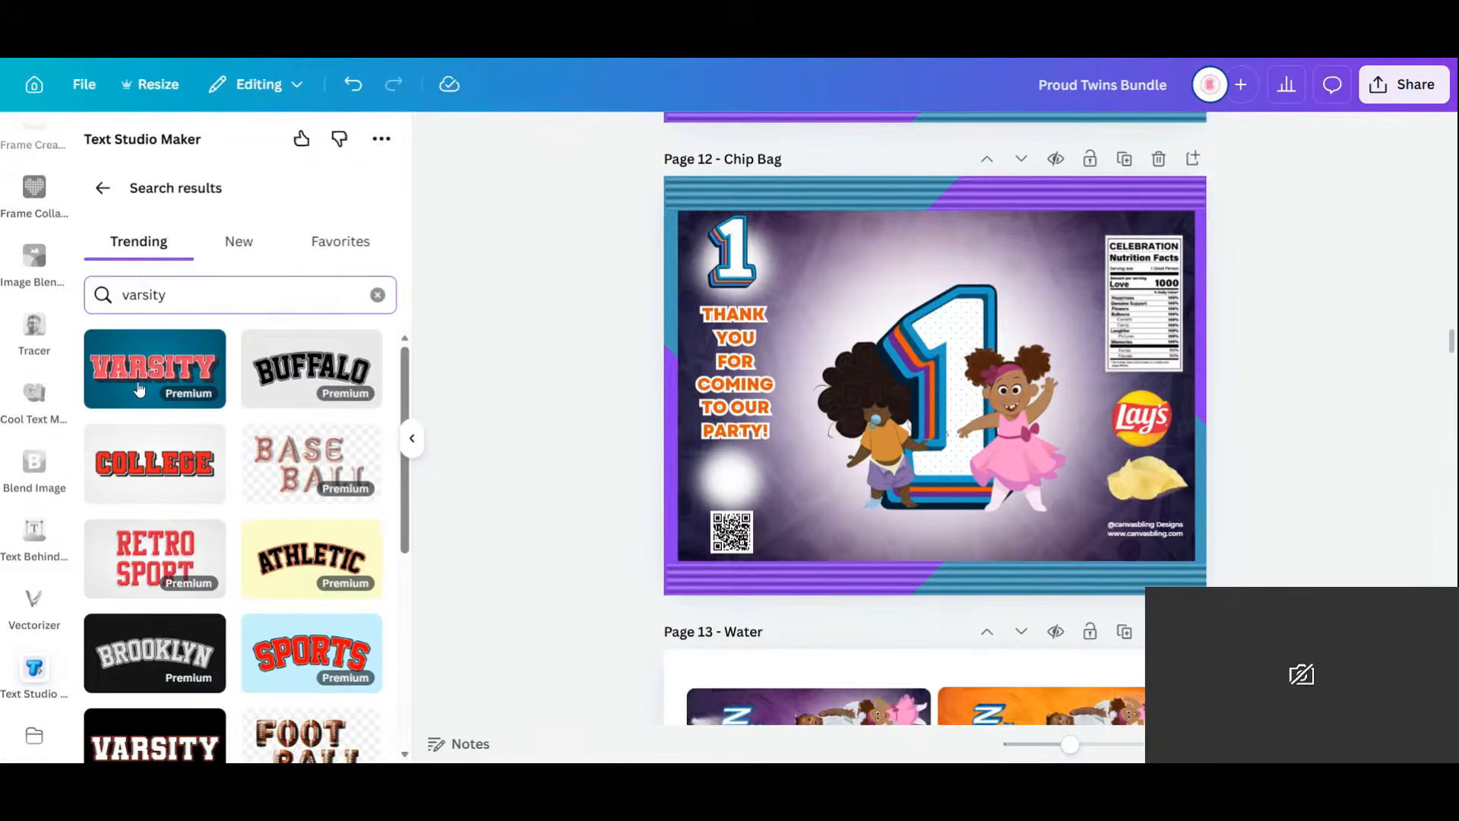
pyautogui.scroll(-5, 251, 477)
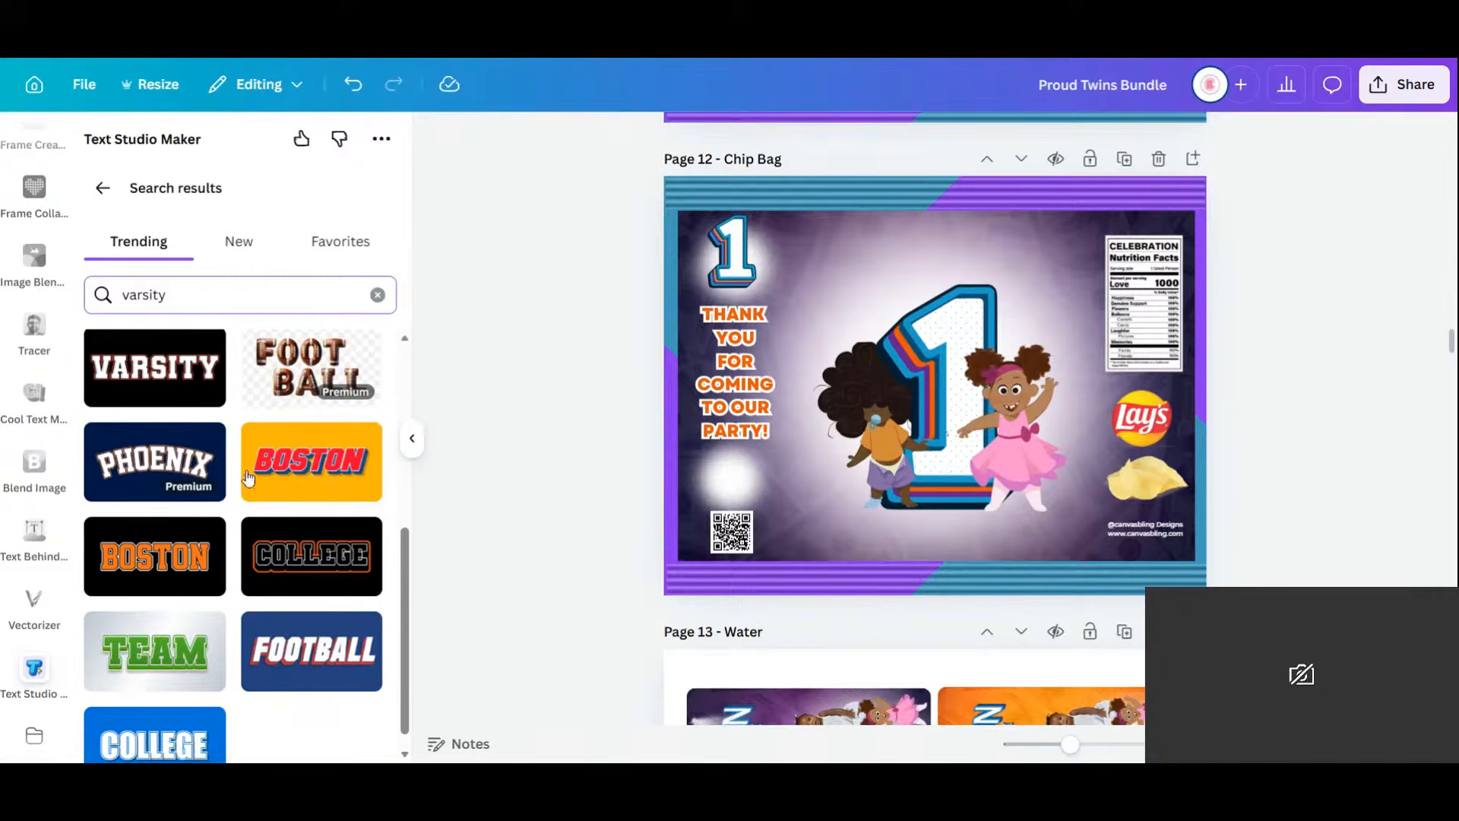
pyautogui.click(169, 380)
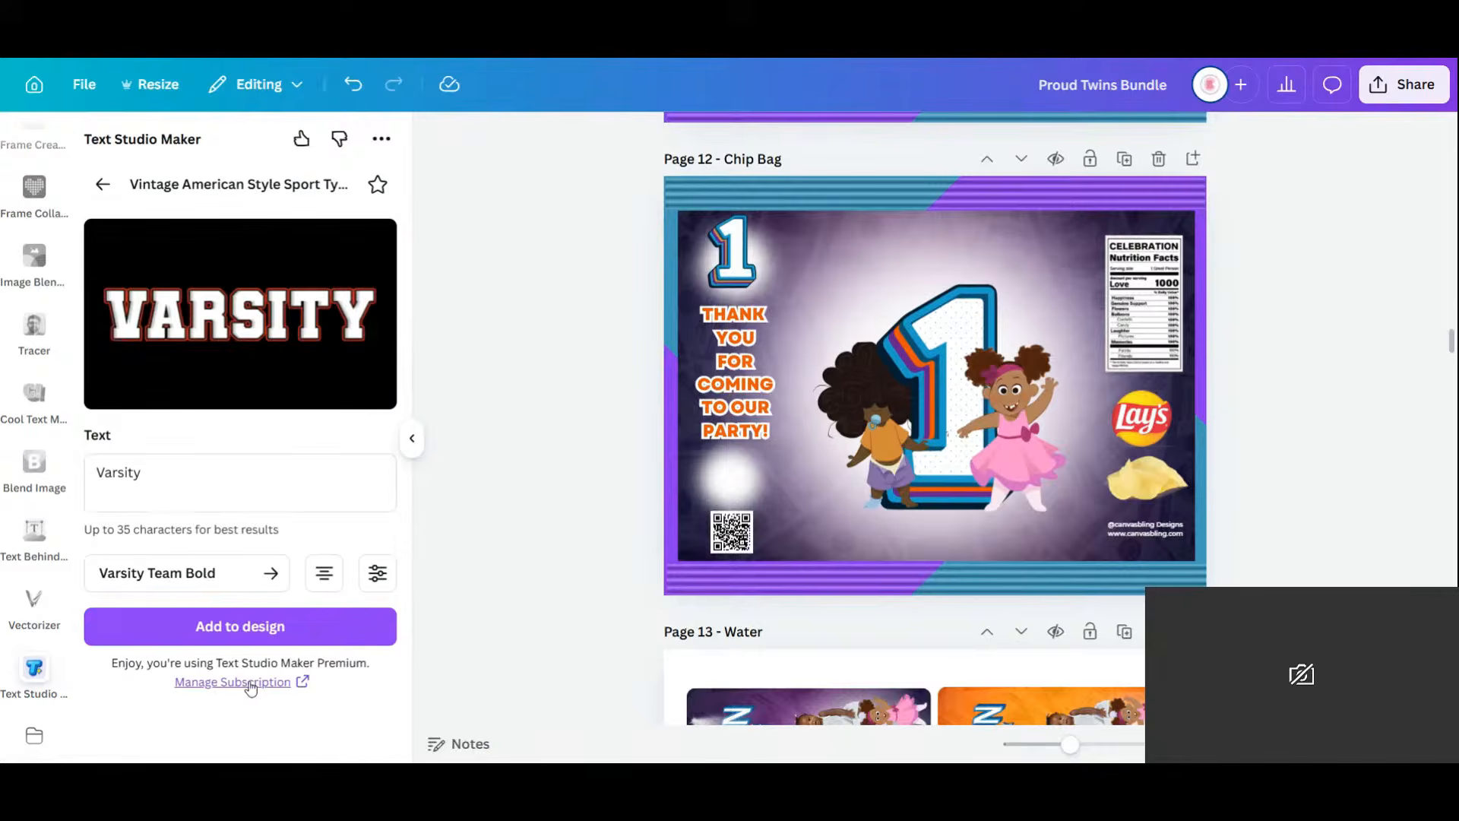
# Replace the sample word with 'happy birthday' and add it to the chip bag.
pyautogui.moveTo(147, 474); pyautogui.dragTo(80, 477)
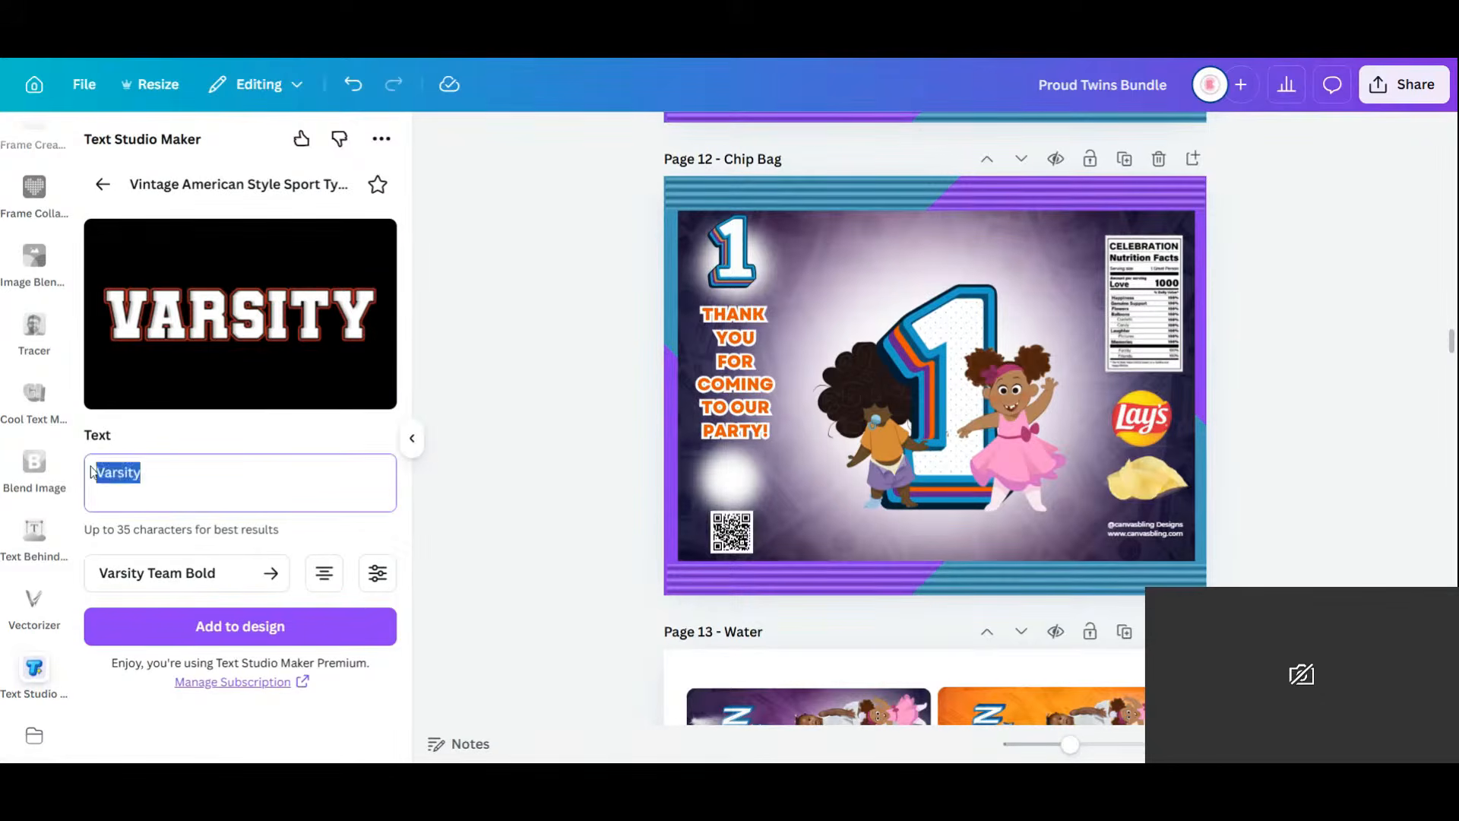
pyautogui.write('happy')
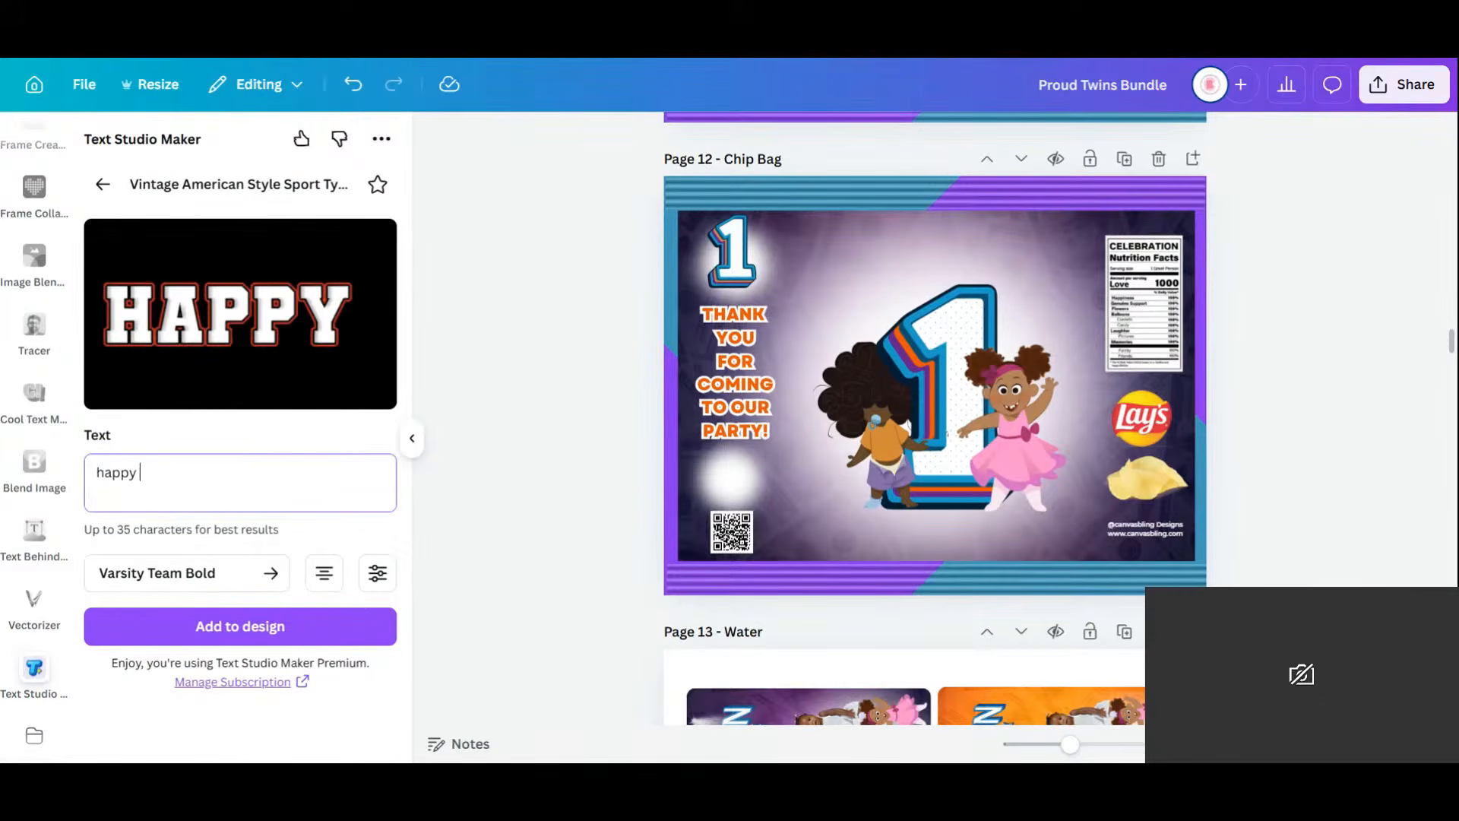
pyautogui.write(' birthday')
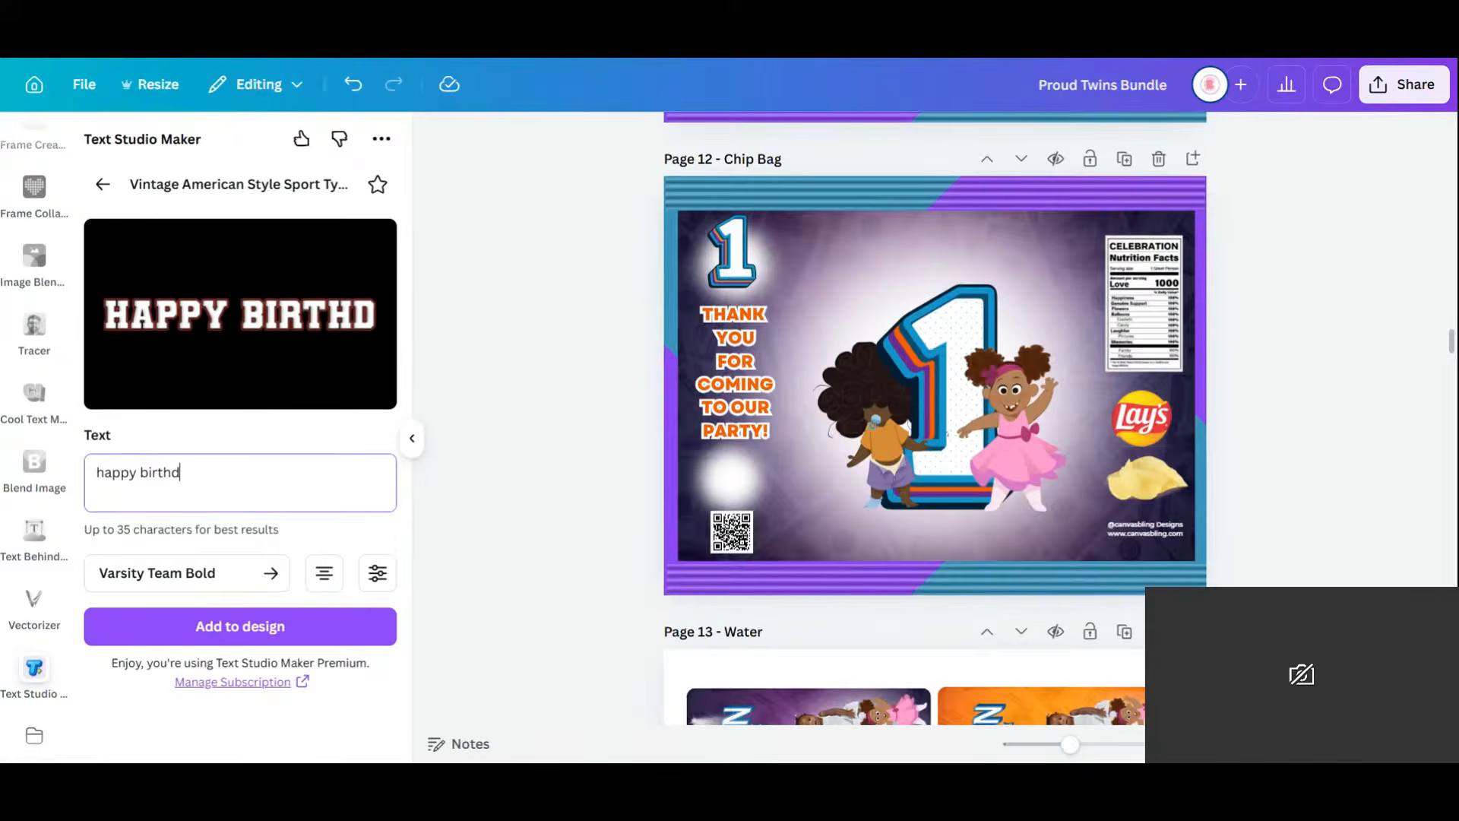
pyautogui.click(209, 624)
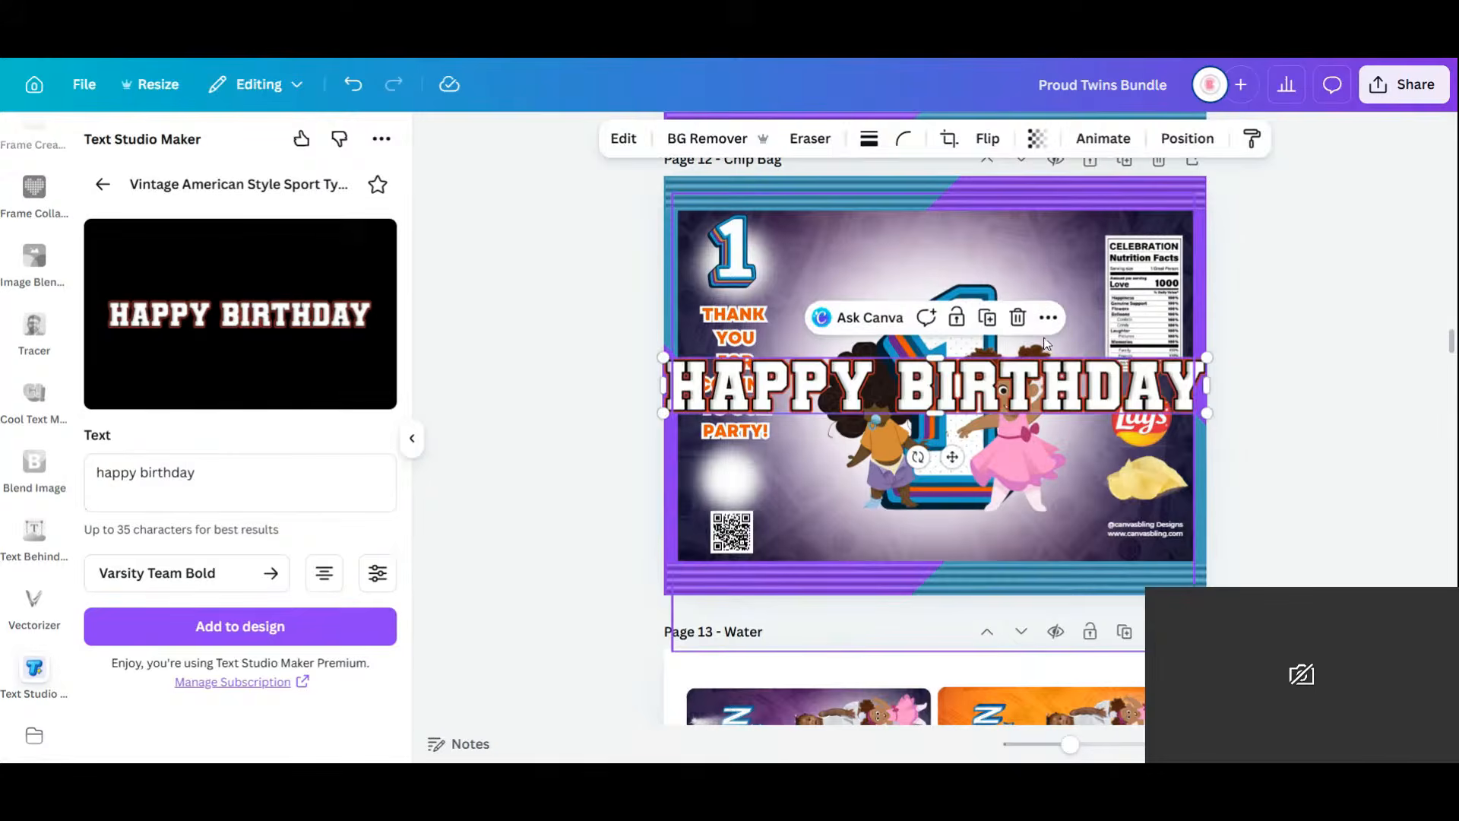
# Shrink the HAPPY BIRTHDAY graphic, then stack HAPPY over BIRTHDAY, centre-aligned.
pyautogui.moveTo(1209, 357); pyautogui.dragTo(904, 432)
pyautogui.moveTo(799, 456); pyautogui.dragTo(963, 314)
pyautogui.click(137, 473)
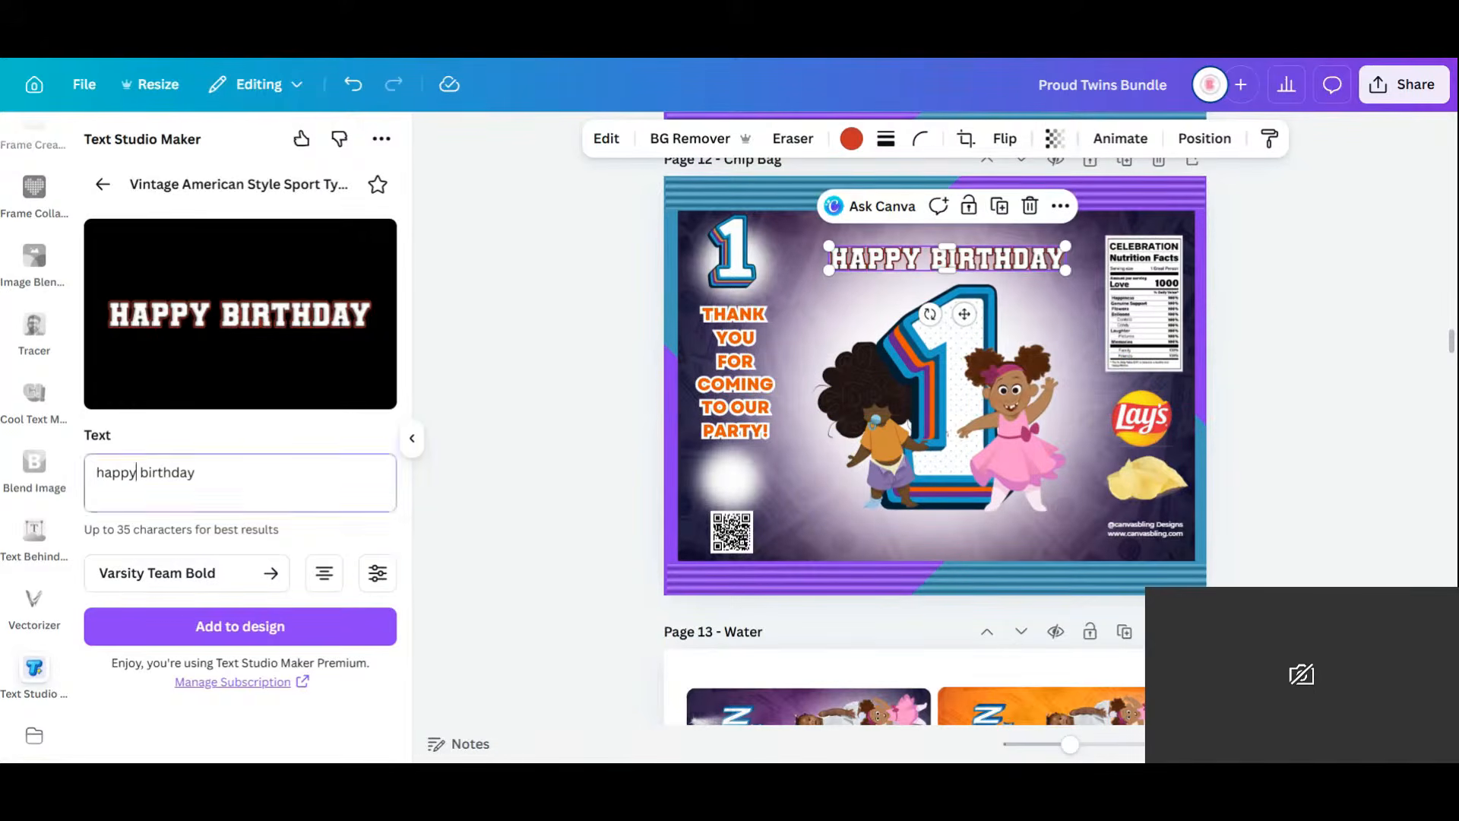
pyautogui.press('Return')
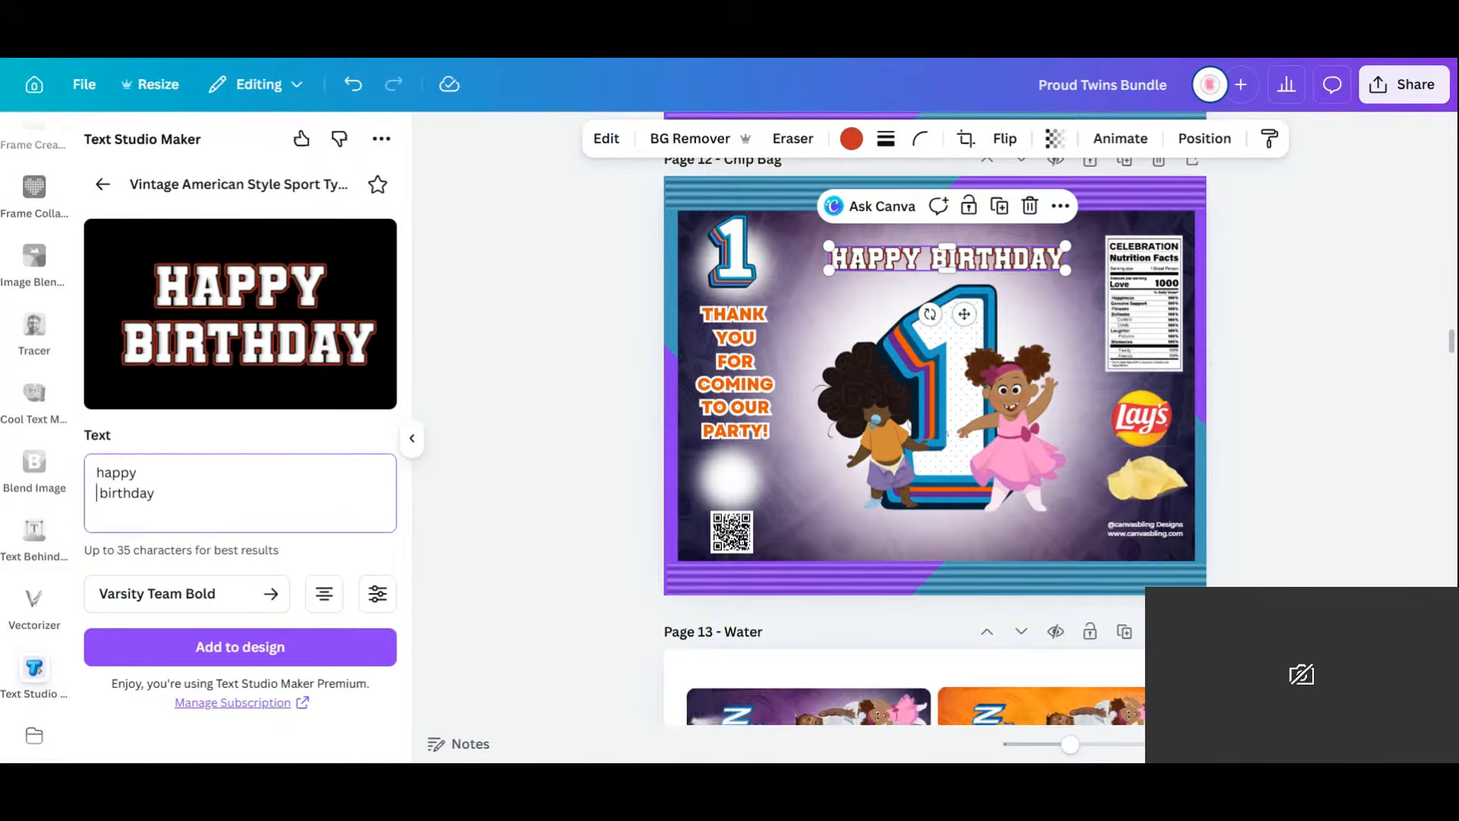
pyautogui.click(325, 596)
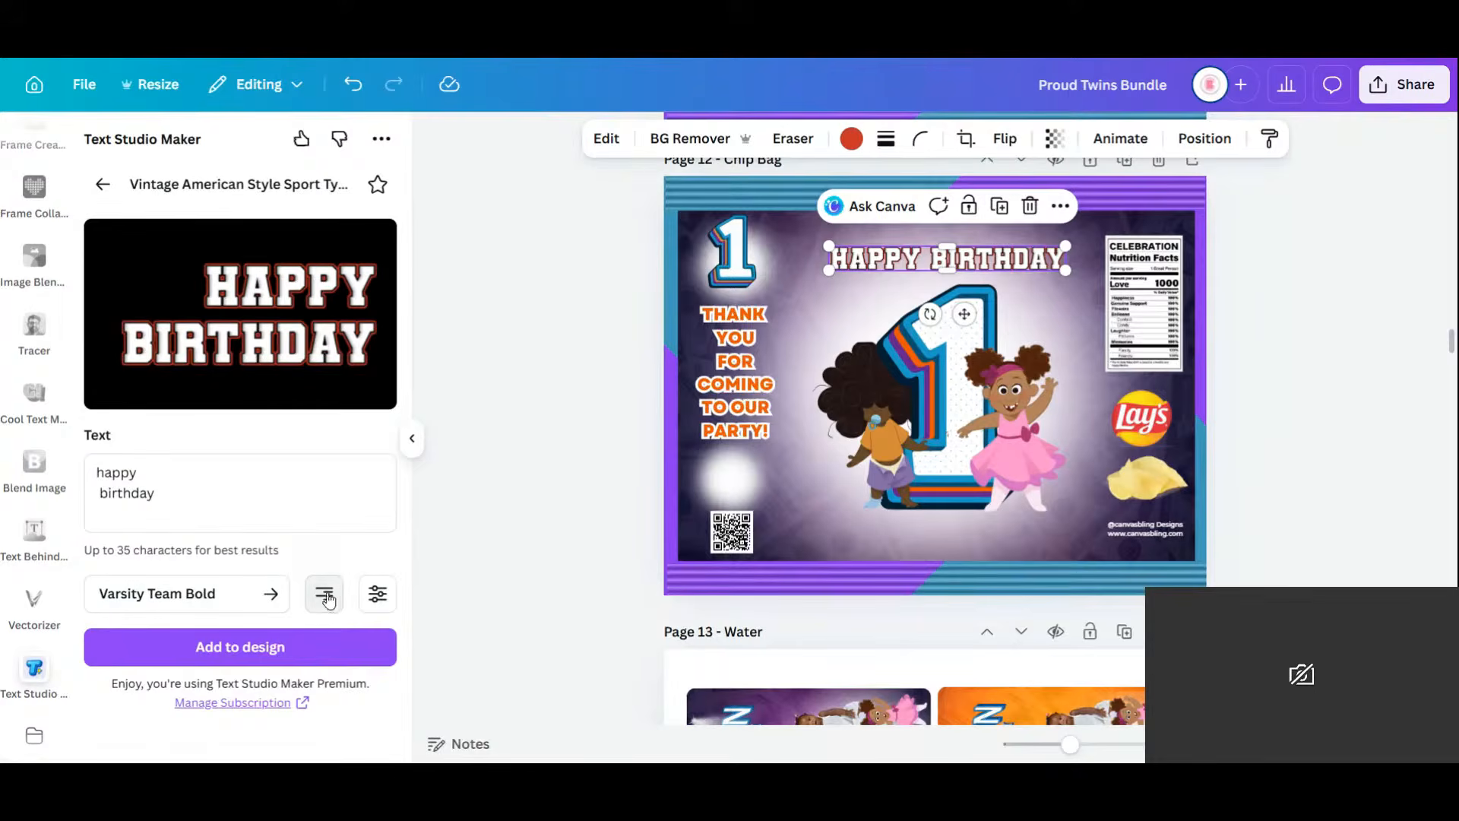
pyautogui.click(326, 596)
pyautogui.click(325, 596)
# Tighten the line height to 0.83, remove the stray space, and add the stacked version.
pyautogui.click(378, 593)
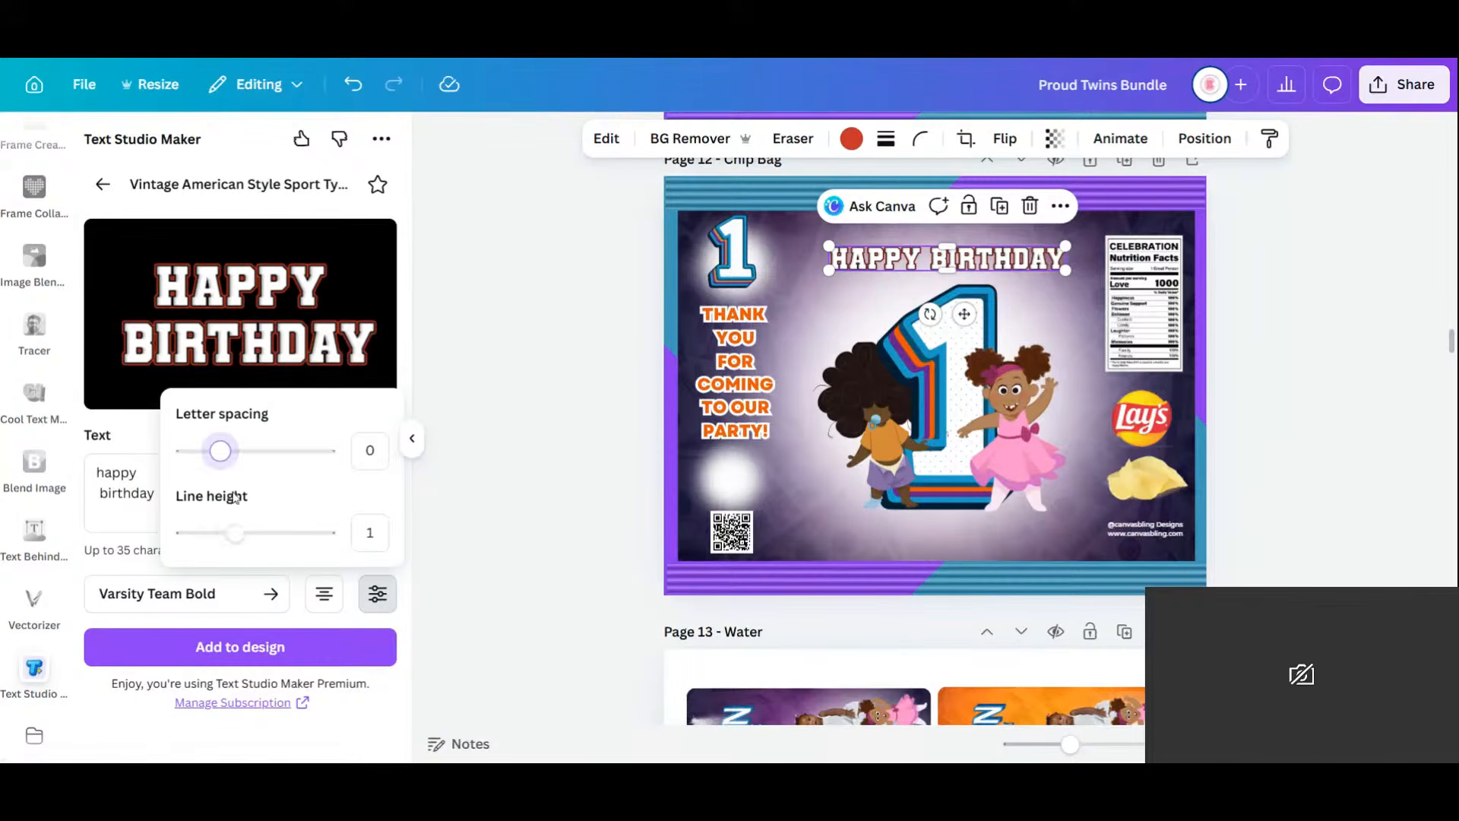
pyautogui.moveTo(233, 532); pyautogui.dragTo(228, 535)
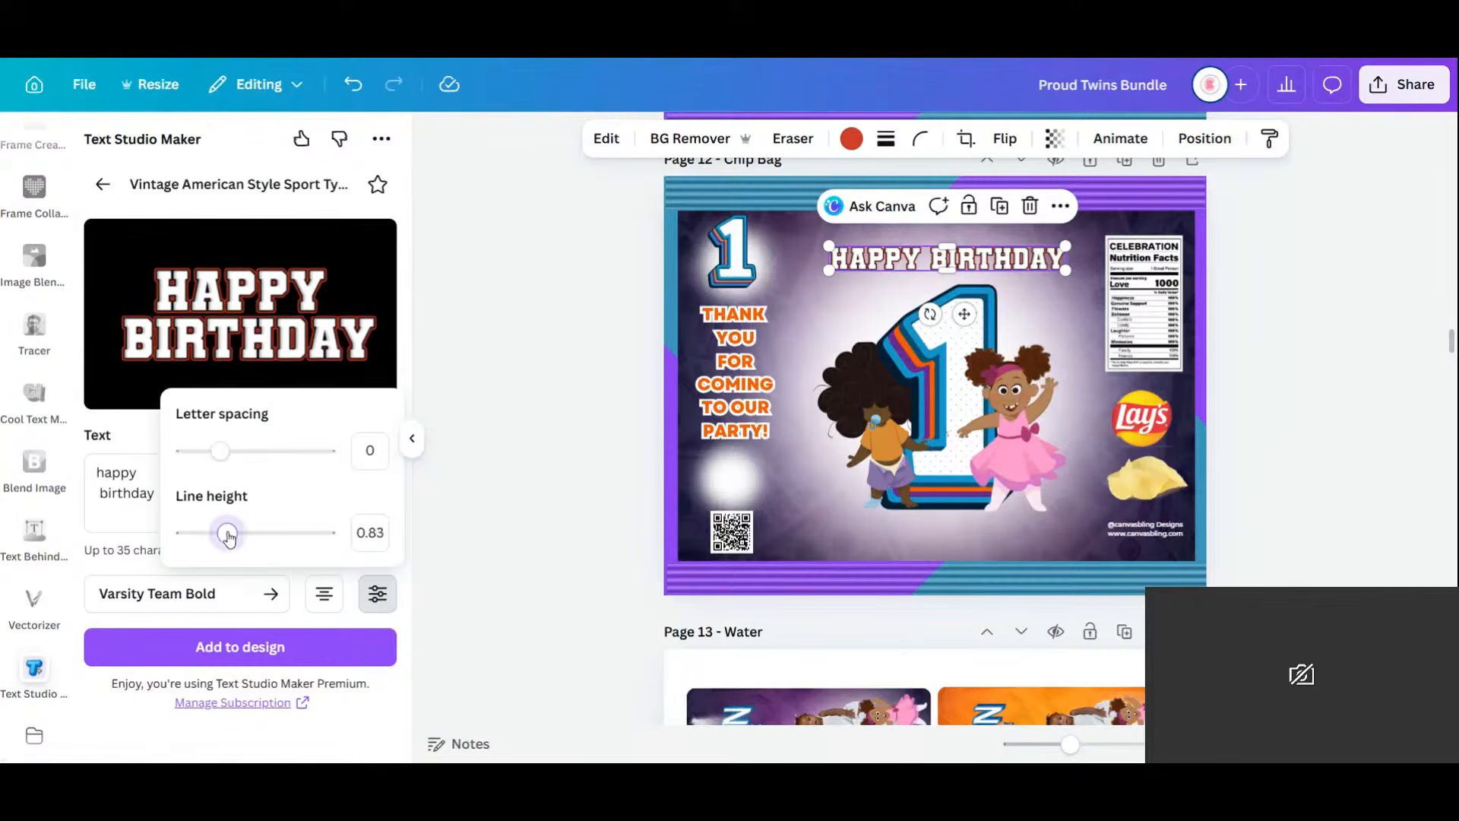
pyautogui.click(104, 472)
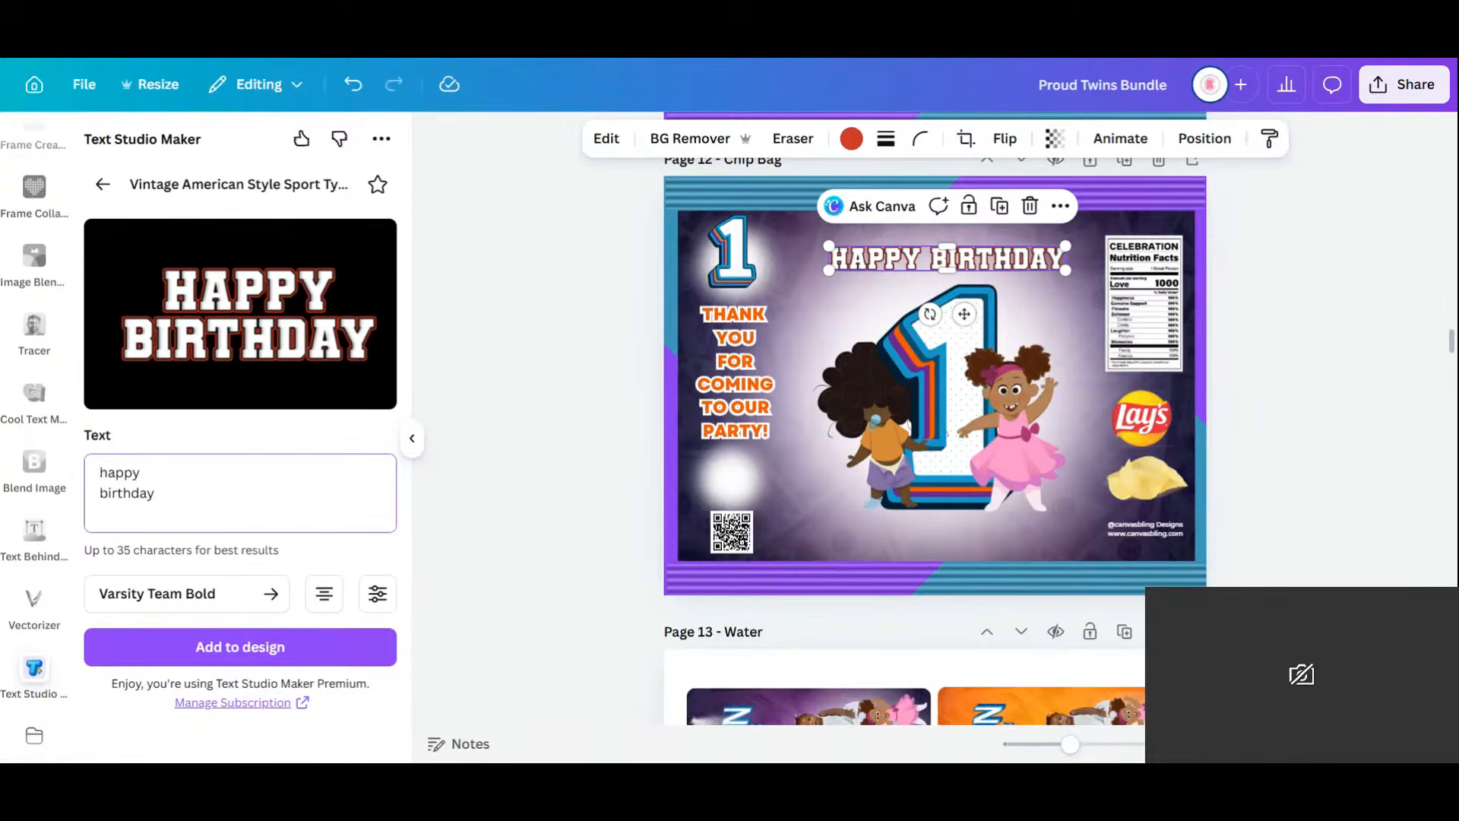
pyautogui.press('BackSpace')
pyautogui.click(228, 649)
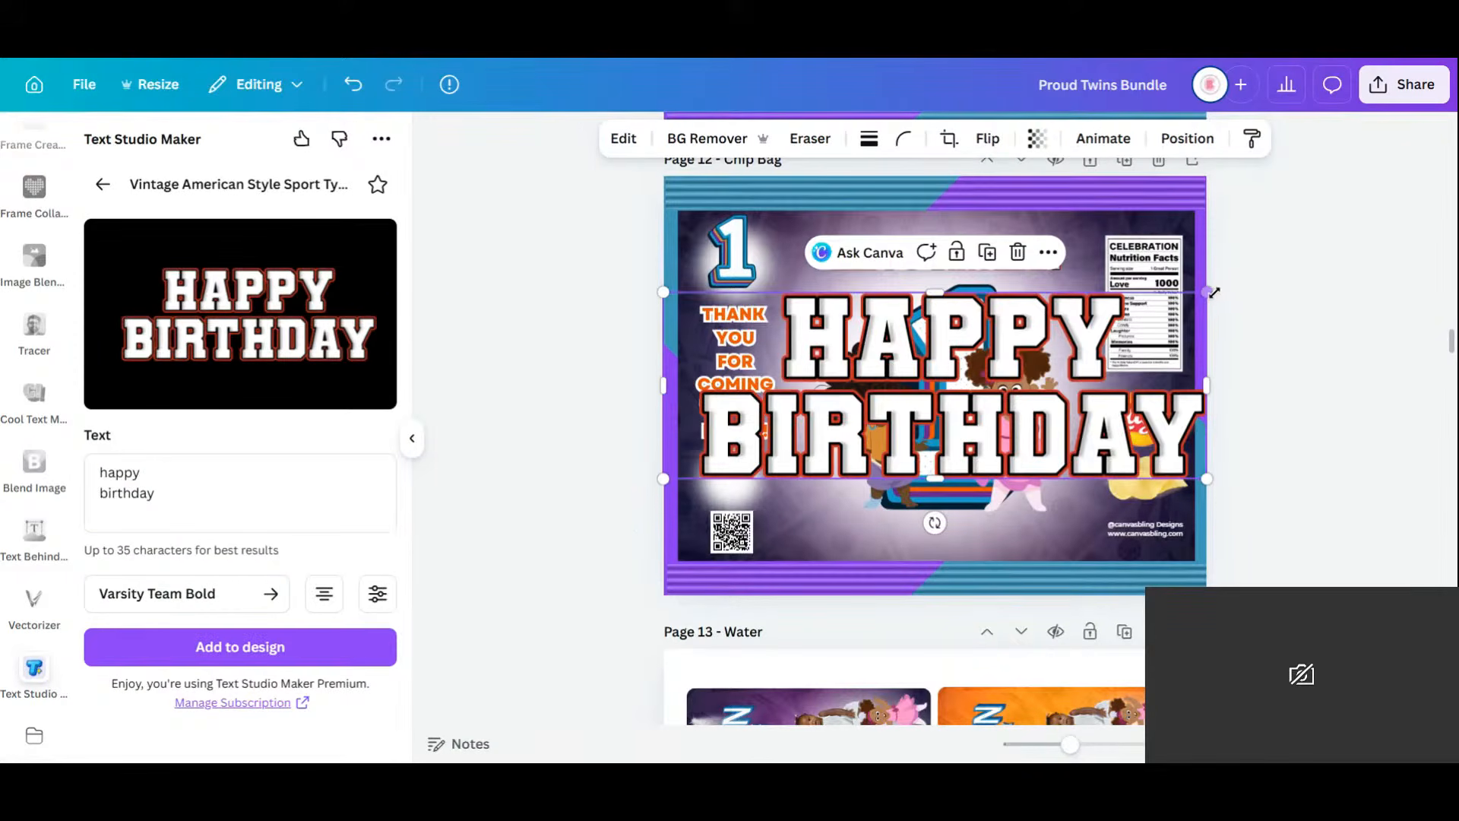
# Place the new HAPPY BIRTHDAY at the top centre and delete the old small text.
pyautogui.moveTo(1207, 292); pyautogui.dragTo(942, 486)
pyautogui.moveTo(834, 456); pyautogui.dragTo(954, 578)
pyautogui.click(1055, 260)
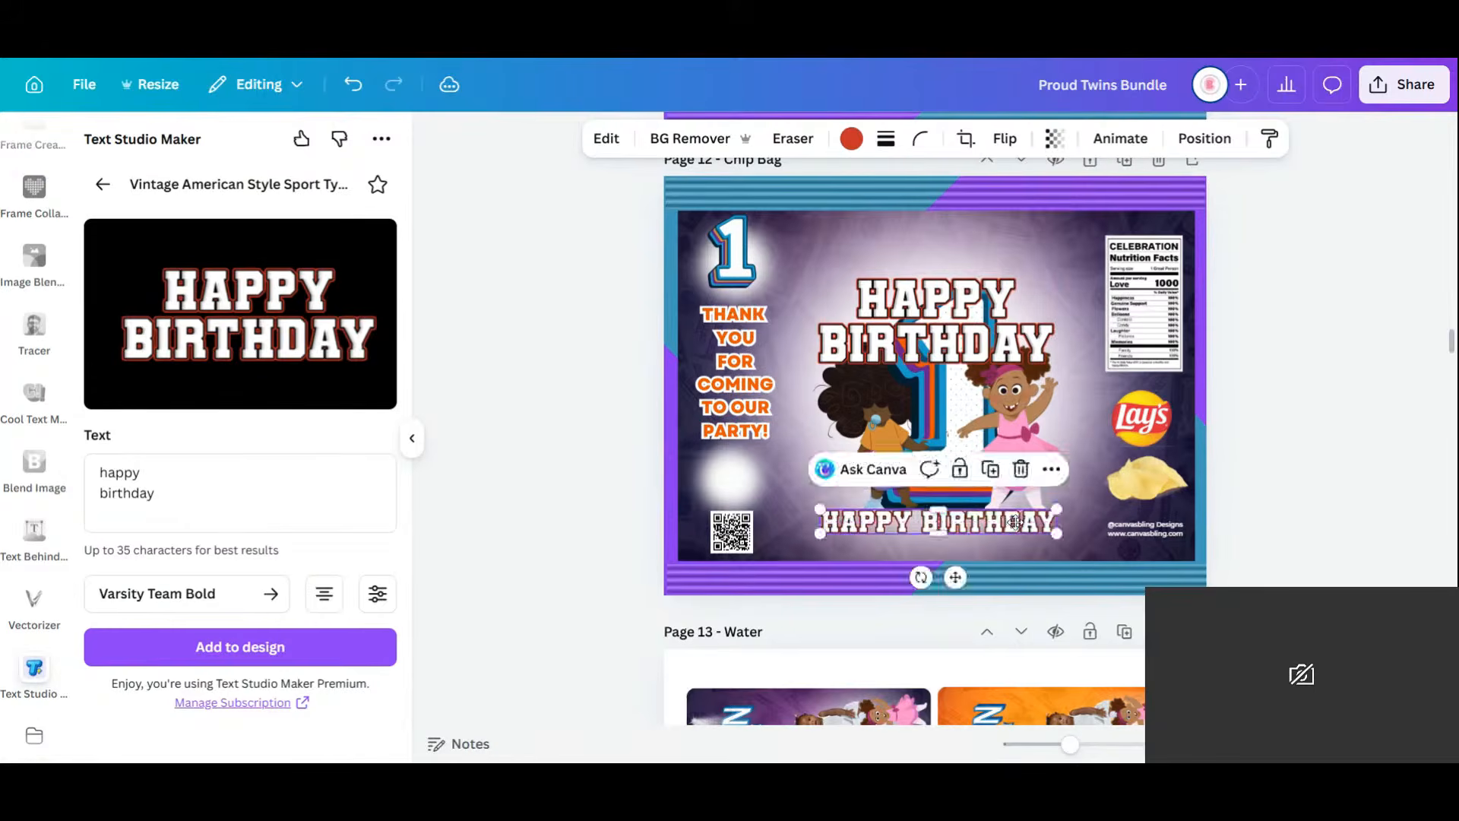
pyautogui.press('Delete')
pyautogui.click(974, 346)
pyautogui.moveTo(974, 345); pyautogui.dragTo(967, 285)
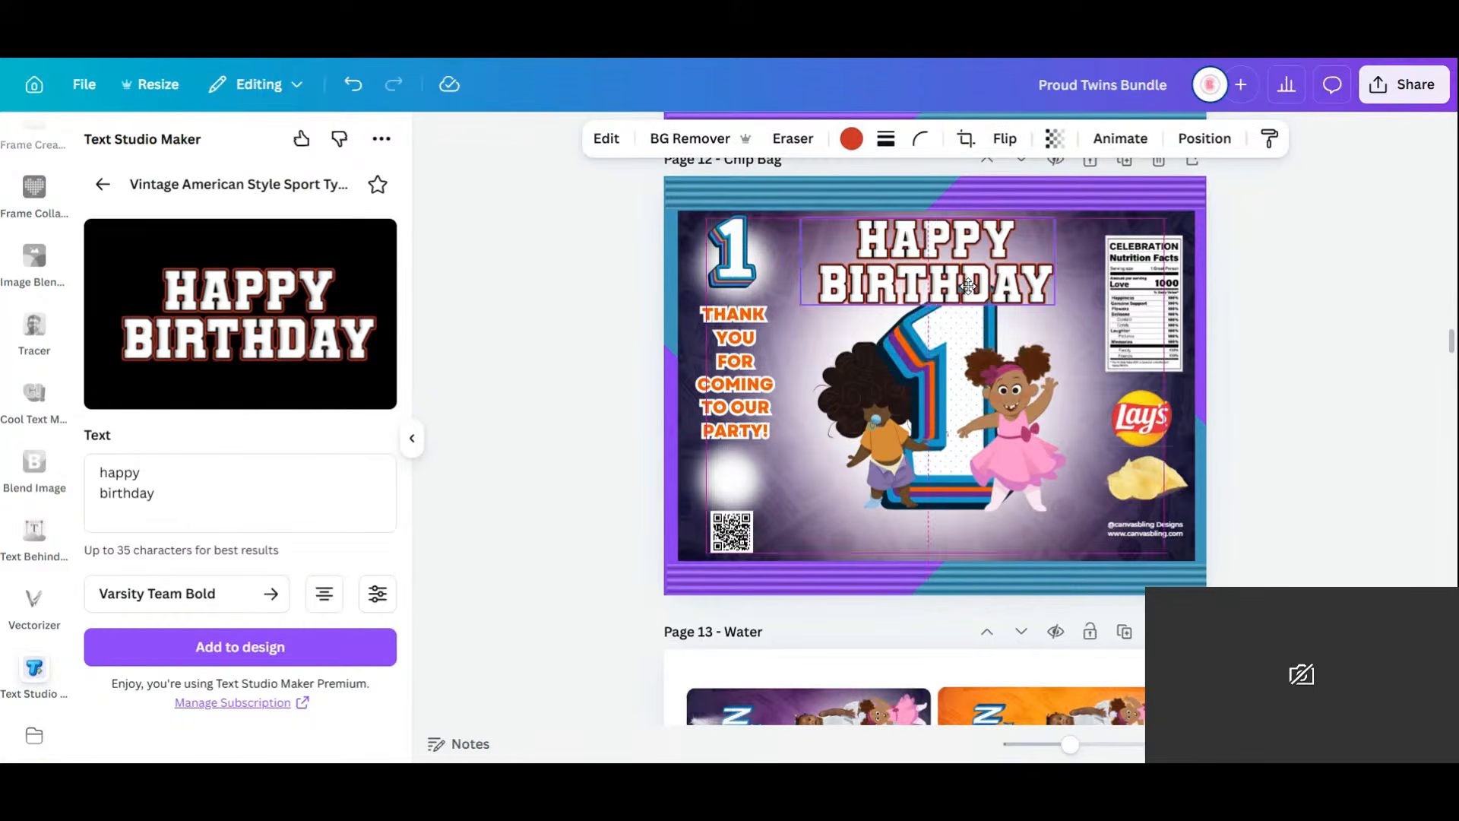
# Make the HAPPY BIRTHDAY outline orange and select the effect text for replacement.
pyautogui.click(851, 138)
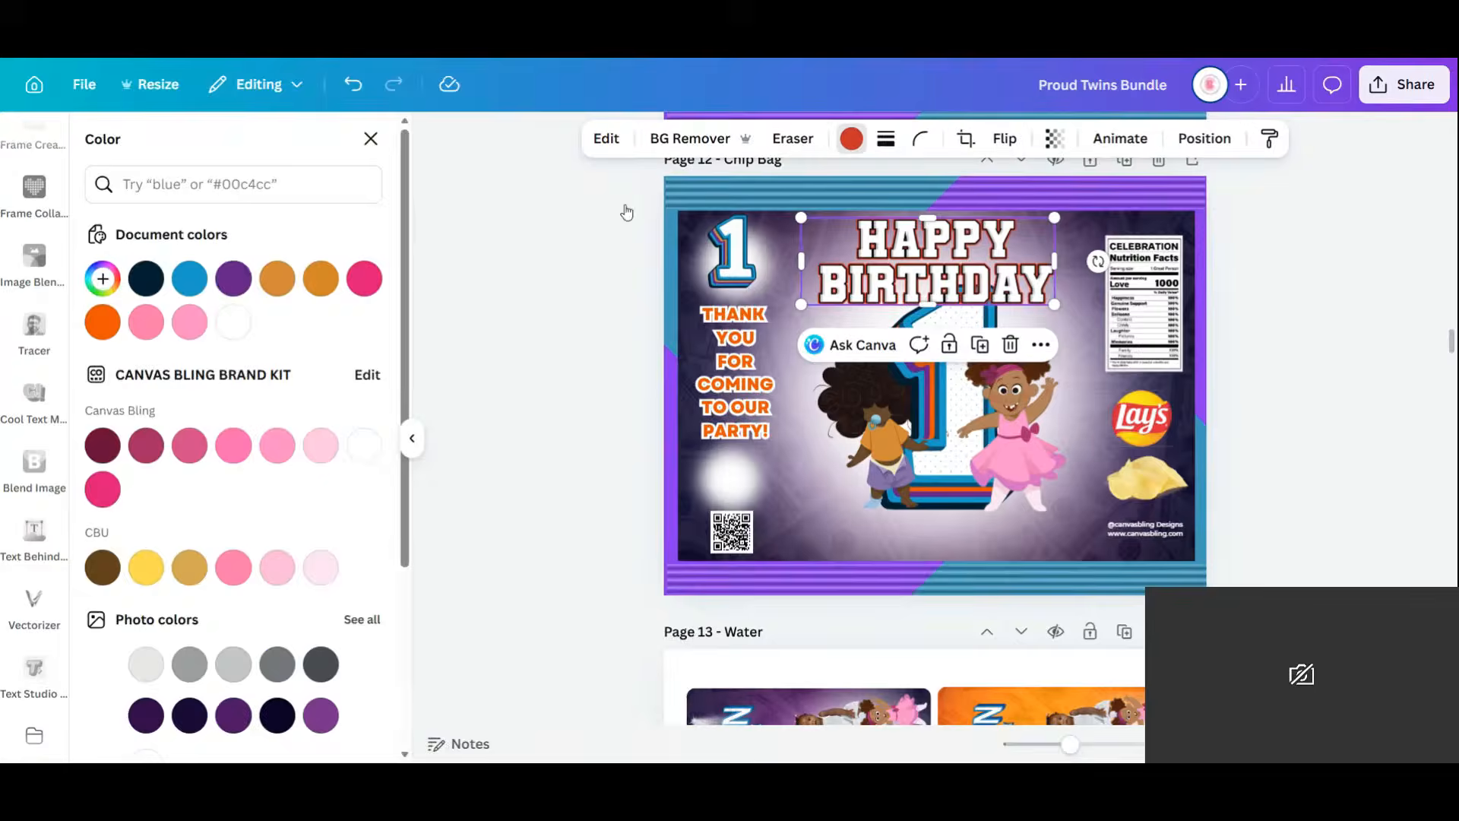
pyautogui.click(242, 273)
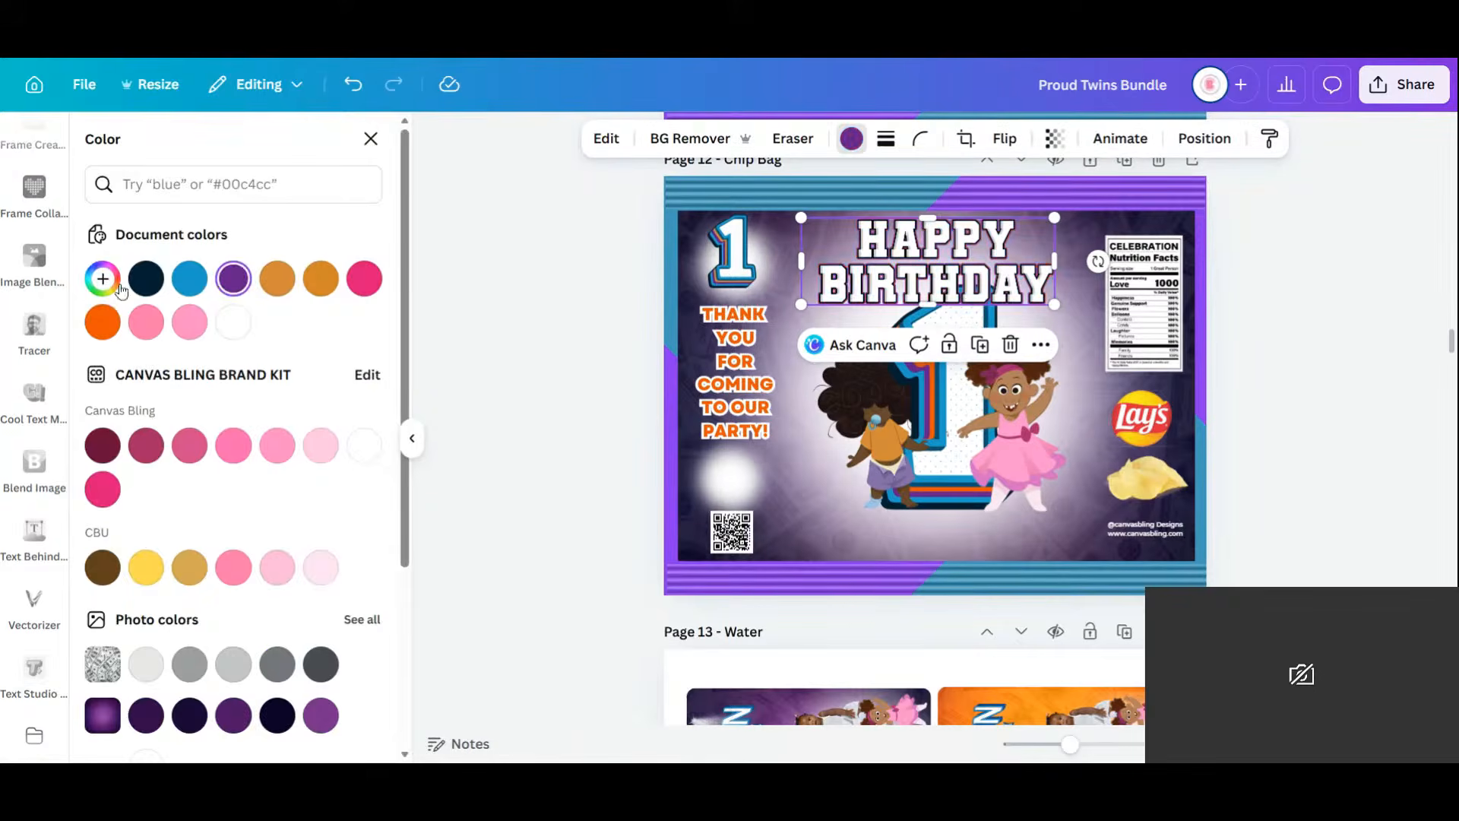
pyautogui.click(104, 330)
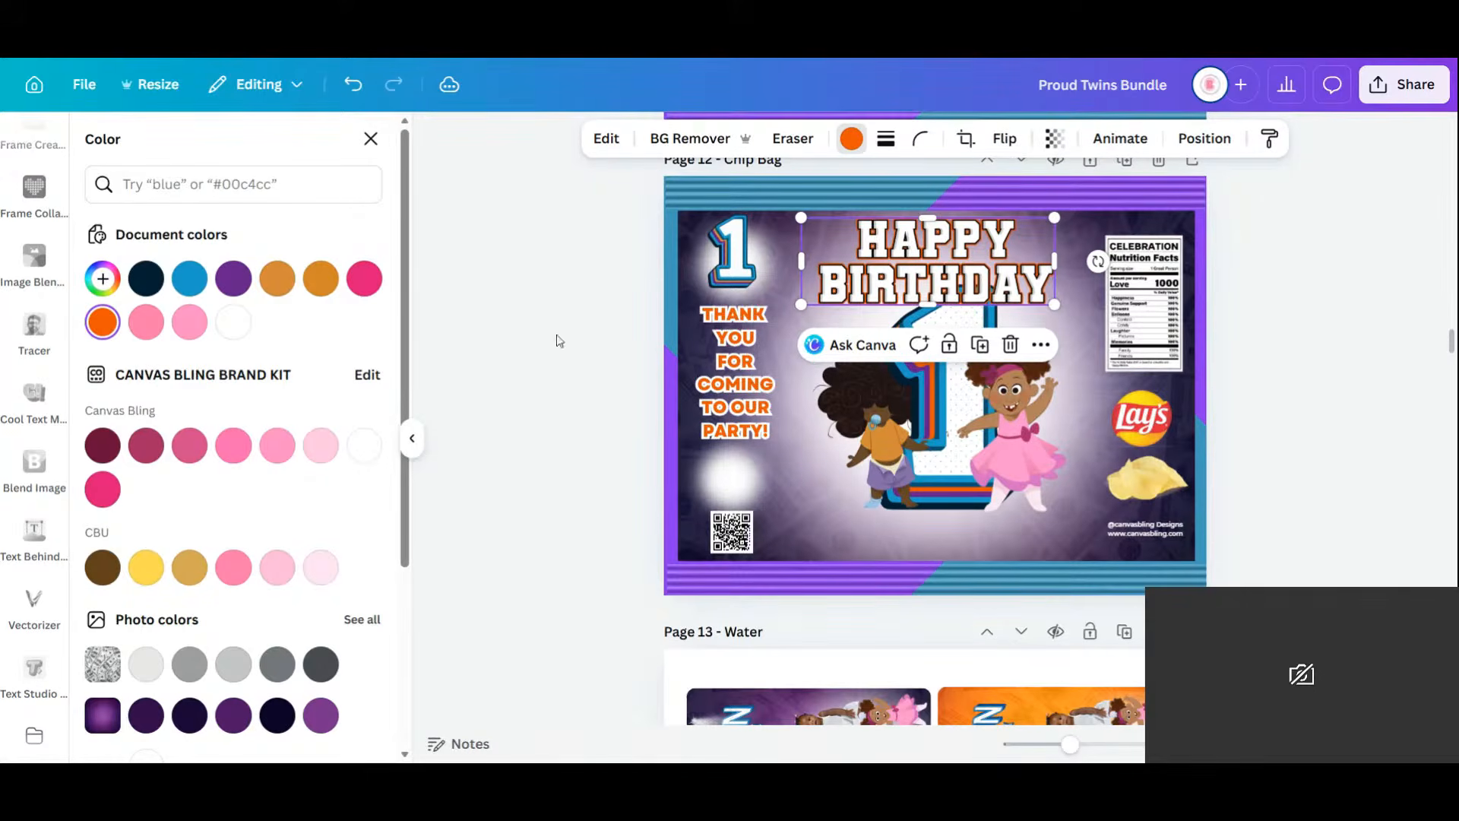
pyautogui.click(371, 138)
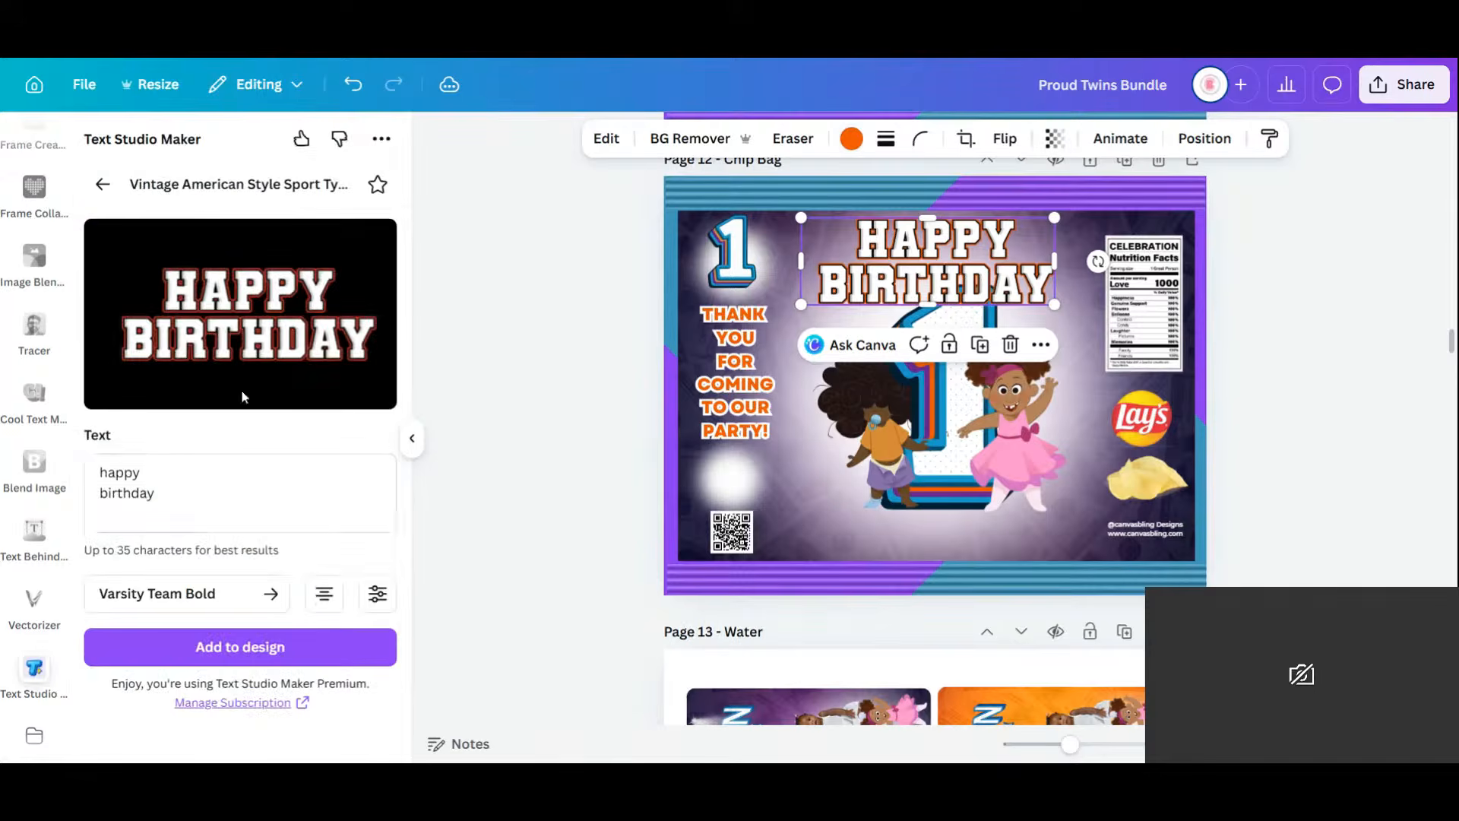
pyautogui.moveTo(179, 508); pyautogui.dragTo(6, 486)
# Add a varsity NOVA graphic at the bottom centre with an orange outline.
pyautogui.write('no')
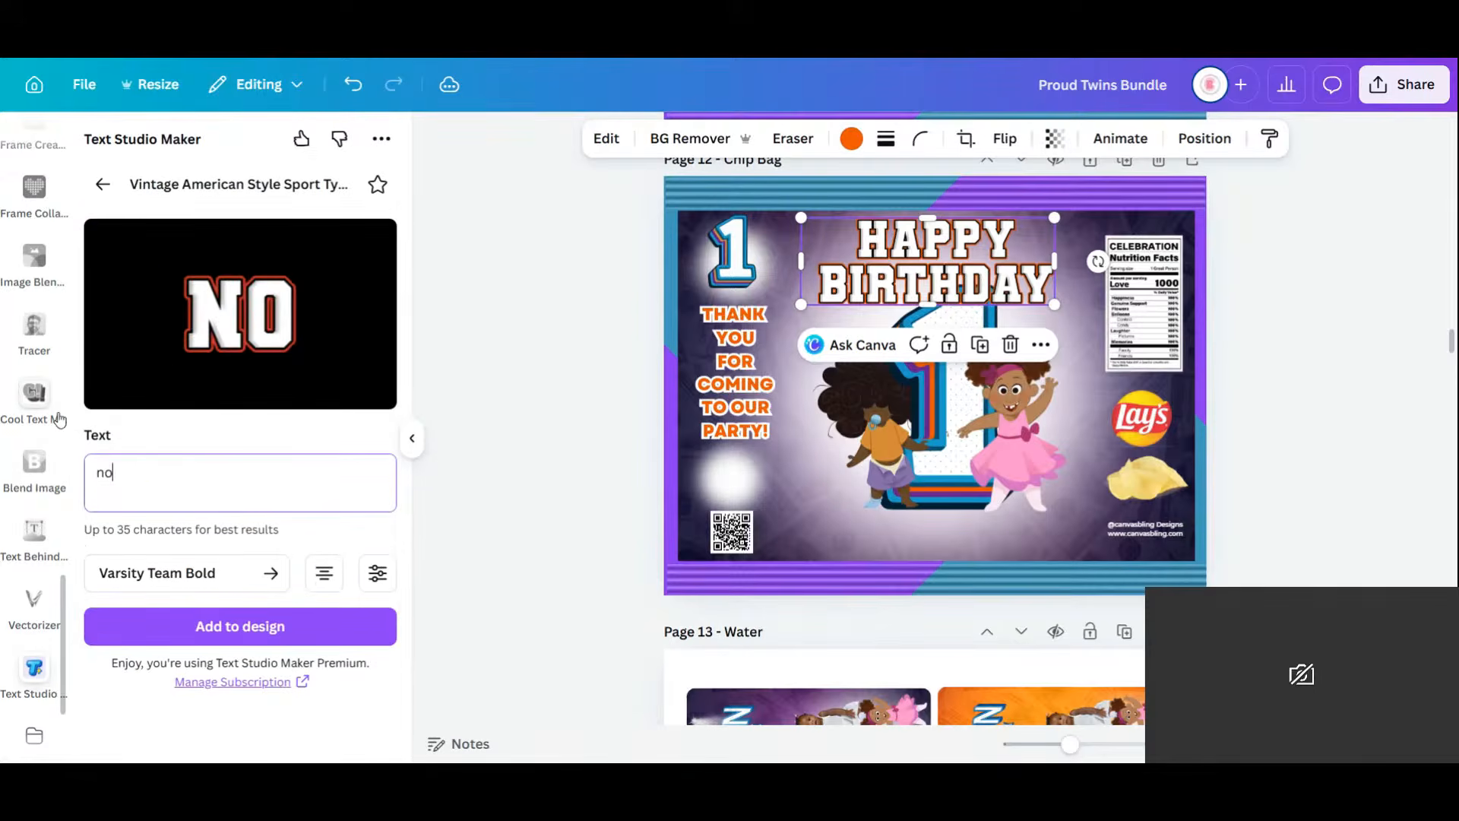
pyautogui.write('va')
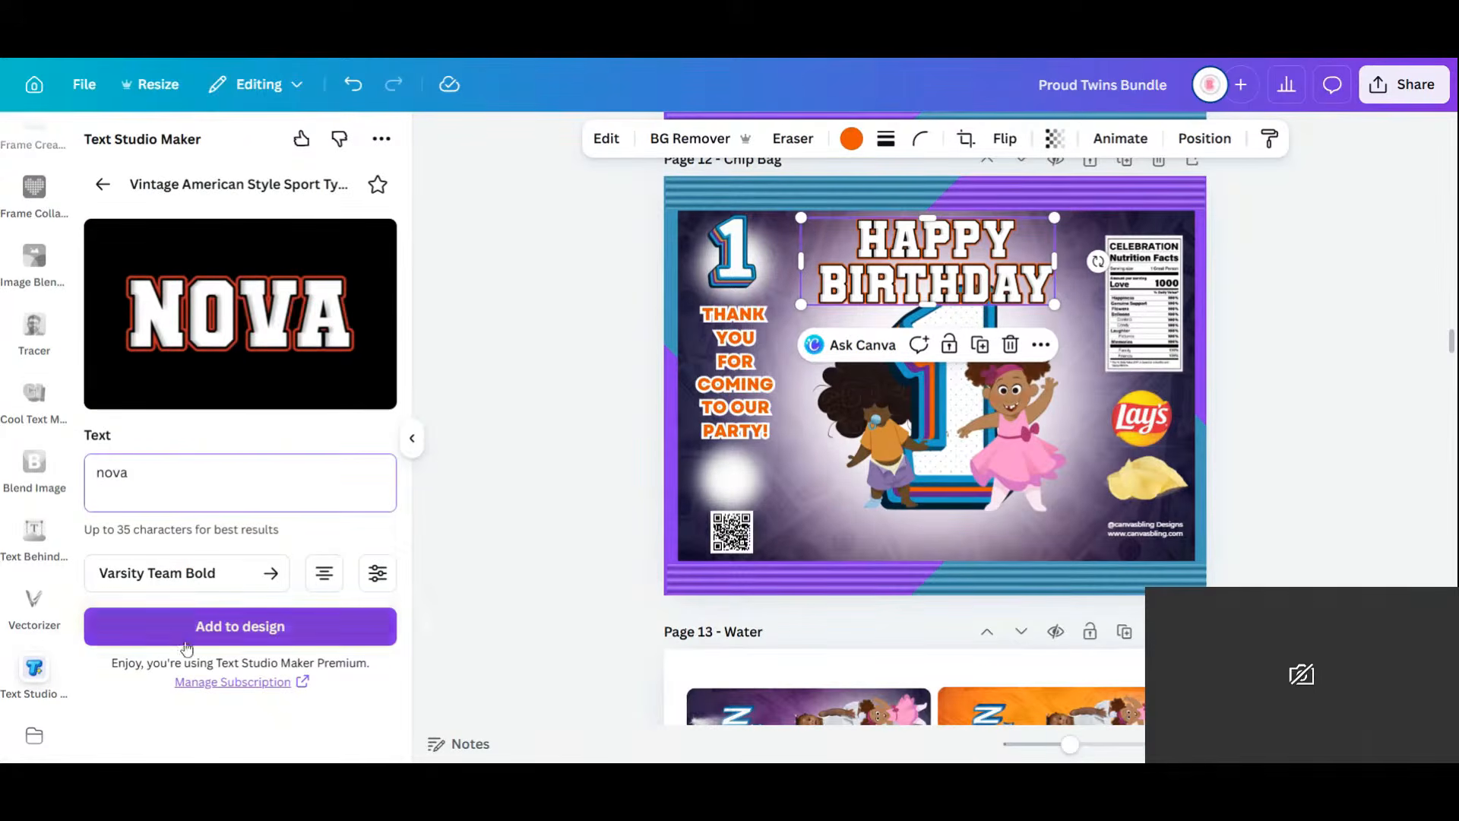
pyautogui.click(228, 627)
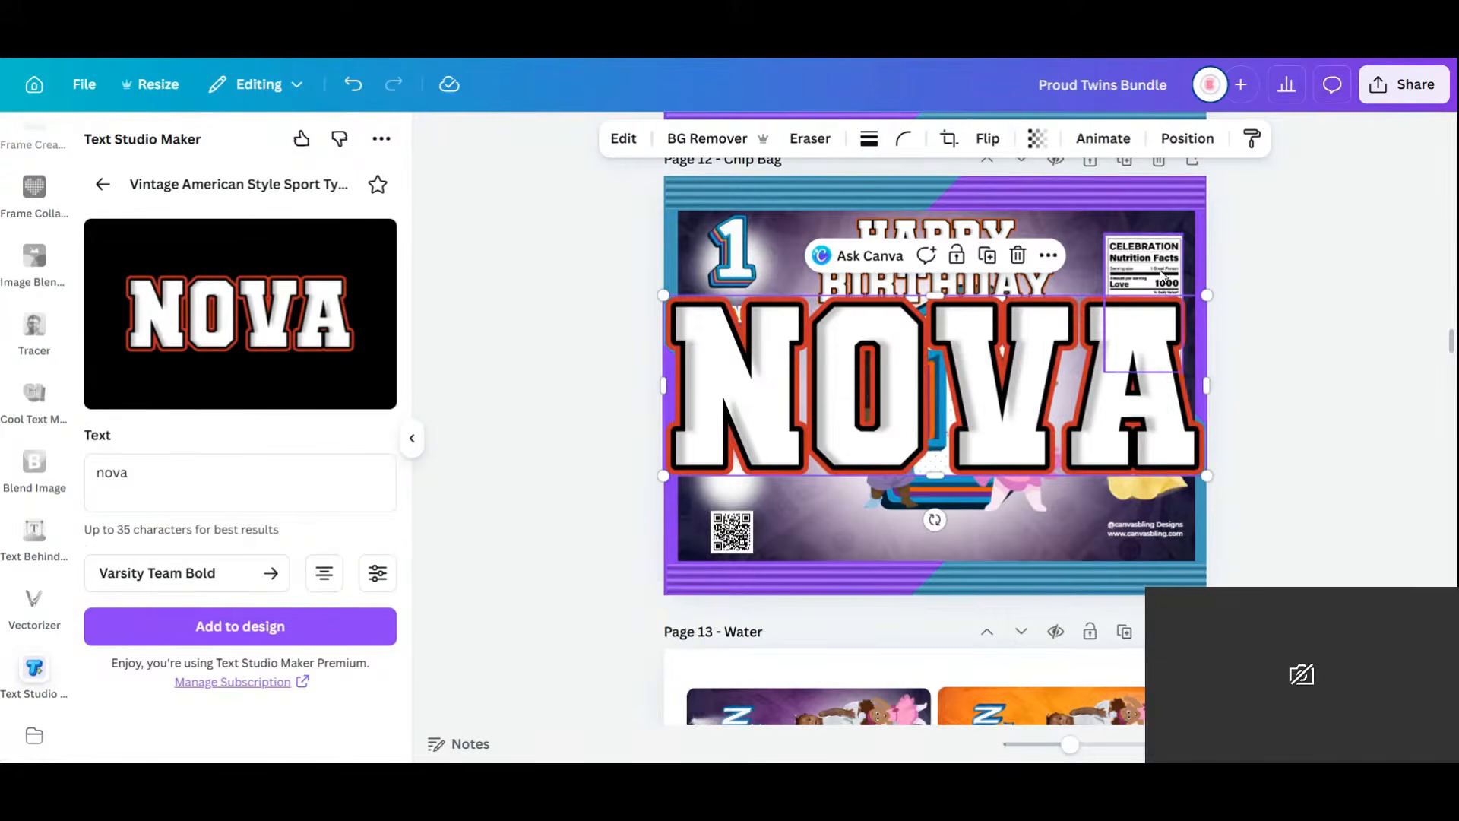
pyautogui.moveTo(1207, 292); pyautogui.dragTo(1141, 373)
pyautogui.moveTo(933, 476); pyautogui.dragTo(932, 475)
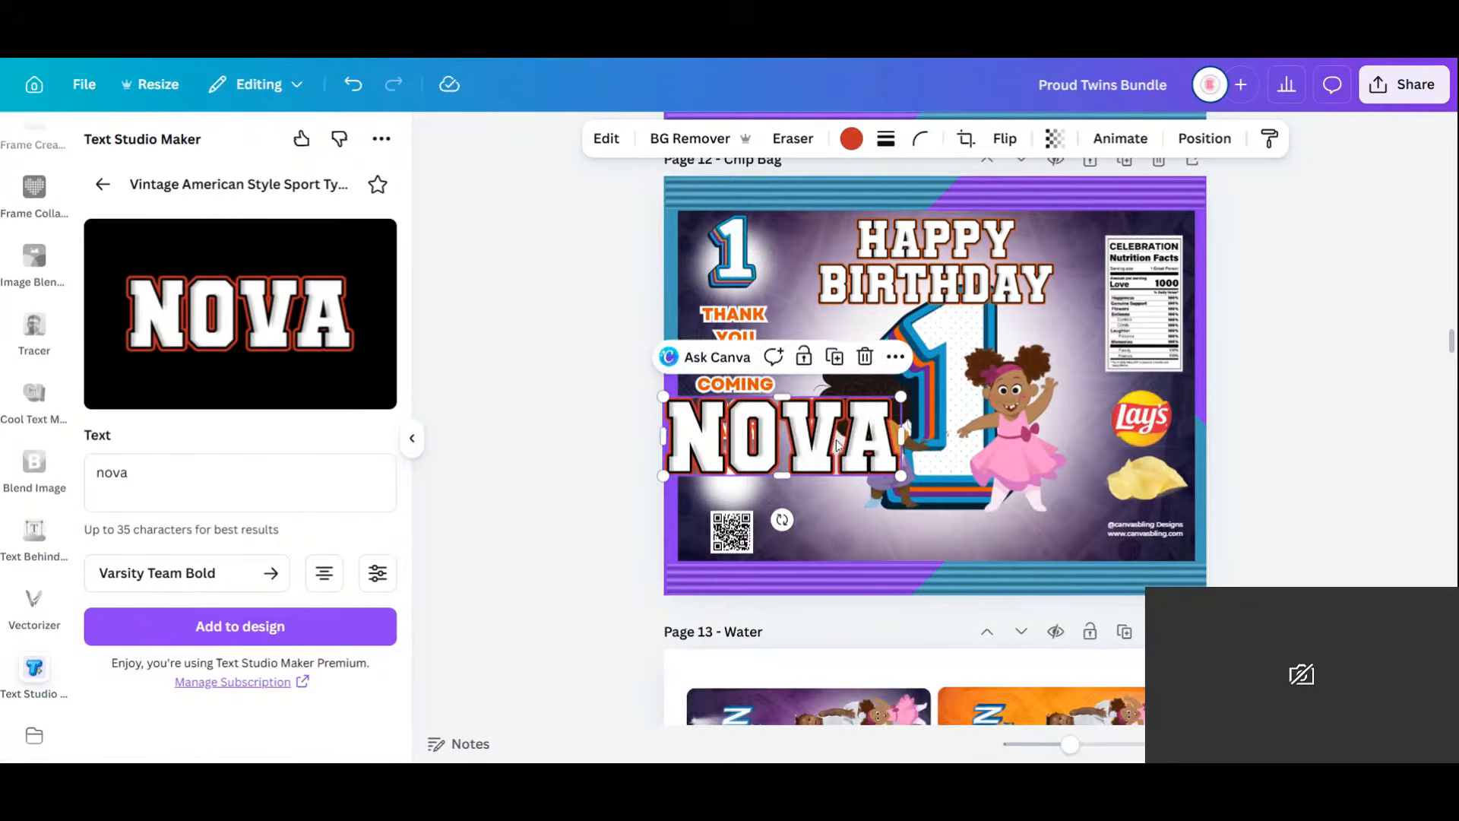
pyautogui.moveTo(834, 443); pyautogui.dragTo(996, 505)
pyautogui.click(851, 138)
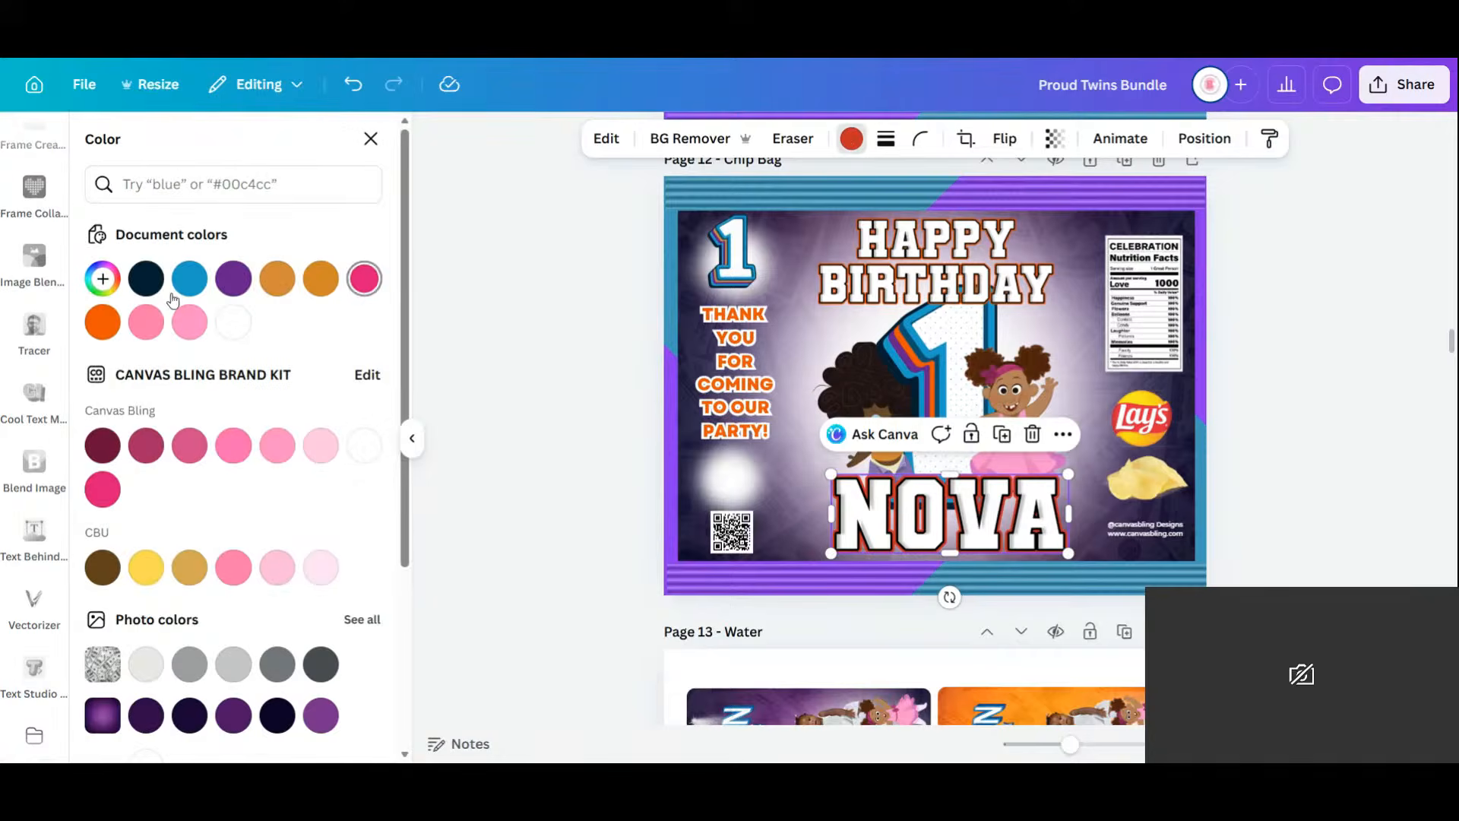
pyautogui.click(103, 322)
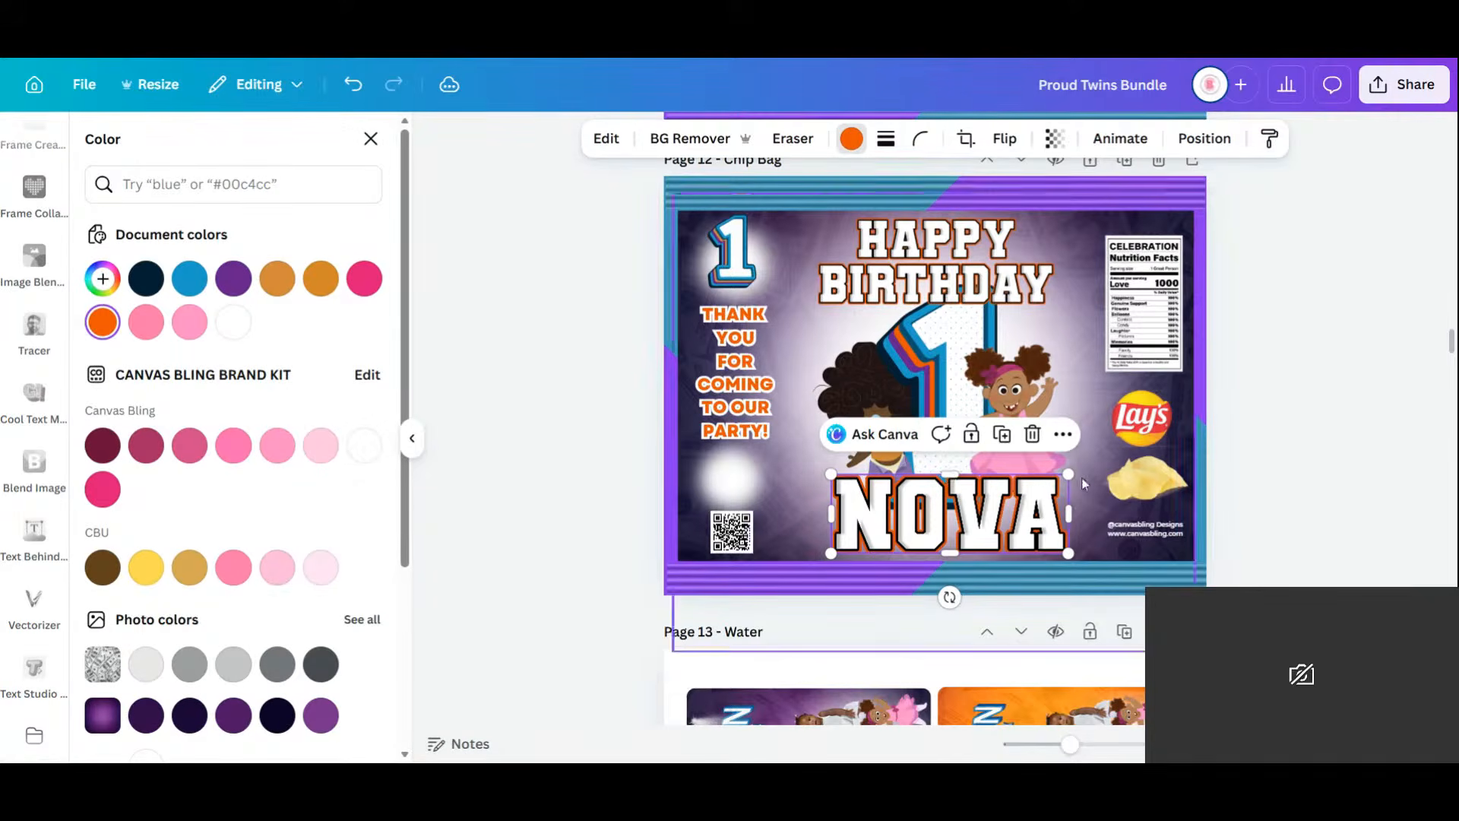
pyautogui.moveTo(1068, 474); pyautogui.dragTo(1007, 532)
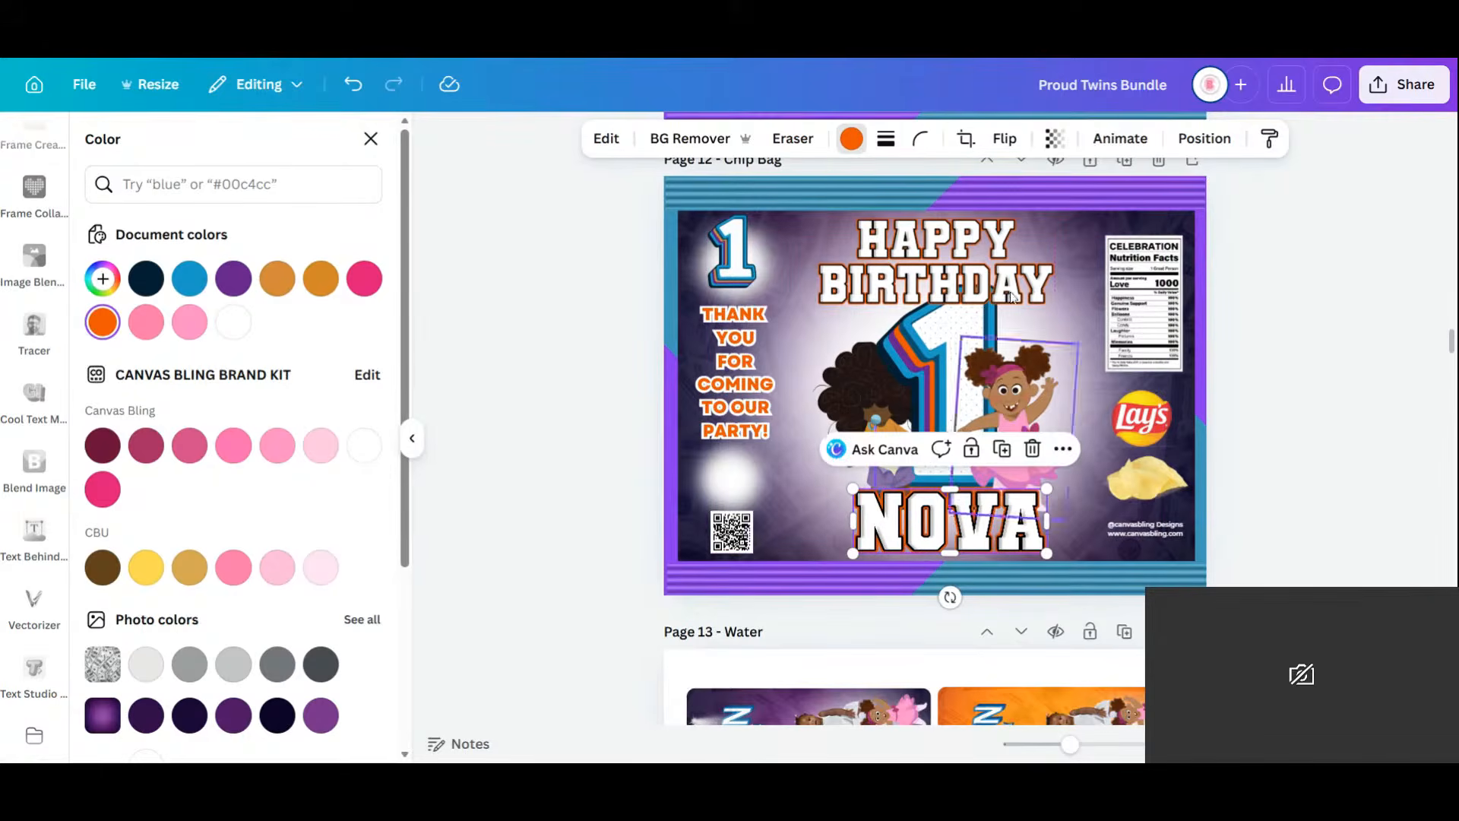
# Shrink the two girls together and nudge them up.
pyautogui.click(852, 379)
pyautogui.keyDown('shift'); pyautogui.click(984, 365); pyautogui.keyUp('shift')
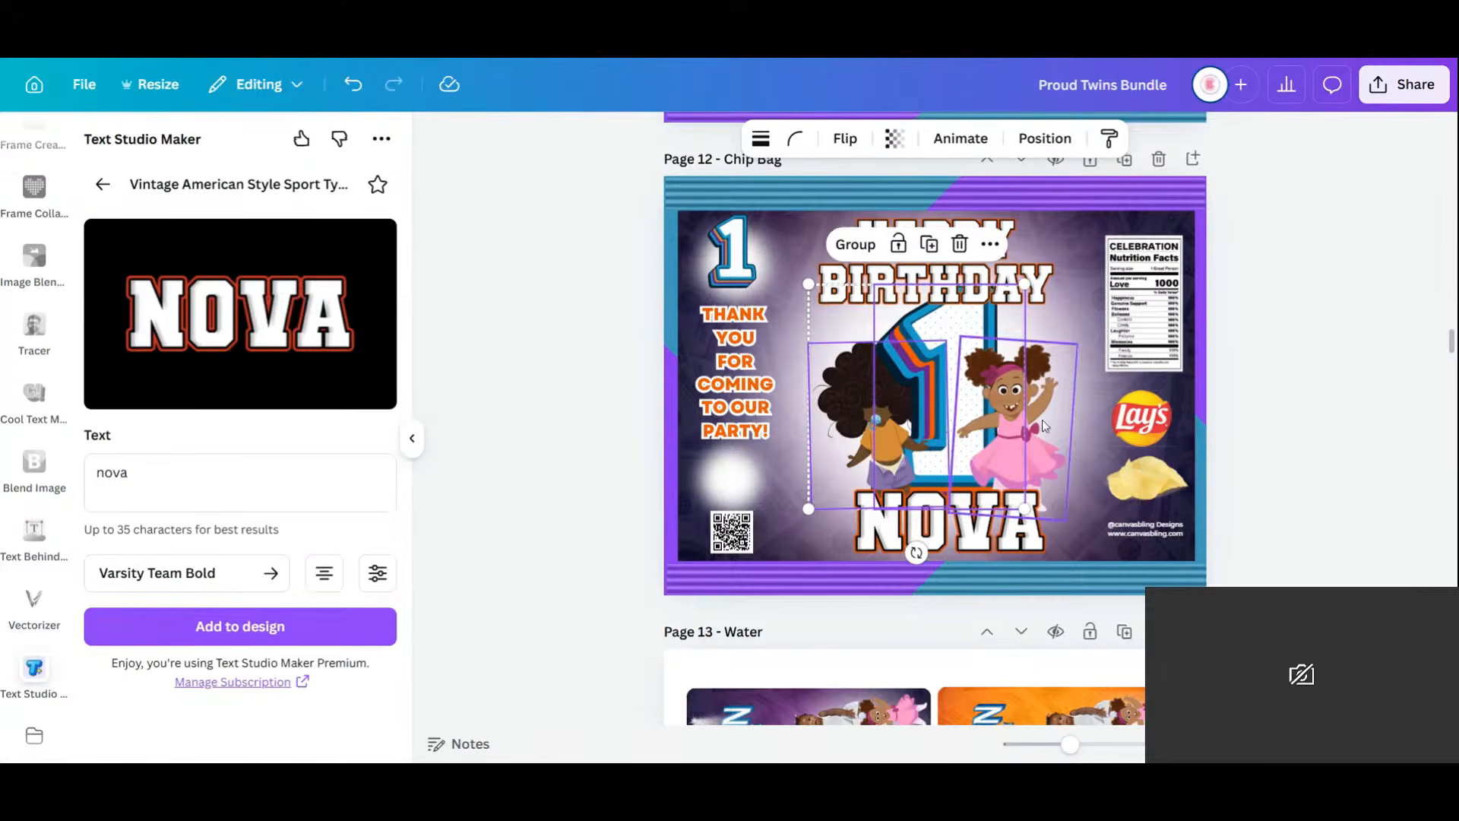
pyautogui.moveTo(1072, 517); pyautogui.dragTo(1061, 488)
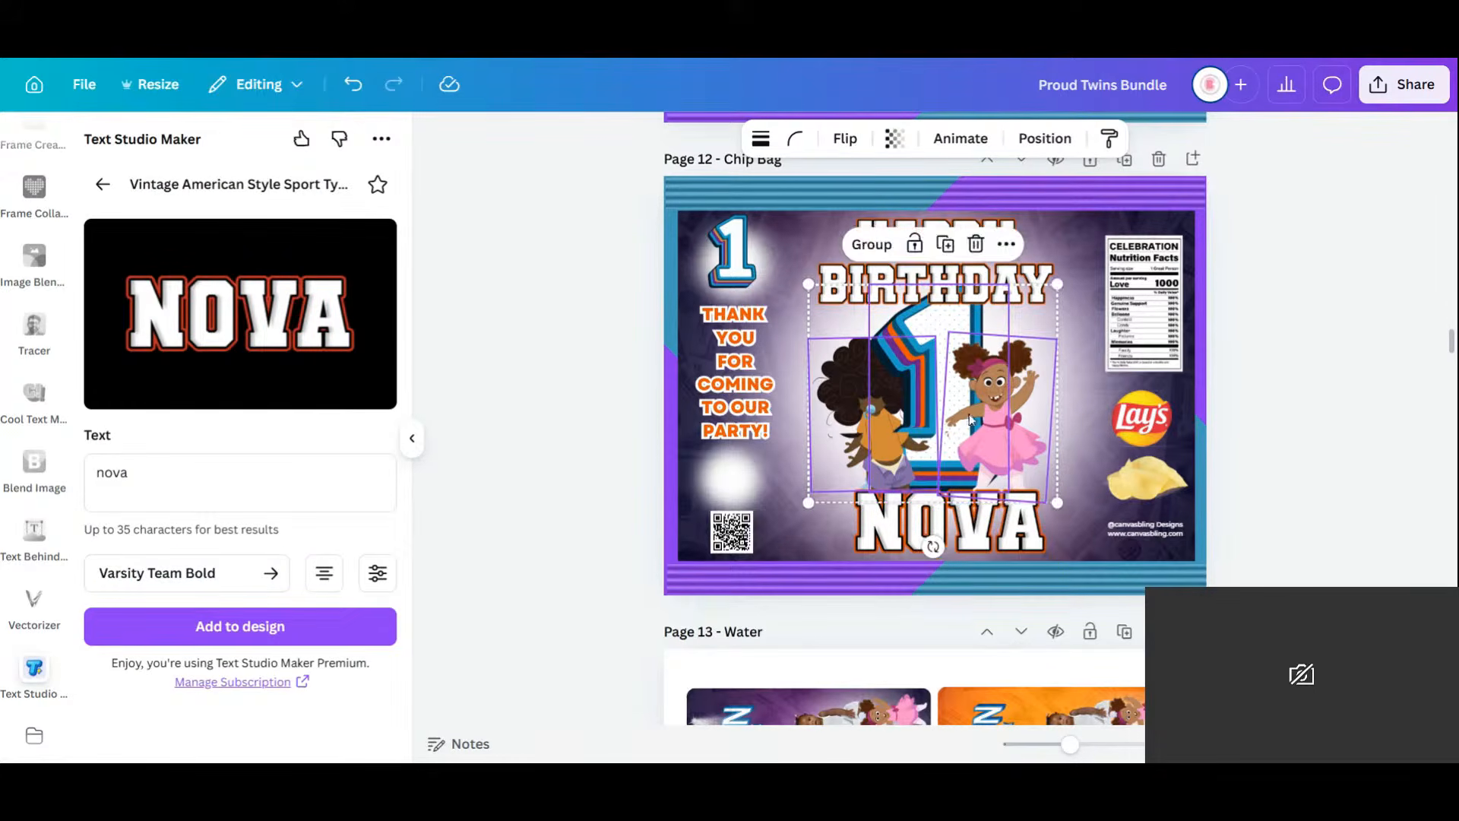
pyautogui.moveTo(969, 413); pyautogui.dragTo(969, 409)
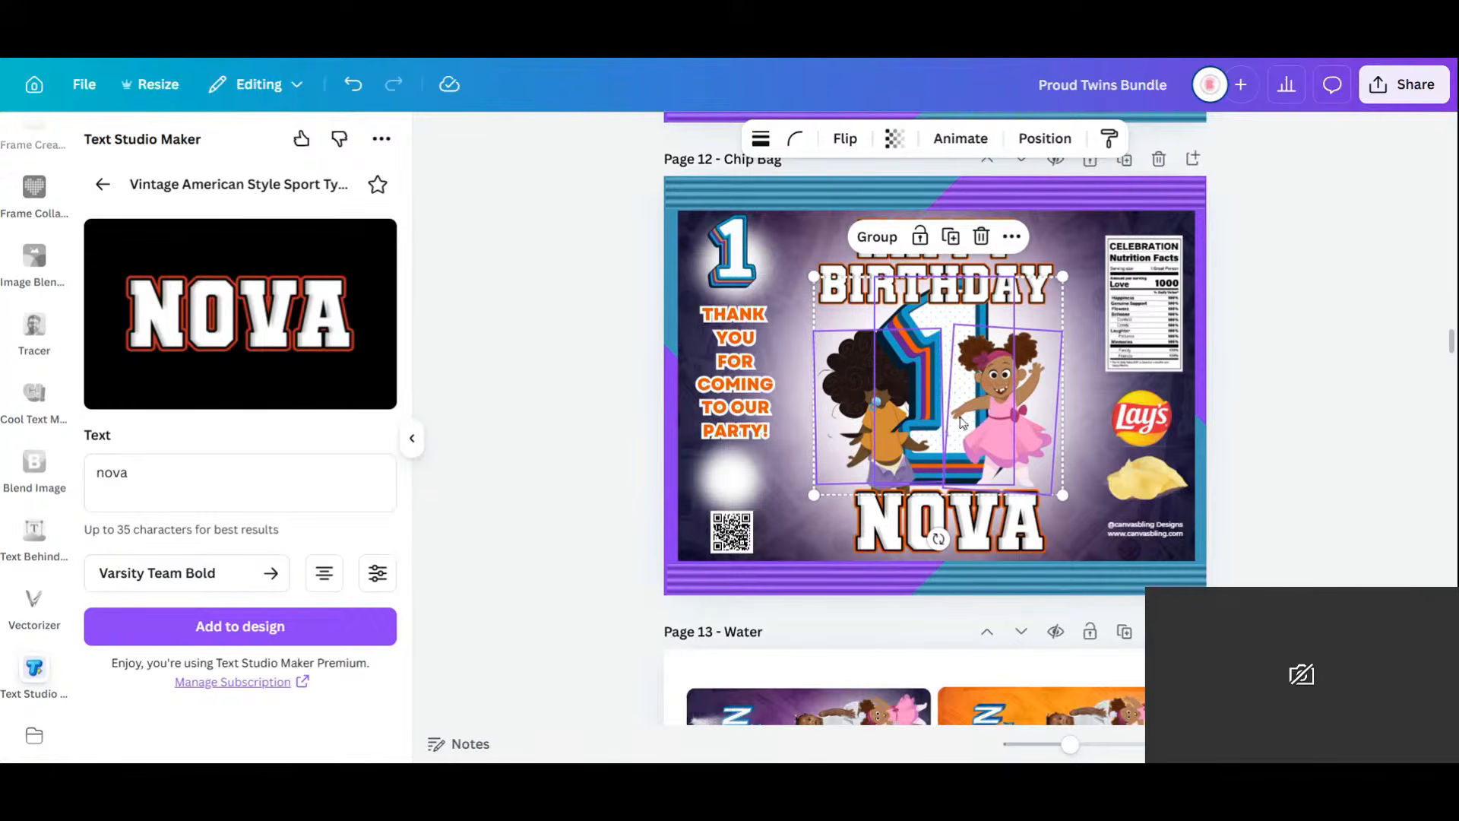
# Reposition the big 1, then shrink HAPPY BIRTHDAY slightly and centre it across the bag.
pyautogui.click(1350, 438)
pyautogui.click(999, 273)
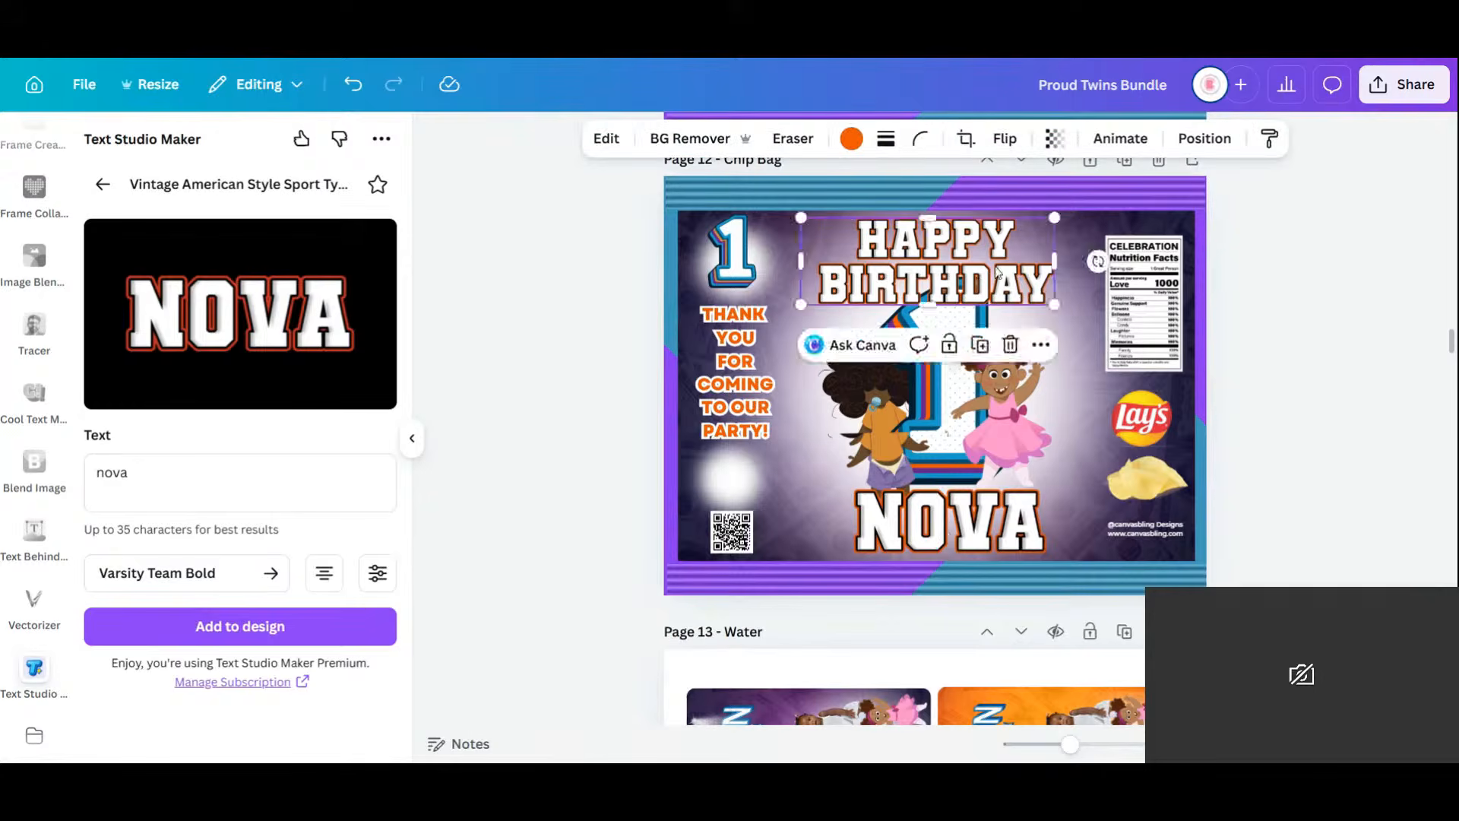
pyautogui.moveTo(1000, 272); pyautogui.dragTo(997, 271)
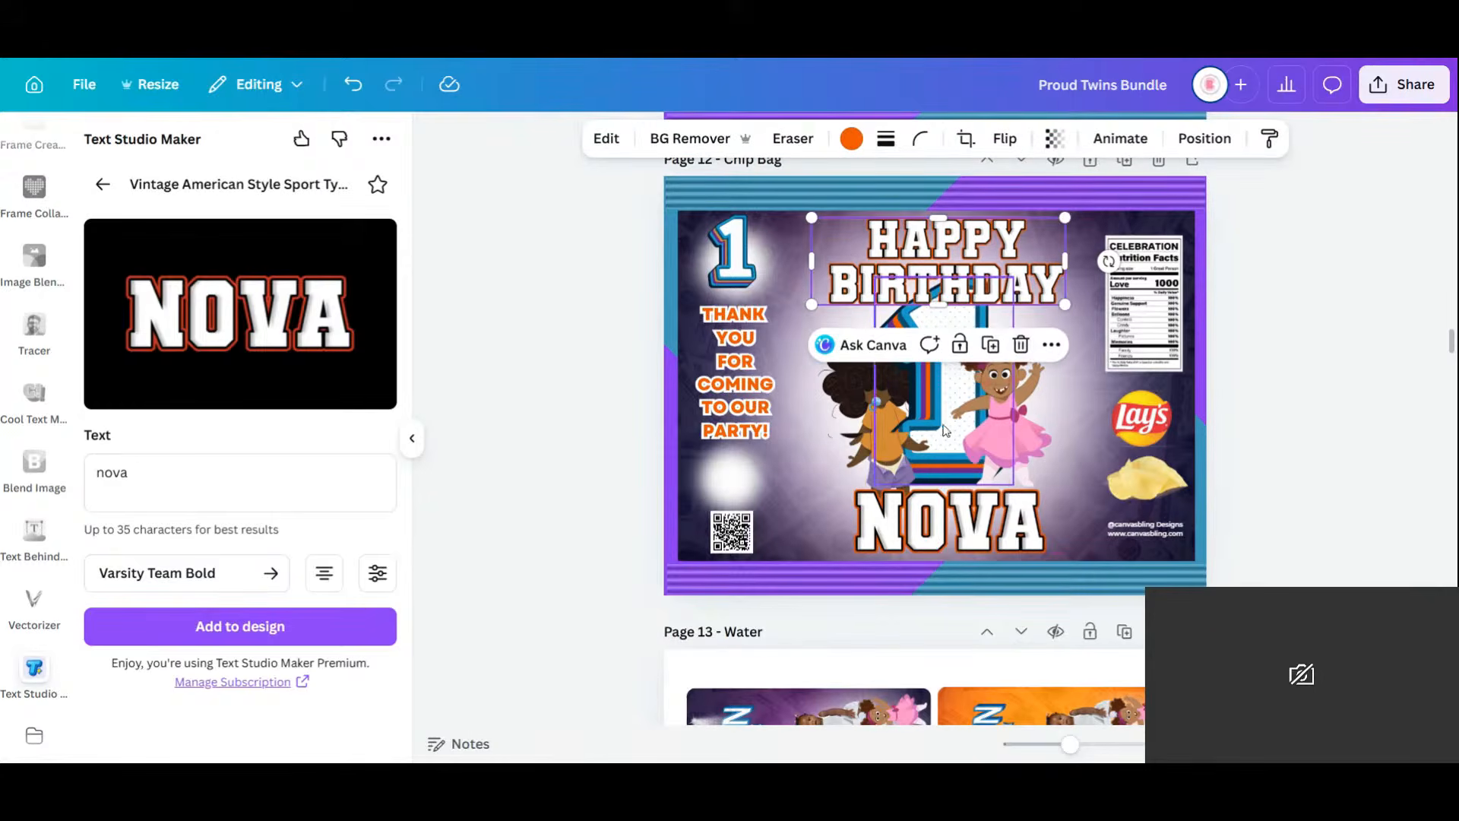
pyautogui.moveTo(946, 431); pyautogui.dragTo(942, 448)
pyautogui.click(993, 234)
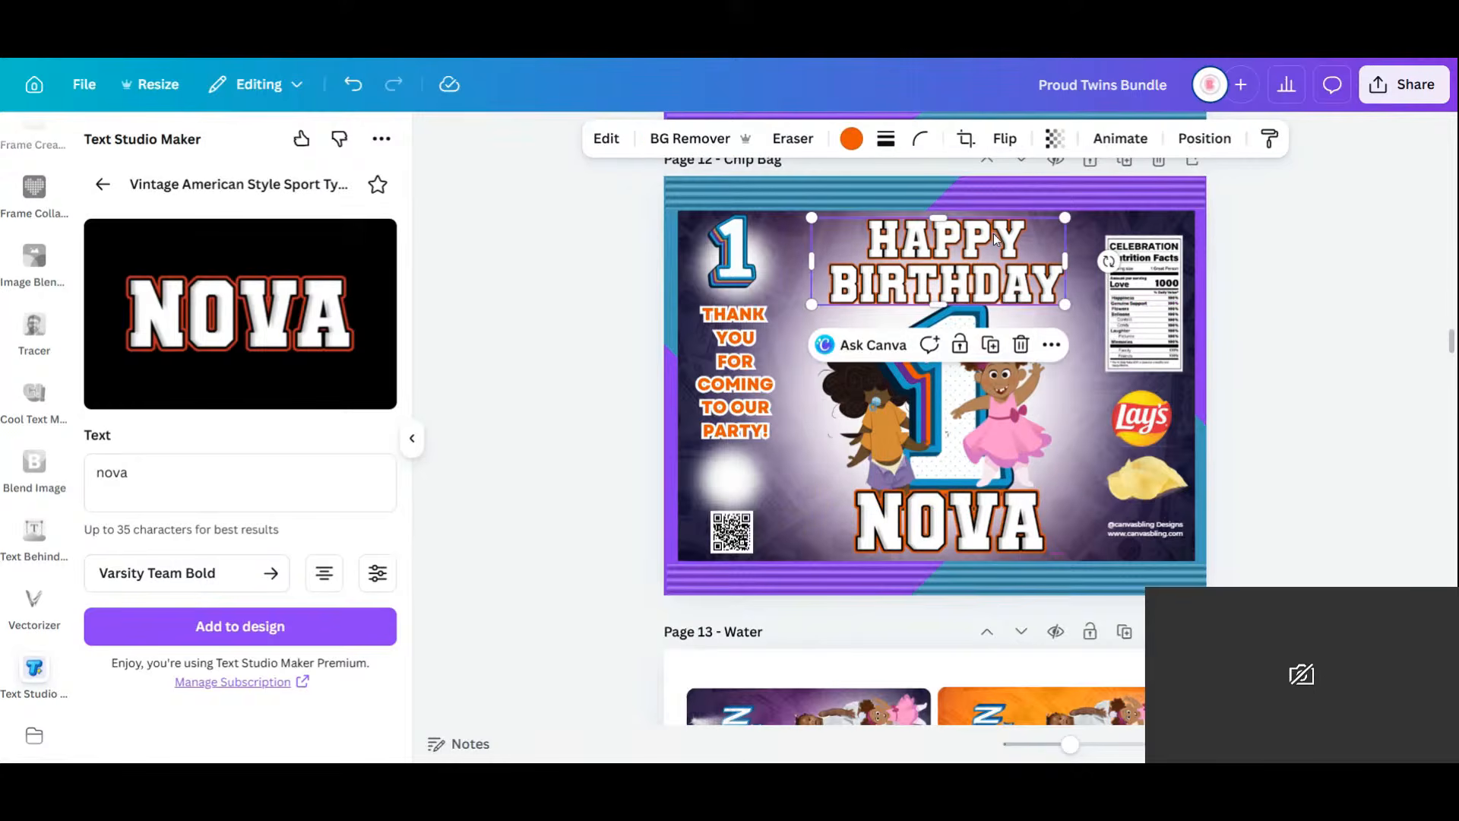
pyautogui.click(1330, 500)
pyautogui.click(1014, 273)
pyautogui.moveTo(1065, 218); pyautogui.dragTo(1047, 225)
pyautogui.moveTo(966, 275); pyautogui.dragTo(979, 269)
# Adjust HAPPY BIRTHDAY's layer order and nudge it slightly left and down.
pyautogui.click(1204, 138)
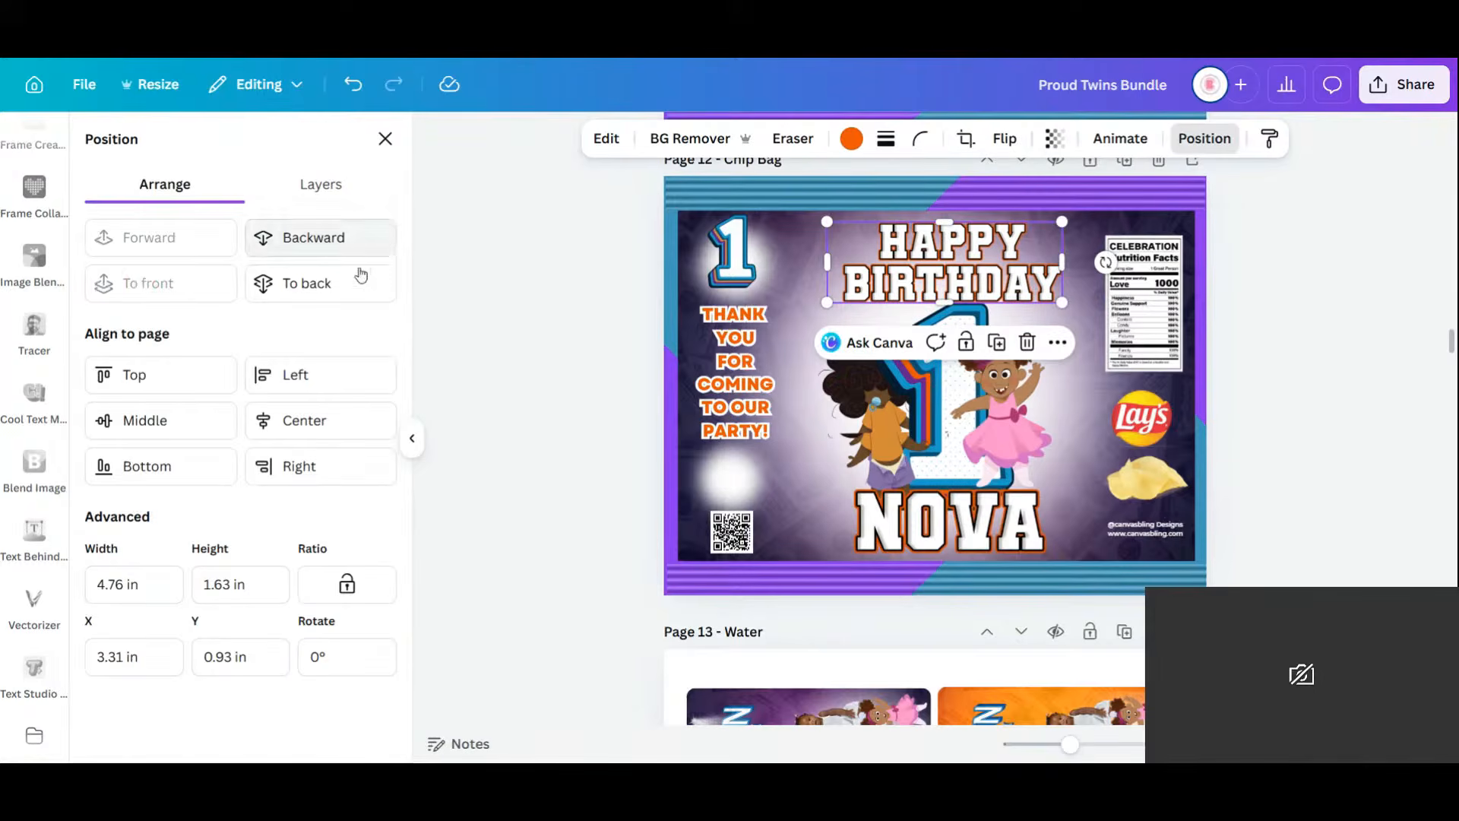
pyautogui.click(318, 240)
pyautogui.click(183, 245)
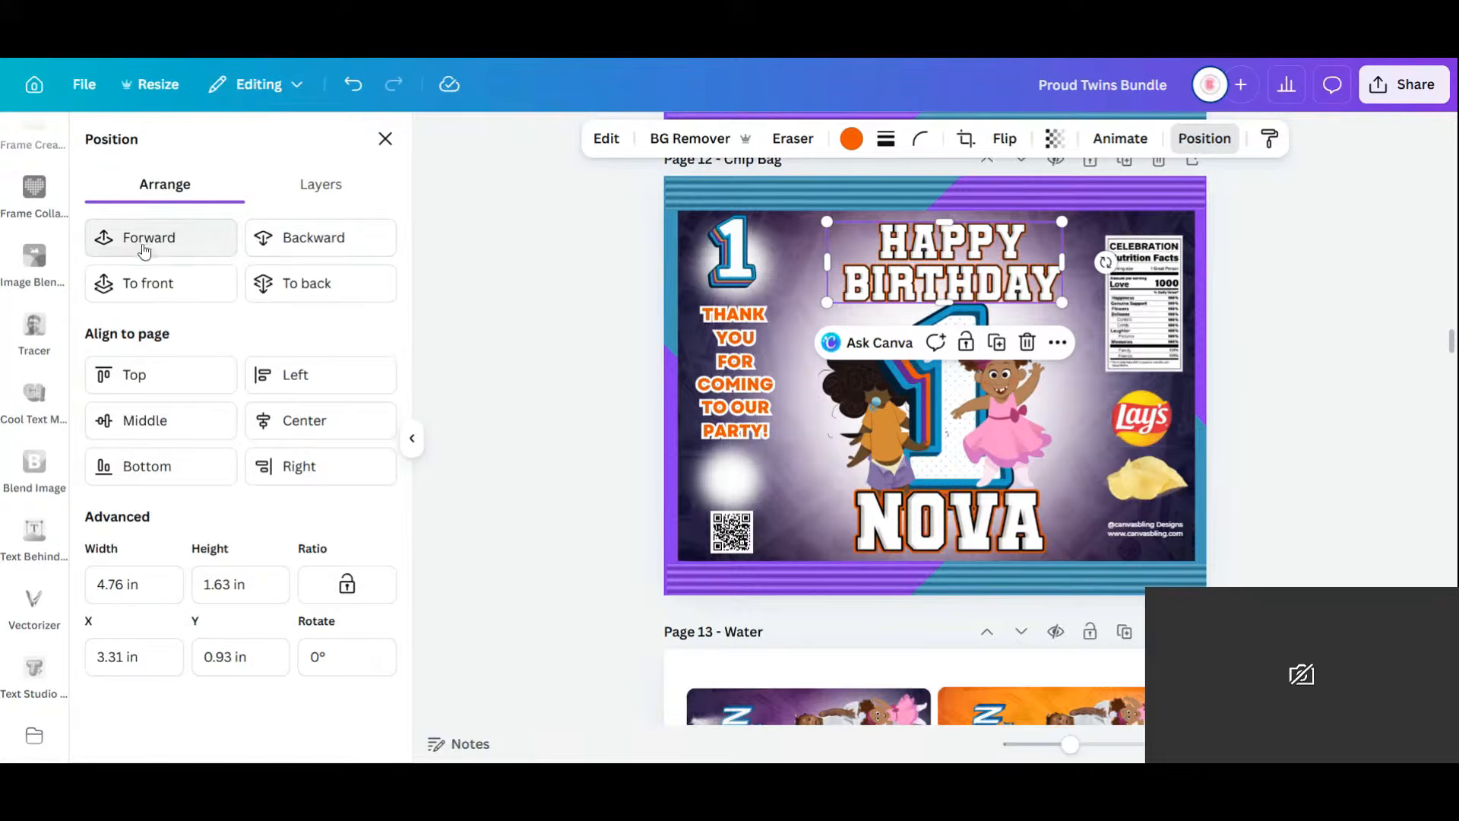
pyautogui.click(1329, 350)
pyautogui.moveTo(1002, 260); pyautogui.dragTo(997, 262)
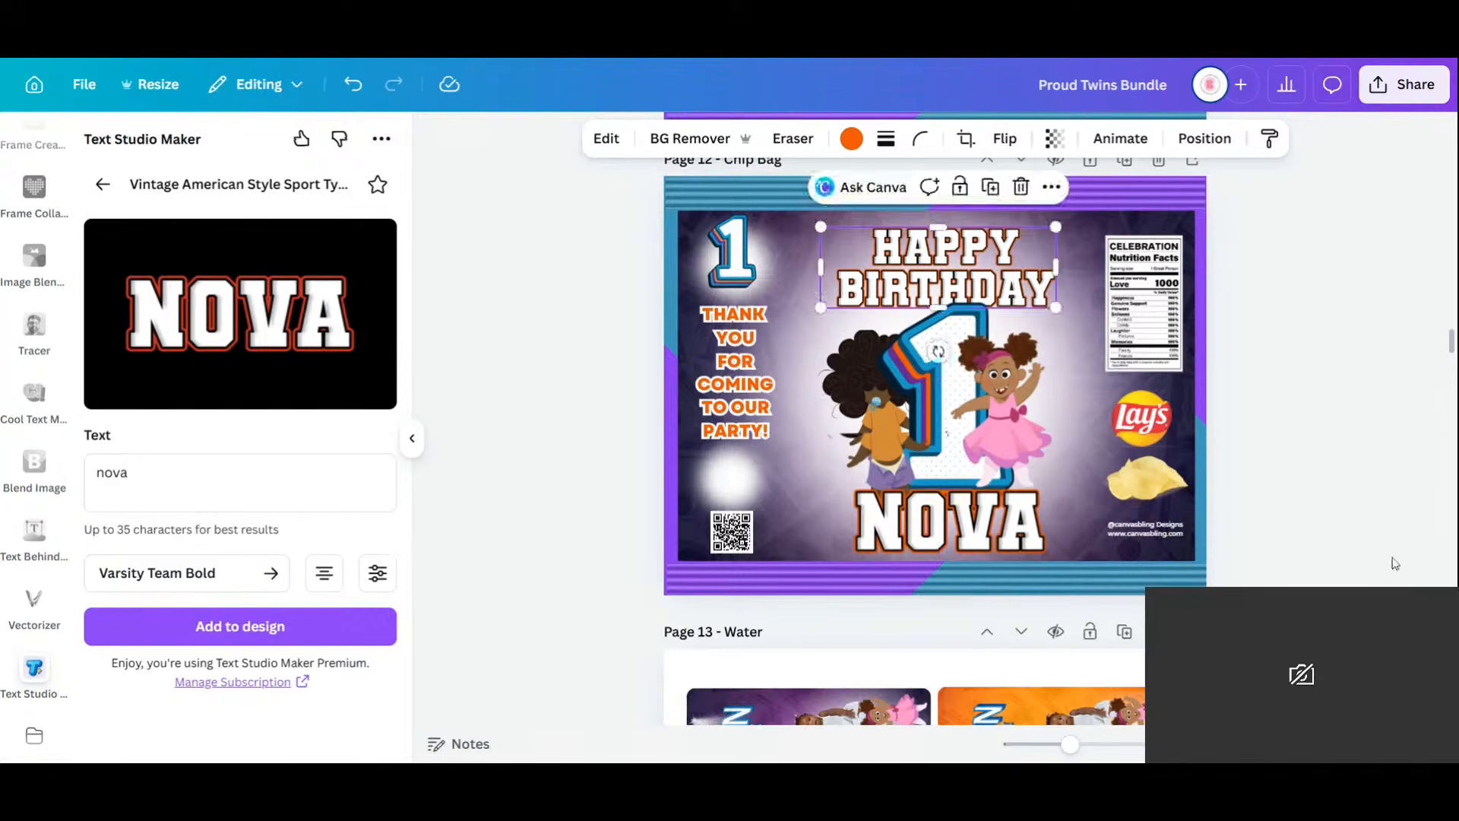
pyautogui.click(1395, 563)
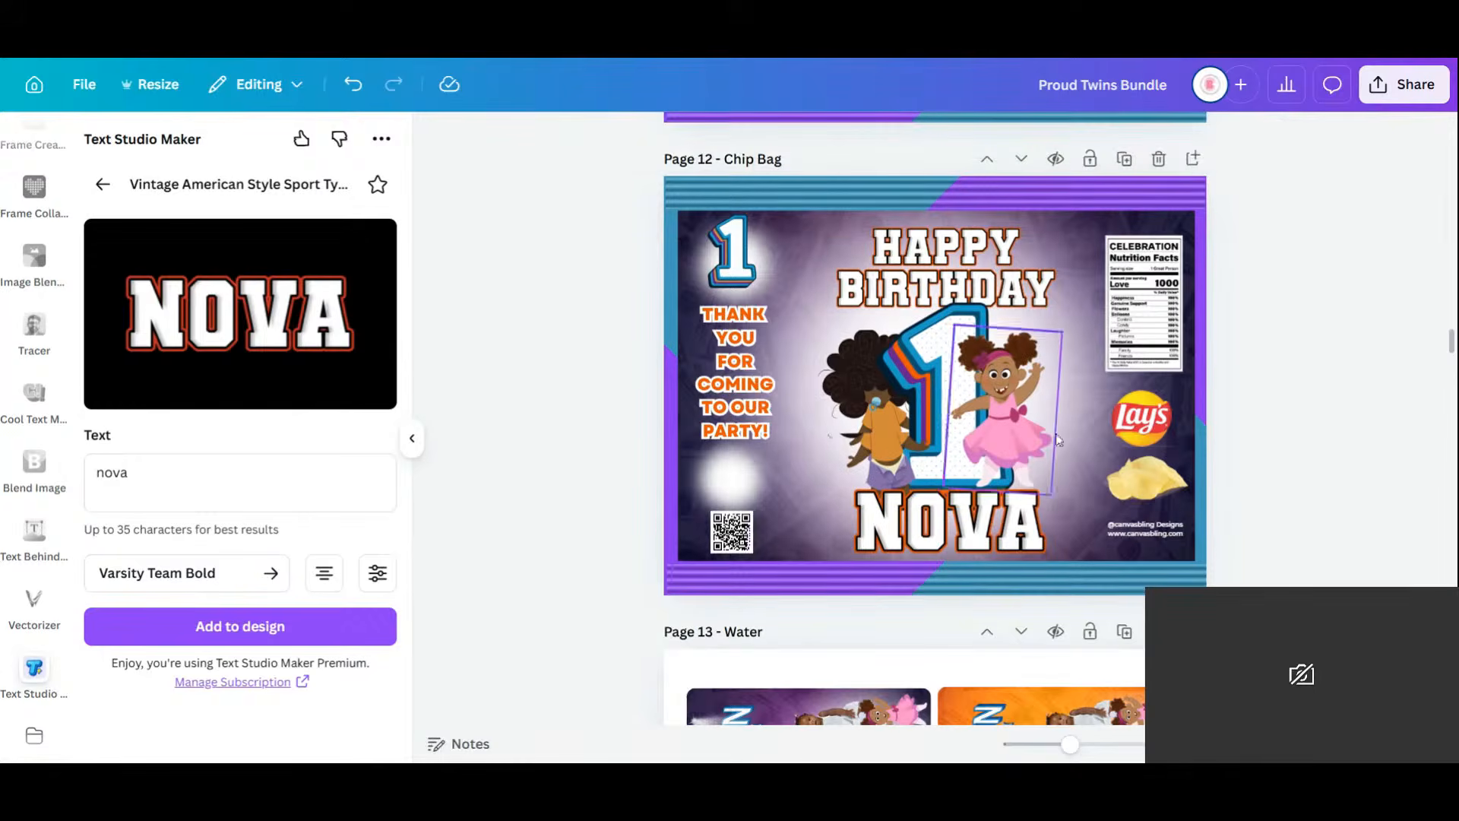
# Bring the pink-dress girl forward and move the girl in orange up slightly.
pyautogui.click(1017, 452)
pyautogui.moveTo(1018, 453); pyautogui.dragTo(1018, 462)
pyautogui.click(1231, 139)
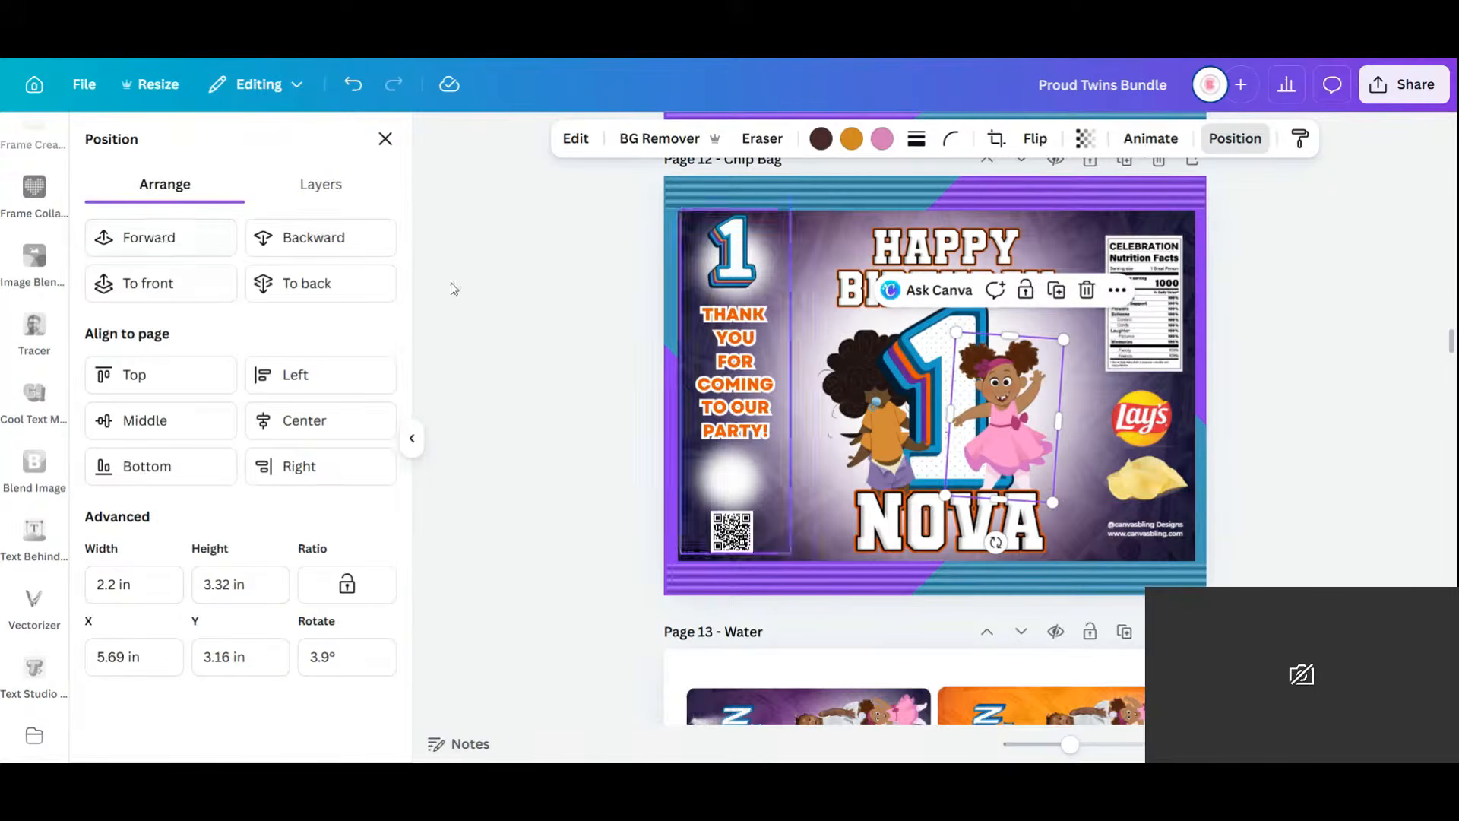
pyautogui.click(149, 237)
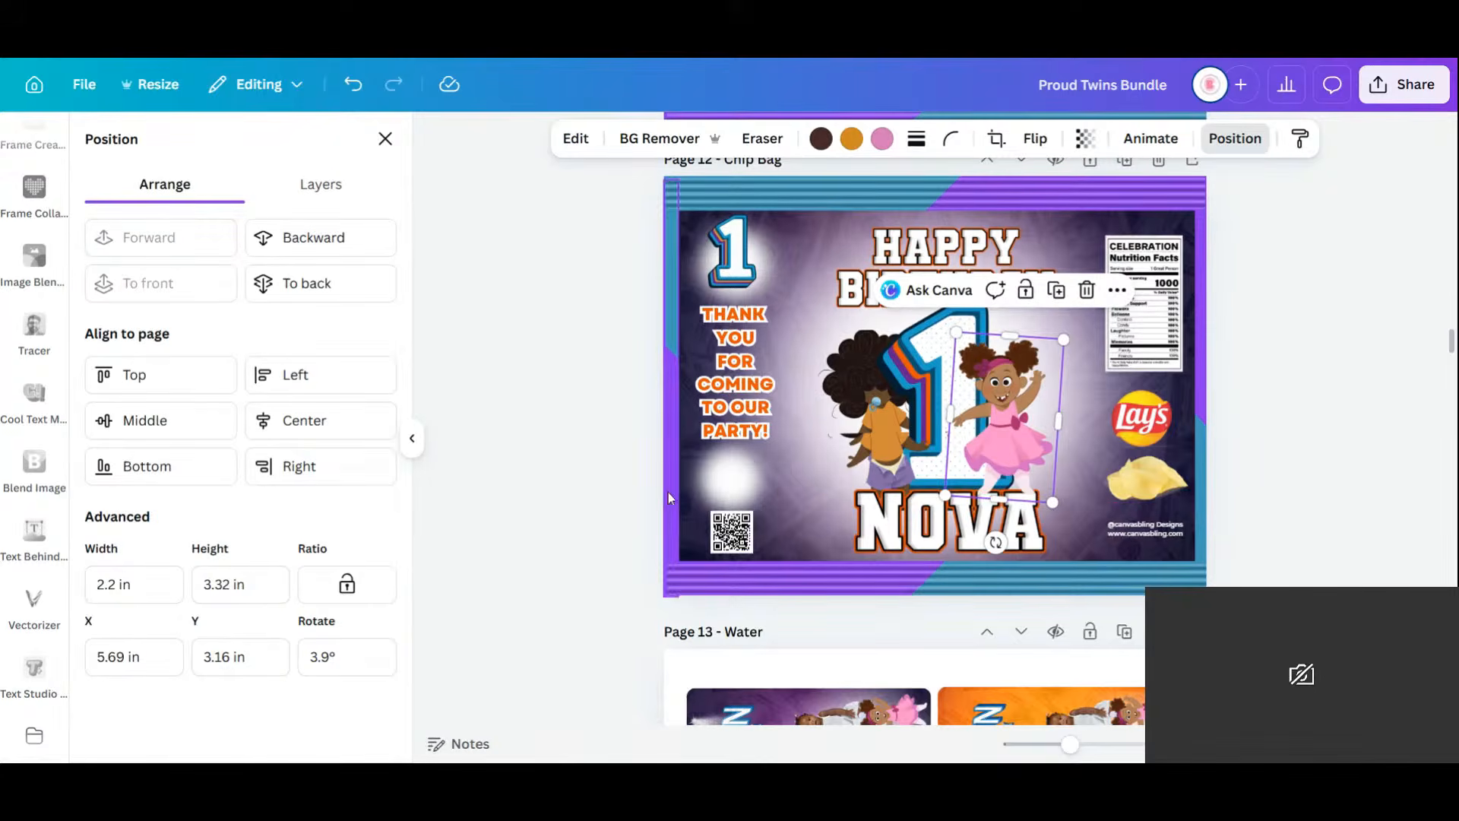
pyautogui.click(891, 450)
pyautogui.moveTo(886, 462); pyautogui.dragTo(885, 435)
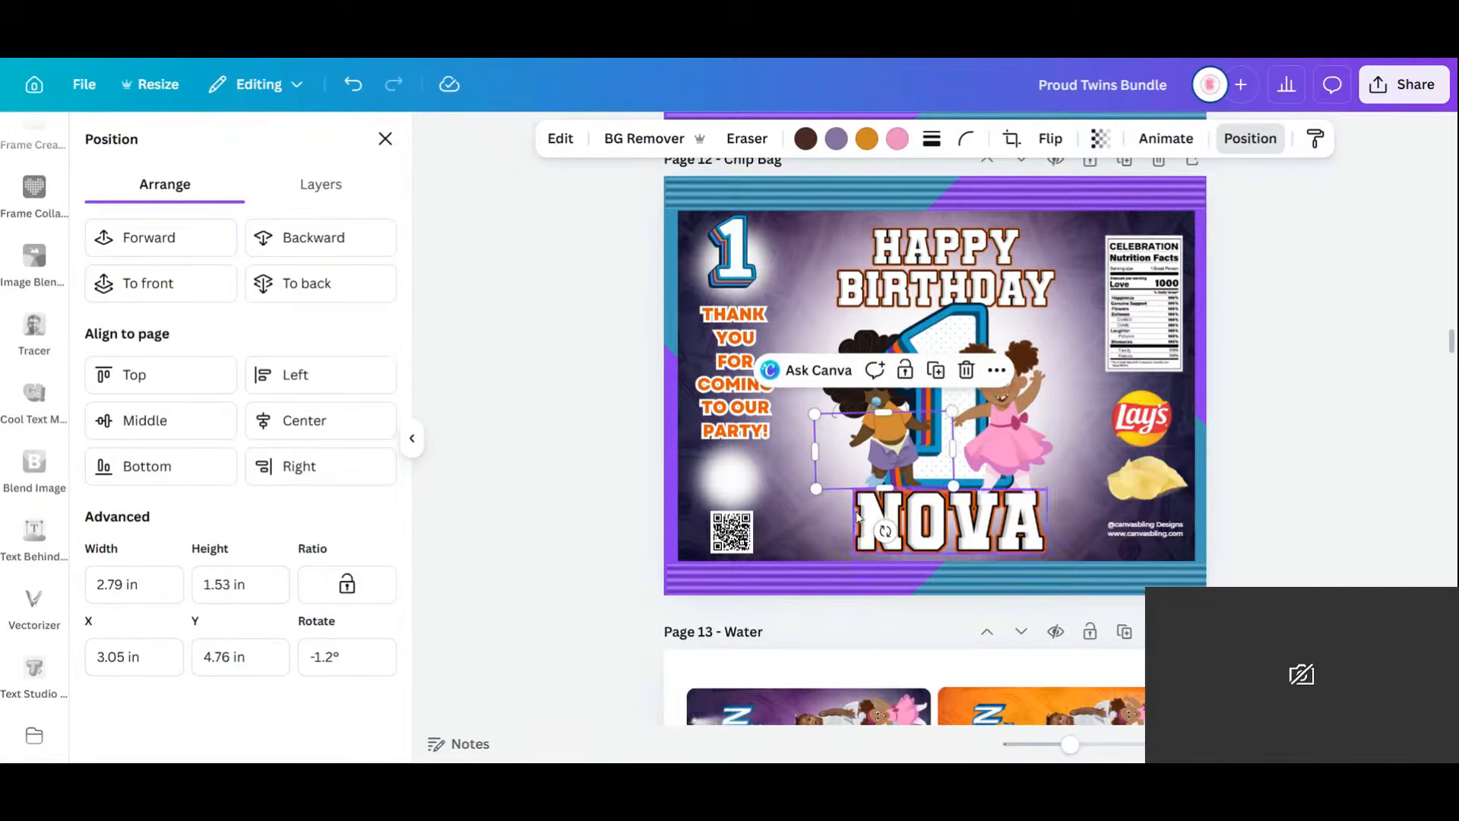
# Zoom in on the twins and raise the girl in orange slightly.
pyautogui.moveTo(1069, 744); pyautogui.dragTo(1102, 744)
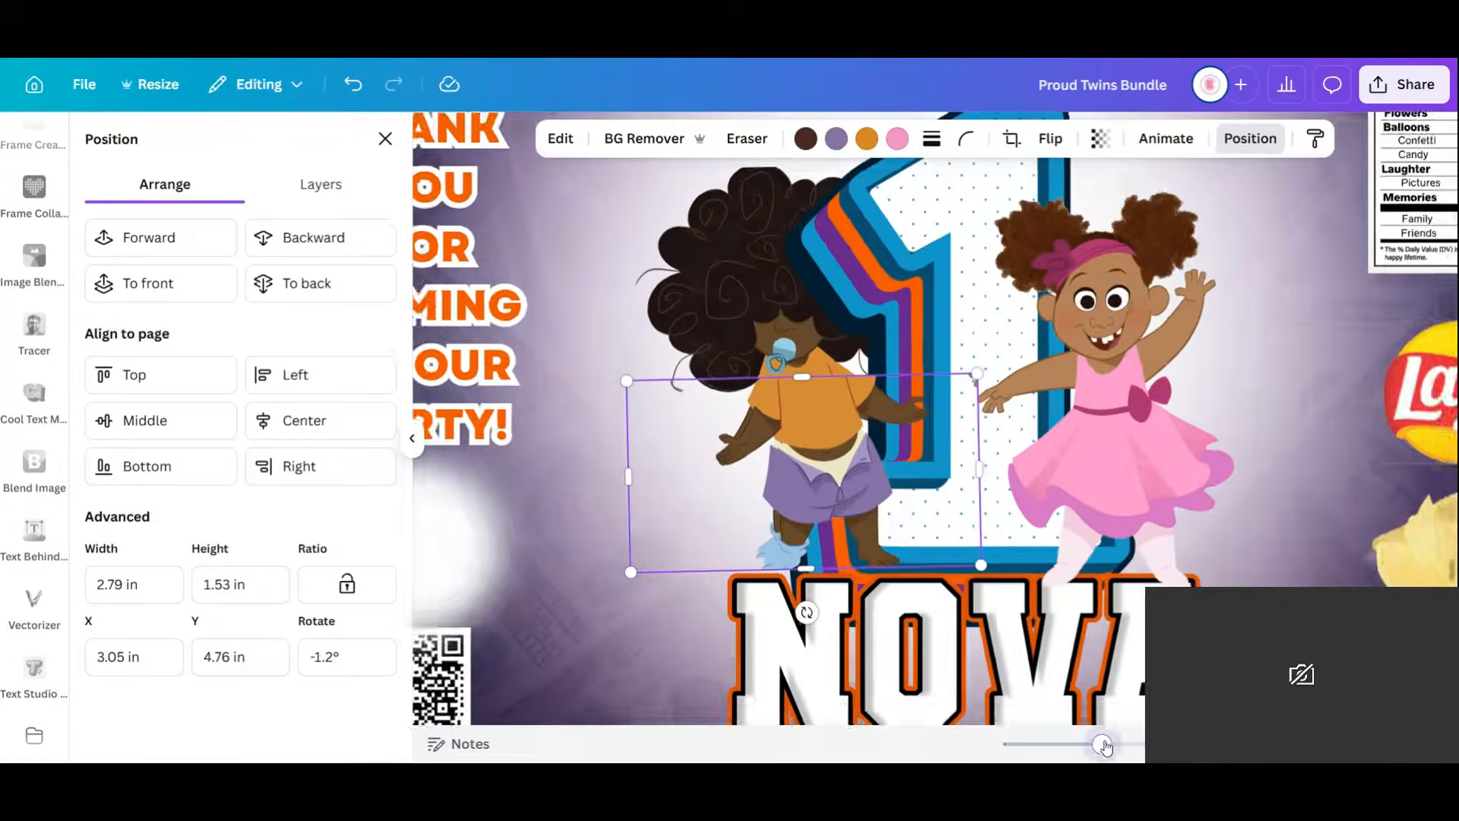
pyautogui.moveTo(835, 494)
pyautogui.mouseDown()
pyautogui.moveTo(826, 474)
pyautogui.moveTo(825, 489)
pyautogui.mouseUp()
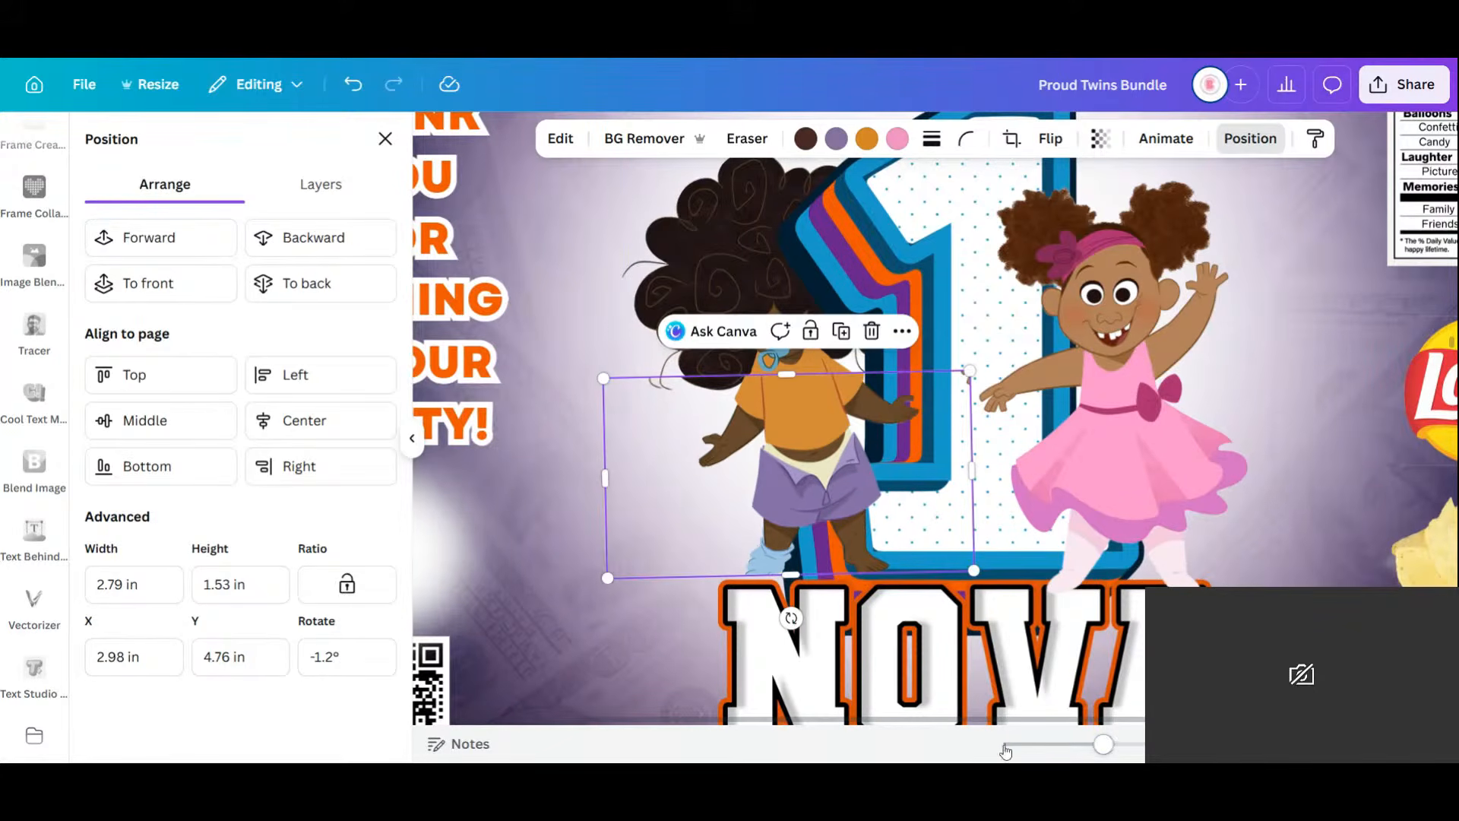
pyautogui.moveTo(1106, 745)
pyautogui.mouseDown()
pyautogui.moveTo(1130, 743)
pyautogui.moveTo(1101, 746)
pyautogui.mouseUp()
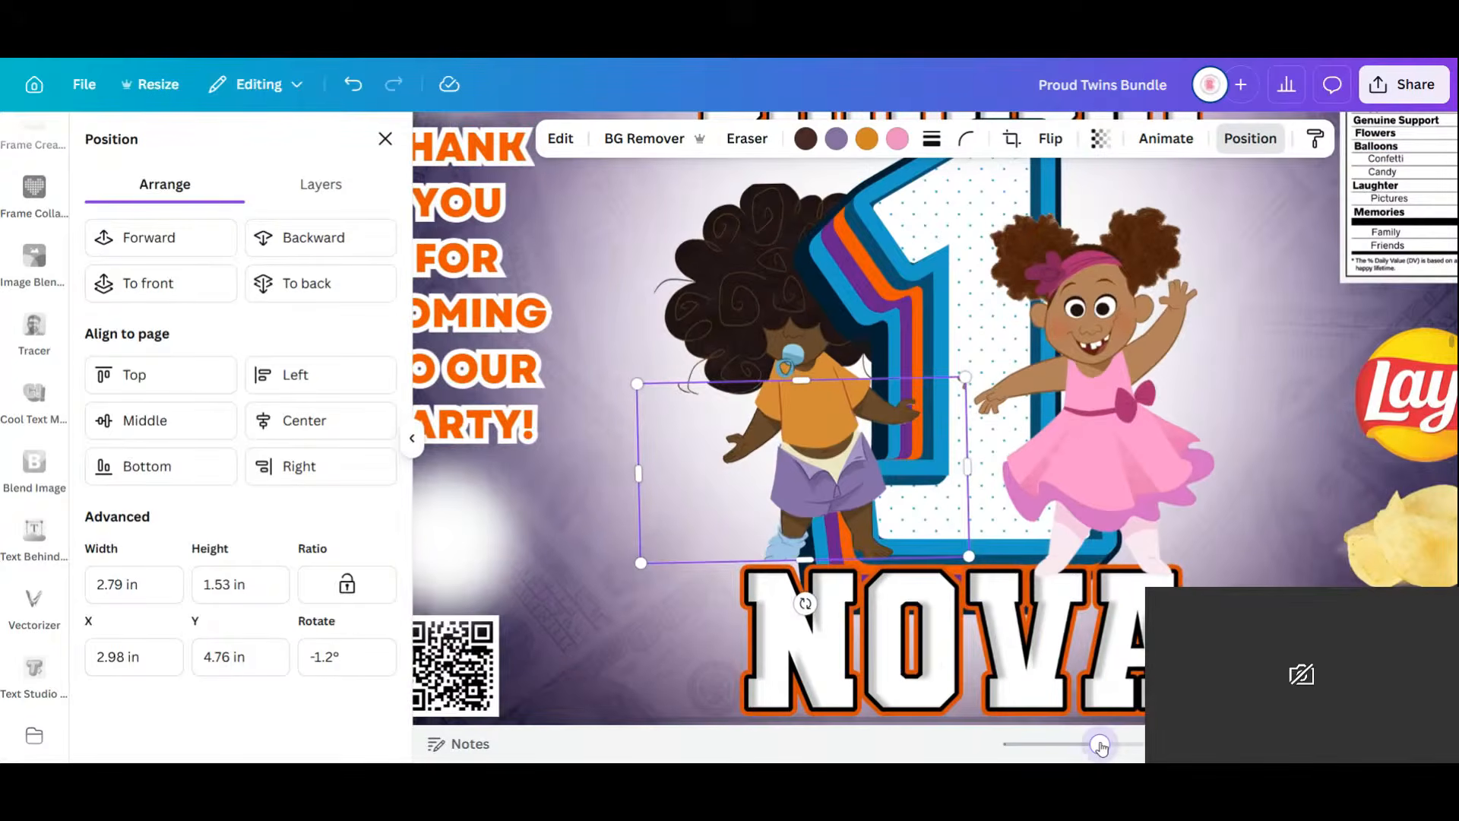
pyautogui.moveTo(858, 503)
pyautogui.mouseDown()
pyautogui.moveTo(859, 483)
pyautogui.moveTo(858, 517)
pyautogui.moveTo(859, 494)
pyautogui.mouseUp()
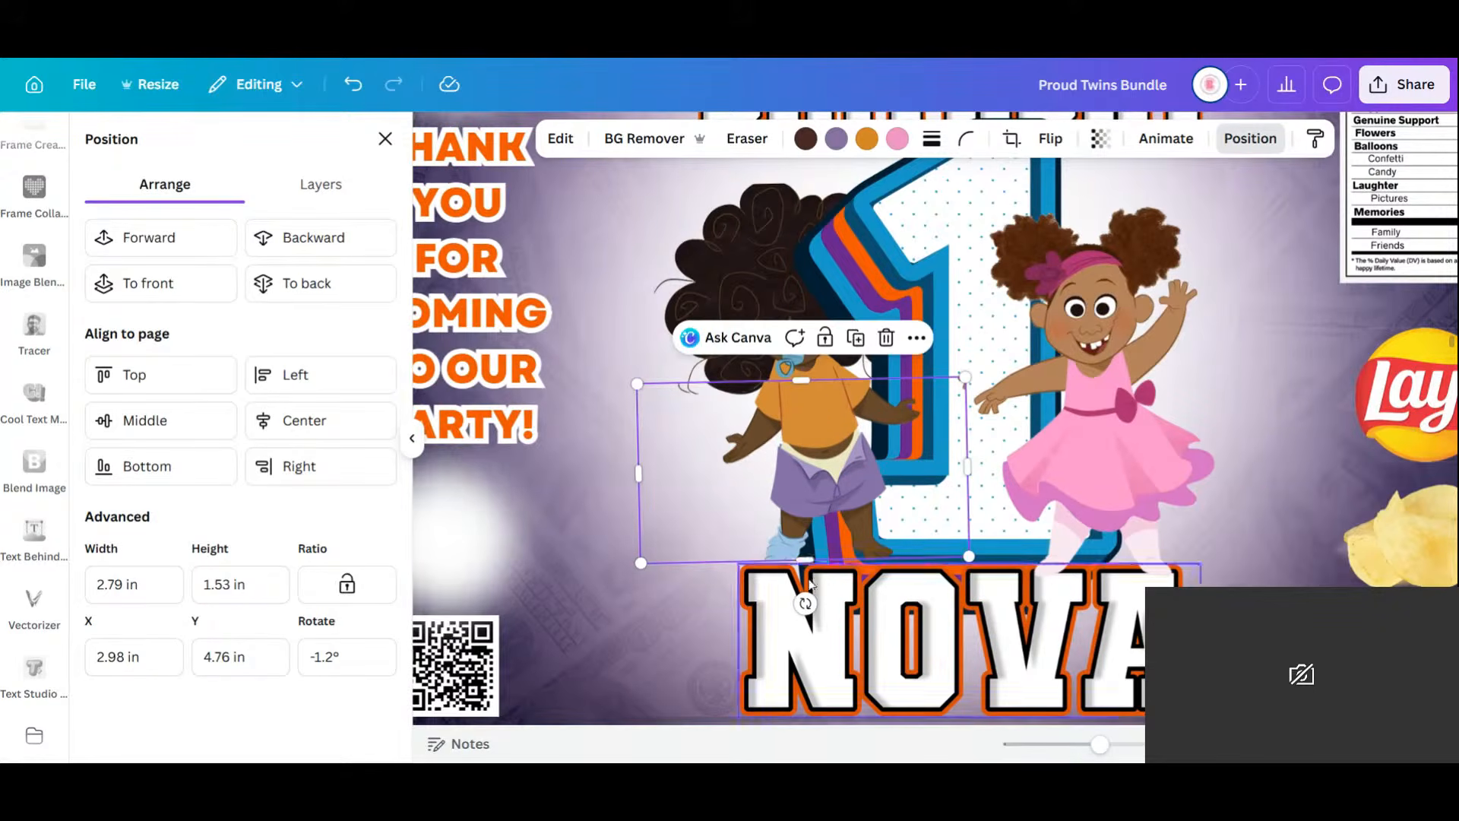
pyautogui.moveTo(811, 564); pyautogui.dragTo(810, 568)
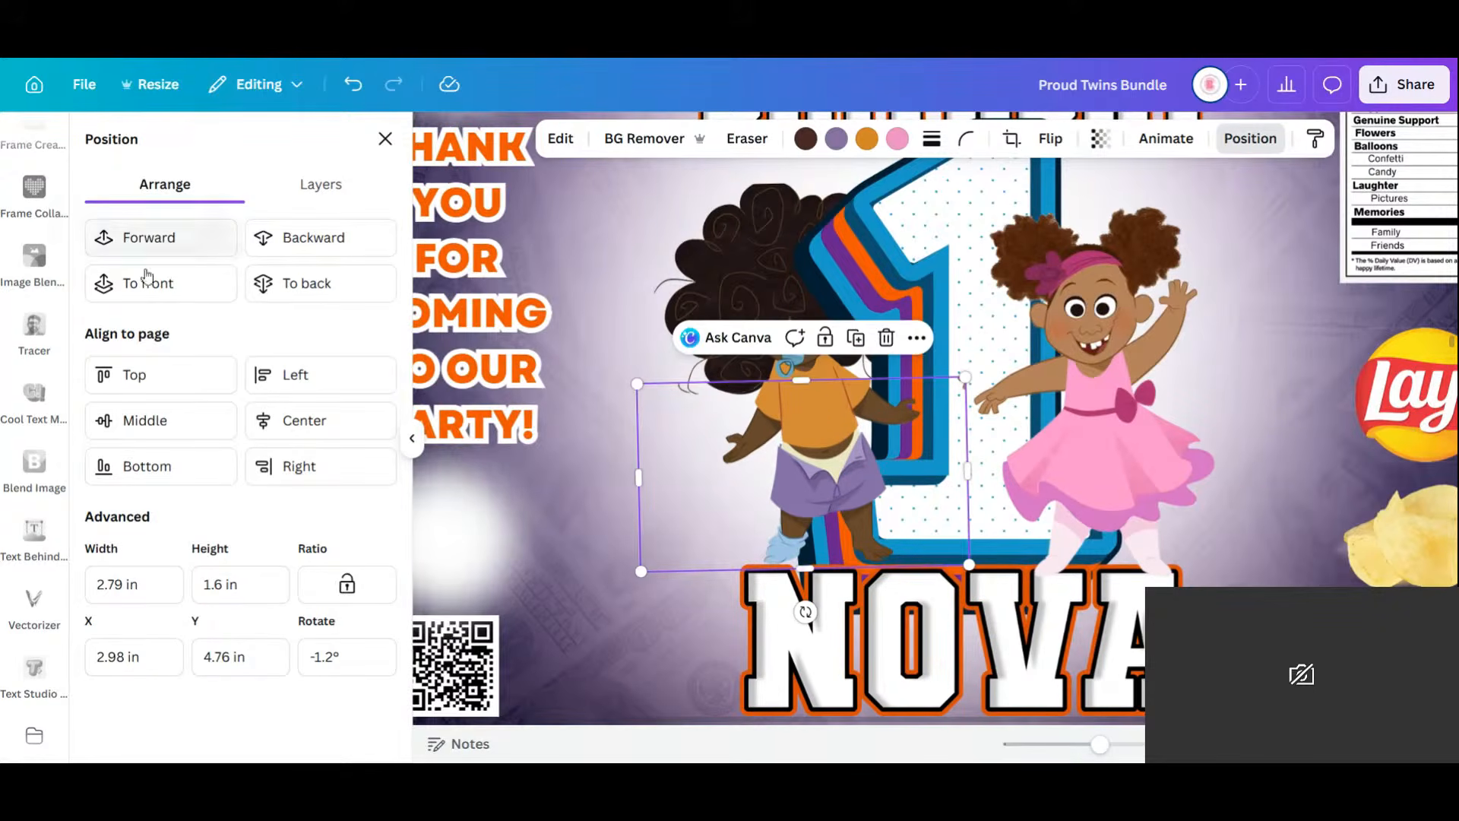
pyautogui.click(172, 241)
# Readjust the hair and body images, then delete the old cropped body copy.
pyautogui.moveTo(831, 505); pyautogui.dragTo(829, 513)
pyautogui.moveTo(765, 266); pyautogui.dragTo(758, 274)
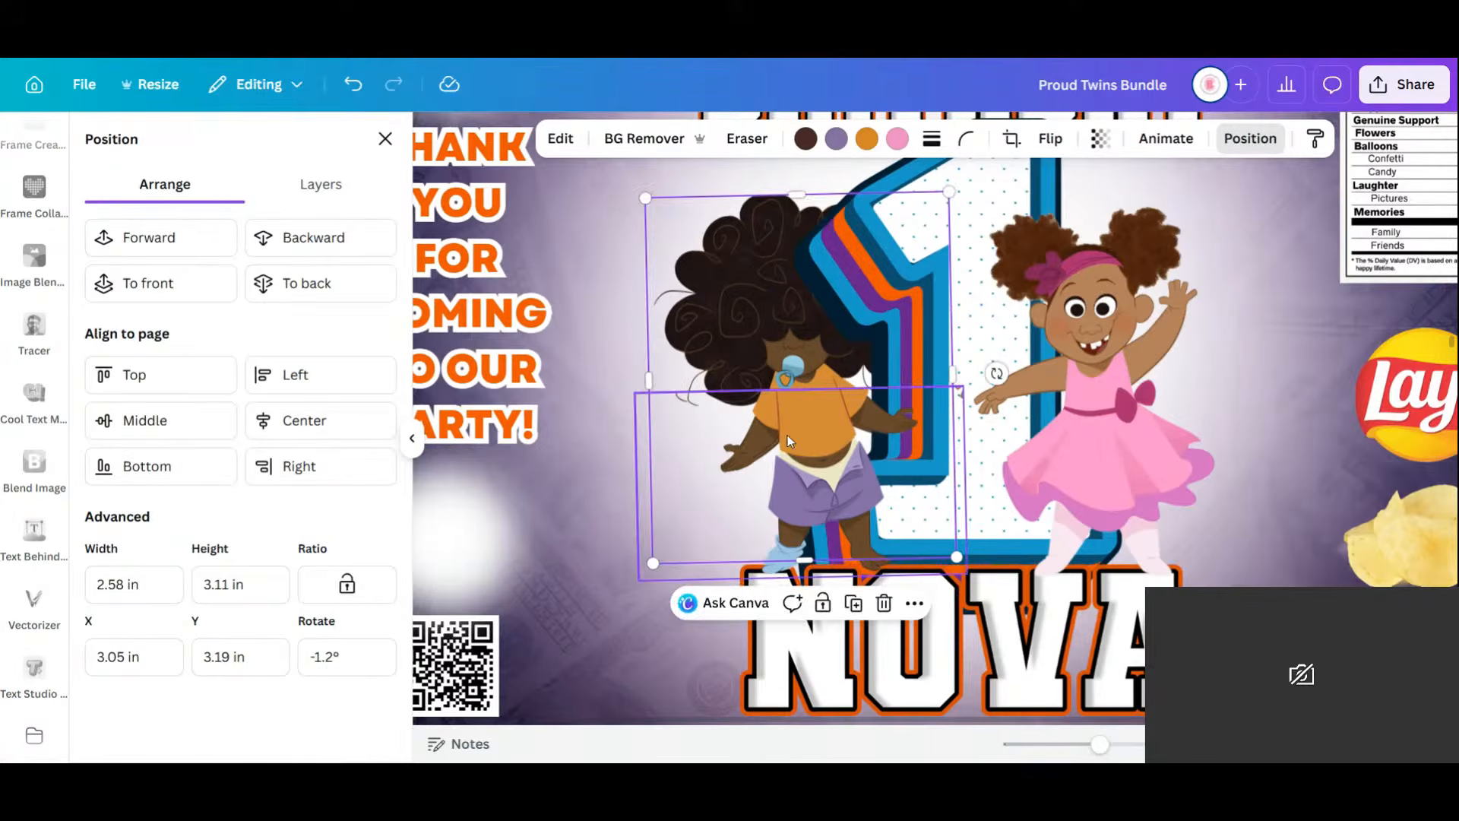
pyautogui.press('Delete')
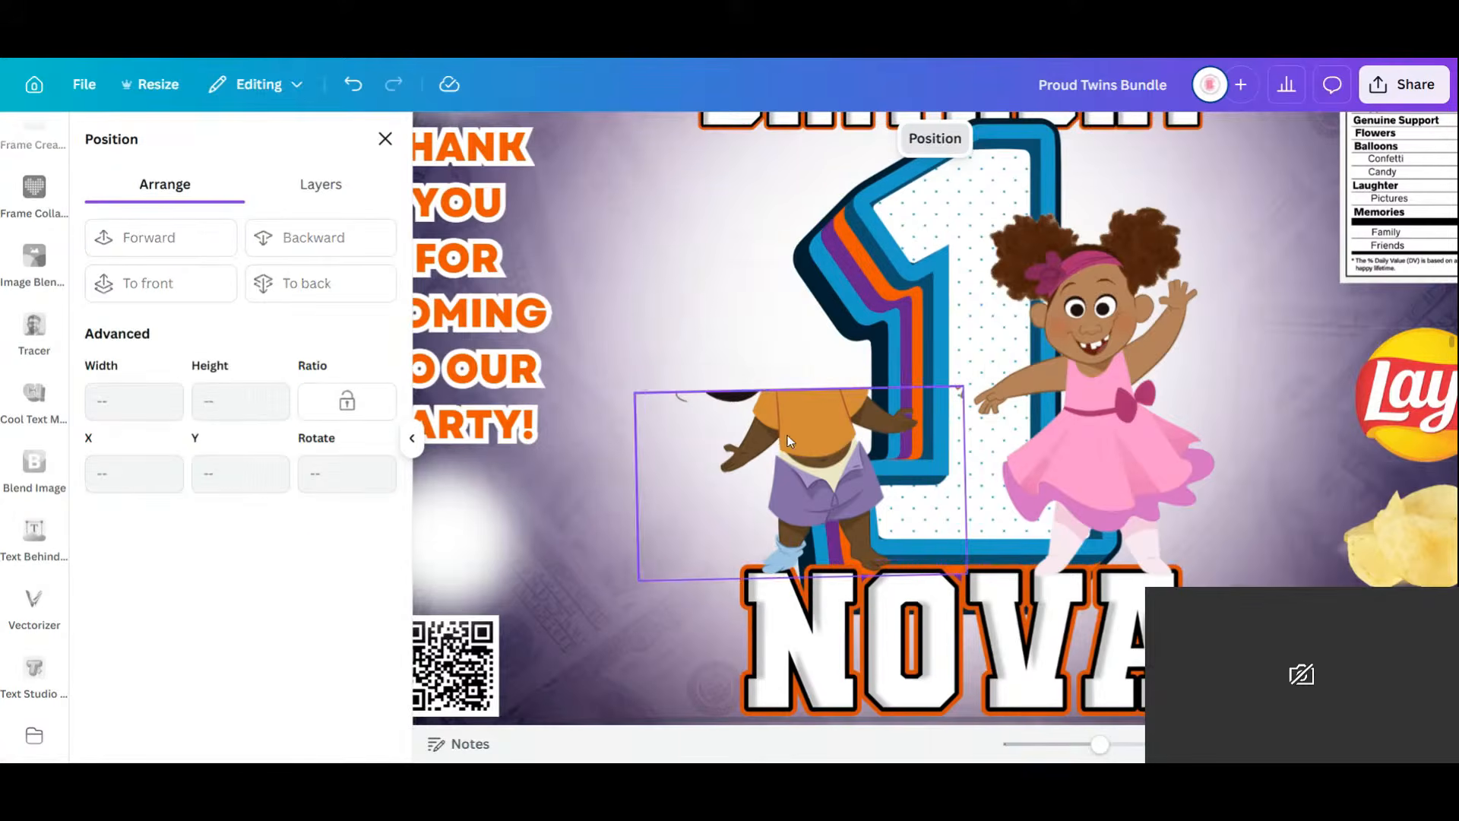
pyautogui.click(364, 99)
pyautogui.click(841, 496)
pyautogui.press('Delete')
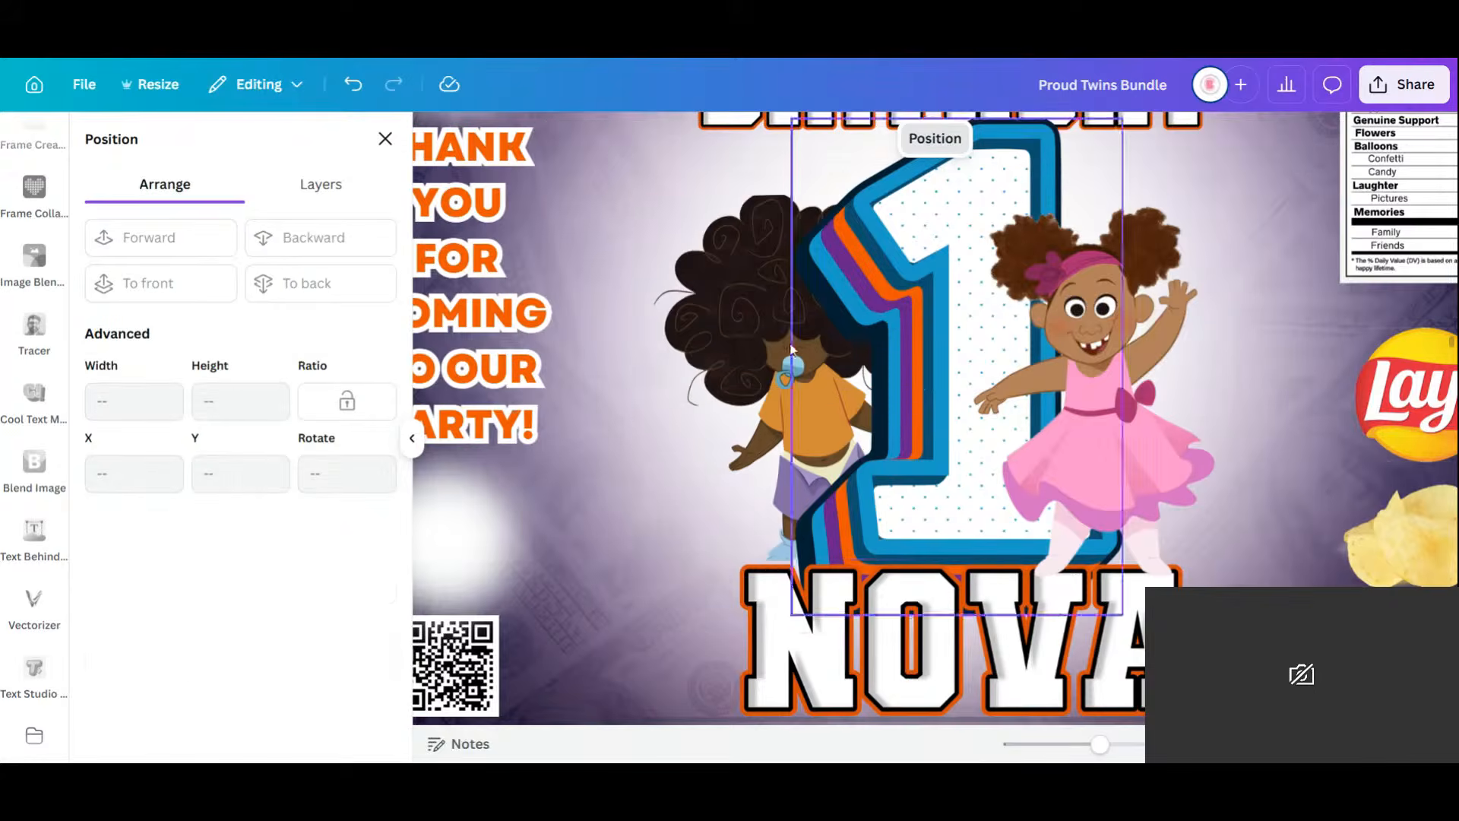
# Duplicate the curly-haired girl, align the copy over her, and crop it to her lower body.
pyautogui.click(741, 322)
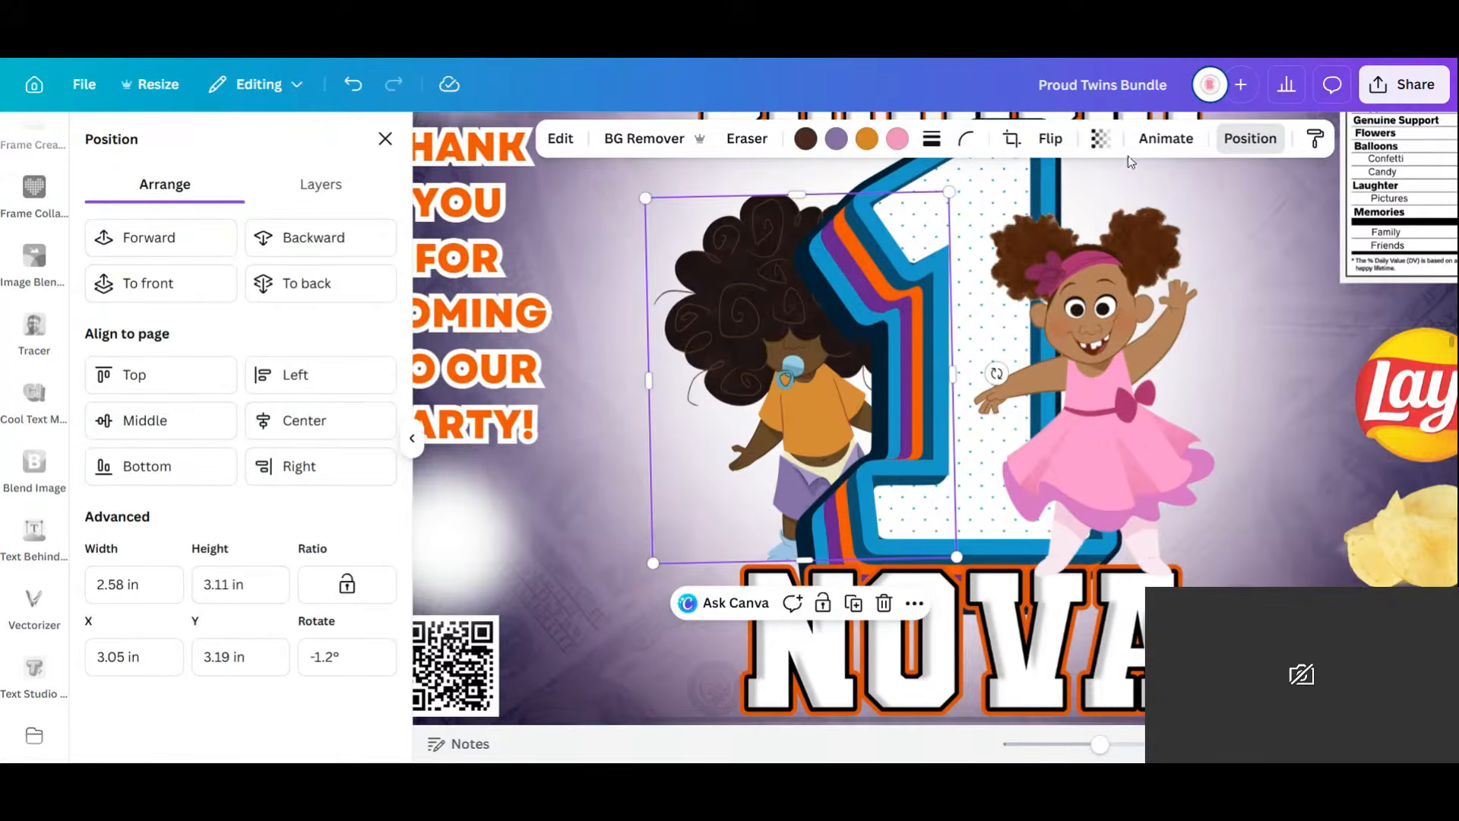
pyautogui.click(853, 603)
pyautogui.moveTo(817, 515); pyautogui.dragTo(808, 560)
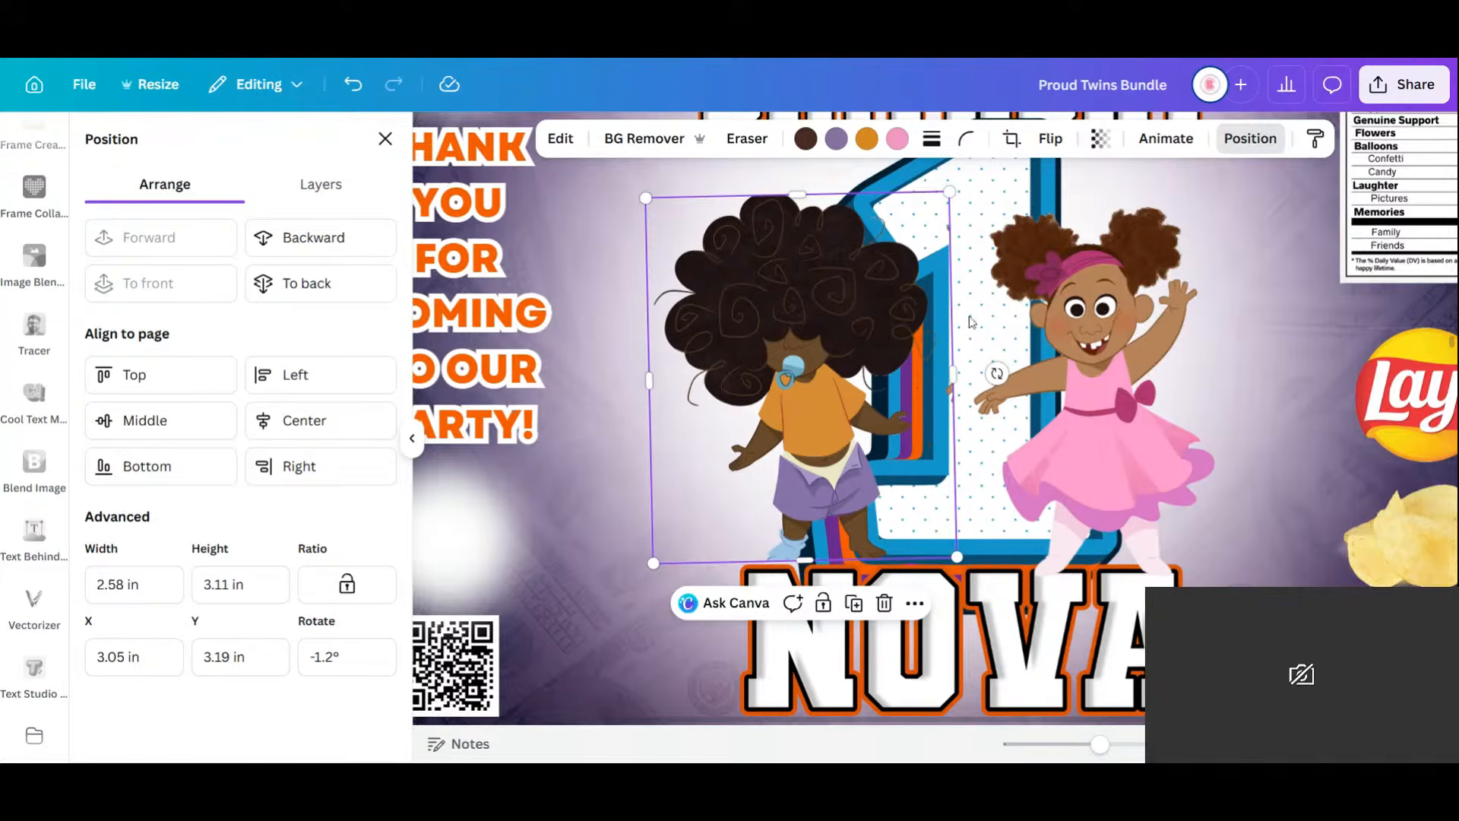
pyautogui.moveTo(952, 378); pyautogui.dragTo(943, 389)
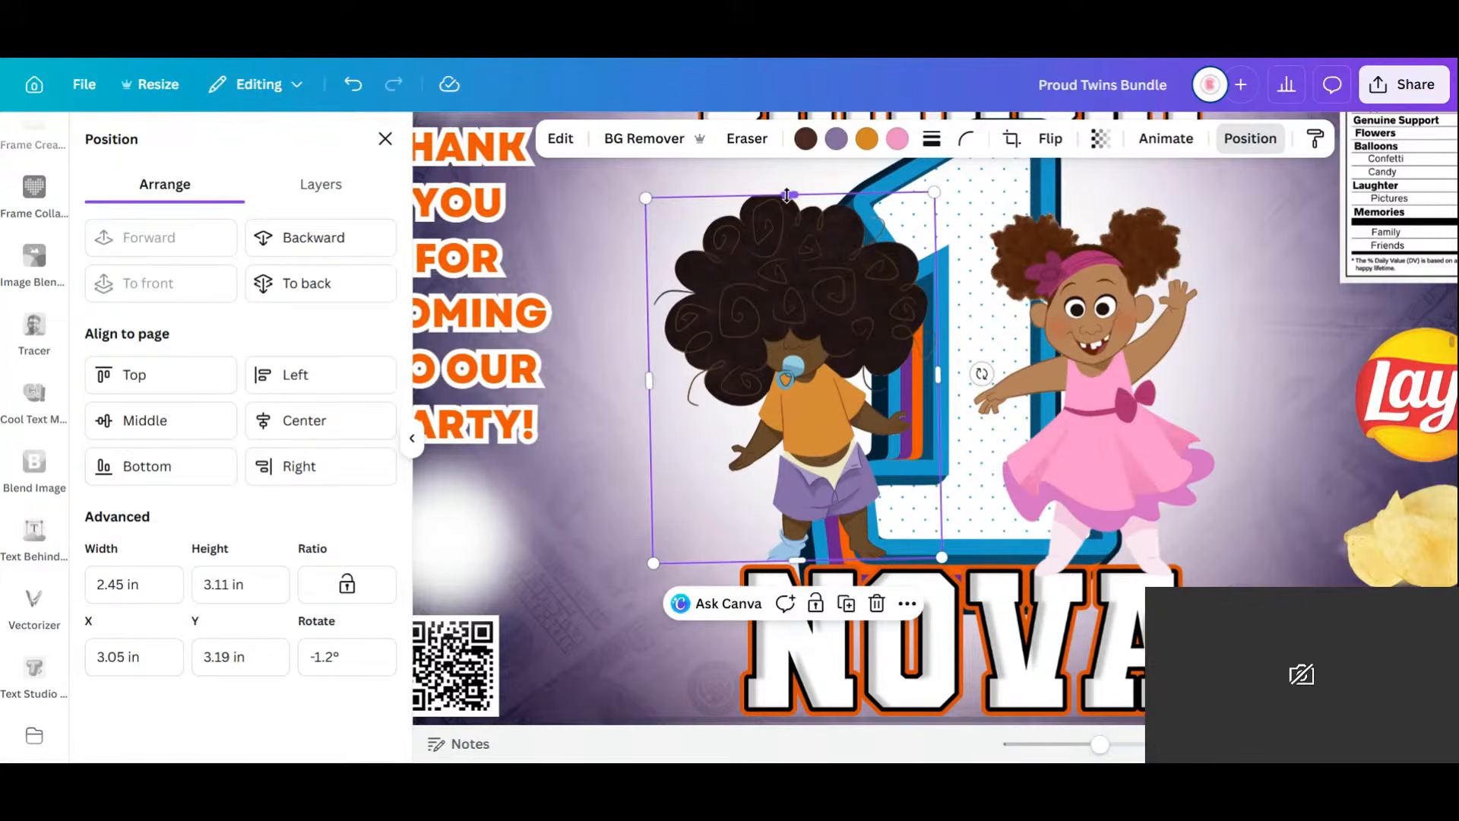
pyautogui.moveTo(791, 195); pyautogui.dragTo(796, 396)
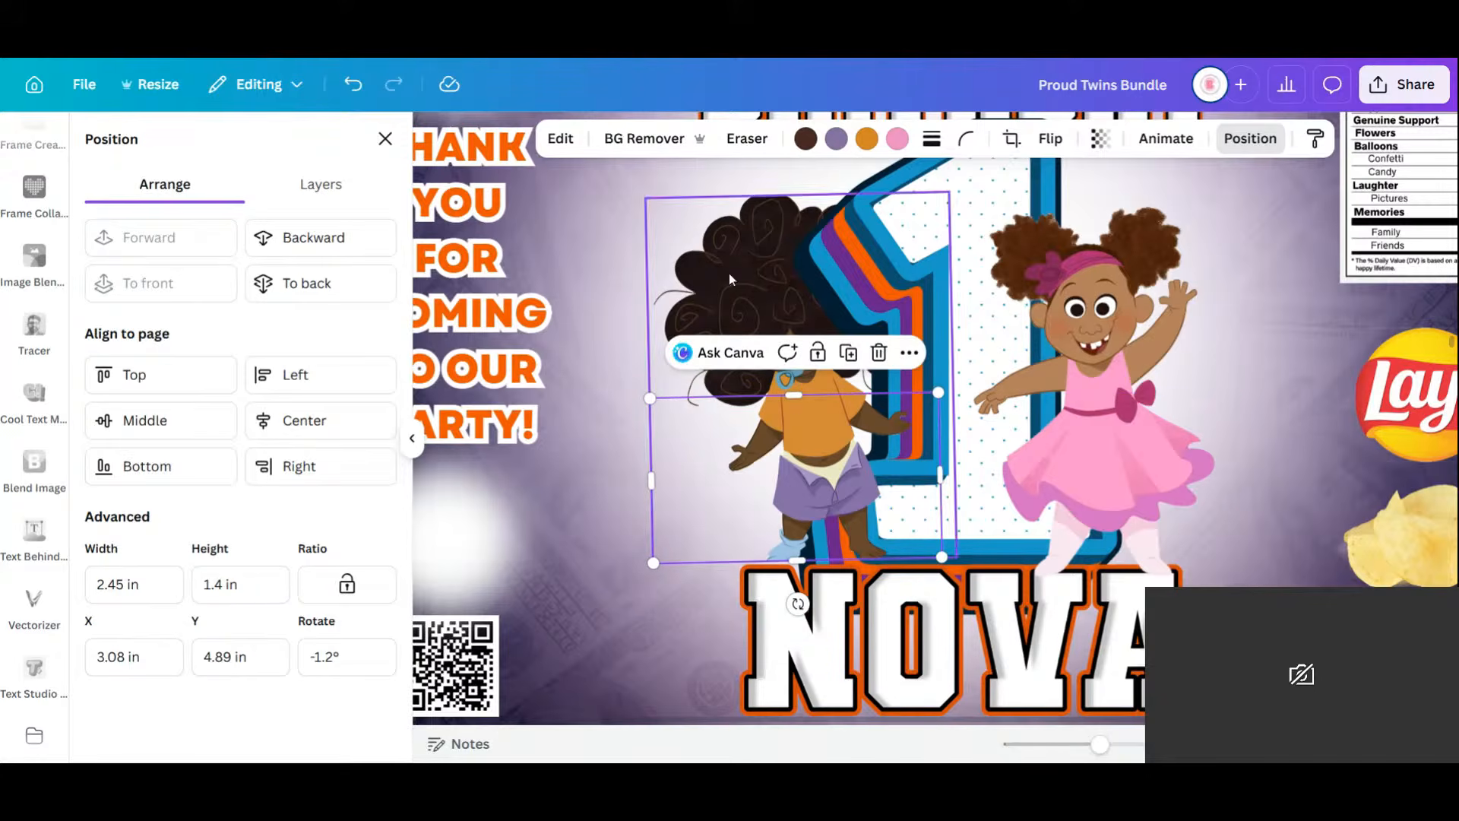
pyautogui.moveTo(1100, 745); pyautogui.dragTo(1077, 759)
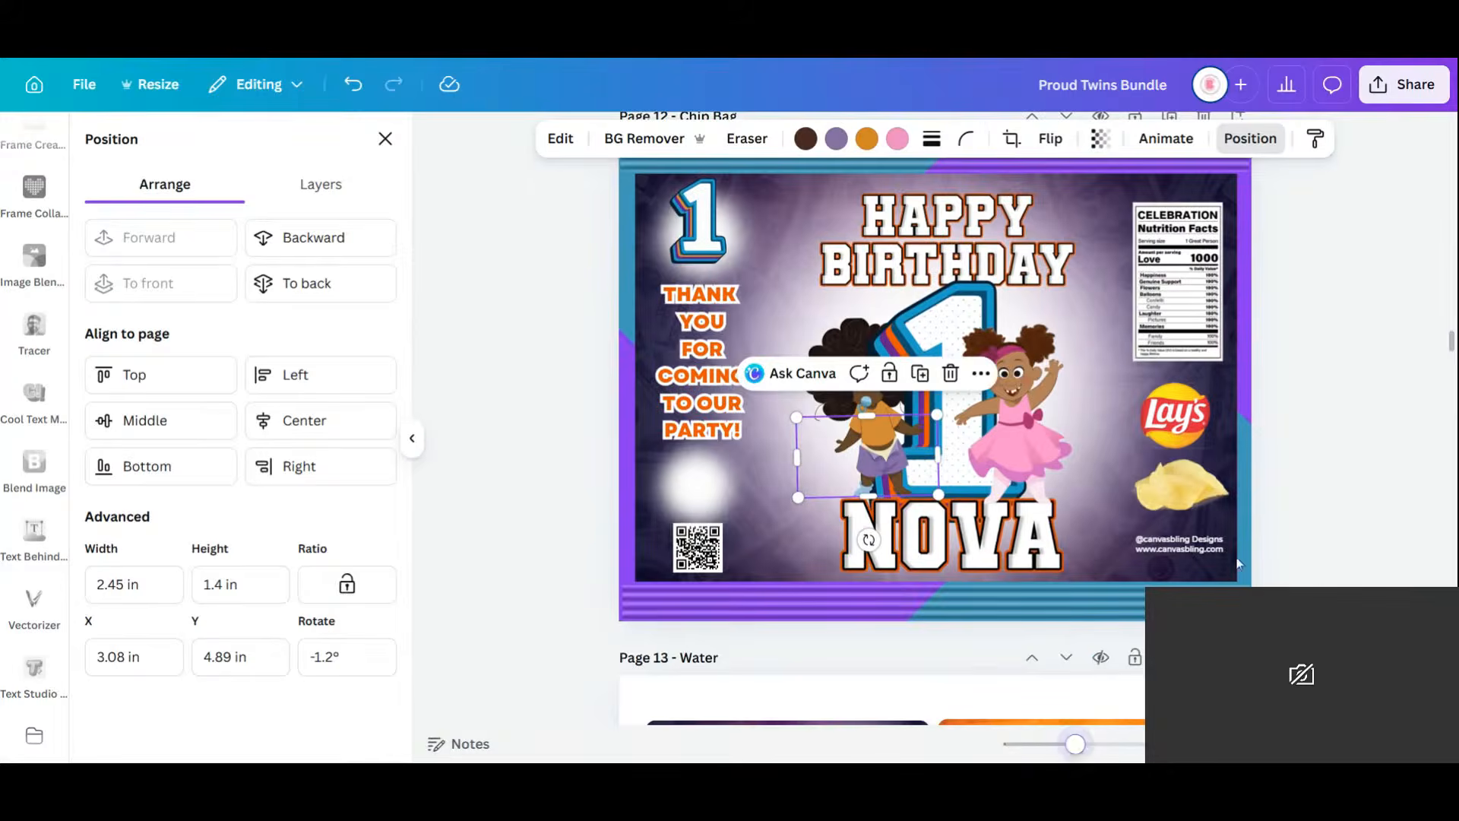
# Shift the left-column THANK YOU group slightly down.
pyautogui.click(1353, 398)
pyautogui.click(719, 328)
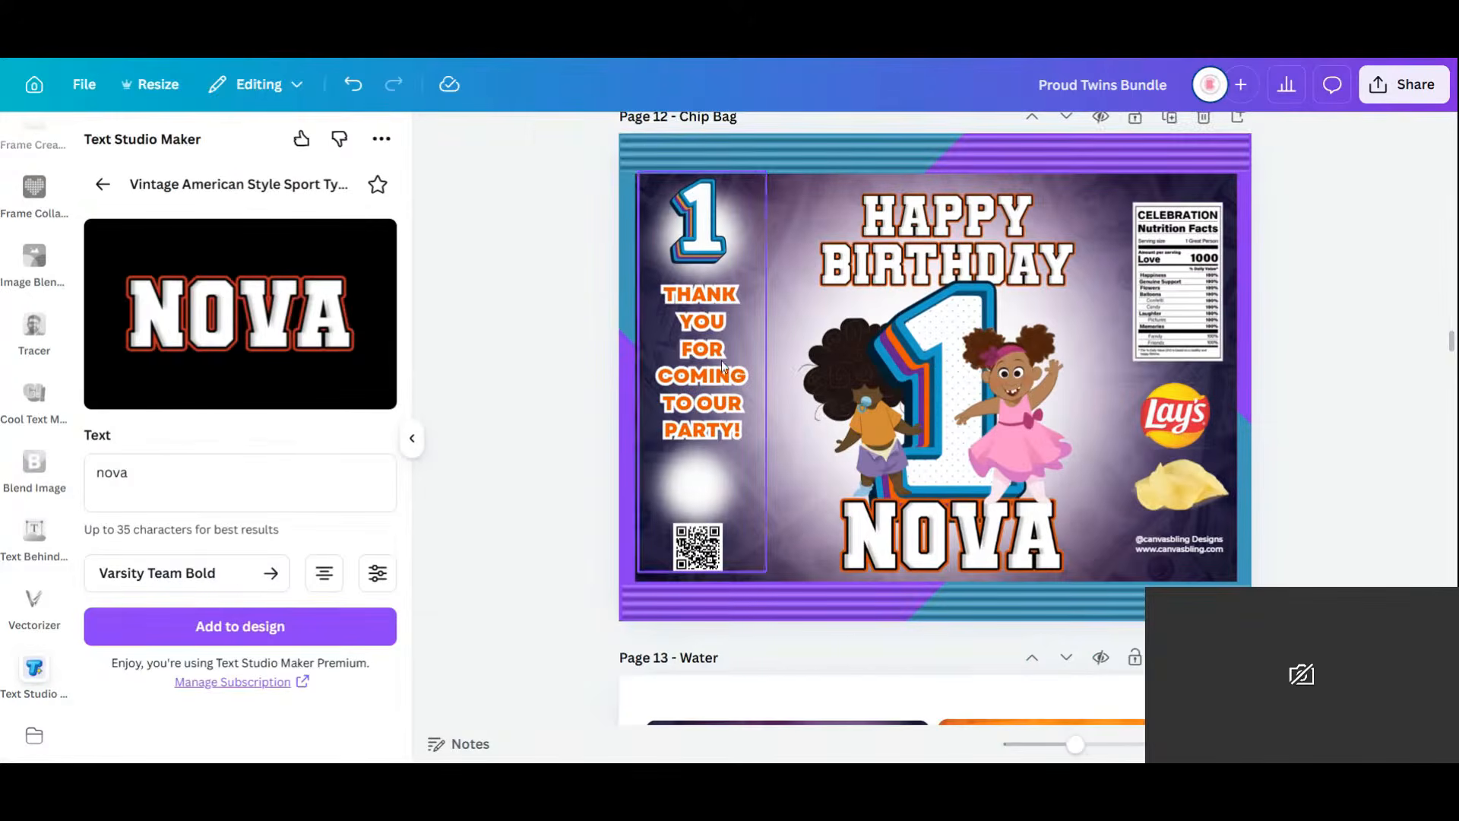
pyautogui.moveTo(714, 371); pyautogui.dragTo(717, 362)
pyautogui.click(703, 470)
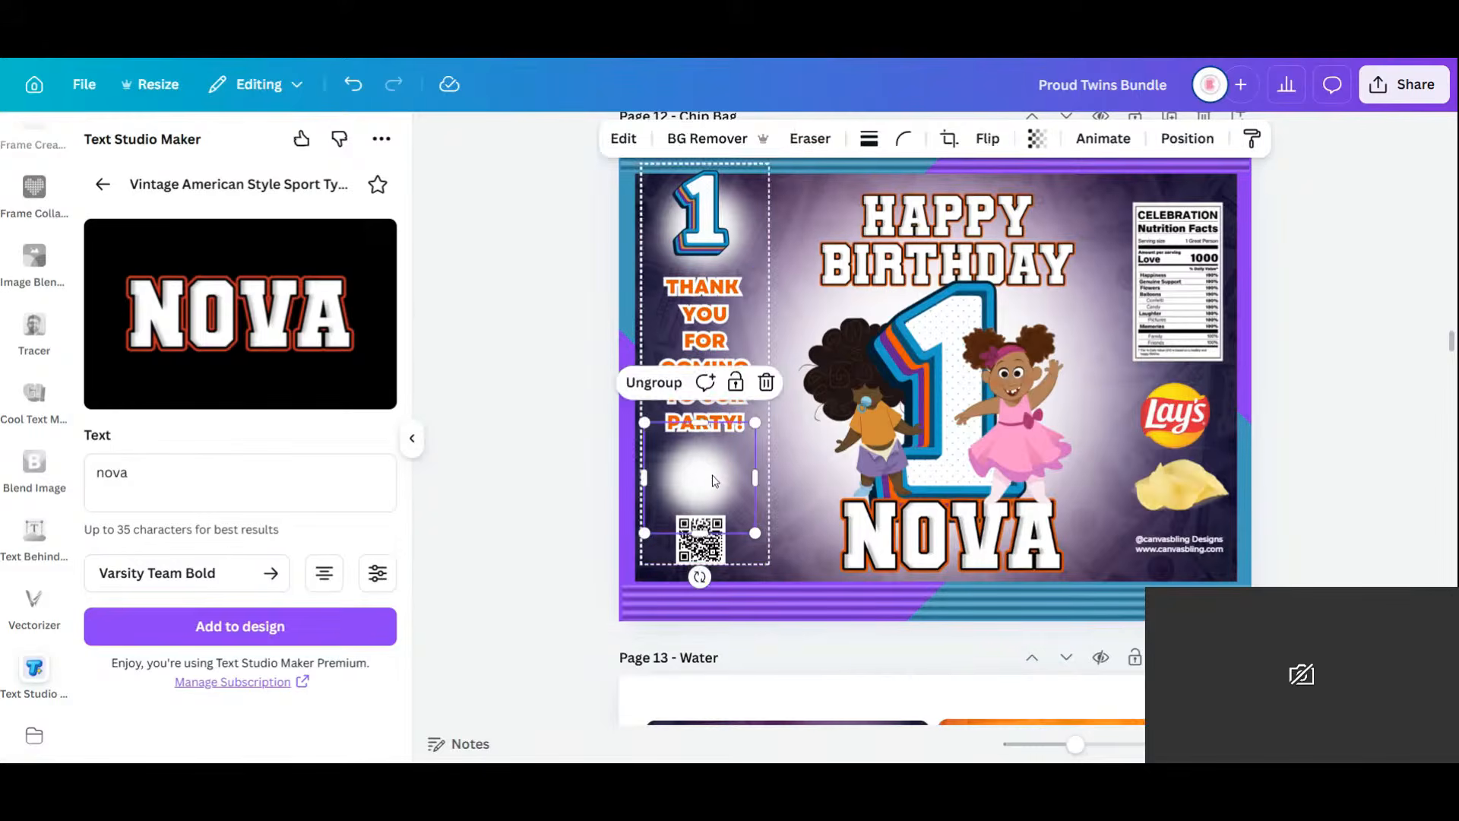
pyautogui.click(709, 329)
pyautogui.moveTo(709, 329); pyautogui.dragTo(703, 353)
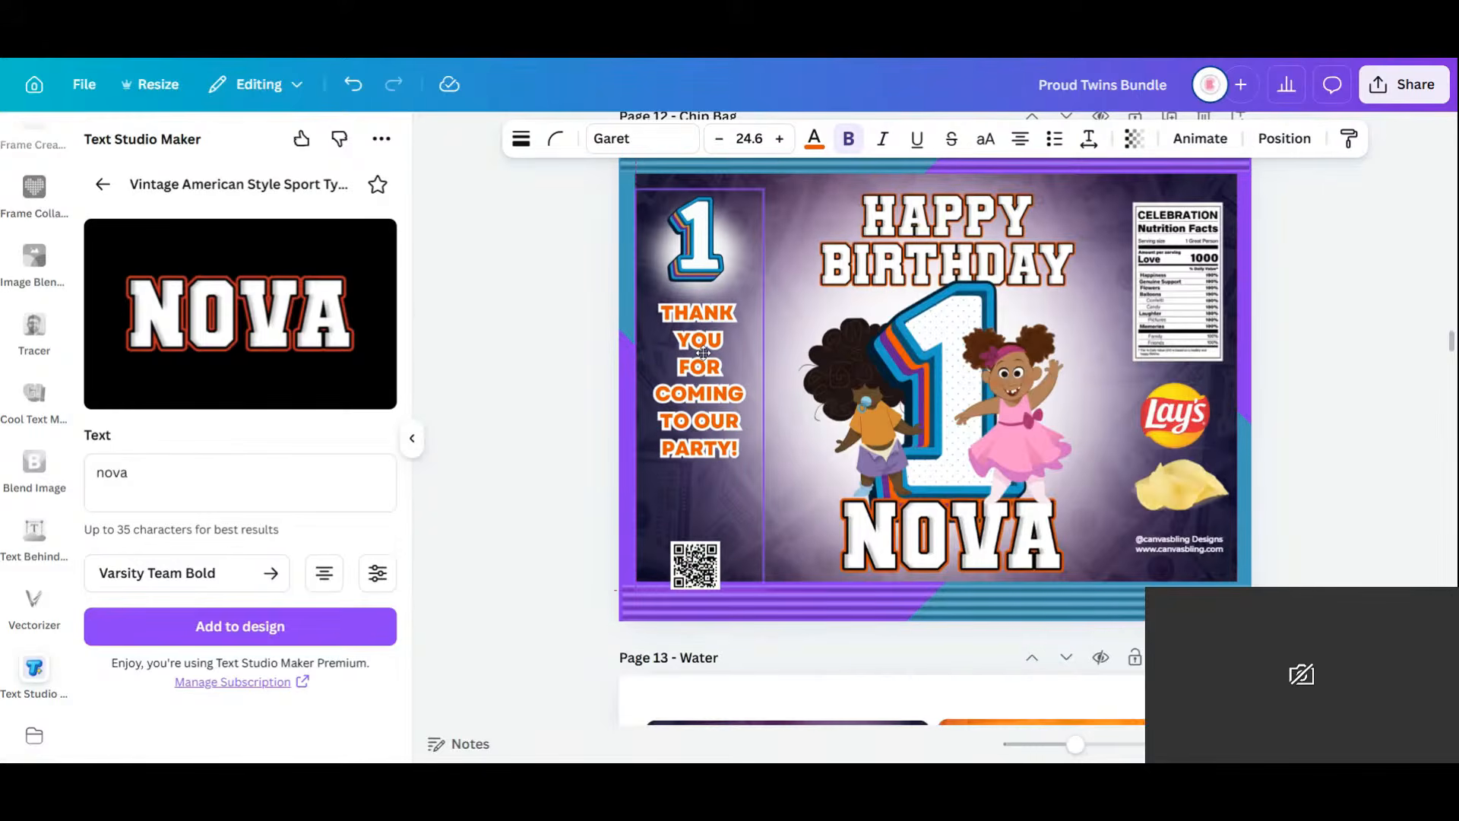
pyautogui.click(548, 498)
# Move the QR code up and widen the thank-you text's line spacing to 1.62.
pyautogui.click(699, 581)
pyautogui.moveTo(699, 582); pyautogui.dragTo(697, 551)
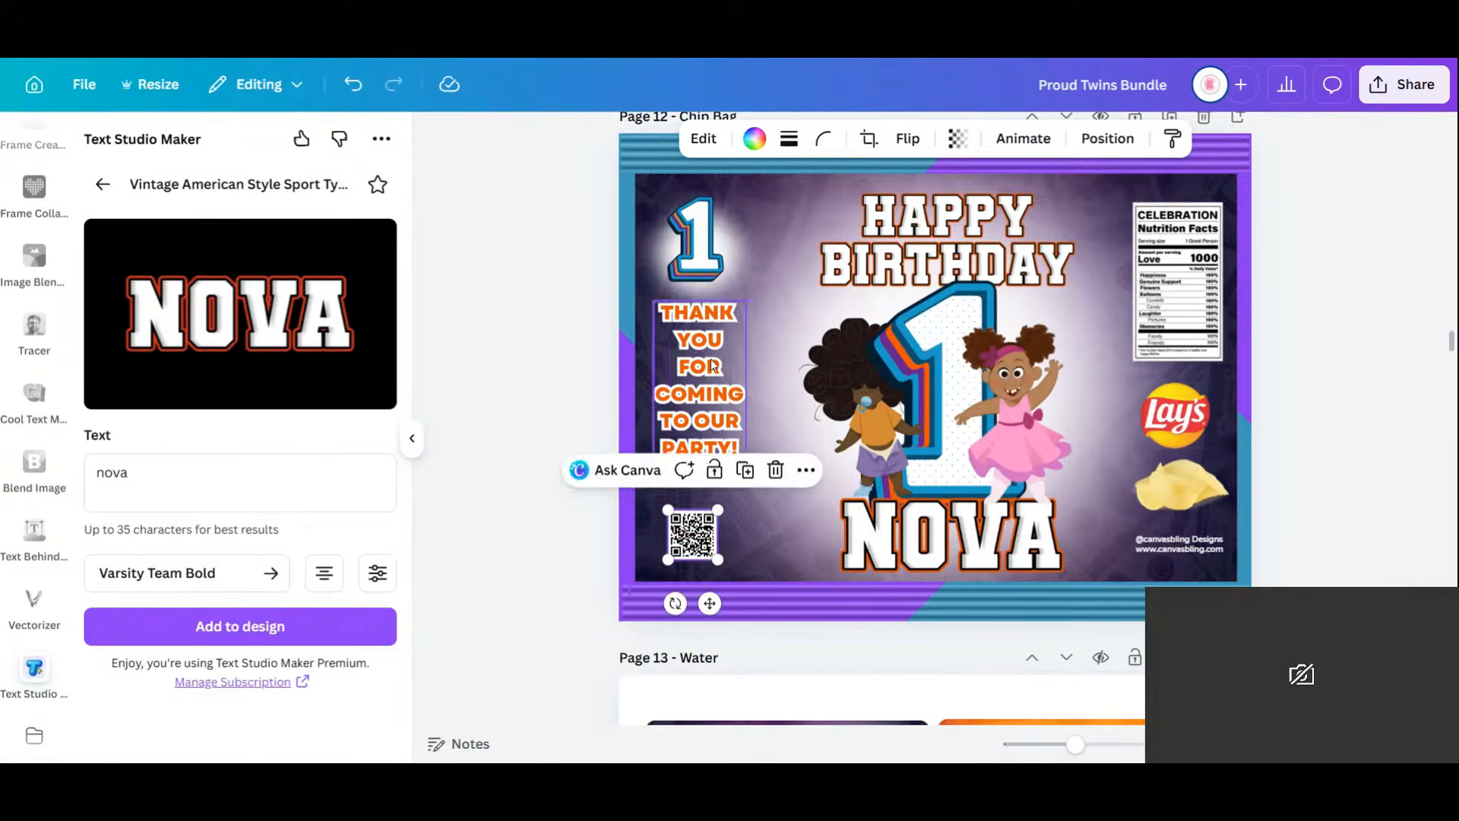
pyautogui.moveTo(711, 361); pyautogui.dragTo(701, 371)
pyautogui.click(1011, 138)
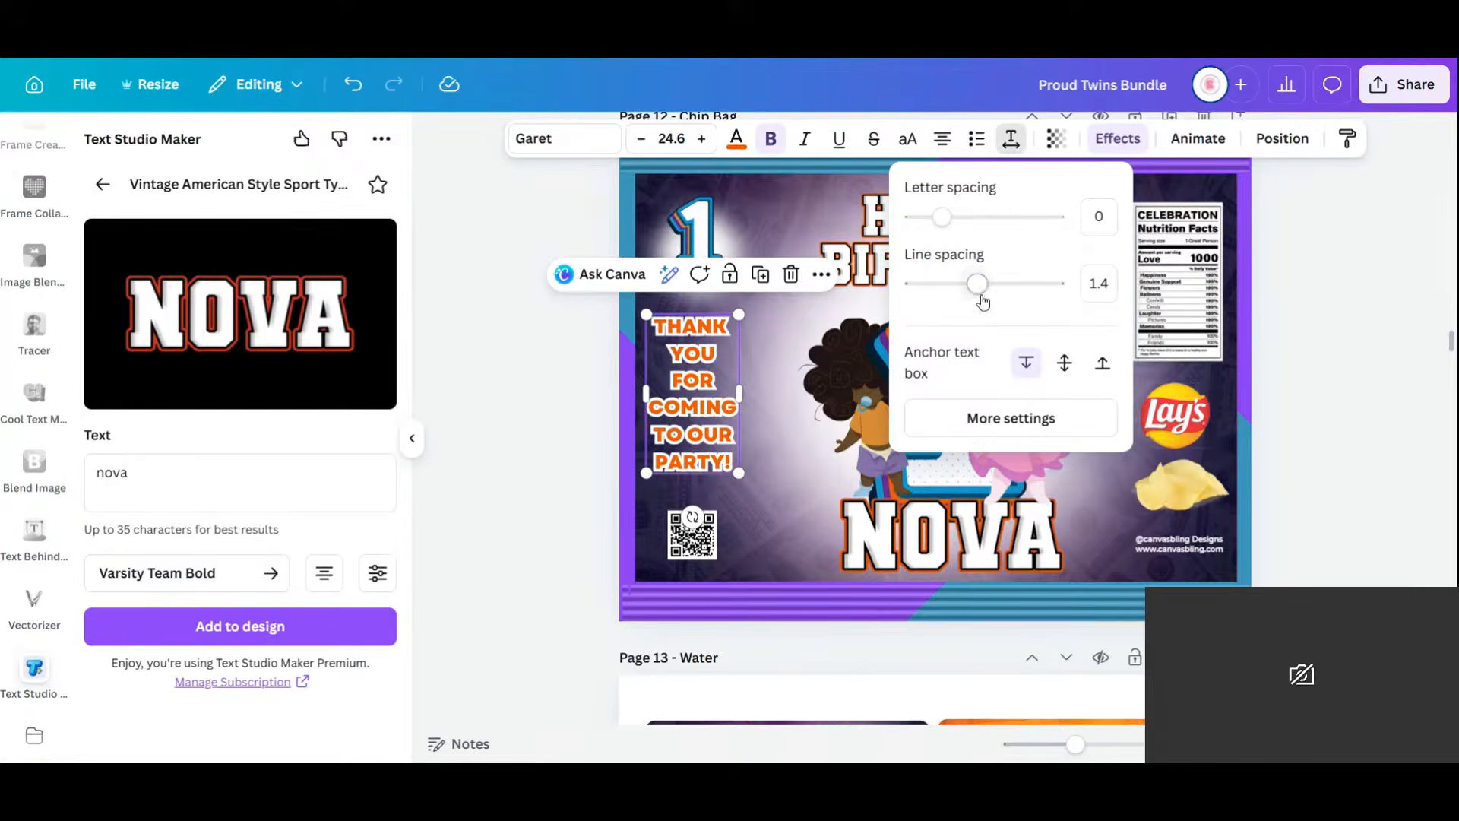
pyautogui.moveTo(979, 285); pyautogui.dragTo(994, 287)
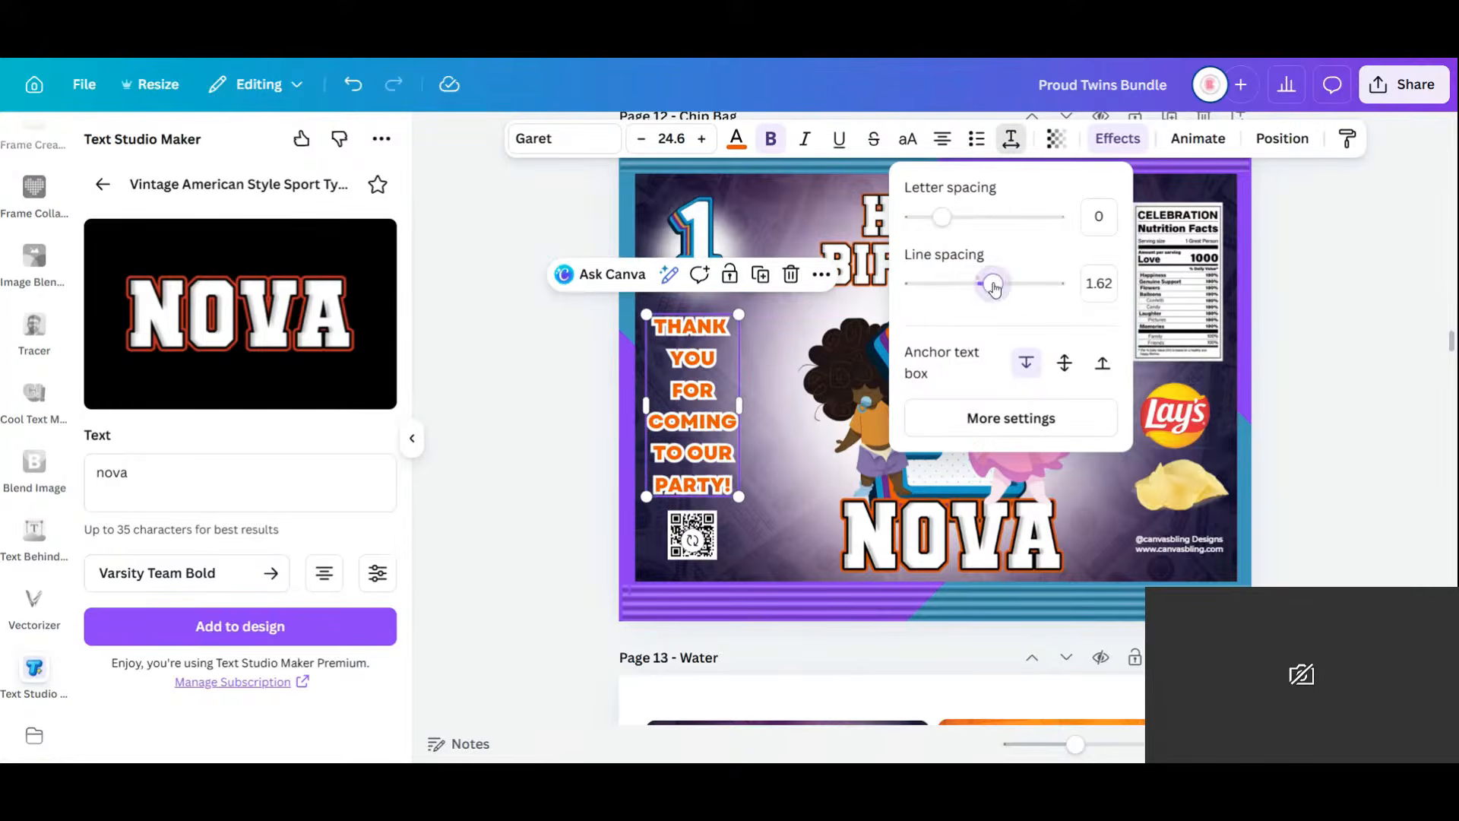
pyautogui.click(542, 449)
pyautogui.moveTo(715, 427); pyautogui.dragTo(714, 418)
# Enlarge the small 1 graphic at top left and lower it slightly.
pyautogui.click(691, 237)
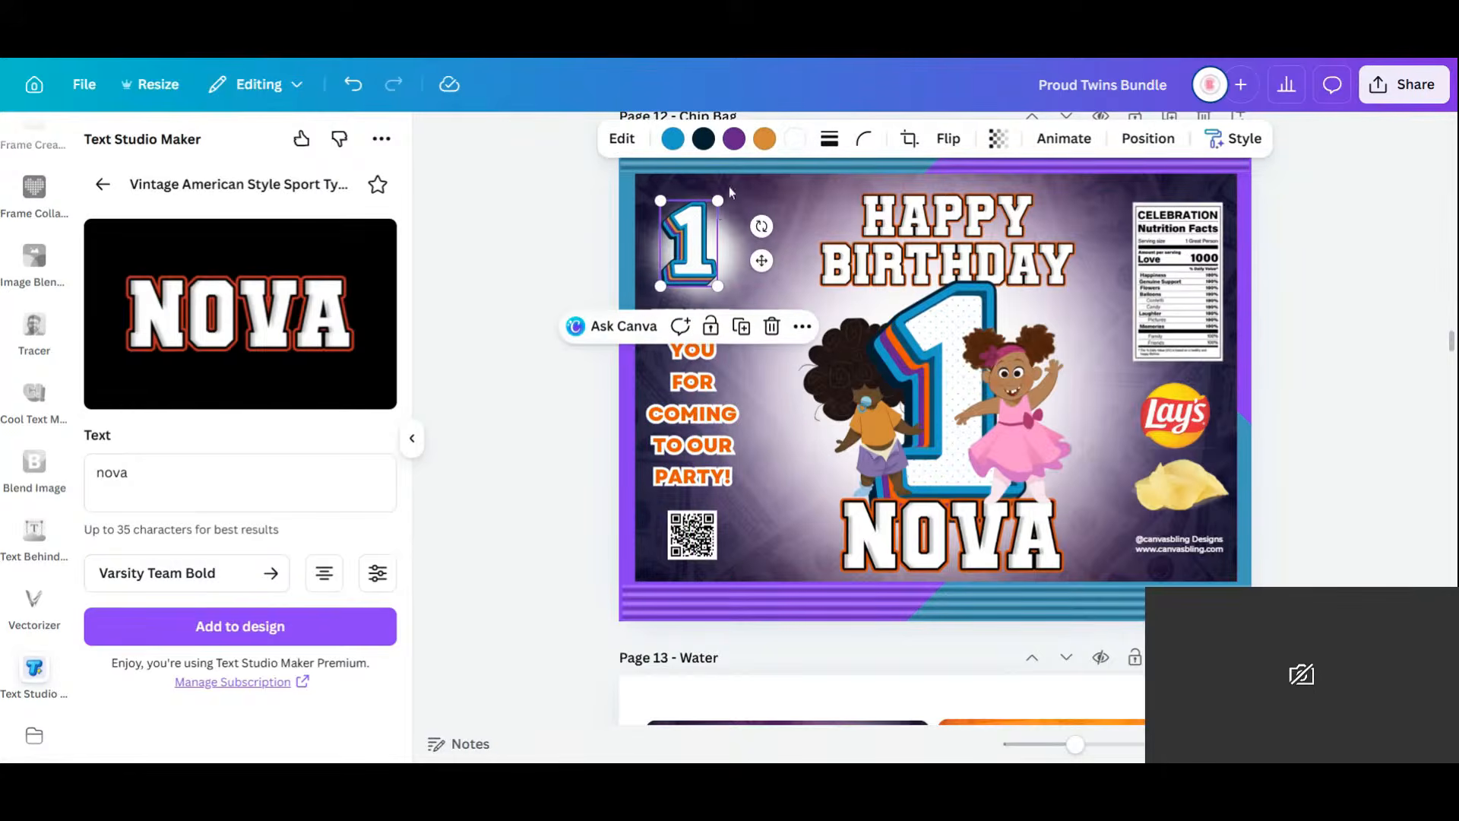
pyautogui.moveTo(718, 201); pyautogui.dragTo(730, 181)
pyautogui.moveTo(695, 246); pyautogui.dragTo(692, 257)
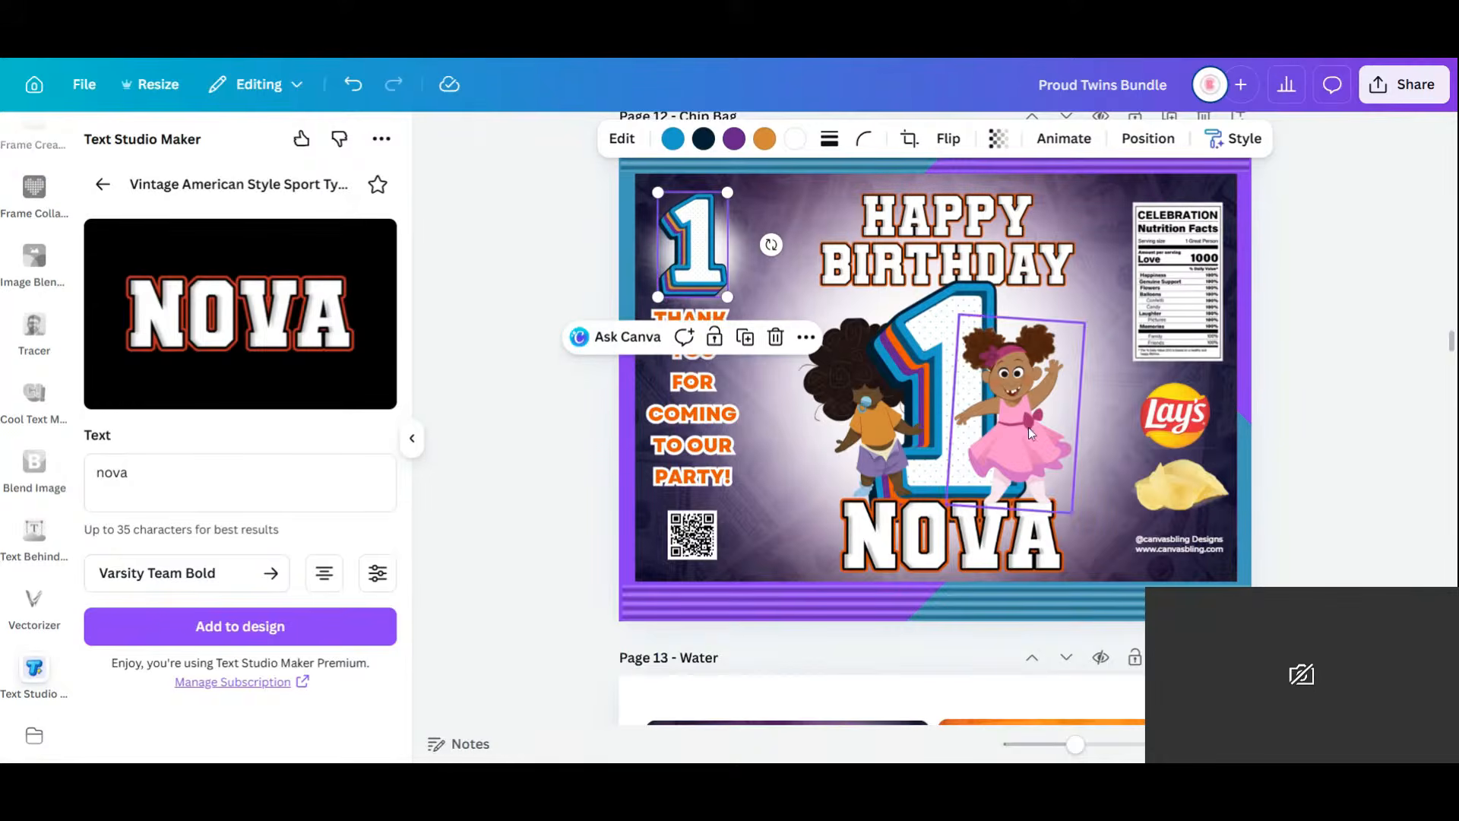
pyautogui.click(1371, 572)
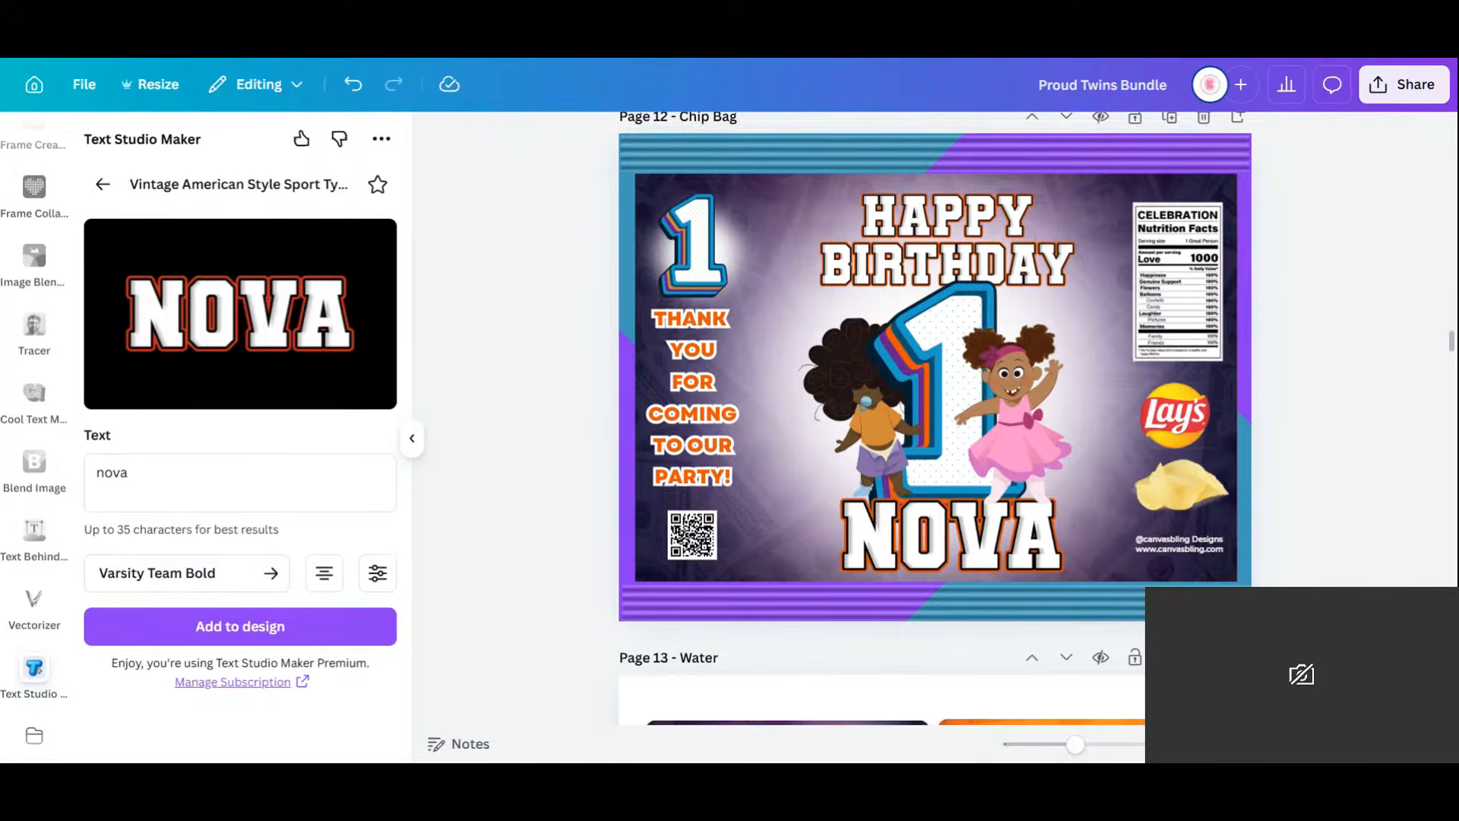
# Delete the upper and lower boy photos from the first purple Capri Sun label.
pyautogui.scroll(-5, 1303, 464)
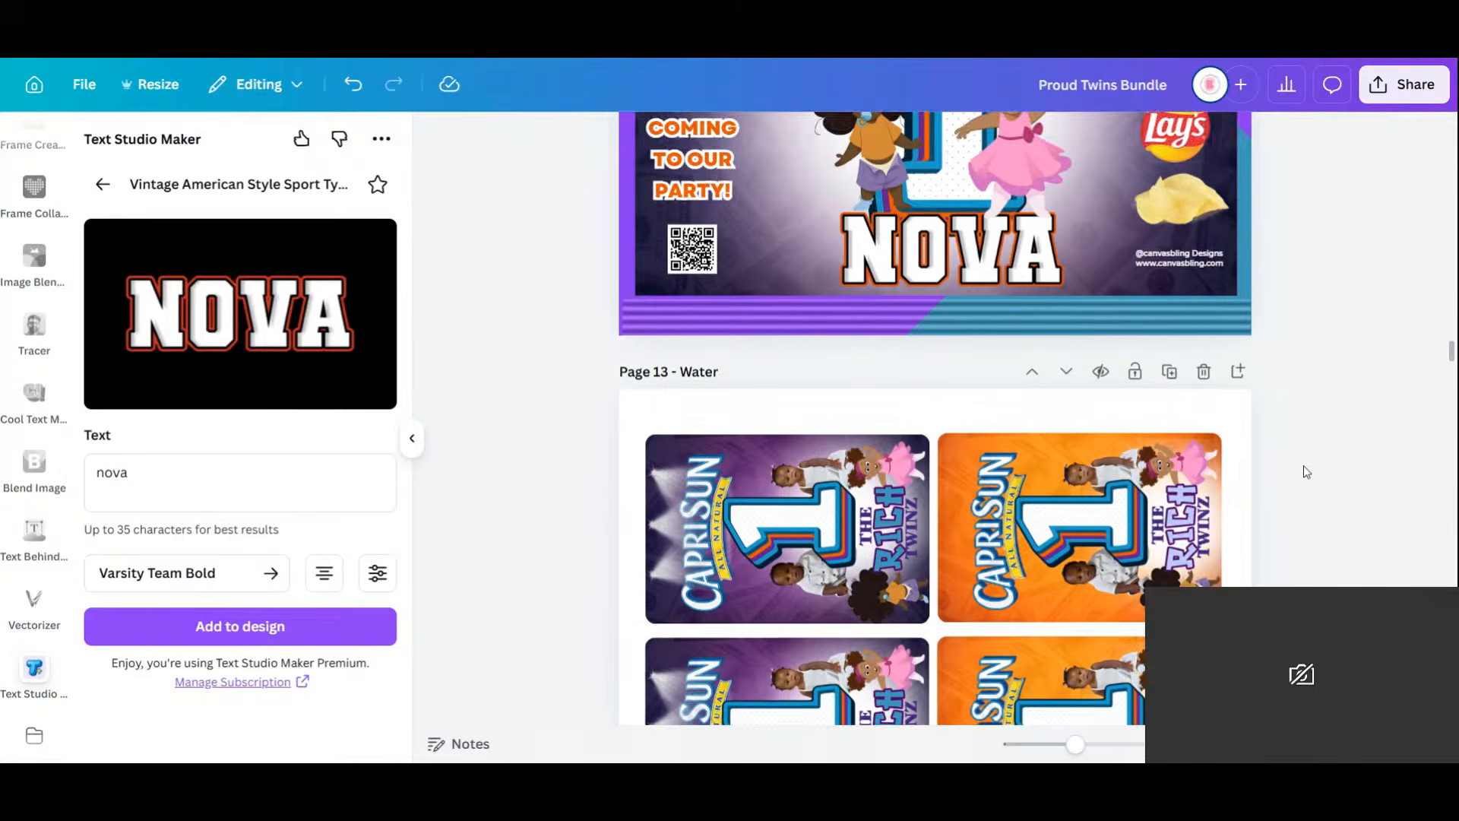
pyautogui.scroll(-2, 1303, 465)
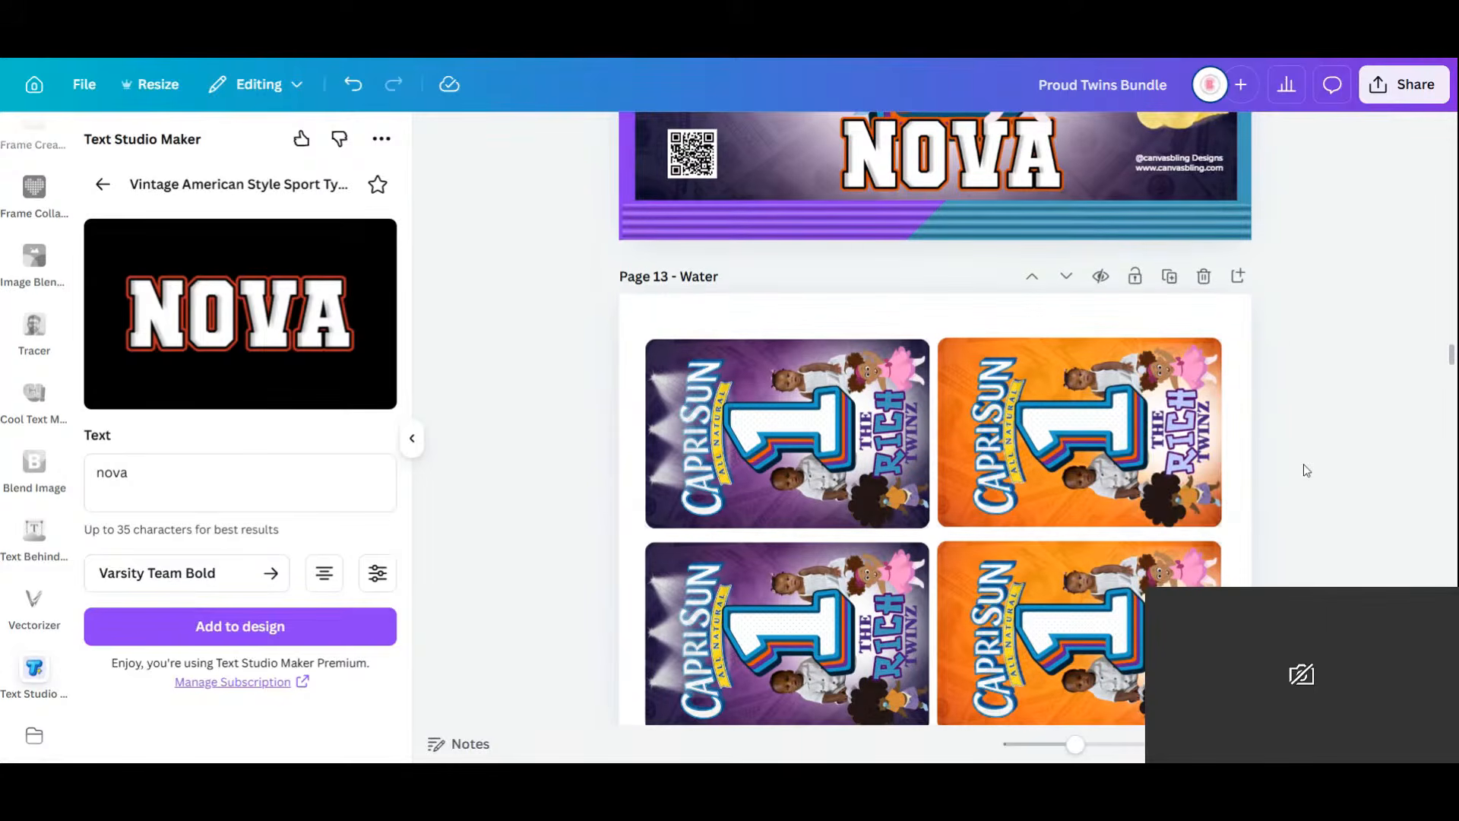
pyautogui.scroll(-2, 1302, 464)
pyautogui.click(787, 384)
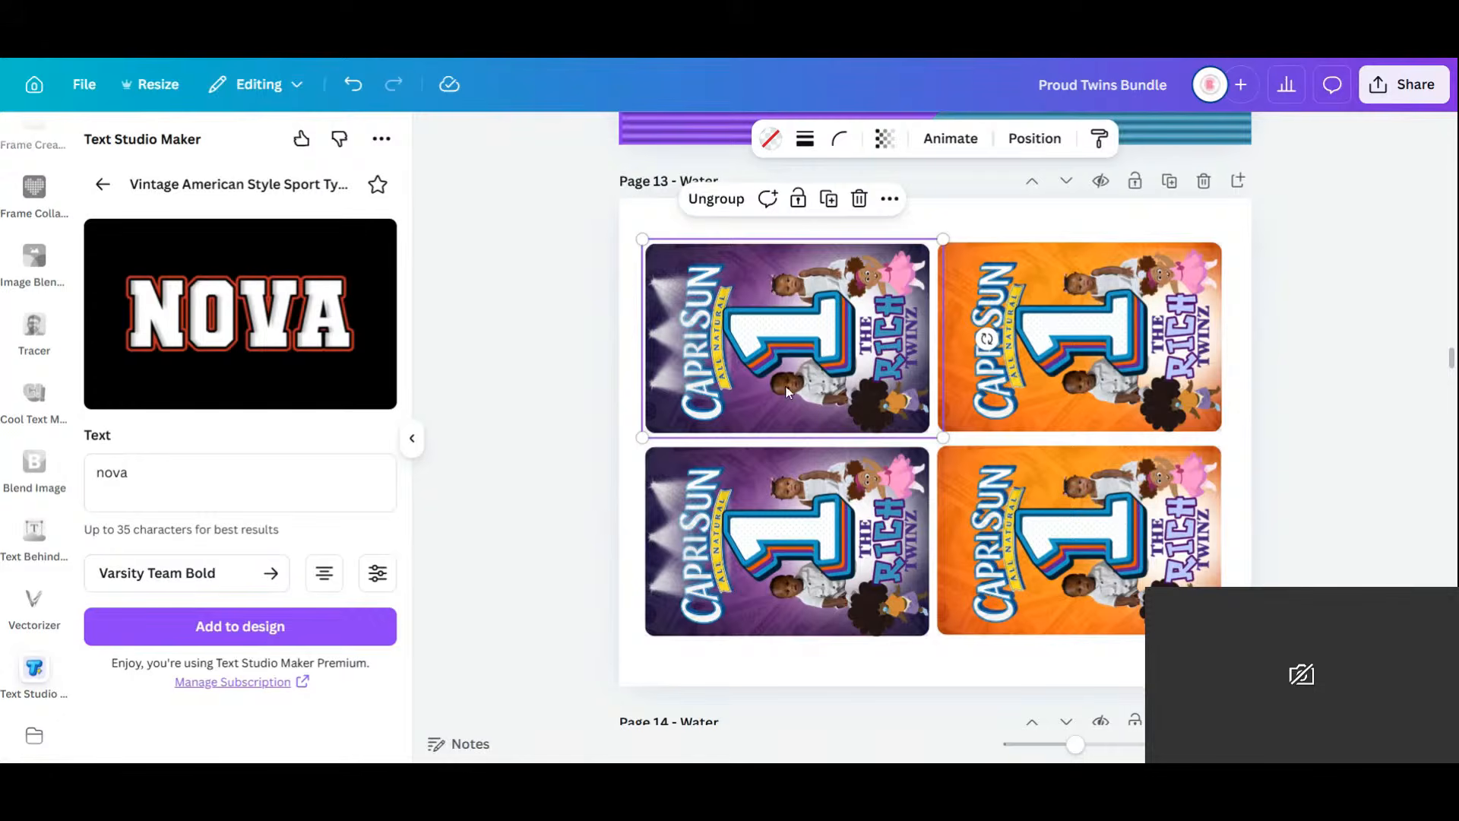
pyautogui.click(786, 392)
pyautogui.press('Delete')
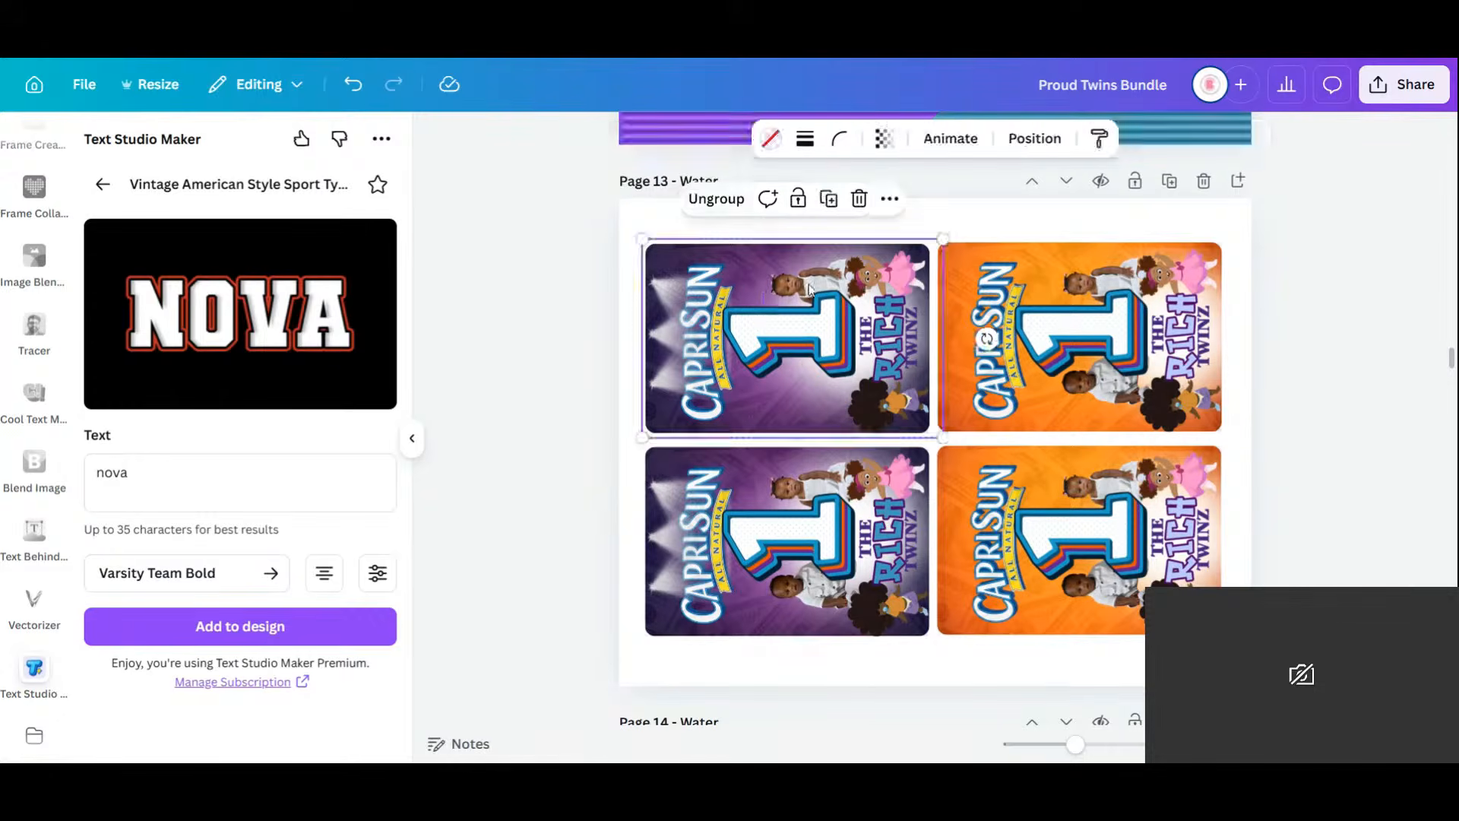
pyautogui.click(811, 288)
pyautogui.press('Delete')
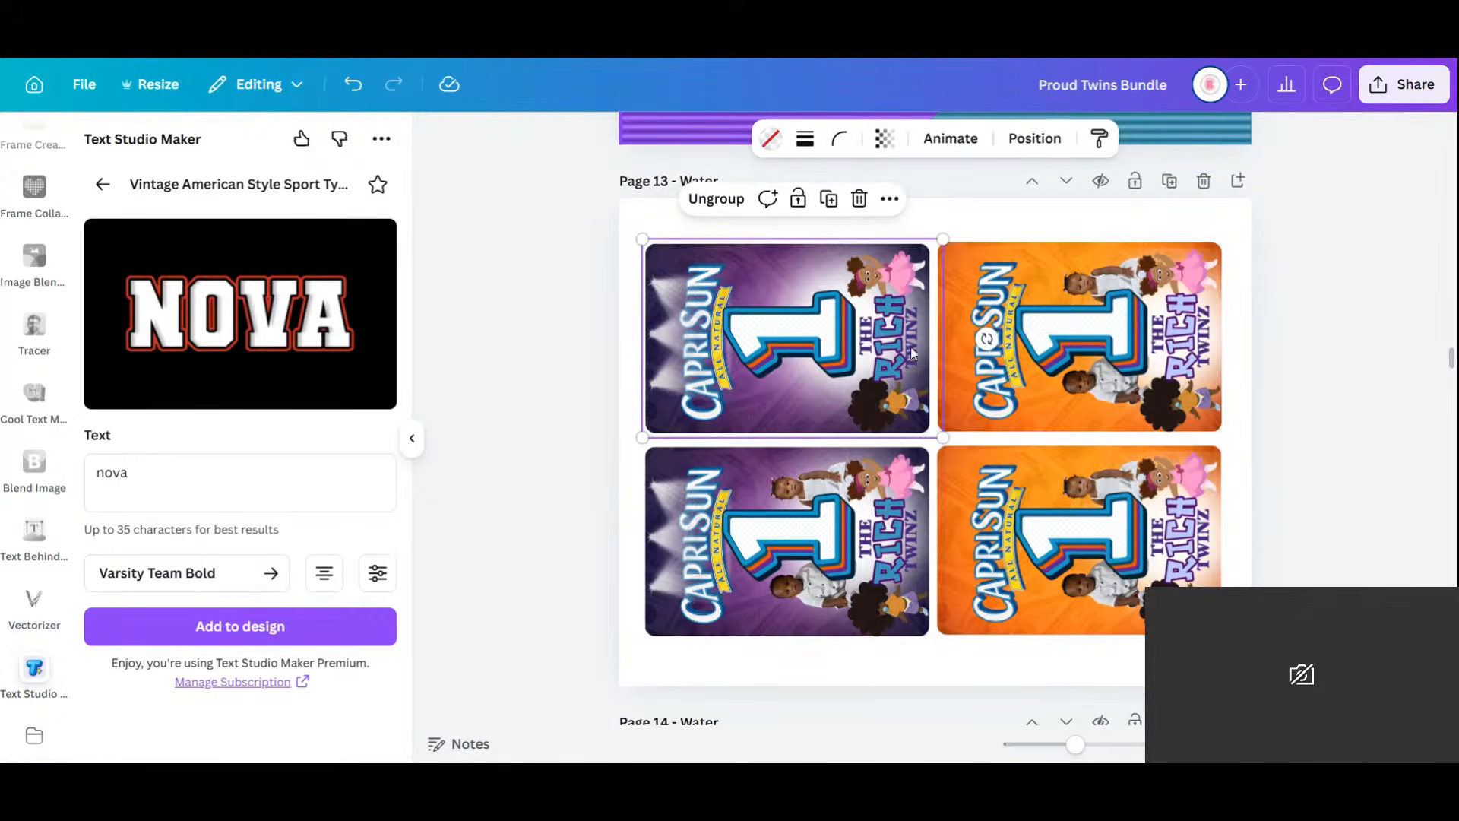
# Remove both boy photos from the orange label, then delete the two bottom-row labels.
pyautogui.click(794, 494)
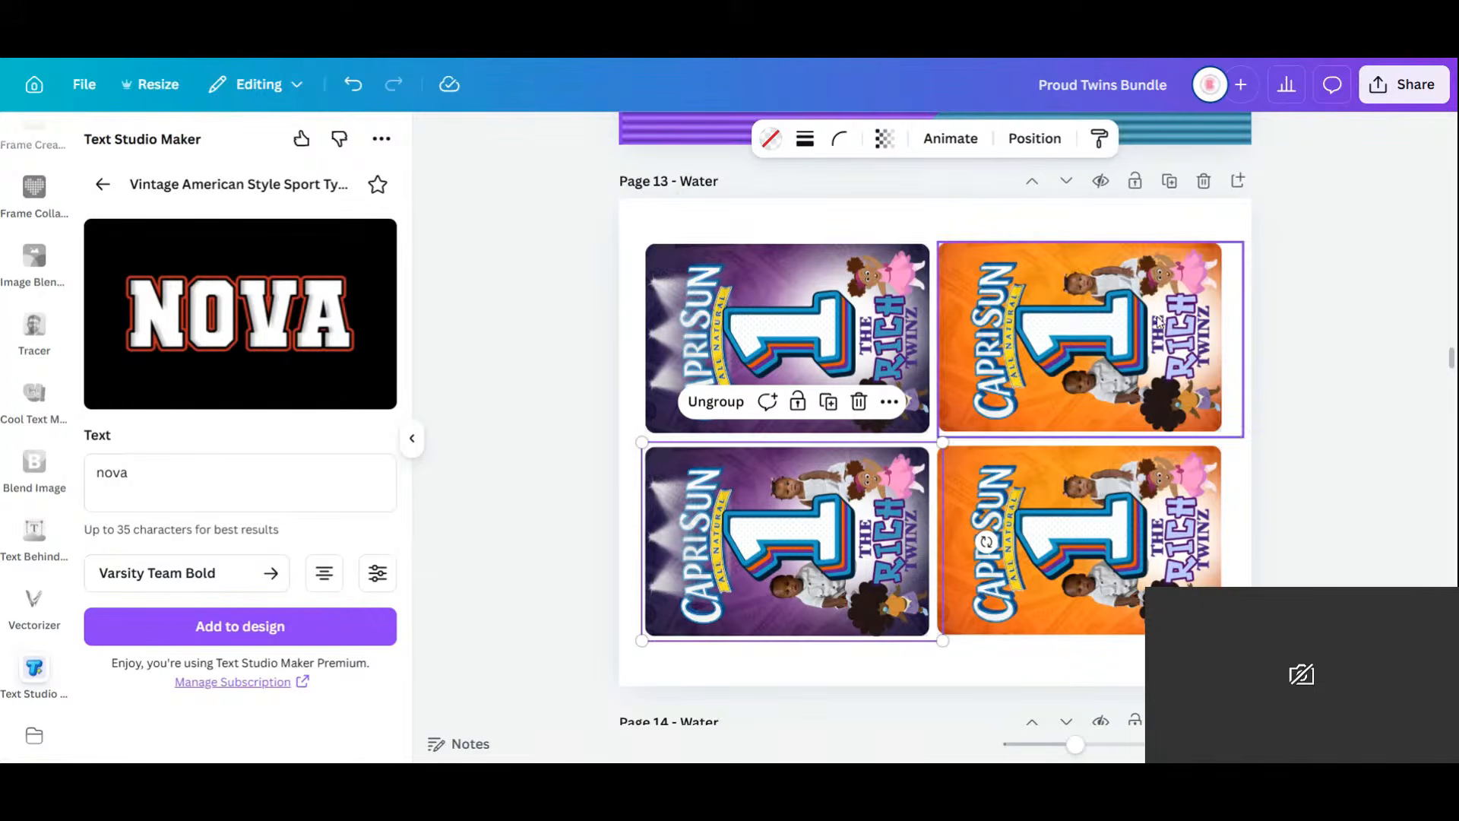
pyautogui.click(1085, 313)
pyautogui.click(1090, 281)
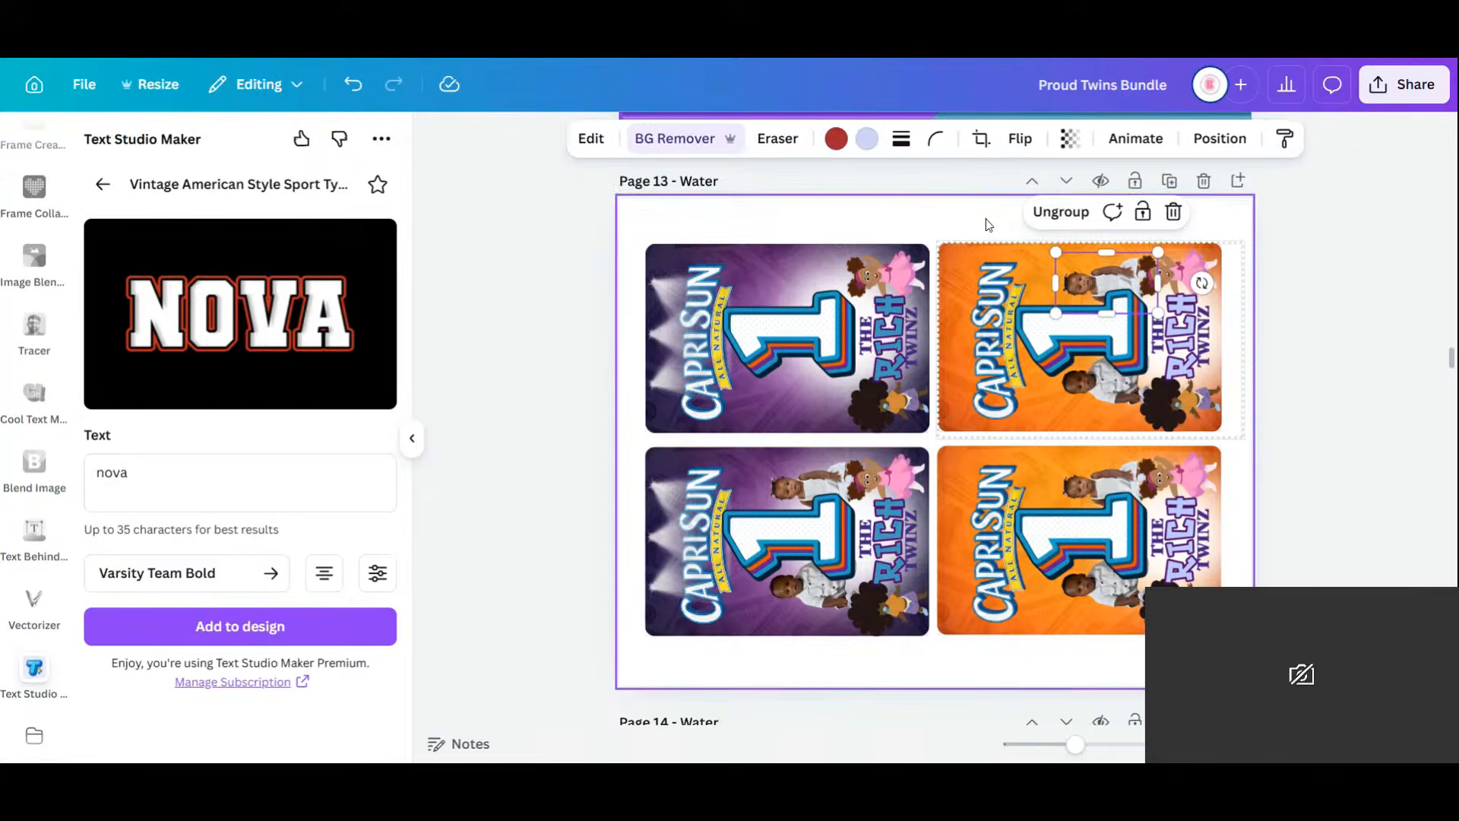
pyautogui.press('Delete')
pyautogui.click(1096, 391)
pyautogui.press('Delete')
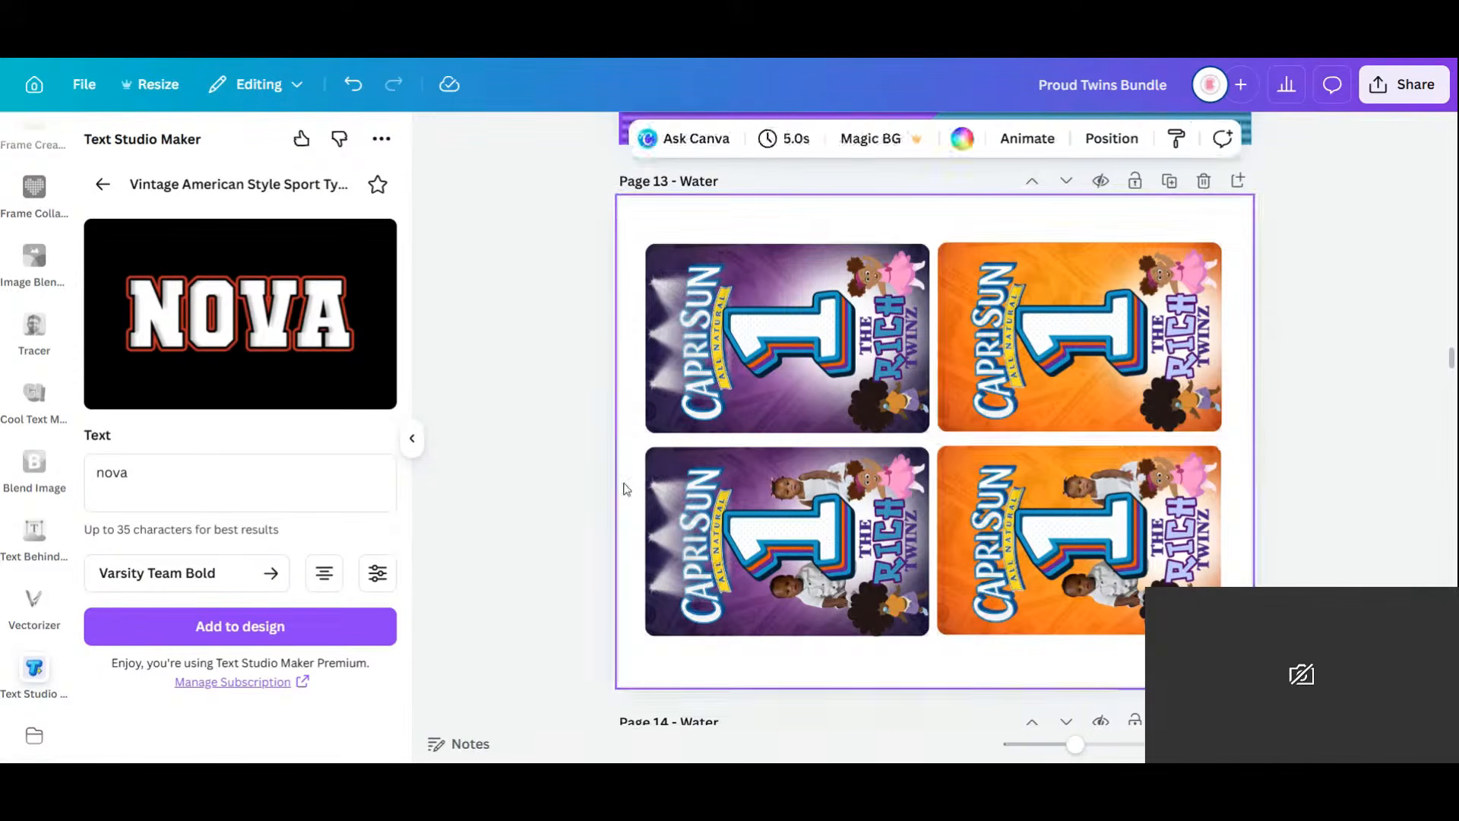
pyautogui.moveTo(597, 488); pyautogui.dragTo(1296, 605)
pyautogui.press('Delete')
# Remove the THE, RICH and TWINZ lettering from the purple Capri Sun label.
pyautogui.click(866, 351)
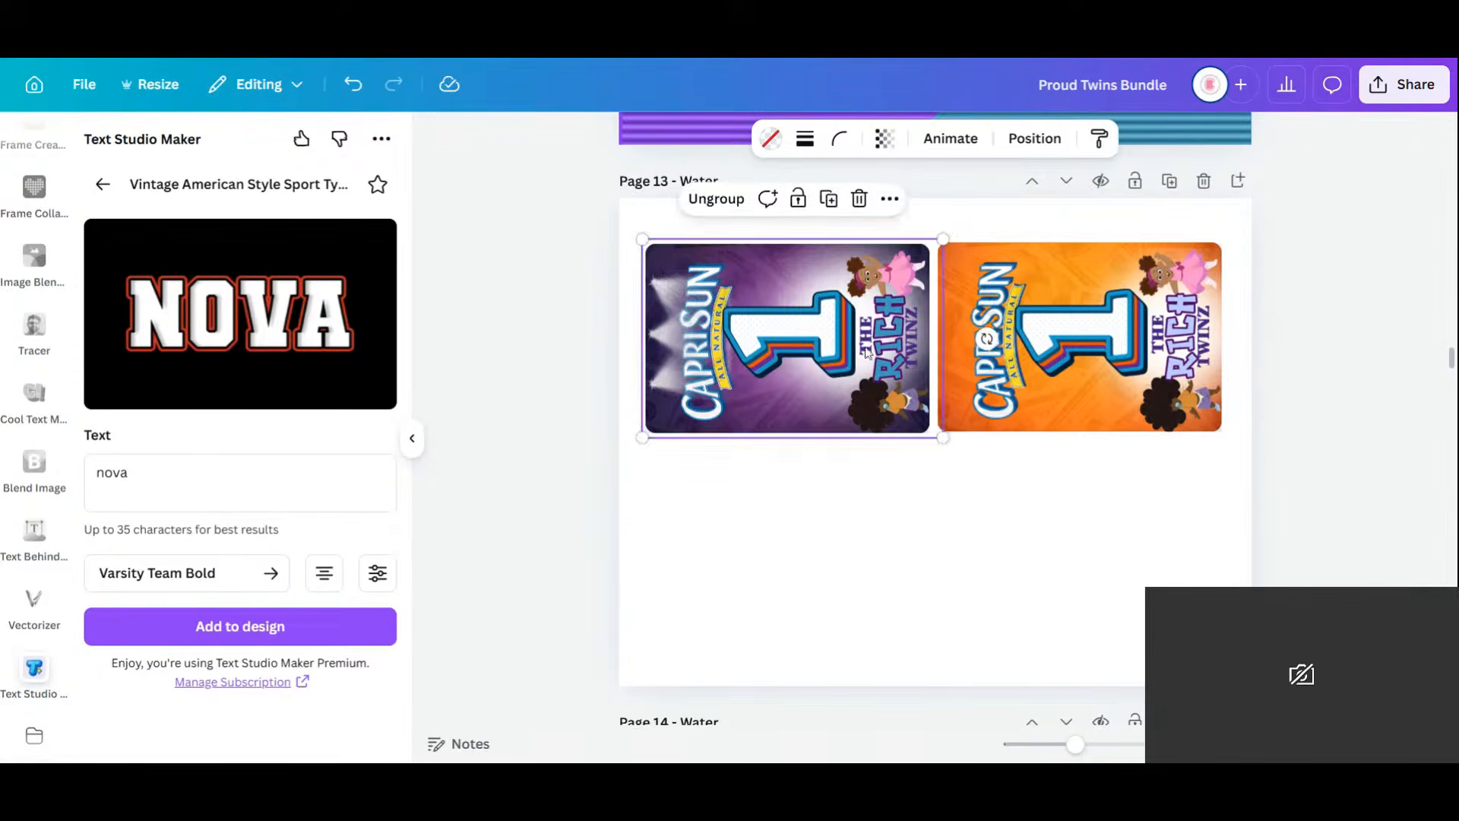
pyautogui.click(891, 331)
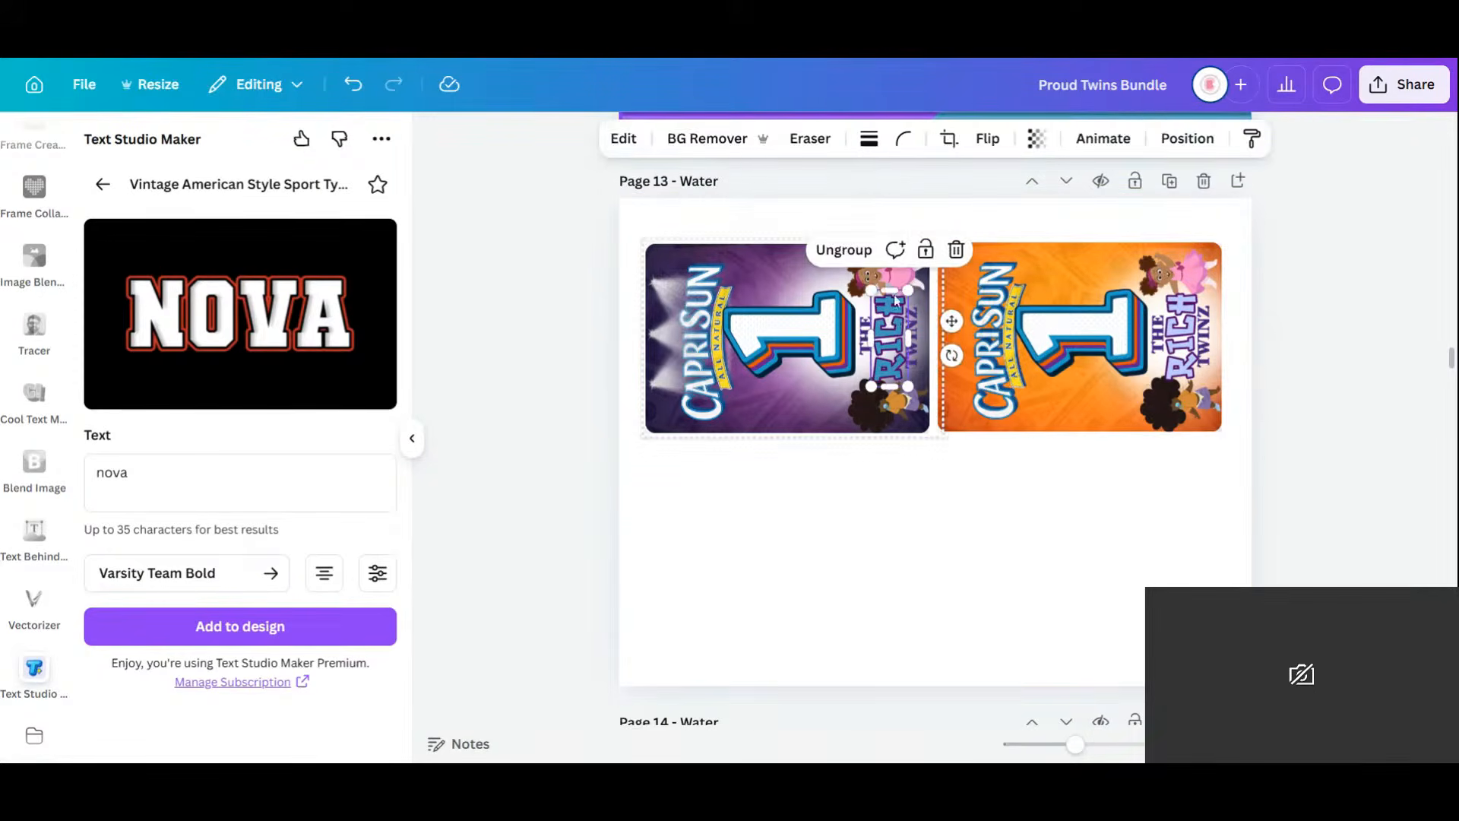
pyautogui.press('Delete')
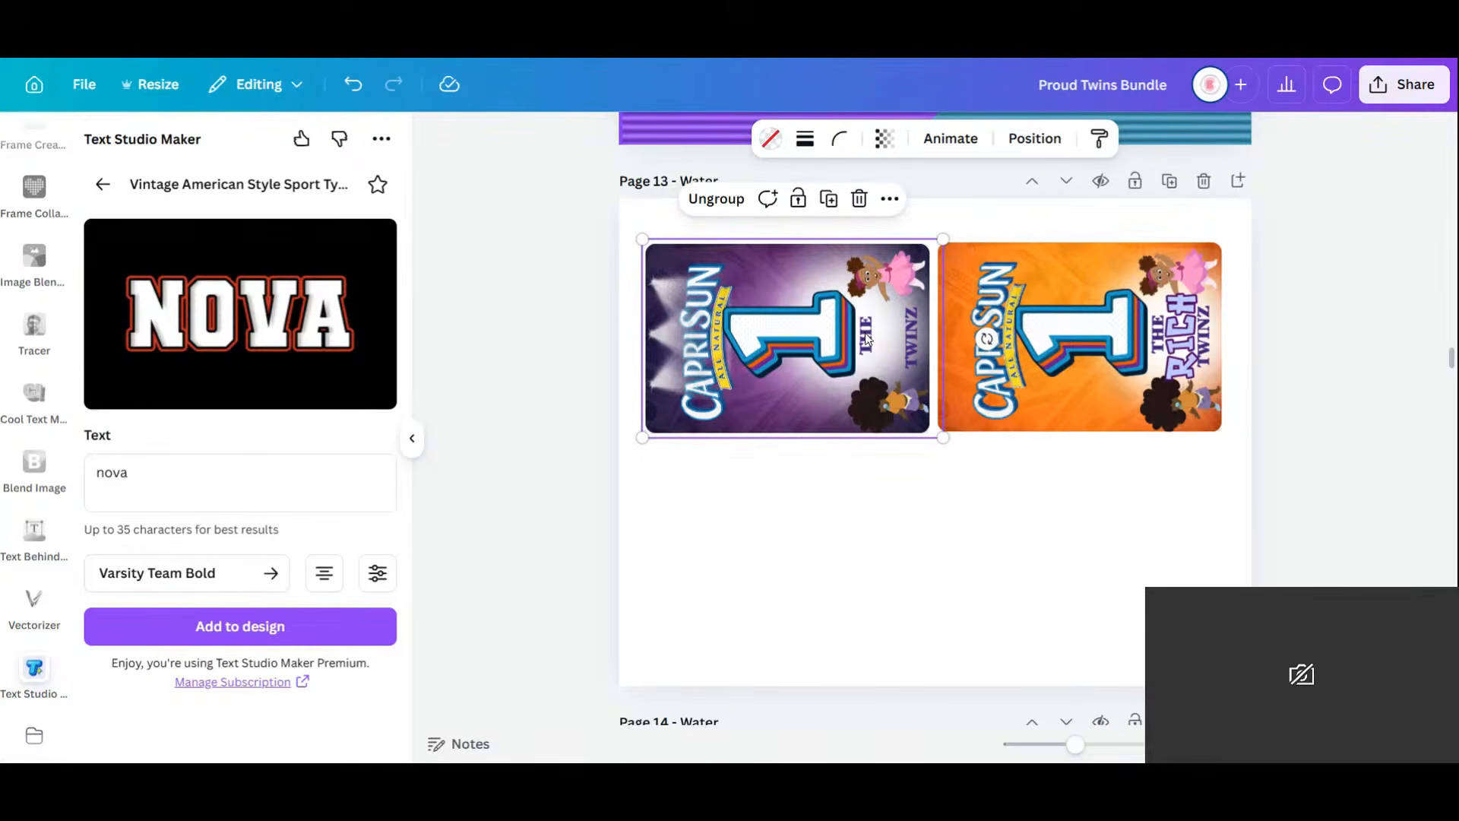
pyautogui.click(867, 338)
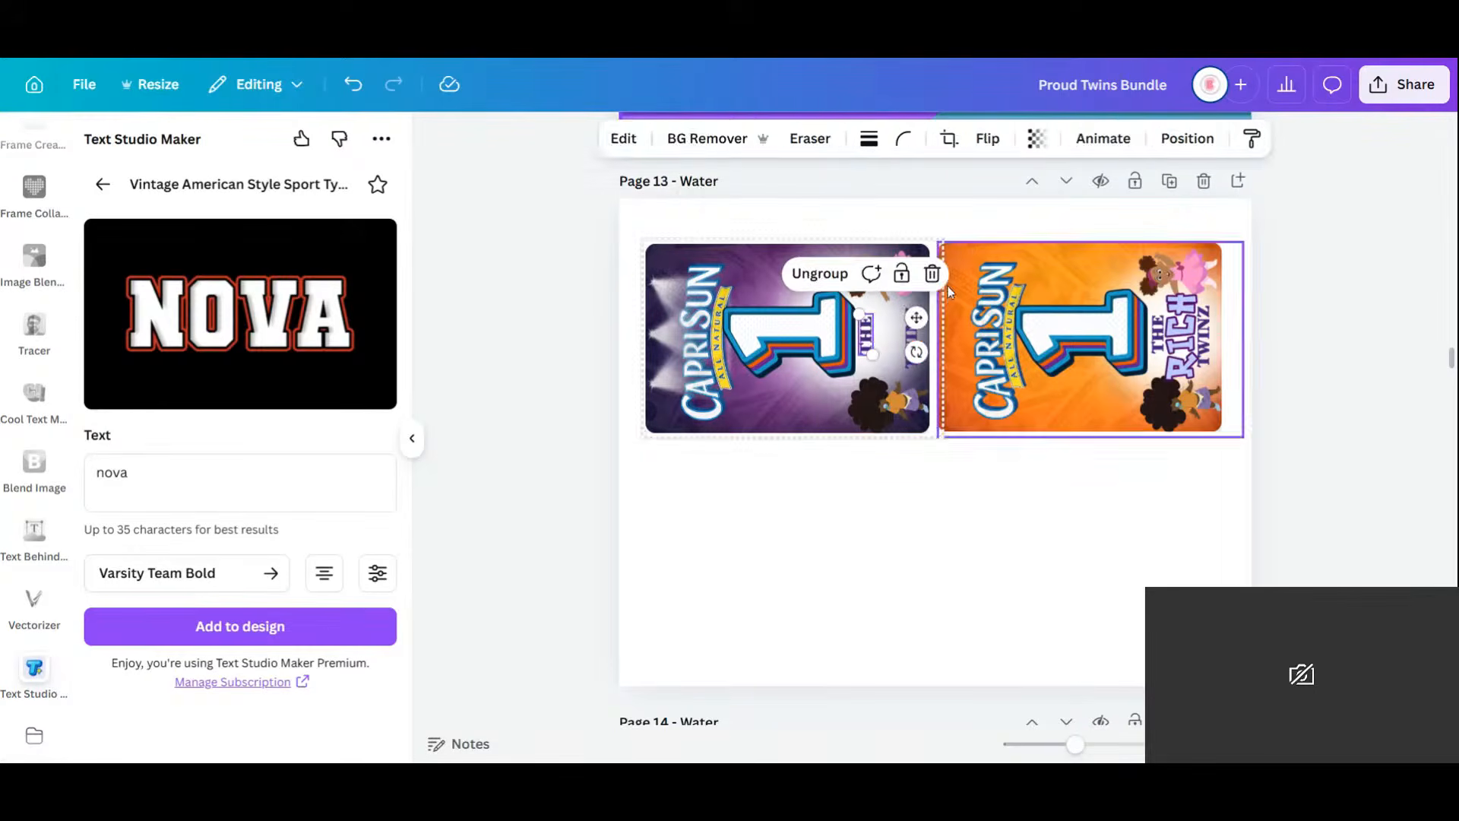
pyautogui.press('Delete')
pyautogui.click(912, 339)
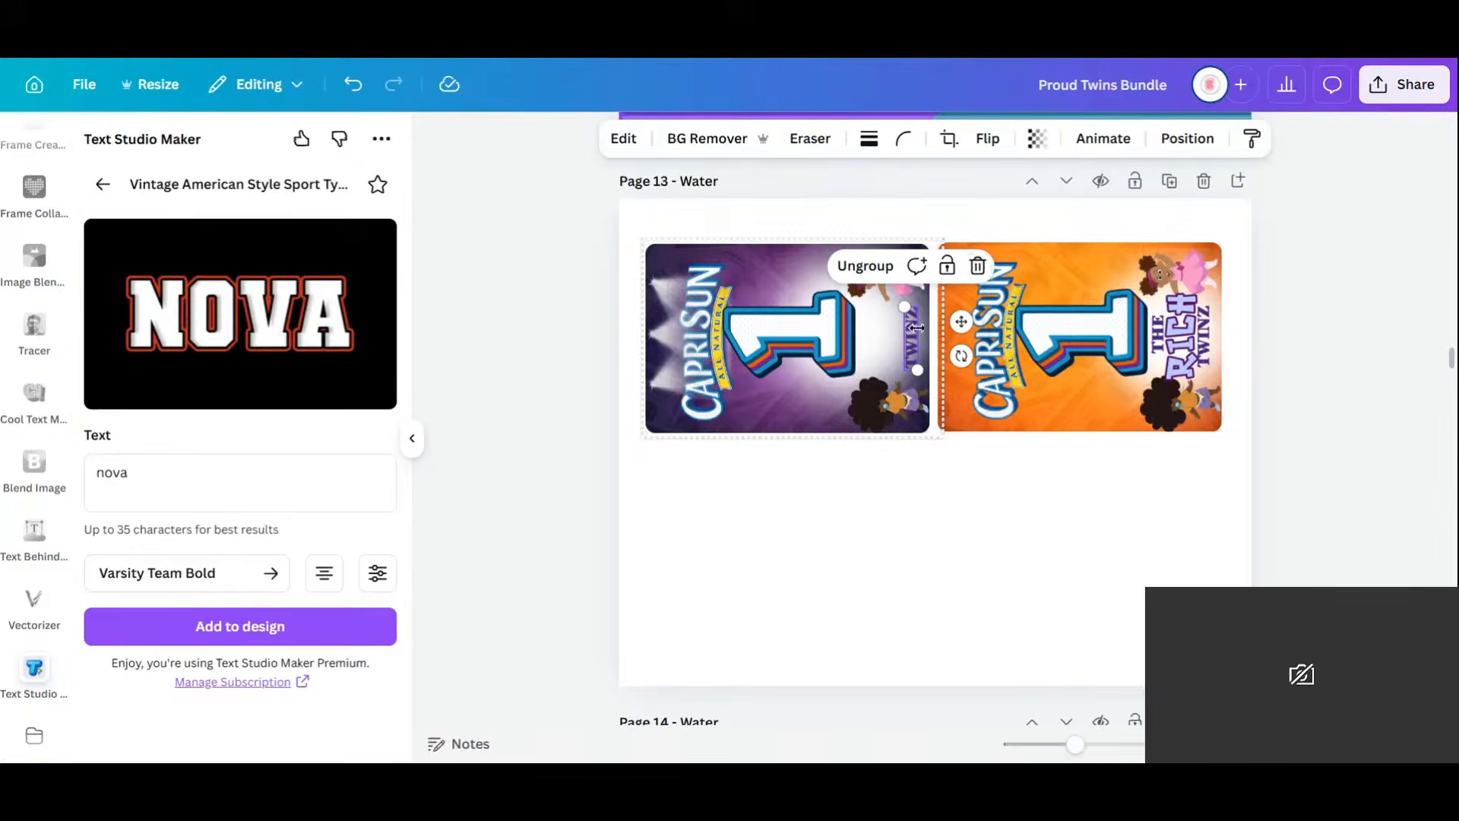
pyautogui.press('Delete')
# Remove the THE, RICH and TWINZ lettering from the orange Capri Sun label.
pyautogui.click(1156, 337)
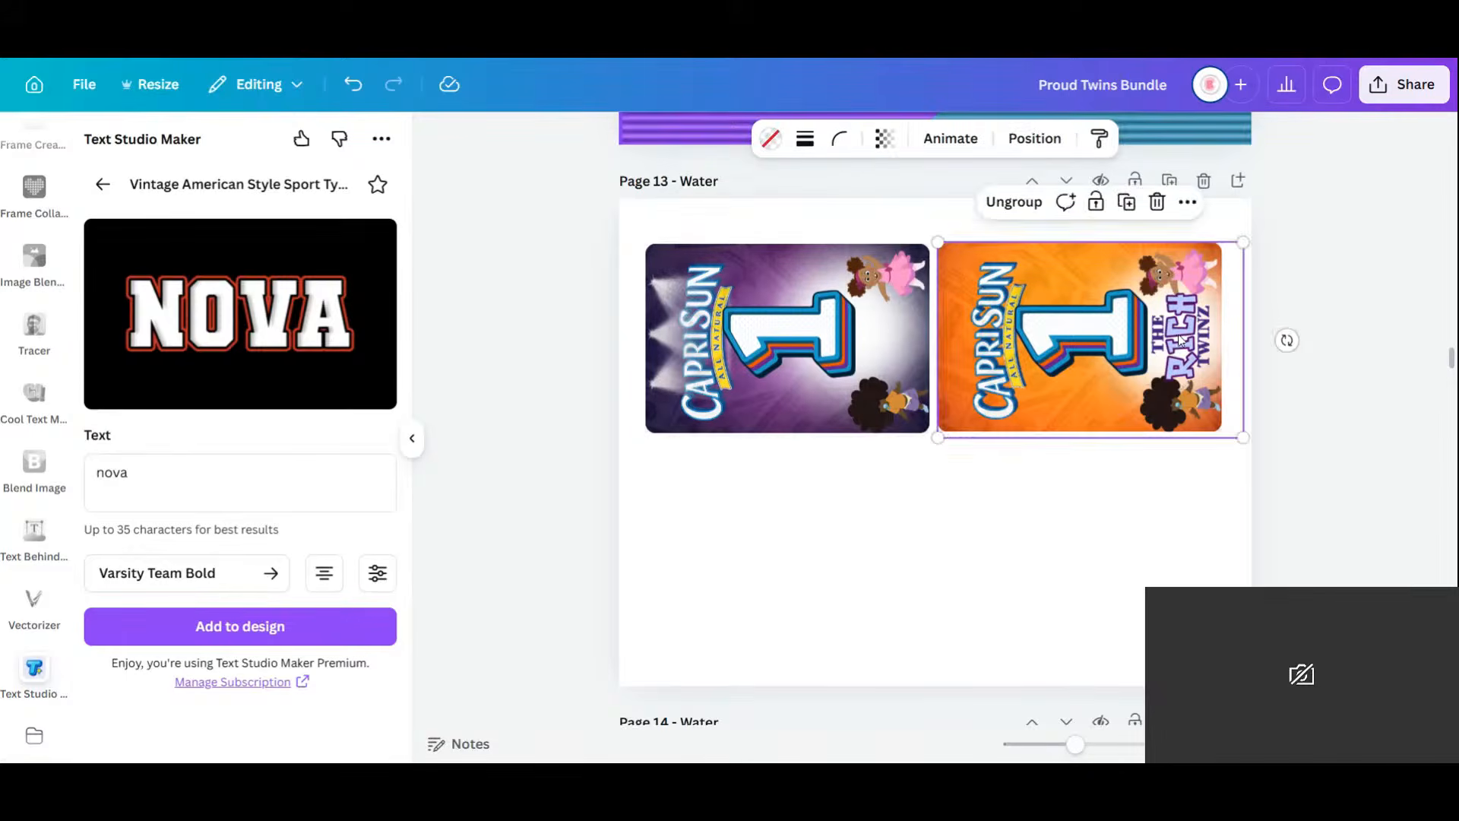
pyautogui.click(1180, 344)
pyautogui.press('Delete')
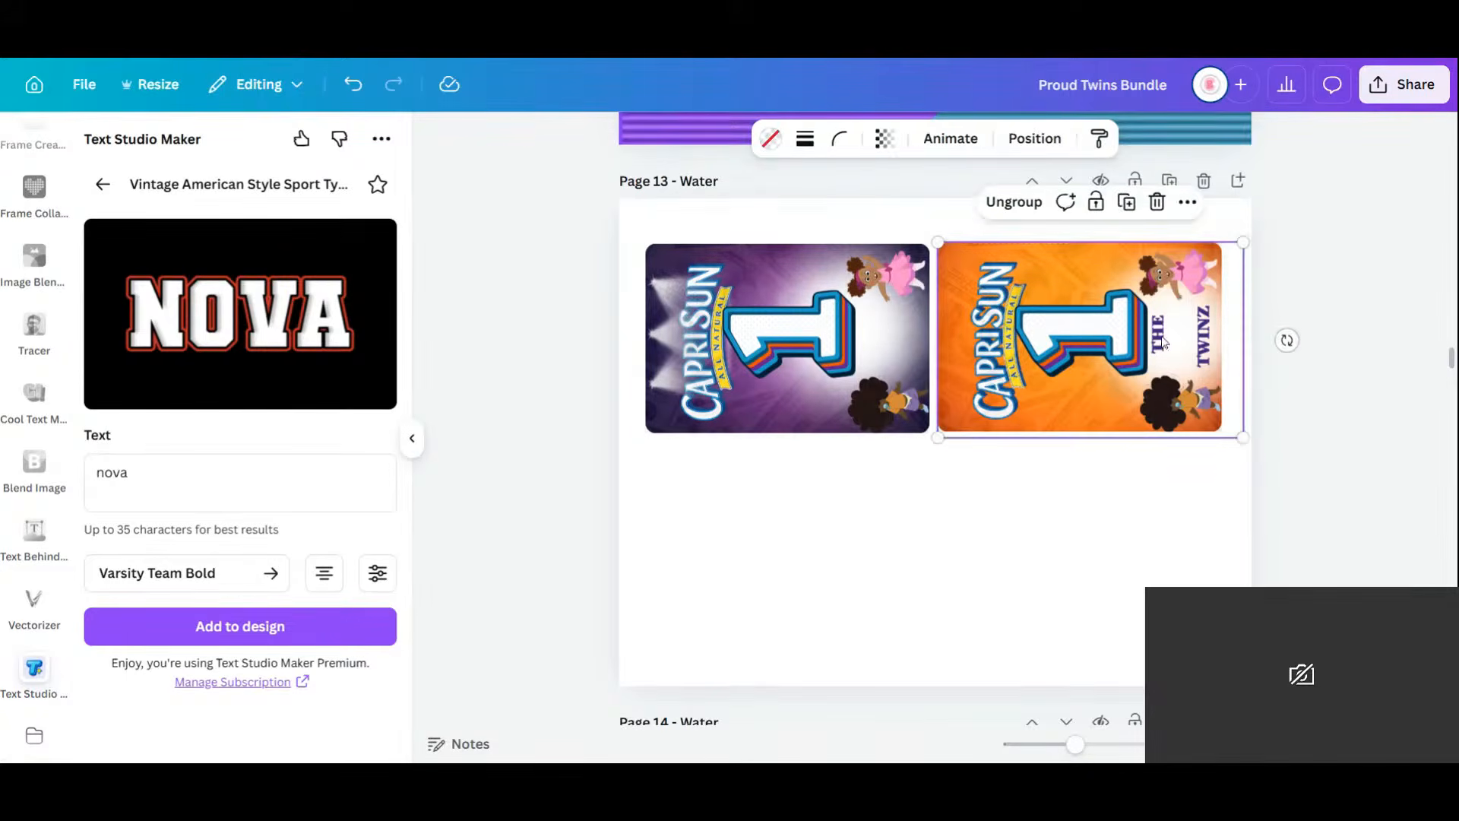
pyautogui.click(1161, 340)
pyautogui.press('Delete')
pyautogui.click(1205, 338)
pyautogui.press('Delete')
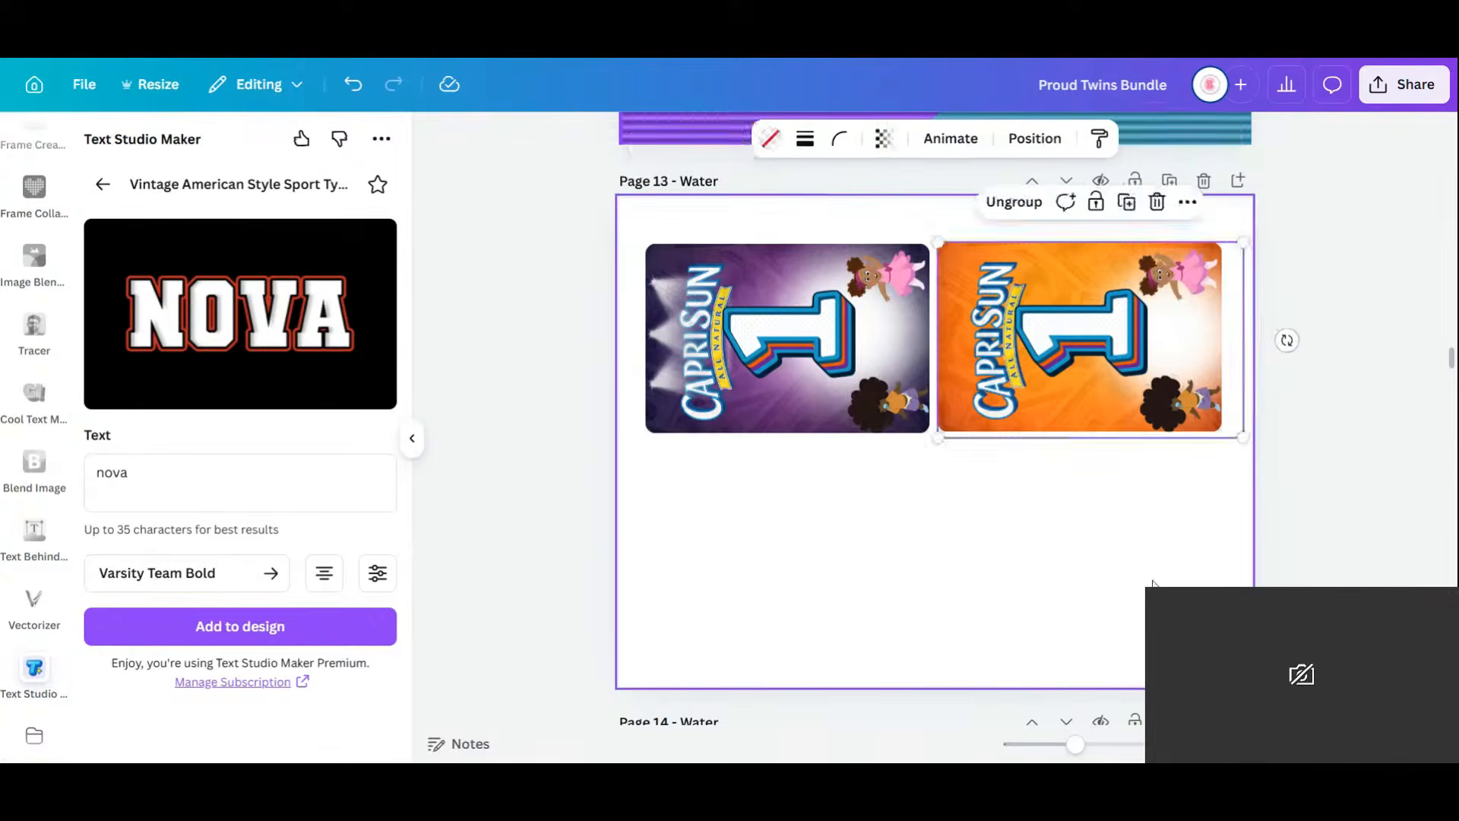
pyautogui.click(1153, 582)
# Copy the Proud Family logo from the chip bag, rotate it about -93°, and fit it beside the purple label's 1.
pyautogui.scroll(10, 1040, 453)
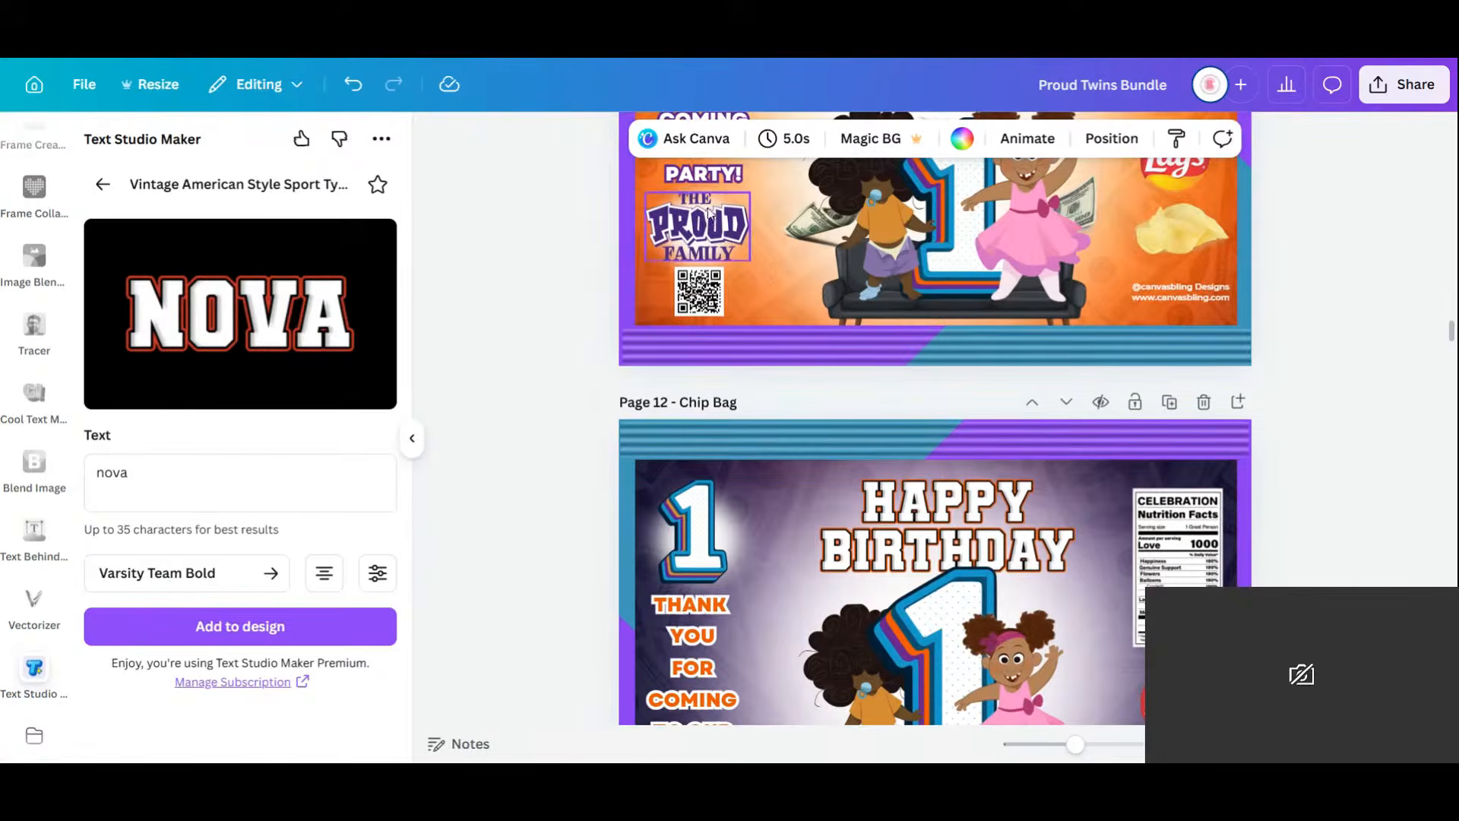
pyautogui.click(722, 237)
pyautogui.click(752, 302)
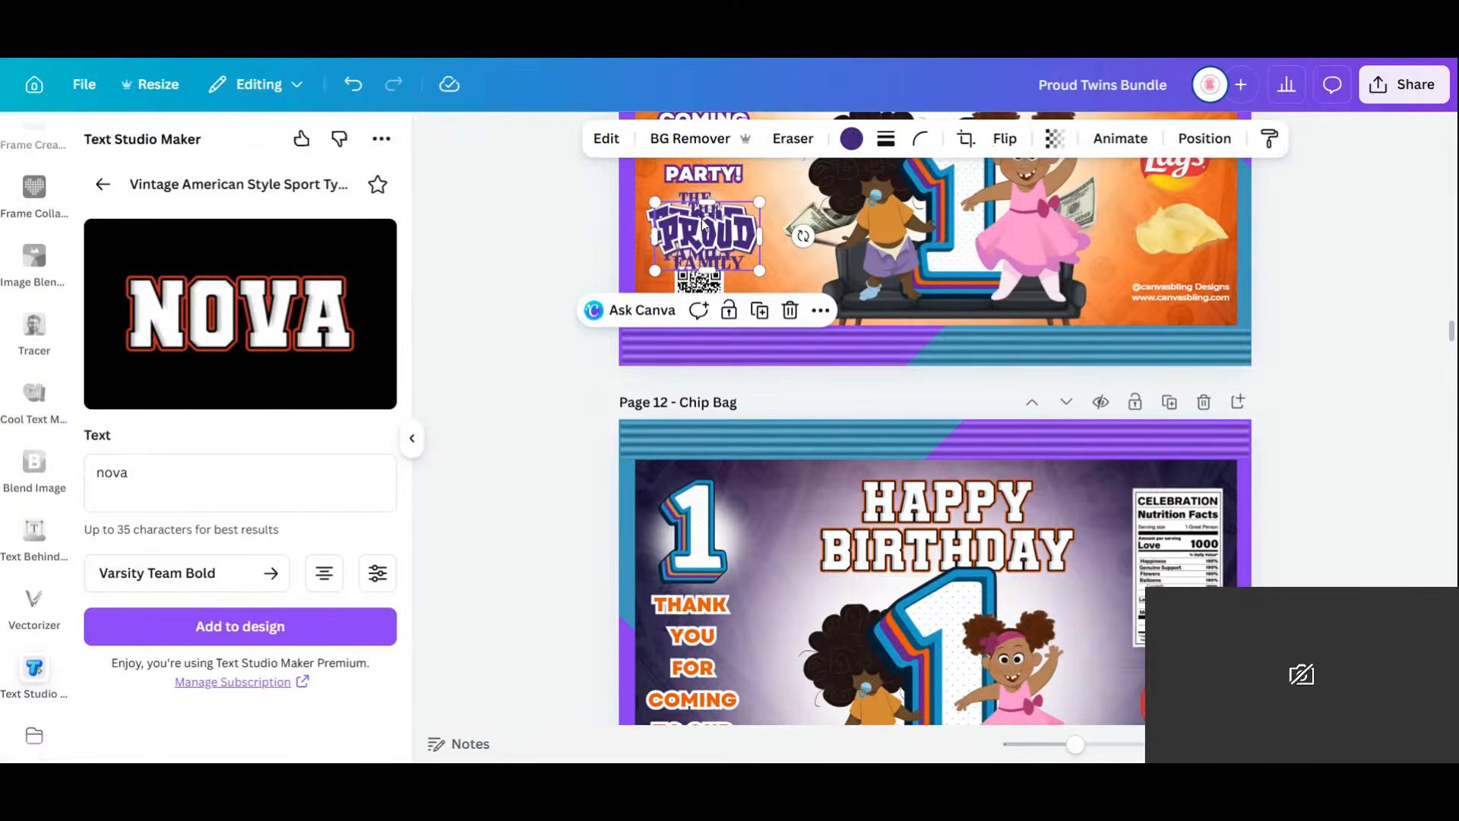
pyautogui.moveTo(716, 253); pyautogui.dragTo(884, 510)
pyautogui.scroll(-7, 734, 403)
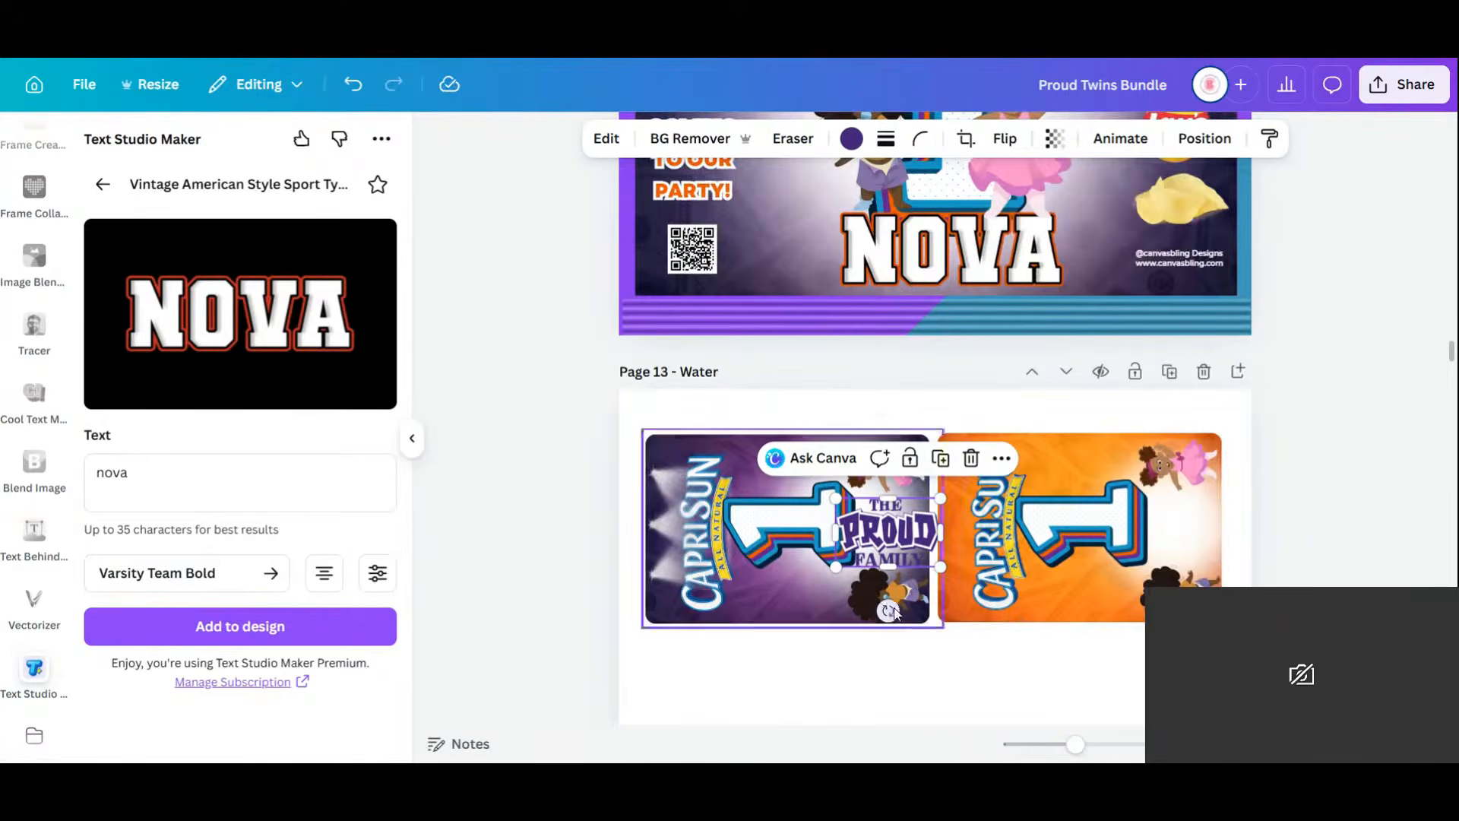
pyautogui.moveTo(887, 611); pyautogui.dragTo(966, 526)
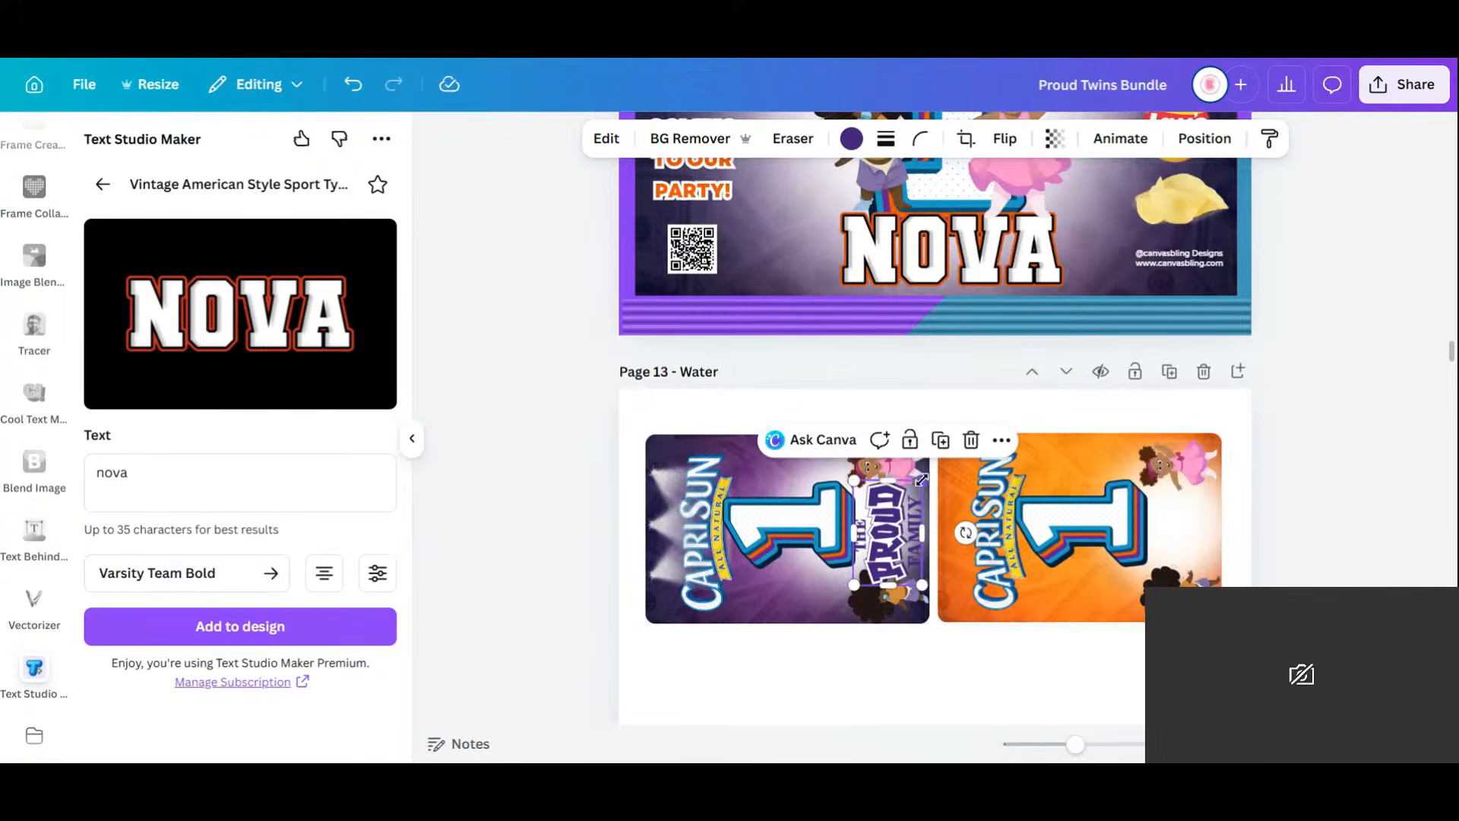
pyautogui.moveTo(921, 479); pyautogui.dragTo(910, 498)
pyautogui.moveTo(901, 556); pyautogui.dragTo(1193, 526)
# Duplicate the resized Proud Family logo onto the orange Capri Sun label.
pyautogui.click(940, 453)
pyautogui.moveTo(961, 619); pyautogui.dragTo(968, 624)
pyautogui.scroll(-1, 899, 629)
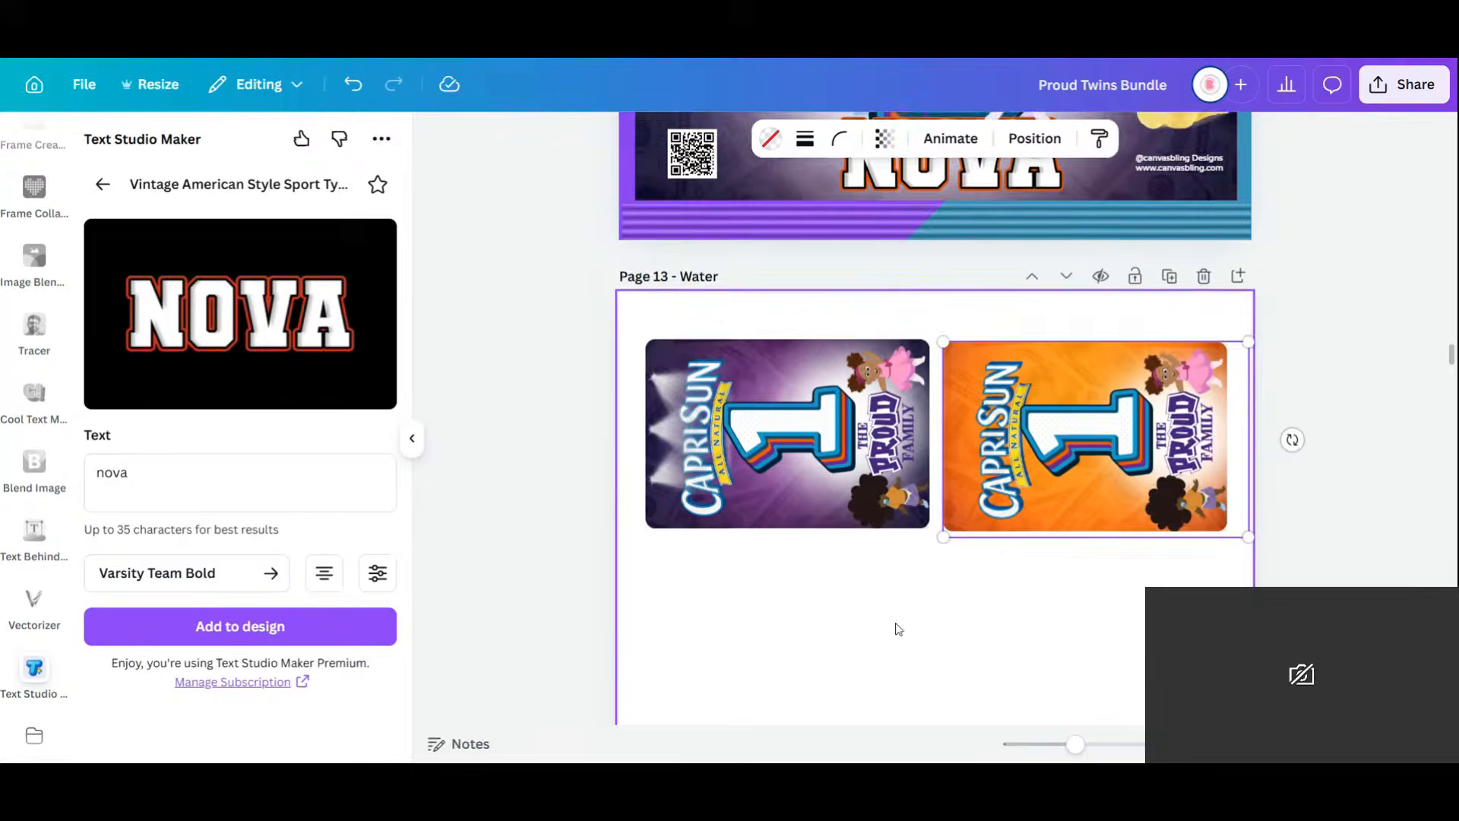
pyautogui.scroll(-2, 898, 630)
pyautogui.click(895, 626)
# Duplicate both finished Capri Sun labels into a second row below.
pyautogui.moveTo(573, 233); pyautogui.dragTo(1241, 447)
pyautogui.click(958, 190)
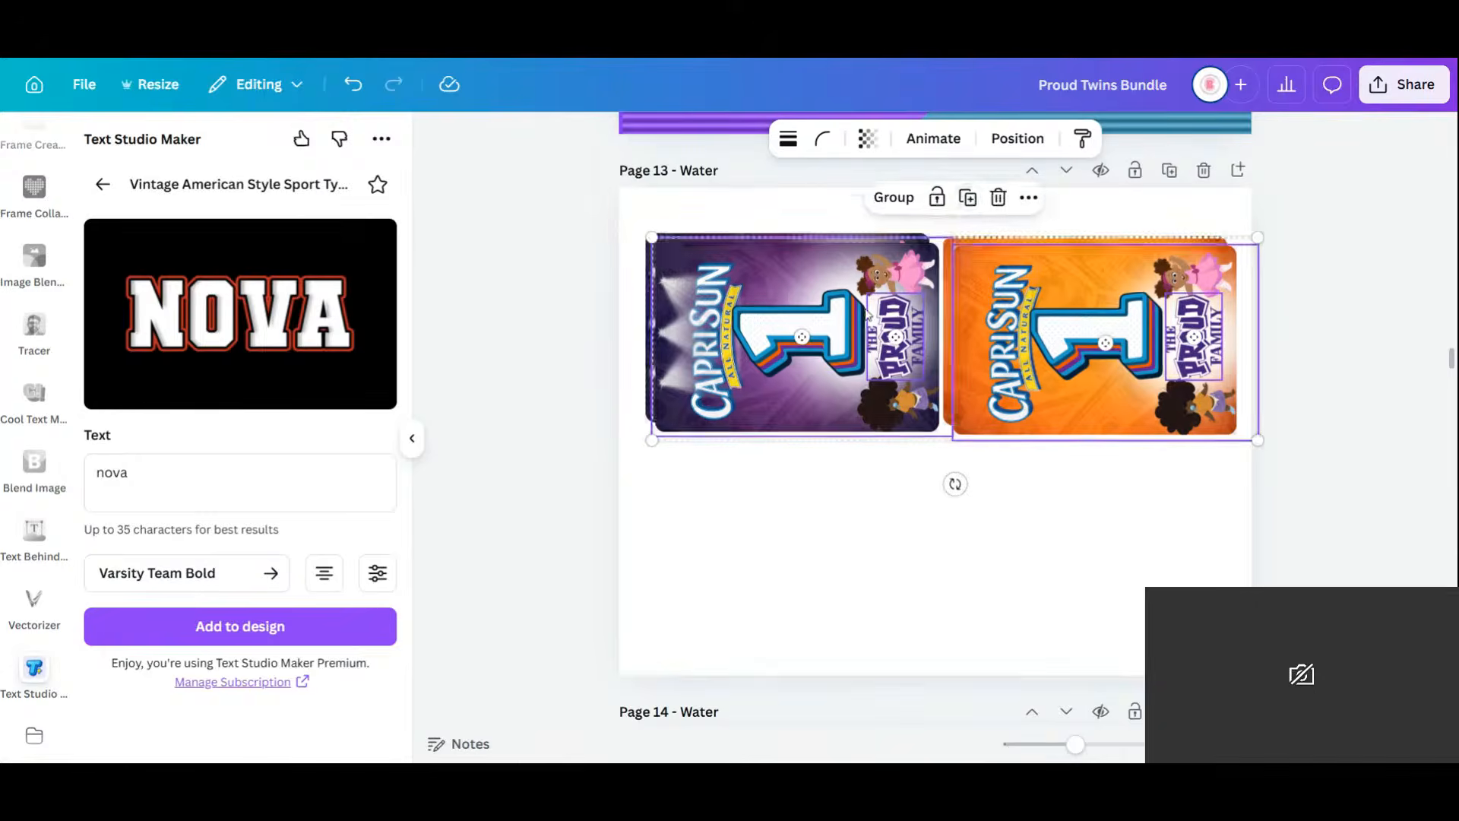
pyautogui.moveTo(868, 313); pyautogui.dragTo(860, 506)
# Rename the Page 14 title from Water to 'bubbles'.
pyautogui.scroll(-7, 973, 470)
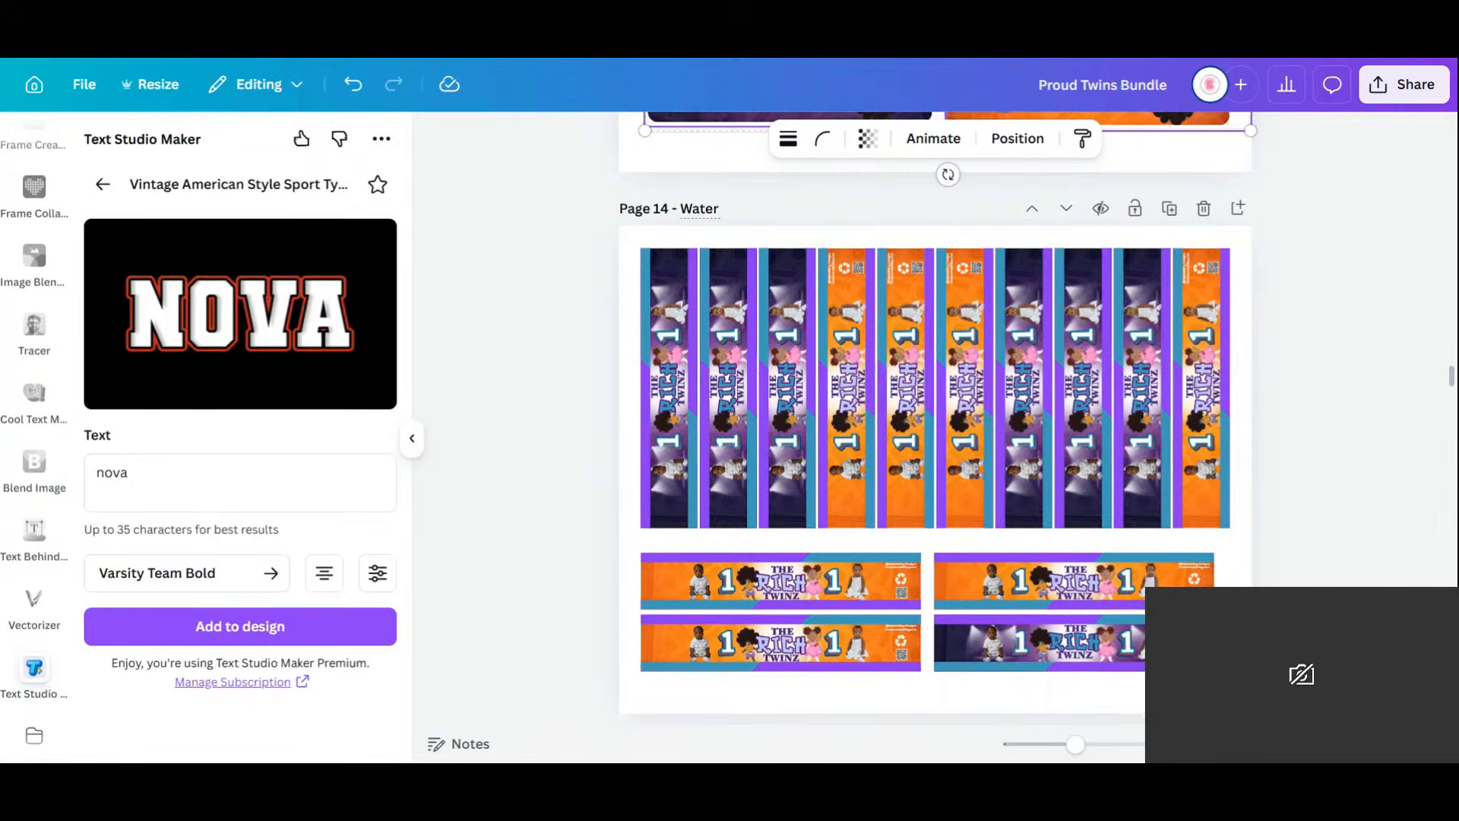
pyautogui.click(678, 213)
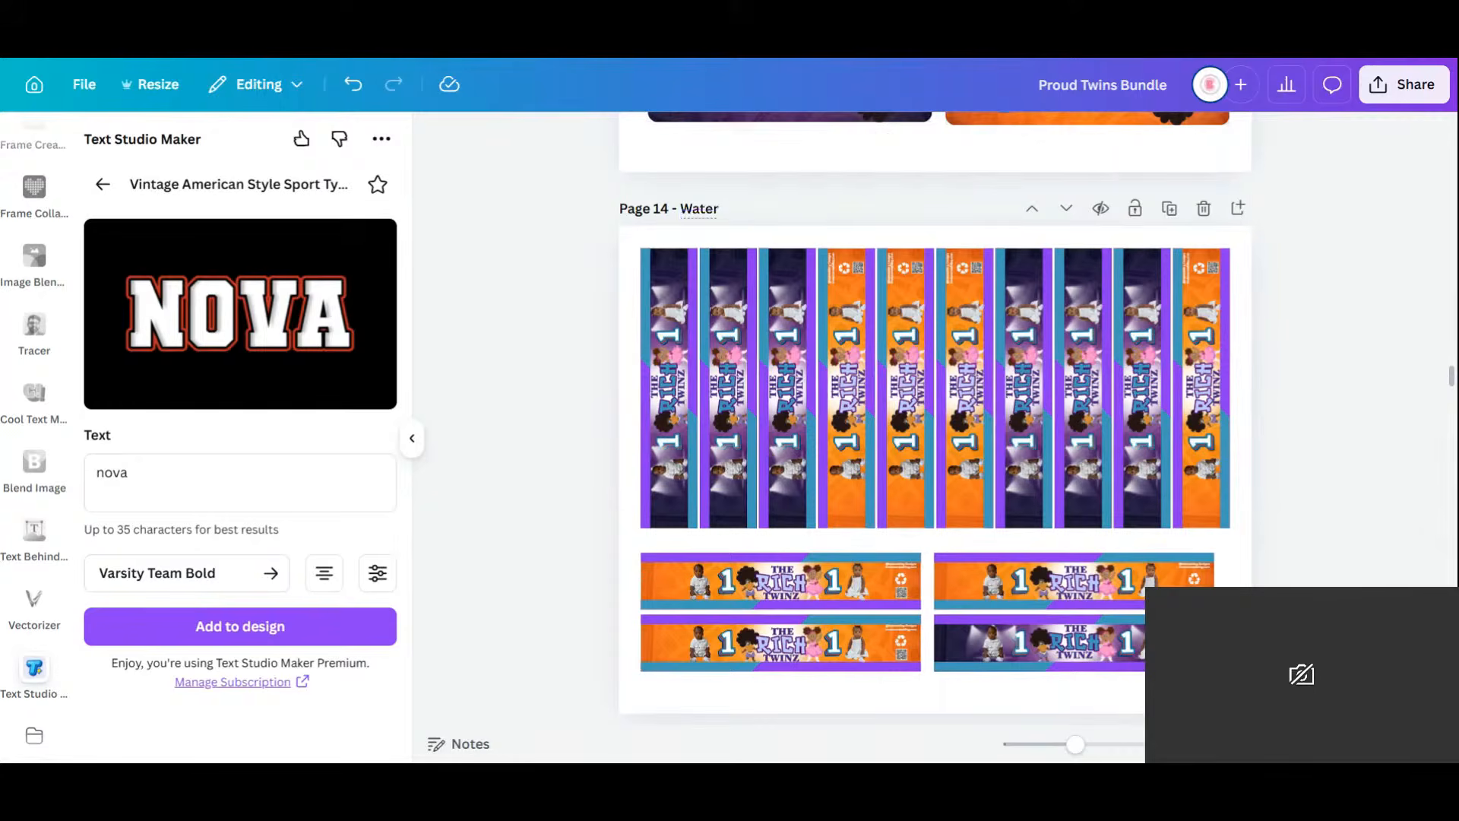
pyautogui.doubleClick(699, 207)
pyautogui.write('bubbles')
pyautogui.click(791, 711)
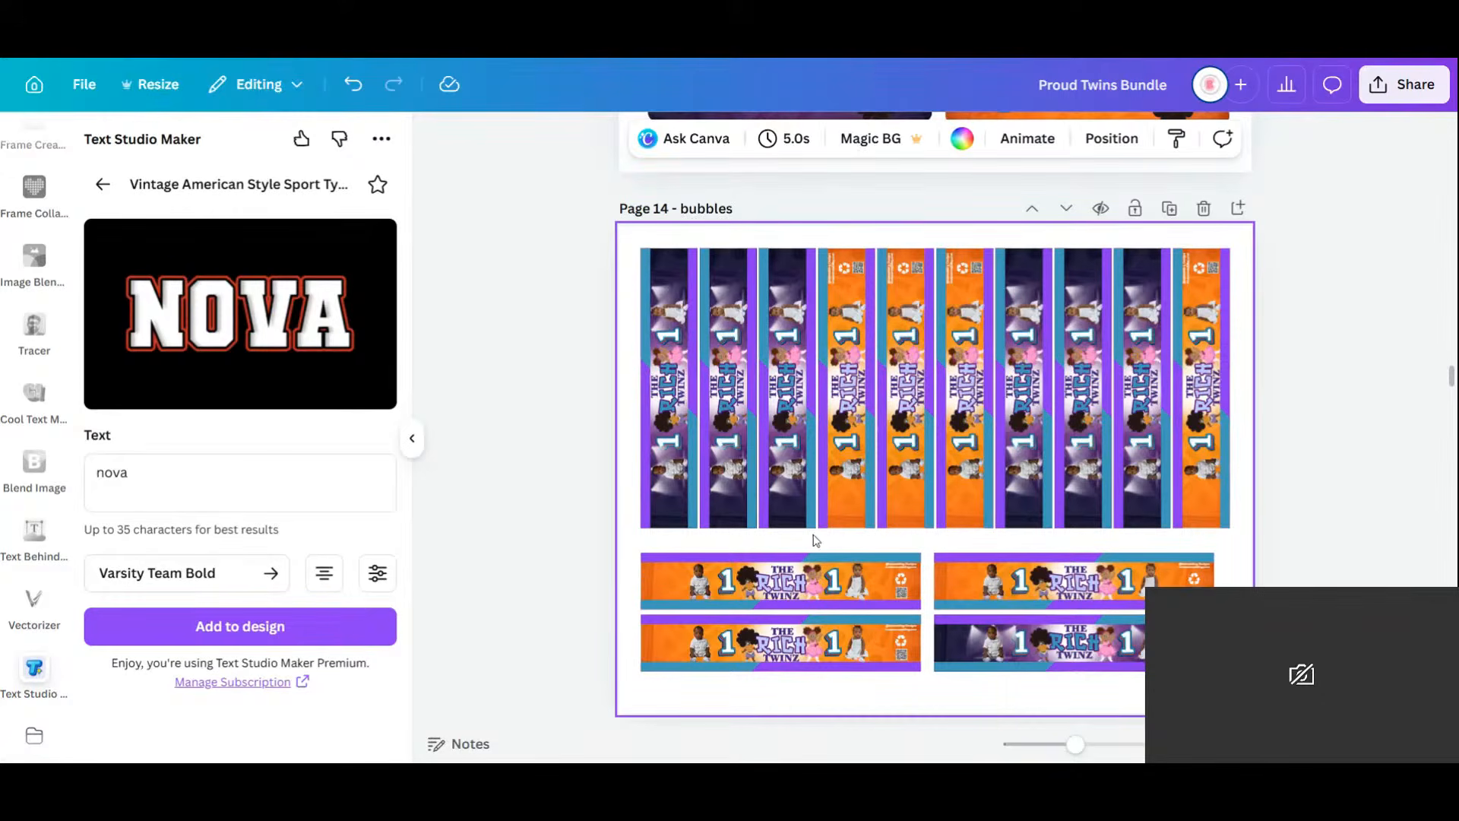
# Delete the four lower horizontal banners and select the right-hand vertical strips.
pyautogui.moveTo(626, 541); pyautogui.dragTo(1247, 676)
pyautogui.press('Delete')
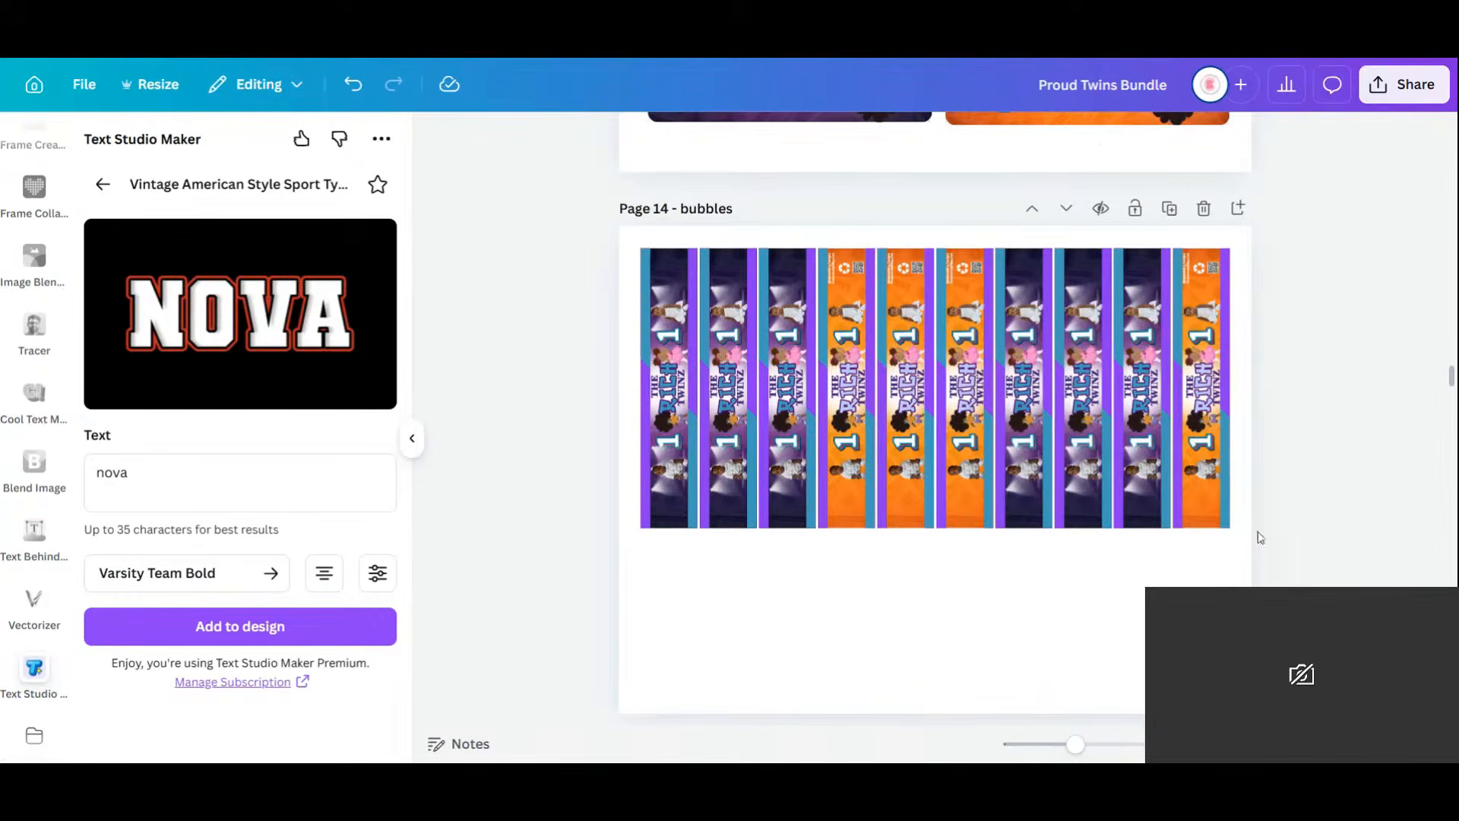
pyautogui.moveTo(1255, 528); pyautogui.dragTo(886, 230)
# Delete the extra vertical strips, keeping one purple and one orange strip.
pyautogui.press('Delete')
pyautogui.click(778, 471)
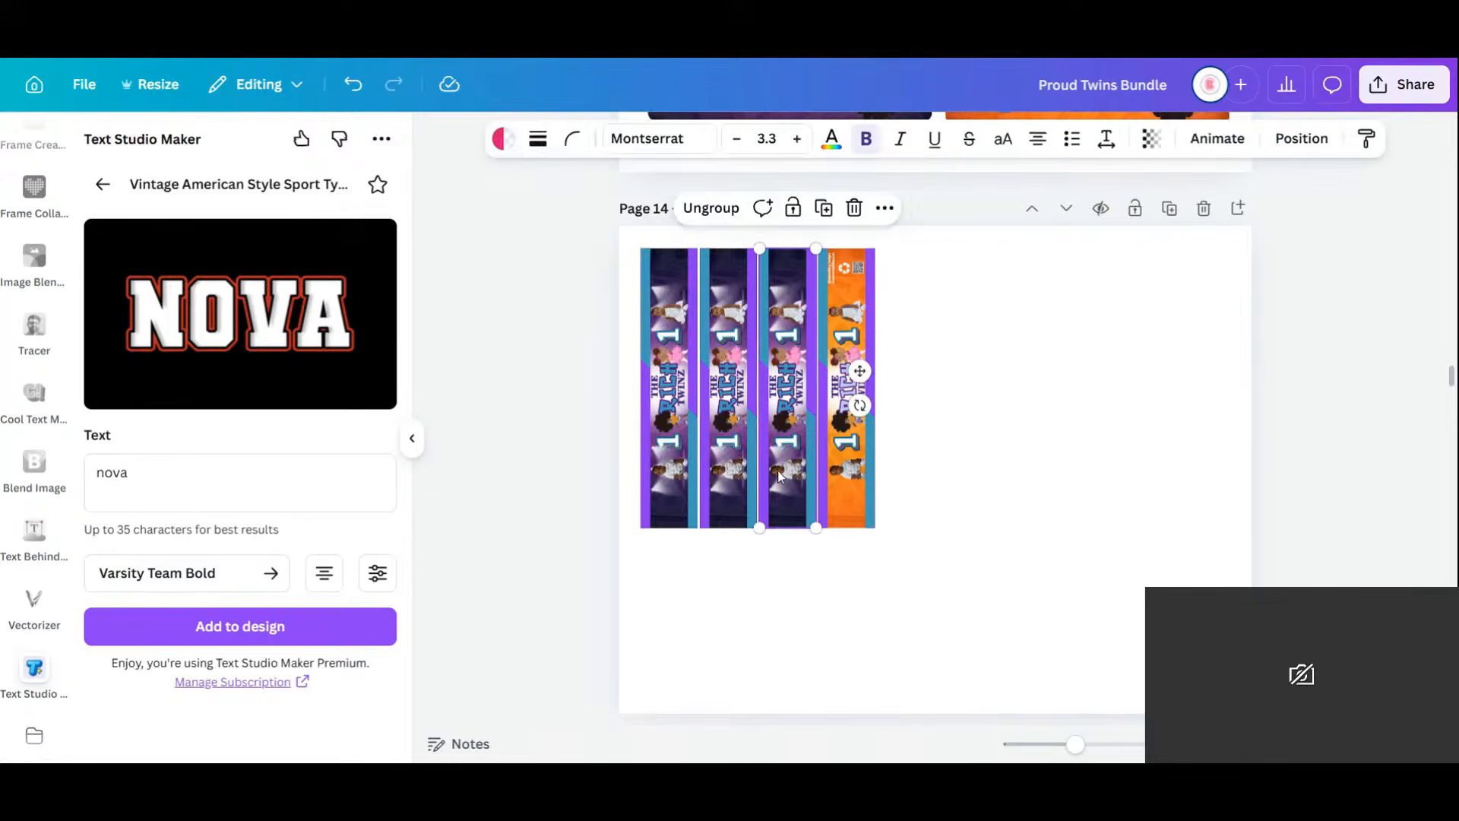
pyautogui.press('Delete')
pyautogui.click(740, 485)
pyautogui.press('Delete')
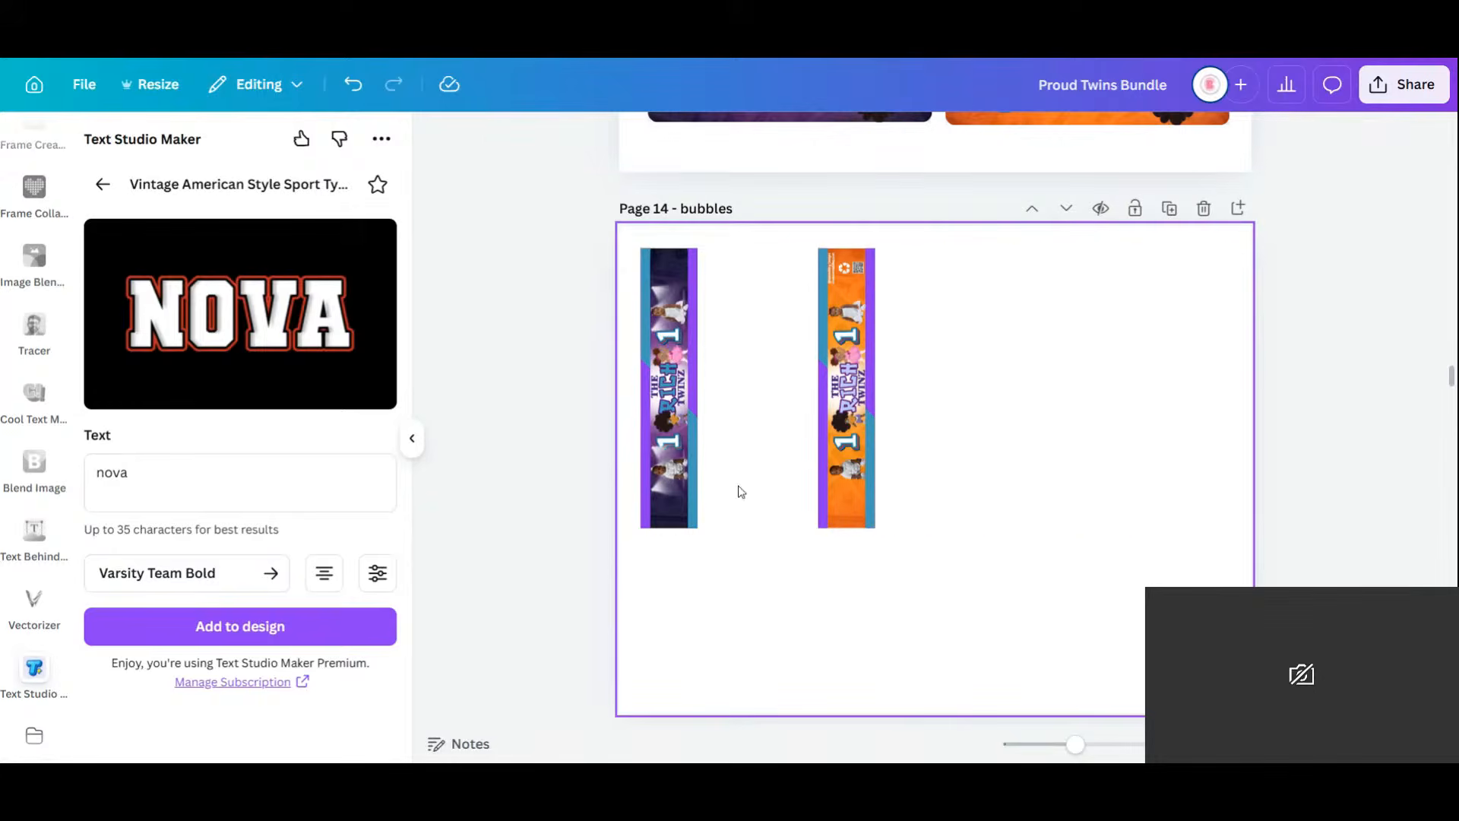
# Rotate both strips 90° to horizontal and stack the orange one beneath the purple.
pyautogui.moveTo(1022, 538); pyautogui.dragTo(596, 258)
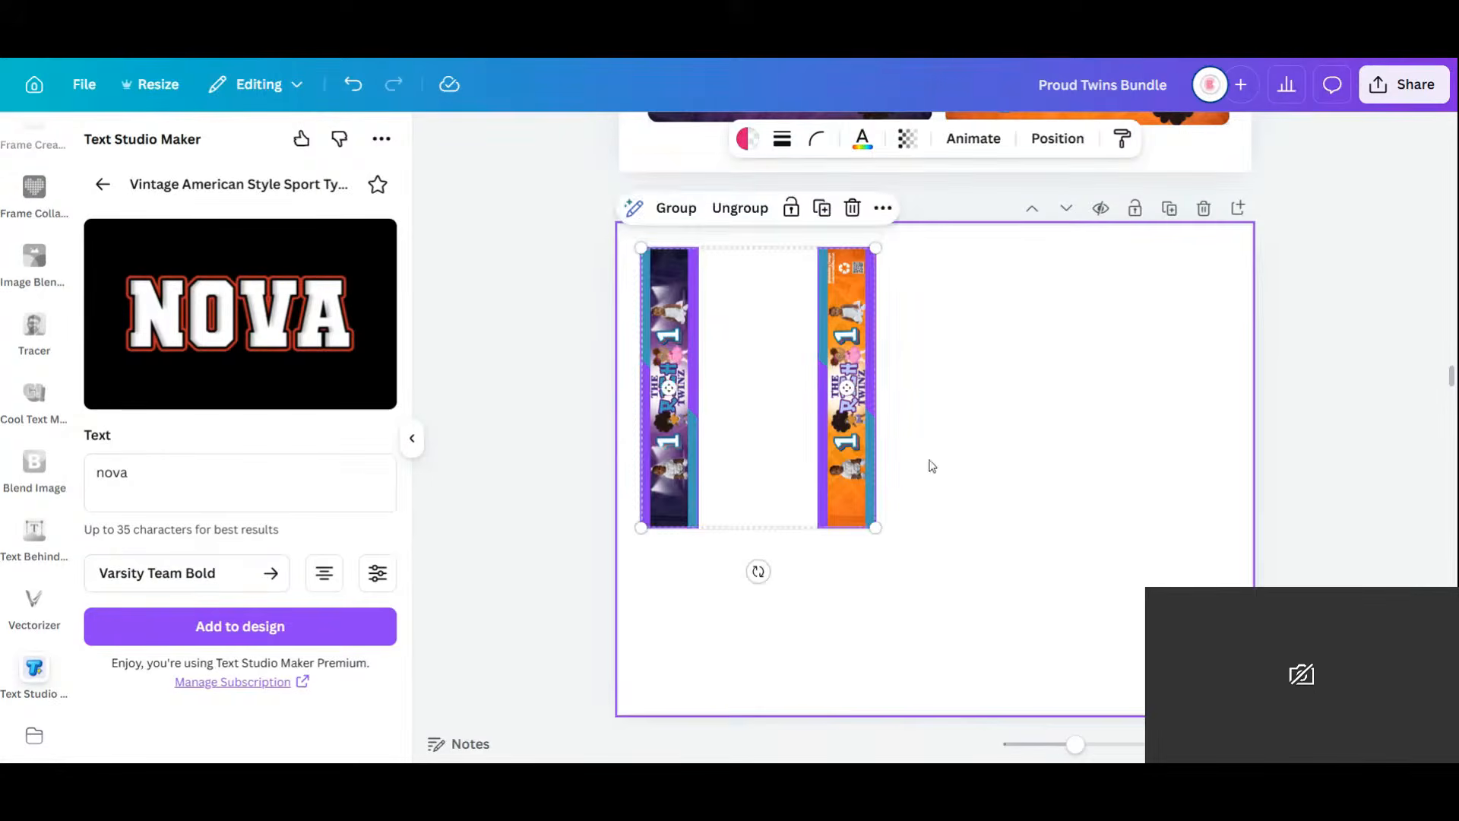
pyautogui.moveTo(759, 572); pyautogui.dragTo(502, 399)
pyautogui.moveTo(806, 320); pyautogui.dragTo(1004, 343)
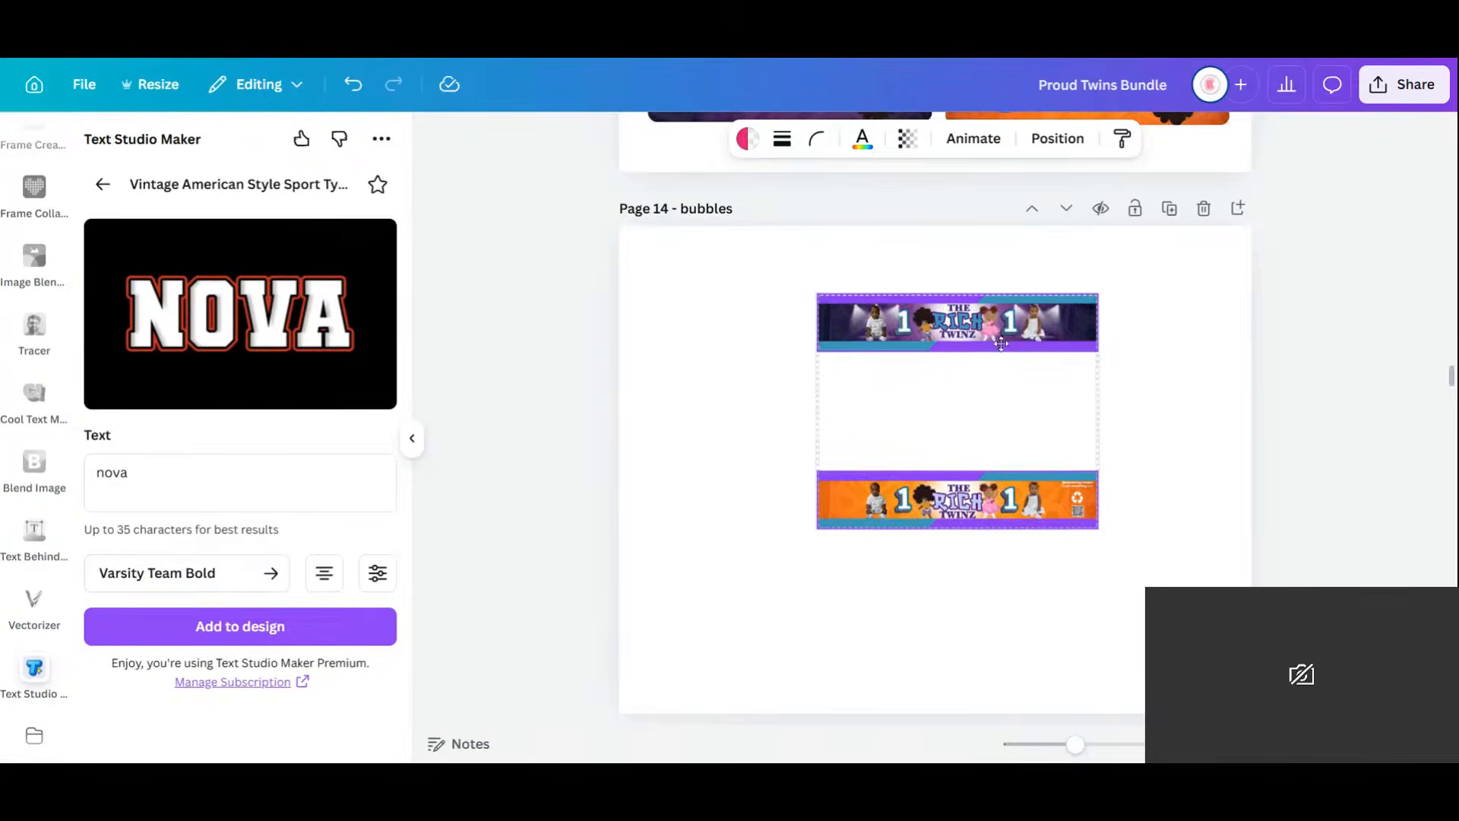
pyautogui.moveTo(1183, 561); pyautogui.dragTo(889, 414)
pyautogui.moveTo(974, 523); pyautogui.dragTo(975, 415)
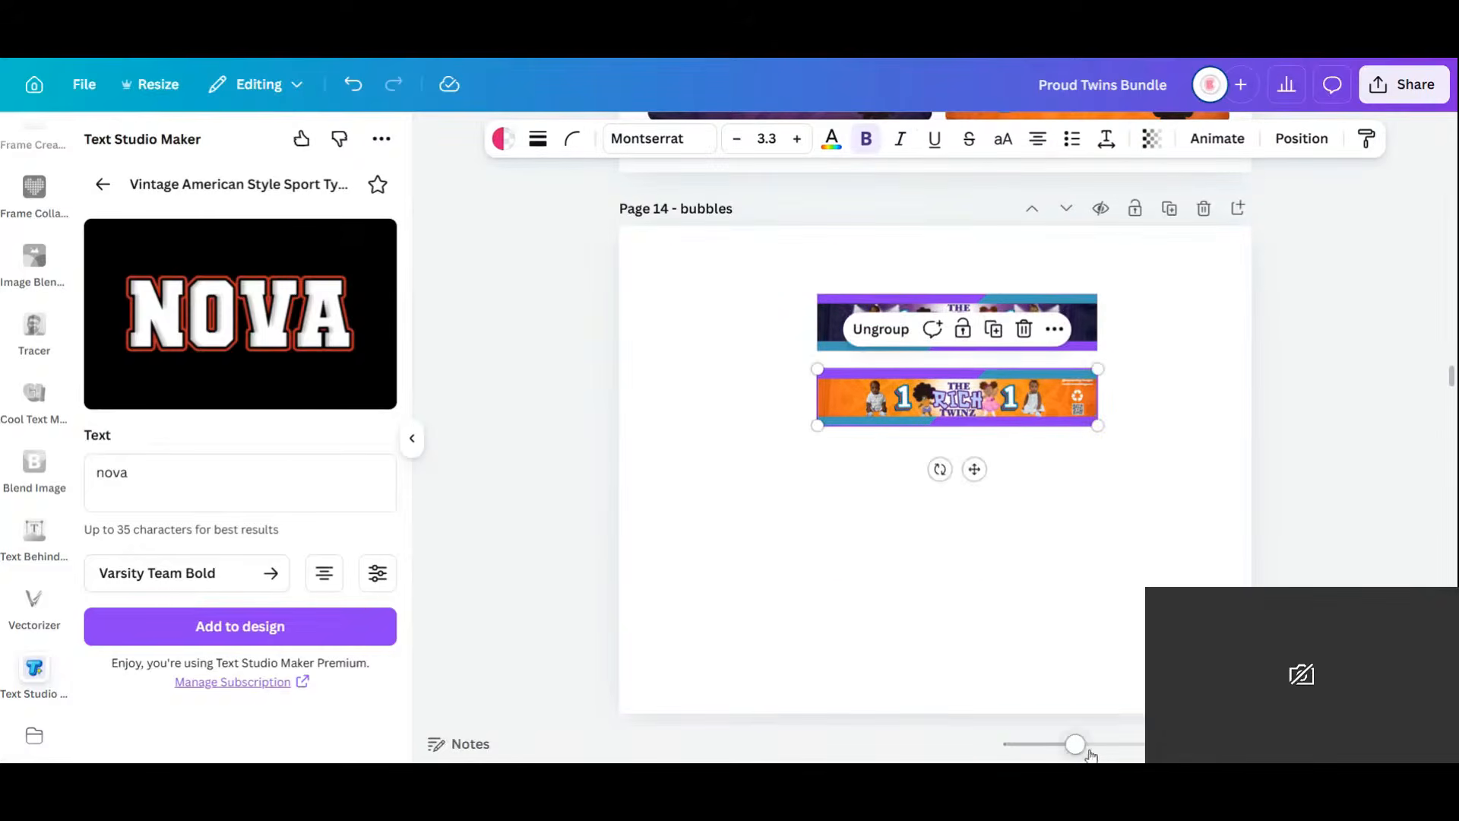
pyautogui.moveTo(1120, 747); pyautogui.dragTo(1133, 747)
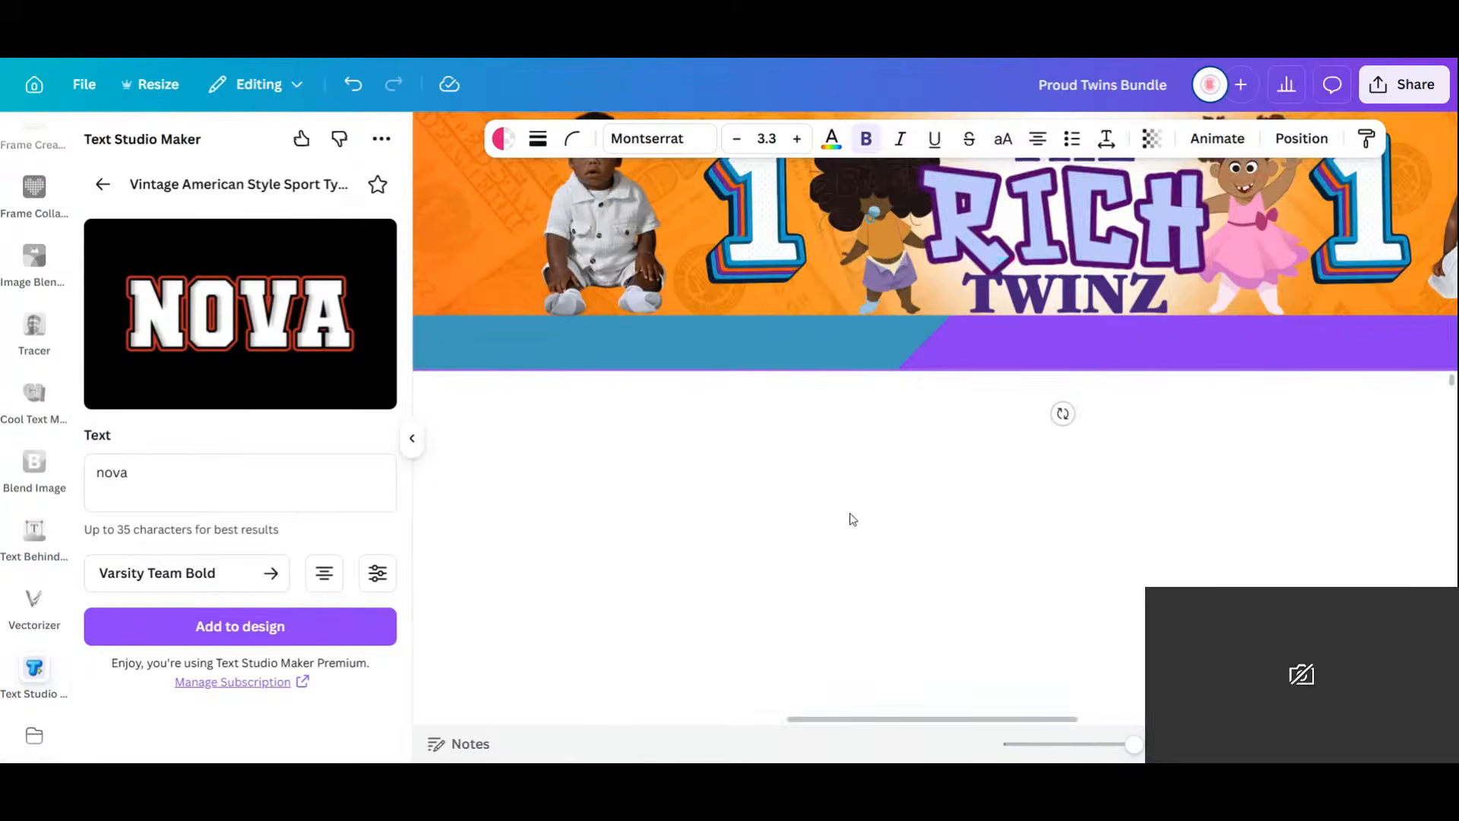
# Delete both baby photos from the purple banner.
pyautogui.scroll(8, 852, 519)
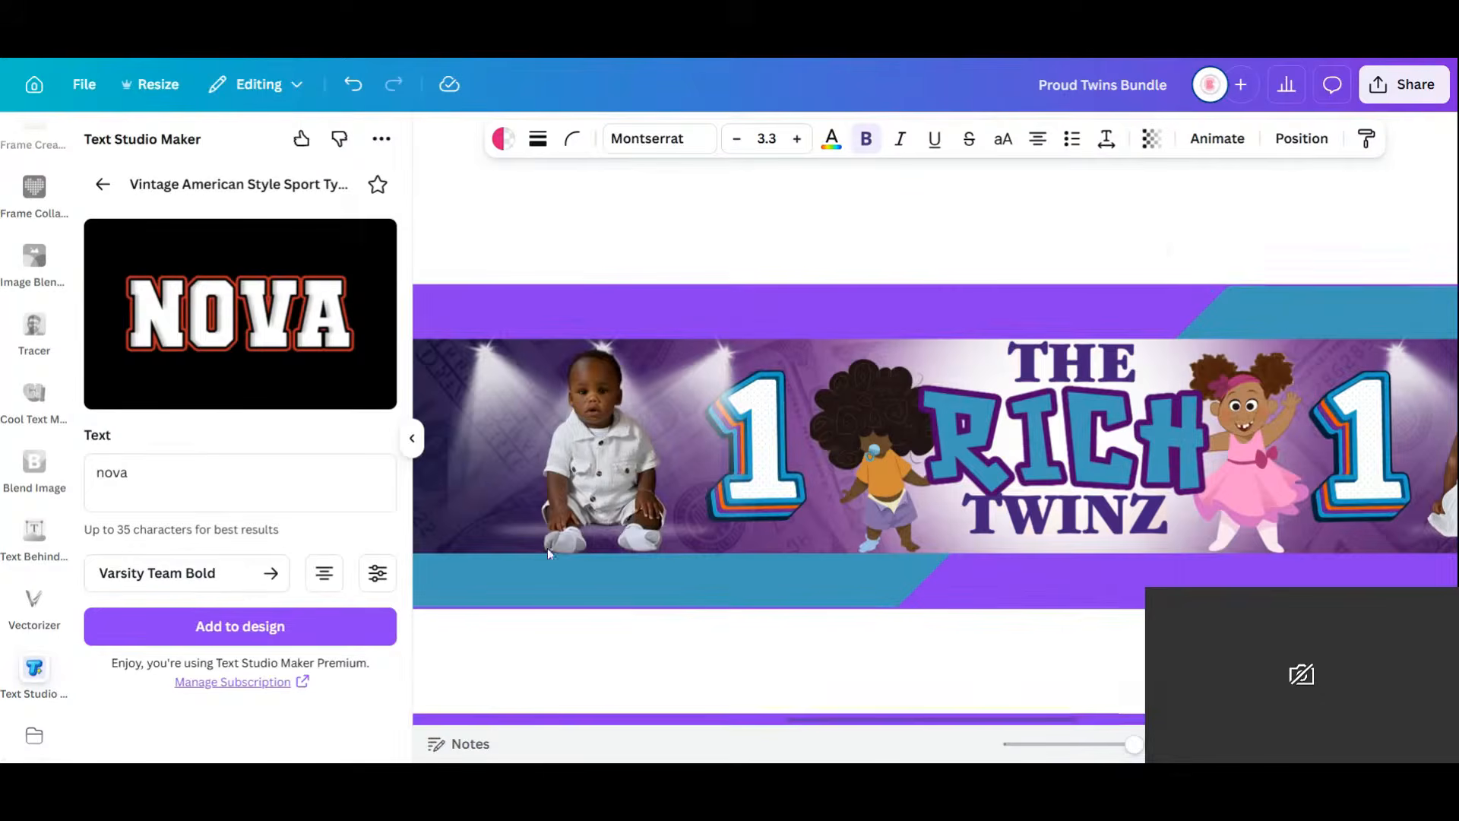
pyautogui.click(597, 460)
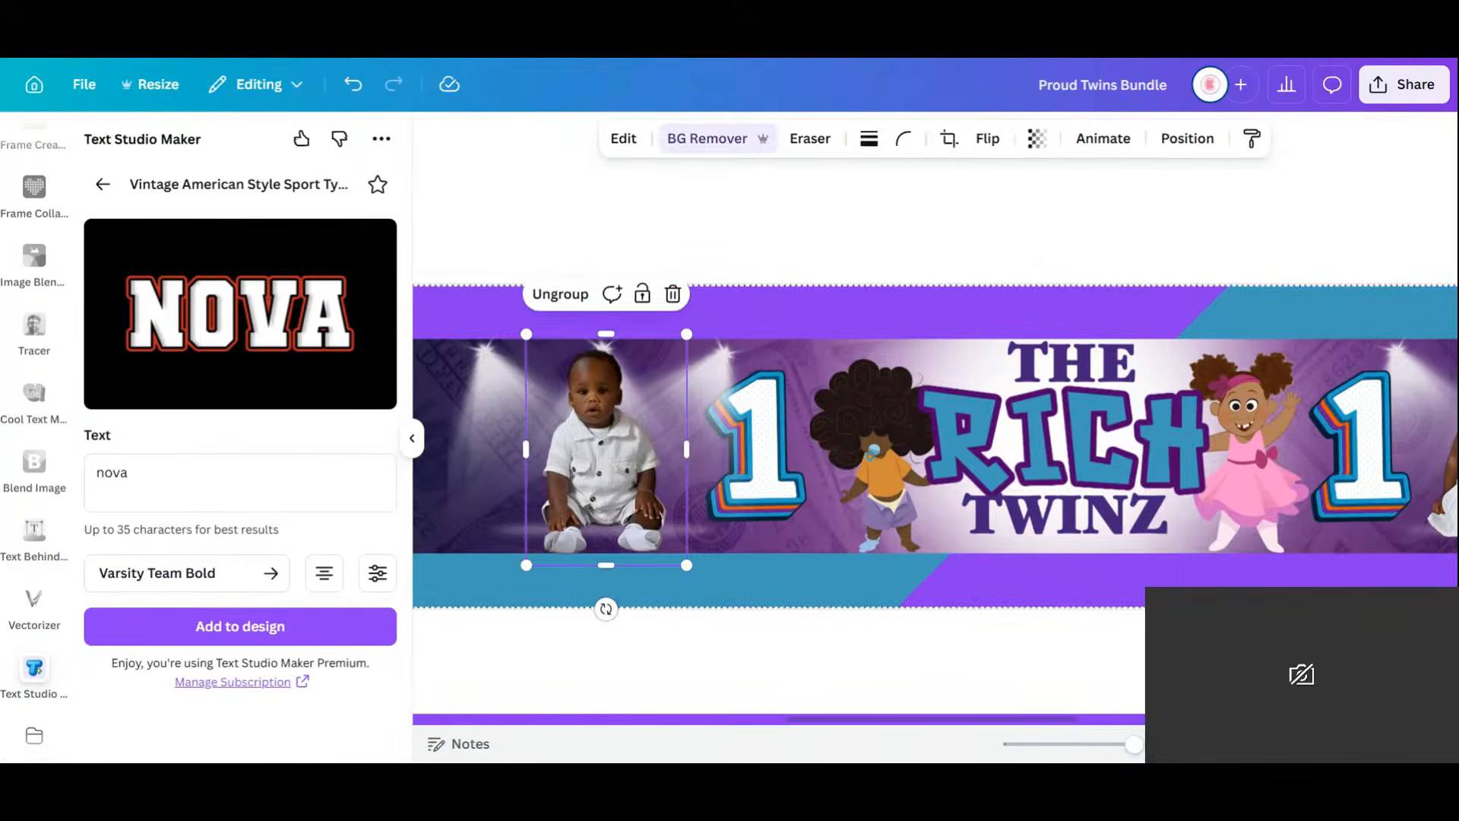
pyautogui.press('Delete')
pyautogui.moveTo(1133, 747); pyautogui.dragTo(1114, 751)
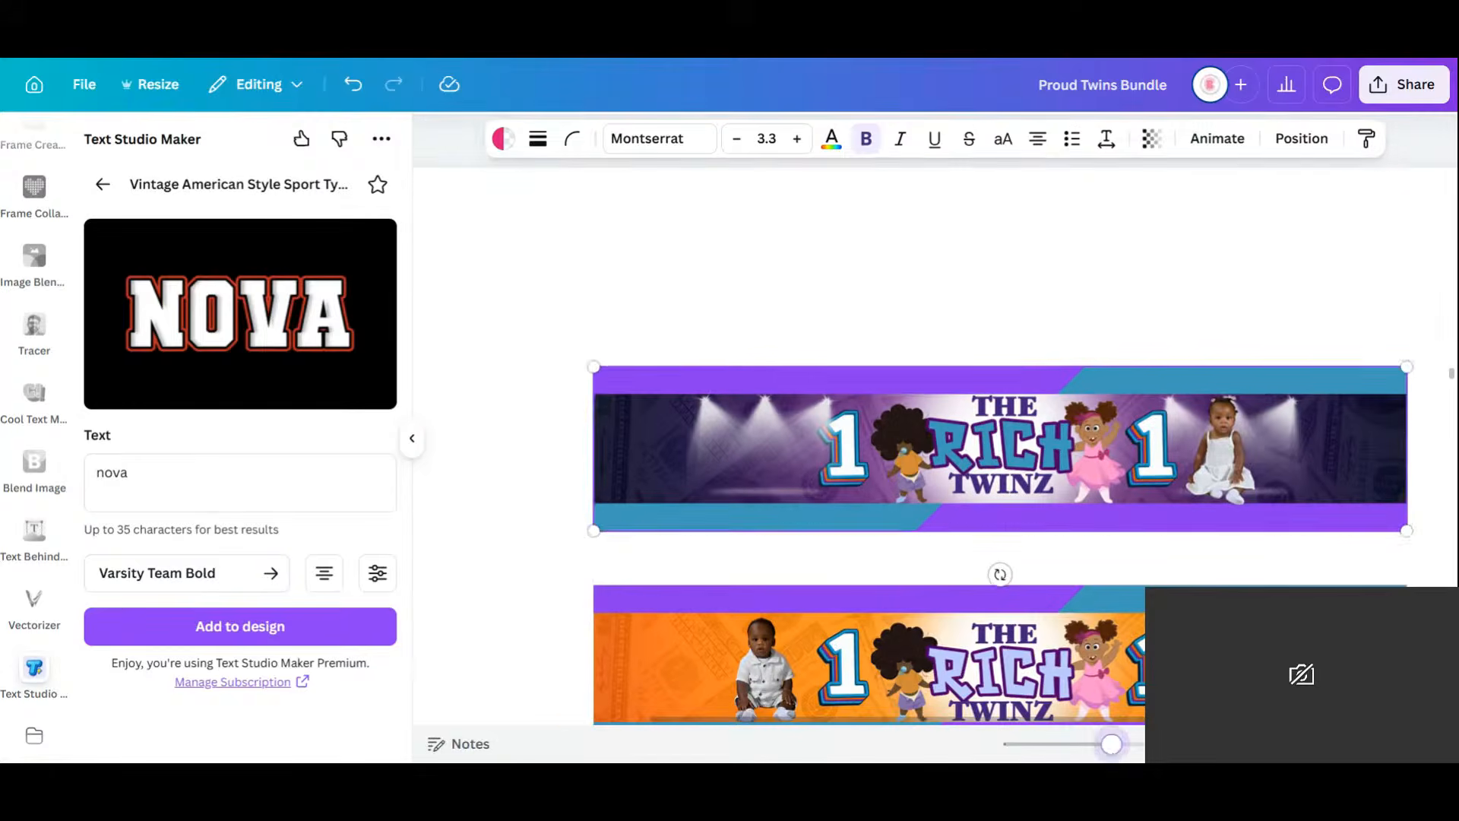
pyautogui.click(1232, 466)
pyautogui.press('Delete')
# Delete the left and right baby photos from the orange banner.
pyautogui.scroll(-2, 1233, 469)
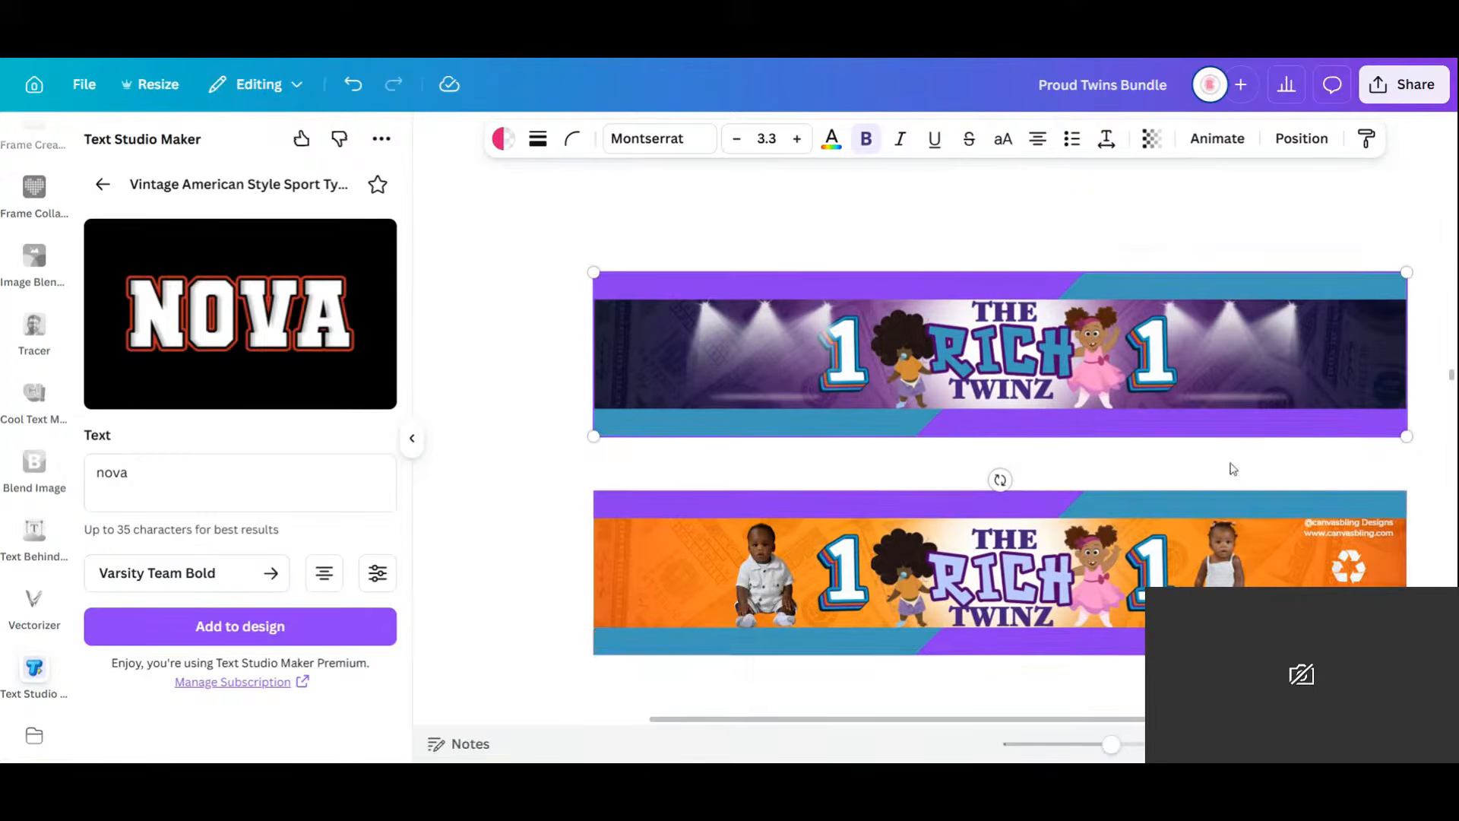
pyautogui.click(766, 593)
pyautogui.click(766, 591)
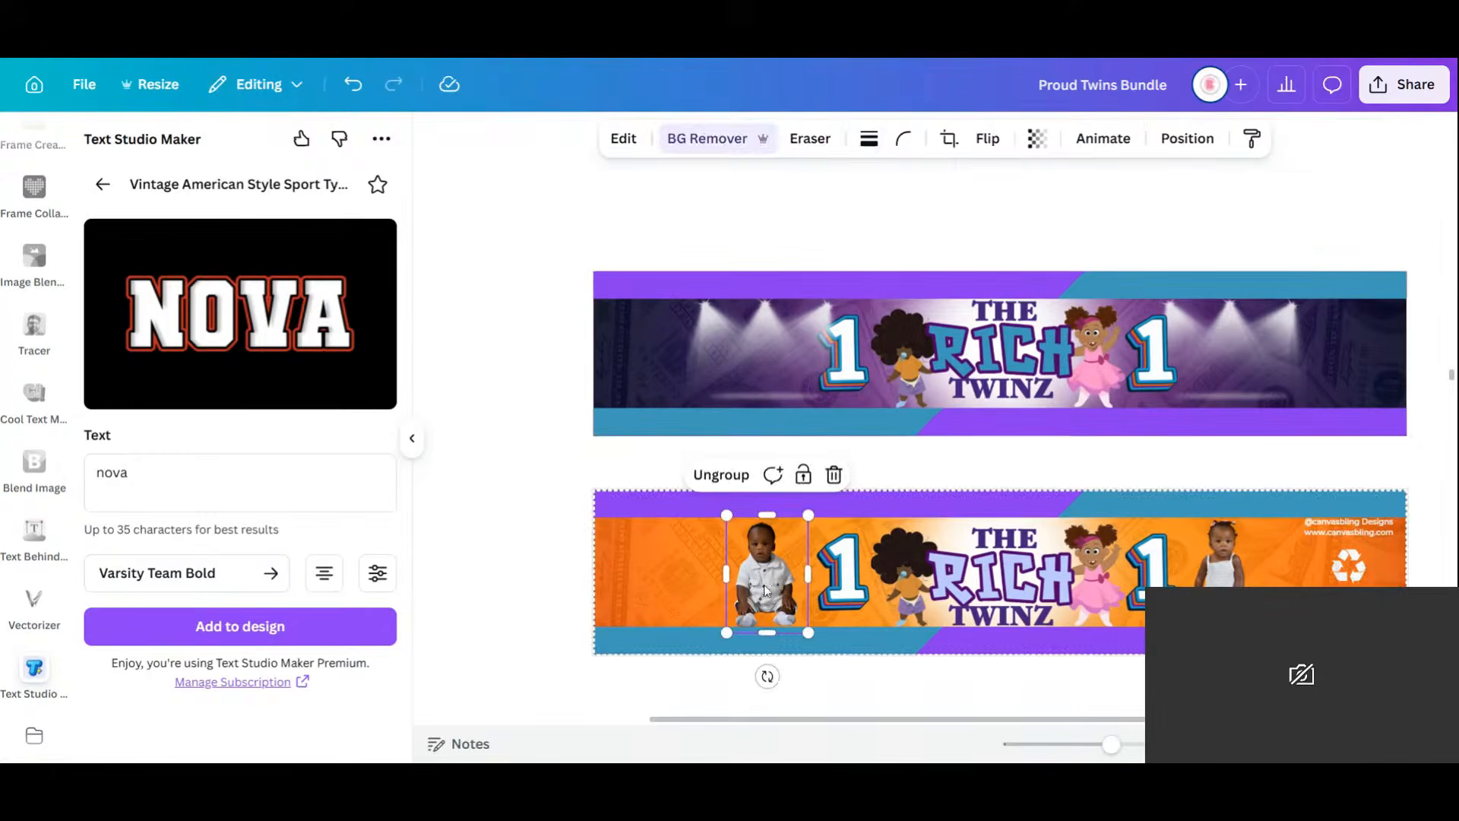
pyautogui.press('Delete')
pyautogui.click(1225, 582)
pyautogui.press('Delete')
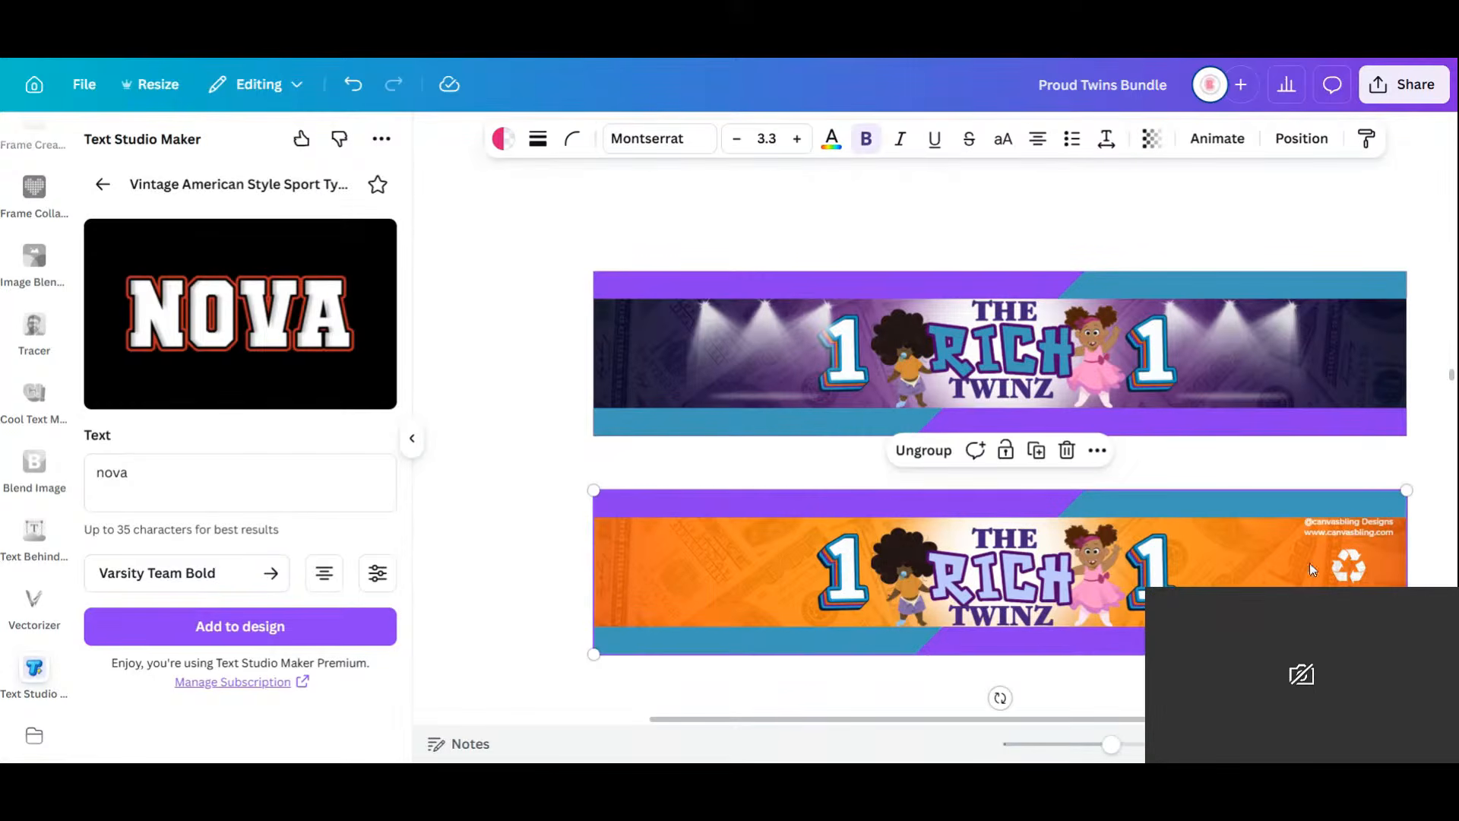
pyautogui.click(1391, 553)
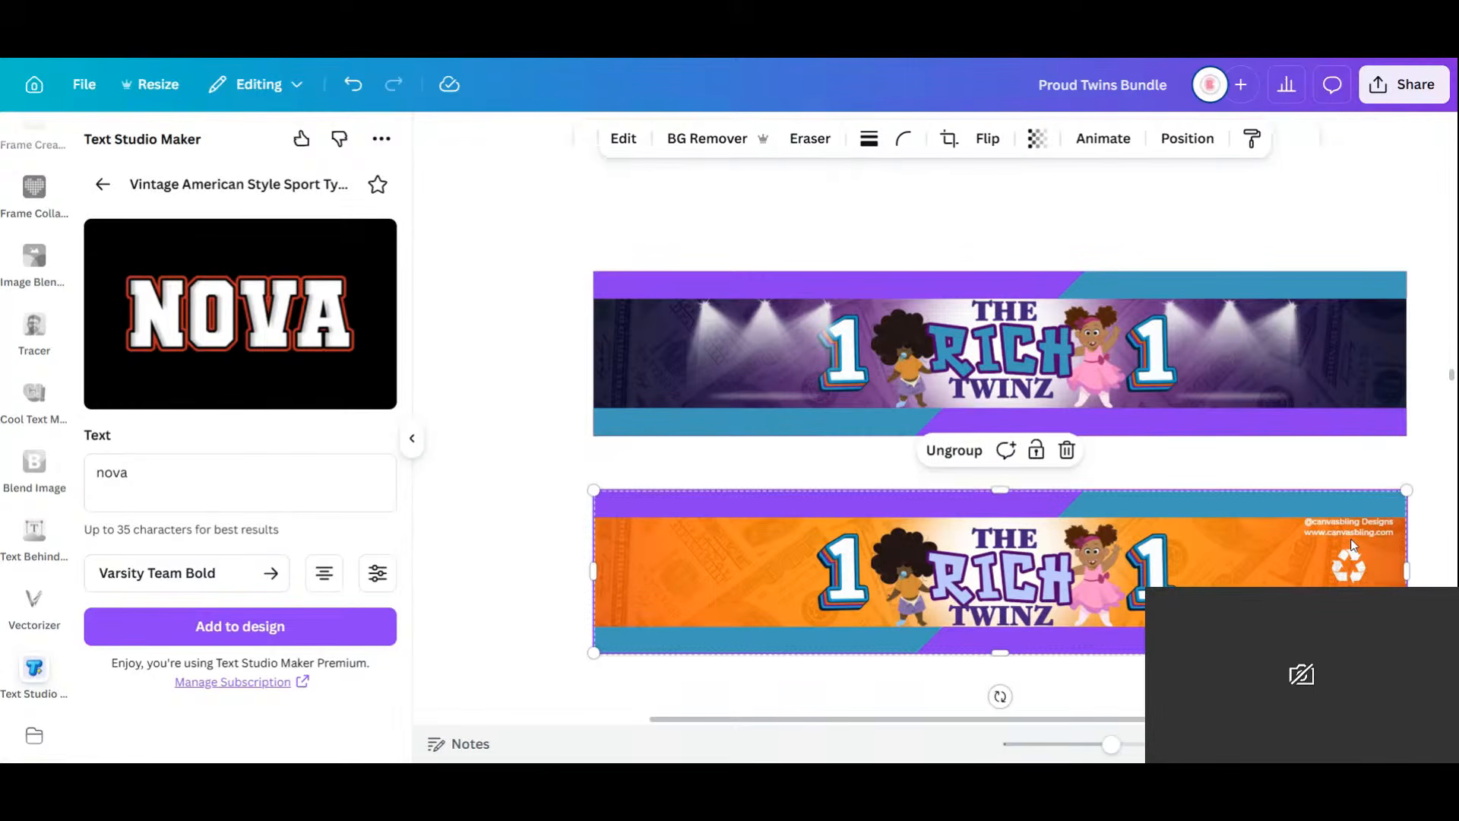
# Rearrange layer order of the orange banner's money-texture background and banner group.
pyautogui.click(1330, 470)
pyautogui.click(1230, 571)
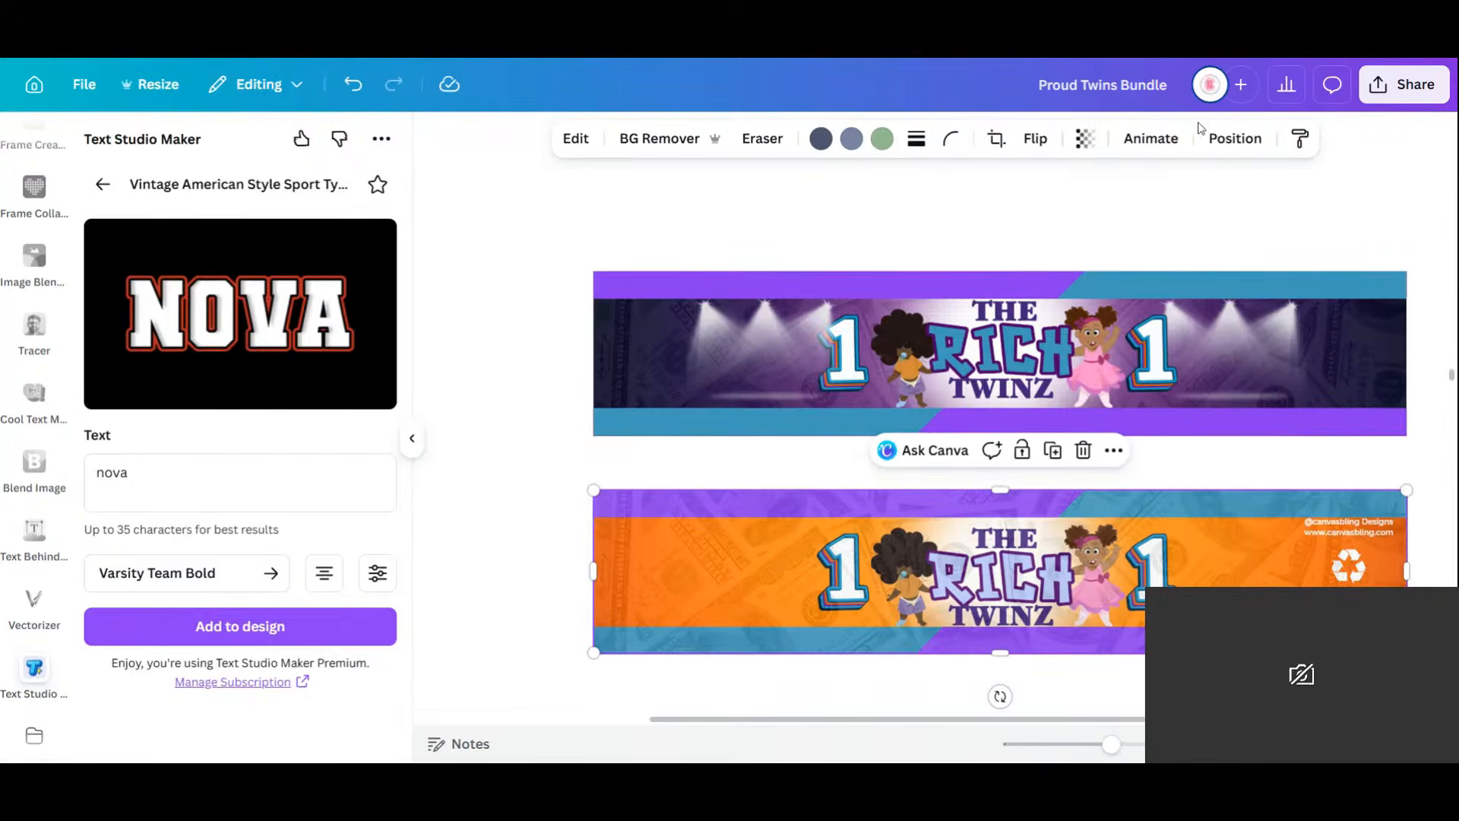
pyautogui.click(1233, 139)
pyautogui.click(320, 282)
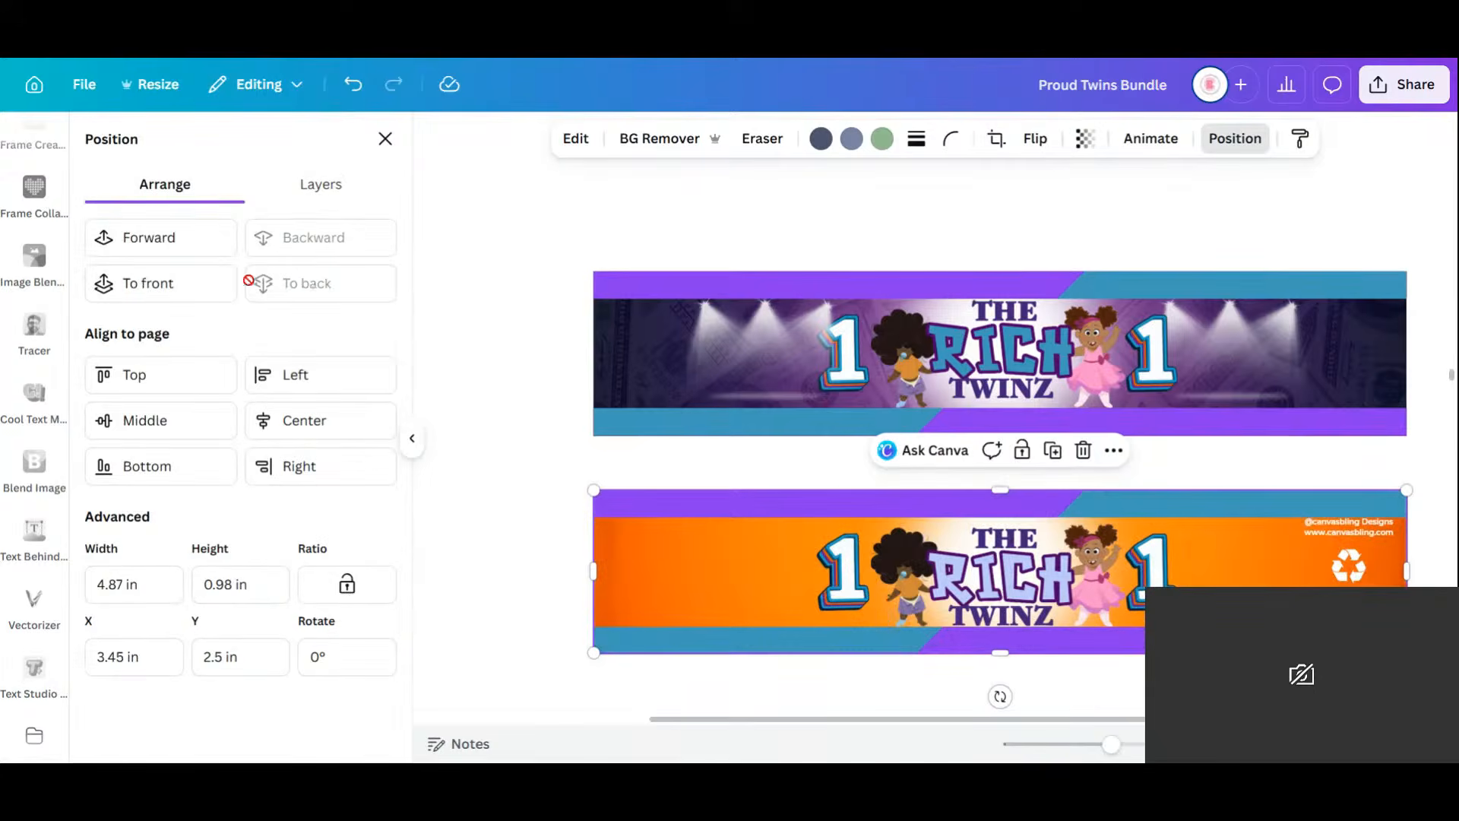
pyautogui.click(180, 249)
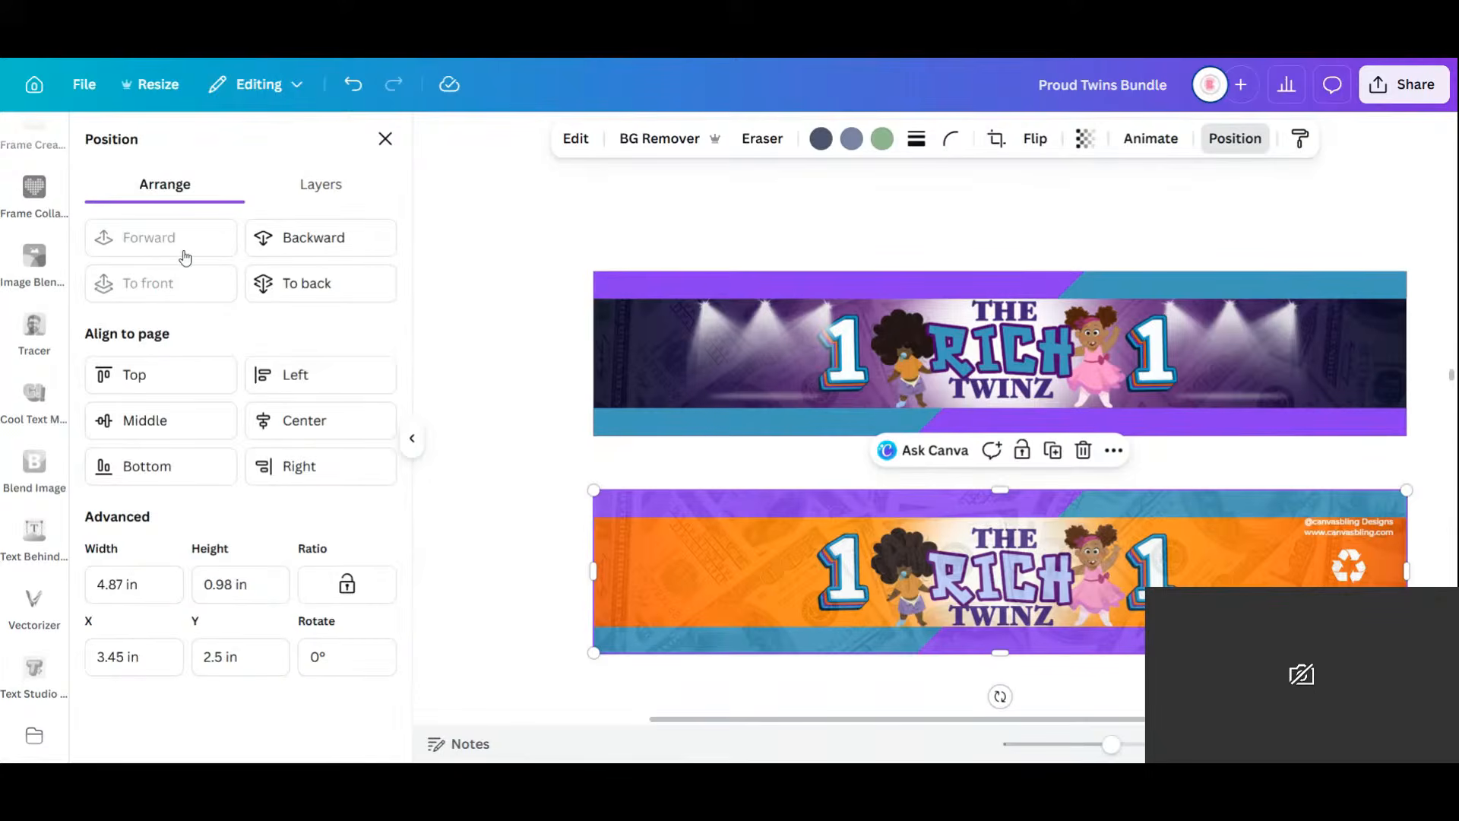
pyautogui.click(320, 251)
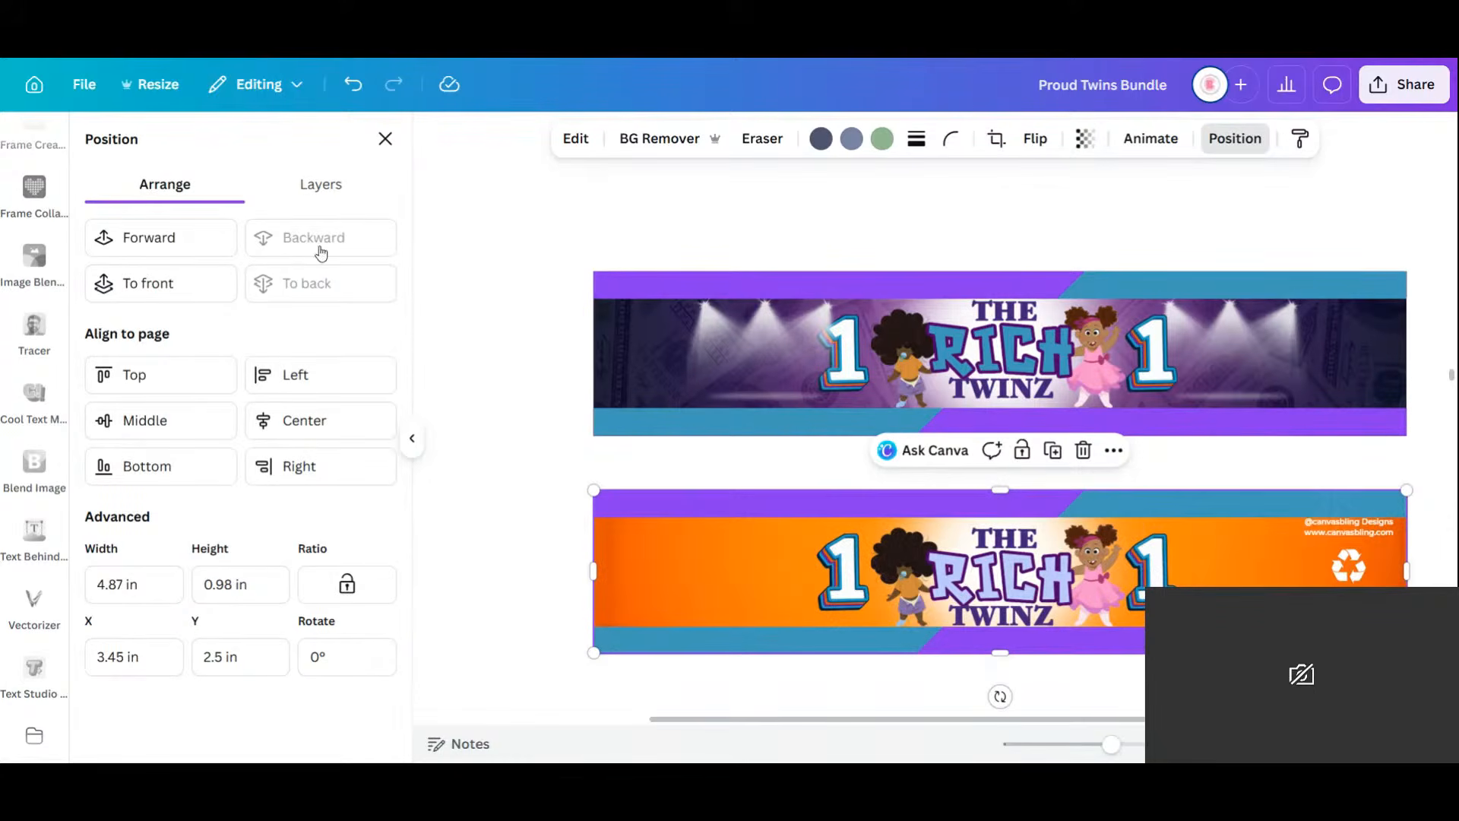
pyautogui.click(714, 581)
pyautogui.click(941, 515)
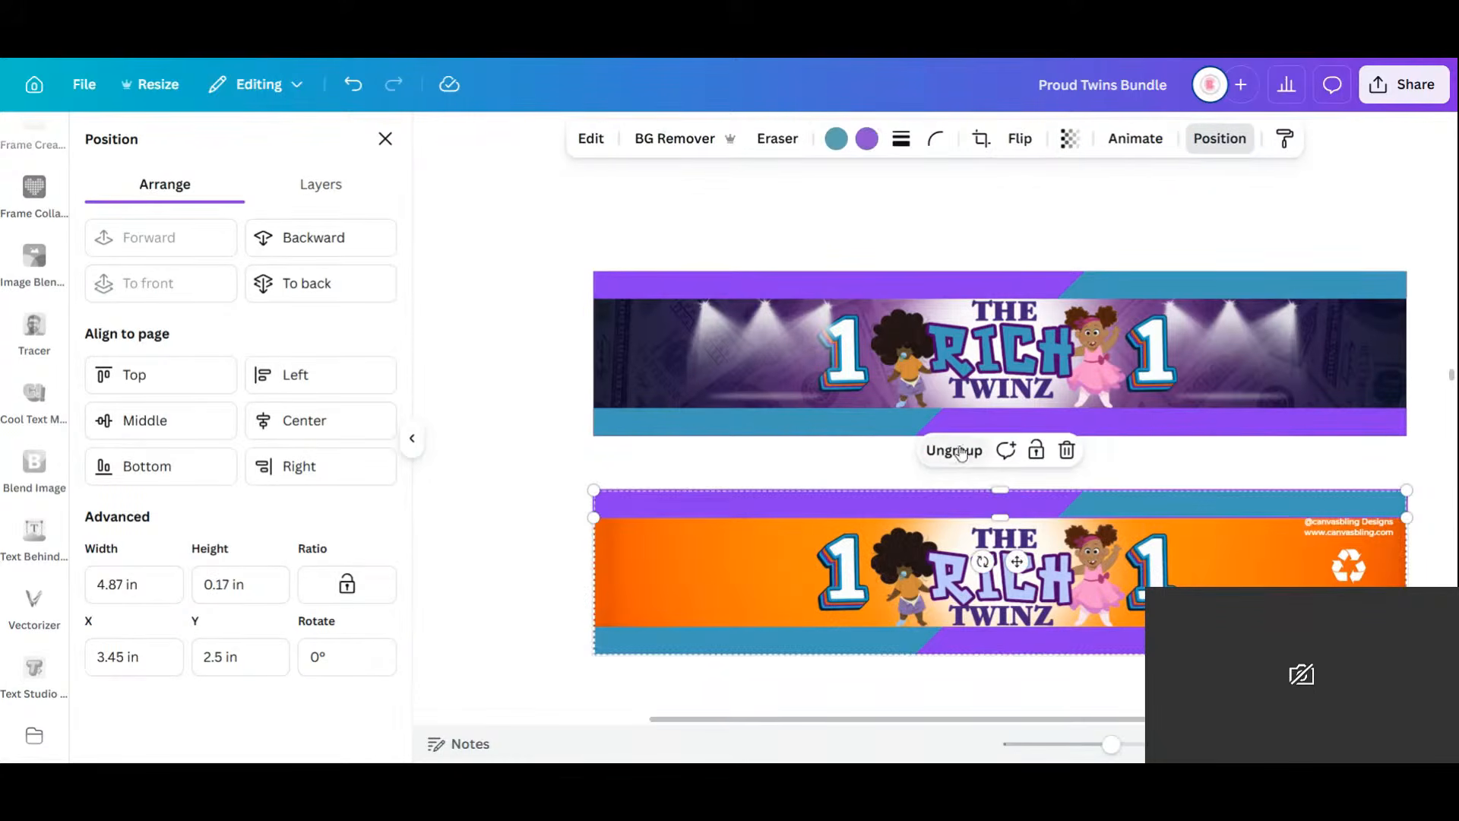
pyautogui.click(453, 503)
pyautogui.click(672, 605)
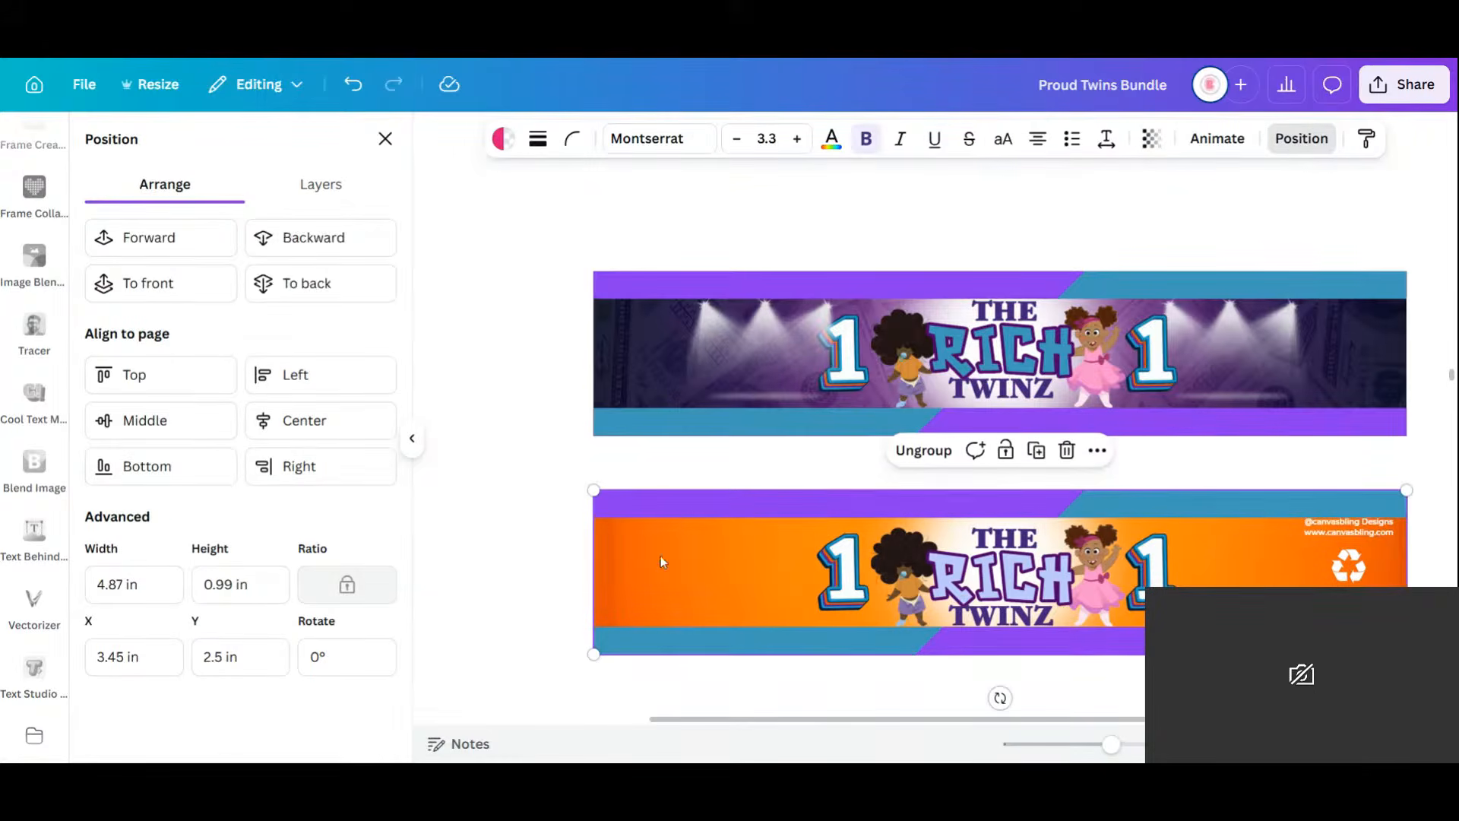
pyautogui.click(321, 247)
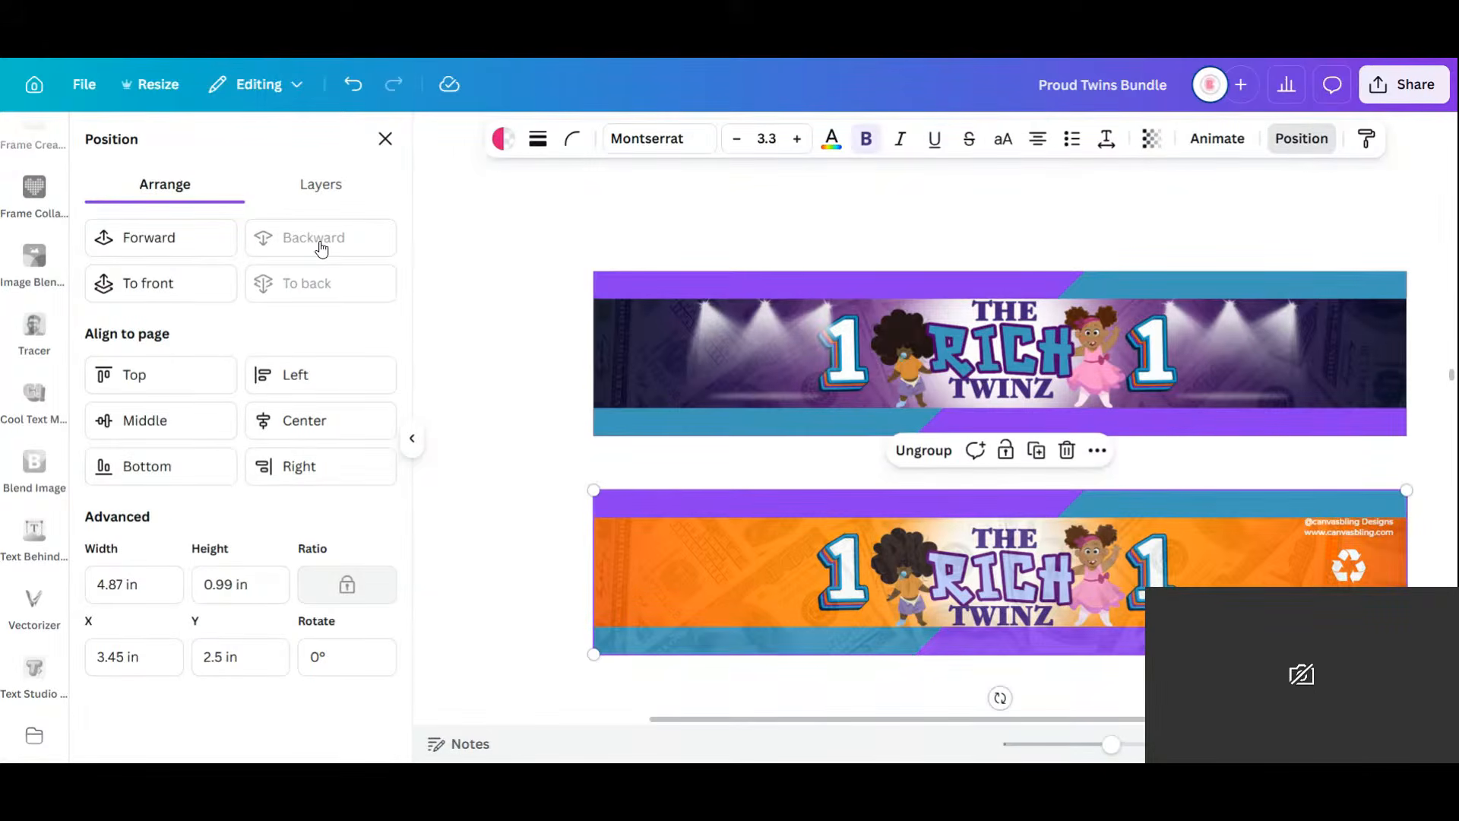
# Crop the blue strip off the orange image's bottom and shift the money overlay left.
pyautogui.click(705, 646)
pyautogui.click(310, 189)
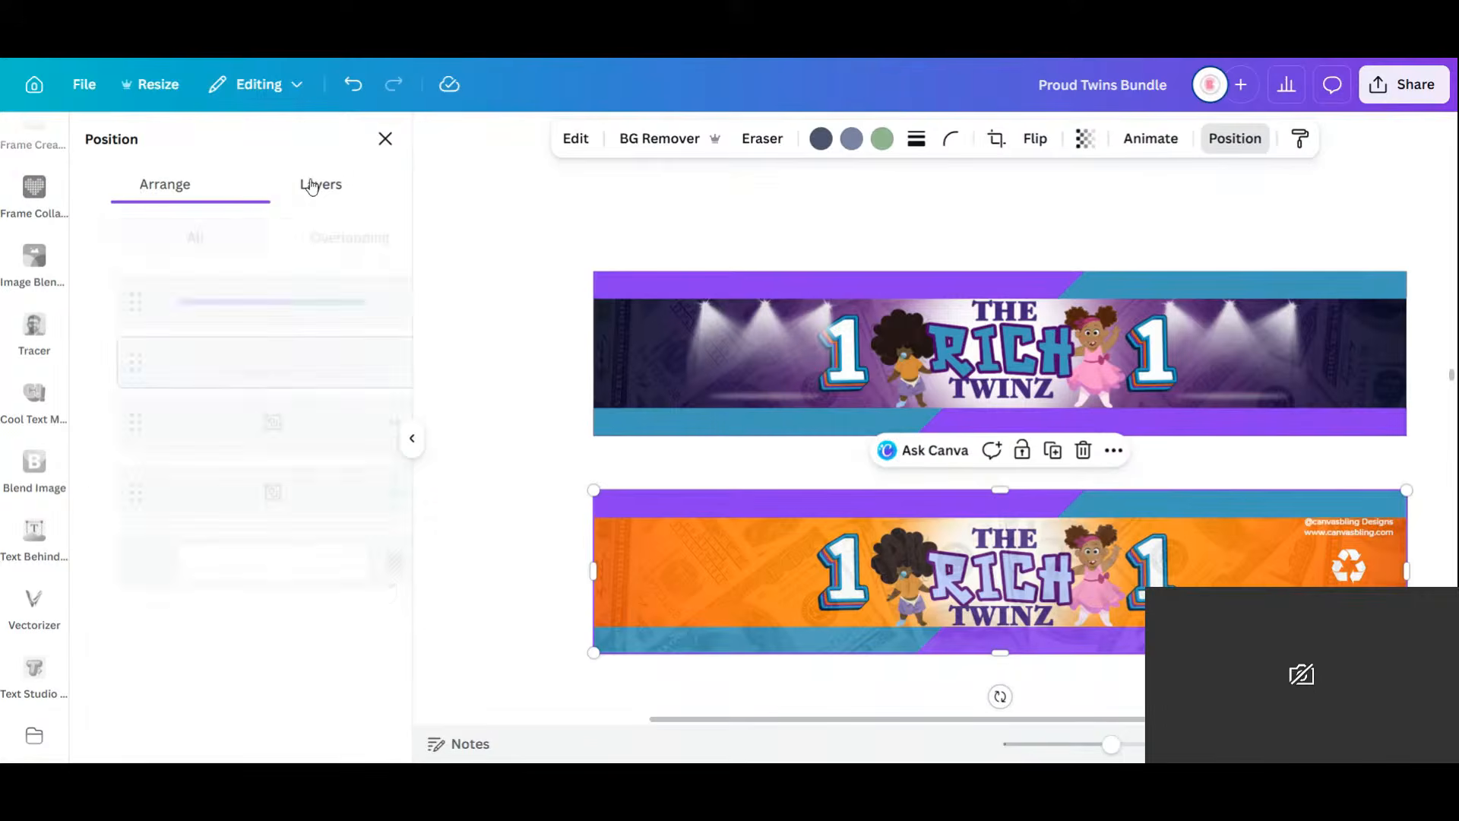
pyautogui.click(238, 297)
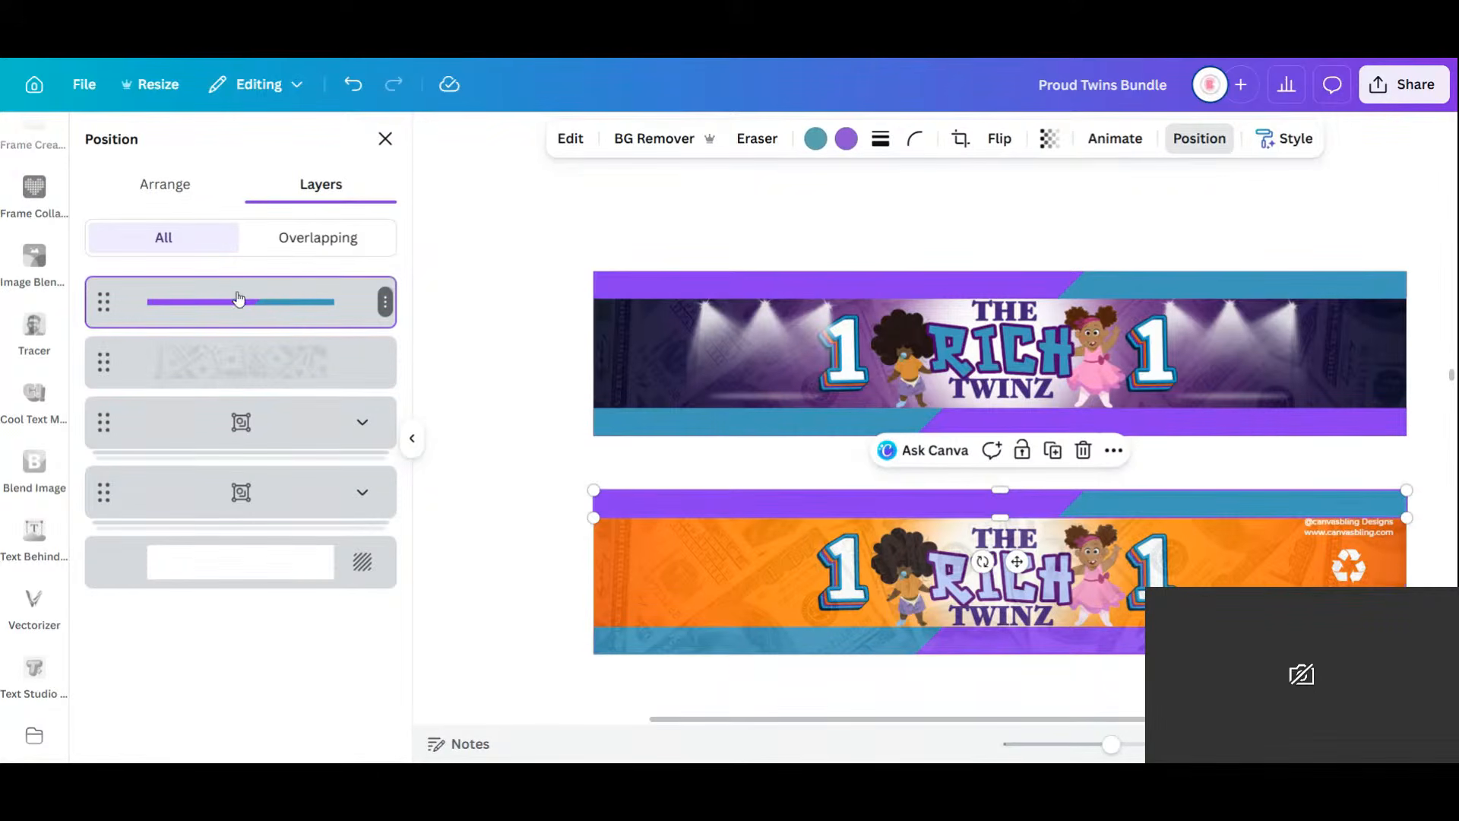
pyautogui.click(740, 590)
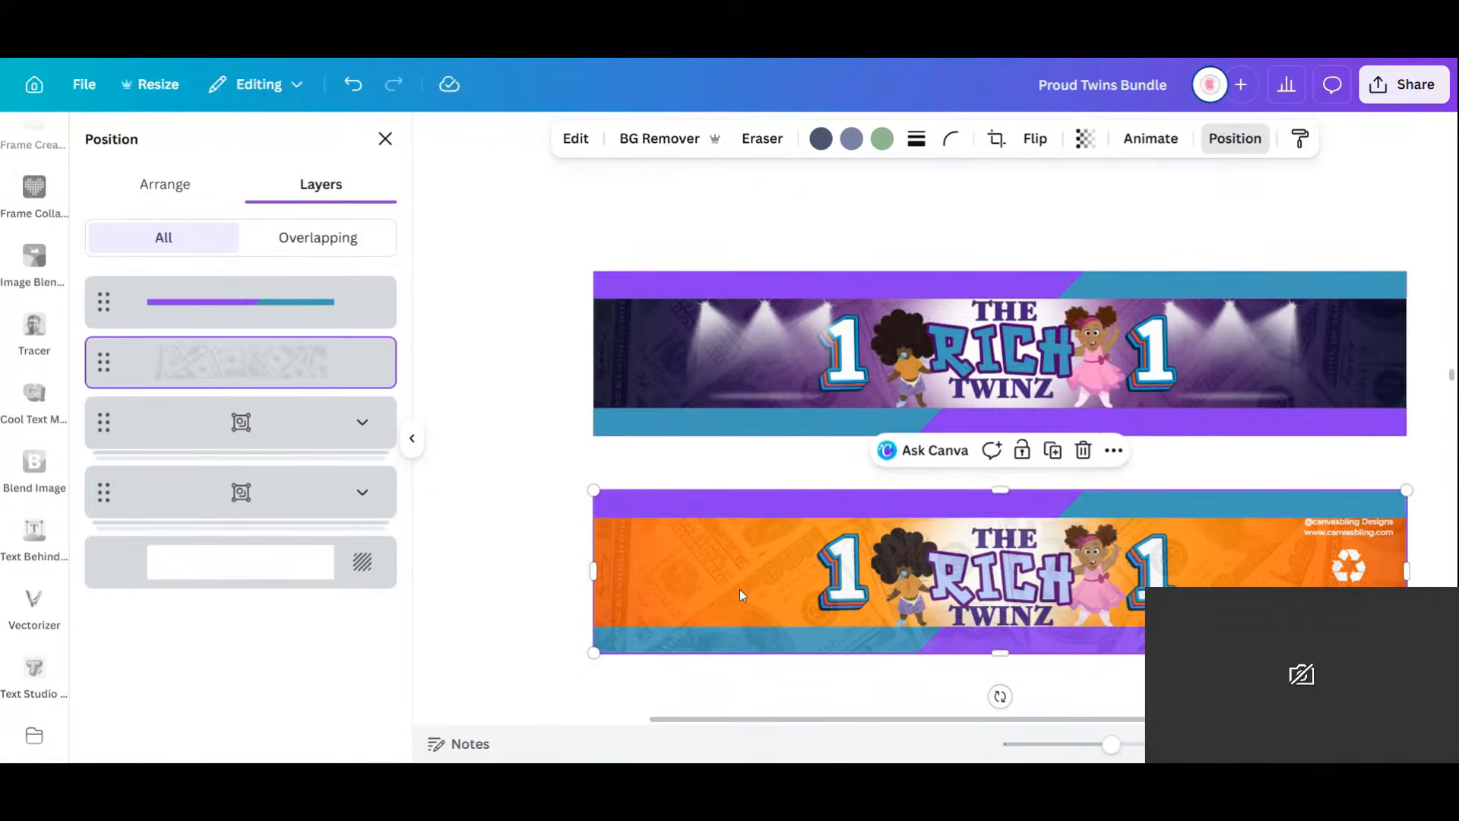
pyautogui.moveTo(991, 650); pyautogui.dragTo(992, 627)
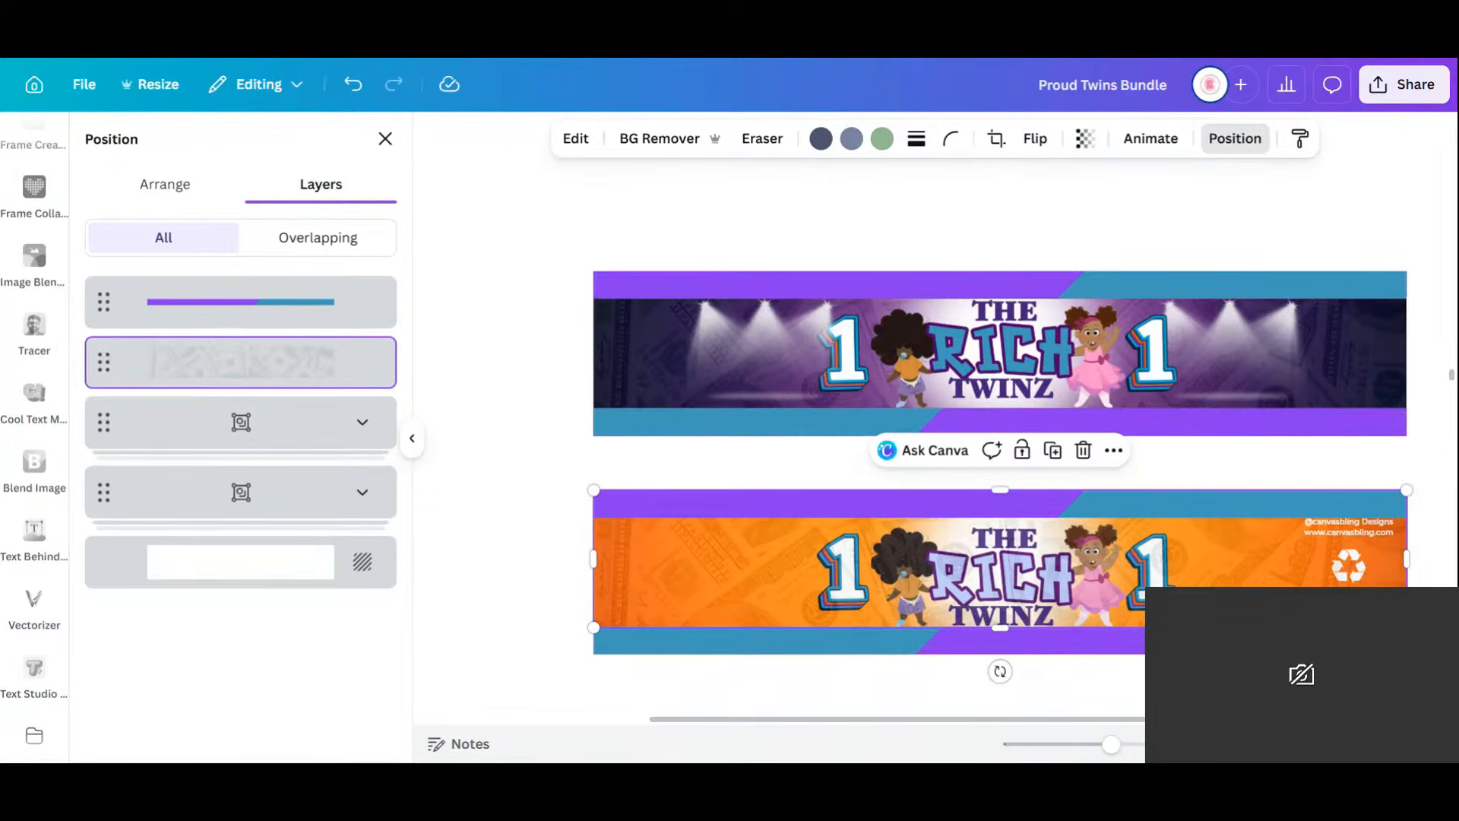
pyautogui.click(1246, 464)
pyautogui.click(950, 562)
pyautogui.click(173, 185)
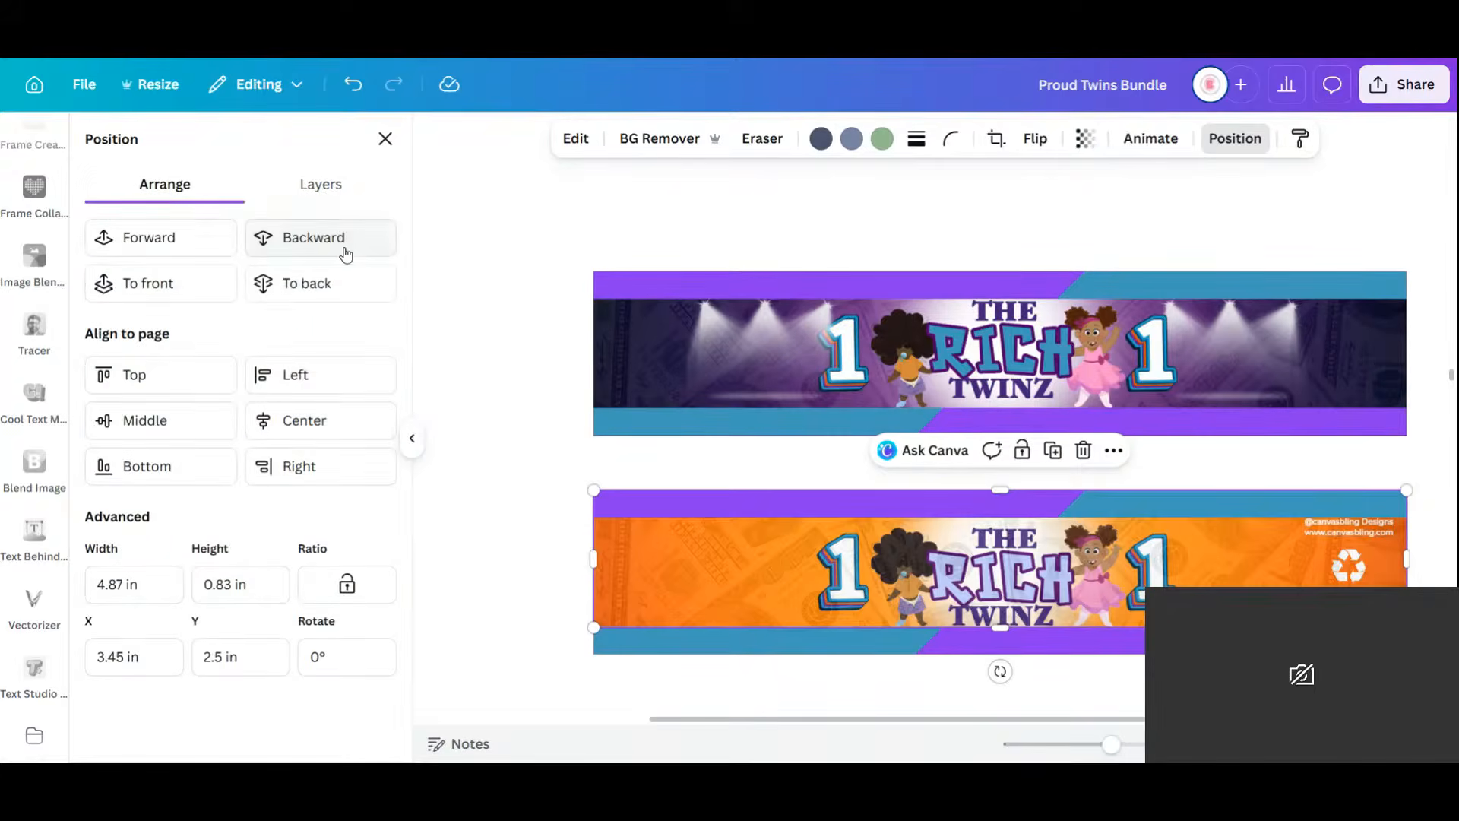
pyautogui.click(343, 248)
pyautogui.click(143, 232)
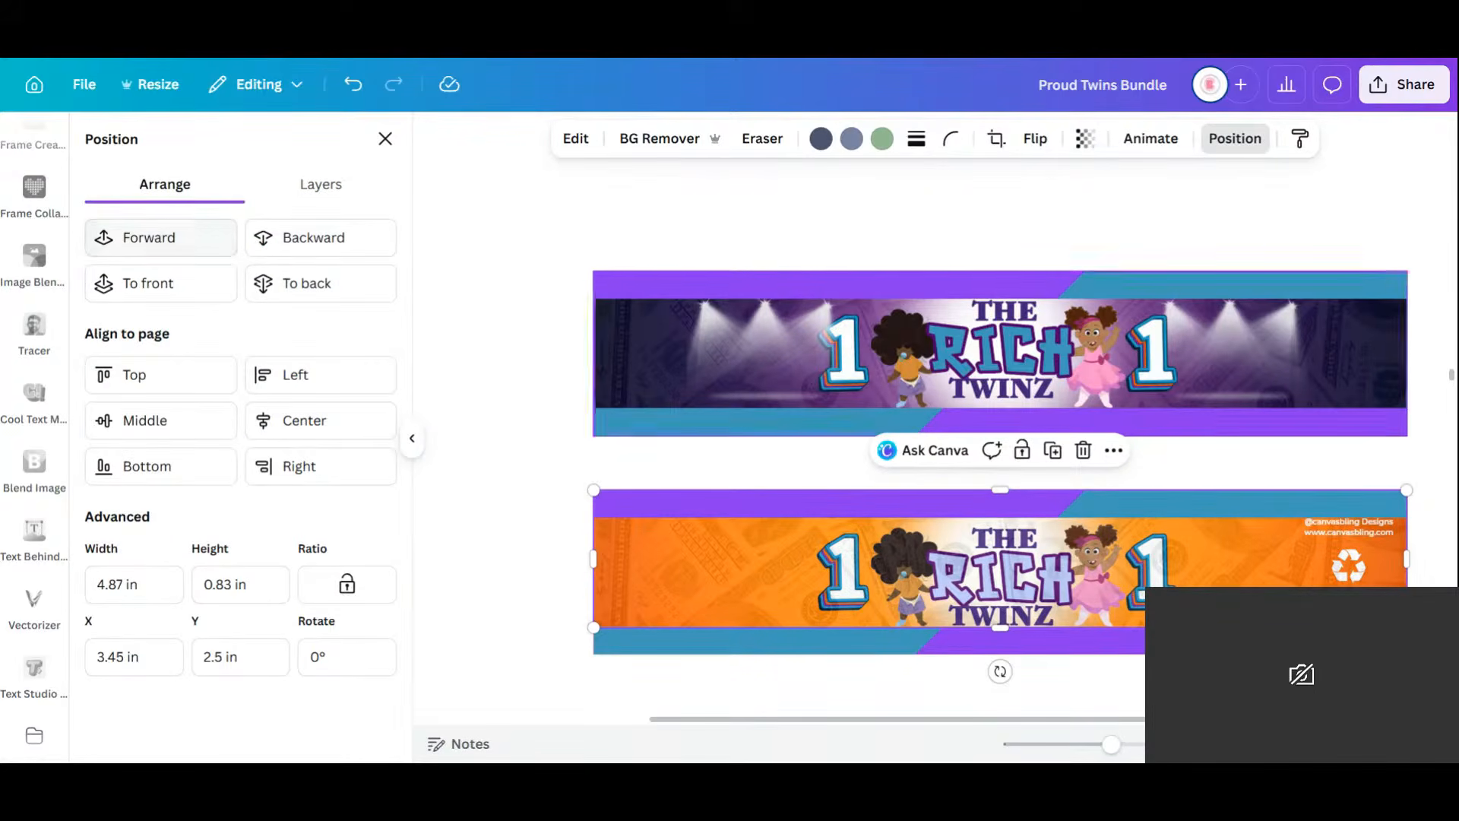
pyautogui.moveTo(1266, 565); pyautogui.dragTo(1119, 560)
# Duplicate the designer credit text, recycle icon and QR code onto the purple banner's right end.
pyautogui.click(1373, 534)
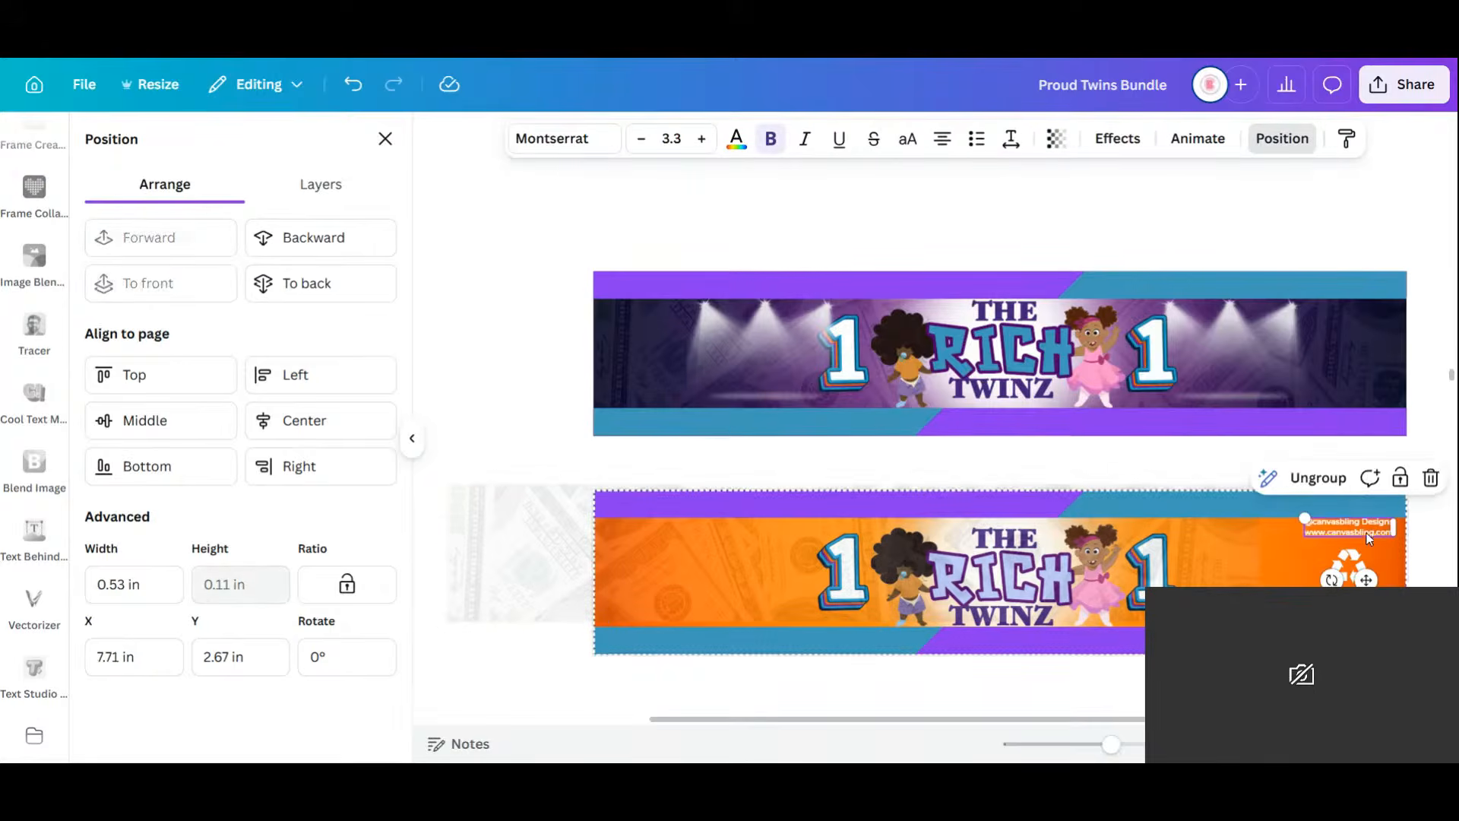
pyautogui.click(1328, 484)
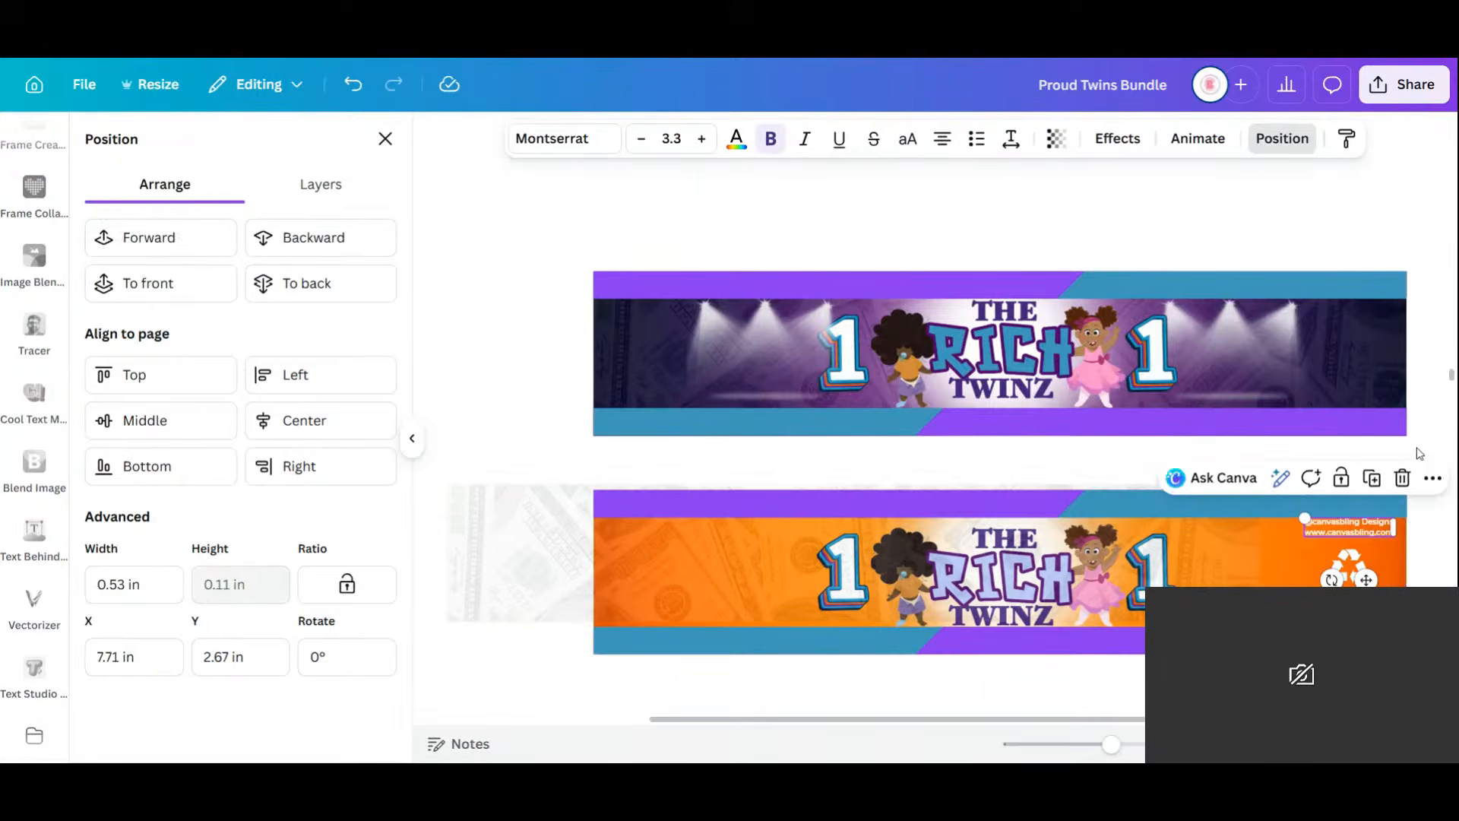
pyautogui.click(1366, 529)
pyautogui.keyDown('shift'); pyautogui.click(1351, 569); pyautogui.keyUp('shift')
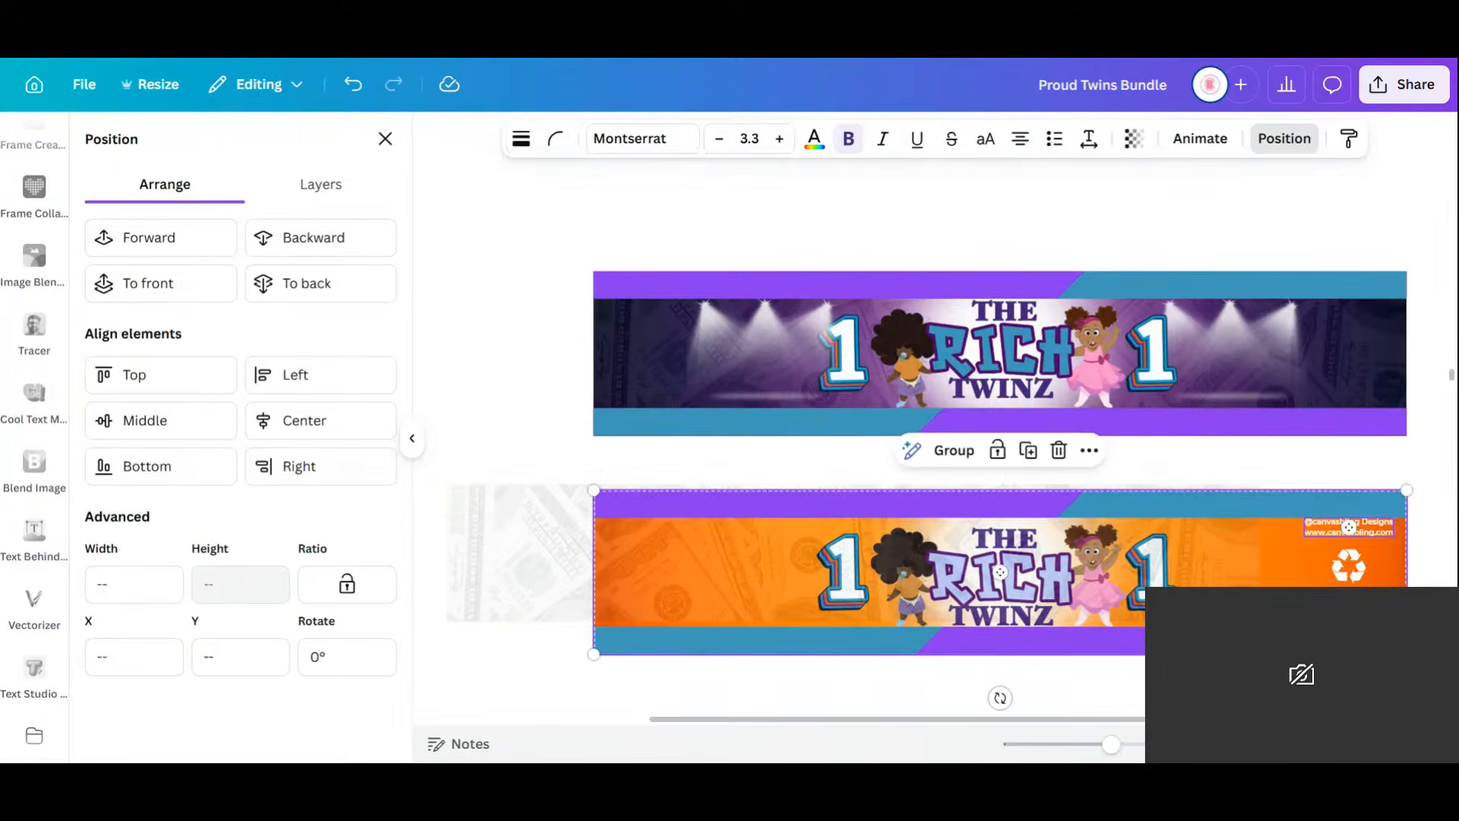
pyautogui.hotkey('ctrl', 'g')
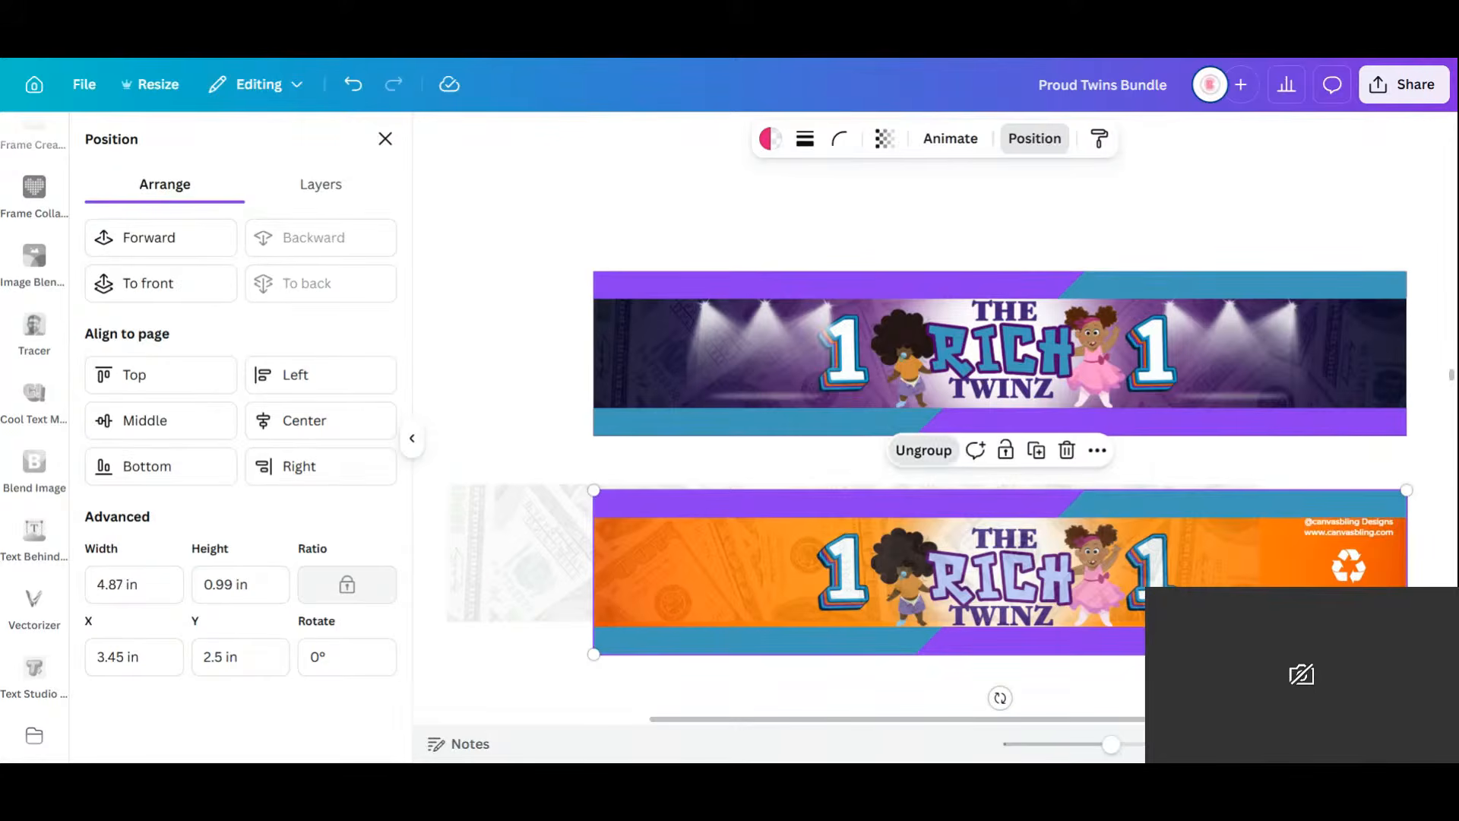
pyautogui.click(923, 451)
pyautogui.click(1349, 567)
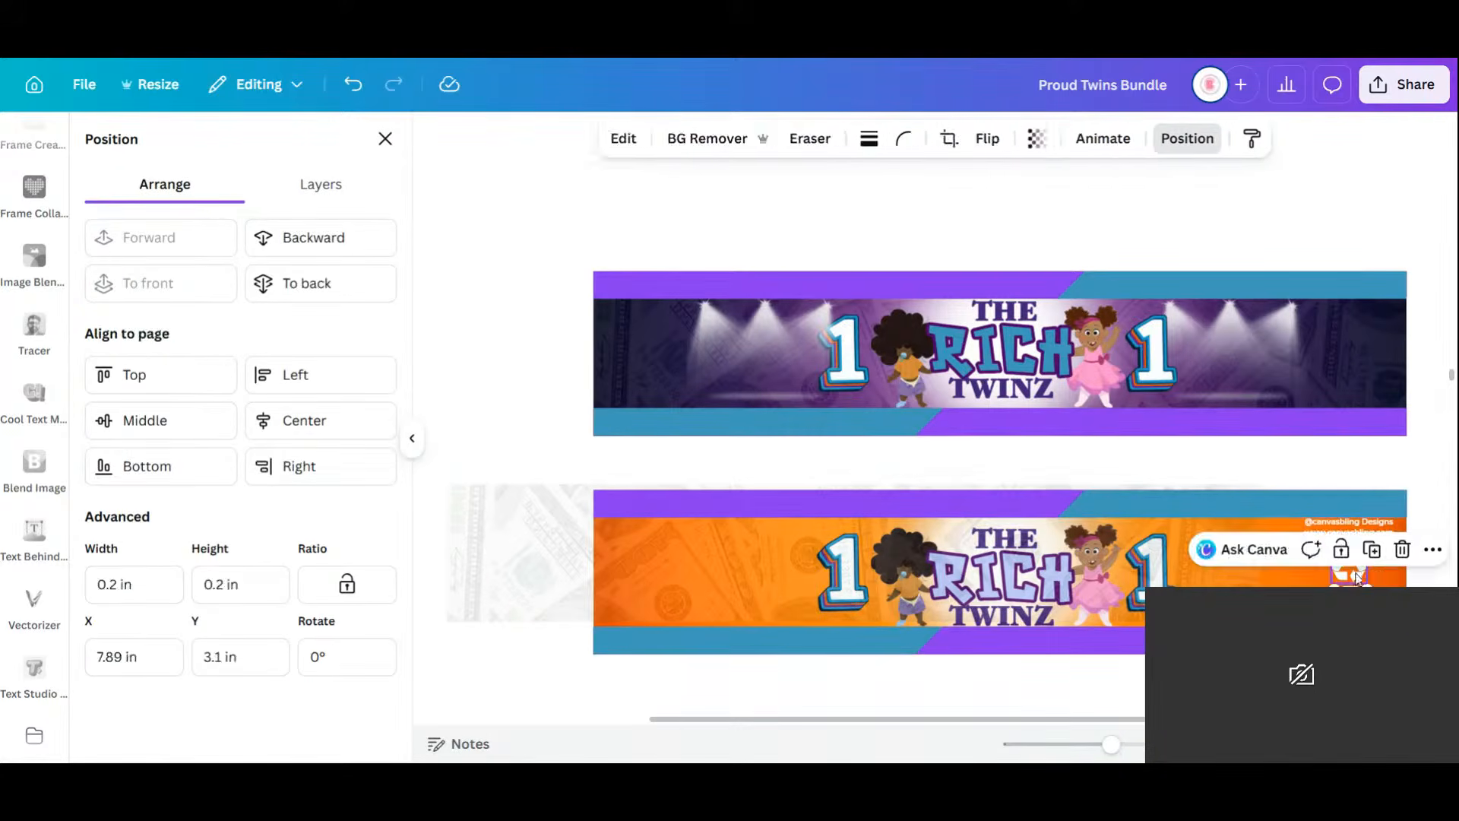
pyautogui.keyDown('shift'); pyautogui.click(1359, 535); pyautogui.keyUp('shift')
pyautogui.keyDown('shift'); pyautogui.click(1359, 538); pyautogui.keyUp('shift')
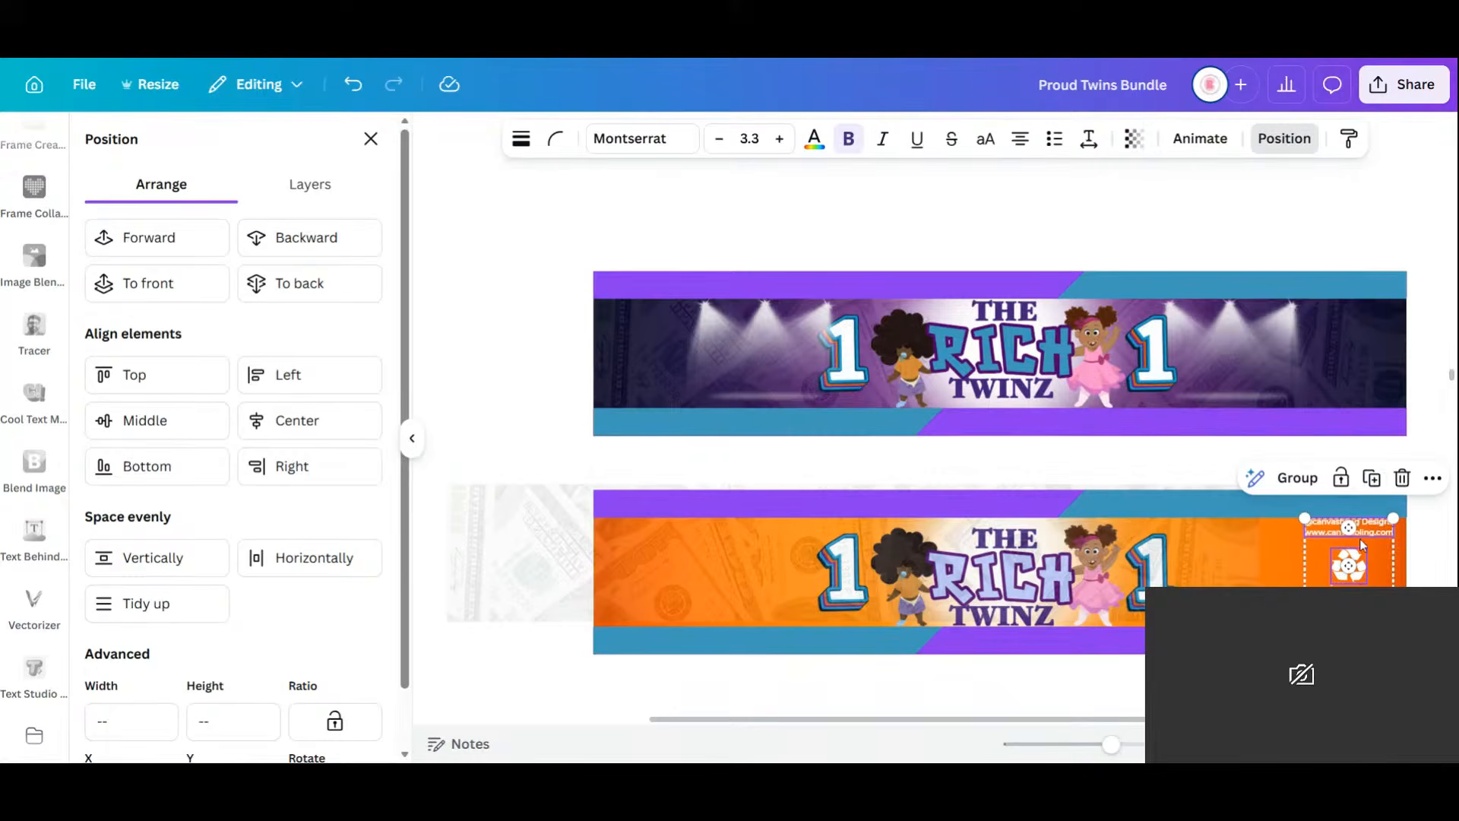
pyautogui.click(1371, 480)
pyautogui.moveTo(1375, 554); pyautogui.dragTo(1352, 363)
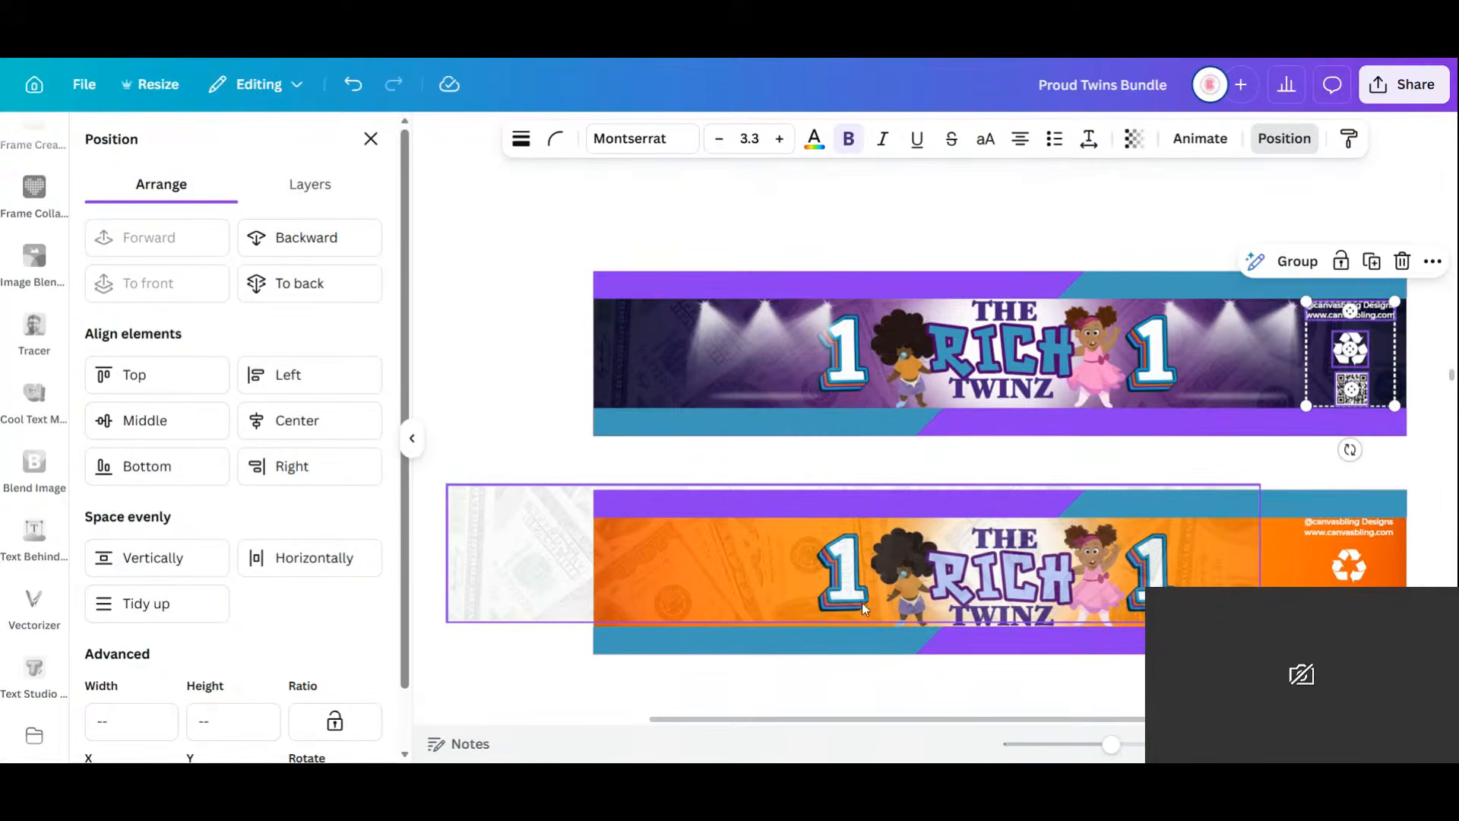
# Lock the orange banner and delete its dollar-bill image.
pyautogui.moveTo(593, 583); pyautogui.dragTo(416, 571)
pyautogui.click(1201, 559)
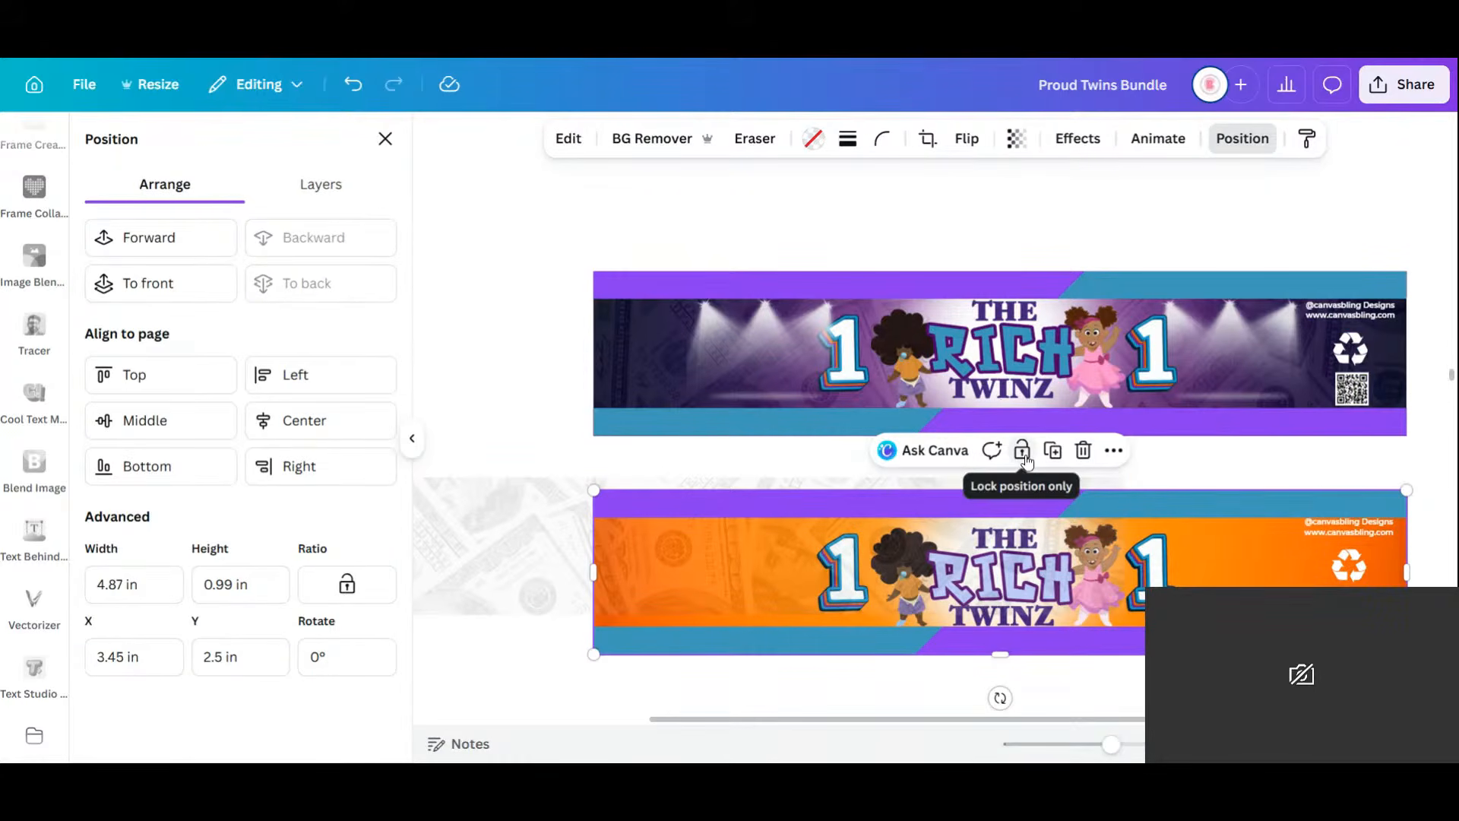
pyautogui.click(1023, 454)
pyautogui.click(486, 450)
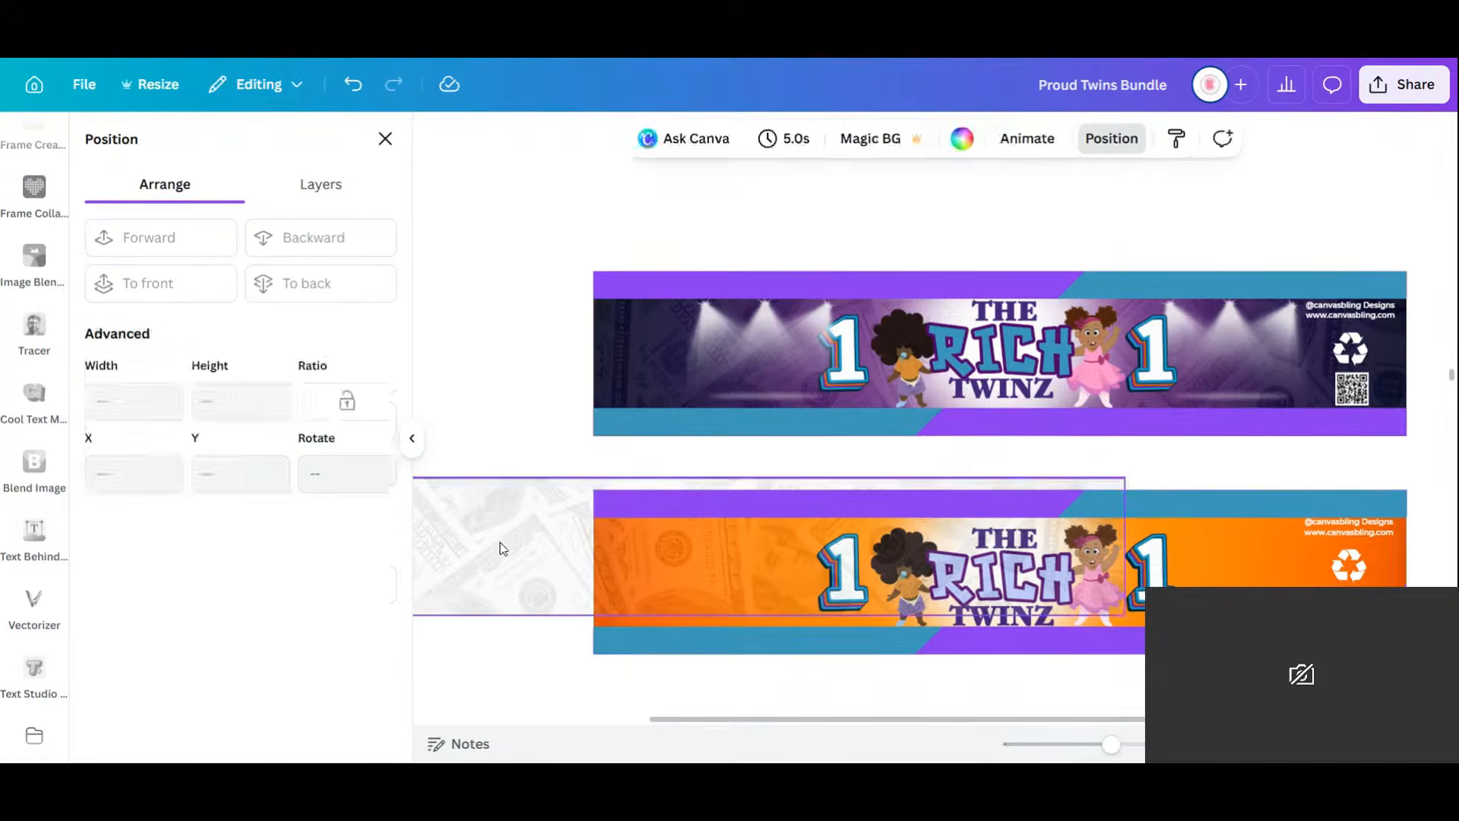
pyautogui.moveTo(502, 548); pyautogui.dragTo(785, 558)
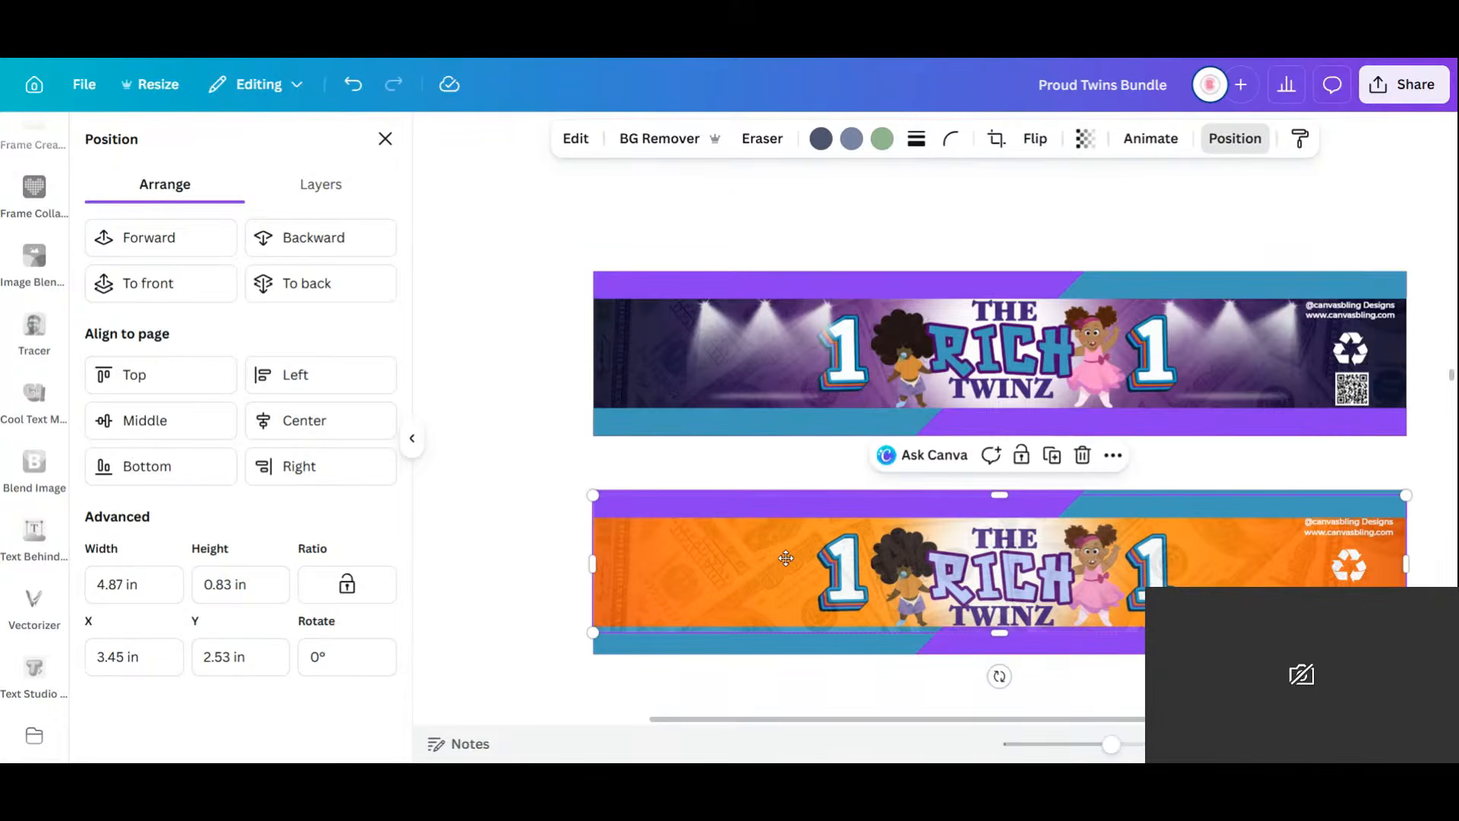
pyautogui.press('Delete')
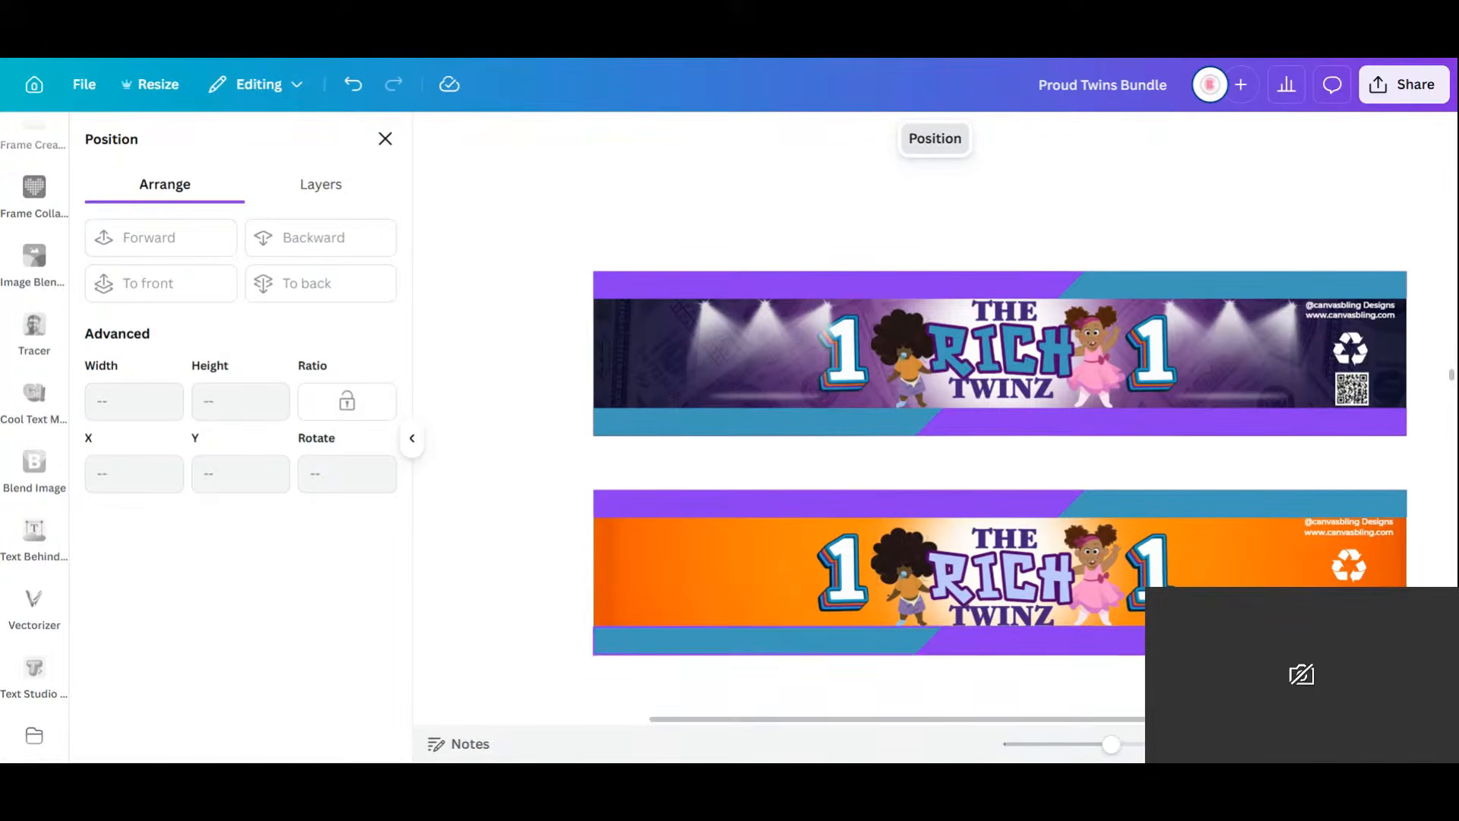
# Select the THE and RICH title images on the orange banner.
pyautogui.moveTo(1128, 745)
pyautogui.mouseDown()
pyautogui.moveTo(1095, 756)
pyautogui.moveTo(1115, 745)
pyautogui.mouseUp()
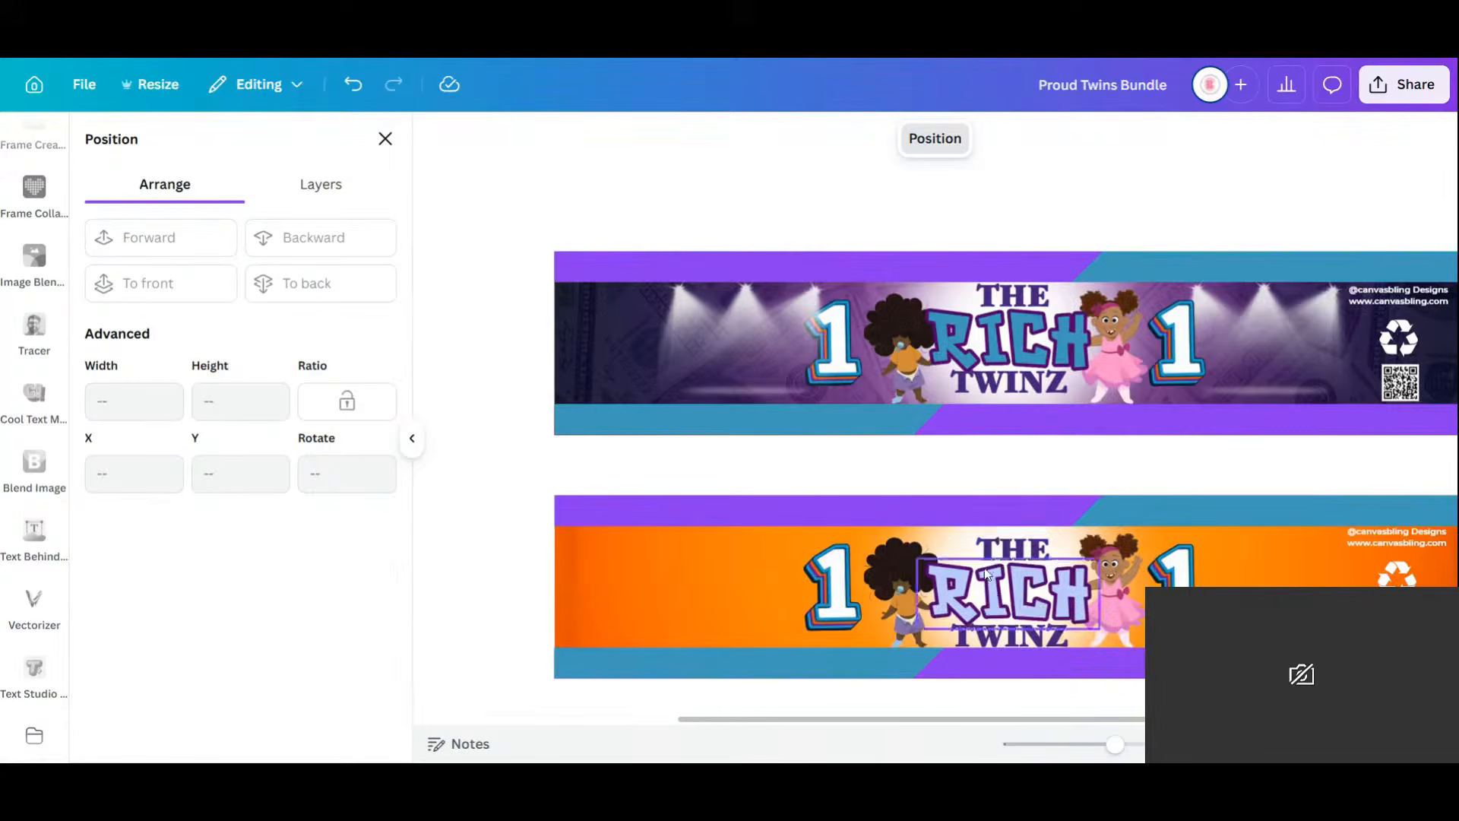
pyautogui.click(1020, 560)
pyautogui.keyDown('shift'); pyautogui.click(1010, 599); pyautogui.keyUp('shift')
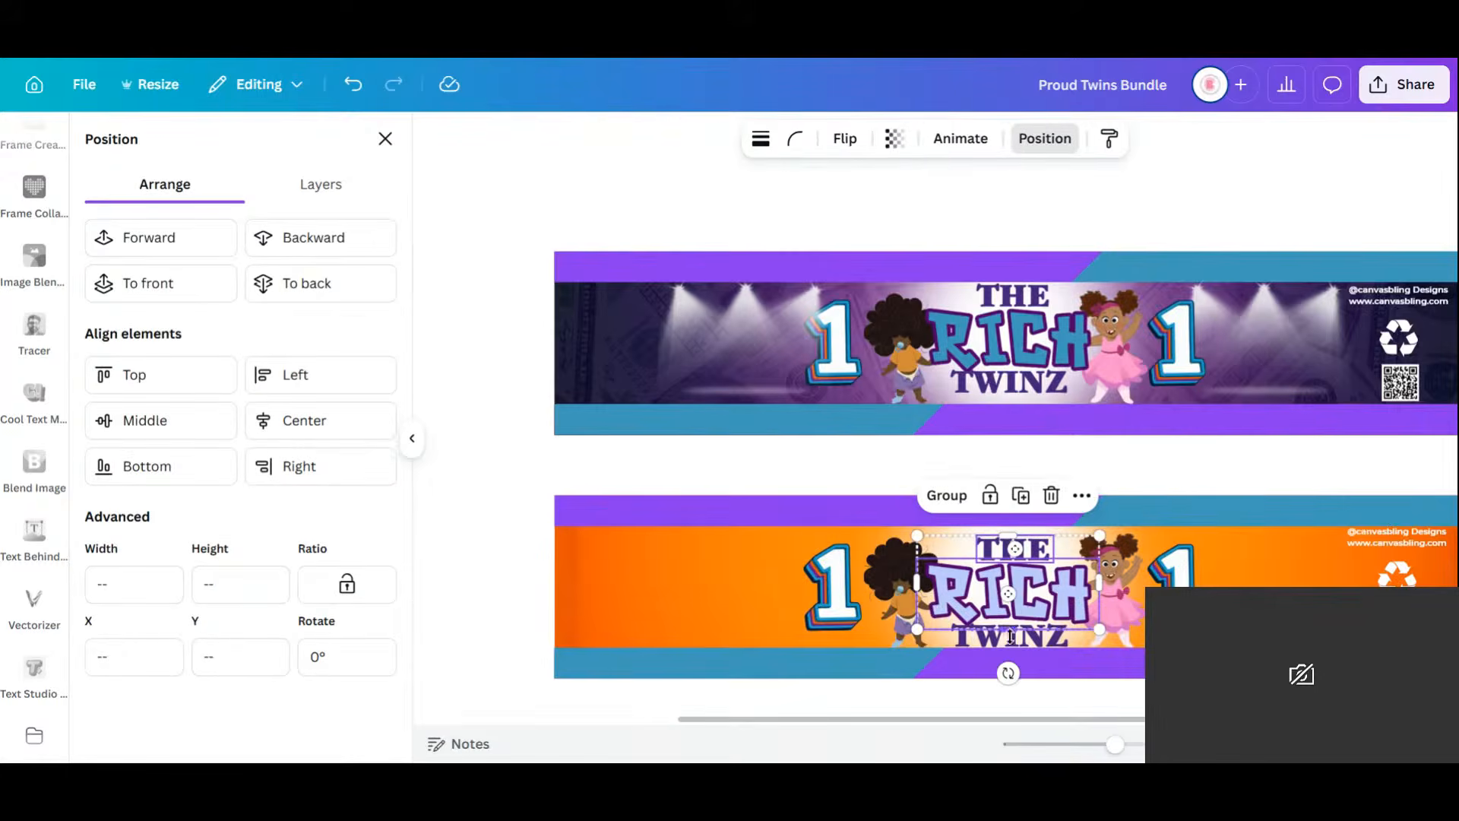
# Delete the THE, RICH and TWINZ title images from the orange and purple banners.
pyautogui.keyDown('shift'); pyautogui.click(1054, 647); pyautogui.keyUp('shift')
pyautogui.press('Delete')
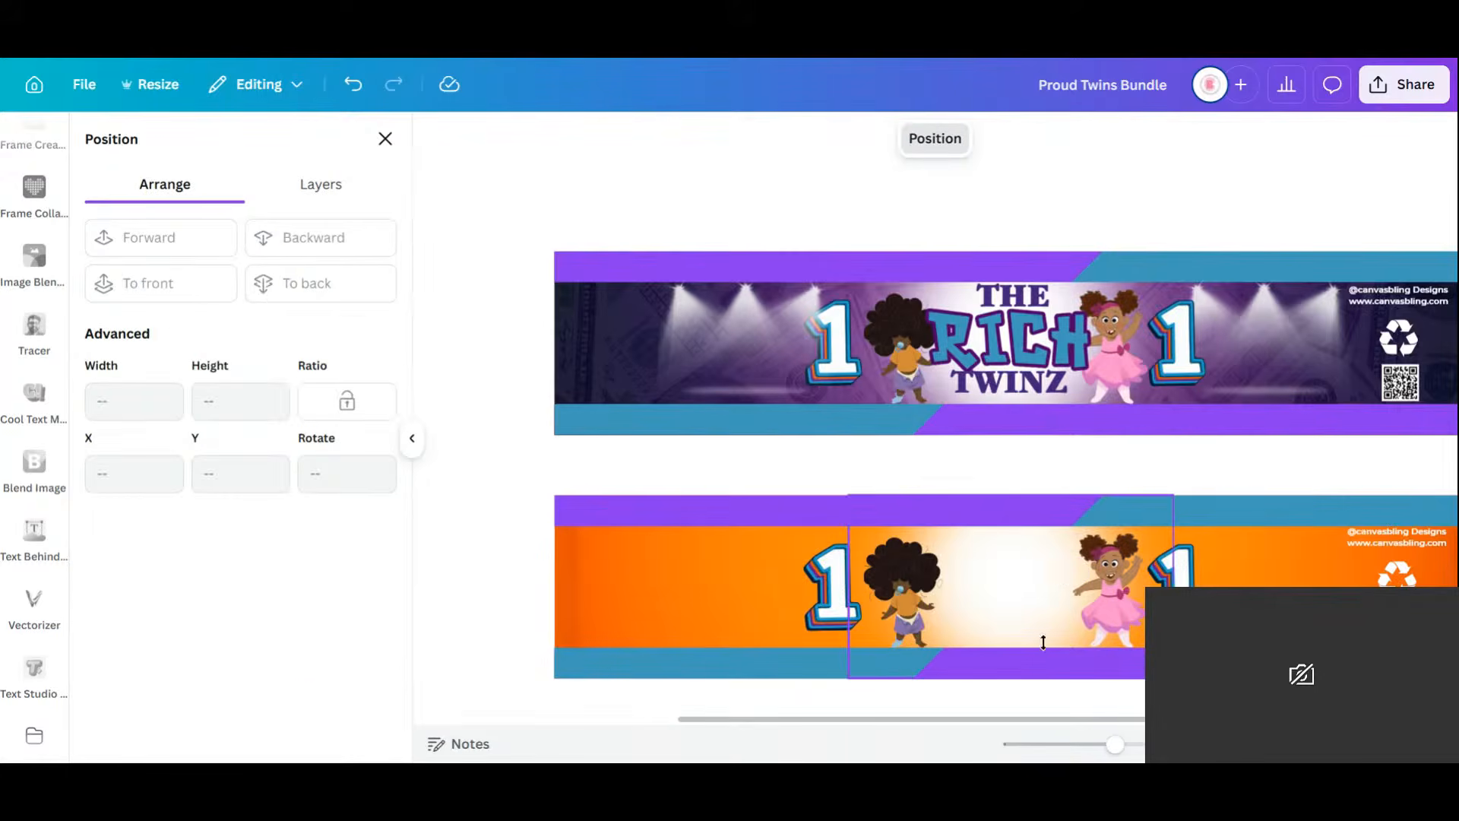
pyautogui.click(1016, 300)
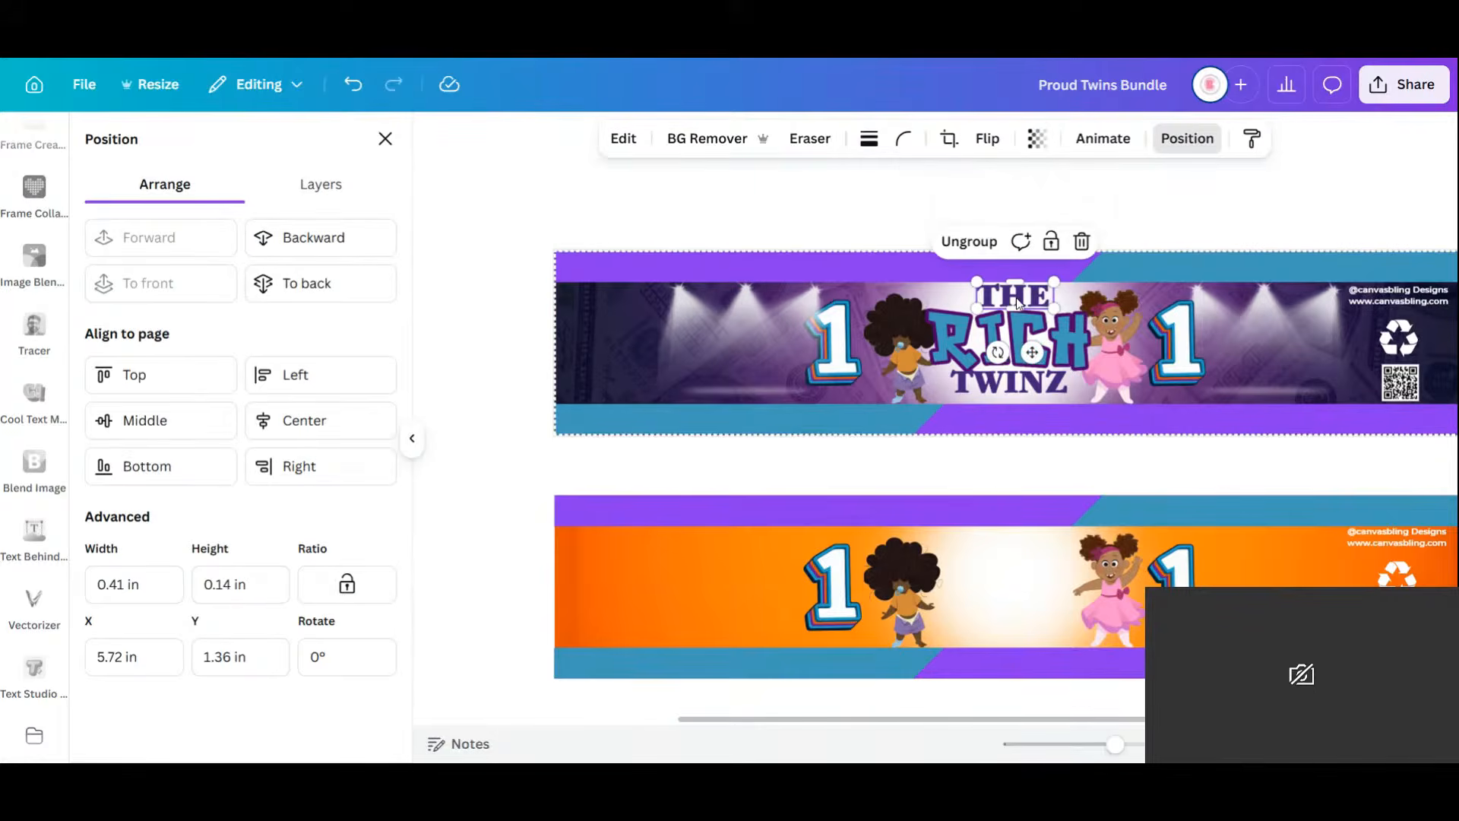
pyautogui.click(1017, 300)
pyautogui.click(1081, 241)
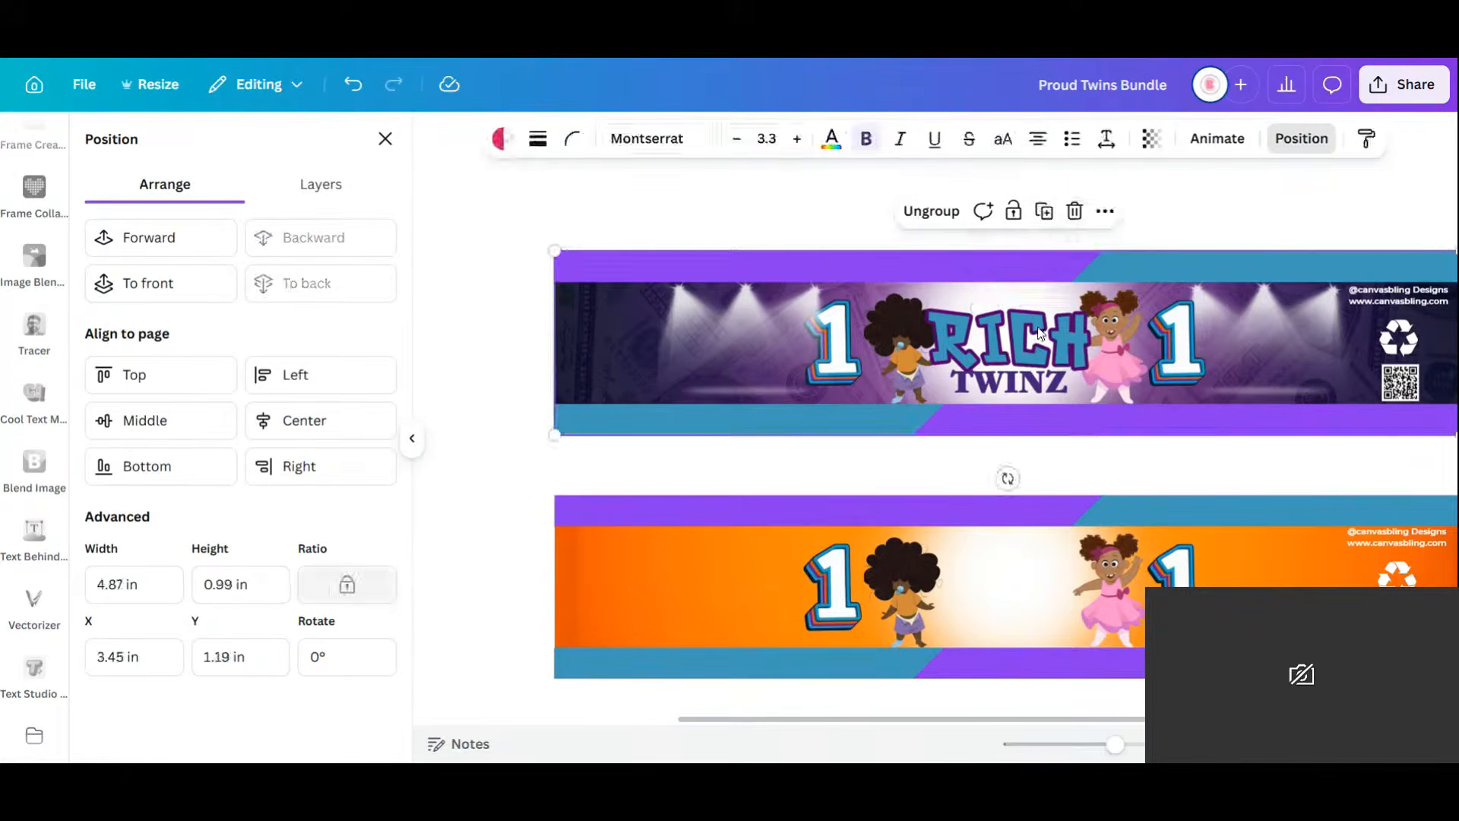
pyautogui.click(1070, 267)
pyautogui.click(1014, 378)
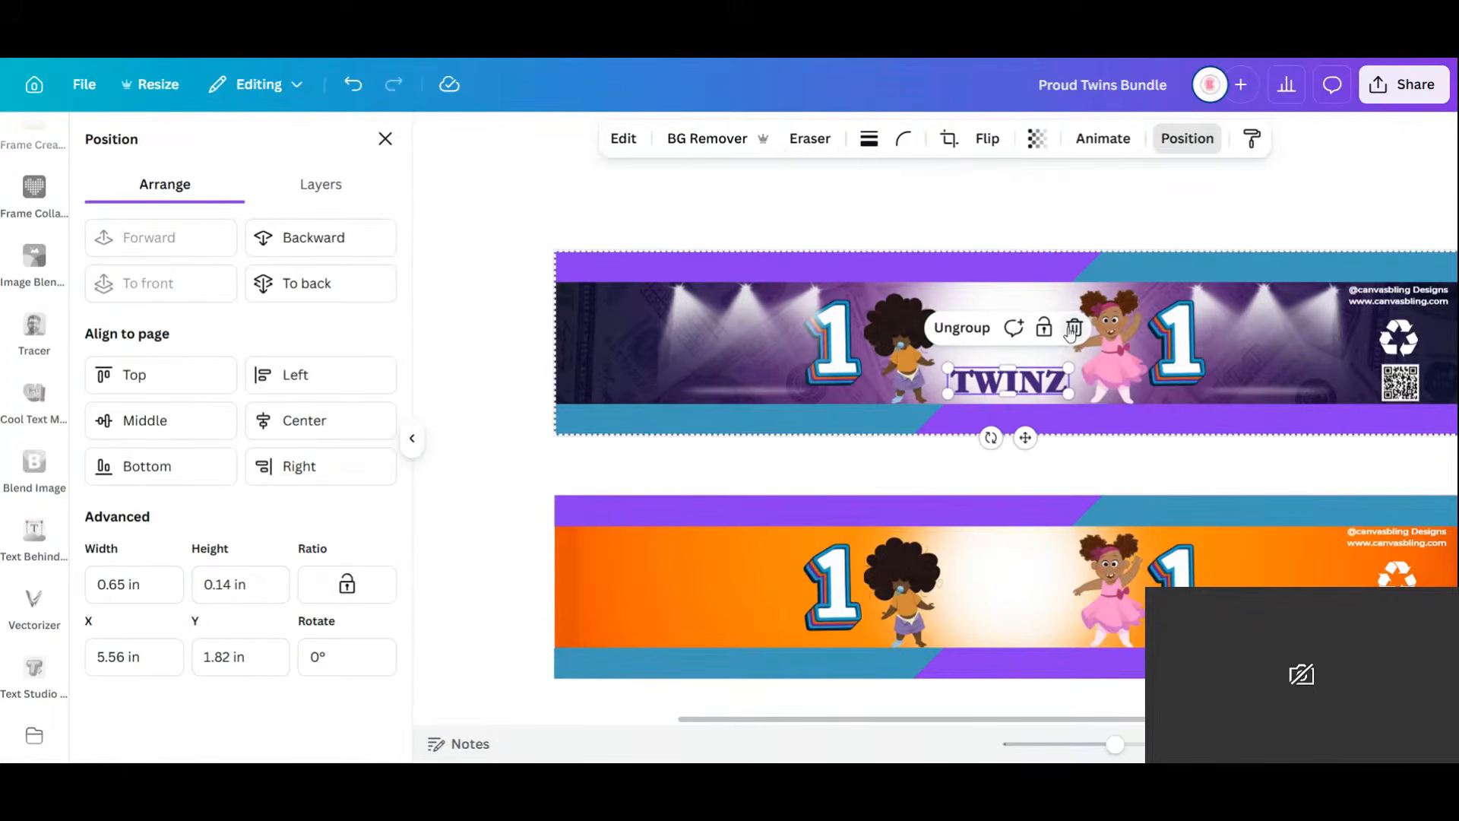
pyautogui.click(1071, 329)
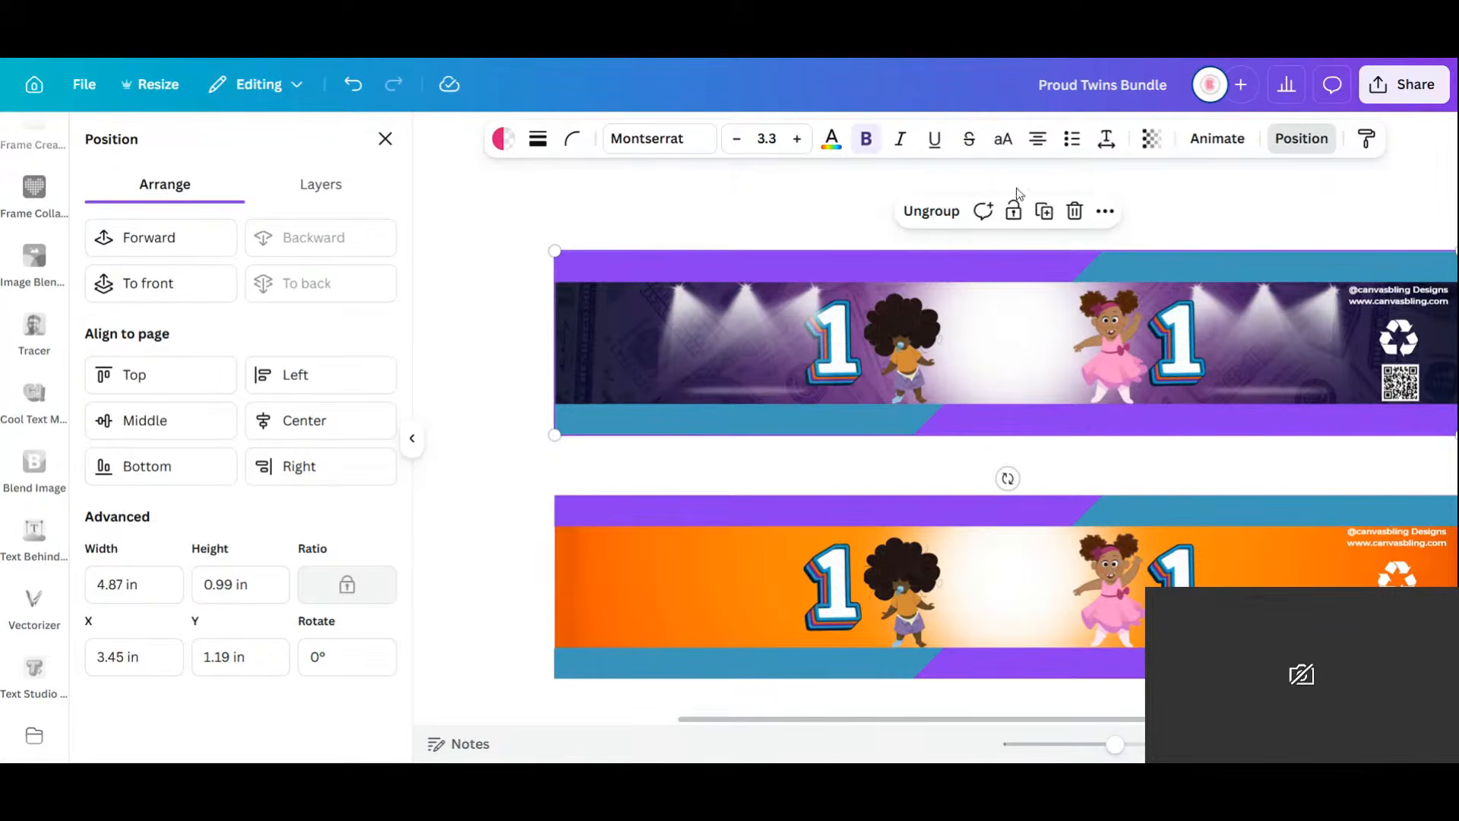
pyautogui.scroll(-15, 1019, 449)
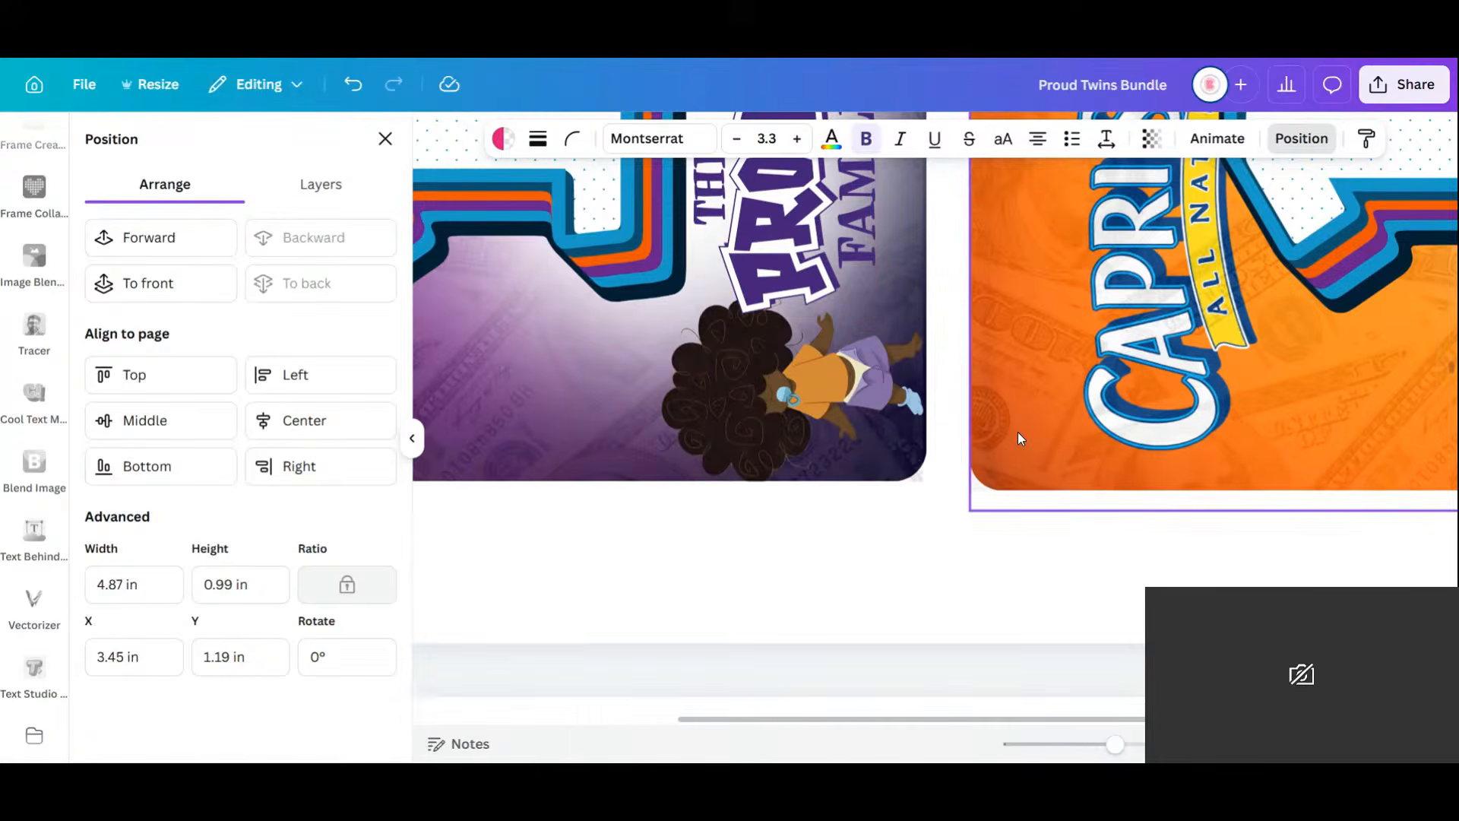
# Place the Proud Family logo upright at 0°, 0.86 × 0.56 in, between the twins on the purple banner.
pyautogui.click(814, 216)
pyautogui.moveTo(814, 216); pyautogui.dragTo(1006, 547)
pyautogui.moveTo(1156, 522); pyautogui.dragTo(1026, 676)
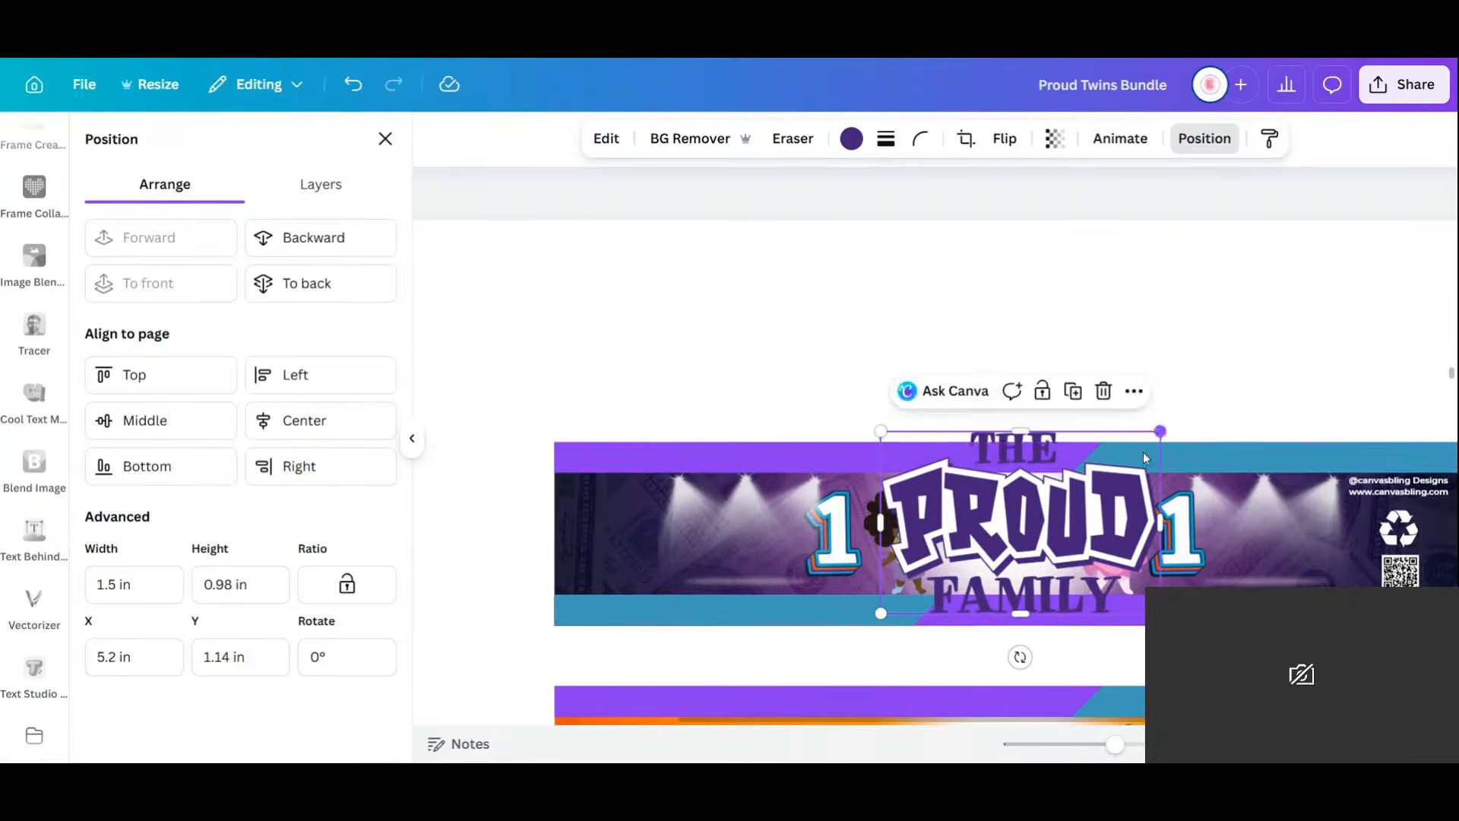
pyautogui.moveTo(1159, 431); pyautogui.dragTo(1041, 508)
pyautogui.moveTo(1018, 559); pyautogui.dragTo(1046, 532)
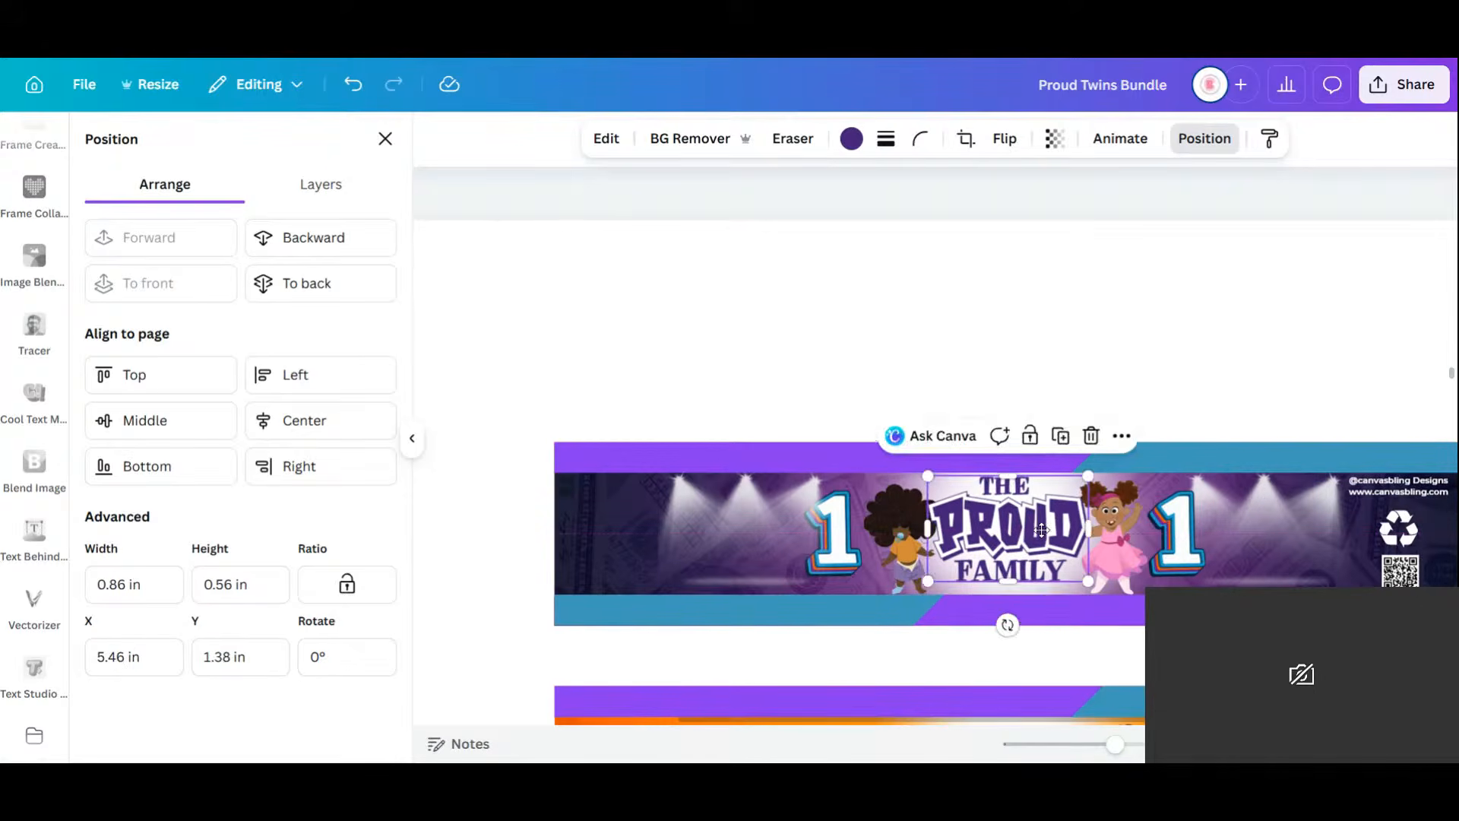
pyautogui.click(1109, 536)
# Duplicate the logo and put the copy between the twins on the orange banner.
pyautogui.scroll(-3, 1047, 513)
pyautogui.click(1062, 302)
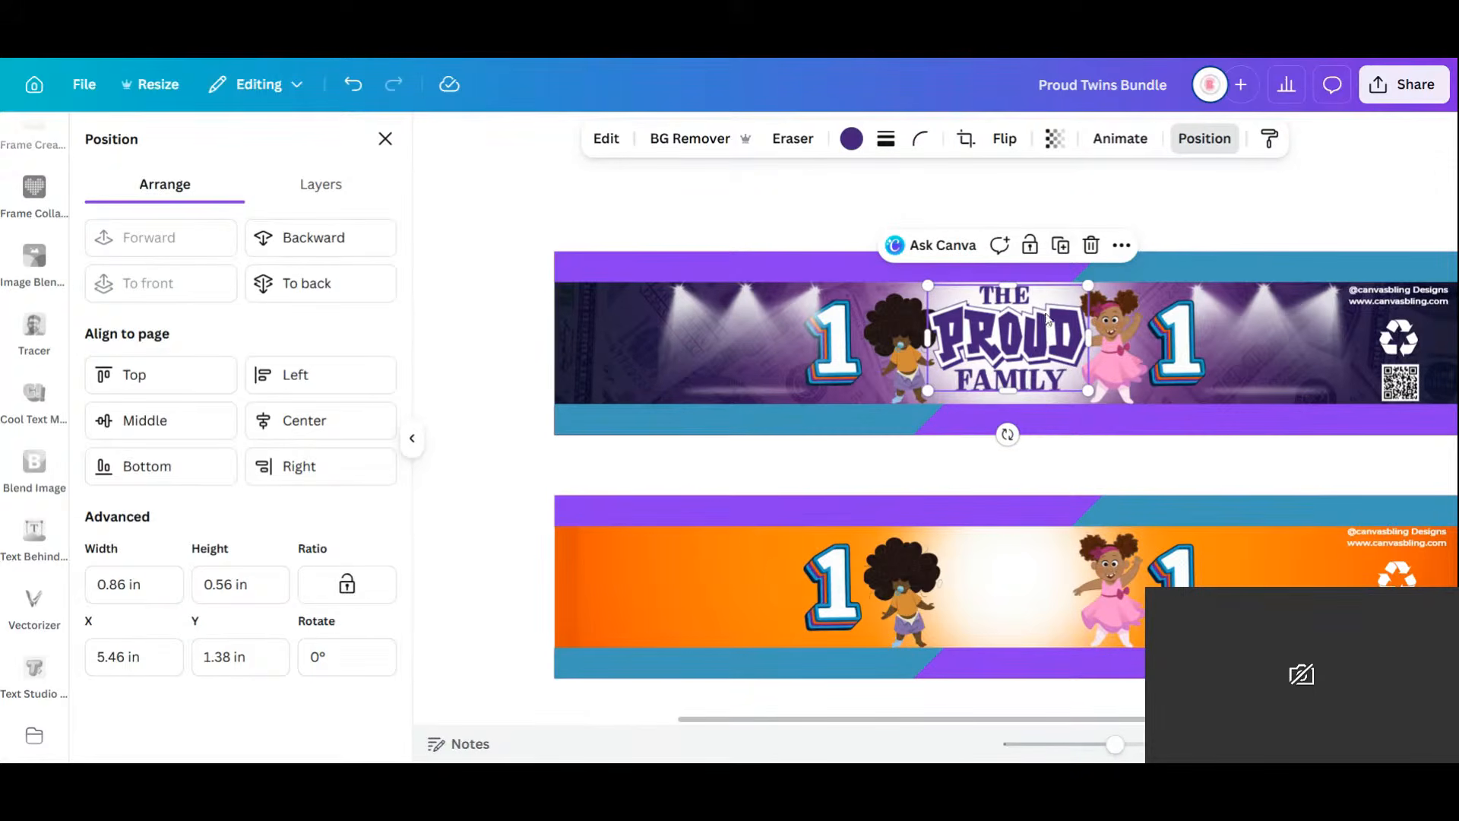
pyautogui.click(1061, 245)
pyautogui.moveTo(1022, 353); pyautogui.dragTo(1006, 577)
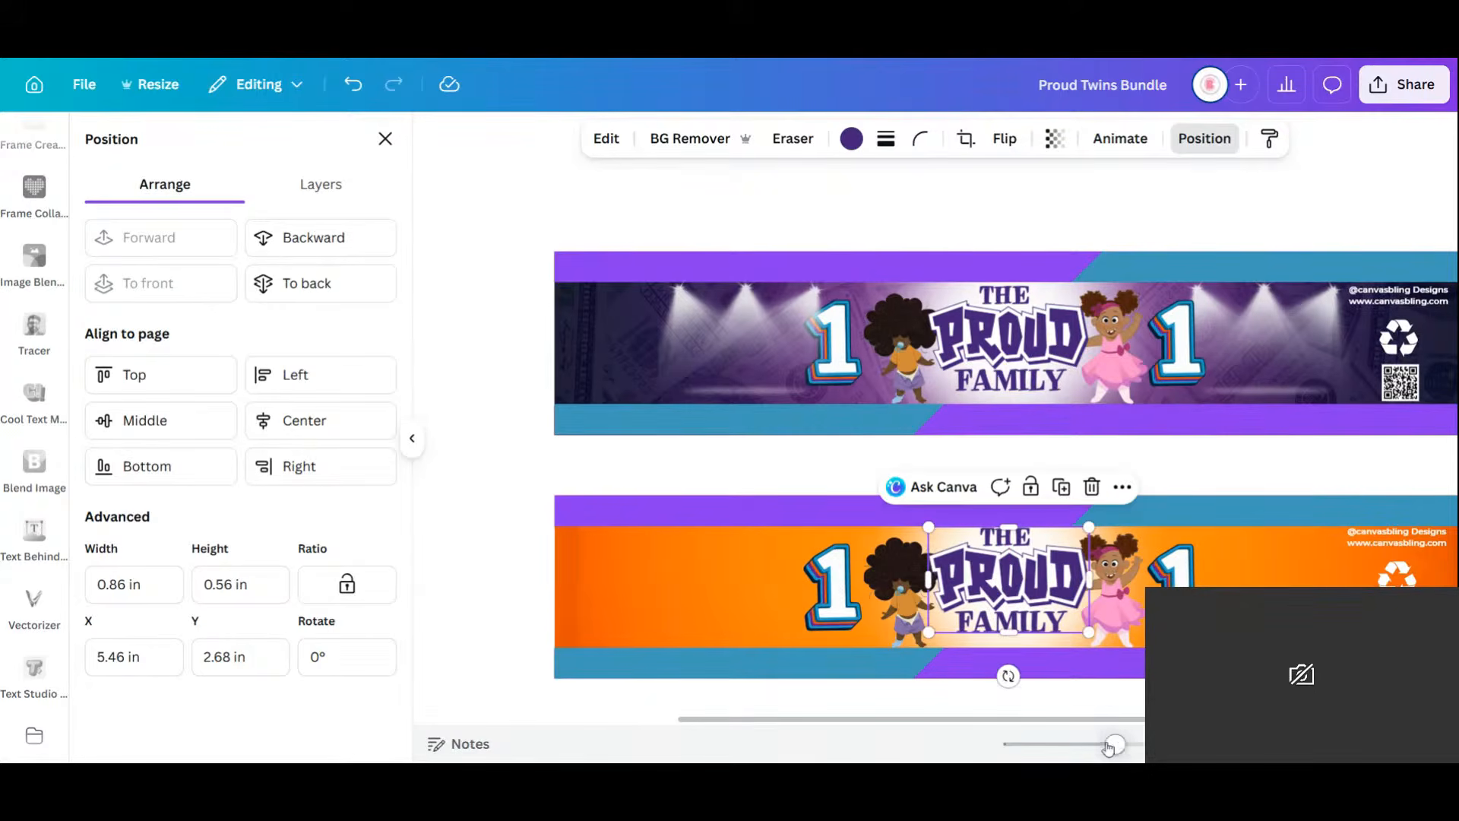
pyautogui.moveTo(1109, 744); pyautogui.dragTo(1084, 751)
pyautogui.click(721, 465)
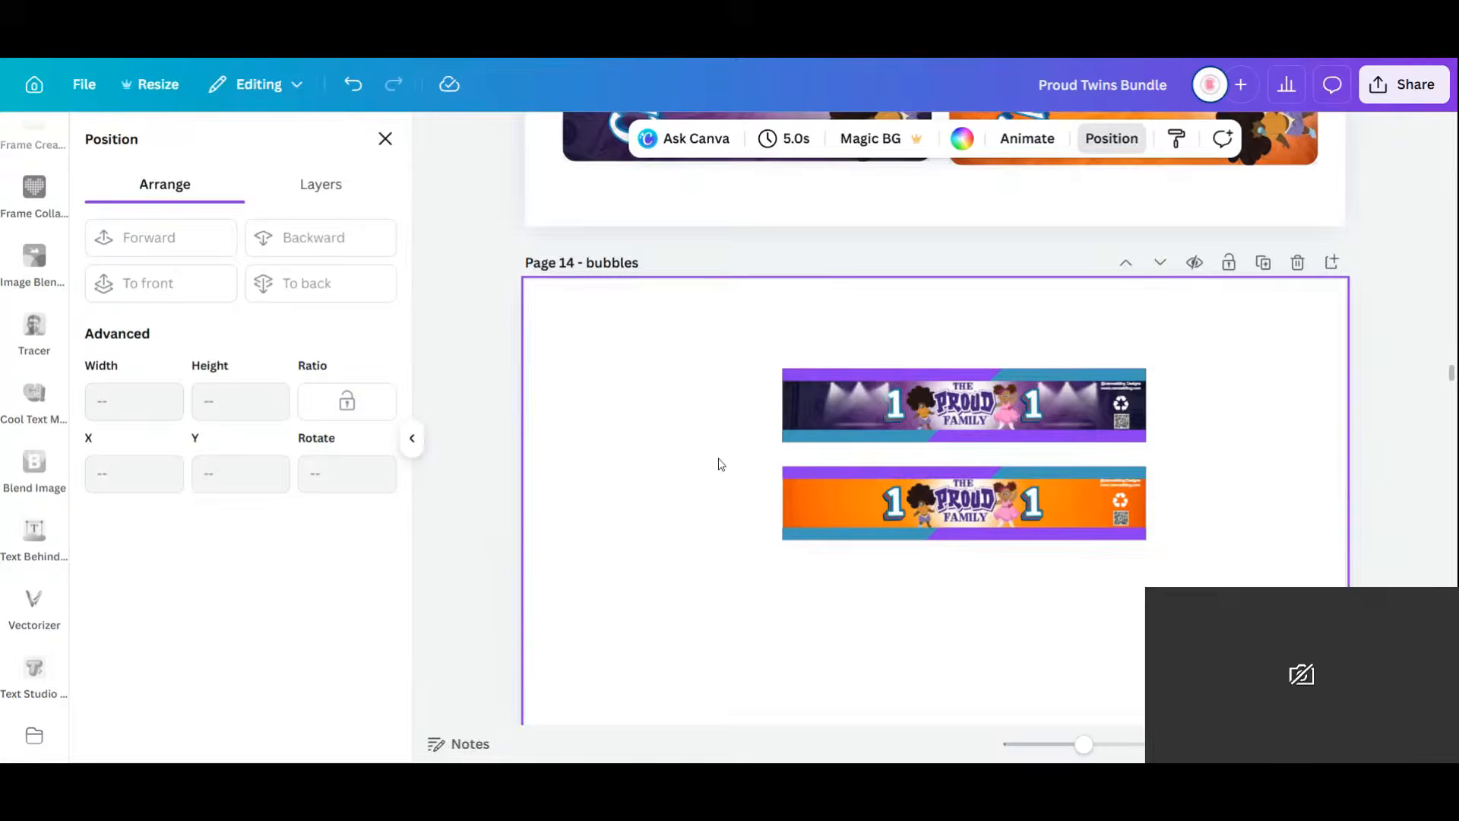
# In the page grid, delete the orange and purple Rich Twinz chip bag pages.
pyautogui.scroll(-10, 713, 461)
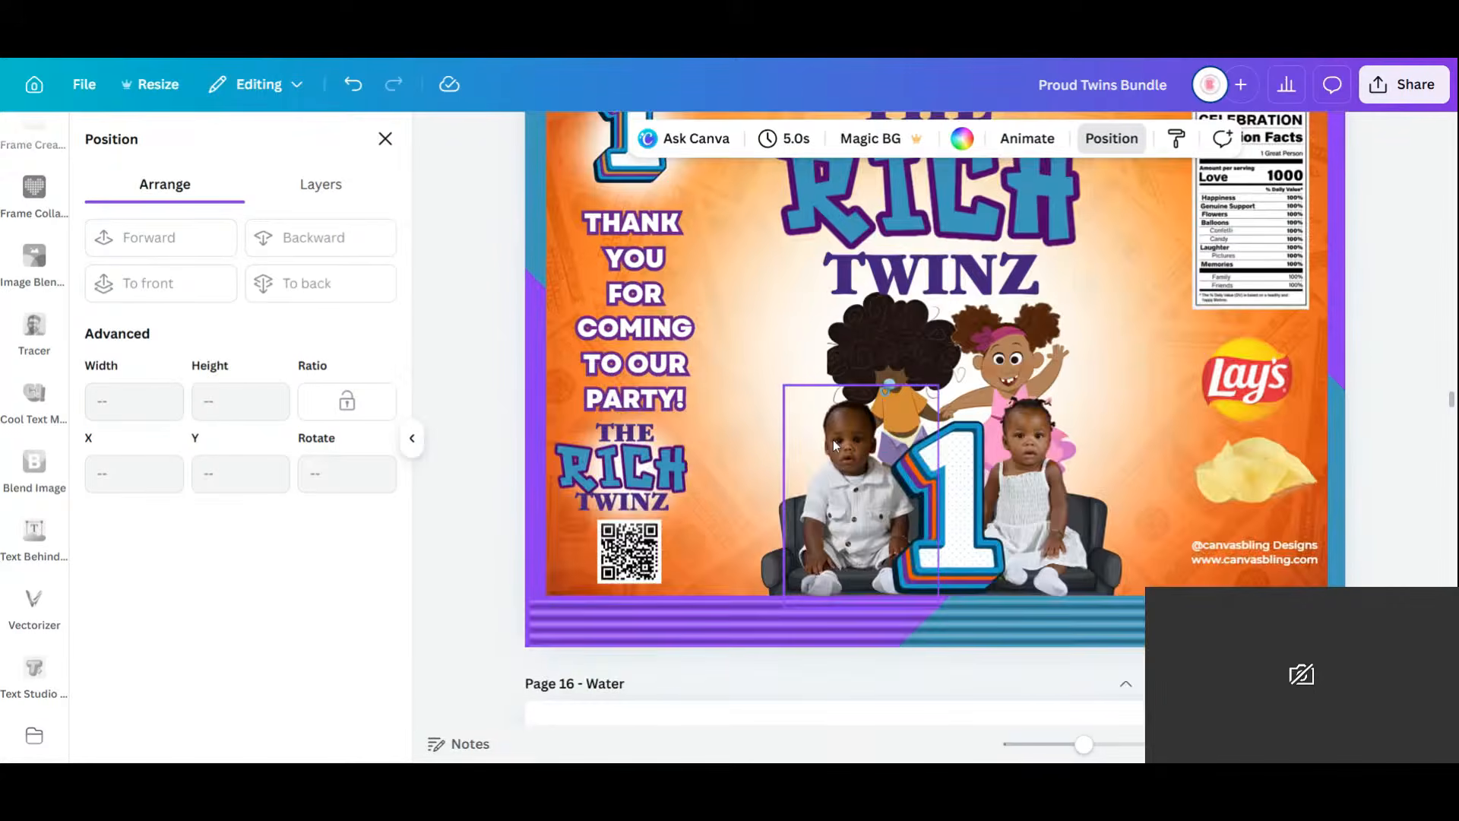
pyautogui.scroll(2, 871, 441)
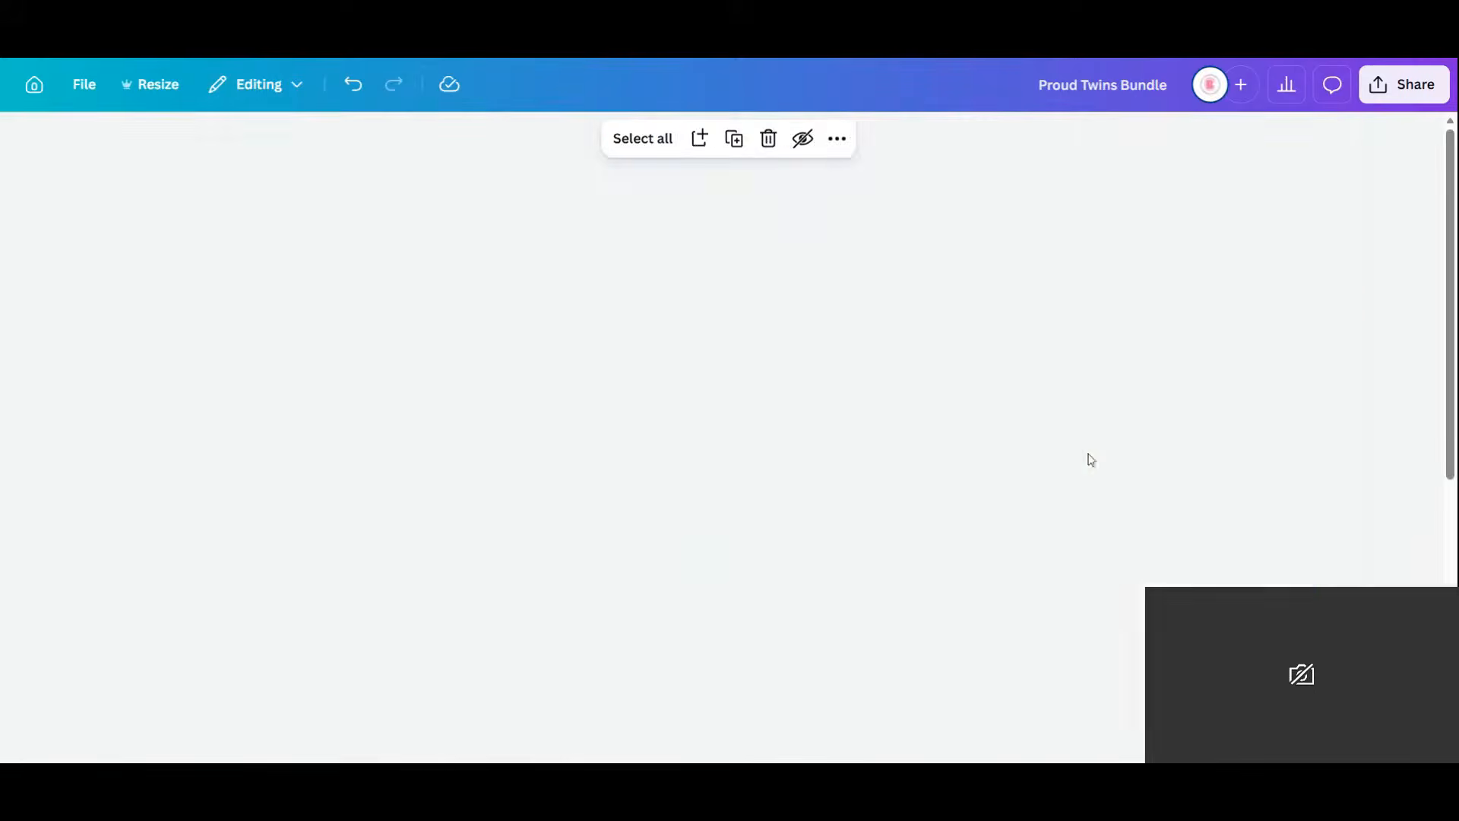
pyautogui.scroll(-5, 941, 489)
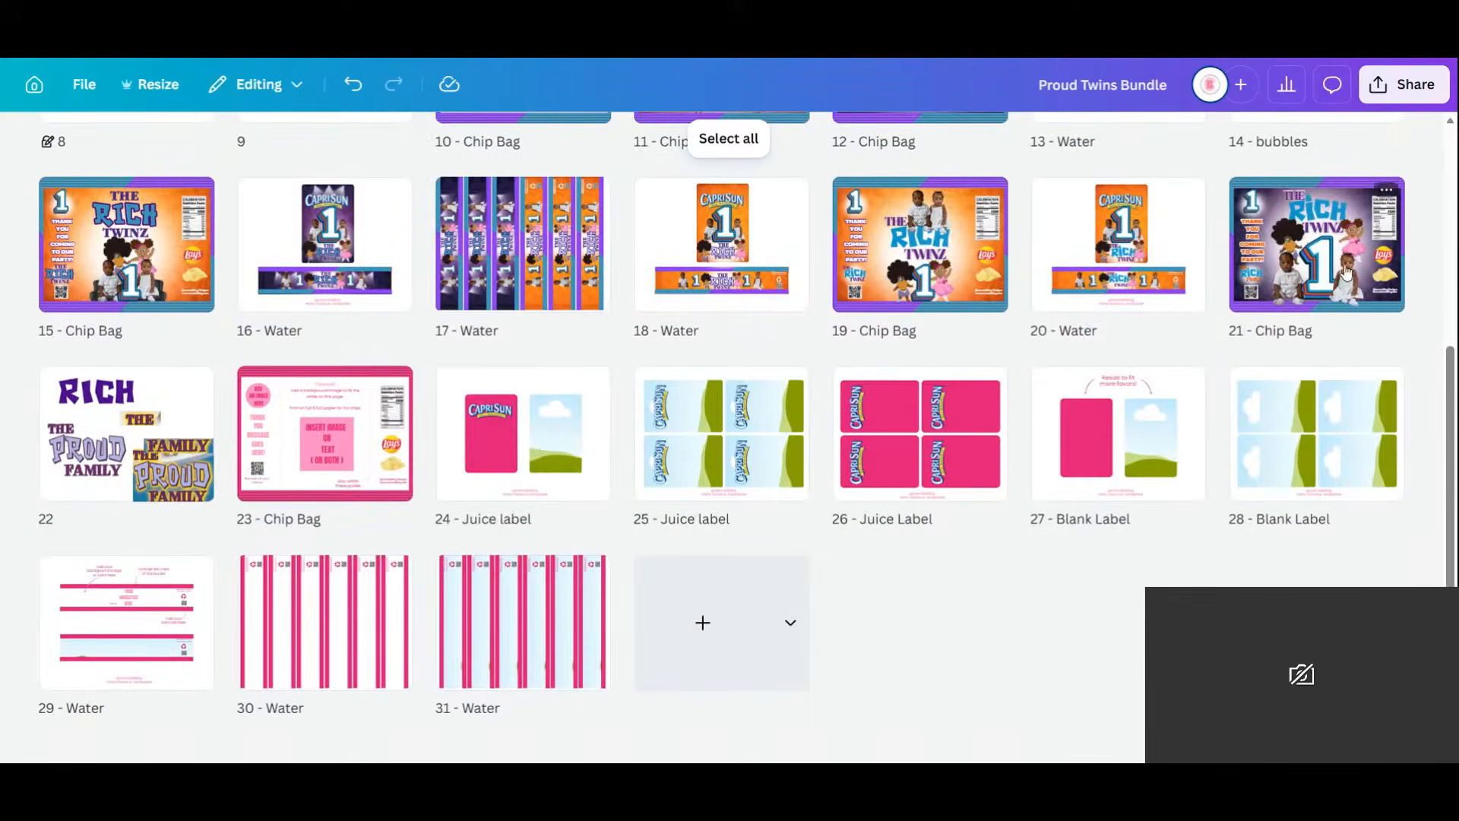
pyautogui.scroll(5, 1330, 385)
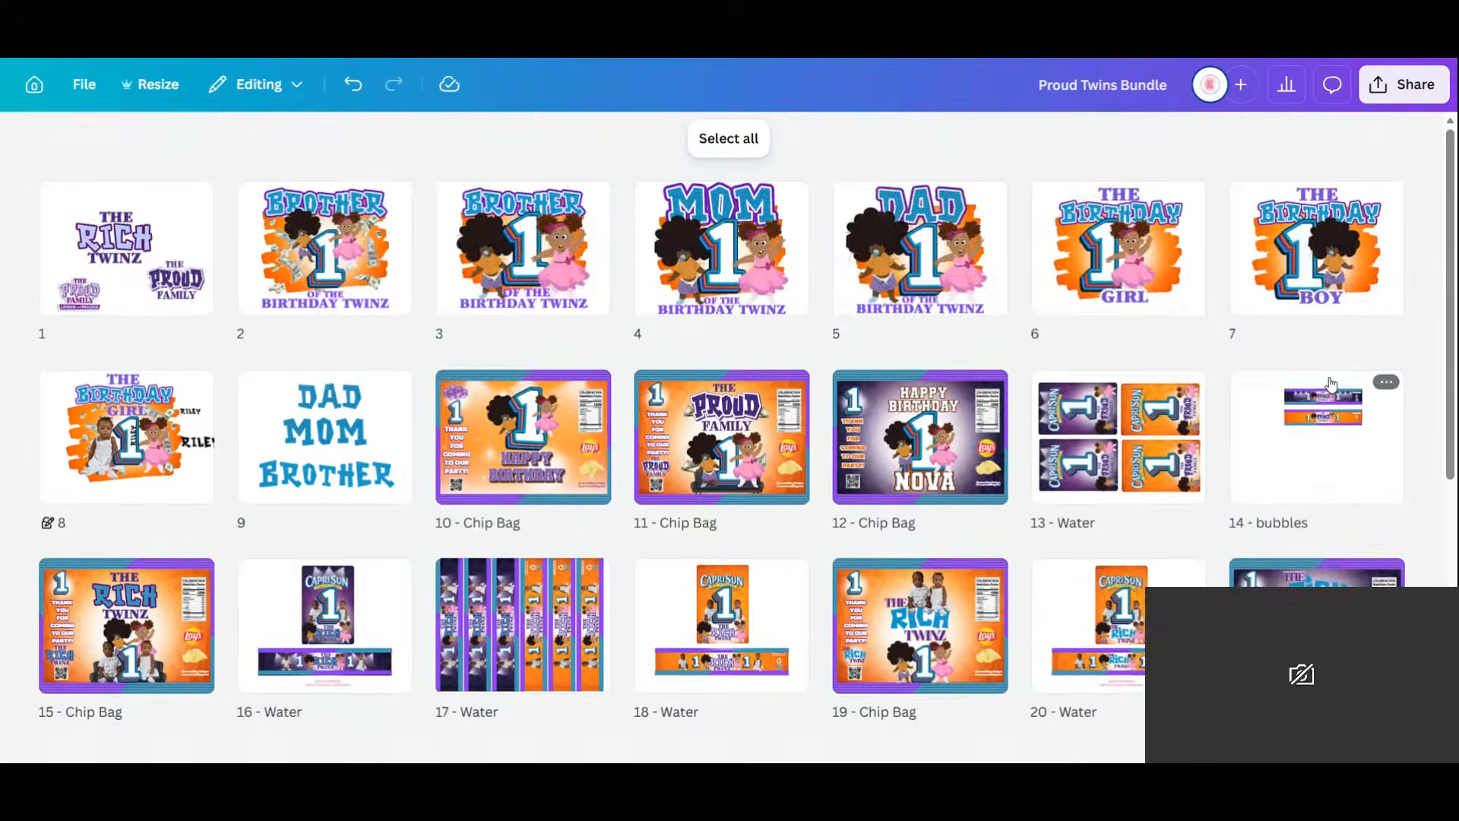
pyautogui.scroll(-2, 1330, 385)
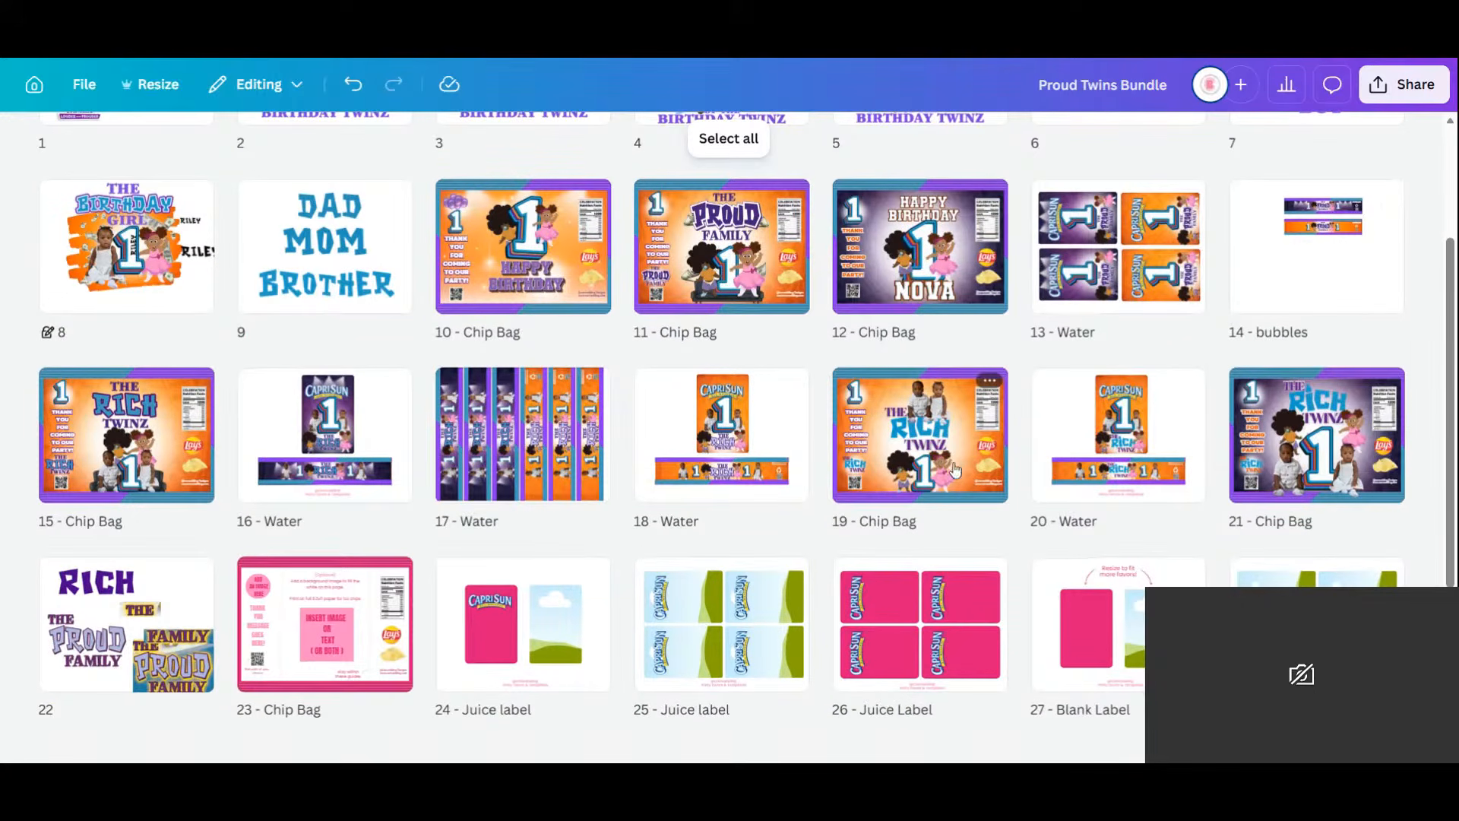
pyautogui.click(937, 450)
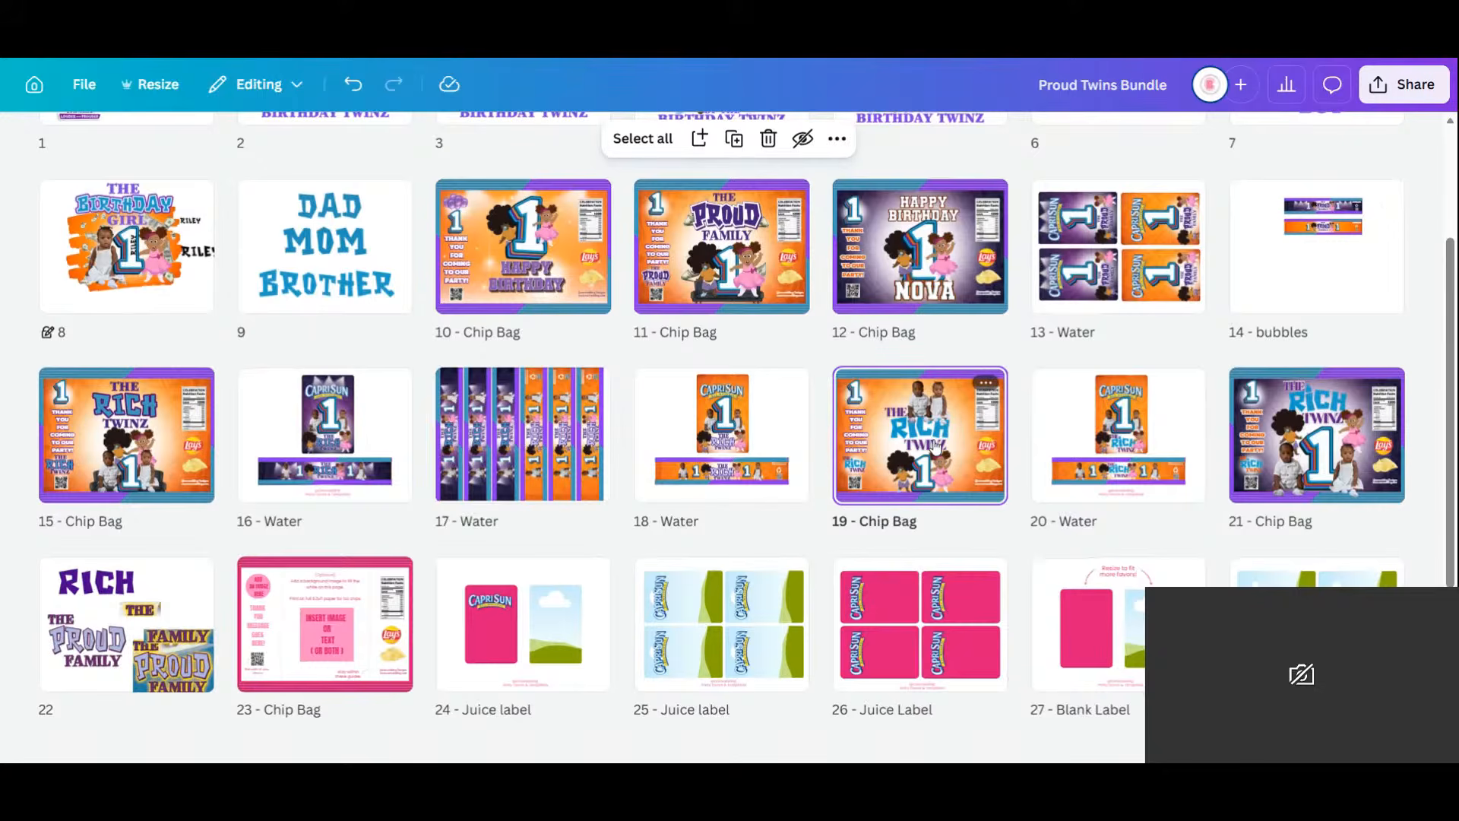
pyautogui.press('Delete')
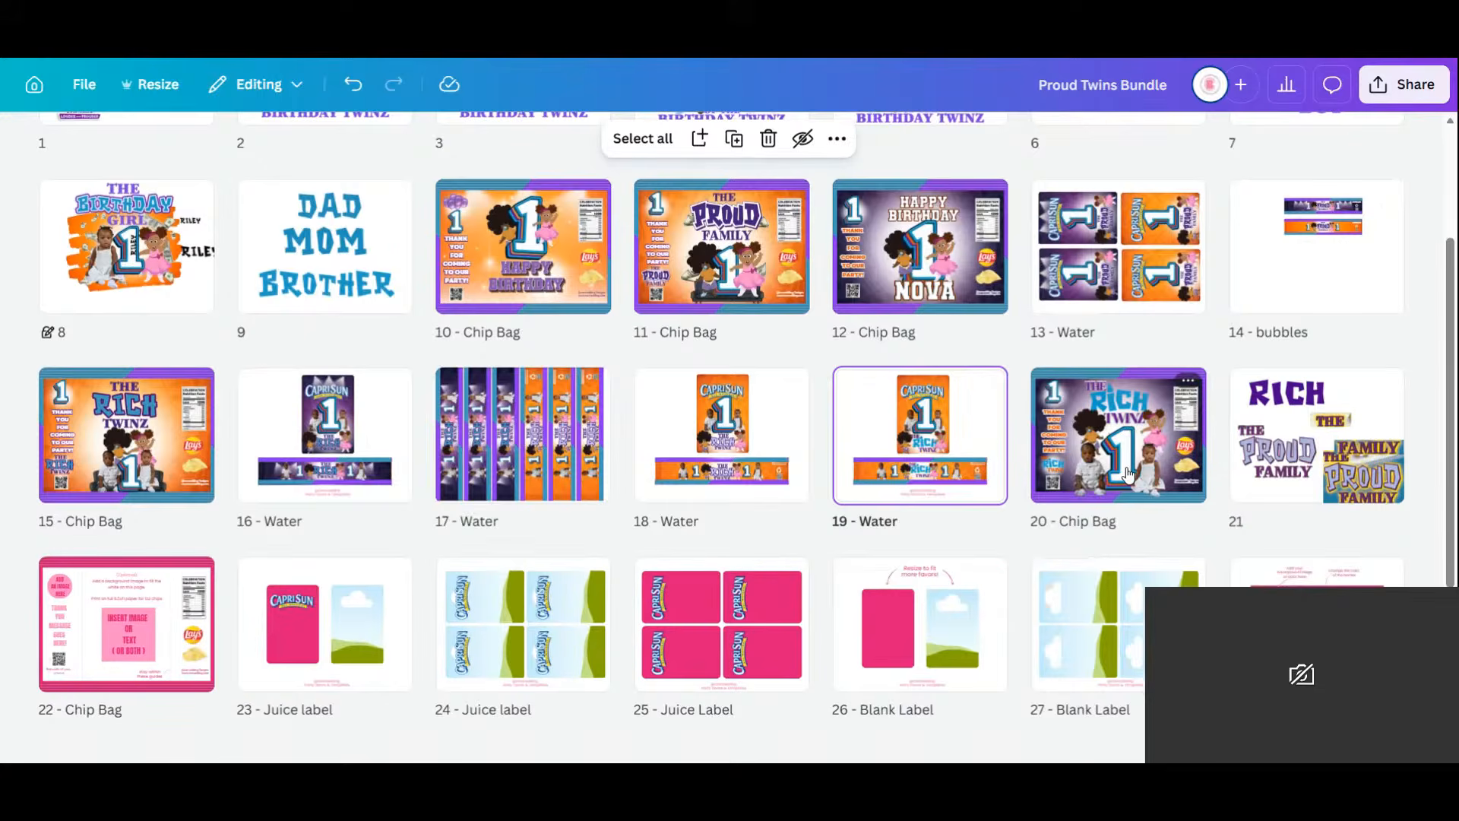
pyautogui.click(1128, 475)
pyautogui.press('Delete')
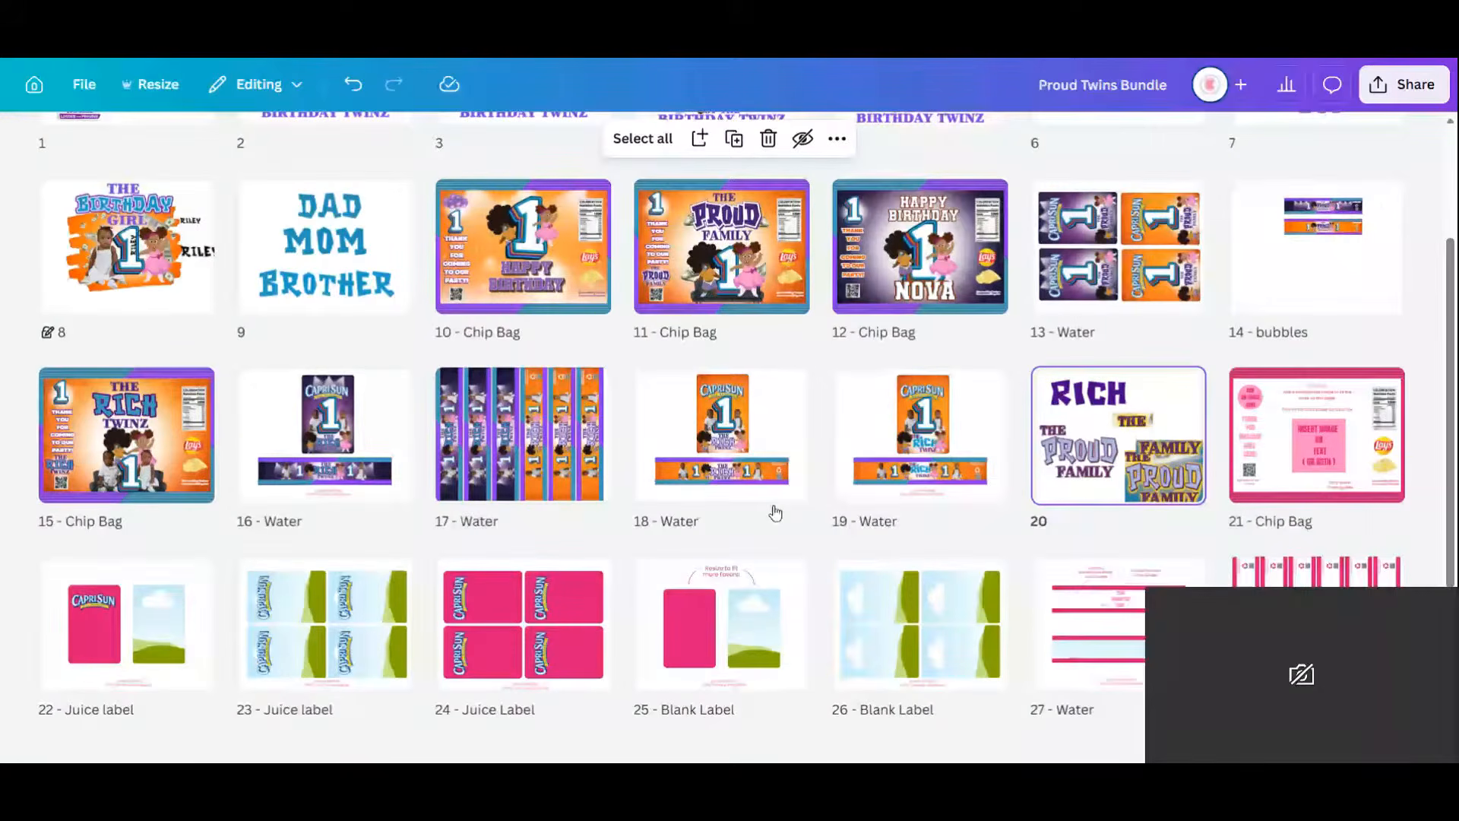
# Move a Water page beside the other Water pages and delete the last extra chip bag page.
pyautogui.click(779, 487)
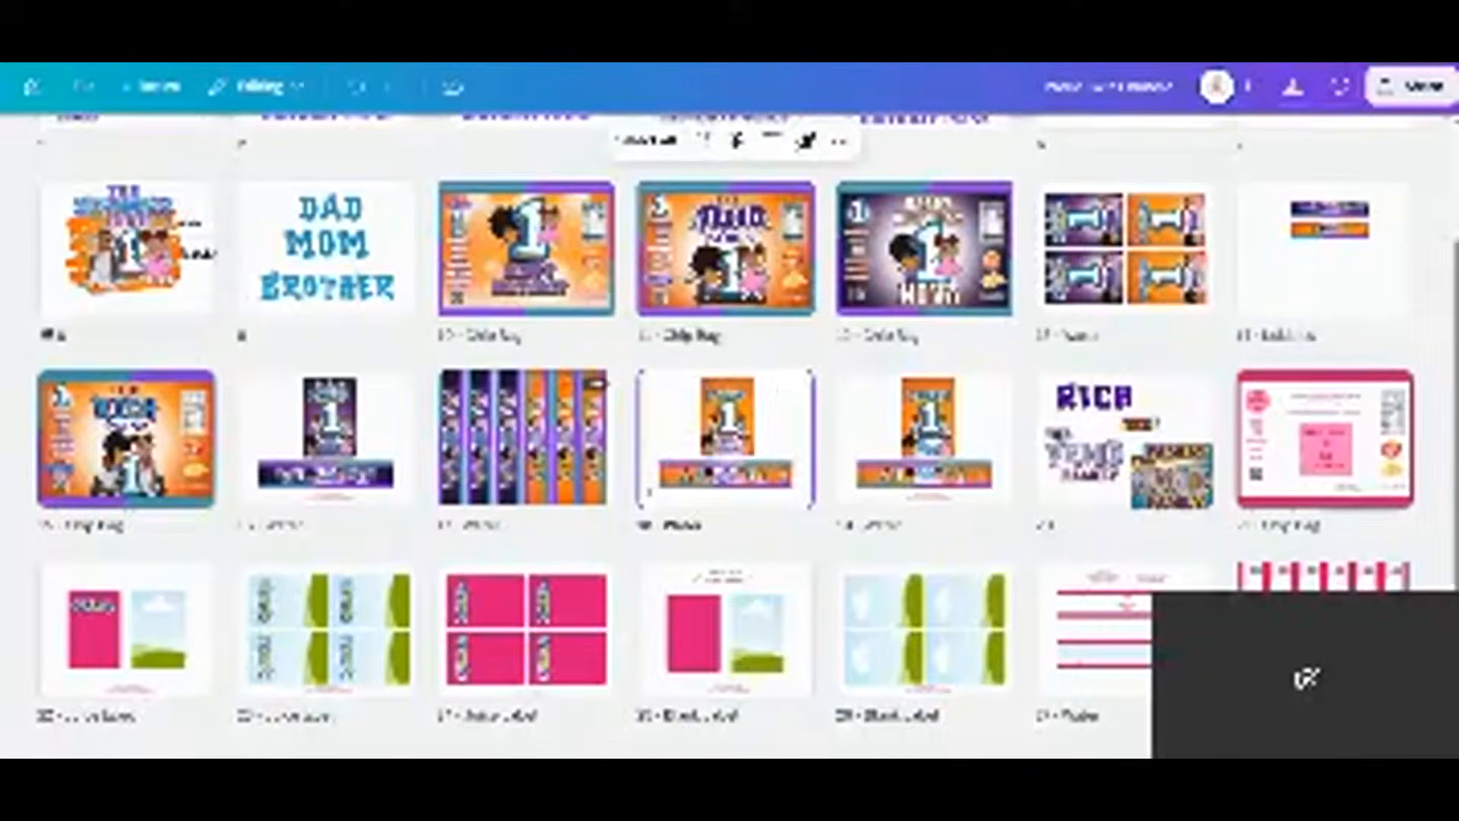
pyautogui.moveTo(737, 445); pyautogui.dragTo(426, 437)
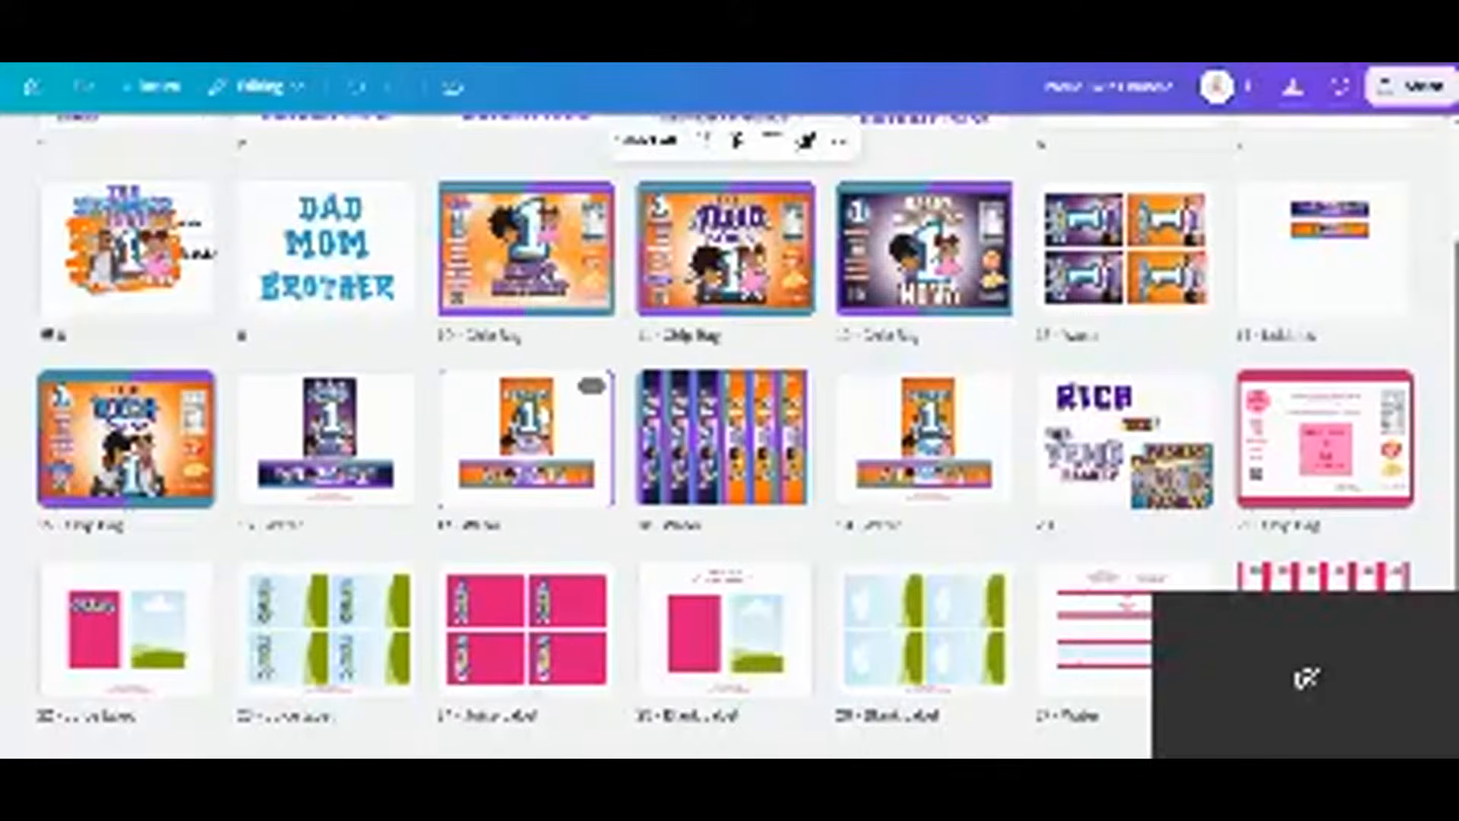
pyautogui.click(161, 449)
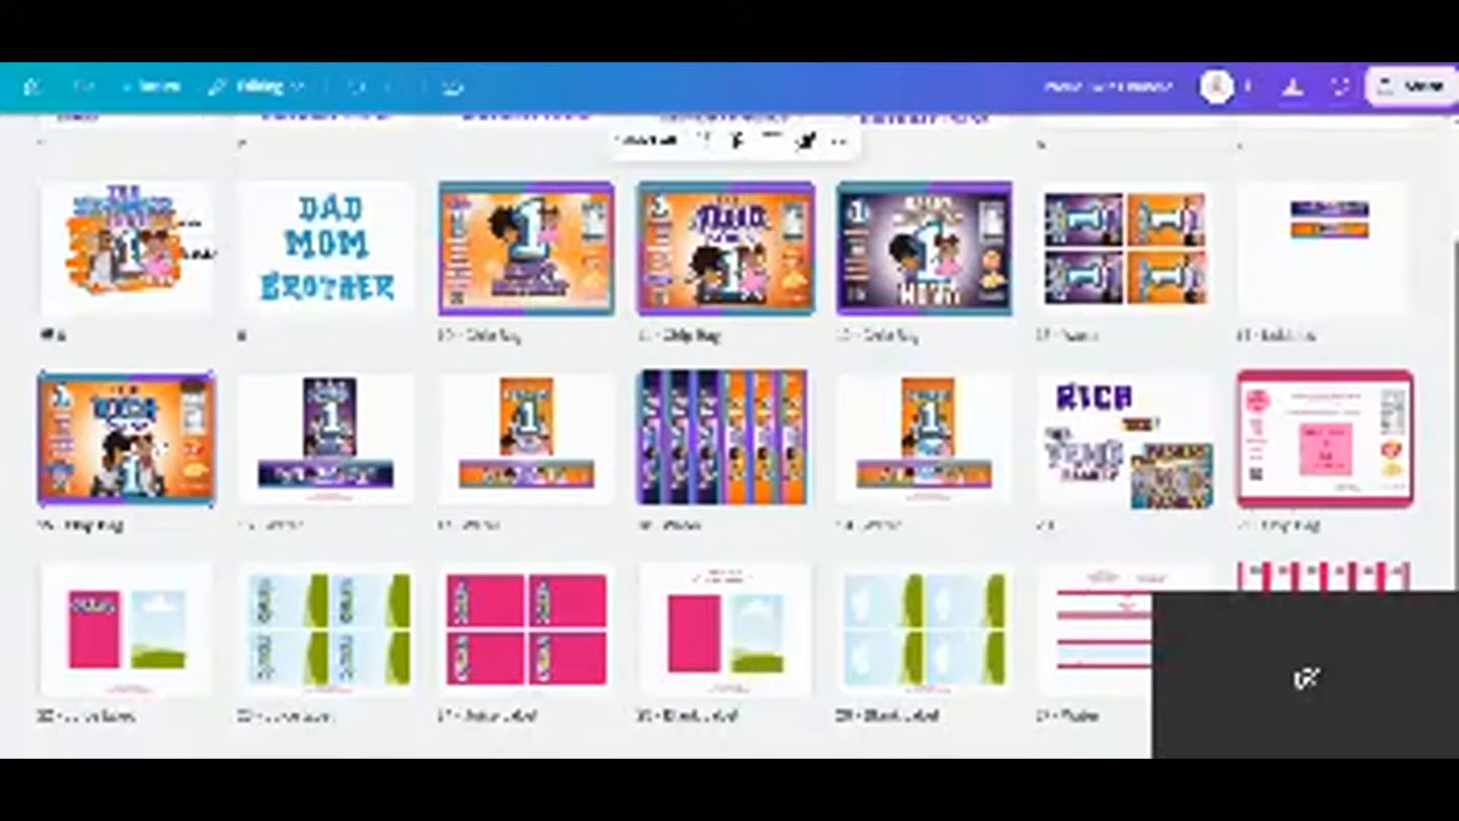
pyautogui.press('Delete')
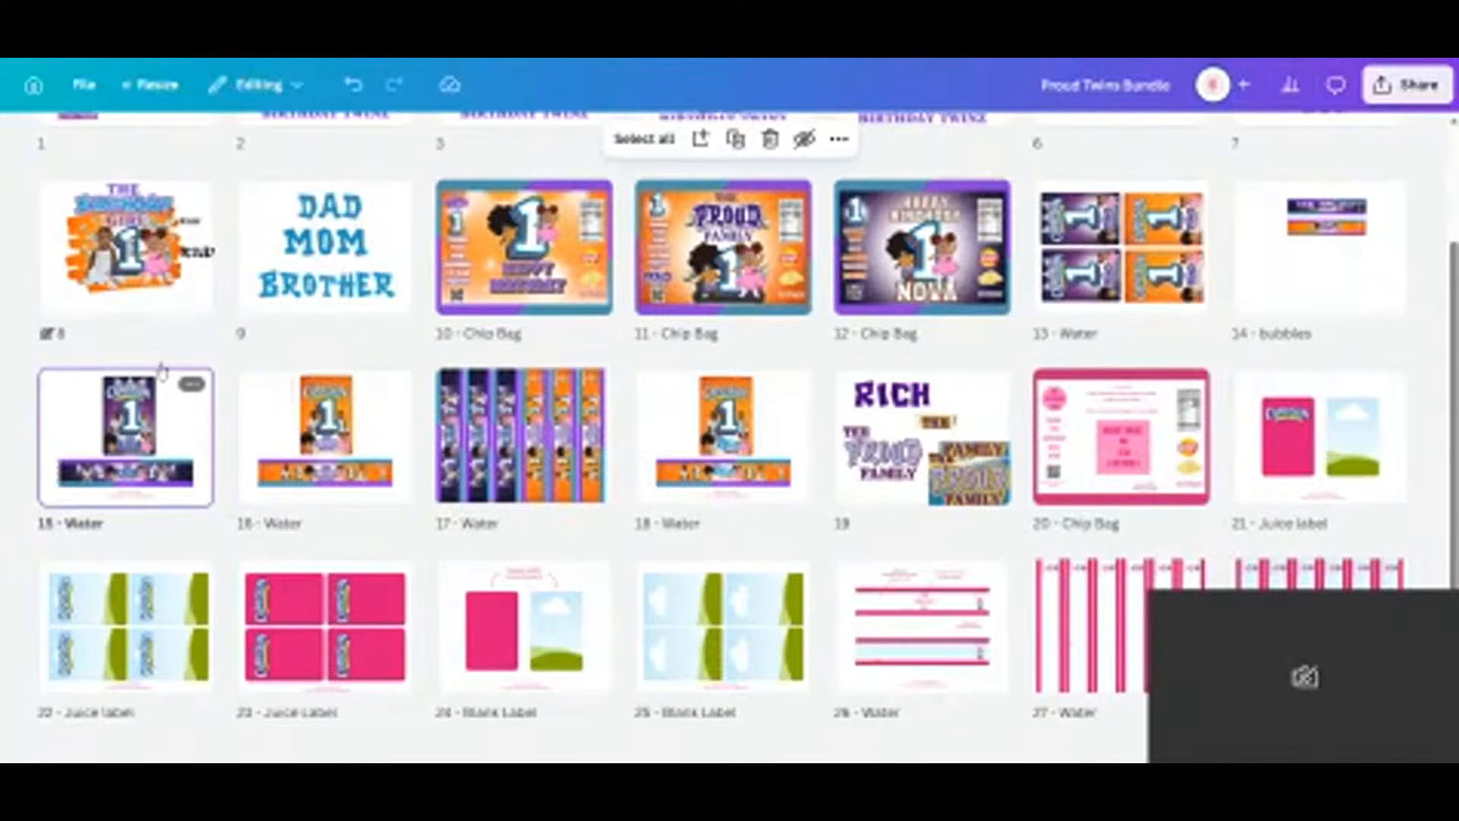
pyautogui.click(186, 198)
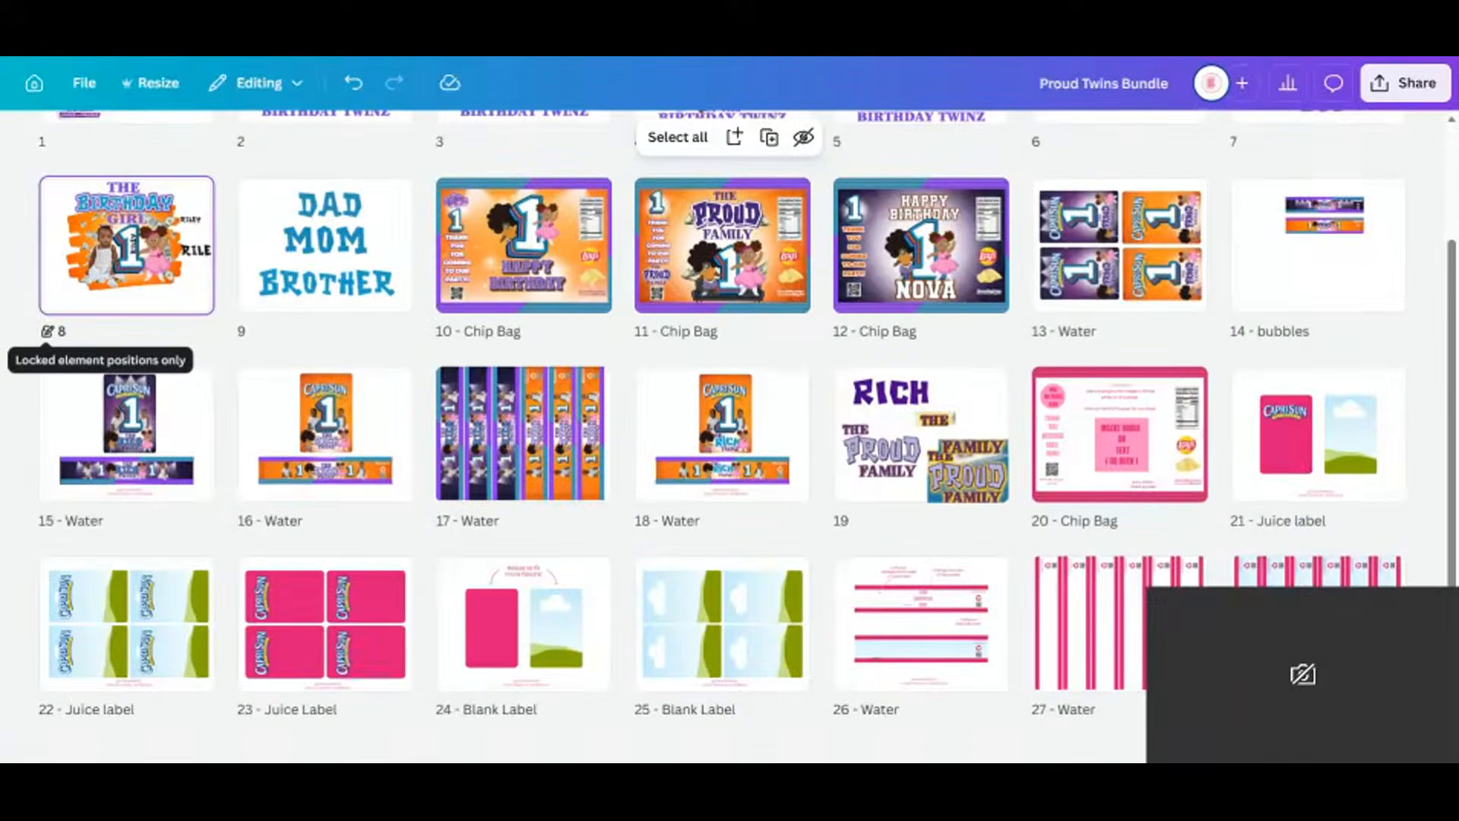
# Open the Birthday Girl page and lock its baby photo in place.
pyautogui.doubleClick(196, 272)
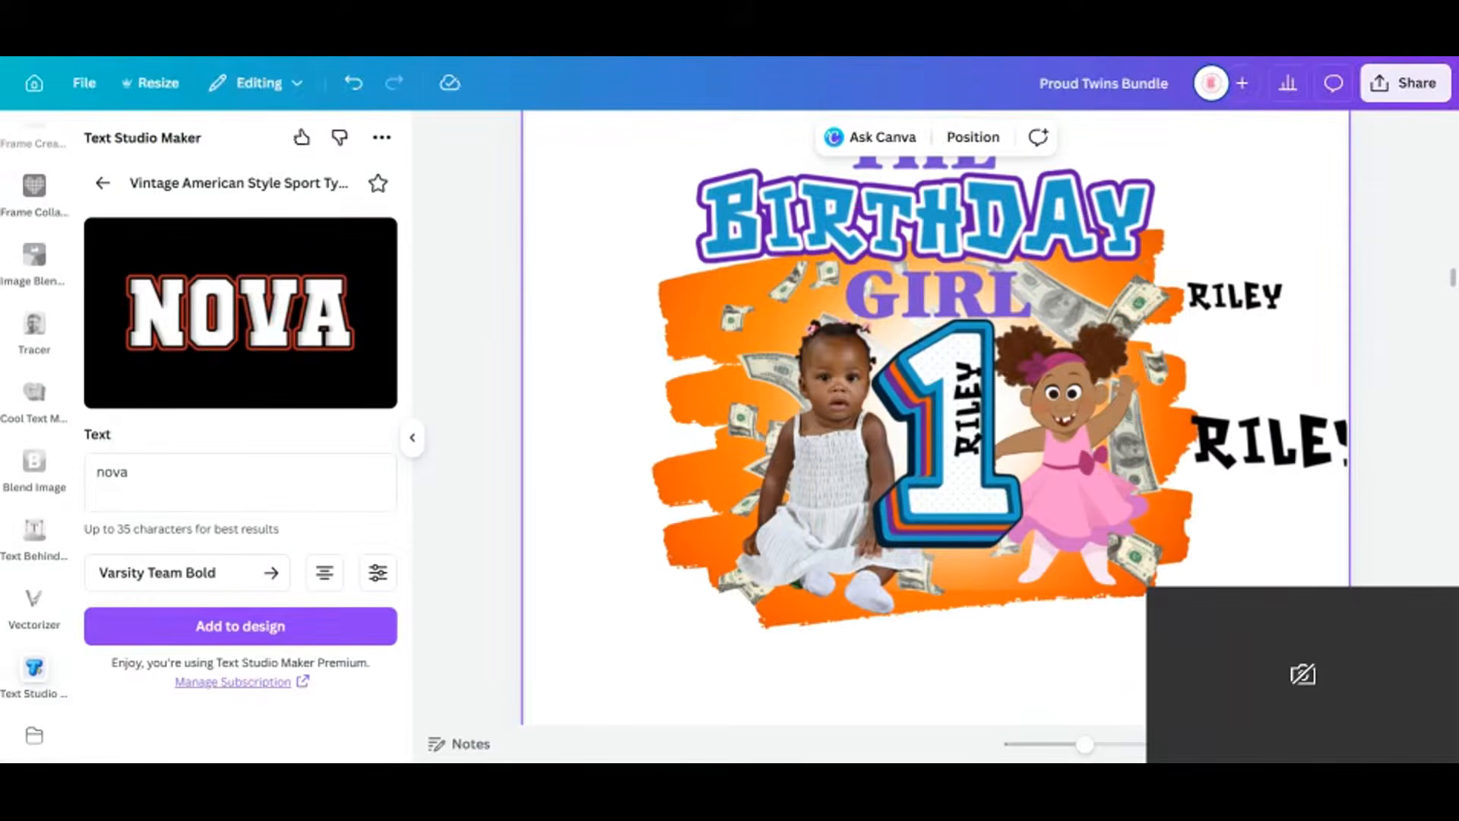
pyautogui.click(1355, 744)
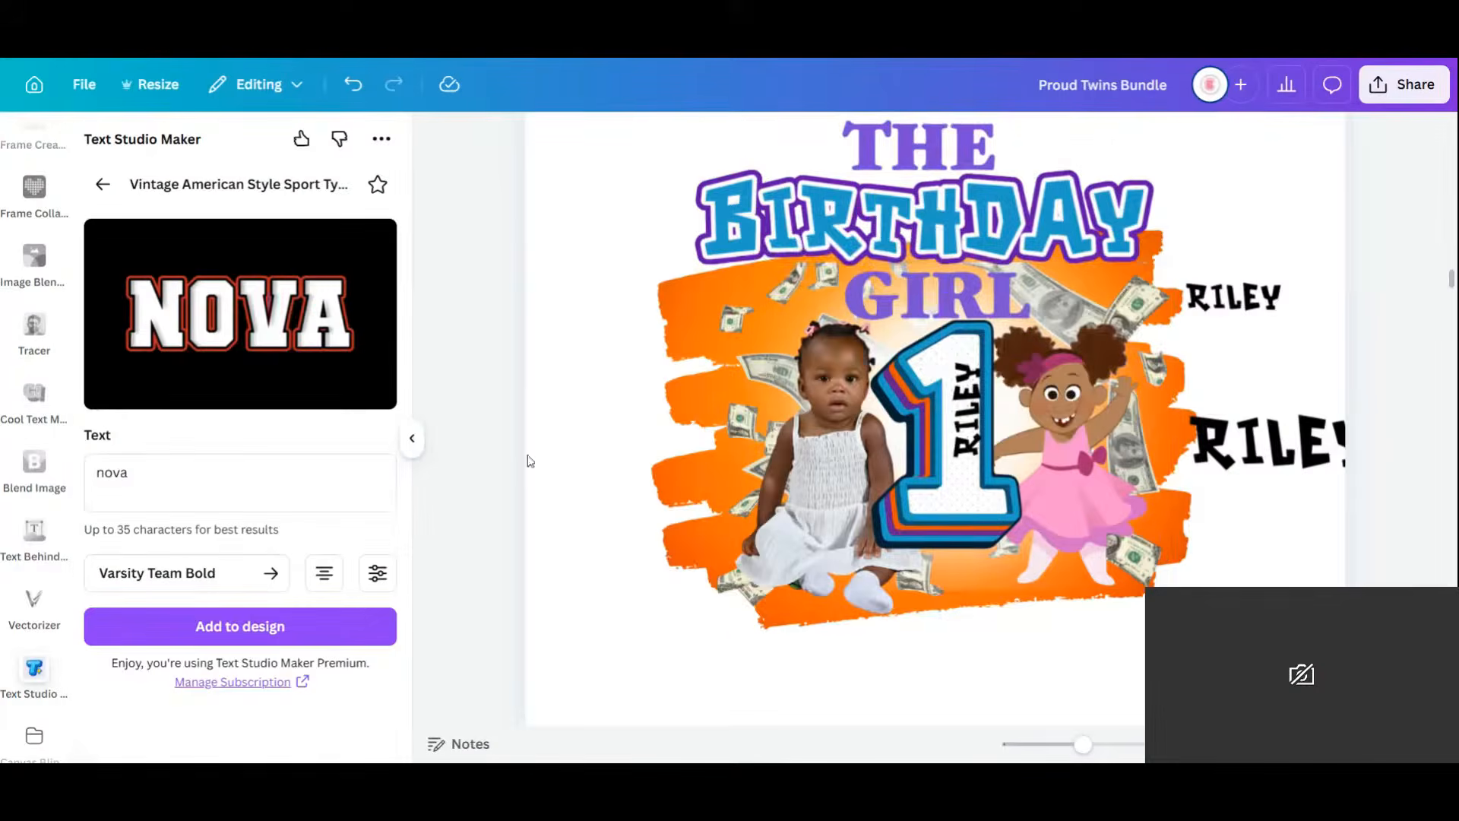
pyautogui.doubleClick(185, 447)
pyautogui.click(831, 463)
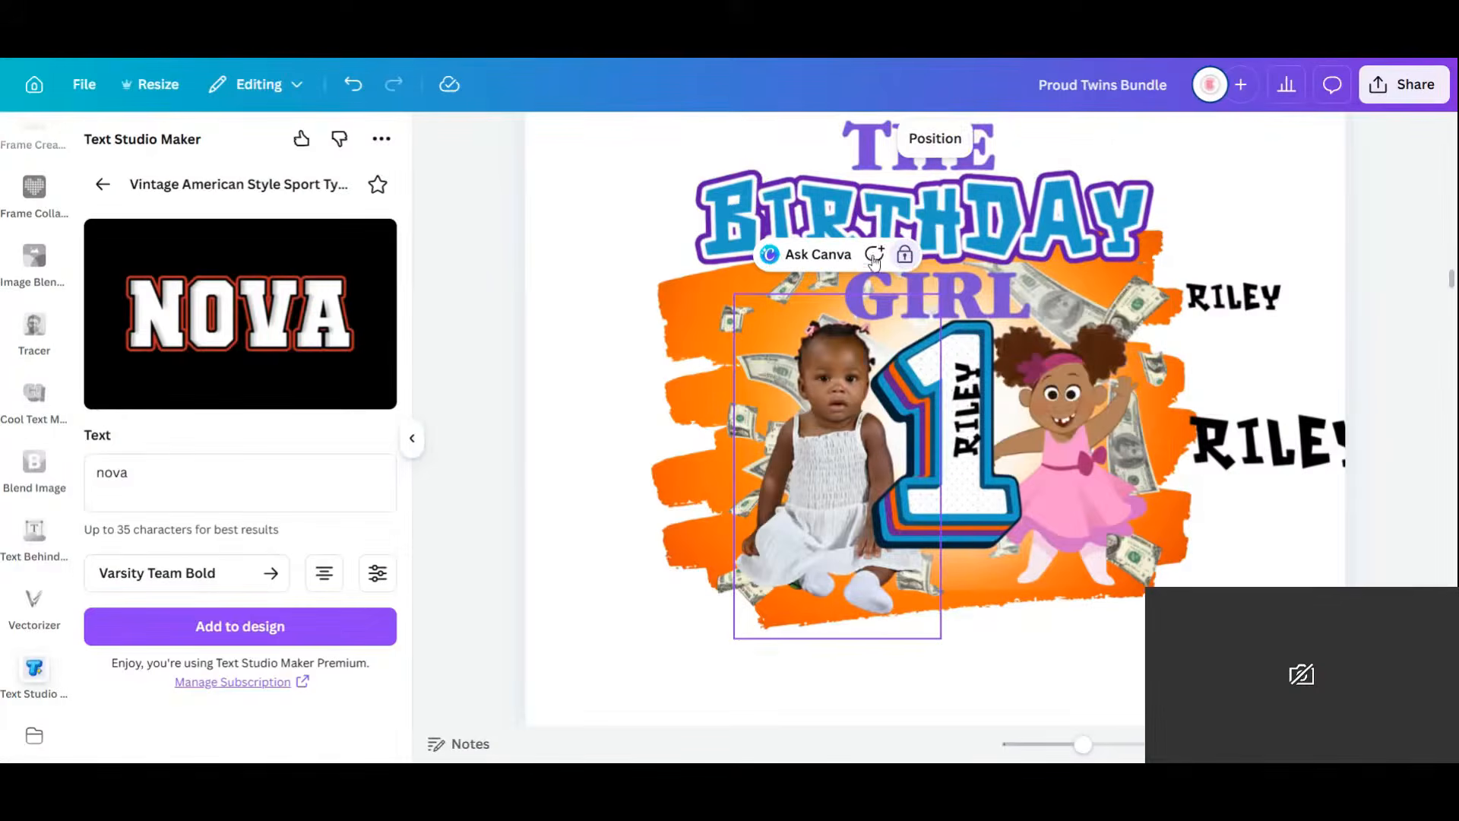
pyautogui.click(902, 264)
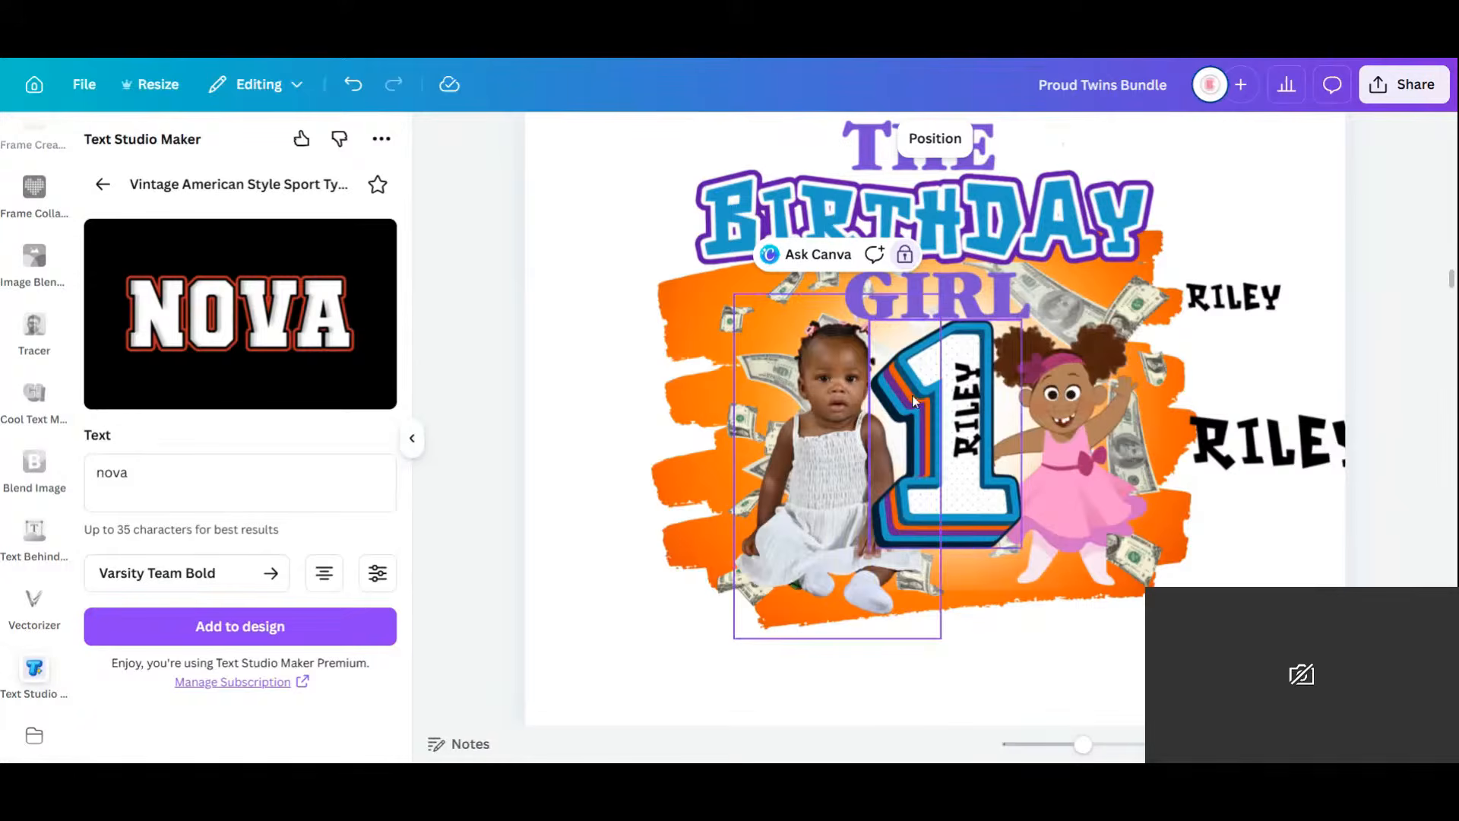
# Check lock options on grouped elements, then unlock and relock the cartoon girl image.
pyautogui.moveTo(912, 318); pyautogui.dragTo(710, 569)
pyautogui.click(1042, 608)
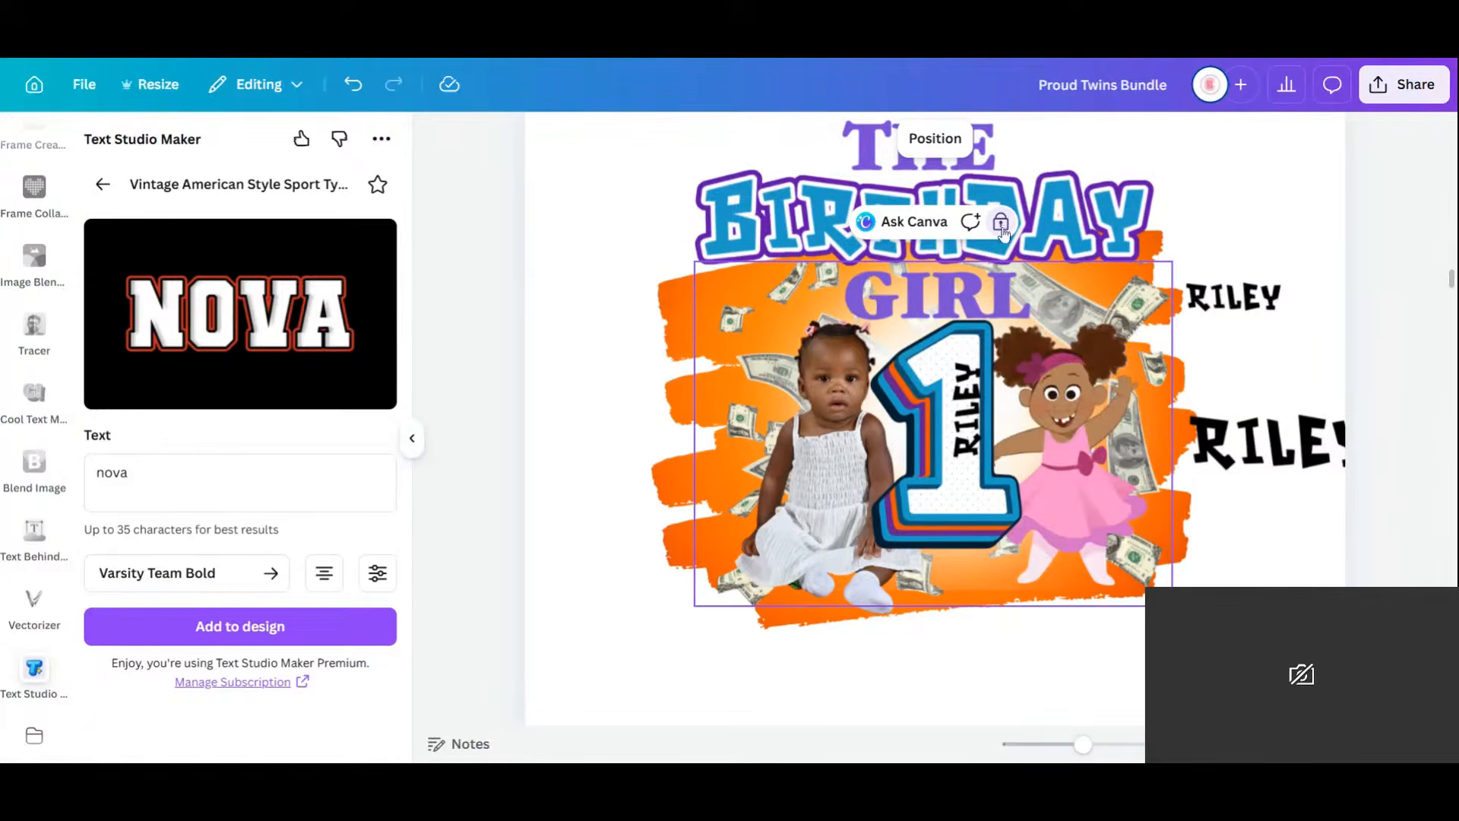
pyautogui.click(606, 284)
pyautogui.moveTo(602, 186); pyautogui.dragTo(1187, 652)
pyautogui.rightClick(1045, 390)
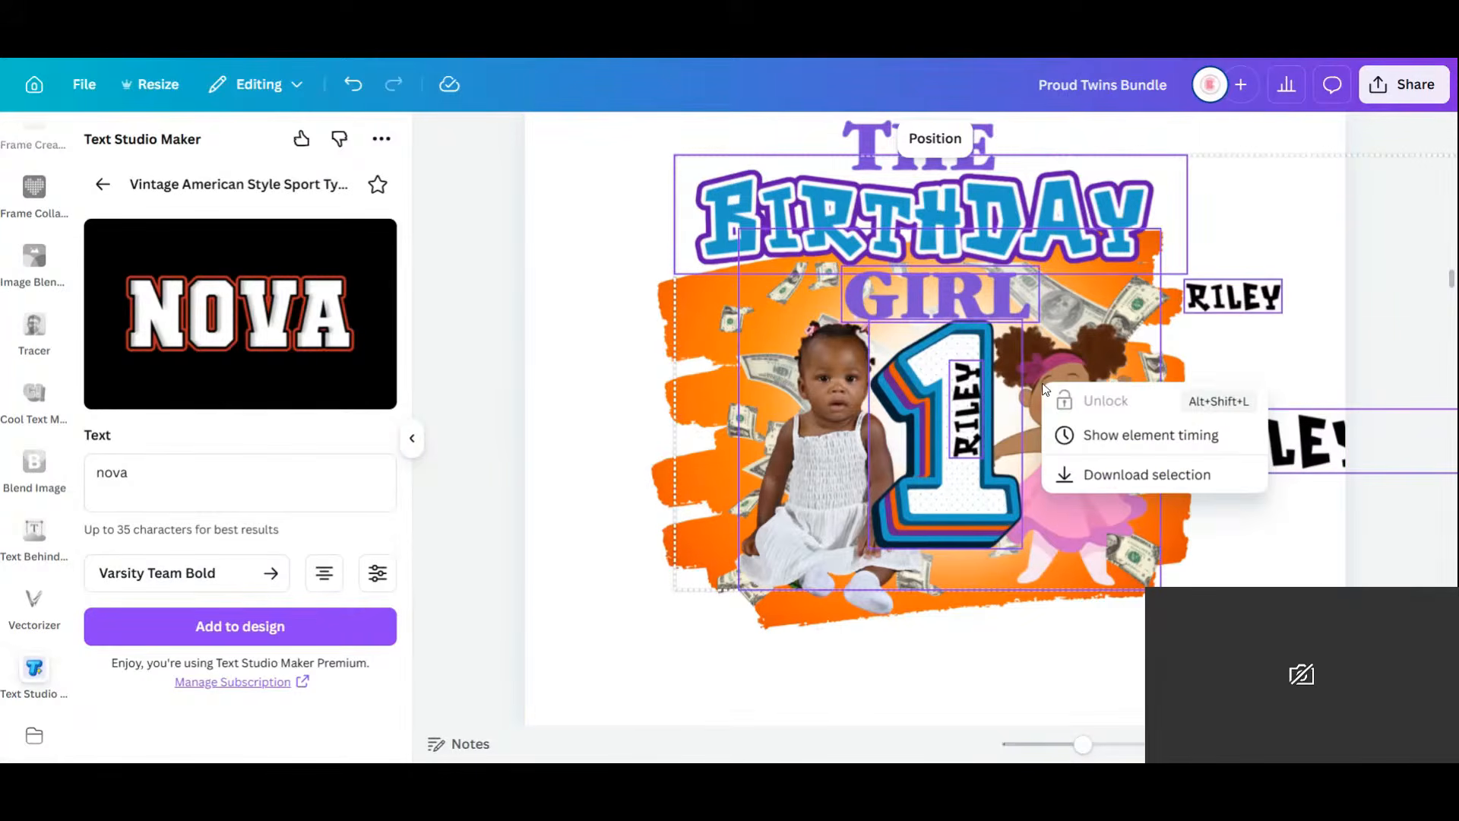
pyautogui.click(1019, 648)
pyautogui.click(1091, 484)
pyautogui.click(1063, 417)
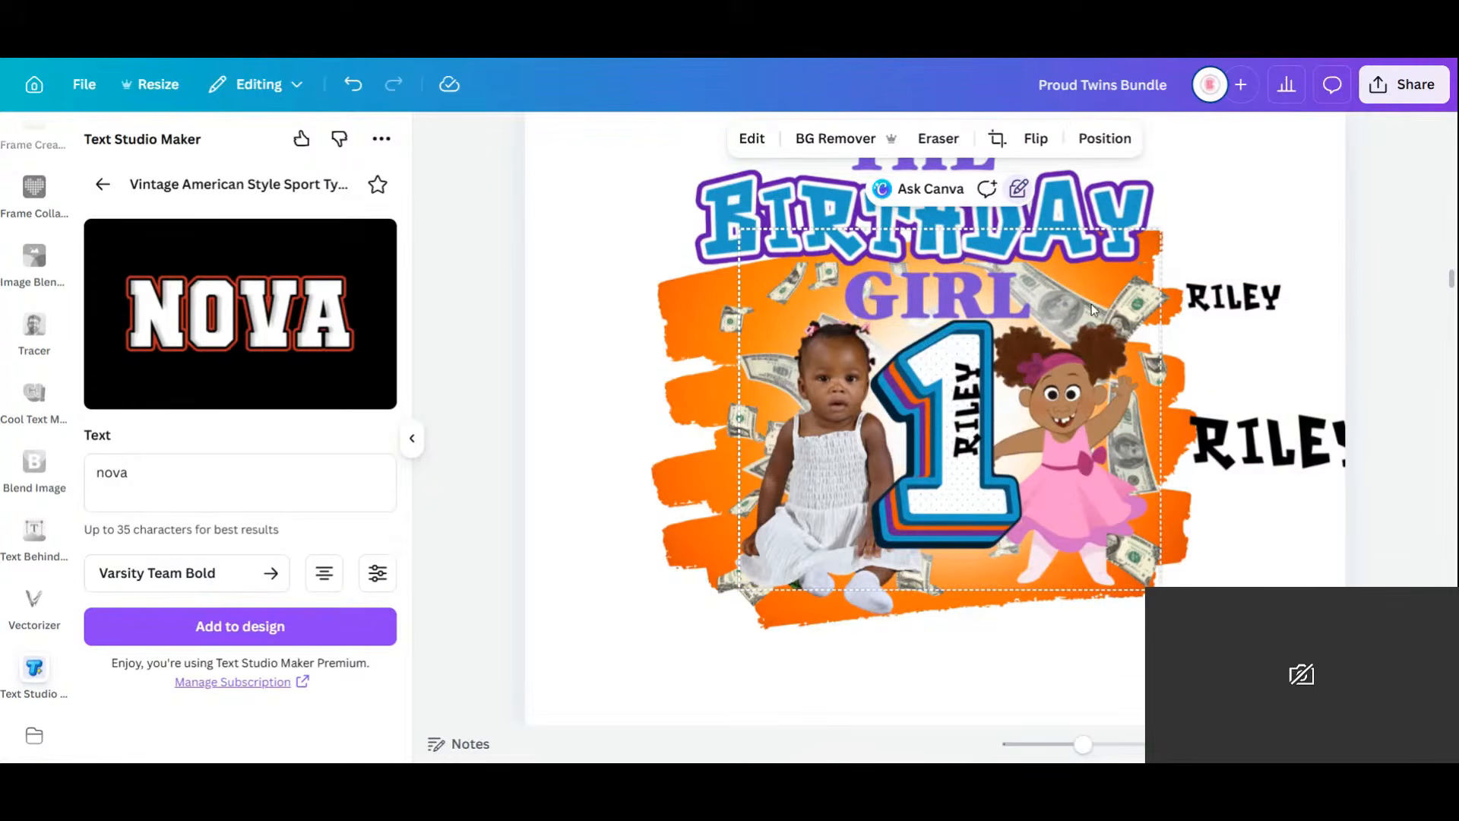
pyautogui.click(1020, 190)
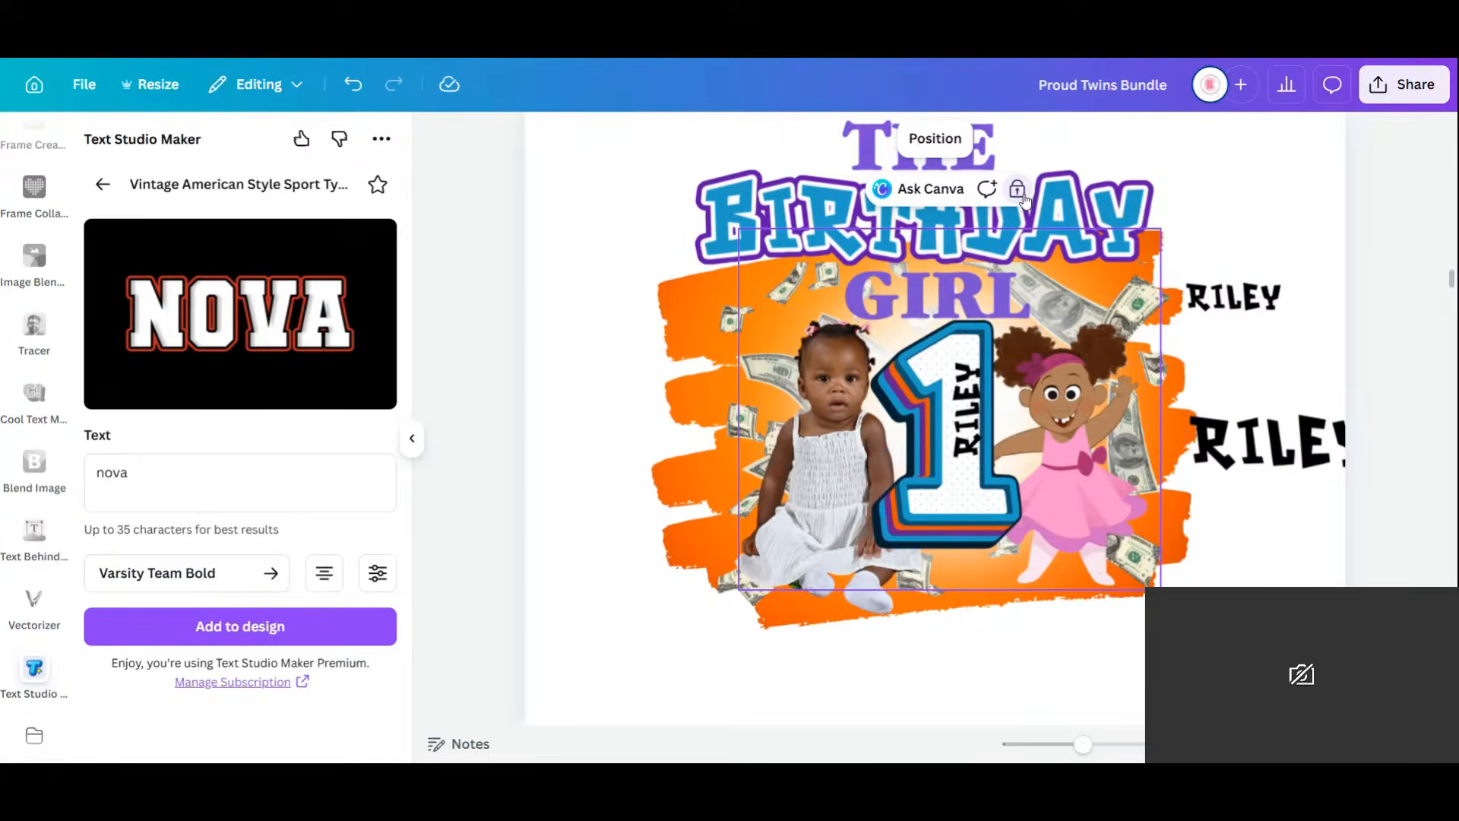
# Duplicate the Birthday Girl page, then undo the duplication.
pyautogui.scroll(8, 1292, 263)
pyautogui.scroll(-3, 1239, 570)
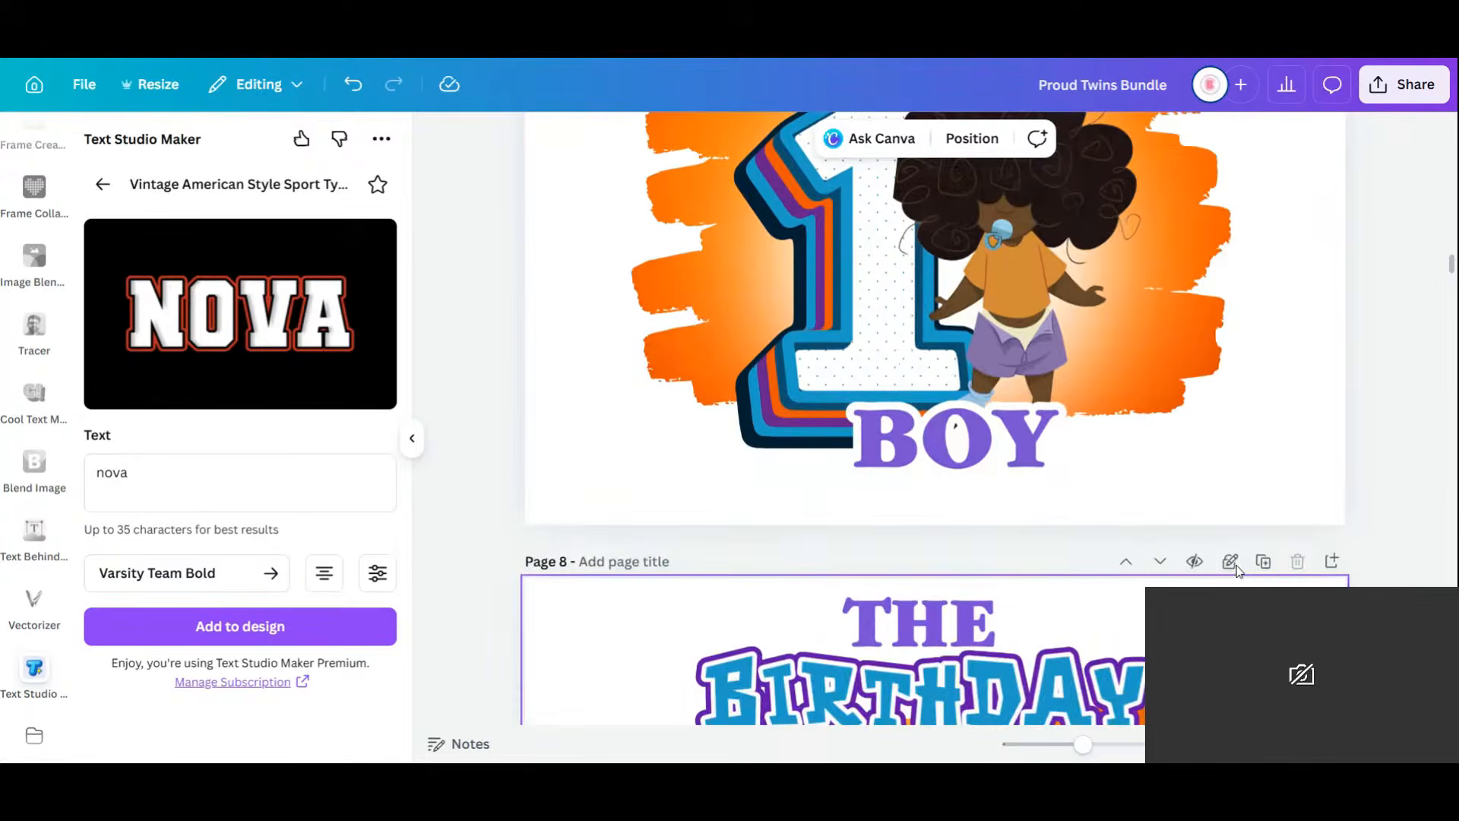
pyautogui.click(1265, 564)
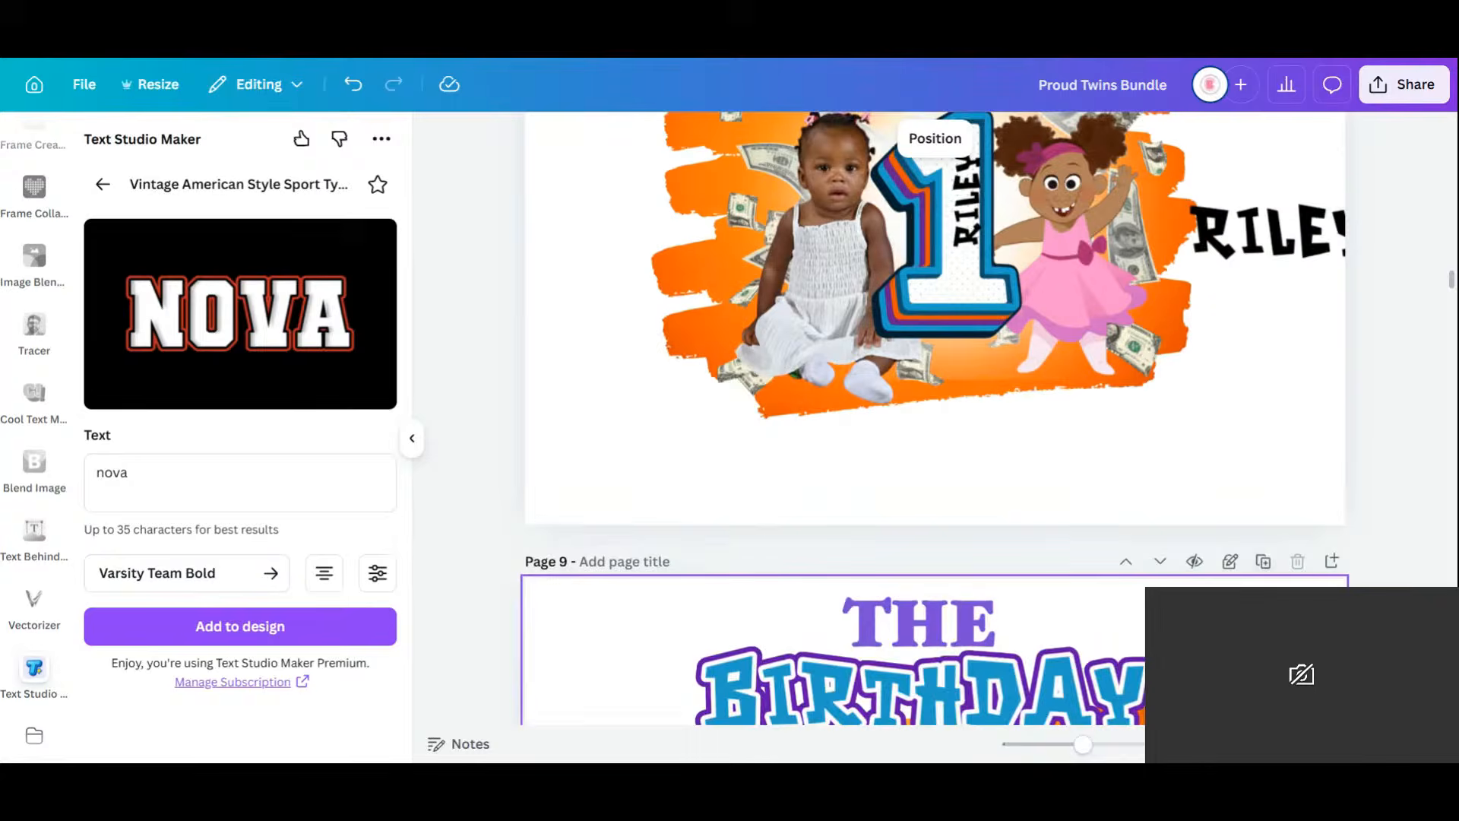
pyautogui.scroll(-3, 1080, 598)
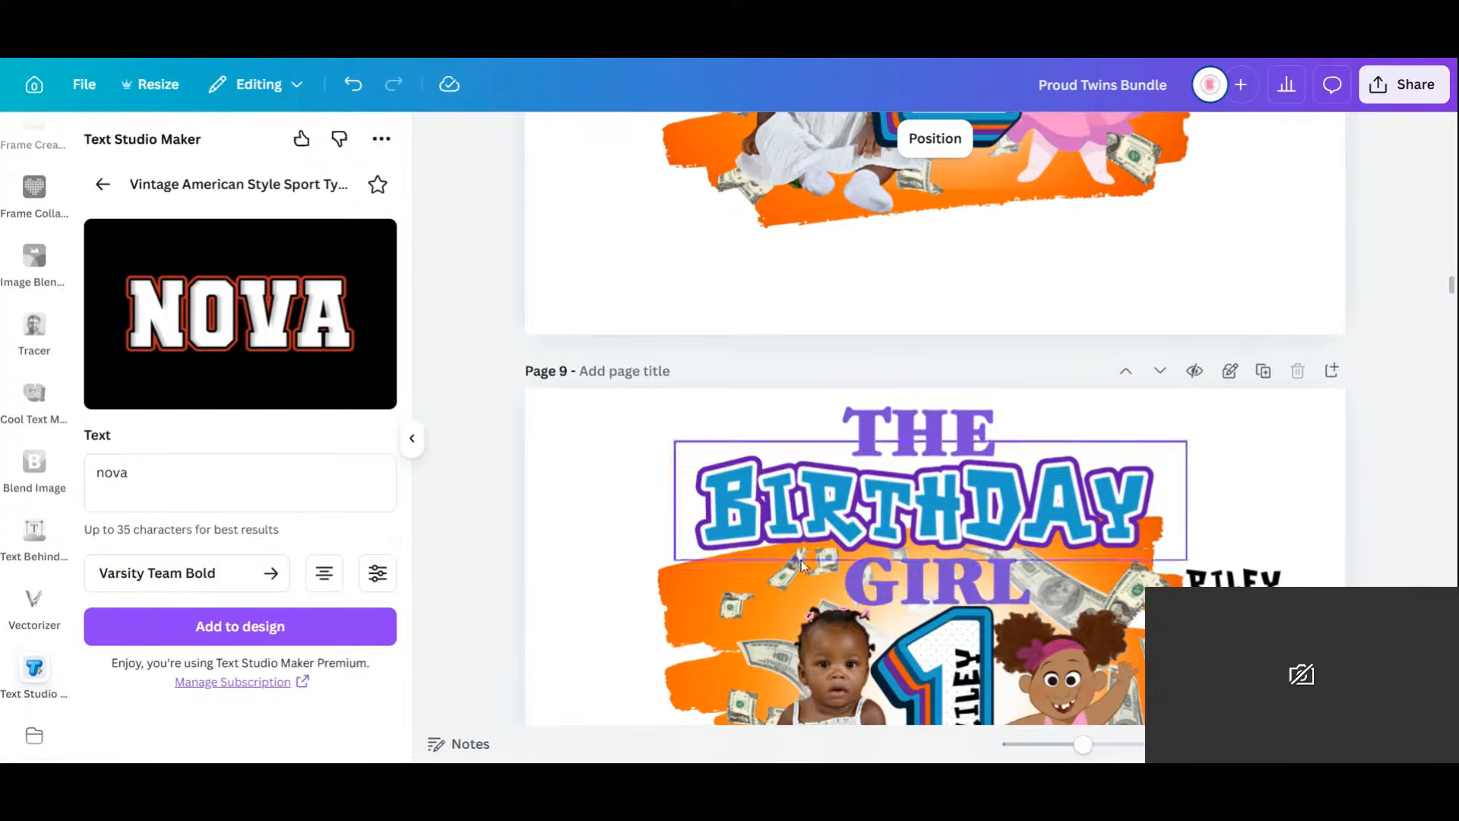
pyautogui.click(919, 505)
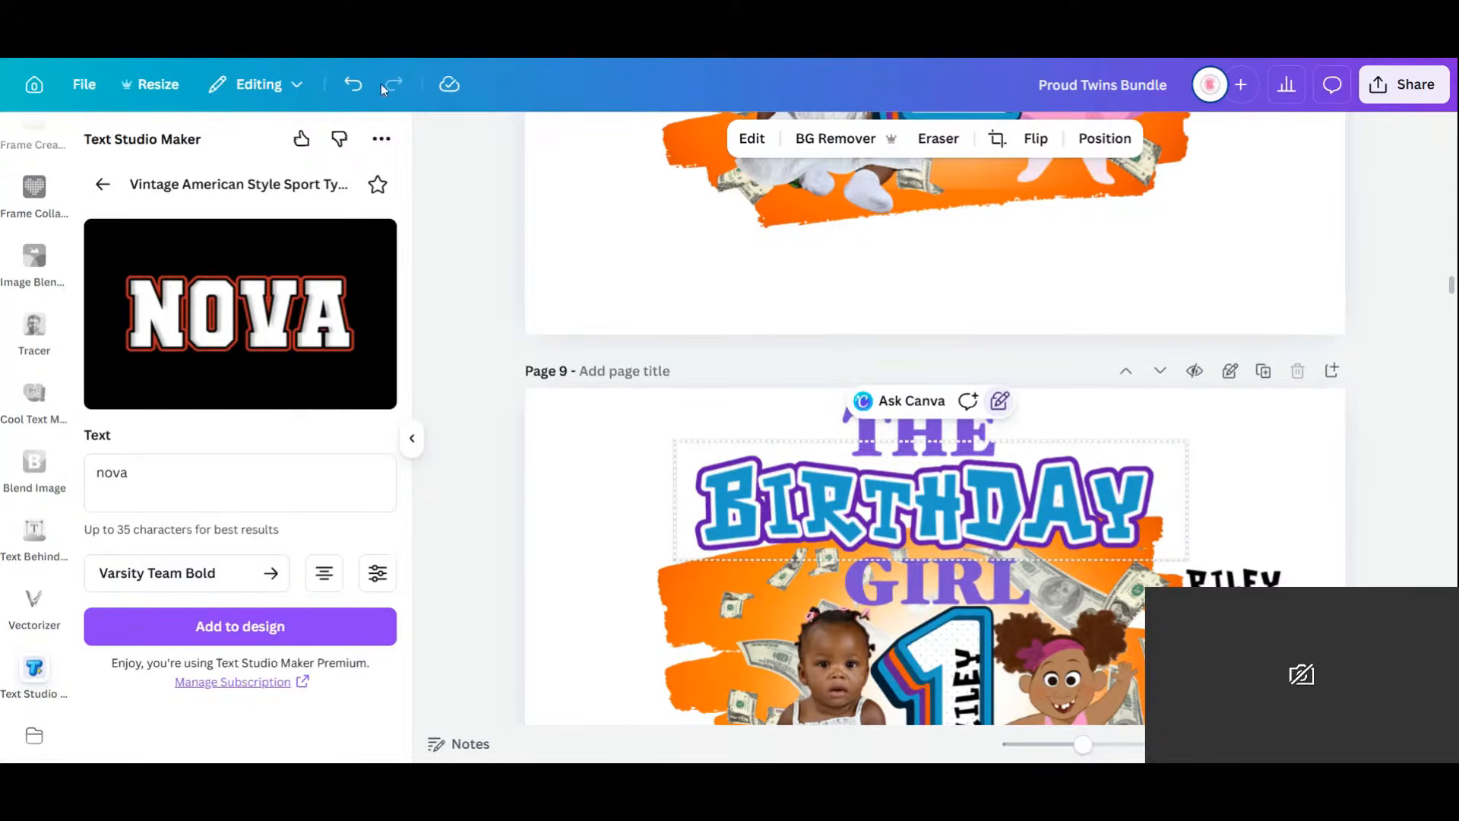
pyautogui.click(352, 84)
pyautogui.scroll(4, 904, 506)
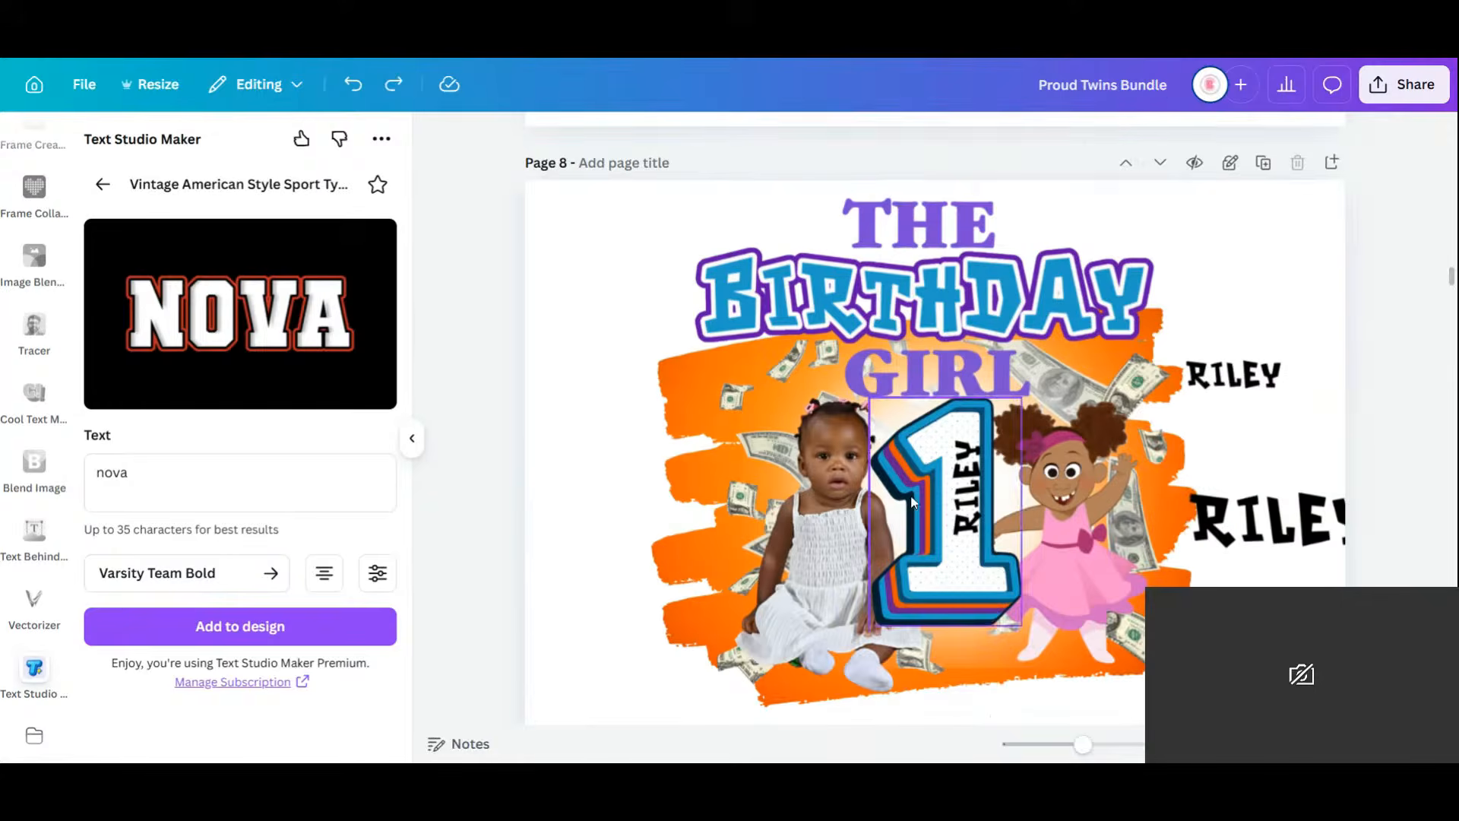
pyautogui.click(1285, 530)
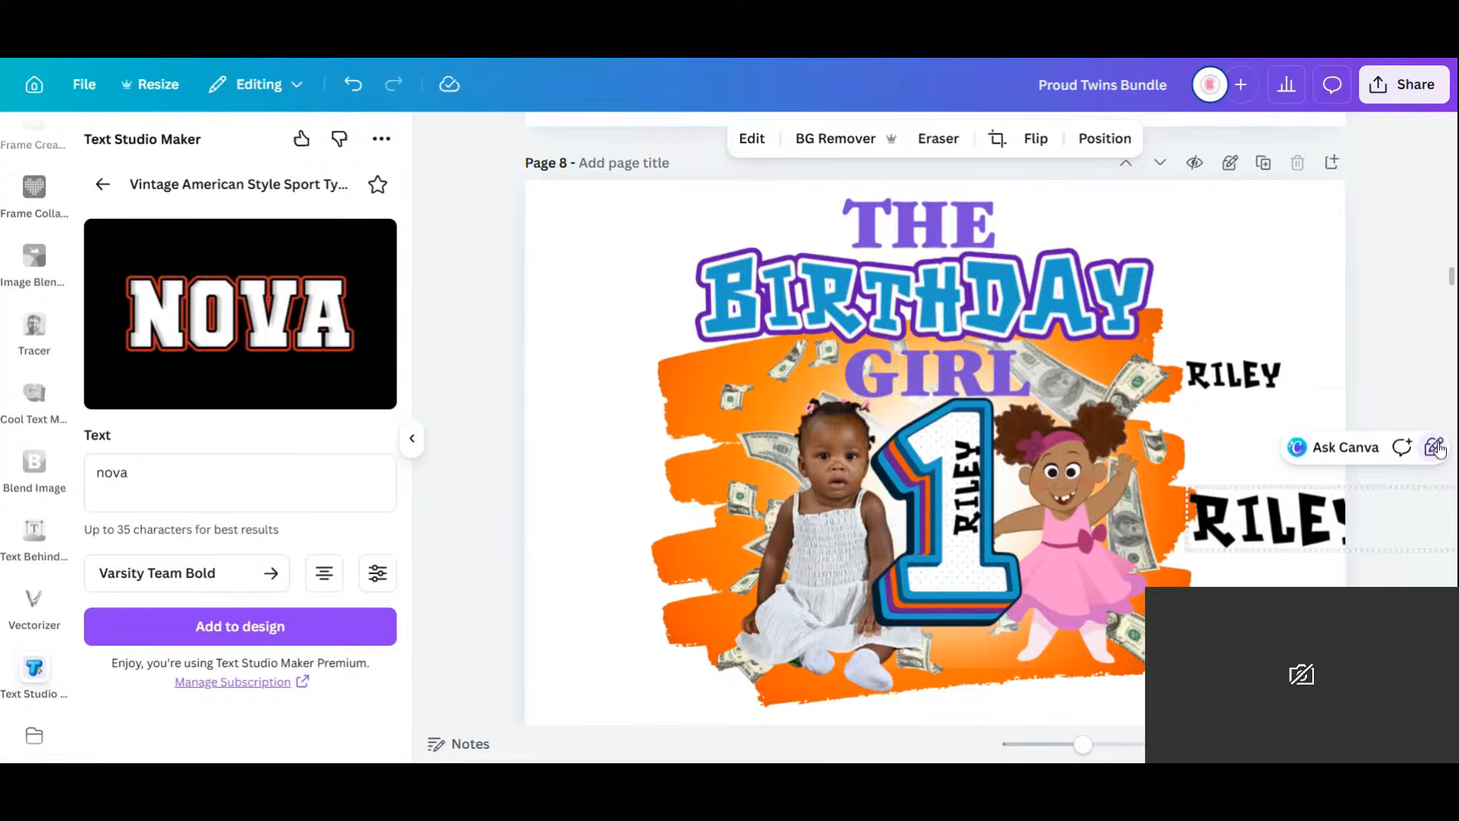
pyautogui.click(941, 141)
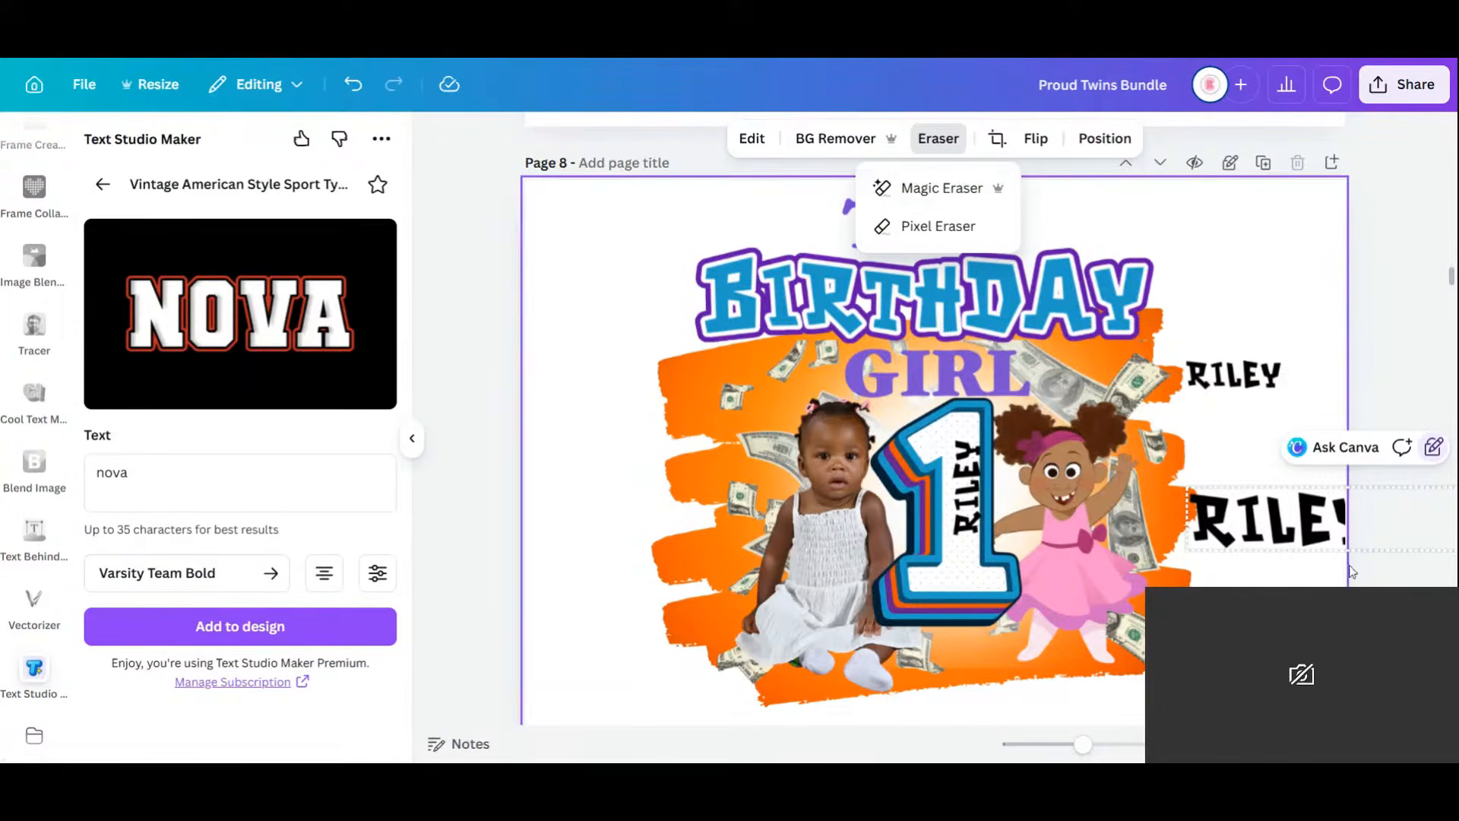
pyautogui.click(747, 141)
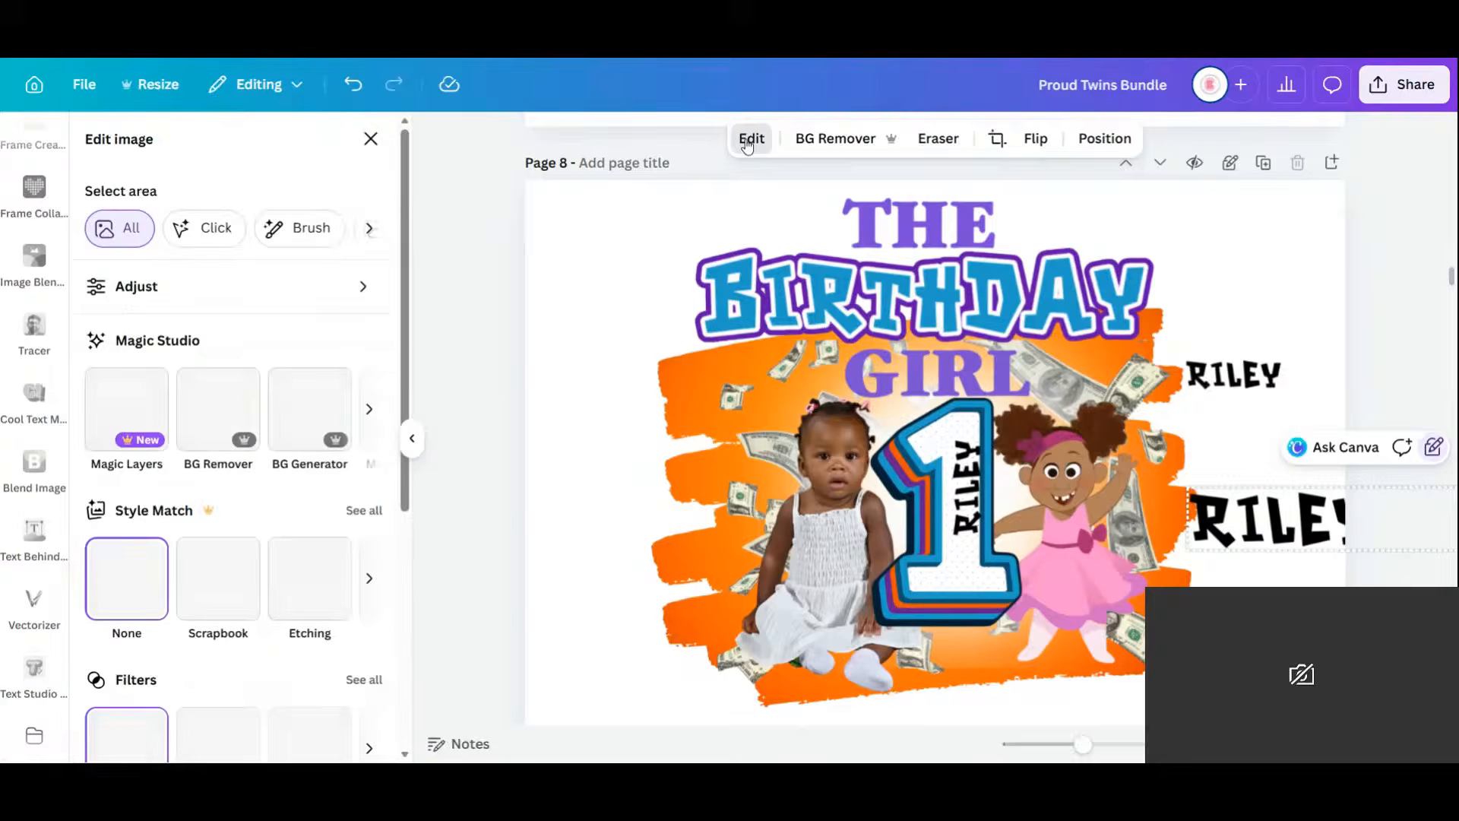
pyautogui.click(1082, 140)
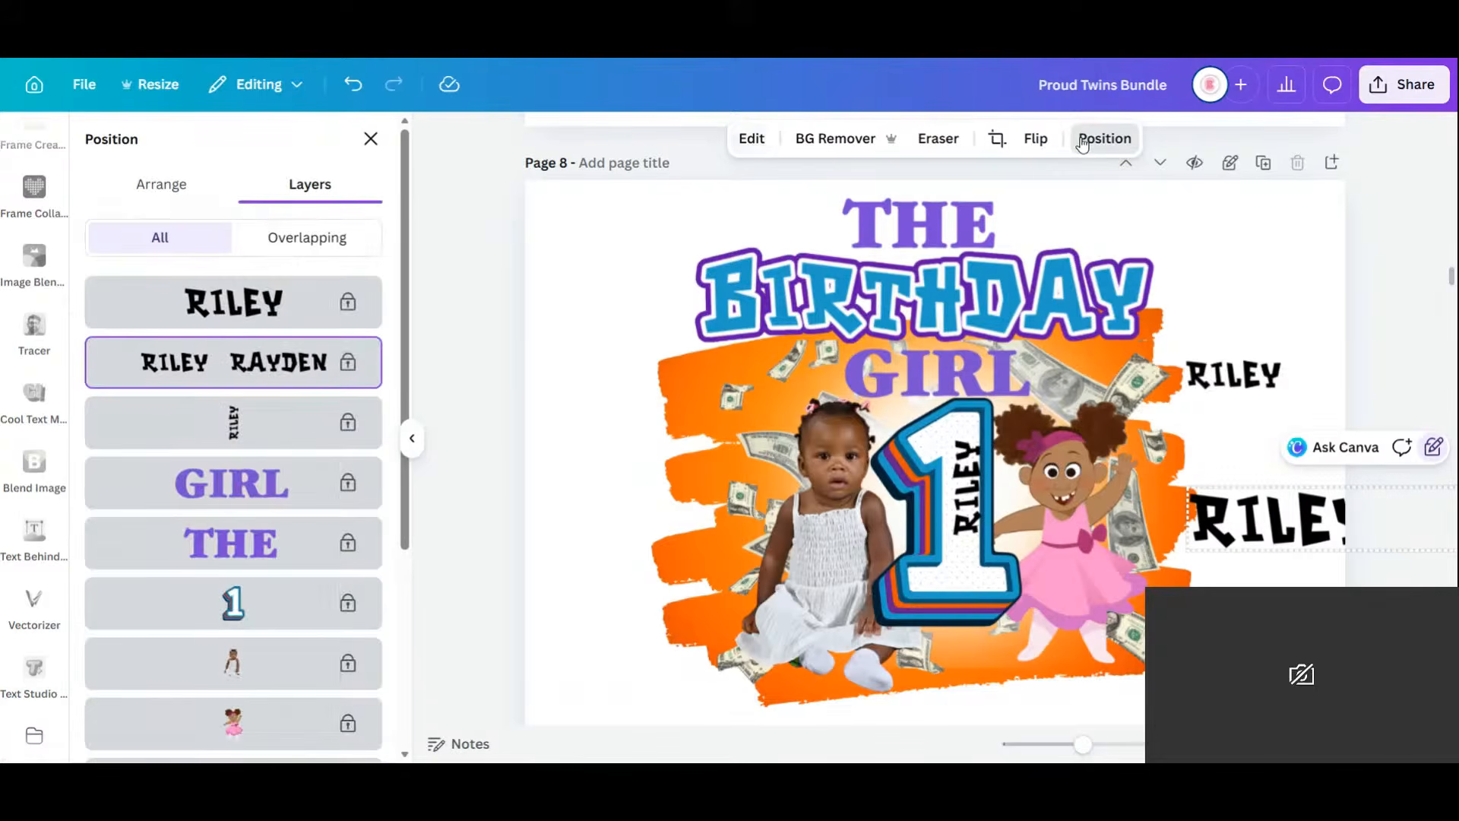
pyautogui.rightClick(358, 370)
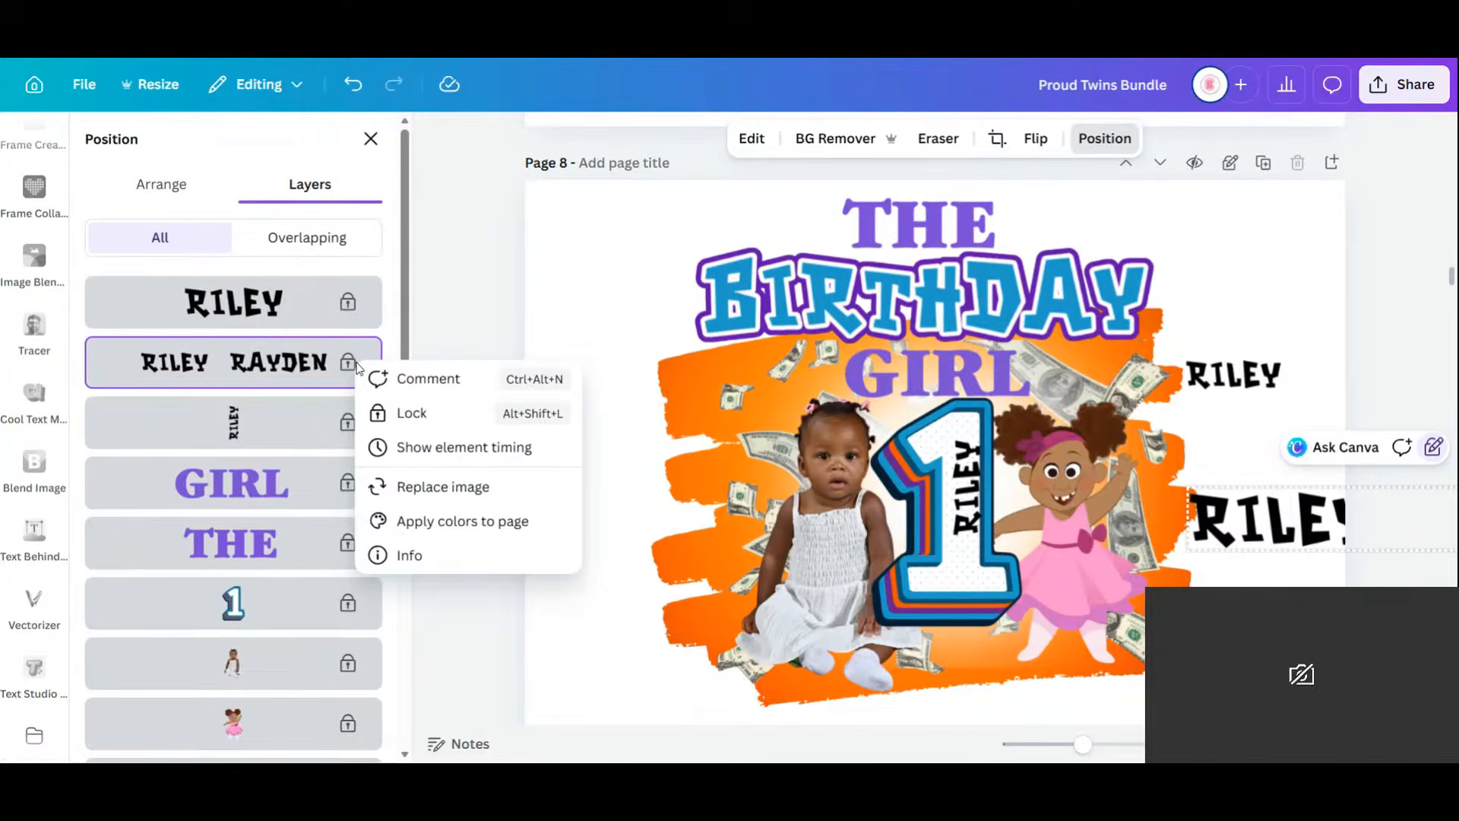
pyautogui.click(407, 418)
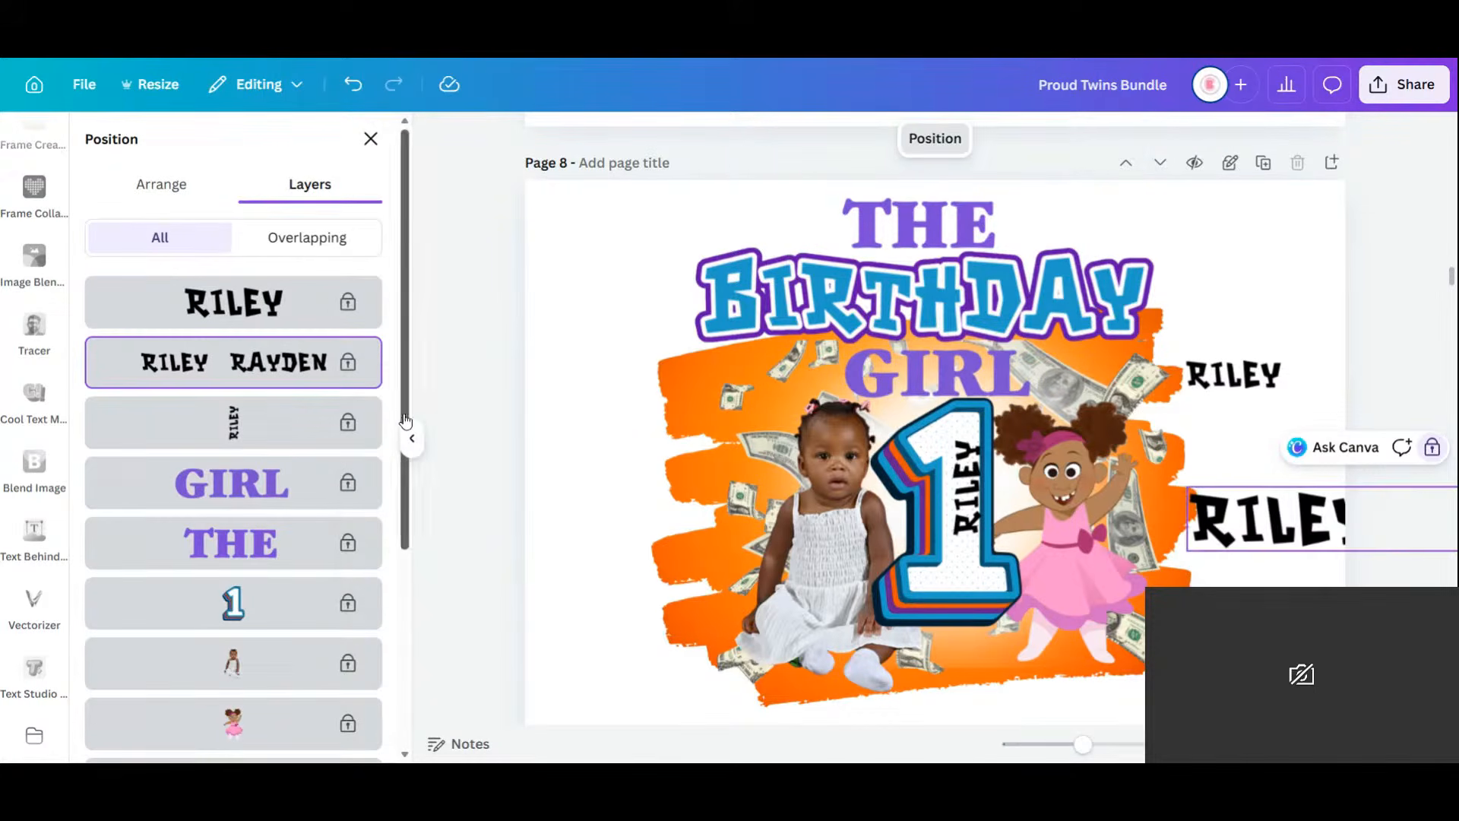
# Select the small name, THE, glow, baby photo and money background layers in turn.
pyautogui.click(355, 313)
pyautogui.rightClick(355, 312)
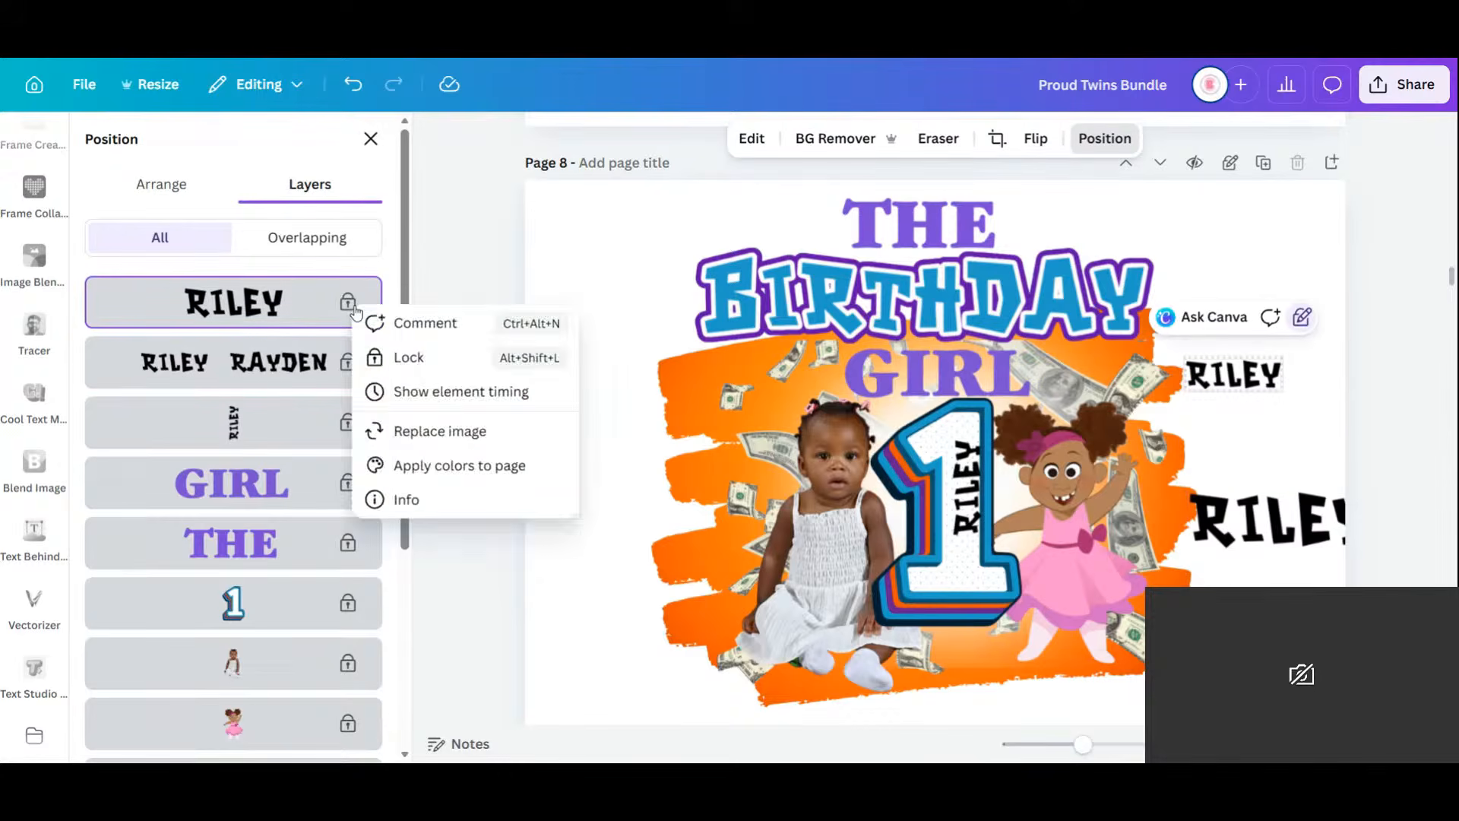
pyautogui.click(297, 531)
pyautogui.scroll(-4, 297, 531)
pyautogui.click(307, 527)
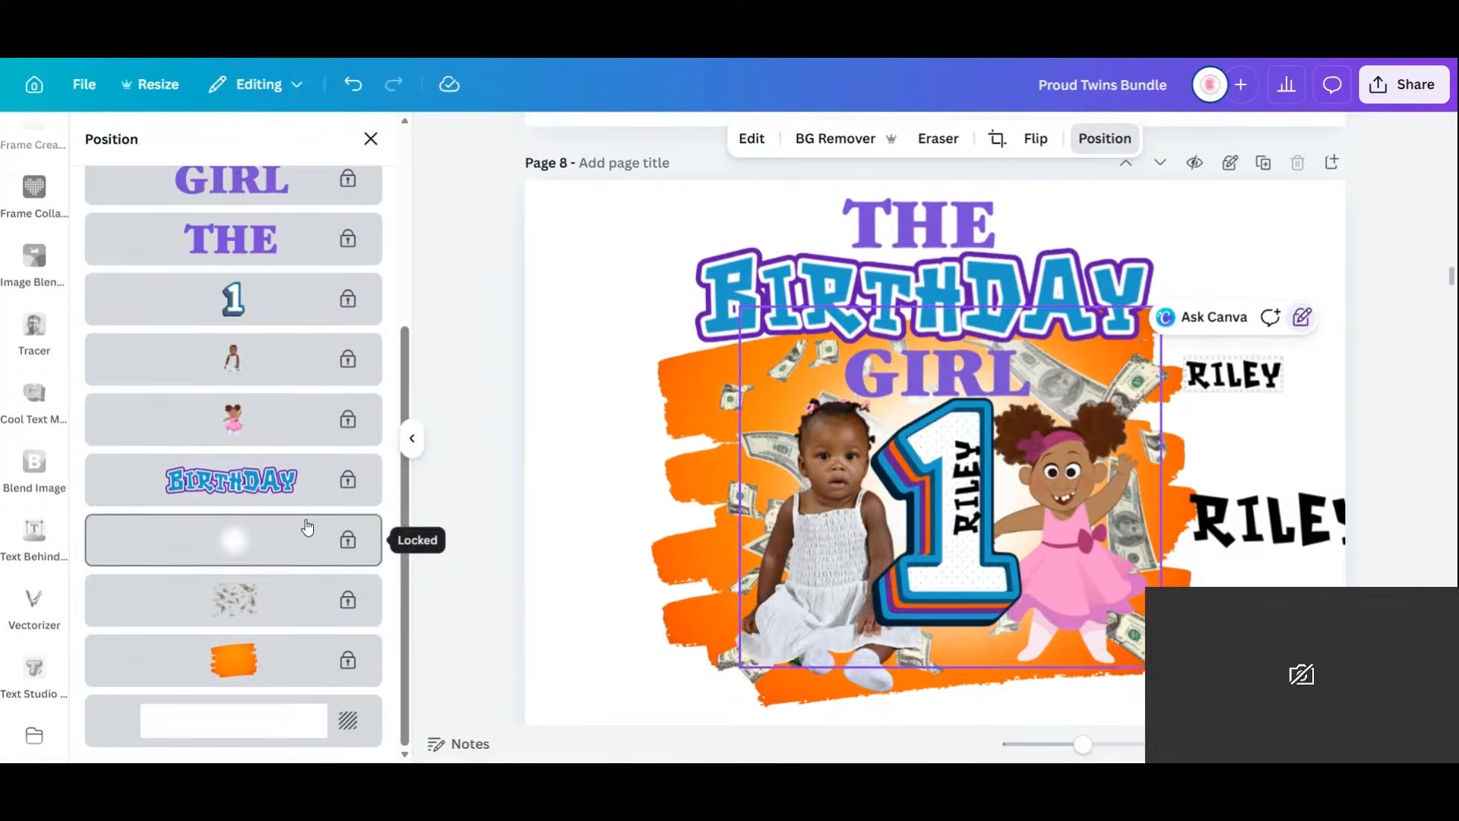
pyautogui.click(777, 412)
pyautogui.click(709, 391)
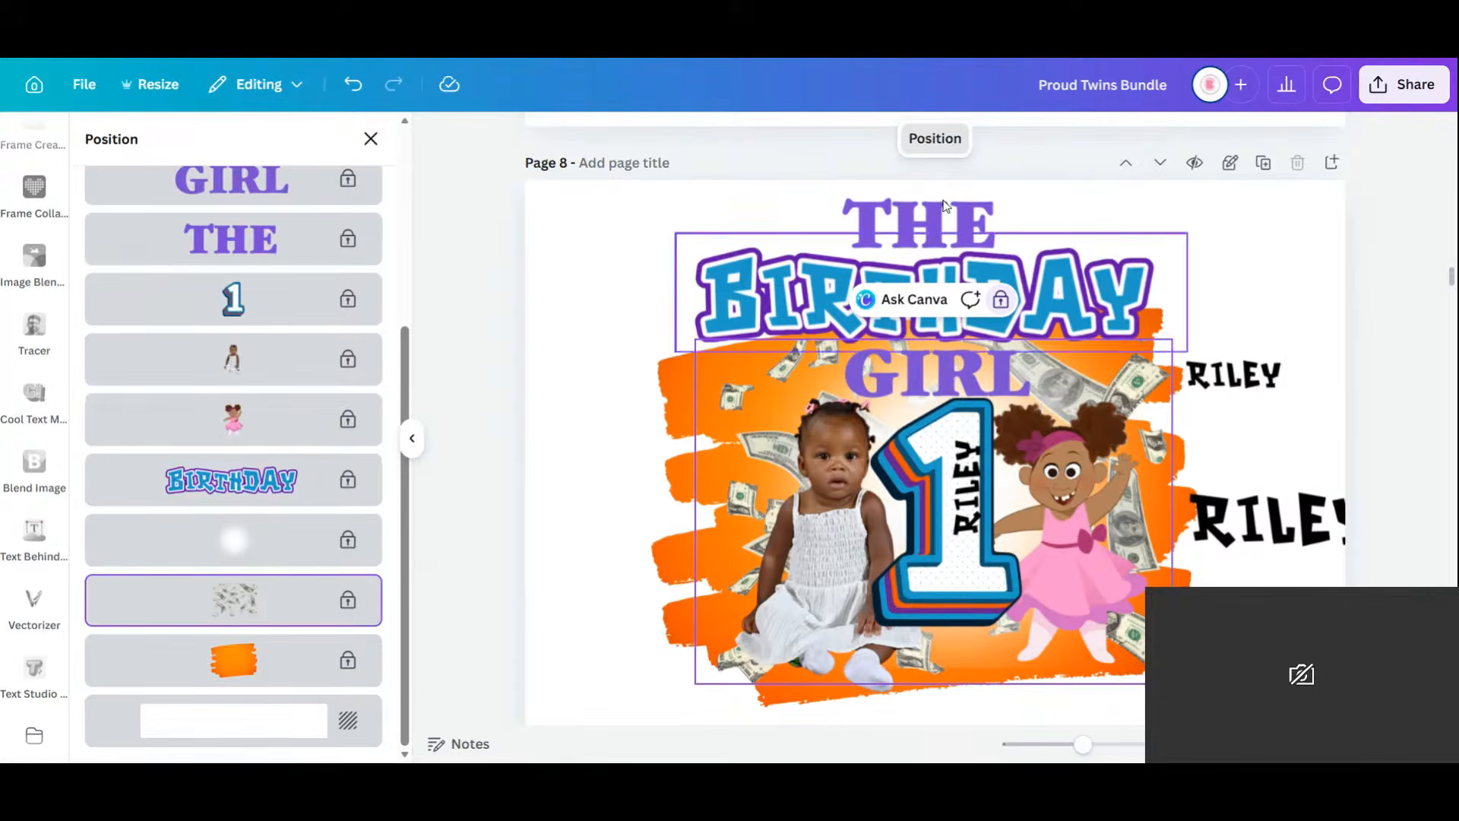
# Select each artwork element in turn and lock the vertical name on the number 1.
pyautogui.click(927, 225)
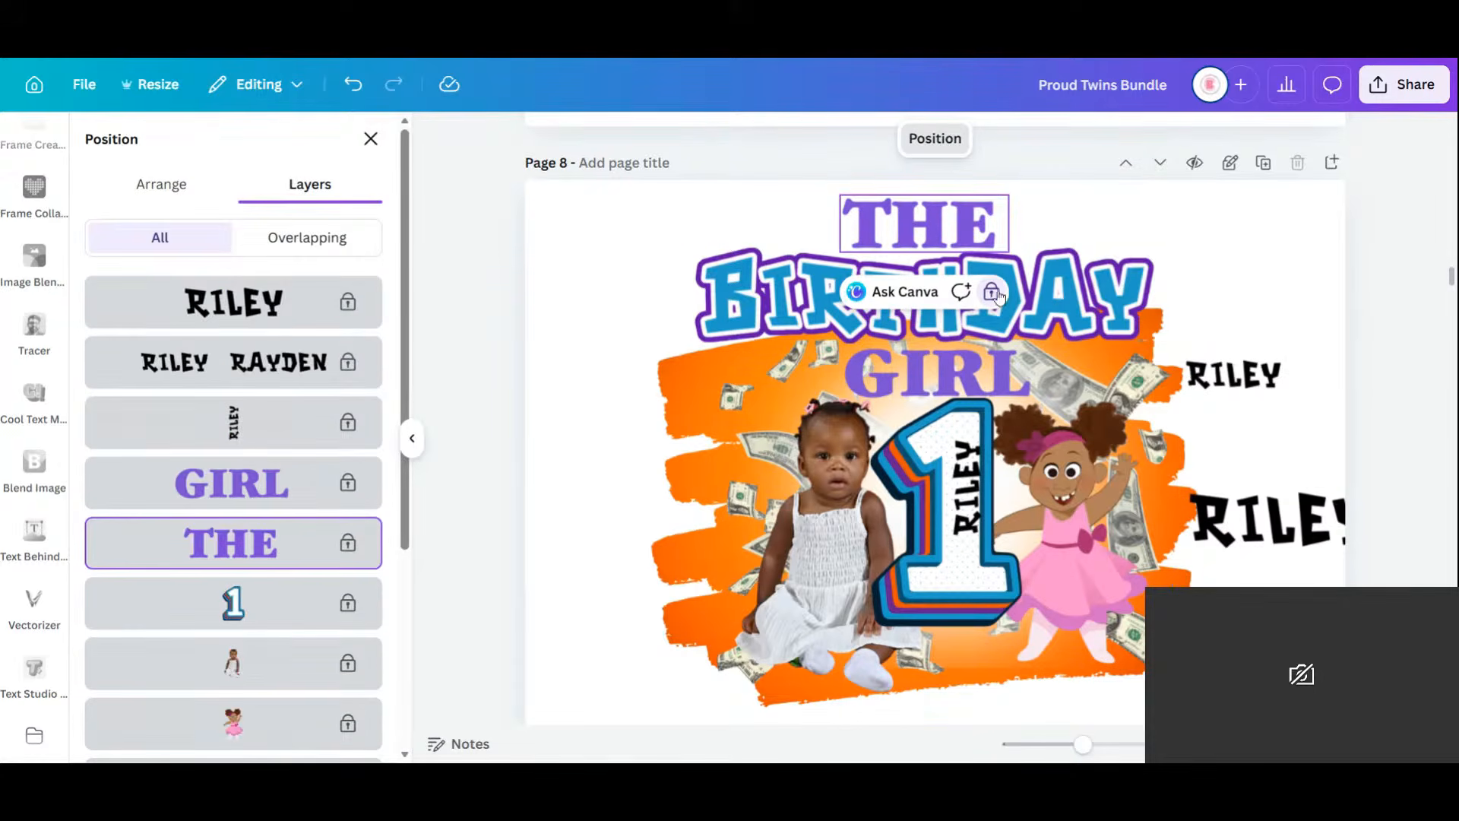
pyautogui.click(1030, 286)
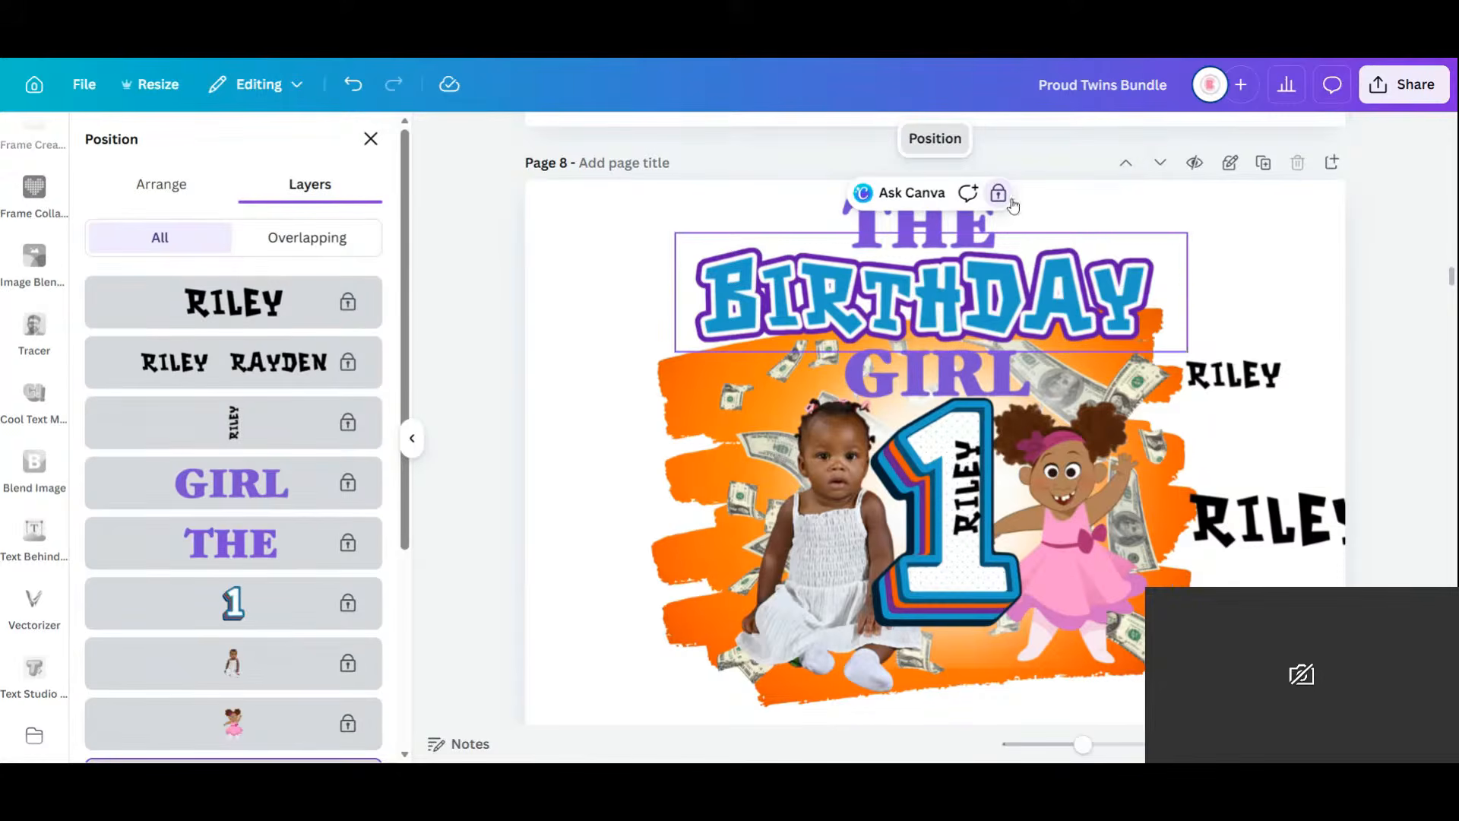
pyautogui.click(1225, 376)
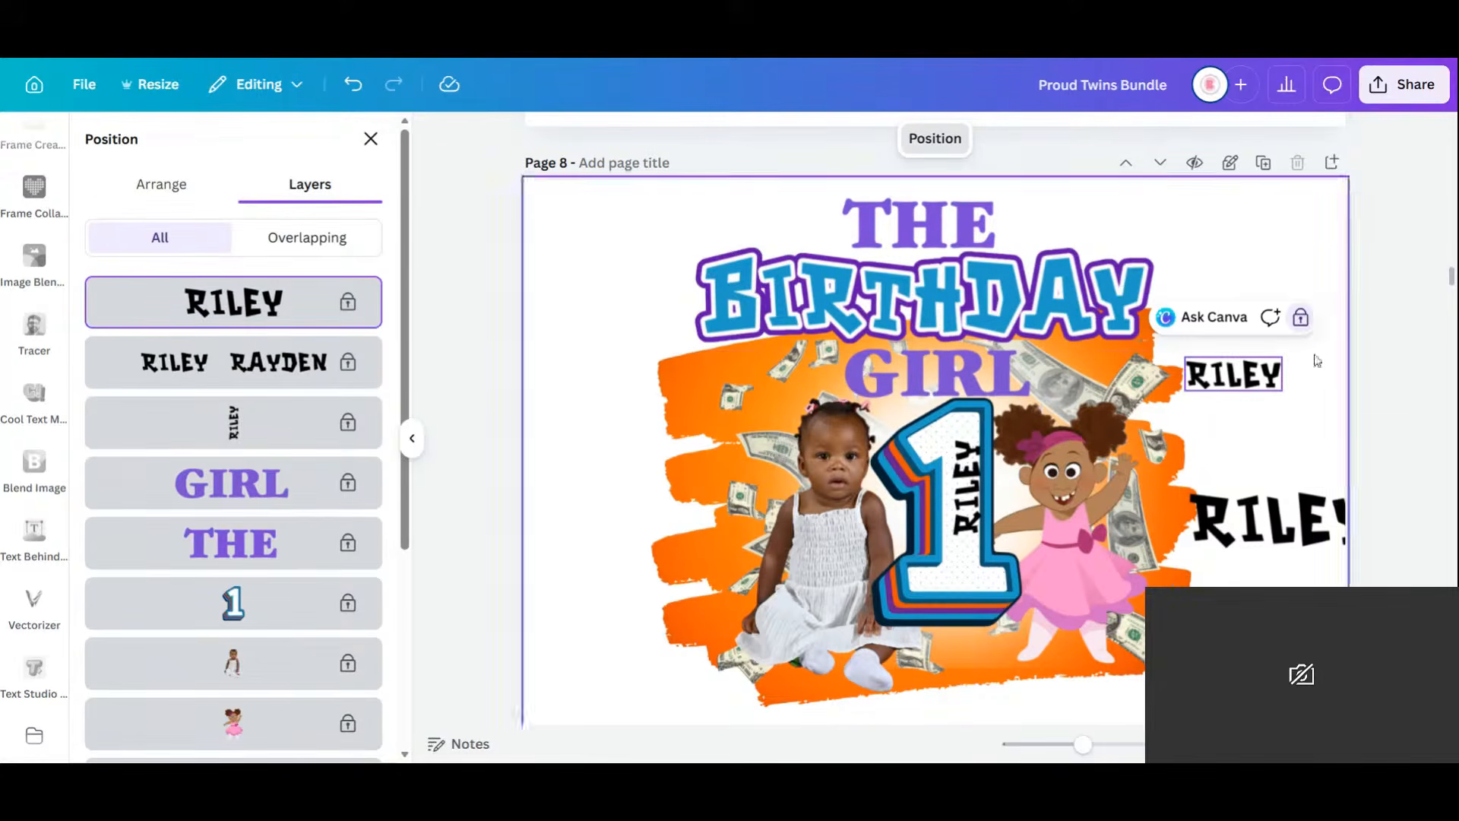
pyautogui.click(1305, 532)
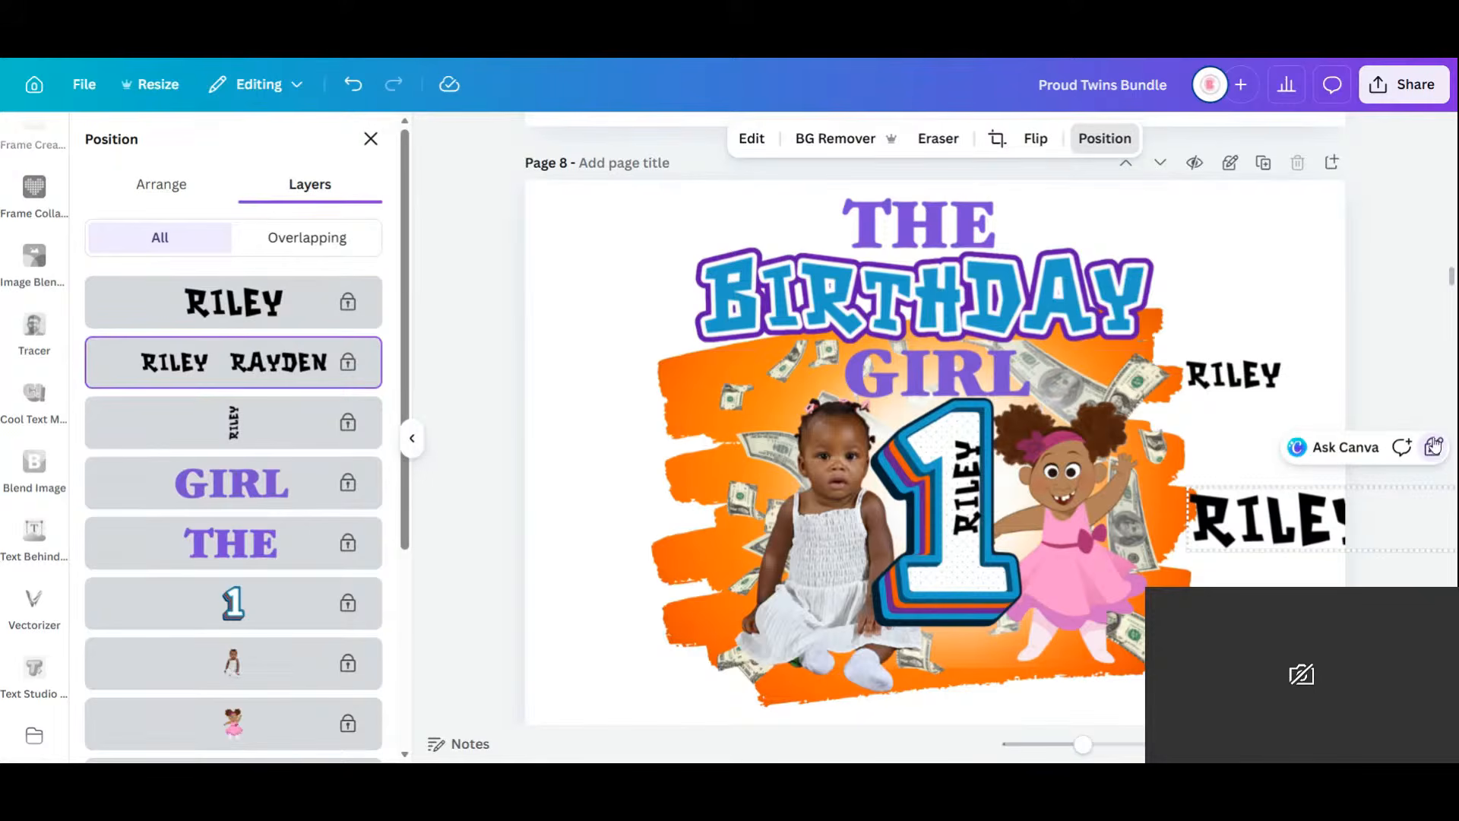
pyautogui.click(1052, 548)
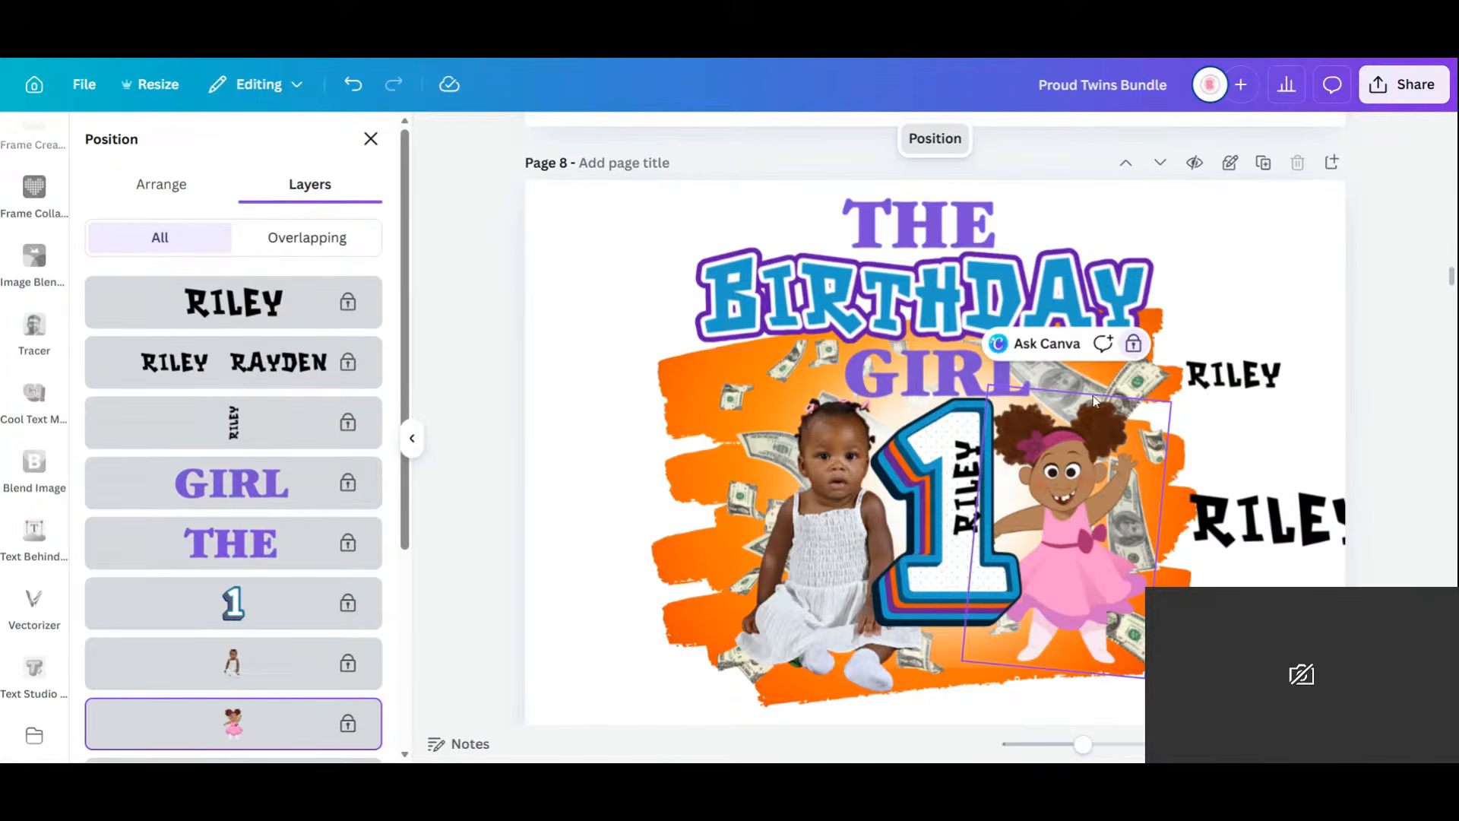
pyautogui.click(950, 461)
pyautogui.click(967, 482)
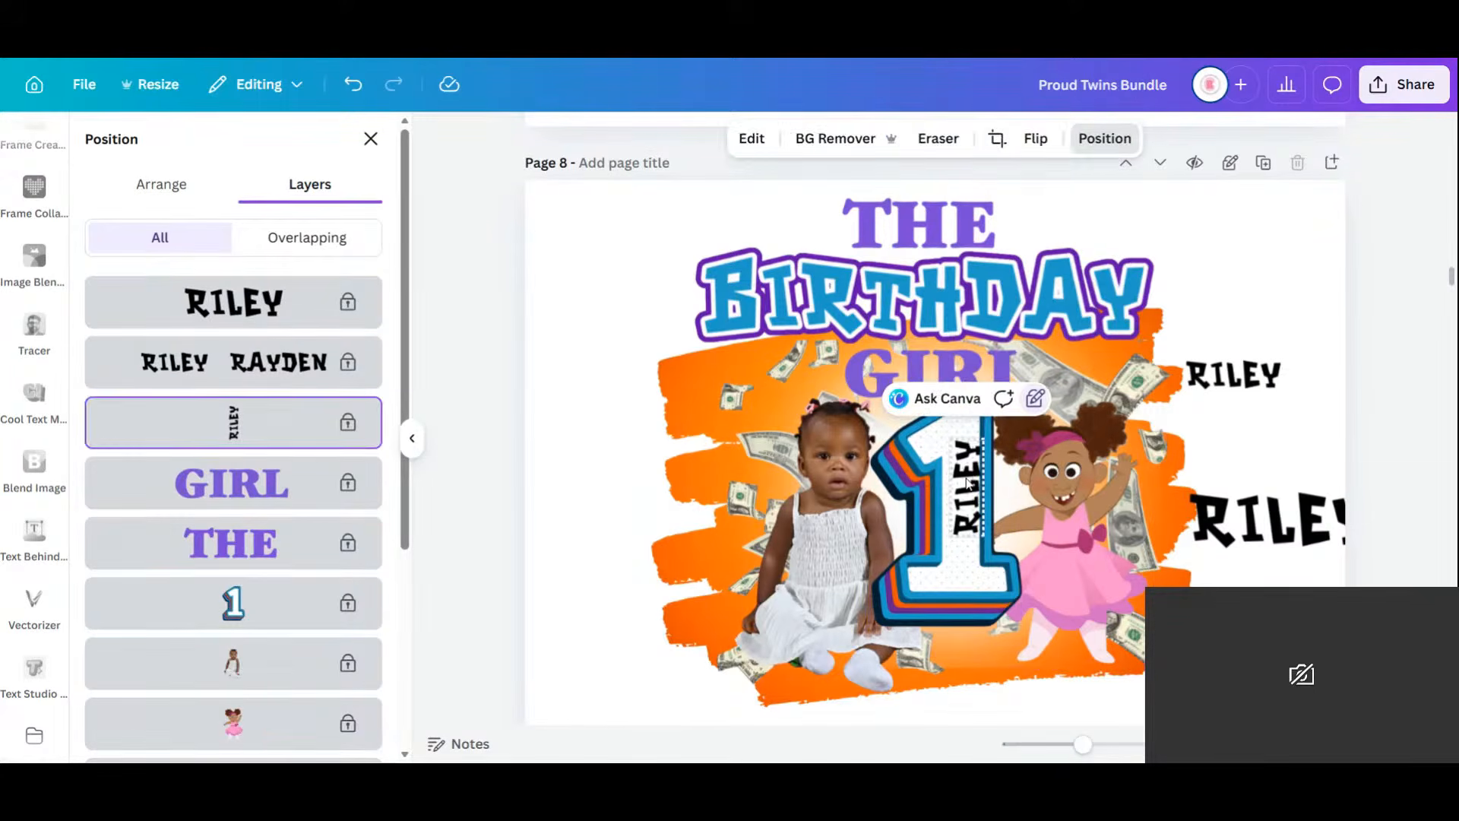
pyautogui.click(1031, 401)
# Unlock and relock the baby photo, then select the brush, background and money layers.
pyautogui.click(816, 492)
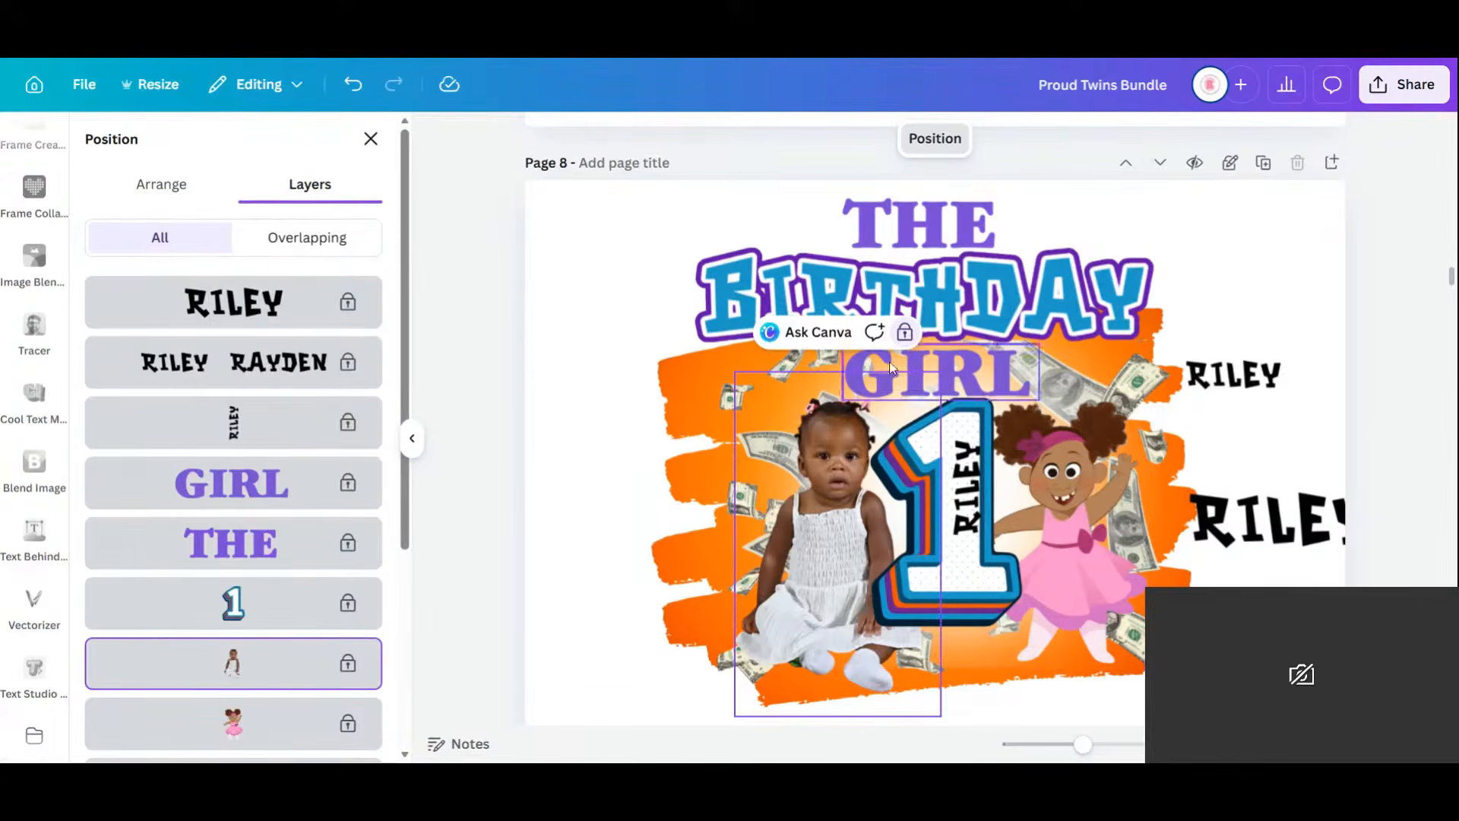
pyautogui.click(905, 334)
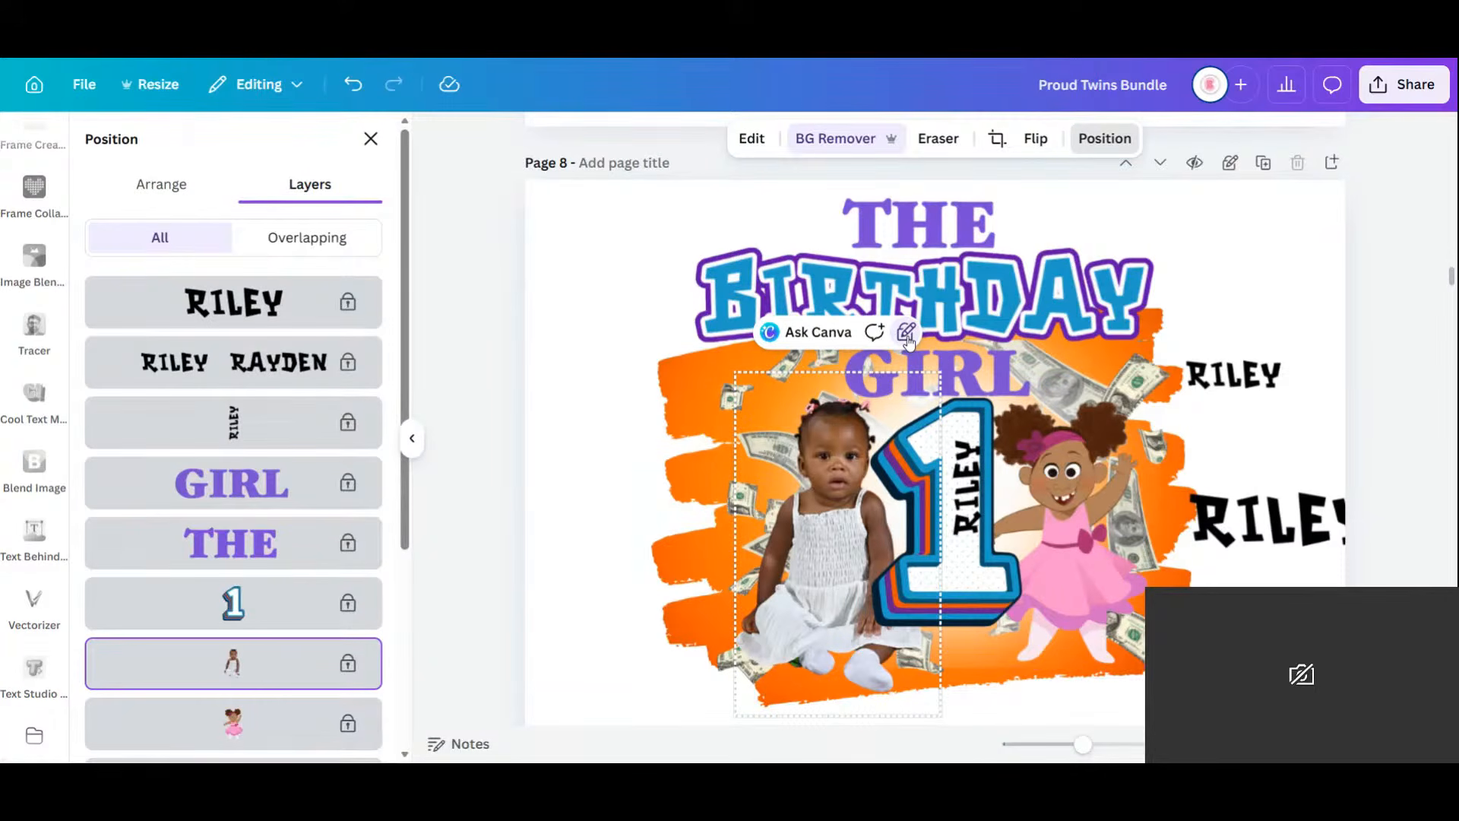
pyautogui.click(906, 334)
pyautogui.click(690, 437)
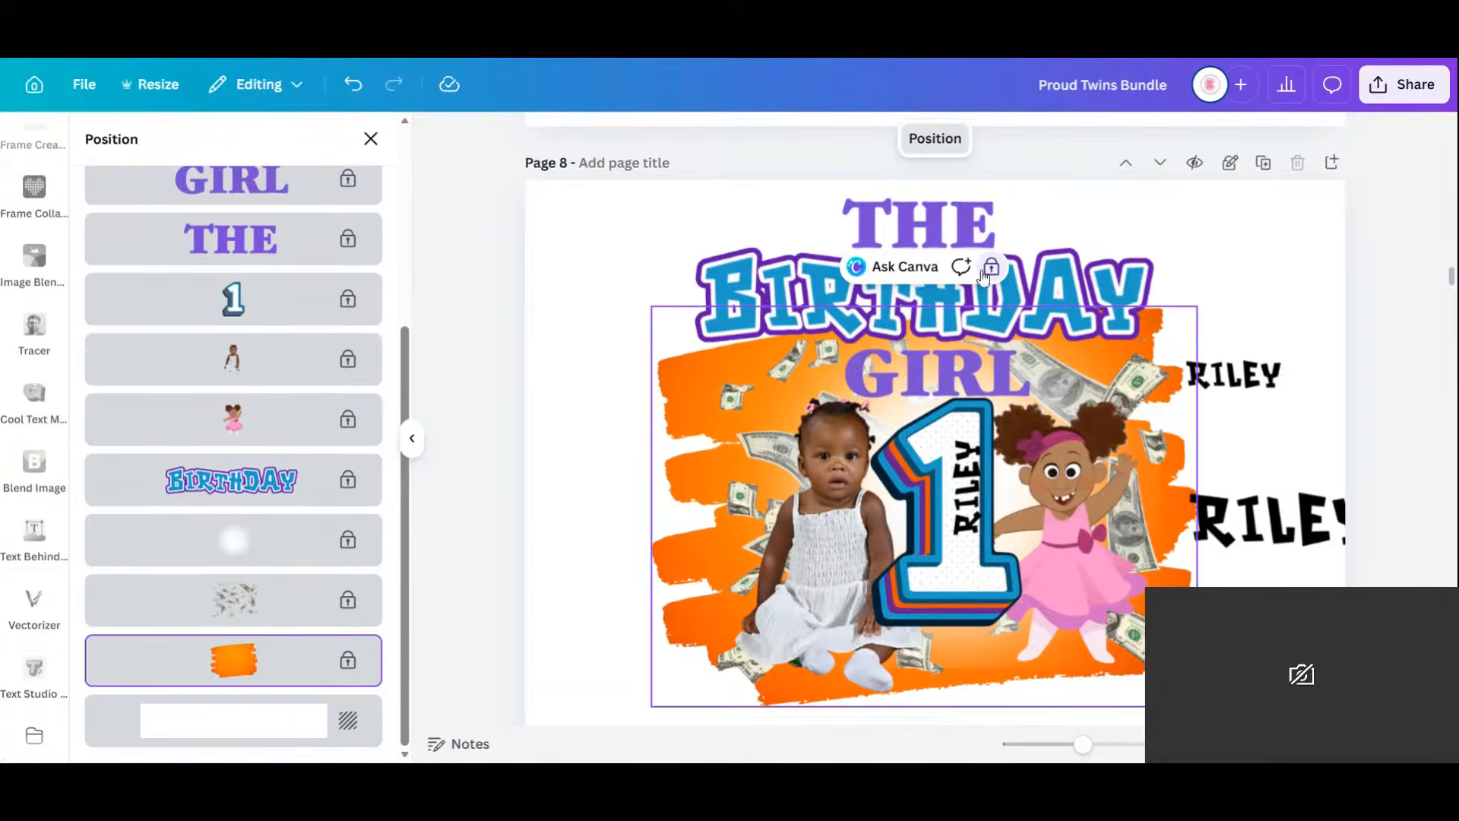
pyautogui.click(304, 722)
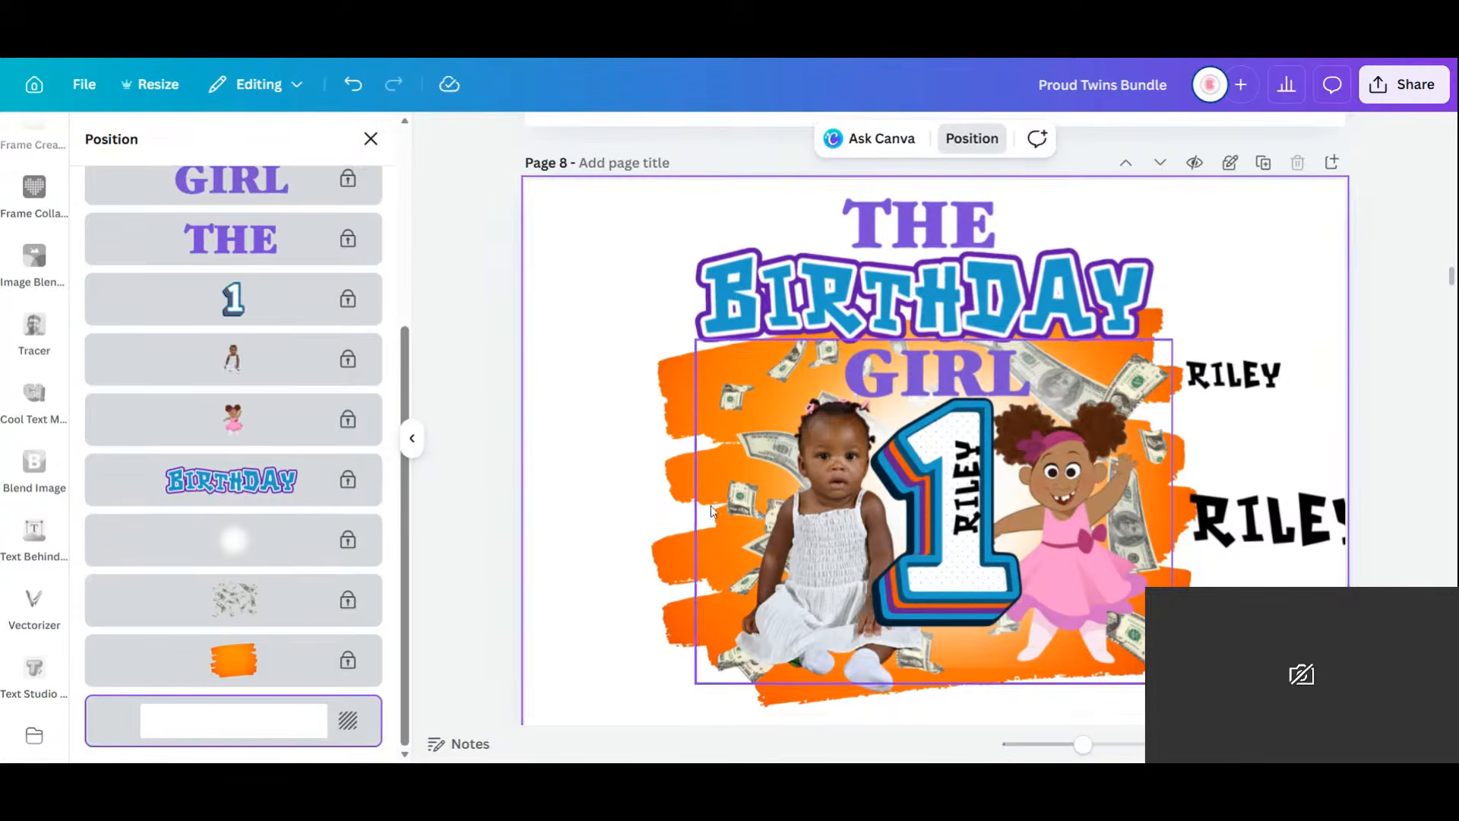
pyautogui.click(300, 601)
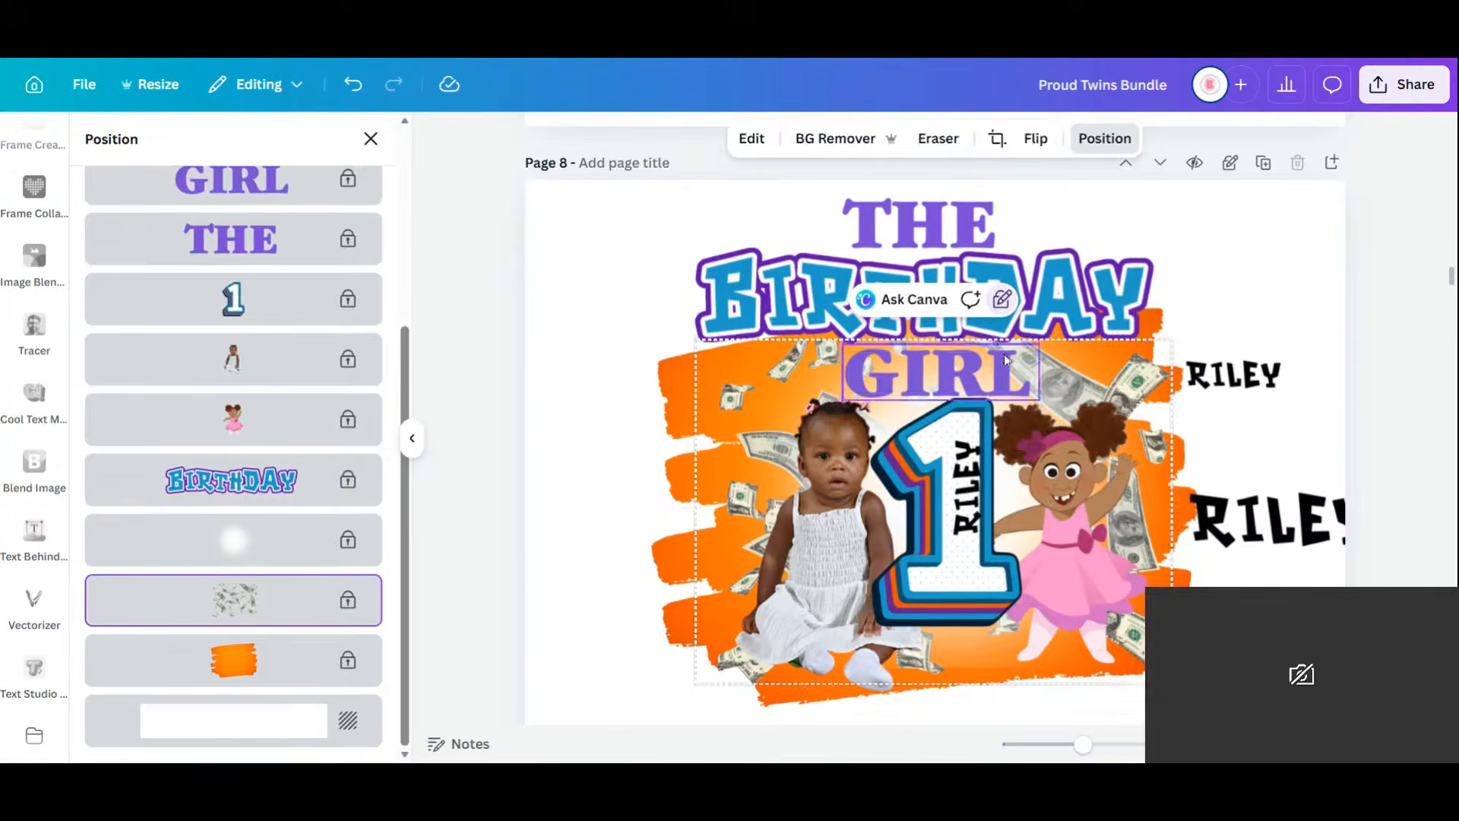
# Toggle the scattered money image's lock, ending with it unlocked.
pyautogui.click(1005, 302)
pyautogui.click(1005, 305)
pyautogui.click(1006, 306)
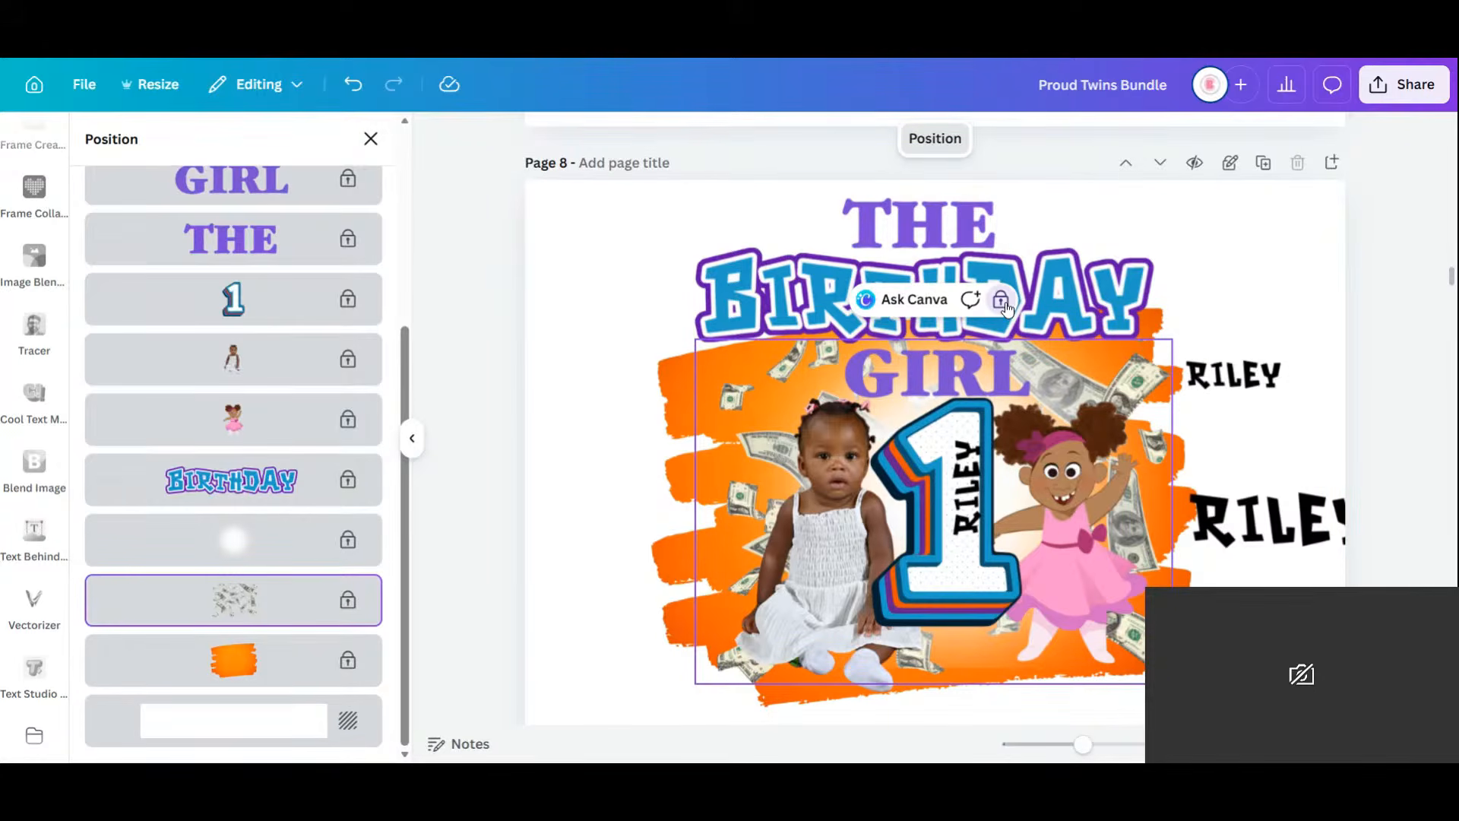
pyautogui.click(1003, 302)
pyautogui.rightClick(829, 475)
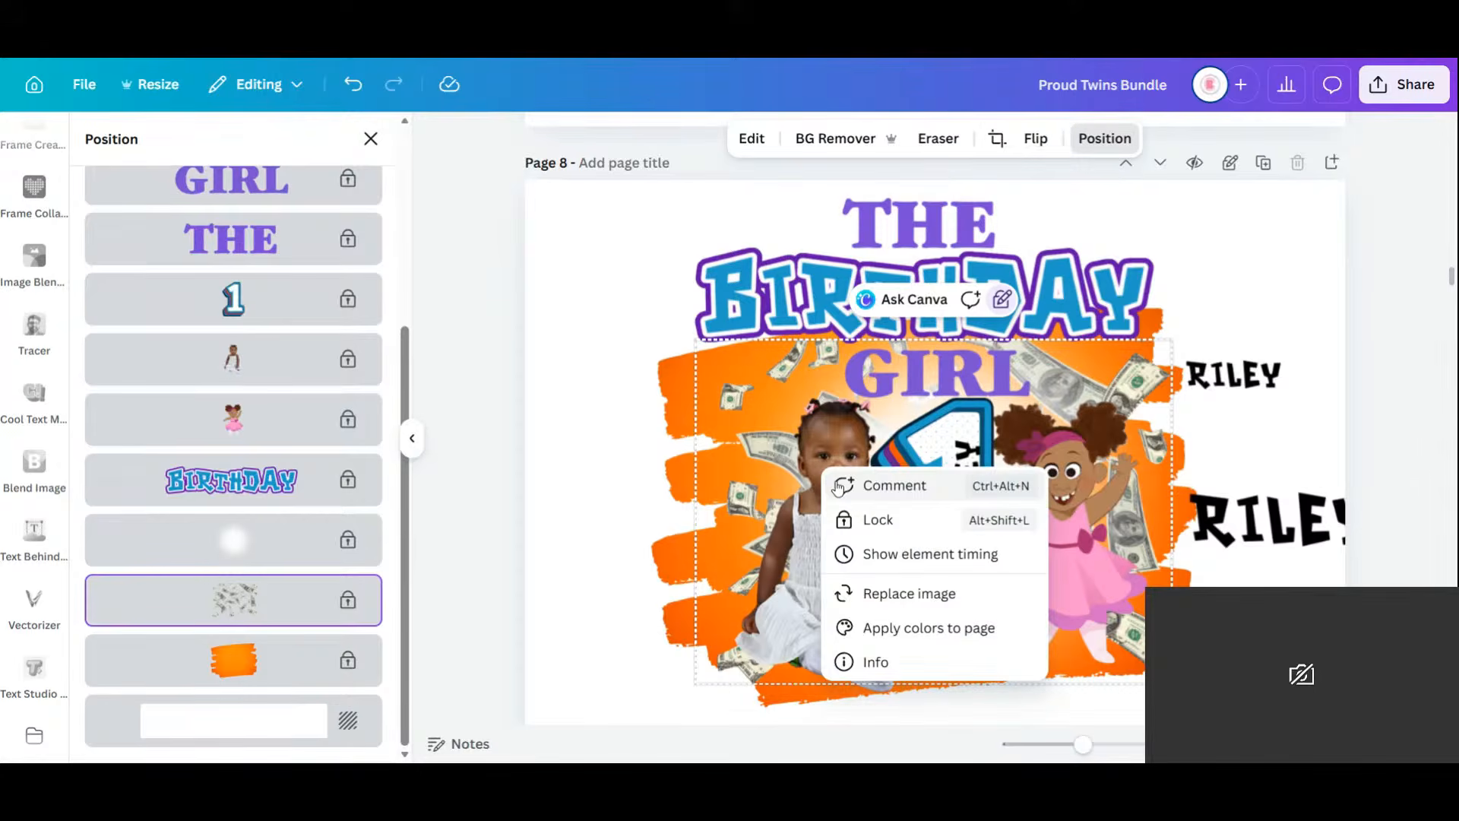
pyautogui.click(870, 520)
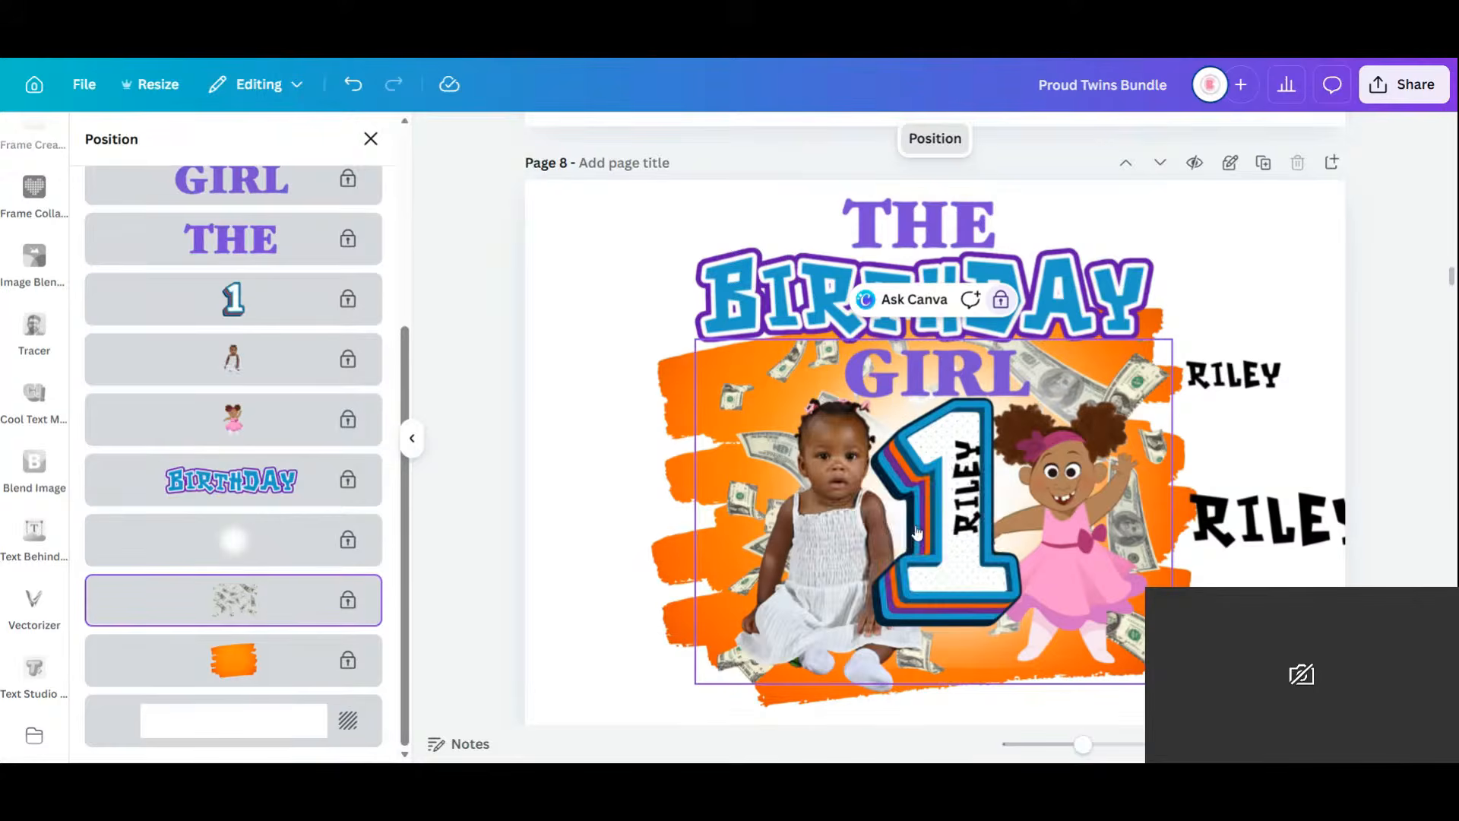
pyautogui.rightClick(783, 428)
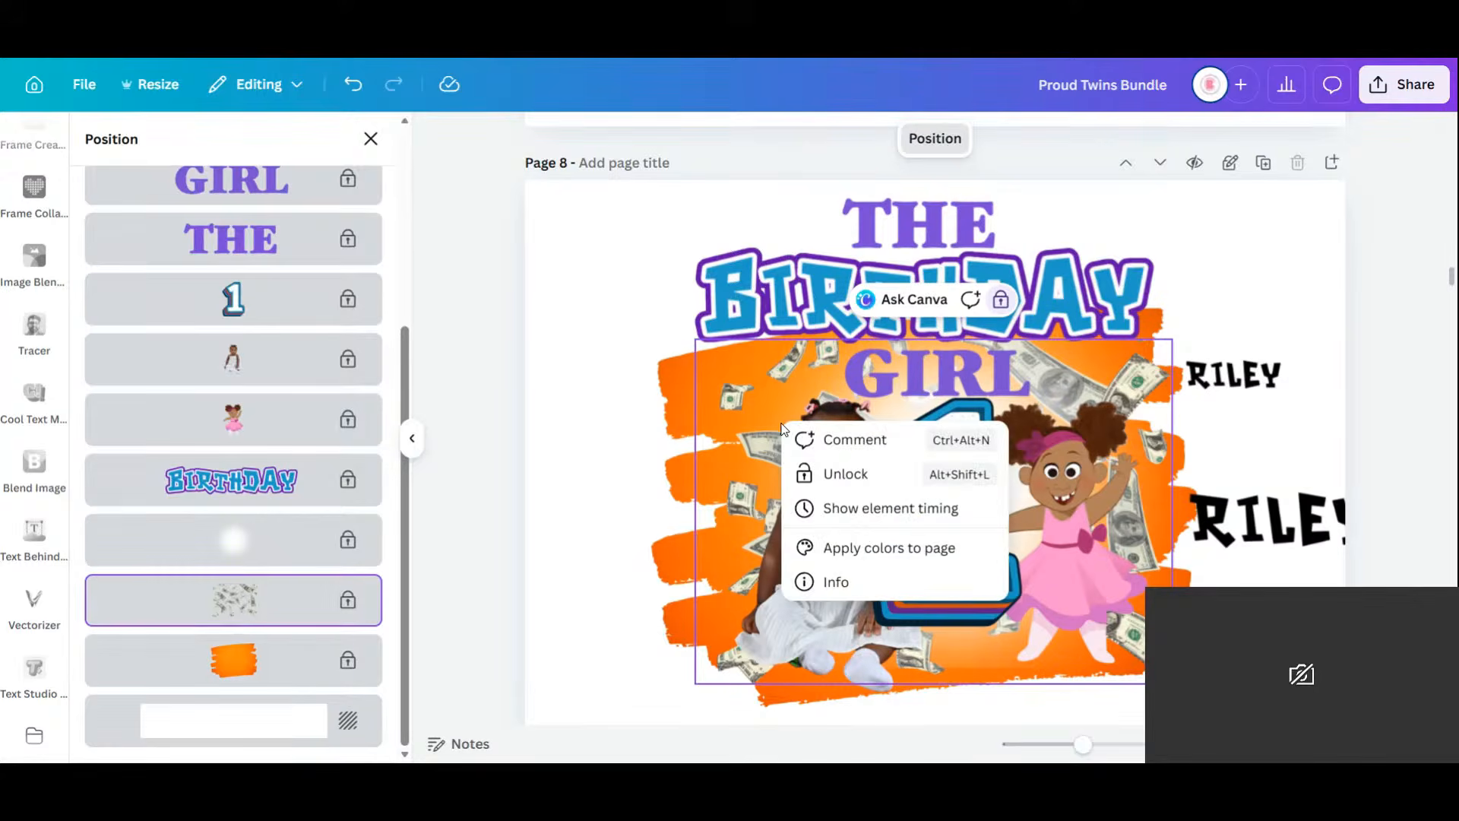
pyautogui.click(832, 477)
# Select several artwork elements including the number 1, then unlock the baby photo.
pyautogui.moveTo(811, 490); pyautogui.dragTo(606, 637)
pyautogui.keyDown('shift'); pyautogui.click(922, 496); pyautogui.keyUp('shift')
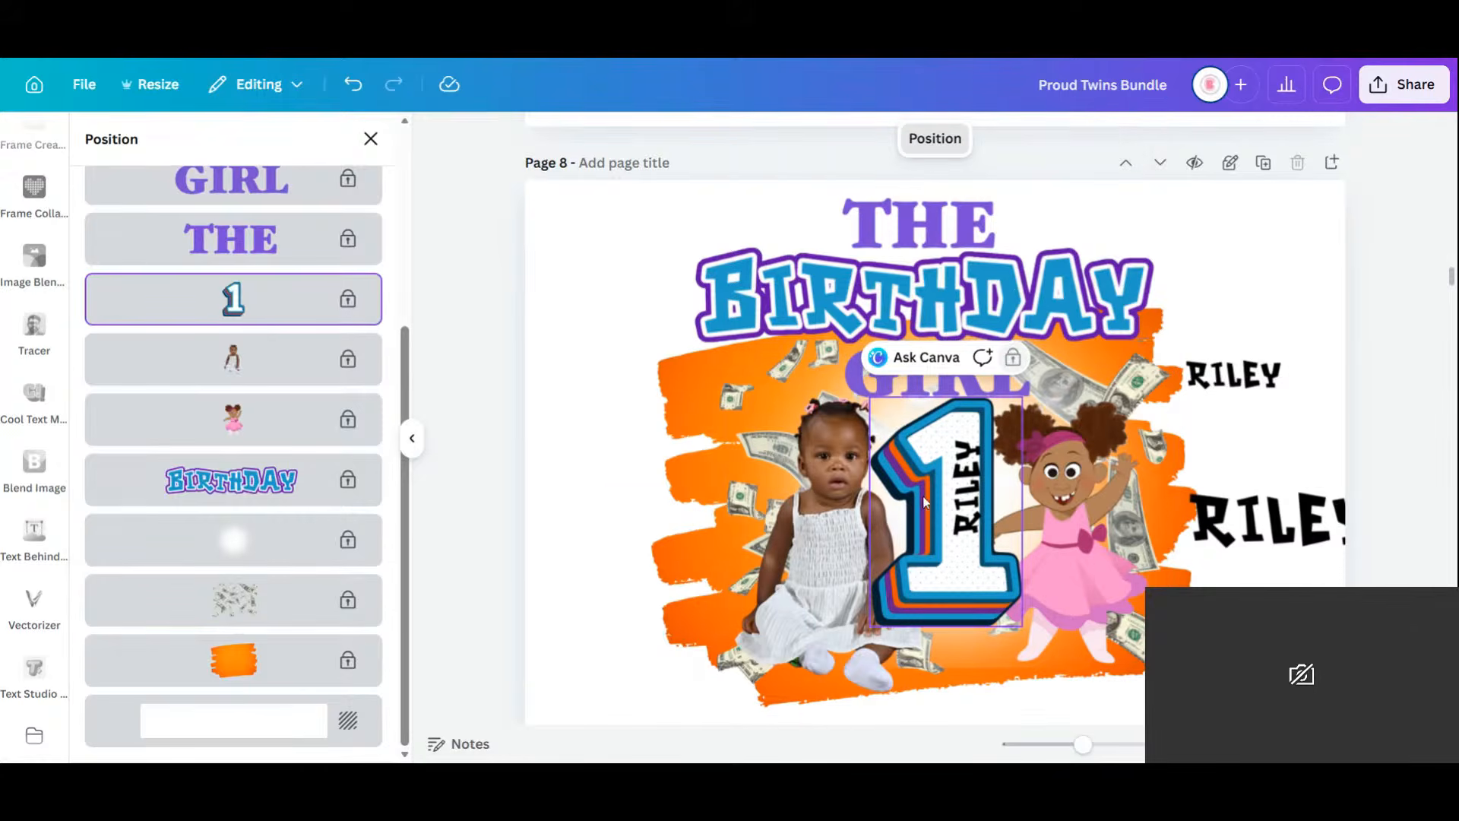
pyautogui.click(845, 558)
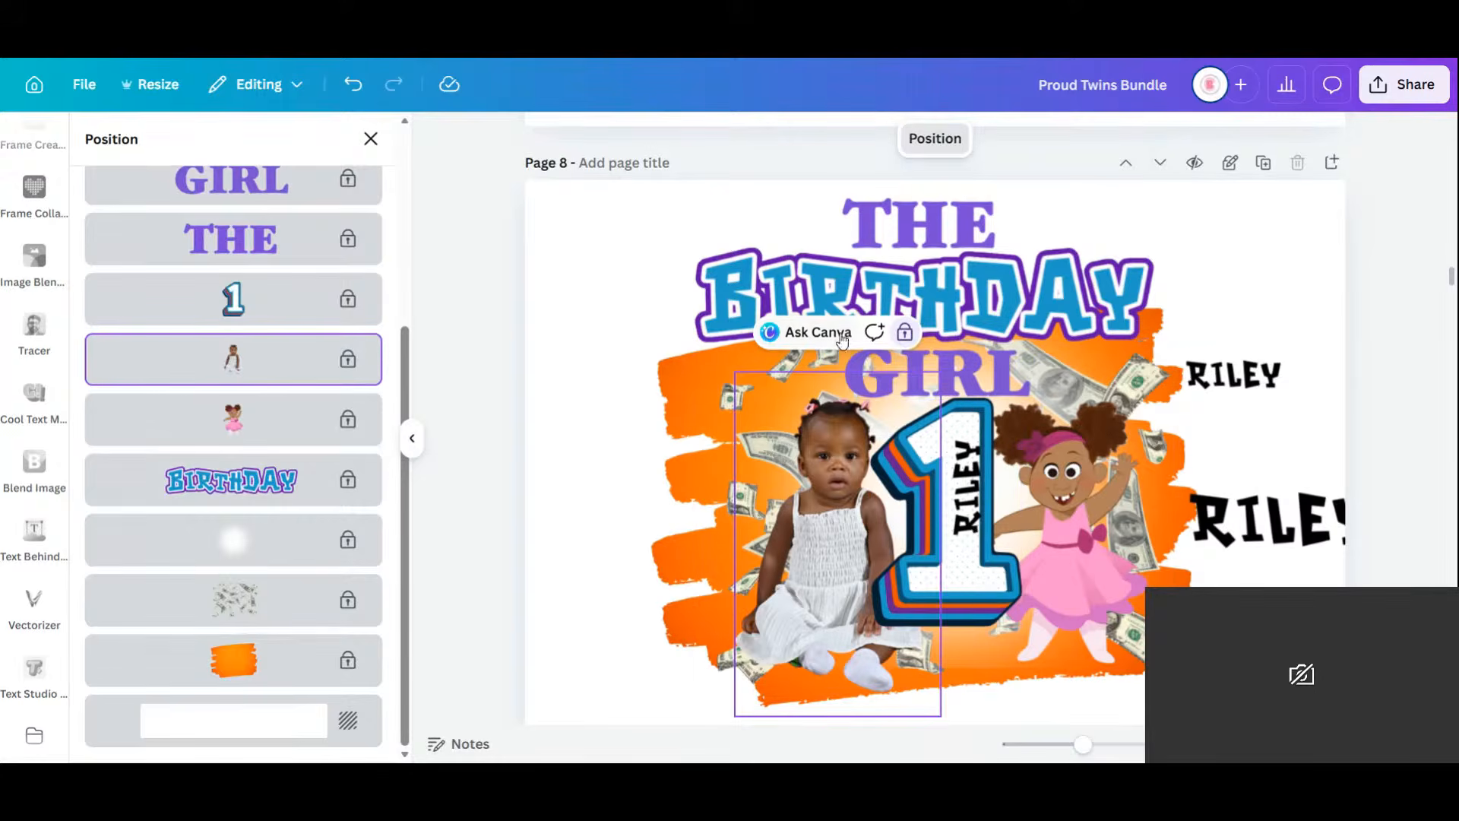
pyautogui.click(905, 332)
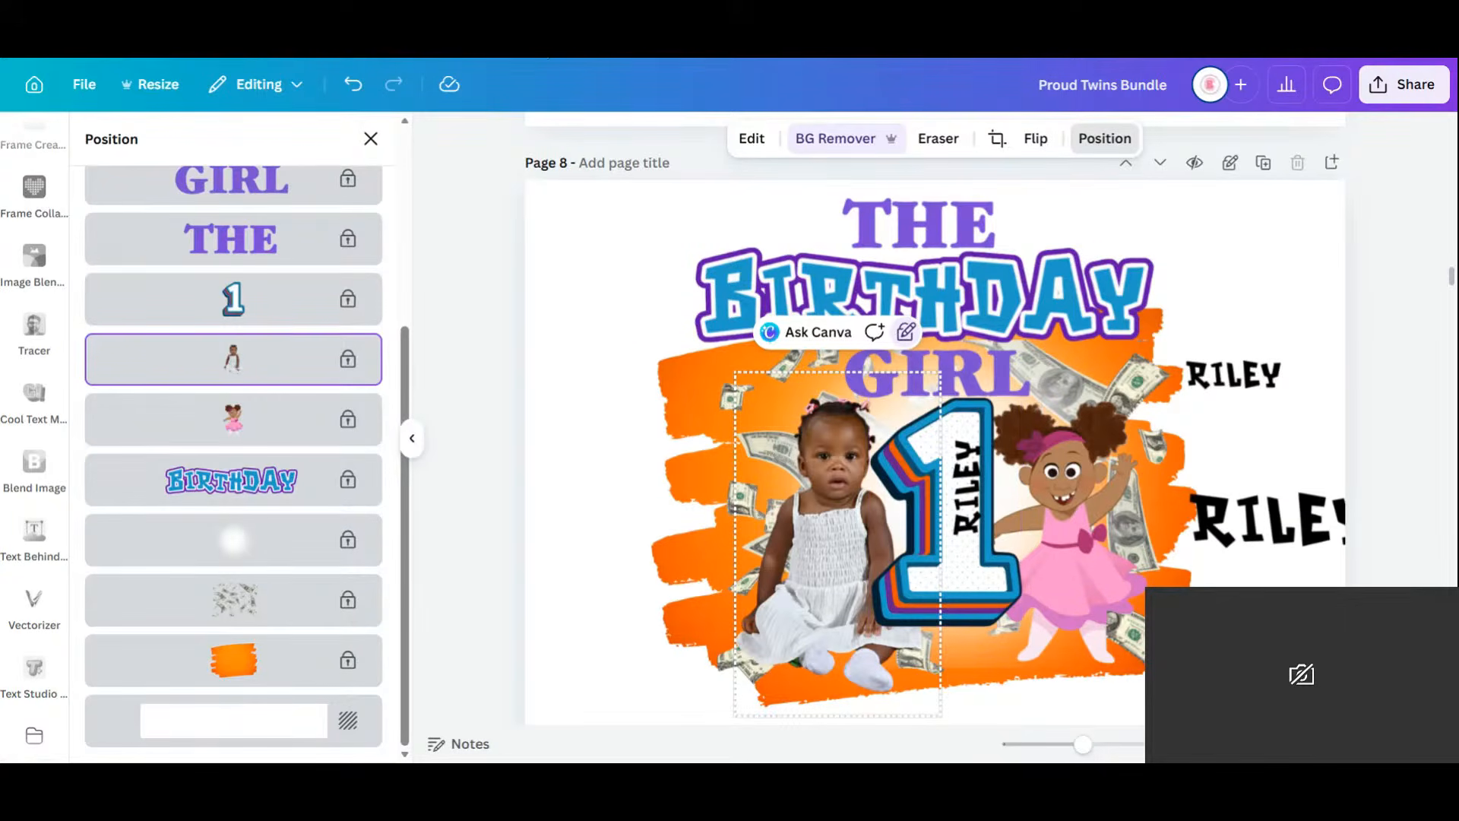
# Lock then unlock the whole page, and delete the birthday-girl artwork page.
pyautogui.click(1230, 174)
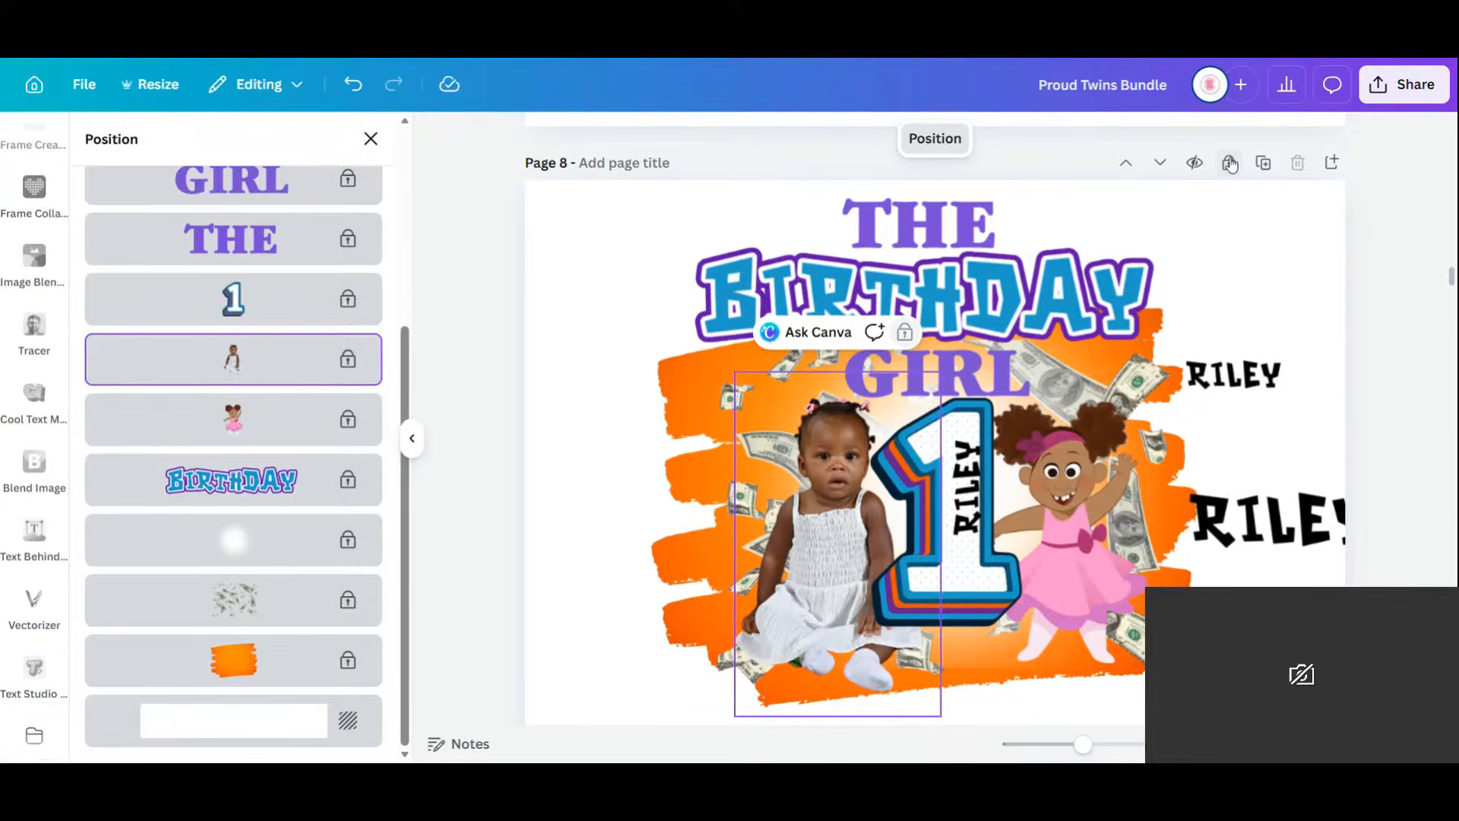
pyautogui.click(1230, 164)
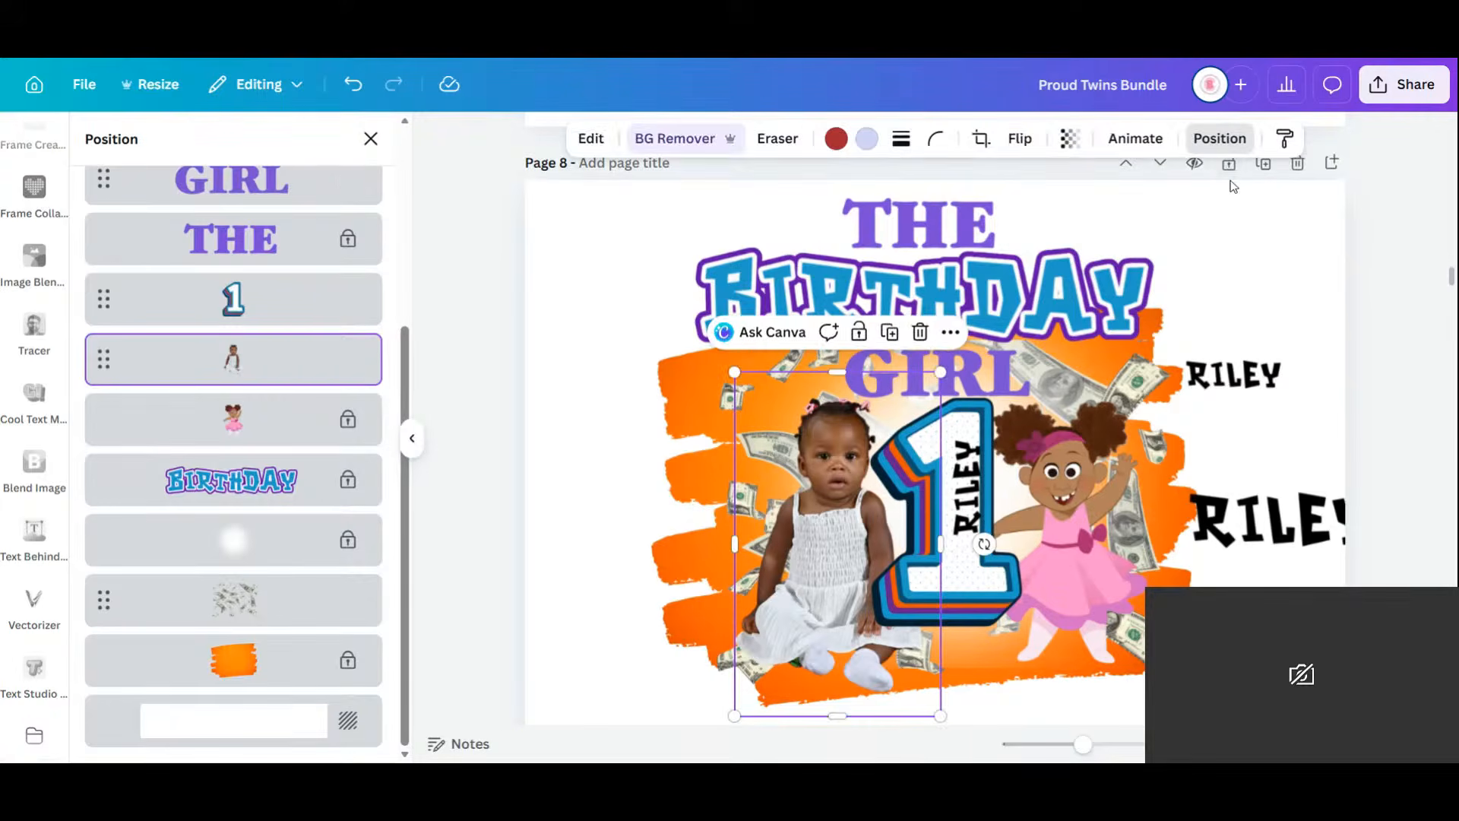
pyautogui.click(1247, 287)
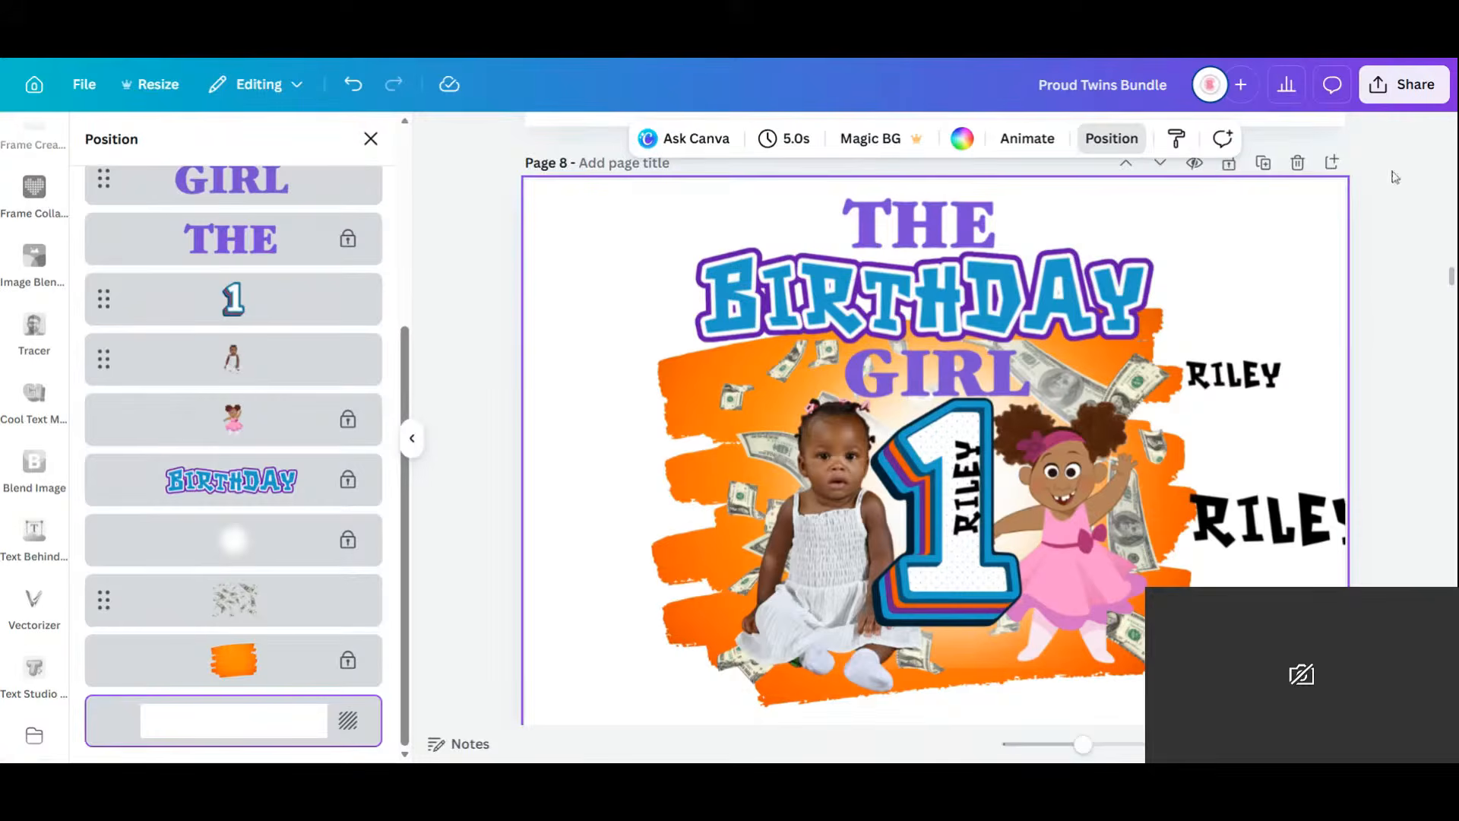
pyautogui.click(1298, 163)
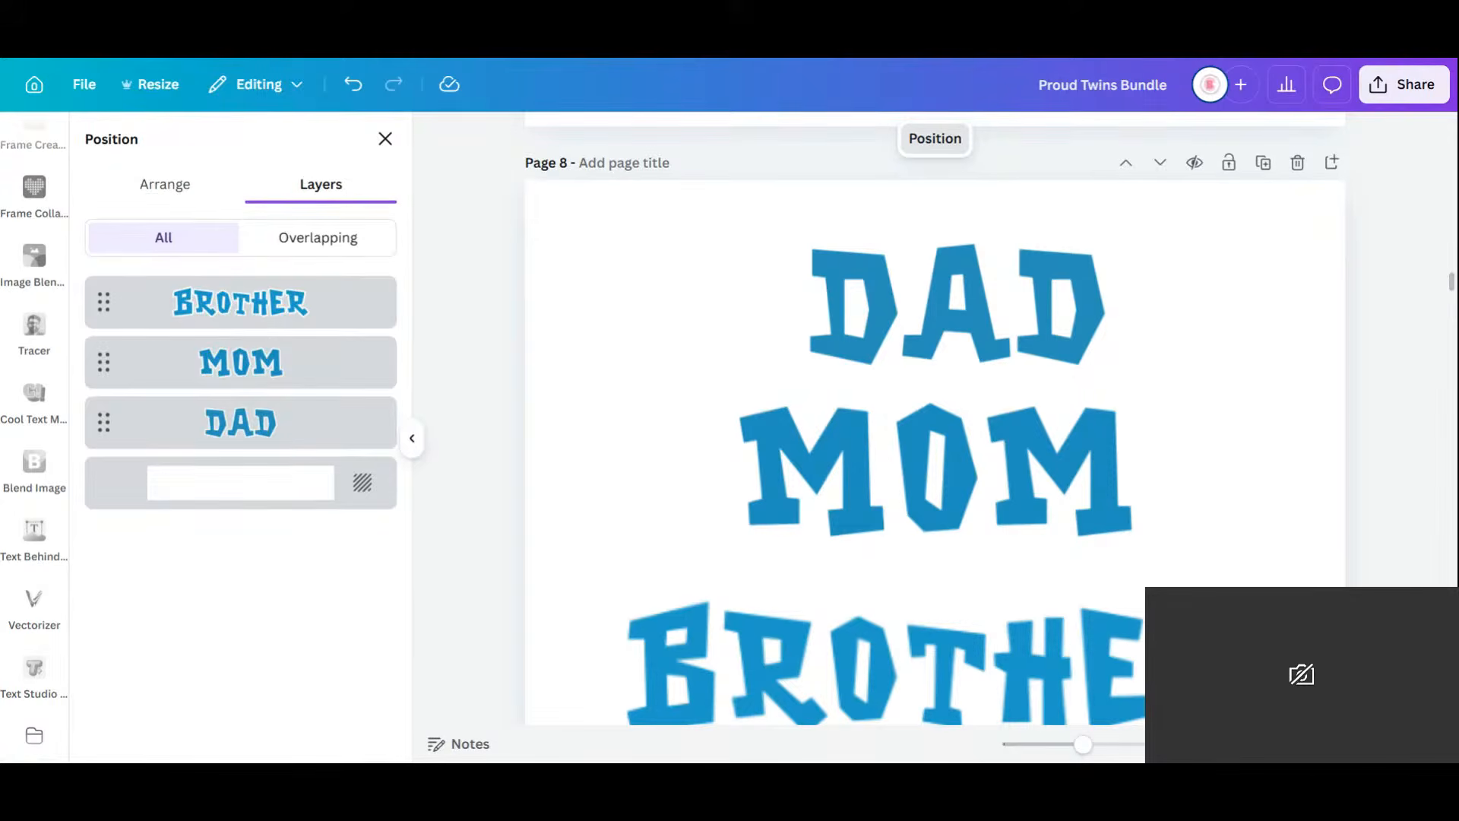
# In grid view, move page 15 next to the Water label pages 13 and 14.
pyautogui.scroll(-1, 977, 672)
pyautogui.click(976, 673)
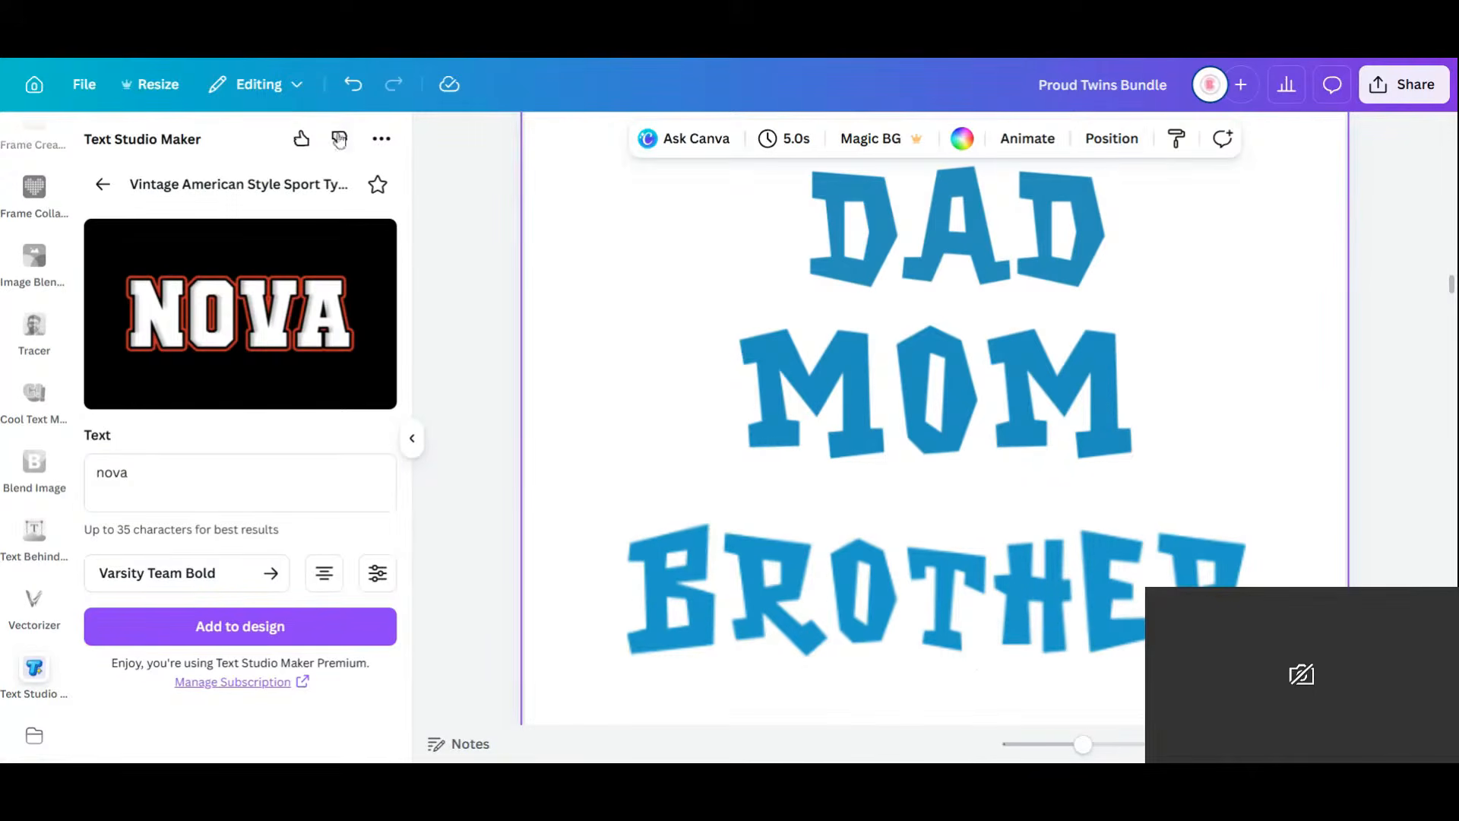
pyautogui.click(1365, 744)
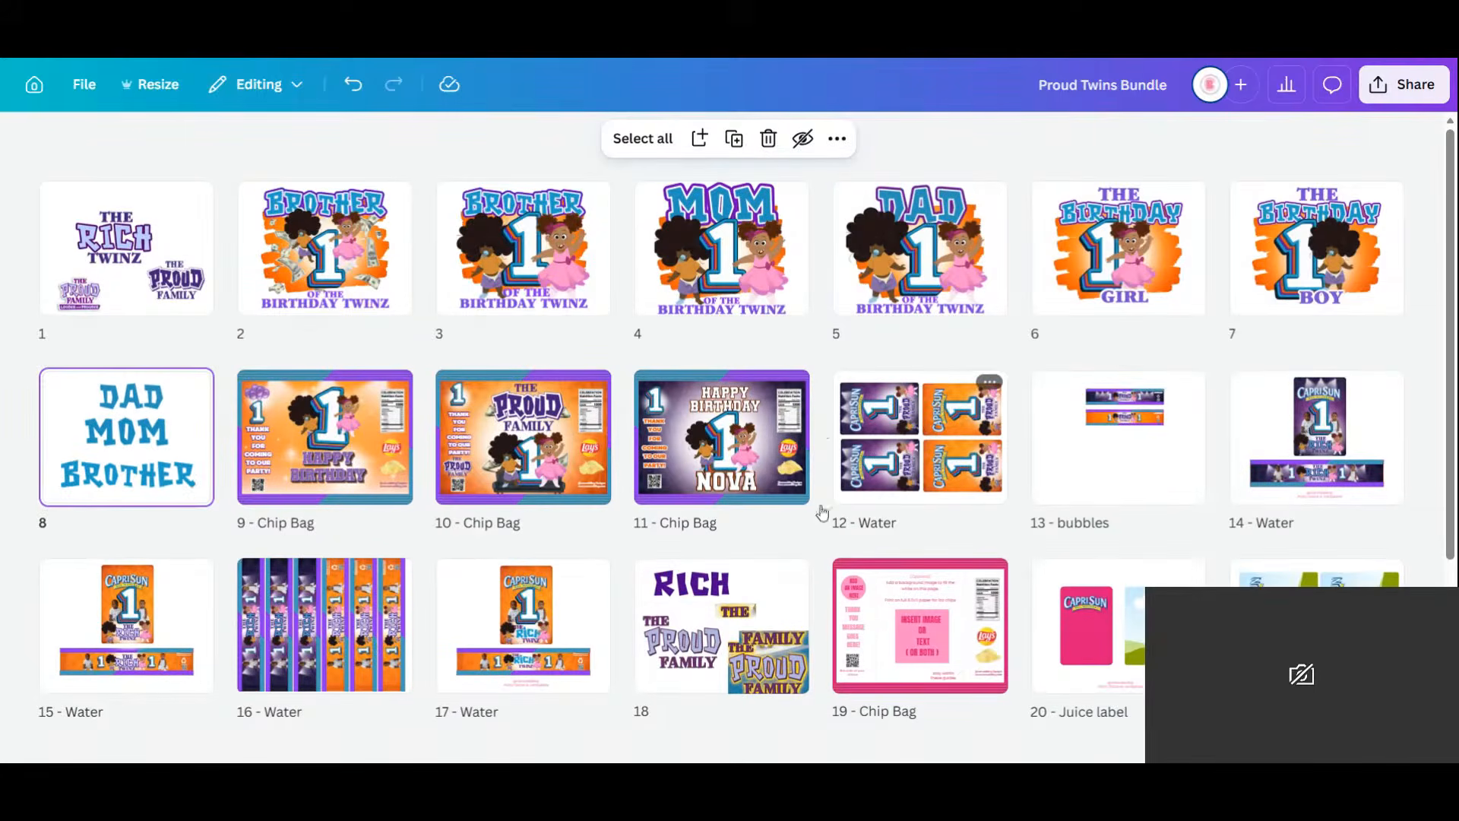
pyautogui.click(107, 648)
pyautogui.moveTo(126, 636); pyautogui.dragTo(1322, 468)
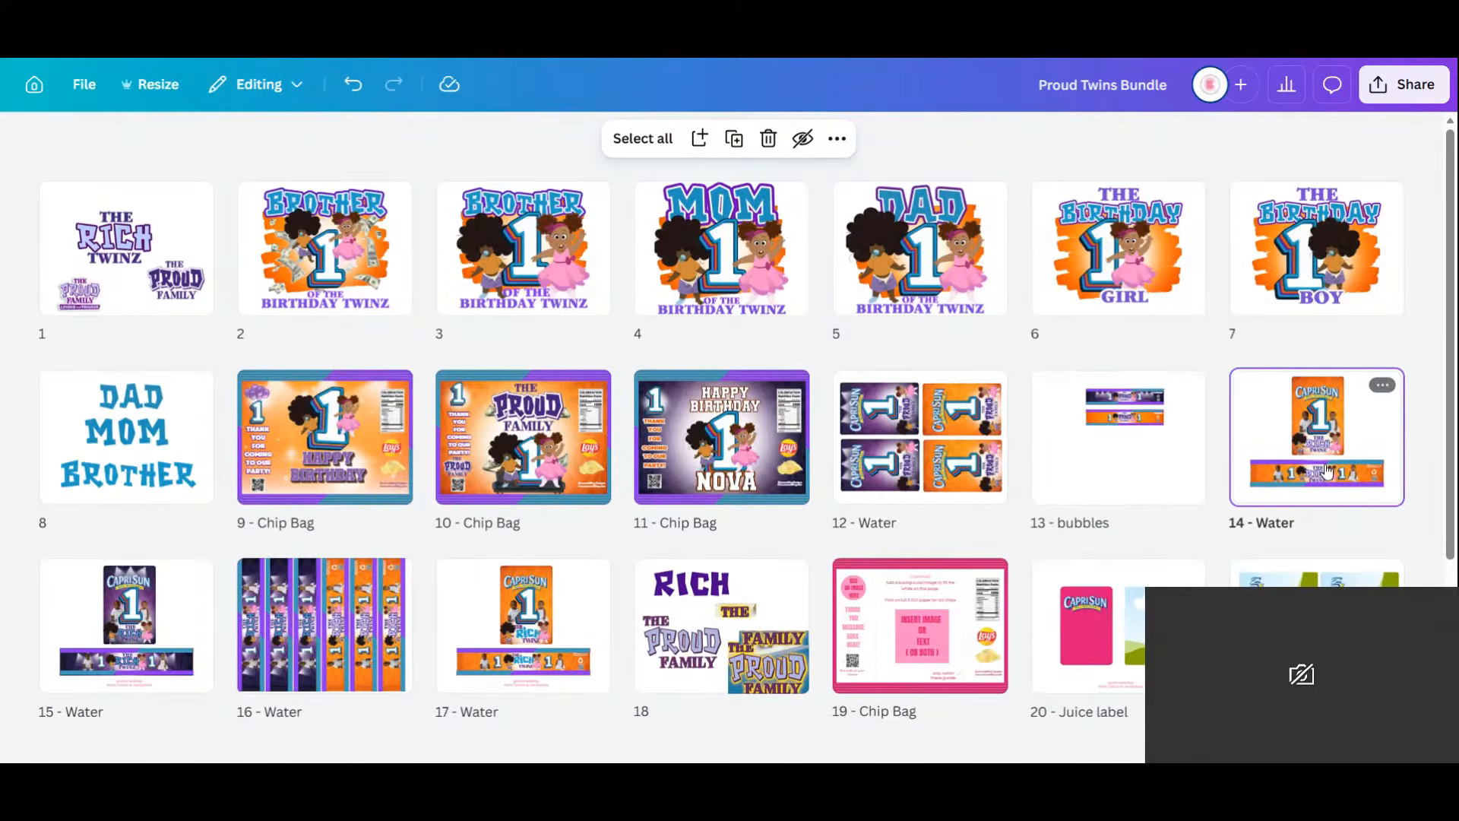
# Remove the baby photo and THE, RICH, TWINZ lettering from the orange Capri Sun pouch.
pyautogui.doubleClick(1290, 453)
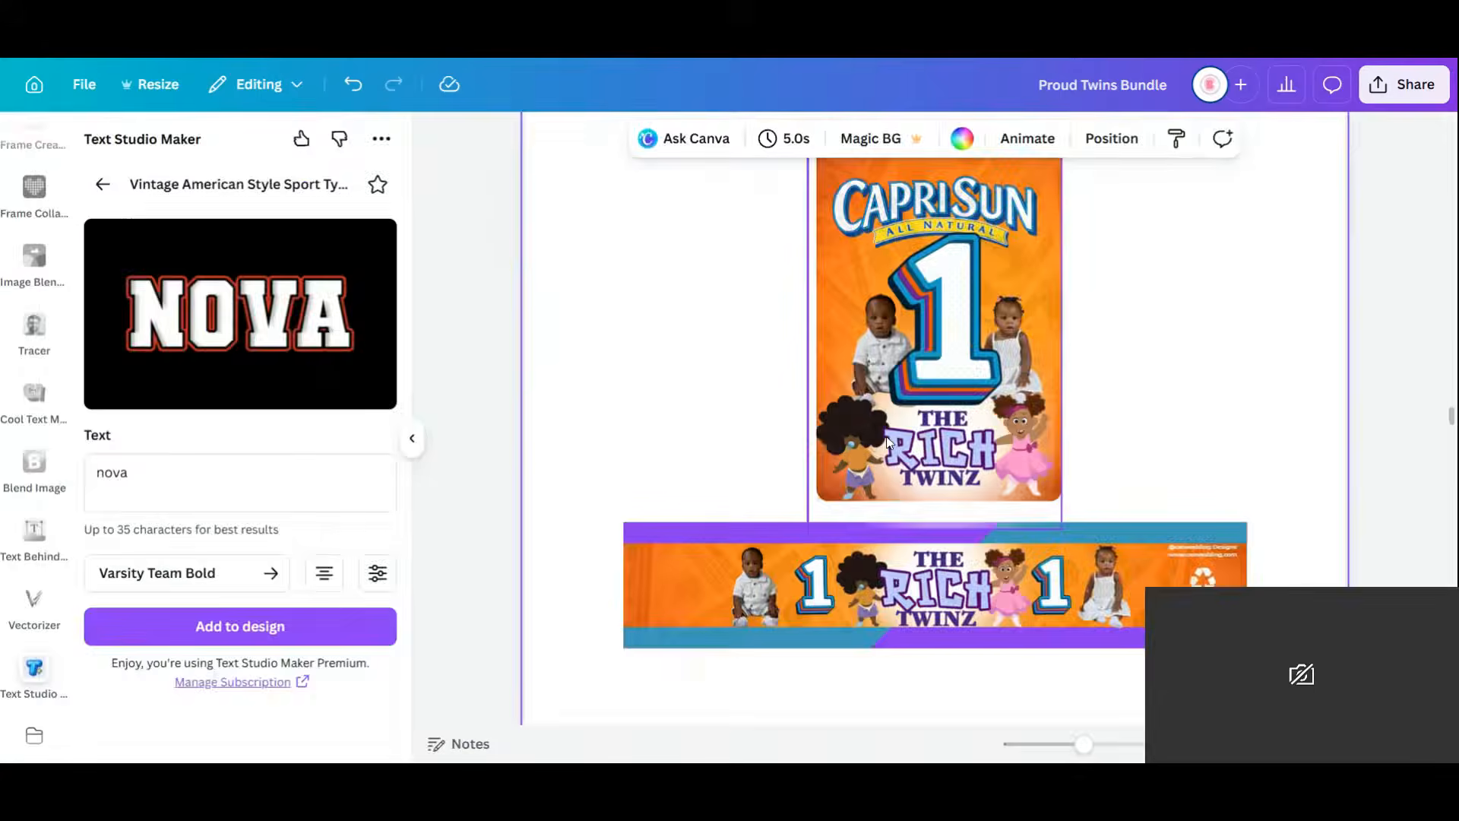
pyautogui.click(887, 444)
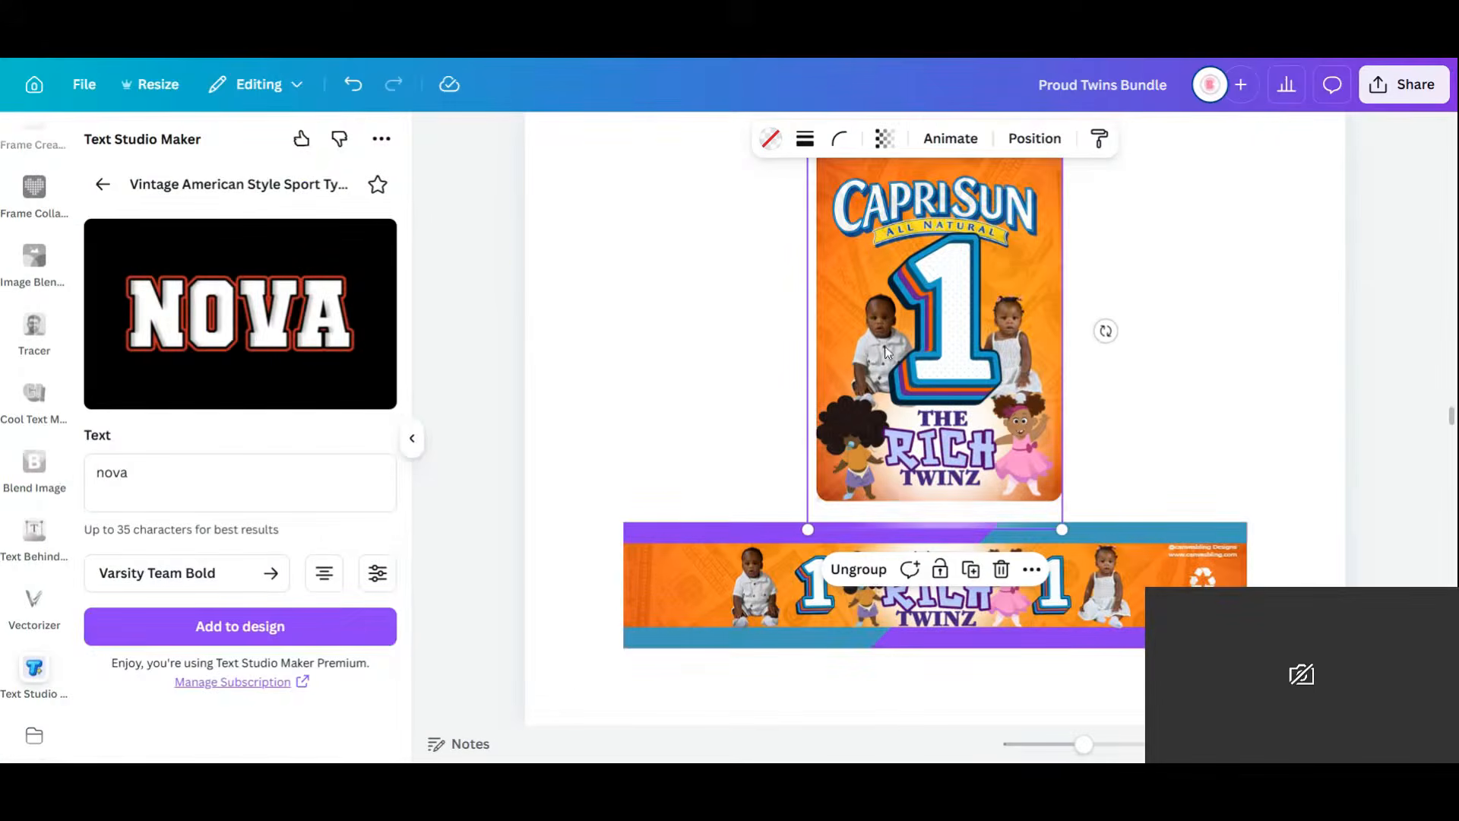
pyautogui.click(1211, 416)
pyautogui.click(896, 356)
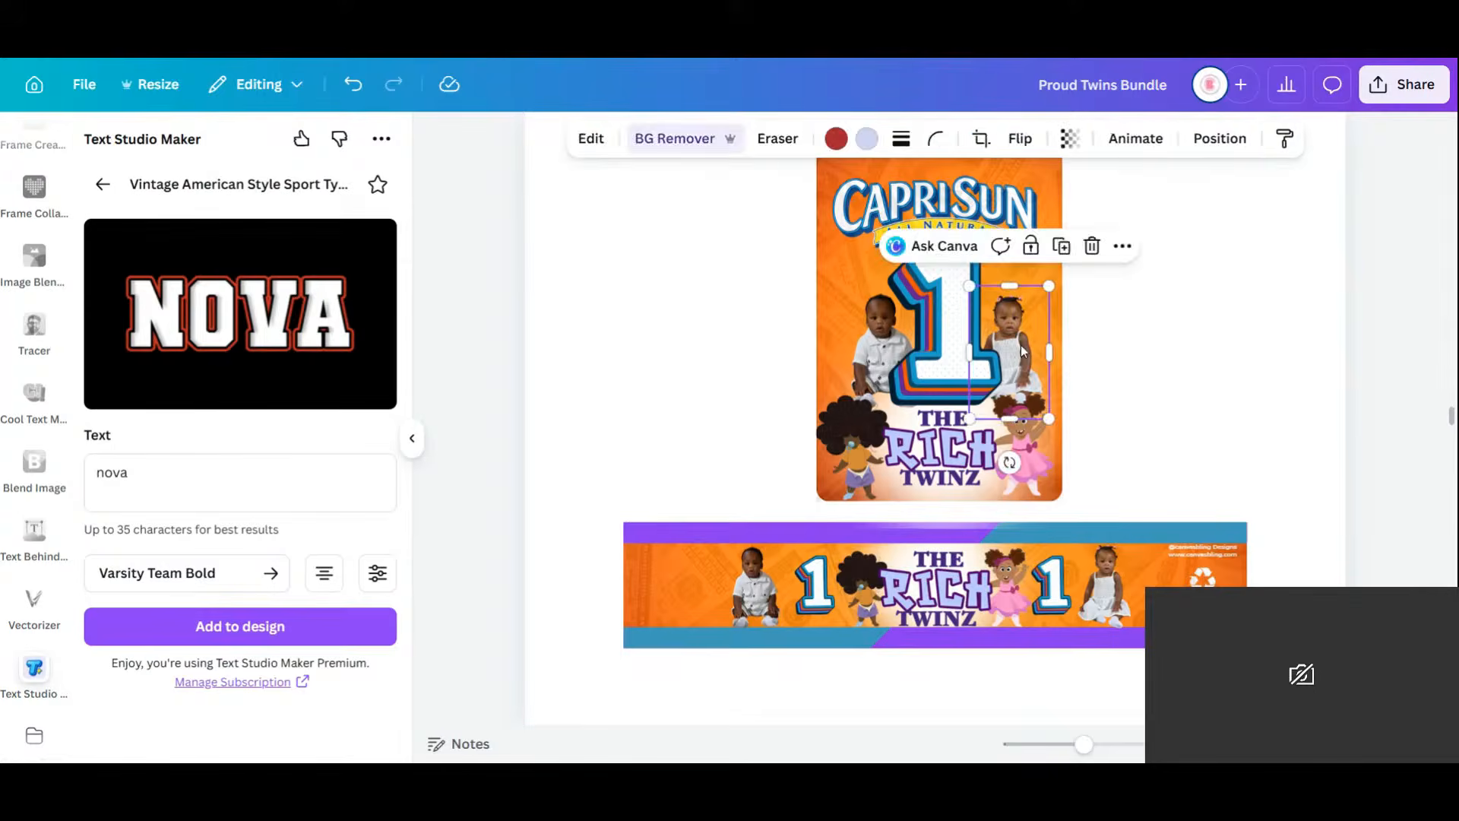
pyautogui.click(862, 345)
pyautogui.press('Delete')
pyautogui.click(943, 452)
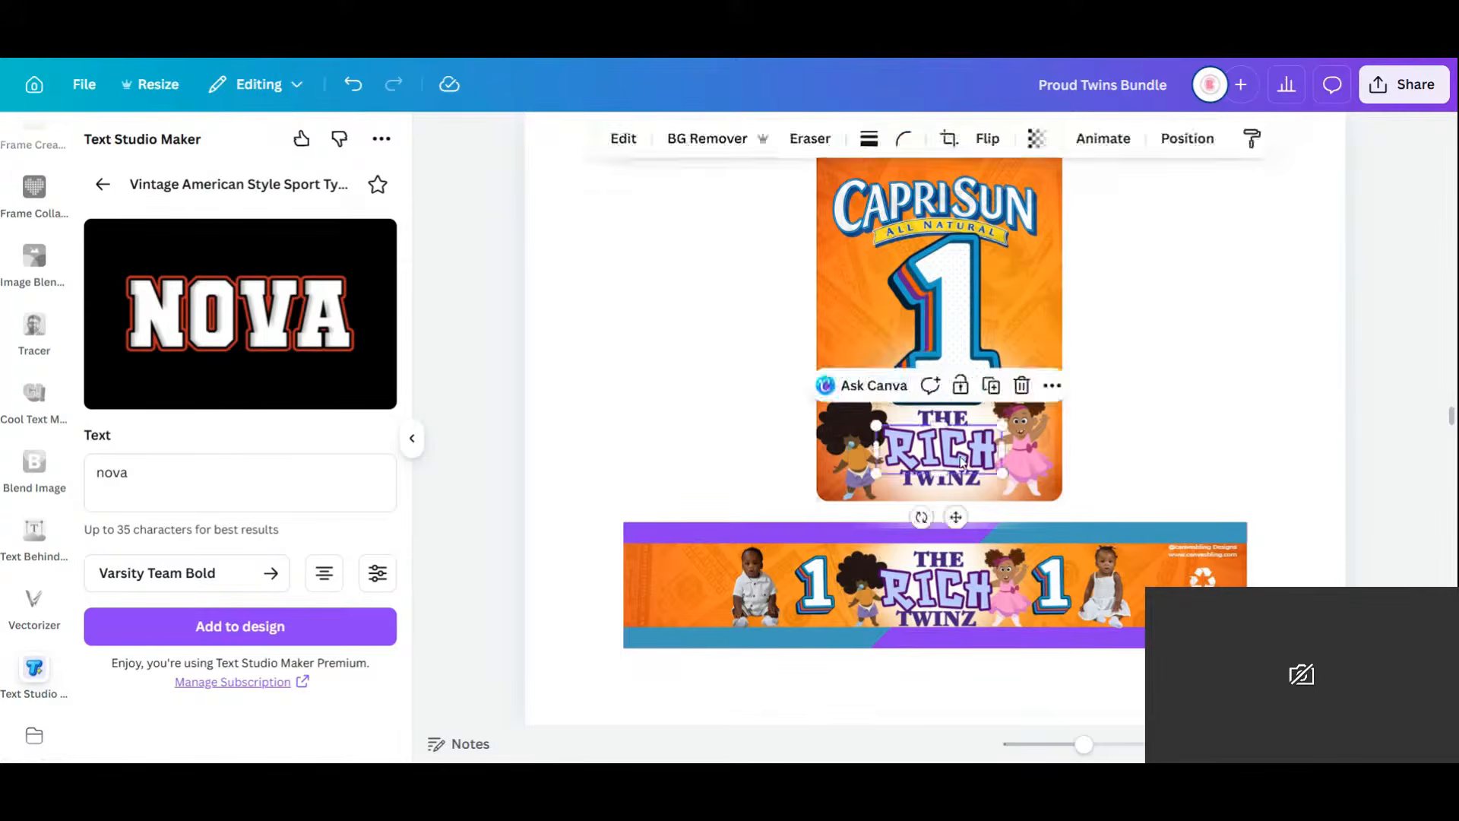
pyautogui.press('Delete')
pyautogui.click(953, 491)
pyautogui.press('Delete')
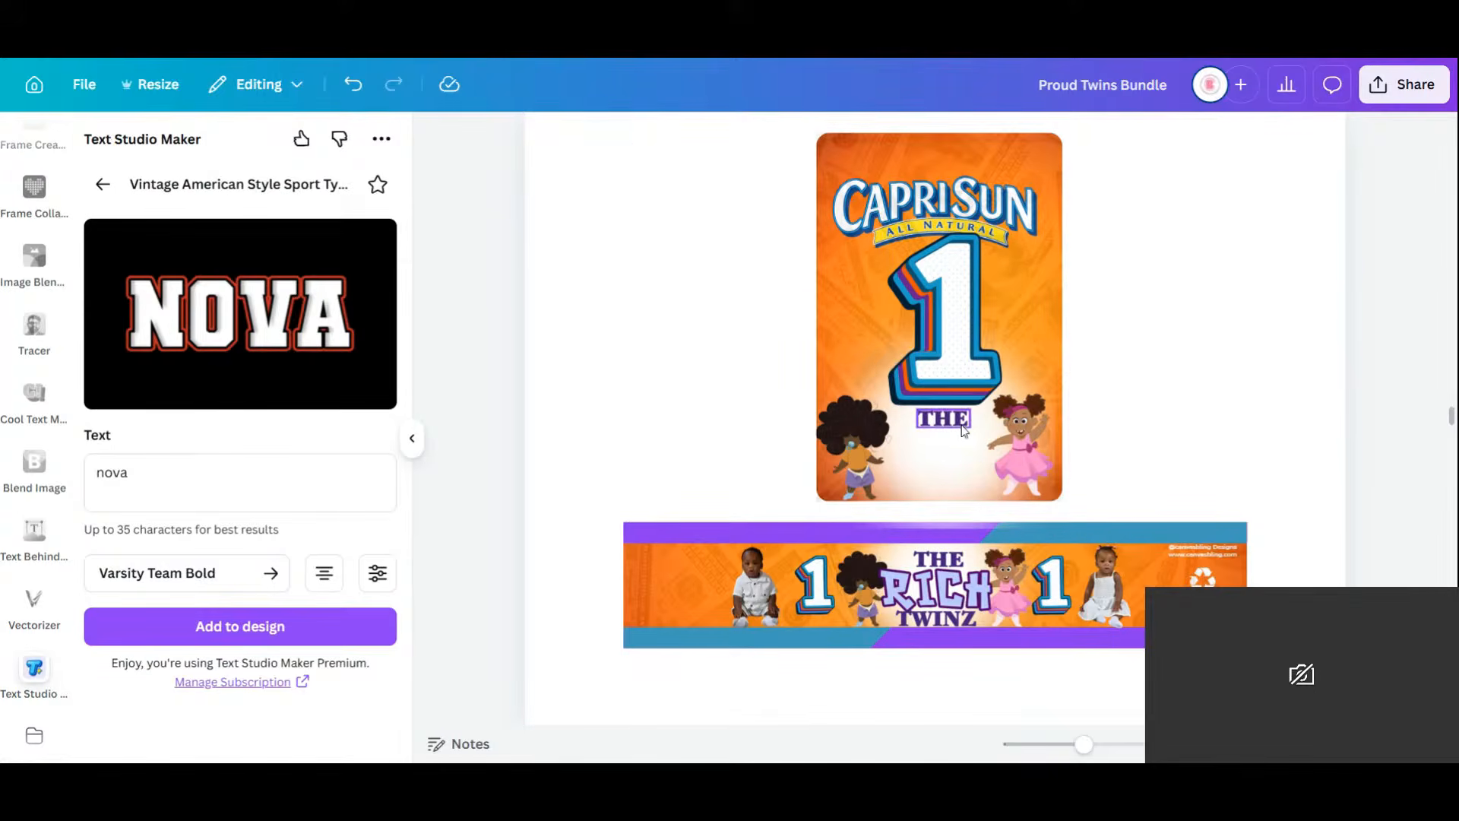
pyautogui.click(964, 432)
pyautogui.press('Delete')
# Delete the RICH, THE and TWINZ graphics from the orange banner and select its baby photo.
pyautogui.click(947, 584)
pyautogui.click(947, 585)
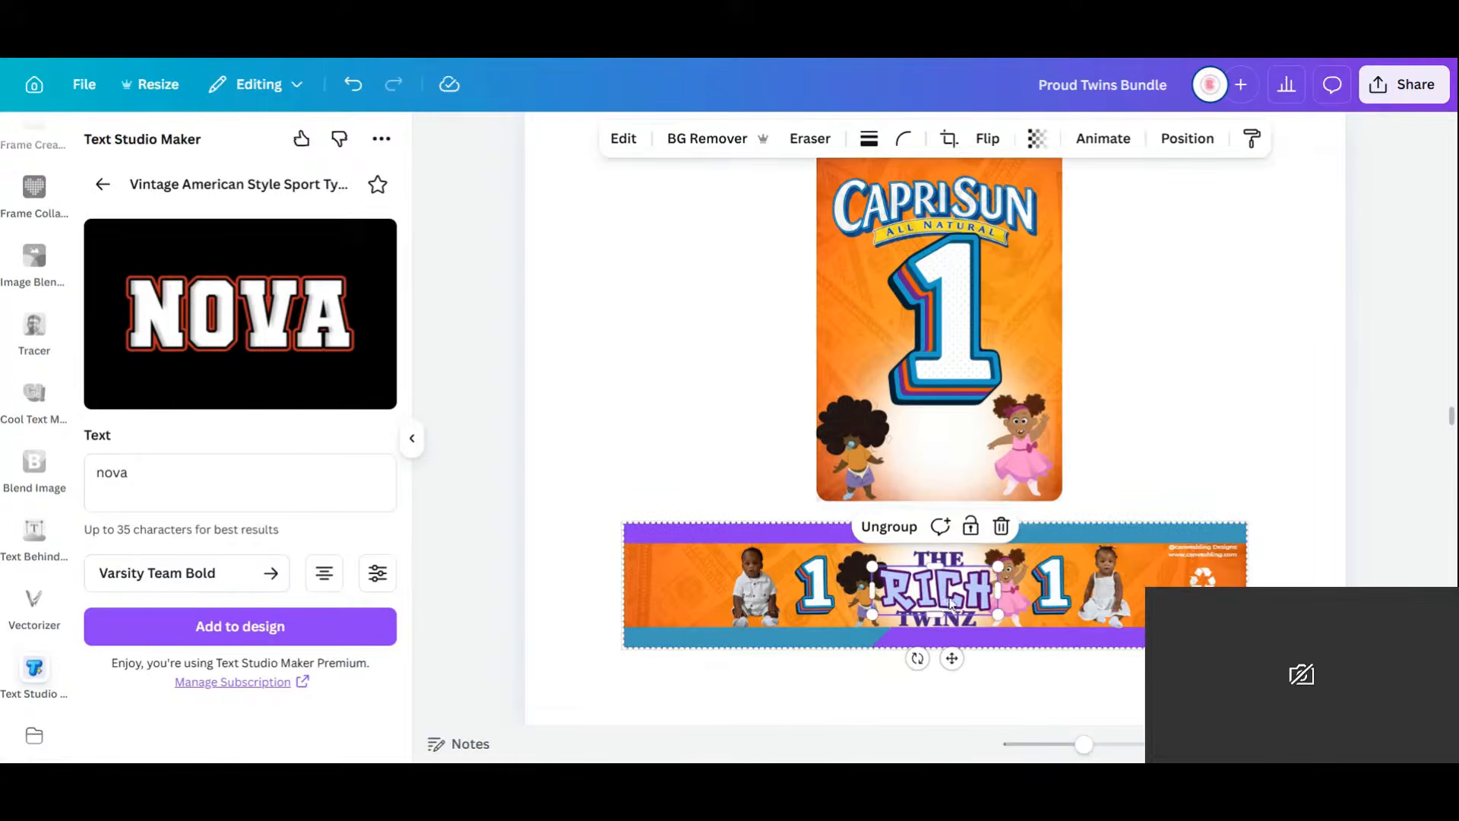
pyautogui.press('Delete')
pyautogui.click(949, 562)
pyautogui.press('Delete')
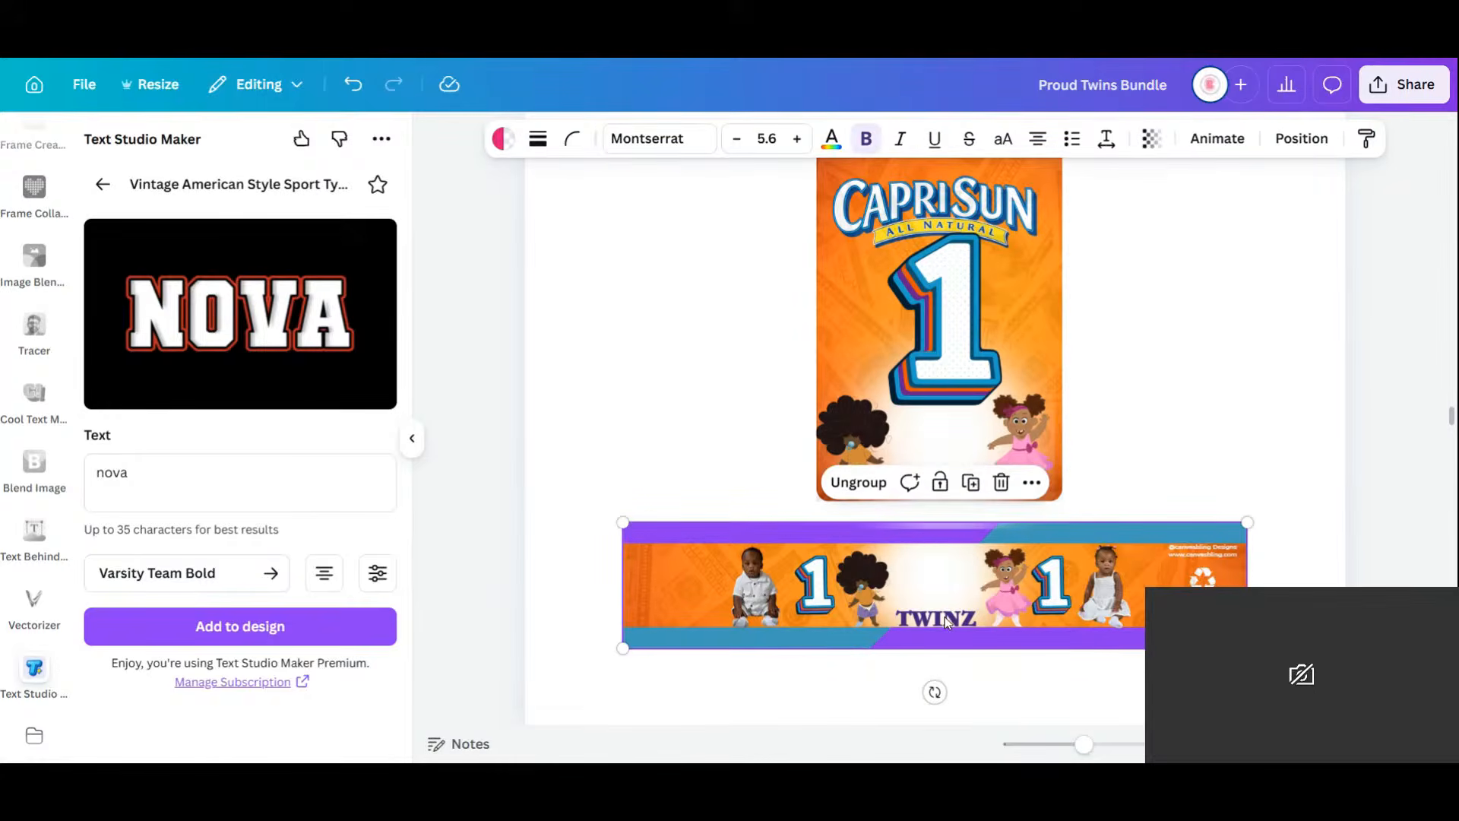
pyautogui.click(947, 622)
pyautogui.press('Delete')
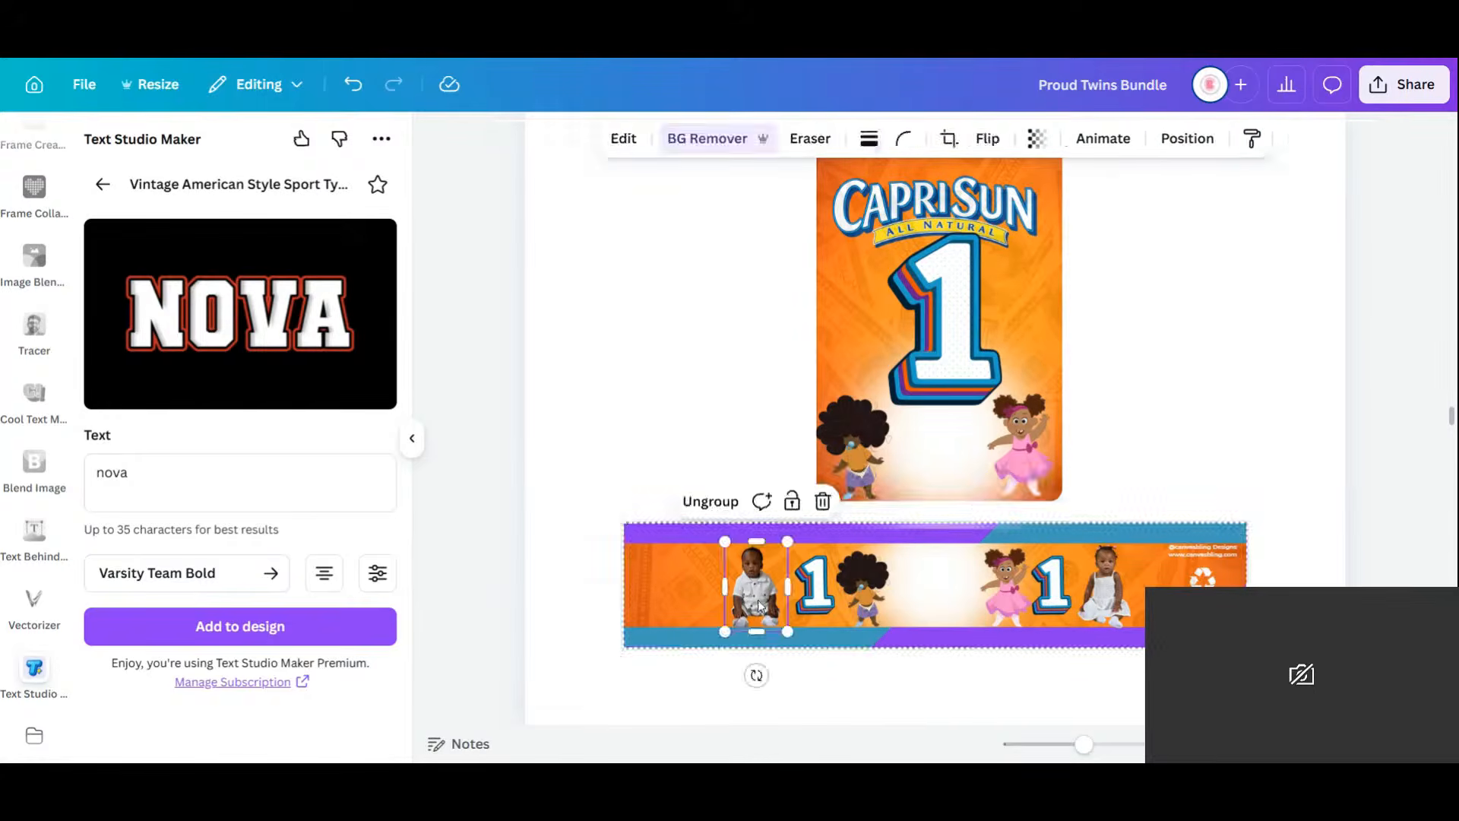
pyautogui.click(1106, 595)
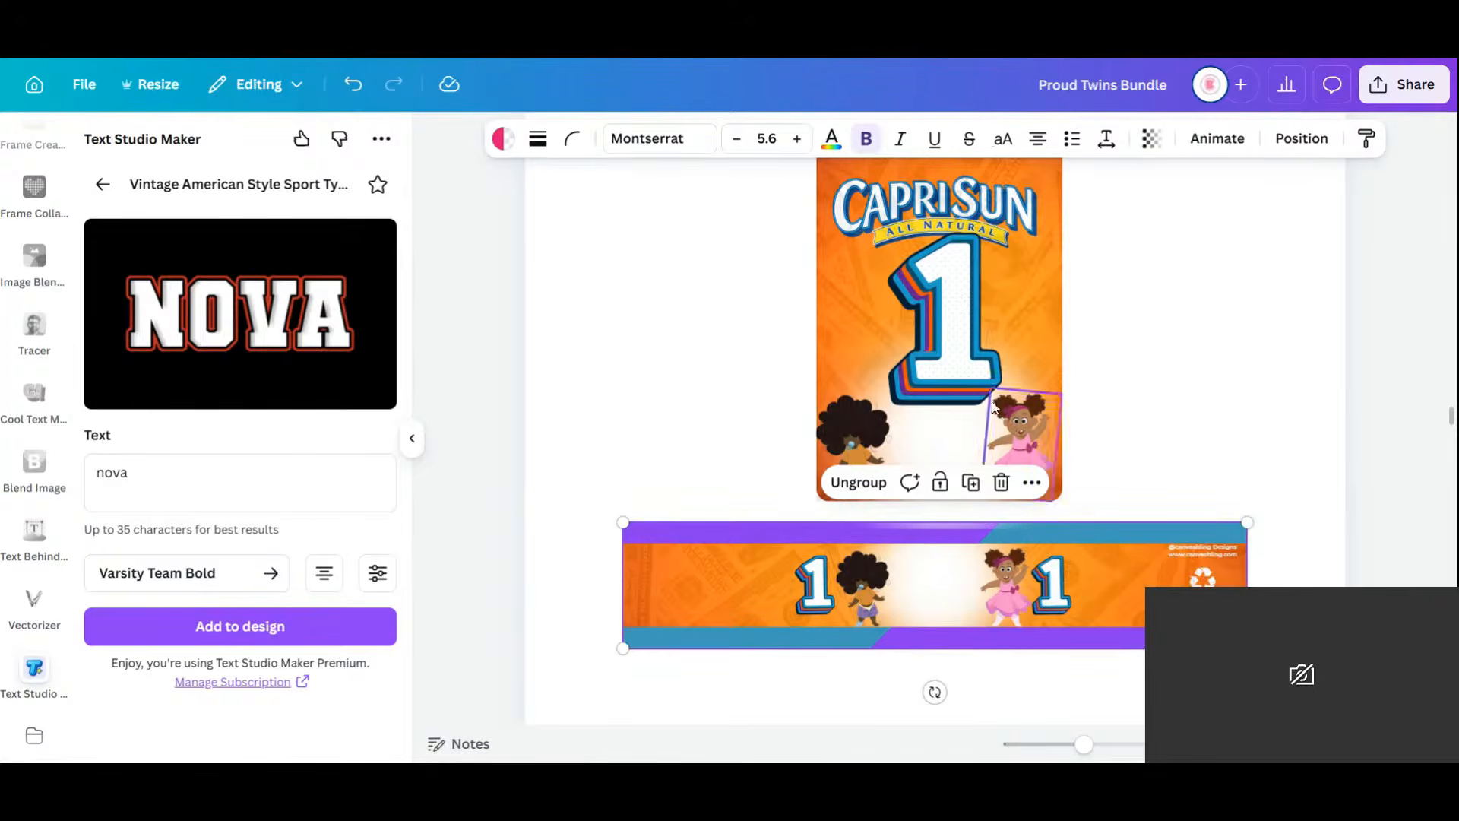
pyautogui.scroll(10, 996, 403)
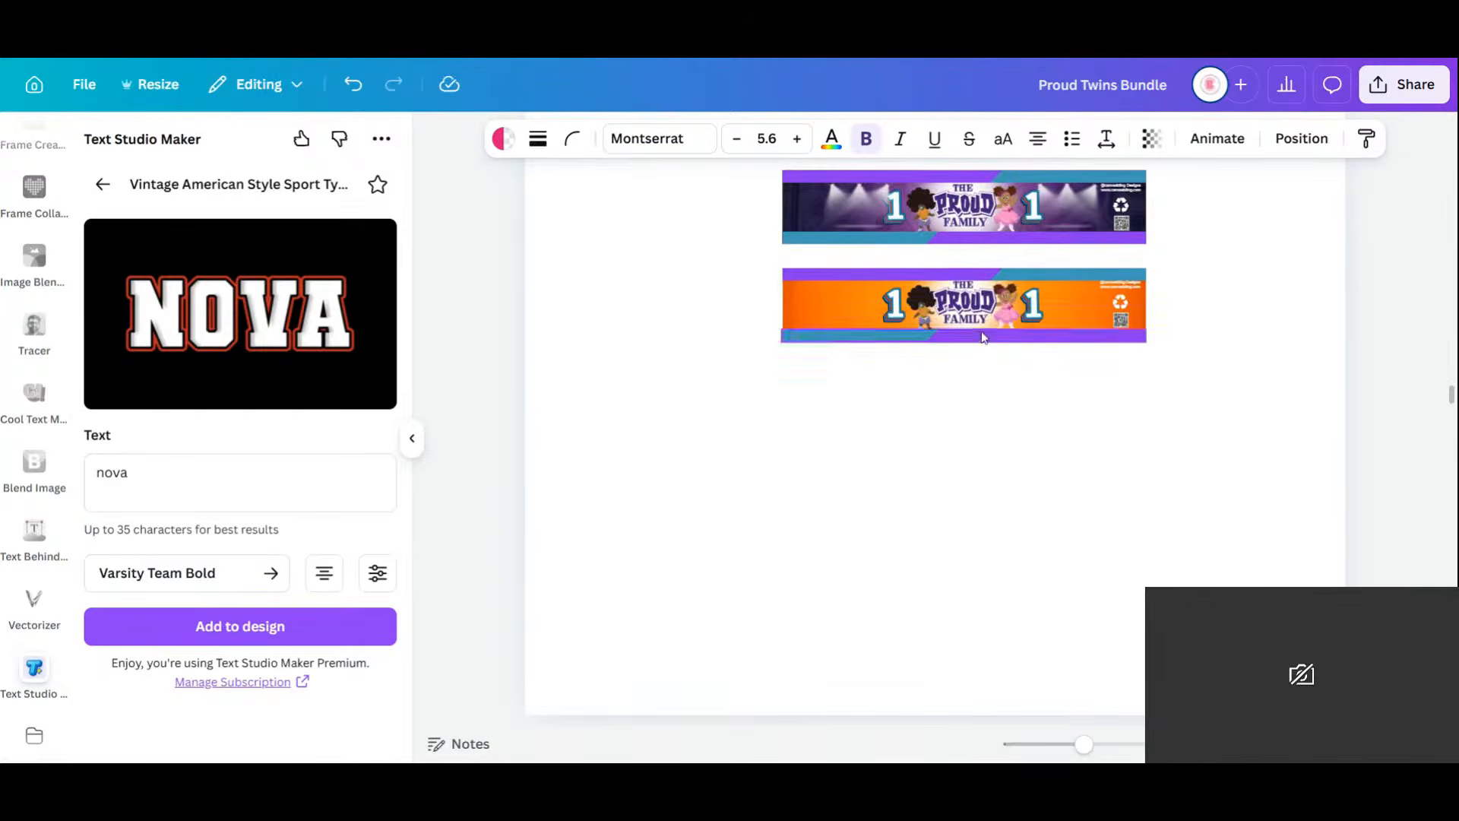
# Copy the Proud Family logo onto the orange Capri Sun pouch on Page 14, sized to fit.
pyautogui.click(971, 308)
pyautogui.click(1017, 242)
pyautogui.moveTo(975, 311); pyautogui.dragTo(964, 452)
pyautogui.scroll(-3, 964, 450)
pyautogui.rightClick(964, 452)
pyautogui.scroll(-3, 963, 452)
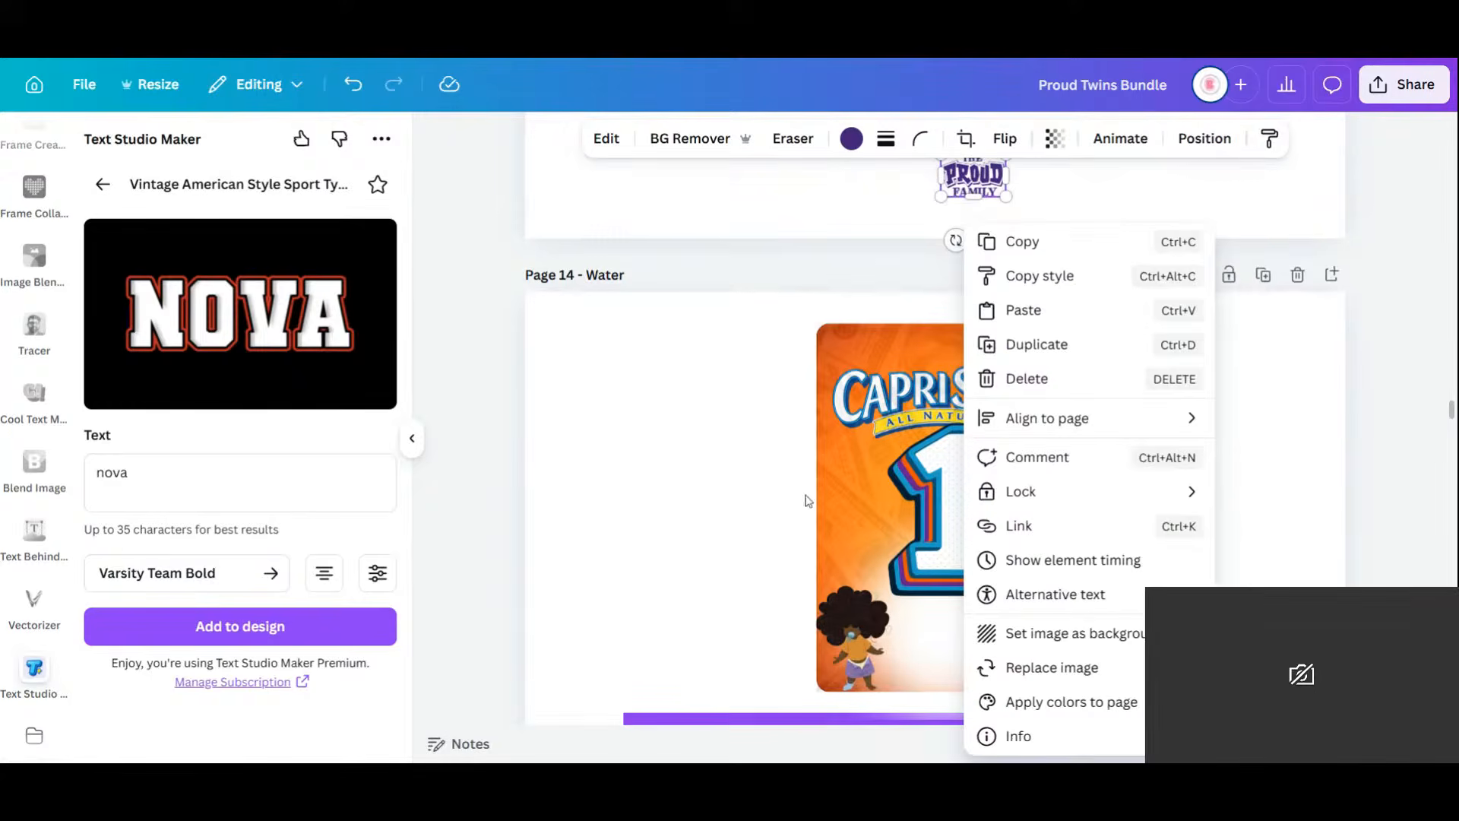
pyautogui.click(723, 547)
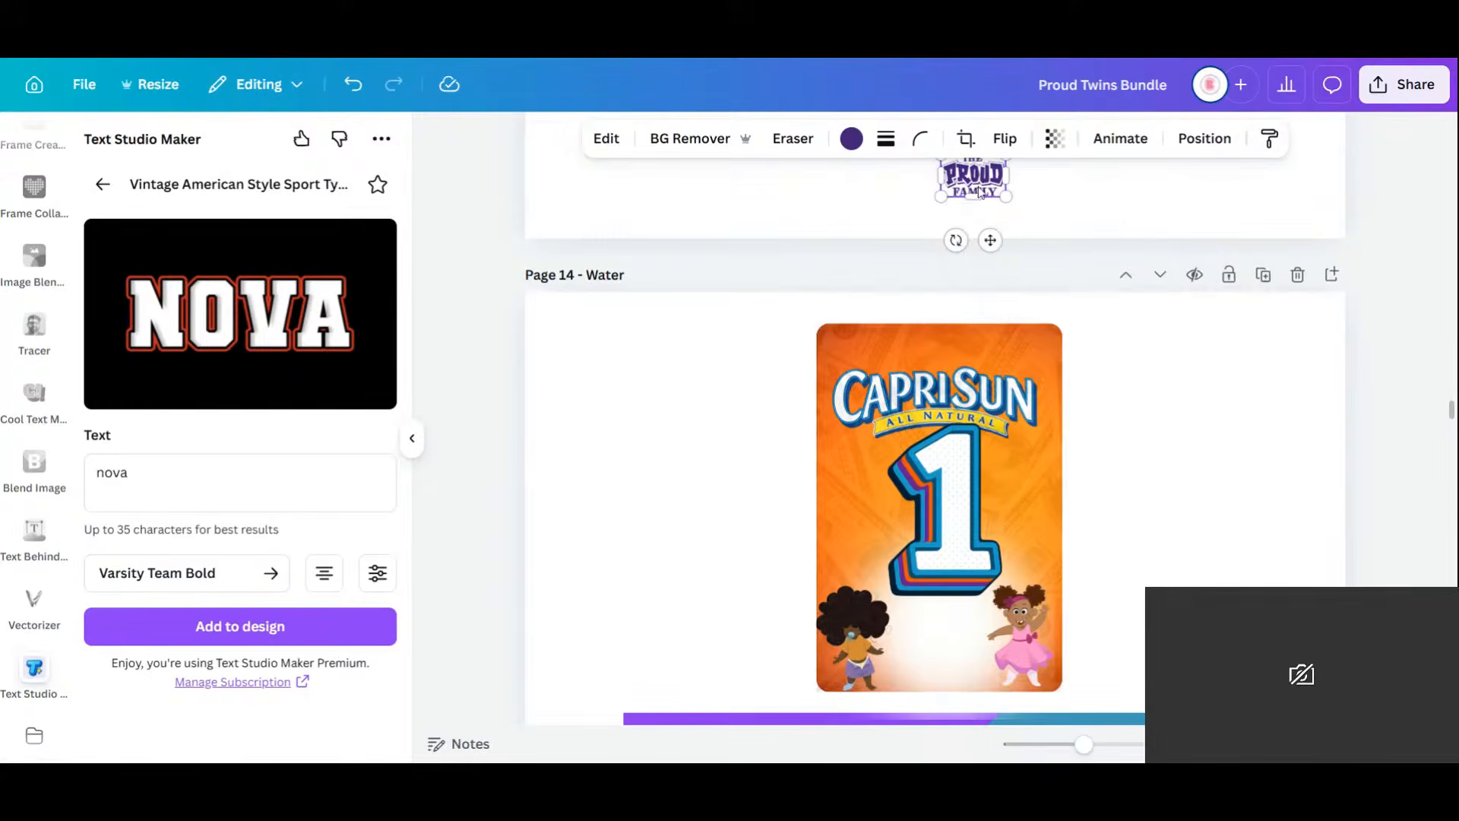
pyautogui.moveTo(981, 190); pyautogui.dragTo(846, 432)
pyautogui.moveTo(748, 481); pyautogui.dragTo(979, 665)
pyautogui.moveTo(1017, 594); pyautogui.dragTo(966, 640)
# Position a Proud Family logo between the cartoon girls on the orange banner.
pyautogui.scroll(-3, 978, 596)
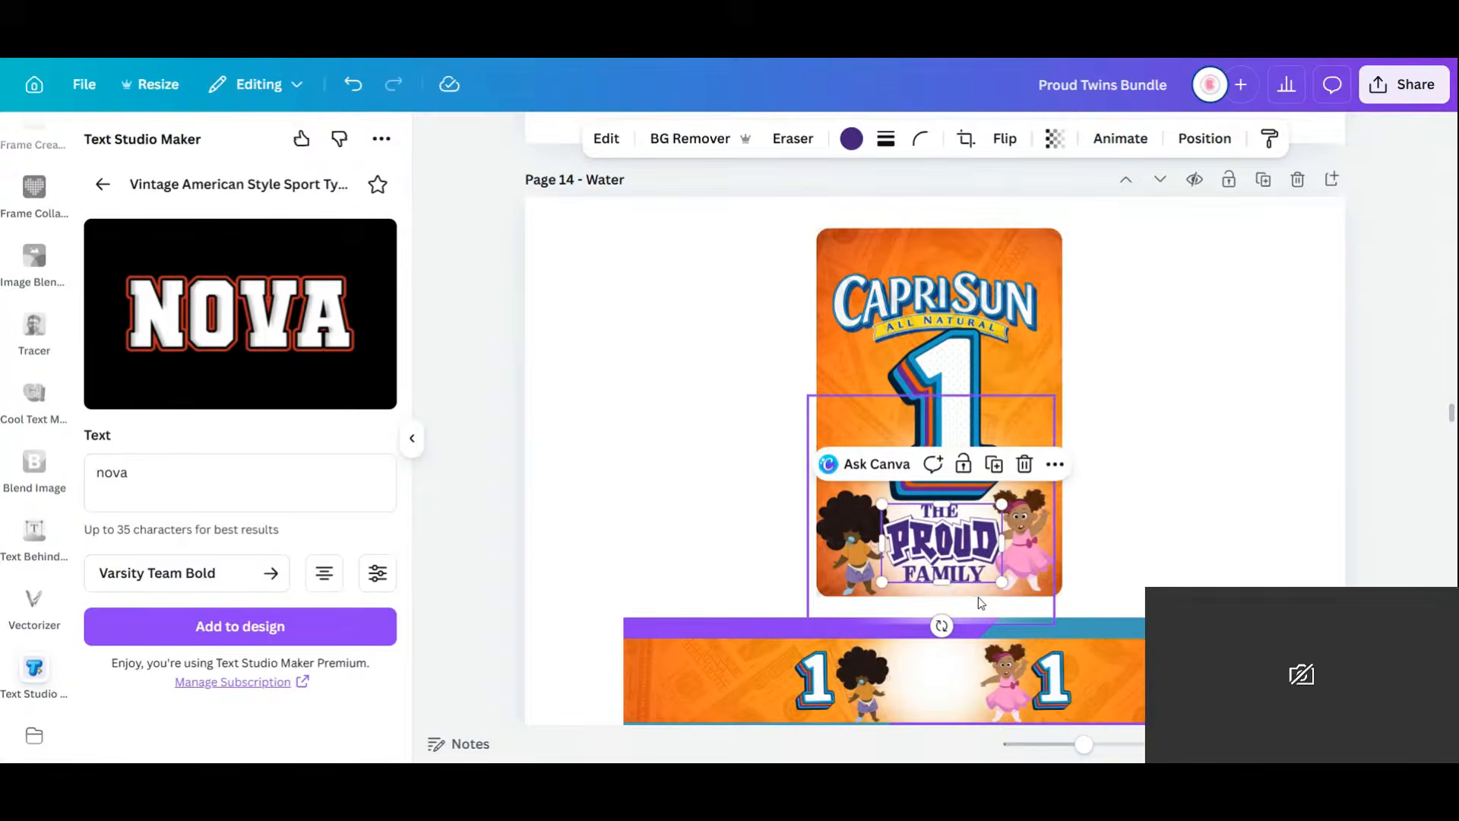
pyautogui.moveTo(950, 453); pyautogui.dragTo(956, 594)
pyautogui.click(1174, 427)
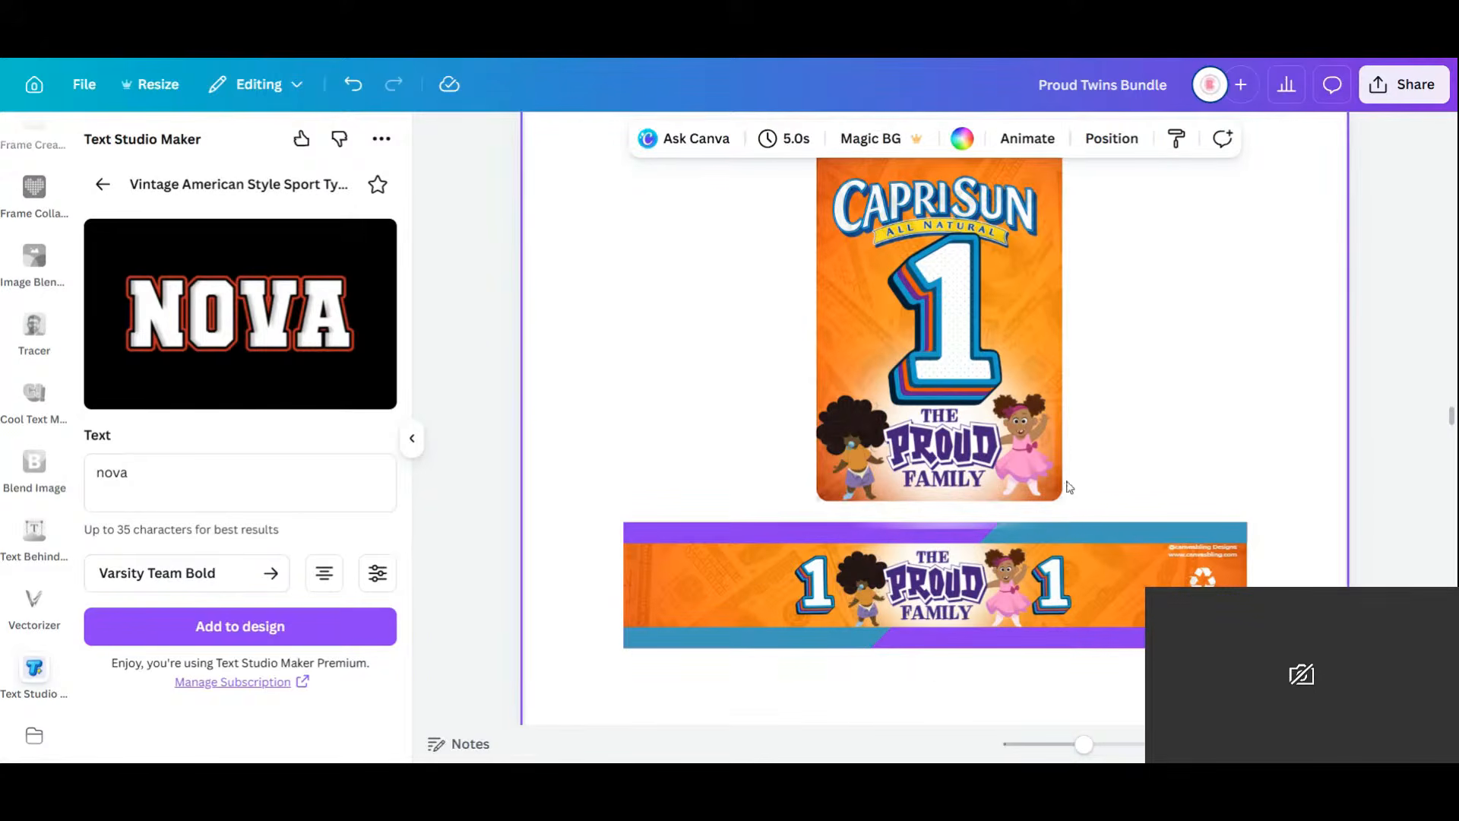
pyautogui.moveTo(1084, 744); pyautogui.dragTo(1072, 744)
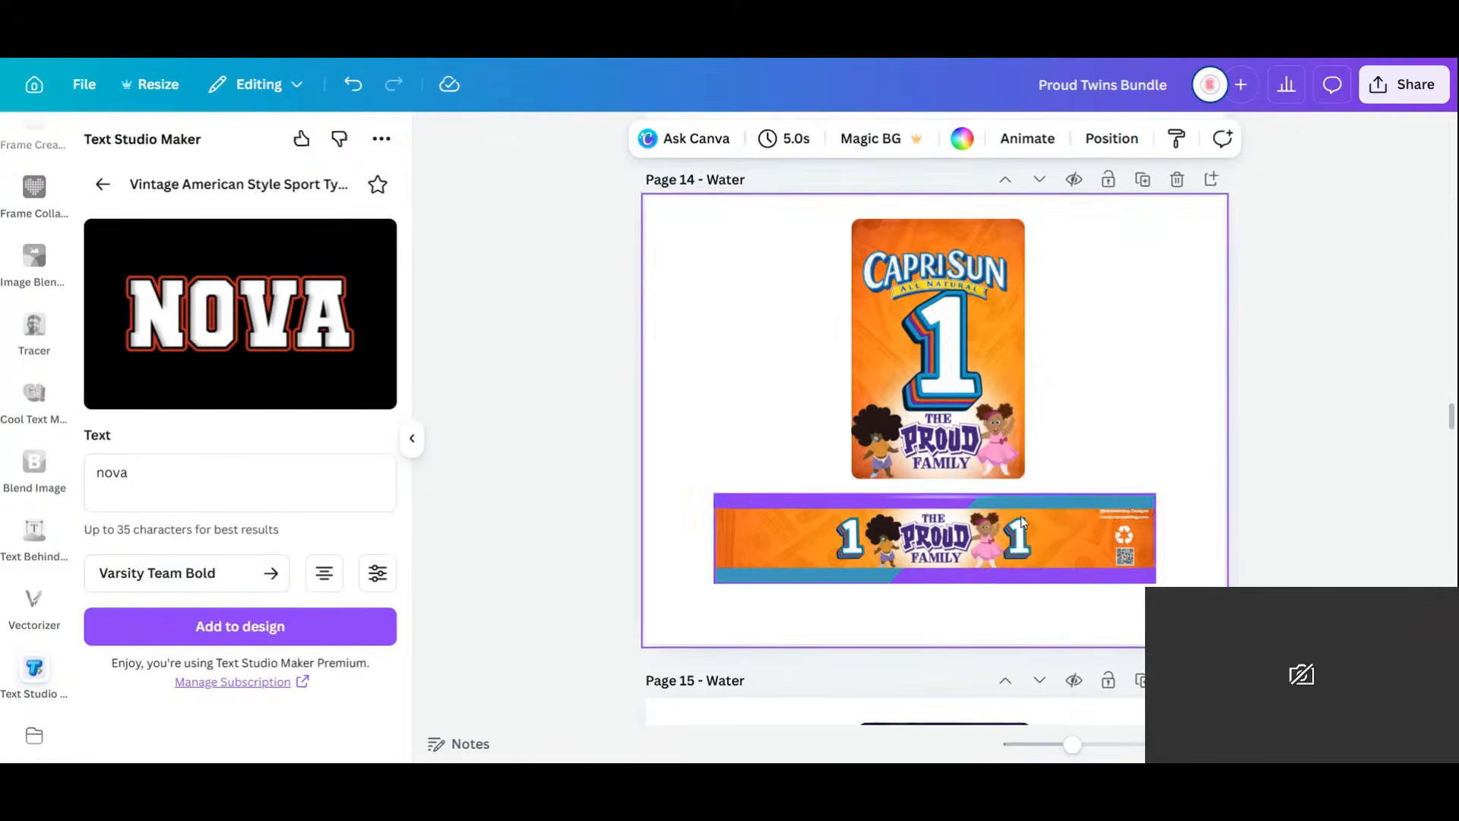
# Delete both '1' numerals from Page 14's orange banner.
pyautogui.click(1020, 544)
pyautogui.click(1019, 544)
pyautogui.press('Delete')
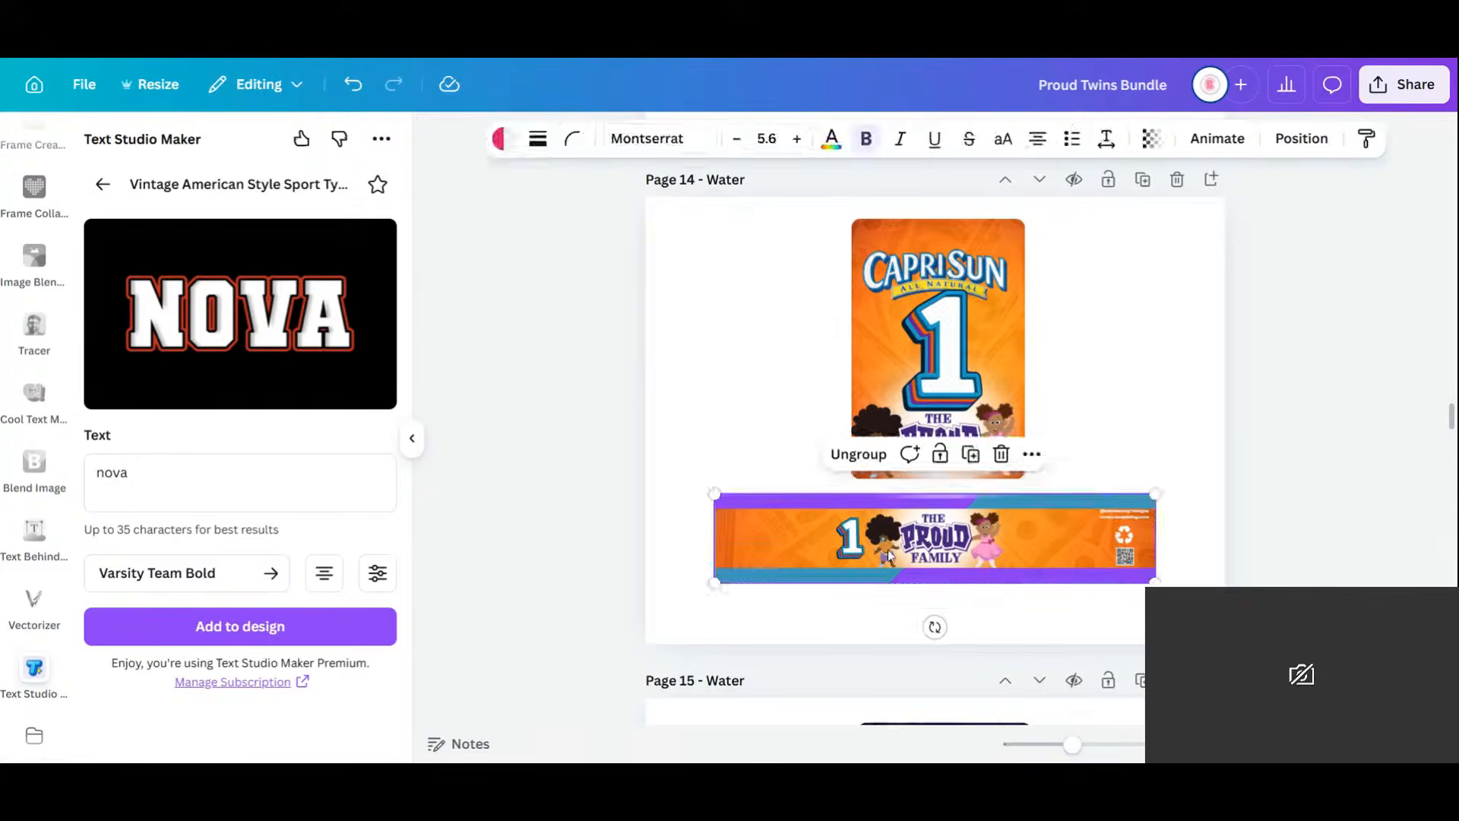
pyautogui.click(846, 541)
pyautogui.press('Delete')
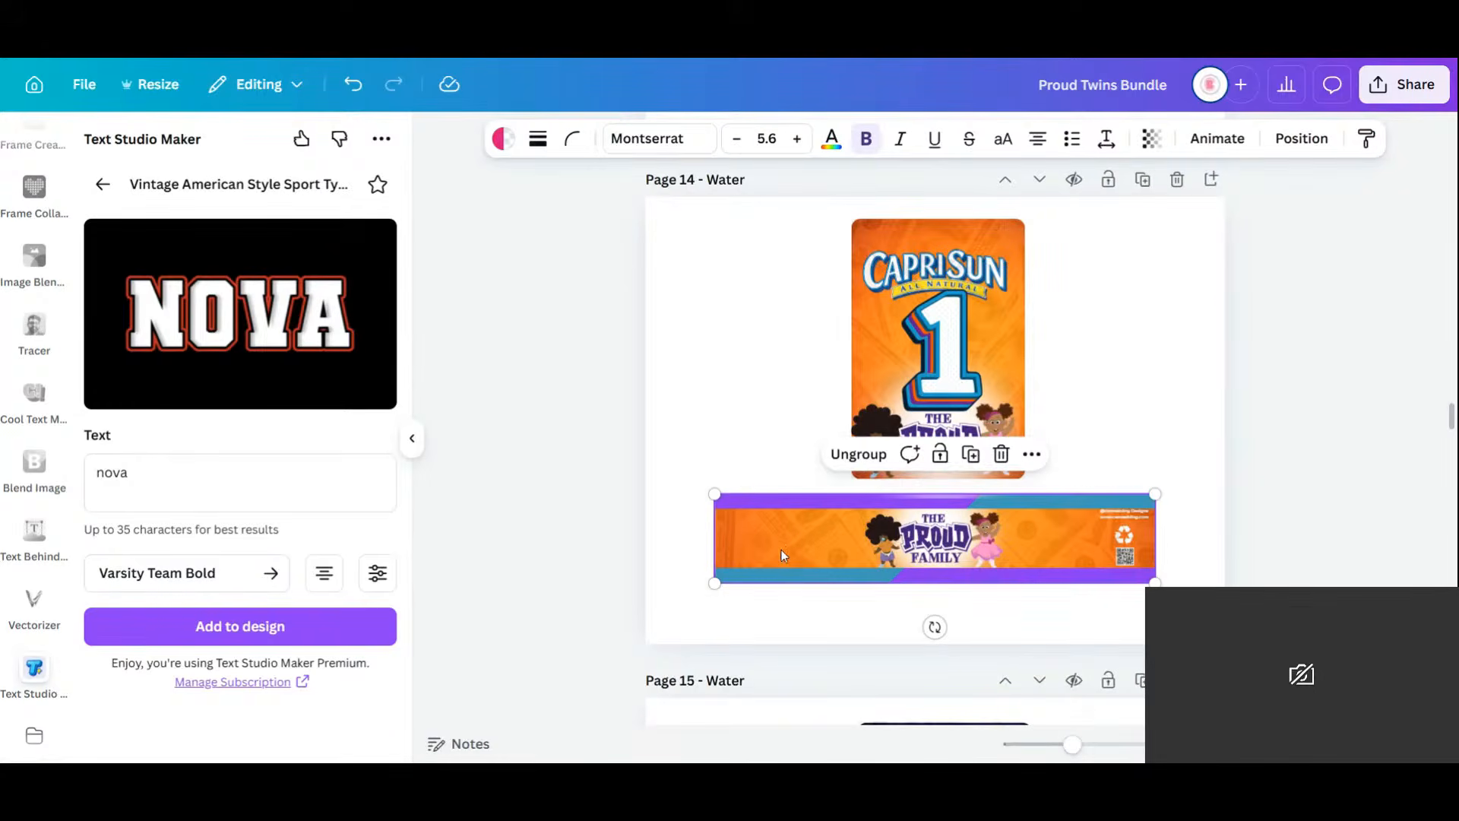
# Delete the faint leftover layer from the page's layers list.
pyautogui.click(782, 549)
pyautogui.click(1225, 138)
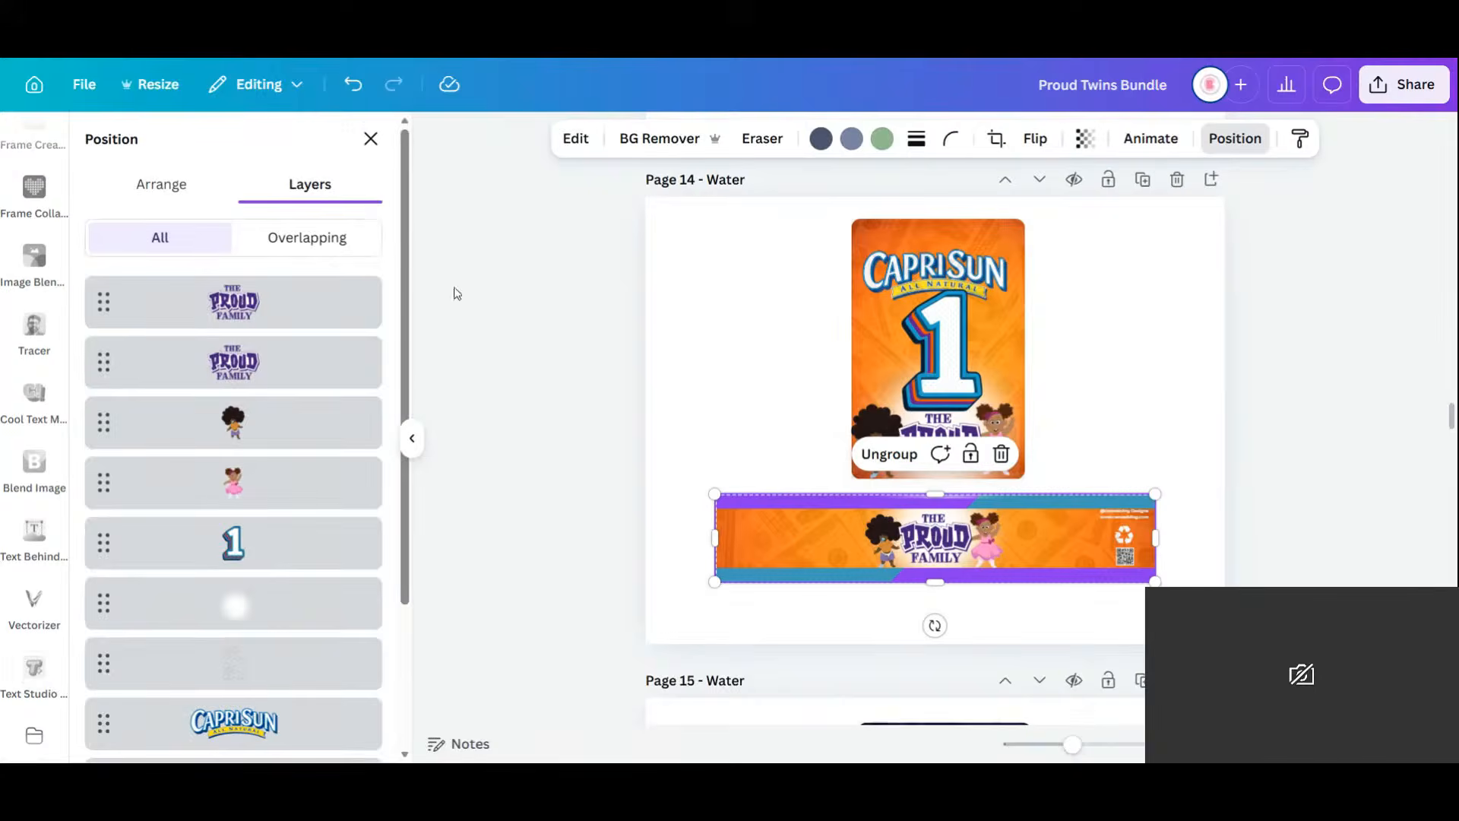
pyautogui.scroll(-3, 223, 647)
pyautogui.click(275, 494)
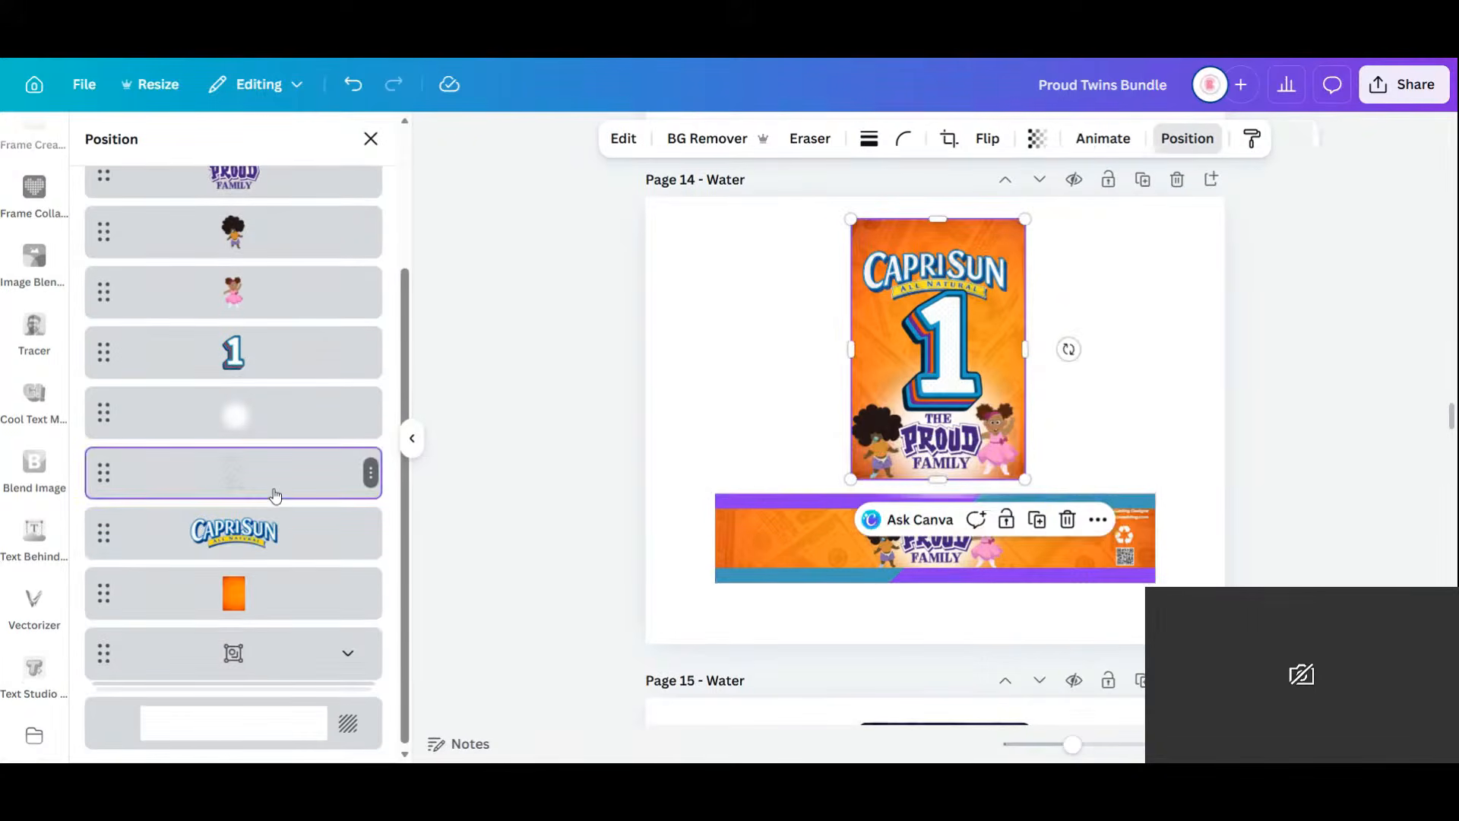
pyautogui.press('Delete')
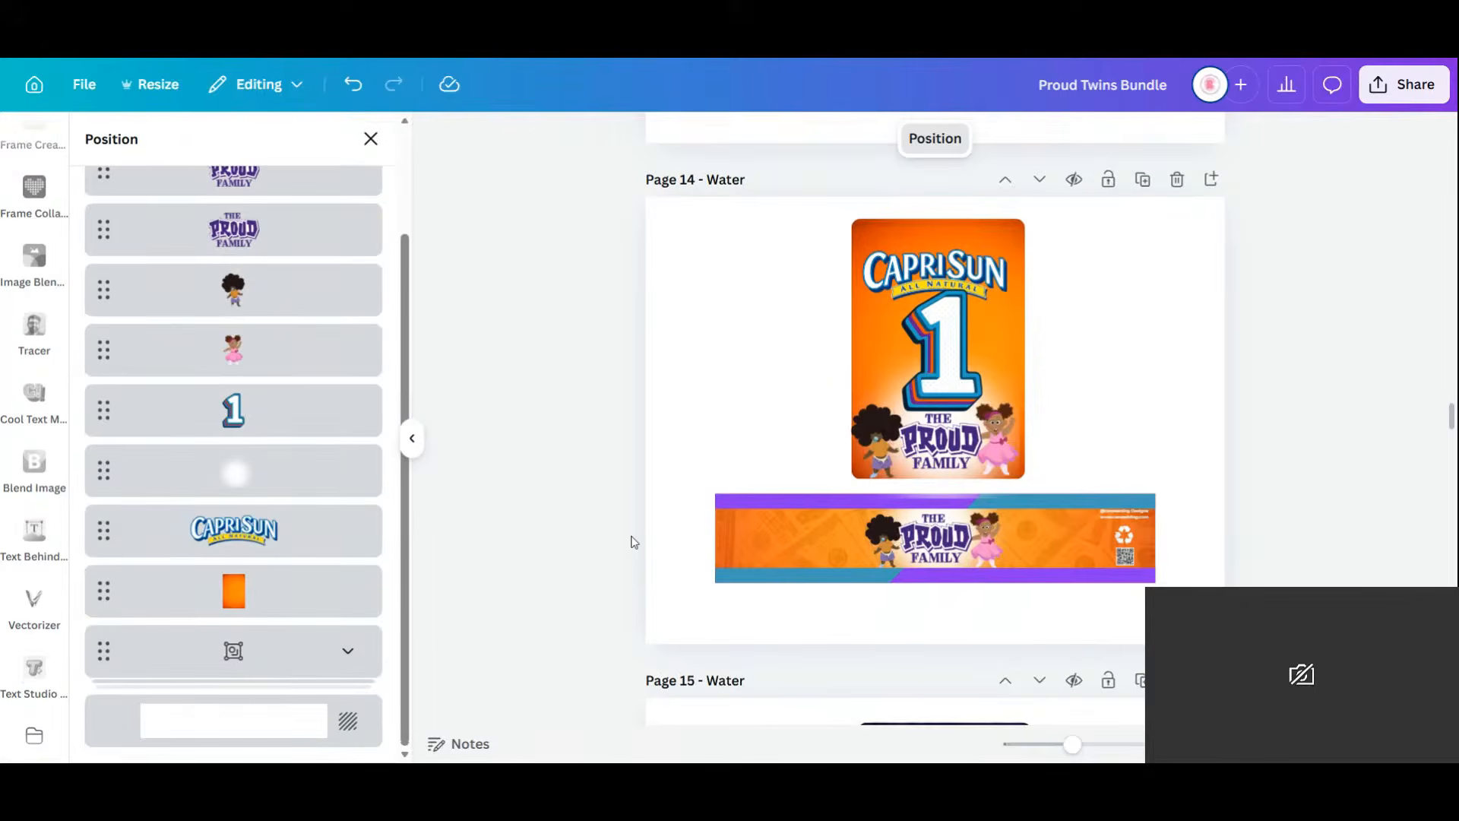
# Ungroup the banner group, then deselect it.
pyautogui.click(792, 540)
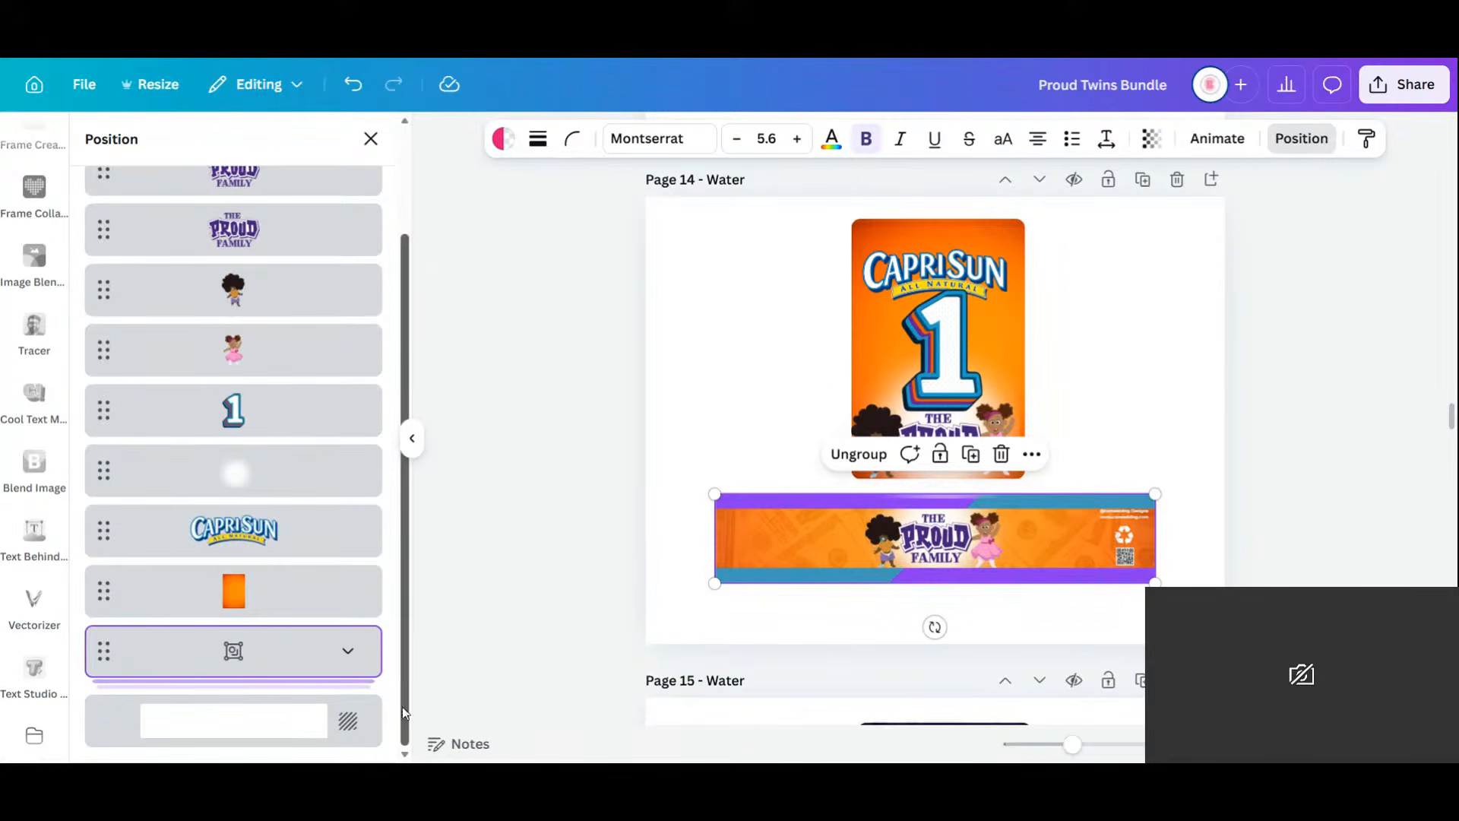
pyautogui.click(782, 544)
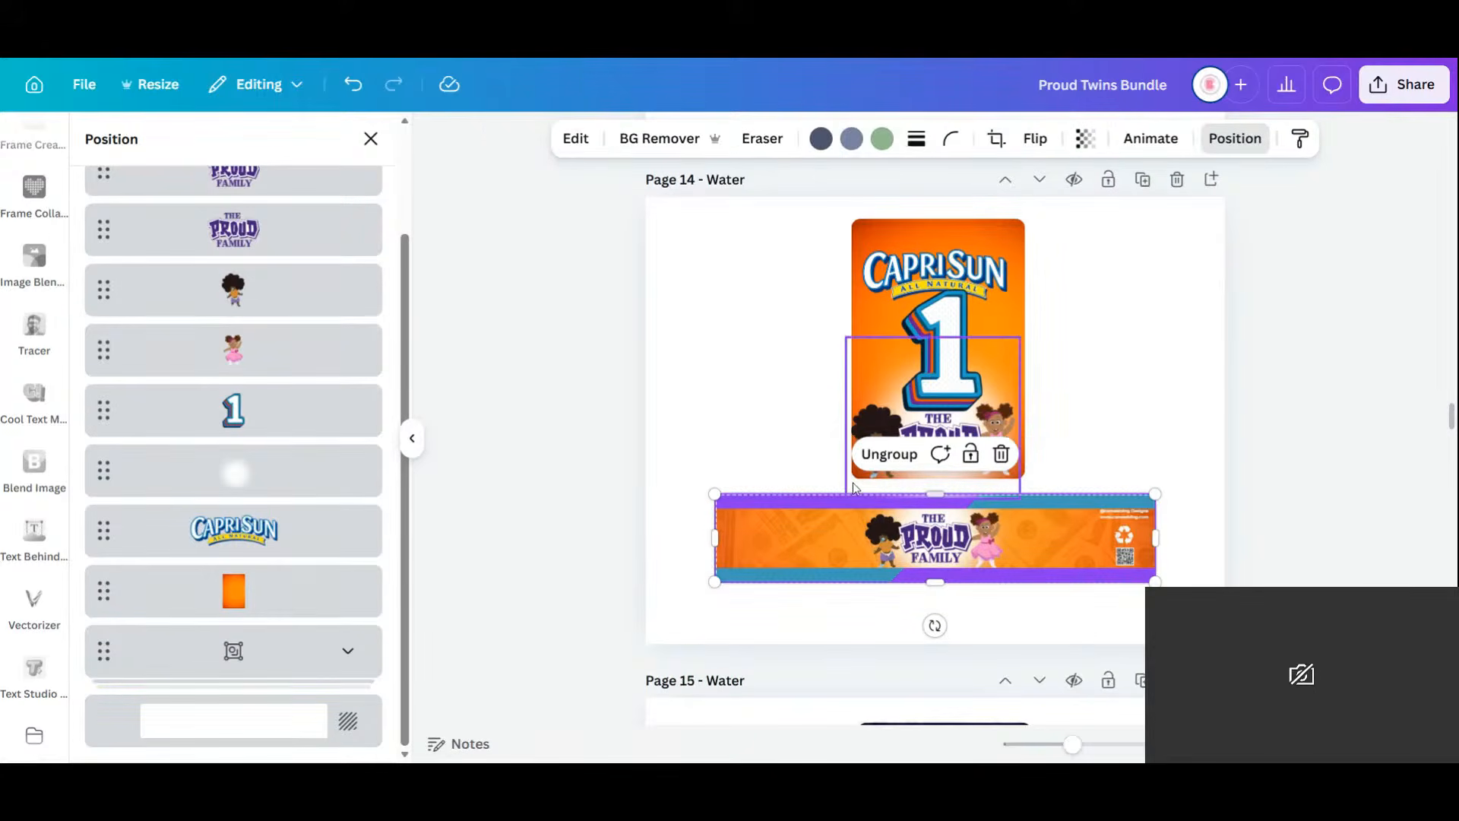
pyautogui.click(889, 454)
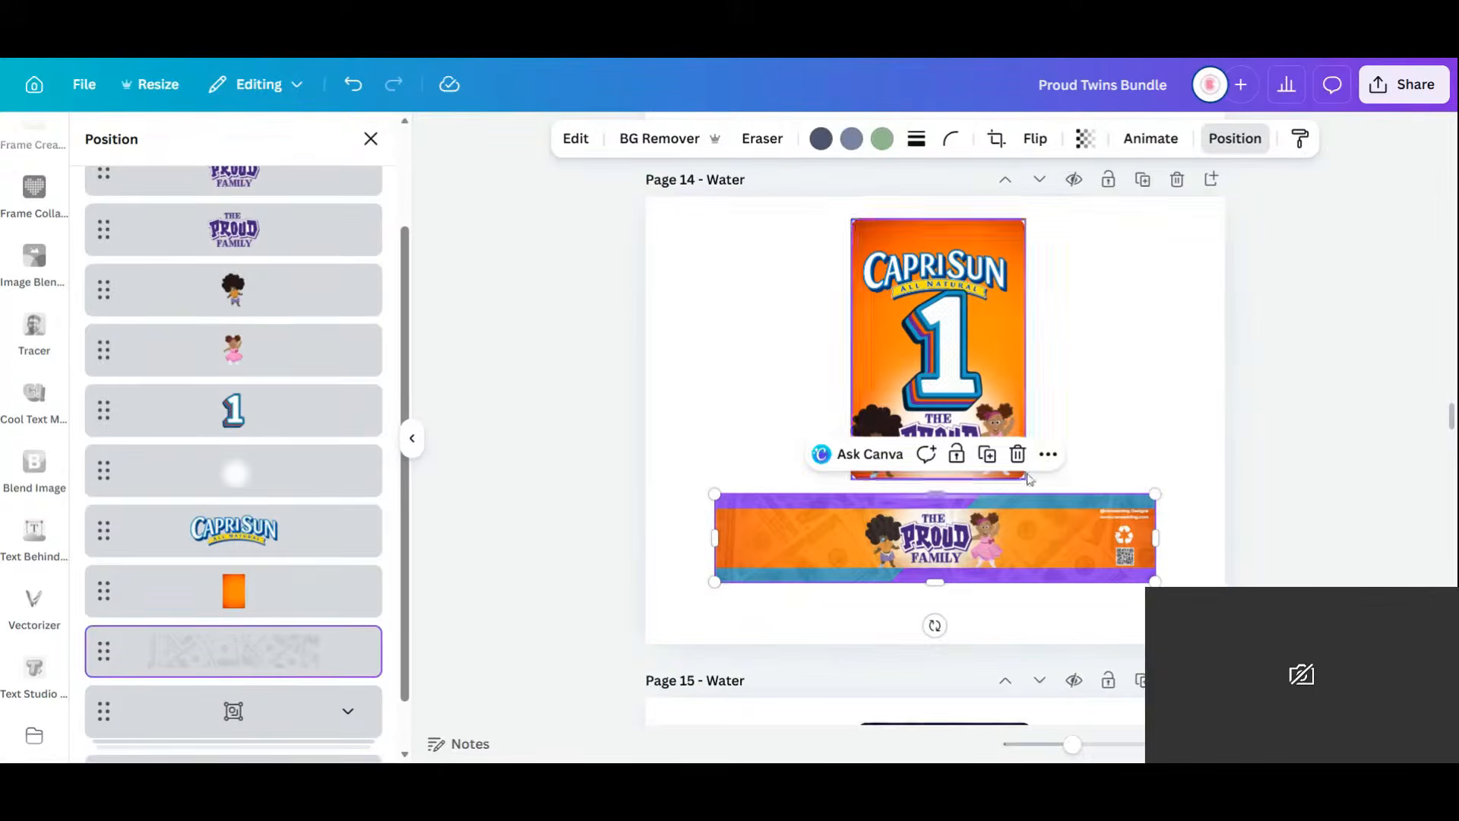
pyautogui.click(1204, 349)
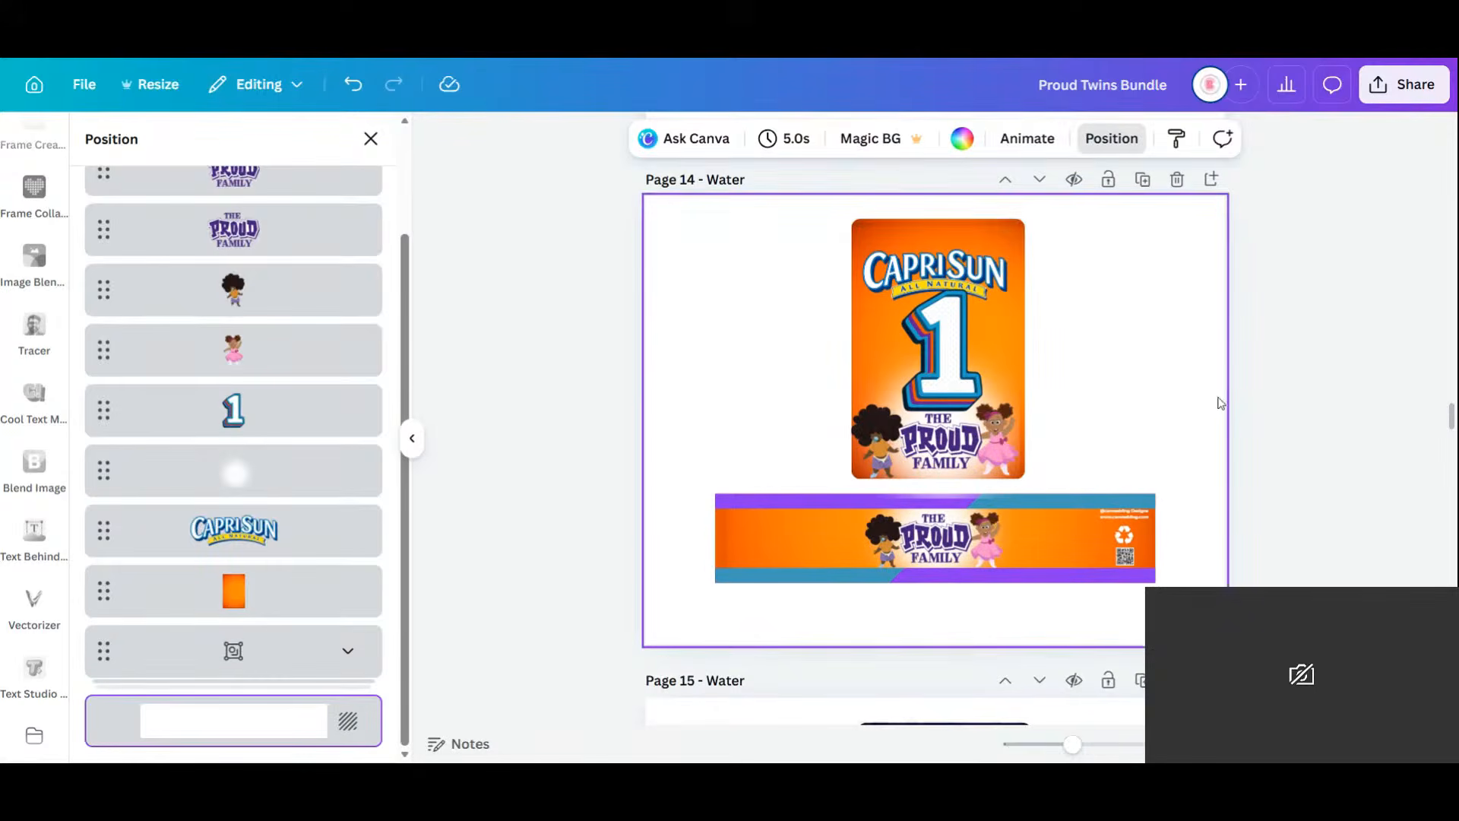
pyautogui.scroll(-6, 1205, 396)
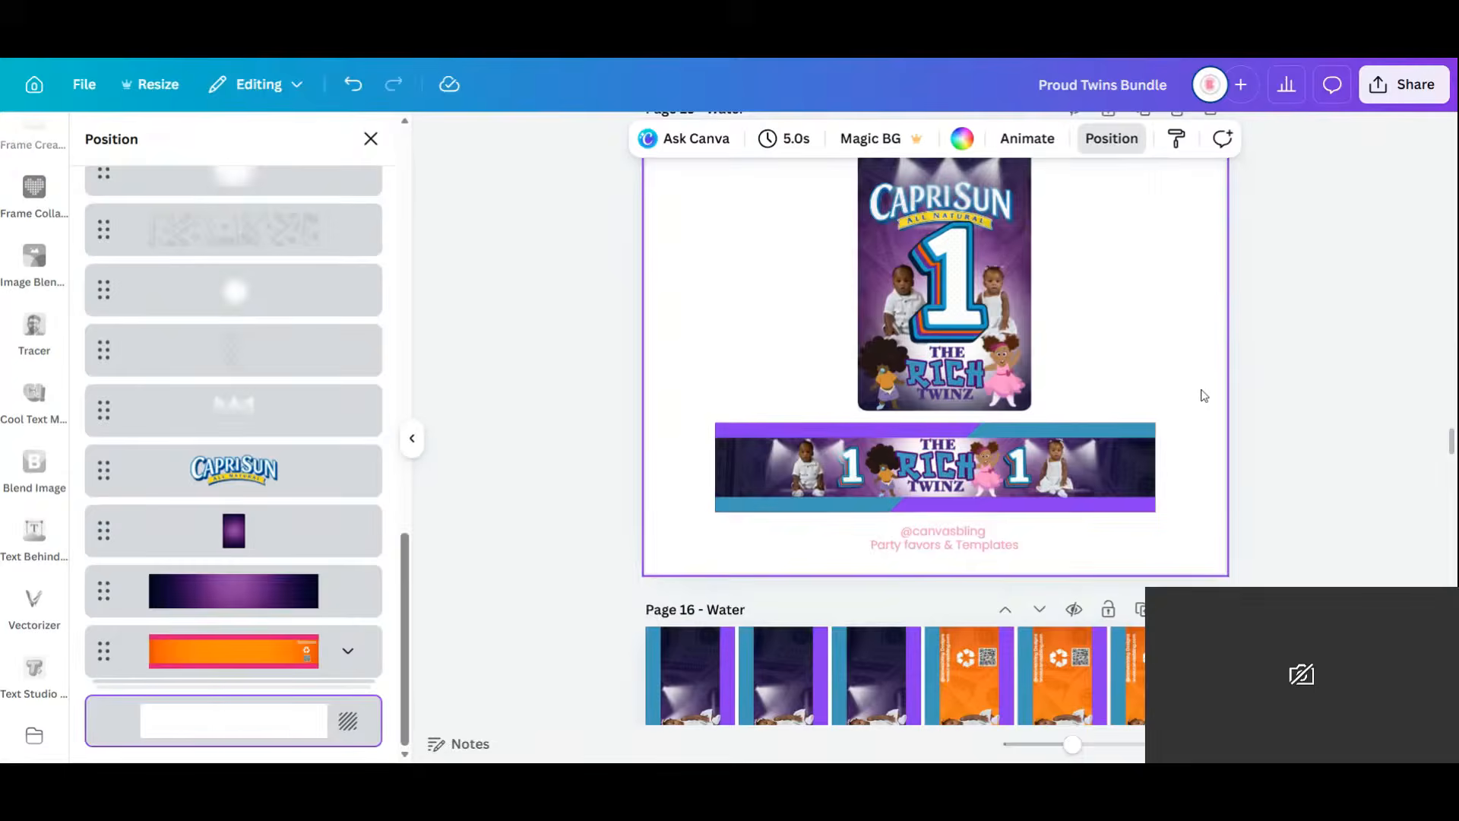
# Remove the baby photos and The Rich Twinz titles from the Page 15 pouch and banner.
pyautogui.click(889, 307)
pyautogui.moveTo(889, 307); pyautogui.dragTo(1013, 308)
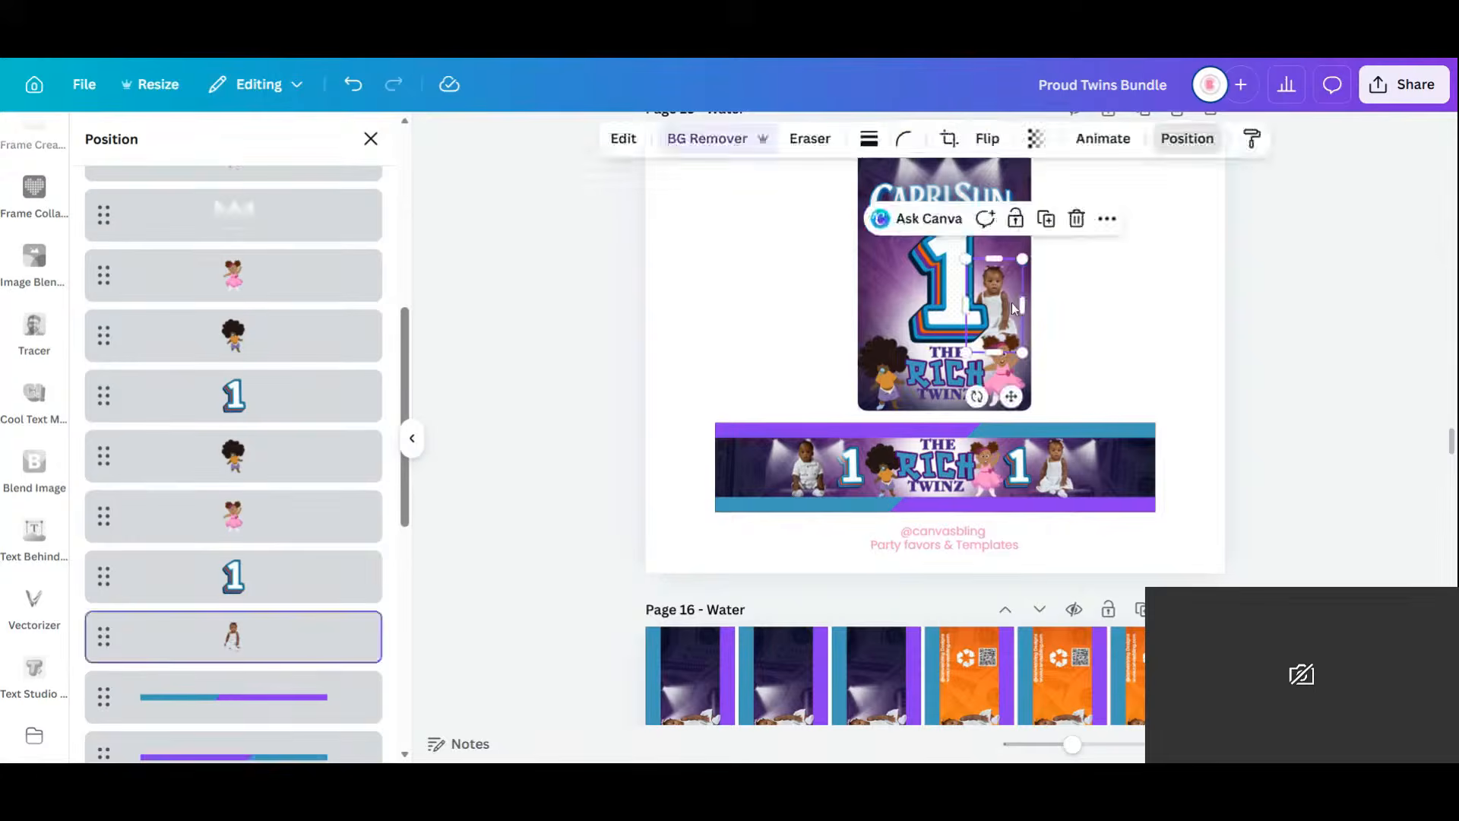
pyautogui.press('Delete')
pyautogui.click(950, 376)
pyautogui.press('Delete')
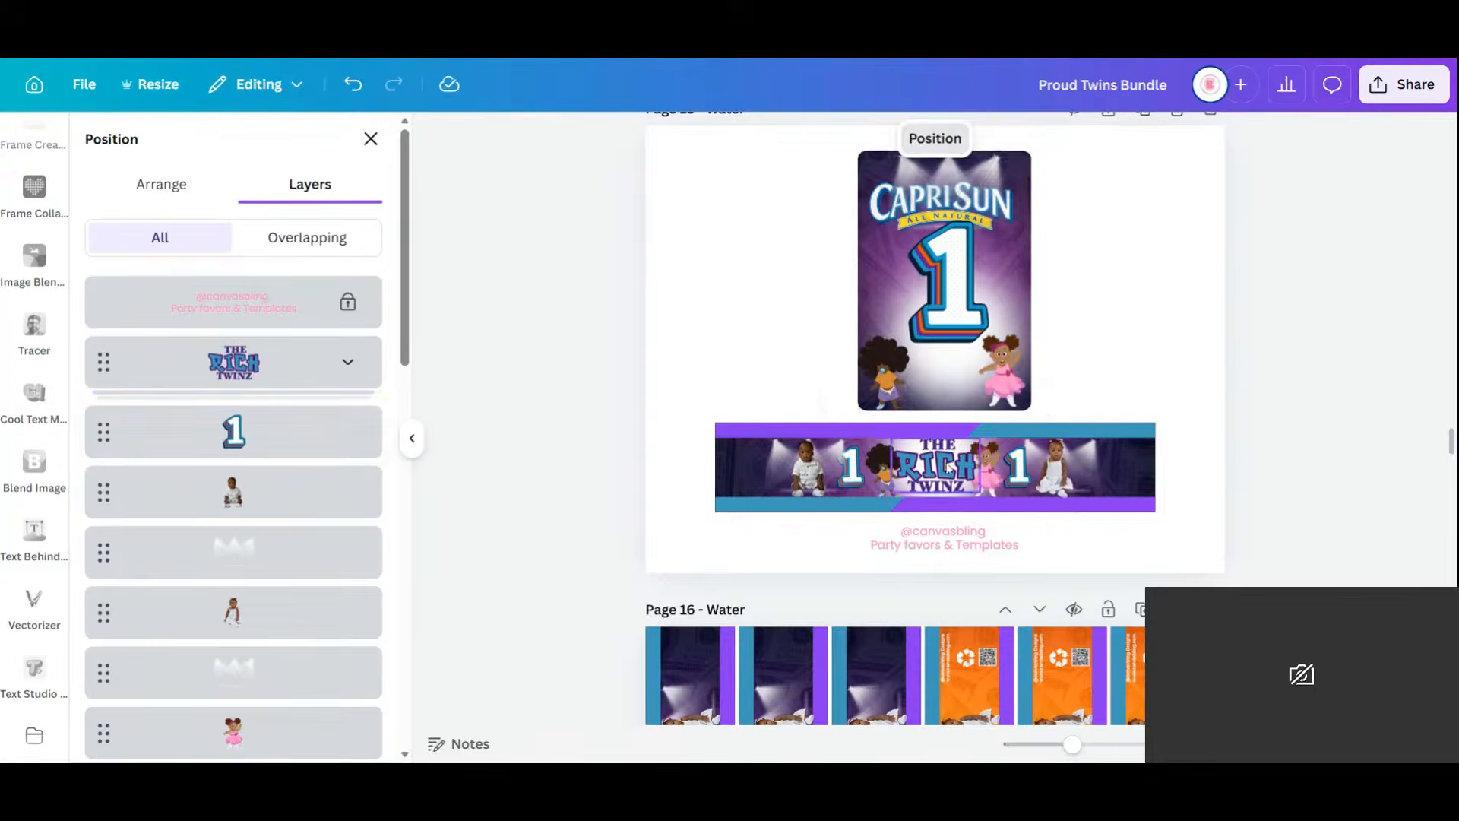
pyautogui.click(939, 465)
pyautogui.press('Delete')
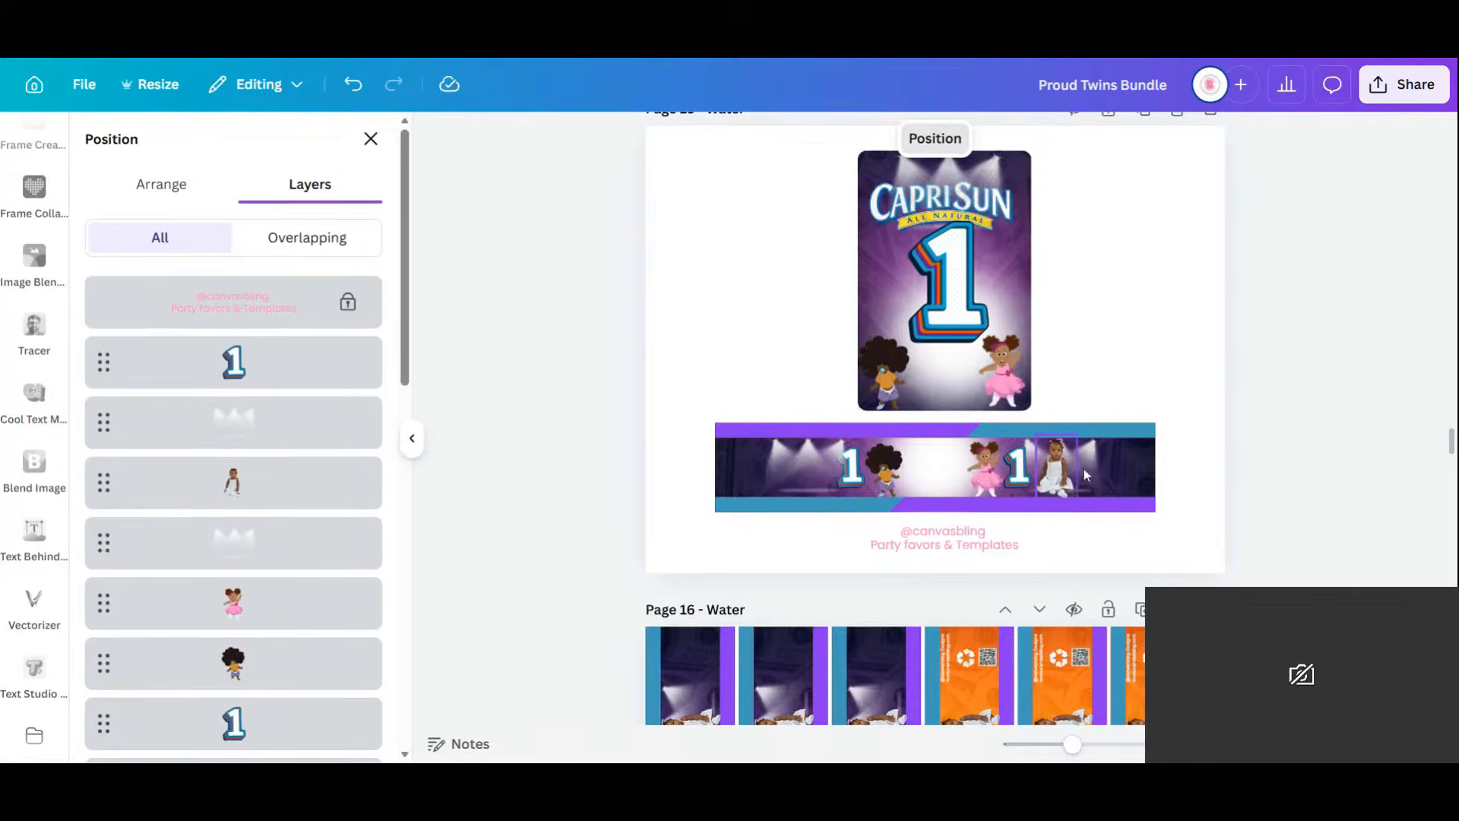
pyautogui.click(1067, 478)
pyautogui.press('Delete')
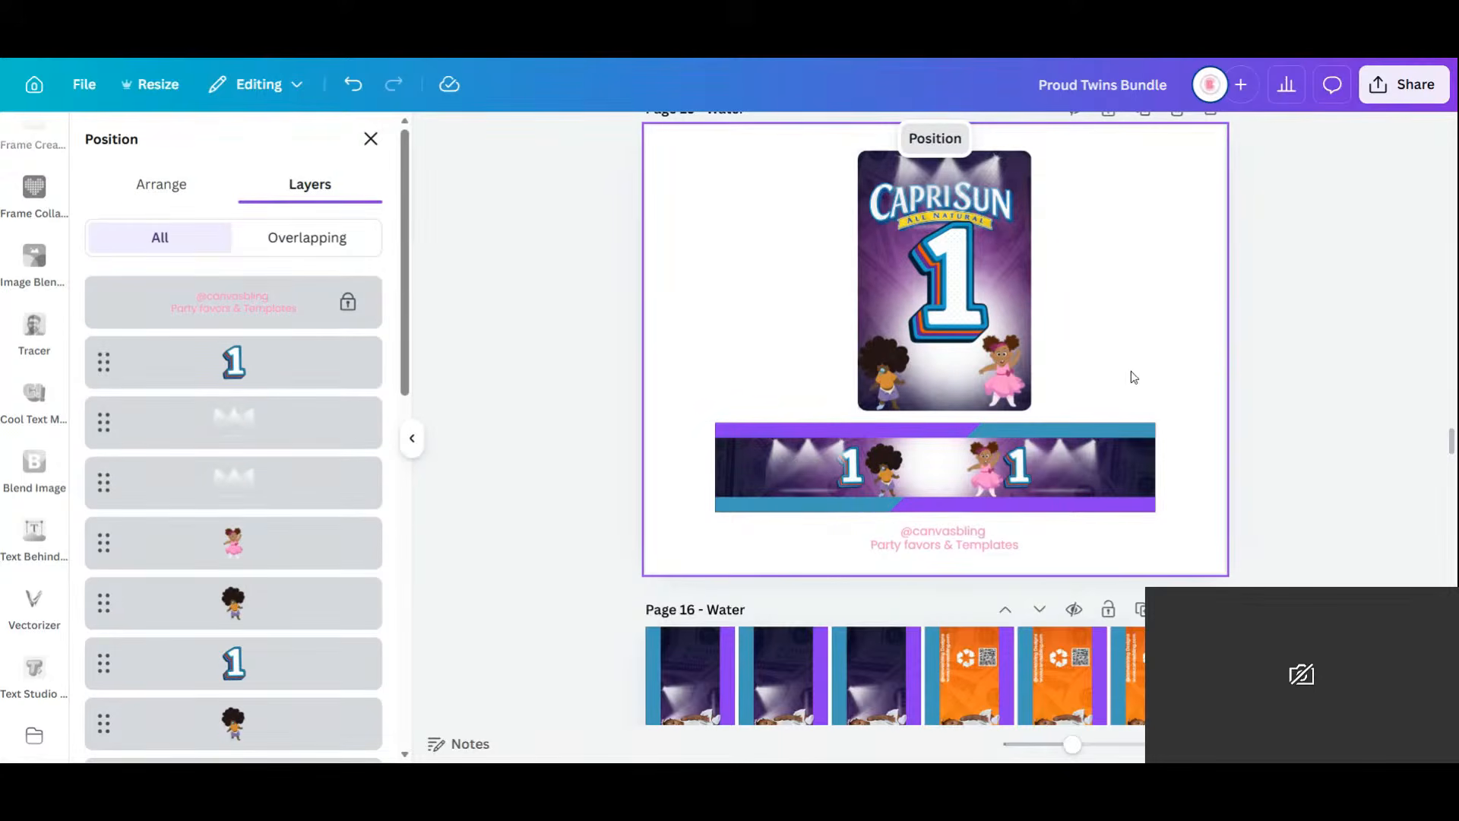
# Ungroup the Page 14 banner and move its credit text, recycle icon and QR code to Page 15's wrap.
pyautogui.scroll(1, 1134, 377)
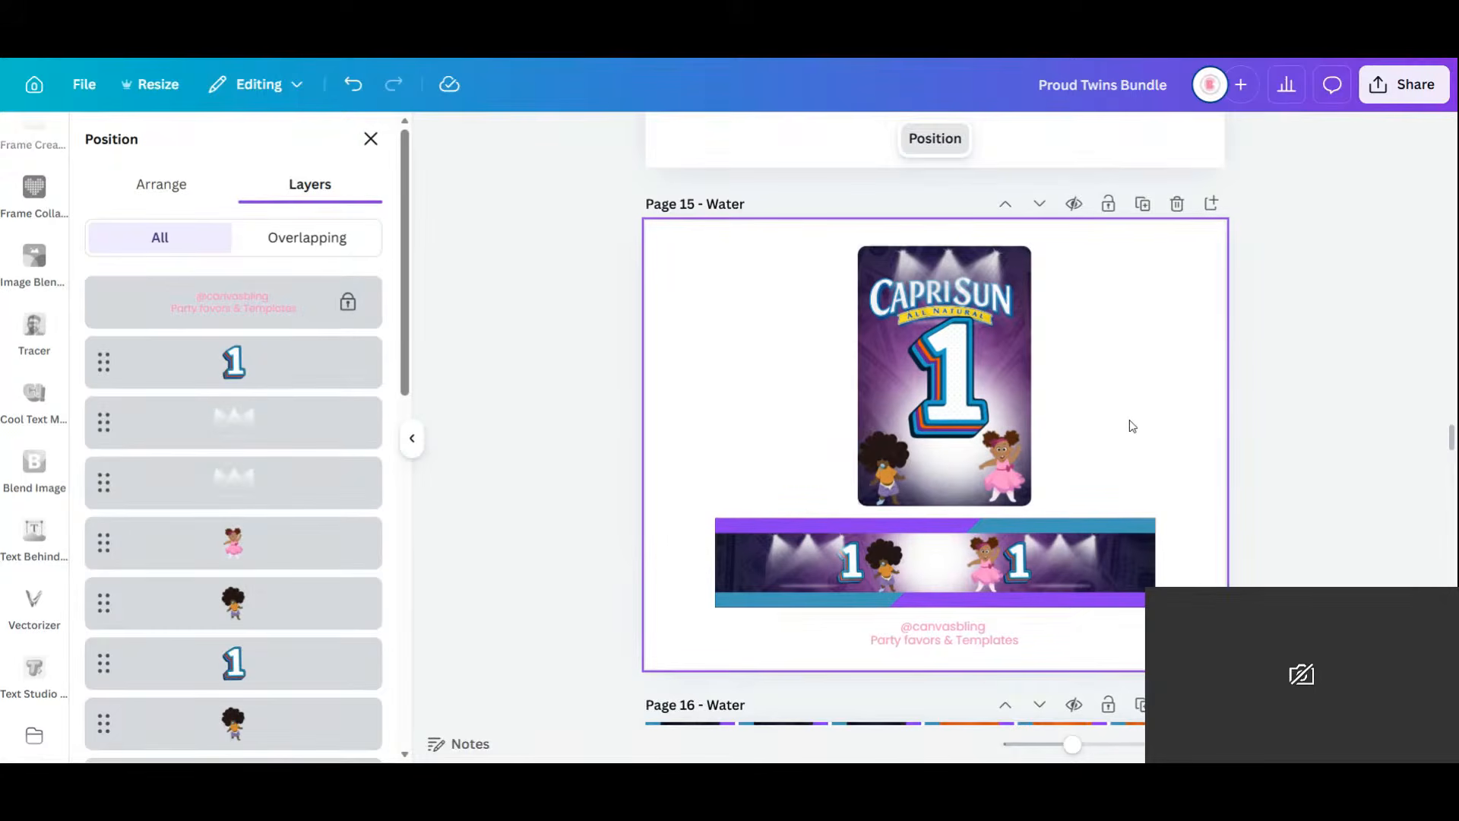
pyautogui.scroll(3, 1129, 422)
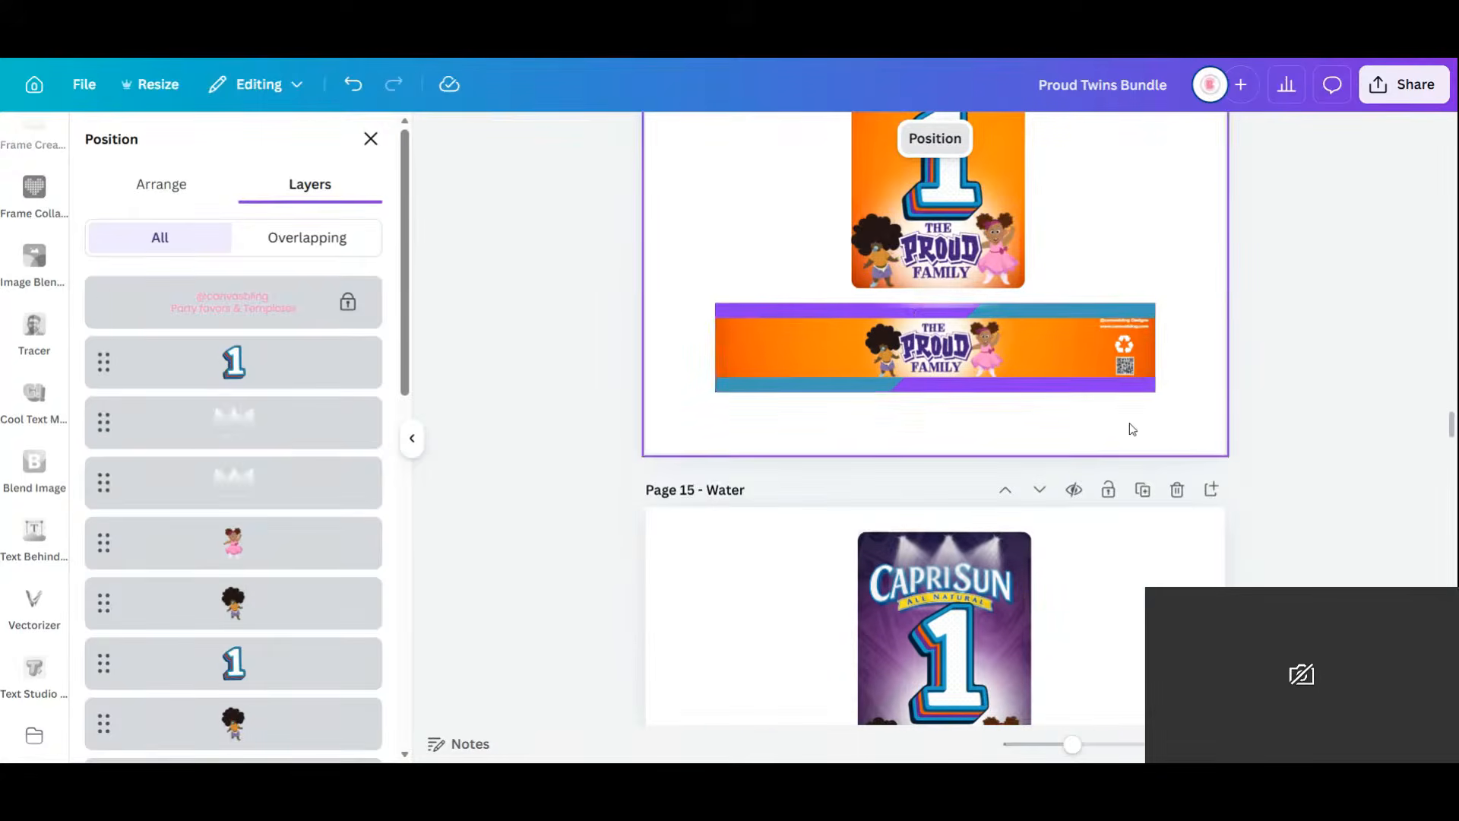
pyautogui.click(1127, 324)
pyautogui.click(866, 266)
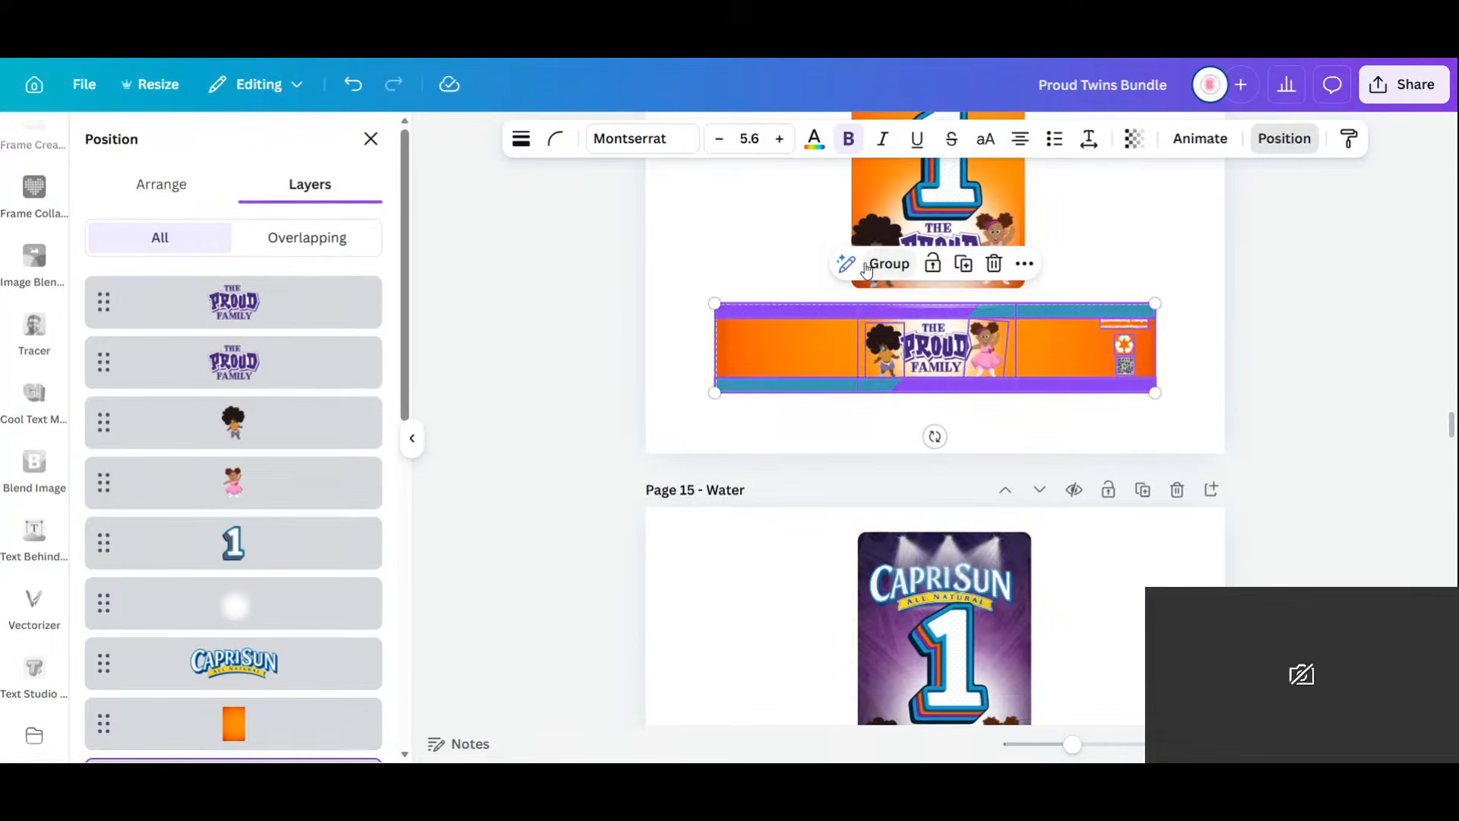
pyautogui.click(1208, 247)
pyautogui.click(1125, 325)
pyautogui.keyDown('shift'); pyautogui.click(1130, 344); pyautogui.keyUp('shift')
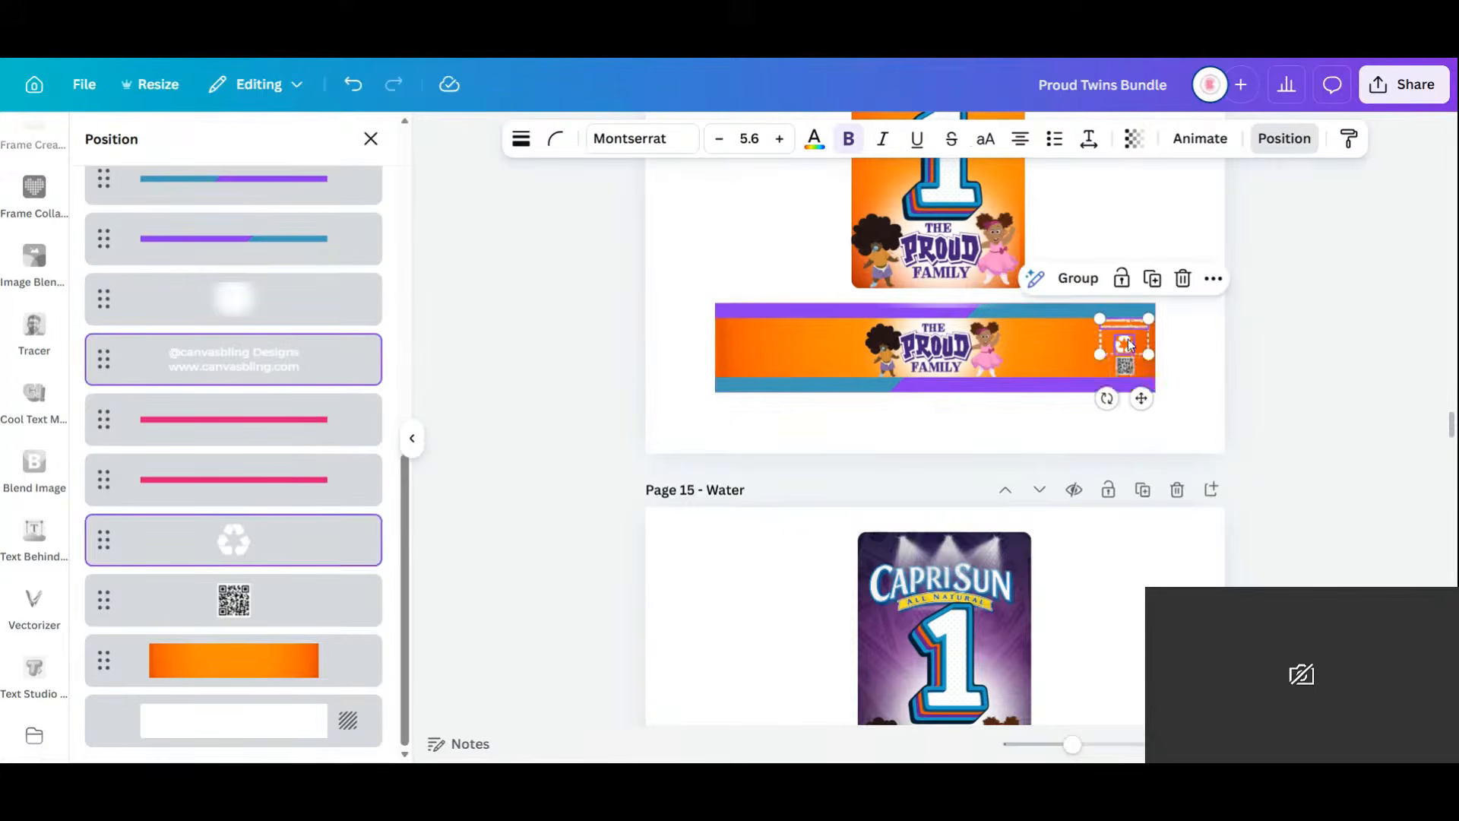
pyautogui.keyDown('shift'); pyautogui.click(1125, 367); pyautogui.keyUp('shift')
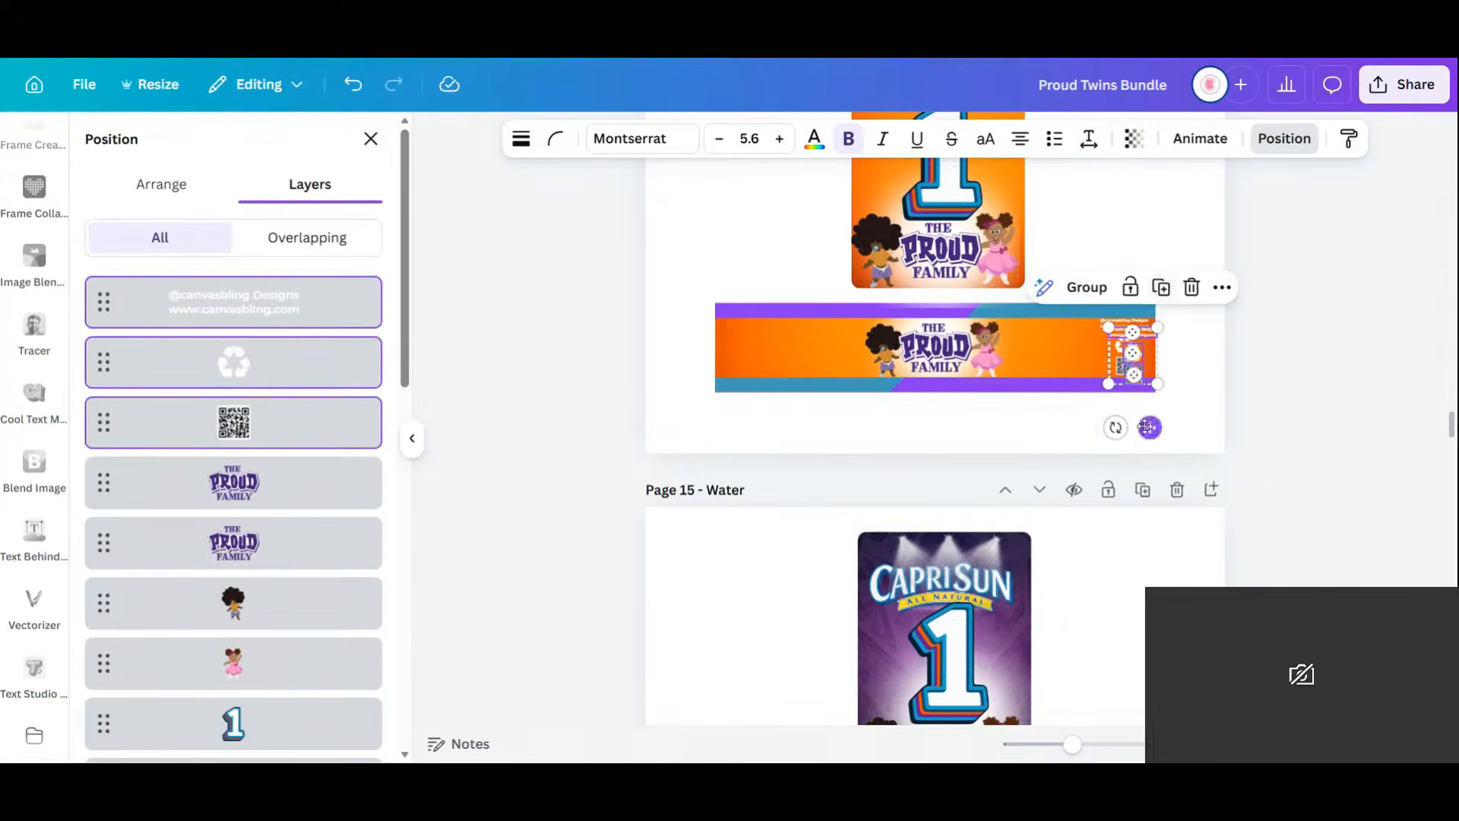
pyautogui.moveTo(1145, 427); pyautogui.dragTo(1141, 538)
pyautogui.scroll(-5, 1153, 547)
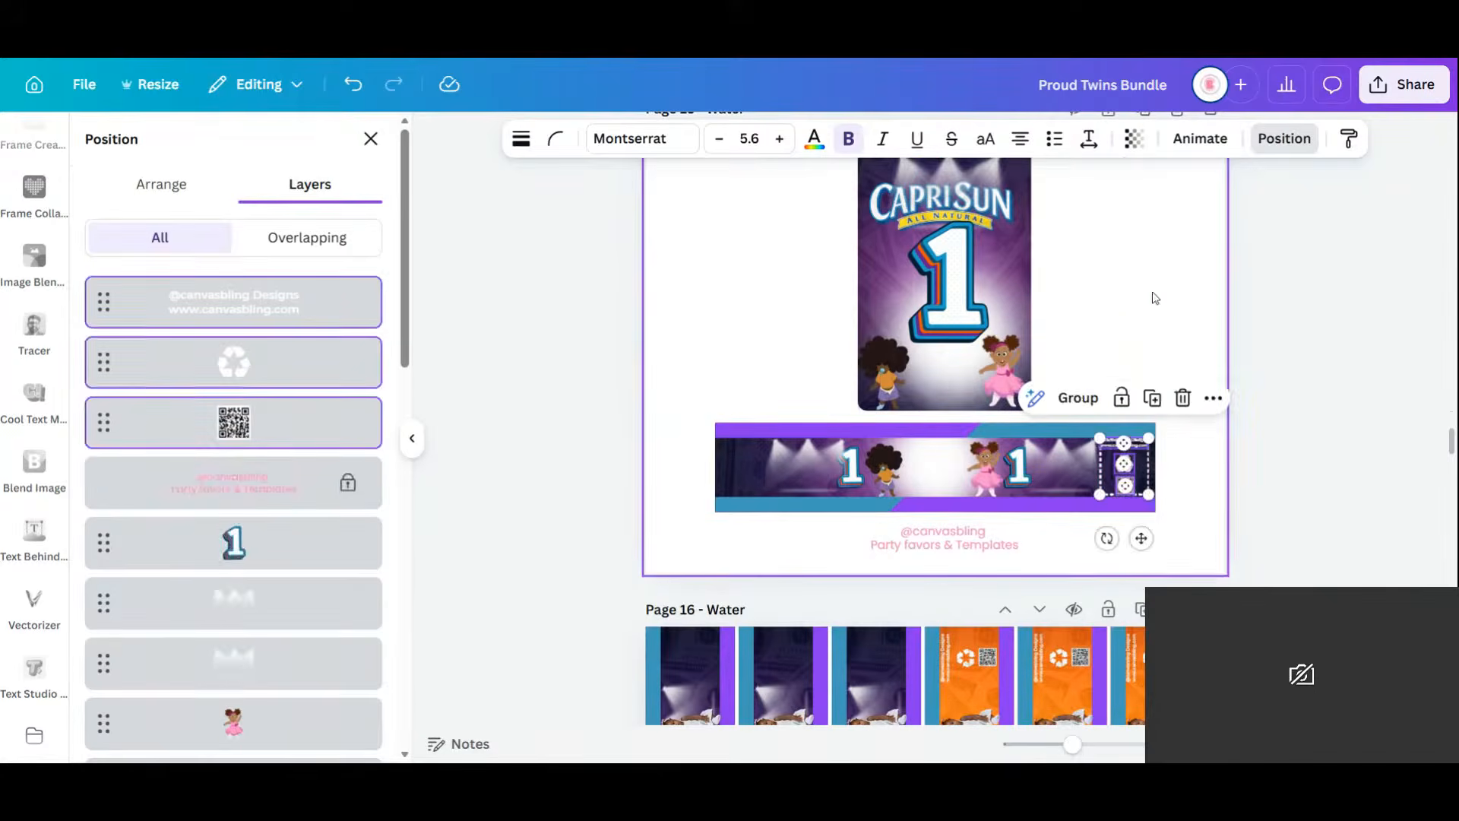
pyautogui.click(1104, 349)
# Move The Proud Family logo from Page 14 onto the Page 15 Capri Sun can.
pyautogui.scroll(2, 1064, 446)
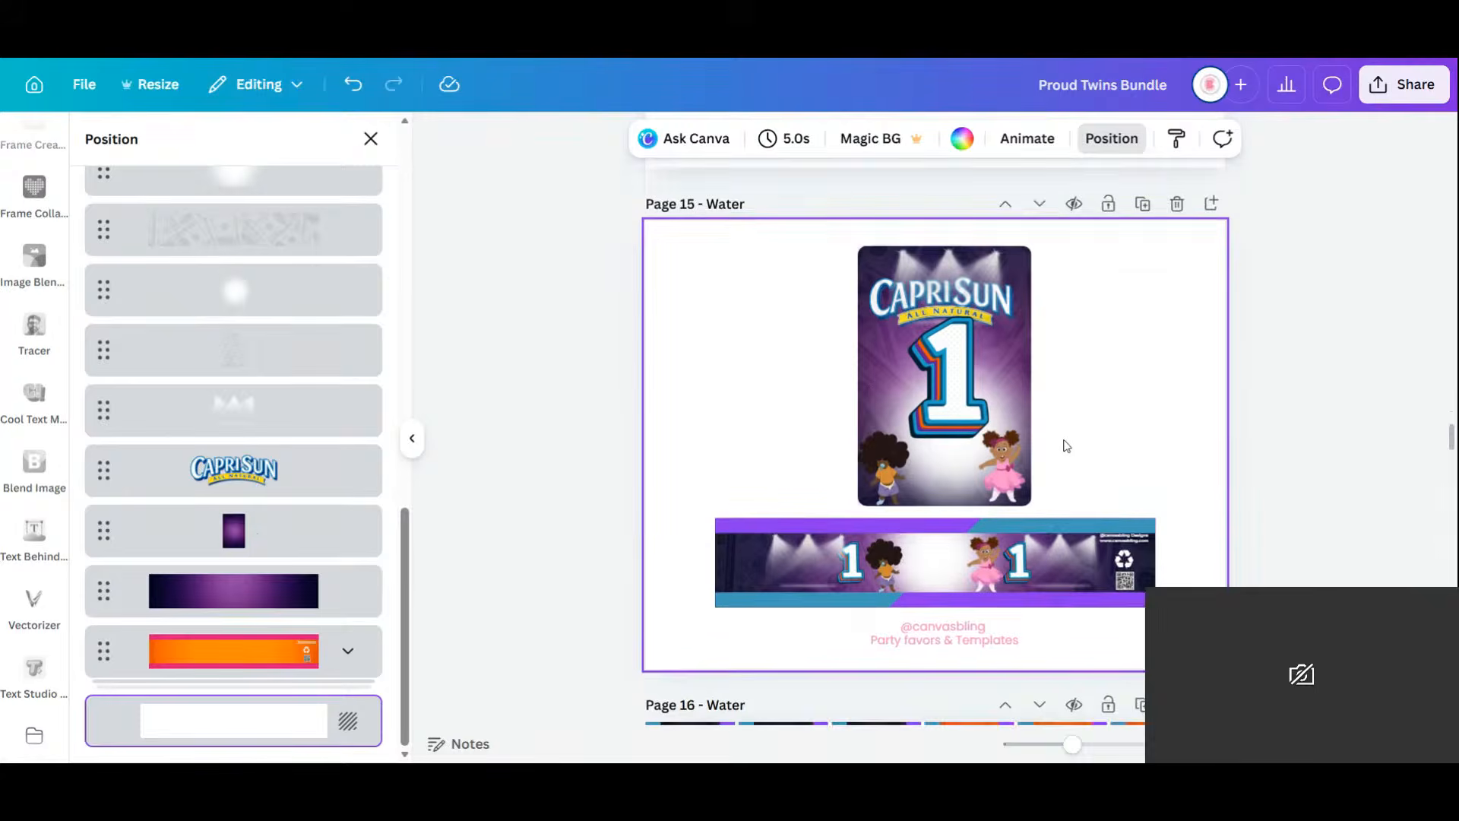
pyautogui.scroll(3, 1066, 446)
pyautogui.click(978, 265)
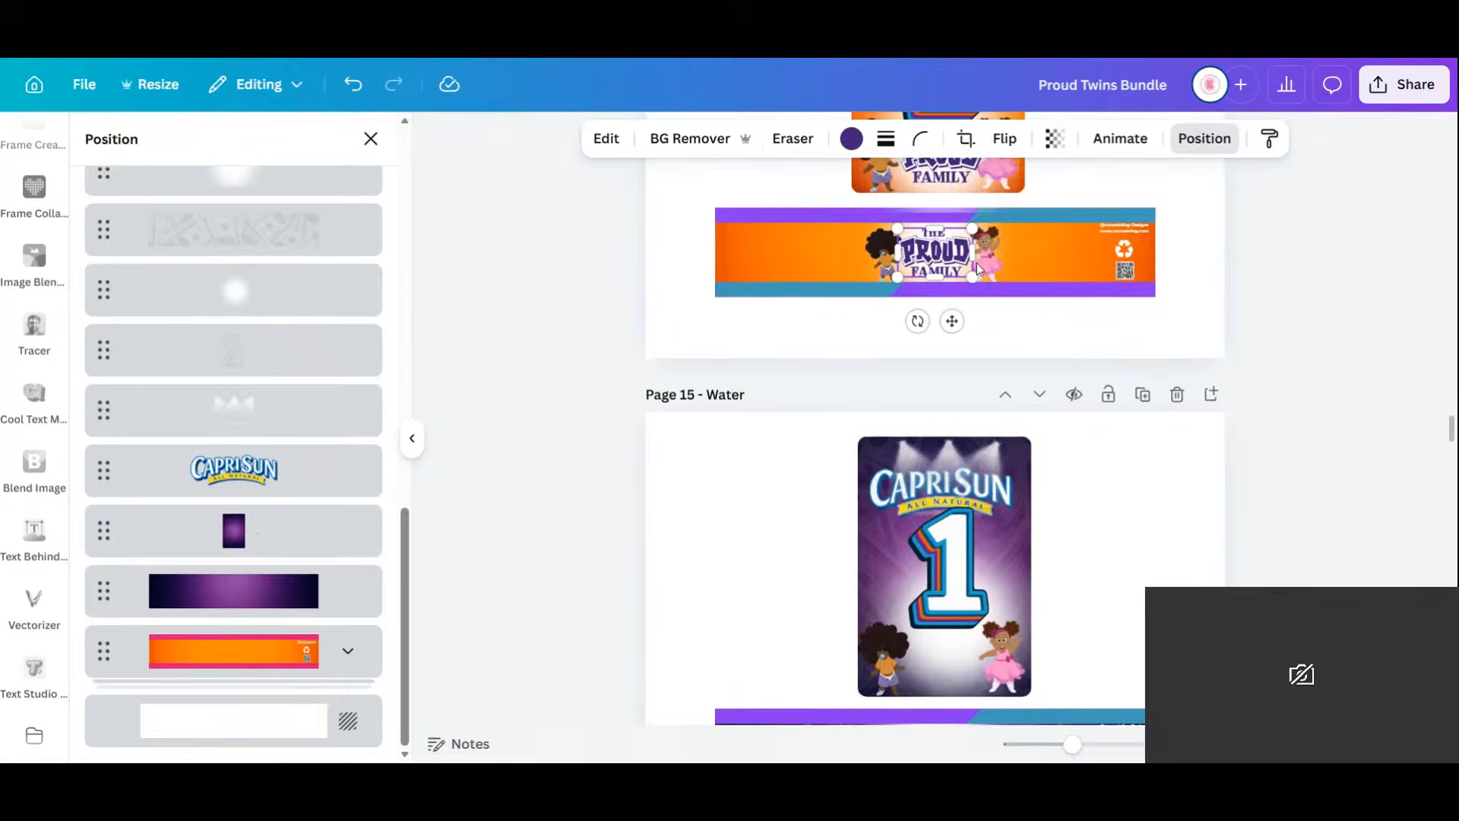
pyautogui.moveTo(953, 258); pyautogui.dragTo(949, 661)
pyautogui.scroll(-9, 990, 595)
pyautogui.scroll(5, 997, 441)
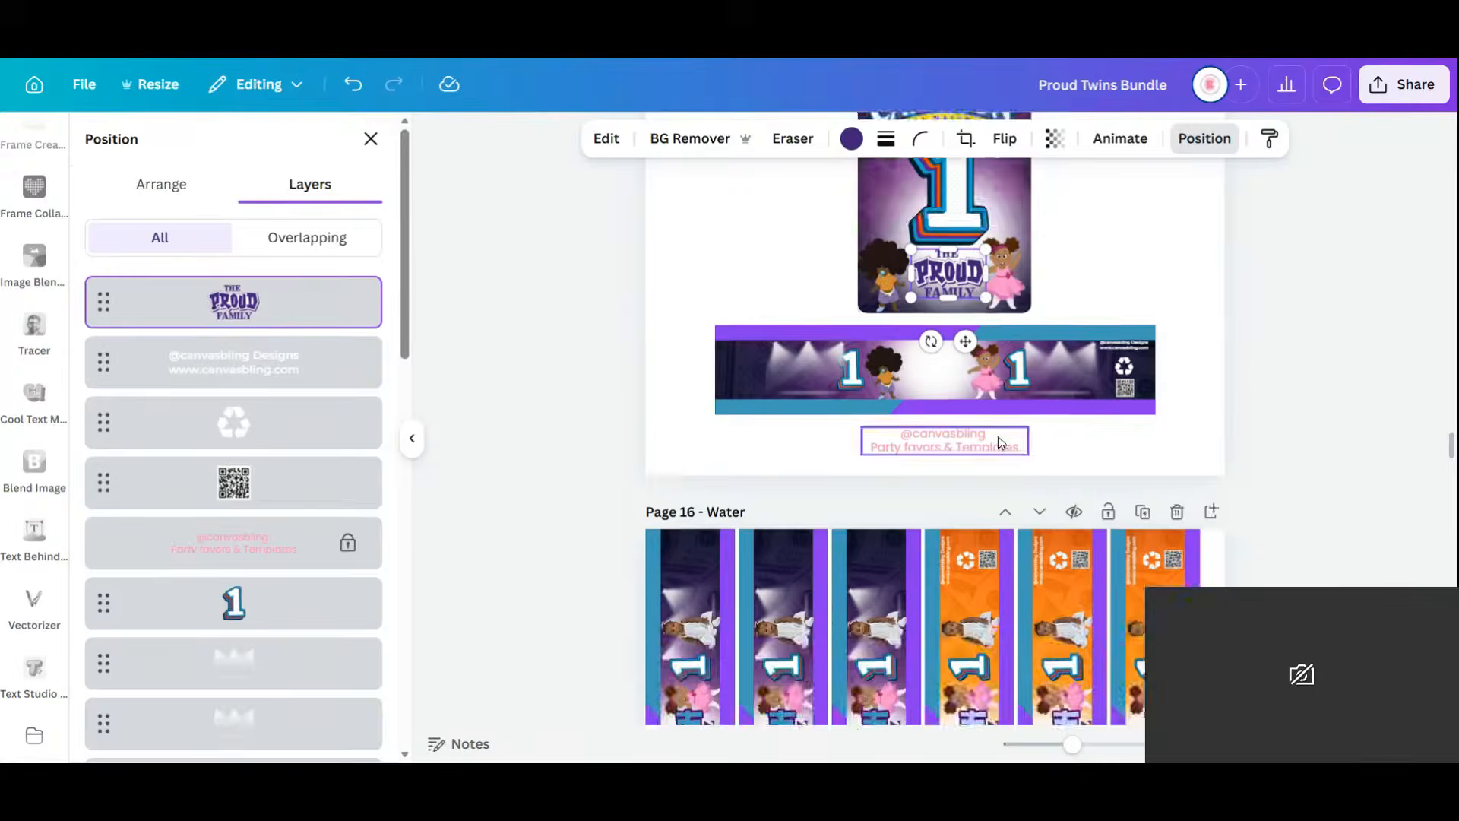
# Duplicate The Proud Family logo and place the copy on the Page 15 wrap.
pyautogui.click(1000, 307)
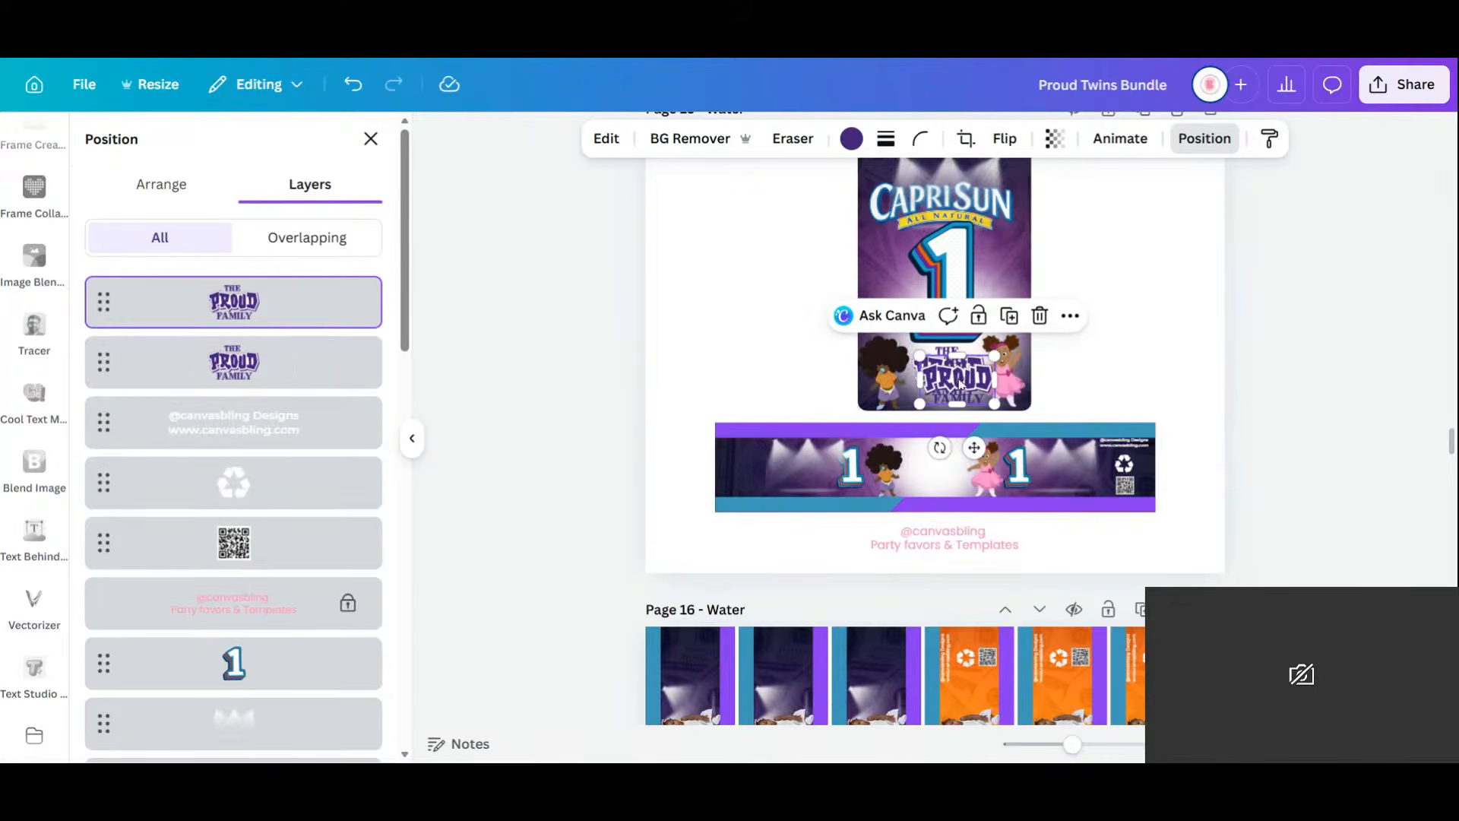
pyautogui.moveTo(949, 370); pyautogui.dragTo(937, 466)
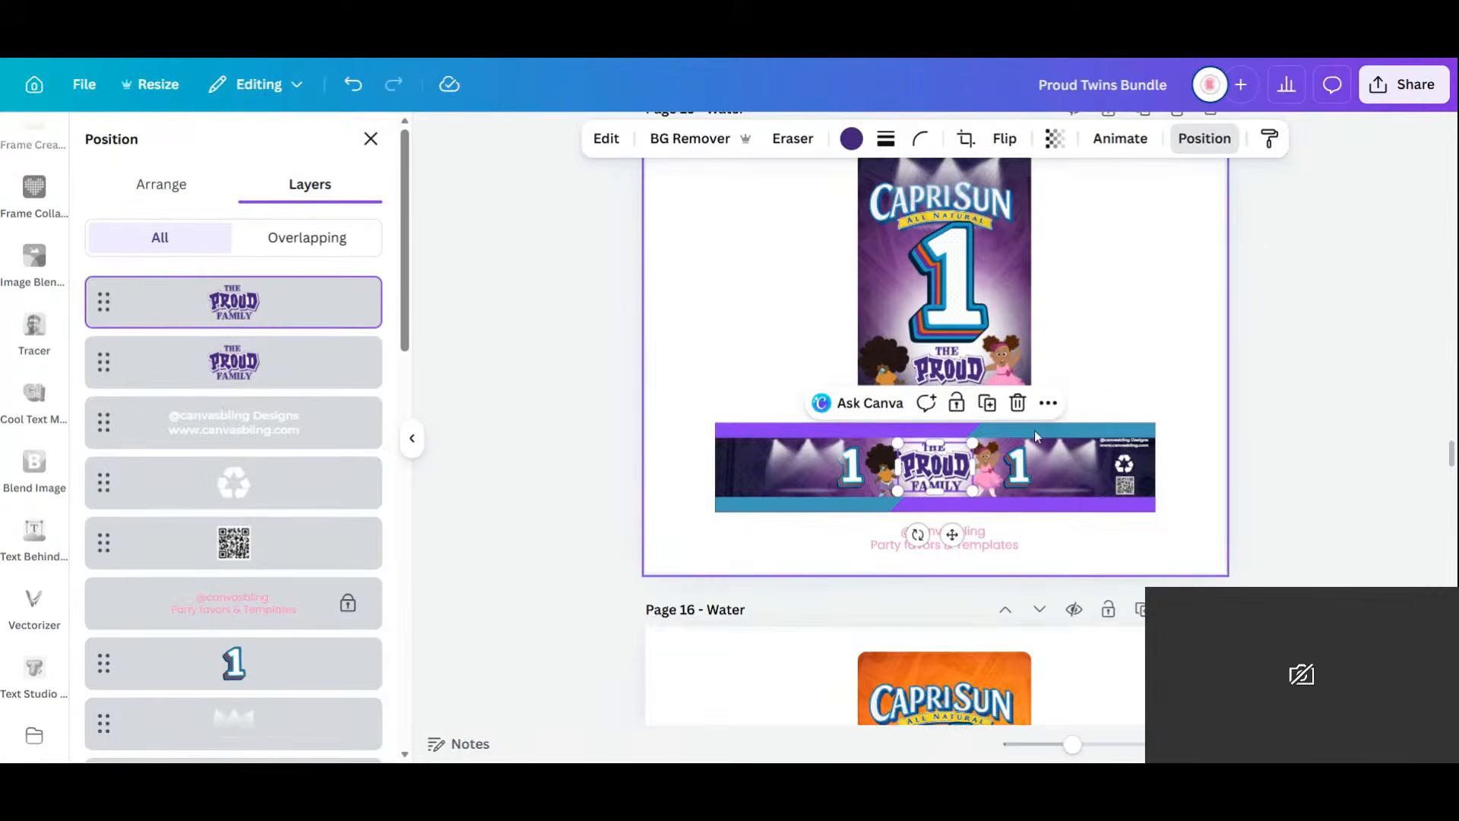
pyautogui.scroll(-6, 1033, 445)
pyautogui.scroll(5, 1137, 404)
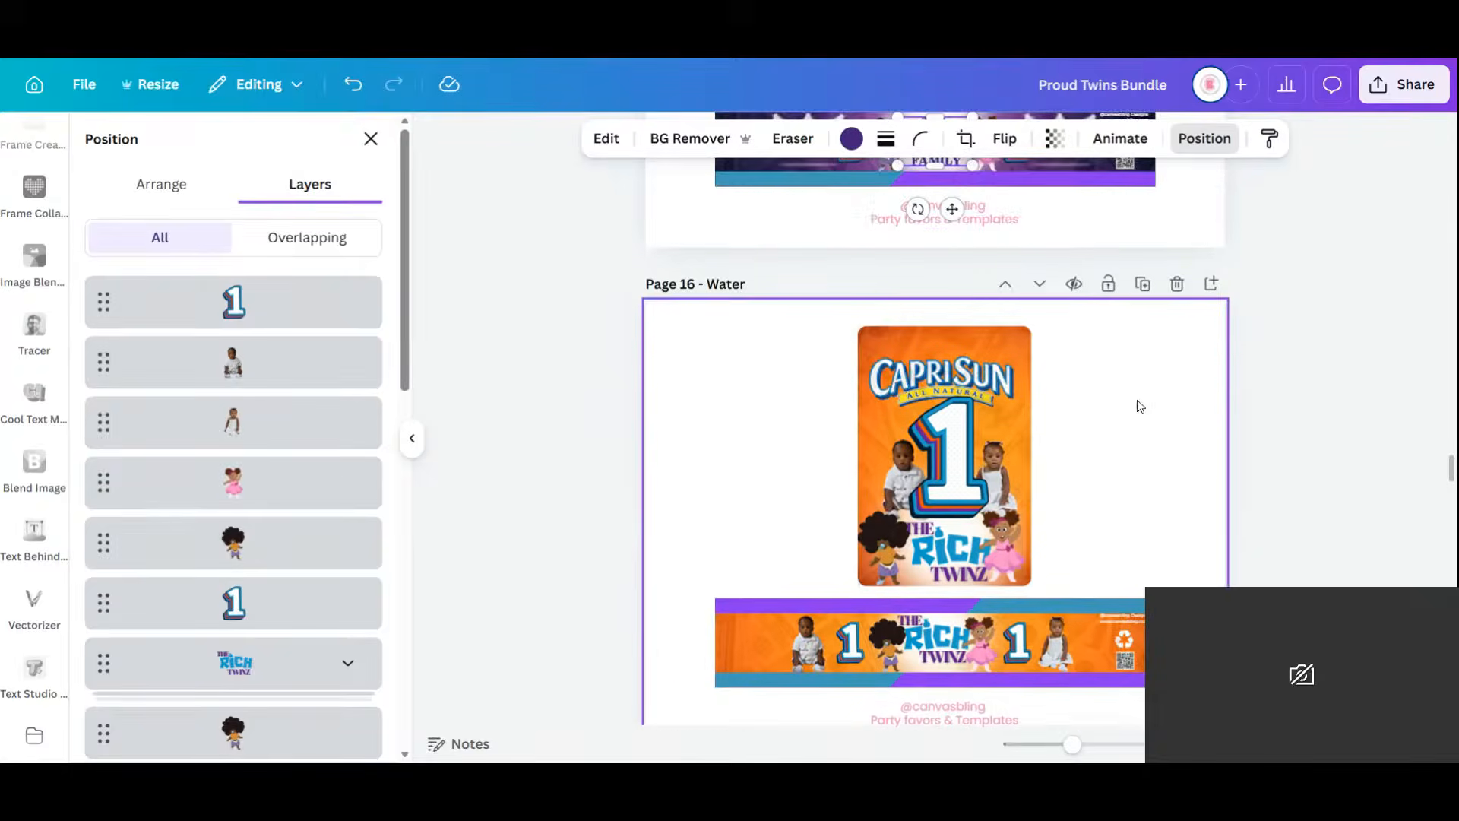
# Delete the orange Rich Twinz water page and the collage image on page 16.
pyautogui.click(1177, 324)
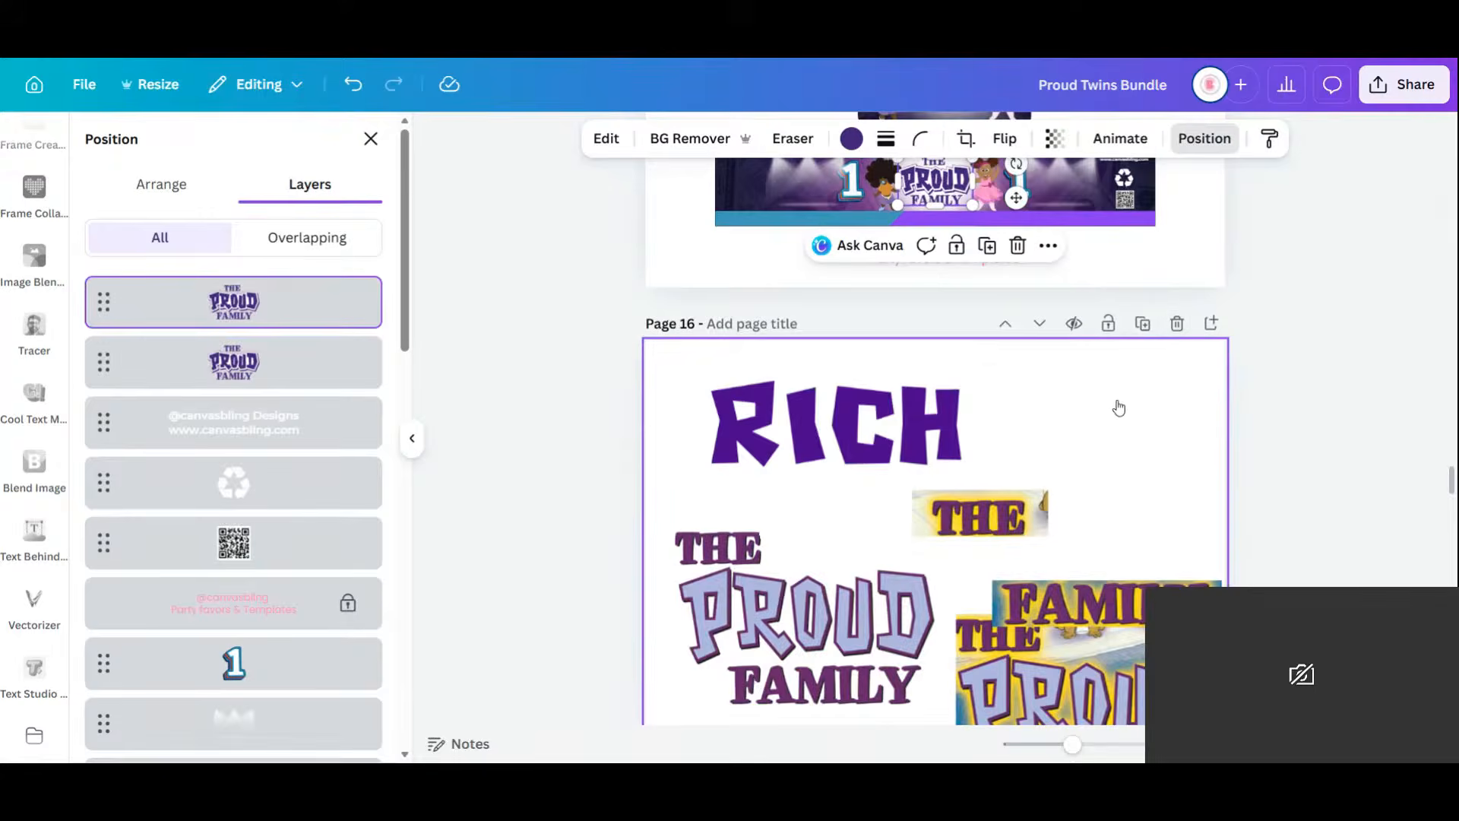
pyautogui.scroll(-1, 1123, 465)
pyautogui.click(1096, 616)
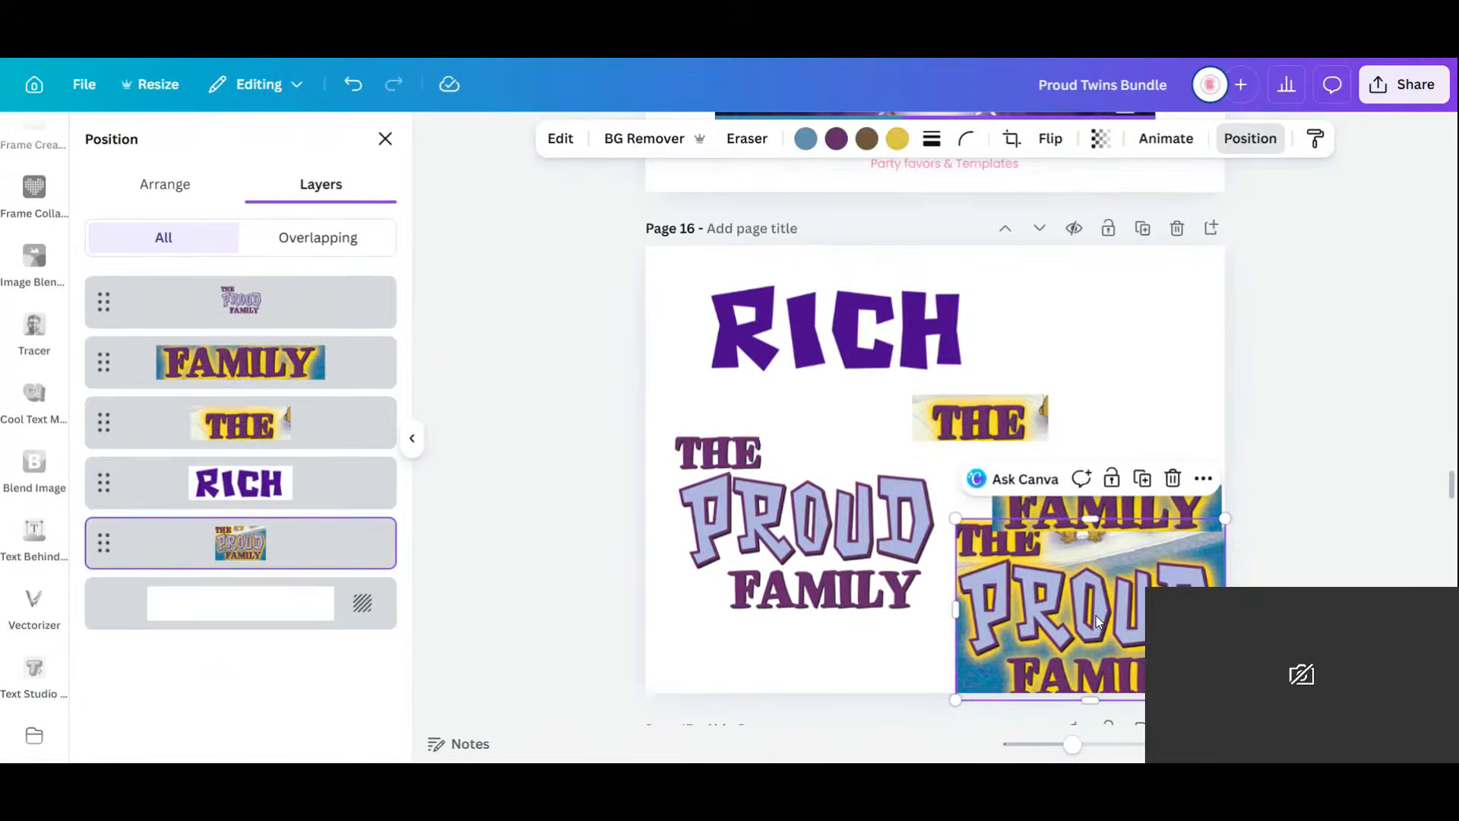
pyautogui.press('Delete')
# Delete the FAMILY, THE and RICH word images from page 16.
pyautogui.click(1138, 505)
pyautogui.press('Delete')
pyautogui.click(991, 424)
pyautogui.press('Delete')
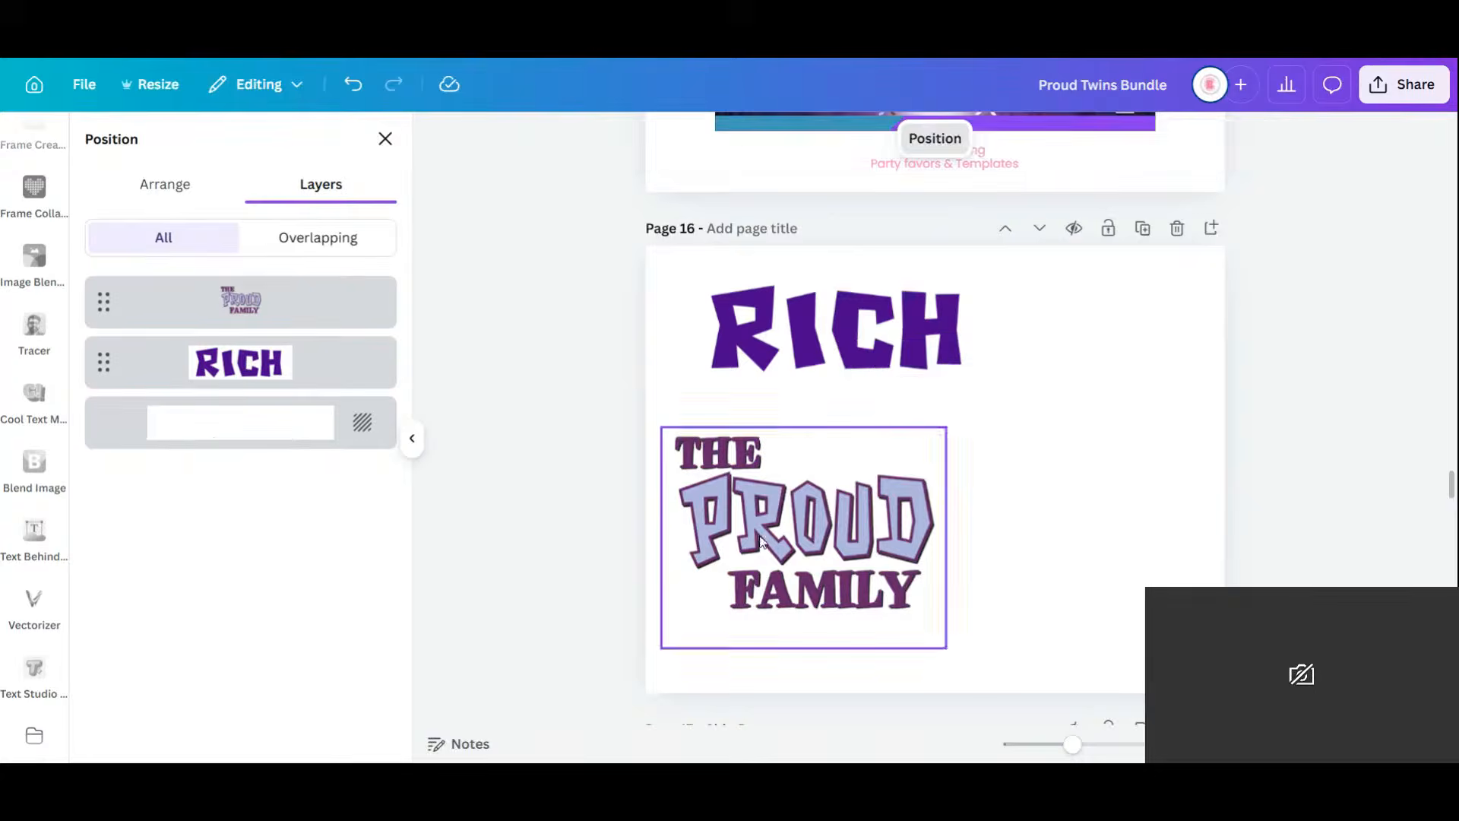
pyautogui.click(904, 340)
pyautogui.press('Delete')
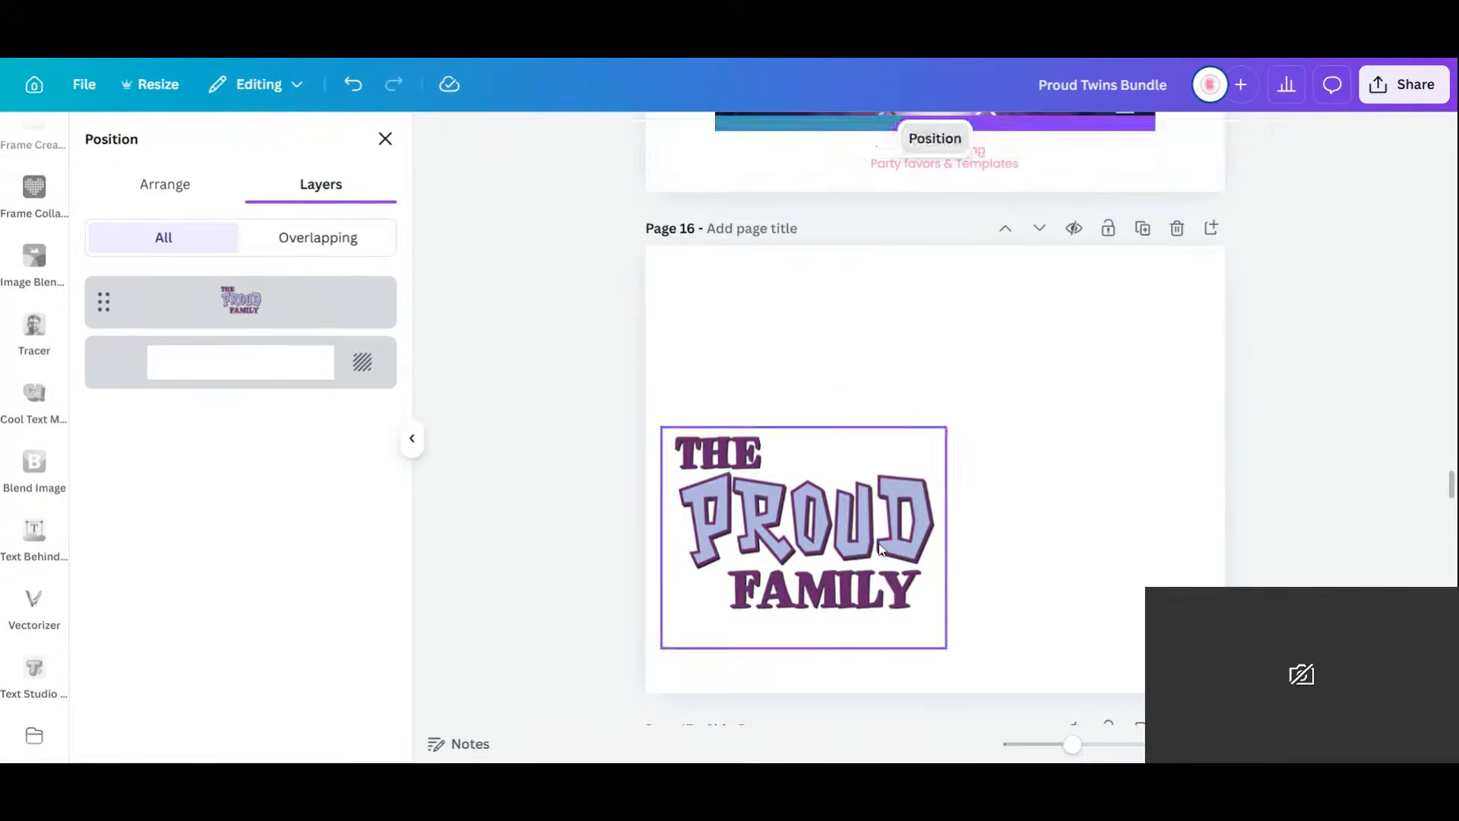
# Center The Proud Family logo, copy it, and show all pages in grid view.
pyautogui.moveTo(911, 533); pyautogui.dragTo(1032, 459)
pyautogui.rightClick(948, 441)
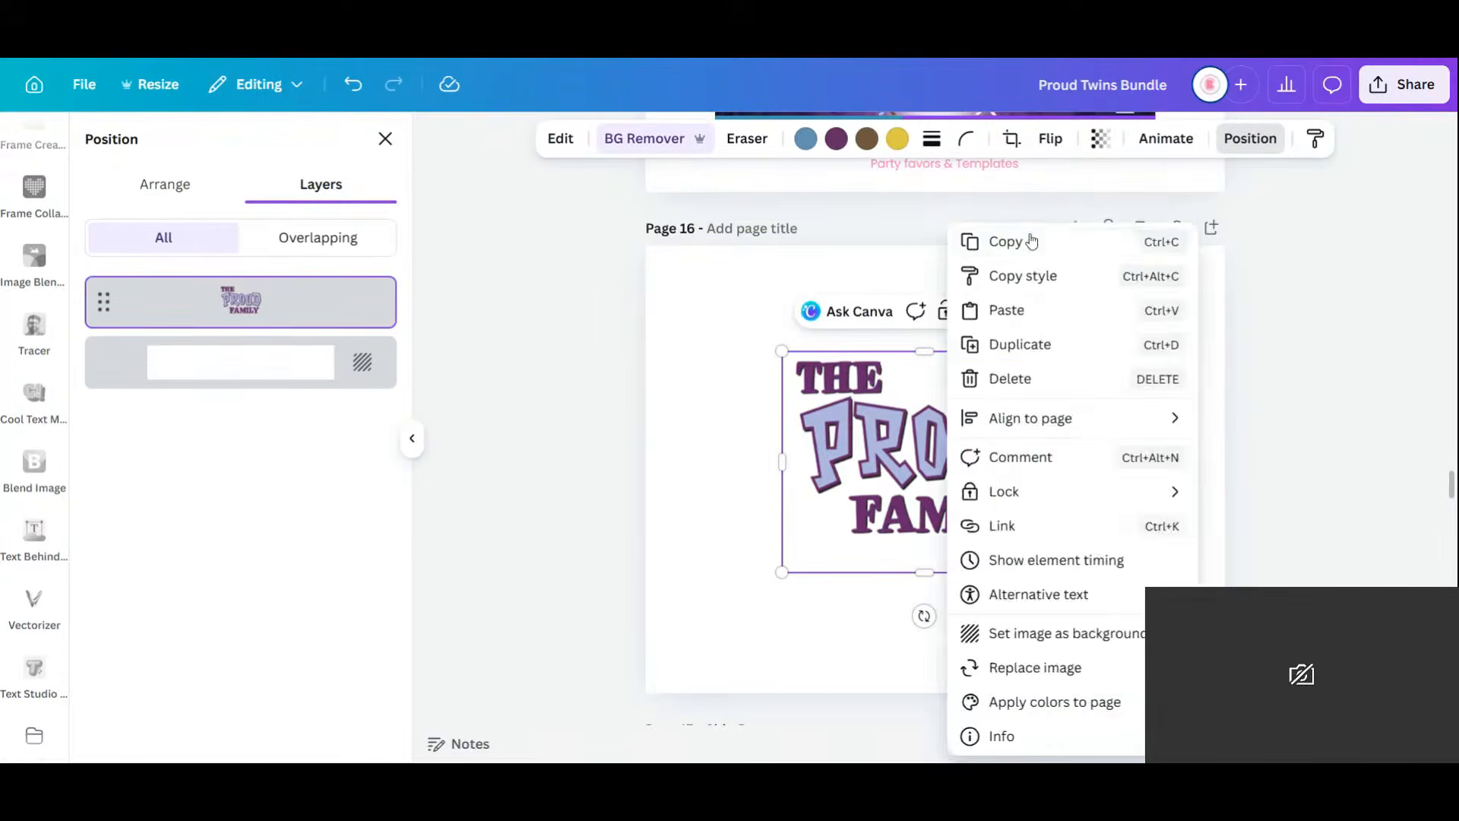
pyautogui.click(1027, 242)
pyautogui.click(955, 262)
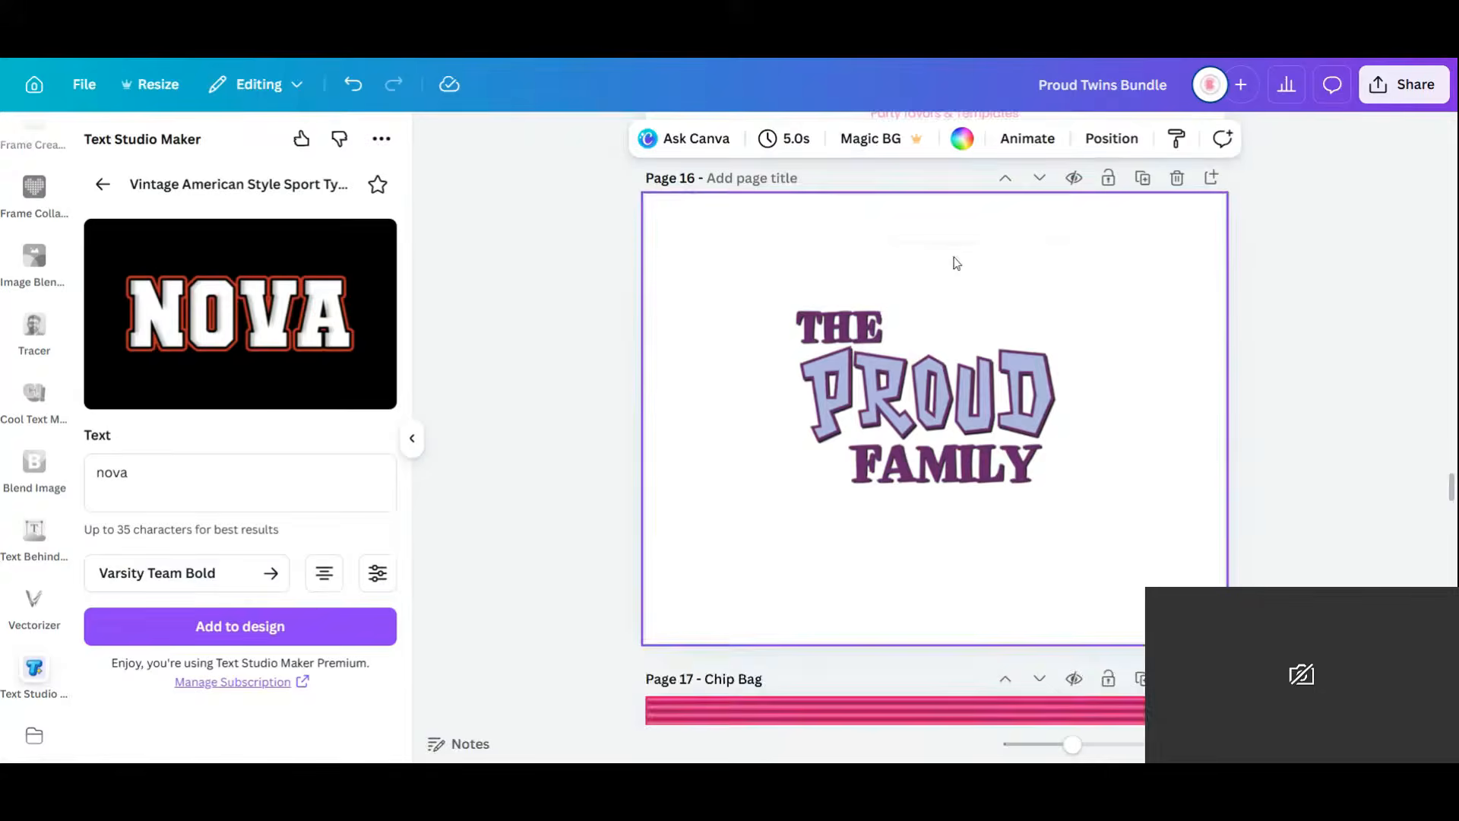
pyautogui.scroll(5, 960, 272)
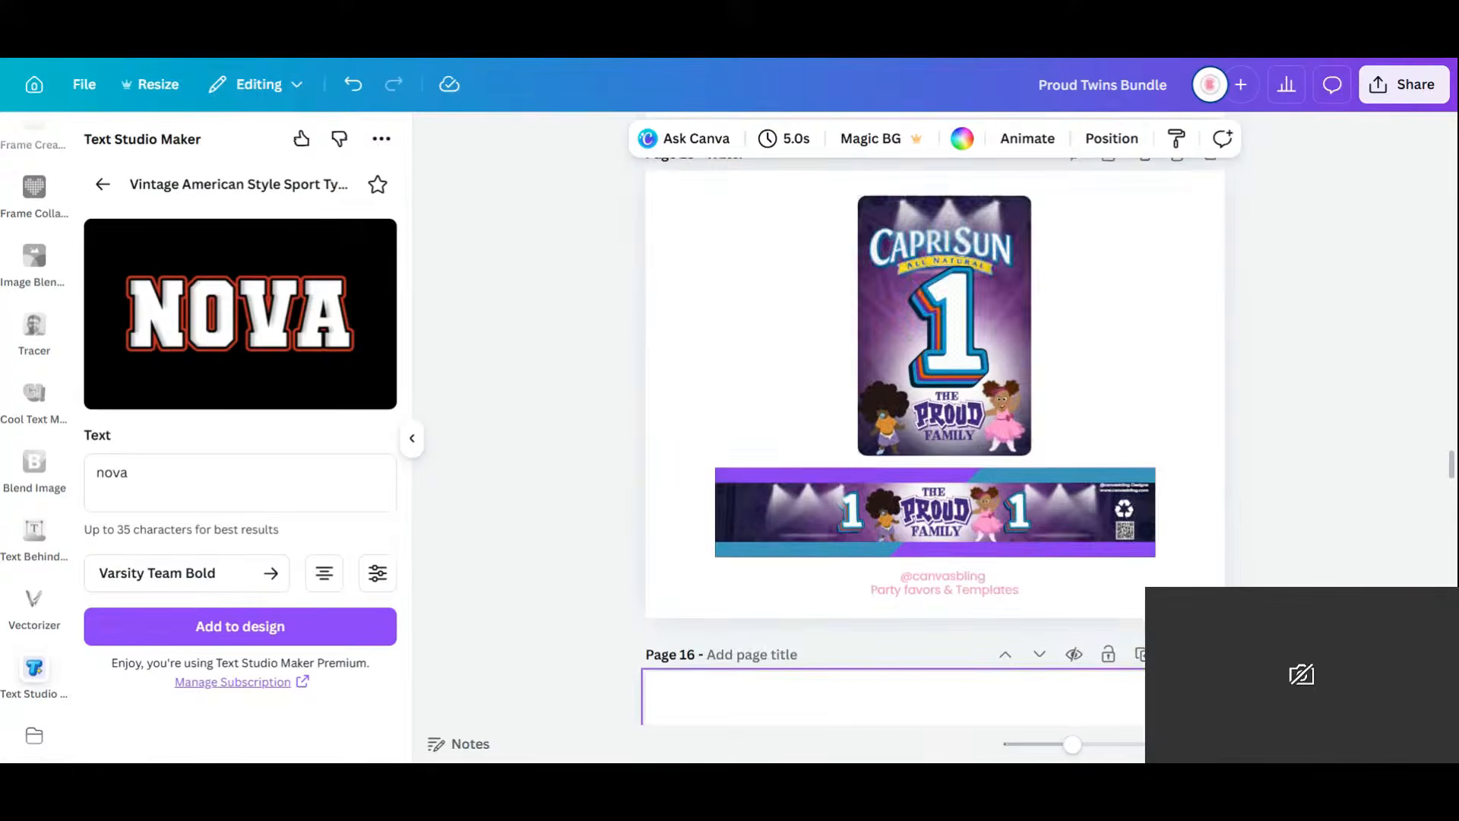
pyautogui.hotkey('ctrl', 'alt', '3')
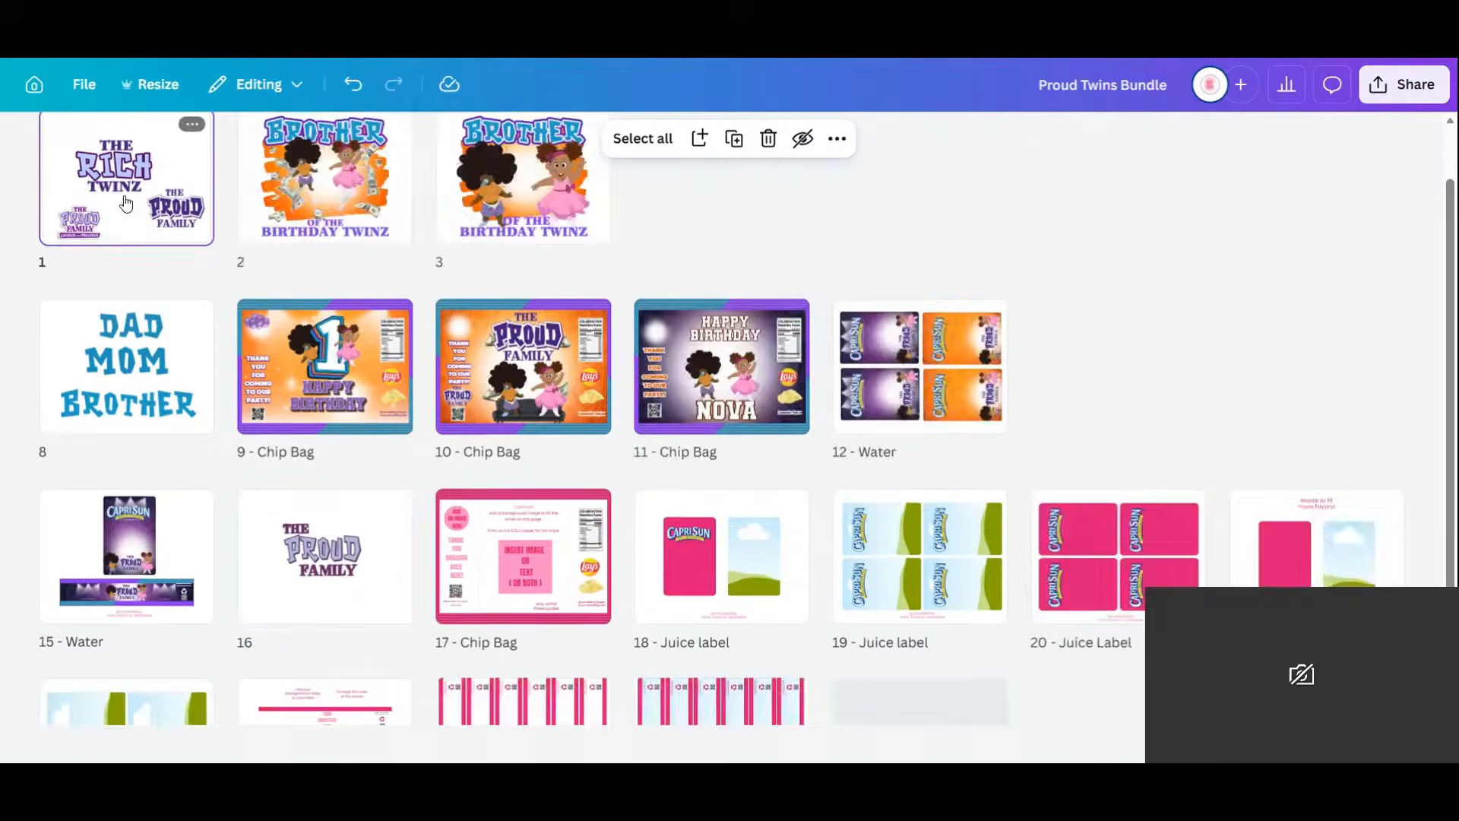
# Paste The Proud Family logo onto page 1 and set it aside to the left.
pyautogui.doubleClick(126, 203)
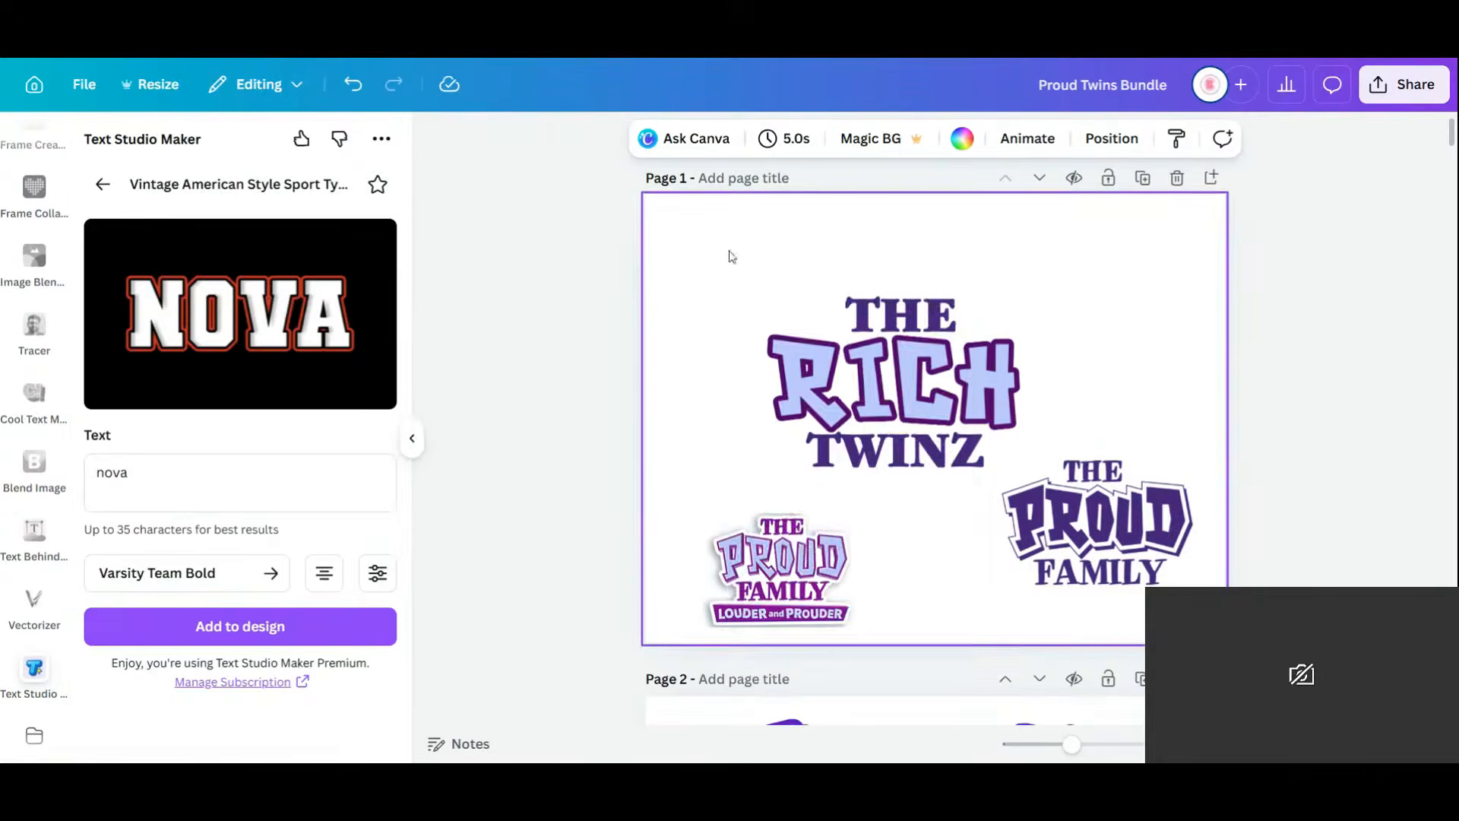
pyautogui.rightClick(730, 255)
pyautogui.click(811, 358)
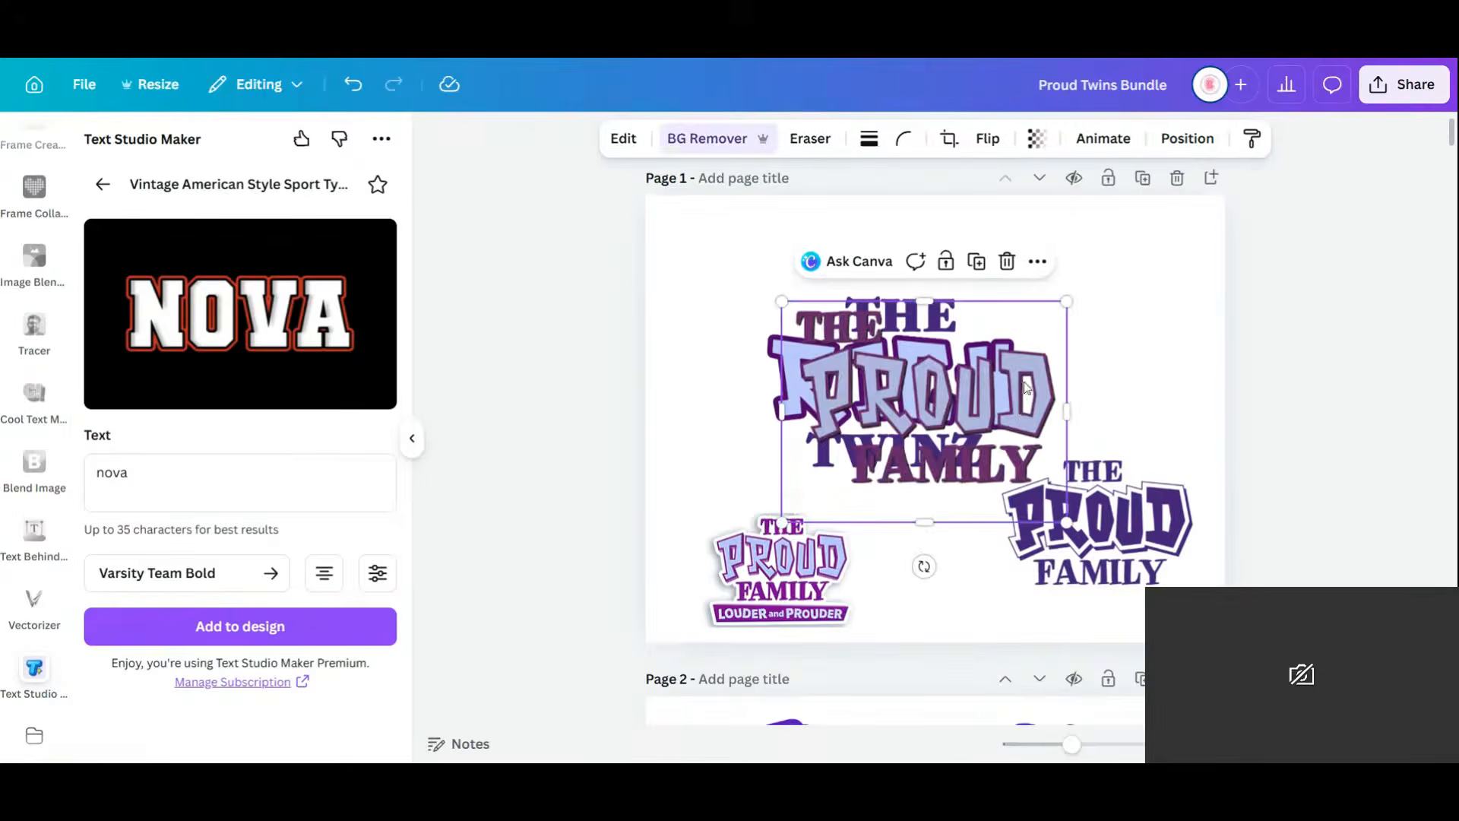
pyautogui.moveTo(1024, 381); pyautogui.dragTo(838, 381)
# Delete the RICH, THE and TWINZ title images from page 1.
pyautogui.click(969, 393)
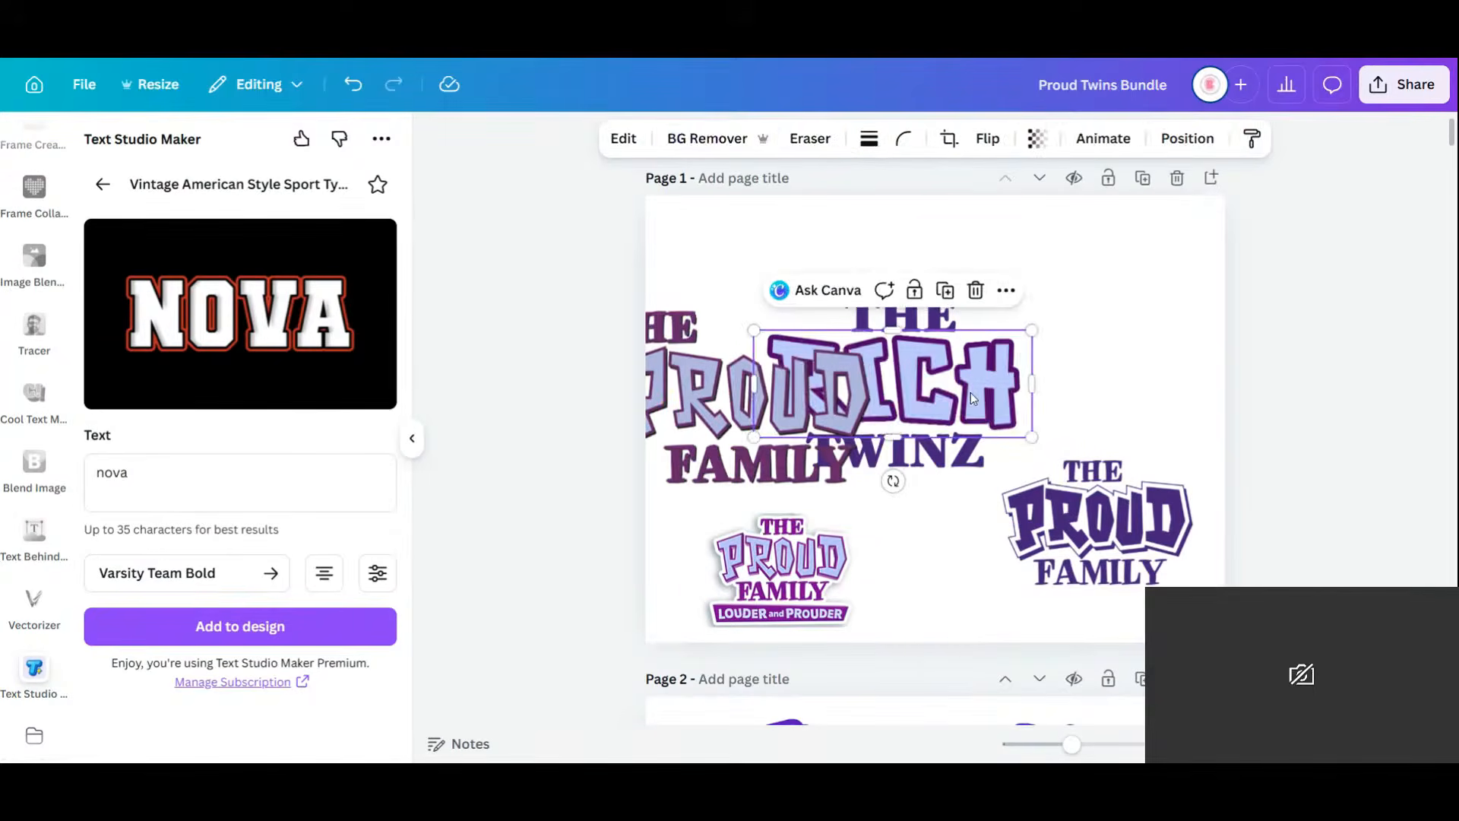
pyautogui.press('Delete')
pyautogui.click(951, 318)
pyautogui.press('Delete')
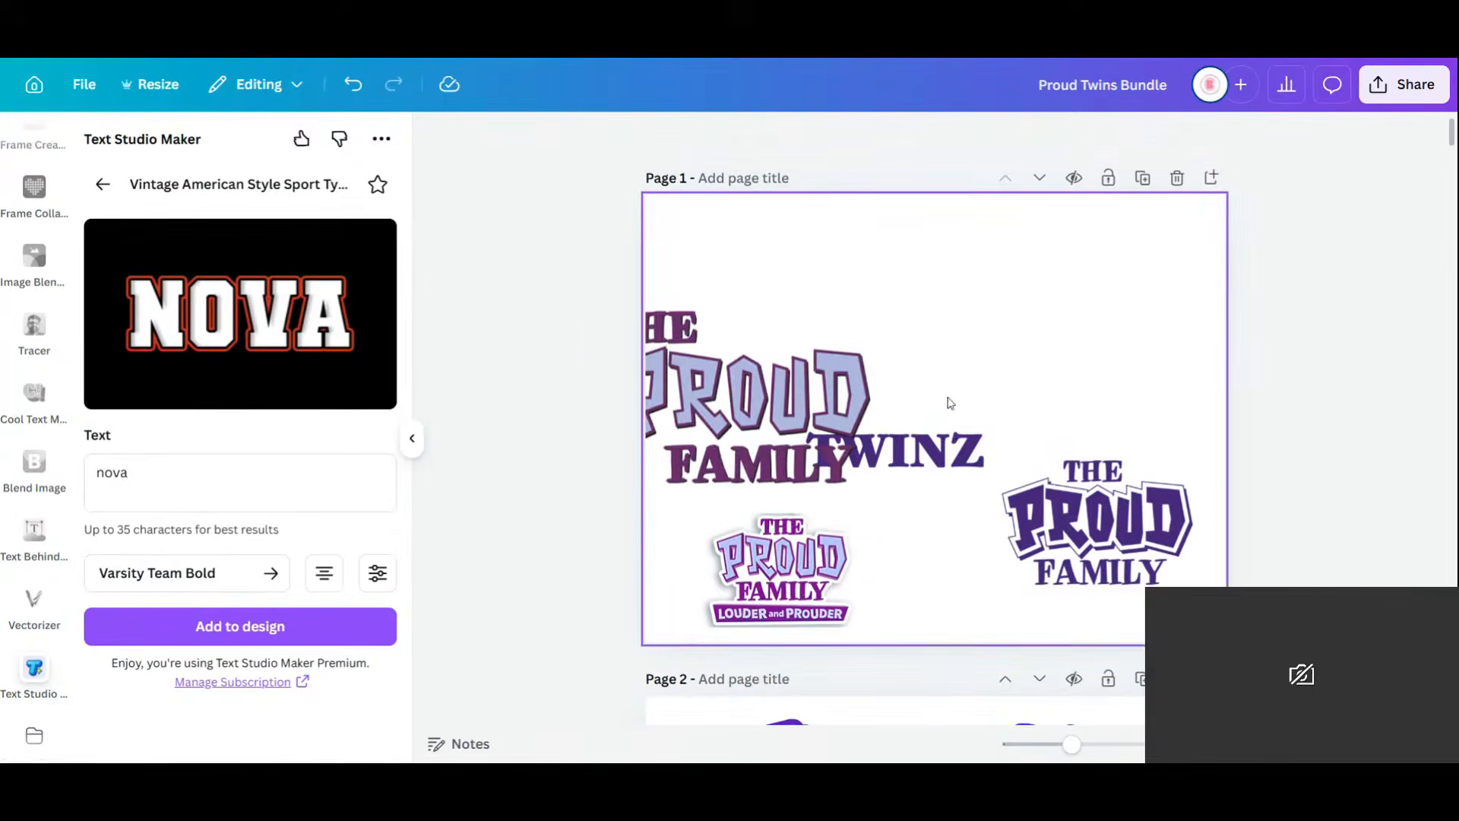
pyautogui.click(955, 435)
pyautogui.press('Delete')
# Put The Proud Family logo in the title's place, nudge the Louder and Prouder logo, then view all pages as a grid.
pyautogui.moveTo(763, 437); pyautogui.dragTo(923, 401)
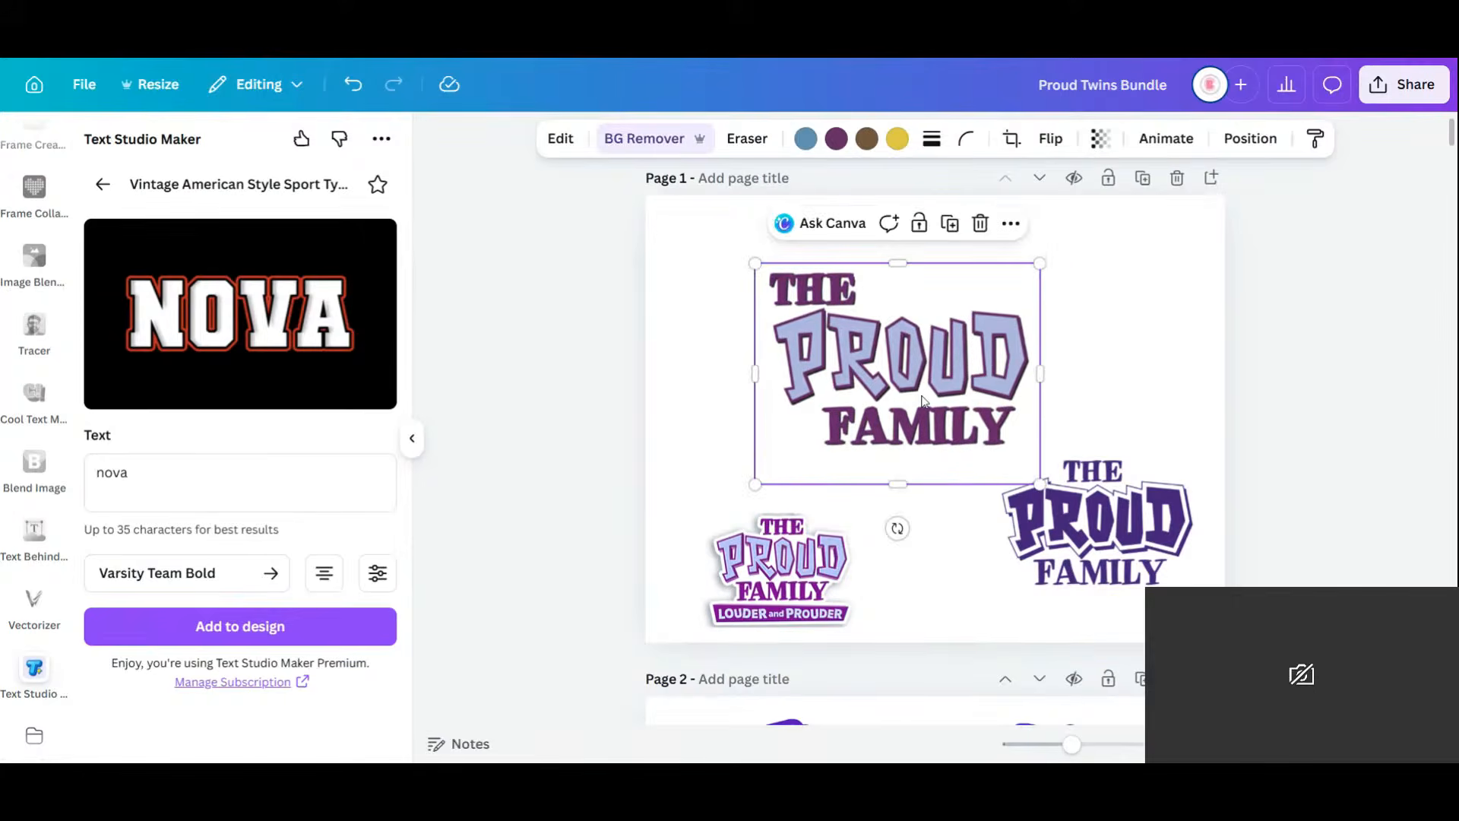
pyautogui.moveTo(804, 582); pyautogui.dragTo(824, 552)
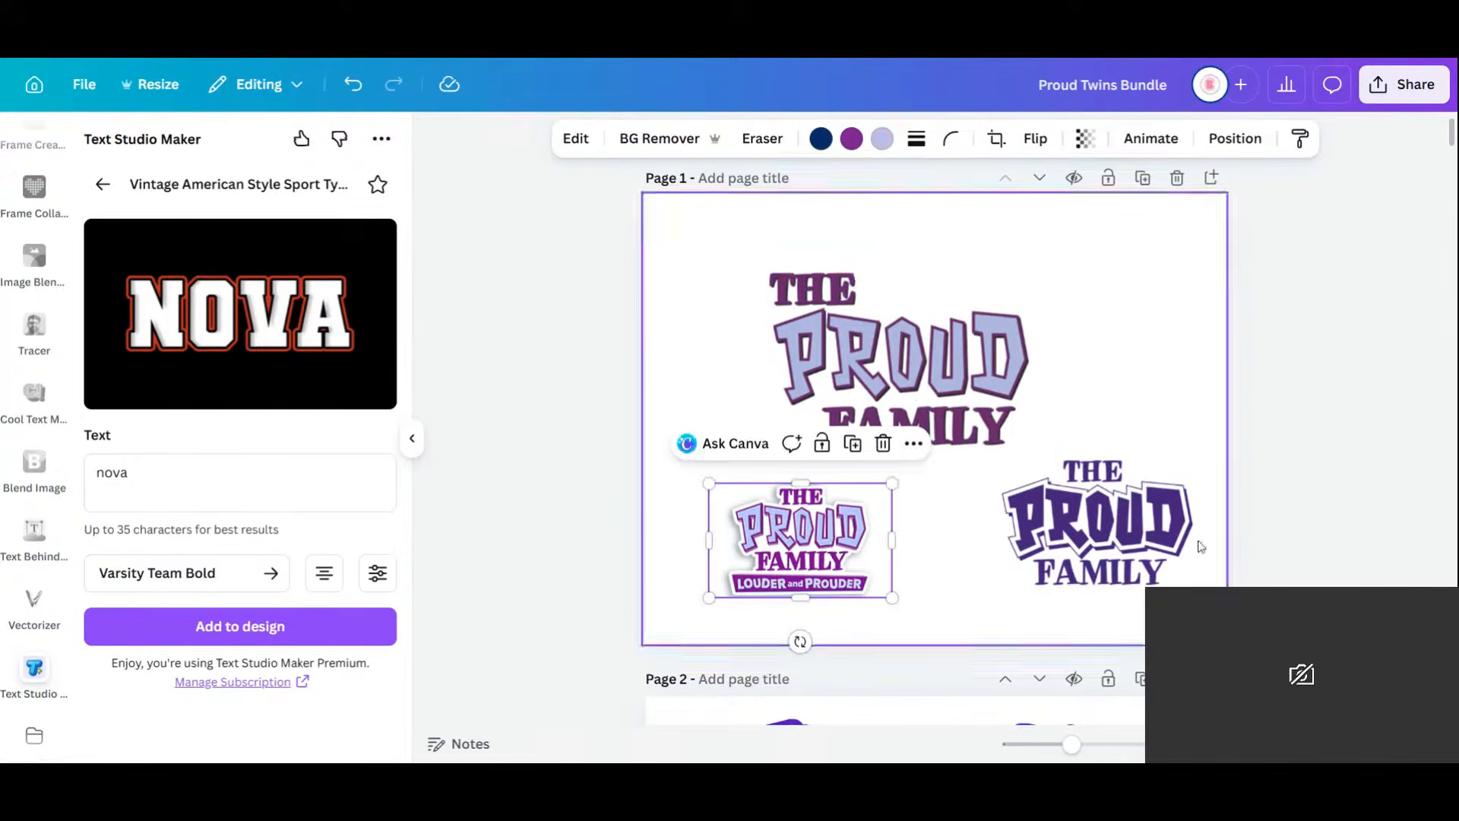
pyautogui.hotkey('ctrl', 'alt', '3')
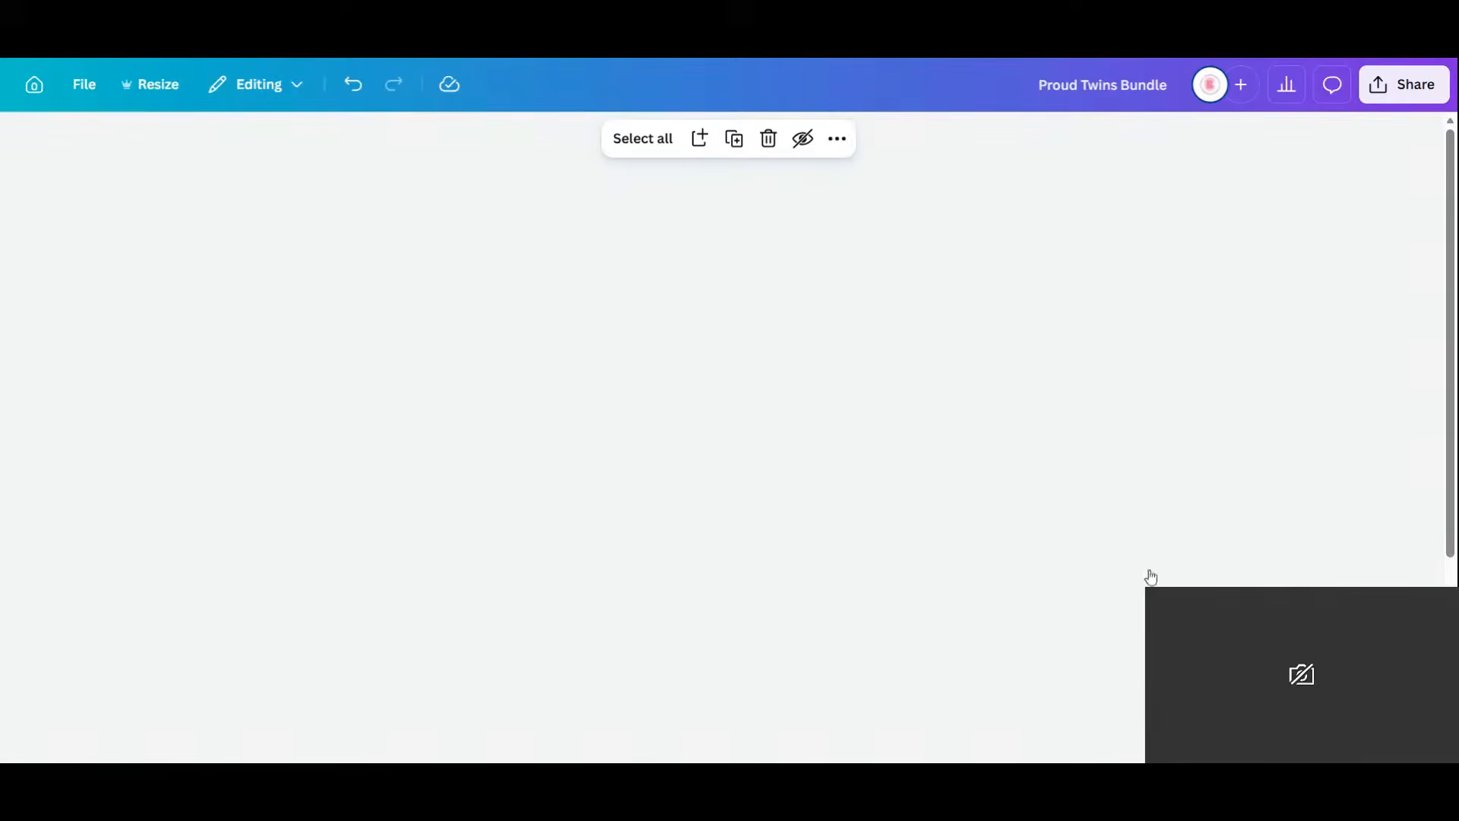
pyautogui.hotkey('ctrl', 'alt', '1')
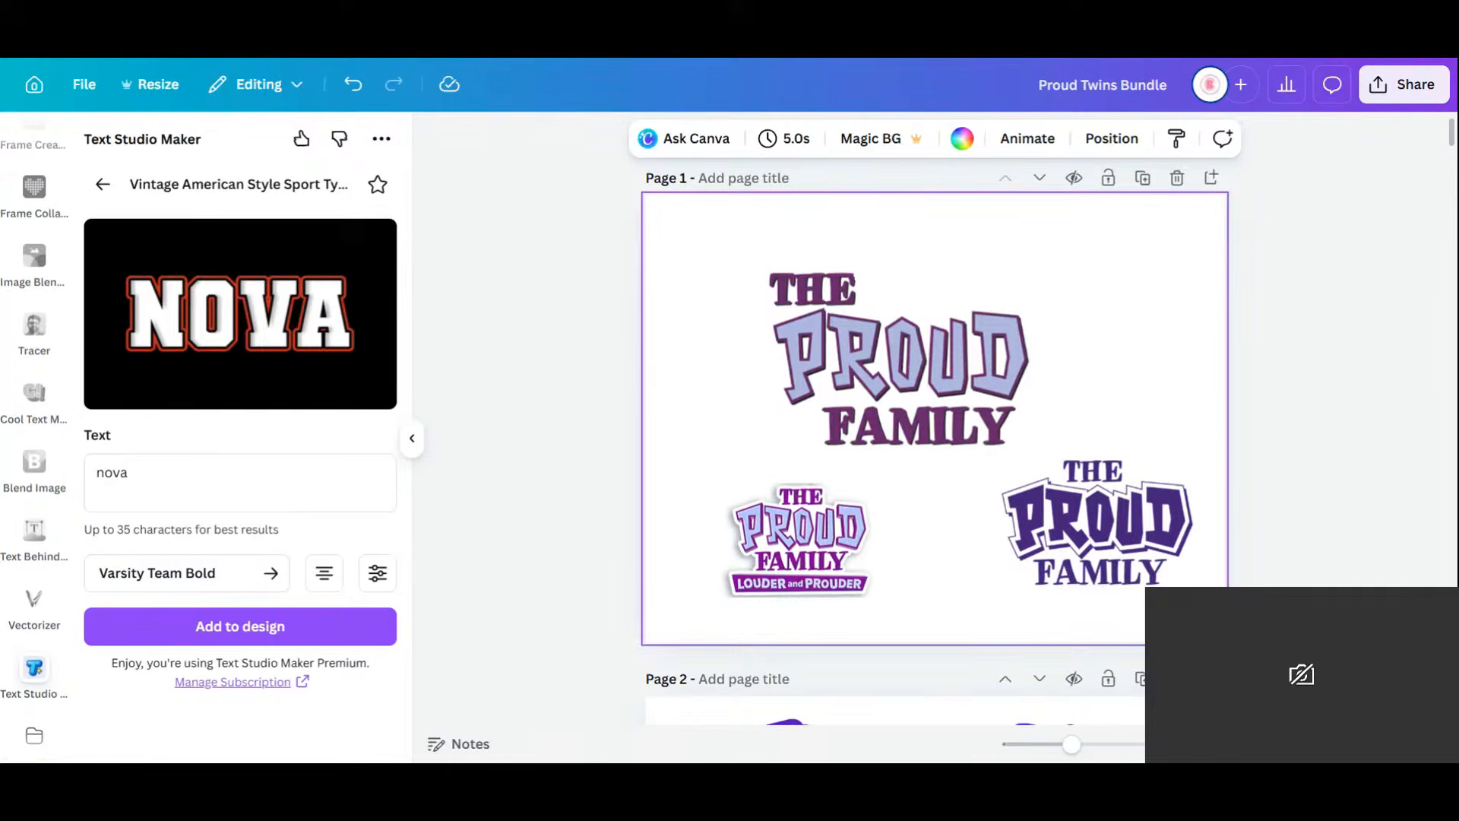
pyautogui.hotkey('ctrl', 'alt', '3')
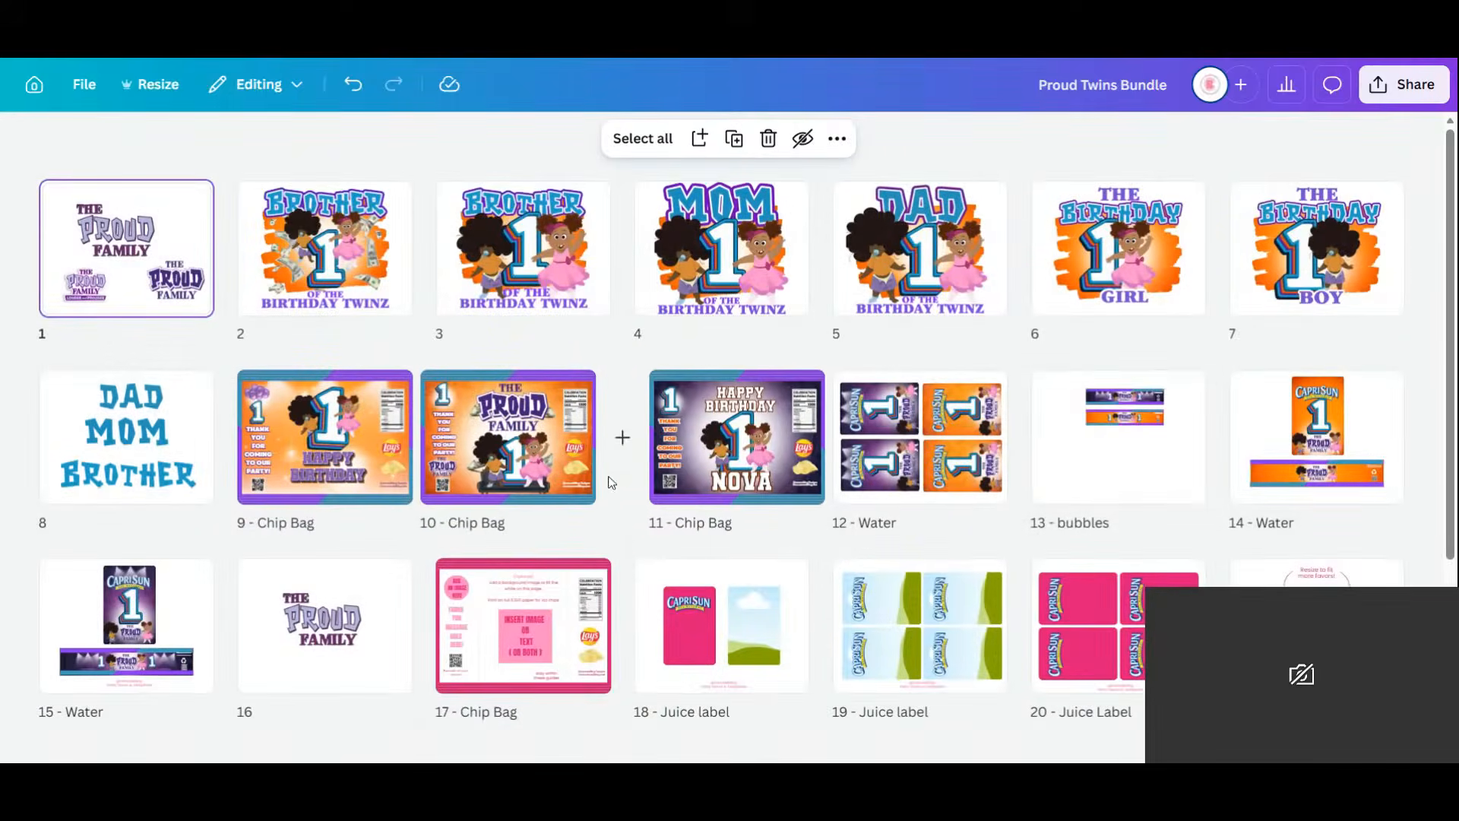
pyautogui.scroll(-3, 611, 483)
pyautogui.scroll(2, 532, 380)
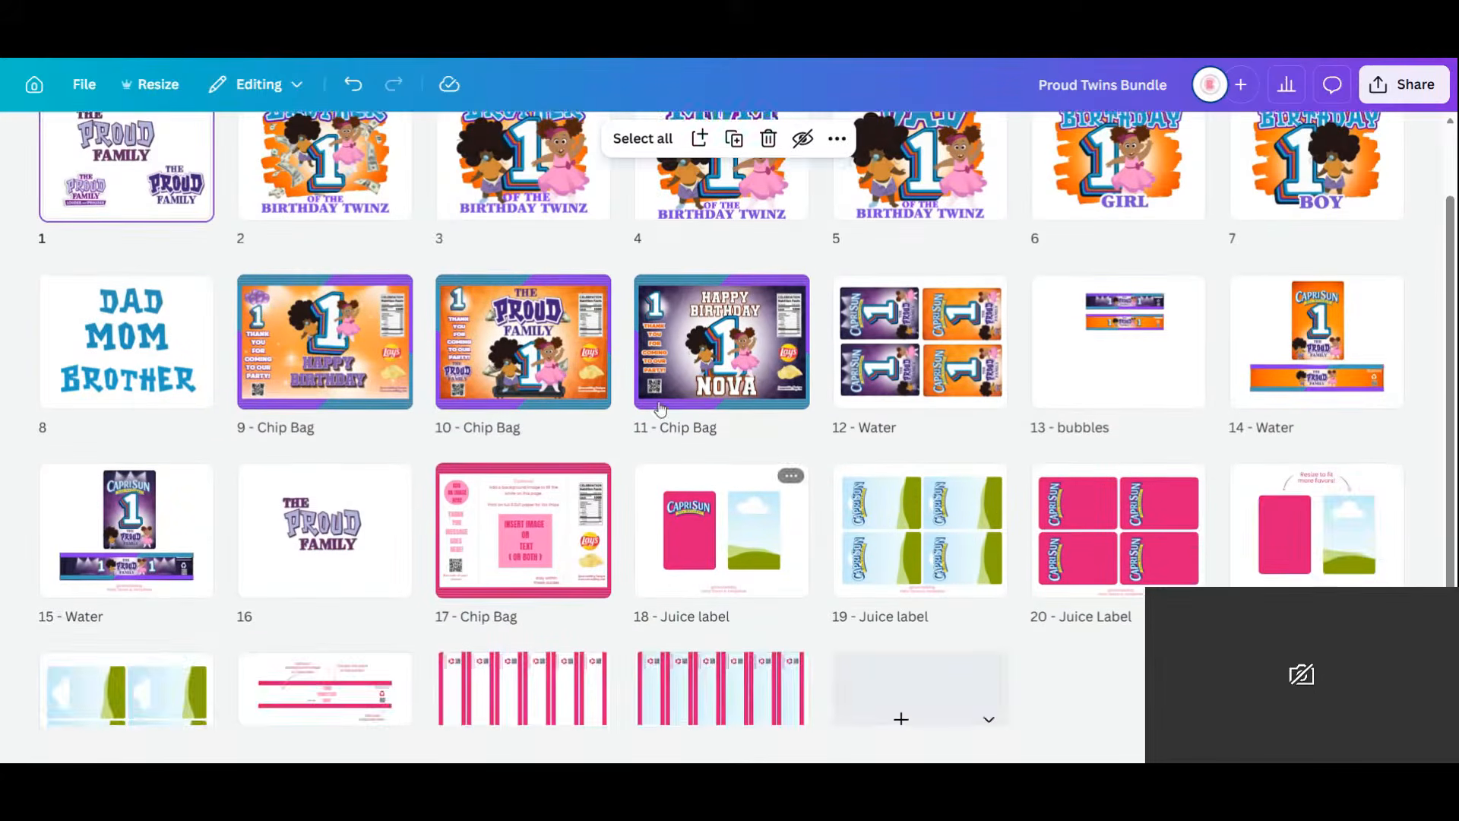
pyautogui.scroll(2, 447, 331)
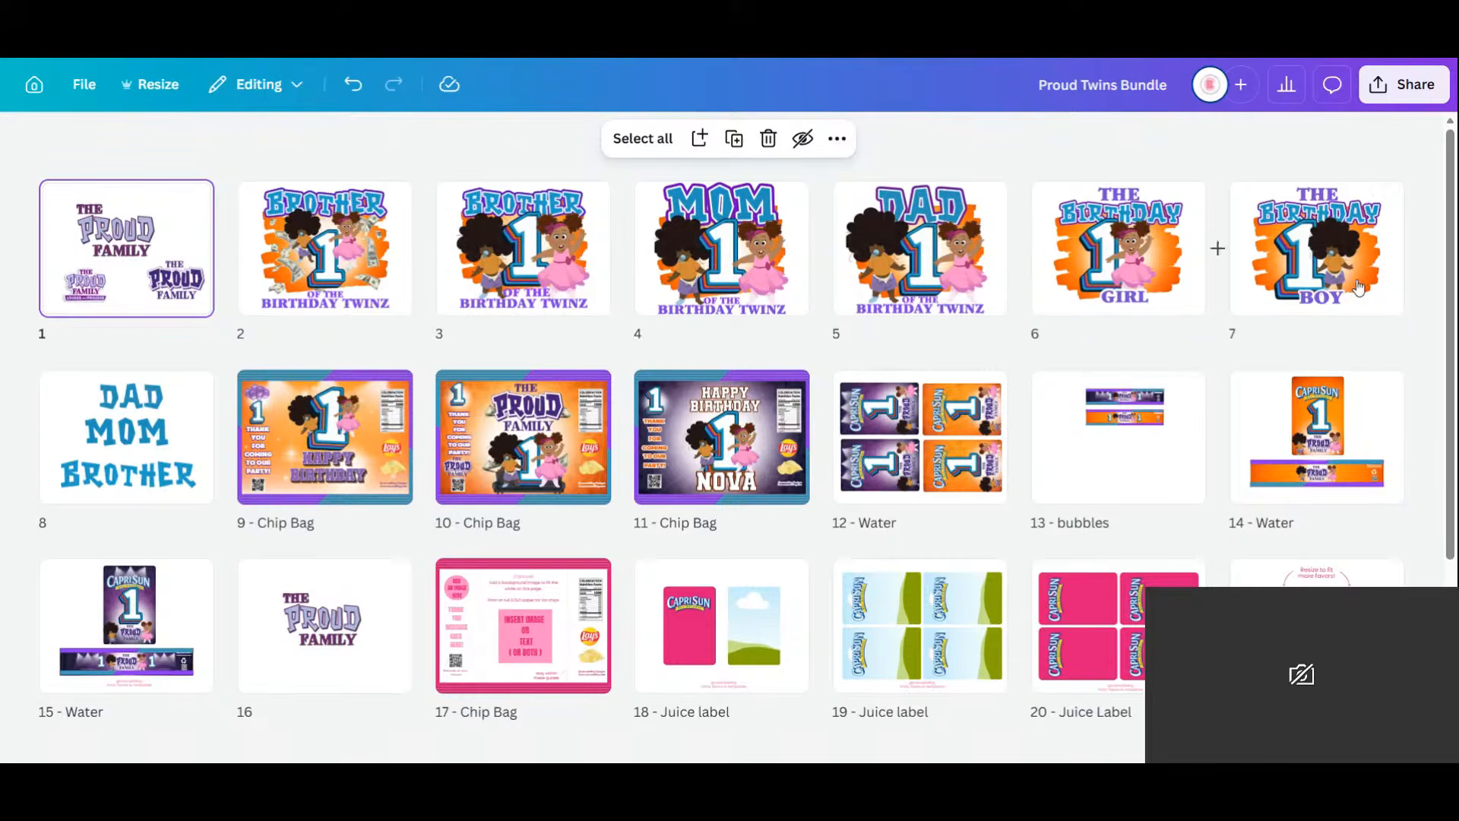
# Delete pages 16 through 25 from the design.
pyautogui.scroll(-3, 1015, 337)
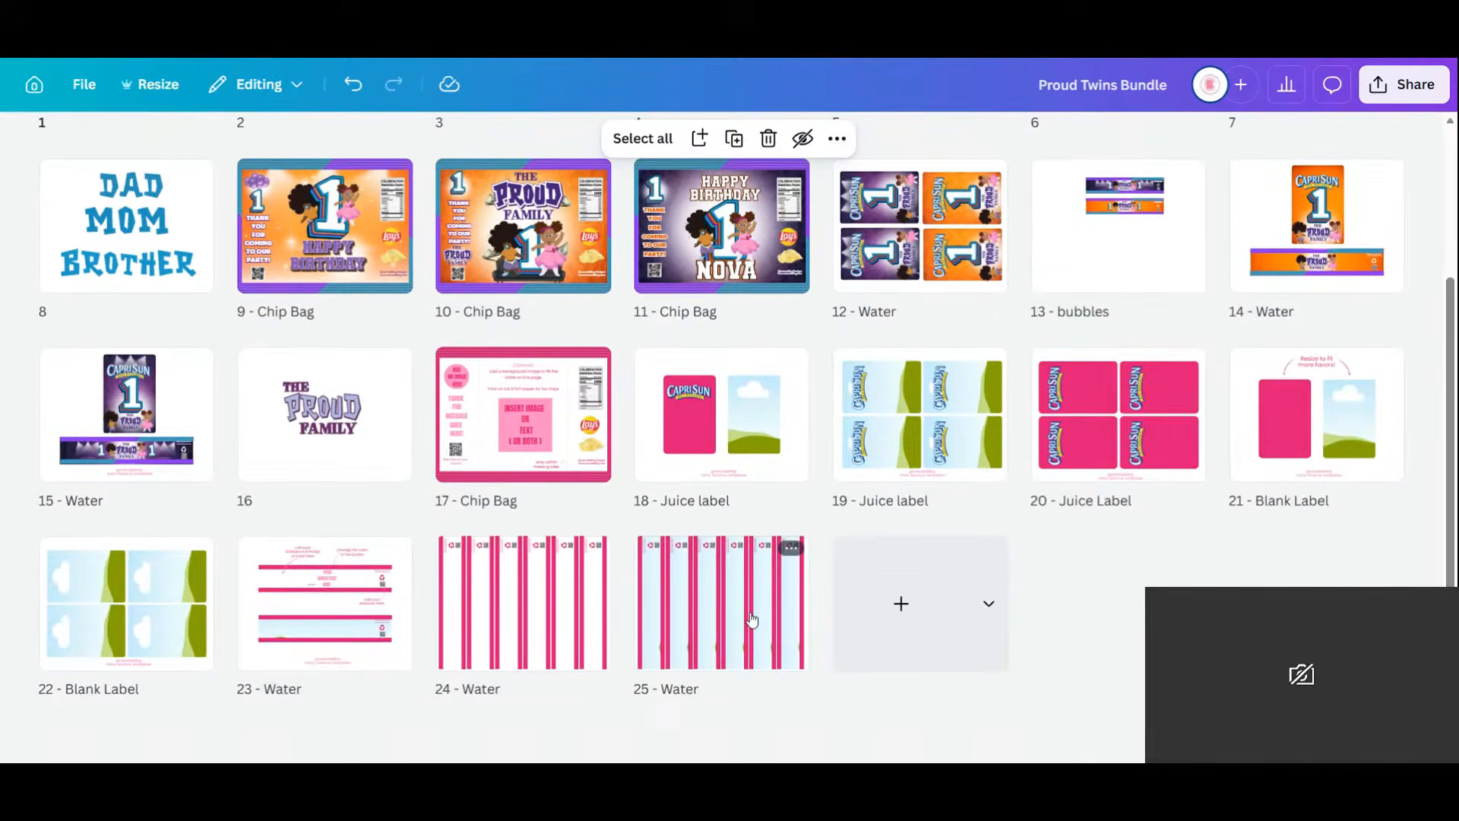
pyautogui.hotkey('ctrl', 'a')
pyautogui.click(559, 568)
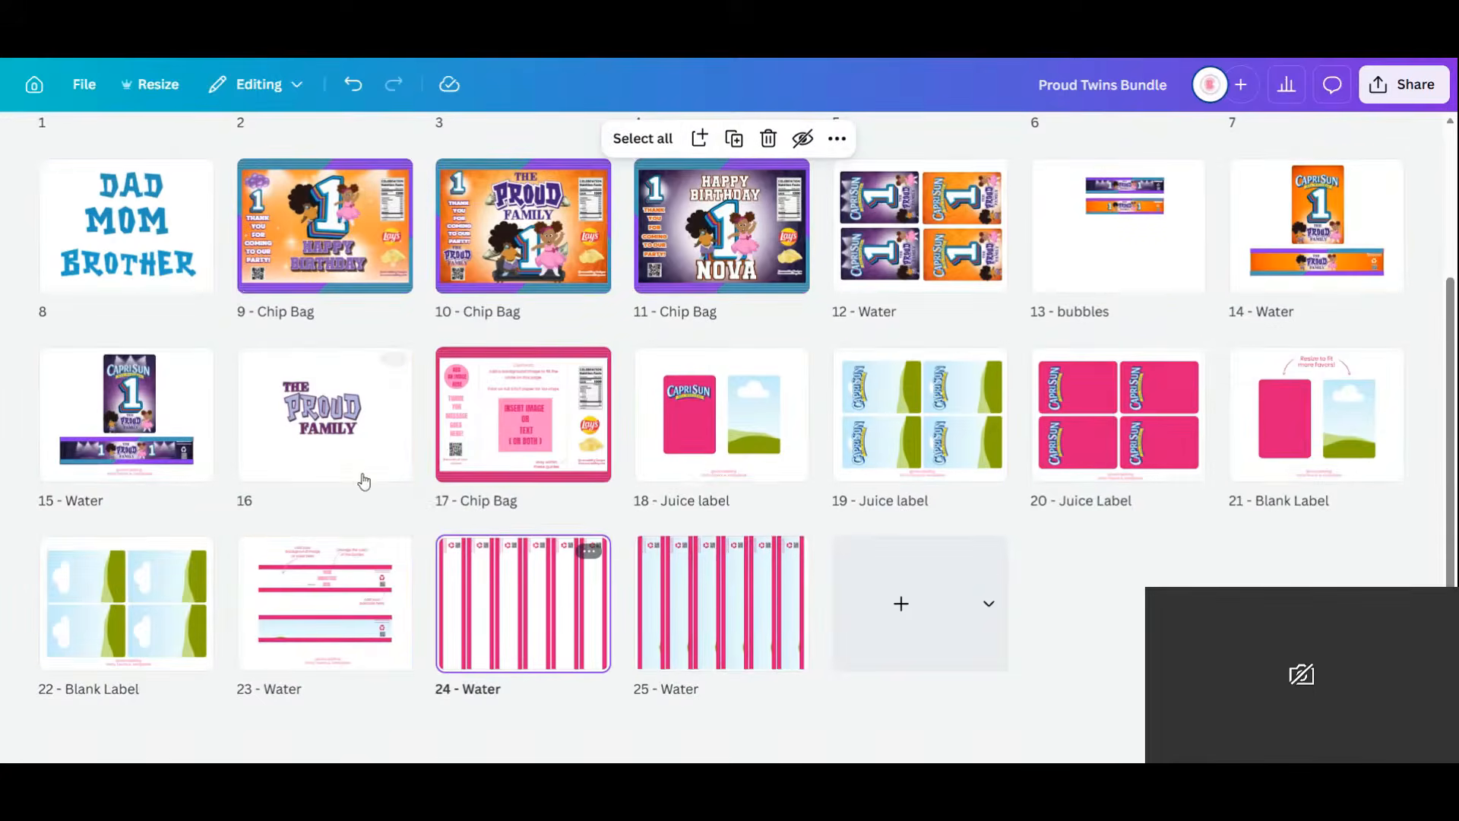
pyautogui.click(362, 478)
pyautogui.keyDown('shift'); pyautogui.click(726, 625); pyautogui.keyUp('shift')
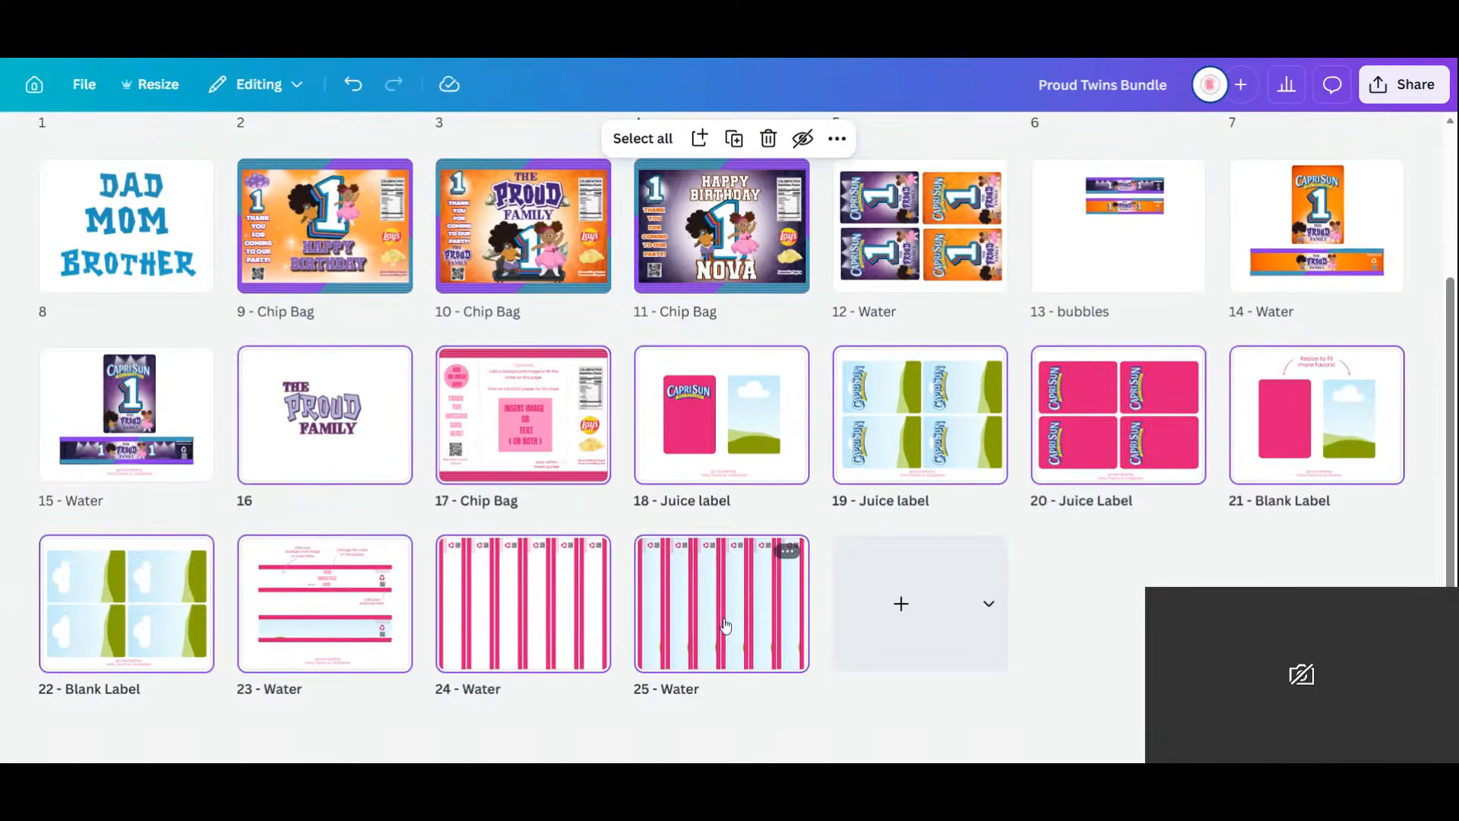
pyautogui.press('Delete')
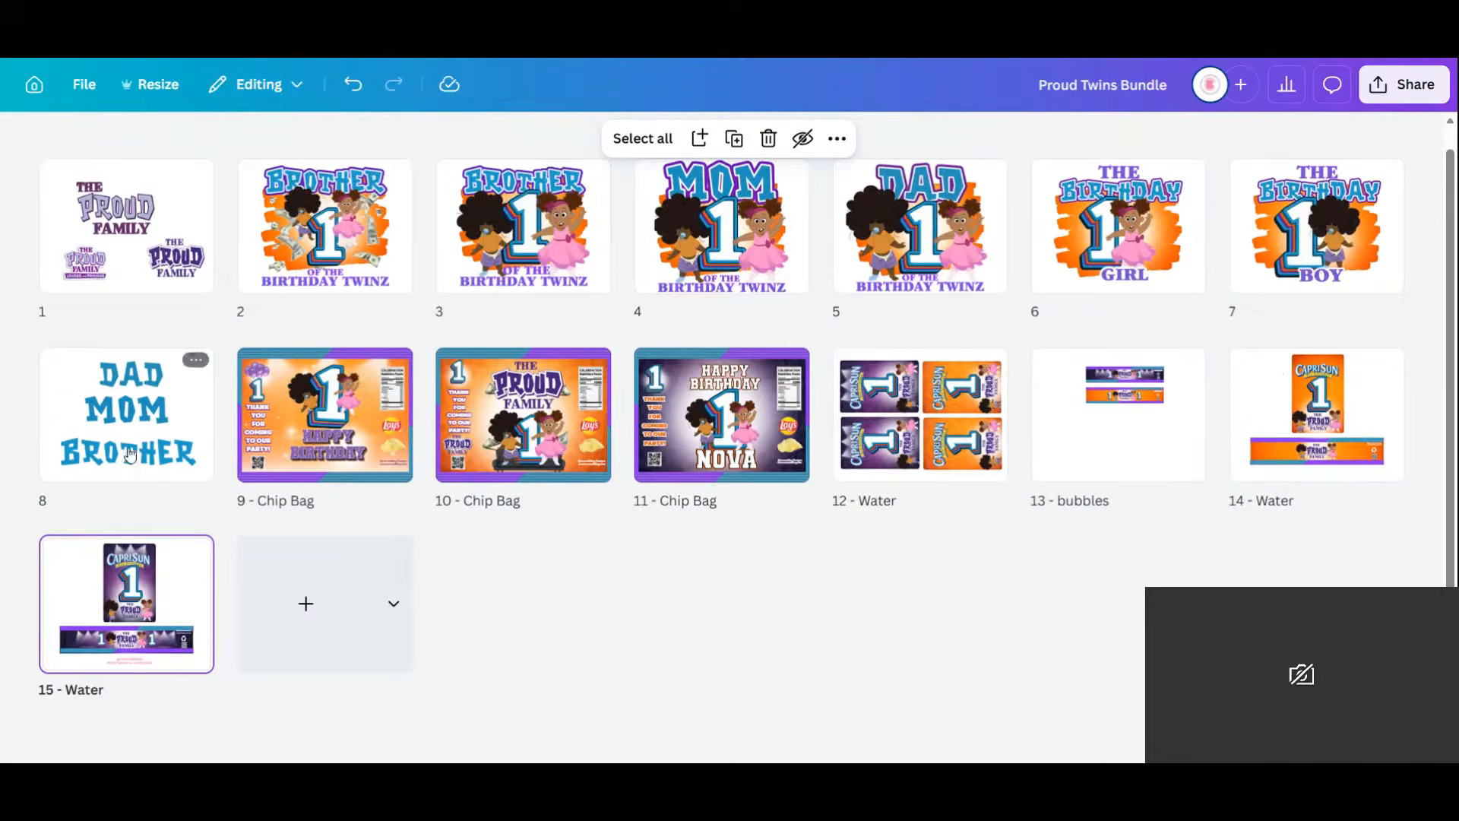
# Reorder the pages so the three Chip Bag pages come first, then the Water pages and bubbles.
pyautogui.click(348, 432)
pyautogui.moveTo(336, 425); pyautogui.dragTo(76, 243)
pyautogui.moveTo(555, 450); pyautogui.dragTo(267, 251)
pyautogui.moveTo(736, 464); pyautogui.dragTo(456, 228)
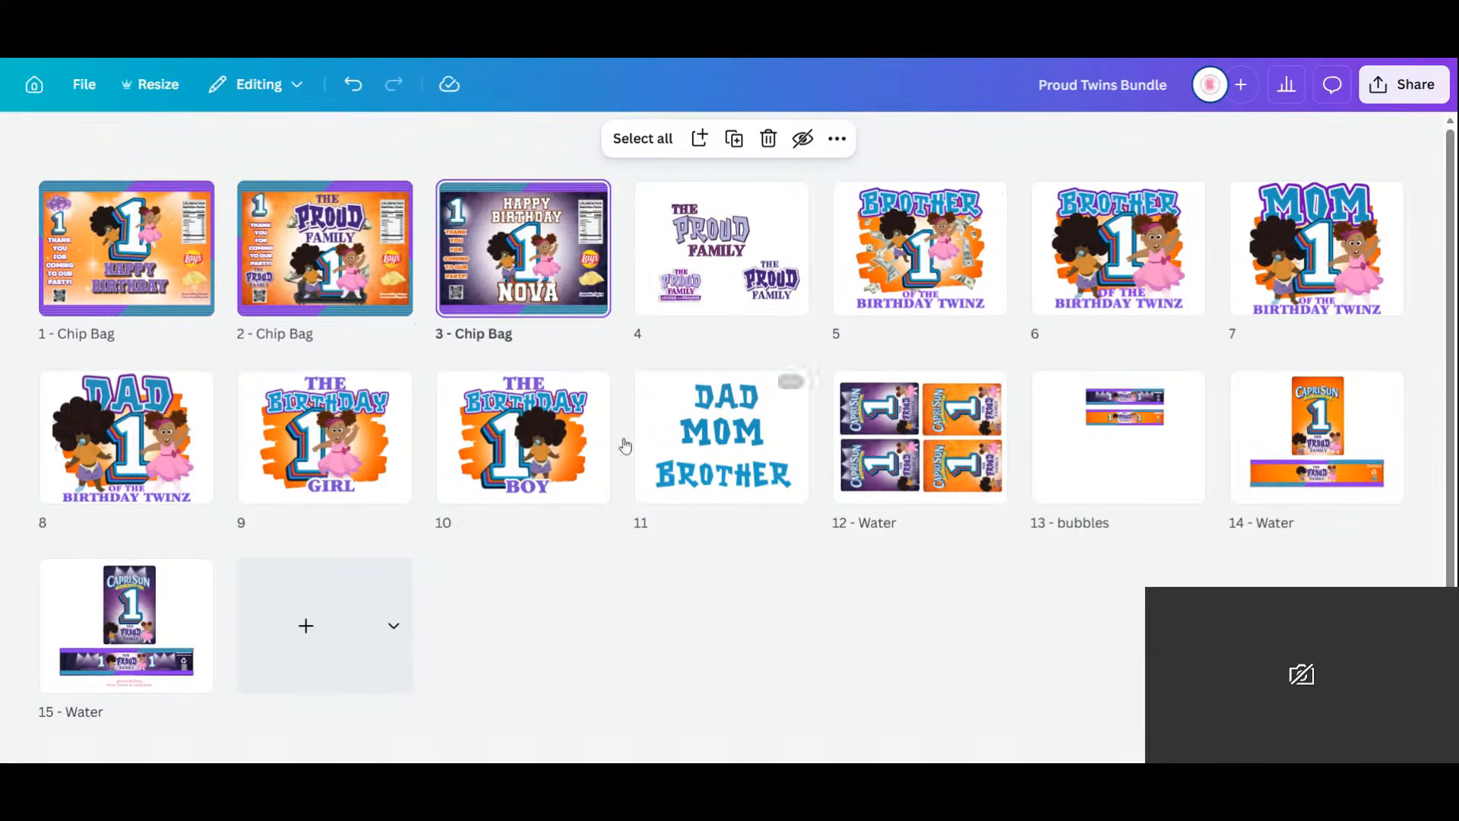
pyautogui.moveTo(942, 467); pyautogui.dragTo(612, 243)
pyautogui.moveTo(1317, 437); pyautogui.dragTo(806, 235)
pyautogui.moveTo(1282, 498); pyautogui.dragTo(1072, 236)
pyautogui.moveTo(126, 623); pyautogui.dragTo(1106, 287)
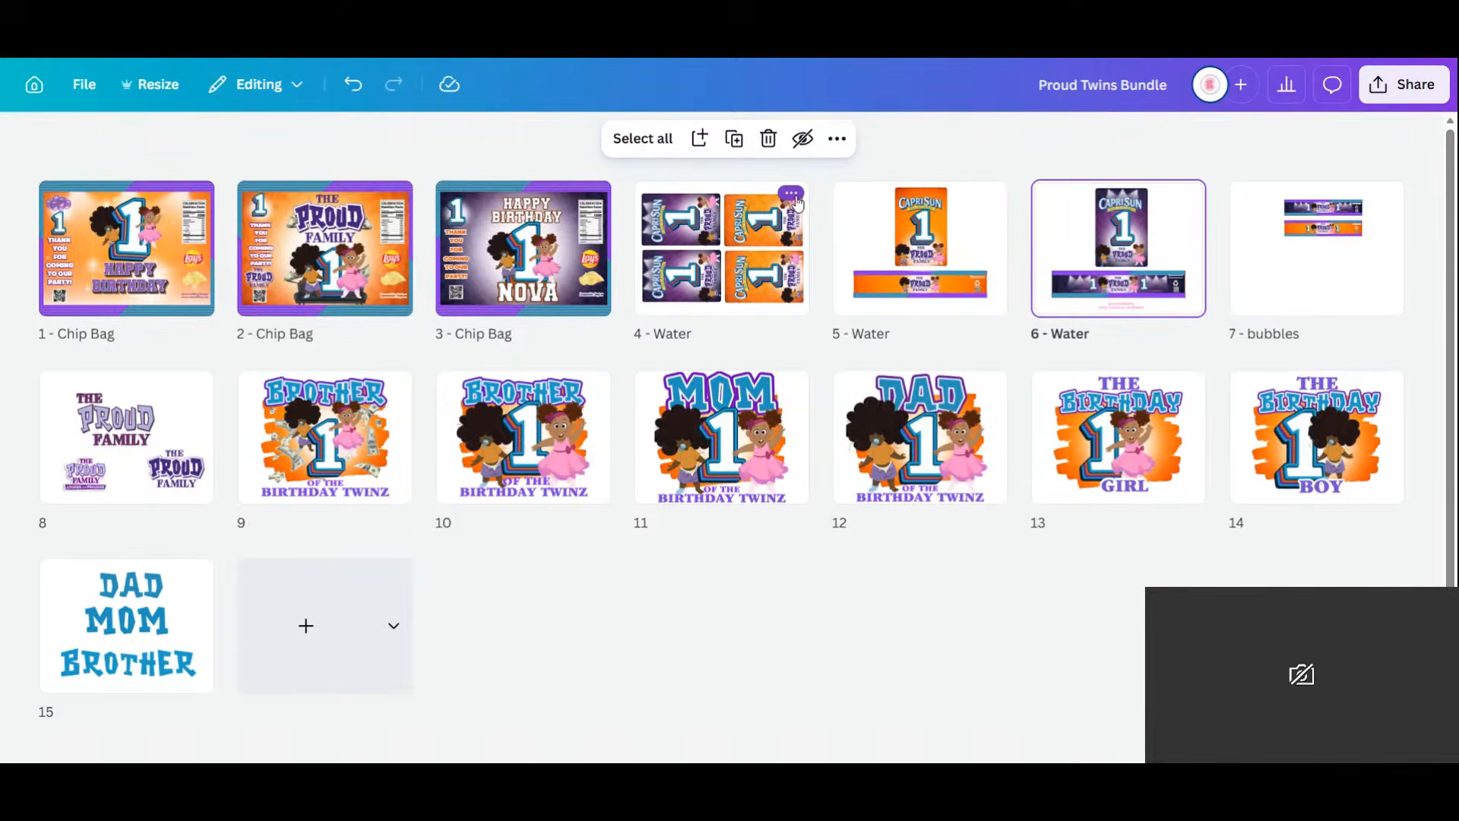
pyautogui.click(792, 195)
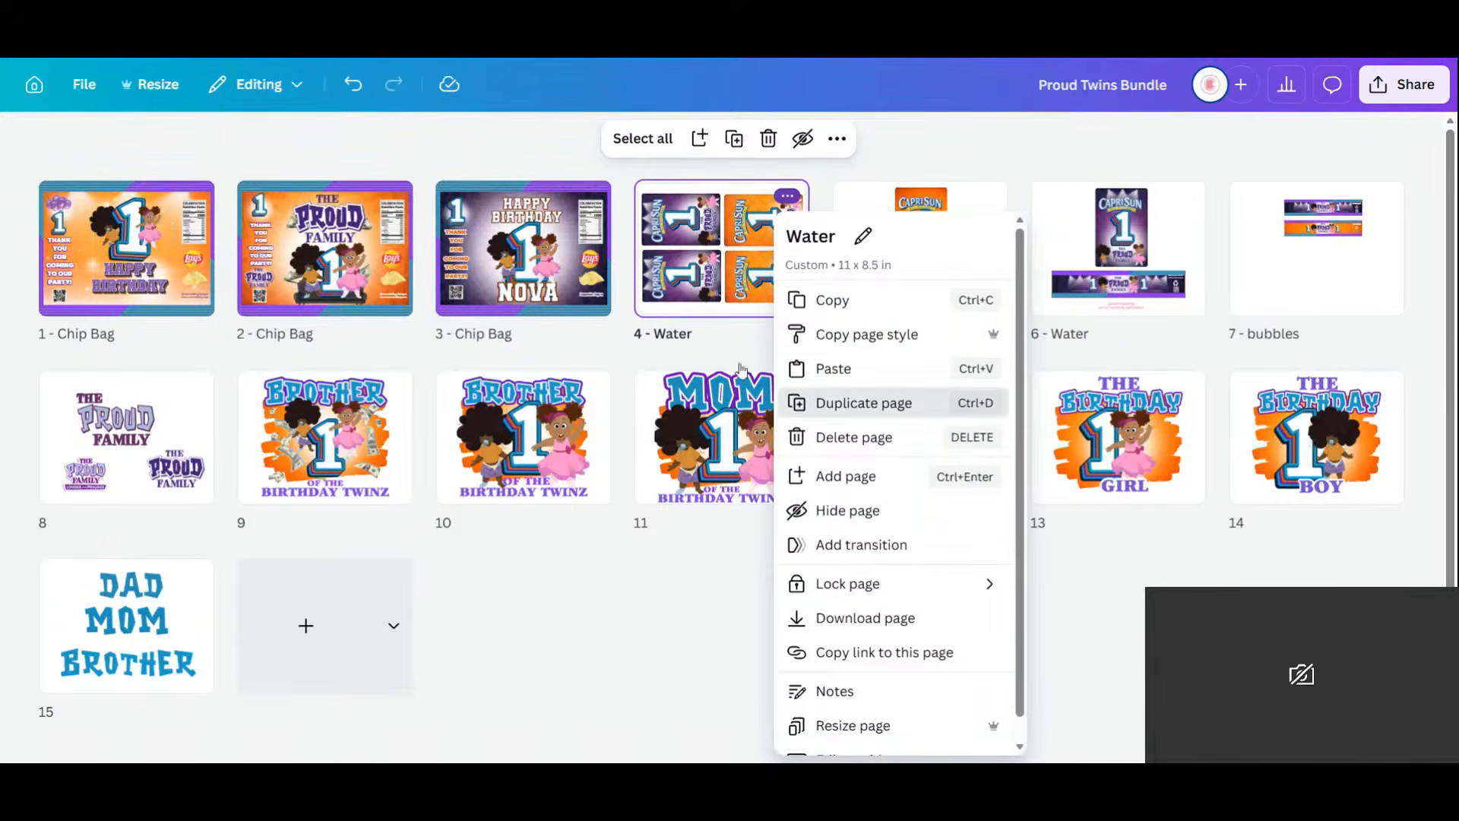
# Duplicate the Water page and make page 4 hold four purple Capri Sun labels.
pyautogui.click(863, 402)
pyautogui.doubleClick(713, 302)
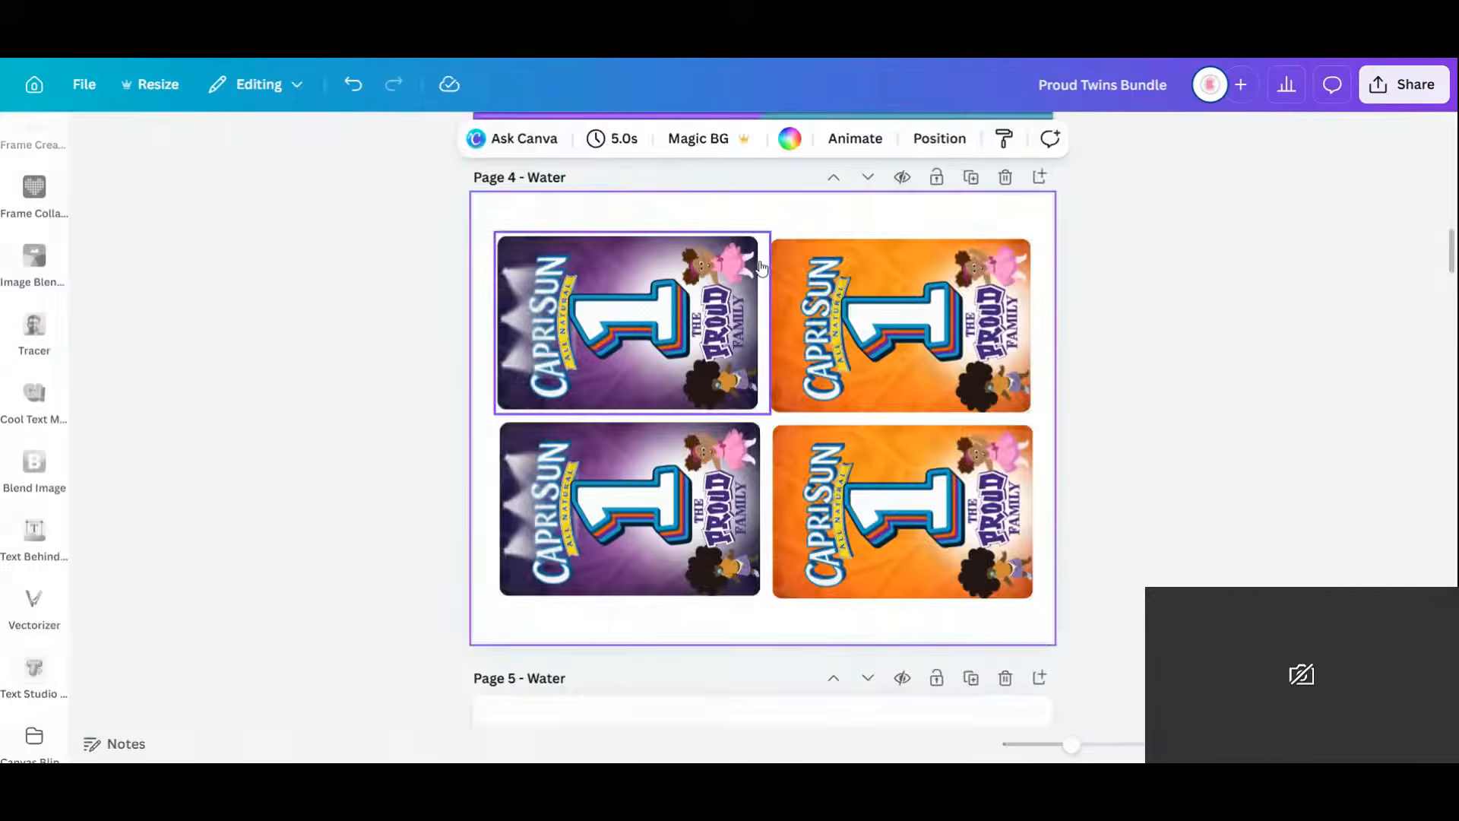
pyautogui.moveTo(1039, 211); pyautogui.dragTo(708, 231)
pyautogui.press('Delete')
pyautogui.click(817, 192)
pyautogui.moveTo(801, 360); pyautogui.dragTo(1063, 342)
# On page 5, keep only orange labels, double them to four, and align the 2×2 grid.
pyautogui.scroll(-5, 1042, 371)
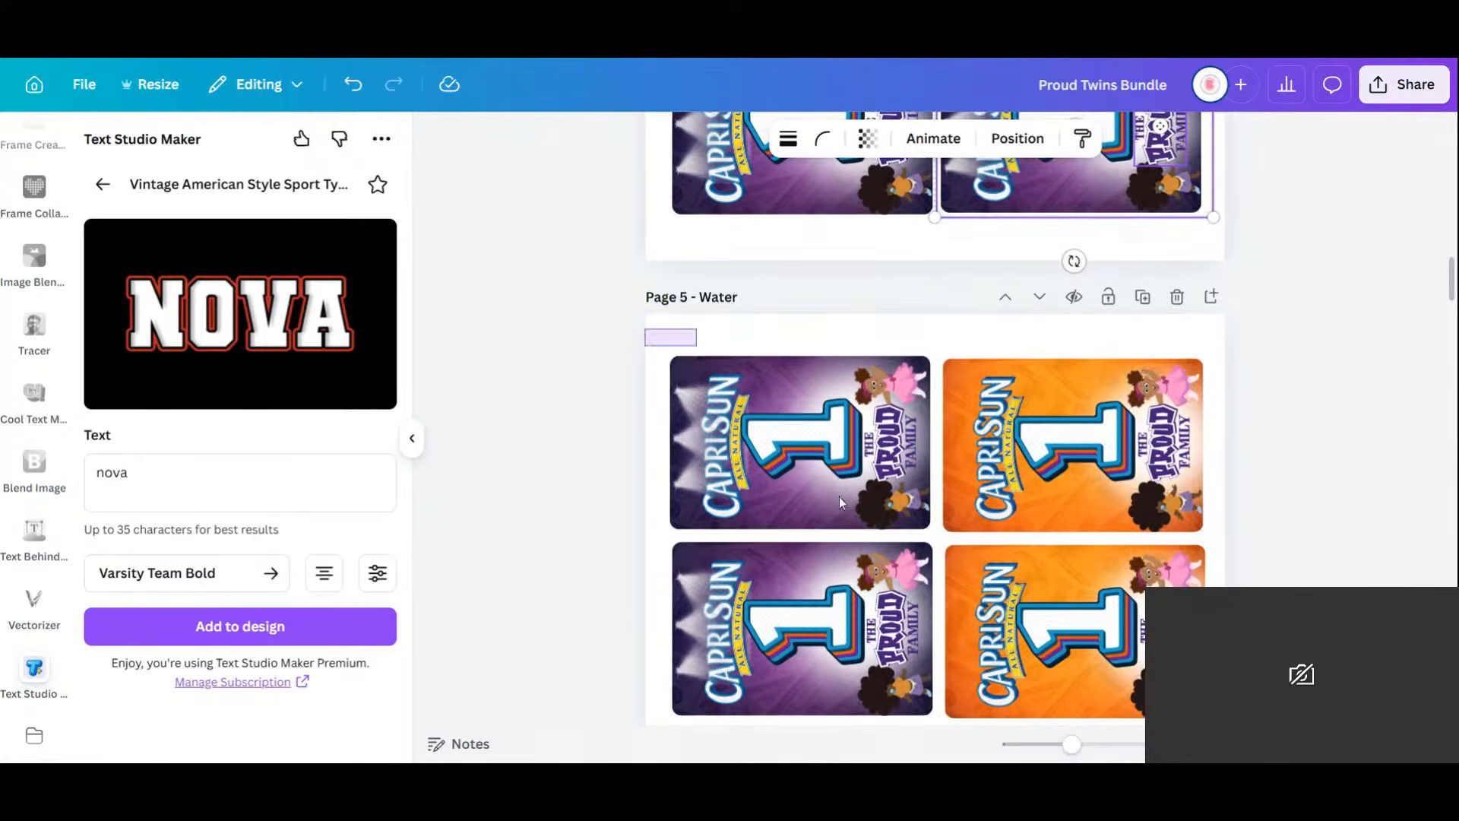
pyautogui.moveTo(839, 502); pyautogui.dragTo(931, 718)
pyautogui.press('Delete')
pyautogui.moveTo(890, 341); pyautogui.dragTo(1150, 358)
pyautogui.click(1097, 324)
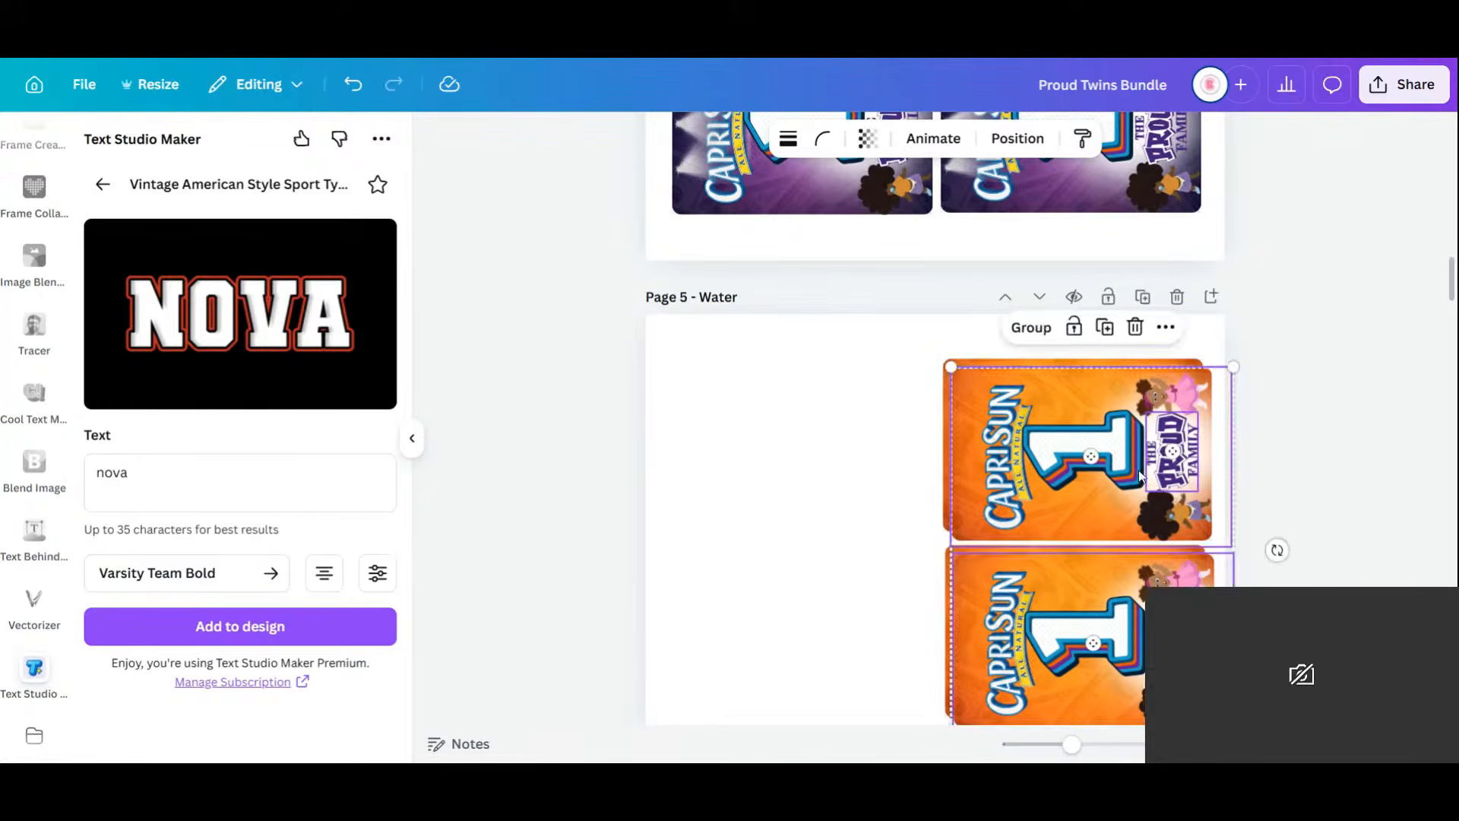
pyautogui.moveTo(1142, 467); pyautogui.dragTo(857, 461)
pyautogui.moveTo(666, 332); pyautogui.dragTo(1243, 722)
pyautogui.moveTo(1044, 590); pyautogui.dragTo(1032, 584)
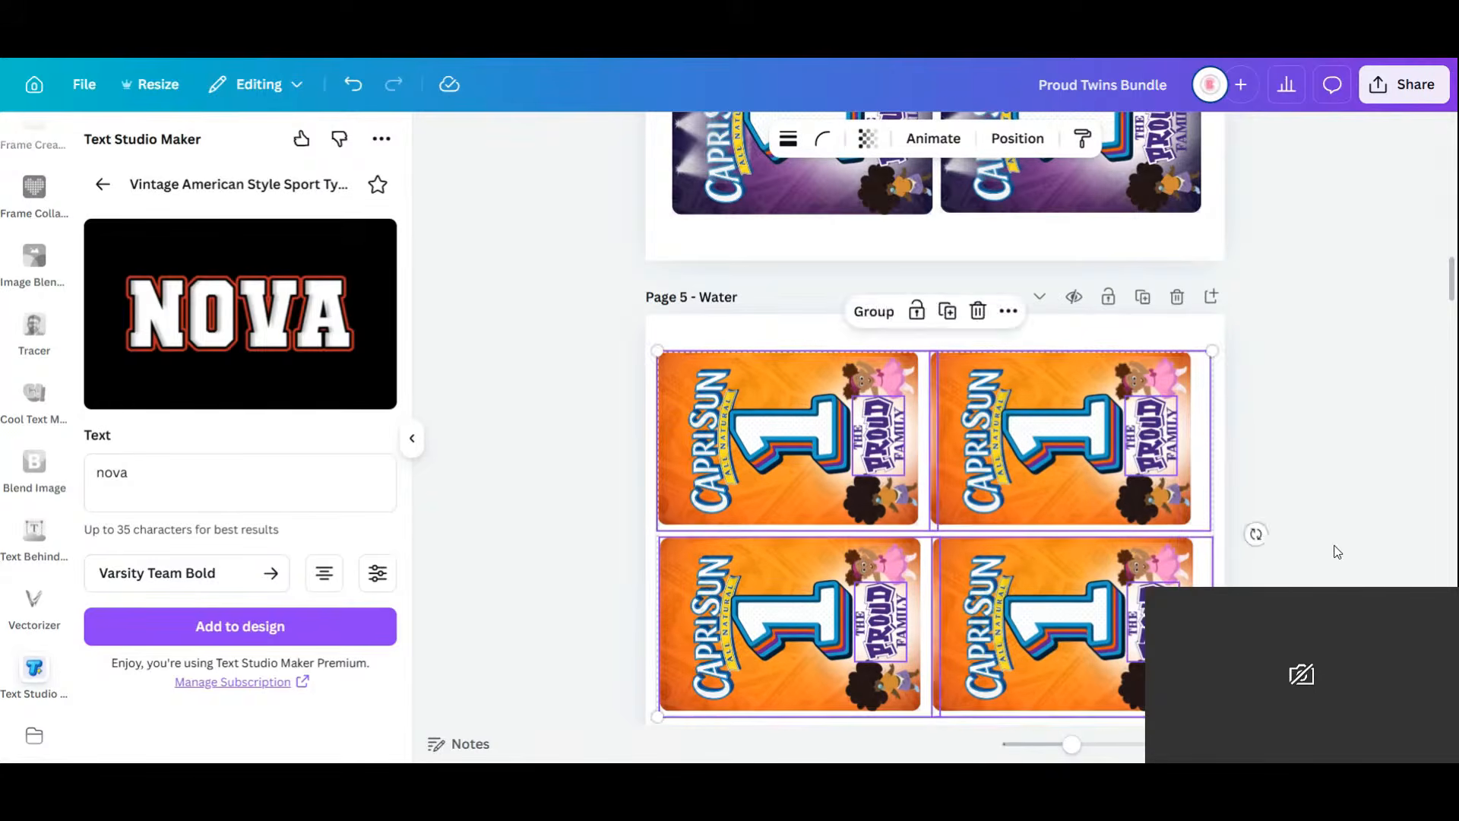
pyautogui.click(1311, 502)
pyautogui.scroll(-3, 1310, 501)
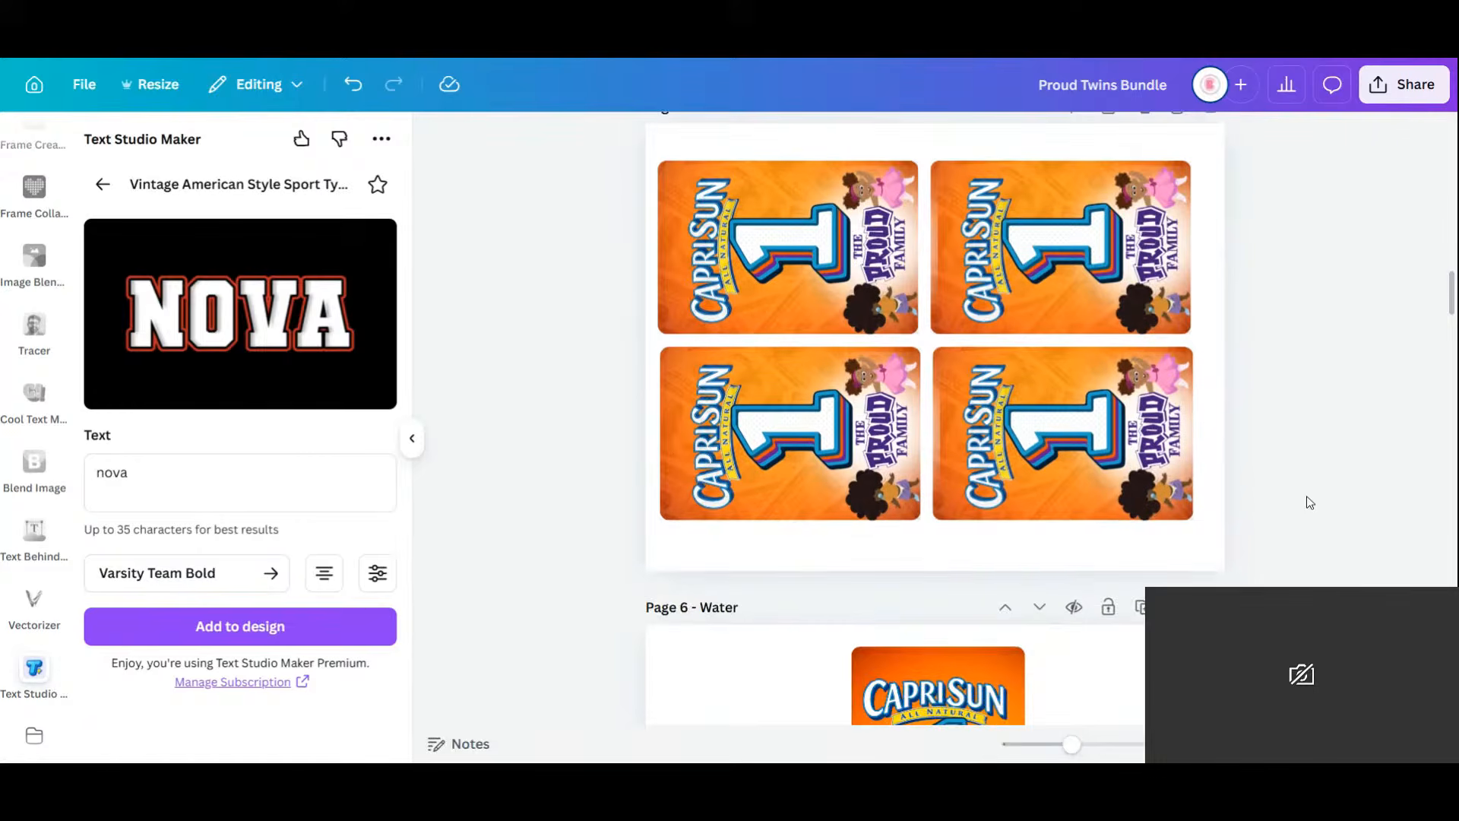
pyautogui.click(1360, 744)
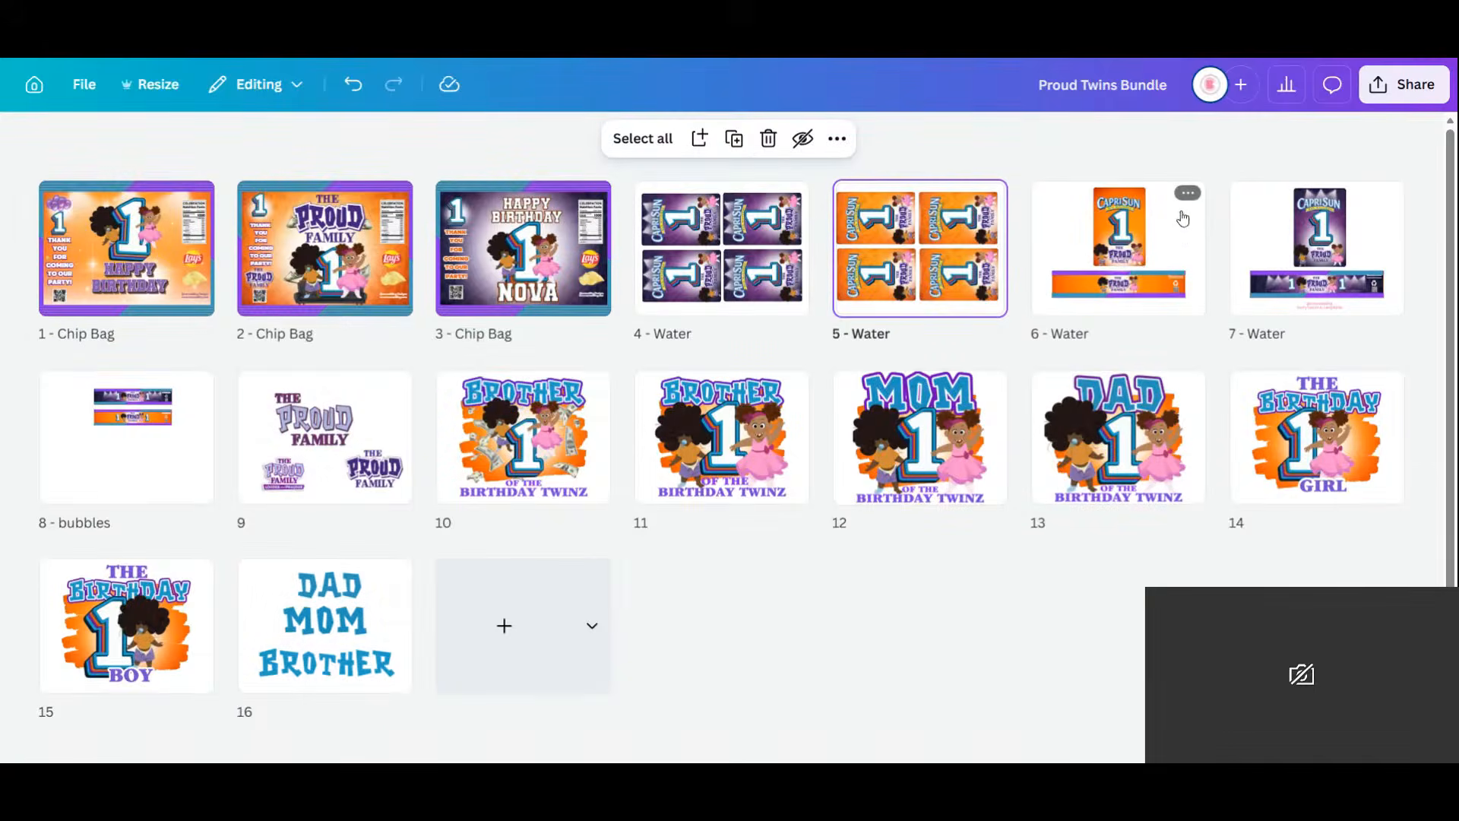
# Duplicate page 6, remove its pouch label, and stand the grouped orange banner vertically top-left.
pyautogui.click(1188, 202)
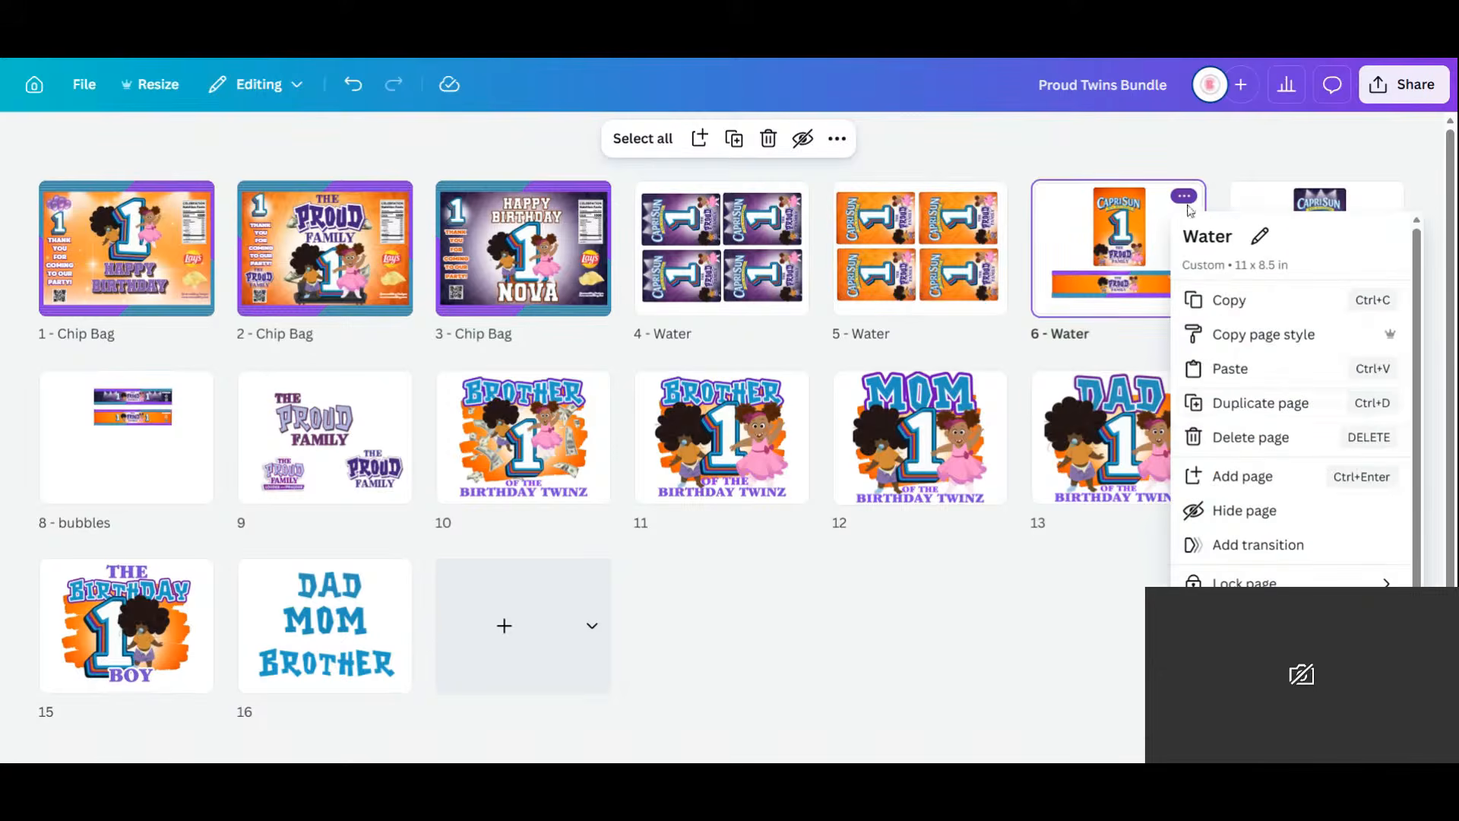
pyautogui.click(1236, 400)
pyautogui.doubleClick(1106, 266)
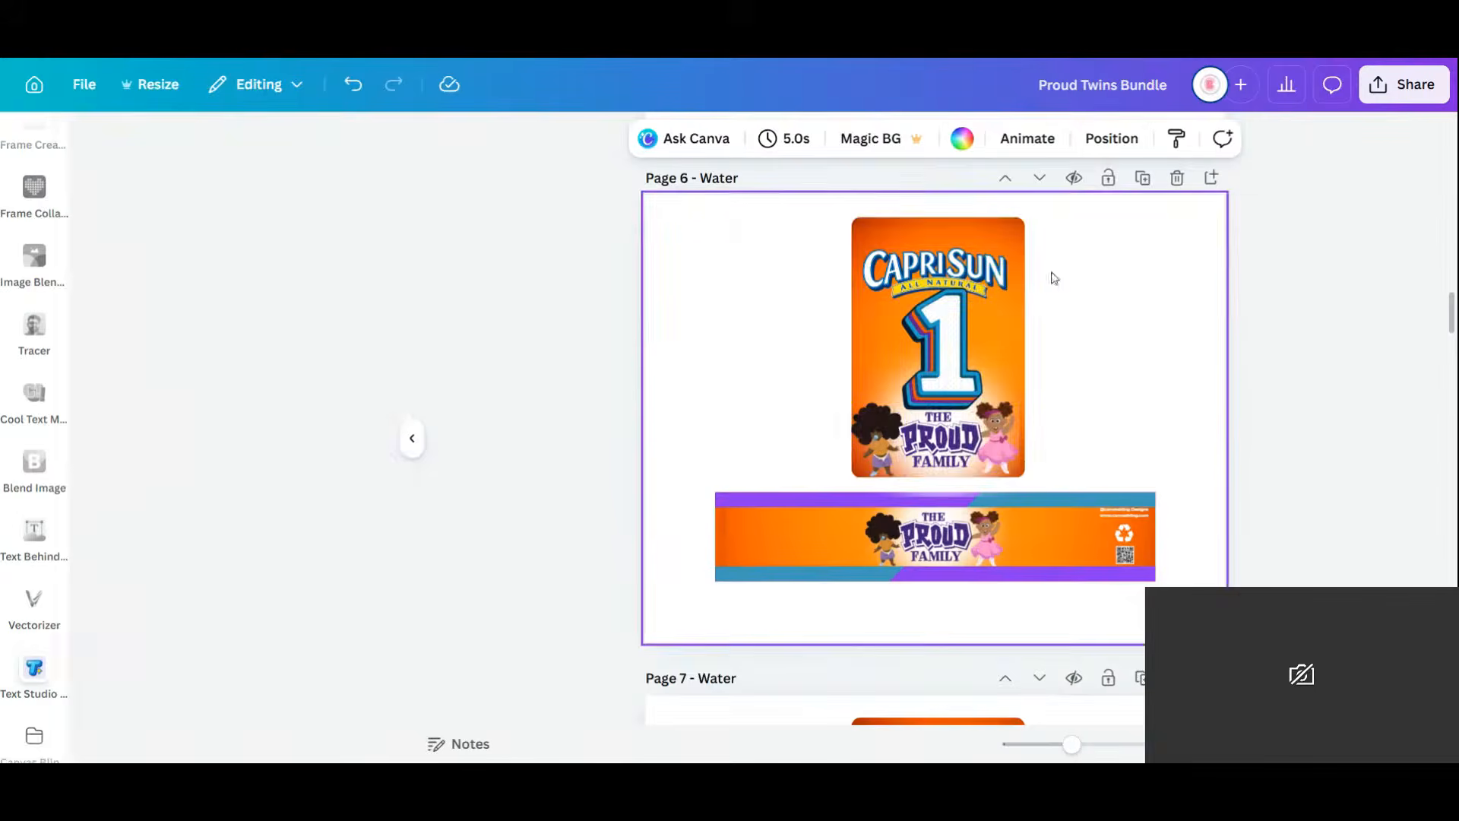
pyautogui.moveTo(865, 223); pyautogui.dragTo(1105, 479)
pyautogui.press('Delete')
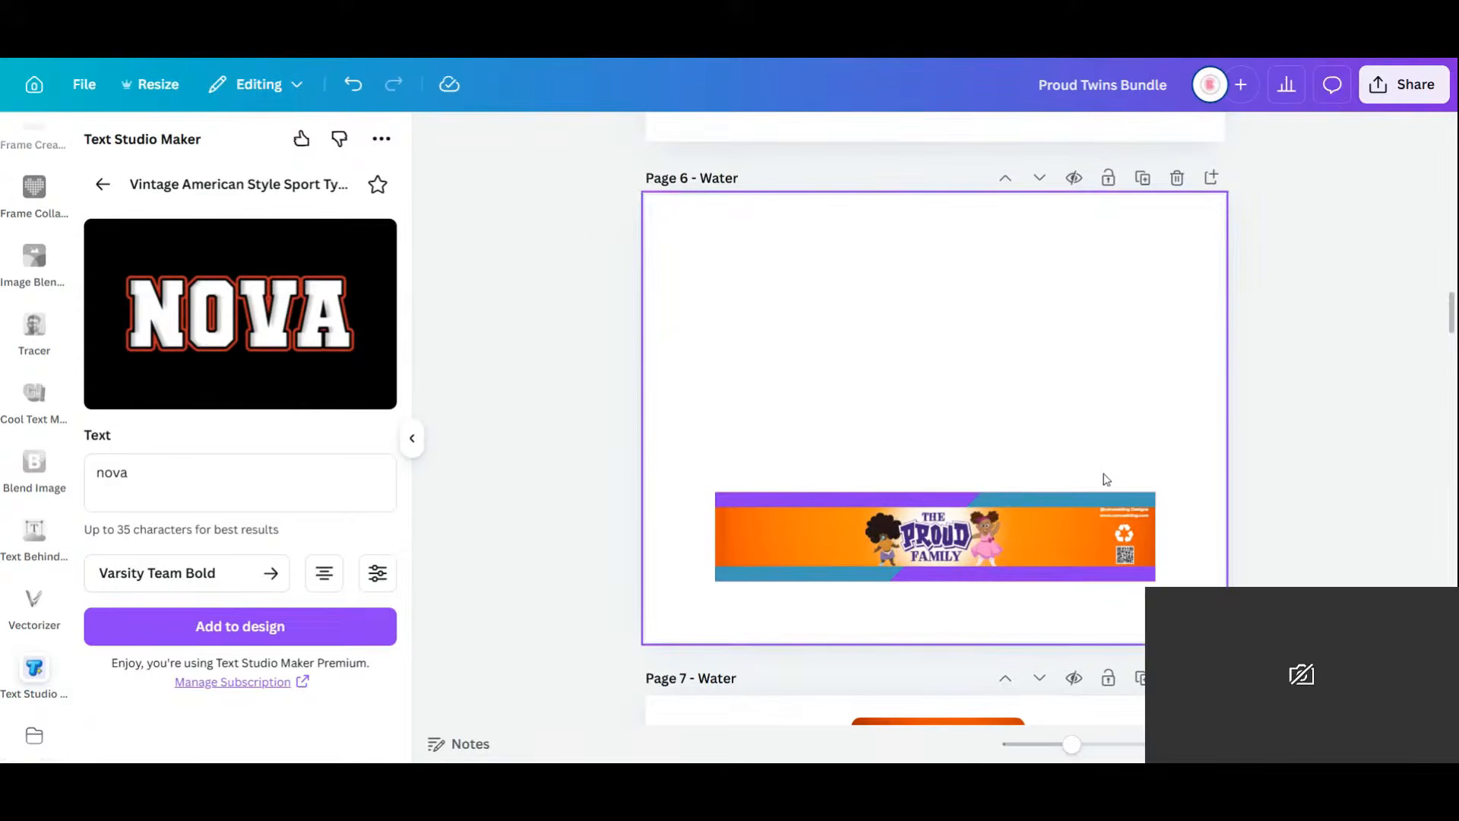
pyautogui.moveTo(732, 445); pyautogui.dragTo(1189, 634)
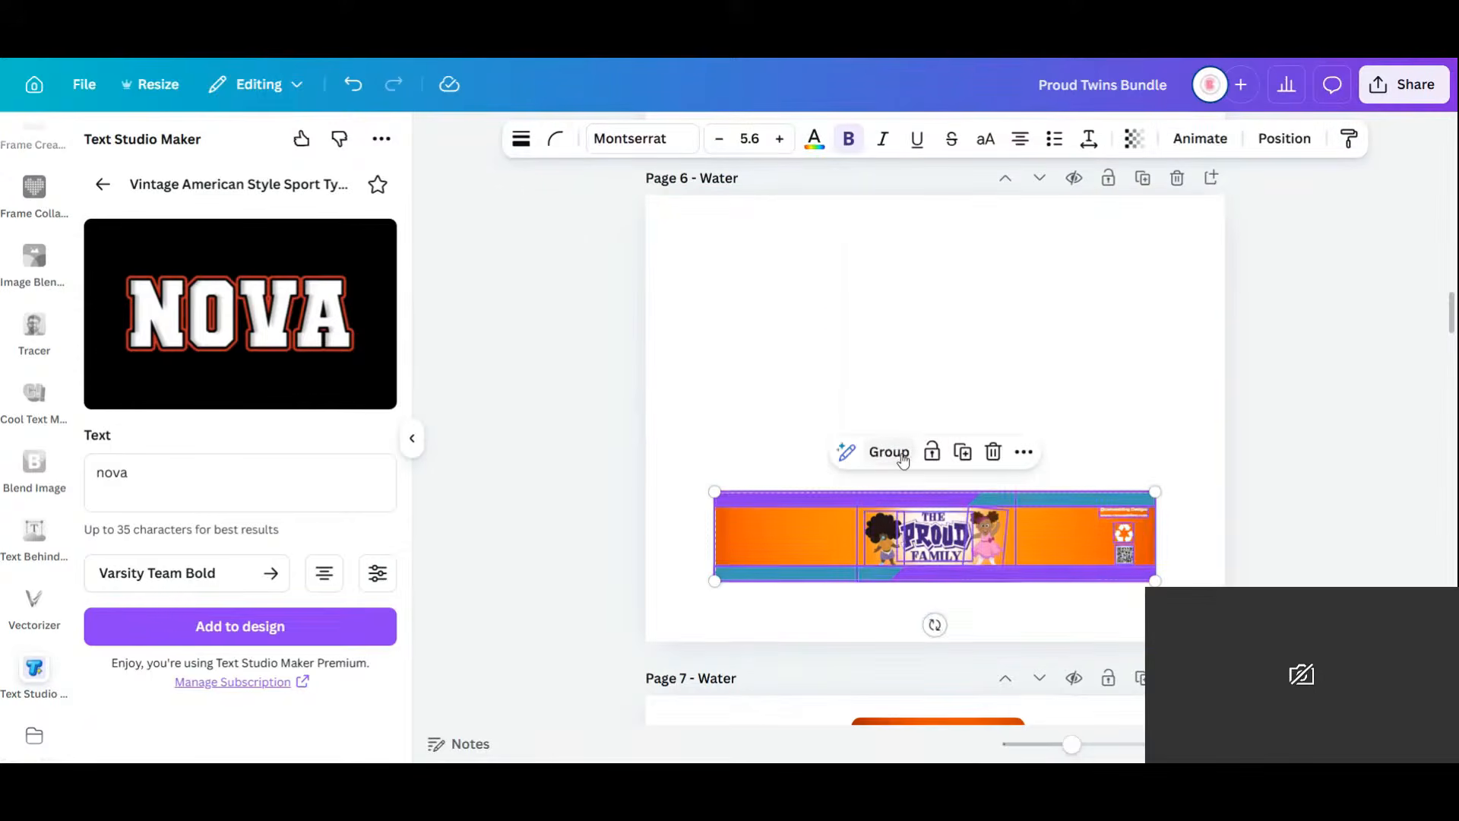
pyautogui.hotkey('ctrl', 'g')
pyautogui.moveTo(935, 625); pyautogui.dragTo(1153, 527)
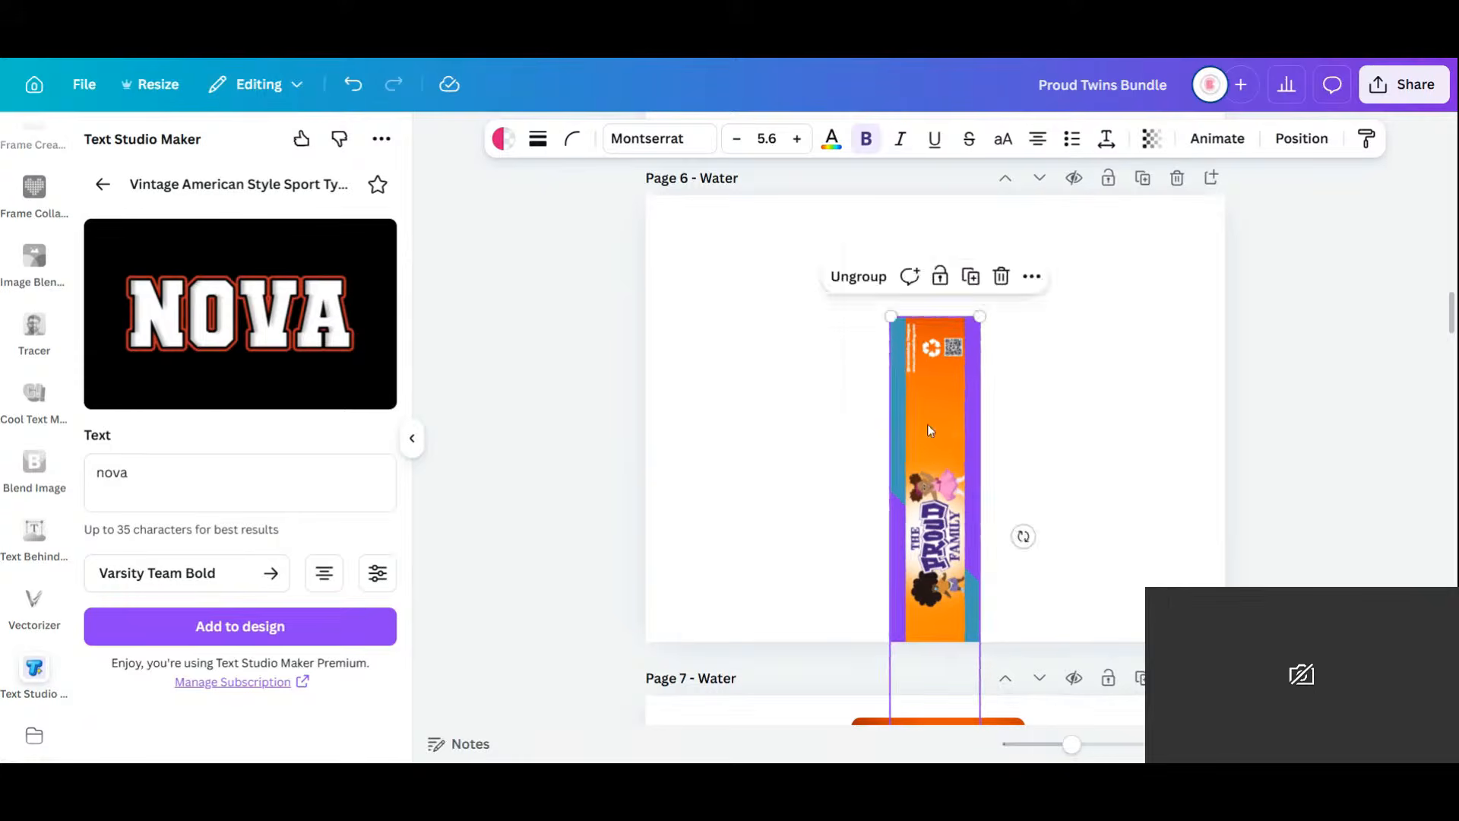
pyautogui.moveTo(927, 424); pyautogui.dragTo(699, 303)
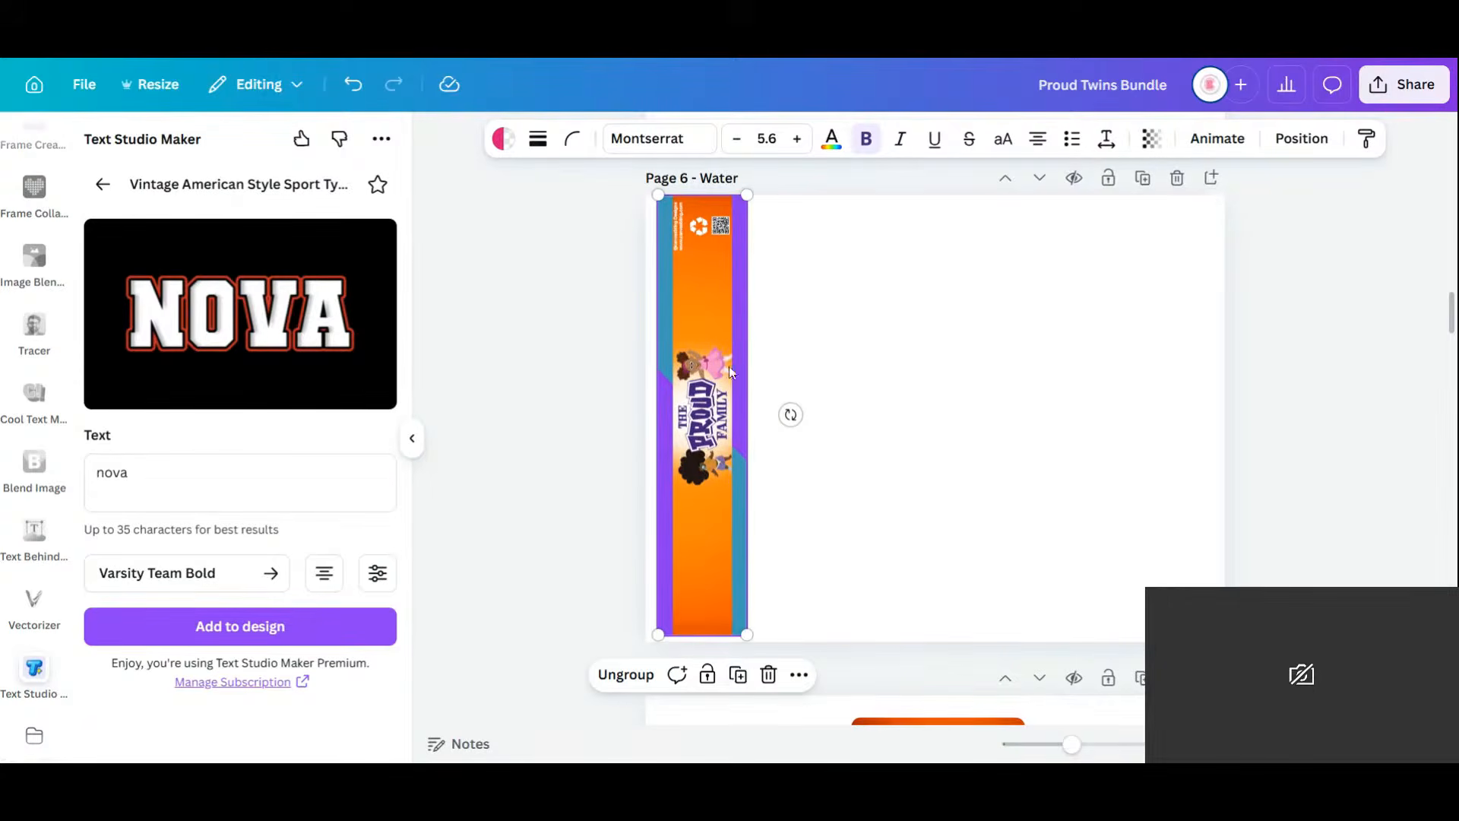
# Make six copies of the vertical banner and line them up edge to edge.
pyautogui.click(738, 673)
pyautogui.moveTo(711, 439); pyautogui.dragTo(797, 430)
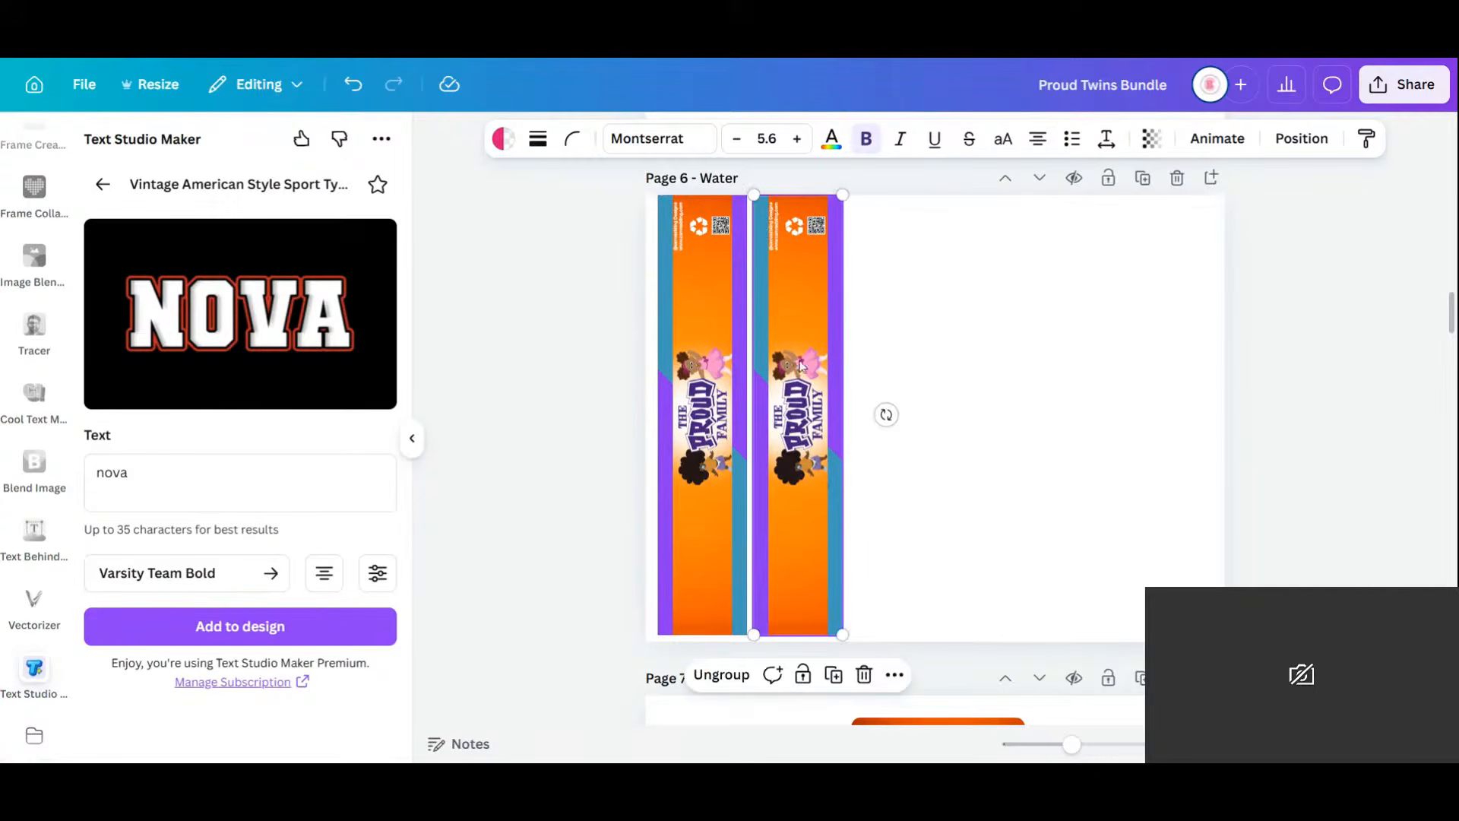
pyautogui.click(836, 673)
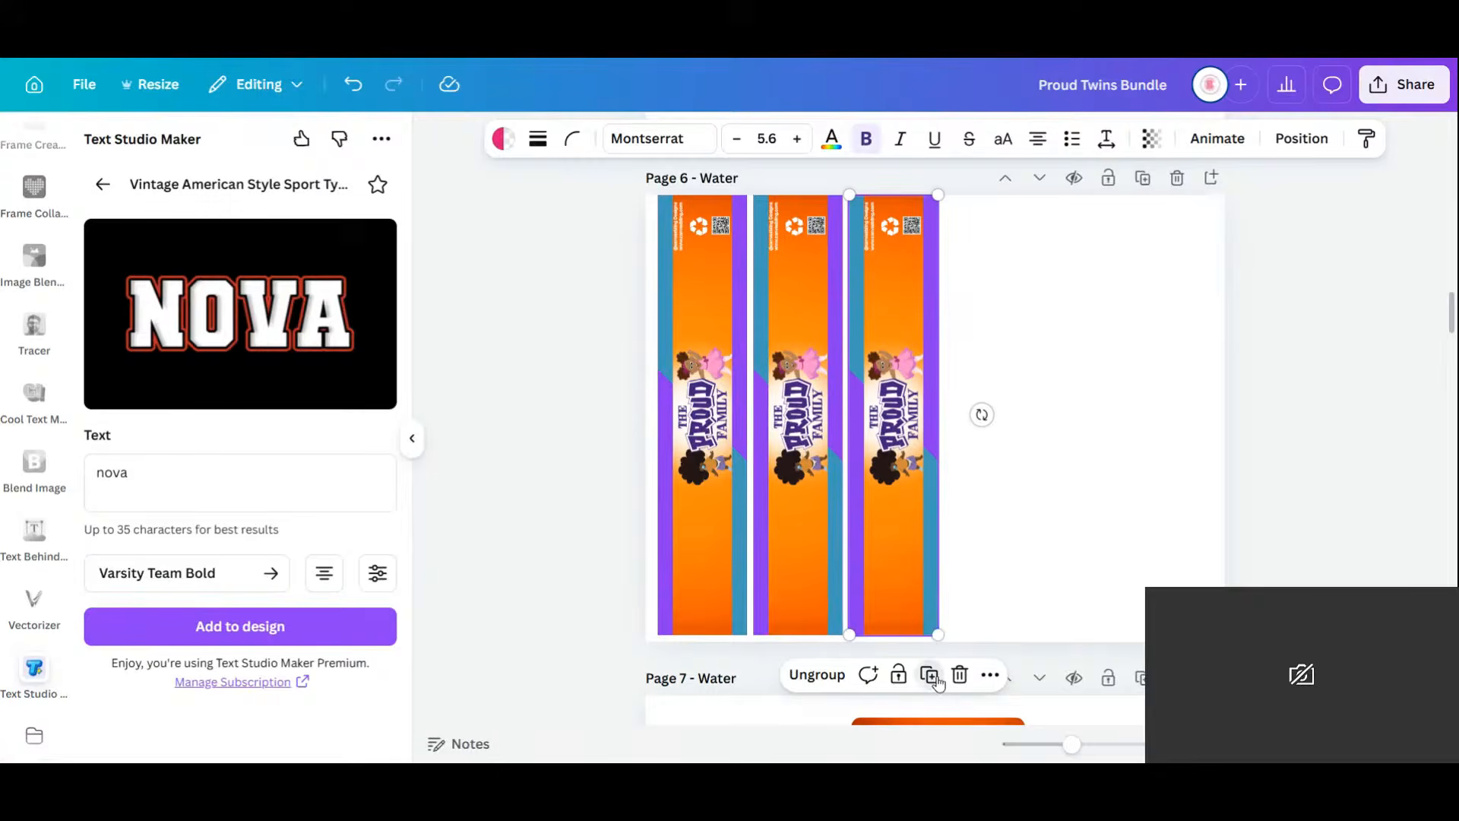
pyautogui.click(938, 679)
pyautogui.click(1026, 677)
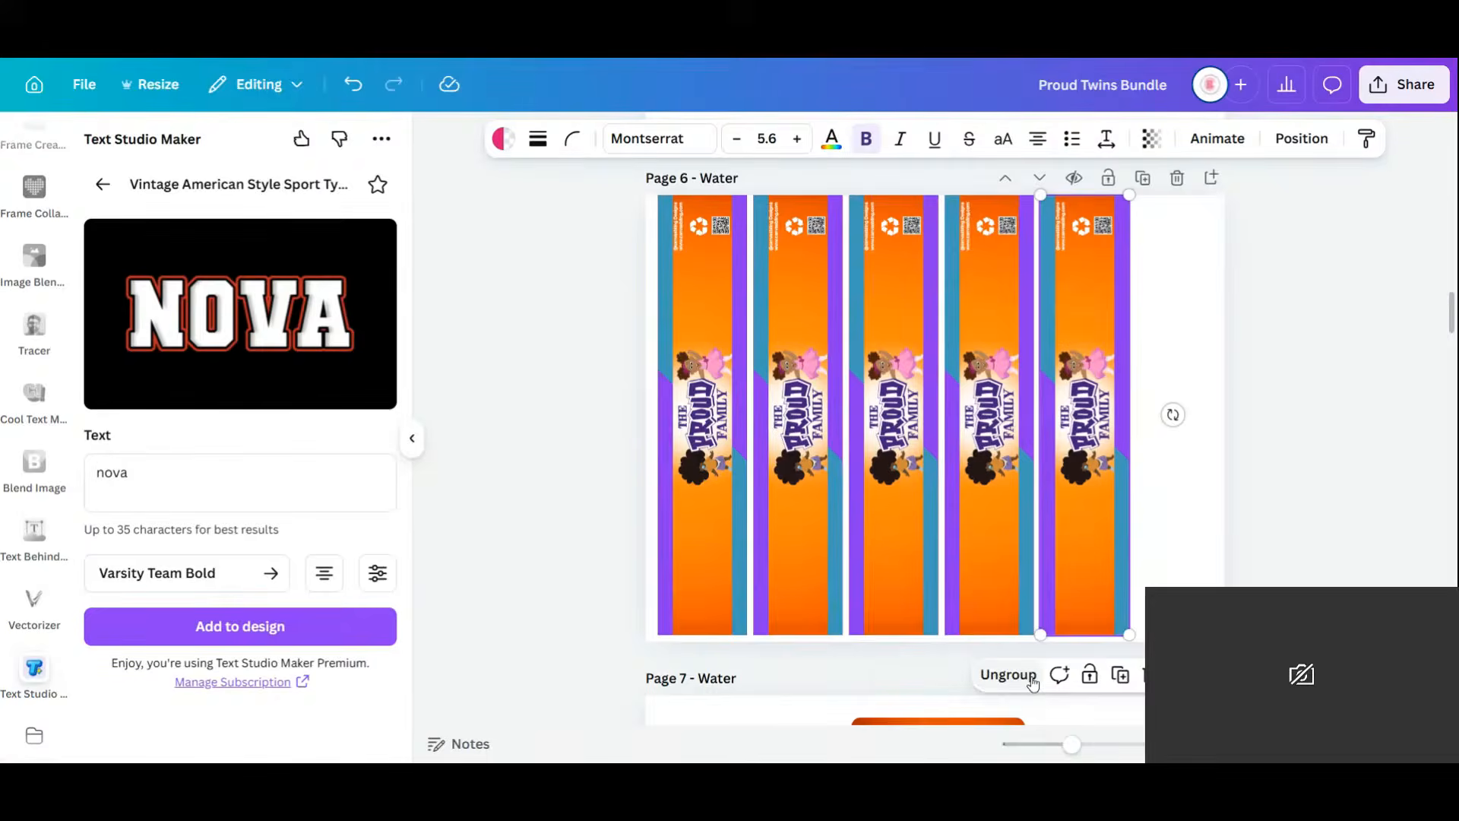
pyautogui.click(1119, 675)
pyautogui.click(1437, 429)
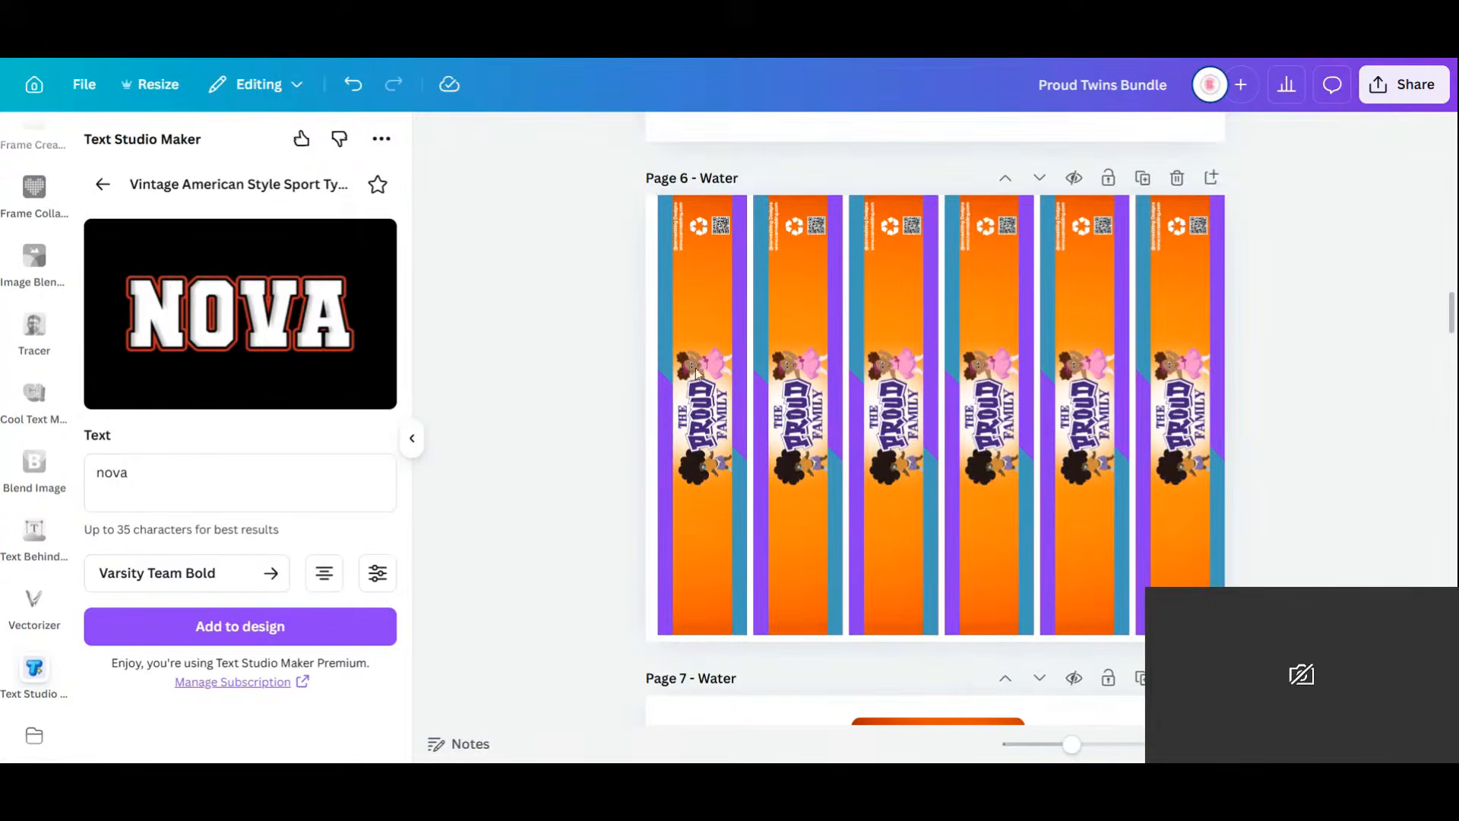
pyautogui.click(806, 339)
pyautogui.moveTo(804, 338); pyautogui.dragTo(962, 326)
pyautogui.moveTo(1113, 332); pyautogui.dragTo(1090, 333)
pyautogui.moveTo(1198, 326); pyautogui.dragTo(1166, 328)
pyautogui.click(1325, 357)
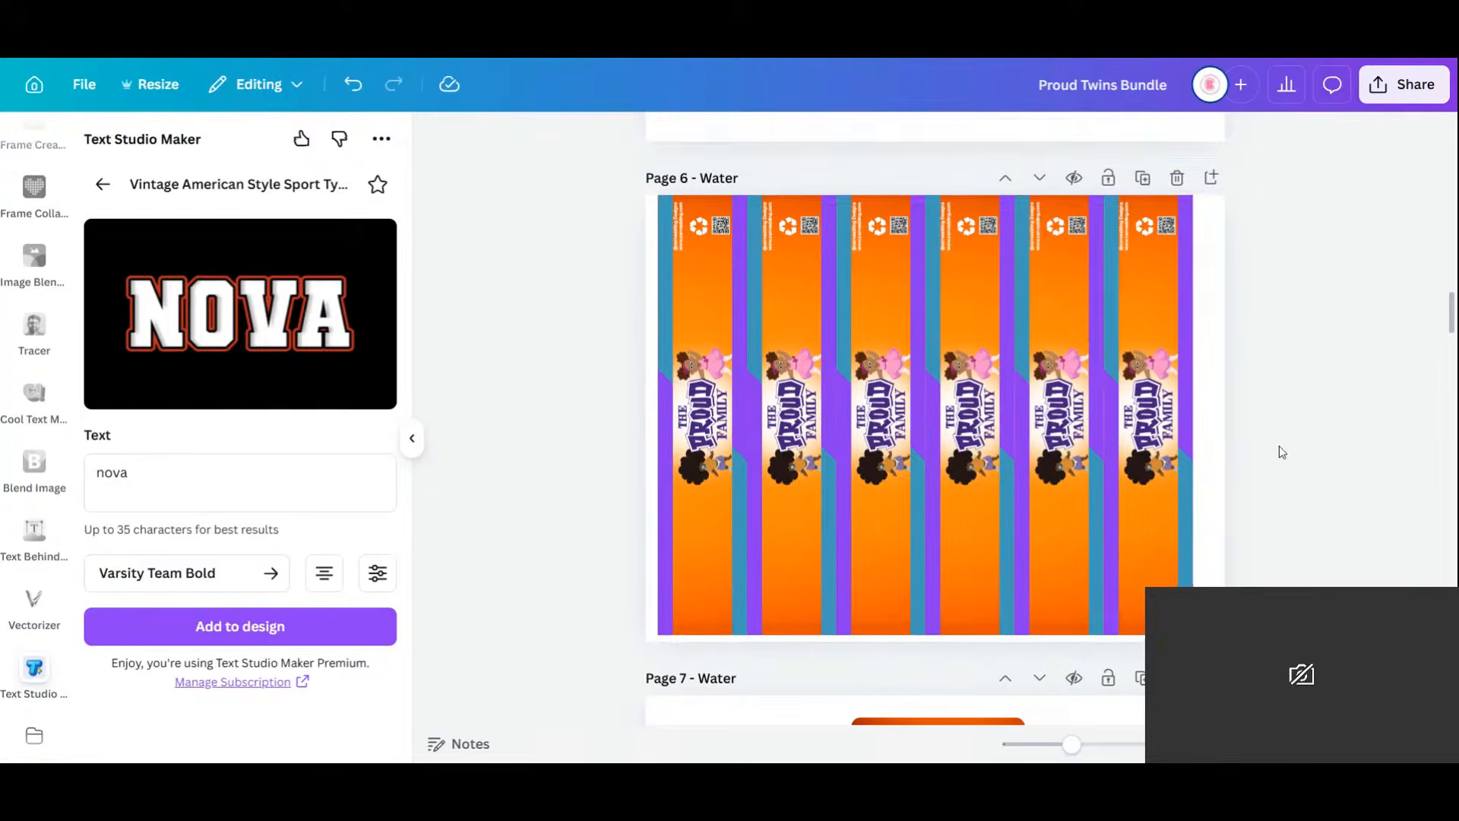
pyautogui.scroll(-8, 1279, 444)
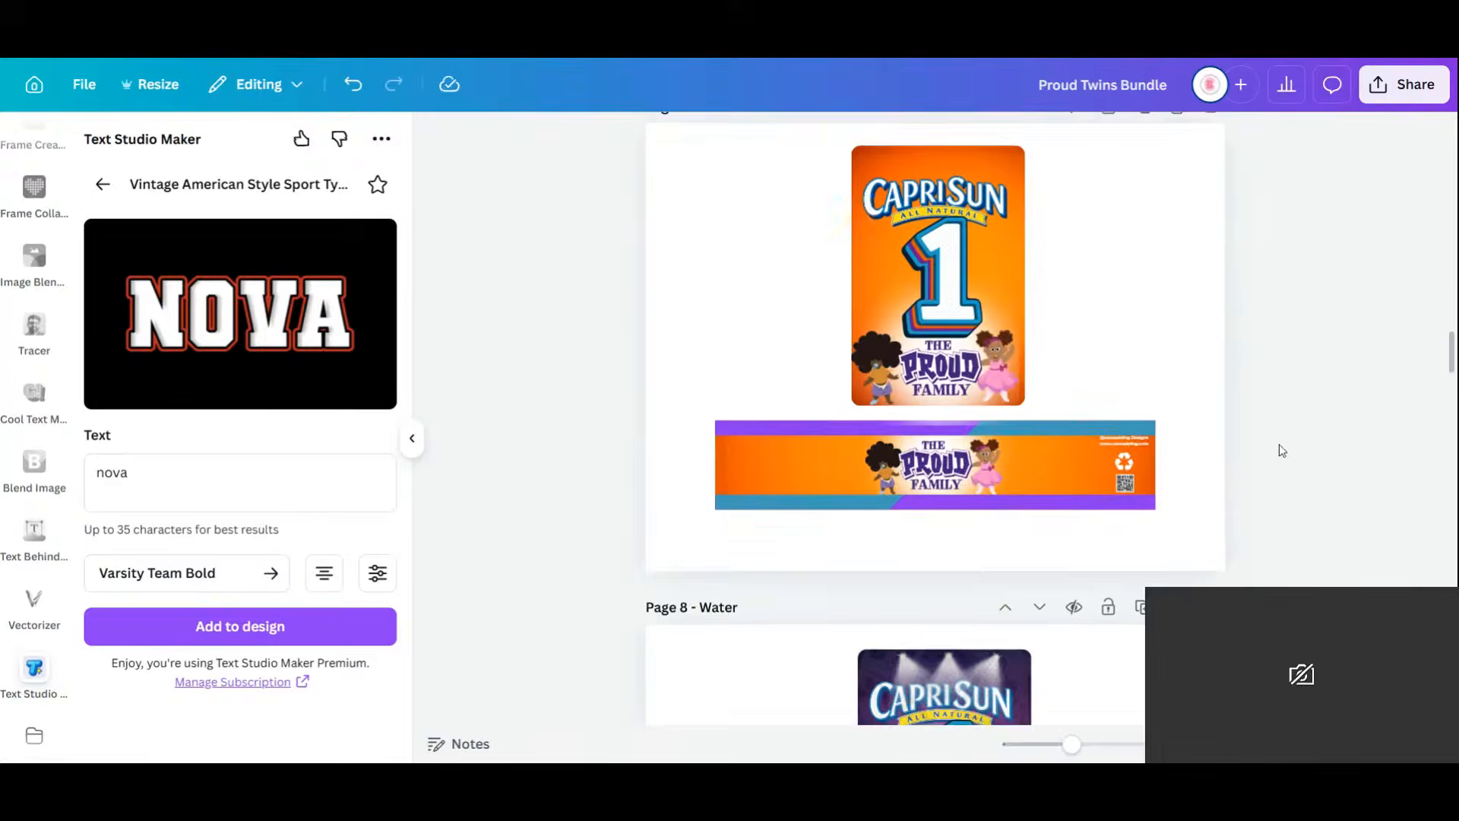
# Group the orange and purple Proud Family banners on the bubbles page and stack them.
pyautogui.scroll(-8, 1279, 451)
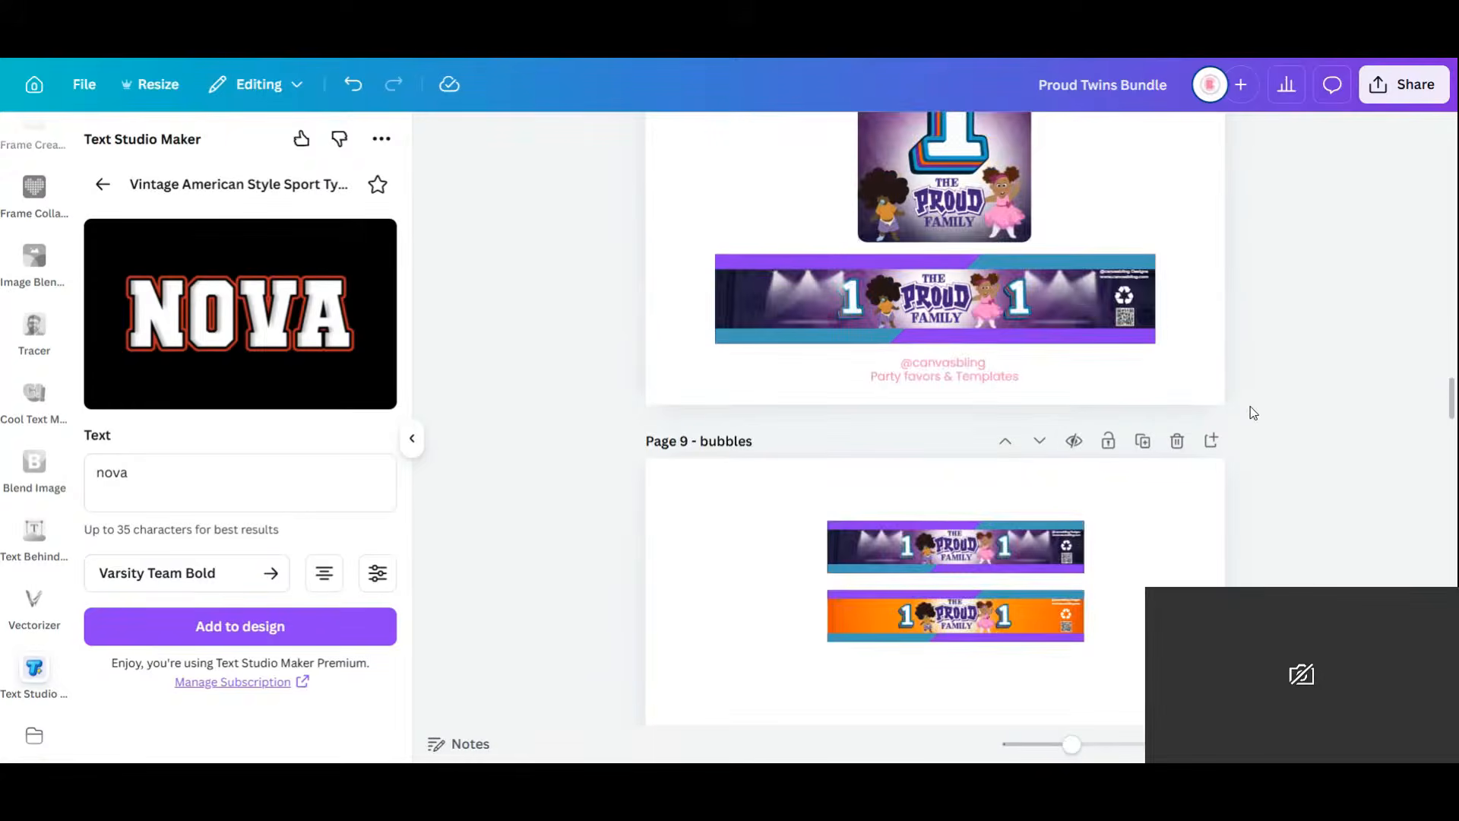
pyautogui.scroll(3, 1143, 212)
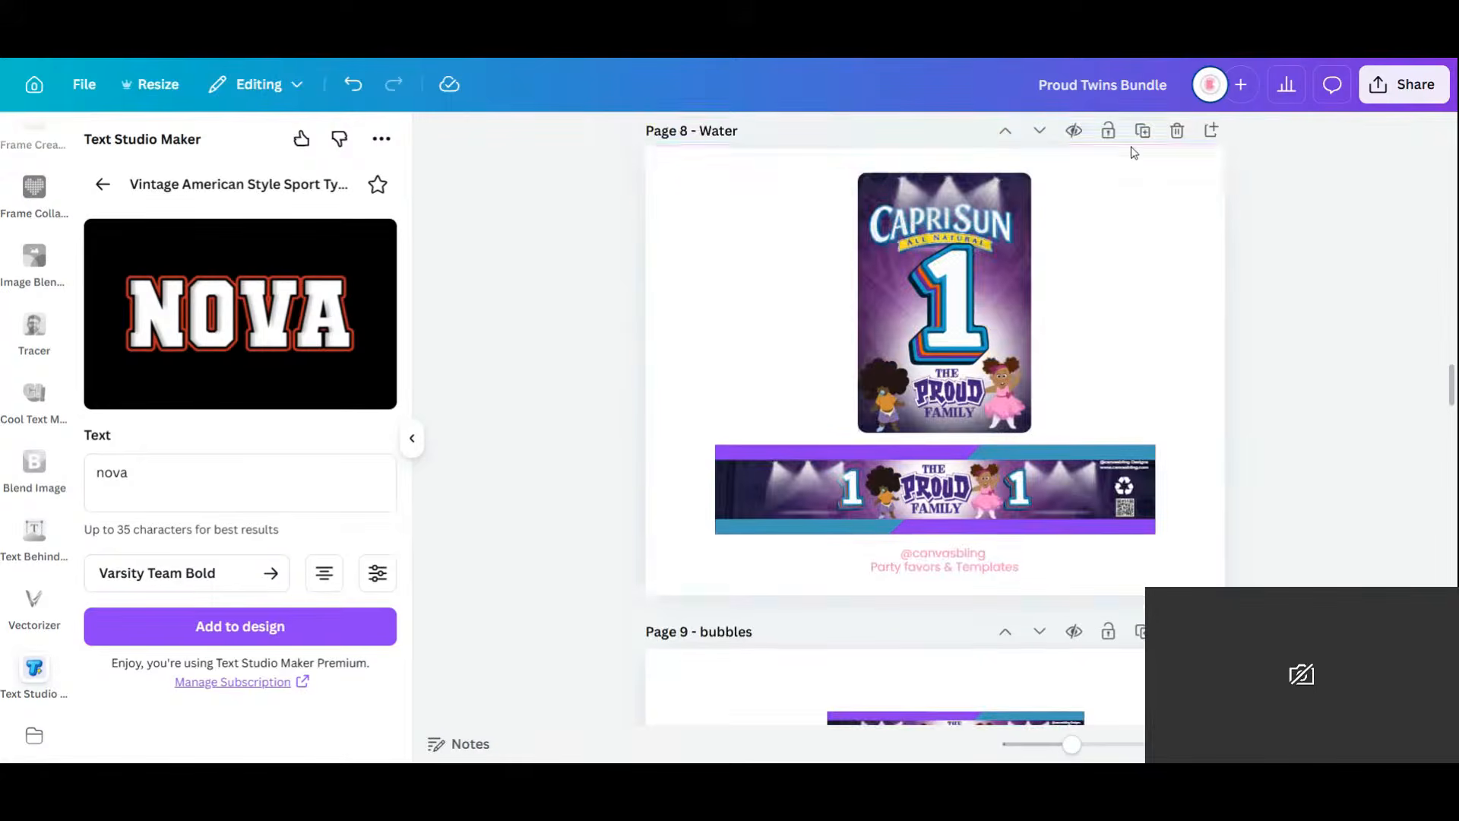
pyautogui.scroll(-5, 1156, 514)
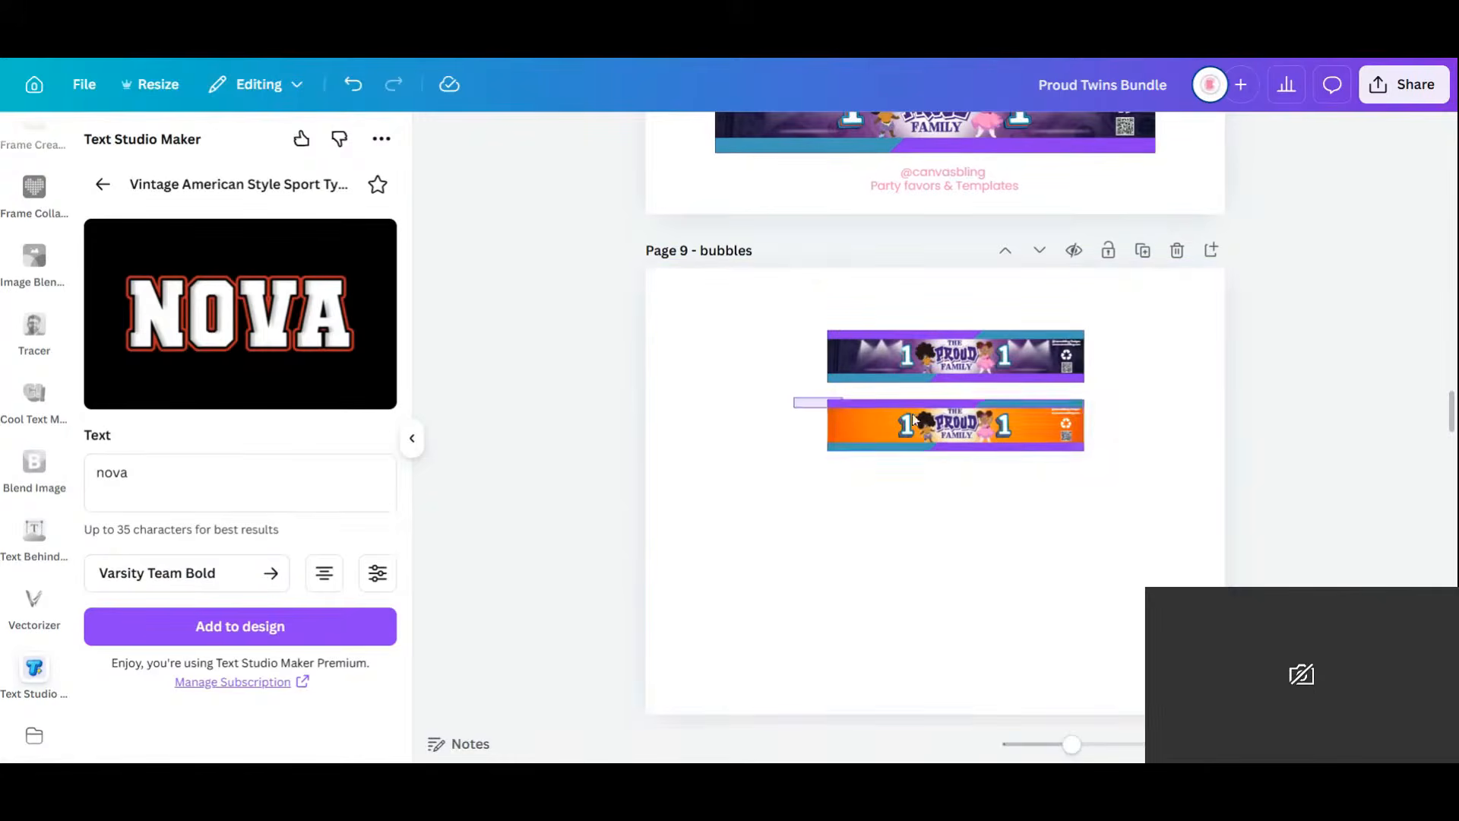
pyautogui.moveTo(793, 399); pyautogui.dragTo(1134, 496)
pyautogui.click(906, 367)
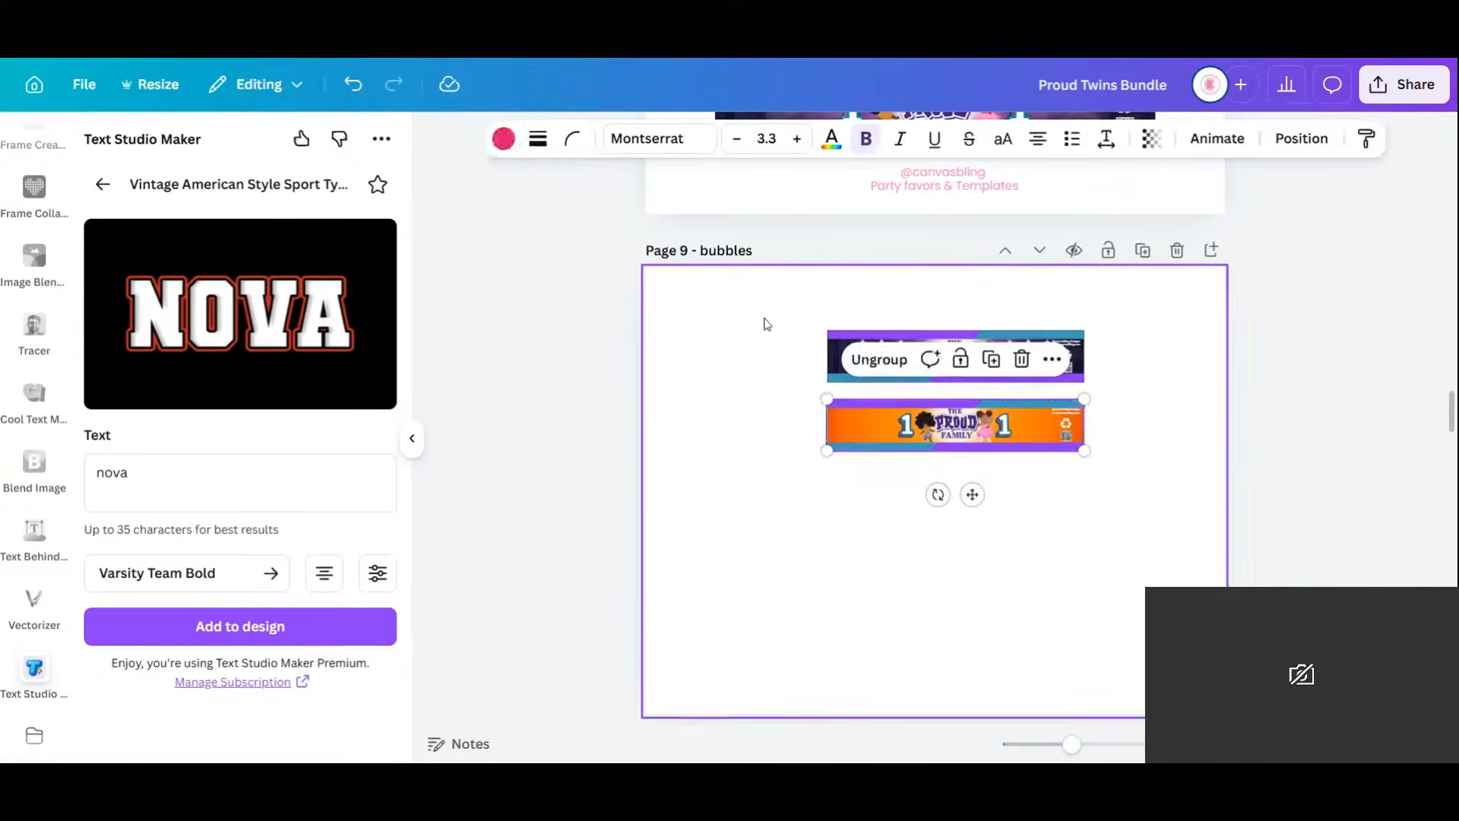
pyautogui.moveTo(769, 303); pyautogui.dragTo(1083, 393)
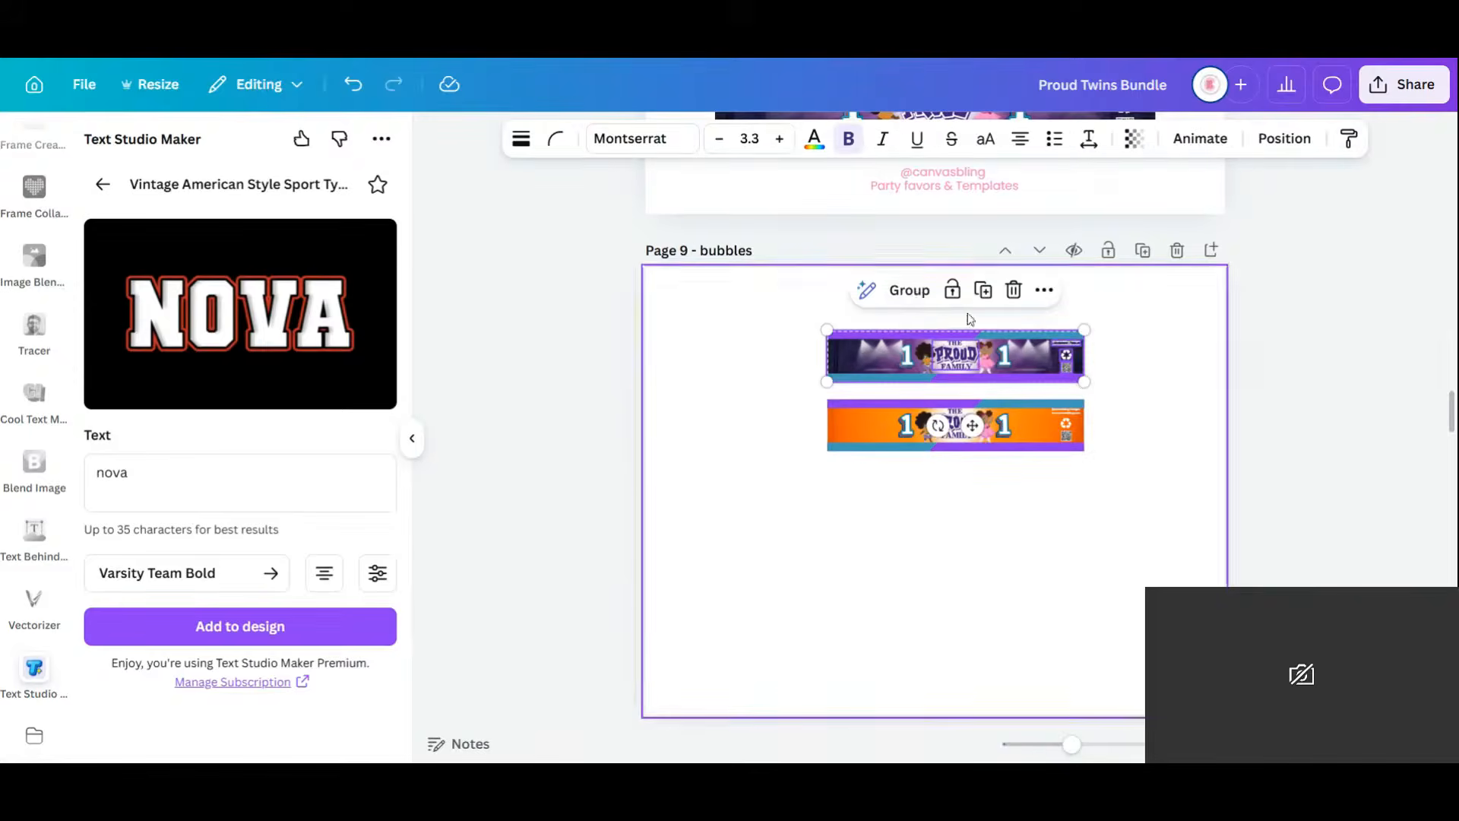
pyautogui.click(909, 289)
pyautogui.moveTo(1004, 360); pyautogui.dragTo(1004, 370)
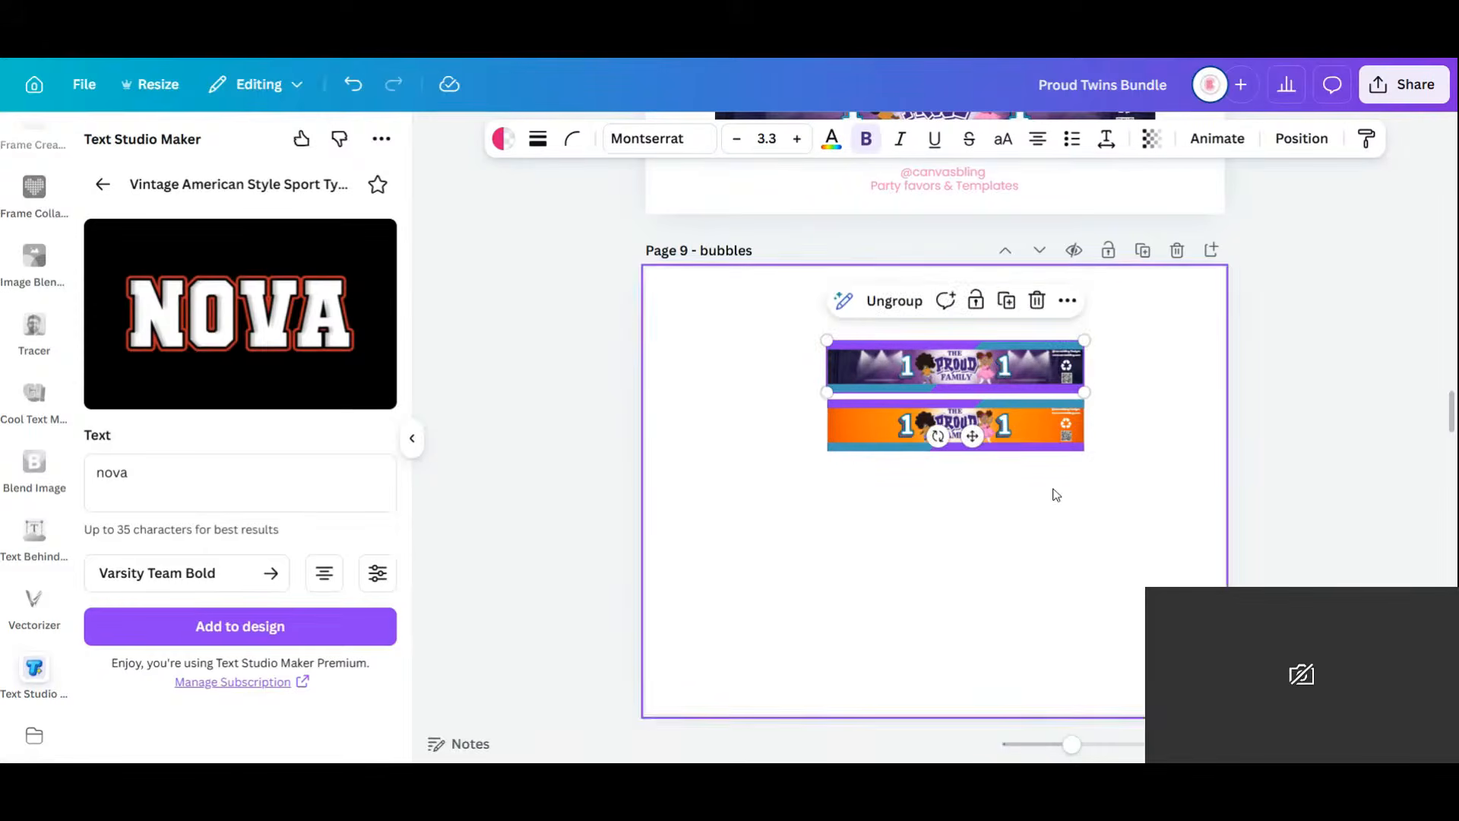
pyautogui.moveTo(1068, 540); pyautogui.dragTo(967, 334)
pyautogui.moveTo(1008, 387); pyautogui.dragTo(998, 445)
# Refit the orange banner artwork onto its orange background and regroup all its layers.
pyautogui.click(355, 97)
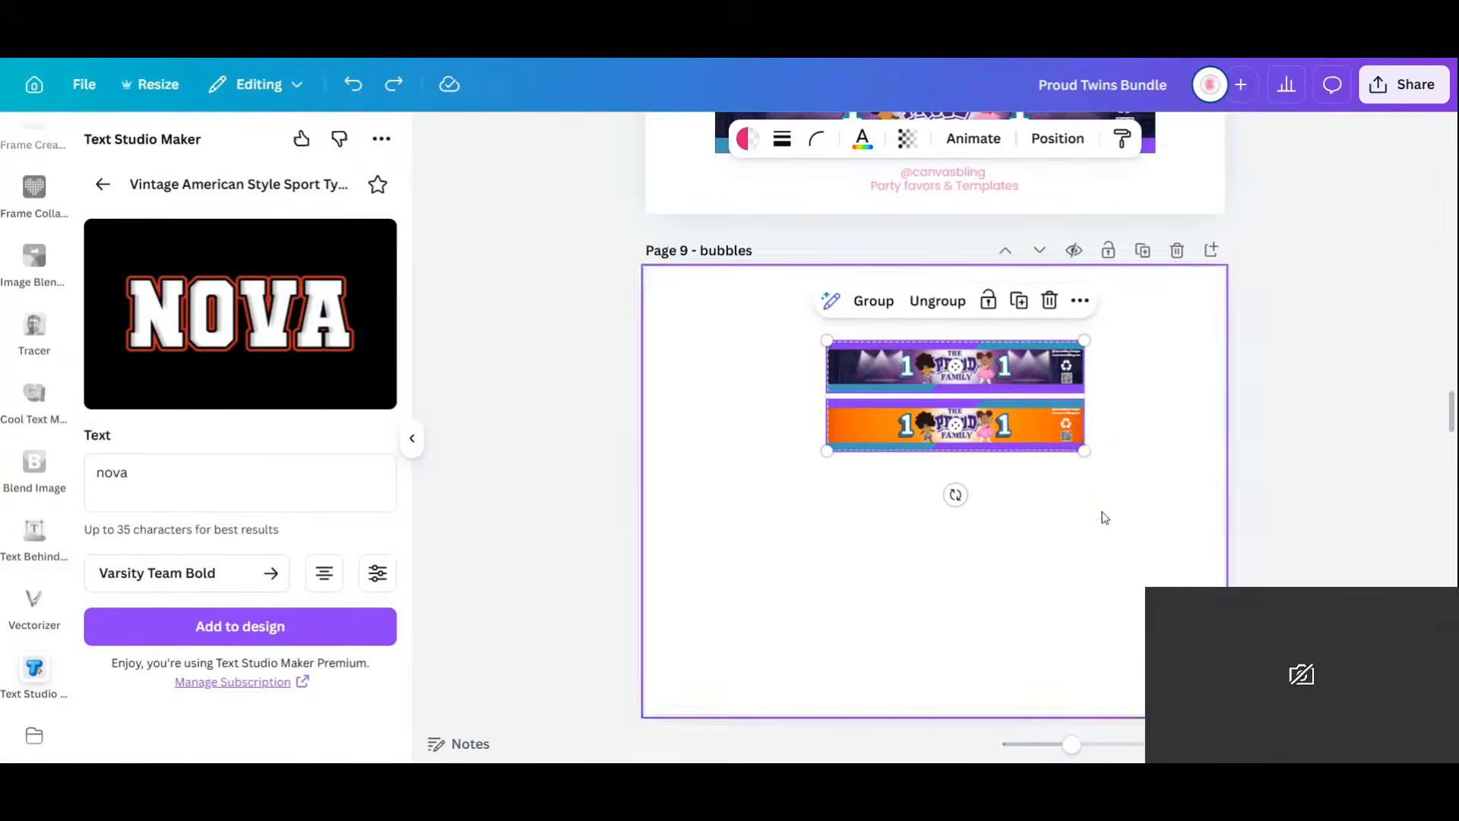
pyautogui.click(1031, 432)
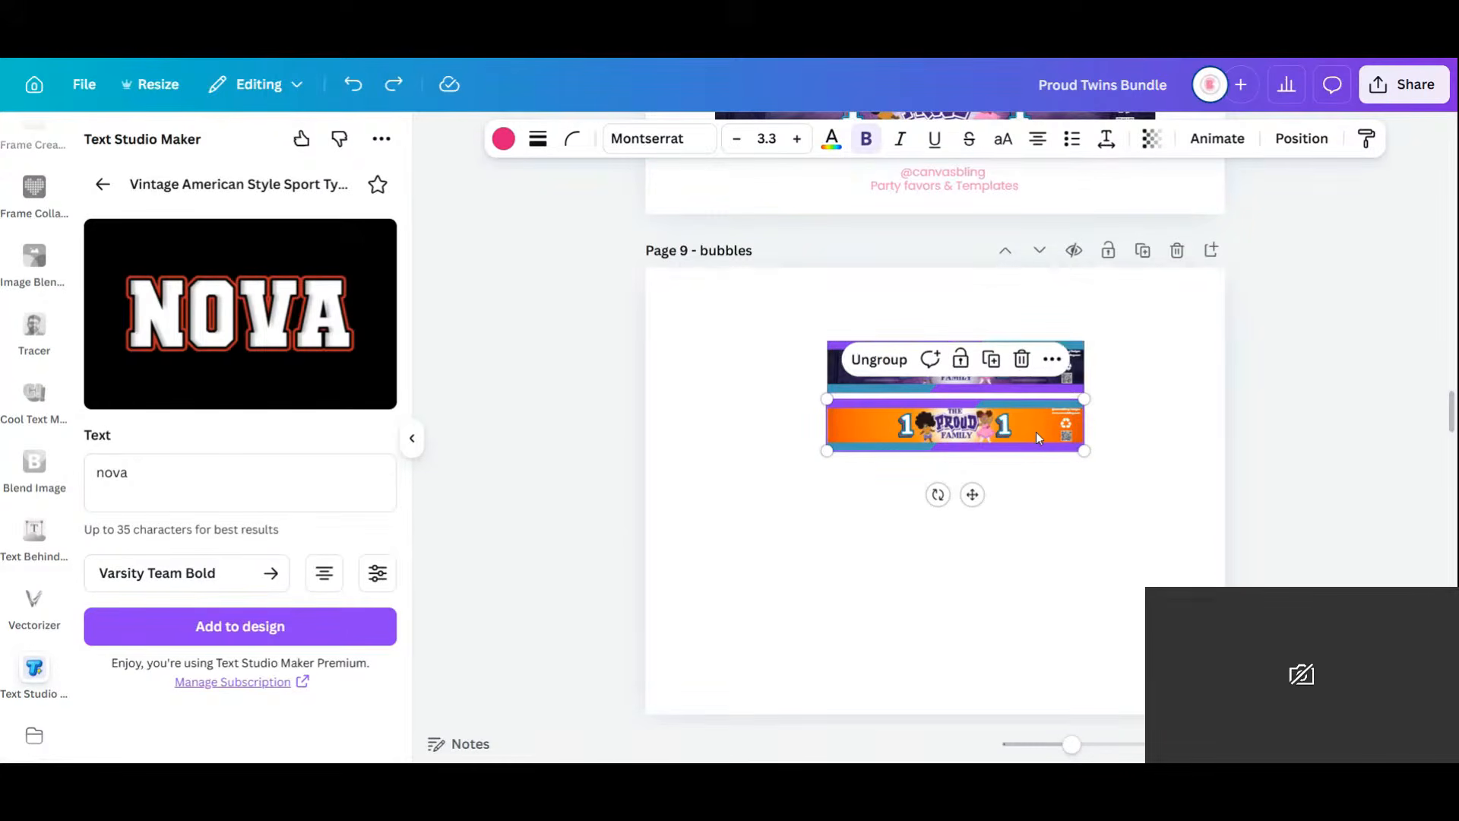
pyautogui.click(1052, 464)
pyautogui.moveTo(1119, 492); pyautogui.dragTo(810, 398)
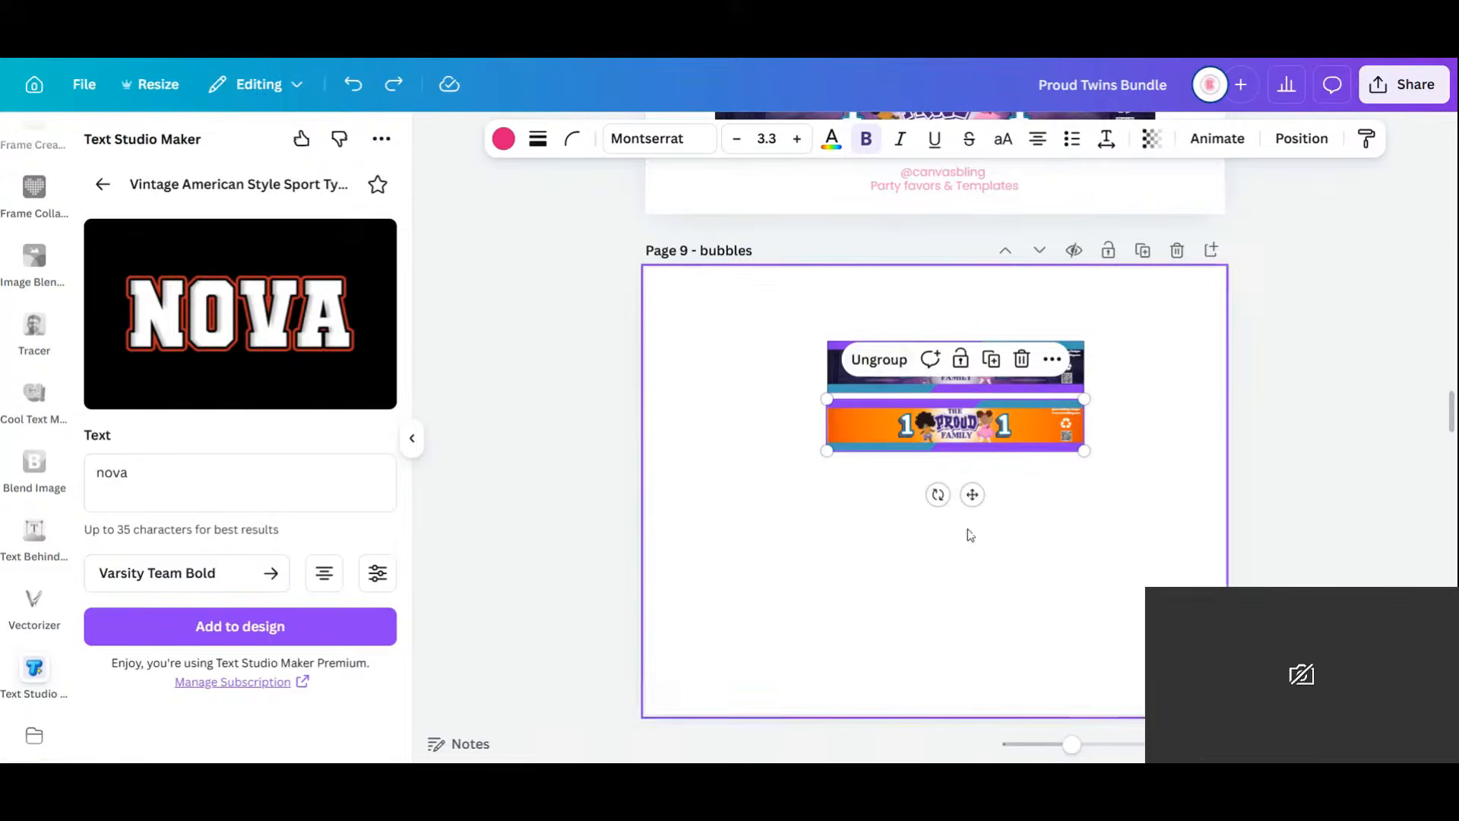
pyautogui.moveTo(889, 427); pyautogui.dragTo(886, 507)
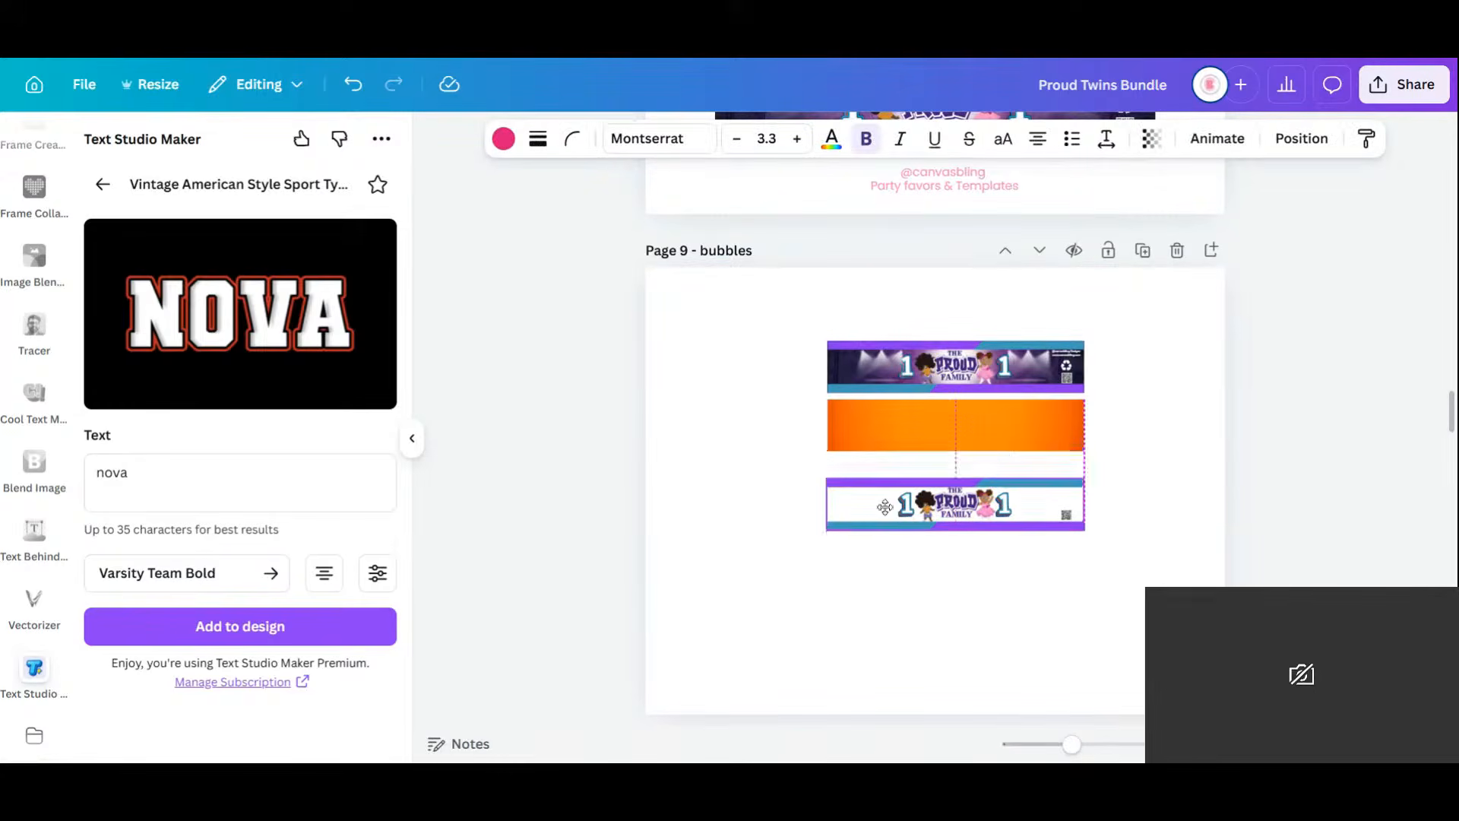
pyautogui.click(877, 404)
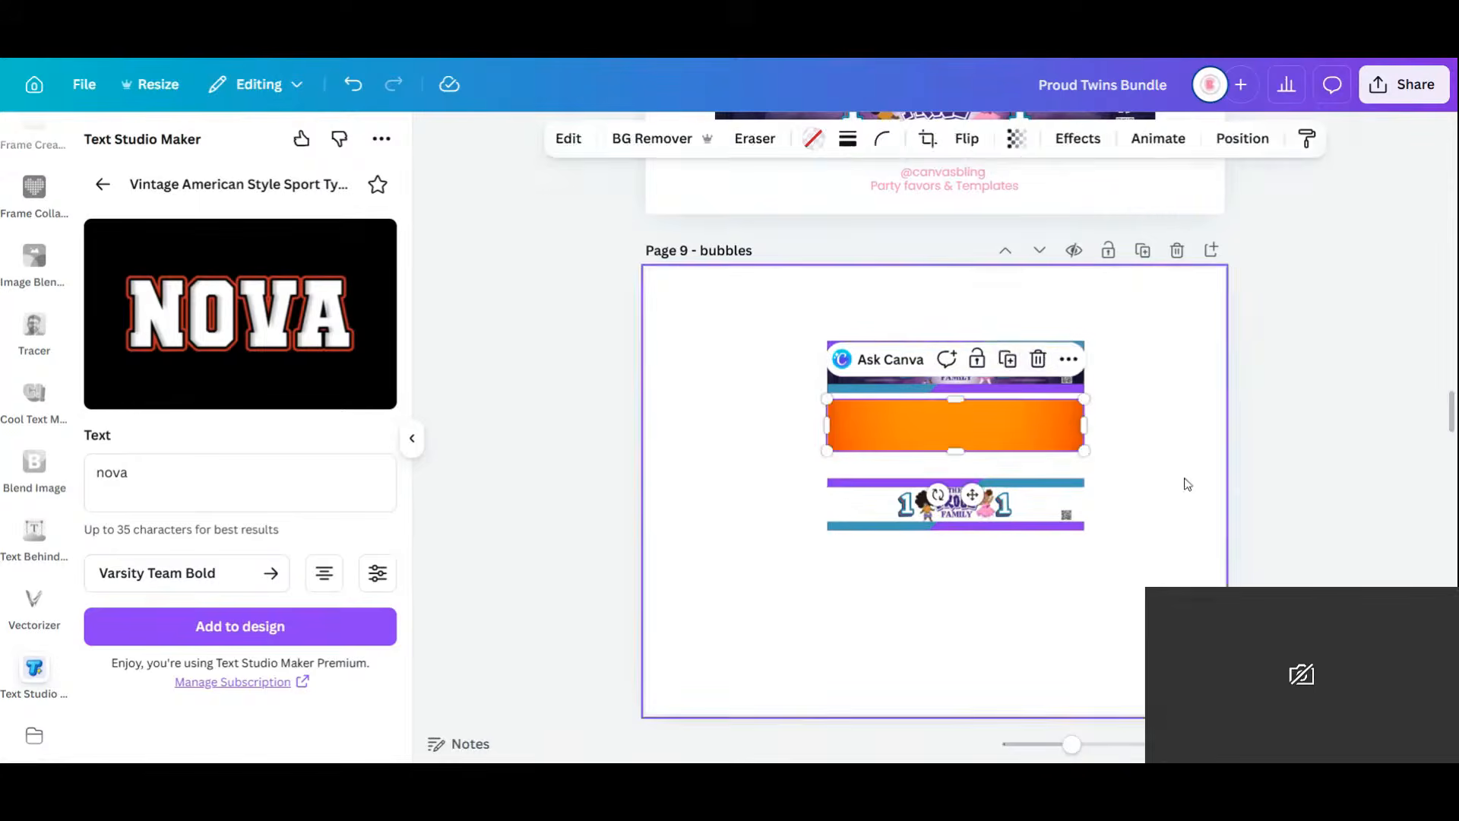
pyautogui.moveTo(1138, 595); pyautogui.dragTo(763, 478)
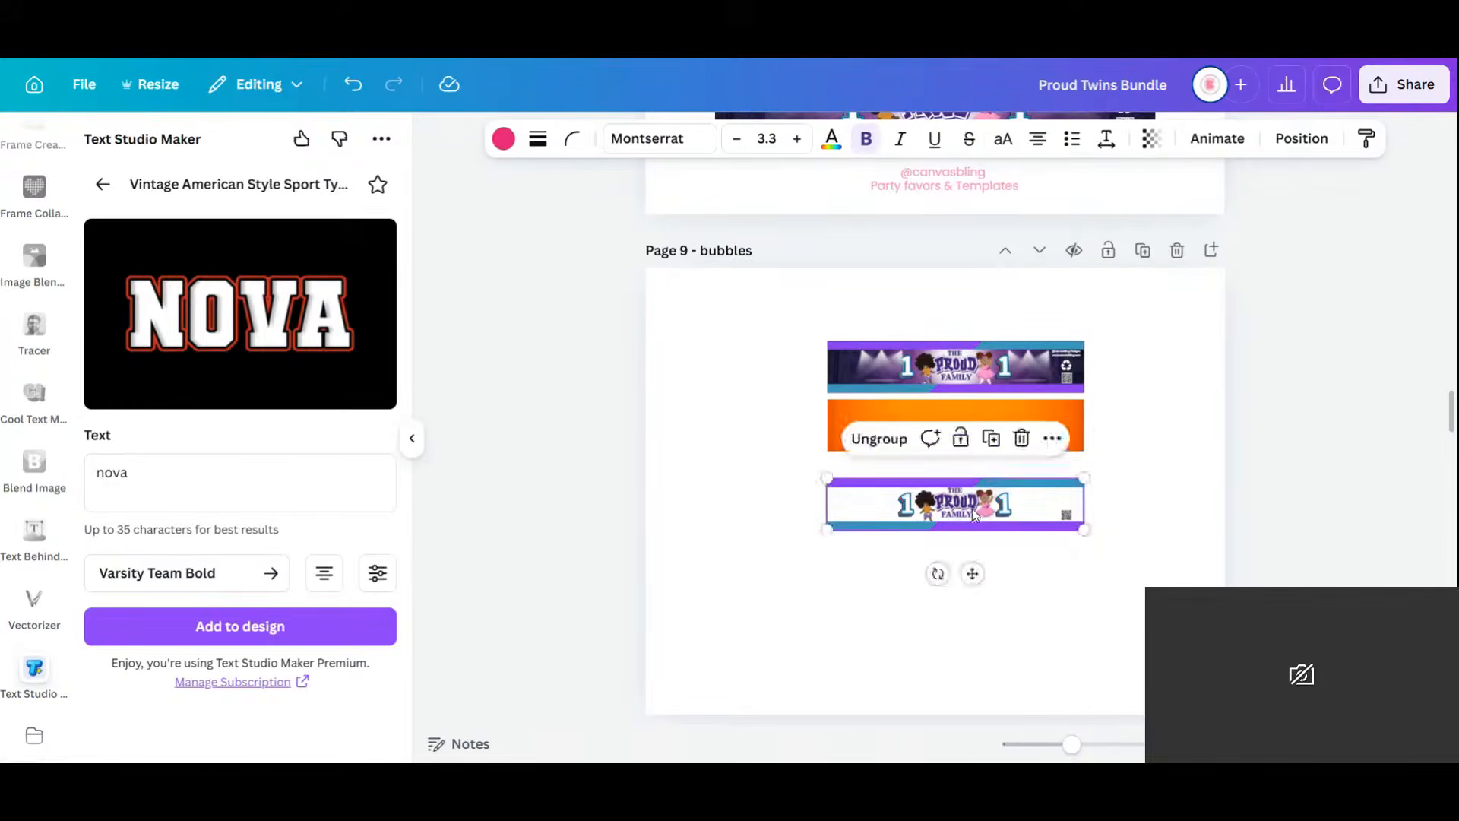
pyautogui.moveTo(973, 500); pyautogui.dragTo(973, 421)
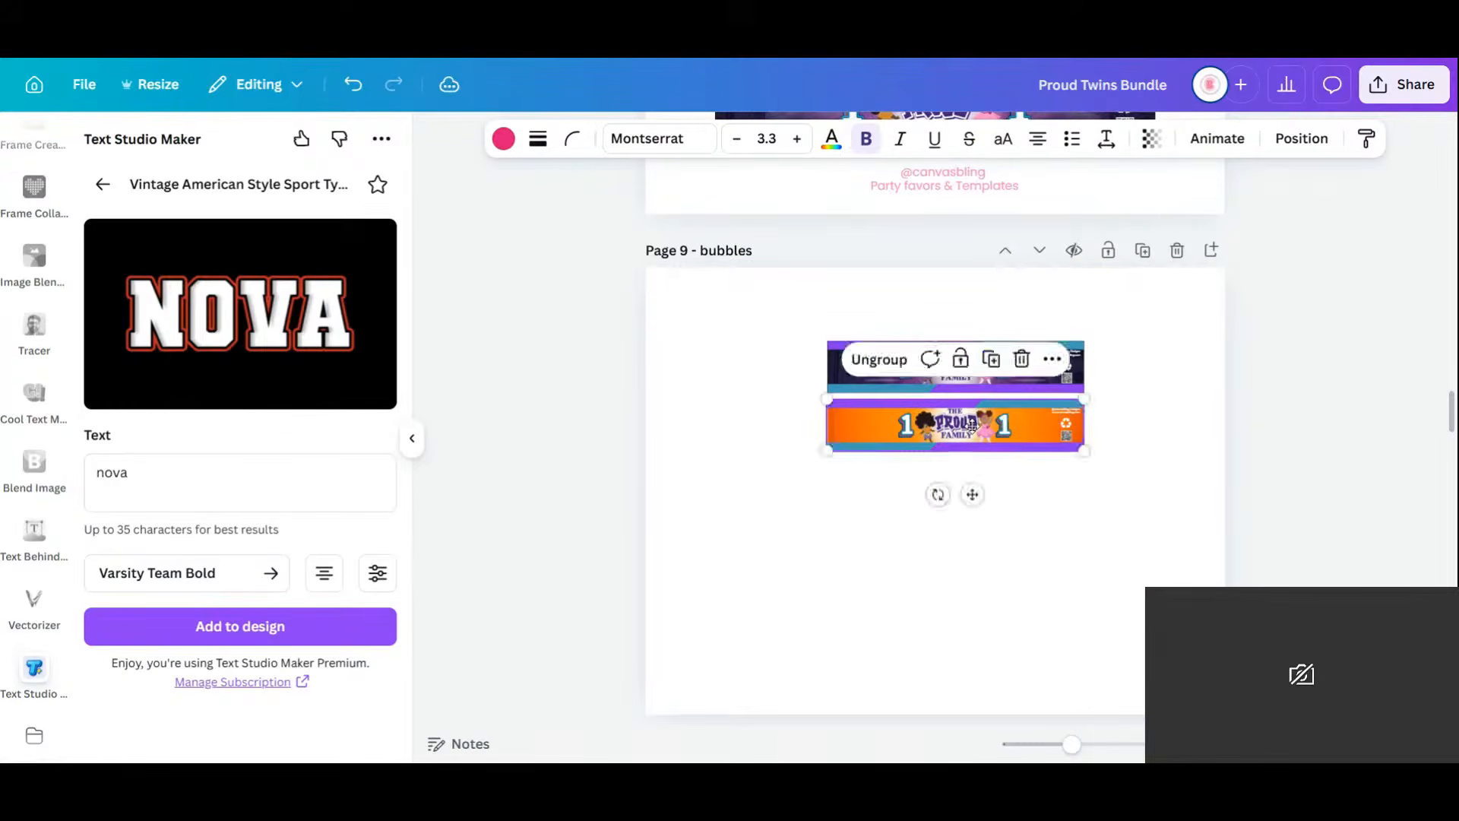
pyautogui.click(1152, 489)
pyautogui.moveTo(1147, 478); pyautogui.dragTo(884, 406)
pyautogui.moveTo(831, 398); pyautogui.dragTo(815, 399)
pyautogui.click(885, 360)
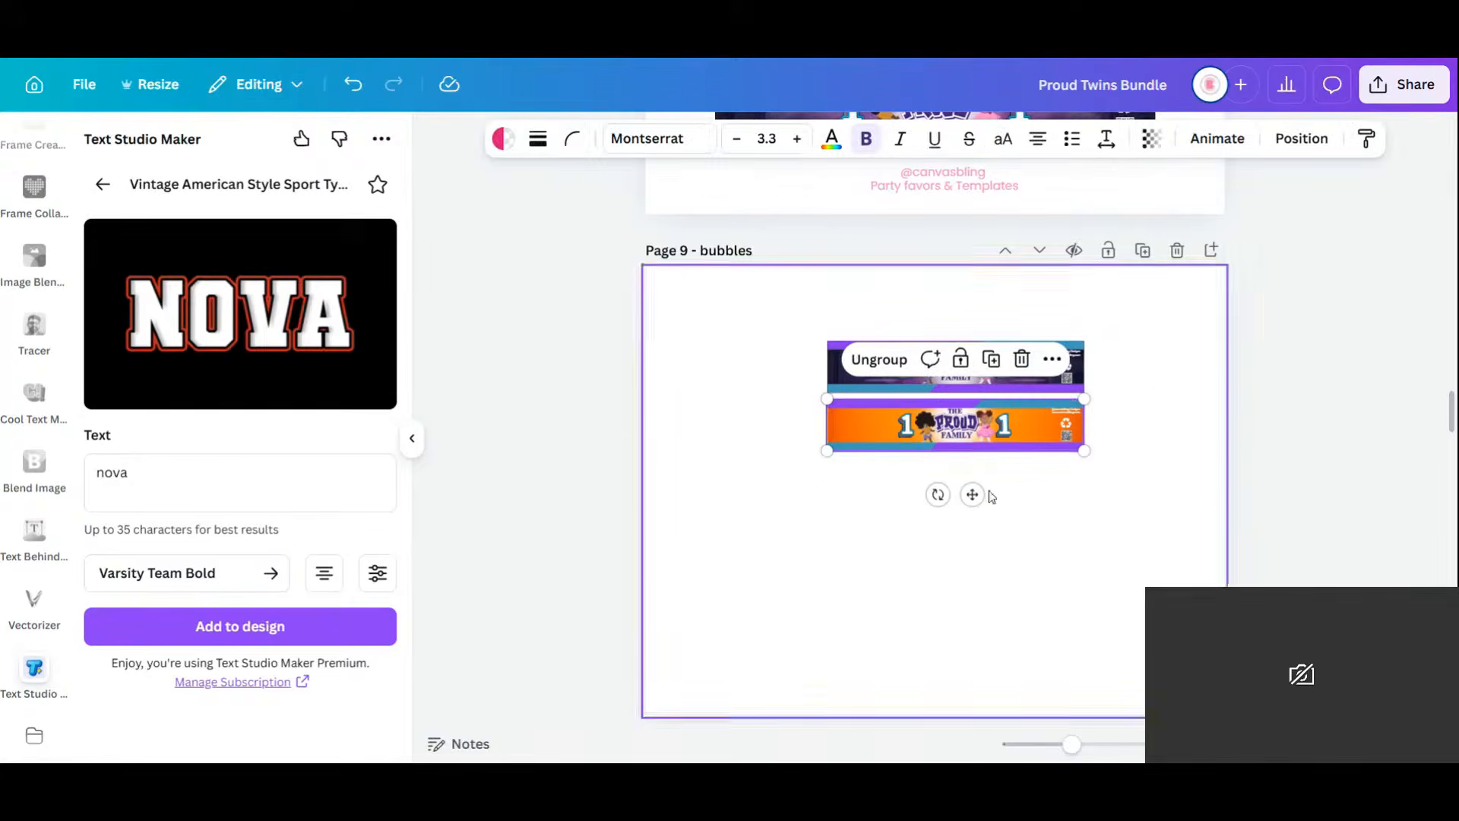
pyautogui.click(1073, 515)
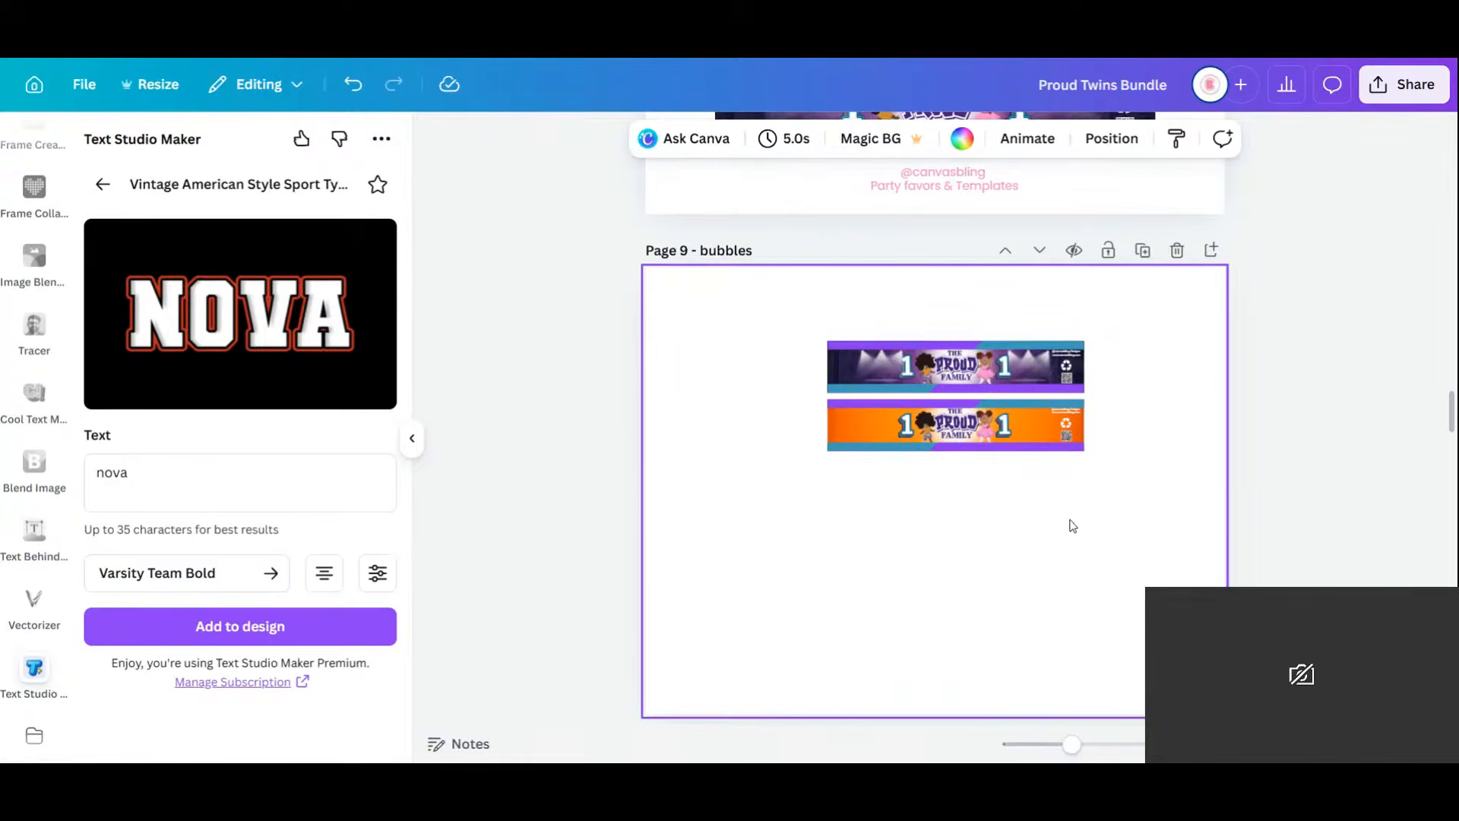
# Move the stacked purple and orange banner pair to the page centre.
pyautogui.scroll(-5, 1072, 525)
pyautogui.scroll(3, 1073, 525)
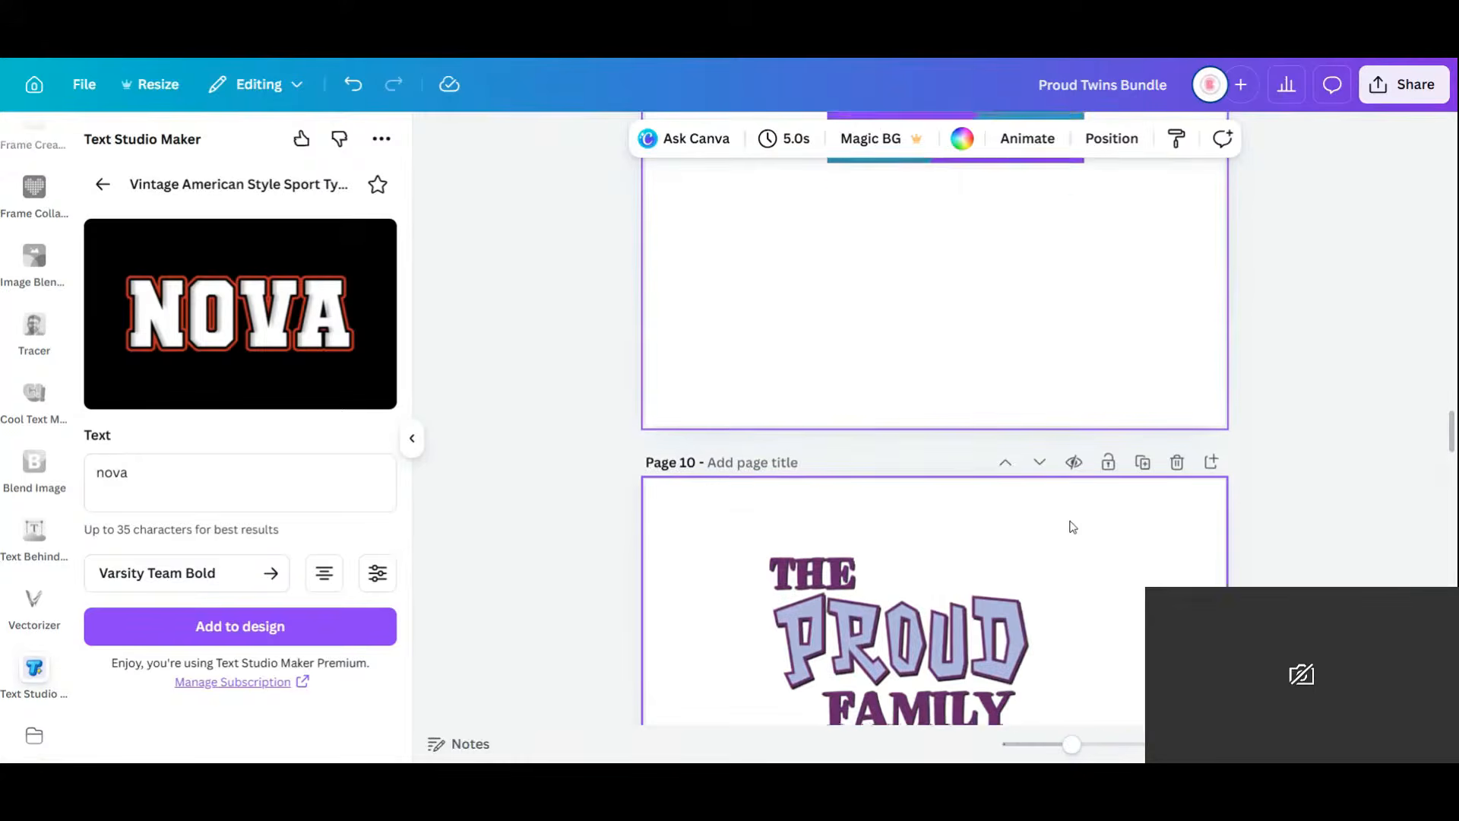
pyautogui.scroll(5, 1073, 525)
pyautogui.rightClick(1072, 524)
pyautogui.click(766, 637)
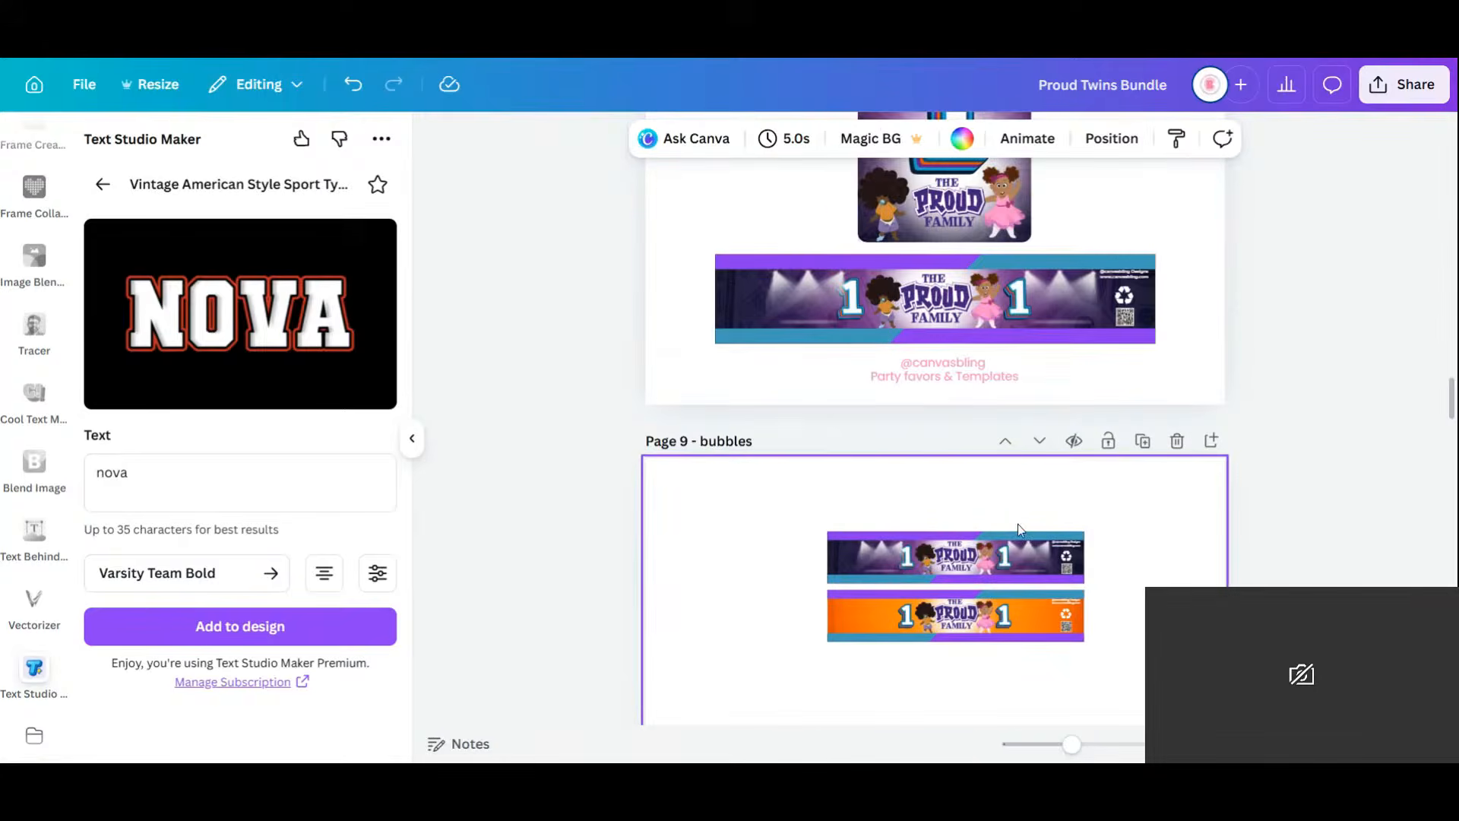
pyautogui.moveTo(779, 517); pyautogui.dragTo(1138, 674)
pyautogui.scroll(-5, 1057, 548)
pyautogui.scroll(3, 1053, 547)
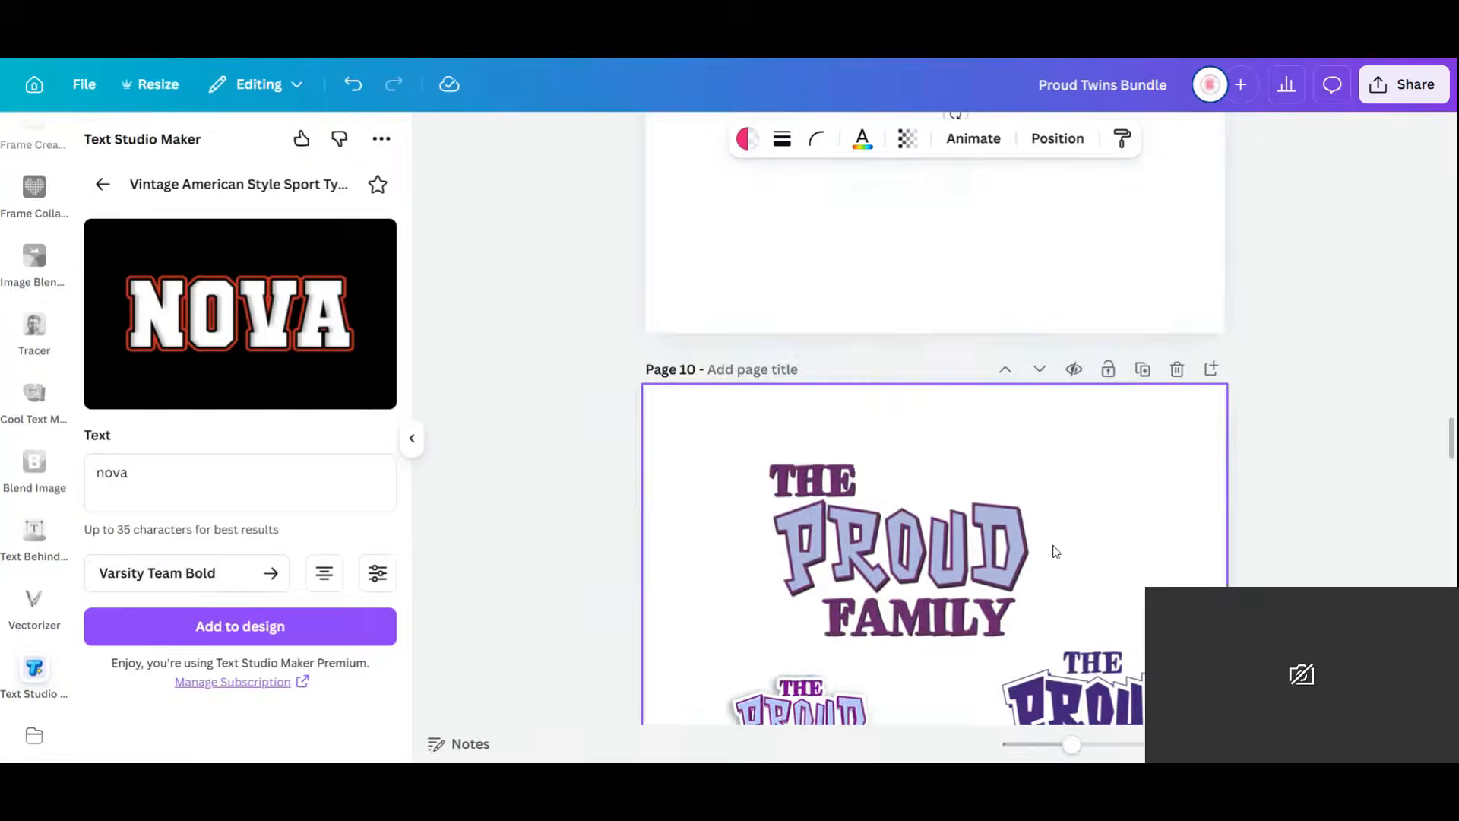
pyautogui.scroll(2, 1055, 548)
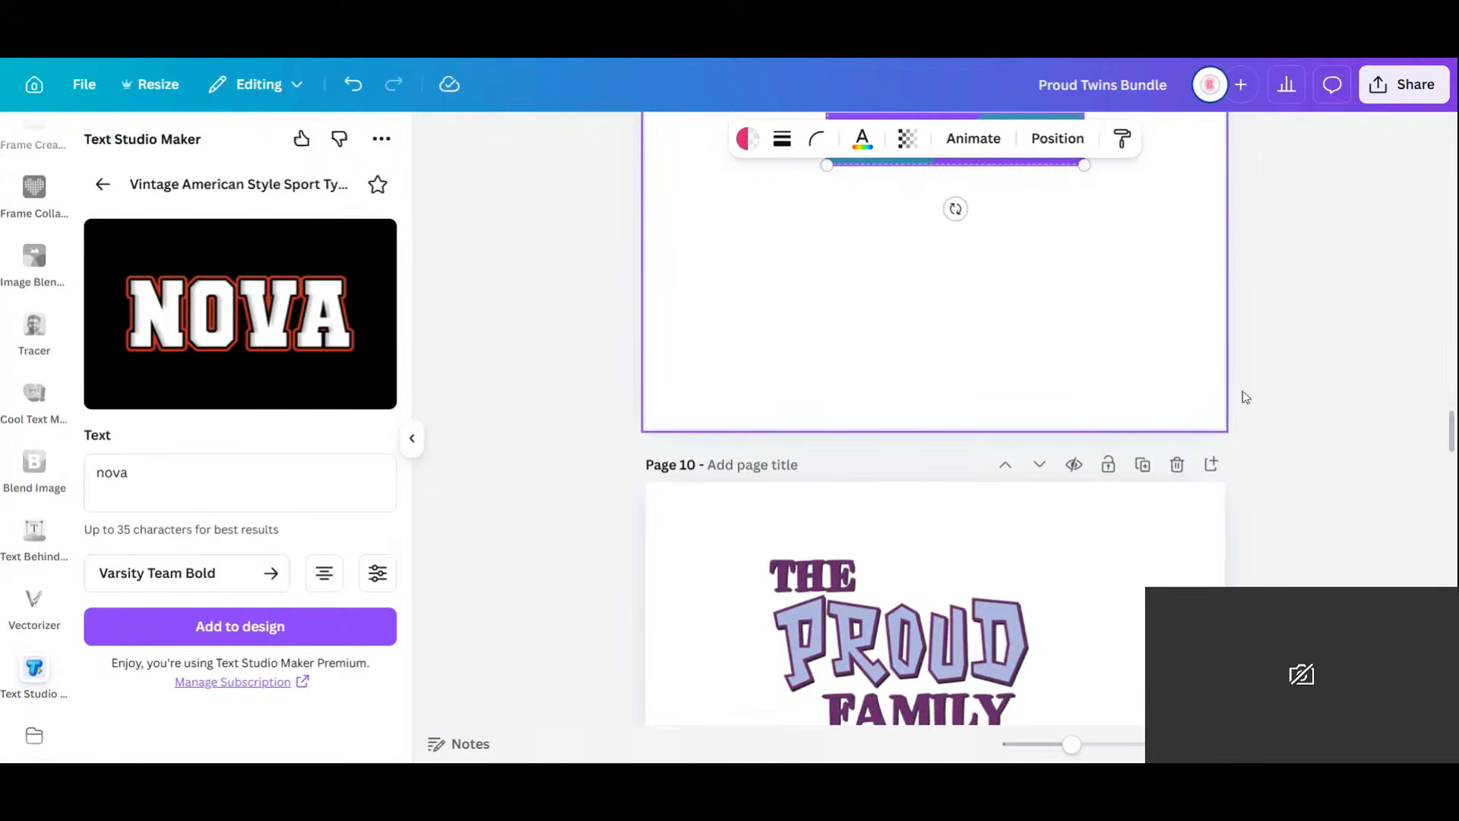
pyautogui.scroll(4, 1453, 443)
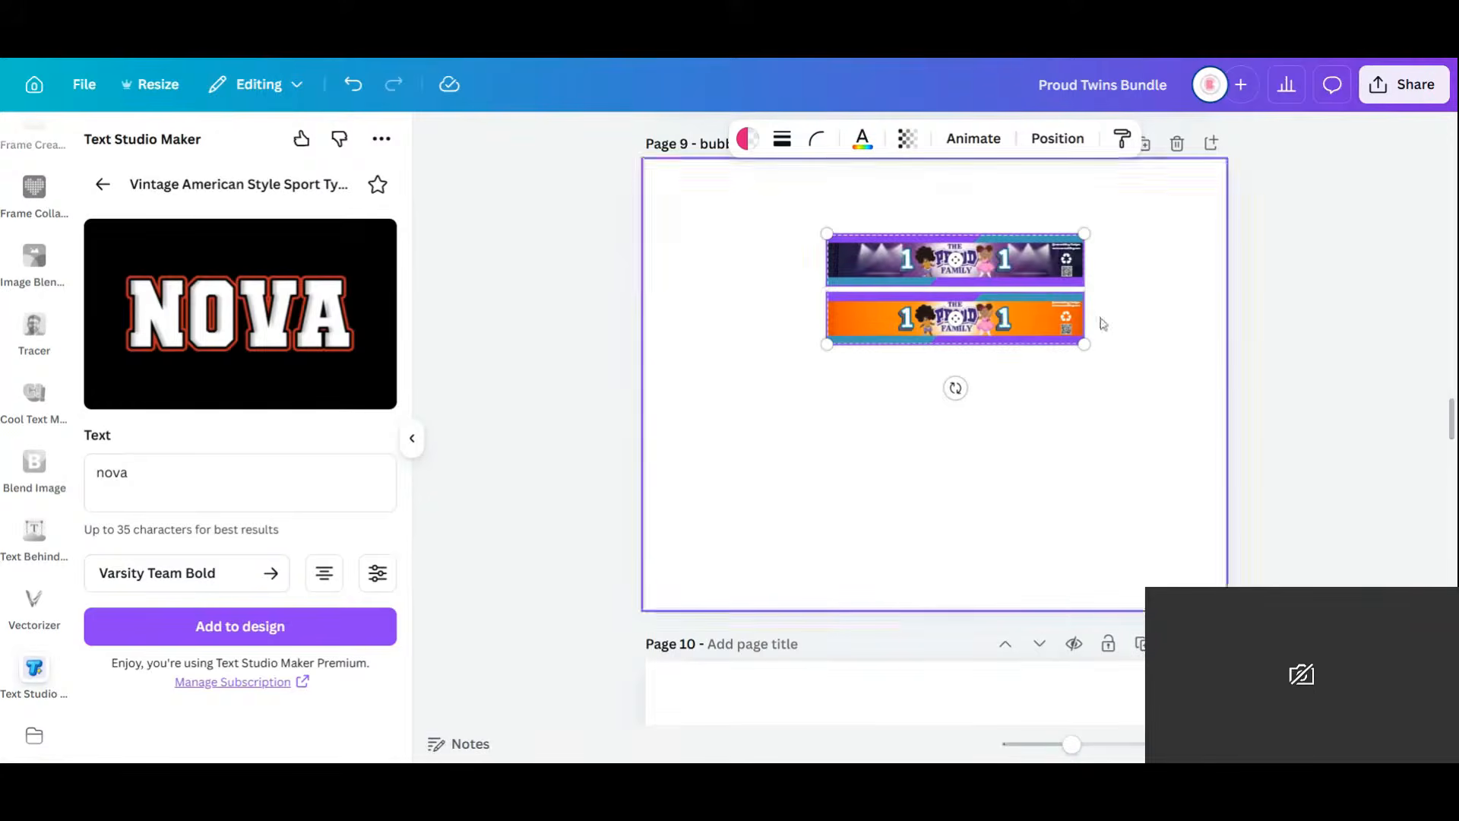
pyautogui.moveTo(985, 322); pyautogui.dragTo(966, 393)
pyautogui.click(1150, 170)
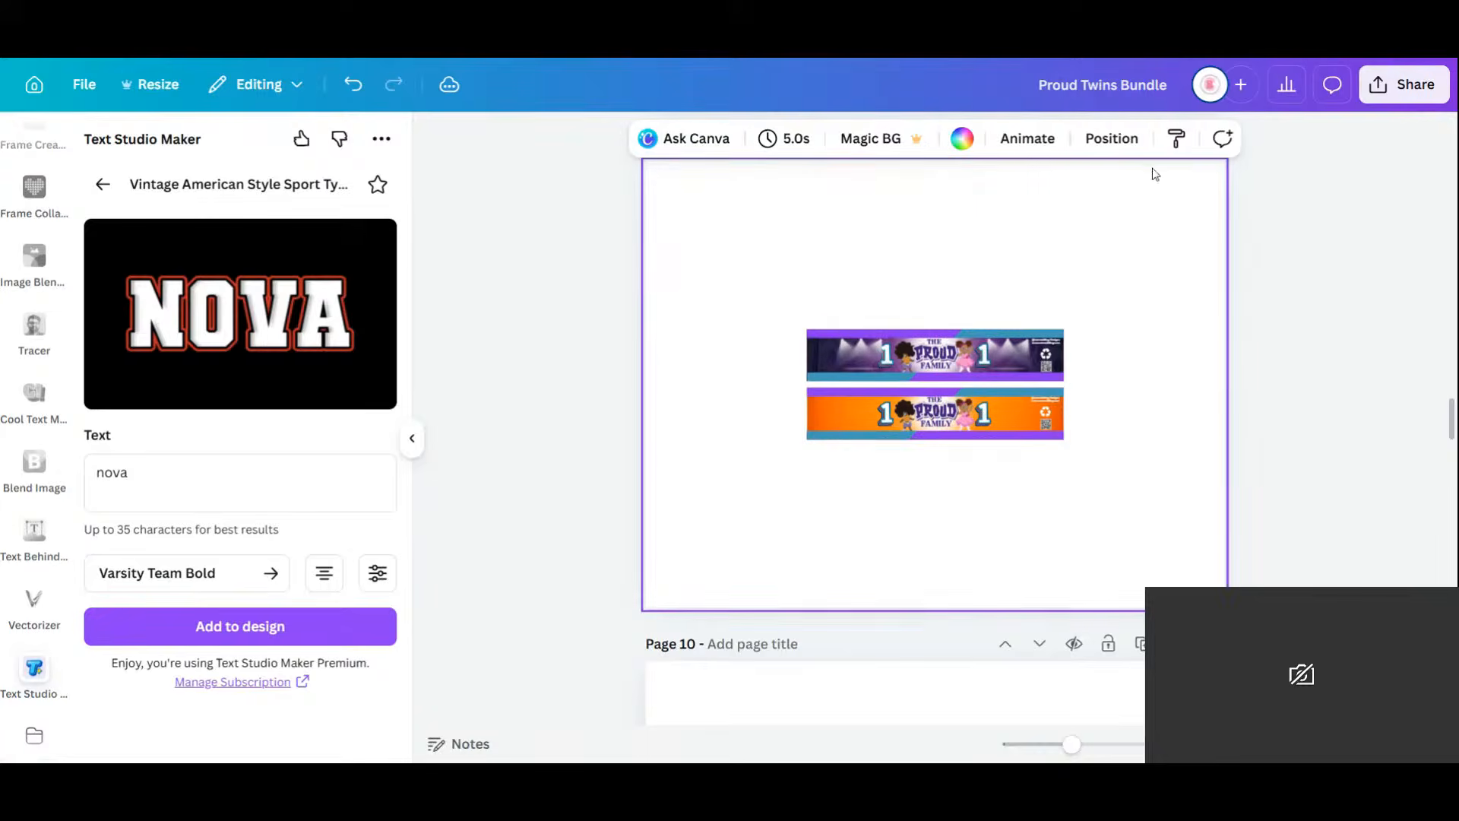
pyautogui.click(1143, 173)
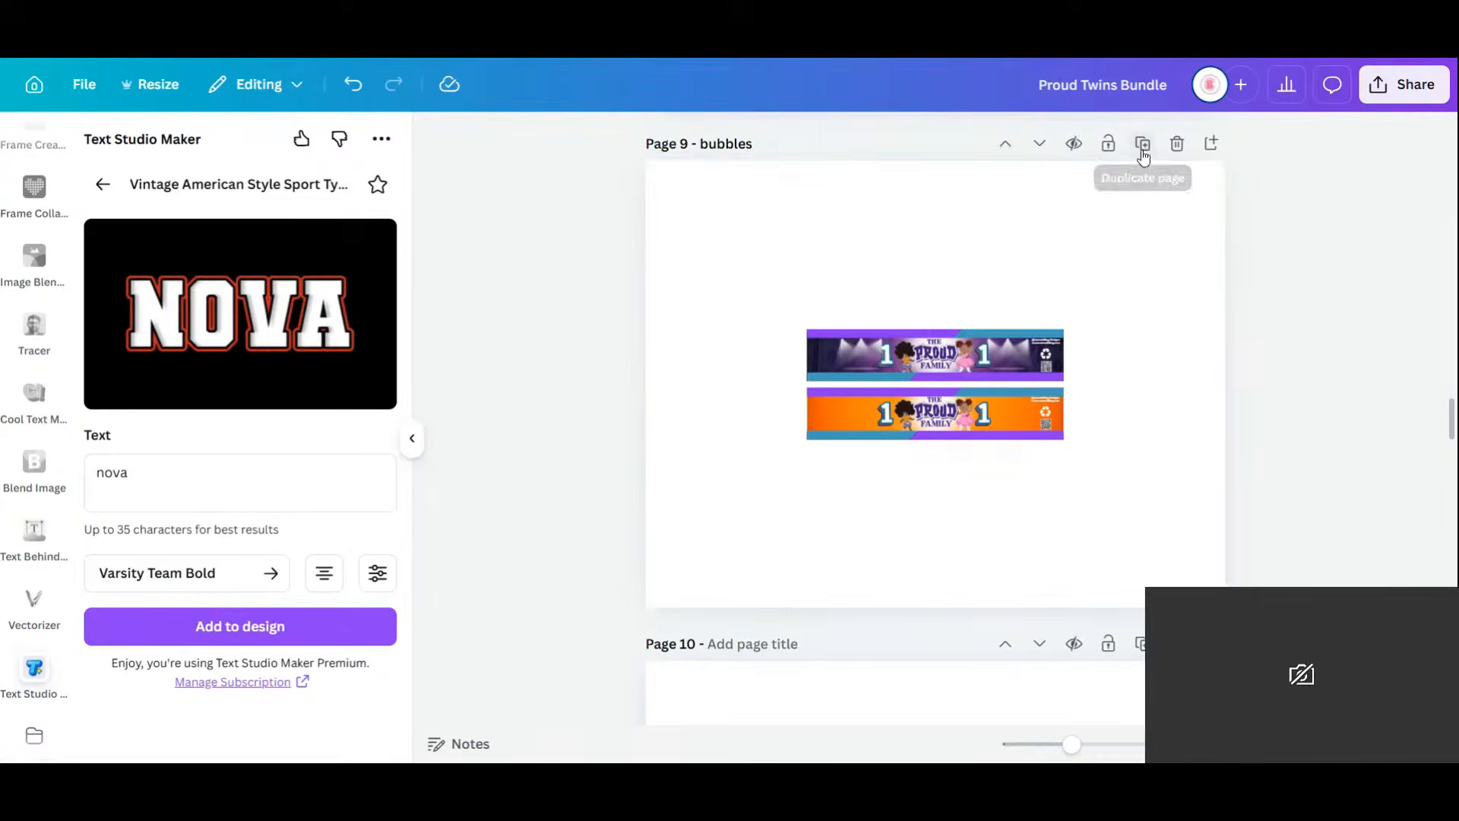
pyautogui.click(1142, 147)
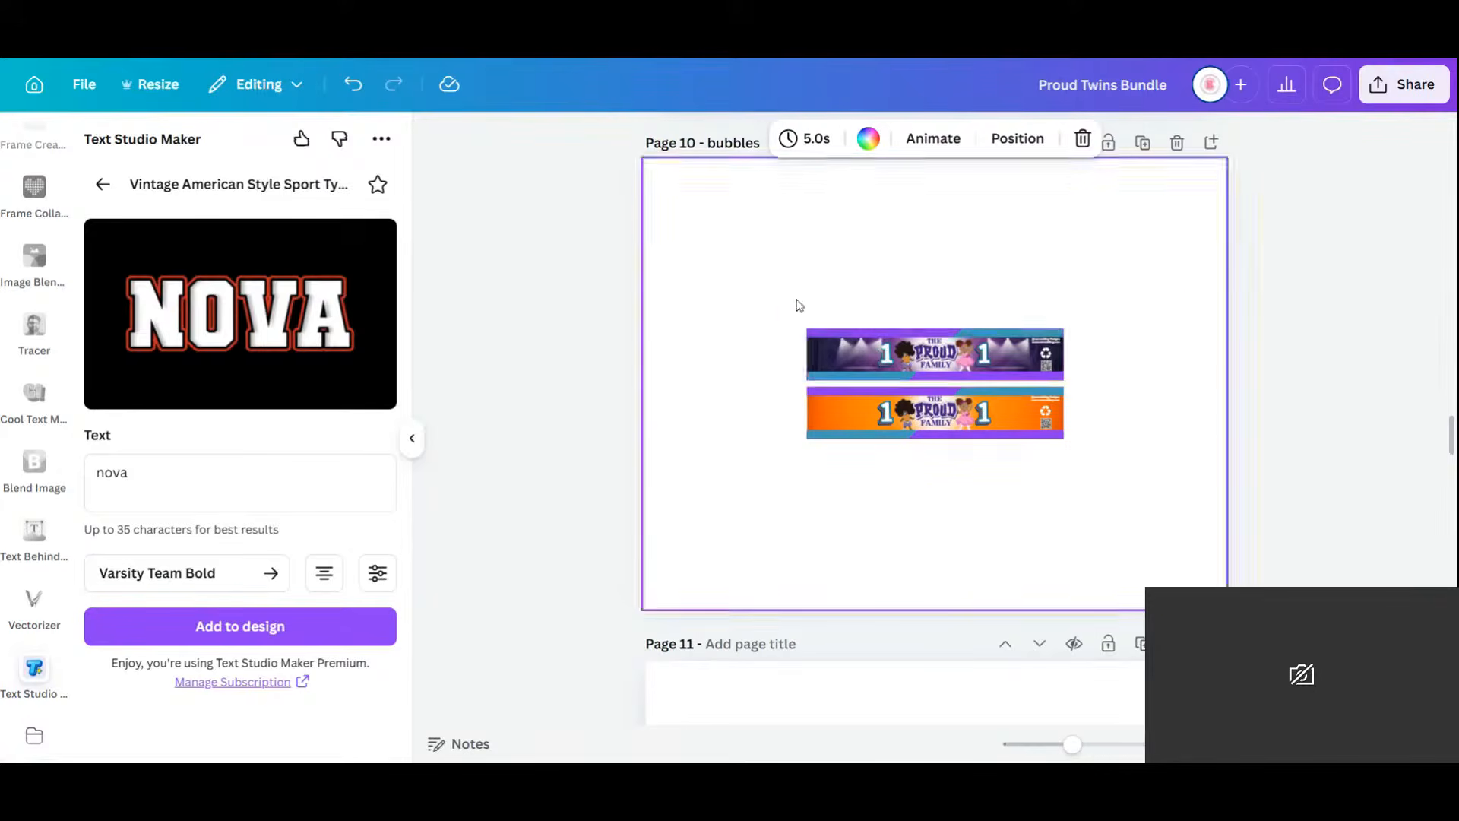
pyautogui.moveTo(779, 298); pyautogui.dragTo(1178, 495)
pyautogui.moveTo(935, 480); pyautogui.dragTo(1113, 384)
pyautogui.moveTo(939, 365); pyautogui.dragTo(715, 269)
pyautogui.click(773, 457)
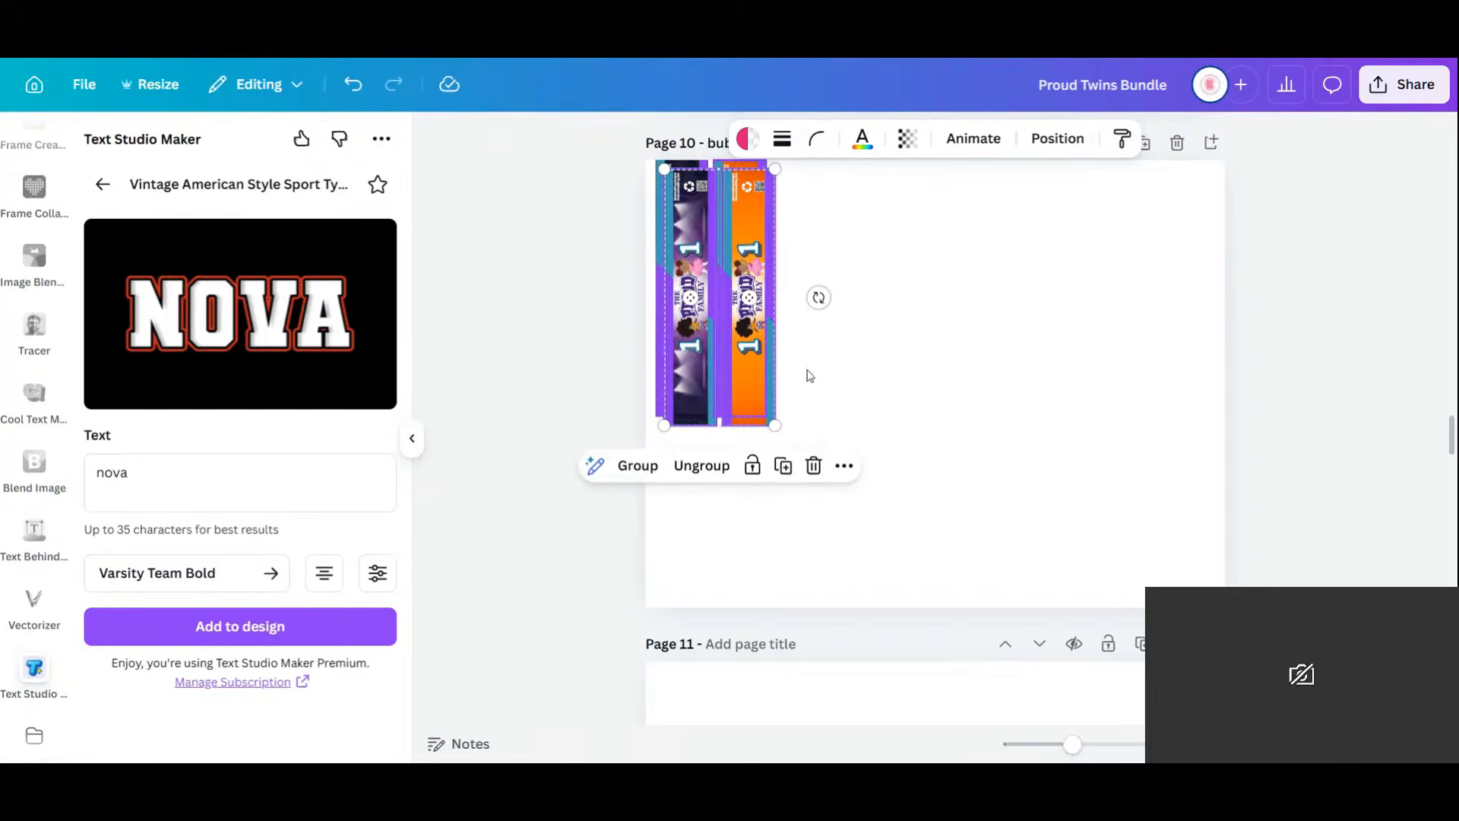
pyautogui.moveTo(743, 356); pyautogui.dragTo(845, 357)
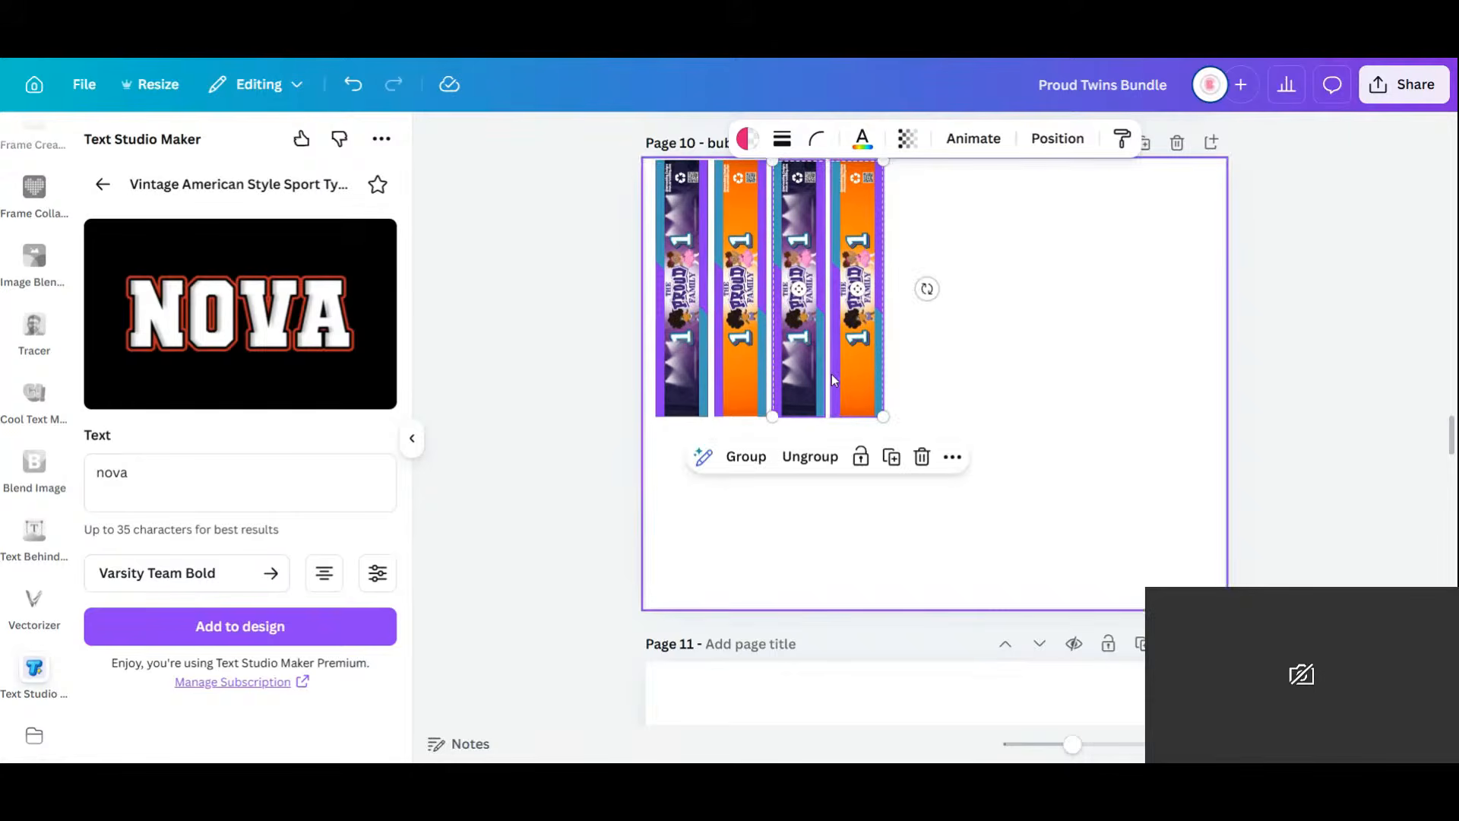
pyautogui.click(886, 461)
pyautogui.click(1008, 459)
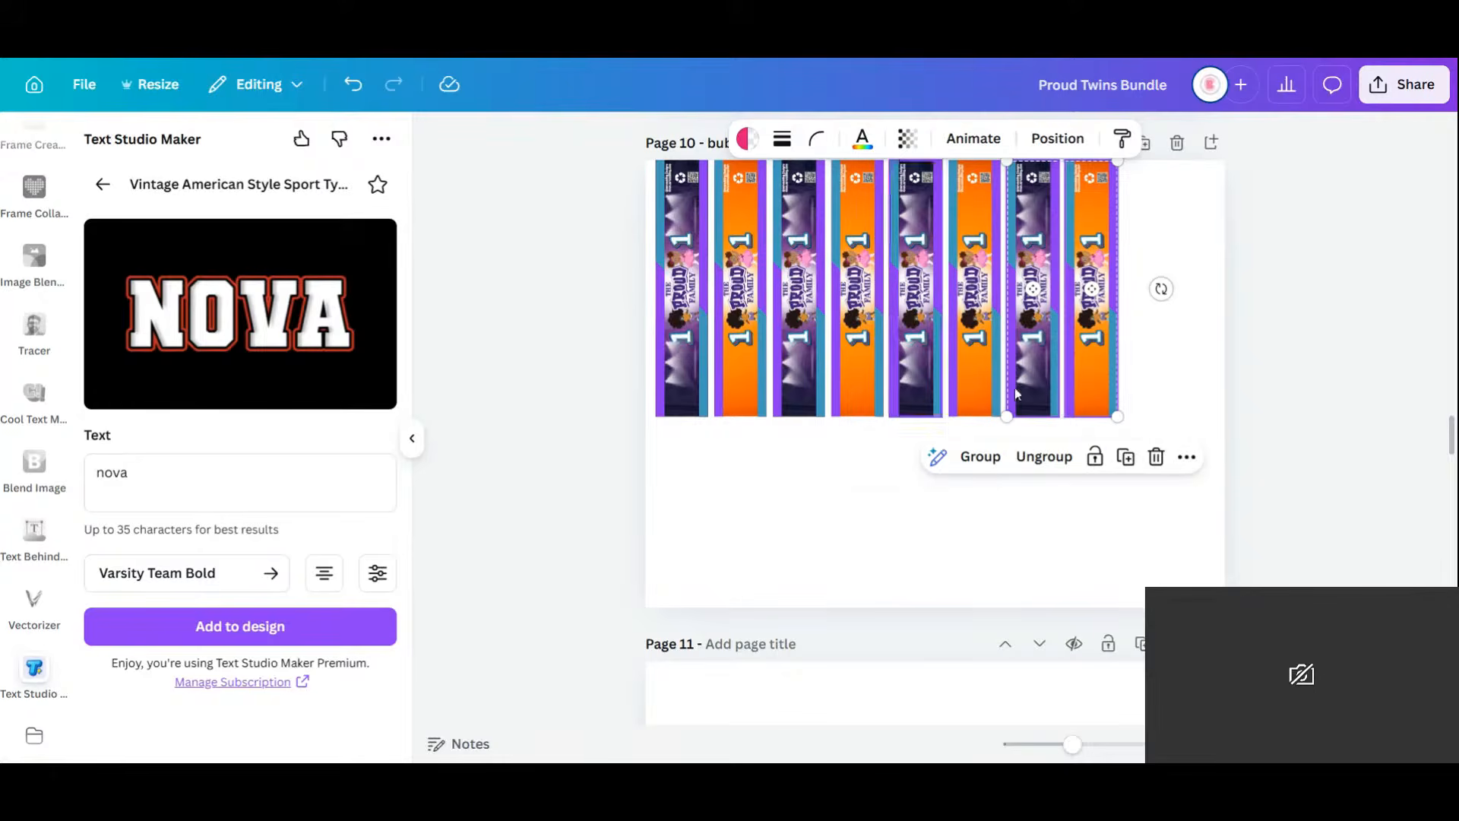
pyautogui.click(1127, 460)
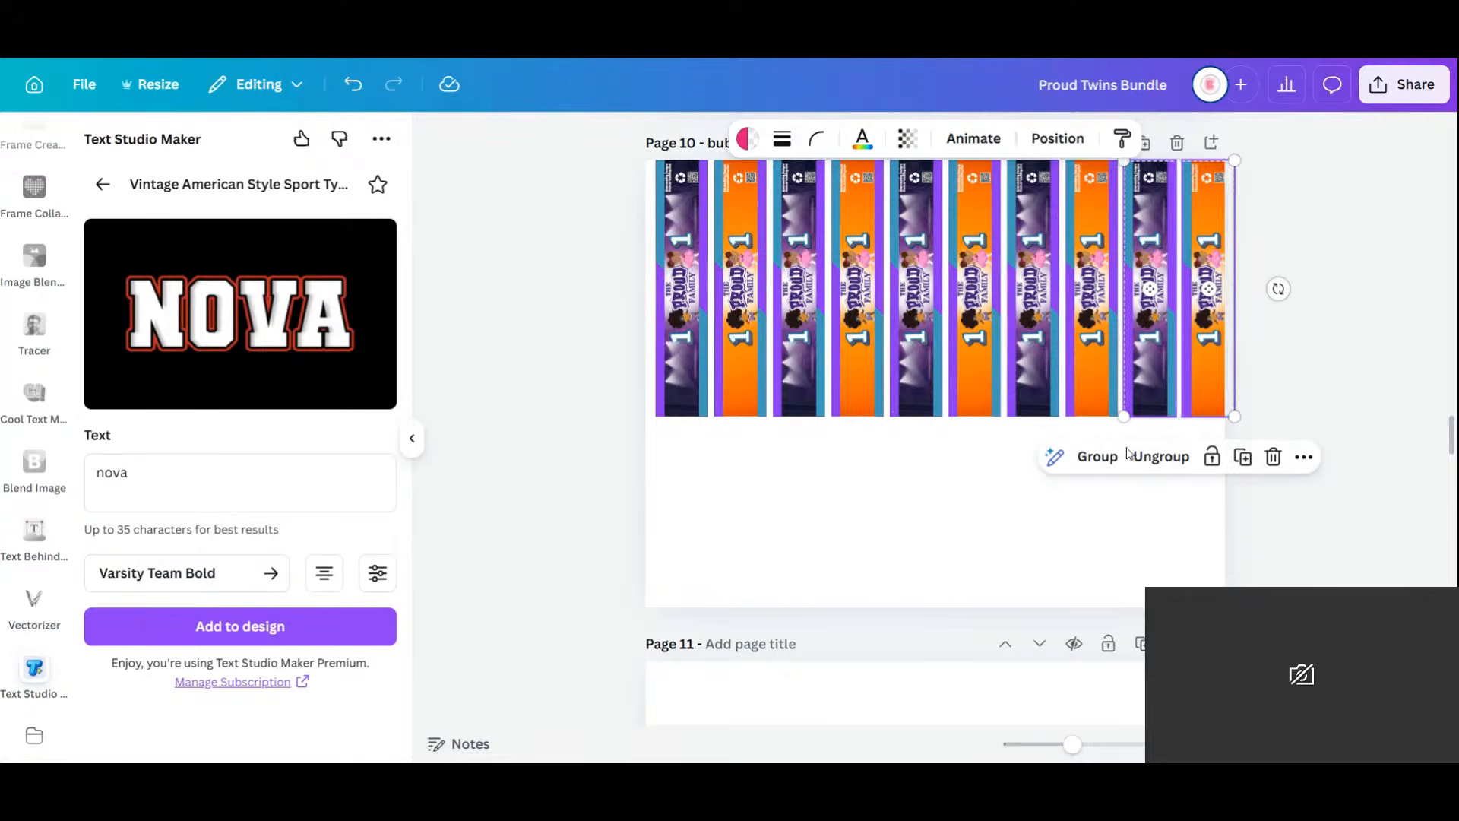
pyautogui.click(1159, 565)
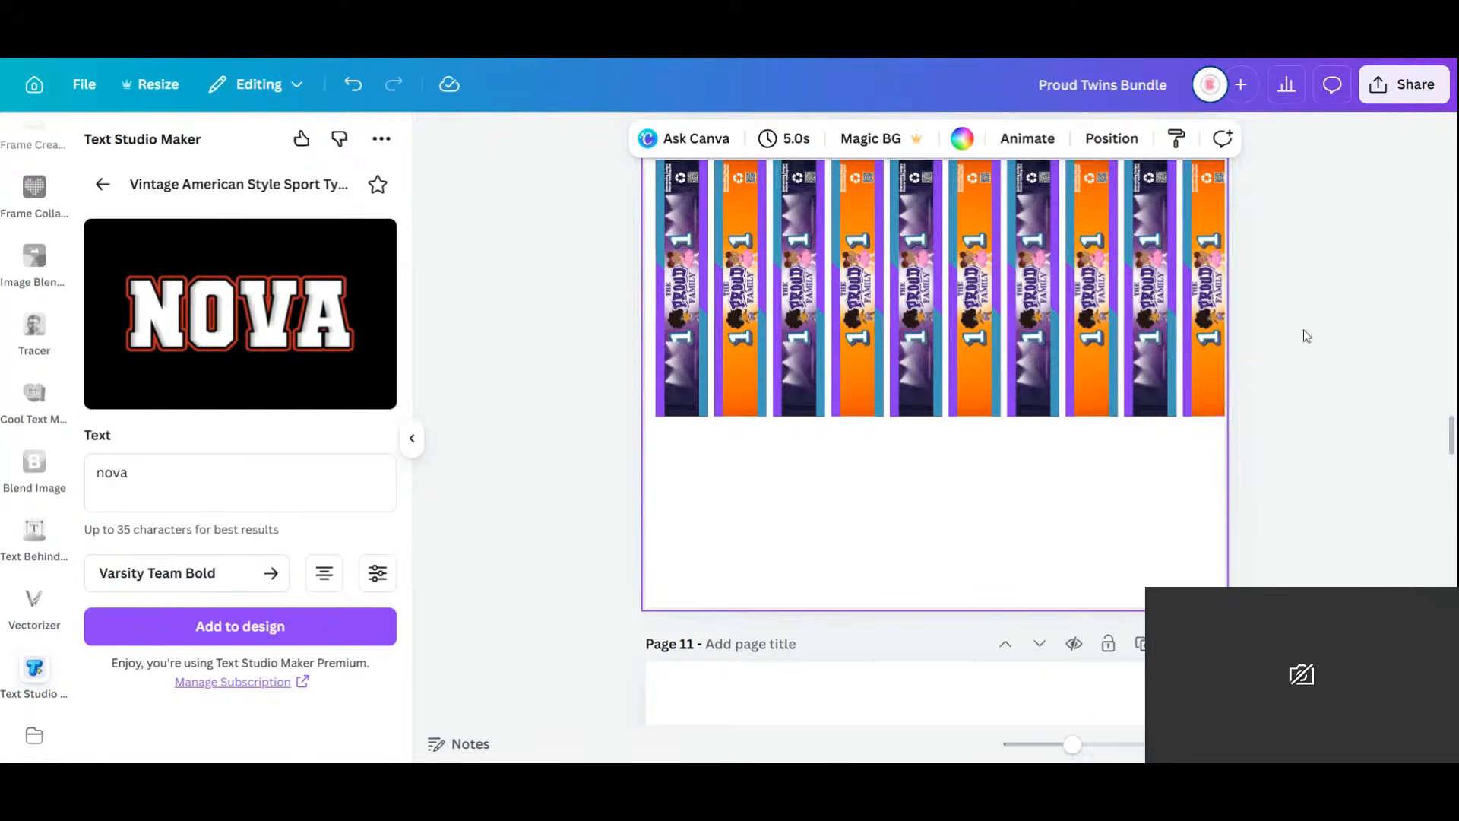
pyautogui.moveTo(1304, 328); pyautogui.dragTo(915, 540)
pyautogui.click(999, 487)
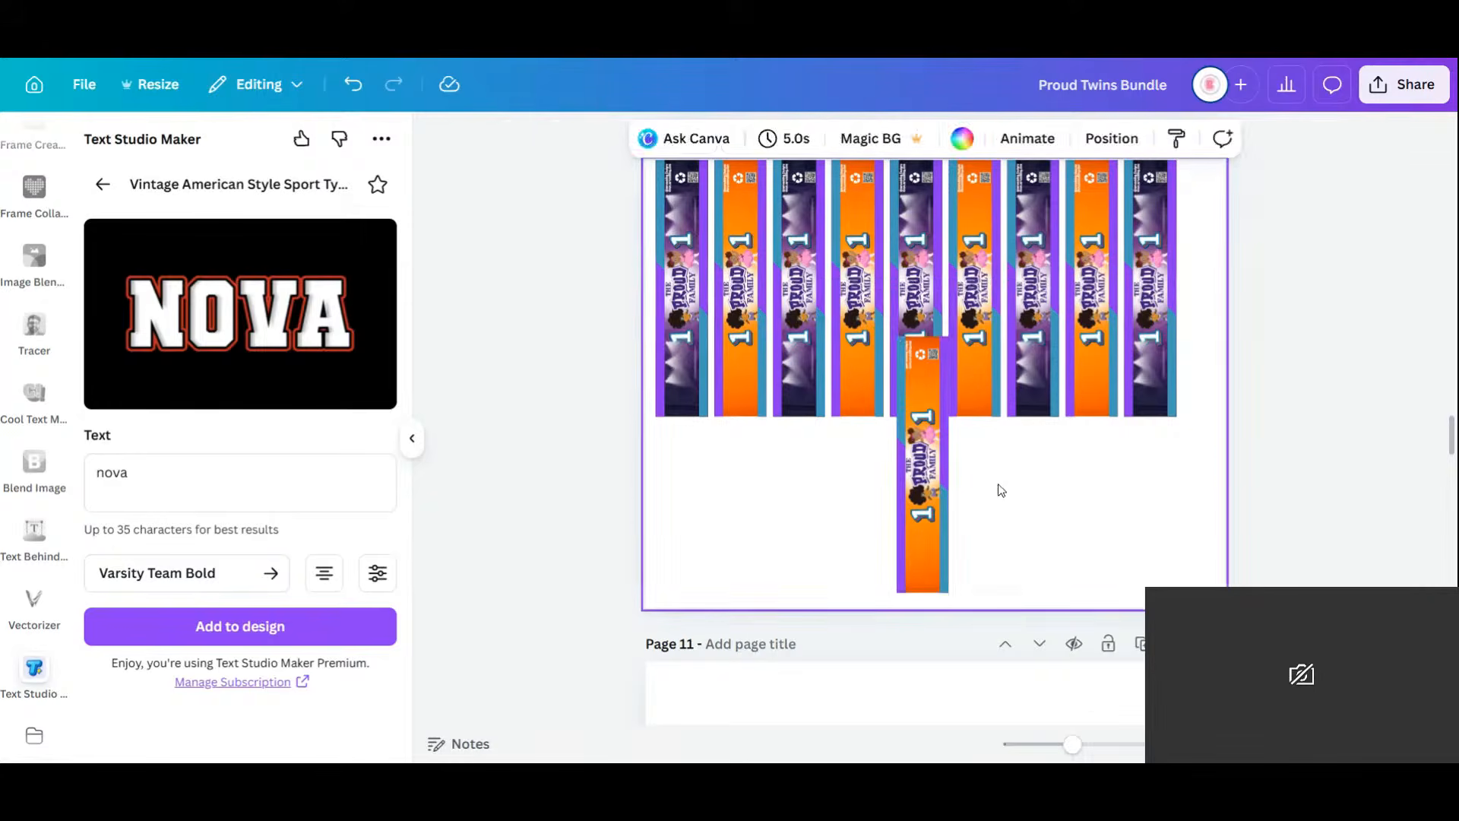
pyautogui.click(942, 490)
pyautogui.moveTo(993, 481); pyautogui.dragTo(908, 526)
pyautogui.click(1167, 375)
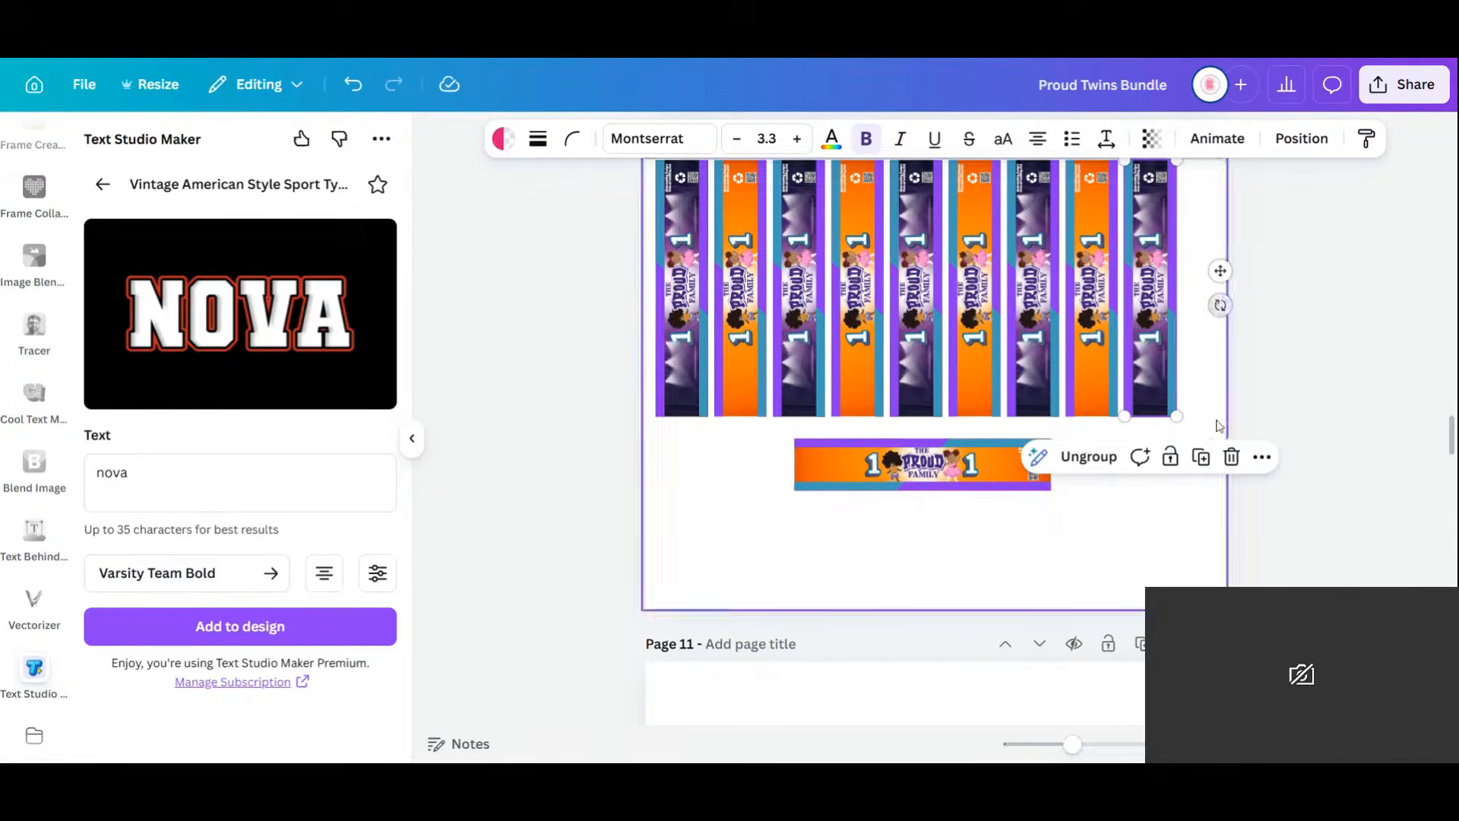
pyautogui.click(1200, 461)
pyautogui.moveTo(1229, 315); pyautogui.dragTo(1150, 416)
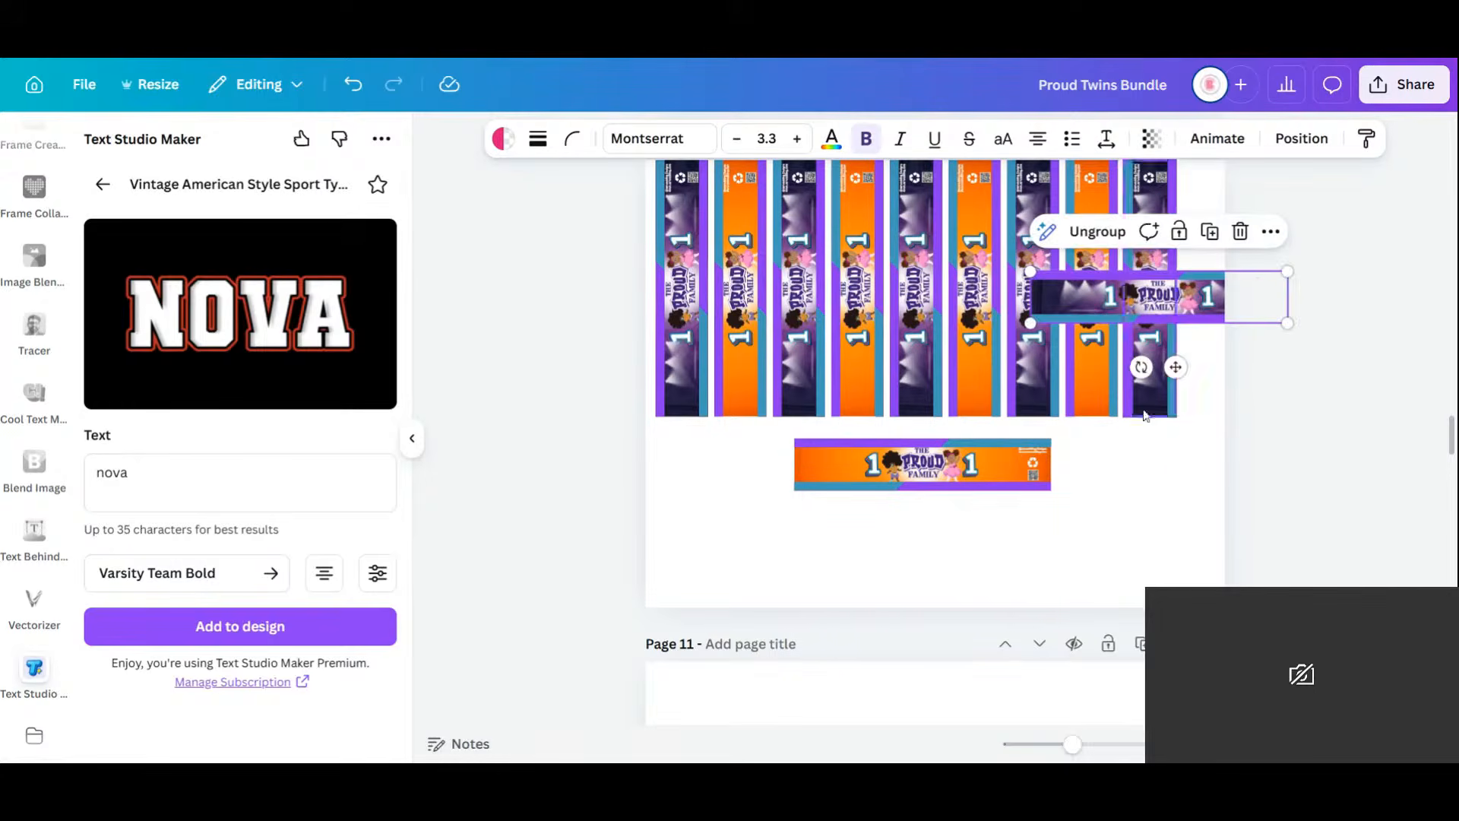
pyautogui.moveTo(1168, 306); pyautogui.dragTo(928, 533)
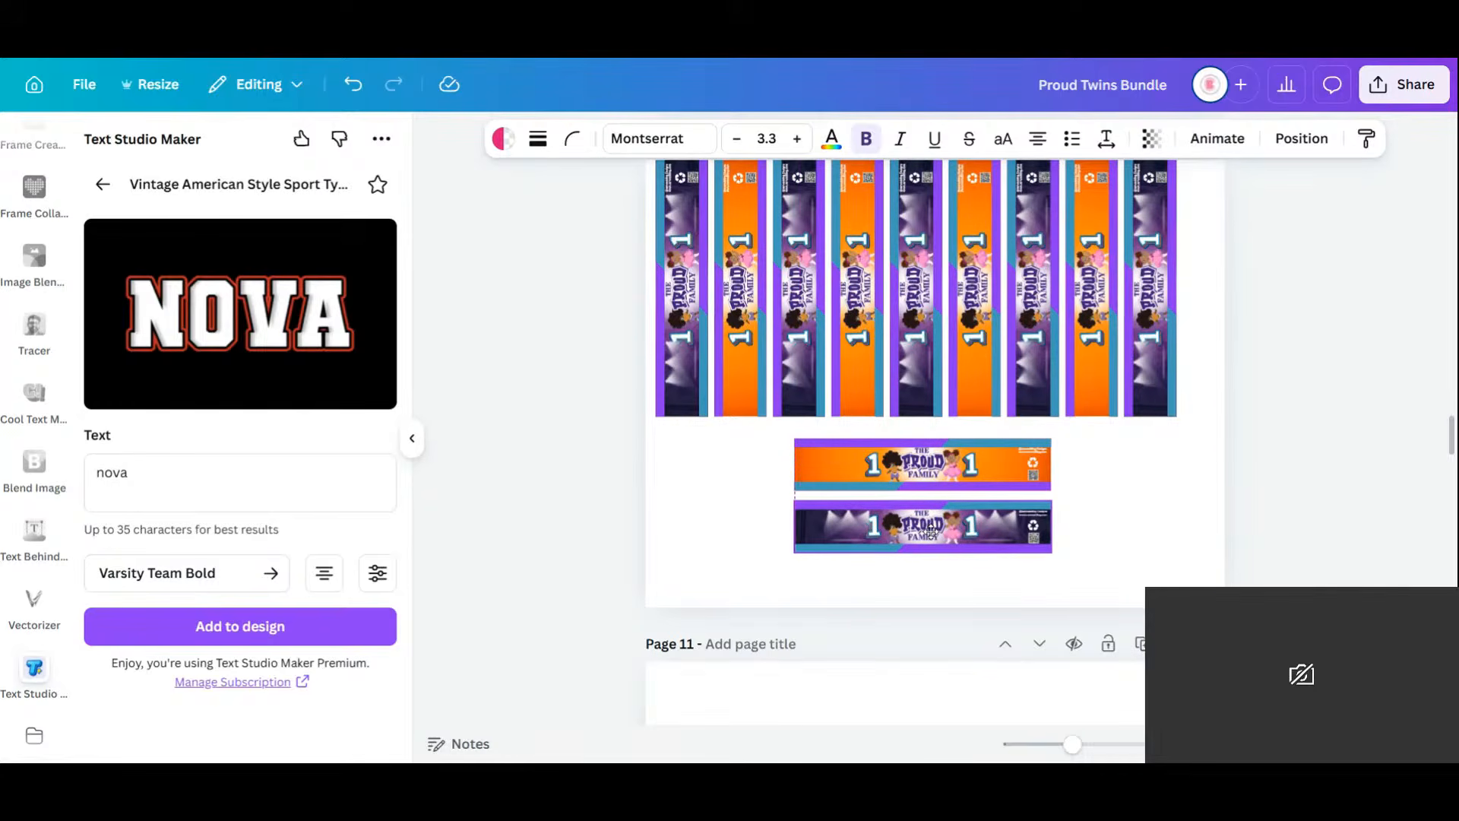
pyautogui.click(1181, 544)
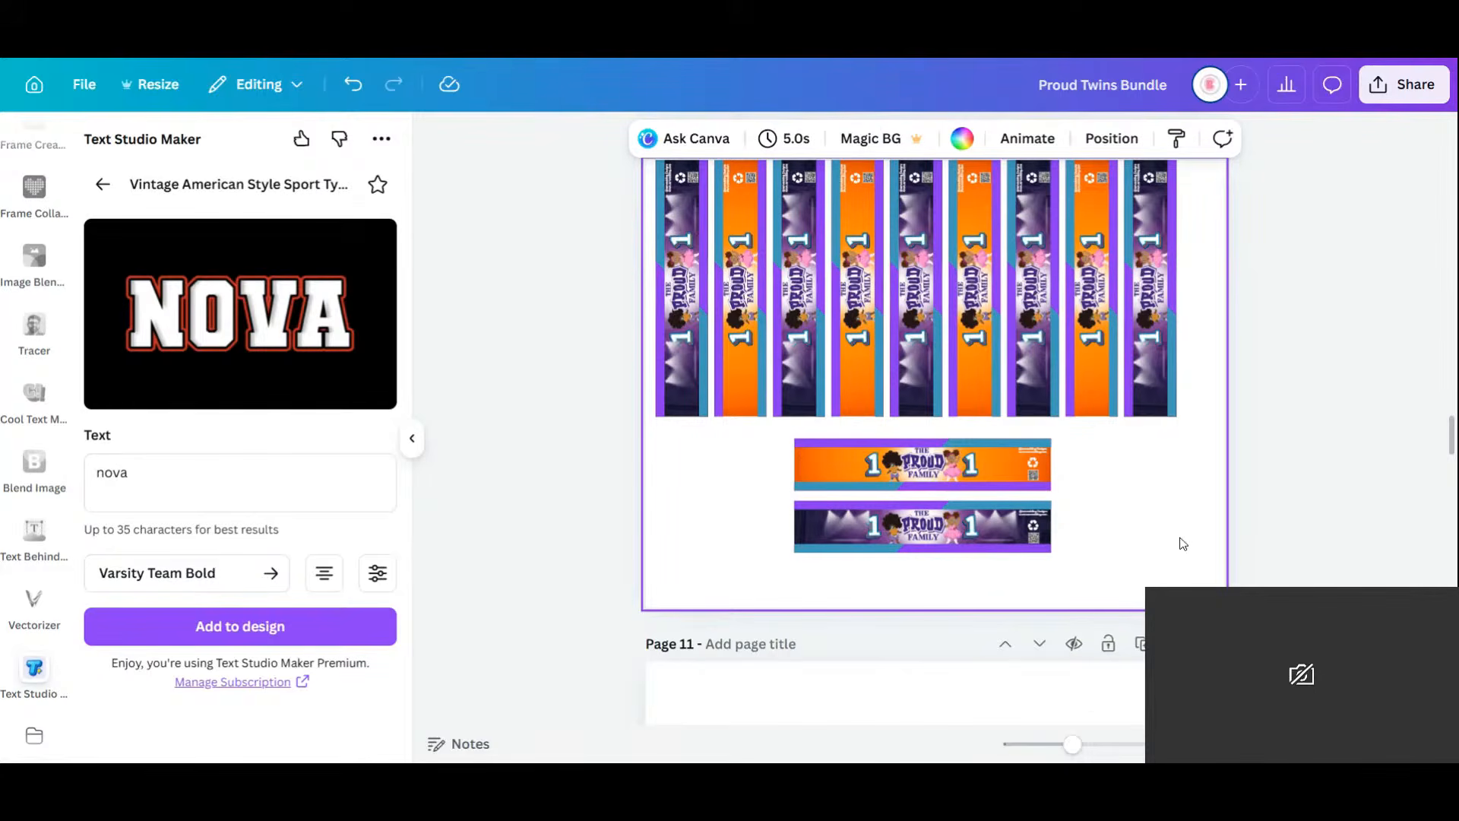
pyautogui.click(1440, 398)
pyautogui.moveTo(601, 249); pyautogui.dragTo(672, 287)
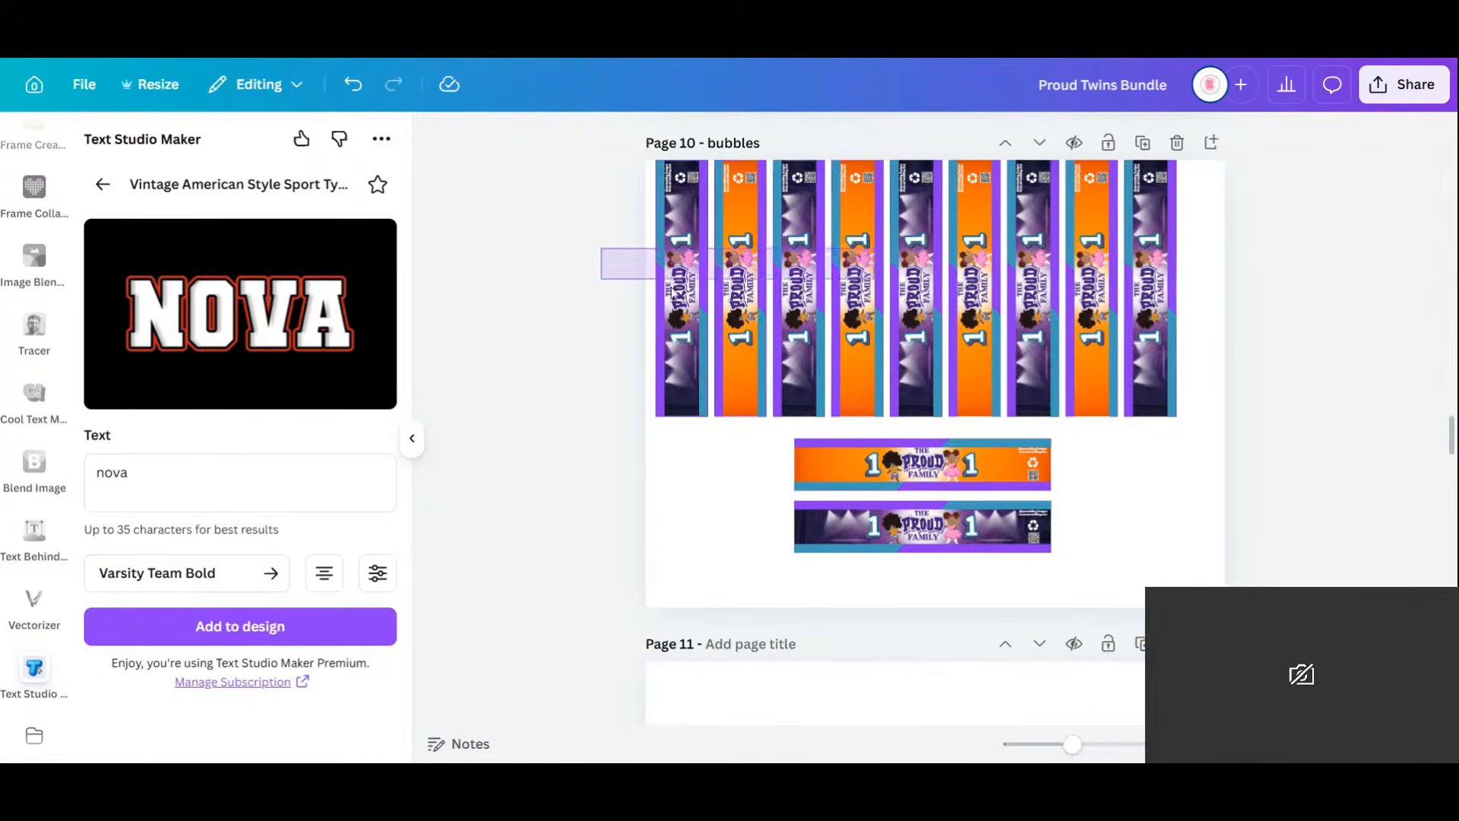
pyautogui.moveTo(840, 278); pyautogui.dragTo(841, 280)
pyautogui.scroll(-5, 1336, 393)
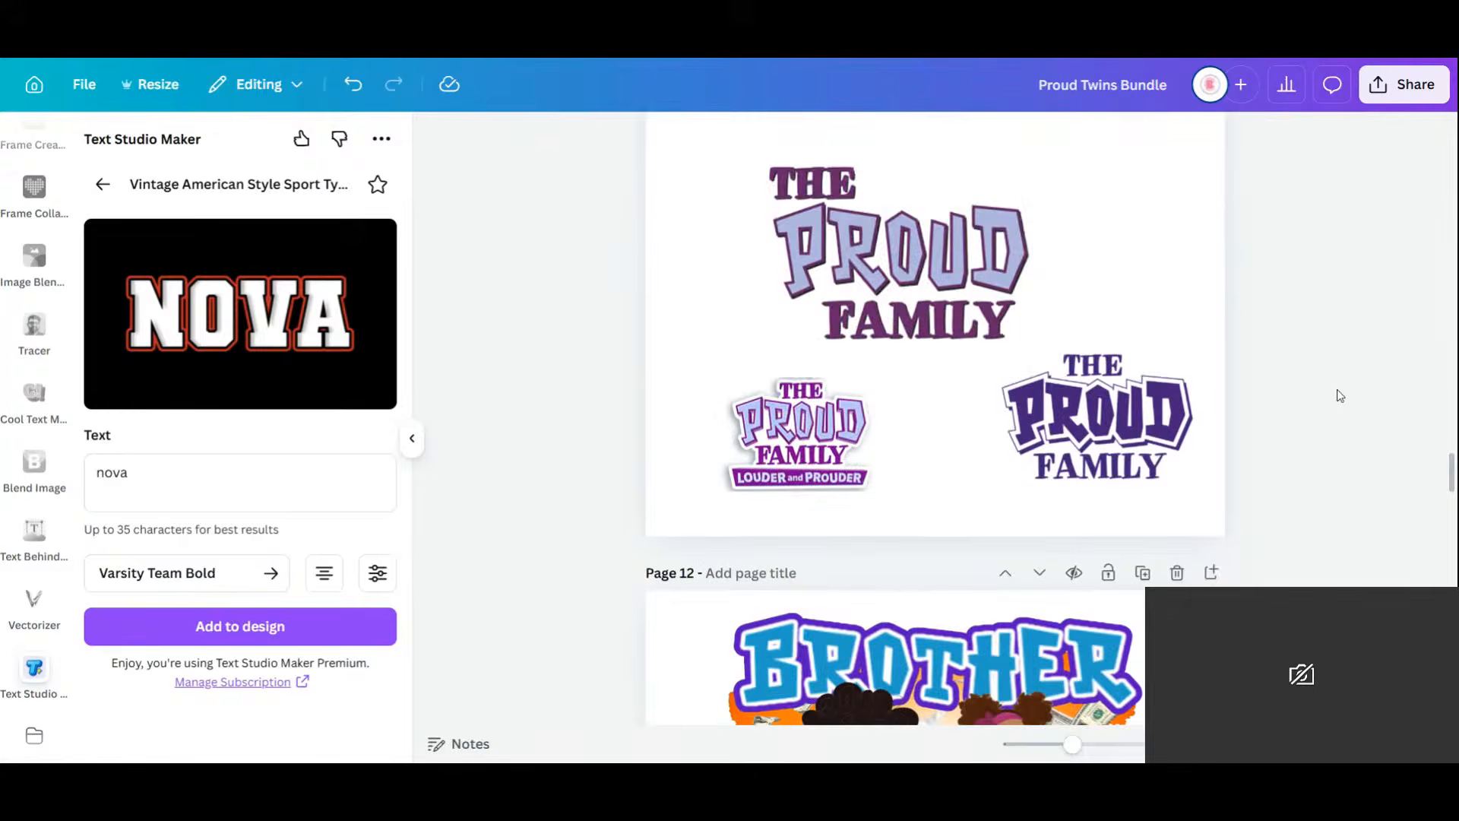
# Nudge the top Proud Family logo right, then duplicate Water page 8 as page 9.
pyautogui.moveTo(909, 242); pyautogui.dragTo(939, 241)
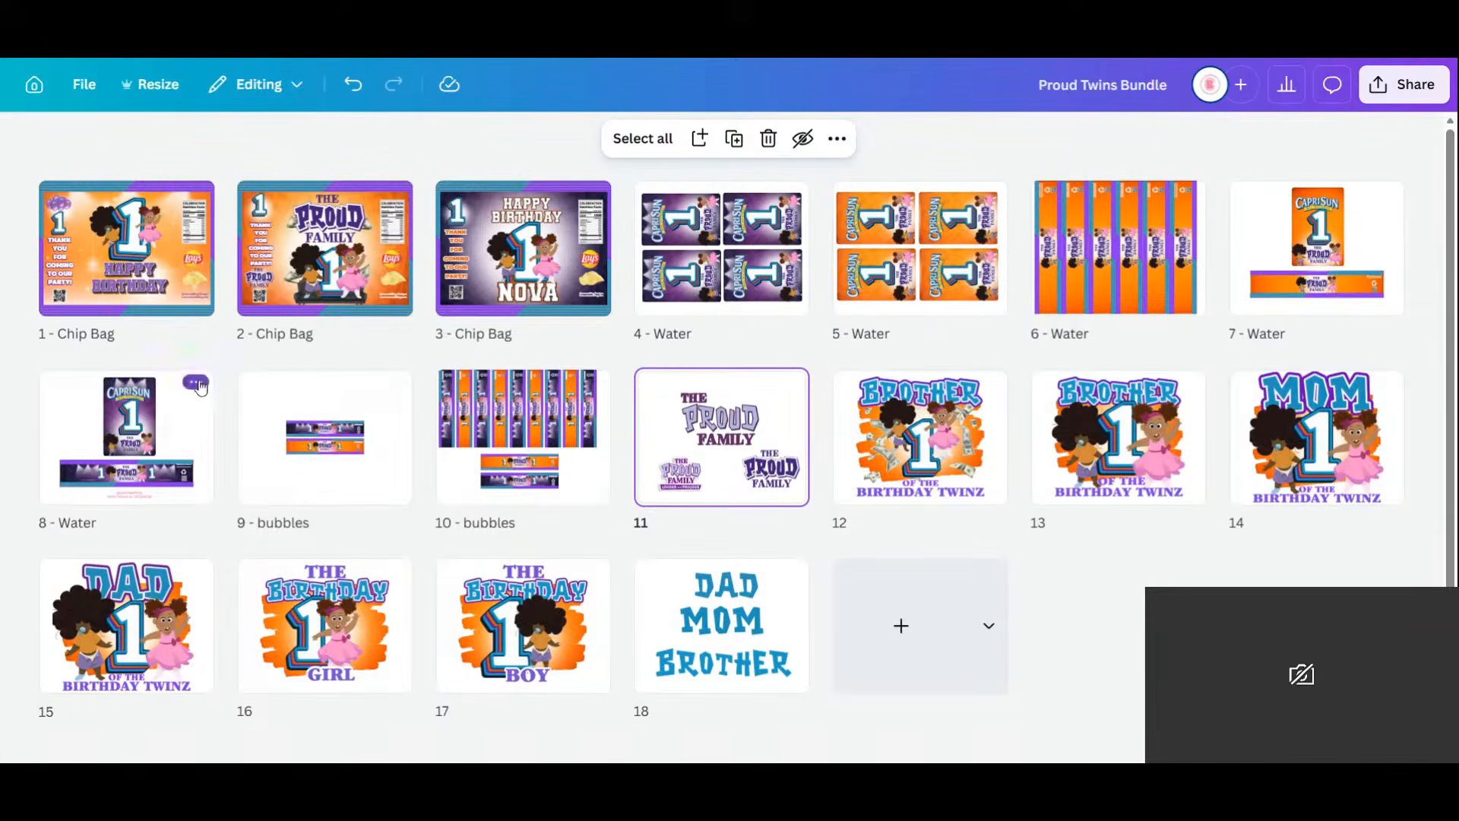
pyautogui.click(193, 385)
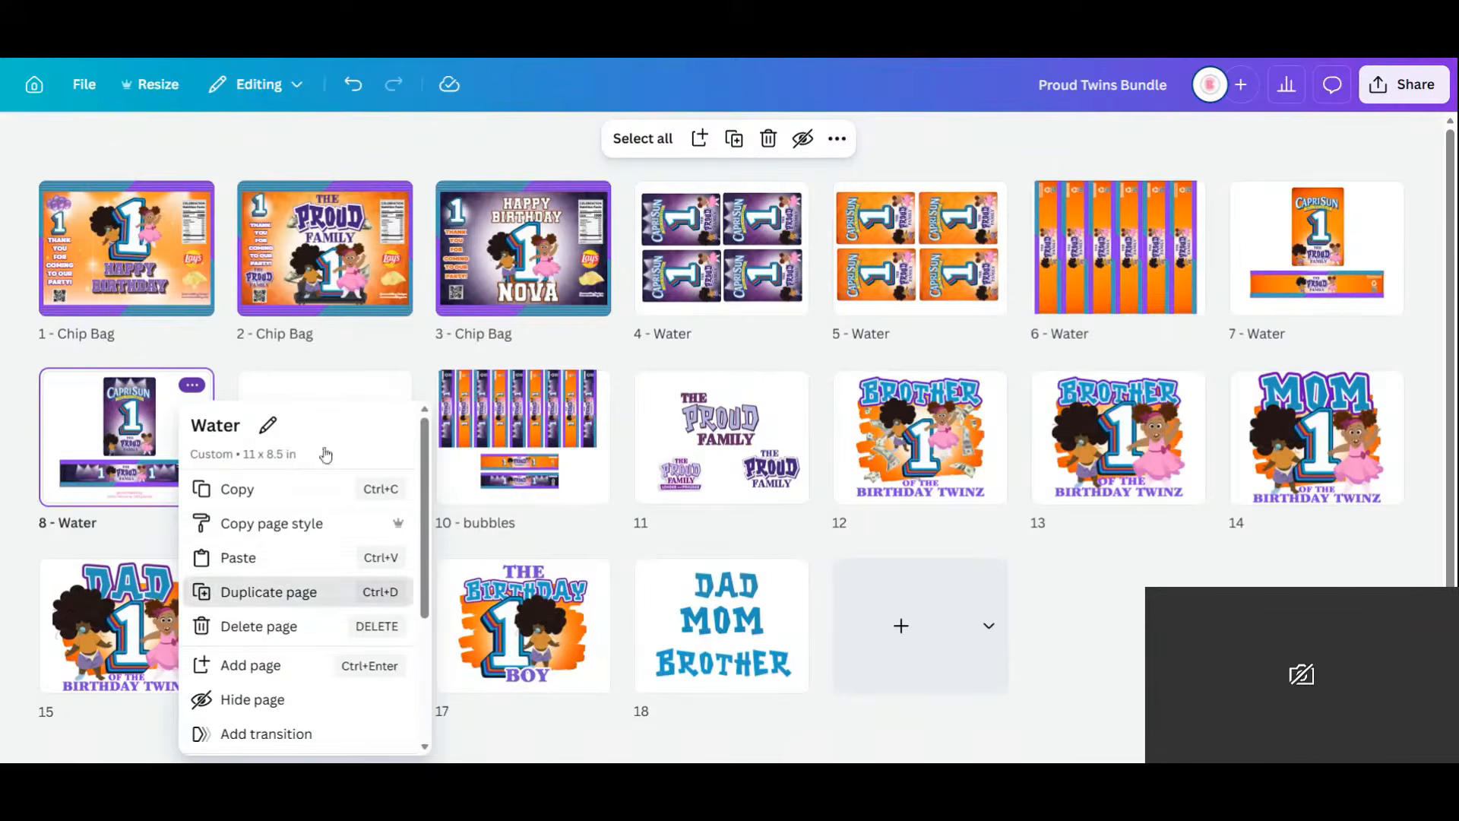
pyautogui.click(274, 592)
pyautogui.doubleClick(372, 422)
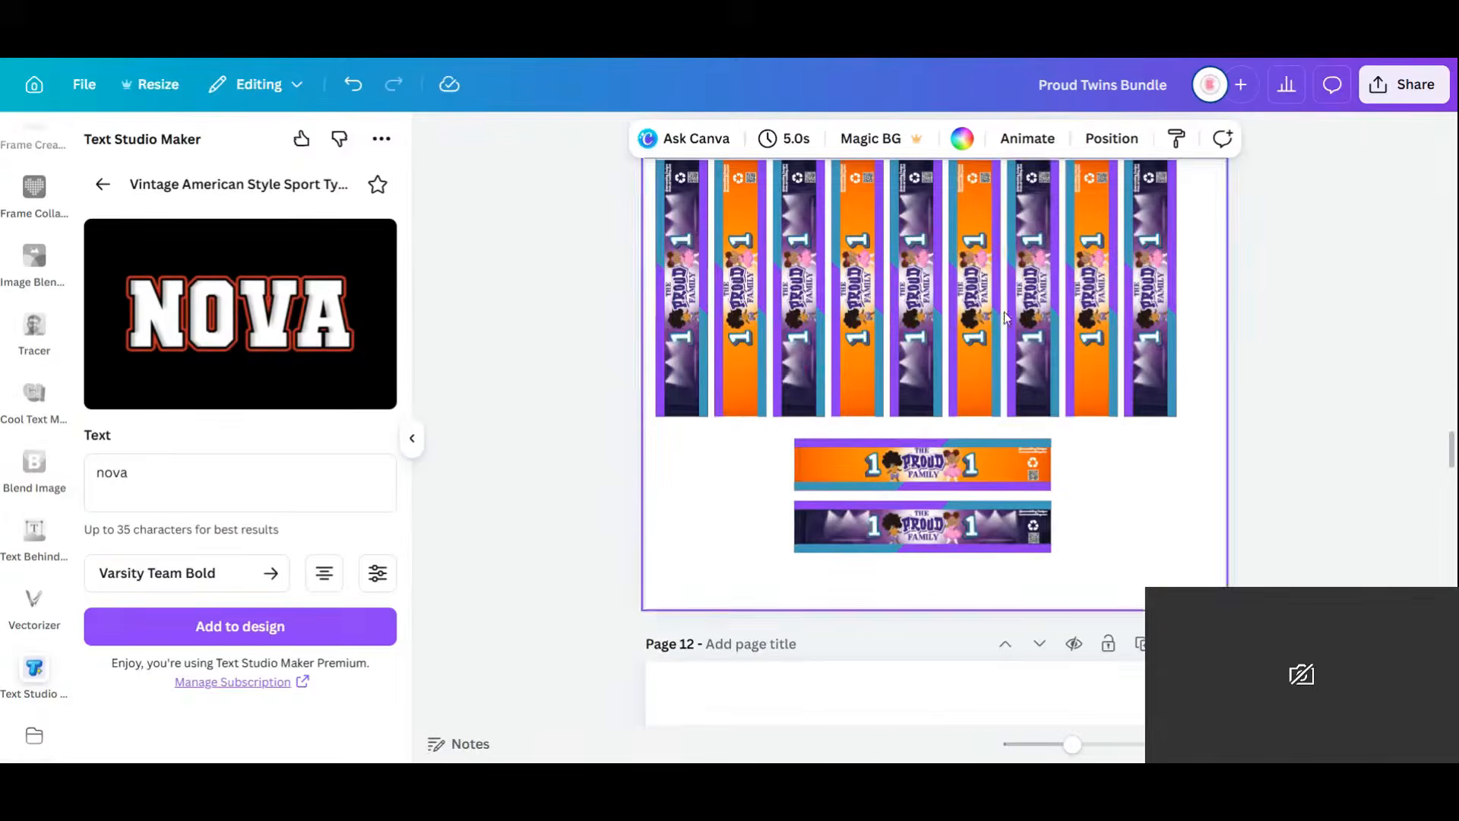
# Delete the pouch on page 9 and stand the grouped bottle-label banner vertically top-left.
pyautogui.scroll(-15, 1006, 323)
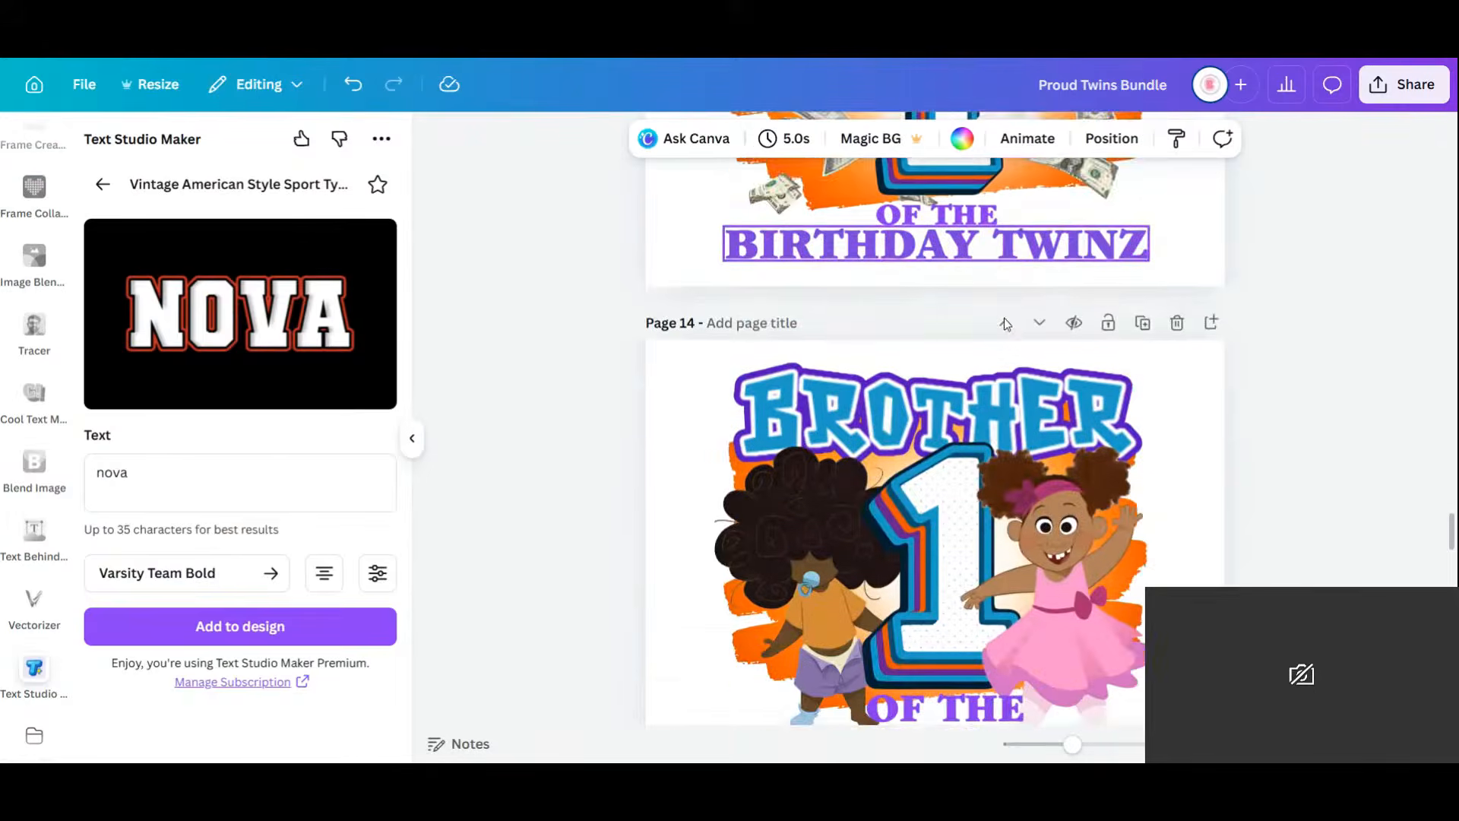
pyautogui.scroll(-15, 1005, 323)
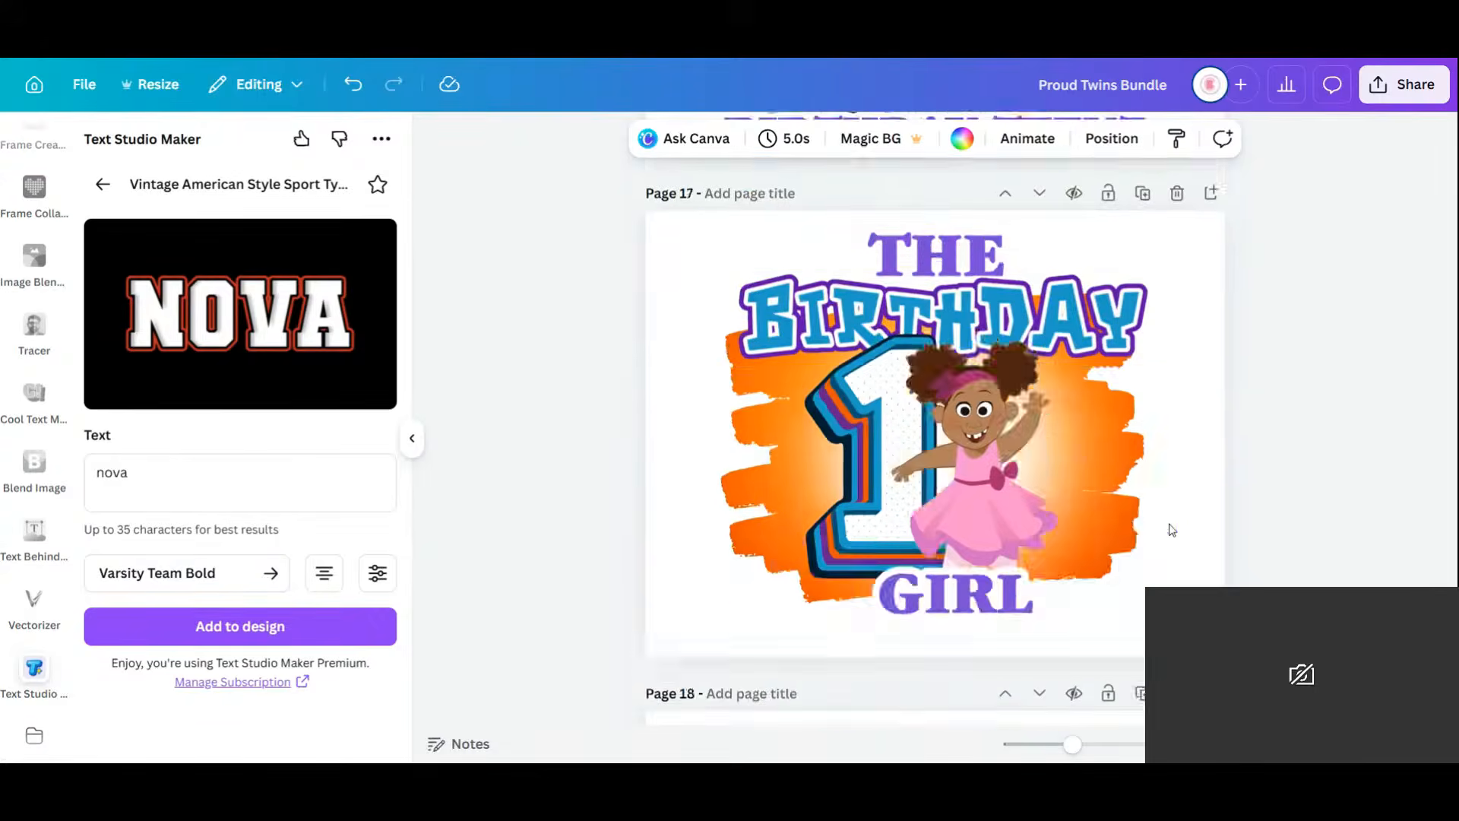
pyautogui.scroll(20, 1405, 411)
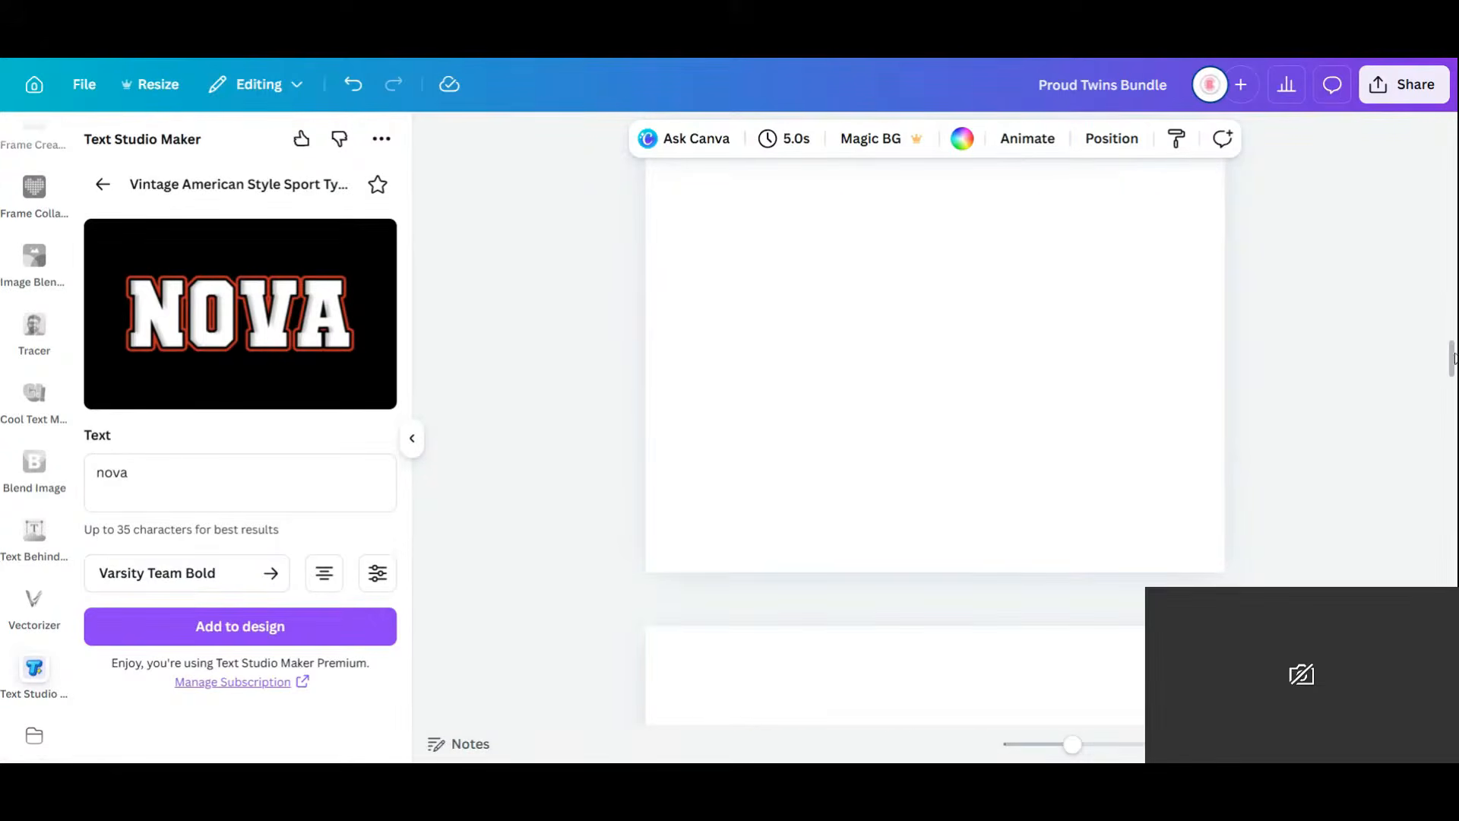
pyautogui.moveTo(1452, 362); pyautogui.dragTo(1452, 354)
pyautogui.scroll(-1, 893, 327)
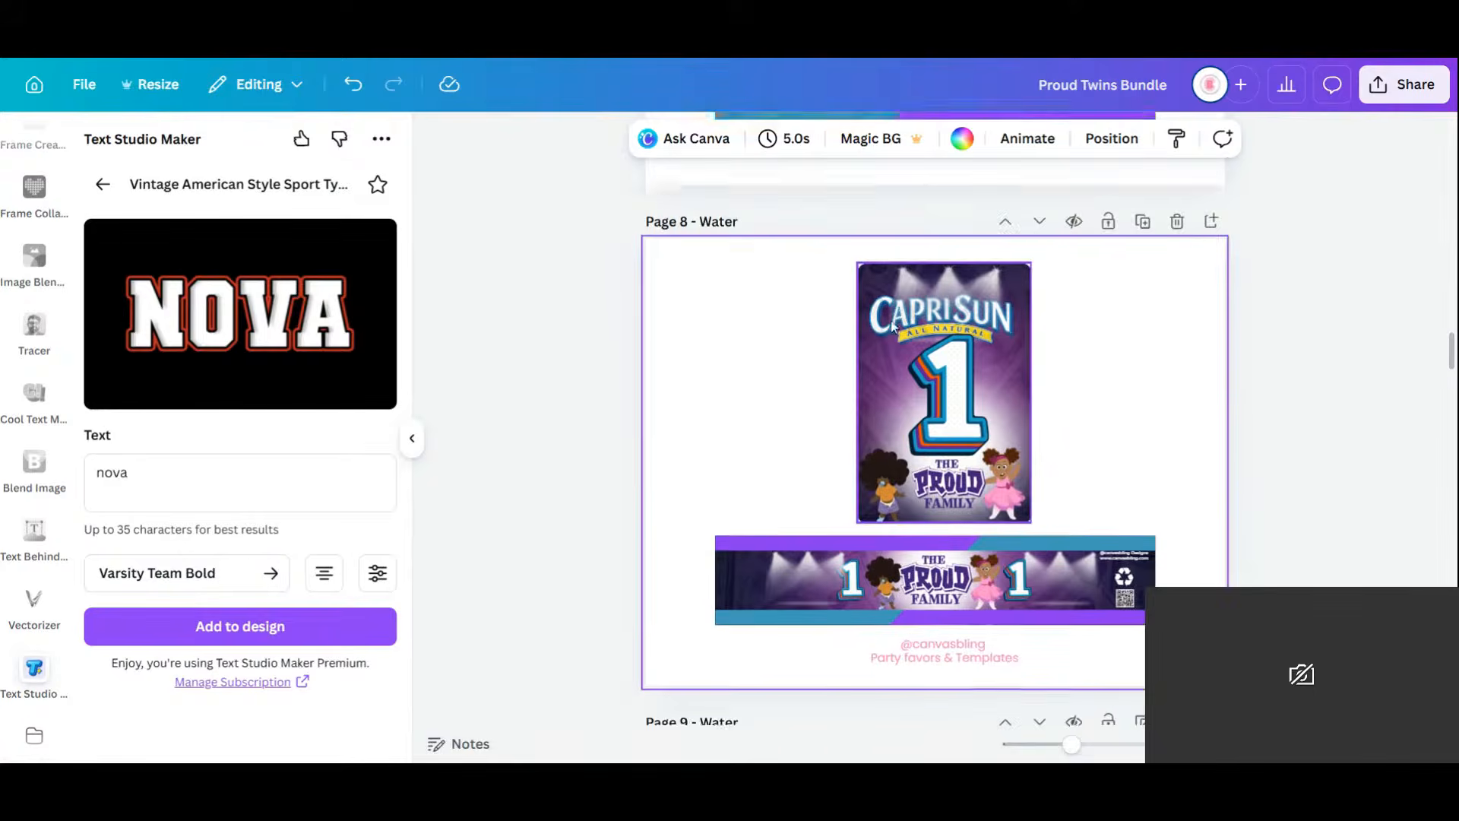
pyautogui.scroll(-2, 892, 327)
pyautogui.moveTo(729, 192); pyautogui.dragTo(1171, 342)
pyautogui.press('Delete')
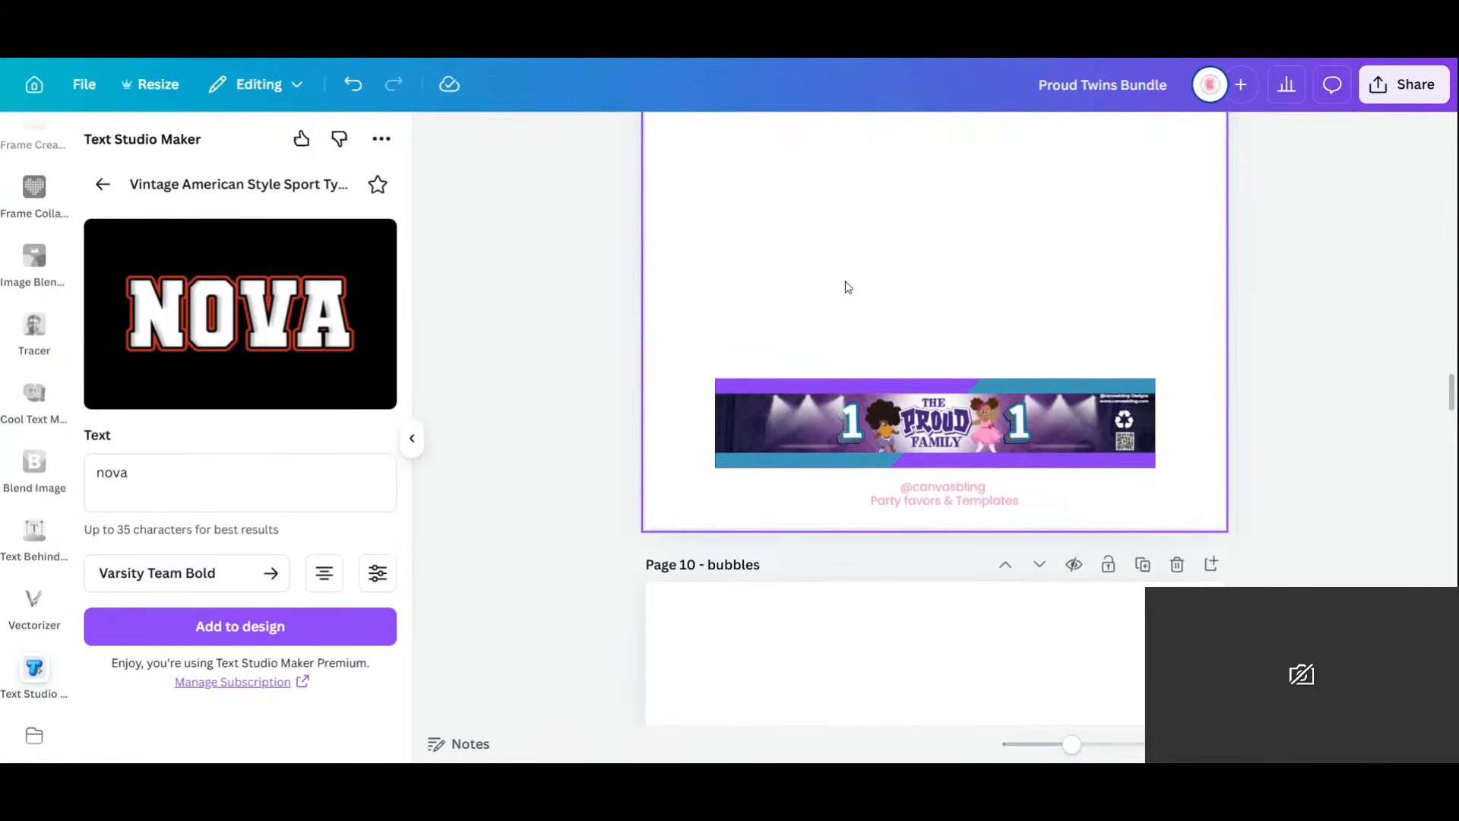
pyautogui.moveTo(661, 355); pyautogui.dragTo(1194, 475)
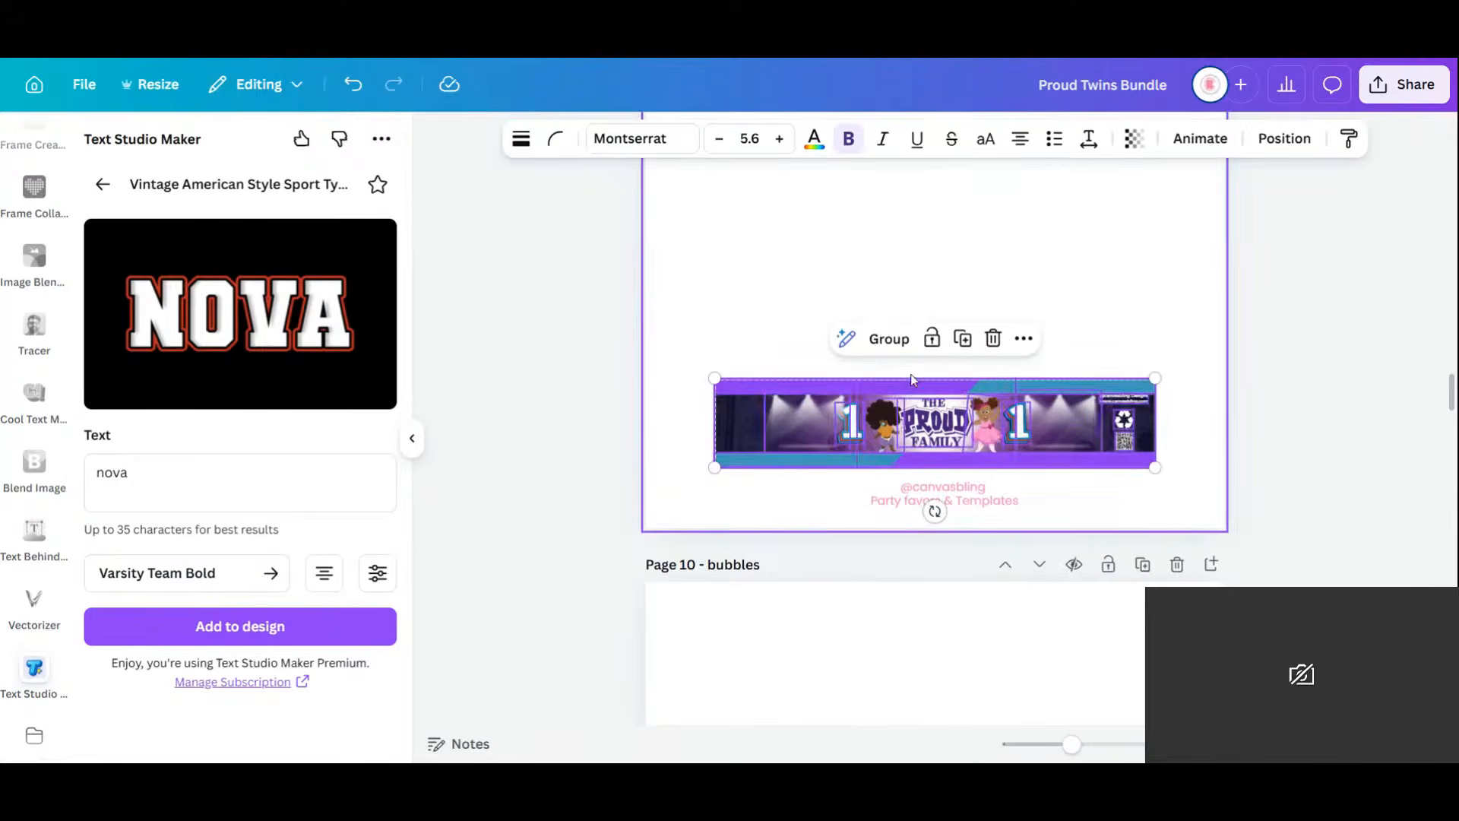
pyautogui.click(881, 338)
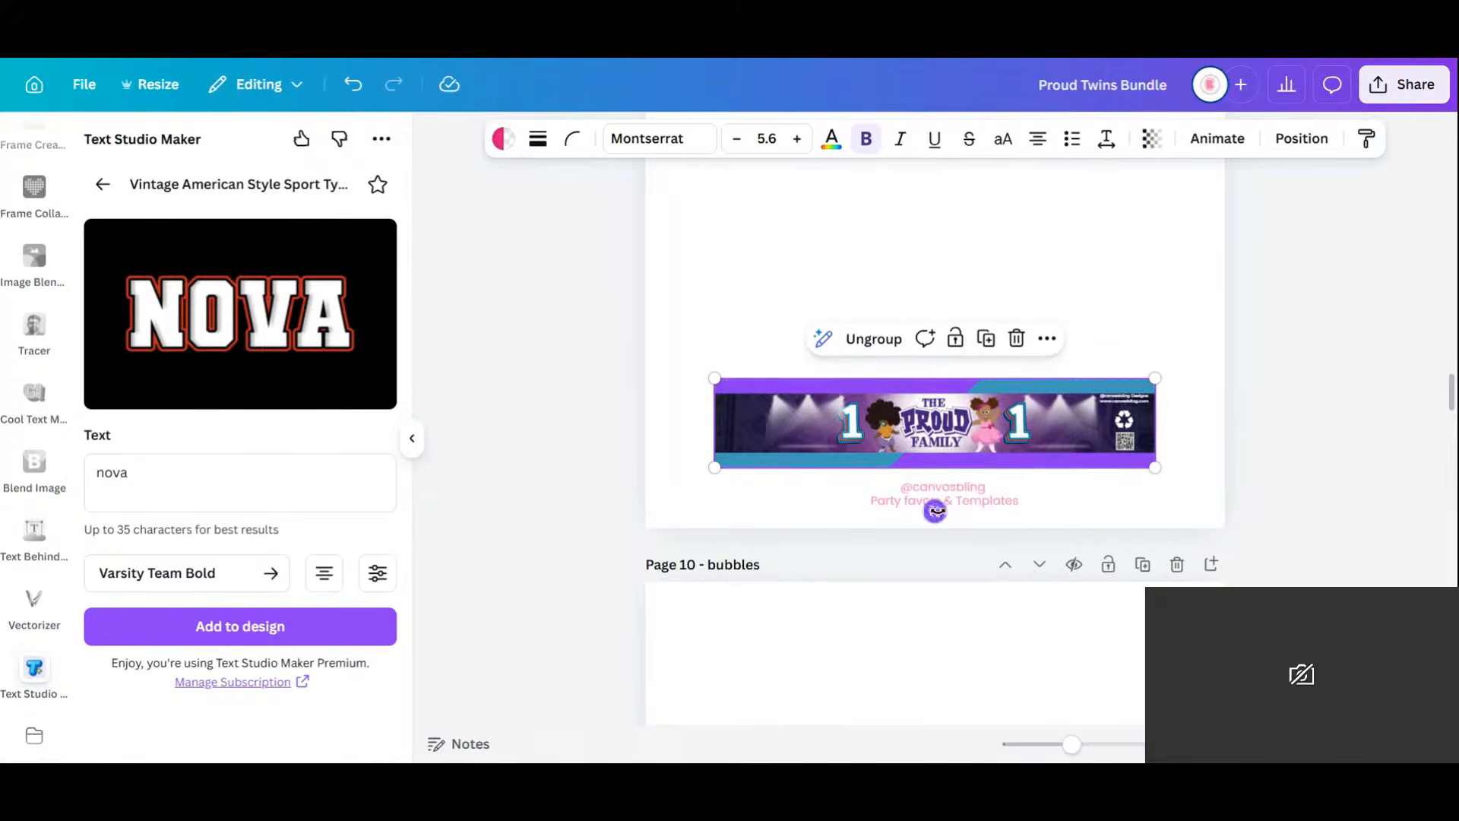
pyautogui.moveTo(934, 511); pyautogui.dragTo(1226, 415)
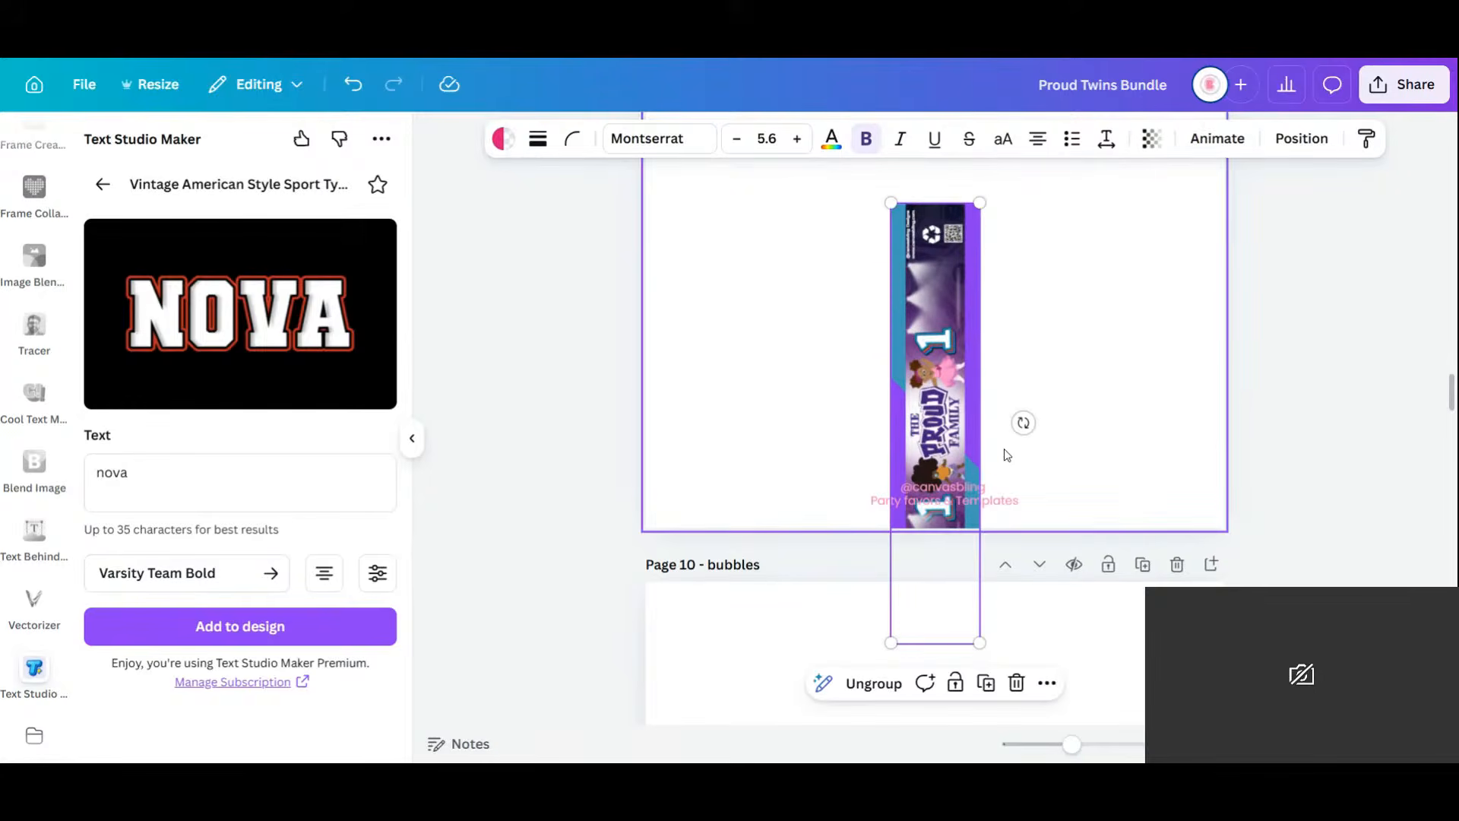
pyautogui.scroll(3, 1005, 448)
pyautogui.moveTo(898, 538); pyautogui.dragTo(804, 403)
# Fill page 9 with a row of vertical copies of the bottle-label banner.
pyautogui.click(750, 336)
pyautogui.click(837, 326)
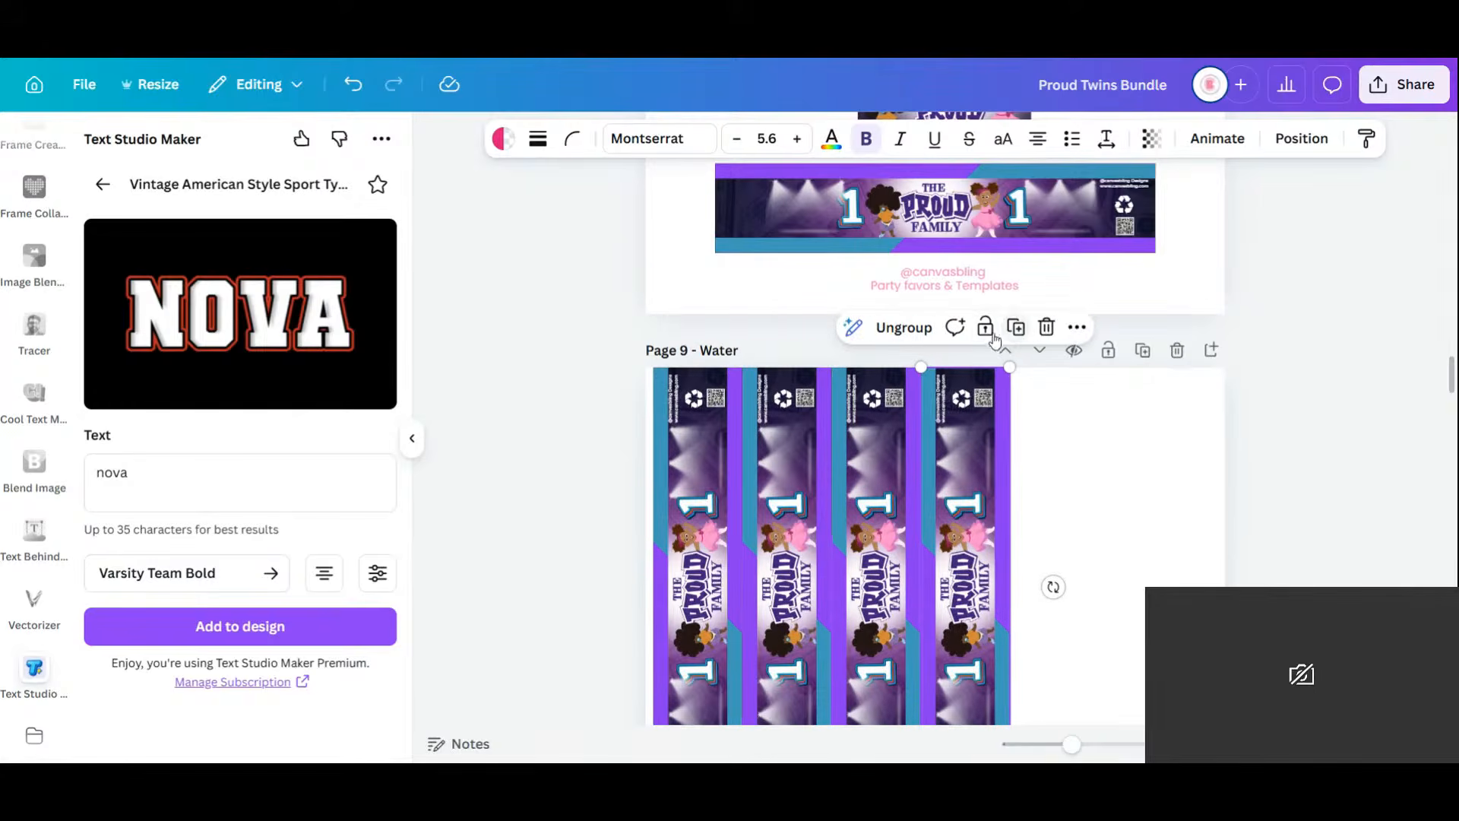
pyautogui.click(1014, 327)
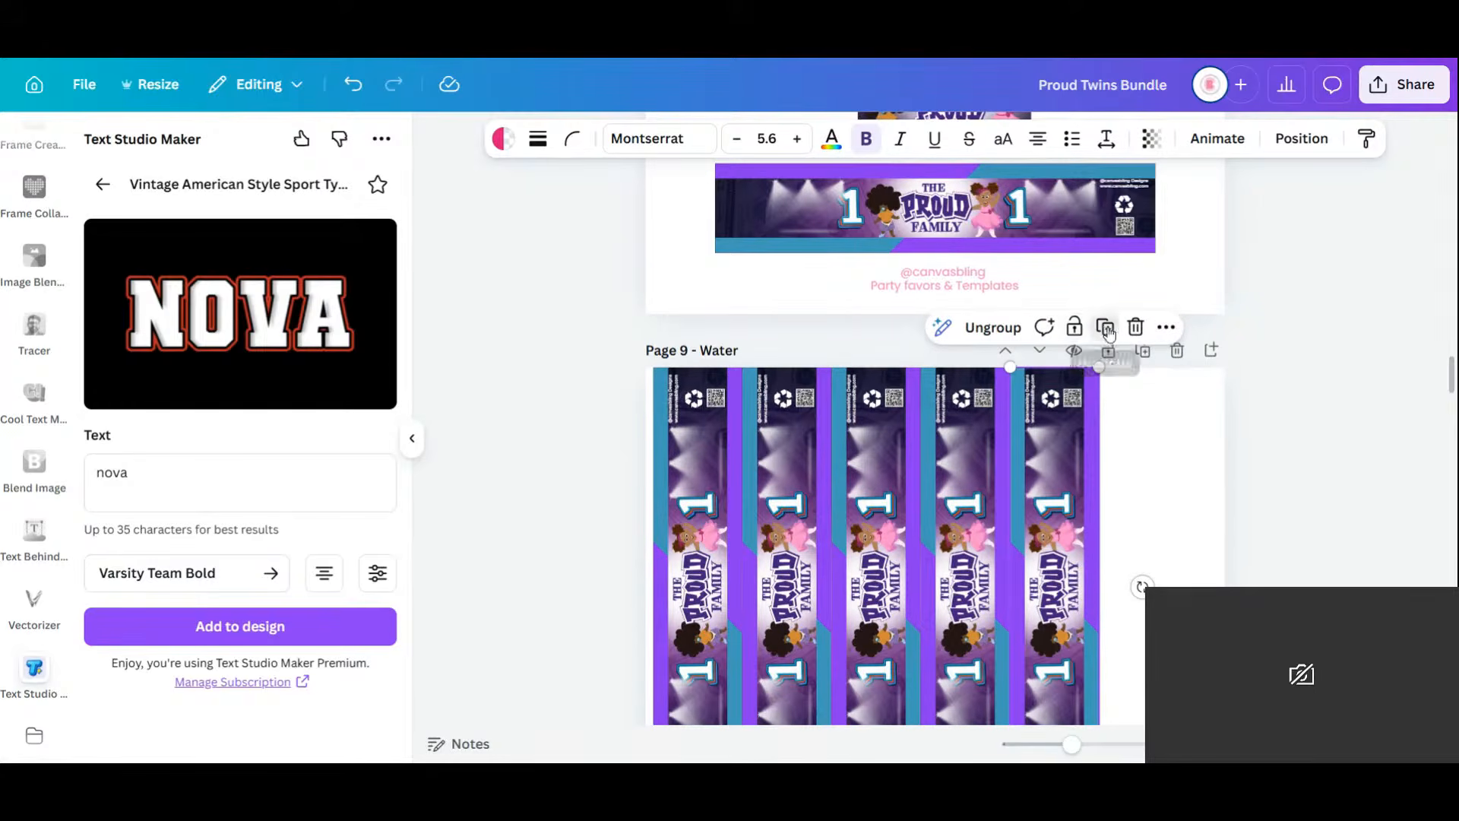
pyautogui.click(1106, 329)
pyautogui.click(1286, 449)
pyautogui.click(1351, 744)
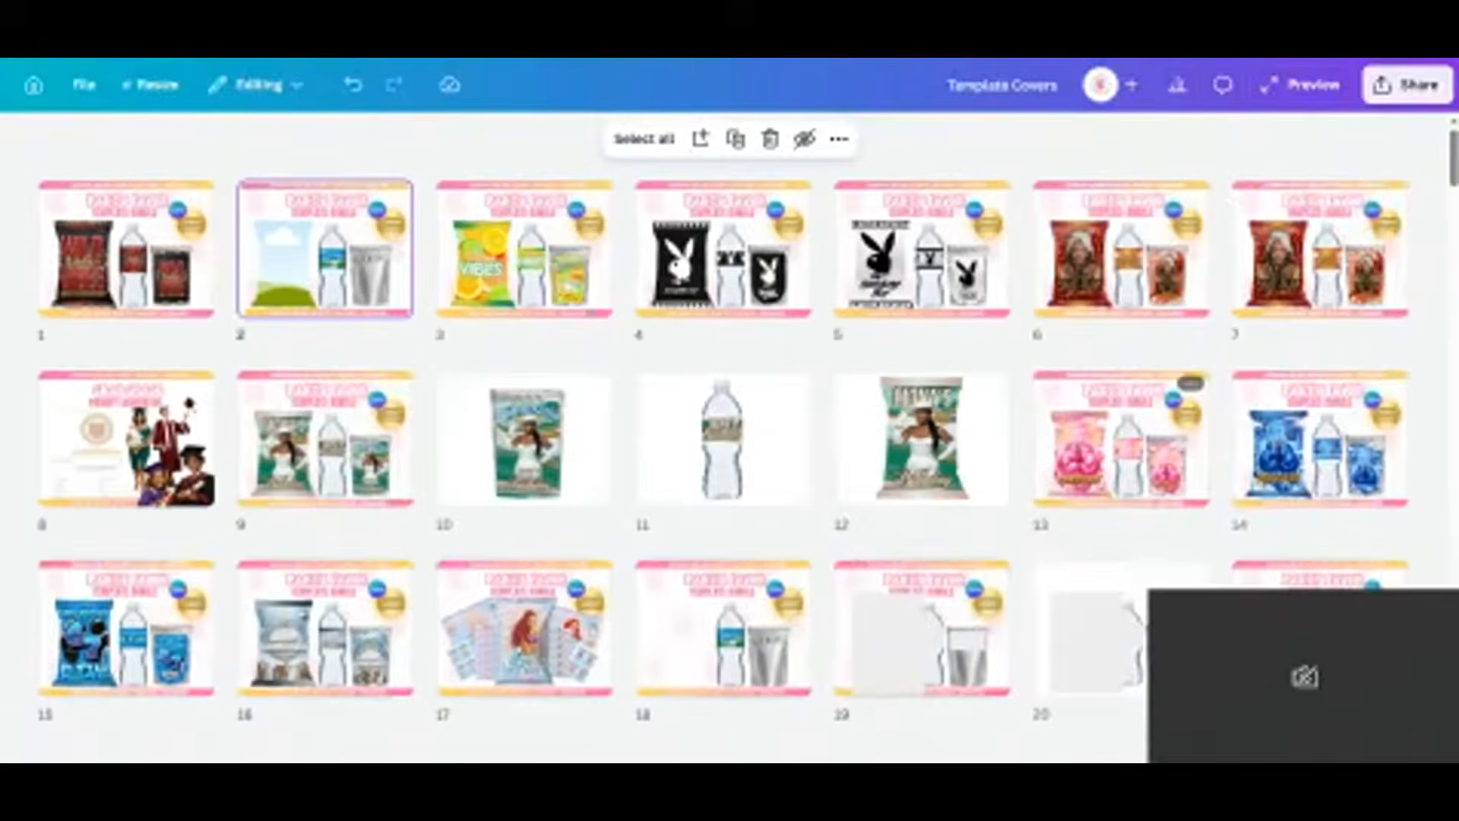
# Move the blank bottle and pouch mockup page ahead of the red chip bag page.
pyautogui.scroll(-5, 1114, 459)
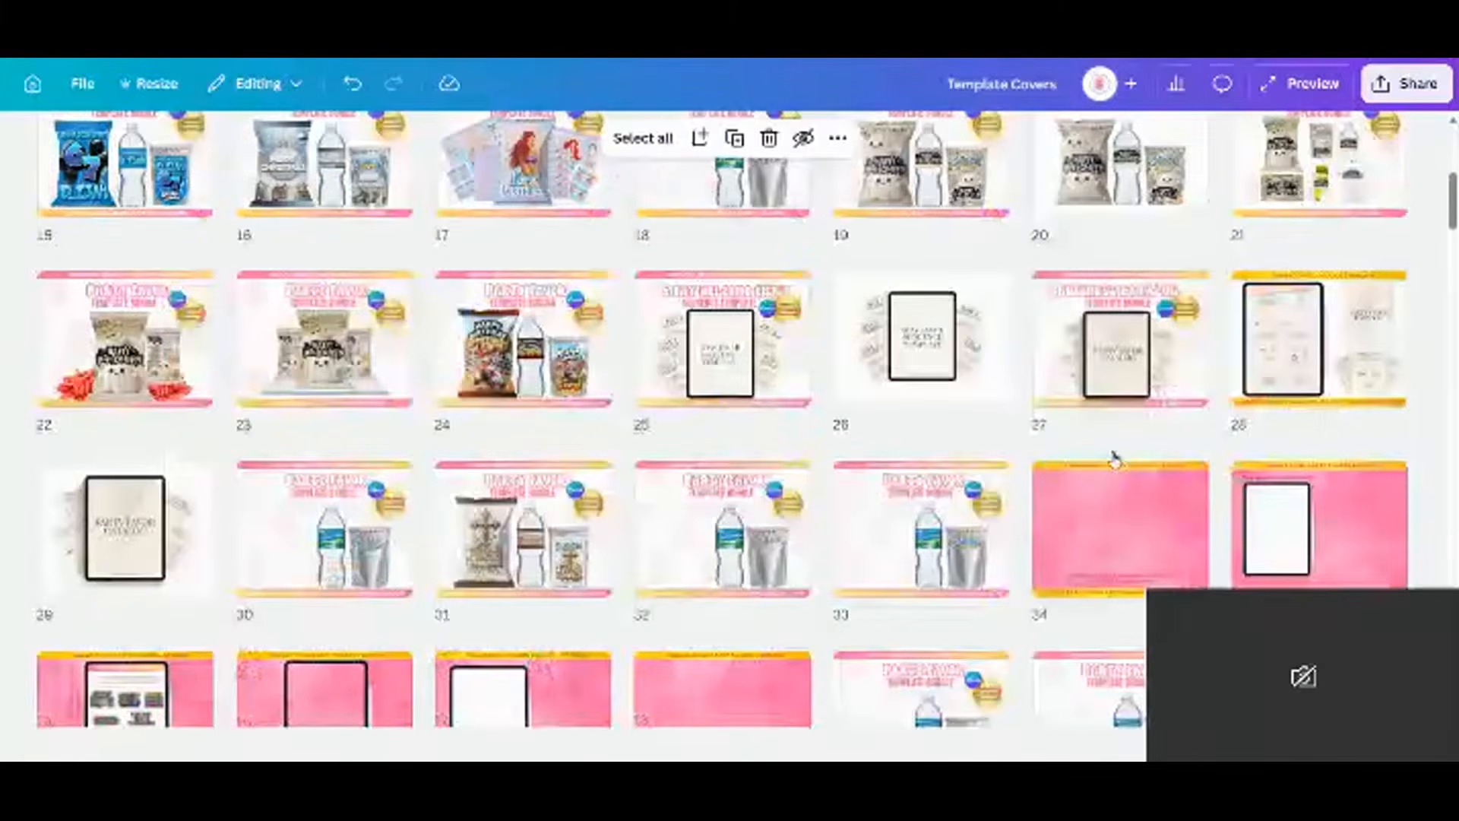
pyautogui.scroll(5, 1114, 459)
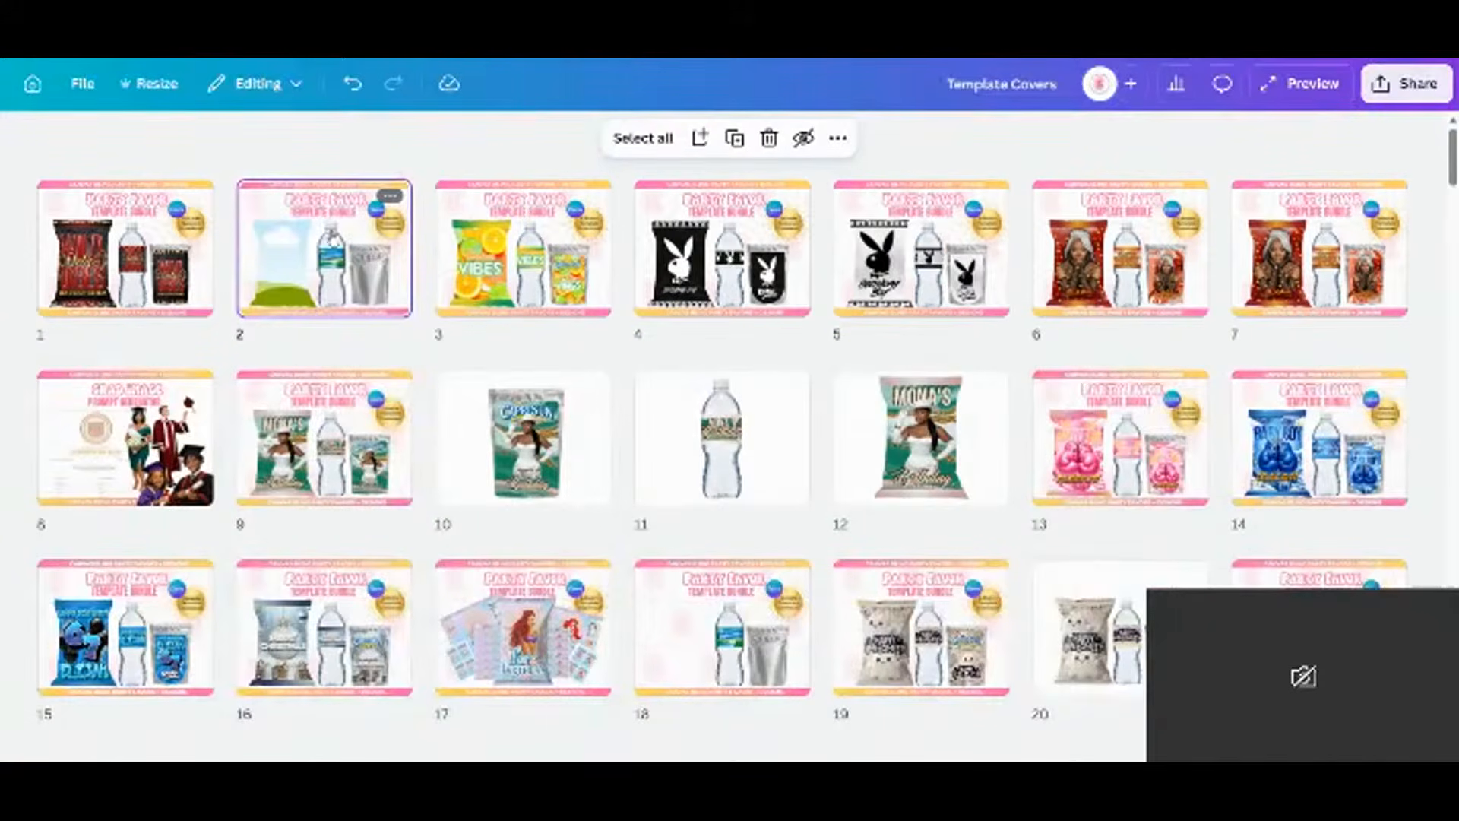
pyautogui.moveTo(357, 261); pyautogui.dragTo(26, 250)
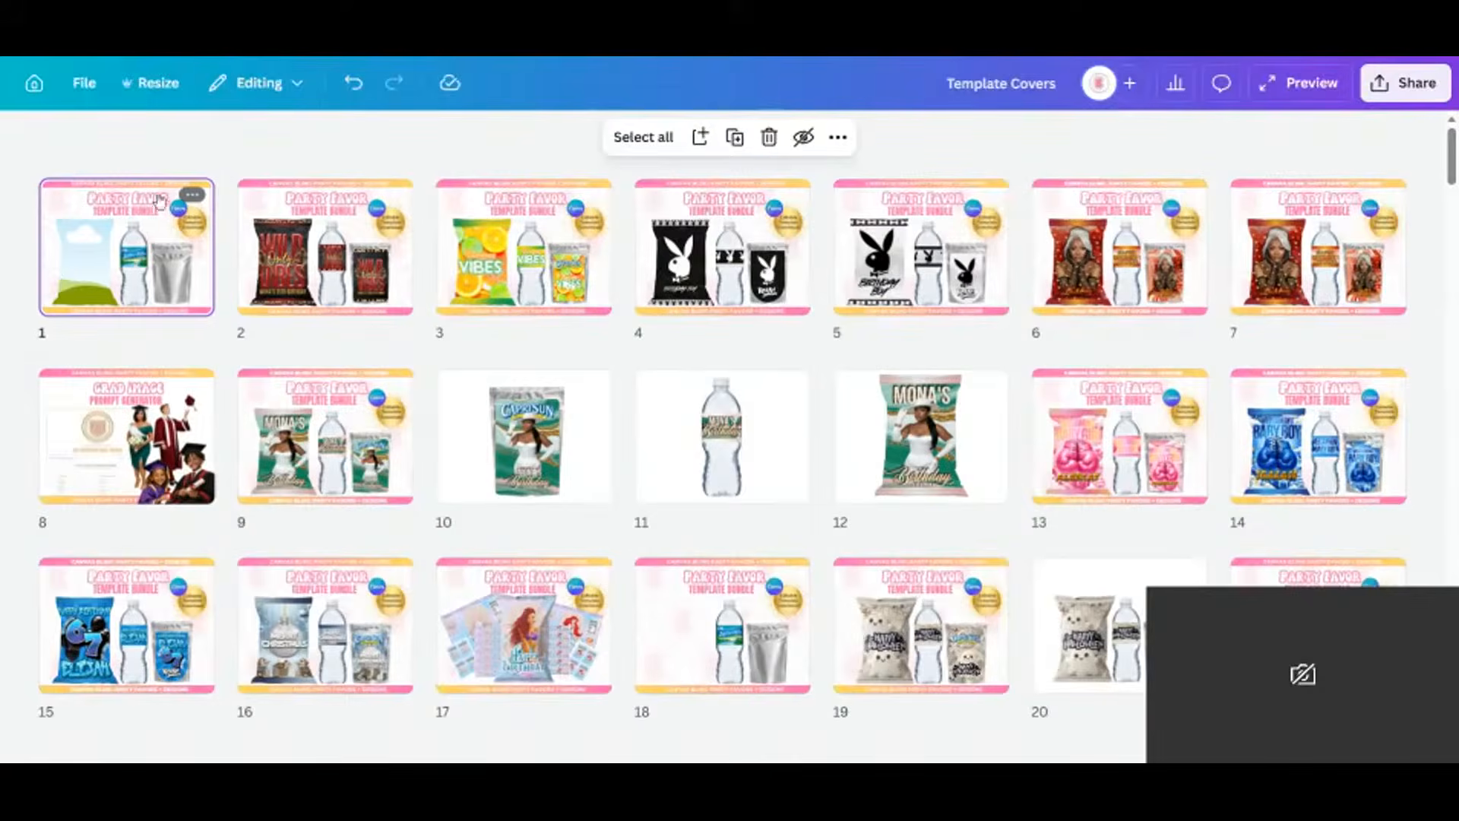
# Paste the orange Happy Birthday chip-bag design into page 1's bag frame and shift it left.
pyautogui.doubleClick(152, 226)
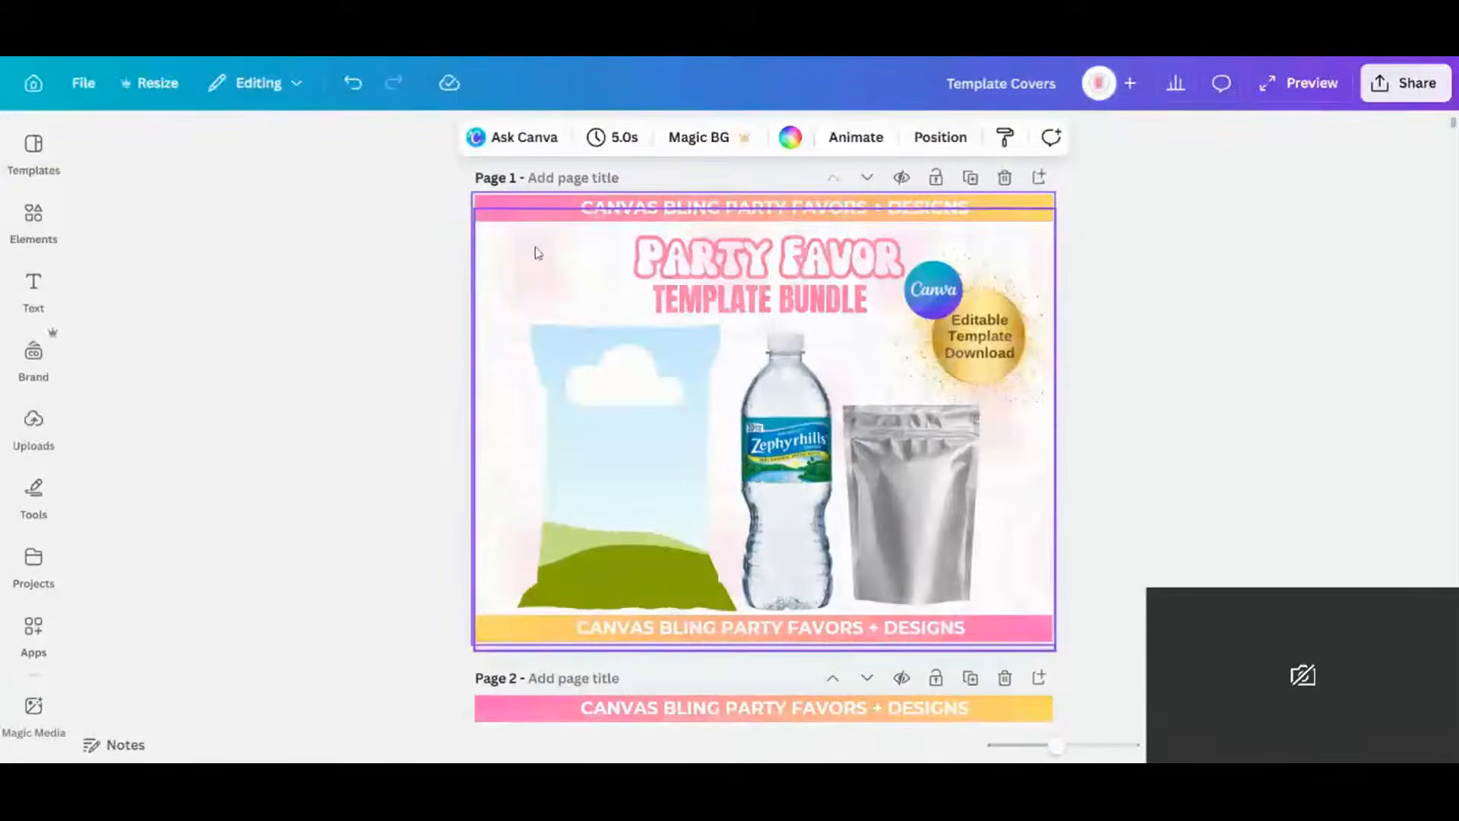
pyautogui.rightClick(622, 295)
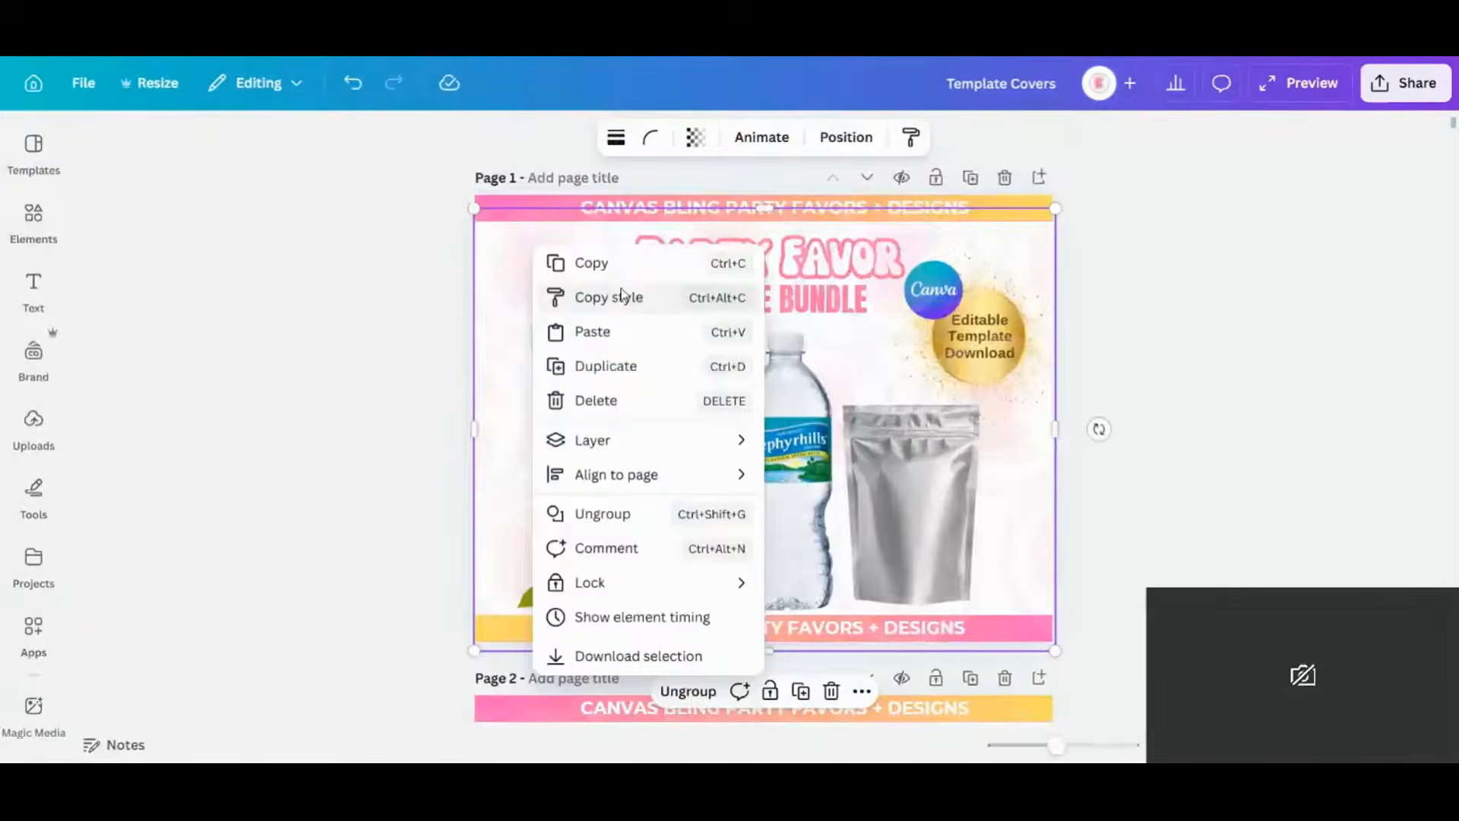
pyautogui.click(621, 296)
pyautogui.hotkey('ctrl', 'v')
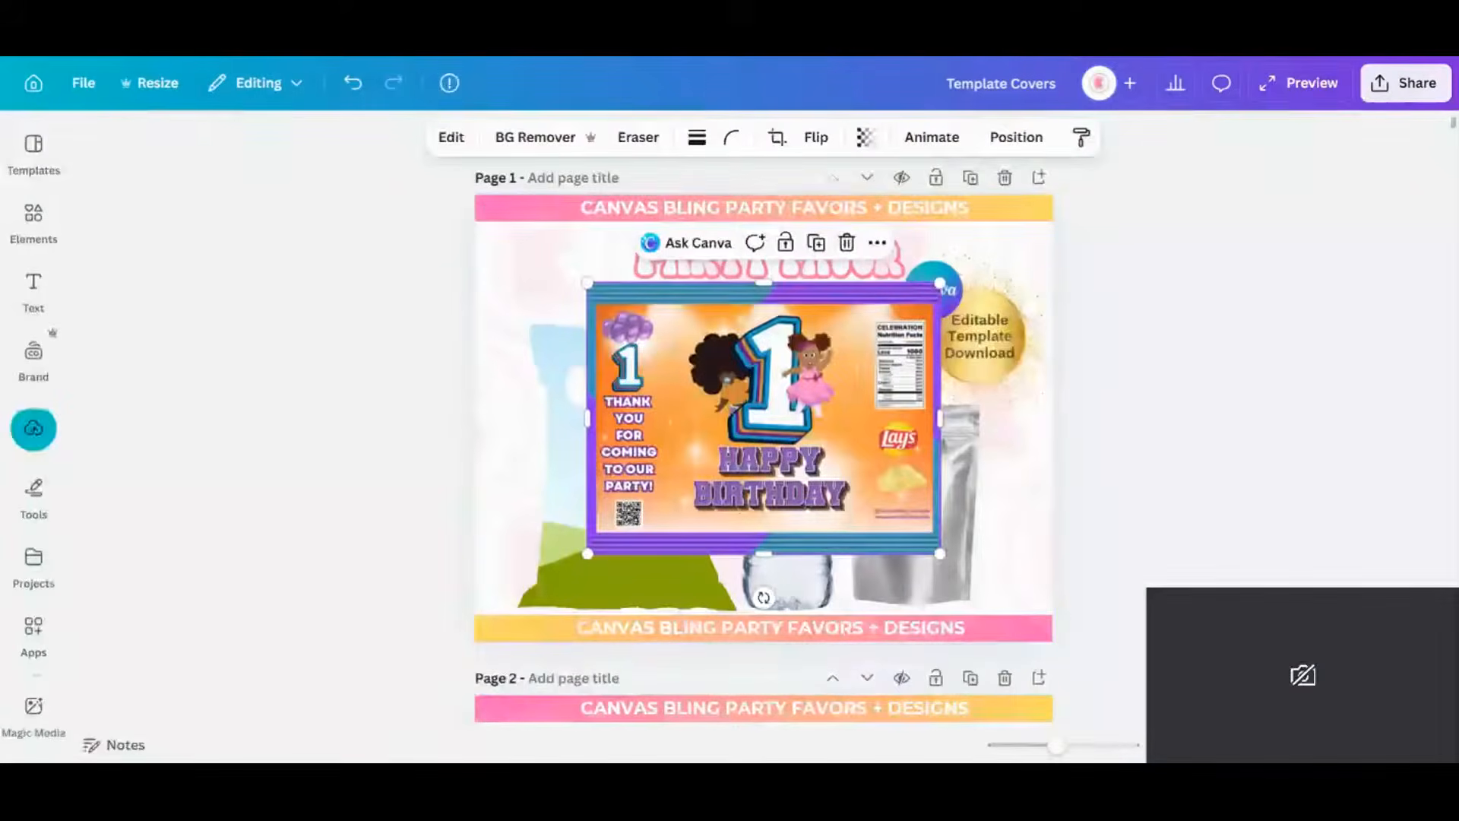
pyautogui.moveTo(787, 373); pyautogui.dragTo(667, 430)
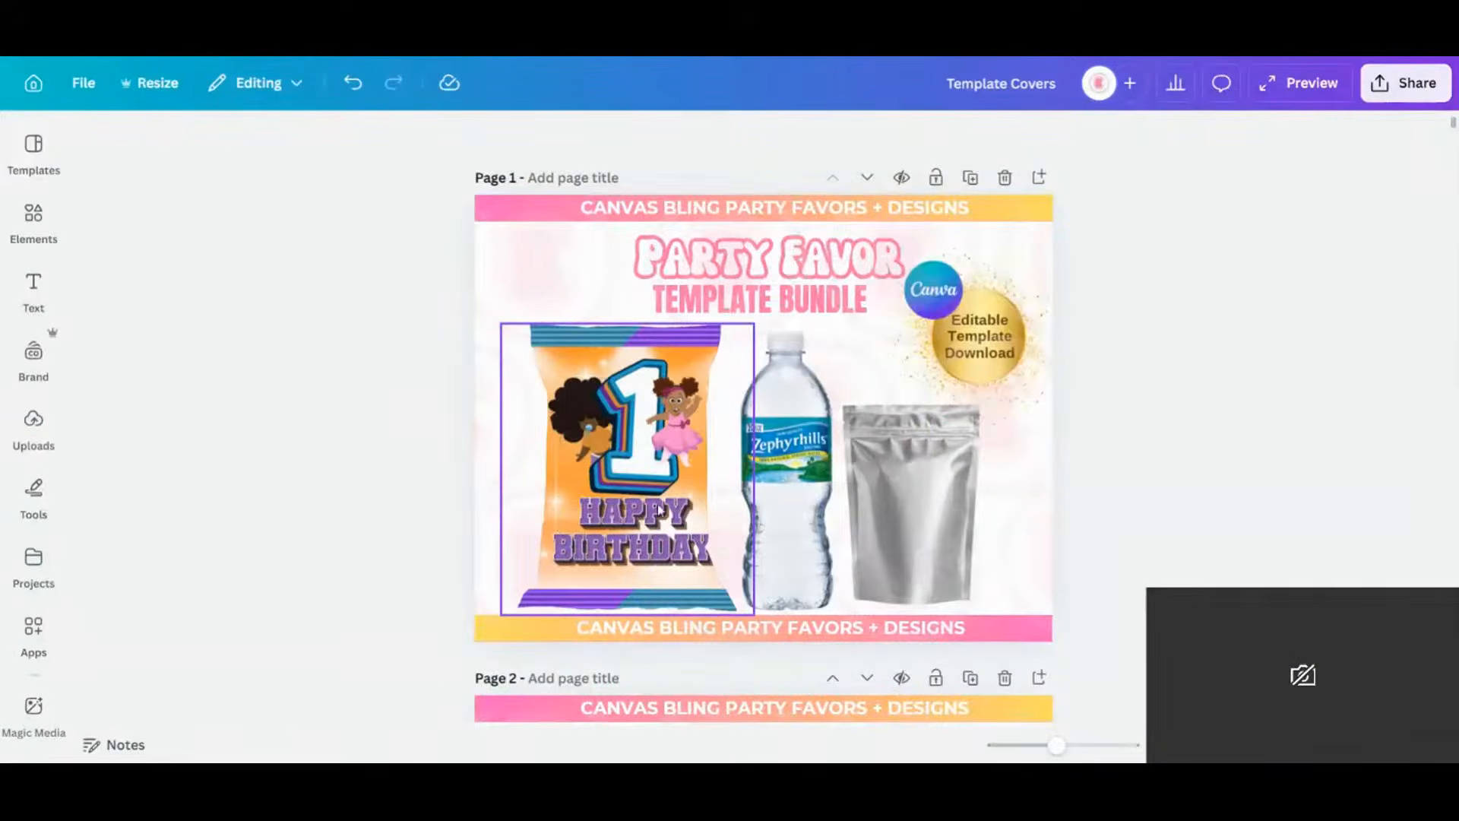
pyautogui.doubleClick(672, 453)
pyautogui.press('Return')
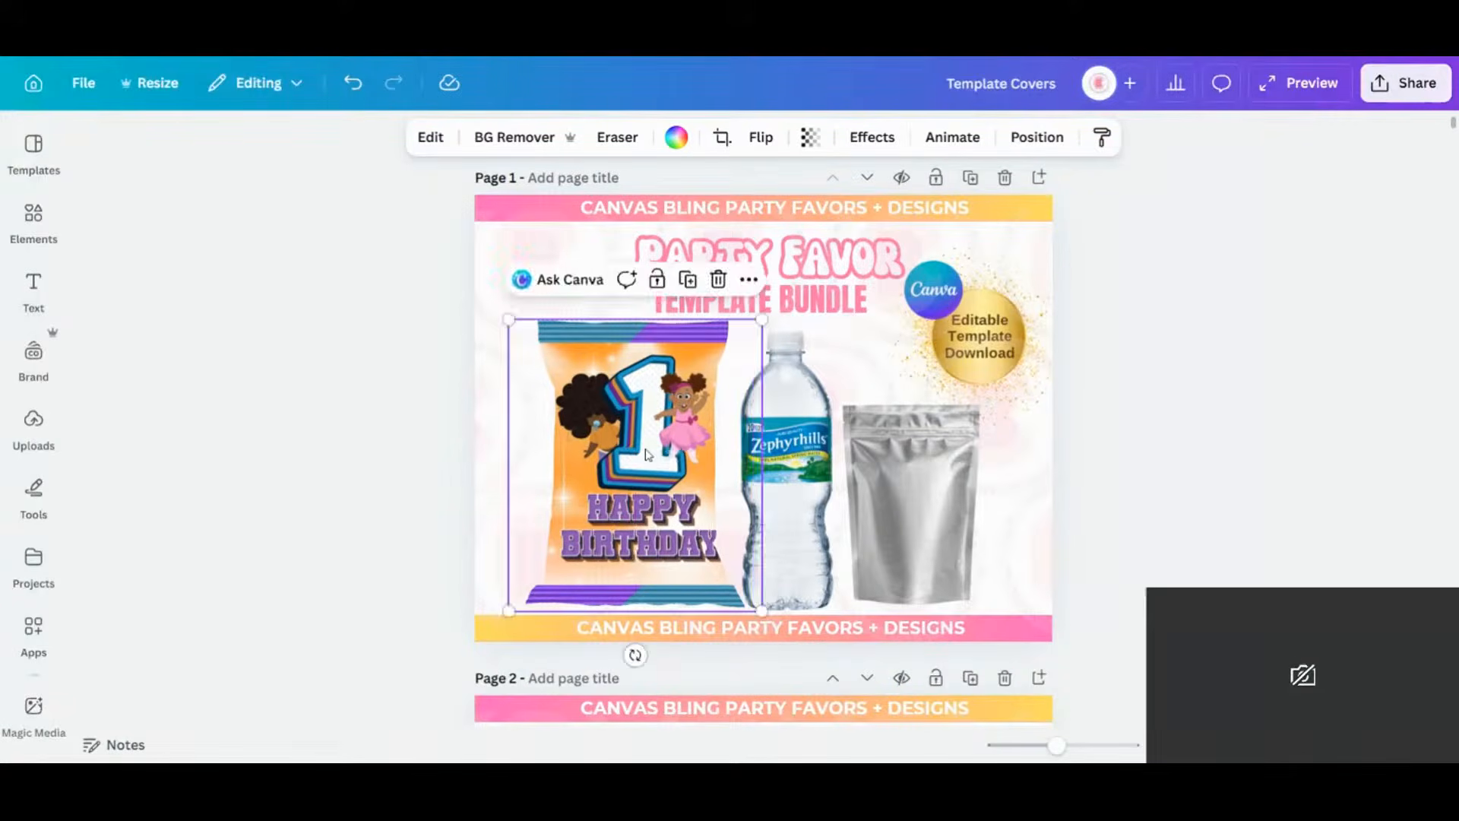
pyautogui.doubleClick(647, 455)
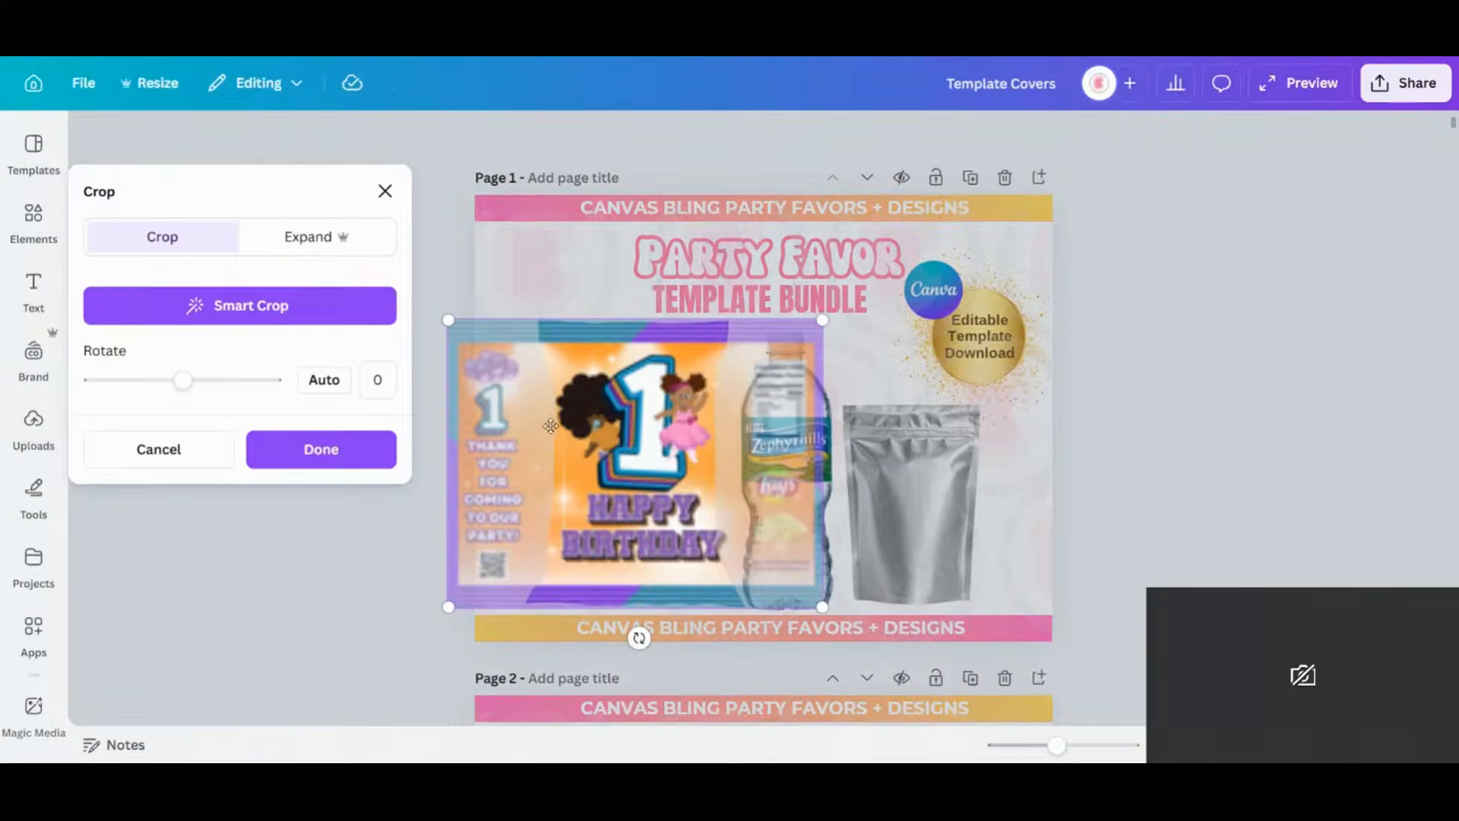
pyautogui.moveTo(622, 429); pyautogui.dragTo(601, 431)
pyautogui.click(321, 452)
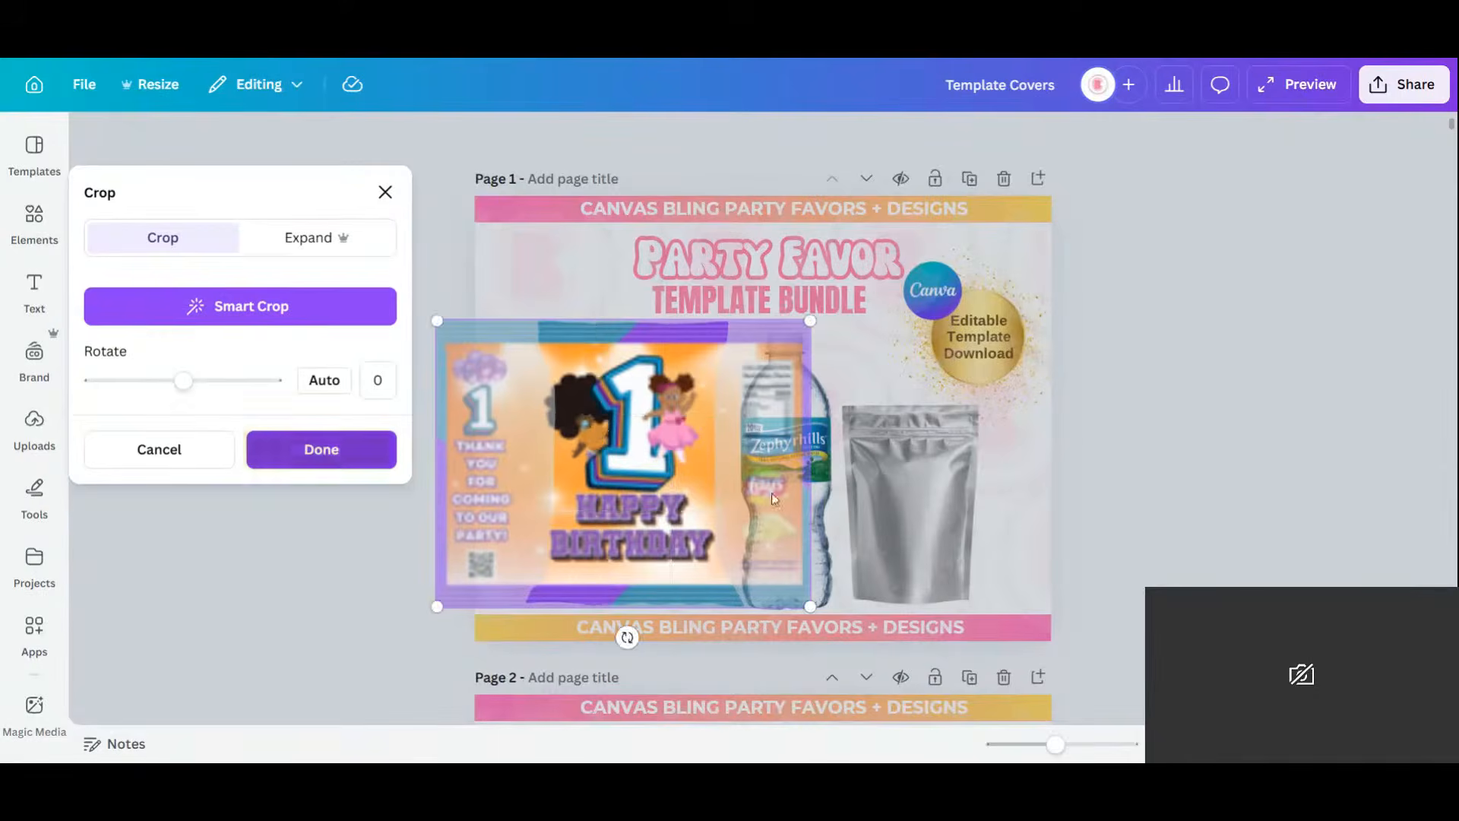
pyautogui.click(1162, 443)
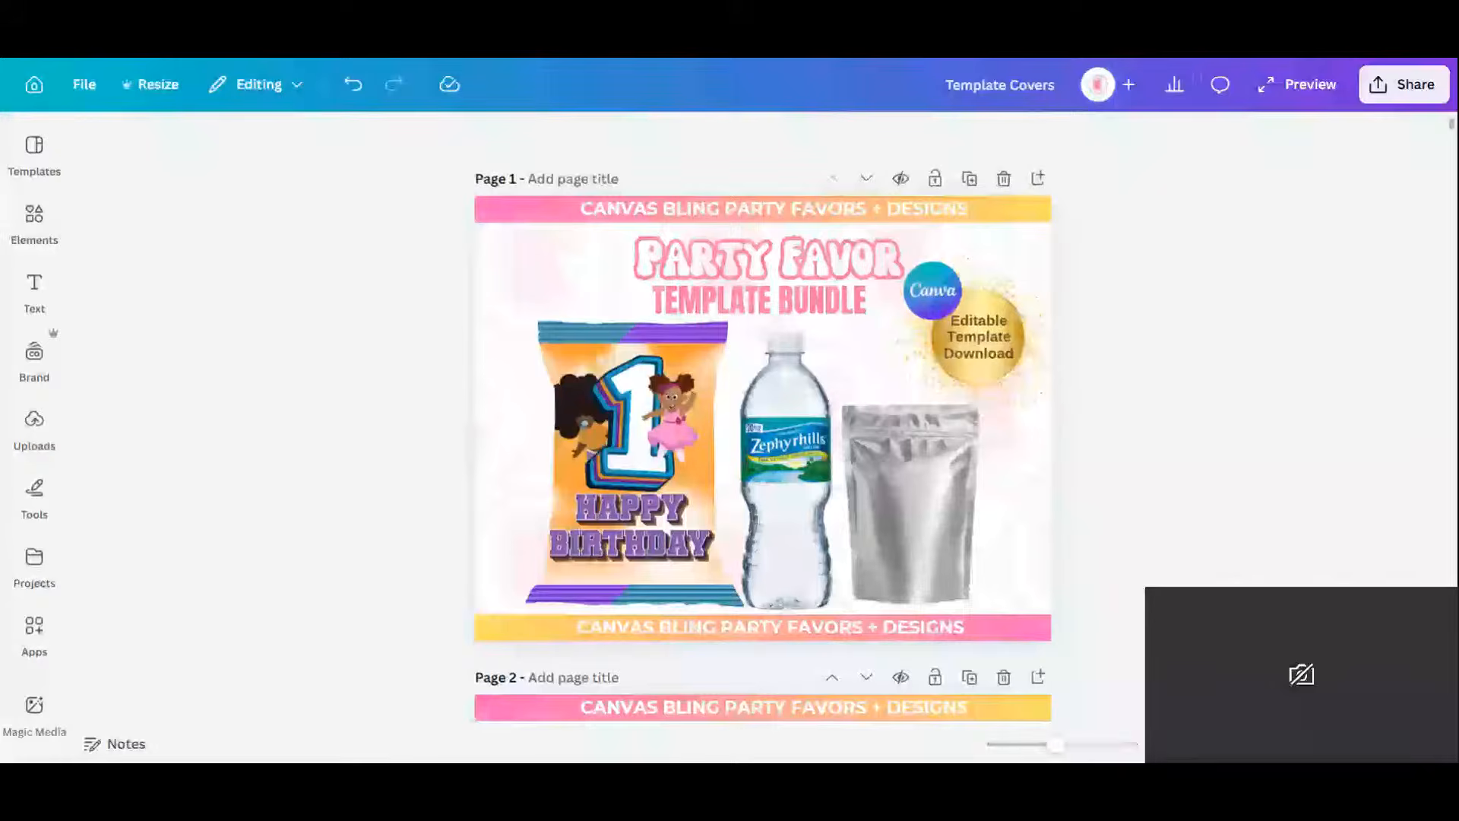
# Paste the orange Capri Sun label onto the silver pouch, sized and centred to fit.
pyautogui.rightClick(873, 454)
pyautogui.click(873, 454)
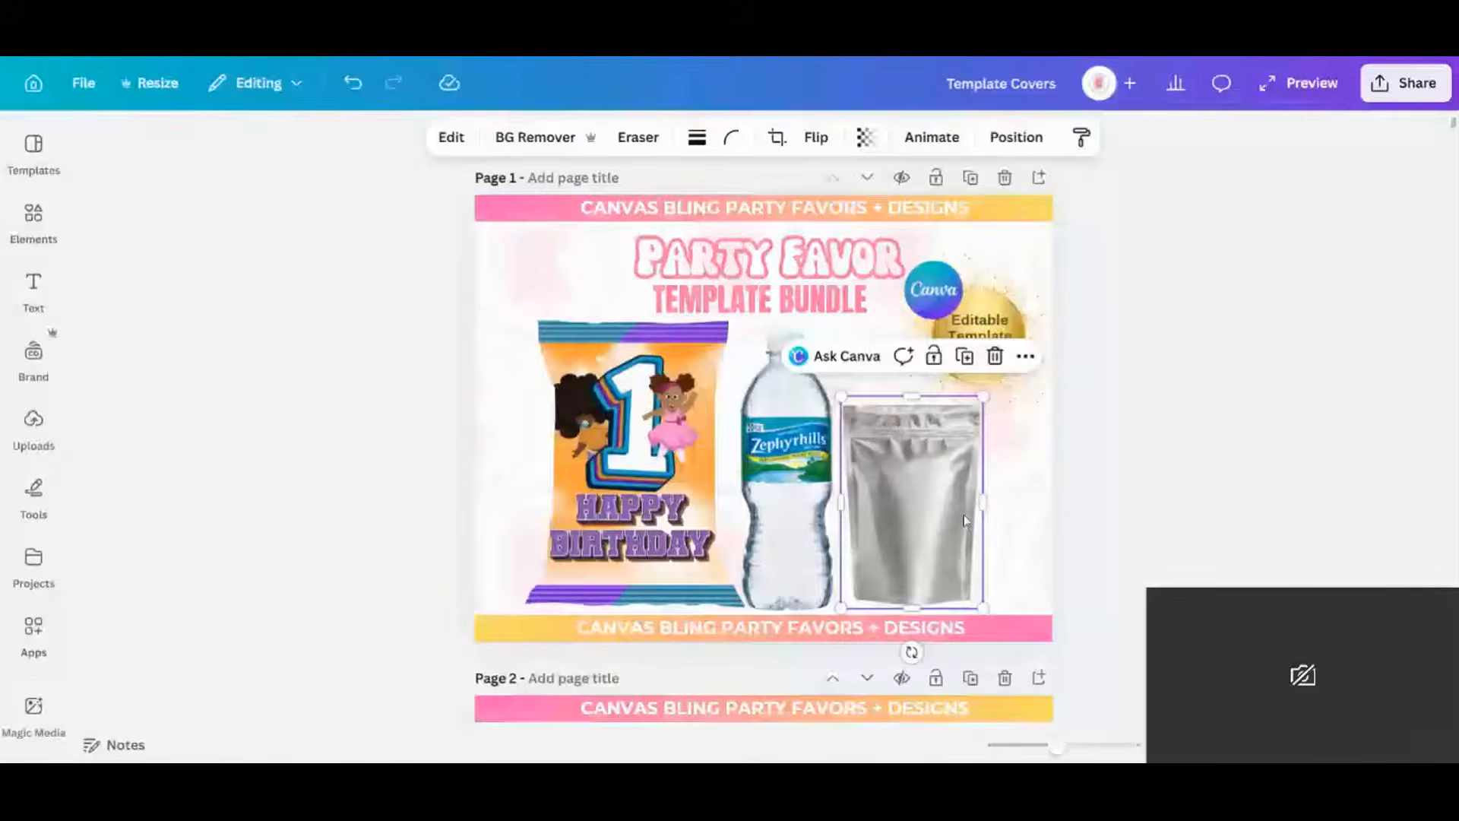
pyautogui.hotkey('ctrl', 'v')
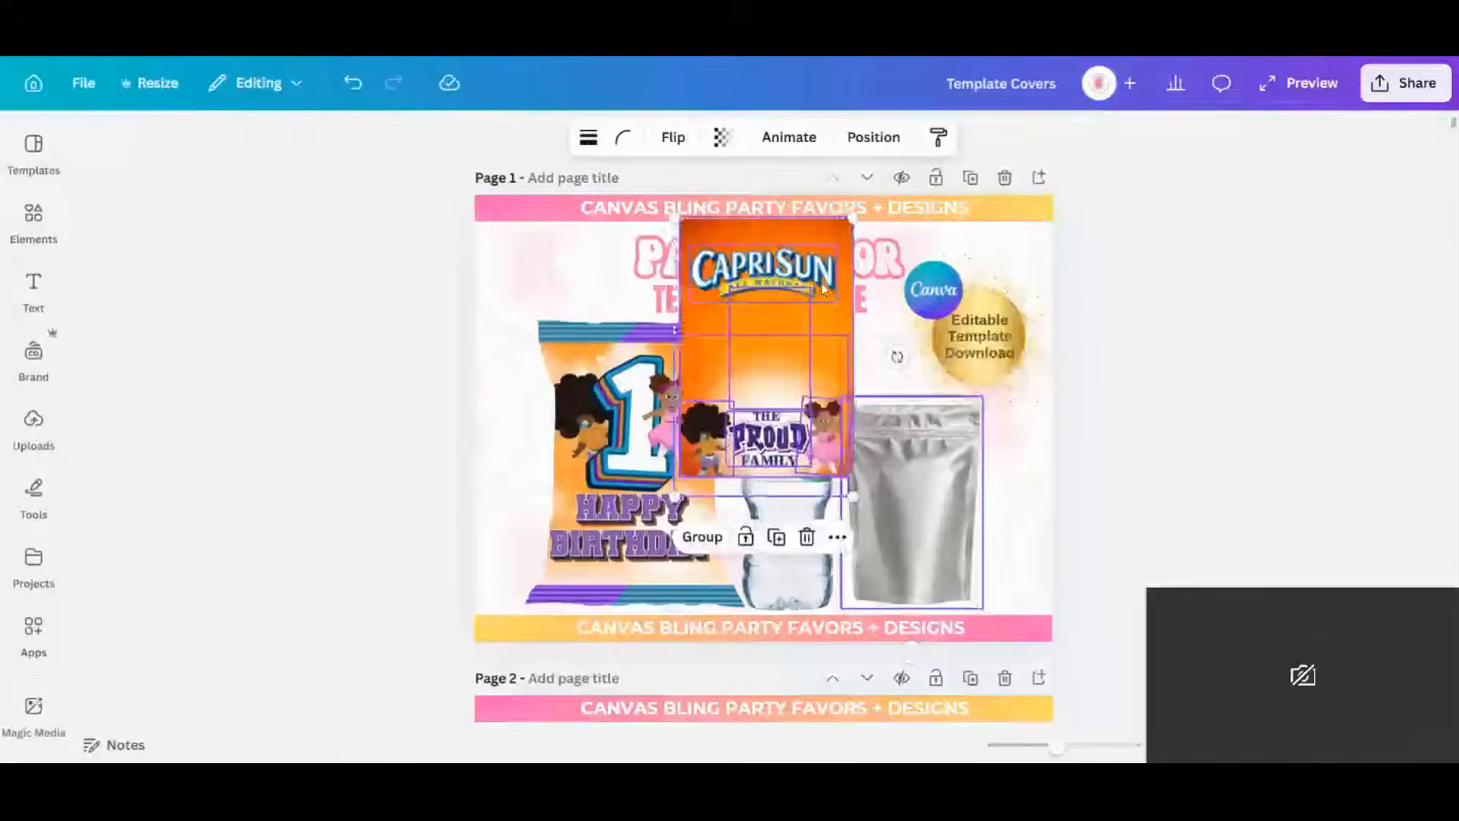
pyautogui.moveTo(853, 229); pyautogui.dragTo(791, 351)
pyautogui.moveTo(733, 393); pyautogui.dragTo(912, 493)
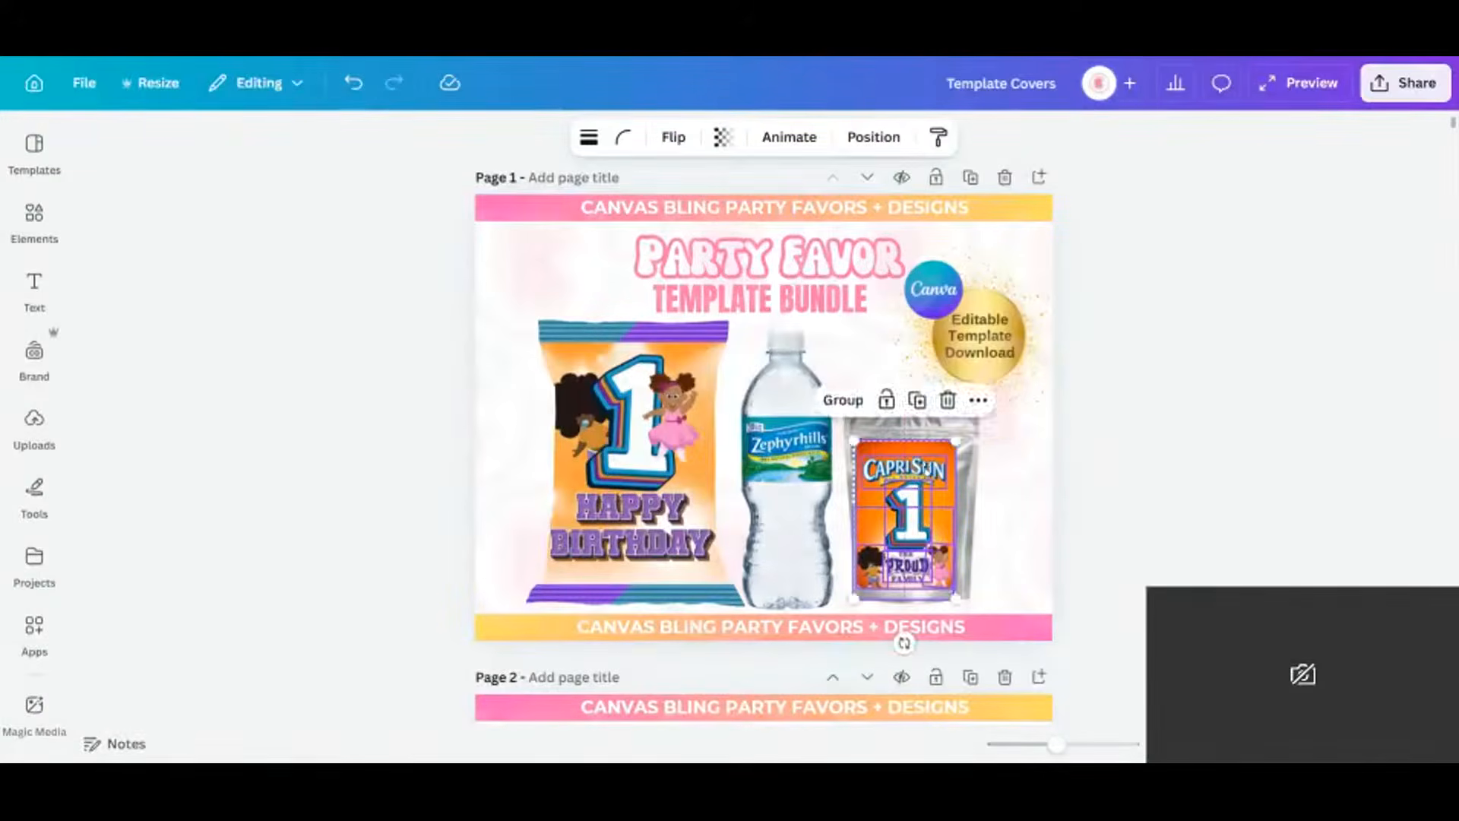
pyautogui.moveTo(956, 440); pyautogui.dragTo(970, 431)
pyautogui.moveTo(934, 477); pyautogui.dragTo(937, 483)
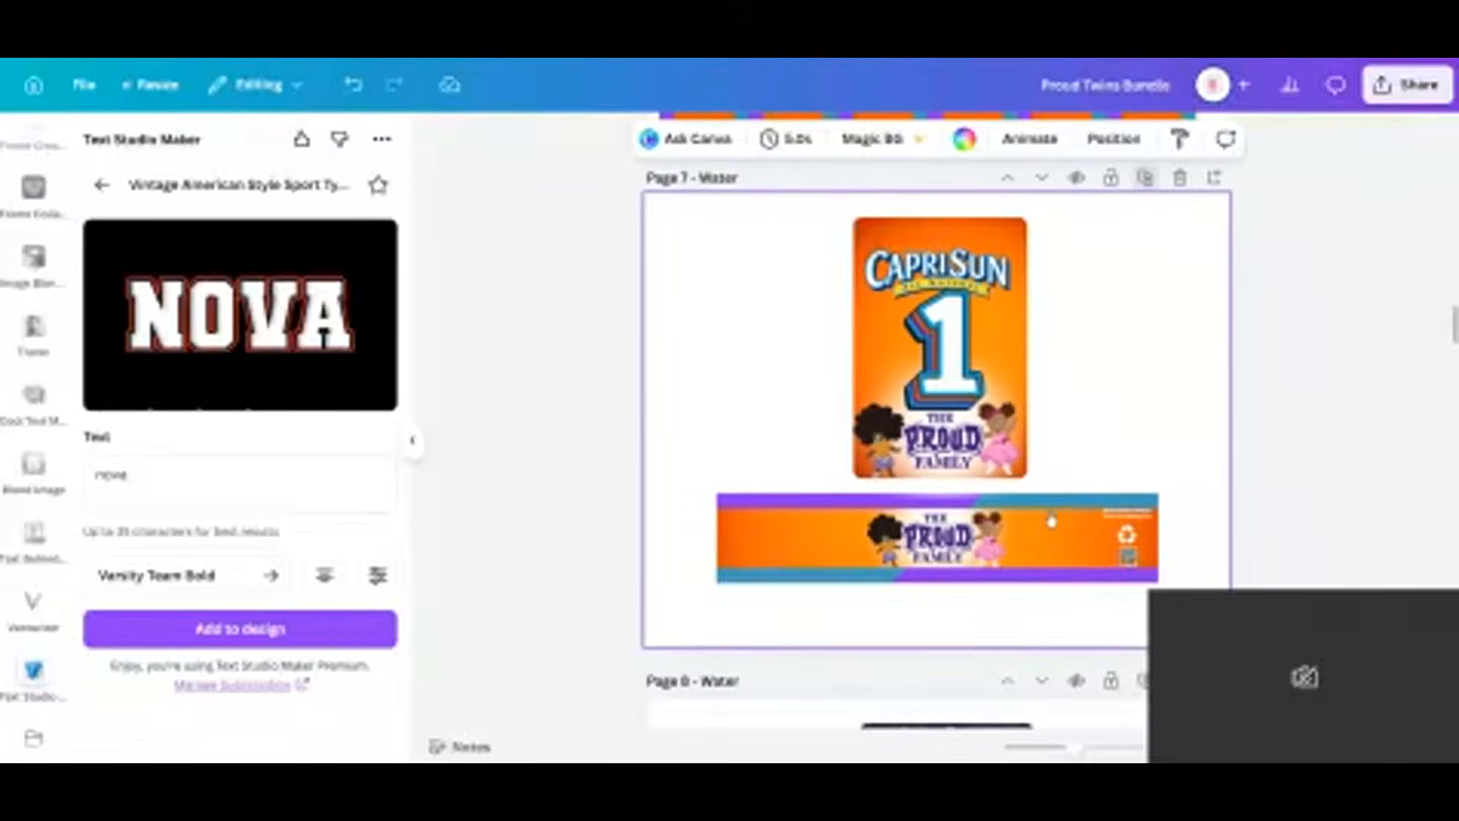
# Delete The Proud Family logos from page 7's Capri Sun card and water bottle banner.
pyautogui.click(1052, 522)
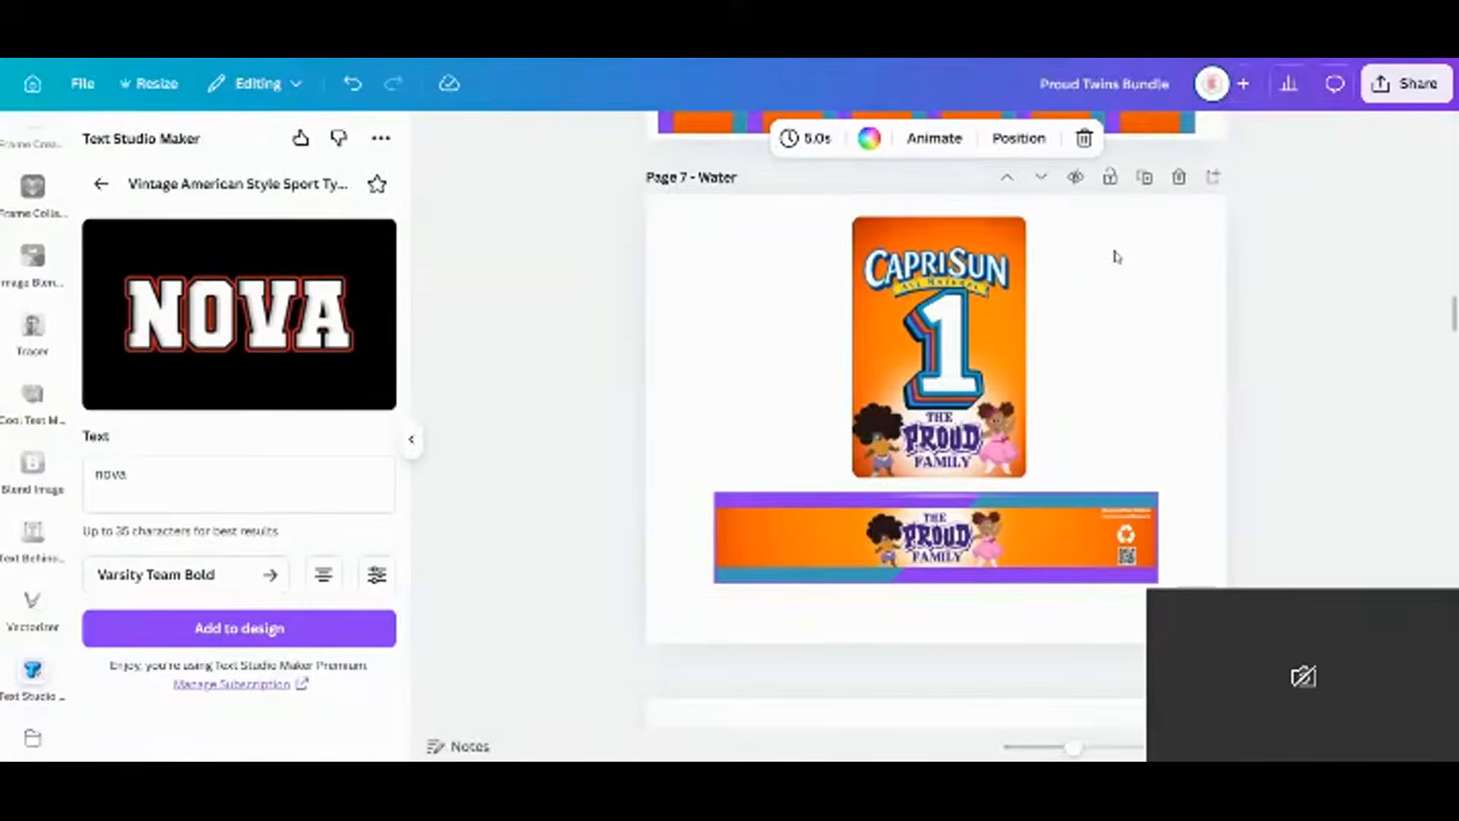
pyautogui.scroll(-5, 1057, 361)
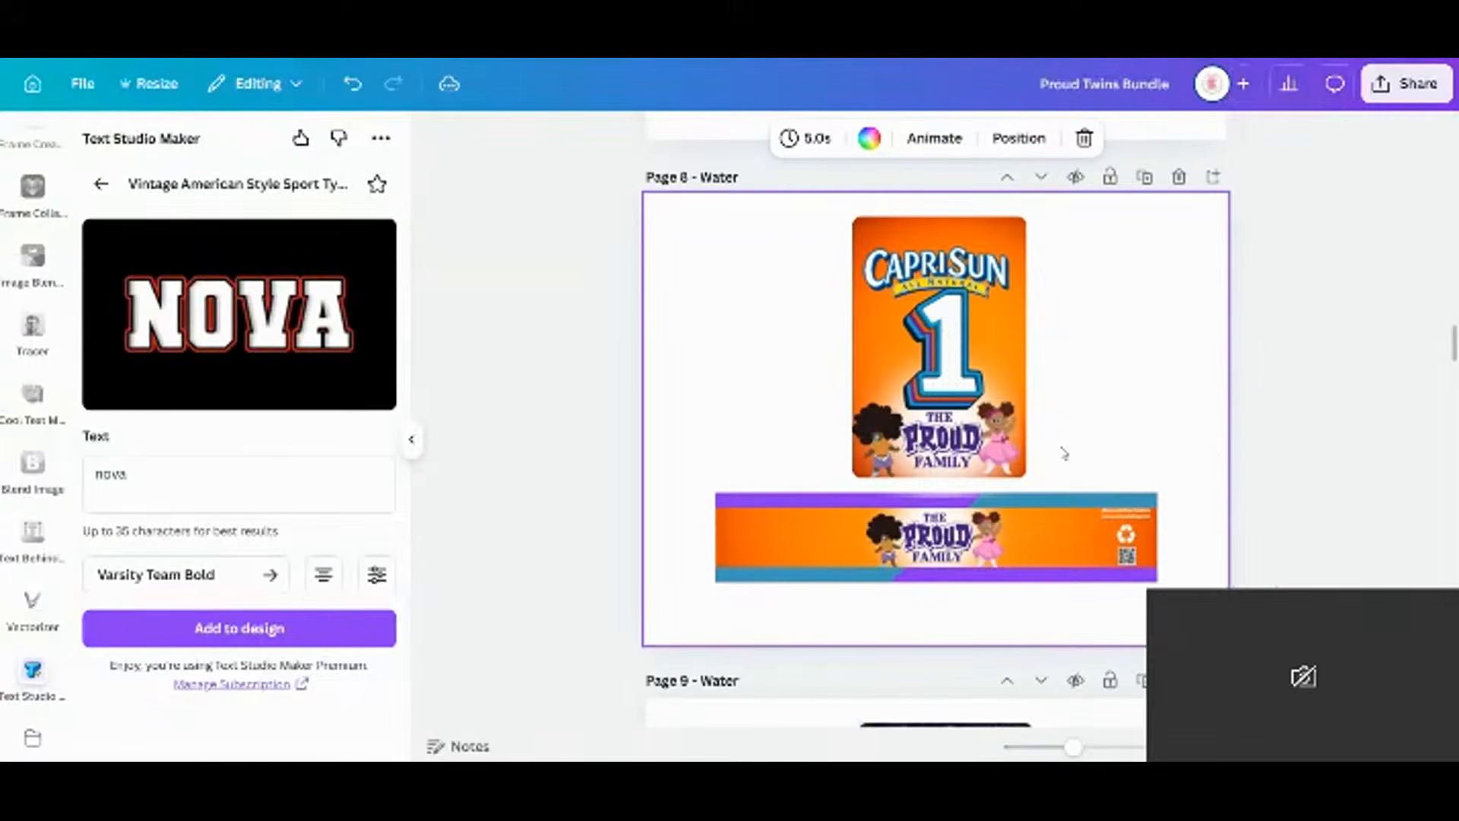
pyautogui.scroll(6, 1075, 425)
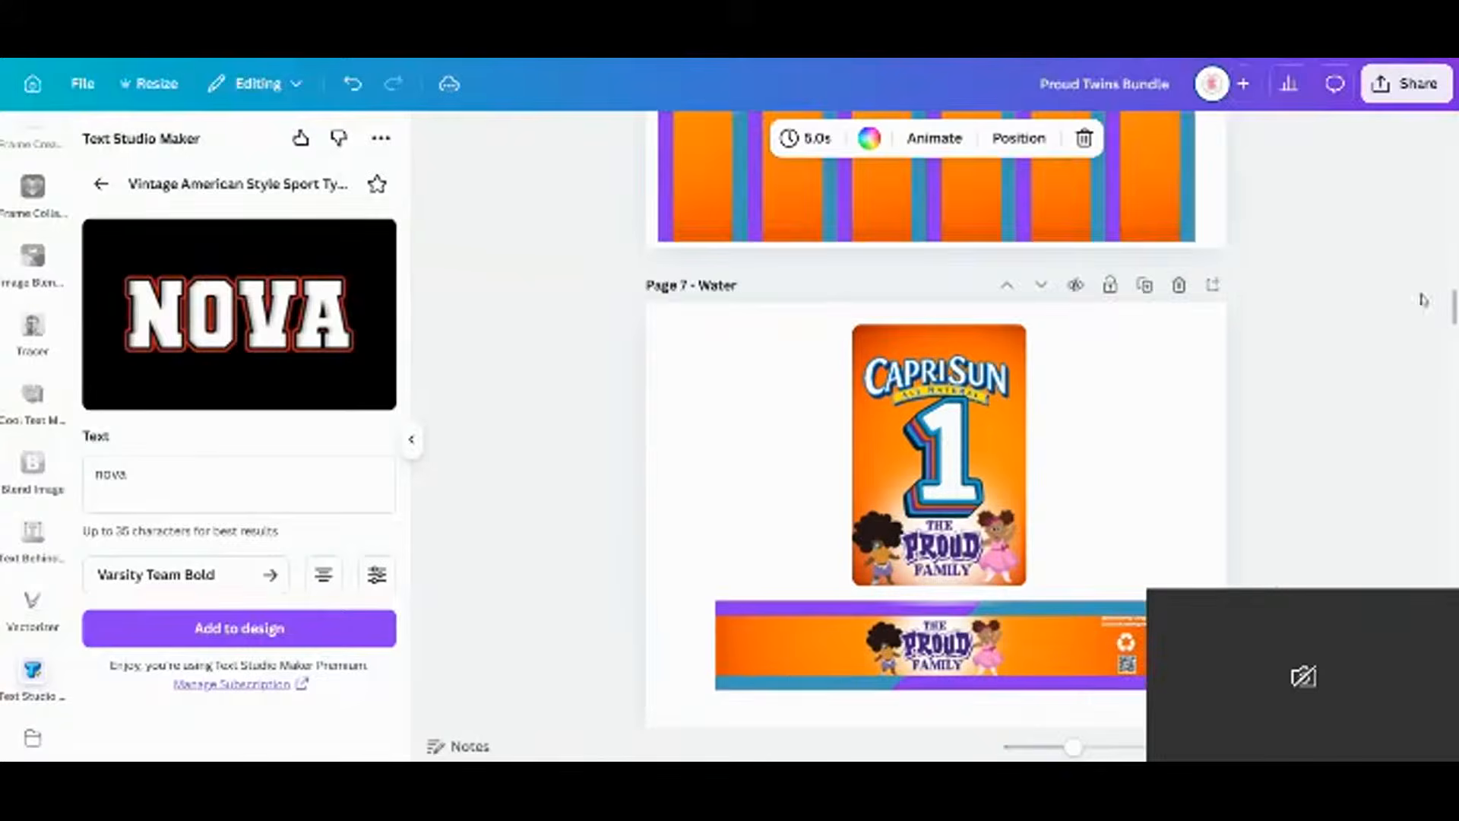
pyautogui.scroll(-2, 1083, 441)
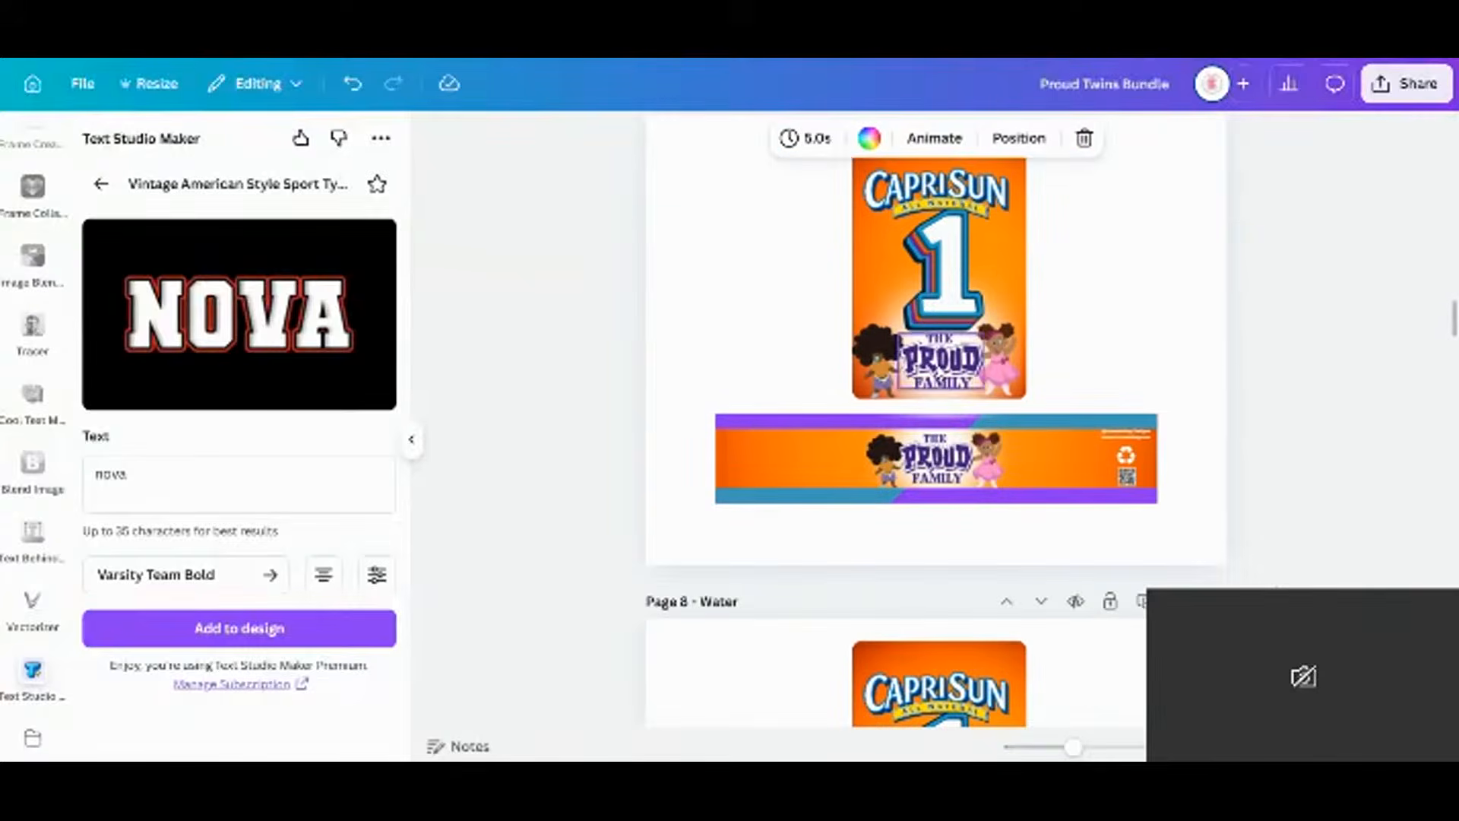
pyautogui.click(940, 358)
pyautogui.press('Delete')
pyautogui.click(951, 489)
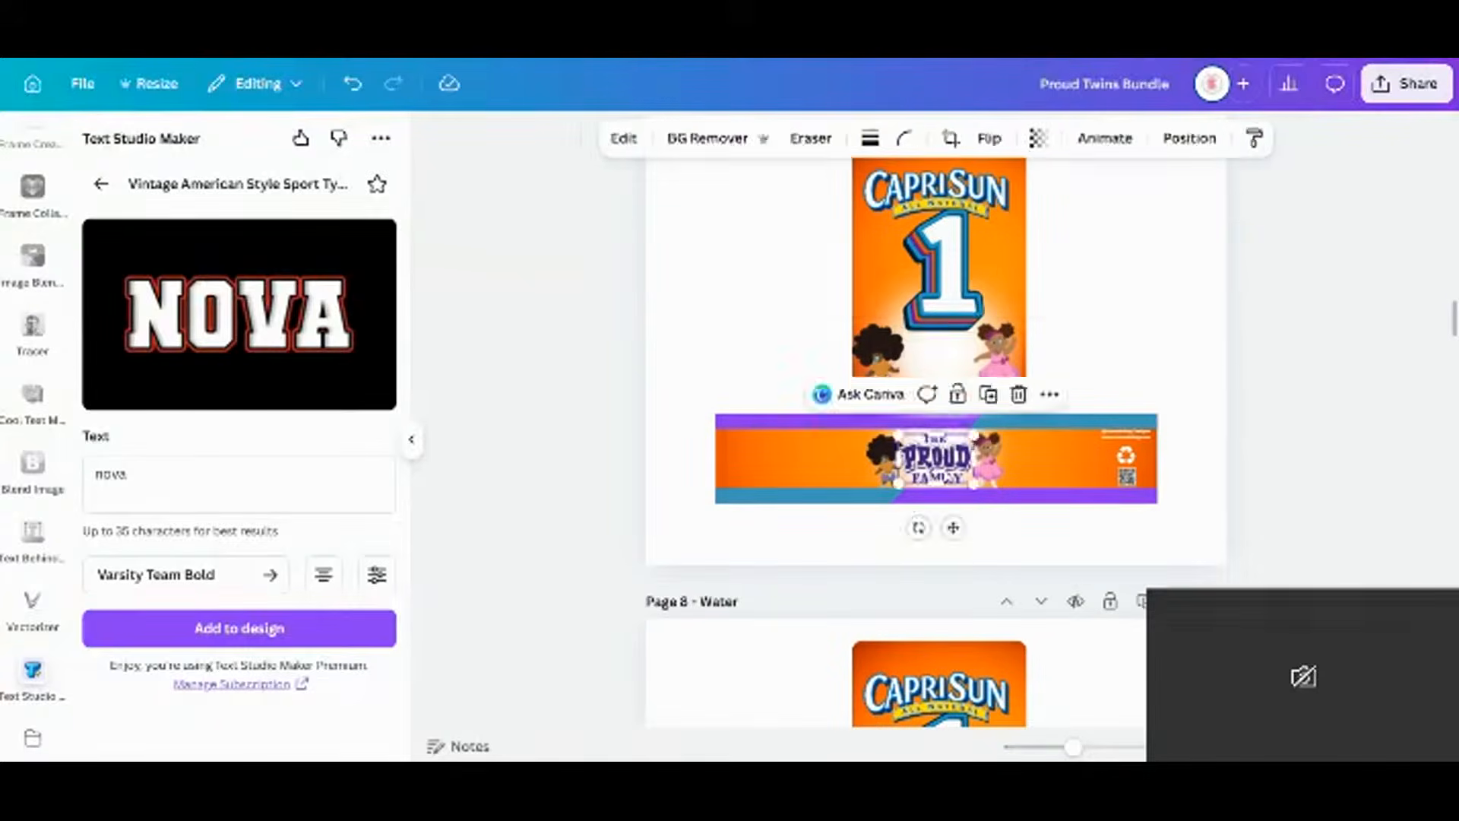
pyautogui.press('Delete')
# Move the Capri Sun water page to position 2 in the page grid and open it for editing.
pyautogui.scroll(5, 1124, 311)
pyautogui.scroll(4, 1125, 312)
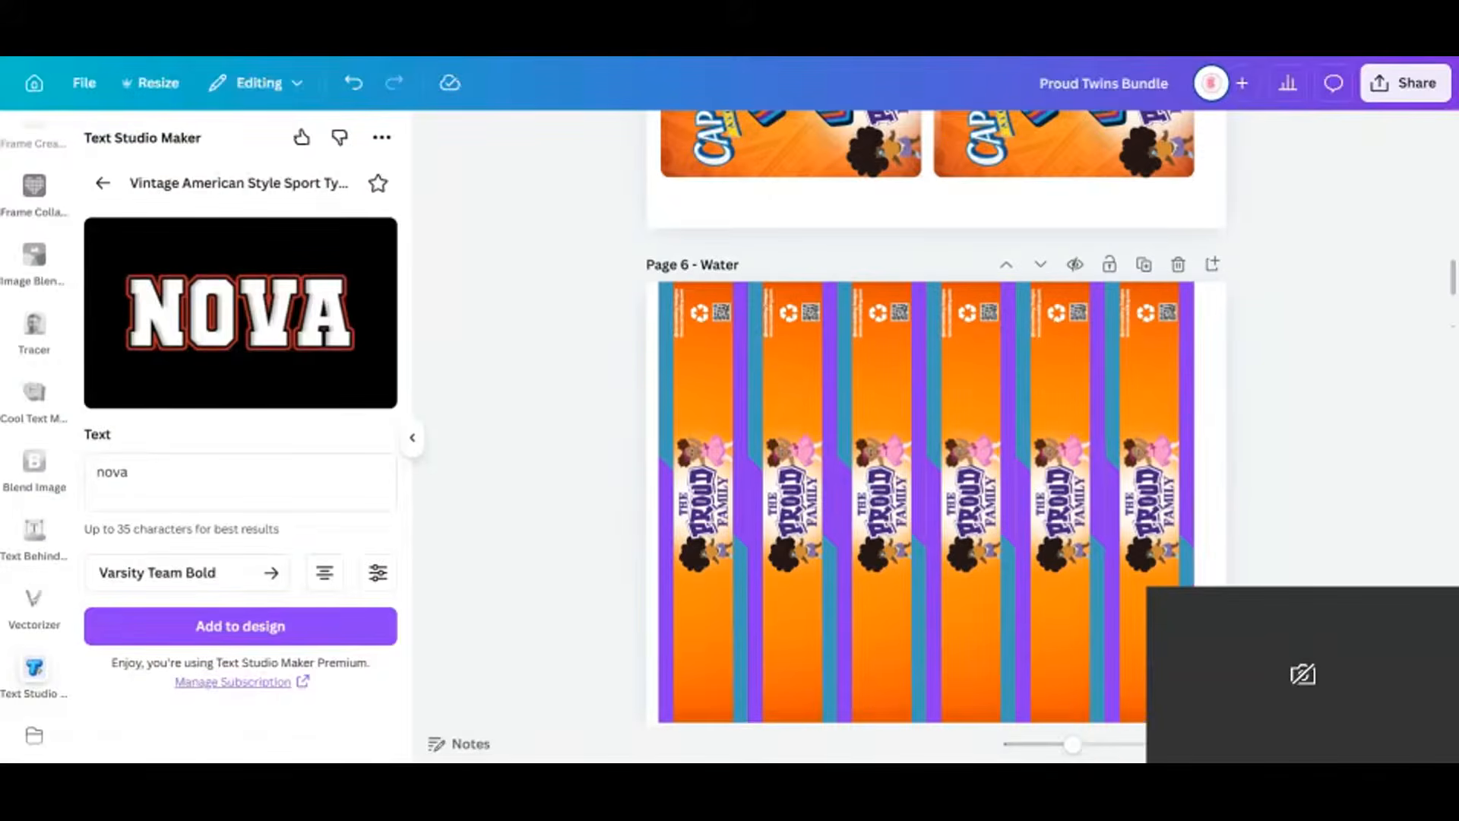
pyautogui.click(1358, 744)
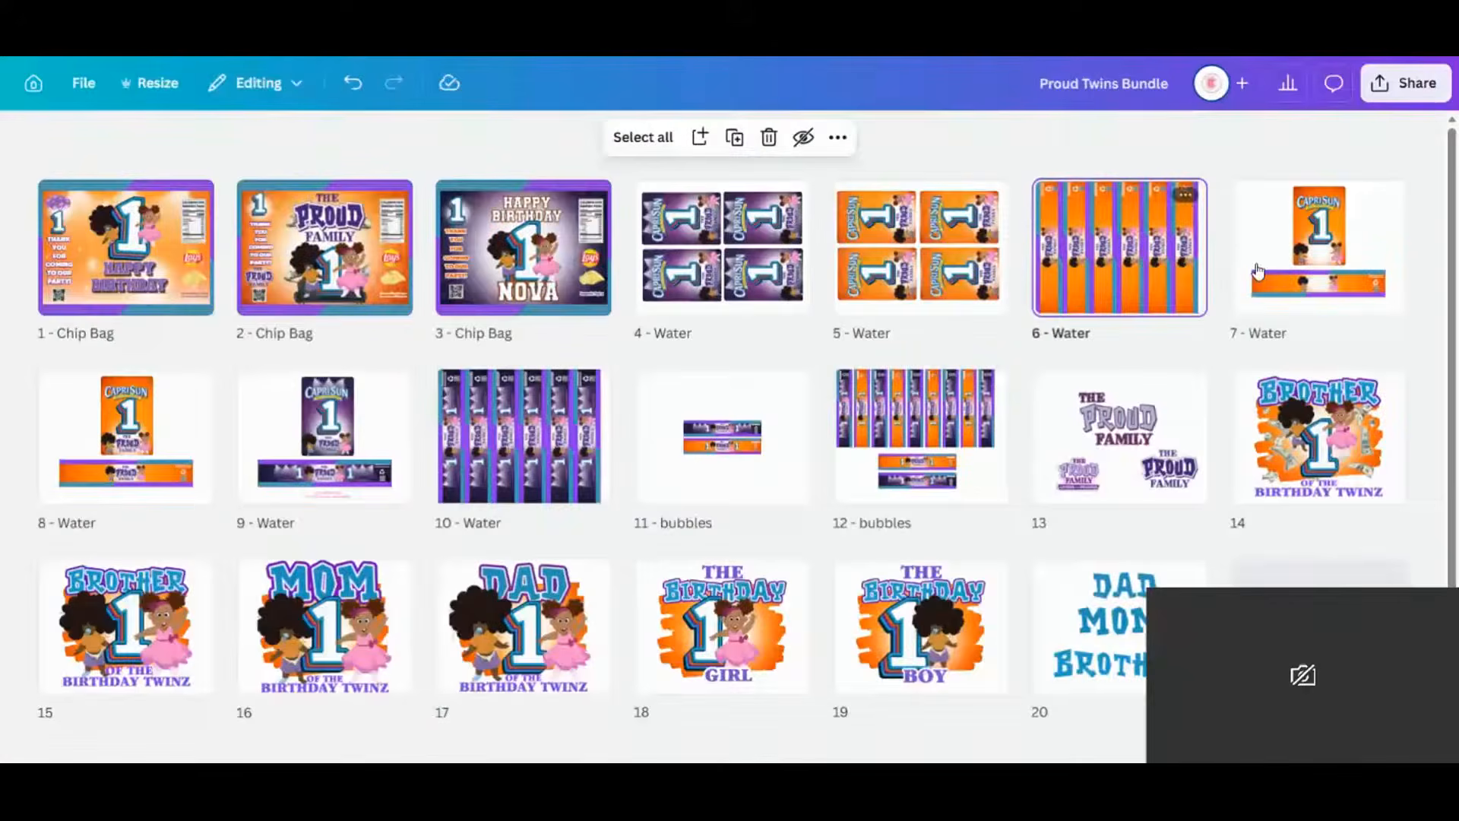
pyautogui.moveTo(1257, 270)
pyautogui.mouseDown()
pyautogui.moveTo(1292, 380)
pyautogui.moveTo(225, 250)
pyautogui.mouseUp()
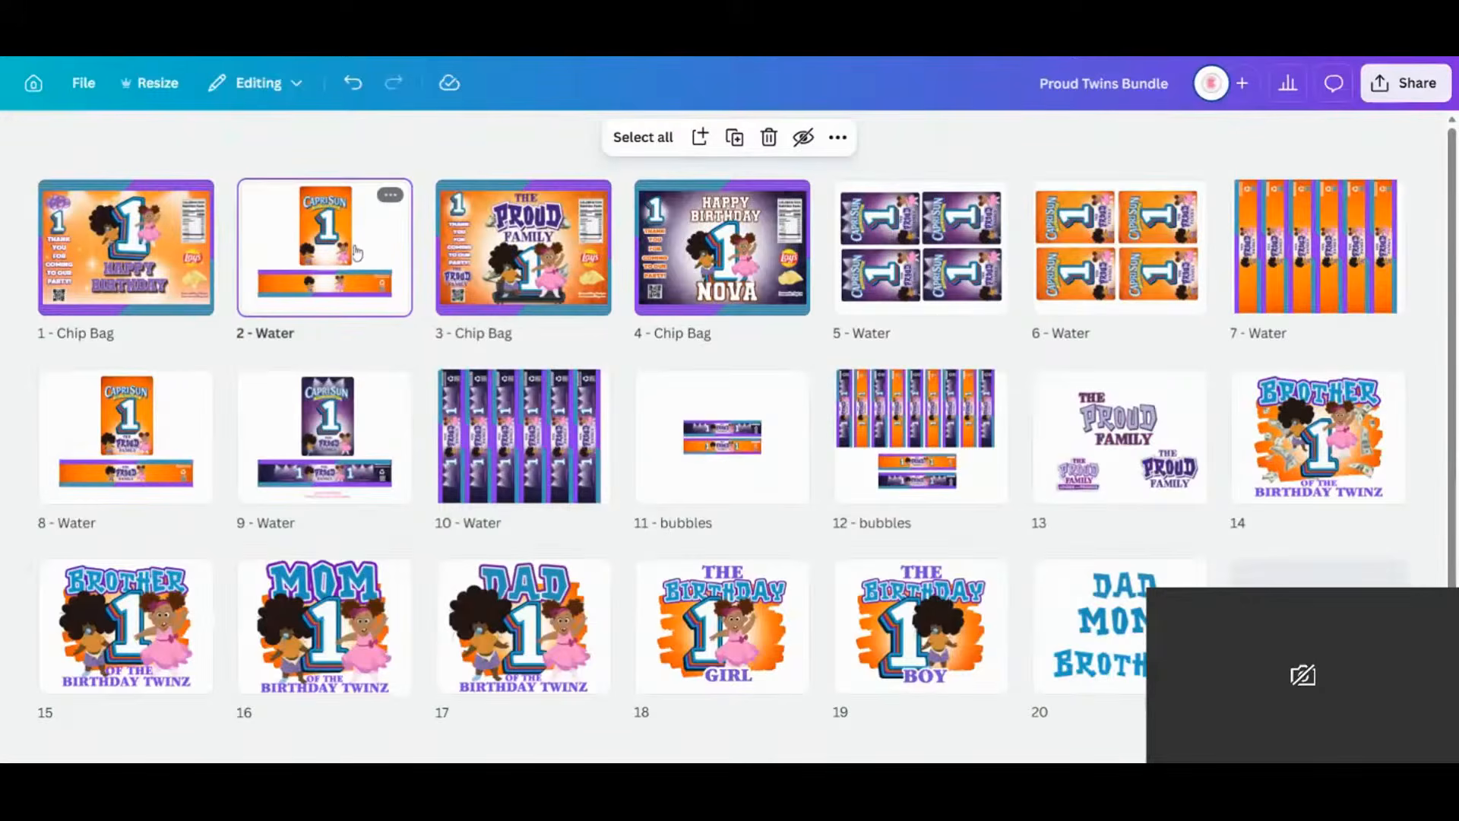
pyautogui.doubleClick(331, 310)
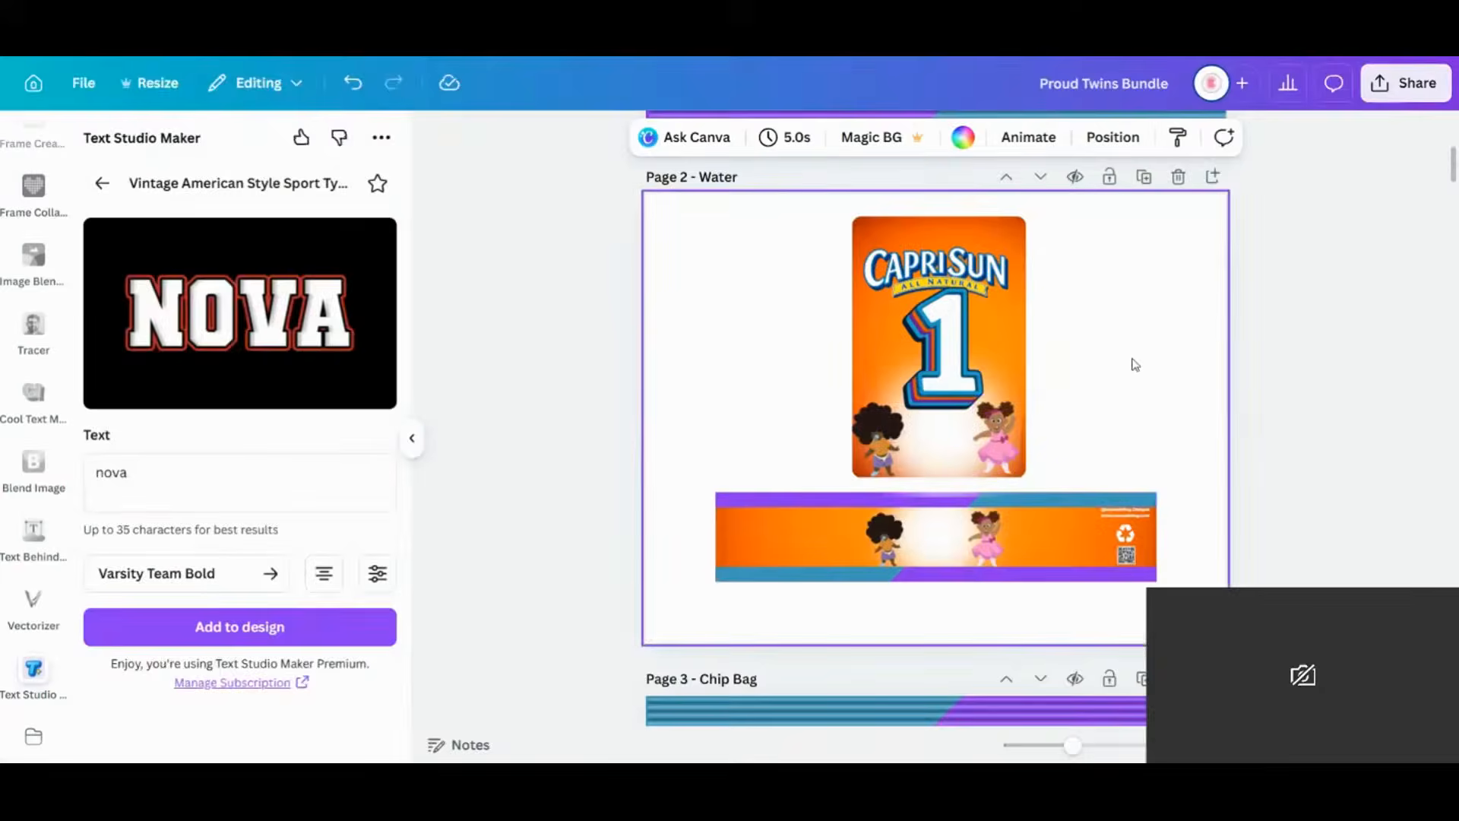
# Duplicate page 1's HAPPY BIRTHDAY title onto page 2's Capri Sun card and water-bottle banner.
pyautogui.scroll(2, 1094, 384)
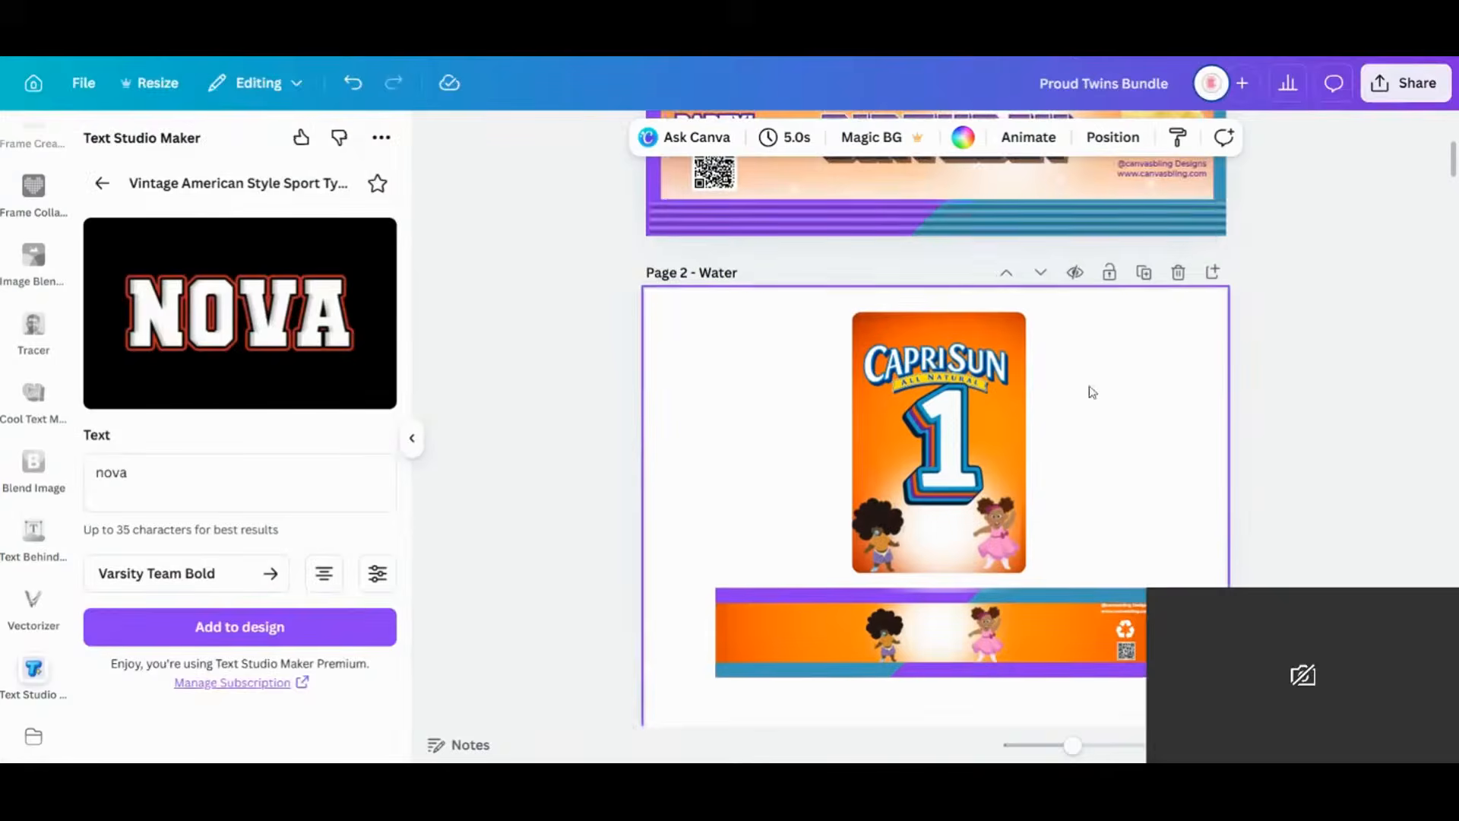
pyautogui.click(945, 163)
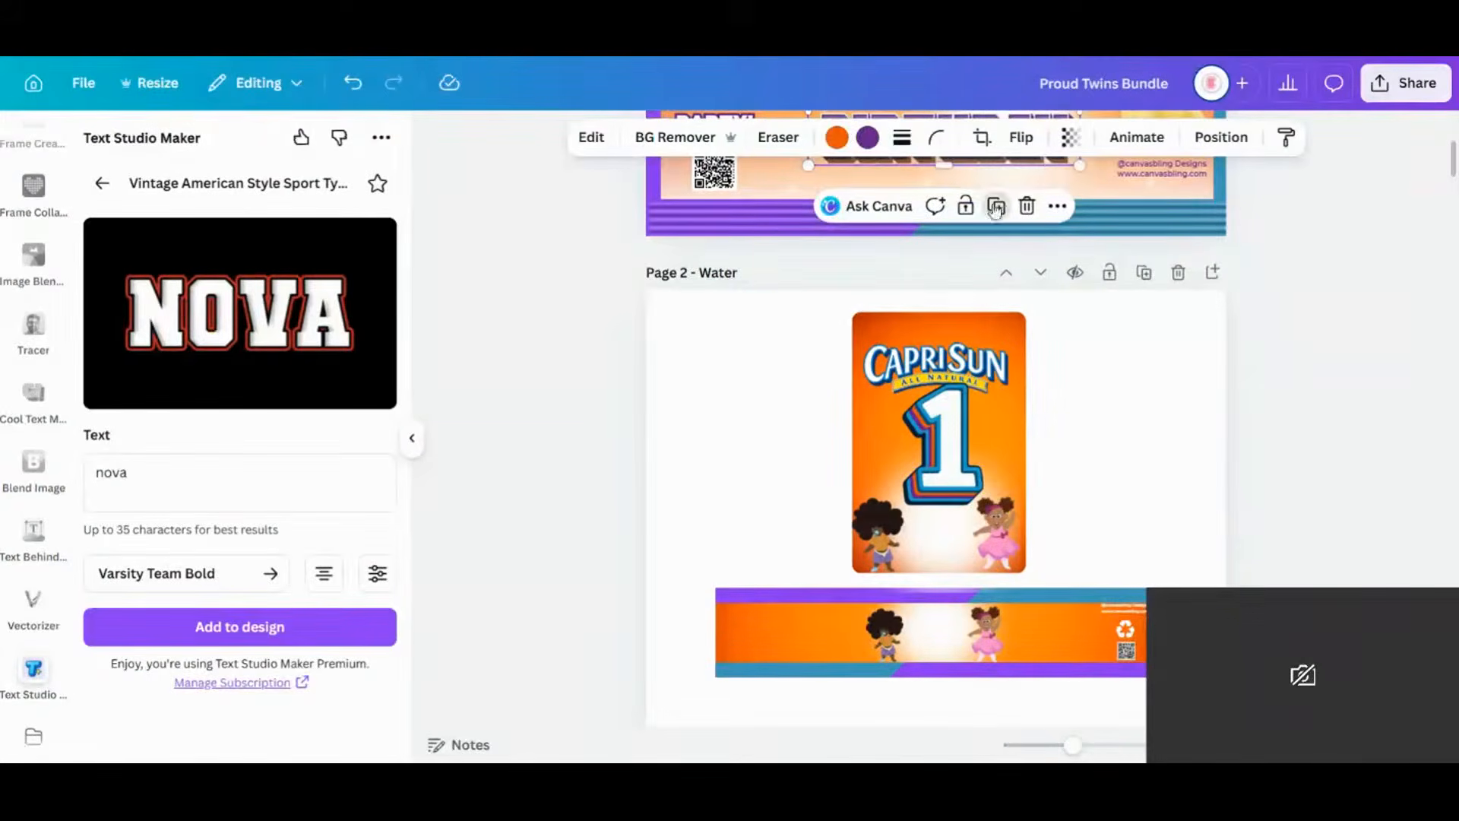
pyautogui.click(996, 206)
pyautogui.moveTo(1004, 167); pyautogui.dragTo(950, 633)
pyautogui.hotkey('ctrl', 'd')
pyautogui.click(1121, 475)
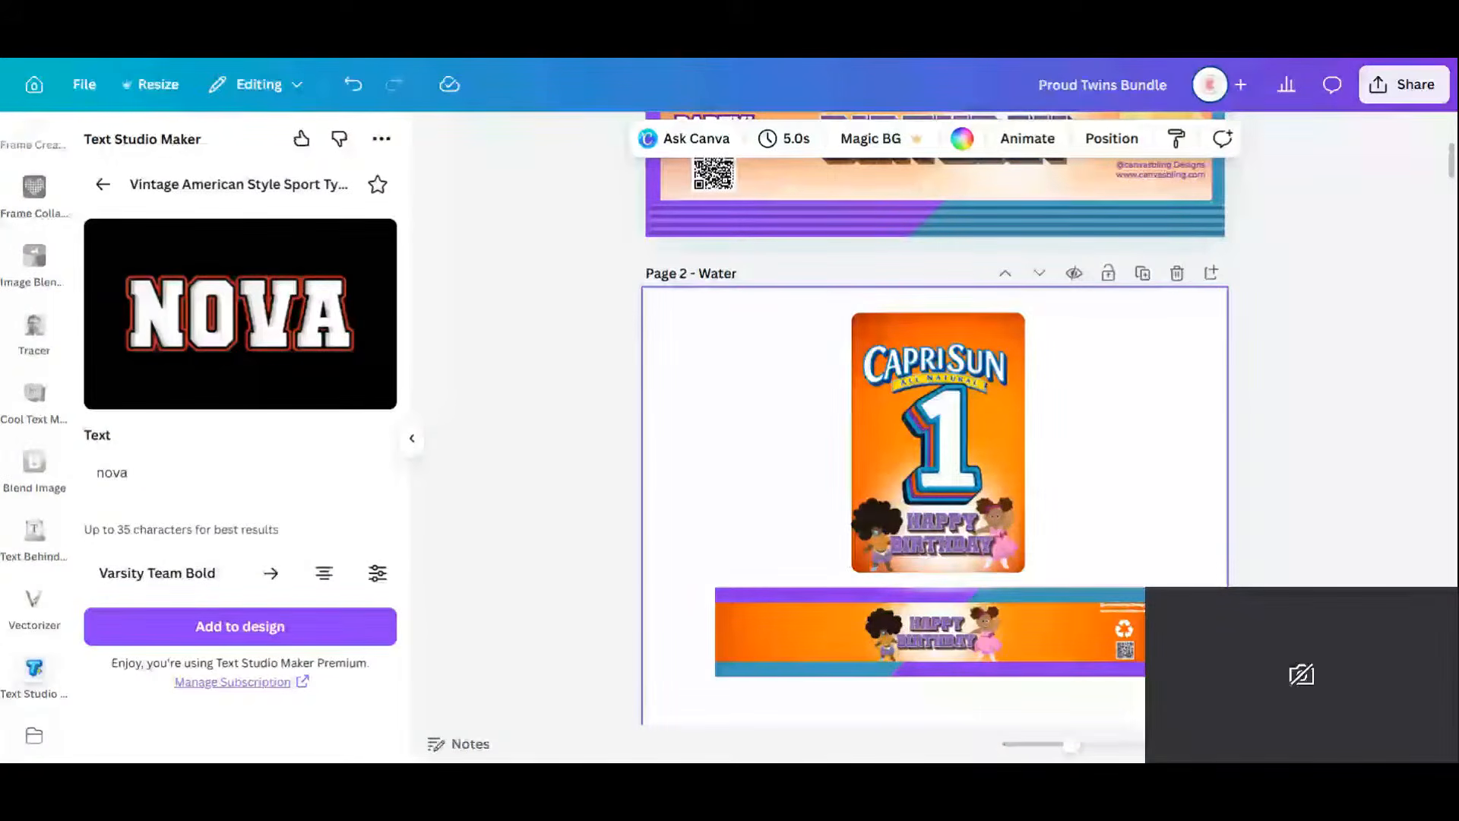
# Copy the Happy Birthday title from the Capri Sun card to the clipboard.
pyautogui.moveTo(784, 295); pyautogui.dragTo(1080, 603)
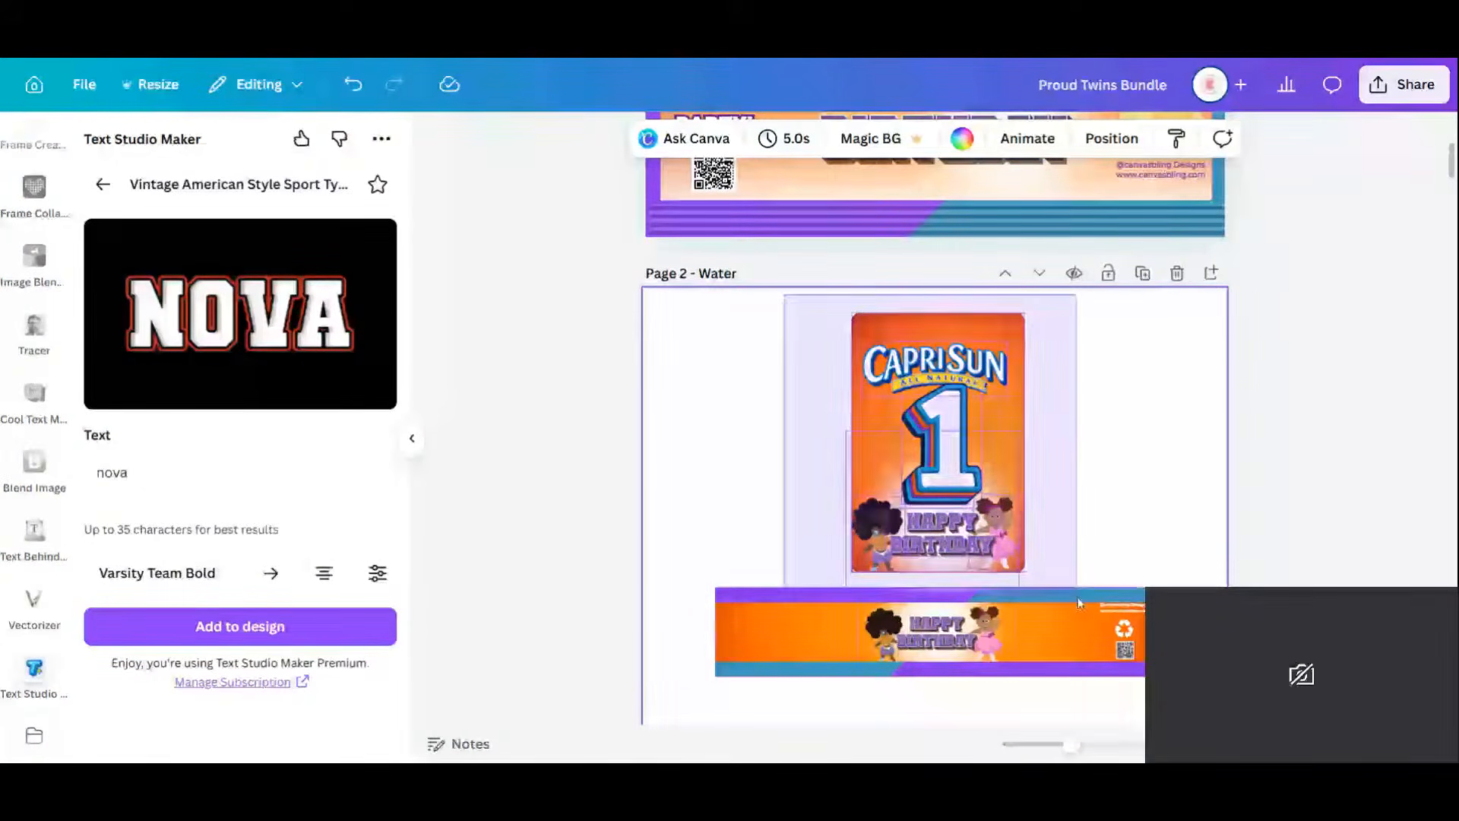
pyautogui.click(940, 548)
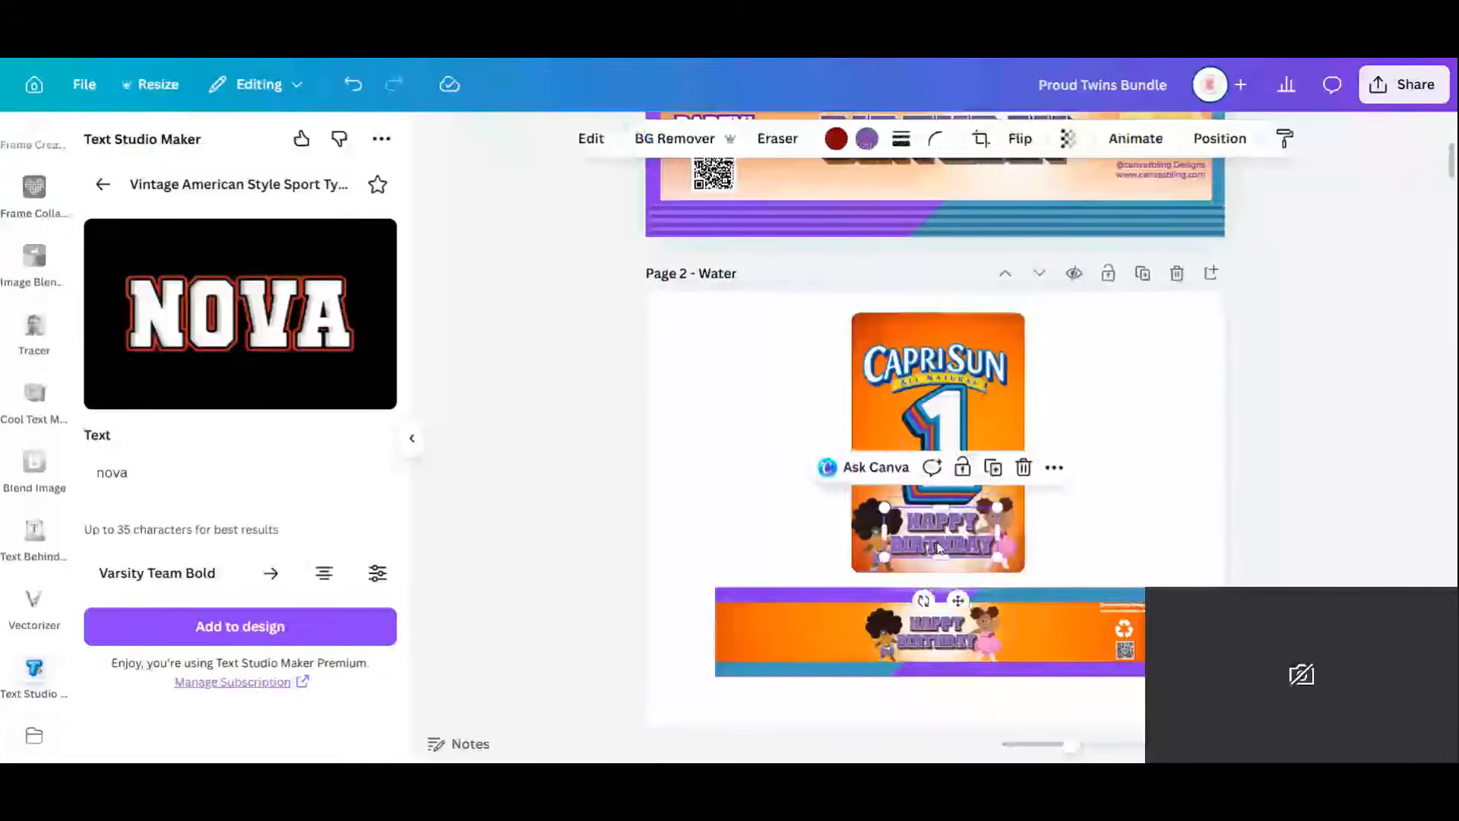
pyautogui.rightClick(940, 547)
pyautogui.click(1002, 174)
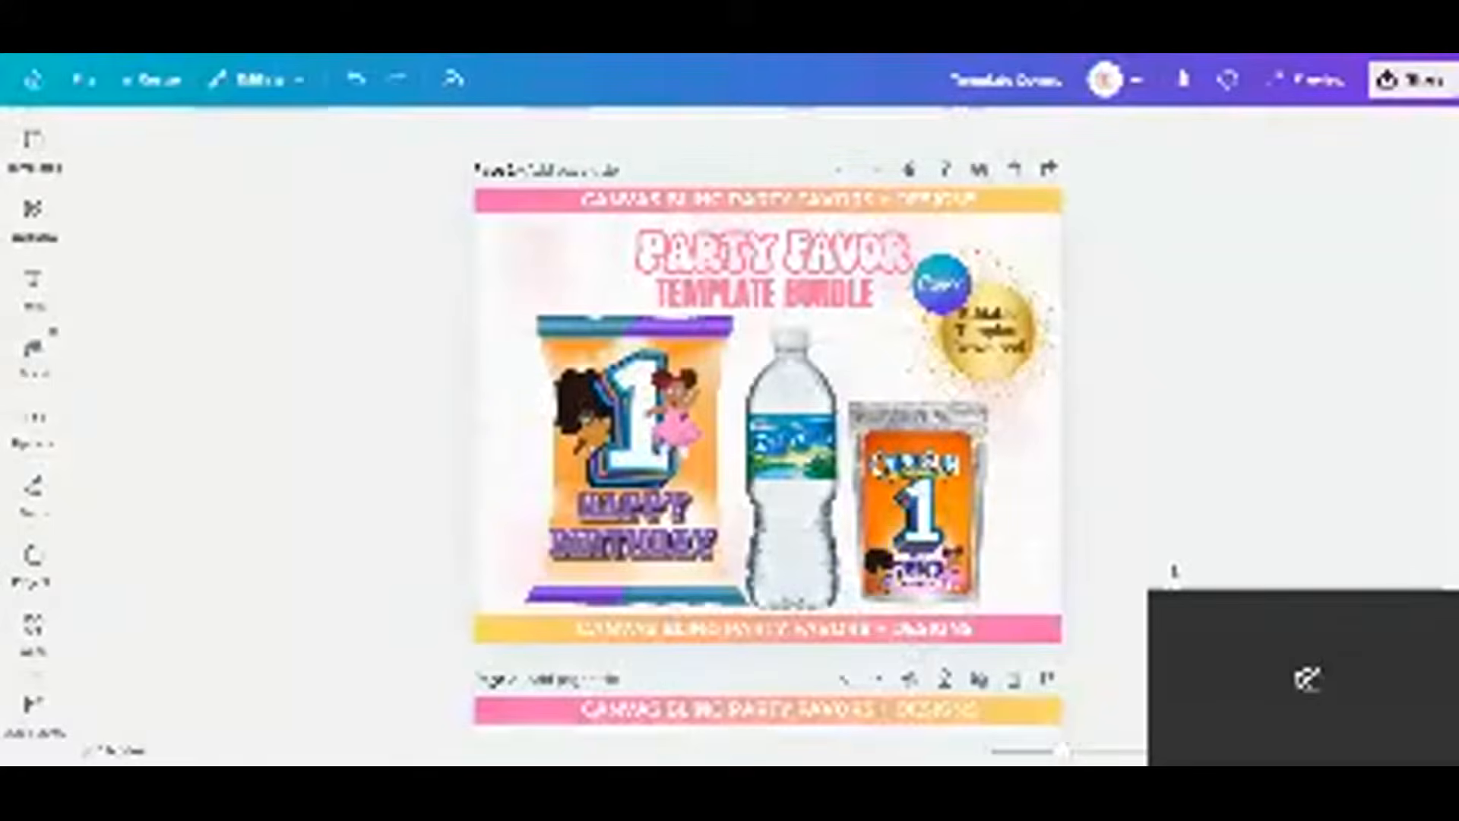
# Replace the juice pouch's Proud Family logo with the pasted Happy Birthday title, shrunk to fit the pouch.
pyautogui.click(920, 570)
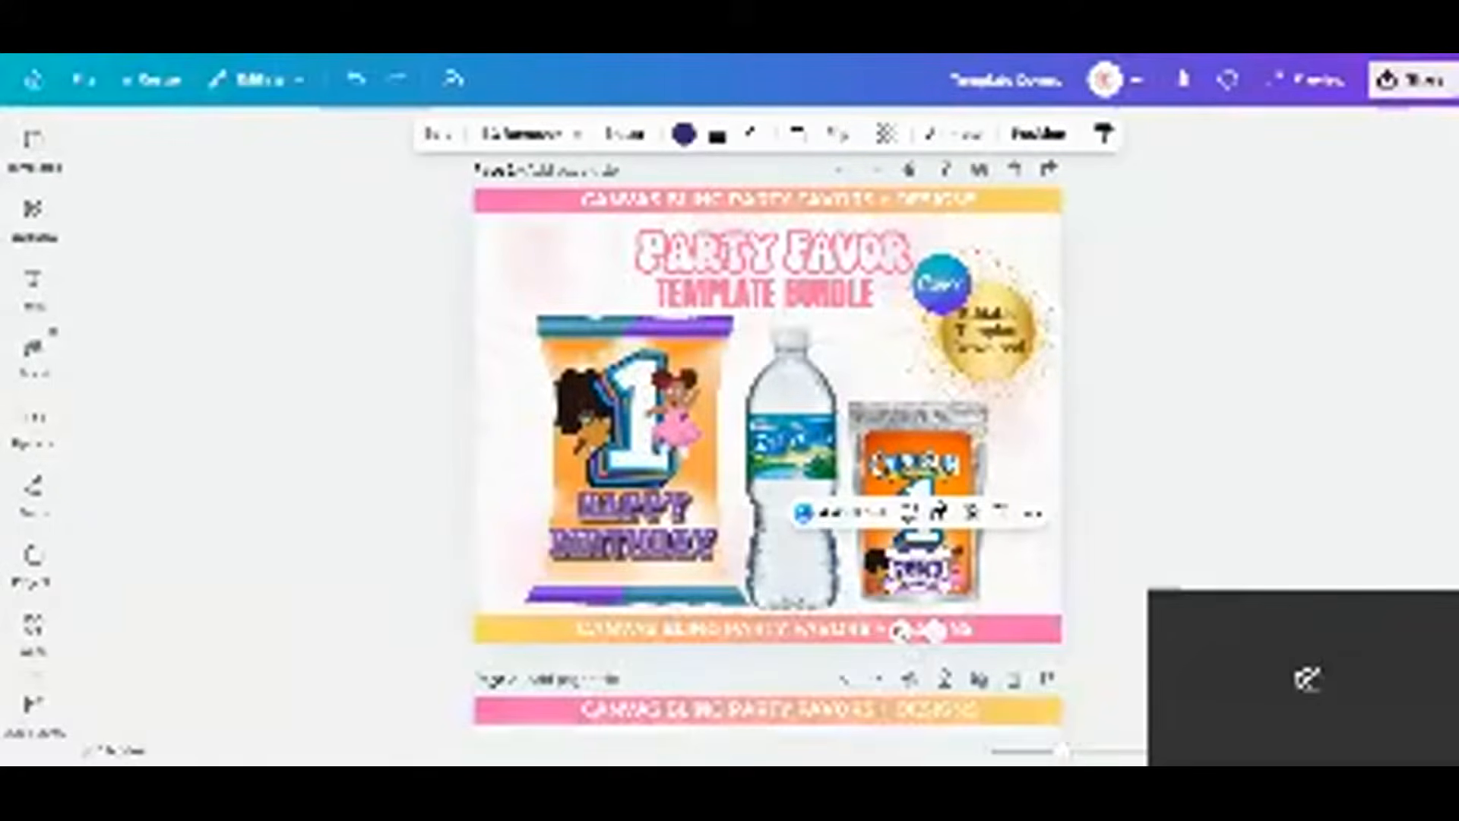
pyautogui.press('Delete')
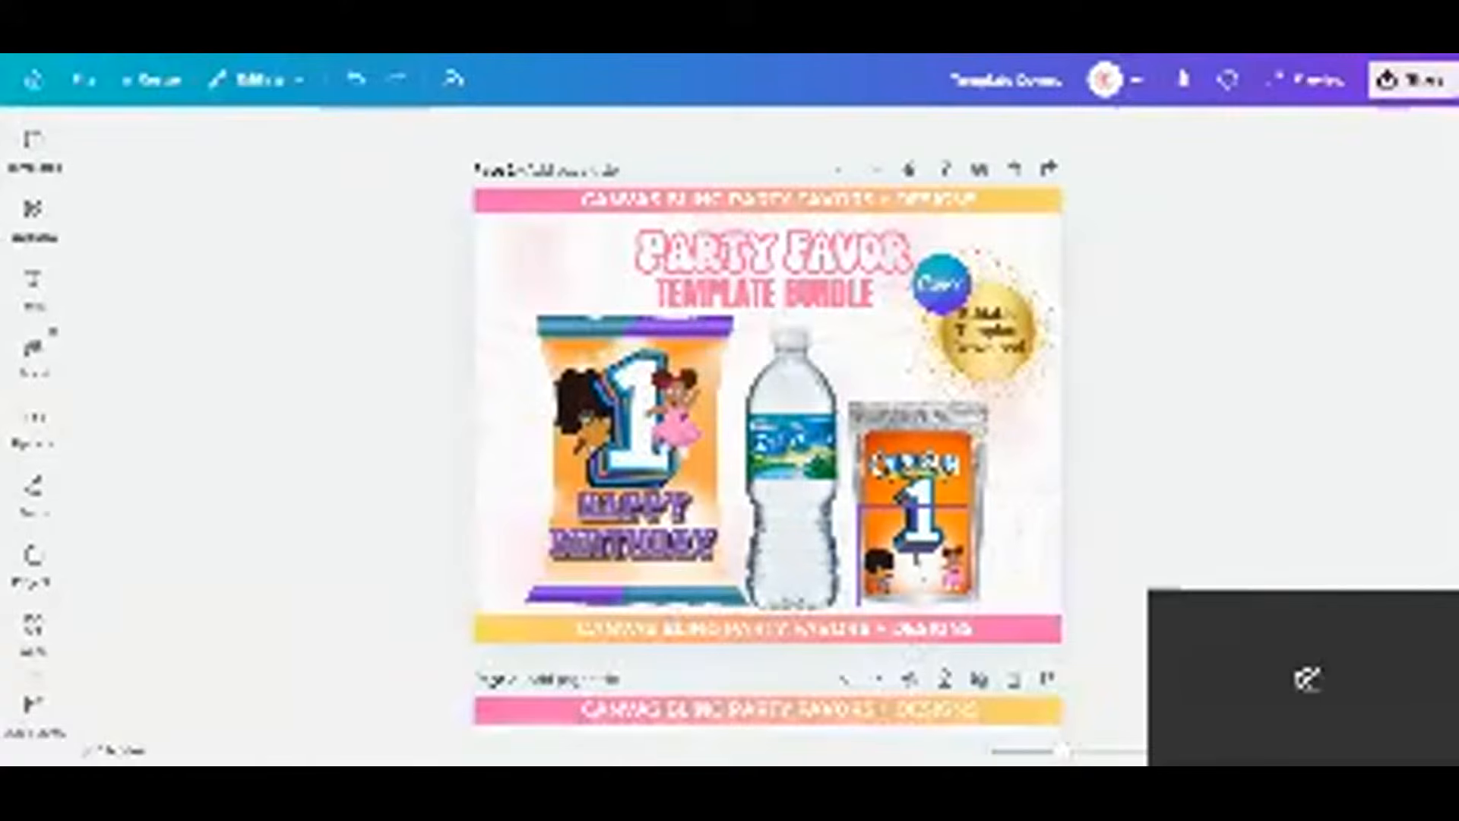
pyautogui.rightClick(917, 566)
pyautogui.click(994, 284)
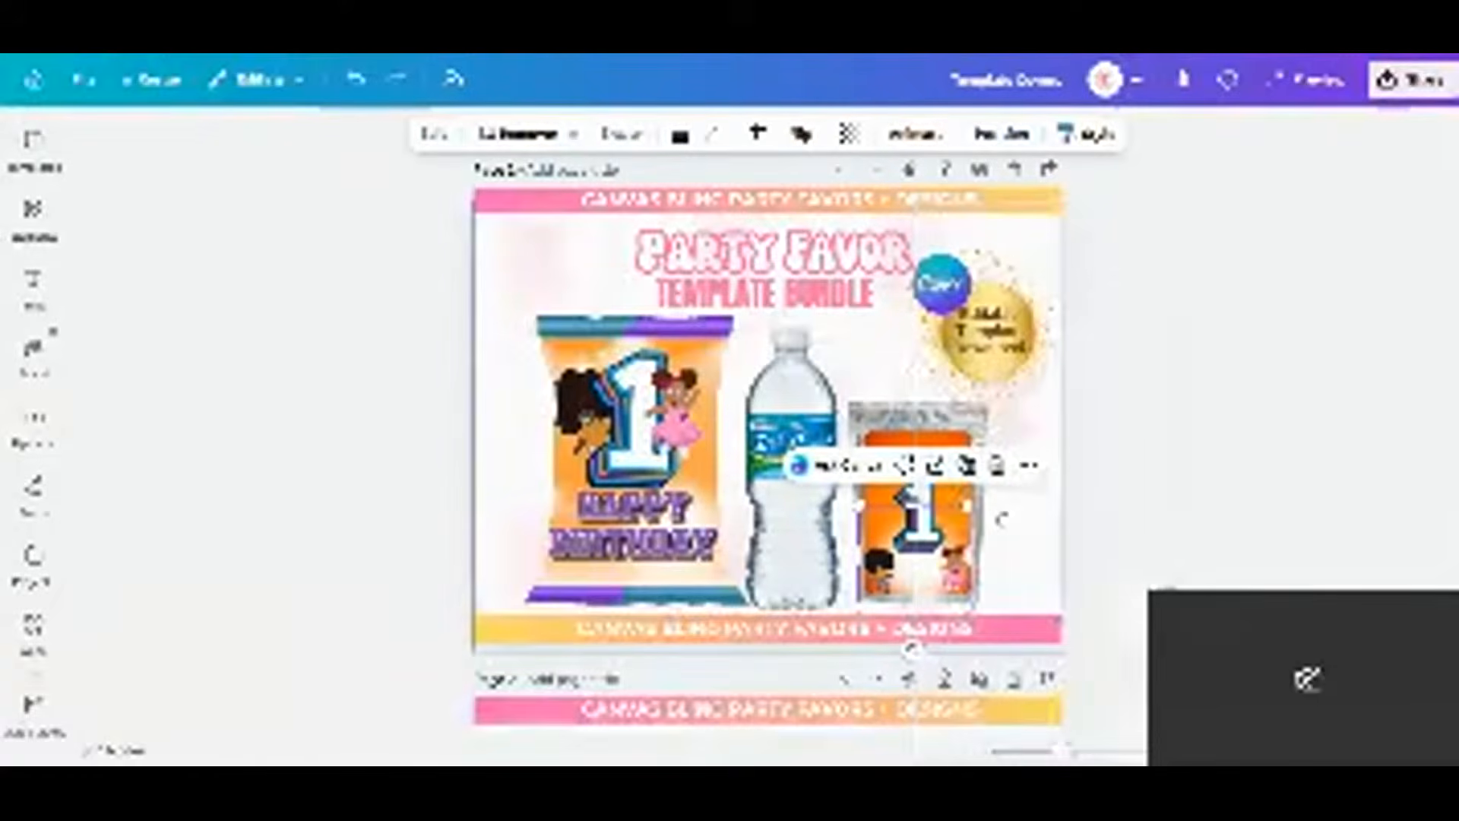
pyautogui.hotkey('ctrl', 'v')
pyautogui.moveTo(777, 449); pyautogui.dragTo(917, 579)
pyautogui.moveTo(974, 534); pyautogui.dragTo(908, 587)
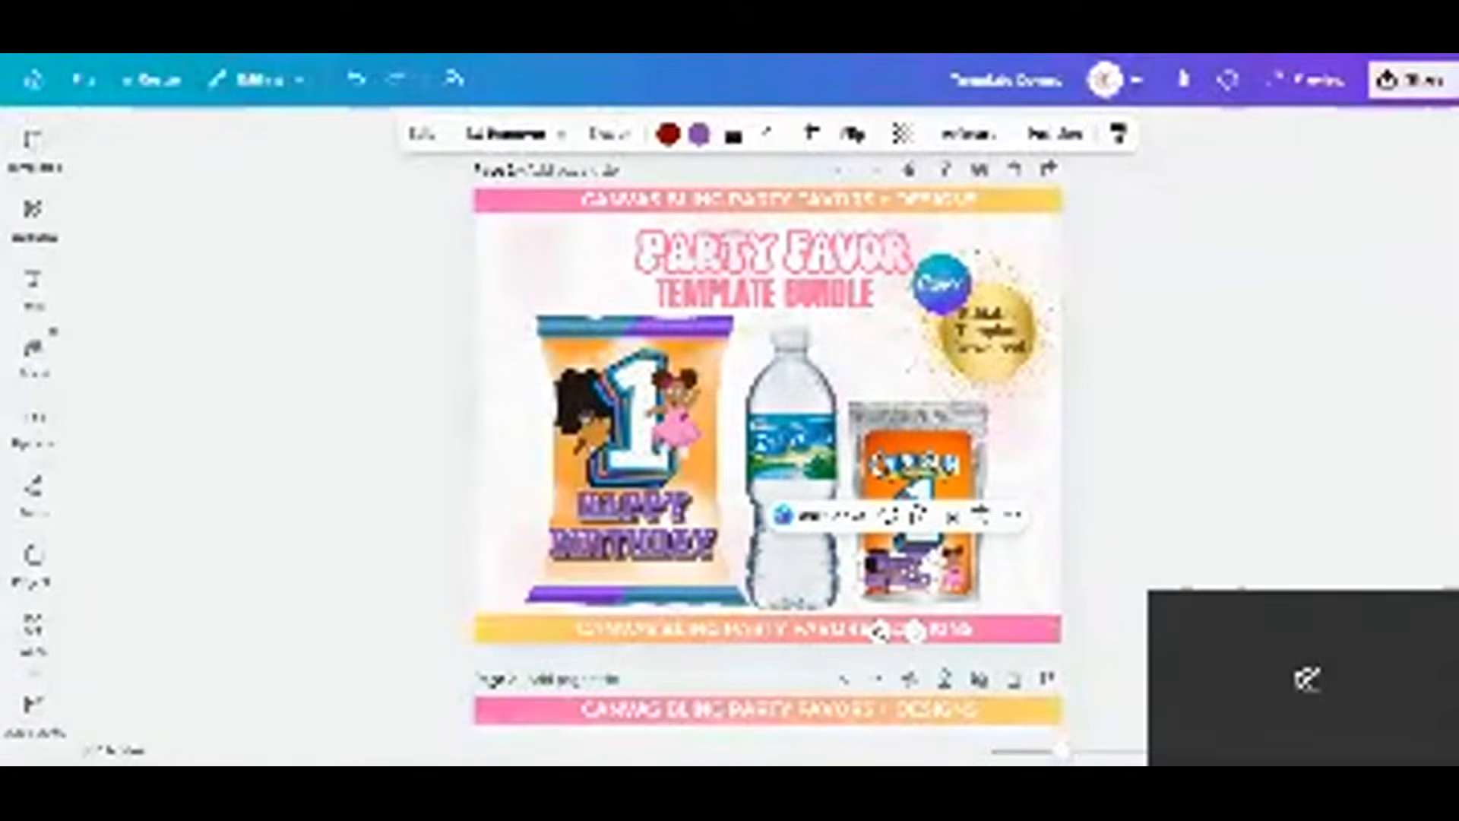
pyautogui.click(1159, 538)
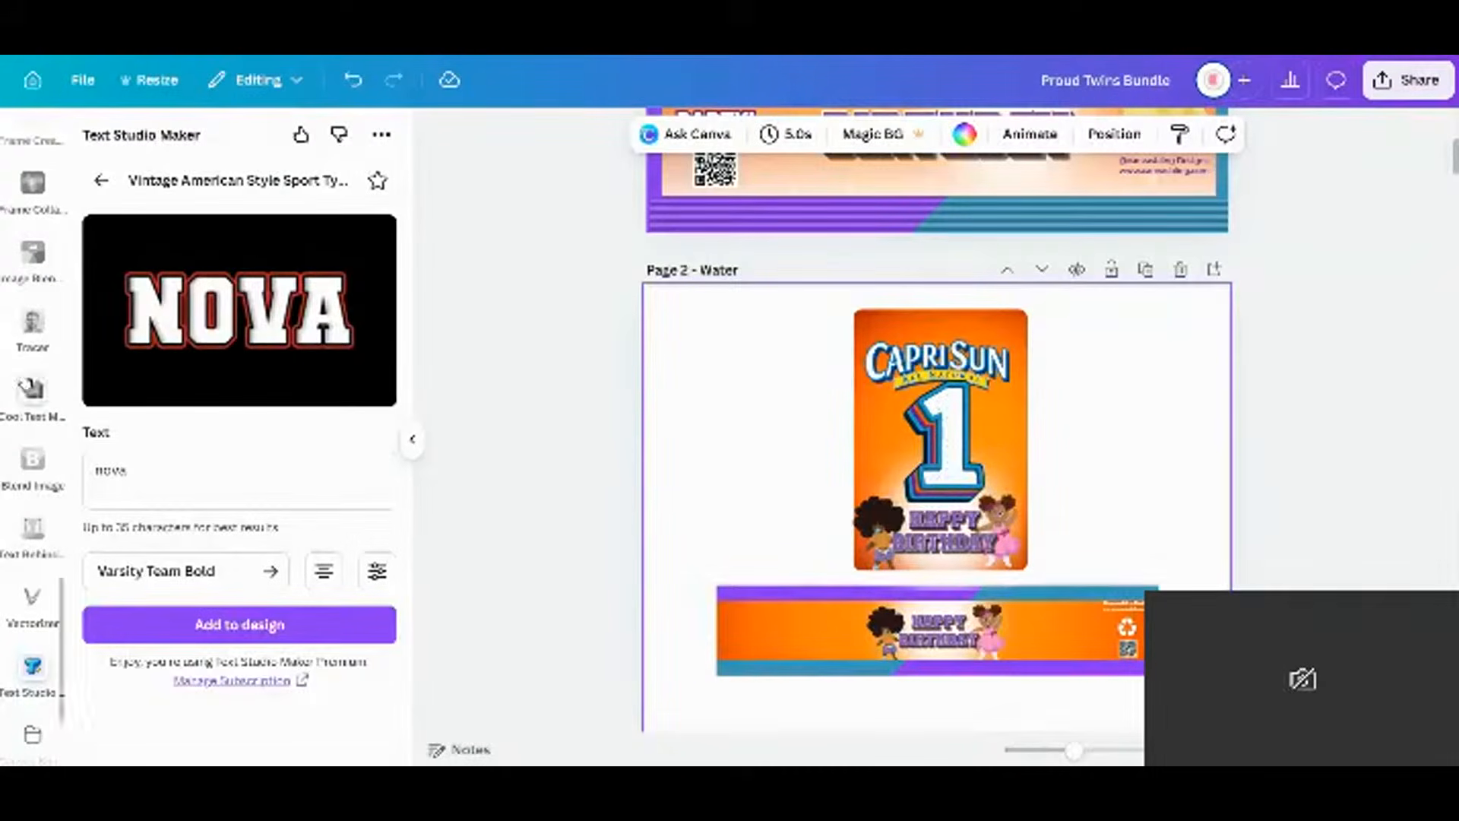
# Close the text style app and add the purple balloon cluster to page 2.
pyautogui.click(101, 181)
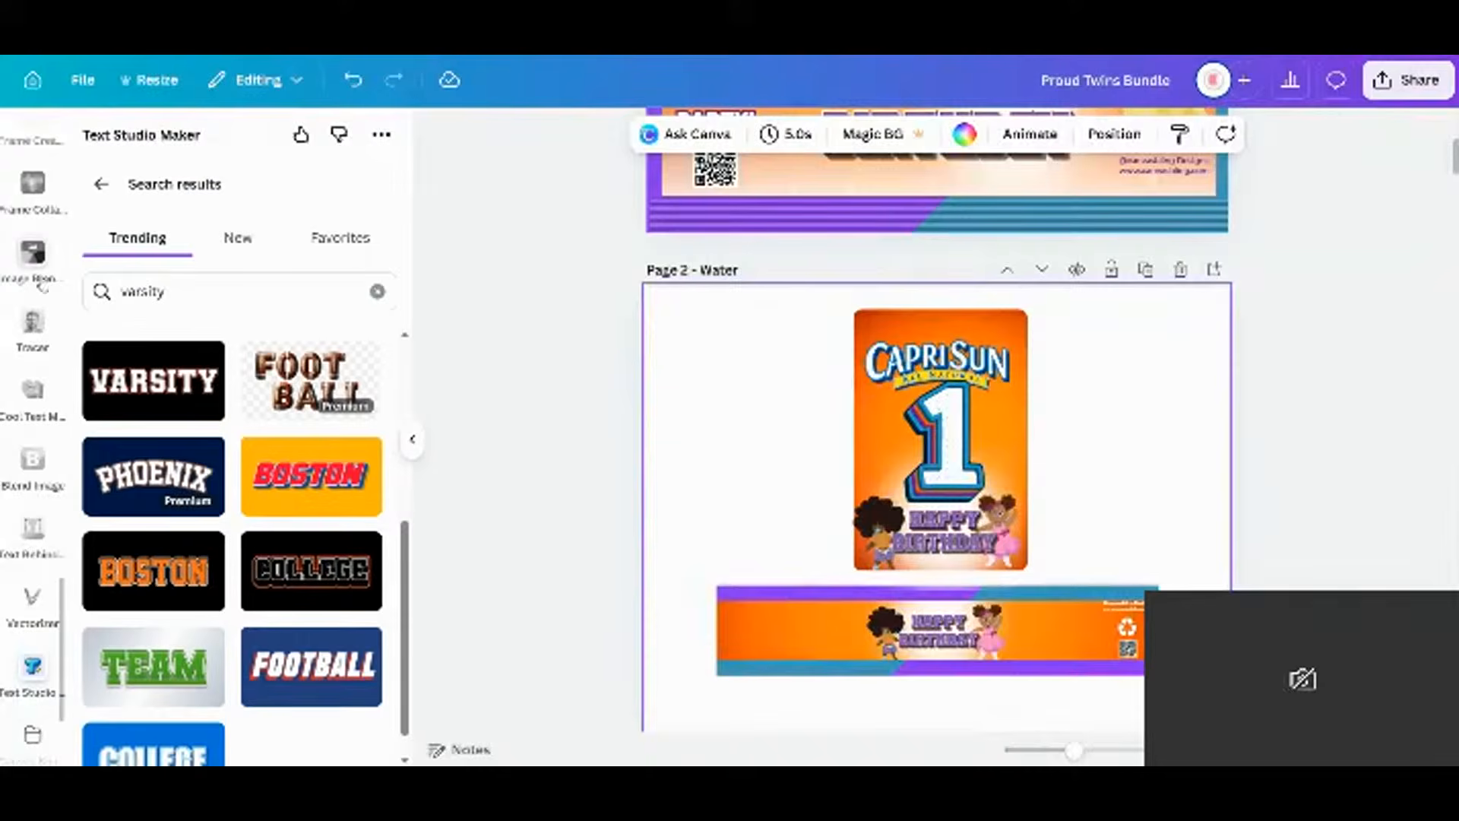
pyautogui.scroll(-2, 53, 228)
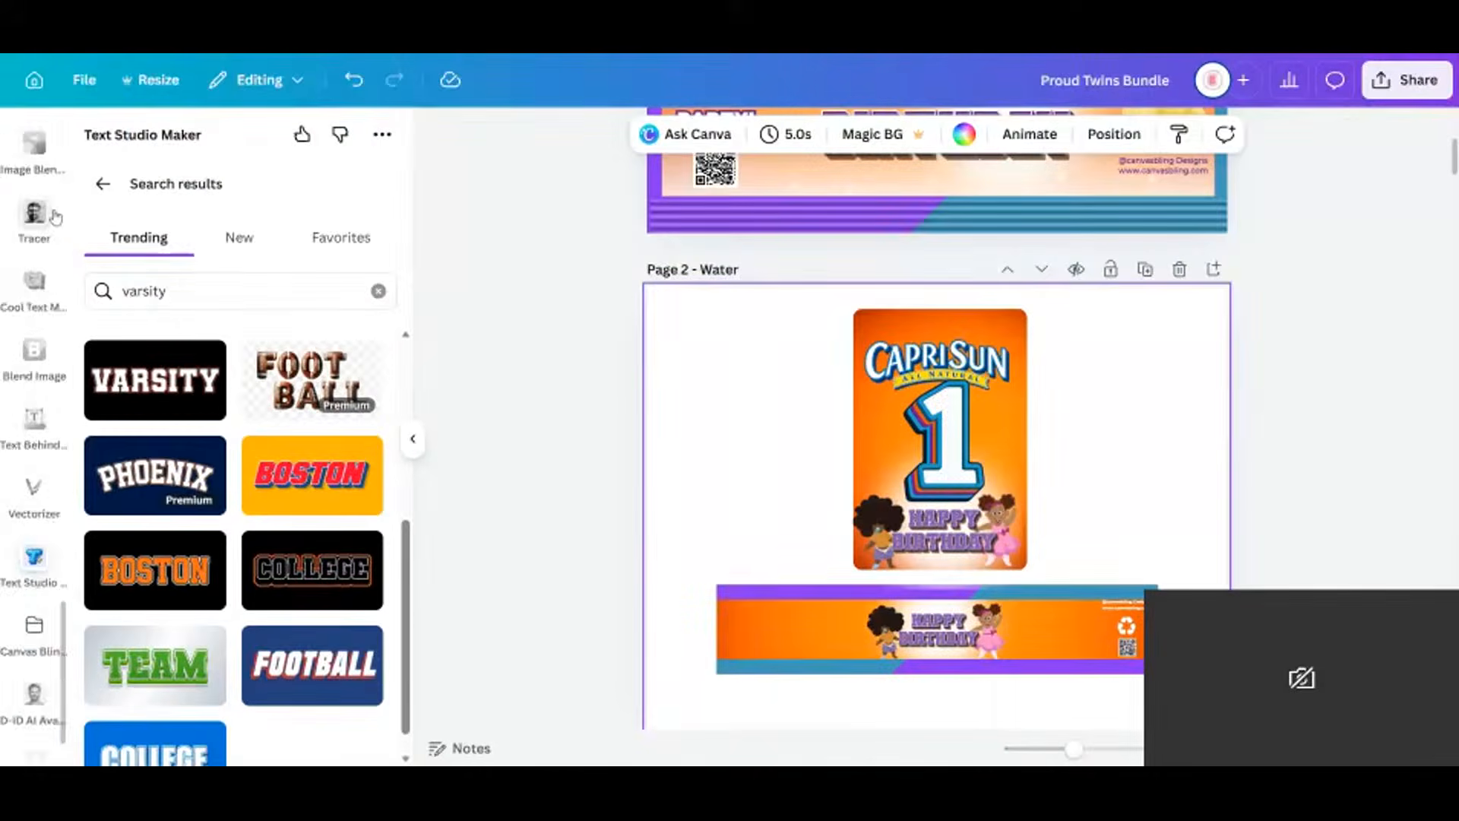
pyautogui.scroll(6, 54, 219)
pyautogui.scroll(5, 64, 222)
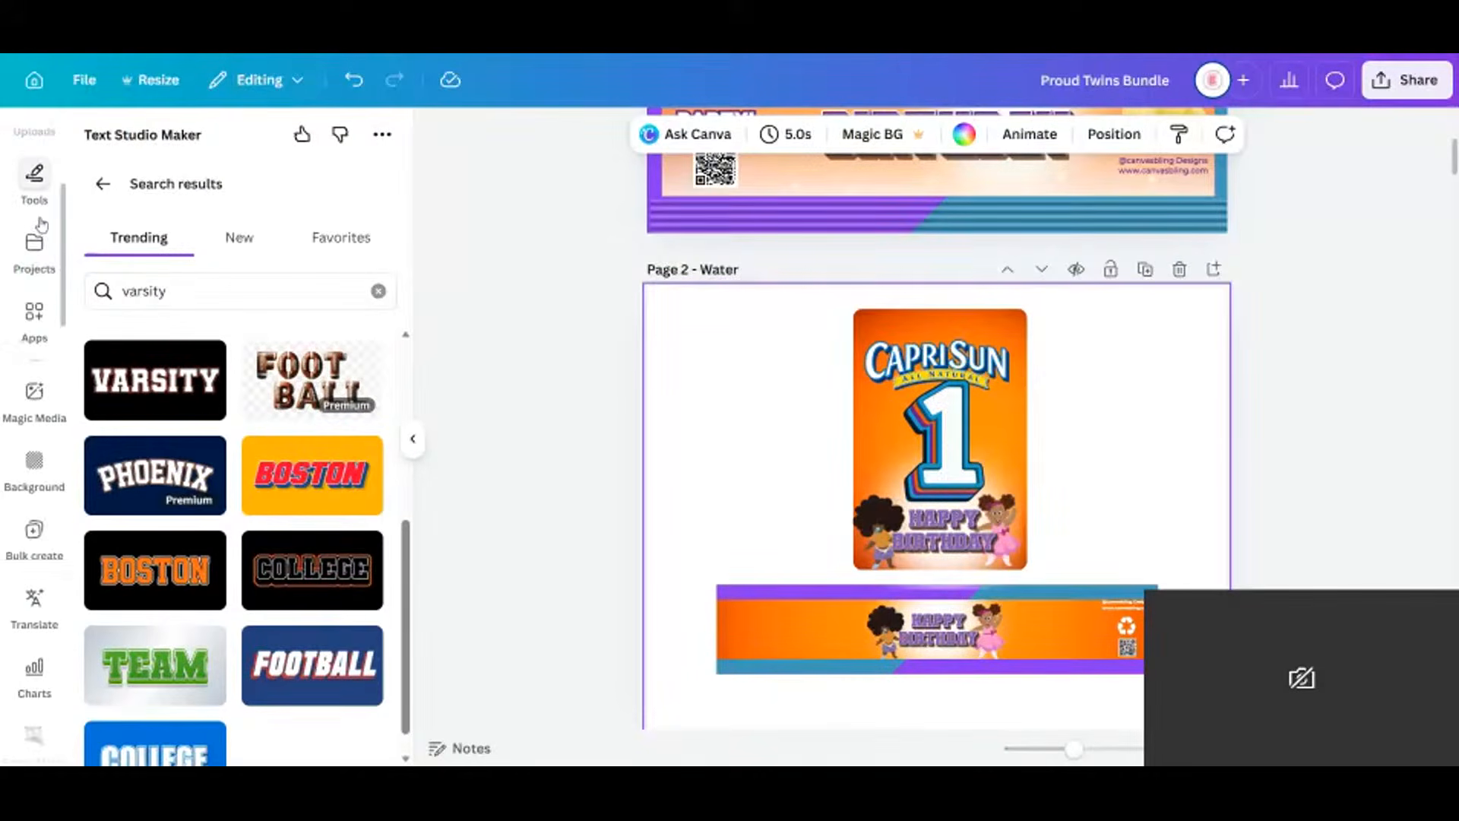
pyautogui.click(40, 220)
pyautogui.click(48, 231)
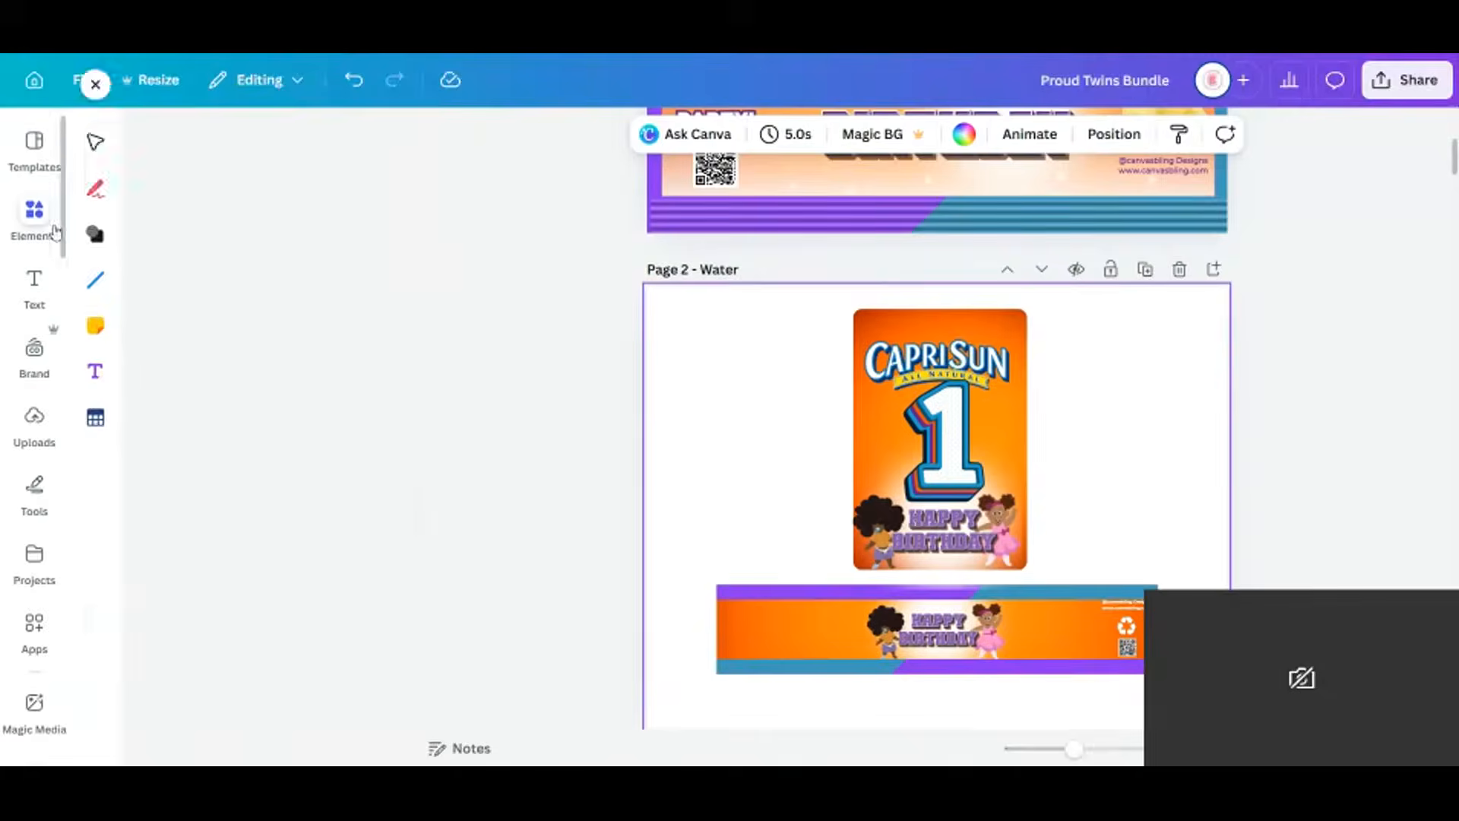
pyautogui.click(133, 517)
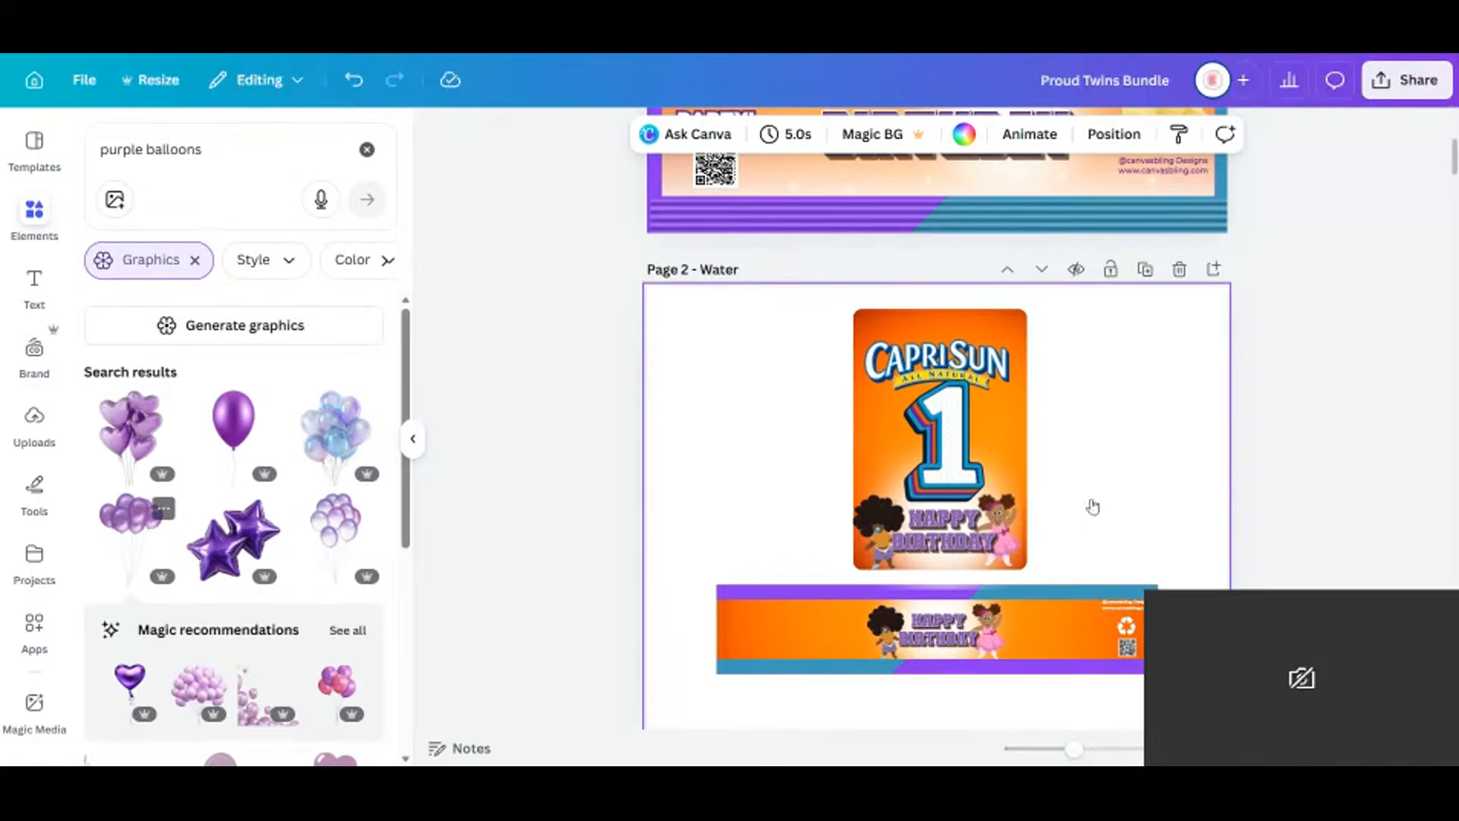
# Centre the purple balloons on the water bottle label with HAPPY BIRTHDAY just below them.
pyautogui.moveTo(937, 505); pyautogui.dragTo(1032, 707)
pyautogui.click(760, 627)
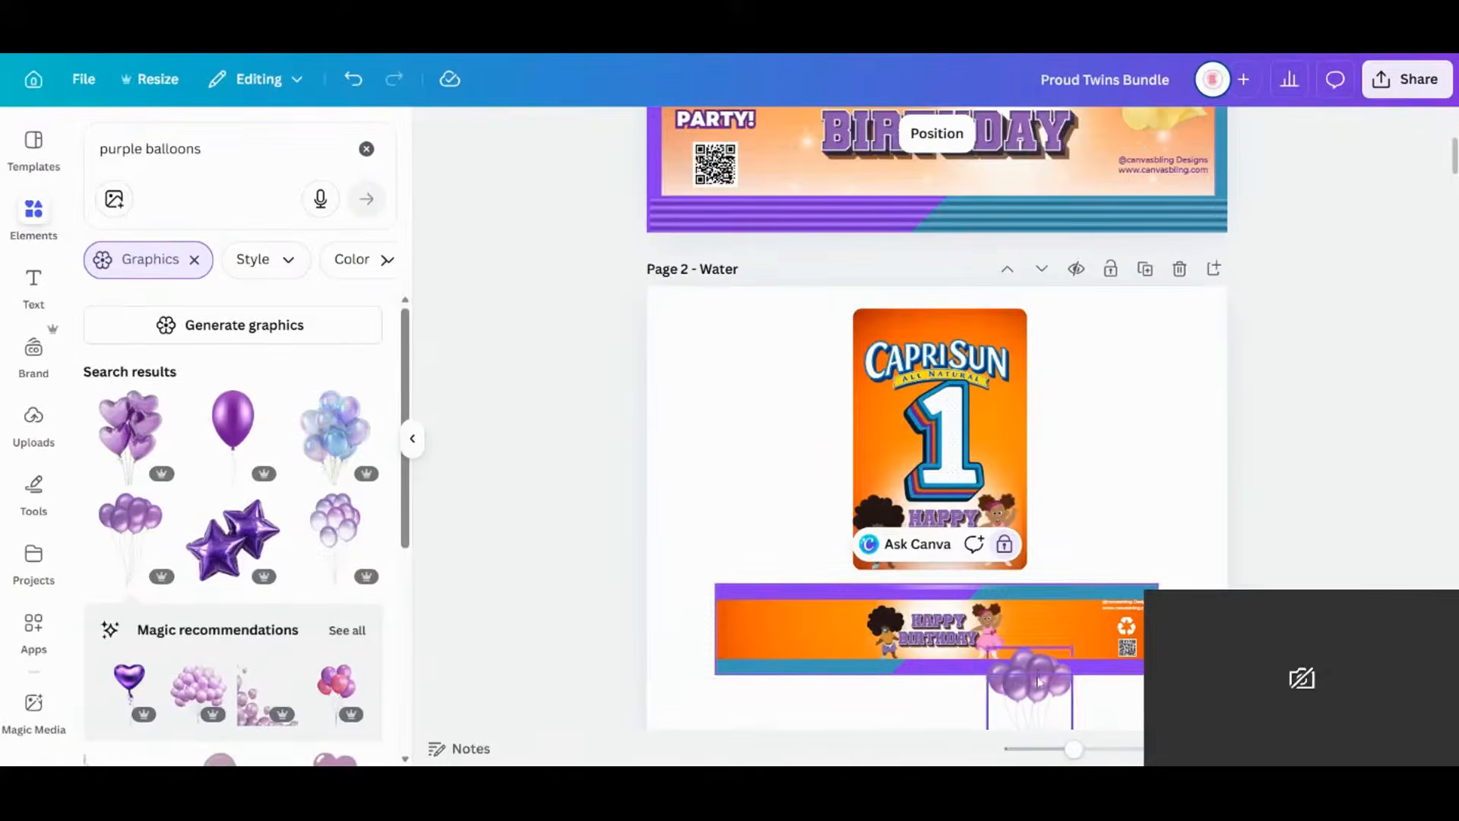
pyautogui.moveTo(1033, 669); pyautogui.dragTo(940, 618)
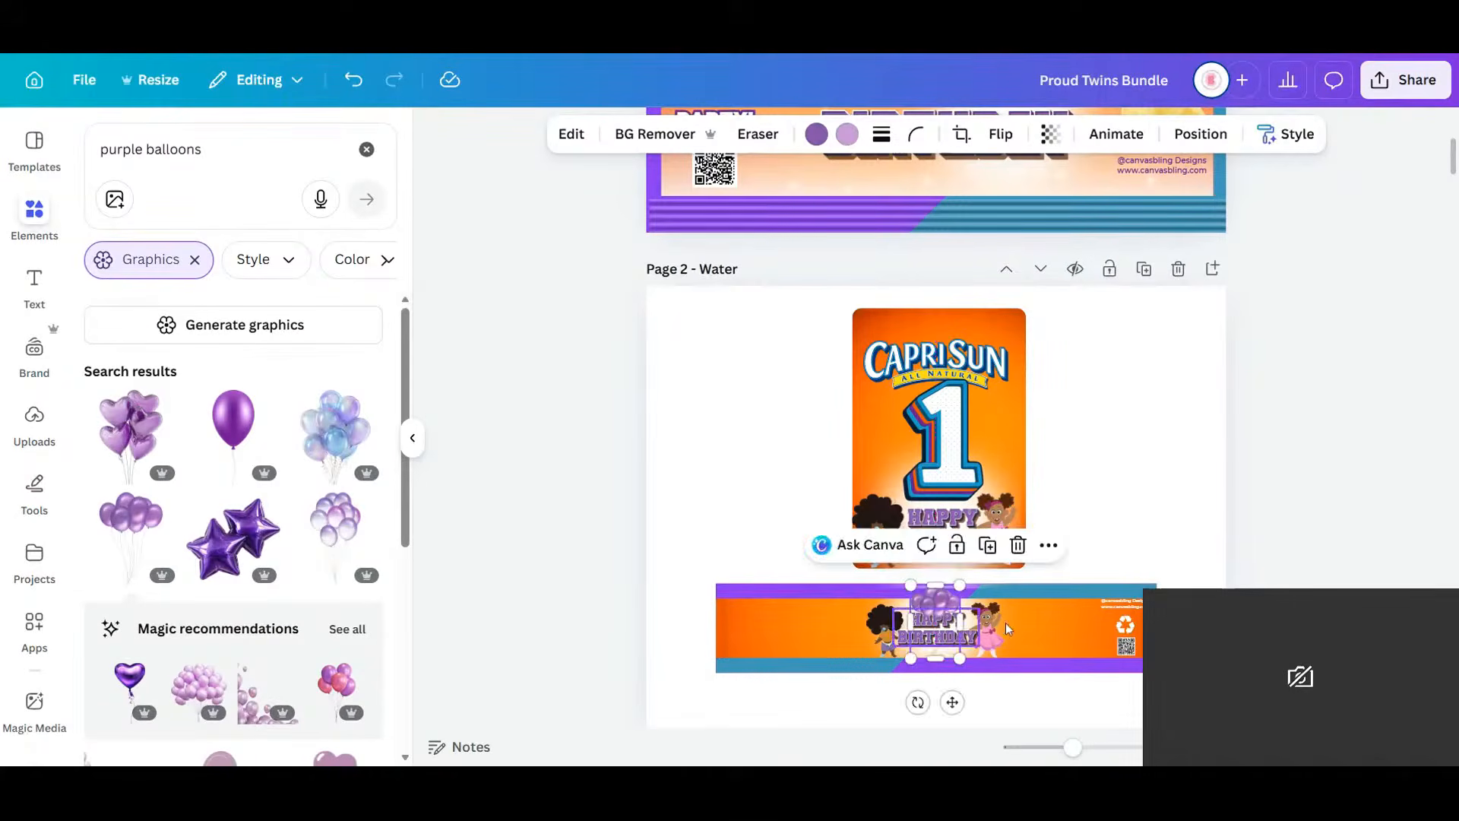
pyautogui.click(1118, 486)
pyautogui.click(950, 630)
pyautogui.click(970, 631)
pyautogui.moveTo(970, 632); pyautogui.dragTo(970, 638)
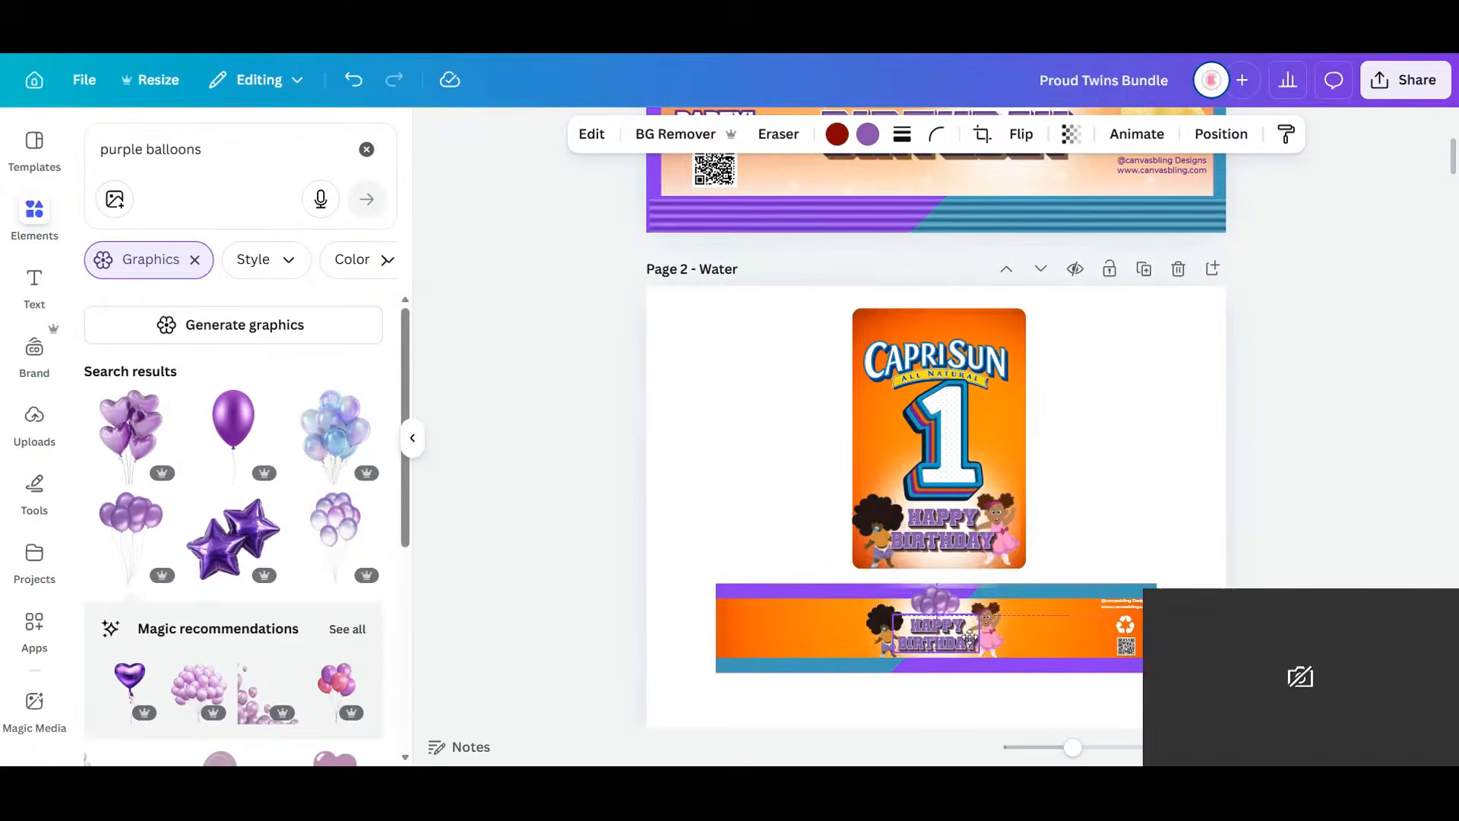
pyautogui.click(1214, 435)
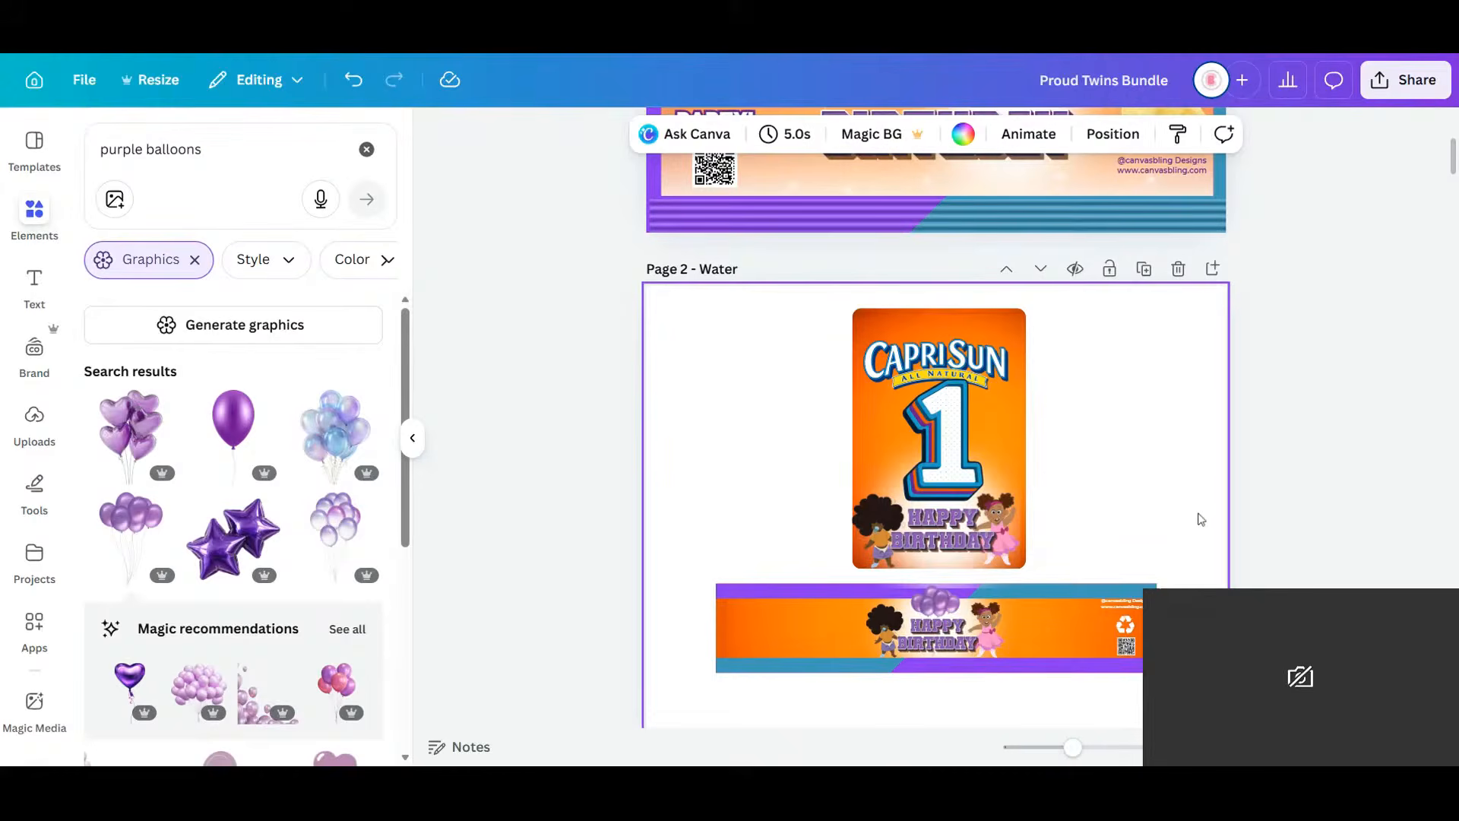
pyautogui.scroll(-2, 1201, 476)
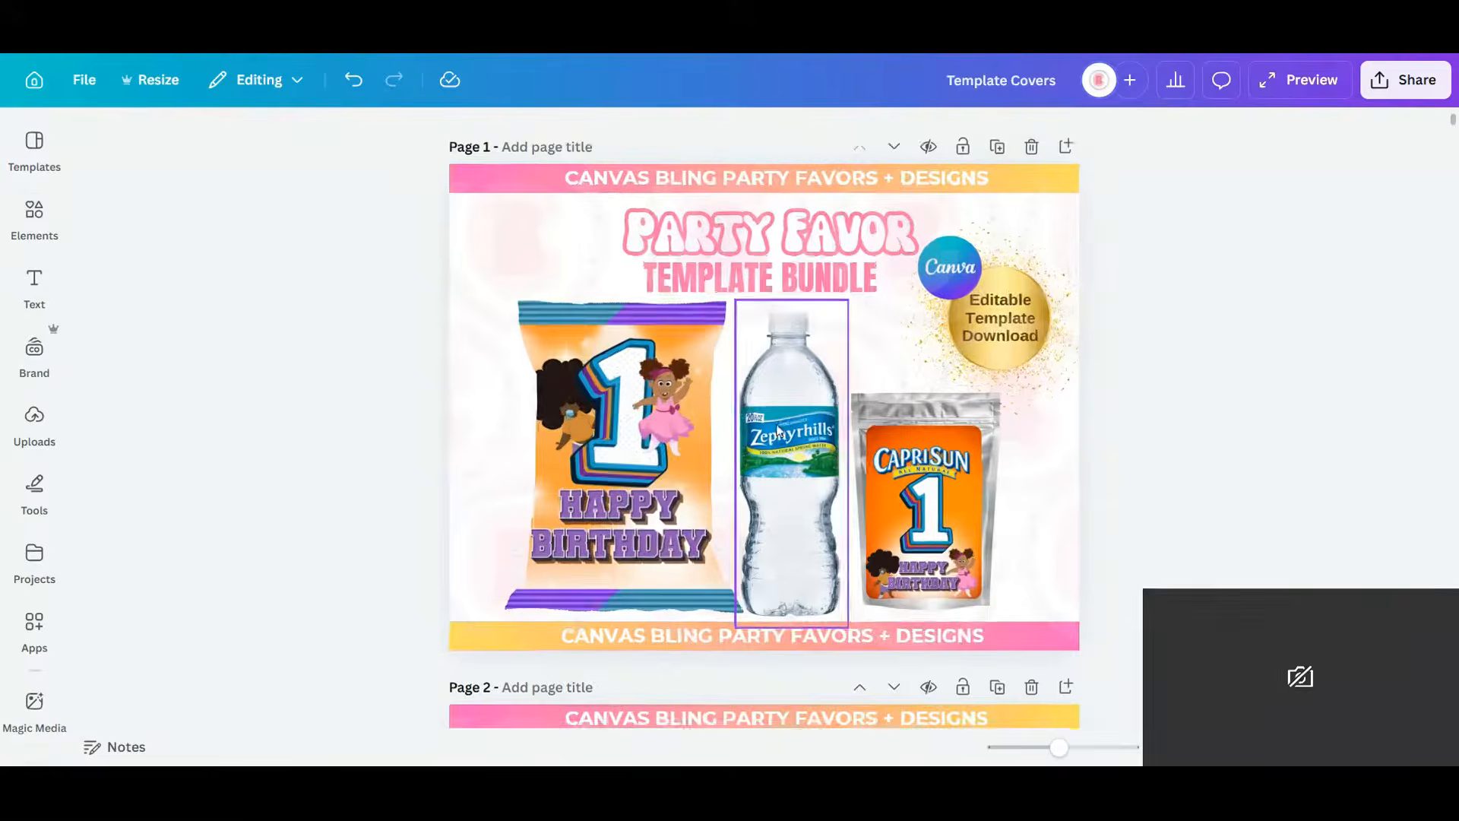
# Paste the purple birthday label onto the mockup's water bottle and shrink it to the bottle's width.
pyautogui.click(796, 402)
pyautogui.rightClick(795, 380)
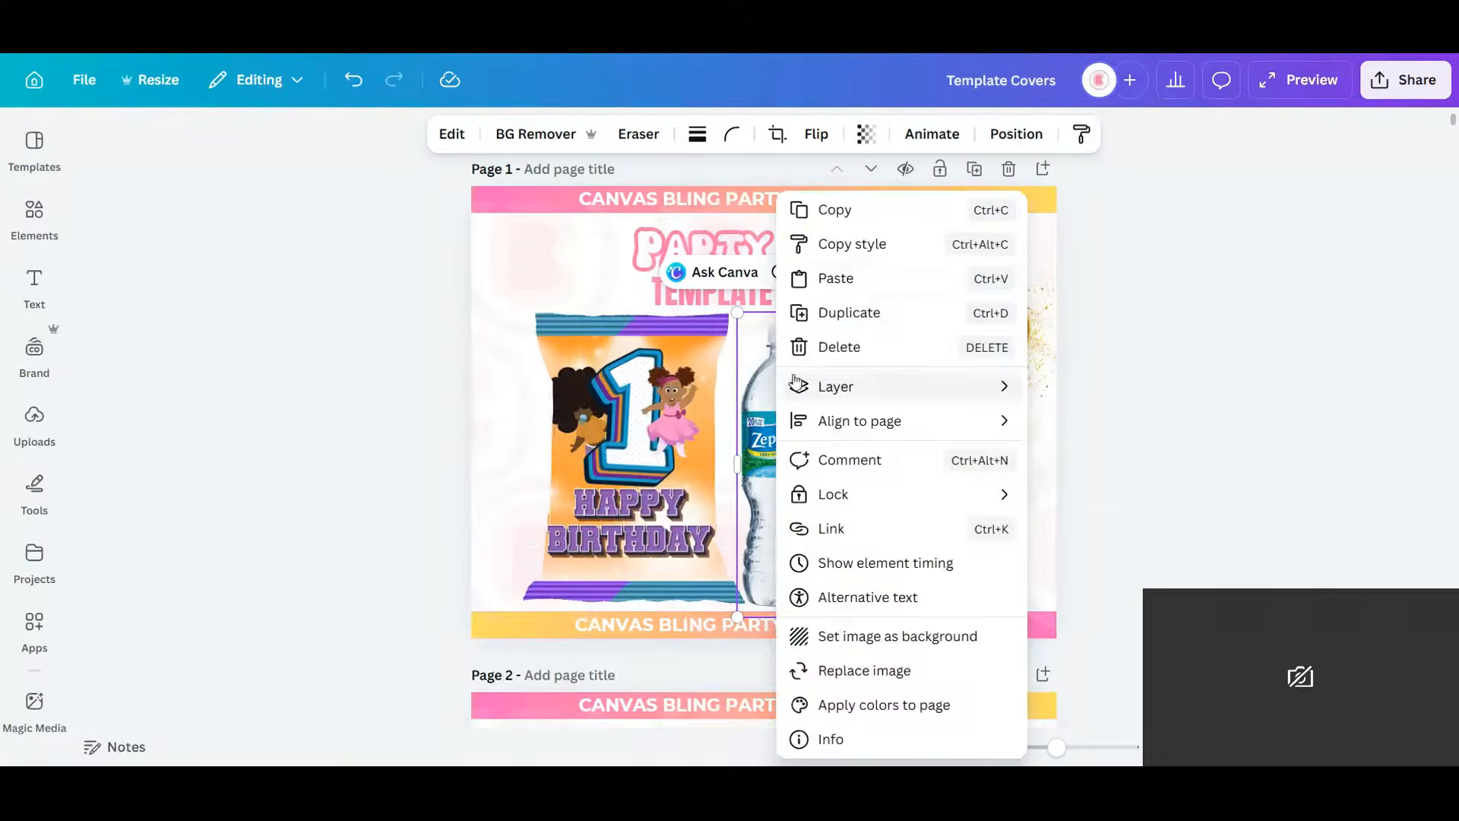
pyautogui.click(840, 278)
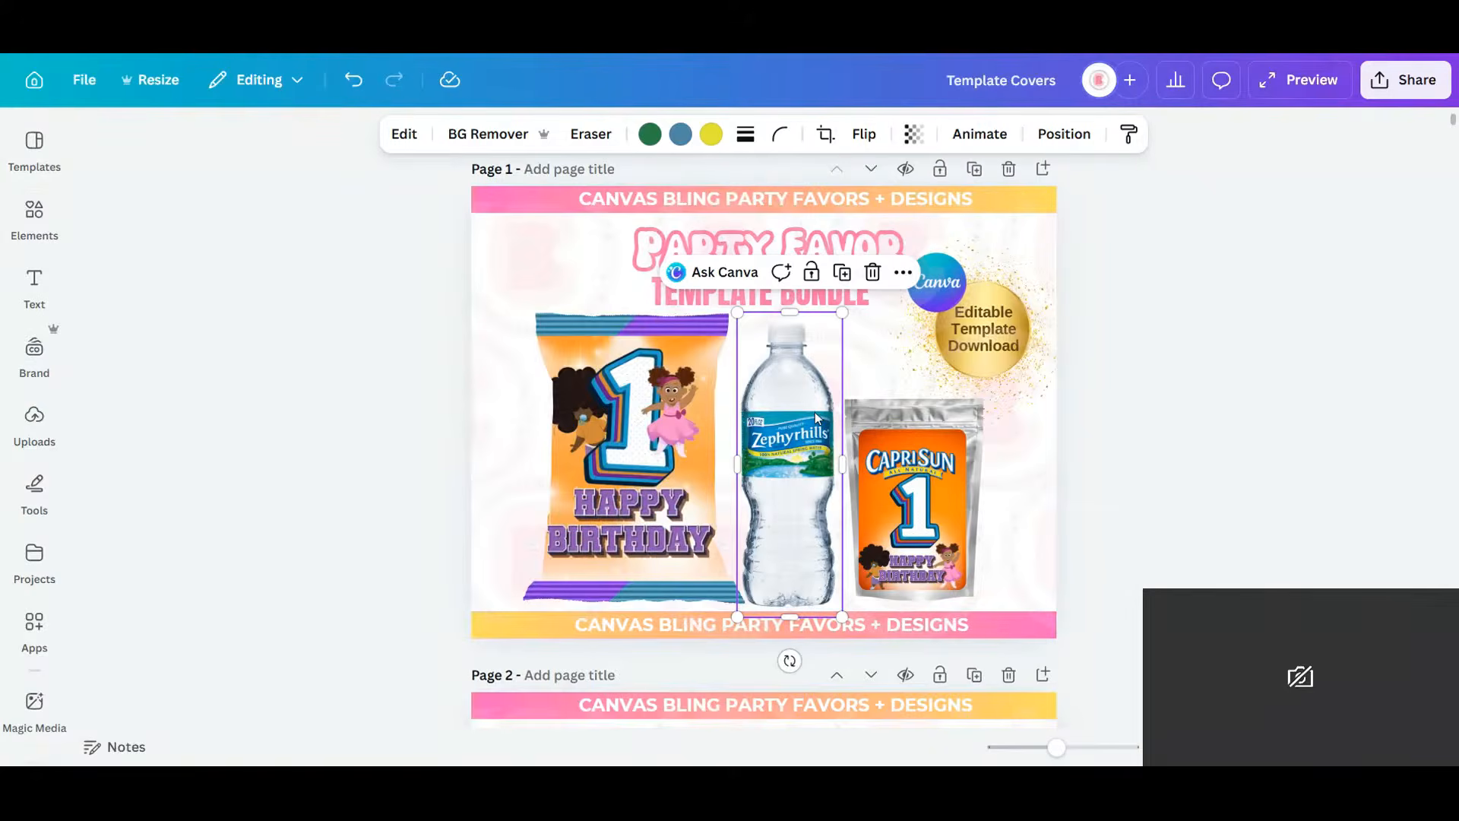
pyautogui.moveTo(912, 351); pyautogui.dragTo(834, 456)
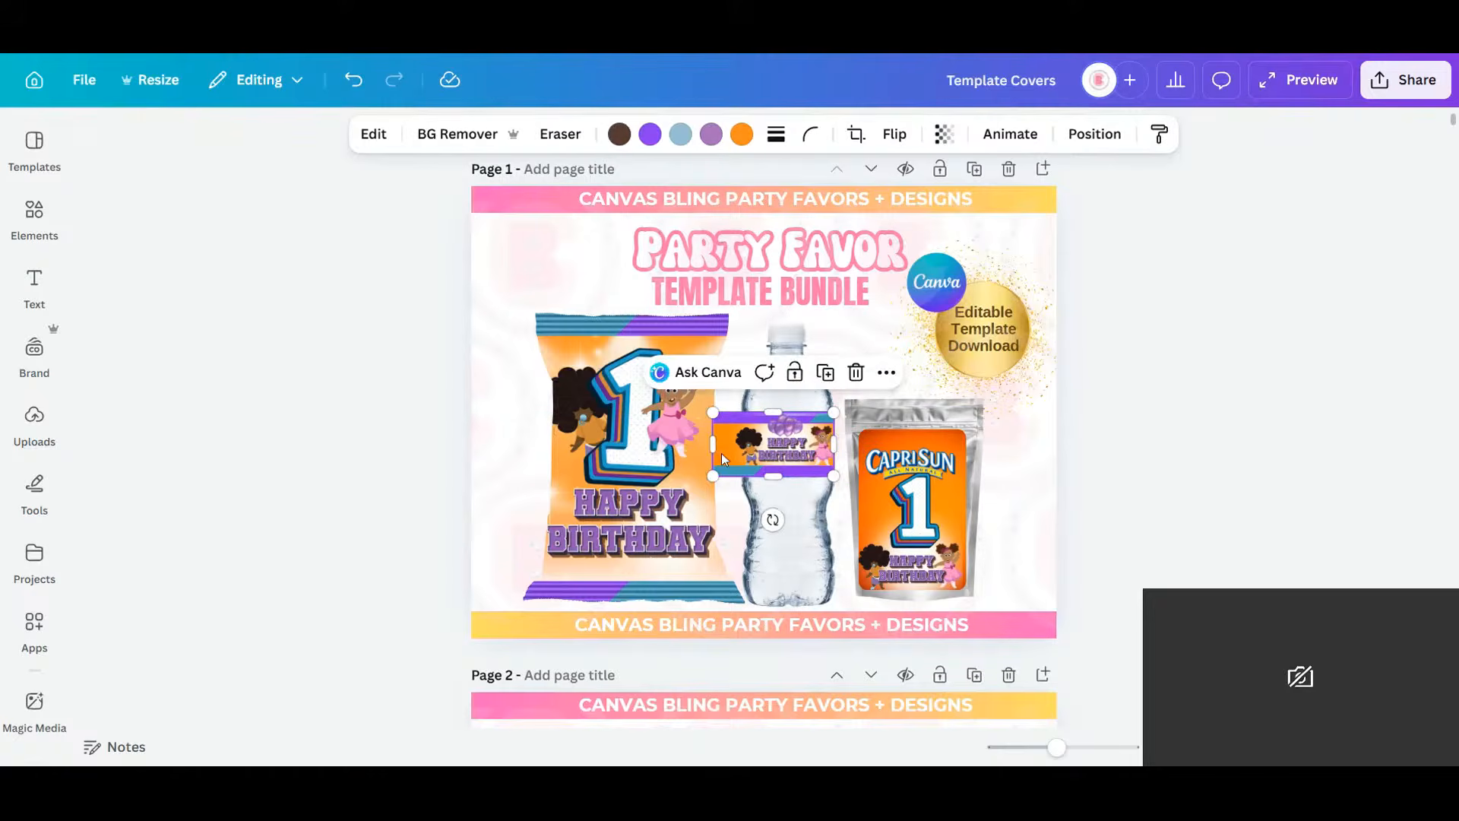
pyautogui.moveTo(715, 446); pyautogui.dragTo(748, 447)
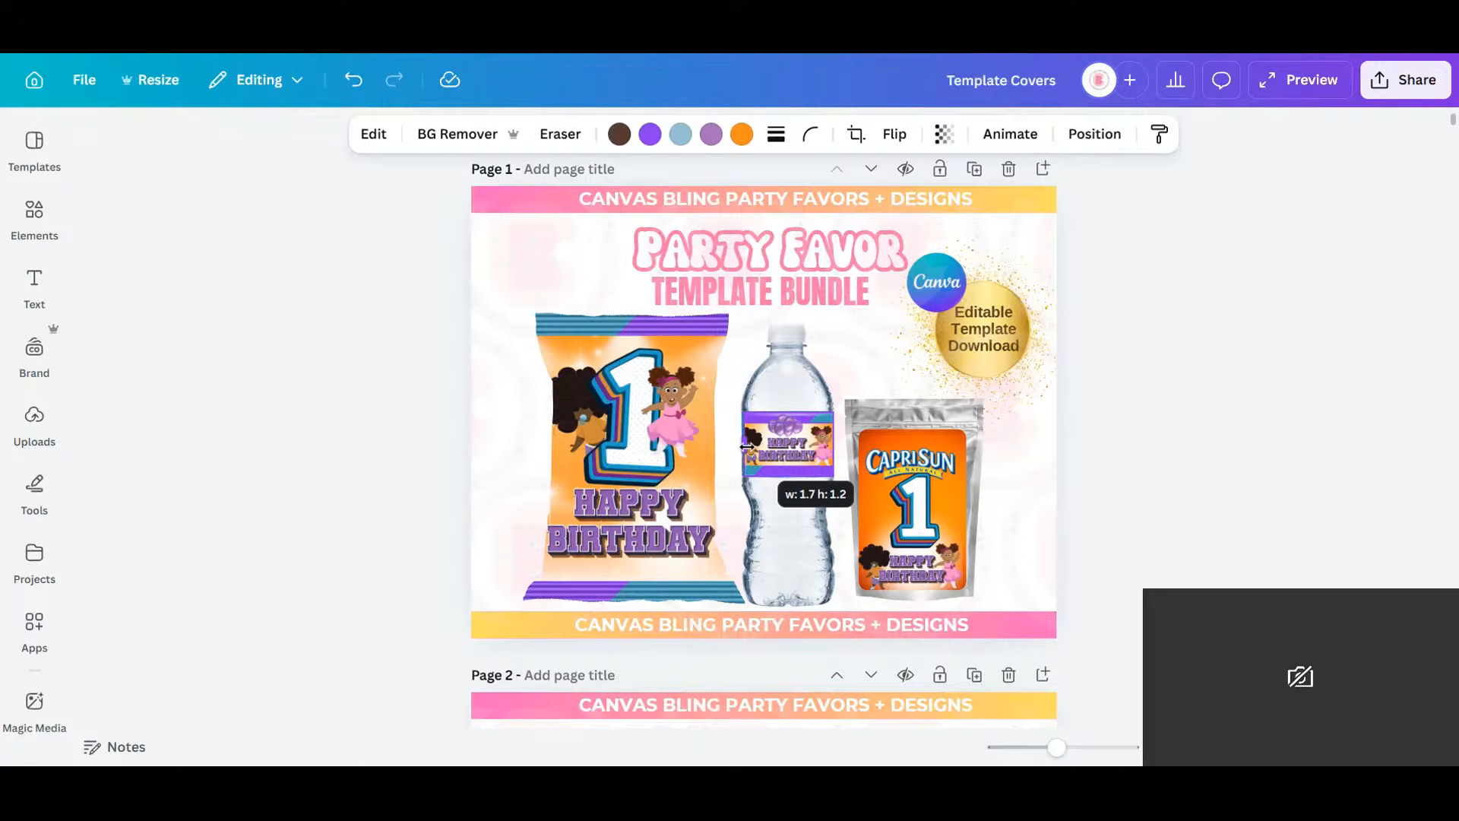
pyautogui.moveTo(743, 448); pyautogui.dragTo(744, 449)
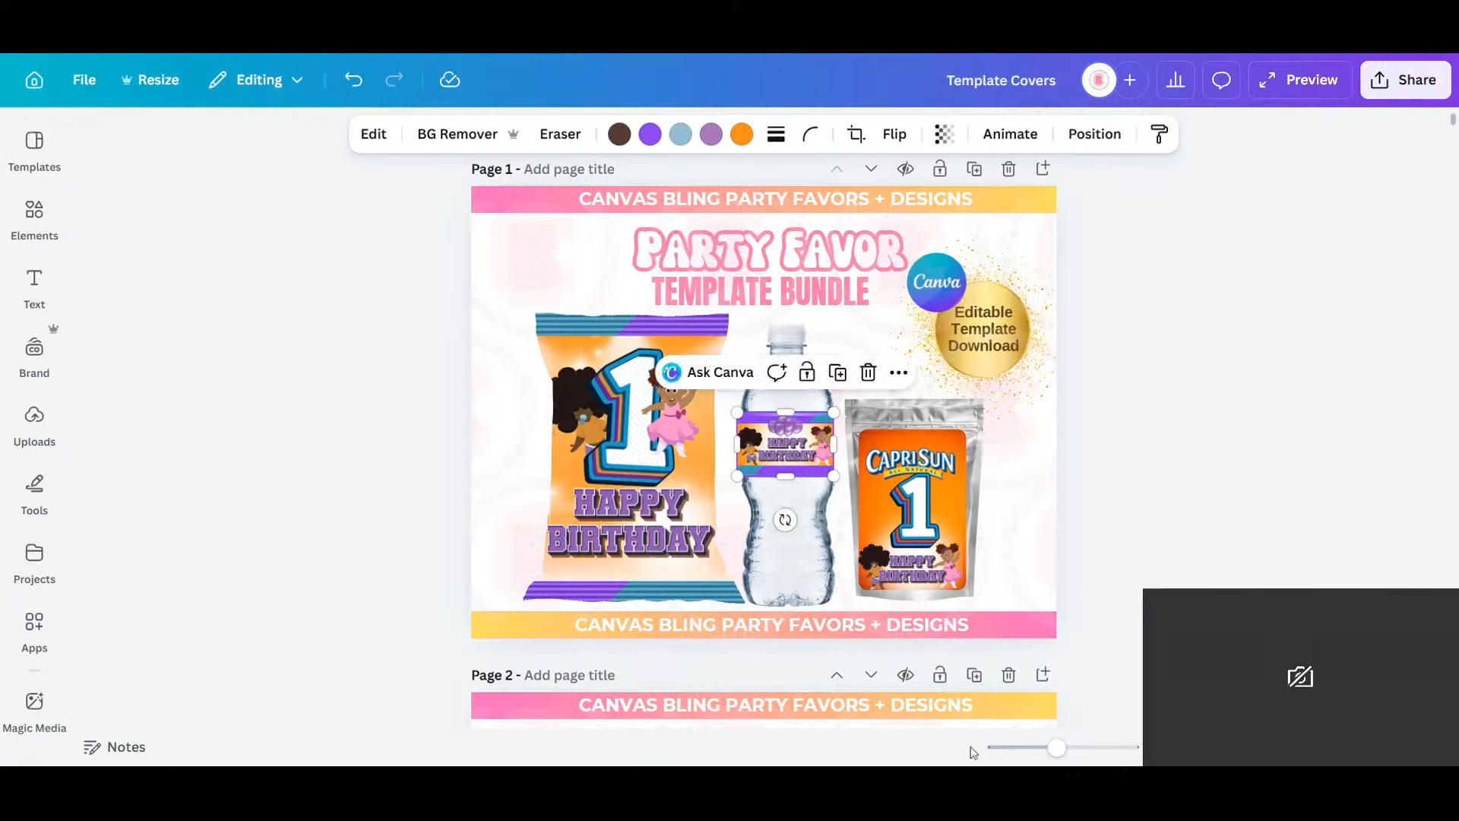
# Adjust the label's top, bottom, left and right edges to fit the bottle.
pyautogui.click(1091, 747)
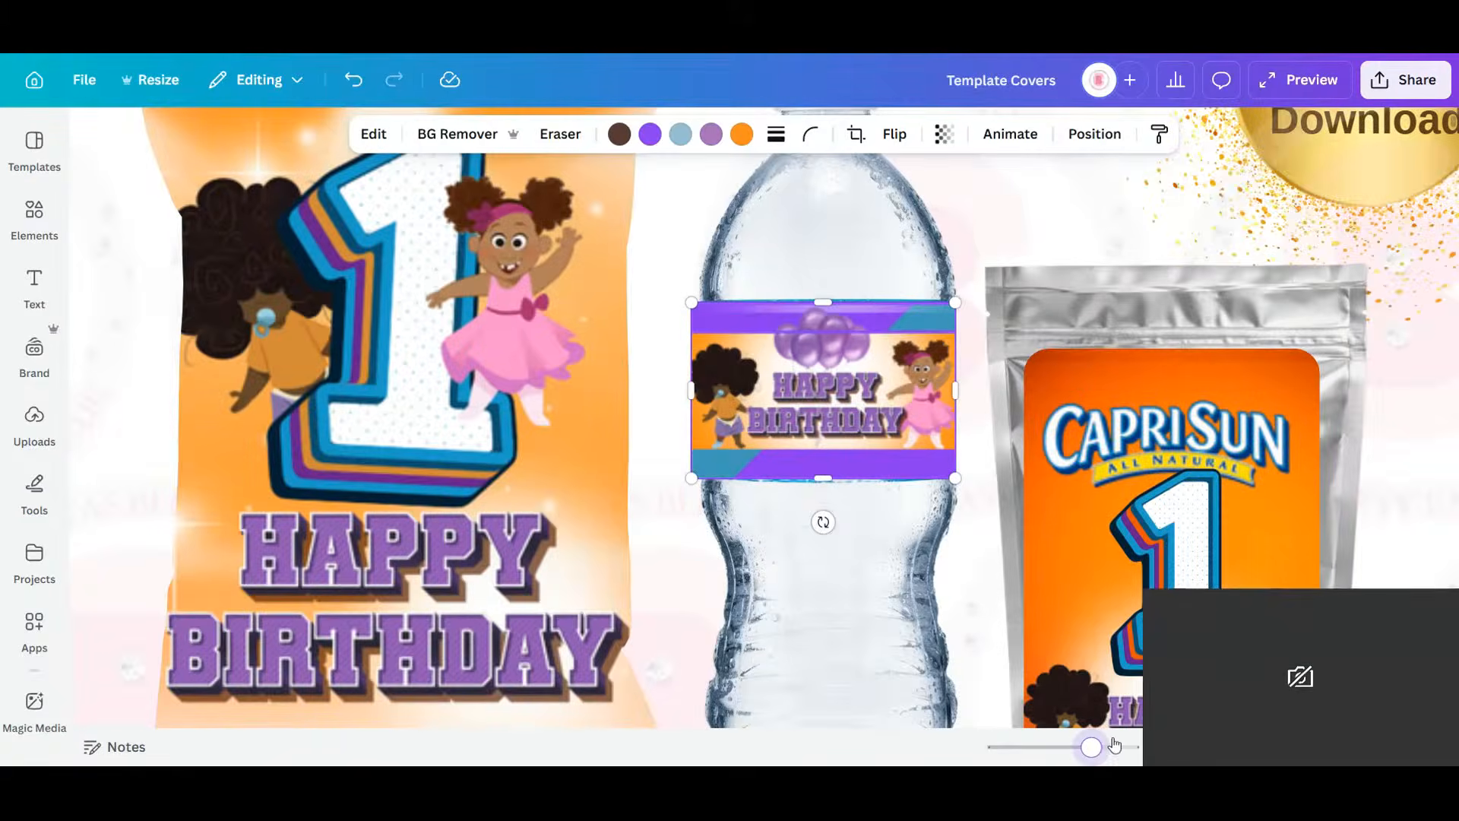
pyautogui.click(1114, 747)
pyautogui.moveTo(875, 478); pyautogui.dragTo(877, 487)
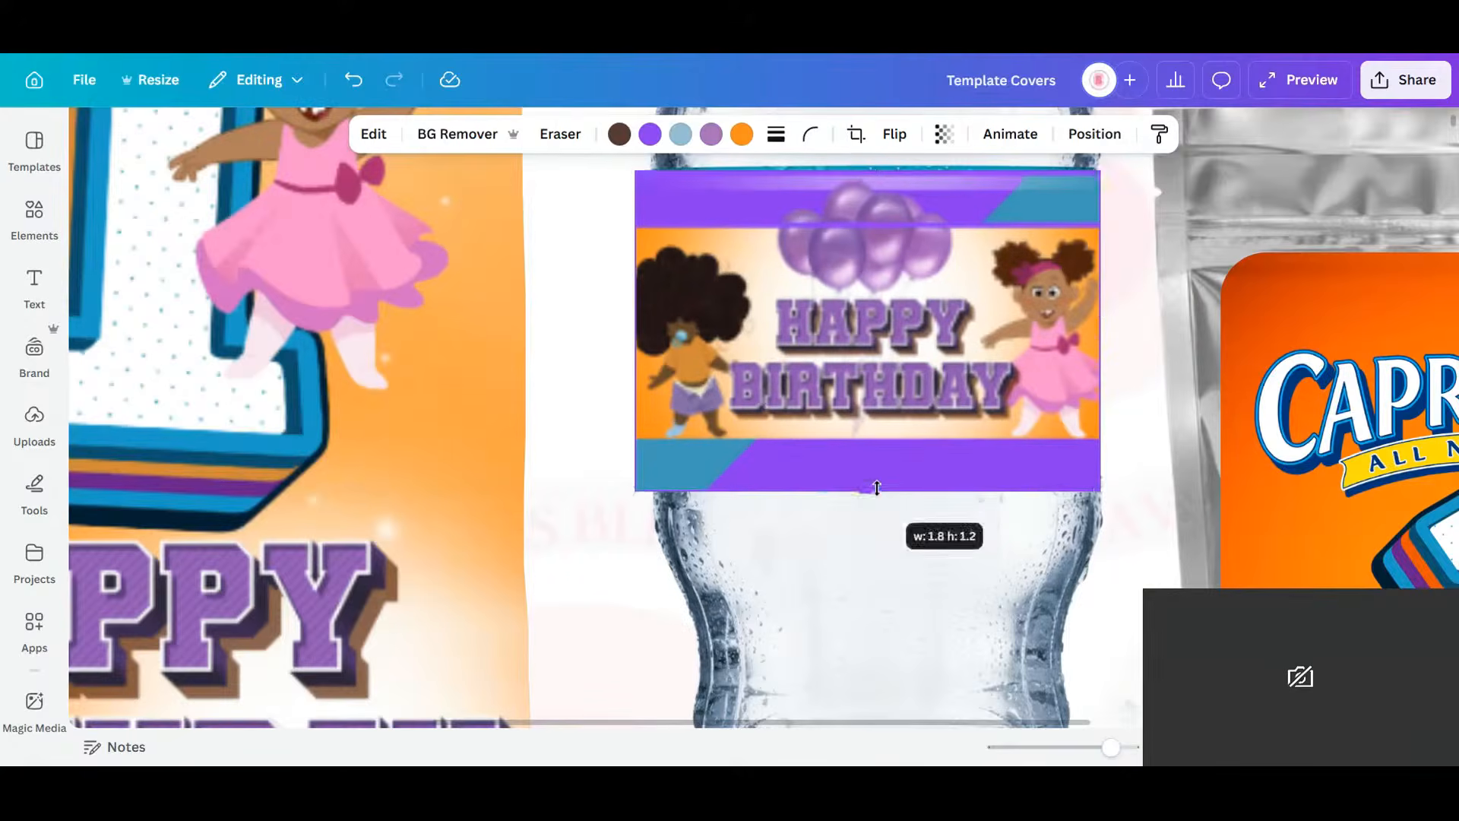
pyautogui.moveTo(868, 169); pyautogui.dragTo(868, 162)
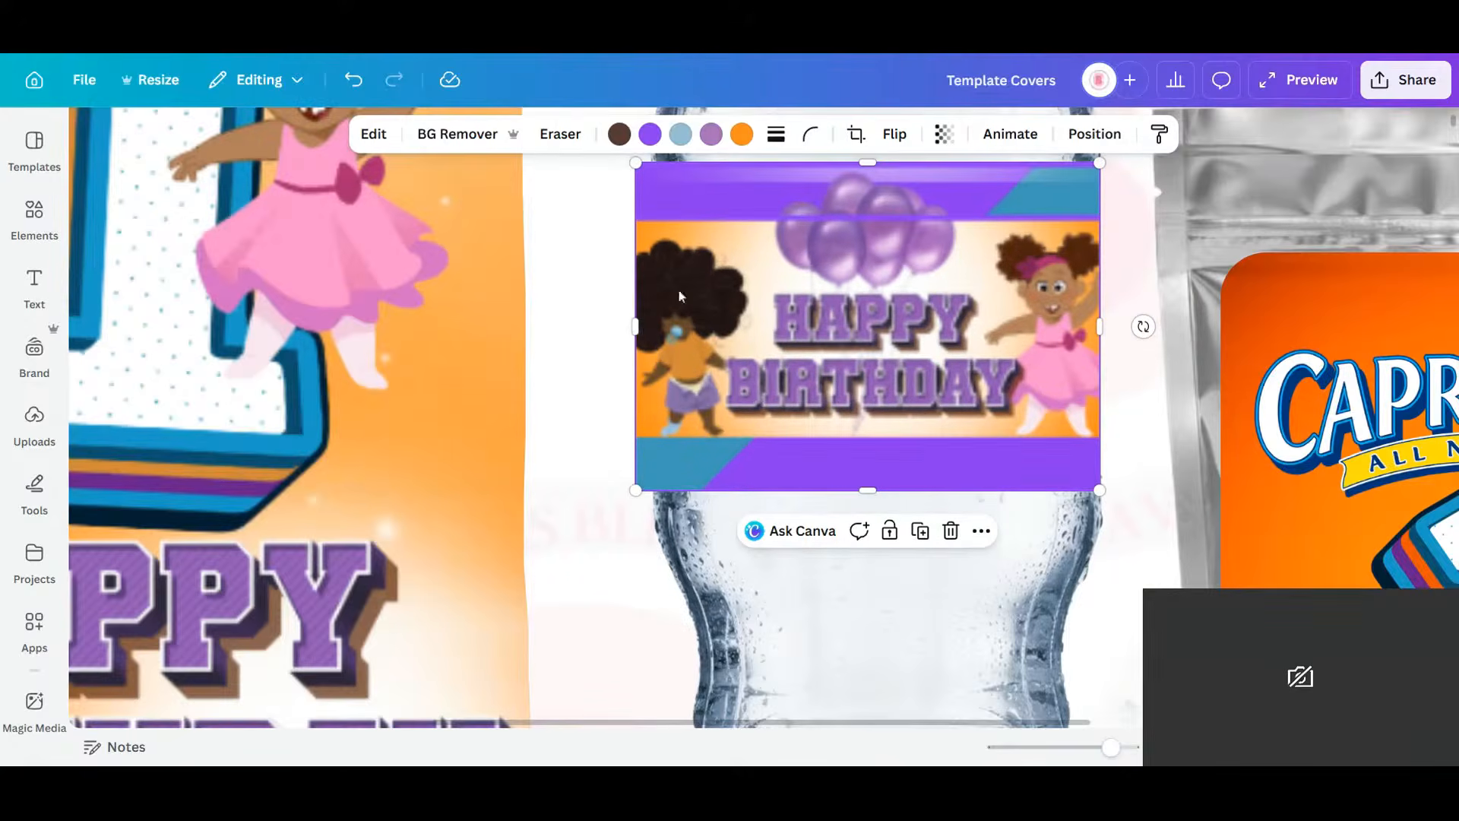
pyautogui.moveTo(637, 324); pyautogui.dragTo(654, 319)
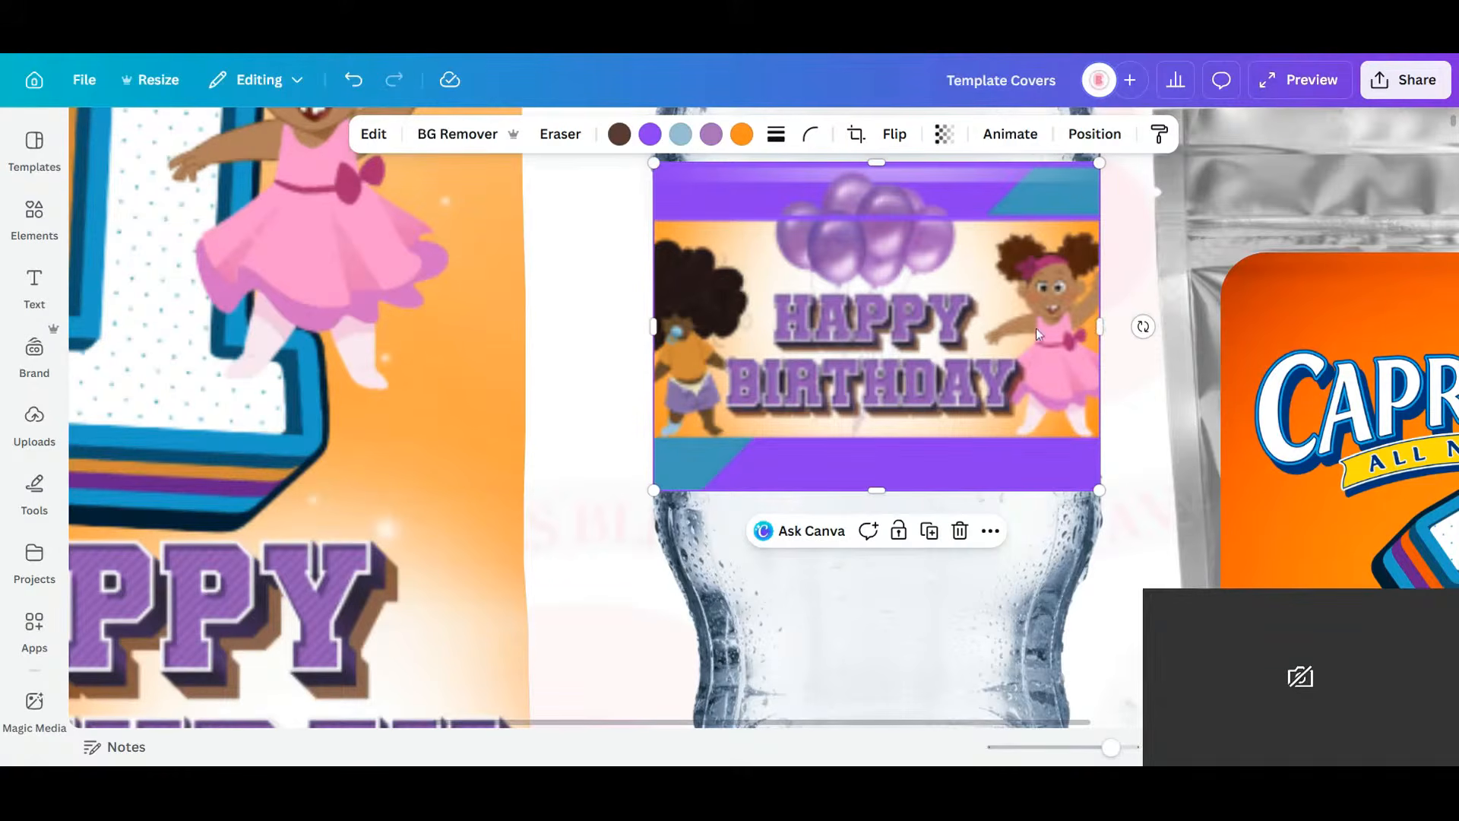
pyautogui.moveTo(1100, 327); pyautogui.dragTo(1098, 329)
pyautogui.moveTo(1111, 750); pyautogui.dragTo(1056, 762)
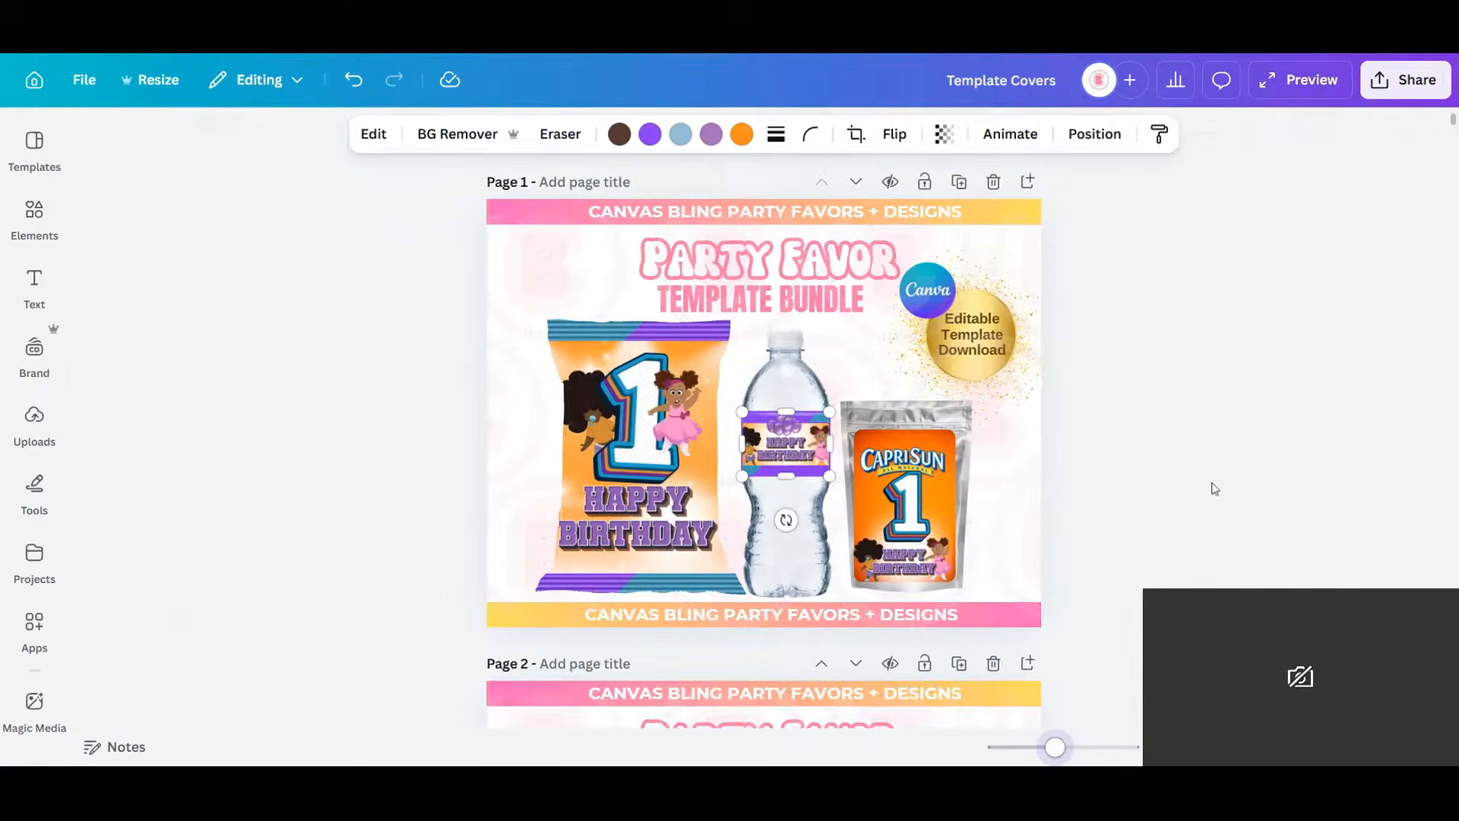
pyautogui.click(1237, 454)
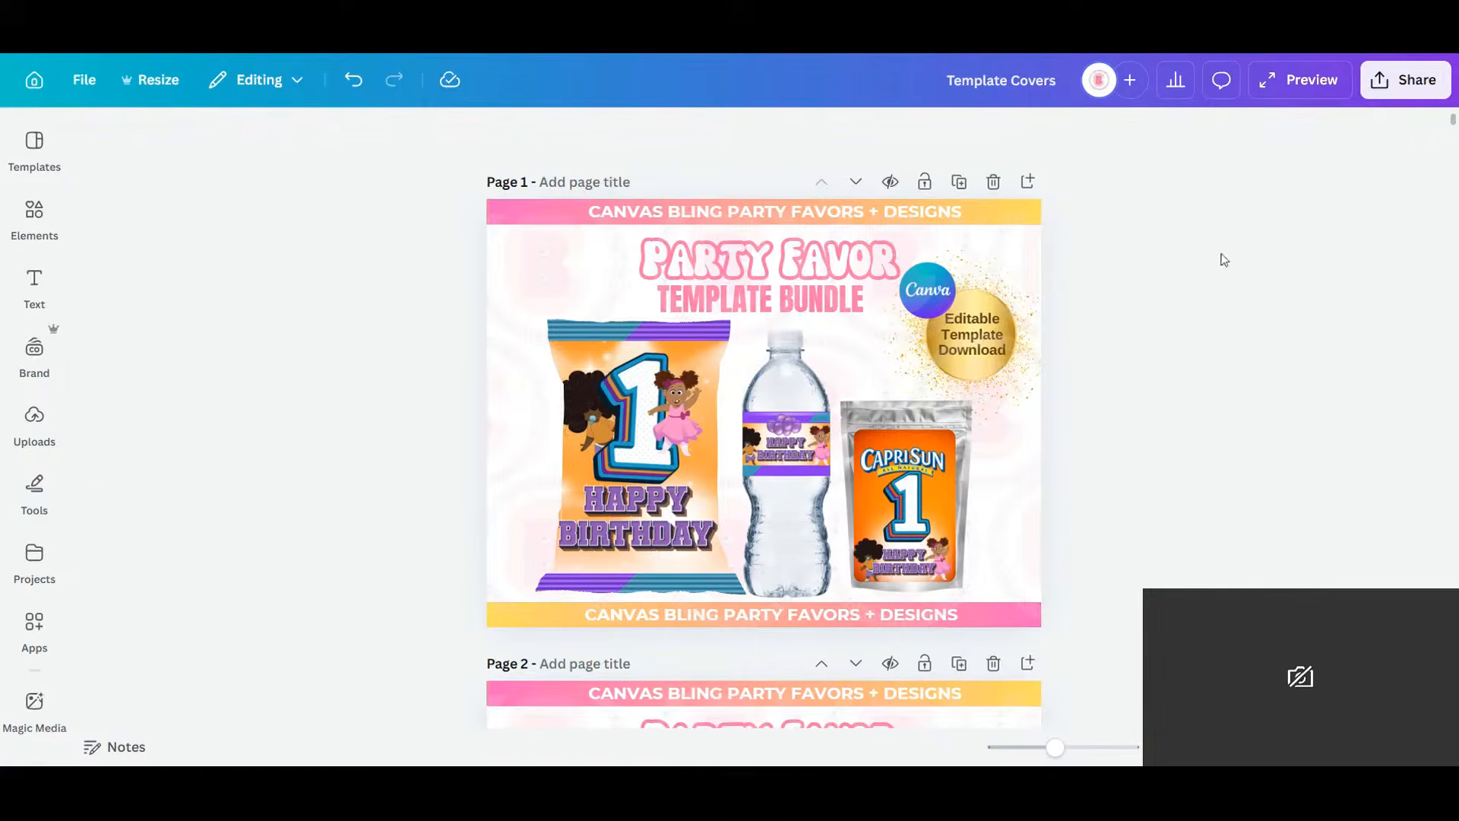
# Download only Page 1 of the design as a PNG.
pyautogui.click(1394, 83)
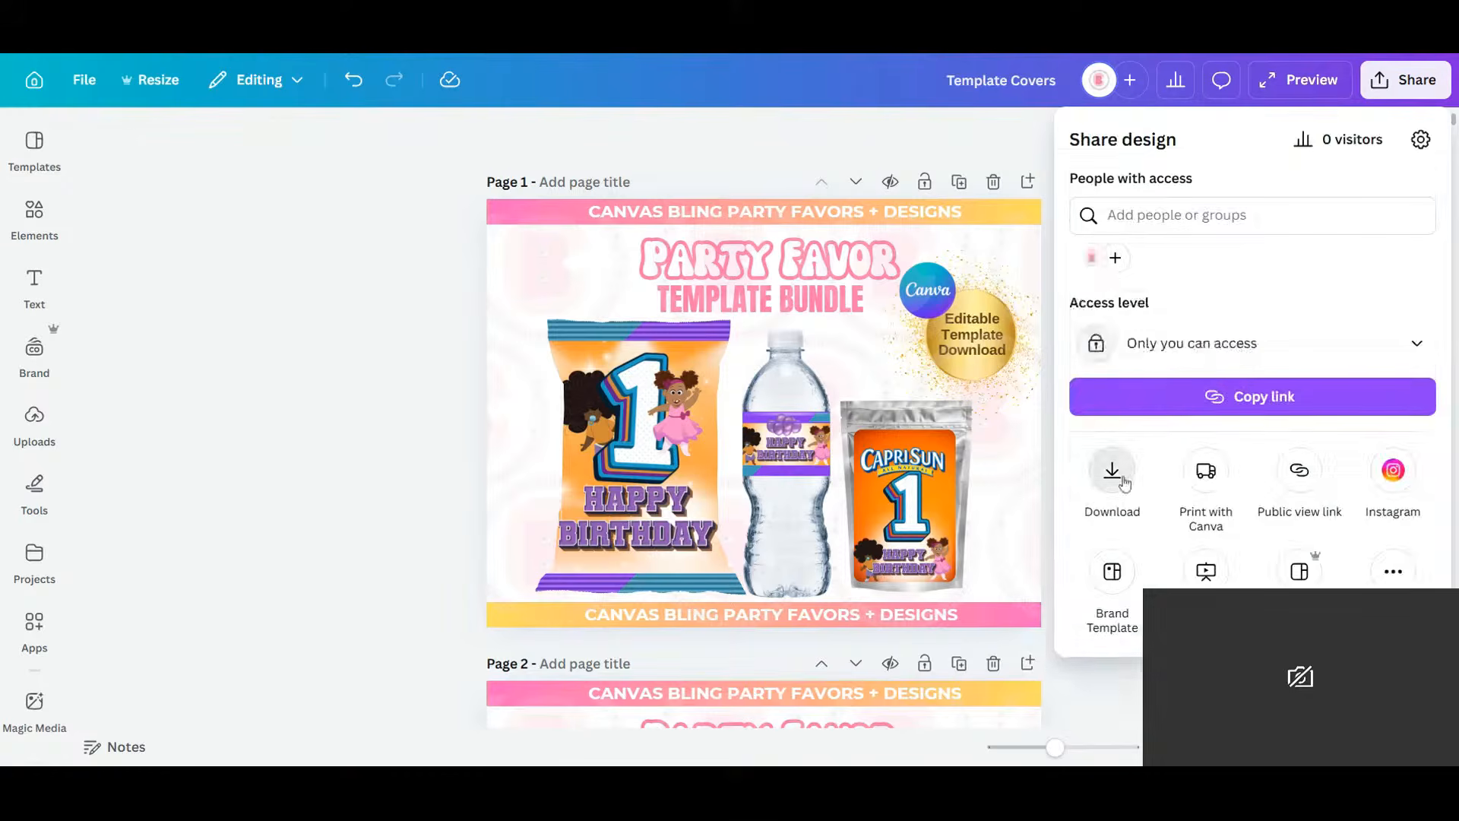
pyautogui.click(1116, 478)
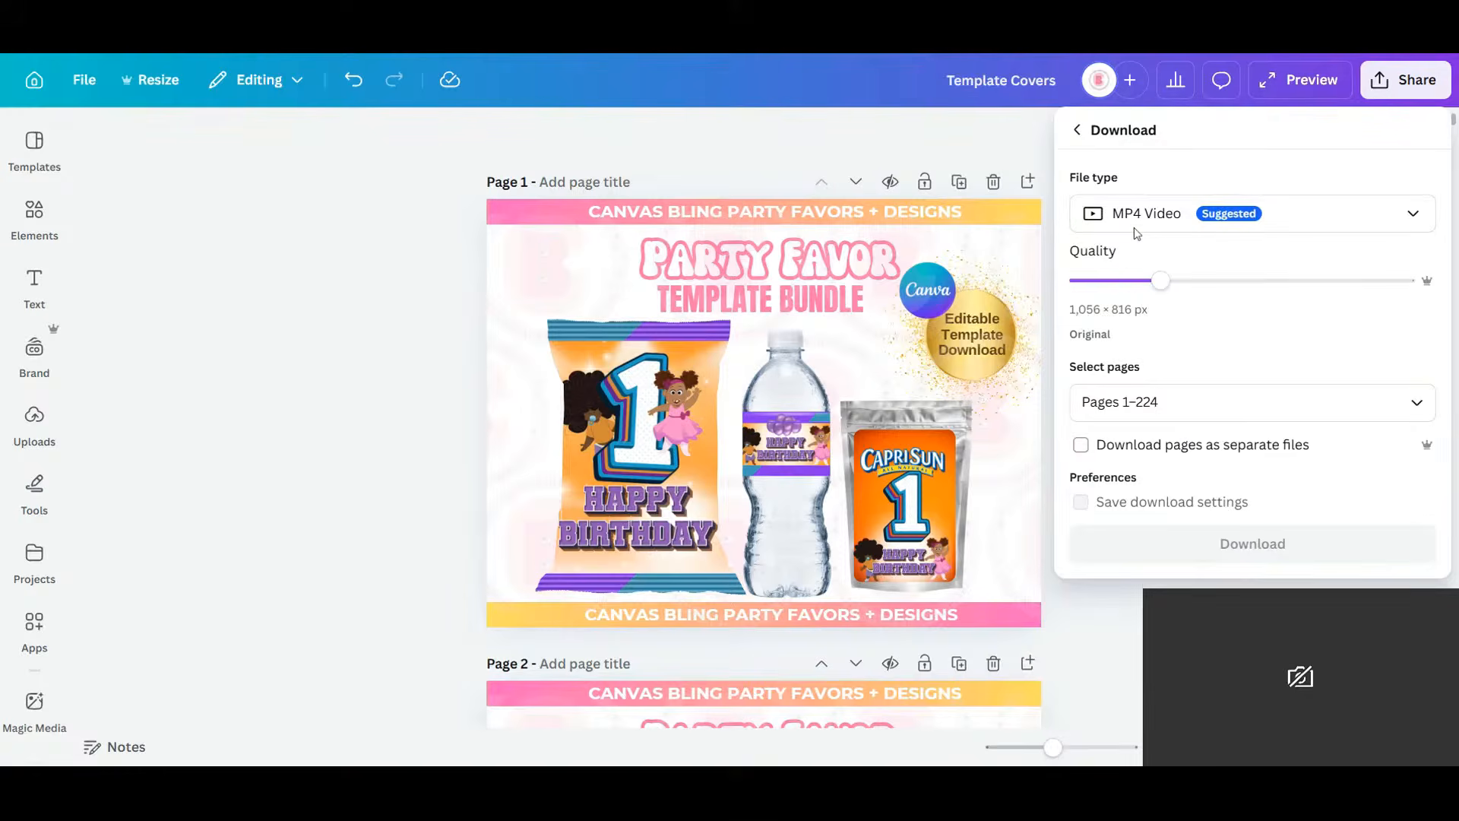
pyautogui.click(1134, 222)
pyautogui.click(1163, 214)
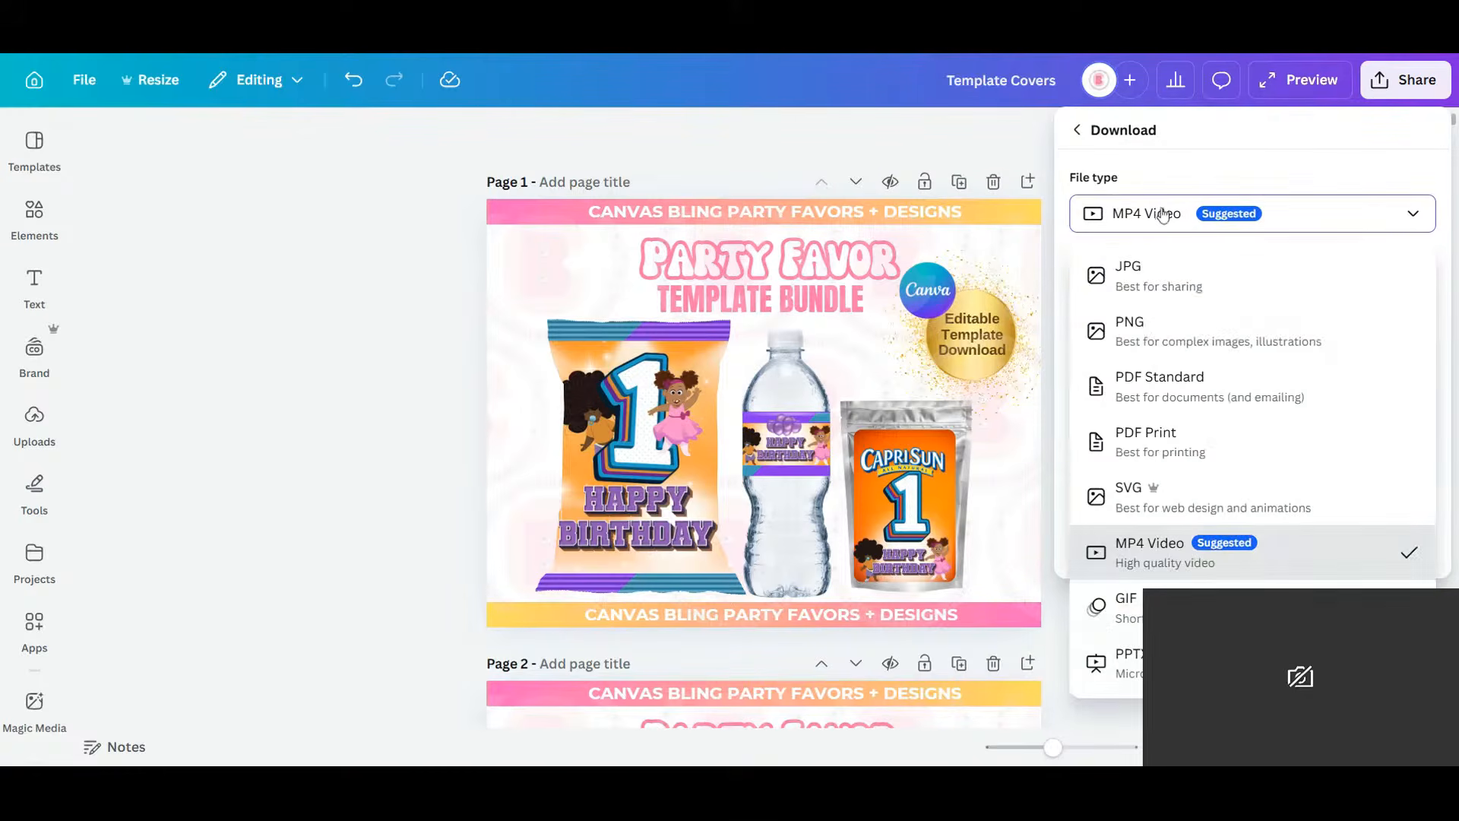
pyautogui.click(1138, 320)
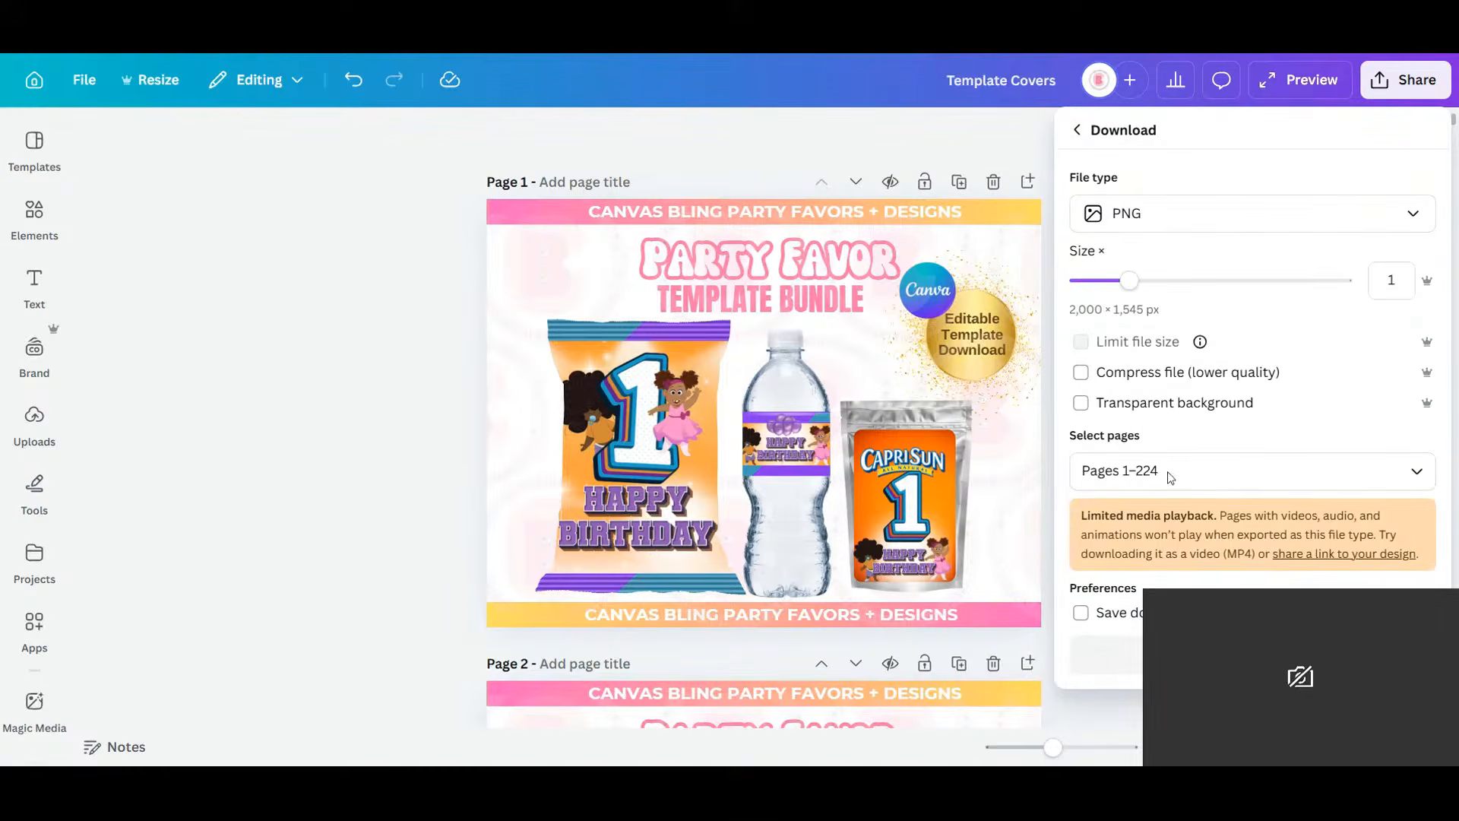
pyautogui.click(1292, 471)
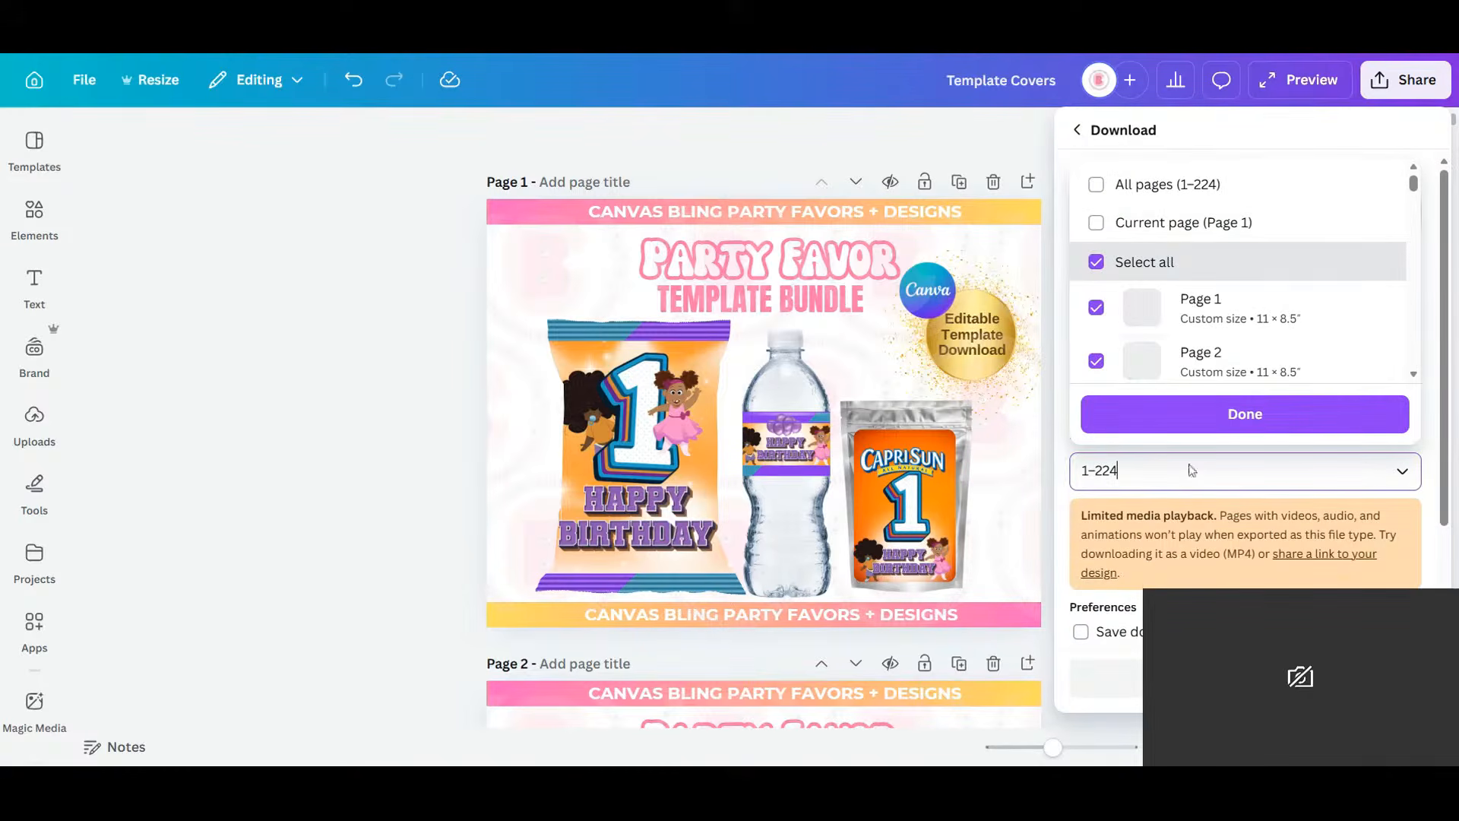
pyautogui.click(1097, 257)
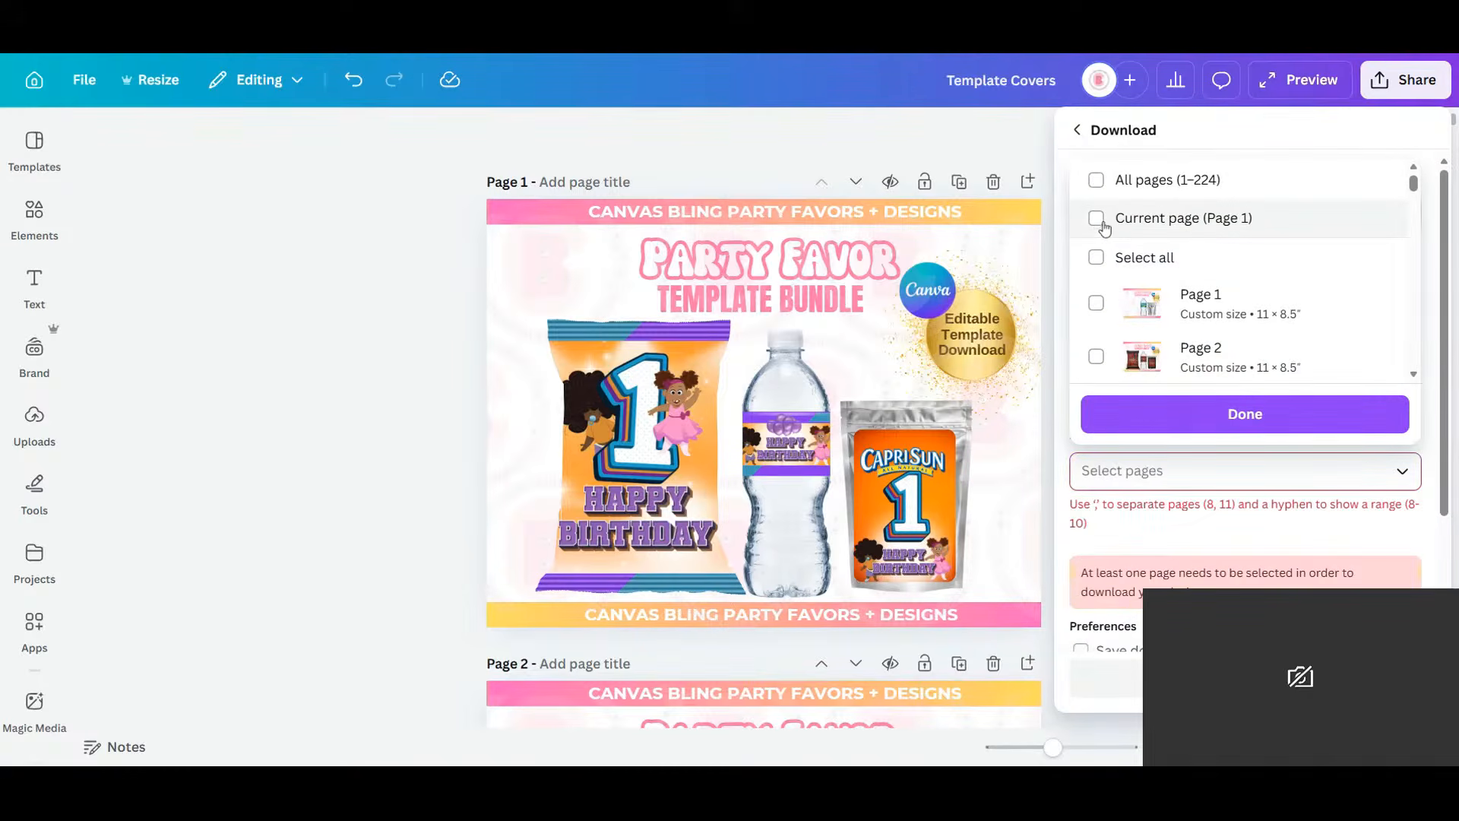
pyautogui.click(1097, 220)
pyautogui.click(1097, 221)
pyautogui.click(1097, 220)
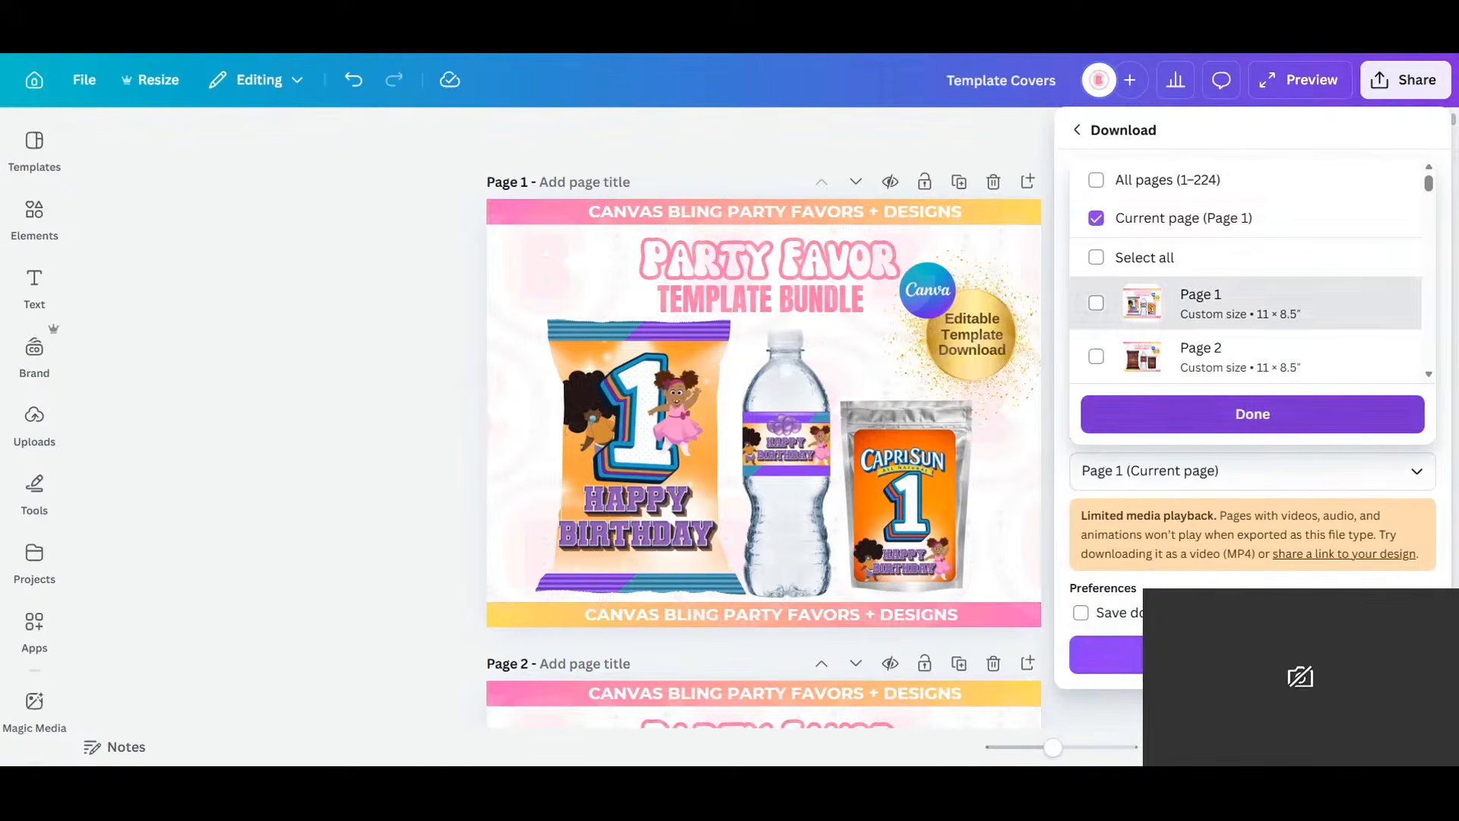
pyautogui.click(1245, 414)
pyautogui.click(1247, 654)
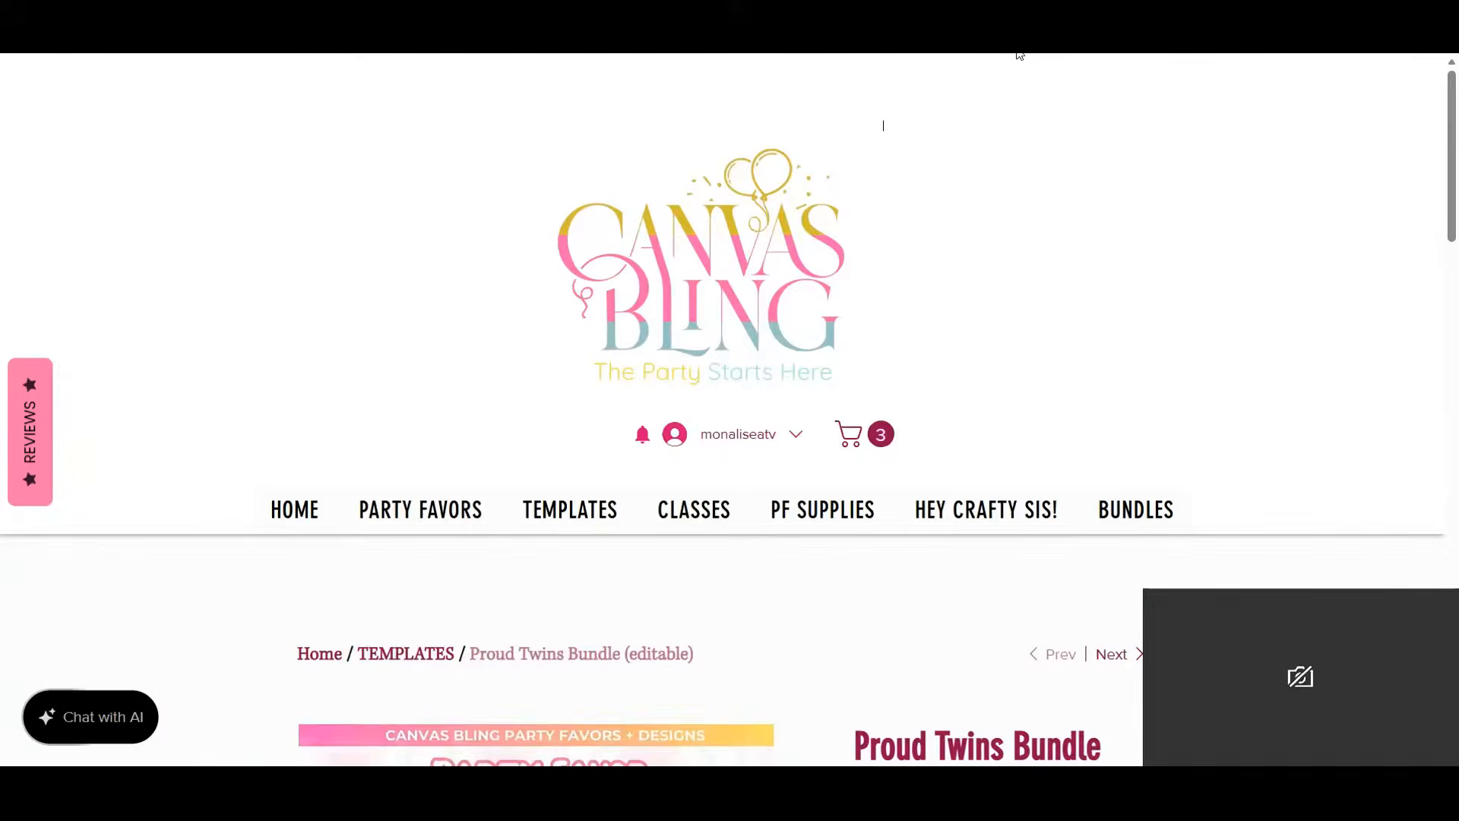
pyautogui.scroll(-4, 836, 469)
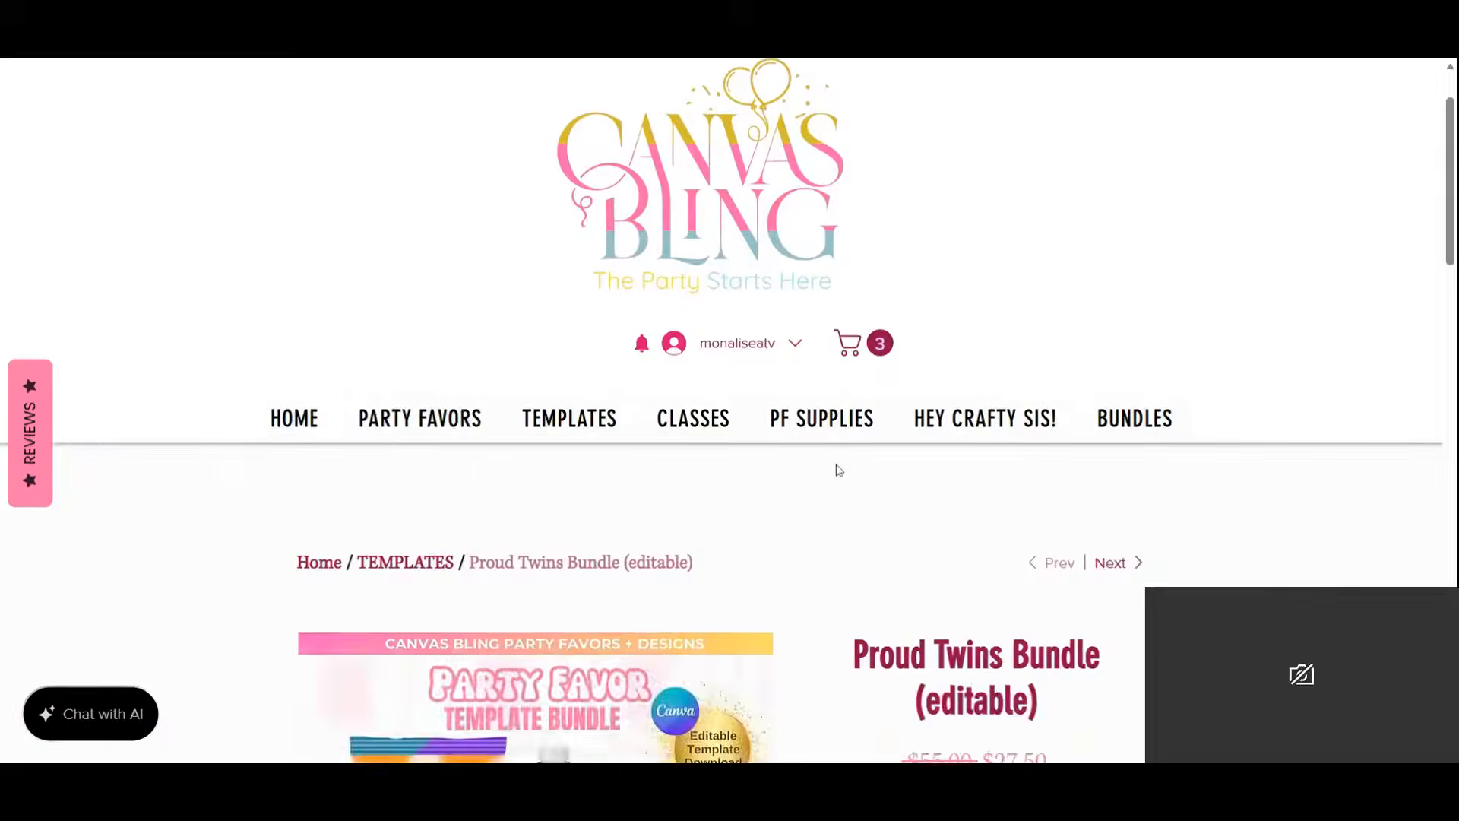
pyautogui.scroll(4, 841, 515)
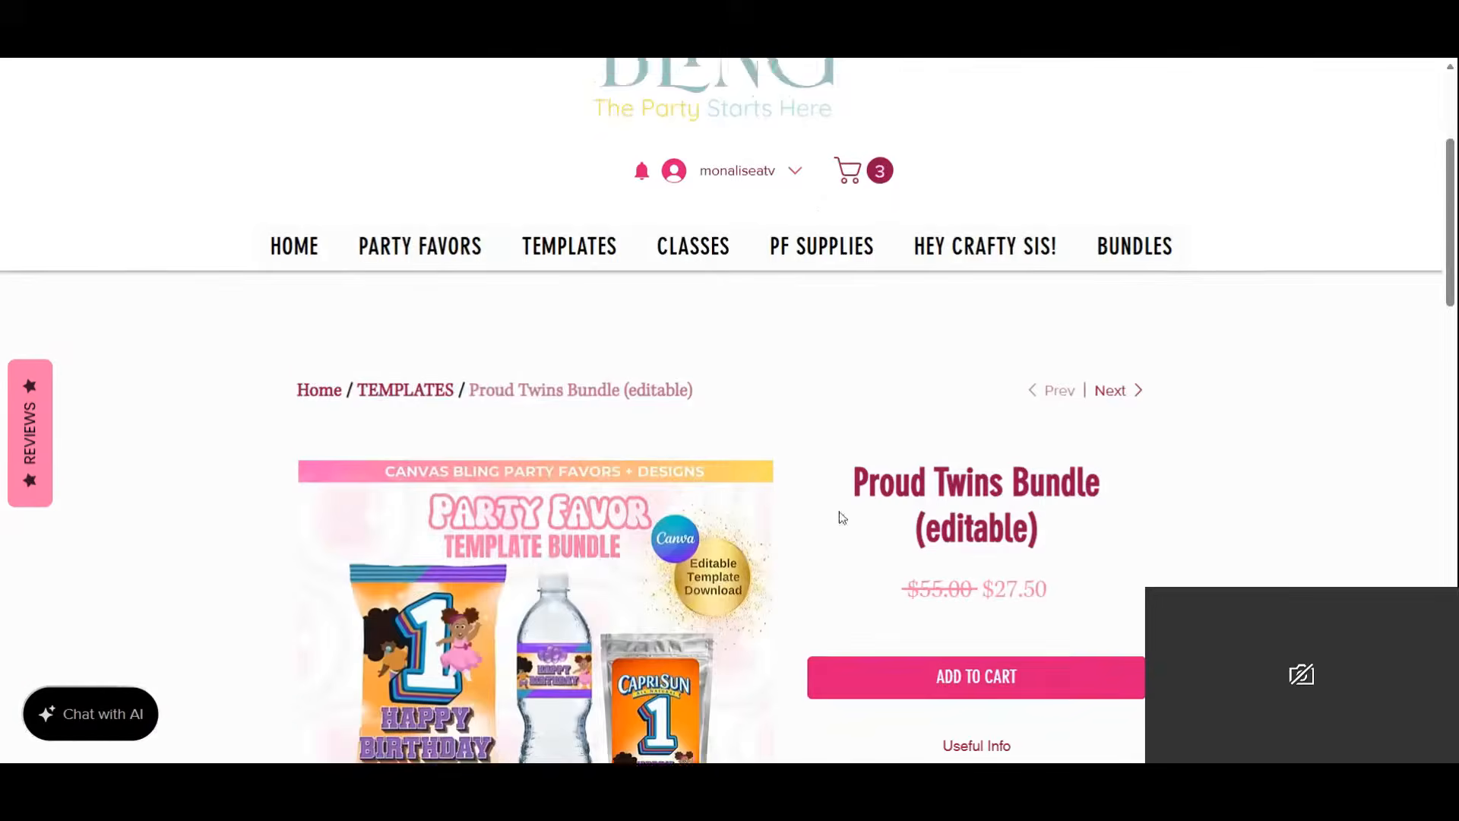
pyautogui.click(841, 516)
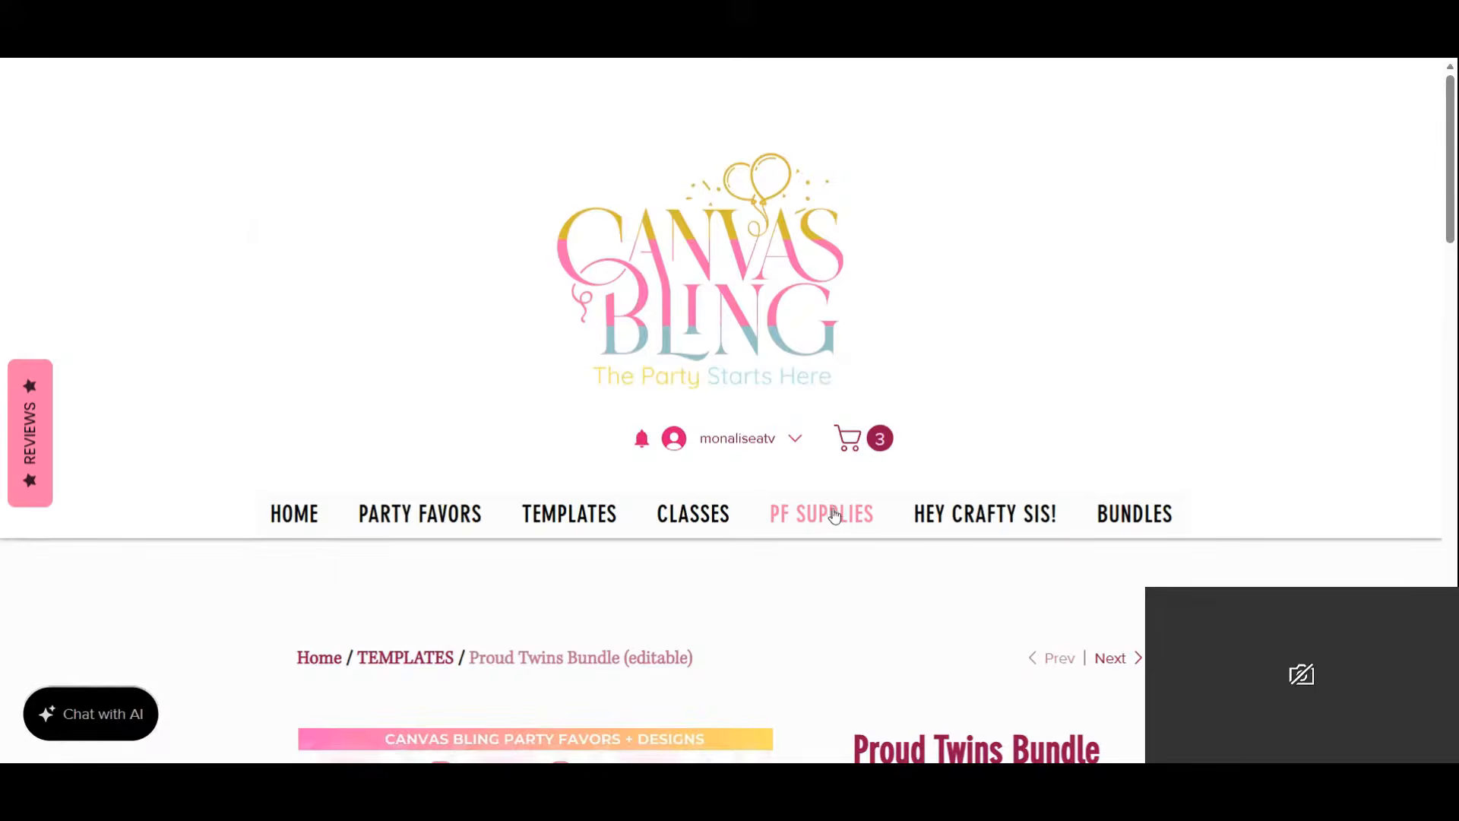
pyautogui.scroll(-8, 792, 479)
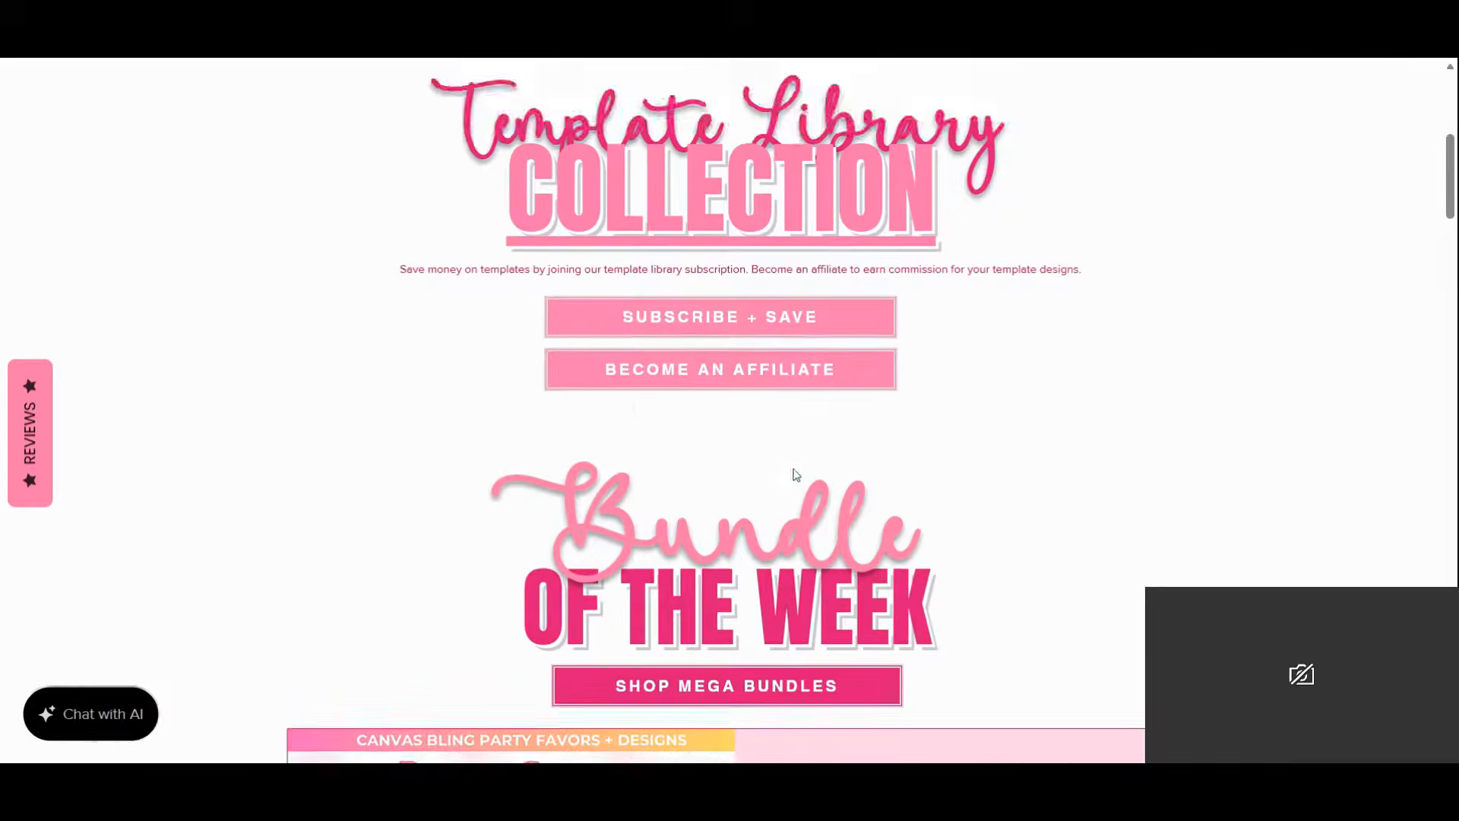
pyautogui.scroll(-8, 794, 476)
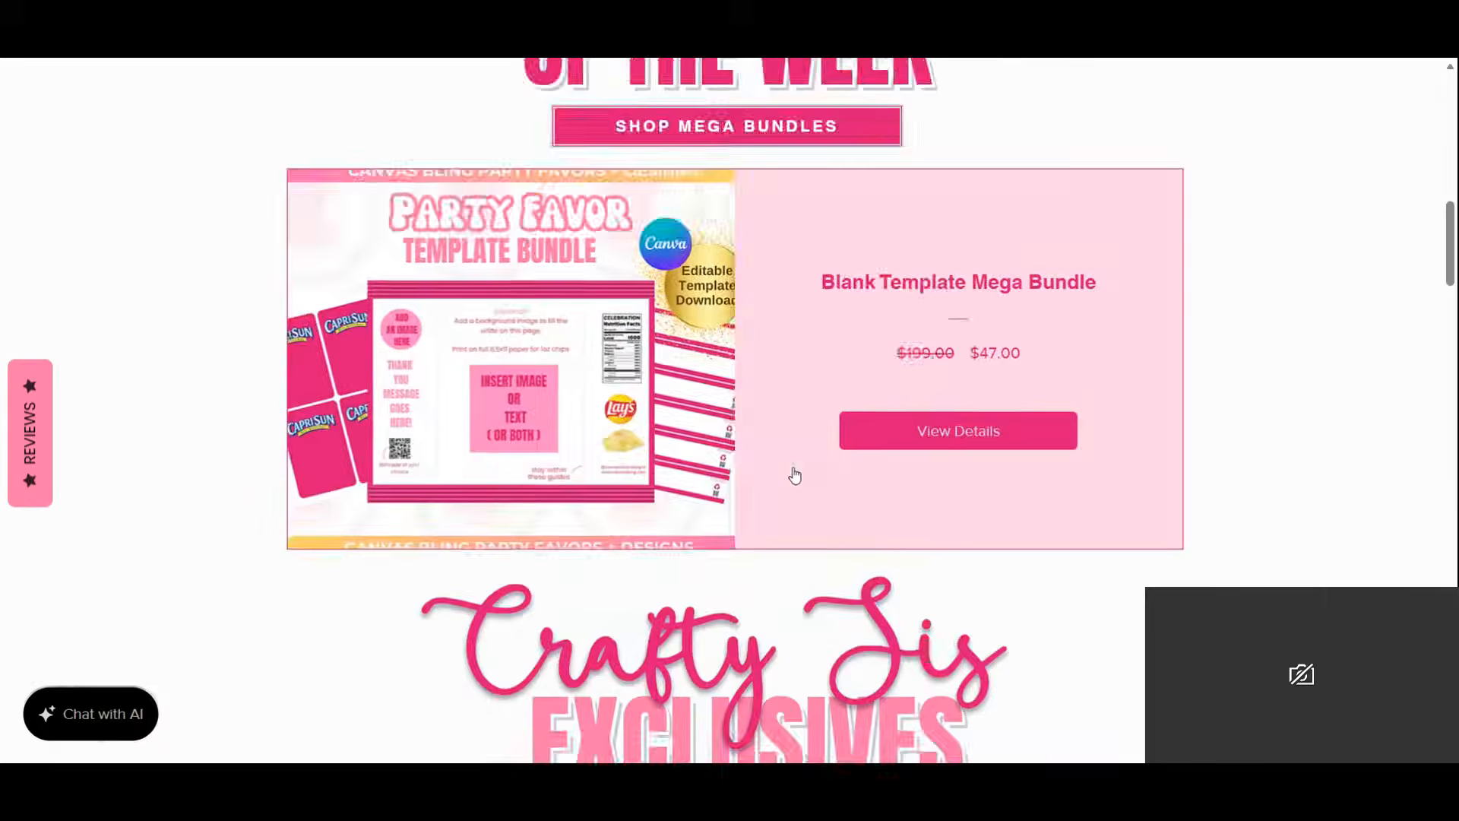
pyautogui.scroll(-14, 792, 476)
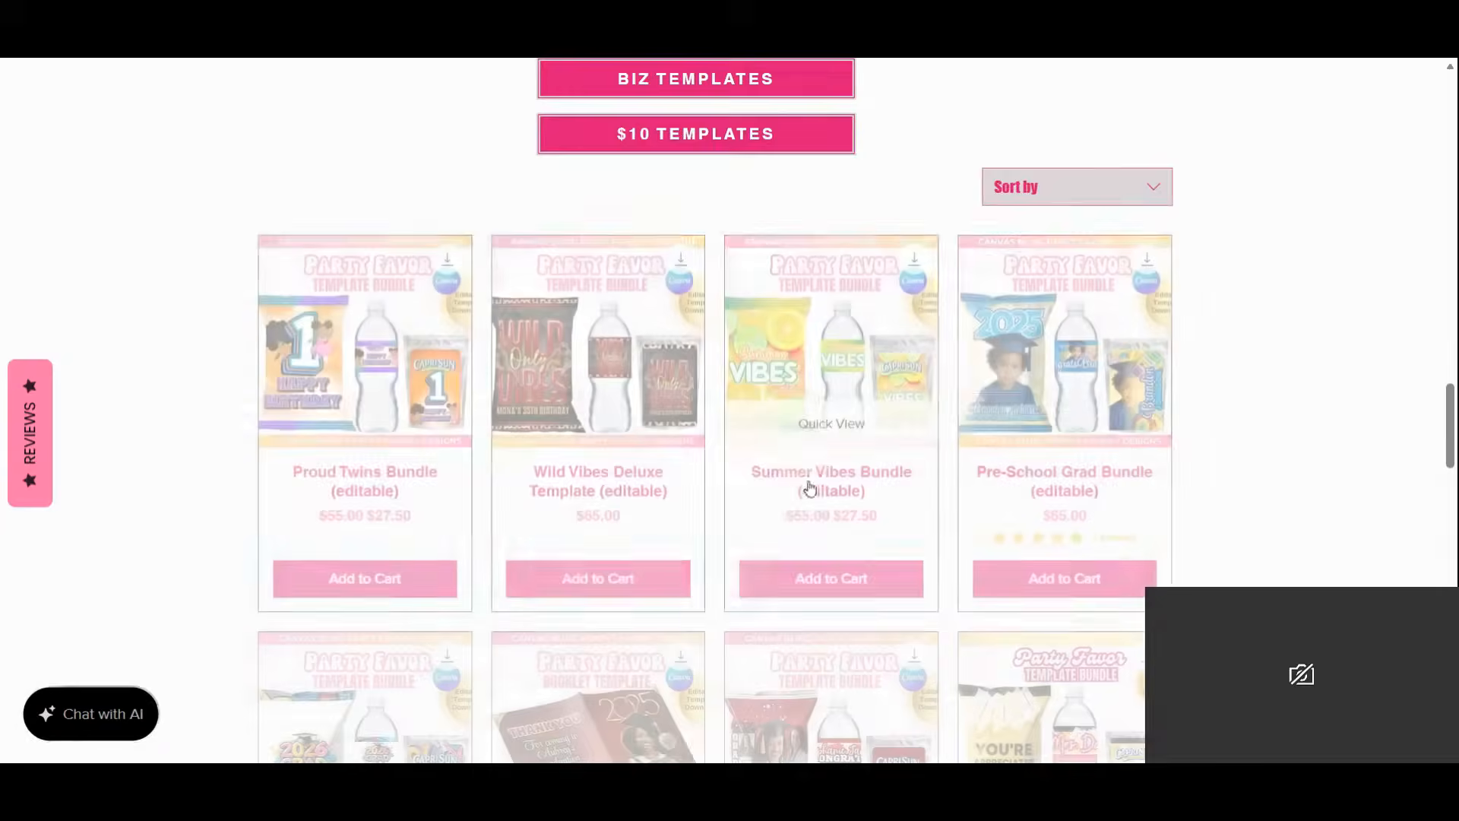
pyautogui.scroll(-9, 1247, 456)
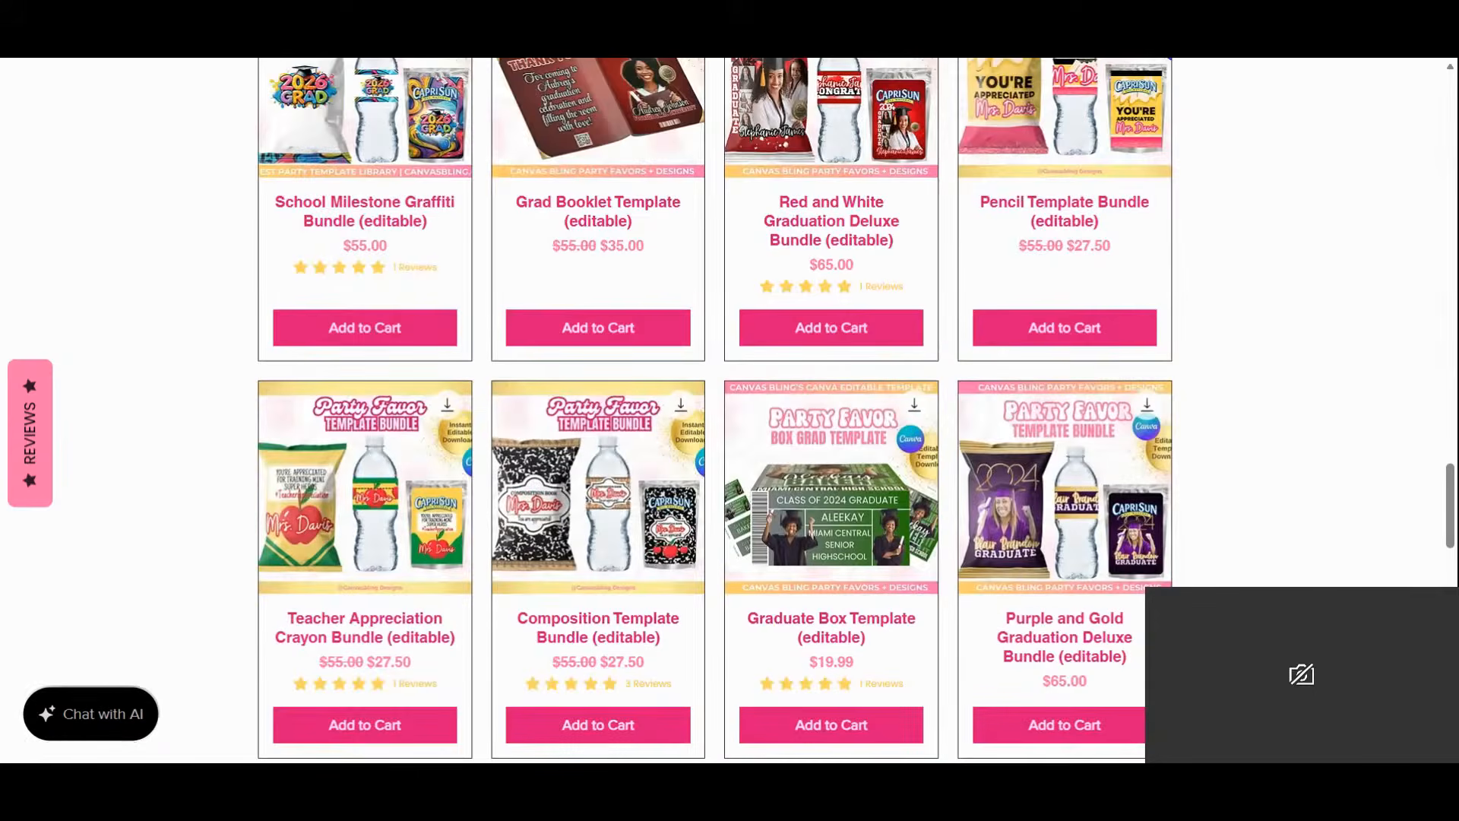
pyautogui.scroll(4, 1251, 432)
pyautogui.moveTo(336, 425)
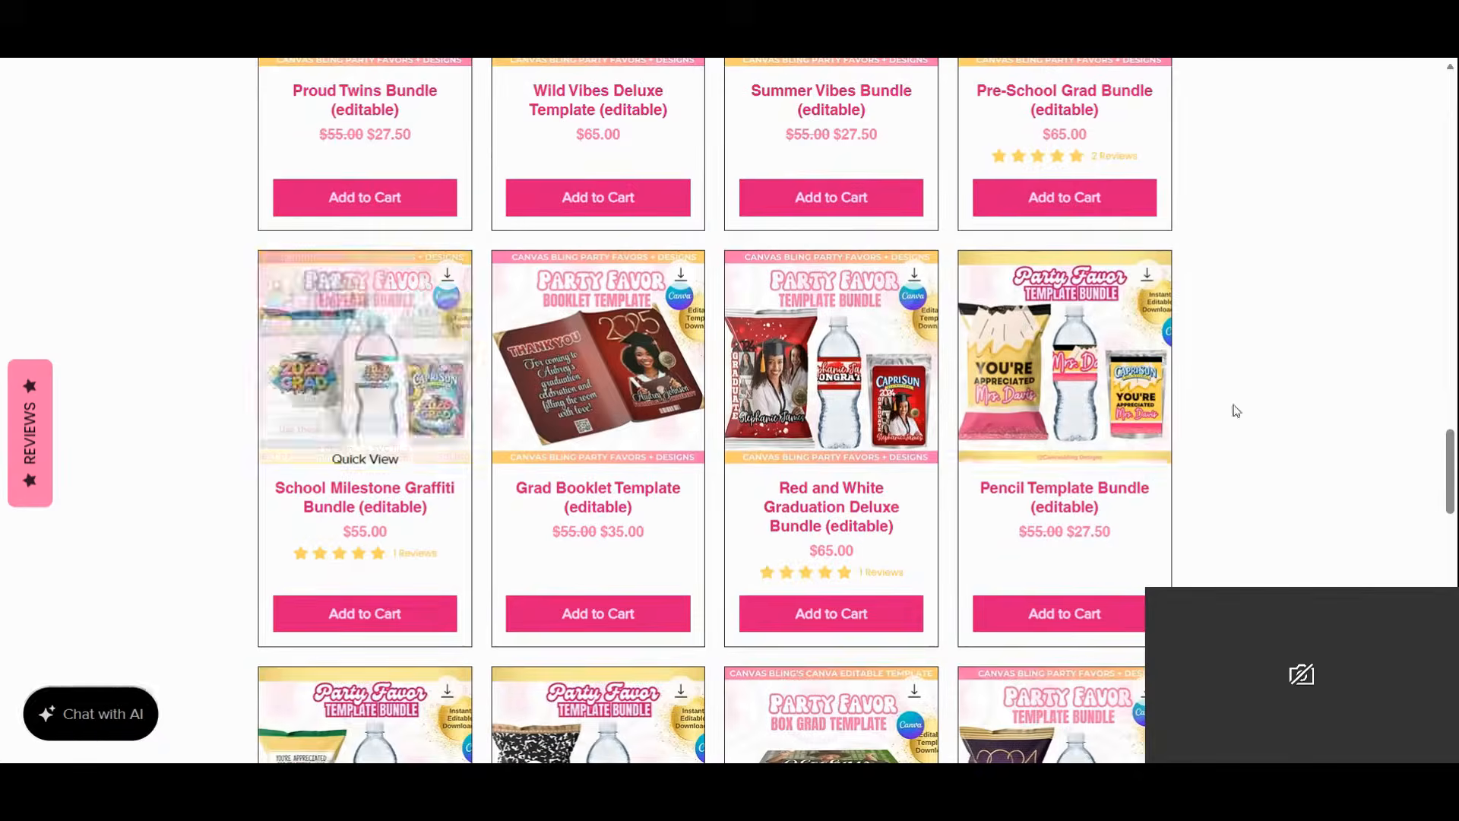
pyautogui.scroll(-5, 1284, 440)
pyautogui.scroll(-10, 1289, 442)
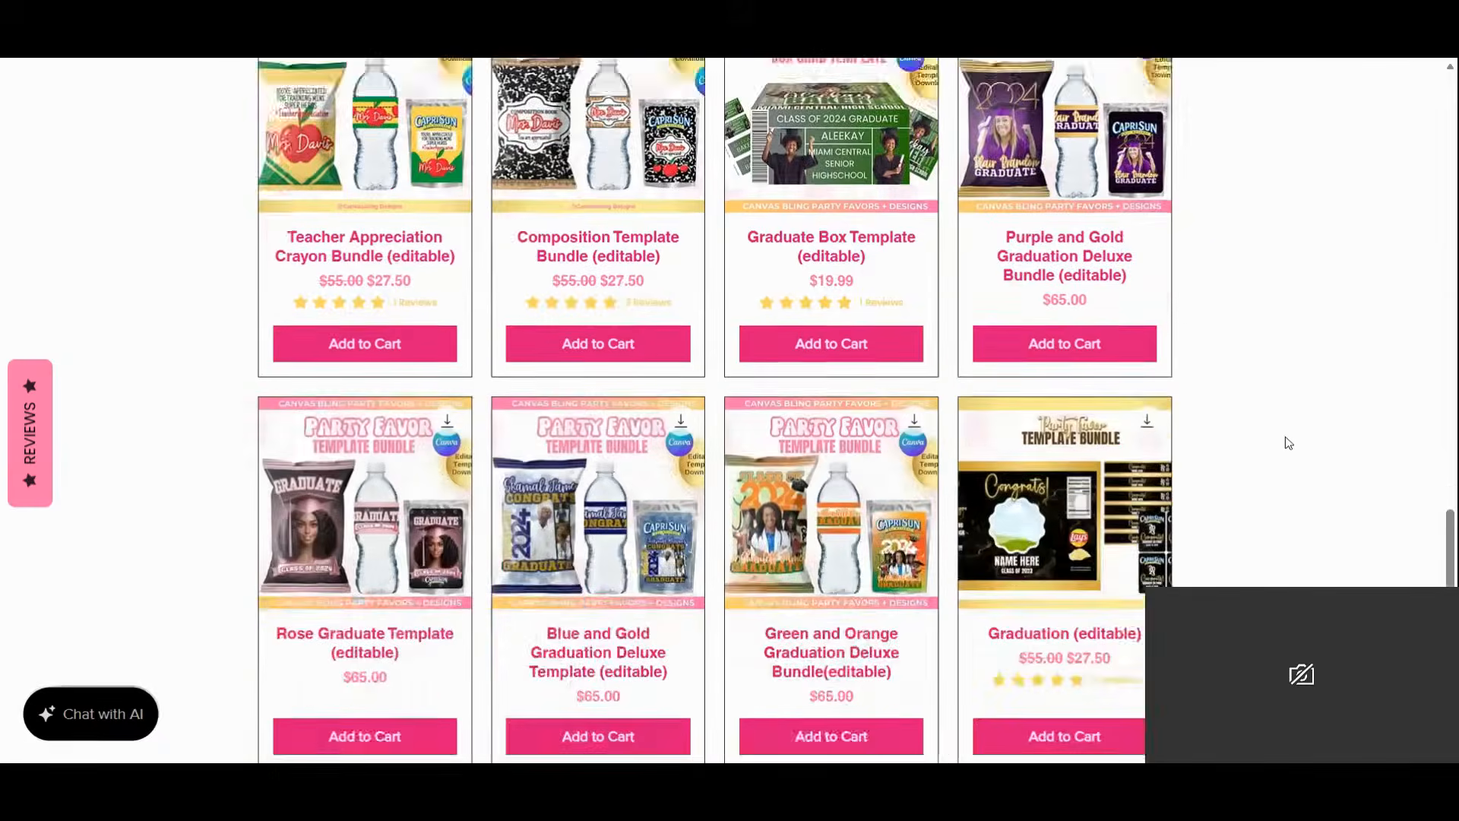
pyautogui.scroll(-3, 1288, 441)
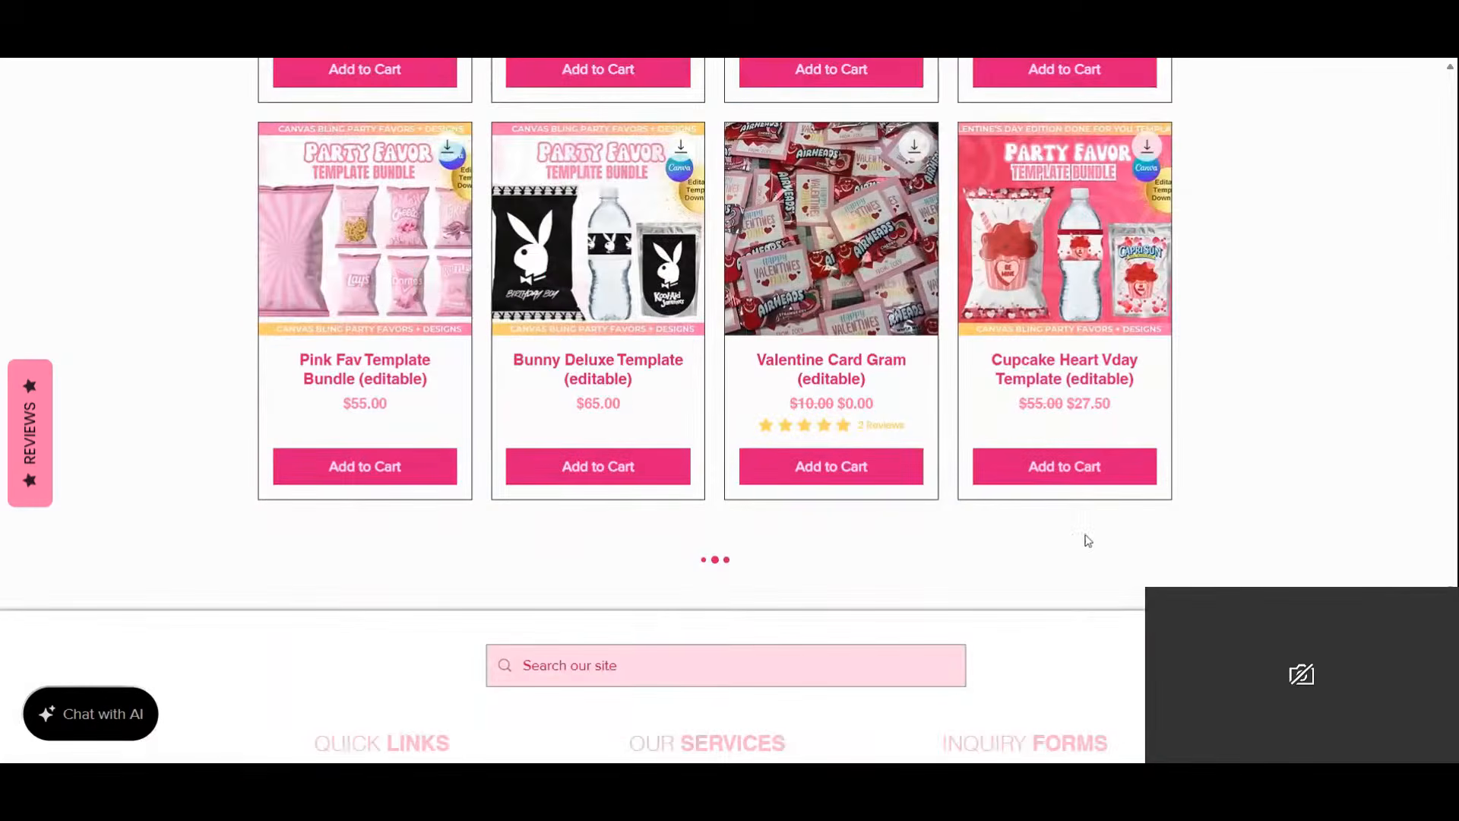
pyautogui.scroll(-10, 1292, 471)
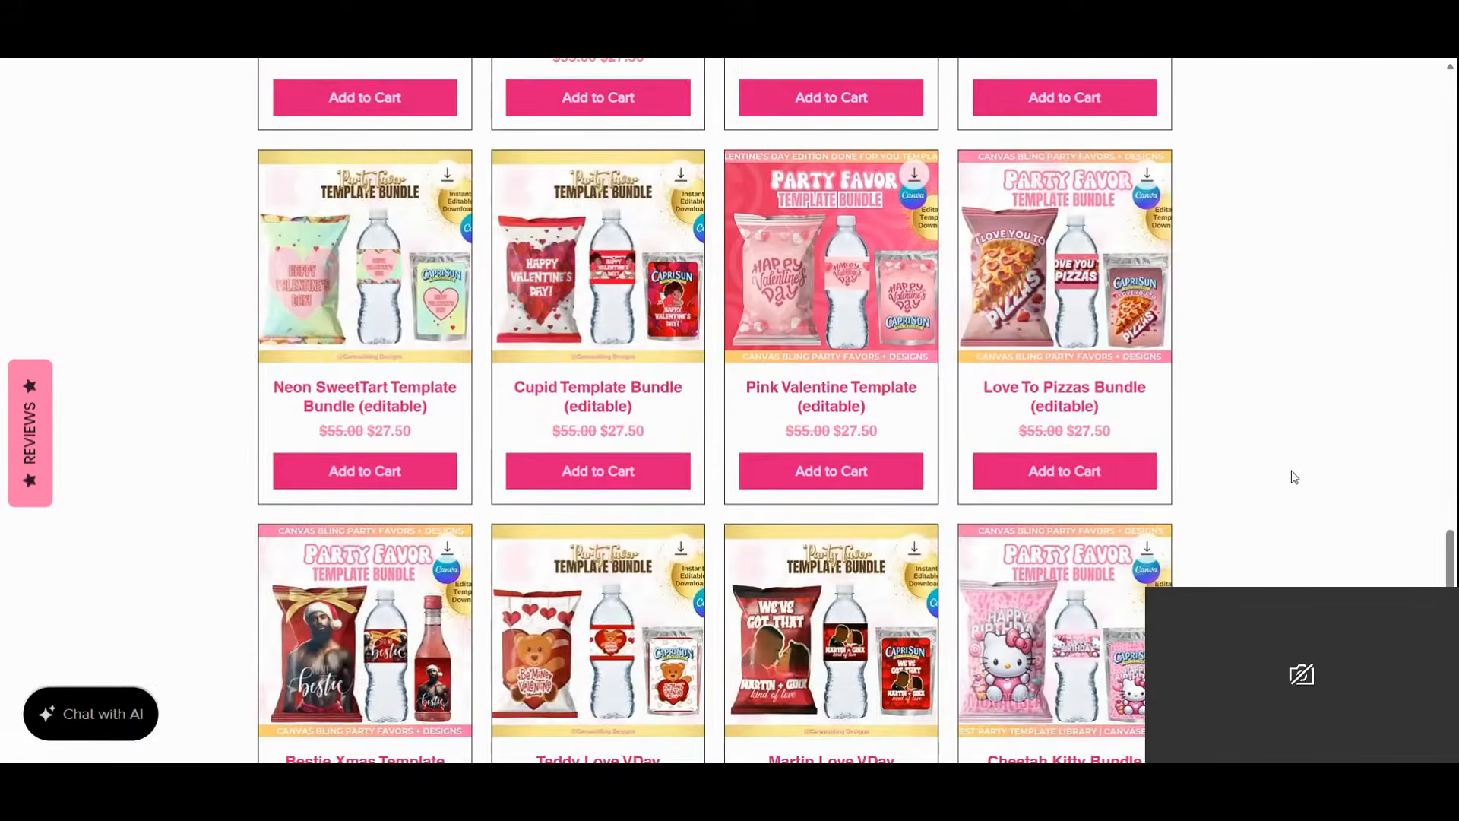
pyautogui.scroll(-4, 1295, 477)
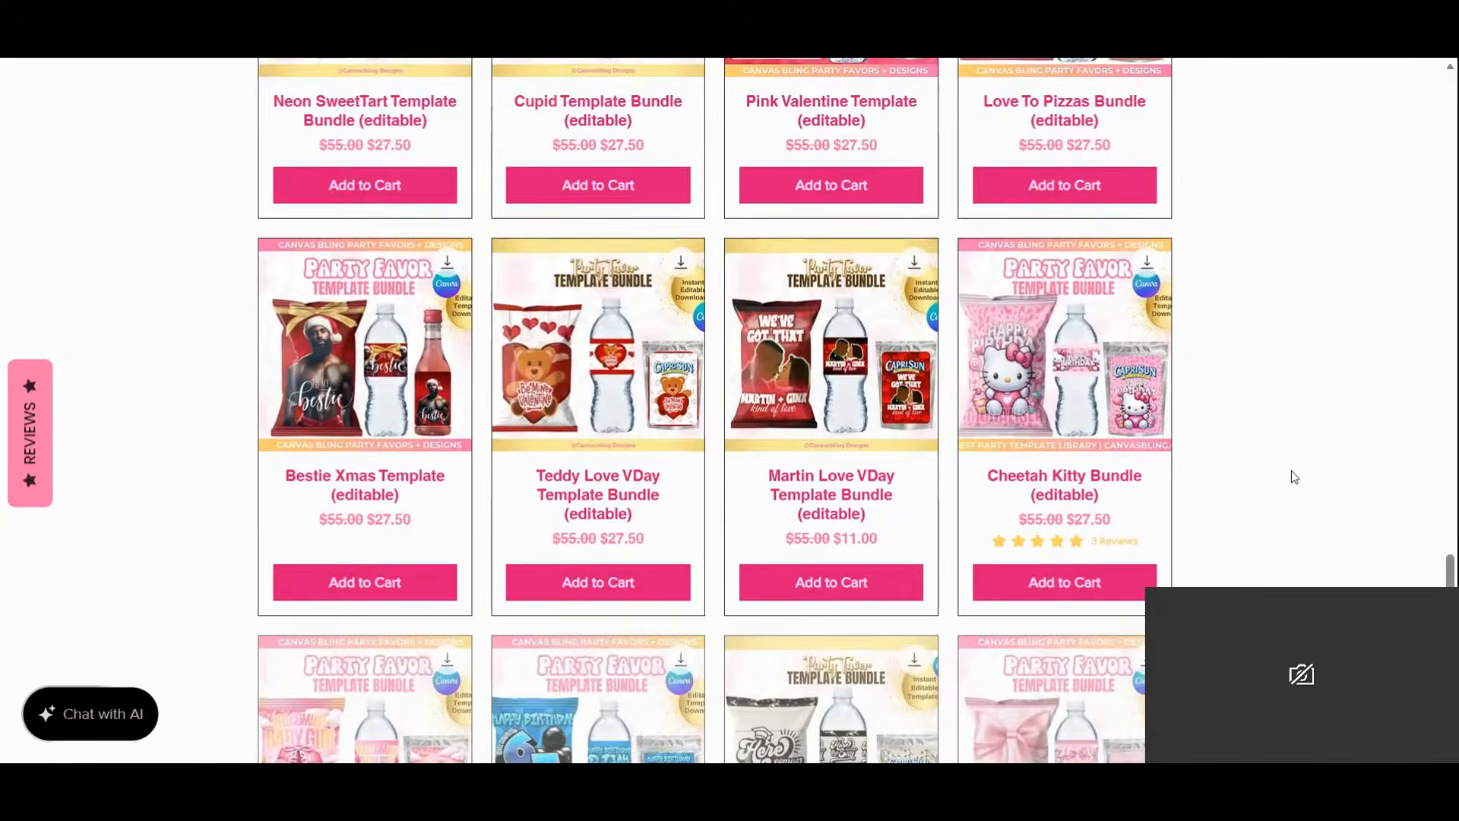
pyautogui.scroll(-4, 1295, 477)
pyautogui.scroll(-1, 1294, 477)
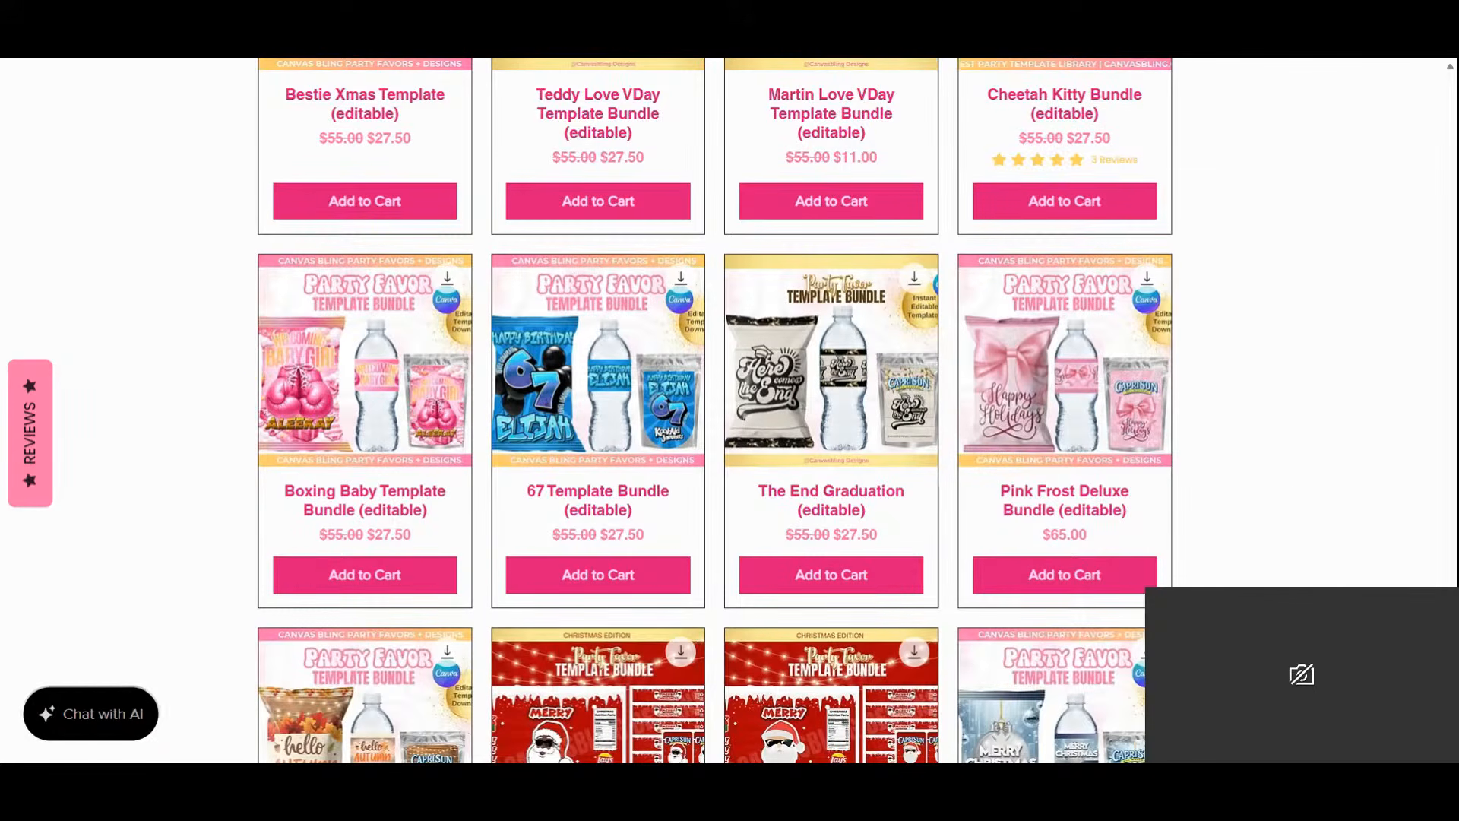
pyautogui.scroll(-2, 1294, 476)
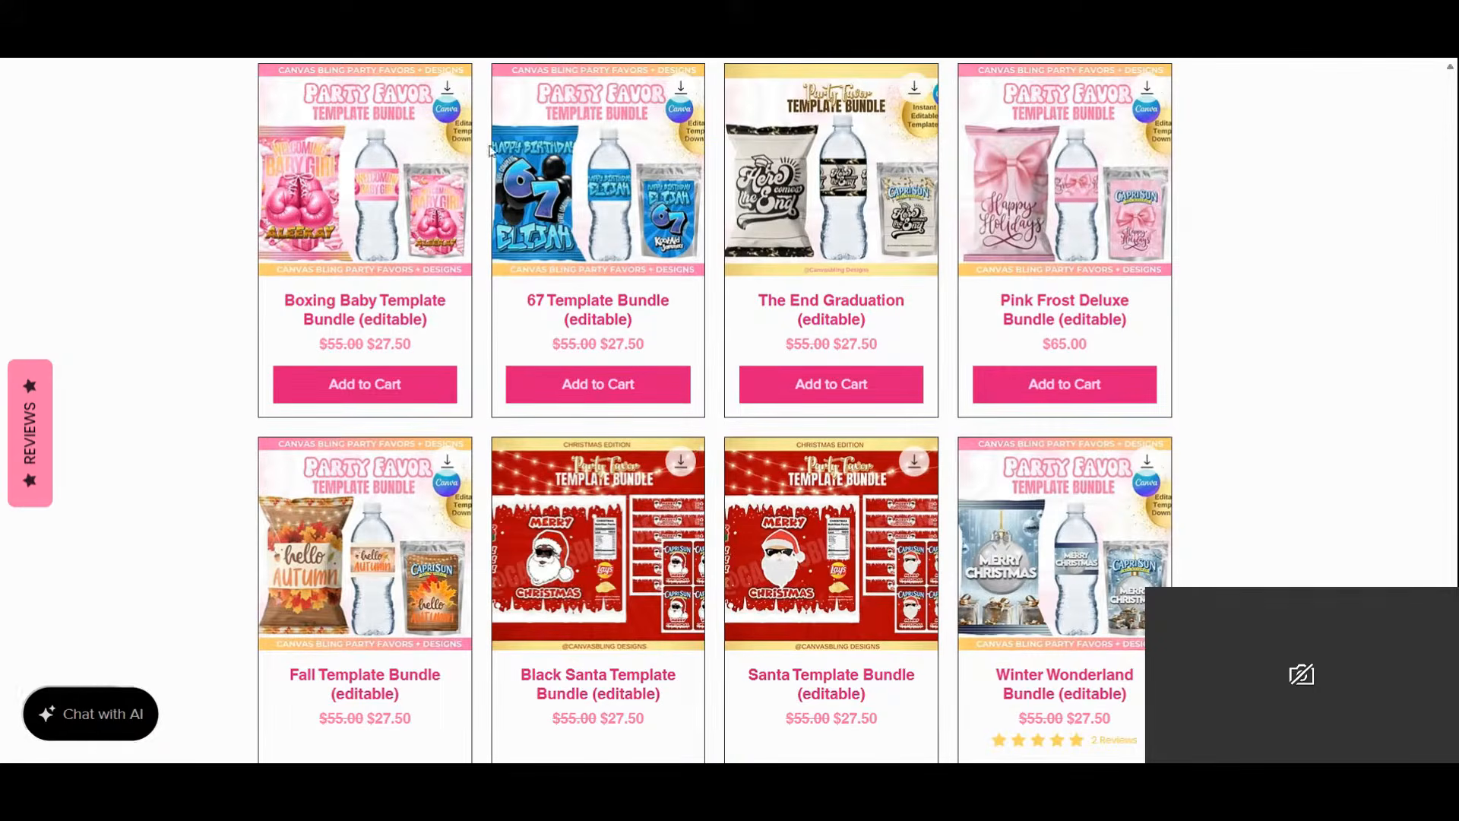
pyautogui.moveTo(621, 200)
pyautogui.scroll(-7, 1229, 420)
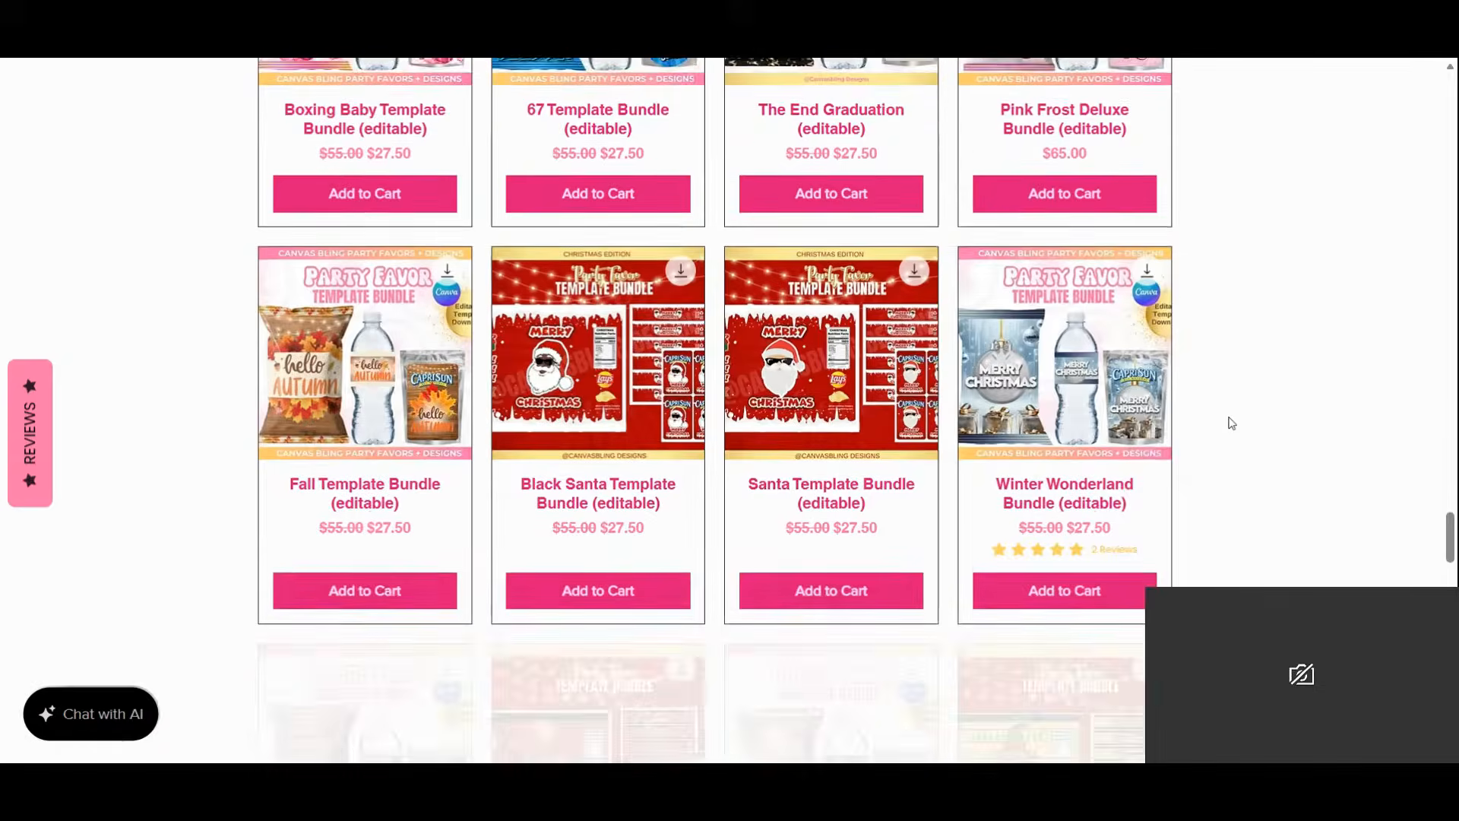
pyautogui.scroll(-7, 1231, 421)
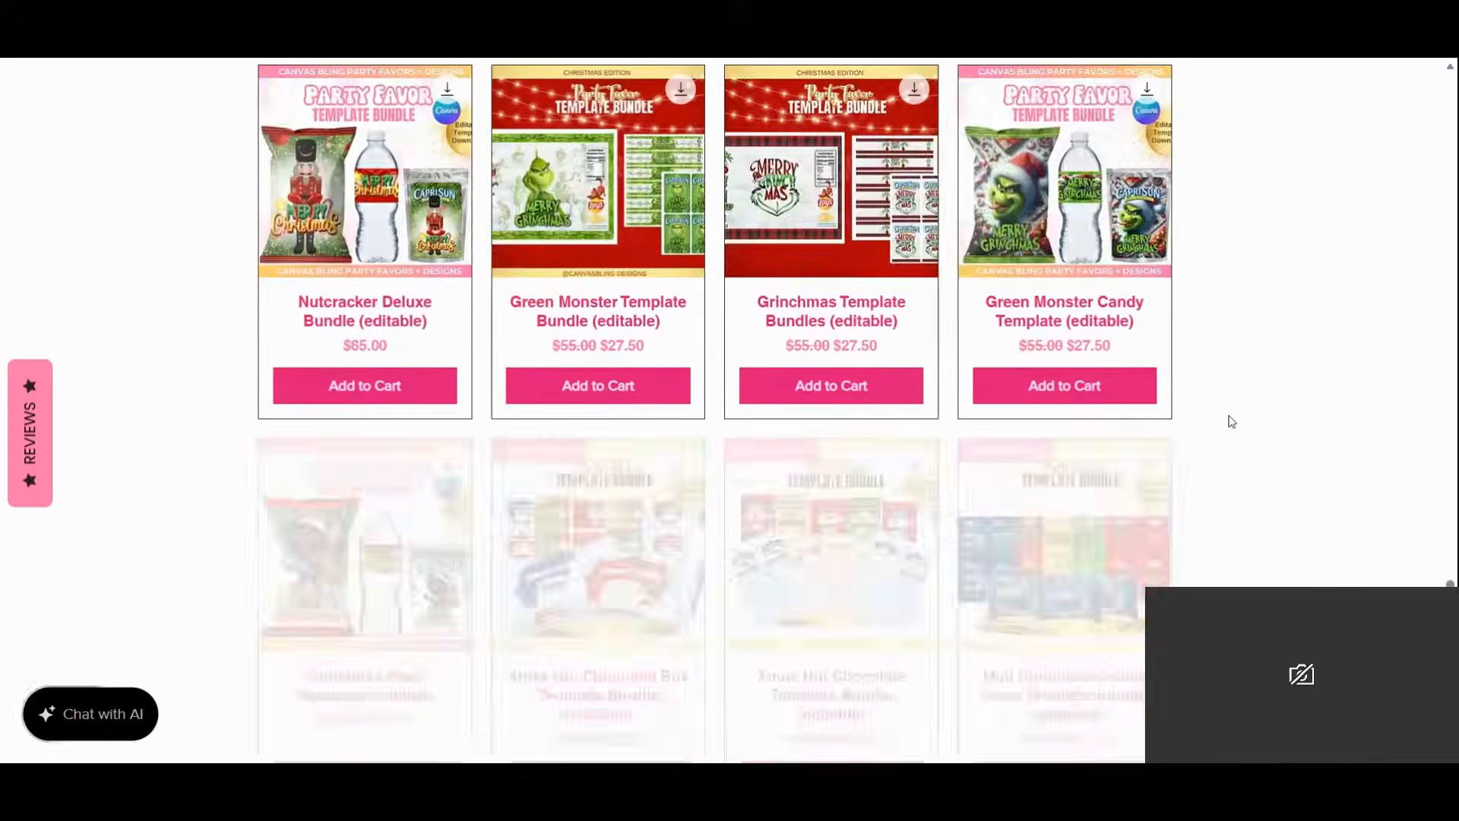
pyautogui.scroll(-7, 1231, 420)
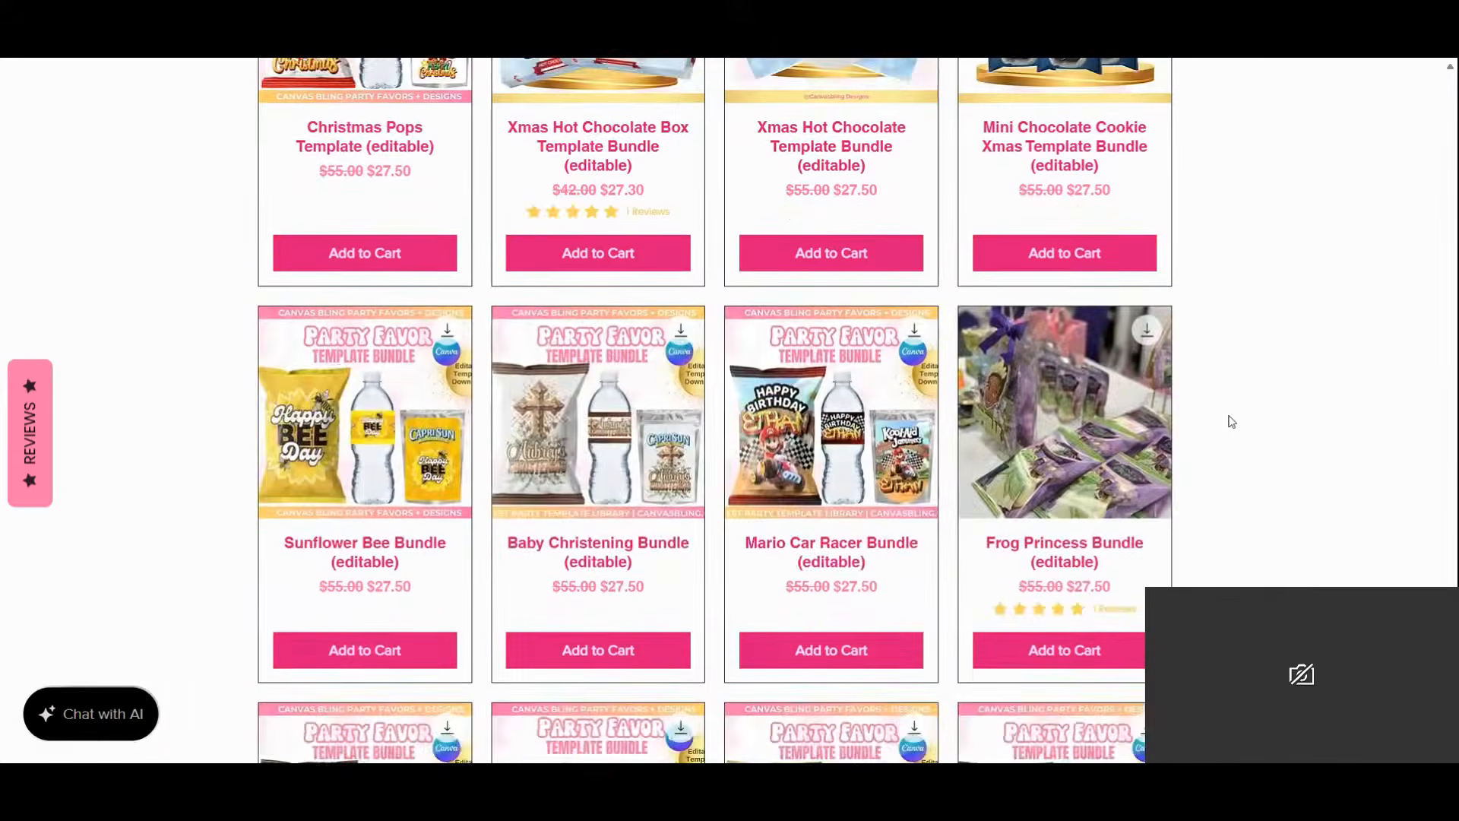
pyautogui.scroll(-5, 1231, 421)
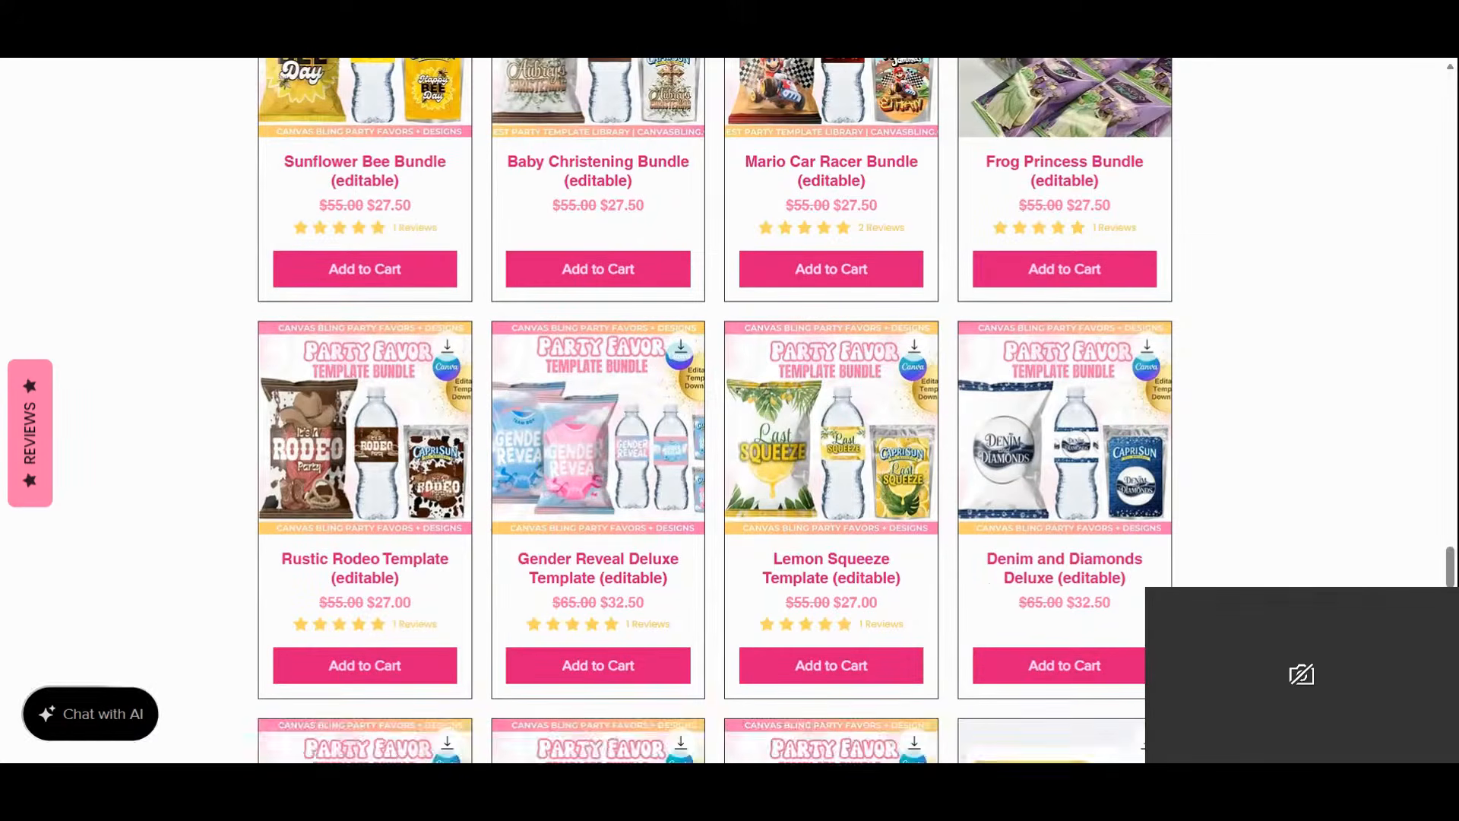
pyautogui.scroll(-4, 1231, 421)
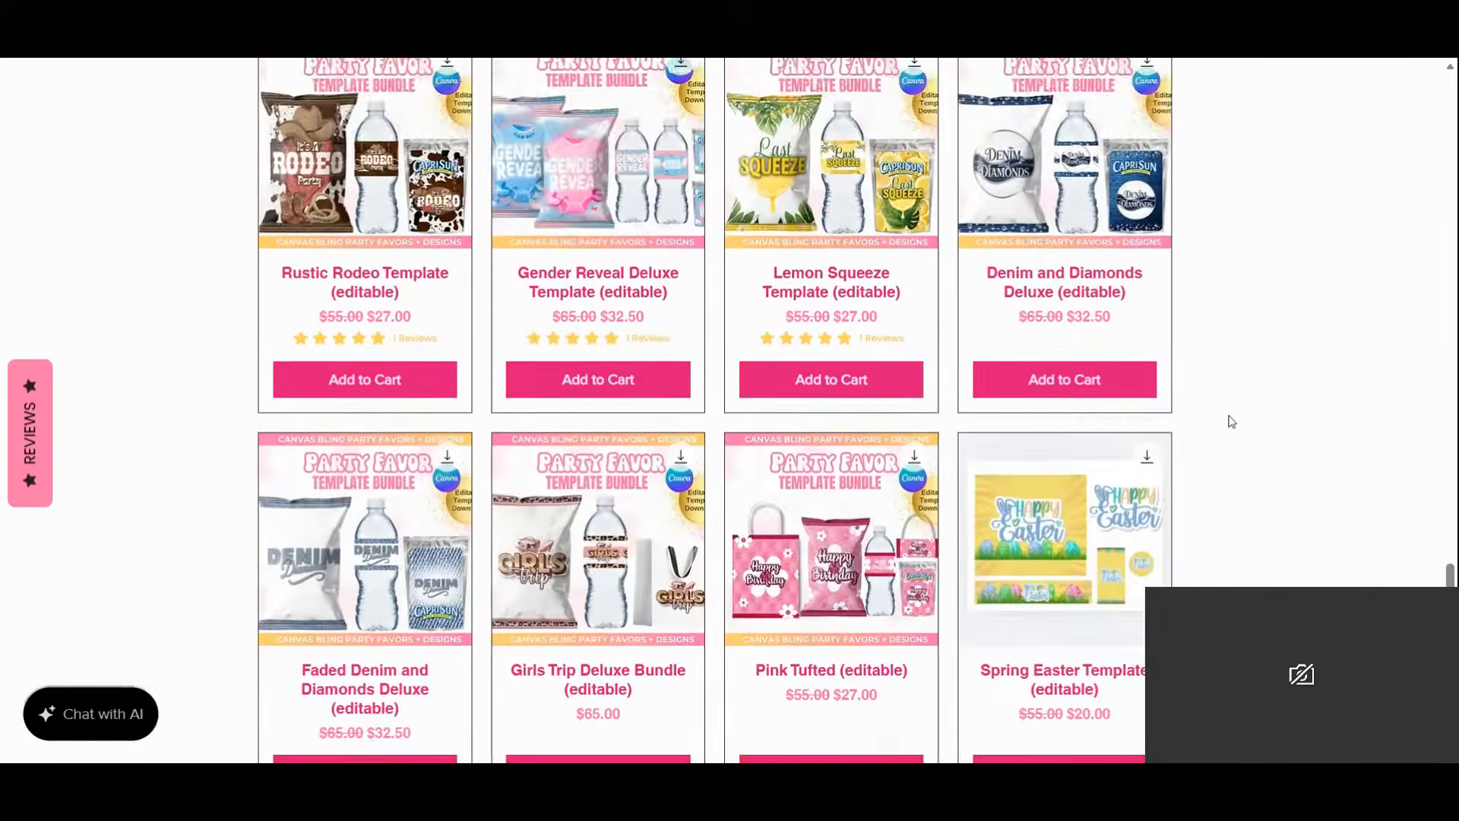
pyautogui.scroll(-5, 1231, 421)
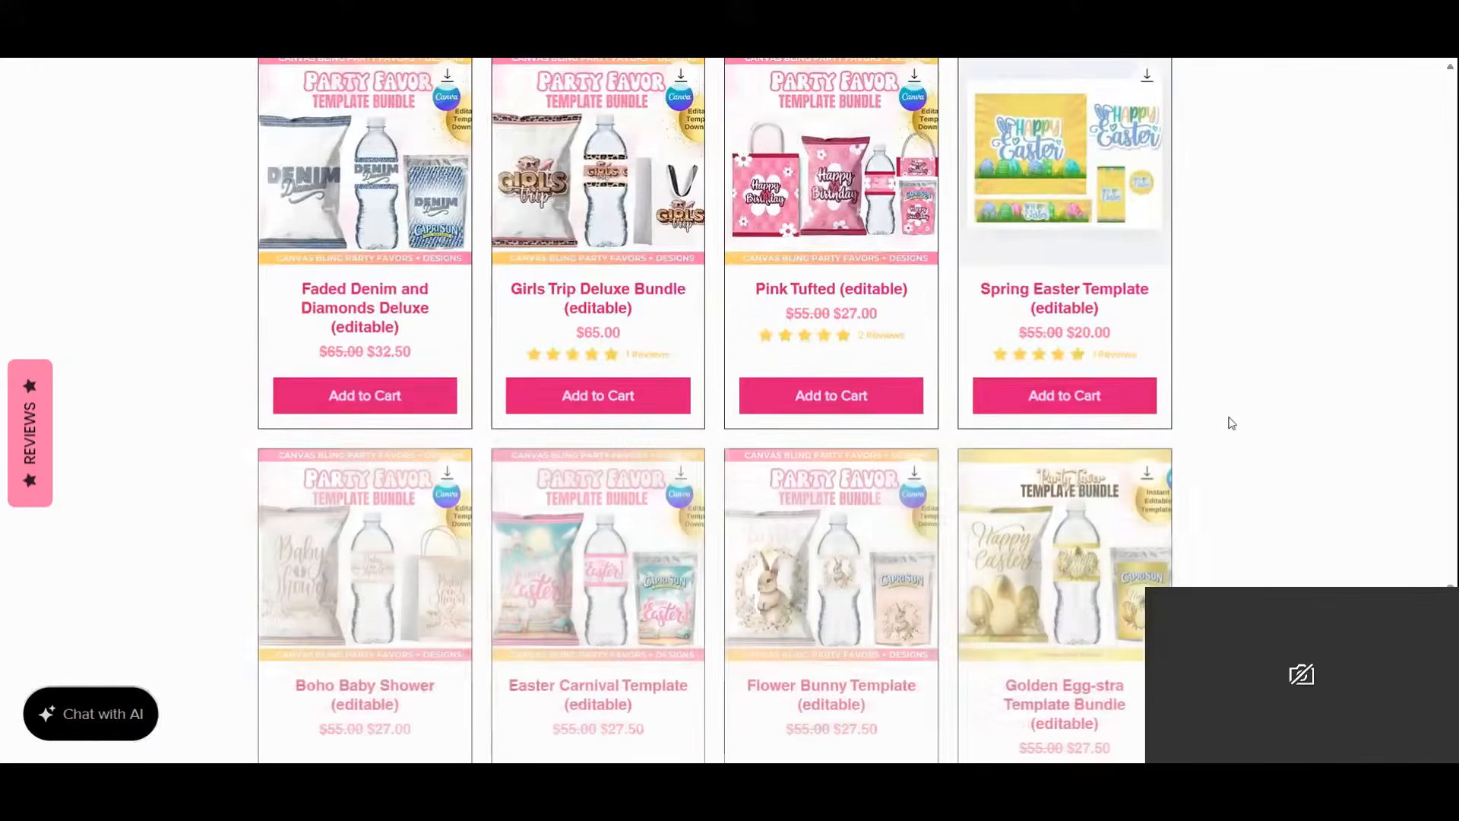
pyautogui.scroll(-5, 1231, 422)
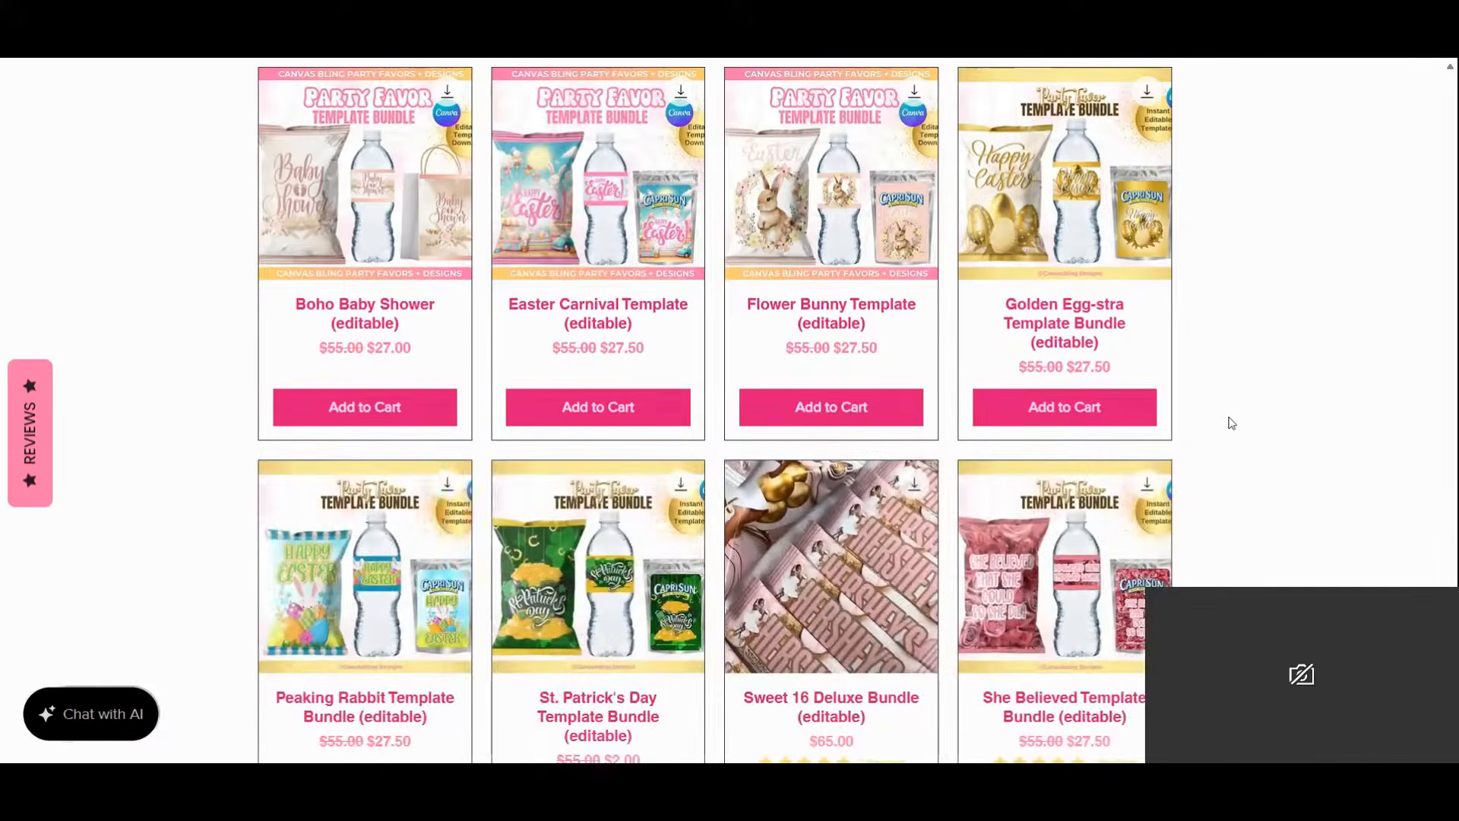
pyautogui.scroll(-7, 1228, 417)
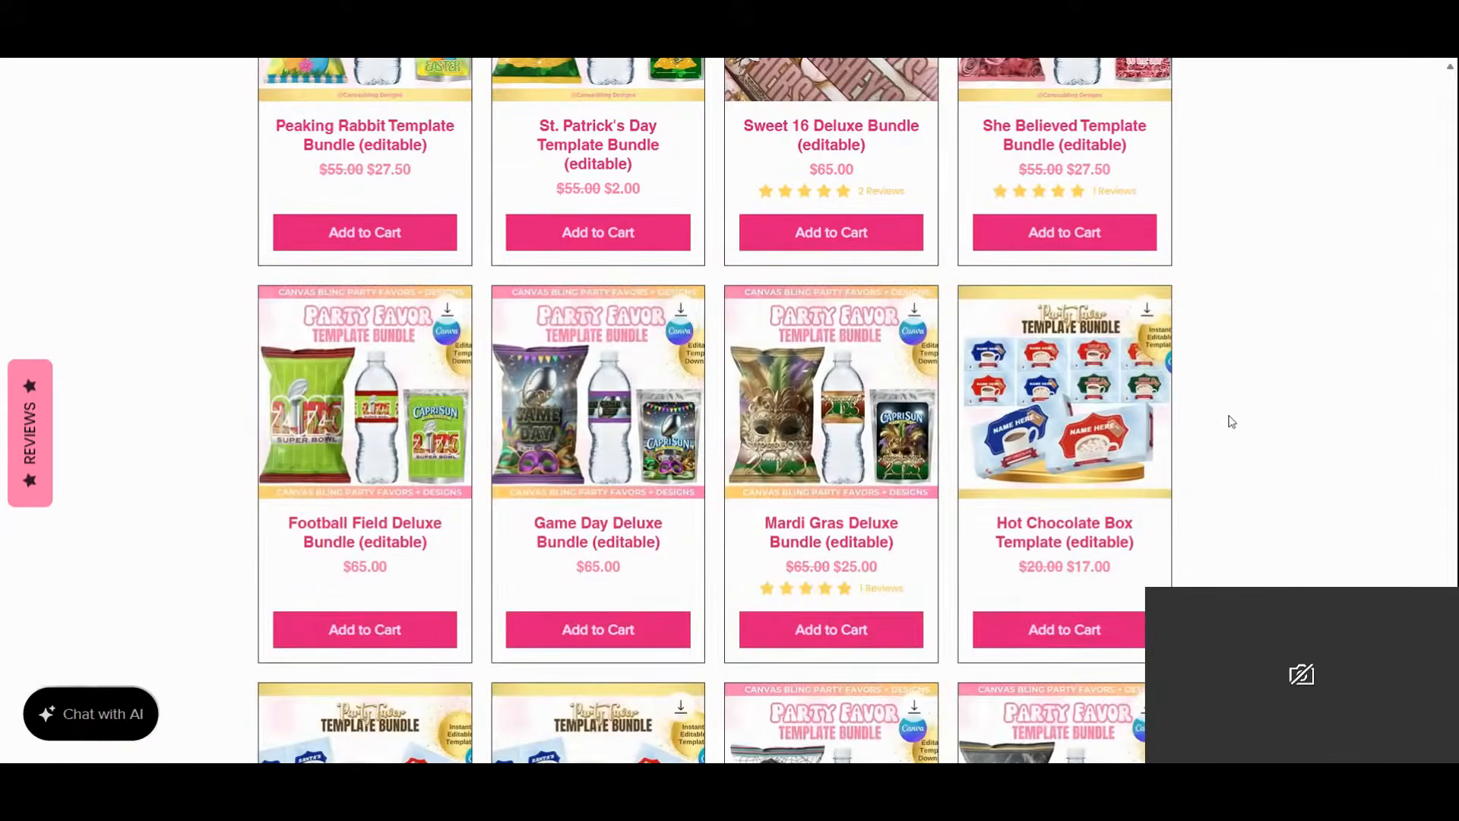
pyautogui.scroll(-3, 1228, 418)
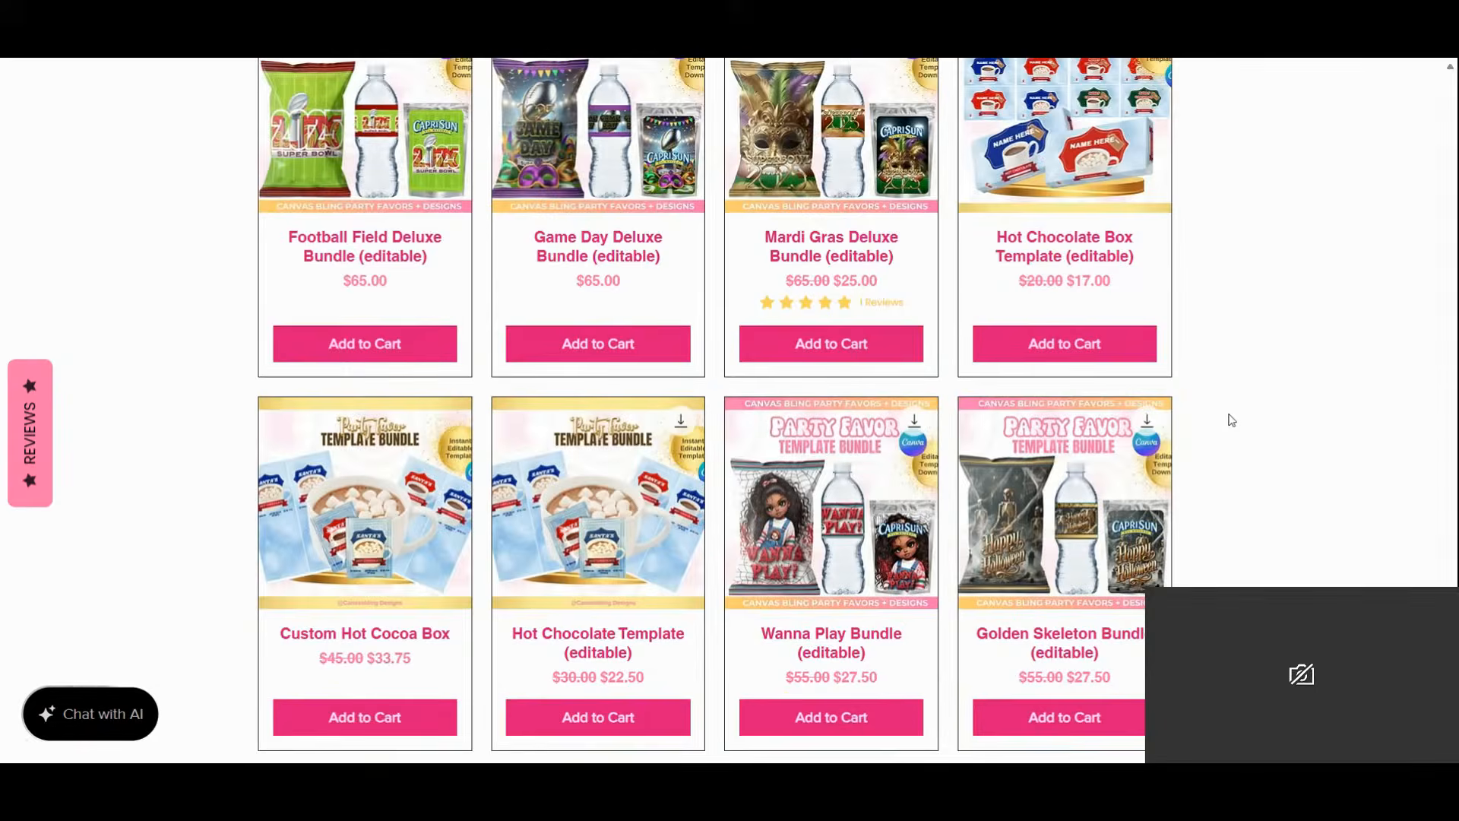
pyautogui.scroll(-3, 1228, 418)
pyautogui.scroll(-4, 1251, 507)
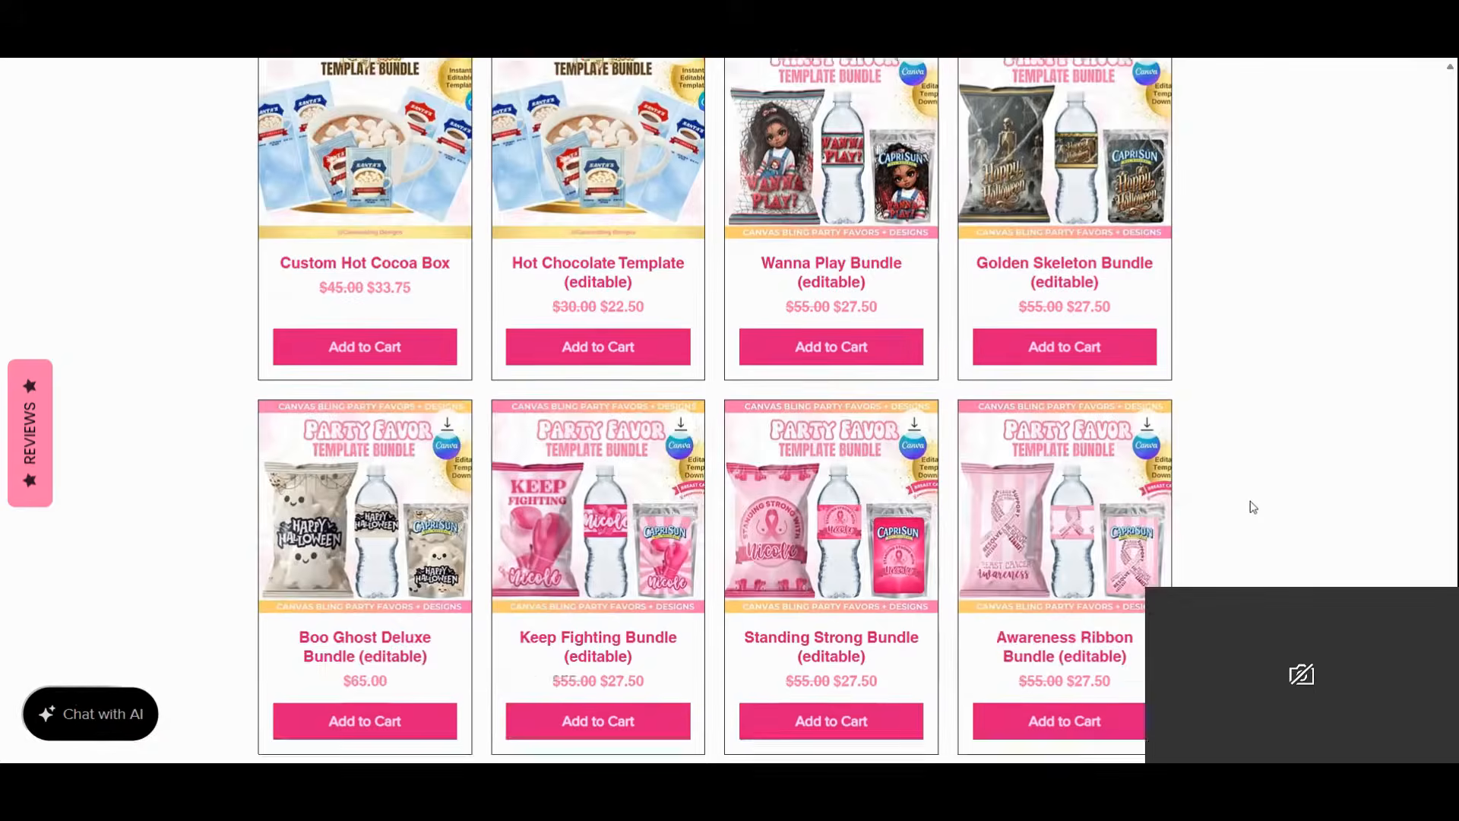
pyautogui.scroll(-5, 1254, 507)
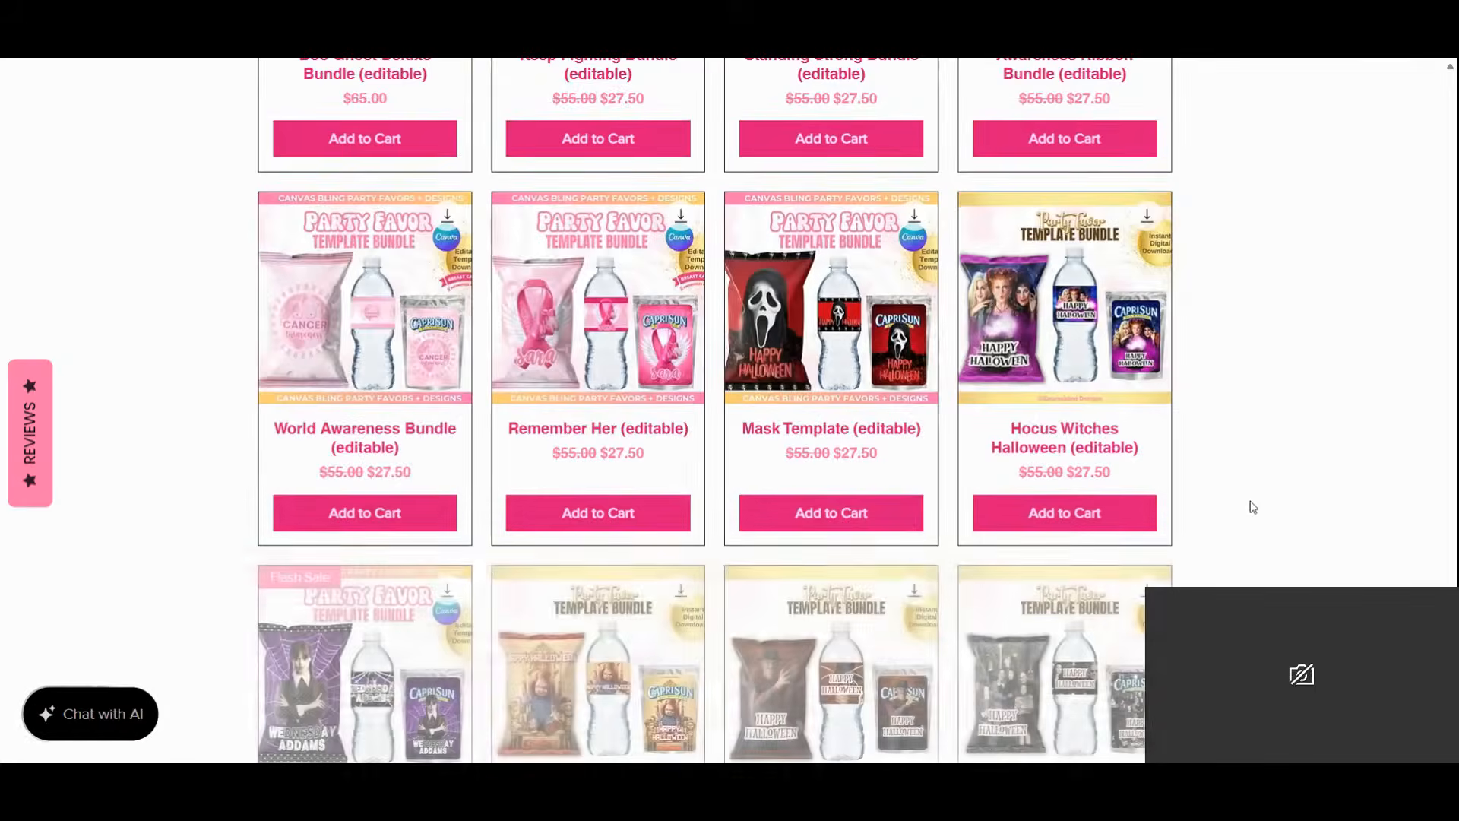
pyautogui.scroll(-6, 1253, 507)
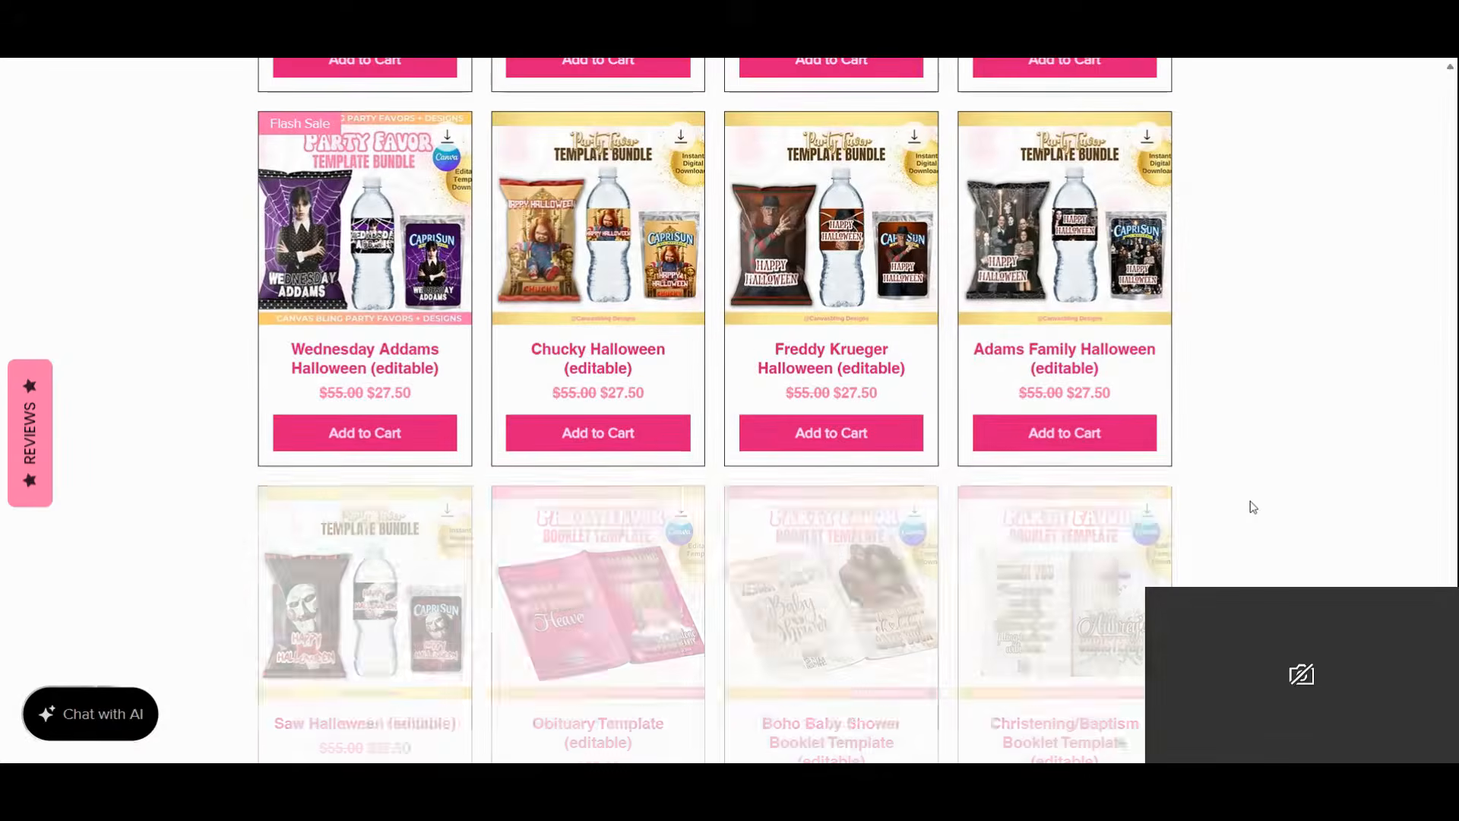
pyautogui.scroll(-7, 1253, 507)
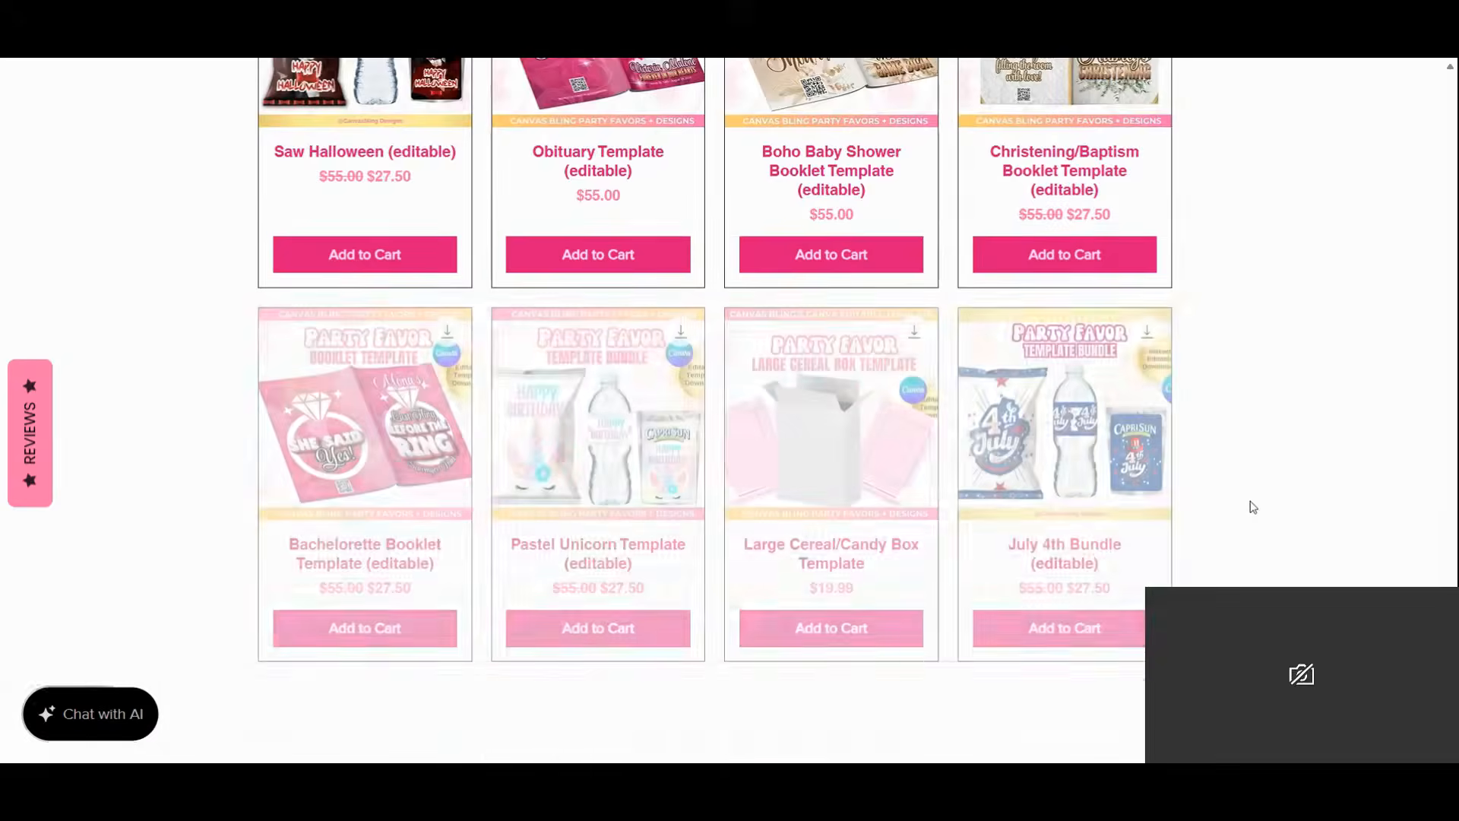
pyautogui.scroll(-5, 1253, 507)
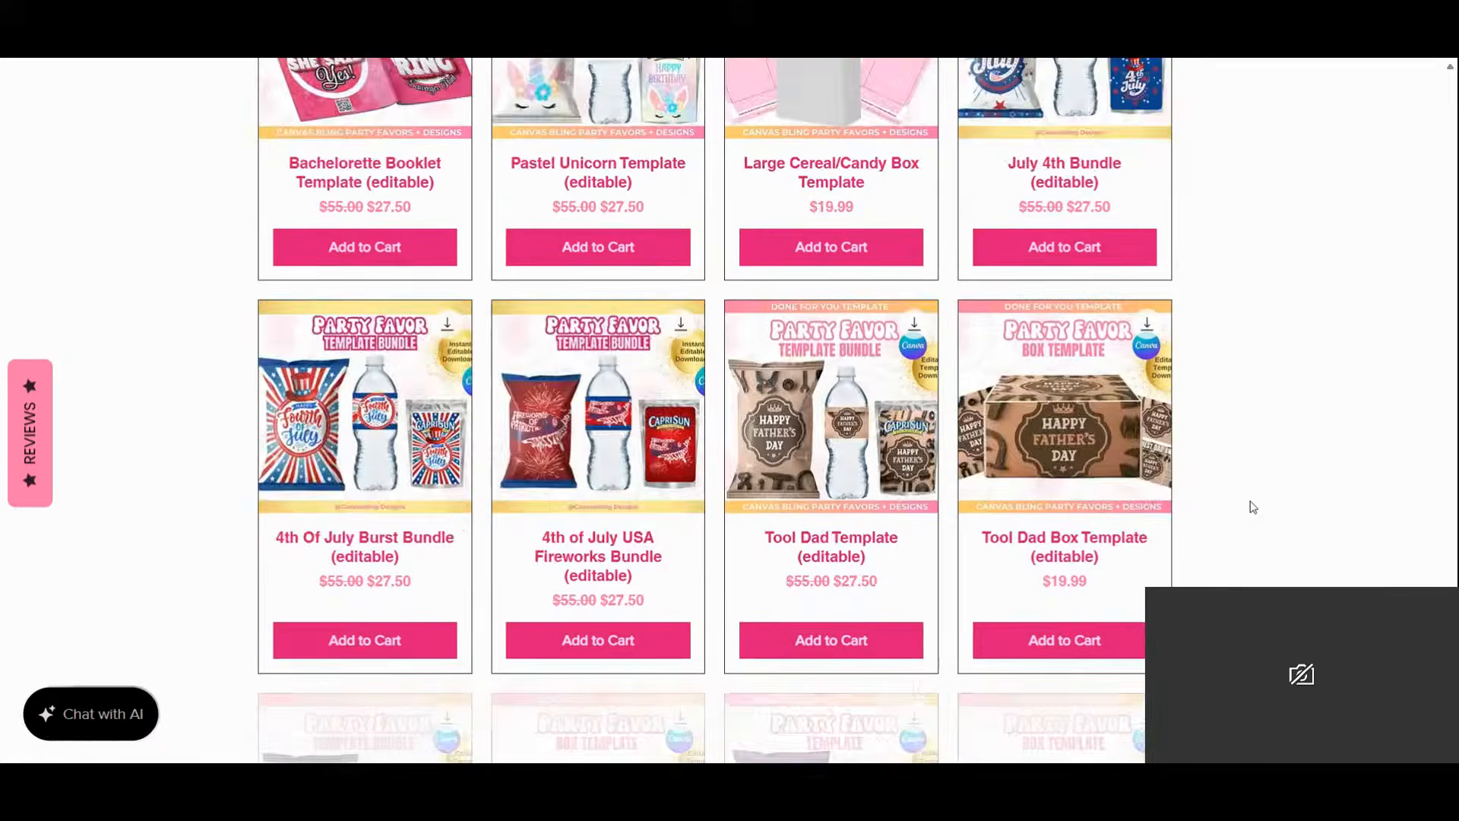
pyautogui.scroll(-4, 1253, 506)
pyautogui.scroll(-4, 1253, 507)
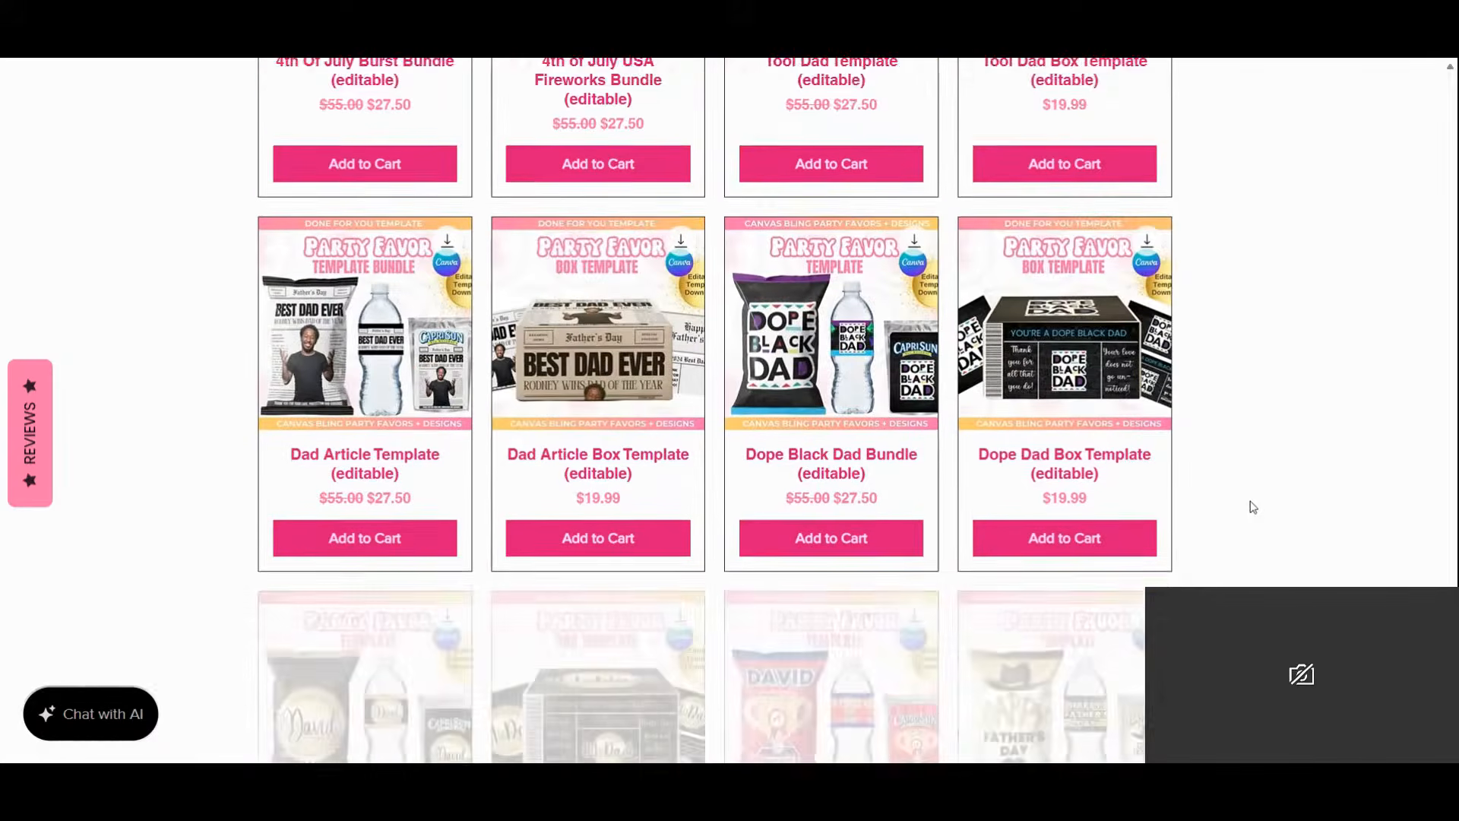
pyautogui.scroll(-11, 1253, 507)
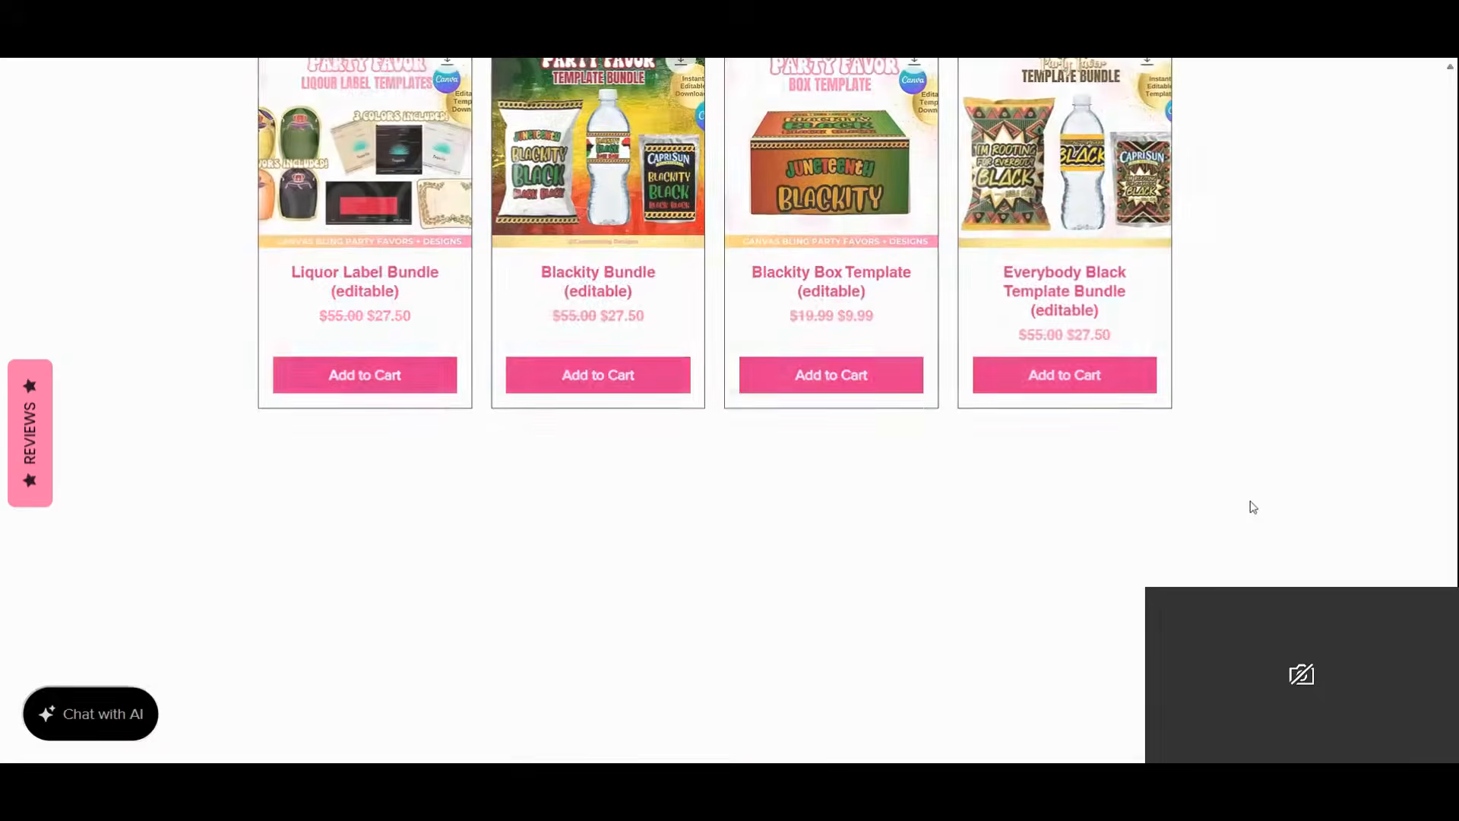
pyautogui.scroll(-9, 1254, 507)
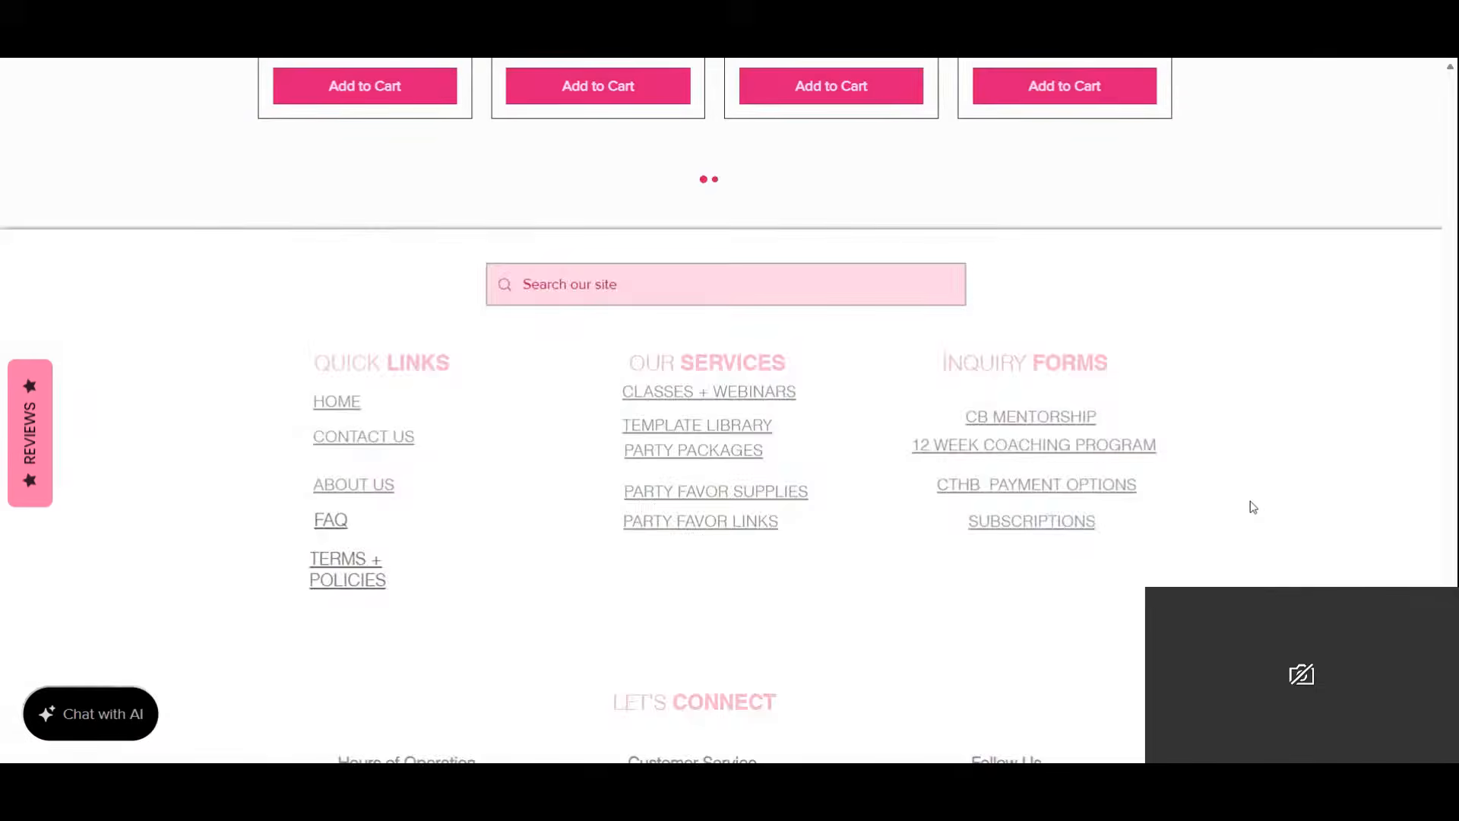
pyautogui.scroll(-4, 1253, 507)
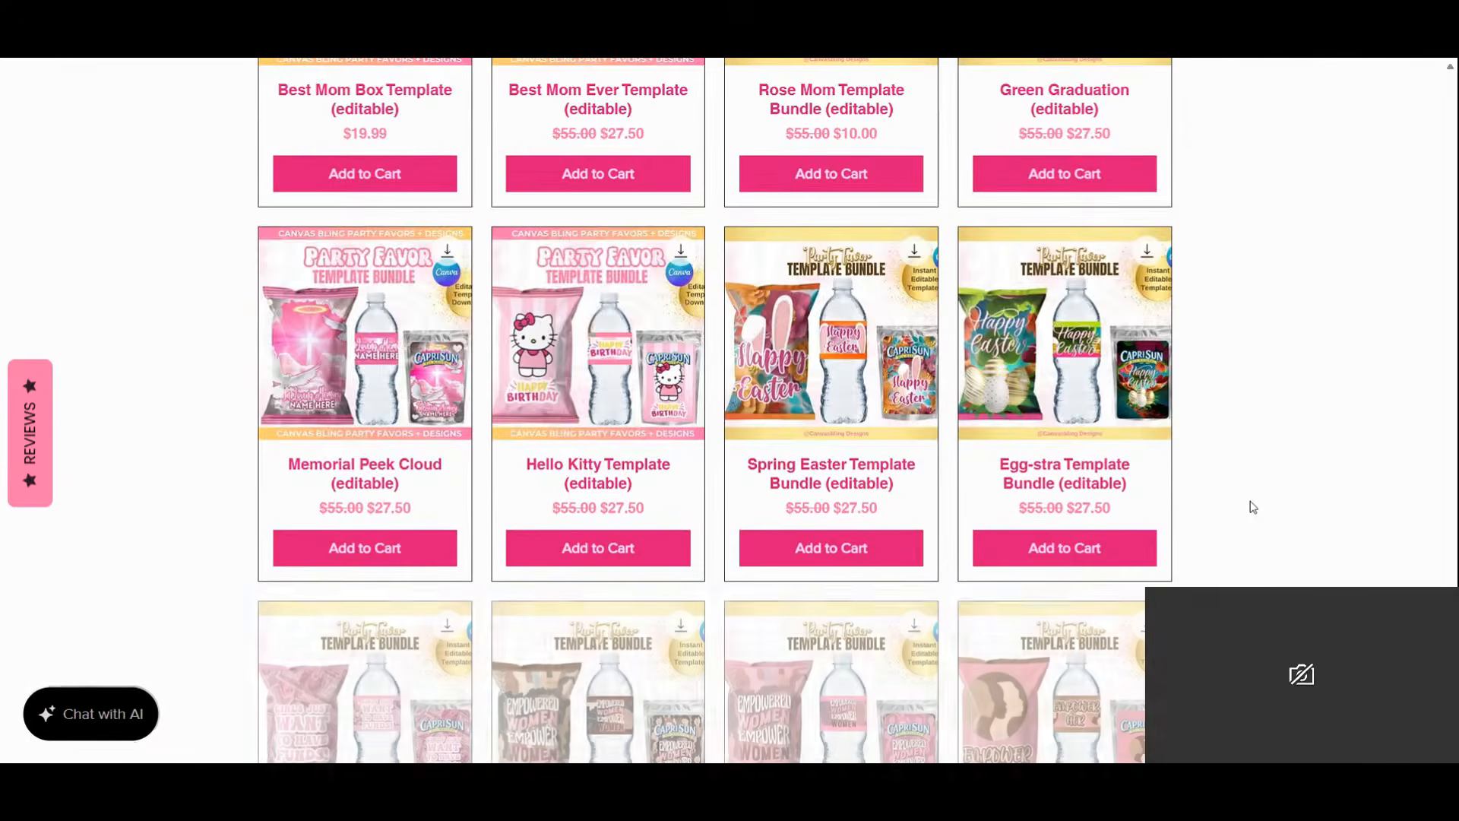
pyautogui.scroll(-4, 1253, 507)
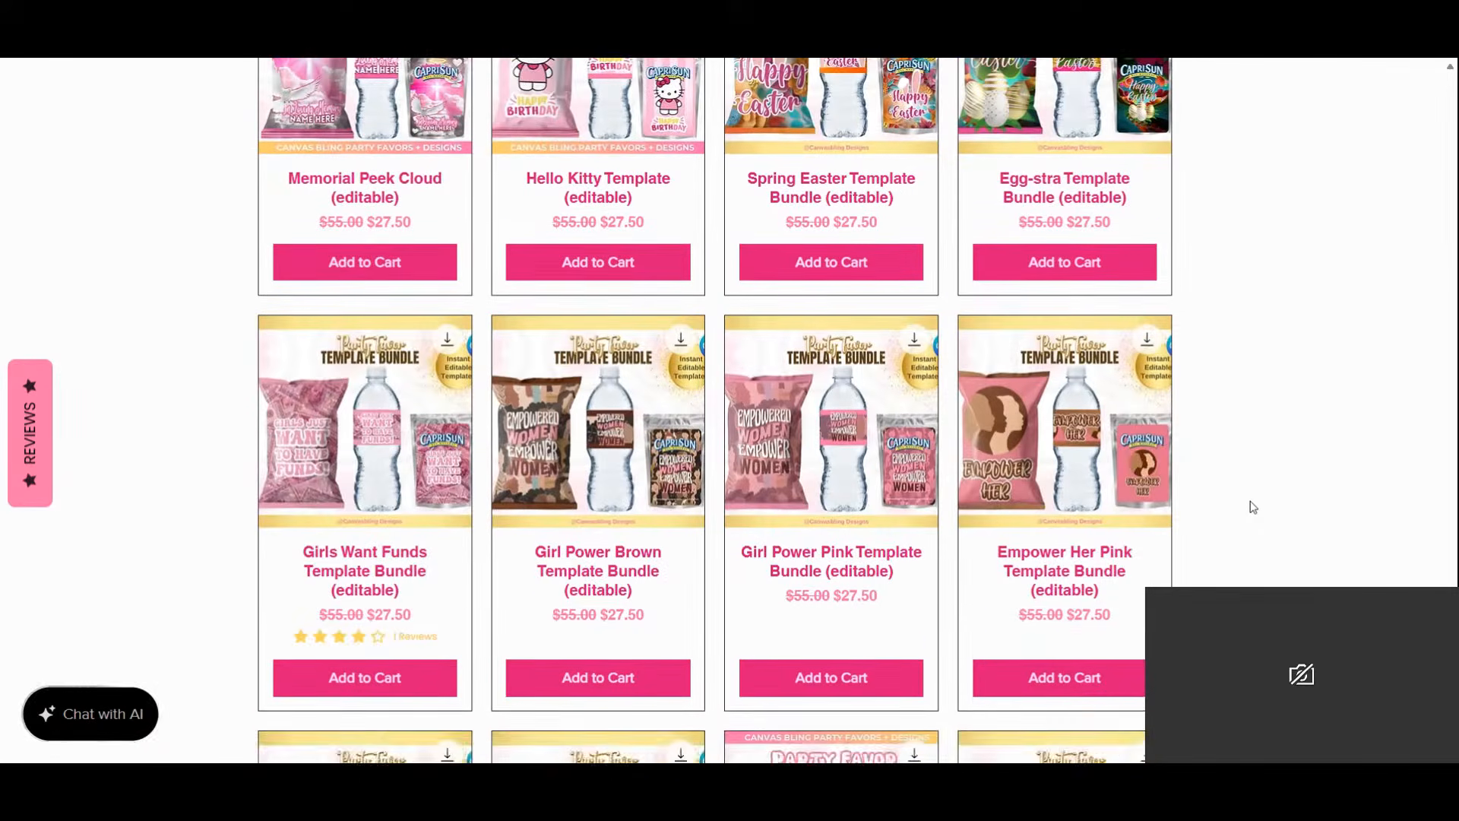
pyautogui.scroll(-3, 1254, 506)
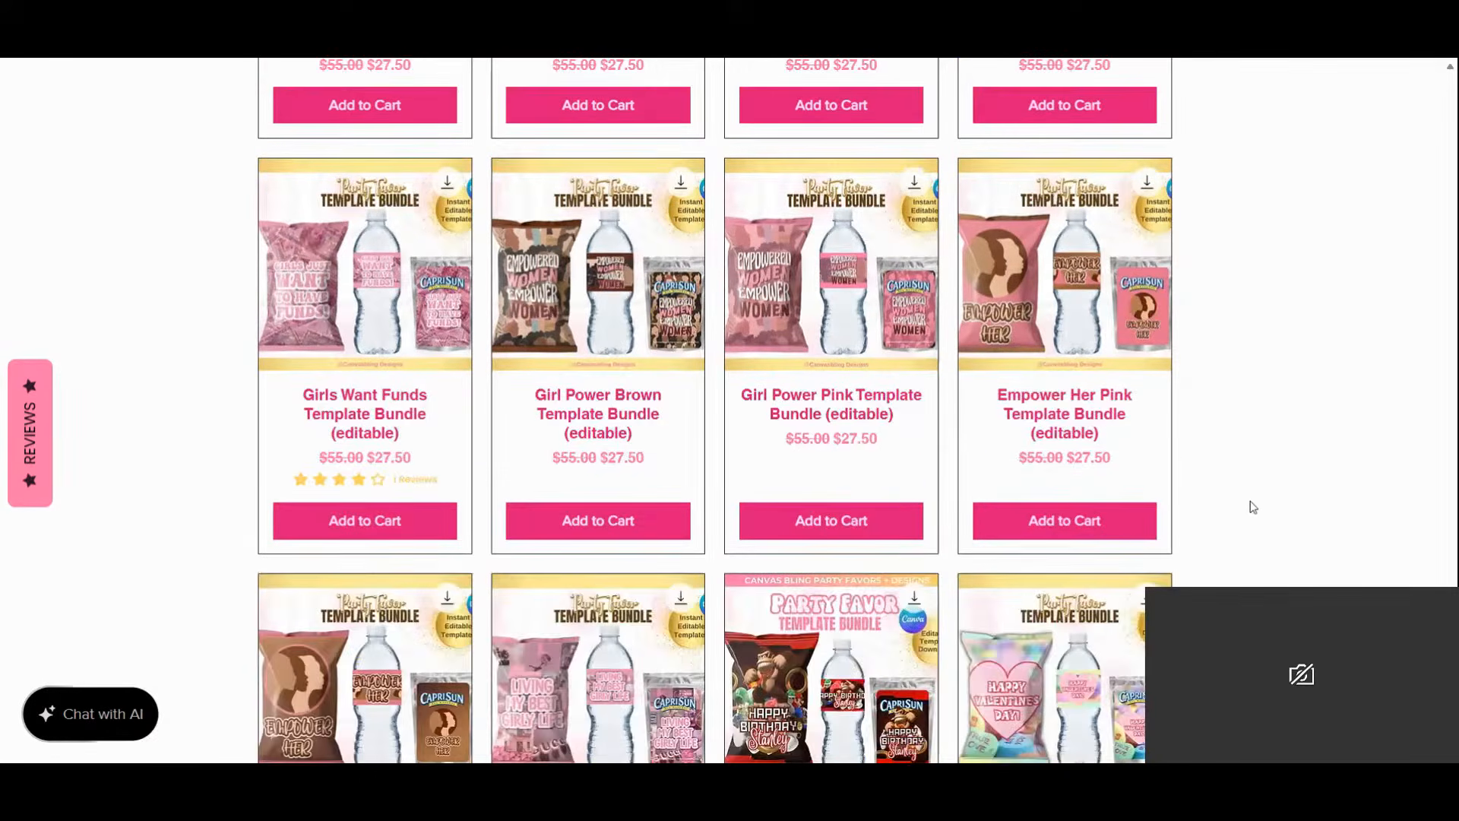
pyautogui.scroll(-8, 1253, 507)
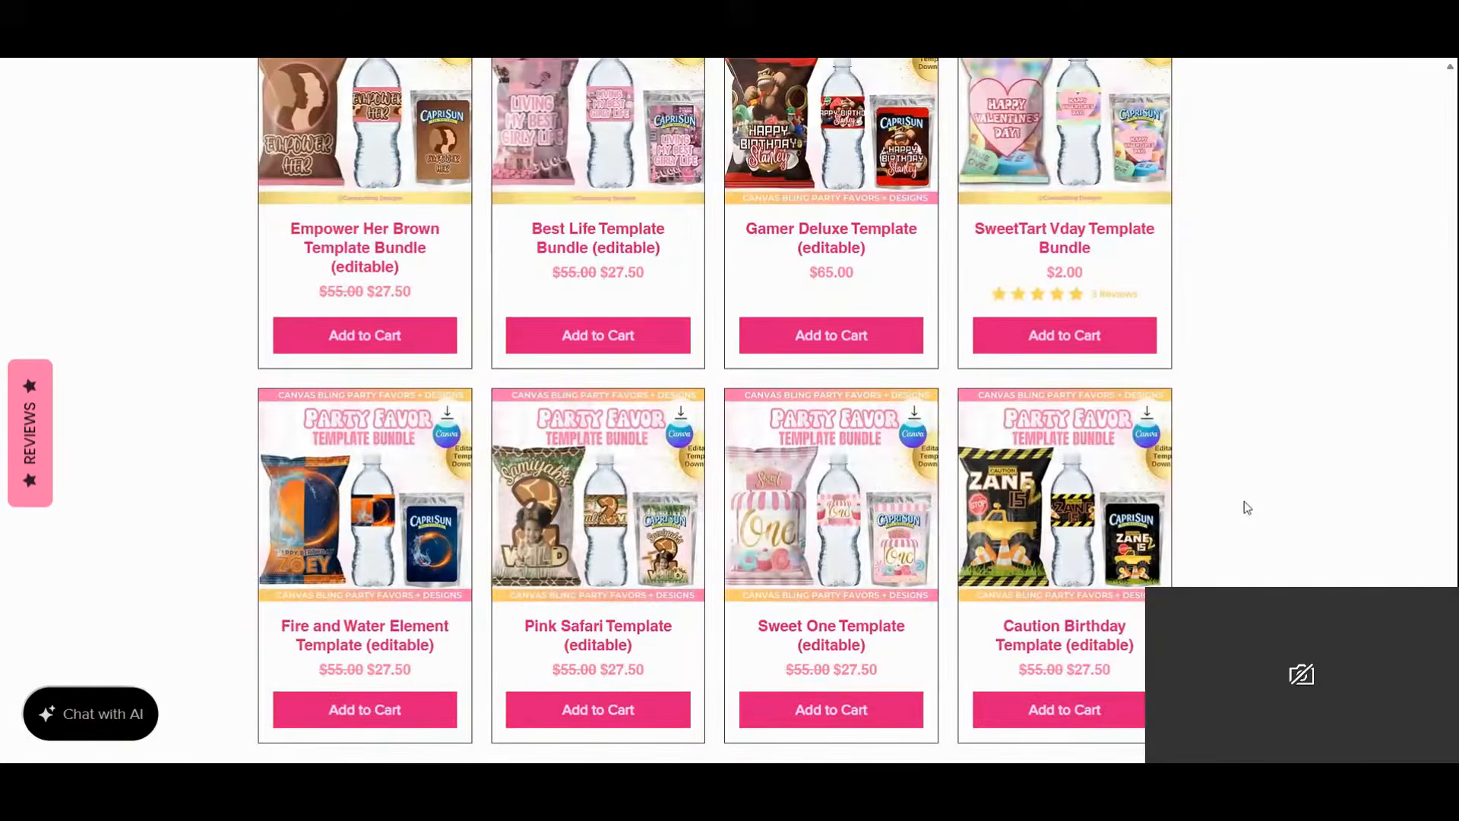
pyautogui.moveTo(772, 148)
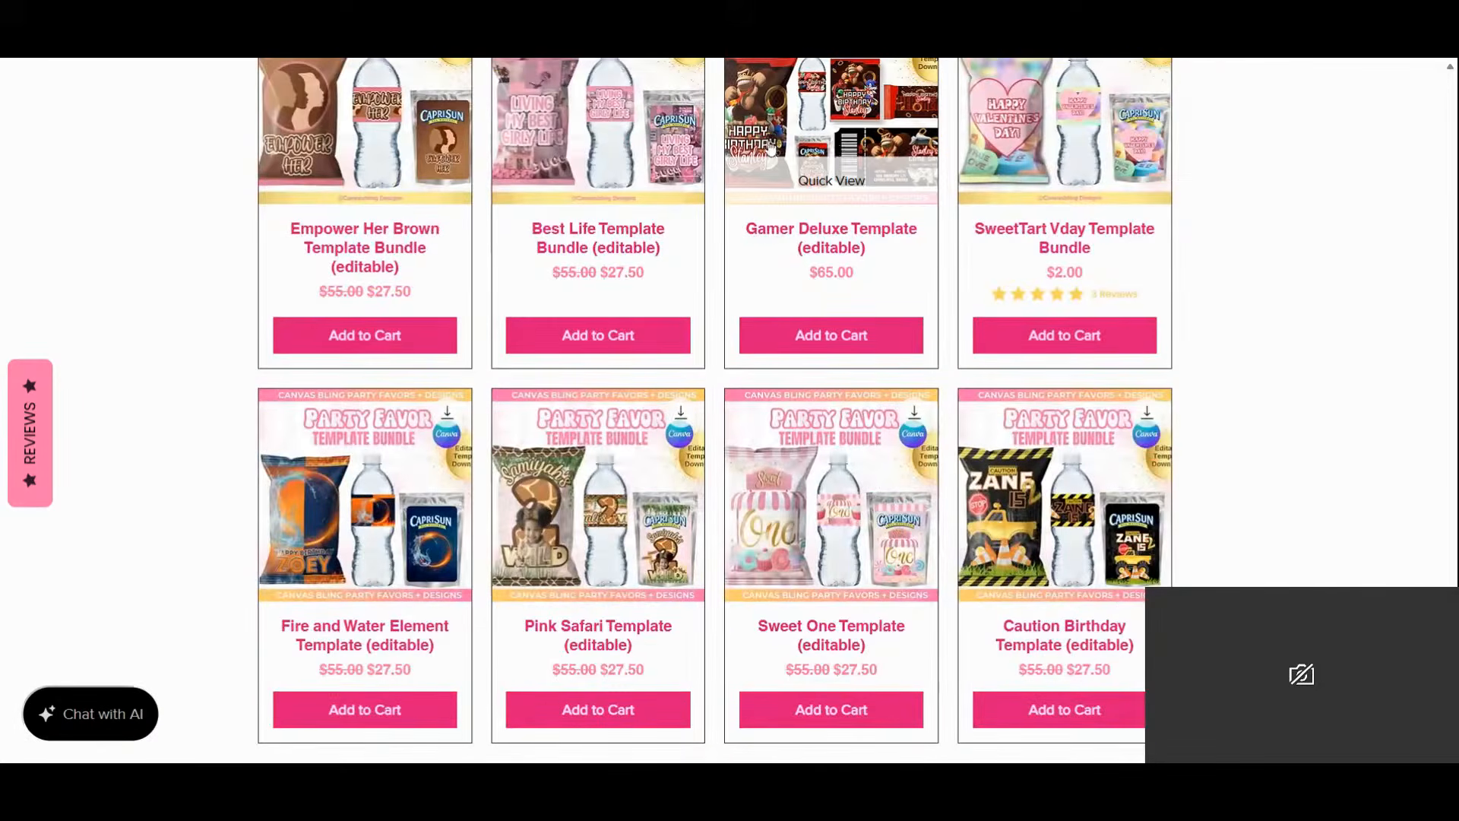
pyautogui.scroll(-1, 1342, 453)
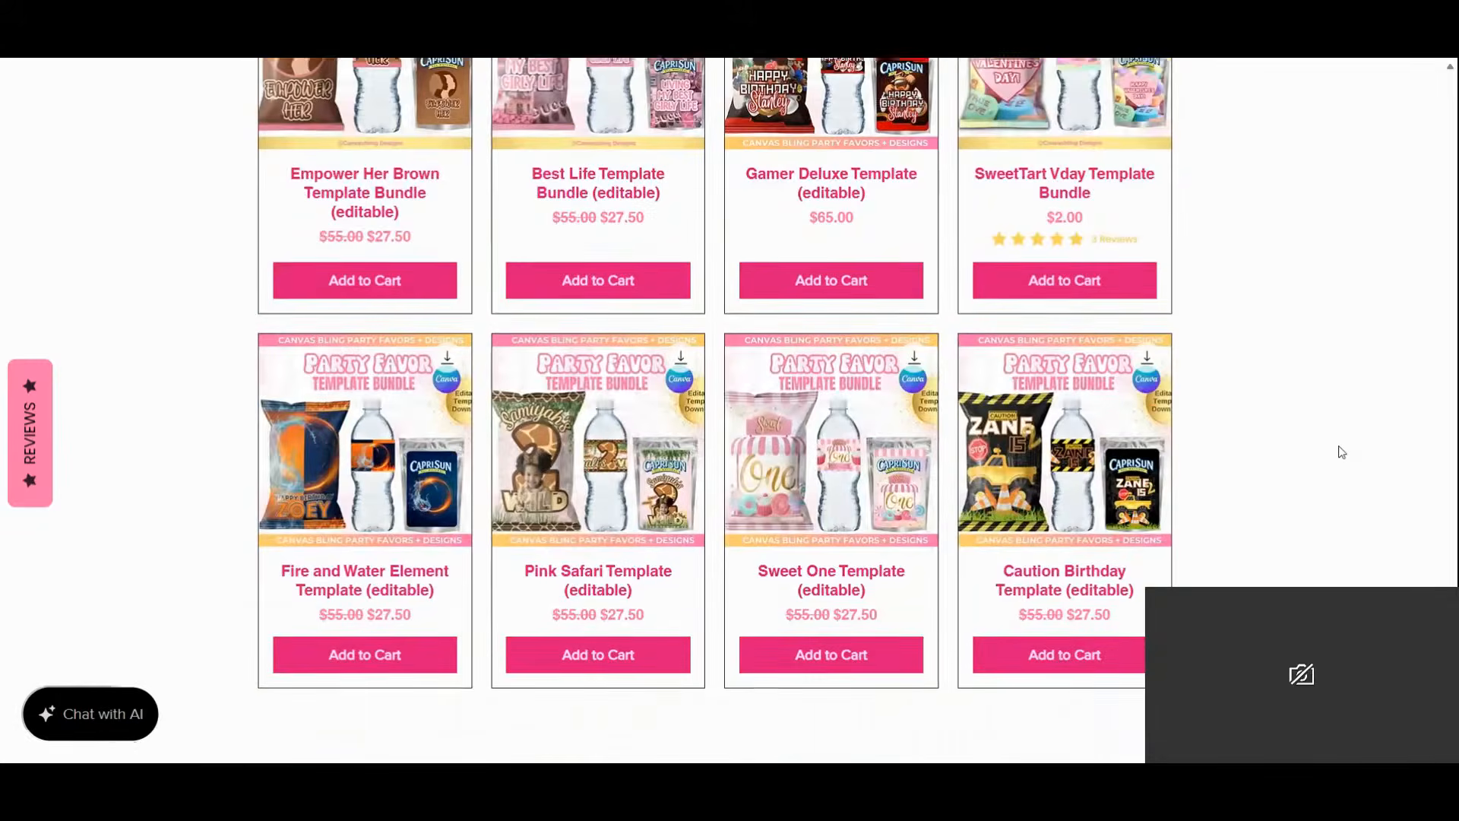
pyautogui.scroll(-5, 1341, 452)
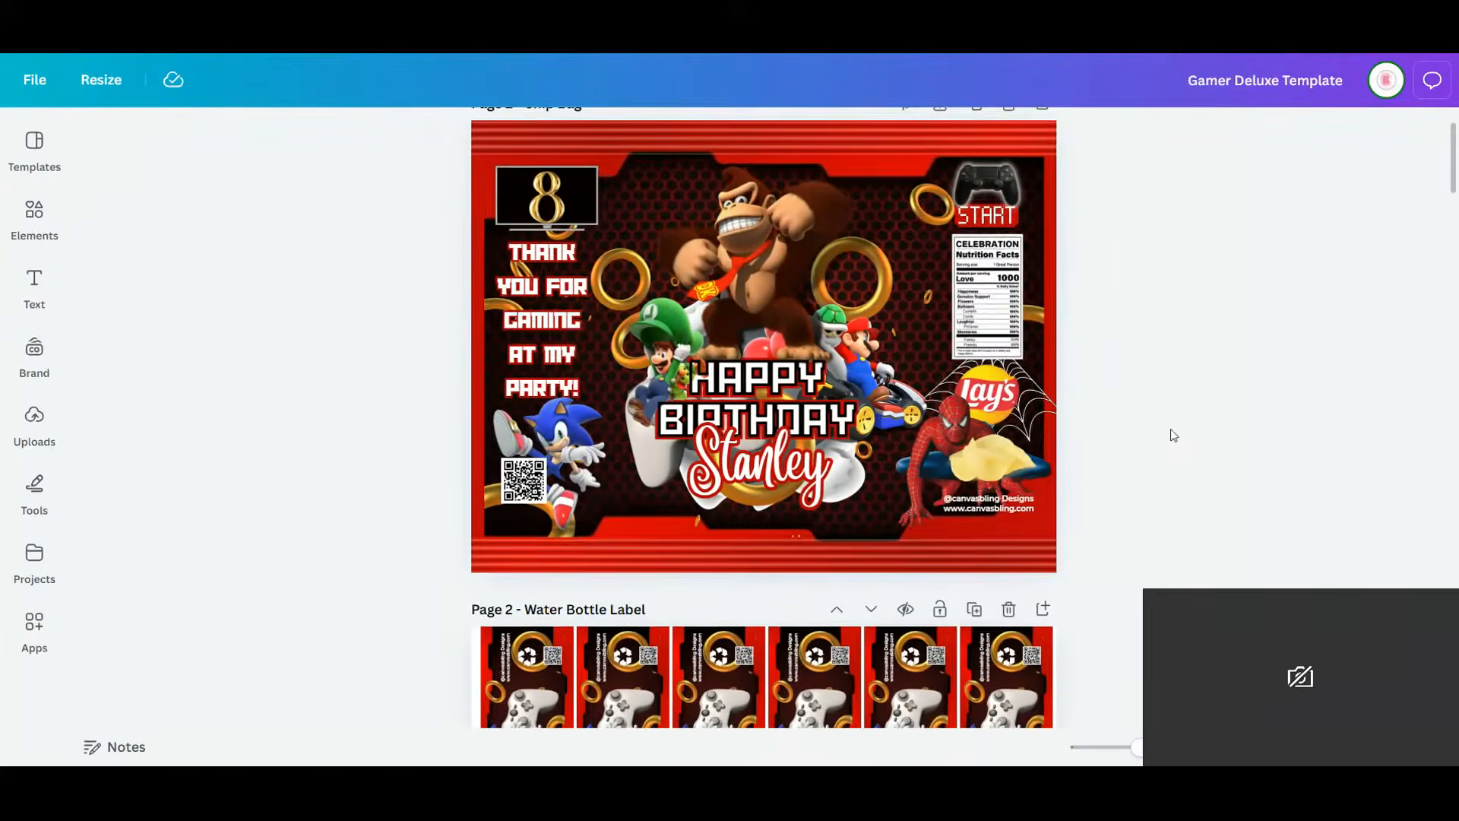
# Scroll through the Gamer Deluxe Template pages down to Page 9 Labels.
pyautogui.scroll(-15, 1104, 470)
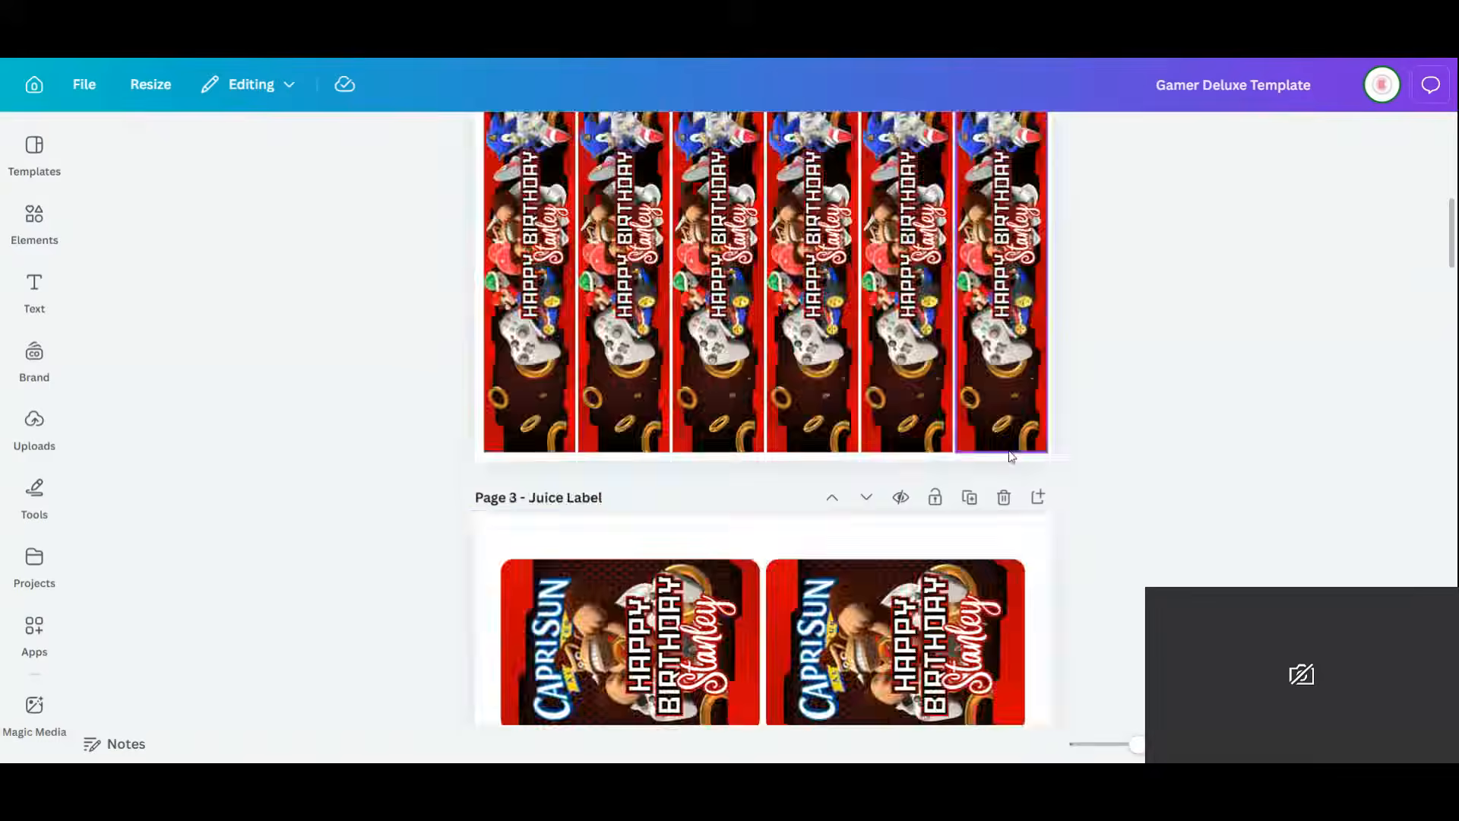
pyautogui.scroll(-8, 1061, 459)
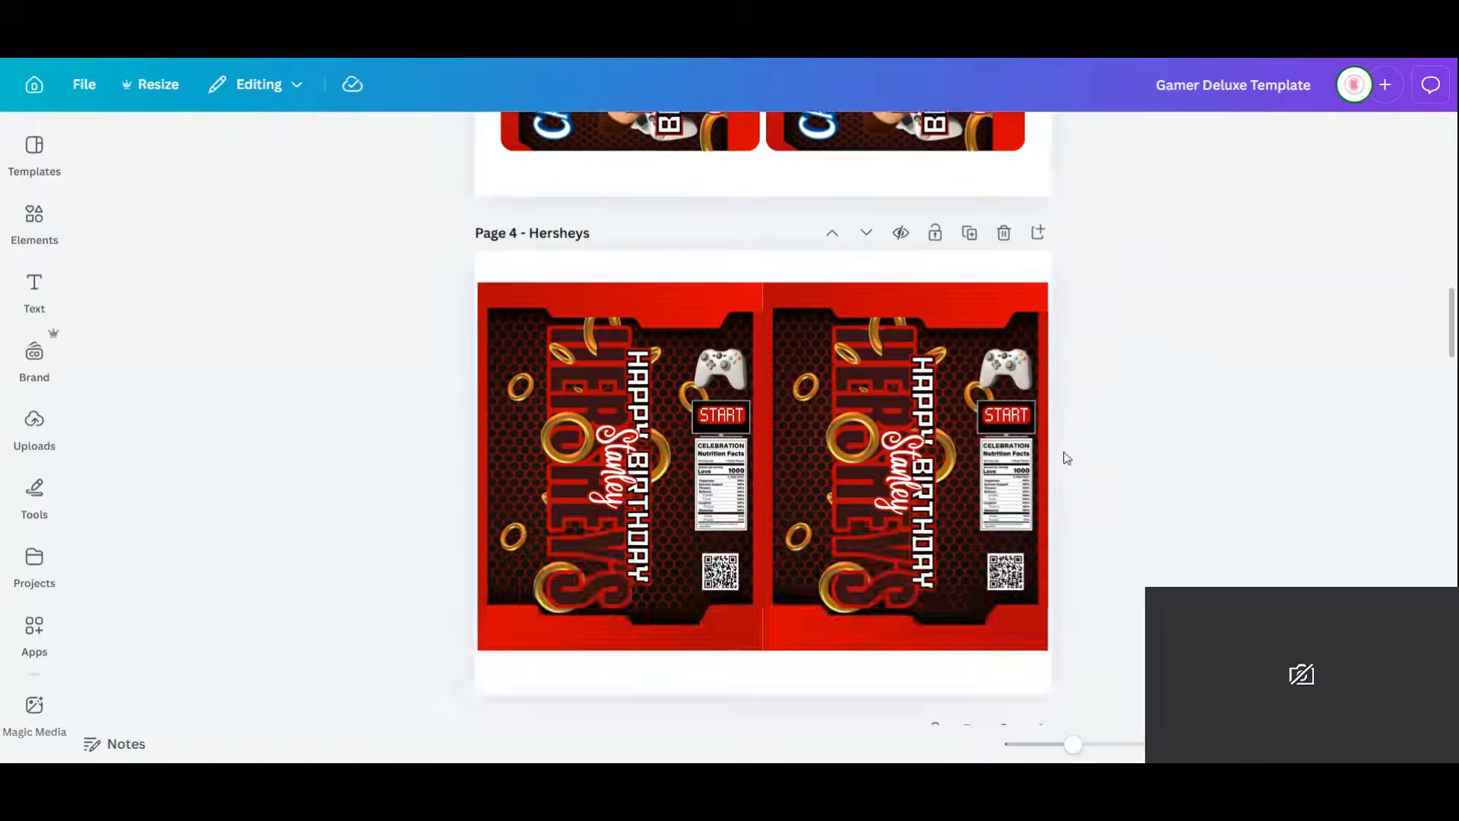
pyautogui.scroll(-5, 1070, 456)
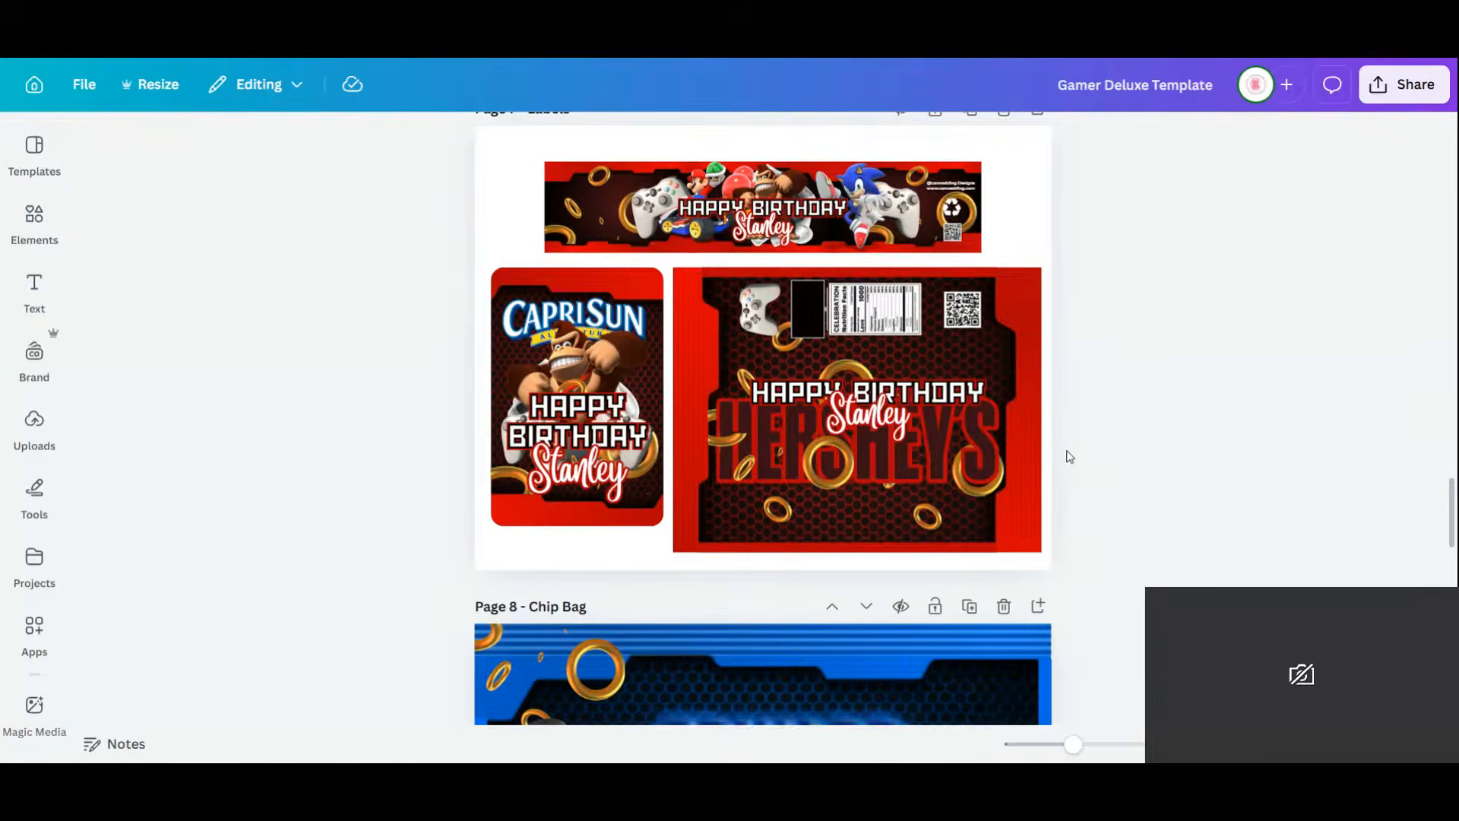
pyautogui.scroll(-2, 1070, 456)
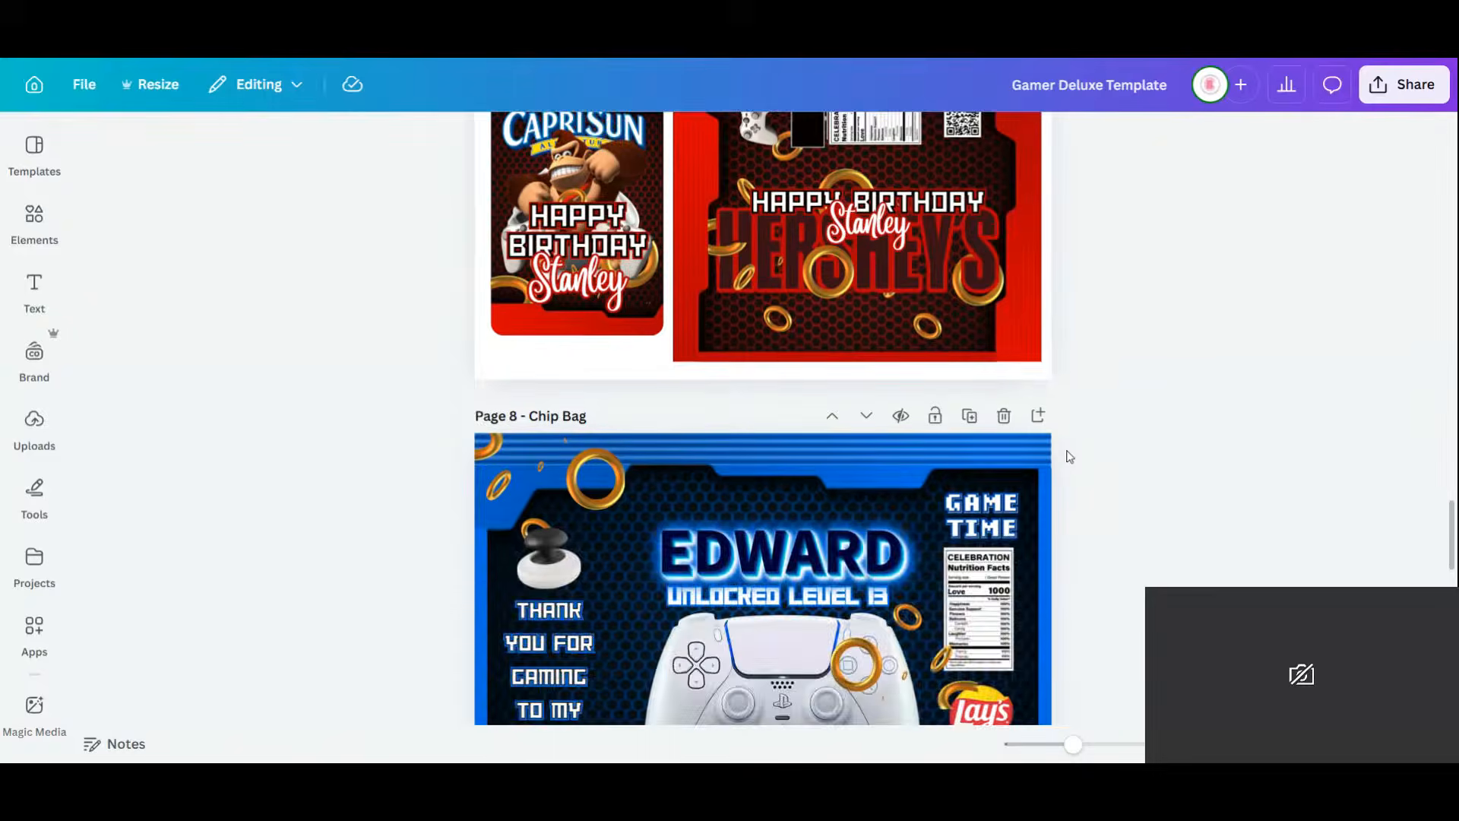
pyautogui.scroll(-4, 1070, 456)
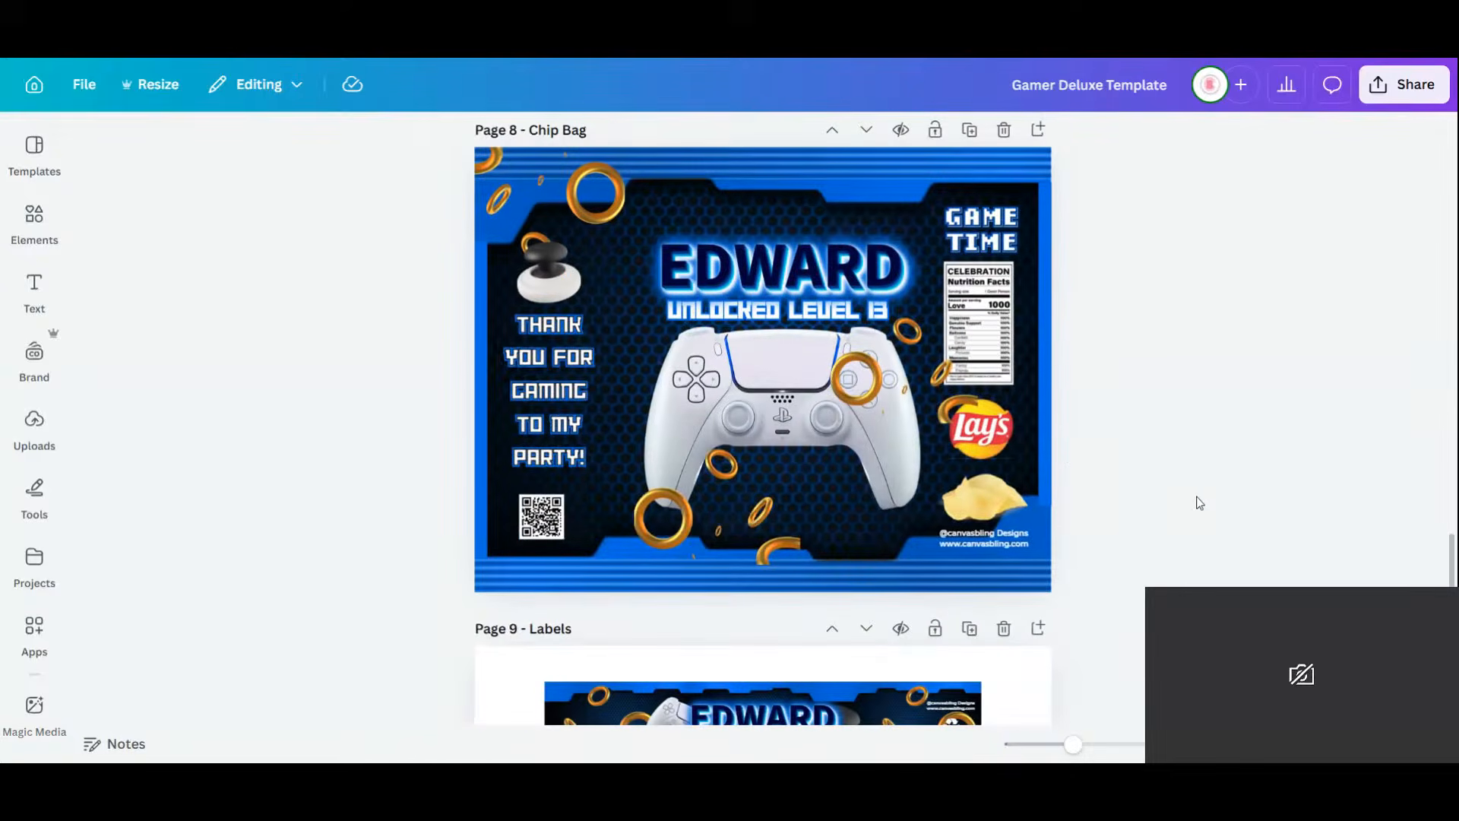
pyautogui.scroll(-4, 1199, 503)
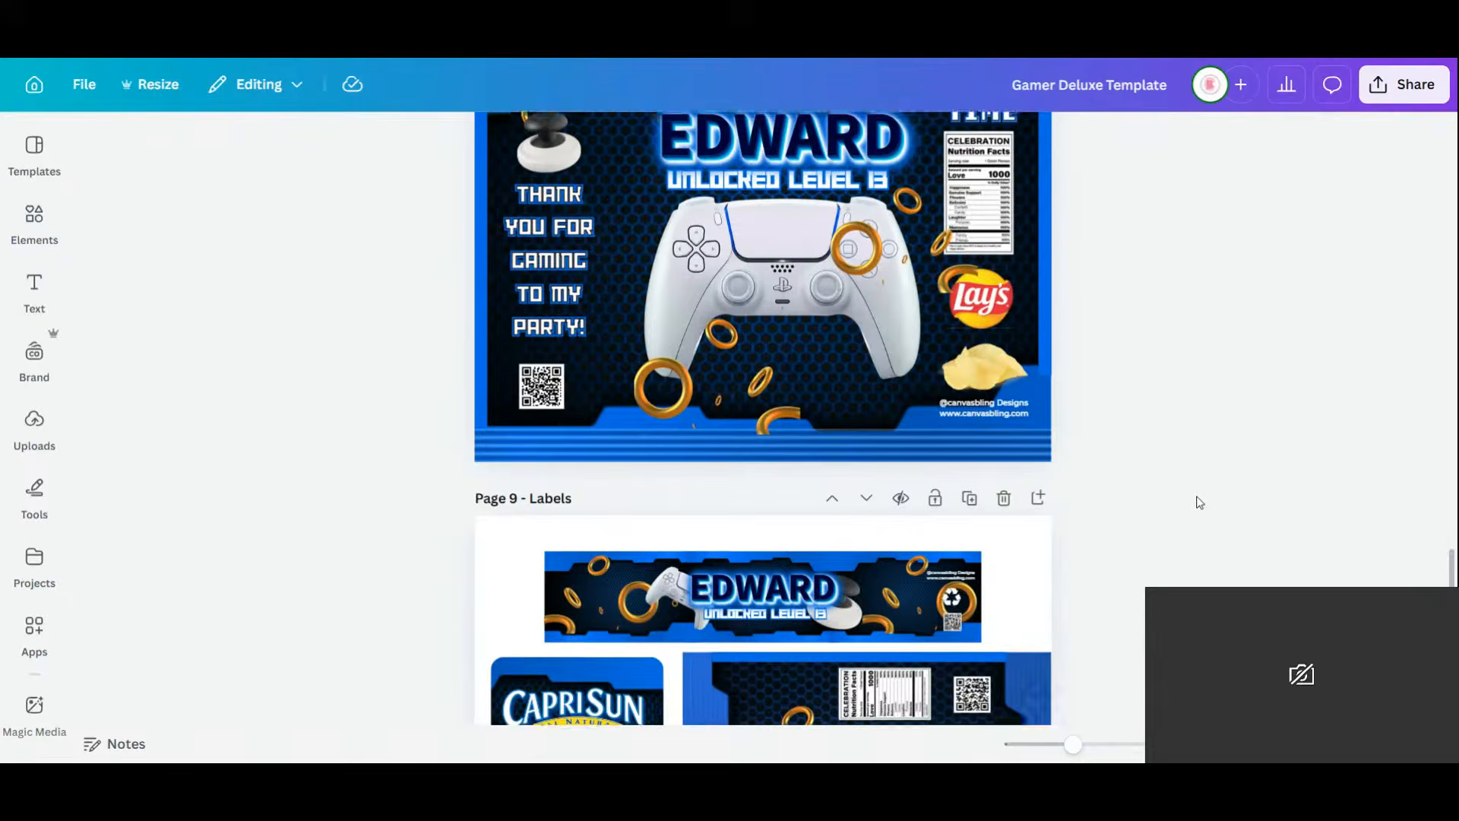
pyautogui.scroll(-1, 1199, 502)
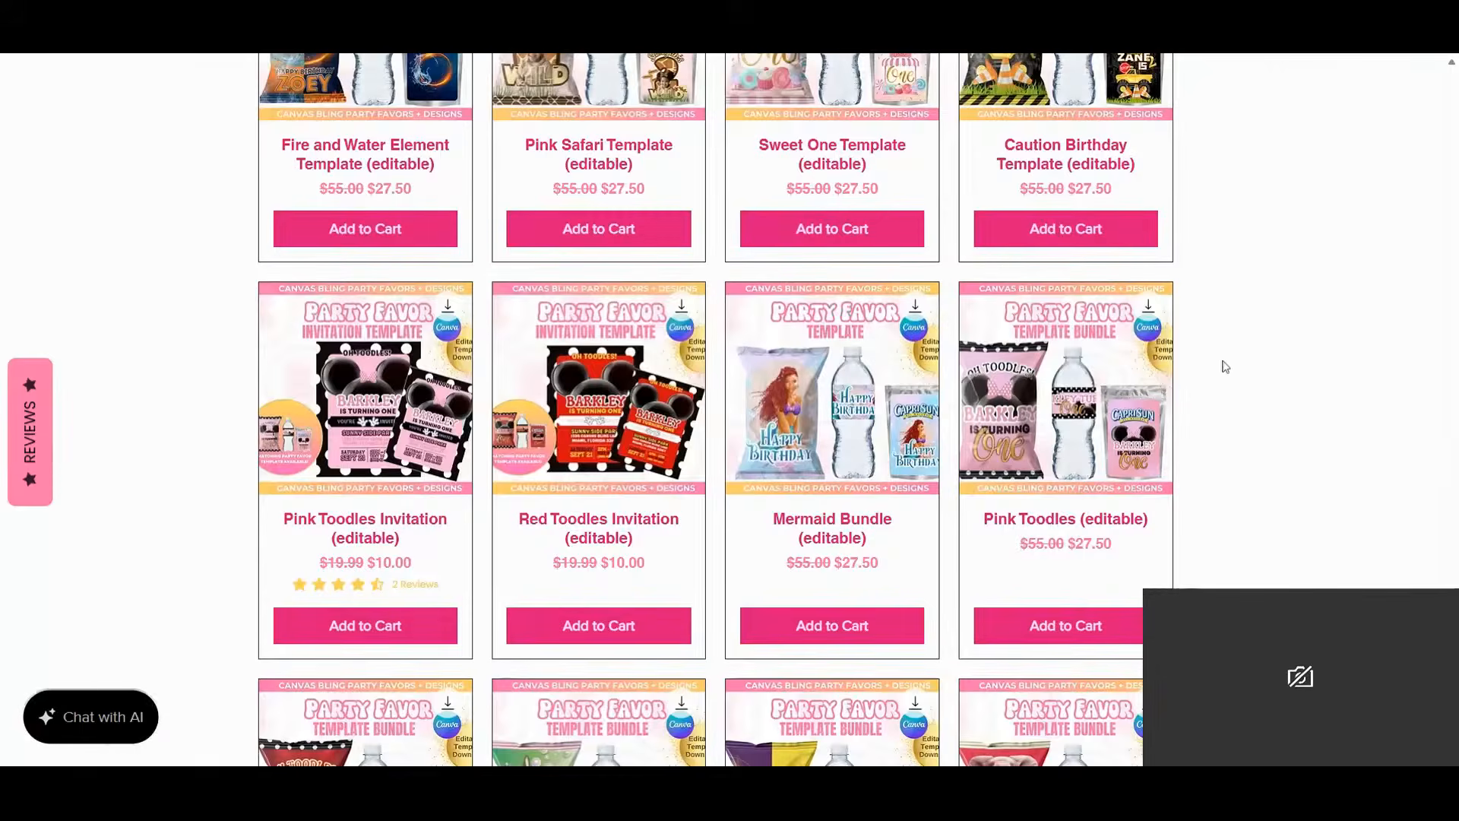
# Browse the Canvas Bling template product list down to the footer and back to the top.
pyautogui.scroll(-3, 1303, 362)
pyautogui.scroll(-12, 1308, 365)
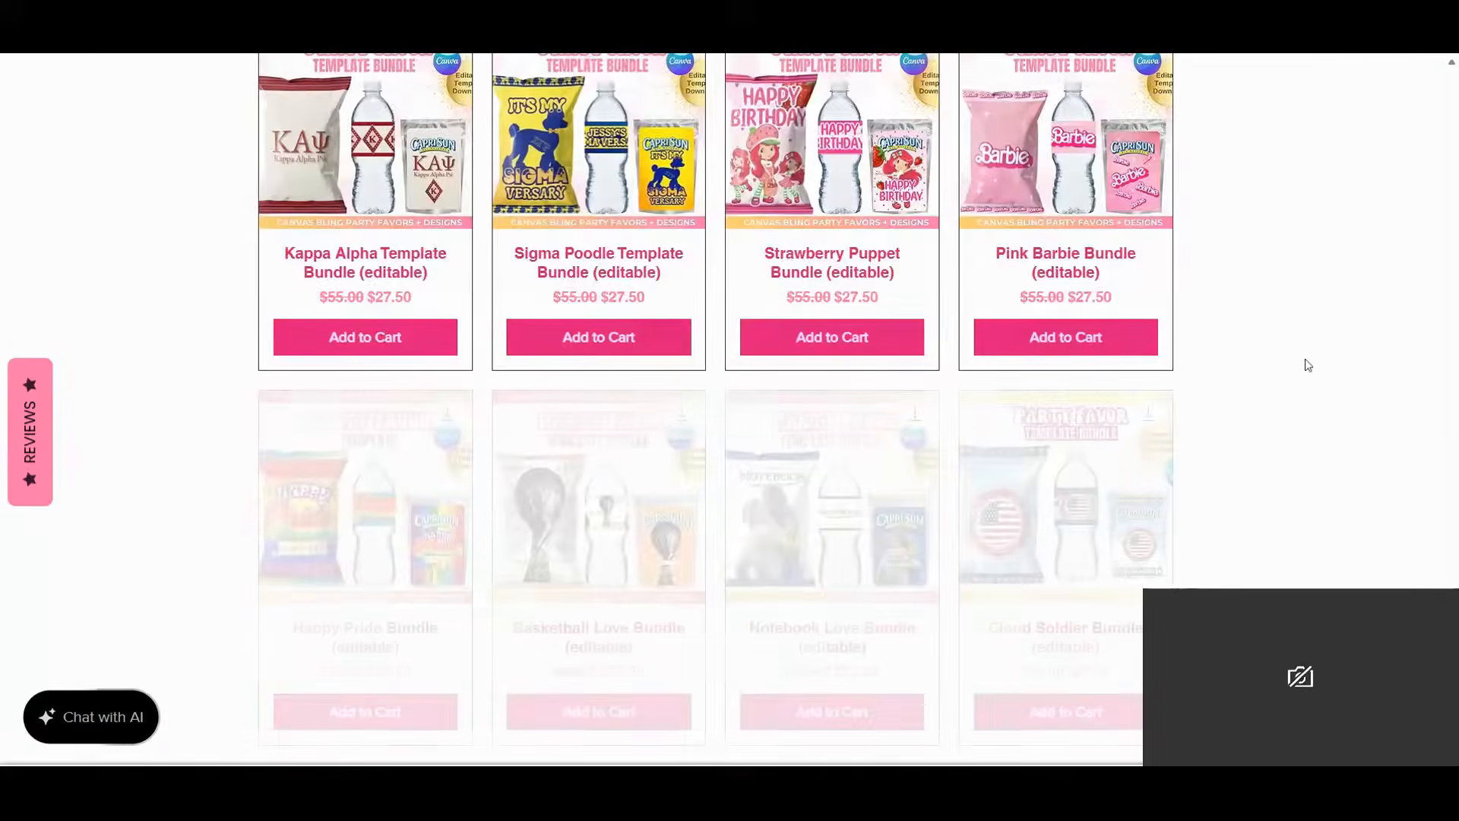
pyautogui.scroll(-2, 1308, 364)
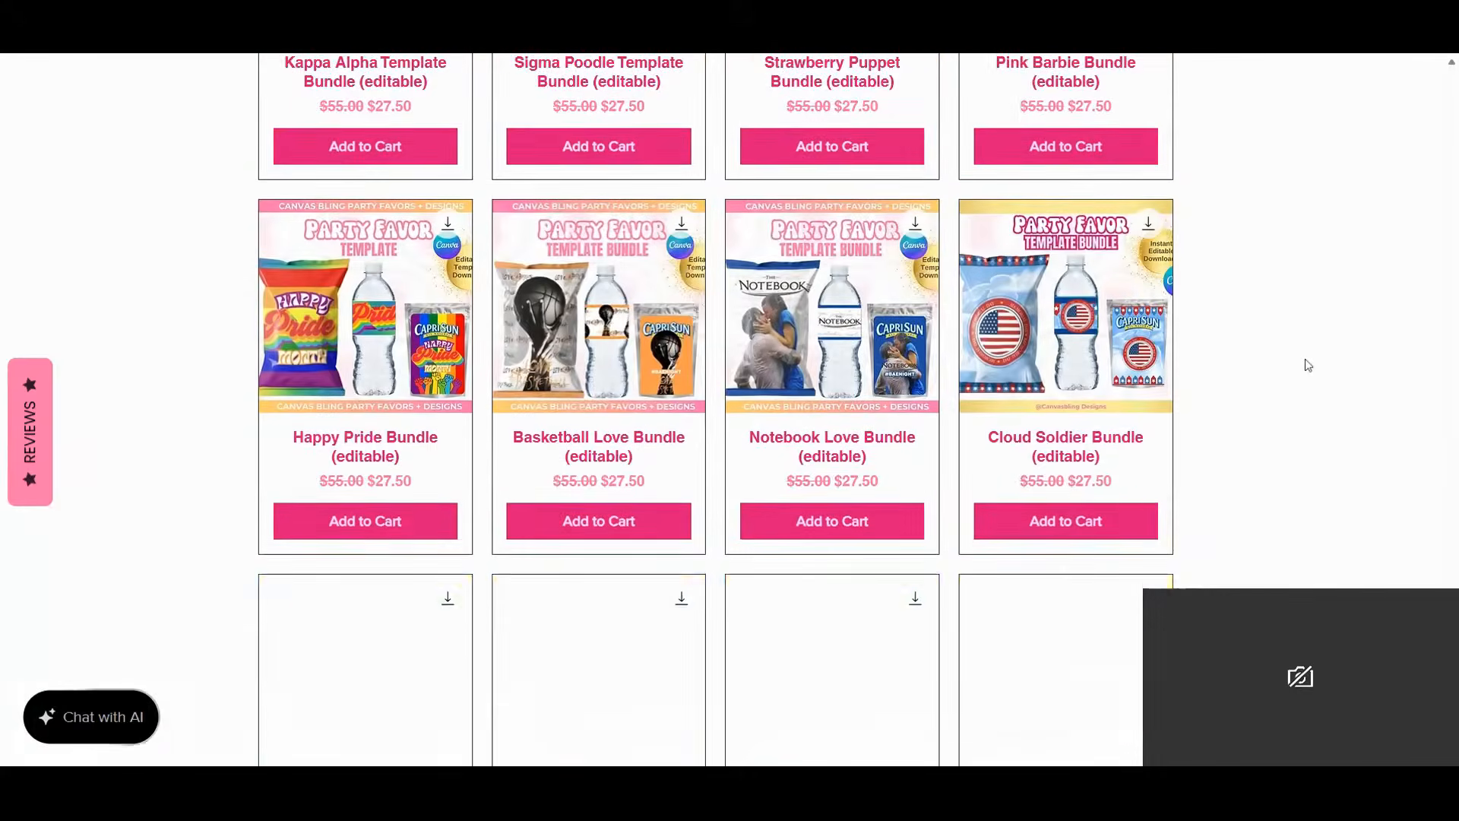
pyautogui.scroll(-5, 1307, 364)
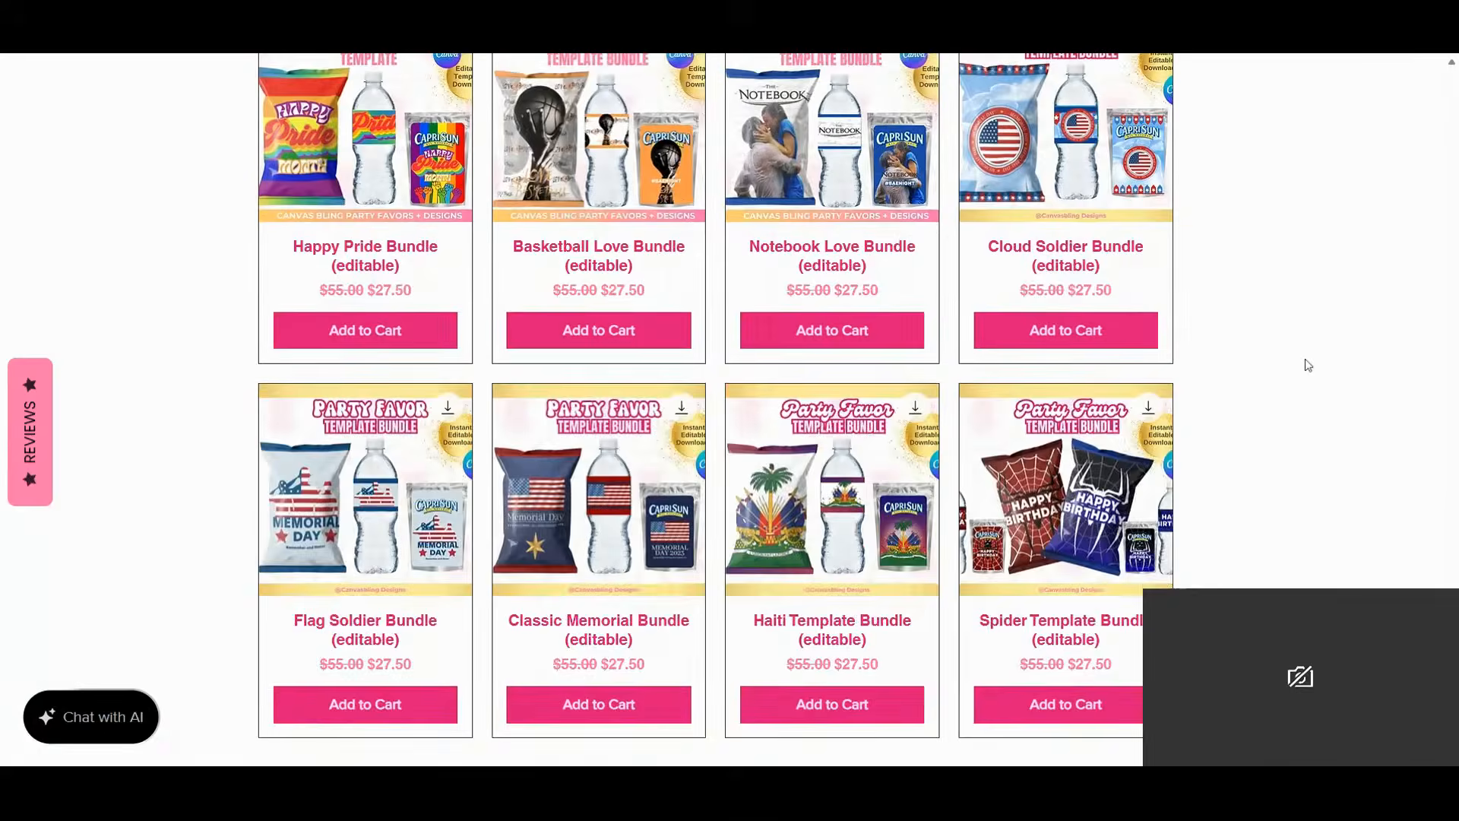
pyautogui.scroll(-10, 1307, 365)
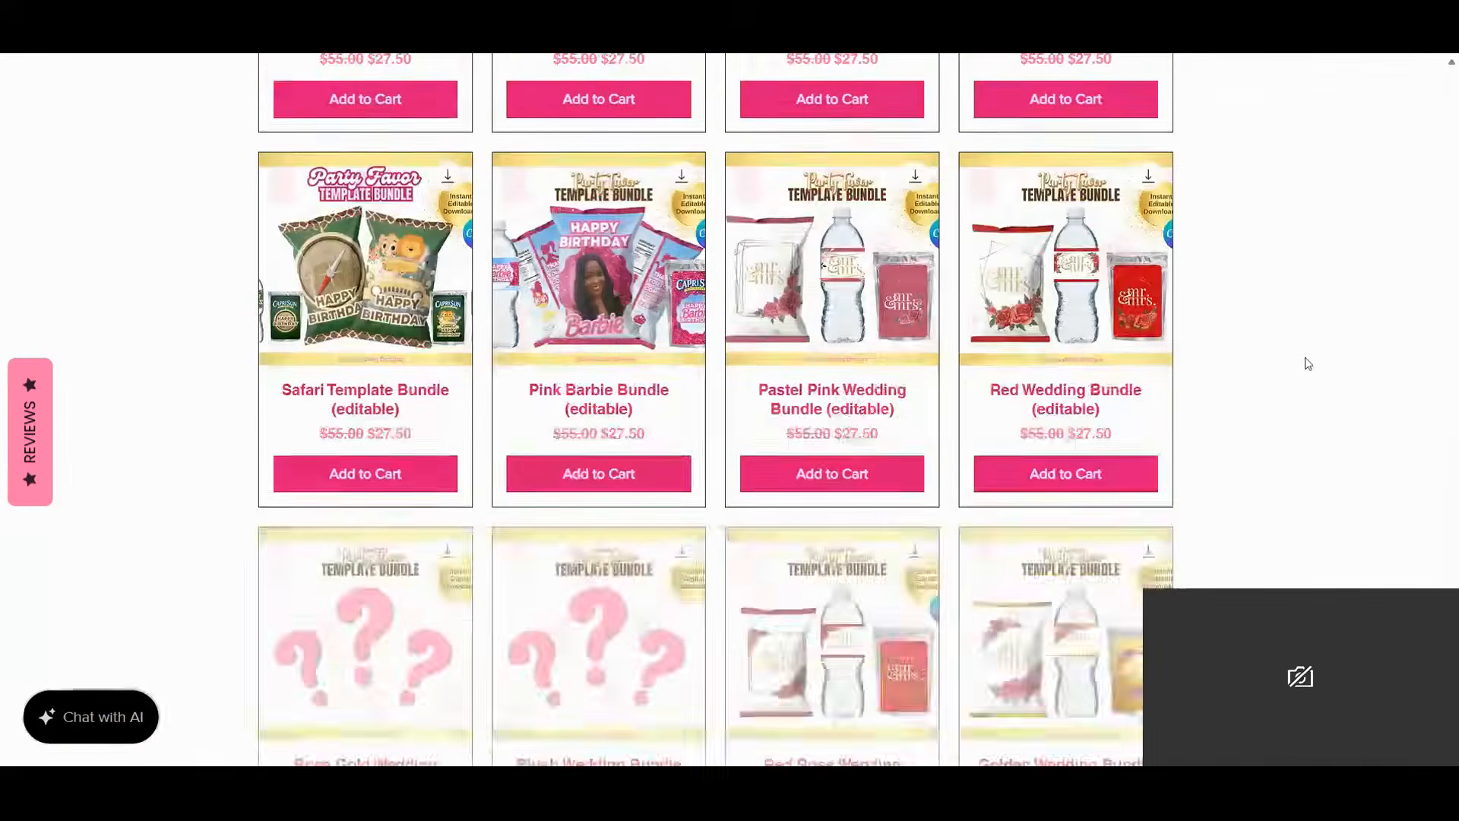
pyautogui.scroll(-6, 1308, 364)
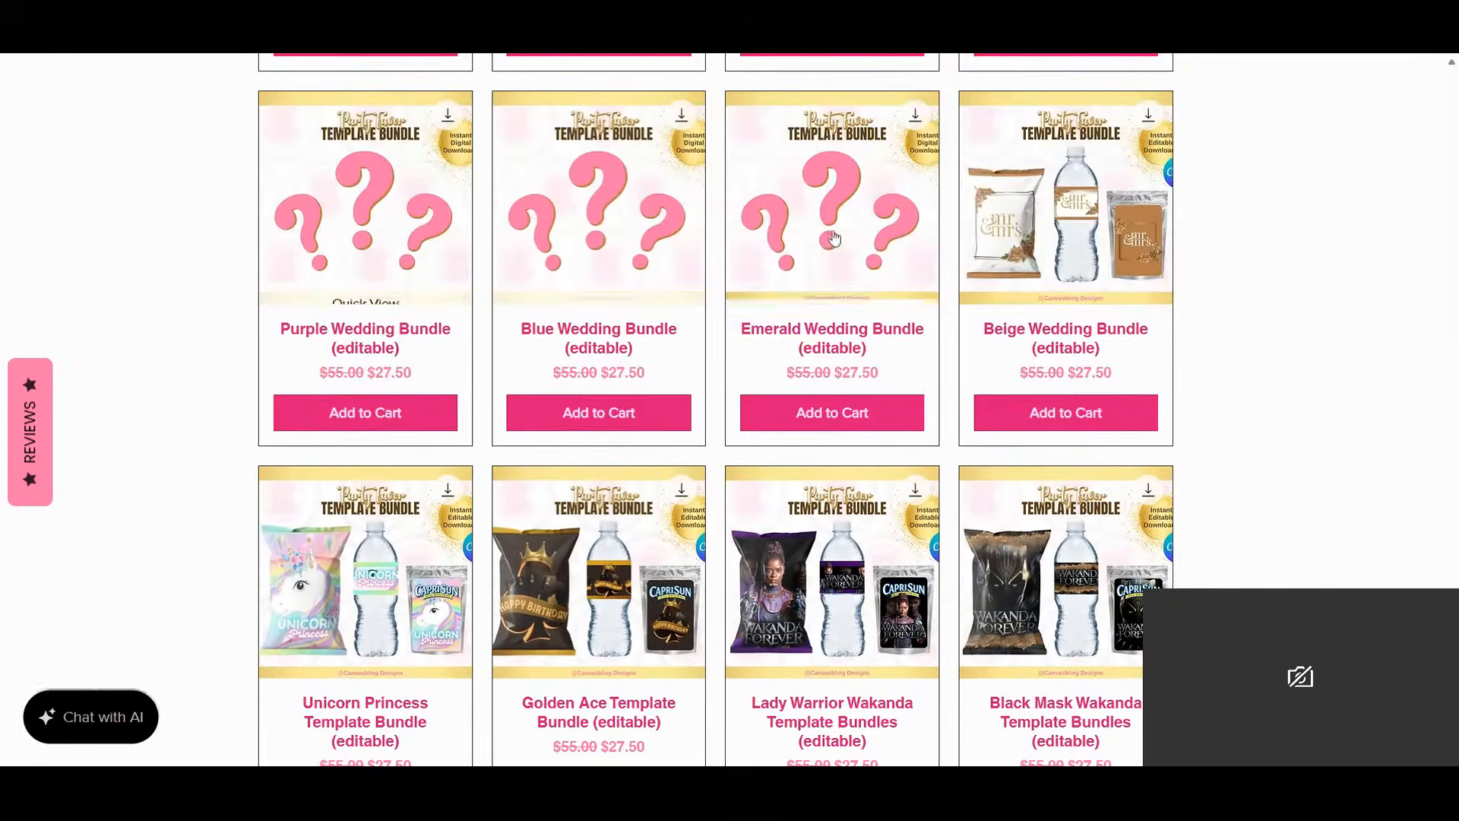
pyautogui.scroll(-1, 1351, 378)
pyautogui.scroll(-2, 1351, 378)
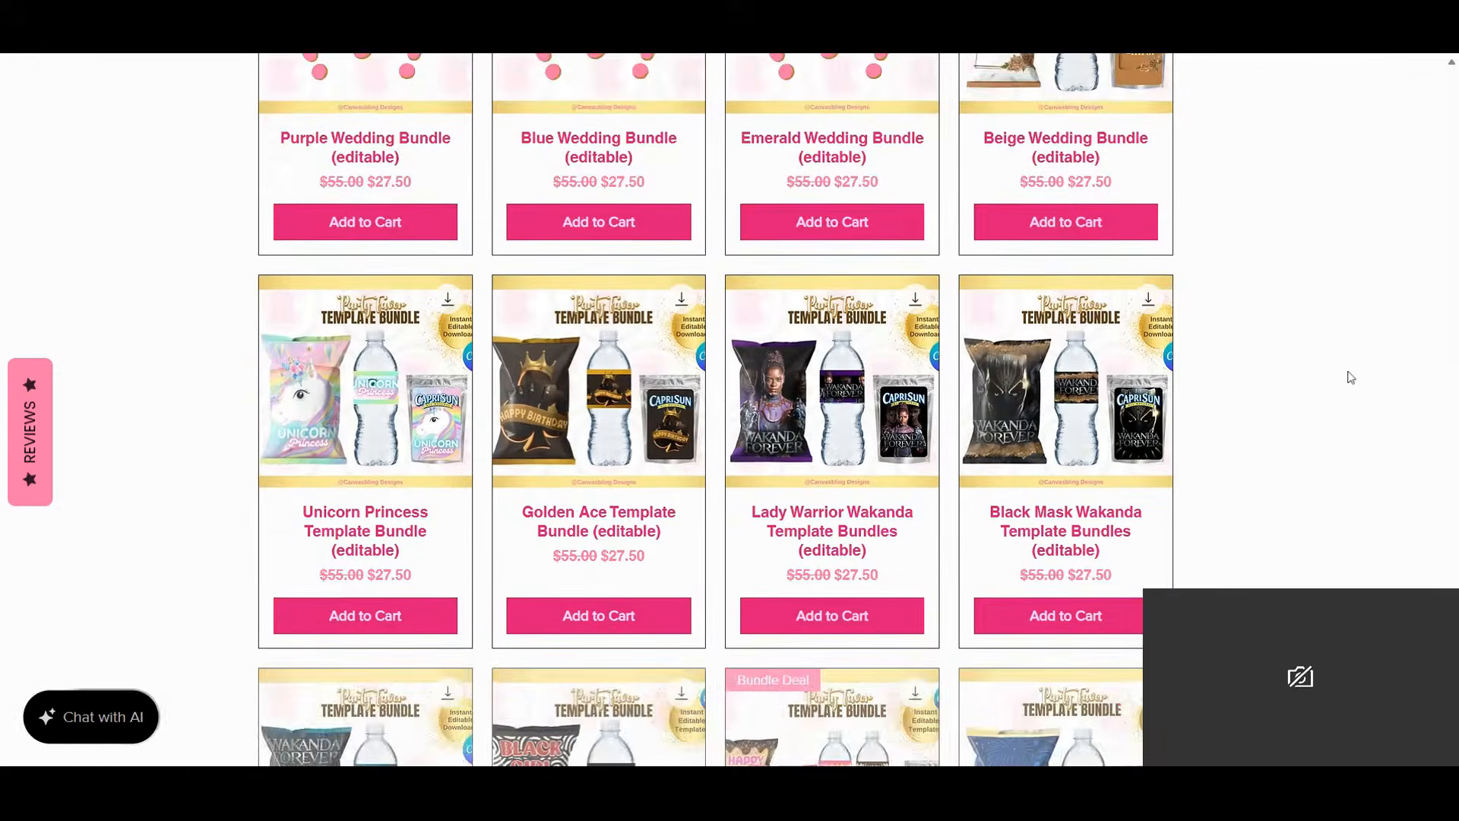
pyautogui.scroll(-2, 1350, 377)
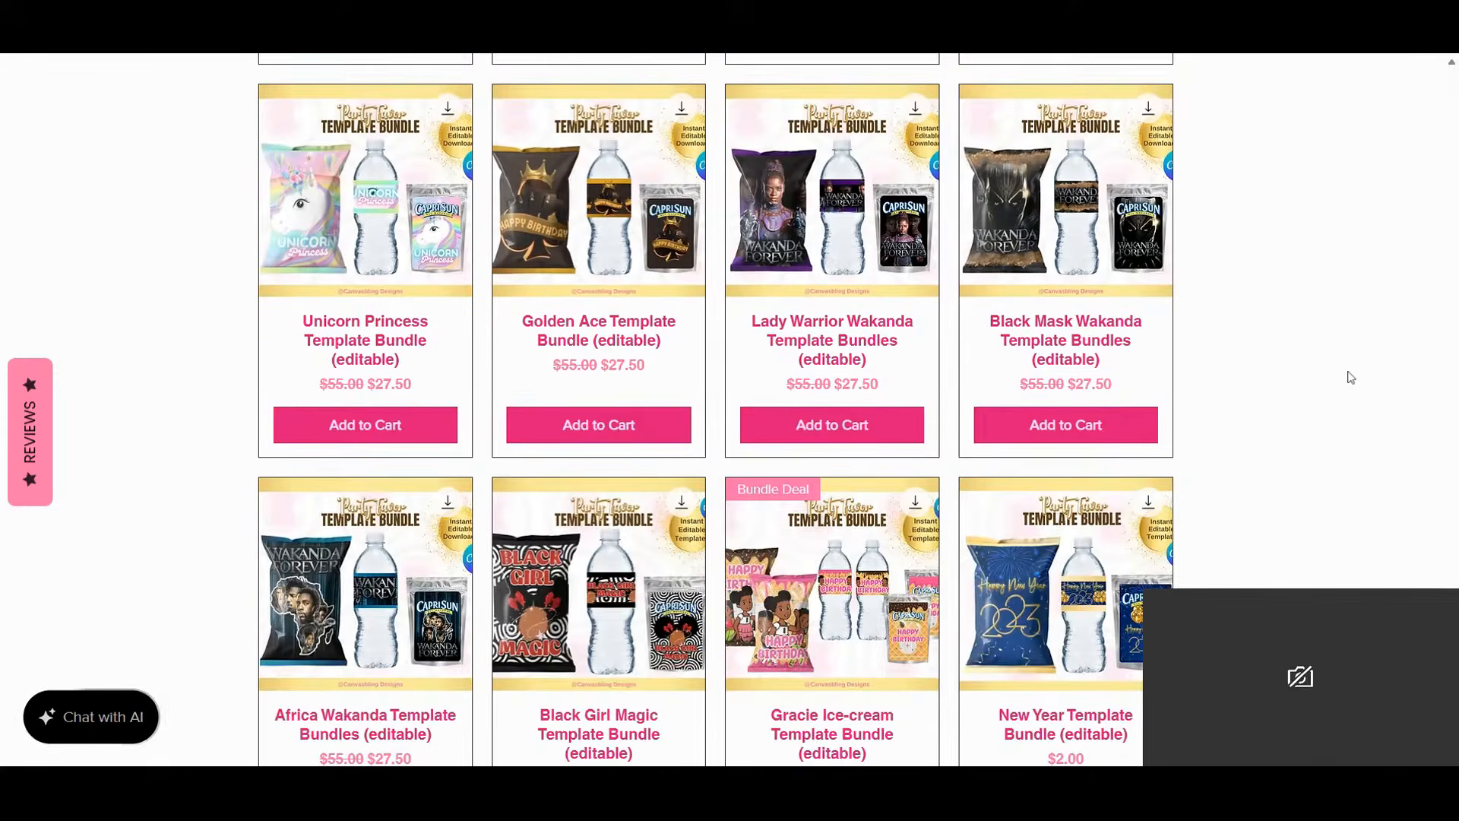
pyautogui.scroll(-4, 1351, 378)
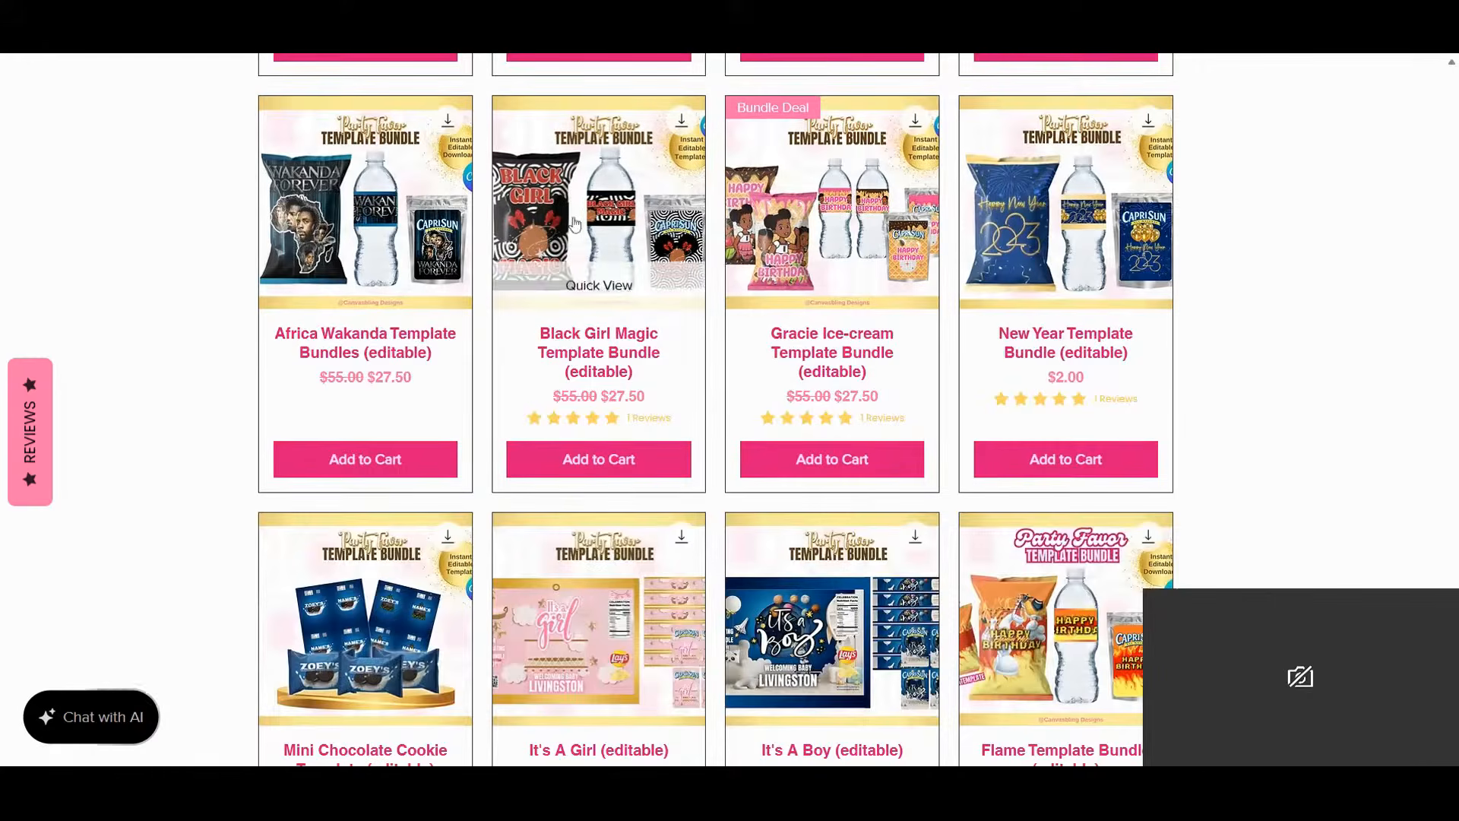
pyautogui.scroll(-1, 1146, 348)
pyautogui.scroll(-5, 1147, 348)
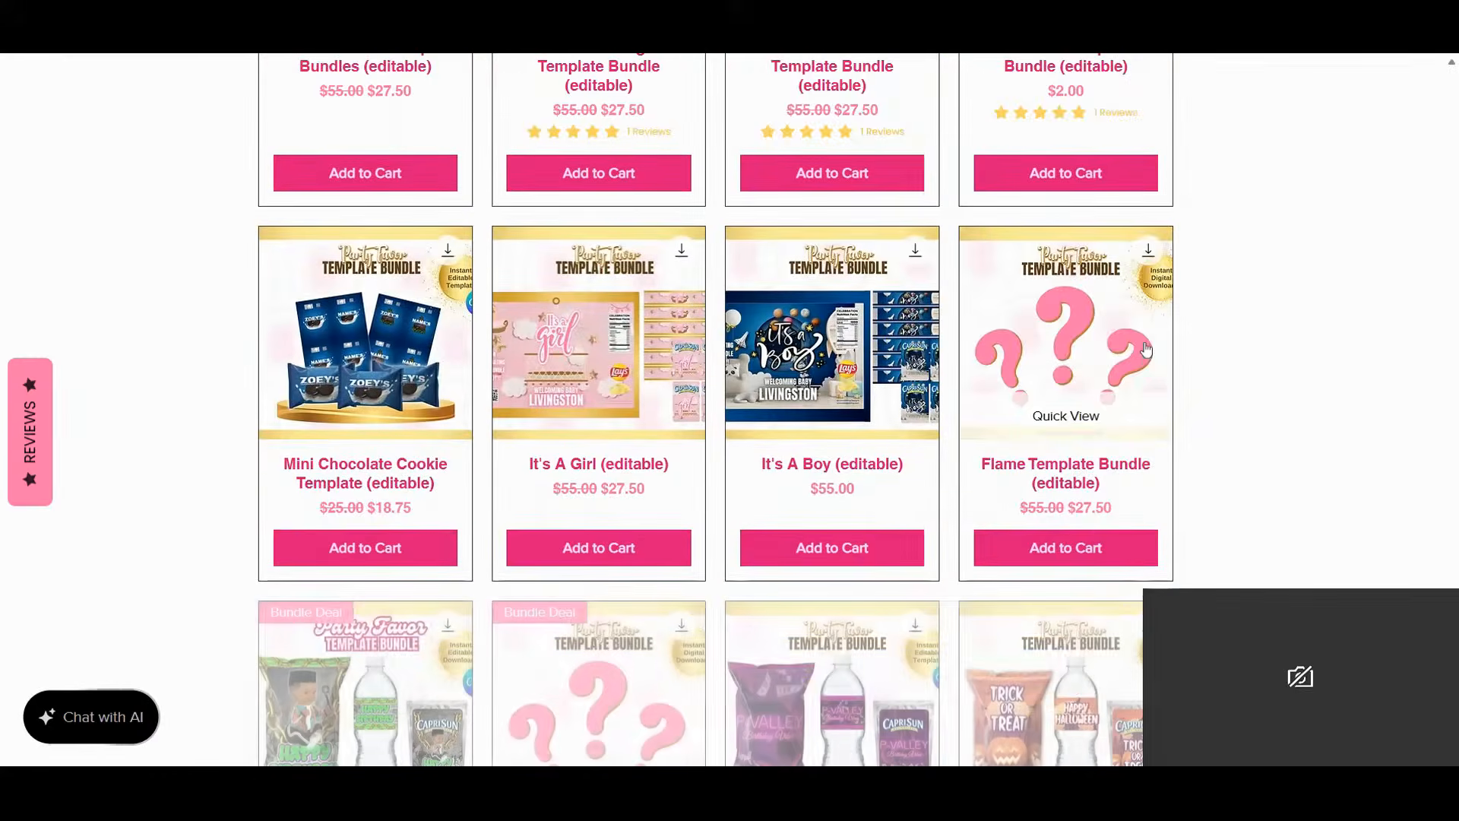
pyautogui.scroll(-4, 1146, 348)
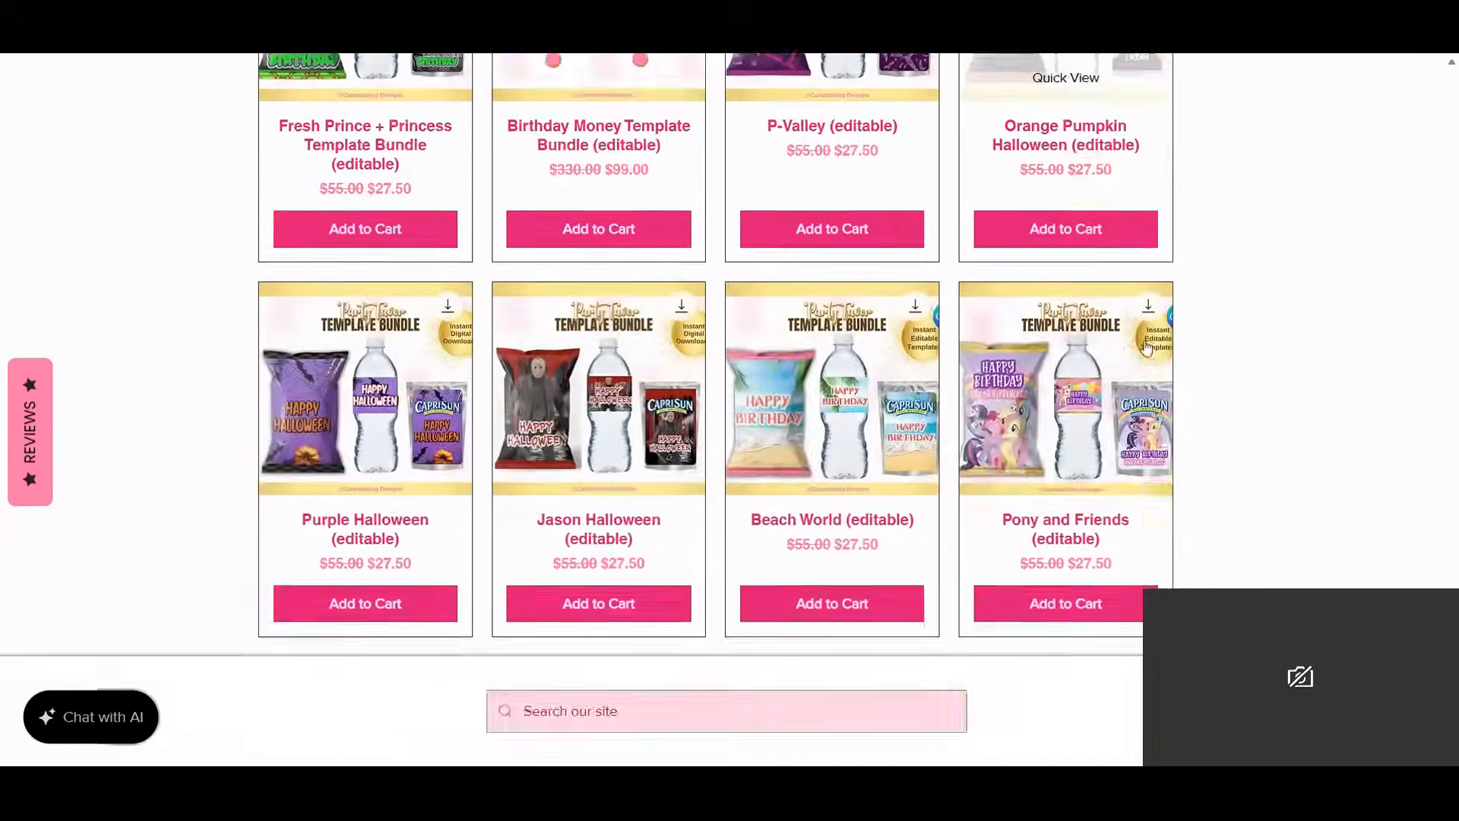
pyautogui.scroll(2, 1147, 350)
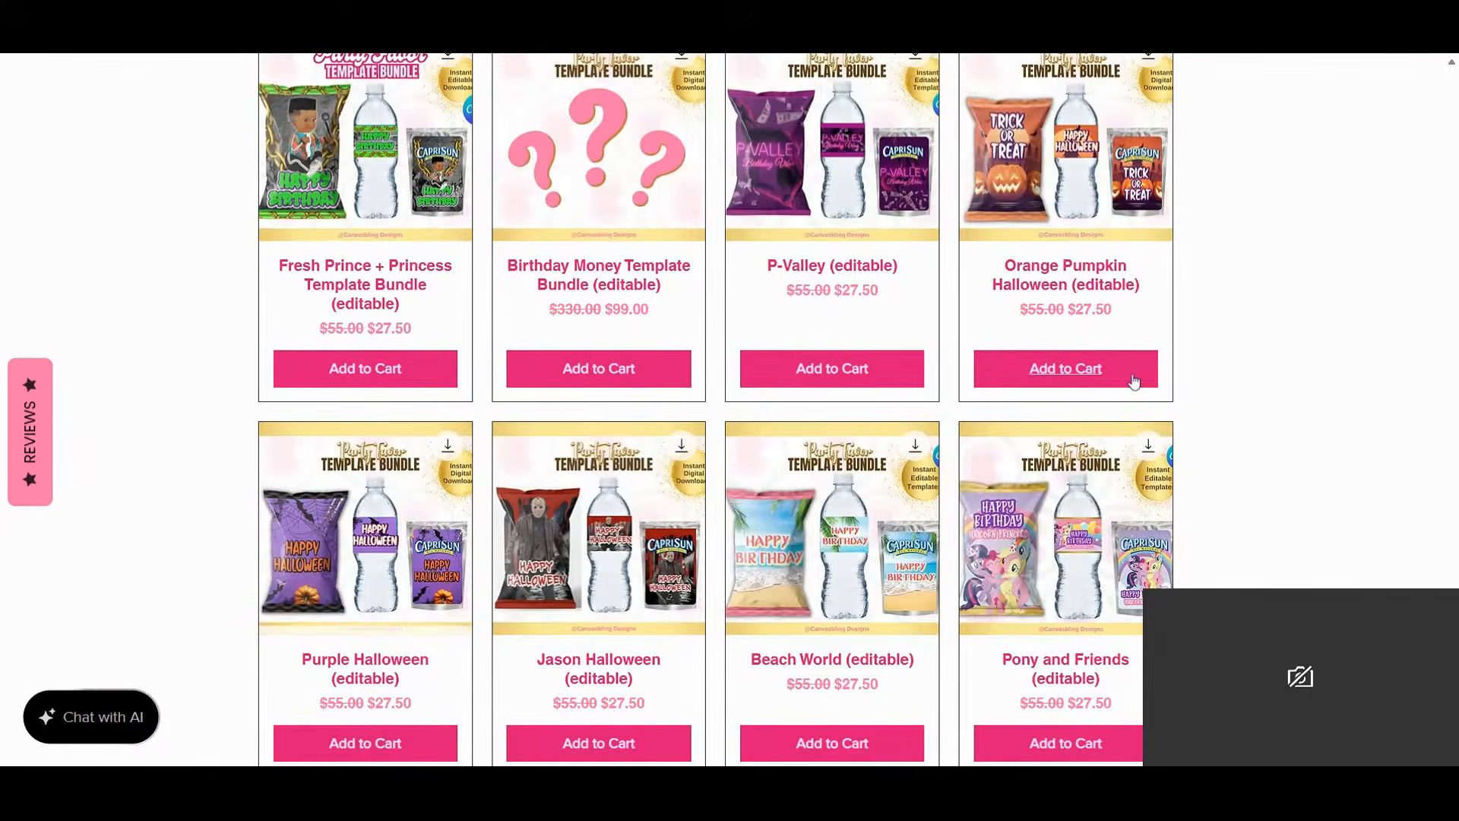
pyautogui.scroll(-5, 1134, 375)
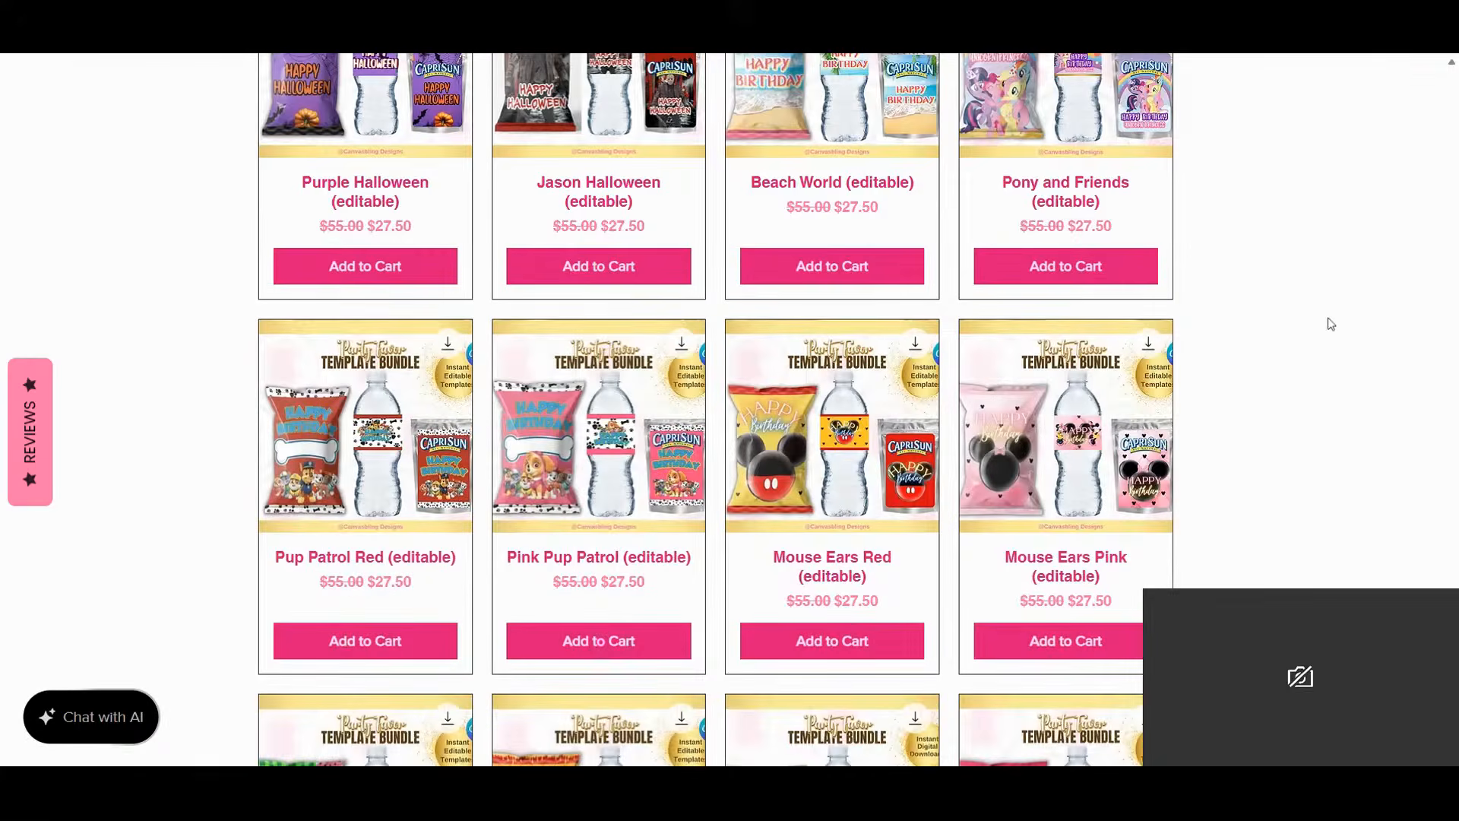
pyautogui.scroll(2, 1329, 323)
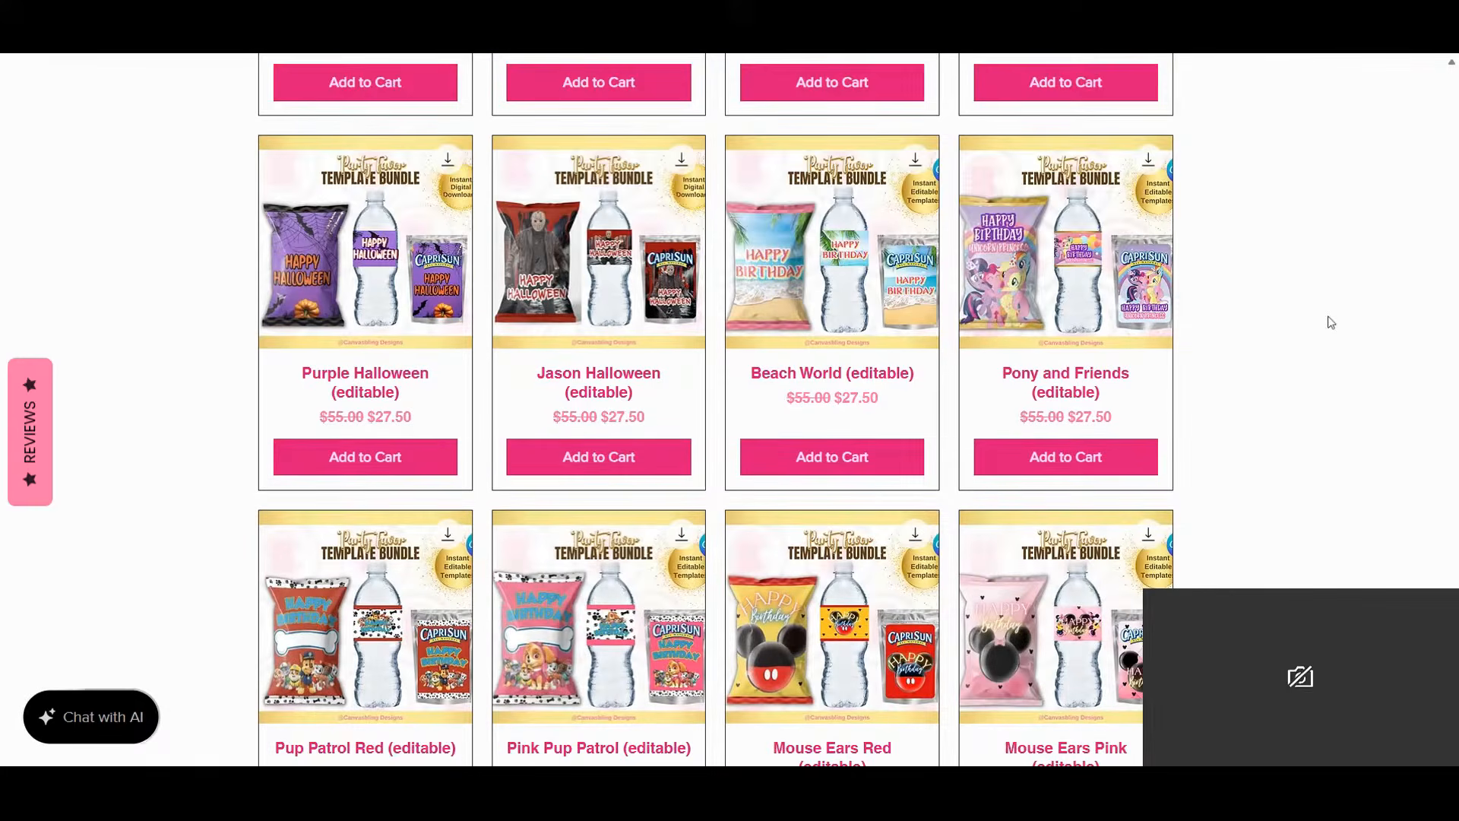
pyautogui.moveTo(1046, 289)
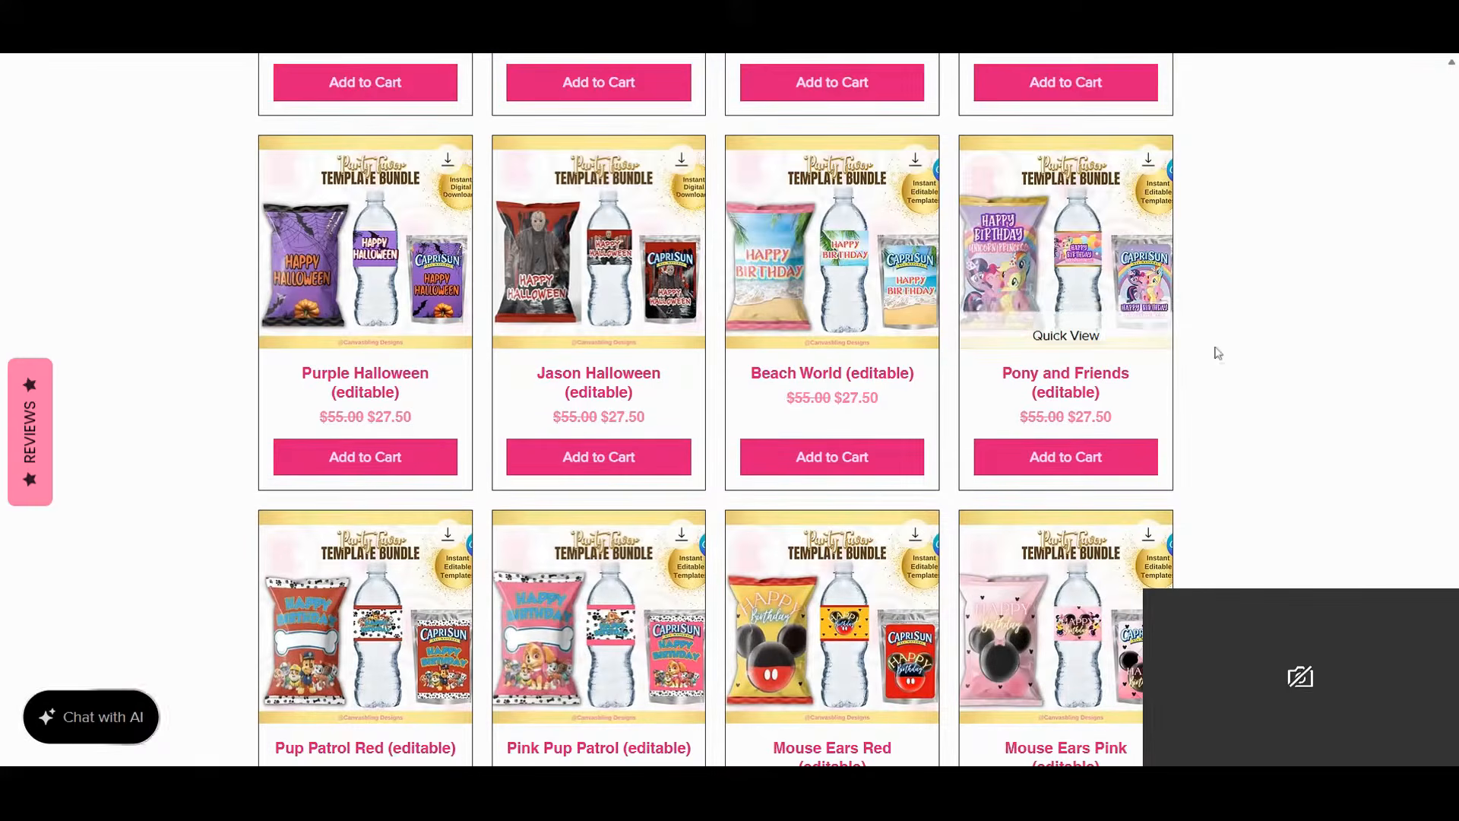
pyautogui.scroll(-1, 1272, 356)
pyautogui.scroll(-7, 1273, 355)
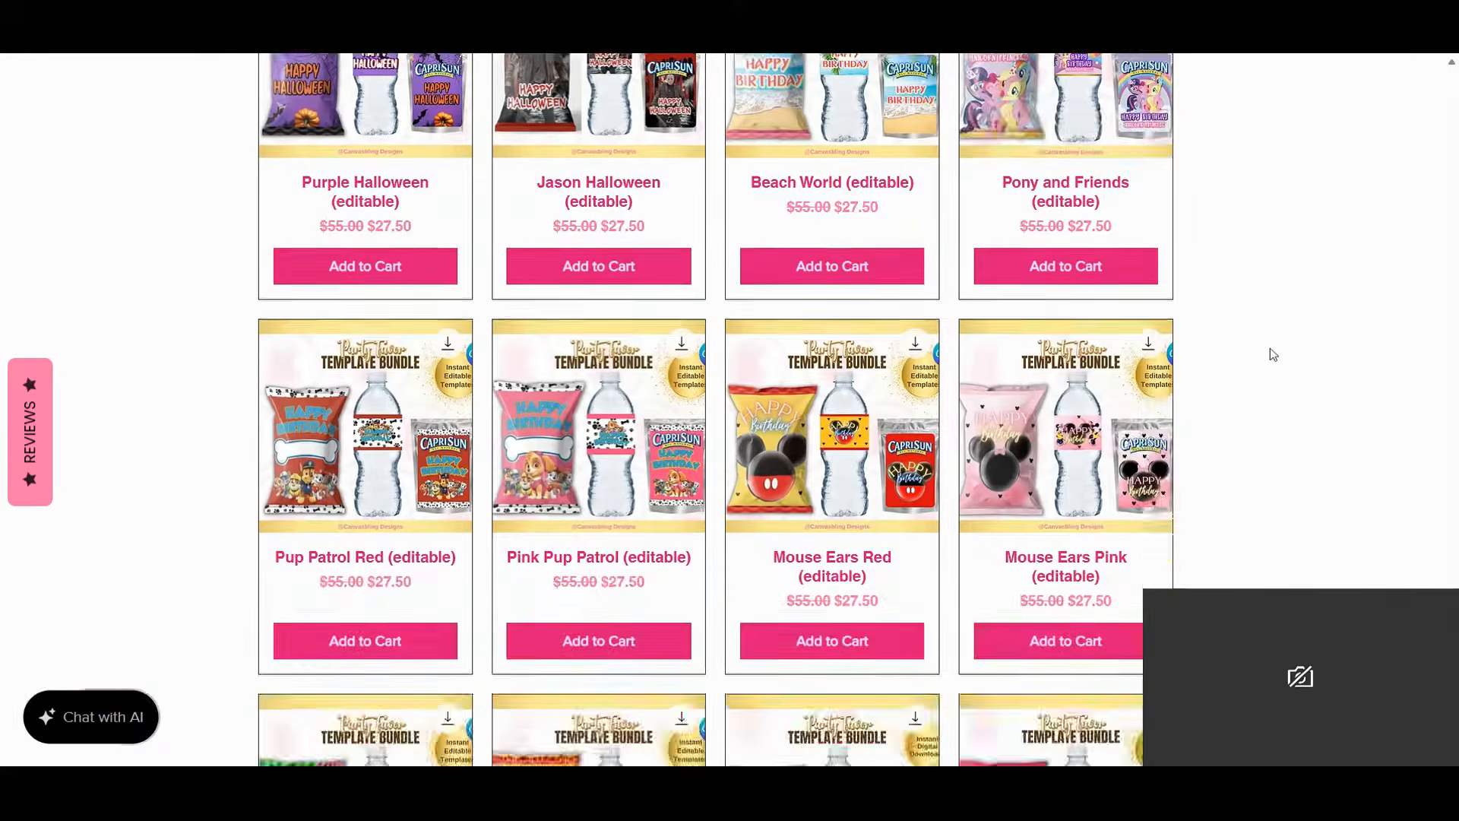
pyautogui.scroll(-5, 1274, 355)
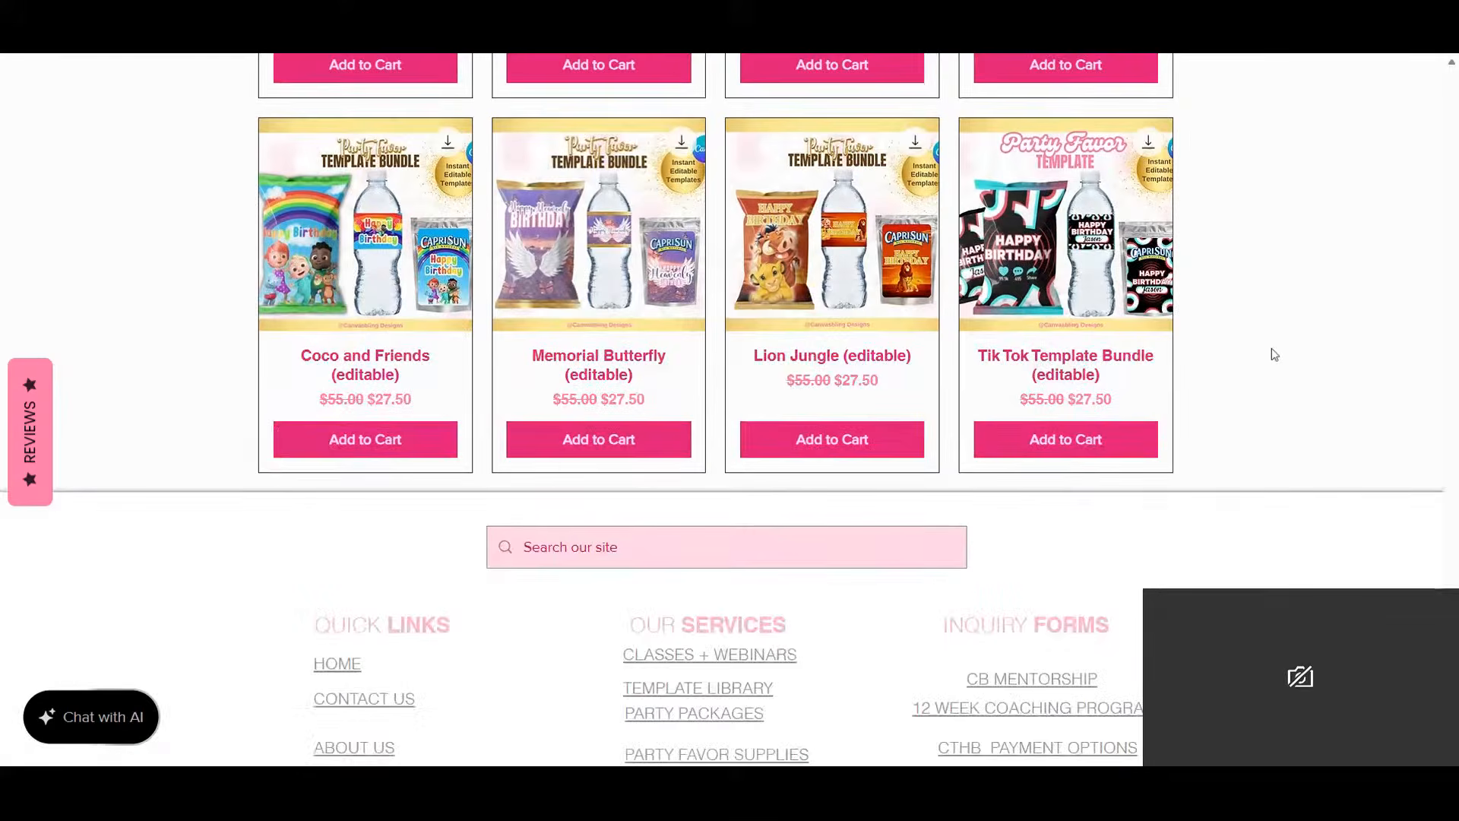
pyautogui.scroll(12, 1273, 355)
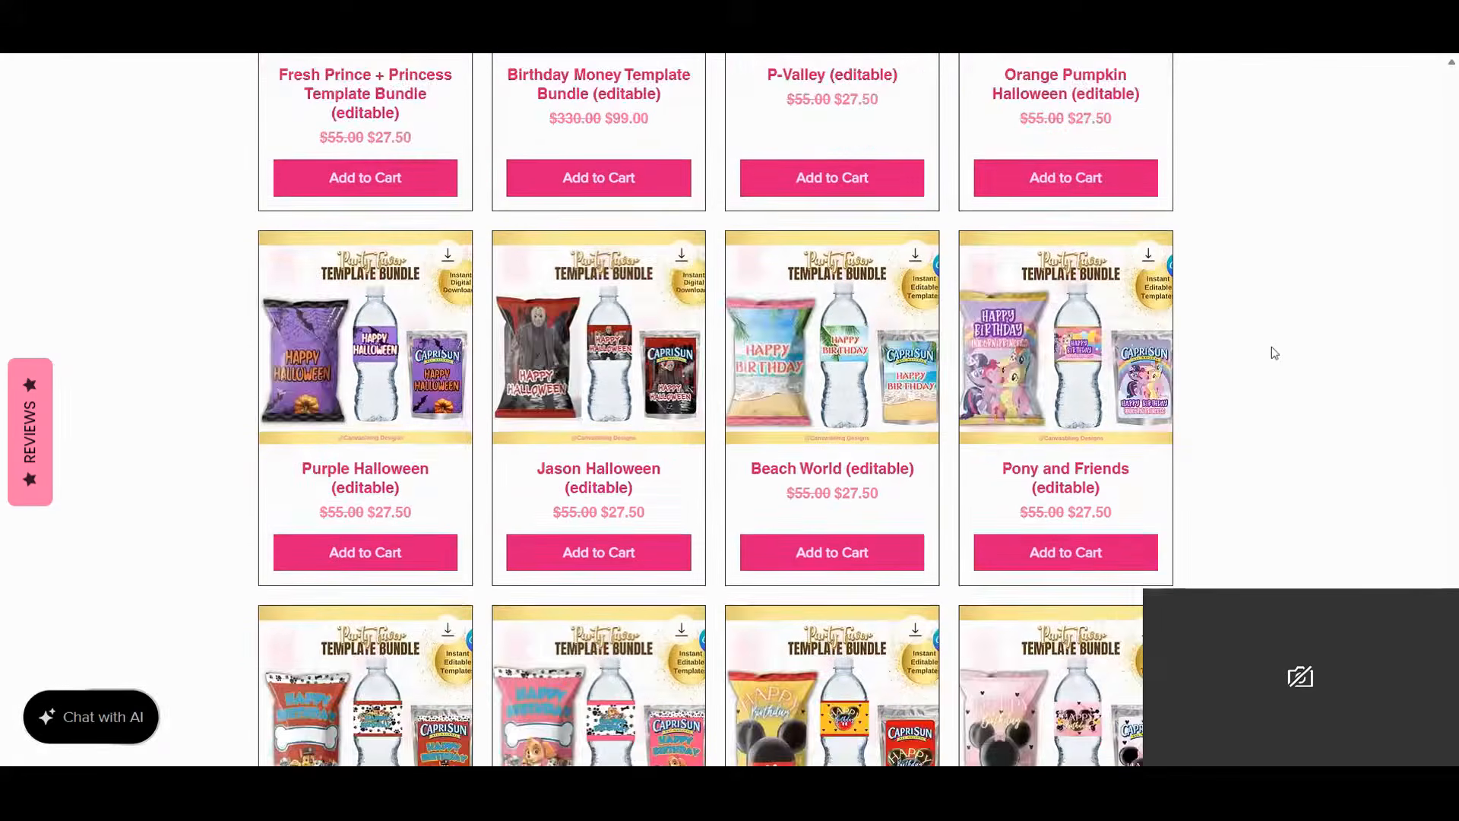
pyautogui.scroll(6, 1275, 353)
pyautogui.moveTo(1452, 587); pyautogui.dragTo(1450, 76)
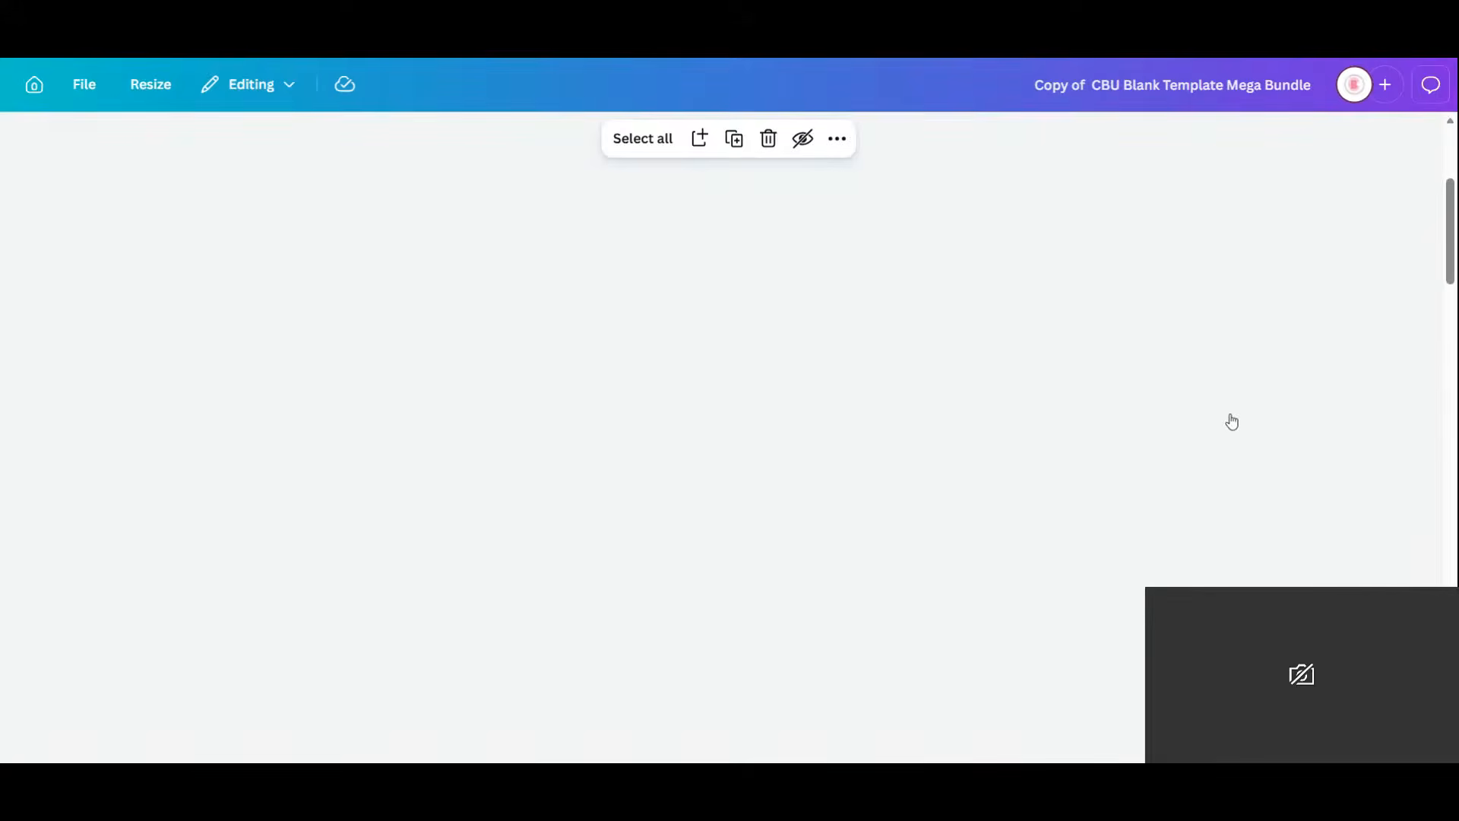
# Scroll up through the Copy of CBU Blank Template Mega Bundle's page thumbnails.
pyautogui.scroll(5, 1232, 422)
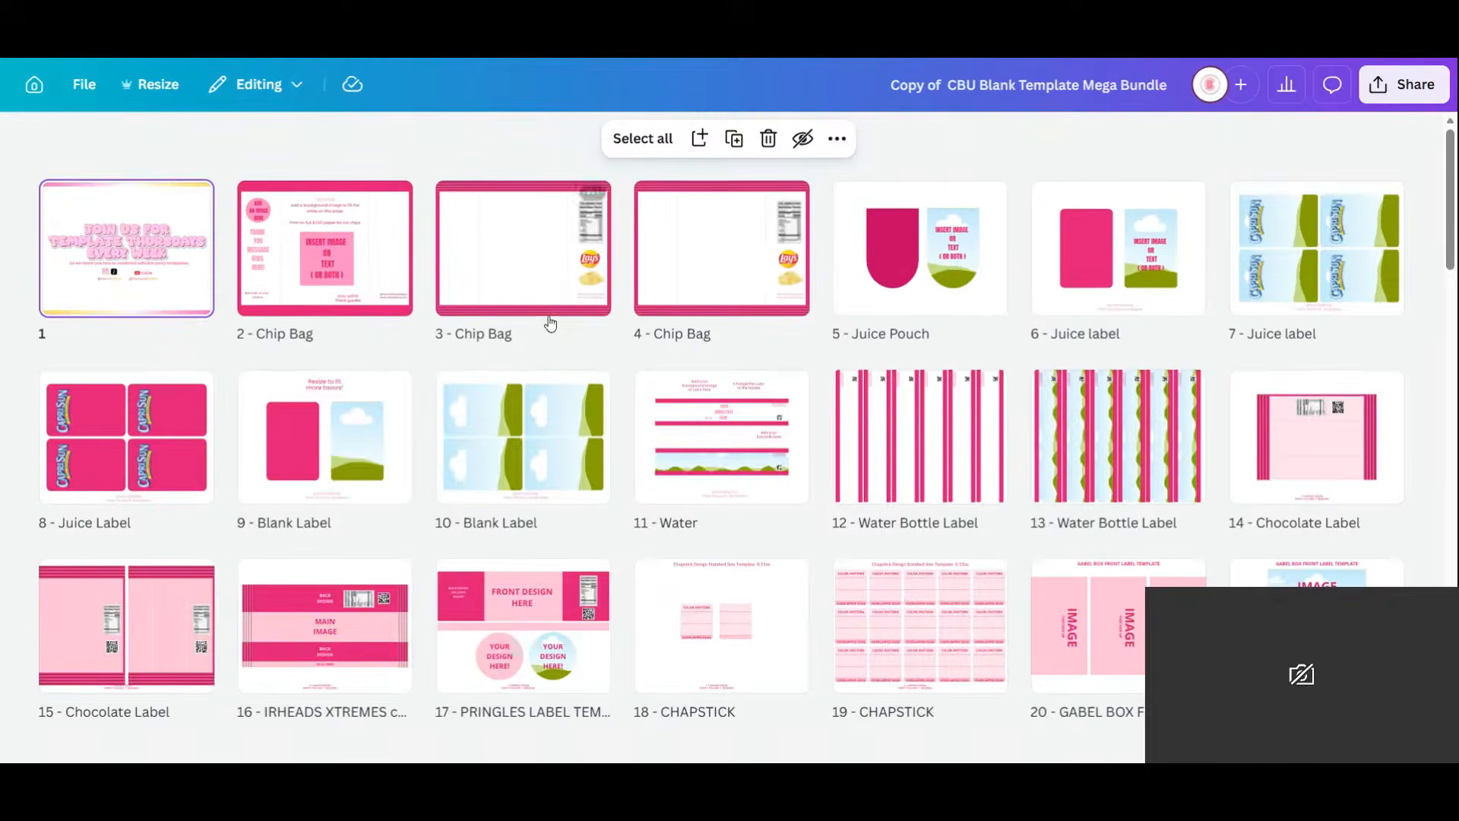
pyautogui.scroll(-5, 550, 324)
pyautogui.scroll(-4, 551, 323)
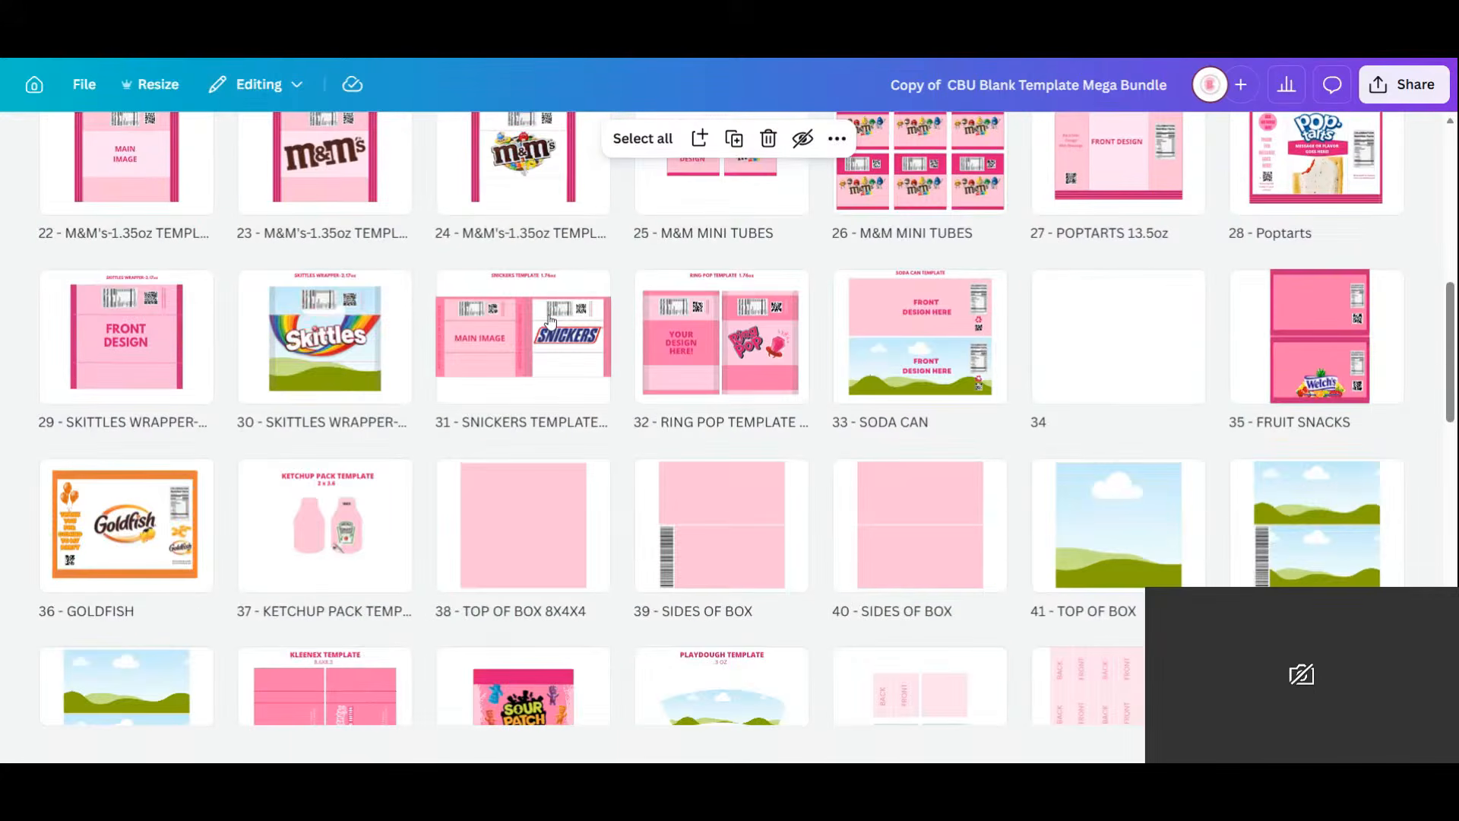
pyautogui.scroll(-5, 550, 323)
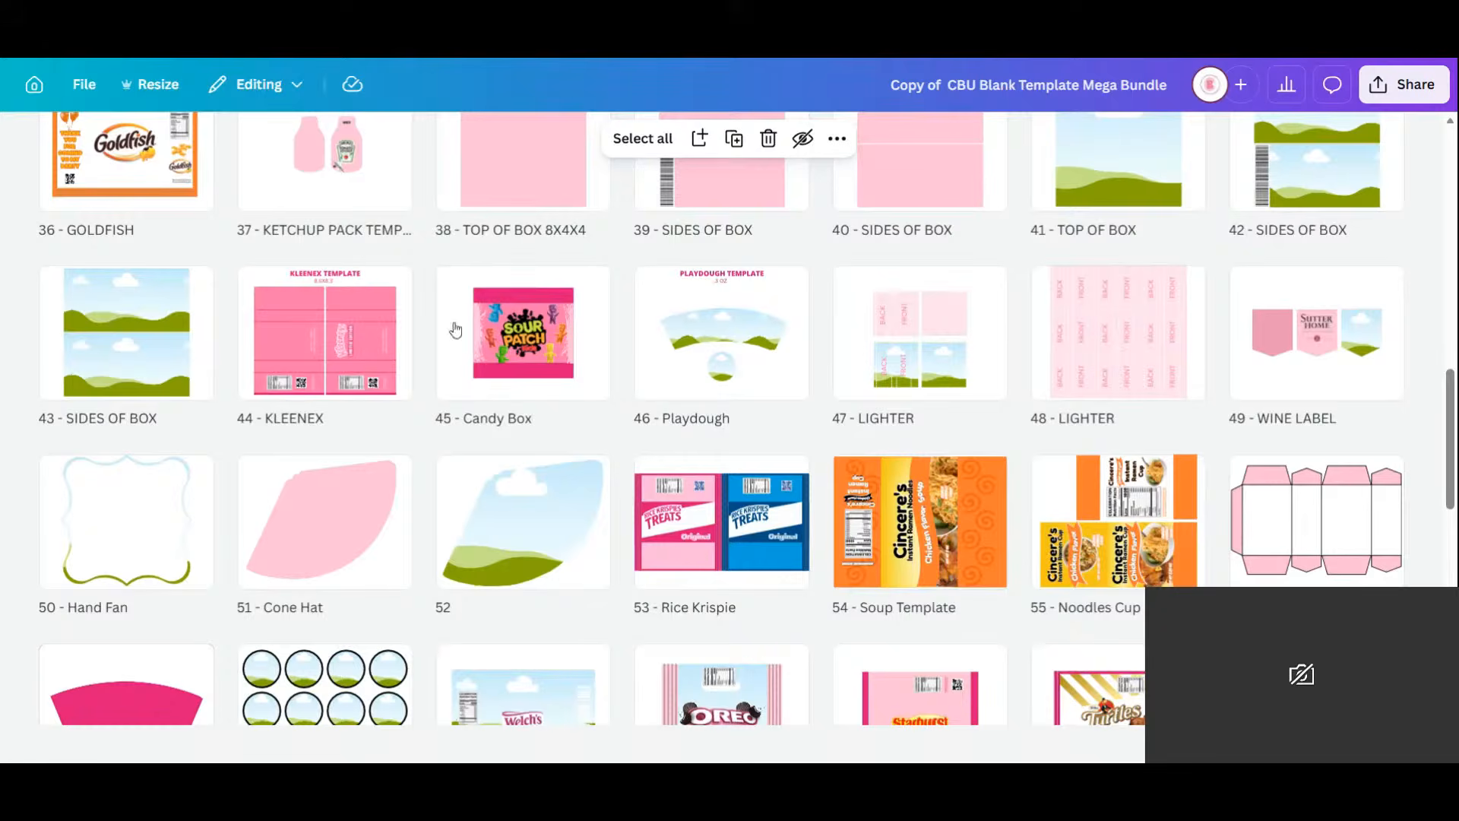
pyautogui.scroll(12, 459, 335)
pyautogui.scroll(3, 462, 340)
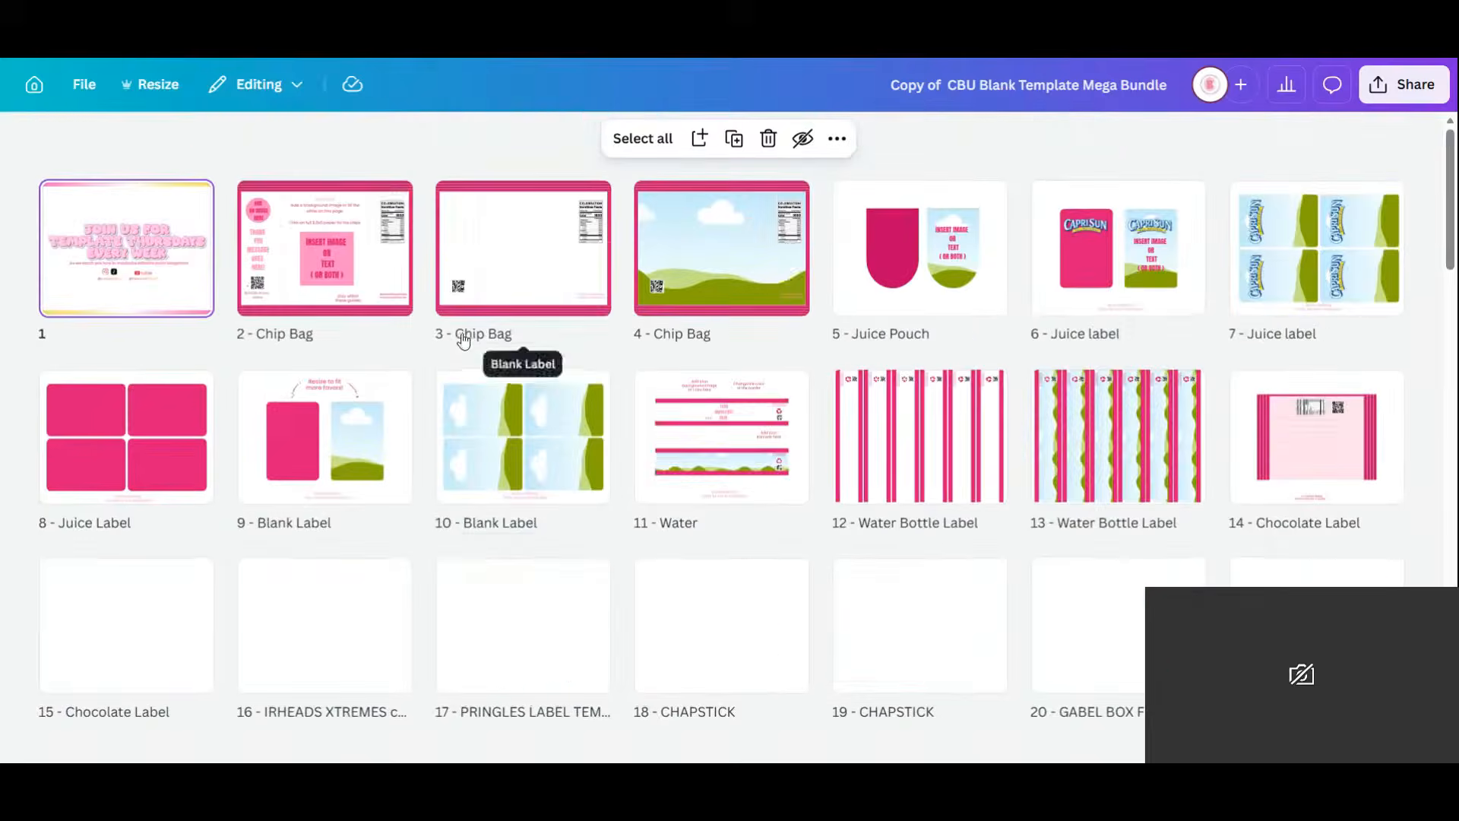
# Open the mega bundle's Page 2 - Chip Bag template in the editor.
pyautogui.click(342, 249)
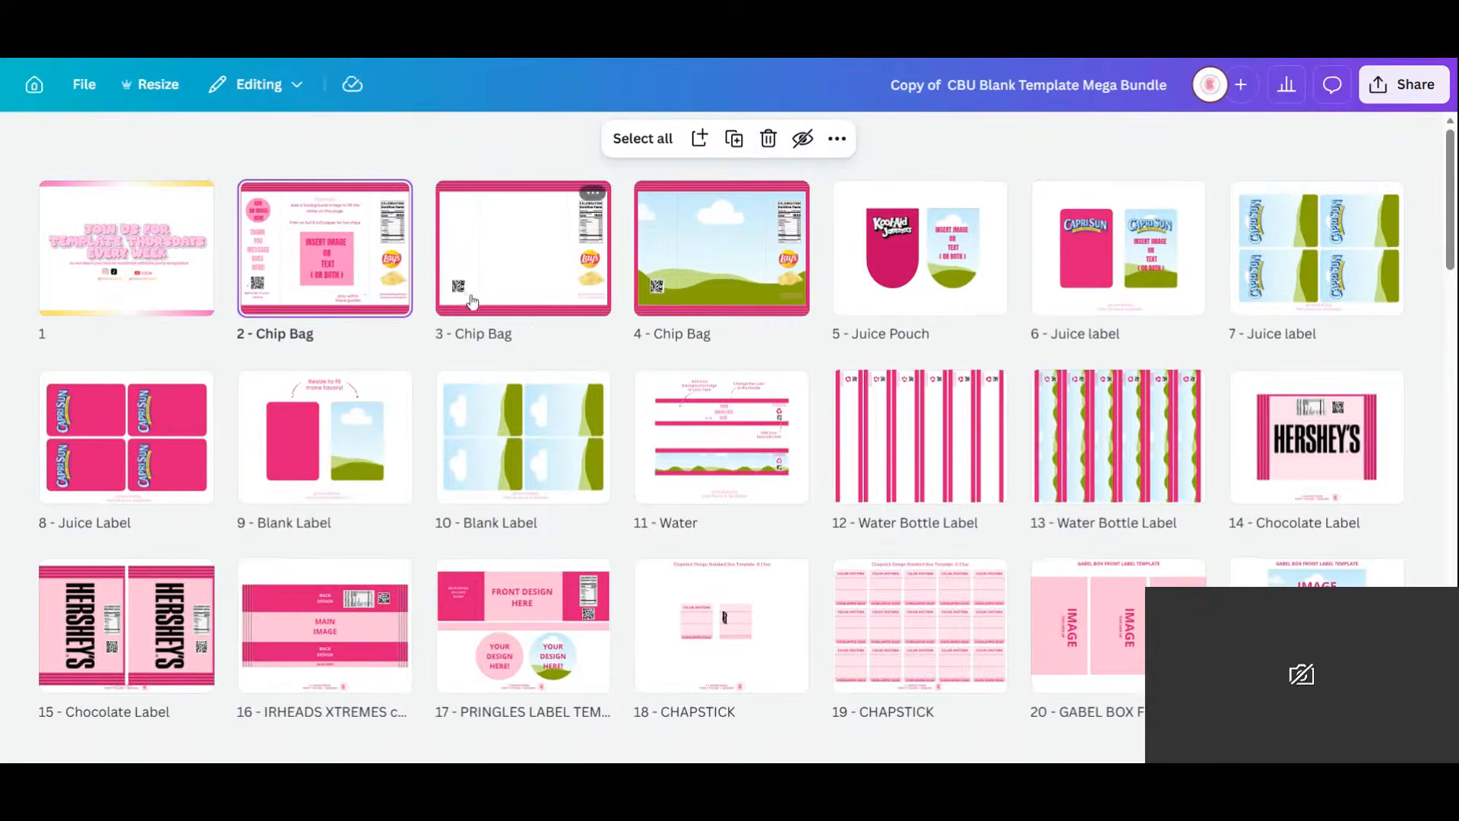
pyautogui.doubleClick(338, 261)
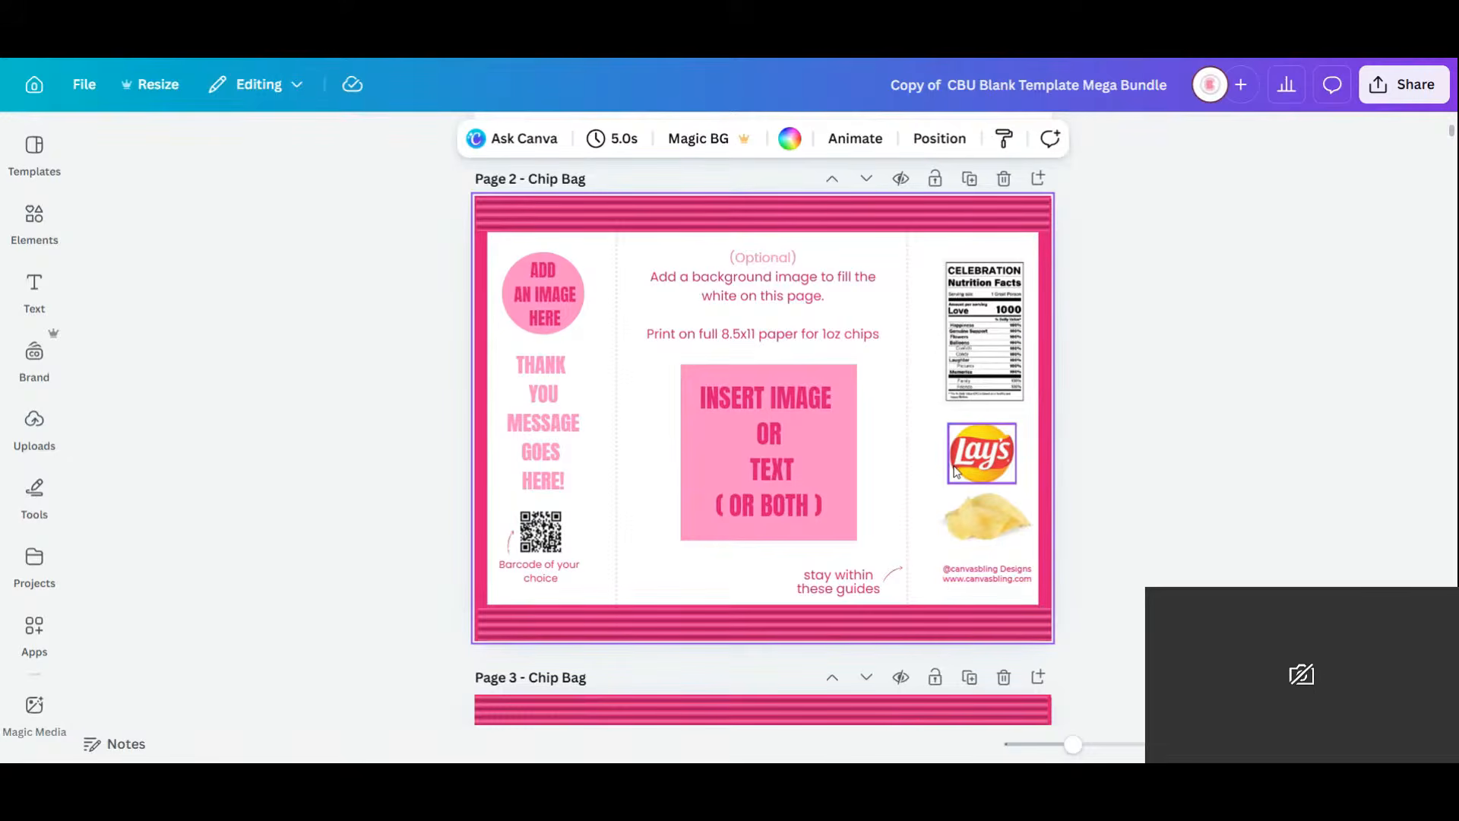
# Insert a blank page after Page 3 - Chip Bag.
pyautogui.scroll(-4, 955, 472)
pyautogui.scroll(-3, 953, 471)
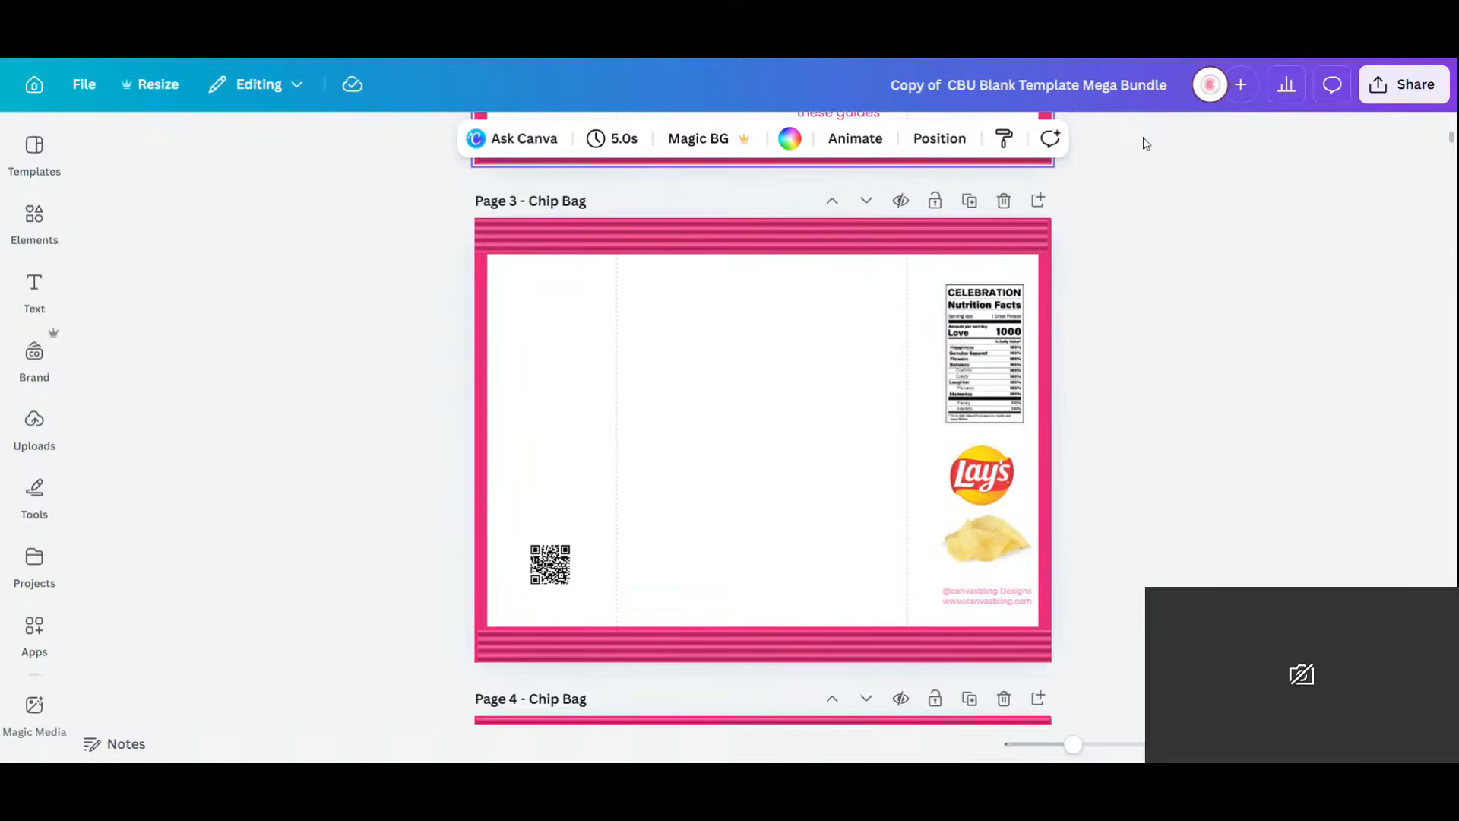
pyautogui.click(1039, 200)
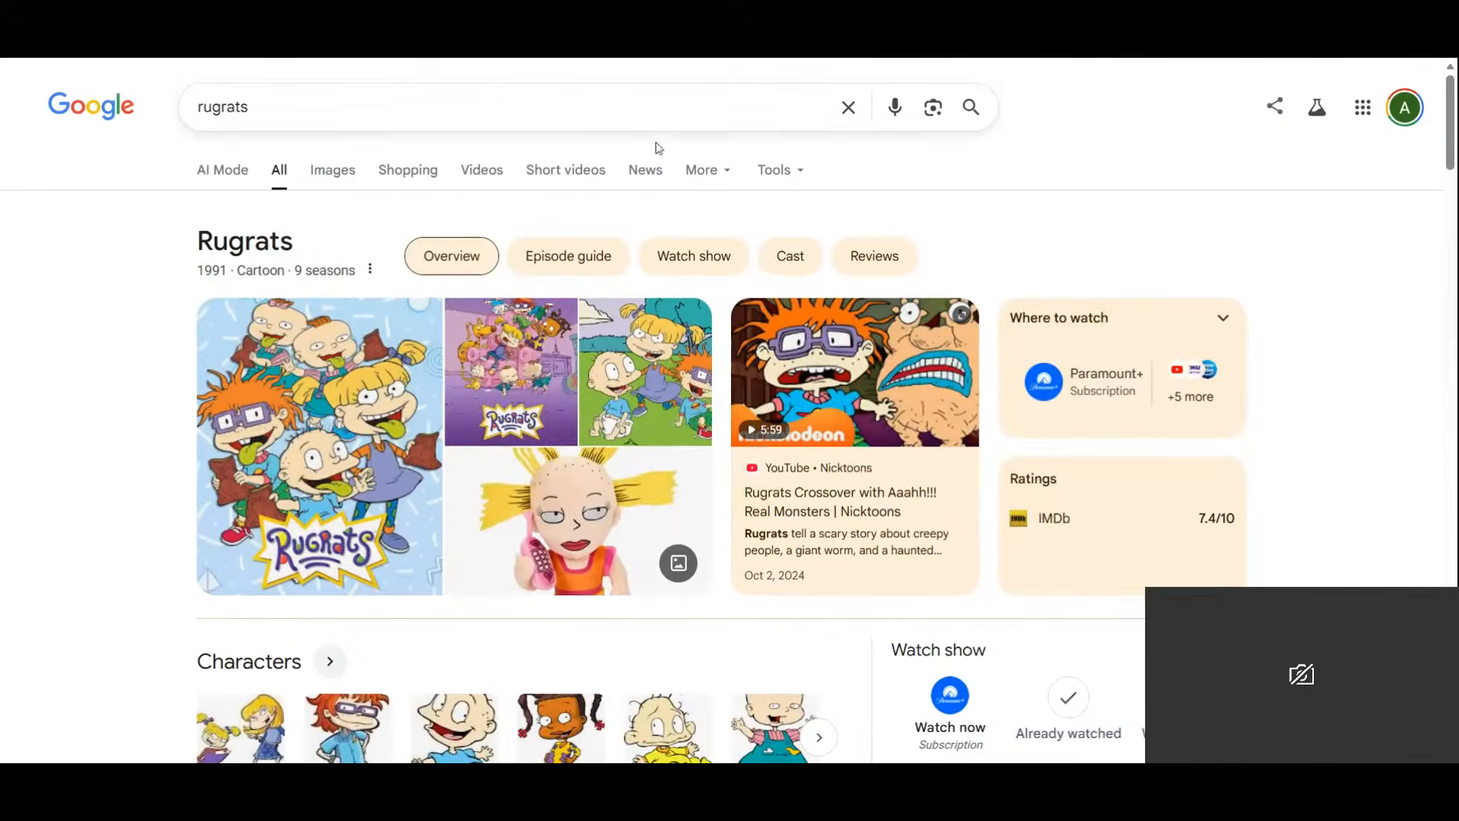
# Show Rugrats image results and preview the Wikipedia Rugrats logo.
pyautogui.click(332, 170)
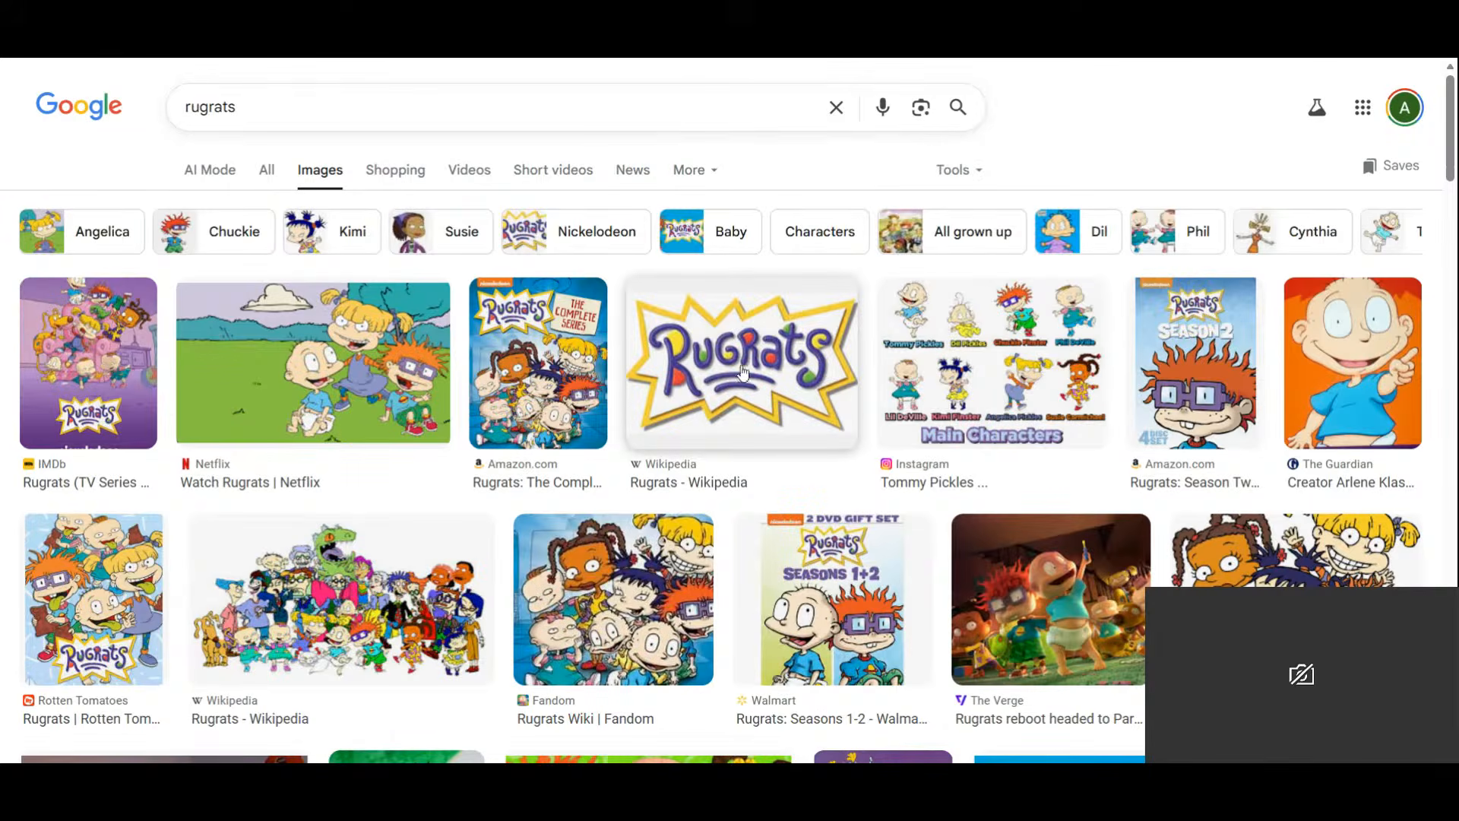
pyautogui.click(783, 370)
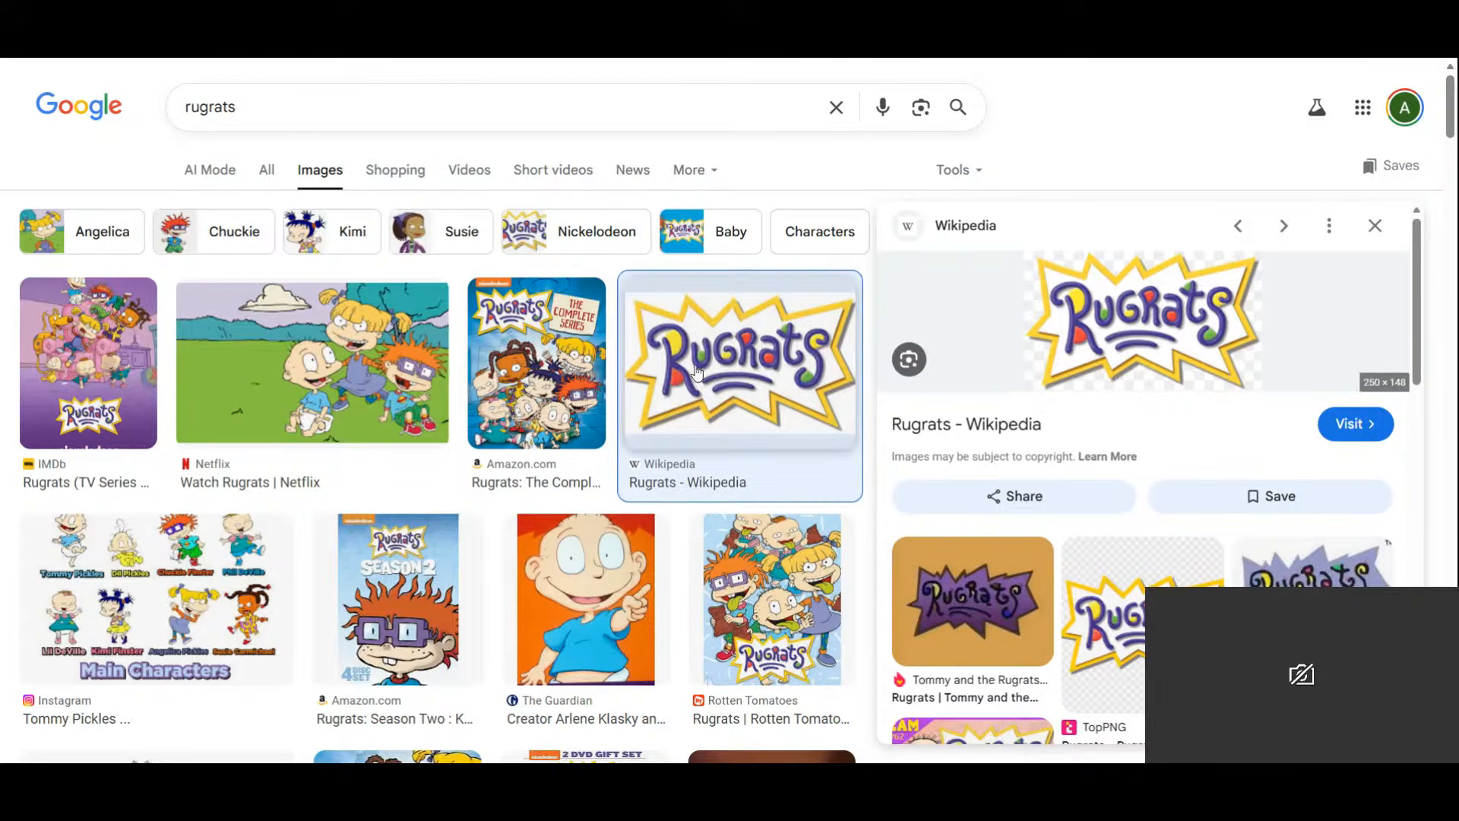
pyautogui.scroll(-3, 801, 449)
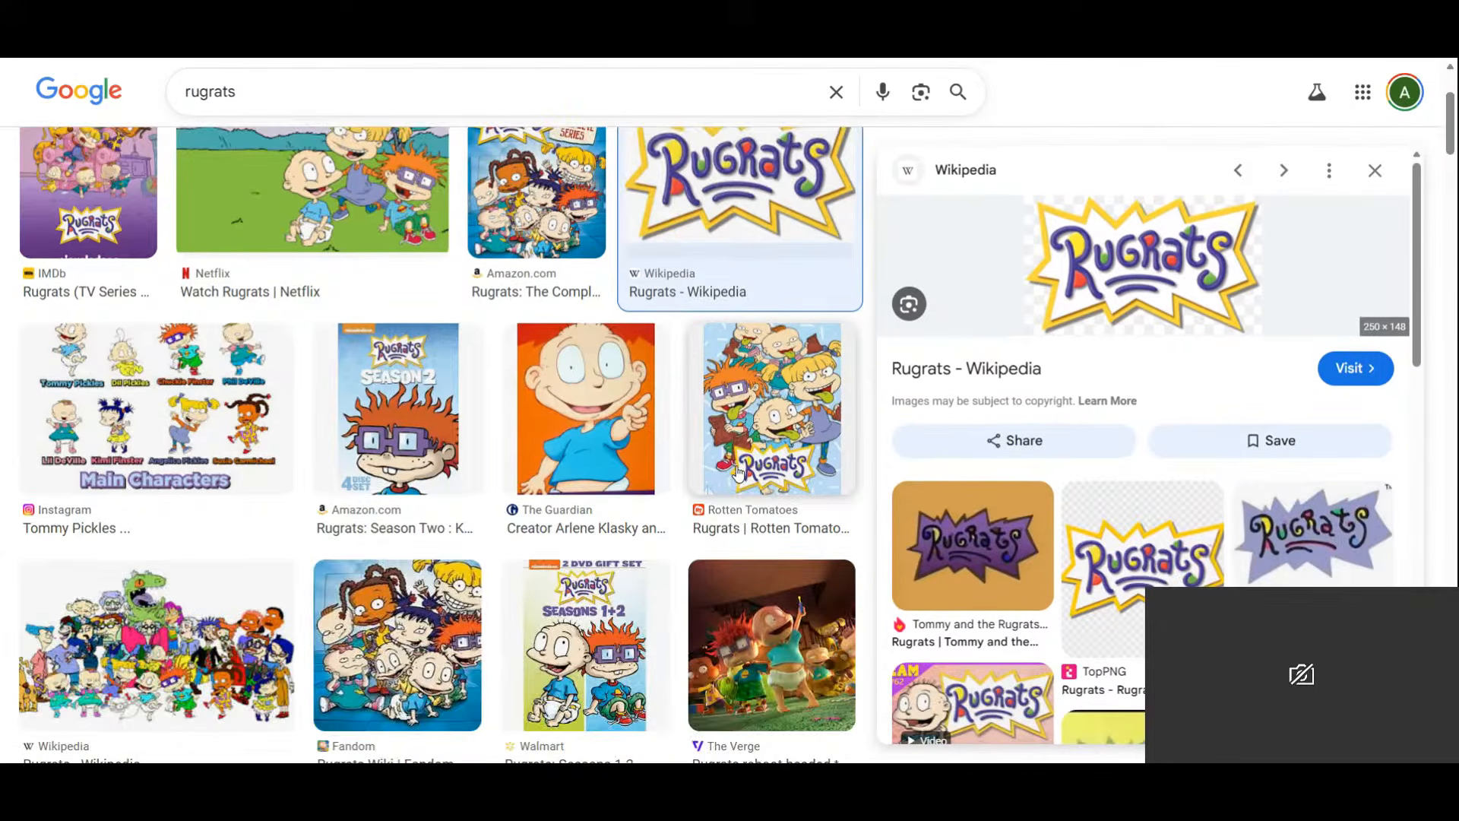
pyautogui.scroll(-5, 737, 472)
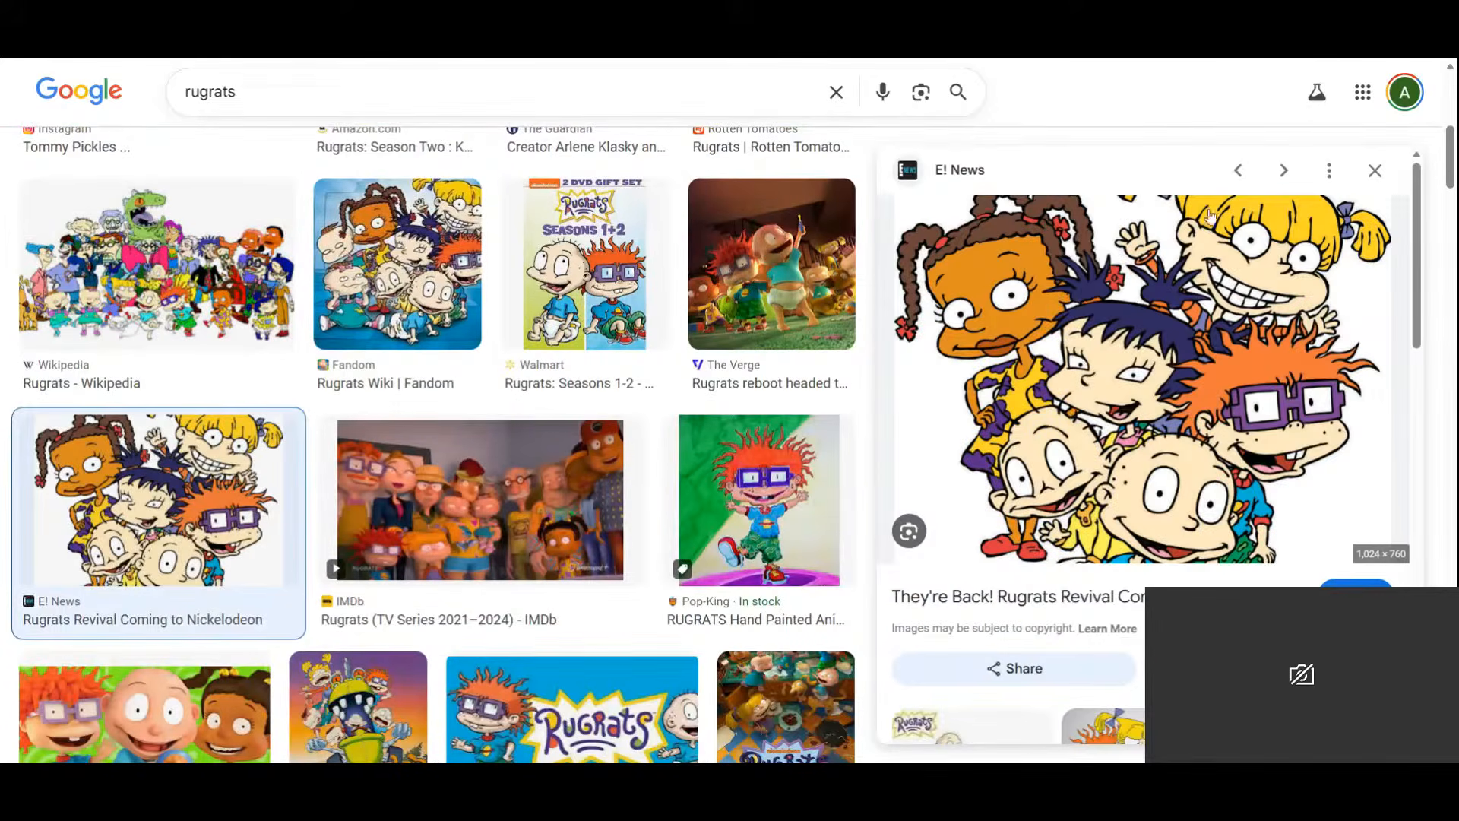
pyautogui.scroll(-3, 1144, 462)
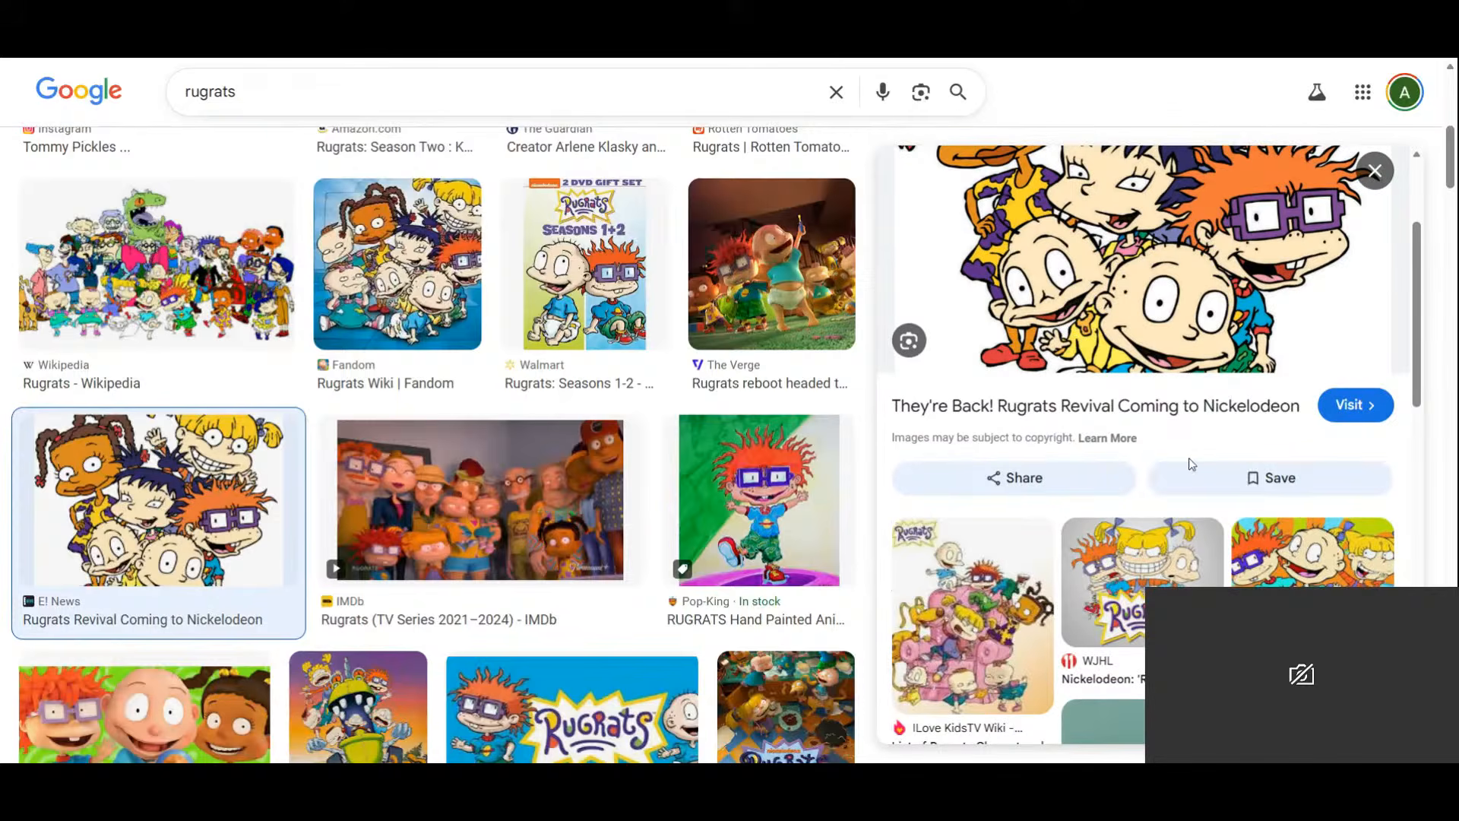
# Preview the WJHL and Deadline Rugrats group images and the Chuckie-and-Tommy logo image.
pyautogui.click(1138, 581)
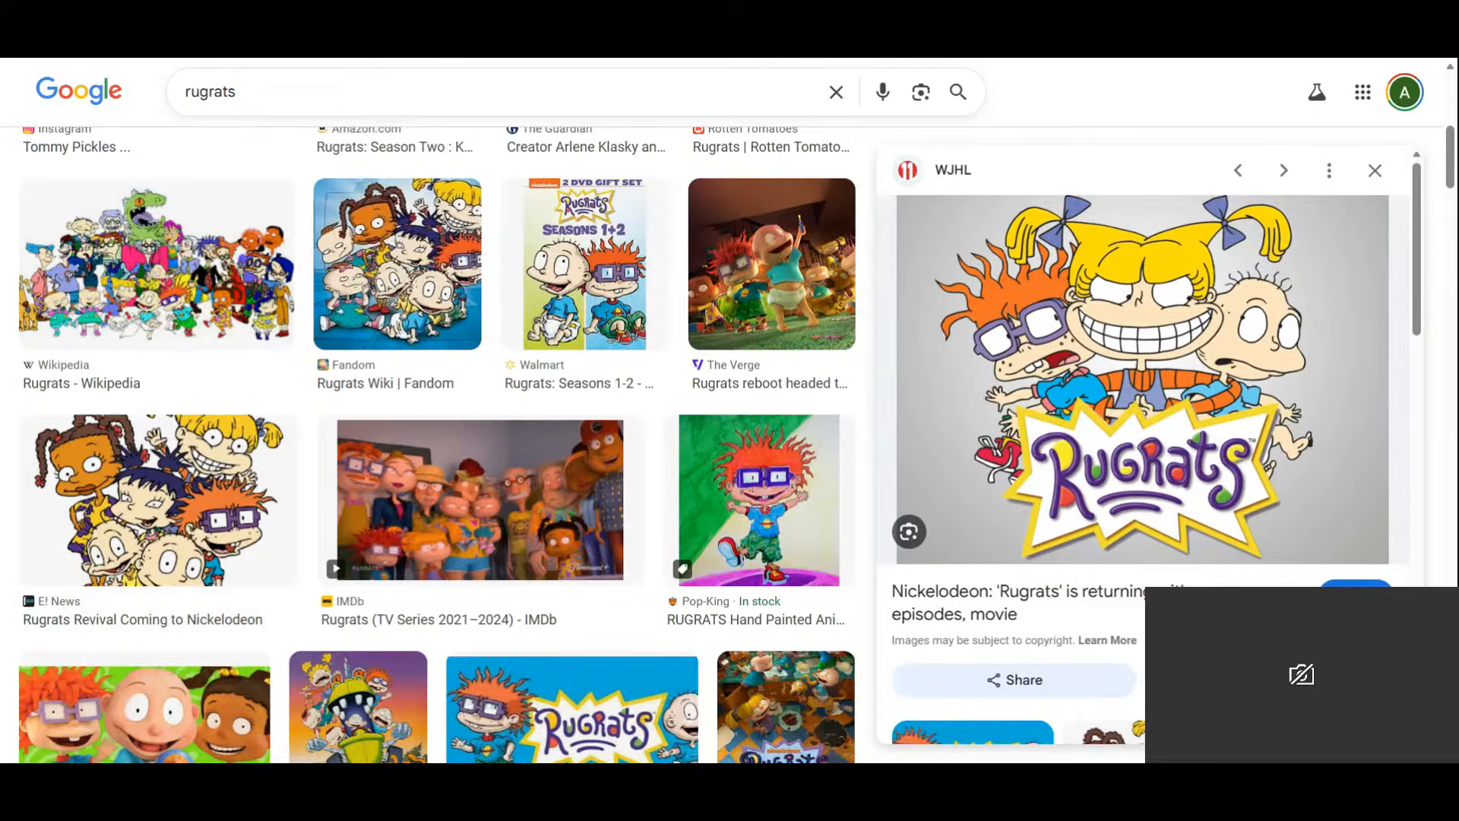
pyautogui.scroll(-3, 1151, 458)
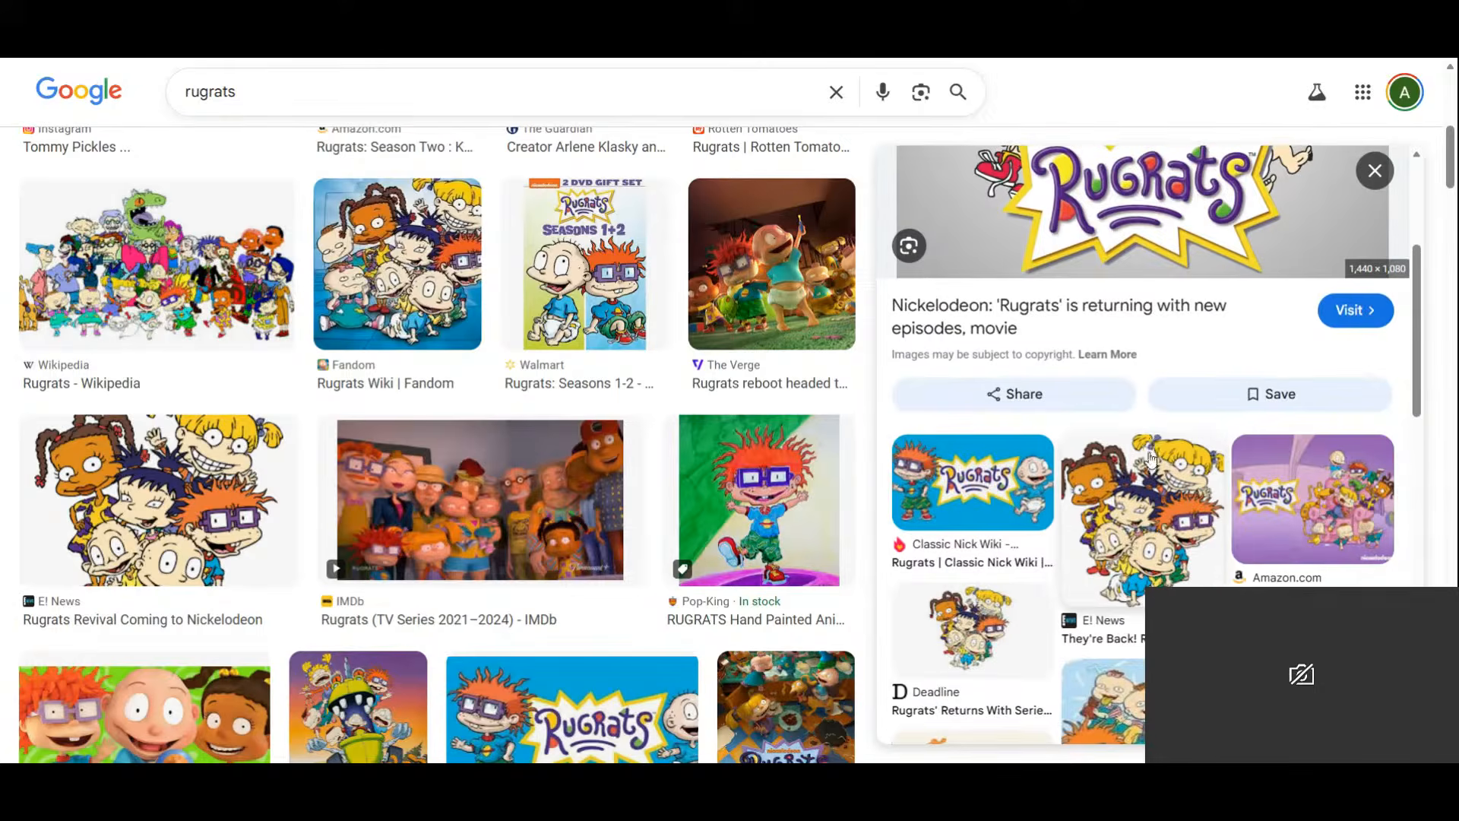
pyautogui.click(973, 631)
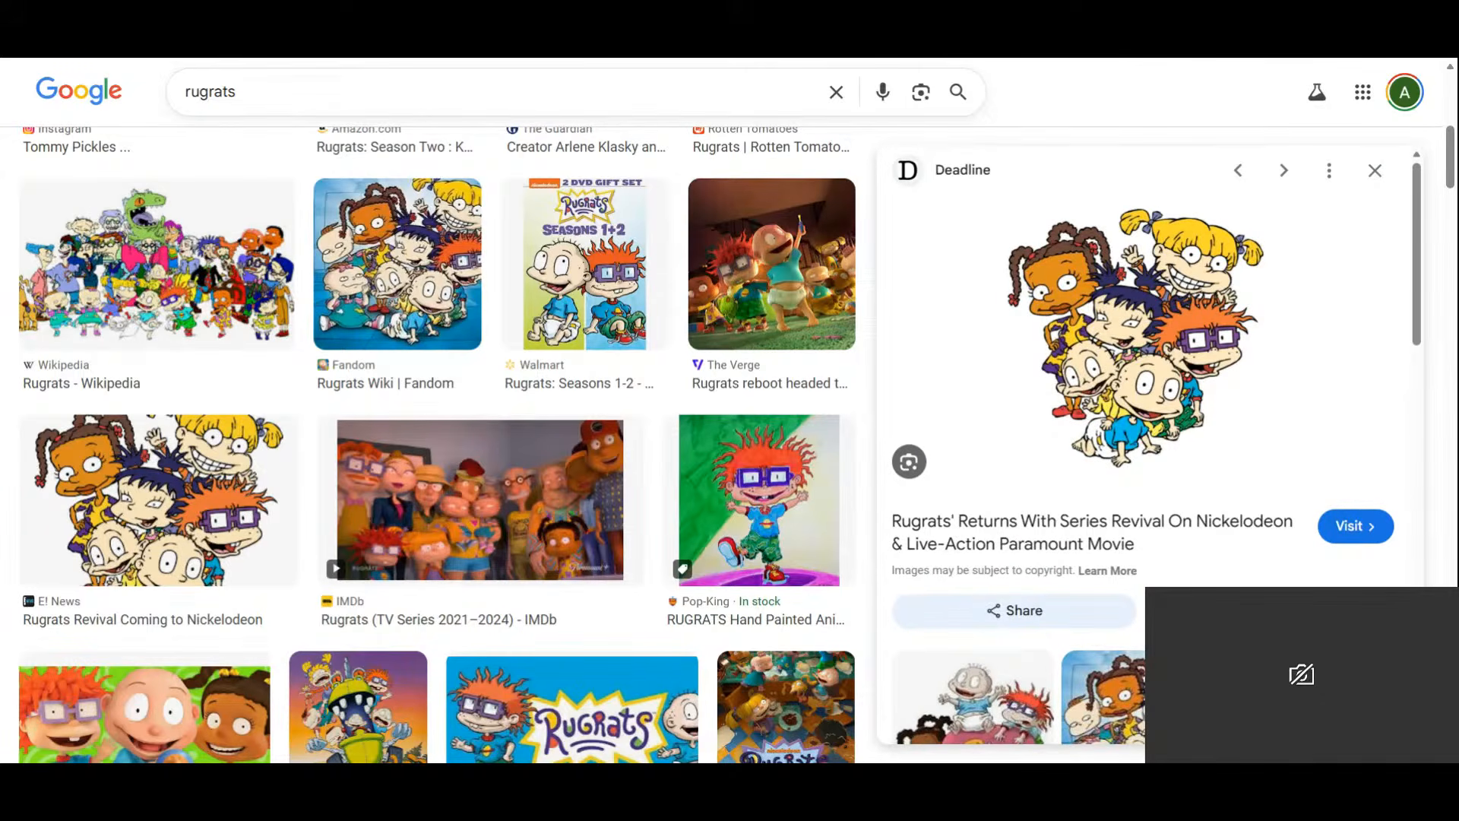
pyautogui.scroll(-4, 1190, 367)
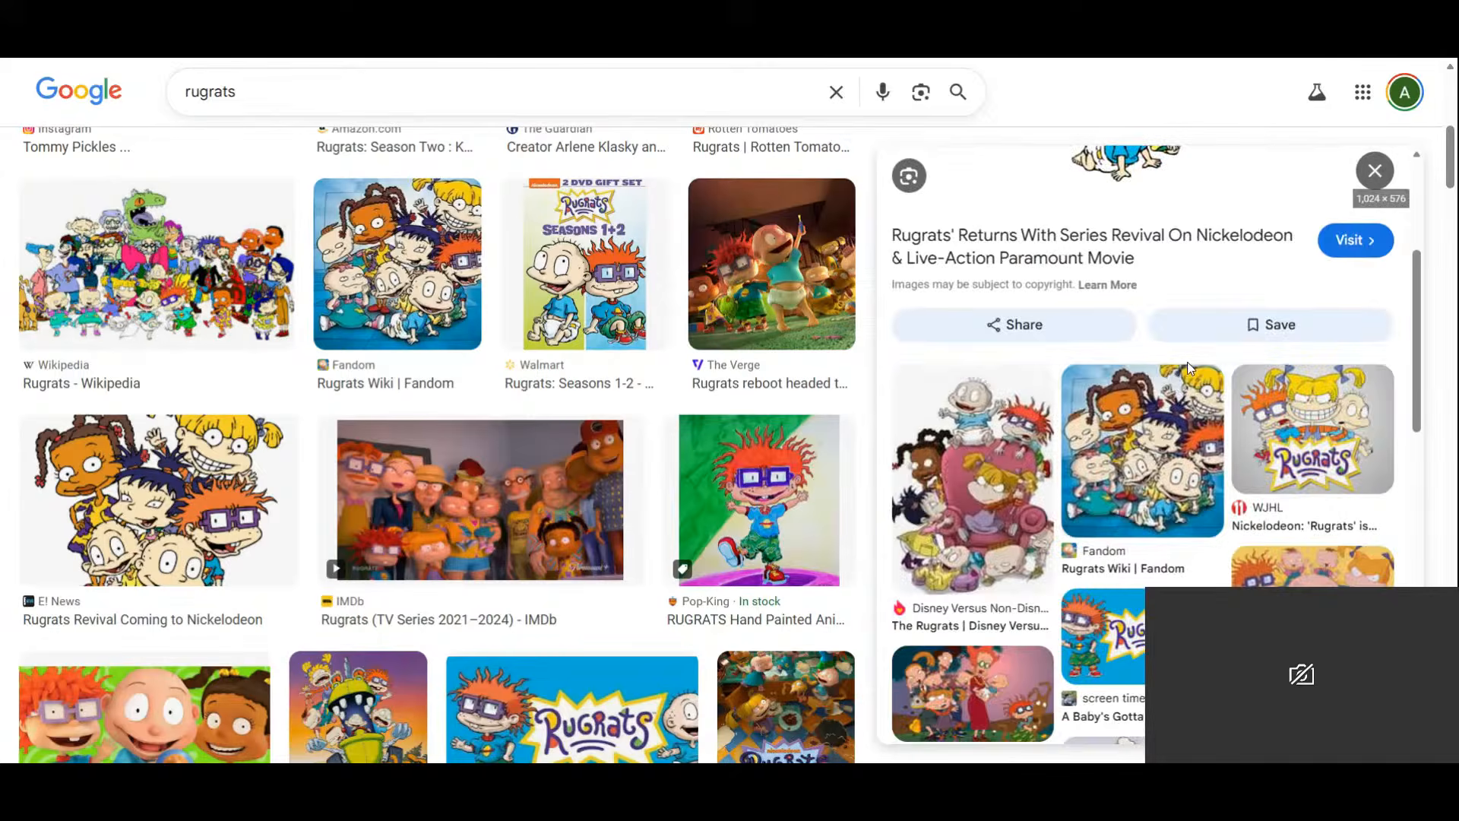
pyautogui.scroll(-4, 1189, 368)
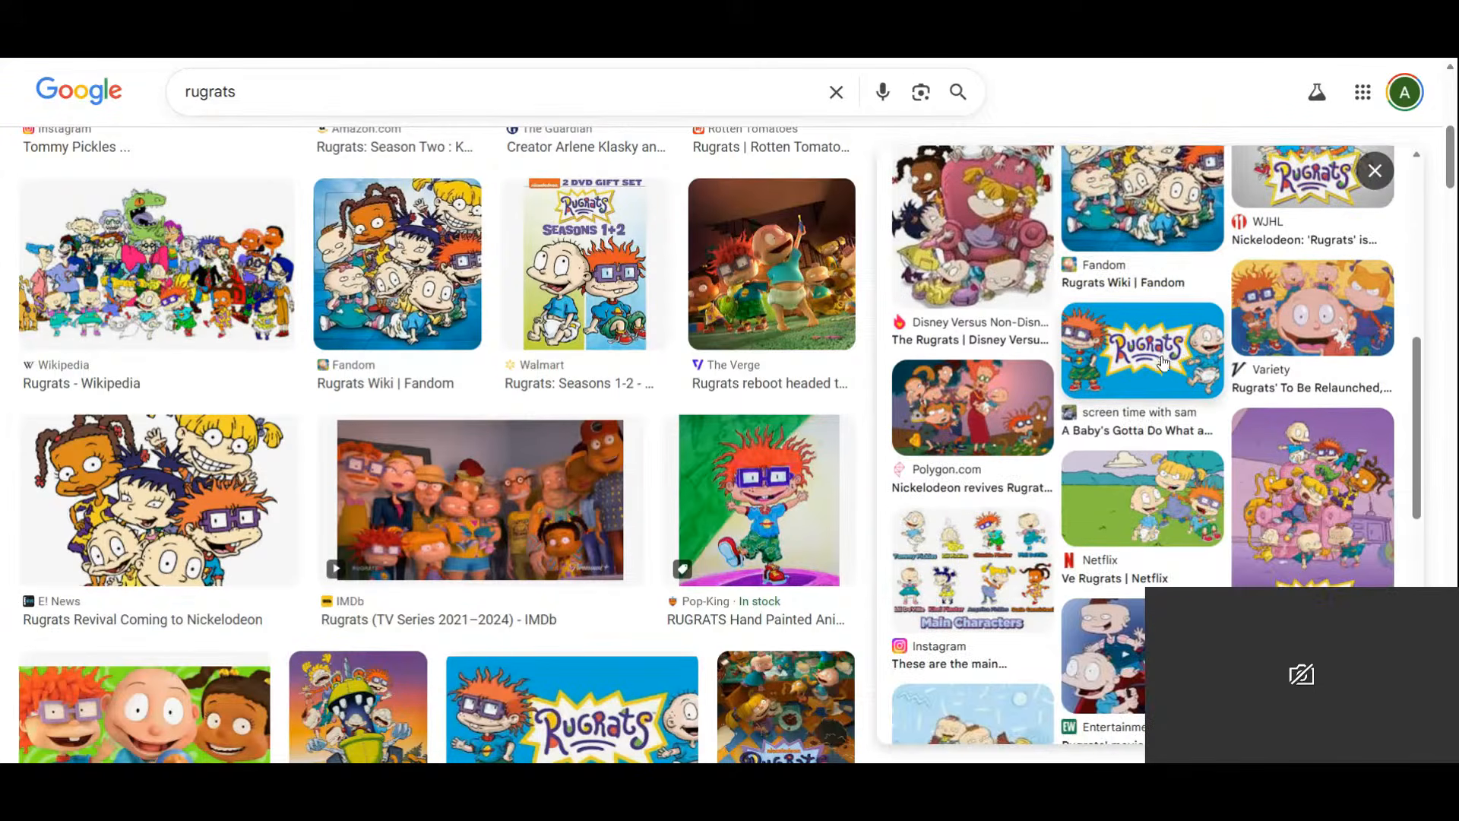
pyautogui.click(1163, 363)
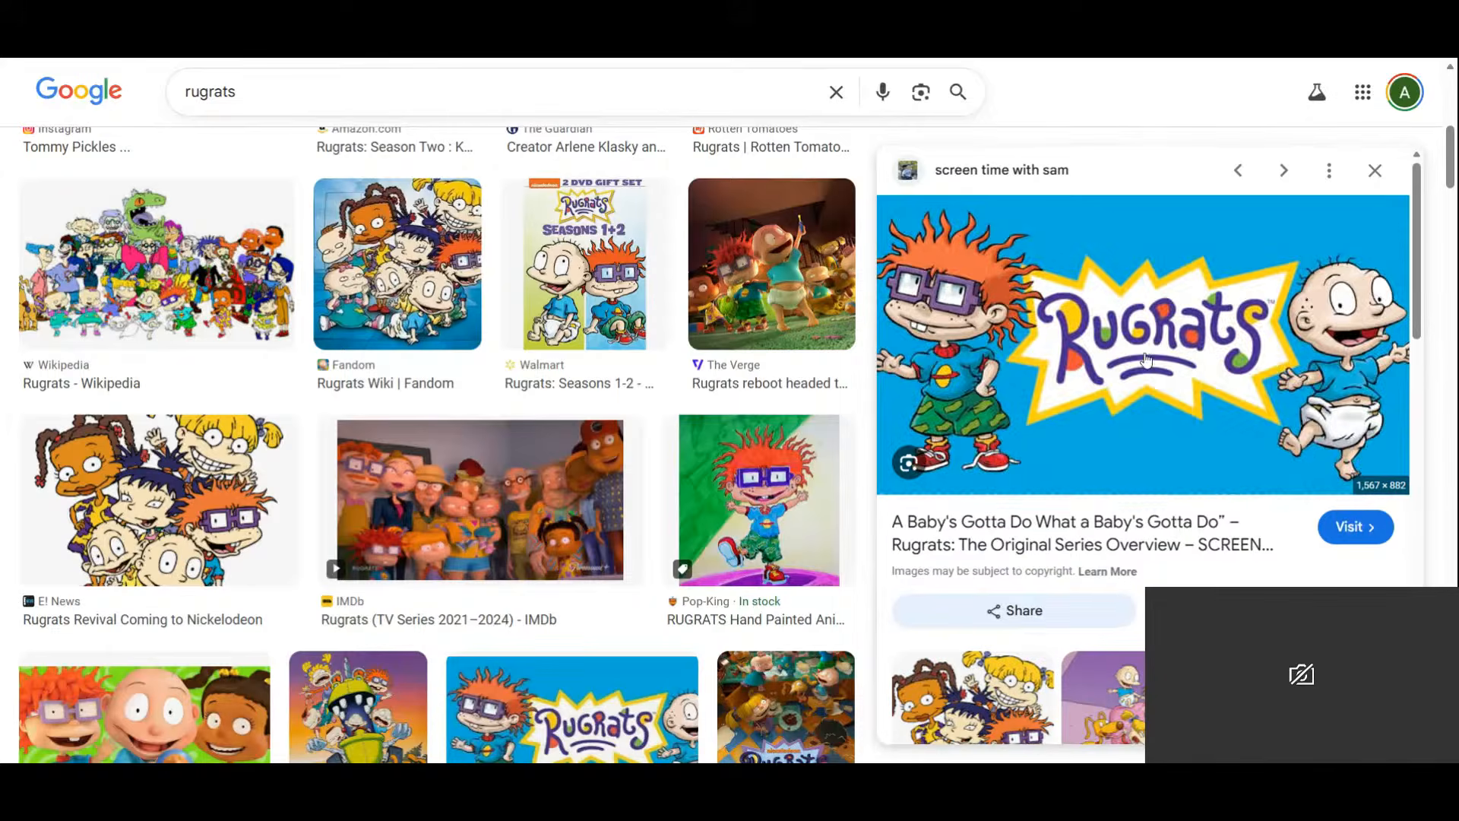
pyautogui.scroll(-4, 1146, 360)
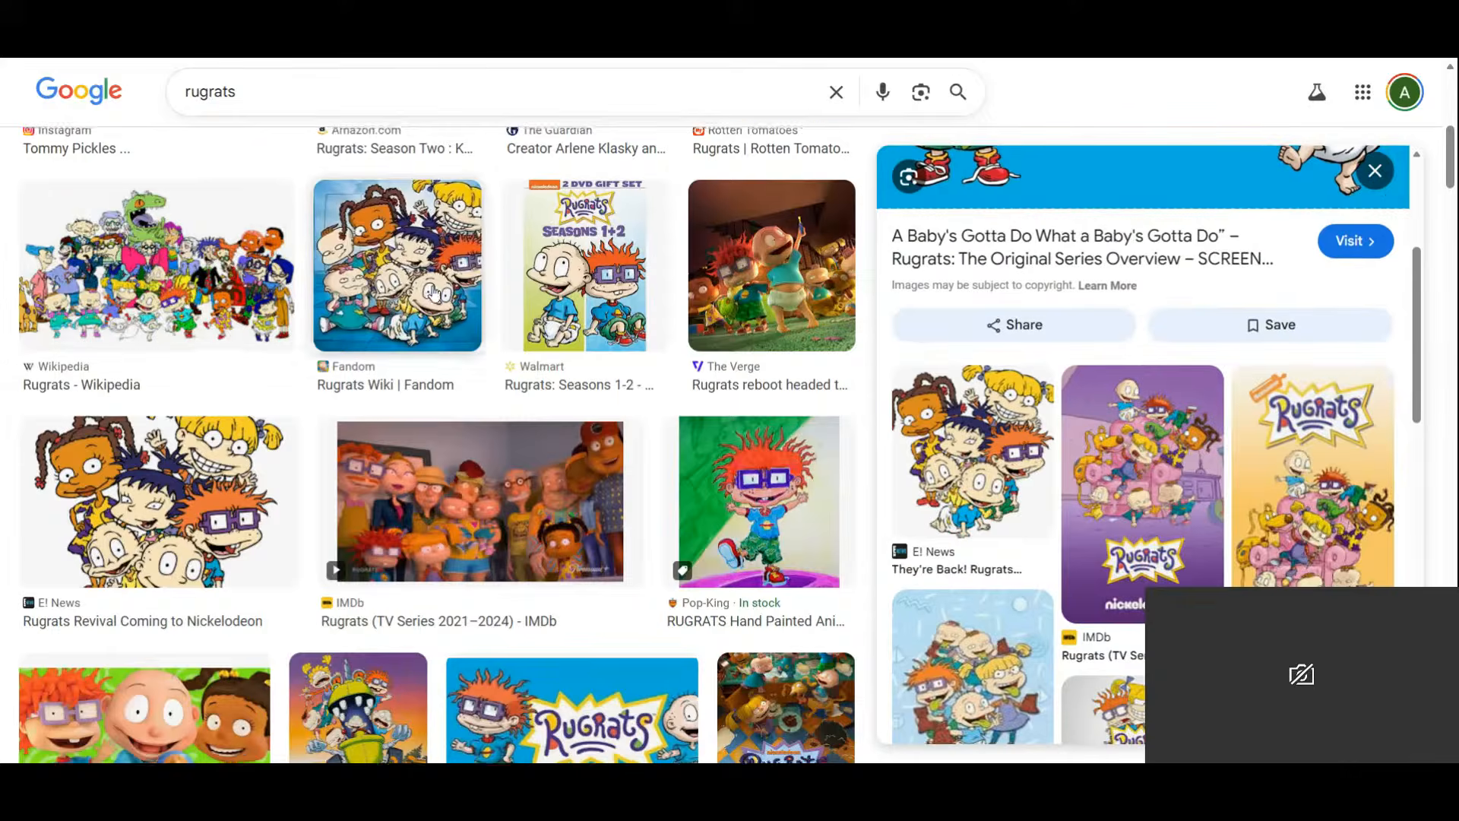
pyautogui.scroll(7, 435, 294)
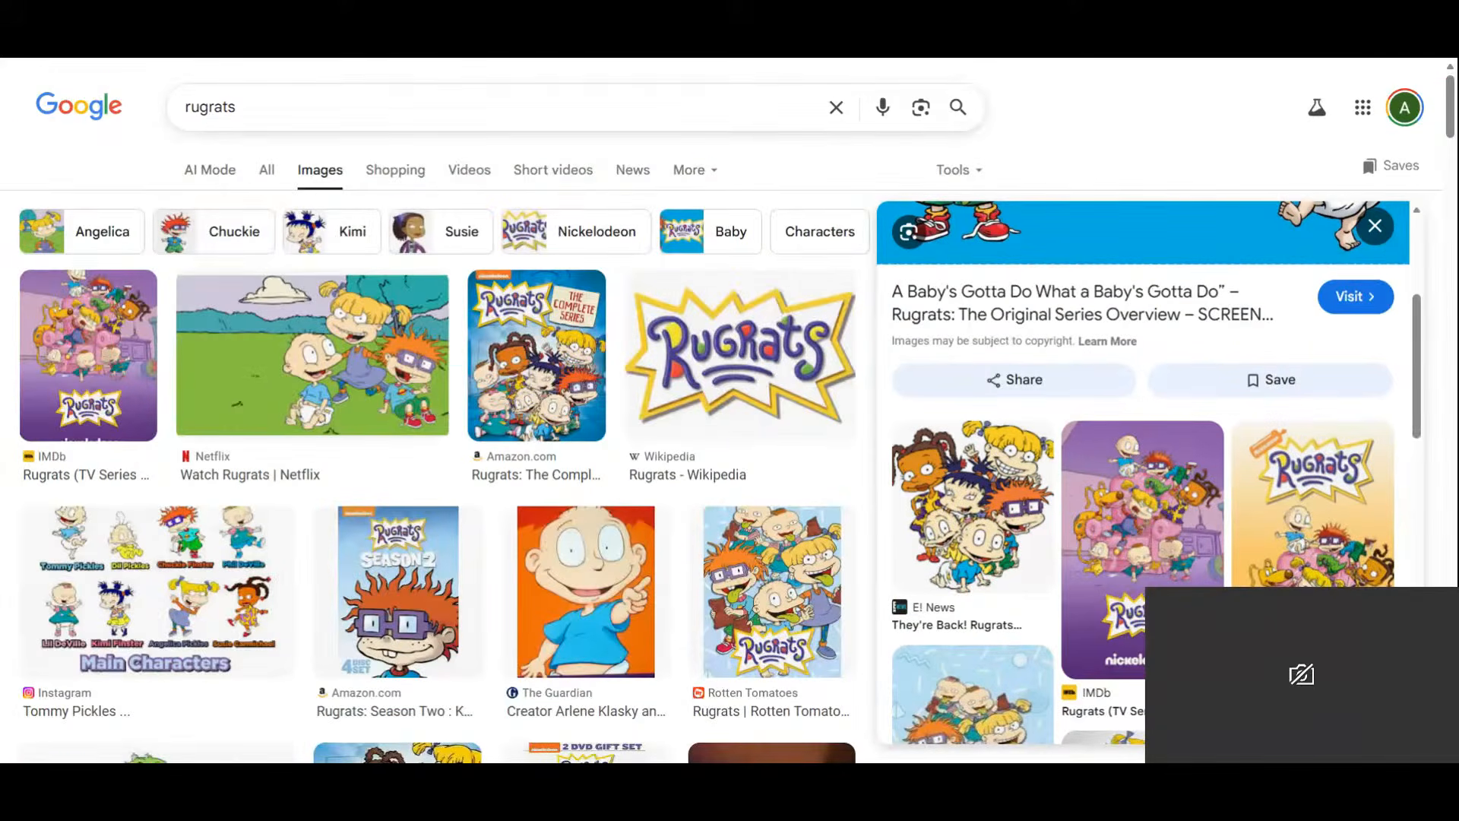
# Narrow the image results to Chuckie and preview the first Chuckie picture.
pyautogui.click(221, 231)
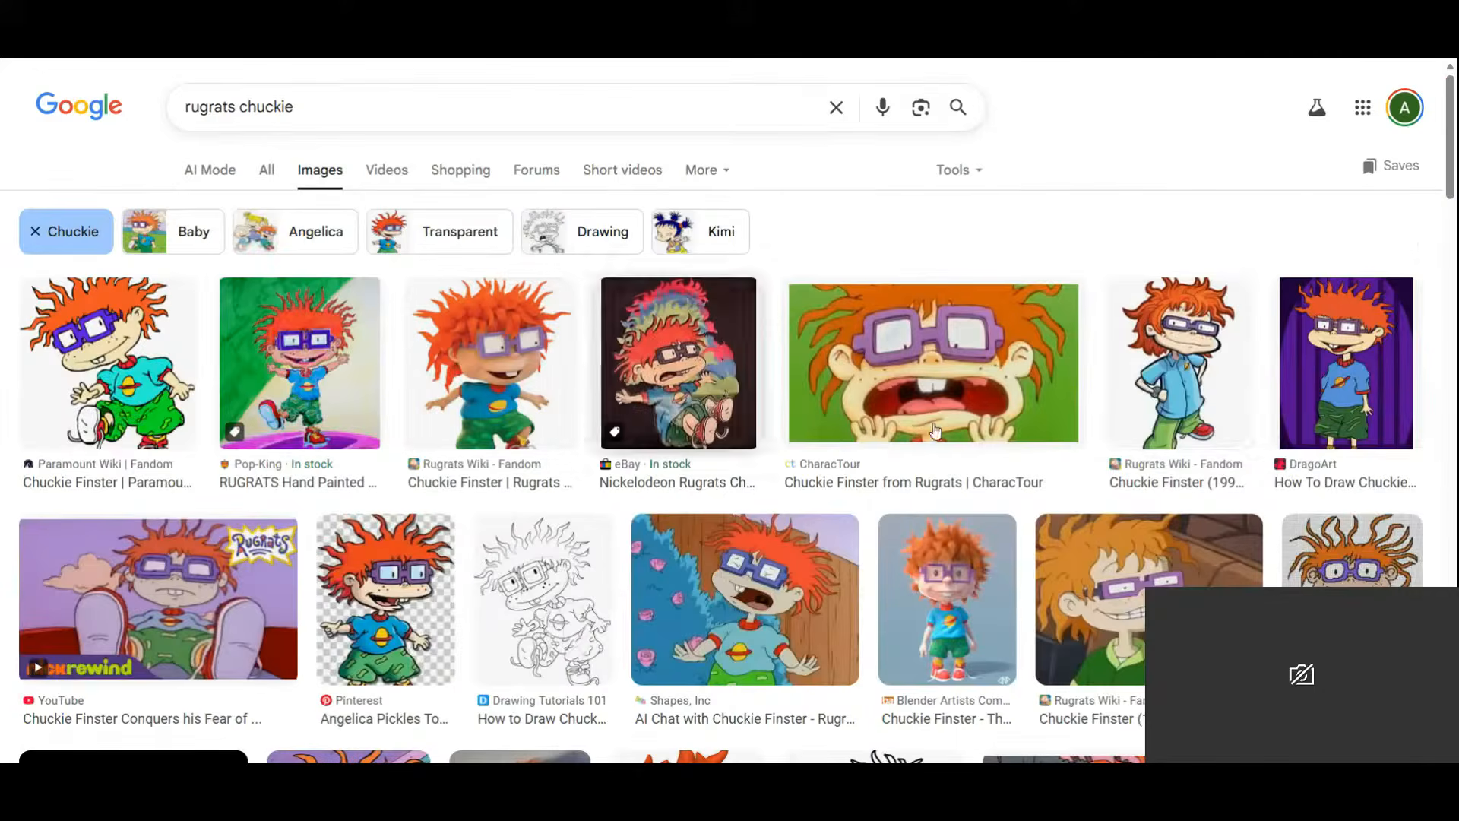
pyautogui.click(152, 395)
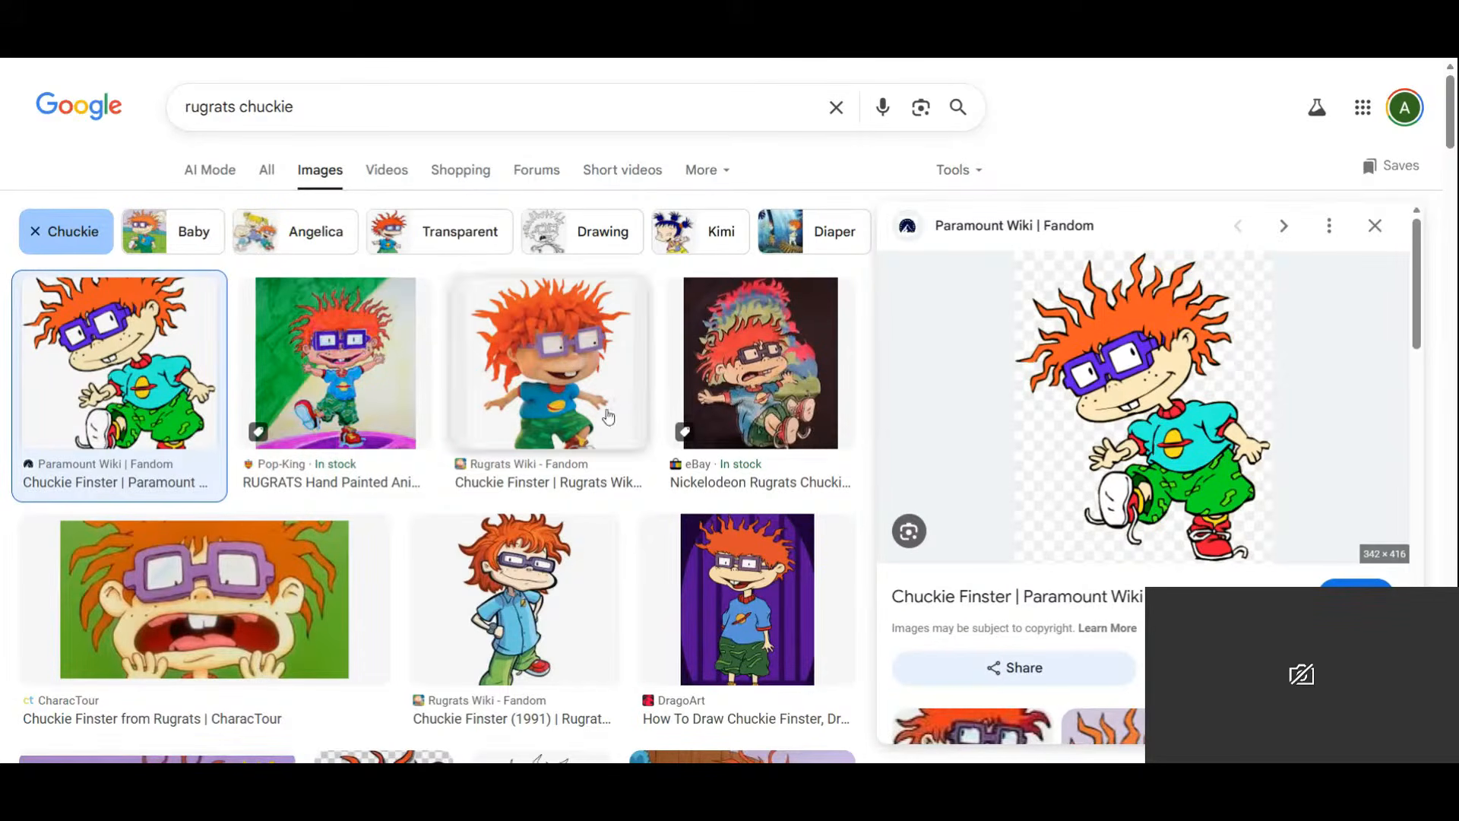
pyautogui.click(342, 108)
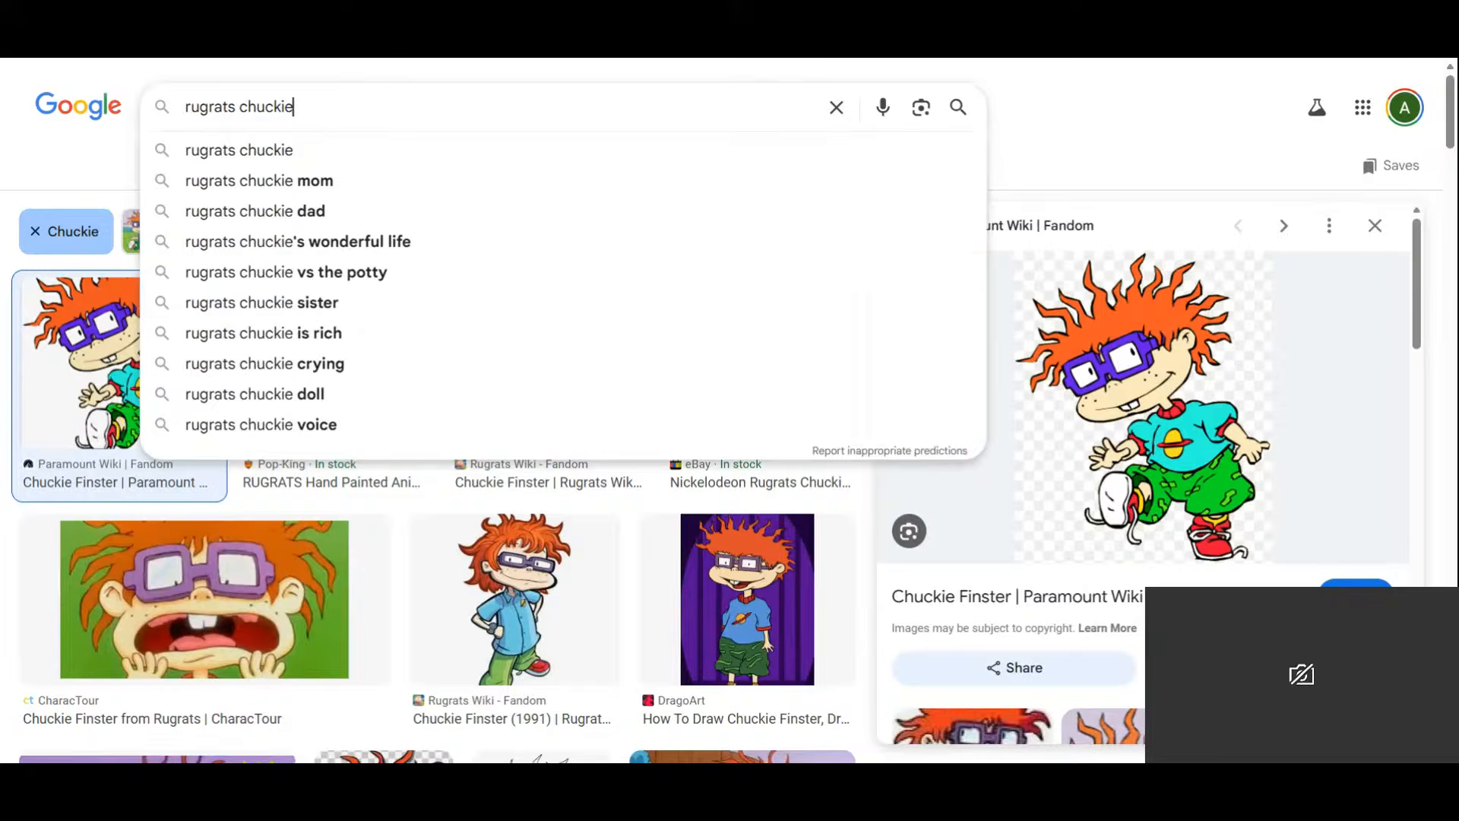
pyautogui.click(180, 82)
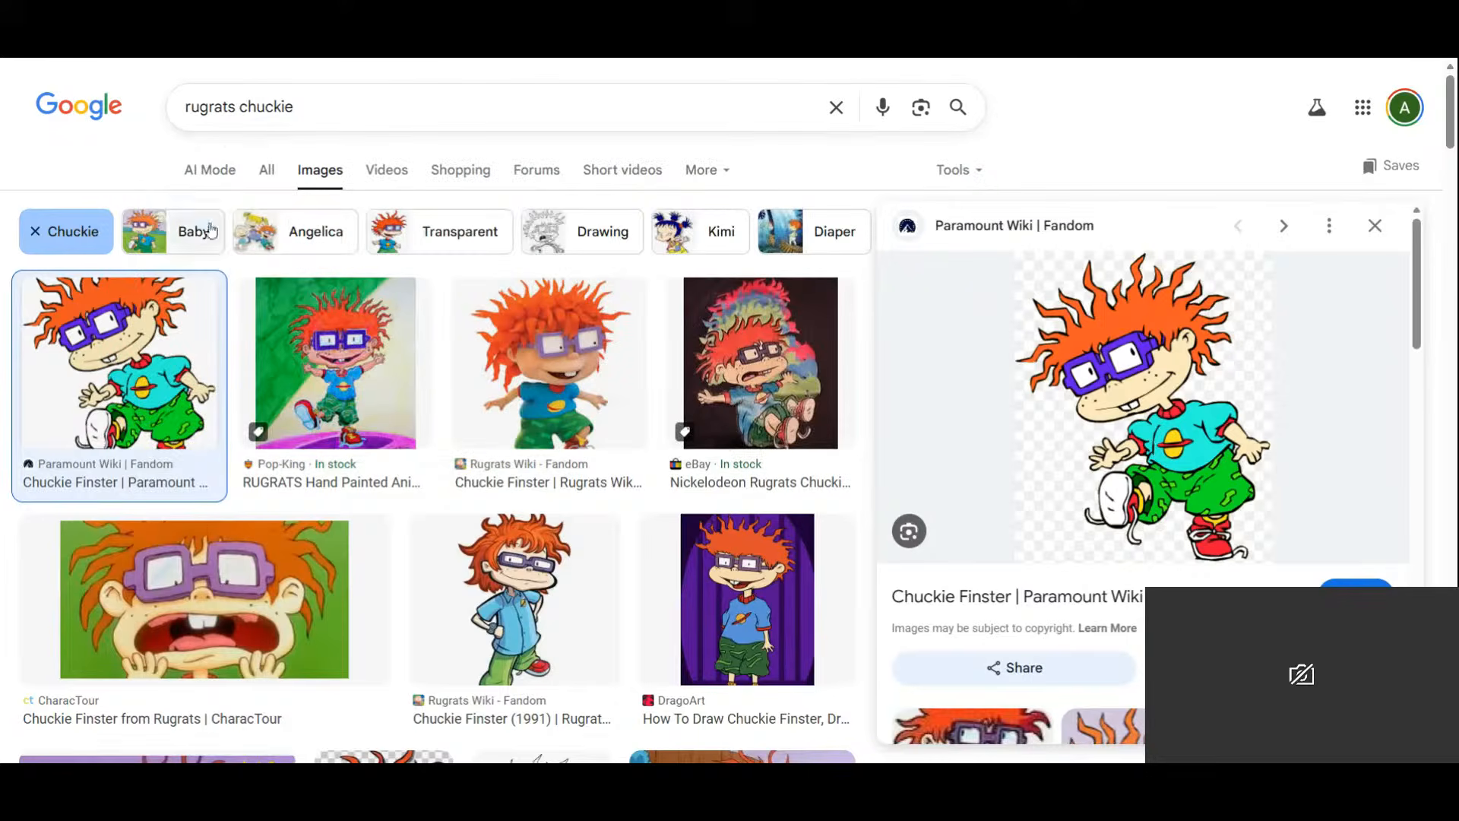
# Try adding Angelica to the search, preview her image, then remove Angelica.
pyautogui.click(304, 255)
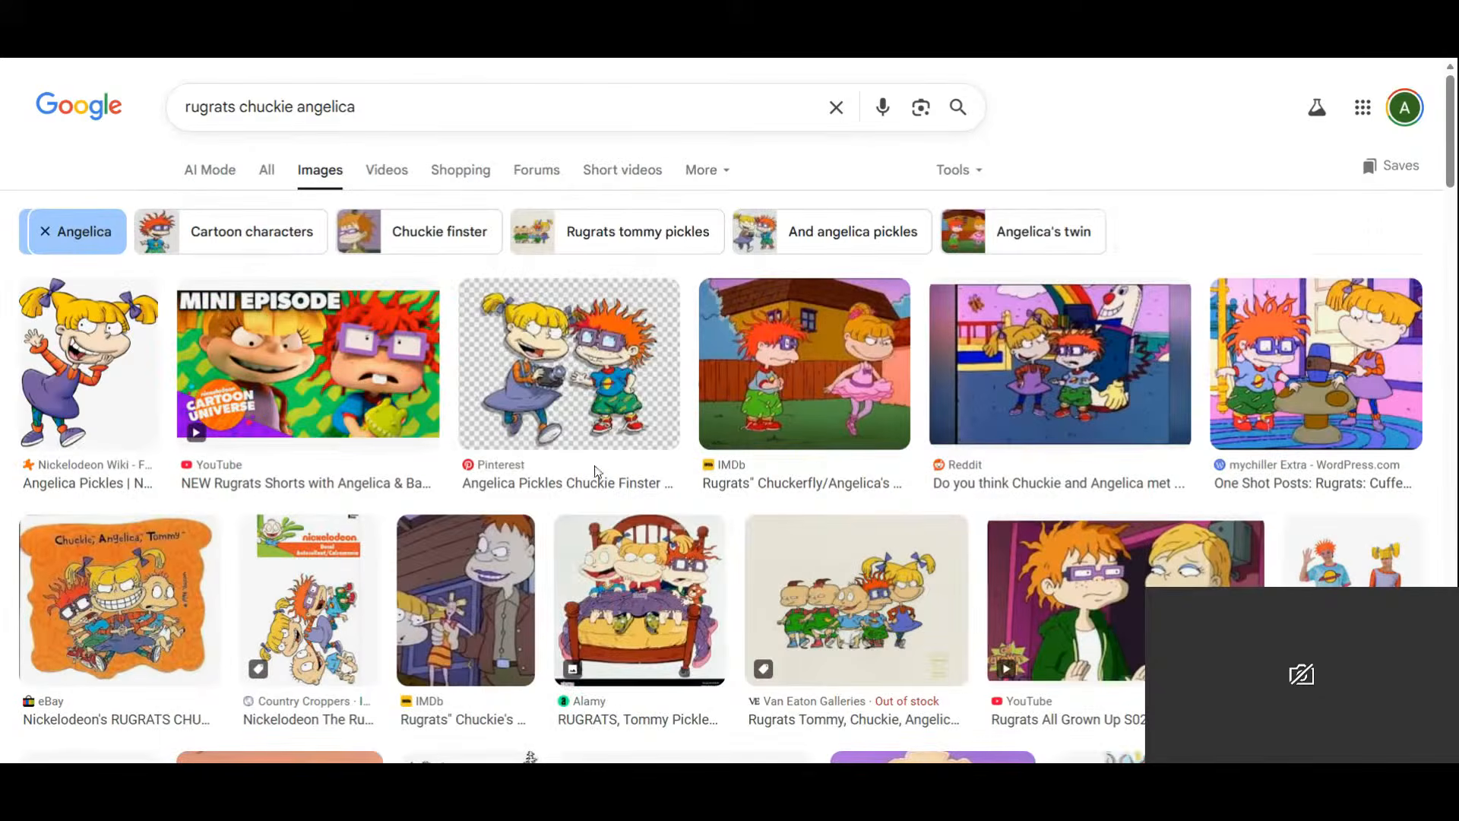
pyautogui.click(89, 365)
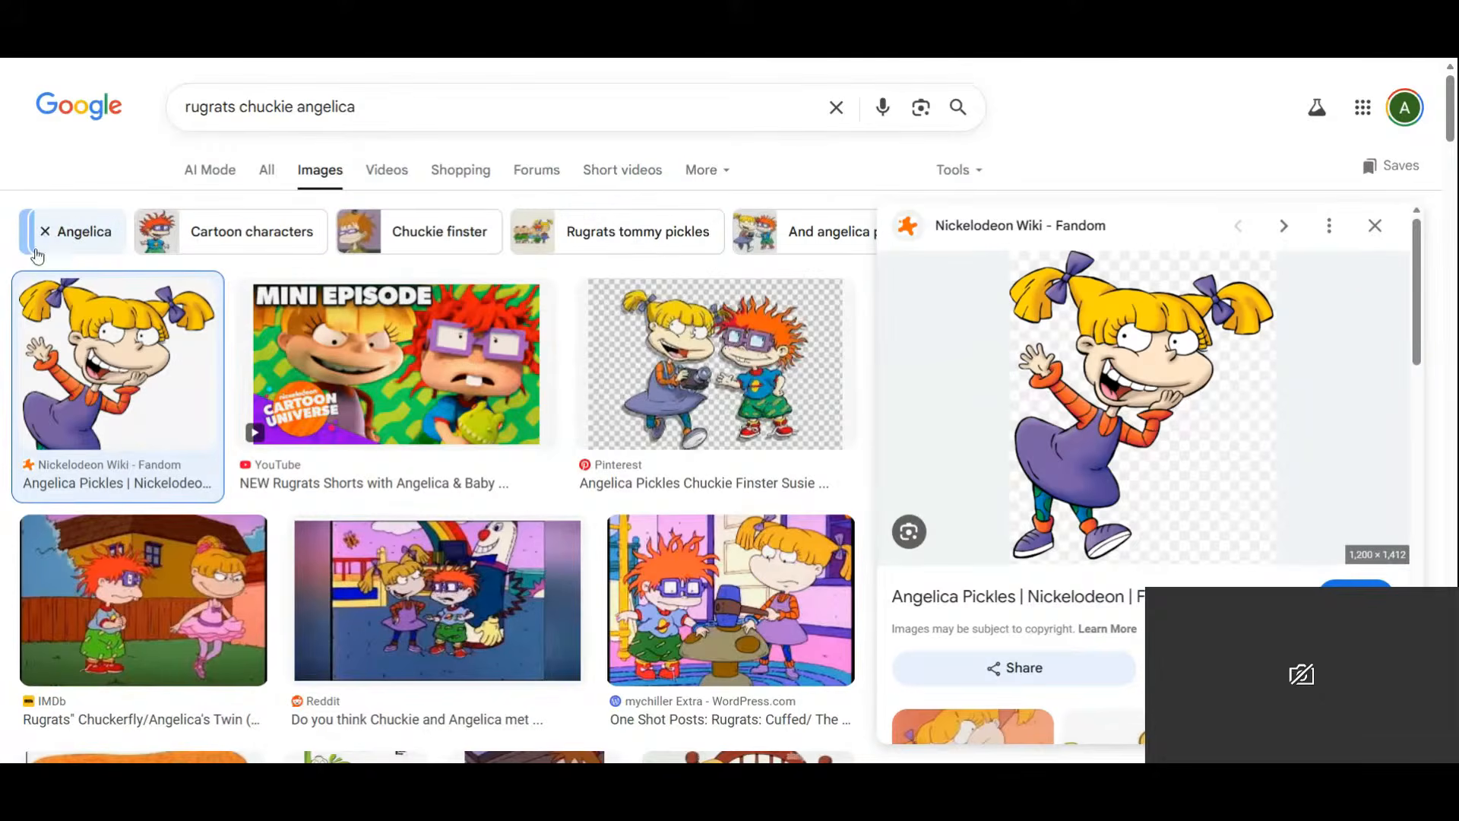
pyautogui.click(1375, 234)
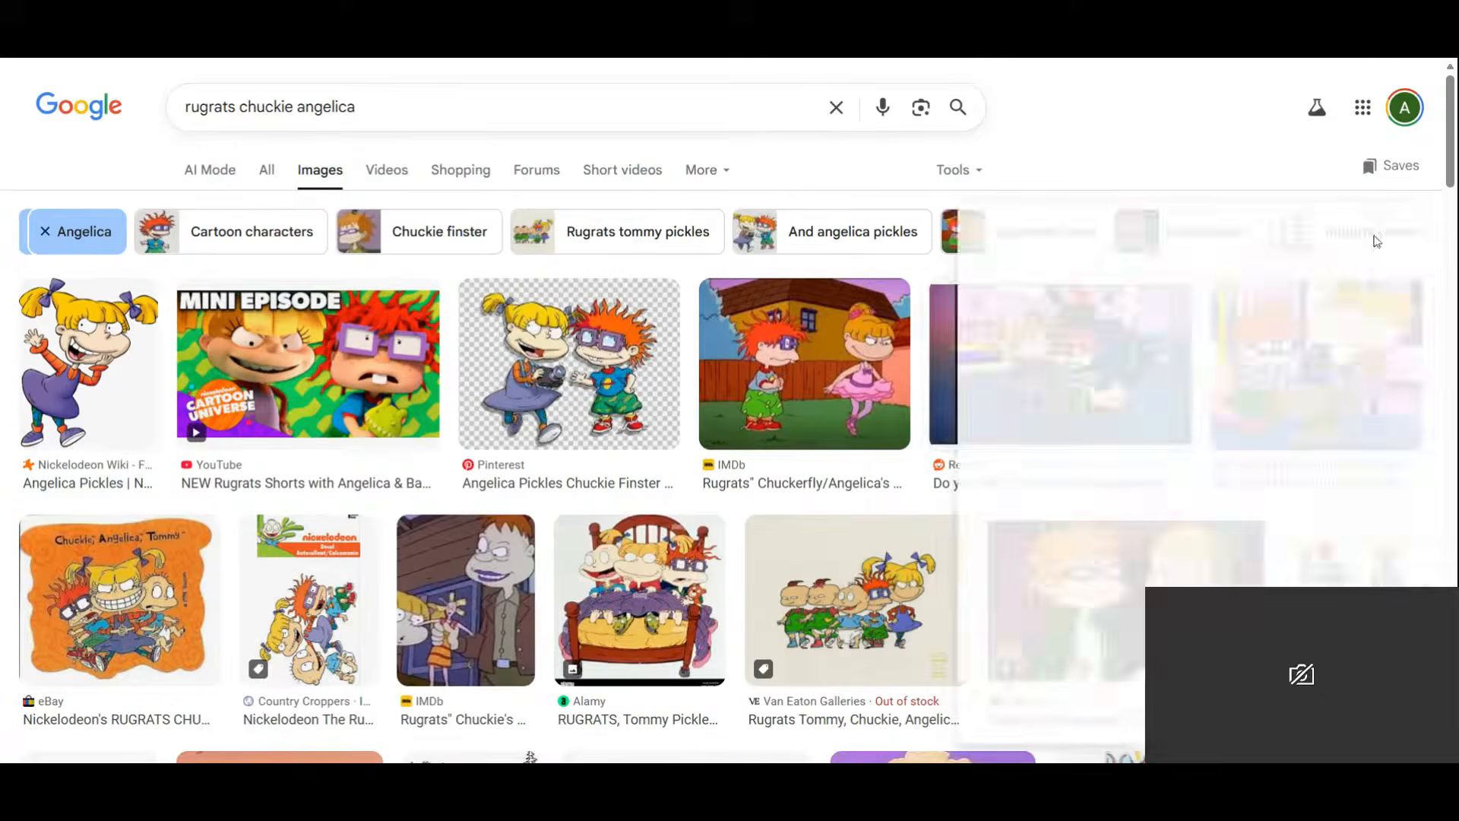
pyautogui.click(47, 233)
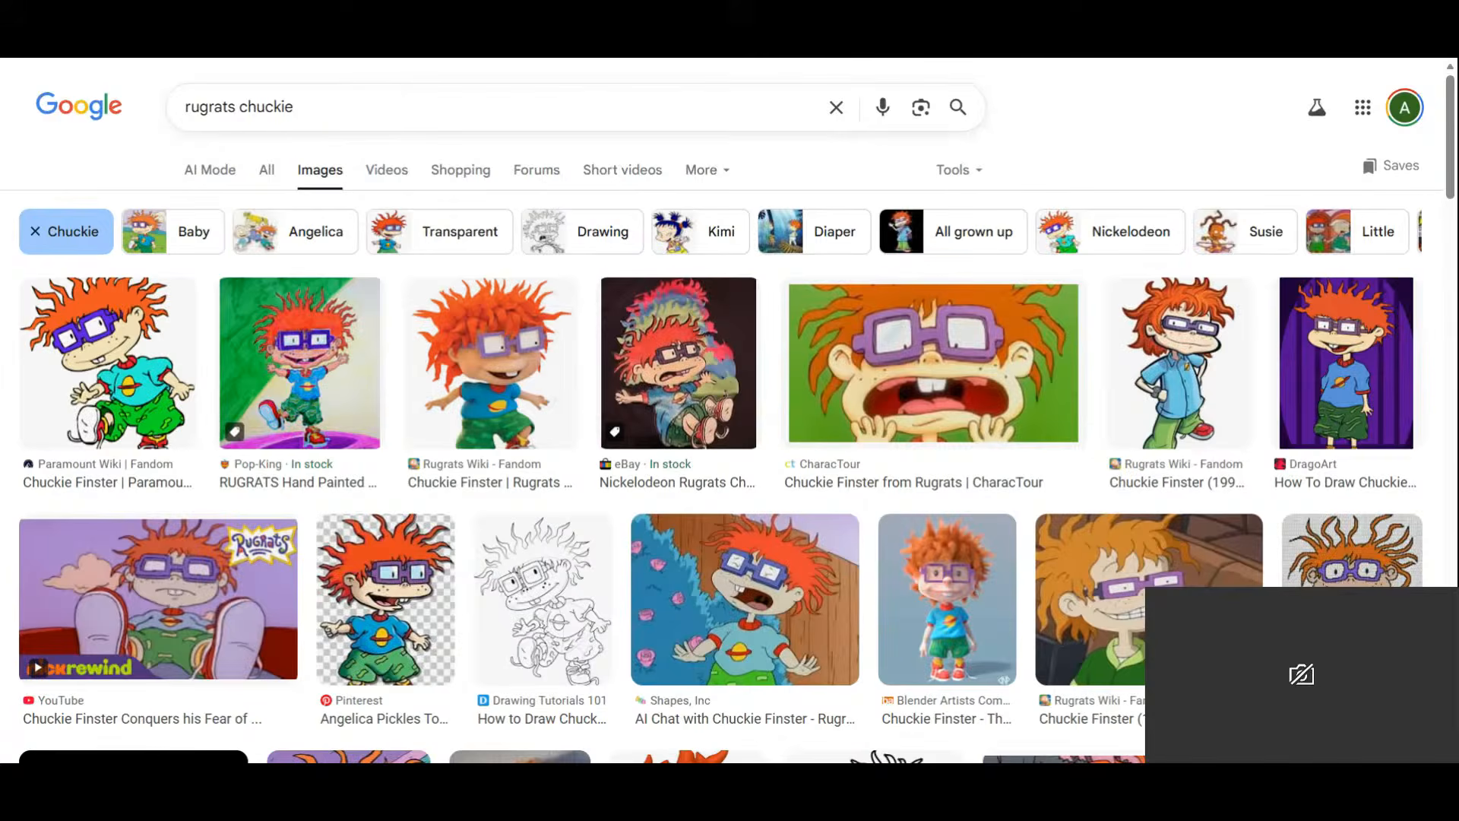
# Add Kimi to the Chuckie search and look over the Kimi Finster image.
pyautogui.click(718, 232)
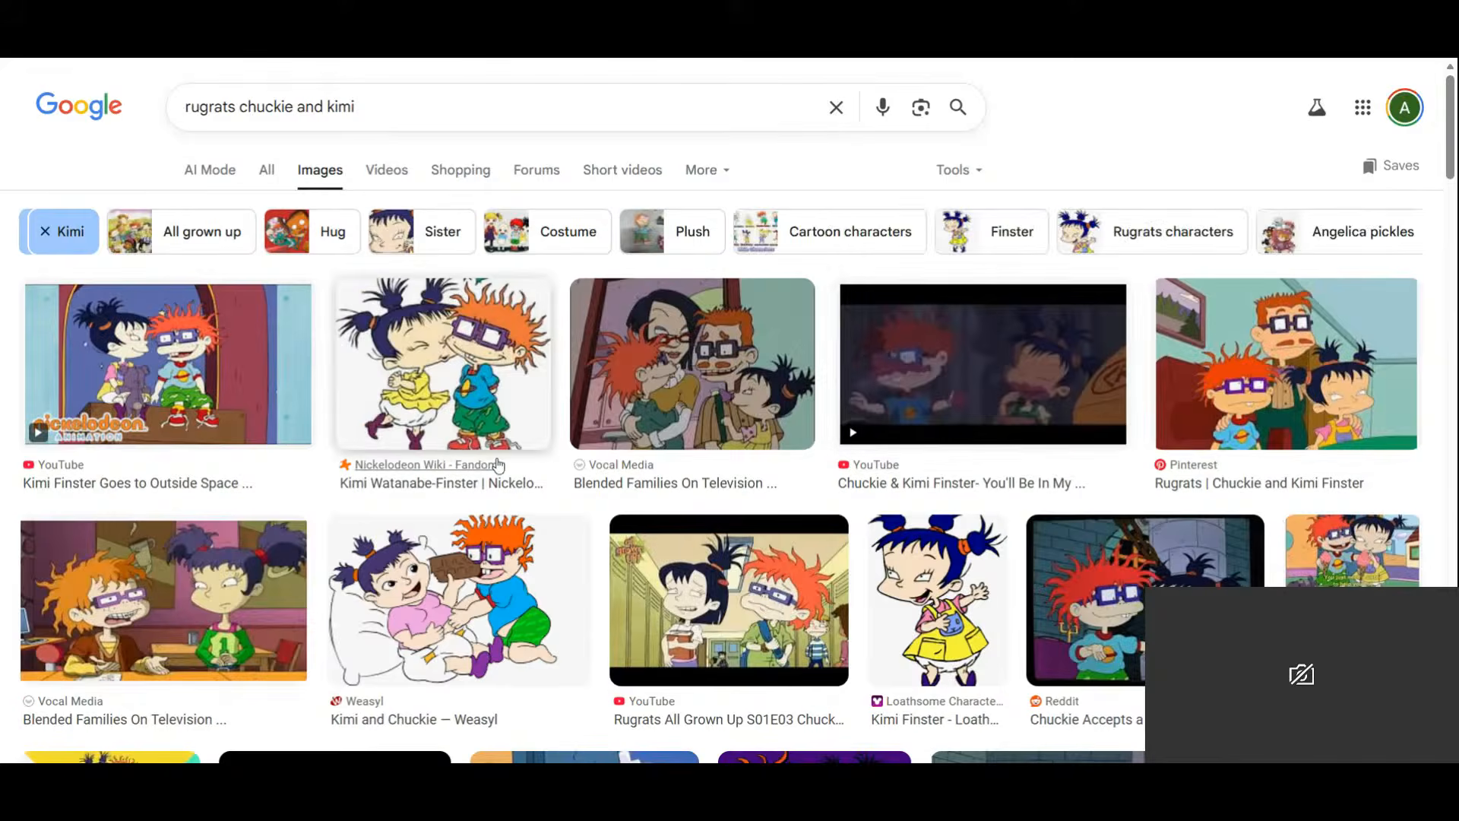
pyautogui.click(947, 624)
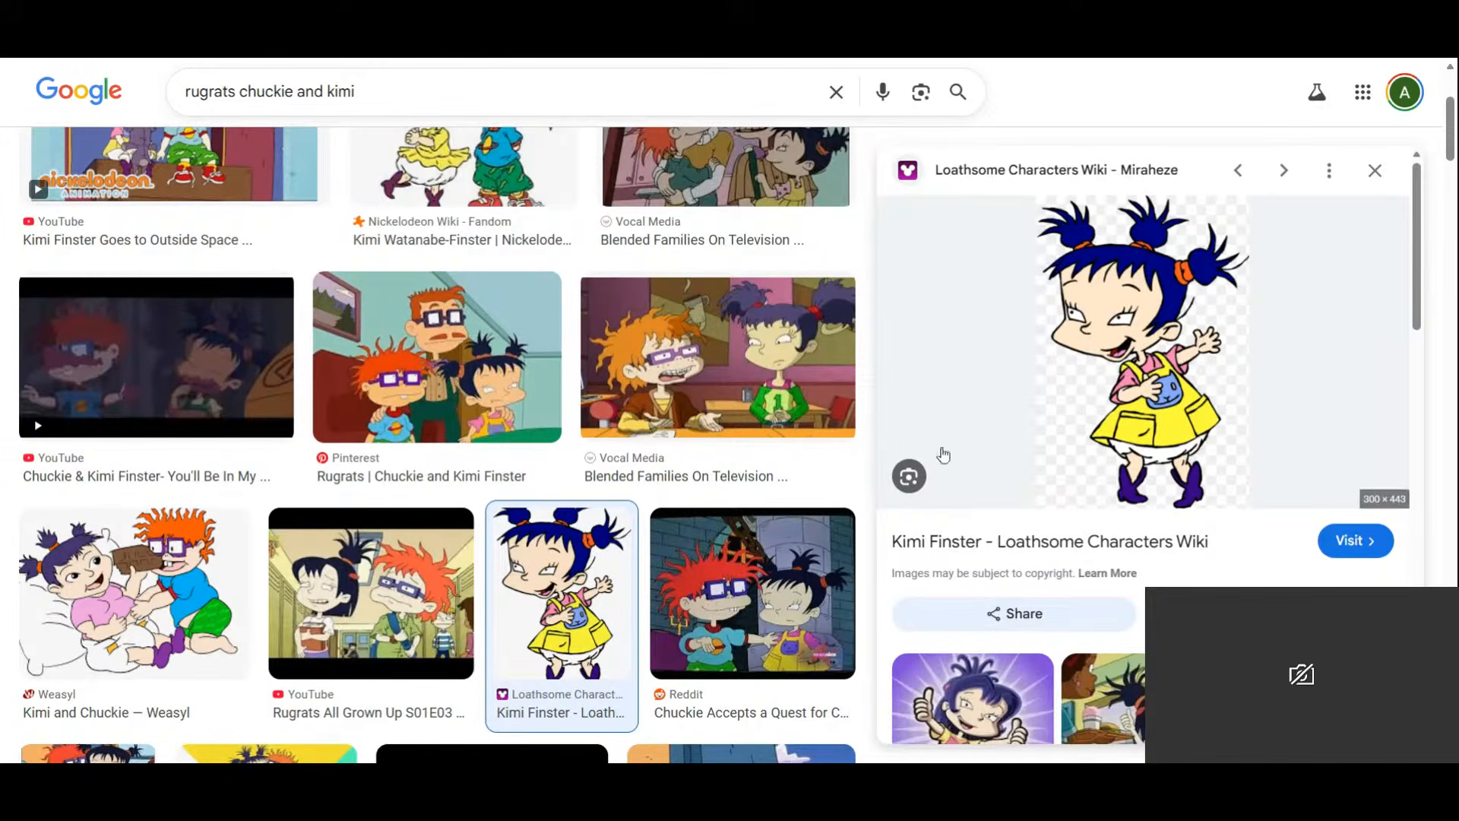
pyautogui.scroll(-5, 1108, 396)
pyautogui.scroll(-2, 1107, 397)
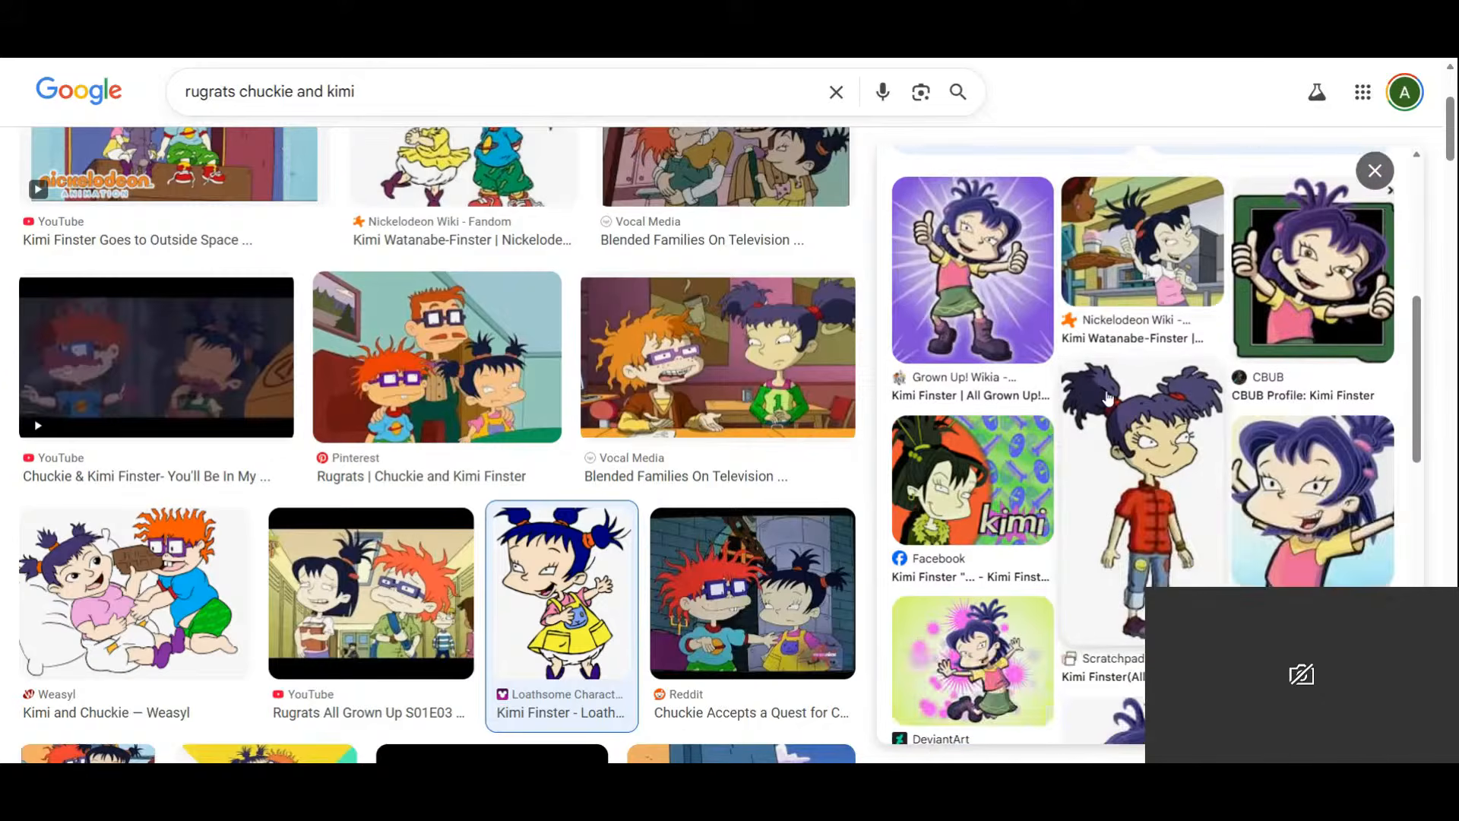
pyautogui.scroll(-5, 1390, 178)
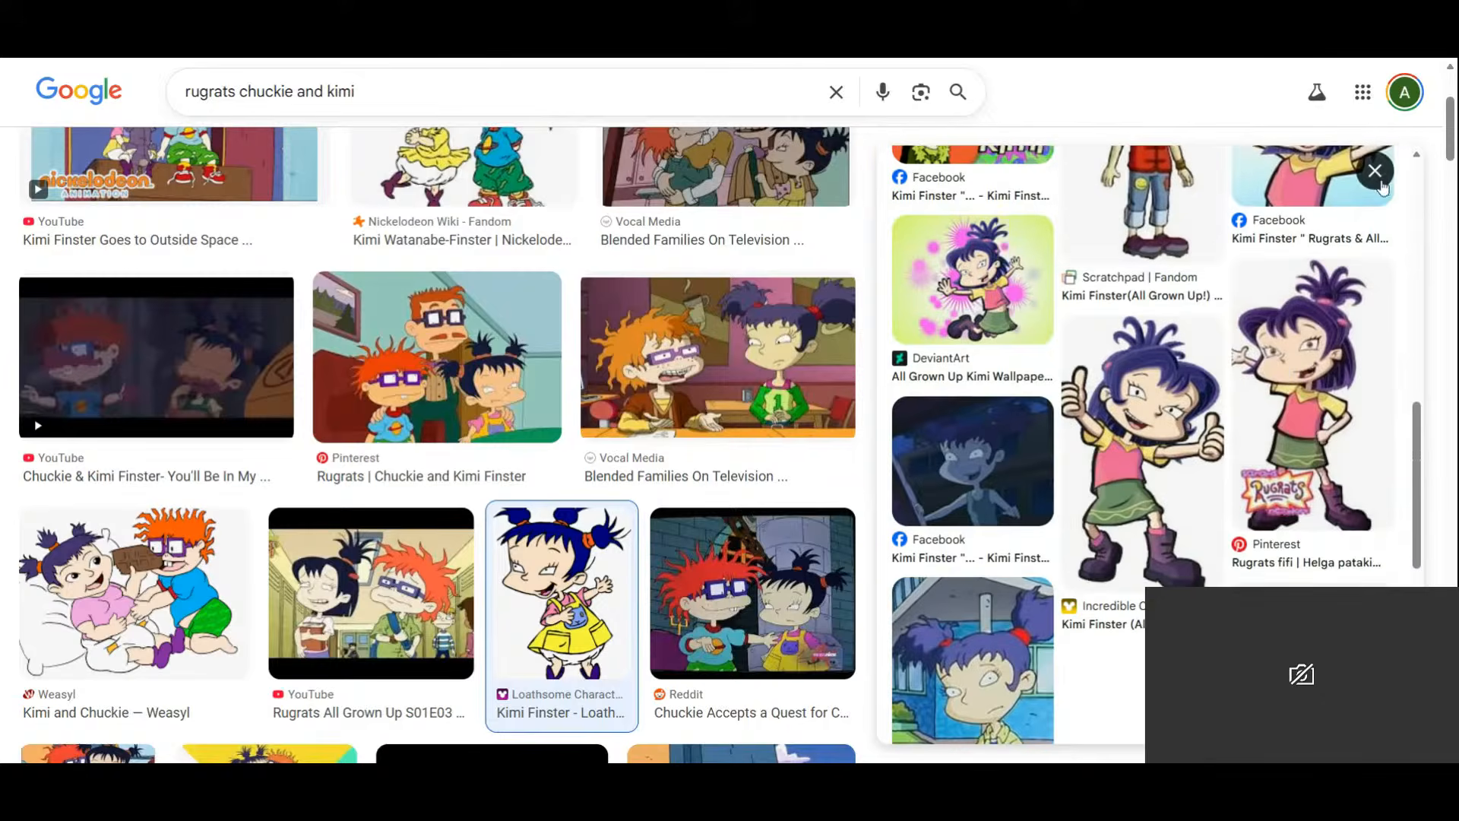
pyautogui.click(1388, 176)
# Scroll back to the top and select the last words of the search query.
pyautogui.scroll(3, 462, 332)
pyautogui.scroll(3, 462, 332)
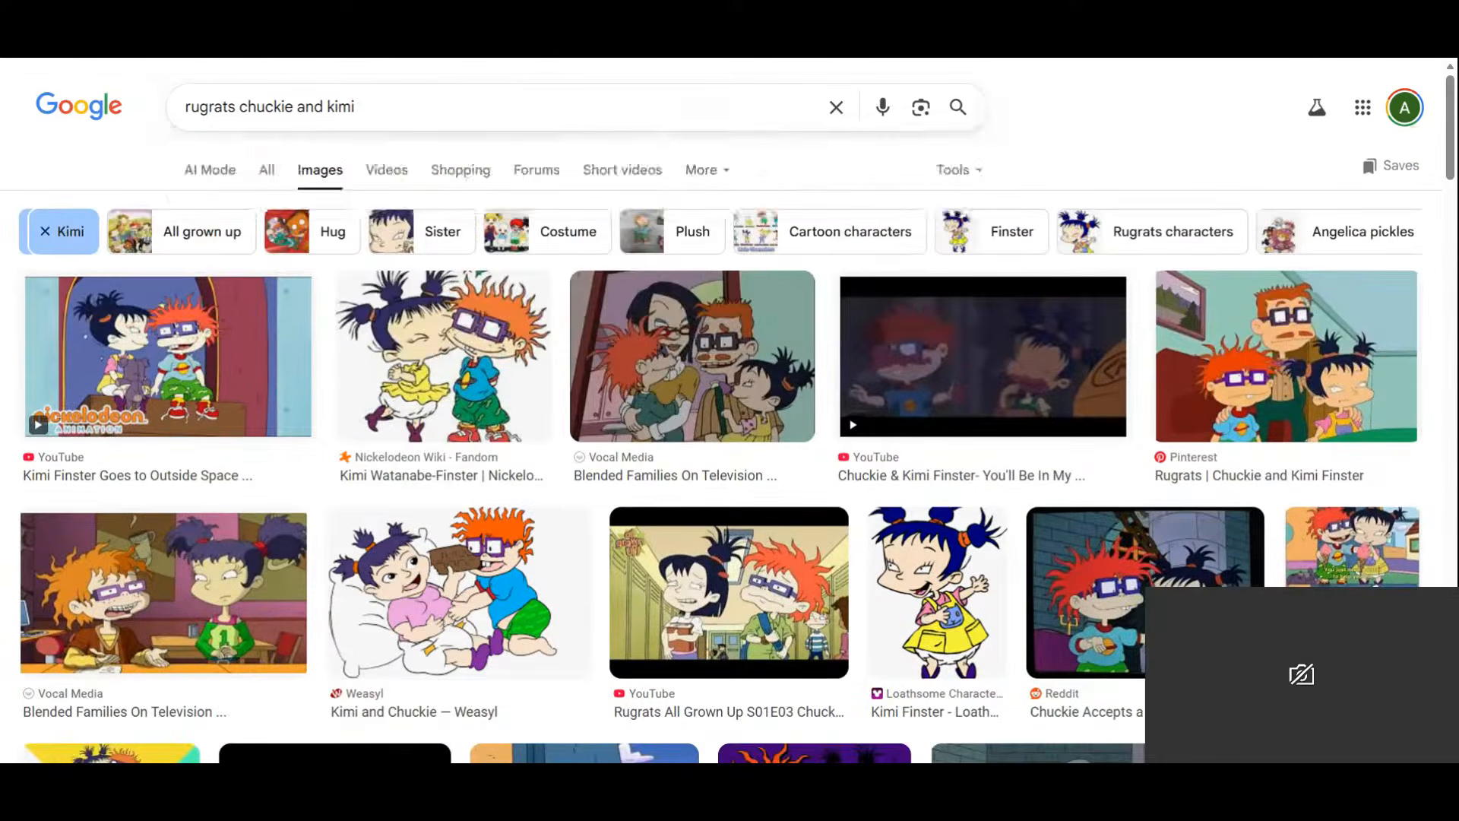
pyautogui.moveTo(355, 107); pyautogui.dragTo(248, 107)
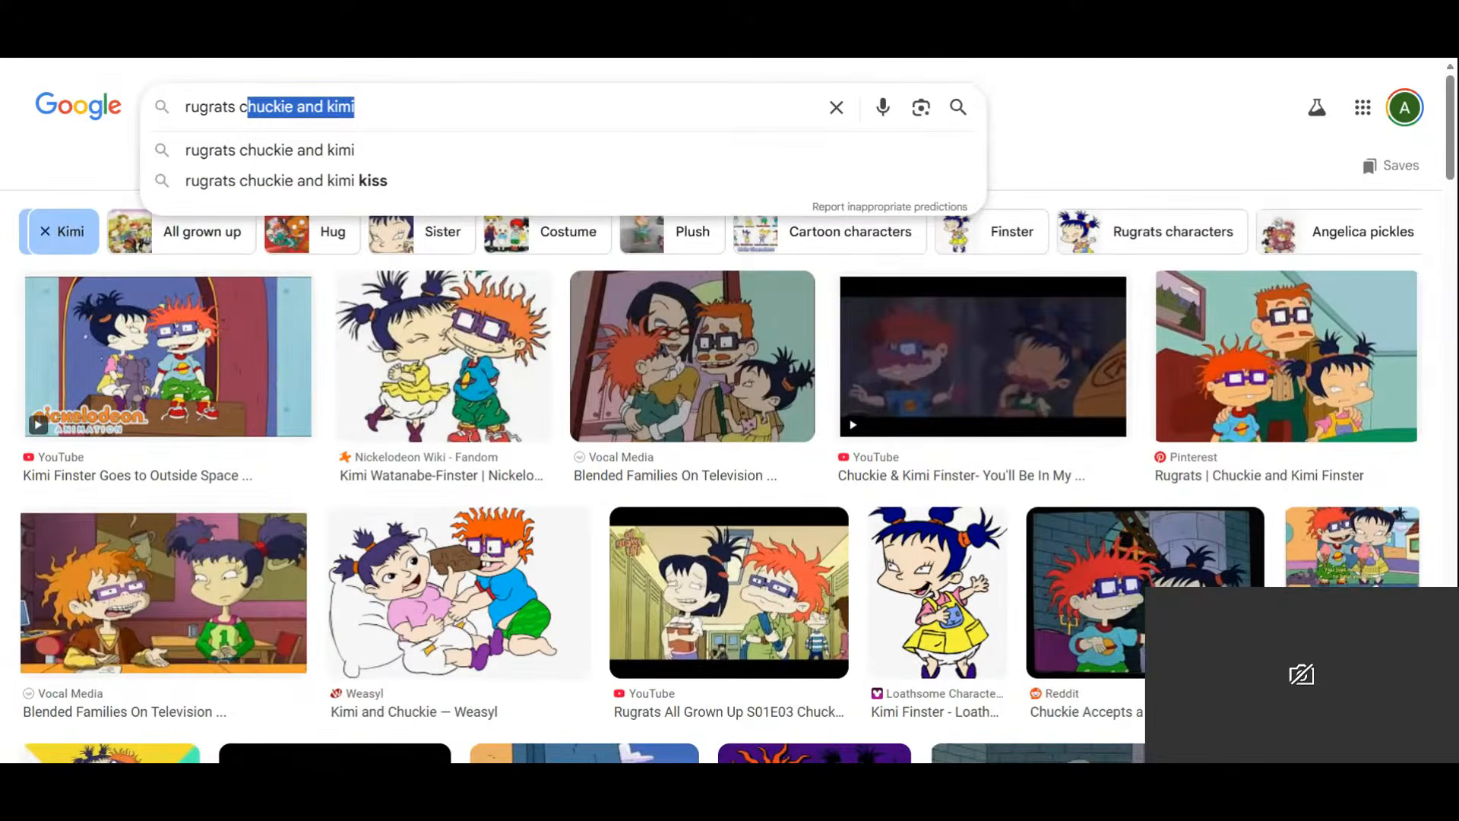
# Search for 'rugrats characters' and look over the Tommy Pickles image.
pyautogui.write('hara')
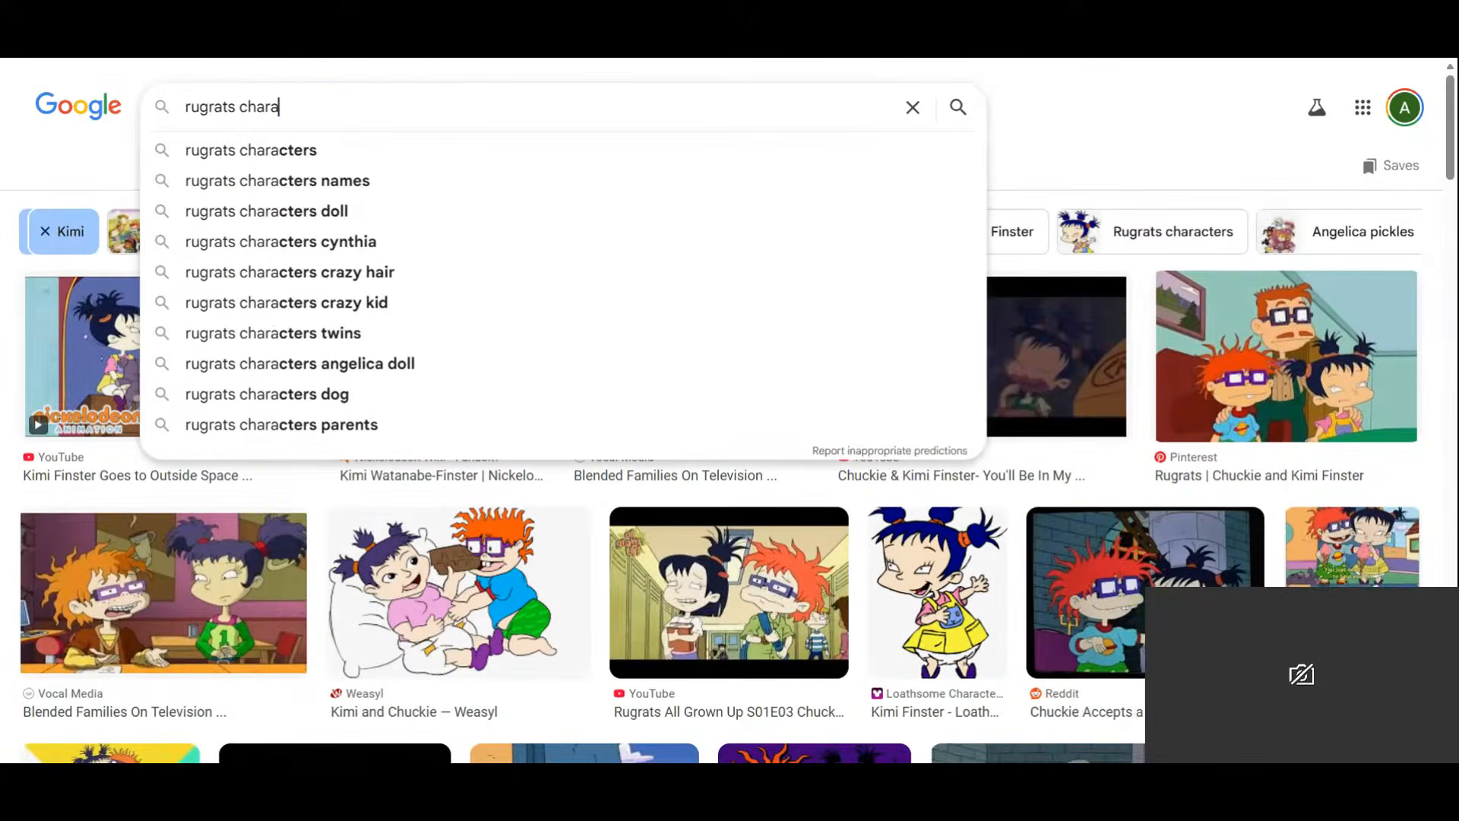
pyautogui.click(319, 151)
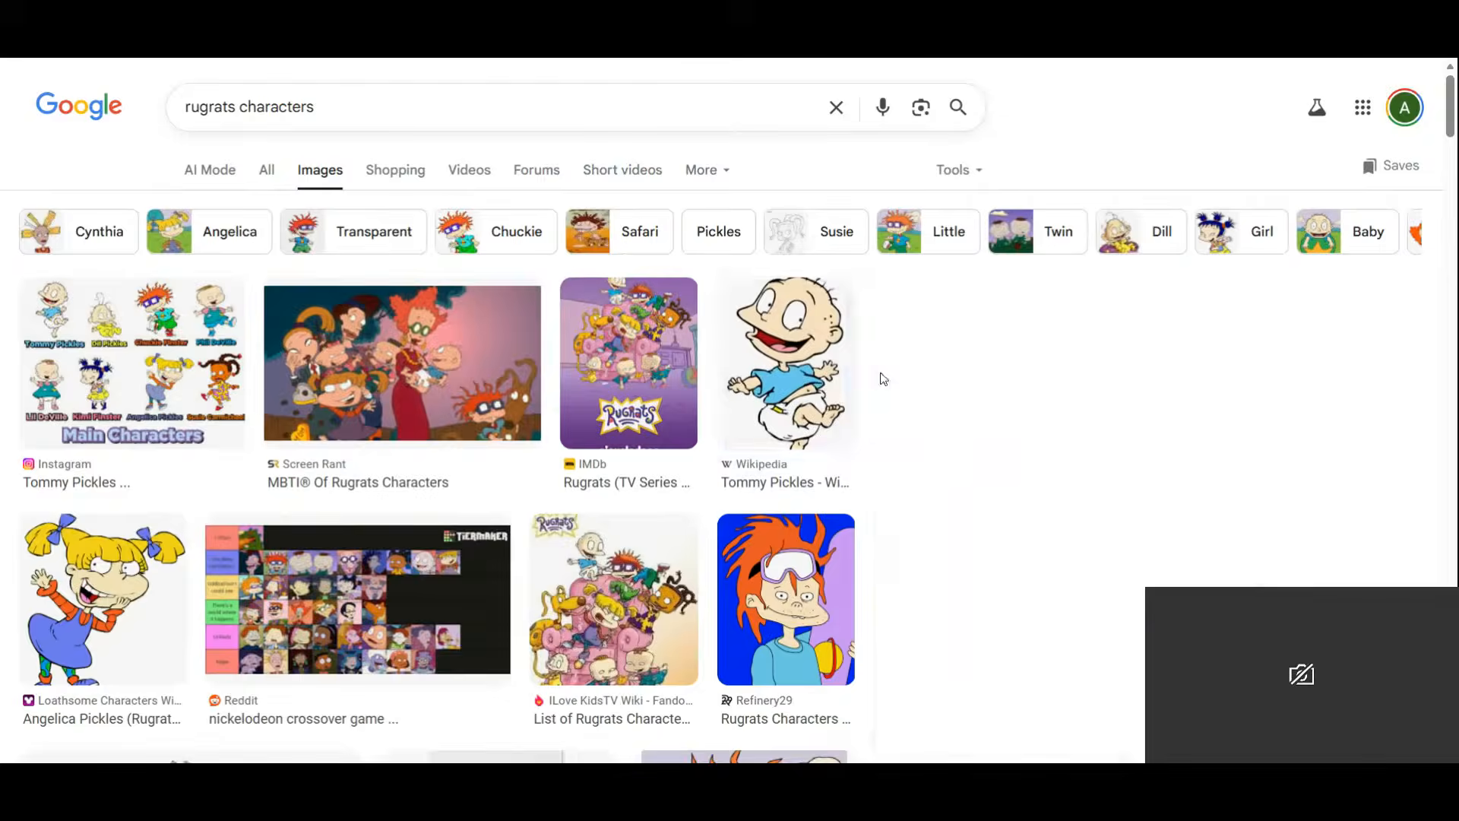
pyautogui.click(855, 382)
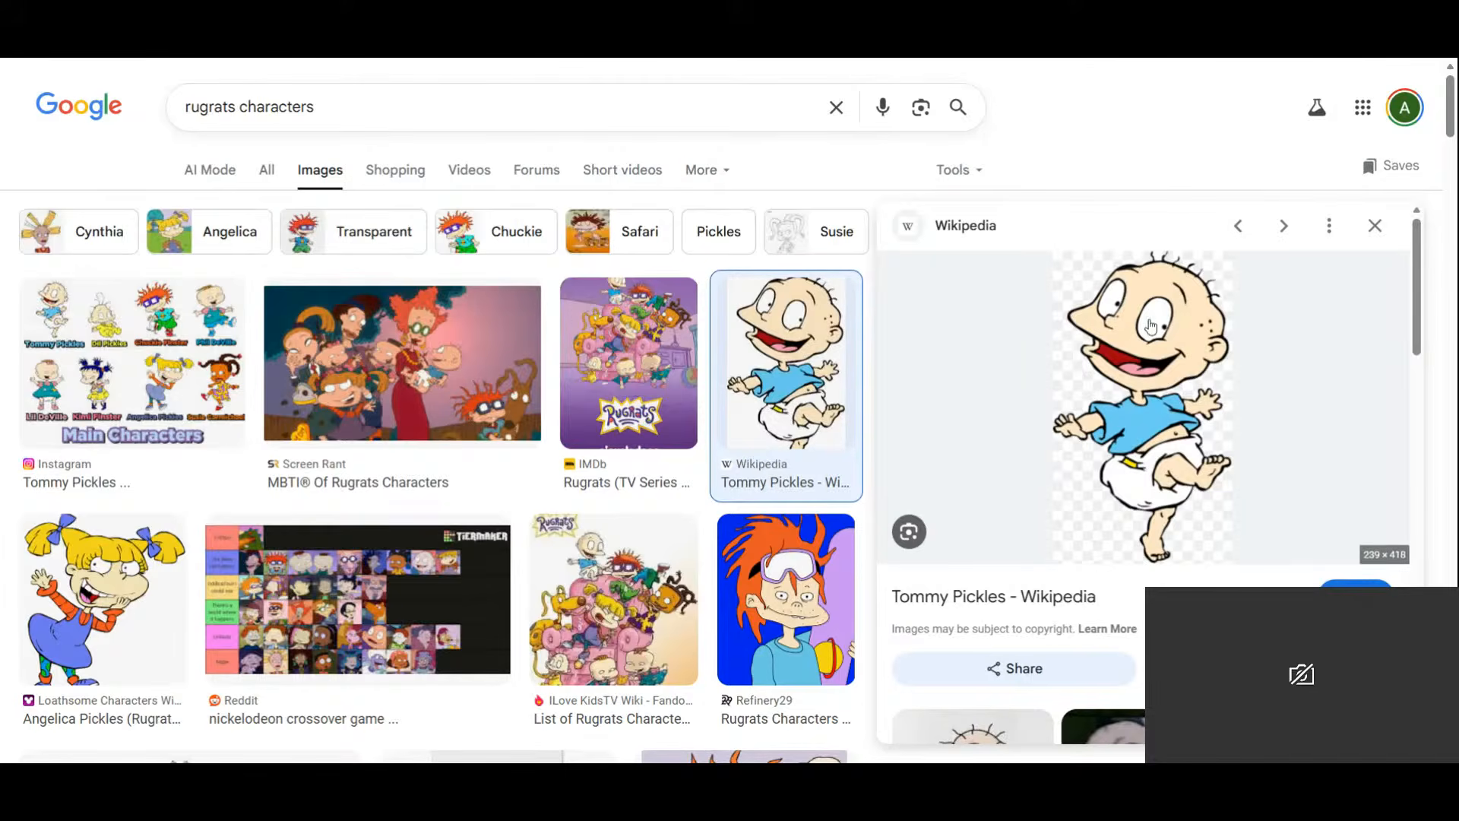
pyautogui.scroll(-1, 1151, 325)
pyautogui.scroll(-2, 1151, 325)
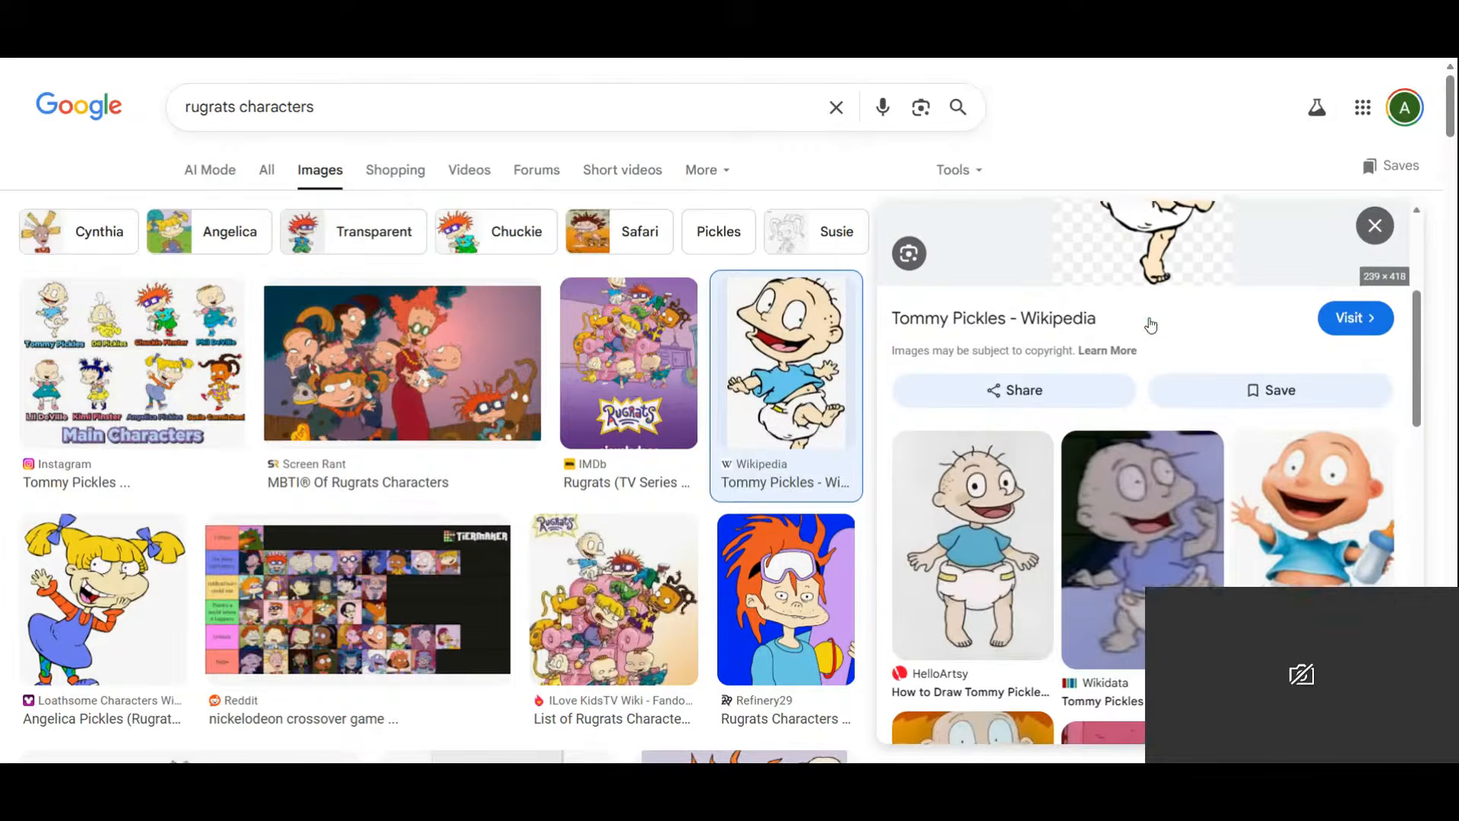
pyautogui.scroll(-4, 1117, 462)
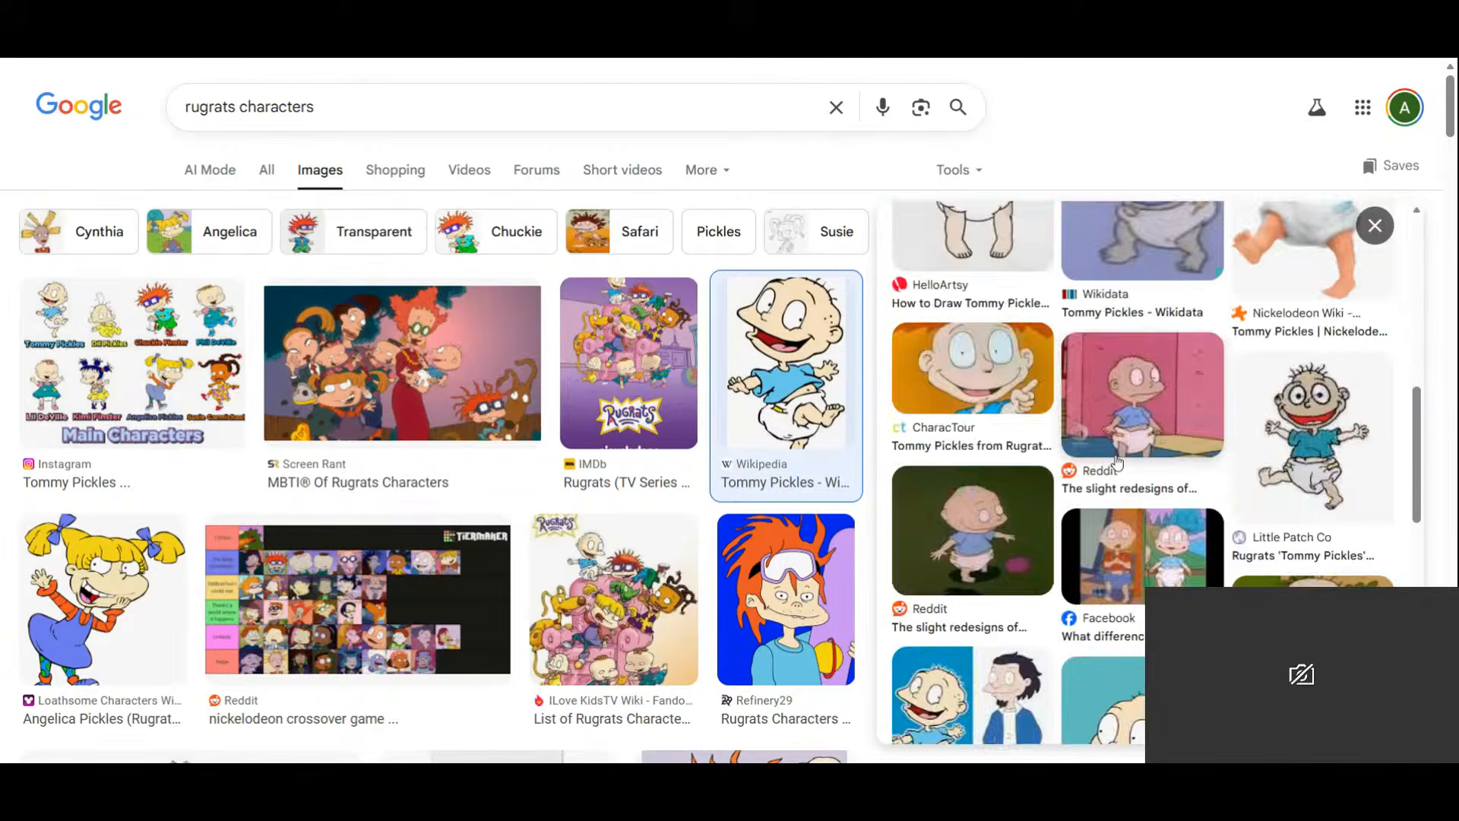
pyautogui.scroll(-5, 1116, 461)
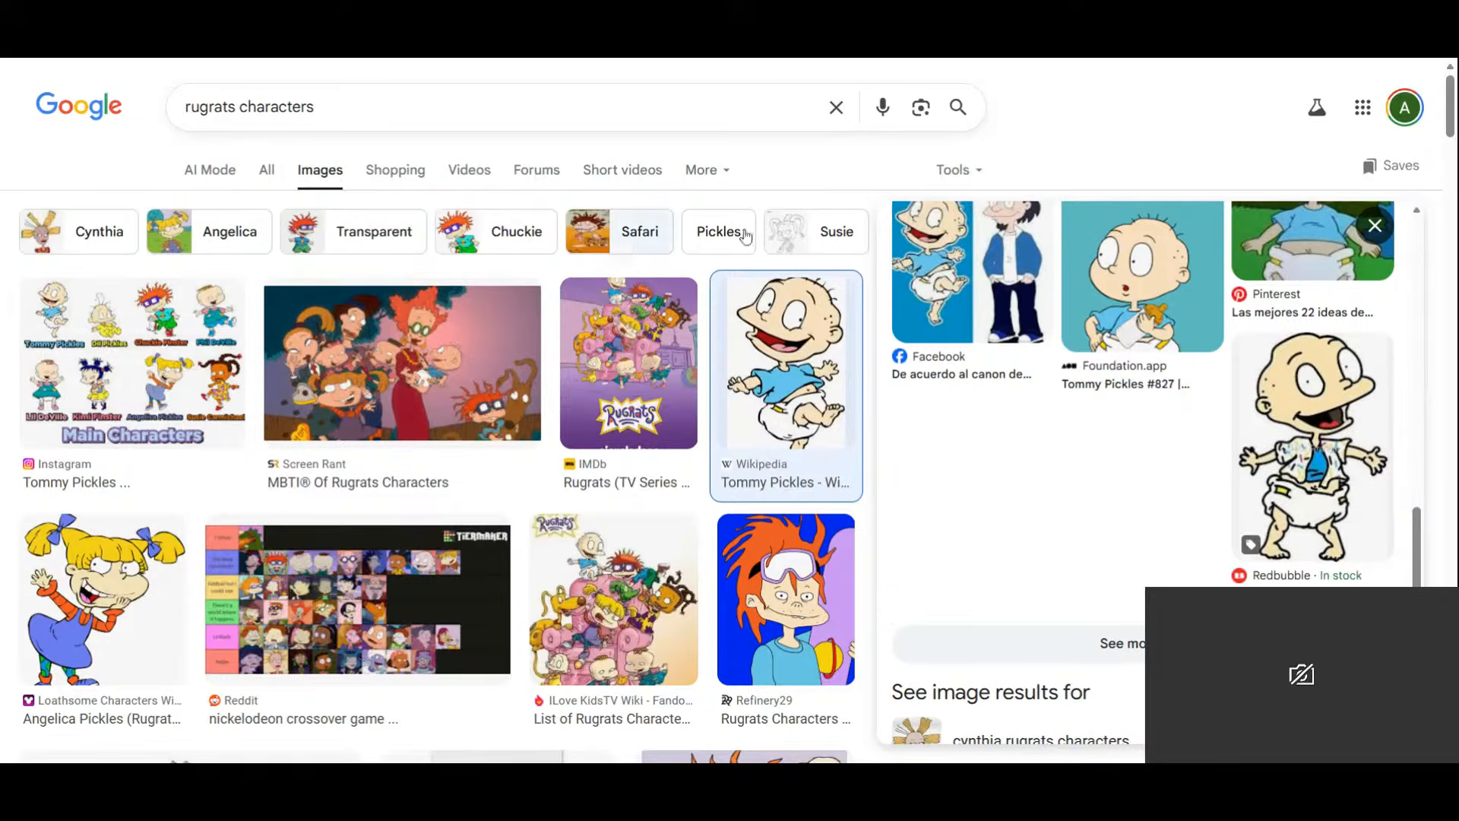
pyautogui.press('Escape')
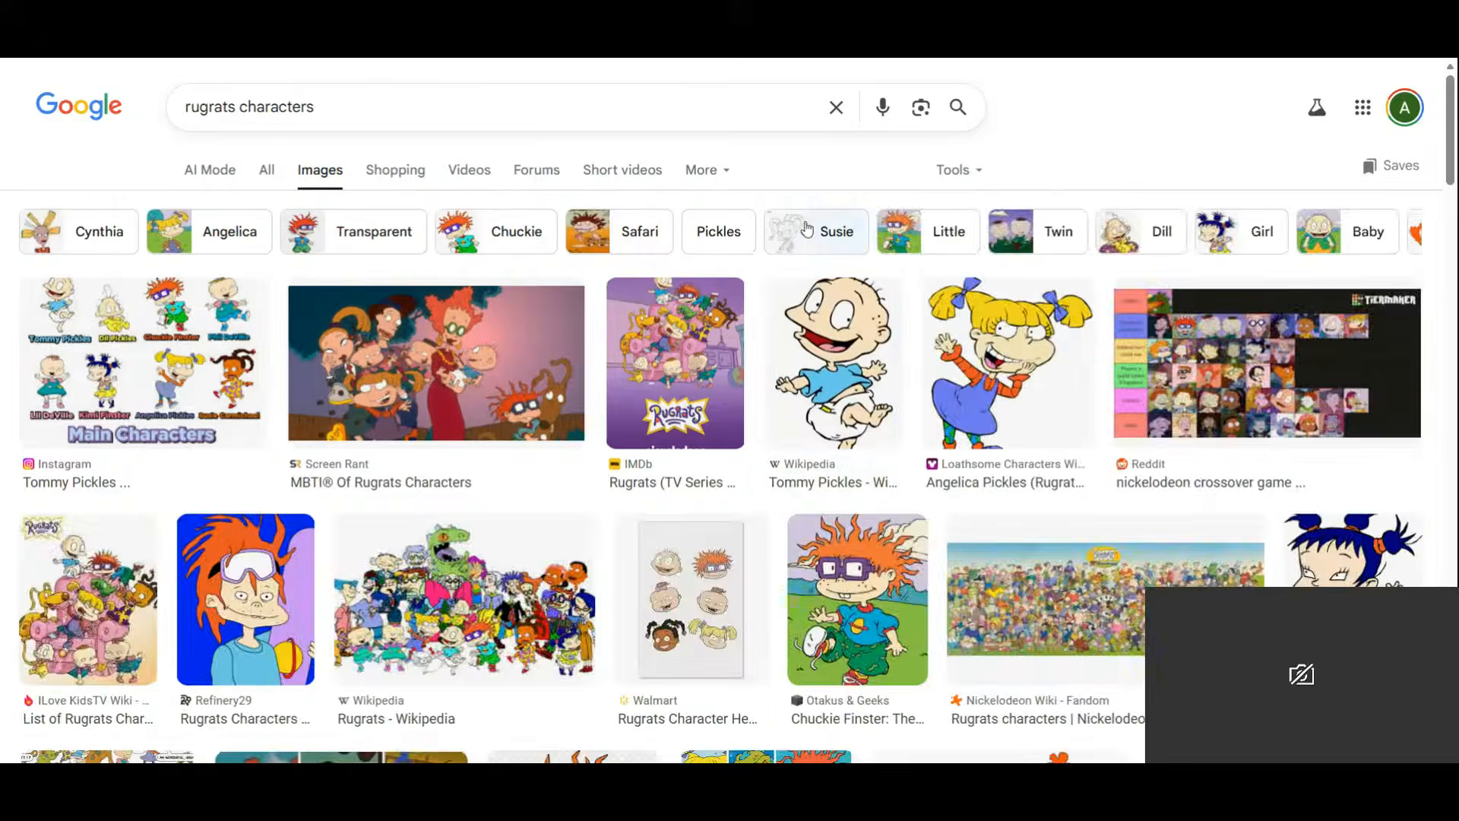
# Filter to Susie, preview a Susie Carmichael image, then remove the Susie filter.
pyautogui.click(807, 230)
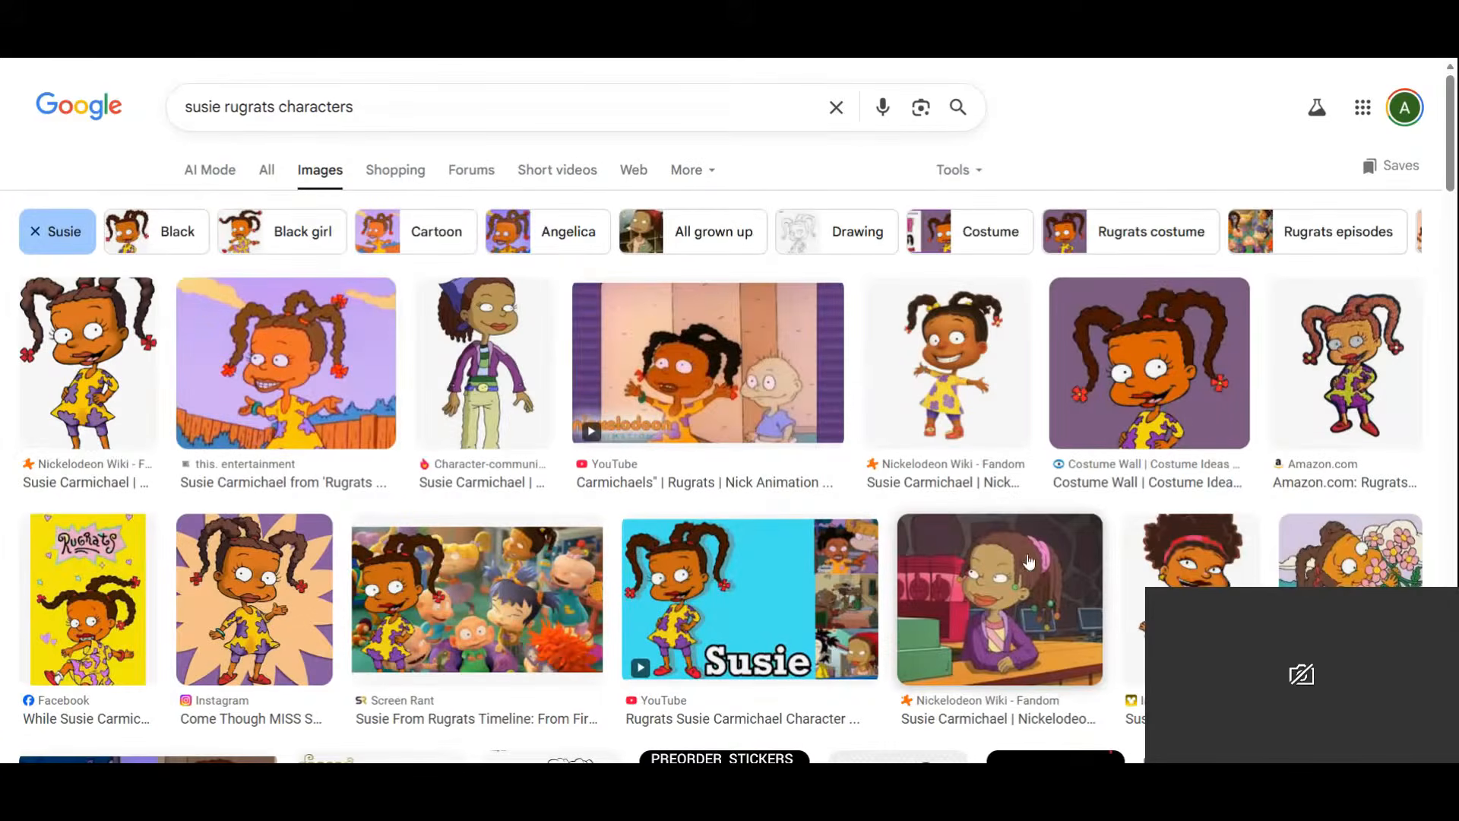
pyautogui.click(85, 390)
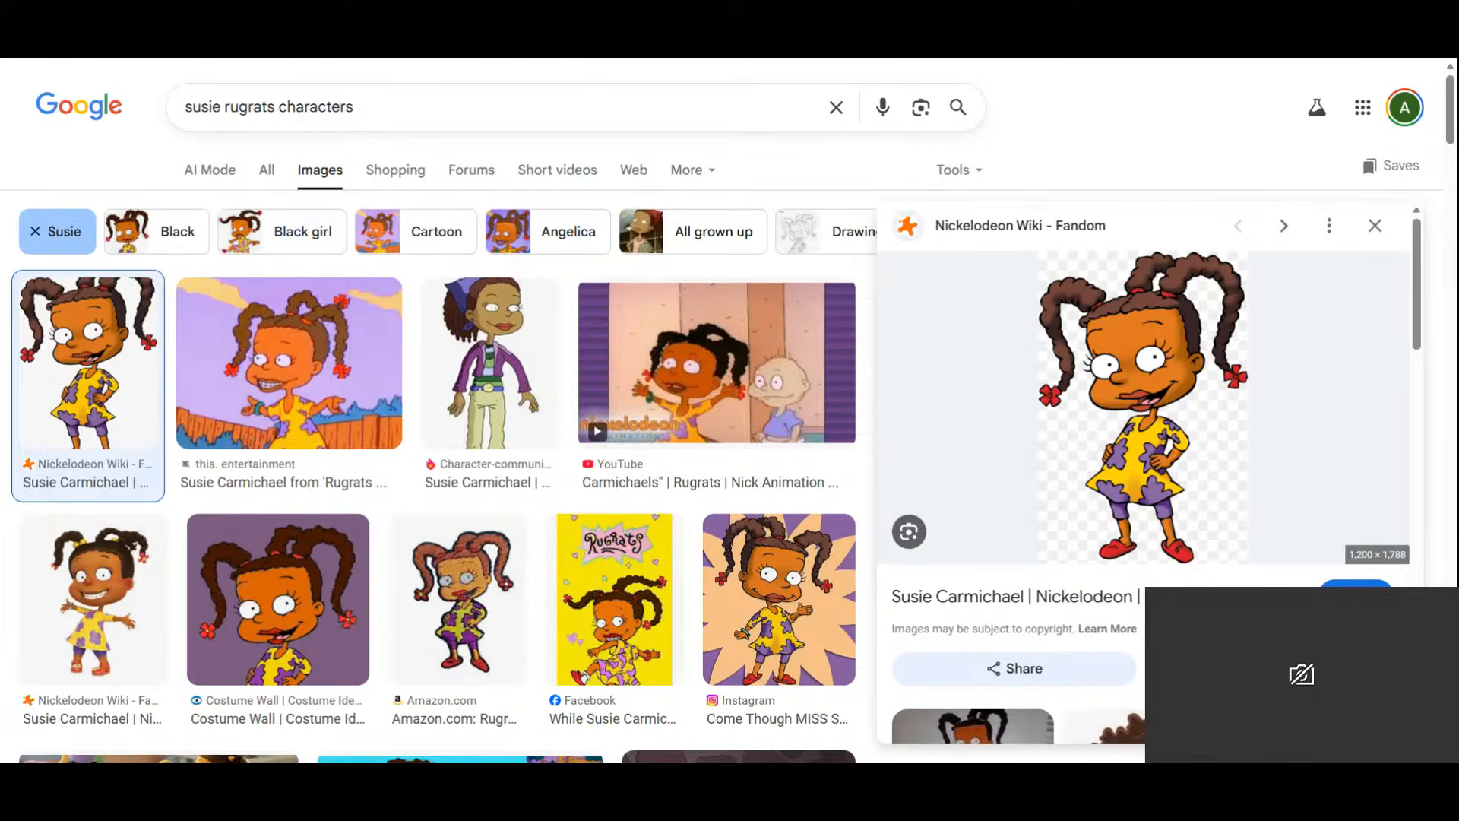
pyautogui.click(1374, 225)
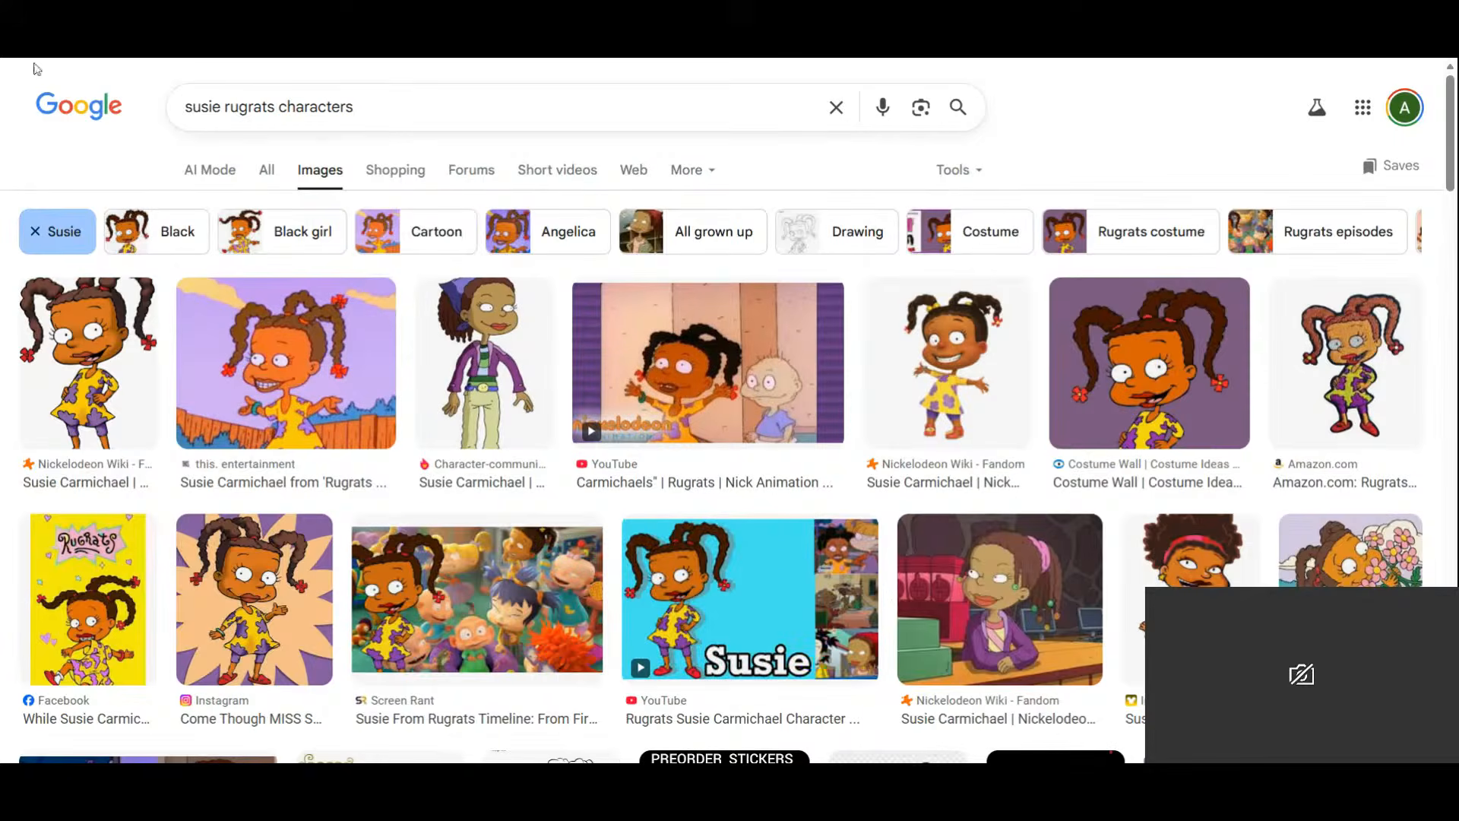
pyautogui.click(35, 231)
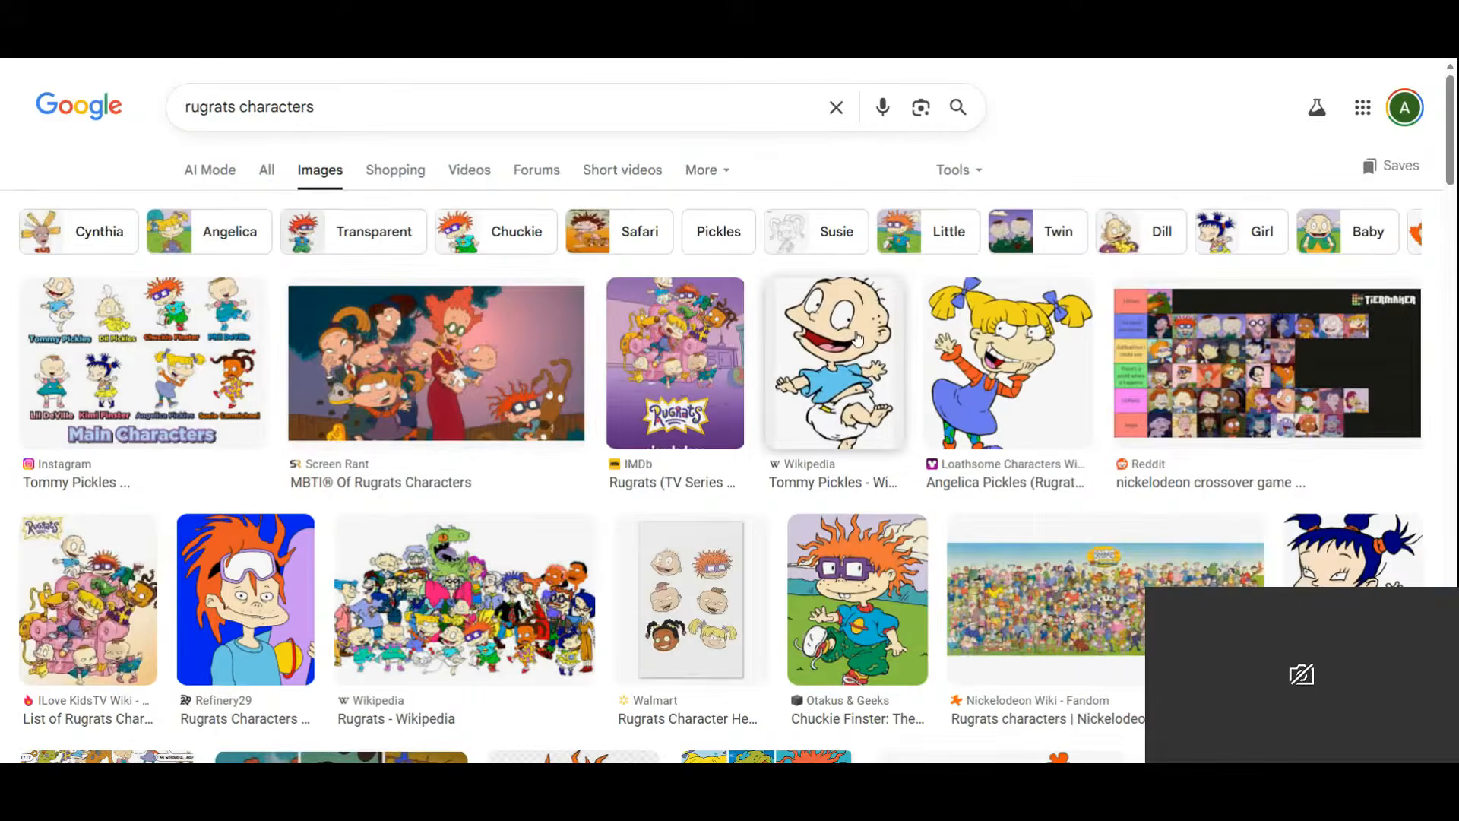
# Check the Dill results and a Dil Pickles image, then return to all characters.
pyautogui.click(1133, 244)
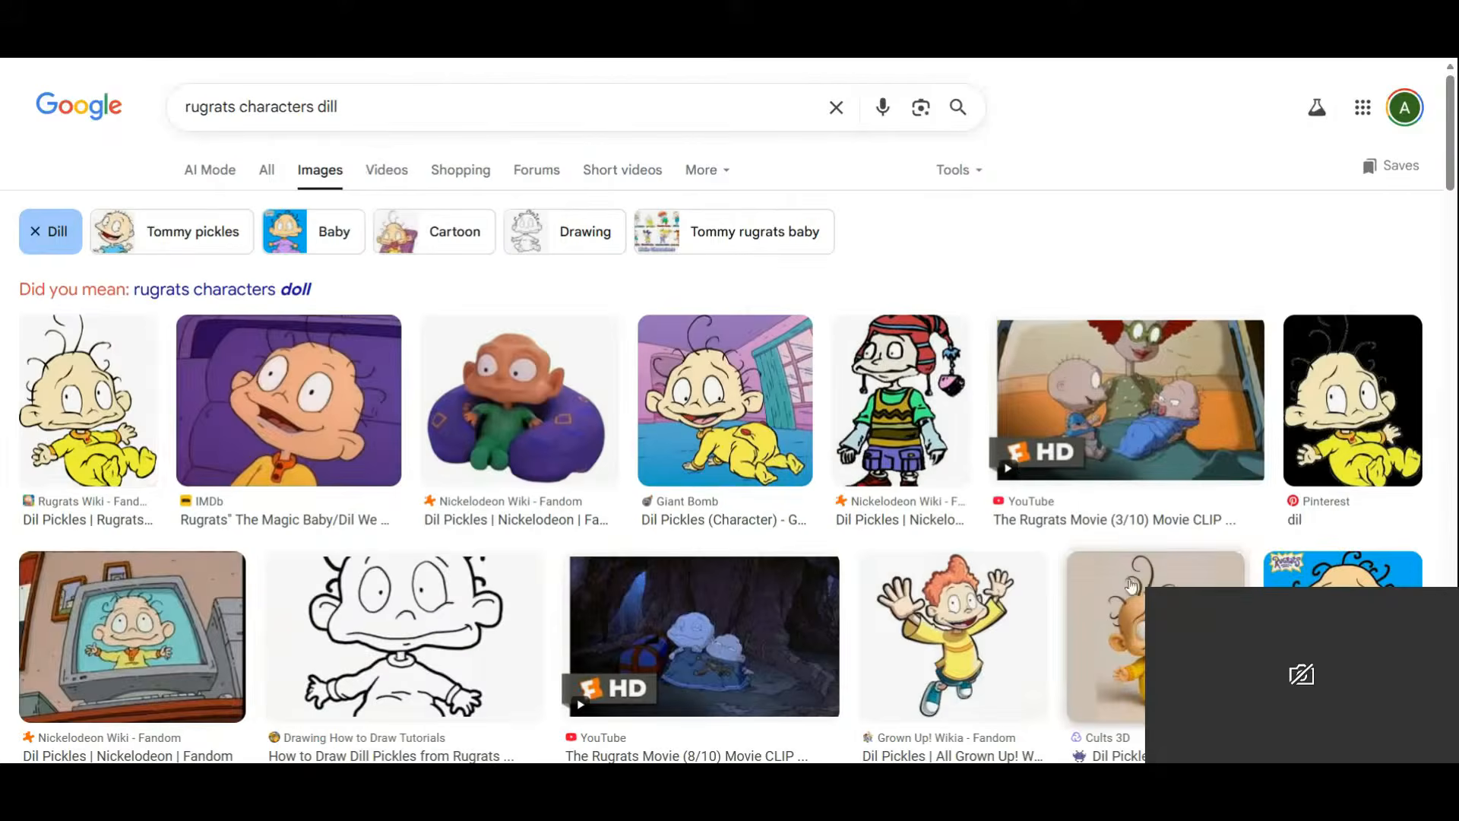
pyautogui.click(60, 433)
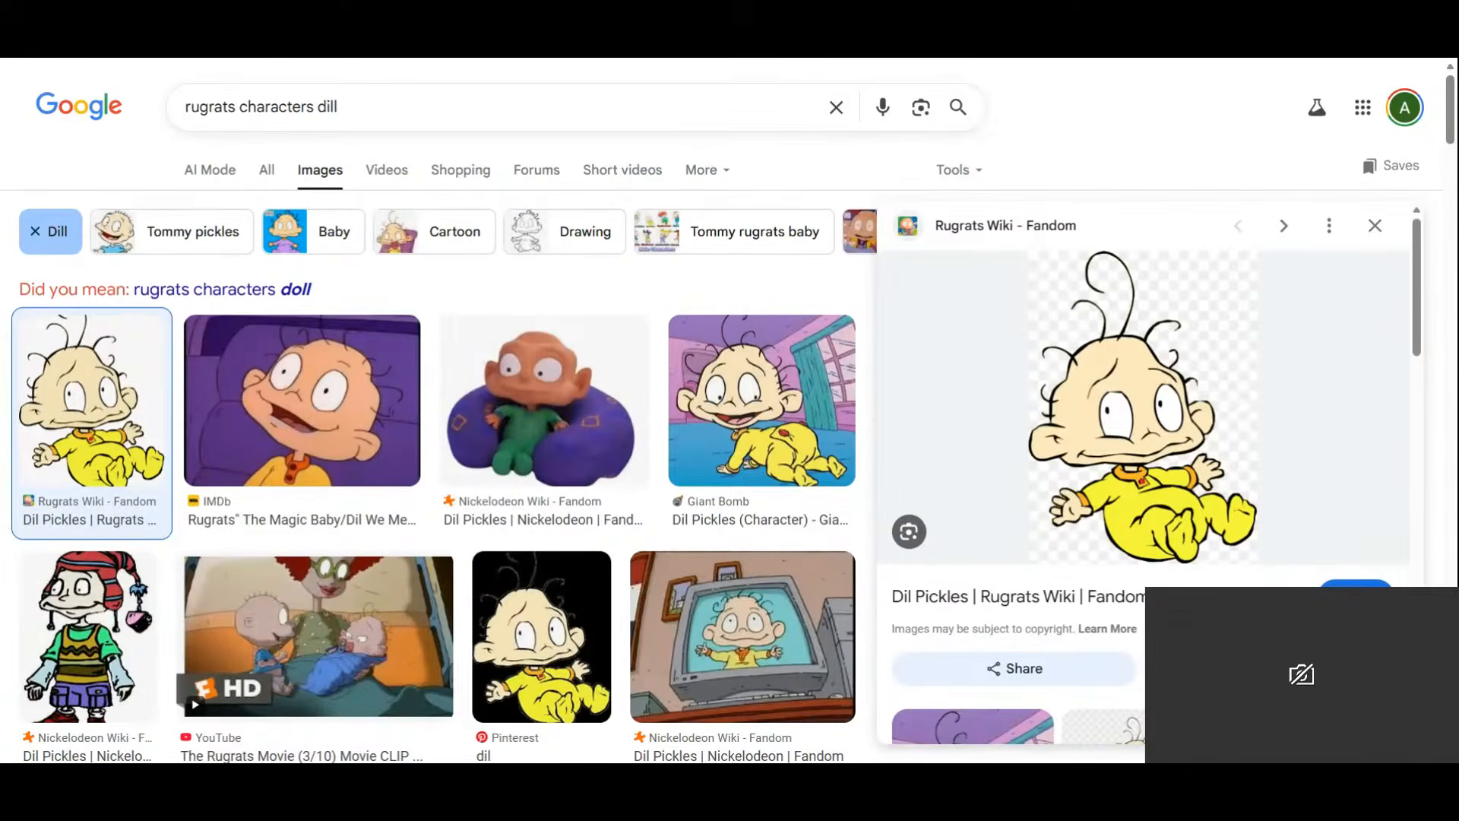
pyautogui.scroll(-3, 1220, 309)
pyautogui.scroll(-2, 1220, 310)
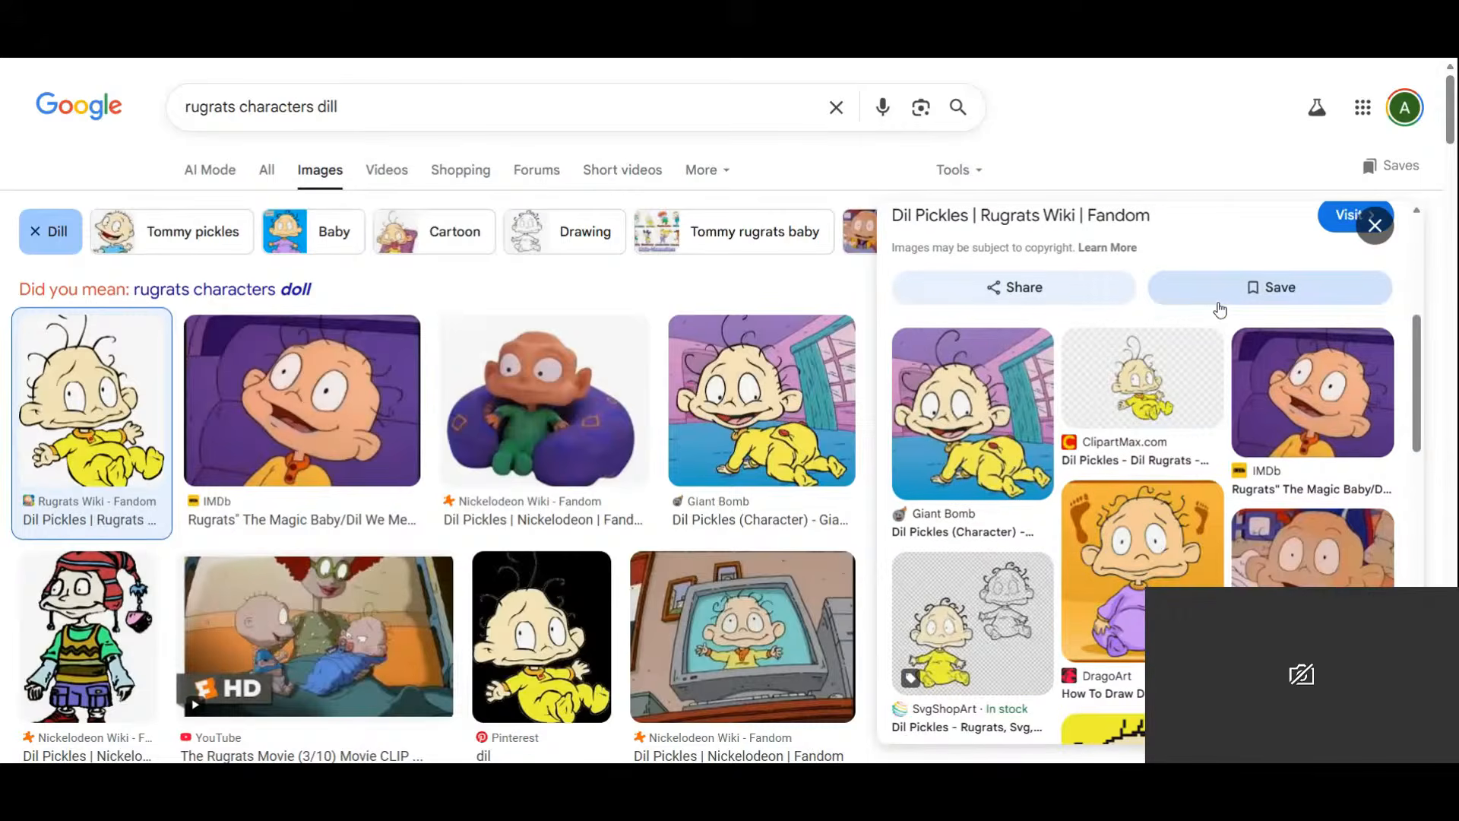
pyautogui.scroll(-5, 1220, 310)
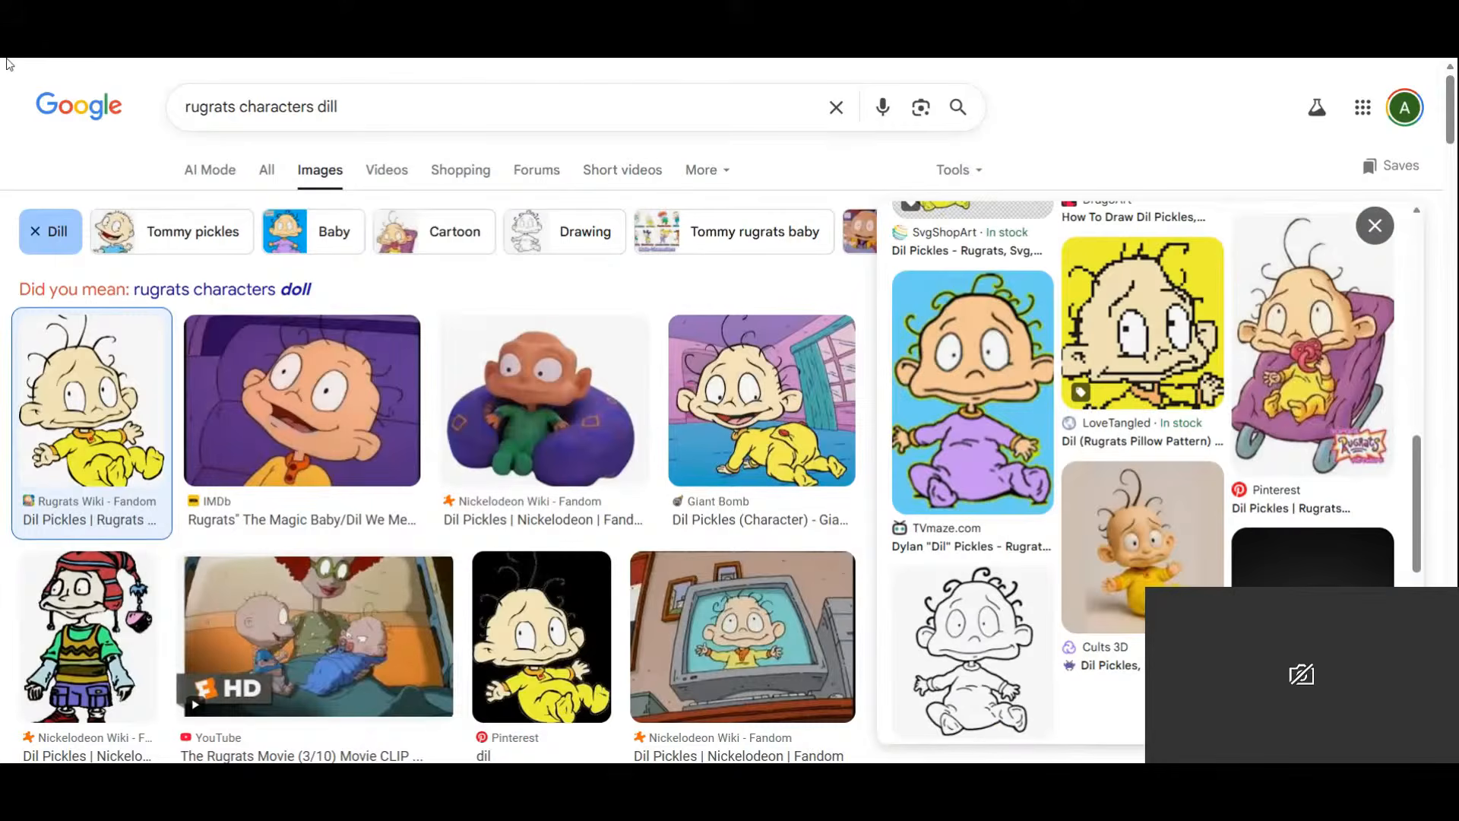
pyautogui.press('Escape')
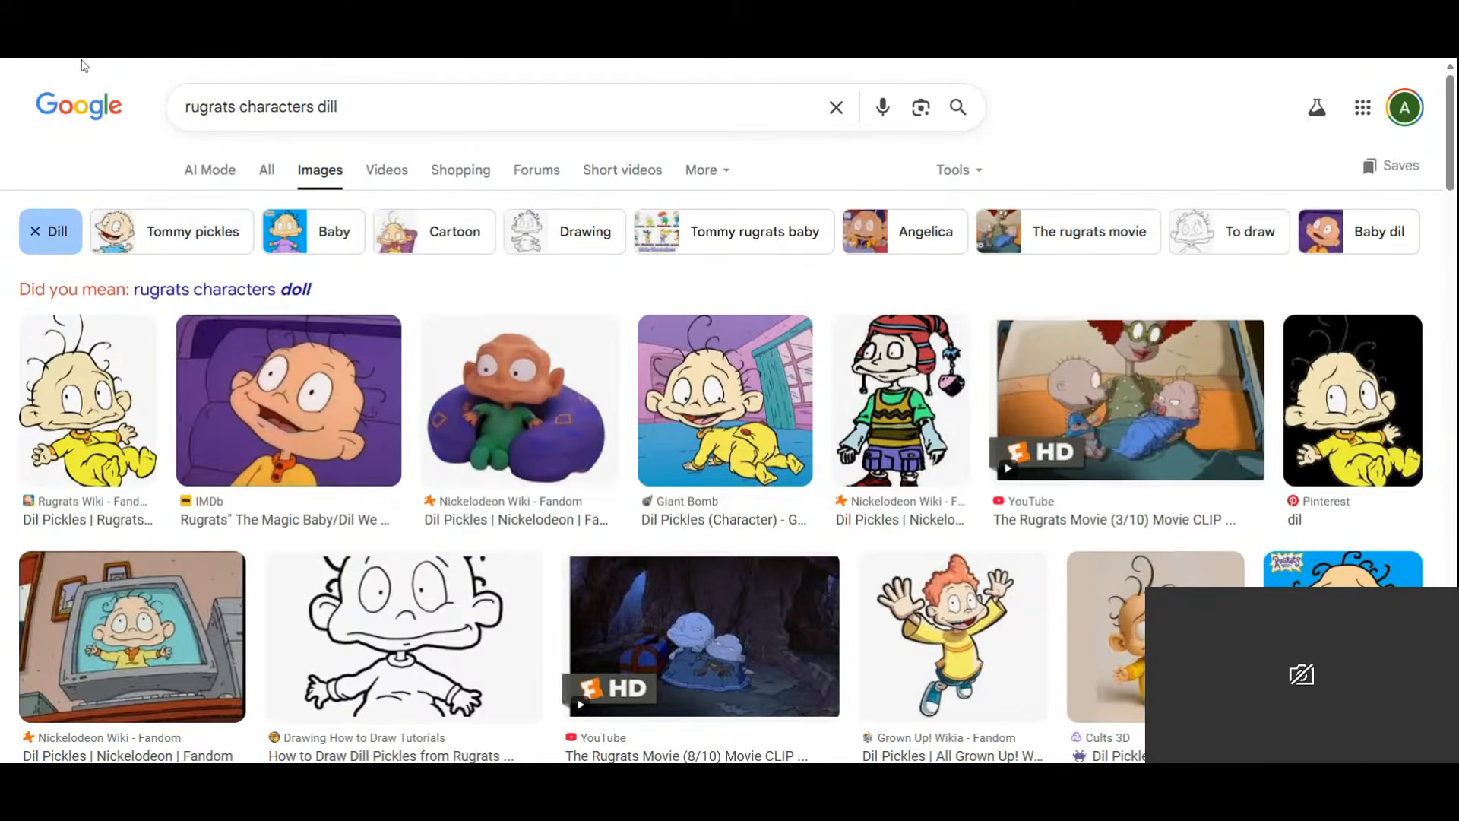
pyautogui.hotkey('alt', 'Left')
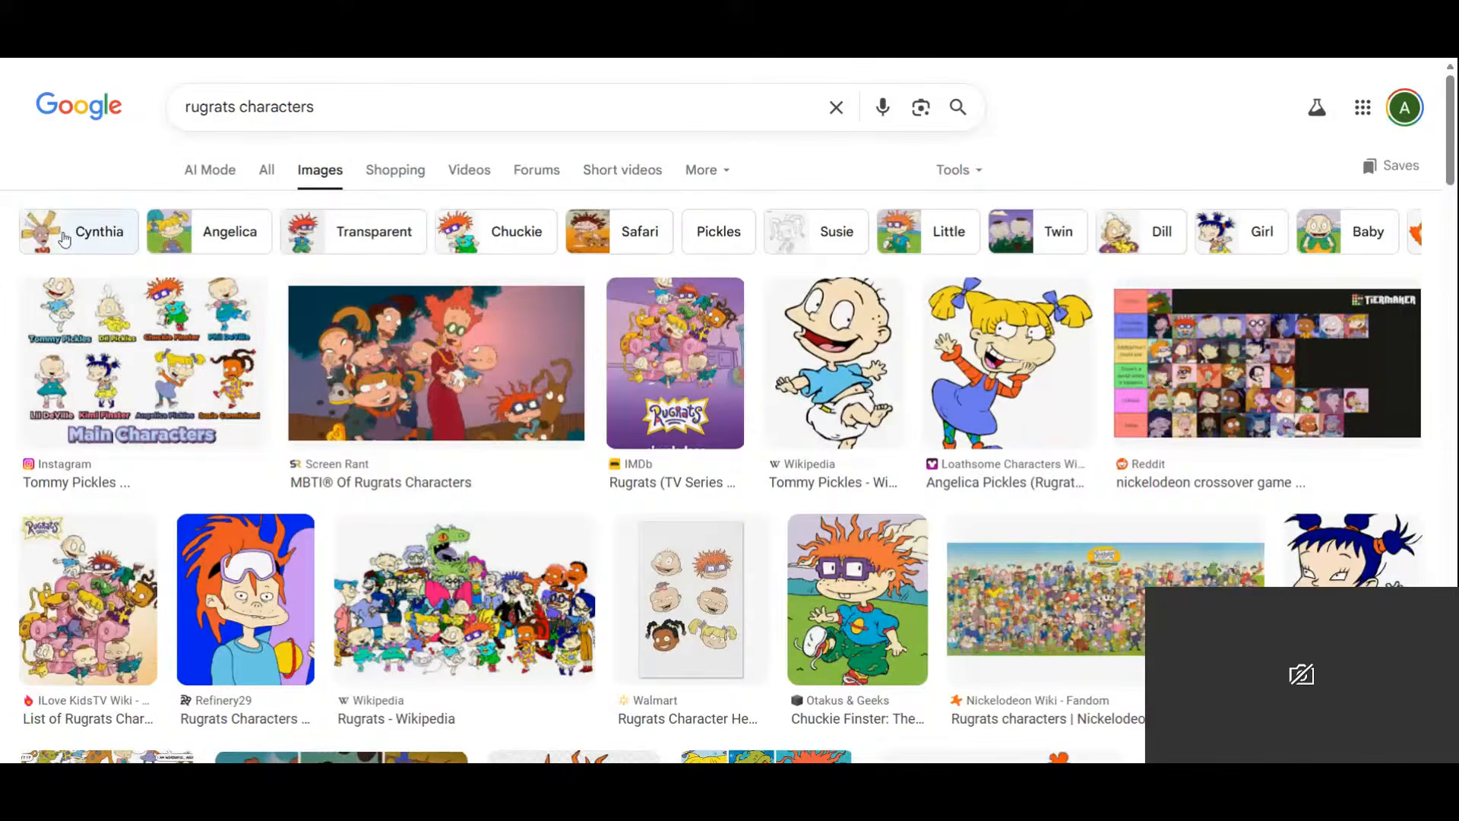
# Browse the Cynthia results, return, then filter to Twin and preview Phil and Lil.
pyautogui.click(85, 231)
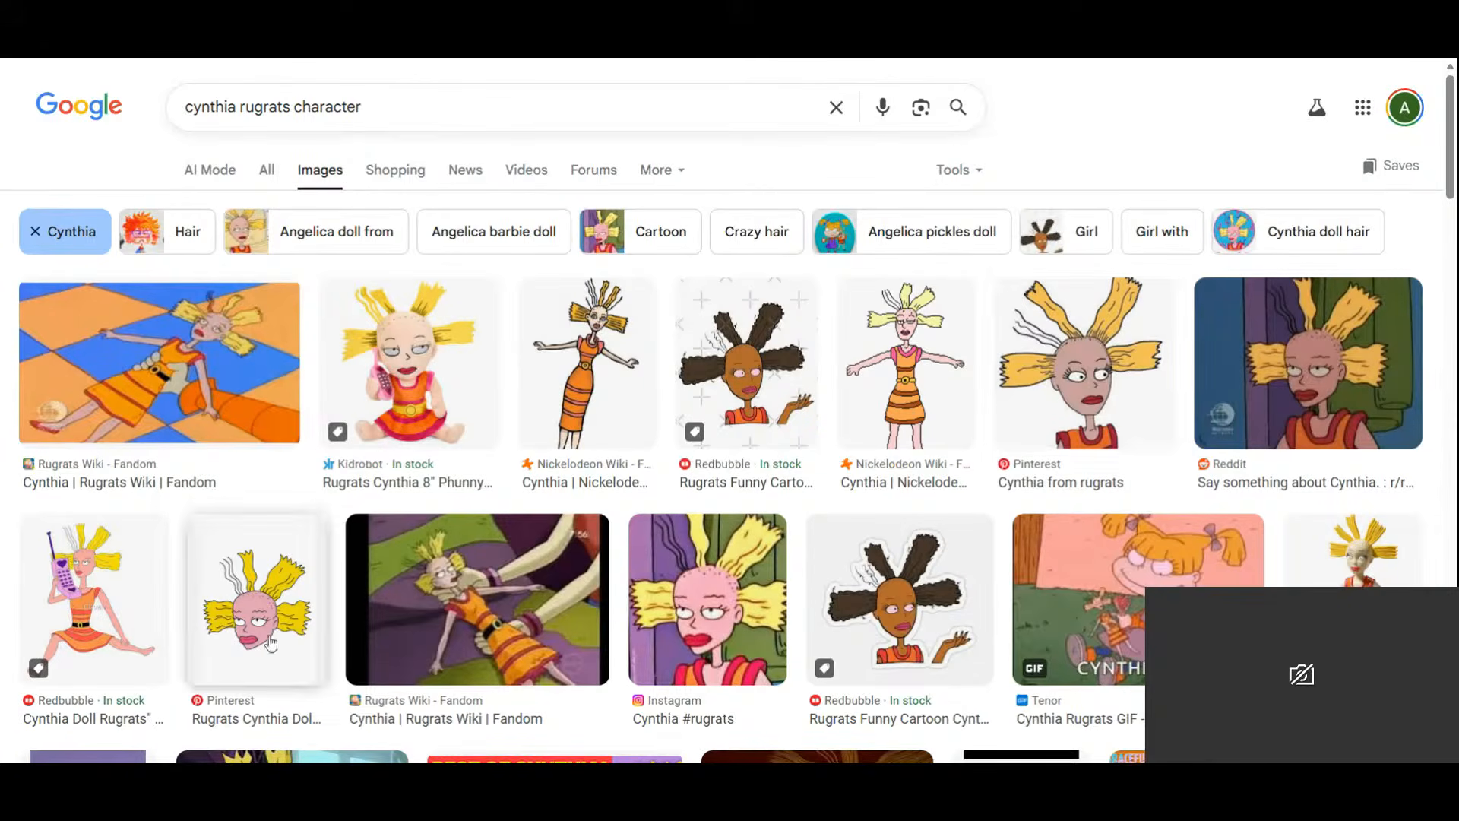
pyautogui.scroll(-1, 1102, 370)
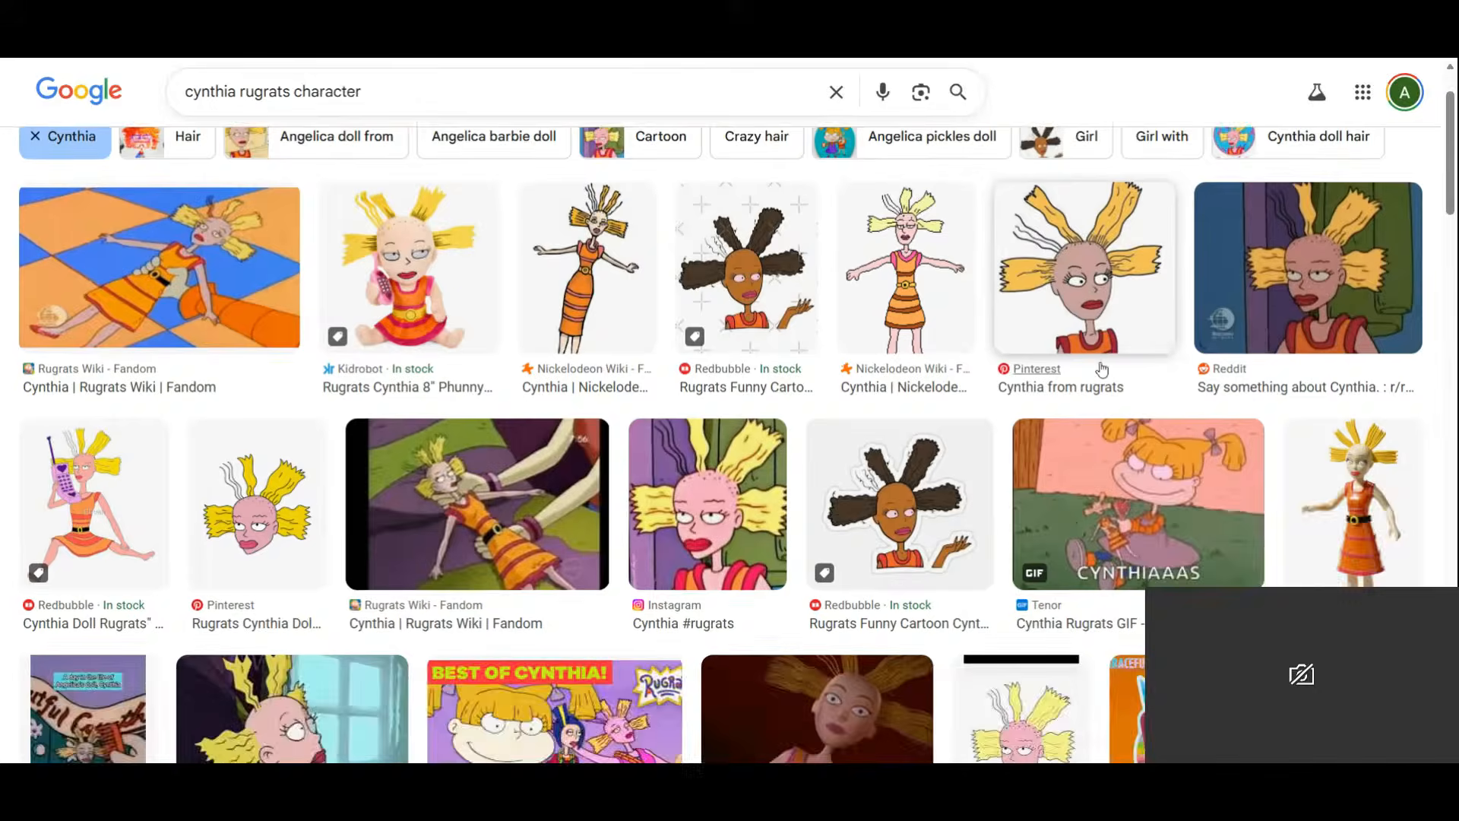
pyautogui.scroll(-3, 1102, 371)
pyautogui.scroll(4, 1102, 370)
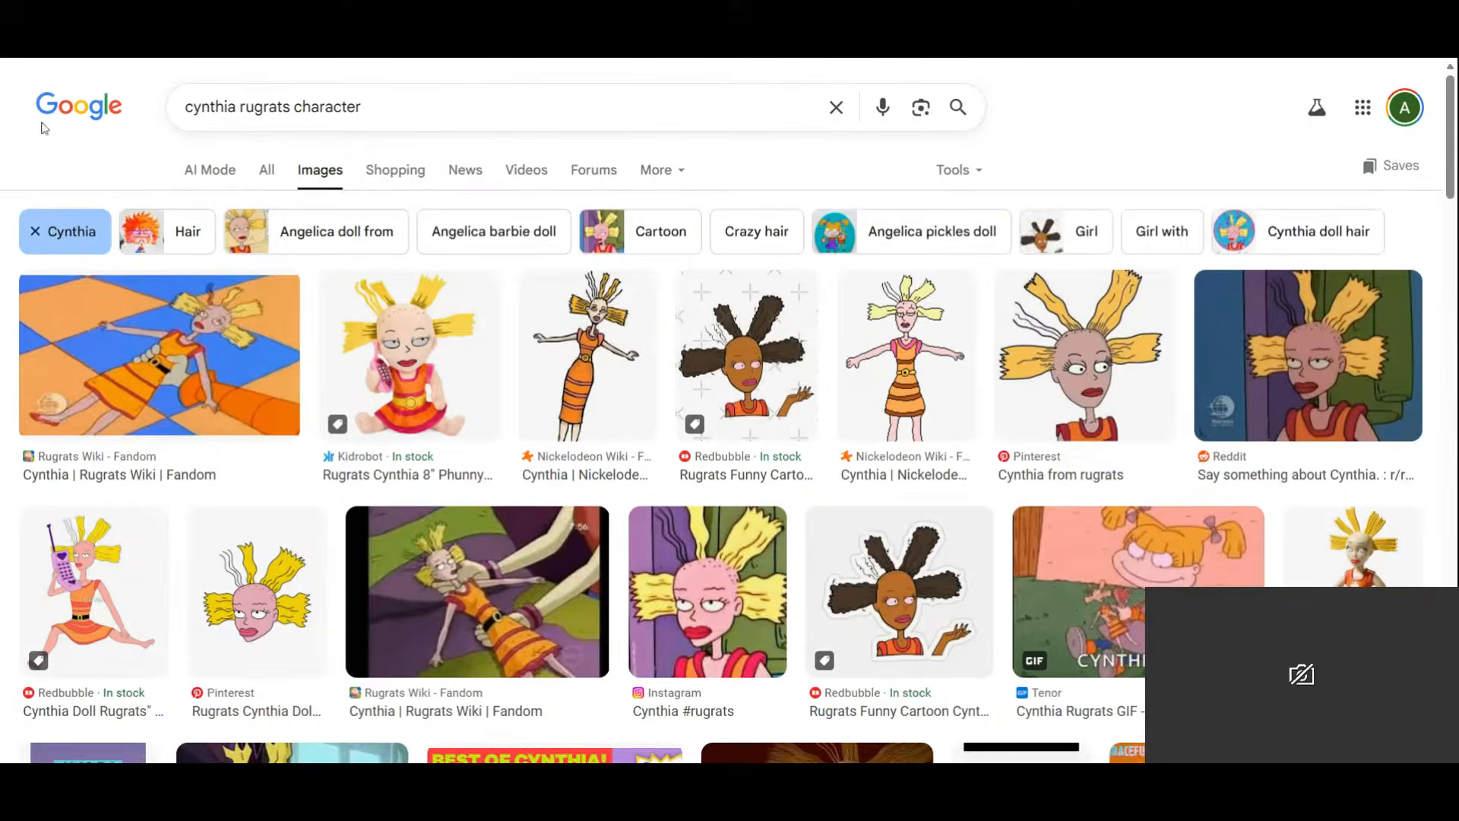
pyautogui.hotkey('alt', 'Left')
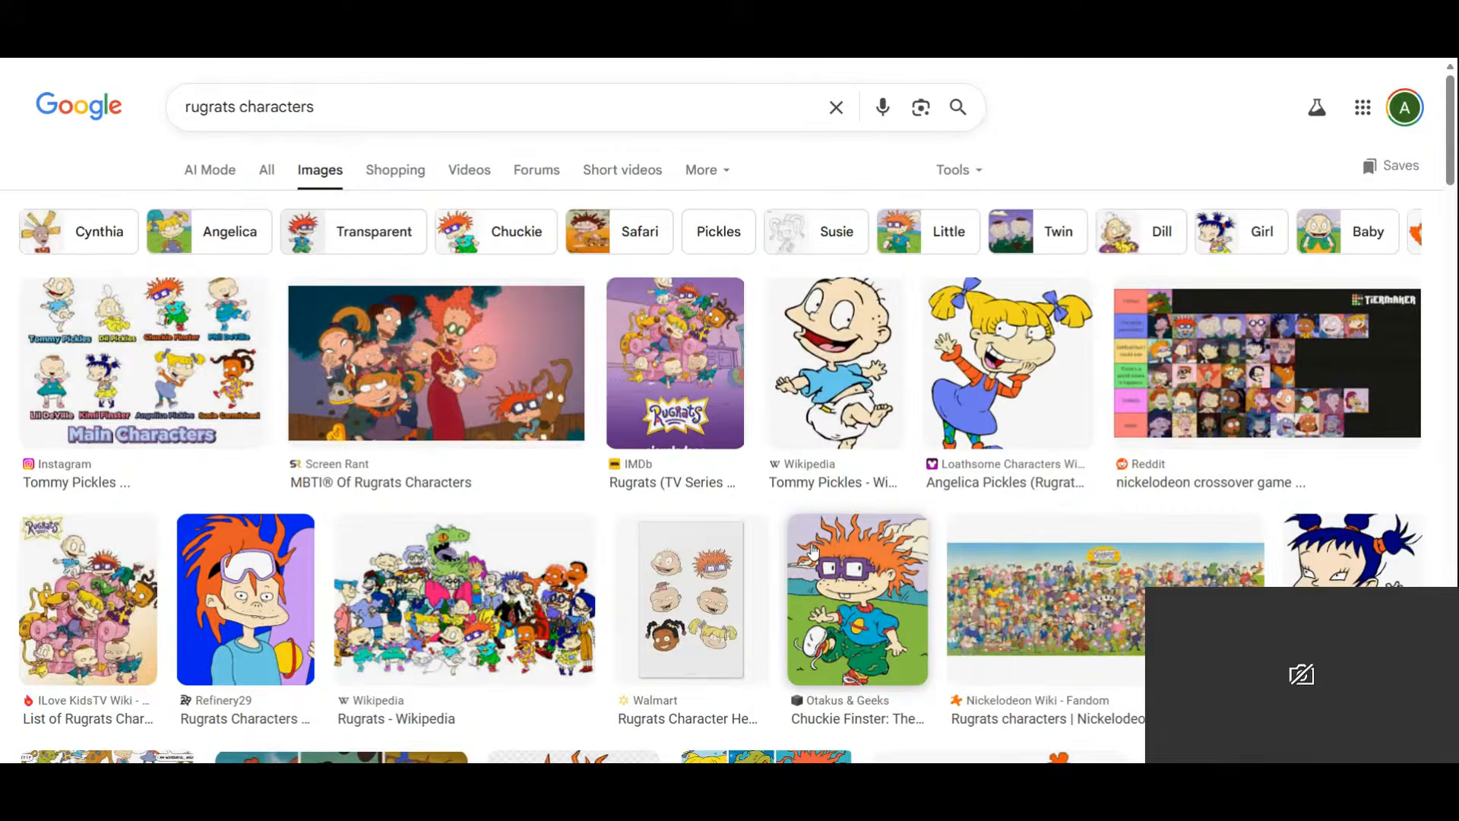
pyautogui.click(1045, 231)
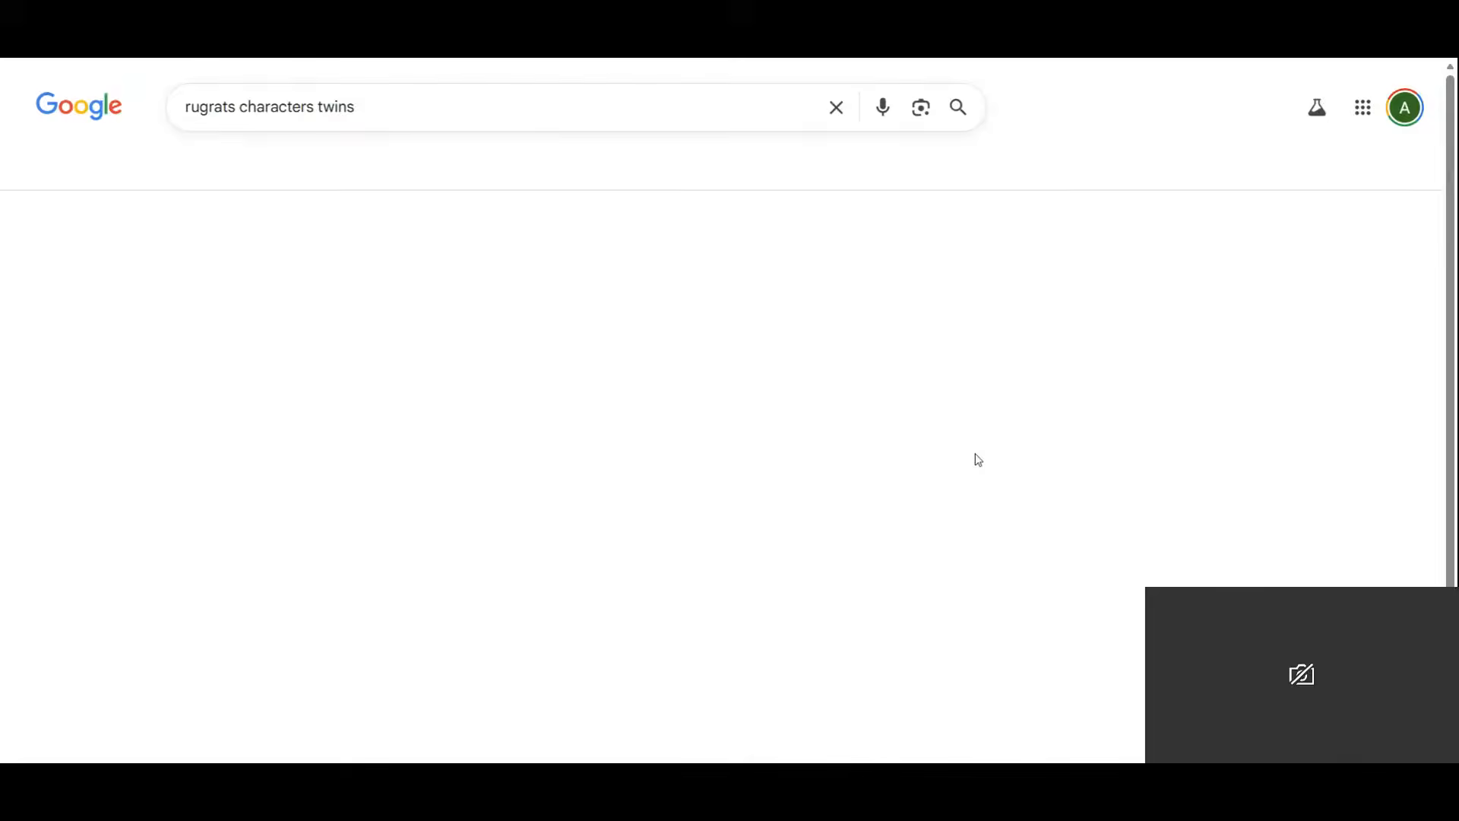
pyautogui.click(144, 370)
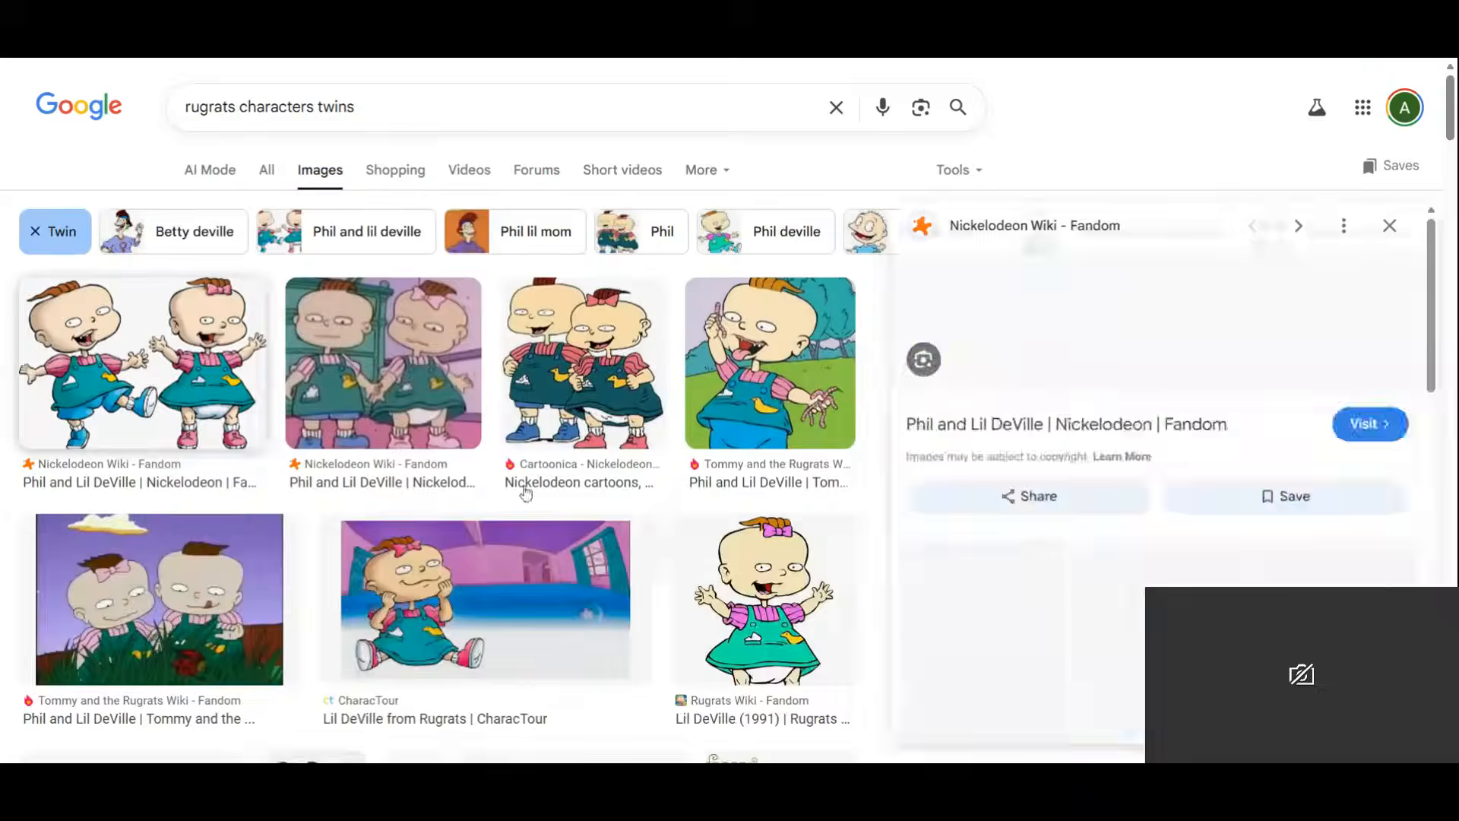
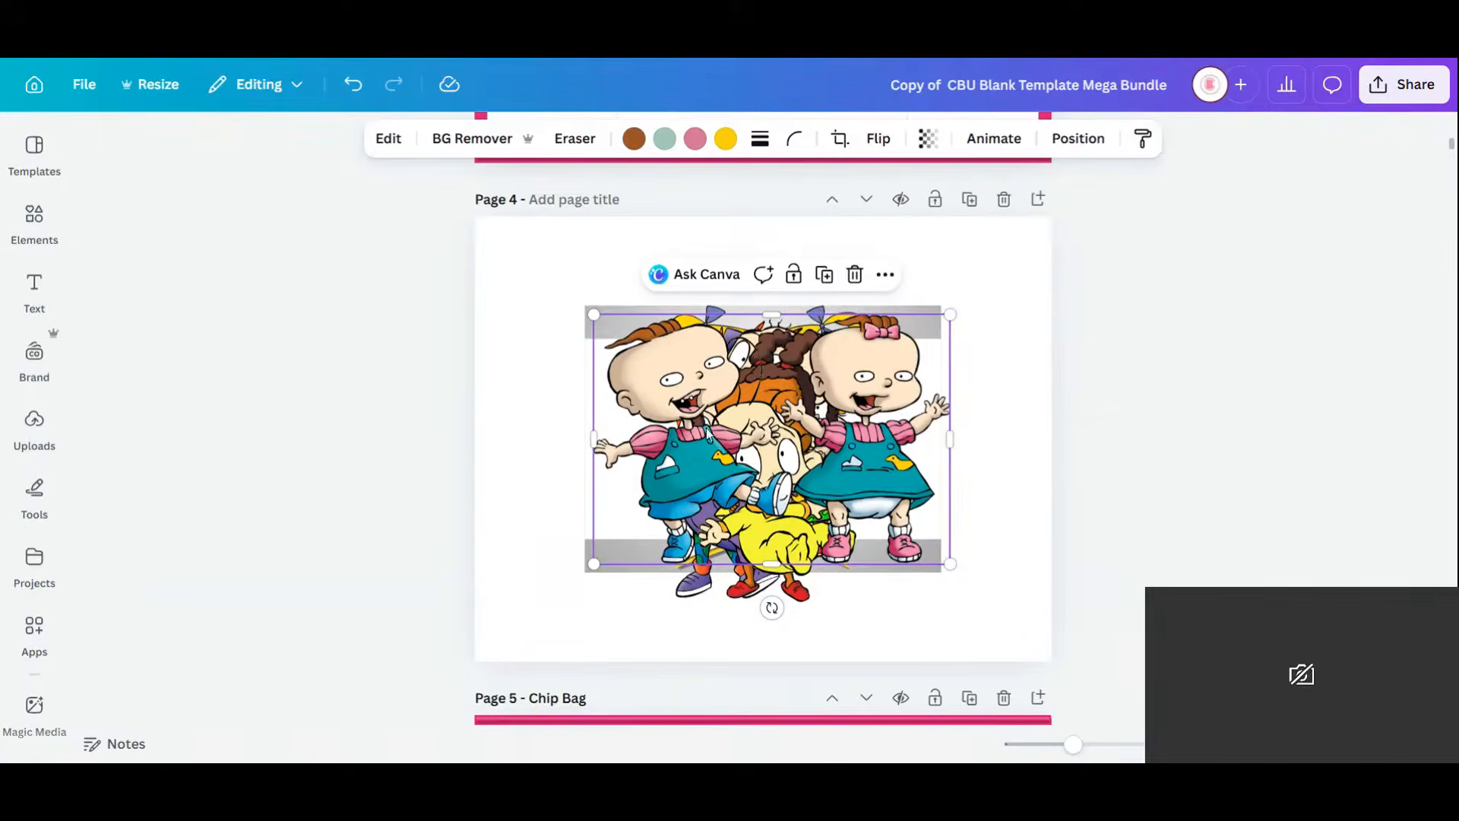
# Pull the twins image off the pile, shrink it and place it at the top-left corner.
pyautogui.moveTo(793, 430); pyautogui.dragTo(677, 403)
pyautogui.click(678, 403)
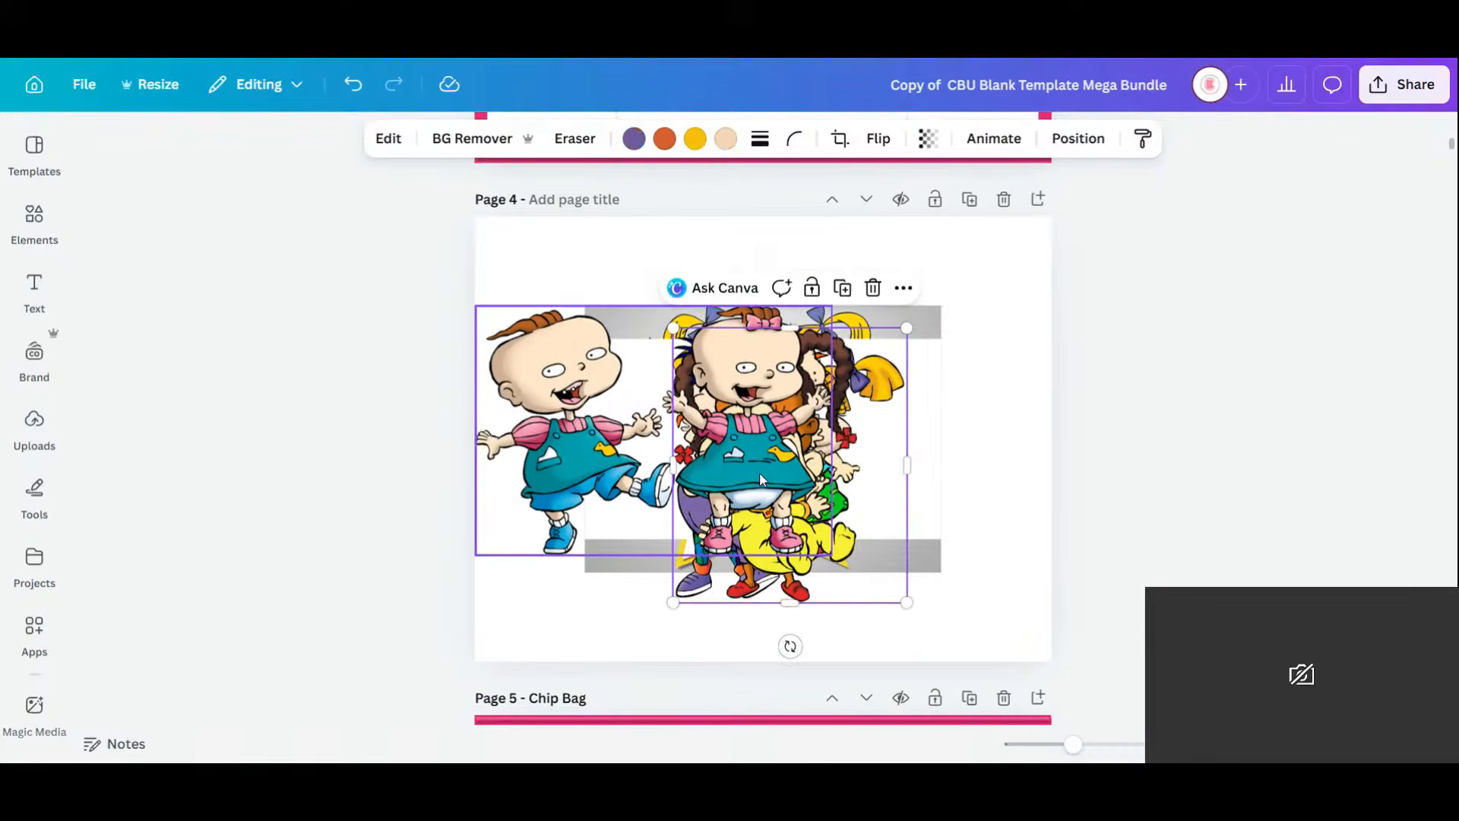
pyautogui.click(641, 386)
pyautogui.moveTo(832, 307); pyautogui.dragTo(595, 471)
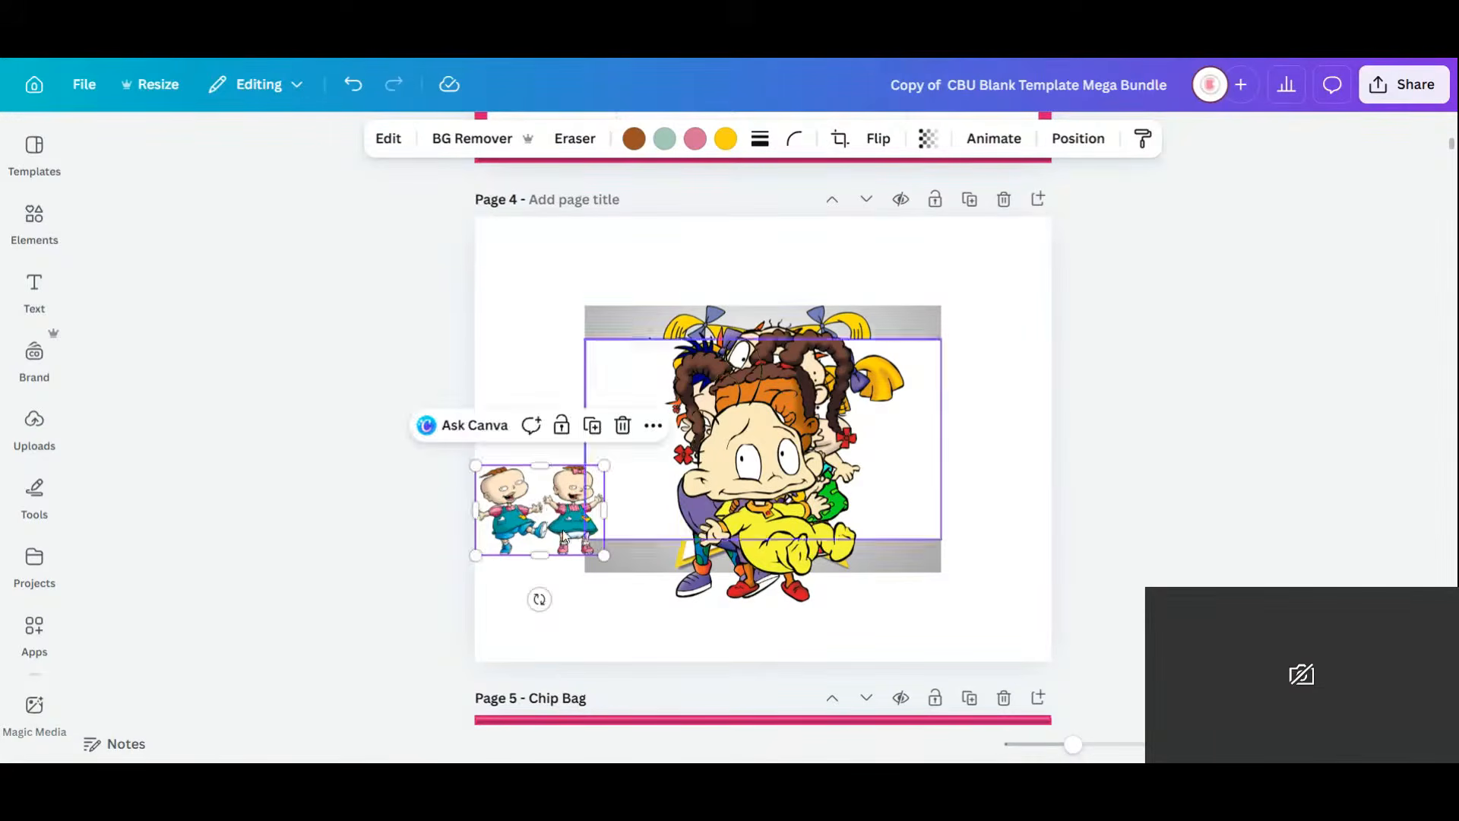
pyautogui.moveTo(553, 506); pyautogui.dragTo(584, 271)
# Halve the yellow-suited baby and Susie, placing them at lower left and upper right.
pyautogui.click(744, 490)
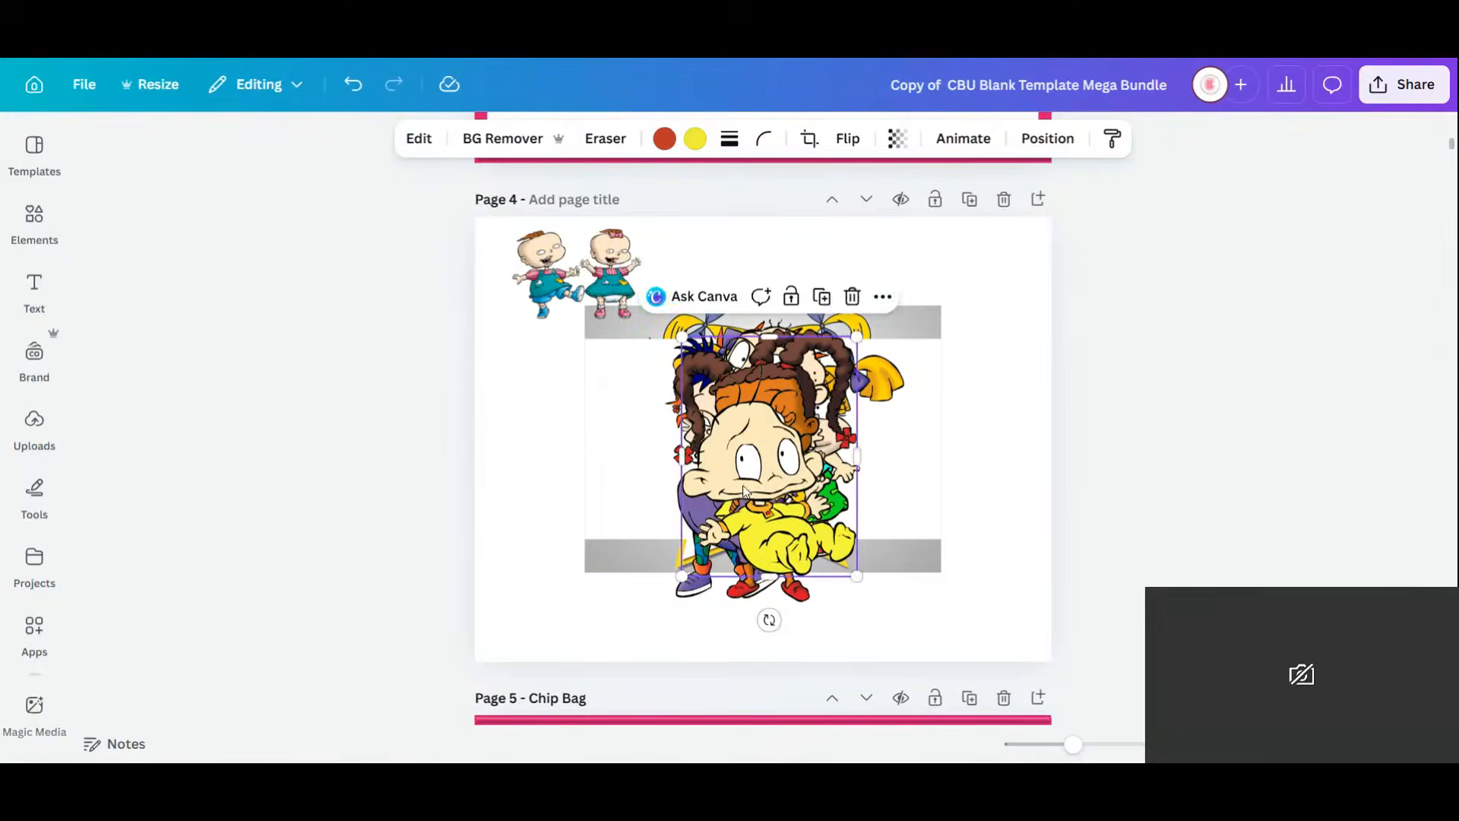
pyautogui.moveTo(857, 336); pyautogui.dragTo(770, 456)
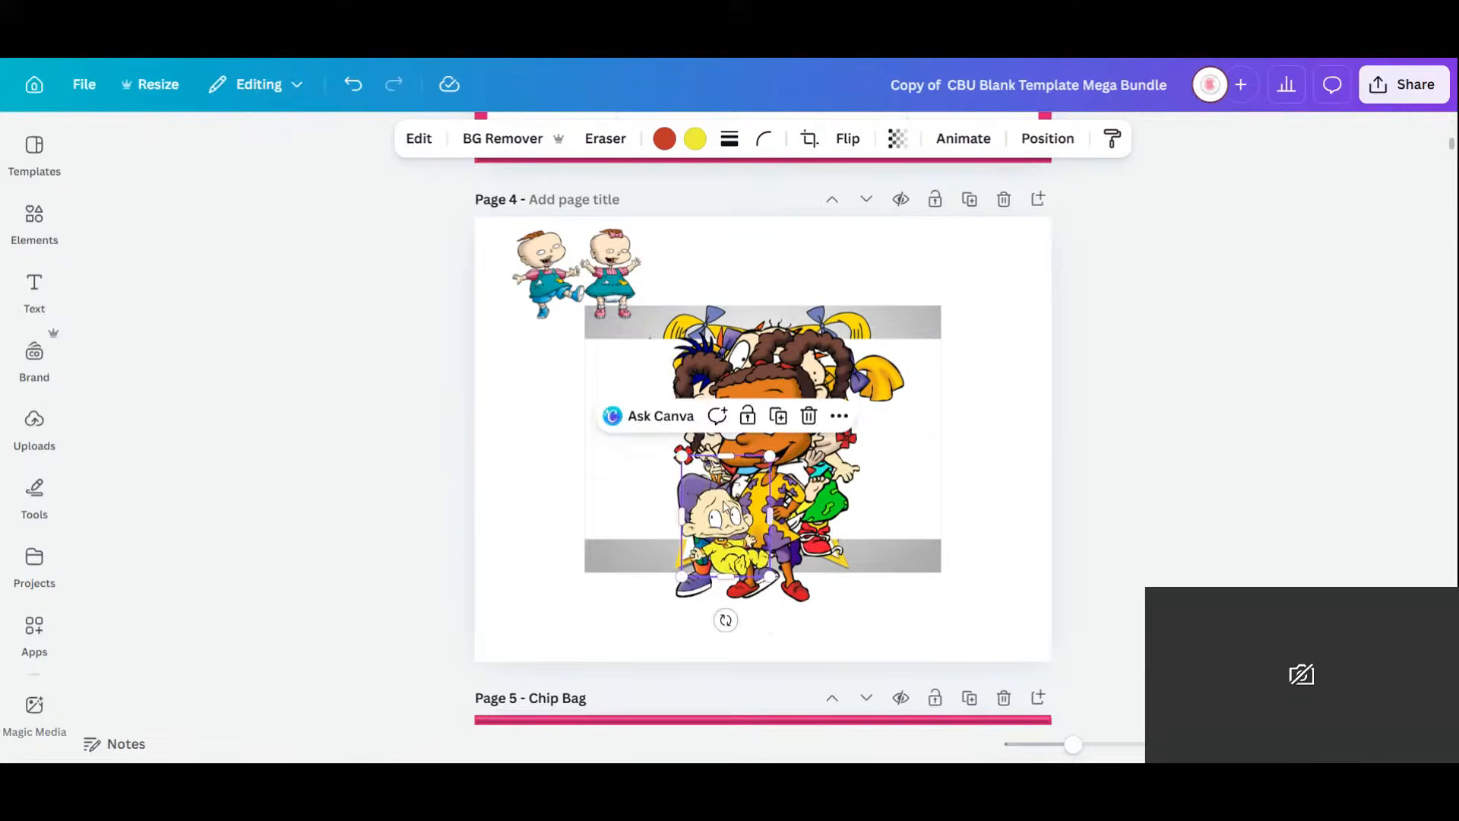
pyautogui.moveTo(726, 509); pyautogui.dragTo(560, 585)
pyautogui.click(866, 334)
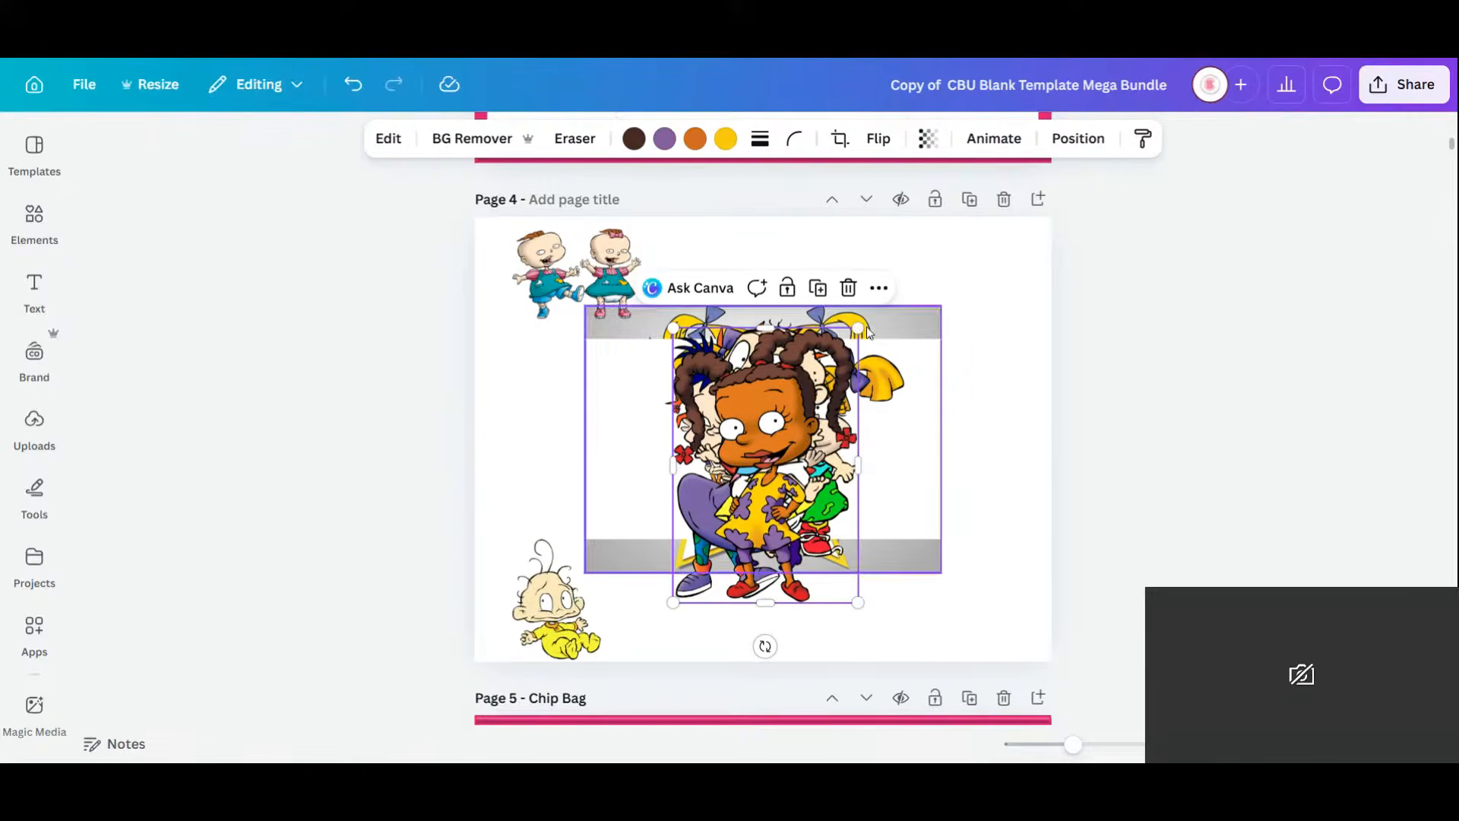
pyautogui.moveTo(858, 329); pyautogui.dragTo(766, 465)
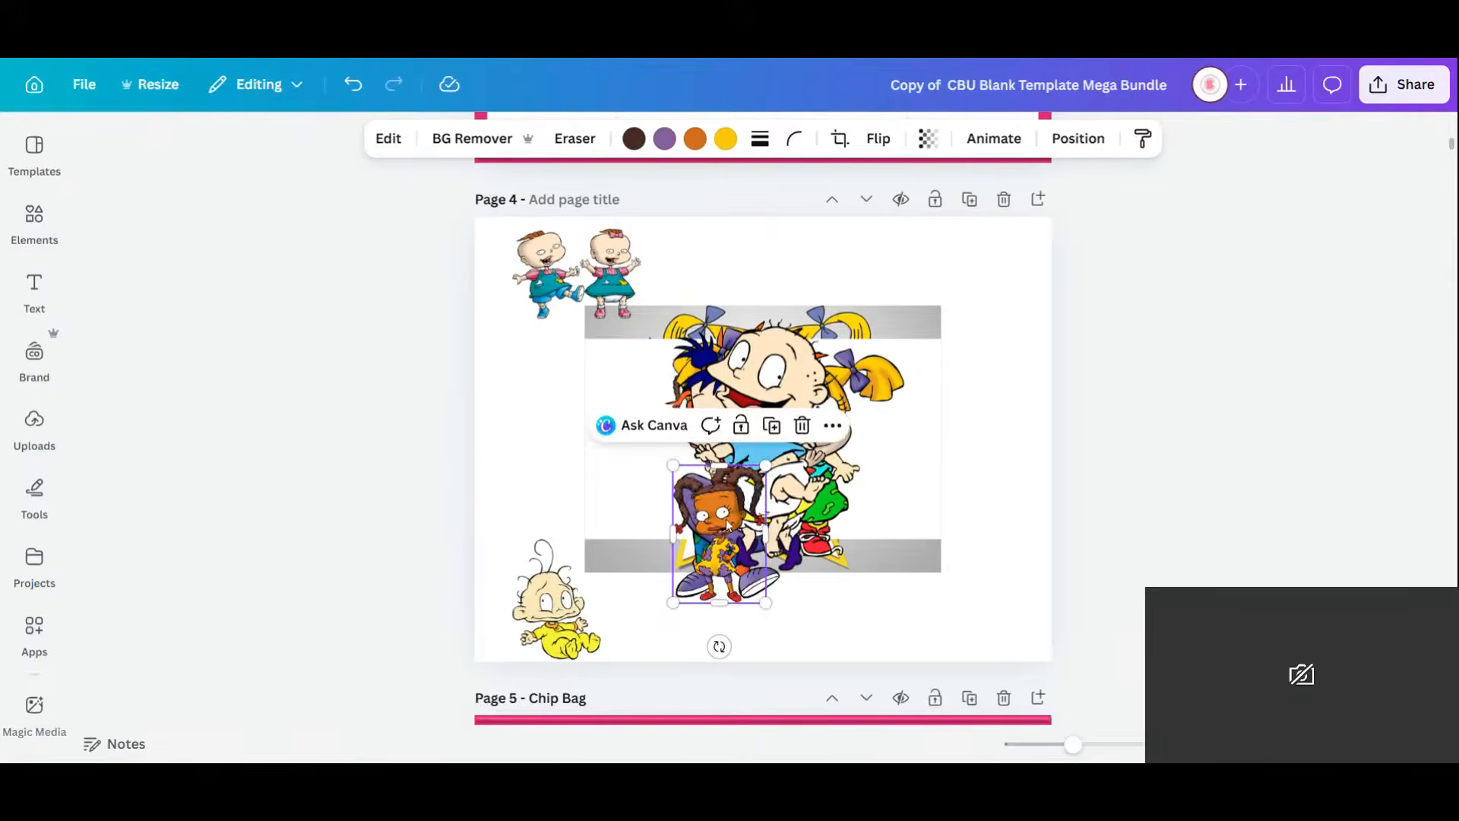
pyautogui.moveTo(727, 524); pyautogui.dragTo(984, 312)
# Move Tommy to the left side and Kimi to the right side, shrinking both.
pyautogui.click(766, 389)
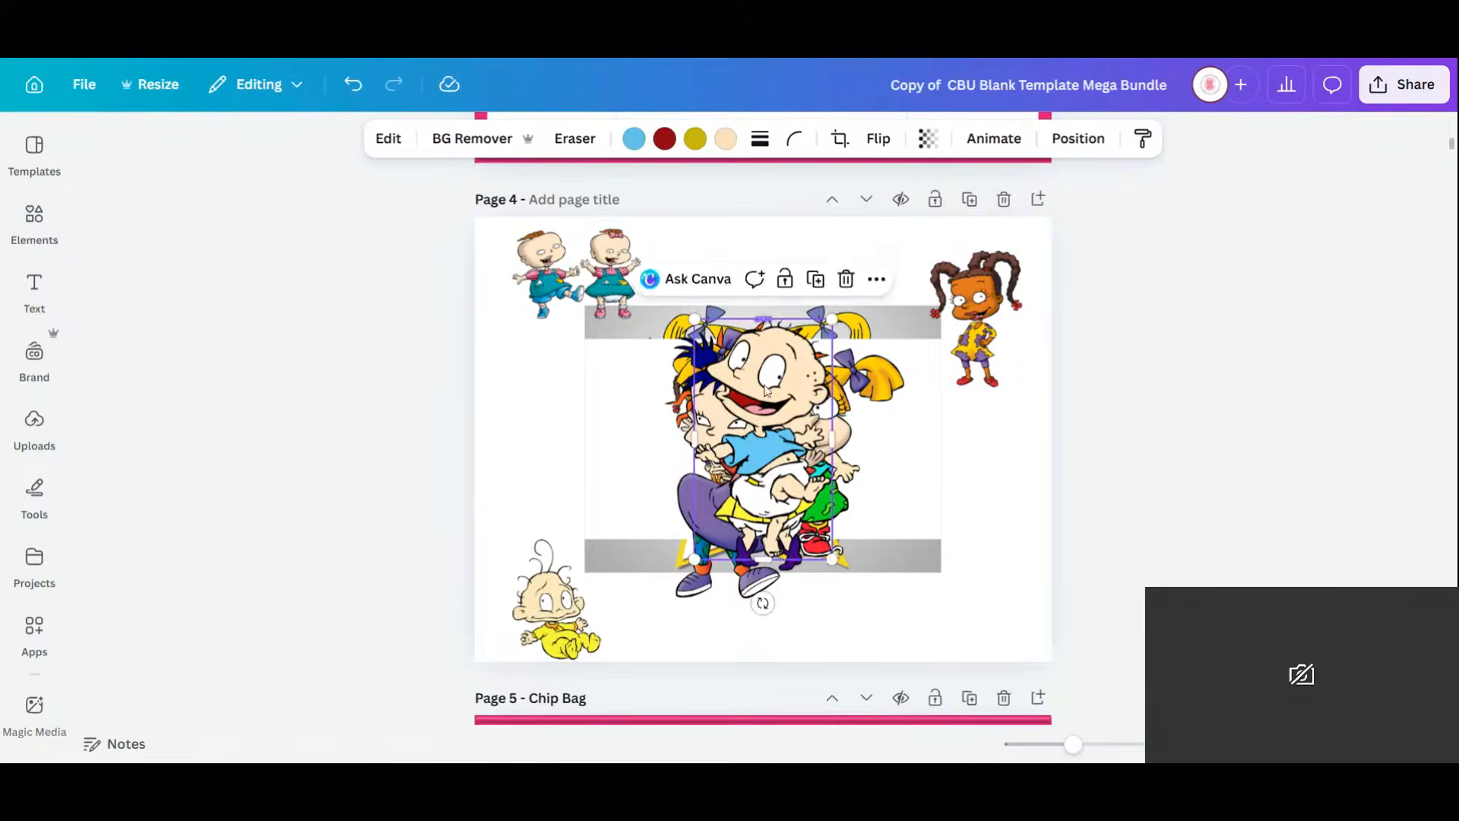
pyautogui.moveTo(765, 390); pyautogui.dragTo(558, 390)
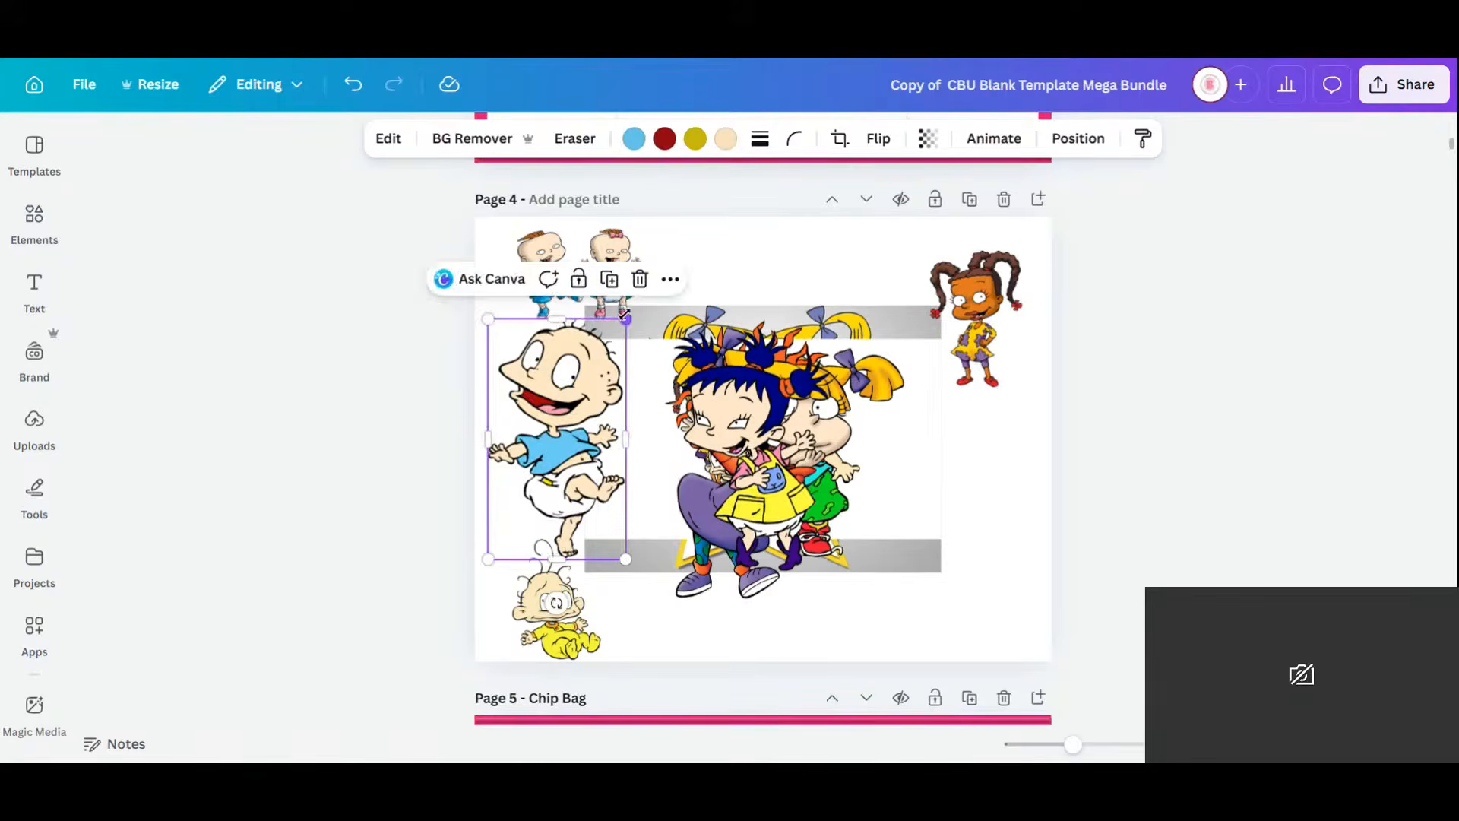
pyautogui.moveTo(624, 316); pyautogui.dragTo(575, 413)
pyautogui.click(751, 420)
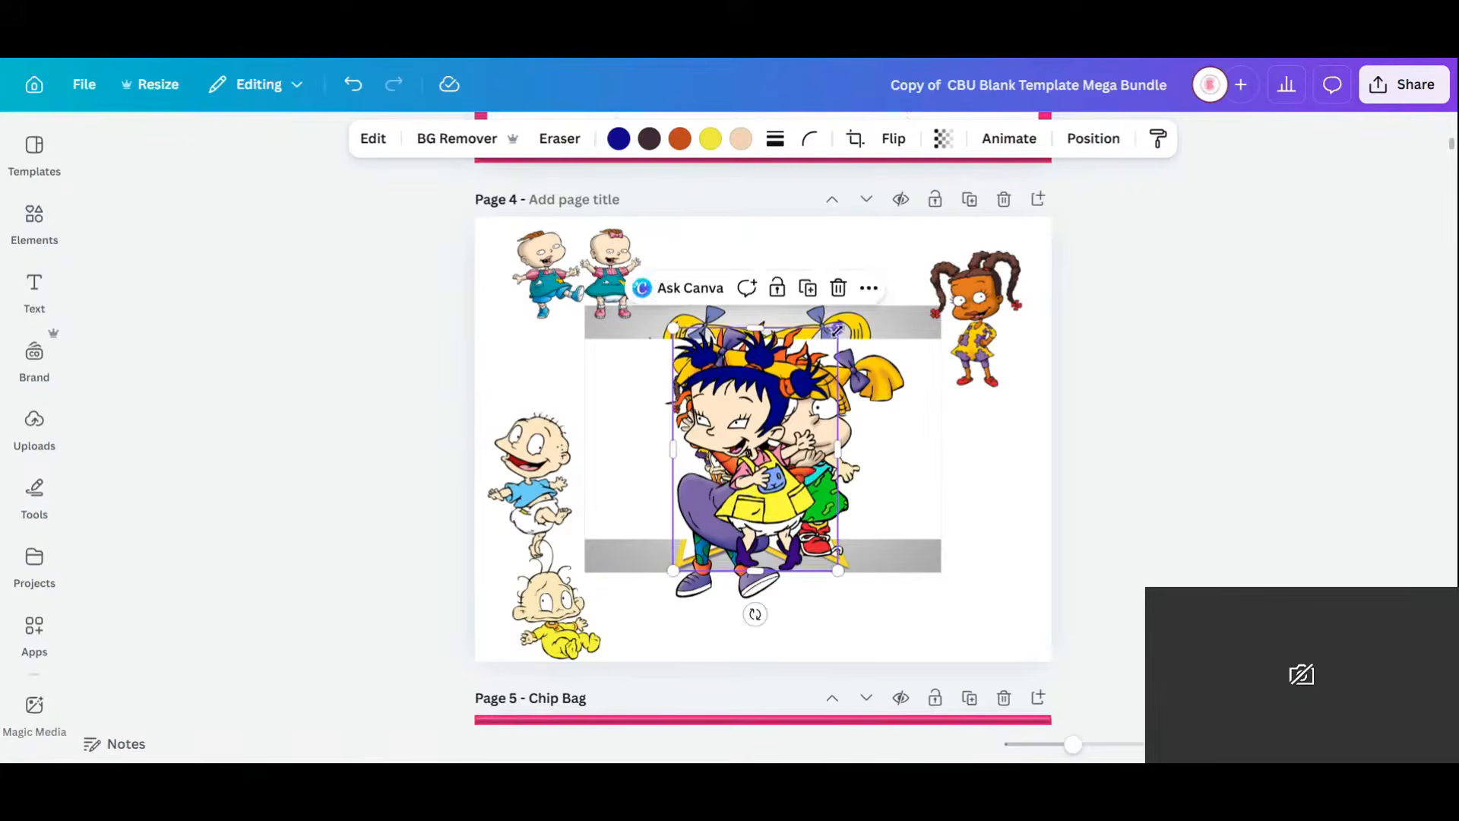
pyautogui.moveTo(836, 330); pyautogui.dragTo(781, 412)
pyautogui.moveTo(725, 486); pyautogui.dragTo(960, 521)
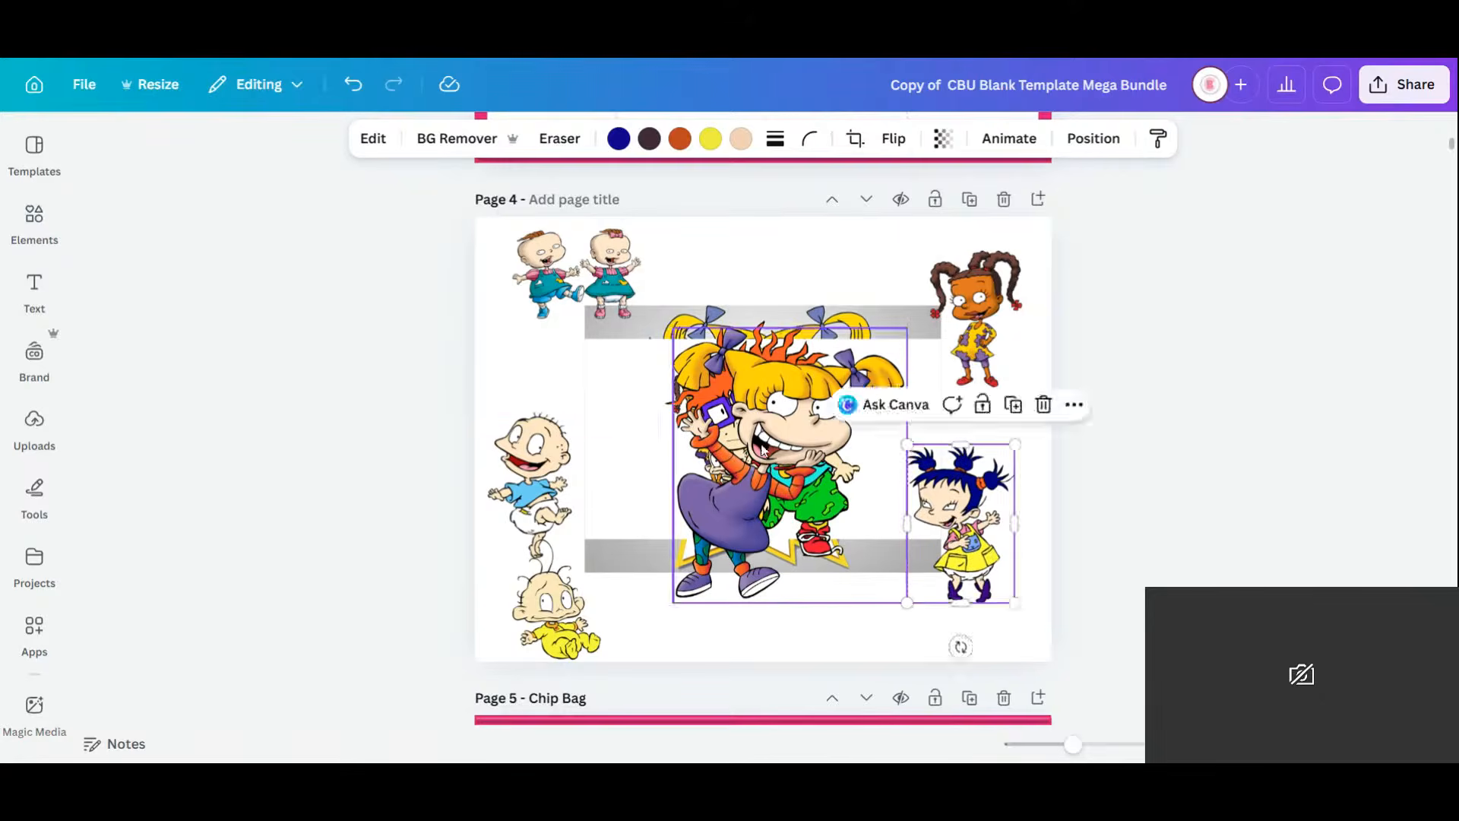
# Shrink Angelica and Chuckie, placing Chuckie at lower right and Angelica at the bottom.
pyautogui.click(763, 448)
pyautogui.moveTo(906, 328); pyautogui.dragTo(811, 383)
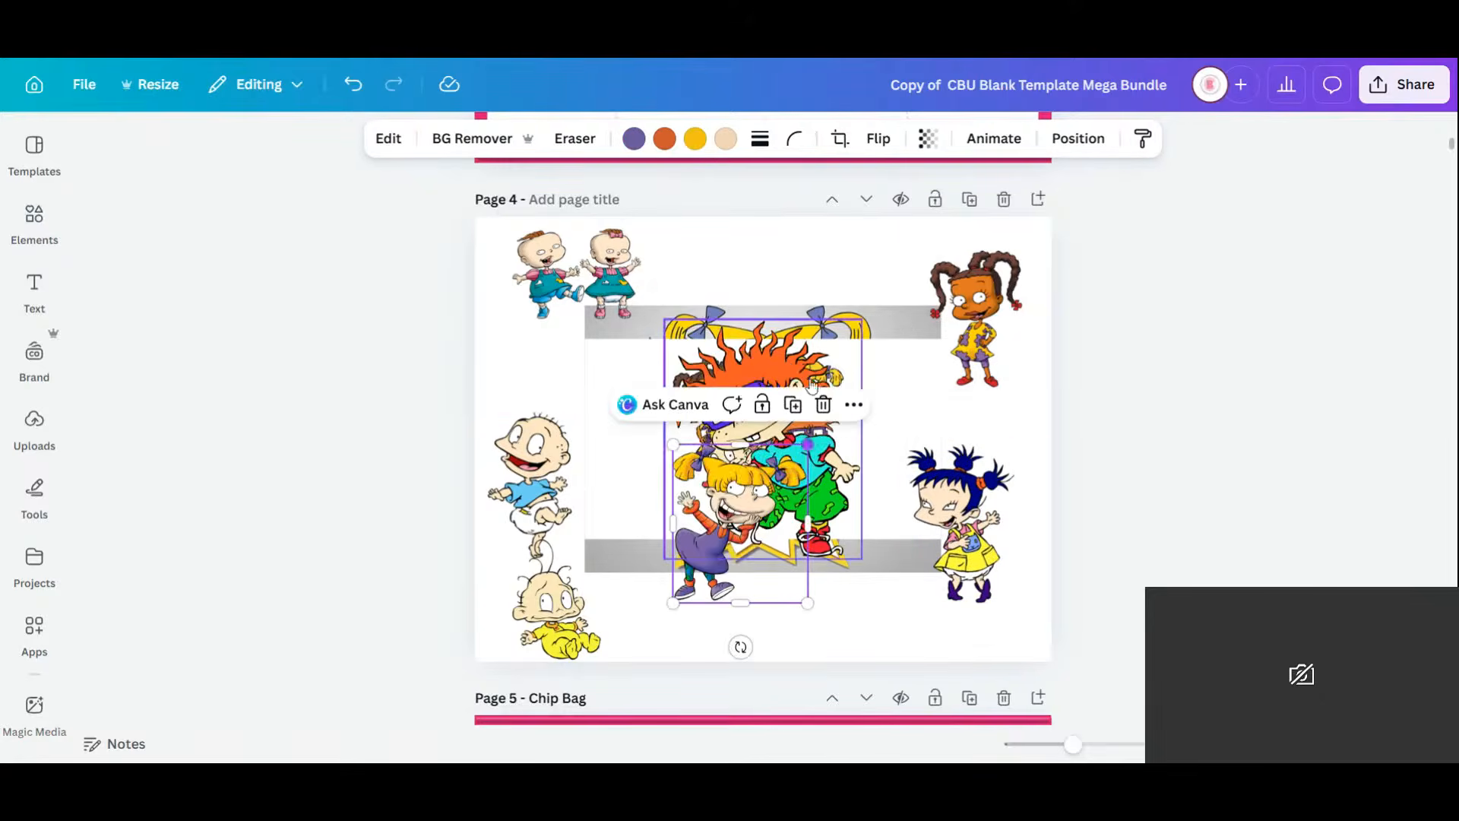
pyautogui.click(812, 384)
pyautogui.moveTo(861, 320); pyautogui.dragTo(801, 394)
pyautogui.moveTo(744, 456); pyautogui.dragTo(953, 549)
pyautogui.moveTo(734, 509); pyautogui.dragTo(702, 585)
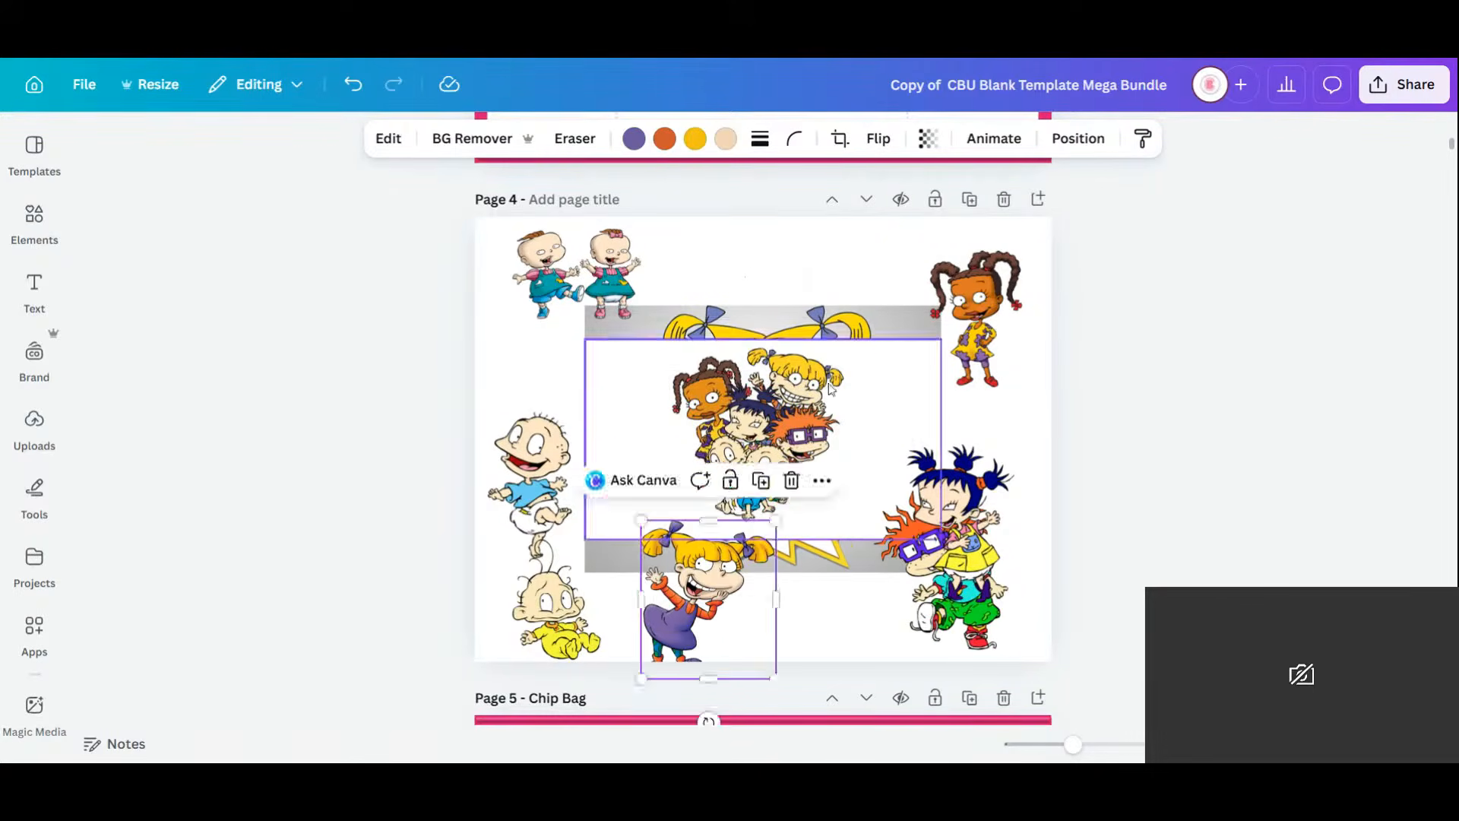
# Narrow the central group image from both its right and left sides.
pyautogui.click(831, 387)
pyautogui.moveTo(928, 417); pyautogui.dragTo(843, 445)
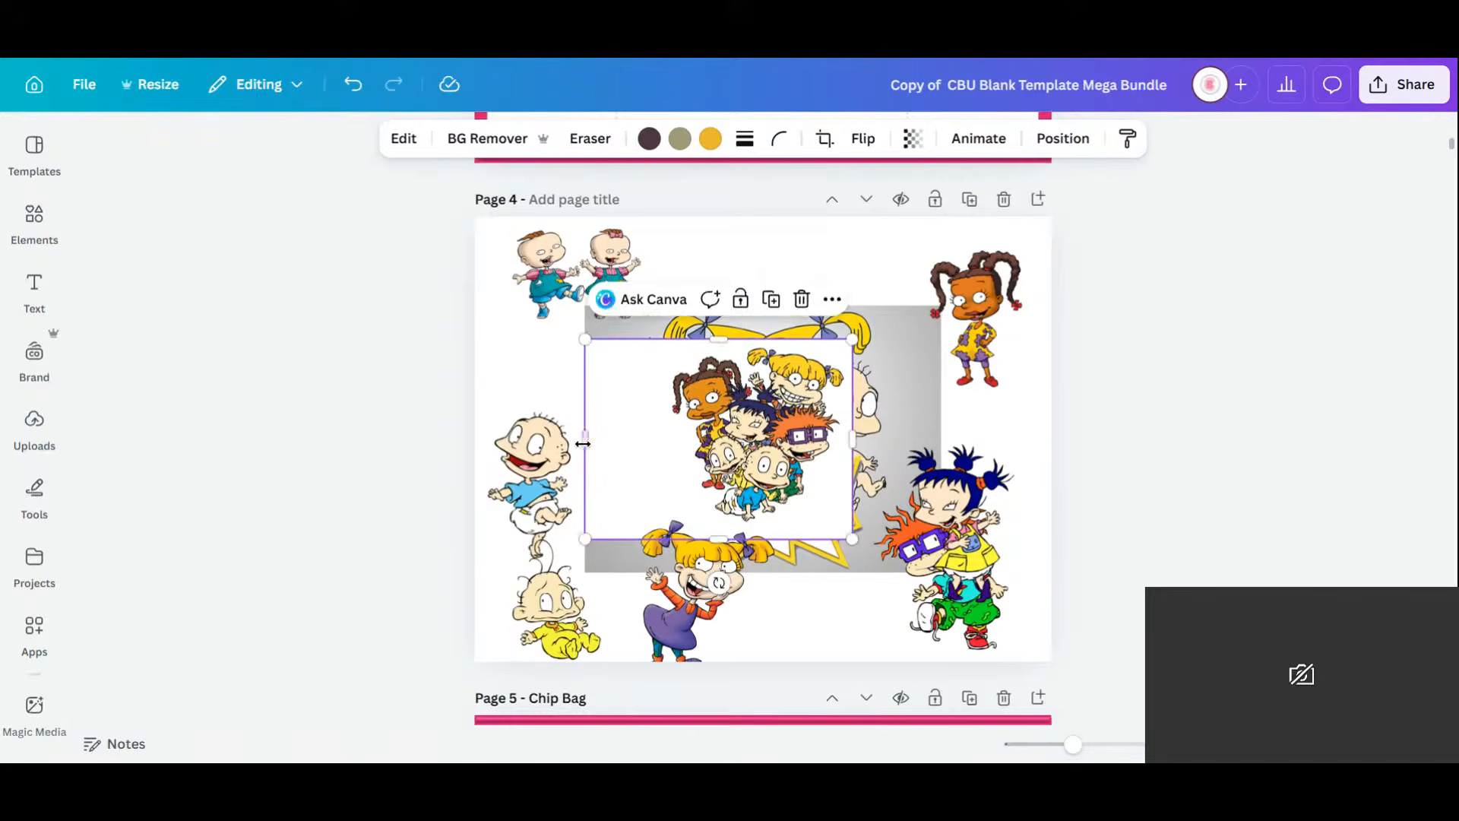
pyautogui.moveTo(581, 444); pyautogui.dragTo(658, 441)
# Remove the backgrounds from the group image and Rugrats logo, then shrink and reposition them.
pyautogui.click(491, 143)
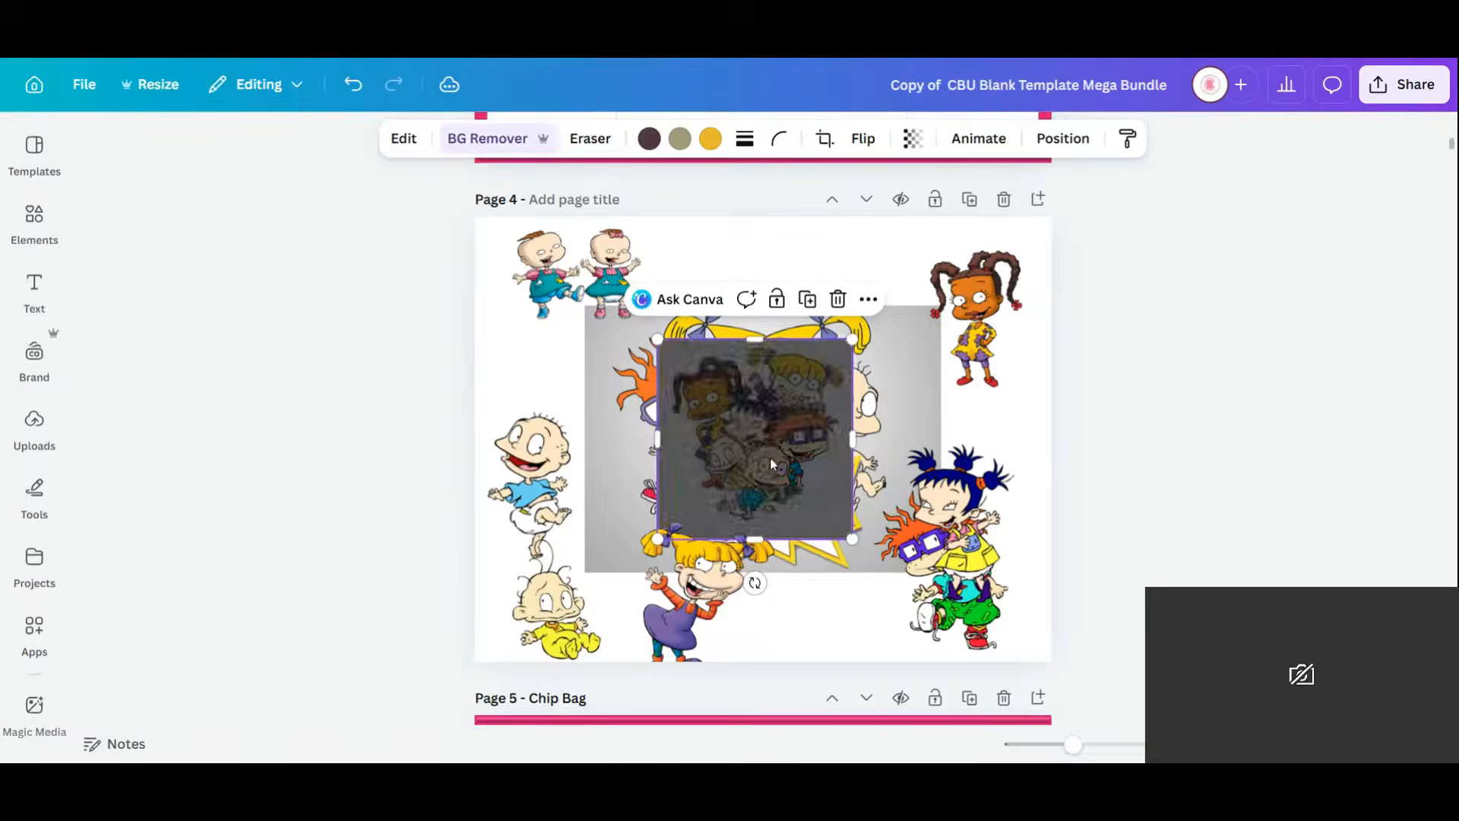
pyautogui.moveTo(776, 455); pyautogui.dragTo(630, 398)
pyautogui.click(866, 442)
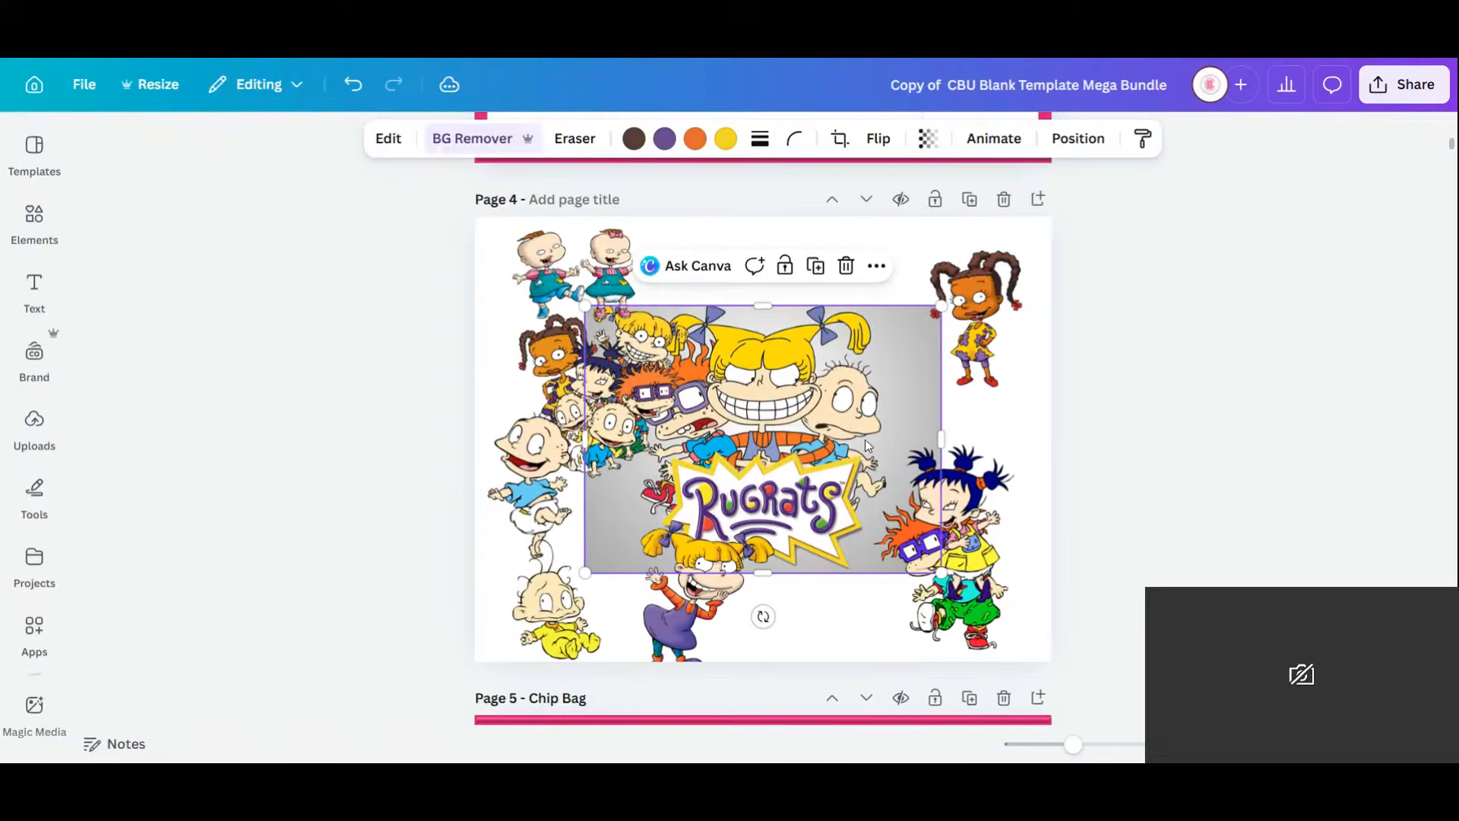
pyautogui.click(455, 142)
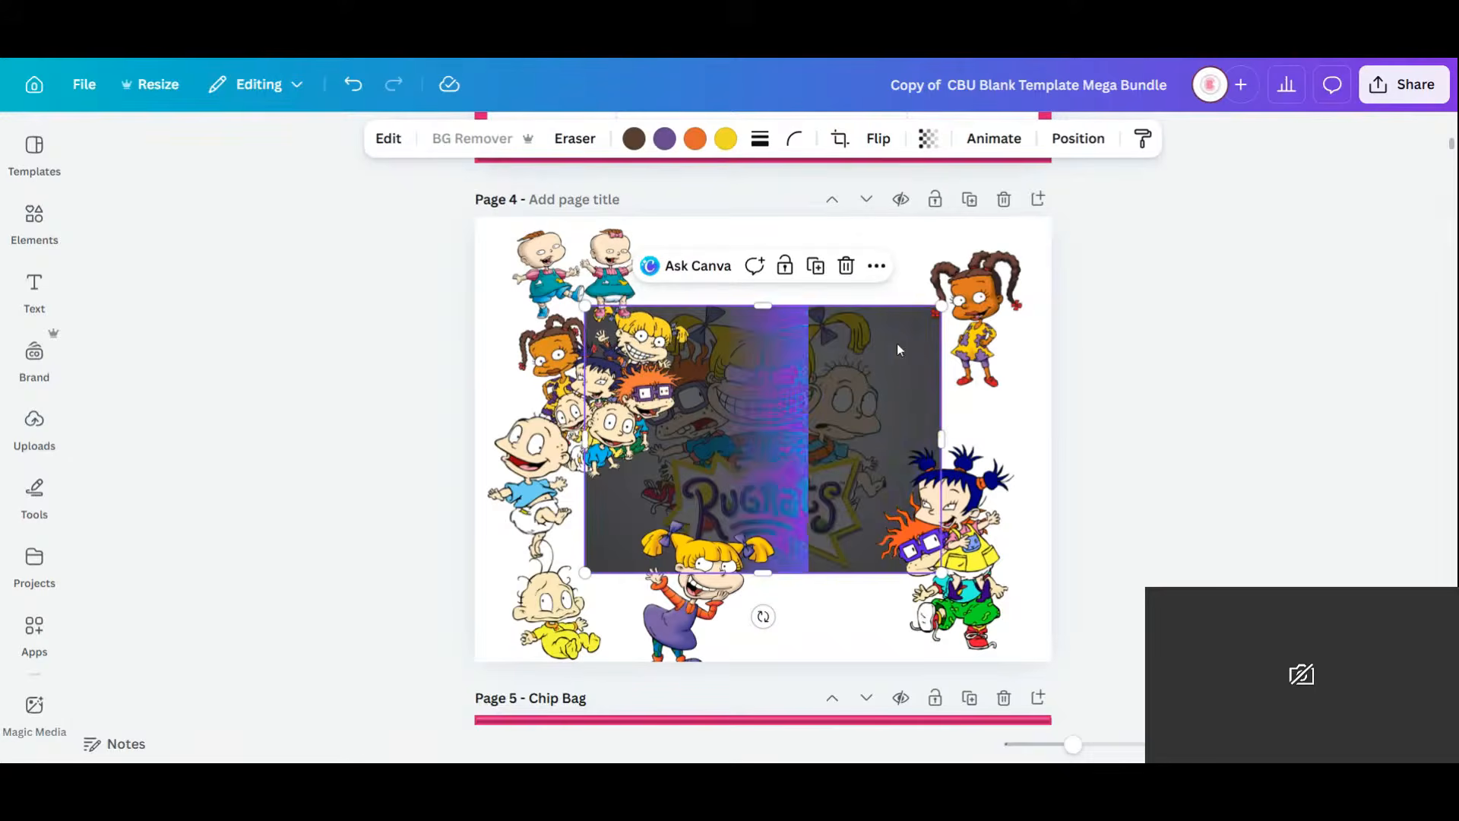
pyautogui.moveTo(811, 404); pyautogui.dragTo(837, 461)
pyautogui.moveTo(966, 364); pyautogui.dragTo(842, 290)
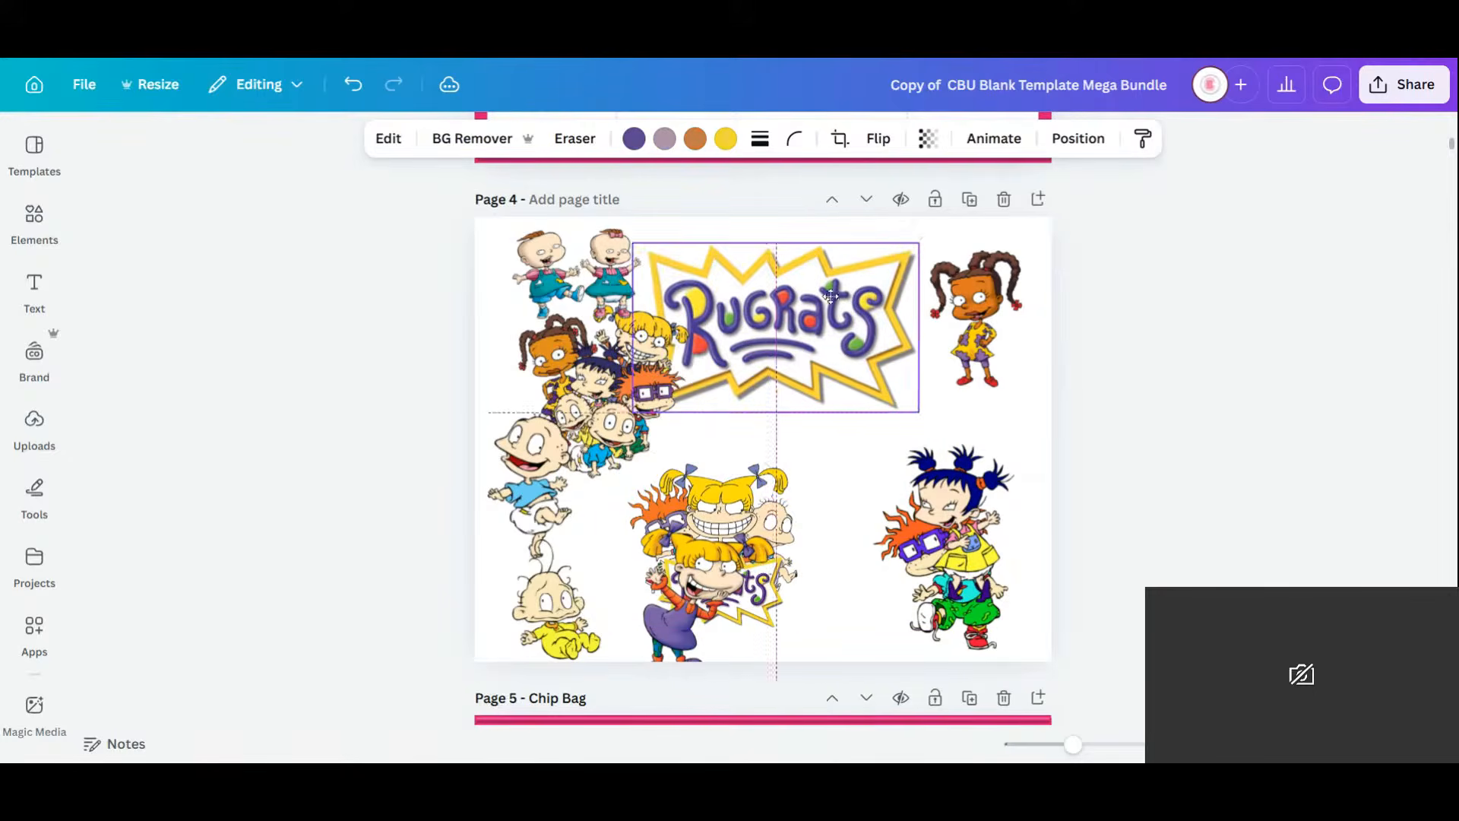
pyautogui.moveTo(608, 392); pyautogui.dragTo(815, 554)
# Place Kimi at upper left, Tommy at the right edge, Dil beside the logo, Angelica lower left.
pyautogui.click(964, 473)
pyautogui.moveTo(963, 473); pyautogui.dragTo(606, 377)
pyautogui.click(529, 469)
pyautogui.moveTo(528, 469); pyautogui.dragTo(906, 434)
pyautogui.moveTo(589, 416); pyautogui.dragTo(543, 415)
pyautogui.moveTo(571, 558); pyautogui.dragTo(678, 382)
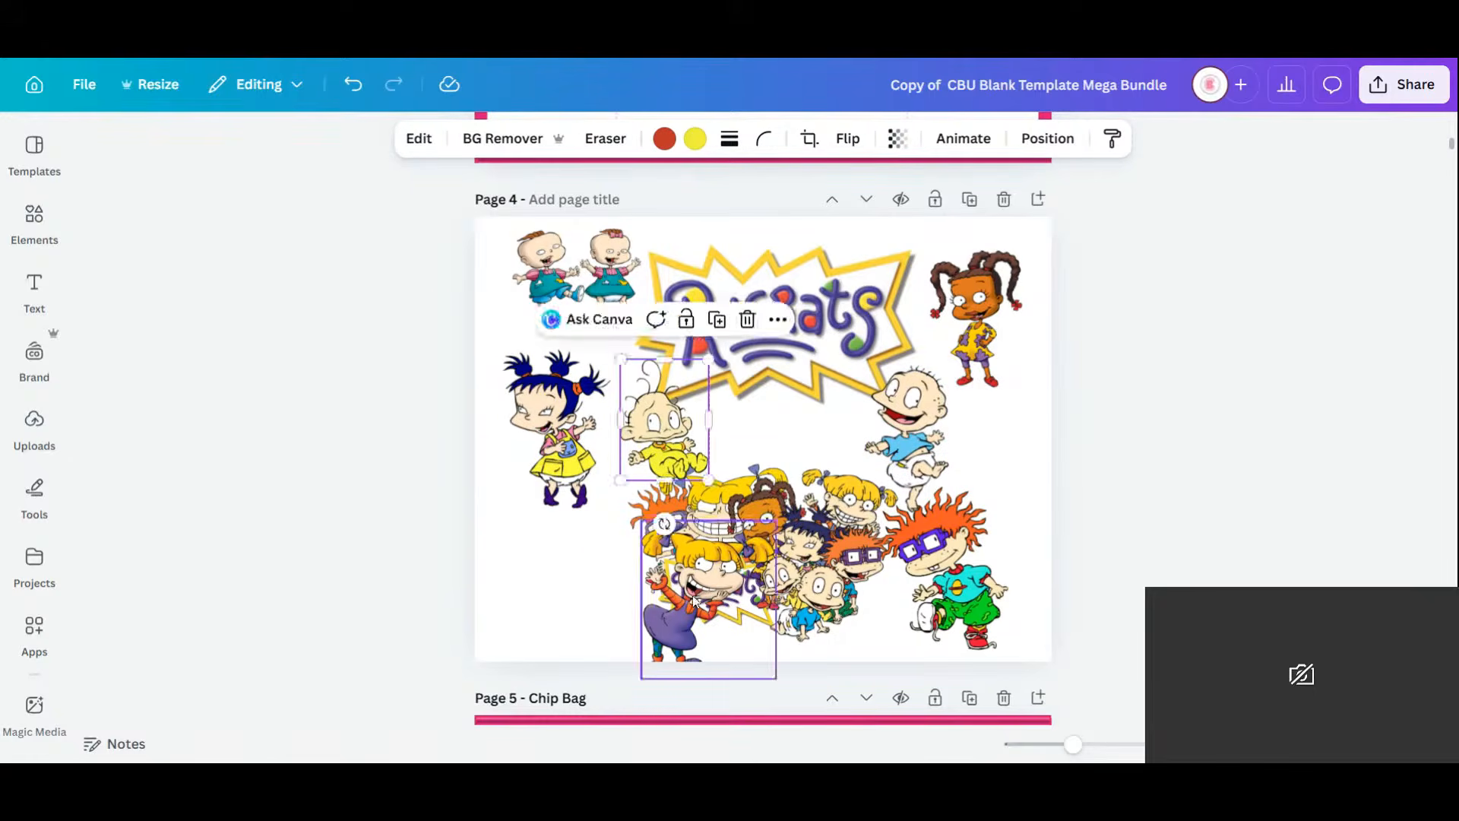
pyautogui.moveTo(695, 600); pyautogui.dragTo(572, 574)
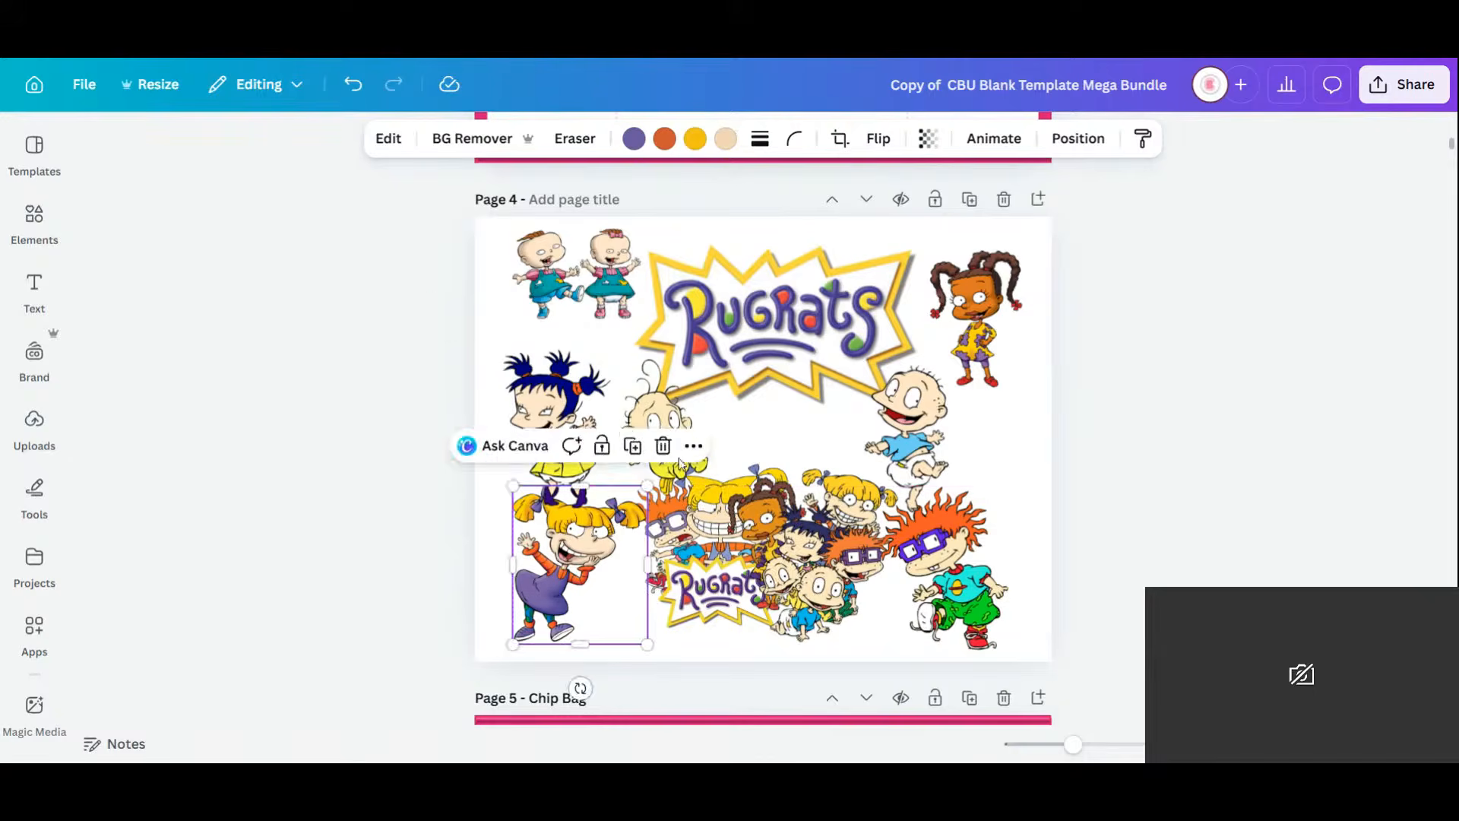
pyautogui.moveTo(566, 381); pyautogui.dragTo(566, 366)
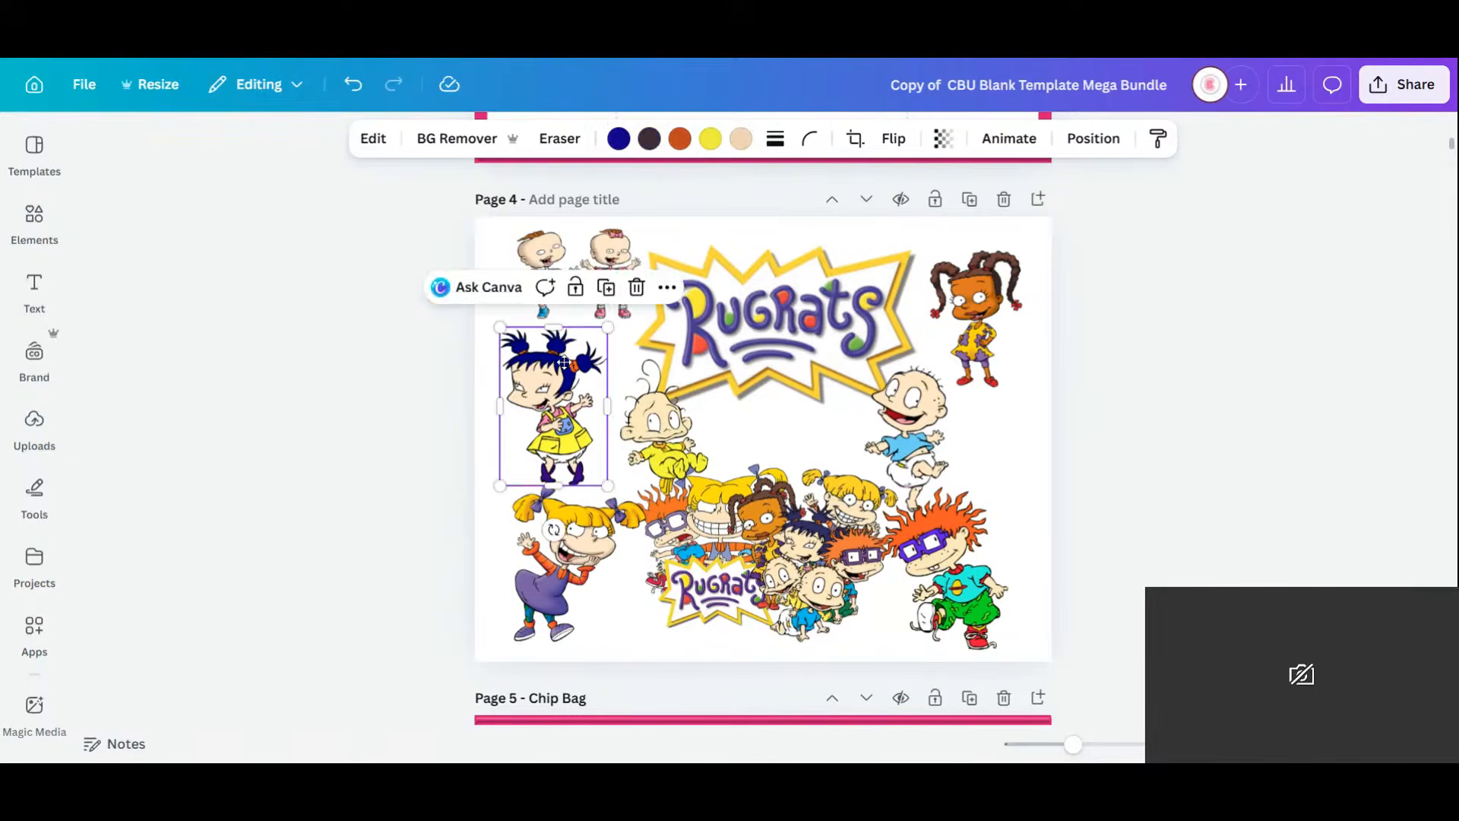
pyautogui.moveTo(908, 449); pyautogui.dragTo(1005, 454)
# Shift the centre group, shrink the Rugrats logo to top centre, and move the Angelica–Chuckie group up.
pyautogui.click(784, 547)
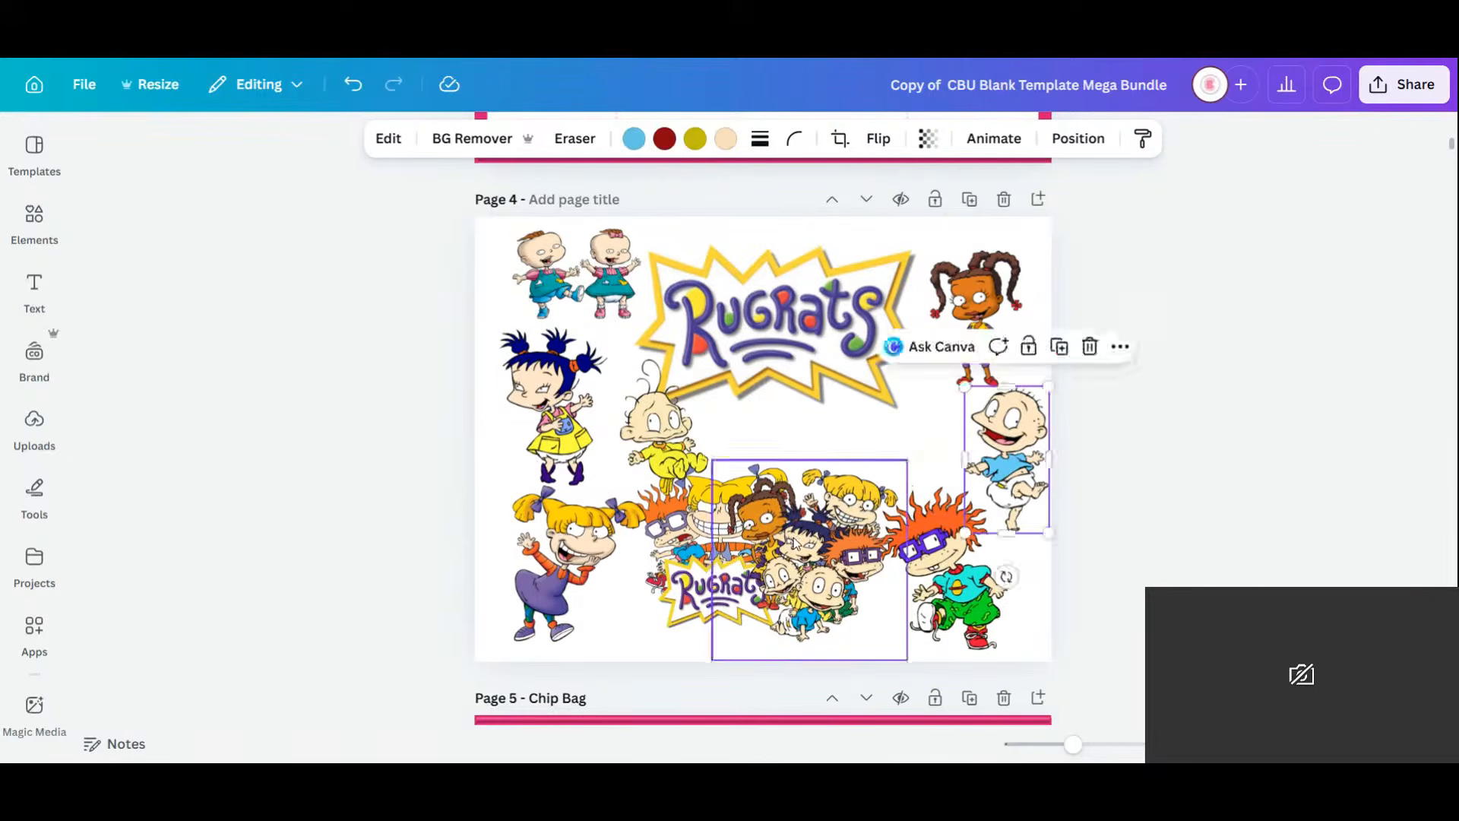
pyautogui.moveTo(784, 547); pyautogui.dragTo(813, 471)
pyautogui.click(713, 566)
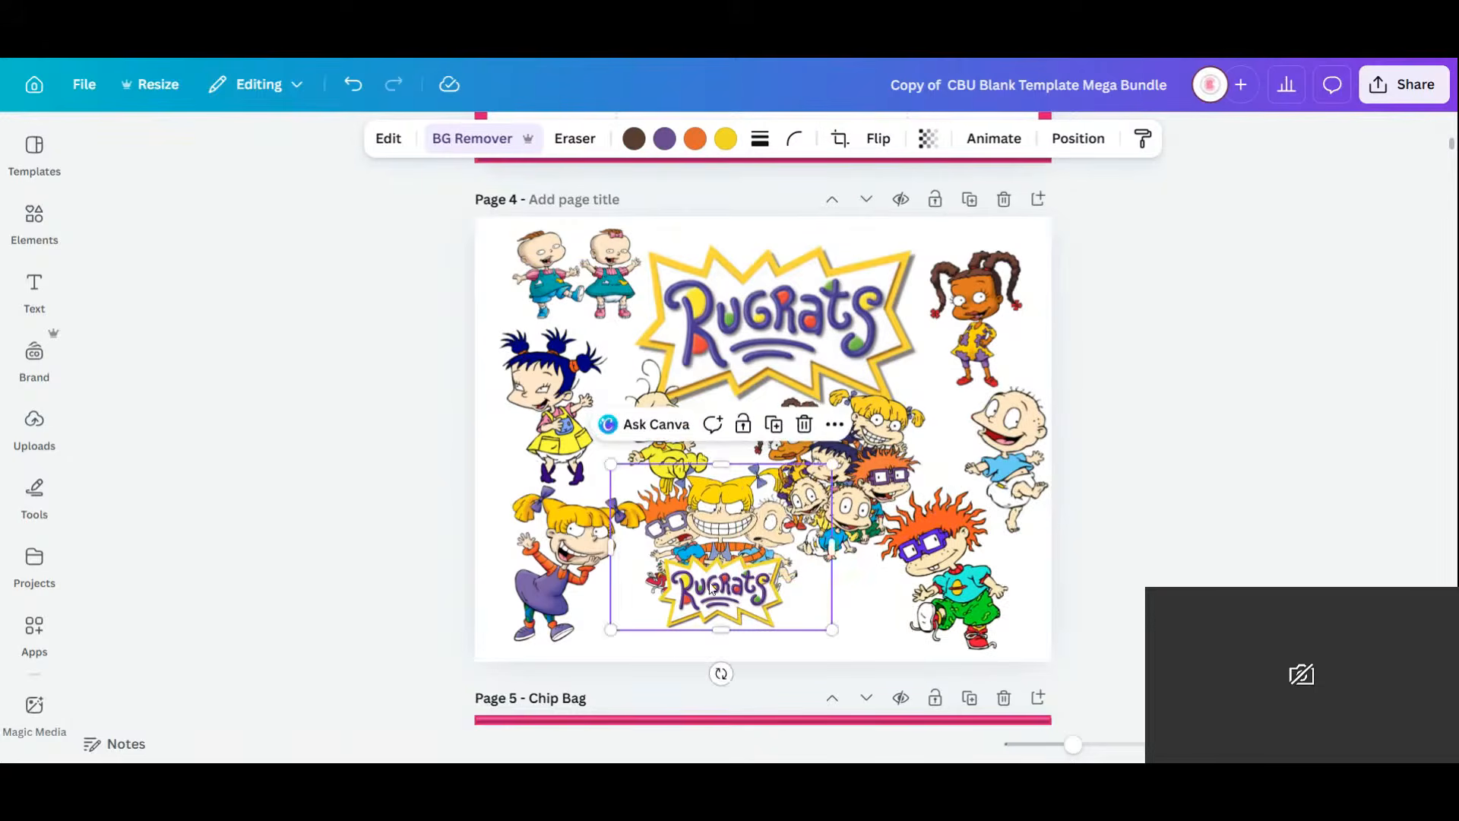
pyautogui.moveTo(712, 565); pyautogui.dragTo(778, 528)
pyautogui.click(794, 319)
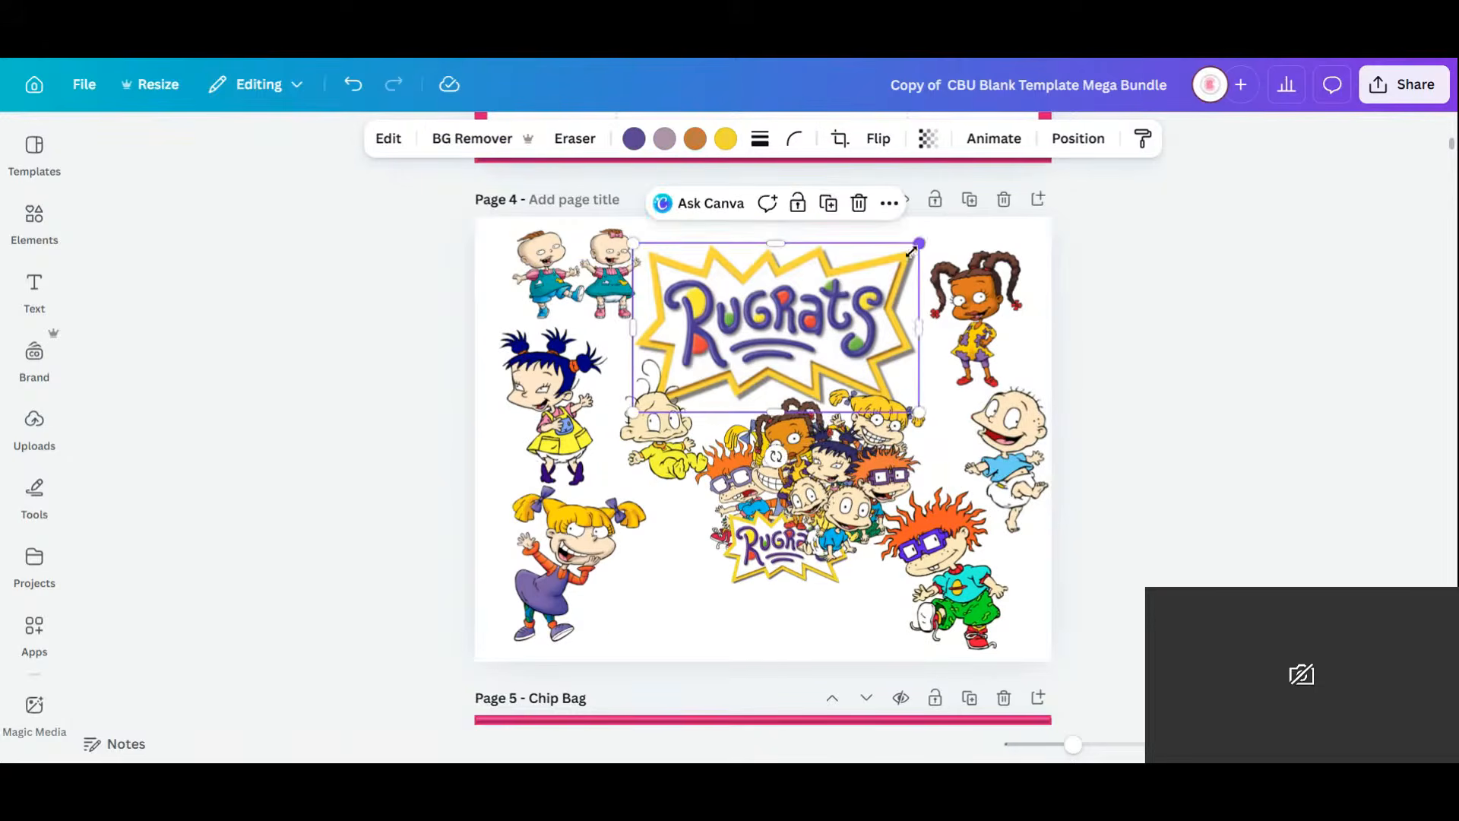
pyautogui.moveTo(918, 243); pyautogui.dragTo(802, 312)
pyautogui.moveTo(720, 359); pyautogui.dragTo(780, 289)
pyautogui.moveTo(859, 467); pyautogui.dragTo(677, 547)
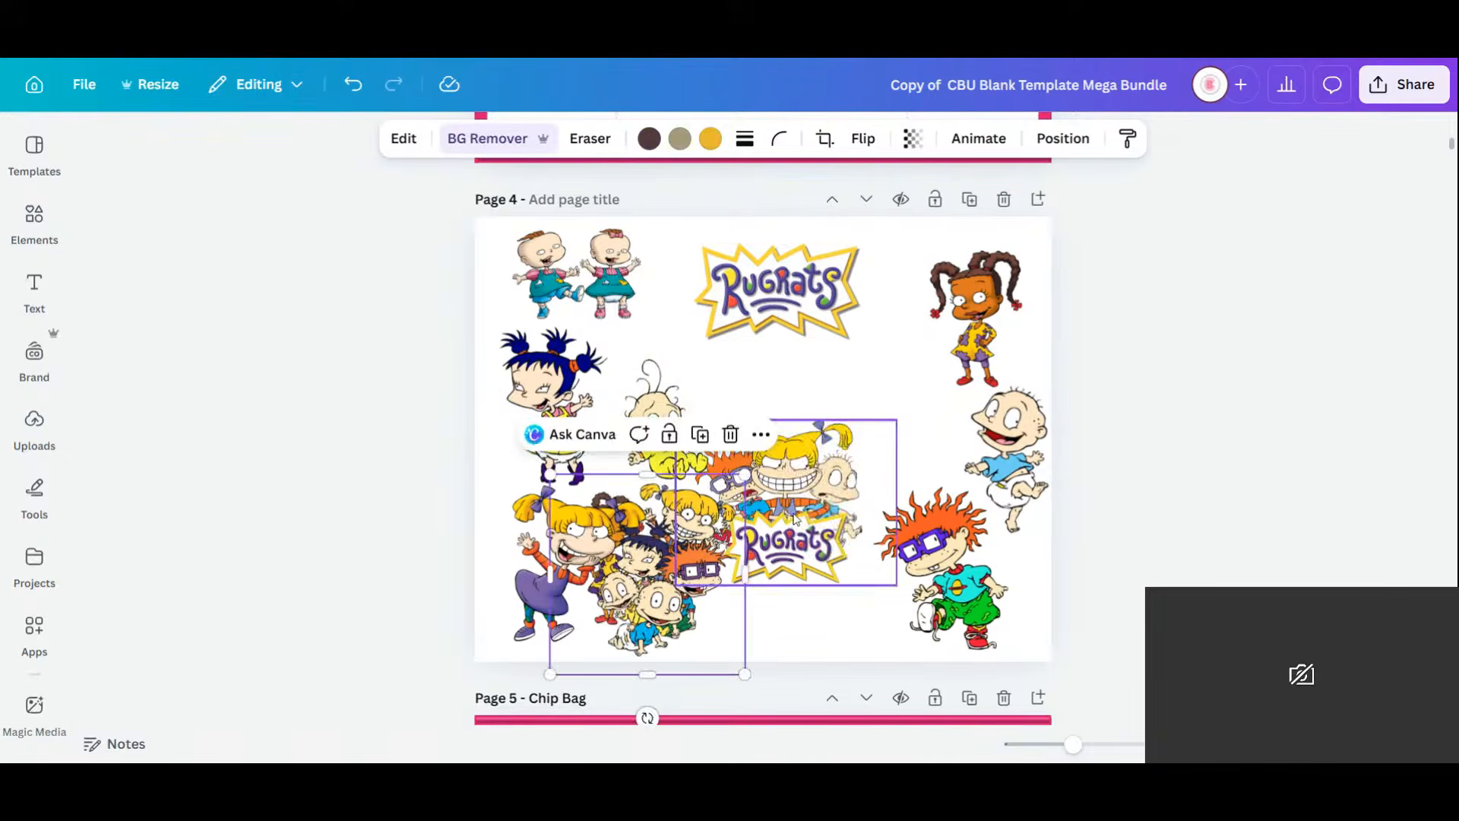
pyautogui.moveTo(785, 513); pyautogui.dragTo(723, 370)
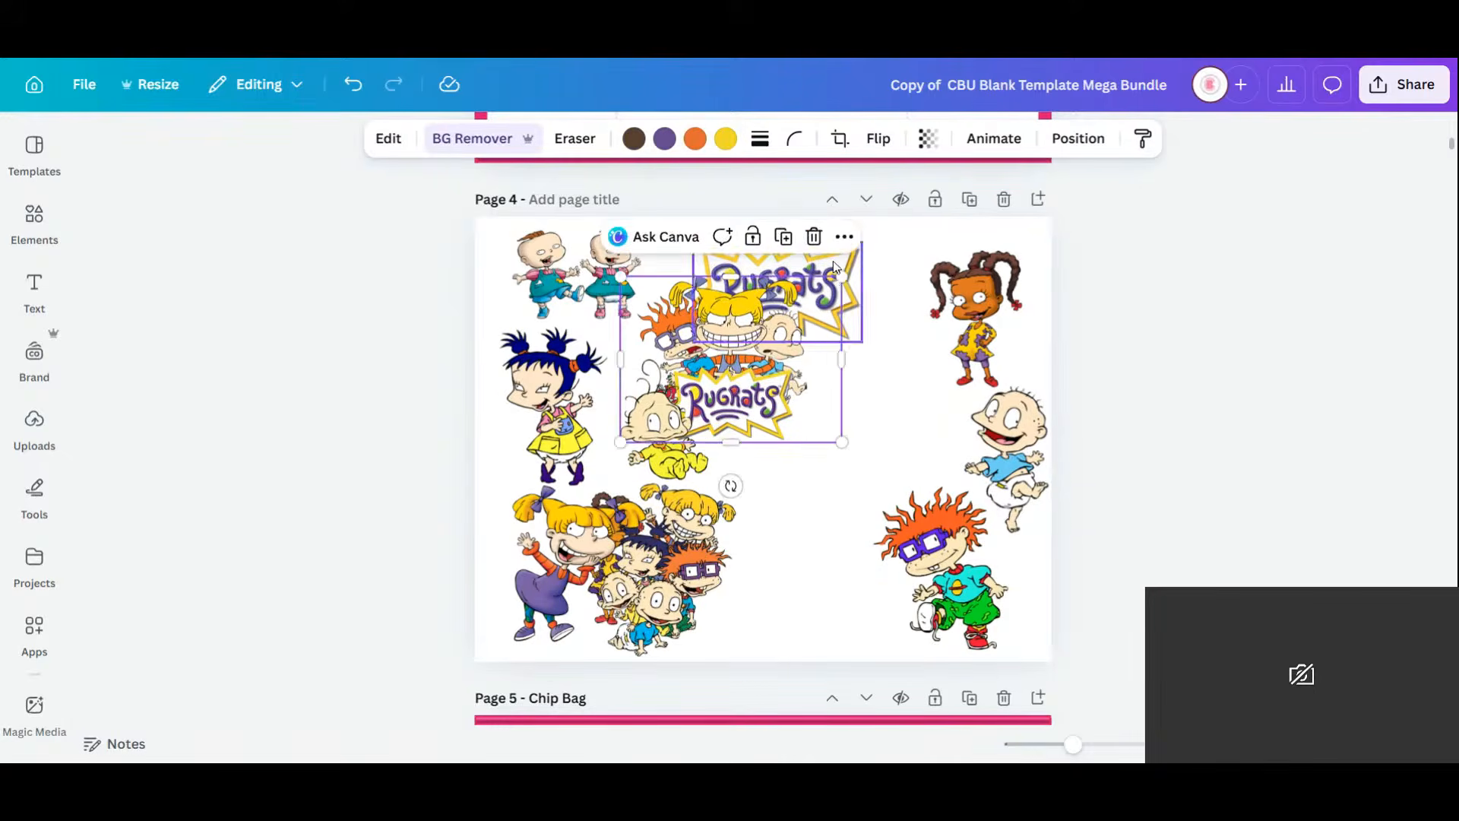
# Put the Rugrats logo at lower middle, the character group at centre, and raise the top group art.
pyautogui.click(821, 286)
pyautogui.moveTo(821, 286); pyautogui.dragTo(822, 534)
pyautogui.moveTo(822, 569); pyautogui.dragTo(821, 570)
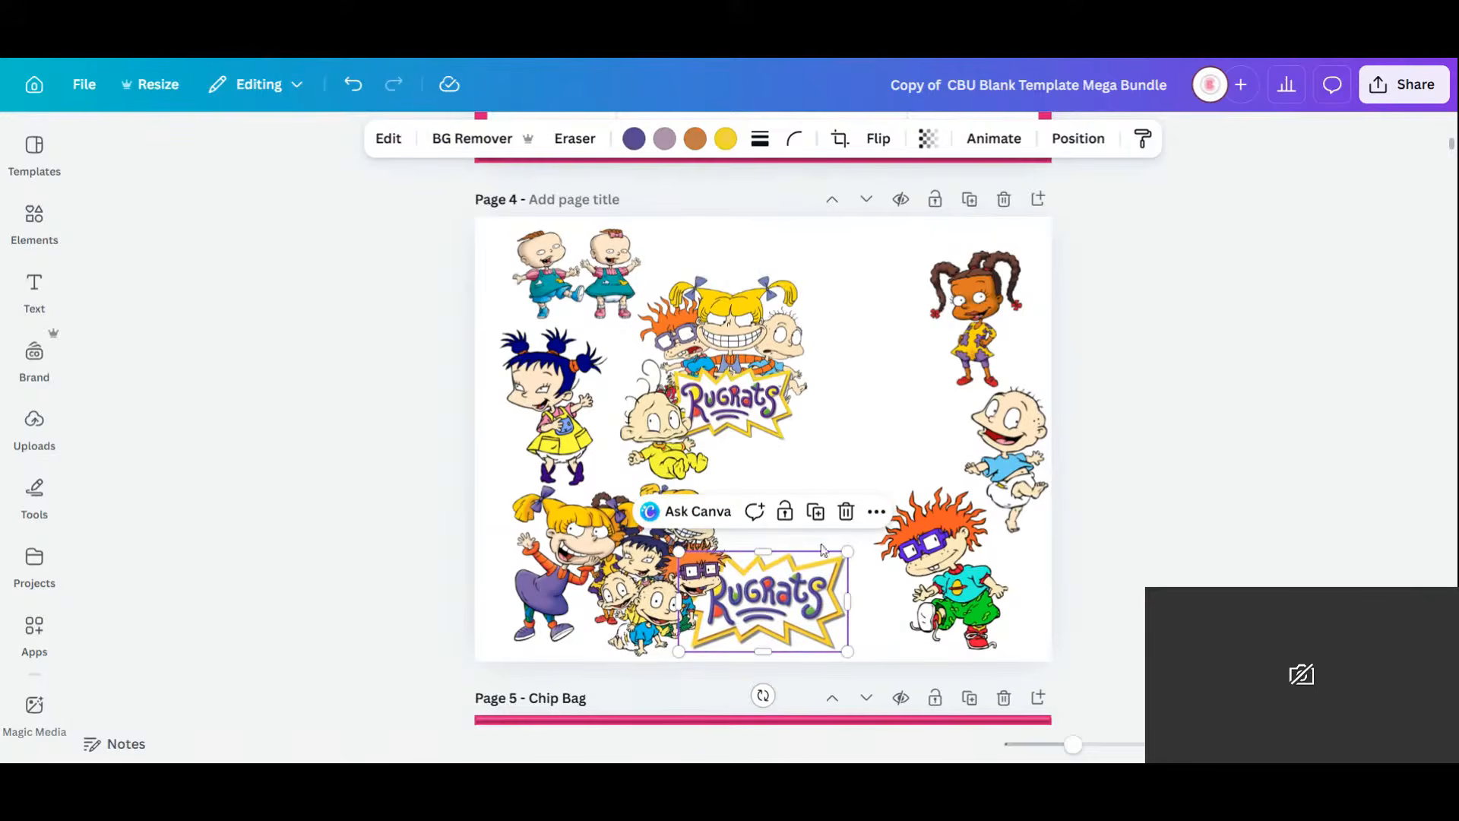
pyautogui.moveTo(733, 395); pyautogui.dragTo(790, 353)
pyautogui.click(655, 492)
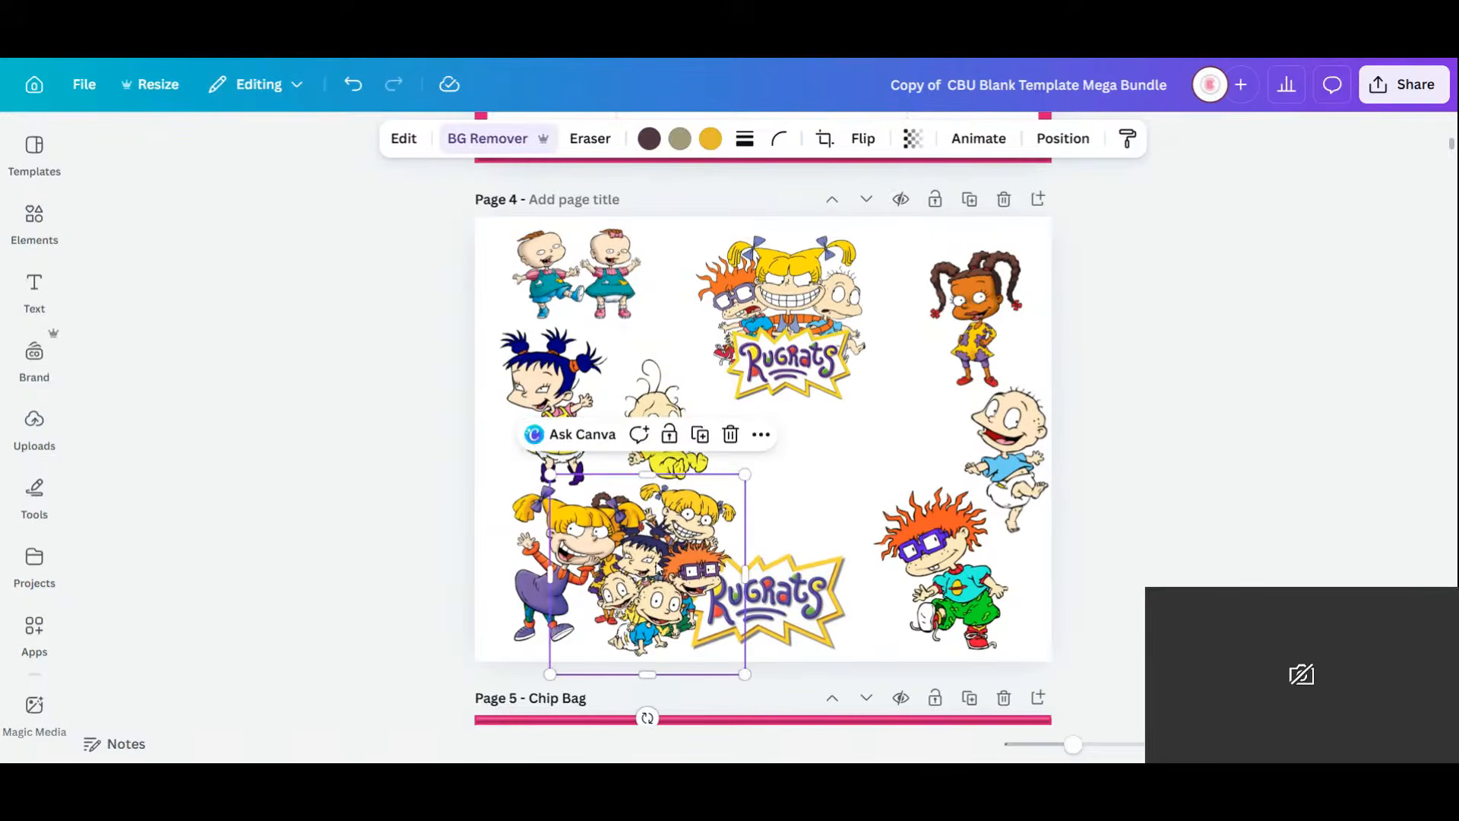
pyautogui.moveTo(655, 492); pyautogui.dragTo(795, 404)
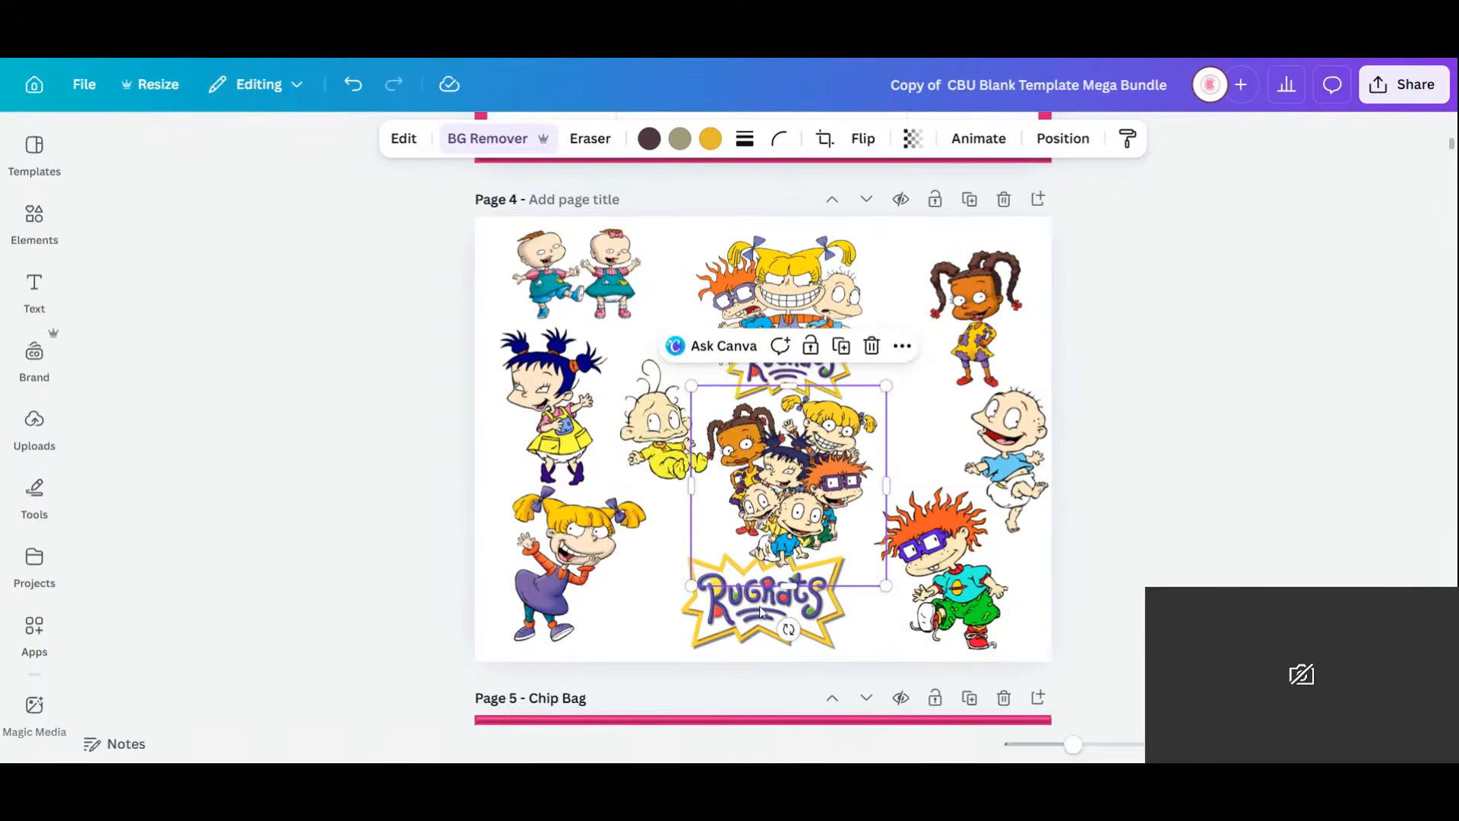
pyautogui.click(732, 624)
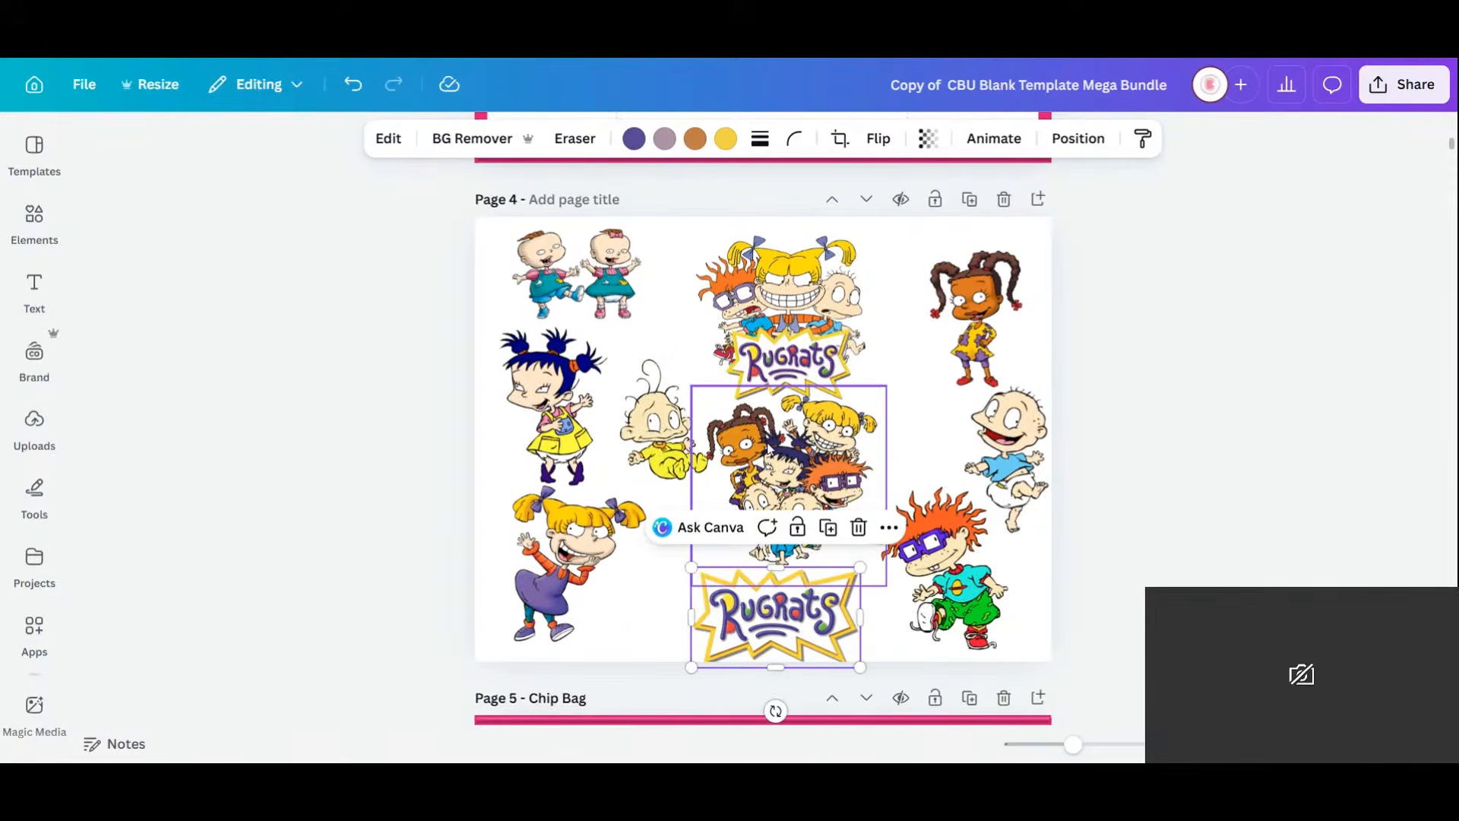
pyautogui.moveTo(821, 318); pyautogui.dragTo(817, 304)
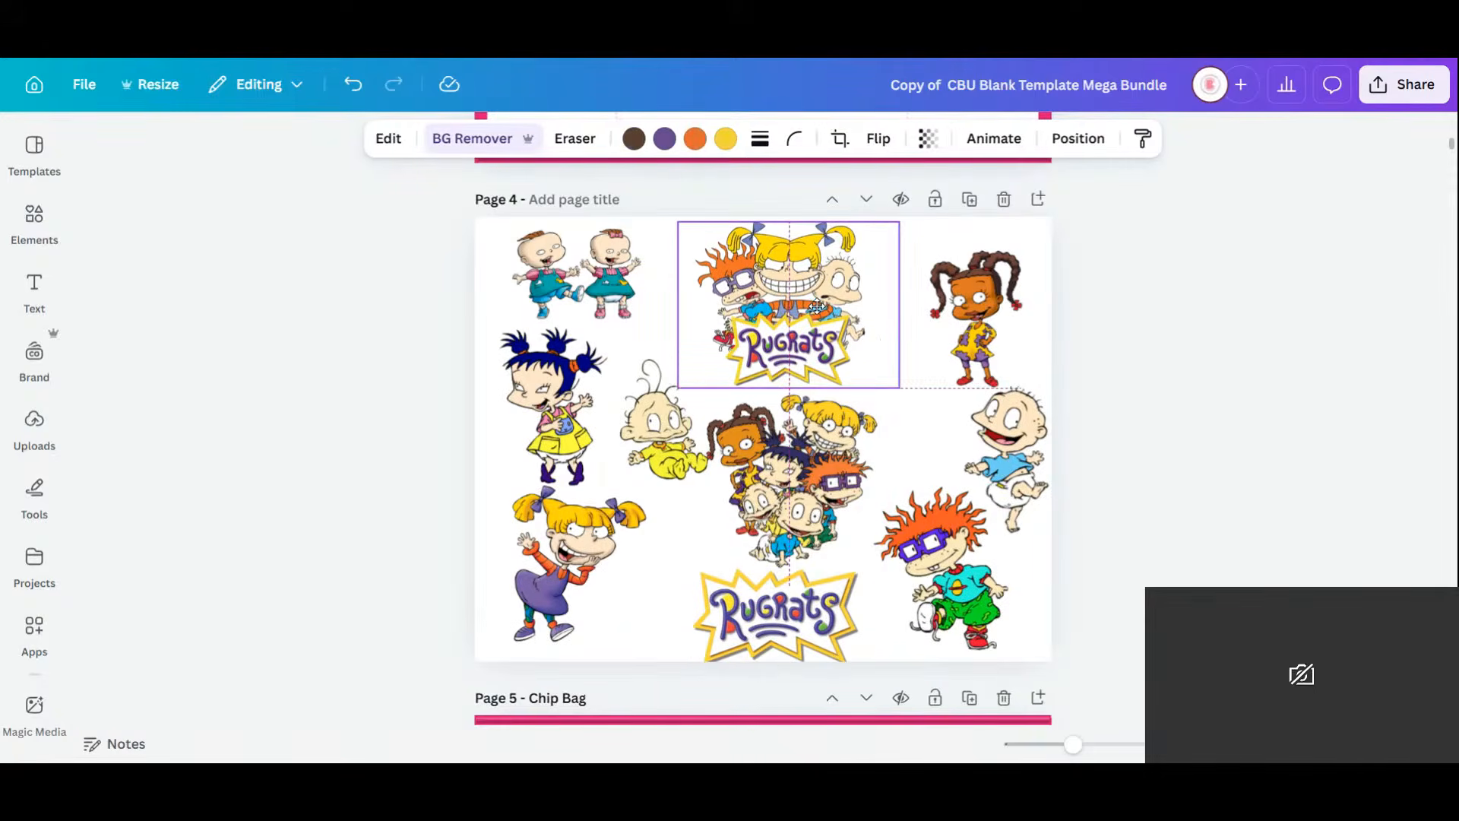
# Fine-tune the bald baby, Chuckie, Angelica and Dil positions, then deselect.
pyautogui.click(1005, 452)
pyautogui.moveTo(1005, 451); pyautogui.dragTo(992, 471)
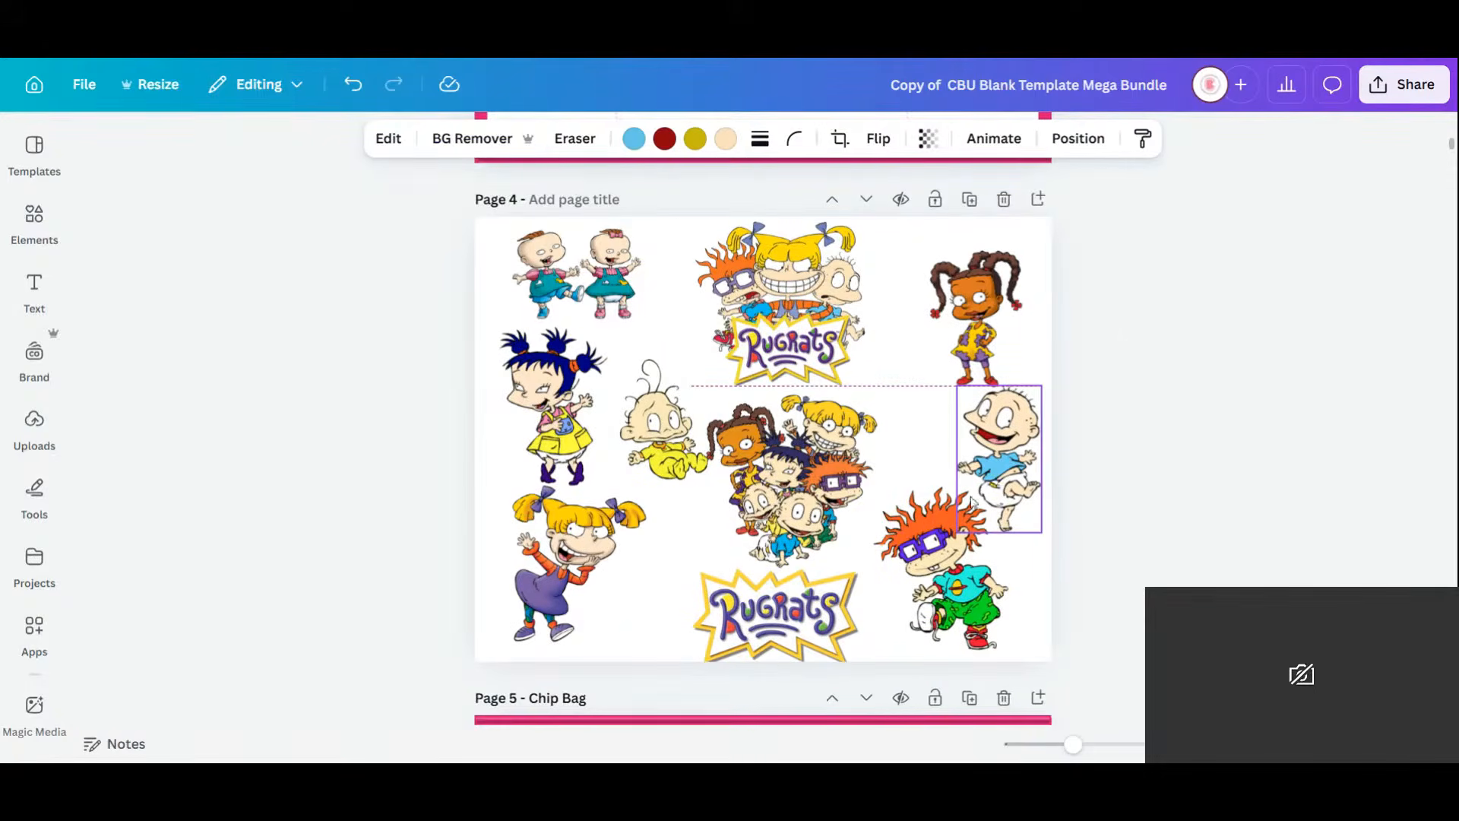
pyautogui.click(943, 578)
pyautogui.moveTo(942, 577); pyautogui.dragTo(923, 577)
pyautogui.moveTo(606, 609); pyautogui.dragTo(645, 617)
pyautogui.click(658, 393)
pyautogui.moveTo(660, 395)
pyautogui.mouseDown()
pyautogui.moveTo(659, 383)
pyautogui.moveTo(653, 401)
pyautogui.mouseUp()
pyautogui.click(1205, 427)
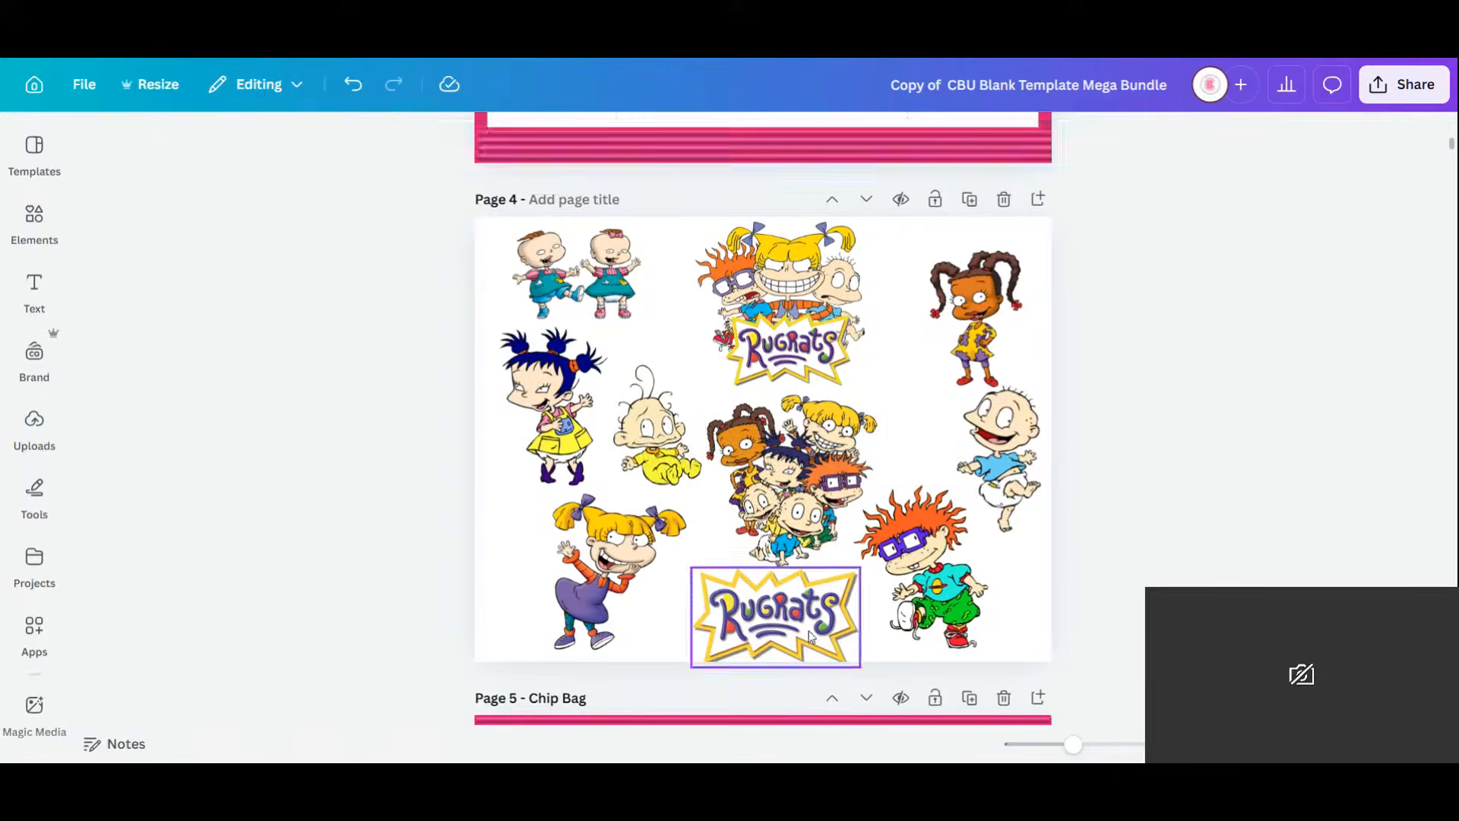
pyautogui.click(872, 589)
pyautogui.click(1107, 531)
# Search the Elements library for 'paint splatter background' with the chip bag page in view.
pyautogui.scroll(-4, 1152, 298)
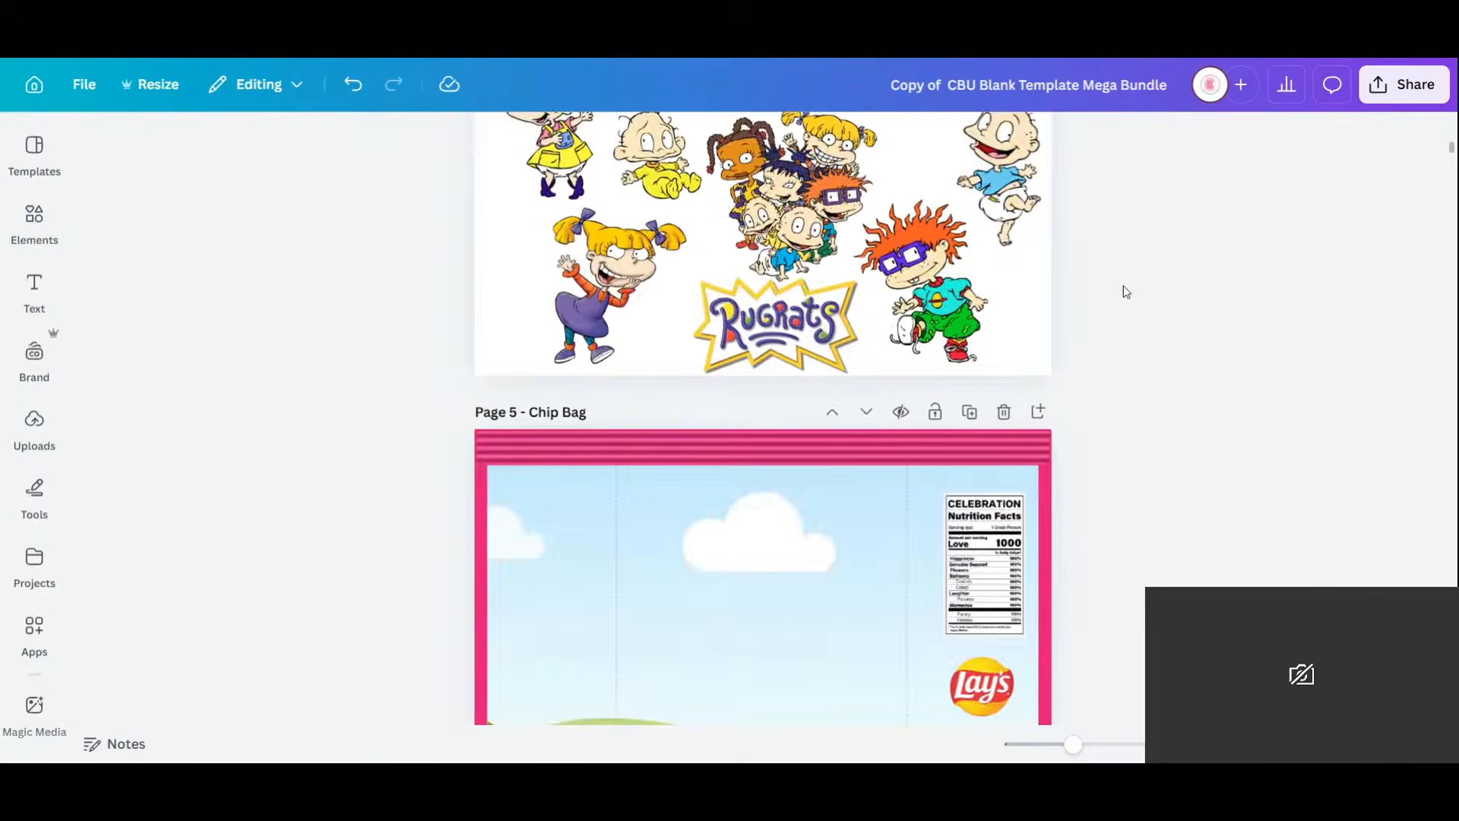
pyautogui.scroll(8, 1123, 289)
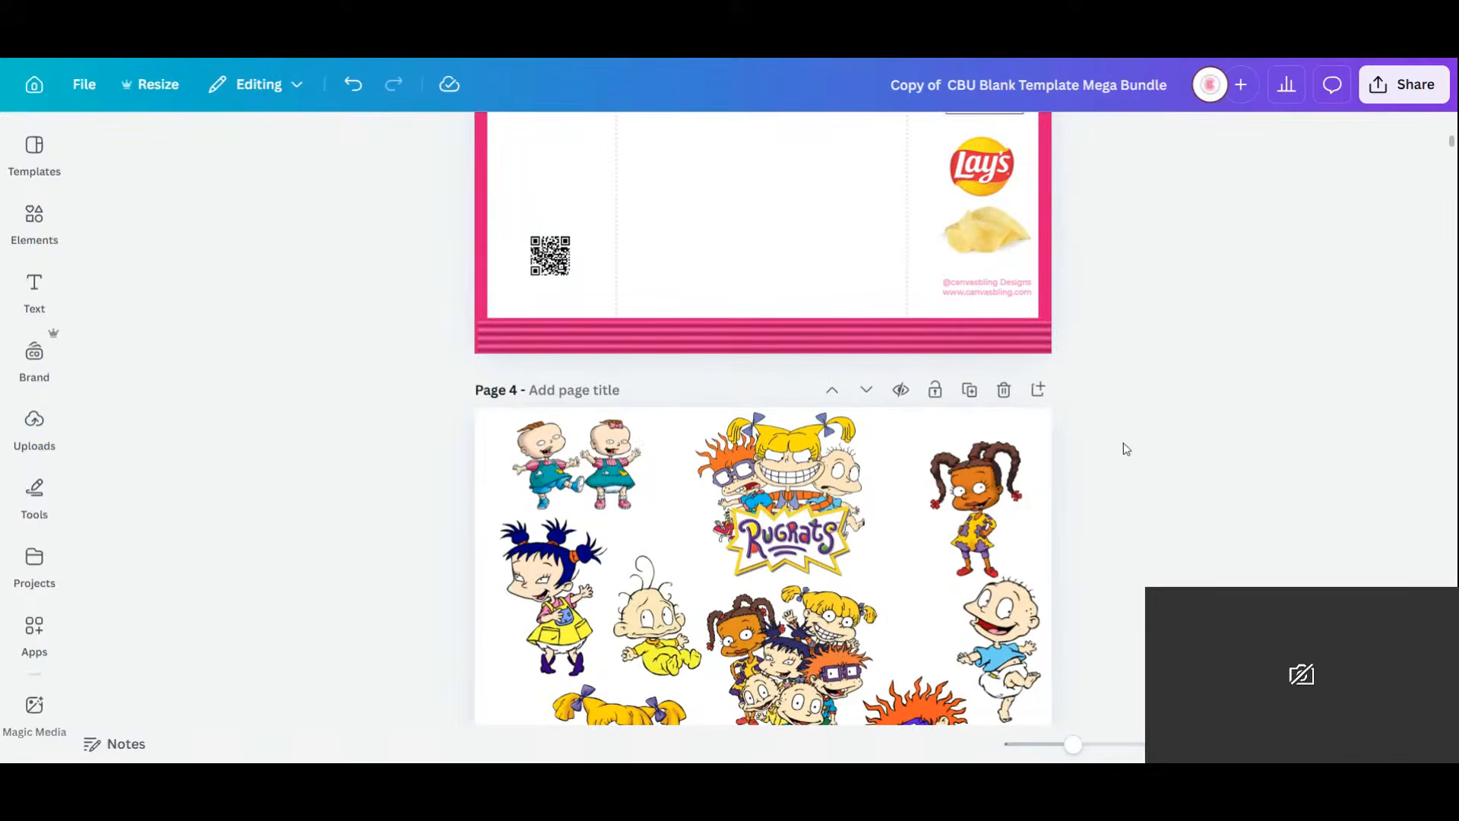
pyautogui.scroll(2, 1184, 376)
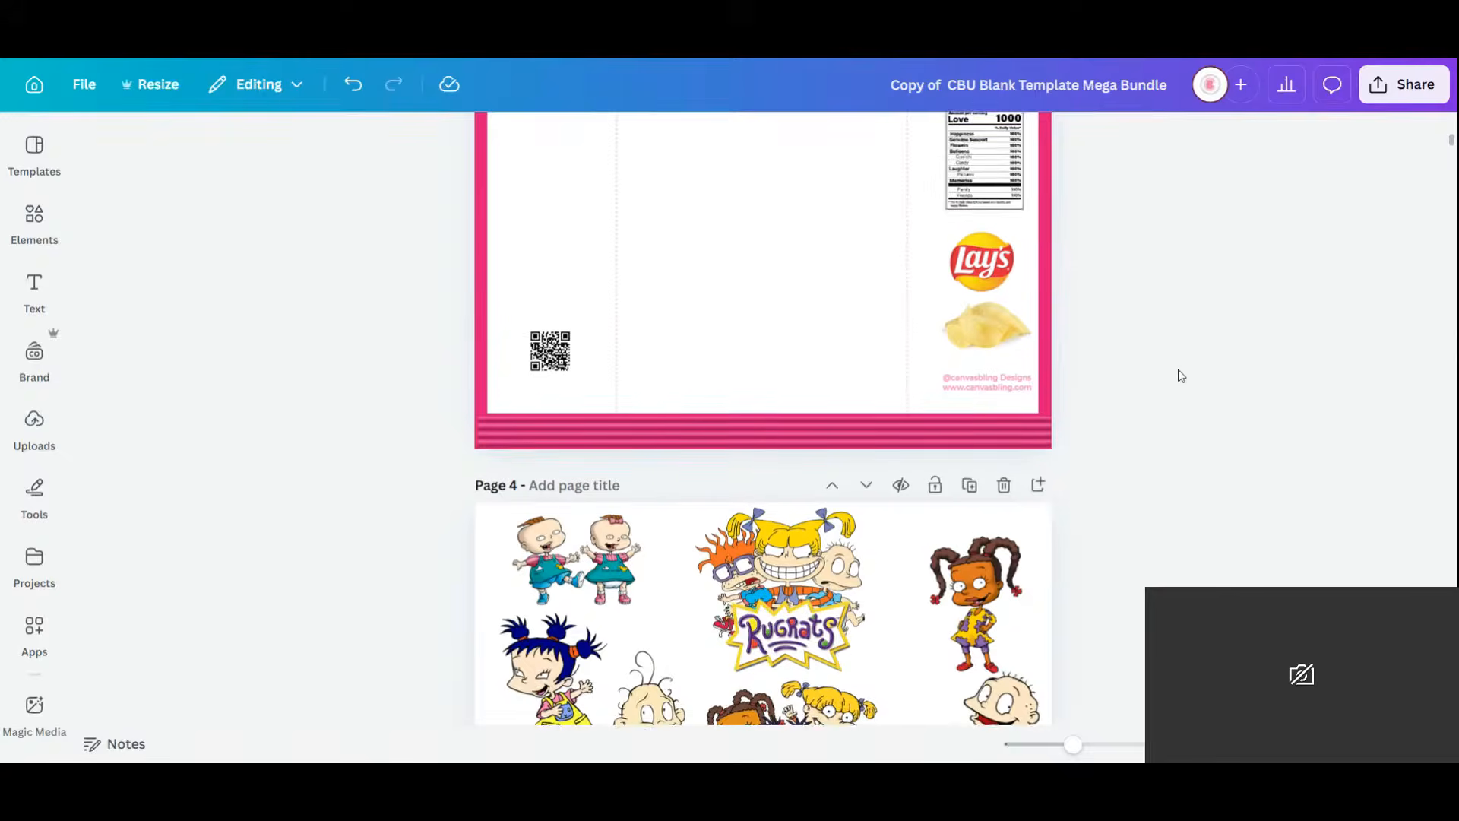
pyautogui.scroll(2, 1167, 385)
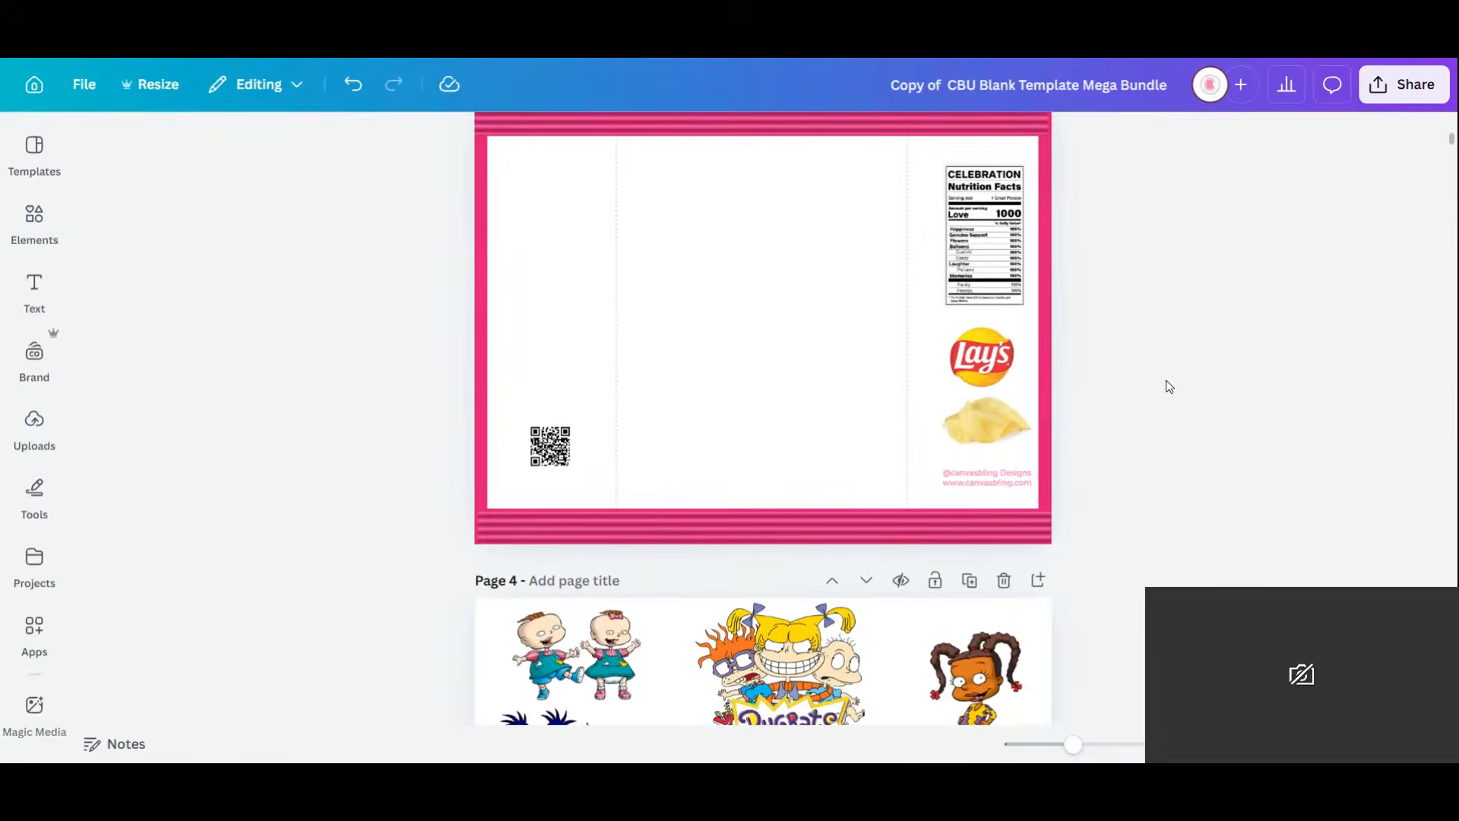
pyautogui.click(41, 221)
pyautogui.click(108, 169)
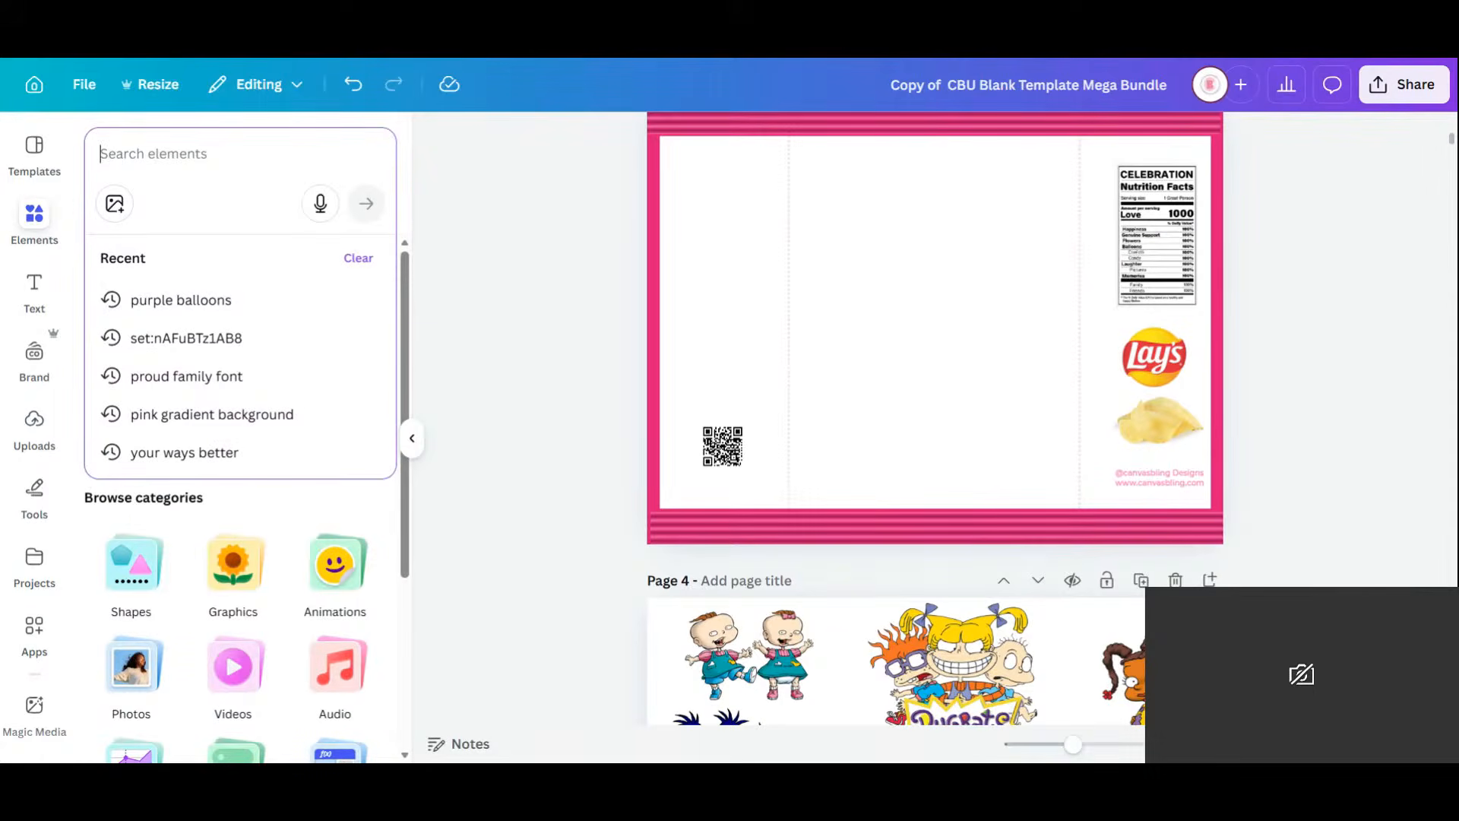
pyautogui.write('paint spl')
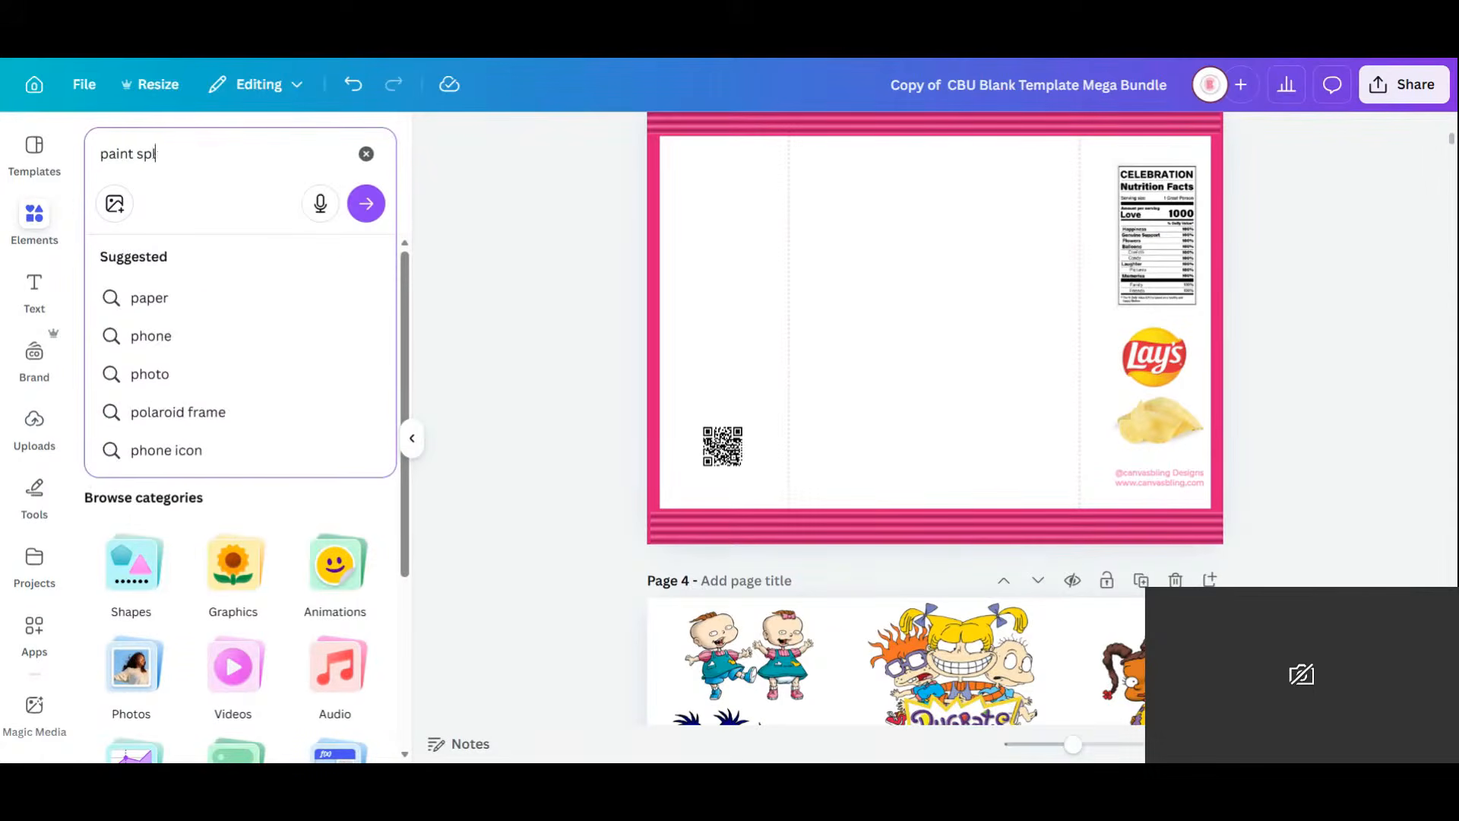
pyautogui.write('atter ba')
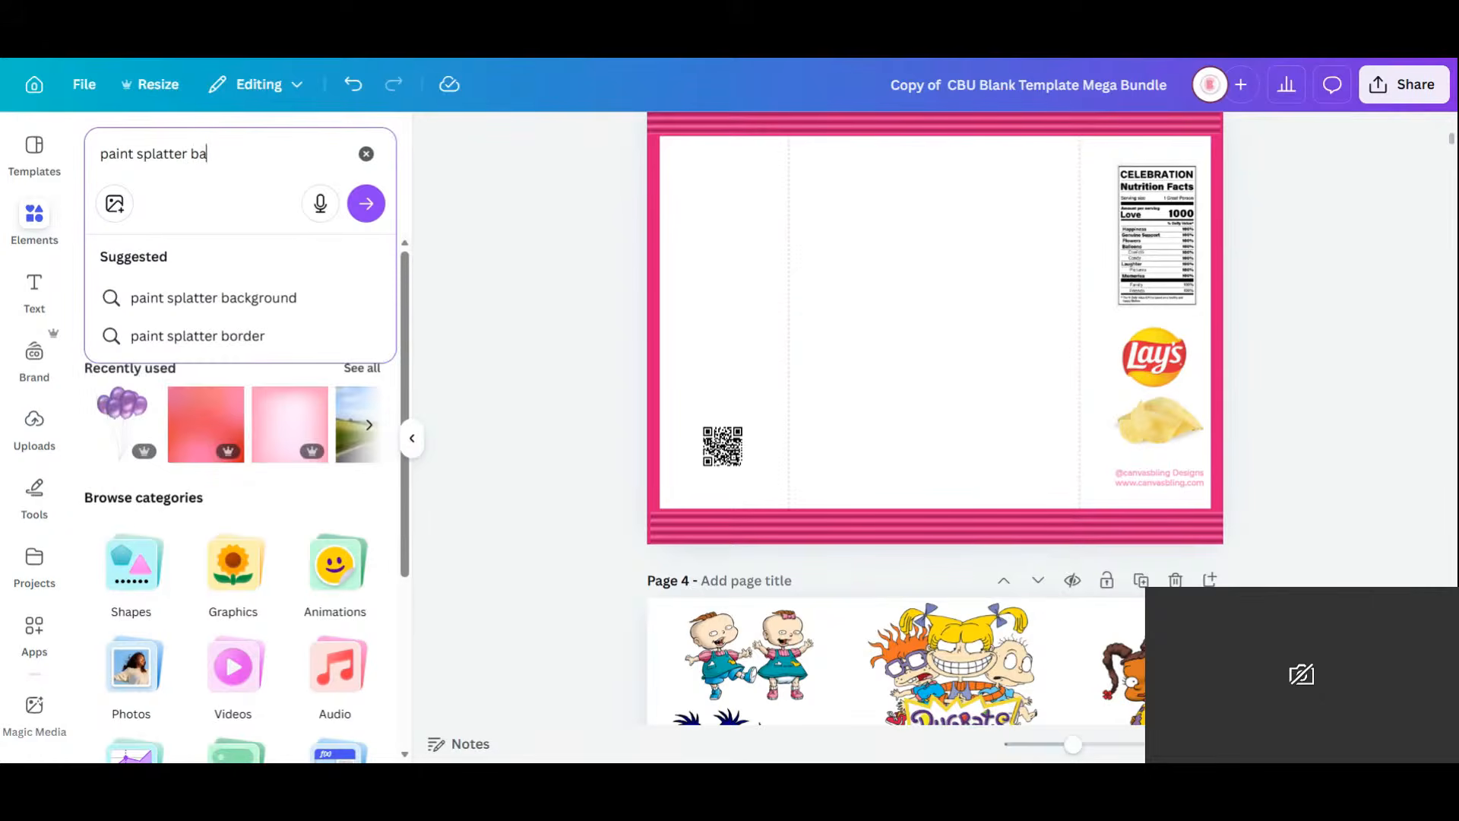
pyautogui.write('ckground')
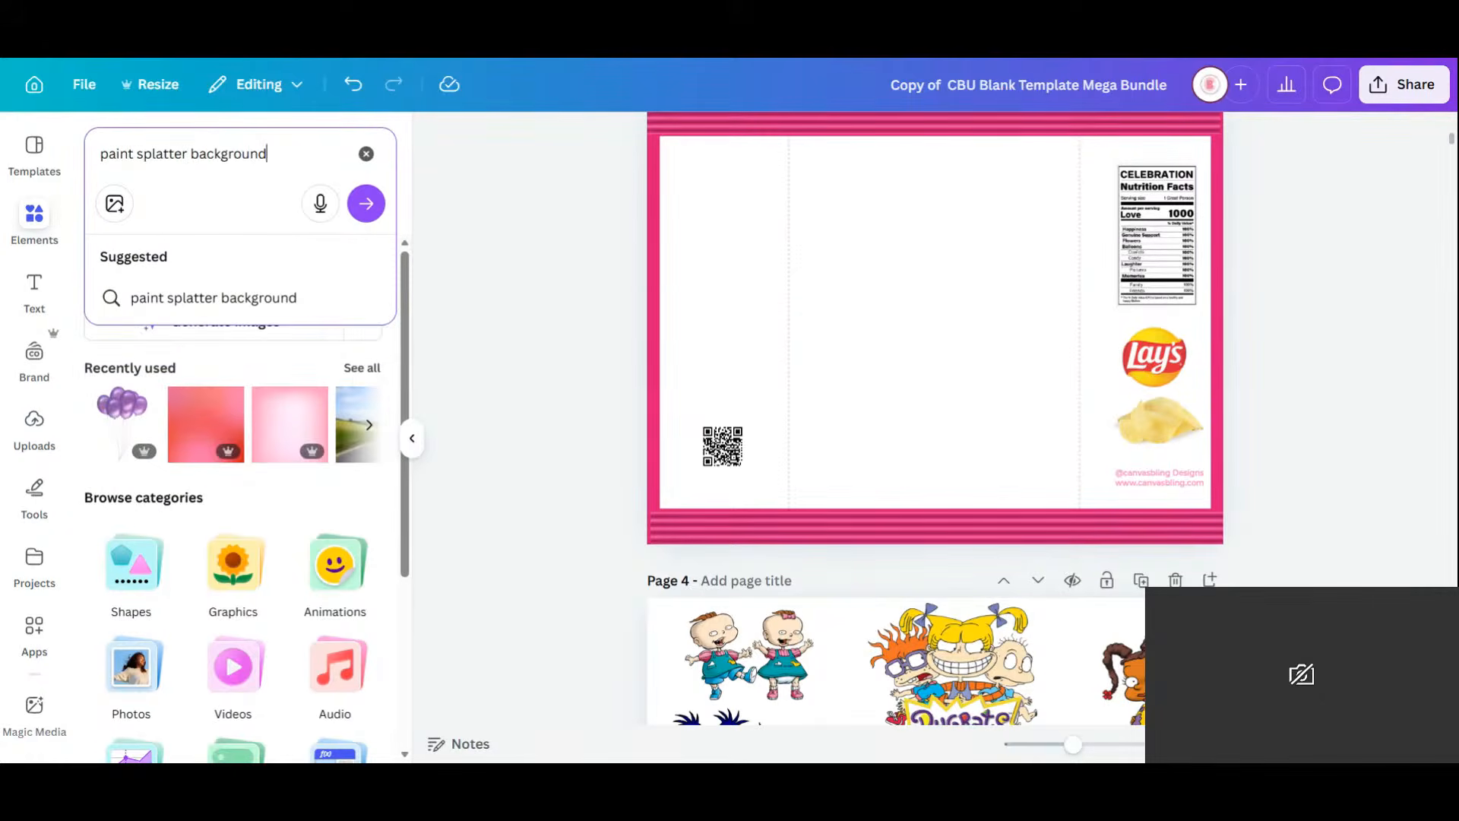
pyautogui.press('Return')
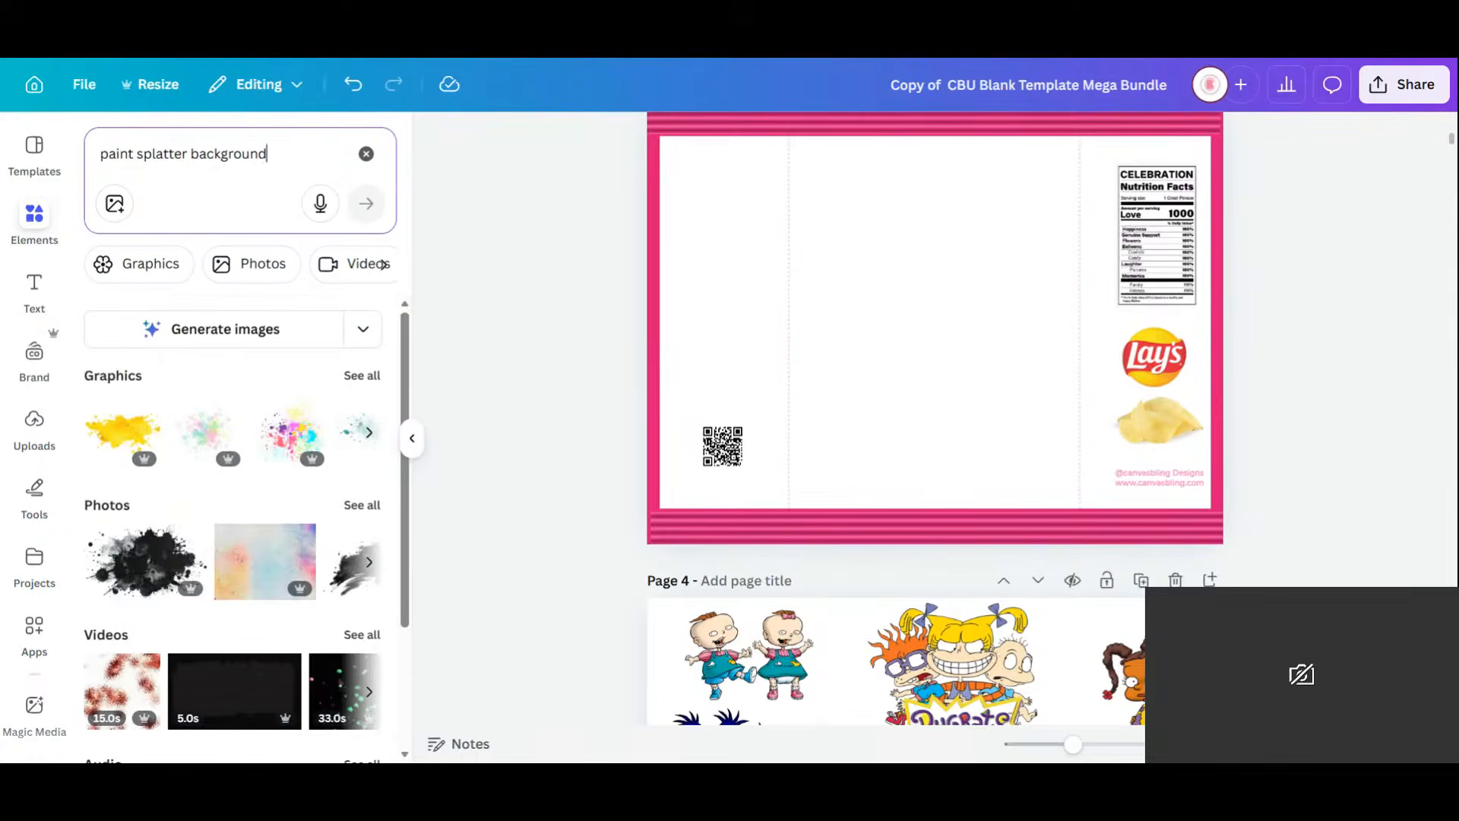
# Filter the results to Graphics and browse through them.
pyautogui.click(361, 377)
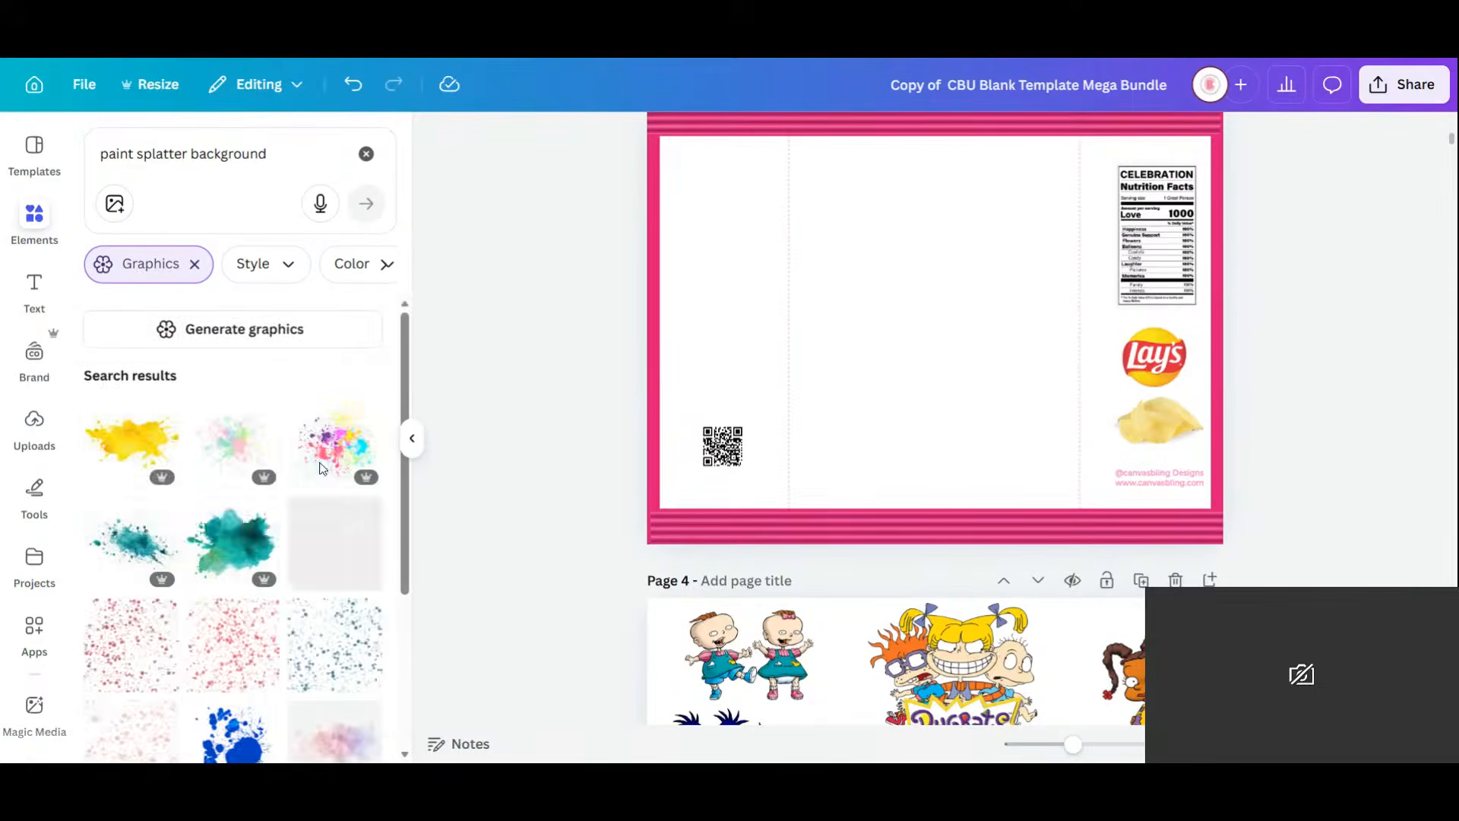
pyautogui.scroll(-7, 278, 478)
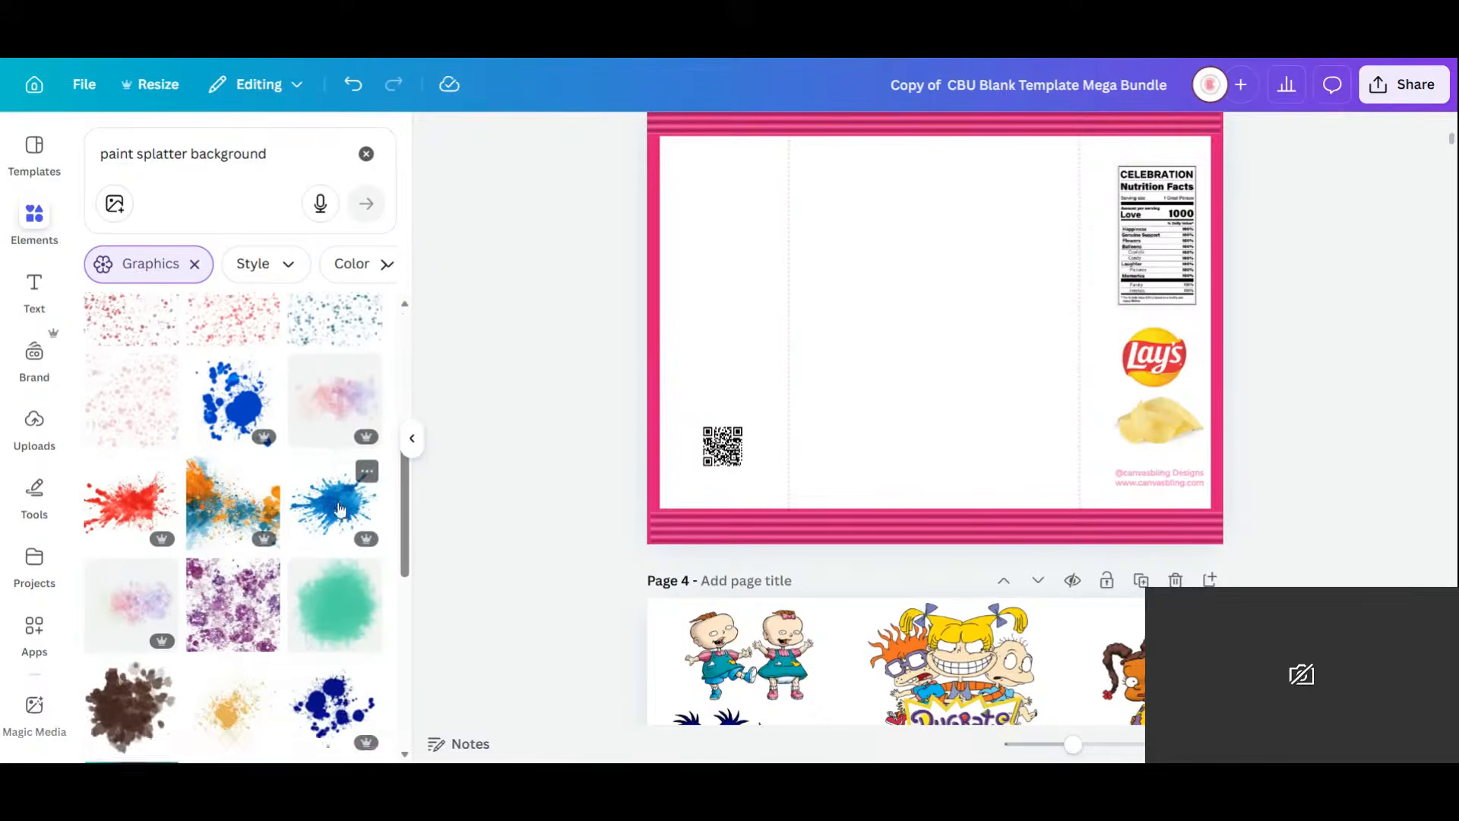
pyautogui.scroll(-3, 340, 488)
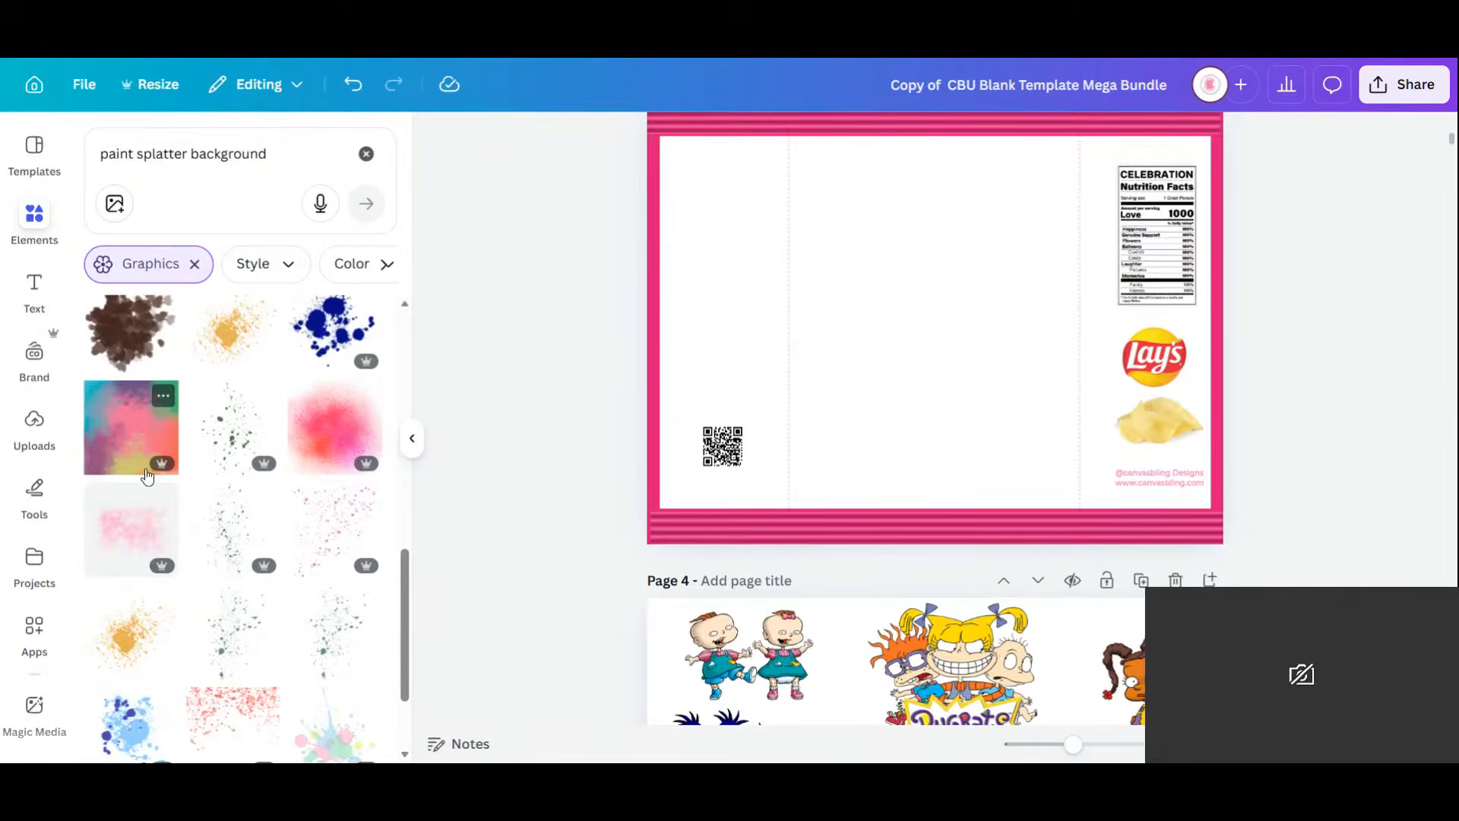
pyautogui.scroll(-5, 239, 516)
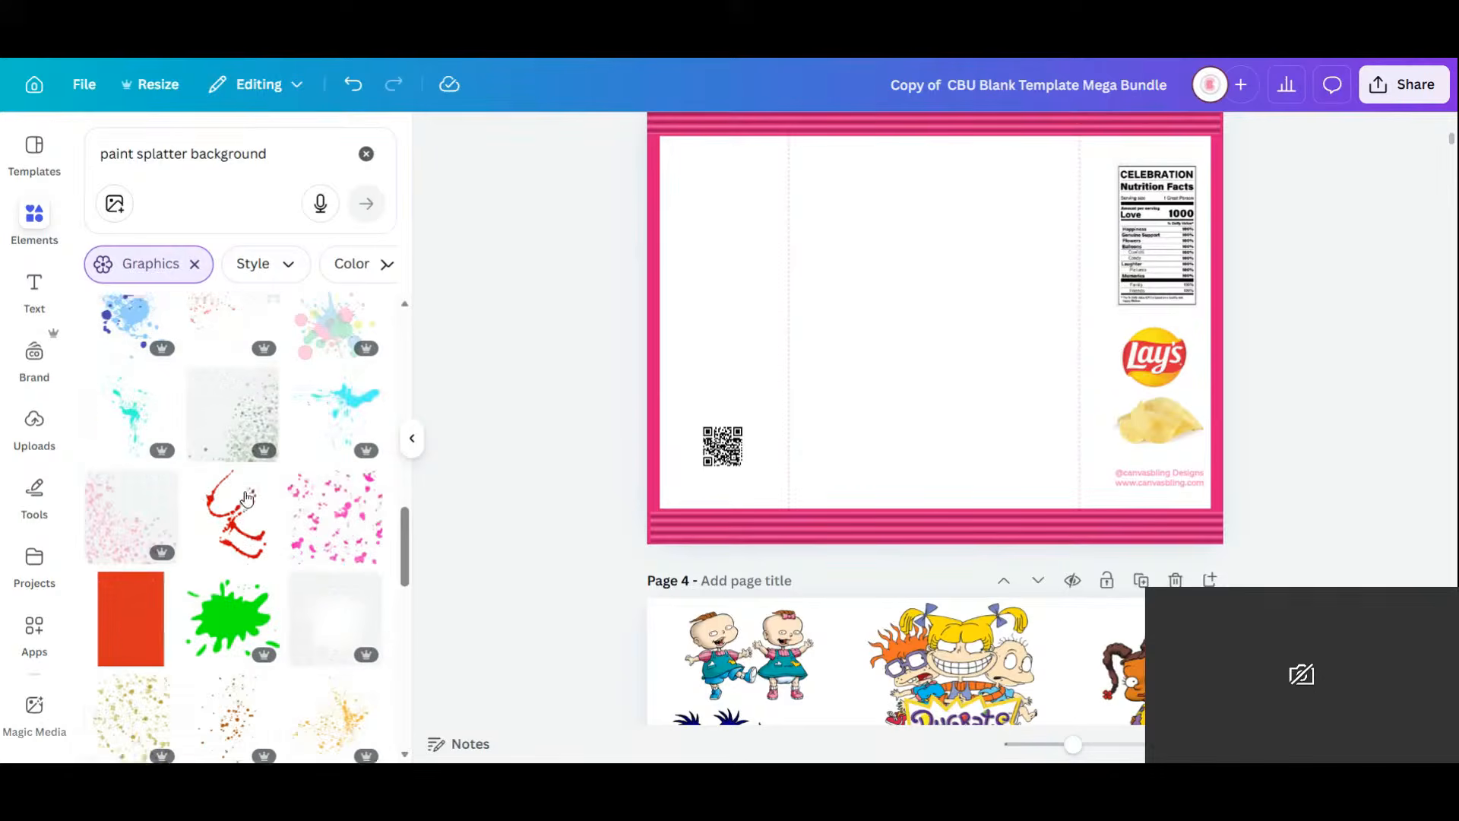
pyautogui.scroll(-1, 247, 498)
pyautogui.scroll(-4, 247, 498)
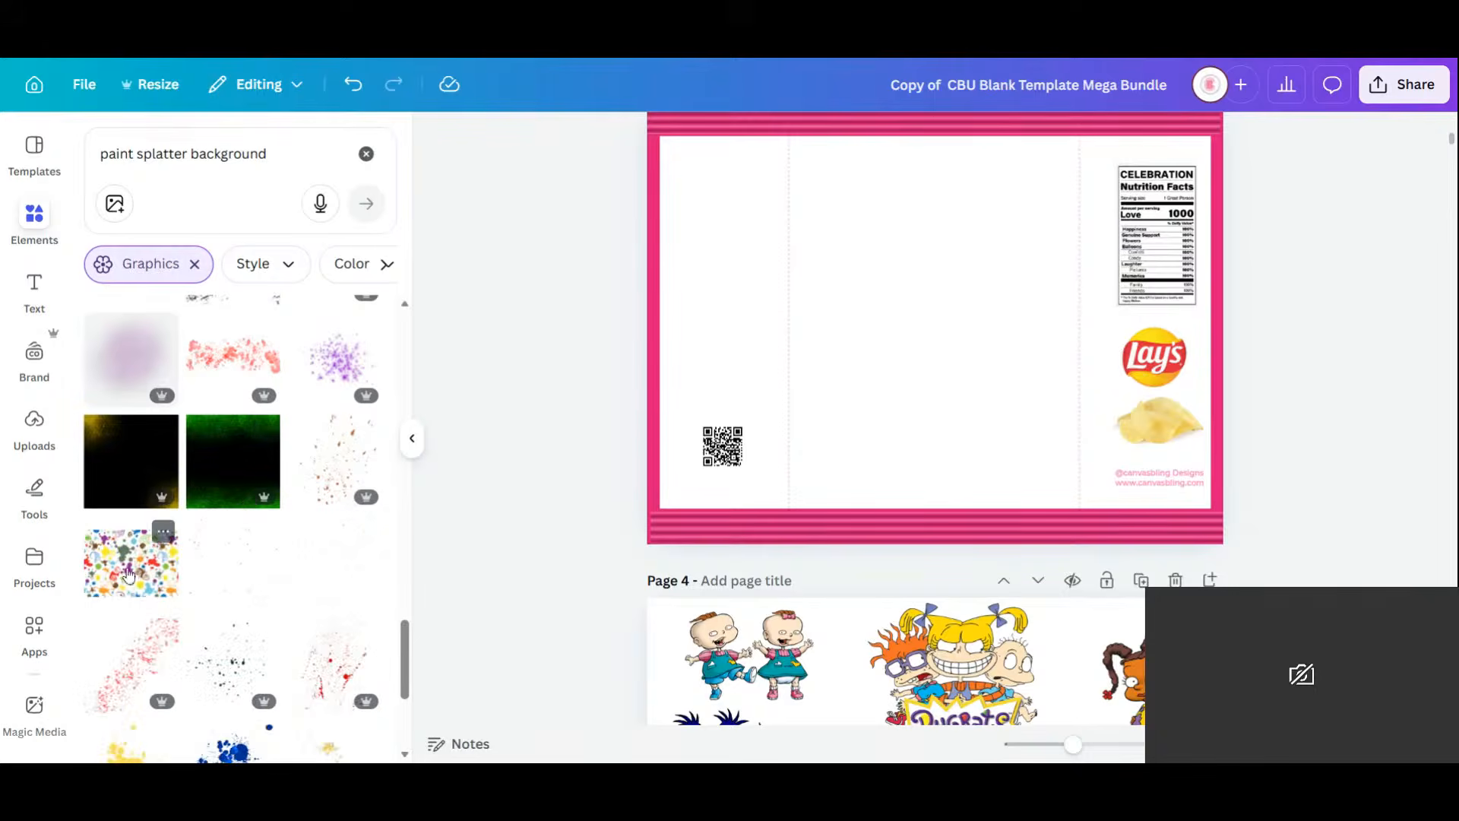
# Add the multicolour paint-splatter pattern over the chip bag's white panel and nudge it into place.
pyautogui.click(134, 576)
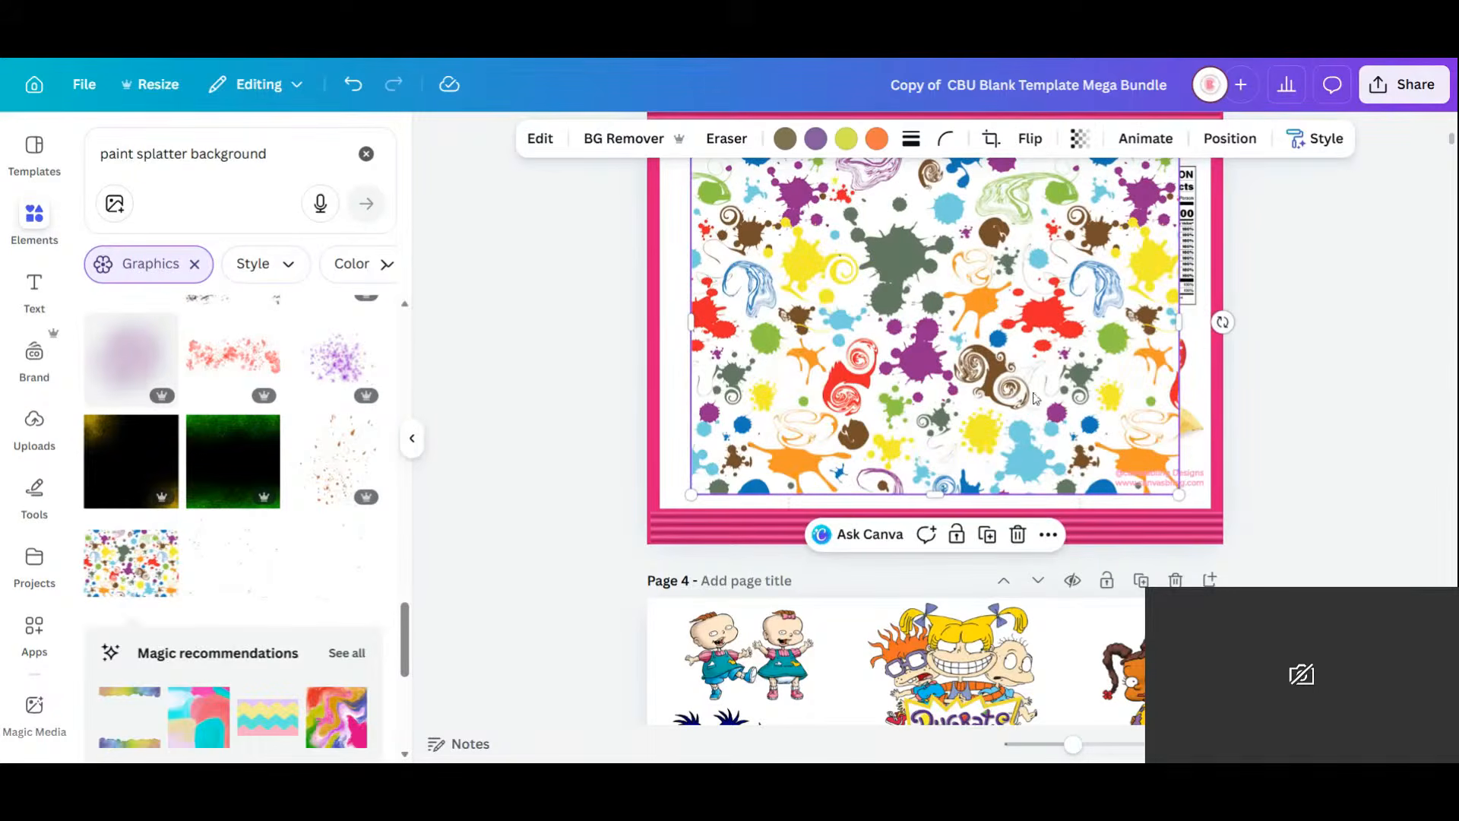
pyautogui.moveTo(1004, 312)
pyautogui.mouseDown()
pyautogui.moveTo(985, 344)
pyautogui.moveTo(996, 326)
pyautogui.mouseUp()
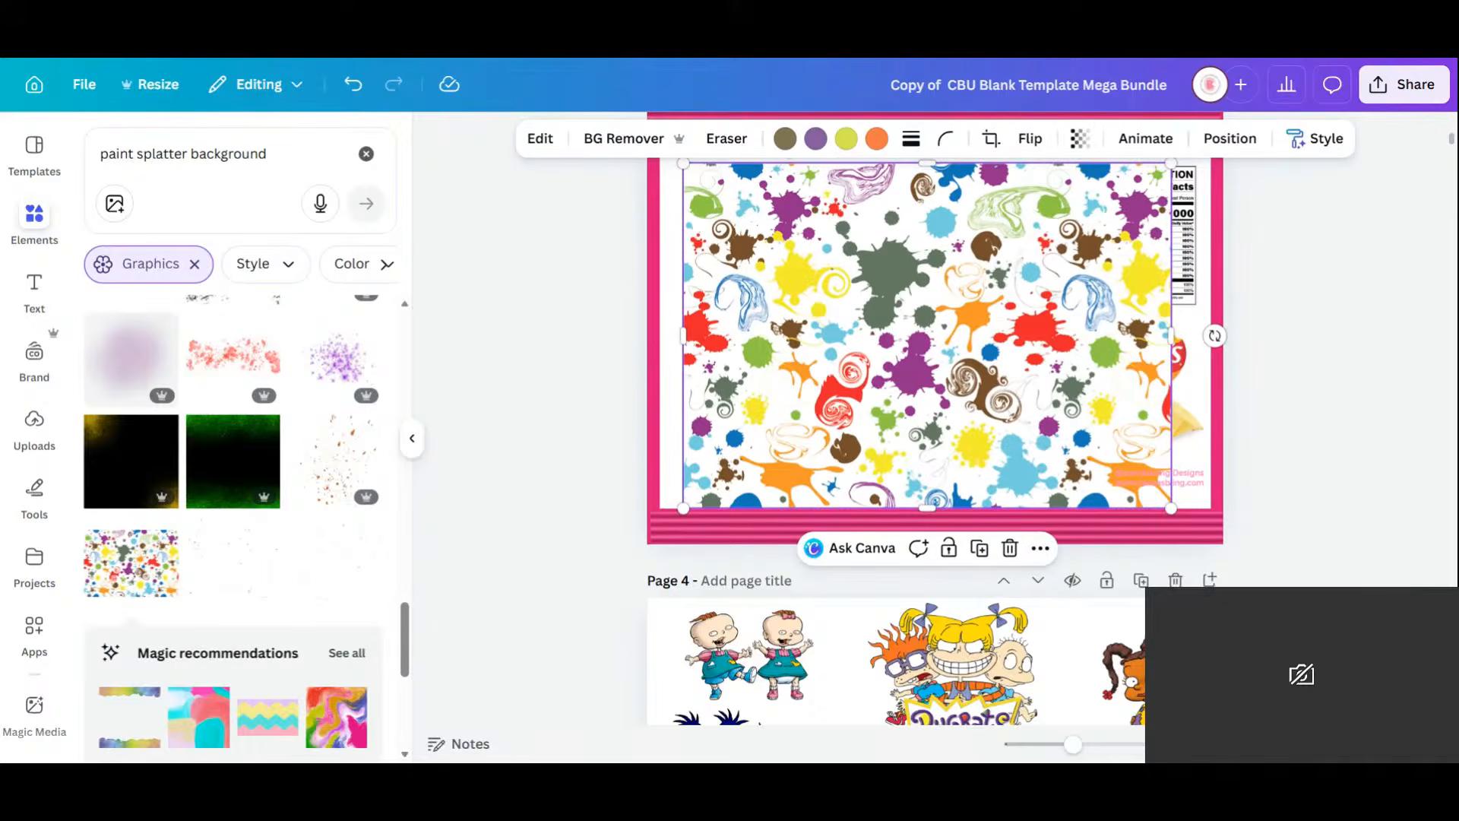
pyautogui.scroll(-5, 318, 508)
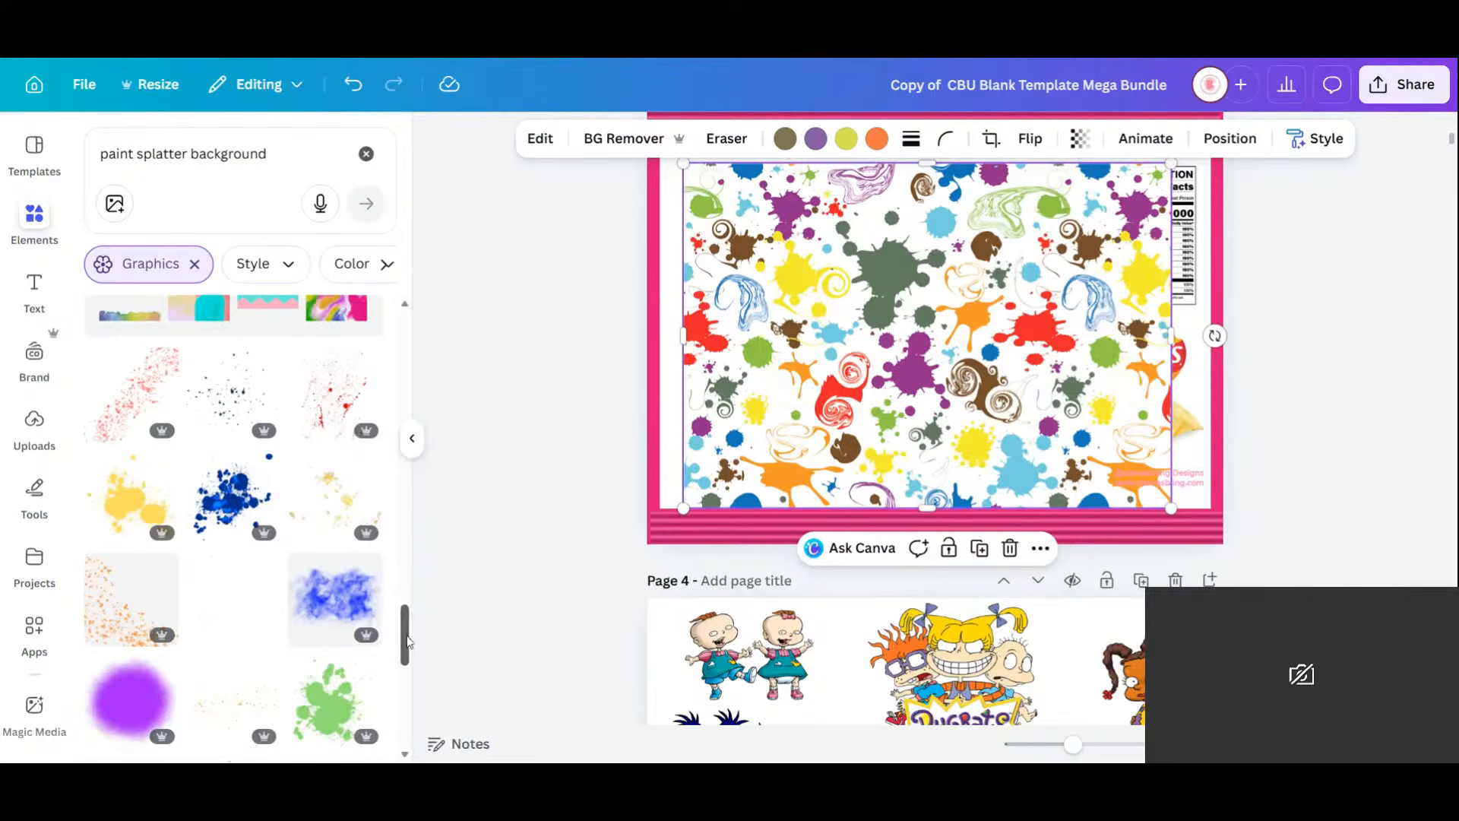
pyautogui.moveTo(406, 640); pyautogui.dragTo(412, 721)
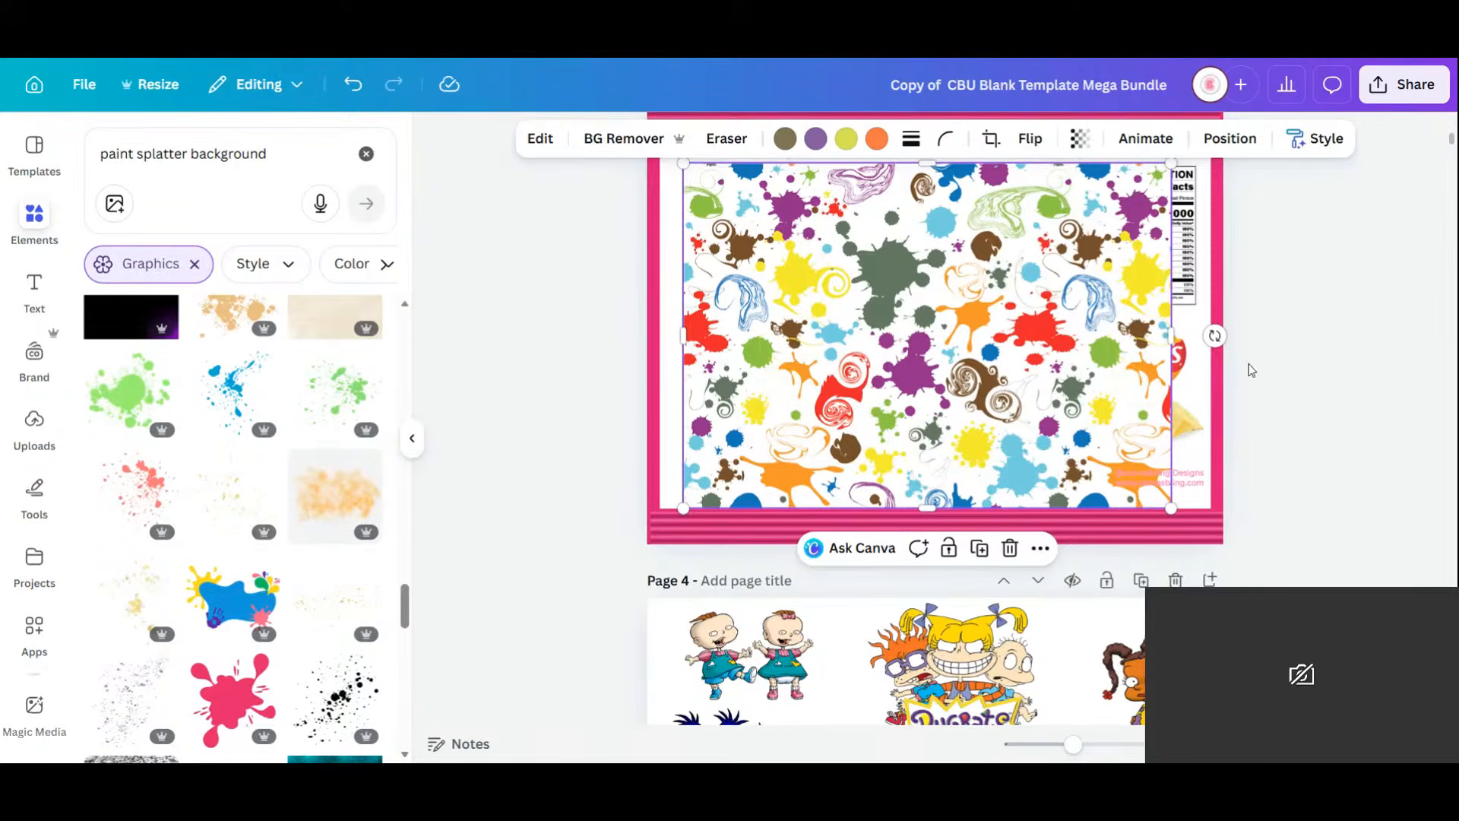
pyautogui.click(1300, 441)
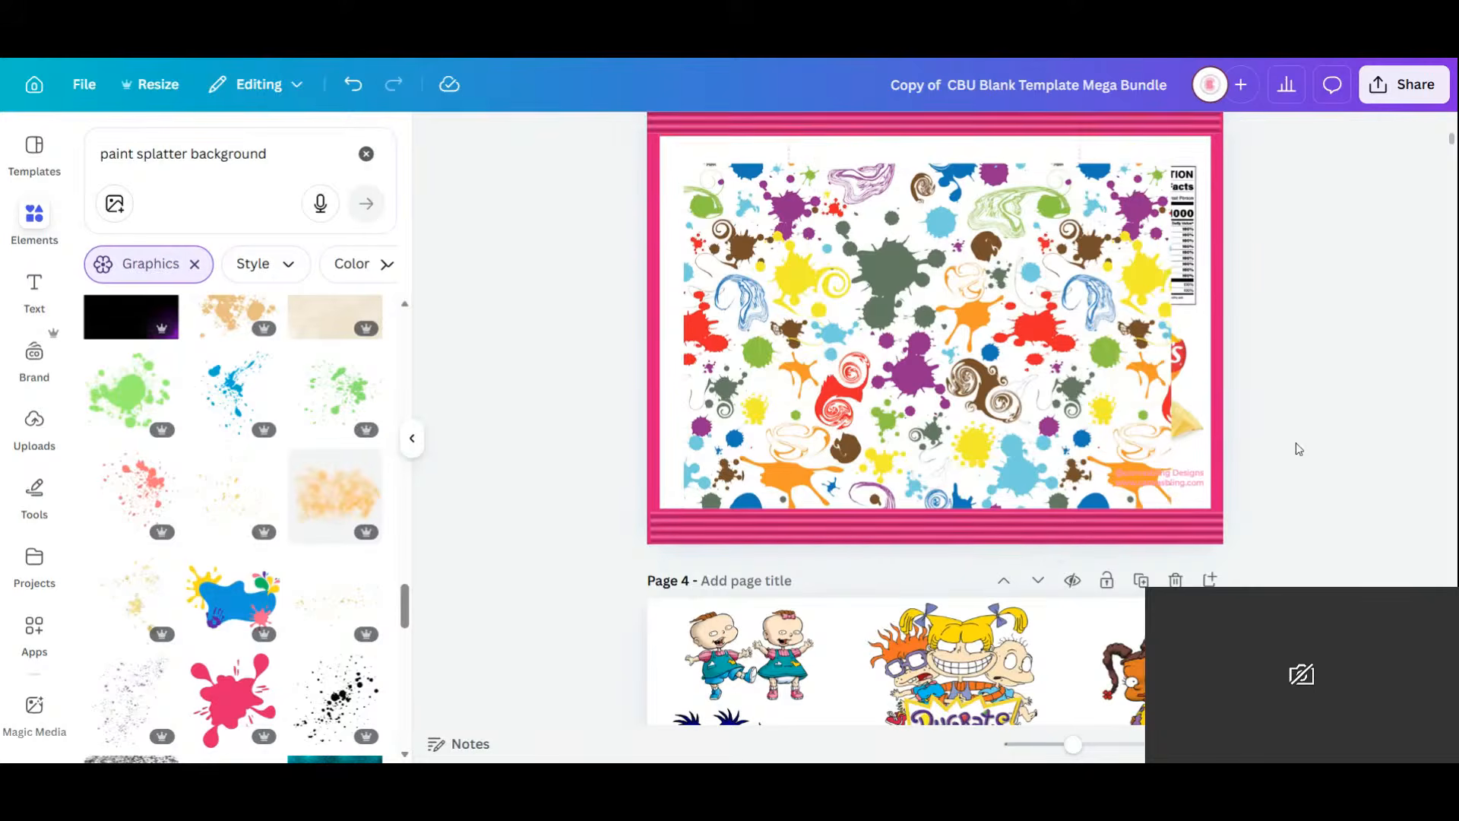
pyautogui.scroll(2, 1301, 395)
# Add a blank Page 4 and move the splatter pattern onto it, shrunk at the top-left.
pyautogui.click(1209, 177)
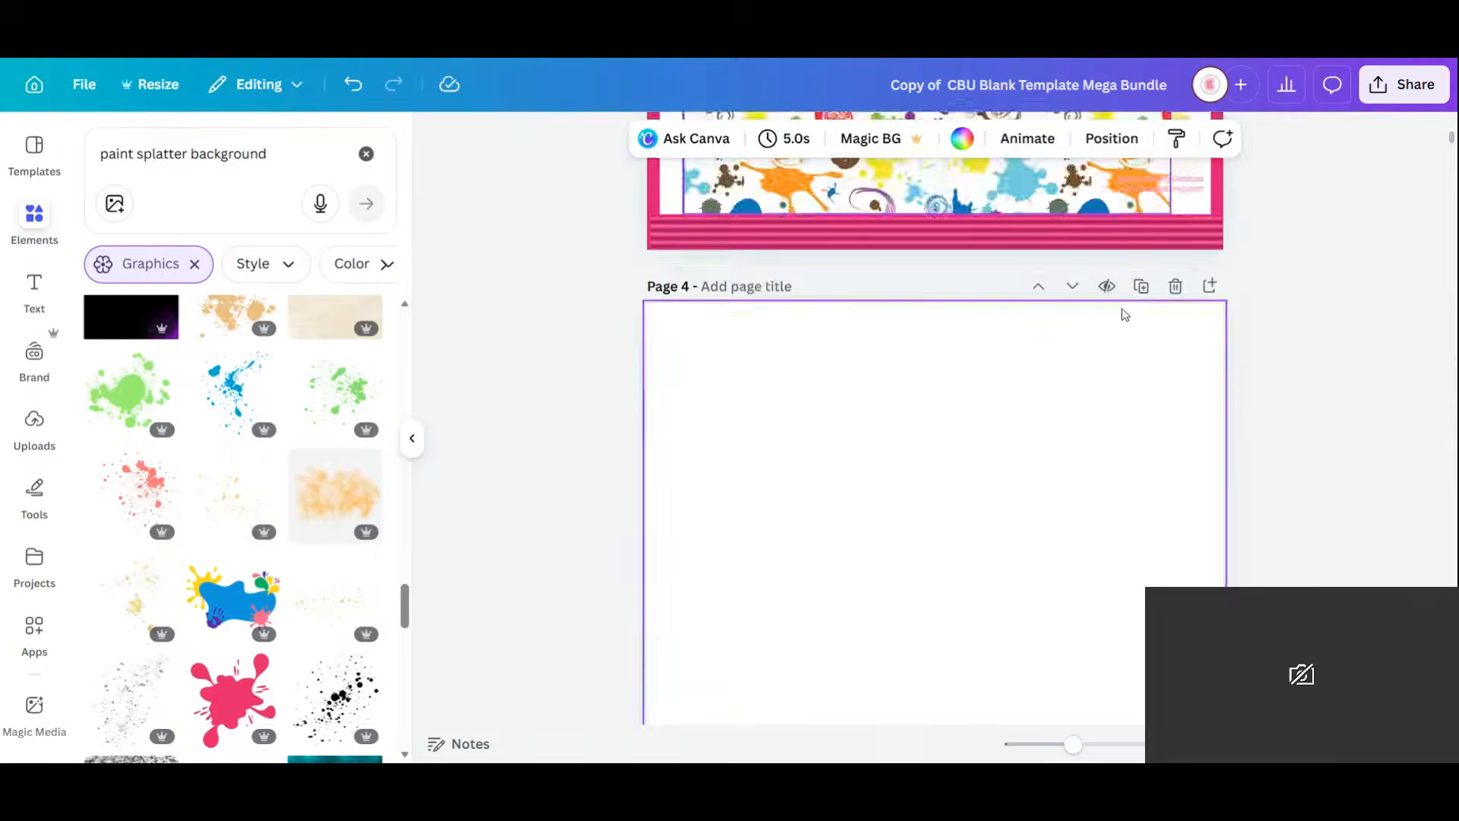
pyautogui.scroll(1, 1094, 363)
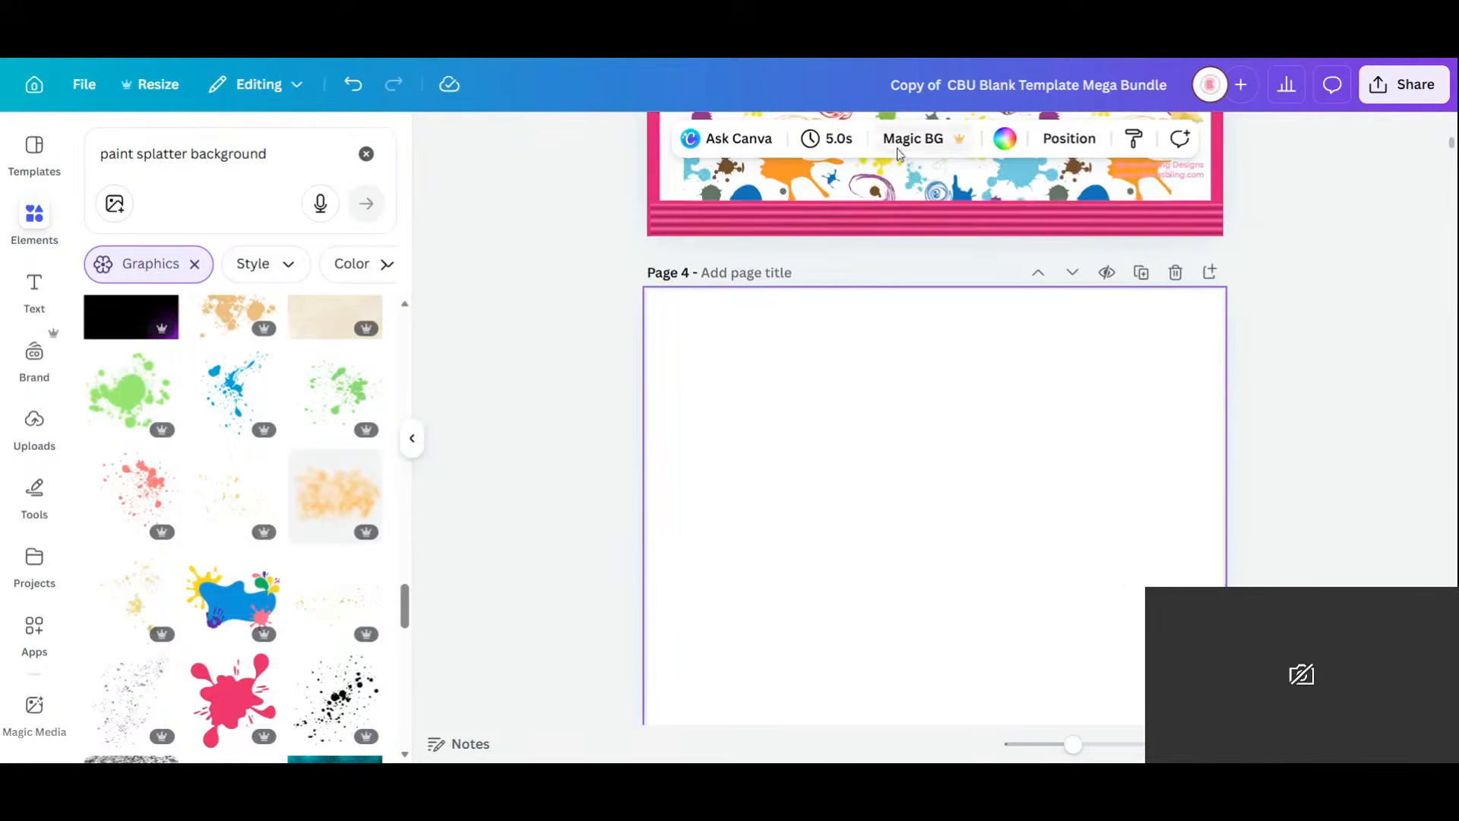
pyautogui.click(896, 184)
pyautogui.moveTo(898, 194); pyautogui.dragTo(1013, 521)
pyautogui.moveTo(1135, 438); pyautogui.dragTo(966, 614)
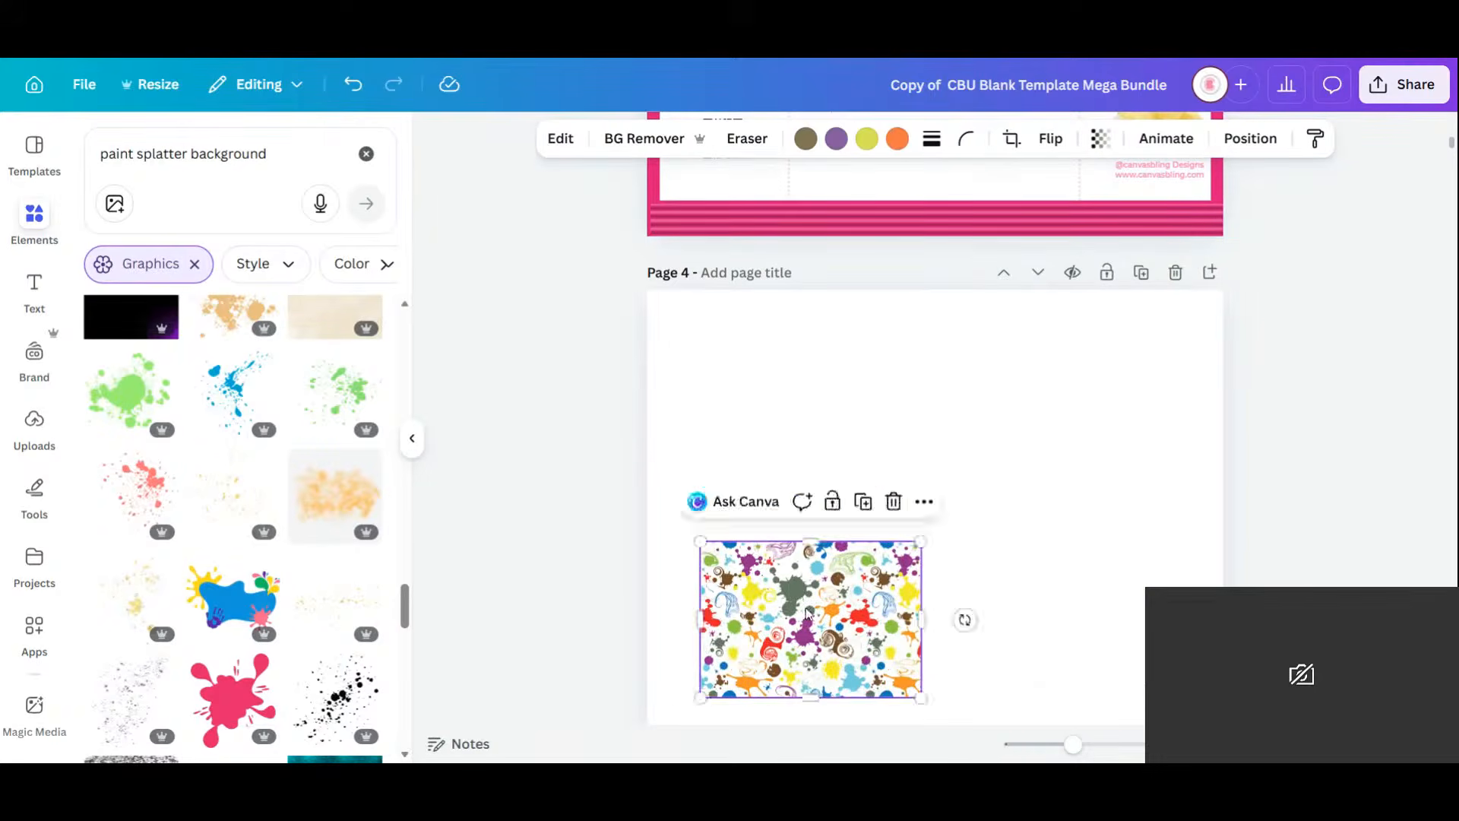
pyautogui.moveTo(809, 605); pyautogui.dragTo(776, 378)
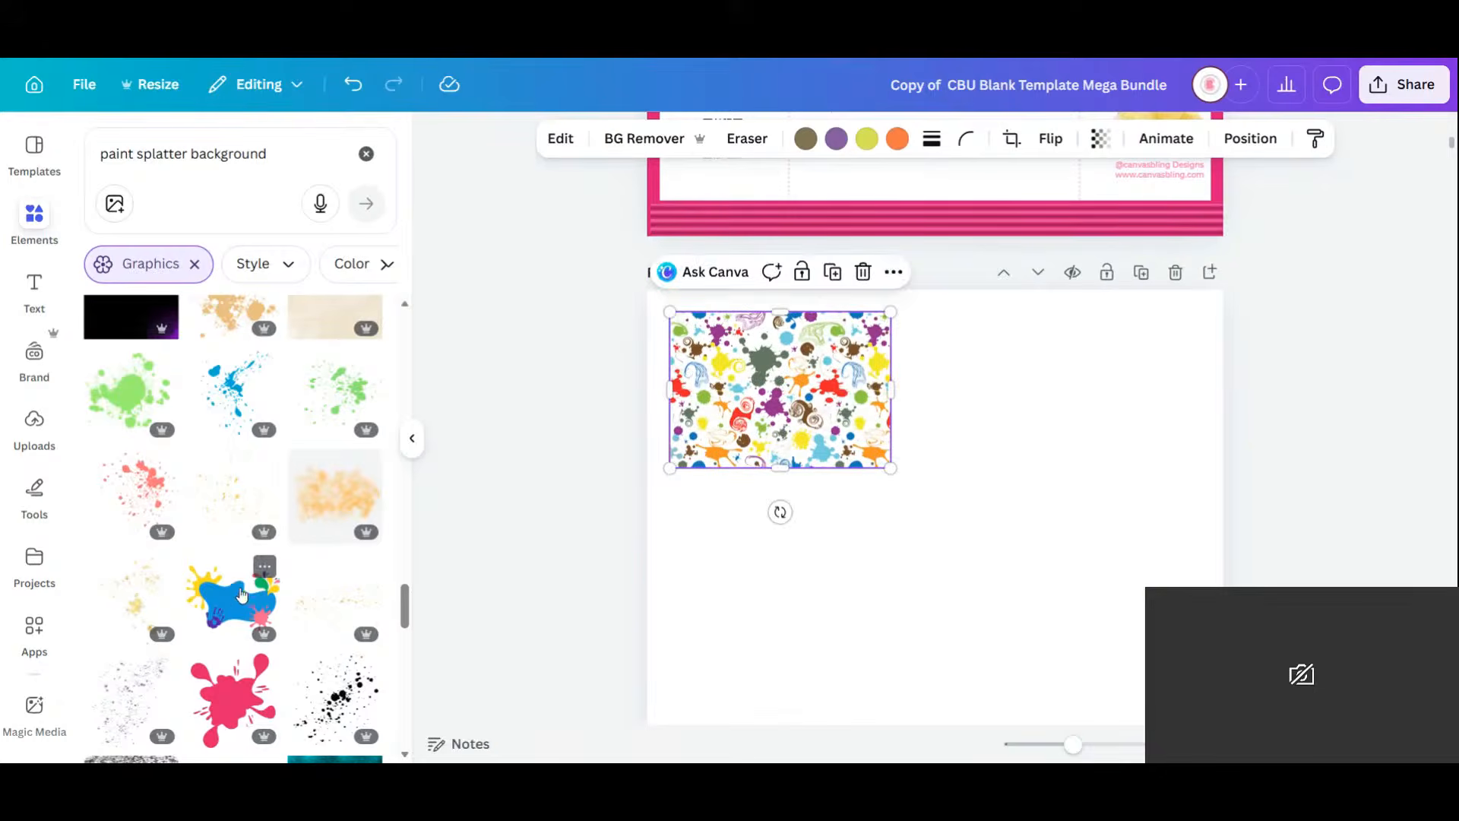
# Add a blue splash right of the pattern and a shrunk purple splash at lower left.
pyautogui.click(259, 574)
pyautogui.moveTo(992, 543)
pyautogui.mouseDown()
pyautogui.moveTo(1099, 583)
pyautogui.moveTo(1027, 577)
pyautogui.moveTo(1056, 591)
pyautogui.moveTo(1092, 418)
pyautogui.mouseUp()
pyautogui.scroll(-3, 266, 557)
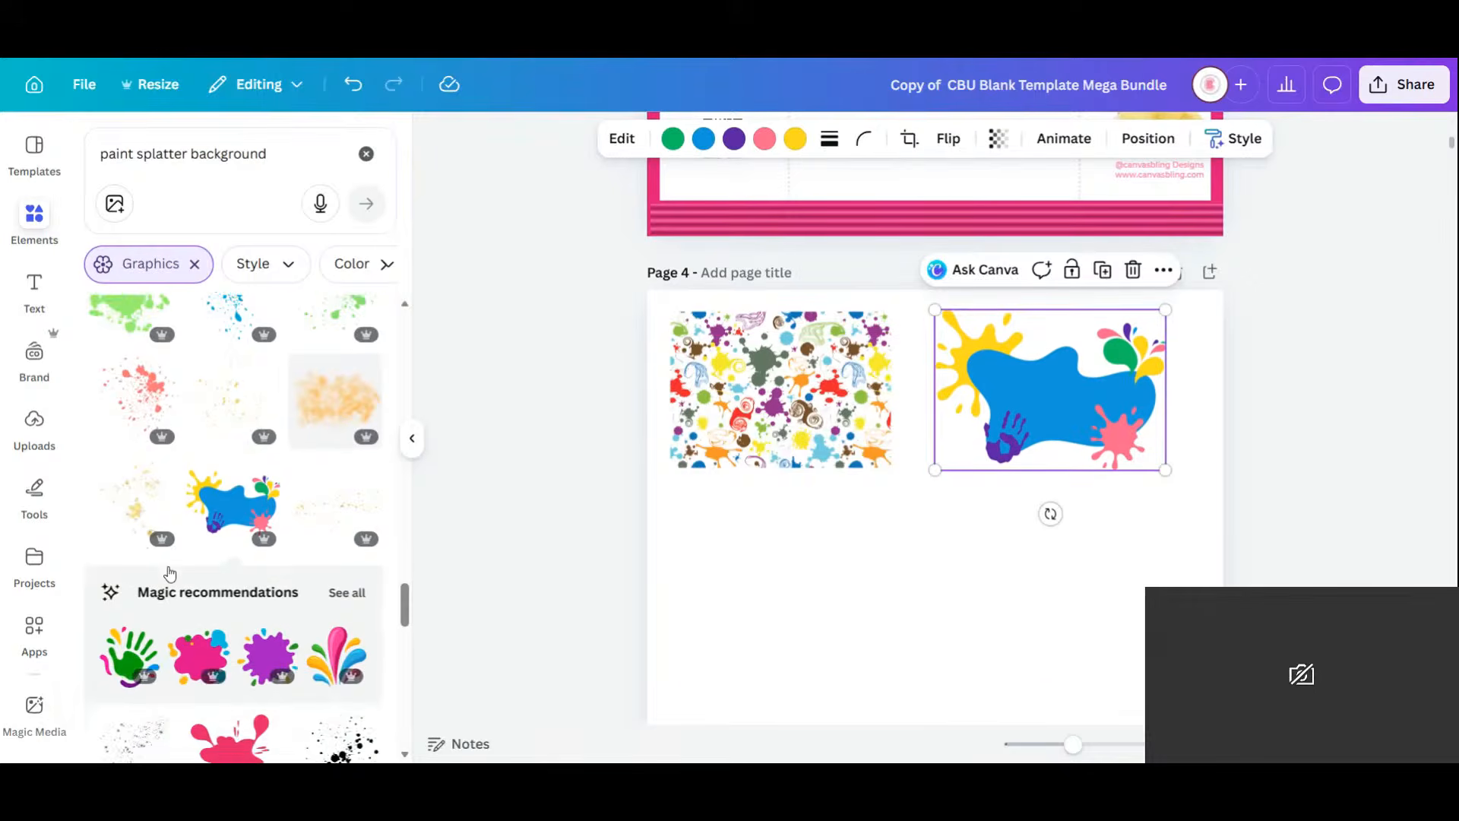
pyautogui.click(266, 557)
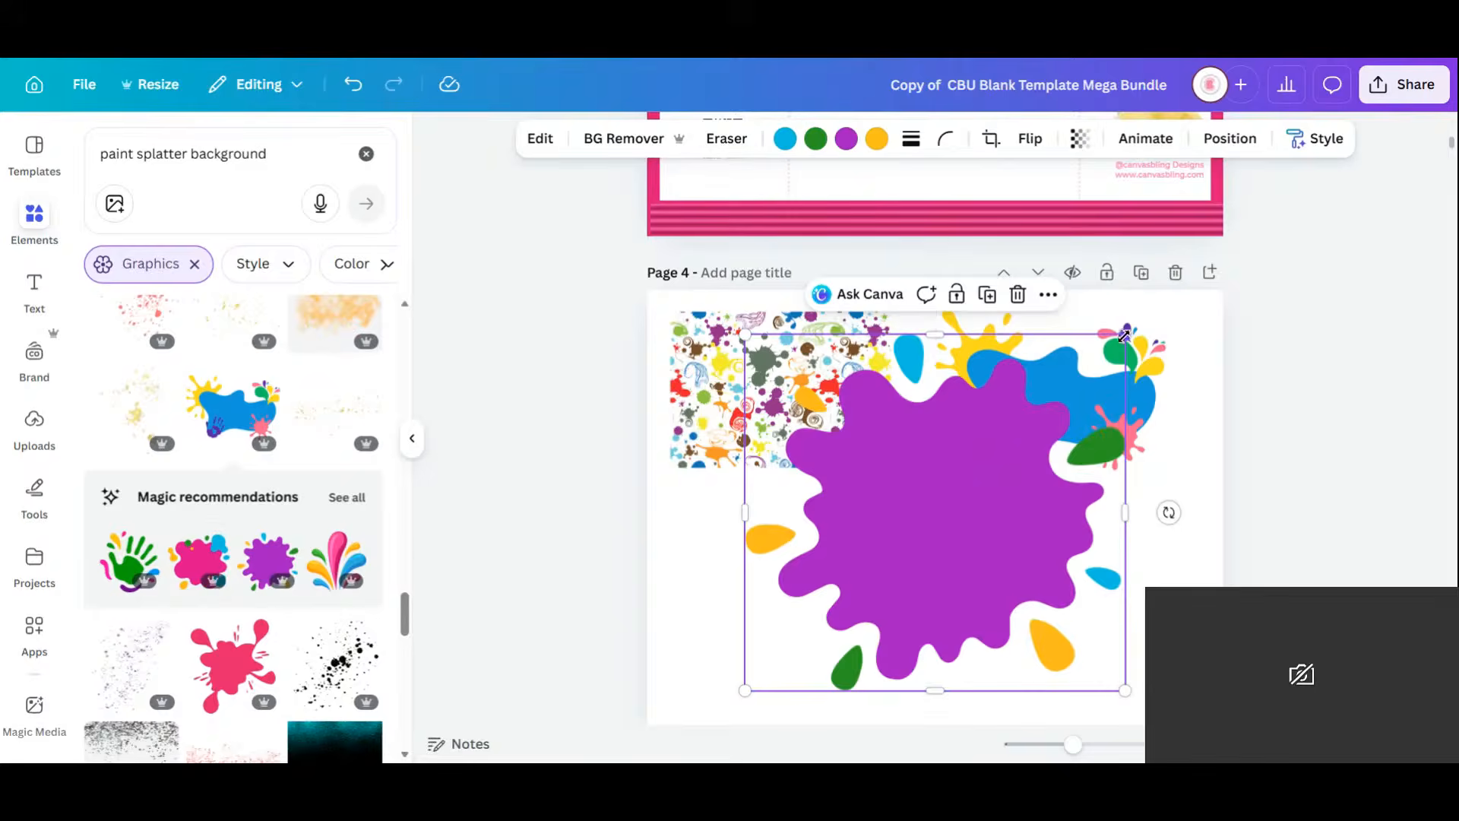
pyautogui.moveTo(1124, 335); pyautogui.dragTo(964, 613)
pyautogui.moveTo(846, 626); pyautogui.dragTo(786, 597)
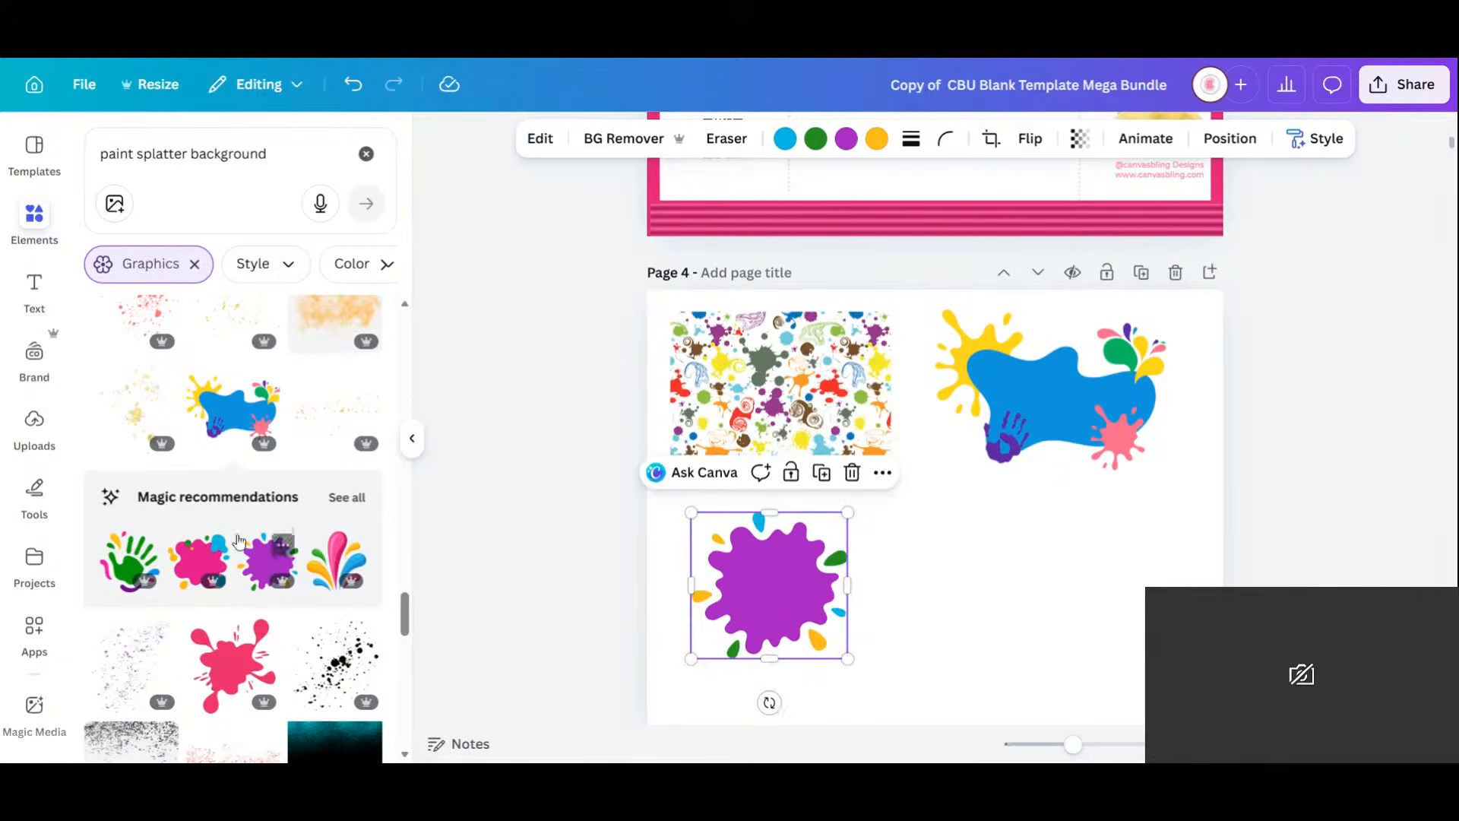
# Add a small pink splash beside the purple splash.
pyautogui.click(230, 669)
pyautogui.moveTo(964, 499); pyautogui.dragTo(966, 576)
pyautogui.moveTo(1026, 512); pyautogui.dragTo(952, 553)
# Add the multicolour splatter cluster at the page's lower right.
pyautogui.scroll(-5, 243, 532)
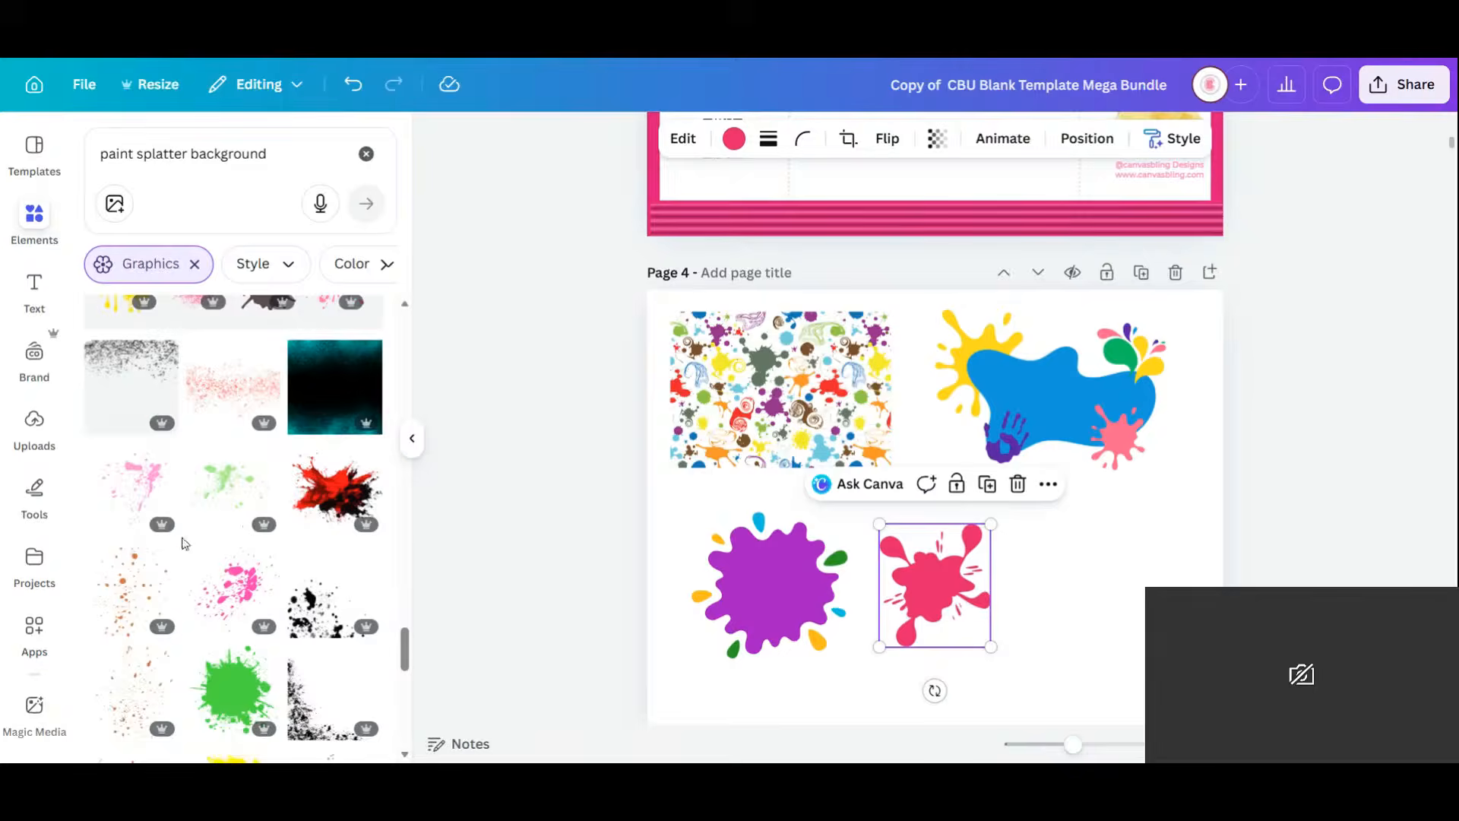
pyautogui.scroll(-5, 249, 523)
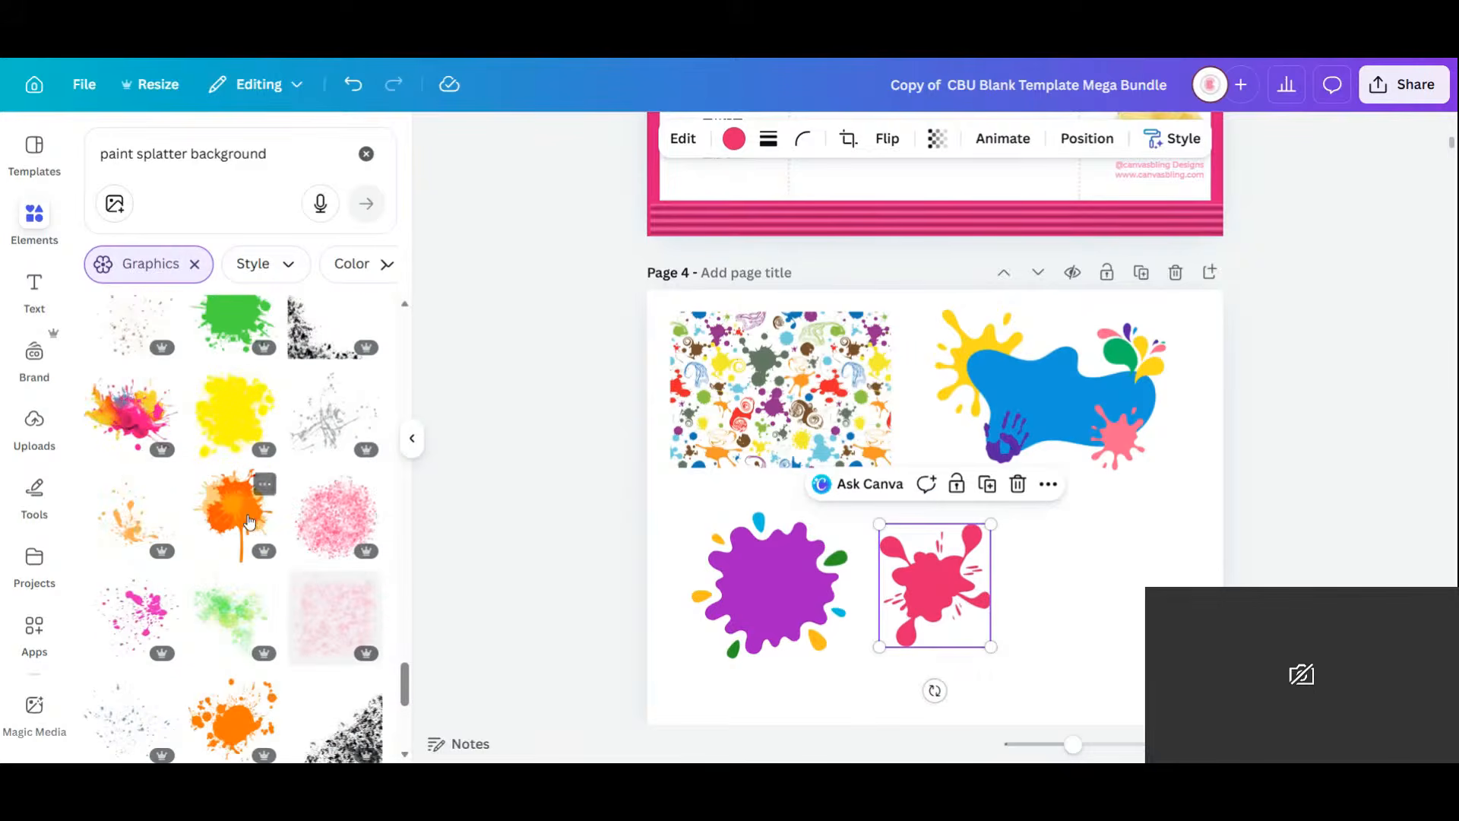
pyautogui.scroll(-5, 228, 494)
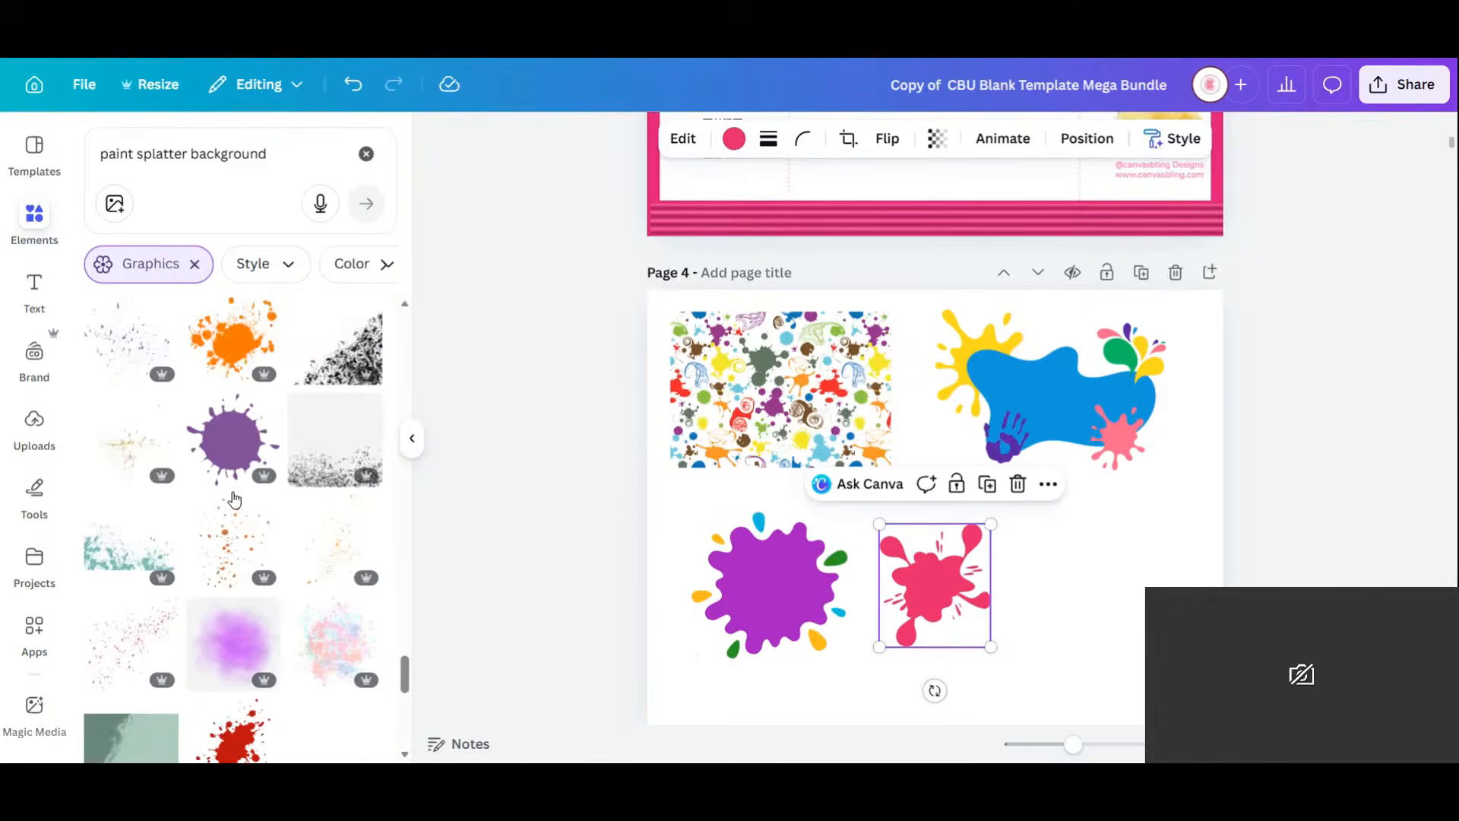
pyautogui.scroll(-5, 234, 499)
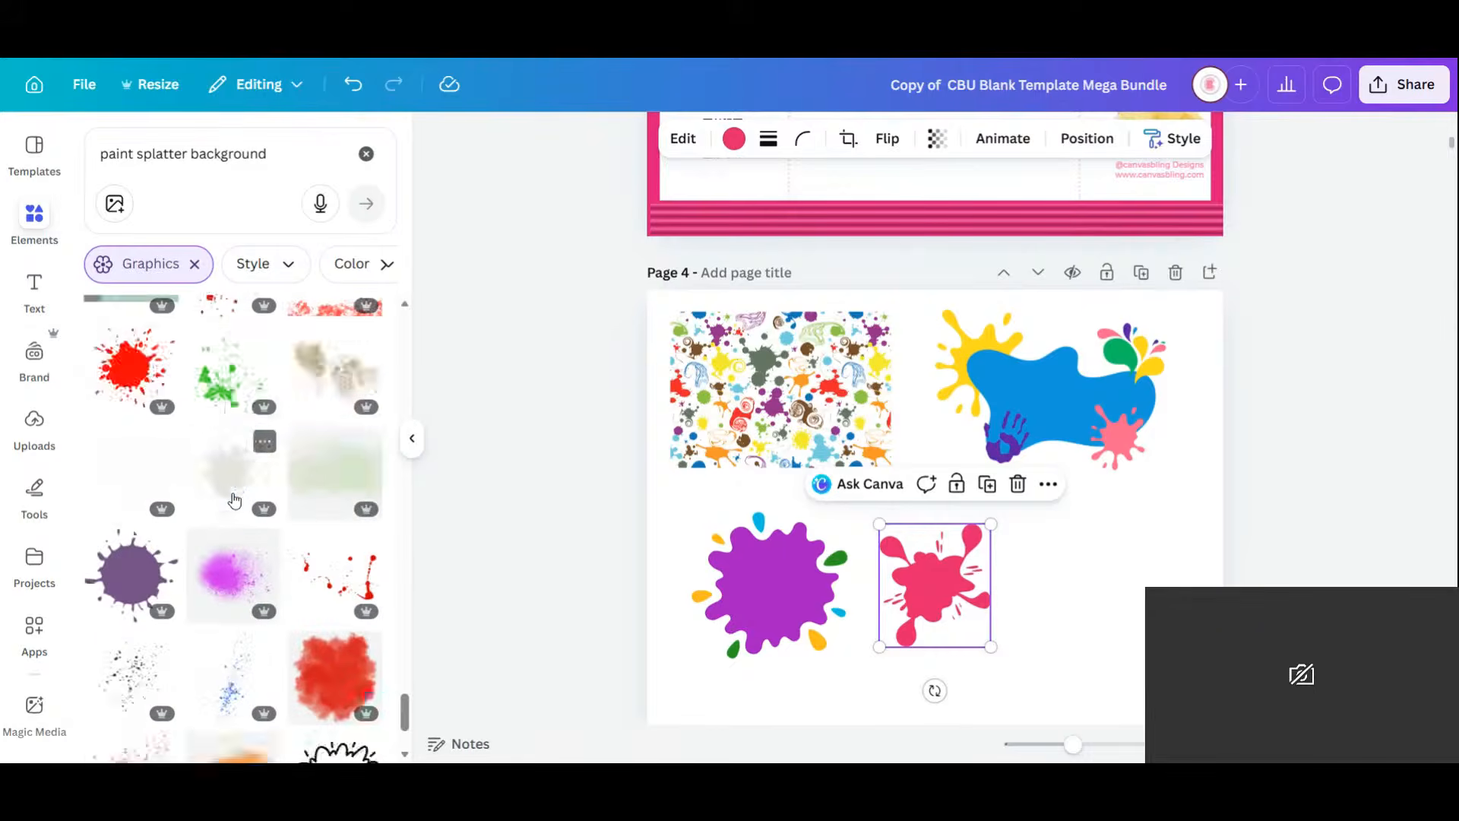
pyautogui.scroll(-5, 234, 499)
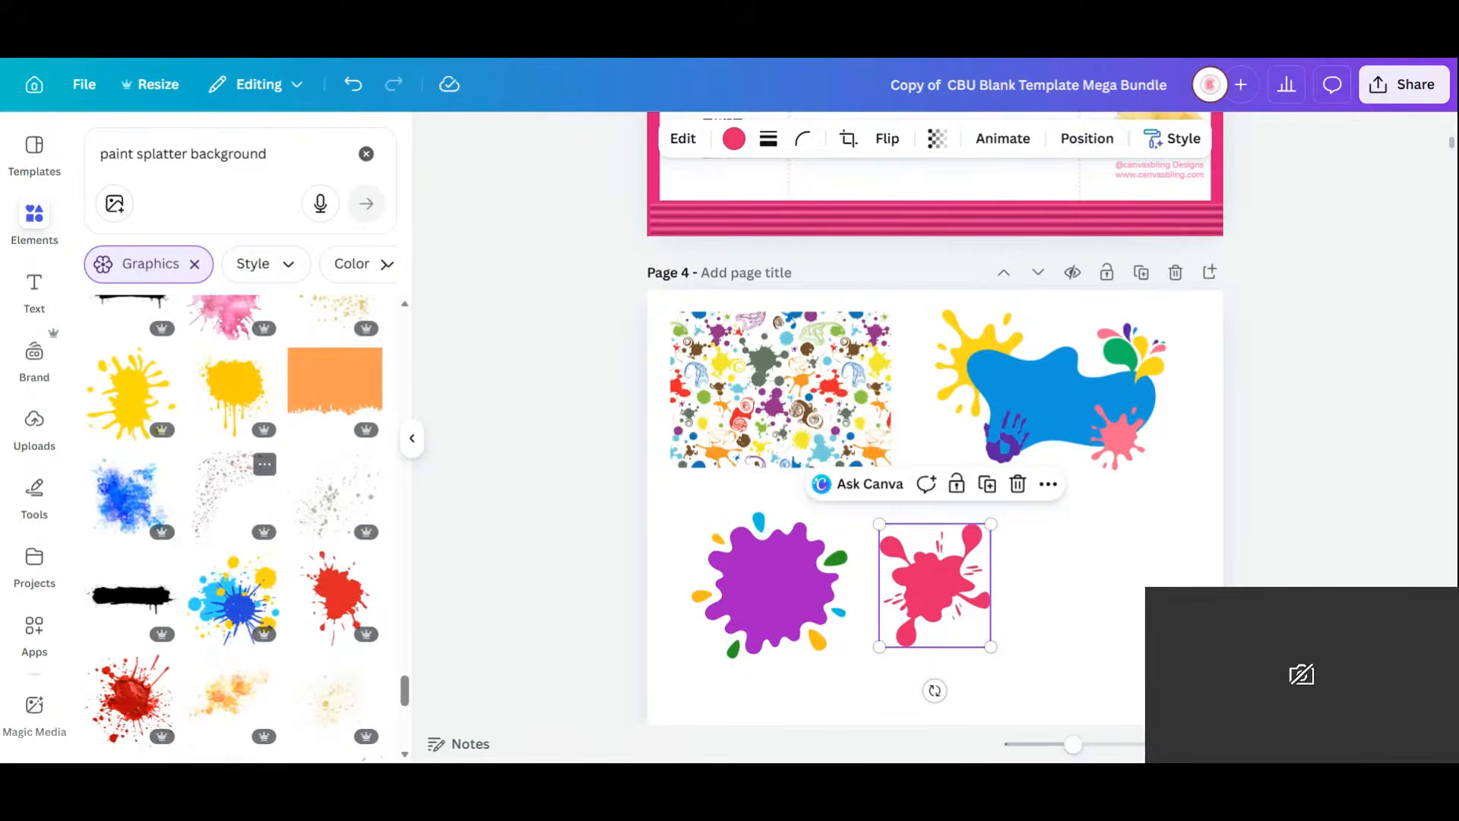
pyautogui.scroll(-5, 235, 499)
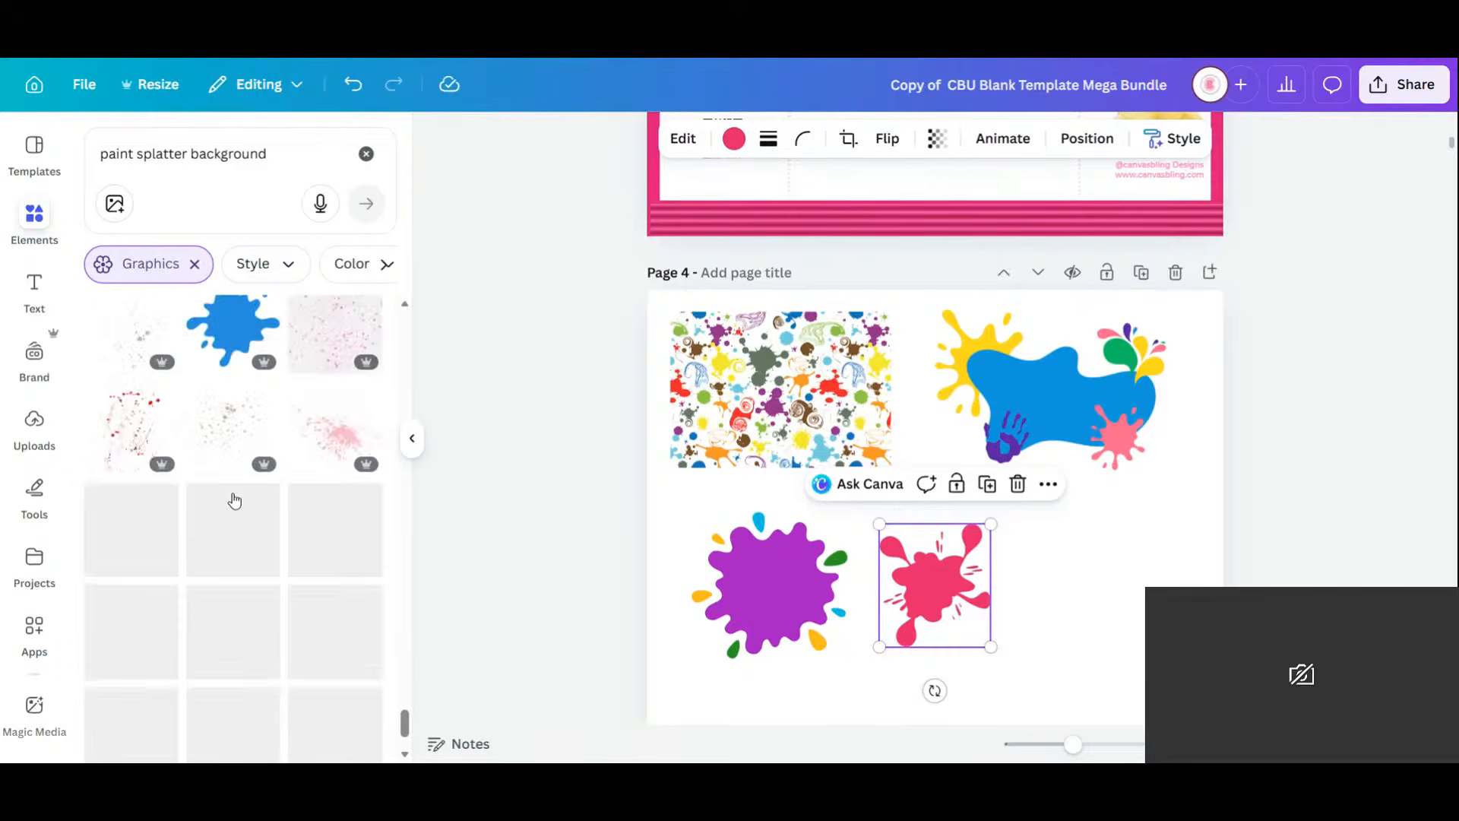
pyautogui.scroll(-5, 234, 500)
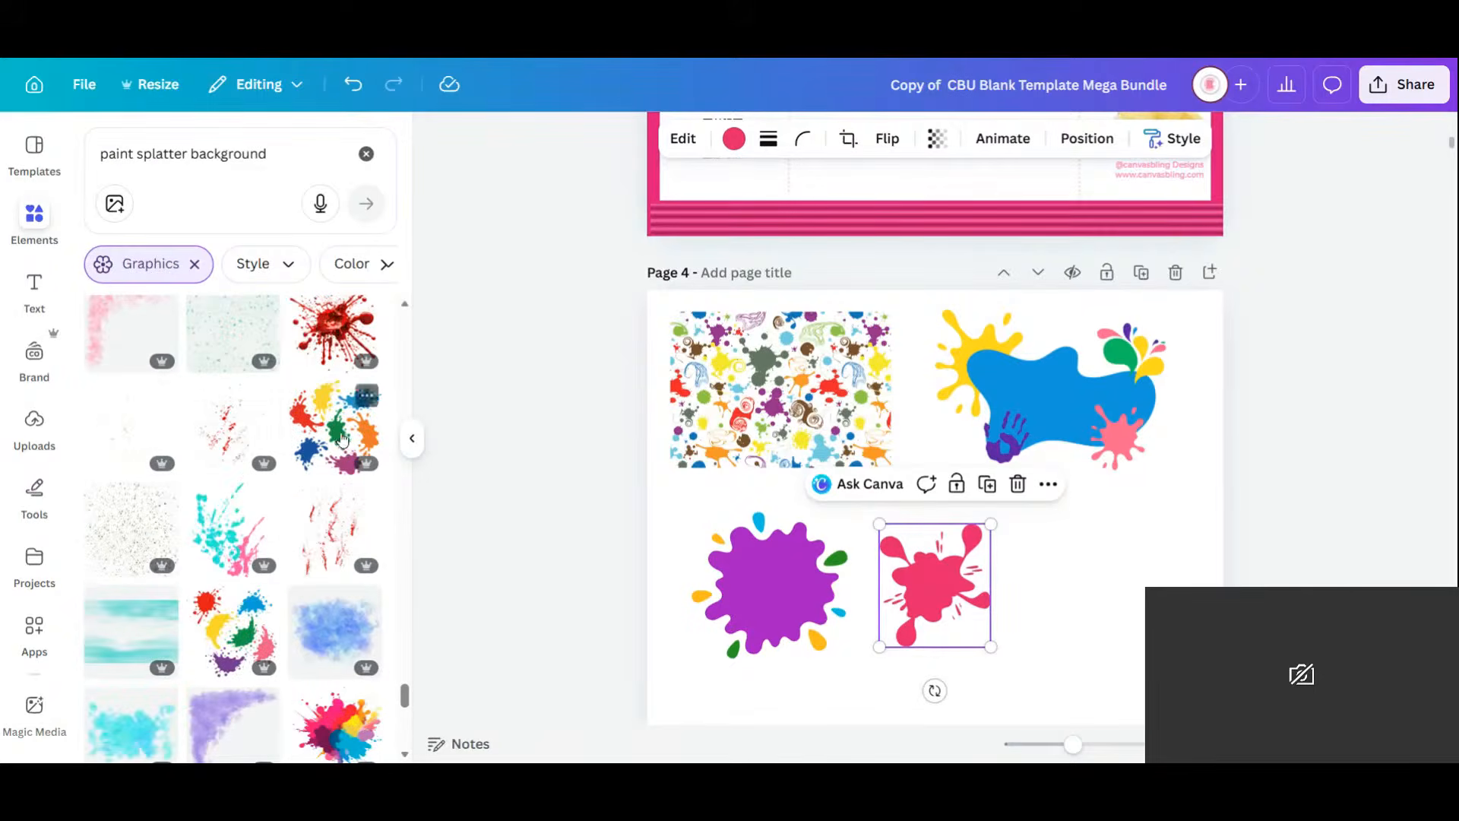
pyautogui.click(339, 437)
pyautogui.moveTo(956, 509); pyautogui.dragTo(1120, 583)
# Add the speckled splatter pattern graphic to page 4.
pyautogui.scroll(-5, 199, 471)
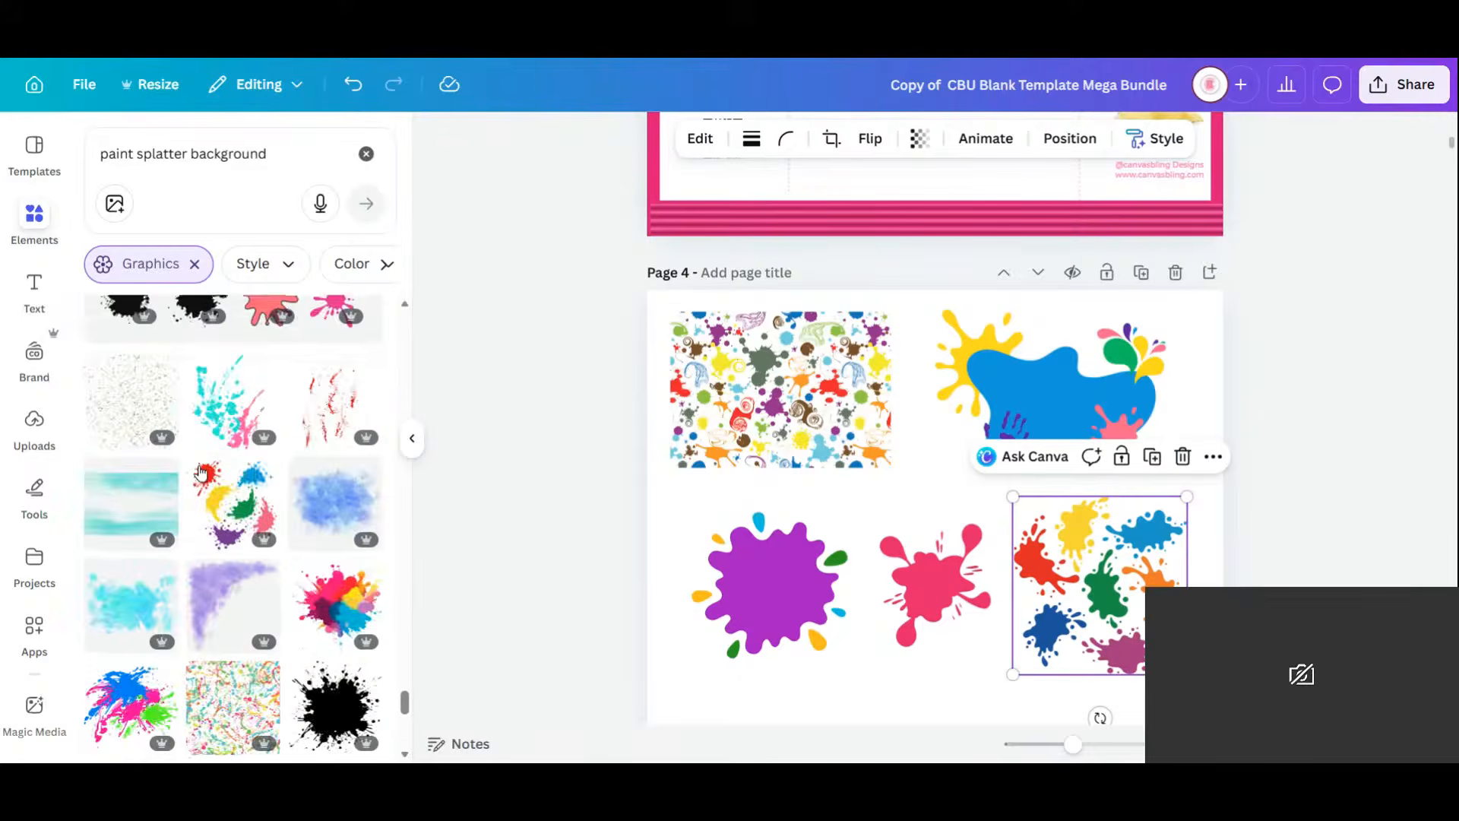
pyautogui.scroll(-3, 200, 473)
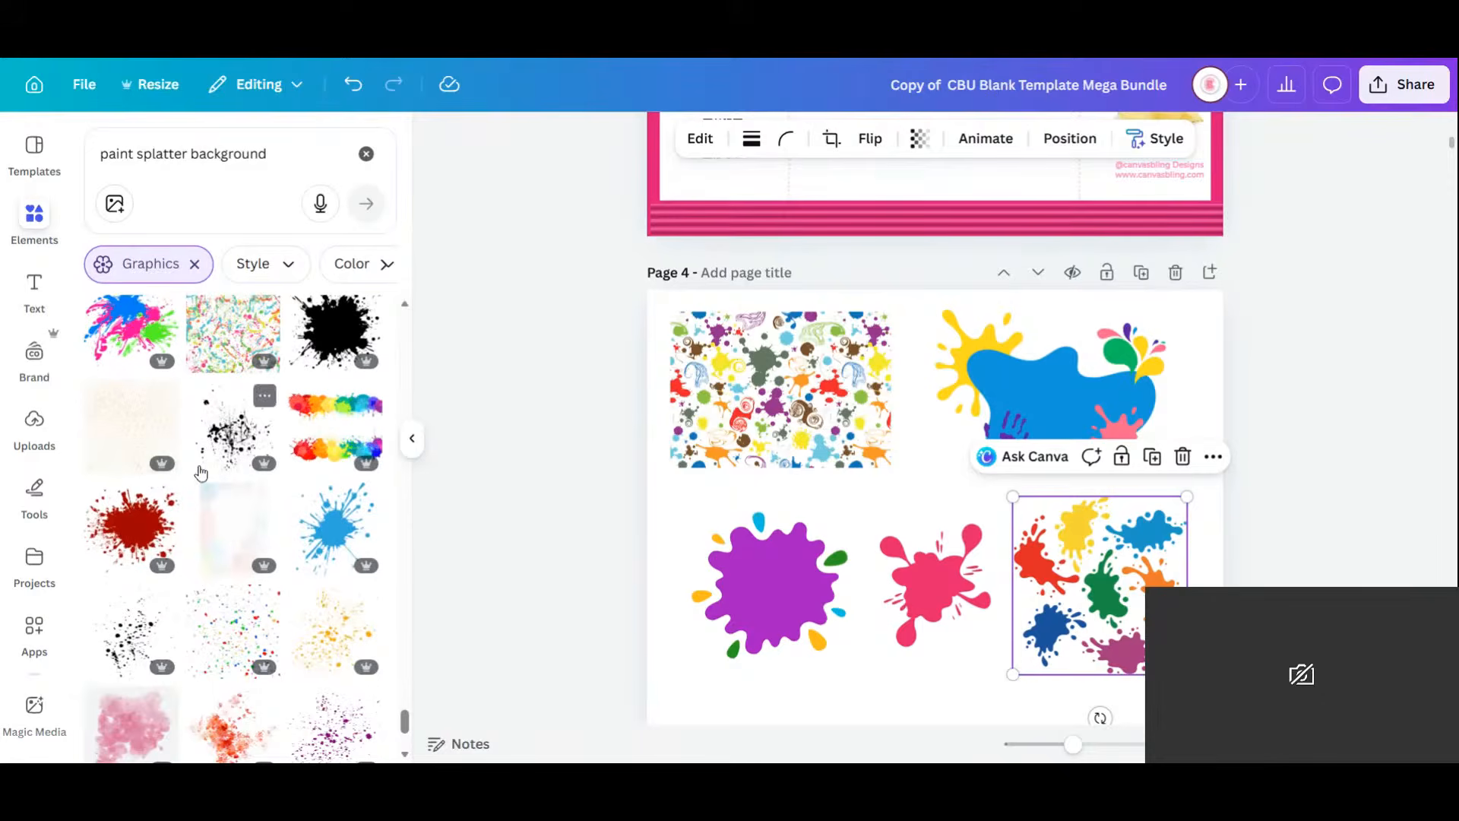
pyautogui.click(228, 332)
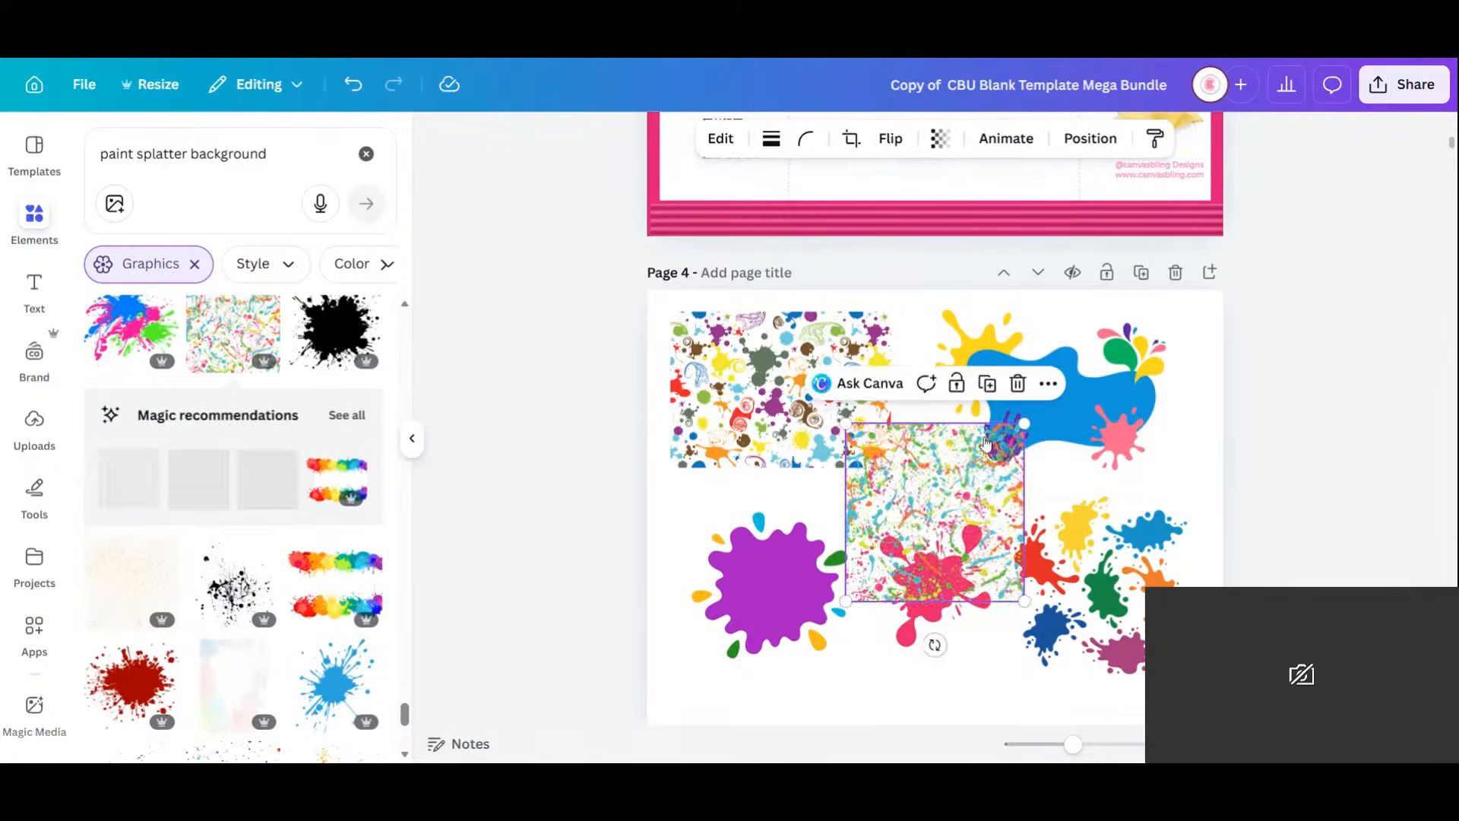
# Move the splatter pattern to the lower left and pull the purple splat out from under it.
pyautogui.moveTo(962, 495); pyautogui.dragTo(786, 511)
pyautogui.moveTo(788, 632); pyautogui.dragTo(985, 705)
pyautogui.click(782, 554)
pyautogui.moveTo(782, 553); pyautogui.dragTo(793, 636)
# Stack the pink splat just above the purple splat, which sits beside the splatter pattern.
pyautogui.click(935, 579)
pyautogui.moveTo(935, 579); pyautogui.dragTo(948, 506)
pyautogui.click(939, 622)
pyautogui.moveTo(940, 622); pyautogui.dragTo(933, 619)
pyautogui.scroll(-10, 287, 419)
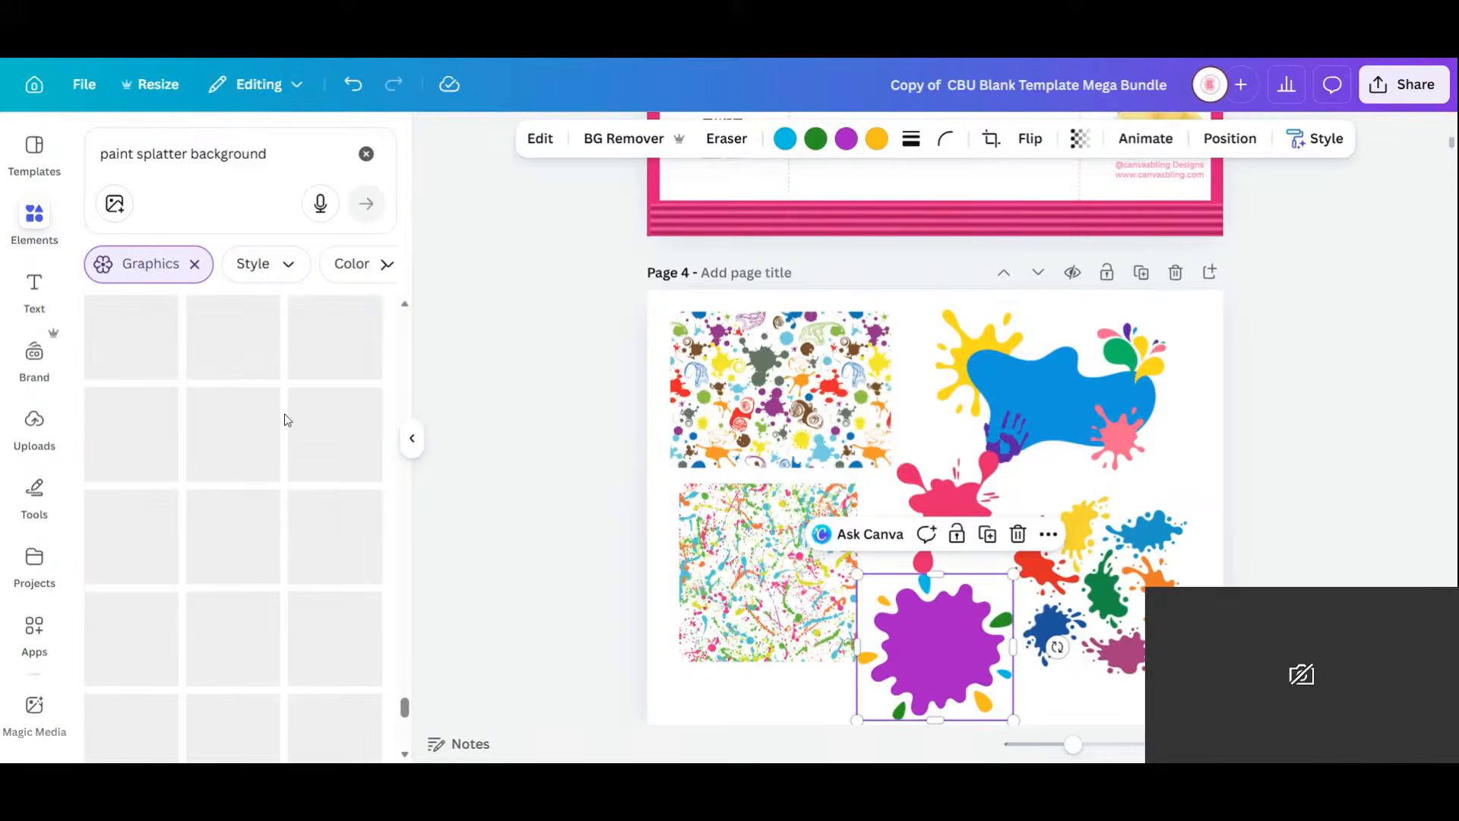
pyautogui.scroll(-3, 284, 412)
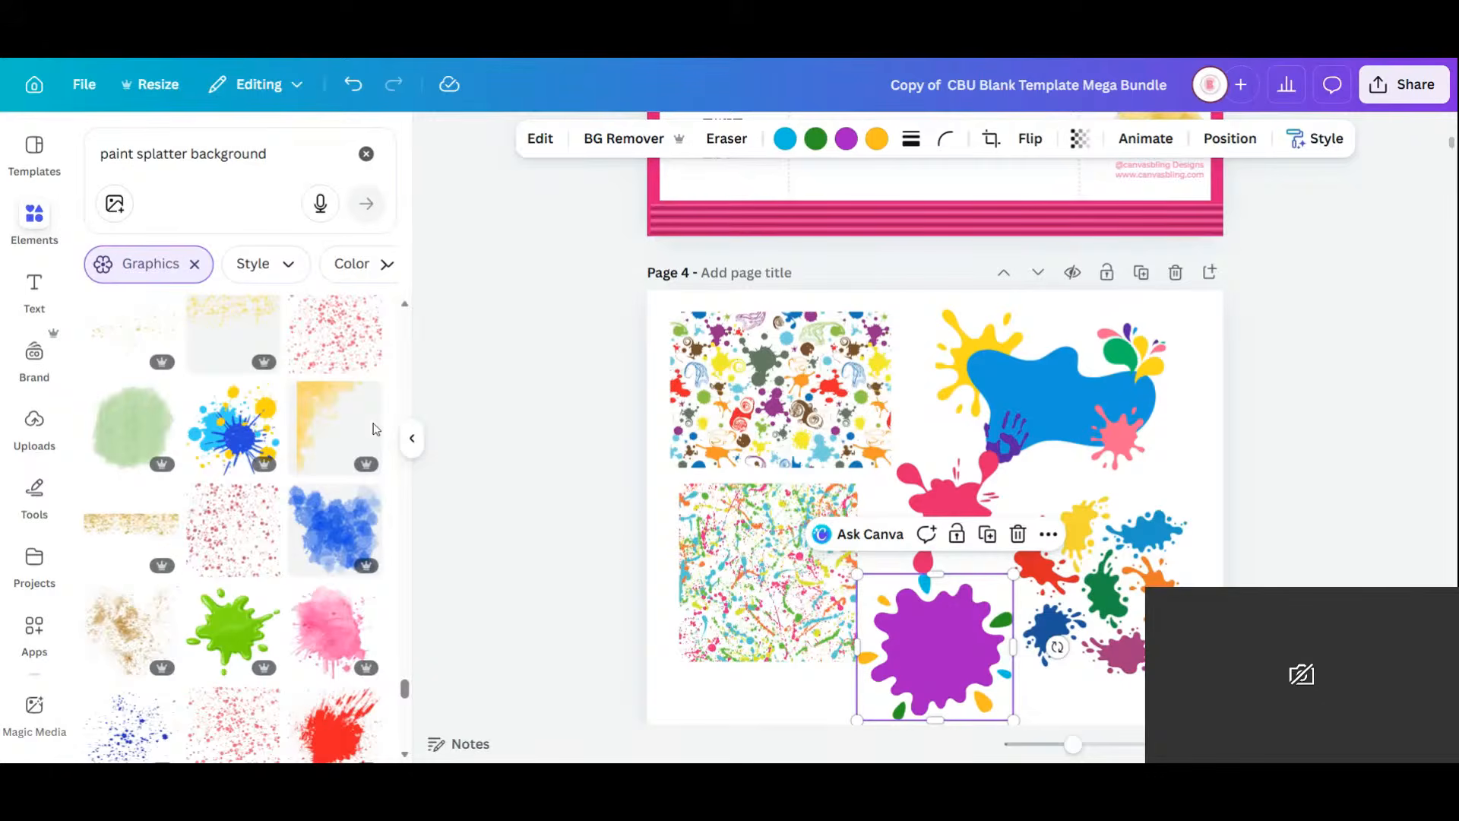
pyautogui.scroll(-5, 335, 430)
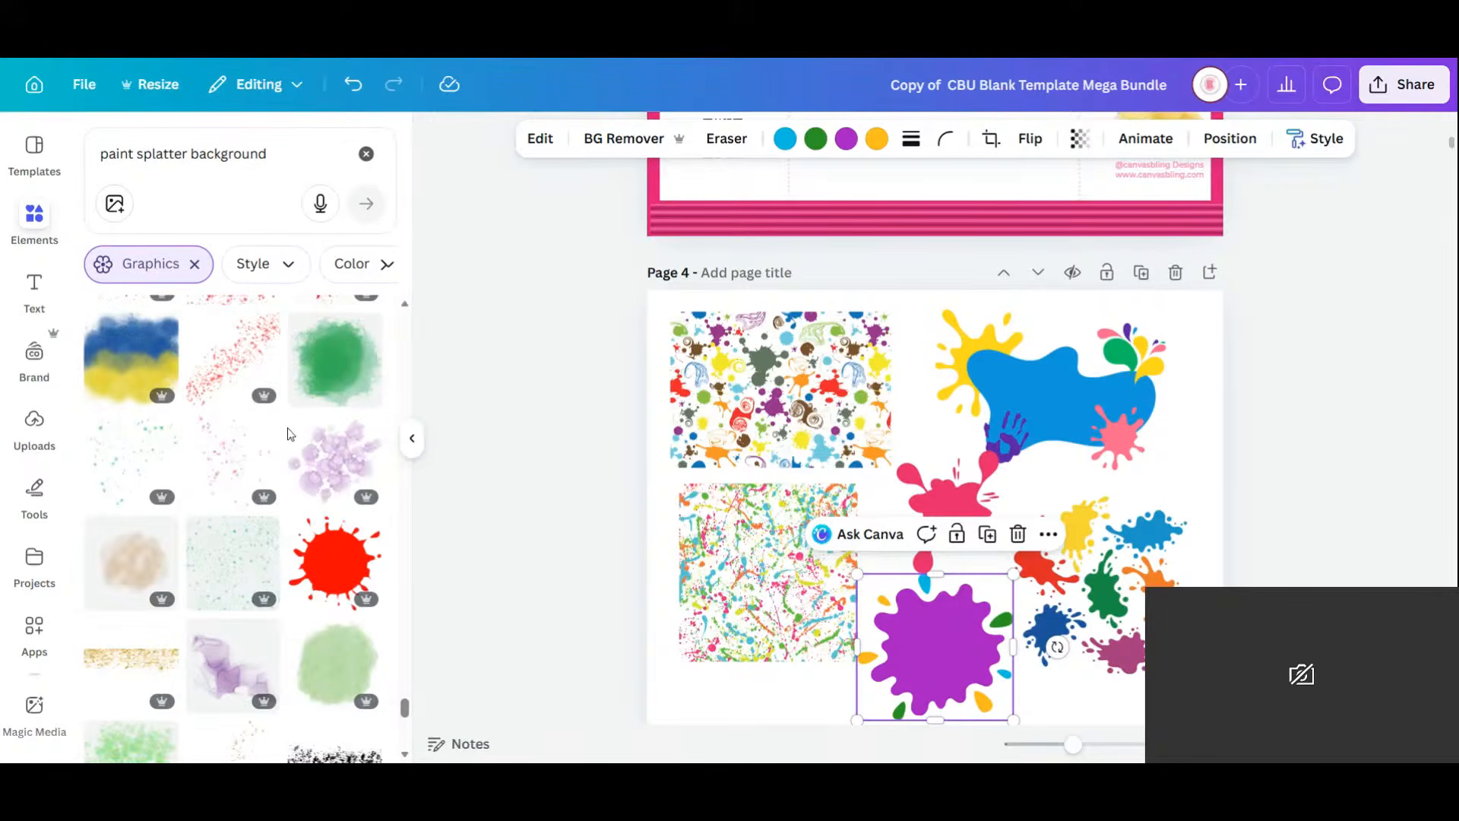
pyautogui.scroll(-5, 289, 433)
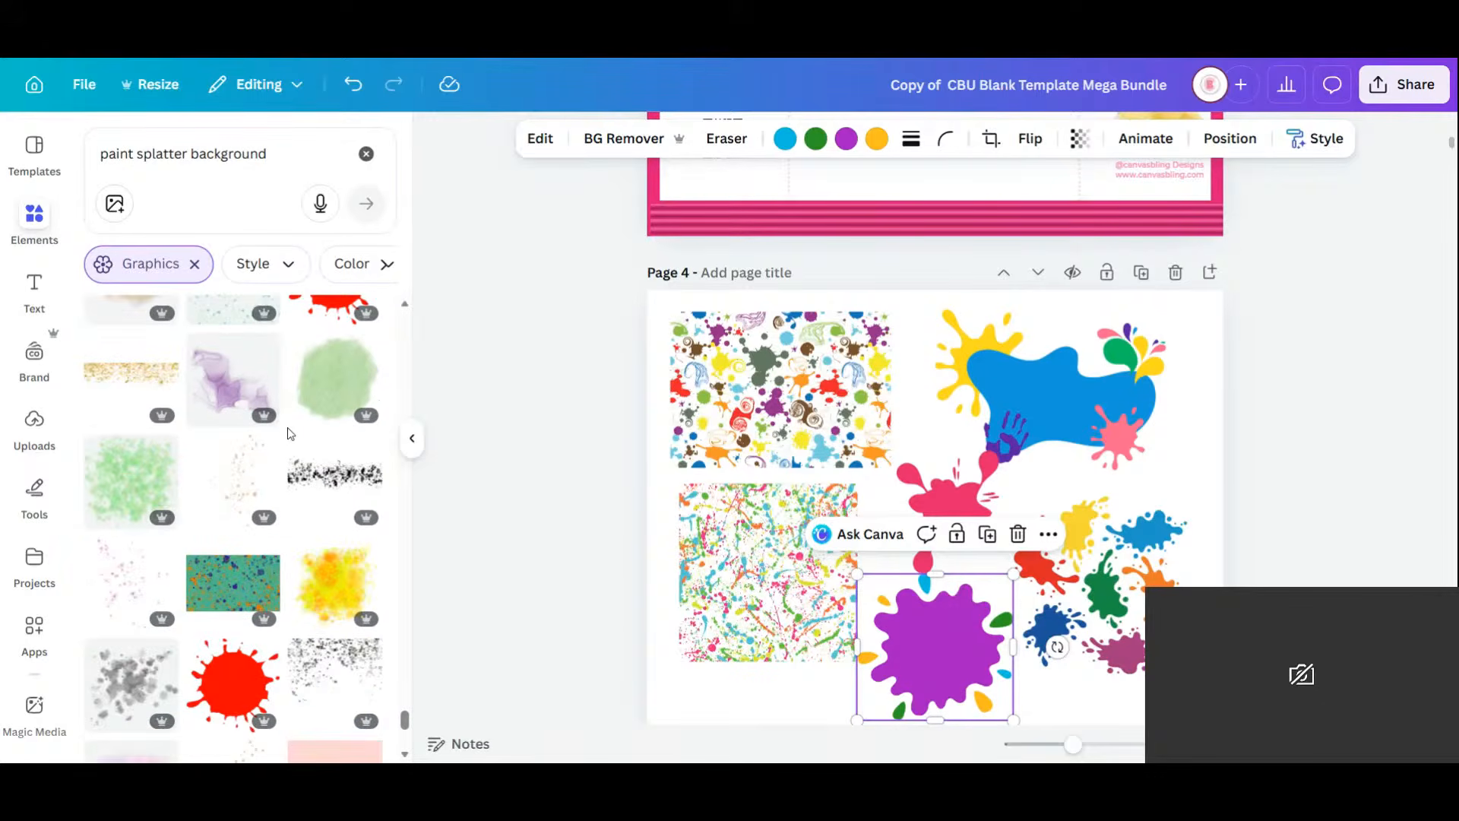
pyautogui.scroll(-3, 308, 570)
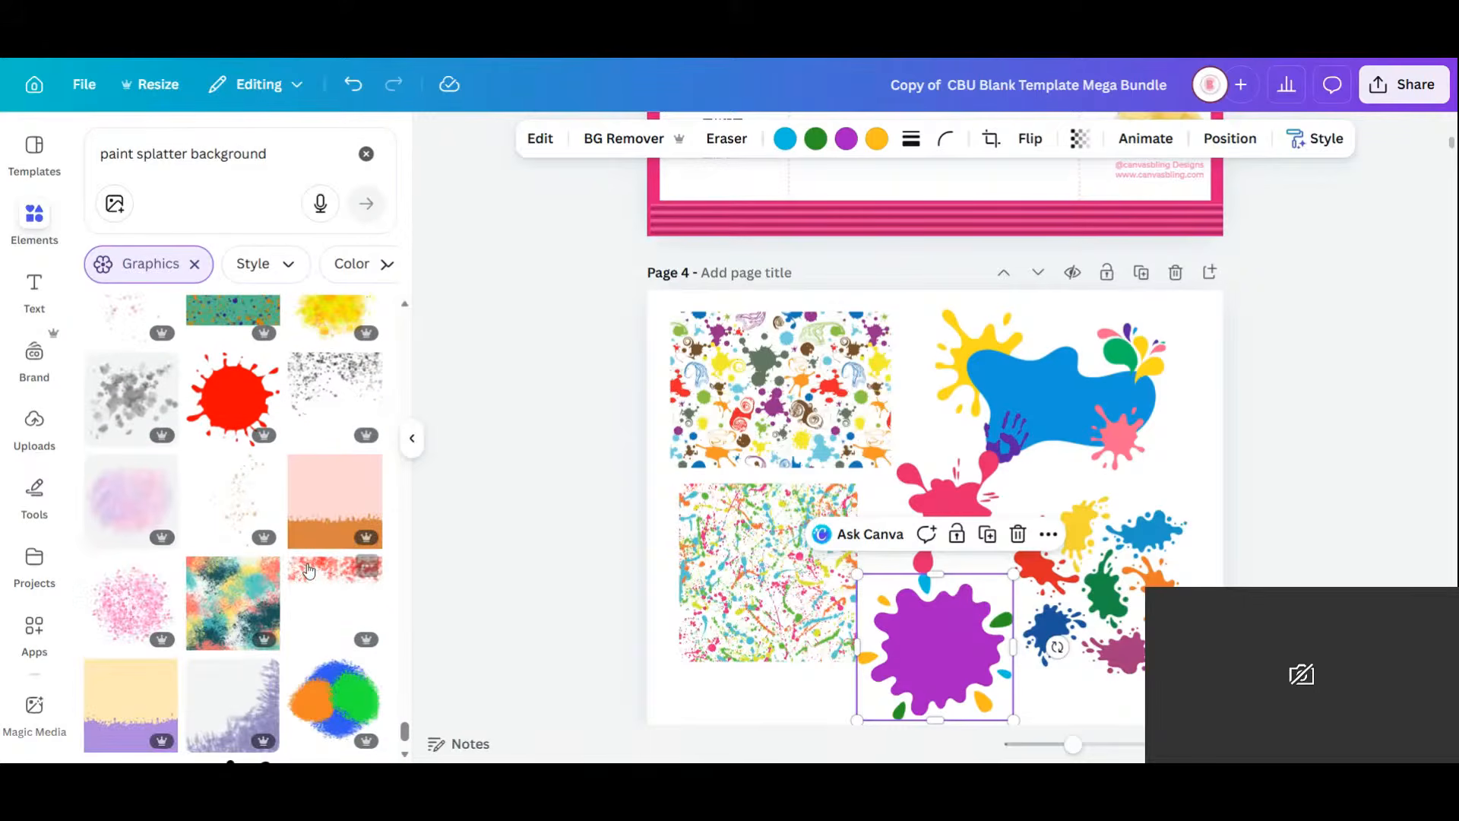
pyautogui.scroll(-1, 304, 498)
pyautogui.scroll(-2, 304, 498)
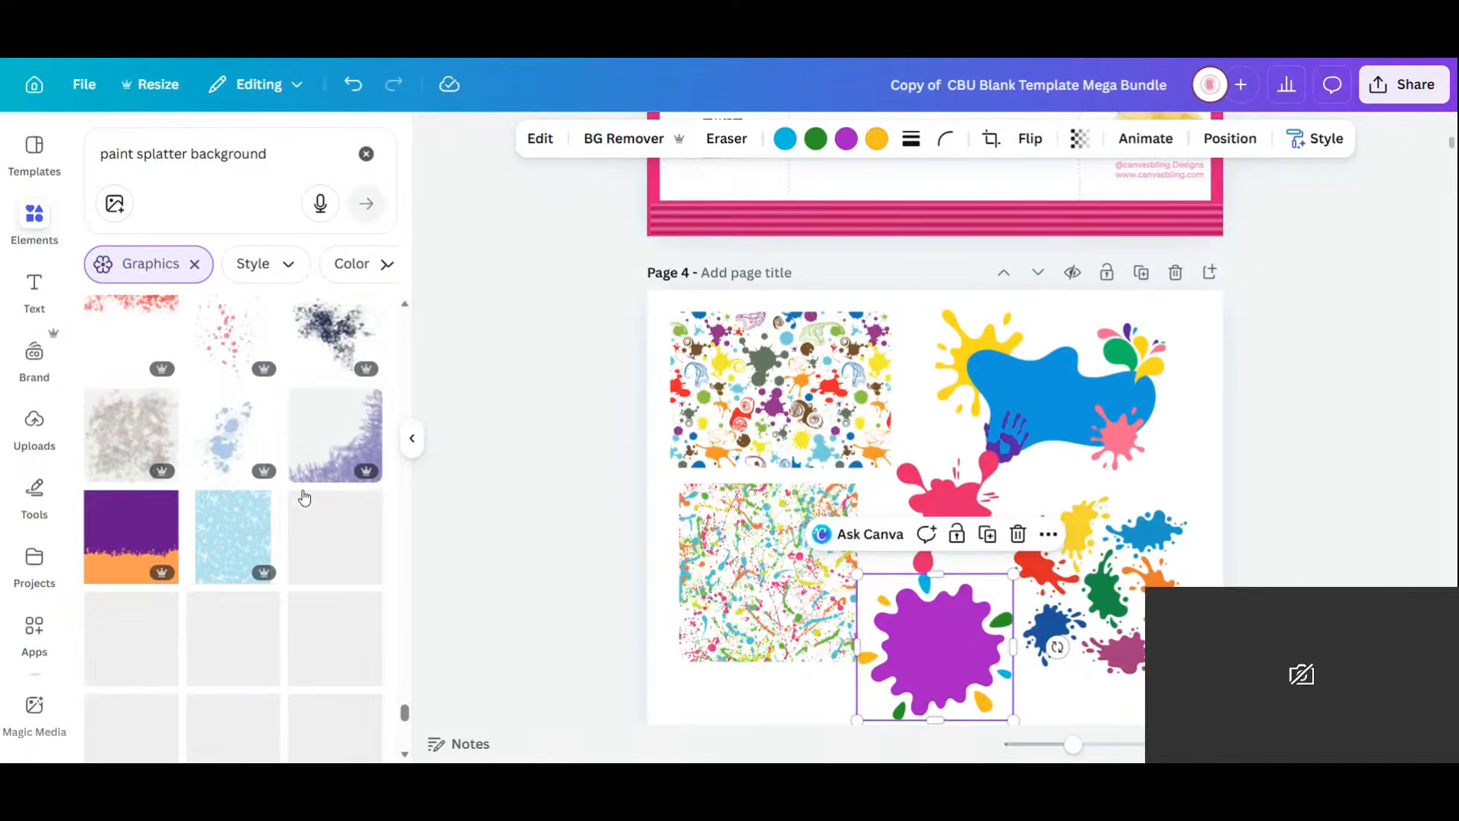
pyautogui.scroll(-3, 304, 497)
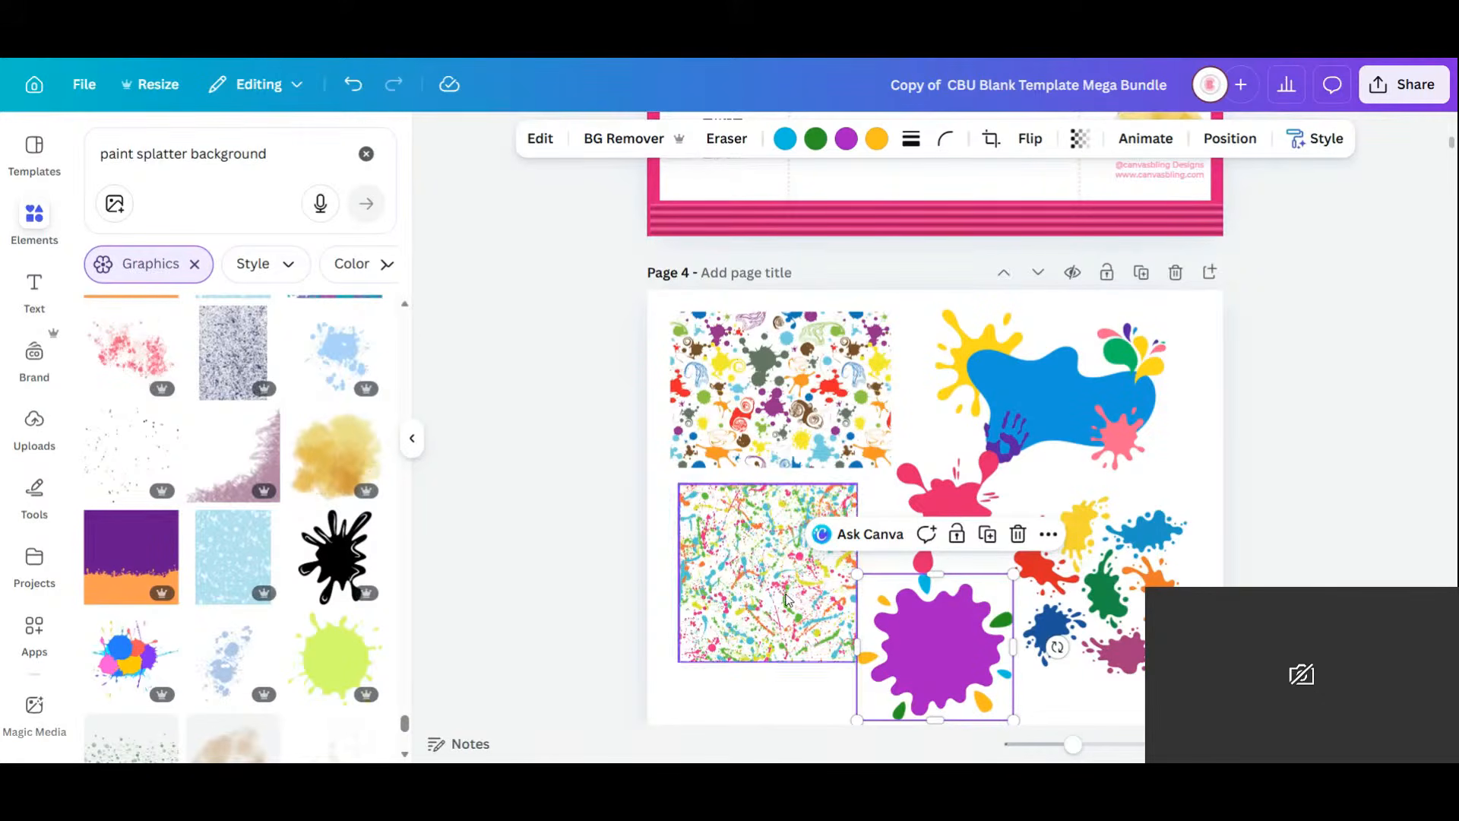
pyautogui.scroll(8, 764, 552)
pyautogui.scroll(-7, 764, 553)
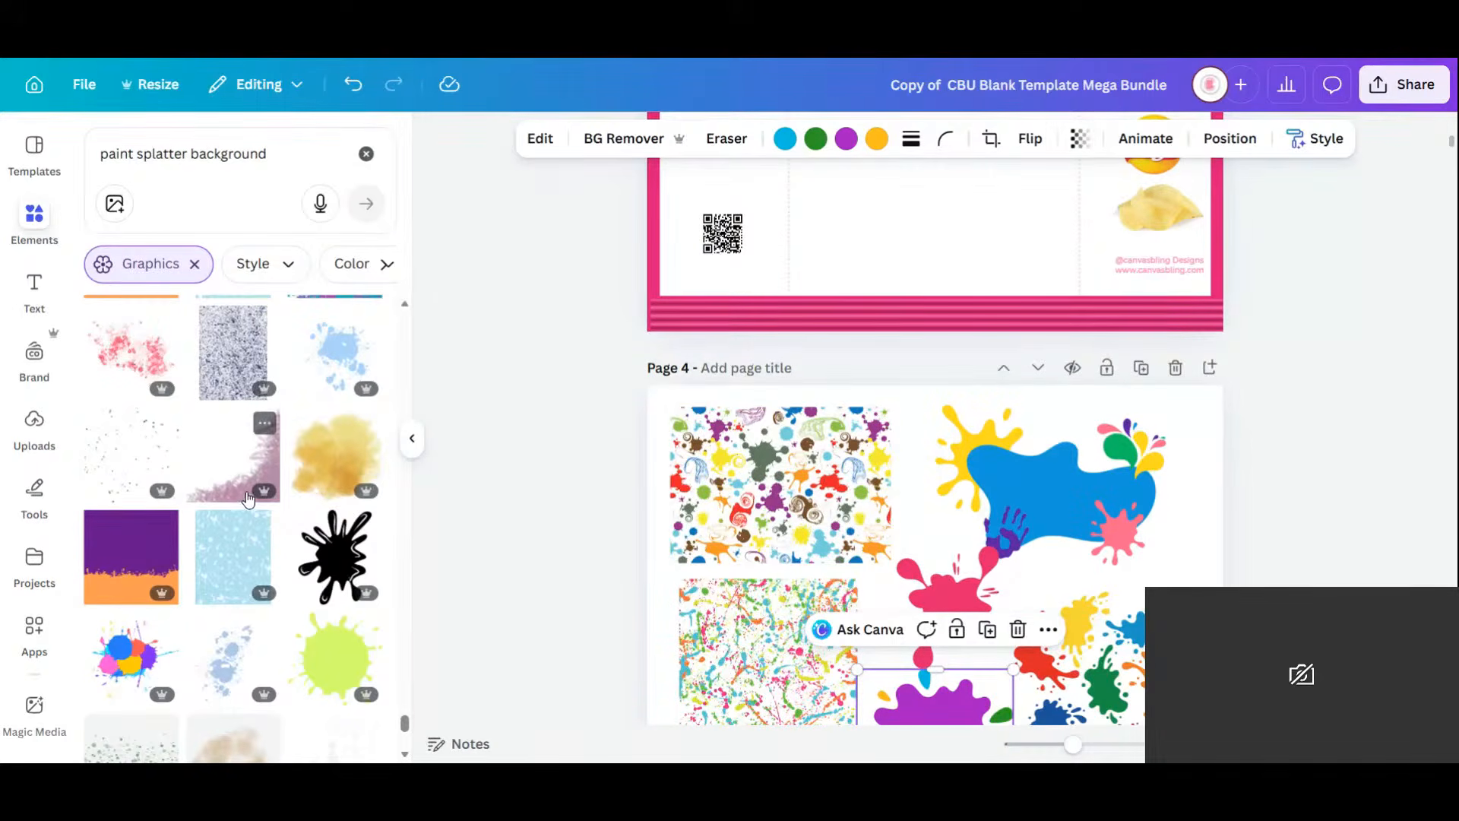
pyautogui.scroll(-3, 247, 498)
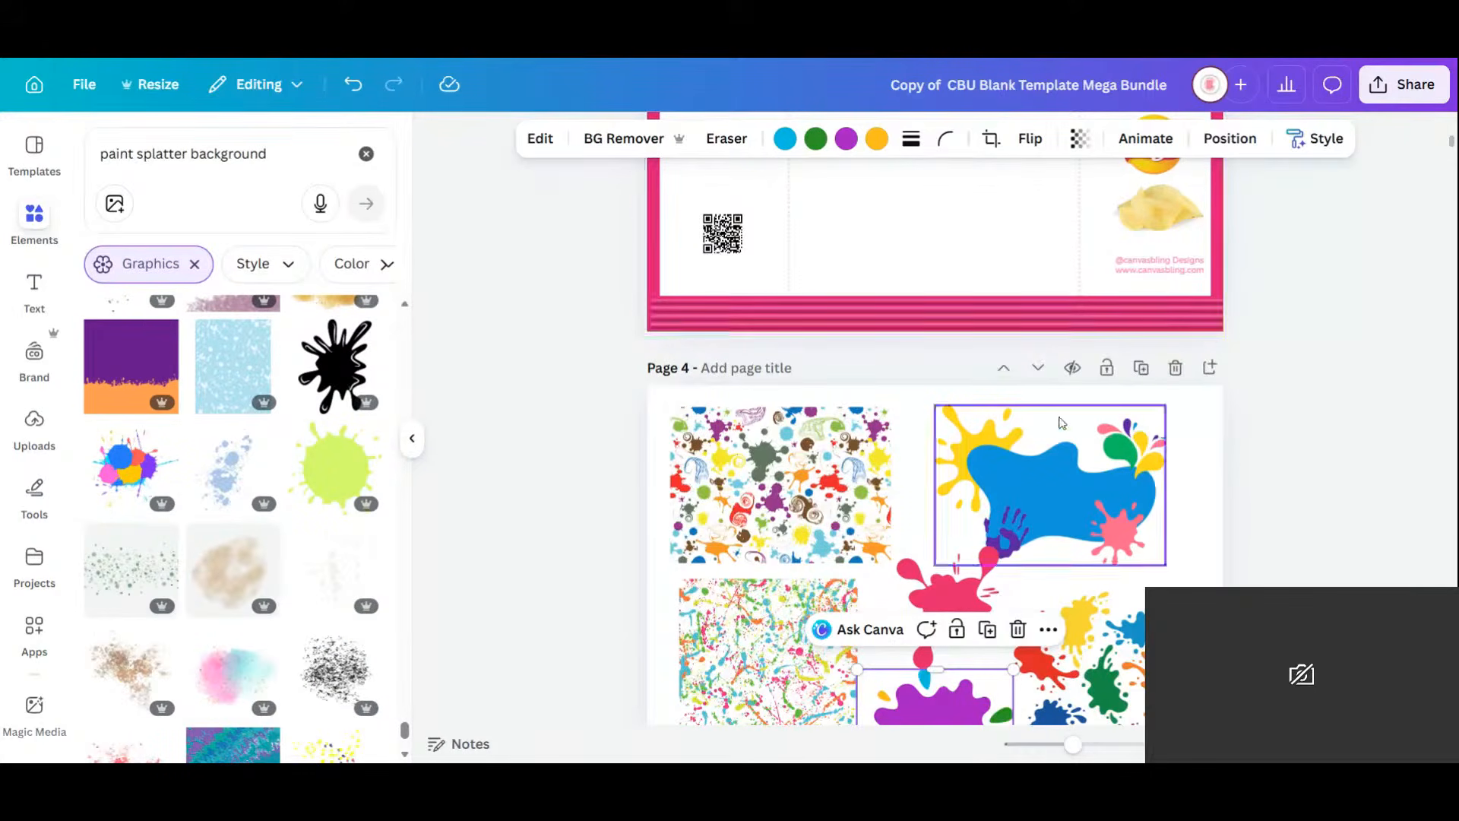
# Try the Rugrats group image over the splatter square, then return it to page 5.
pyautogui.scroll(-5, 1062, 424)
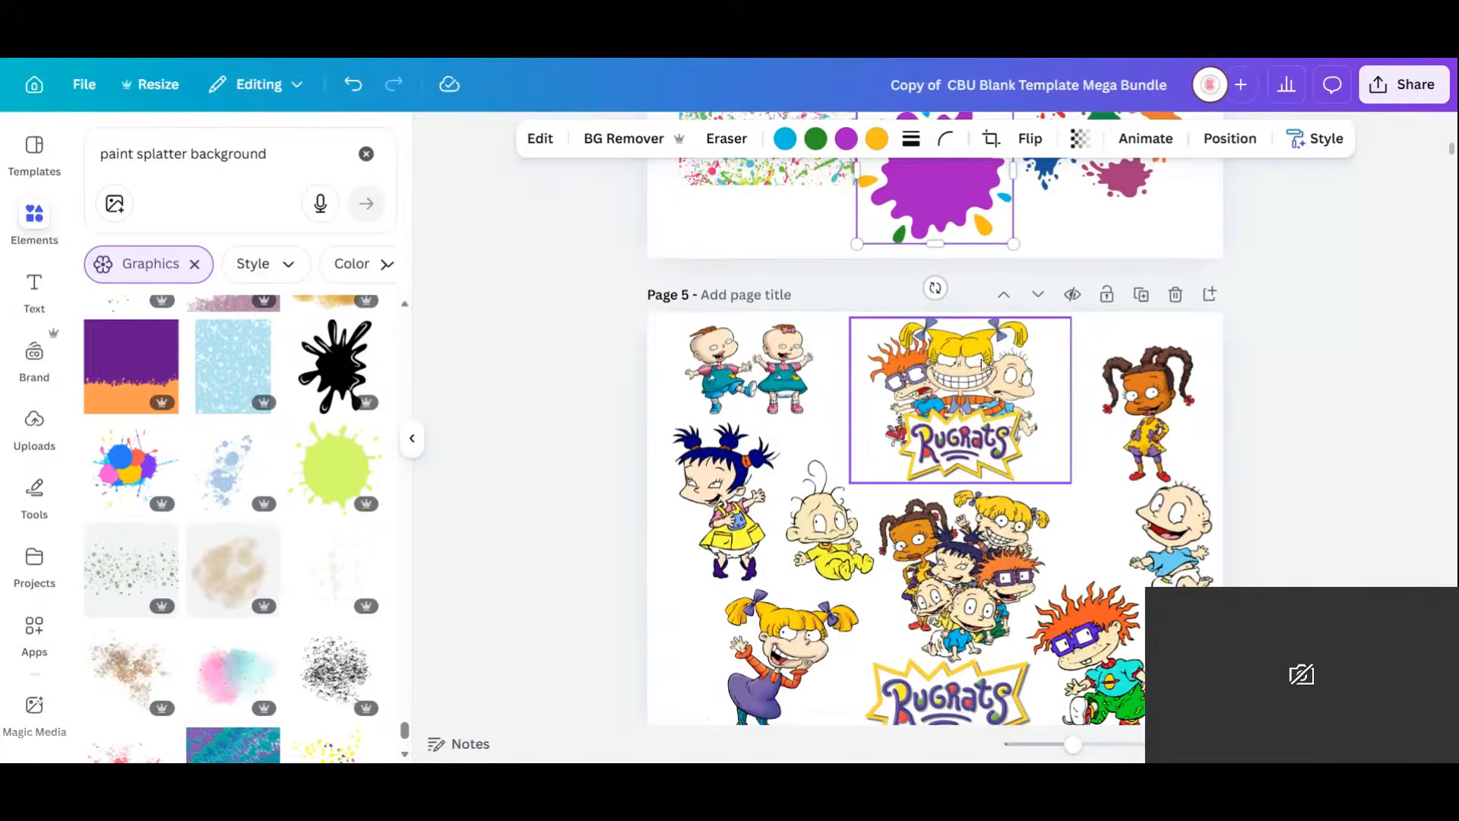
pyautogui.scroll(5, 1170, 532)
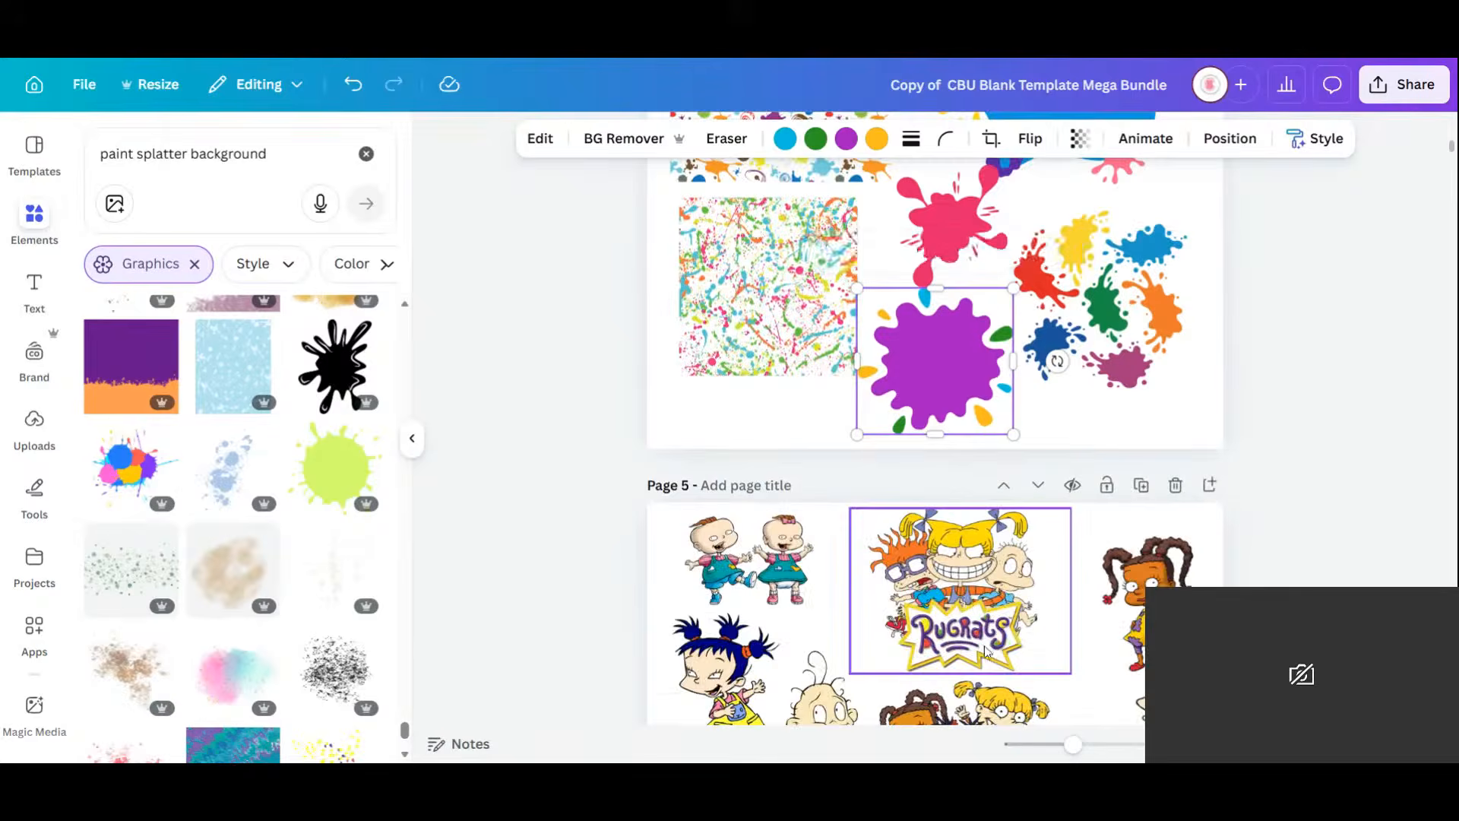
pyautogui.scroll(-3, 981, 684)
pyautogui.click(979, 720)
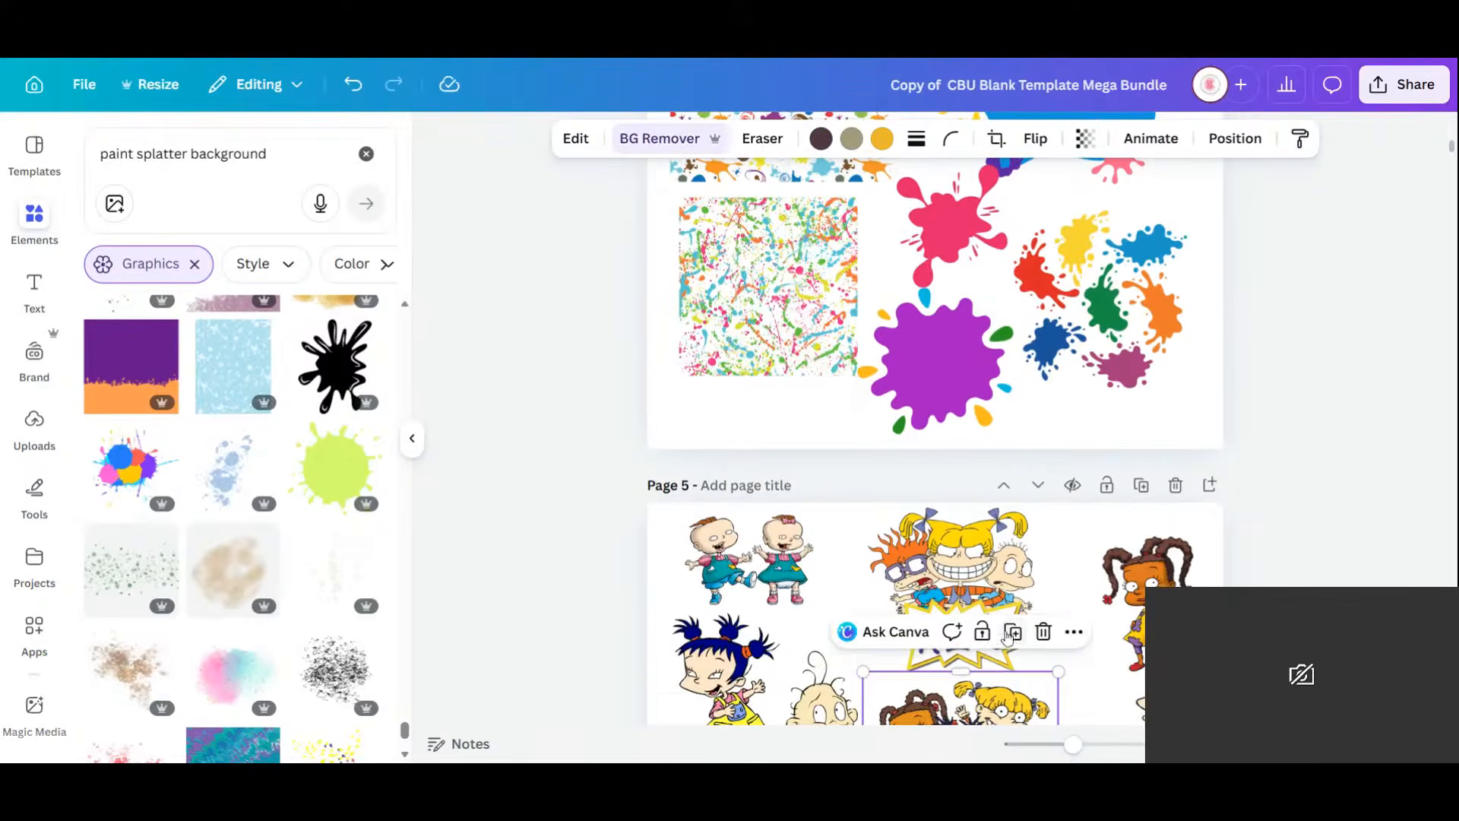
pyautogui.moveTo(803, 158); pyautogui.dragTo(774, 299)
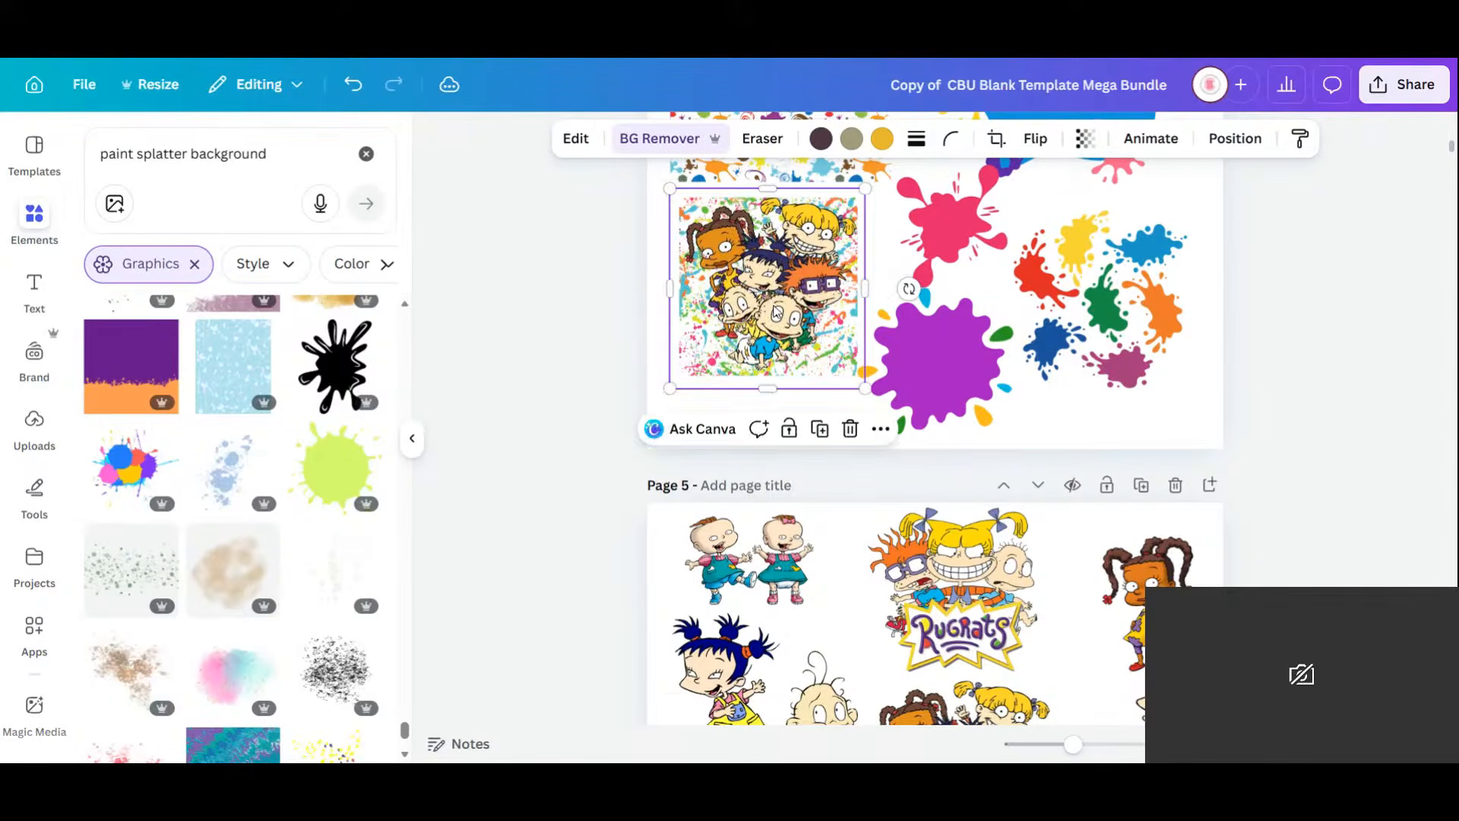
pyautogui.moveTo(824, 342); pyautogui.dragTo(1084, 637)
pyautogui.scroll(7, 1064, 328)
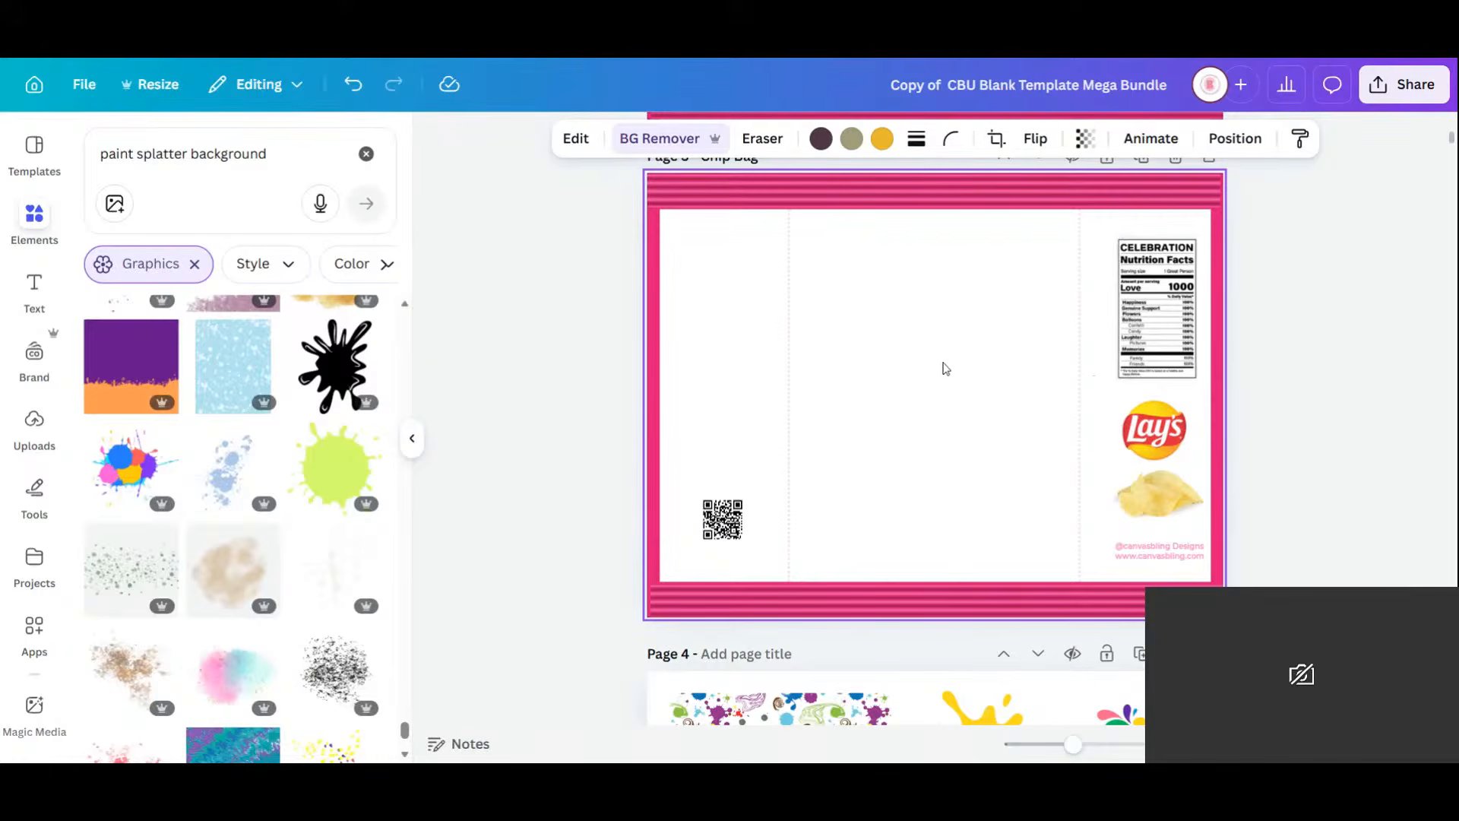
# Duplicate the lower-left splatter pattern from page 4 onto the chip bag's left panel.
pyautogui.scroll(-3, 957, 353)
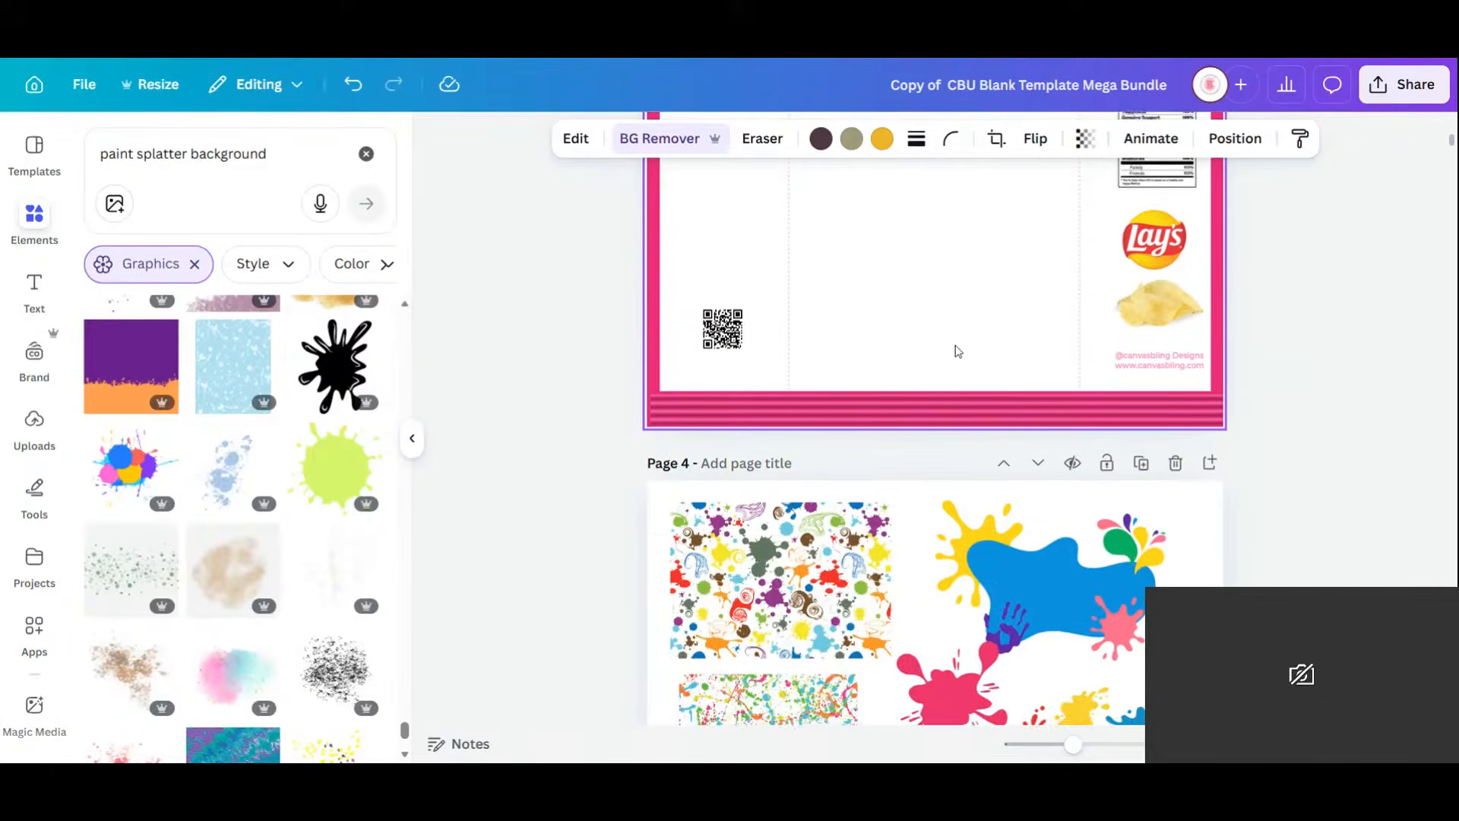
pyautogui.scroll(6, 958, 352)
pyautogui.scroll(-8, 957, 352)
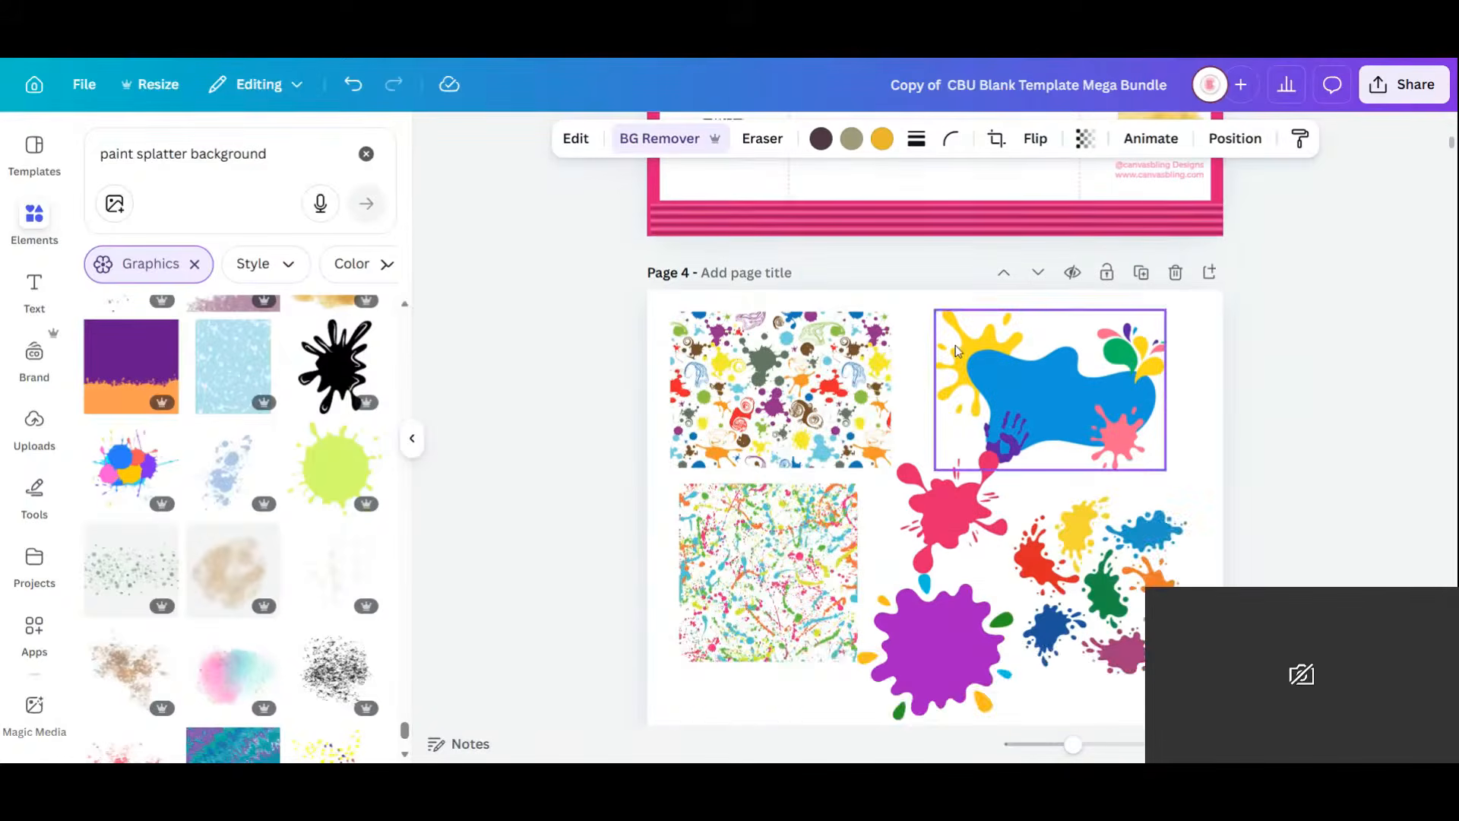
pyautogui.scroll(2, 956, 304)
pyautogui.click(751, 655)
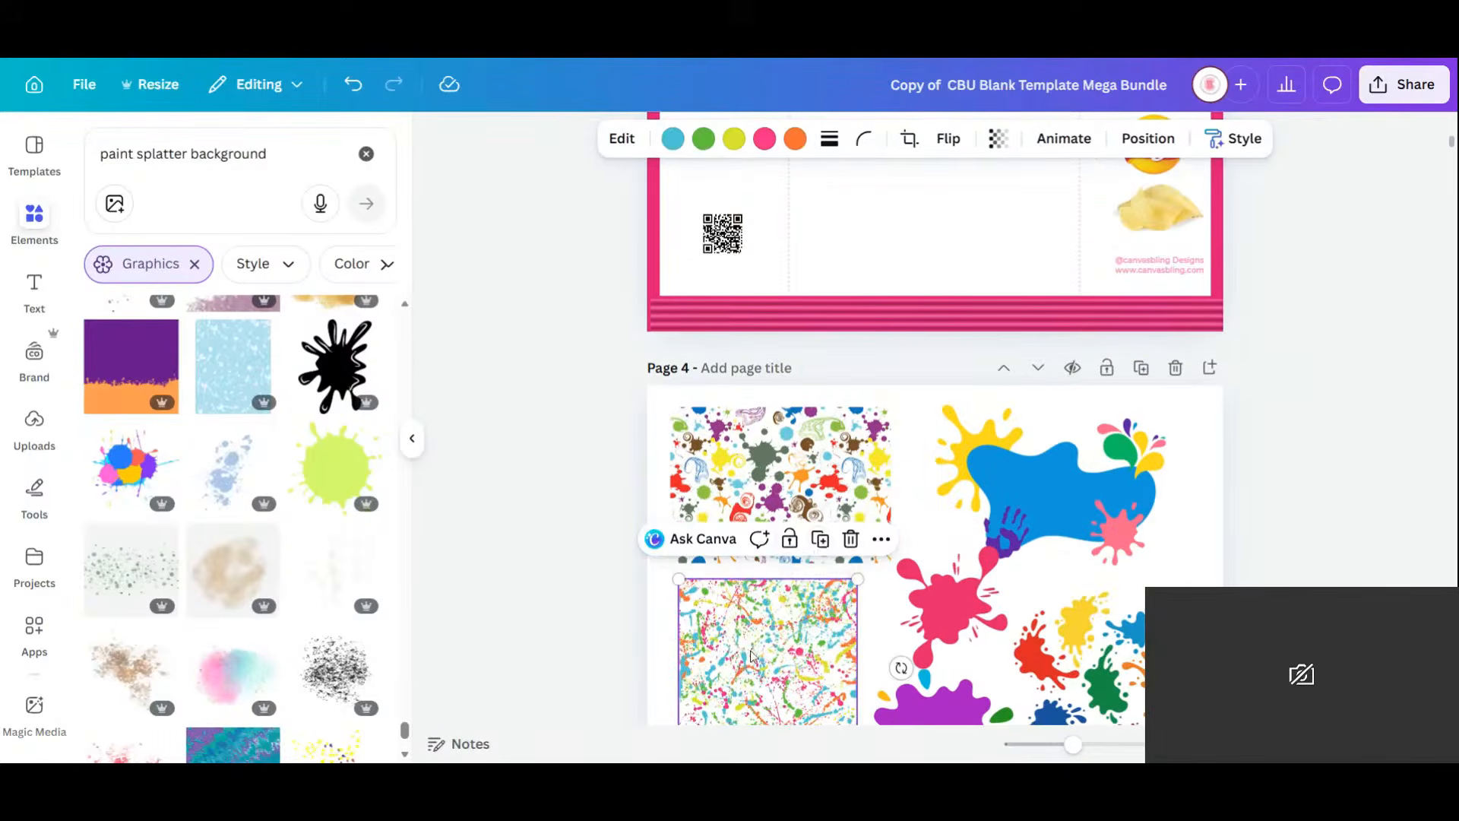
pyautogui.click(820, 540)
pyautogui.moveTo(815, 532); pyautogui.dragTo(764, 243)
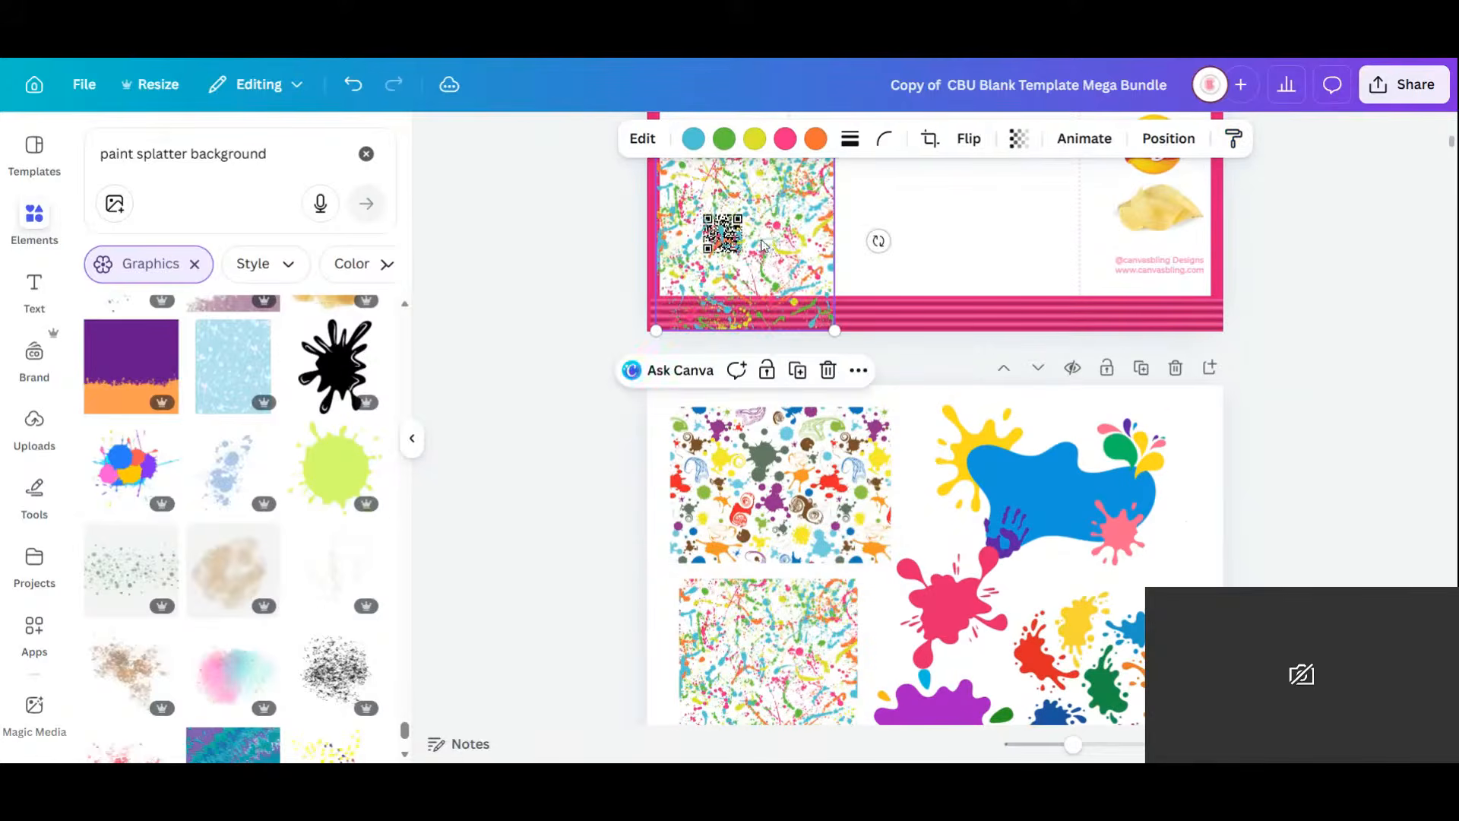
# Move the striped lines up off the bottom bar and turn the pink bar blue.
pyautogui.click(925, 315)
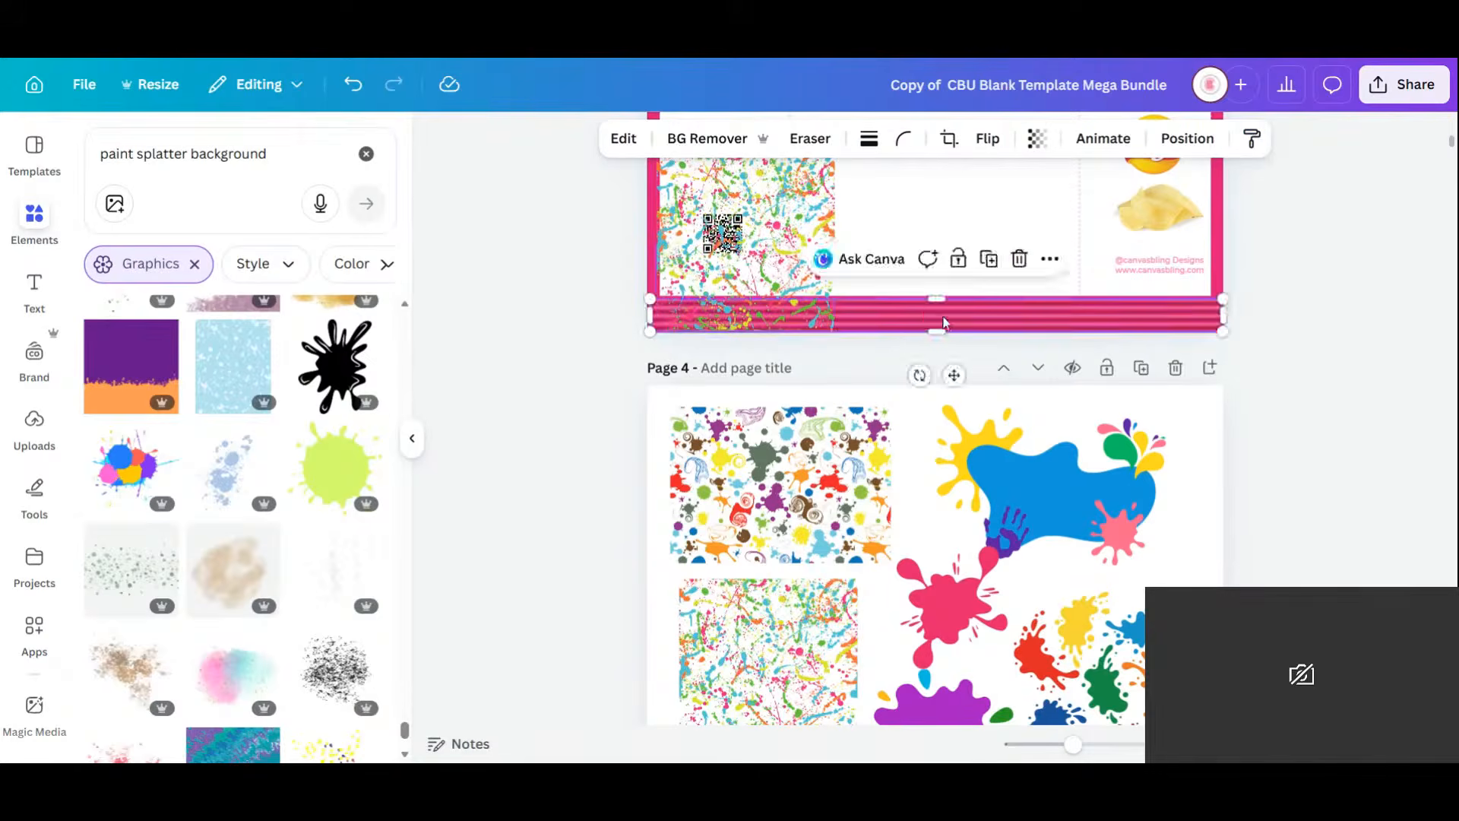
pyautogui.moveTo(945, 323); pyautogui.dragTo(929, 251)
pyautogui.click(938, 313)
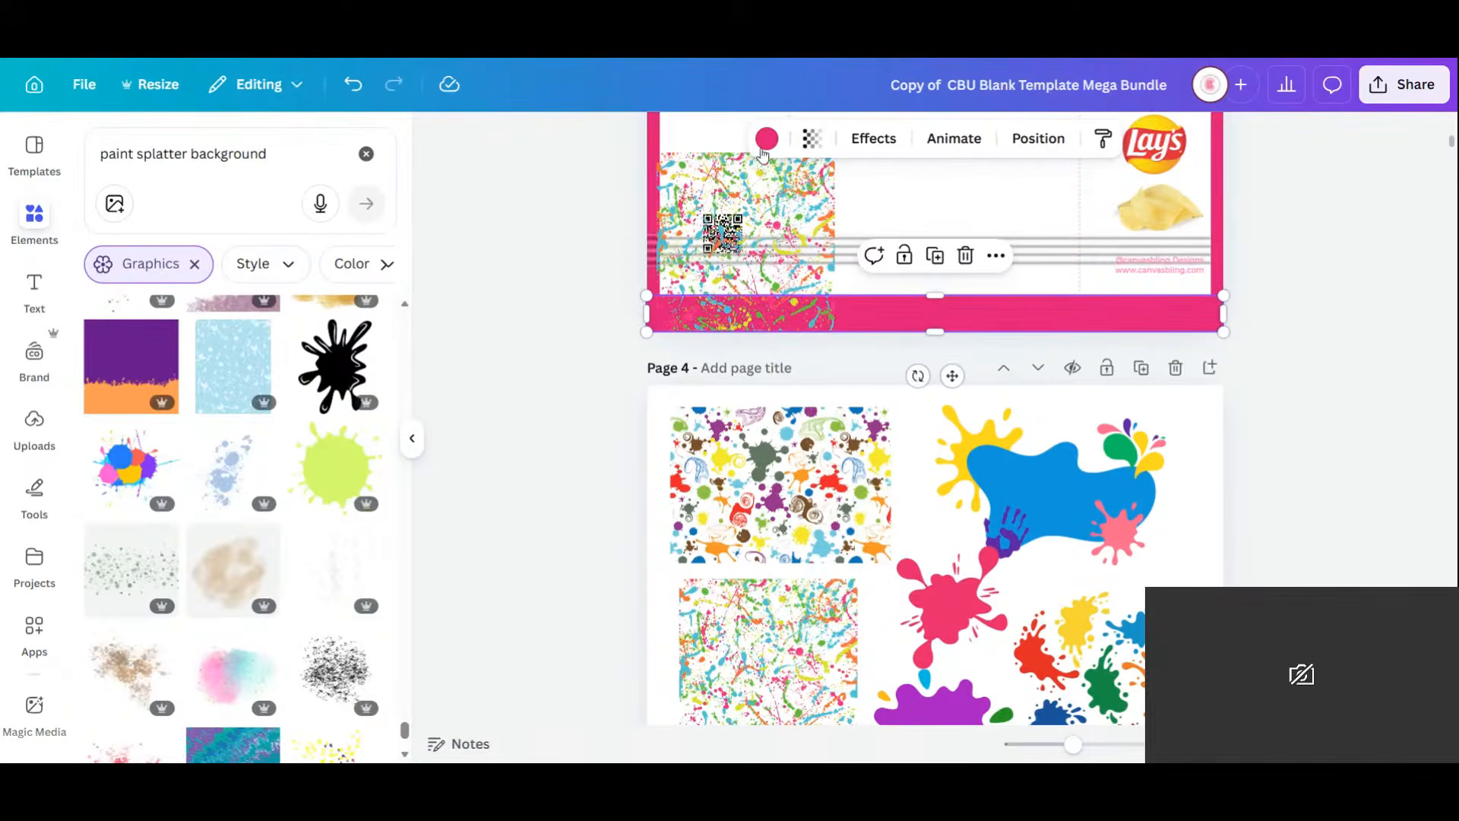
pyautogui.click(762, 150)
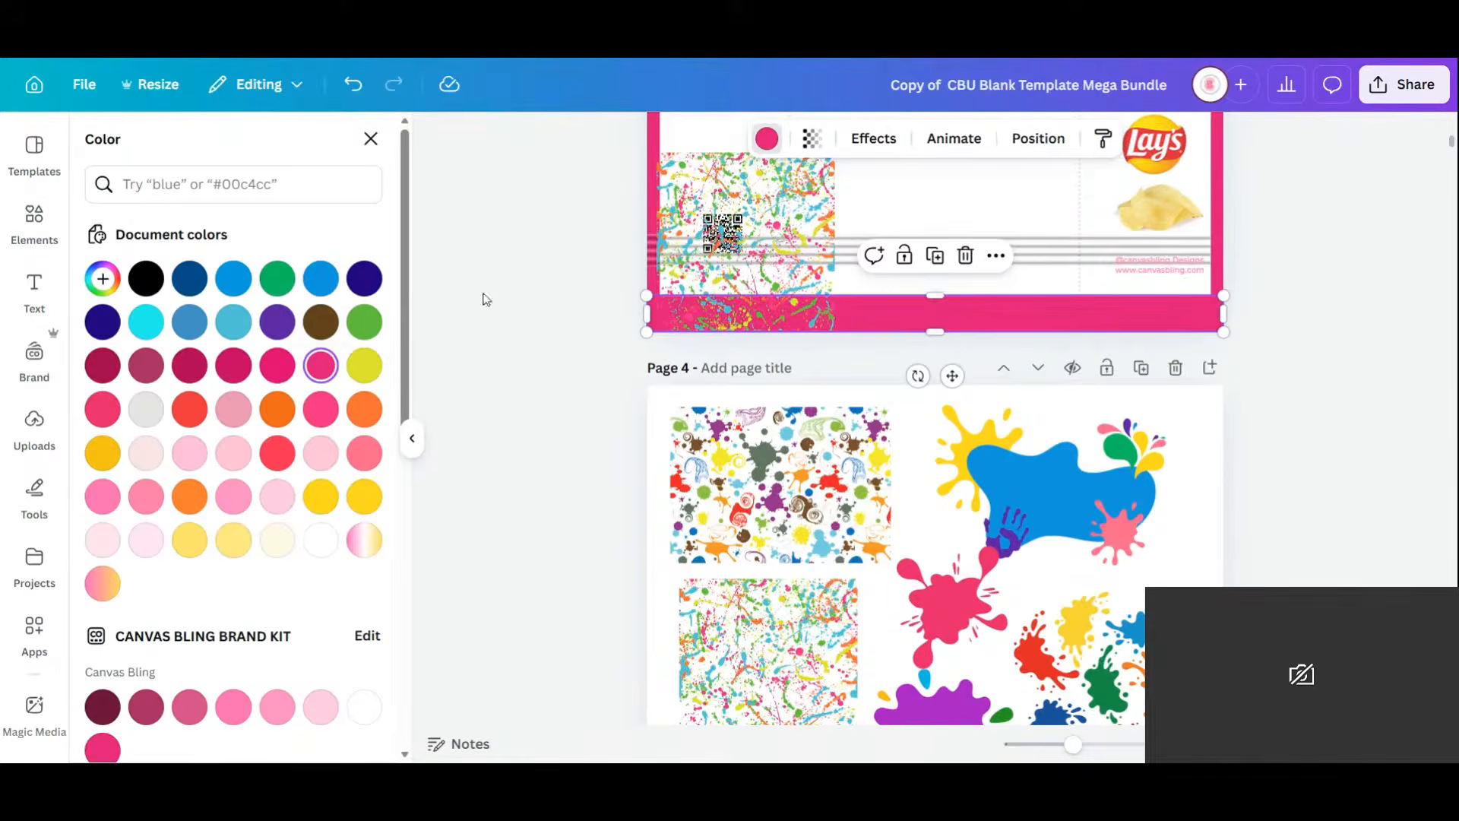
pyautogui.click(321, 278)
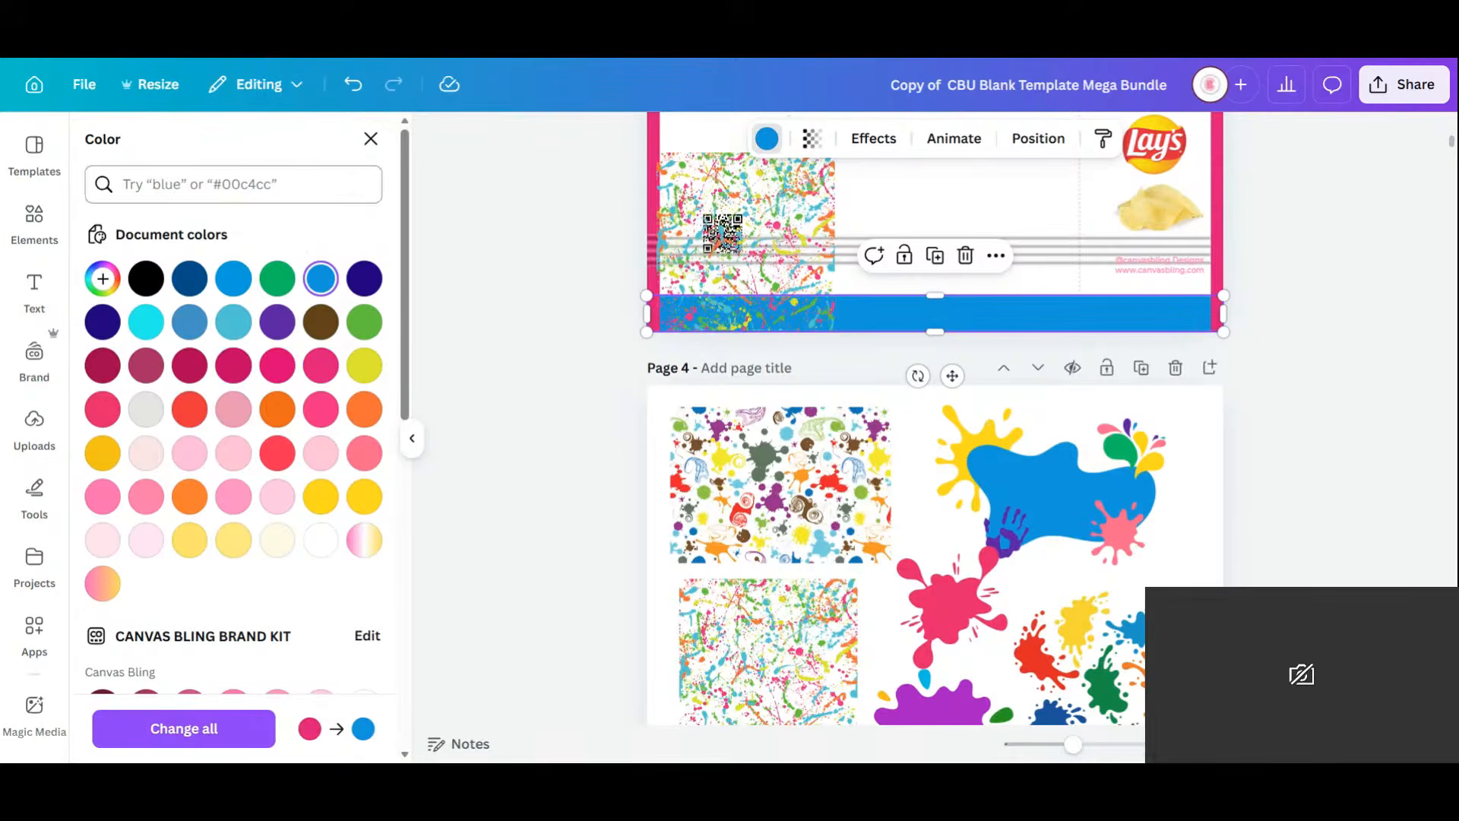
# Give the bottom bar a blue gradient fill with cyan as its second colour.
pyautogui.click(102, 278)
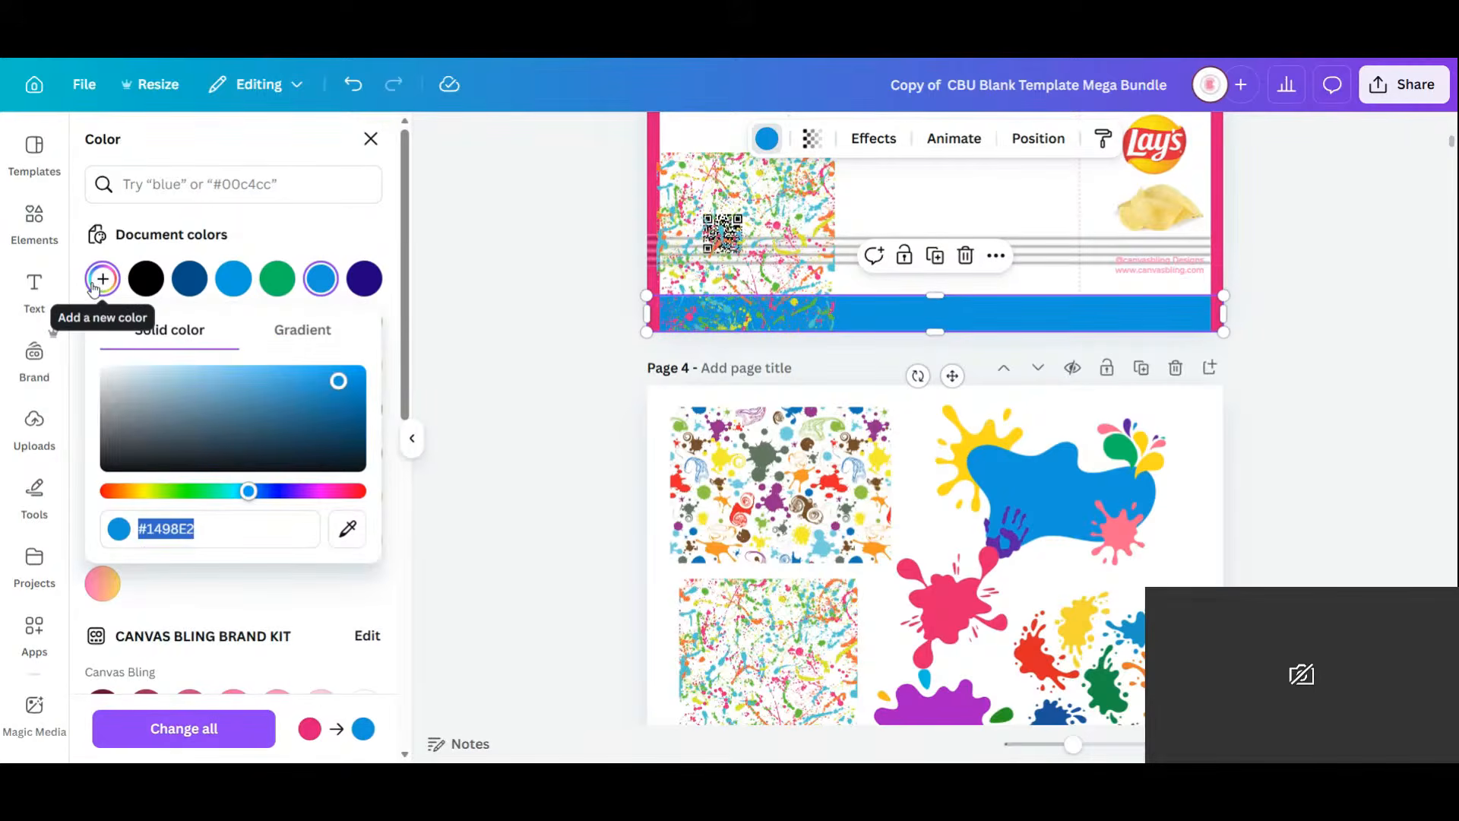
pyautogui.click(317, 334)
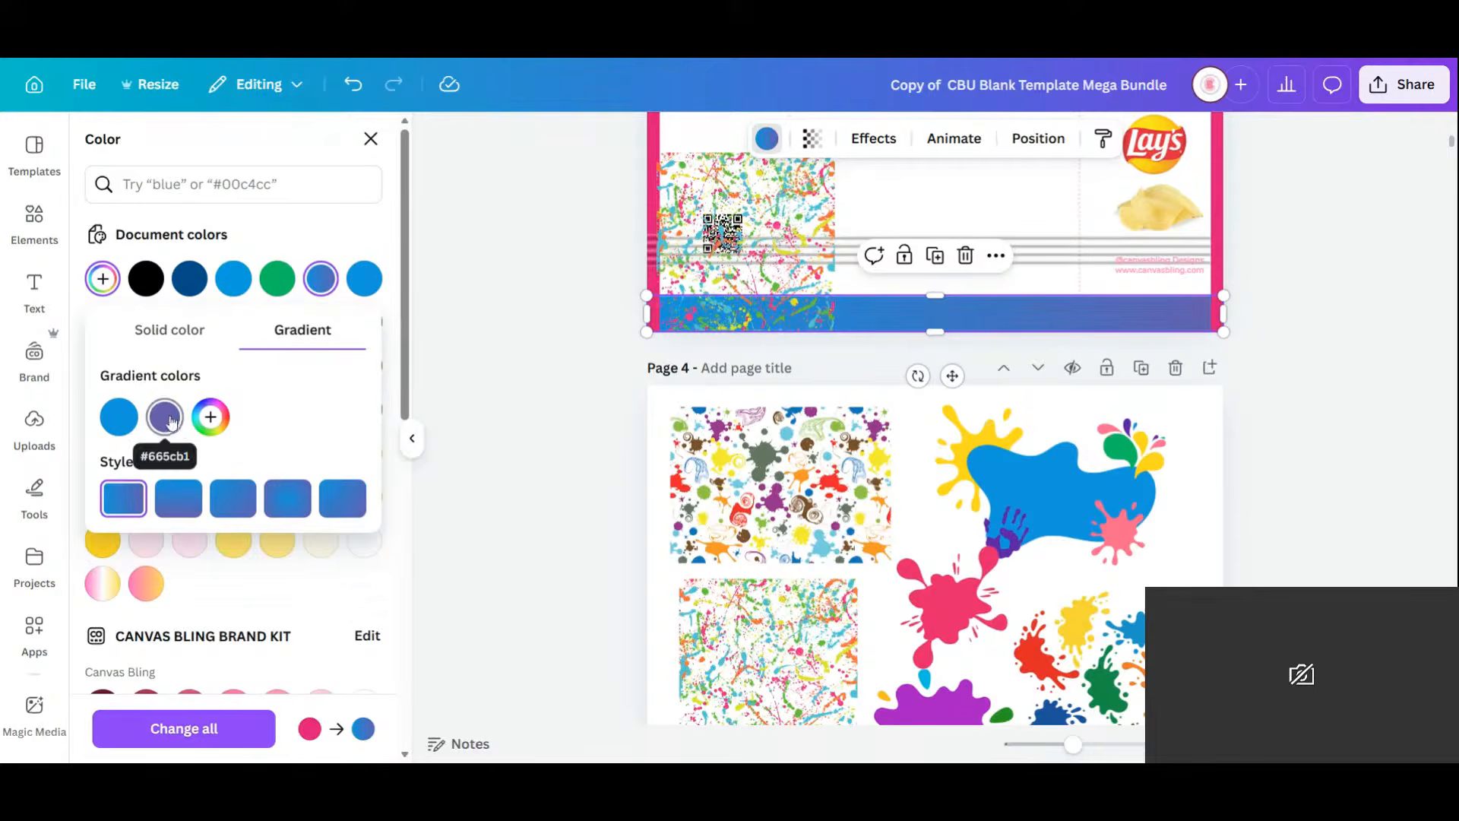
pyautogui.click(164, 416)
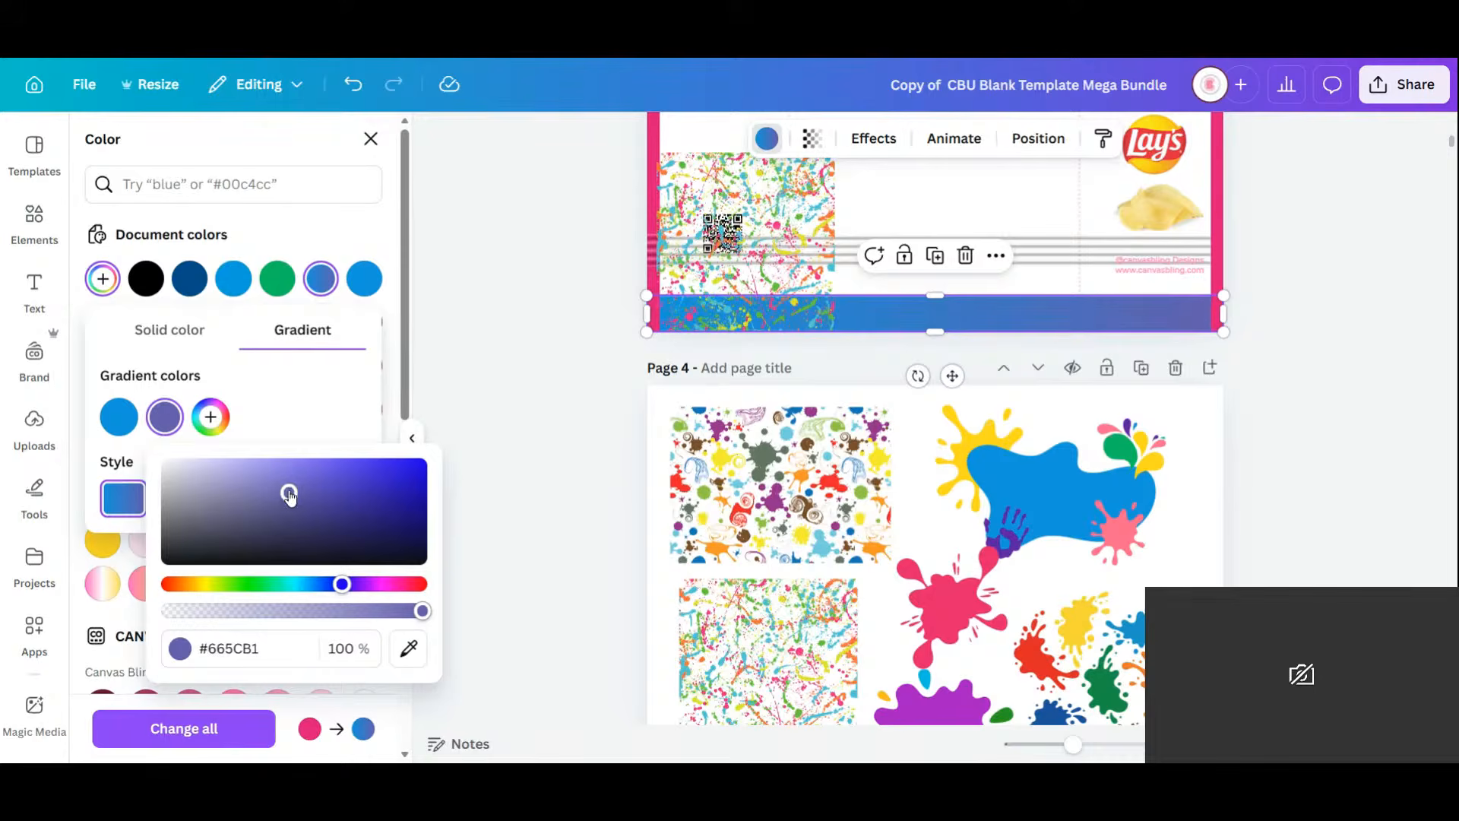
pyautogui.moveTo(289, 494); pyautogui.dragTo(266, 456)
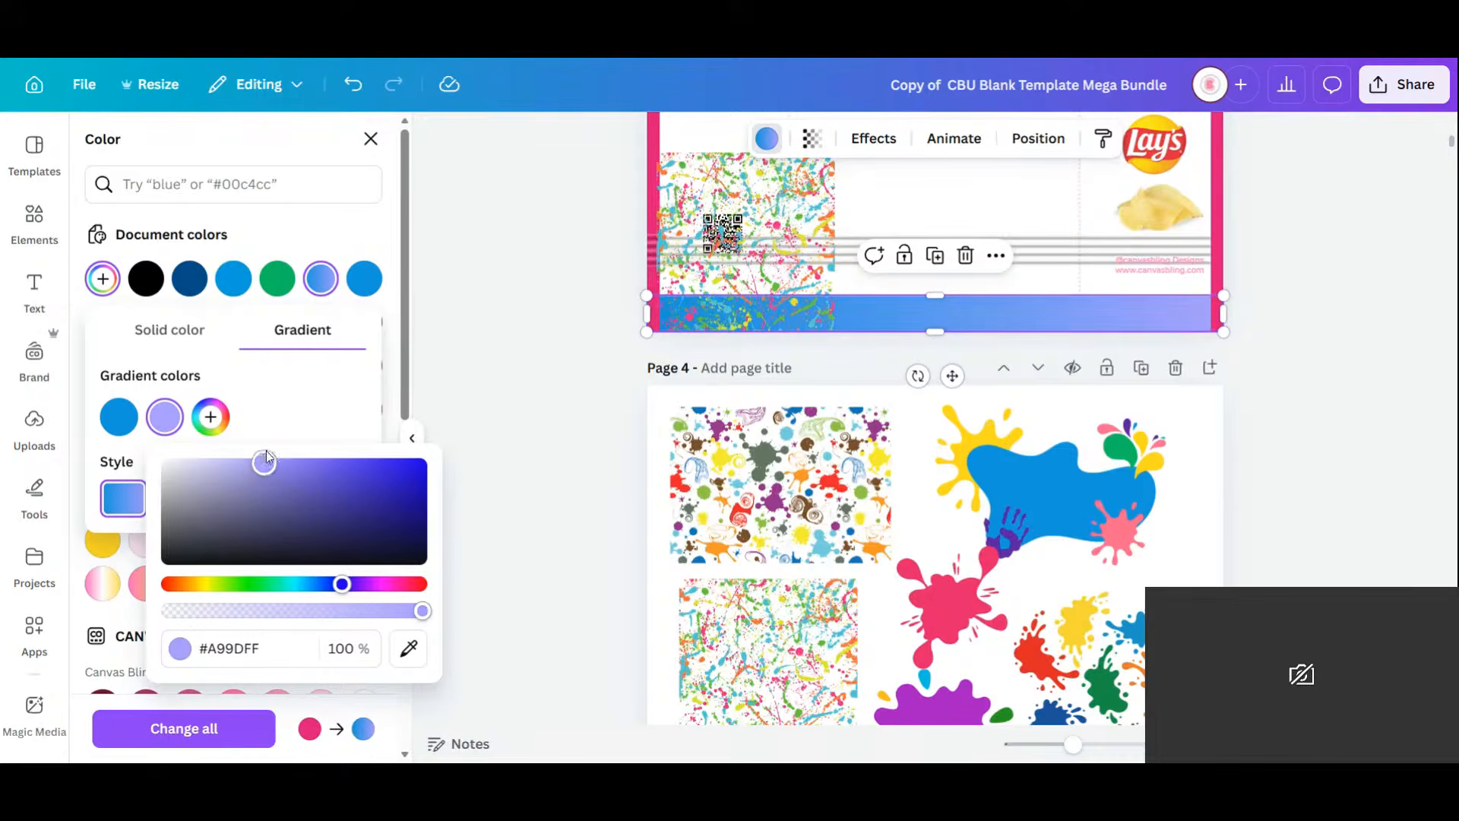
pyautogui.click(413, 658)
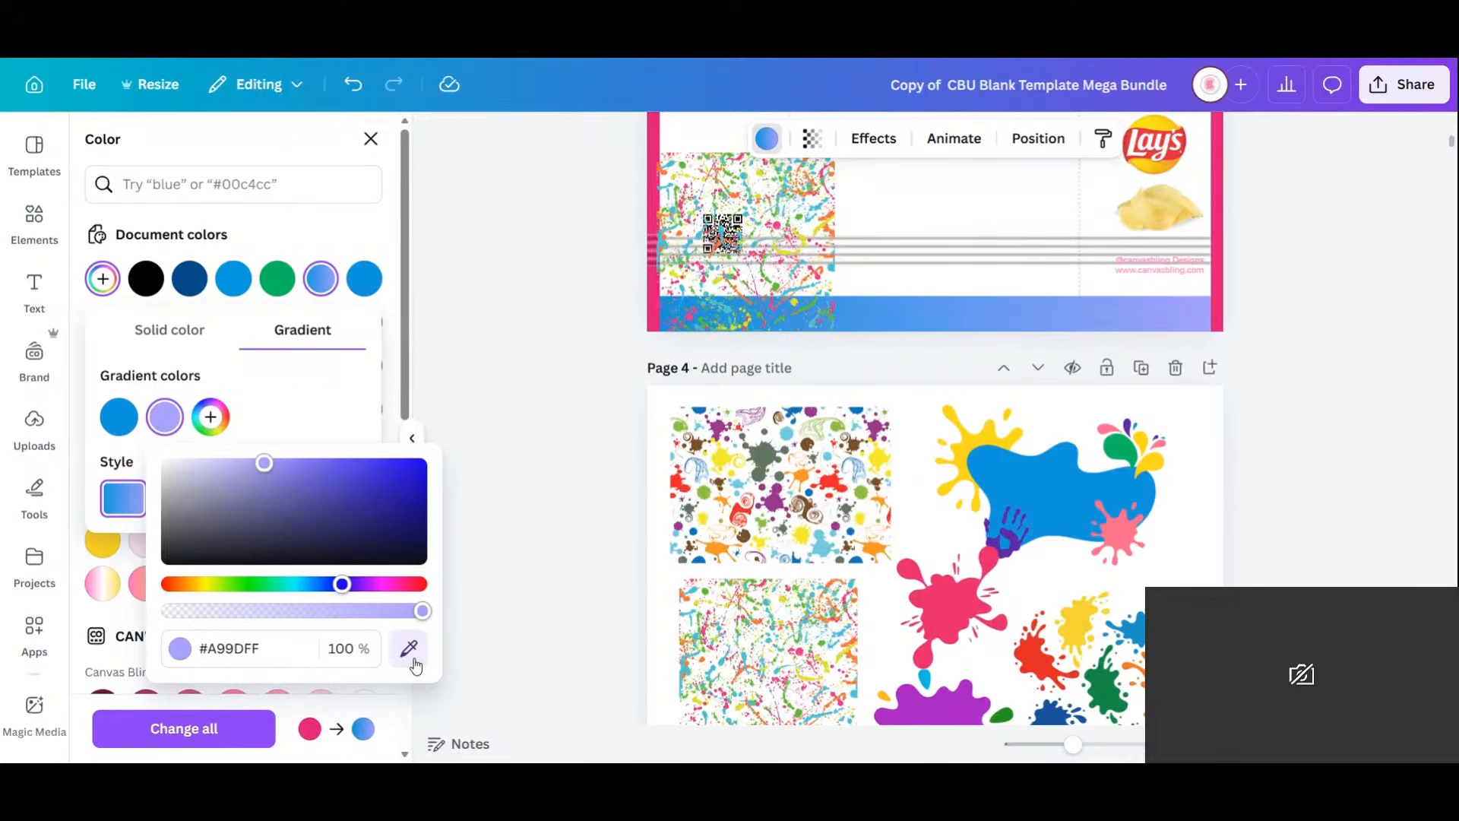
pyautogui.click(299, 587)
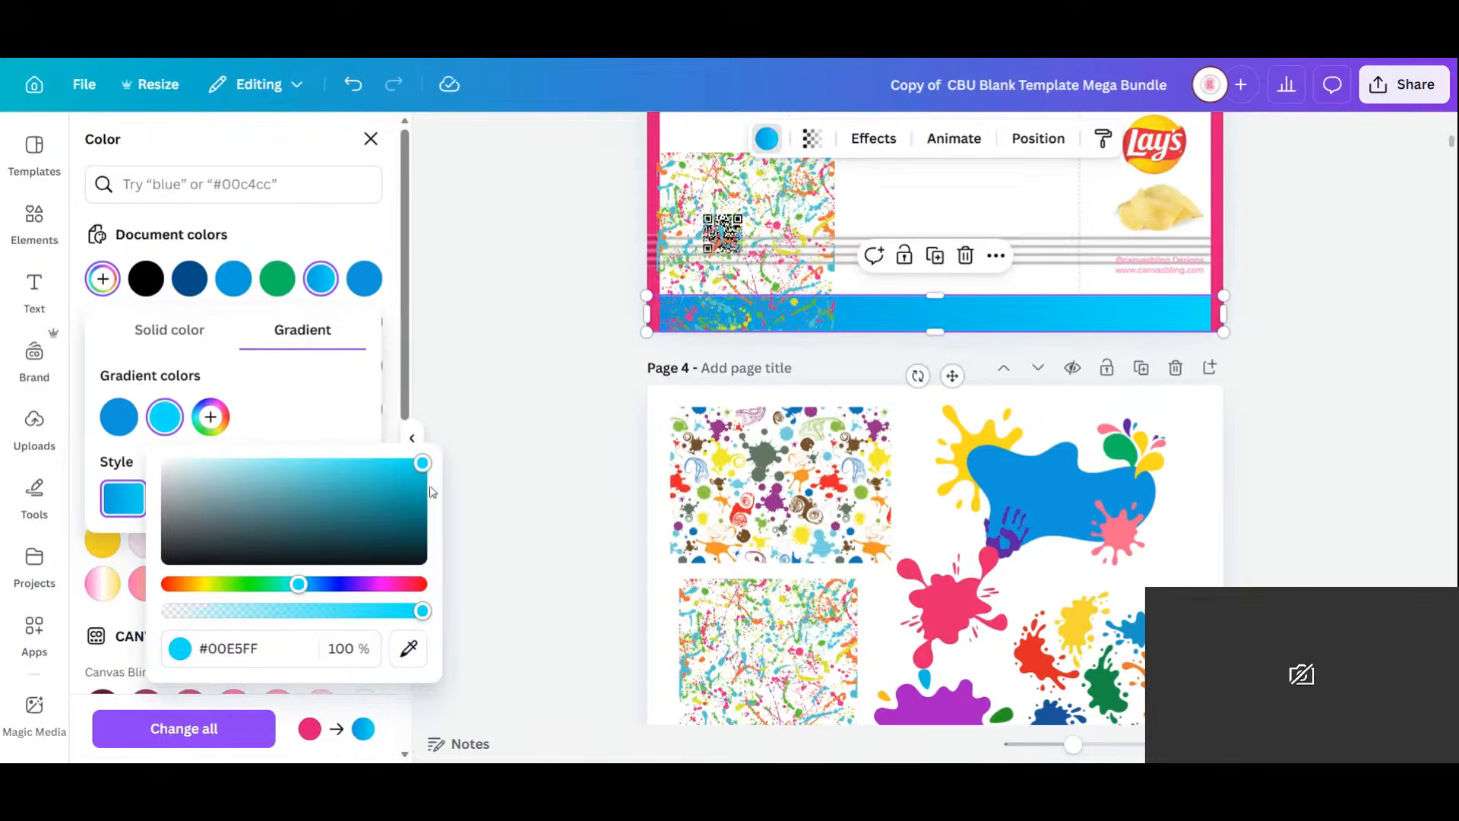
# Add extra blue gradient stops and move the cyan stop to the gradient's middle.
pyautogui.click(211, 416)
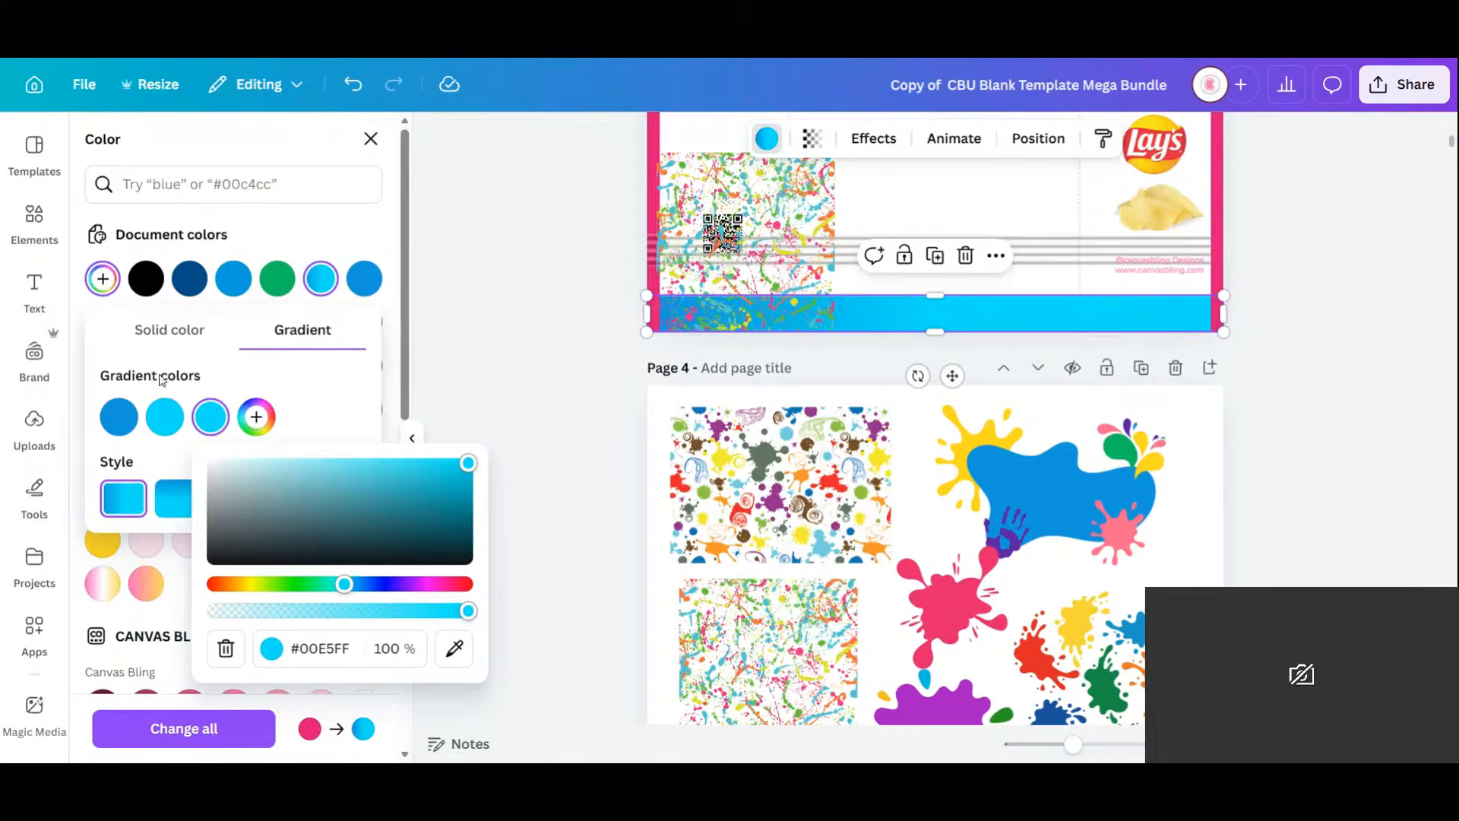
pyautogui.click(454, 659)
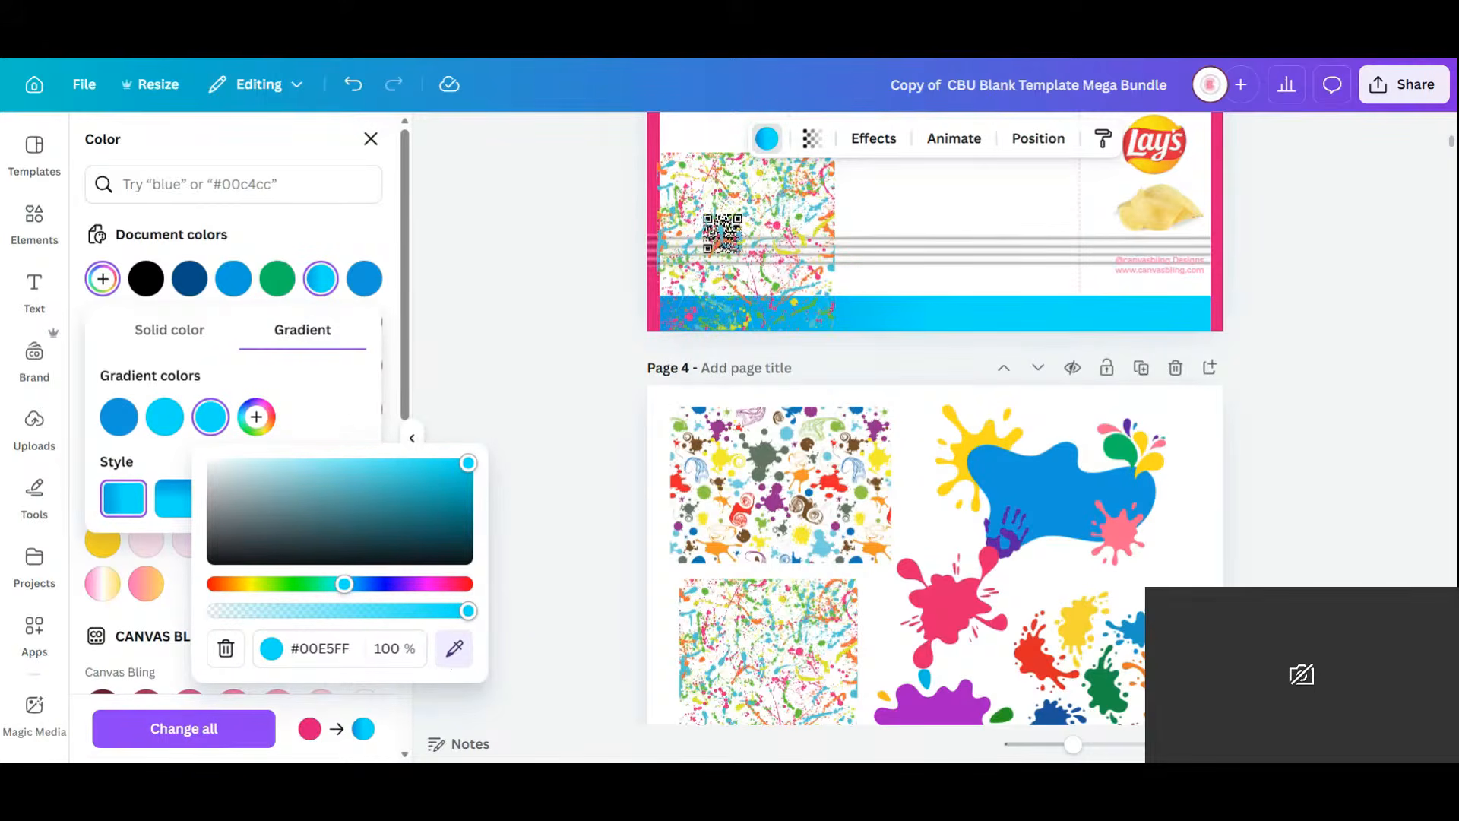
pyautogui.click(122, 417)
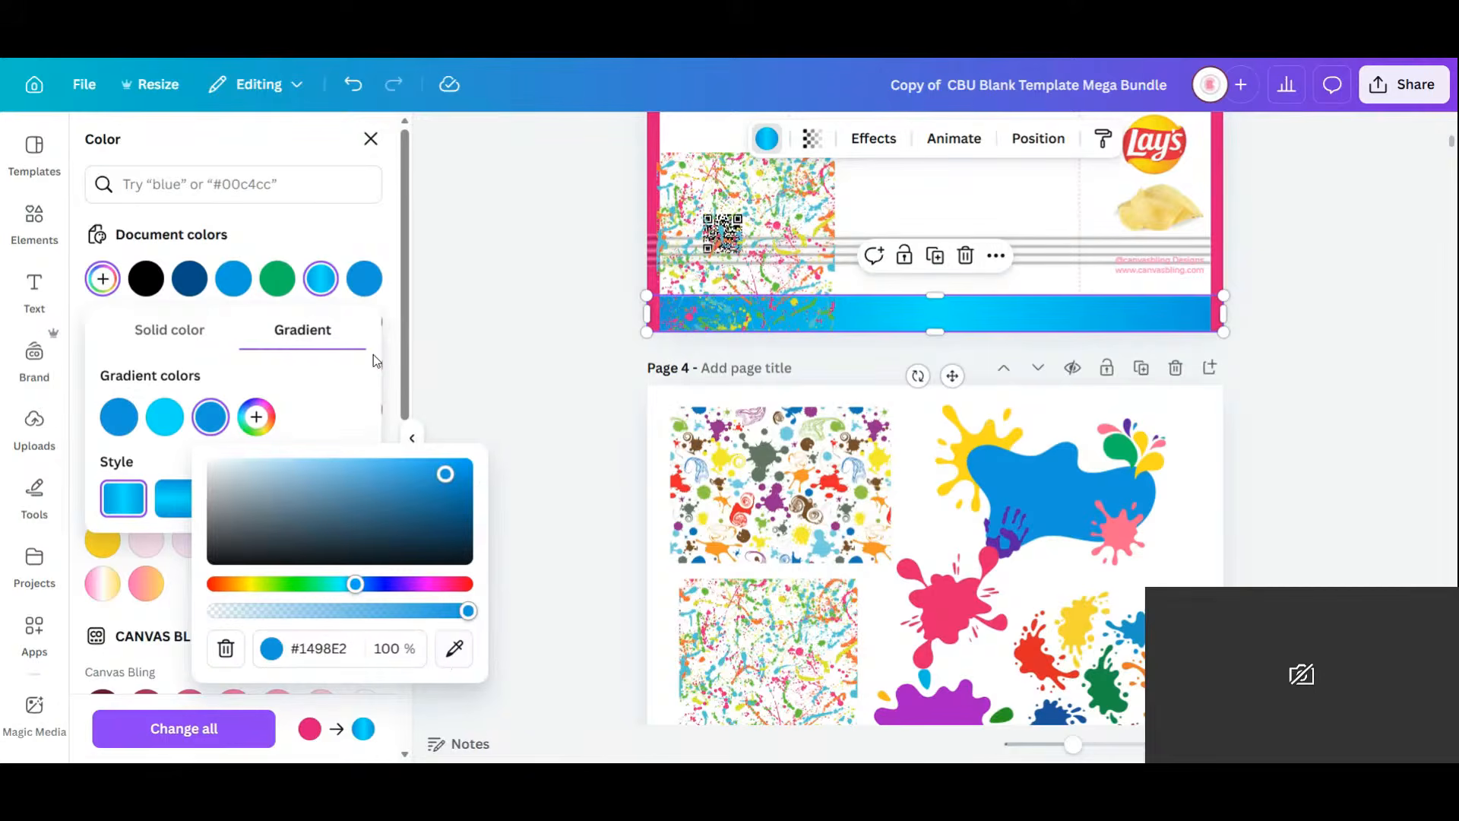
pyautogui.click(330, 405)
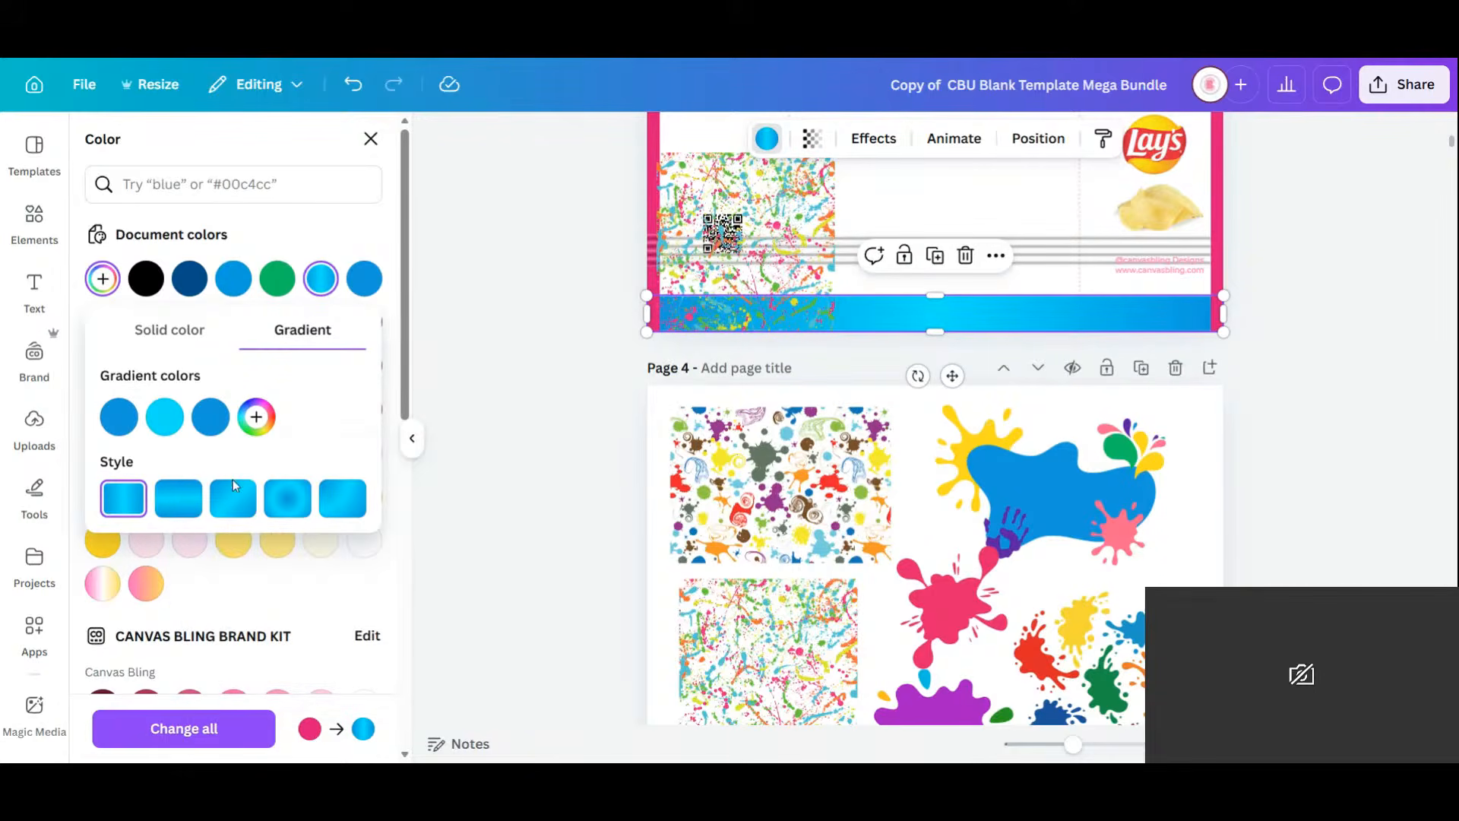
pyautogui.moveTo(180, 407)
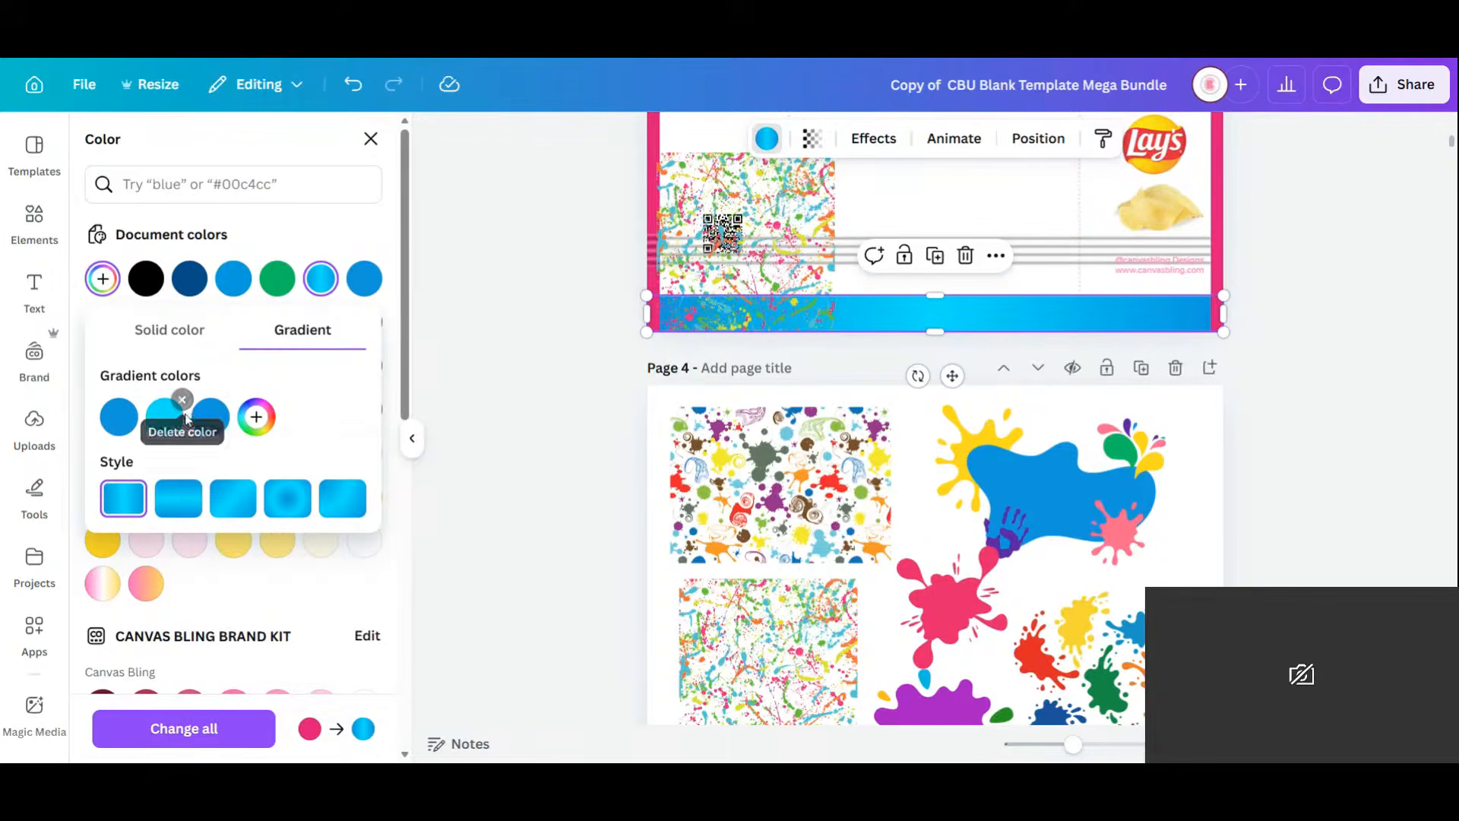
pyautogui.click(257, 416)
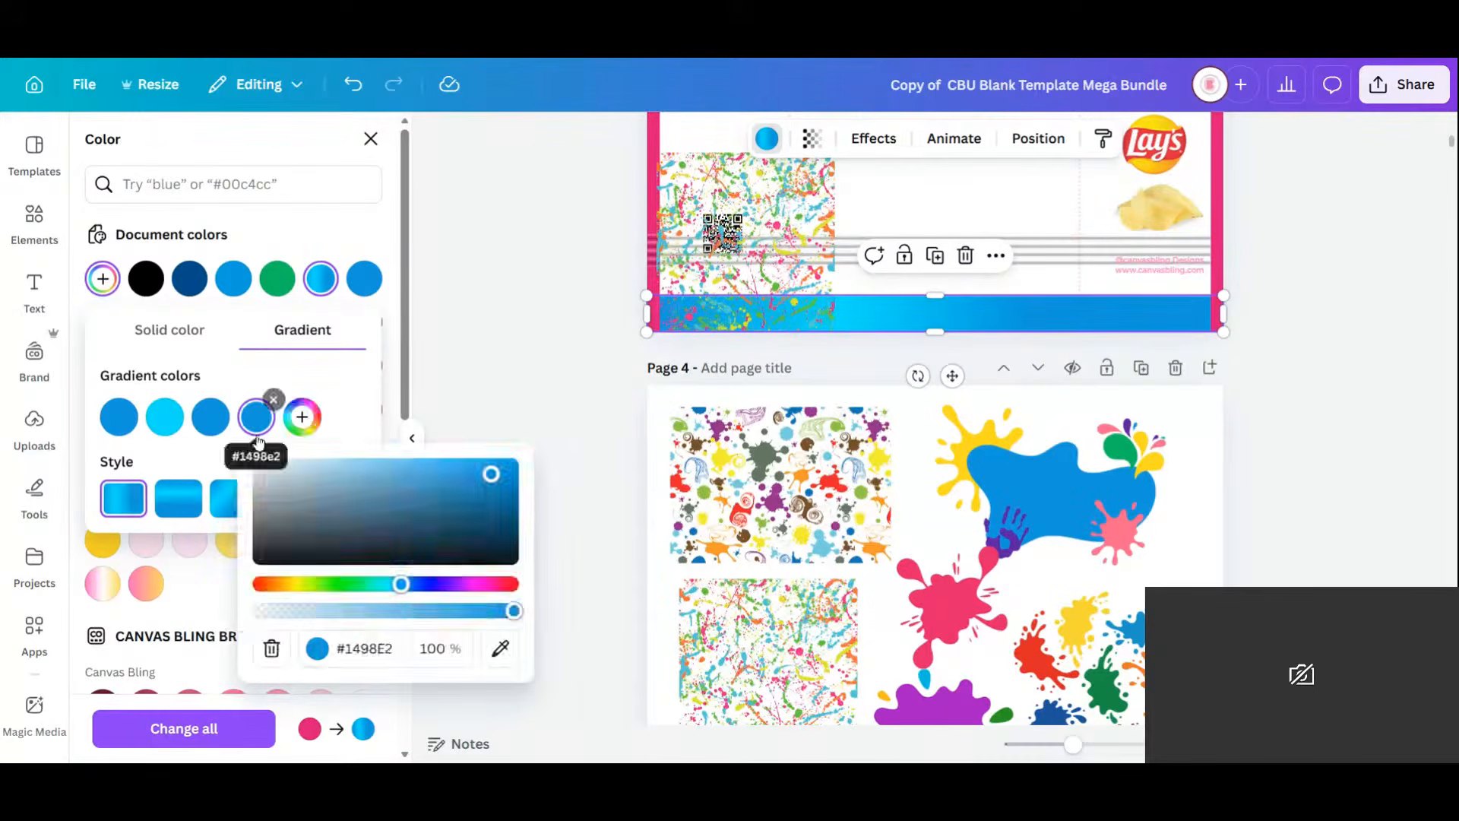
pyautogui.click(301, 416)
pyautogui.moveTo(171, 425); pyautogui.dragTo(231, 415)
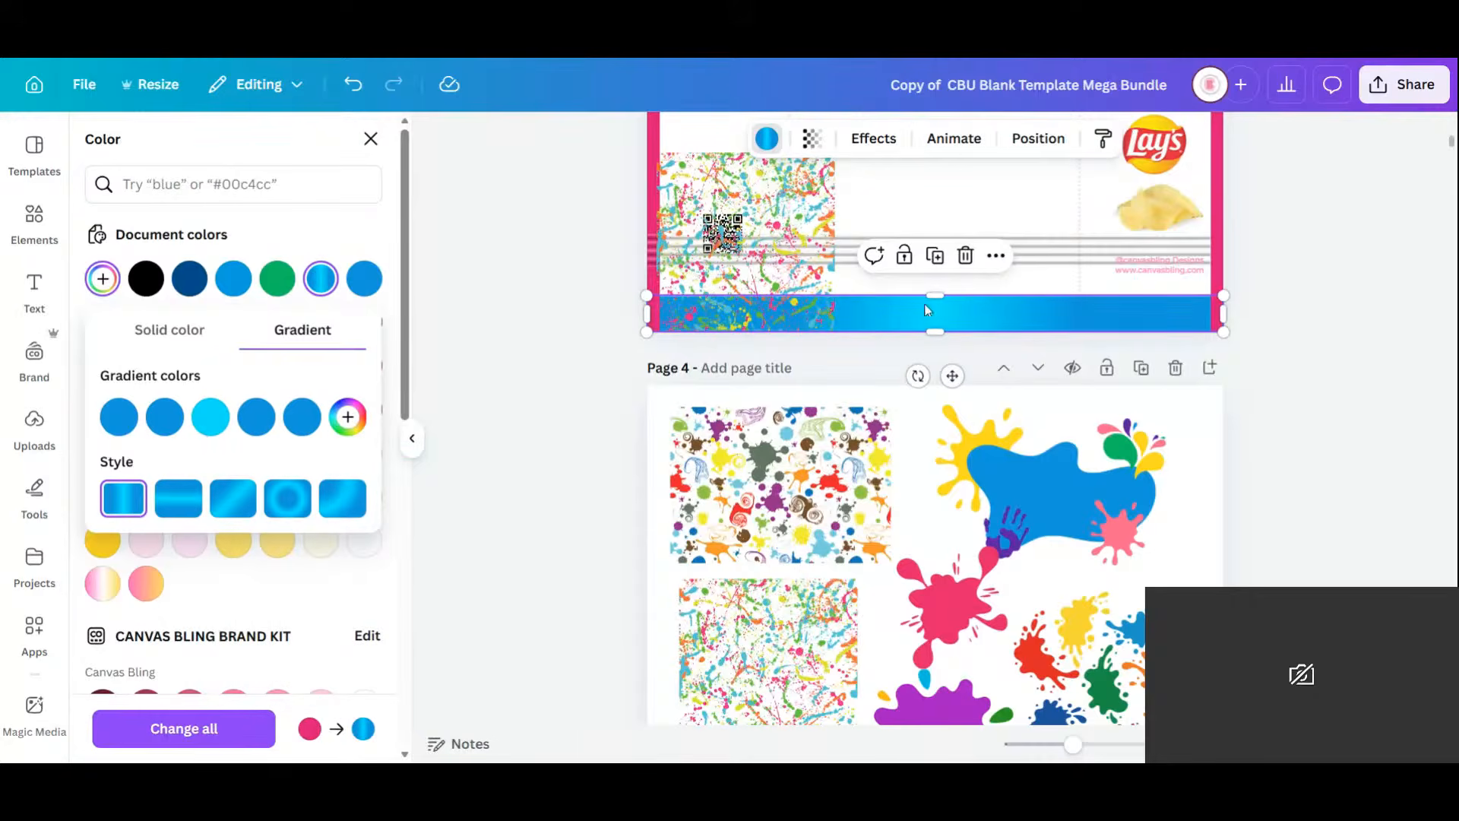
pyautogui.click(1315, 294)
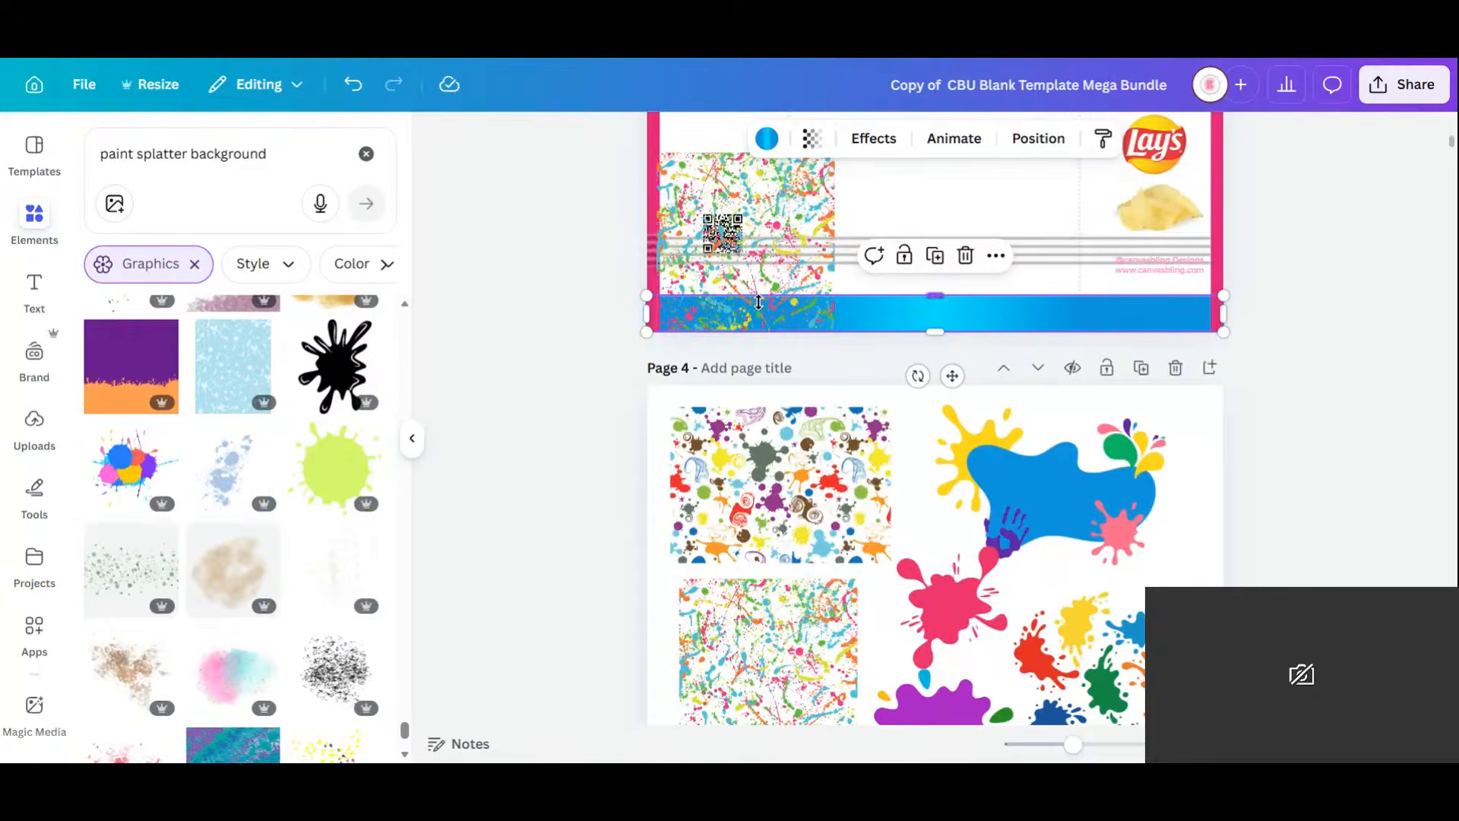
# Enlarge the paint-splatter image and crop it down to its bottom strip.
pyautogui.scroll(4, 764, 319)
pyautogui.scroll(-2, 766, 326)
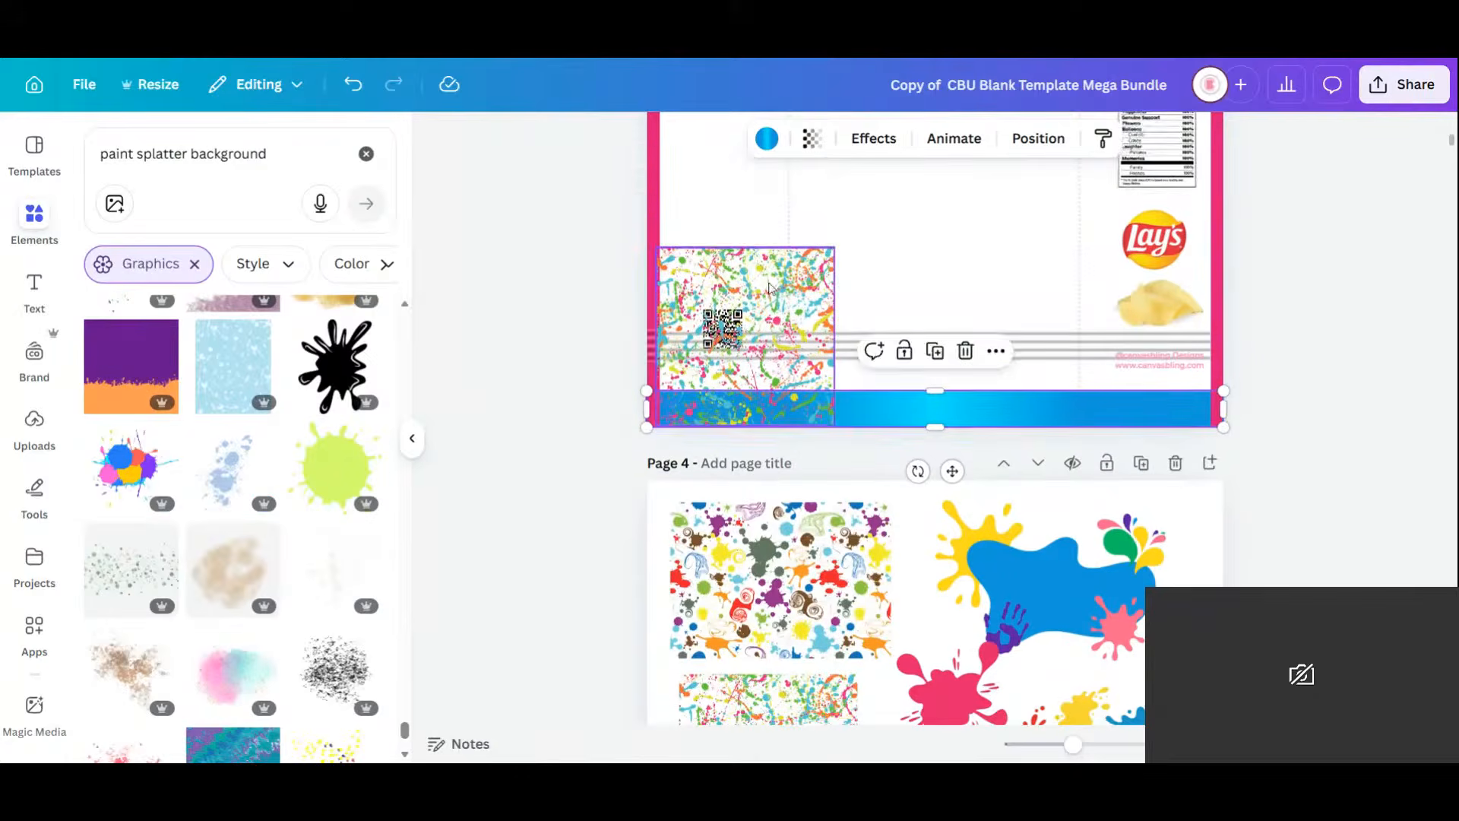
pyautogui.click(769, 287)
pyautogui.moveTo(834, 248); pyautogui.dragTo(992, 208)
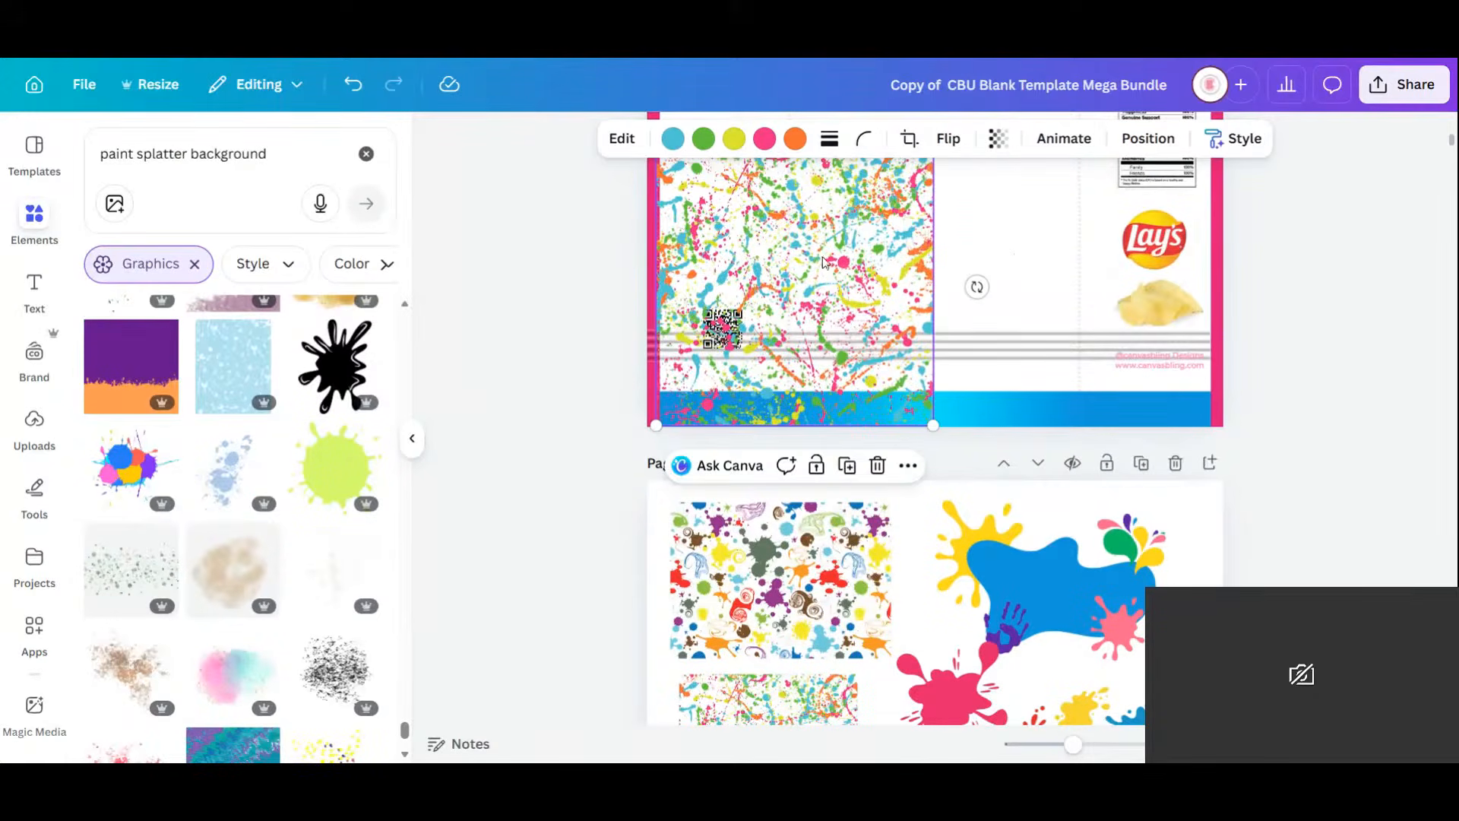
pyautogui.click(908, 140)
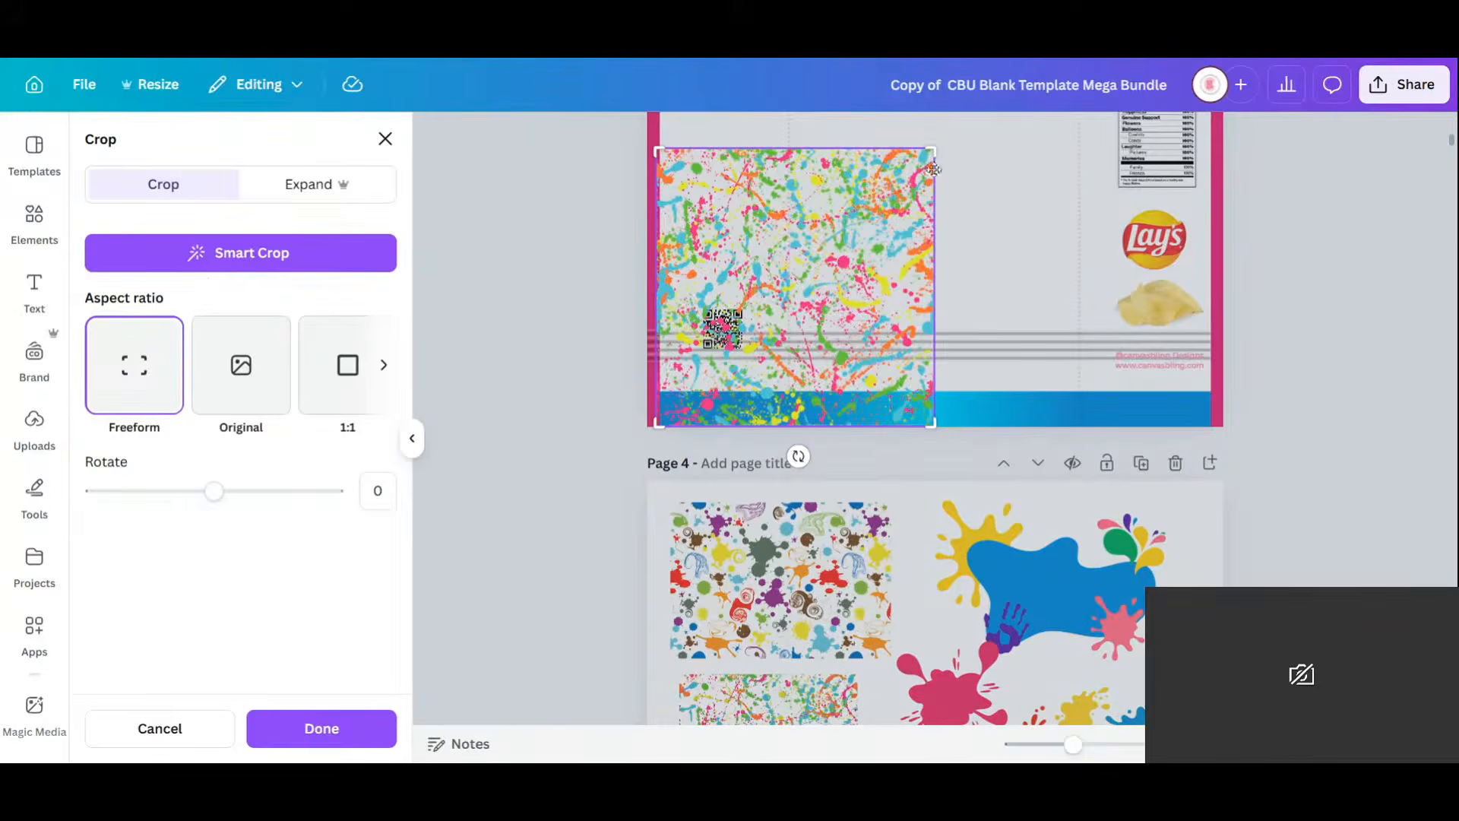
pyautogui.moveTo(930, 145); pyautogui.dragTo(947, 394)
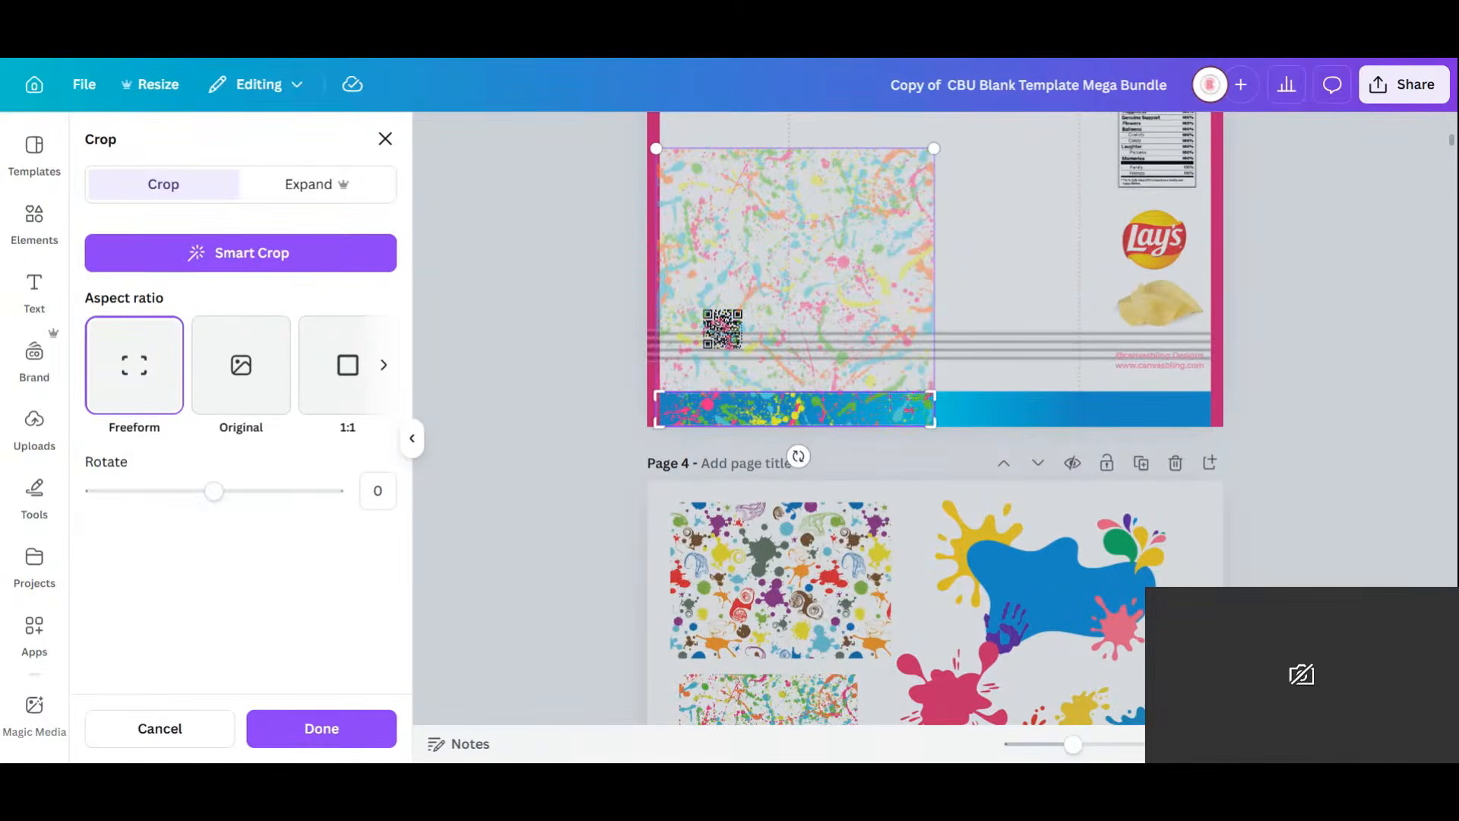
pyautogui.click(312, 725)
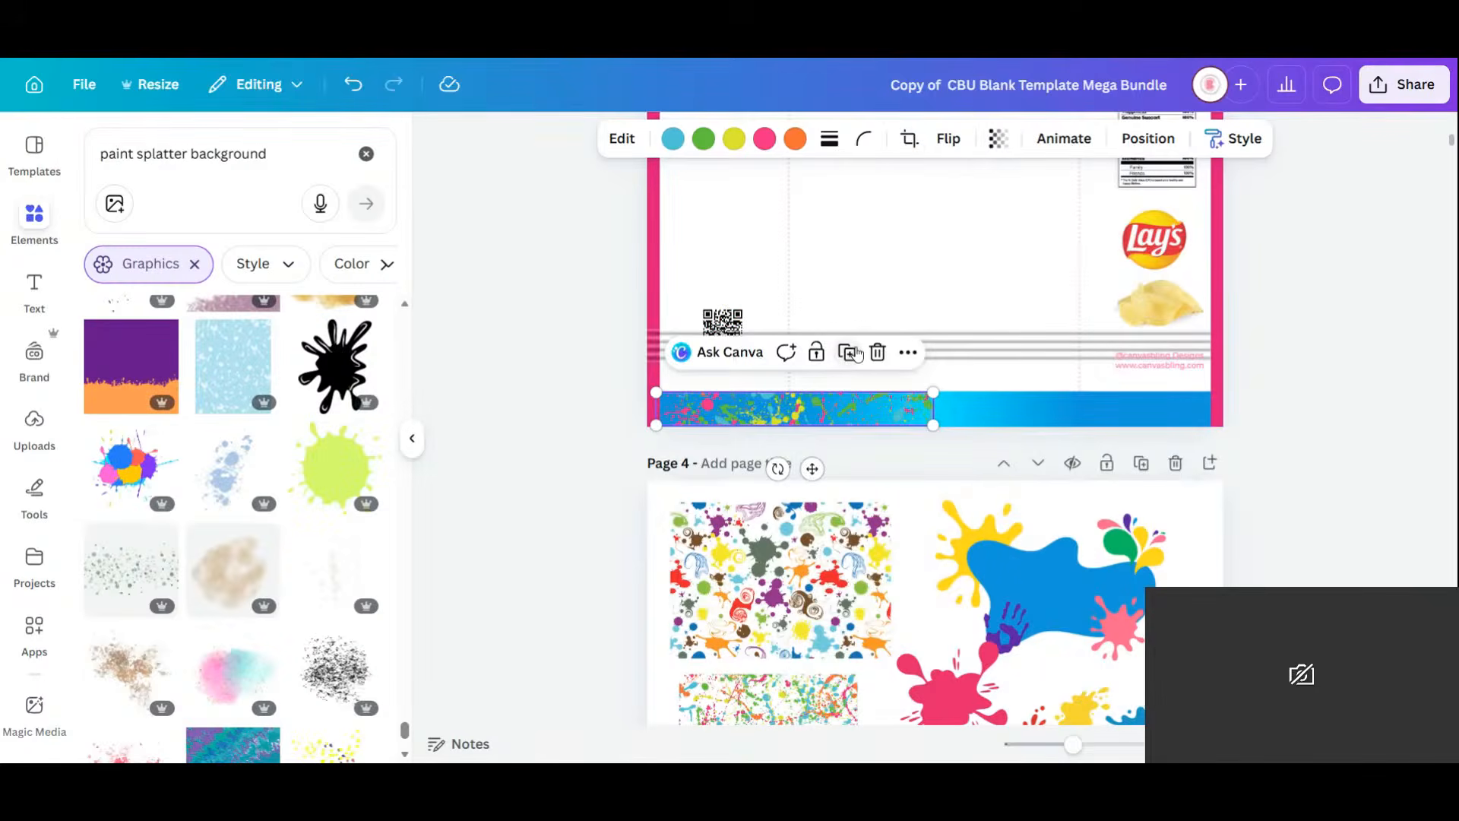
# Duplicate the splatter strip, flip it, and place the copy over the band's right half.
pyautogui.click(852, 354)
pyautogui.moveTo(817, 424); pyautogui.dragTo(1082, 415)
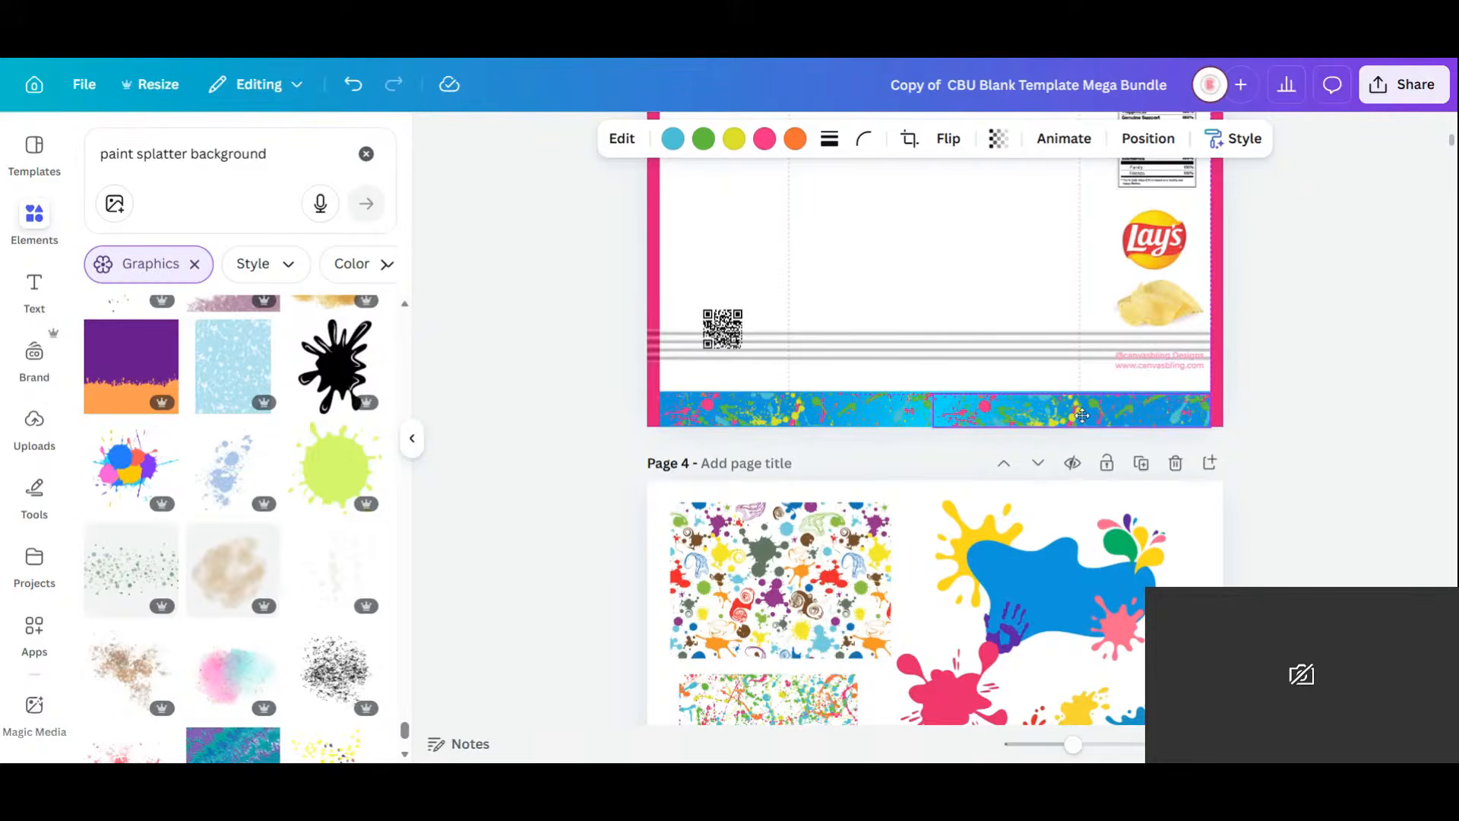
pyautogui.click(947, 138)
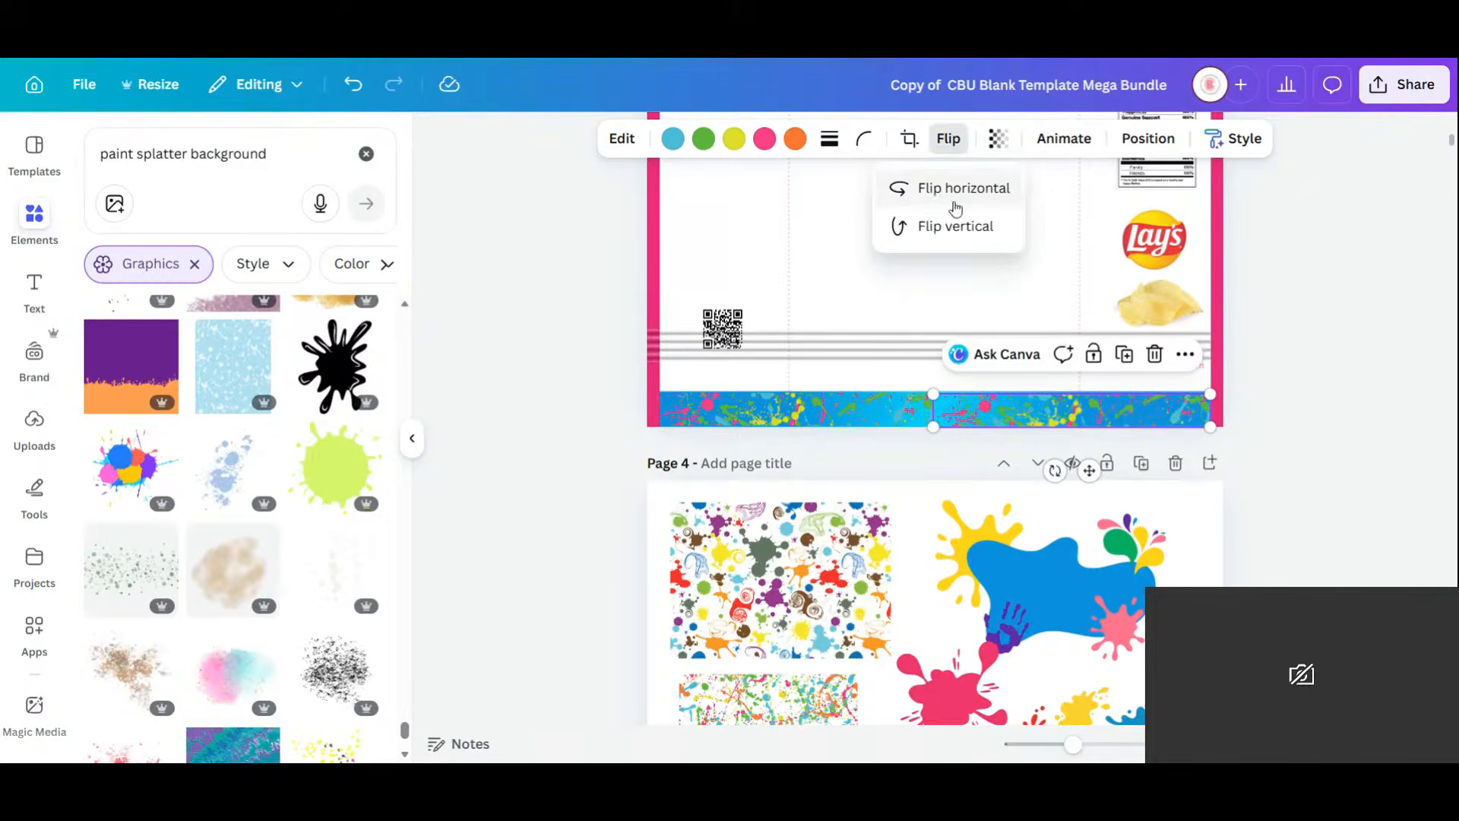
pyautogui.moveTo(997, 412); pyautogui.dragTo(996, 411)
pyautogui.click(1241, 392)
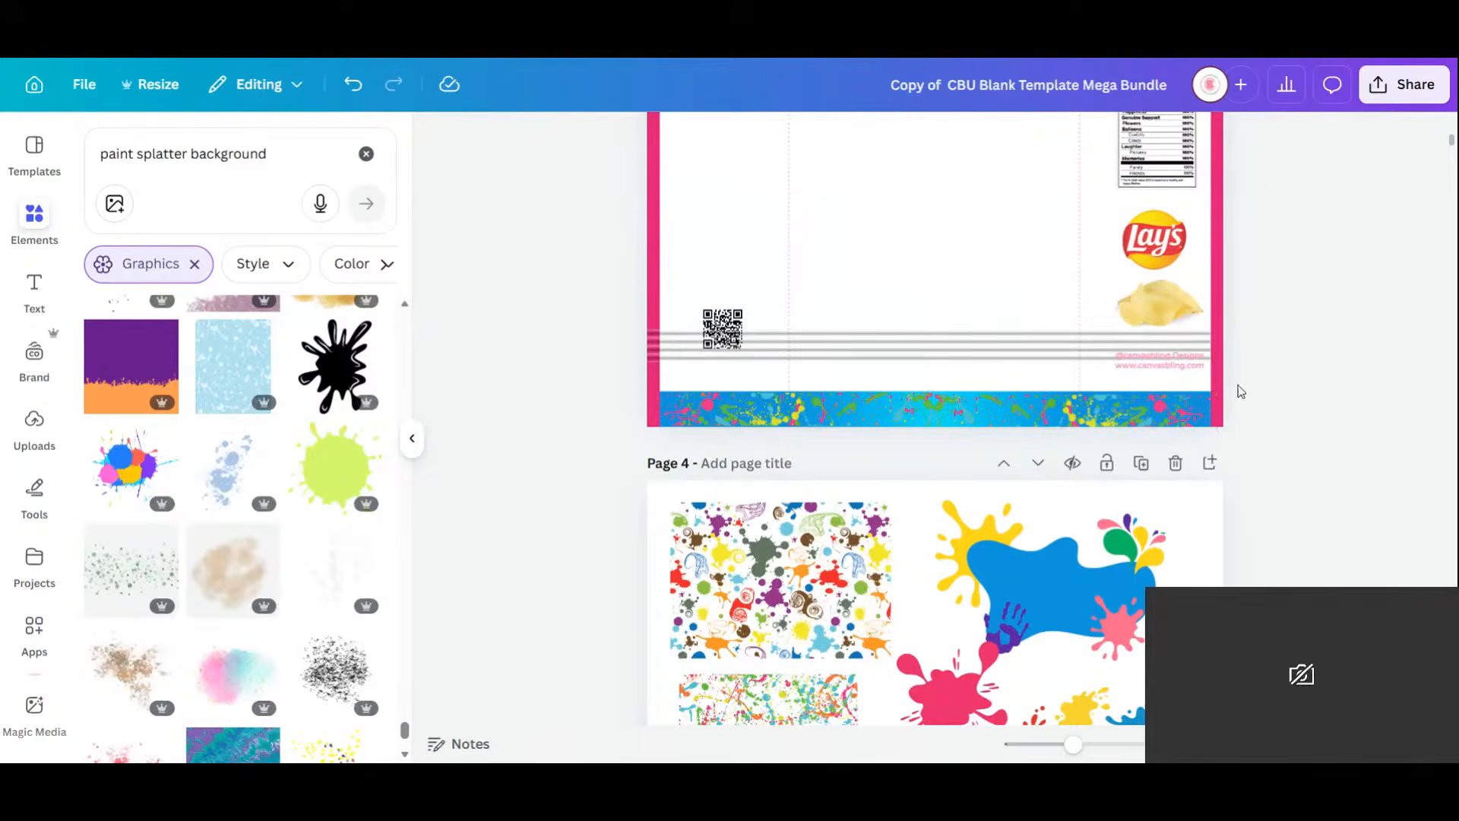
# Move the top lines strip below the band and give the top band the blue gradient.
pyautogui.scroll(3, 1277, 436)
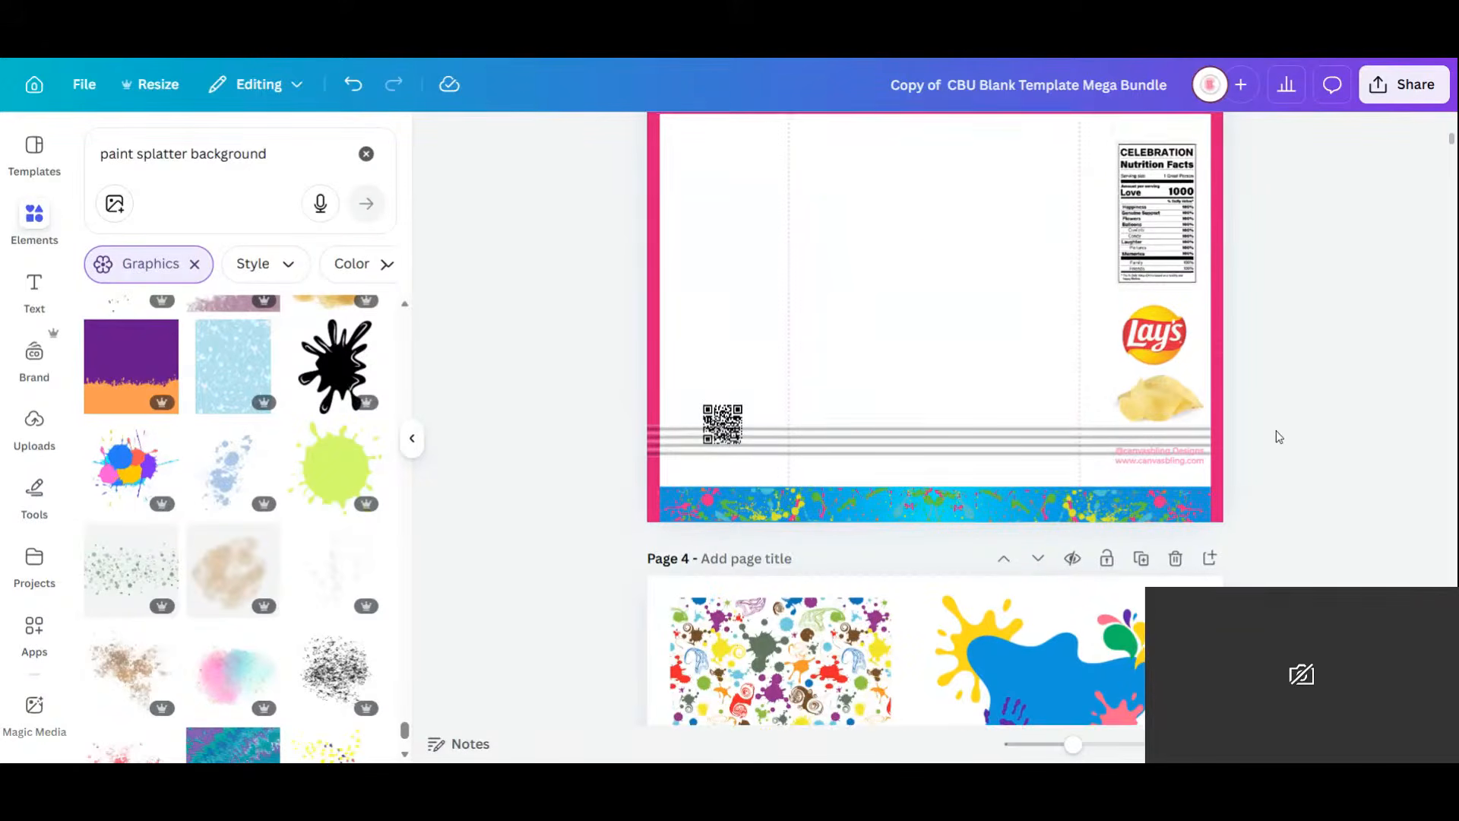
pyautogui.click(872, 198)
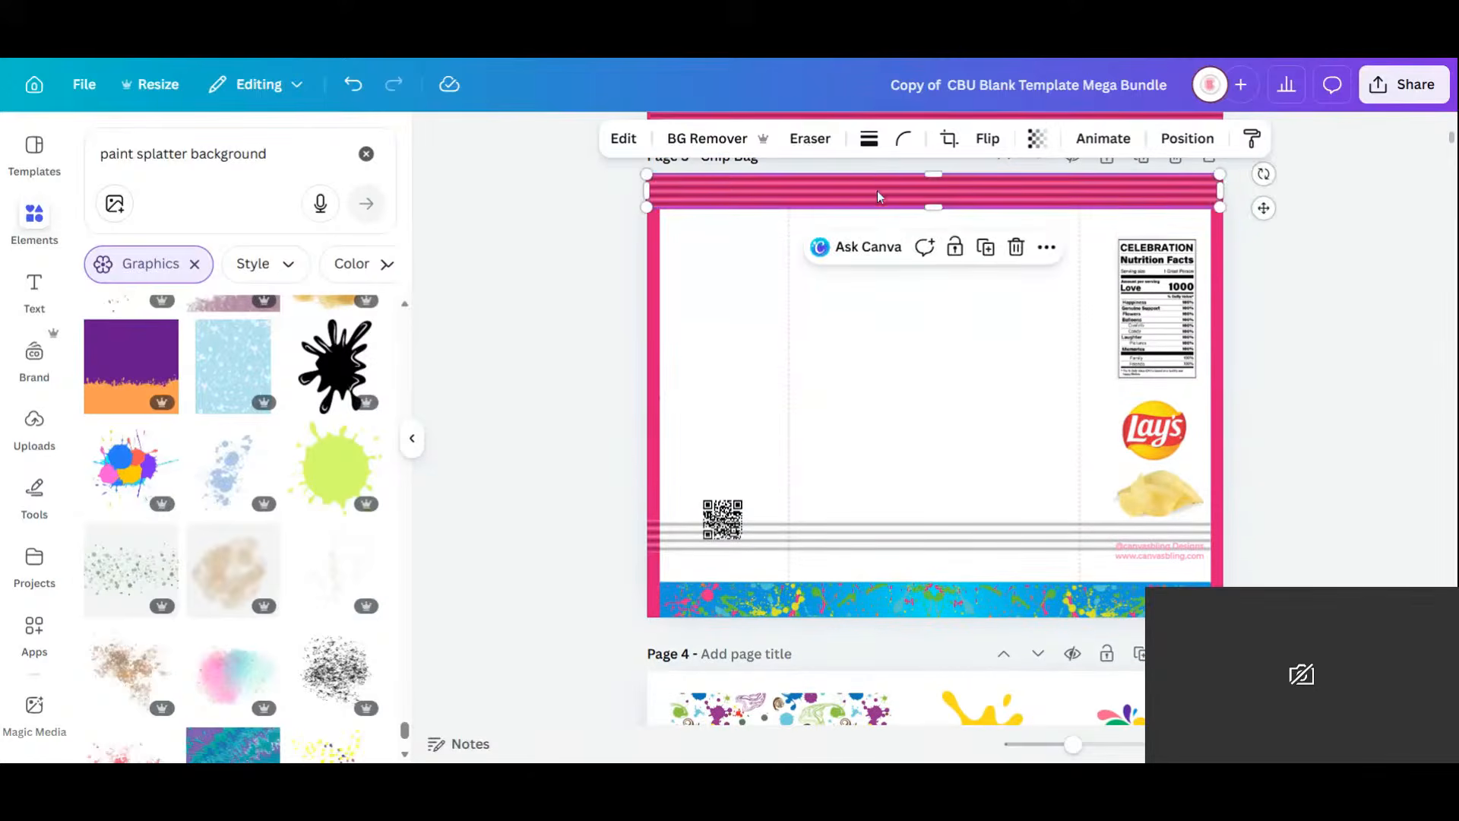
pyautogui.moveTo(879, 197); pyautogui.dragTo(870, 231)
pyautogui.click(875, 197)
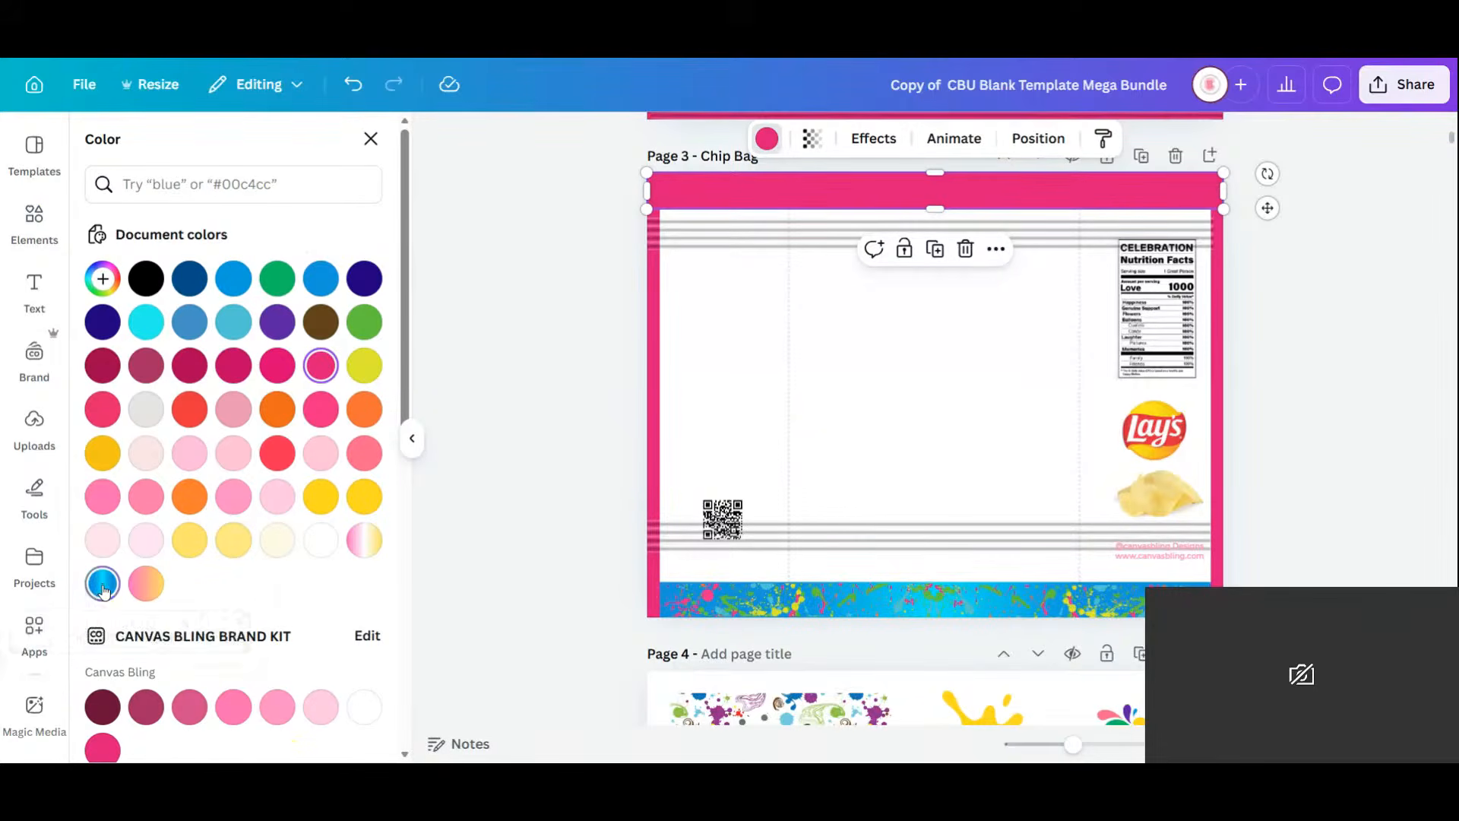
pyautogui.click(104, 587)
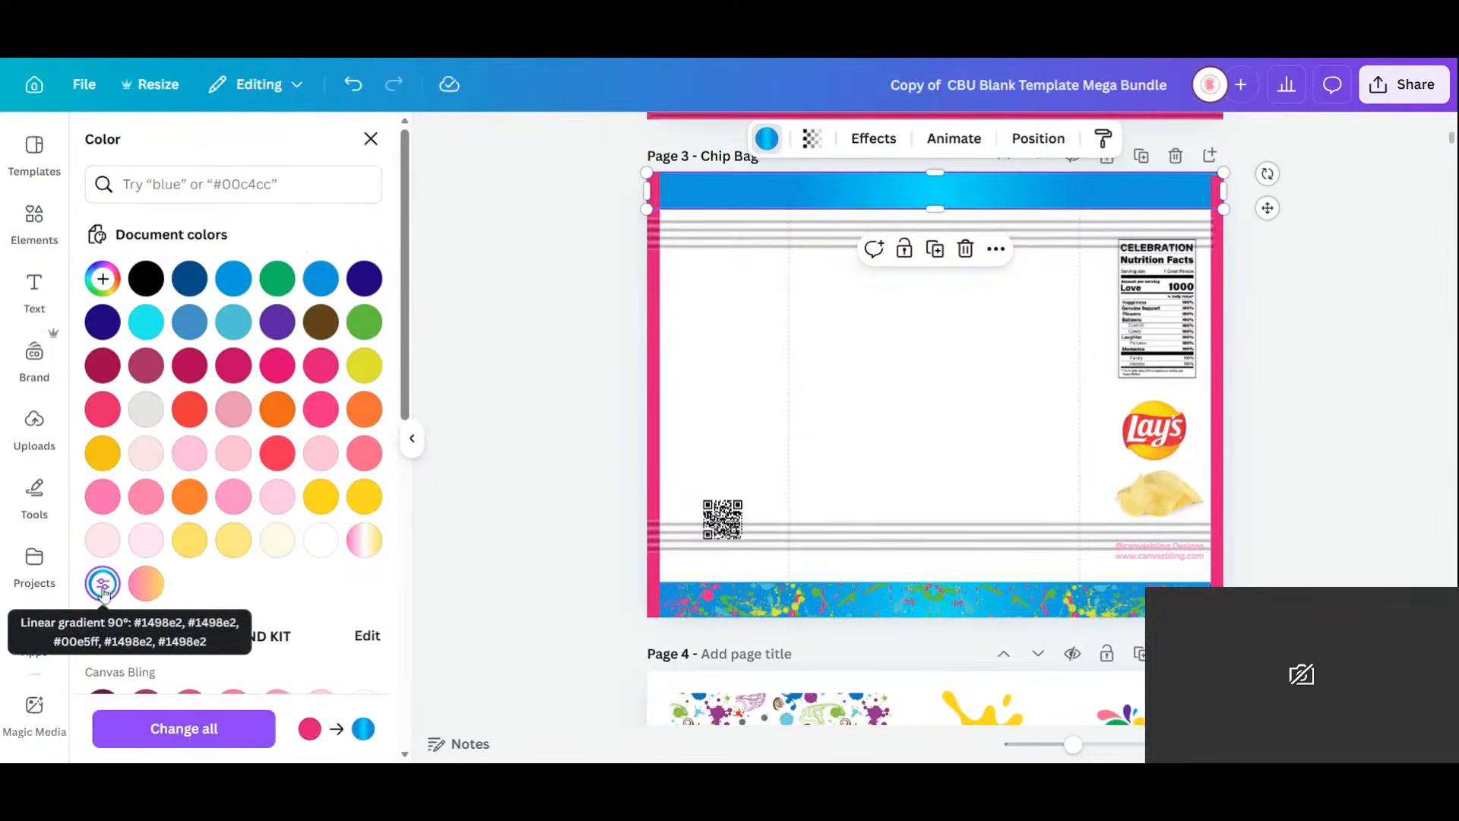
# Recolour the left and right pink edge strips with the blue gradient, then select both splash bands.
pyautogui.click(655, 326)
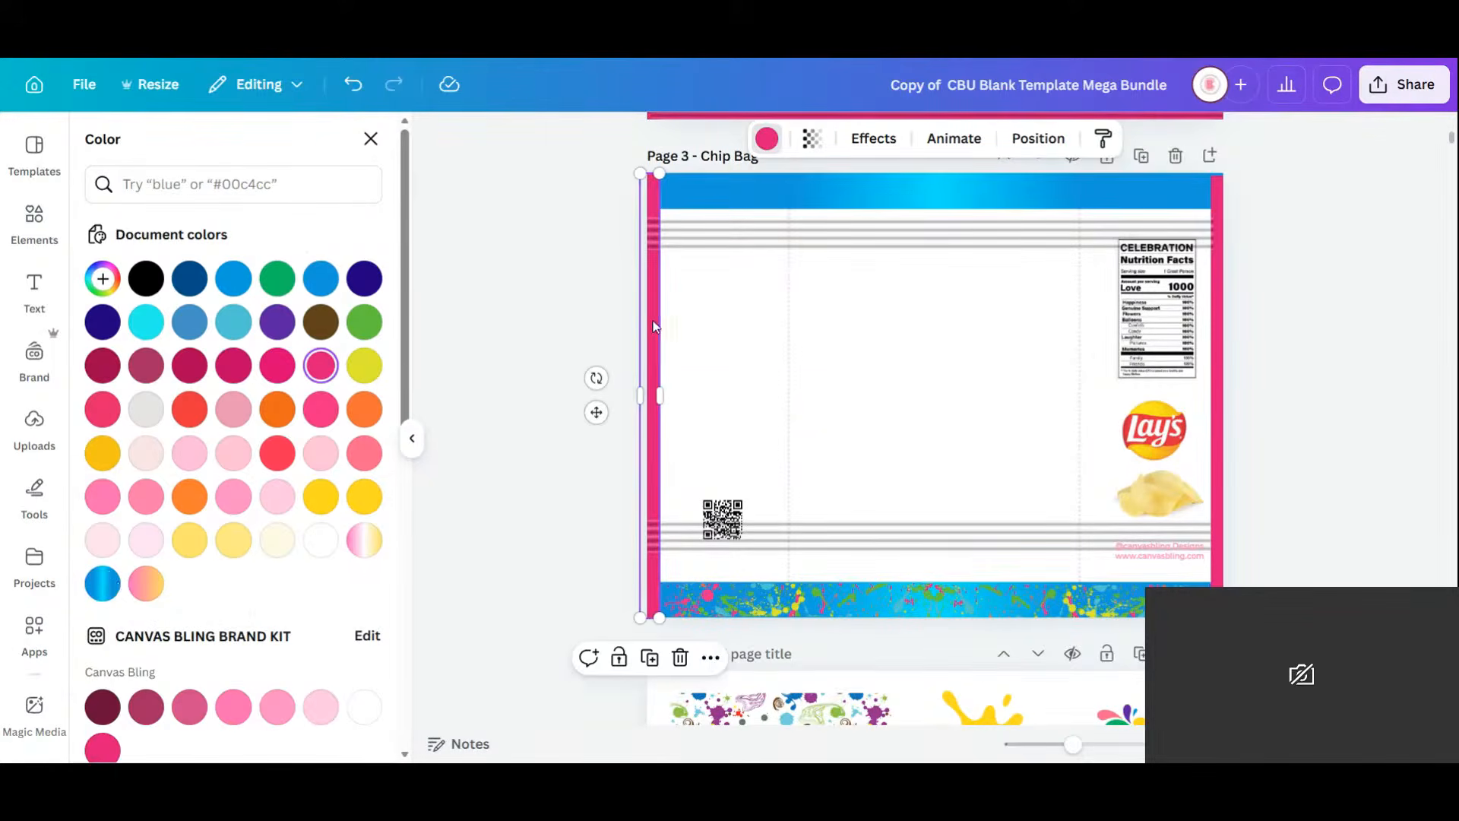
pyautogui.click(117, 587)
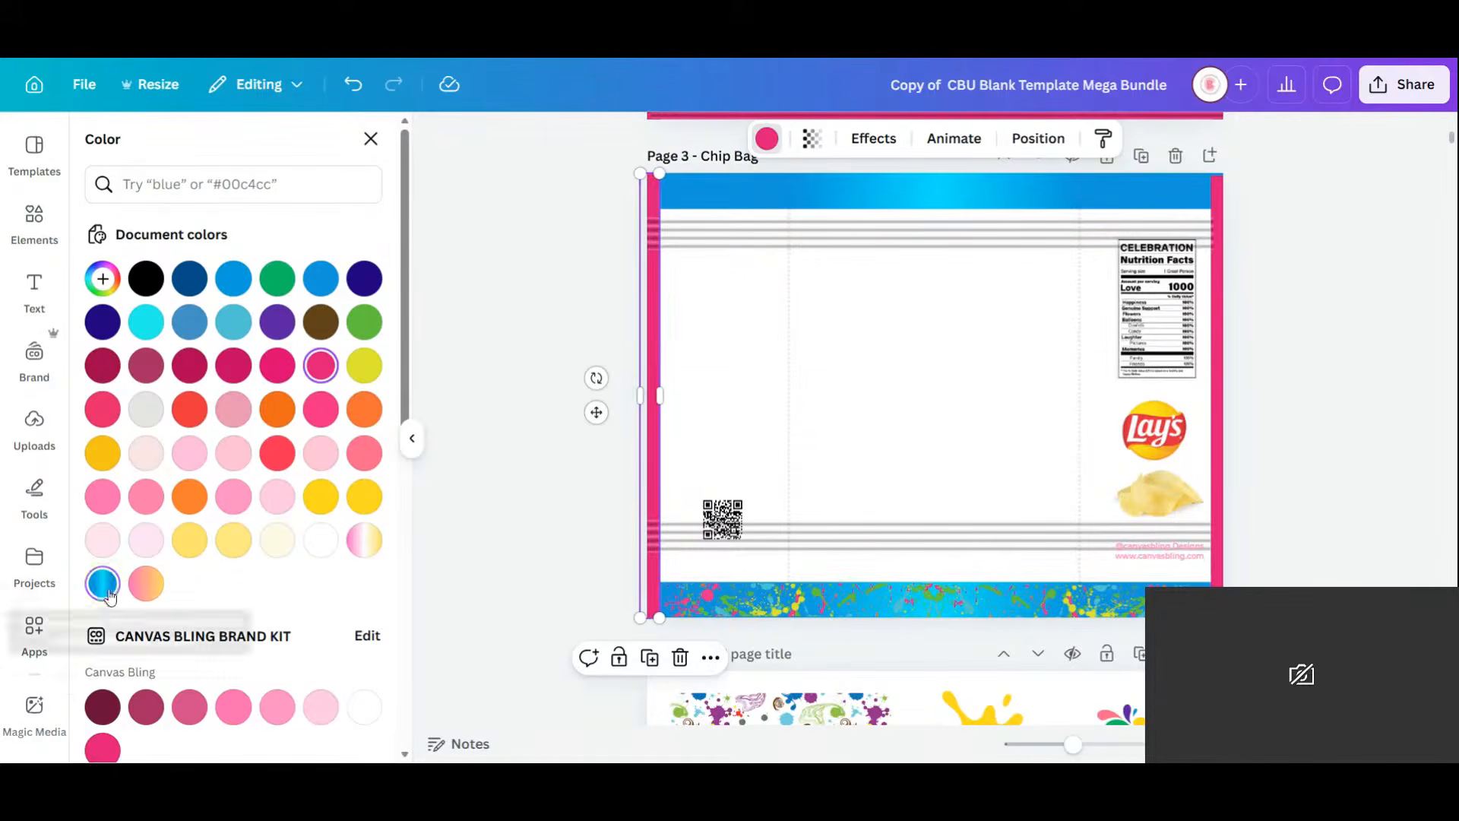
pyautogui.click(1223, 328)
pyautogui.click(103, 583)
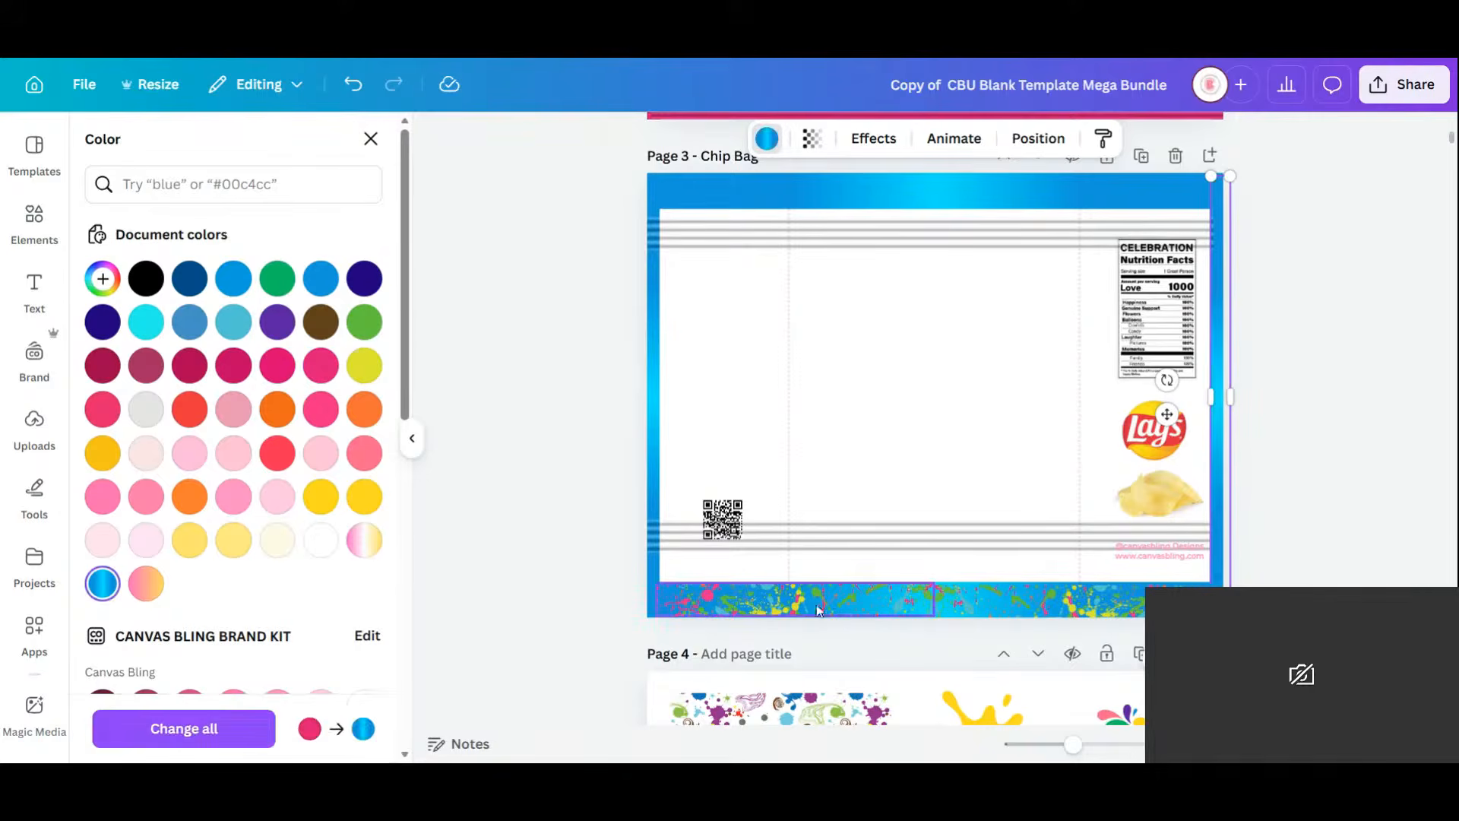
pyautogui.click(828, 595)
pyautogui.keyDown('shift'); pyautogui.click(1114, 615); pyautogui.keyUp('shift')
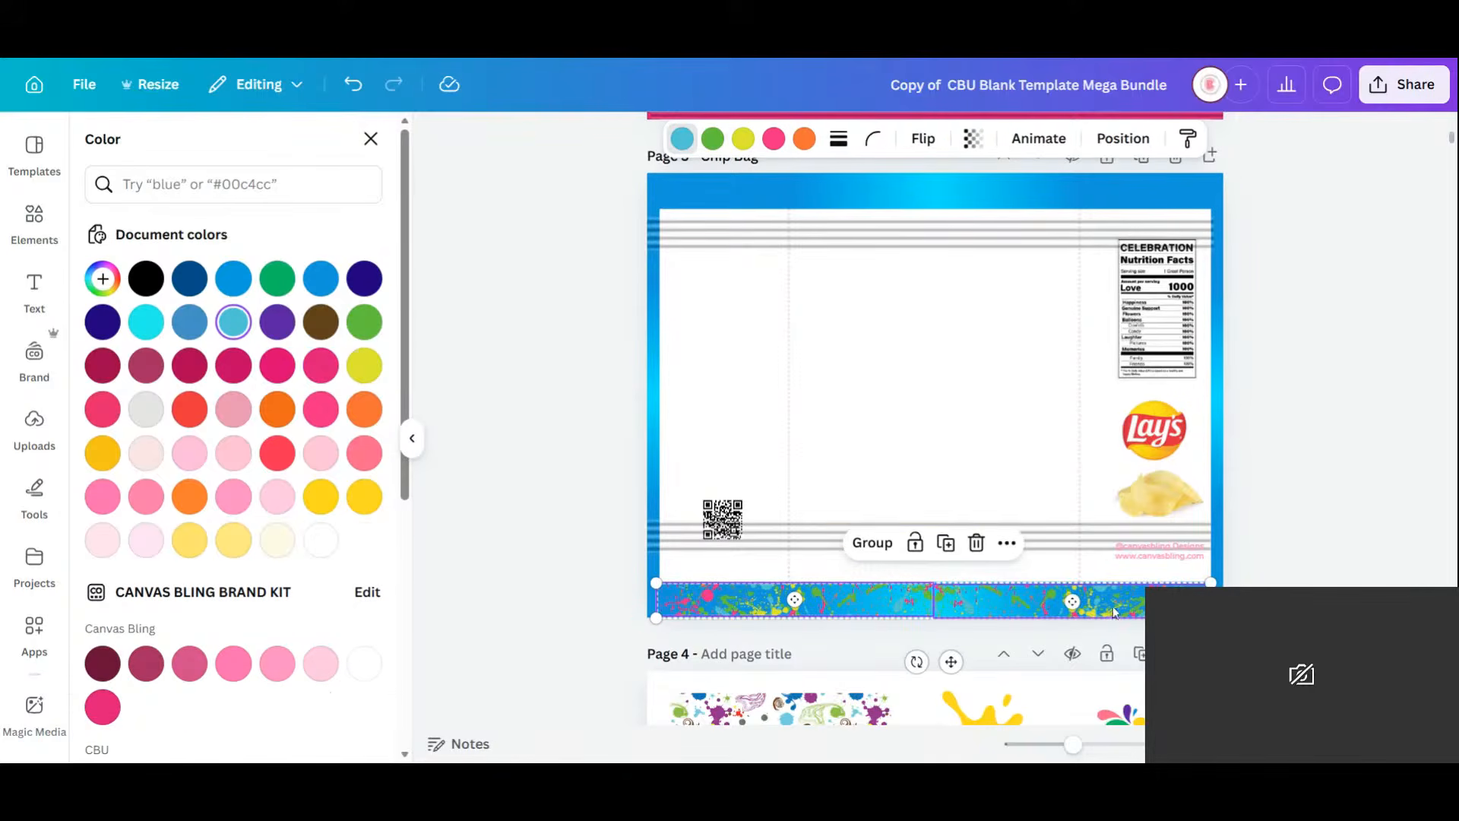
# Copy the splash bands to the top edge and bring a striped line in front of them.
pyautogui.click(947, 544)
pyautogui.moveTo(962, 669); pyautogui.dragTo(951, 251)
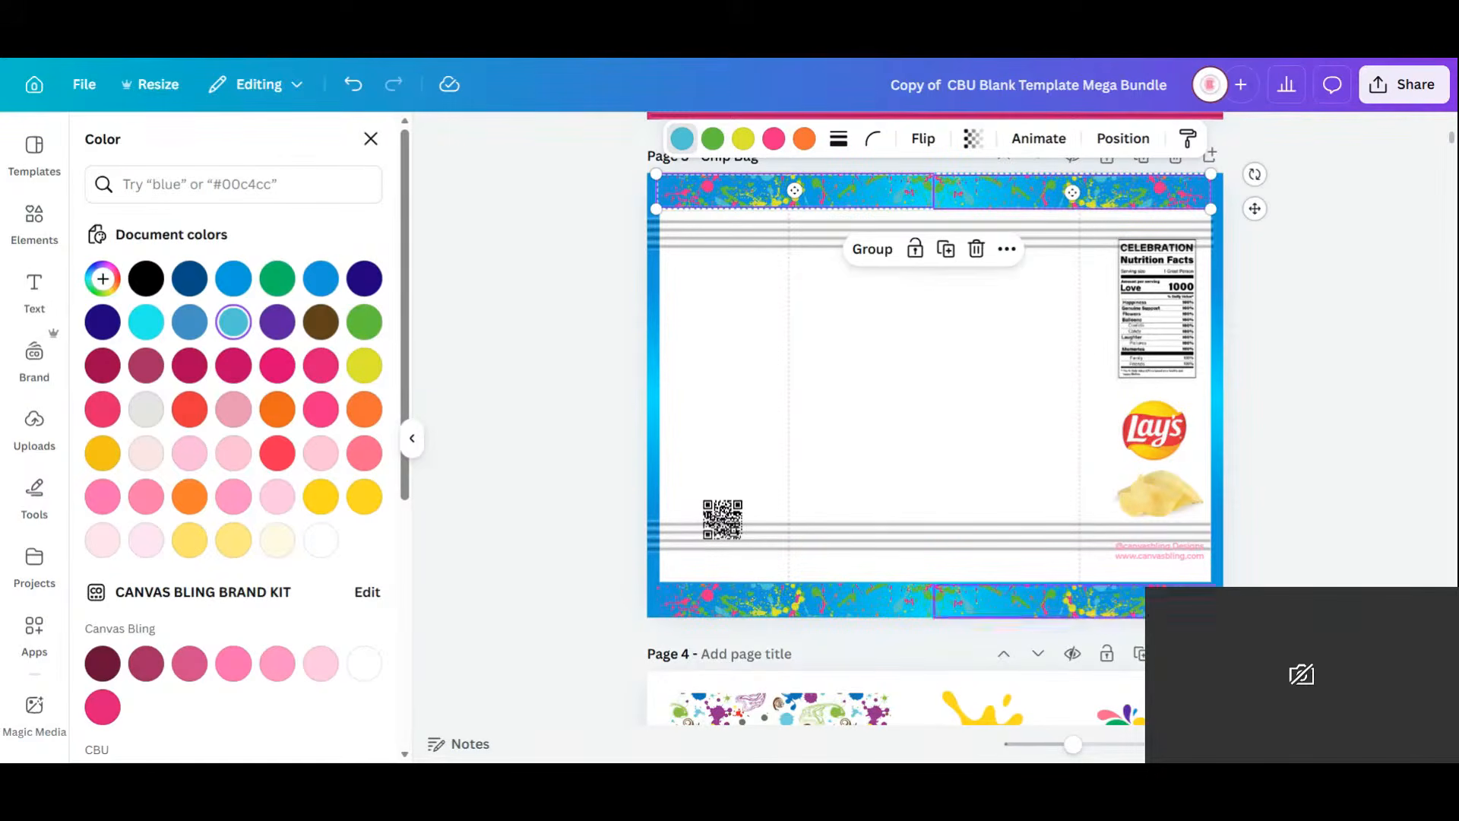
pyautogui.click(745, 236)
pyautogui.moveTo(749, 212); pyautogui.dragTo(760, 194)
pyautogui.click(1186, 138)
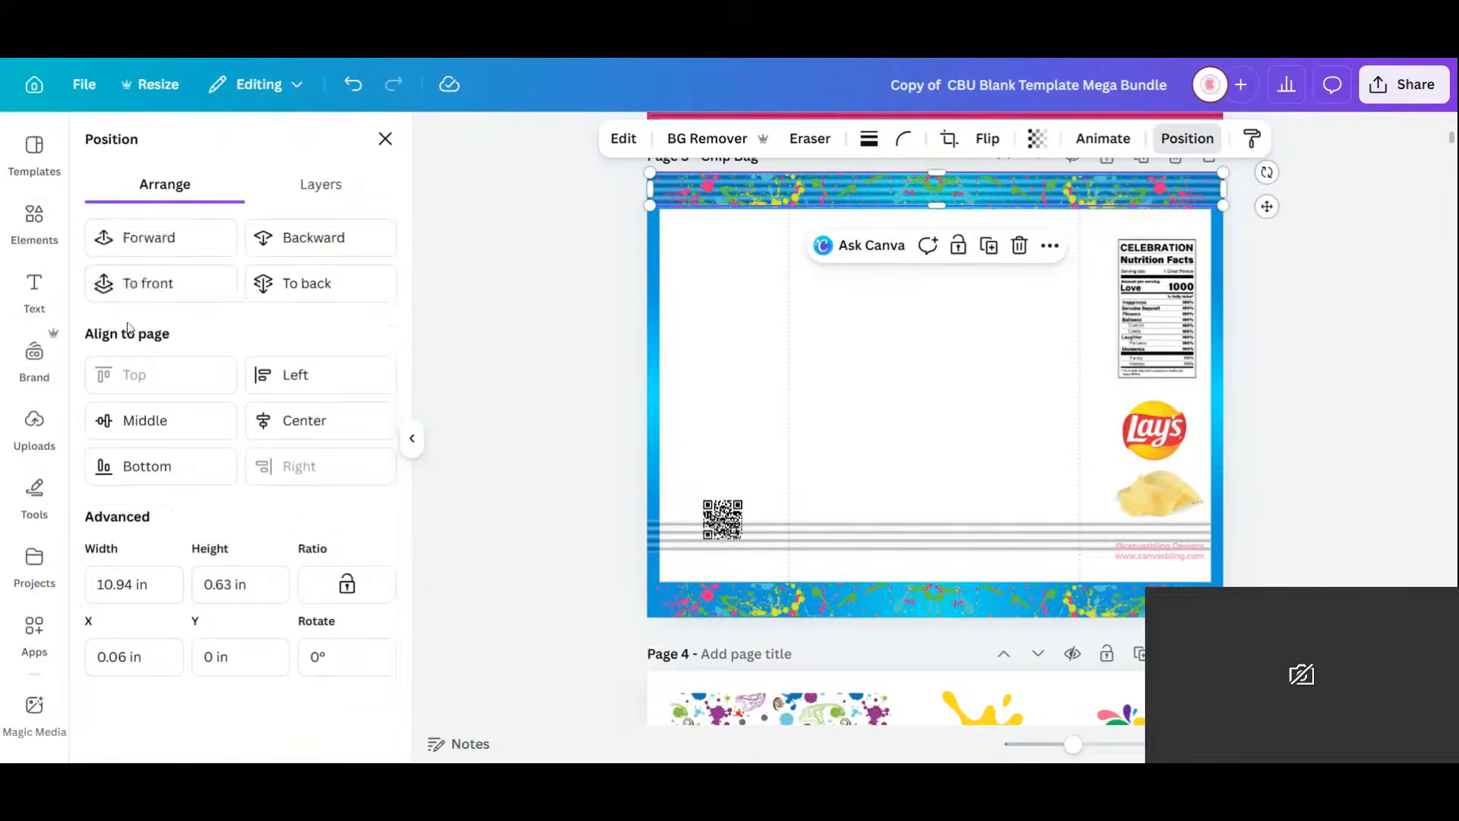
pyautogui.click(165, 288)
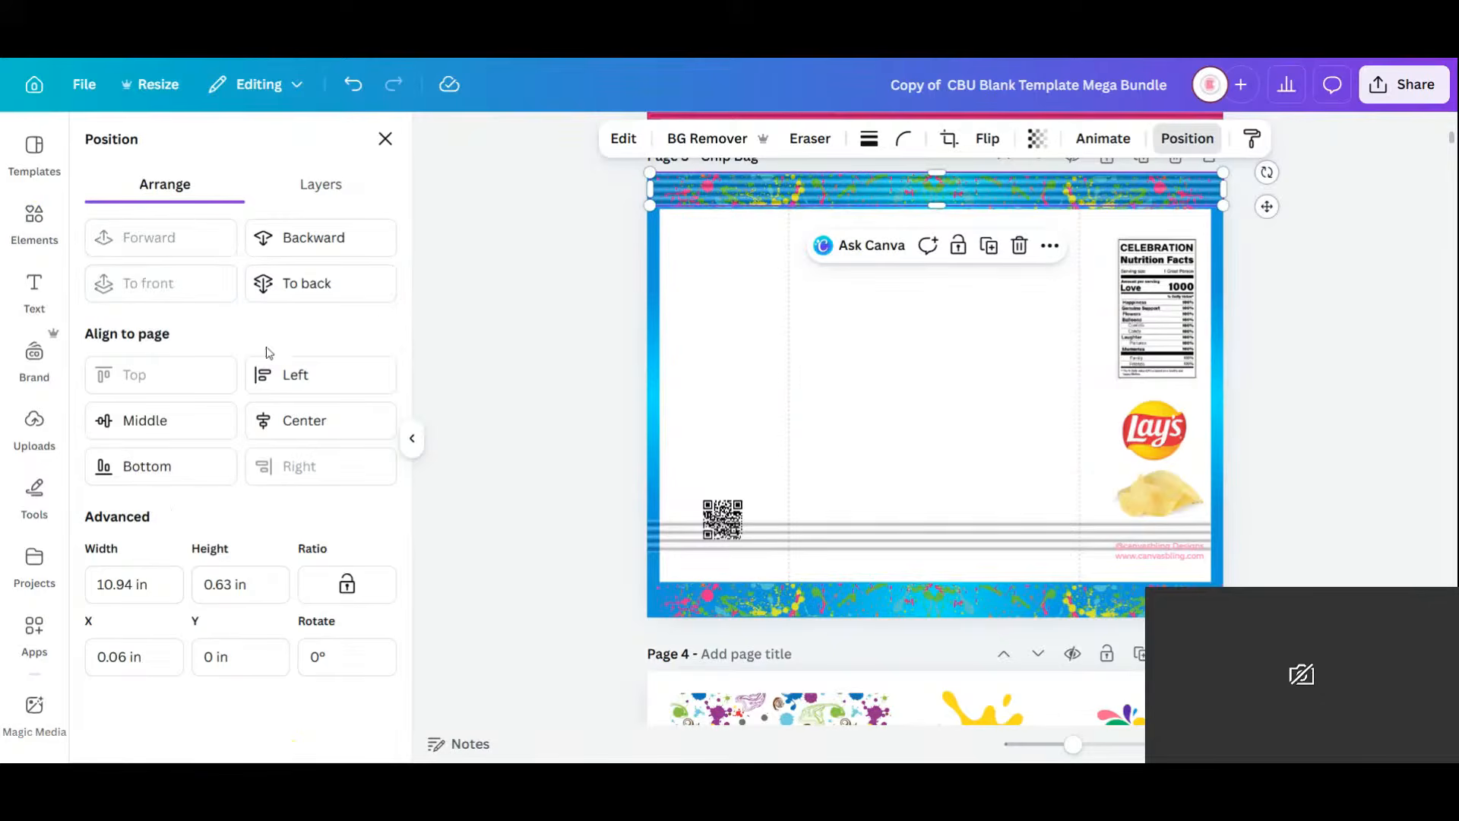
# Move the bottom striped line onto the bottom splash band and bring it to front.
pyautogui.click(920, 541)
pyautogui.moveTo(925, 564); pyautogui.dragTo(932, 593)
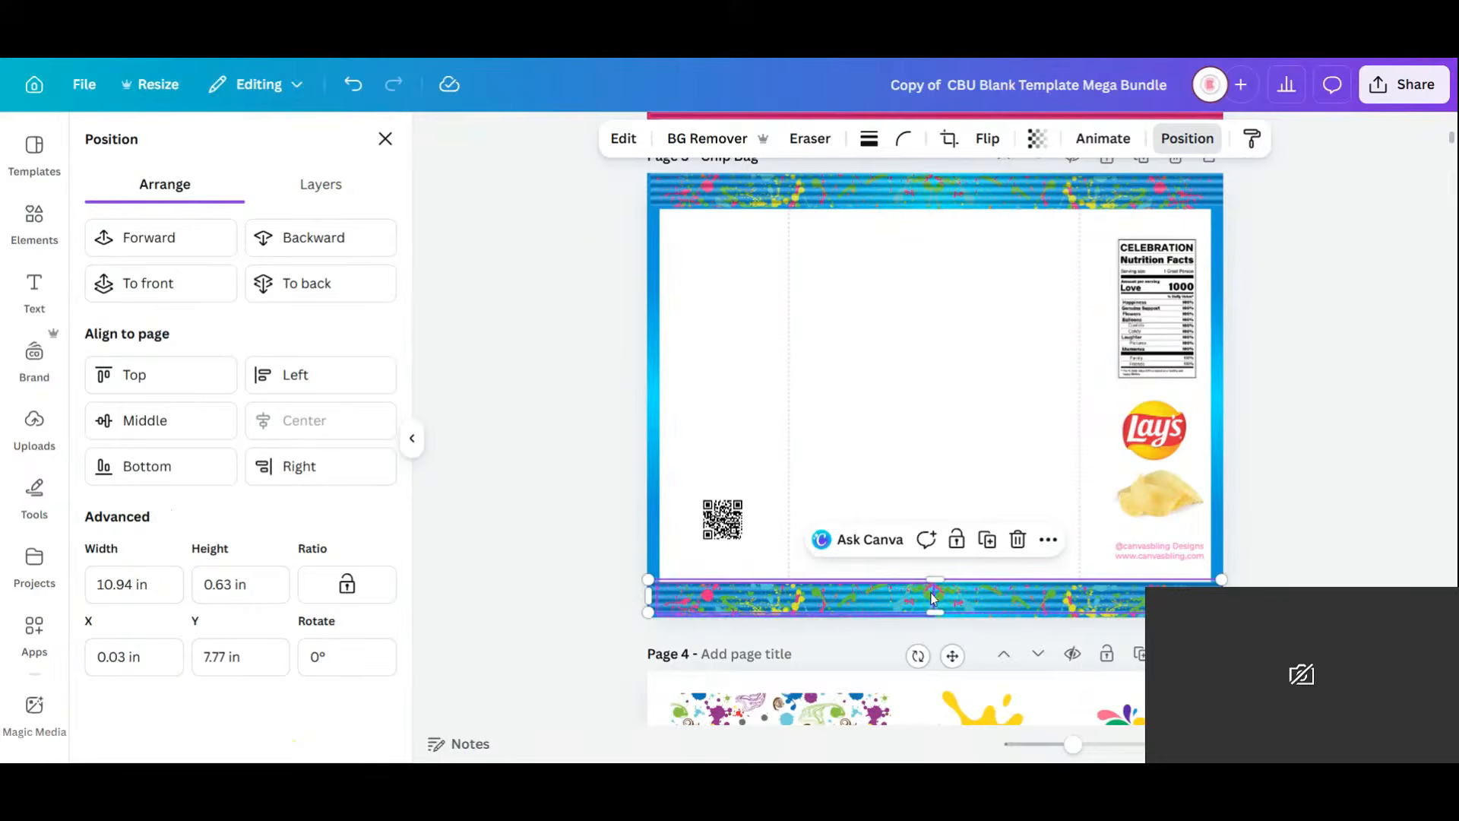
pyautogui.click(156, 287)
pyautogui.click(1358, 513)
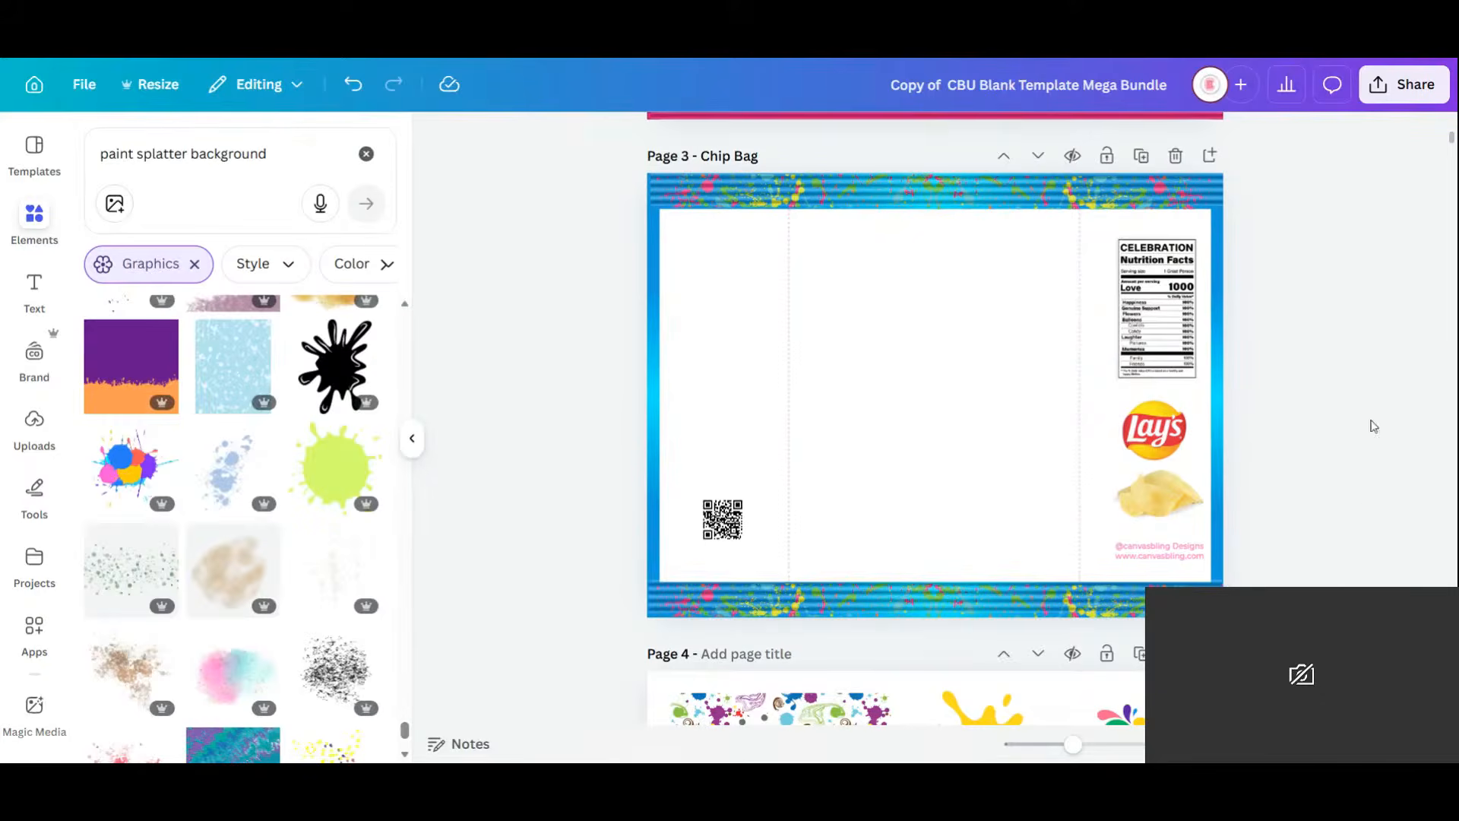
# Drag the Rugrats logo image from page 5 onto the chip bag page.
pyautogui.scroll(-3, 1085, 606)
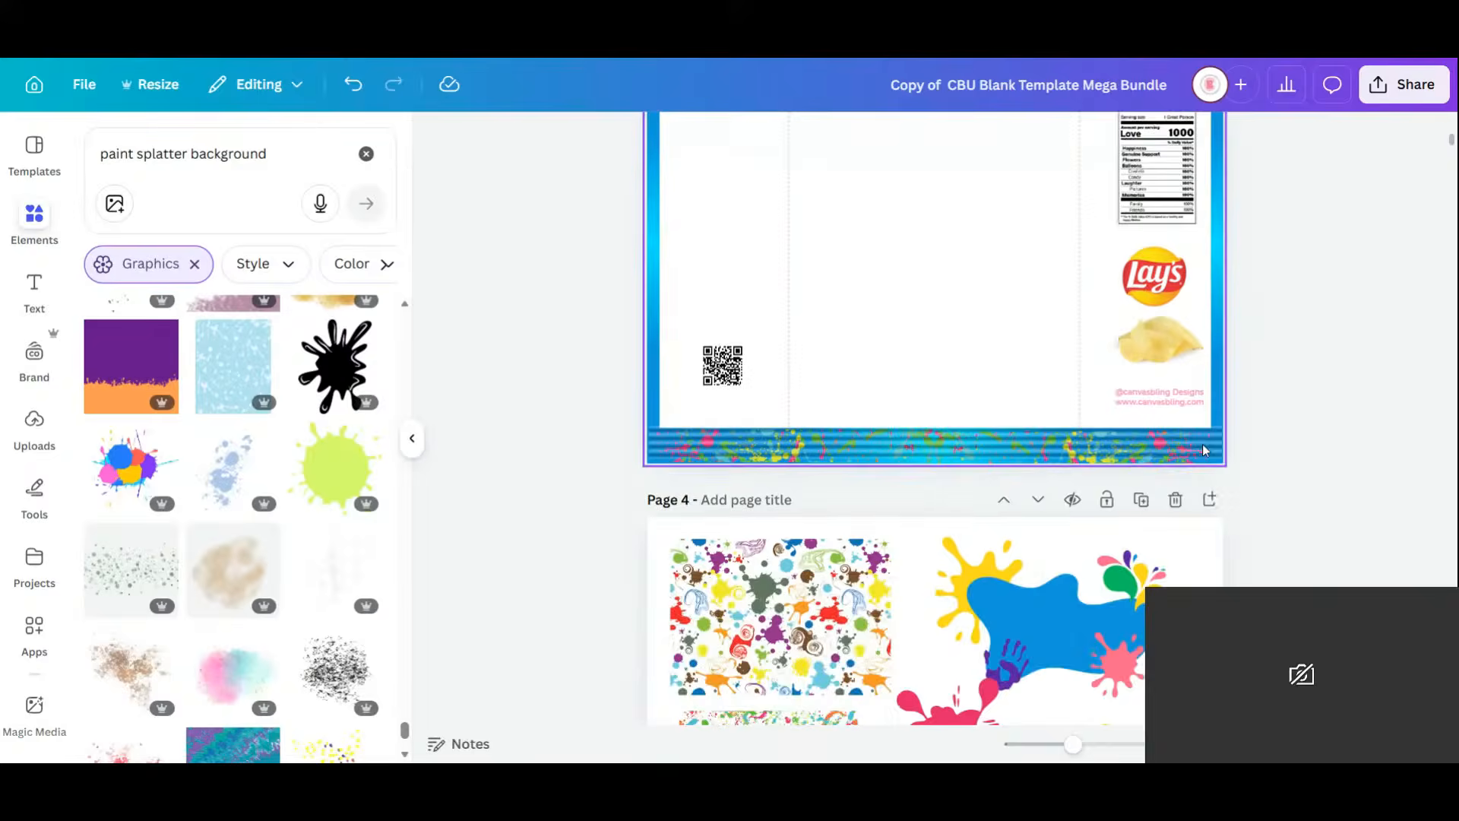
pyautogui.click(1092, 601)
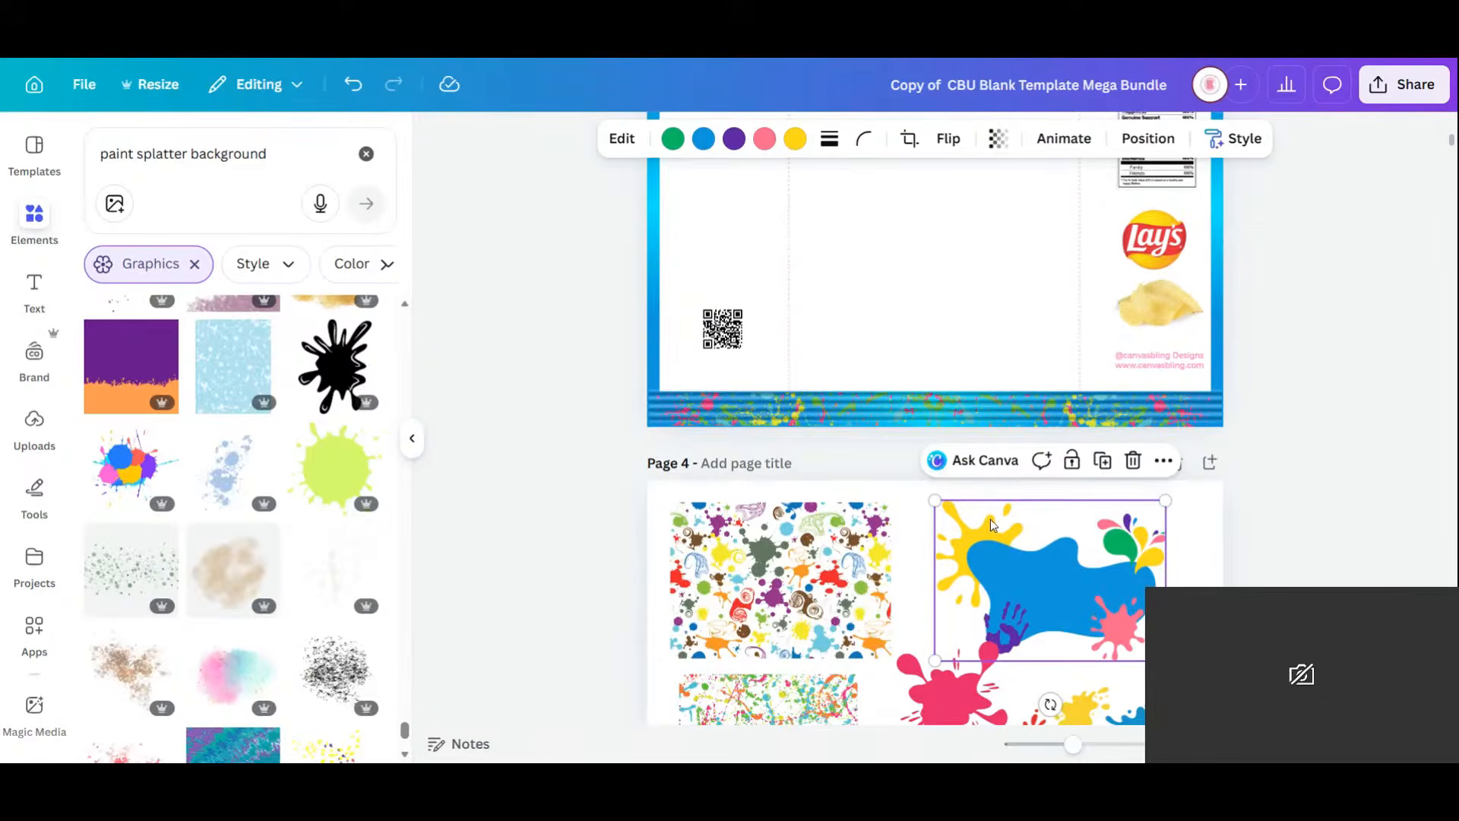
pyautogui.scroll(-6, 992, 524)
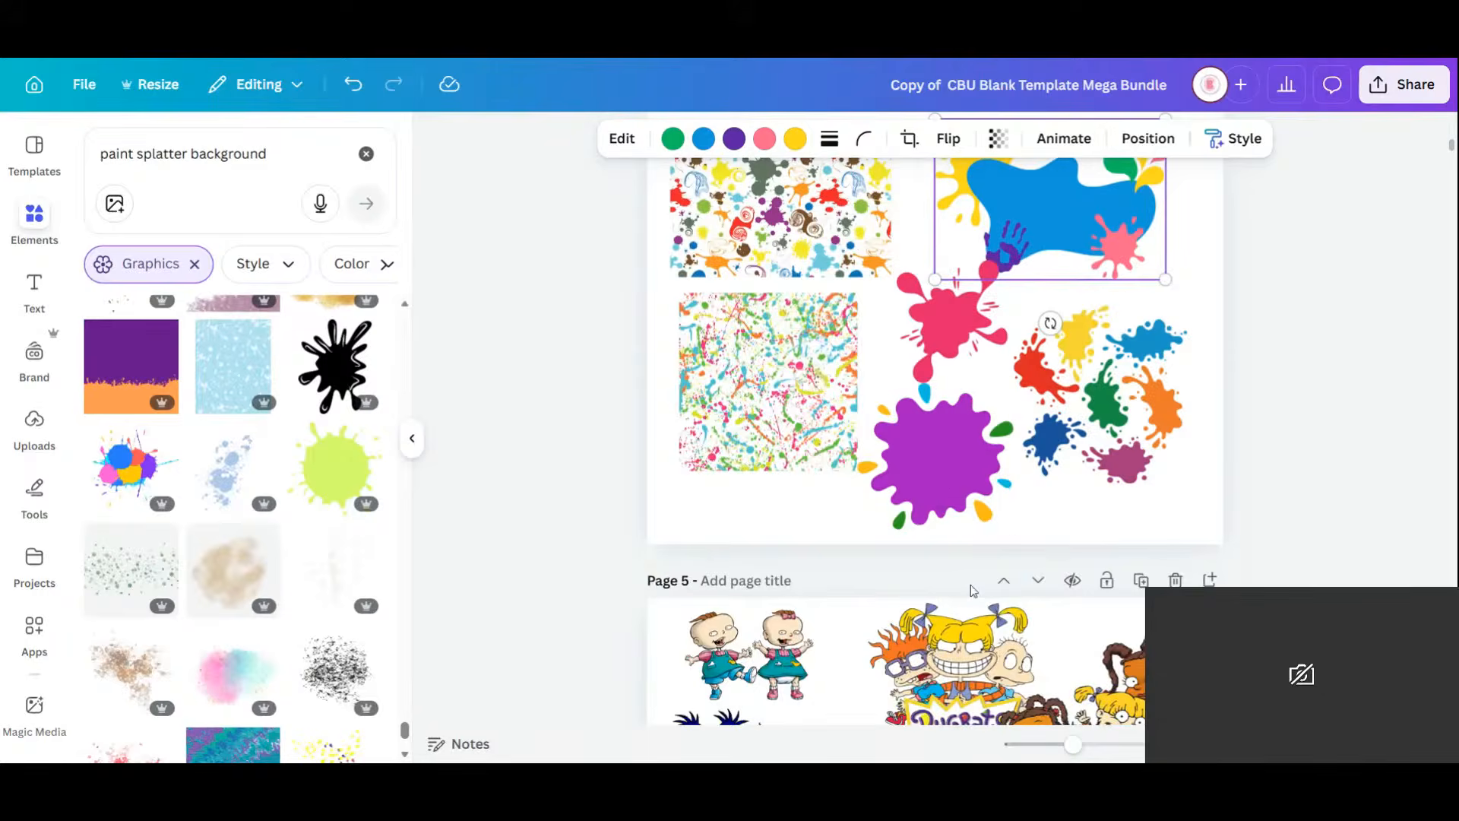
pyautogui.scroll(8, 973, 591)
pyautogui.scroll(-12, 997, 573)
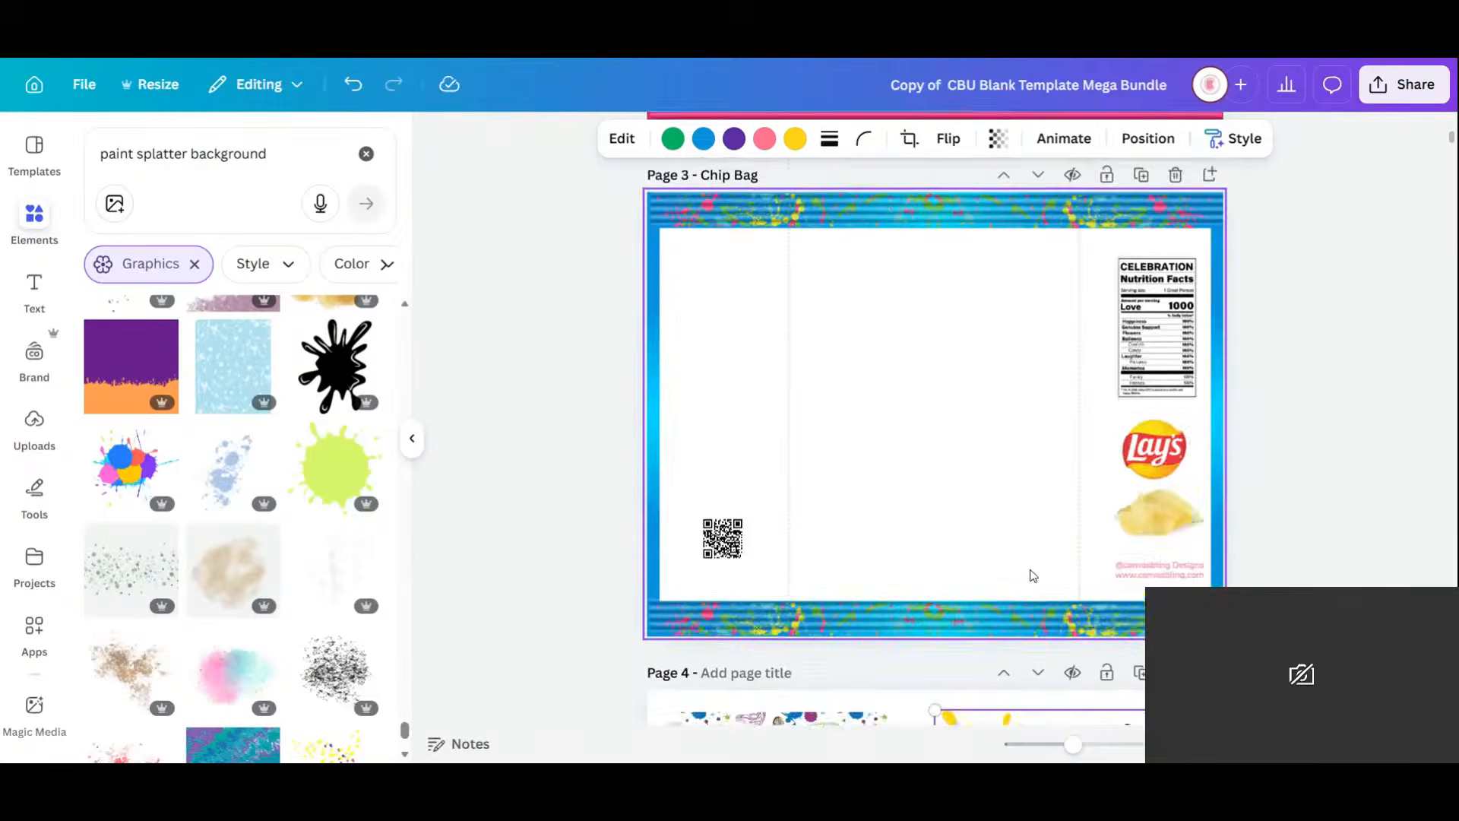
pyautogui.scroll(-2, 1030, 566)
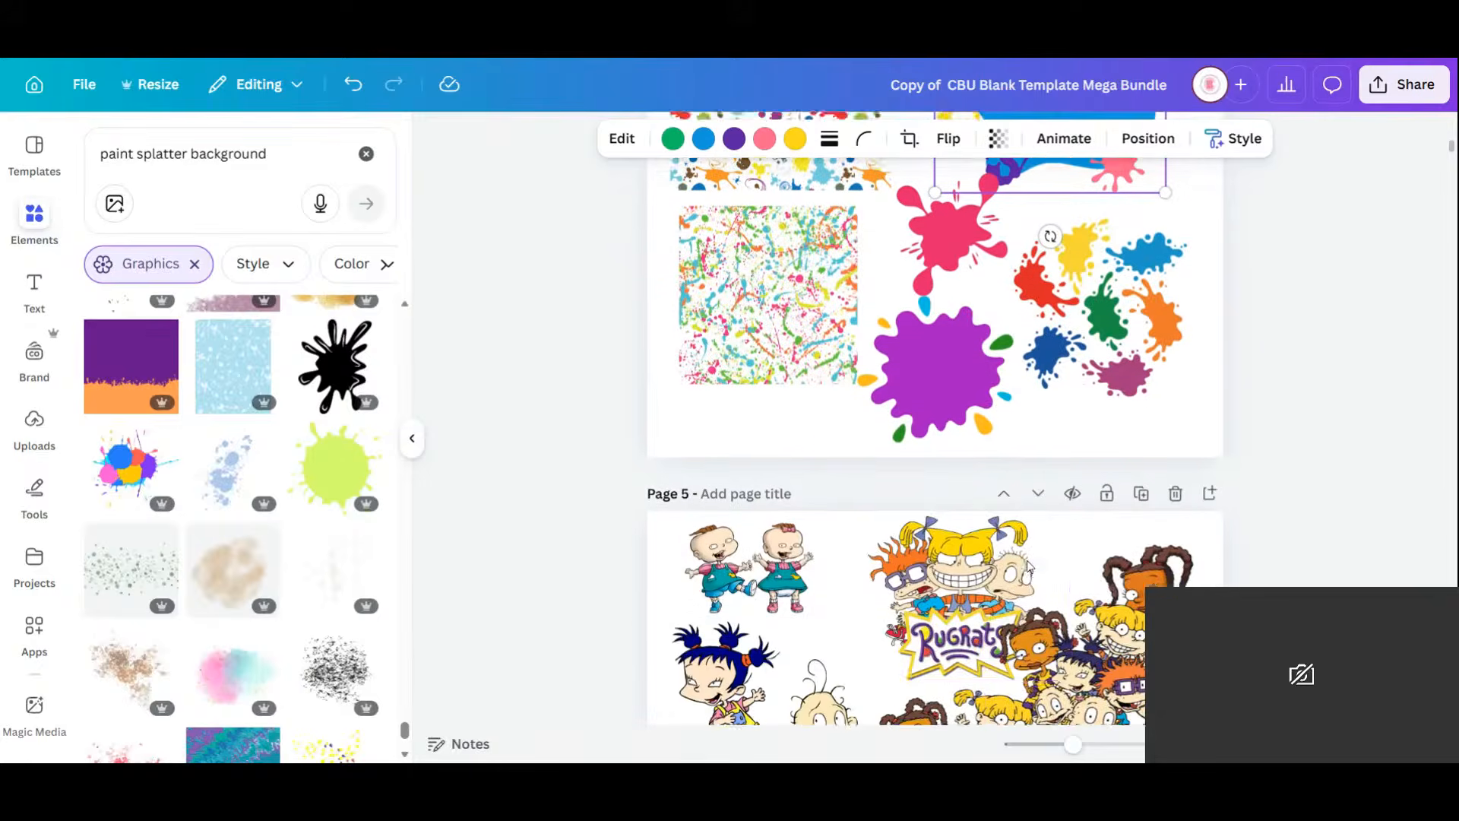
pyautogui.scroll(-2, 992, 608)
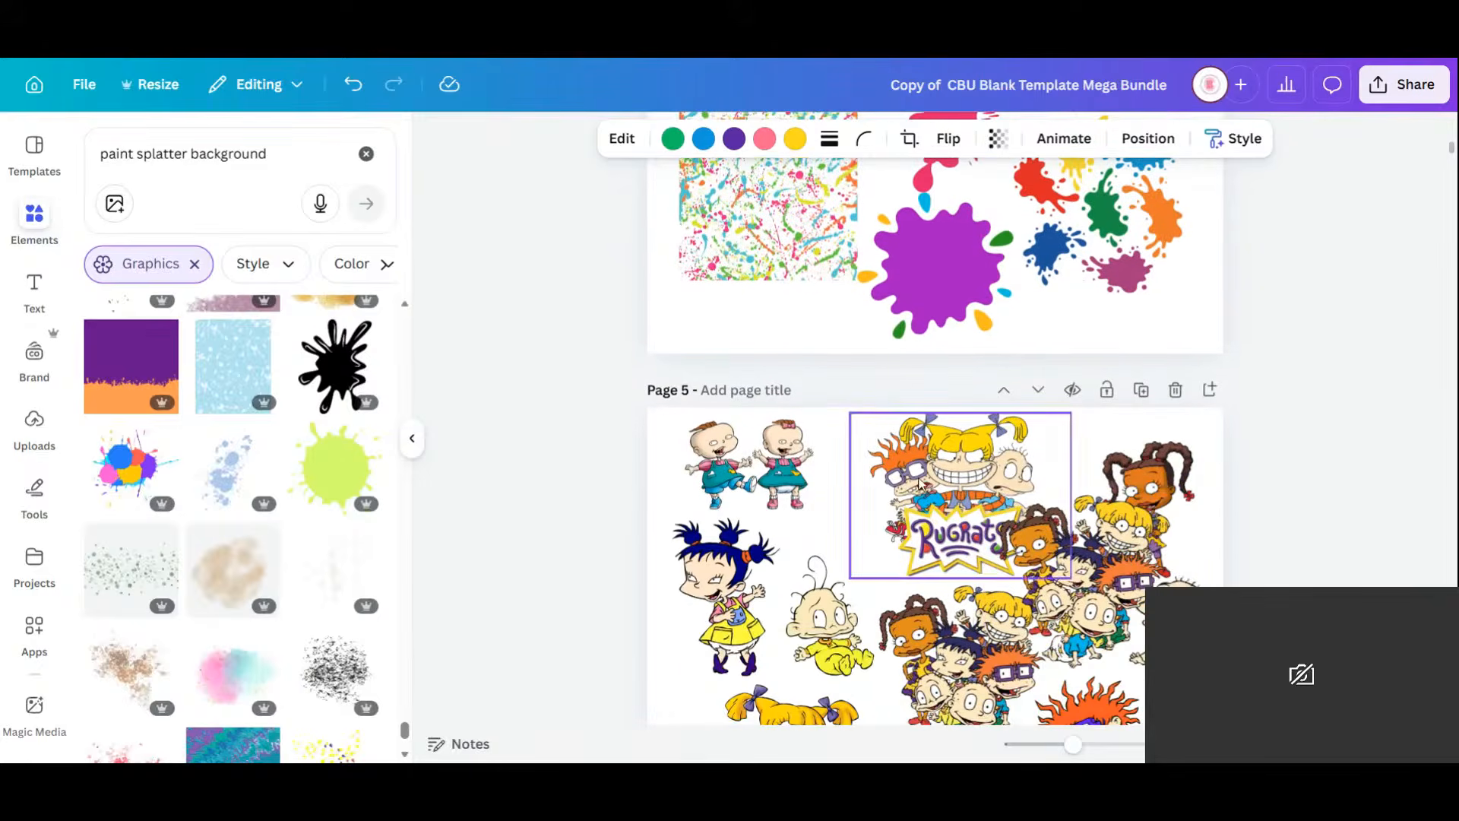
pyautogui.click(931, 498)
pyautogui.moveTo(931, 497); pyautogui.dragTo(952, 591)
# Enlarge the Rugrats logo, centre it in the bag's middle panel, and clear the paint splatter search.
pyautogui.scroll(10, 874, 363)
pyautogui.scroll(-4, 988, 494)
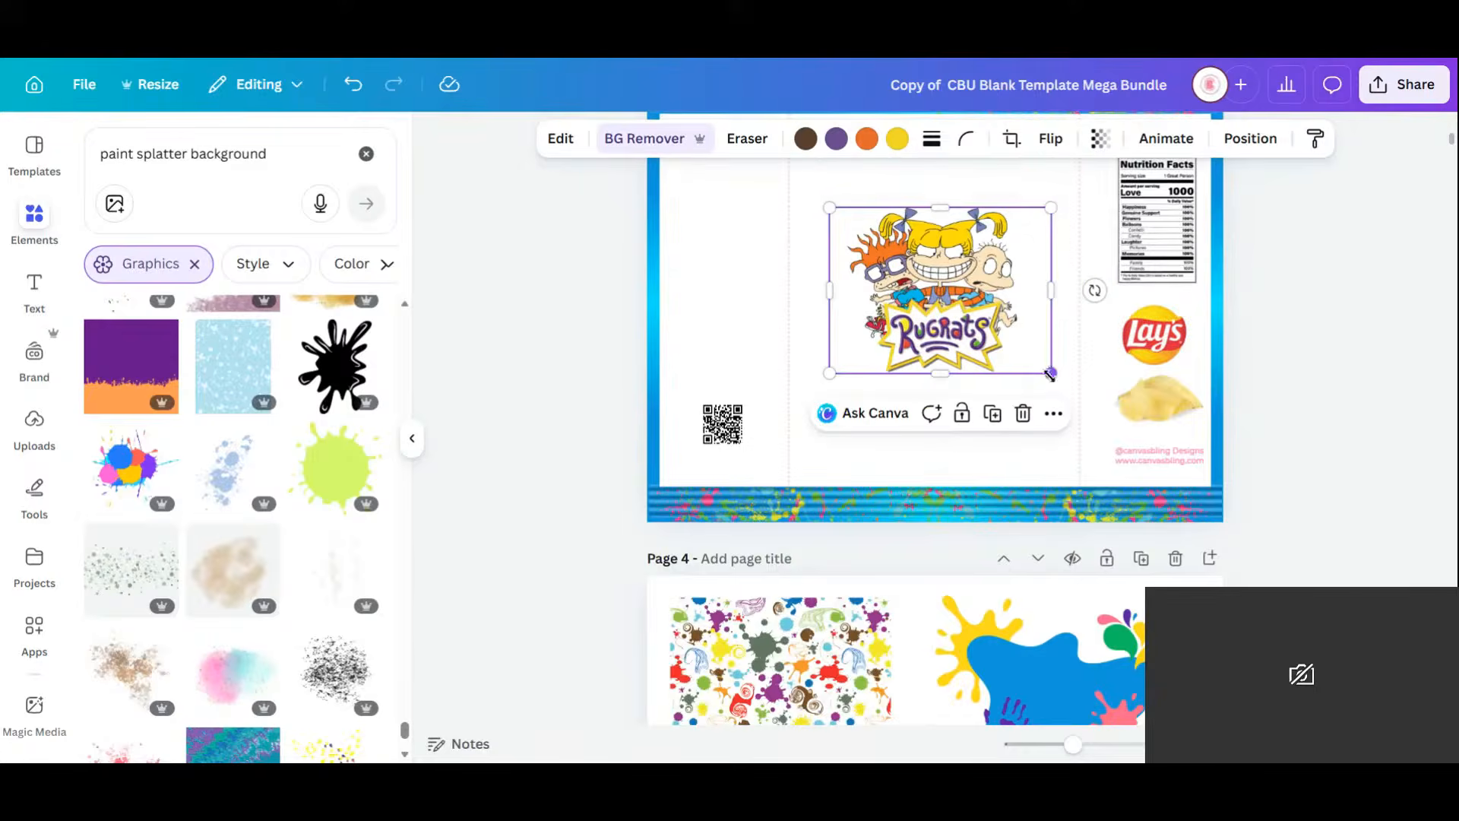
pyautogui.moveTo(1052, 373); pyautogui.dragTo(1092, 525)
pyautogui.moveTo(1002, 336); pyautogui.dragTo(953, 364)
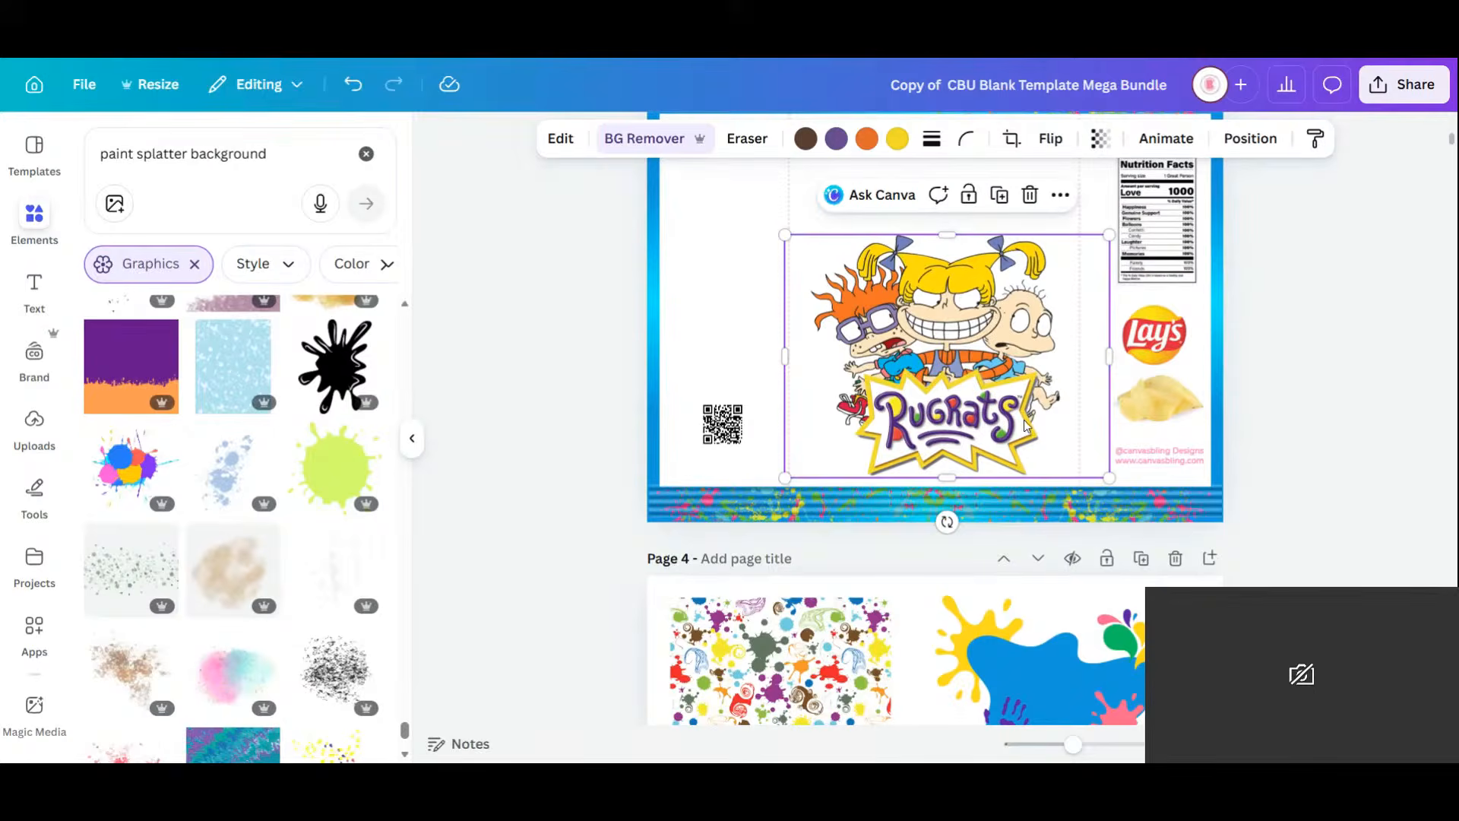
pyautogui.scroll(2, 1024, 425)
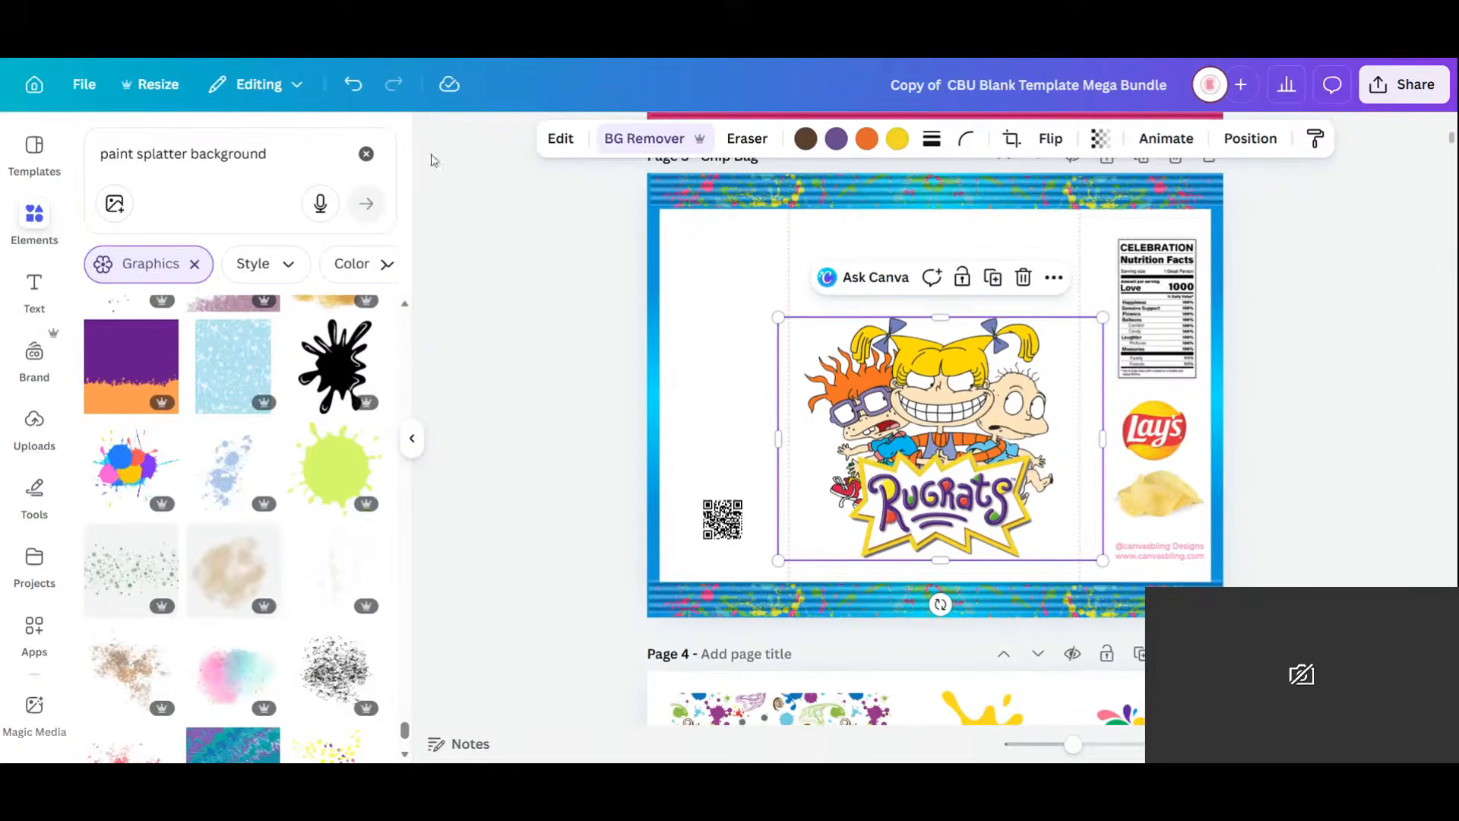
pyautogui.click(366, 153)
# Search Elements for 'happy birthday' and browse the full list of graphics results.
pyautogui.click(182, 153)
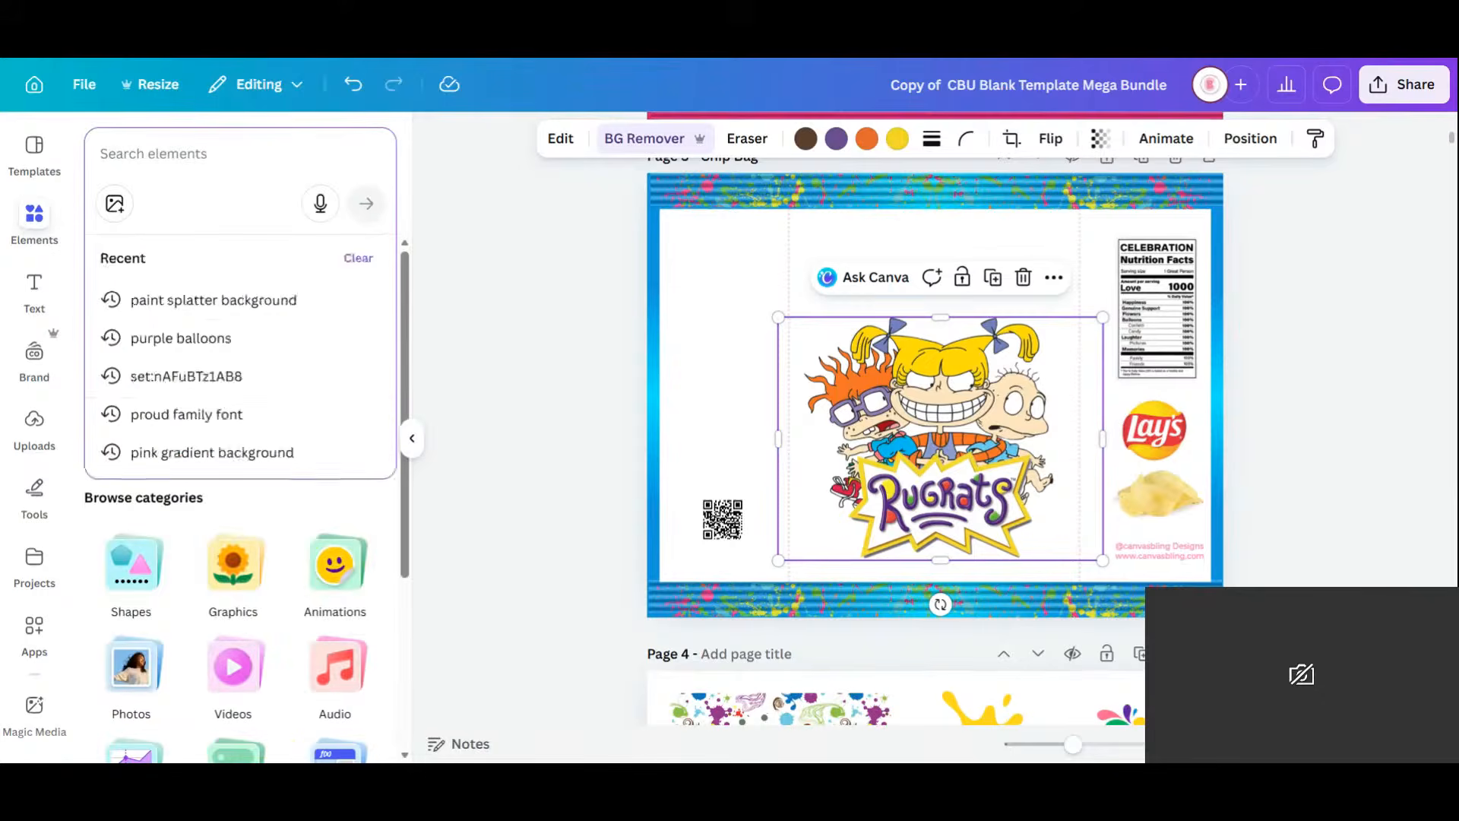
pyautogui.write('happy bir')
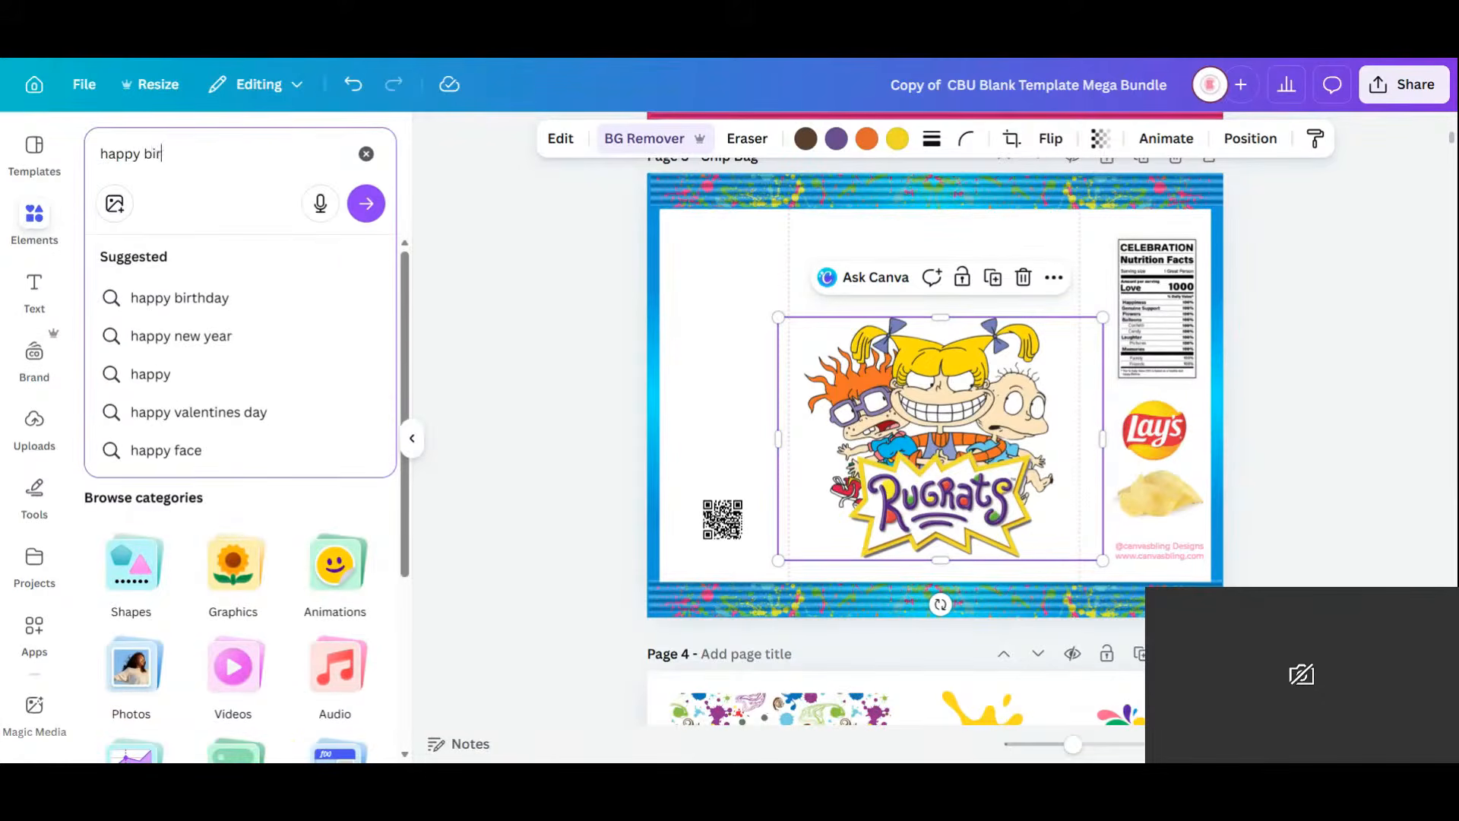
pyautogui.write('thday')
pyautogui.press('Return')
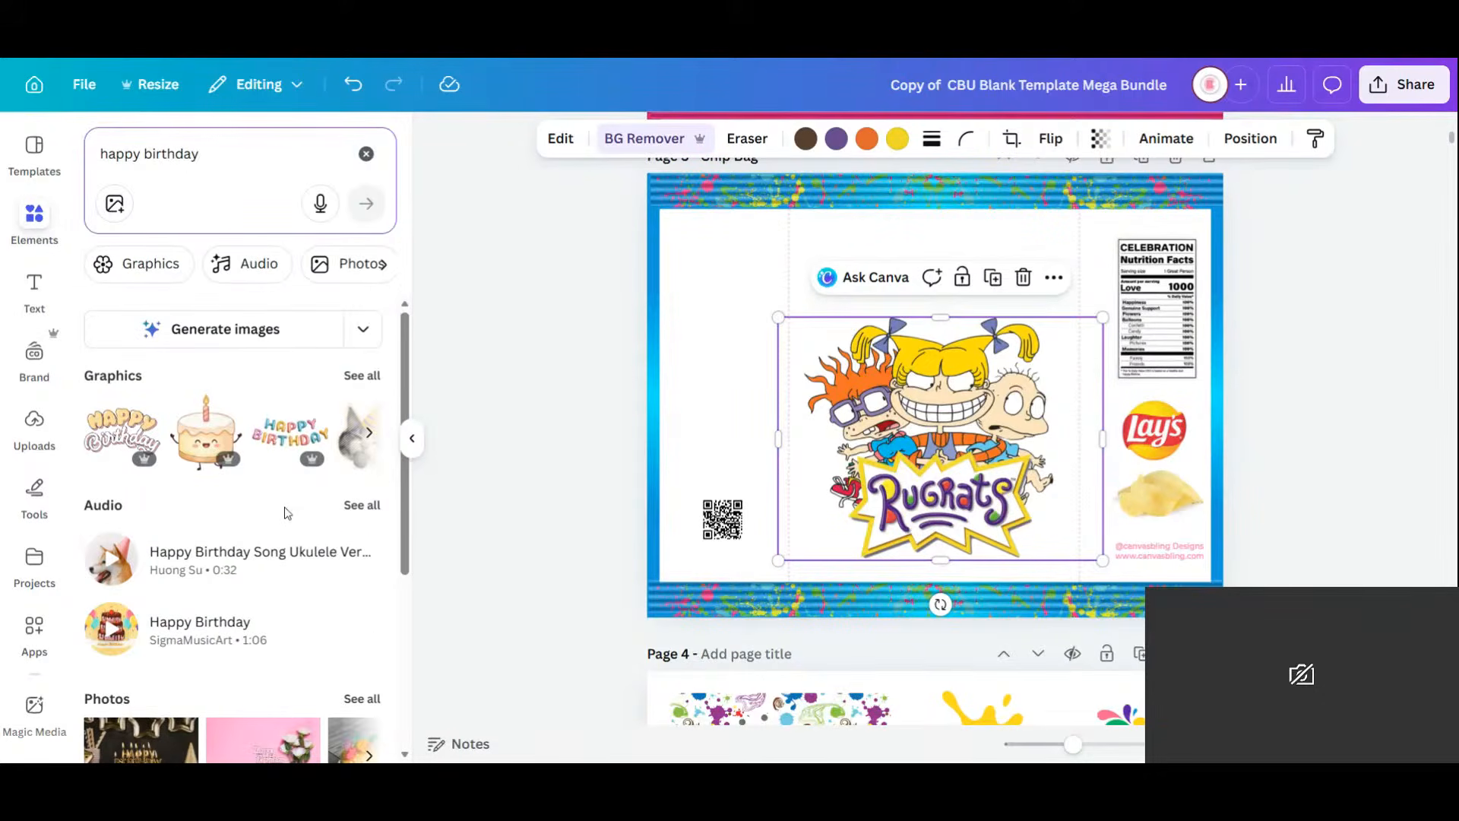
pyautogui.click(362, 378)
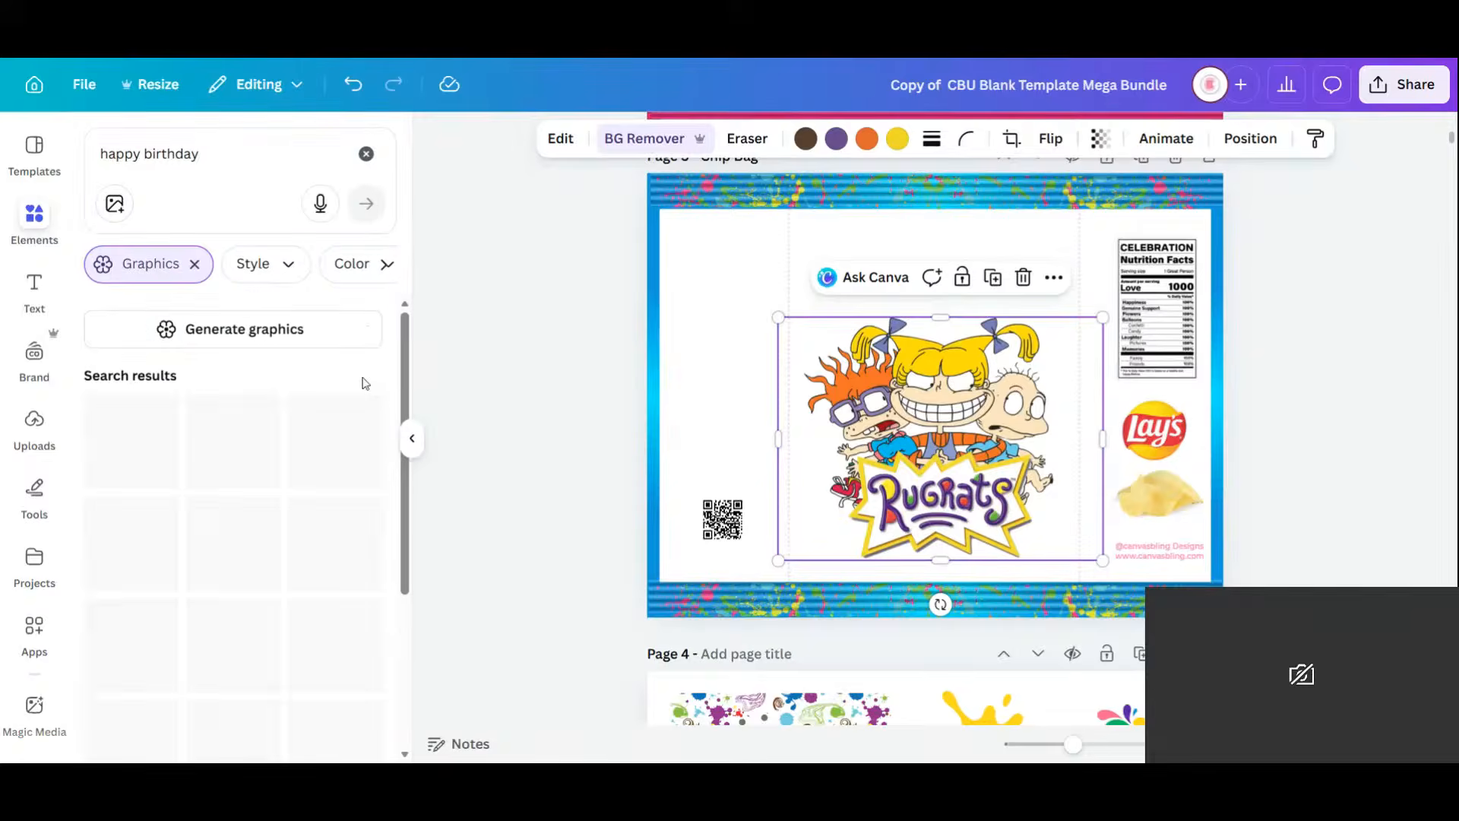
pyautogui.scroll(-4, 352, 582)
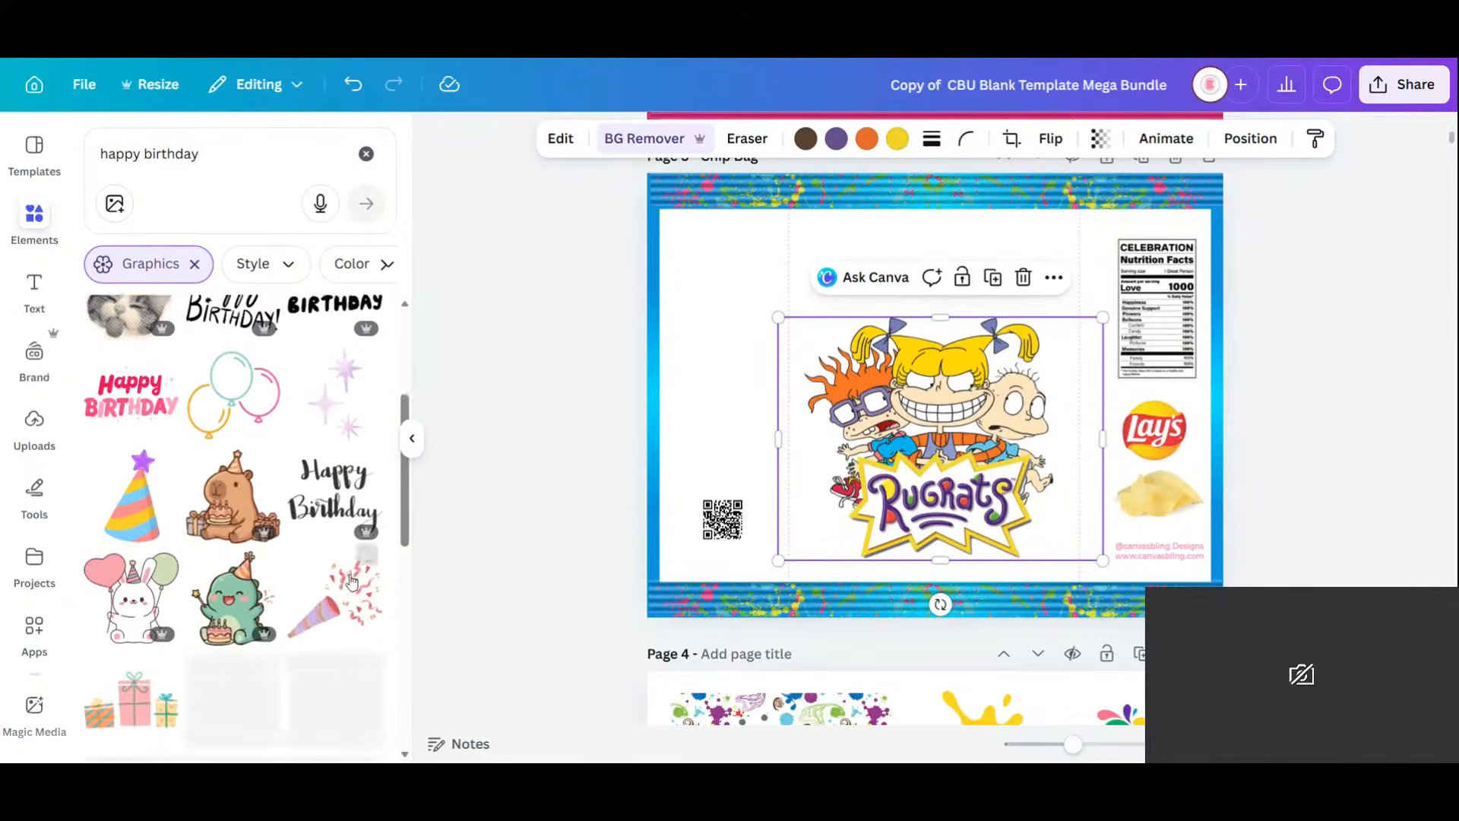
pyautogui.scroll(-4, 278, 480)
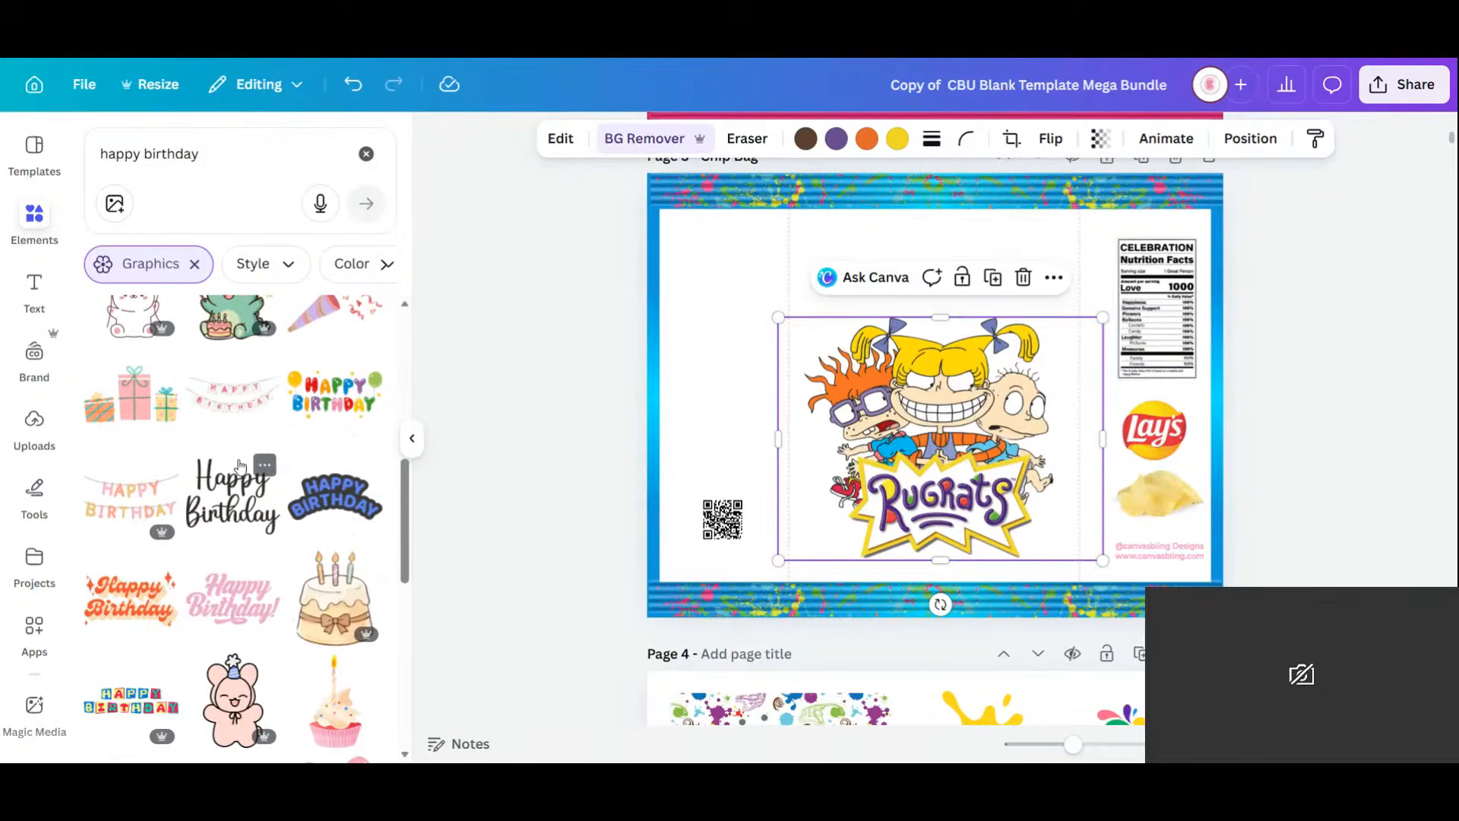
pyautogui.scroll(-3, 240, 465)
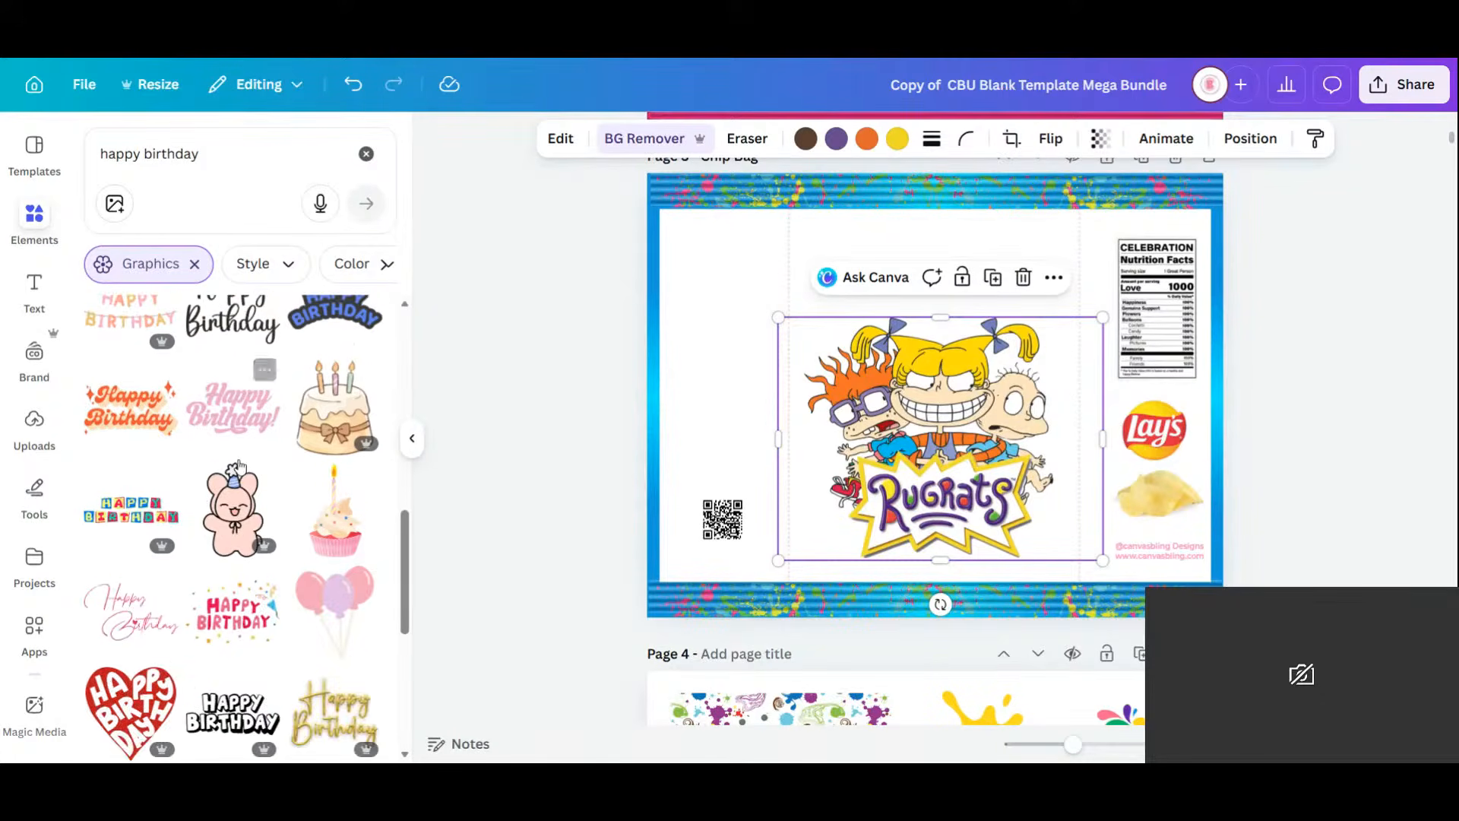
pyautogui.scroll(-3, 238, 465)
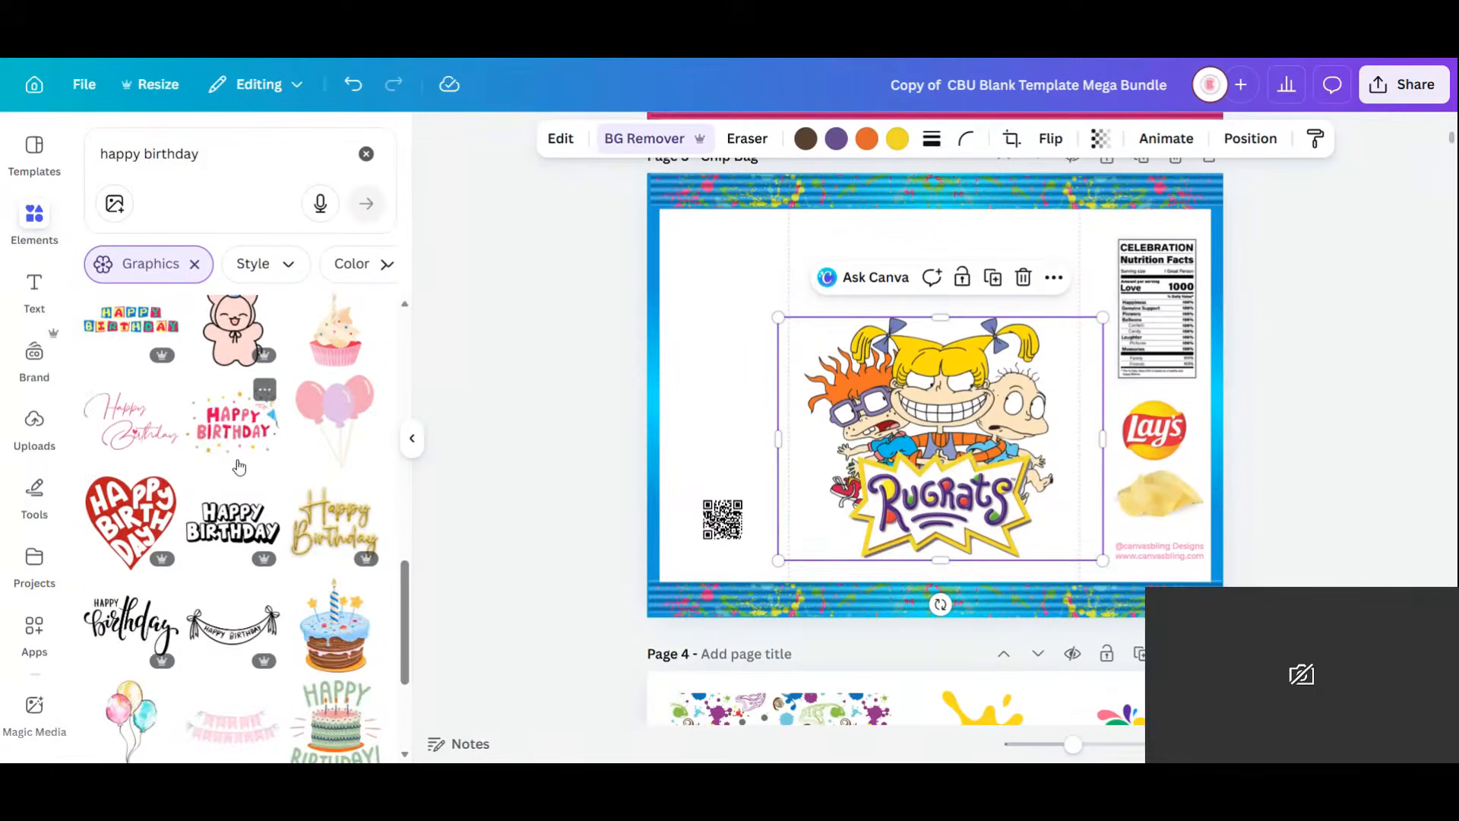
pyautogui.scroll(-6, 240, 466)
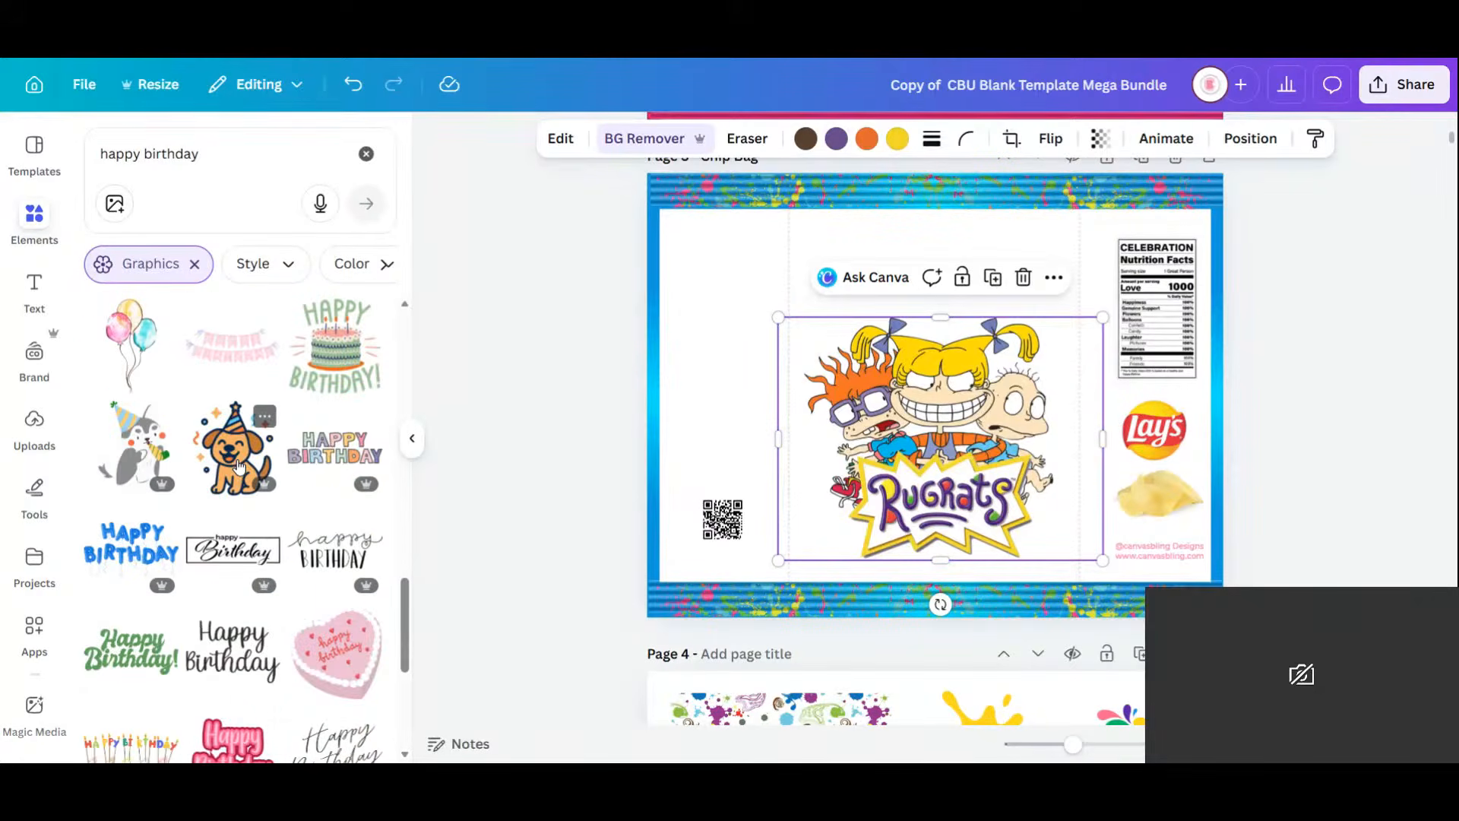
pyautogui.scroll(-3, 238, 465)
pyautogui.scroll(-2, 238, 465)
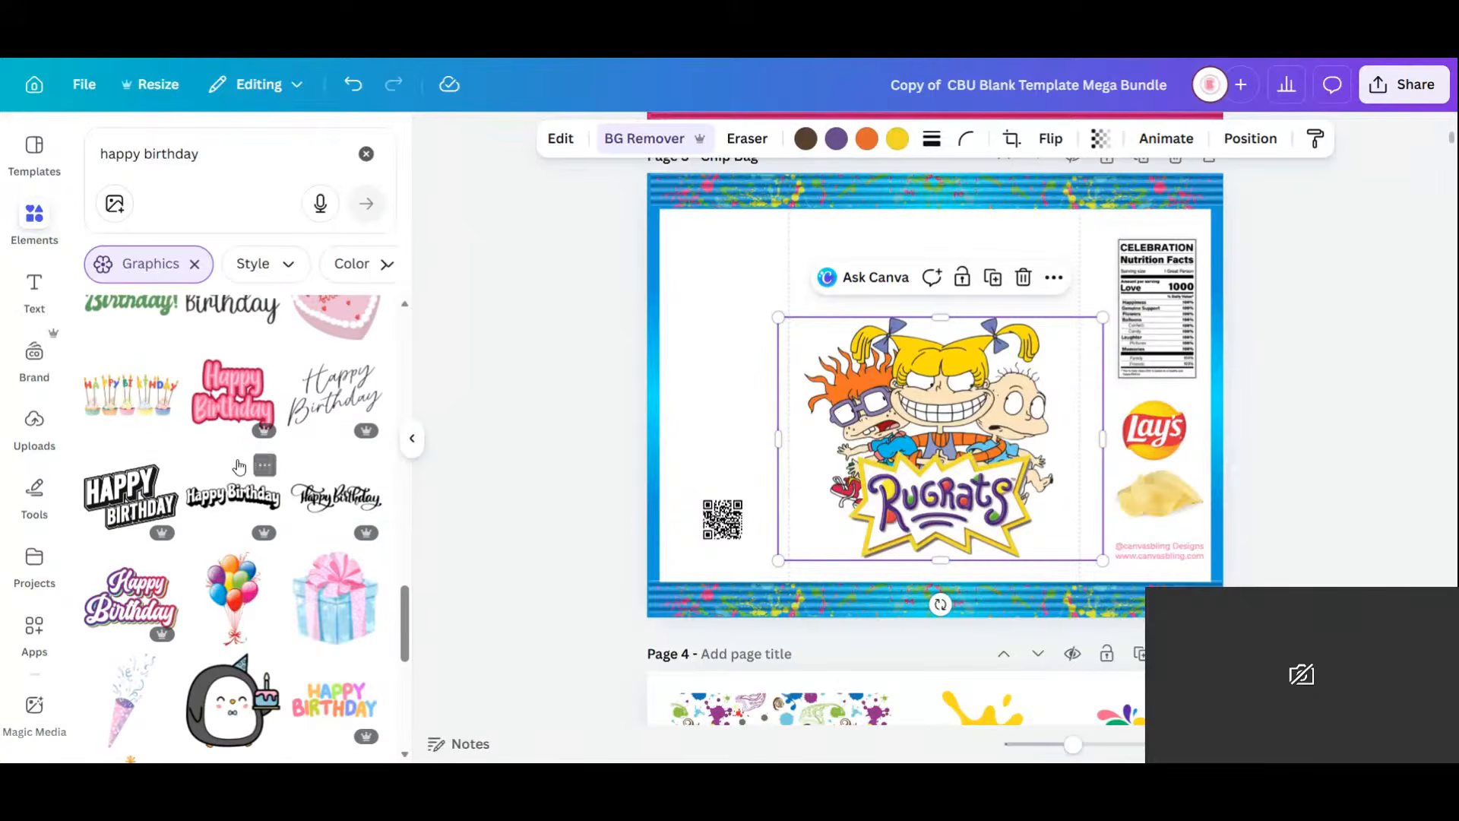
pyautogui.click(236, 407)
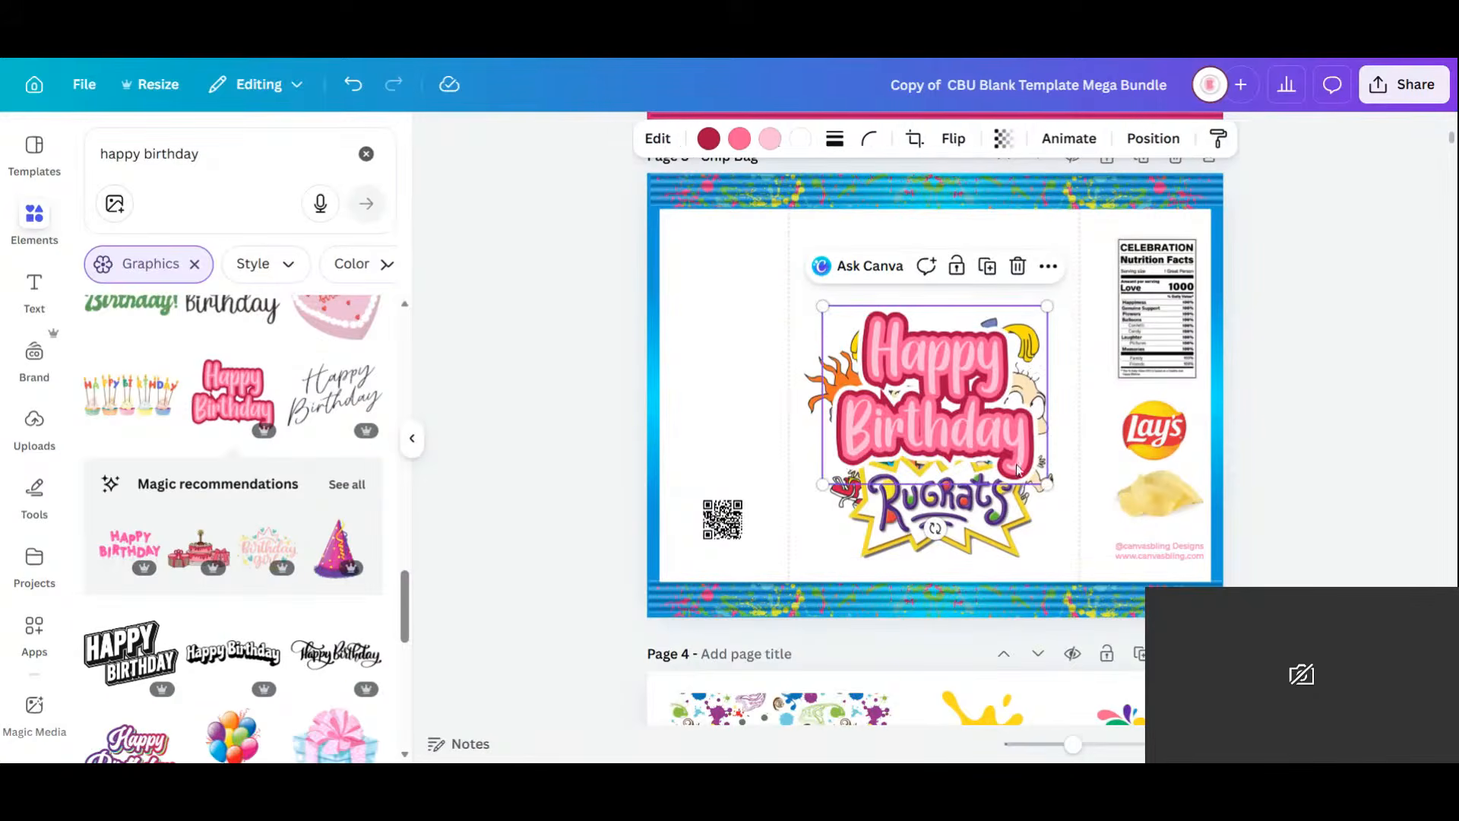
pyautogui.moveTo(965, 446); pyautogui.dragTo(963, 372)
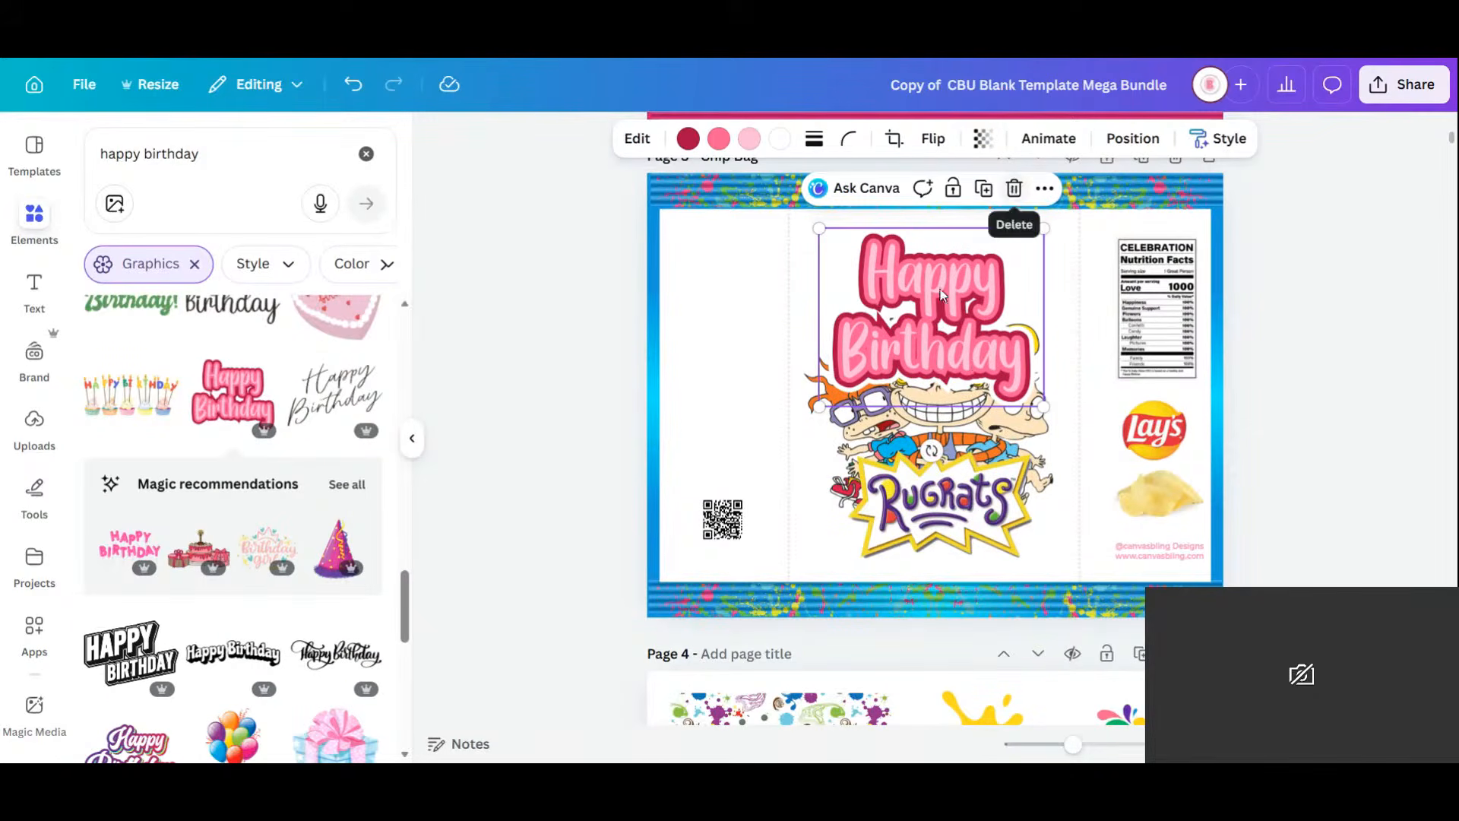
pyautogui.click(1014, 188)
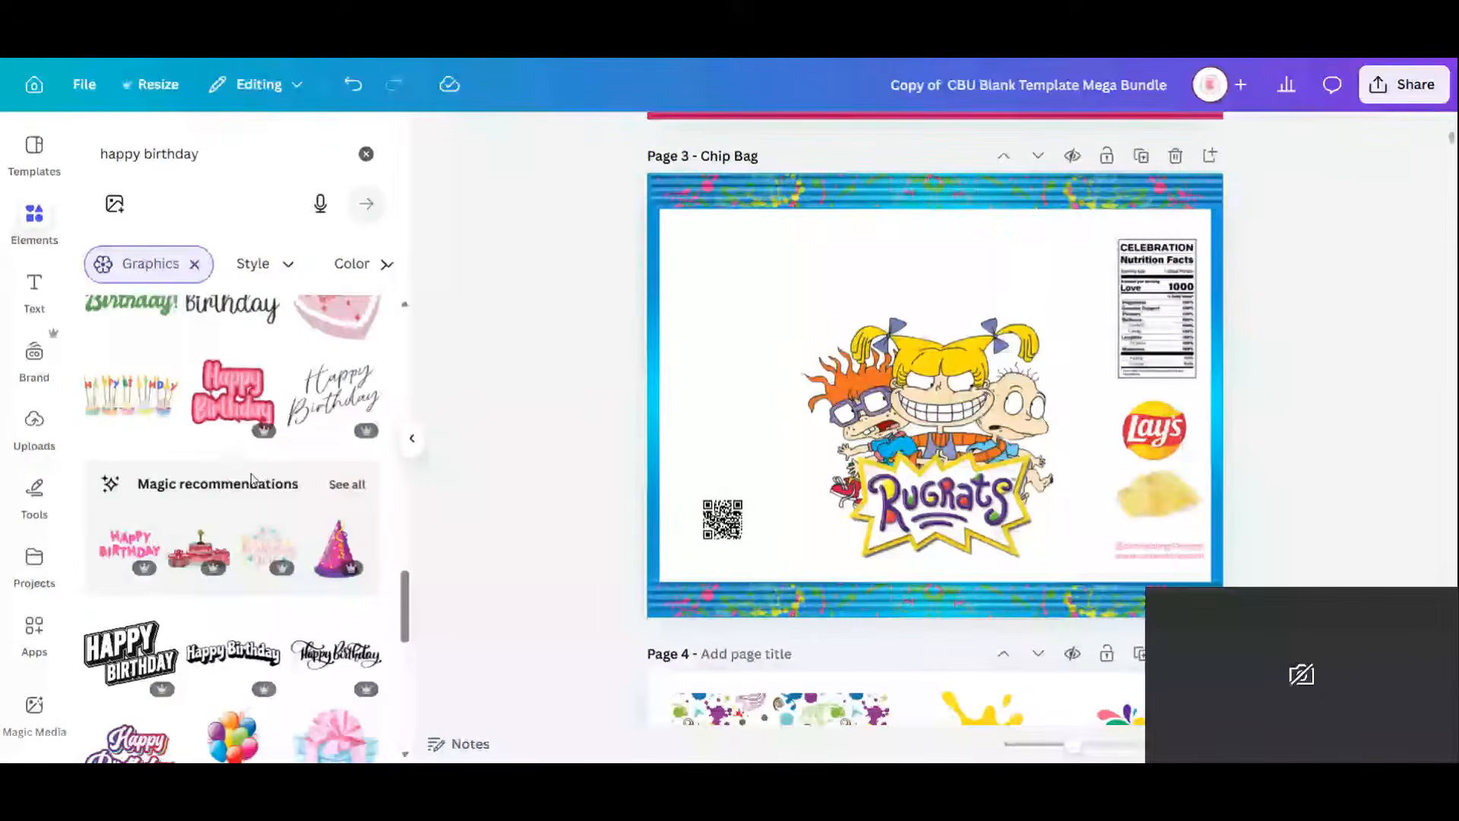
pyautogui.scroll(-4, 253, 481)
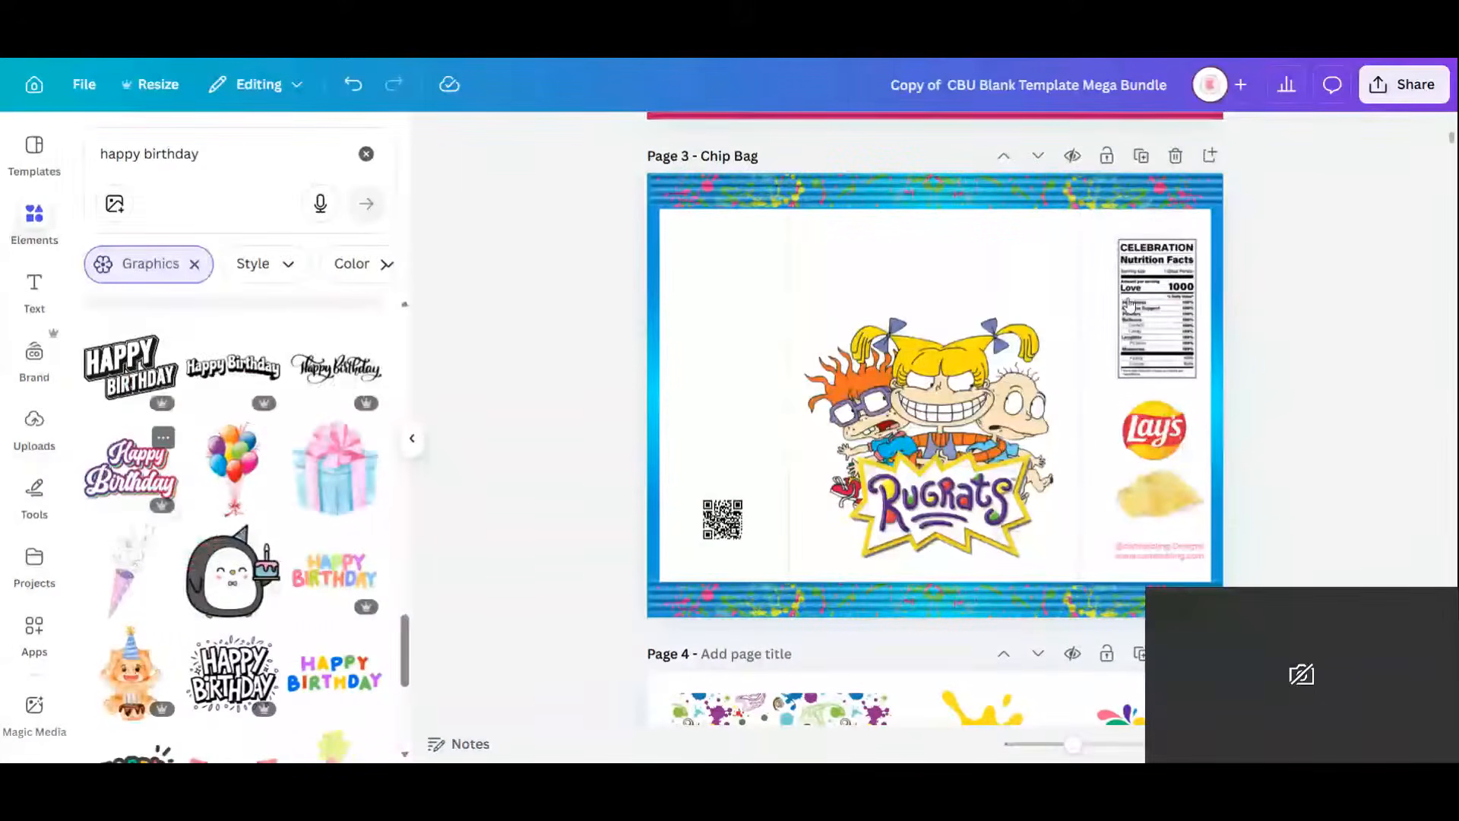
pyautogui.click(105, 470)
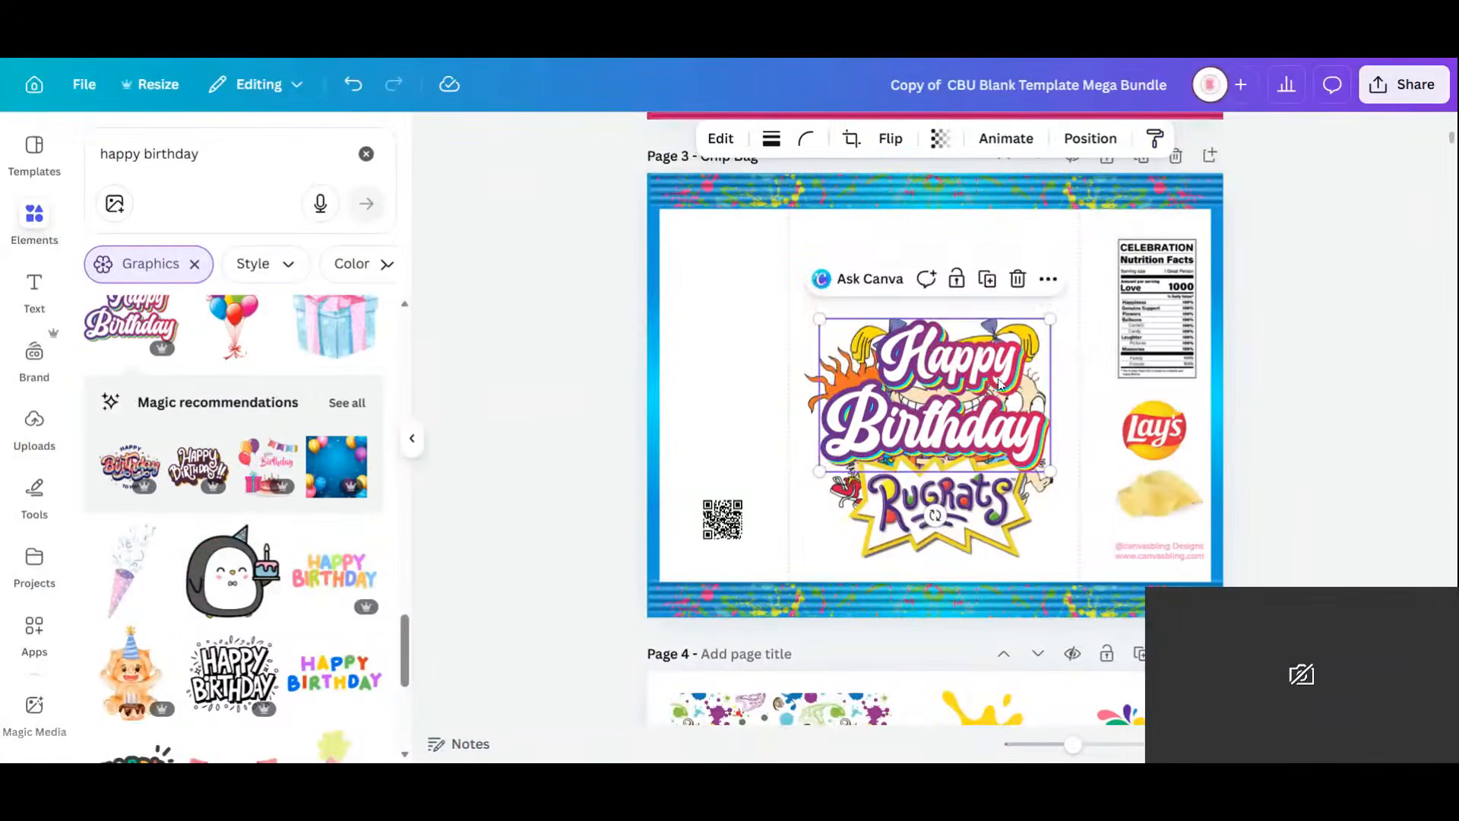
pyautogui.moveTo(996, 424); pyautogui.dragTo(992, 312)
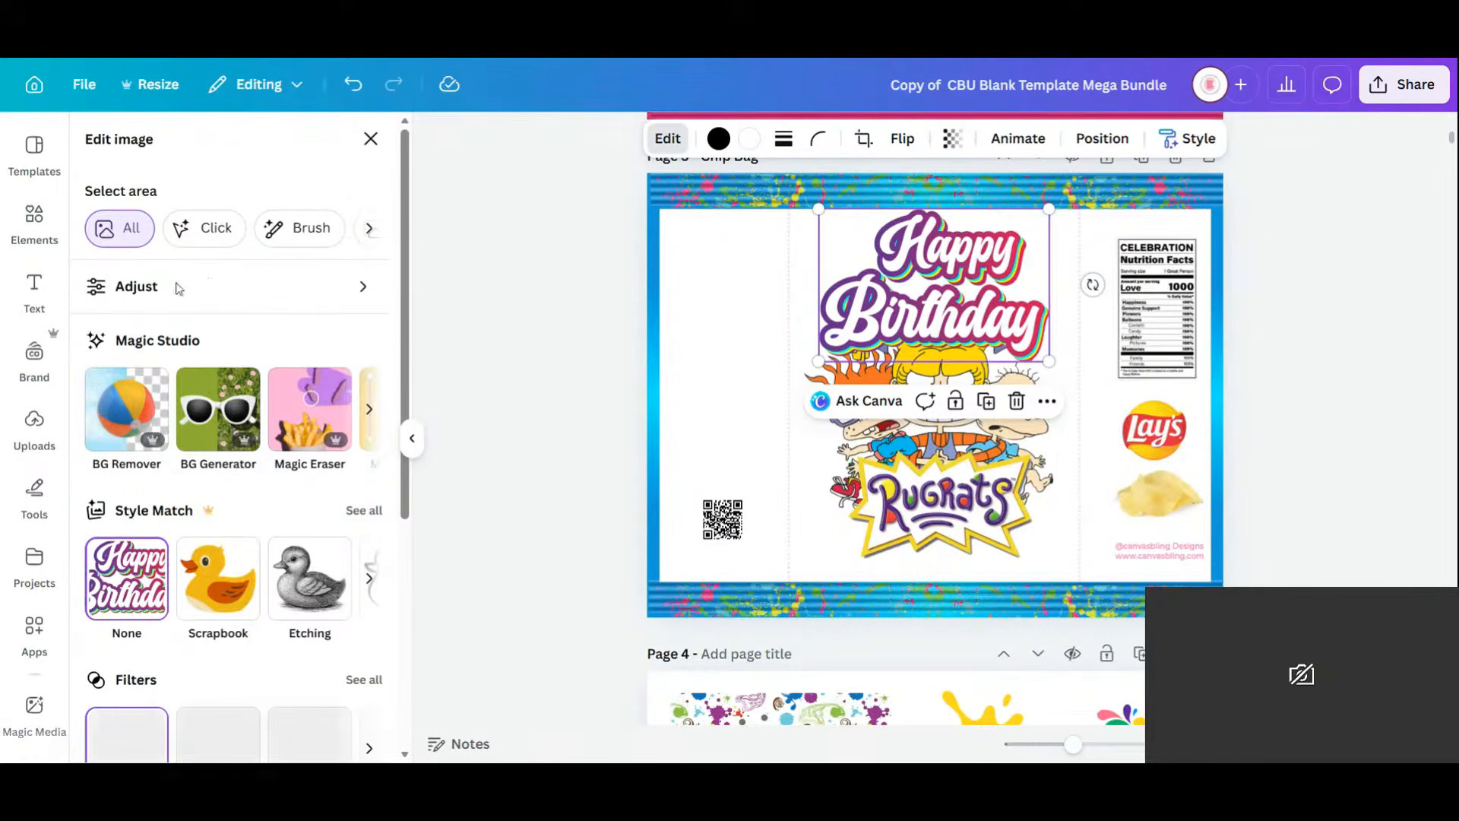
pyautogui.click(156, 296)
pyautogui.scroll(-5, 238, 431)
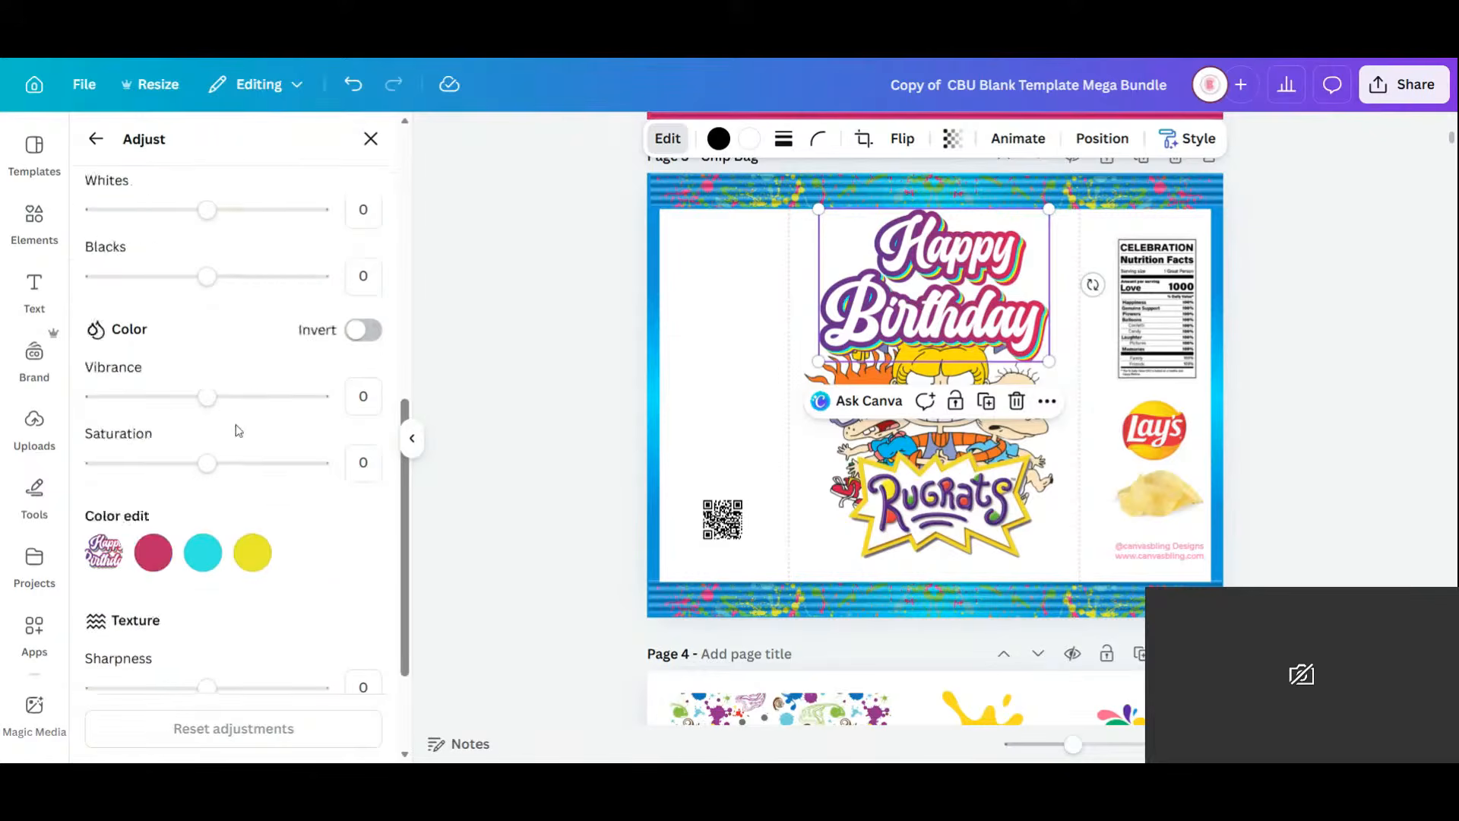
pyautogui.scroll(-2, 238, 430)
pyautogui.click(153, 420)
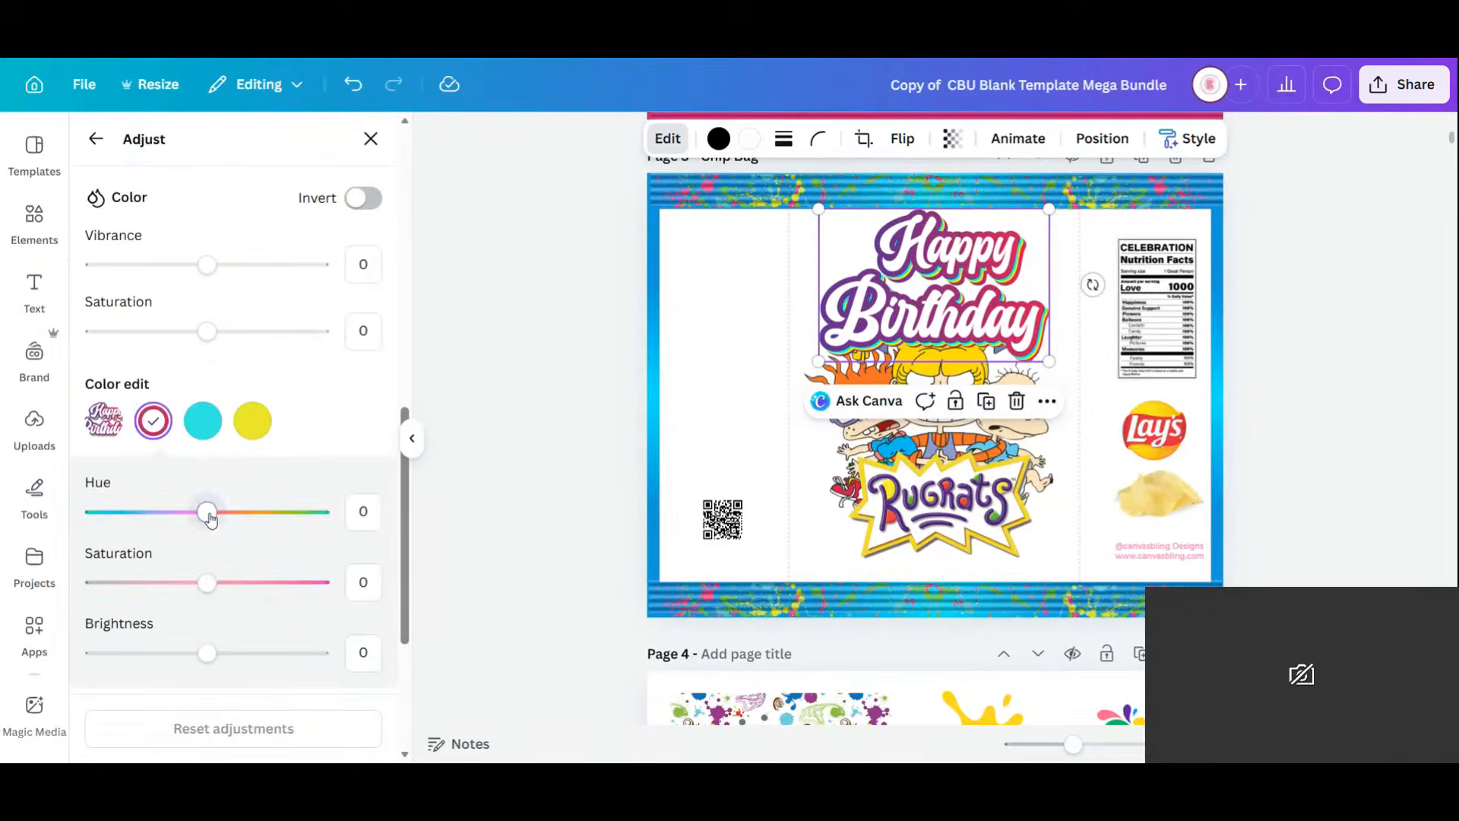
pyautogui.moveTo(210, 517); pyautogui.dragTo(126, 519)
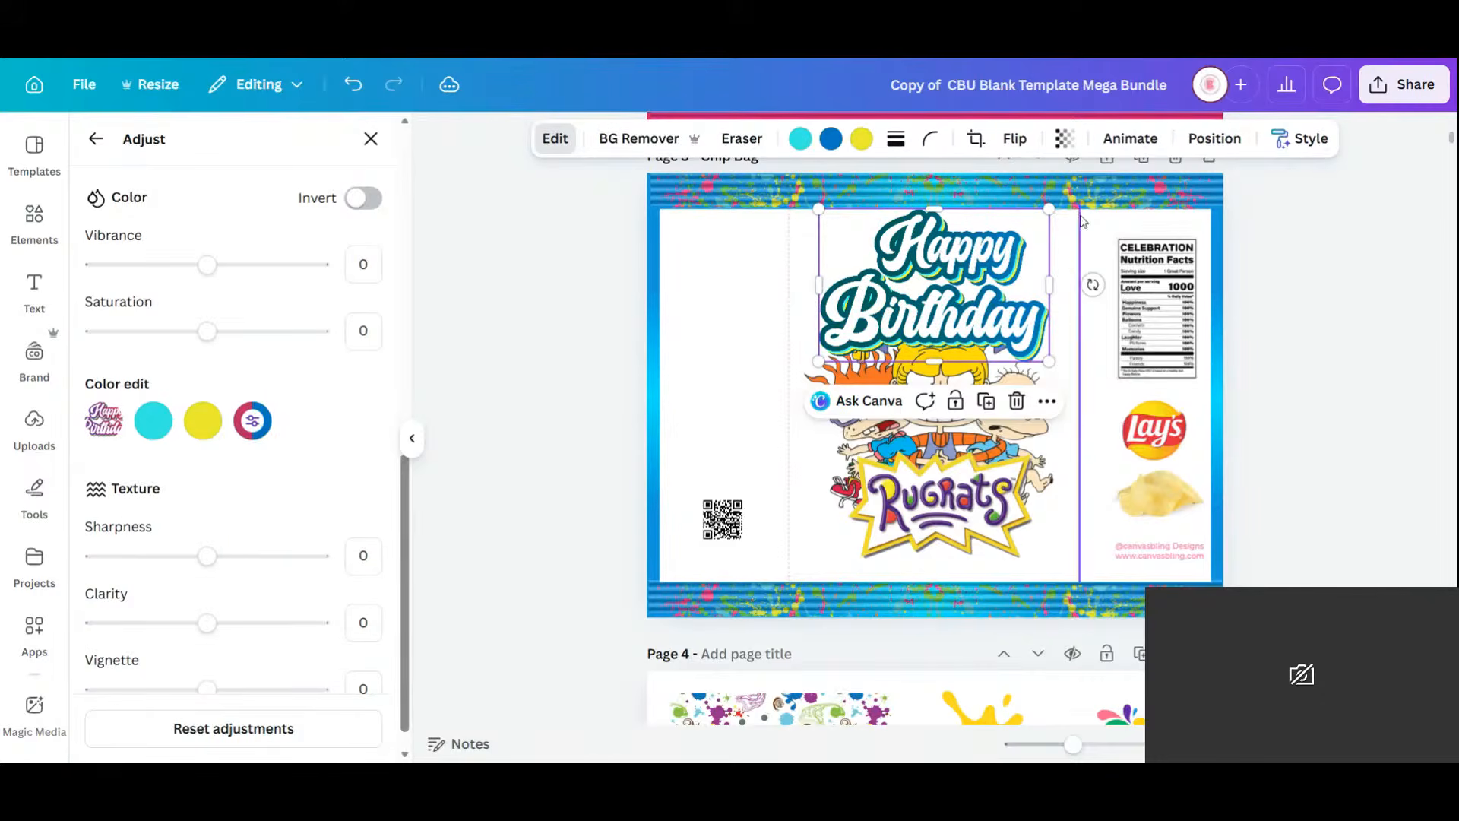
pyautogui.press('Delete')
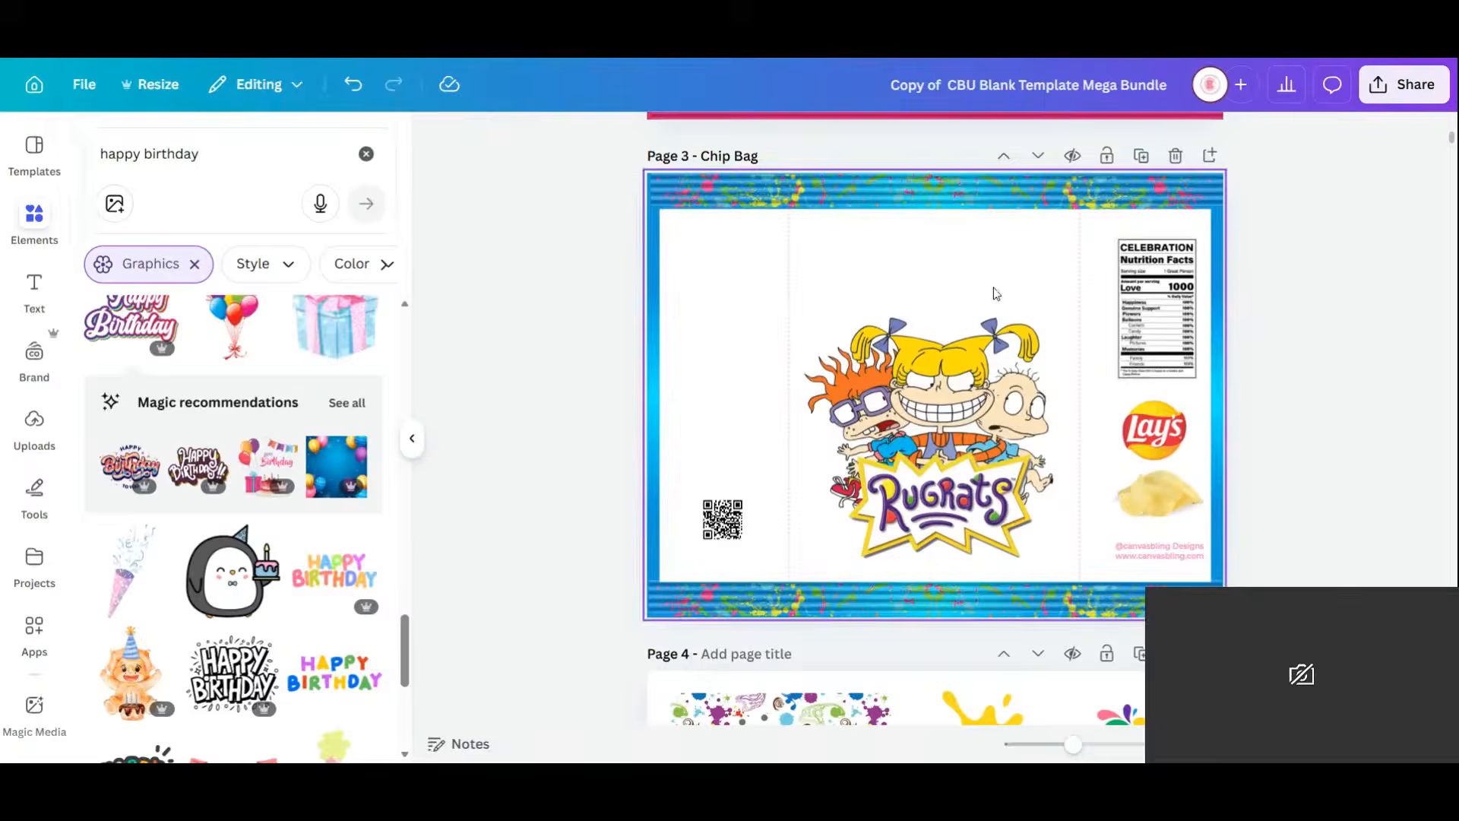
# Add the 3-D HAPPY BIRTHDAY graphic, shrink it above the Rugrats characters, and recolour its red to dark blue.
pyautogui.scroll(-5, 294, 484)
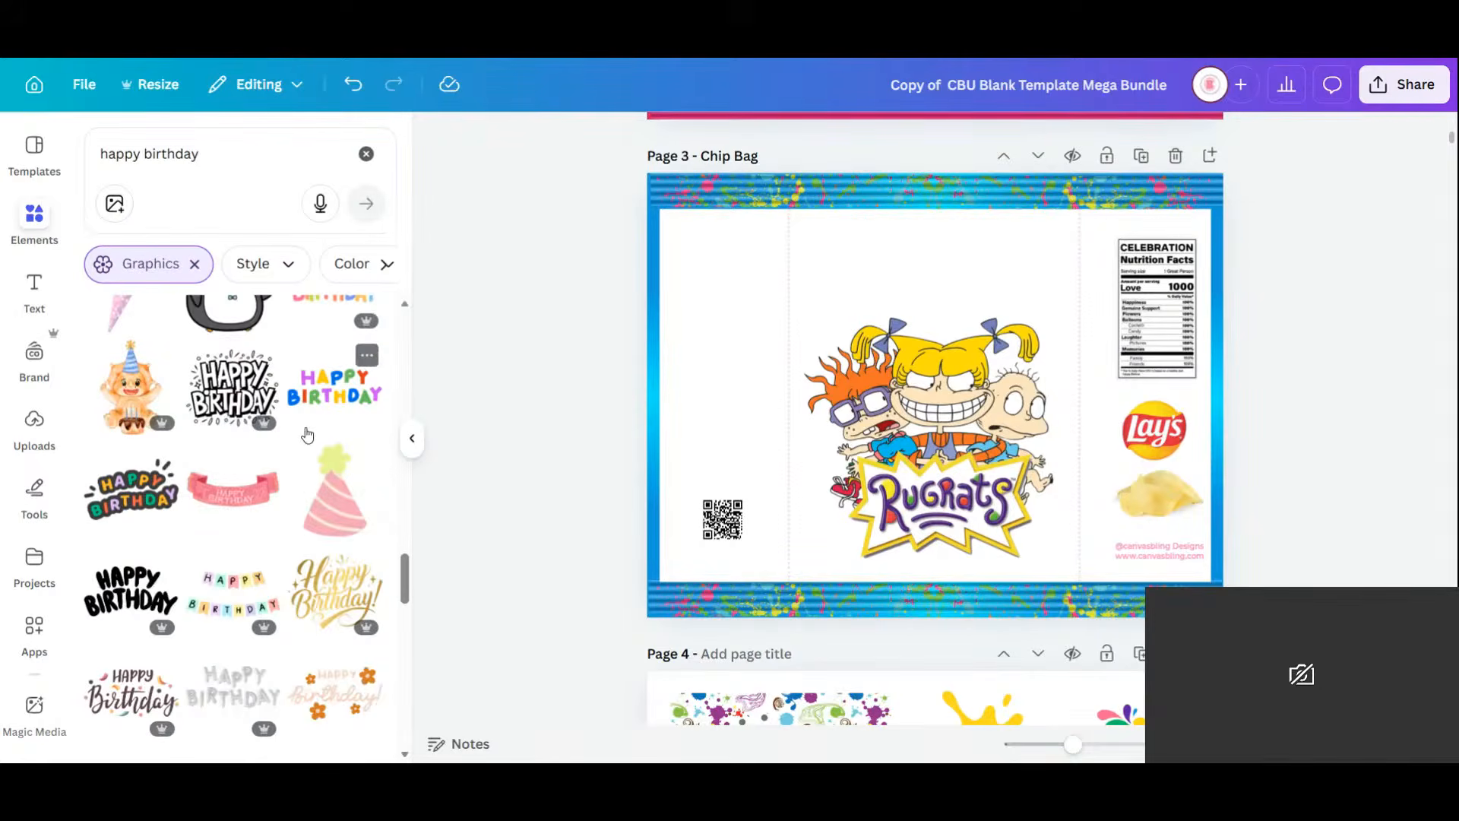
pyautogui.scroll(-3, 307, 435)
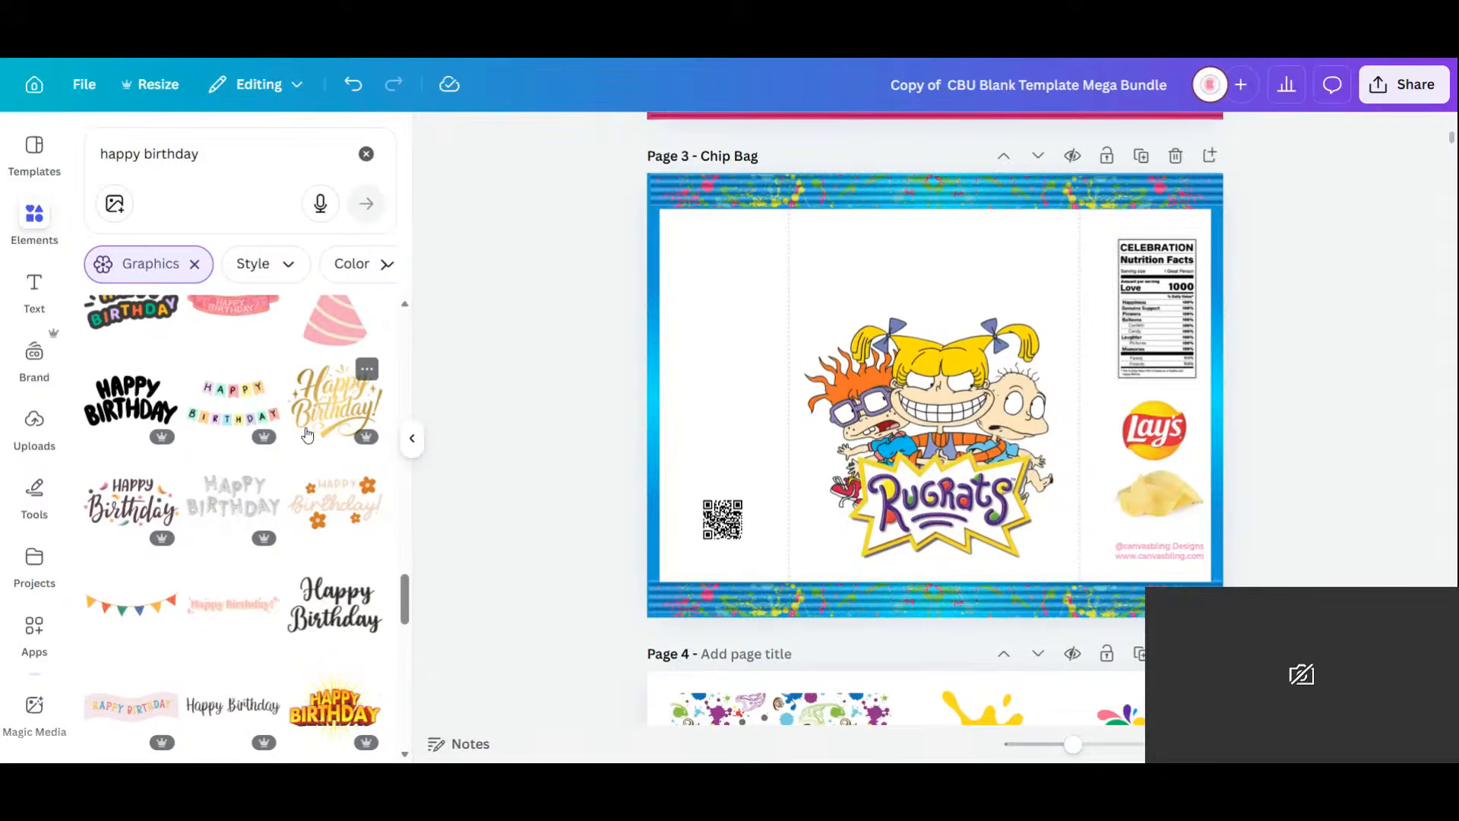
pyautogui.scroll(-3, 307, 435)
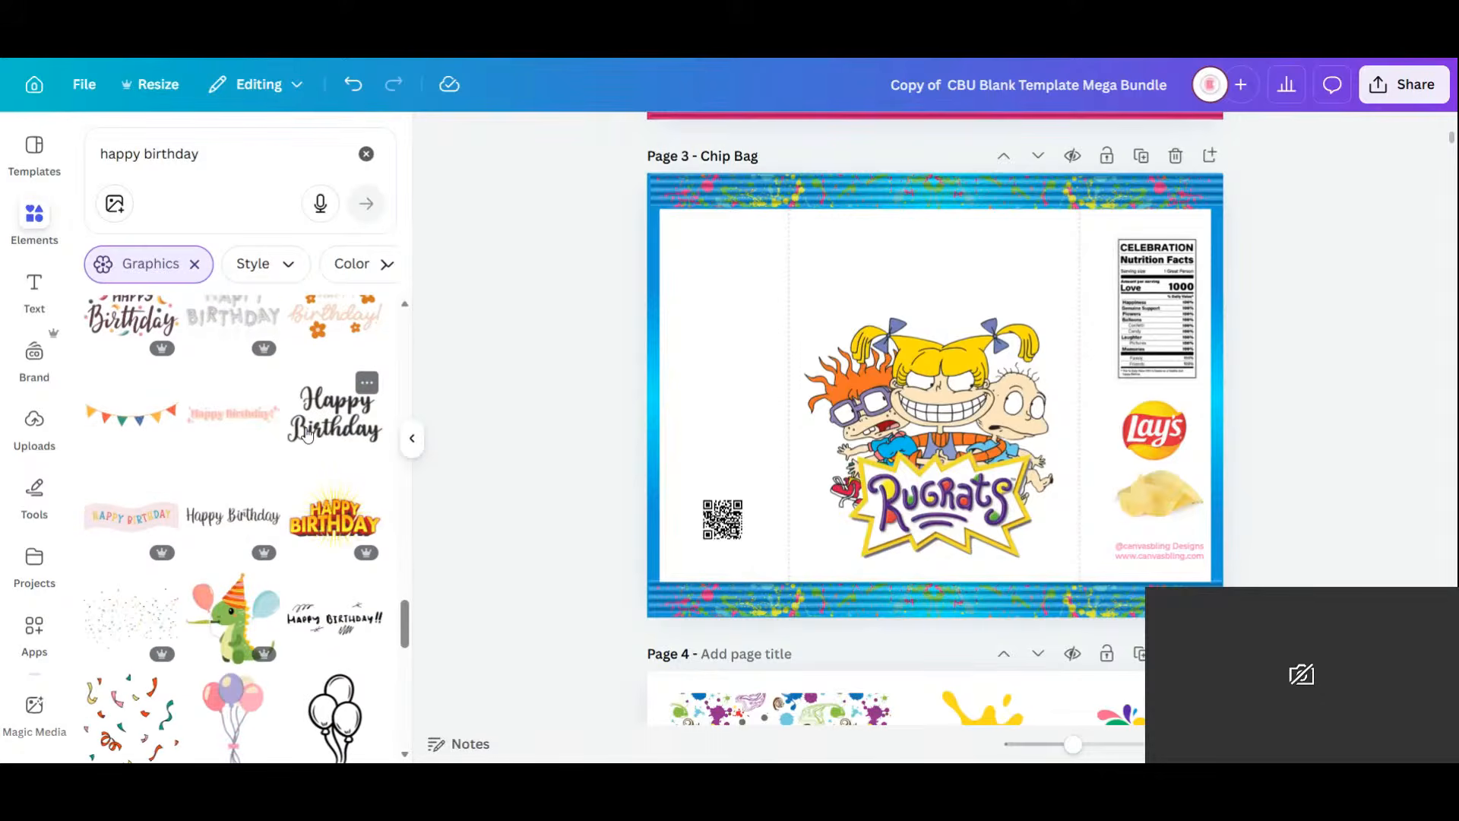
pyautogui.click(339, 528)
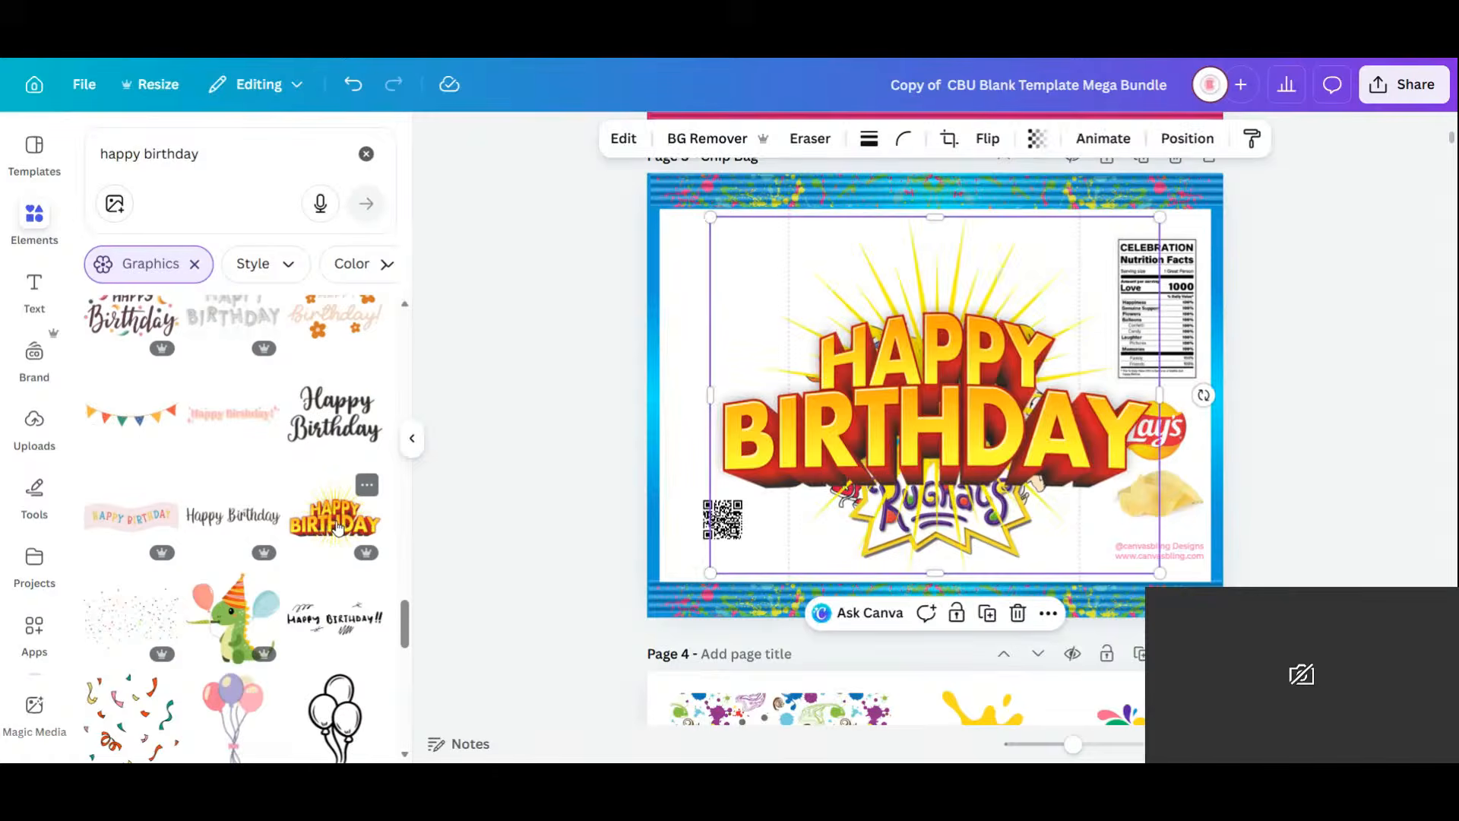
pyautogui.moveTo(1159, 217); pyautogui.dragTo(973, 365)
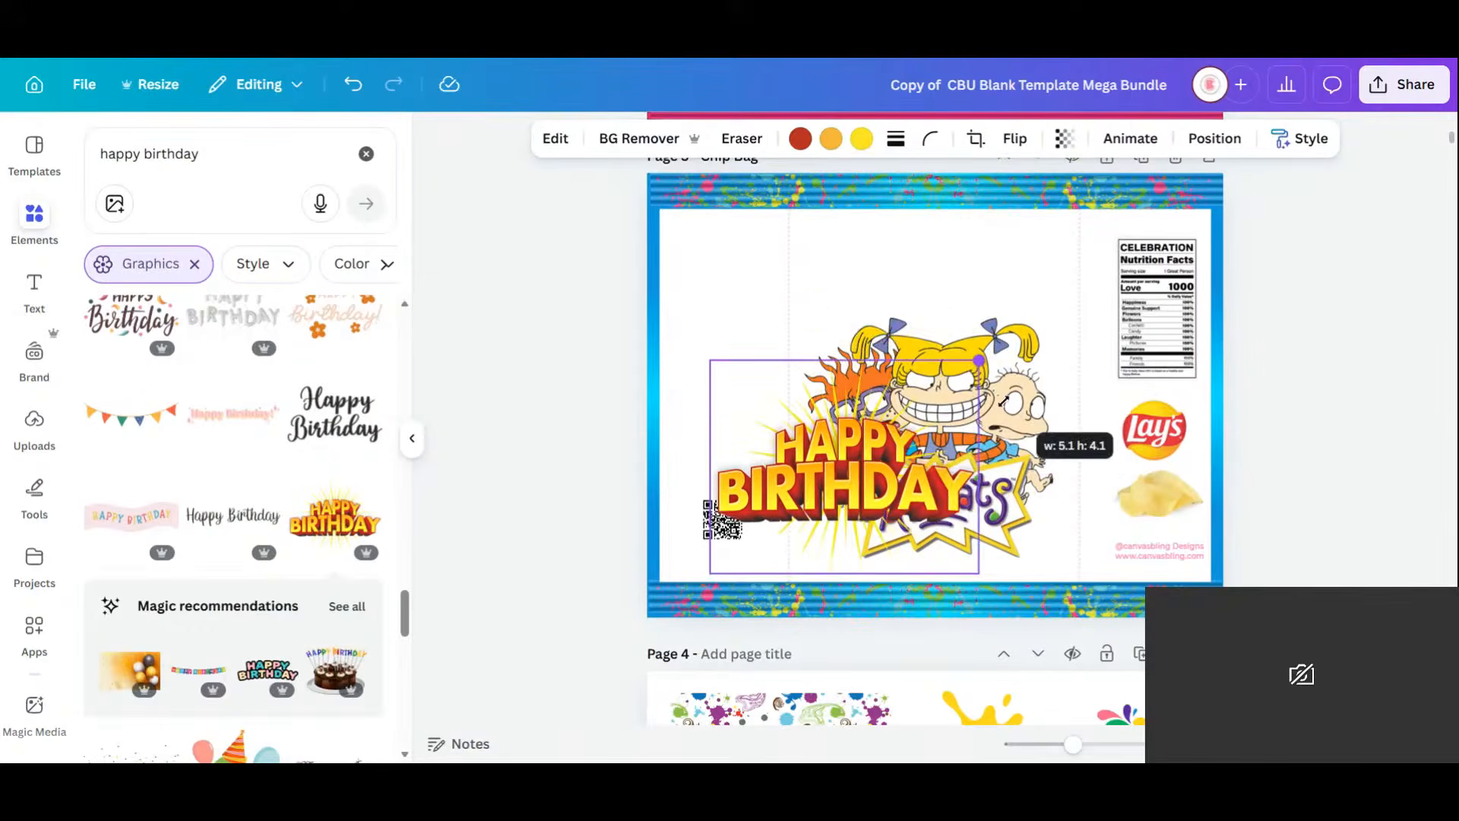
pyautogui.moveTo(899, 510); pyautogui.dragTo(996, 295)
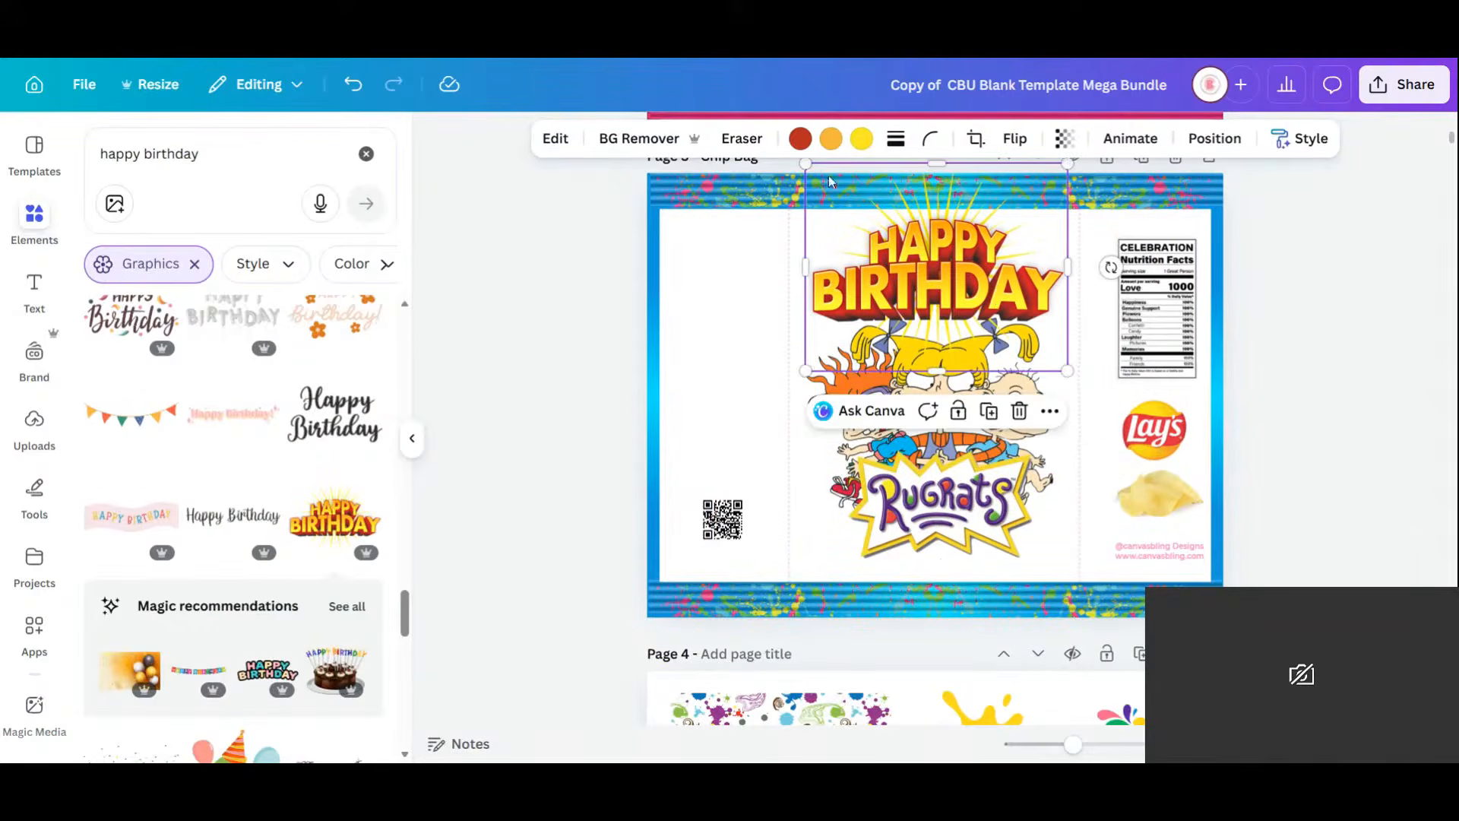
pyautogui.click(799, 140)
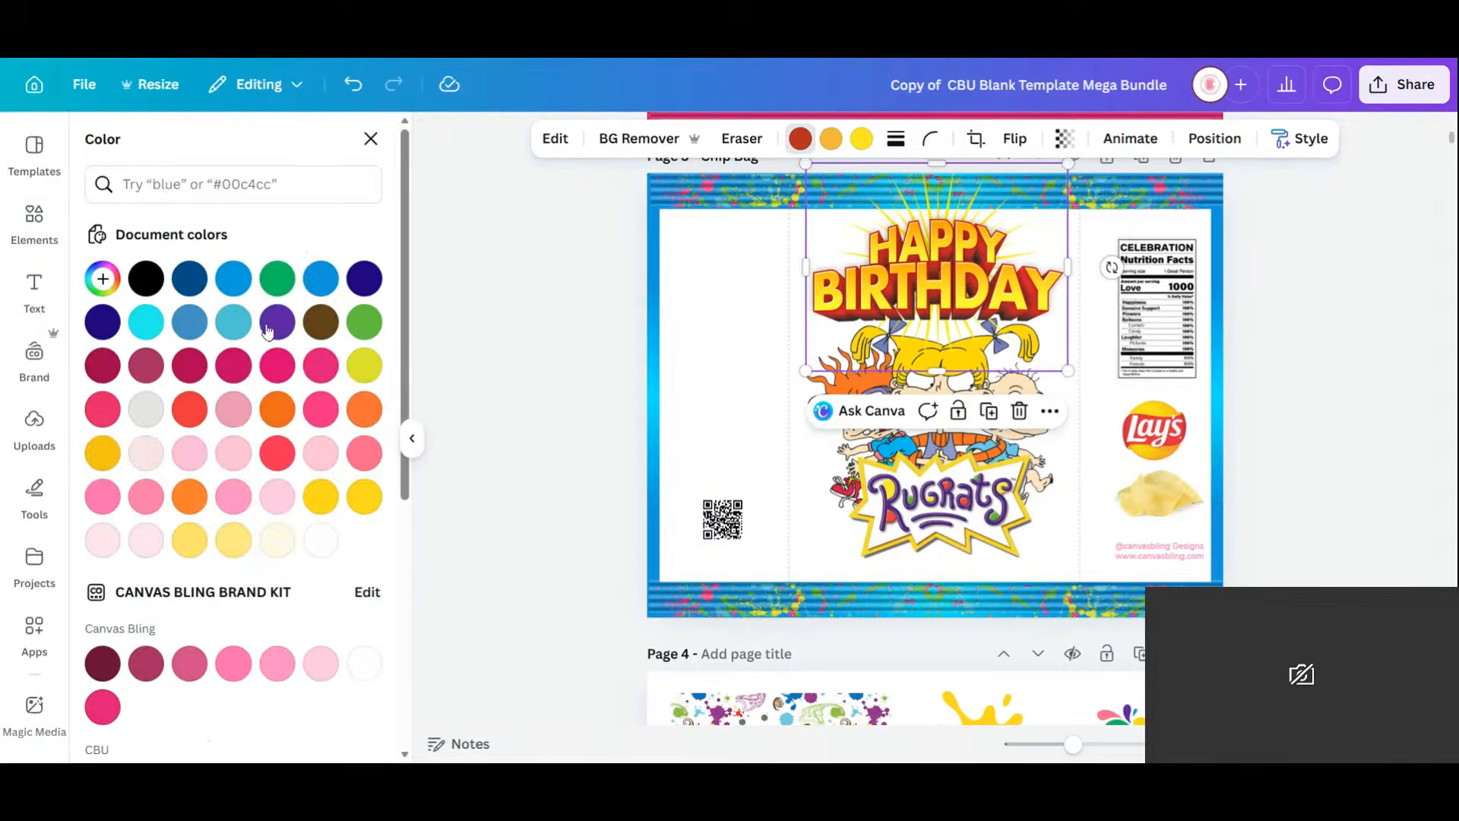
pyautogui.click(183, 285)
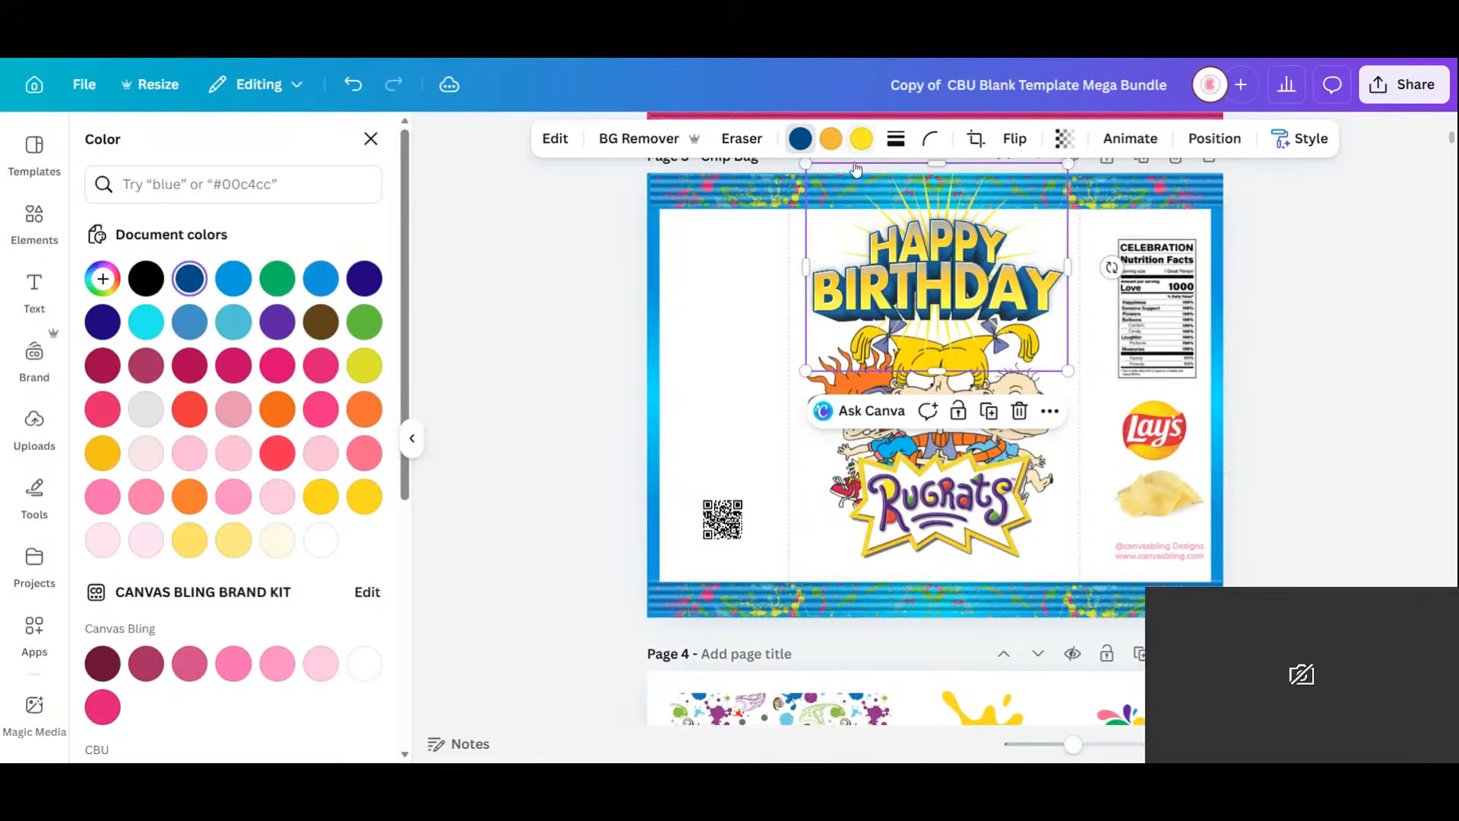
pyautogui.click(702, 374)
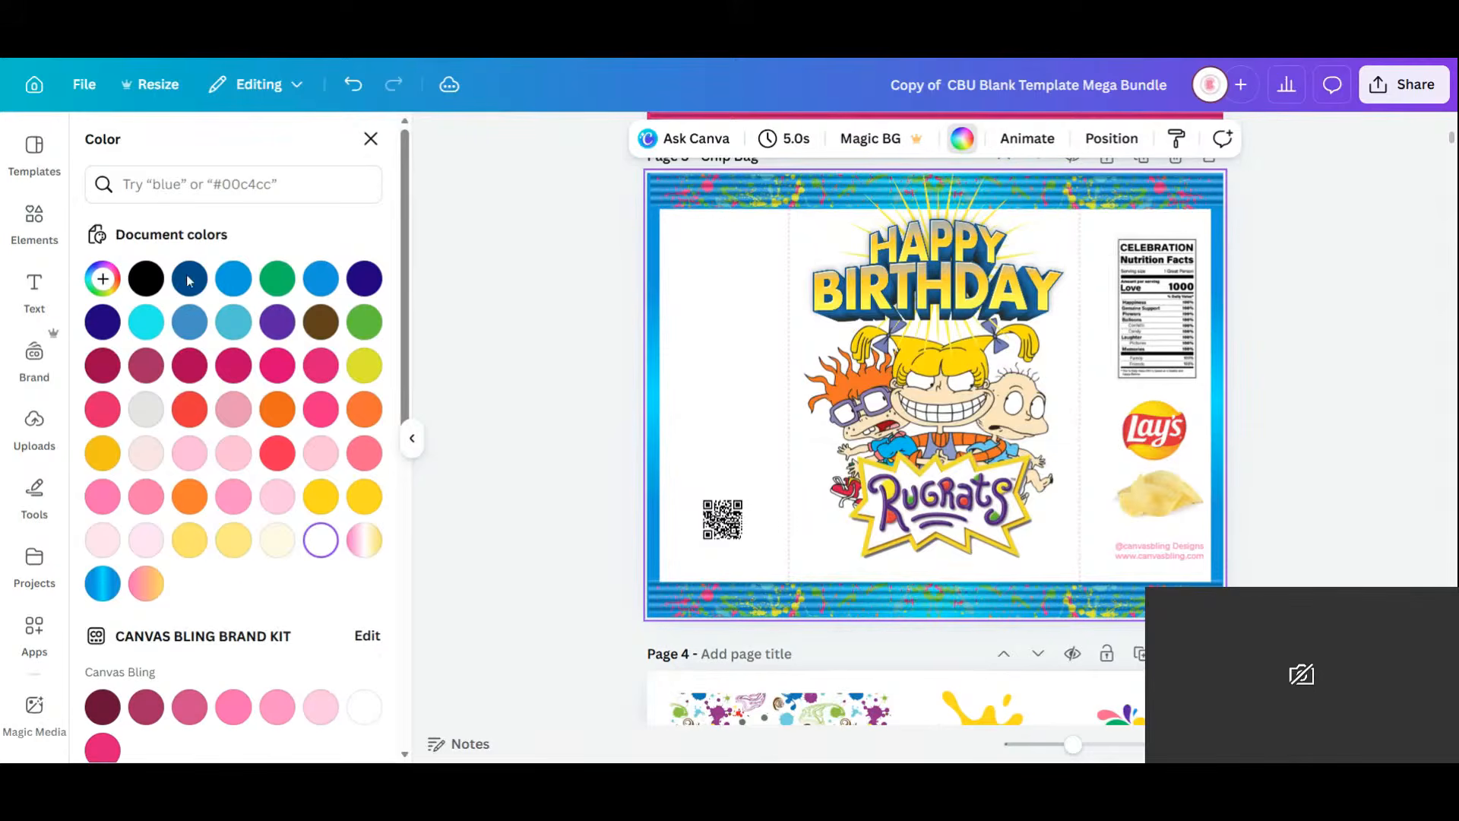
# Browse further through the happy birthday graphics results.
pyautogui.click(370, 138)
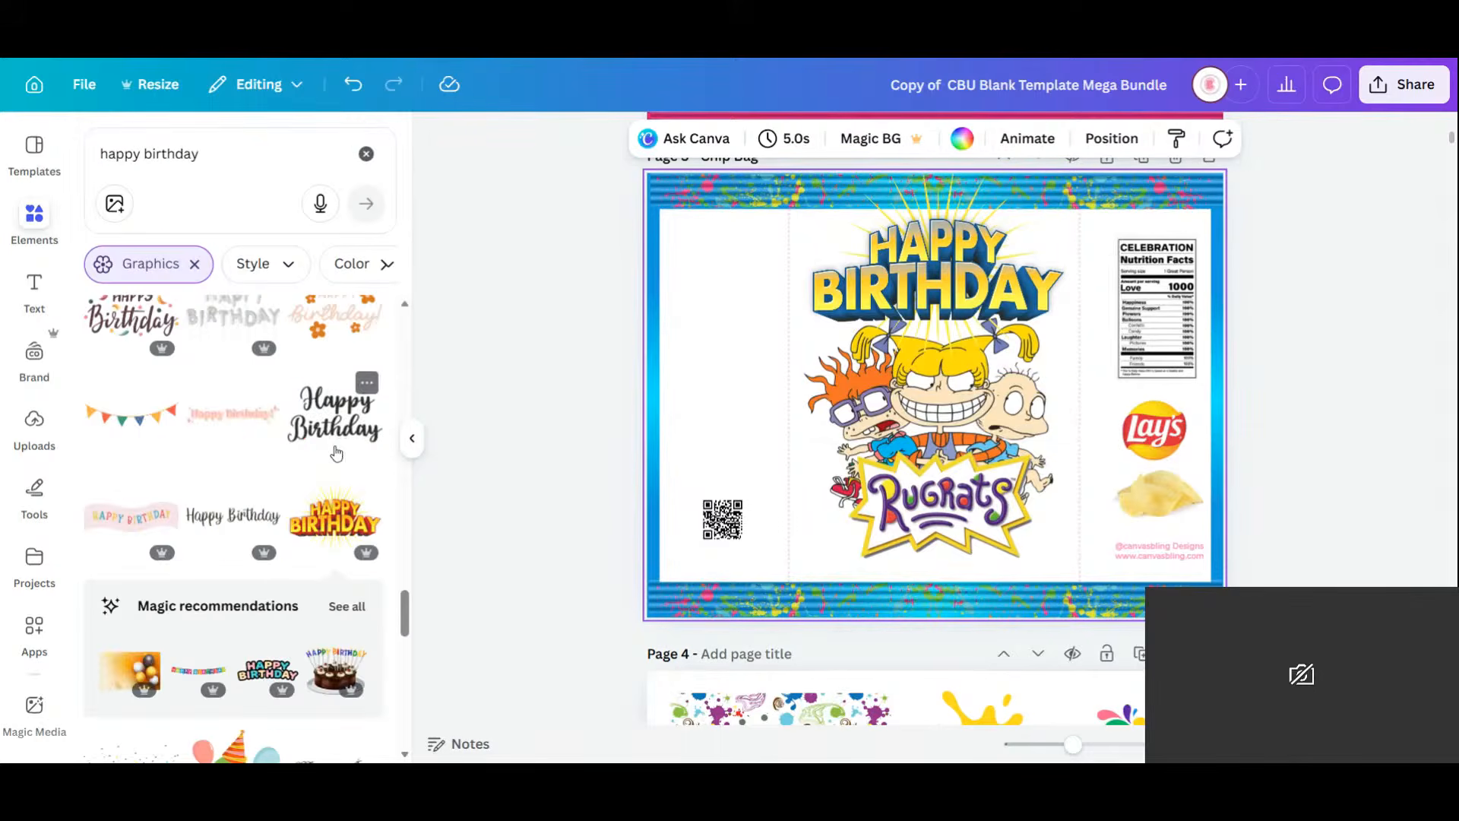
pyautogui.scroll(-2, 336, 453)
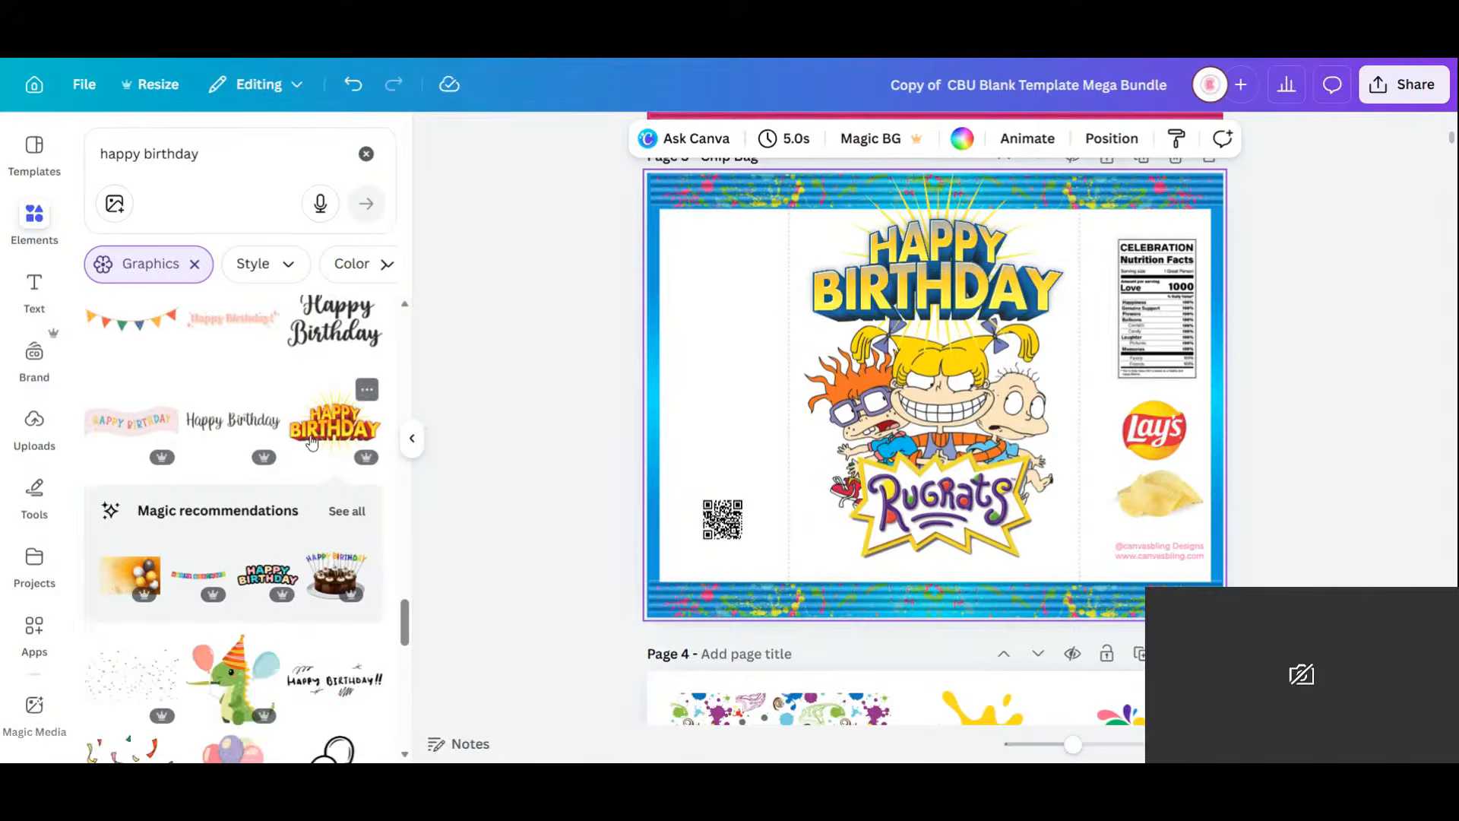
pyautogui.scroll(-3, 311, 443)
pyautogui.scroll(-3, 309, 443)
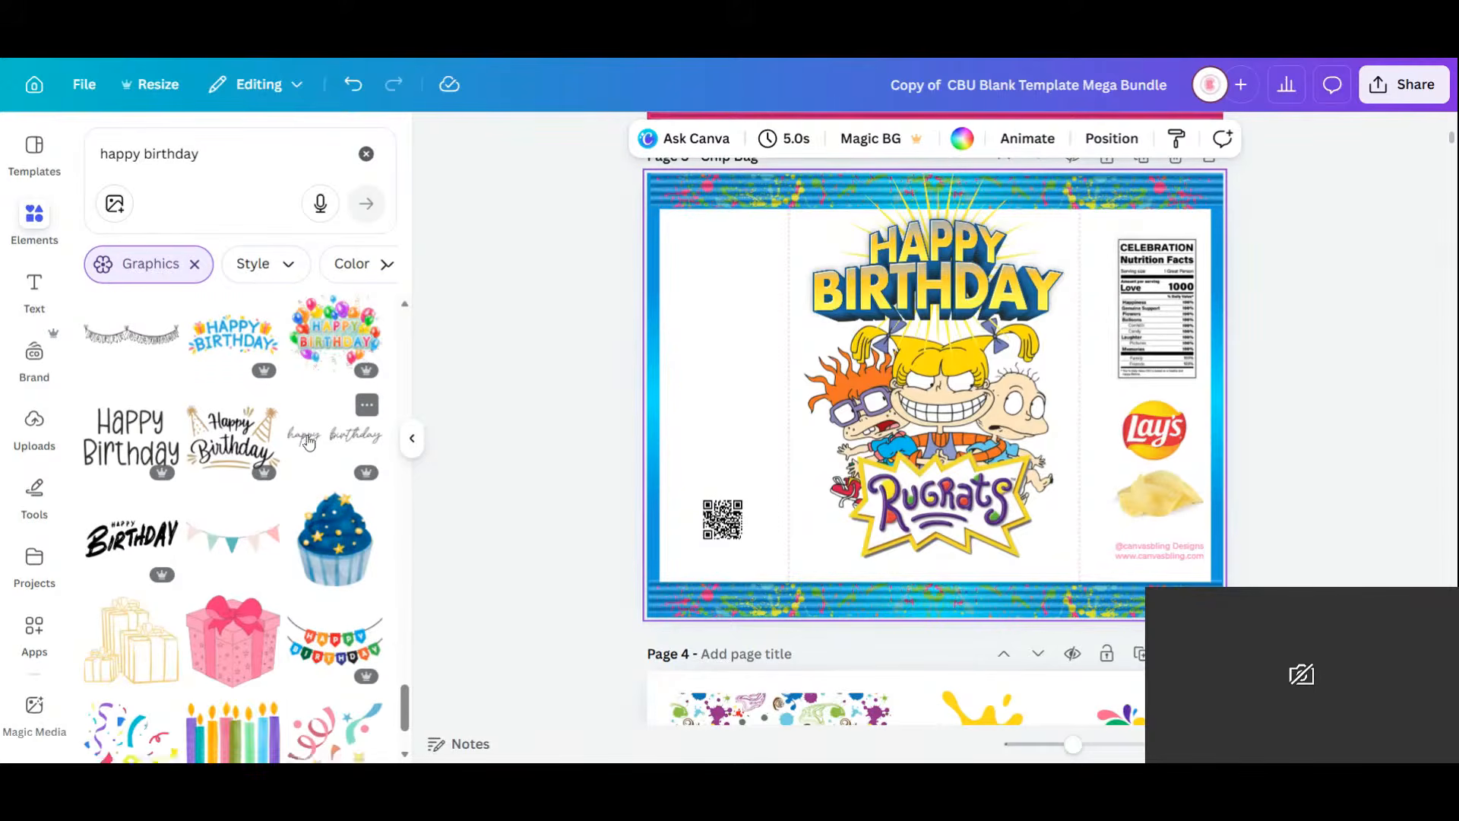
pyautogui.scroll(-5, 310, 443)
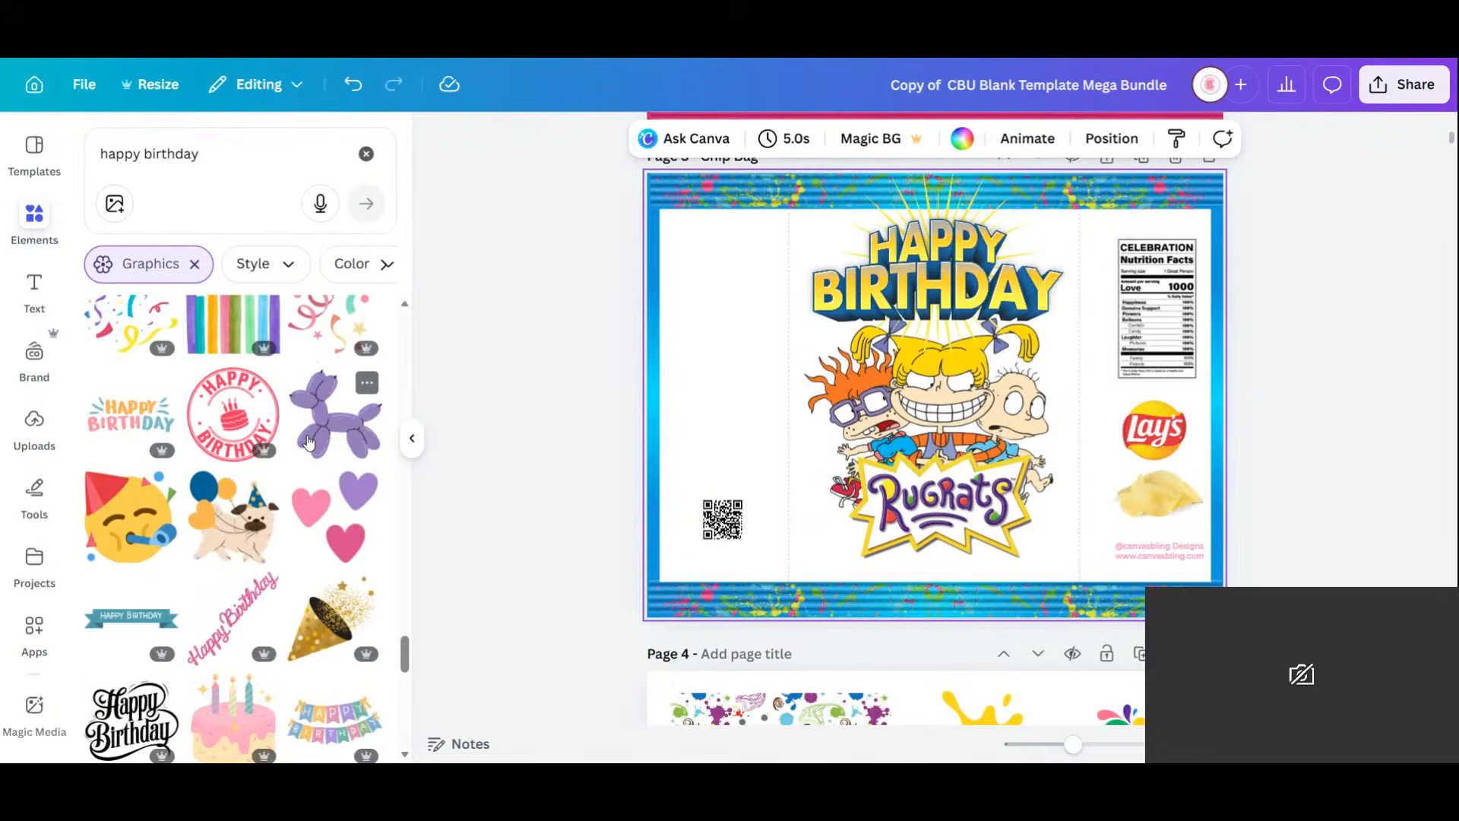
pyautogui.scroll(-4, 308, 443)
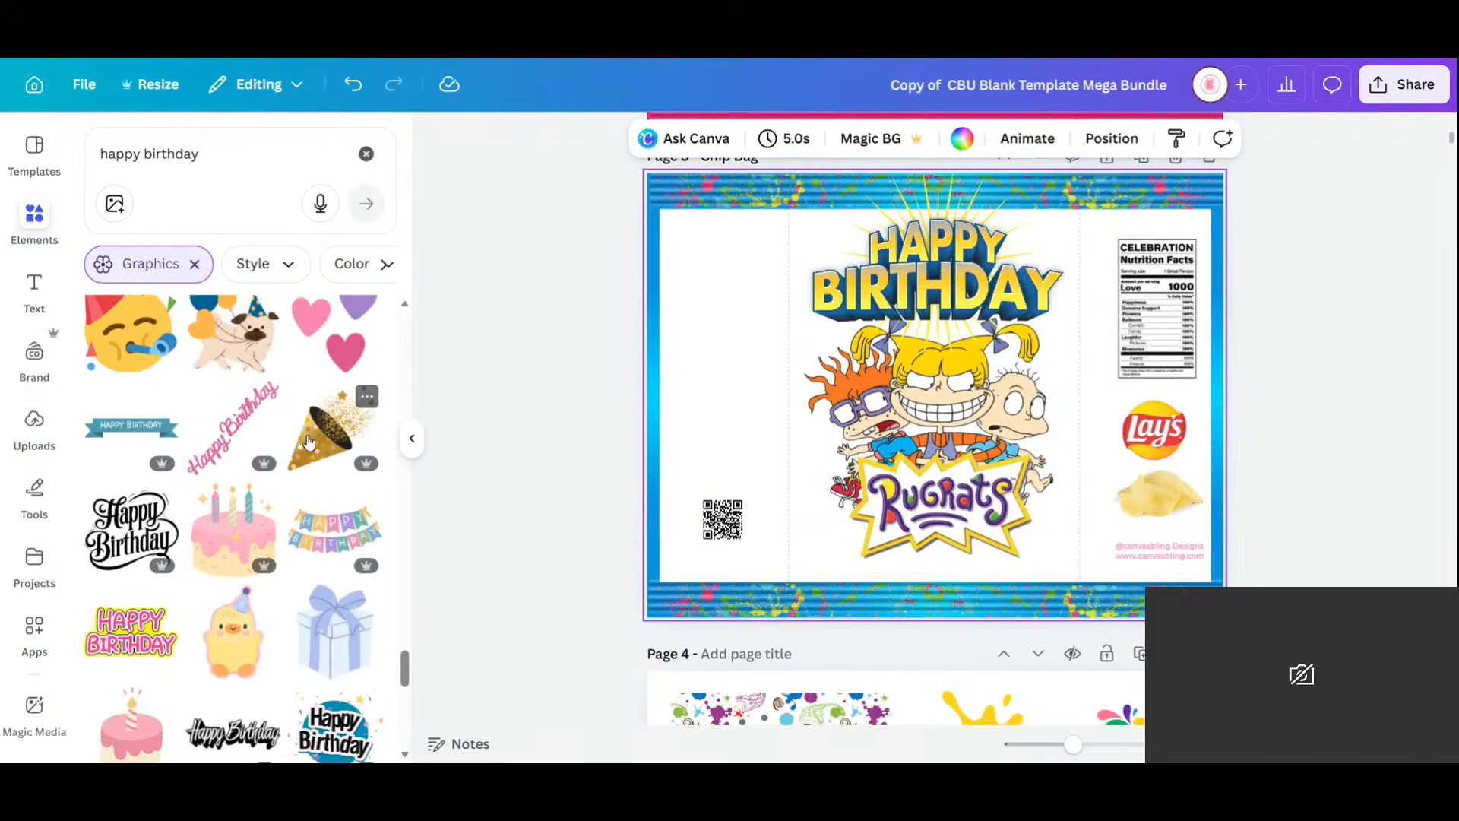
pyautogui.scroll(-5, 309, 443)
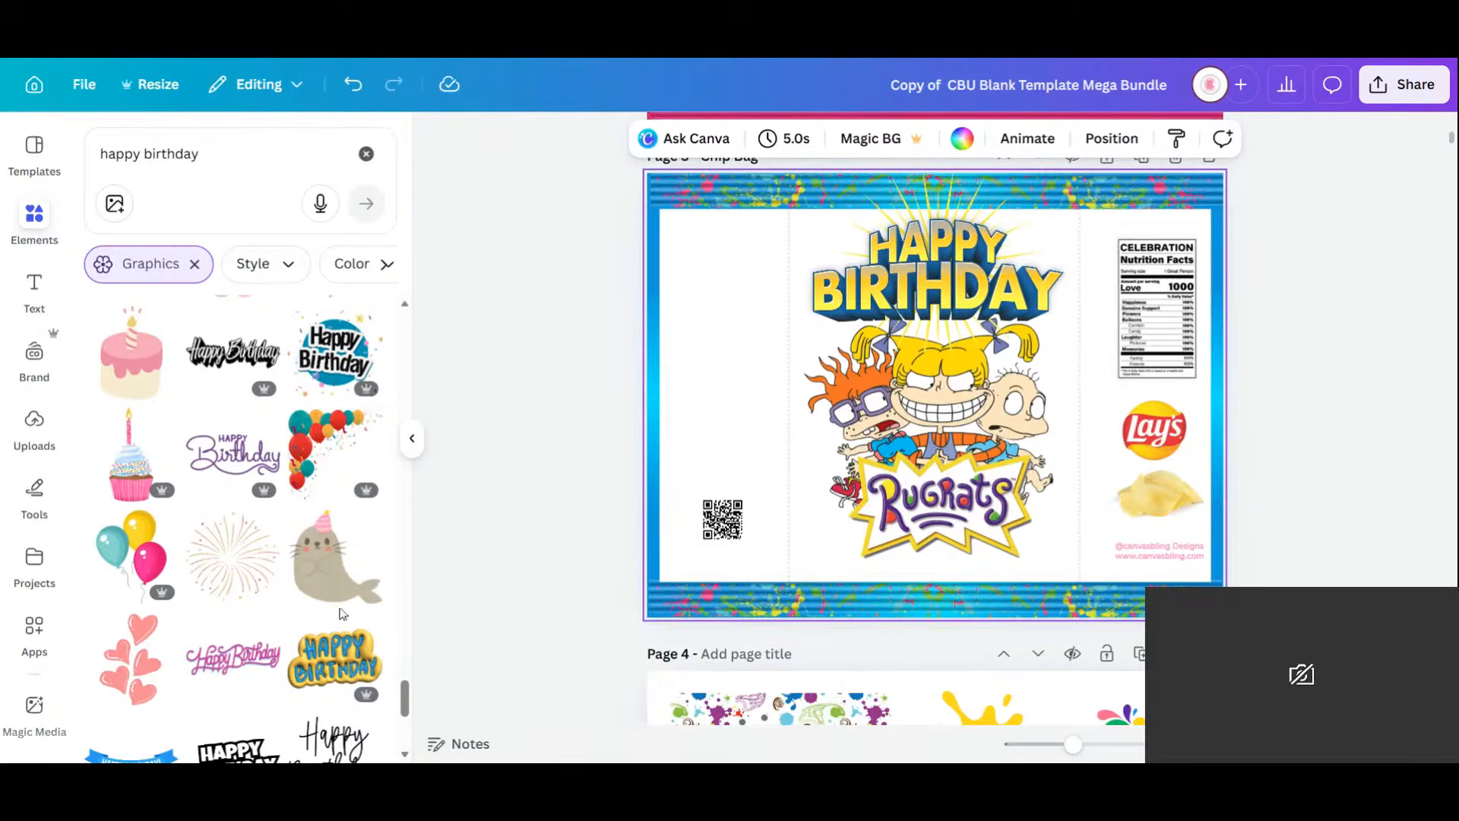
# Add the yellow 3D HAPPY BIRTHDAY graphic at top centre, tilted about 5 degrees, and rearrange the graphics.
pyautogui.click(338, 663)
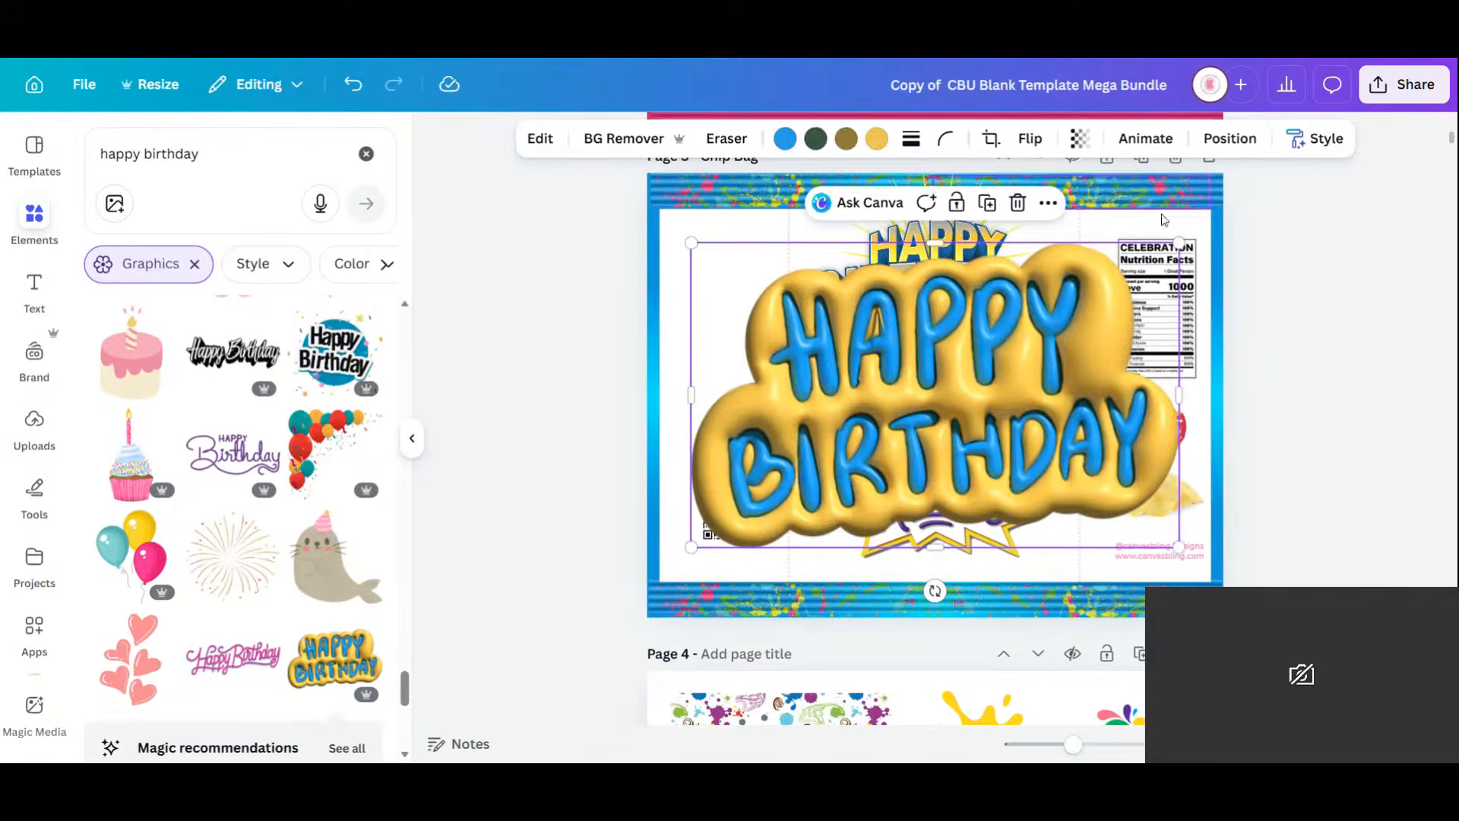
pyautogui.moveTo(1179, 242); pyautogui.dragTo(916, 425)
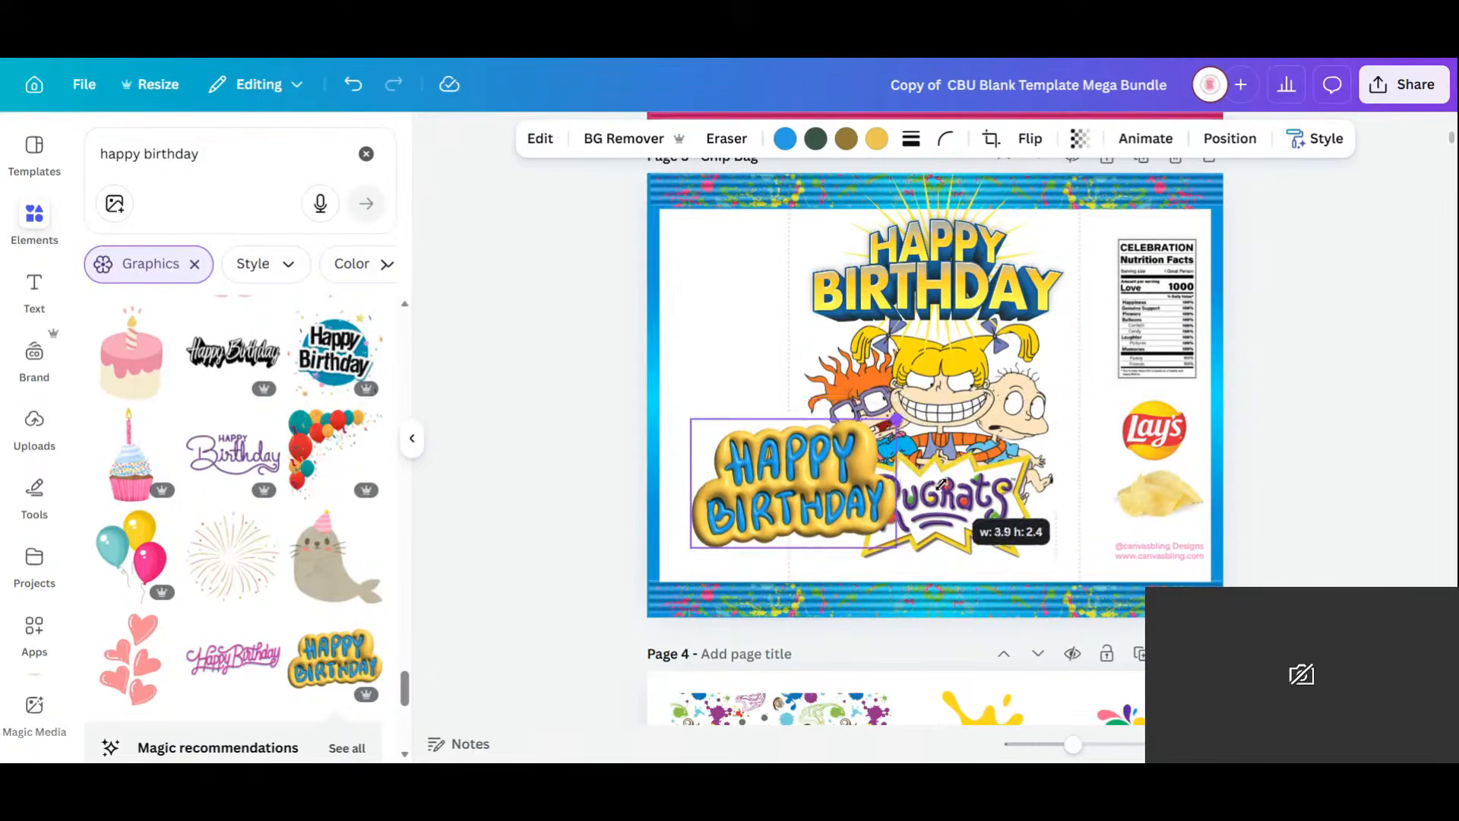
pyautogui.click(1008, 352)
pyautogui.moveTo(1008, 352); pyautogui.dragTo(1130, 620)
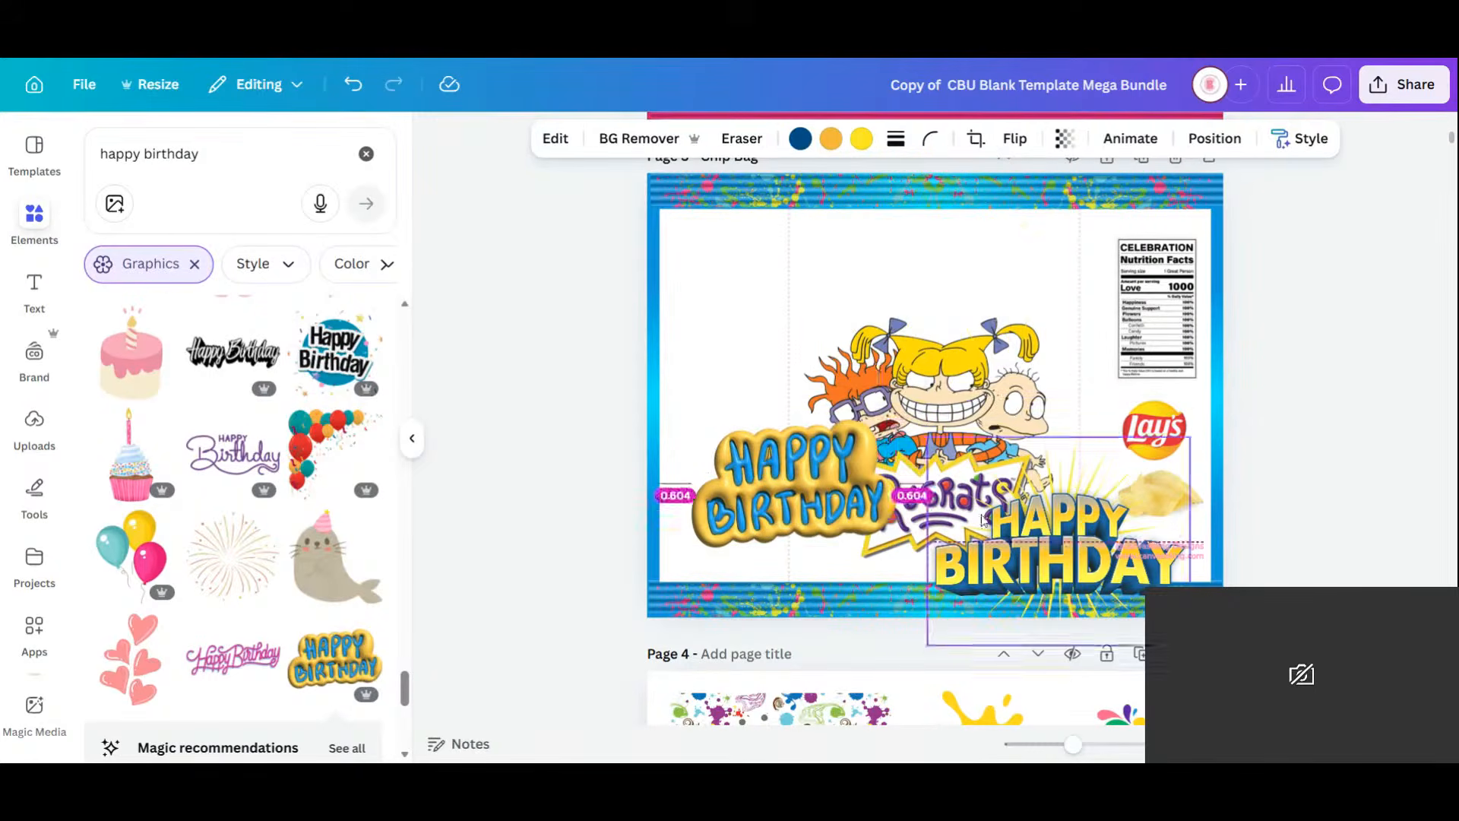
pyautogui.click(789, 503)
pyautogui.moveTo(789, 503); pyautogui.dragTo(941, 278)
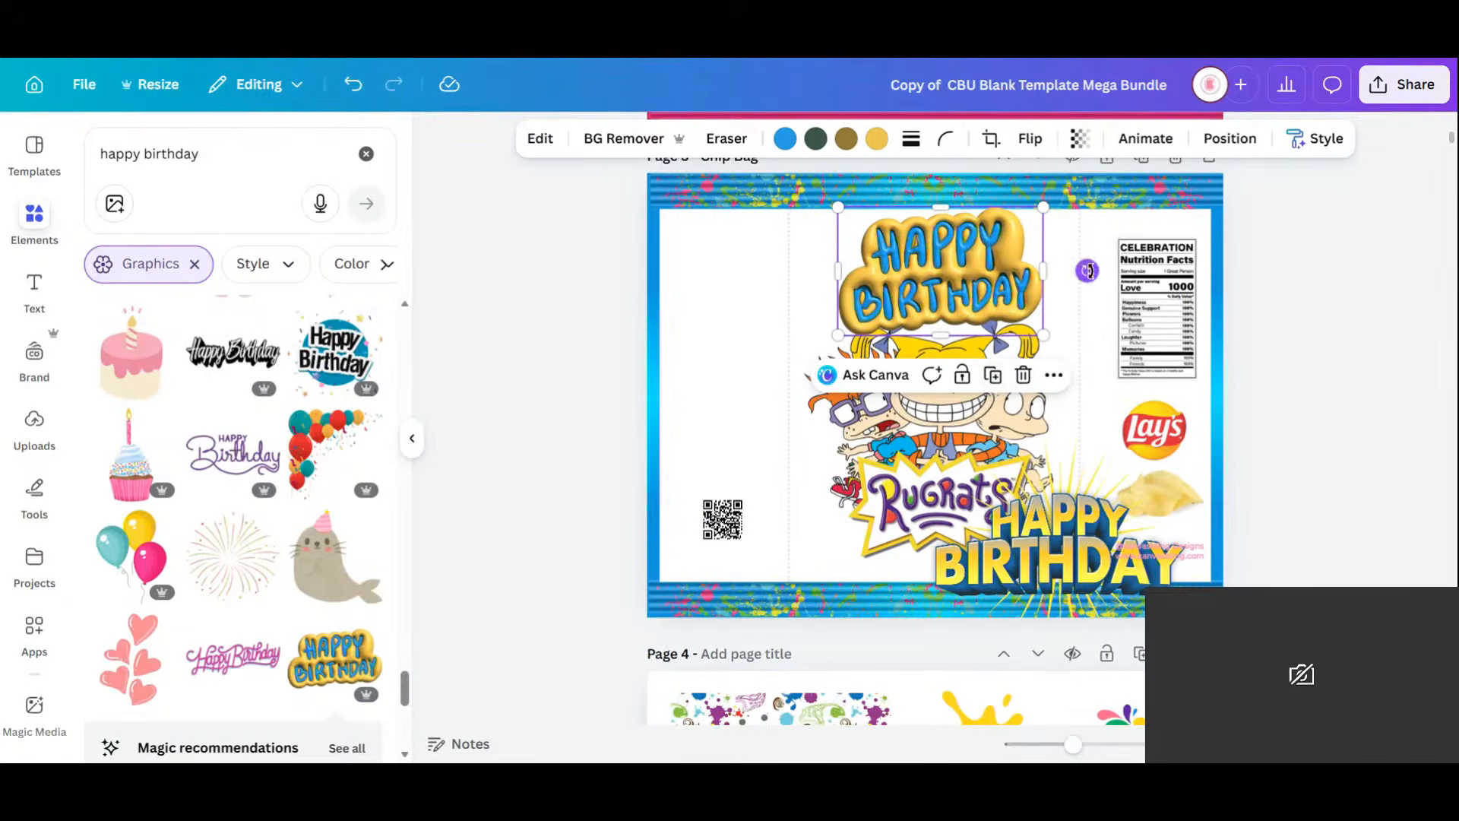
pyautogui.moveTo(1088, 270); pyautogui.dragTo(1103, 287)
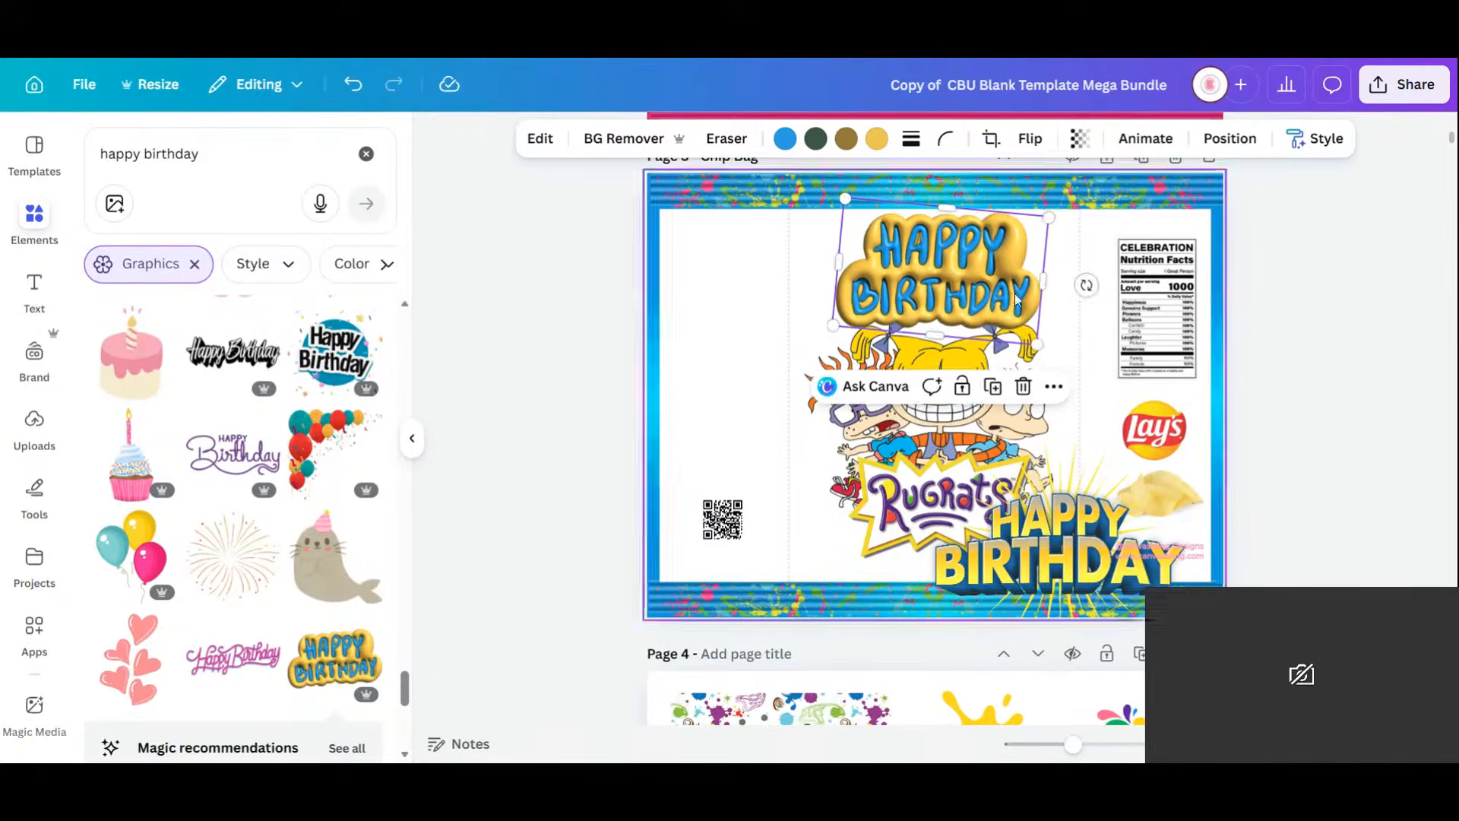
pyautogui.moveTo(945, 288); pyautogui.dragTo(940, 297)
pyautogui.moveTo(1045, 226); pyautogui.dragTo(1011, 243)
pyautogui.moveTo(956, 309); pyautogui.dragTo(960, 304)
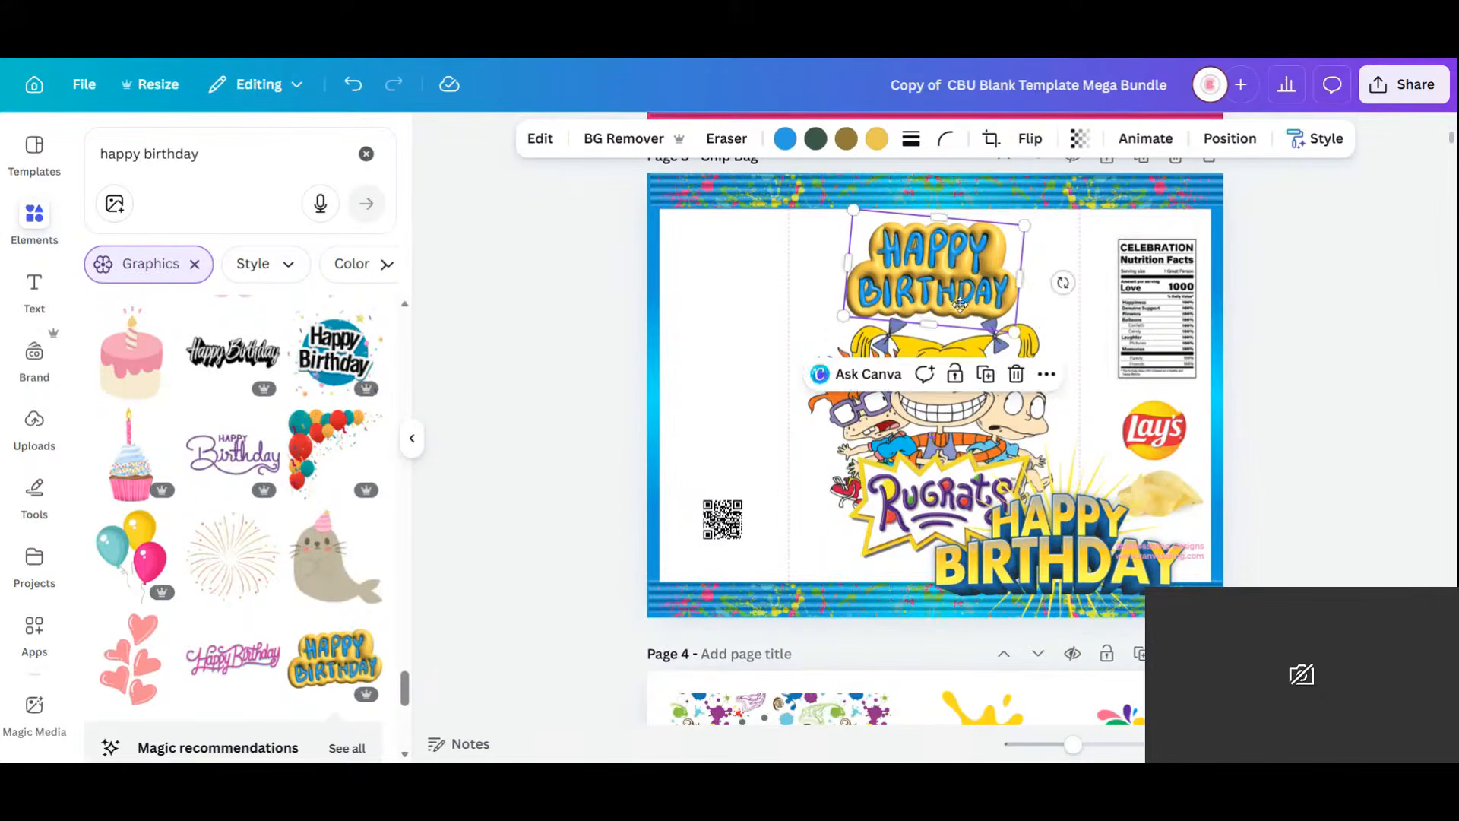
# Delete the gold 3D HAPPY BIRTHDAY graphic and send the remaining one back a layer.
pyautogui.click(1083, 582)
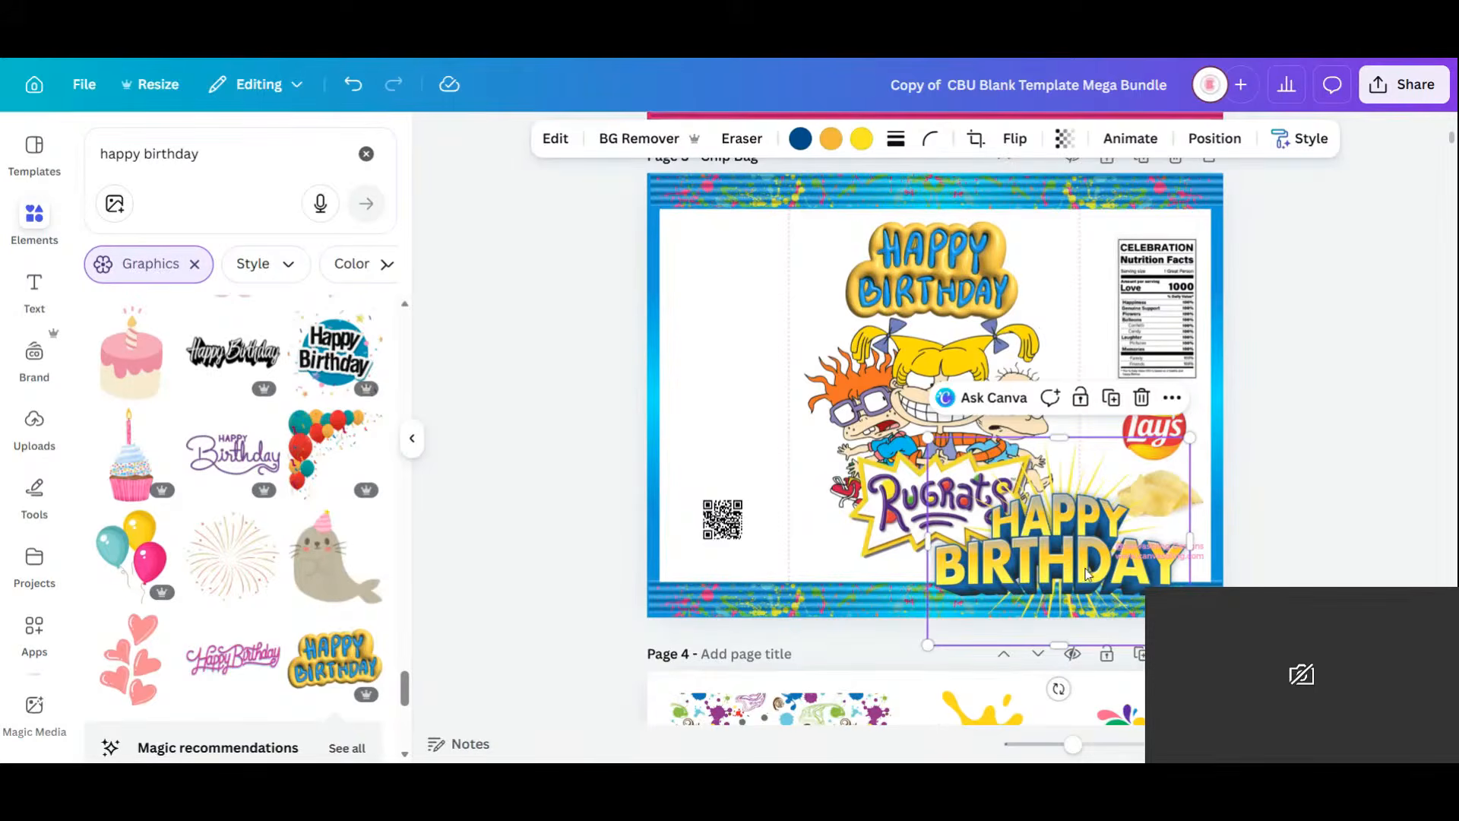
pyautogui.moveTo(1087, 573); pyautogui.dragTo(851, 507)
pyautogui.press('Delete')
pyautogui.click(1000, 287)
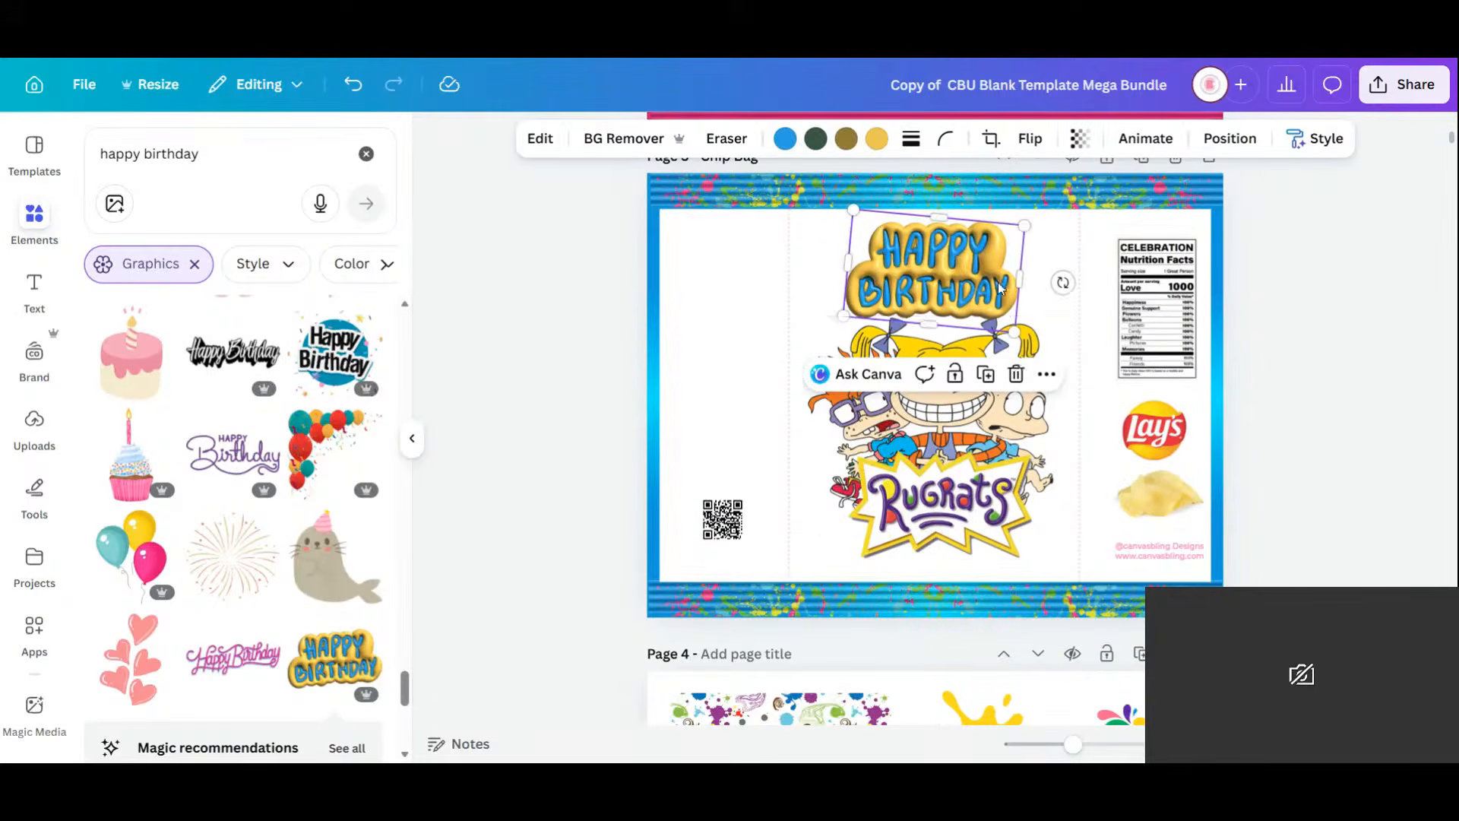
pyautogui.click(1230, 138)
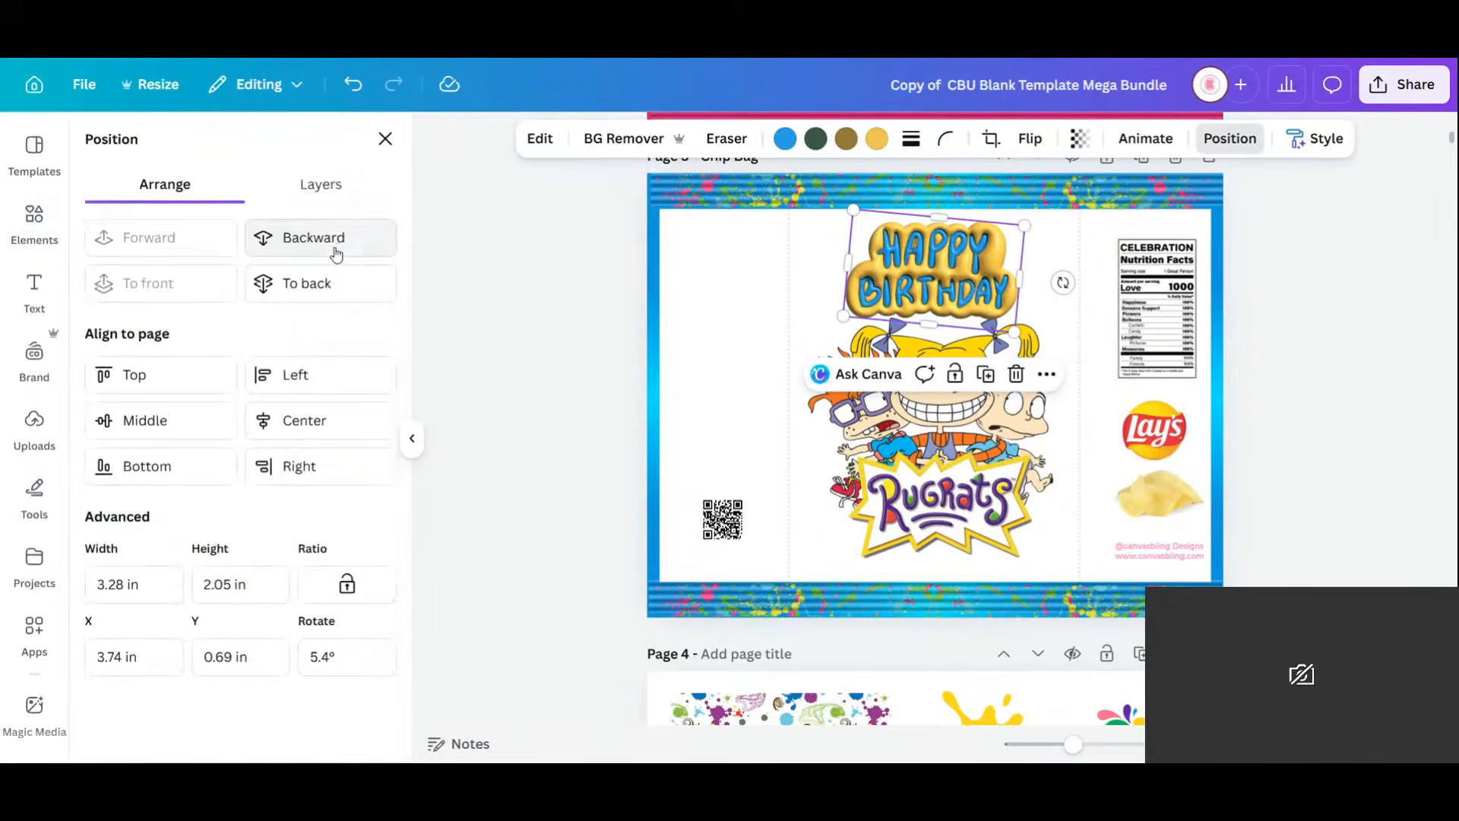
pyautogui.click(337, 238)
# Enlarge HAPPY BIRTHDAY to 3.73 in wide and lower it onto the Rugrats characters' heads.
pyautogui.moveTo(1014, 333); pyautogui.dragTo(1038, 357)
pyautogui.moveTo(978, 270); pyautogui.dragTo(990, 268)
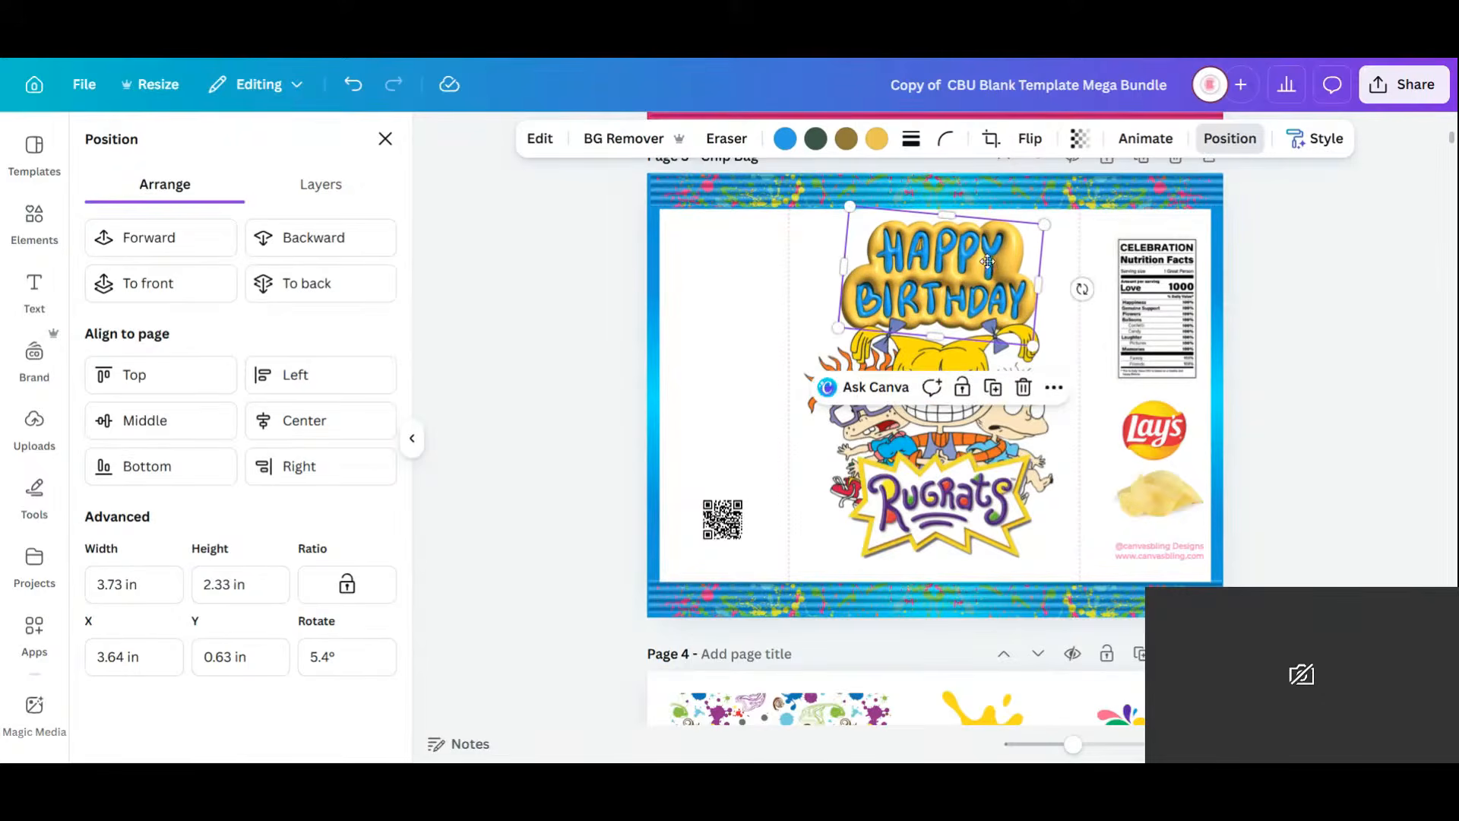
pyautogui.click(926, 519)
pyautogui.moveTo(974, 468); pyautogui.dragTo(973, 479)
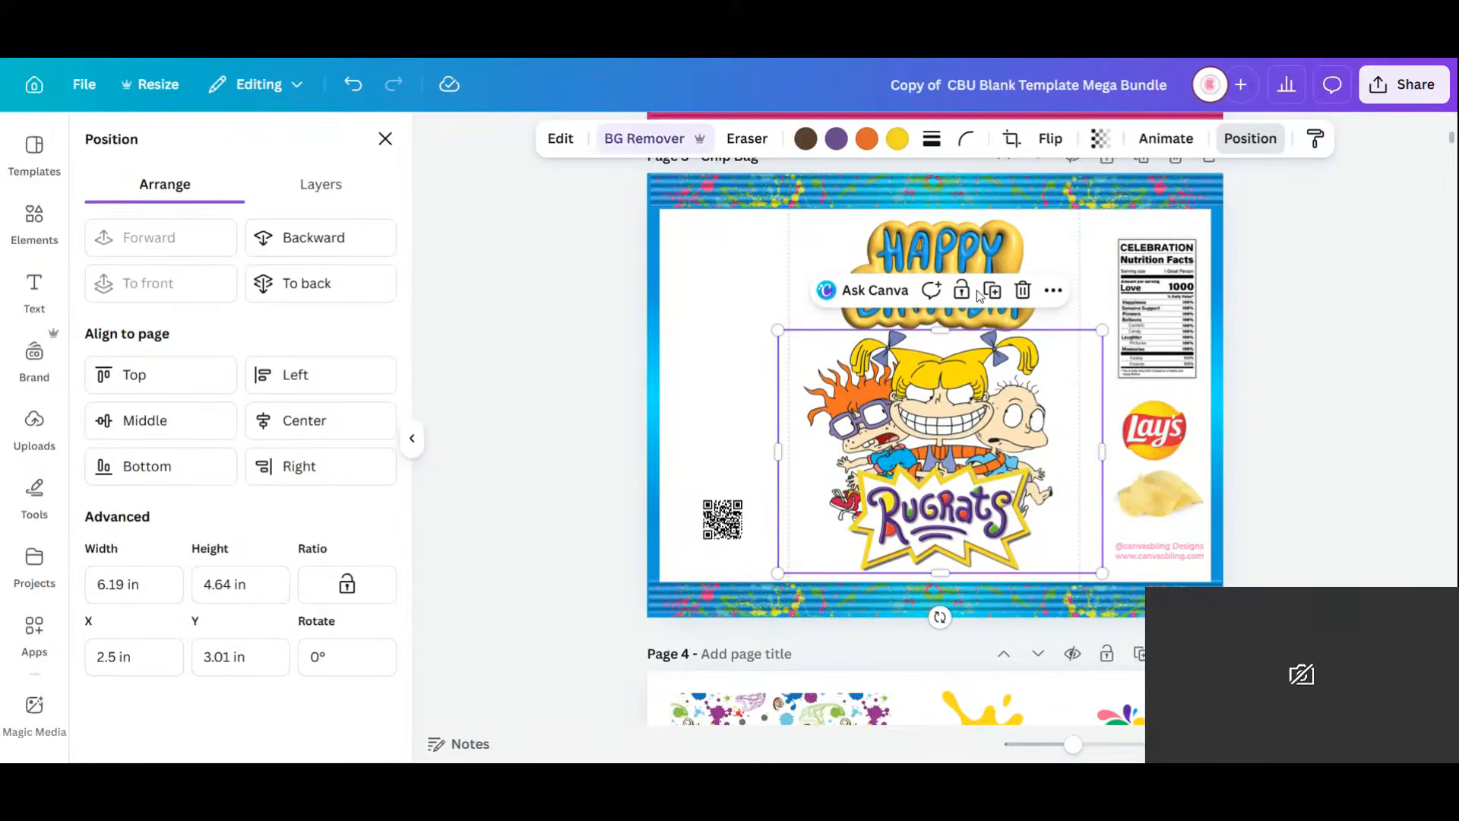
pyautogui.click(982, 244)
pyautogui.moveTo(982, 244); pyautogui.dragTo(967, 263)
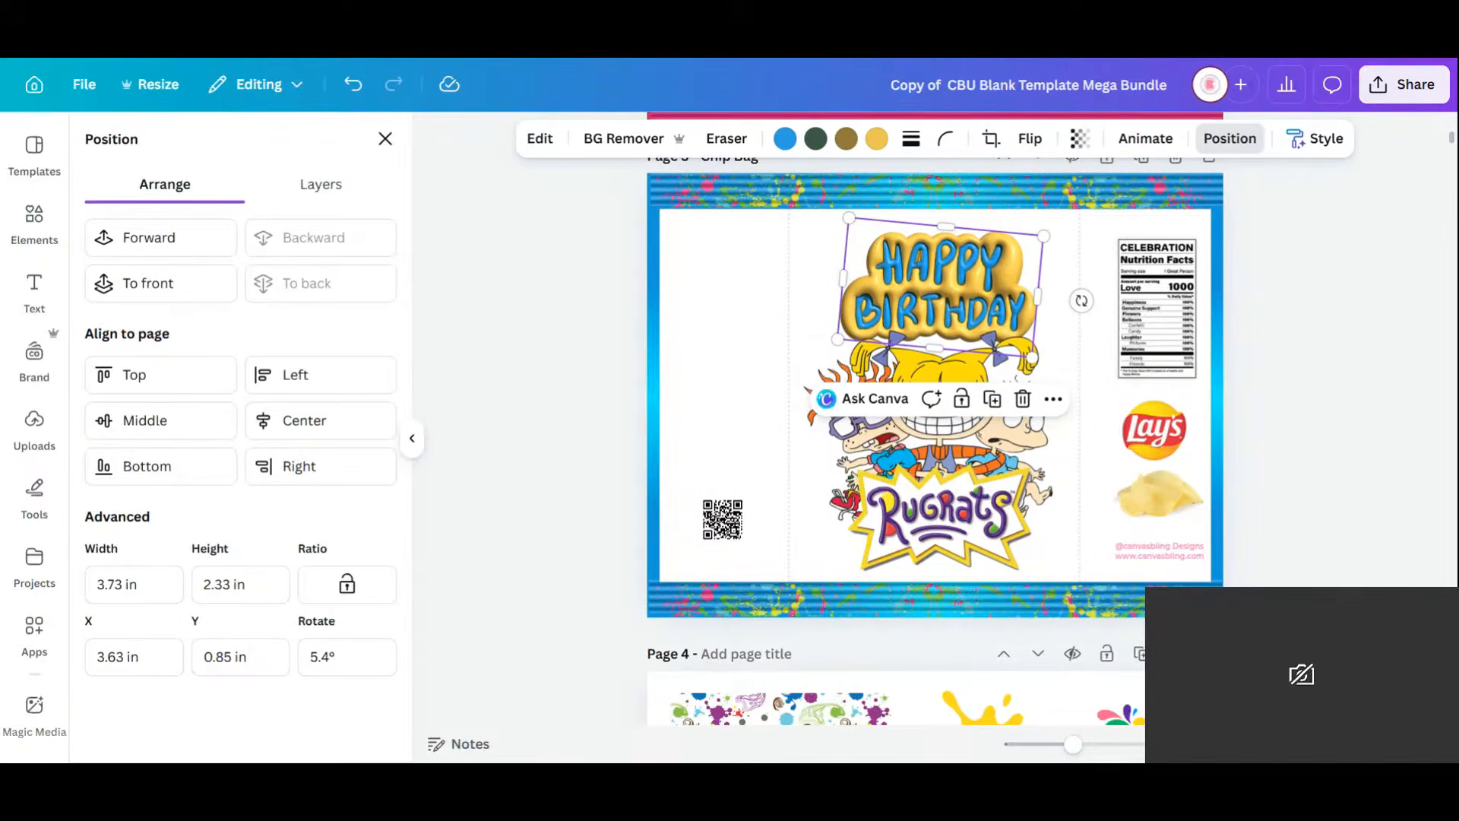
pyautogui.click(385, 138)
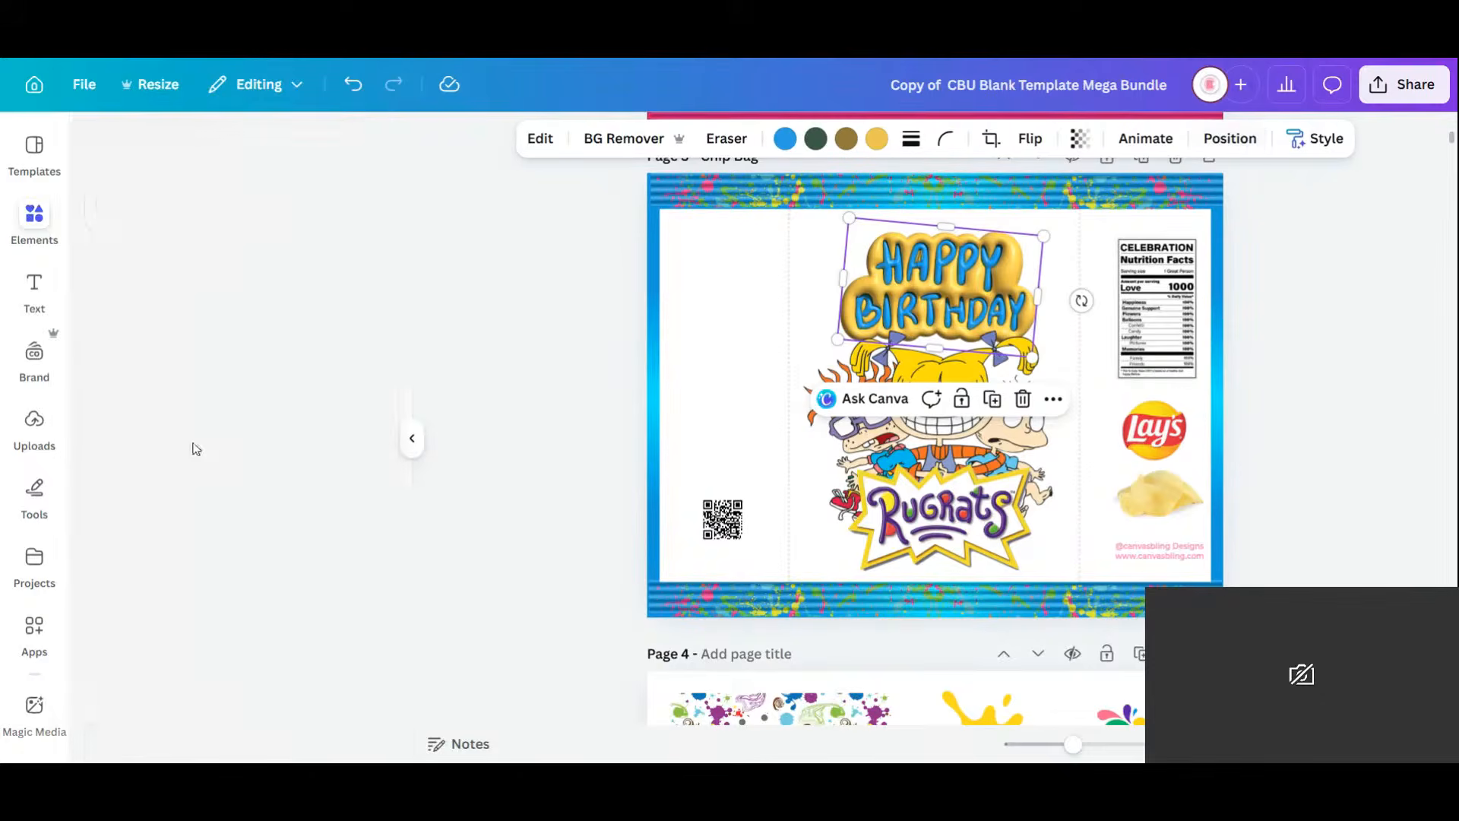
# Replace the 'happy birthday' elements search with a search for 'rugrats font'.
pyautogui.scroll(-2, 295, 512)
pyautogui.scroll(-10, 294, 512)
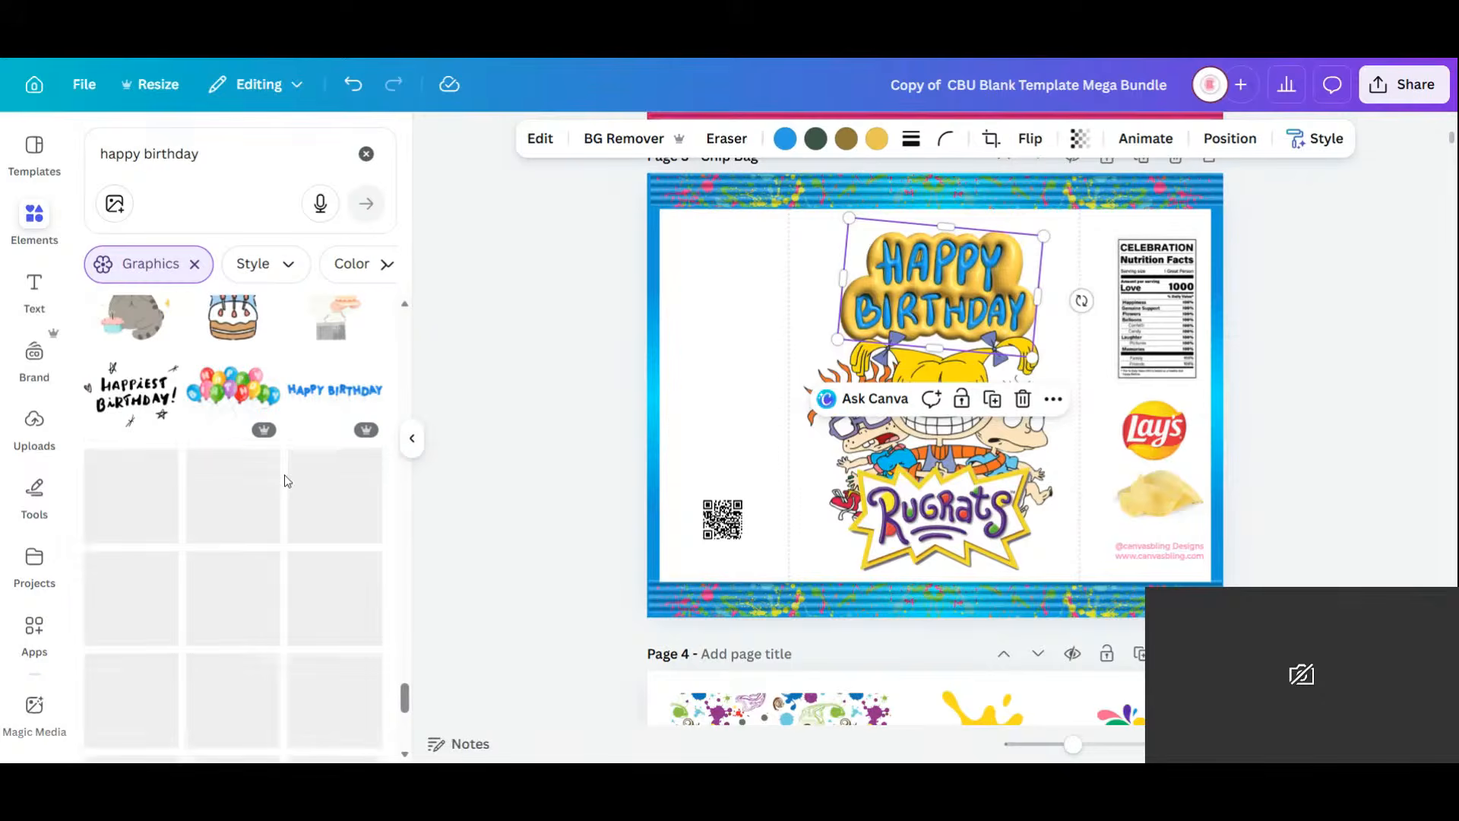
pyautogui.scroll(-1, 285, 474)
pyautogui.scroll(-3, 284, 473)
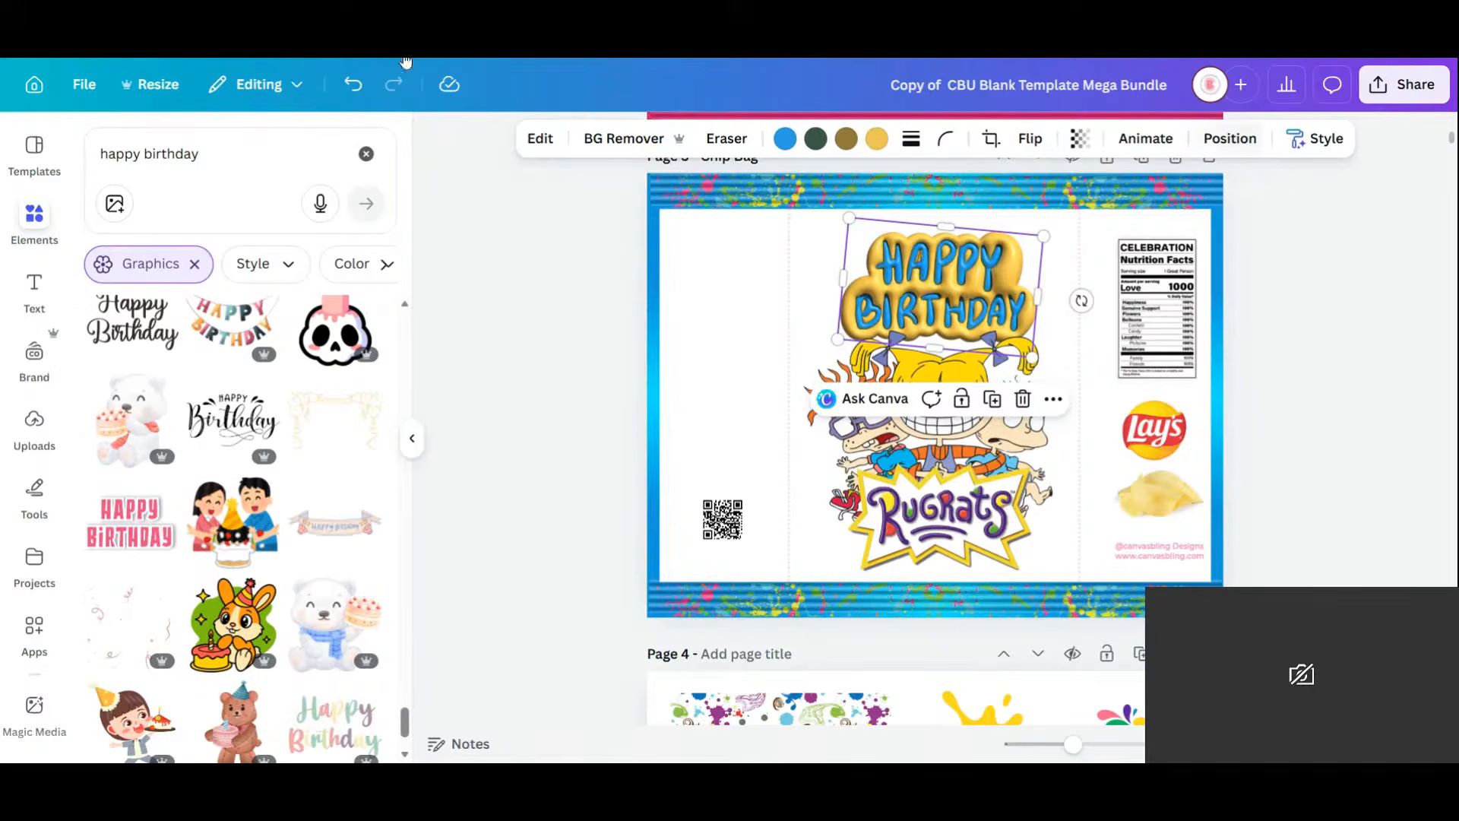
pyautogui.click(222, 155)
pyautogui.hotkey('ctrl', 'a')
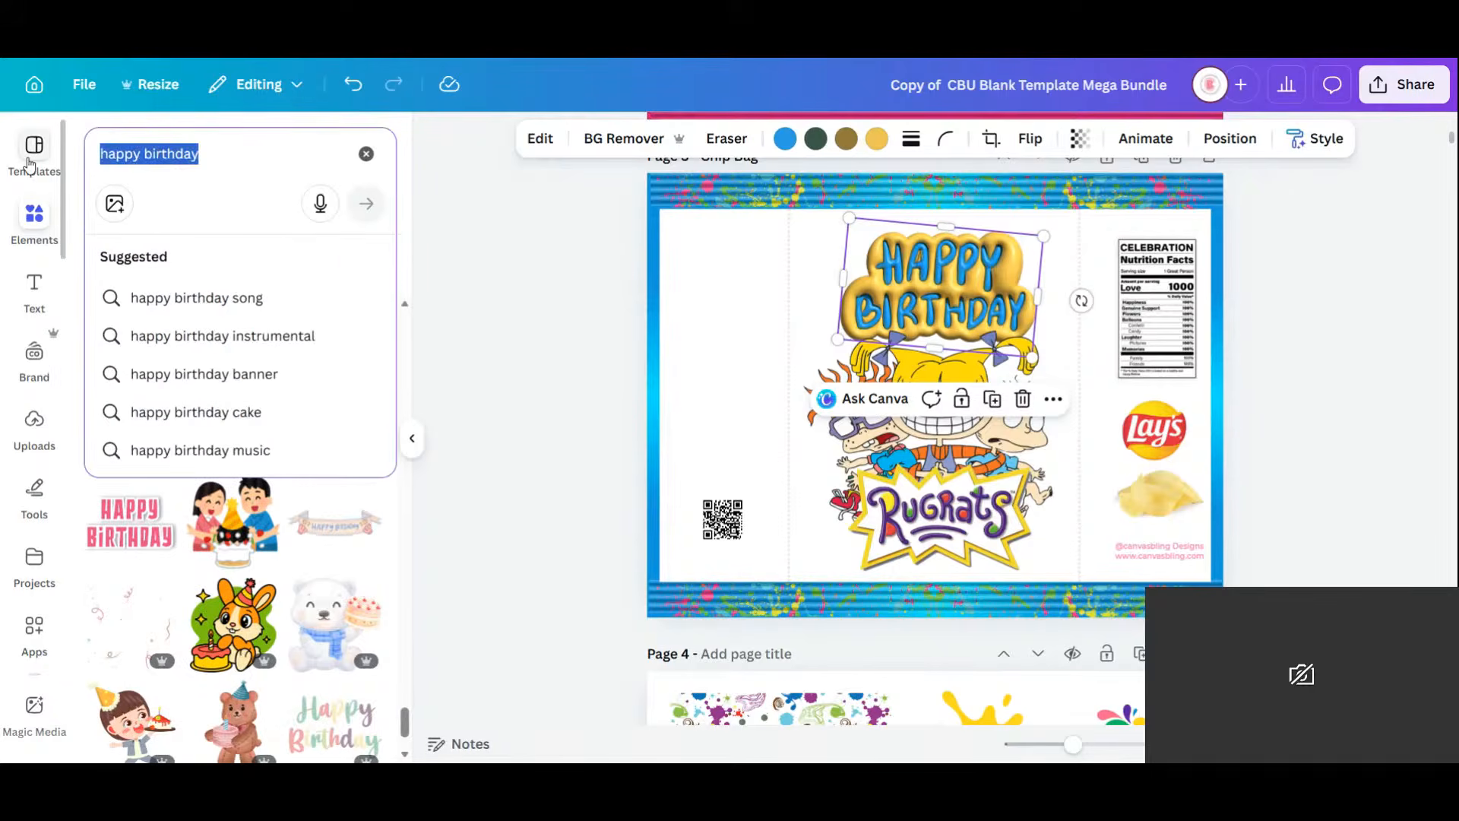
pyautogui.press('BackSpace')
pyautogui.write('rug')
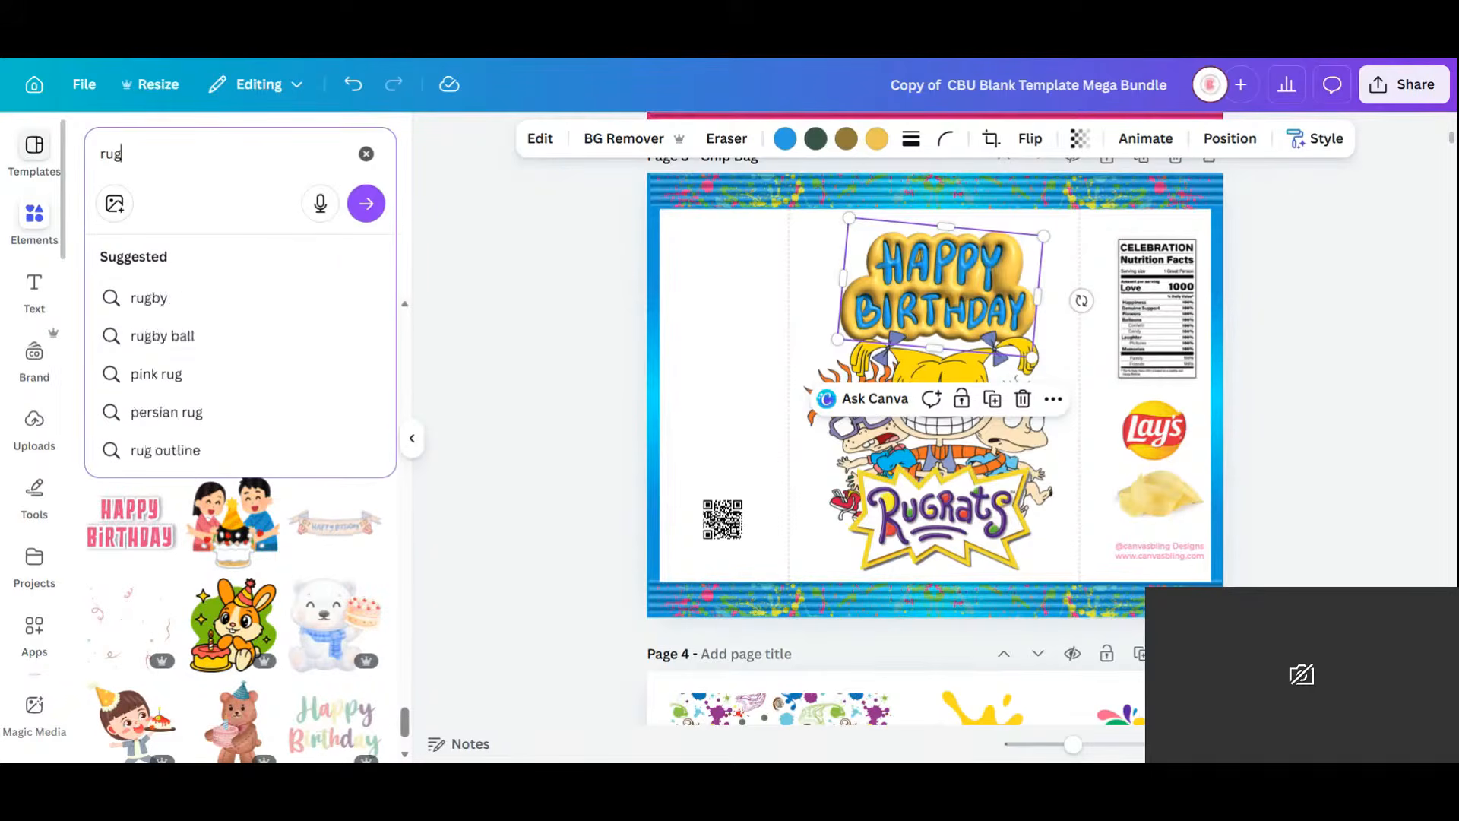
pyautogui.write('rats')
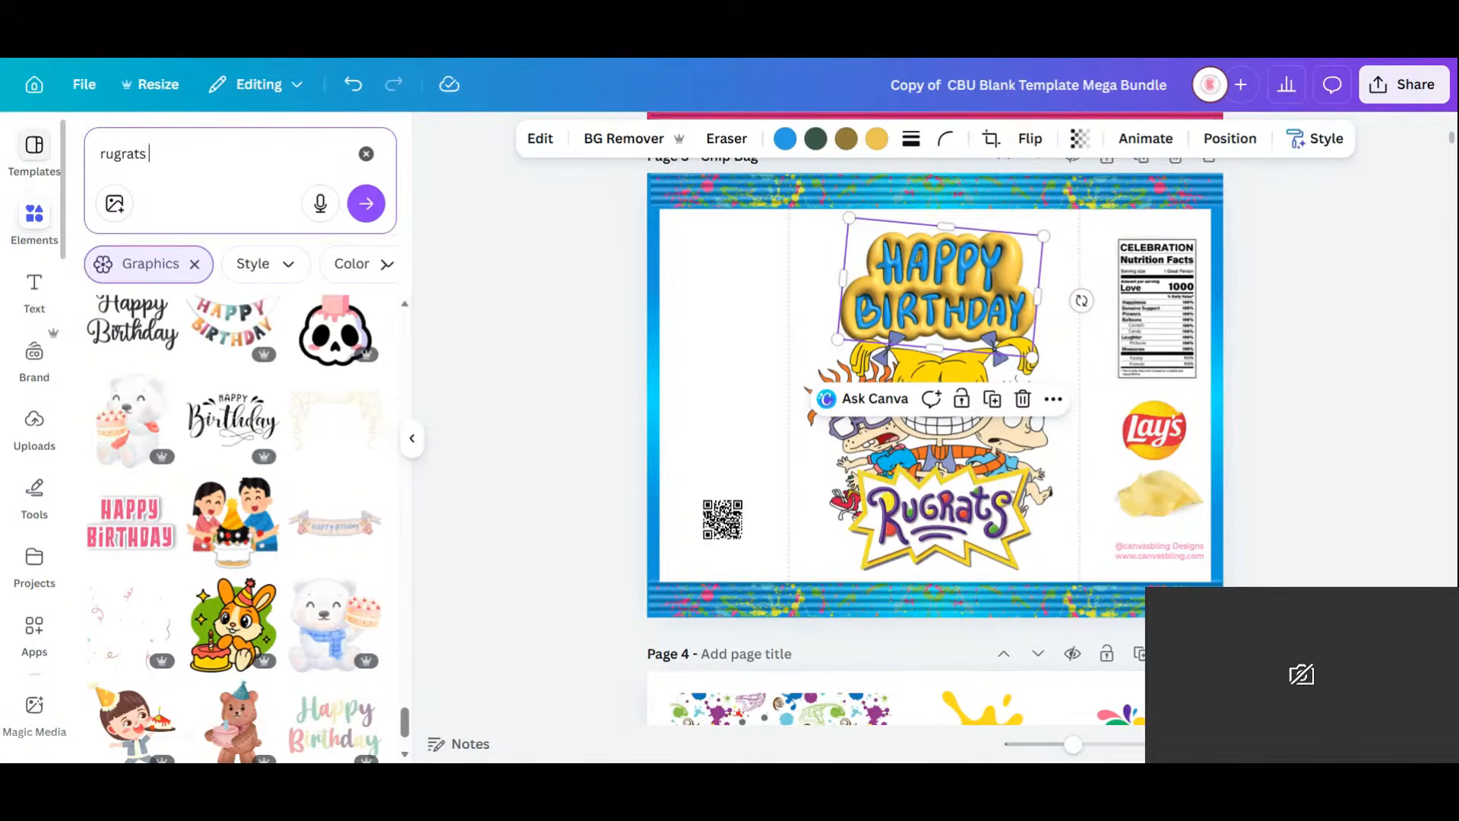
pyautogui.write(' font')
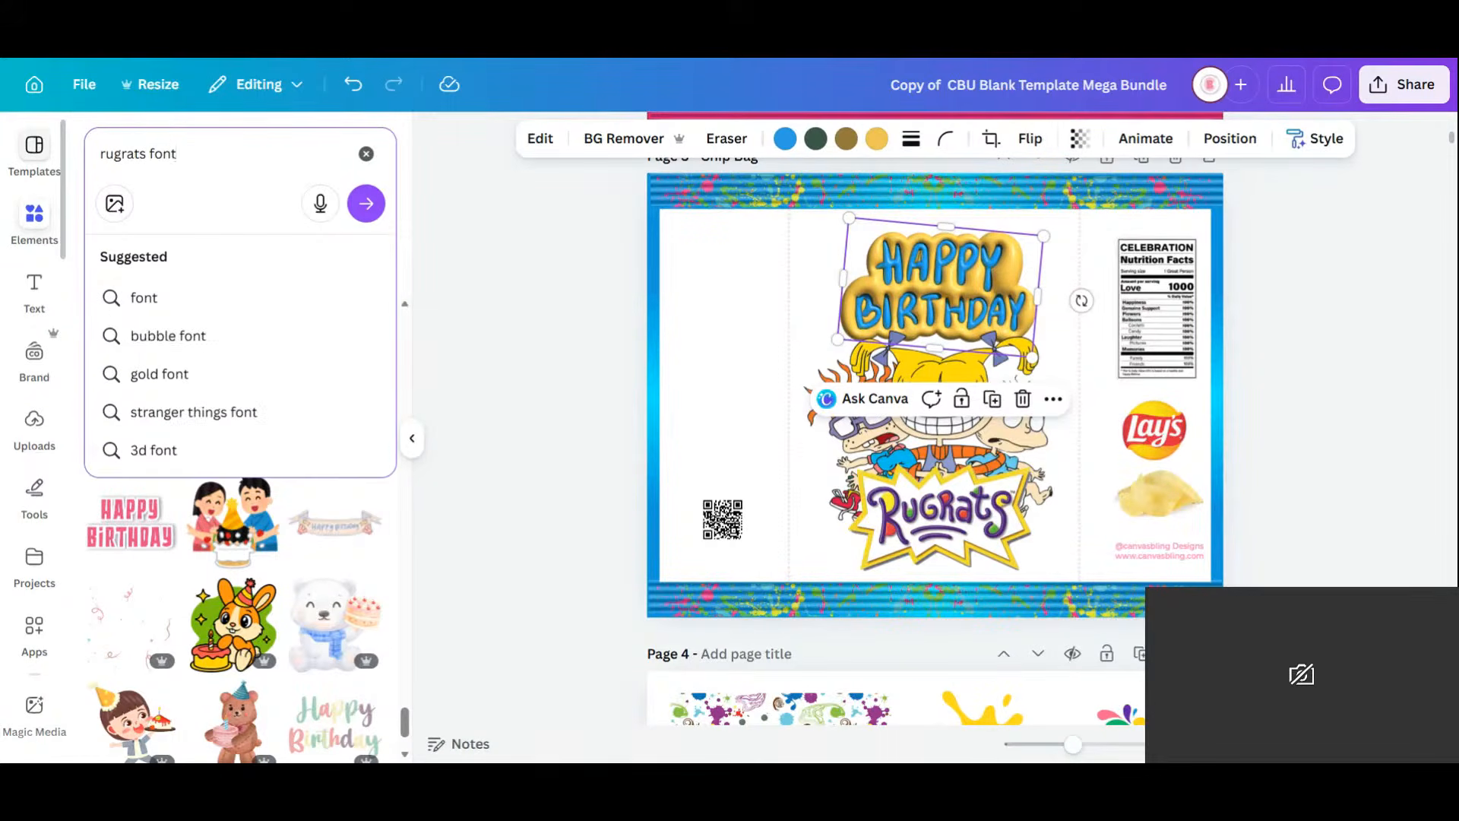
pyautogui.press('Return')
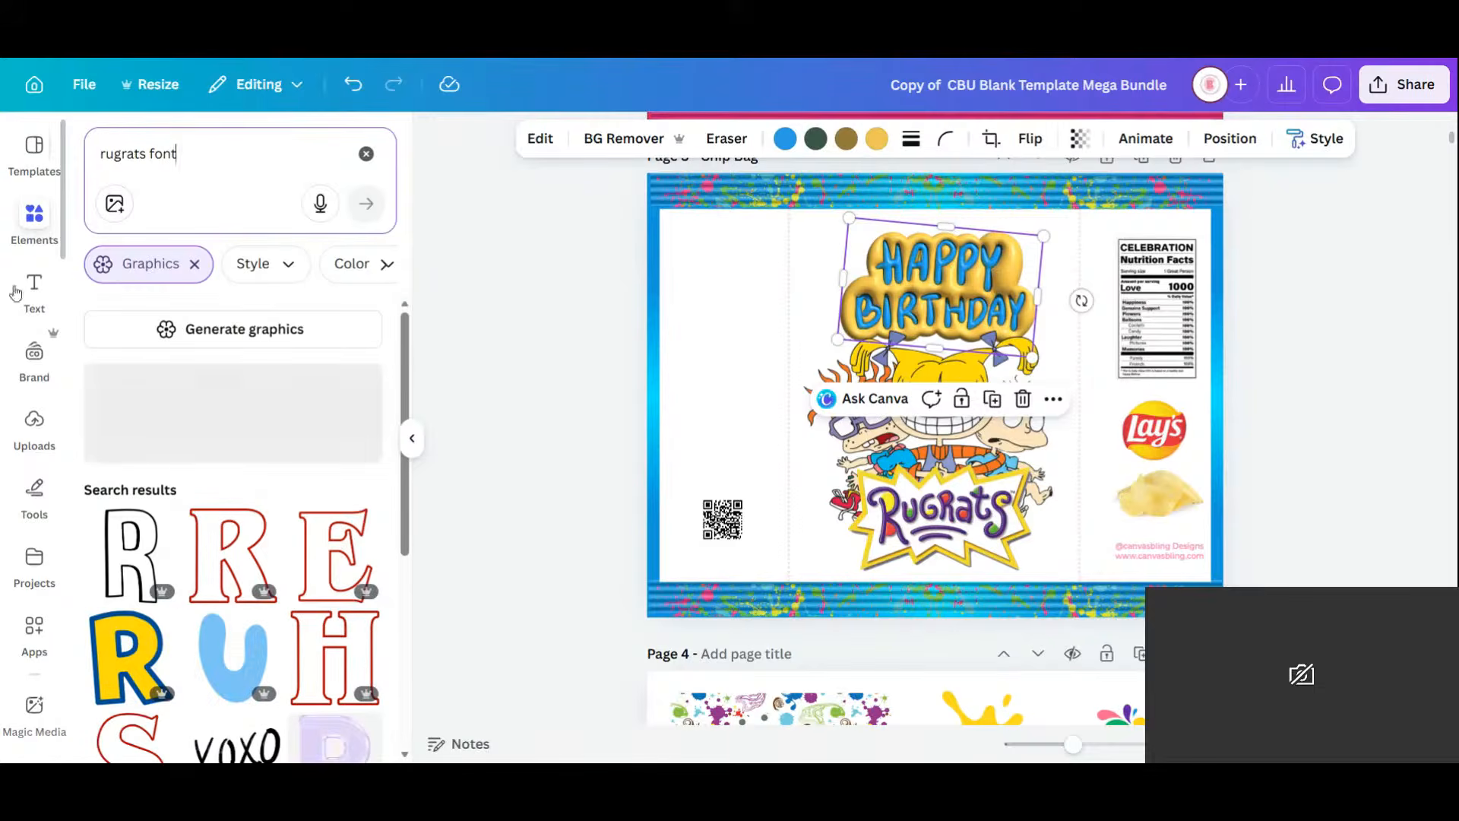
# Toggle the Graphics filter off and back on, then browse the letter graphics.
pyautogui.click(195, 264)
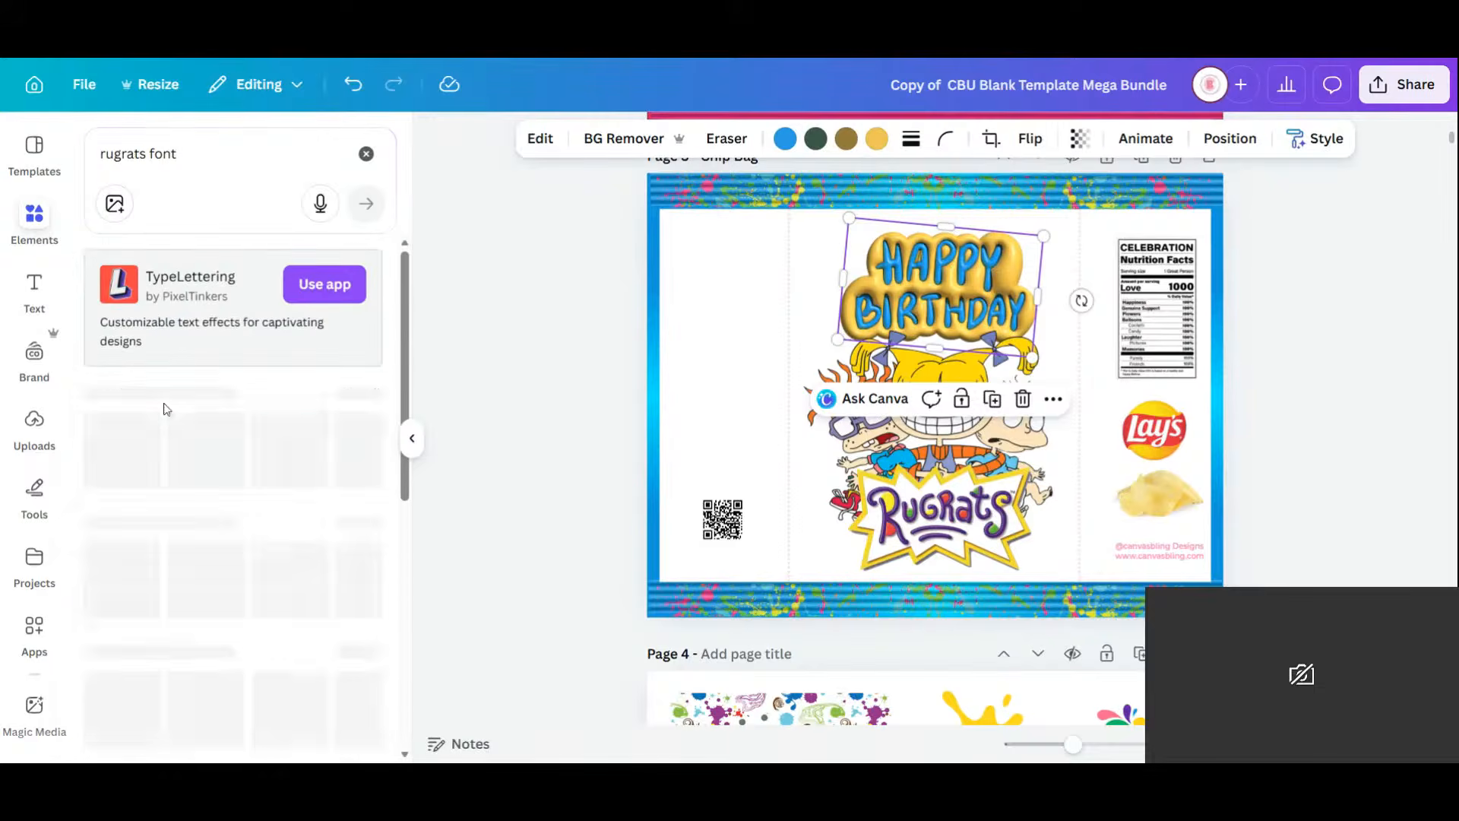
pyautogui.click(182, 154)
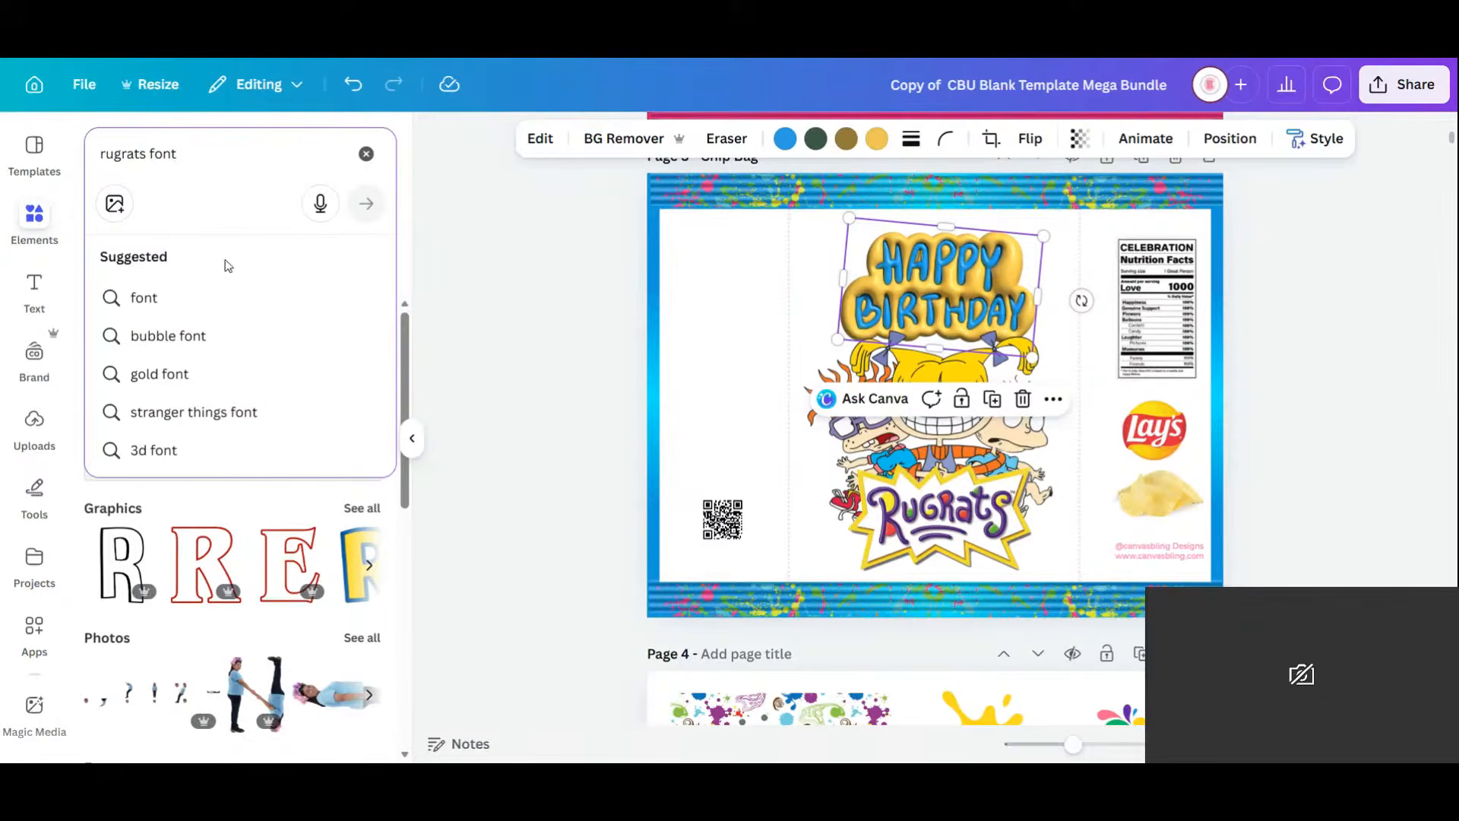
pyautogui.click(367, 509)
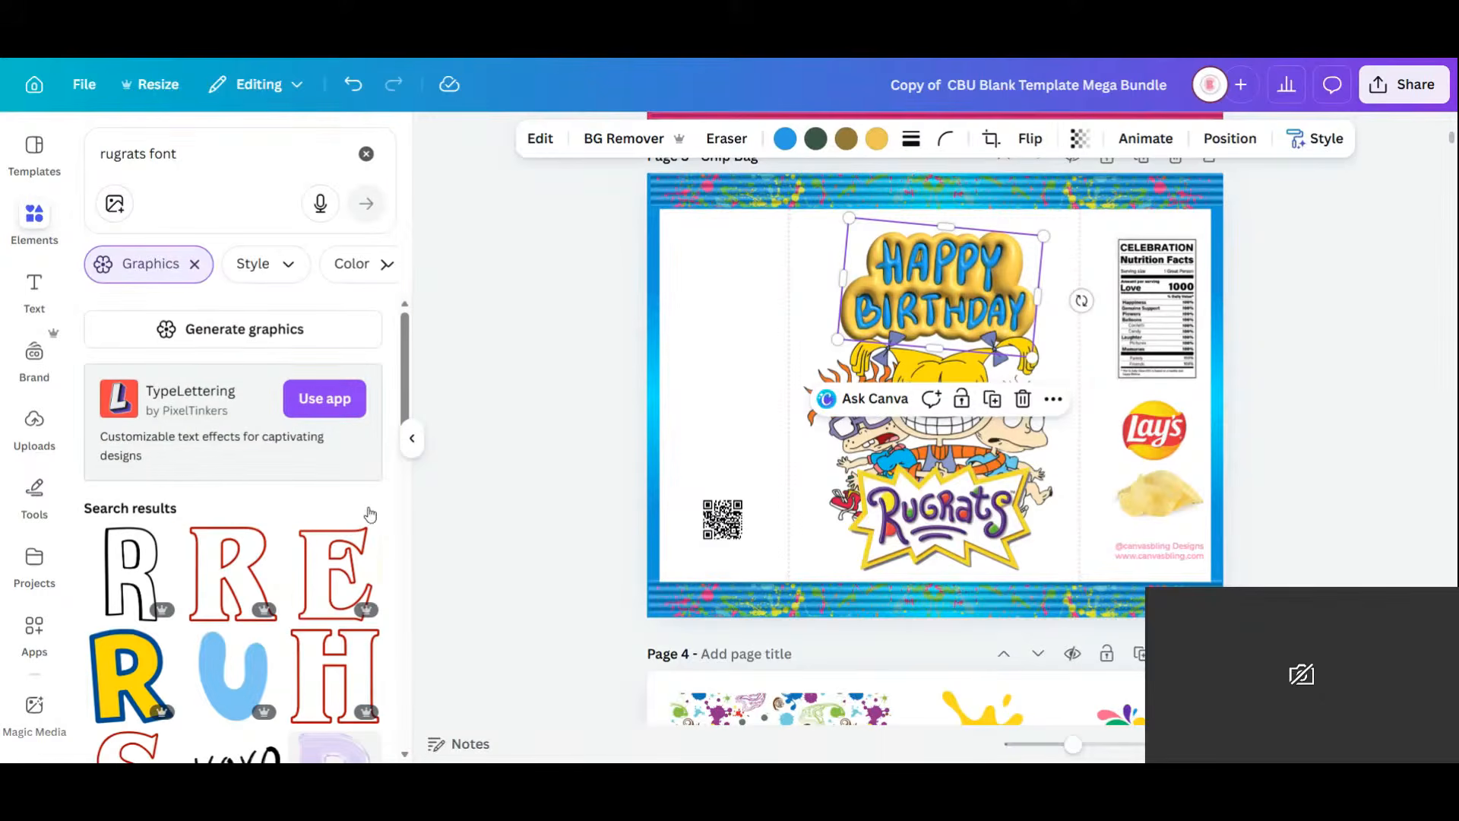
pyautogui.scroll(-3, 239, 508)
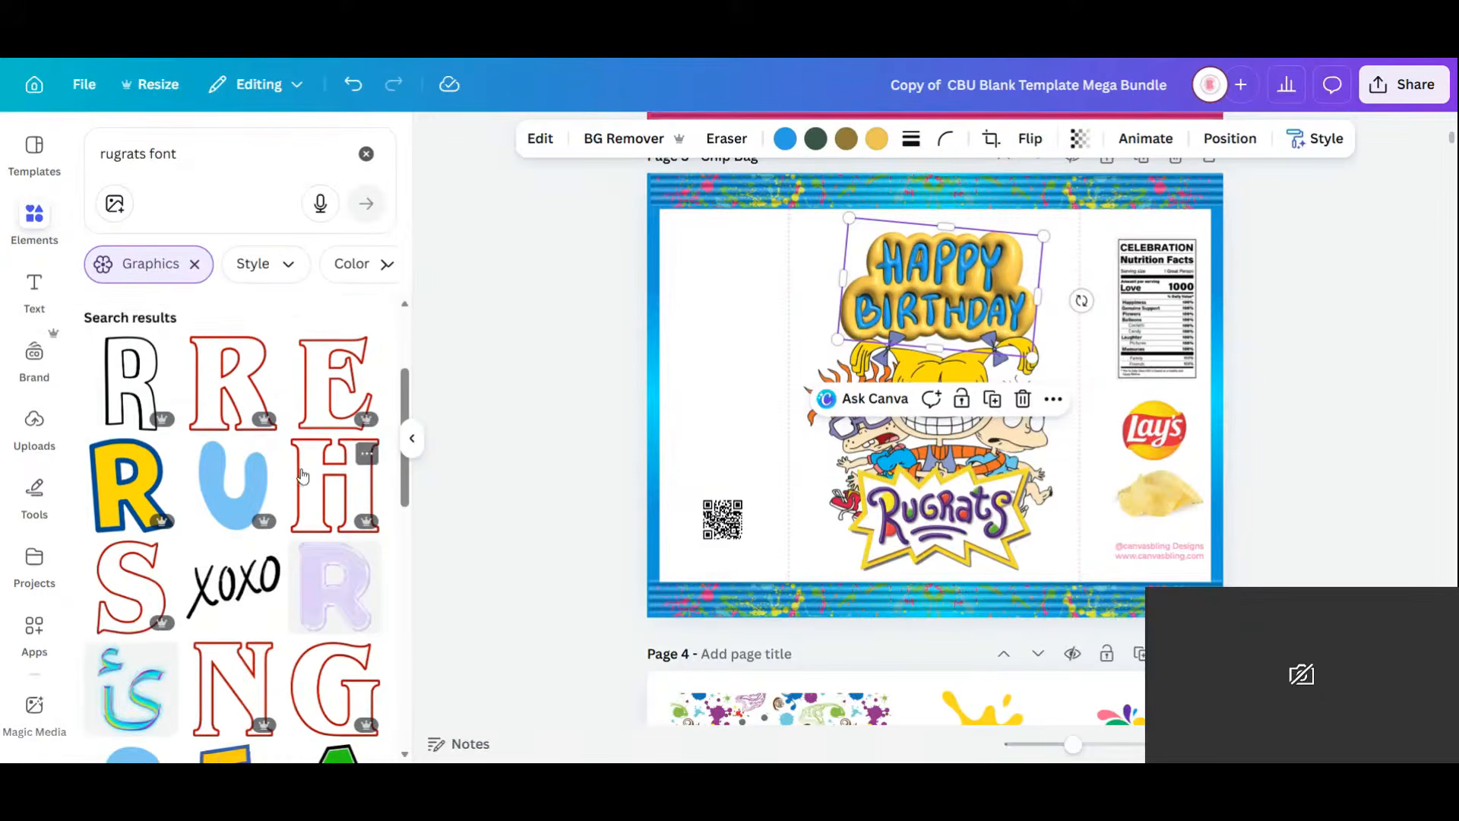
pyautogui.scroll(-4, 302, 475)
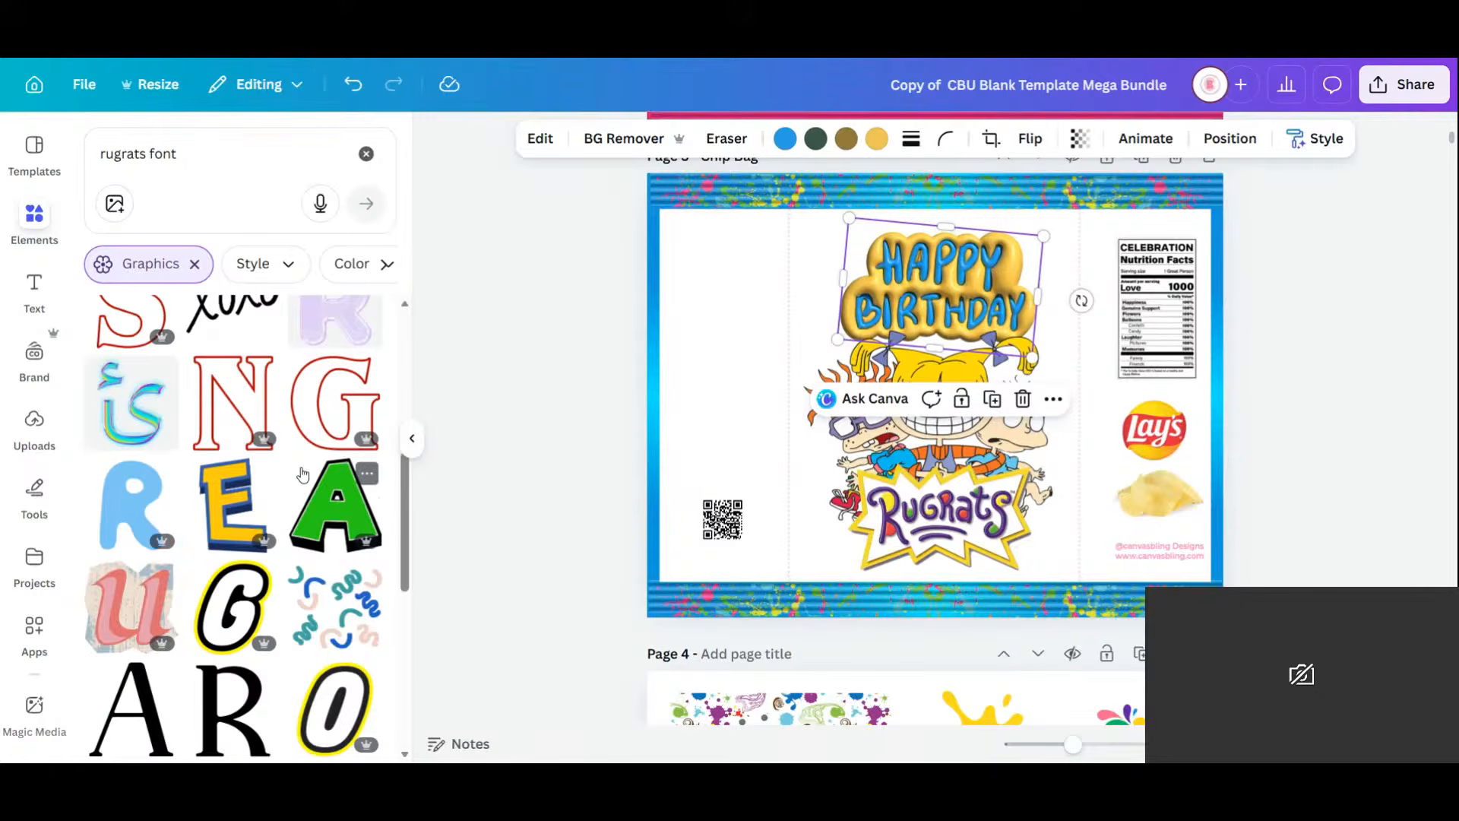
pyautogui.scroll(-6, 302, 494)
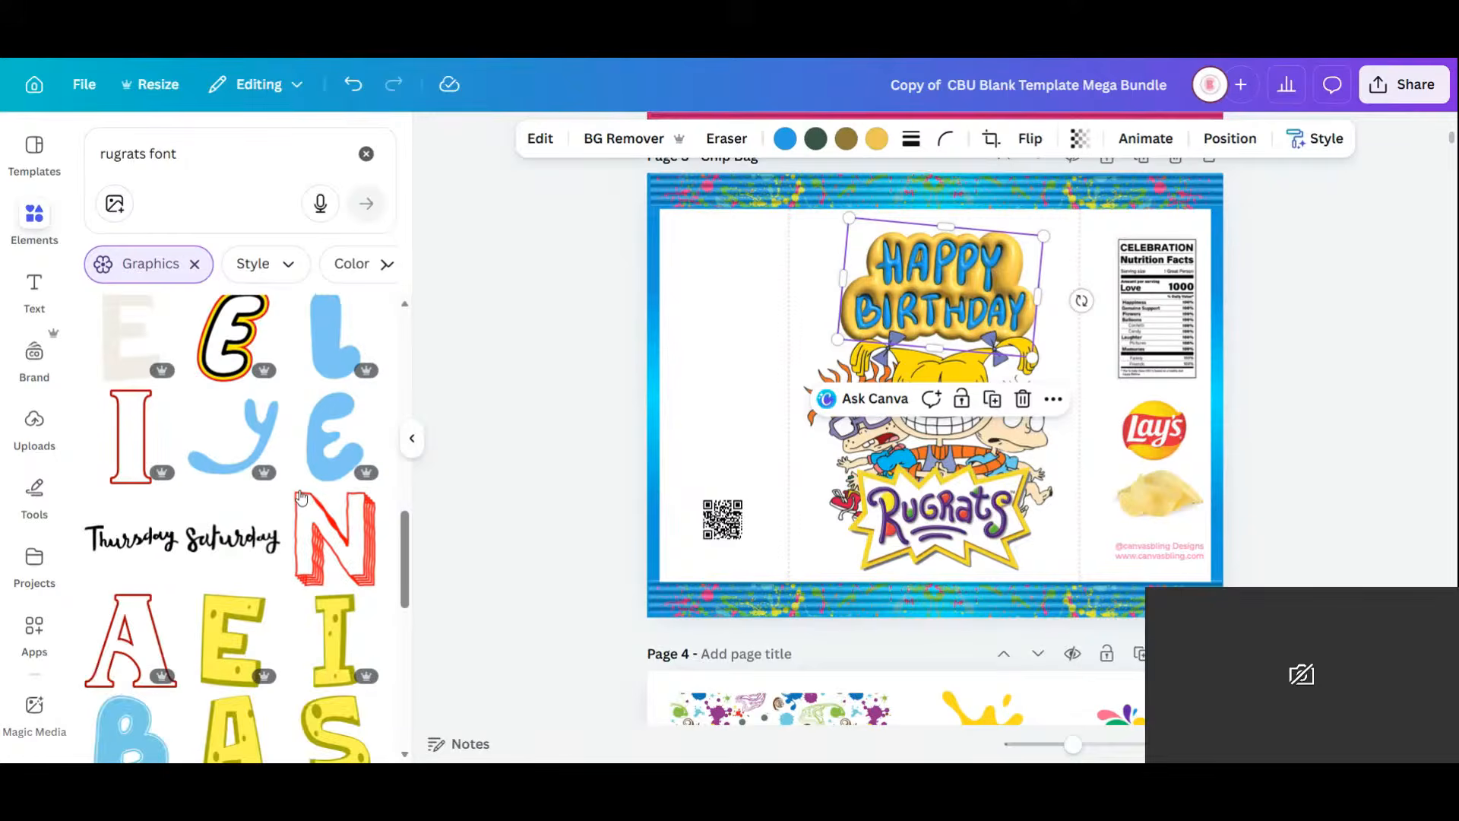
pyautogui.scroll(-6, 301, 496)
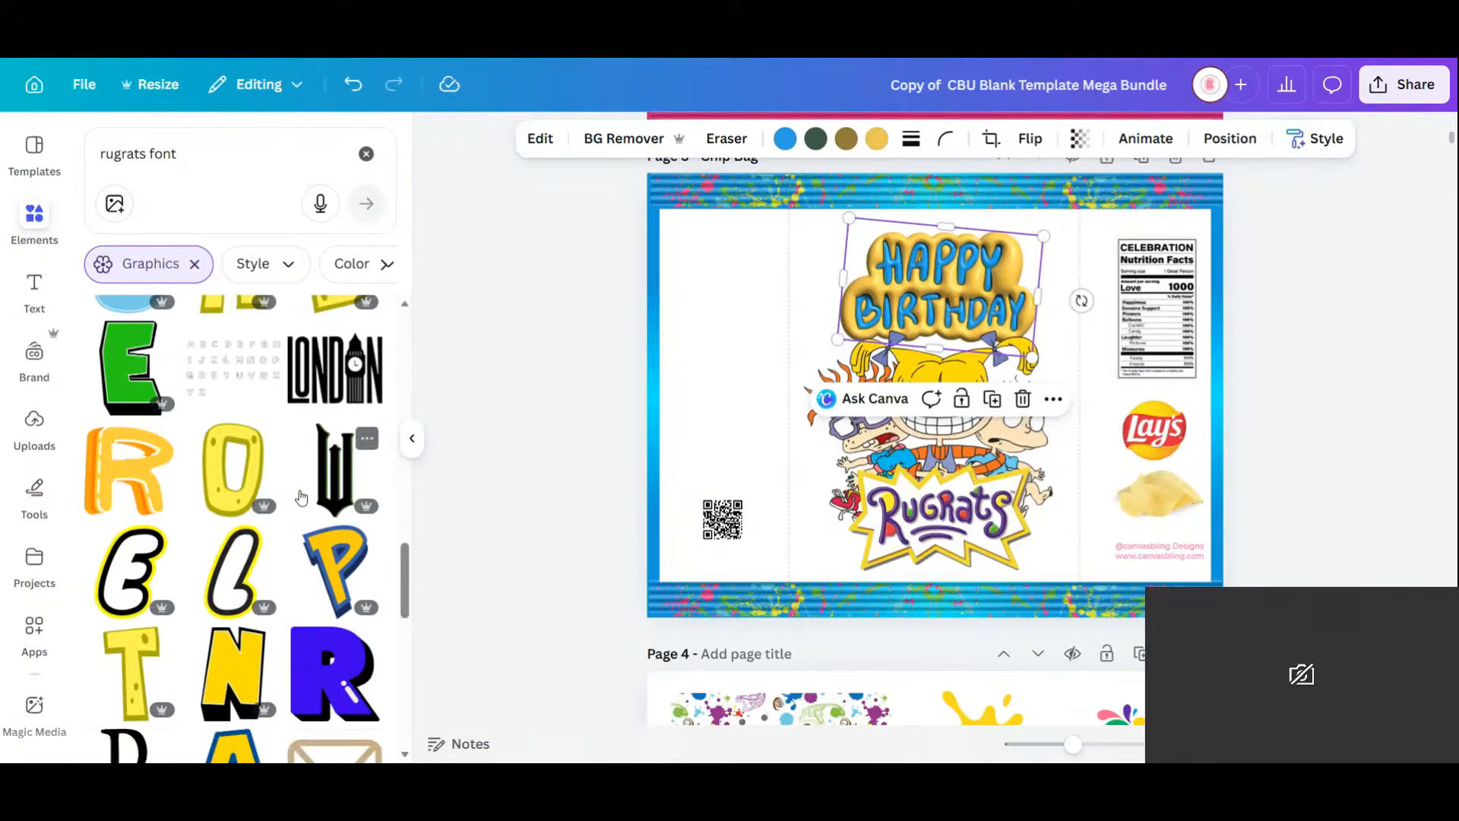
pyautogui.scroll(3, 302, 497)
pyautogui.scroll(5, 302, 496)
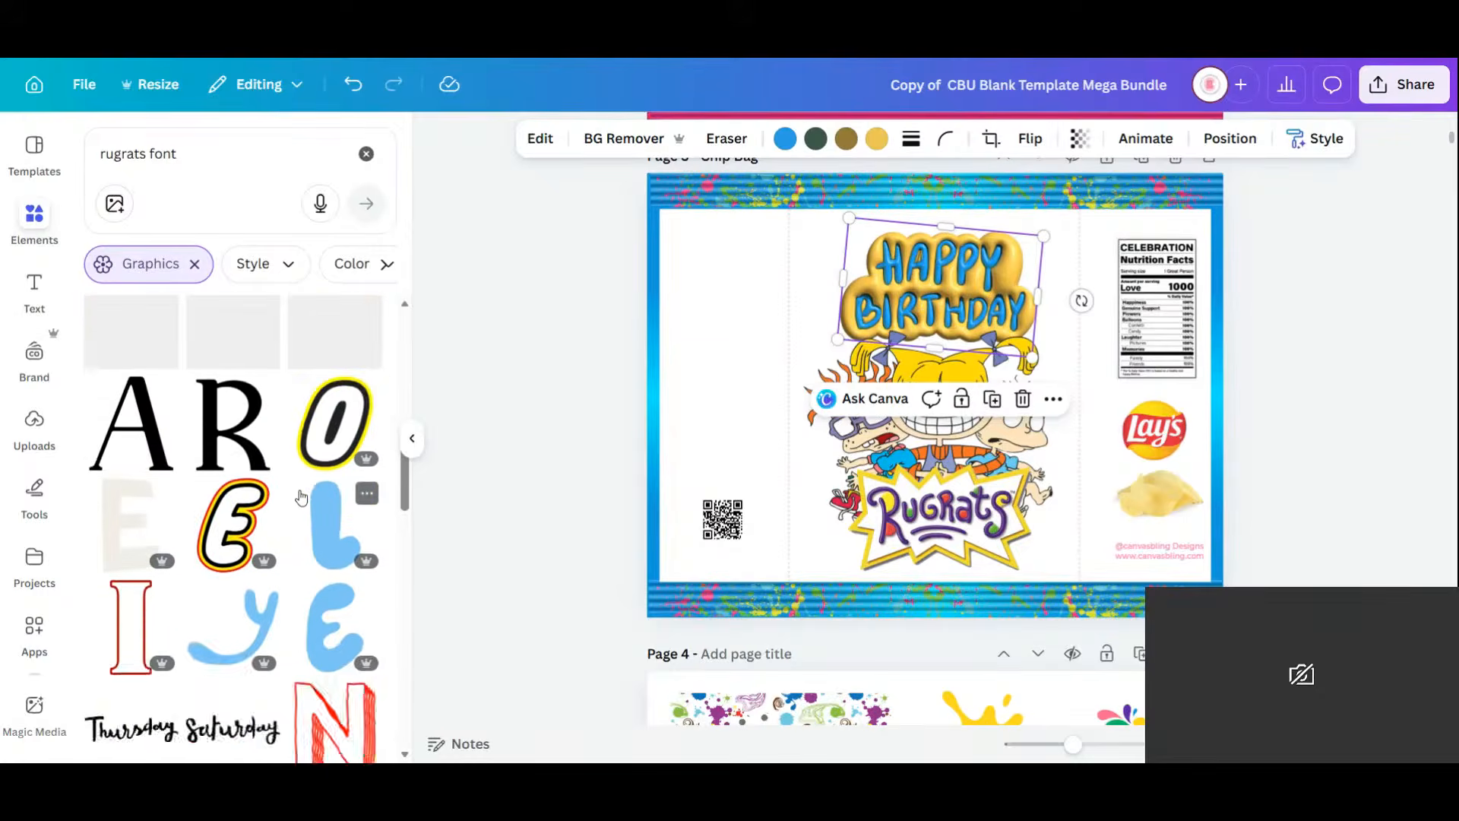
pyautogui.scroll(3, 302, 496)
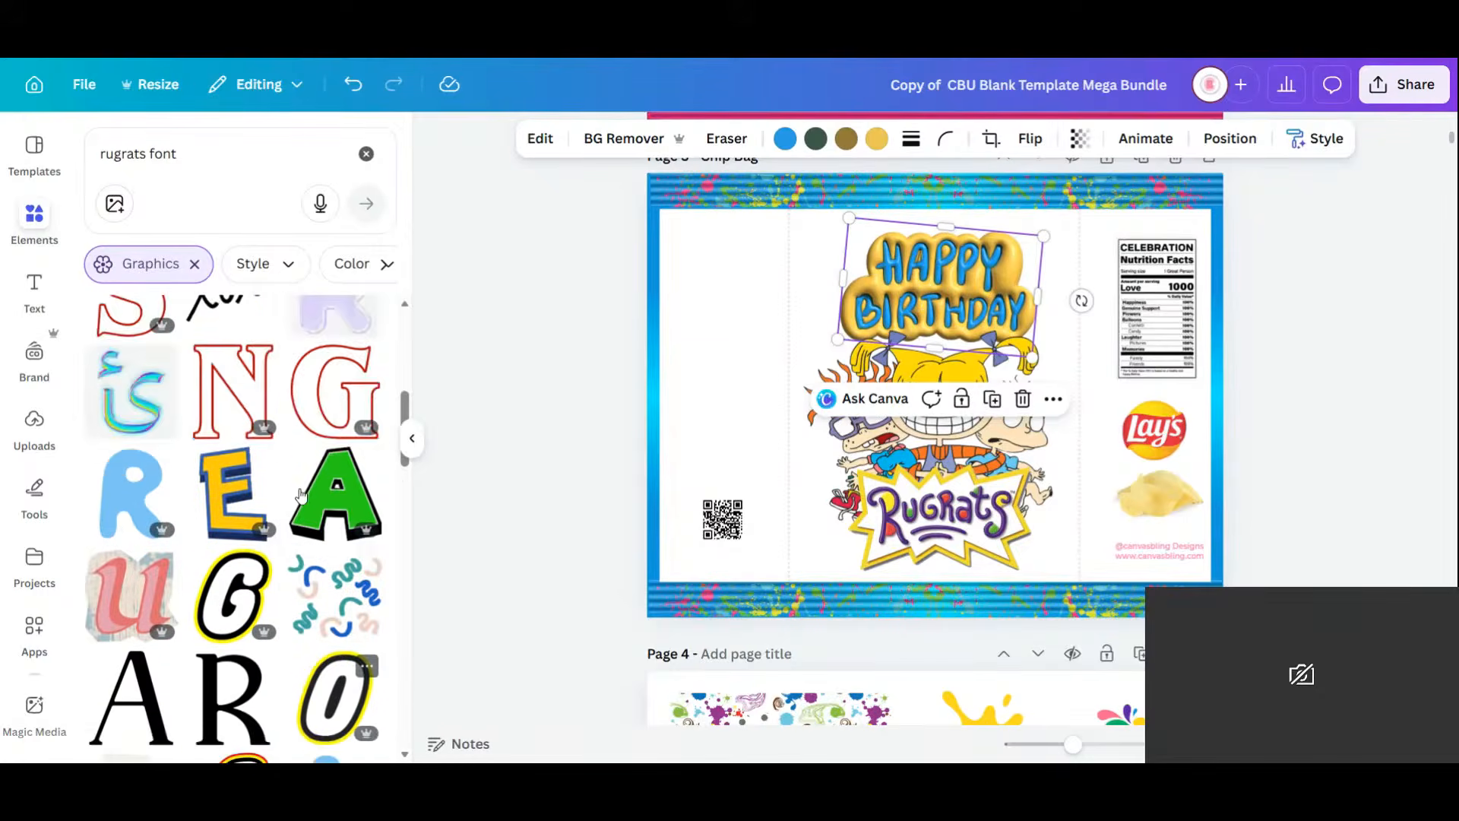
pyautogui.scroll(-3, 377, 741)
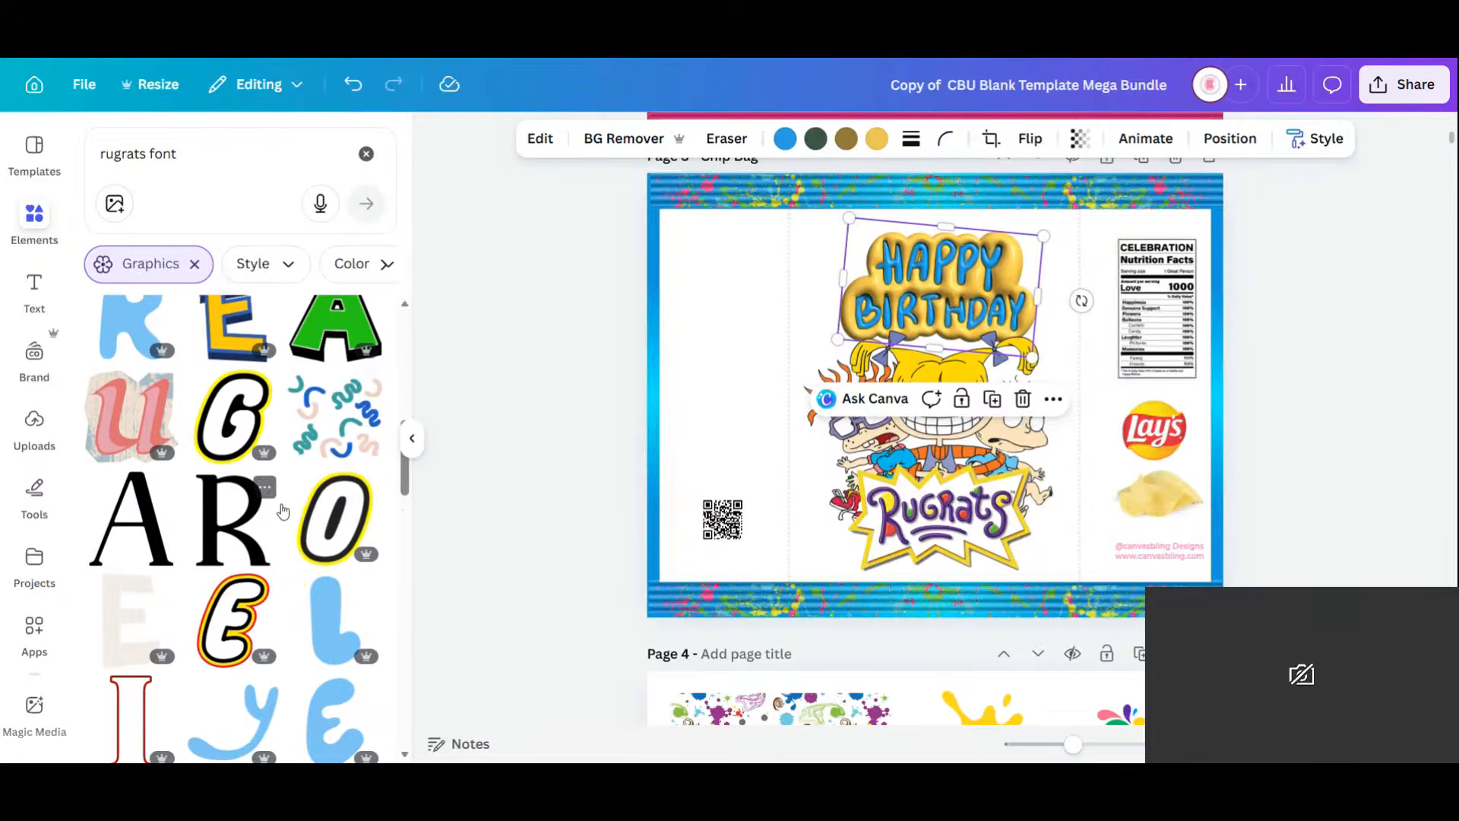
pyautogui.scroll(10, 285, 524)
pyautogui.scroll(3, 250, 534)
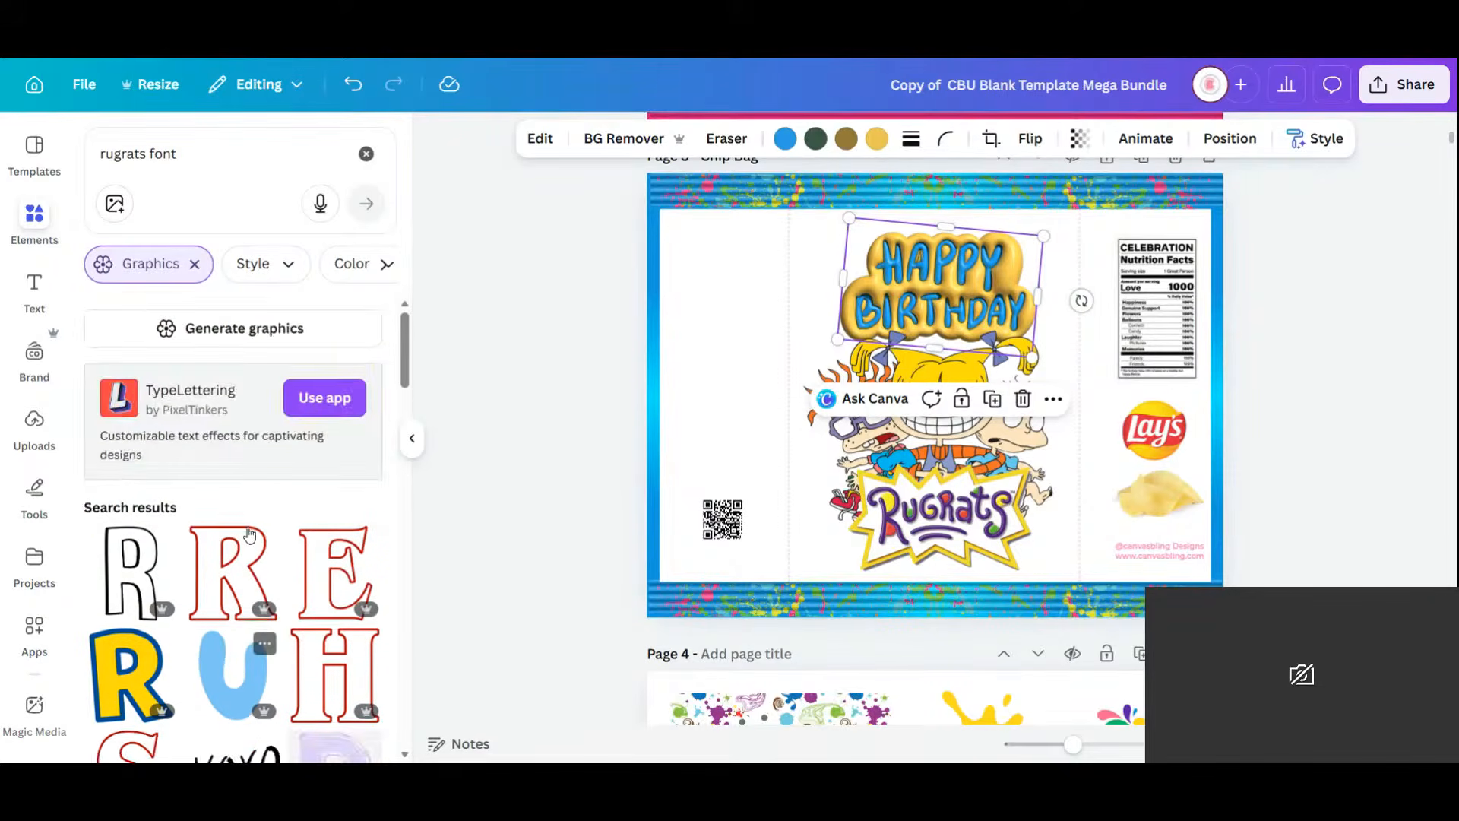
pyautogui.scroll(-3, 250, 534)
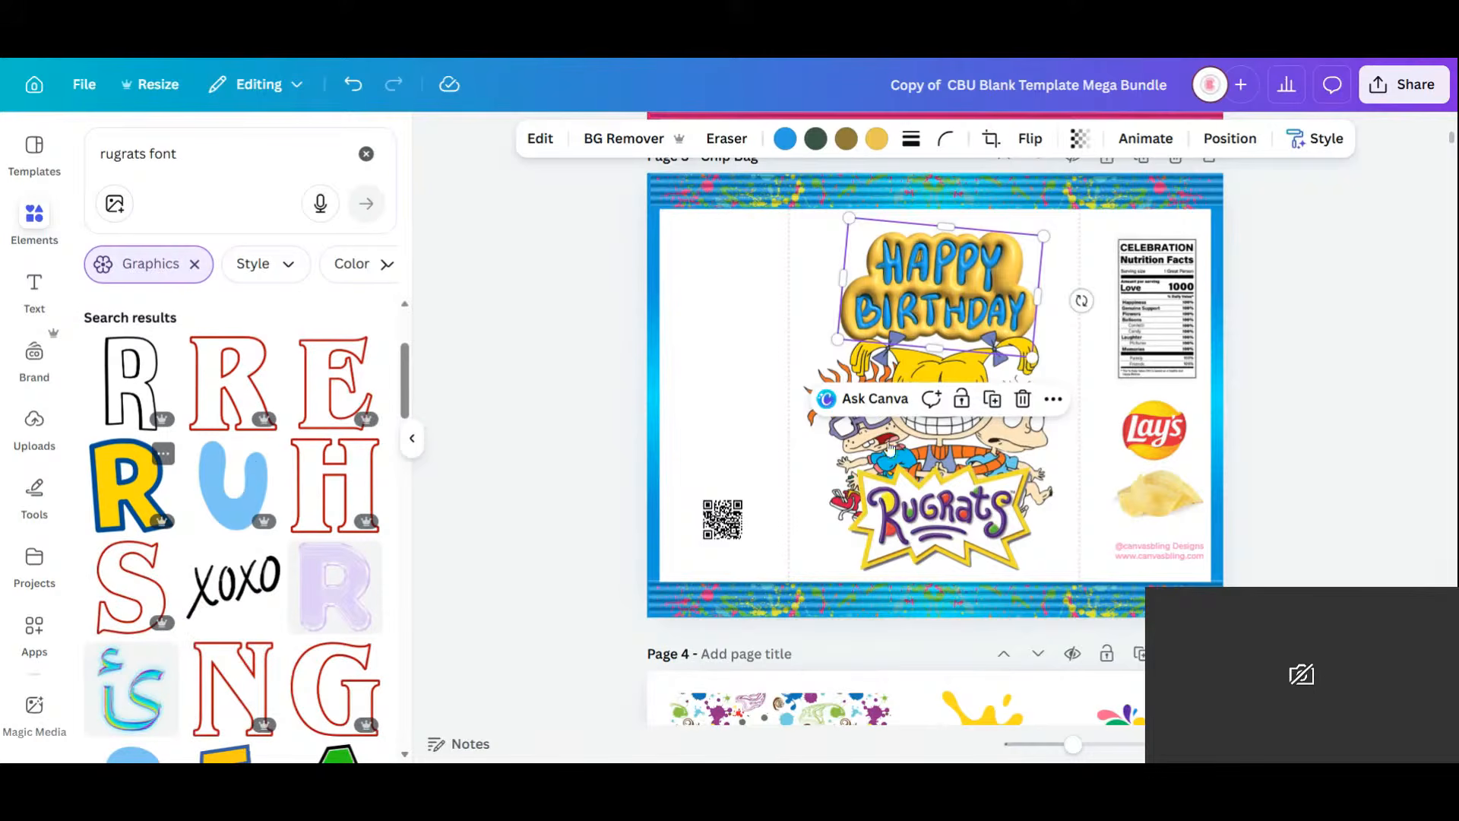
# Add the yellow R letter graphic to the page, then delete it.
pyautogui.click(103, 483)
pyautogui.moveTo(924, 383); pyautogui.dragTo(751, 350)
pyautogui.press('Delete')
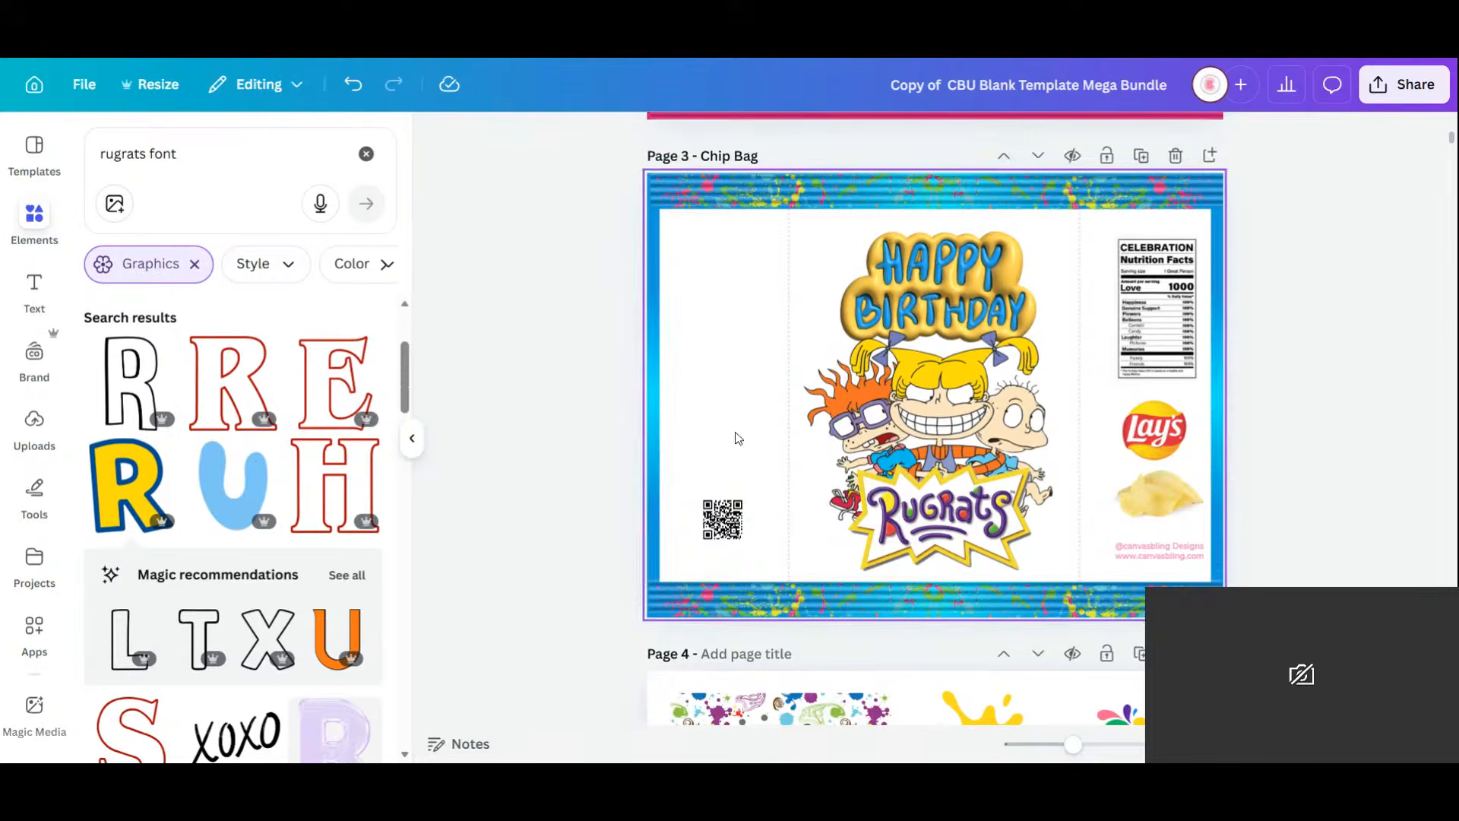
# Launch Text Studio Maker from the apps sidebar and browse its trending text effects like Graffiti and Word Art.
pyautogui.scroll(-5, 35, 616)
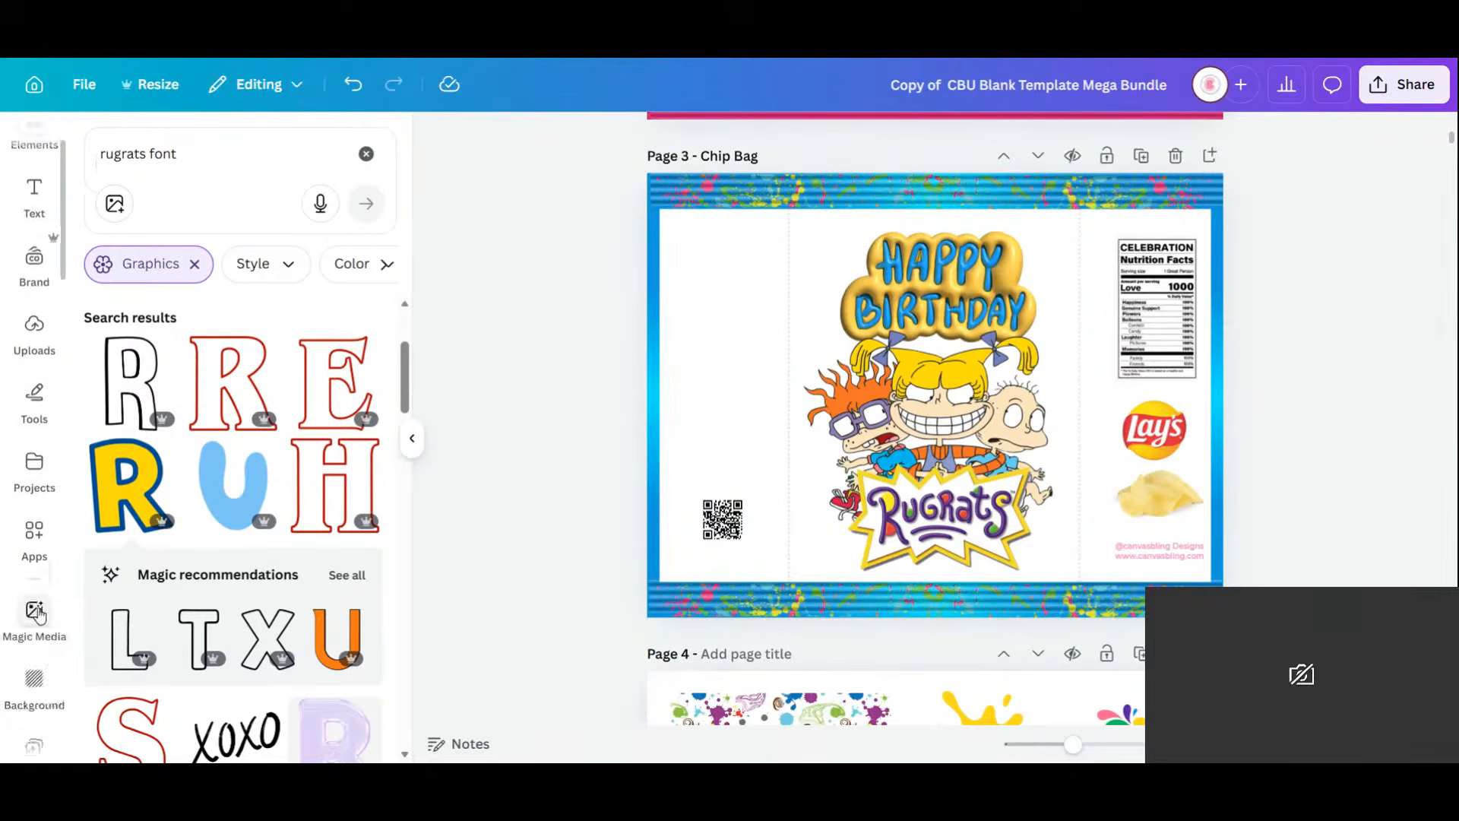
pyautogui.scroll(-5, 38, 614)
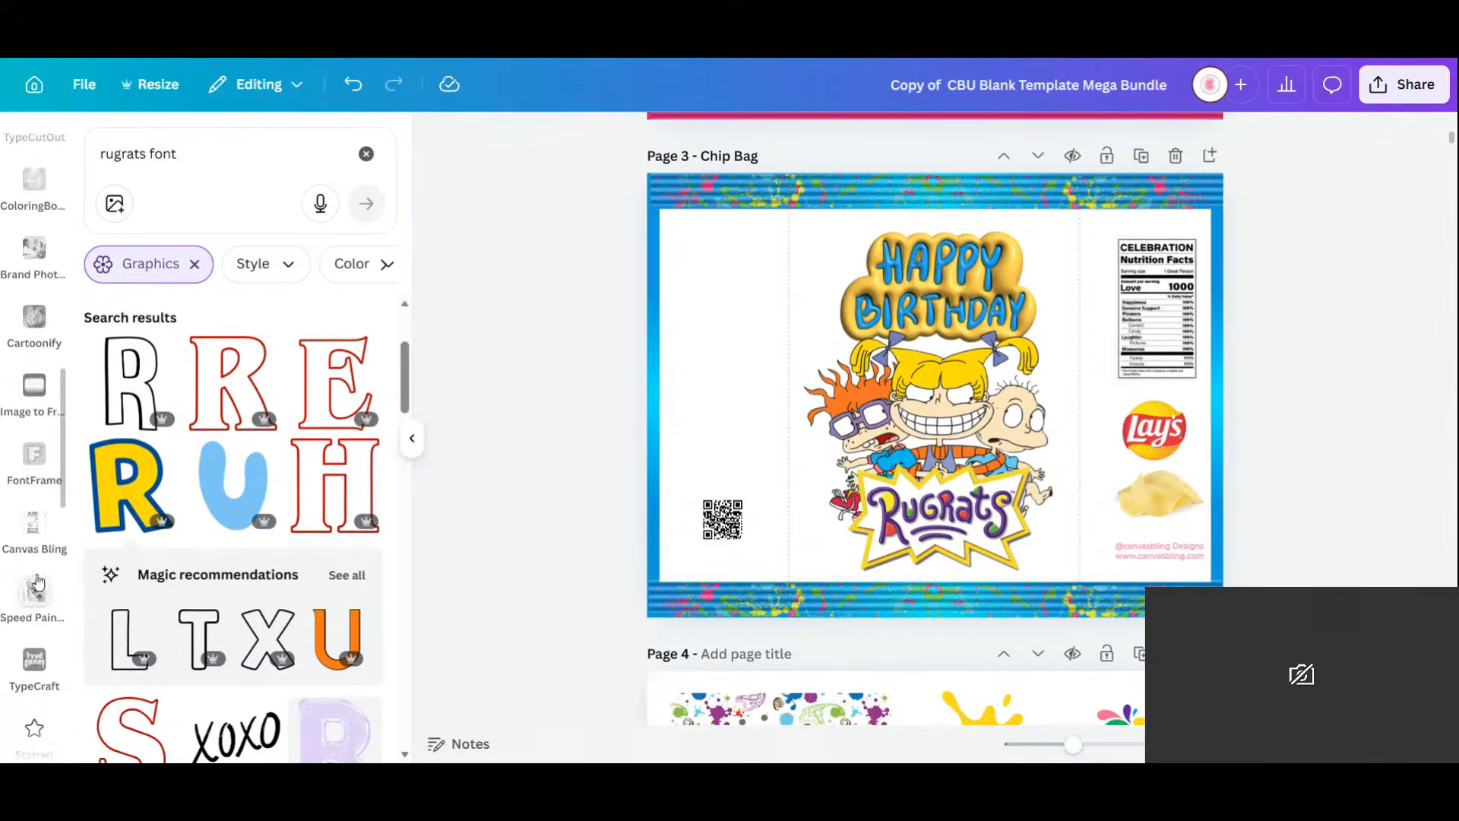
pyautogui.scroll(-5, 38, 582)
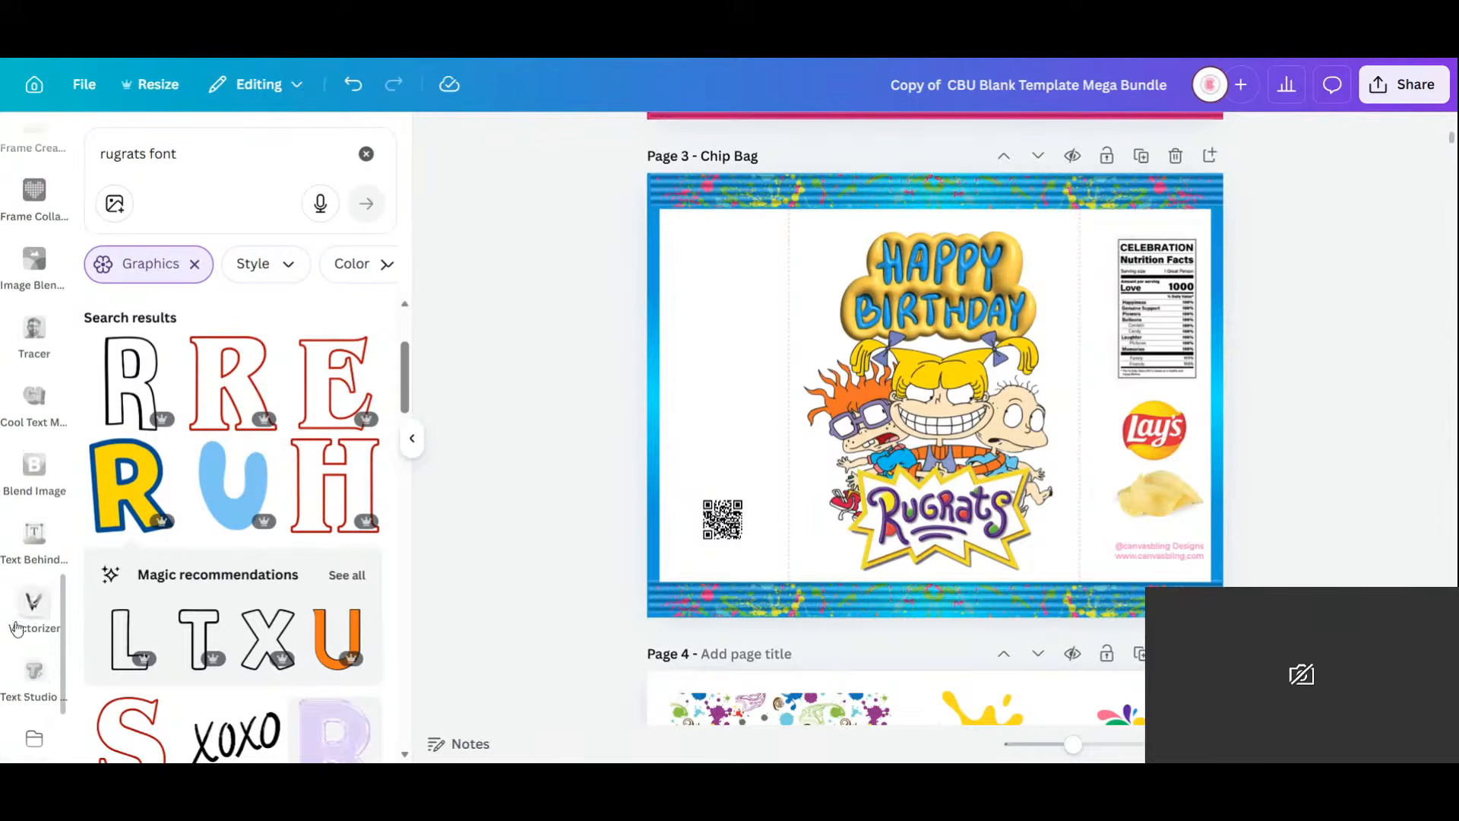
pyautogui.click(32, 668)
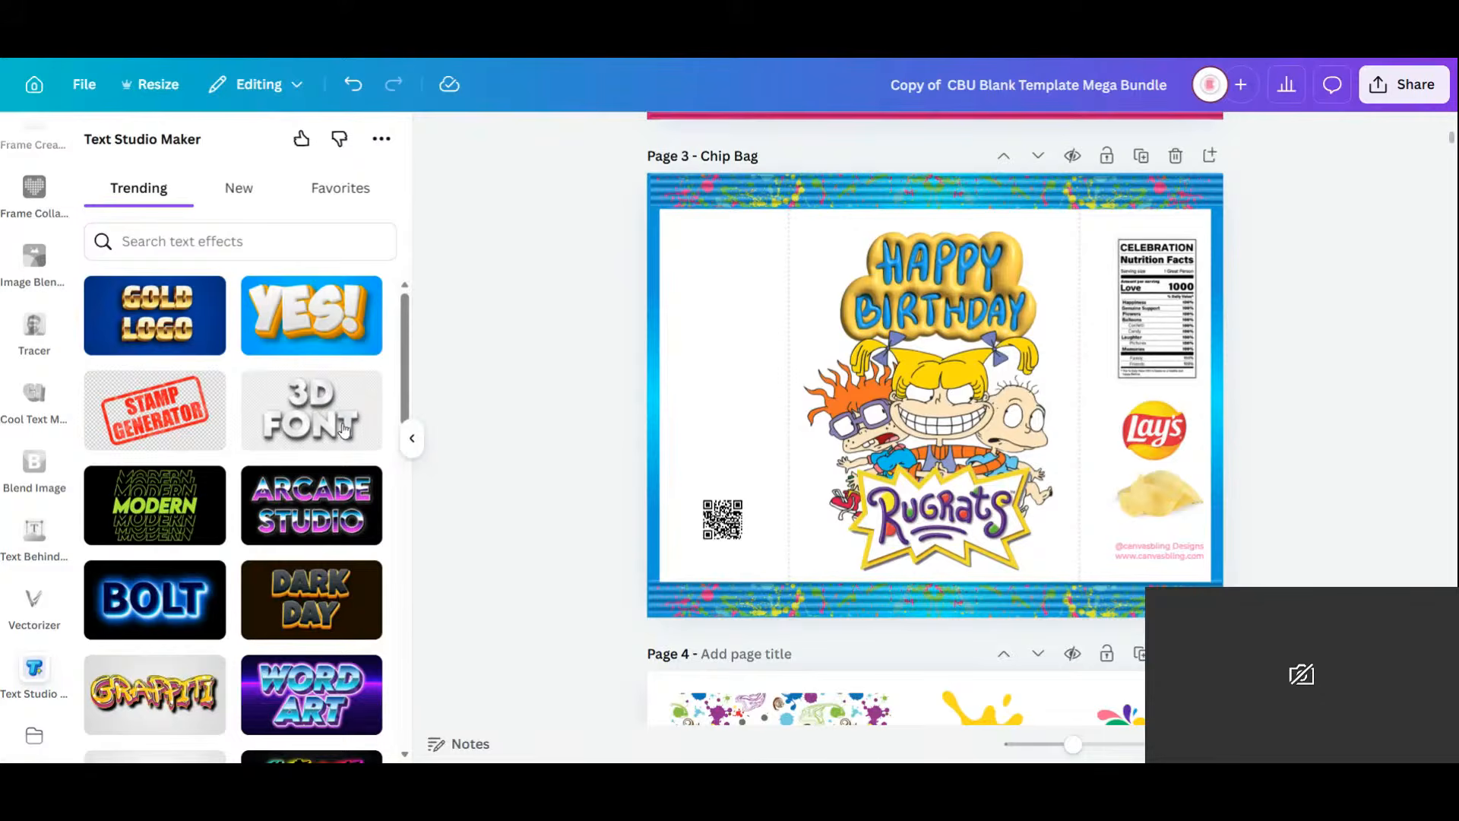
pyautogui.scroll(-4, 283, 424)
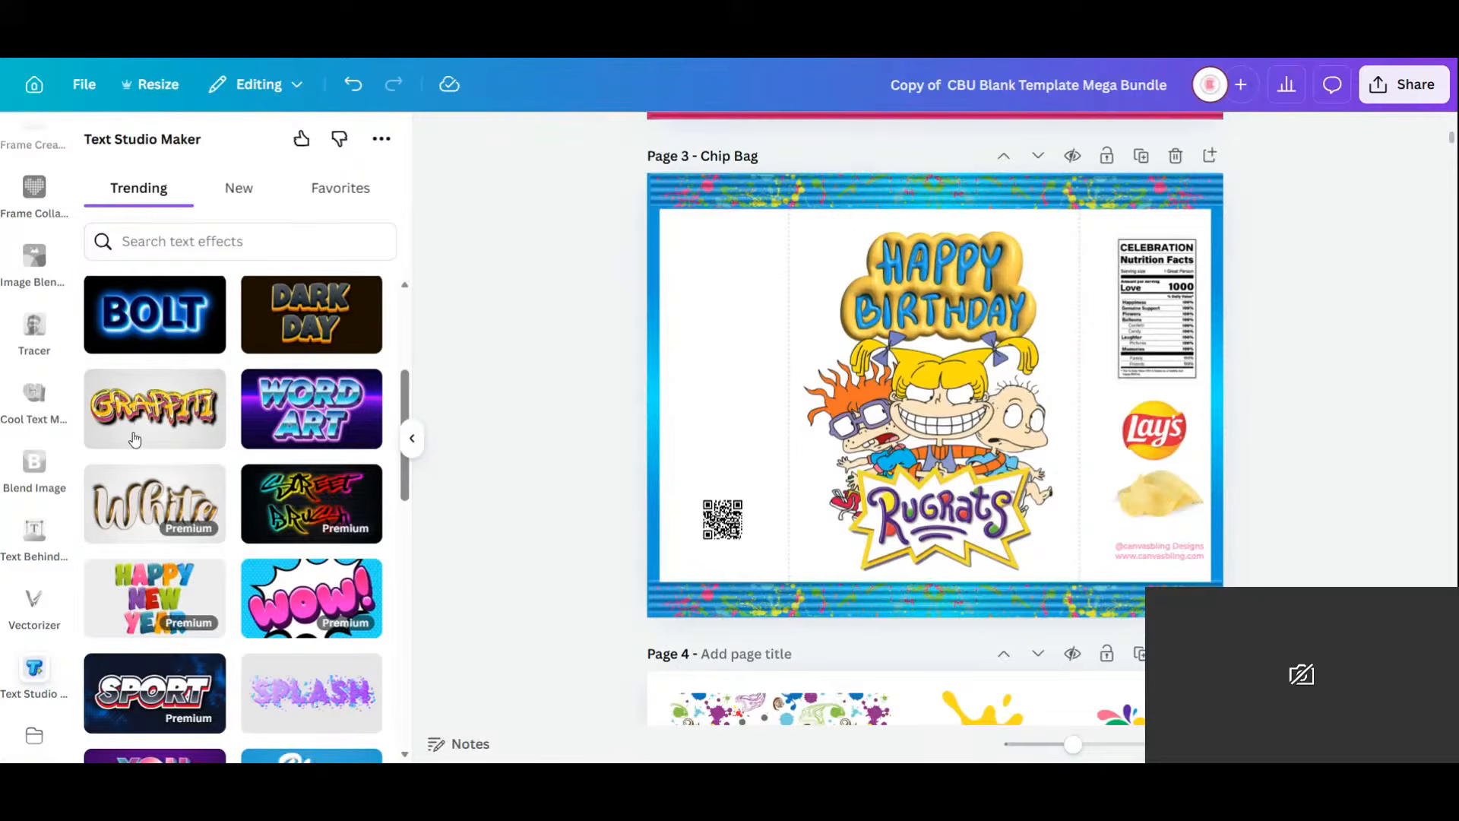
# Search the text effects for 'graffiti' and browse results like Street, Boom and Spray Time.
pyautogui.click(195, 232)
pyautogui.write('graffiti')
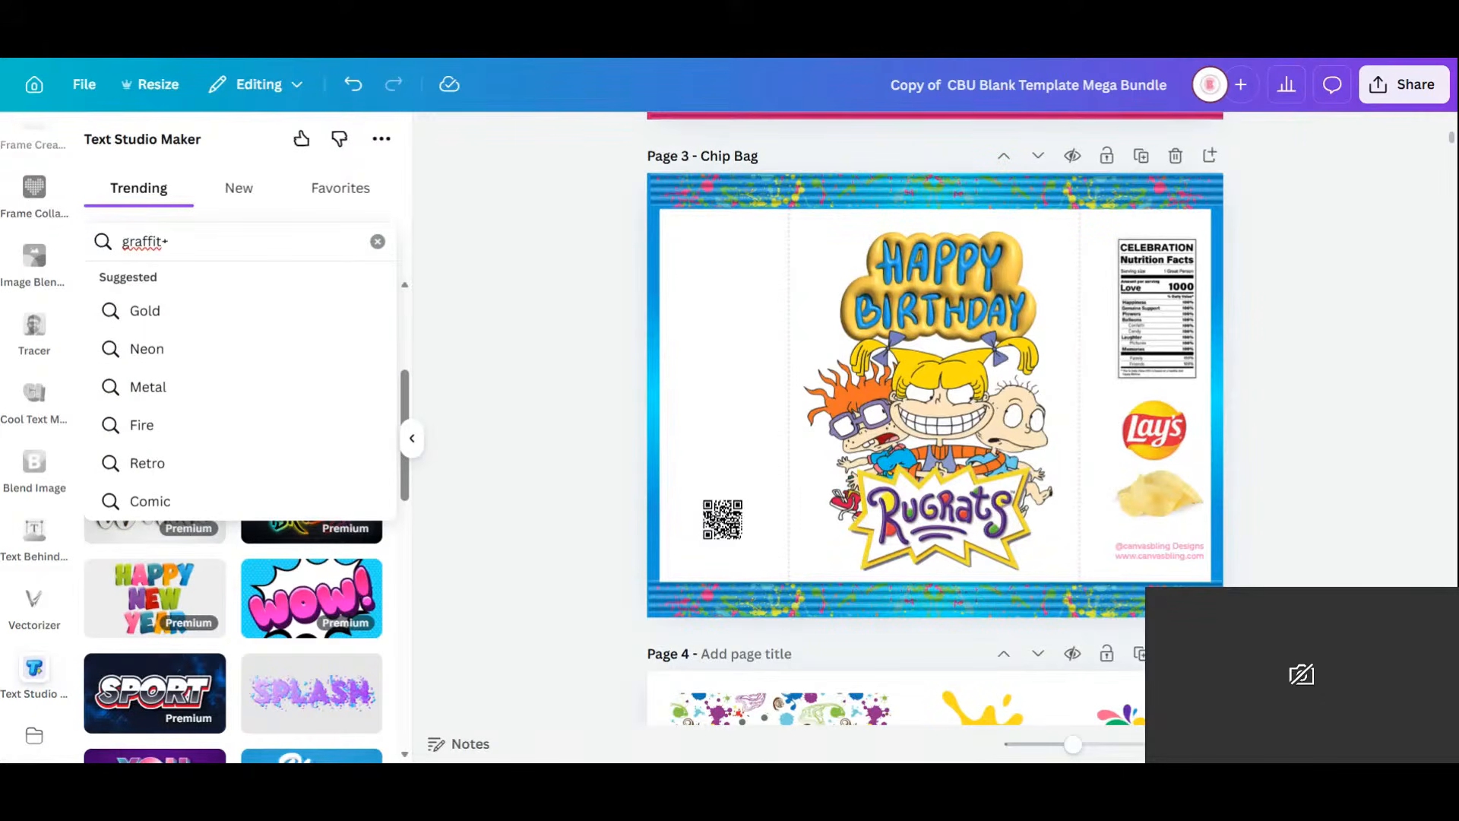
pyautogui.press('BackSpace')
pyautogui.write('tti')
pyautogui.press('Return')
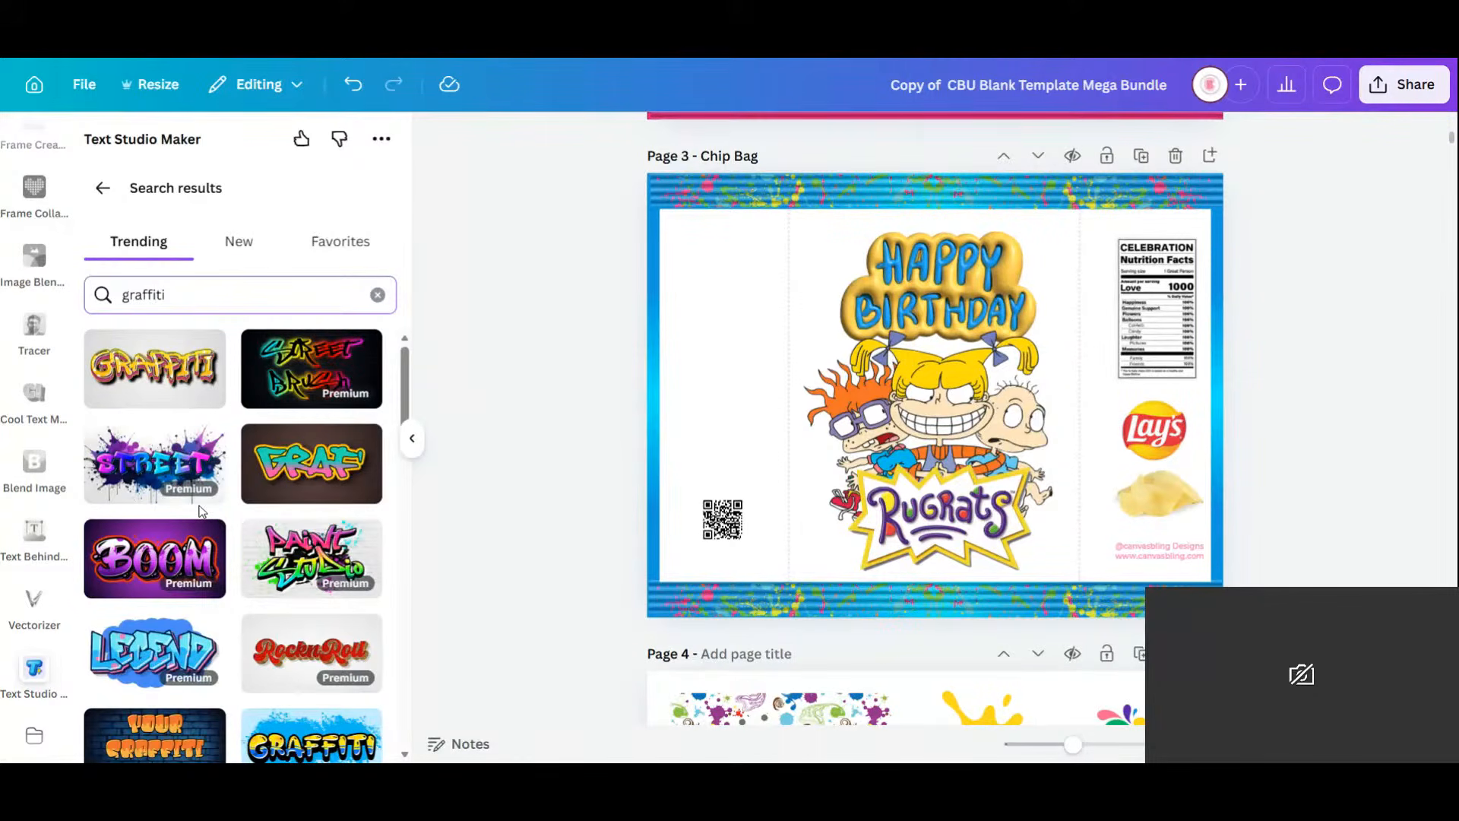
pyautogui.scroll(-2, 201, 511)
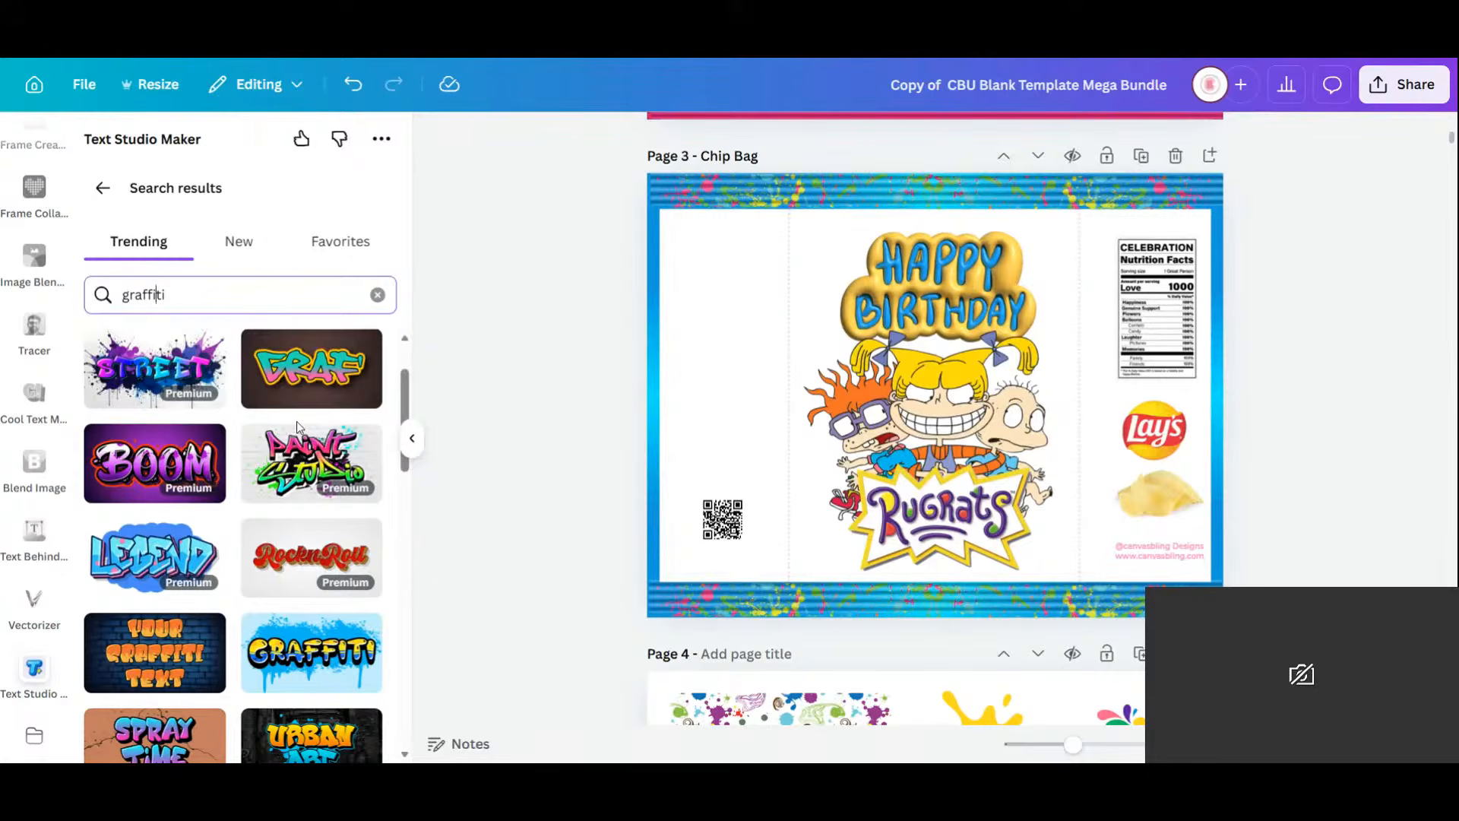
pyautogui.scroll(-1, 304, 418)
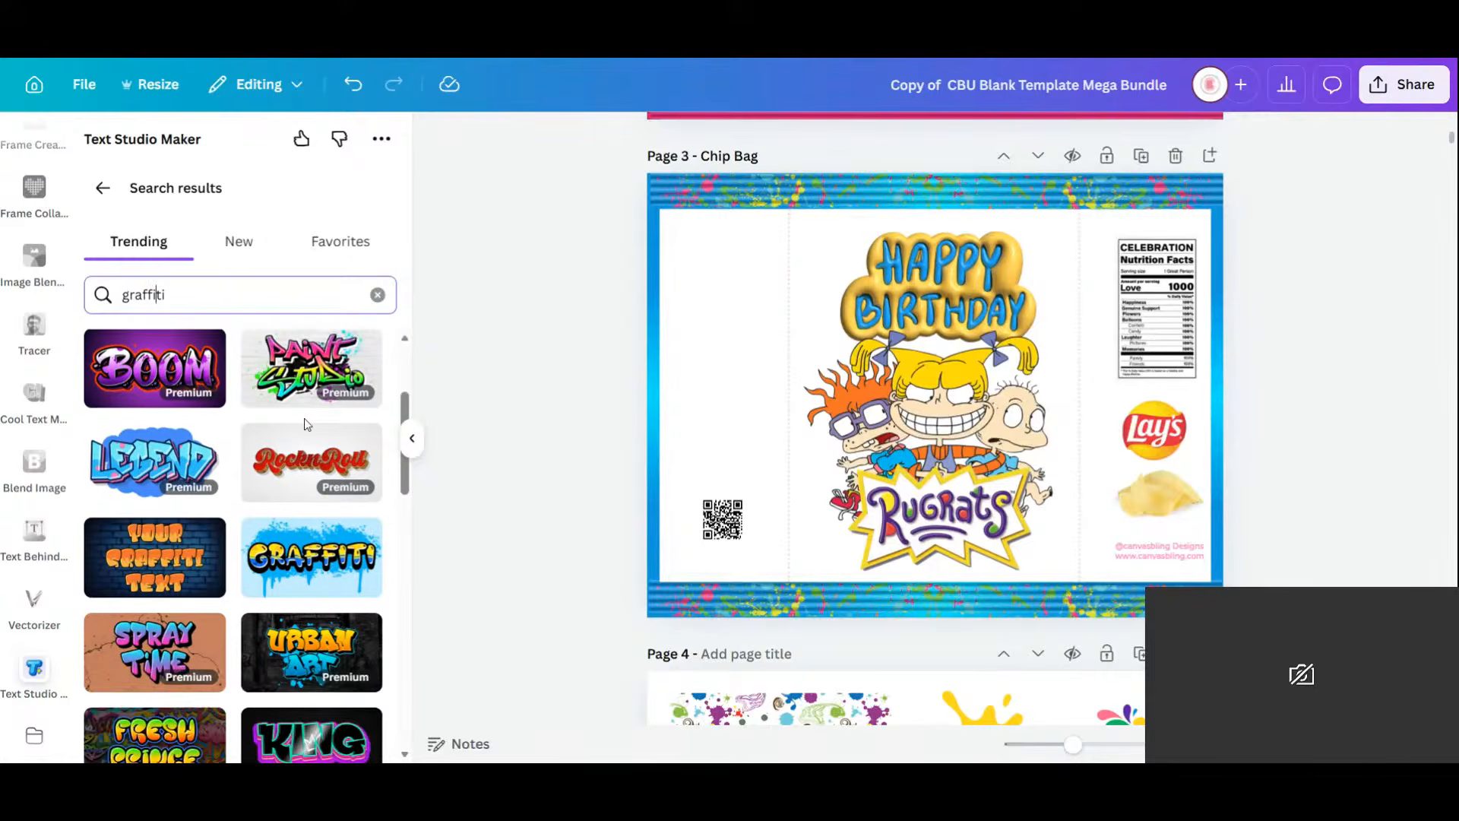
pyautogui.scroll(-1, 304, 423)
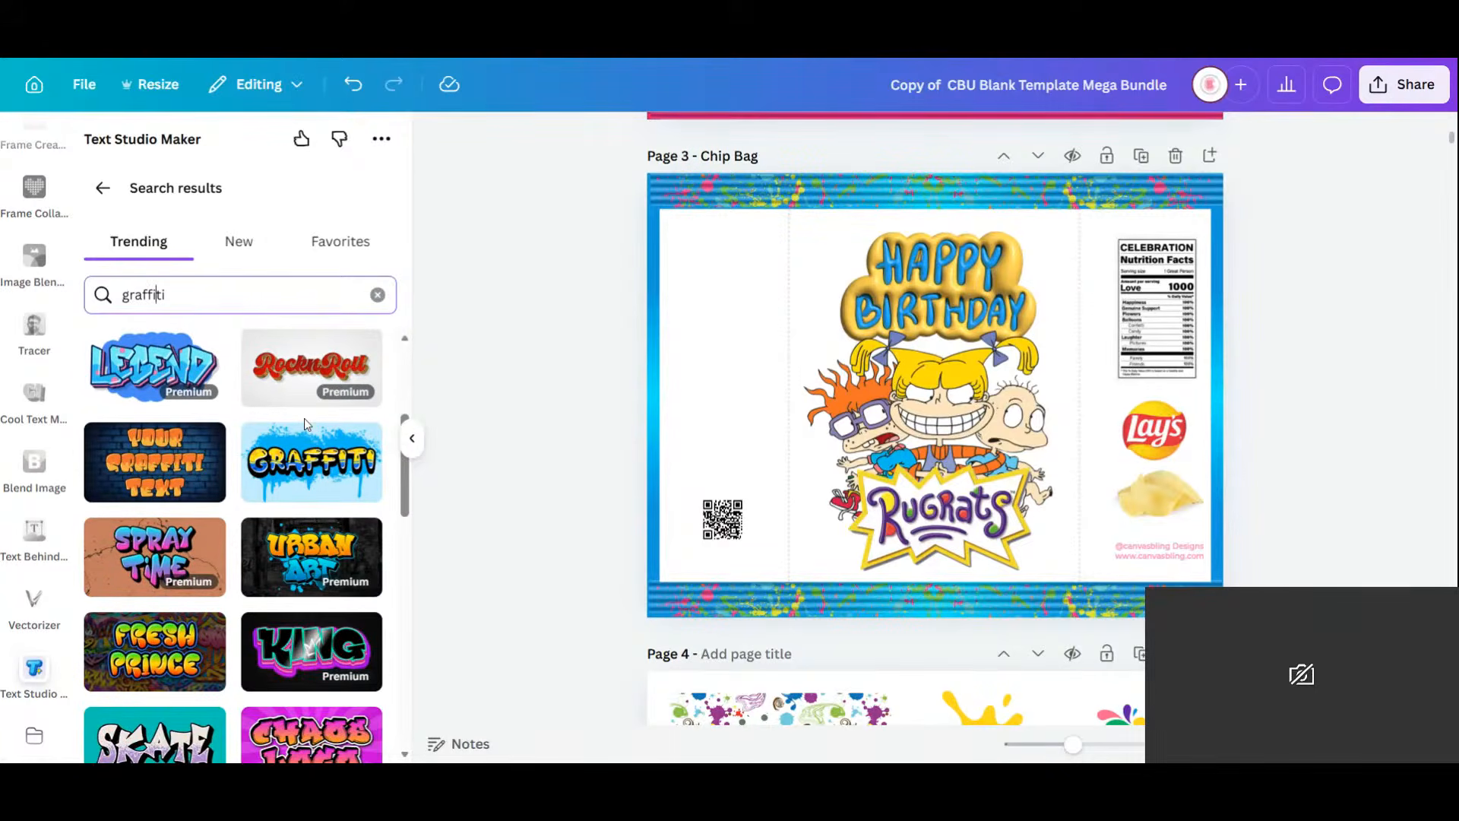
pyautogui.scroll(-2, 304, 418)
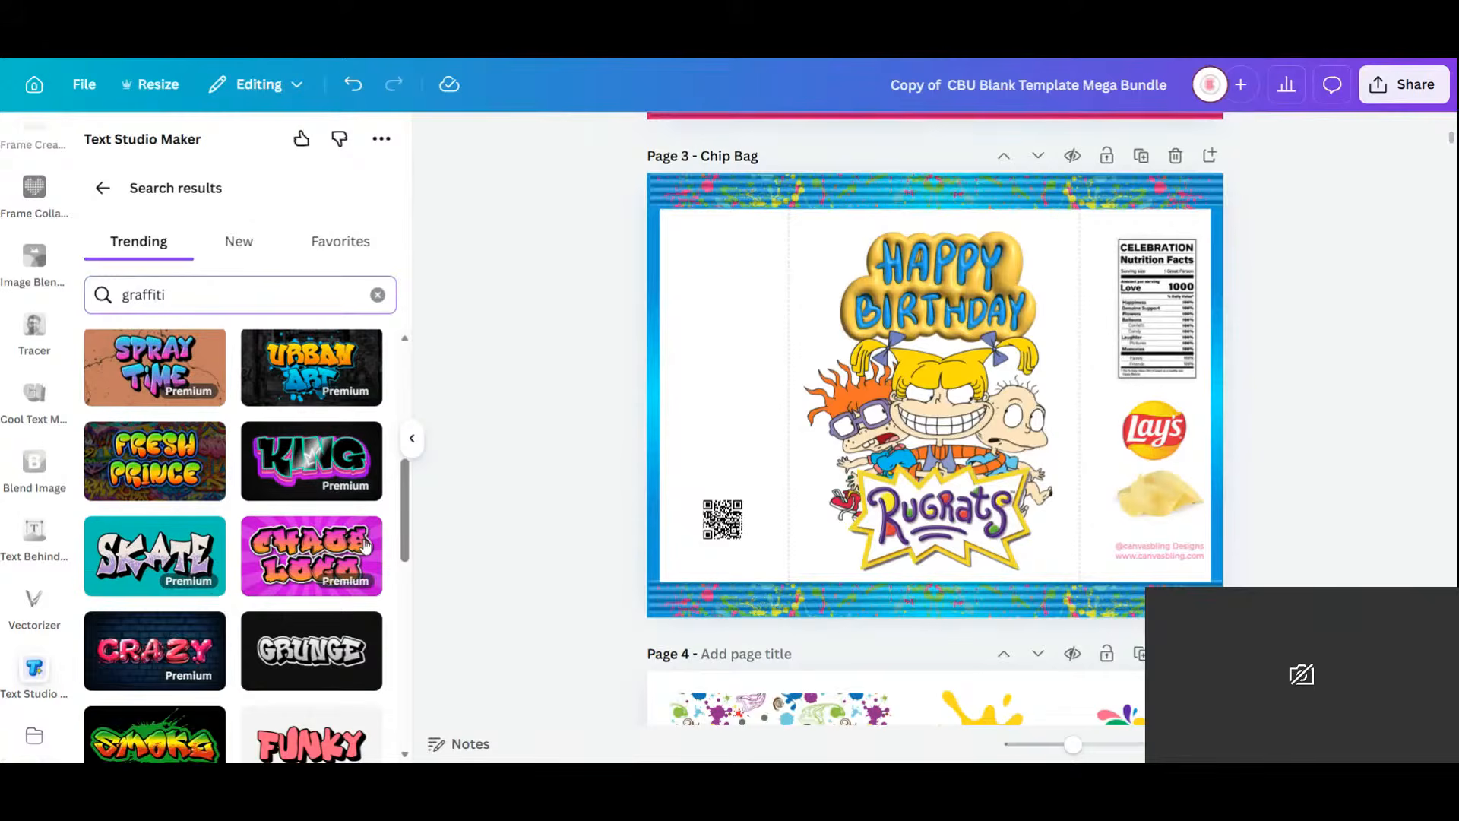
pyautogui.scroll(-1, 374, 509)
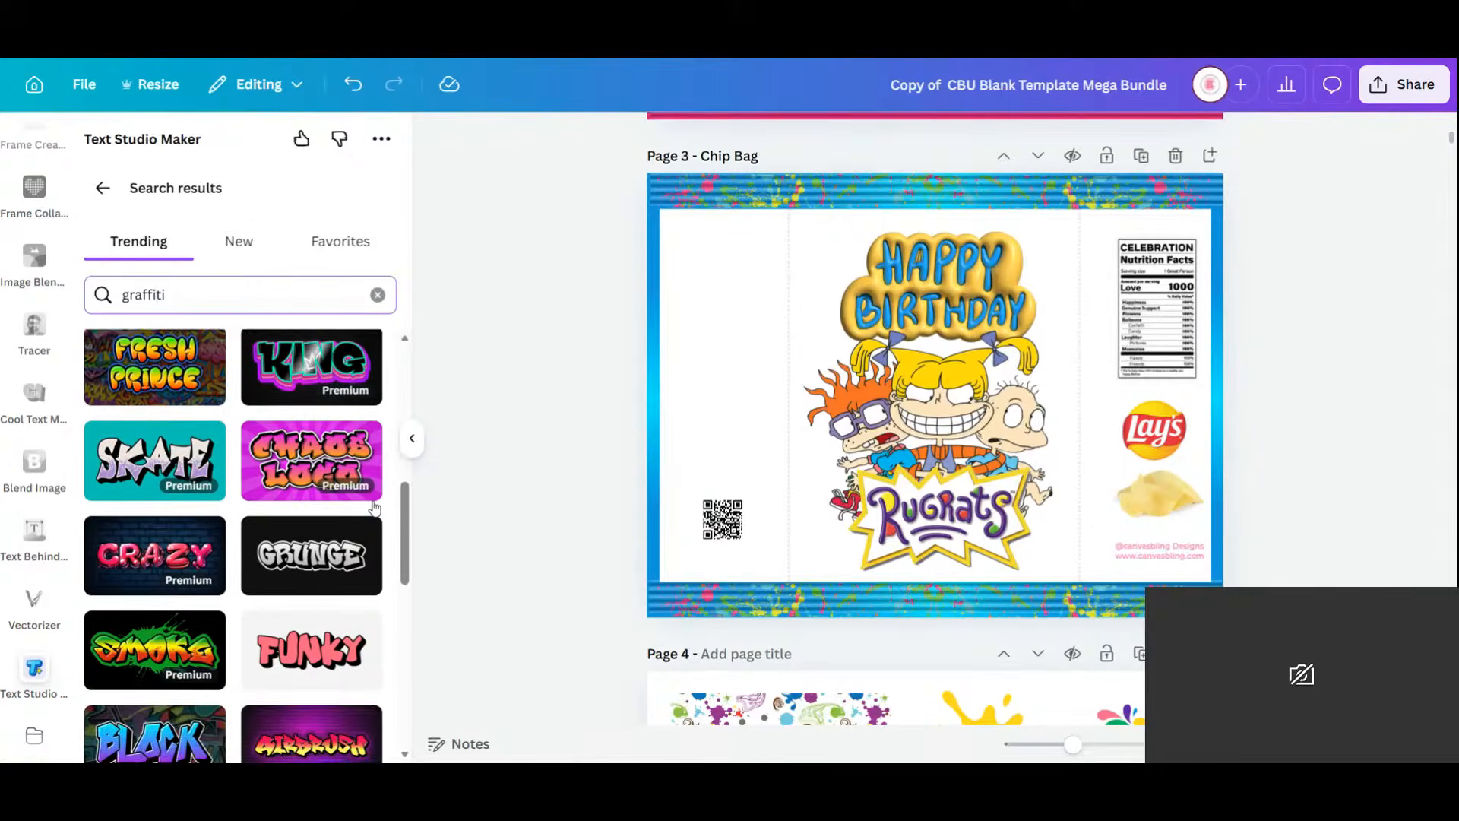
pyautogui.scroll(-1, 374, 509)
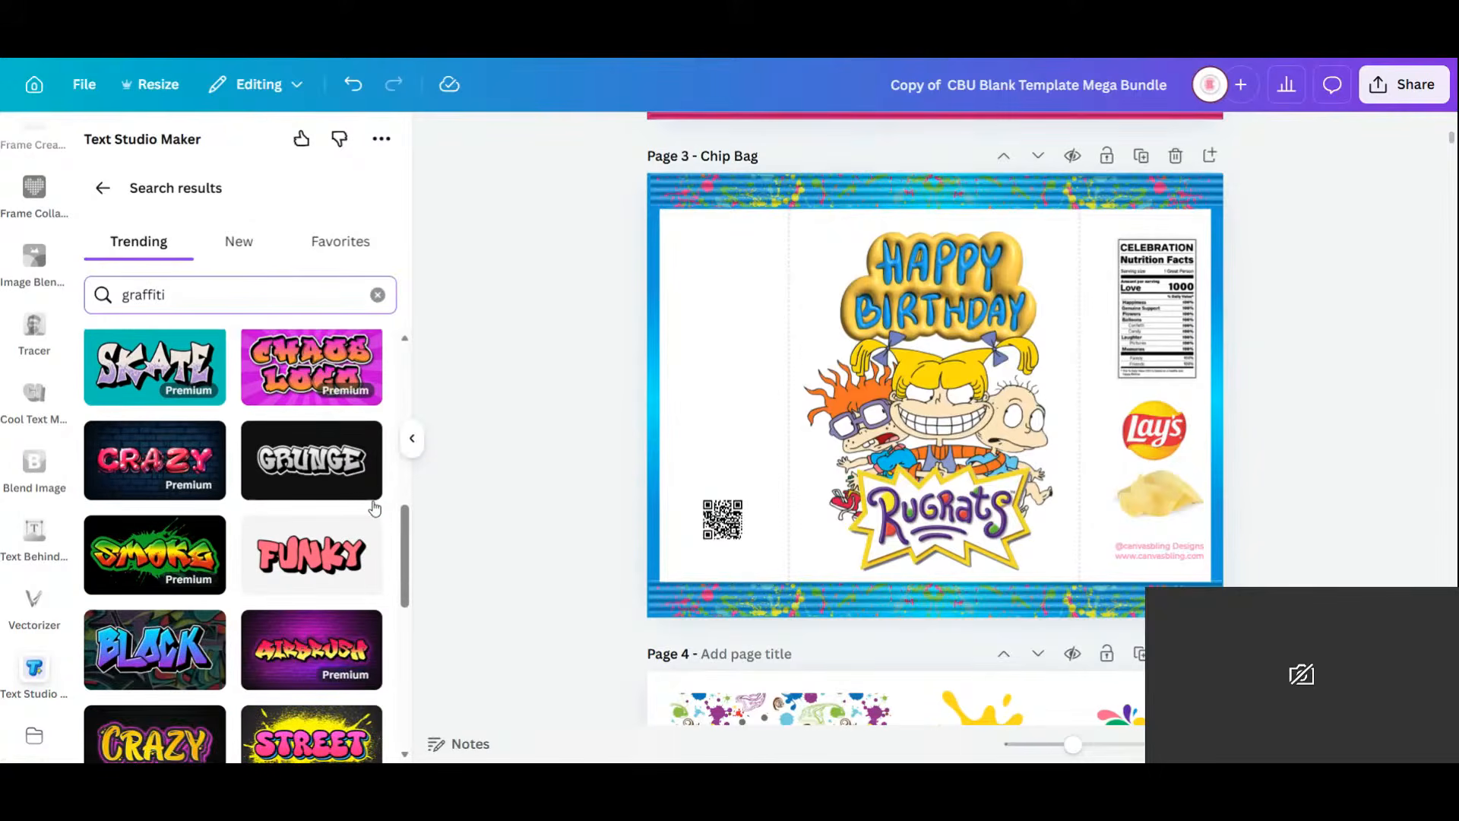
pyautogui.scroll(-2, 374, 509)
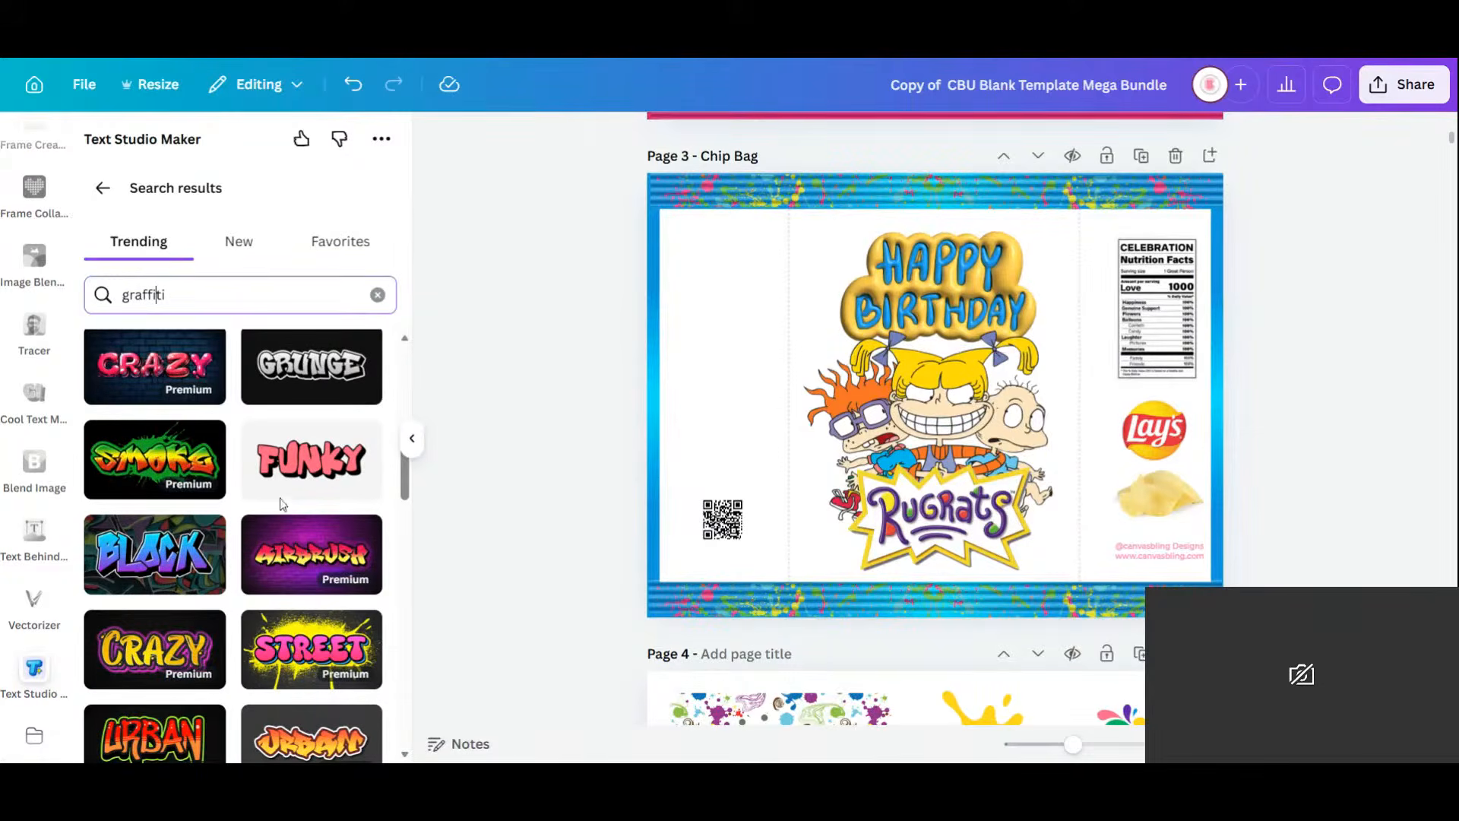
pyautogui.scroll(-1, 281, 503)
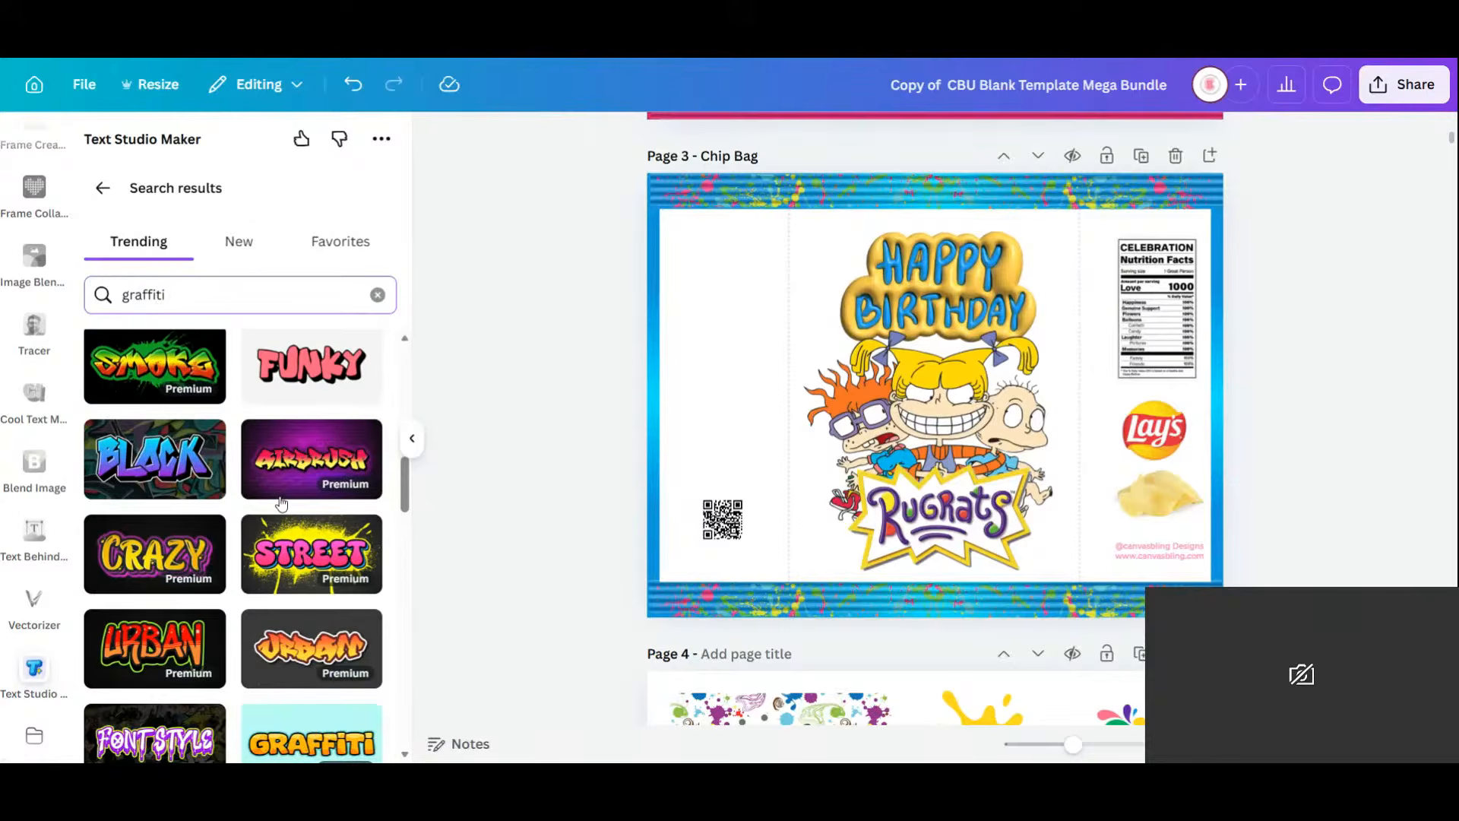
pyautogui.scroll(-4, 281, 503)
pyautogui.scroll(4, 282, 503)
pyautogui.scroll(-4, 181, 549)
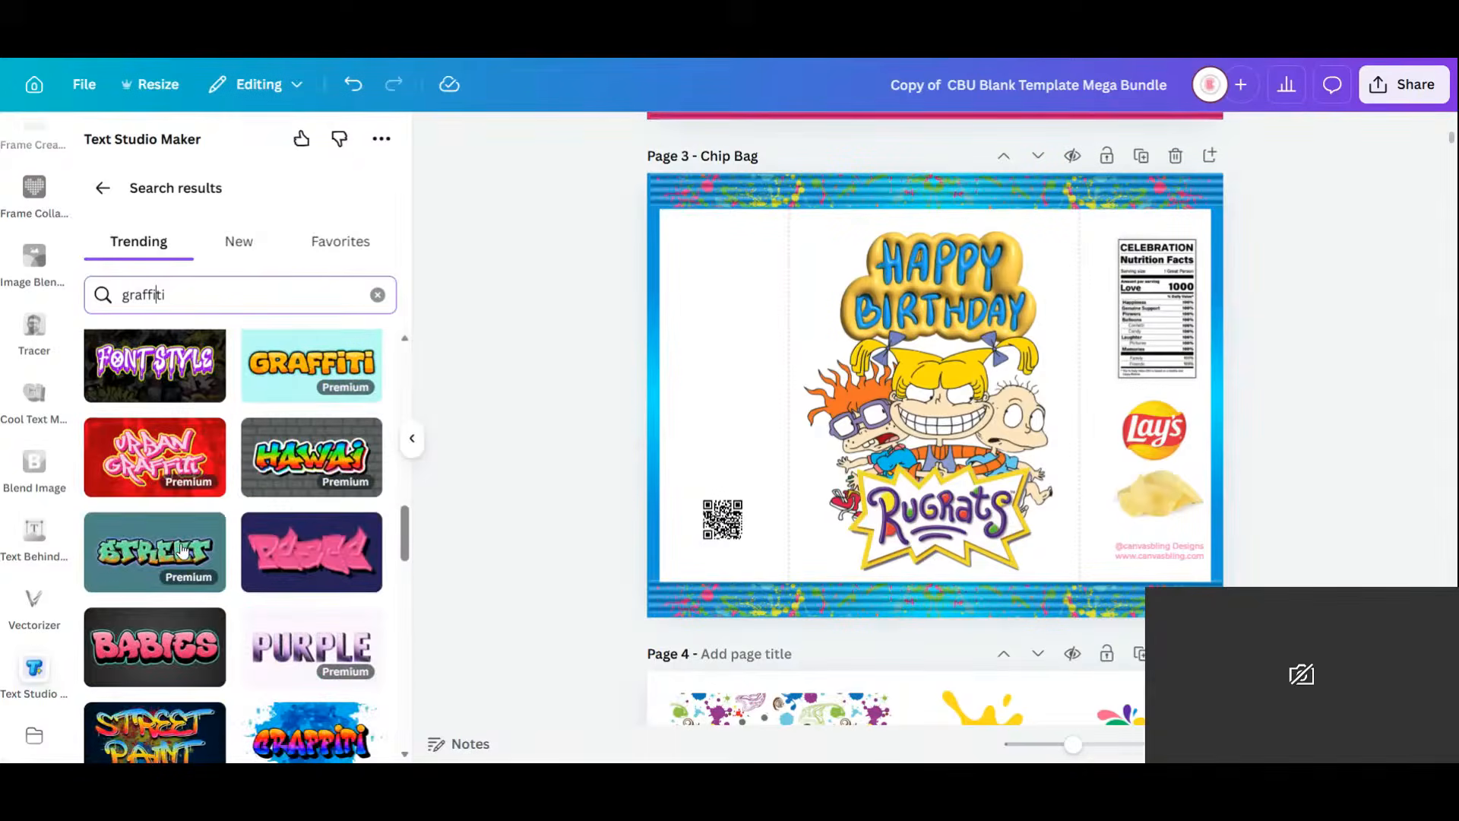
pyautogui.scroll(-4, 181, 548)
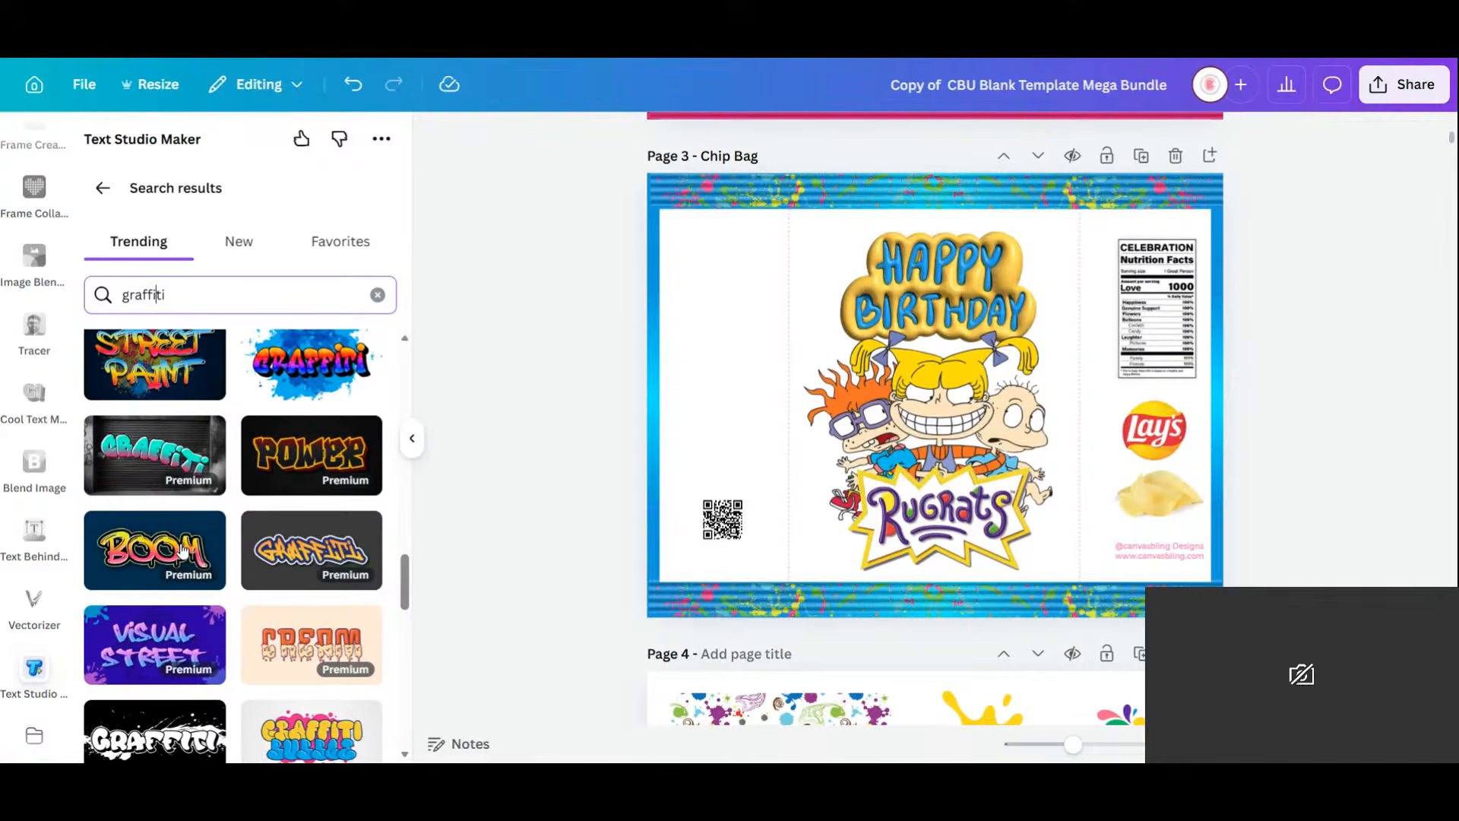
pyautogui.scroll(-1, 181, 548)
pyautogui.scroll(-1, 182, 548)
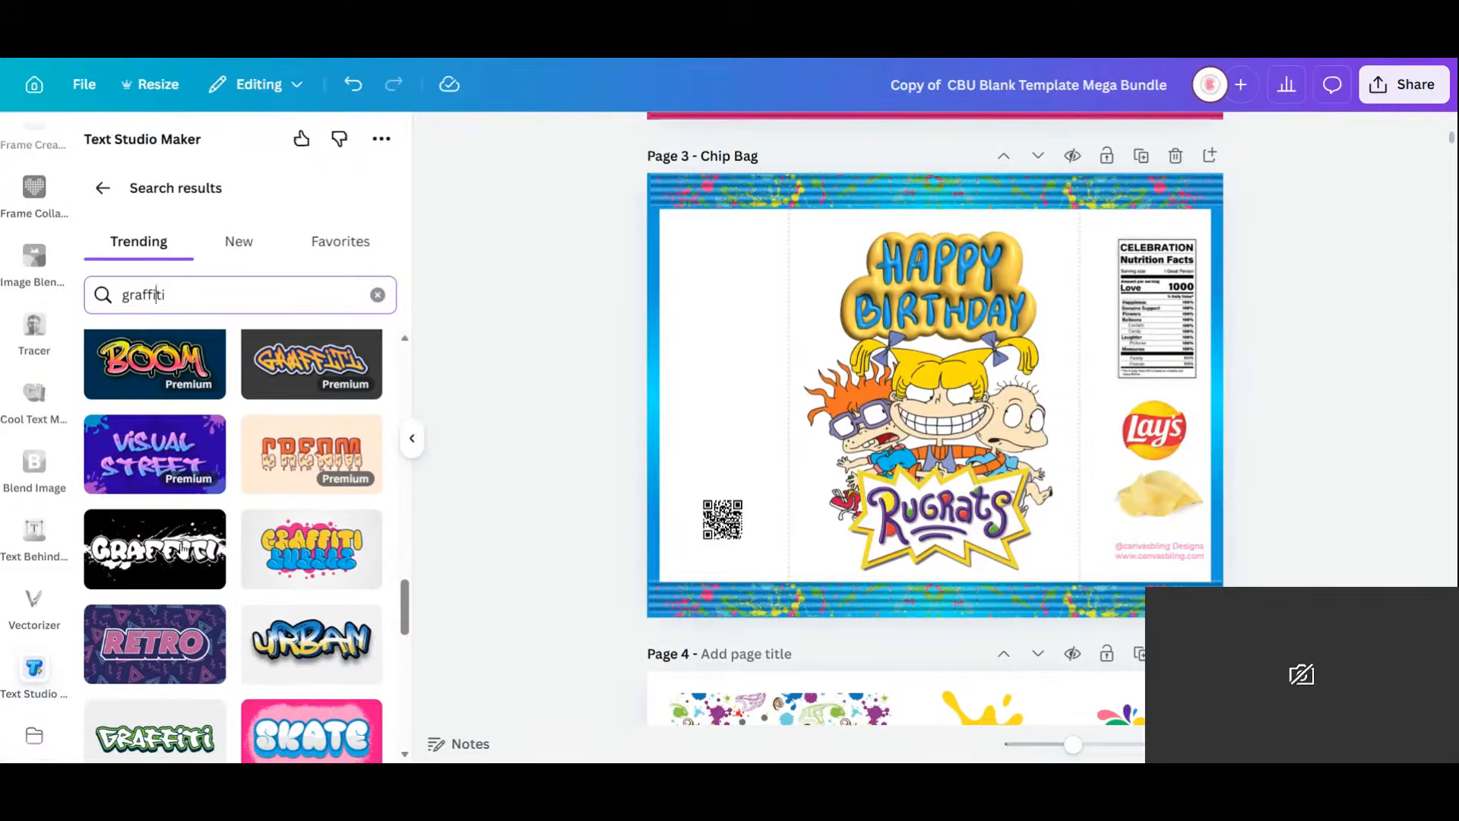
pyautogui.scroll(-2, 183, 547)
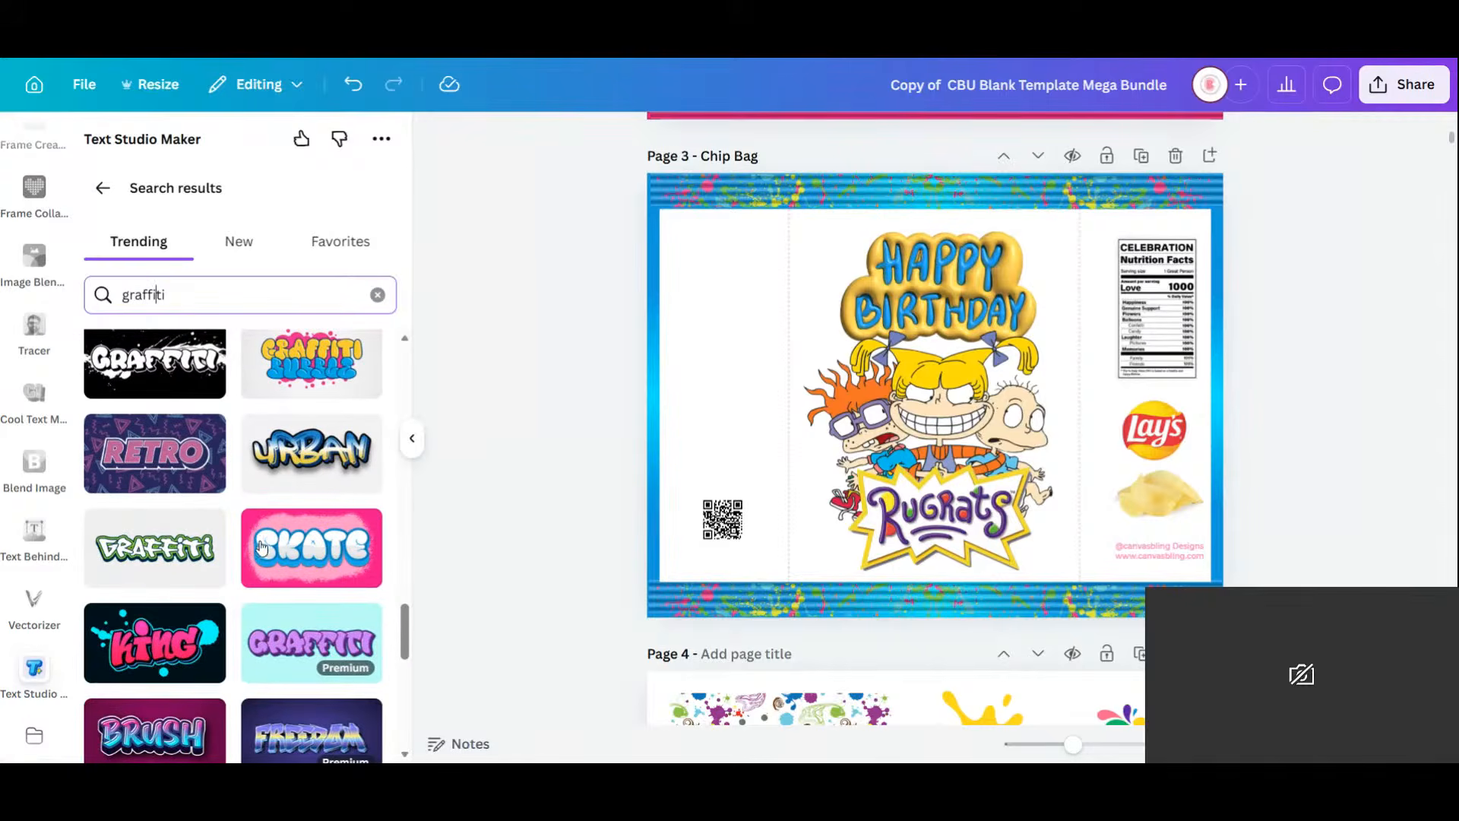
pyautogui.scroll(-3, 261, 546)
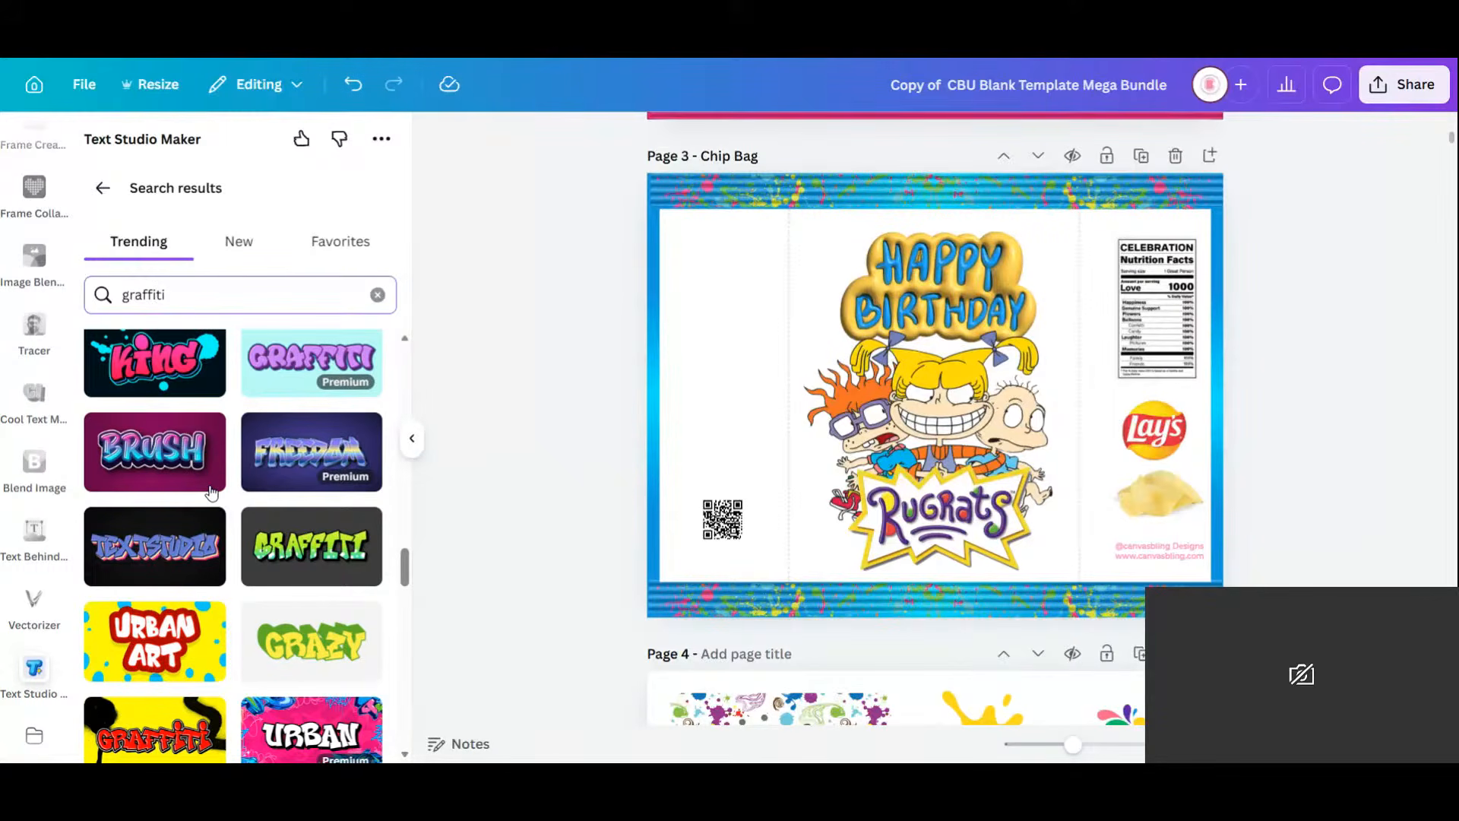
pyautogui.scroll(-1, 211, 493)
pyautogui.scroll(-1, 211, 493)
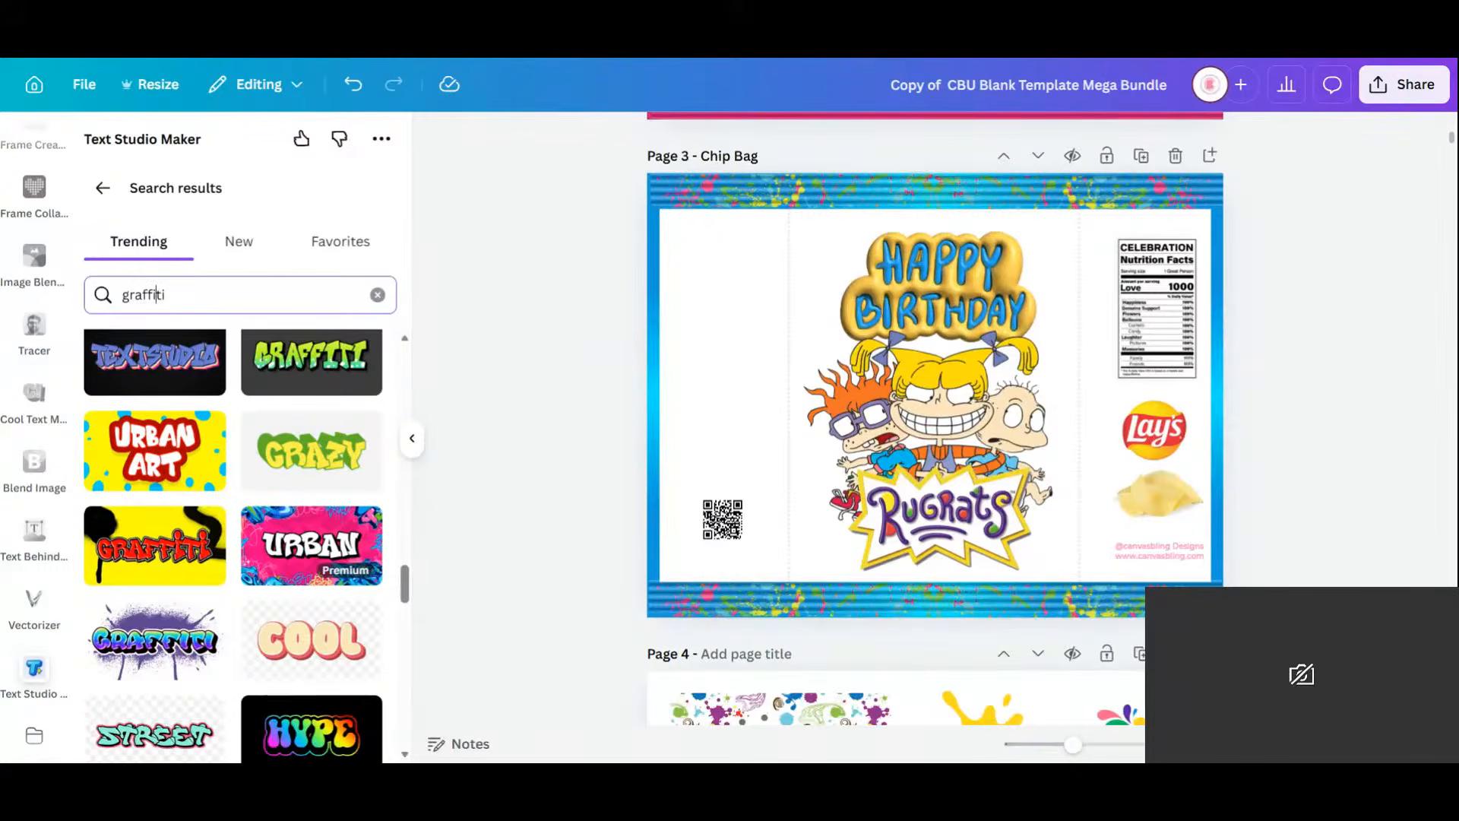
pyautogui.scroll(-2, 211, 492)
pyautogui.scroll(-2, 212, 492)
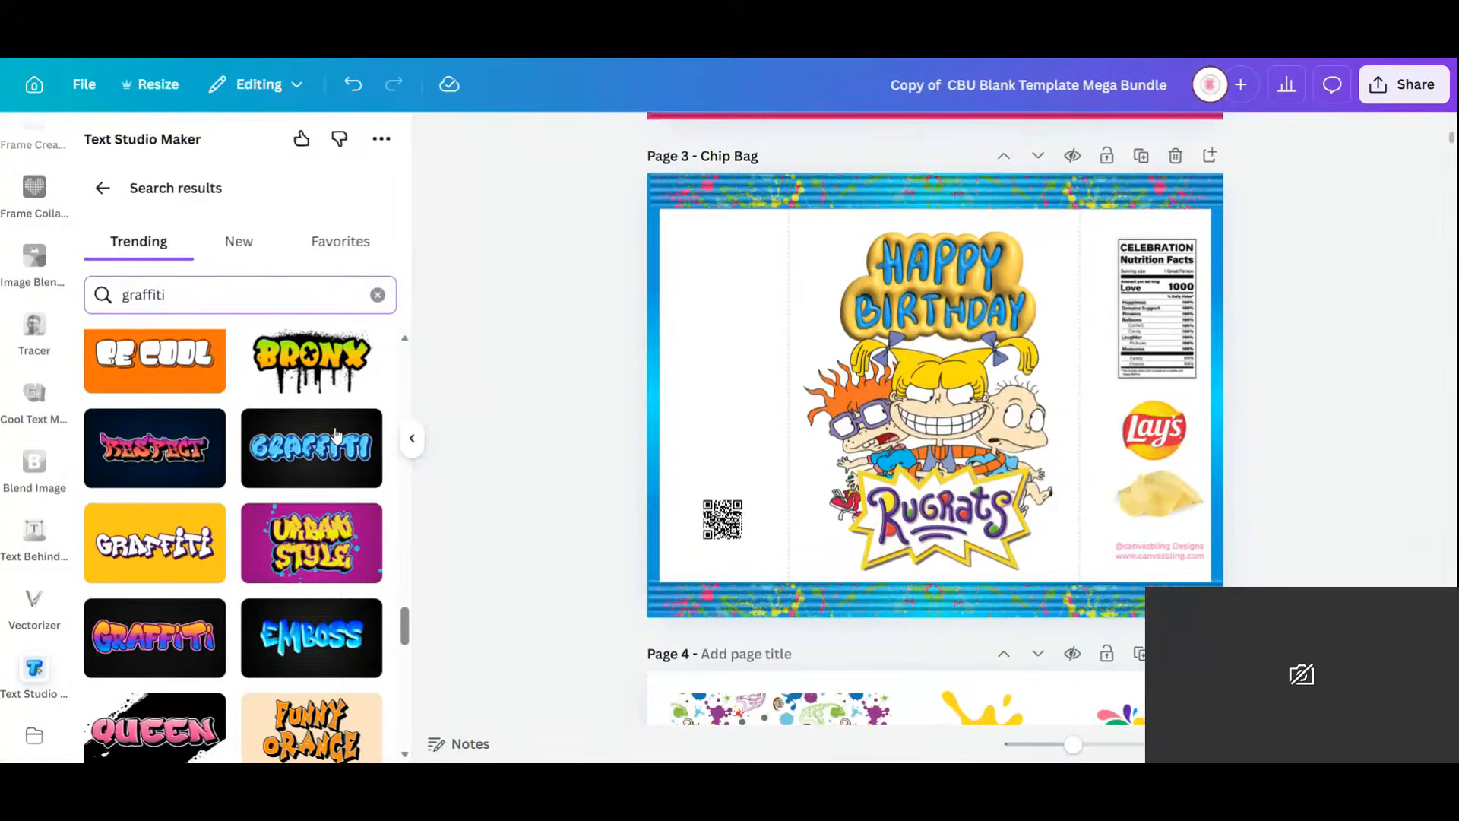
# Pick the Bronx graffiti style and enter 'happy birthday' on two lines.
pyautogui.click(313, 373)
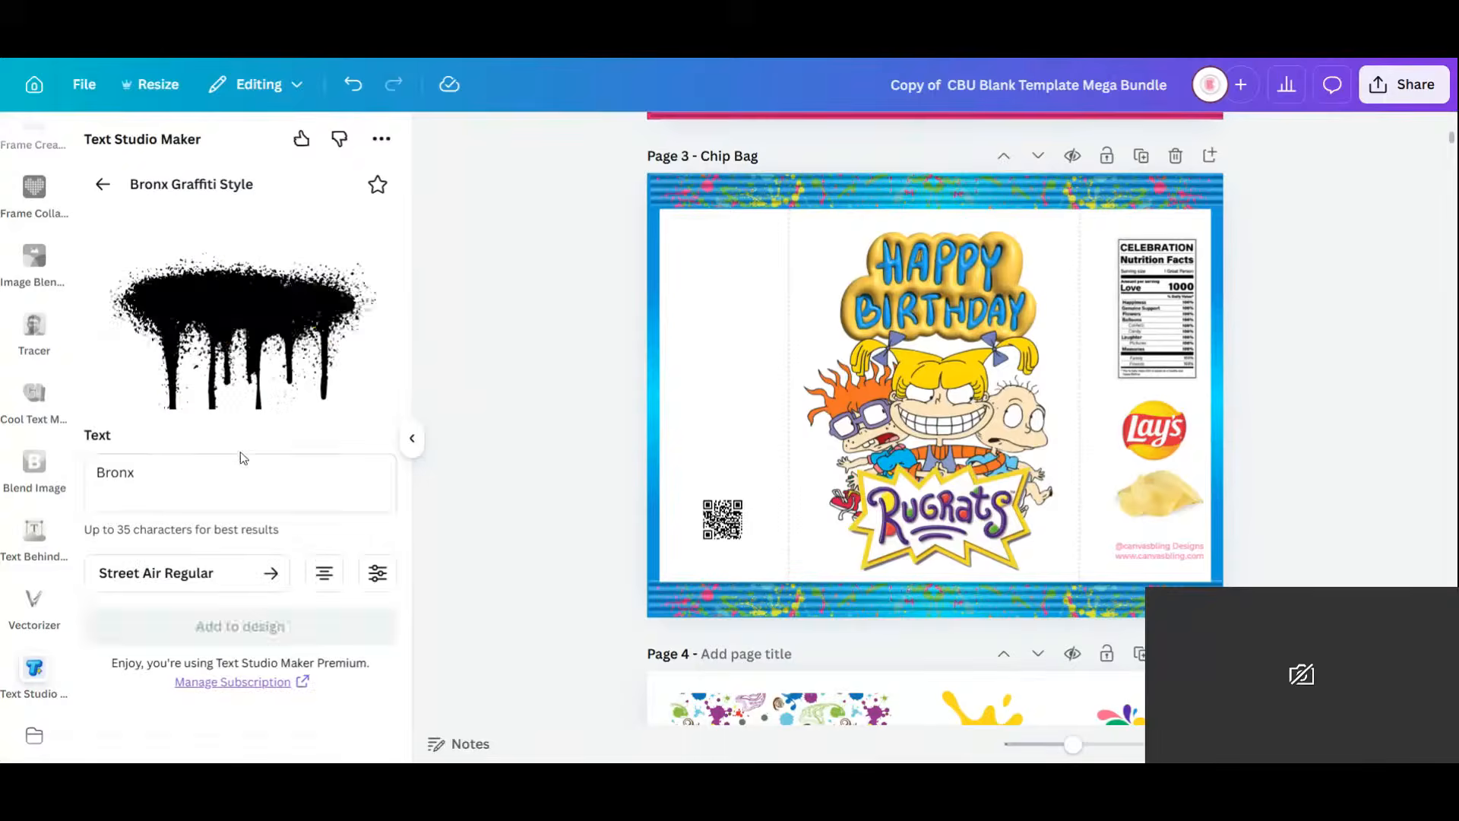
pyautogui.doubleClick(115, 472)
pyautogui.write('ha')
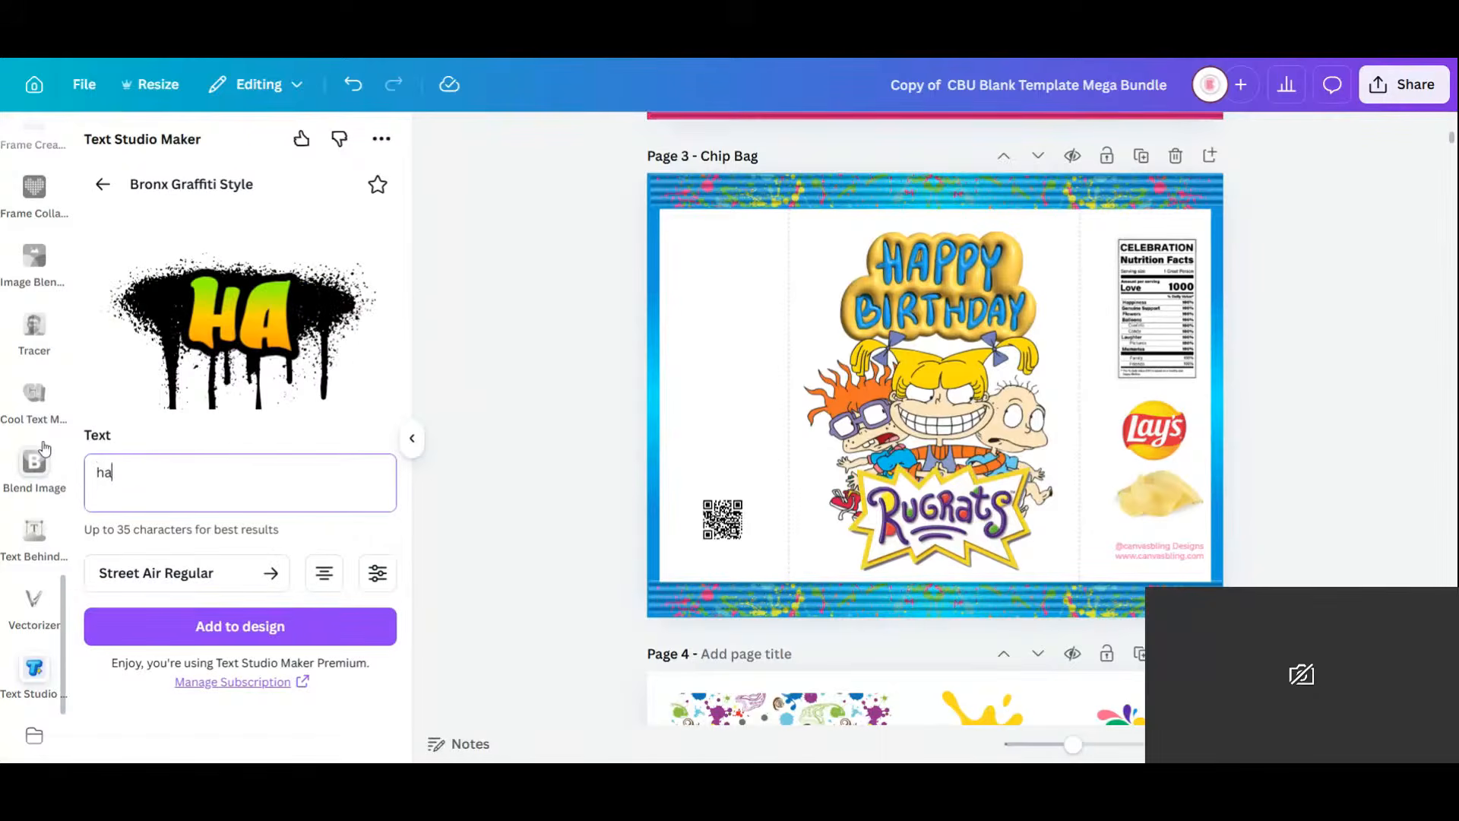
pyautogui.write('ppy')
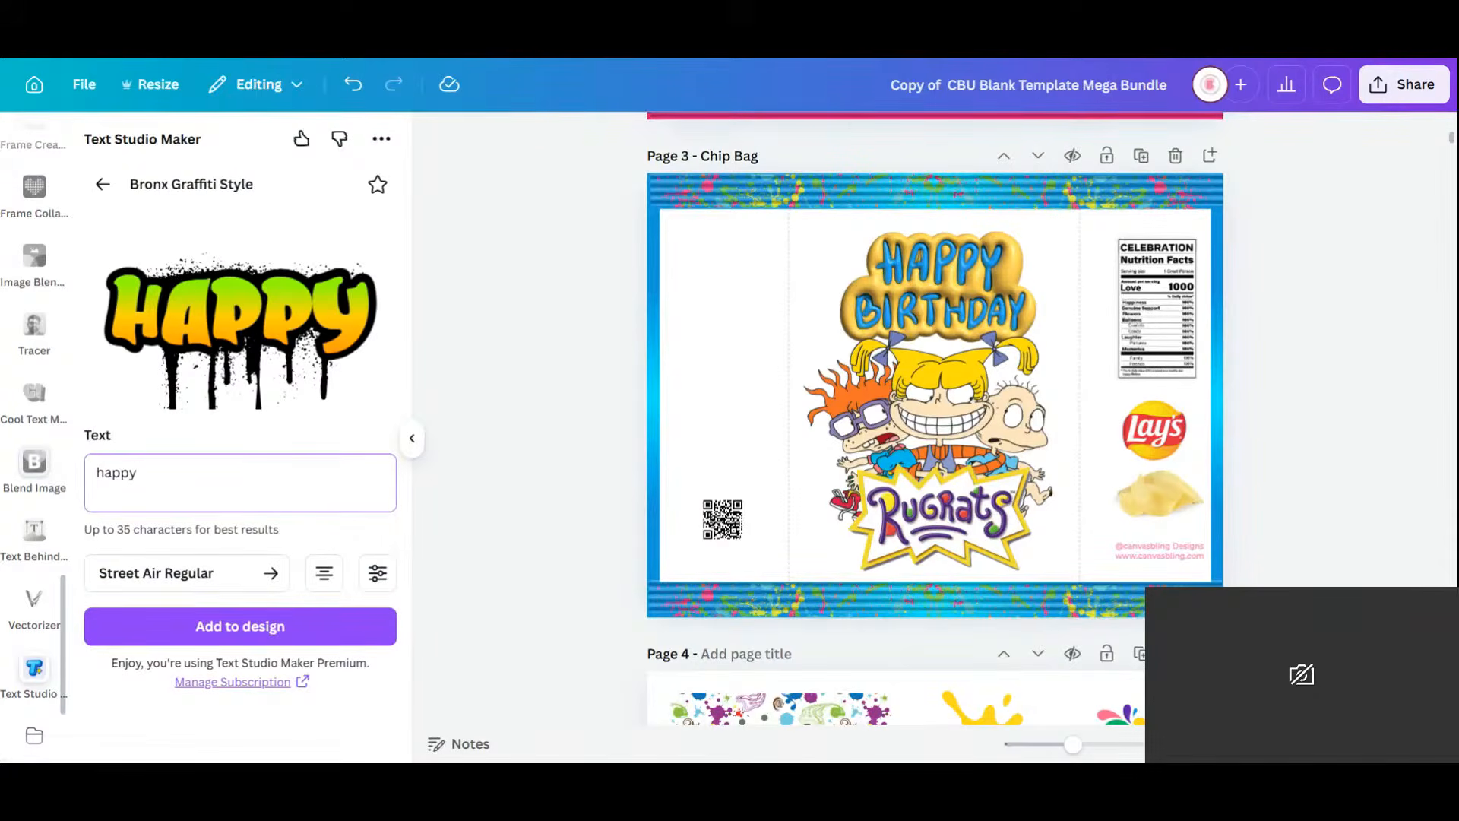
pyautogui.press('Return')
pyautogui.write('birt')
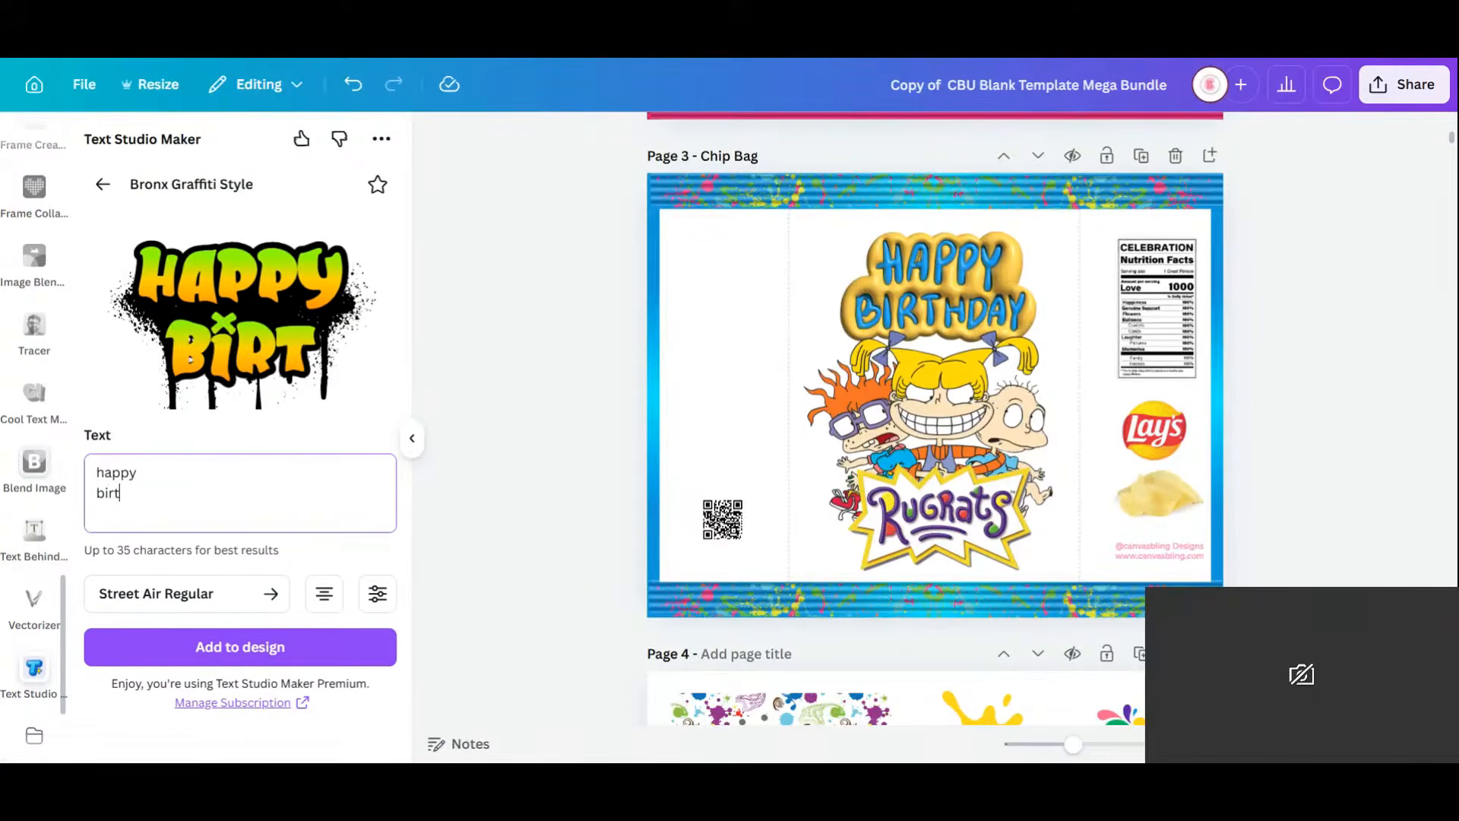
pyautogui.write('hday')
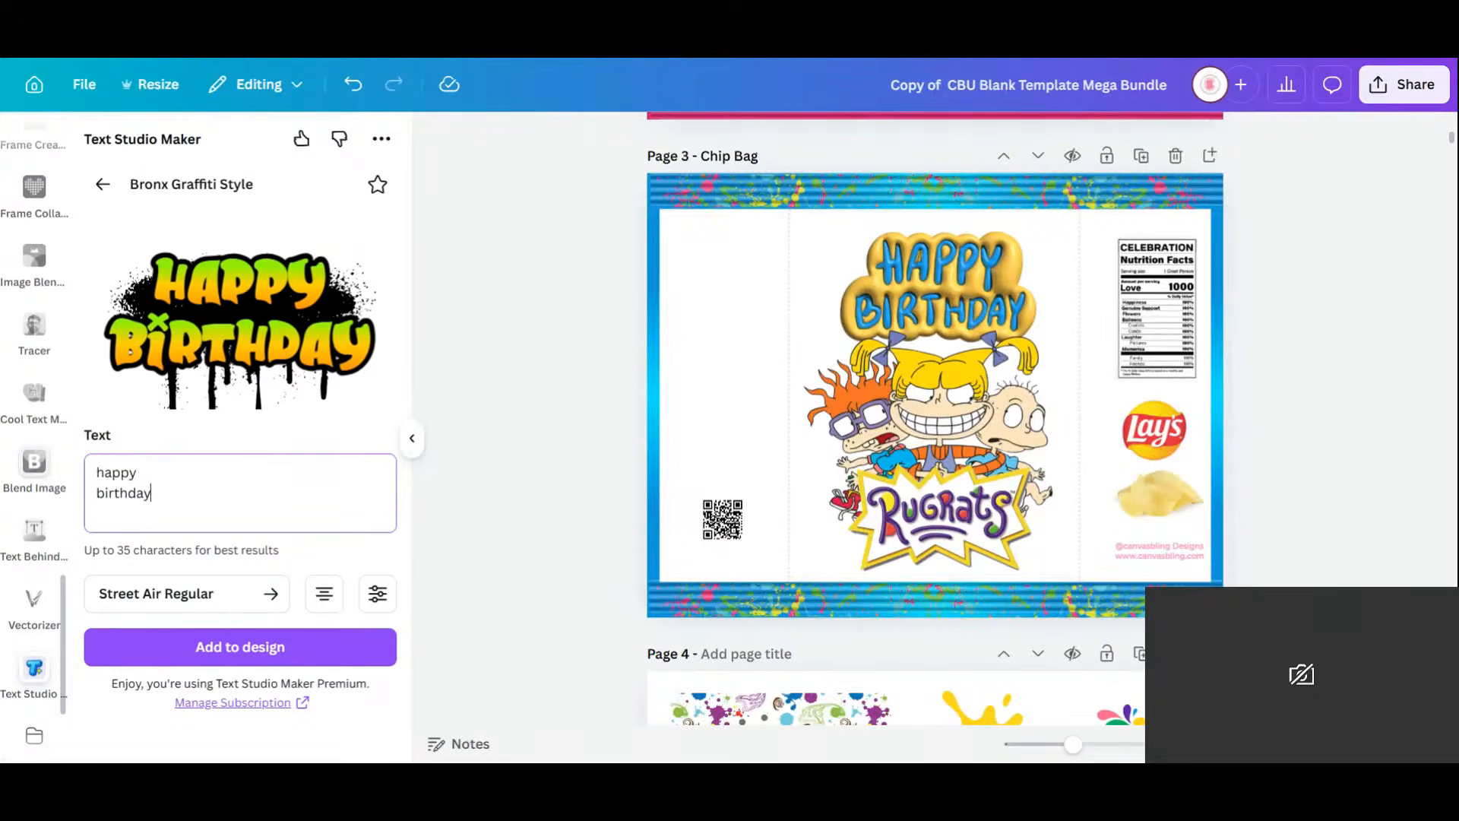
# Add the Bronx 'happy birthday' graphic to the page, resize and place it, then delete it.
pyautogui.click(269, 646)
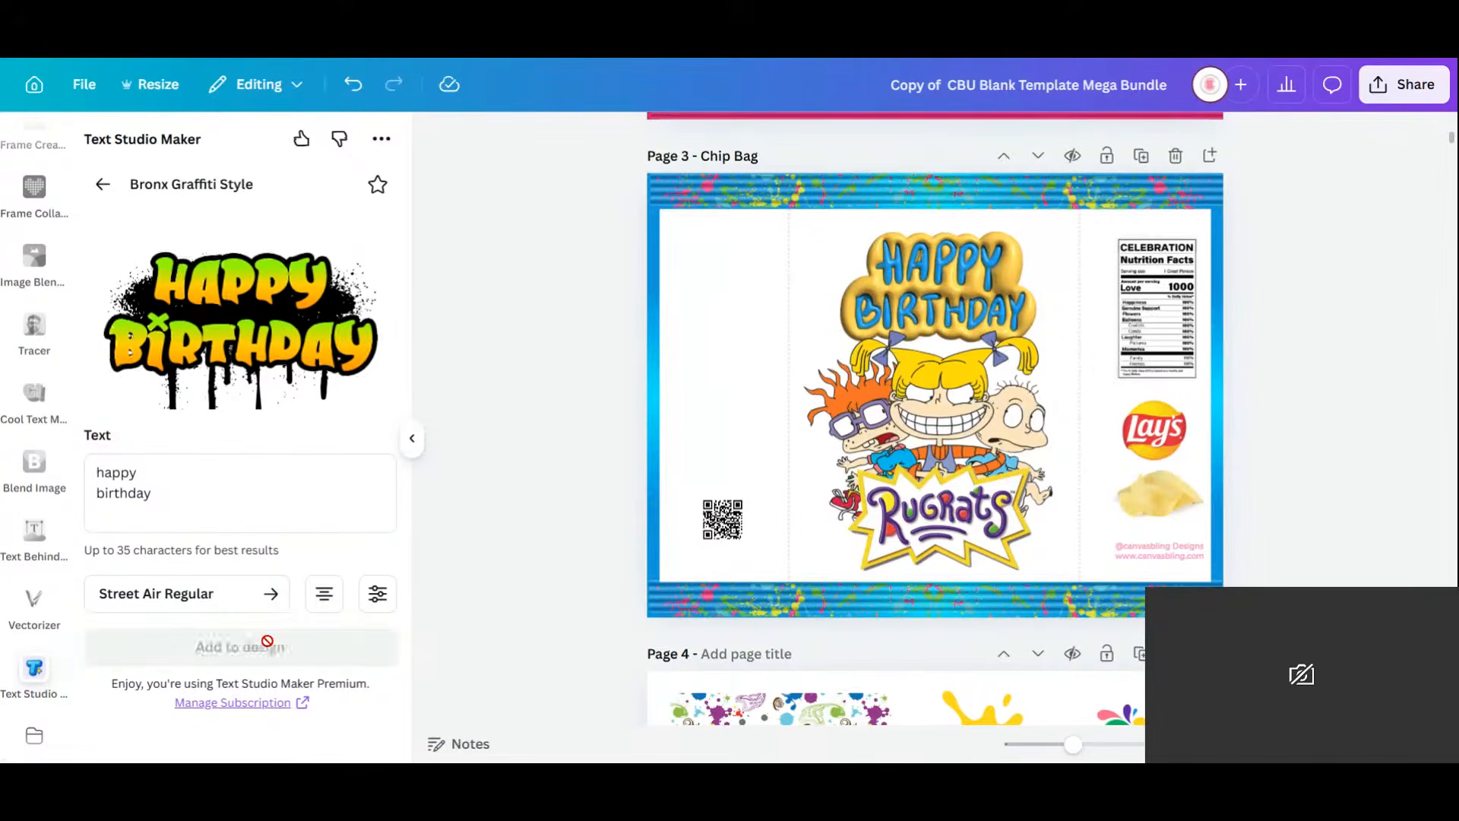
pyautogui.moveTo(1227, 263); pyautogui.dragTo(882, 410)
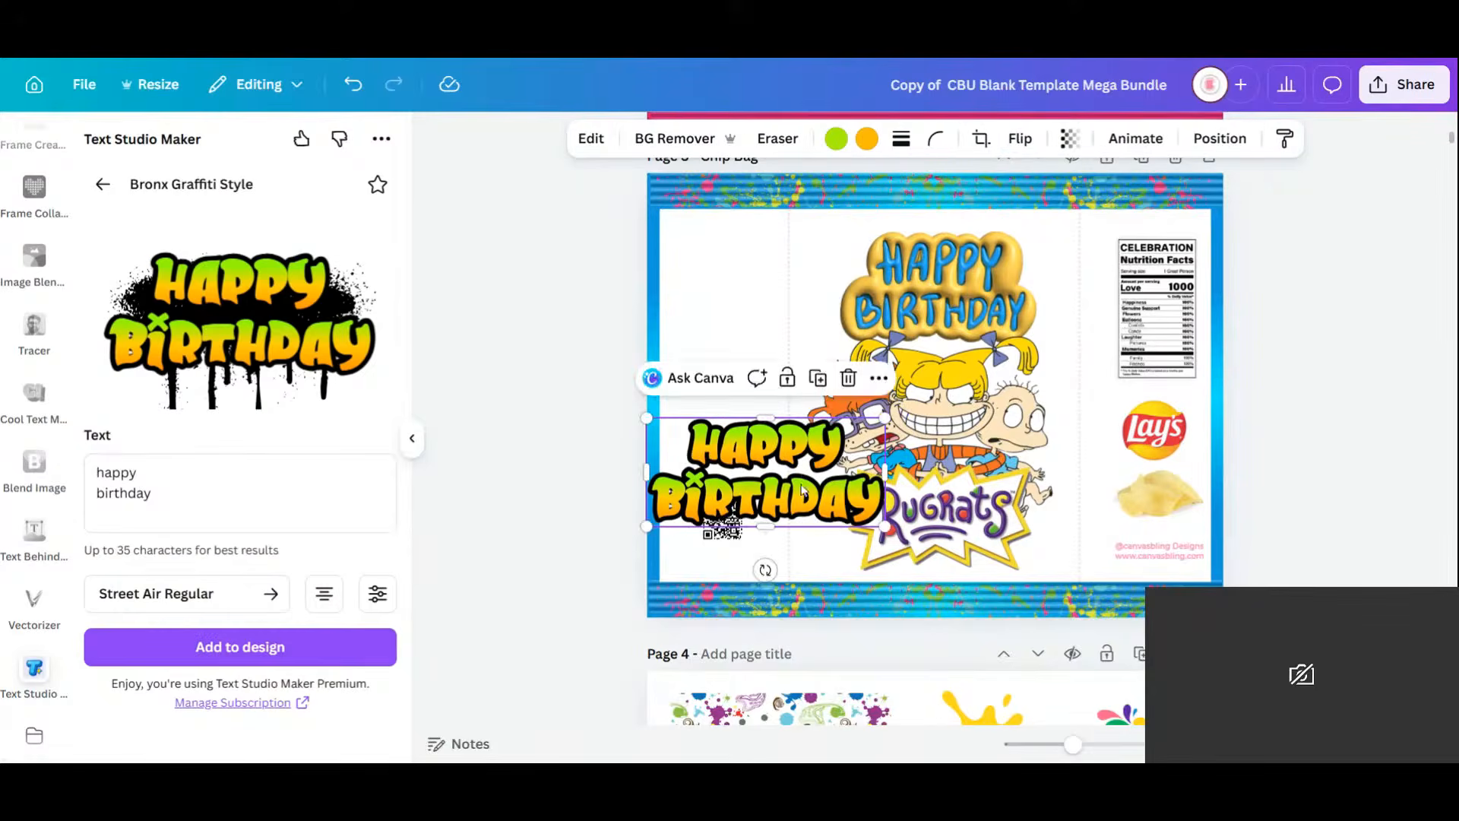
pyautogui.moveTo(808, 475); pyautogui.dragTo(827, 352)
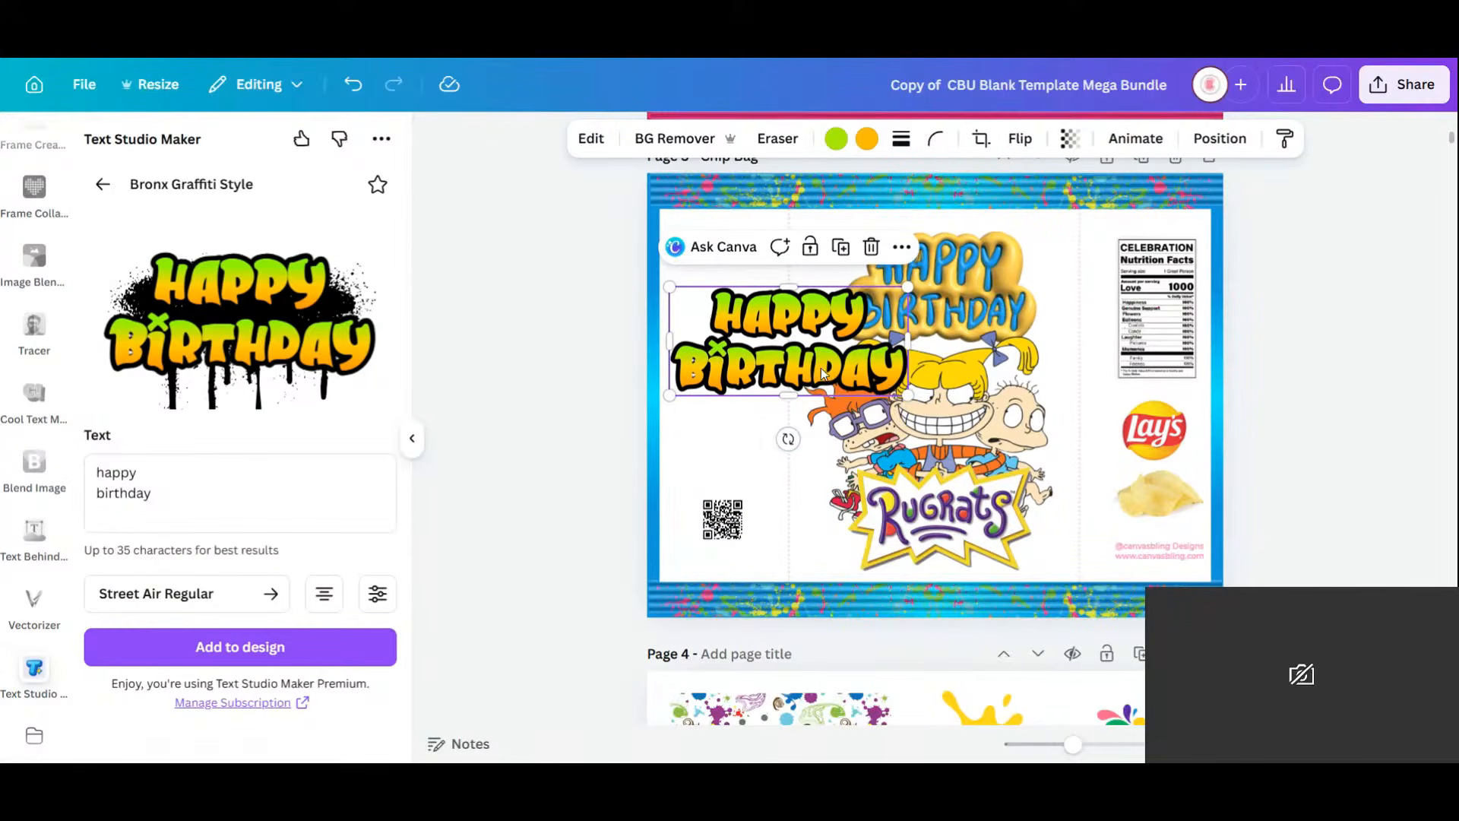
pyautogui.press('Delete')
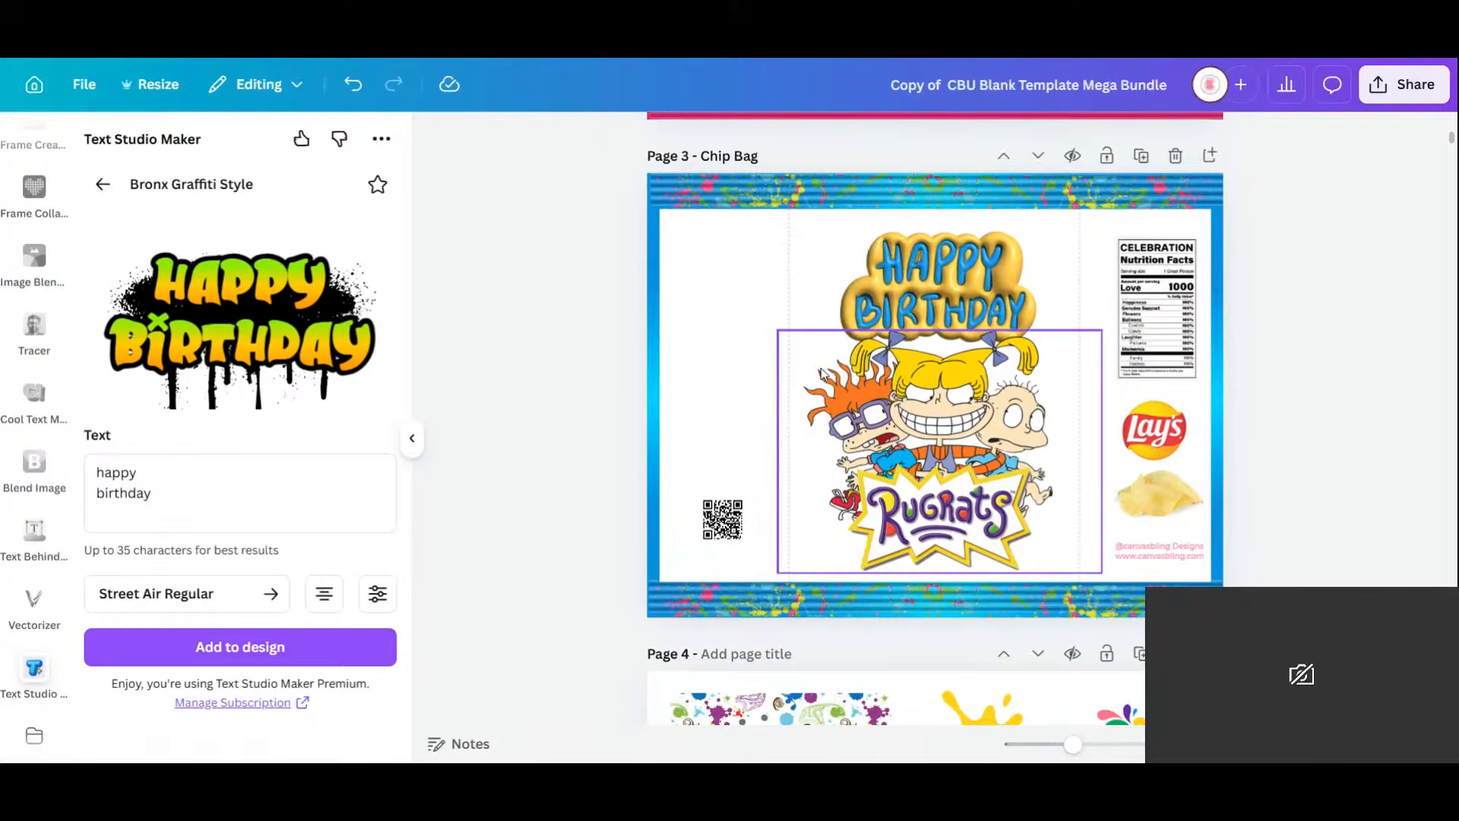
# Go back to the graffiti results and open the Pop Art Graffiti 'Artist' style.
pyautogui.click(102, 185)
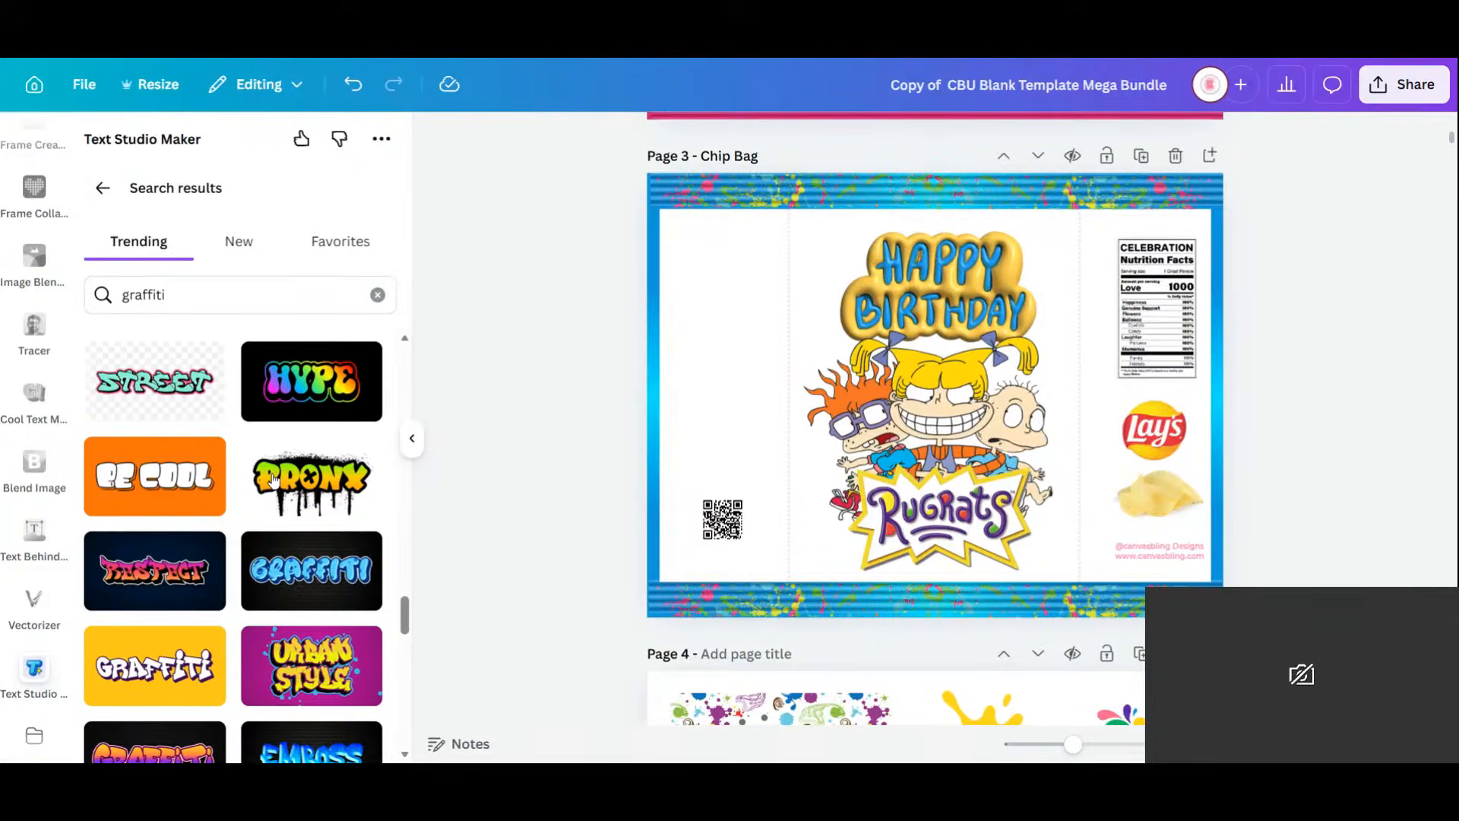
pyautogui.scroll(-5, 274, 479)
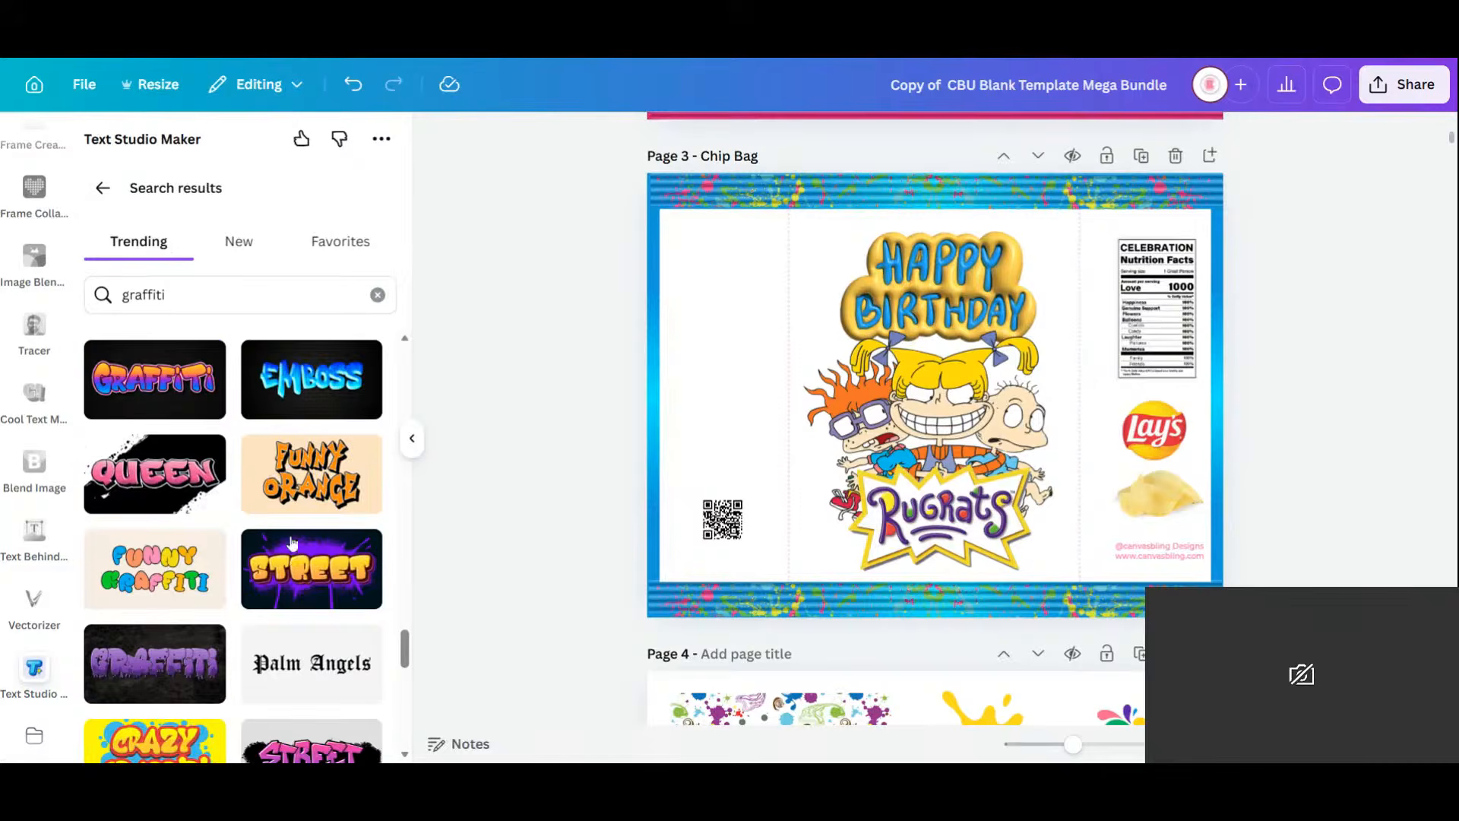
pyautogui.scroll(-5, 290, 536)
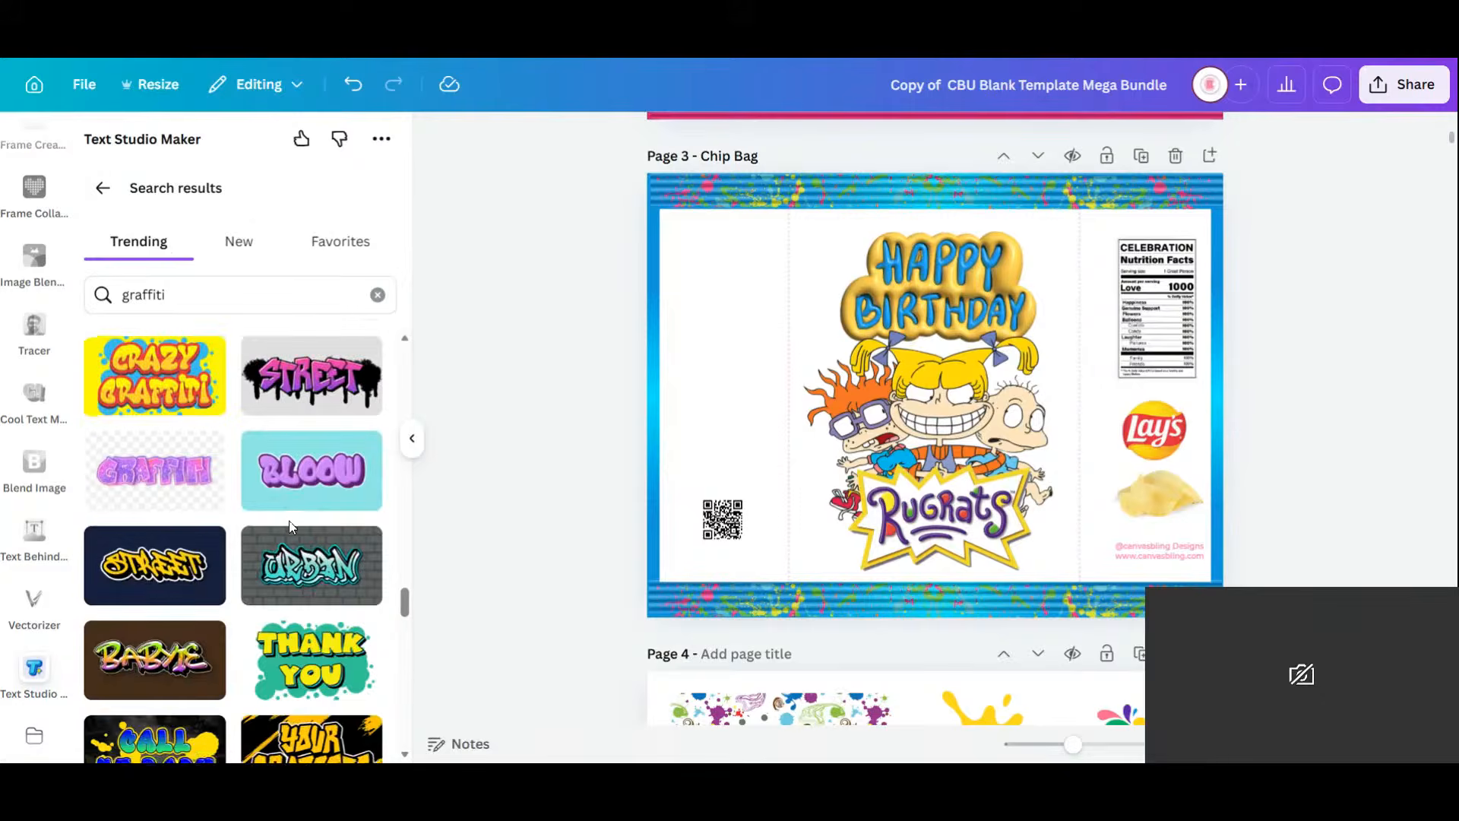
pyautogui.scroll(-5, 289, 522)
pyautogui.scroll(-3, 289, 522)
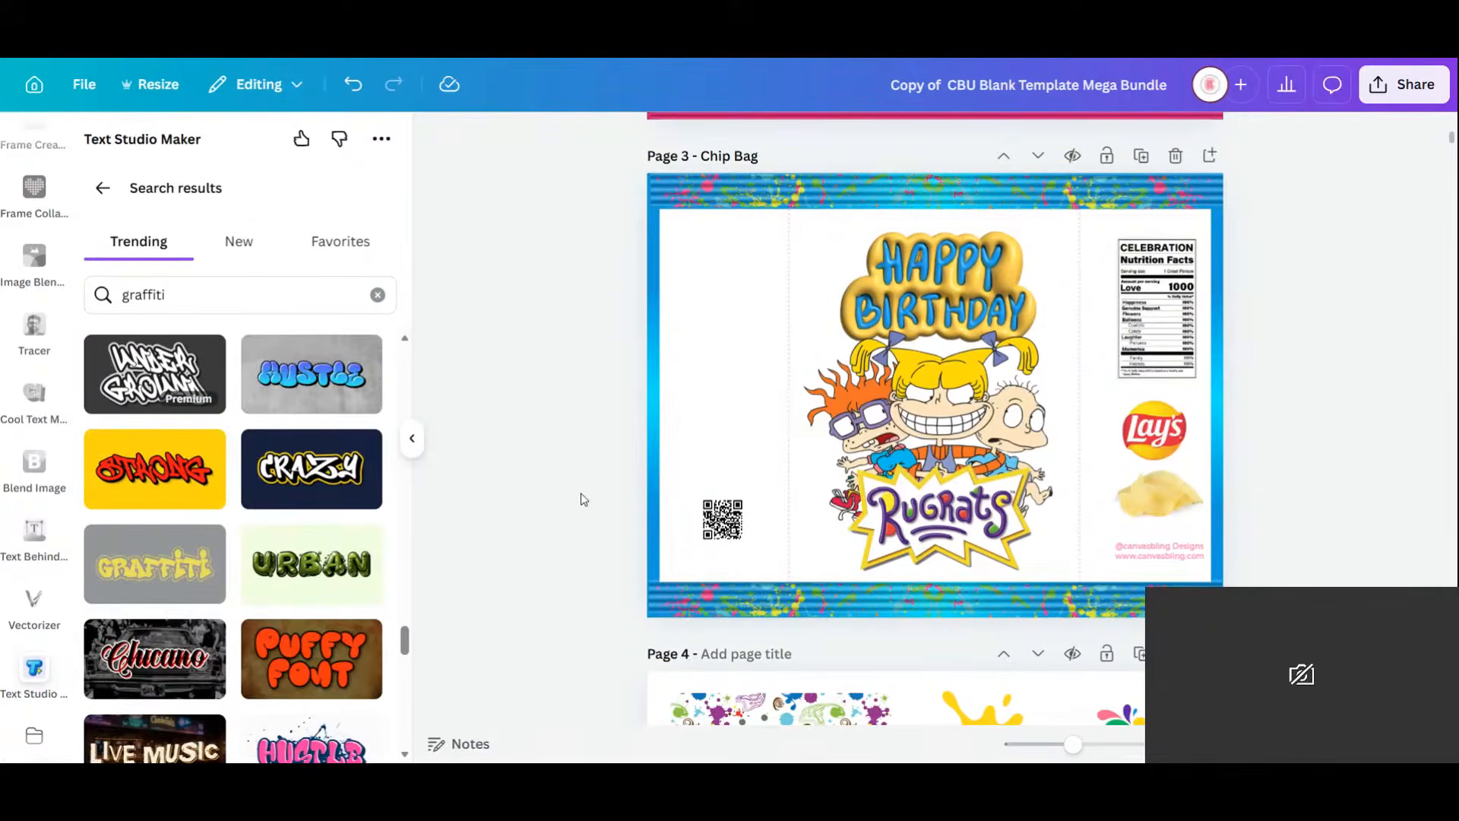
pyautogui.scroll(-3, 259, 561)
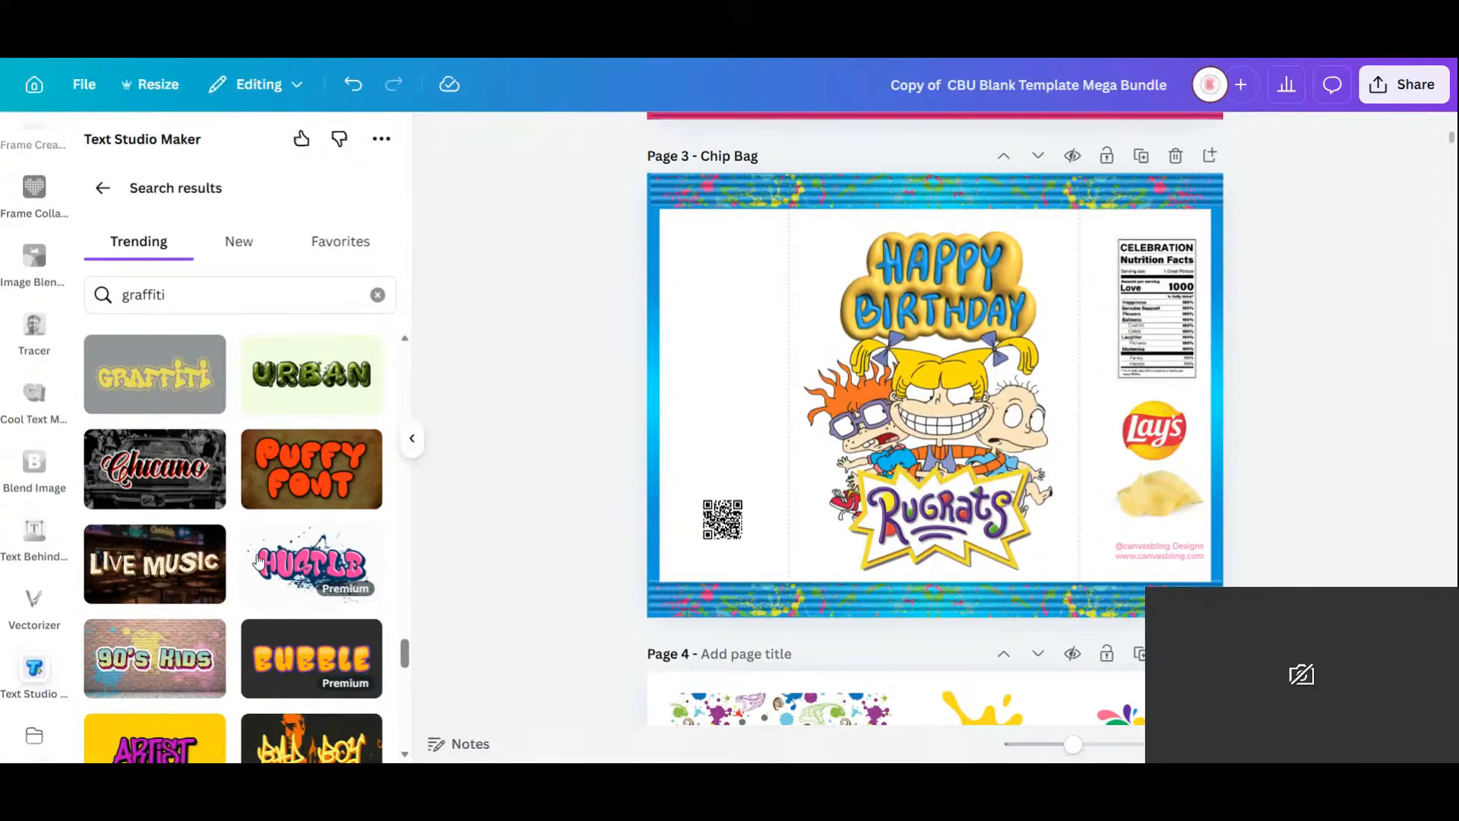
pyautogui.scroll(-1, 258, 561)
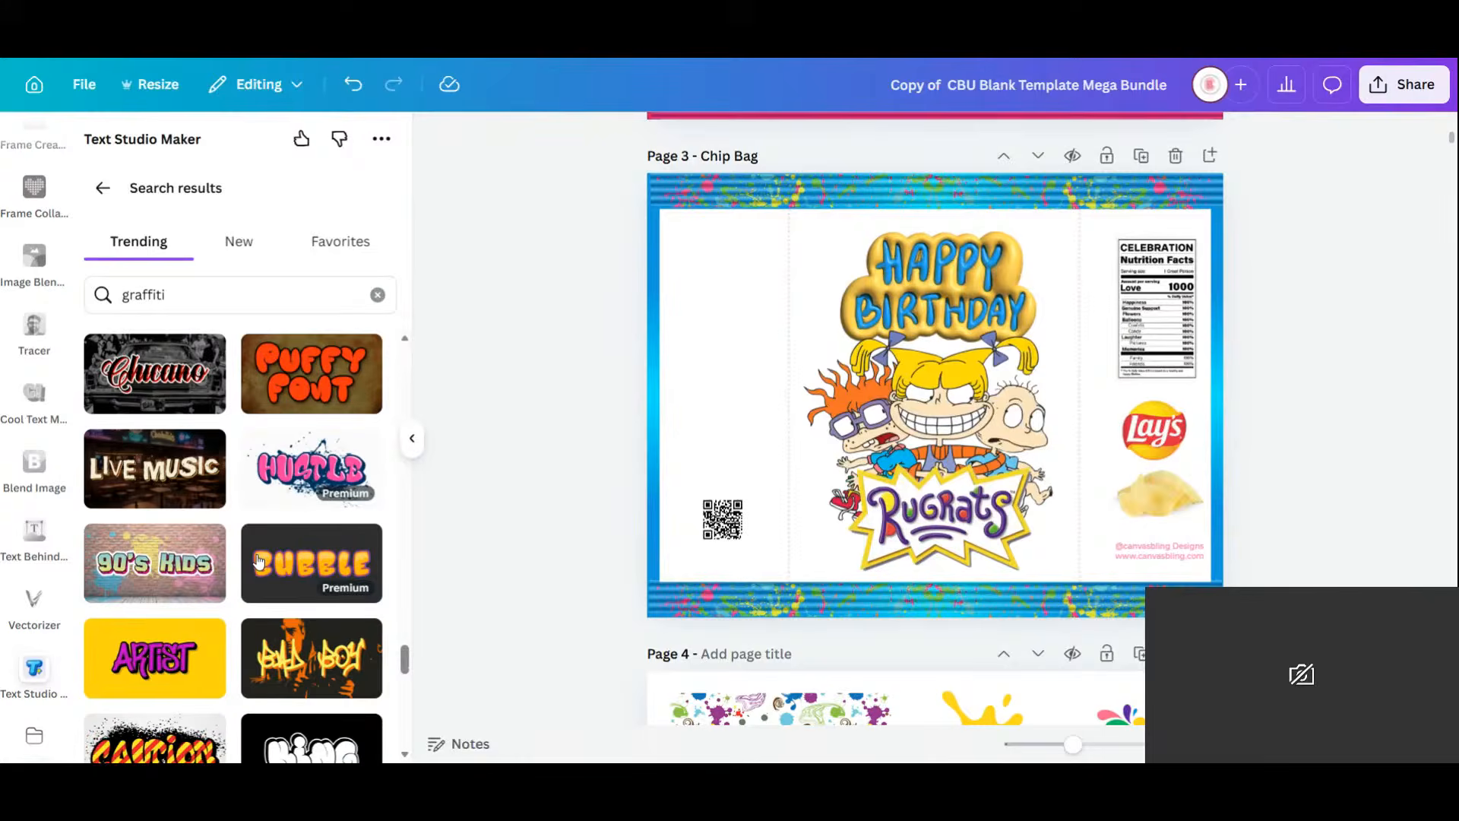
pyautogui.scroll(-2, 258, 561)
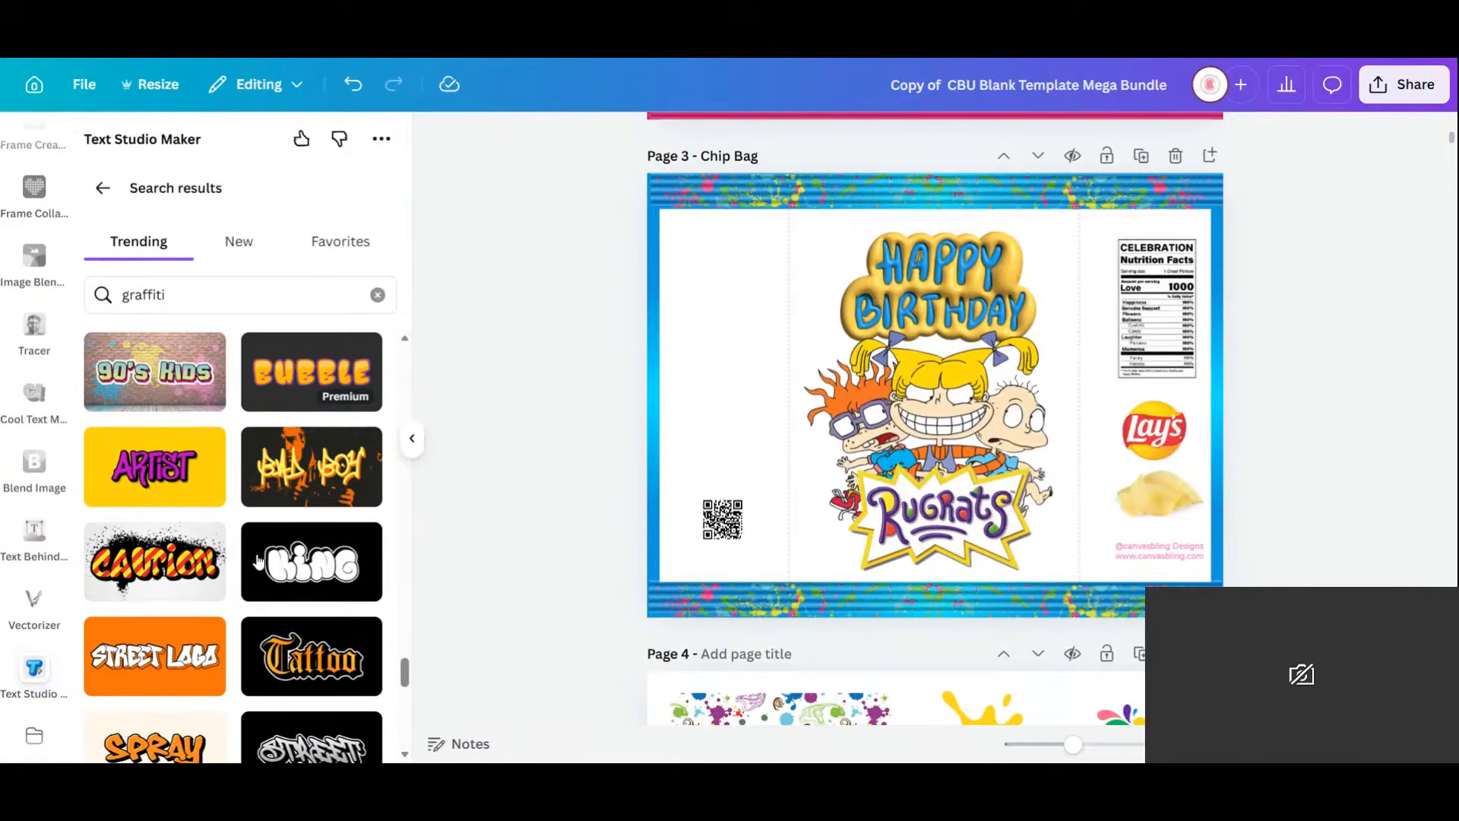
pyautogui.click(154, 480)
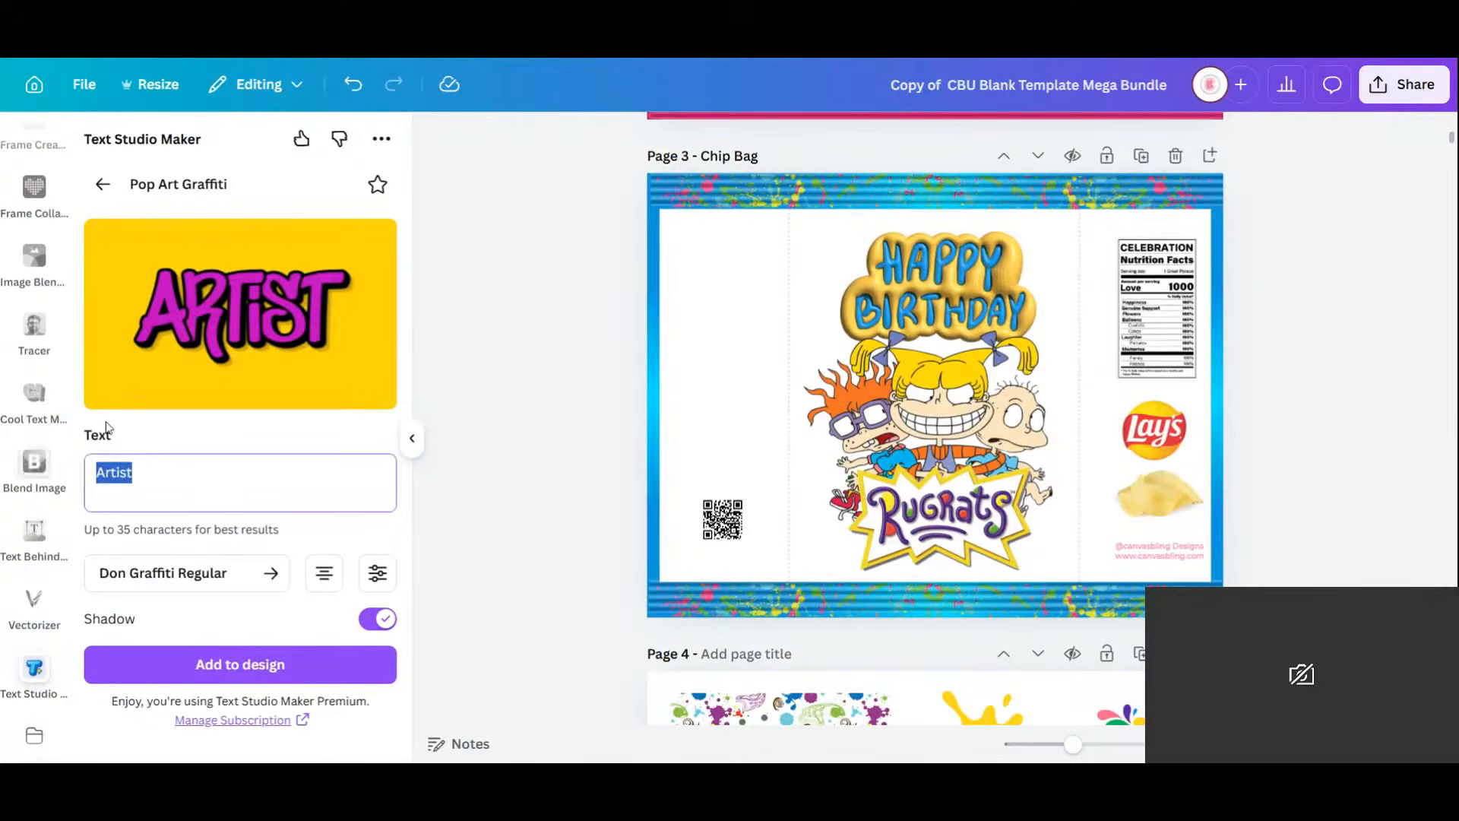
# Add a two-line Pop Art 'happy birthday' graphic to the page, shrunk and moved up-left.
pyautogui.write('happy')
pyautogui.press('Return')
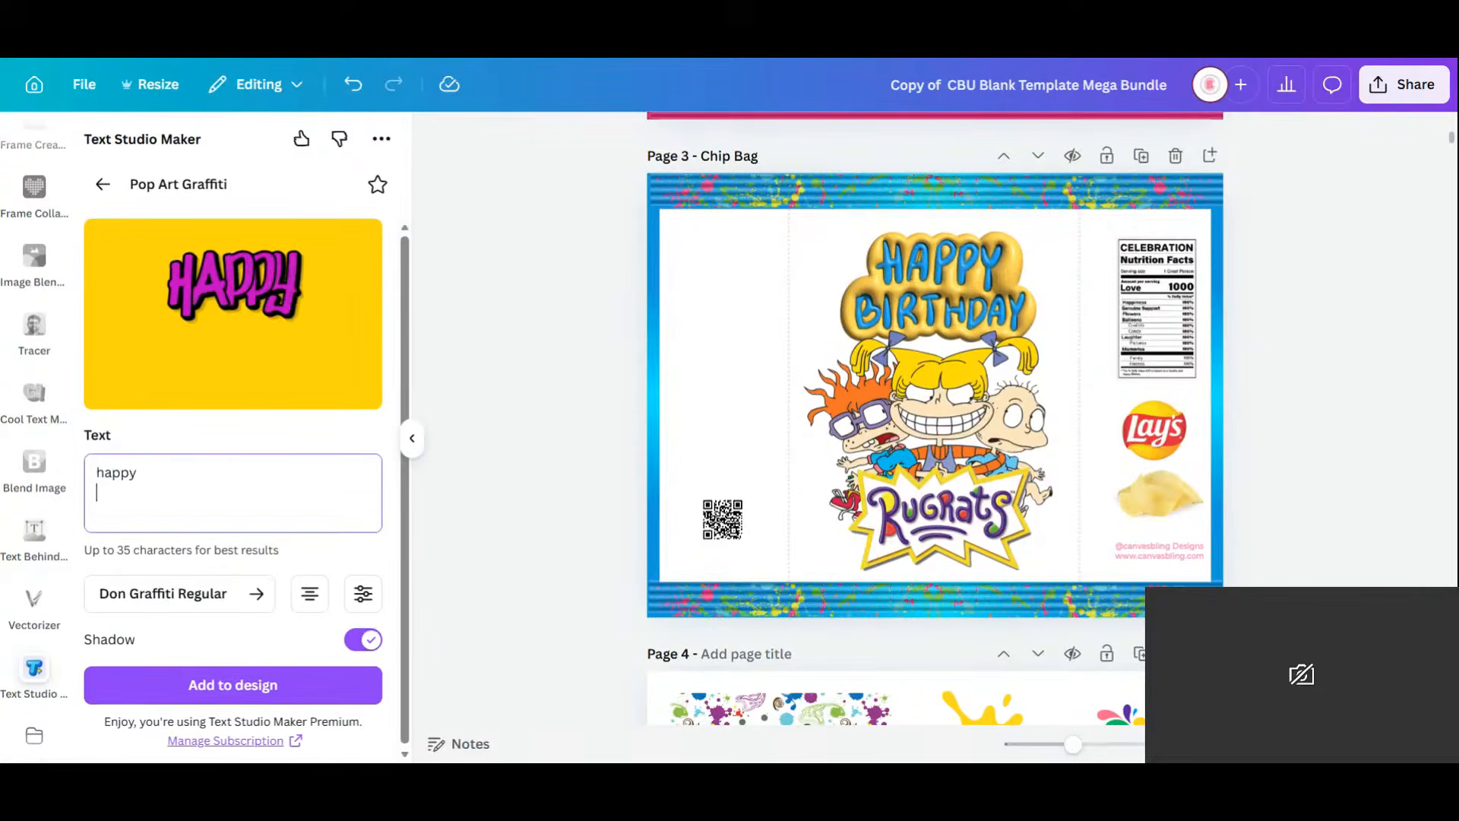
pyautogui.write('birth')
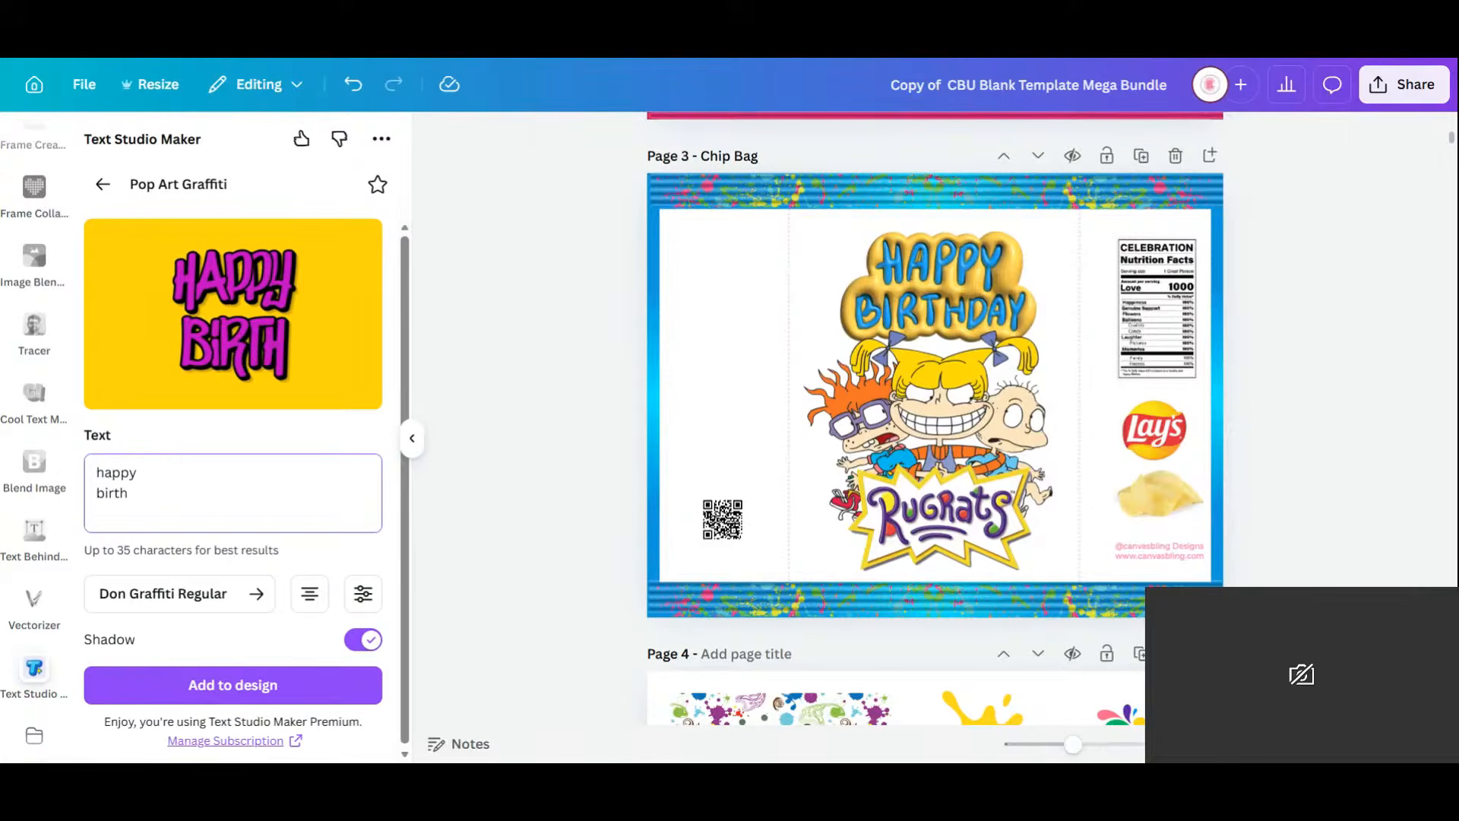
pyautogui.write('day')
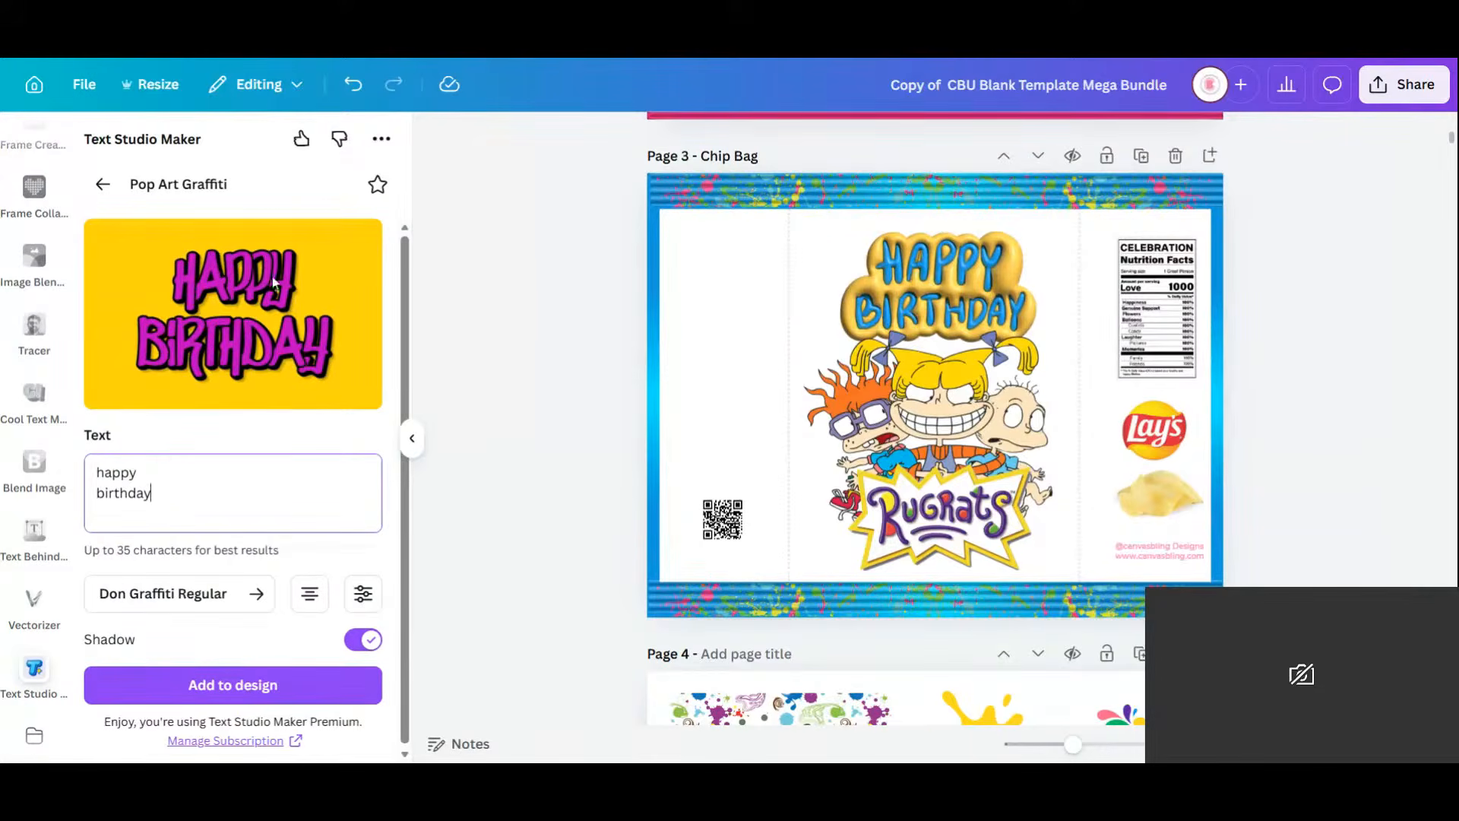
pyautogui.click(270, 687)
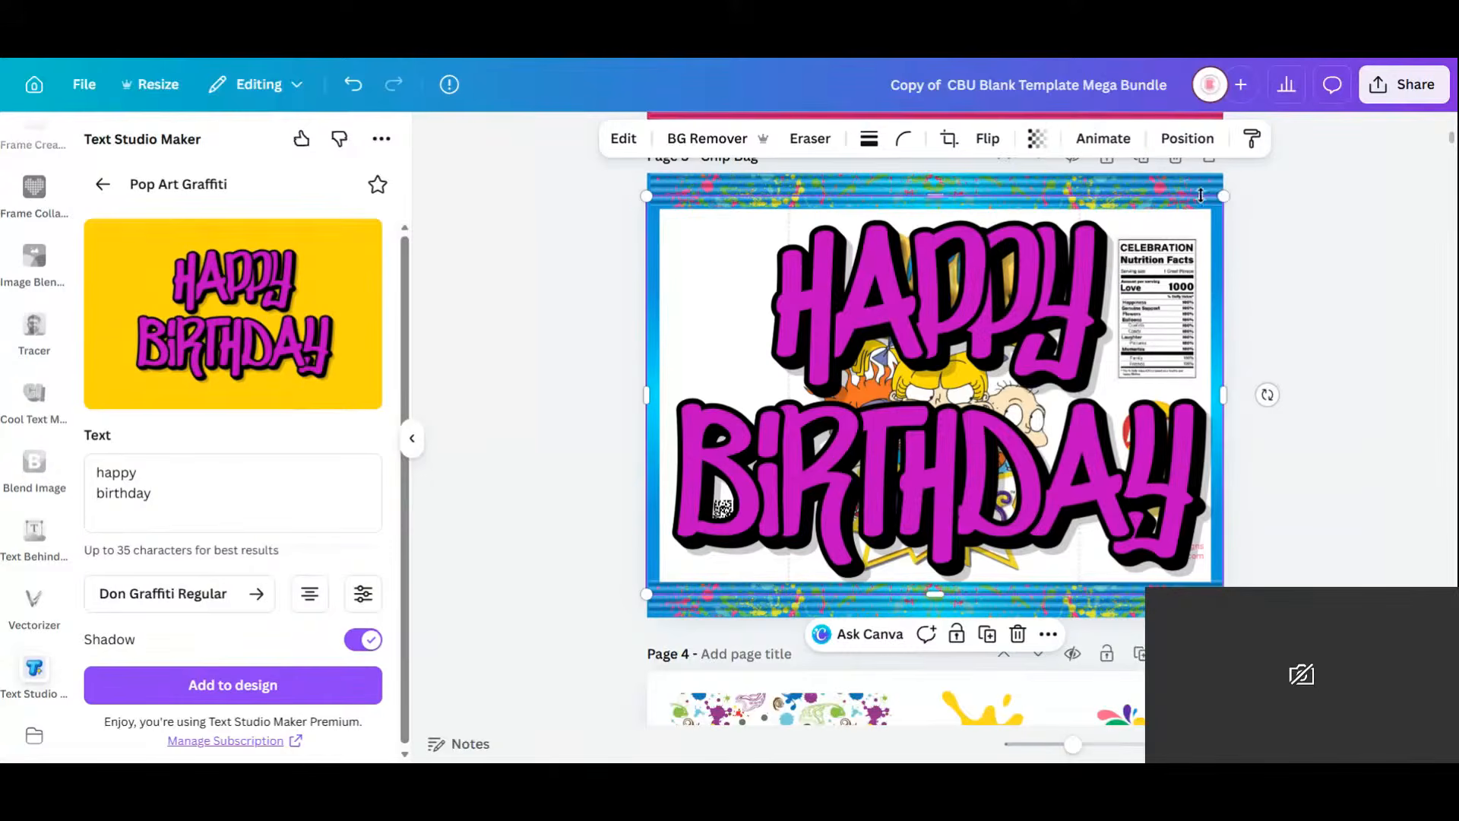
pyautogui.moveTo(1221, 198); pyautogui.dragTo(862, 446)
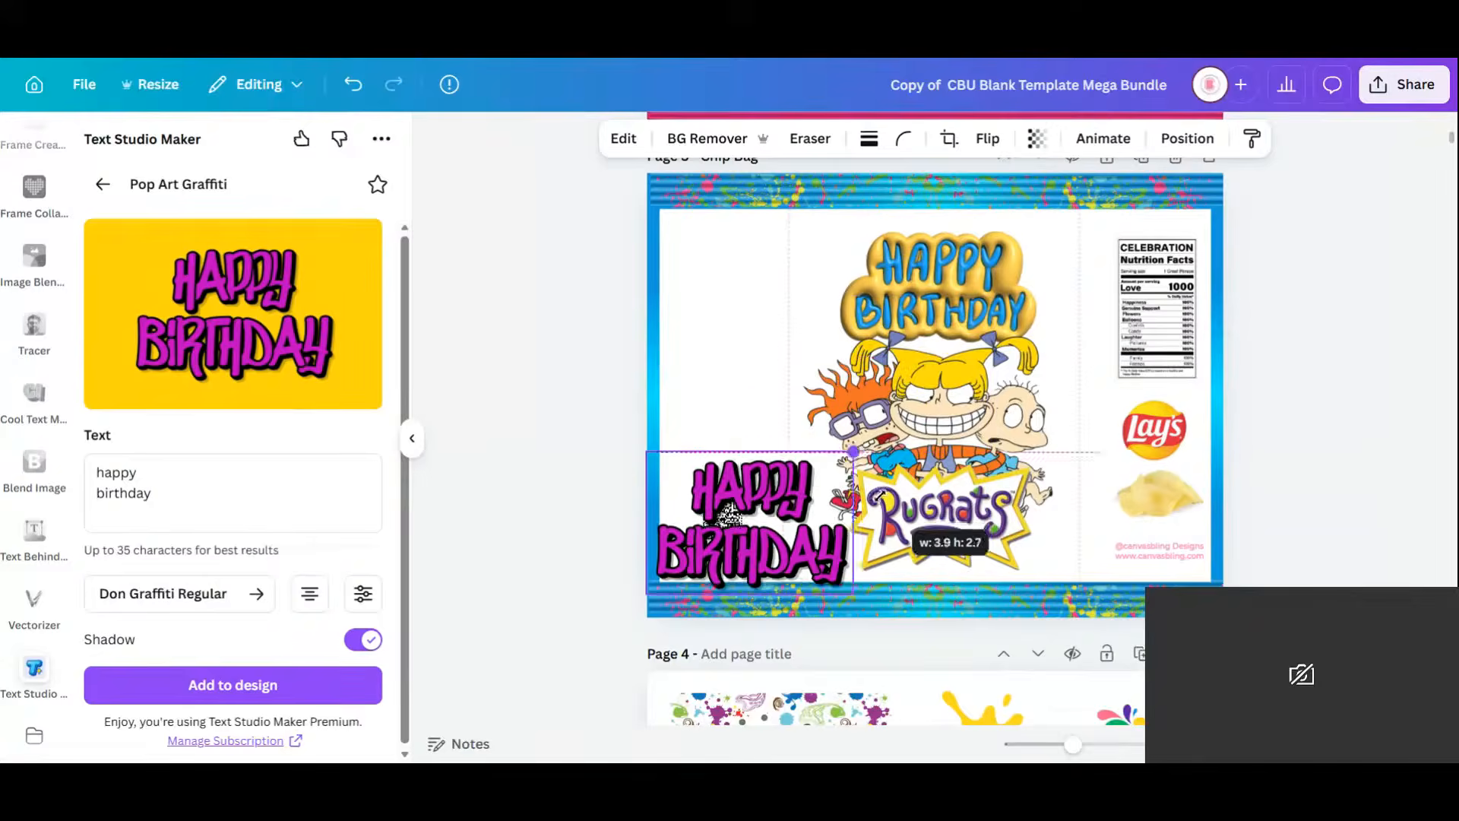
pyautogui.moveTo(768, 530); pyautogui.dragTo(767, 336)
# Duplicate the page, delete Page 4's gold title, and move the pink greeting to top centre.
pyautogui.click(1141, 161)
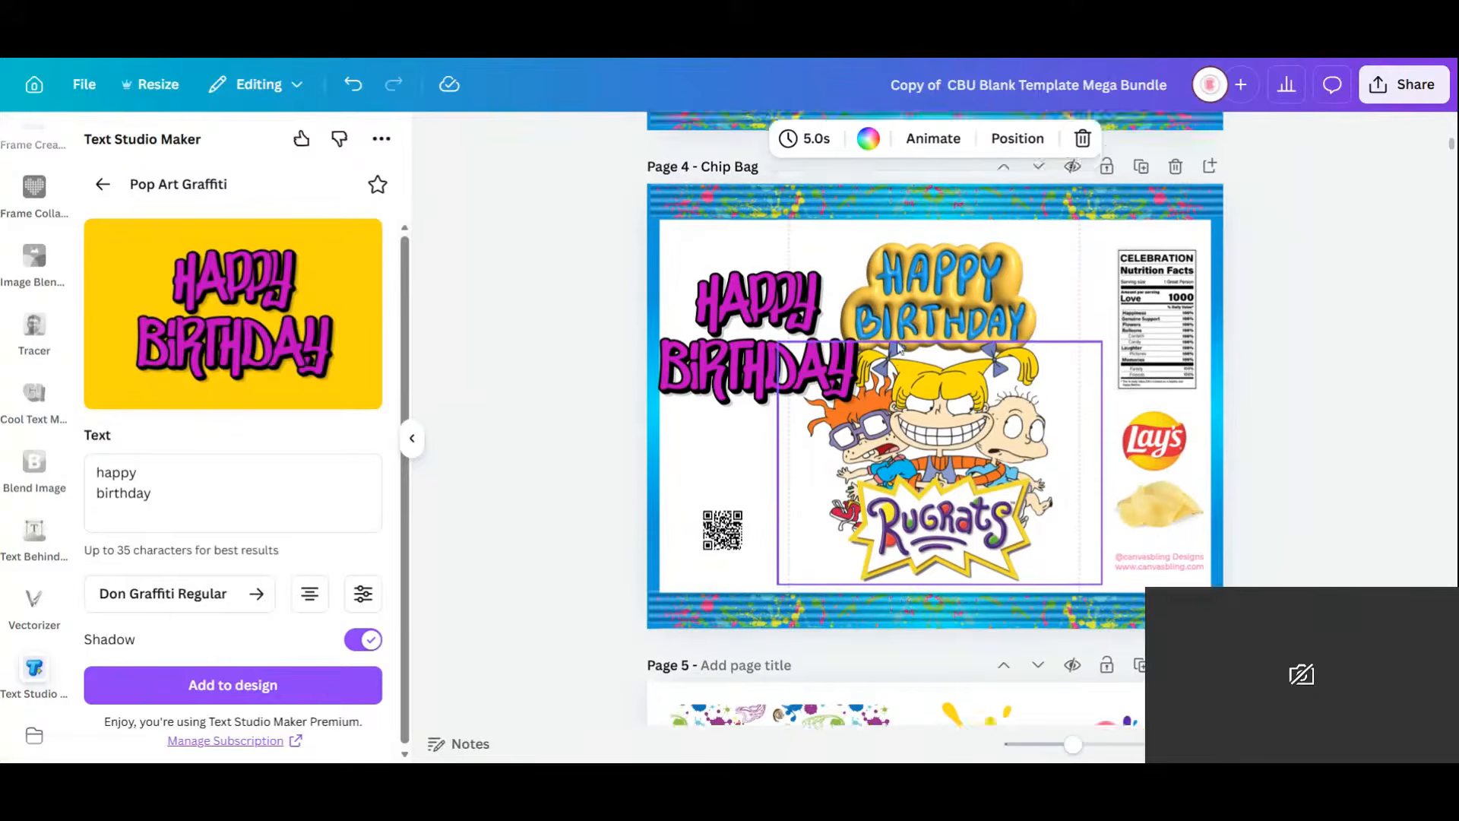
pyautogui.scroll(5, 783, 319)
pyautogui.click(763, 259)
pyautogui.scroll(-4, 763, 259)
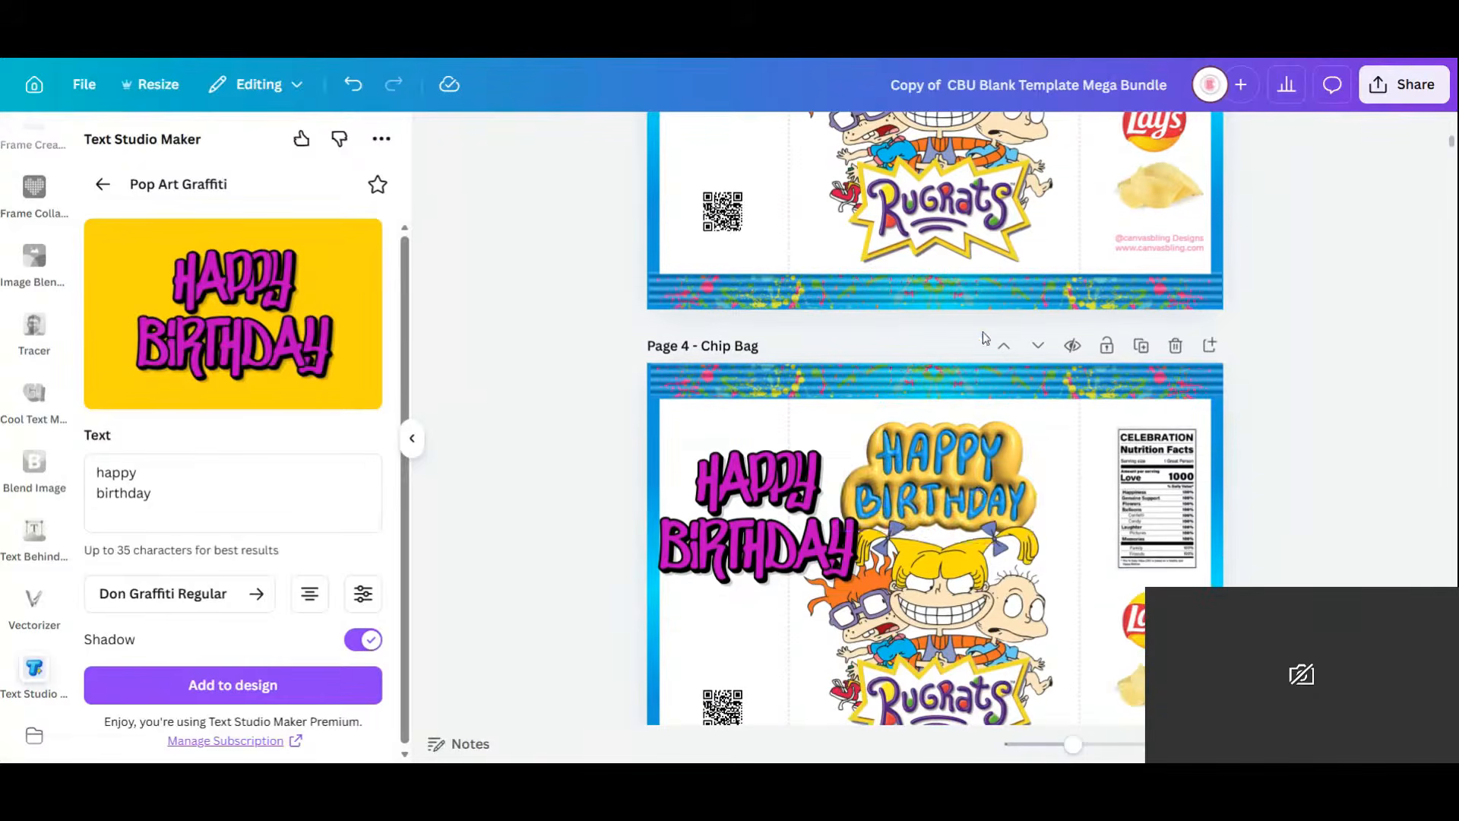
pyautogui.click(942, 471)
pyautogui.press('Delete')
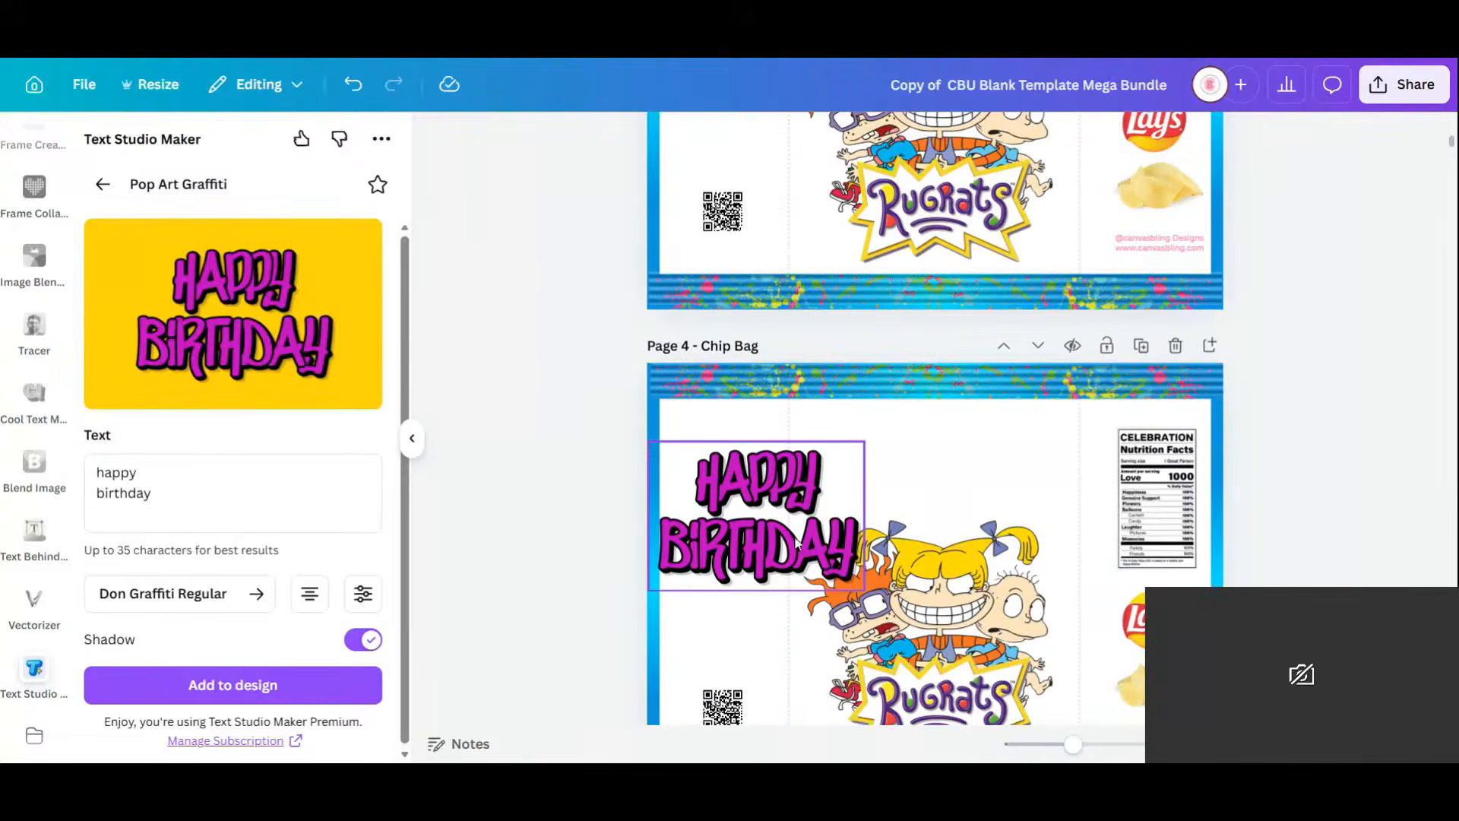
pyautogui.click(795, 544)
pyautogui.moveTo(794, 544); pyautogui.dragTo(958, 494)
pyautogui.click(852, 137)
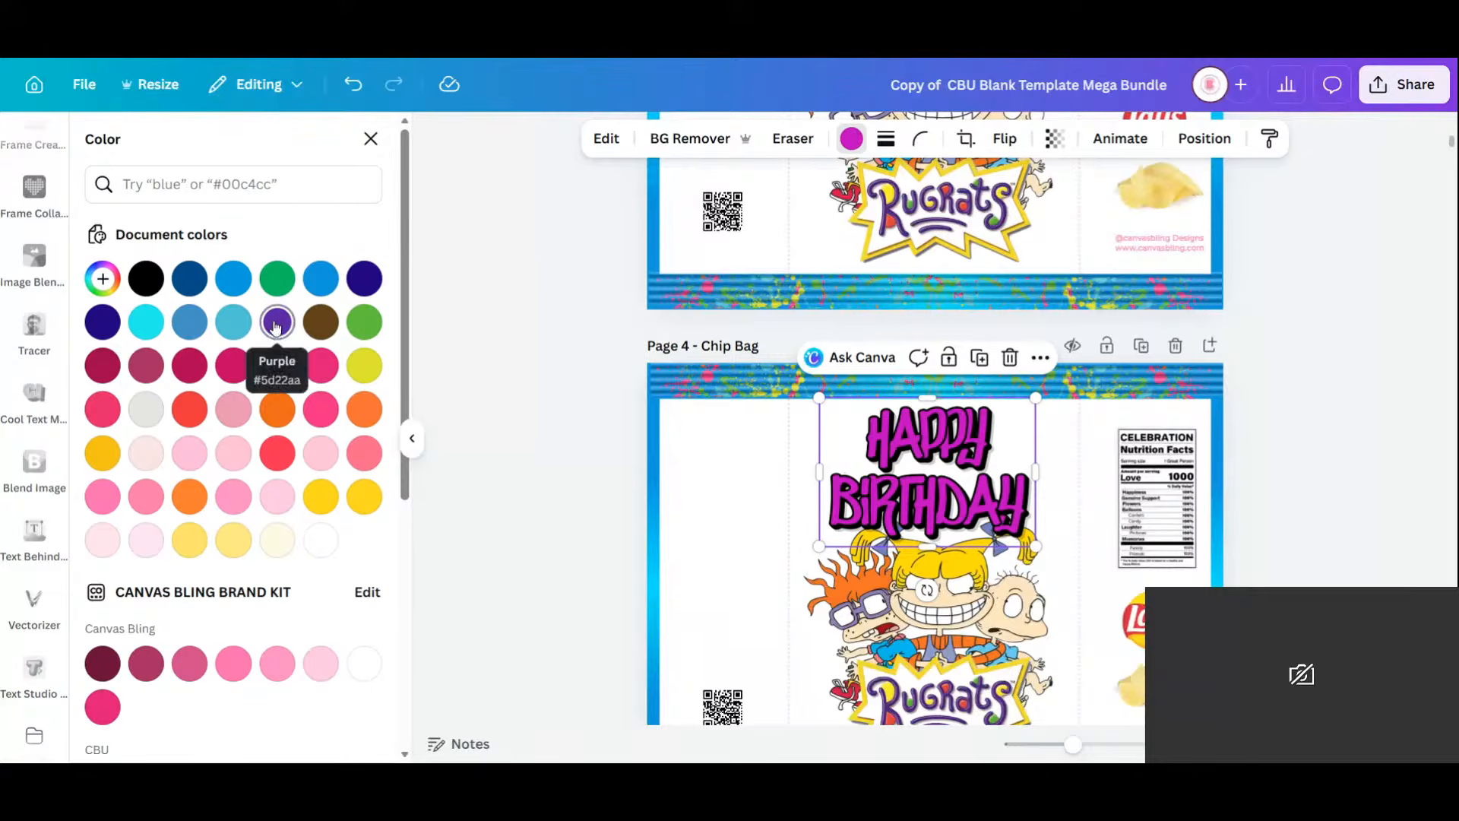
# Recolour the greeting purple, nudge it up along the centre, and send it one layer backward.
pyautogui.click(279, 326)
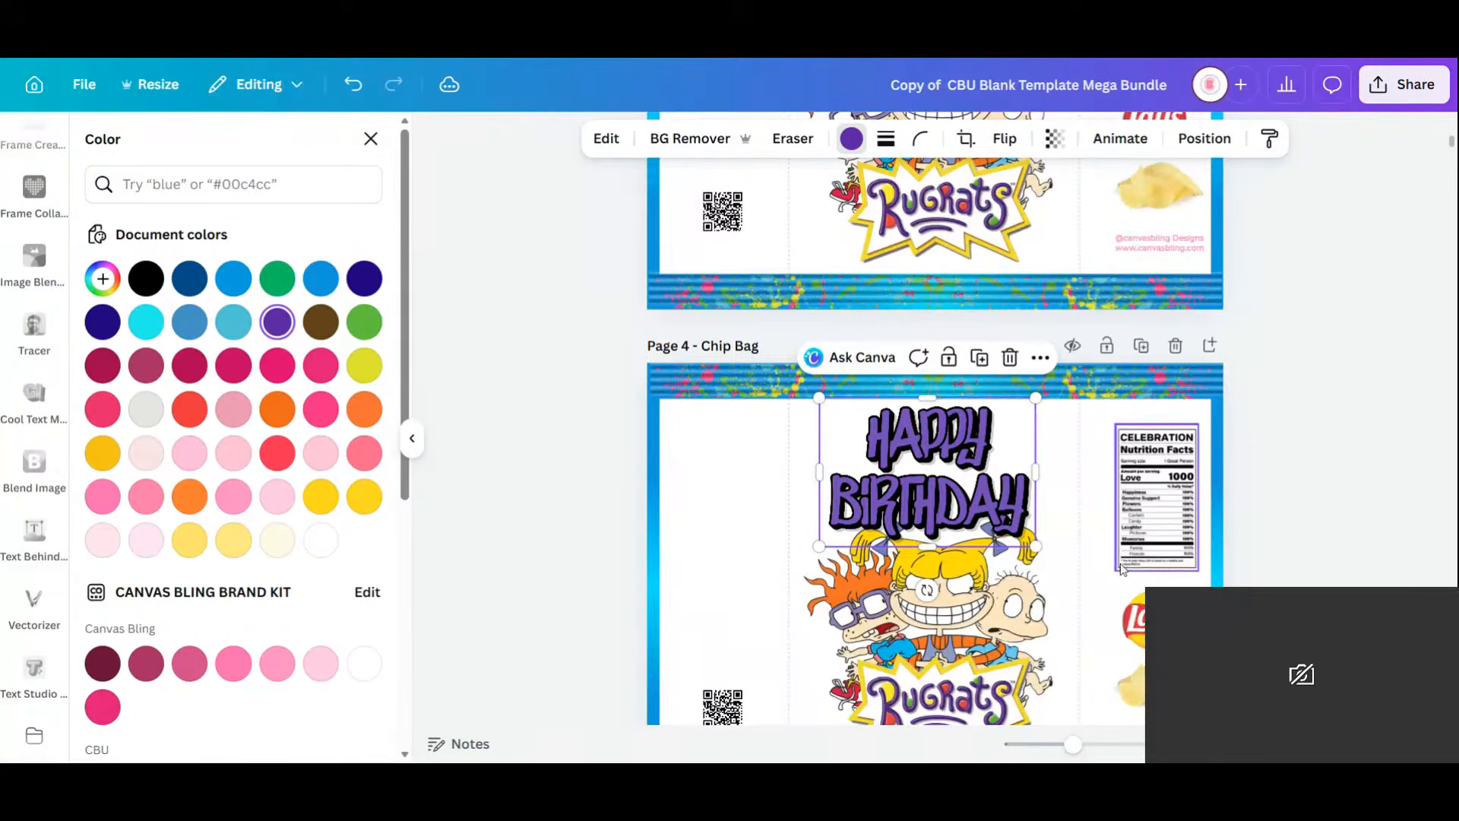
pyautogui.scroll(-1, 1122, 569)
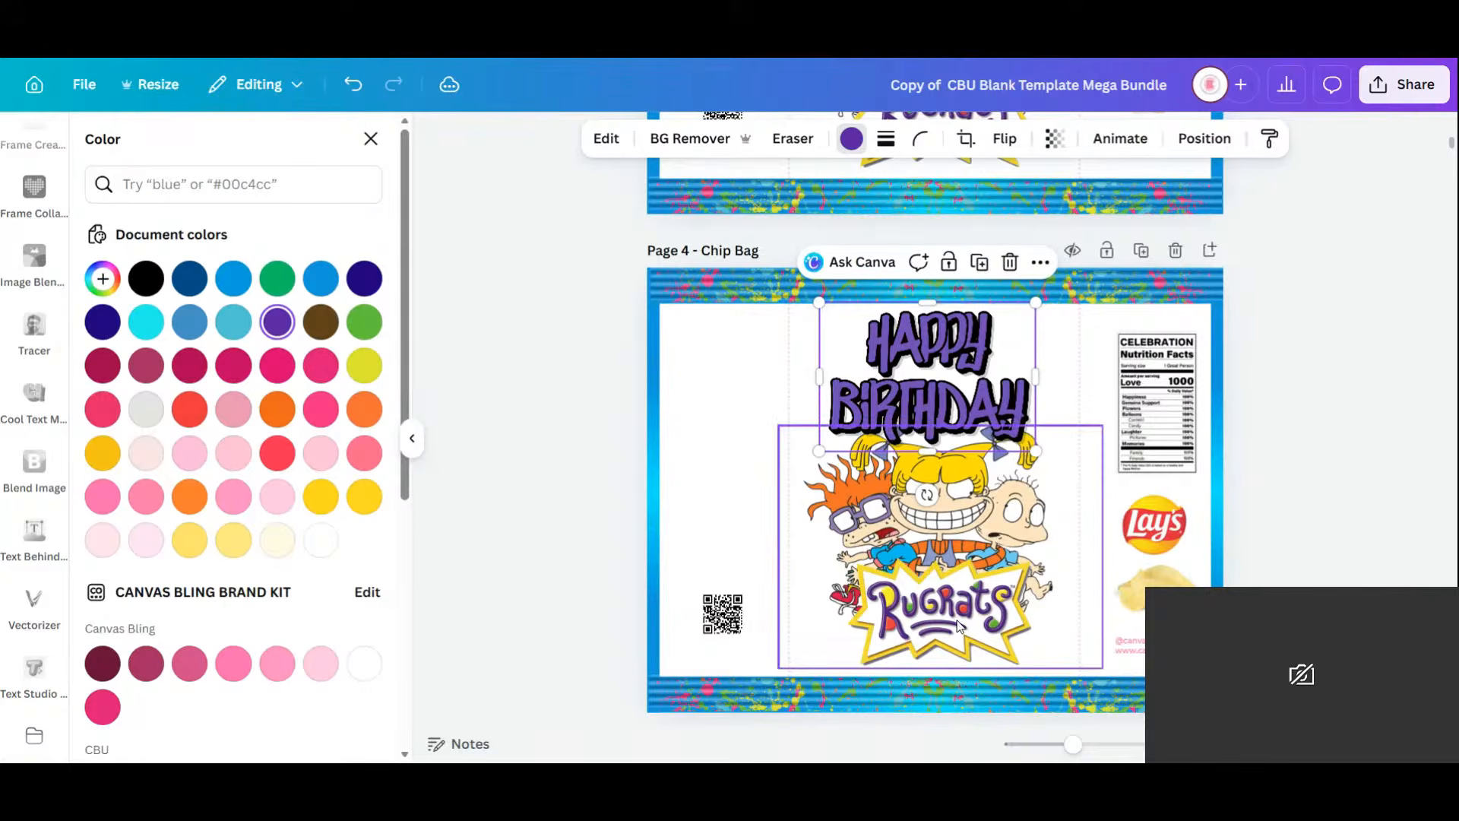
pyautogui.moveTo(1002, 399); pyautogui.dragTo(1003, 398)
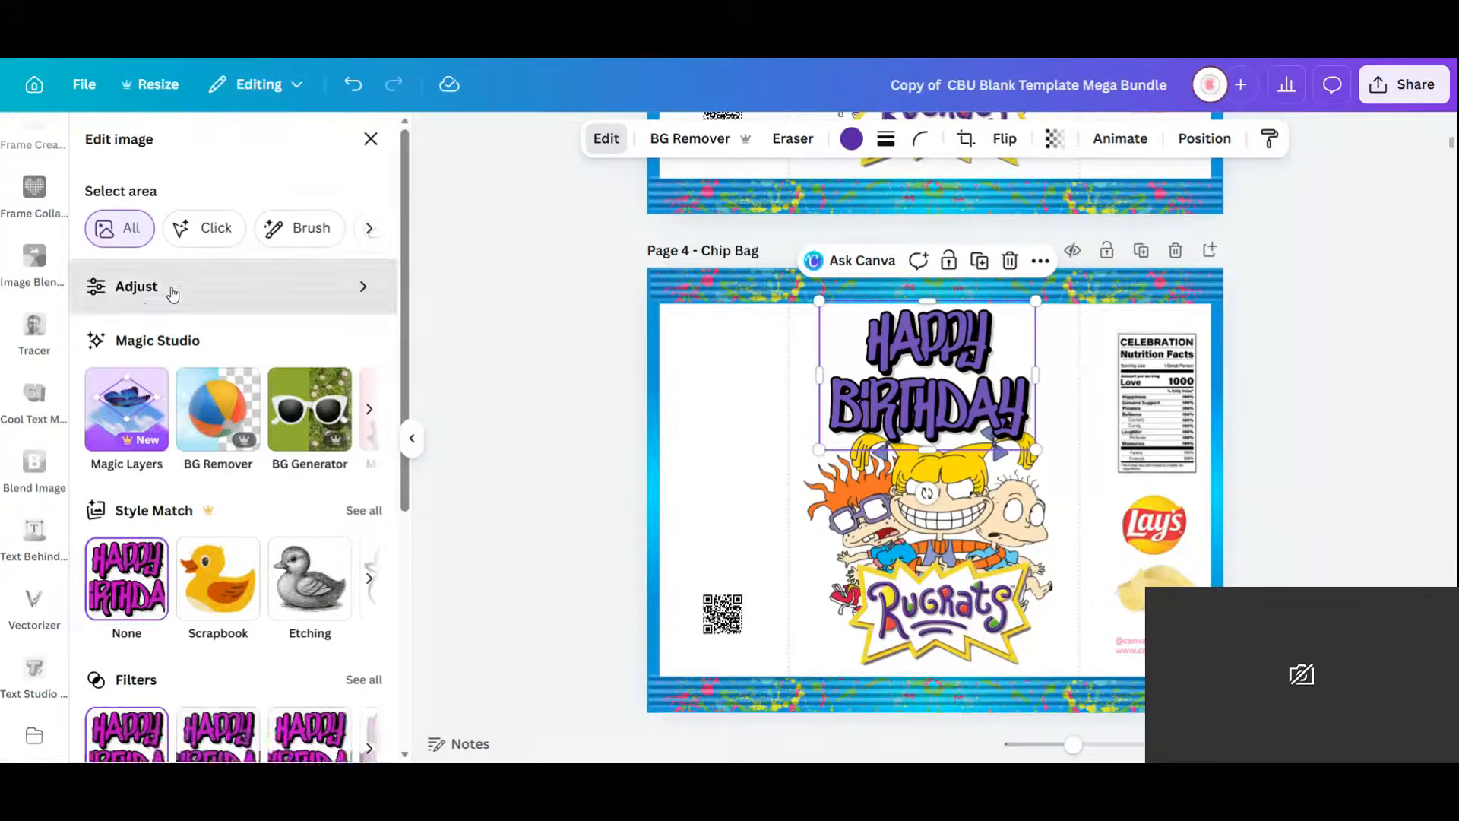
pyautogui.click(173, 296)
pyautogui.scroll(-10, 276, 517)
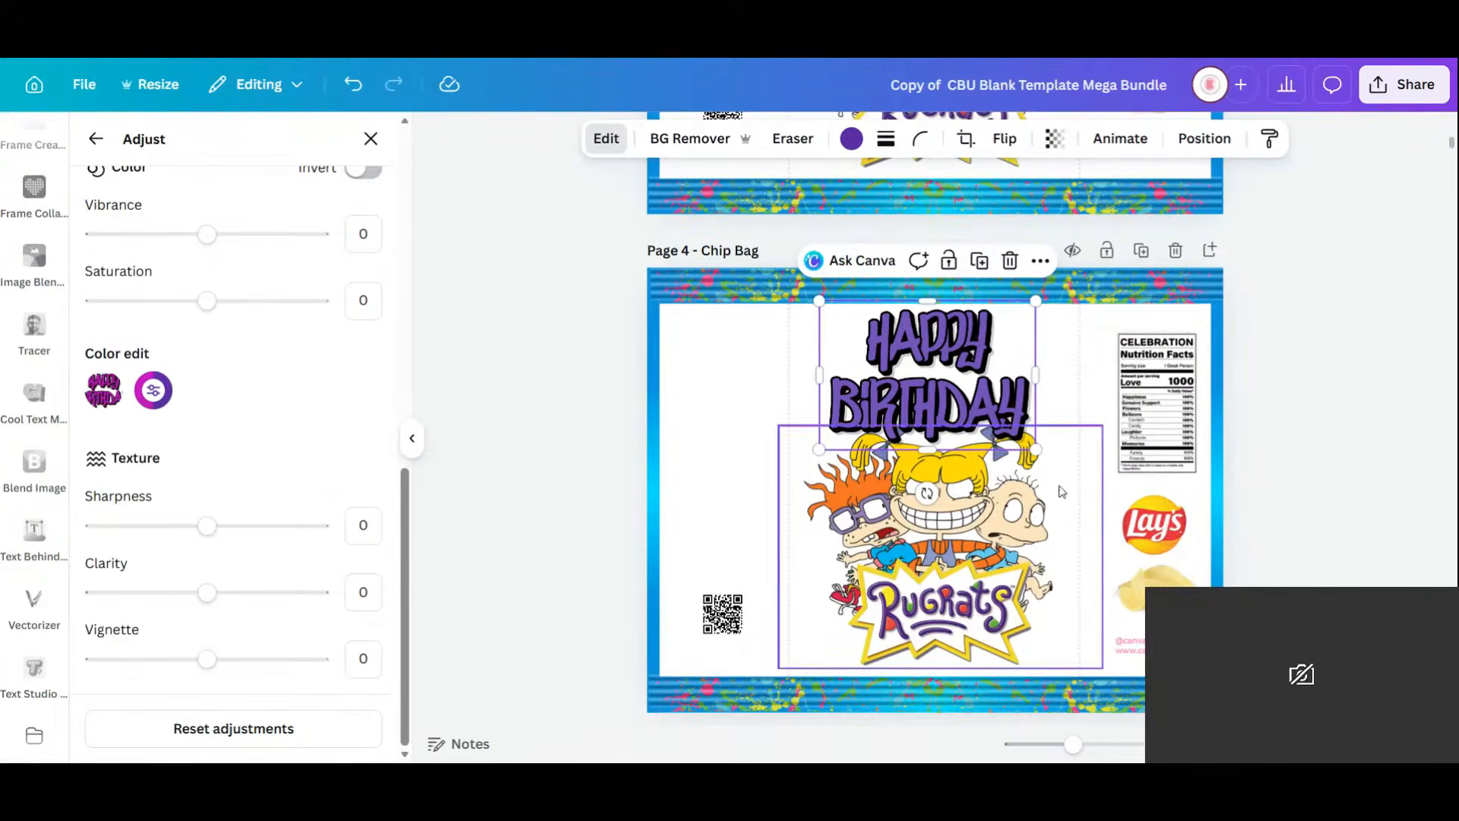
pyautogui.moveTo(977, 375); pyautogui.dragTo(979, 370)
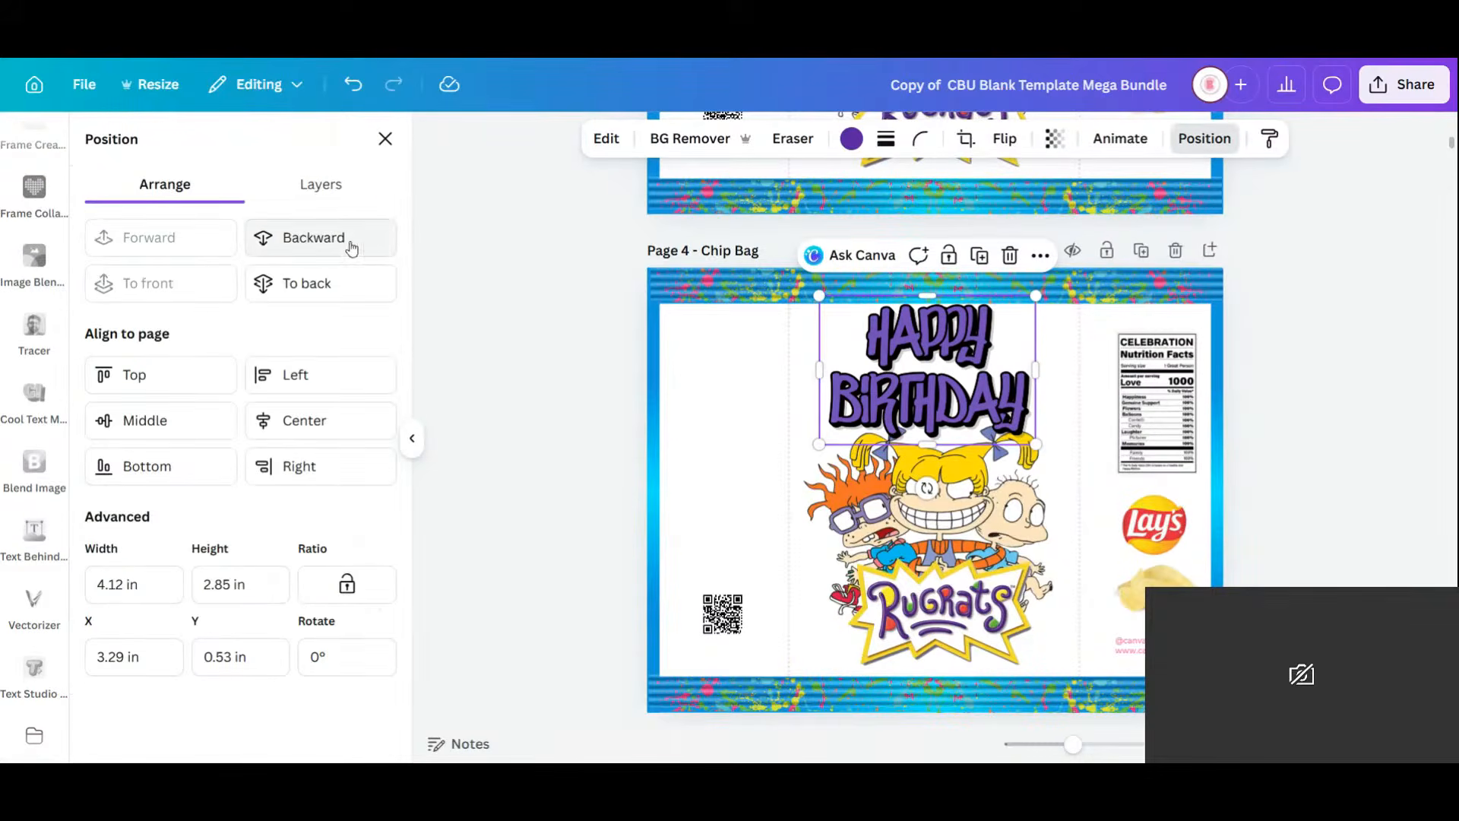
pyautogui.click(293, 237)
# Nudge the Rugrats image and title slightly, and turn the HAPPY BIRTHDAY title blue.
pyautogui.click(968, 534)
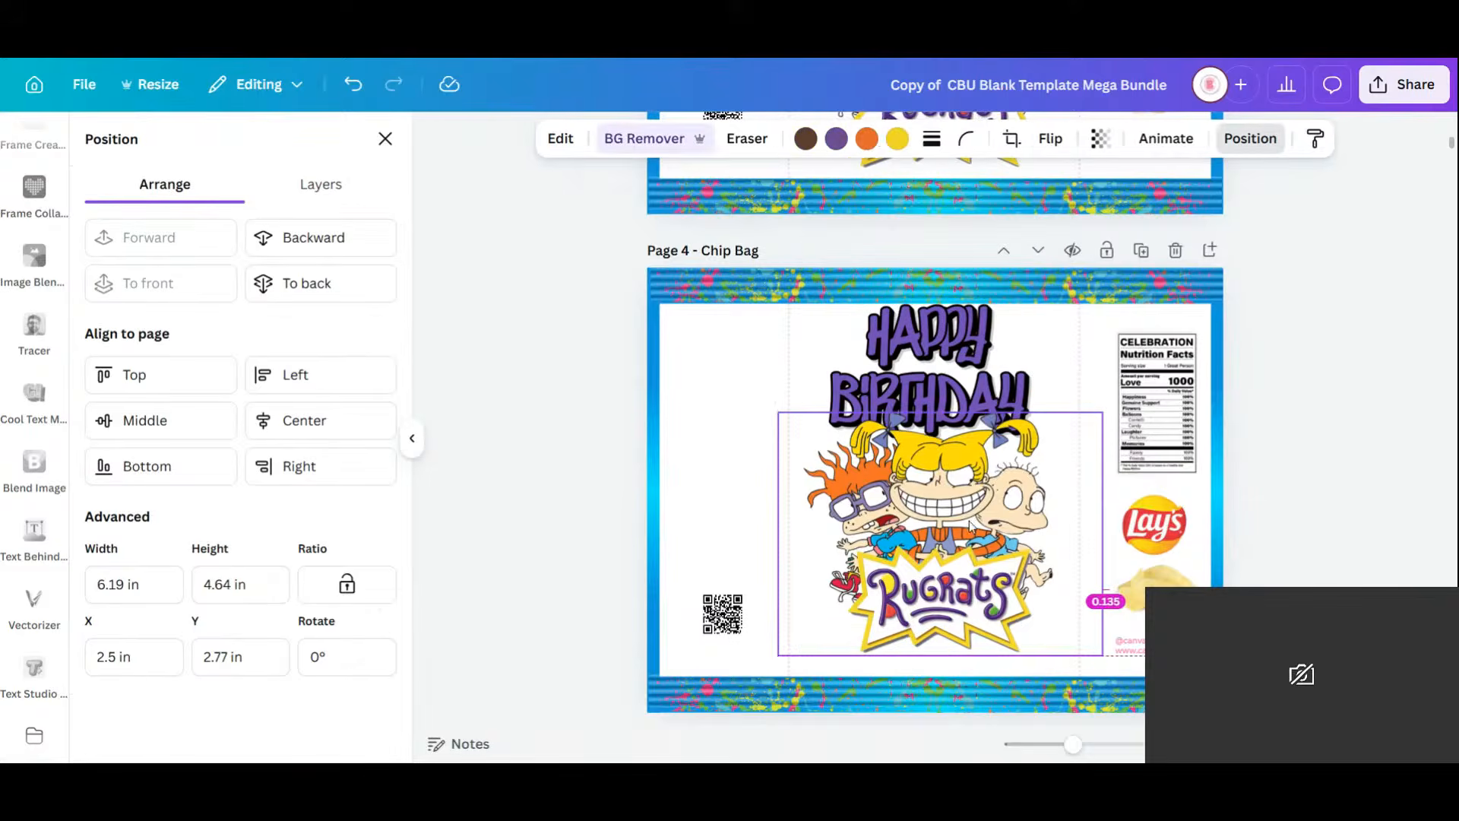
pyautogui.moveTo(969, 532); pyautogui.dragTo(972, 523)
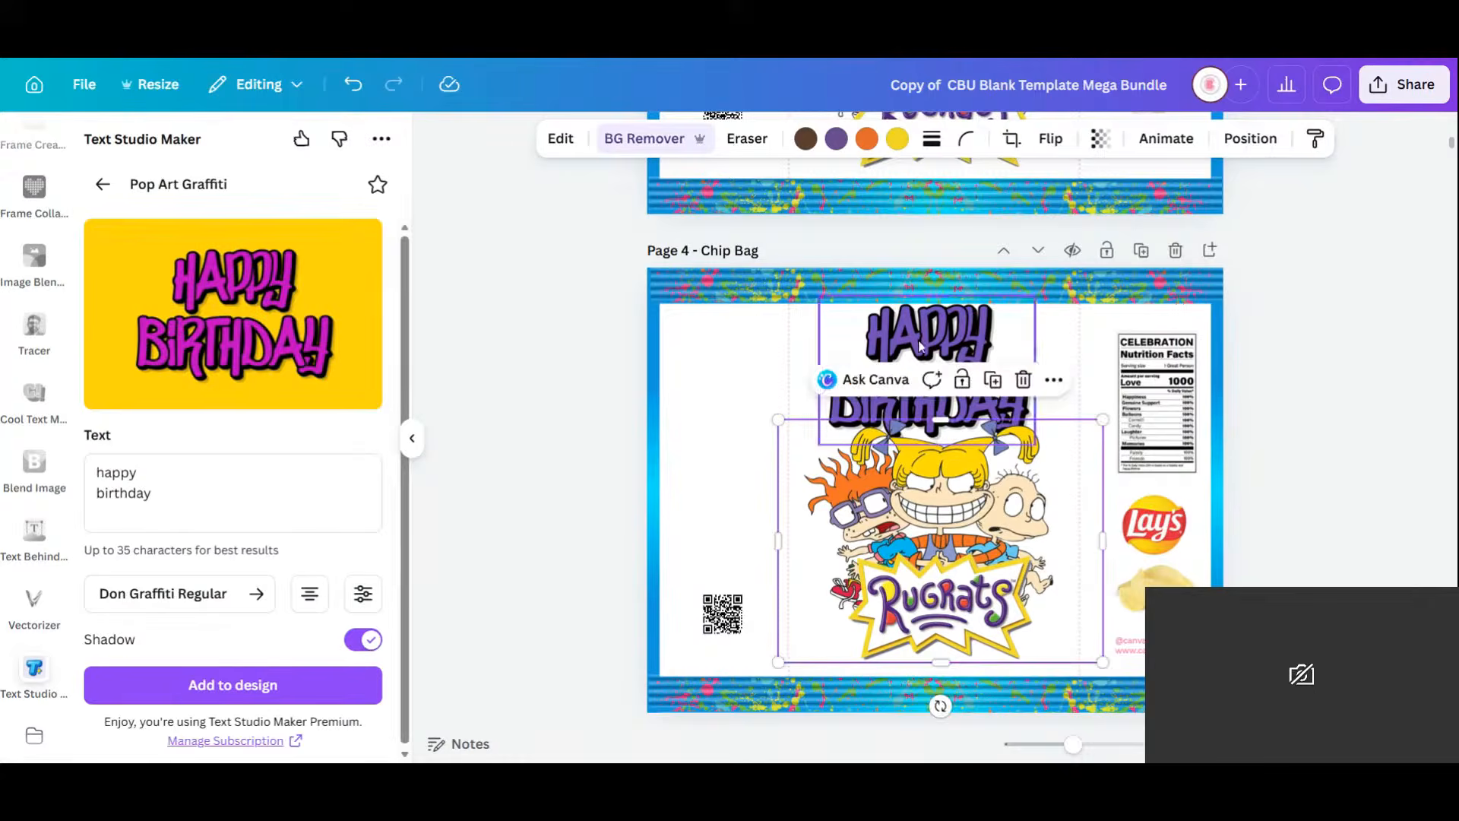
pyautogui.click(973, 333)
pyautogui.hotkey('shift', 'Down')
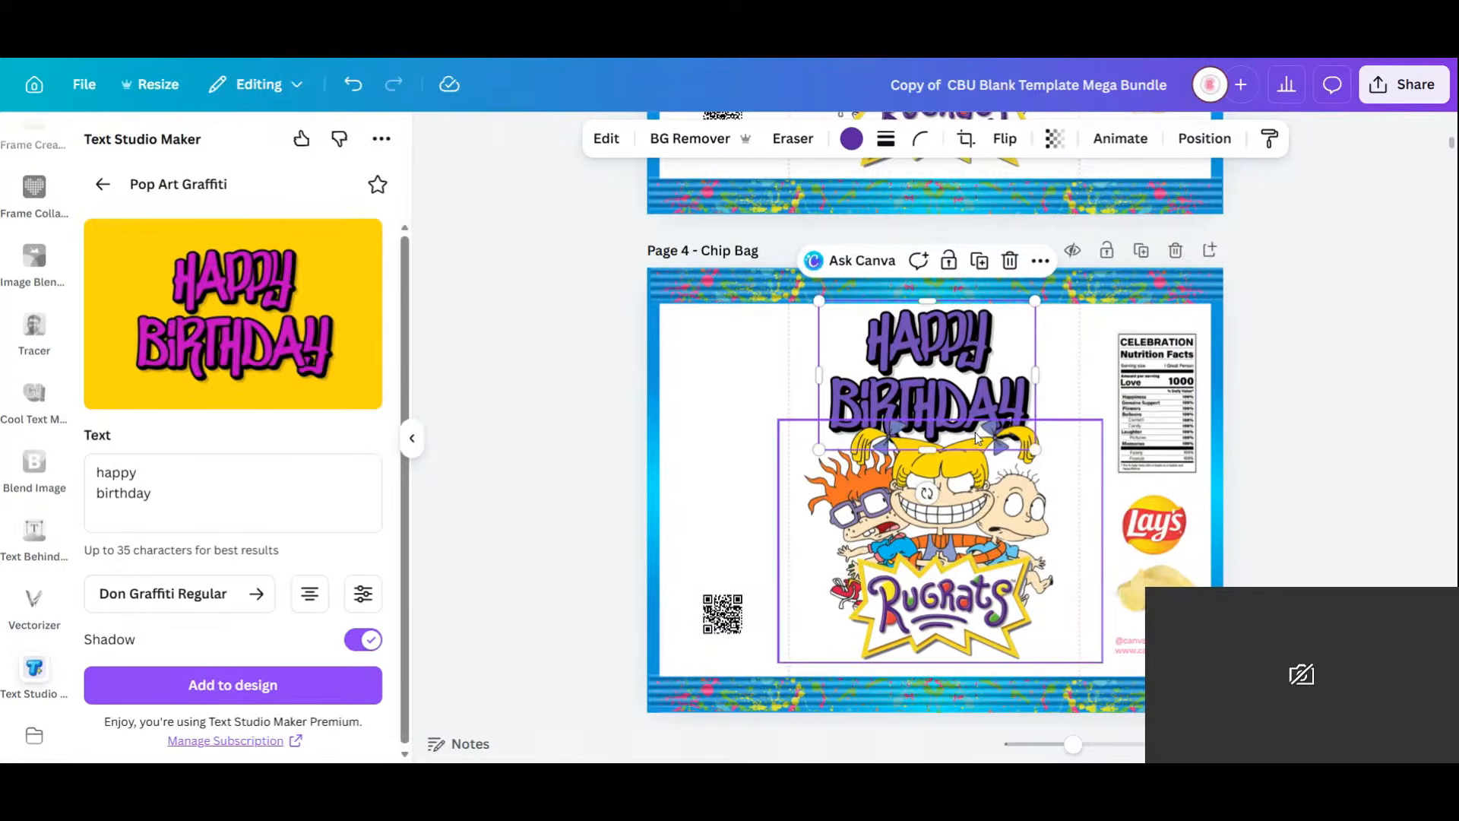
pyautogui.click(851, 139)
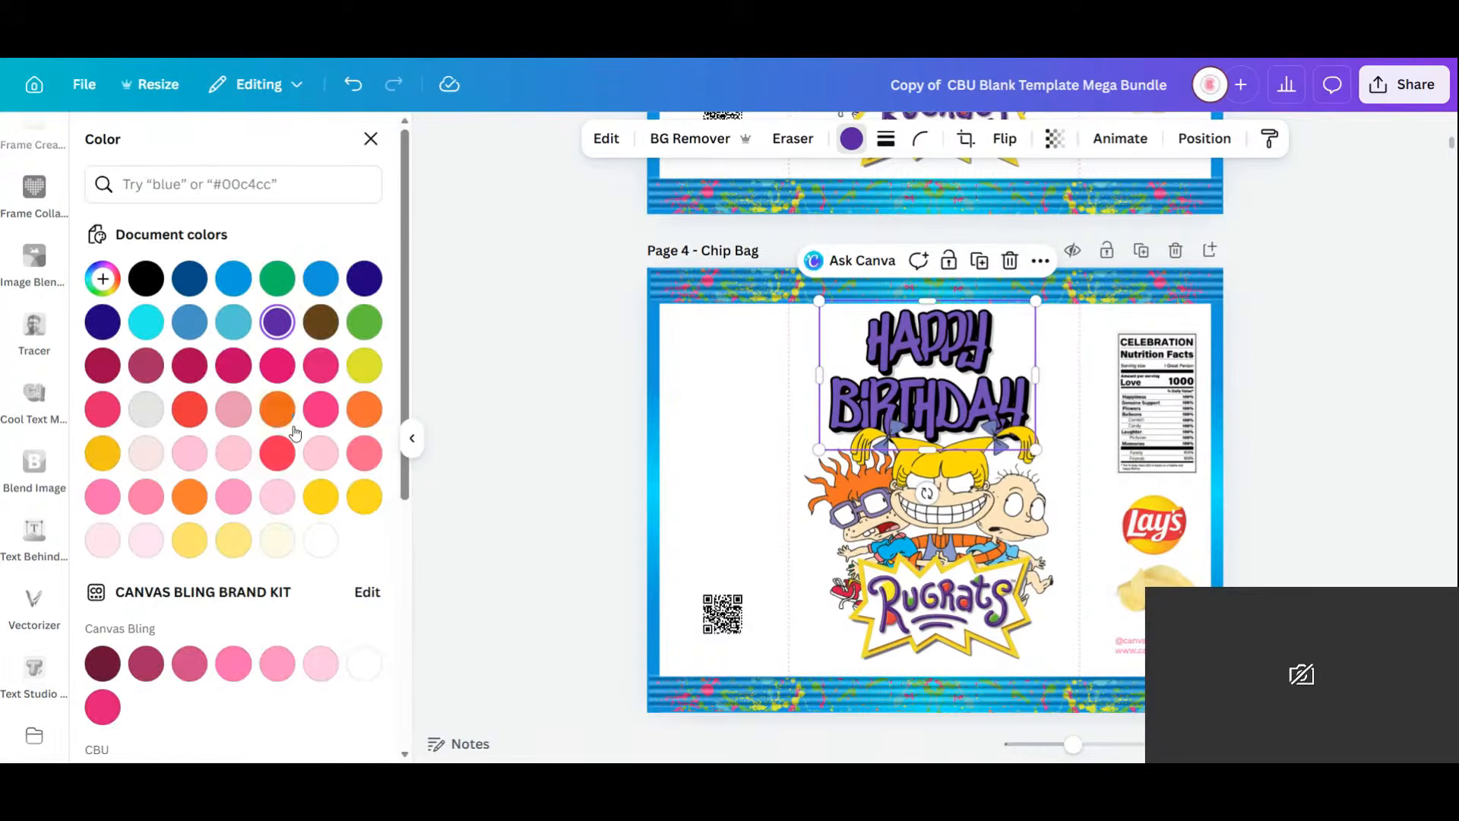
pyautogui.click(321, 278)
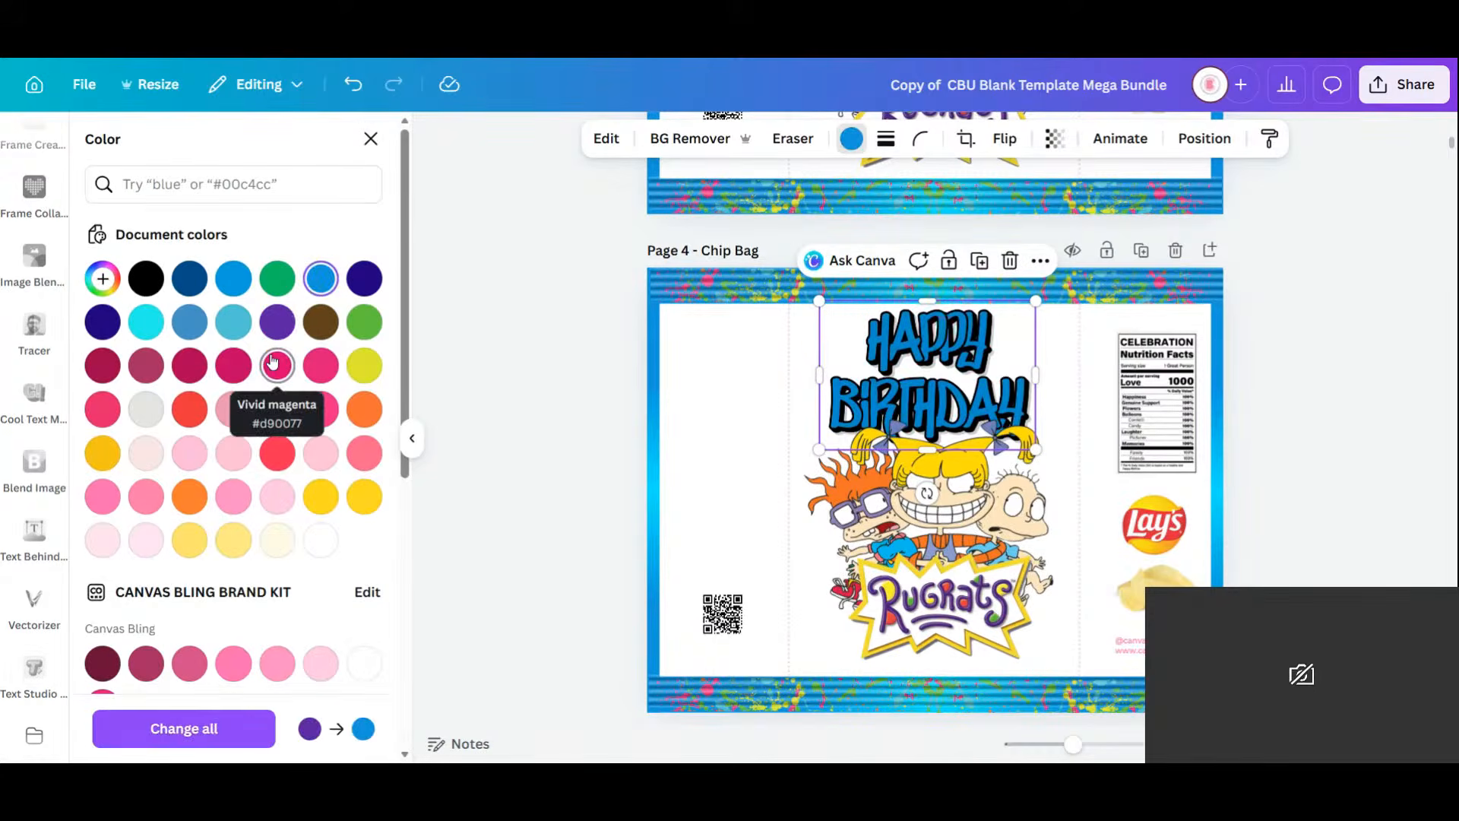
pyautogui.click(222, 283)
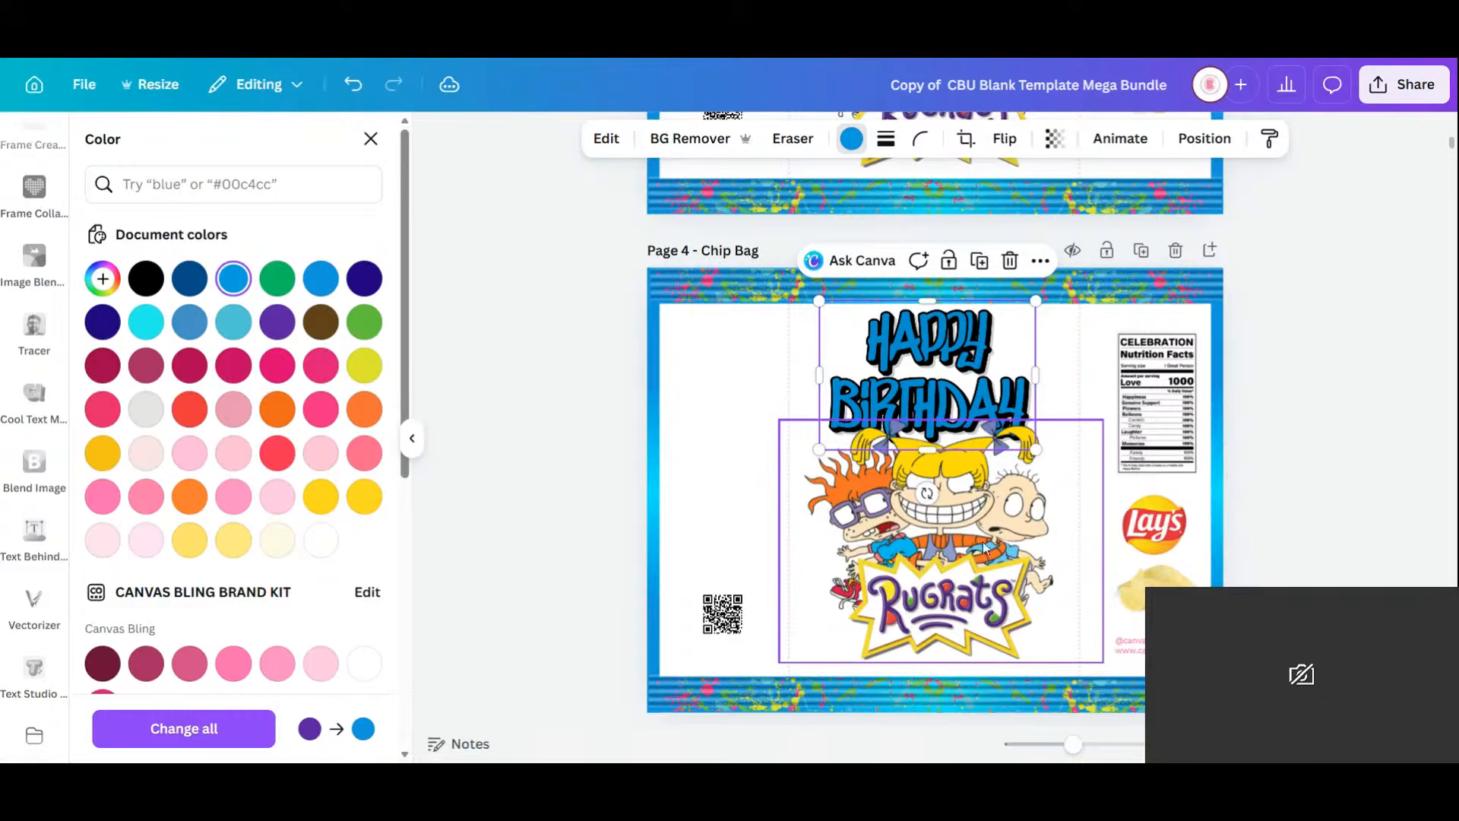
pyautogui.moveTo(984, 546); pyautogui.dragTo(983, 546)
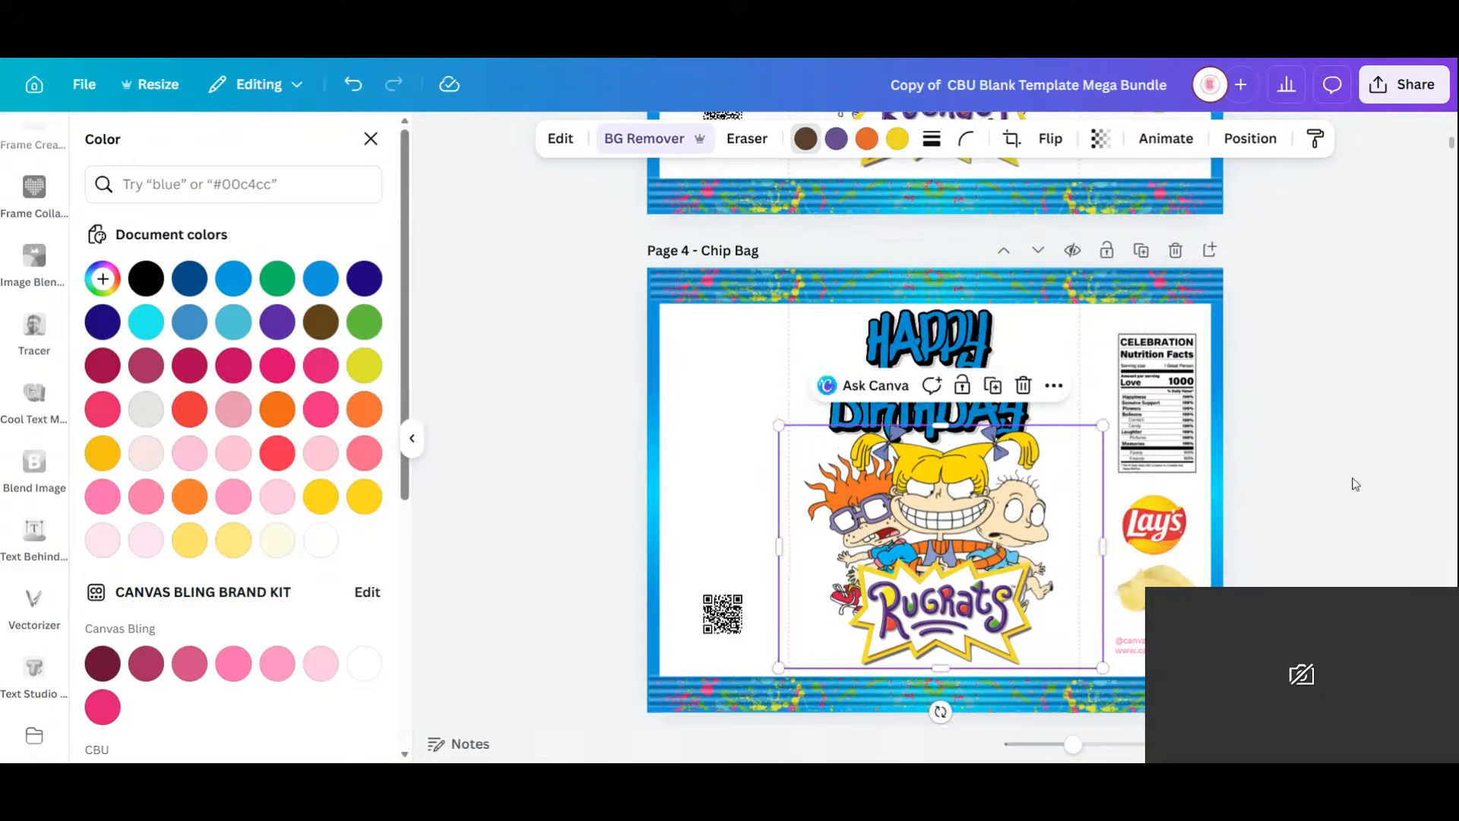
pyautogui.click(1317, 479)
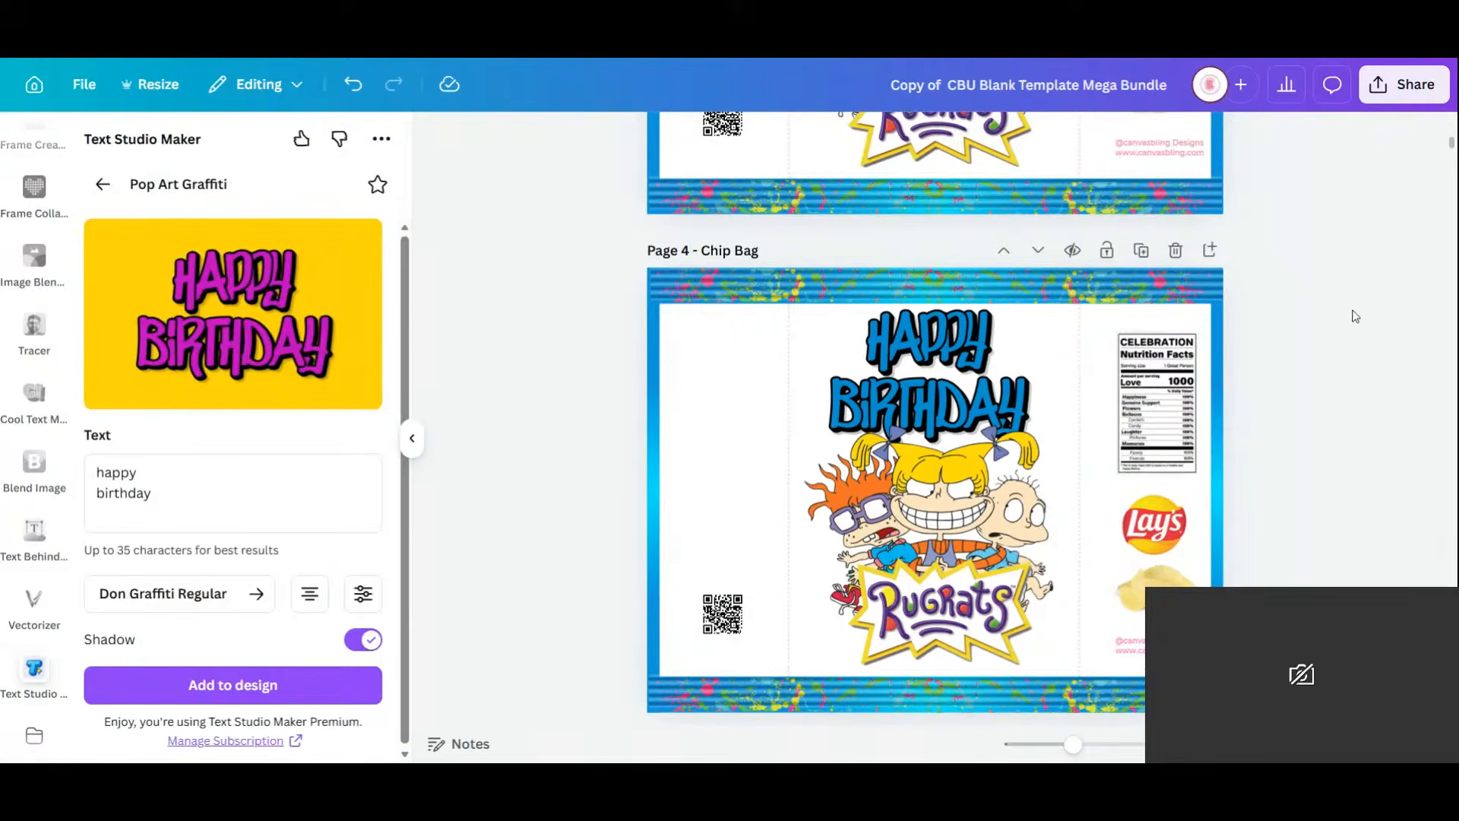
# Replace the maker text with 'thank you for coming to my party!' on six lines and add it.
pyautogui.click(300, 475)
pyautogui.hotkey('ctrl', 'a')
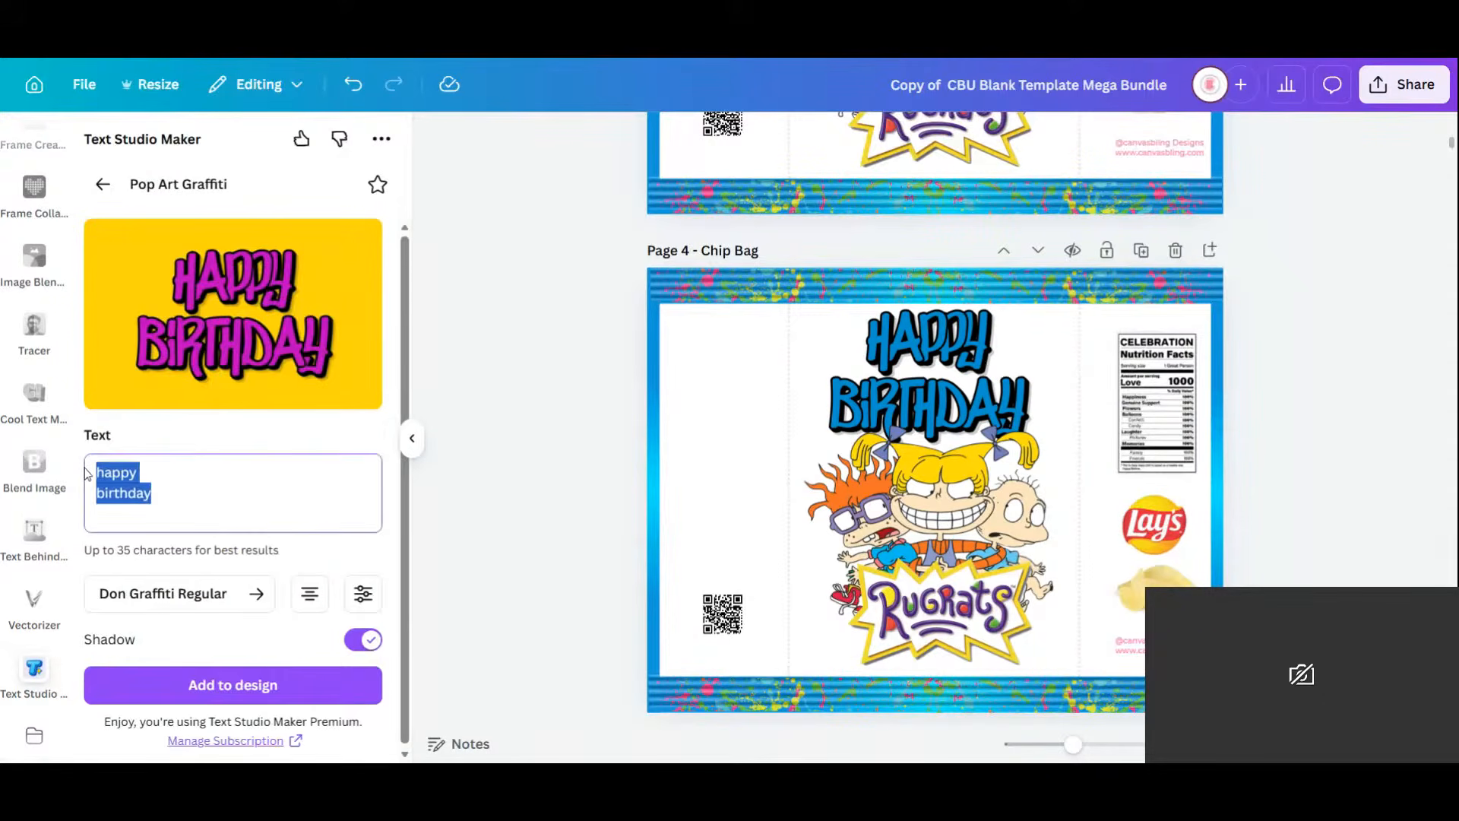
pyautogui.write('thank')
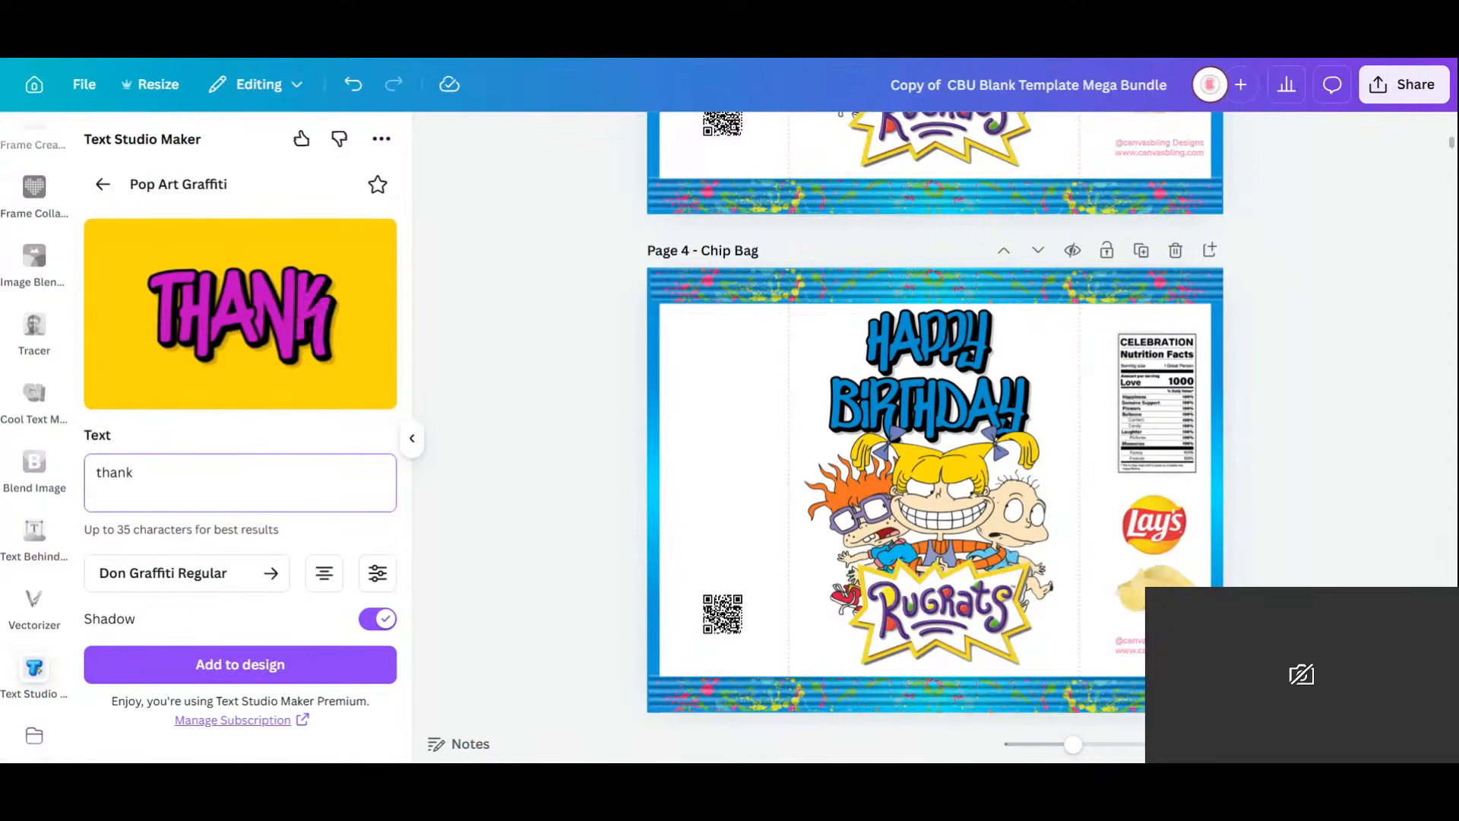
pyautogui.press('Return')
pyautogui.write('you')
pyautogui.press('Return')
pyautogui.write('fr')
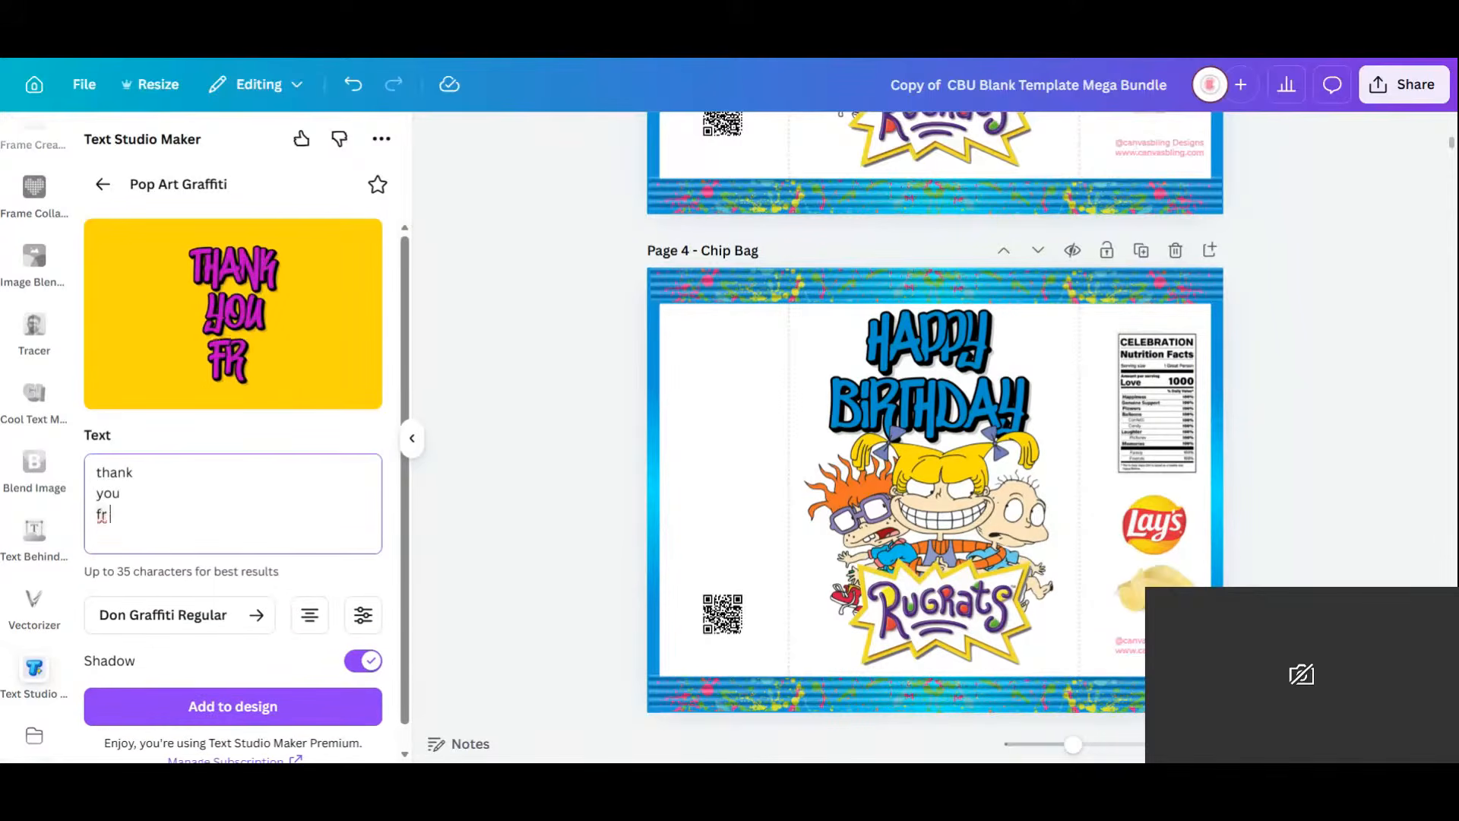
pyautogui.press('BackSpace')
pyautogui.write('or')
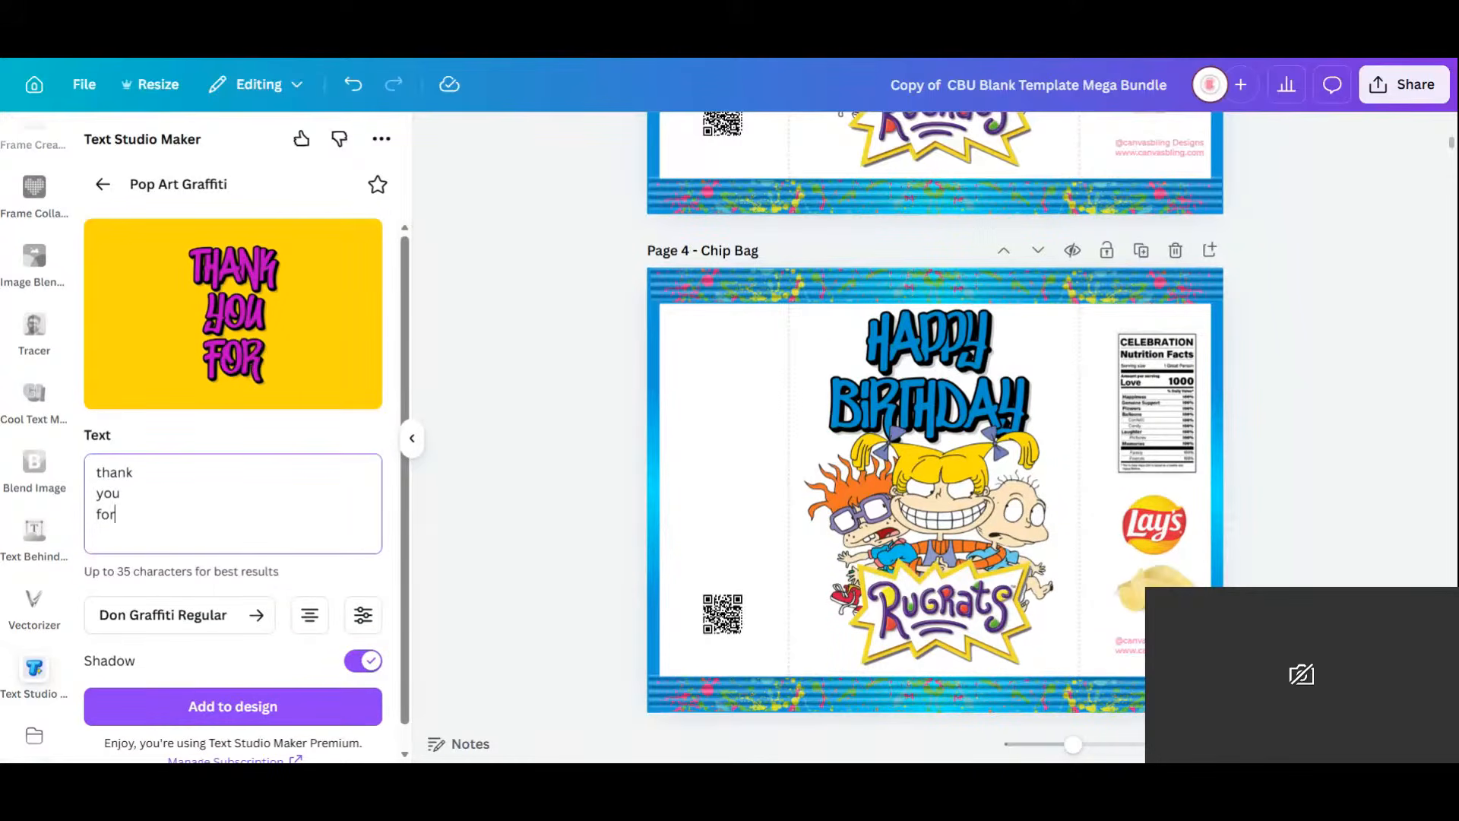
pyautogui.press('Return')
pyautogui.write('coming')
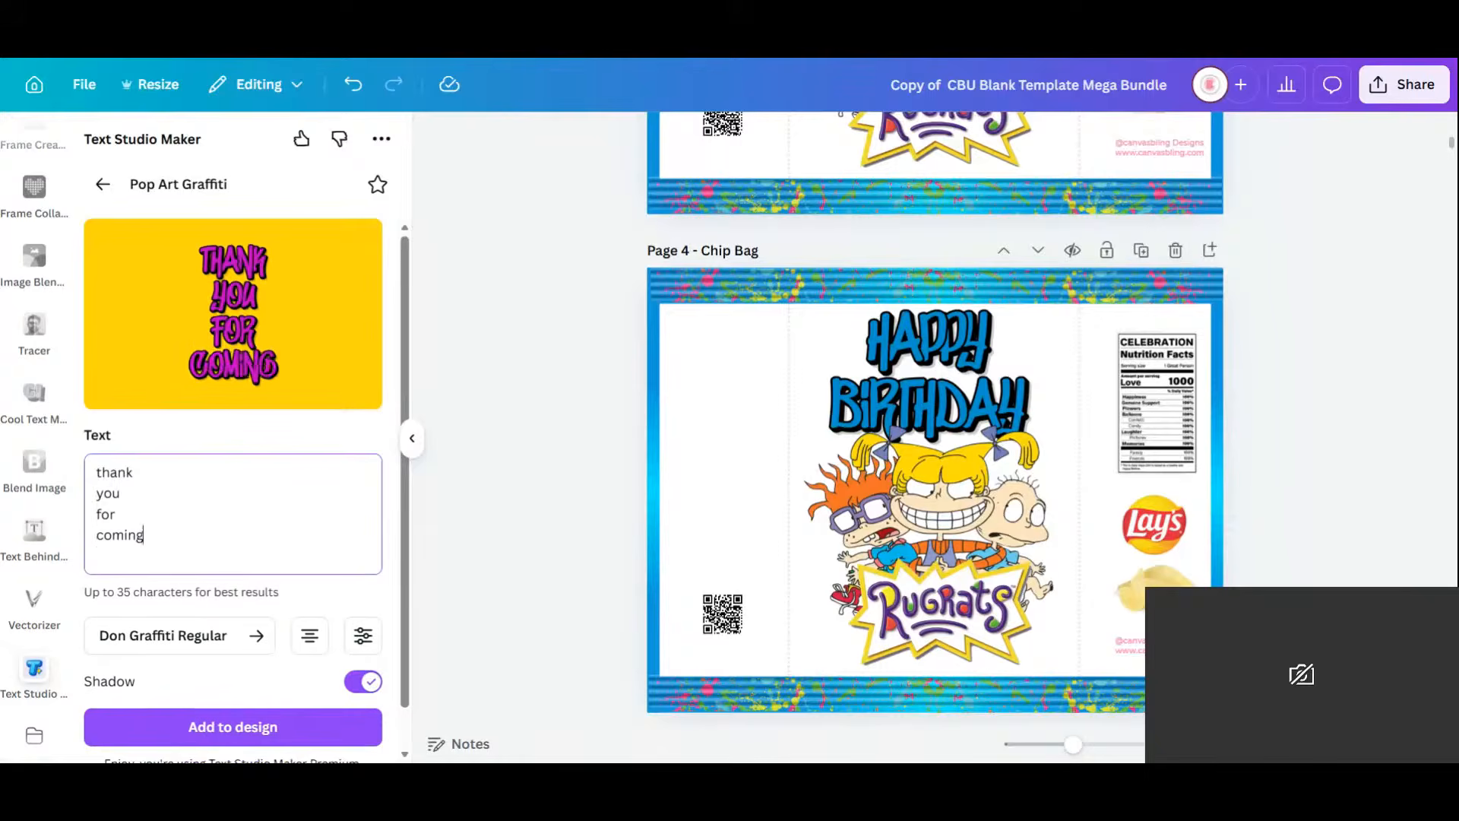
pyautogui.press('Return')
pyautogui.write('to my')
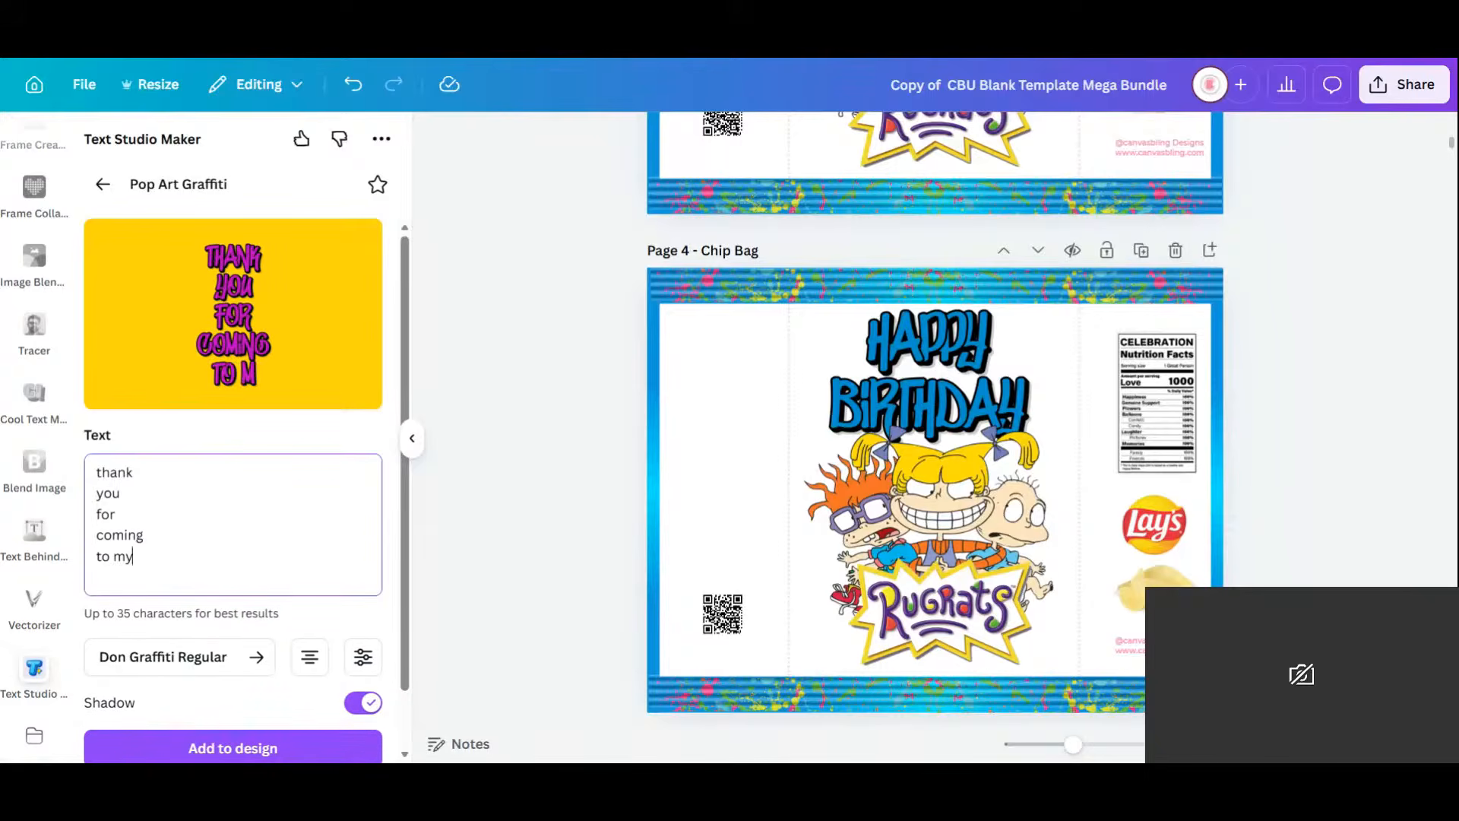
pyautogui.press('Return')
pyautogui.write('party')
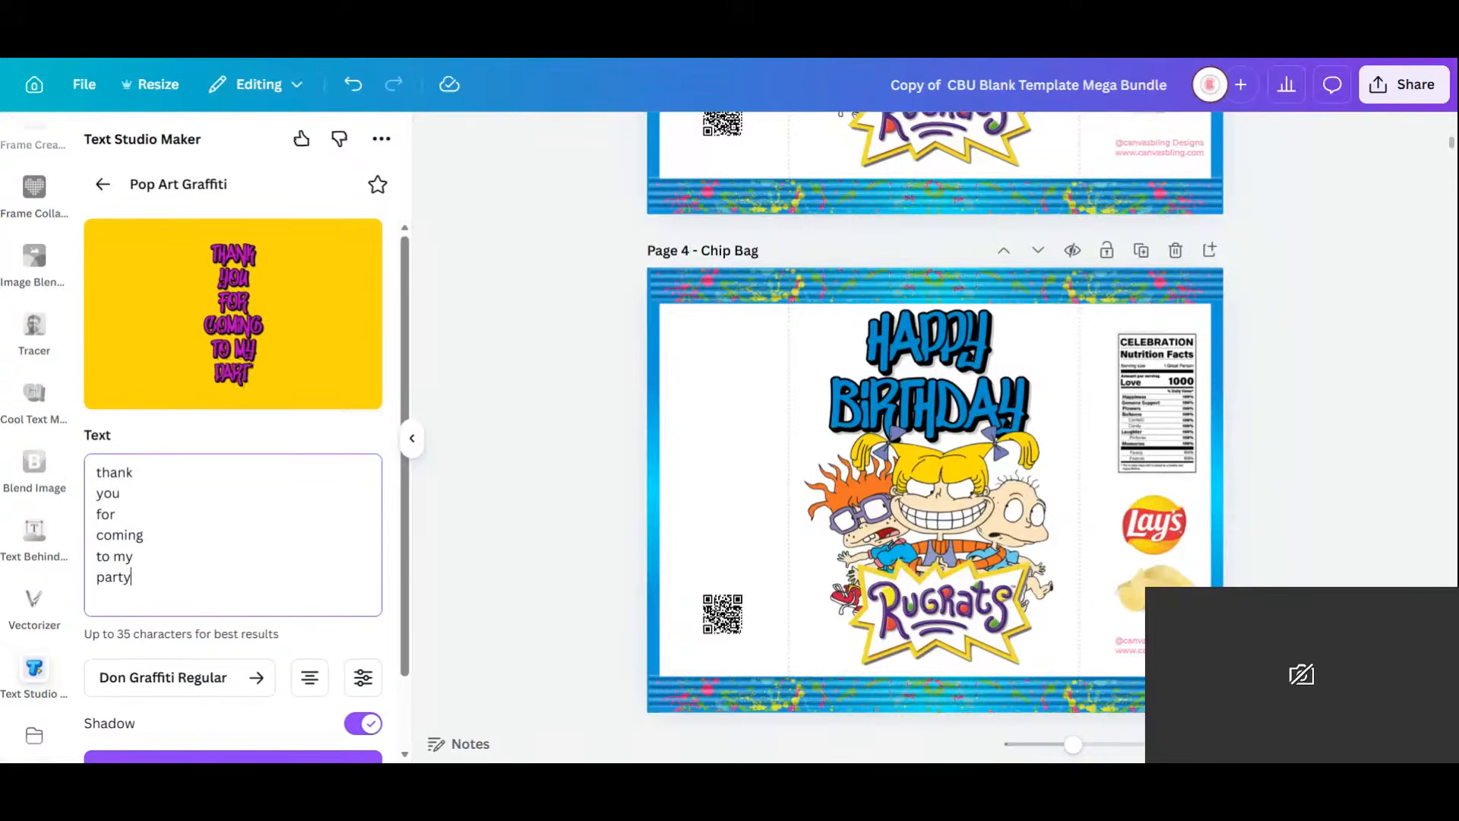
pyautogui.write('!')
pyautogui.scroll(-2, 266, 684)
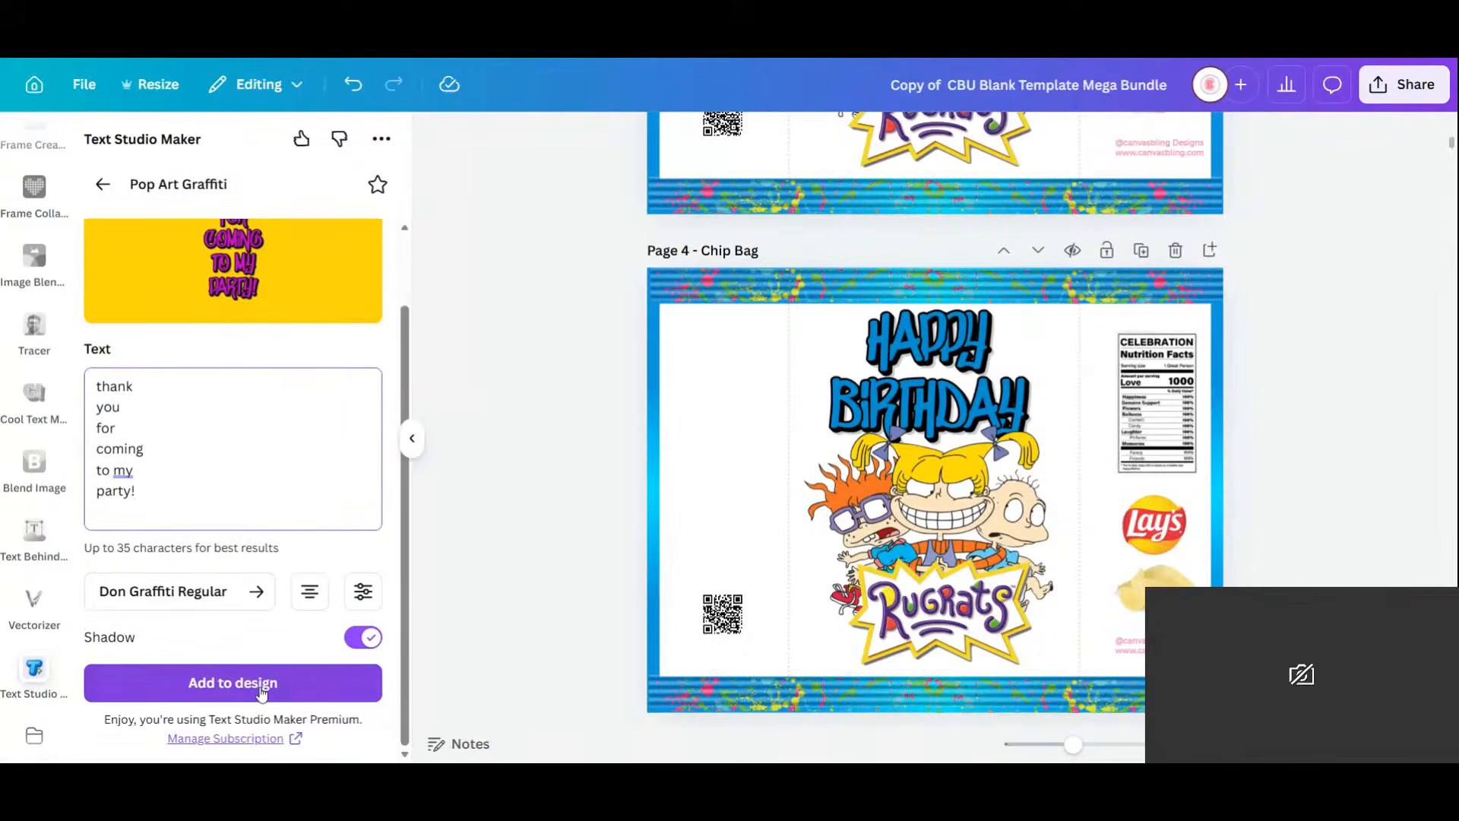
pyautogui.click(267, 684)
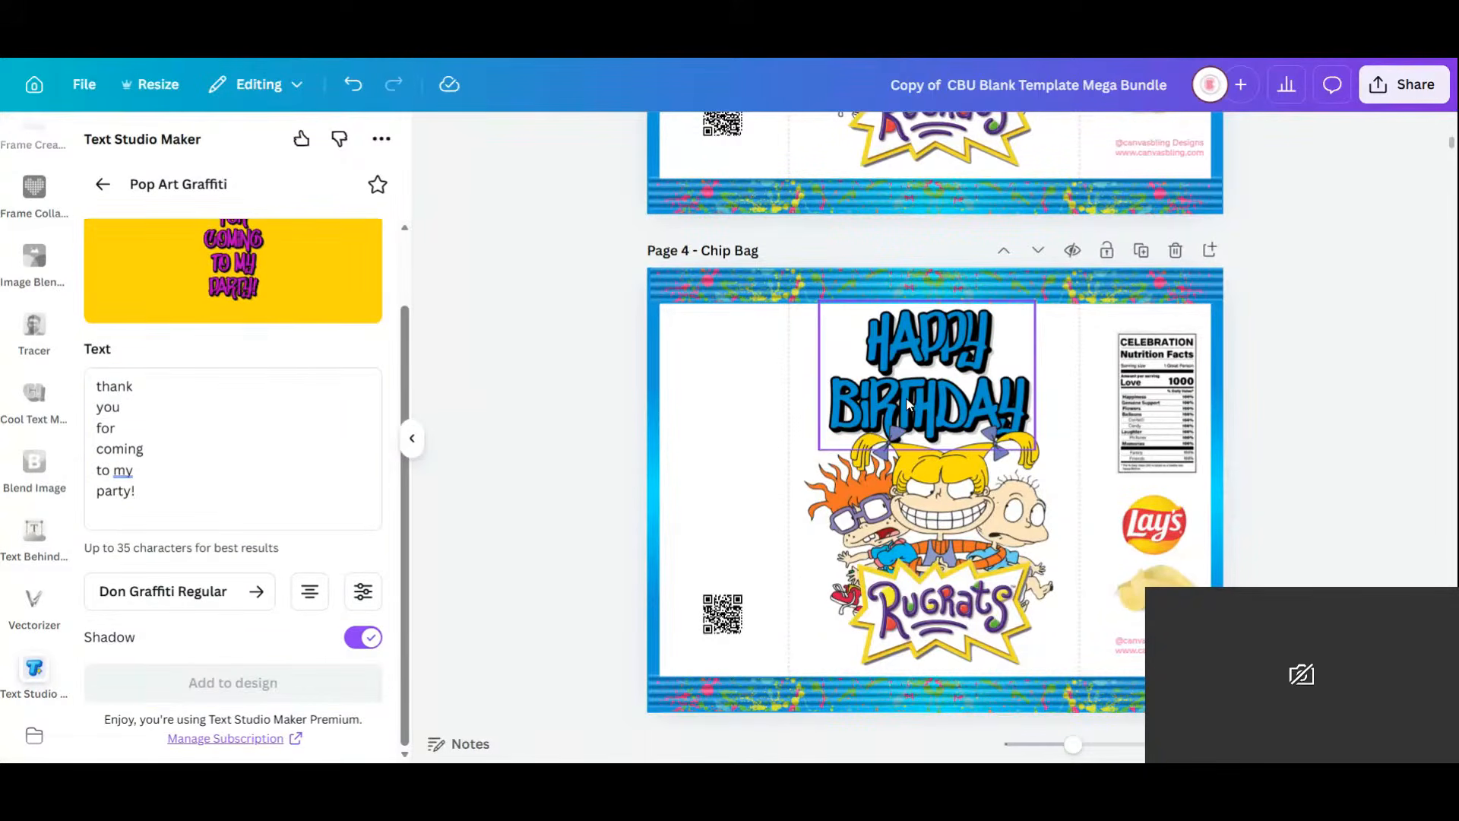
# Fit the thank-you graphic onto the bag's left panel and move the QR code lower.
pyautogui.moveTo(1034, 268); pyautogui.dragTo(940, 478)
pyautogui.moveTo(880, 600); pyautogui.dragTo(705, 480)
pyautogui.click(734, 621)
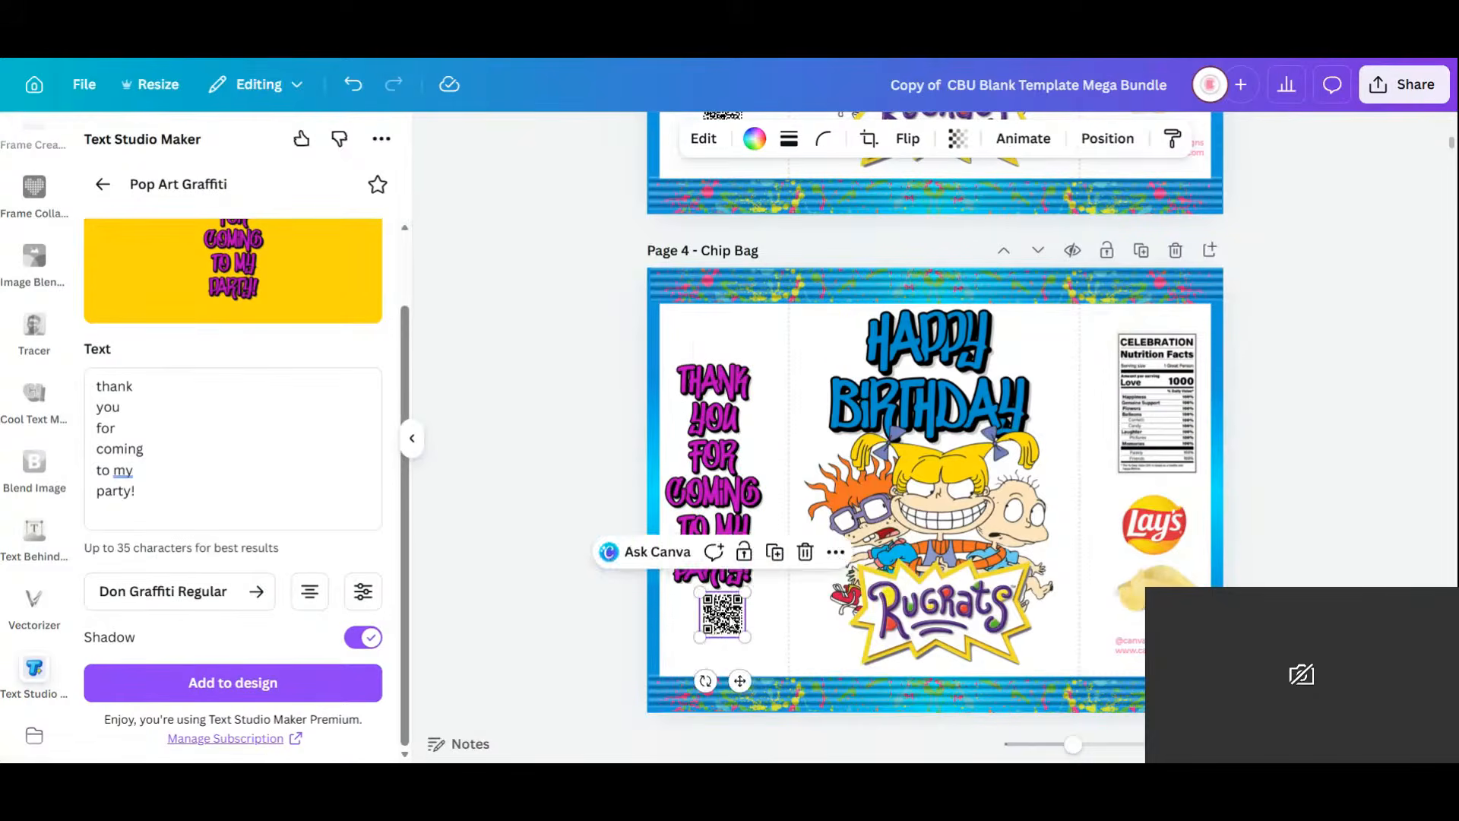
pyautogui.moveTo(715, 633); pyautogui.dragTo(707, 662)
pyautogui.click(756, 392)
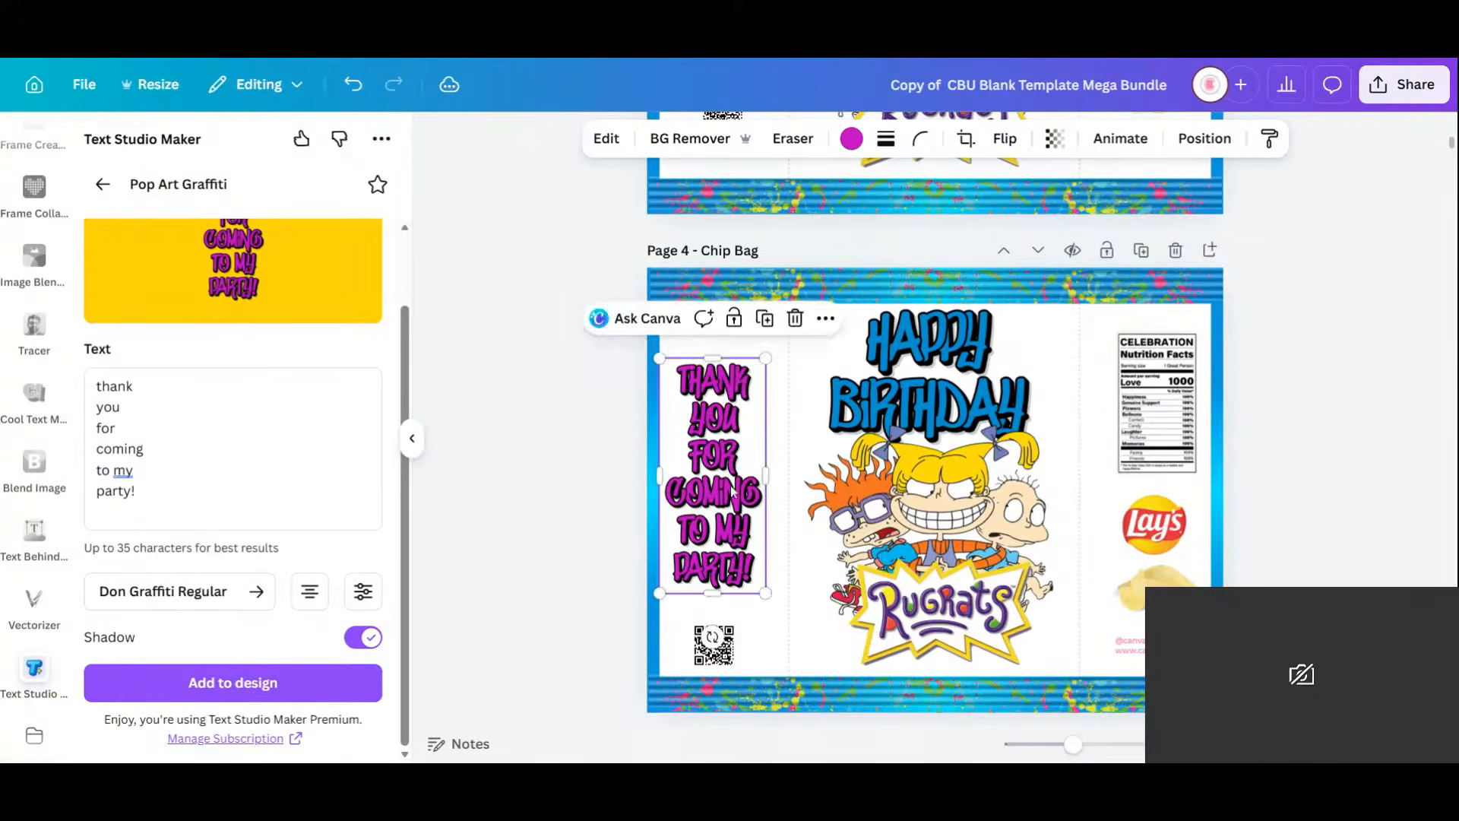
pyautogui.moveTo(765, 360); pyautogui.dragTo(758, 374)
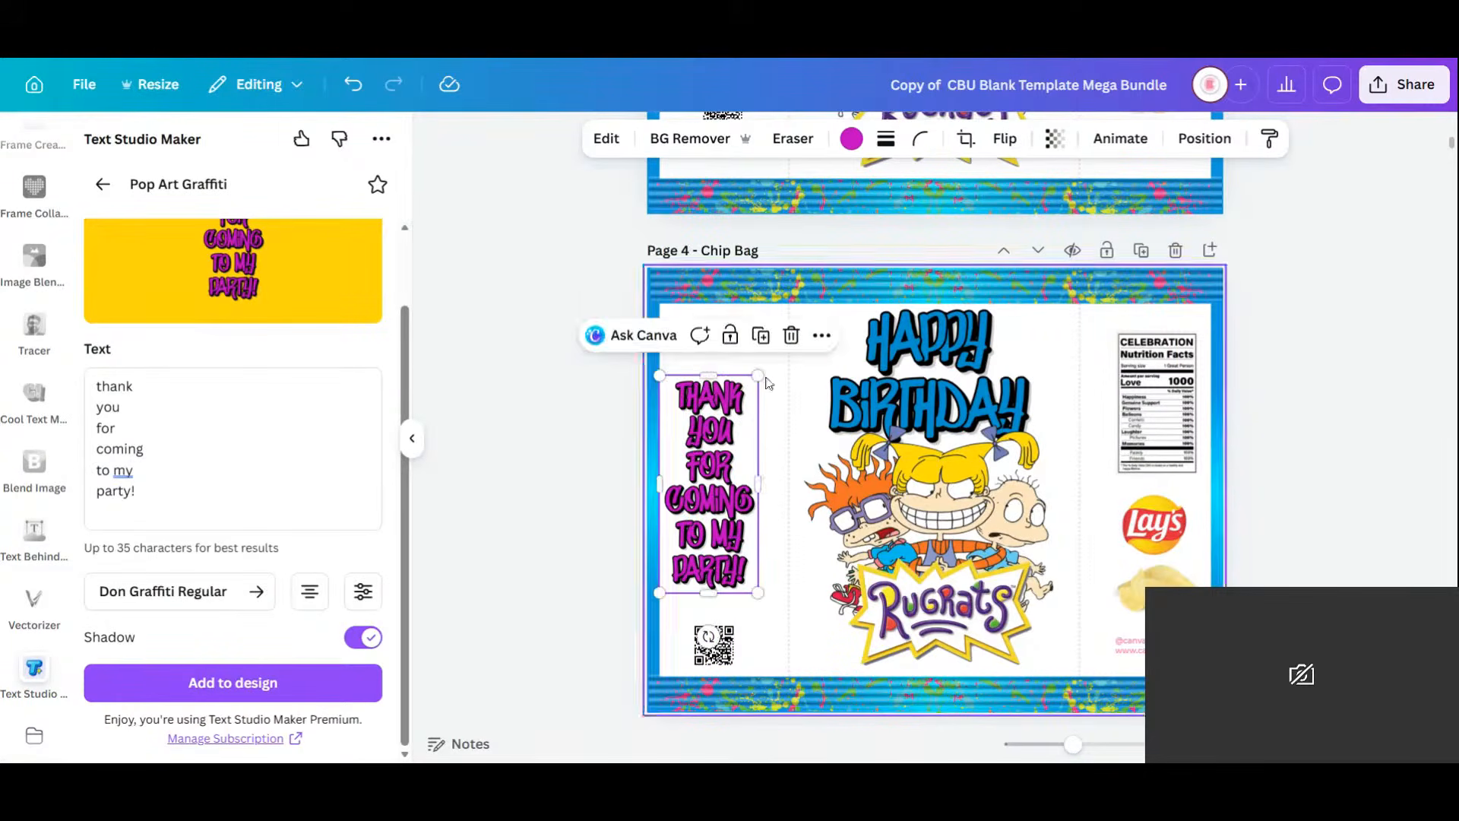
pyautogui.moveTo(728, 507); pyautogui.dragTo(726, 515)
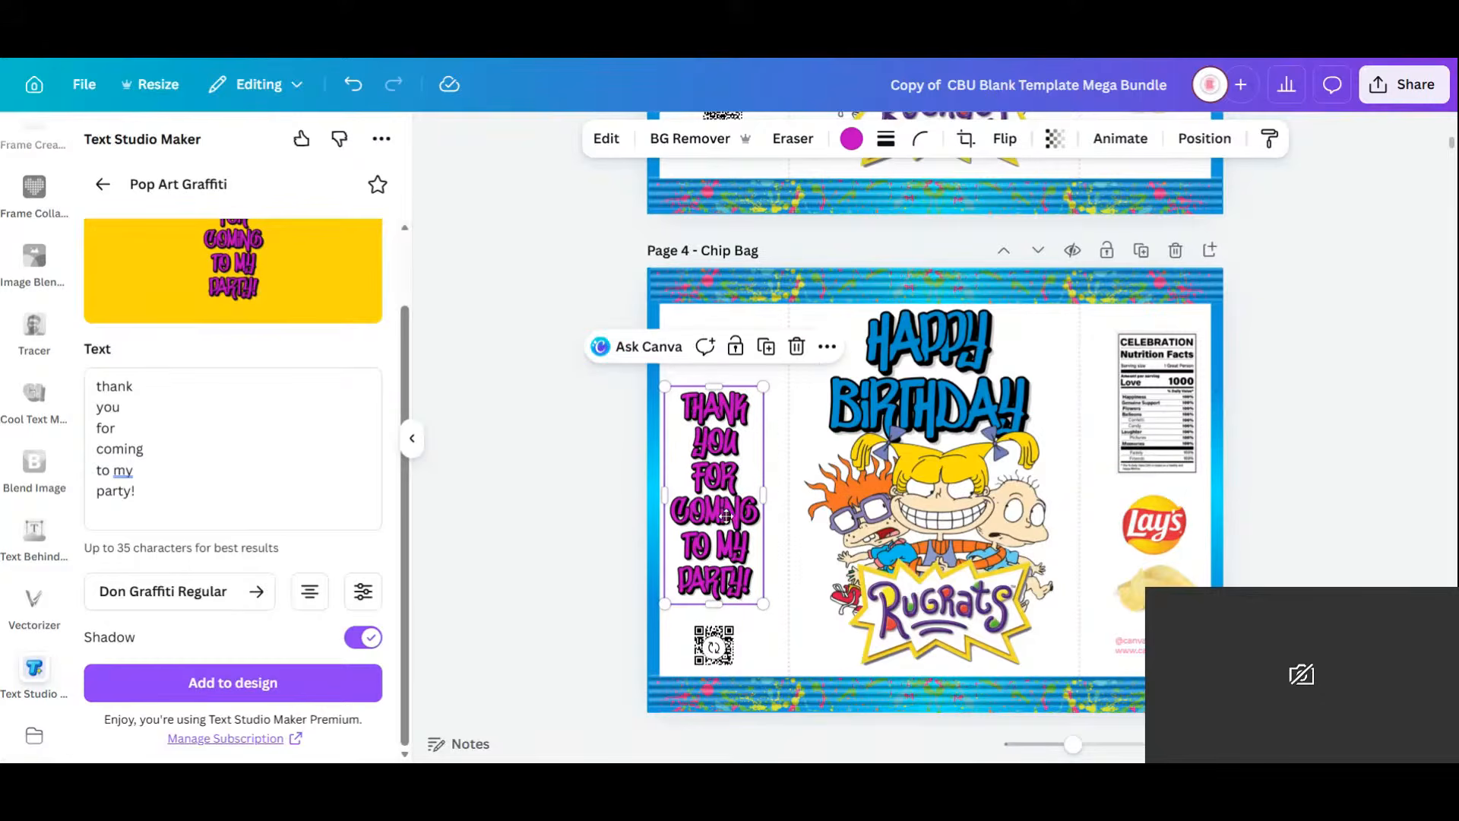
# Make the thank-you lettering blue, lower it slightly, and scroll down to Page 6.
pyautogui.click(852, 142)
pyautogui.click(320, 278)
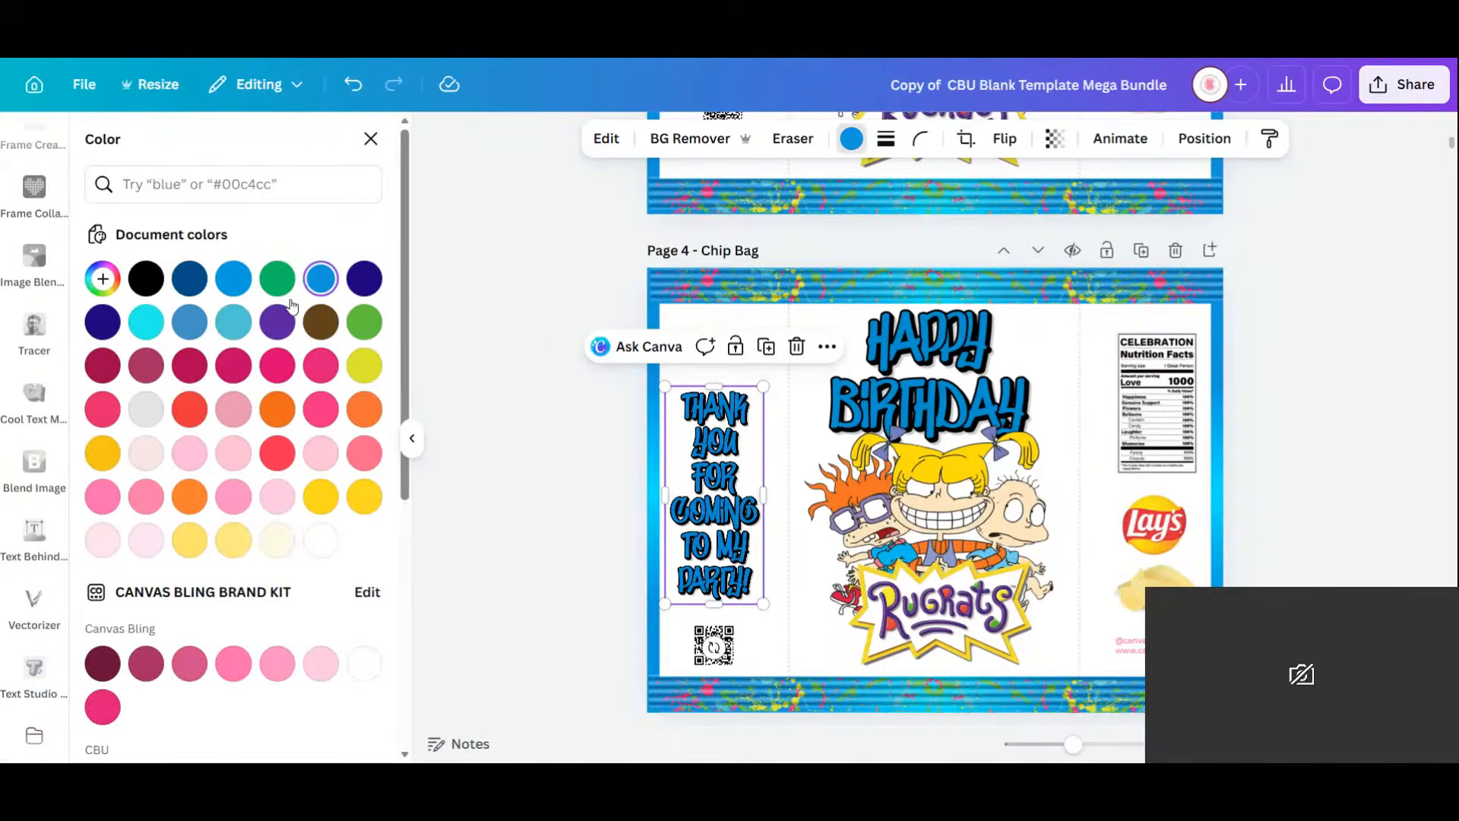
pyautogui.moveTo(731, 527); pyautogui.dragTo(733, 534)
pyautogui.scroll(-4, 1042, 559)
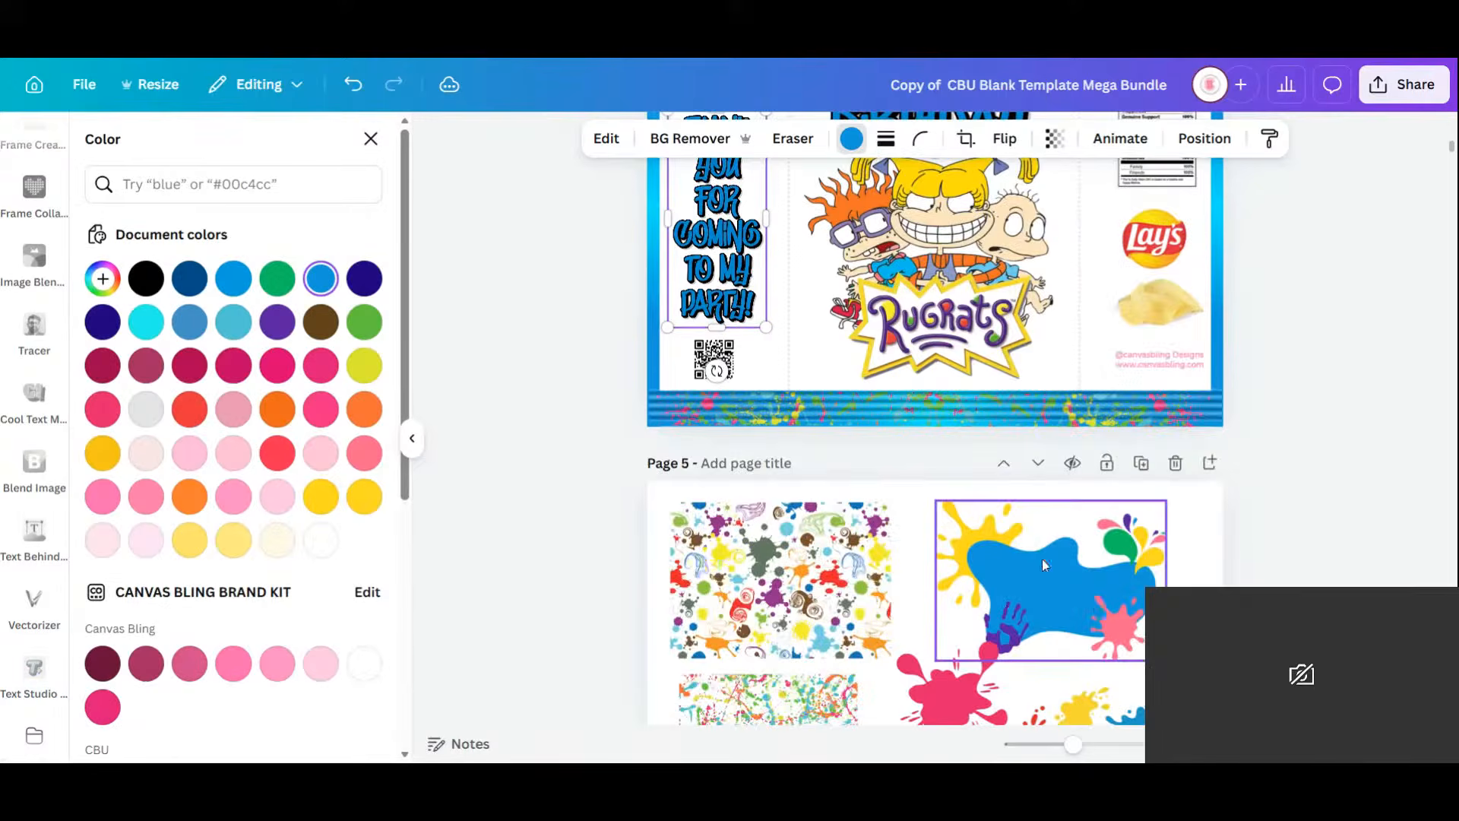
pyautogui.scroll(-5, 1097, 603)
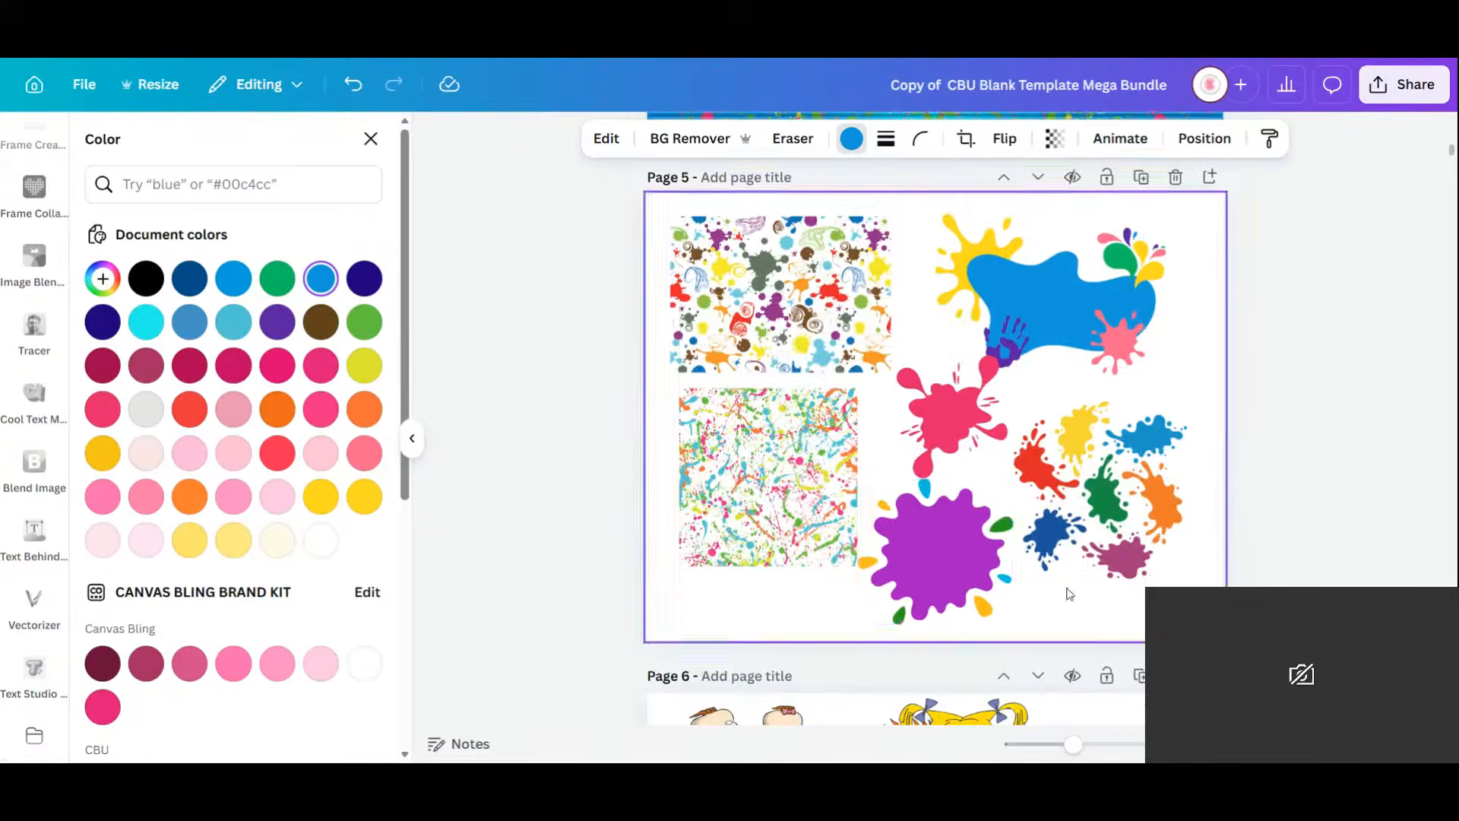
pyautogui.scroll(-4, 1000, 495)
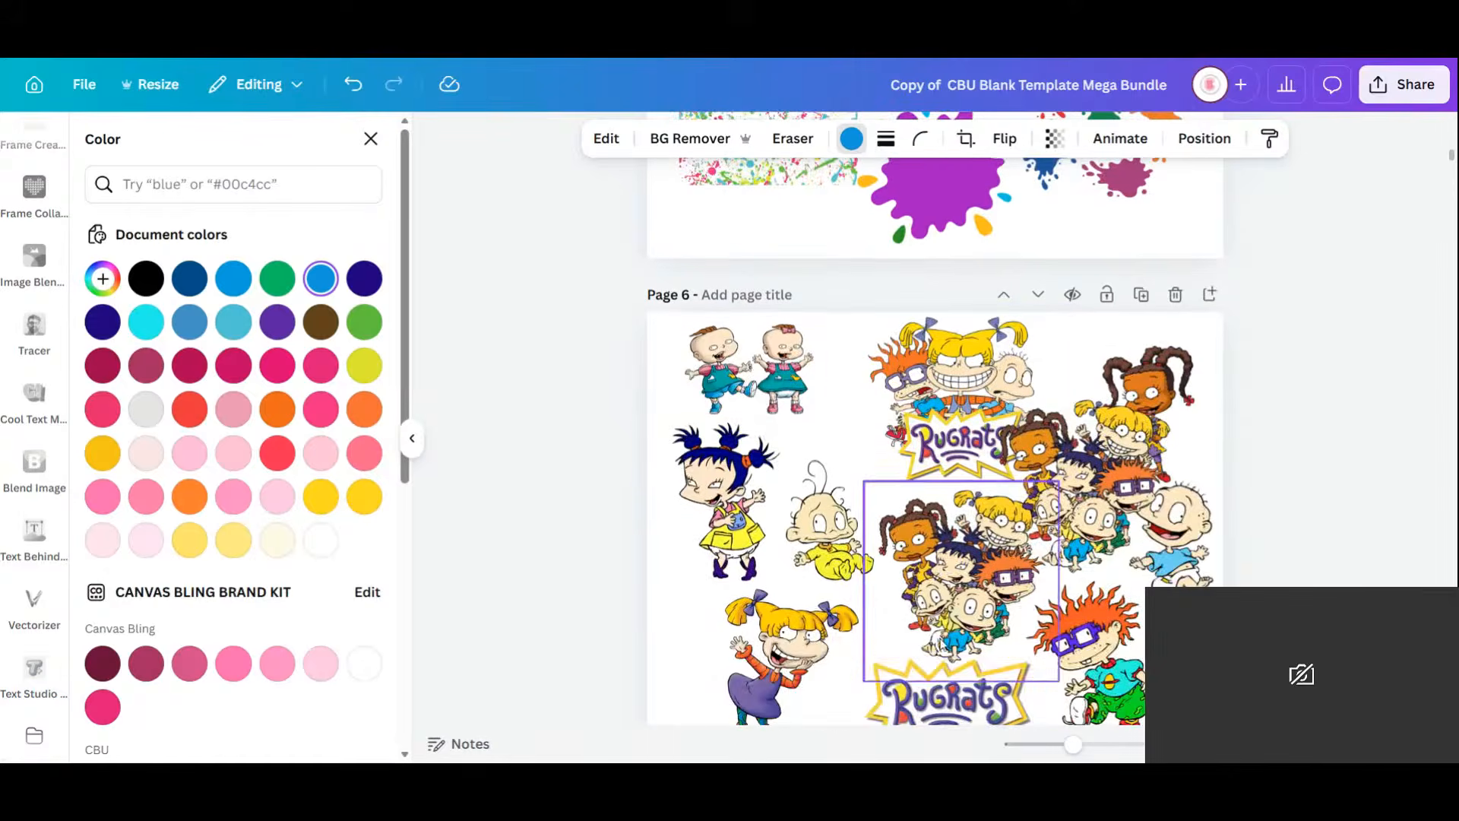
# Bring Page 6's Rugrats logo to Page 4's top-left, shrunk, and nudge the thank-you graphic down.
pyautogui.click(969, 701)
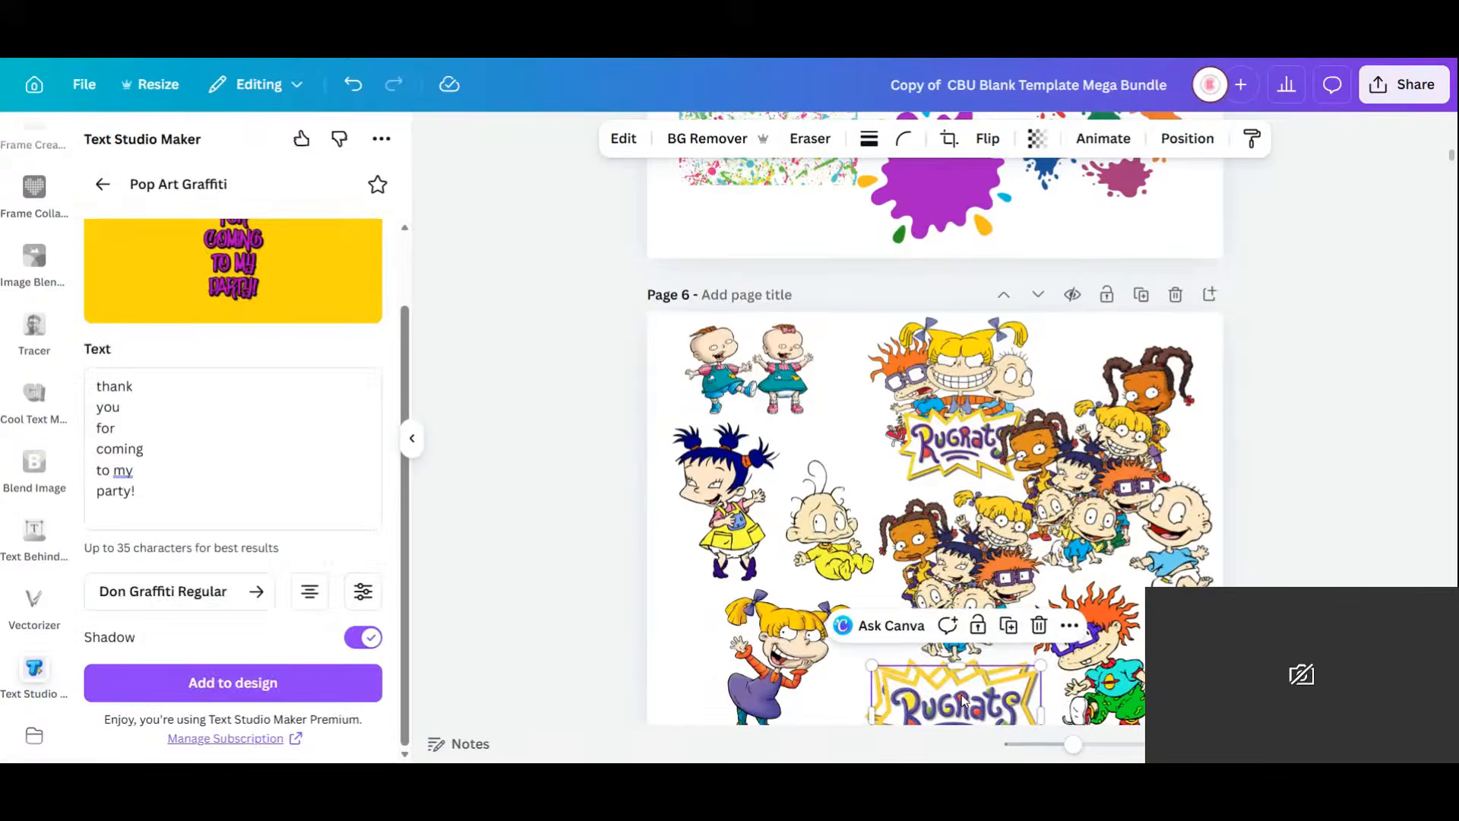
pyautogui.moveTo(969, 700); pyautogui.dragTo(665, 392)
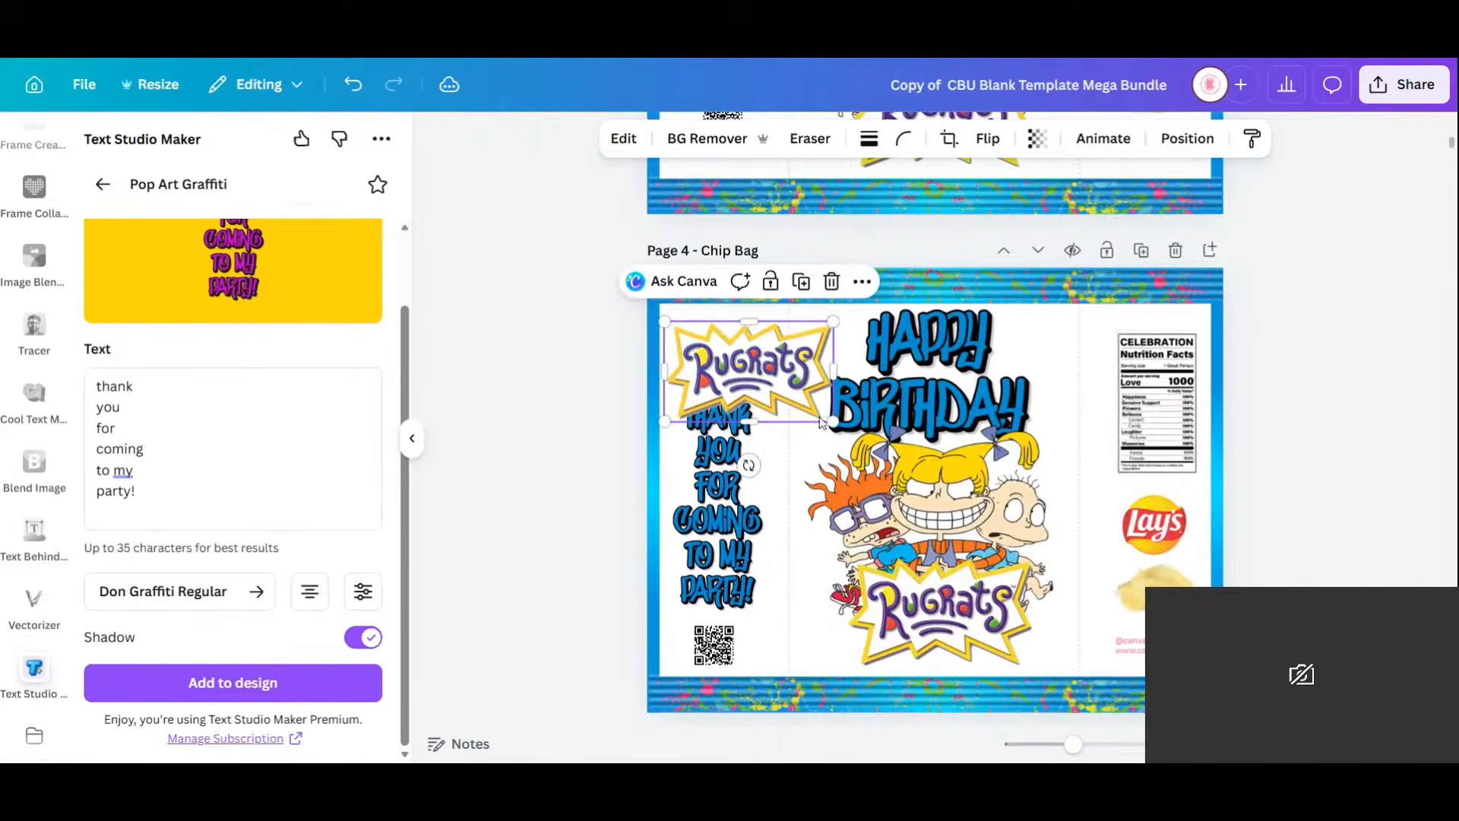
pyautogui.moveTo(836, 425); pyautogui.dragTo(729, 363)
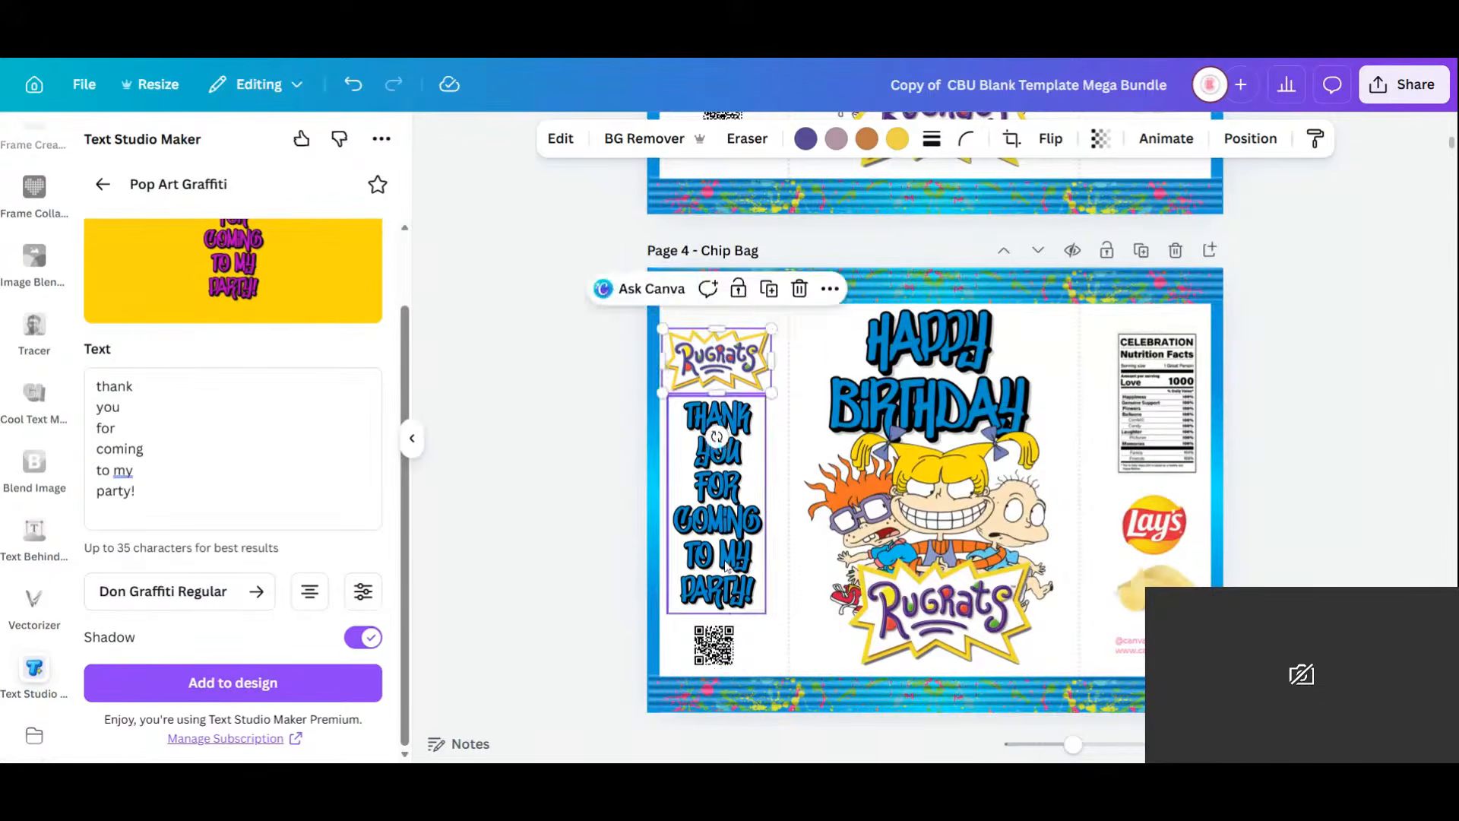
pyautogui.moveTo(725, 563); pyautogui.dragTo(726, 568)
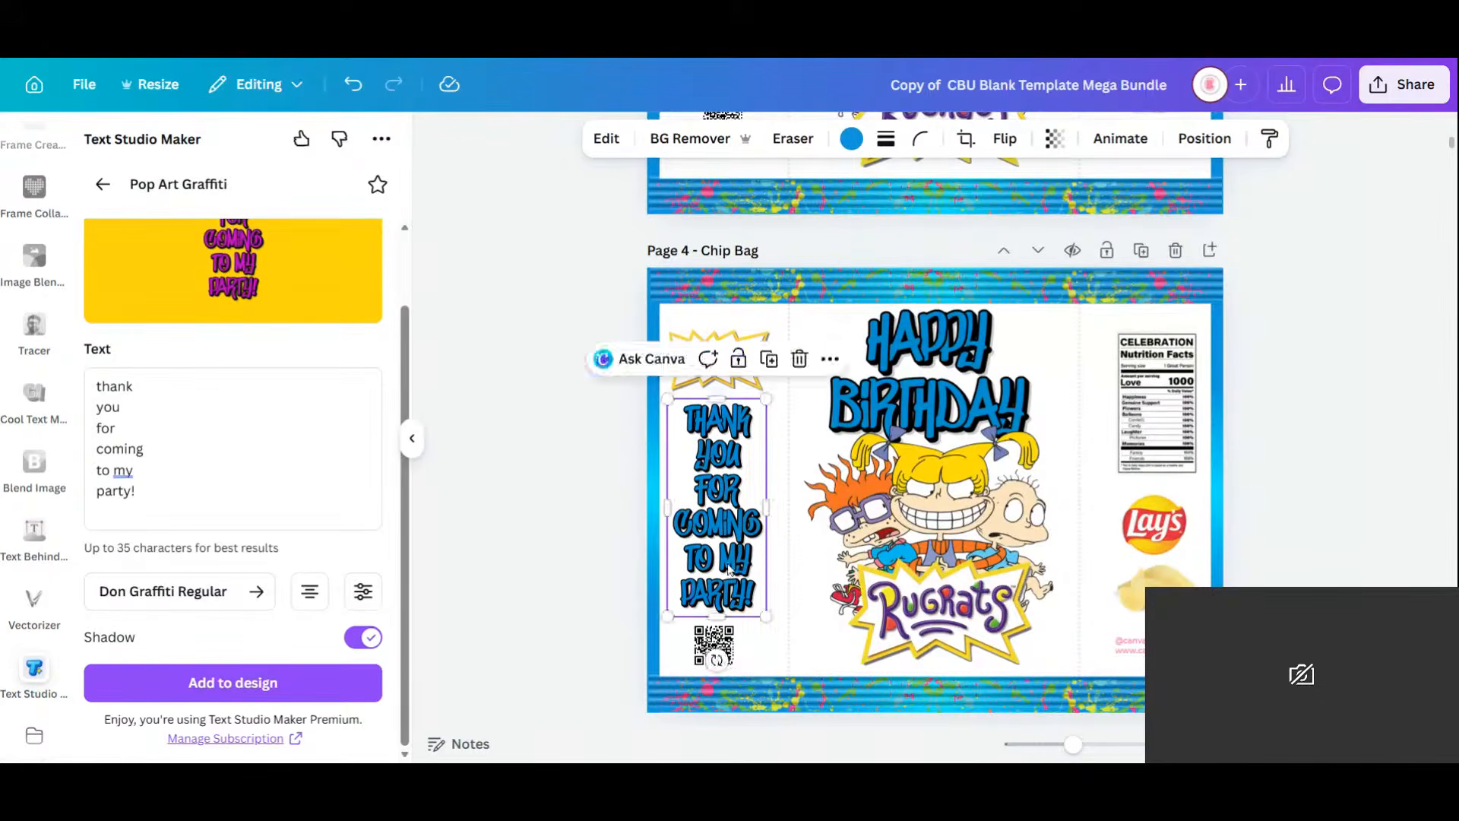
pyautogui.click(966, 574)
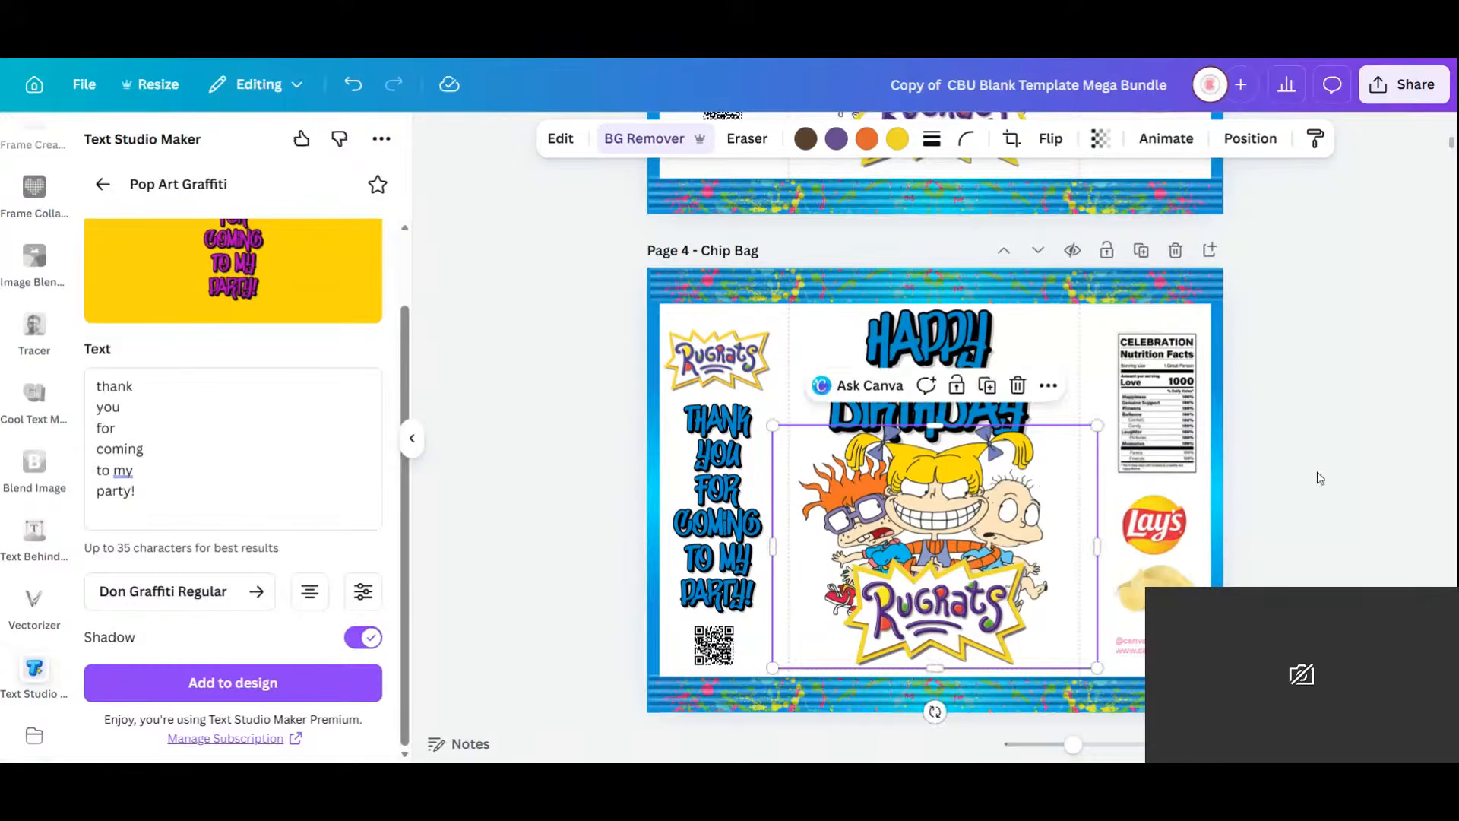
pyautogui.click(1306, 499)
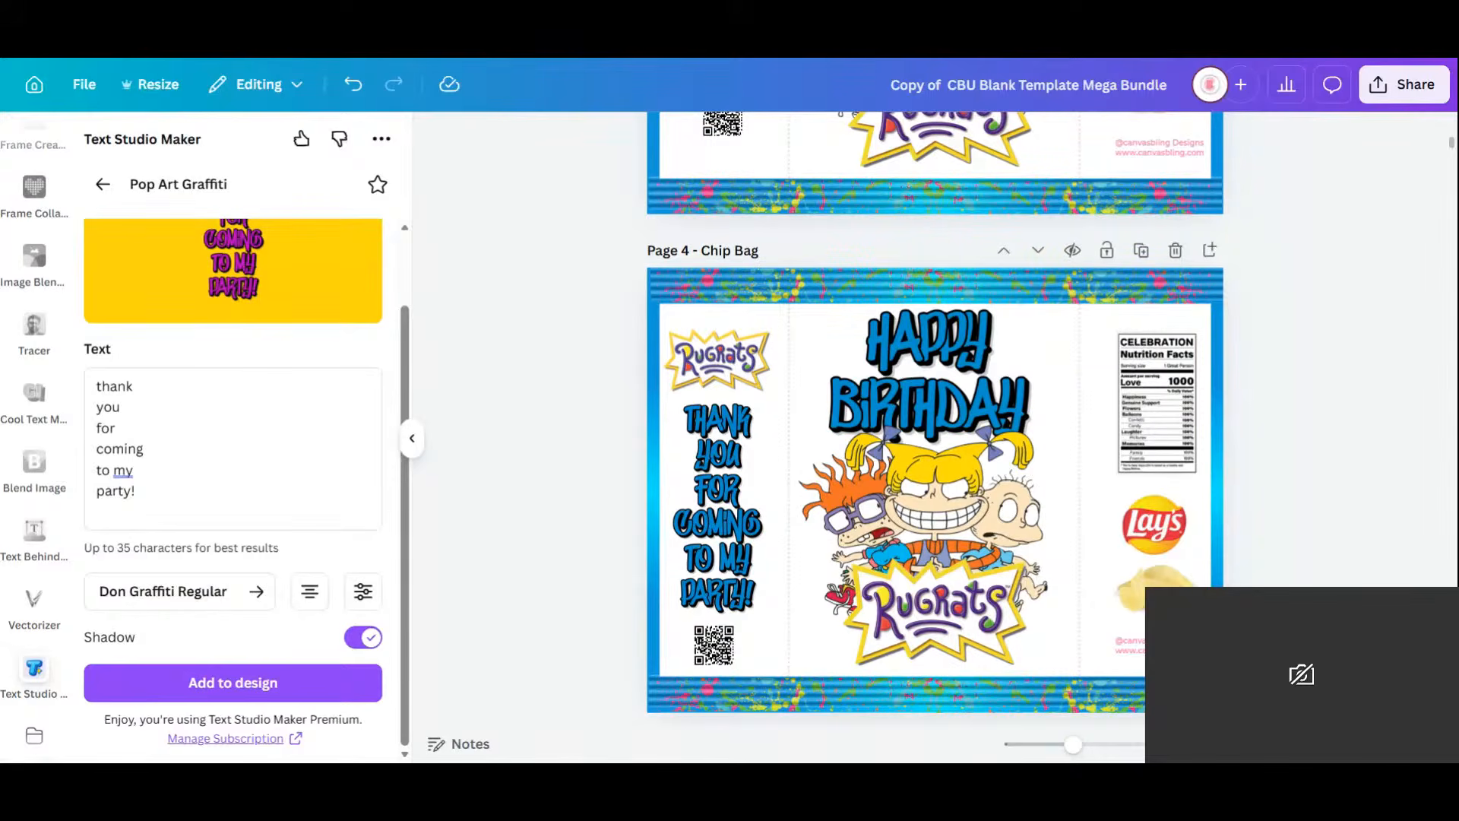
# Change the credit text to navy blue and lower the Rugrats artwork slightly.
pyautogui.click(1131, 644)
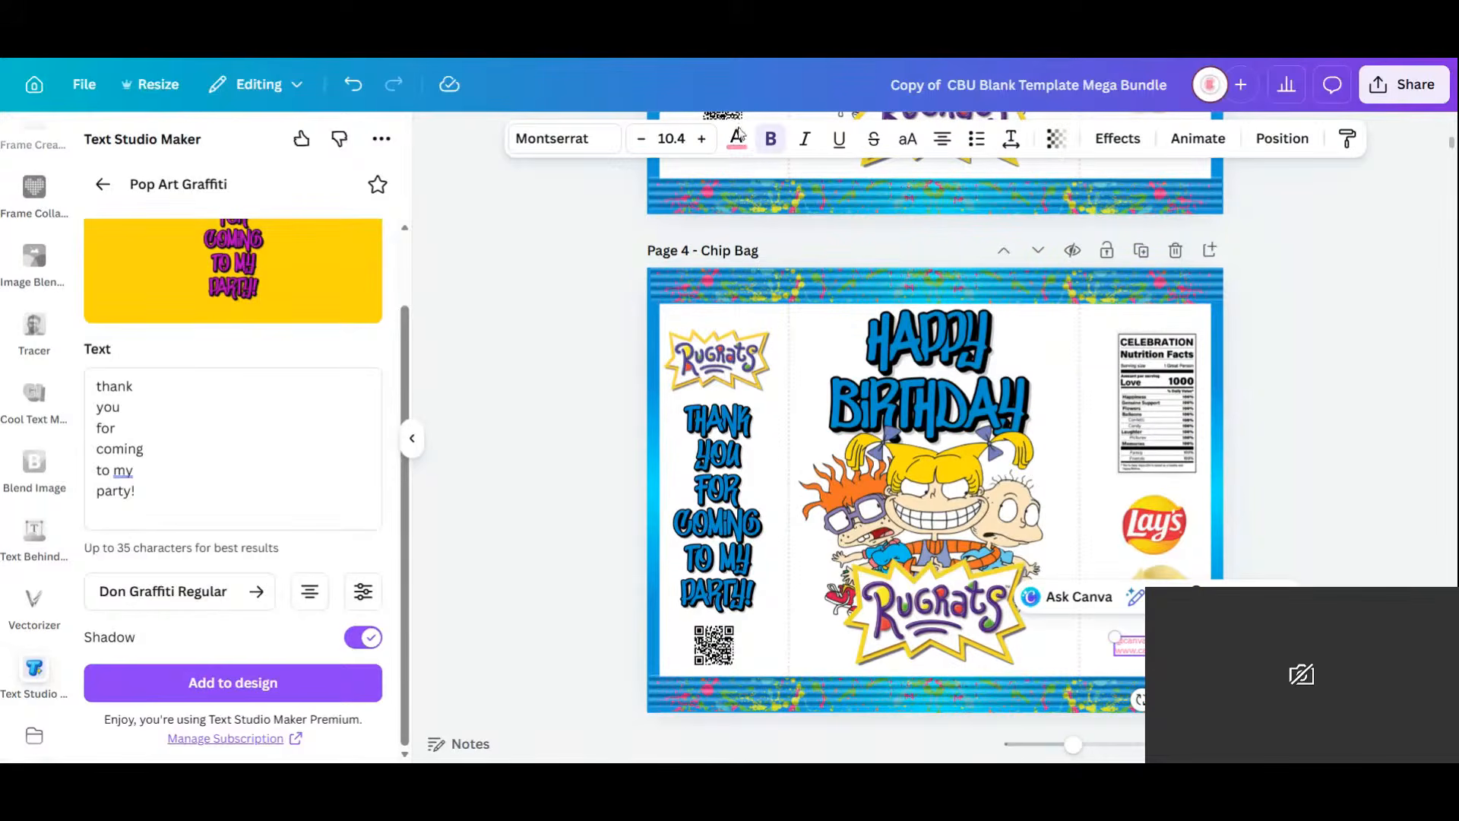
pyautogui.click(737, 138)
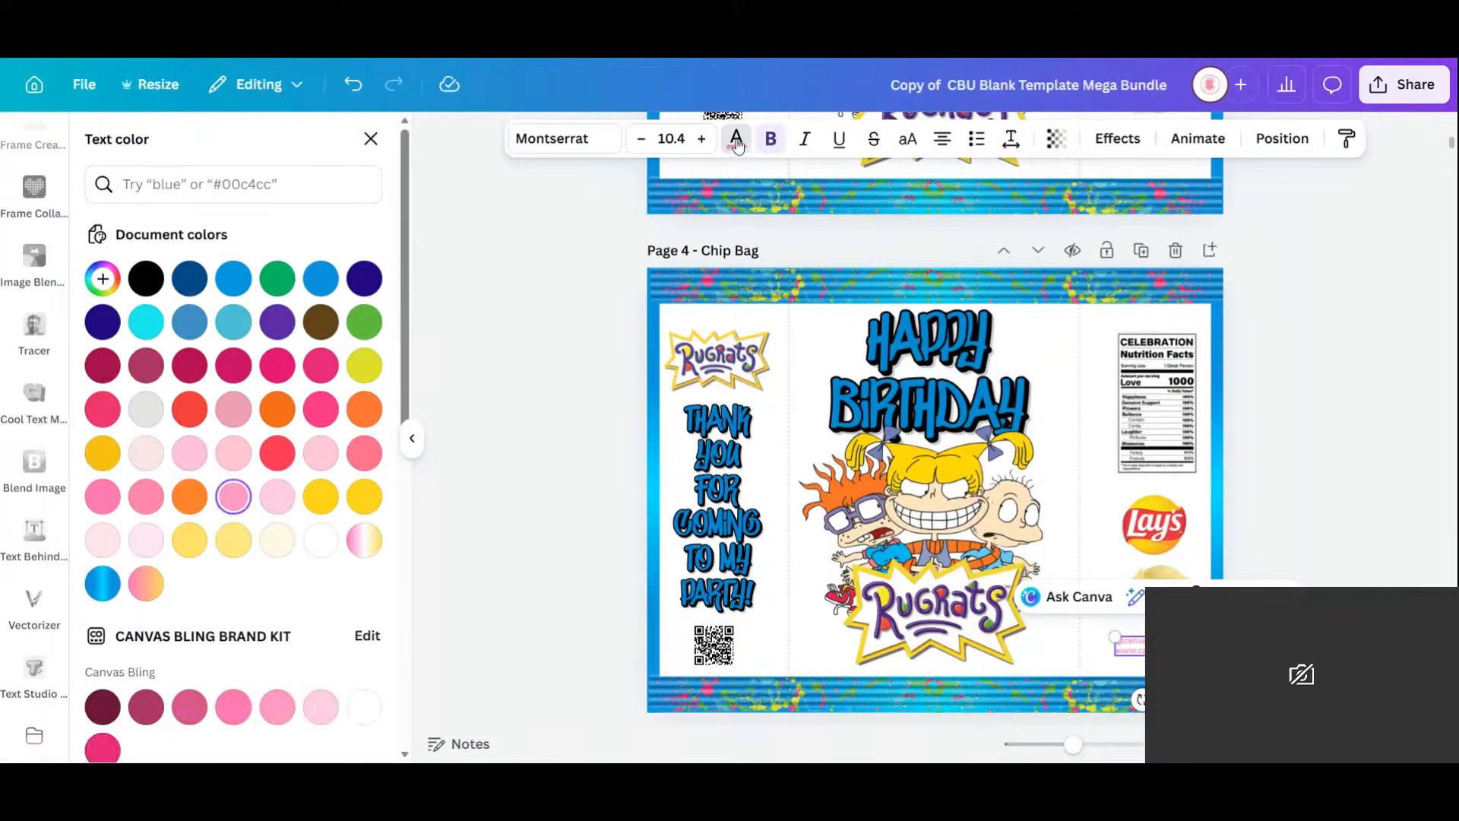
pyautogui.click(223, 287)
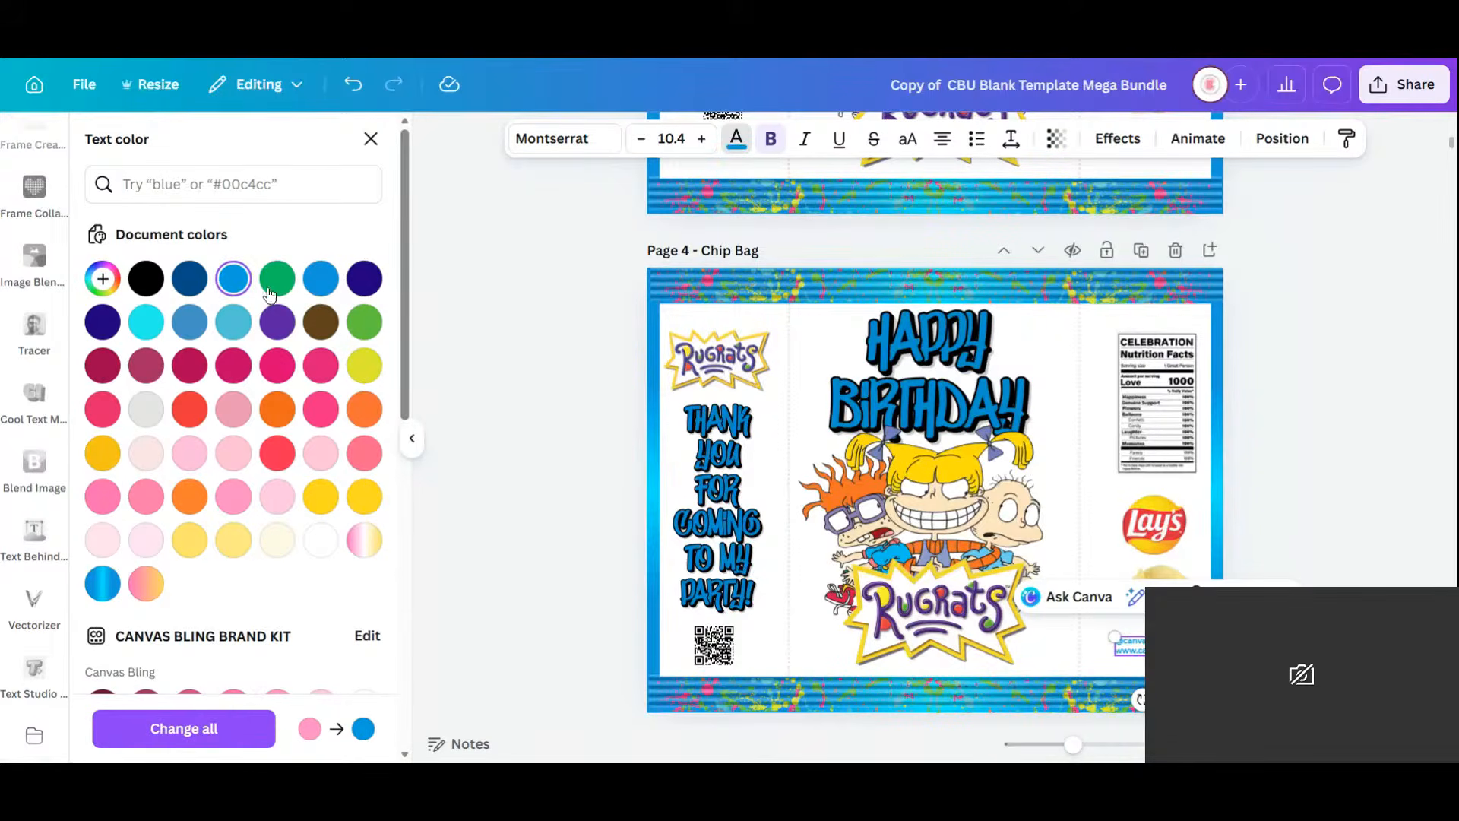
pyautogui.click(187, 281)
pyautogui.click(1350, 480)
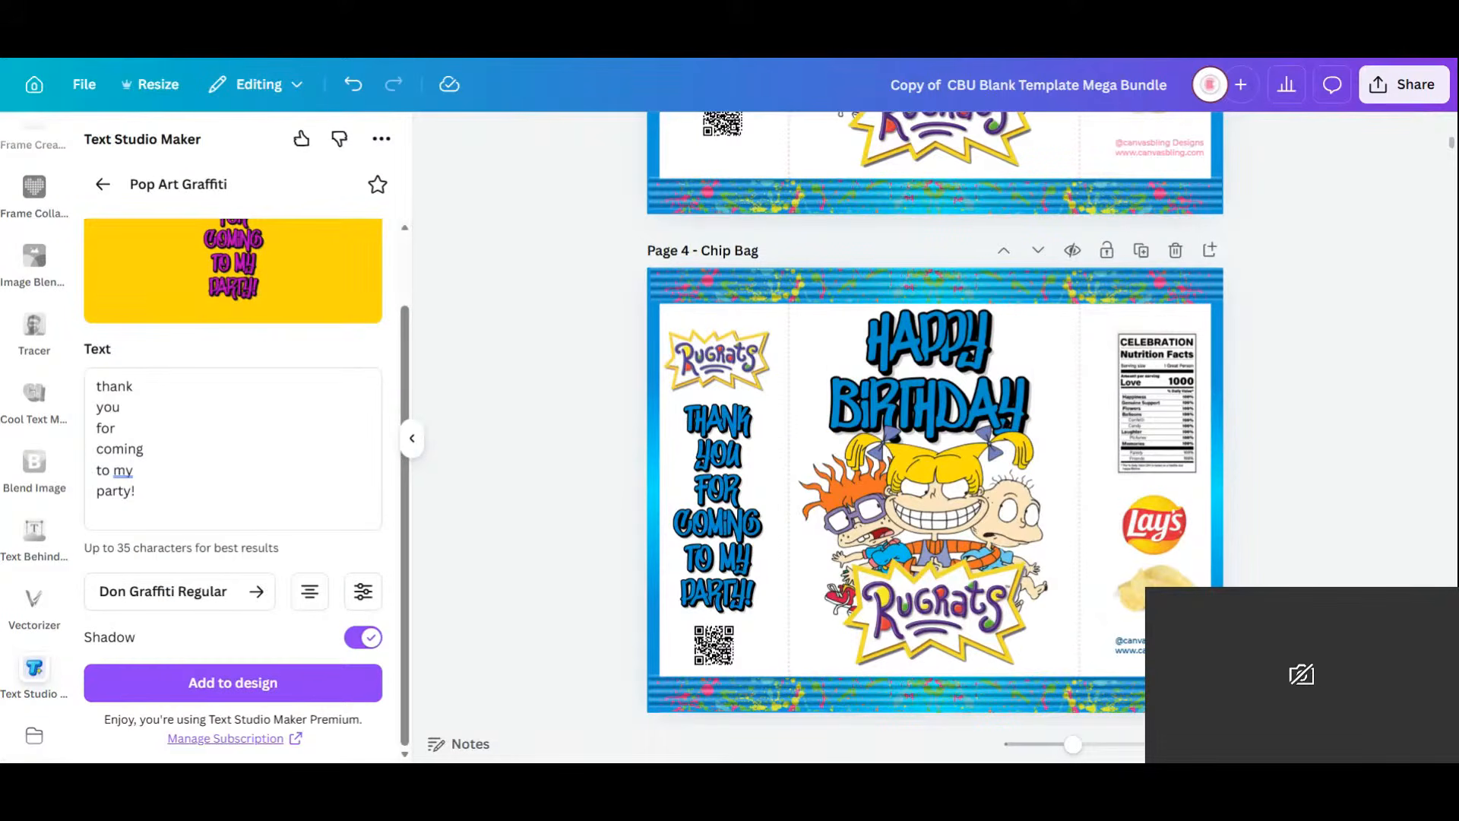
pyautogui.moveTo(1027, 556); pyautogui.dragTo(1028, 564)
pyautogui.click(1344, 521)
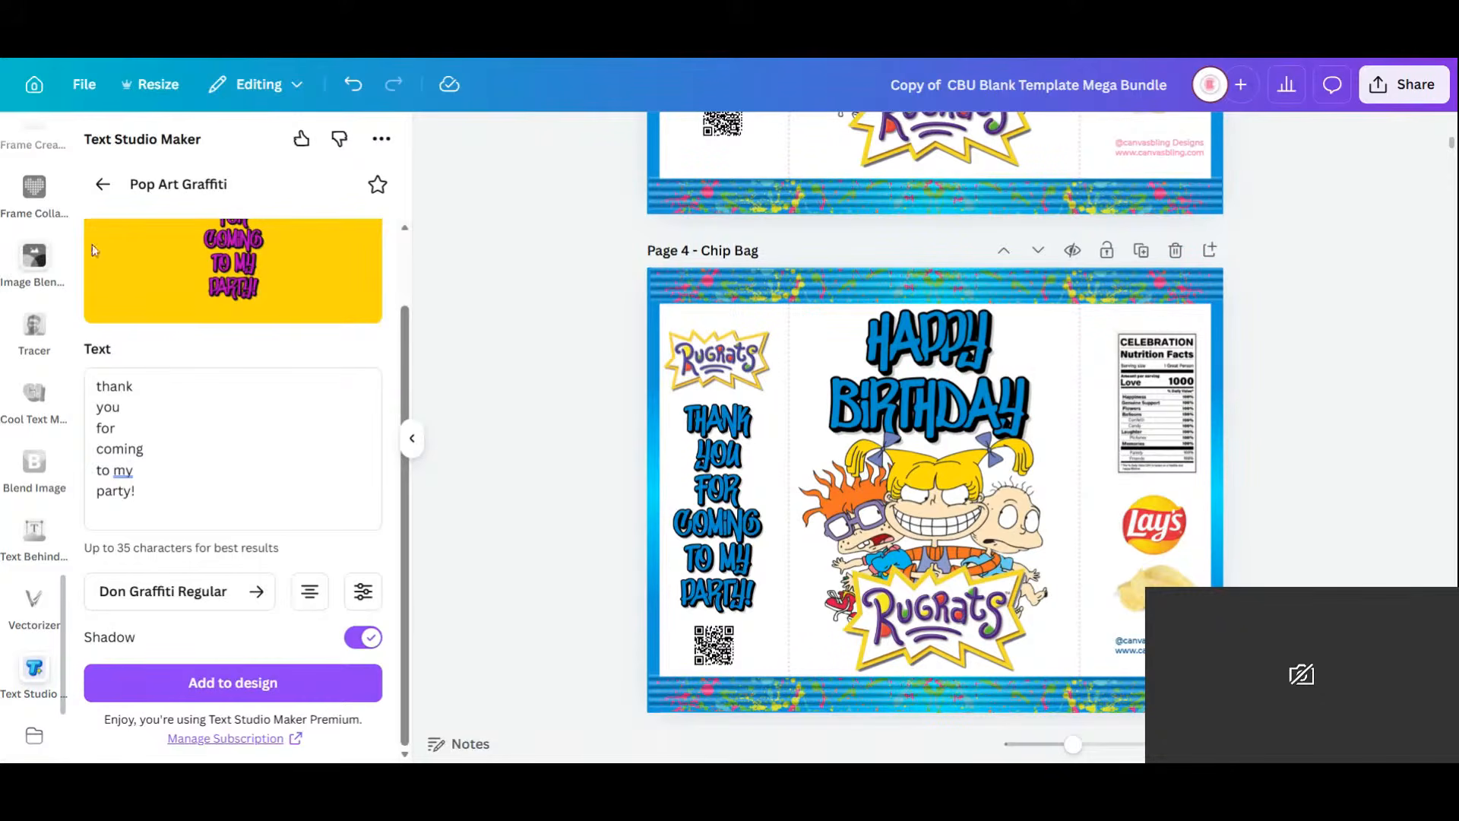
pyautogui.scroll(2, 409, 334)
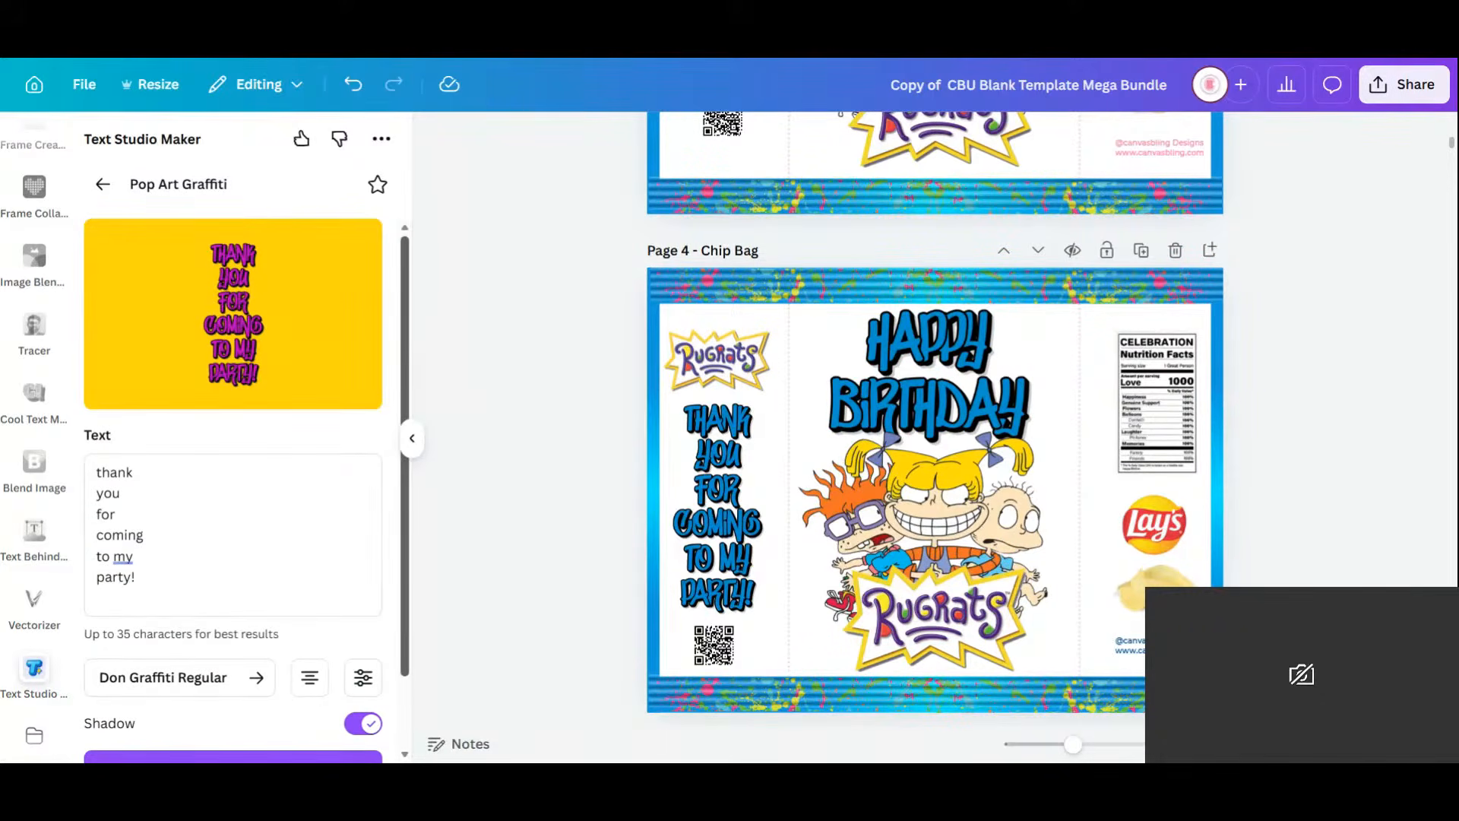
# Move the purple paint splat from Page 5 up onto the Page 4 chip bag.
pyautogui.click(103, 185)
pyautogui.scroll(-5, 1313, 549)
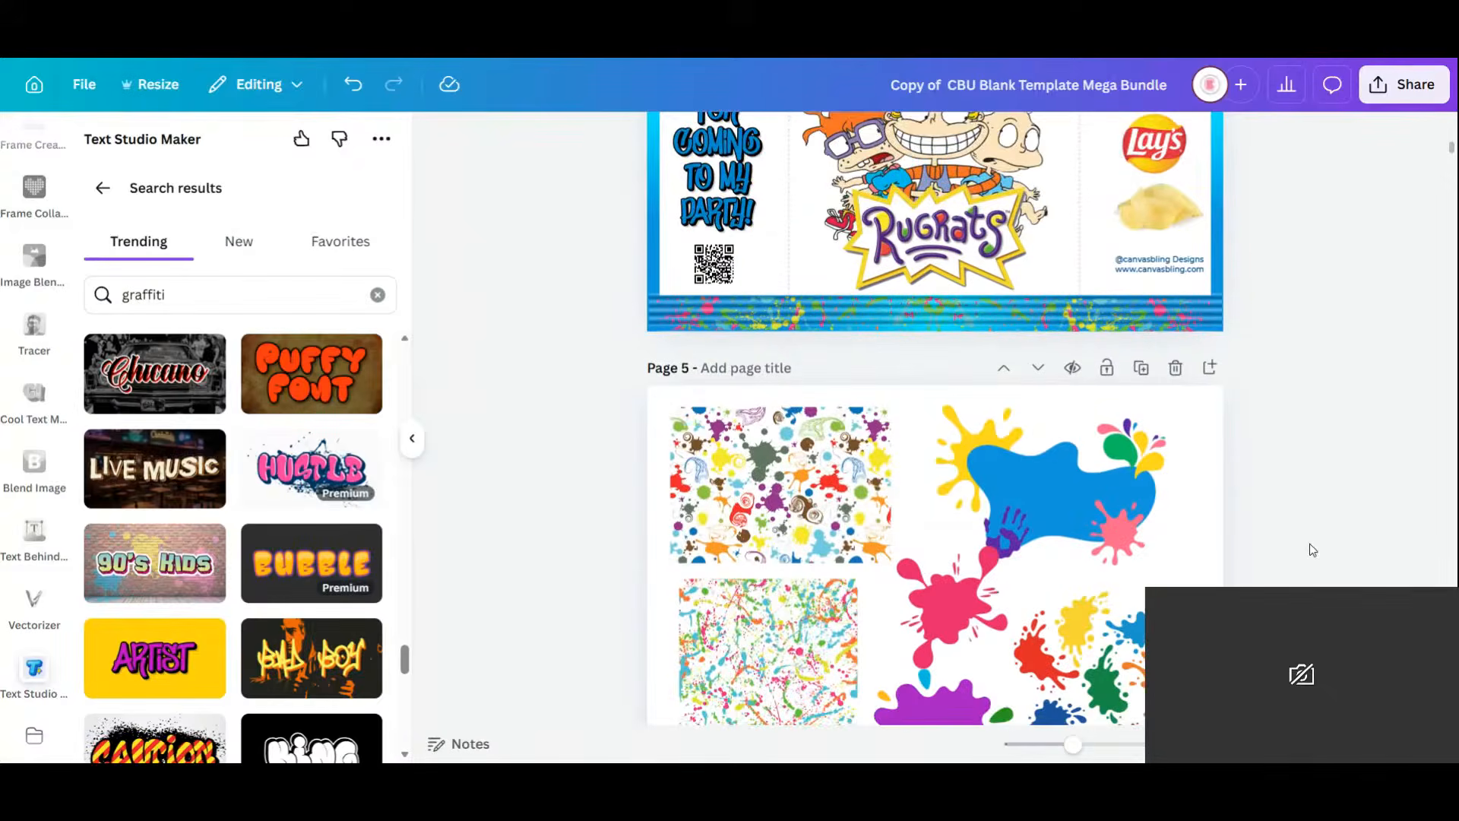
pyautogui.scroll(-1, 1310, 544)
pyautogui.scroll(3, 1311, 547)
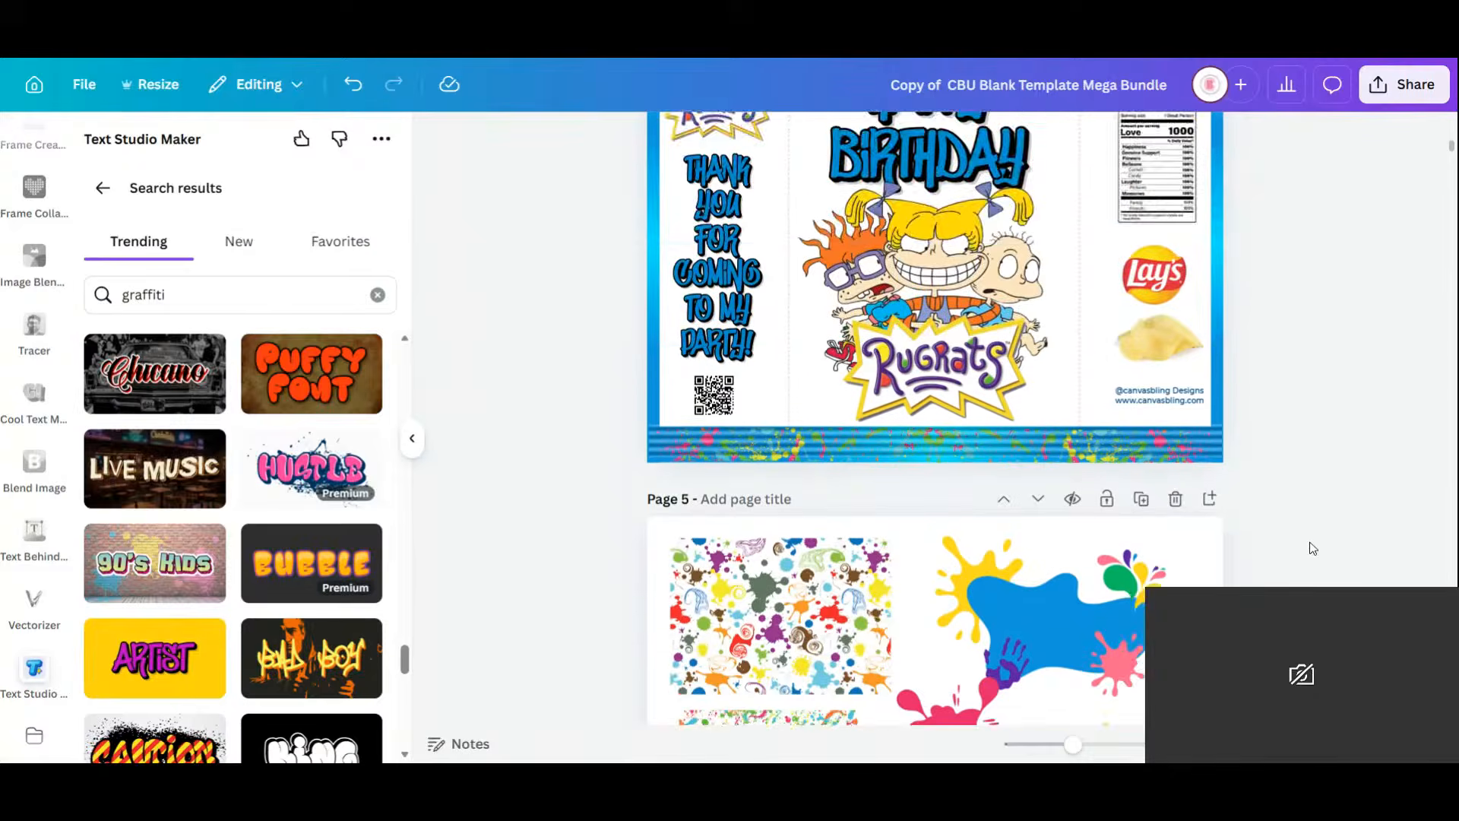
pyautogui.scroll(-2, 1307, 551)
pyautogui.click(941, 721)
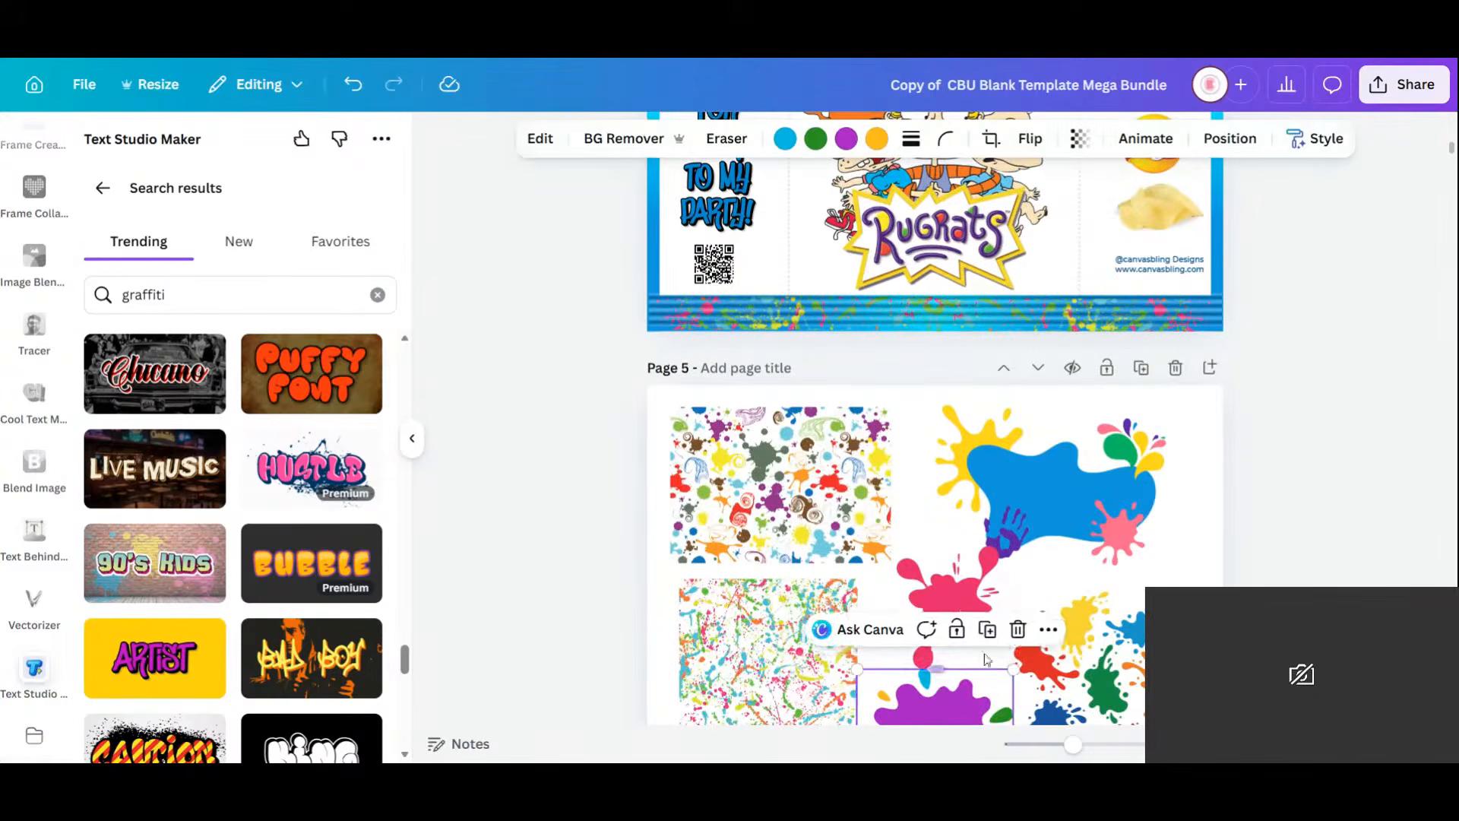
pyautogui.moveTo(941, 720); pyautogui.dragTo(948, 153)
# Enlarge the splat, center it behind the characters, and send it to the back.
pyautogui.scroll(4, 1038, 397)
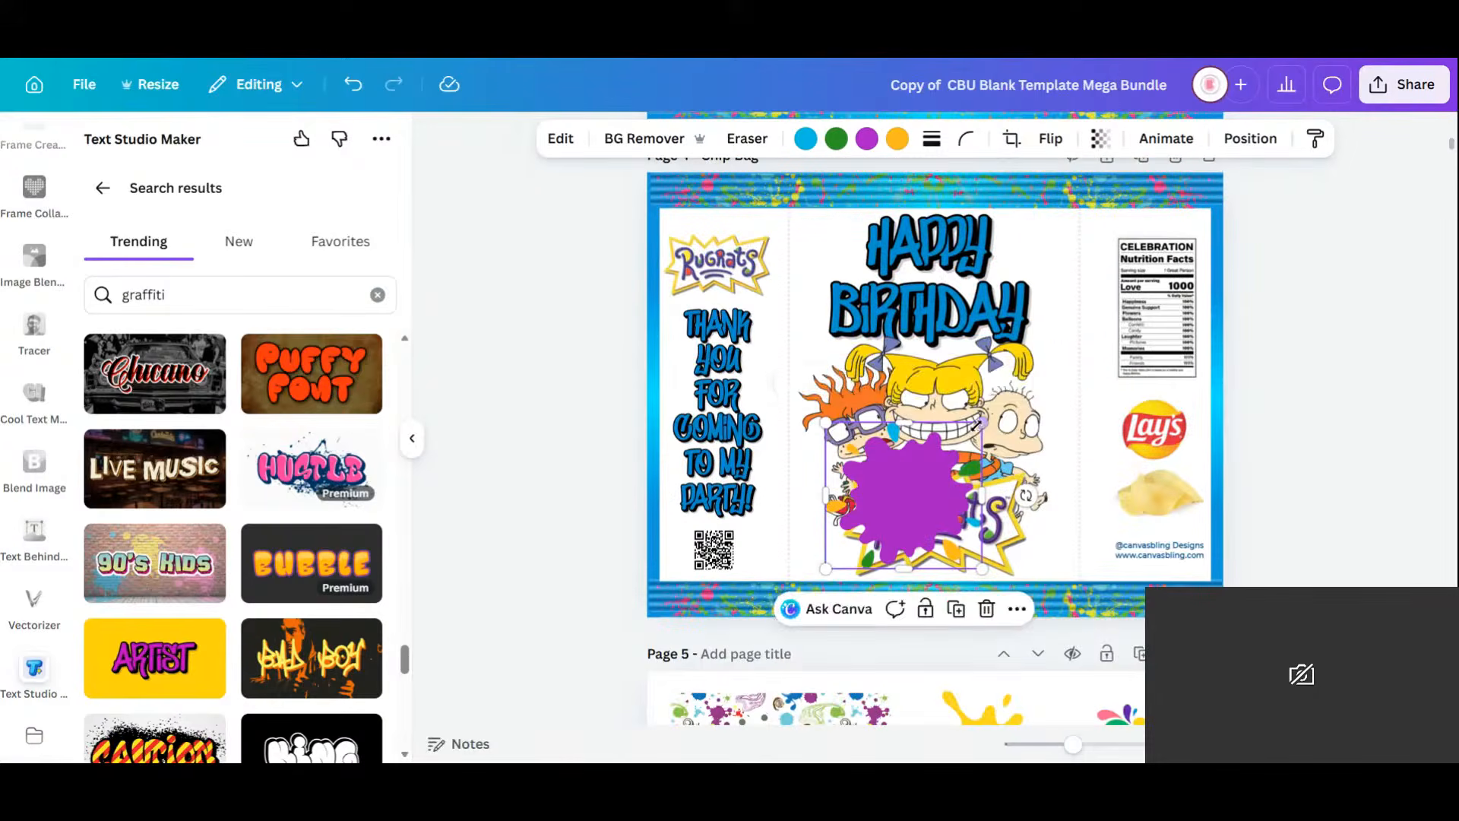
pyautogui.moveTo(982, 416); pyautogui.dragTo(1202, 219)
pyautogui.moveTo(1054, 400); pyautogui.dragTo(965, 410)
pyautogui.moveTo(1115, 225); pyautogui.dragTo(1158, 209)
pyautogui.moveTo(1049, 338)
pyautogui.mouseDown()
pyautogui.moveTo(1015, 352)
pyautogui.moveTo(1031, 340)
pyautogui.mouseUp()
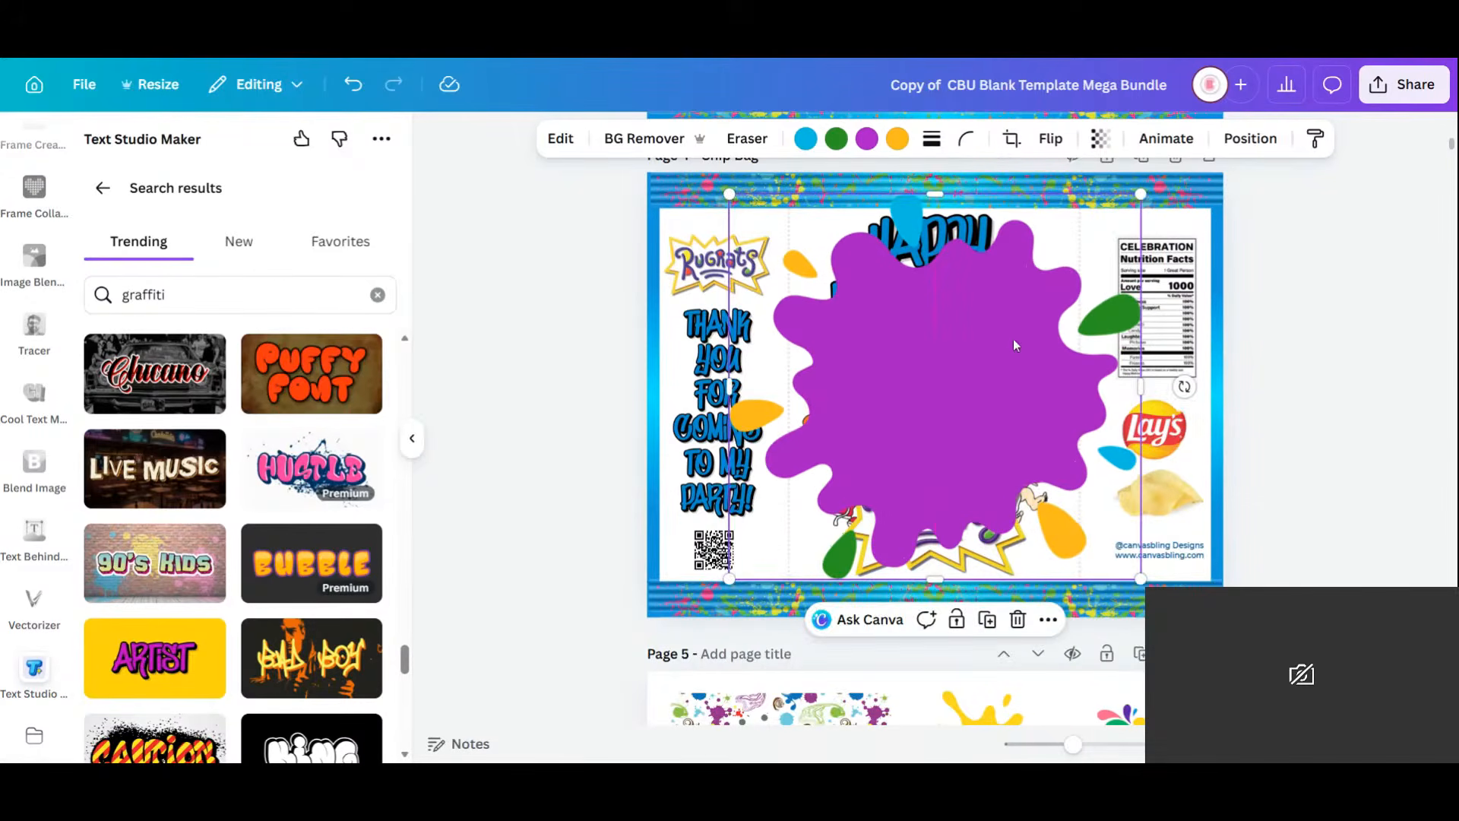
pyautogui.click(1251, 138)
pyautogui.click(326, 290)
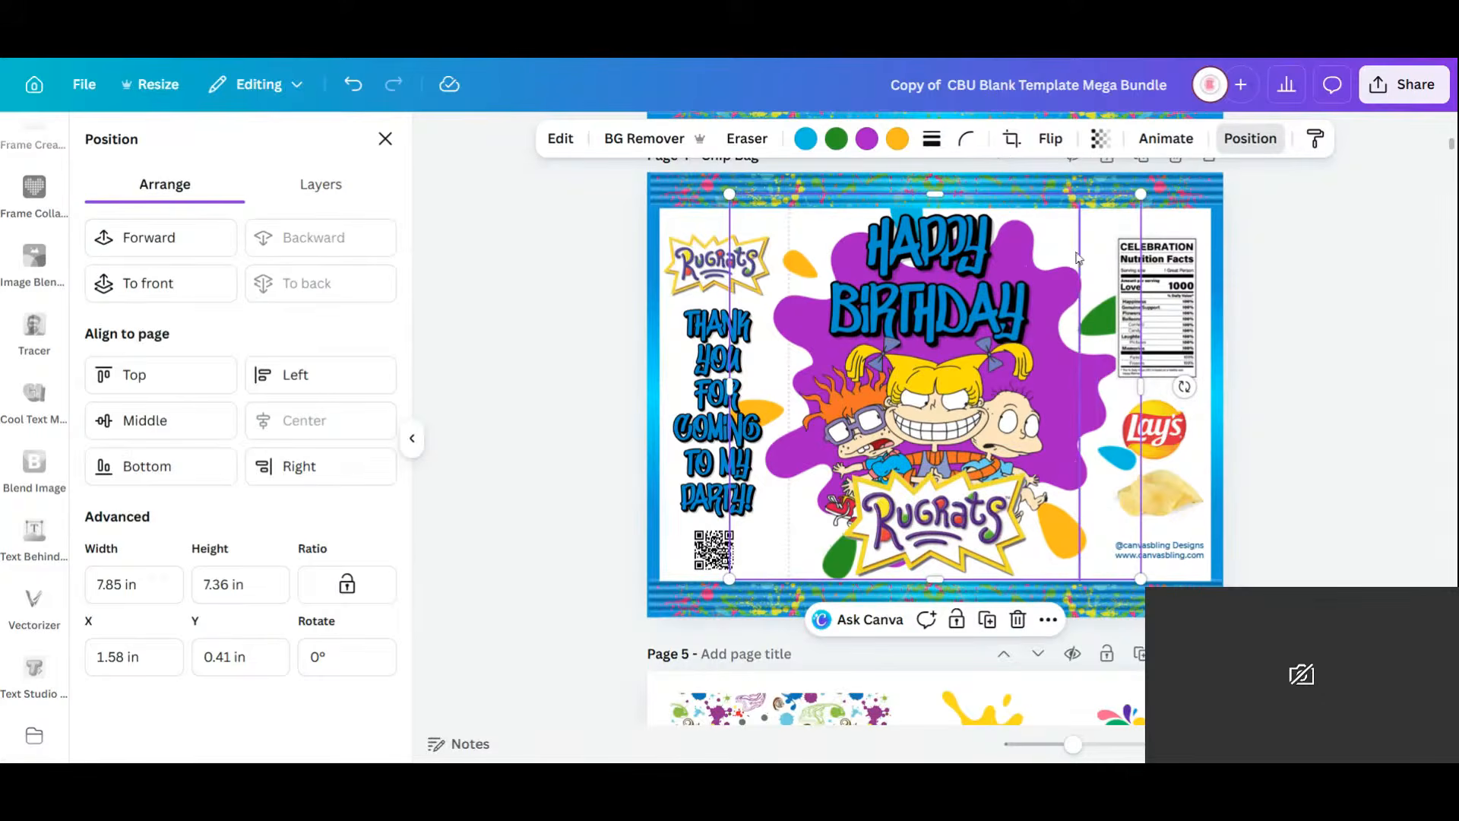
pyautogui.moveTo(1098, 247); pyautogui.dragTo(1094, 237)
pyautogui.click(1371, 544)
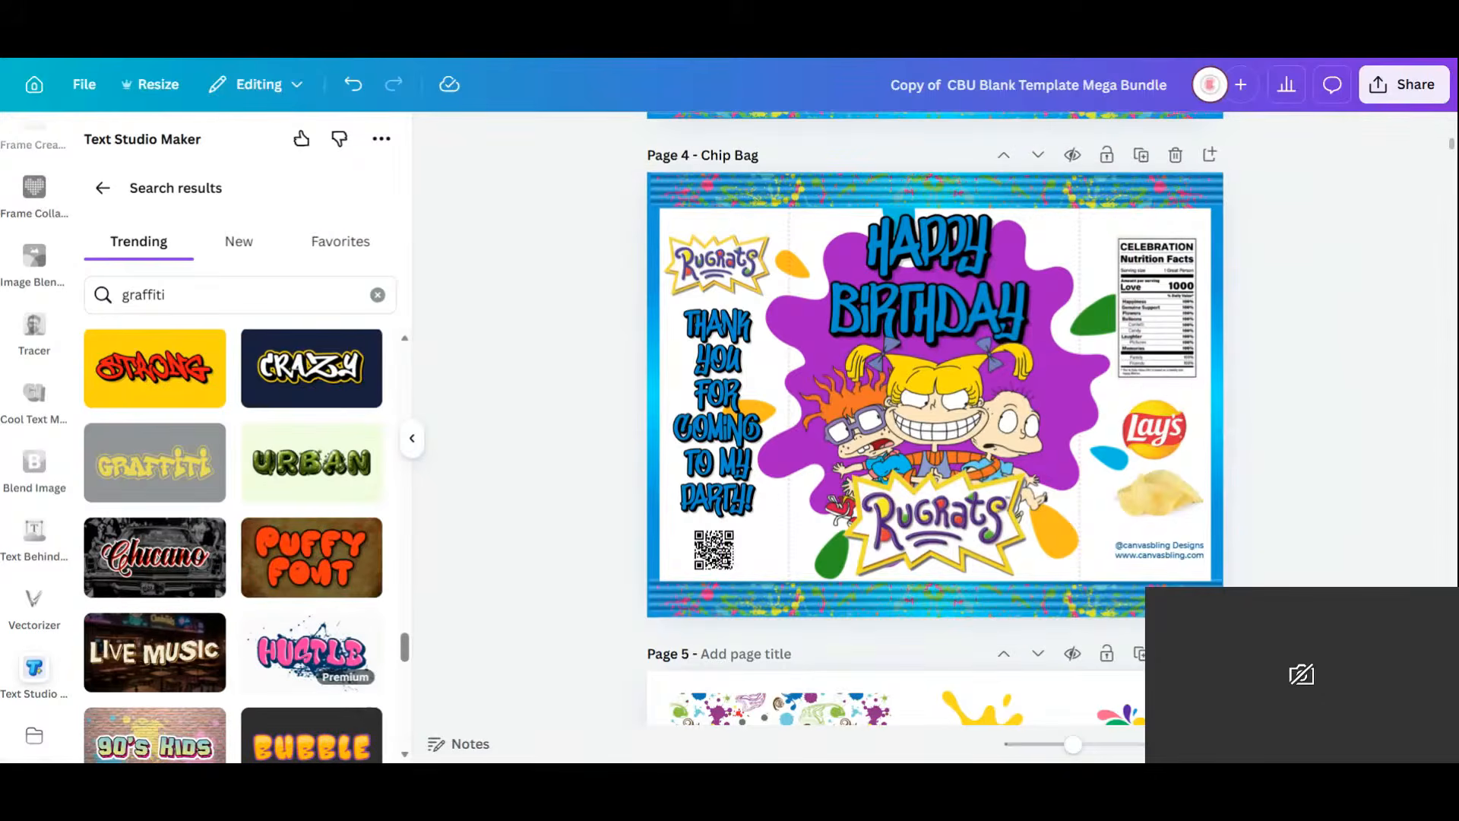
# Duplicate Page 4 and delete the splat from the copy.
pyautogui.click(1141, 155)
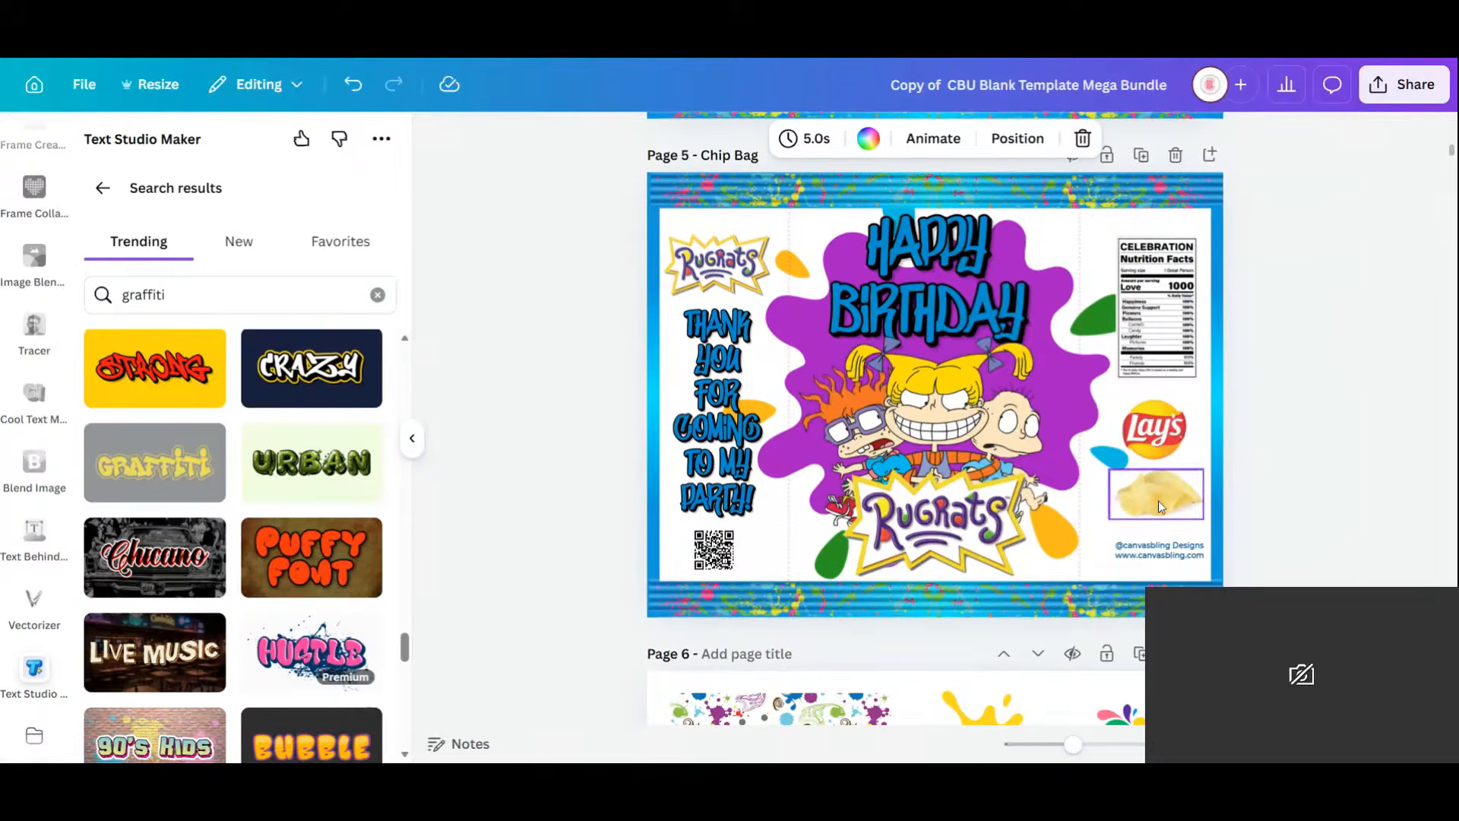
pyautogui.click(1104, 266)
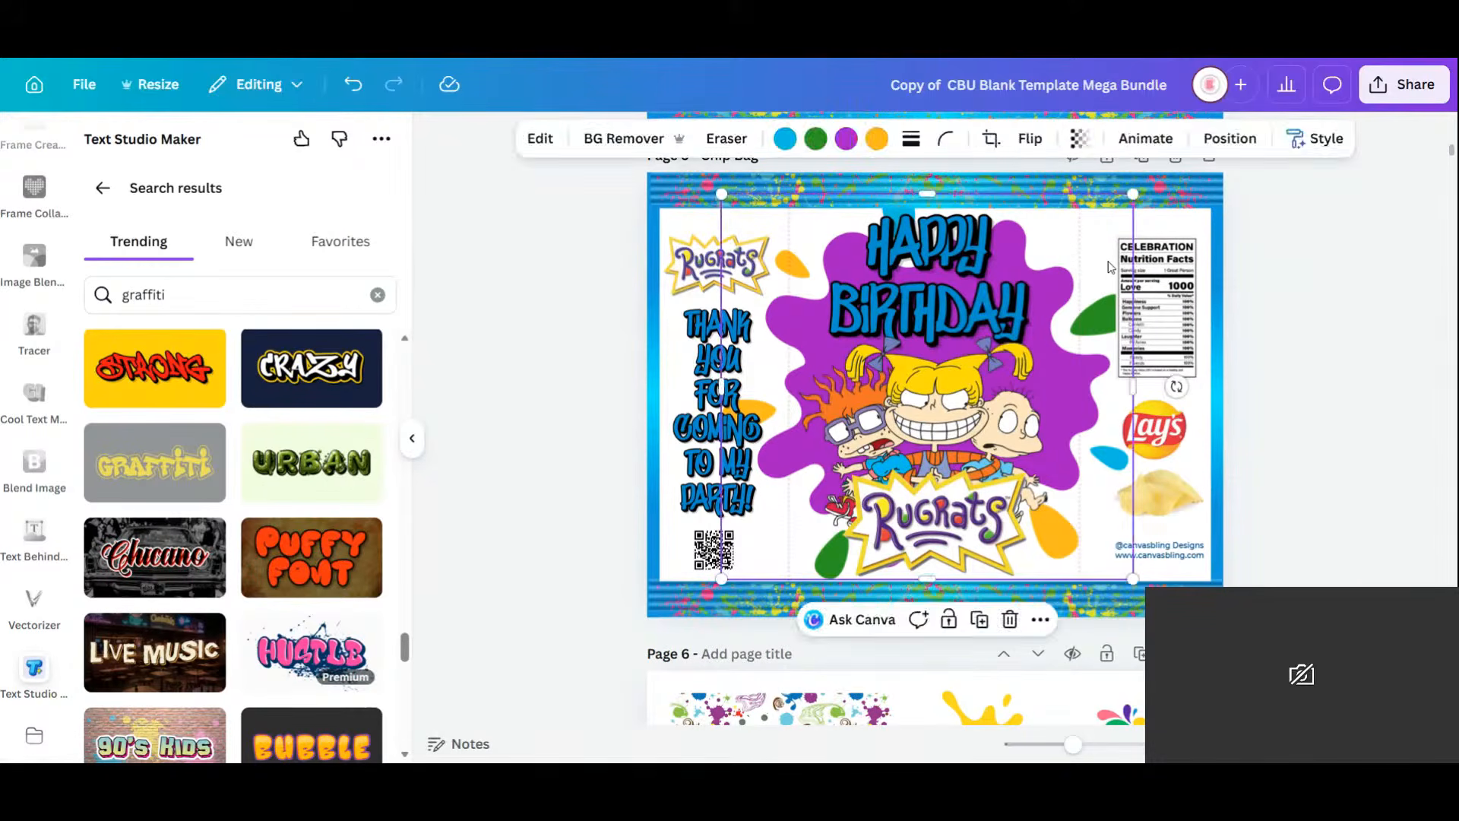
pyautogui.press('Delete')
pyautogui.scroll(4, 1110, 267)
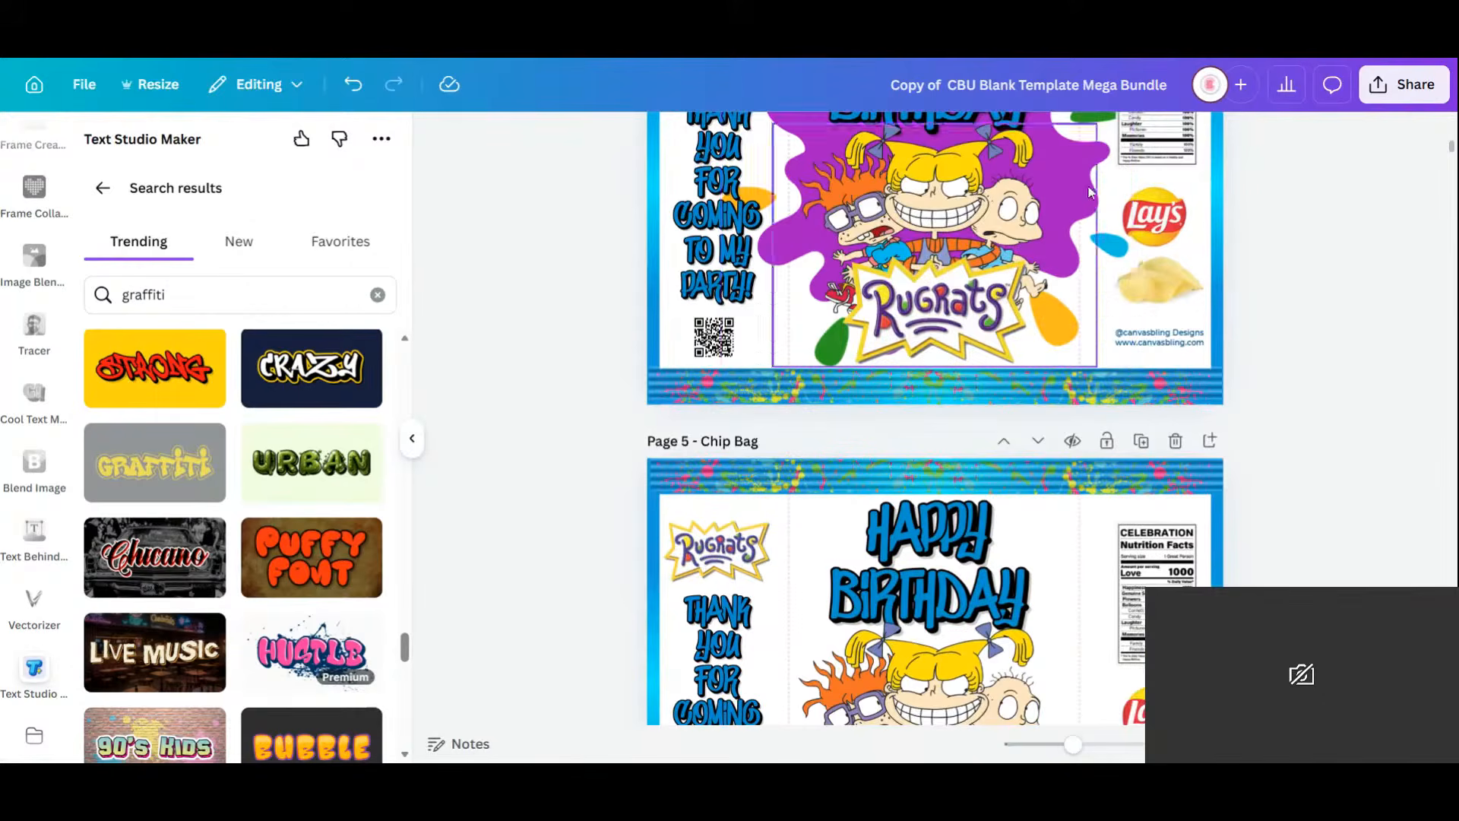
# Recolour the Page 4 splat vivid magenta after trying light pink, blue and dark indigo.
pyautogui.click(1105, 172)
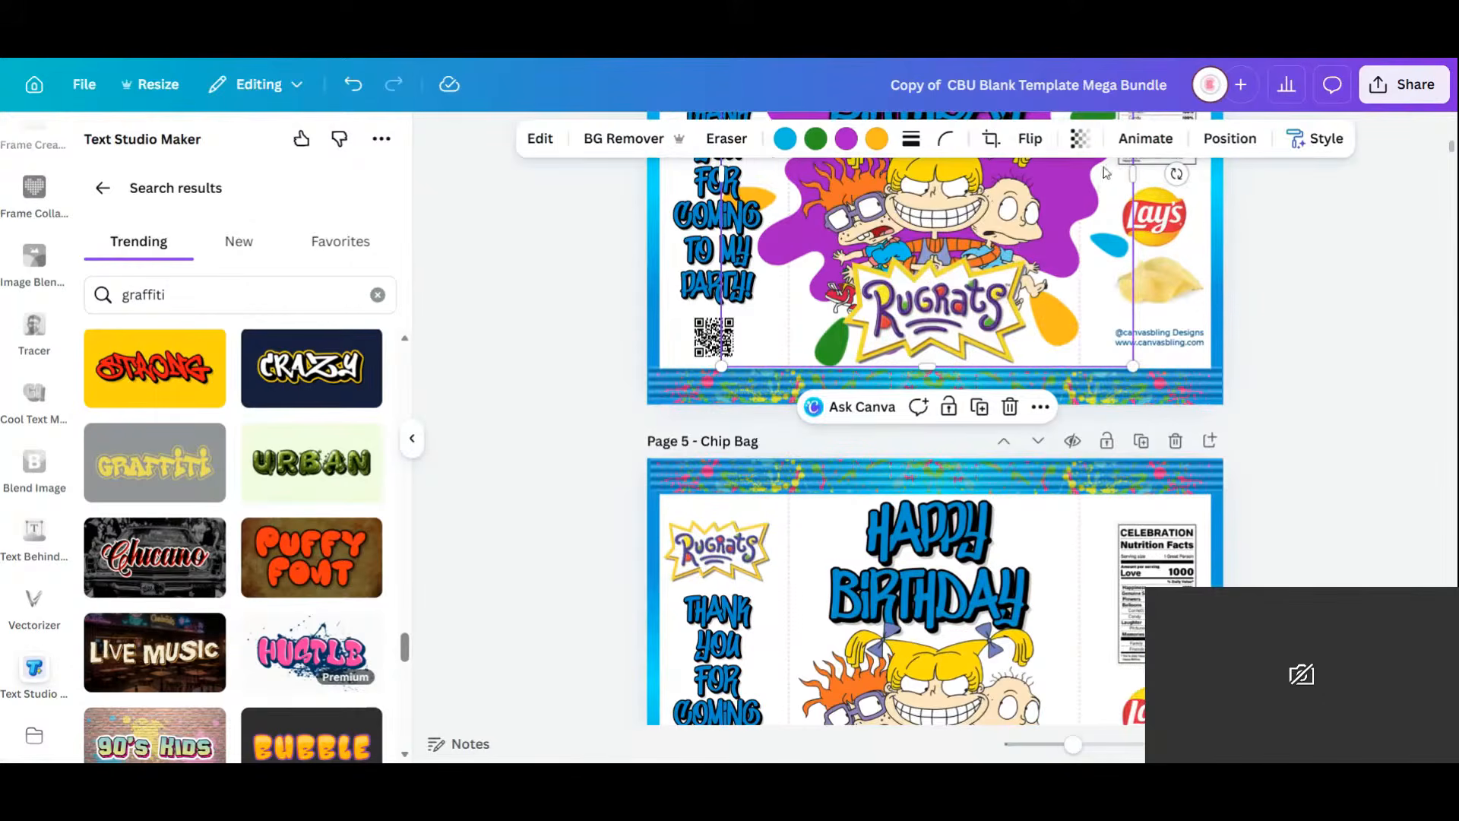
pyautogui.click(846, 138)
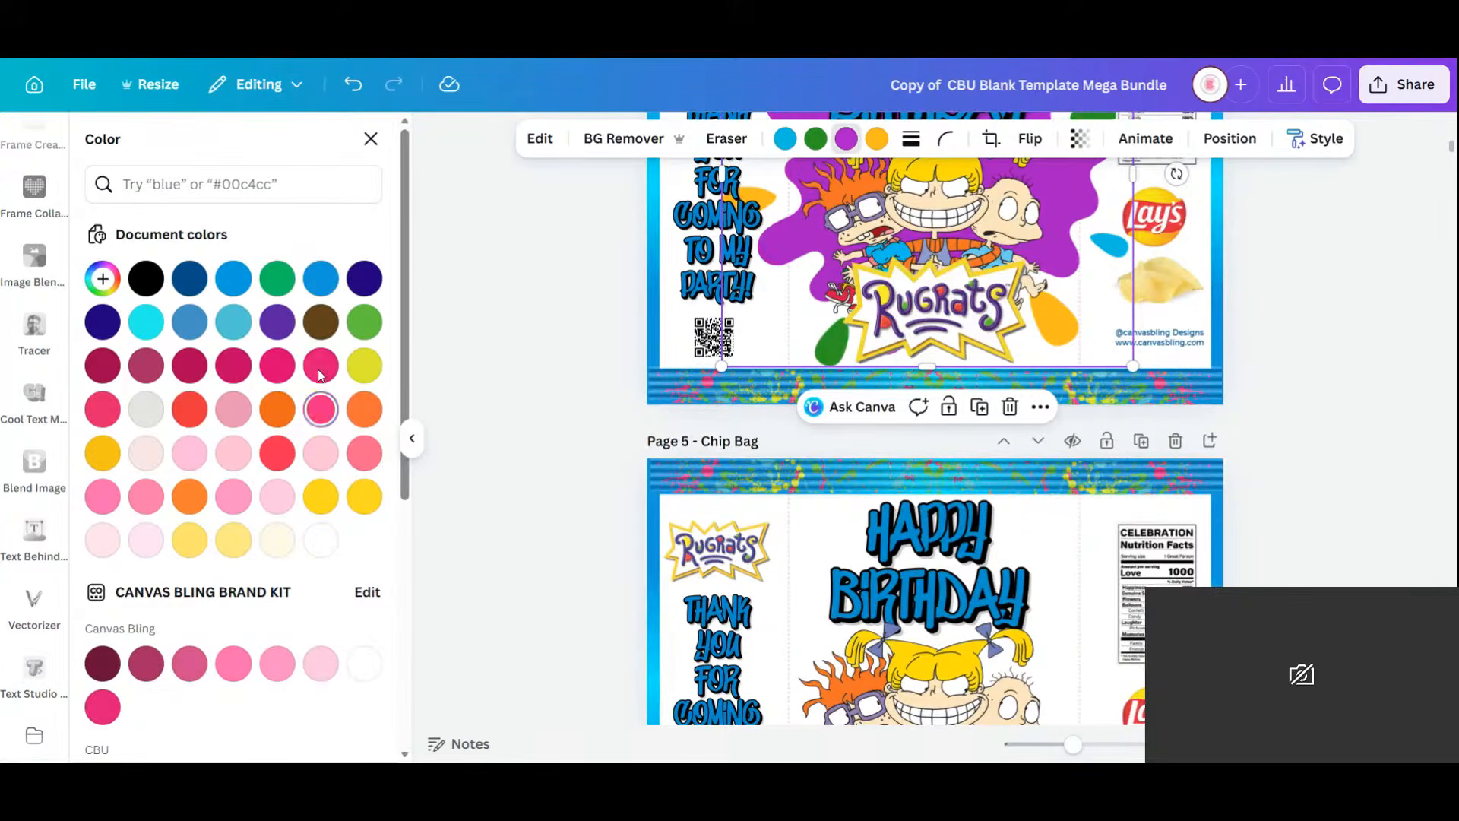
pyautogui.click(320, 409)
pyautogui.scroll(1, 1320, 343)
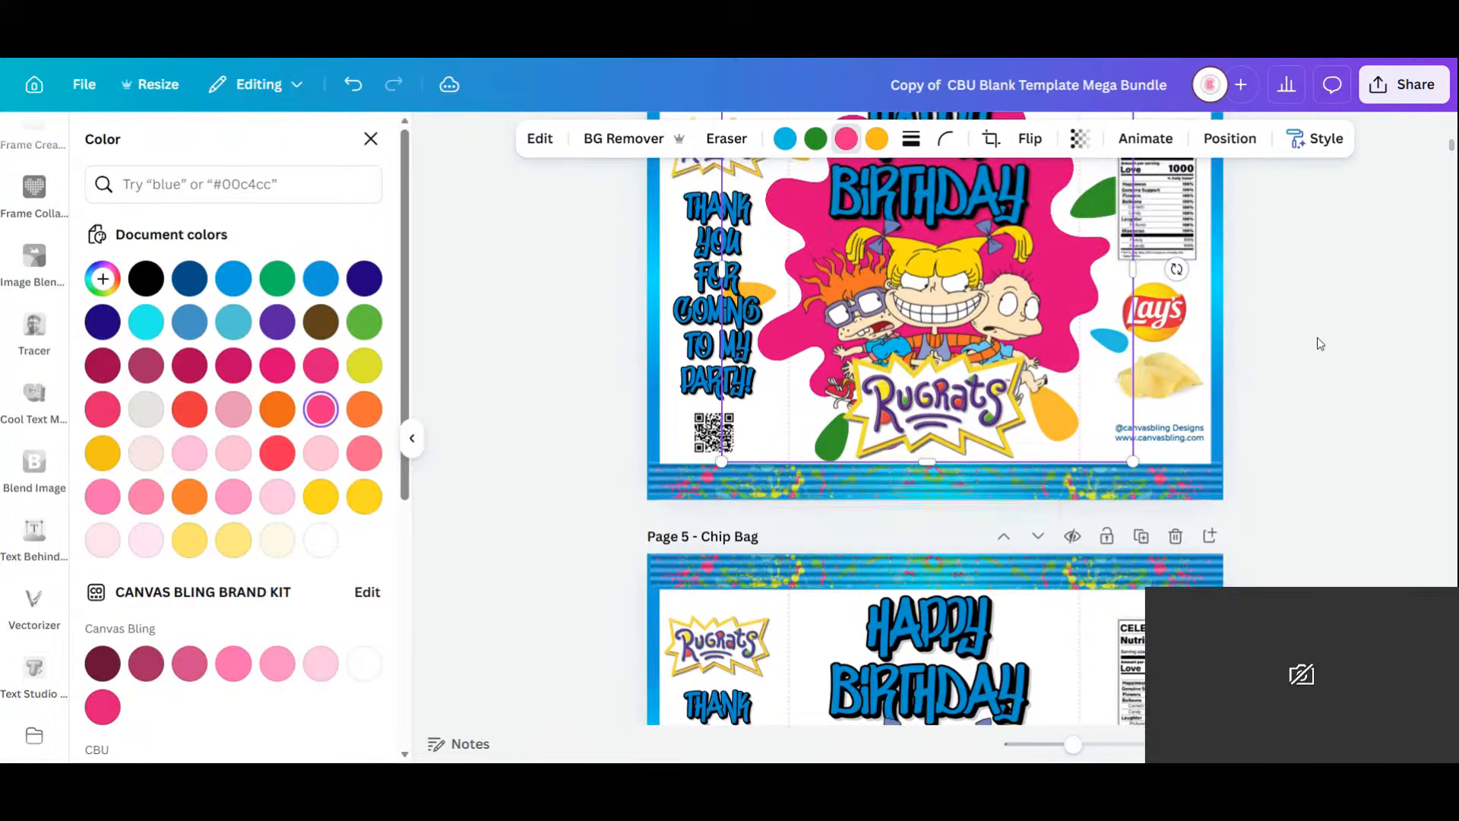
pyautogui.click(327, 462)
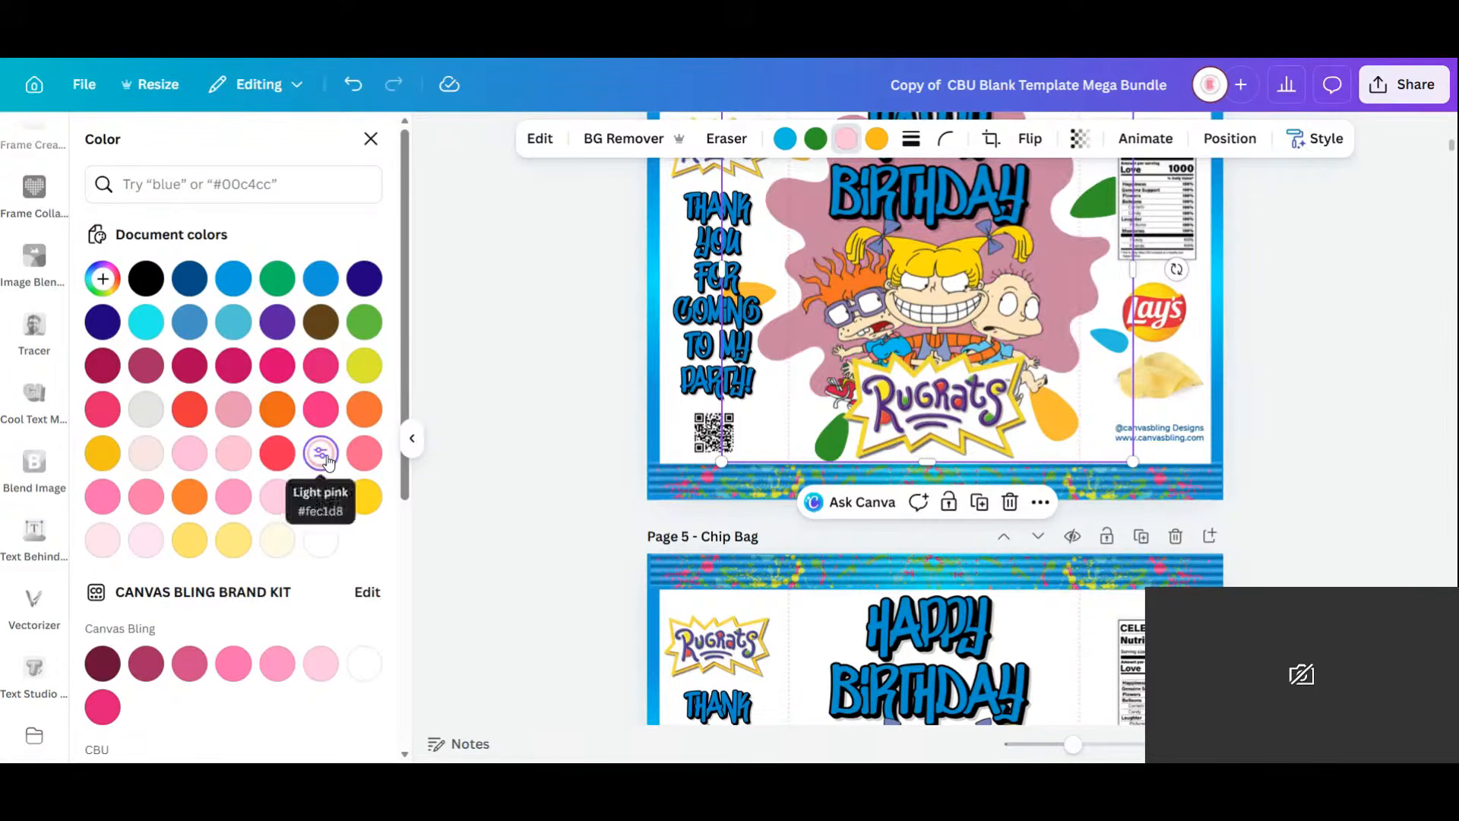
pyautogui.click(233, 278)
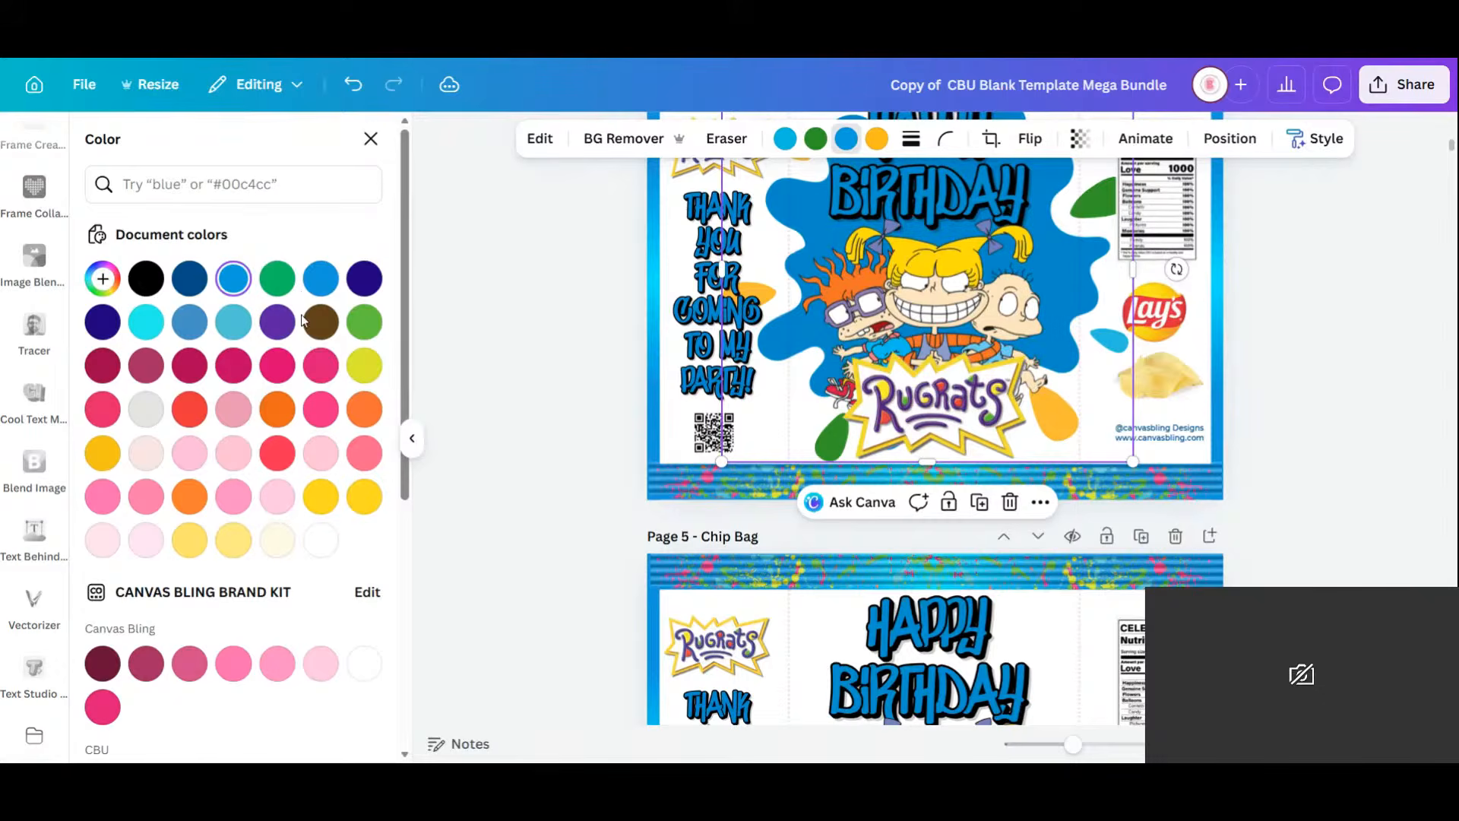
pyautogui.click(364, 278)
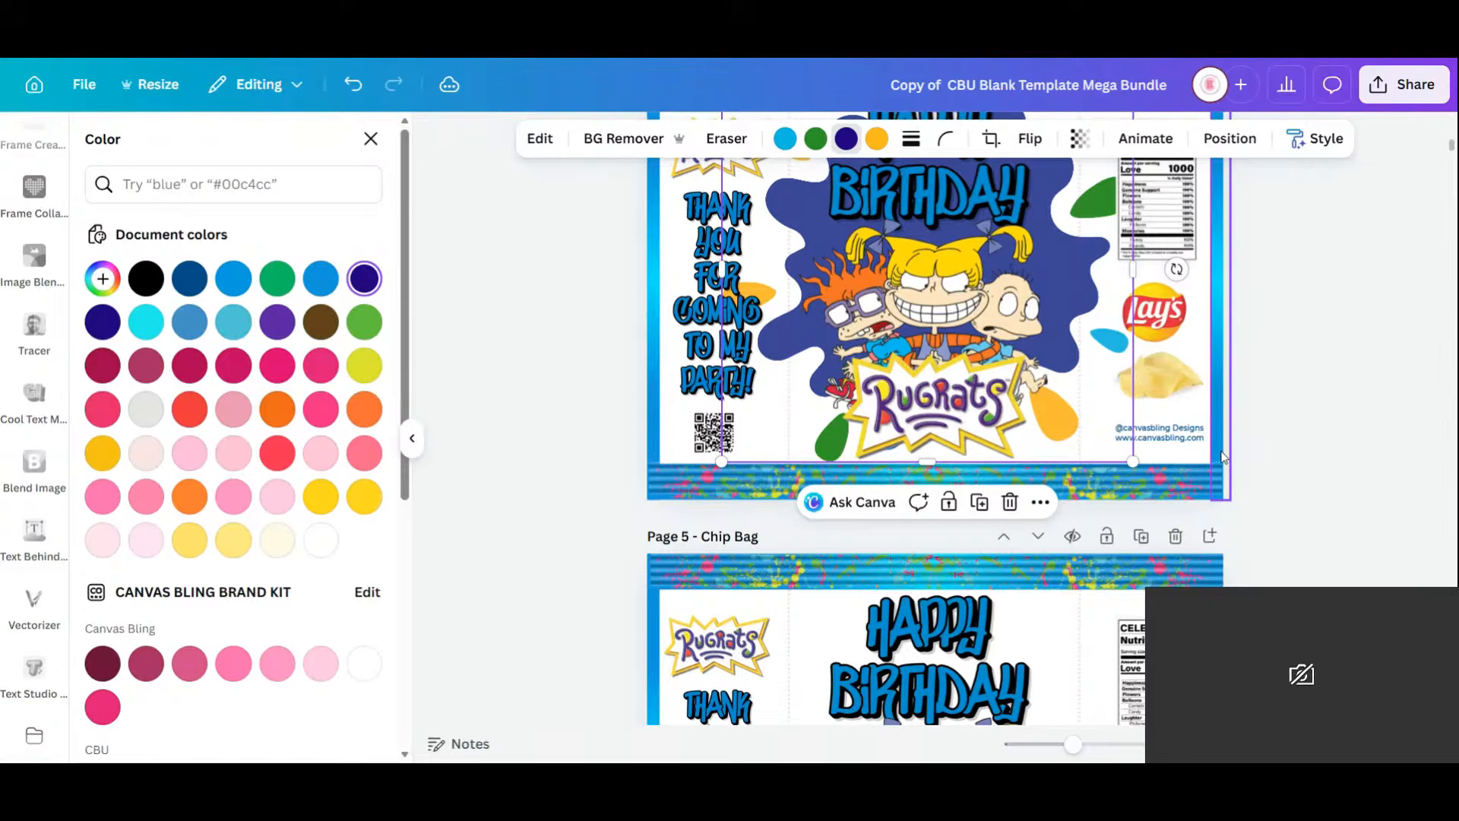
pyautogui.click(320, 365)
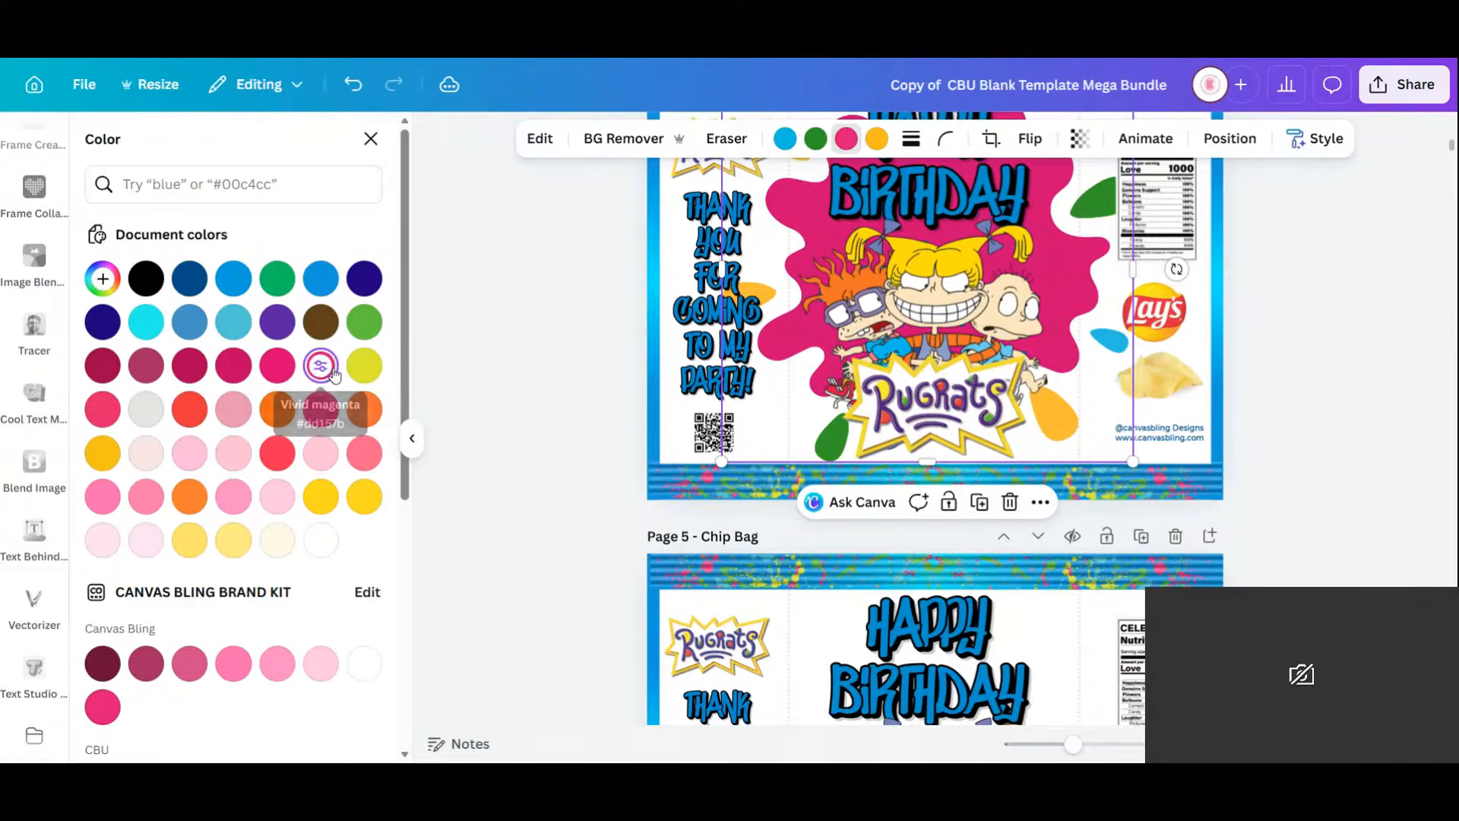
# Deselect the splat to close the colour choices, then scroll through the chip-bag pages to review them.
pyautogui.click(1381, 391)
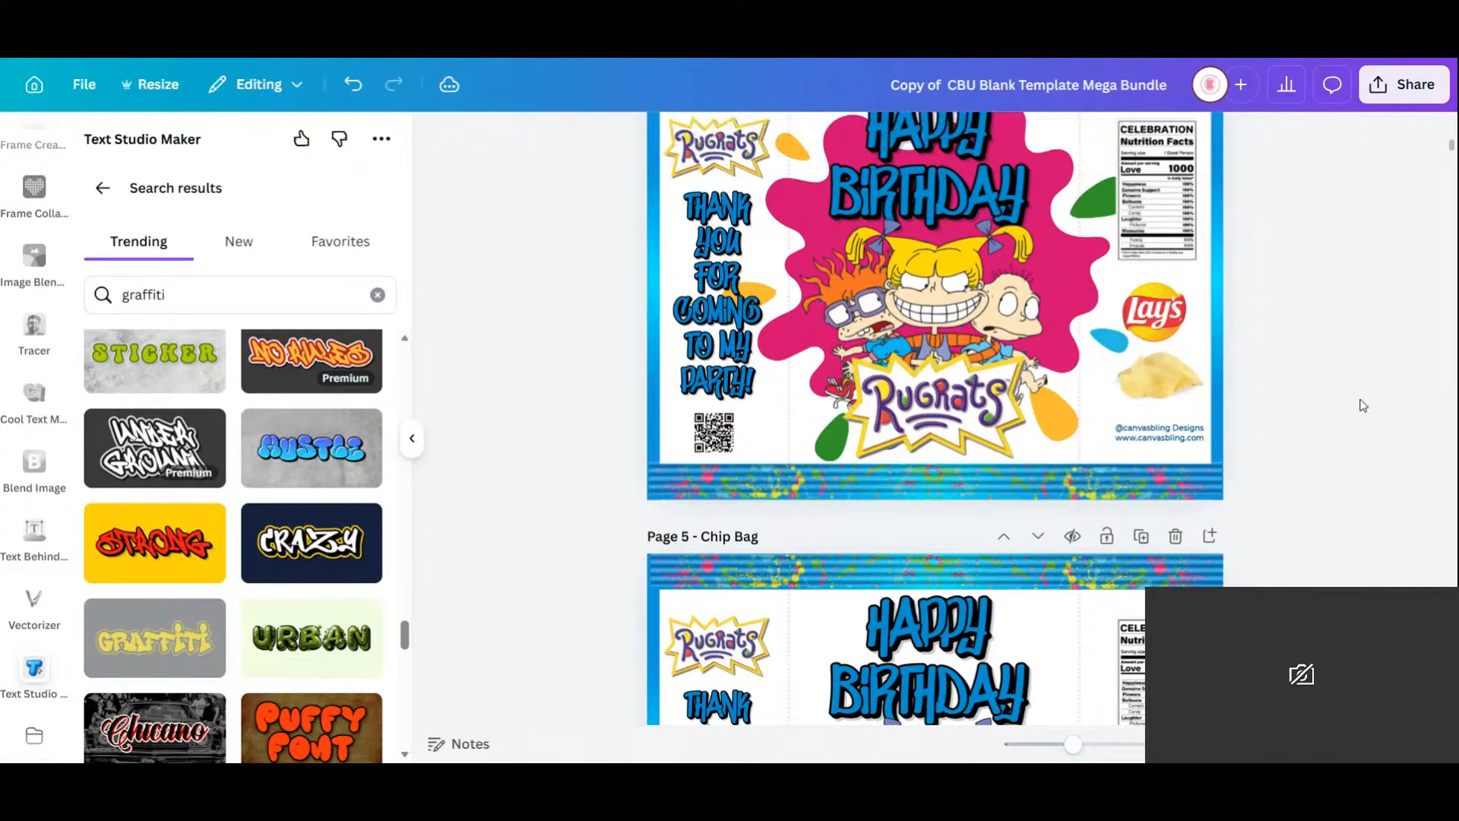
pyautogui.scroll(-4, 1356, 408)
pyautogui.scroll(6, 1356, 408)
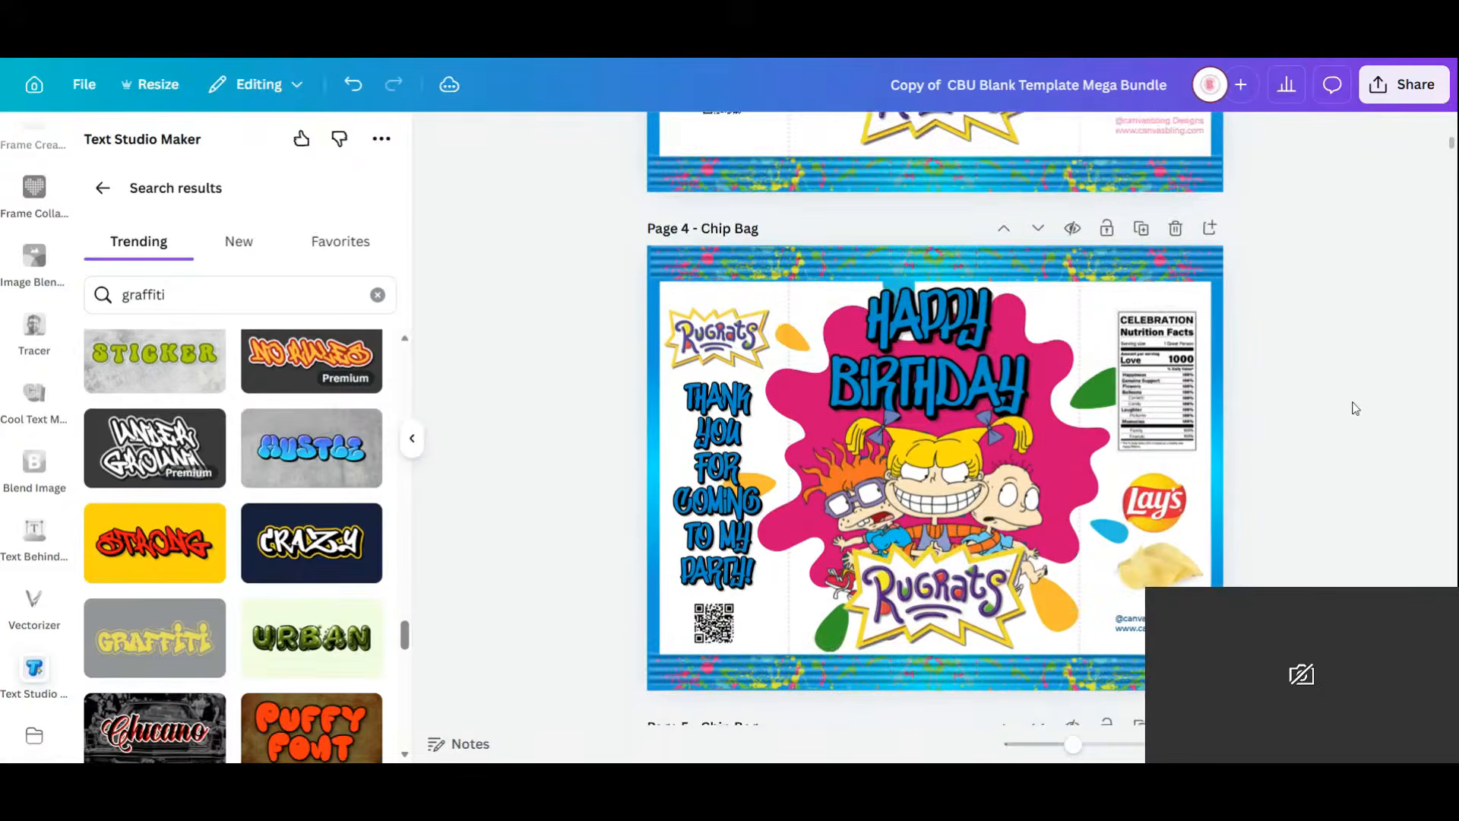
pyautogui.scroll(-8, 1356, 408)
pyautogui.scroll(6, 1355, 408)
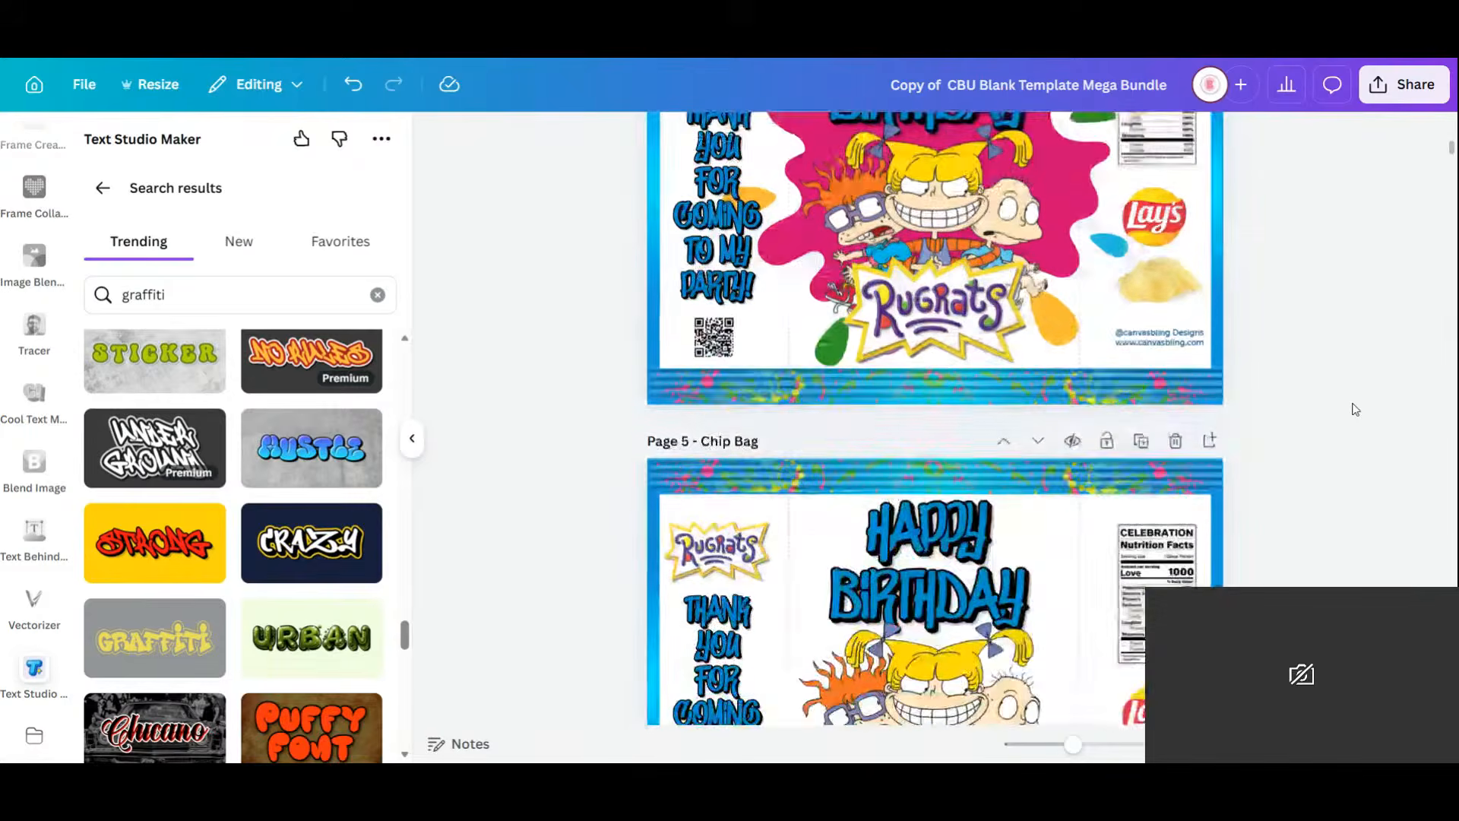
pyautogui.scroll(5, 1355, 409)
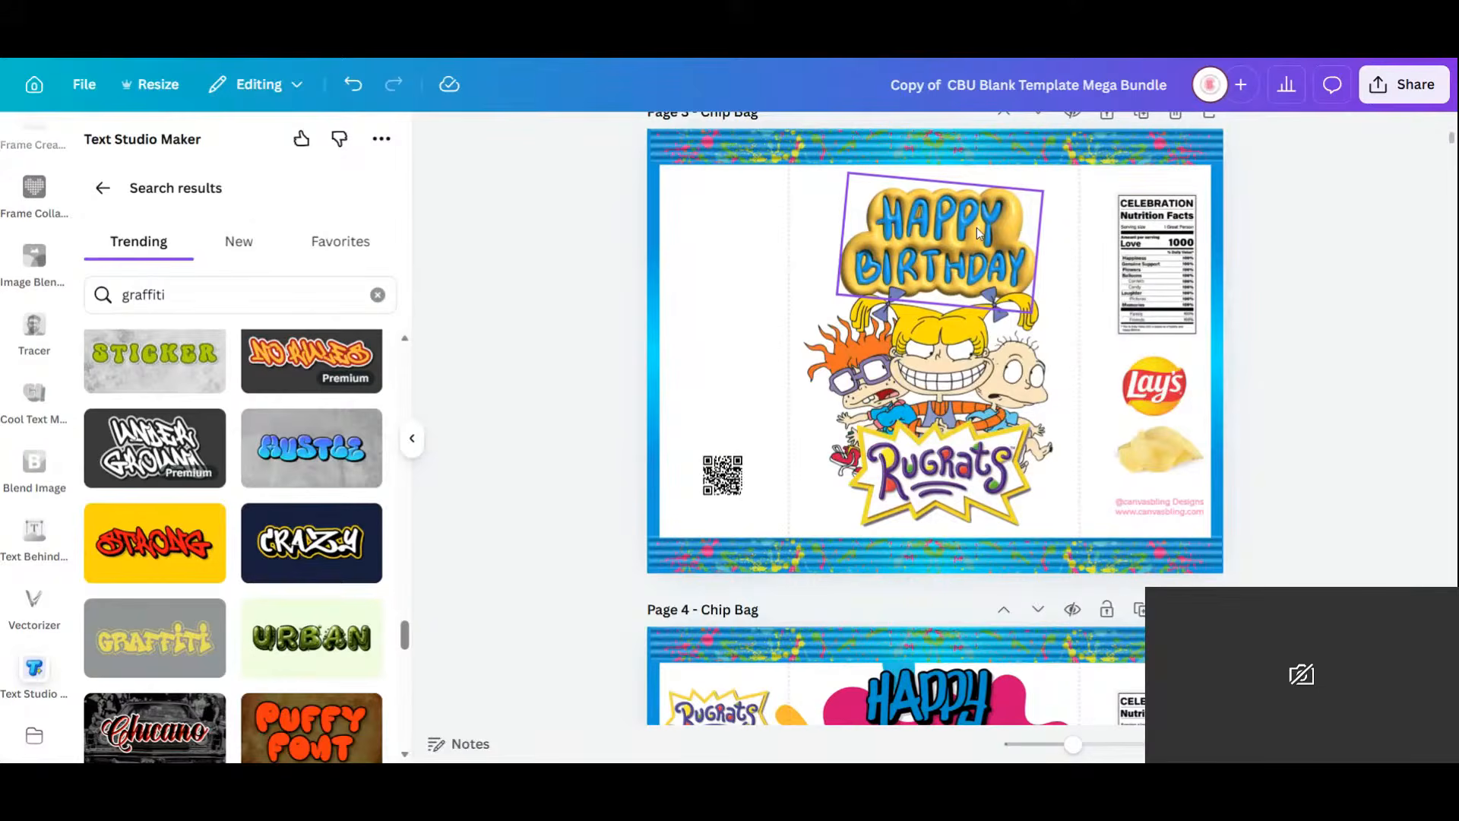
pyautogui.scroll(-5, 978, 233)
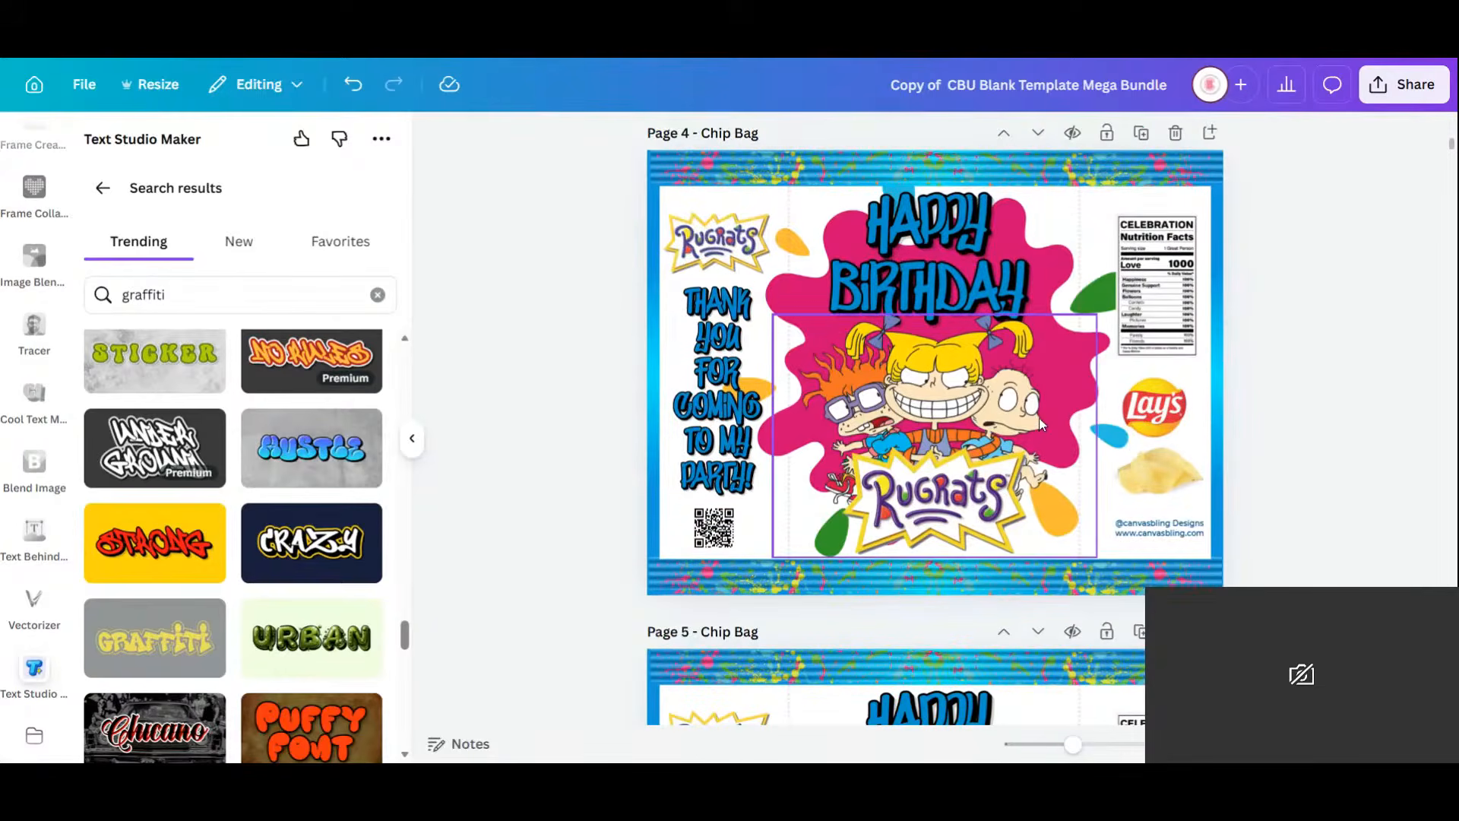
pyautogui.scroll(5, 1040, 424)
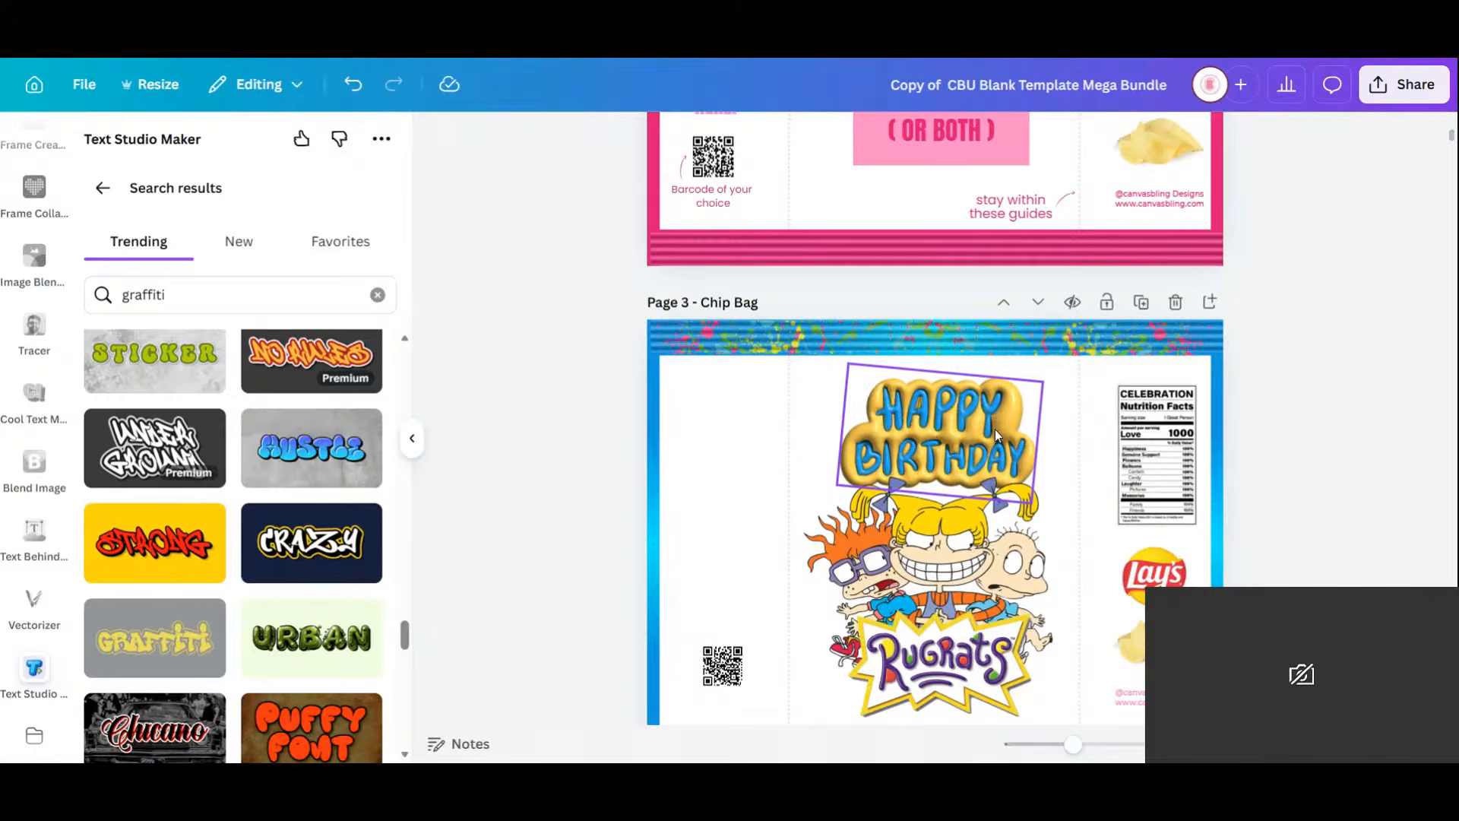
pyautogui.scroll(-4, 996, 434)
pyautogui.scroll(-10, 996, 435)
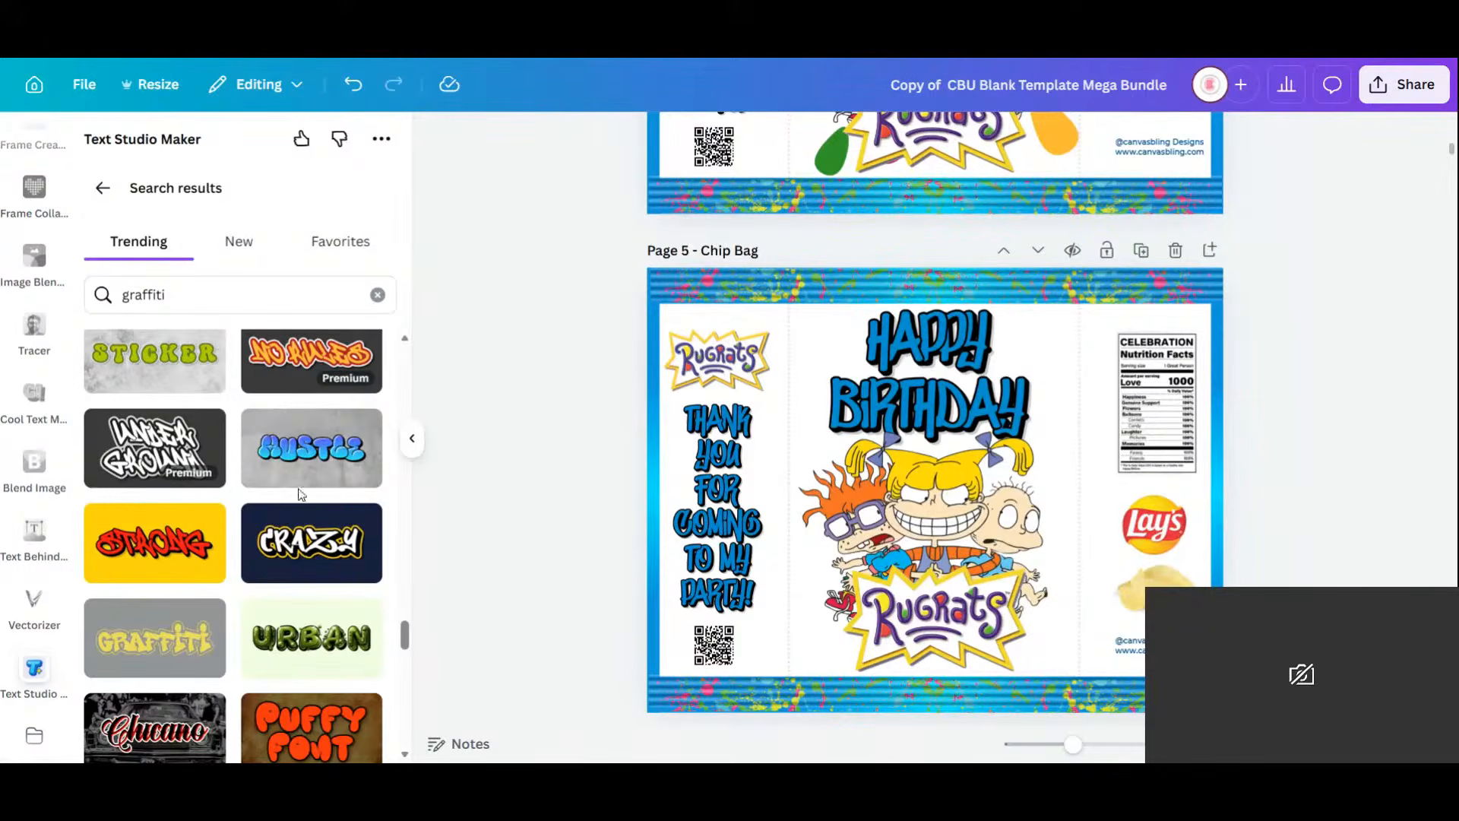
pyautogui.scroll(-5, 315, 587)
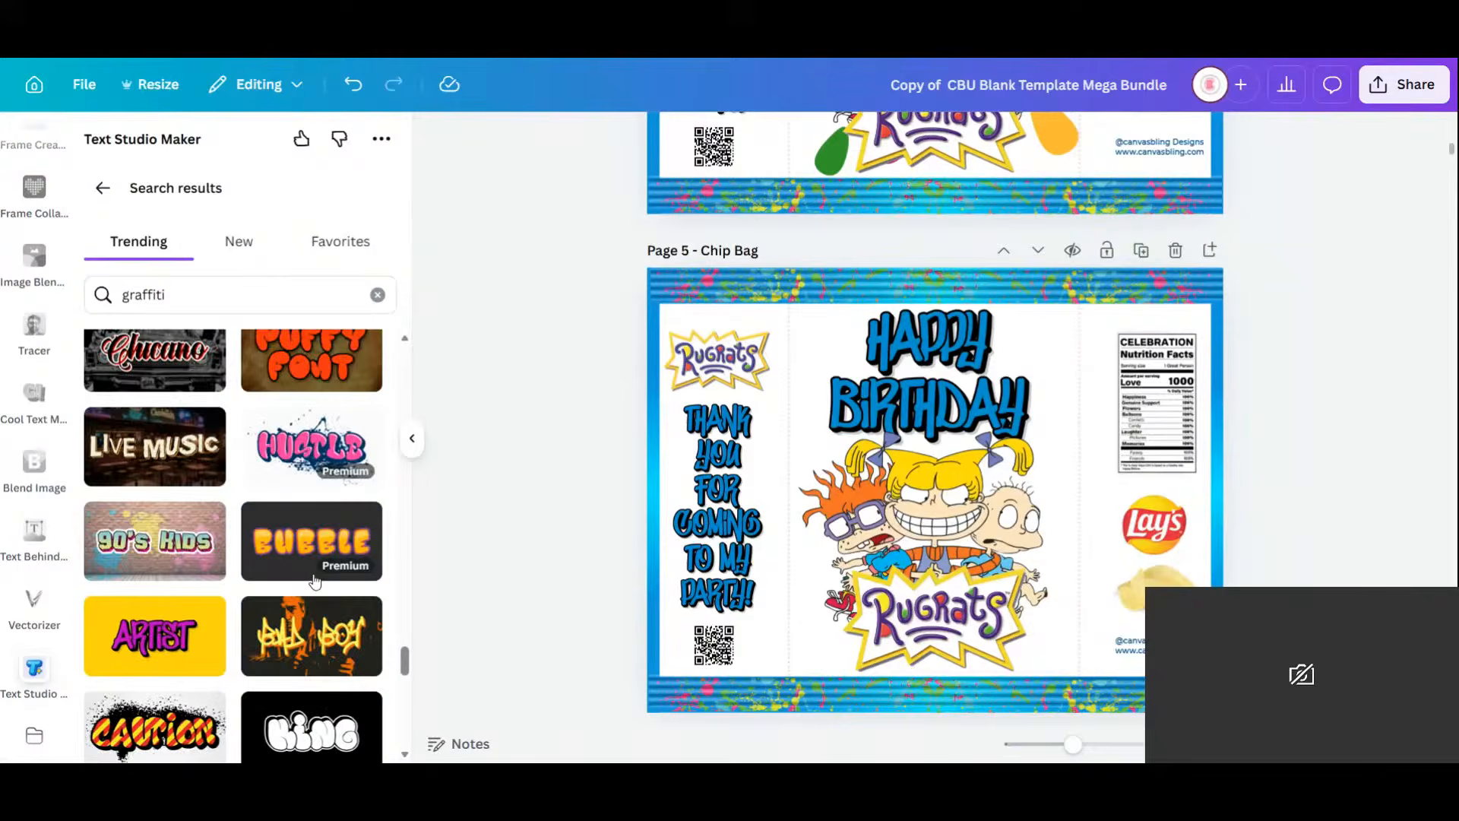
pyautogui.scroll(-10, 314, 585)
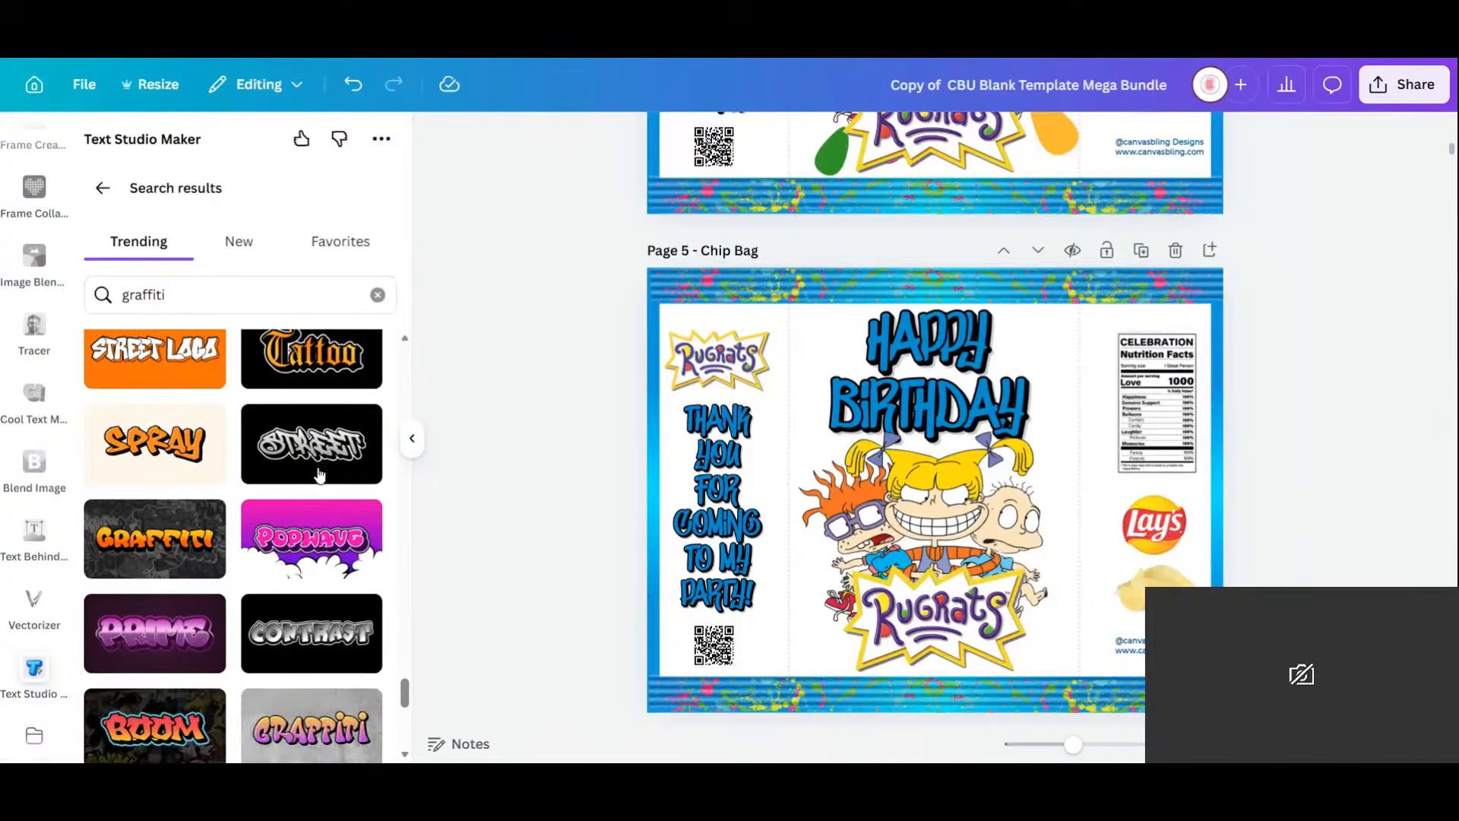
pyautogui.scroll(-4, 312, 631)
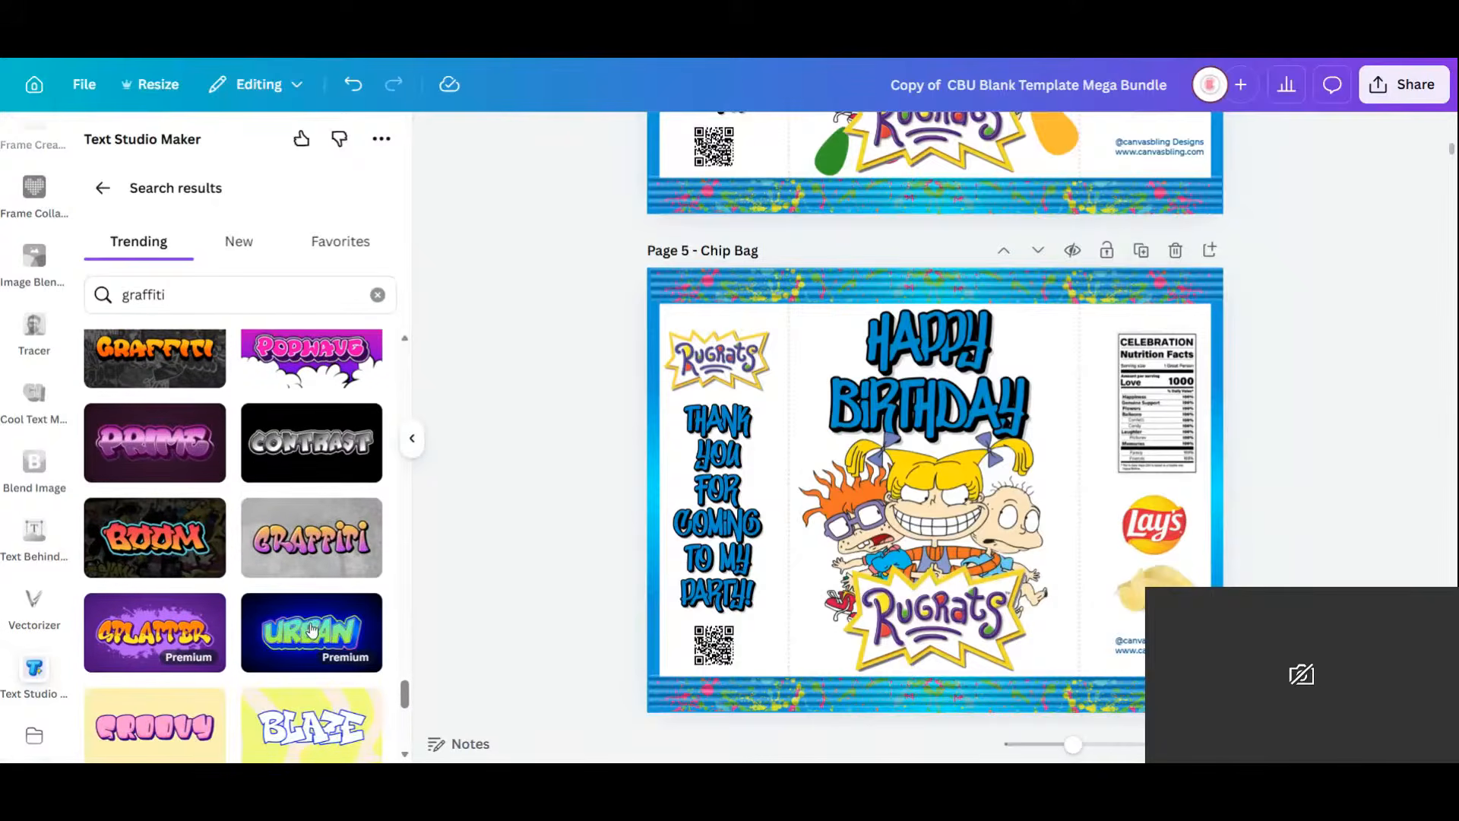
pyautogui.scroll(-3, 312, 627)
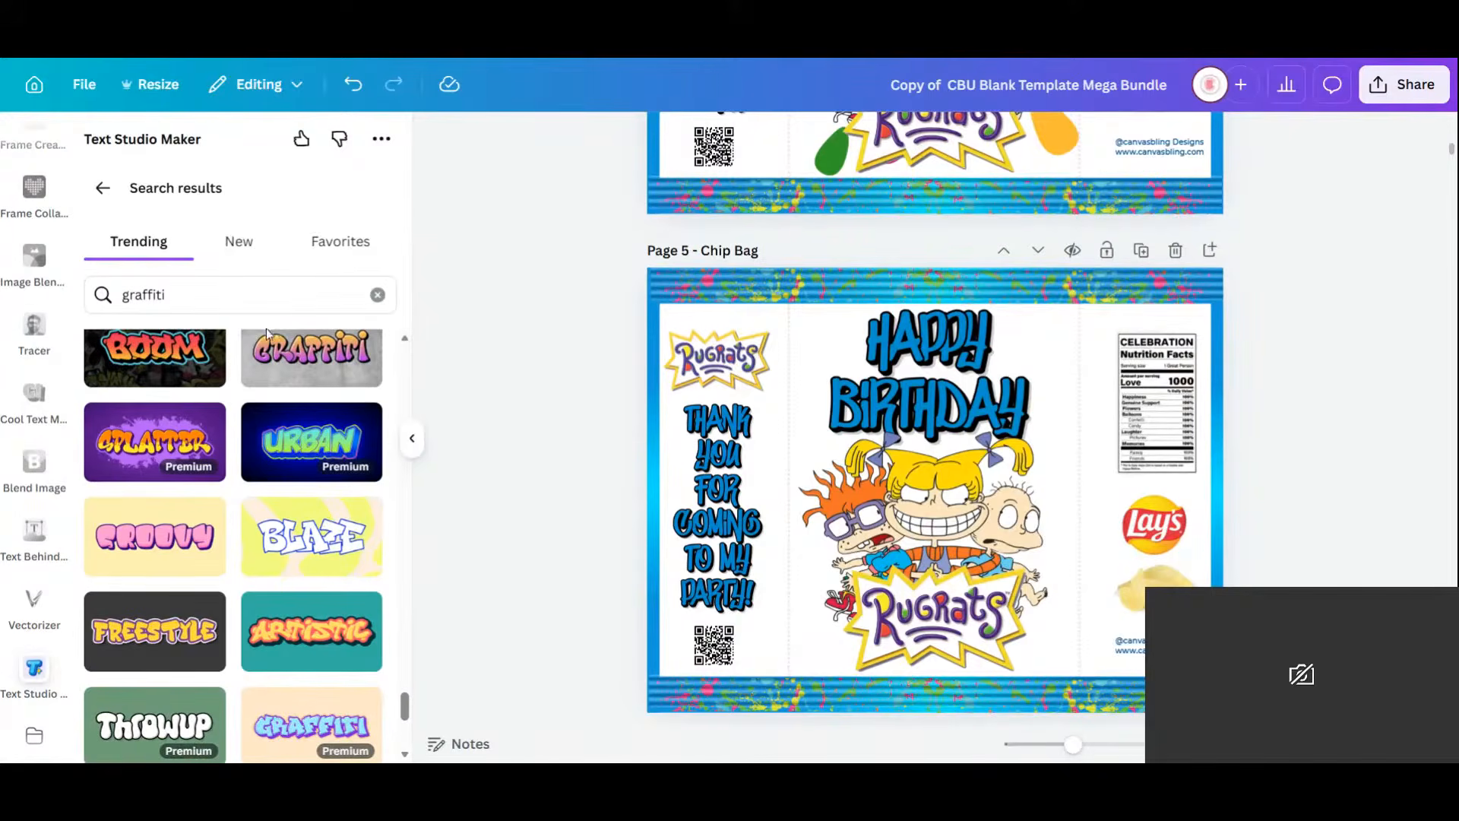
pyautogui.scroll(-3, 270, 516)
pyautogui.scroll(-3, 270, 516)
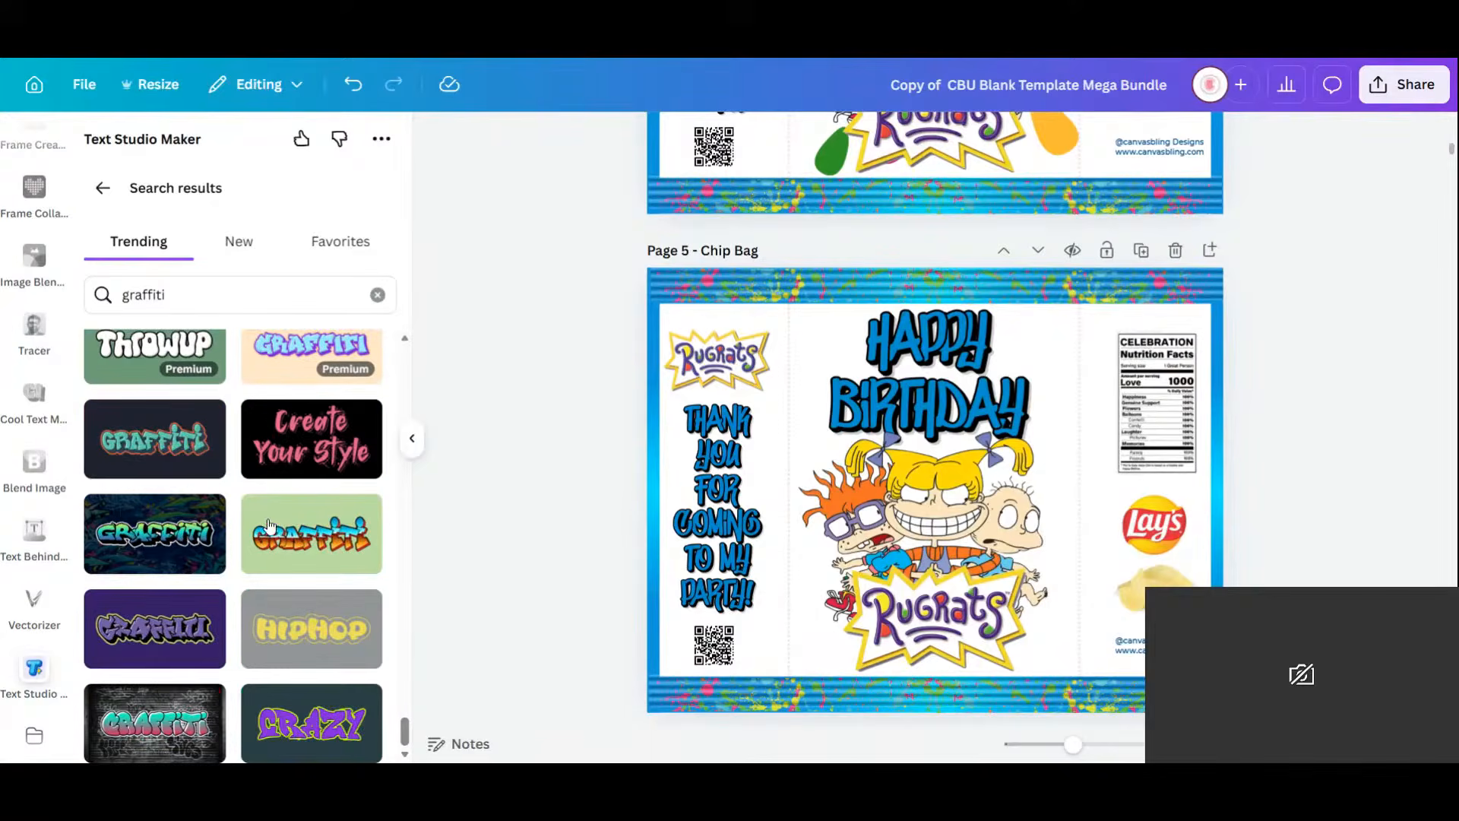
pyautogui.scroll(3, 270, 525)
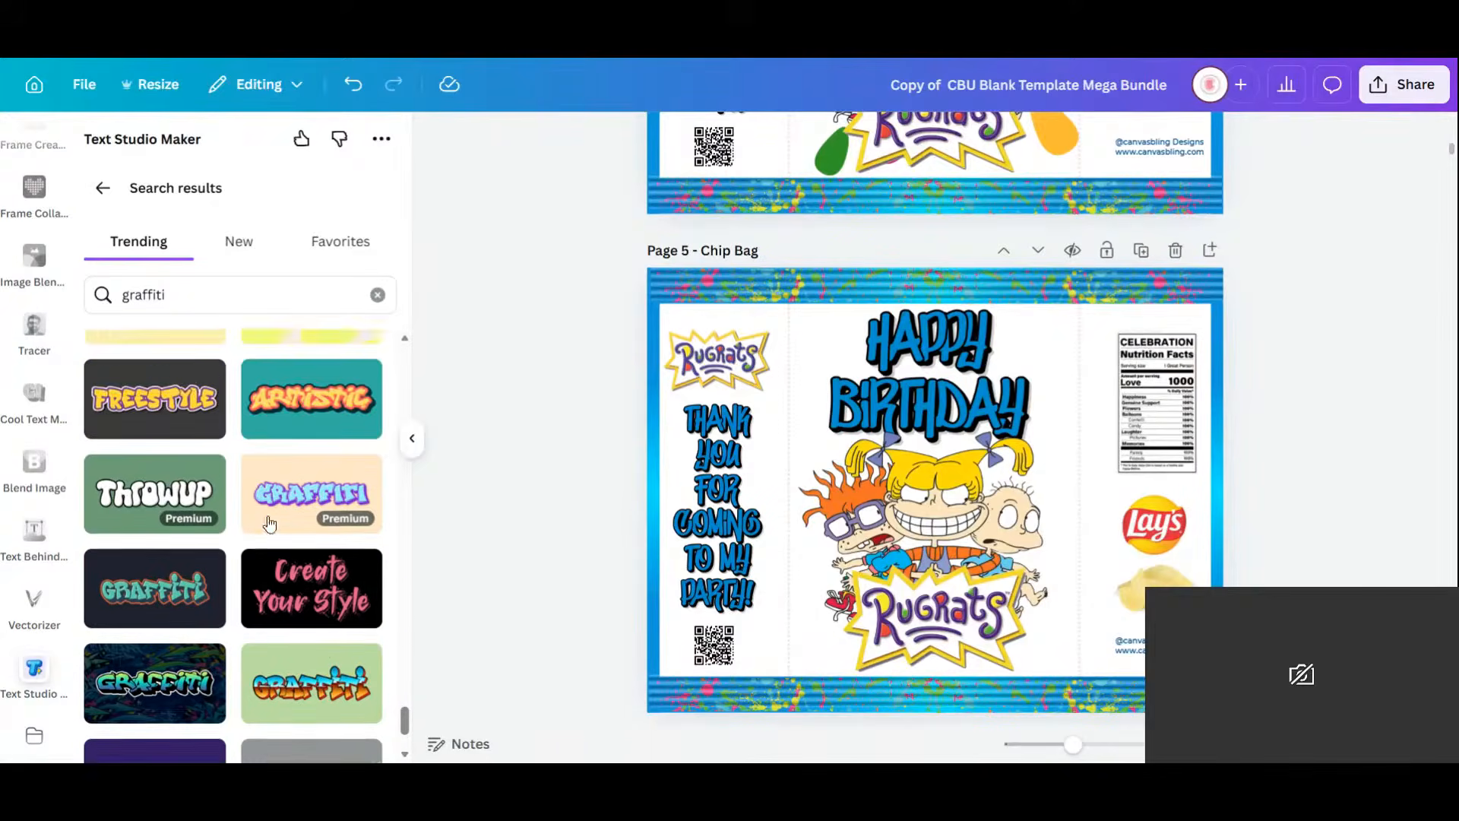
pyautogui.scroll(-6, 1284, 380)
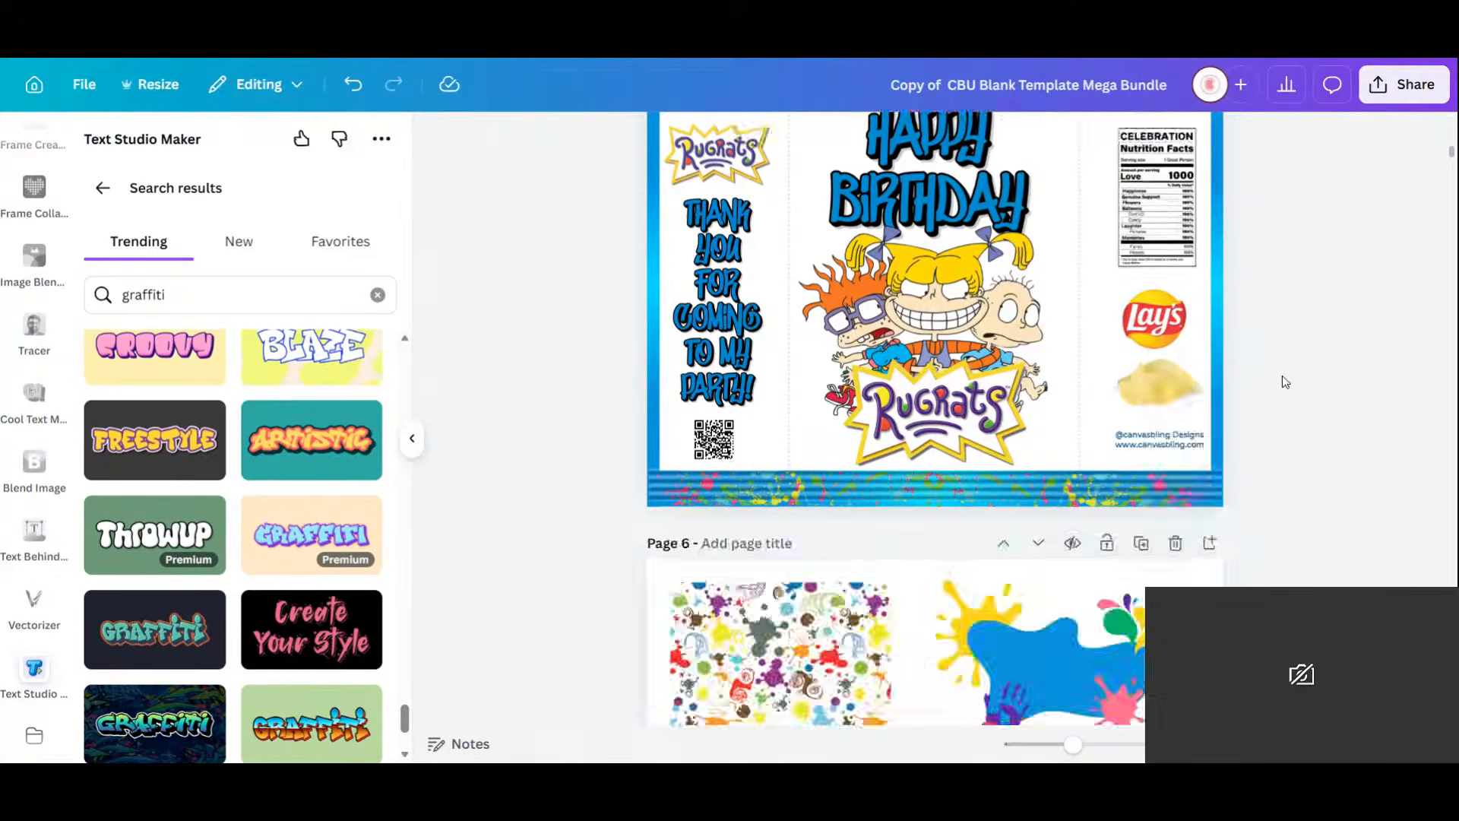
pyautogui.scroll(1, 1262, 435)
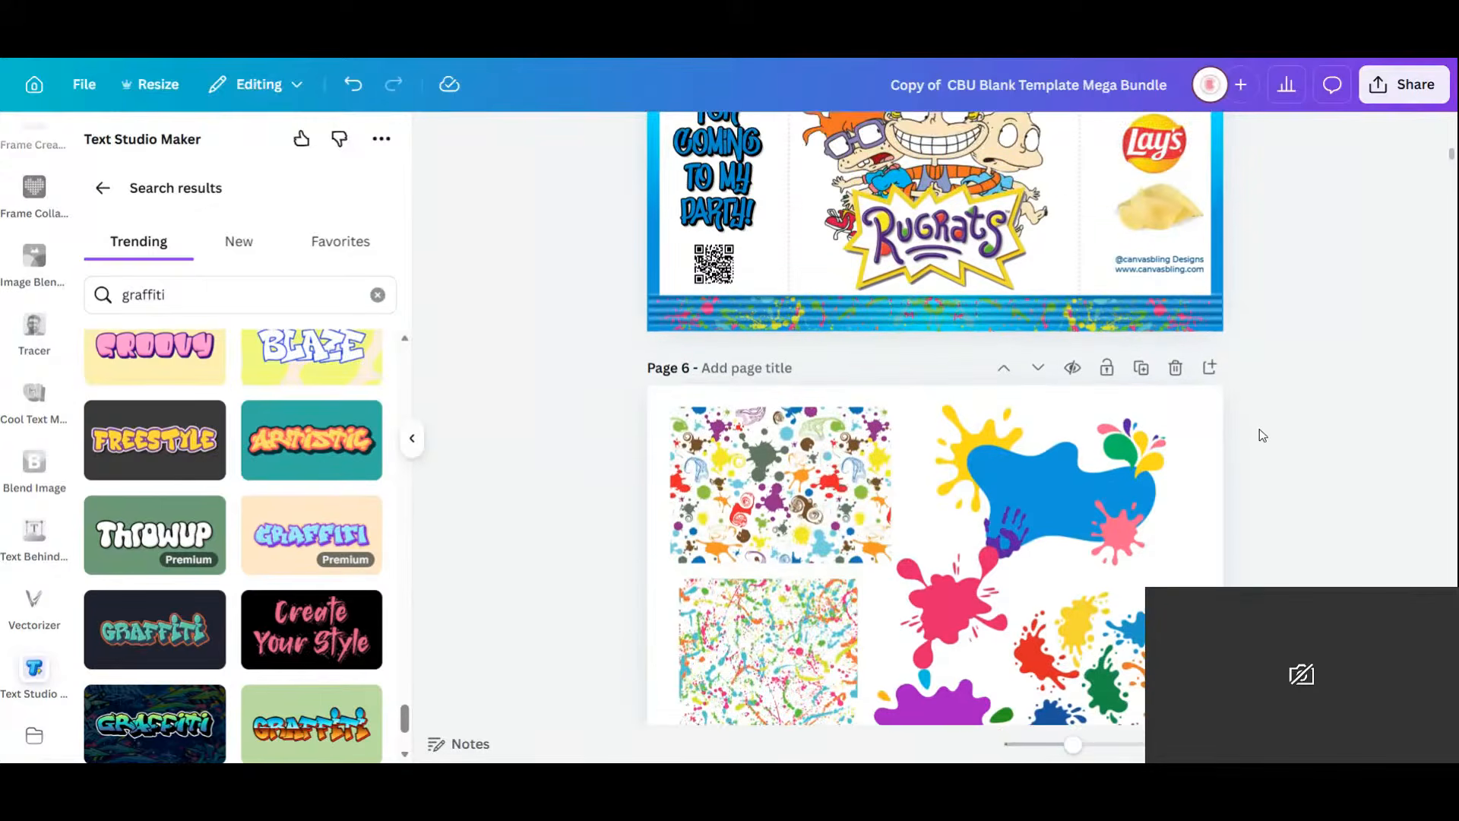
pyautogui.scroll(2, 1260, 429)
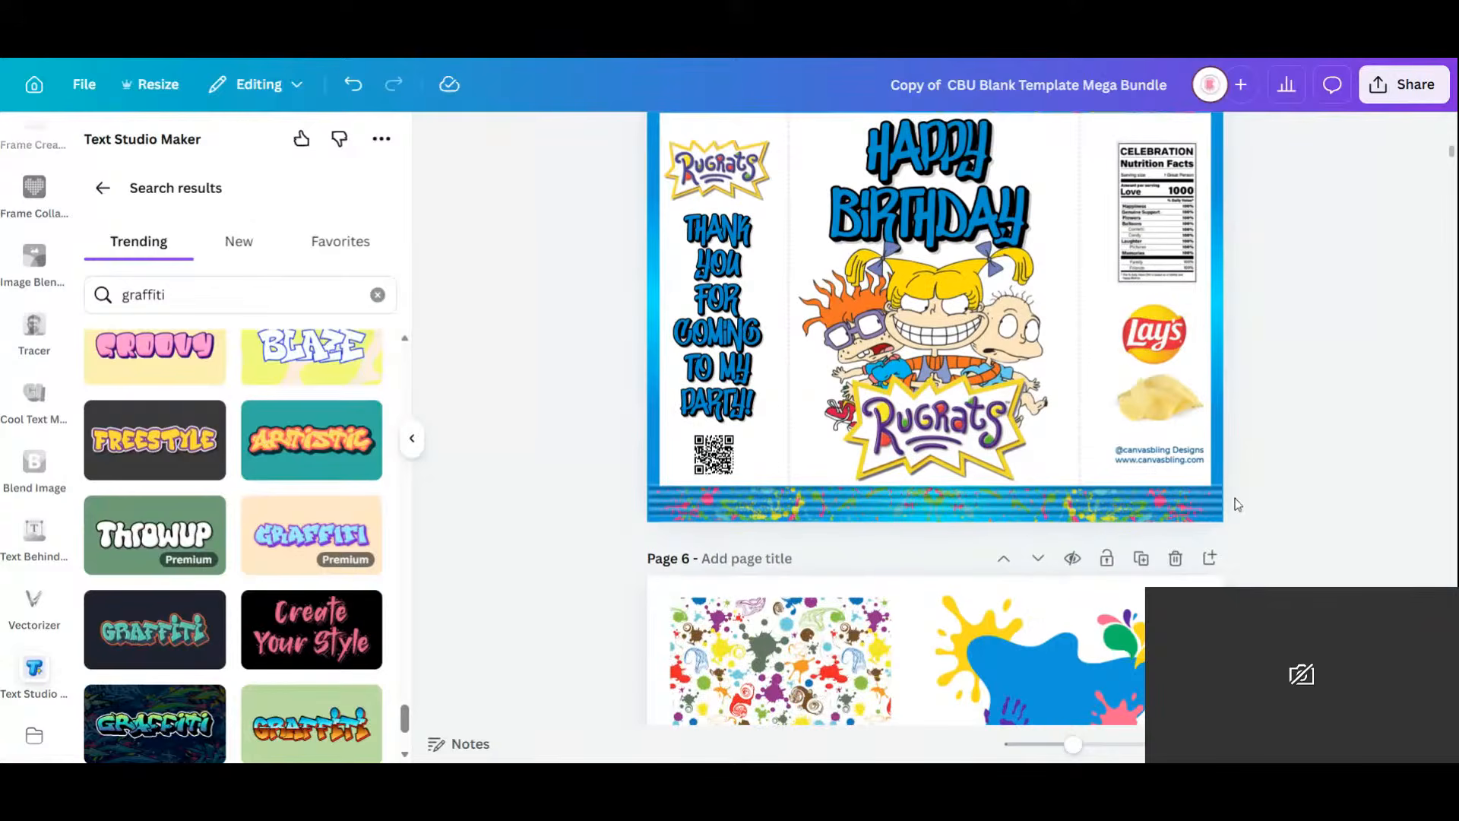
pyautogui.scroll(1, 1236, 504)
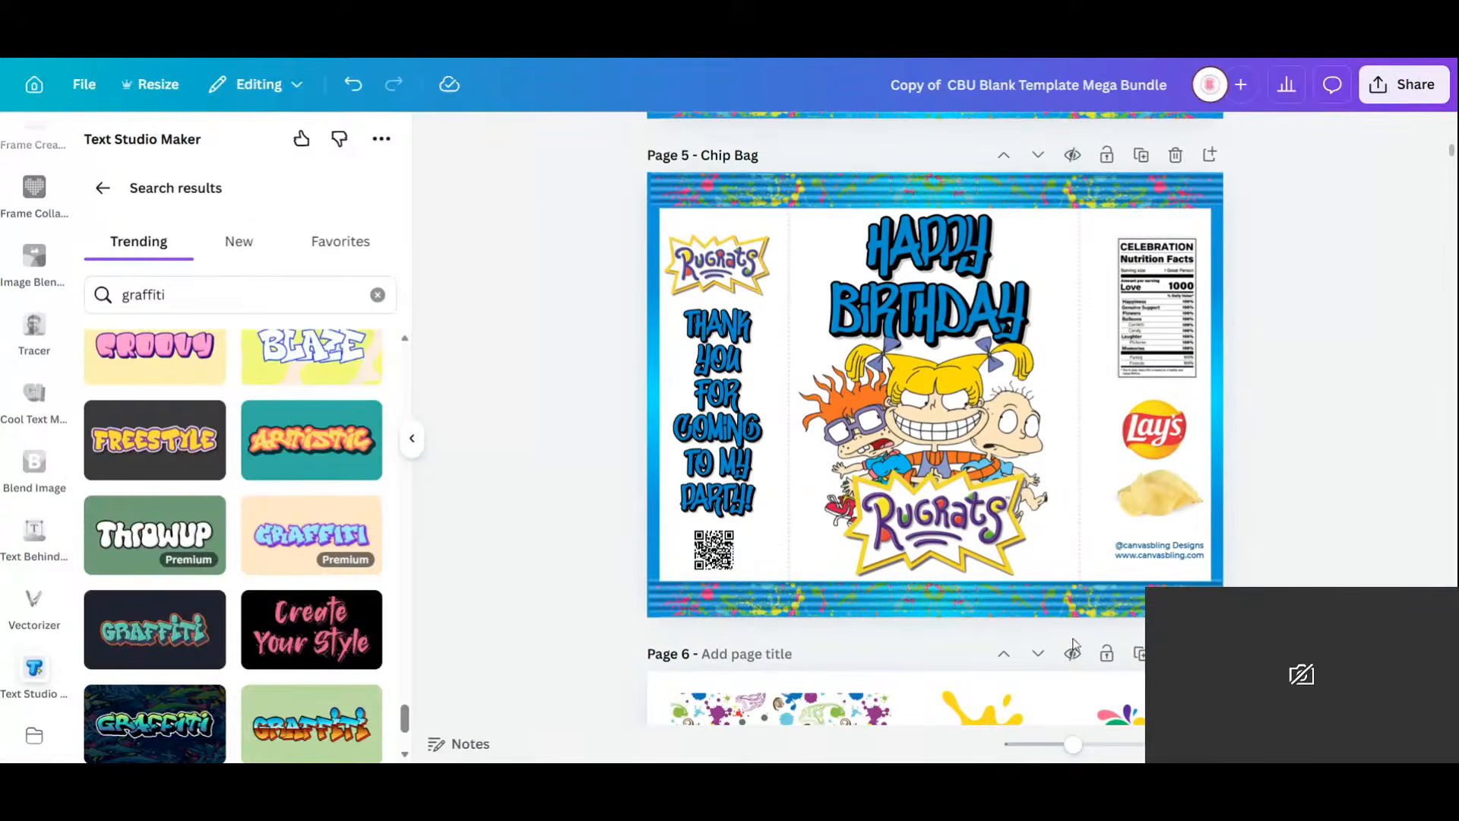
# Duplicate the Page 5 chip bag as Page 6, leave Text Studio Maker and show the Uploads panel.
pyautogui.click(1140, 156)
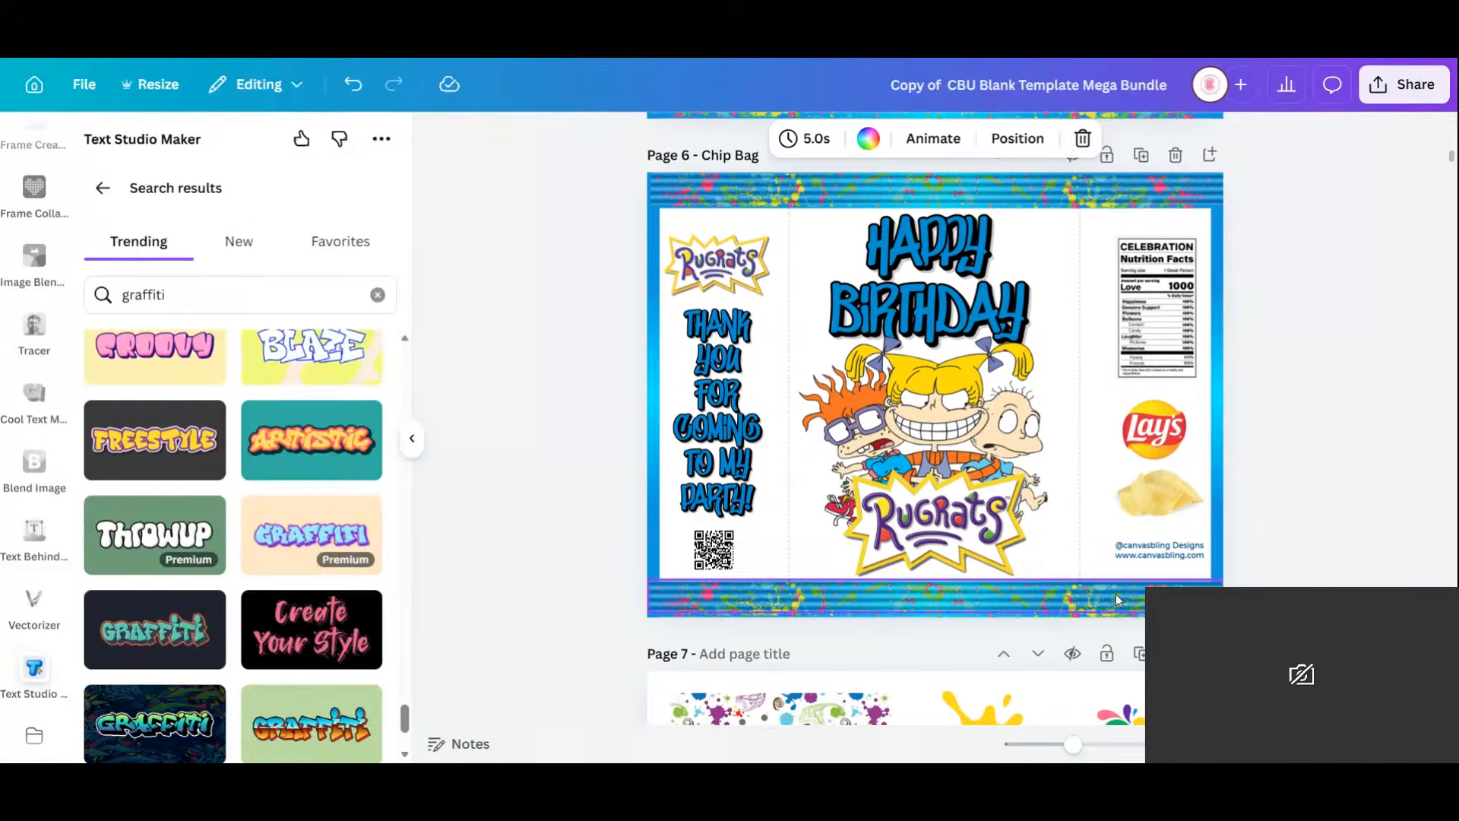
pyautogui.click(103, 188)
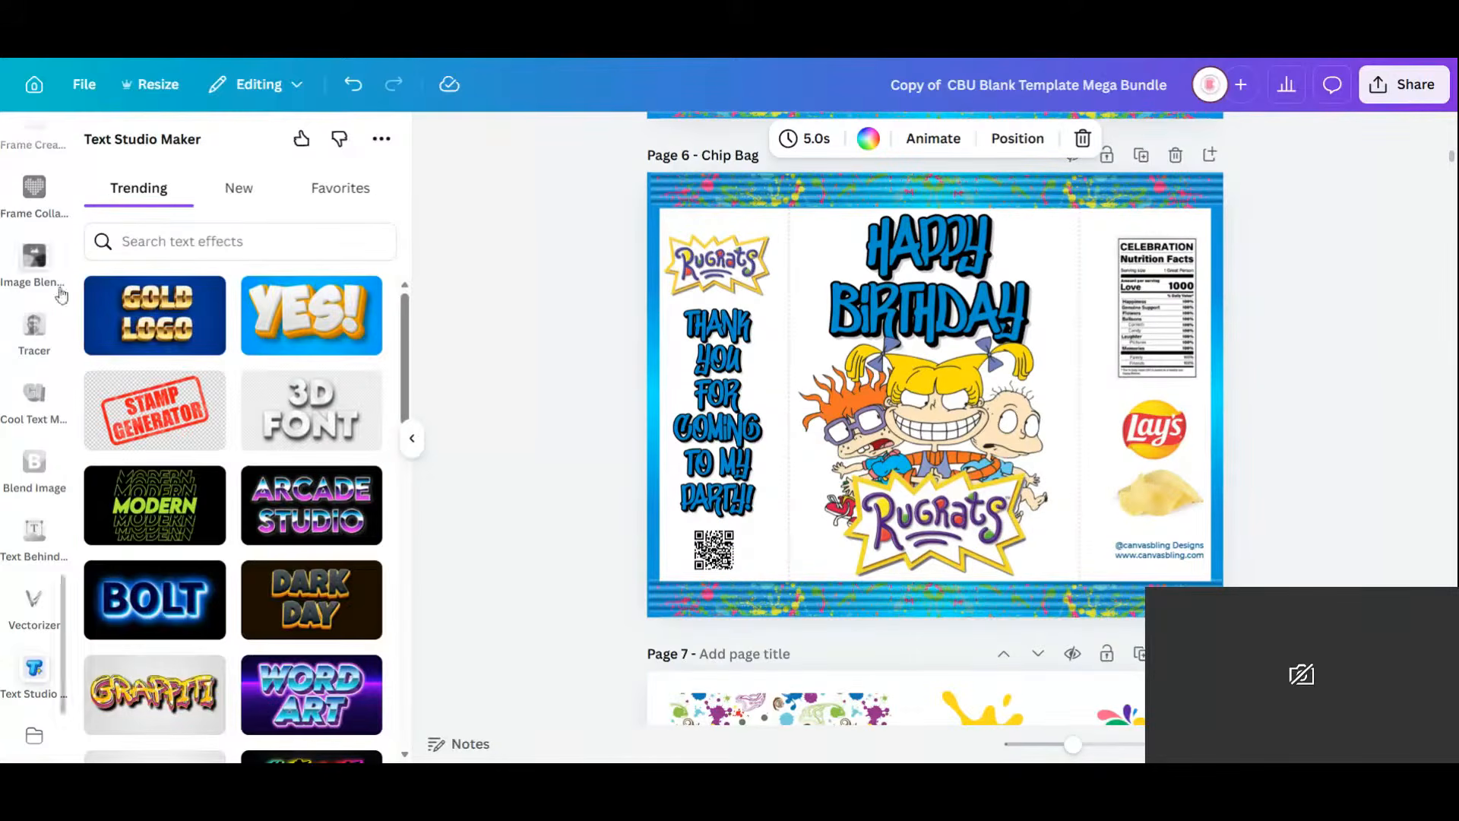
pyautogui.scroll(3, 22, 201)
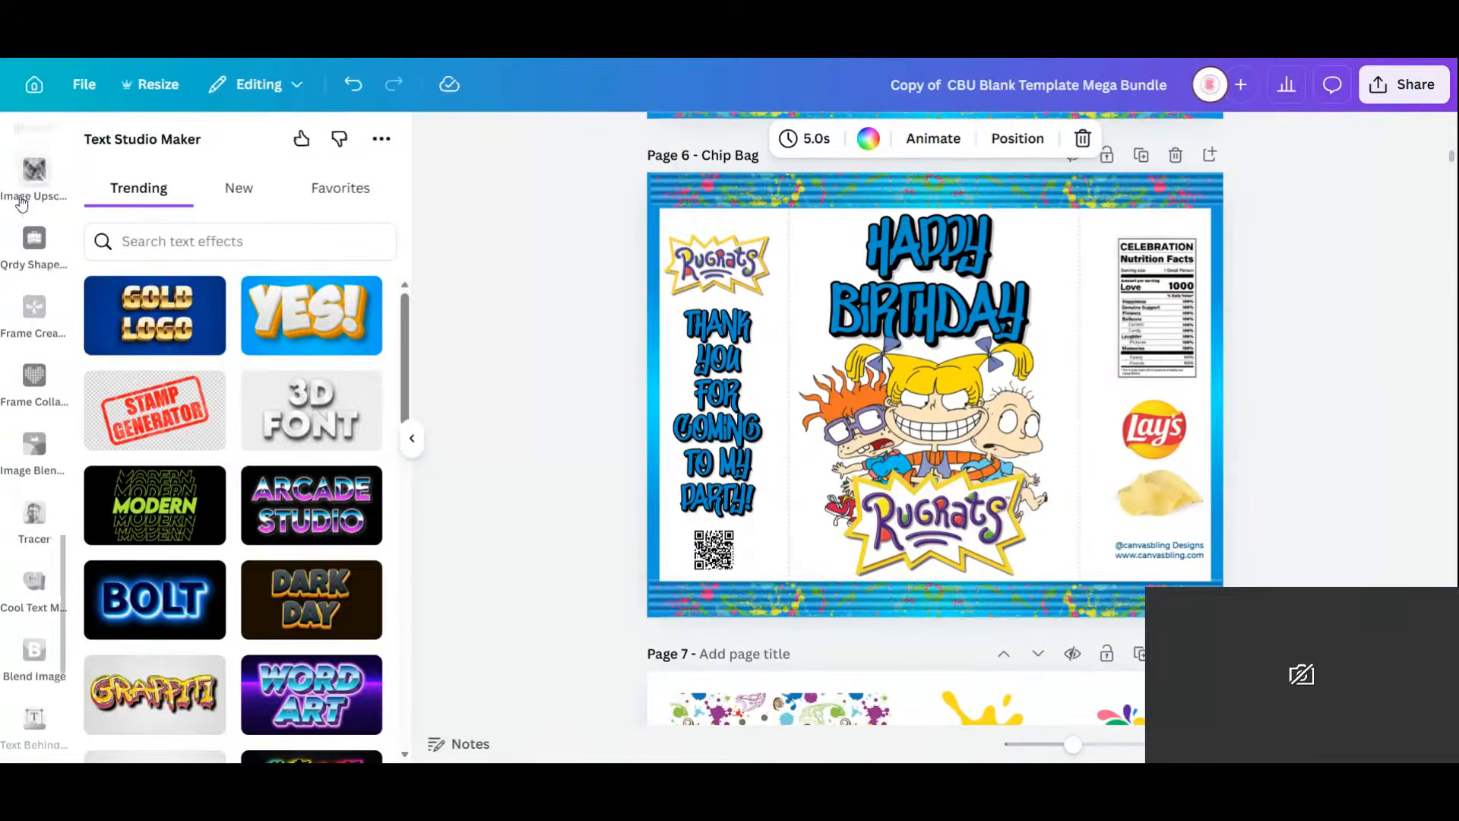
pyautogui.scroll(10, 21, 201)
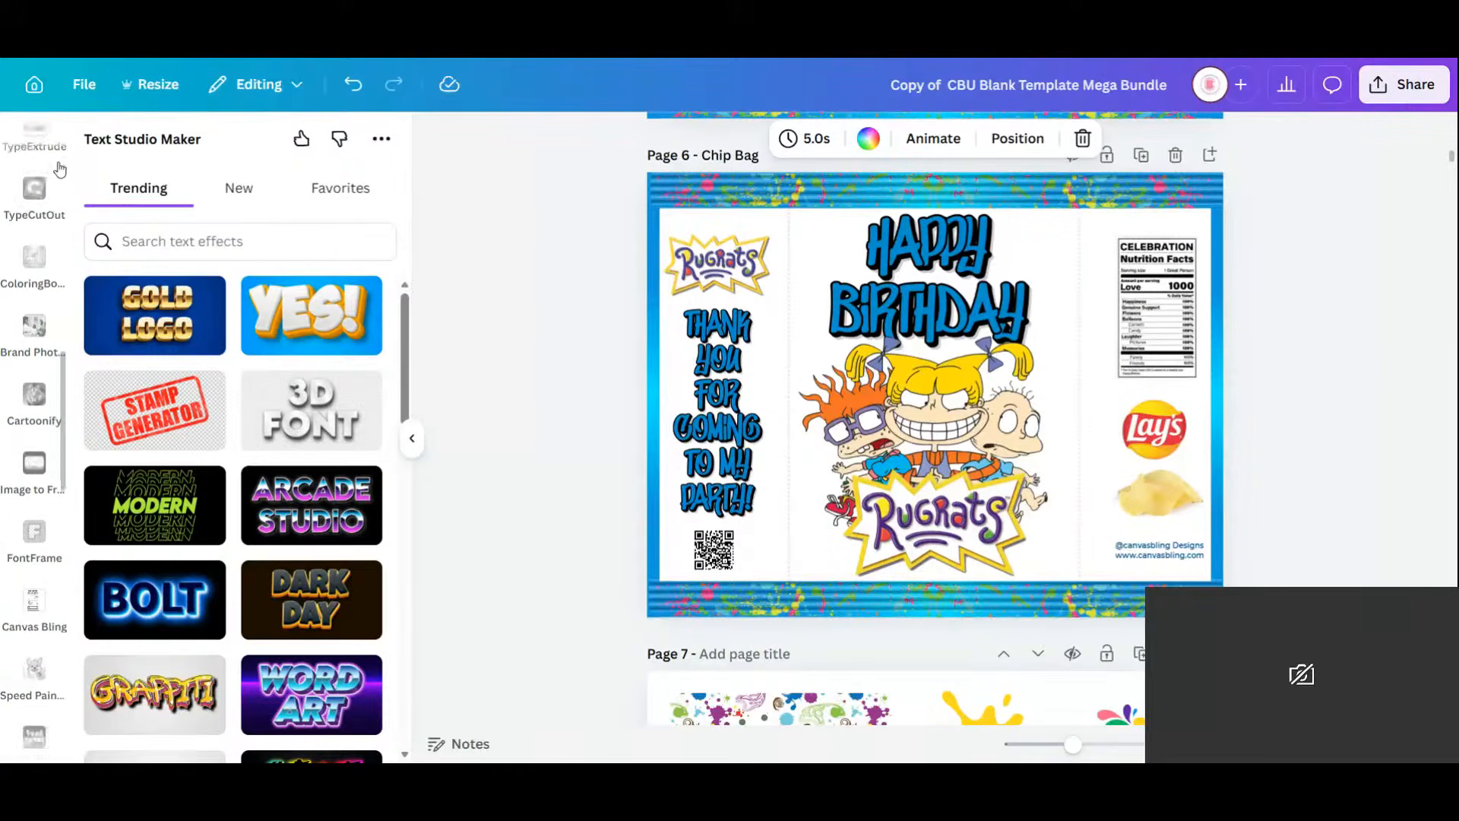
pyautogui.scroll(10, 45, 212)
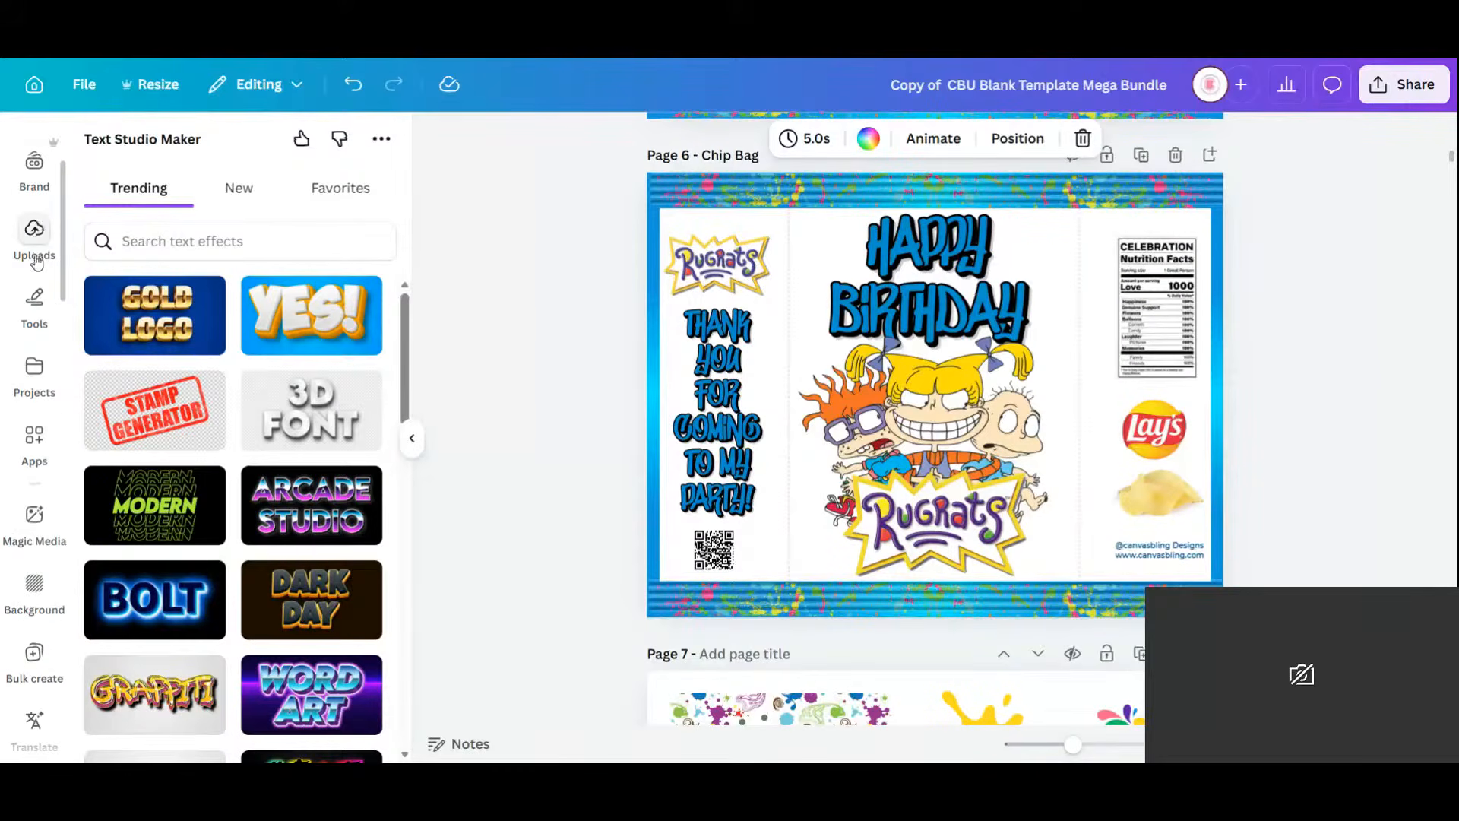
pyautogui.click(36, 250)
pyautogui.scroll(3, 41, 205)
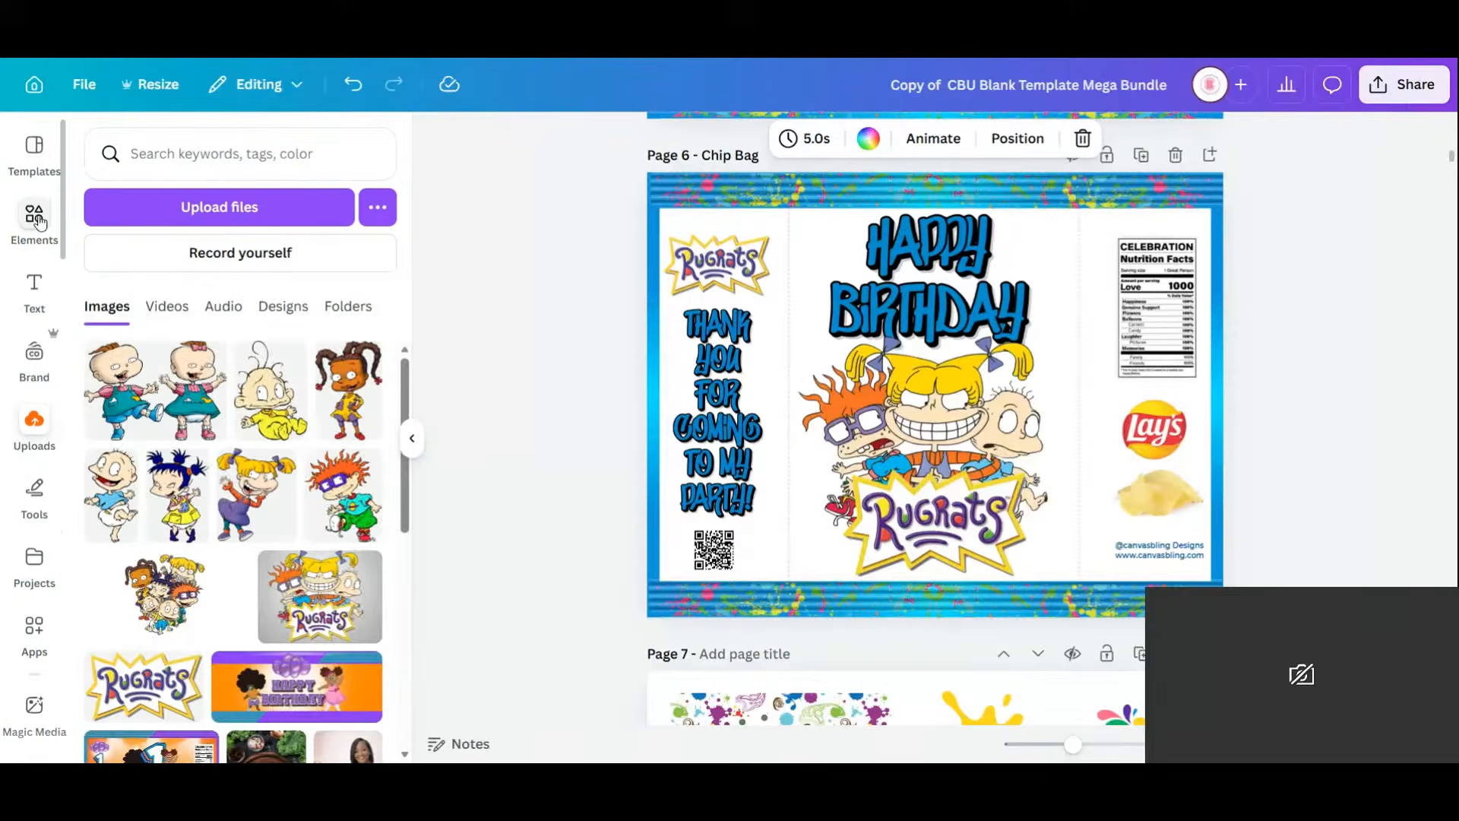
# Search the Elements library for 'yellow background'.
pyautogui.click(36, 218)
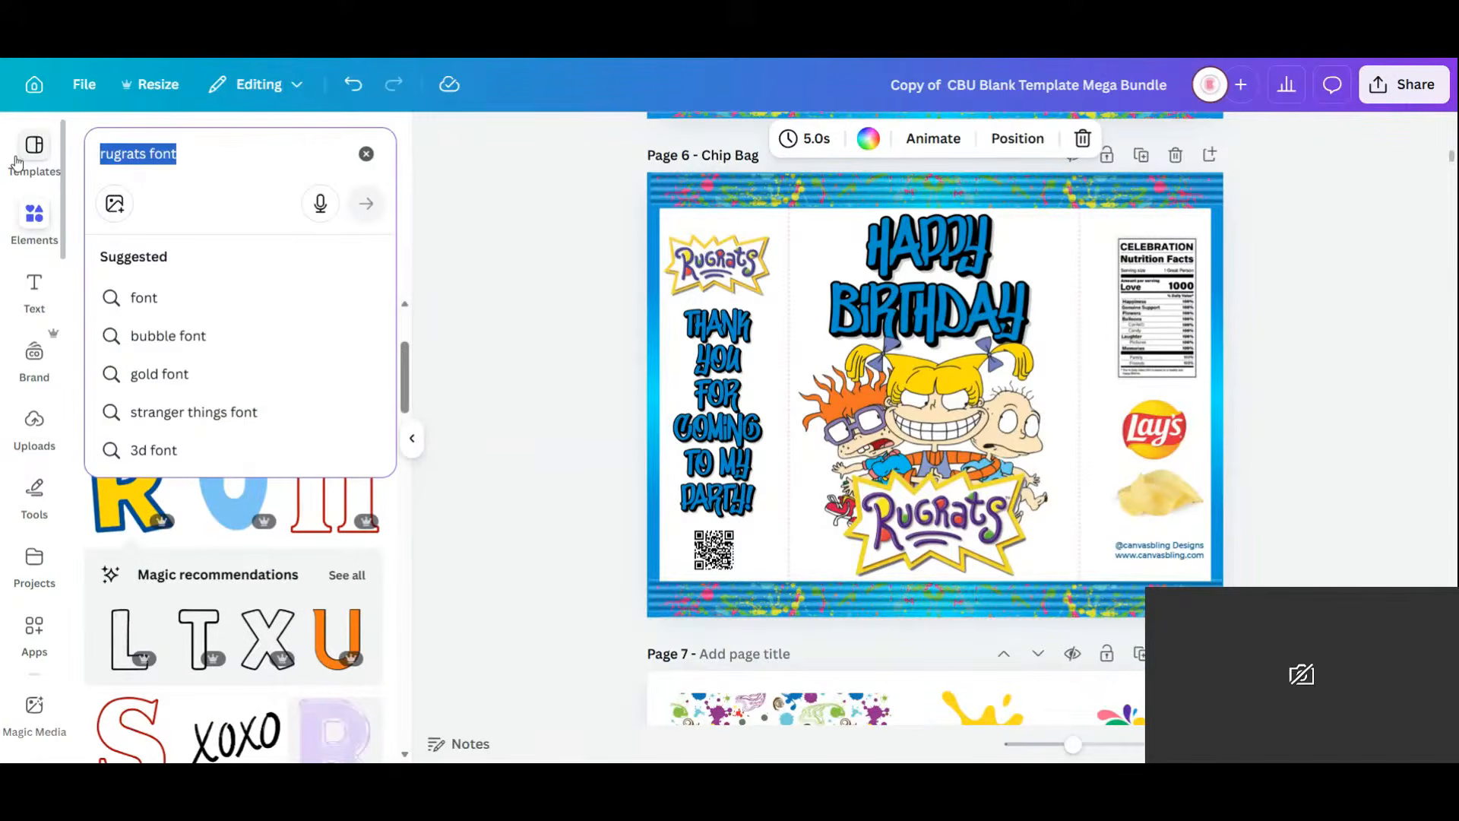
pyautogui.write('yellow')
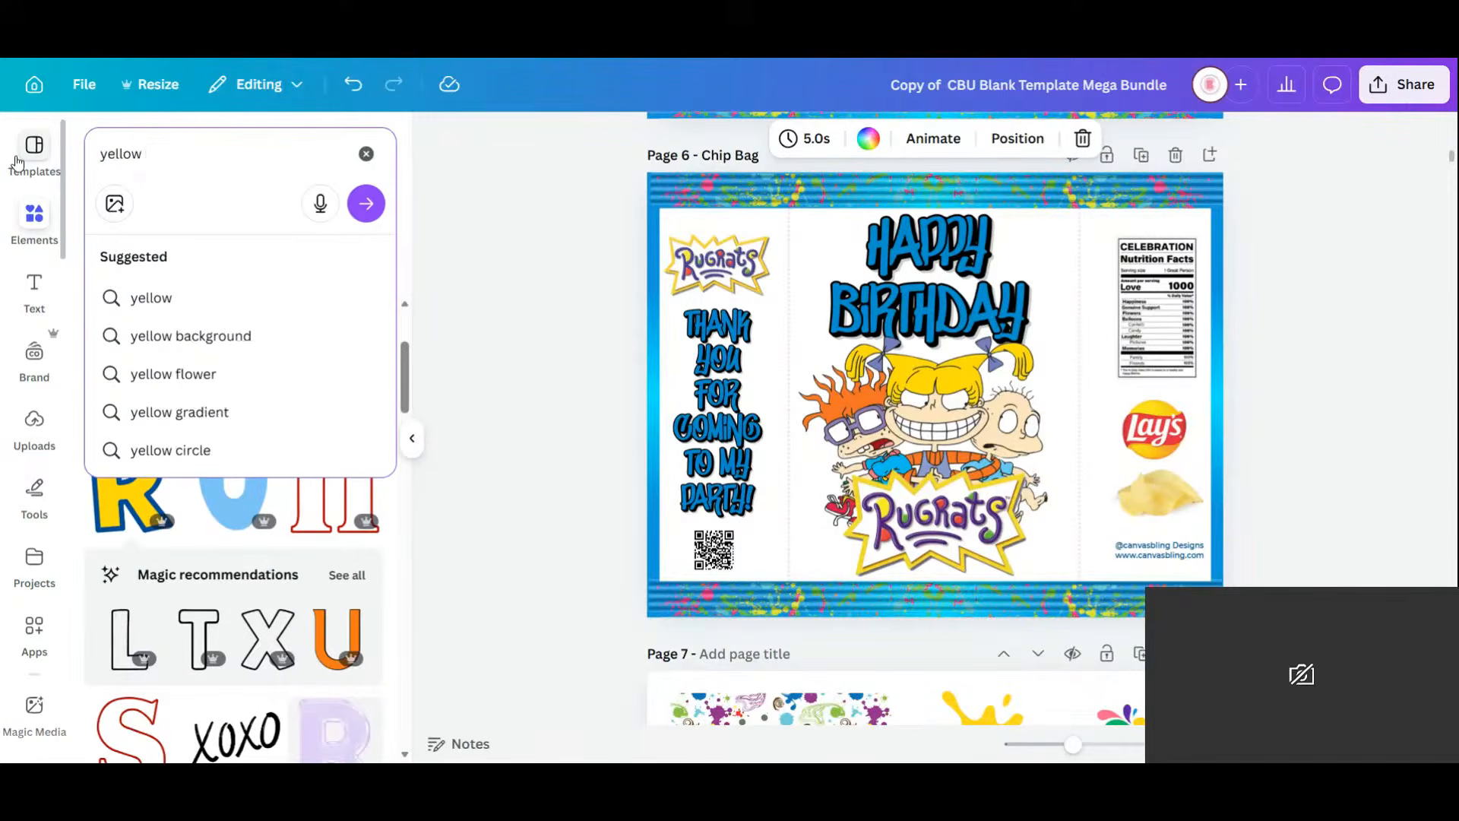
pyautogui.write(' background')
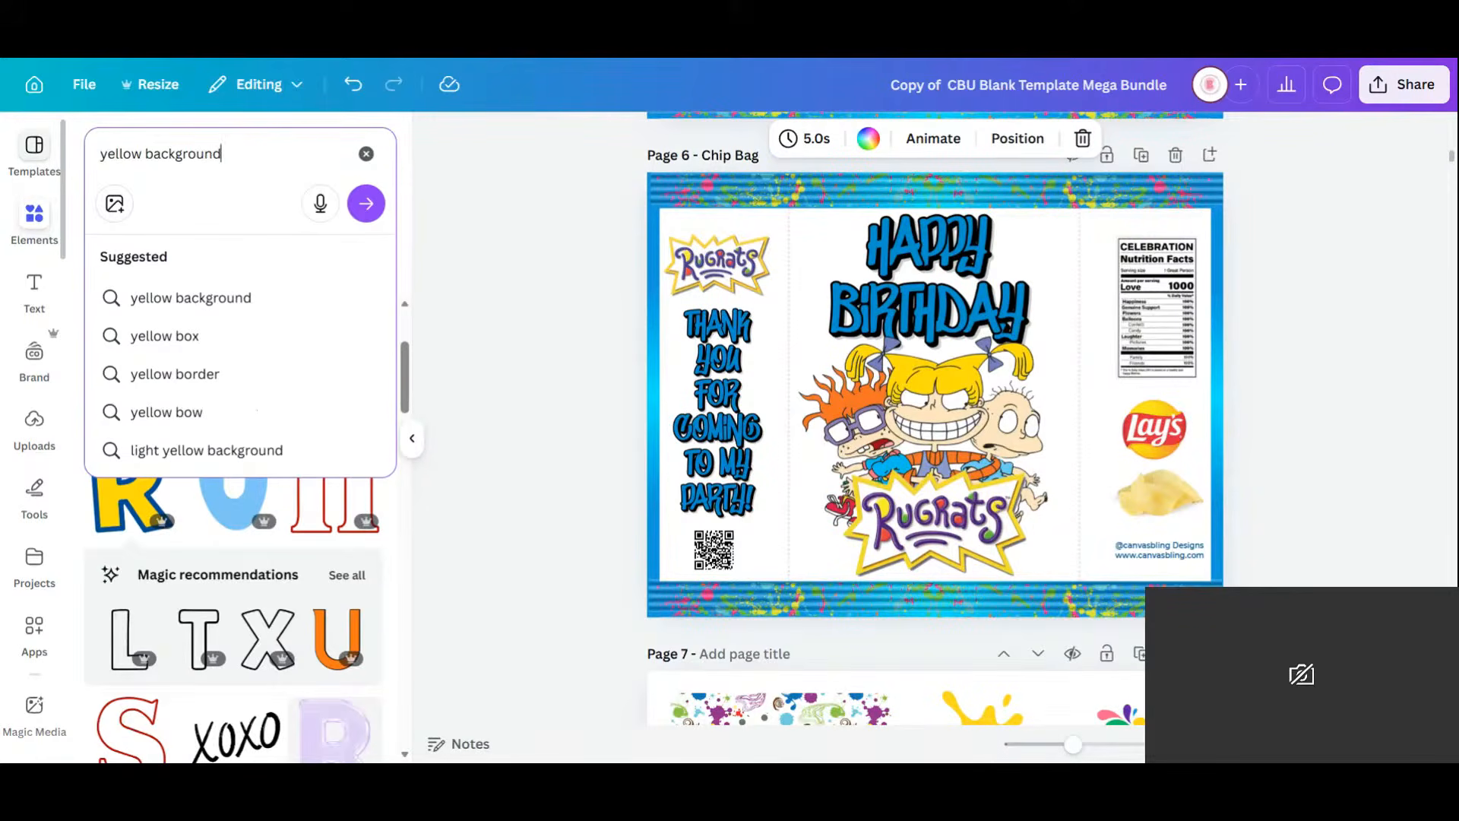
pyautogui.press('Return')
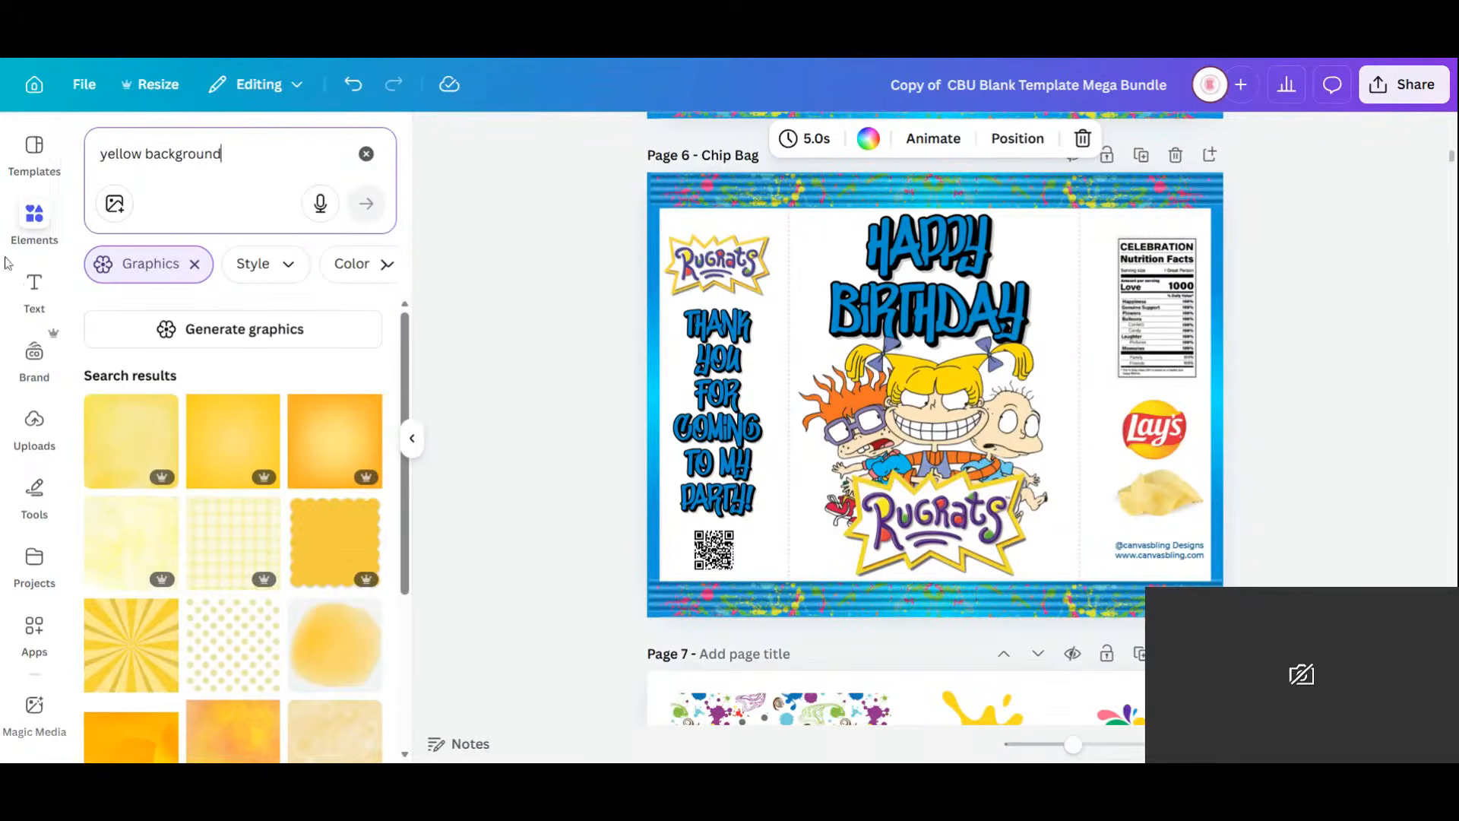
pyautogui.scroll(-3, 289, 451)
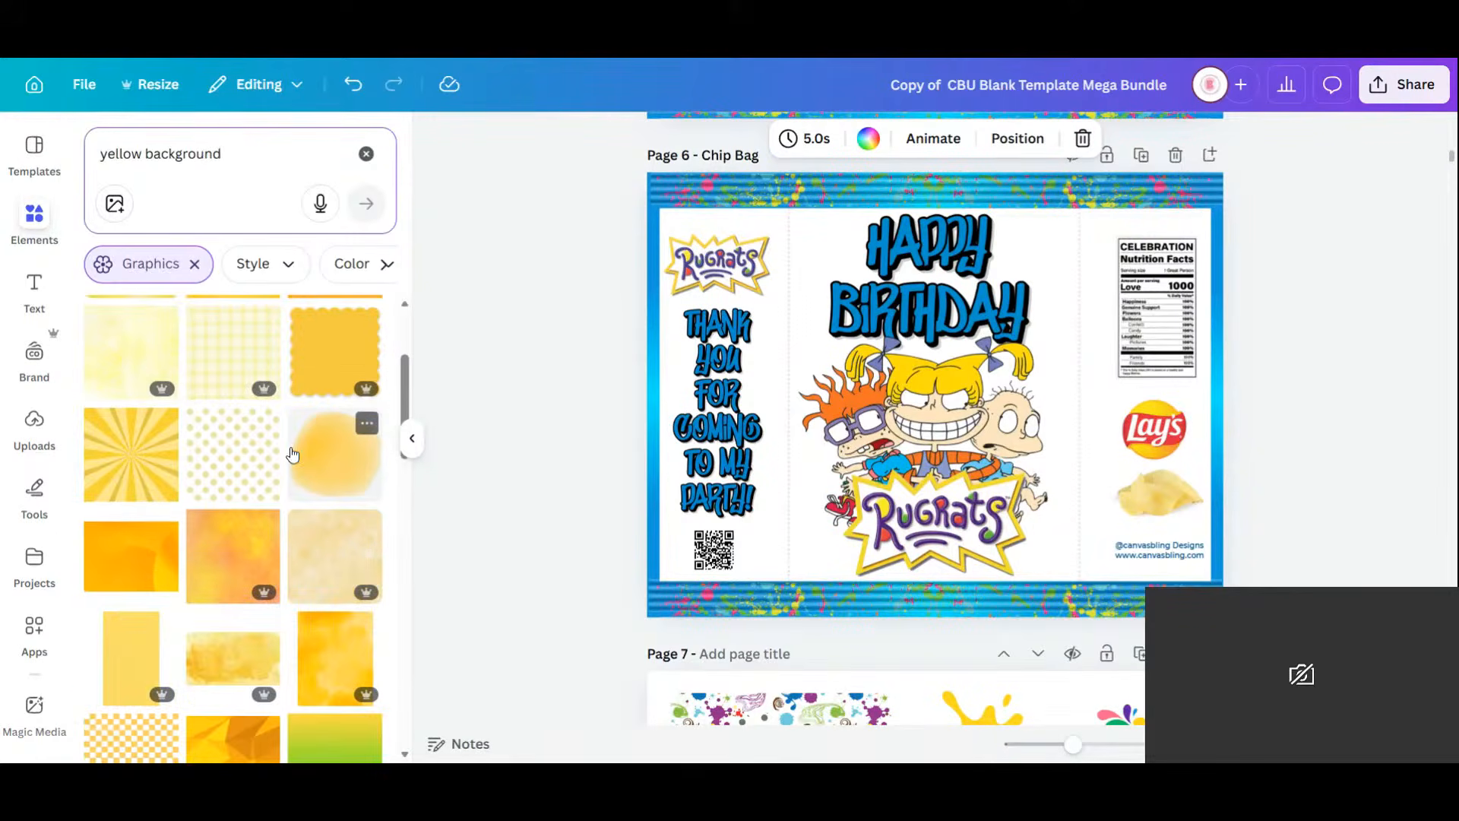
pyautogui.scroll(1, 304, 439)
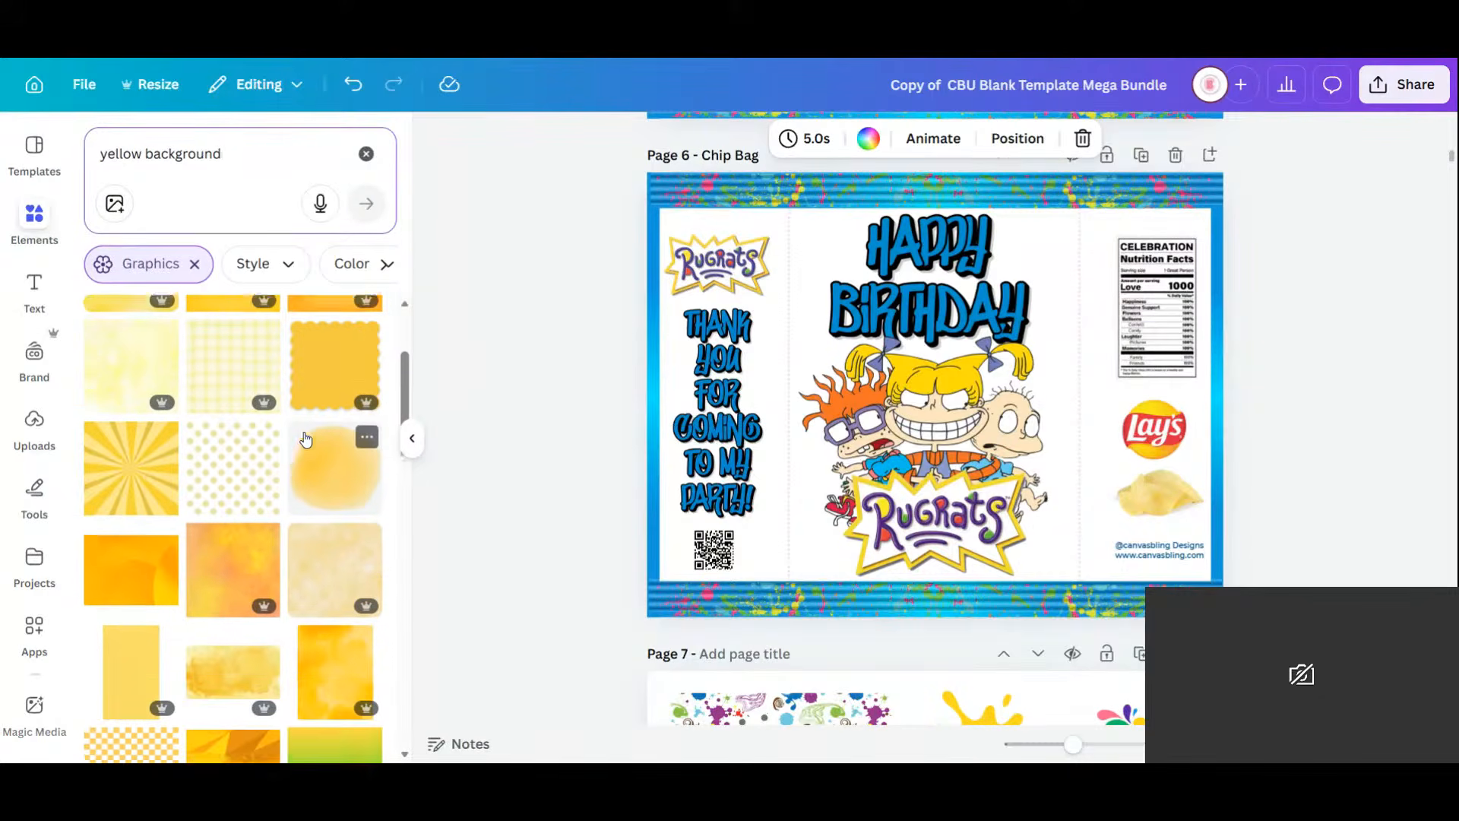
# Add the orange gradient graphic to Page 6 and set it as the page background.
pyautogui.click(334, 354)
pyautogui.rightClick(998, 365)
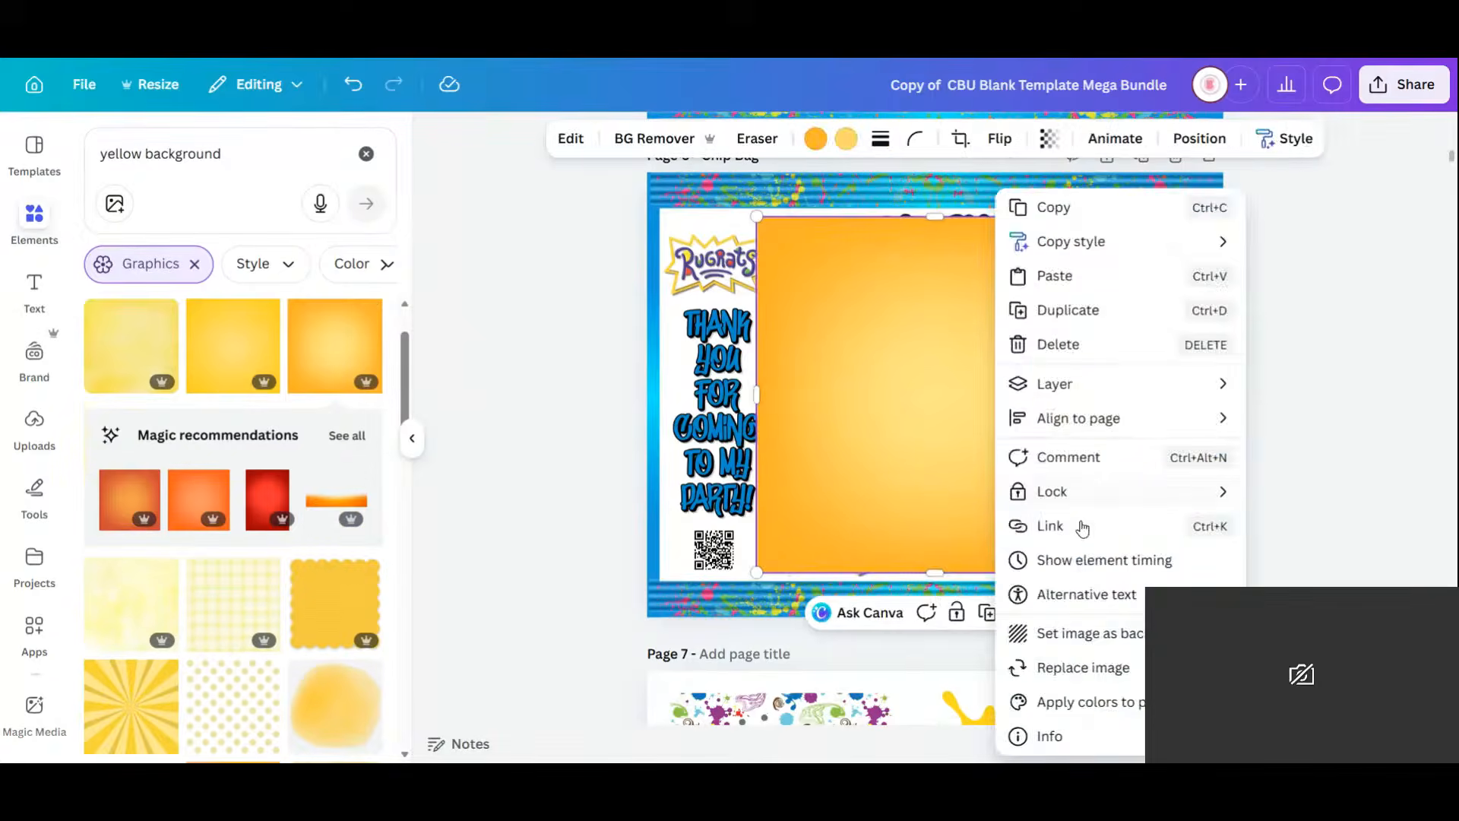
pyautogui.click(1079, 635)
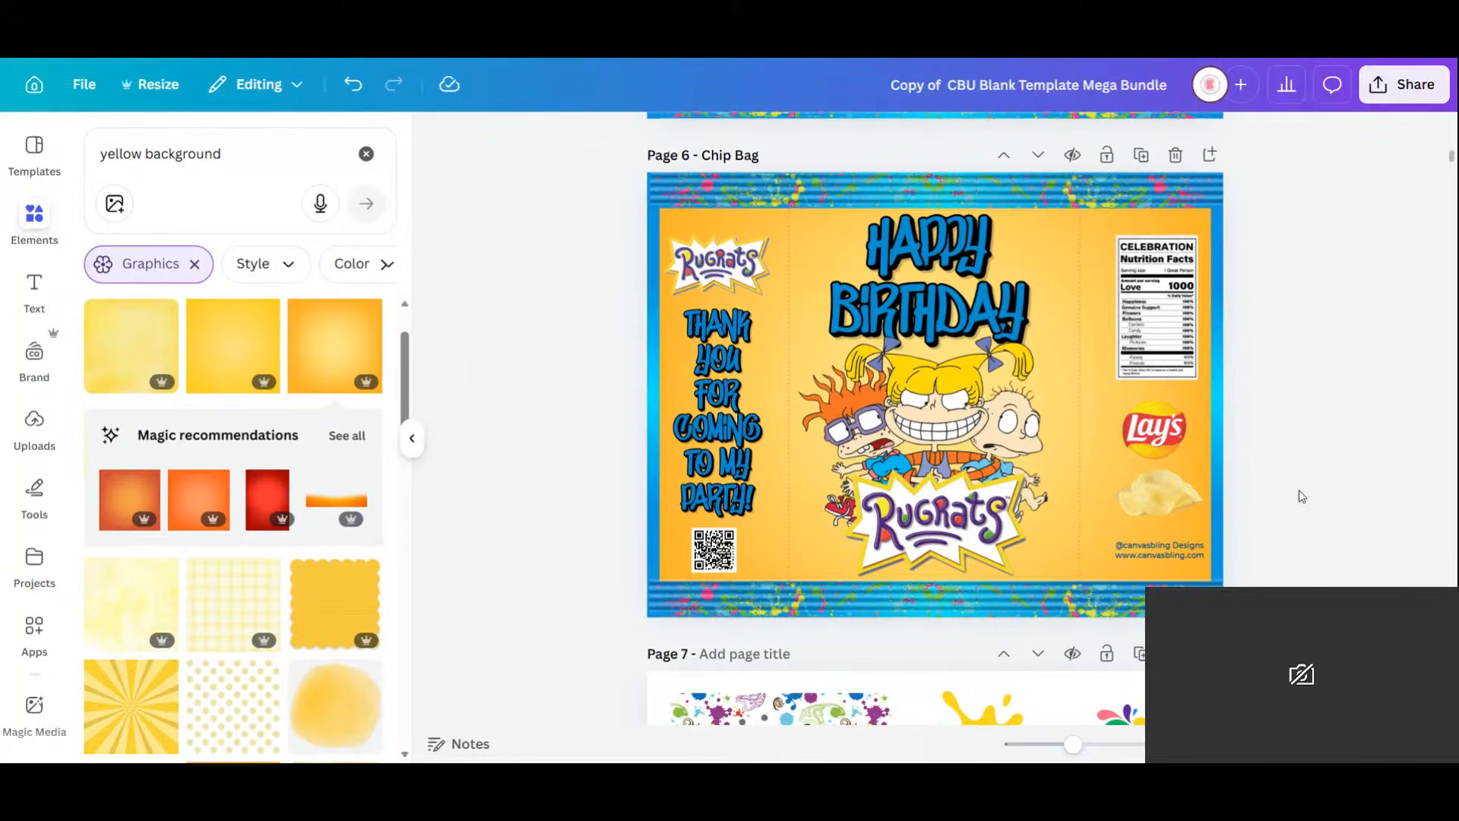
pyautogui.scroll(2, 1285, 472)
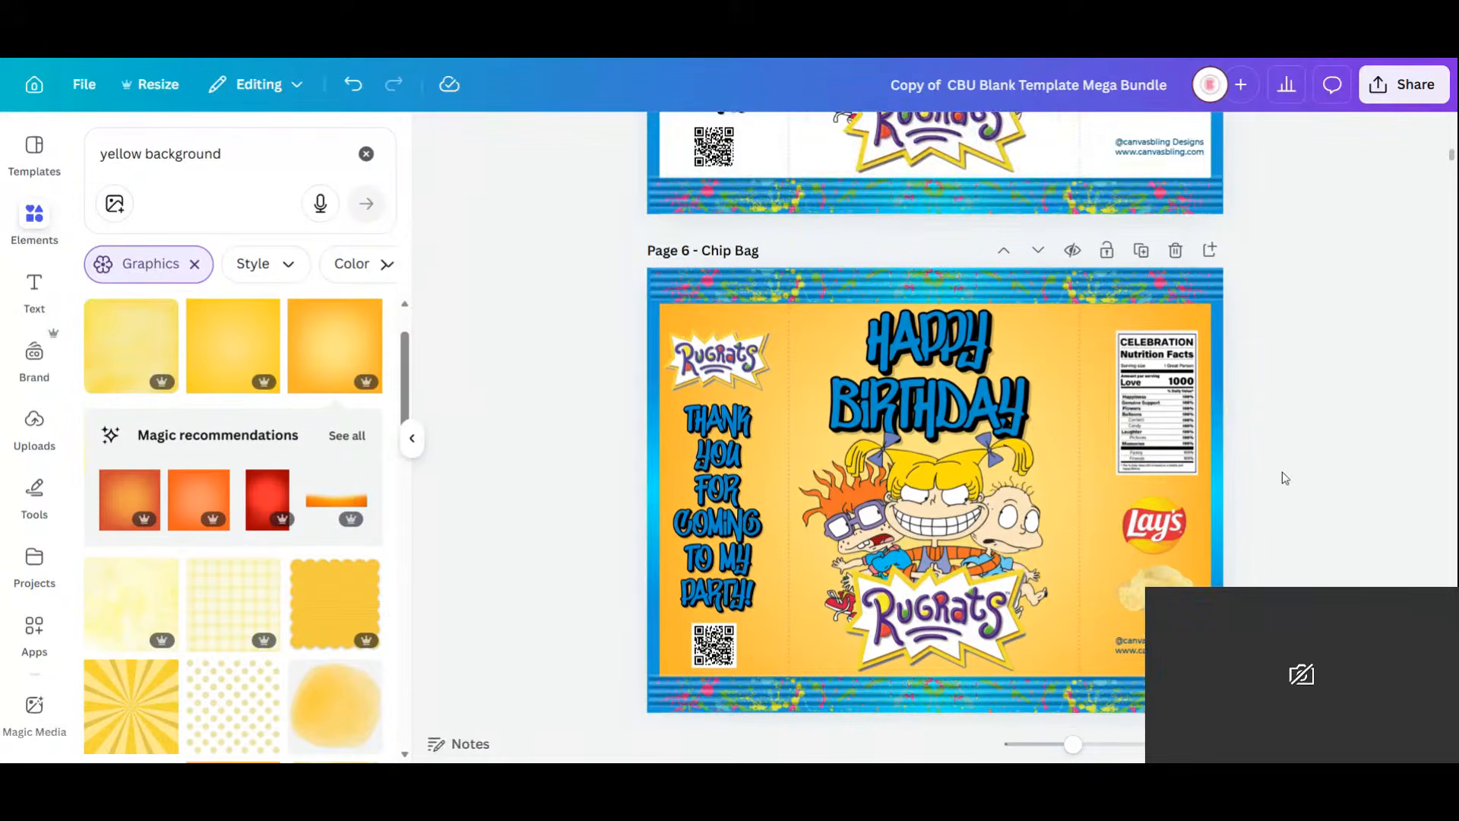
pyautogui.scroll(2, 1283, 472)
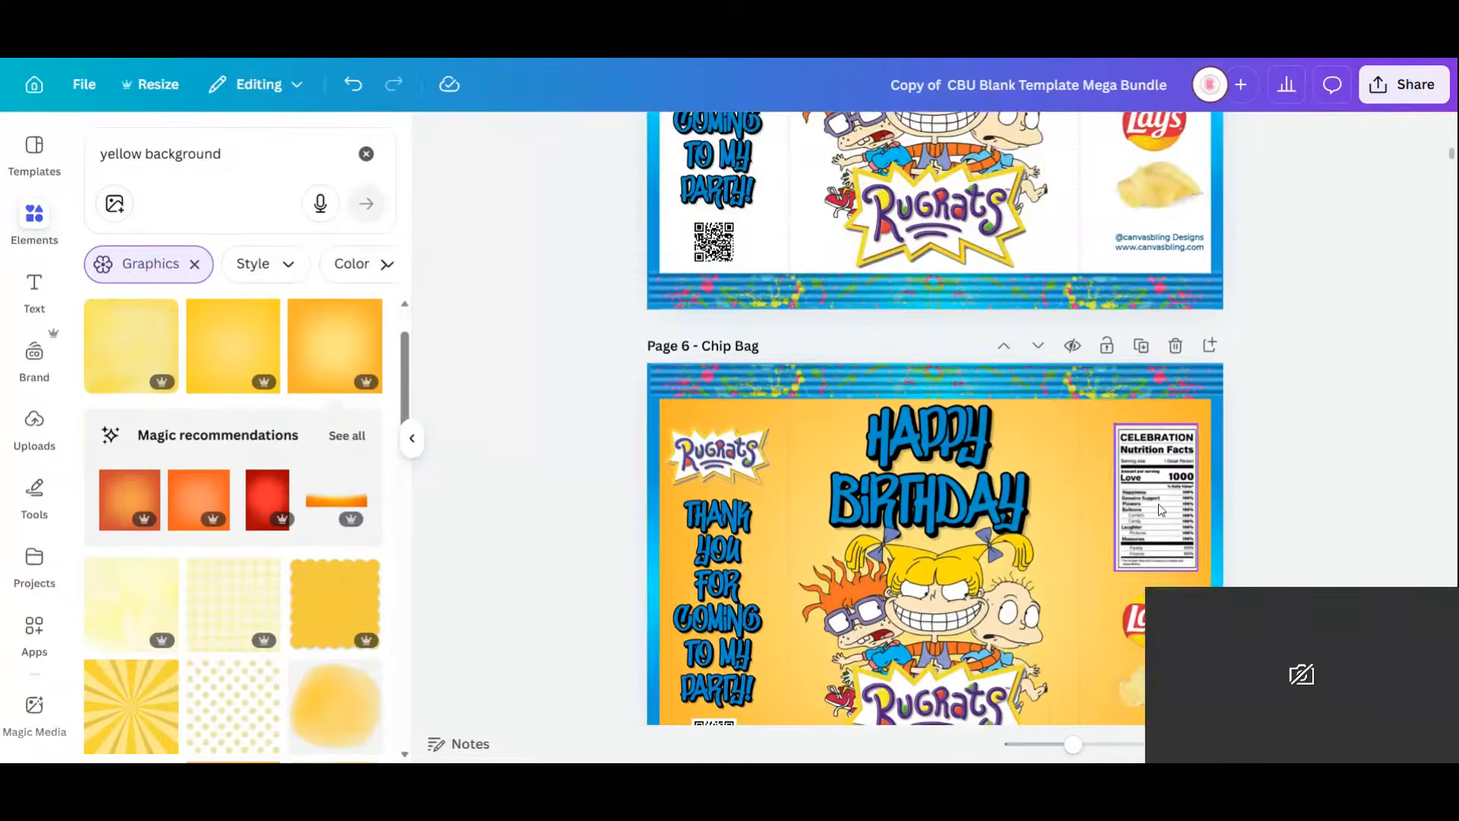
pyautogui.scroll(10, 1160, 509)
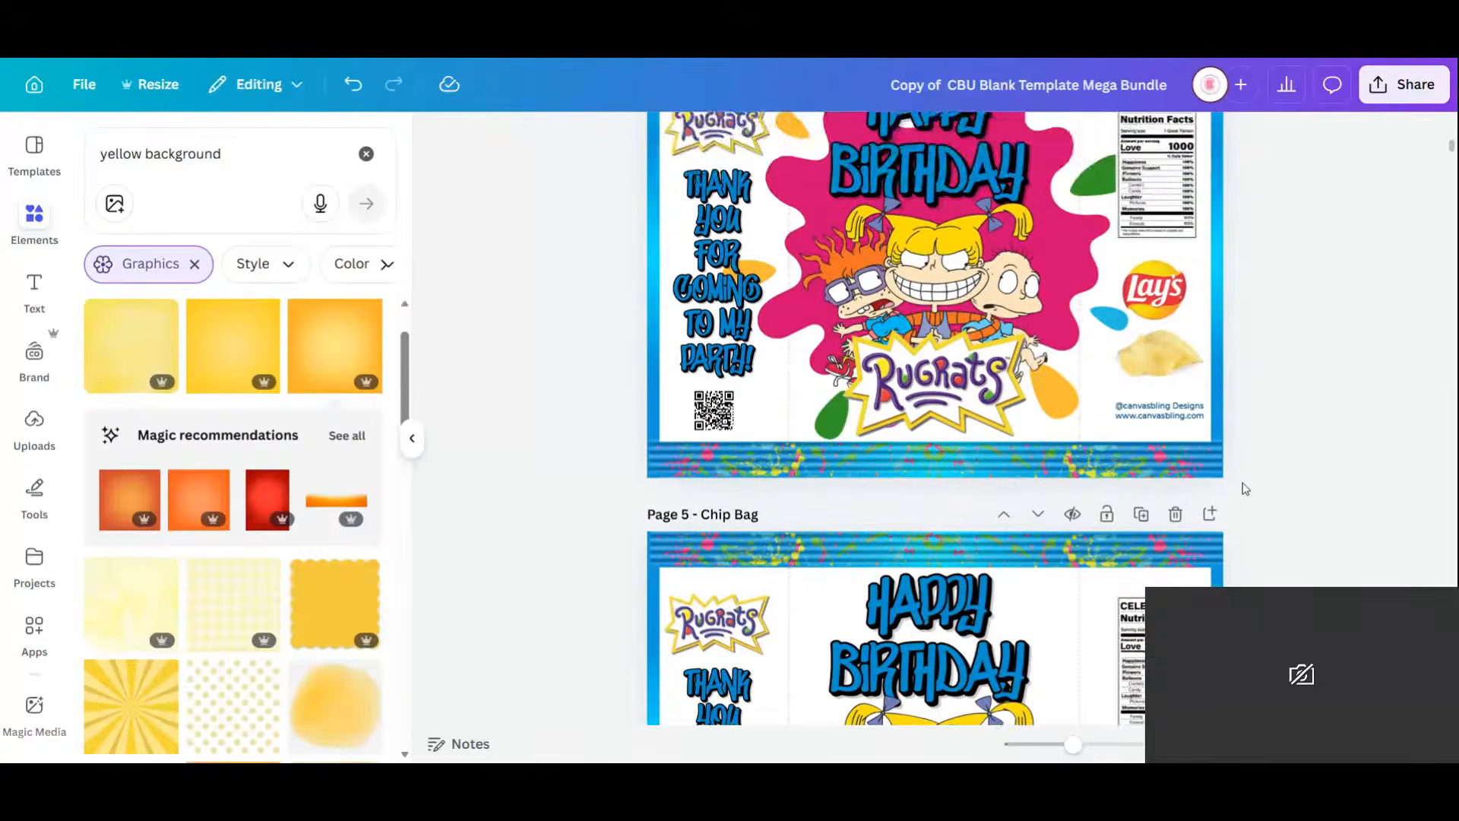
pyautogui.scroll(-10, 1246, 488)
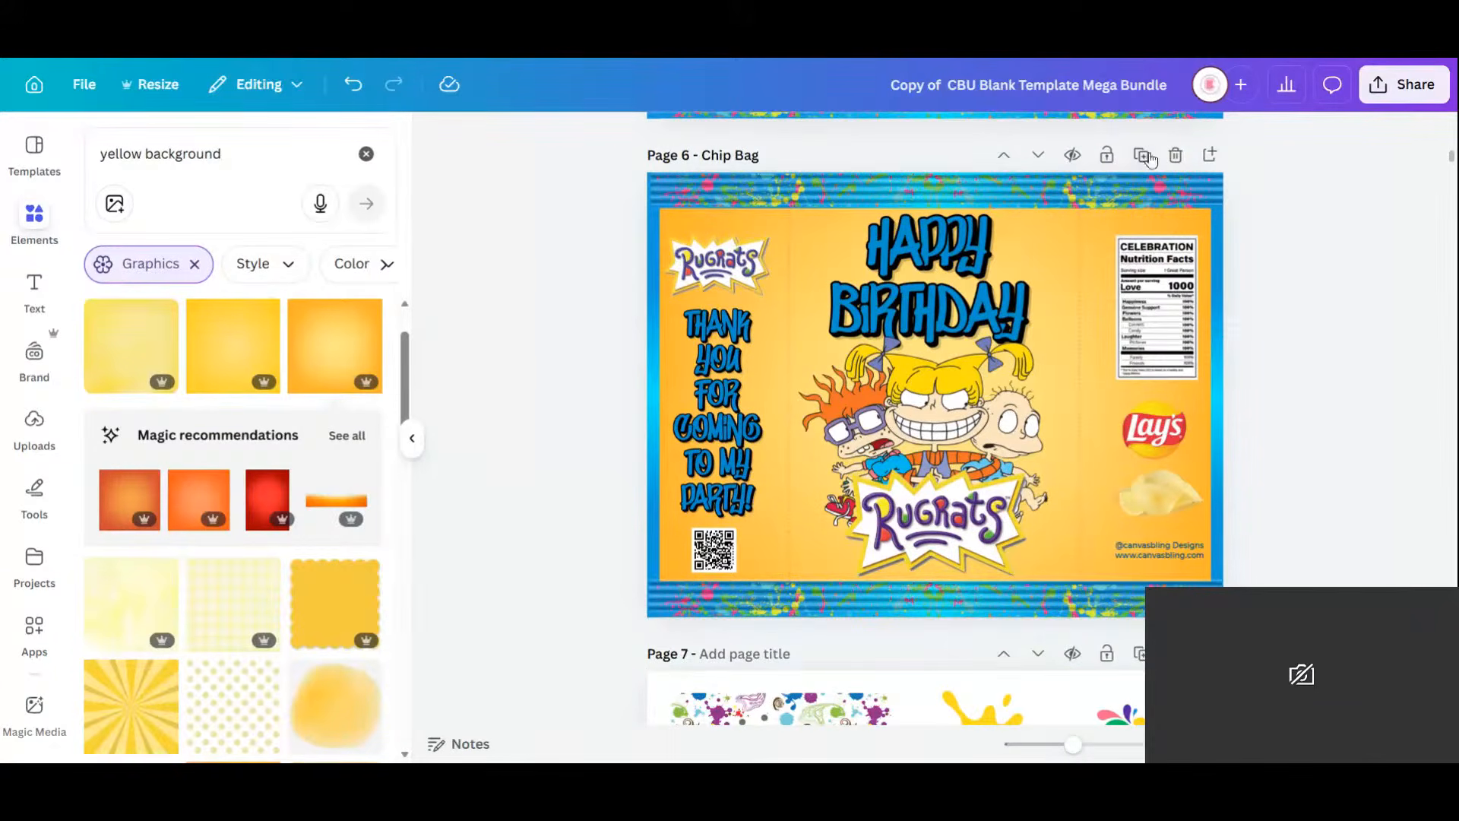
# Duplicate the yellow Page 6 bag, give it a blue gradient background and turn HAPPY BIRTHDAY purple.
pyautogui.click(1141, 155)
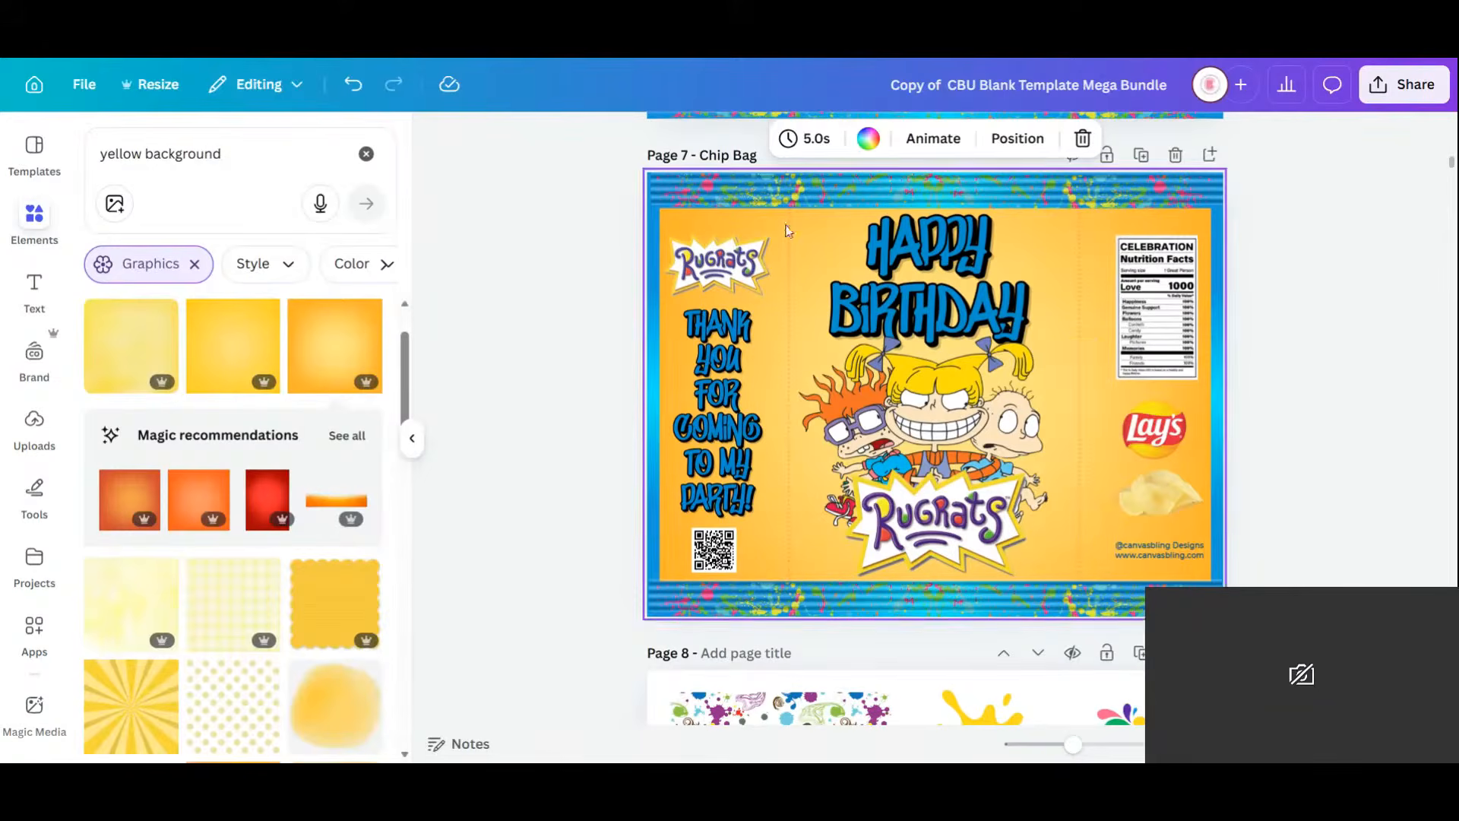
pyautogui.click(1103, 259)
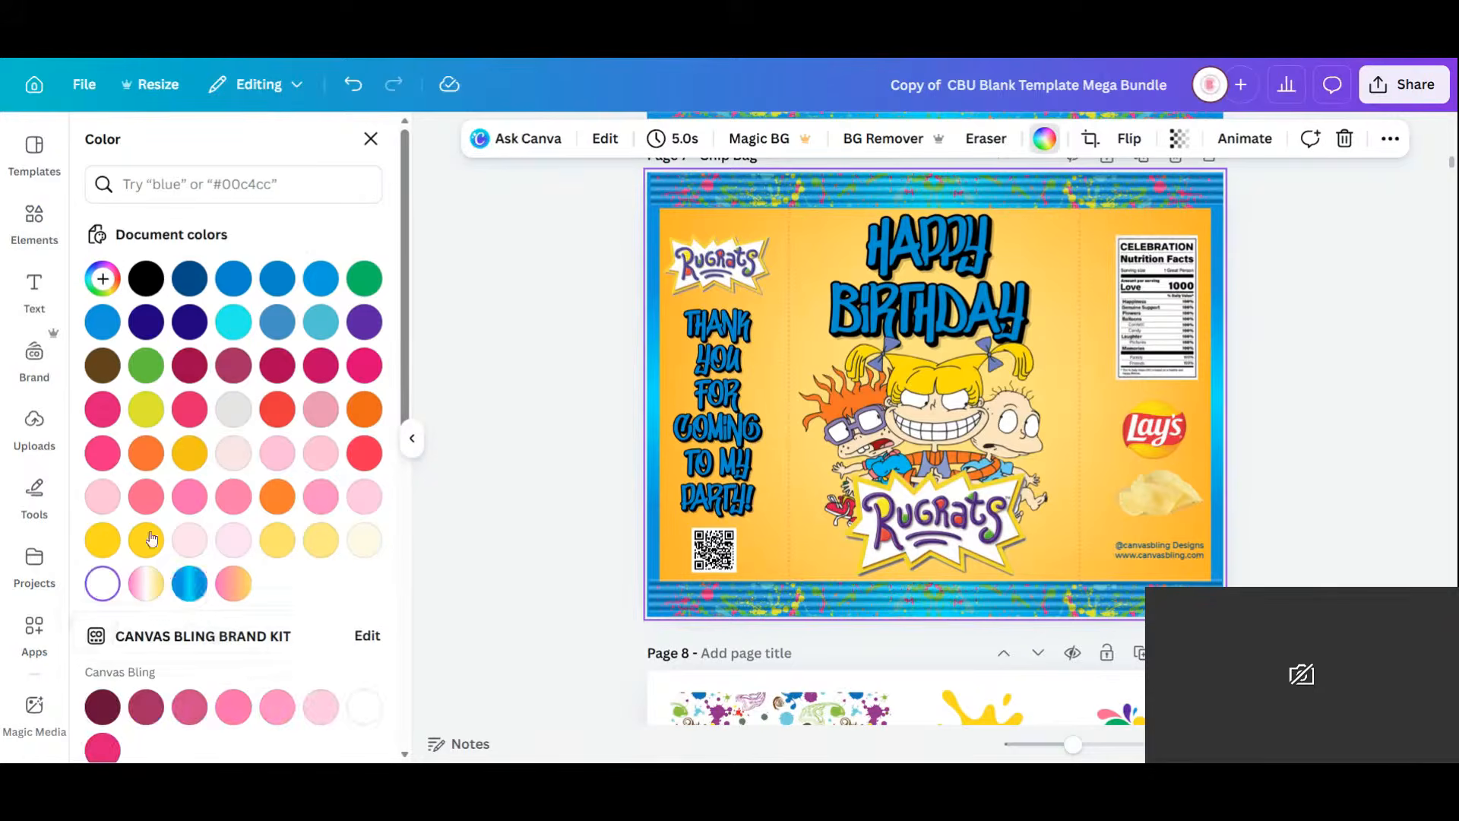
pyautogui.click(194, 586)
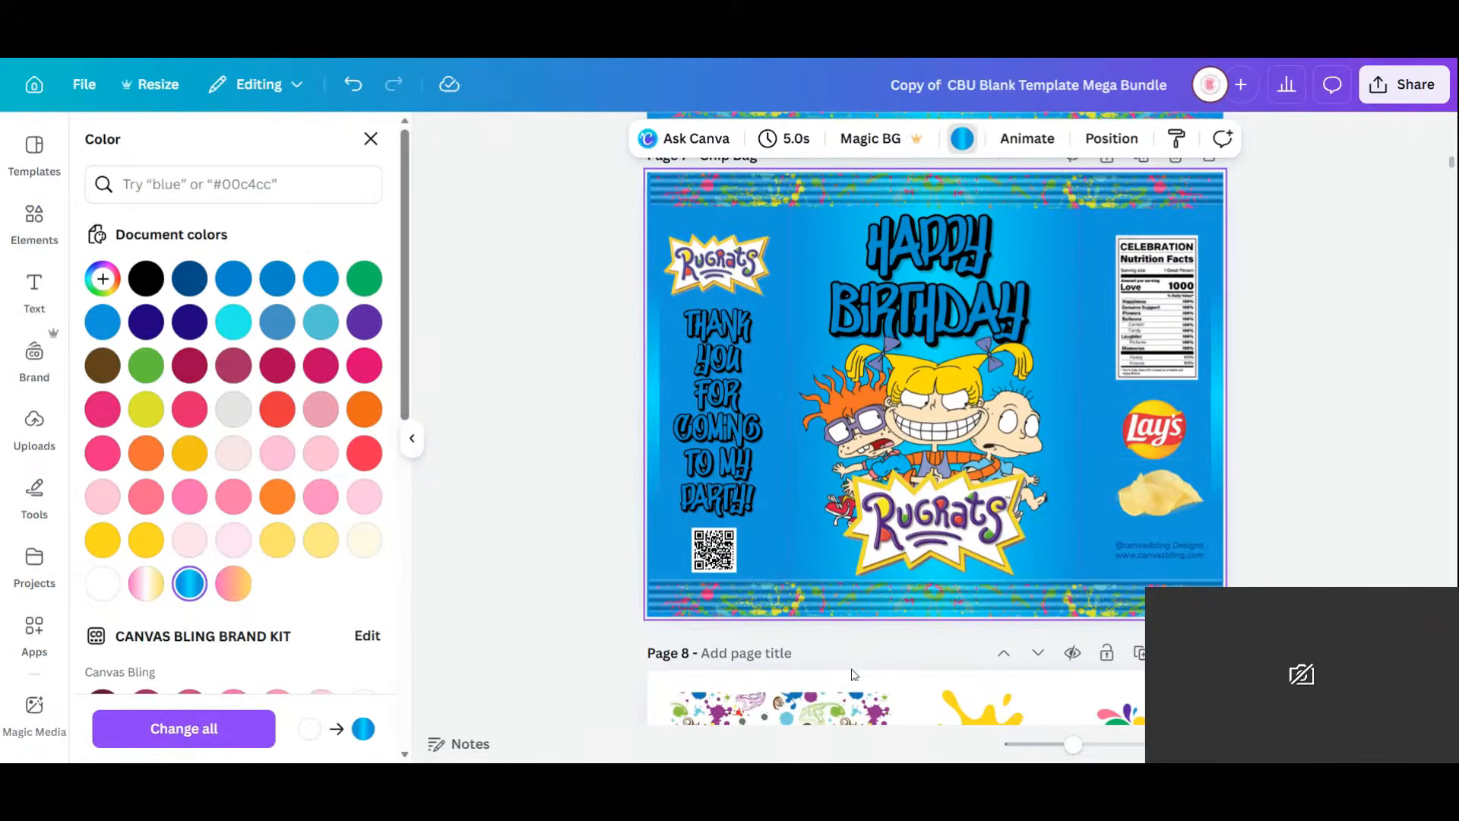
pyautogui.click(897, 320)
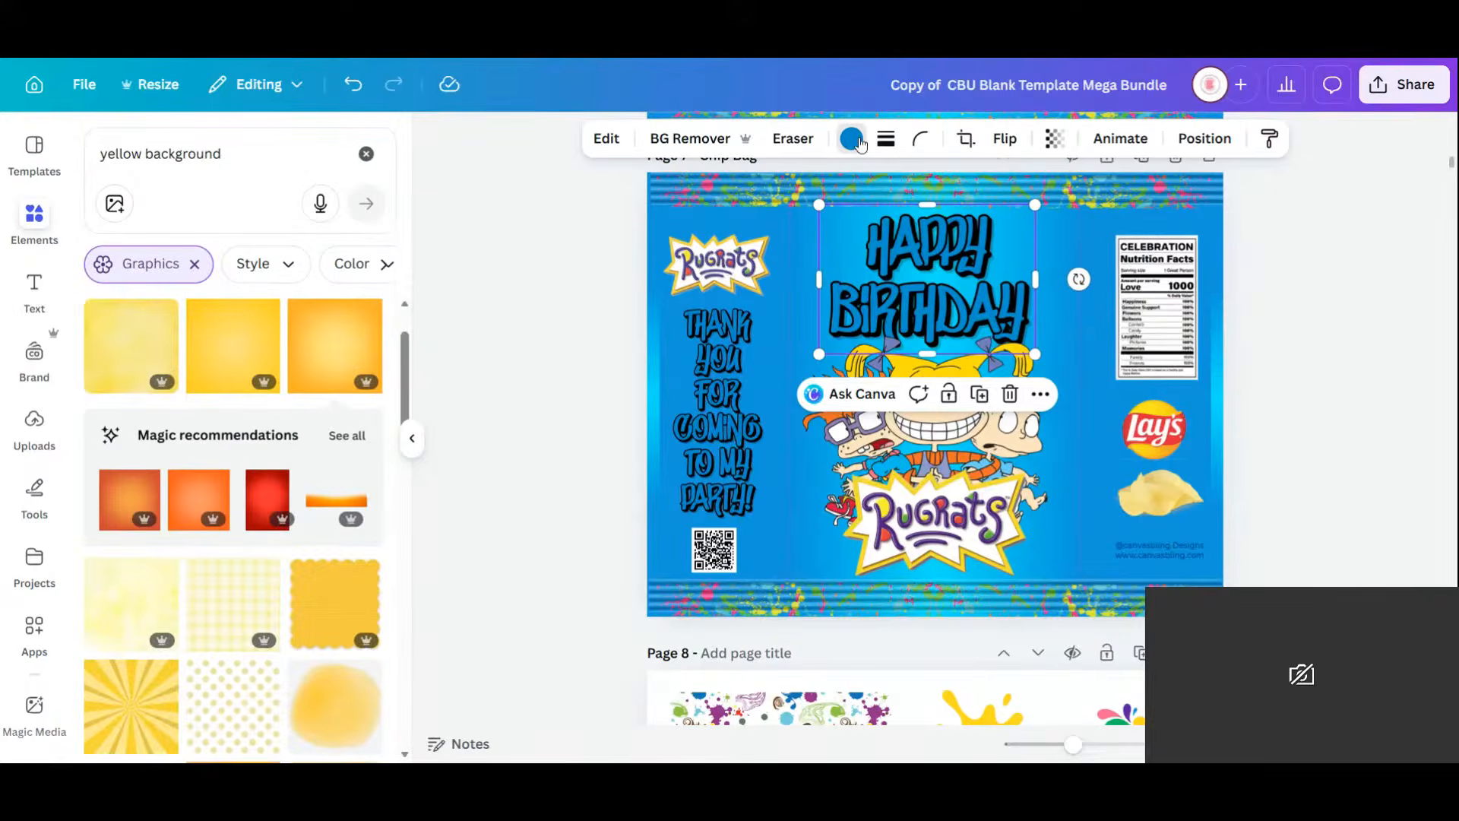
pyautogui.click(851, 138)
pyautogui.click(364, 321)
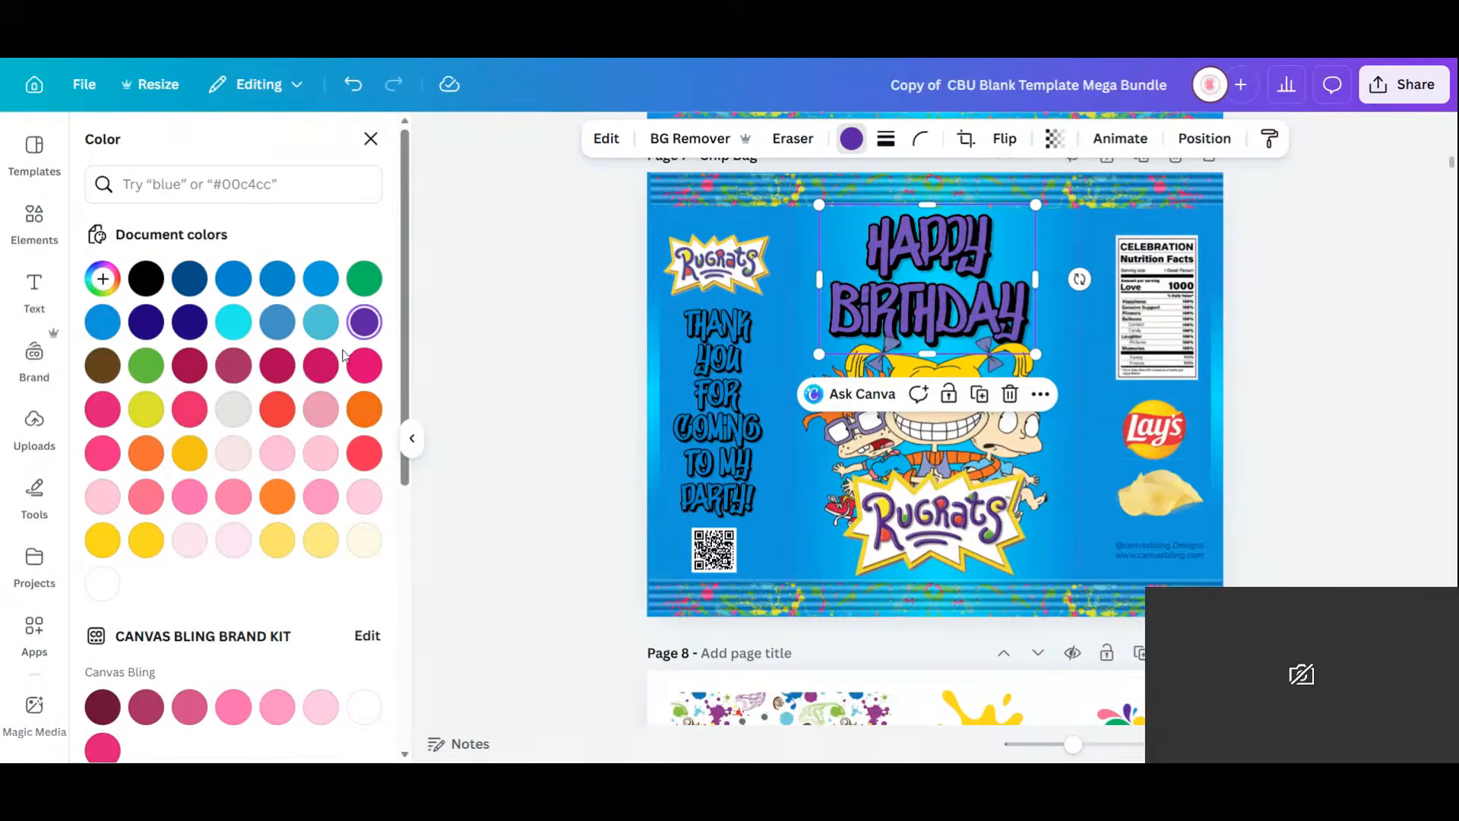
pyautogui.click(736, 408)
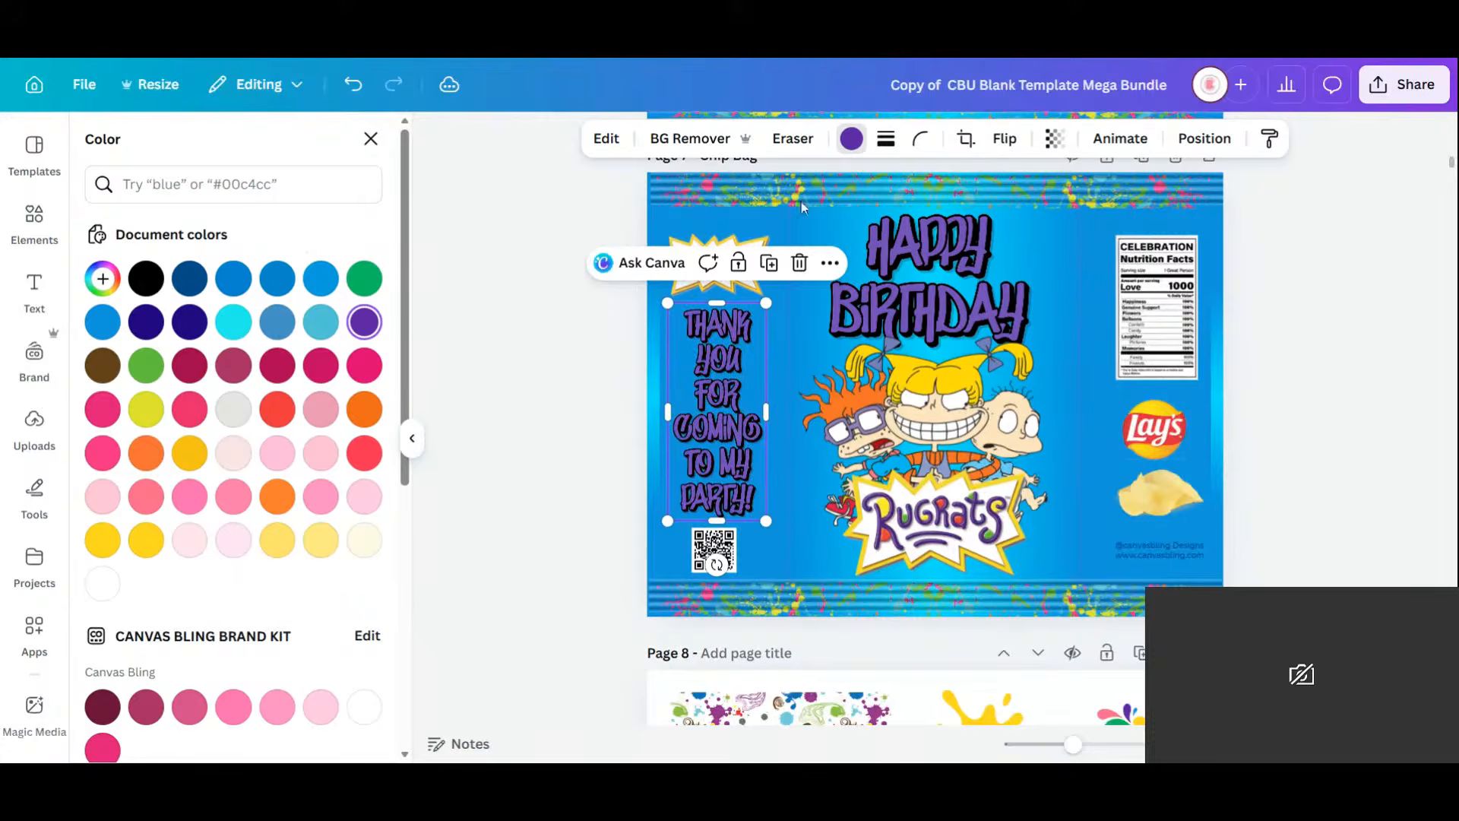
# Group the left and right halves of the top splatter border.
pyautogui.click(870, 193)
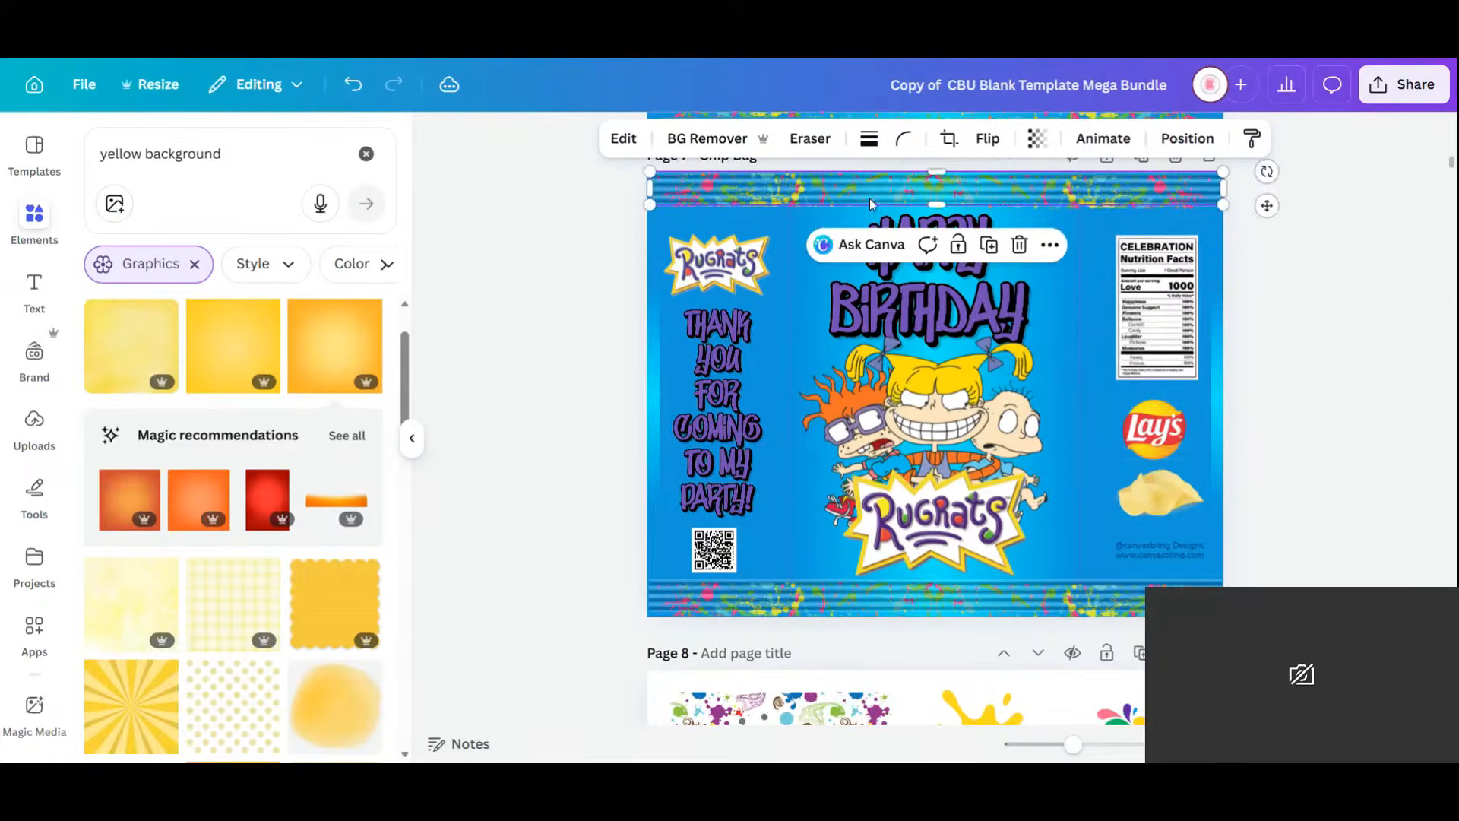
pyautogui.click(880, 184)
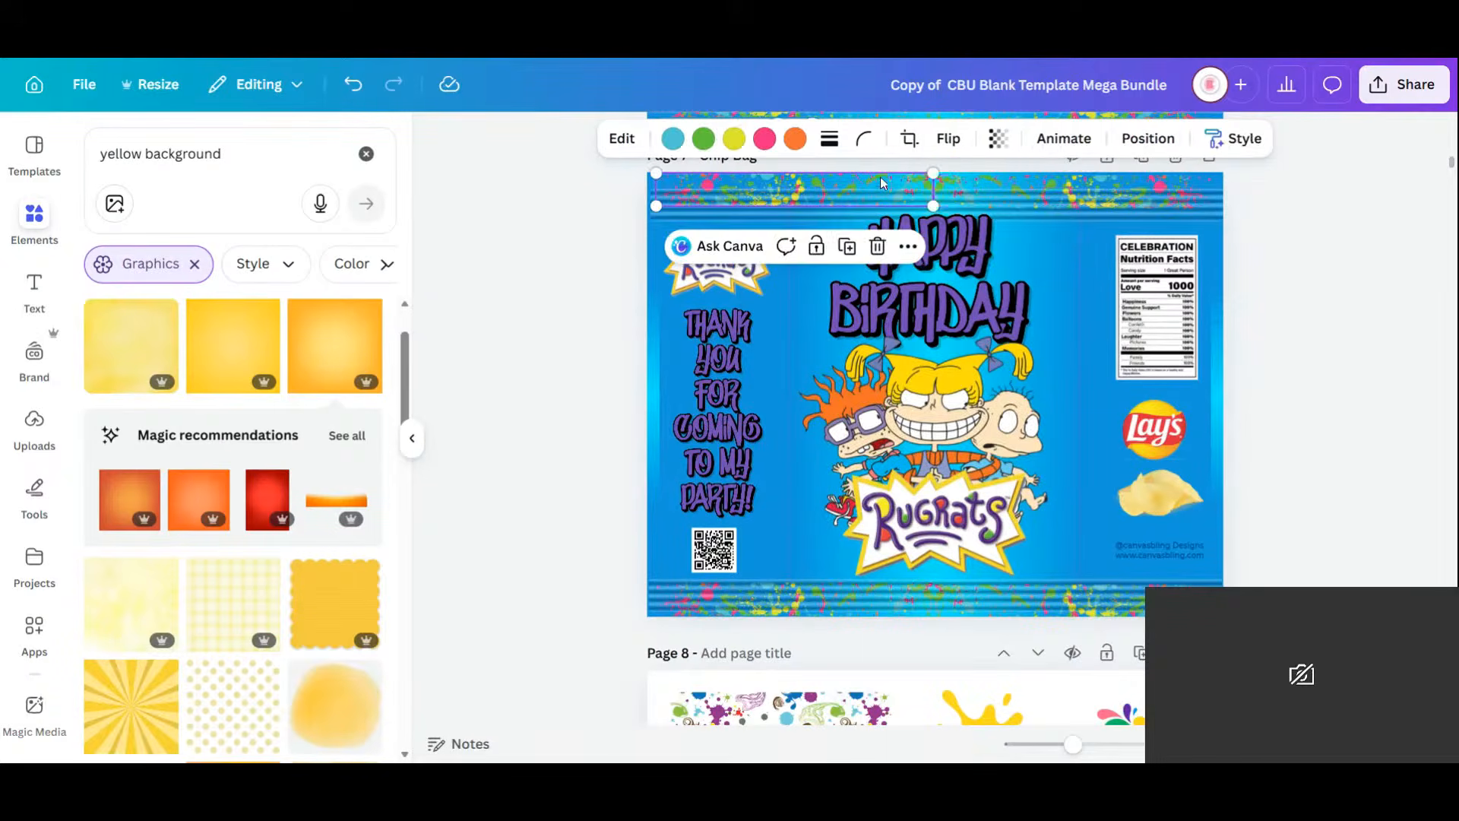
pyautogui.keyDown('shift'); pyautogui.click(988, 190); pyautogui.keyUp('shift')
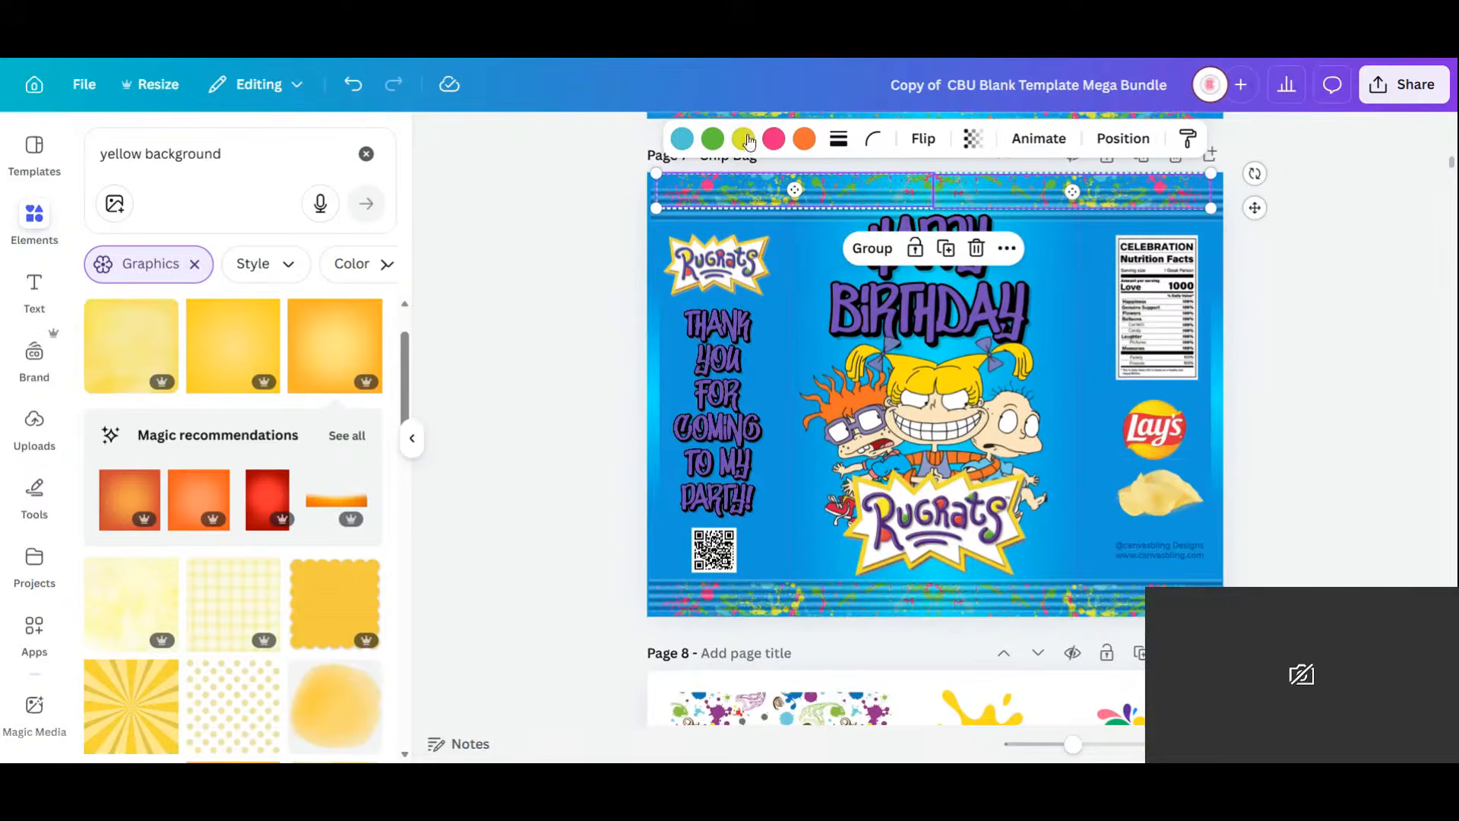
pyautogui.click(872, 249)
pyautogui.moveTo(1008, 181)
pyautogui.mouseDown()
pyautogui.moveTo(1008, 199)
pyautogui.moveTo(1009, 181)
pyautogui.mouseUp()
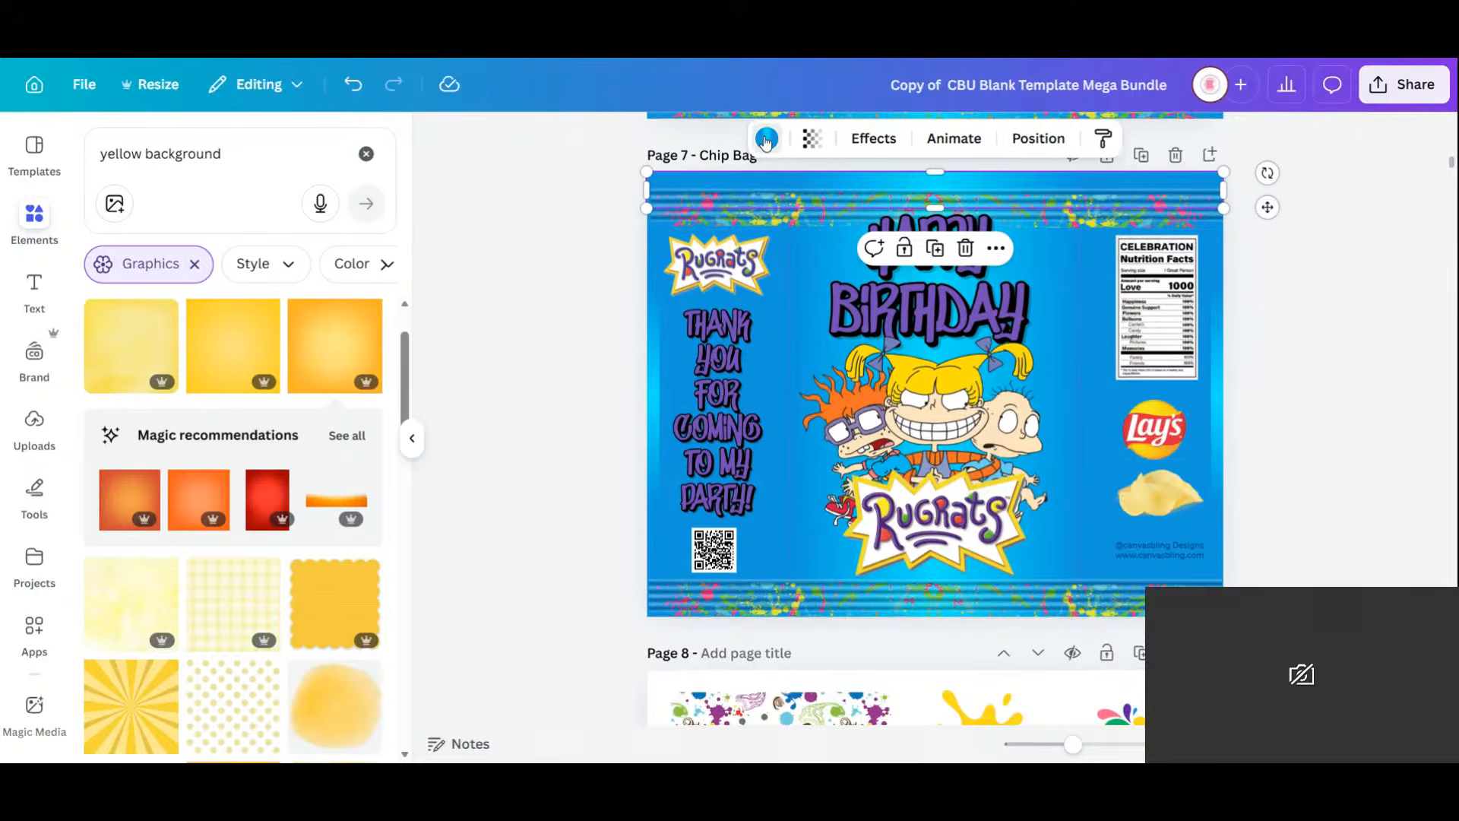
# Switch the top band to a purple gradient with a deep purple second stop.
pyautogui.click(766, 138)
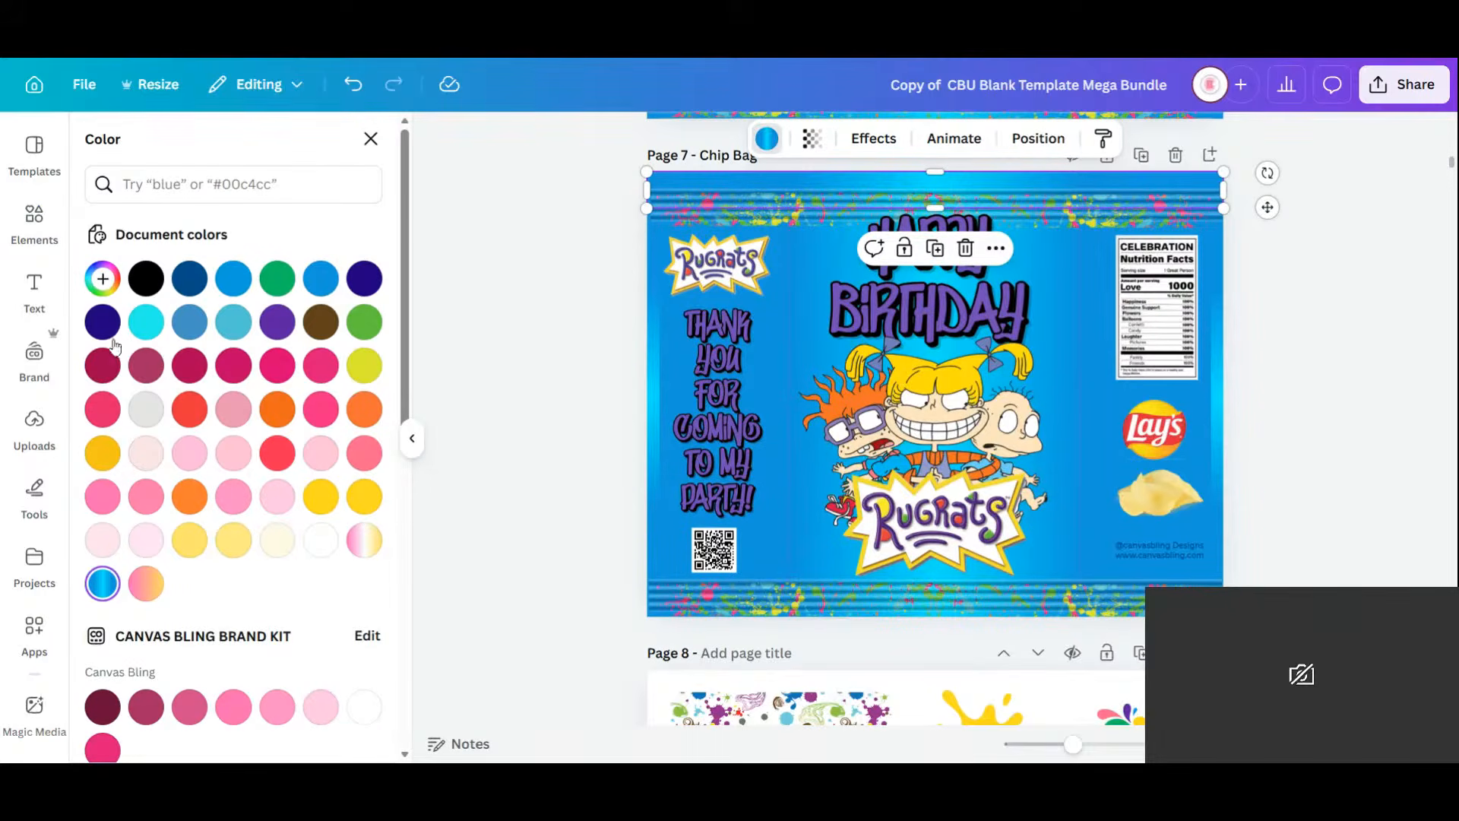
pyautogui.click(281, 320)
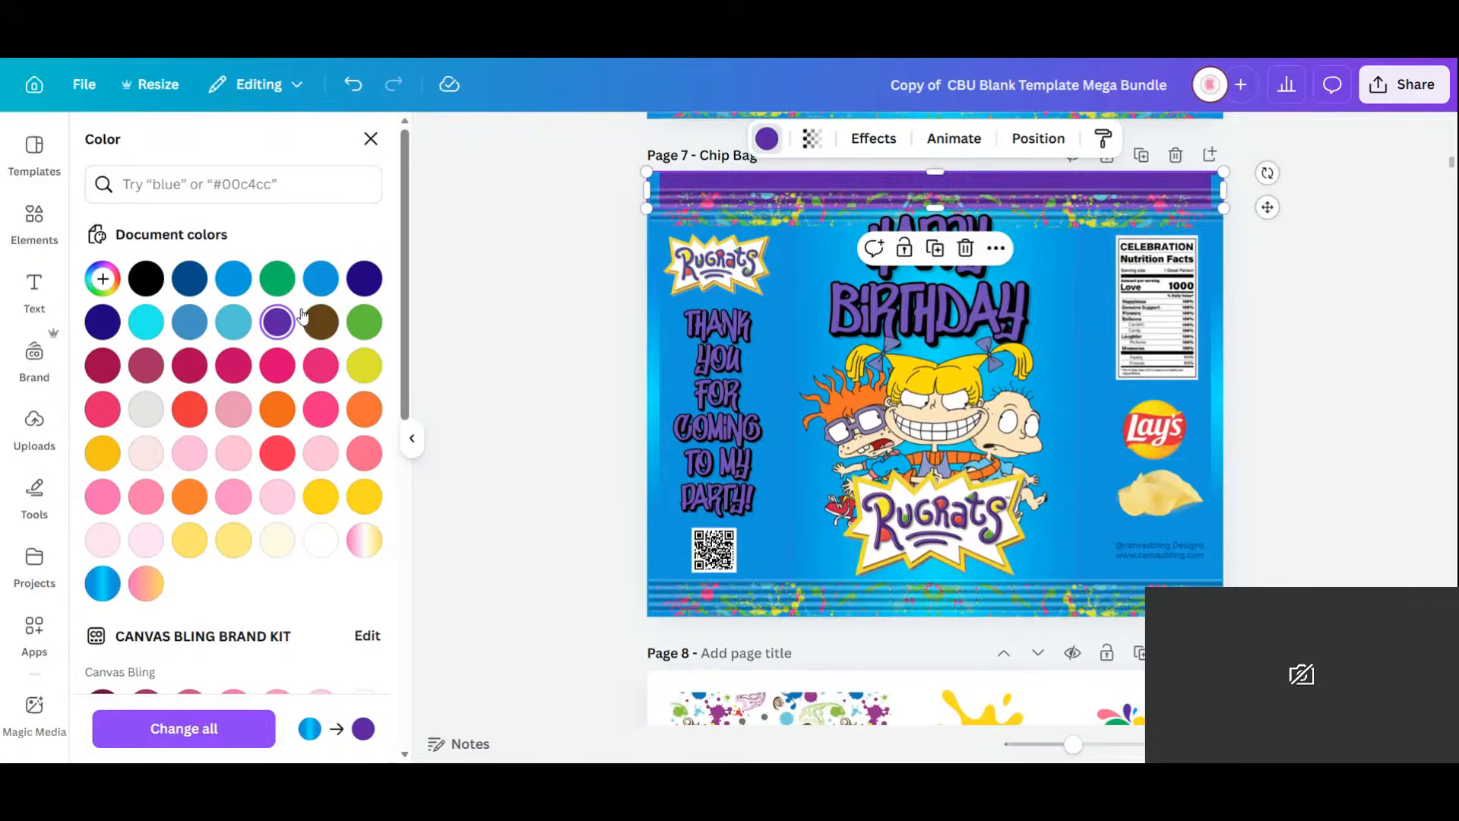
pyautogui.click(105, 278)
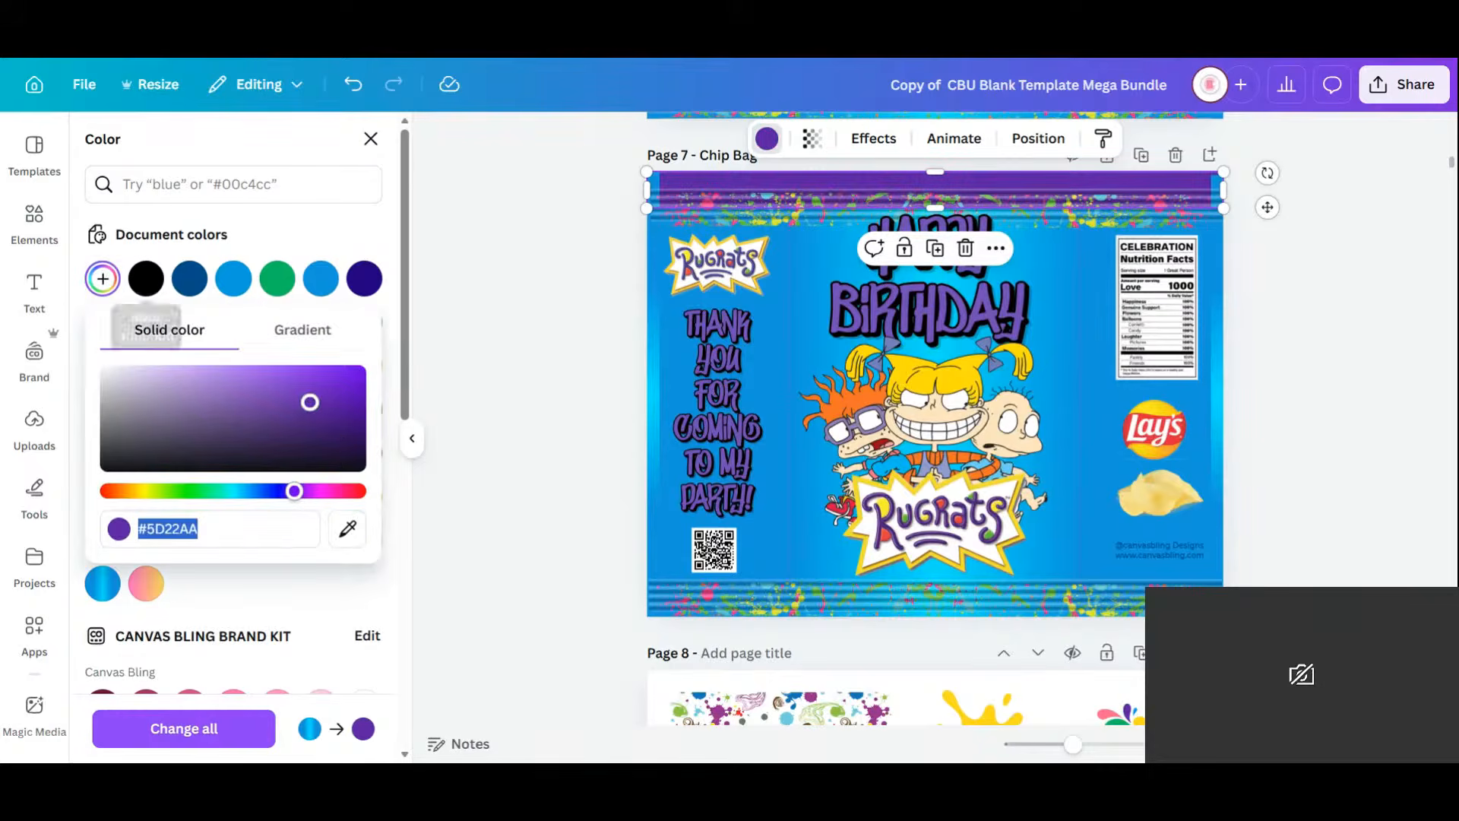
pyautogui.click(276, 331)
pyautogui.click(166, 418)
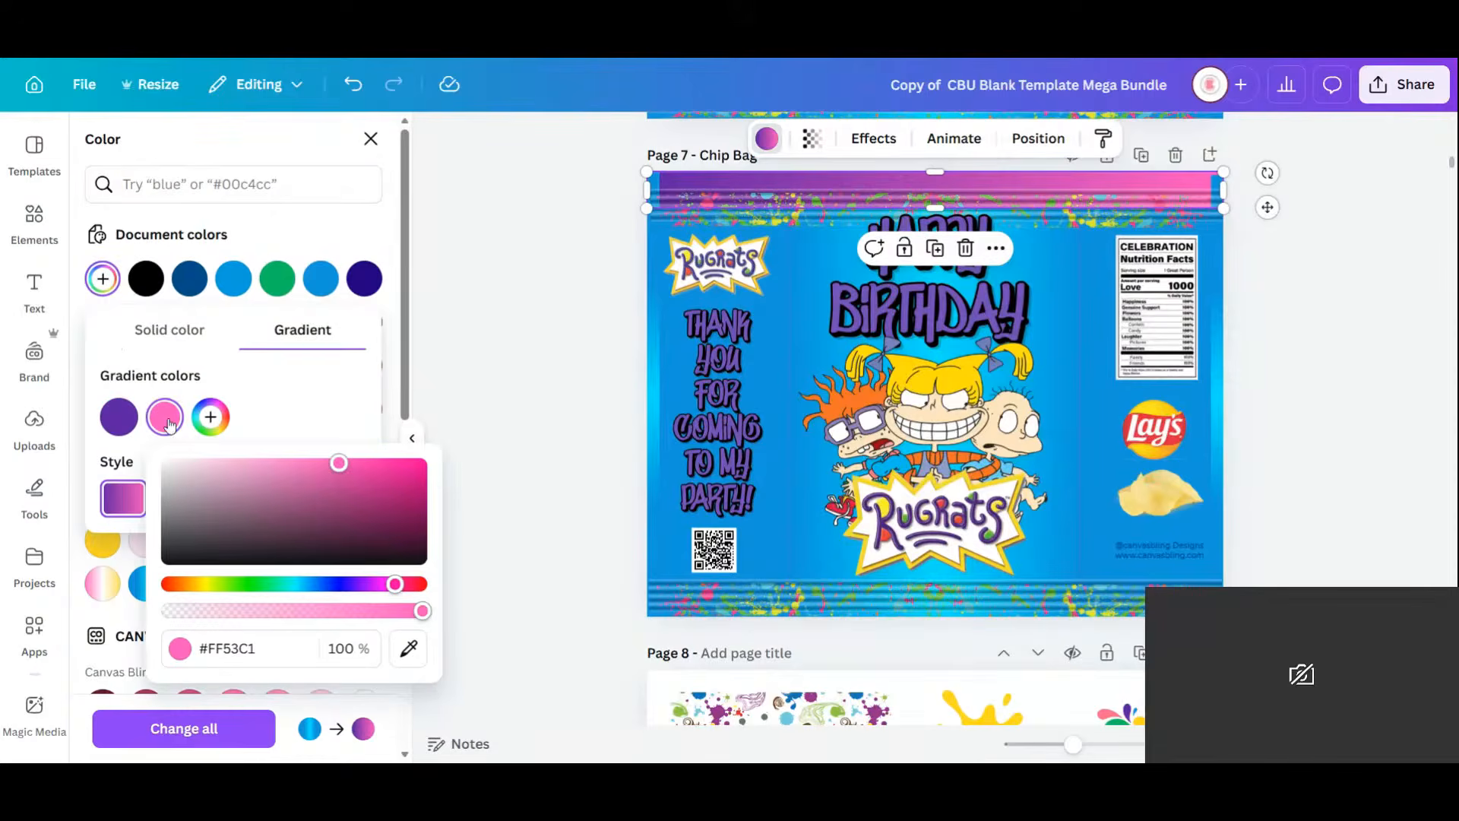
pyautogui.moveTo(338, 472); pyautogui.dragTo(354, 519)
pyautogui.click(407, 655)
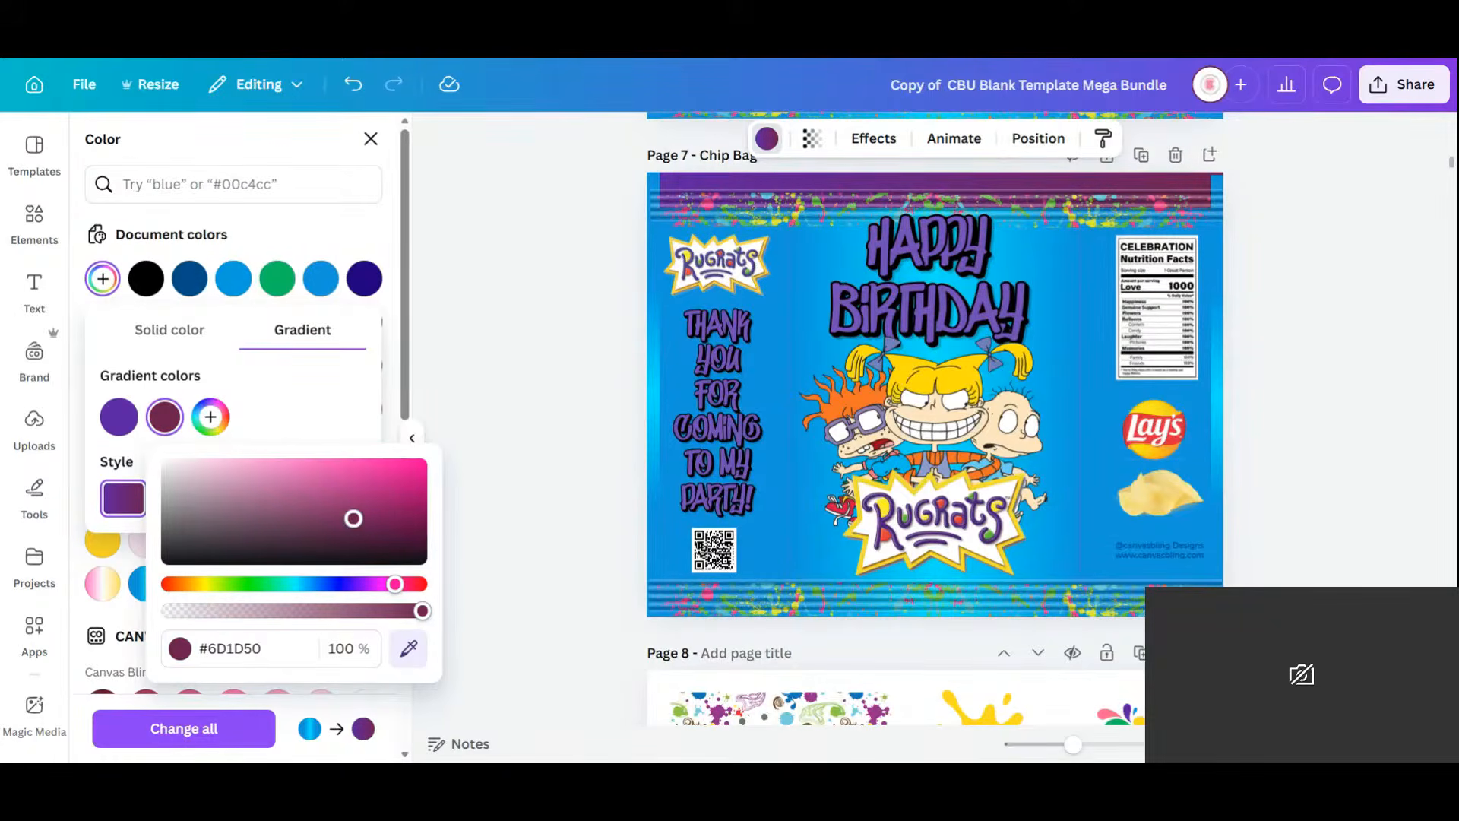
pyautogui.click(119, 417)
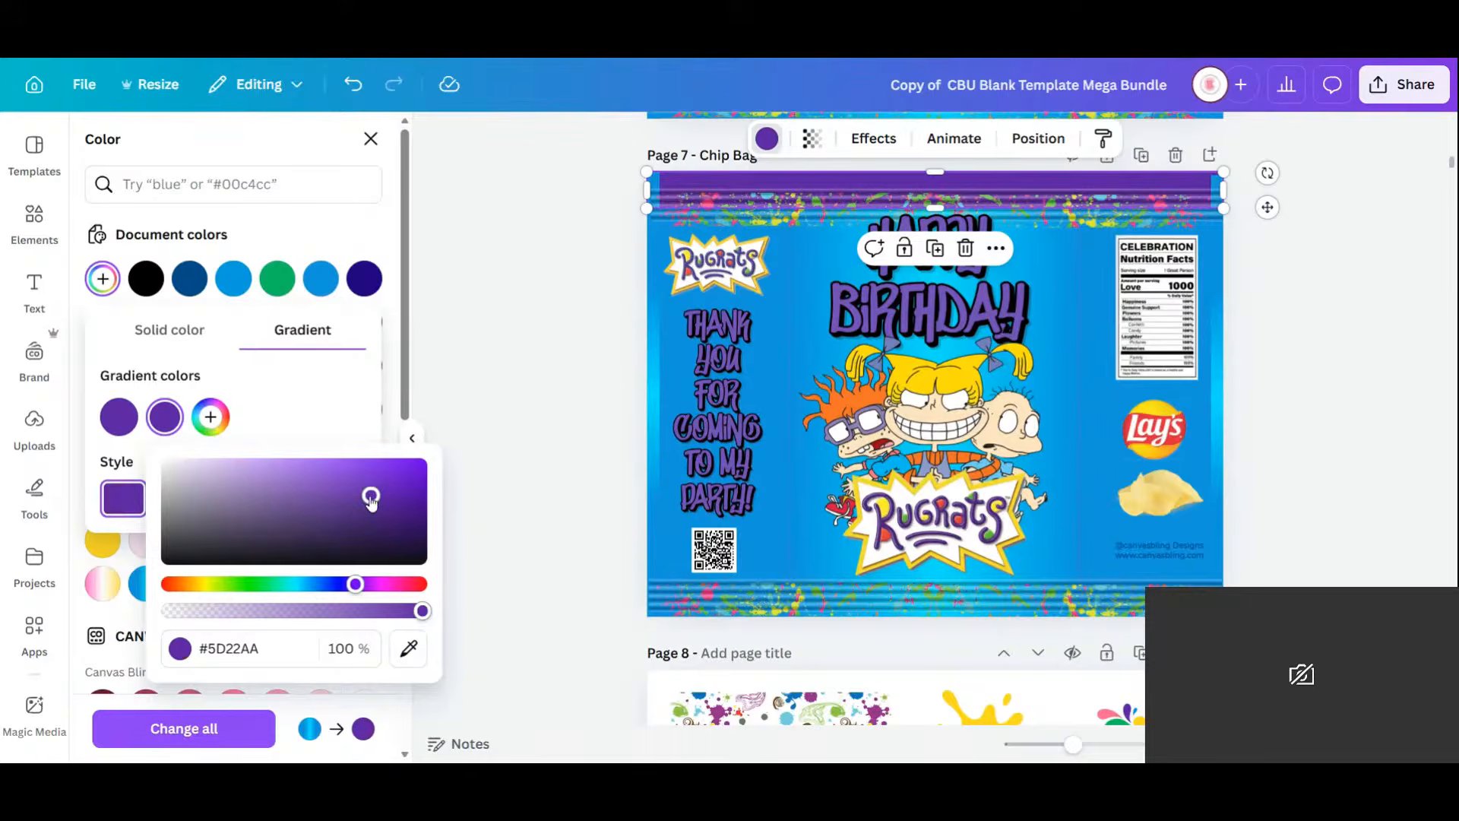
pyautogui.moveTo(371, 498); pyautogui.dragTo(409, 520)
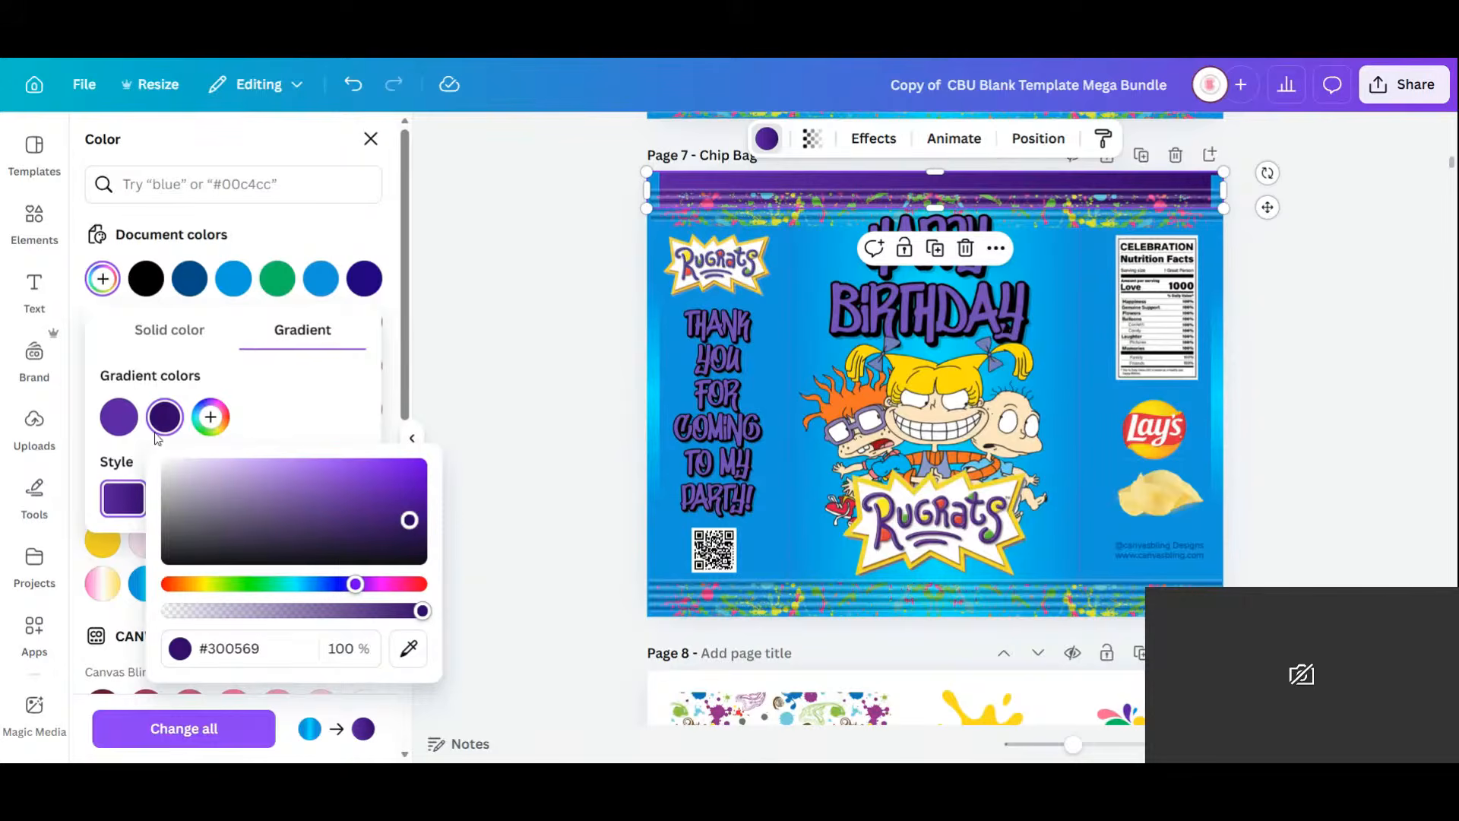
# Add more gradient stops alternating dark purple and pale lavender across the top band.
pyautogui.click(211, 417)
pyautogui.moveTo(124, 426); pyautogui.dragTo(186, 428)
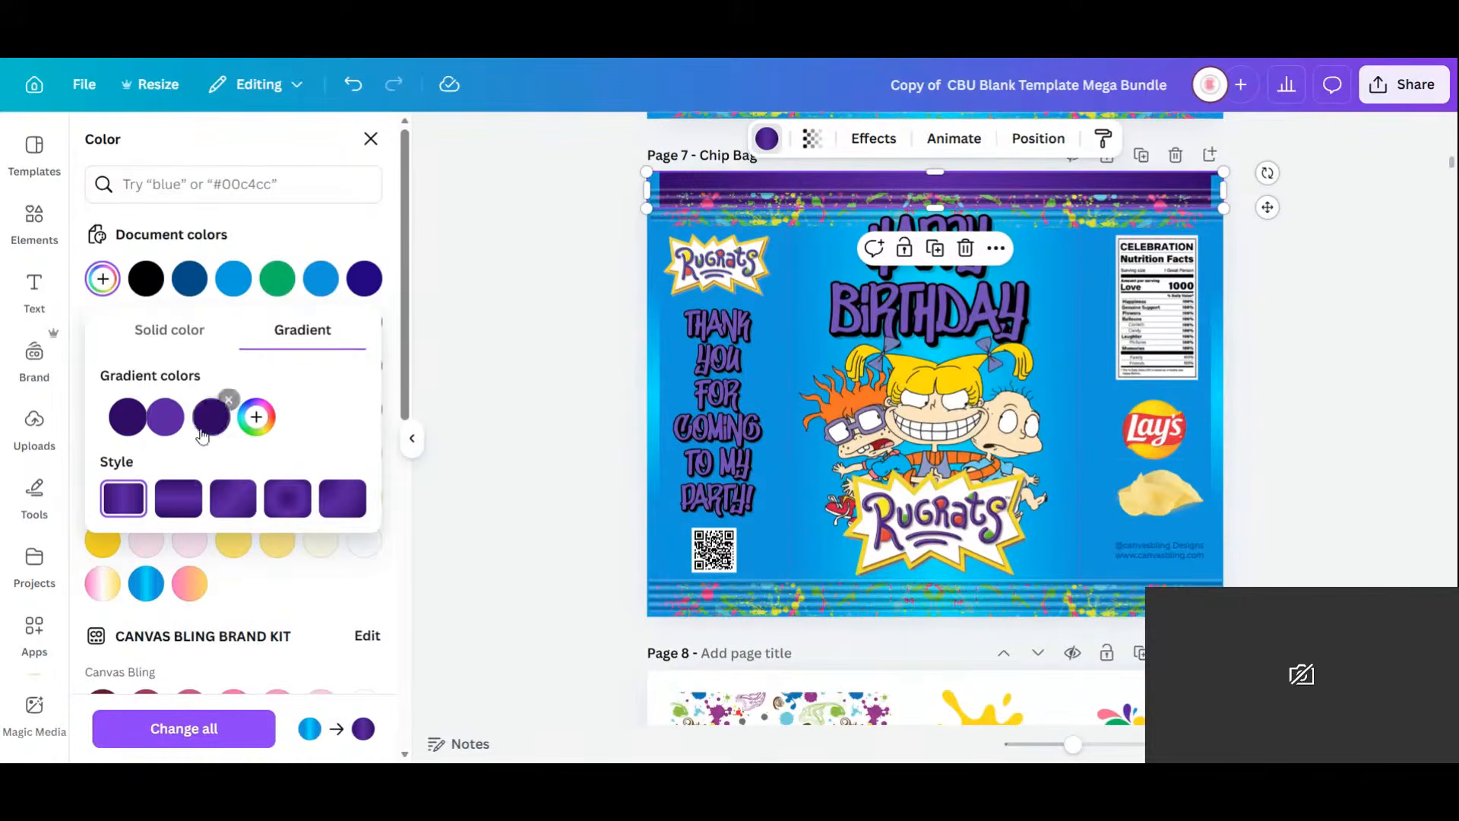
pyautogui.click(256, 417)
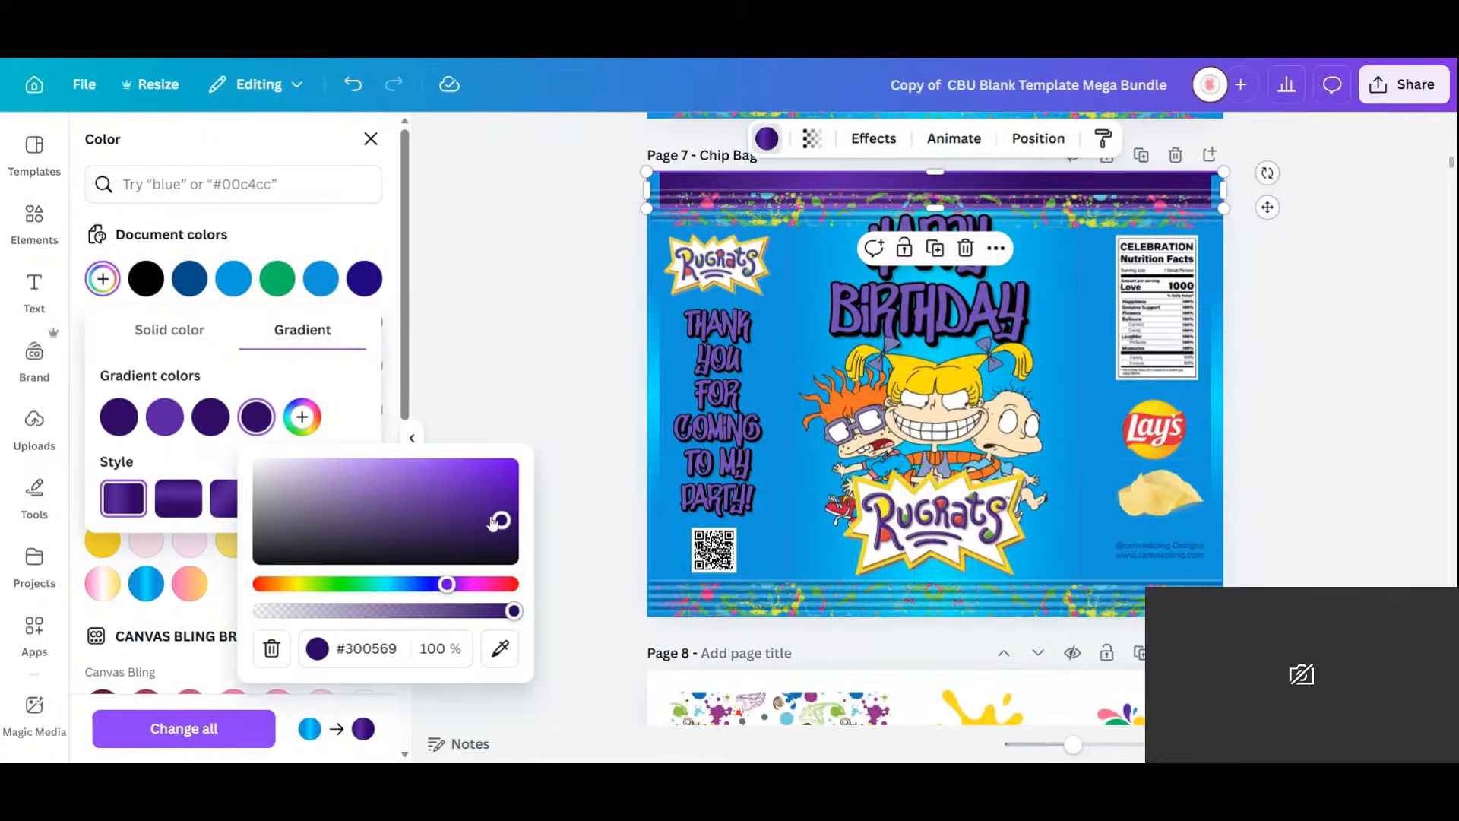
pyautogui.moveTo(494, 523); pyautogui.dragTo(370, 463)
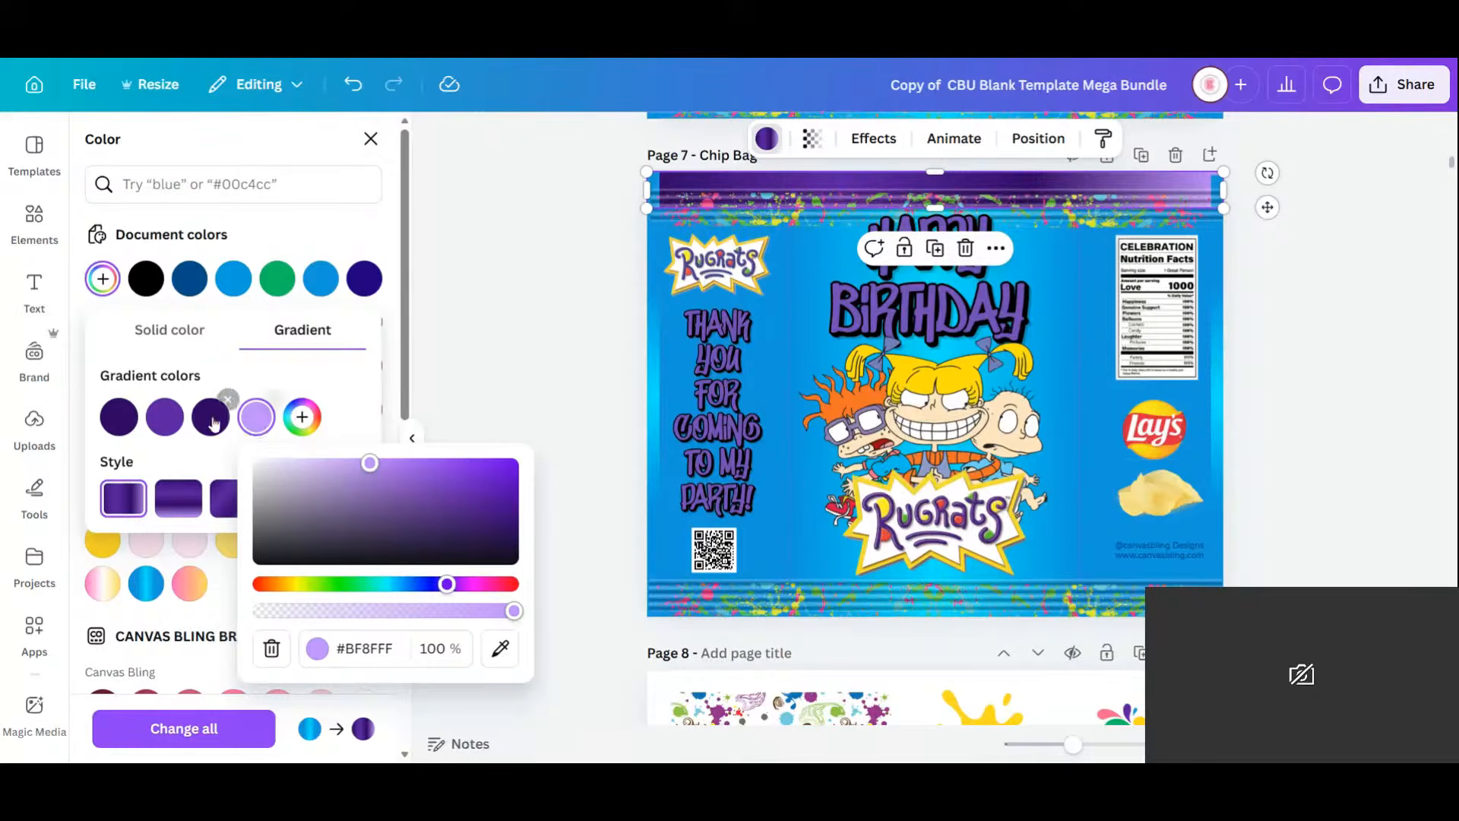
pyautogui.moveTo(211, 417); pyautogui.dragTo(256, 418)
pyautogui.click(301, 416)
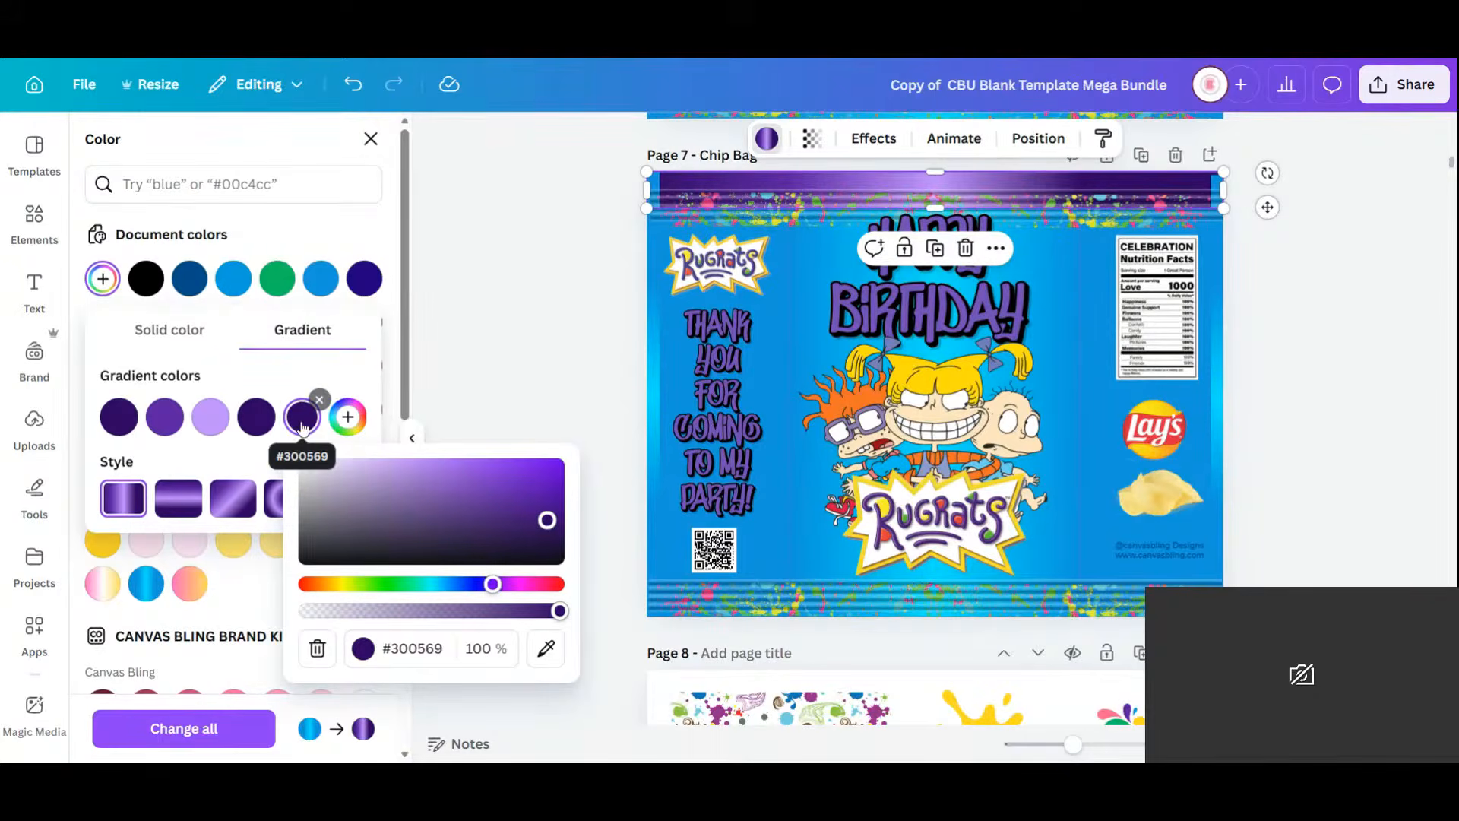
pyautogui.click(342, 428)
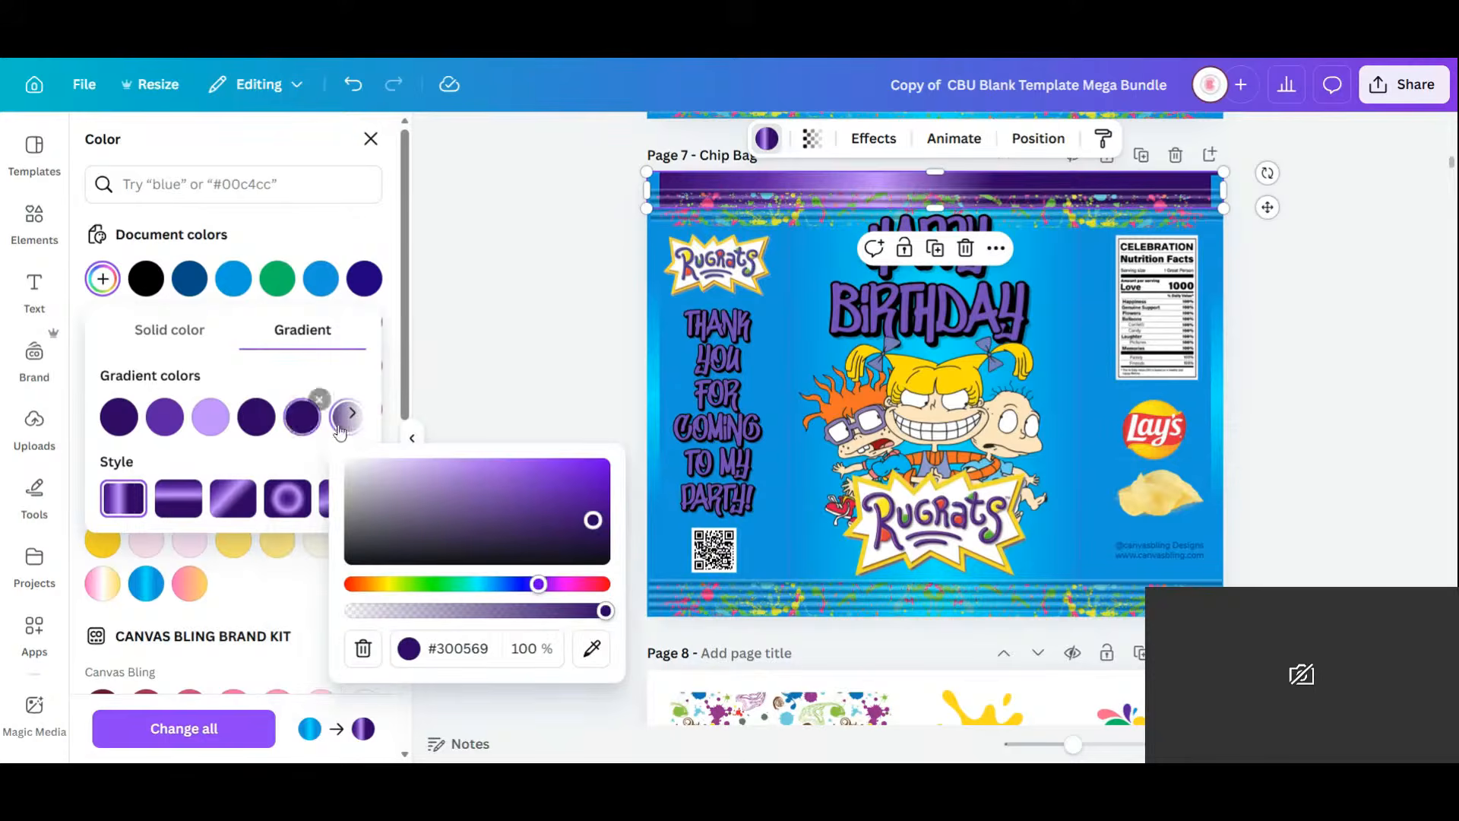
pyautogui.moveTo(304, 420); pyautogui.dragTo(112, 416)
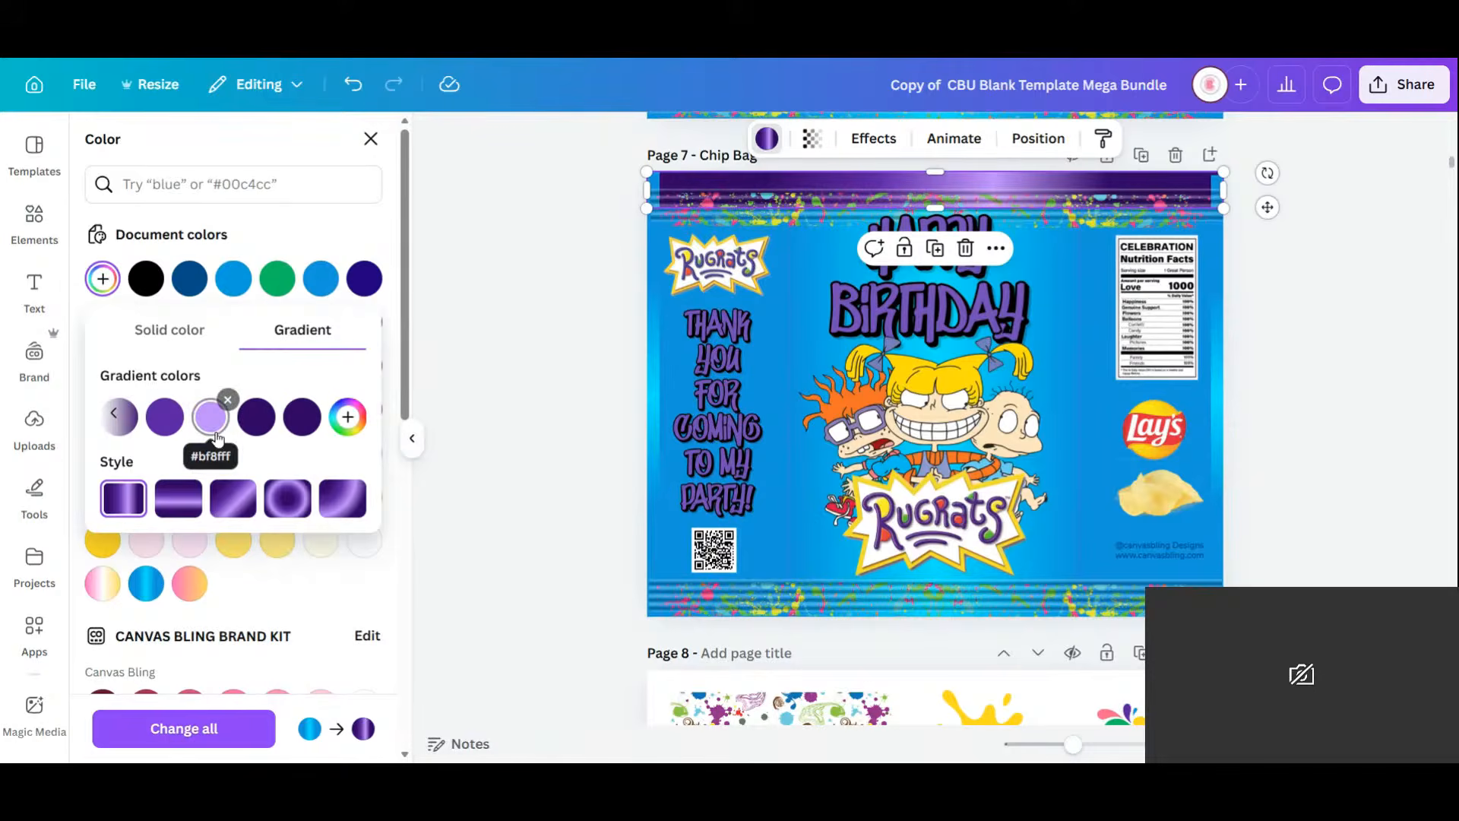
pyautogui.click(347, 416)
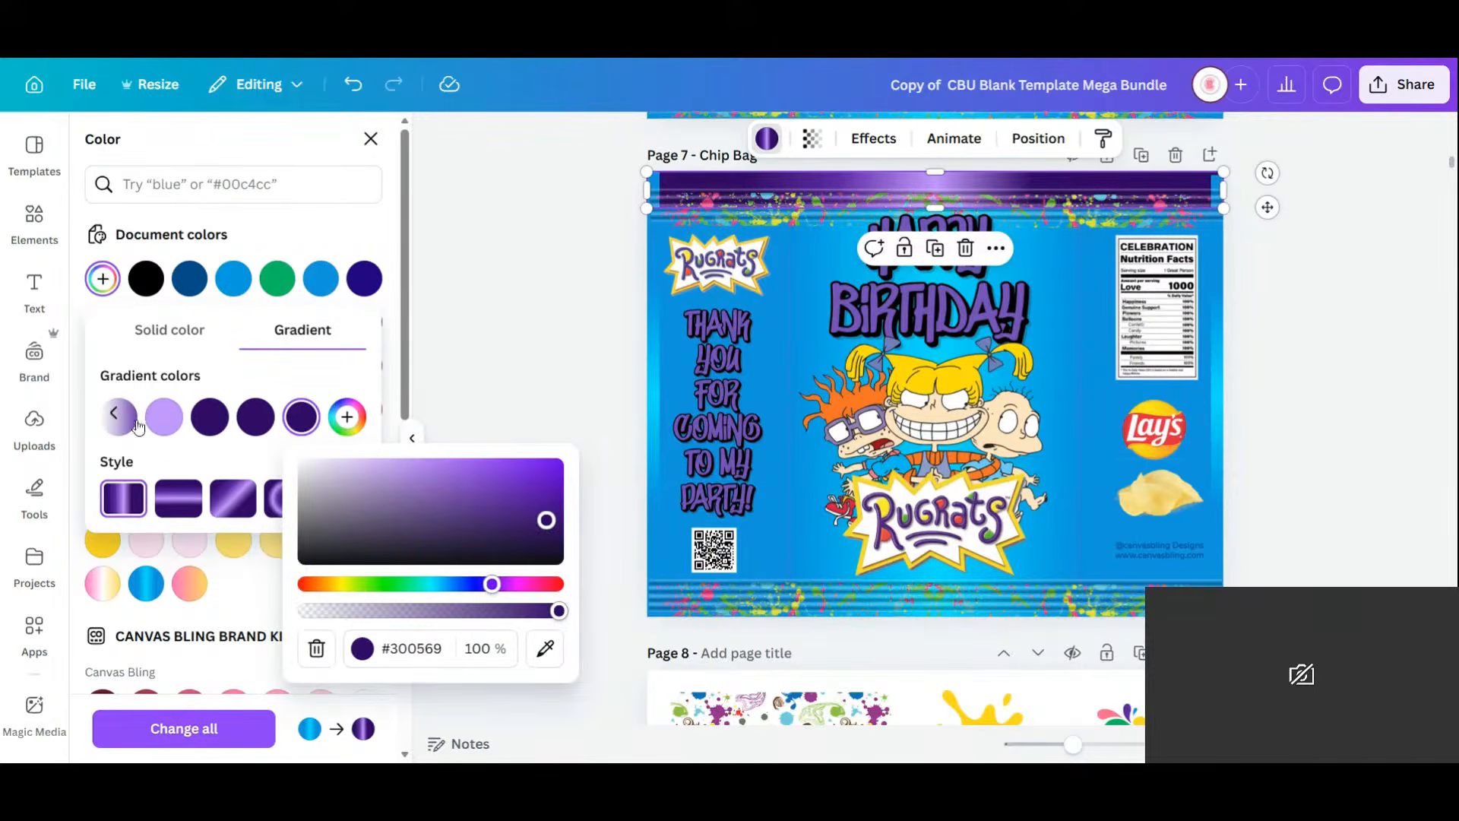
# Match the fifth gradient stop to the band's purple (#5D22AA) using the eyedropper.
pyautogui.click(215, 411)
pyautogui.click(113, 415)
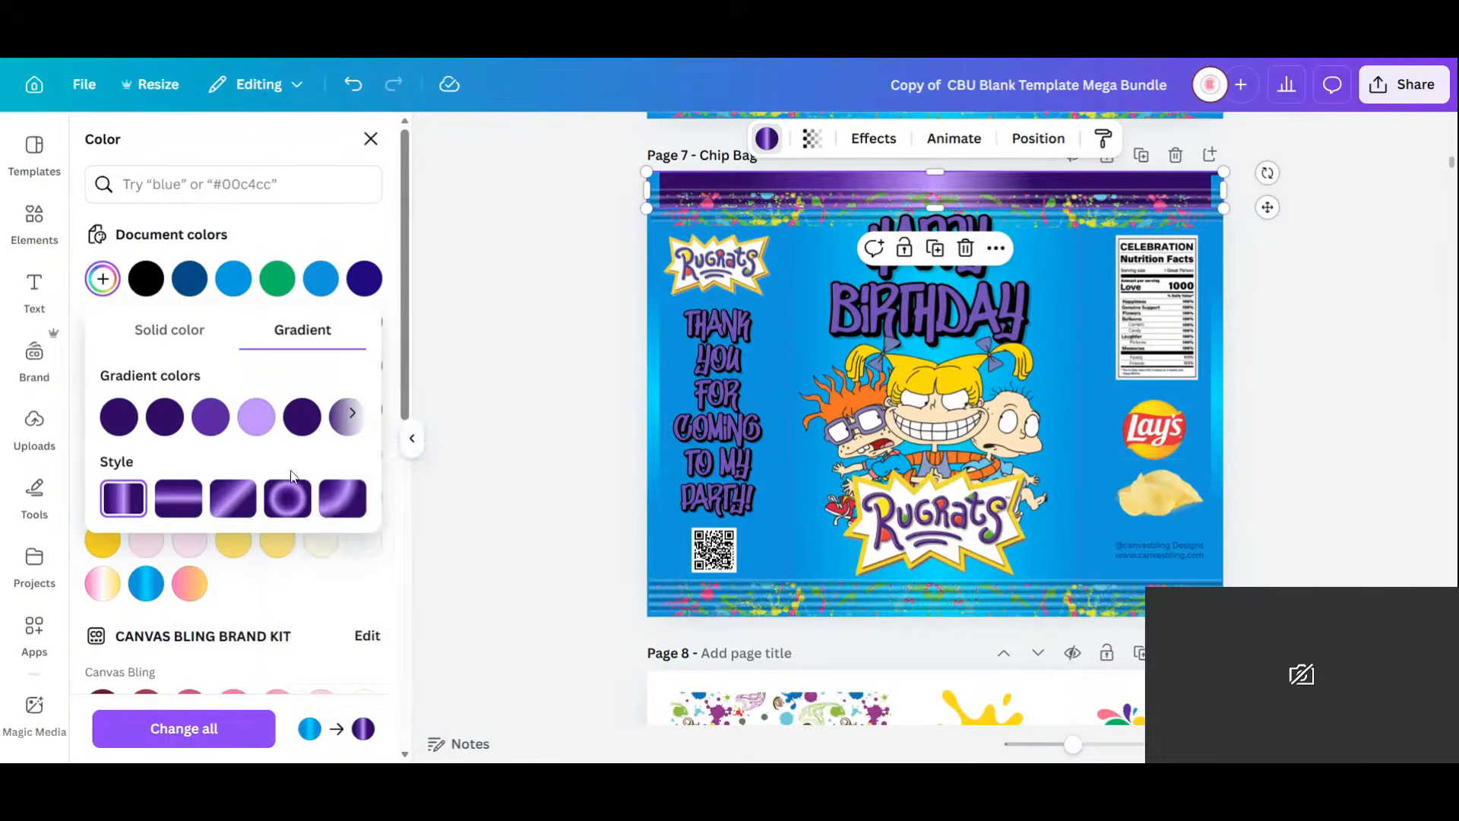
pyautogui.click(302, 417)
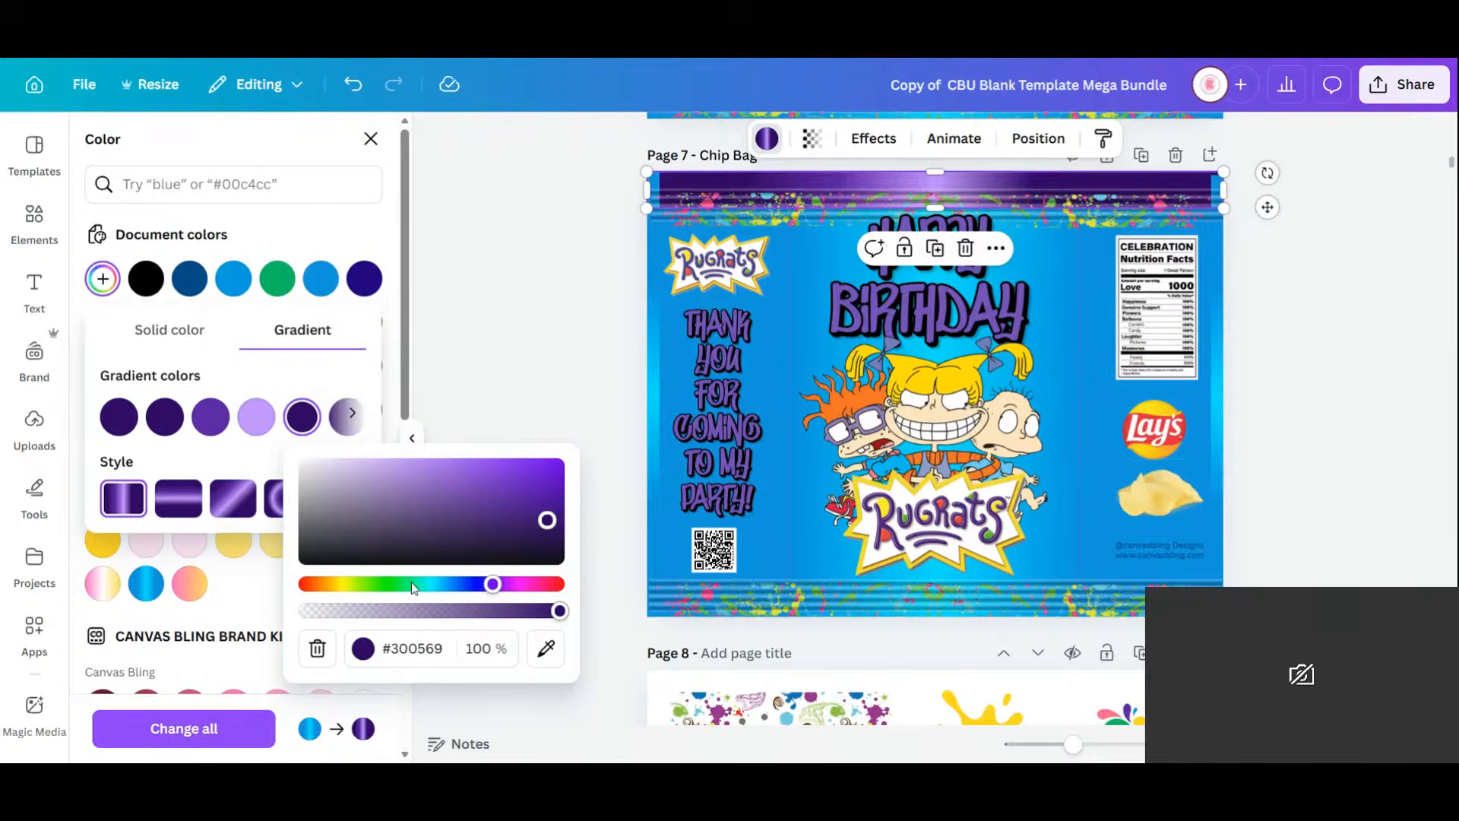
pyautogui.click(549, 651)
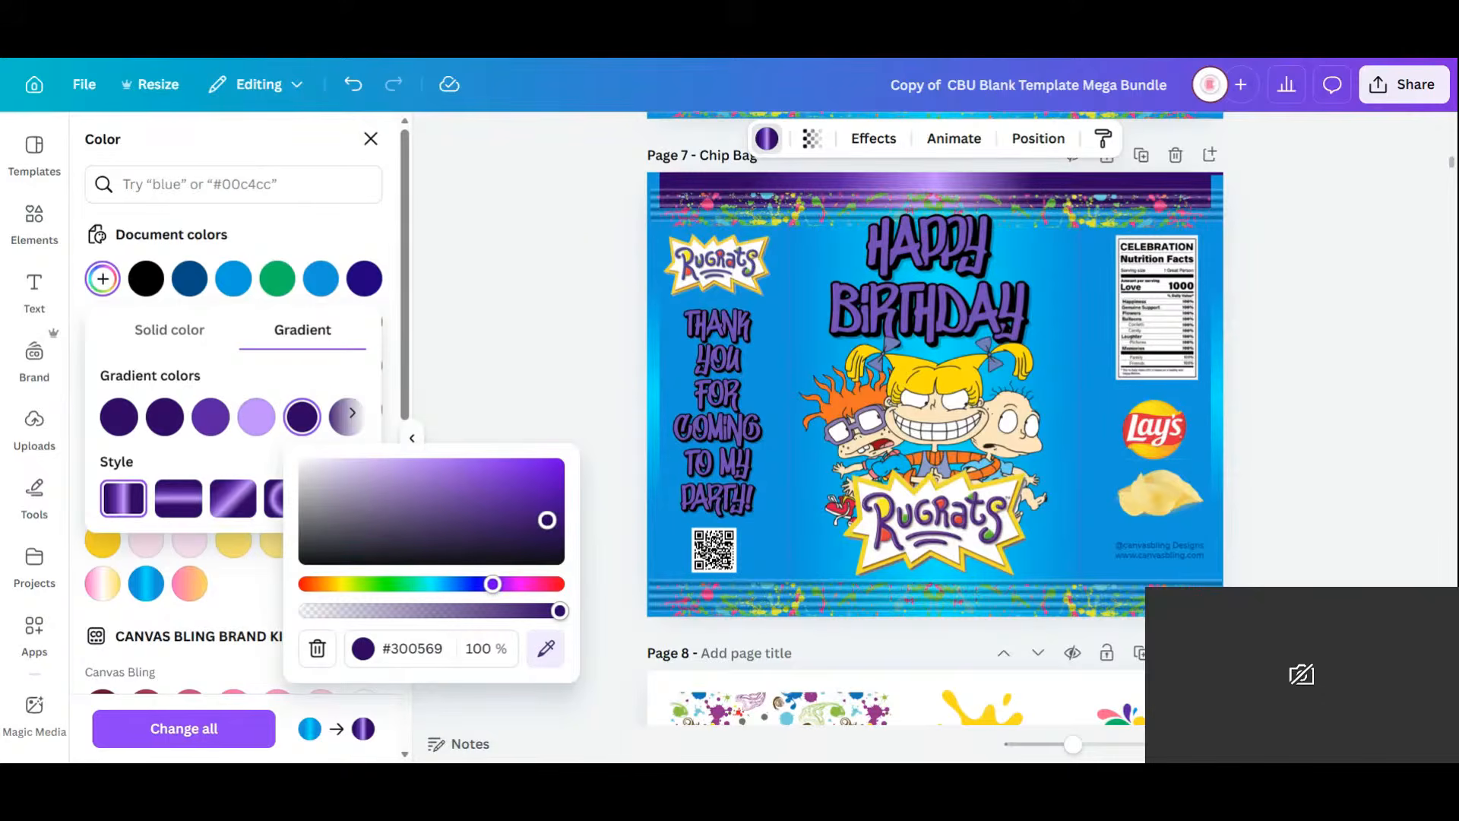
pyautogui.click(947, 194)
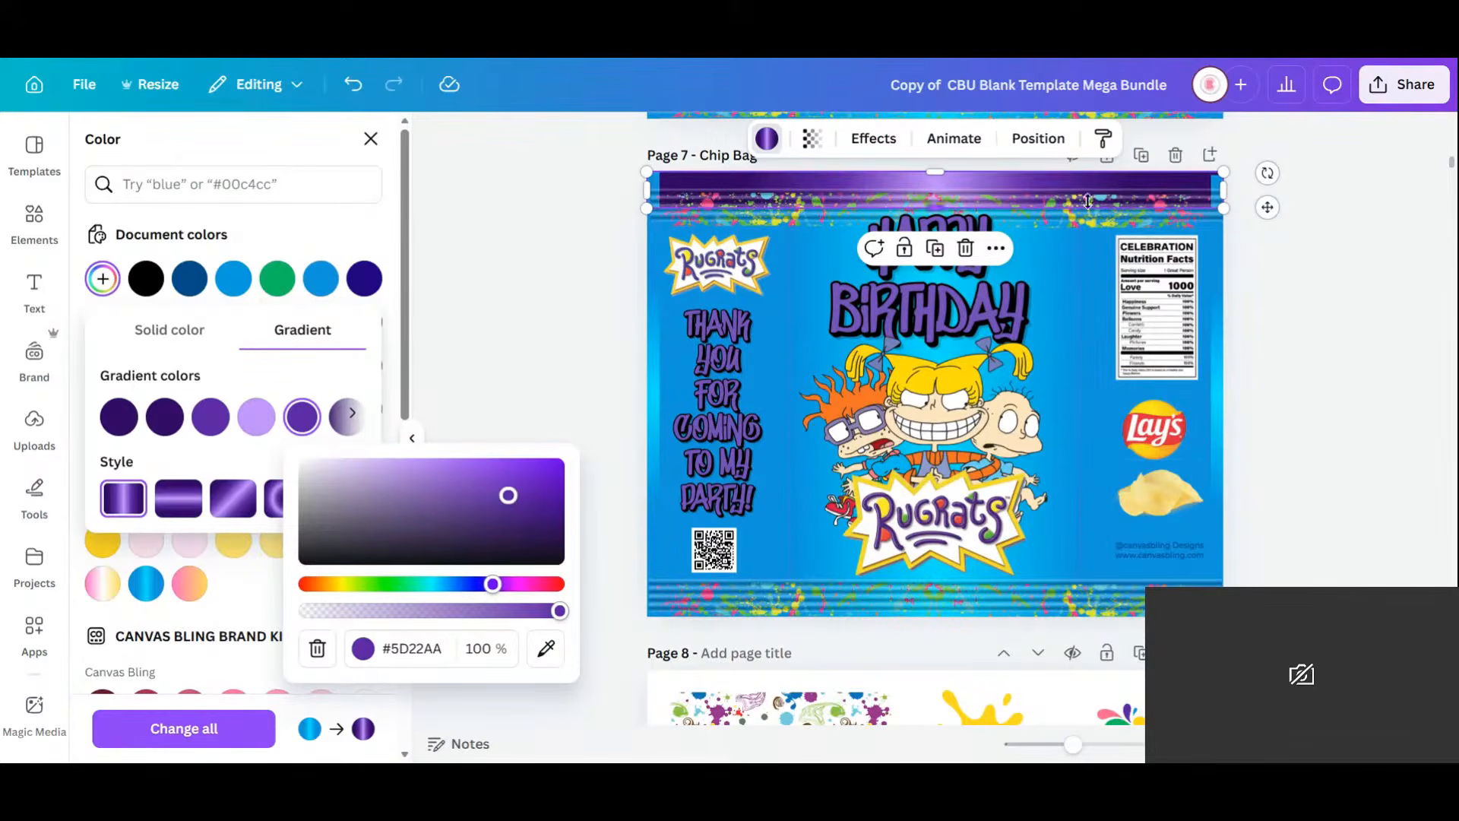
pyautogui.click(1075, 226)
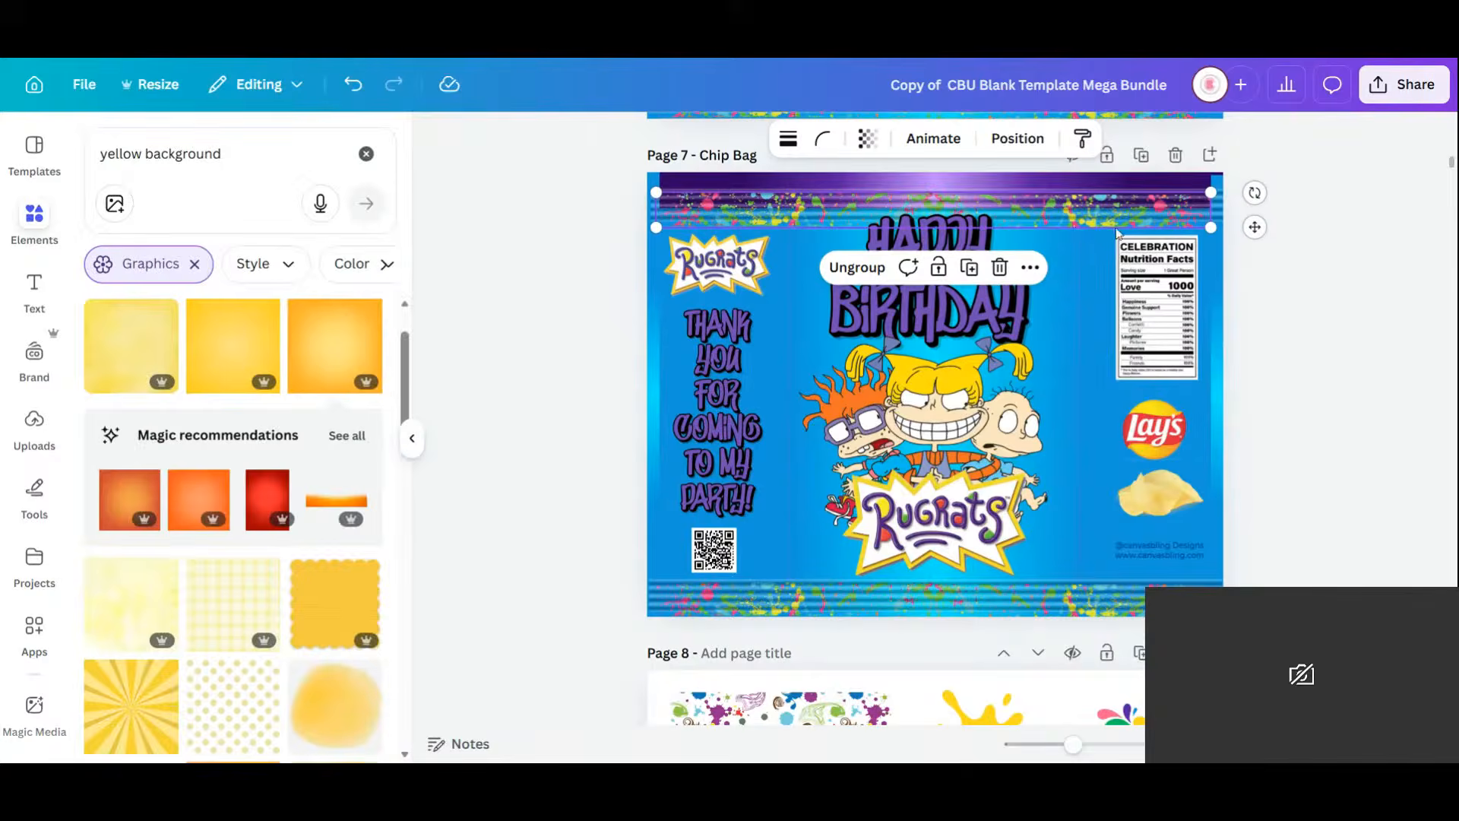
# Move the top border group and top band up flush with the page's top edge.
pyautogui.moveTo(1255, 226); pyautogui.dragTo(1261, 205)
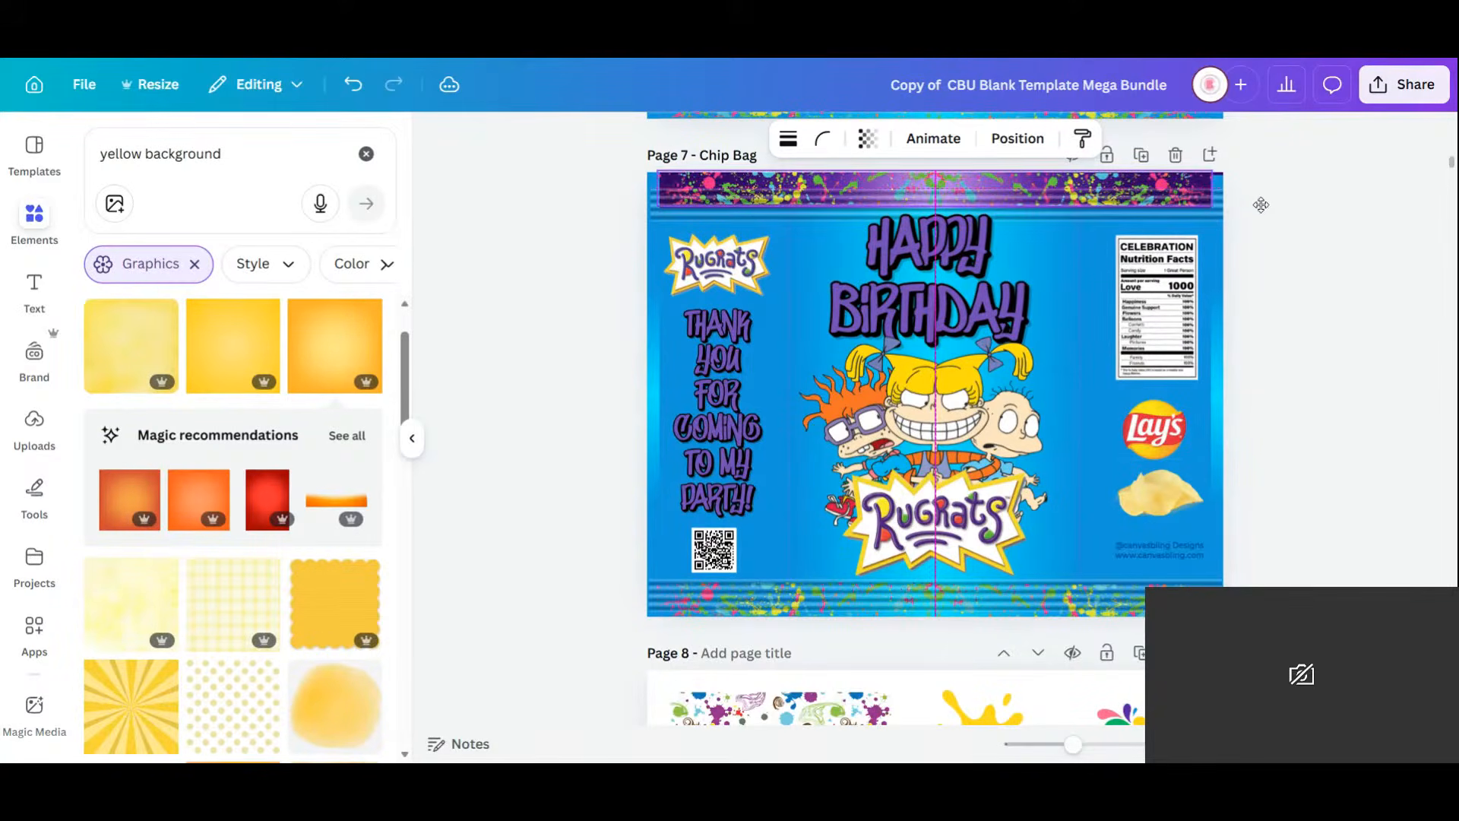
pyautogui.click(1062, 219)
pyautogui.moveTo(1062, 217); pyautogui.dragTo(1057, 197)
# Give the left and right edge strips the purple gradient from Document colors.
pyautogui.click(661, 398)
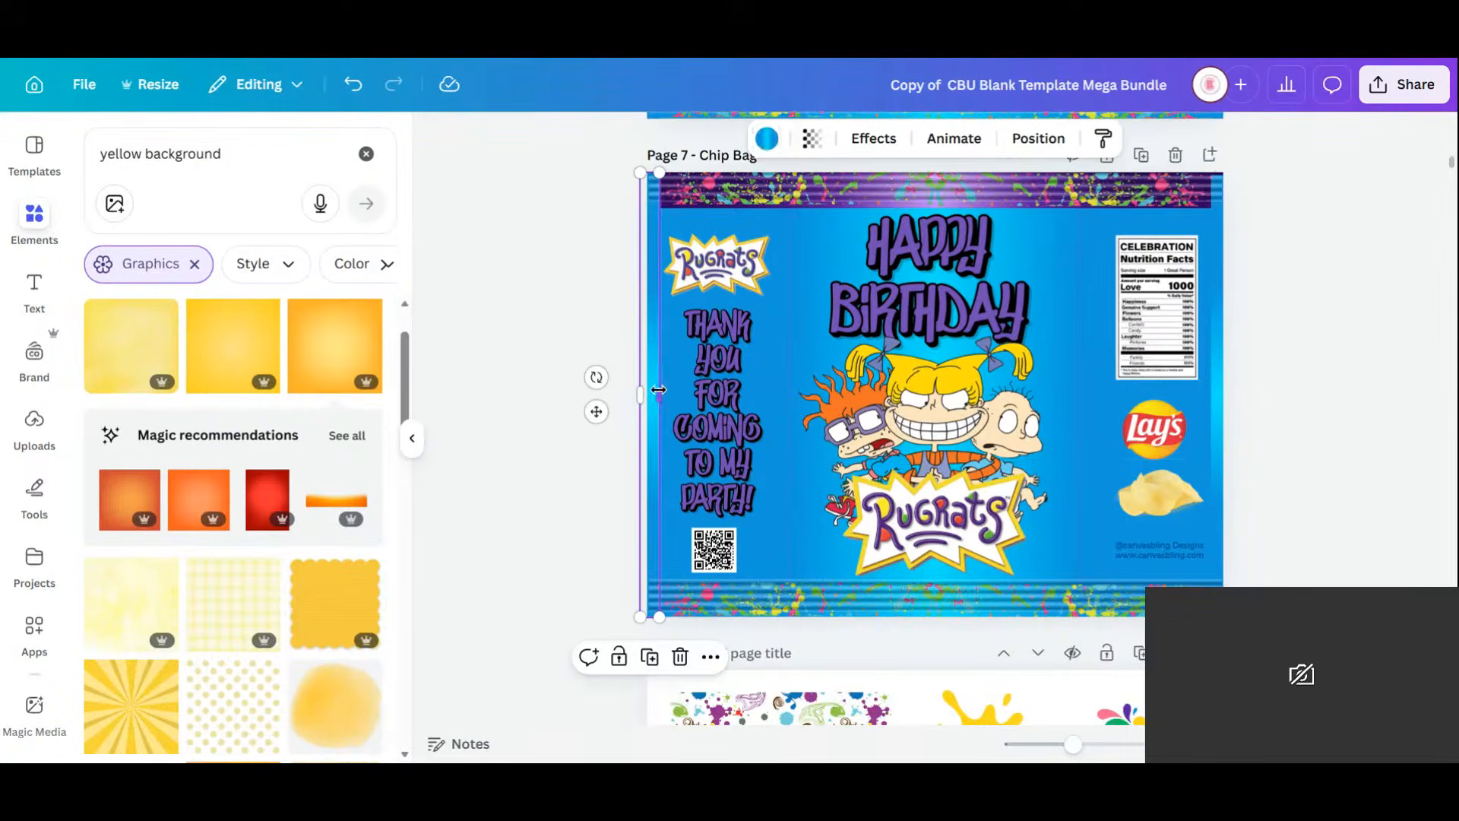
pyautogui.click(766, 138)
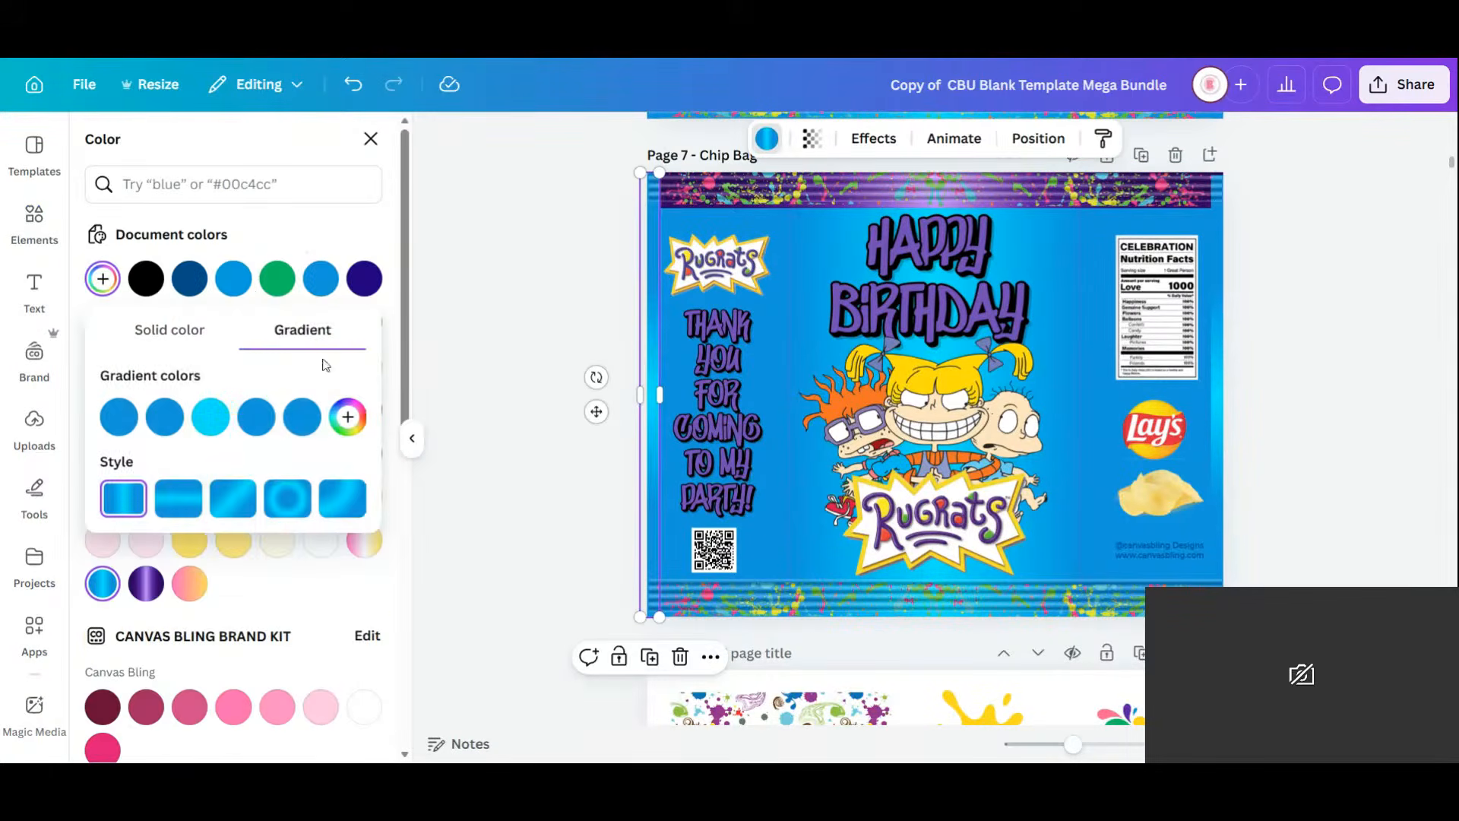
pyautogui.click(288, 216)
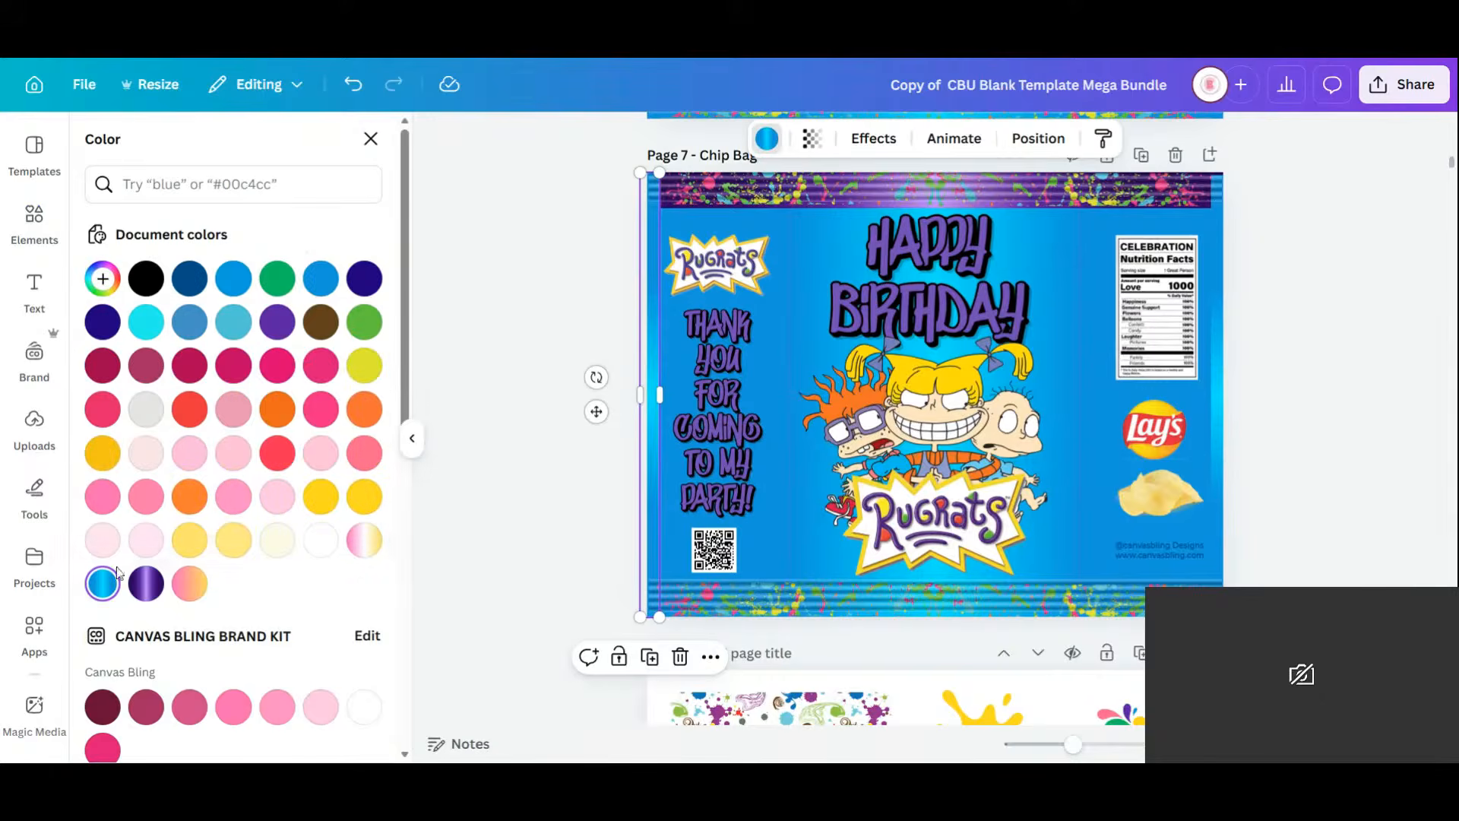
pyautogui.click(146, 583)
pyautogui.press('Tab')
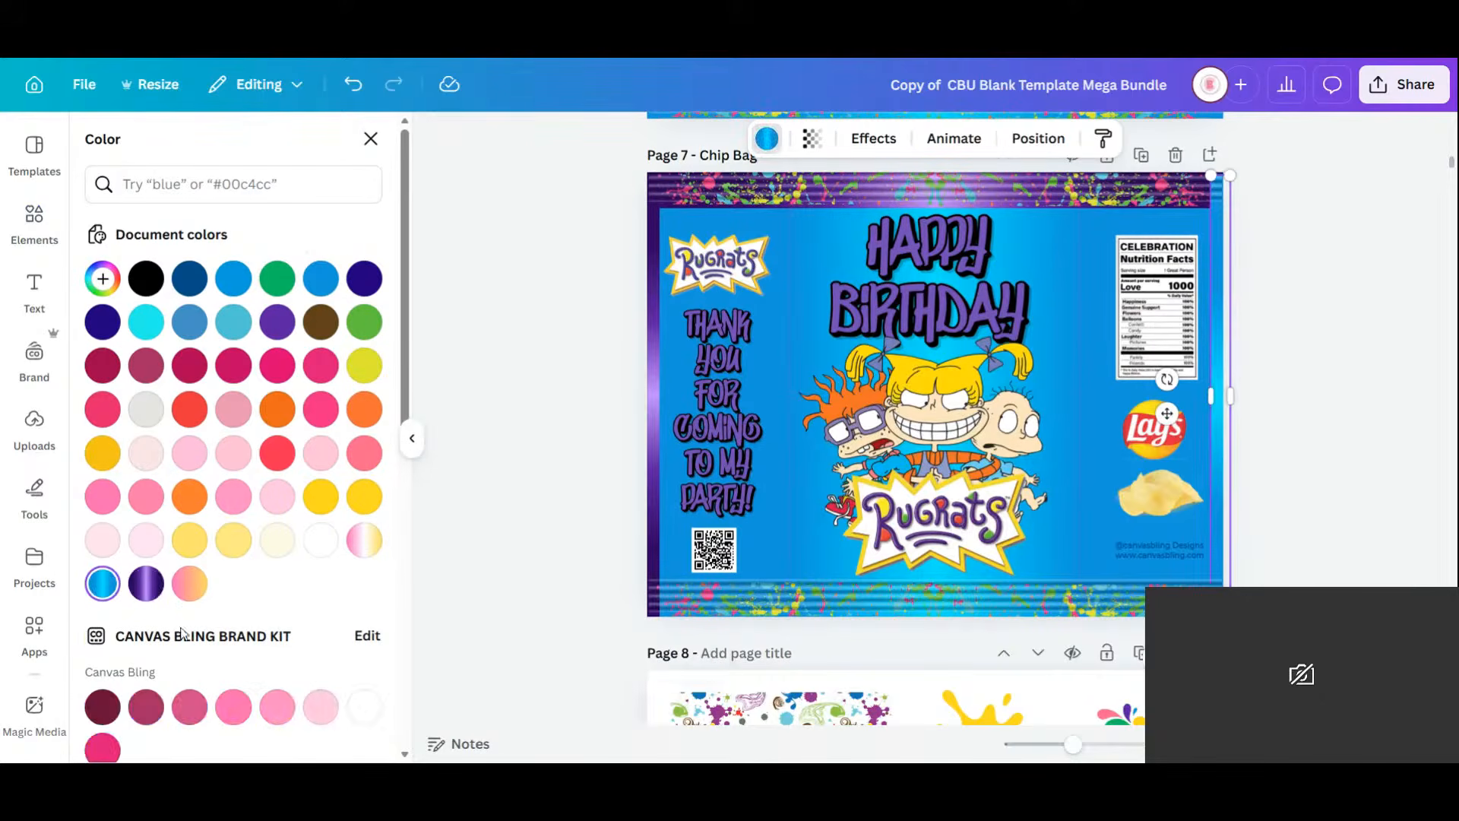
pyautogui.click(141, 591)
pyautogui.click(1020, 604)
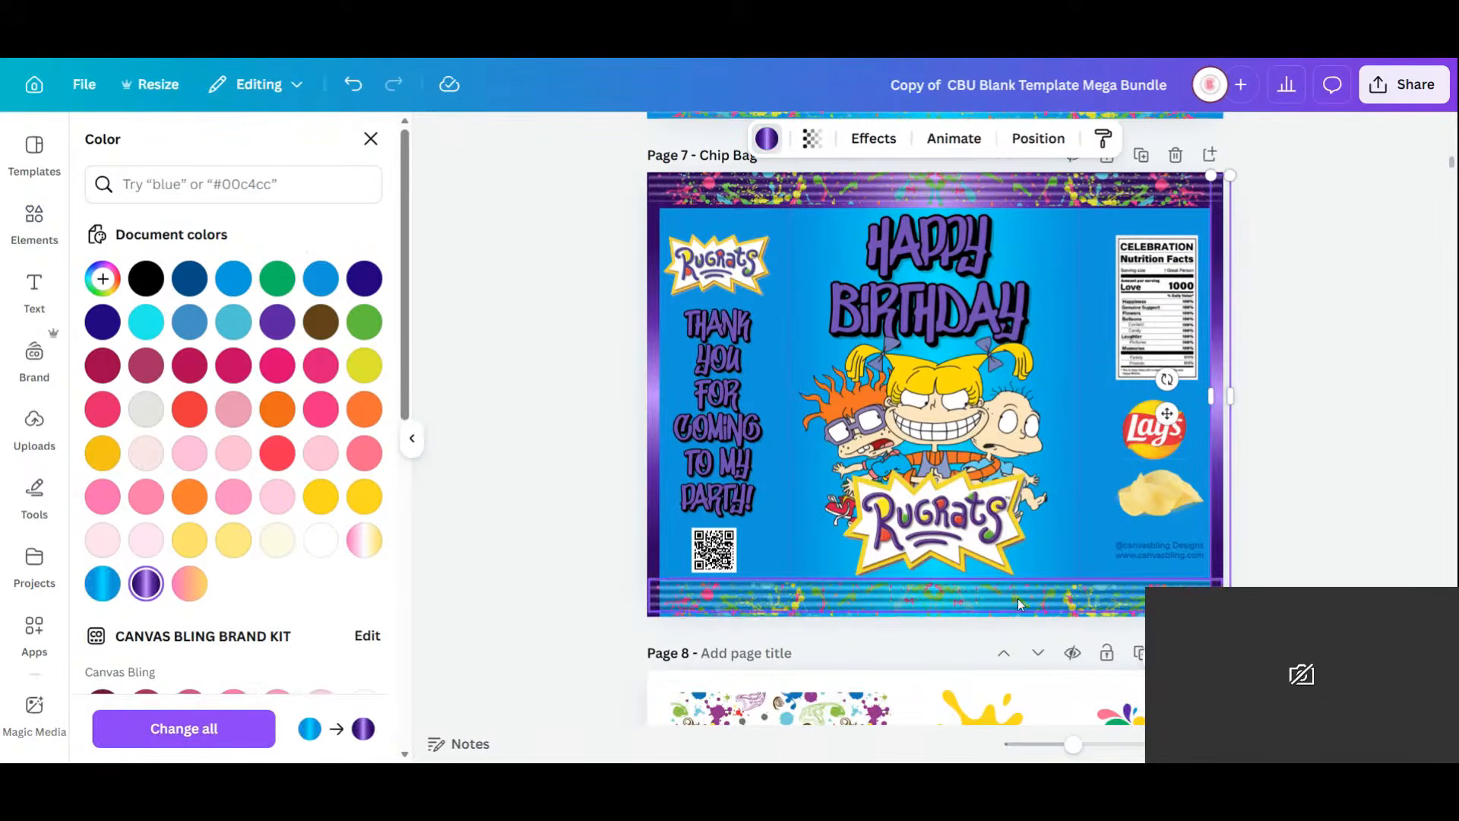
pyautogui.click(869, 604)
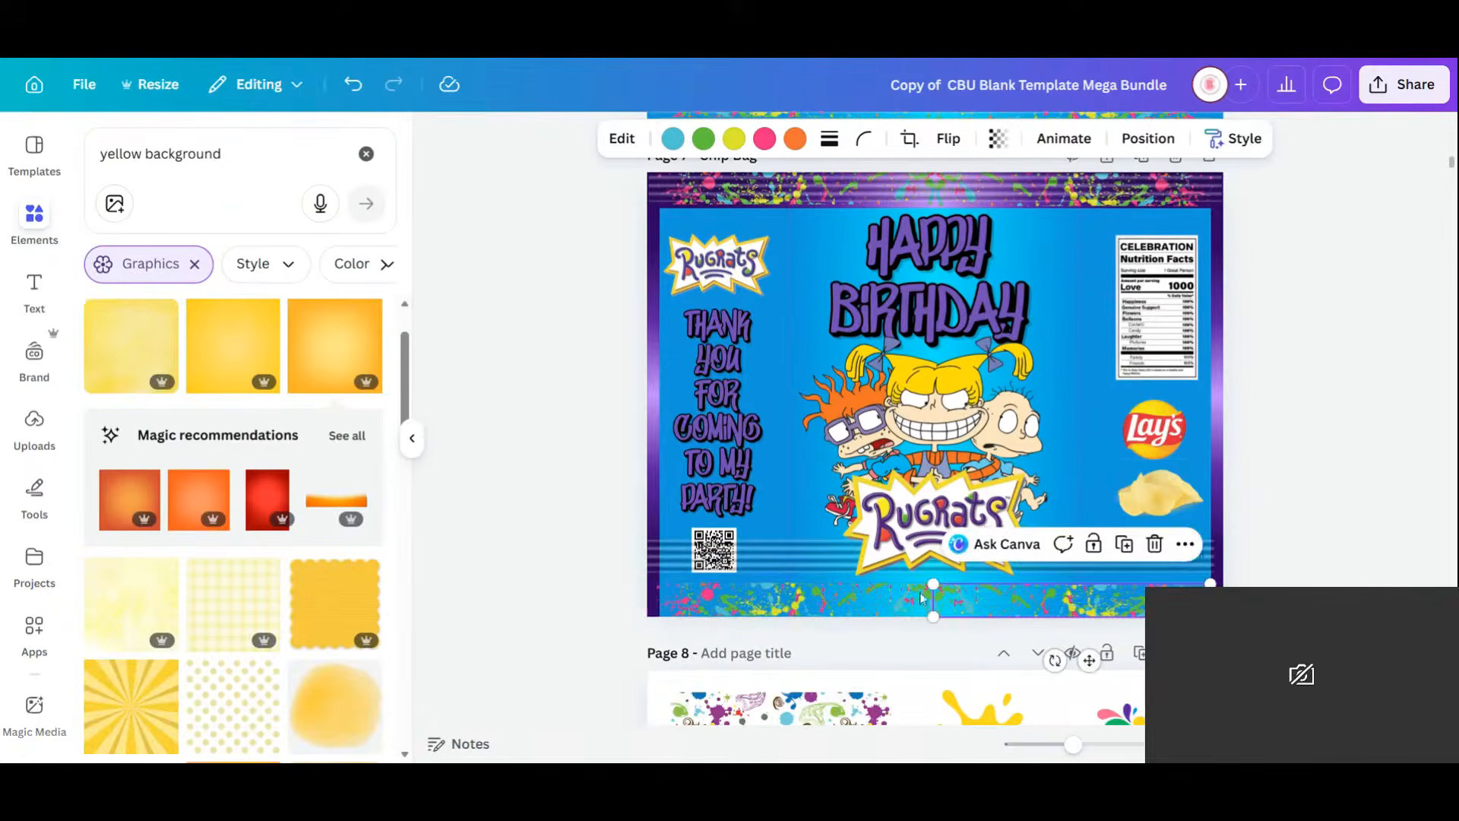
# Group the bottom splatter border halves and give the bottom strip the purple gradient.
pyautogui.keyDown('shift'); pyautogui.click(868, 604); pyautogui.keyUp('shift')
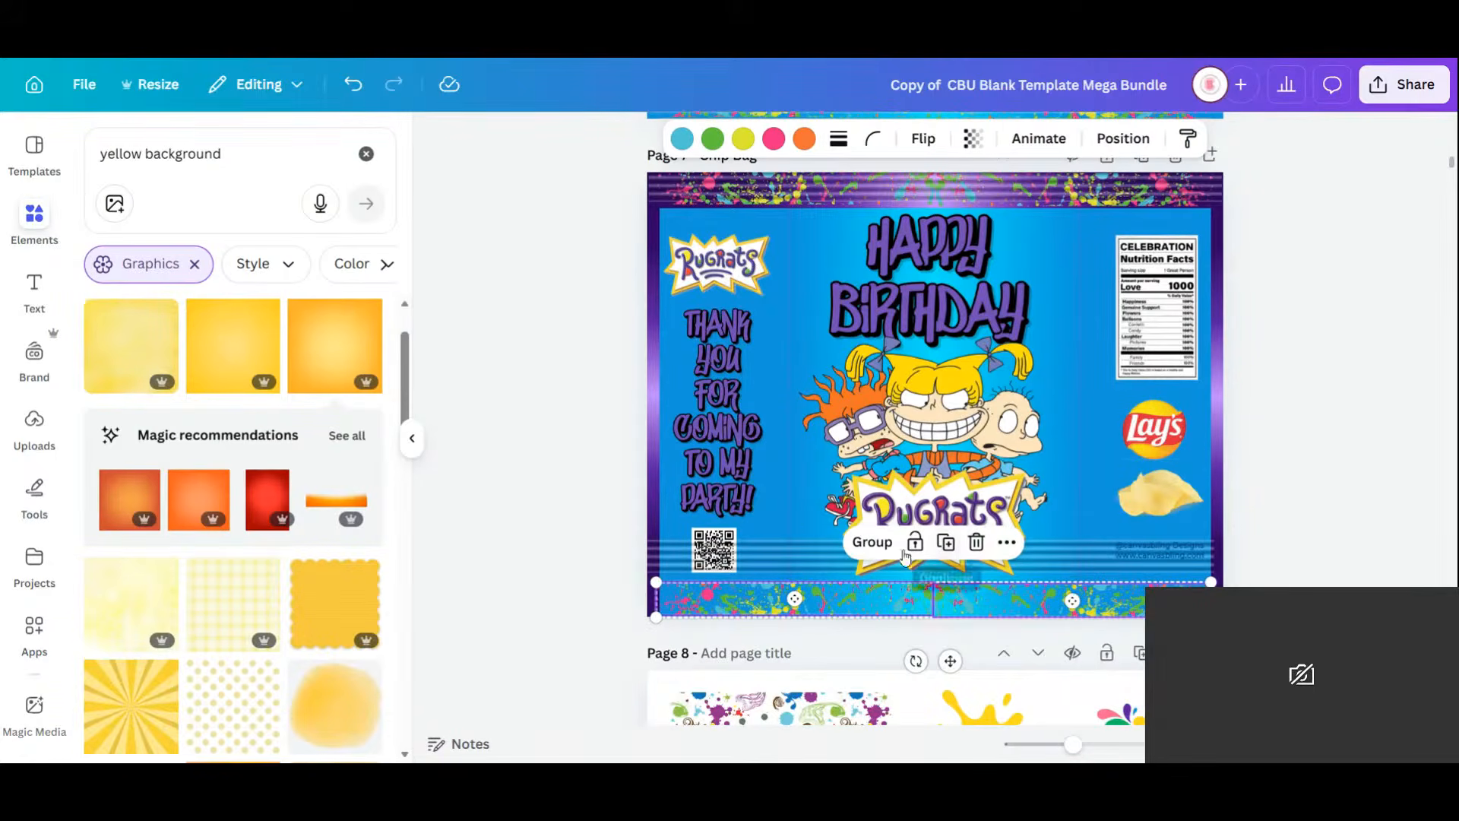
pyautogui.click(874, 543)
pyautogui.moveTo(1013, 615); pyautogui.dragTo(1013, 584)
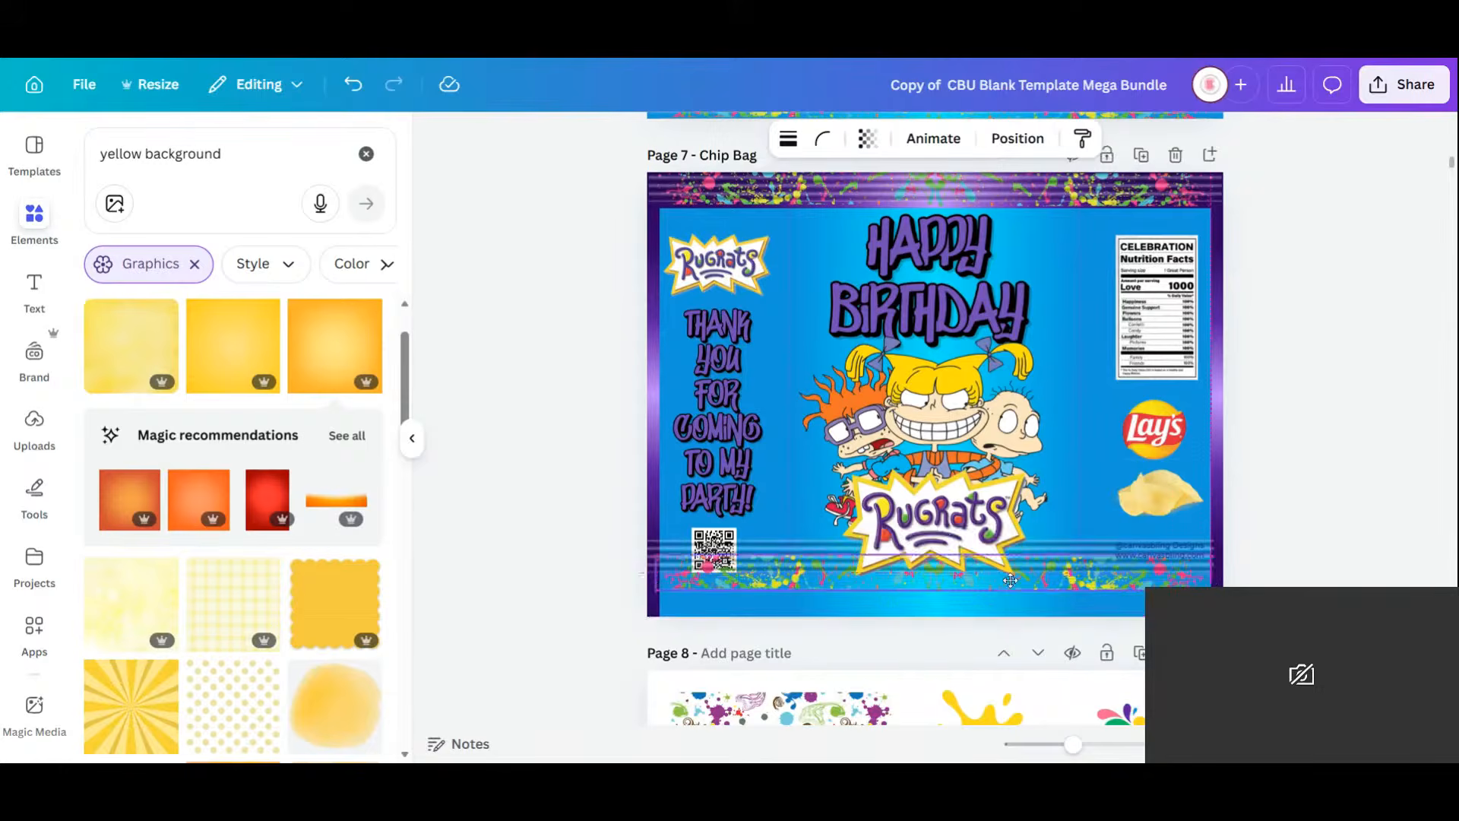
pyautogui.click(1007, 605)
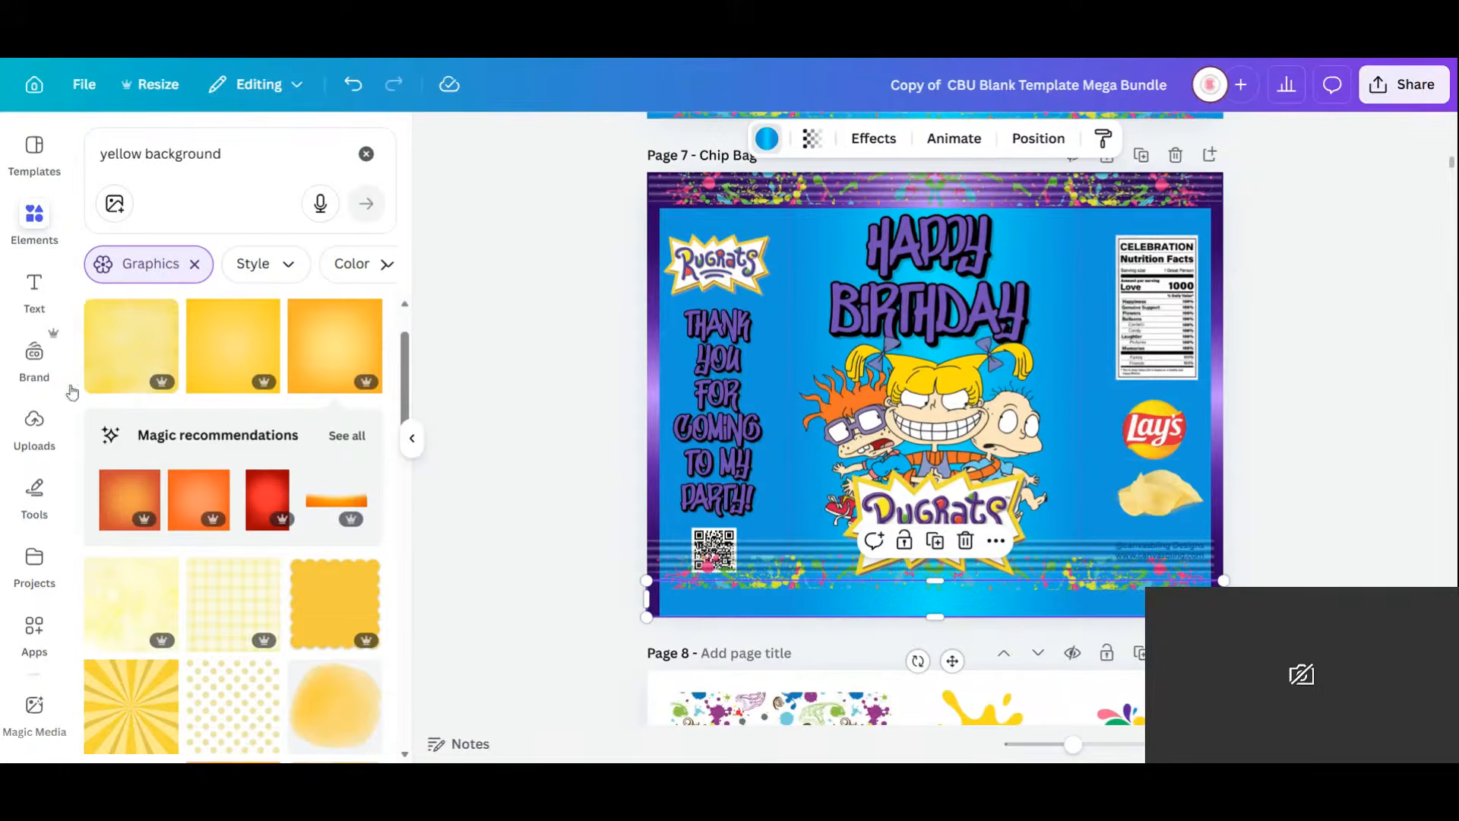
pyautogui.click(146, 583)
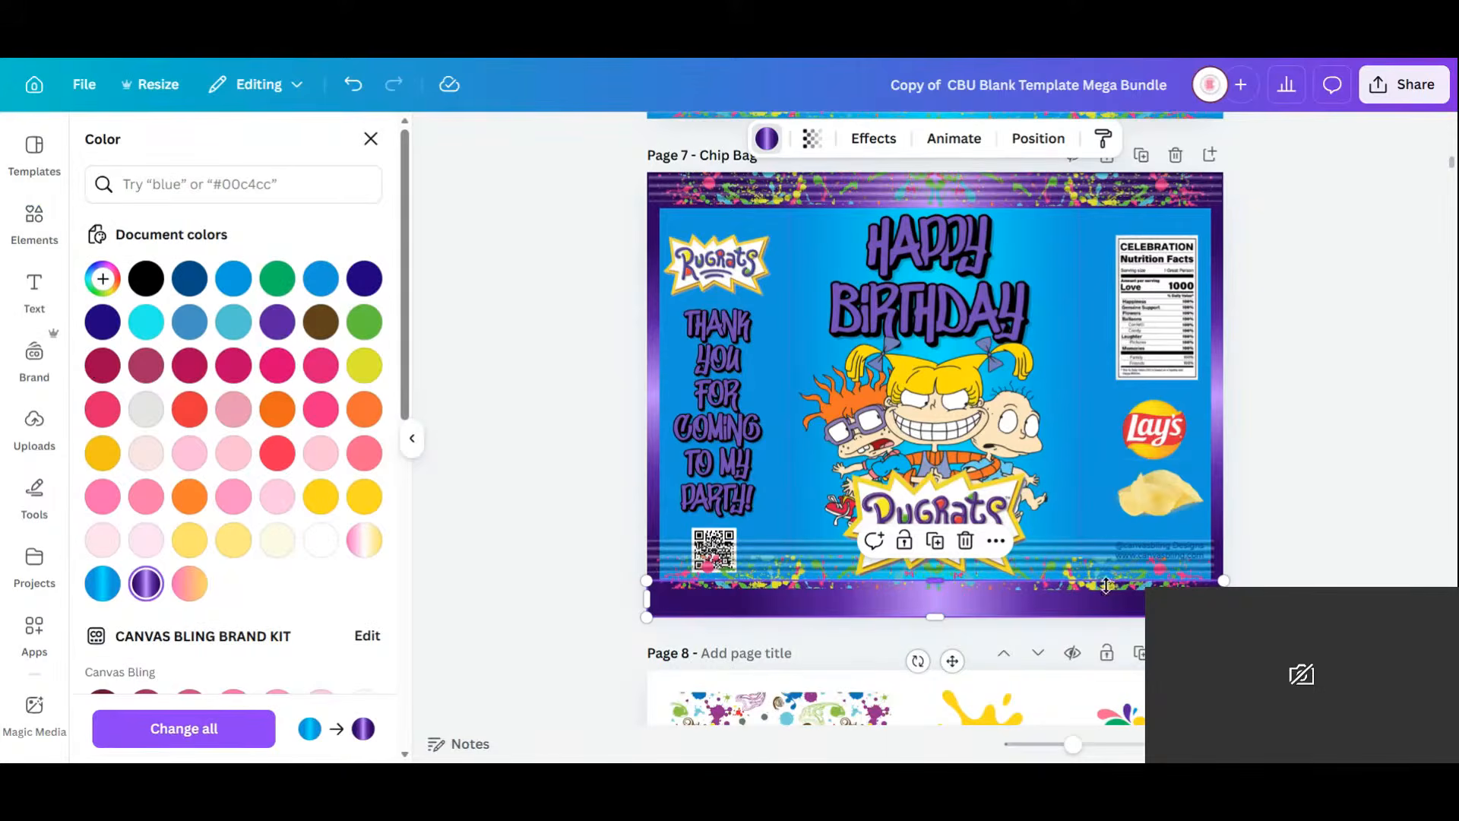
# Move the splatter group and striped band down onto the bottom purple strip.
pyautogui.click(1413, 570)
pyautogui.moveTo(1051, 577); pyautogui.dragTo(1038, 608)
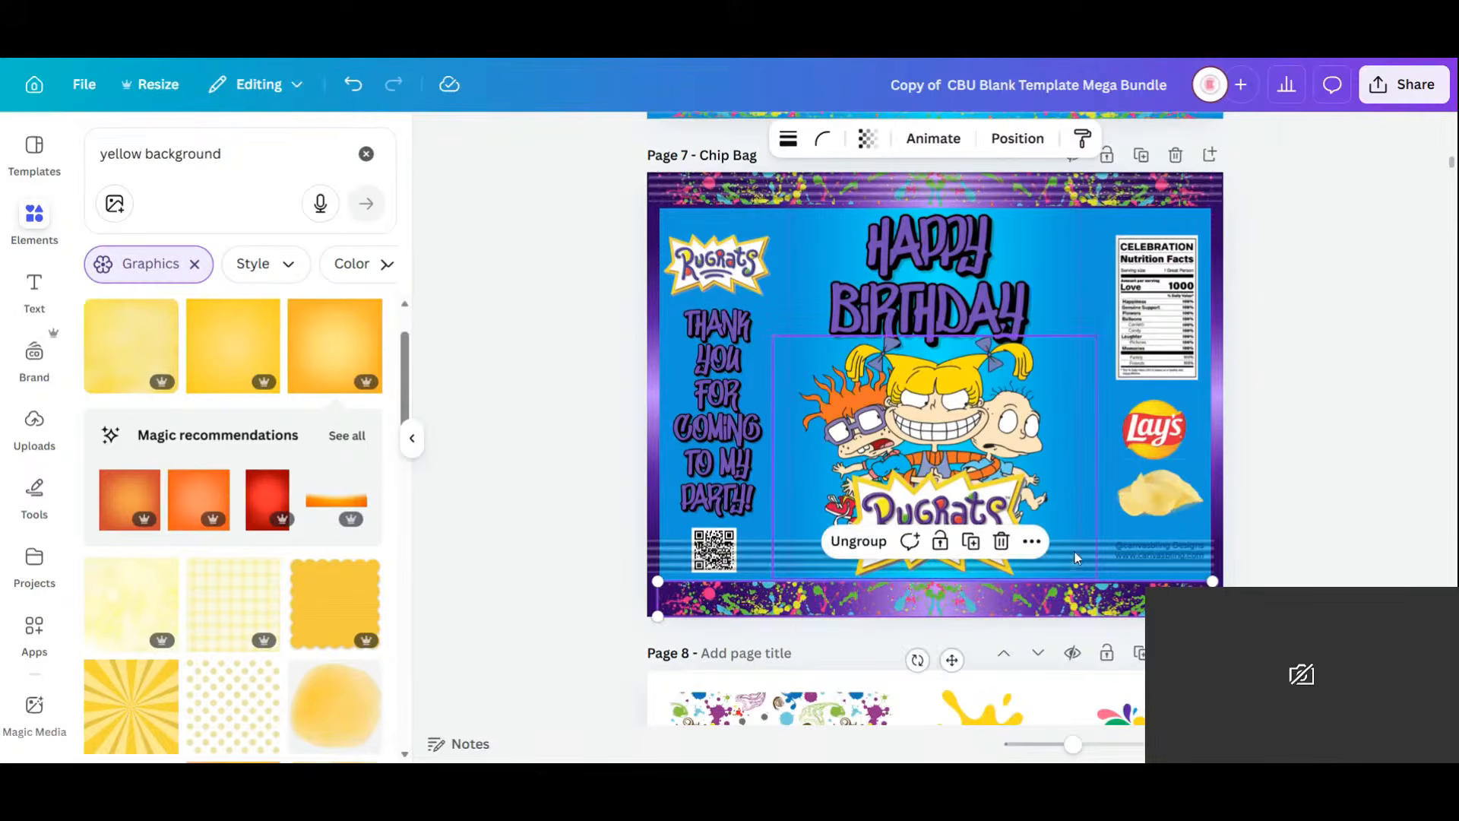
pyautogui.click(1080, 557)
pyautogui.click(1344, 541)
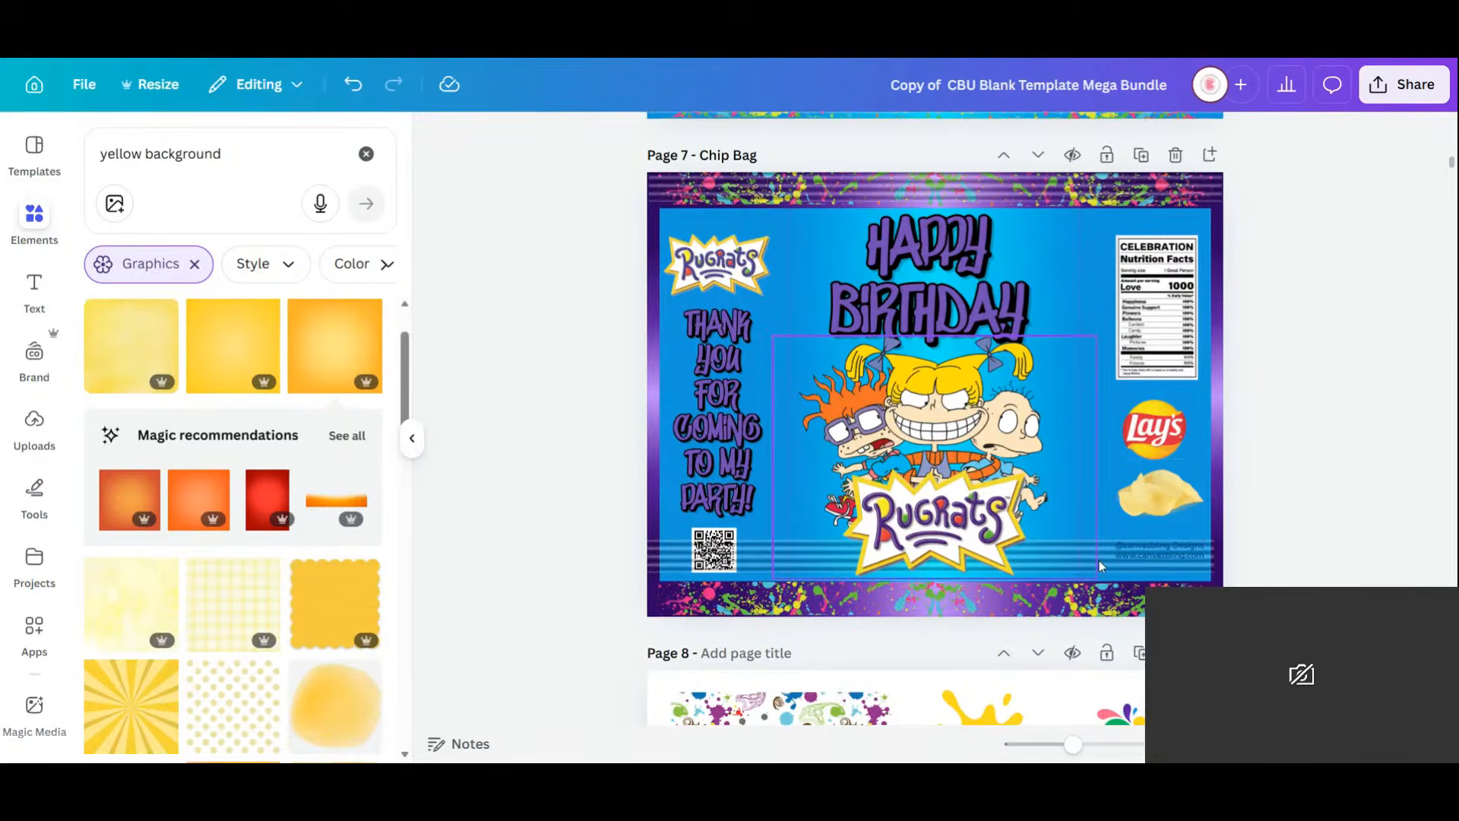
pyautogui.click(1109, 564)
pyautogui.moveTo(1103, 575); pyautogui.dragTo(1111, 601)
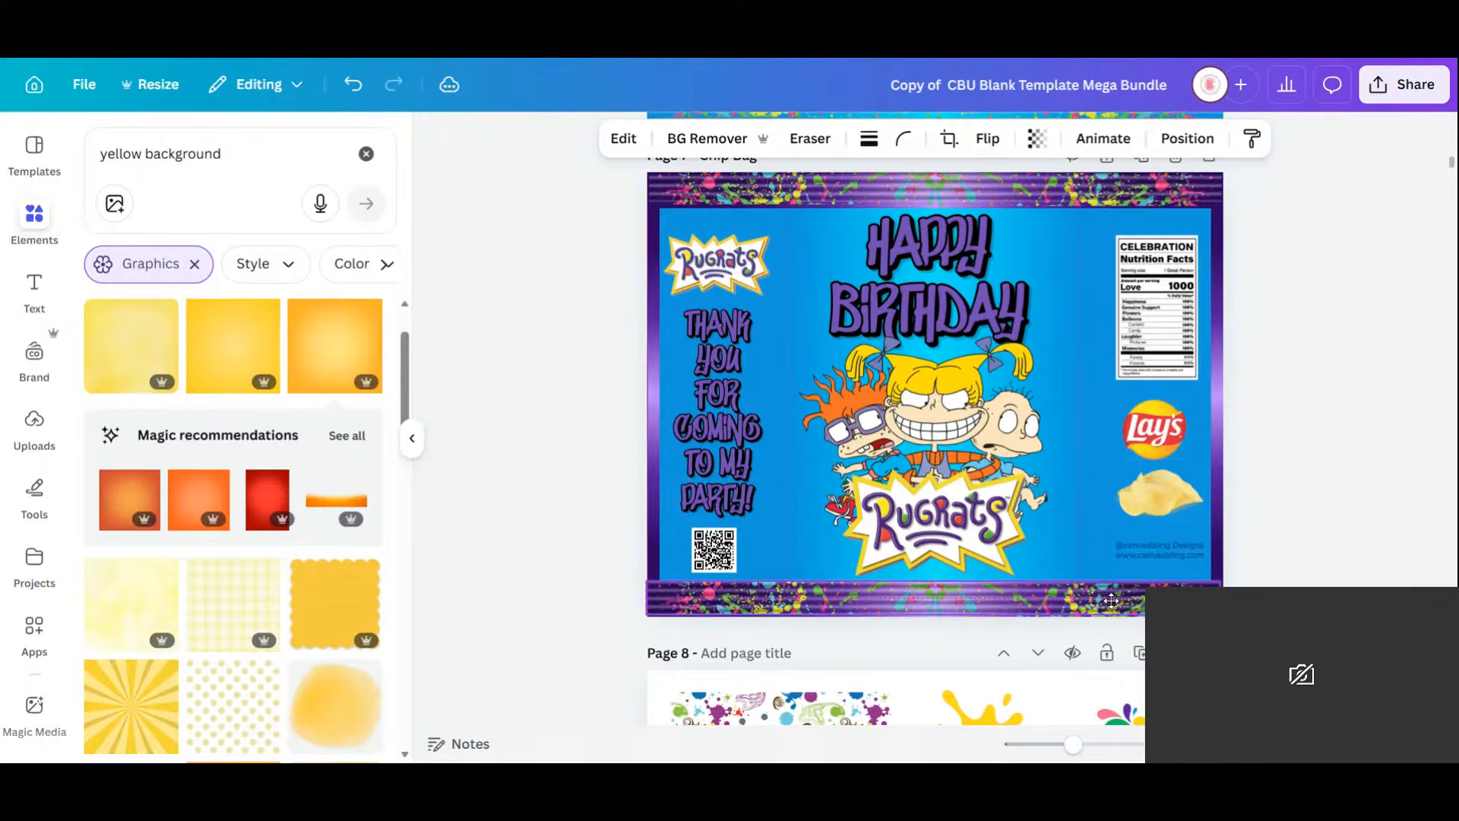
pyautogui.click(1280, 467)
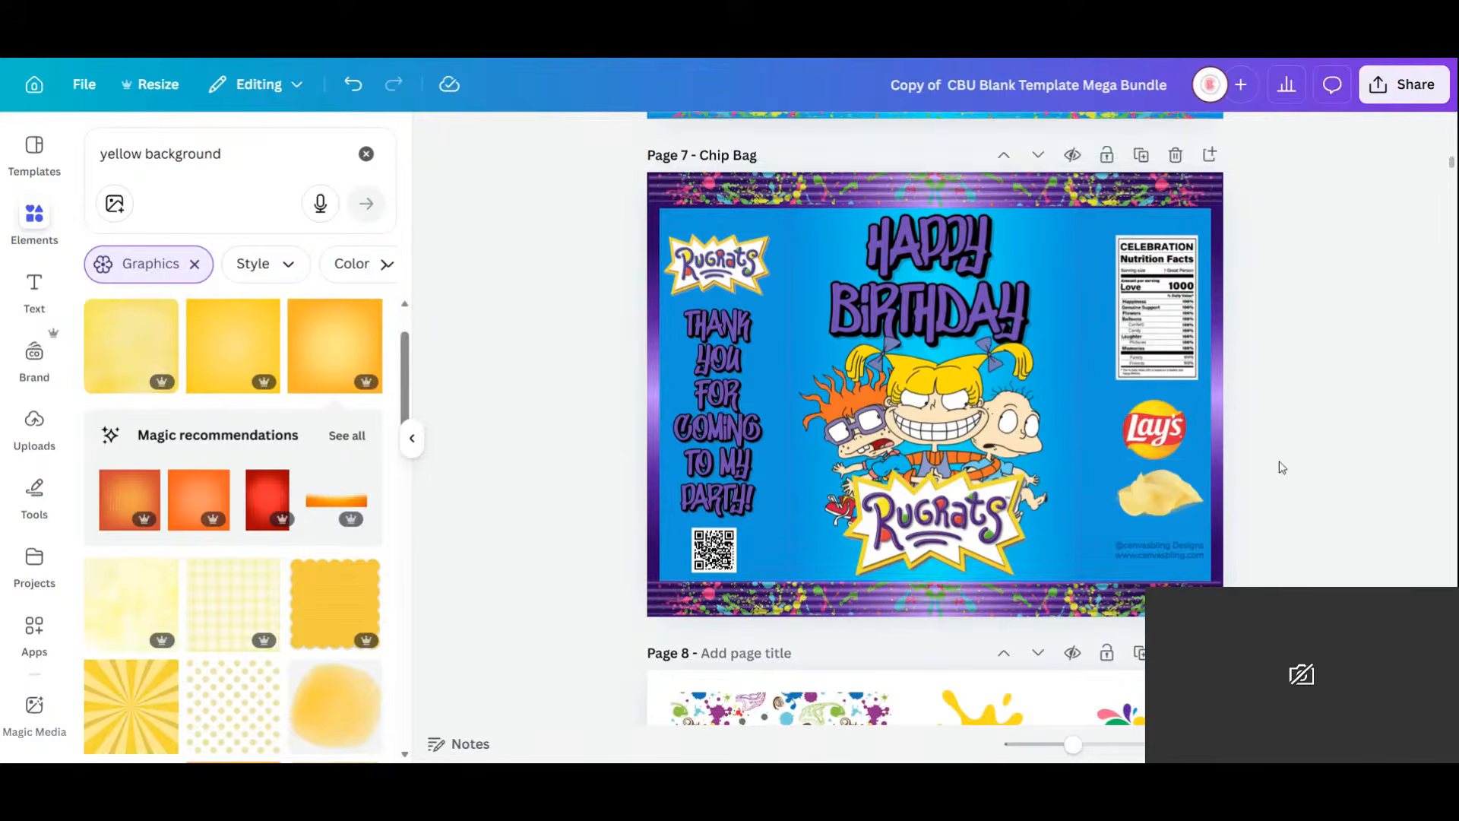
pyautogui.click(943, 513)
pyautogui.click(973, 282)
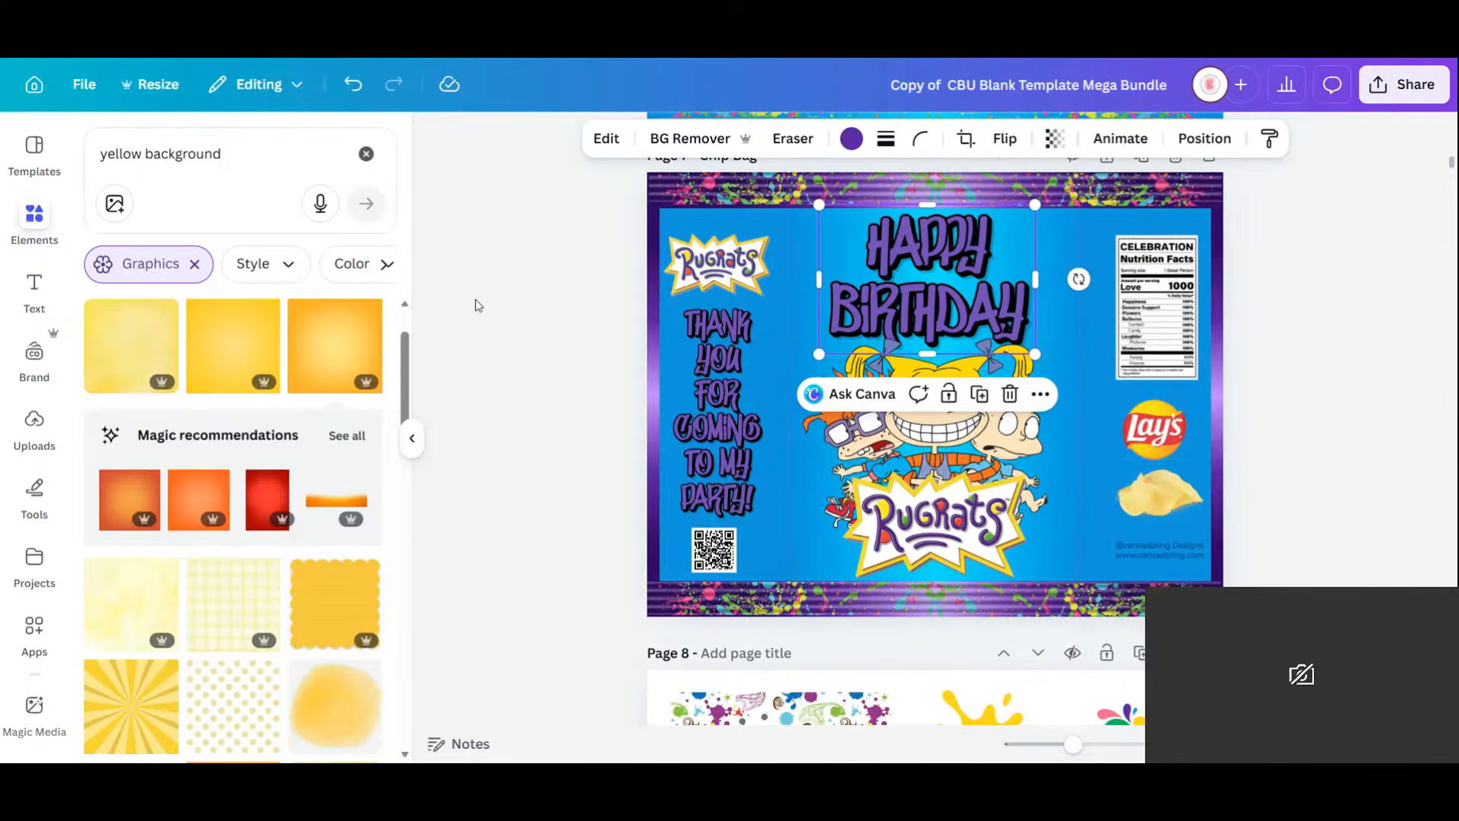
# Bring the Page 8 splatter strip onto Page 7, enlarge it and send it to the back.
pyautogui.scroll(-3, 800, 402)
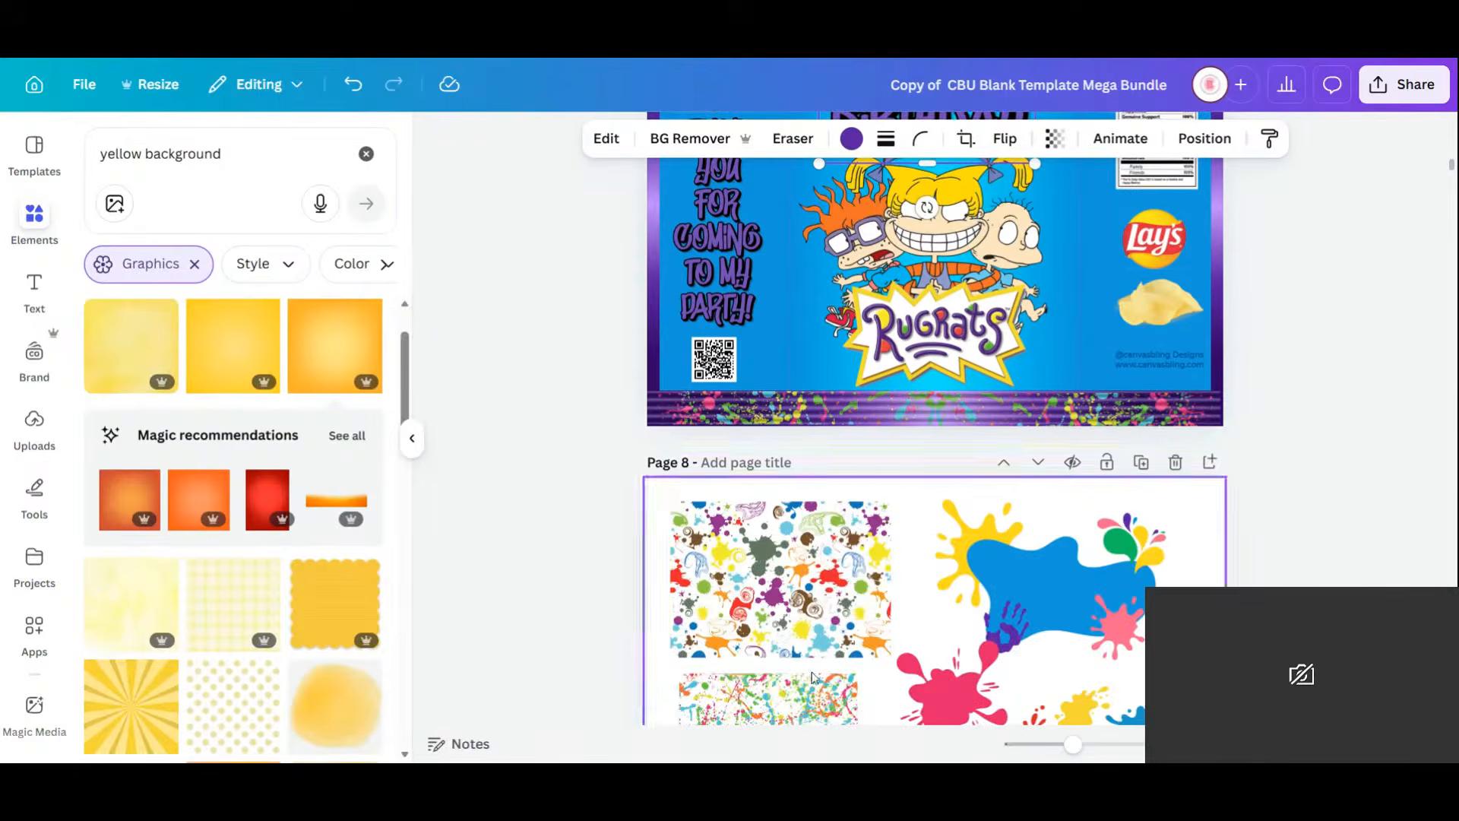
pyautogui.click(789, 712)
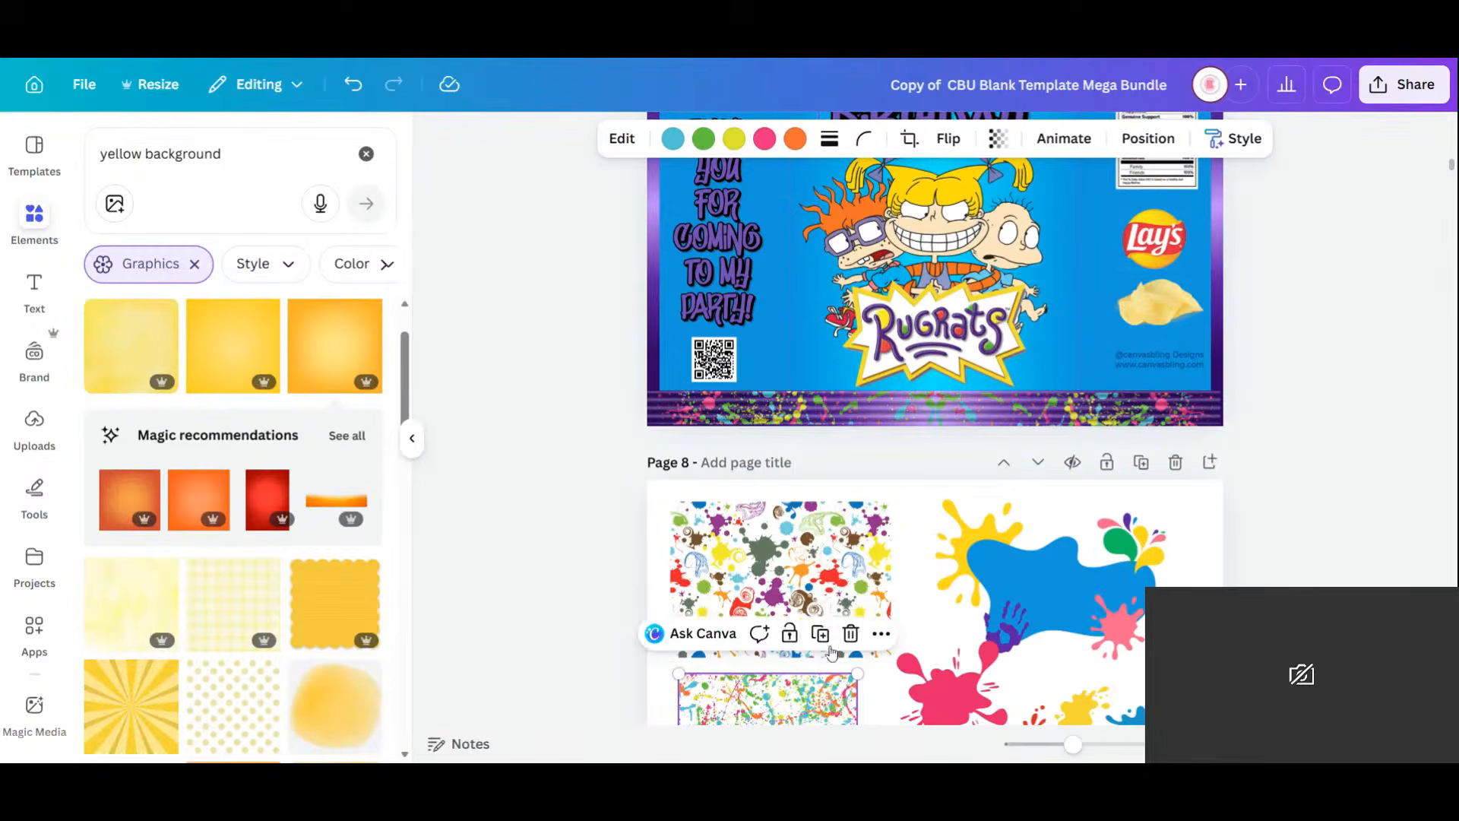
pyautogui.moveTo(844, 690); pyautogui.dragTo(815, 278)
pyautogui.scroll(2, 813, 304)
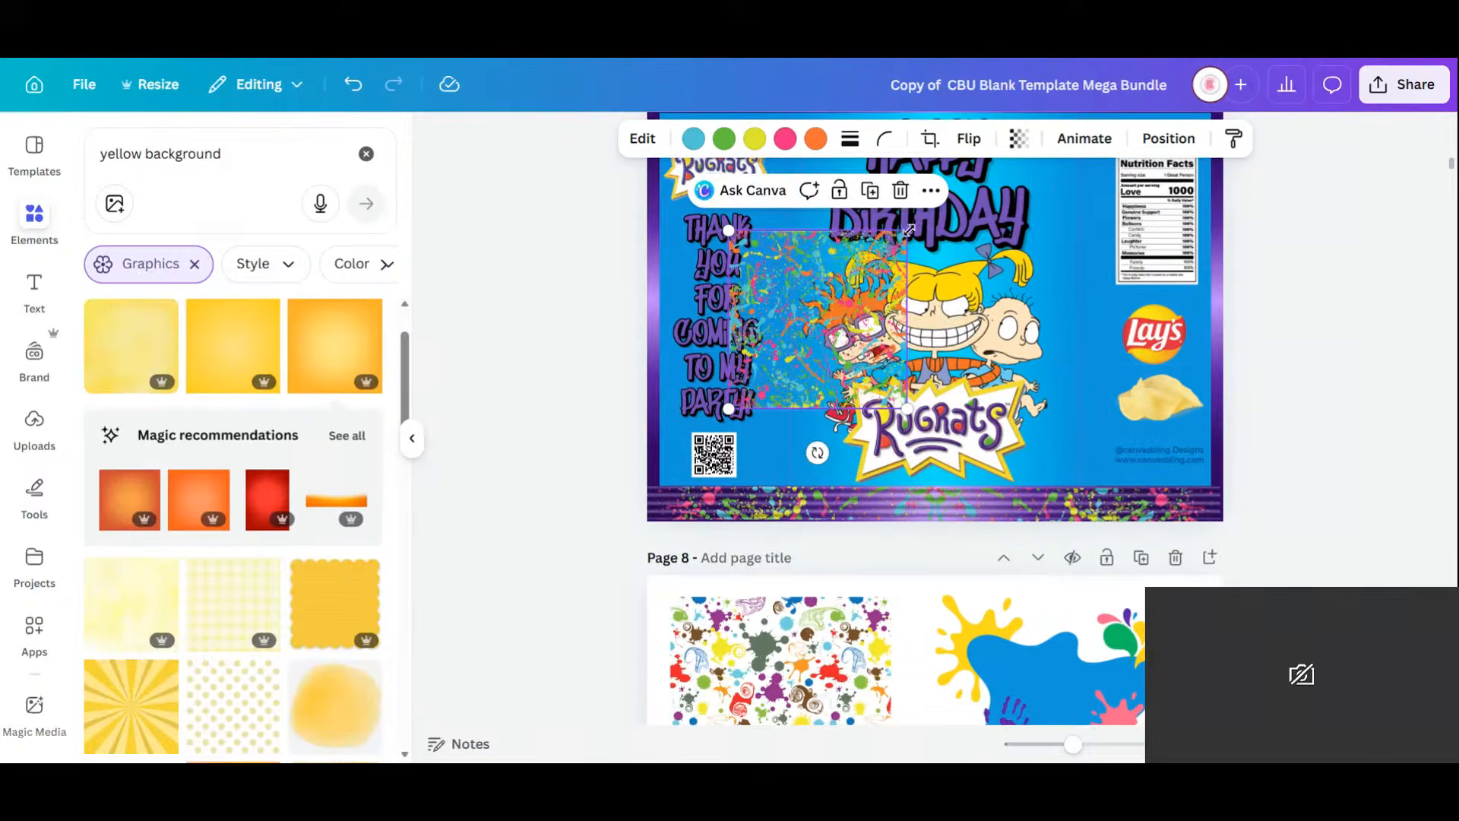
pyautogui.moveTo(907, 230); pyautogui.dragTo(1221, 195)
pyautogui.moveTo(1011, 249); pyautogui.dragTo(720, 281)
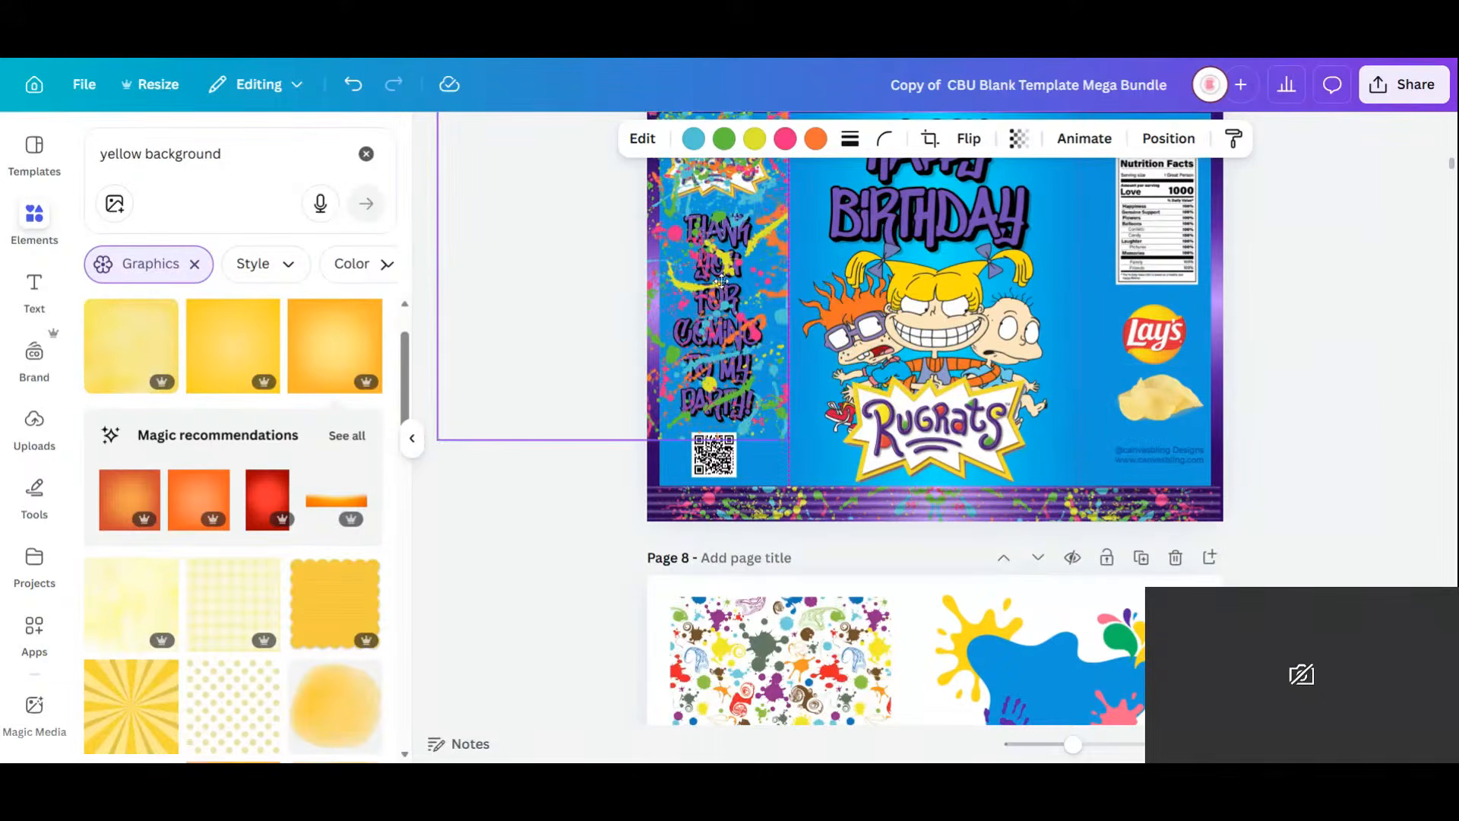
pyautogui.click(1169, 137)
pyautogui.click(250, 293)
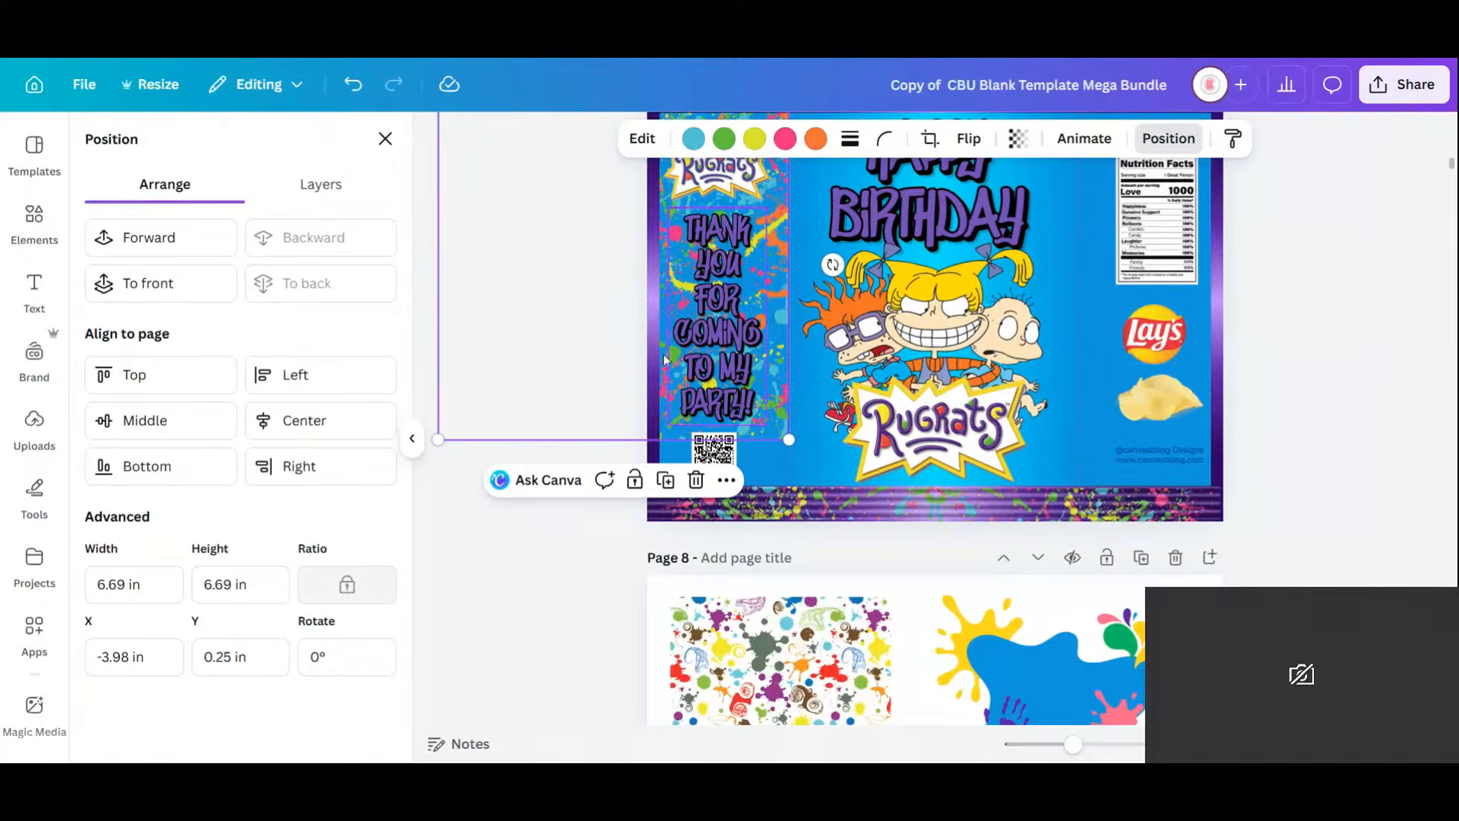
# Enlarge and reposition the splatter image, then apply an initial crop.
pyautogui.moveTo(790, 441); pyautogui.dragTo(837, 489)
pyautogui.moveTo(812, 374); pyautogui.dragTo(769, 368)
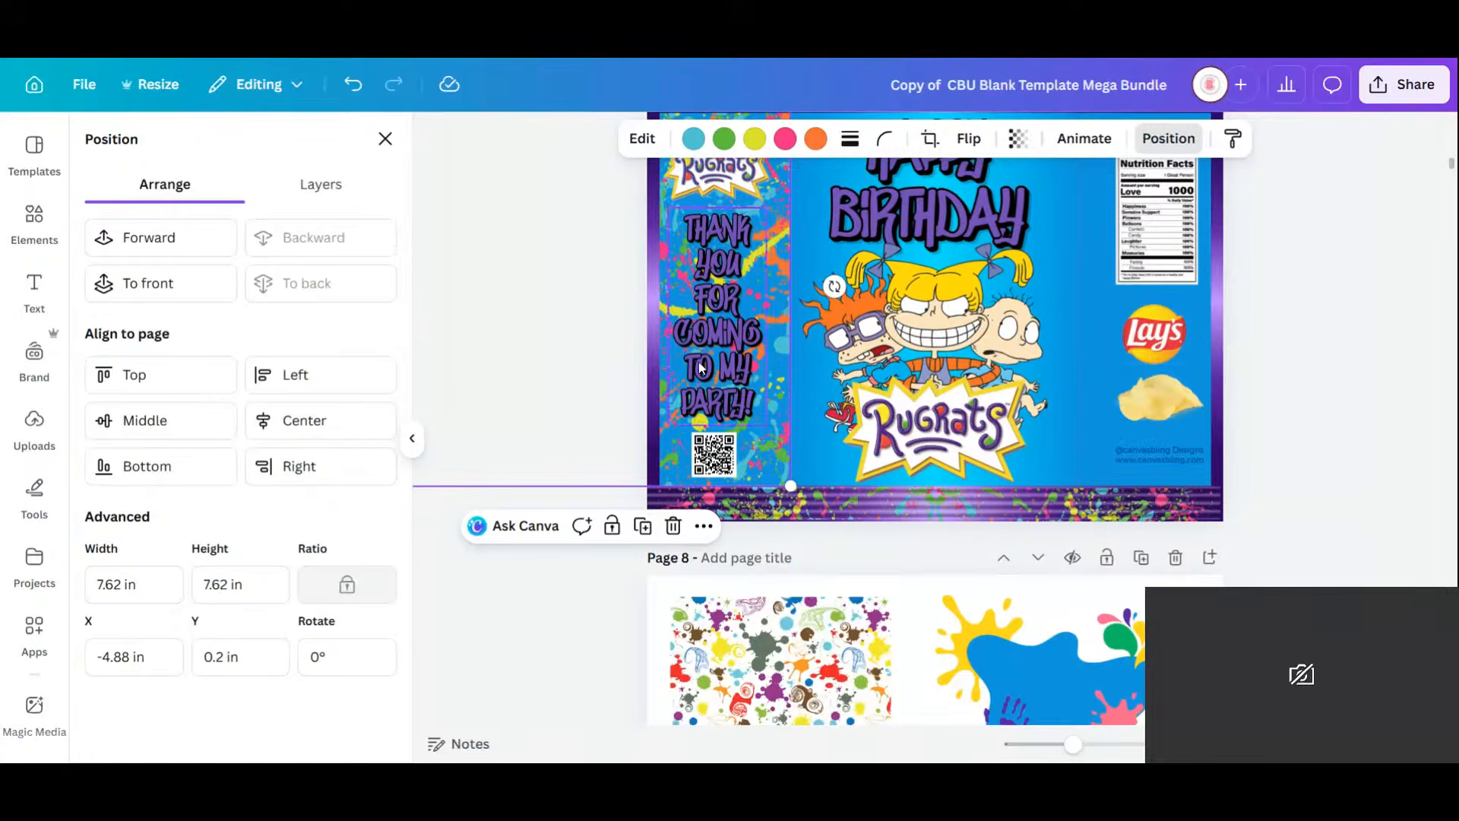
pyautogui.click(928, 138)
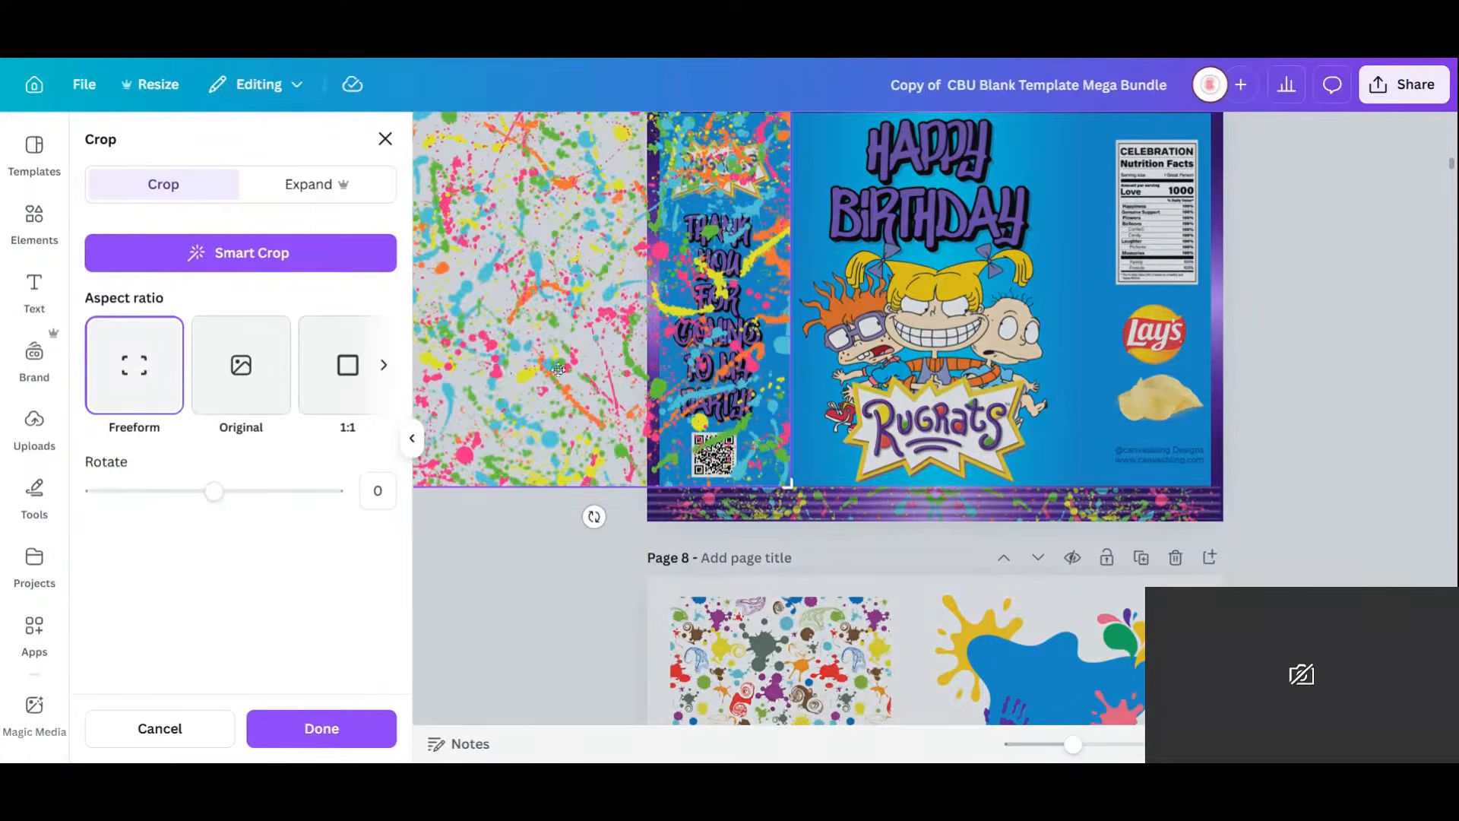
pyautogui.click(412, 438)
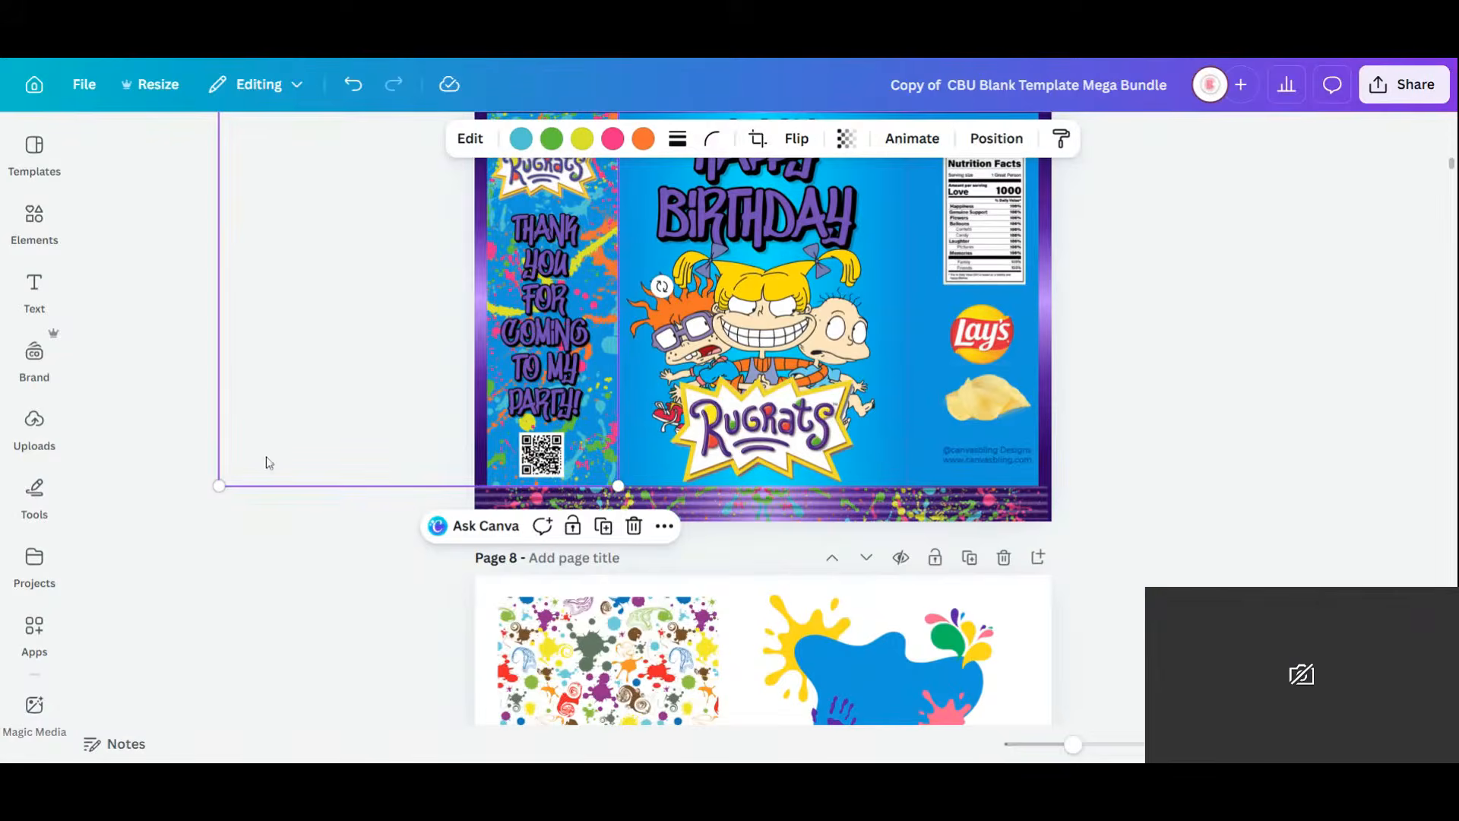
pyautogui.click(757, 138)
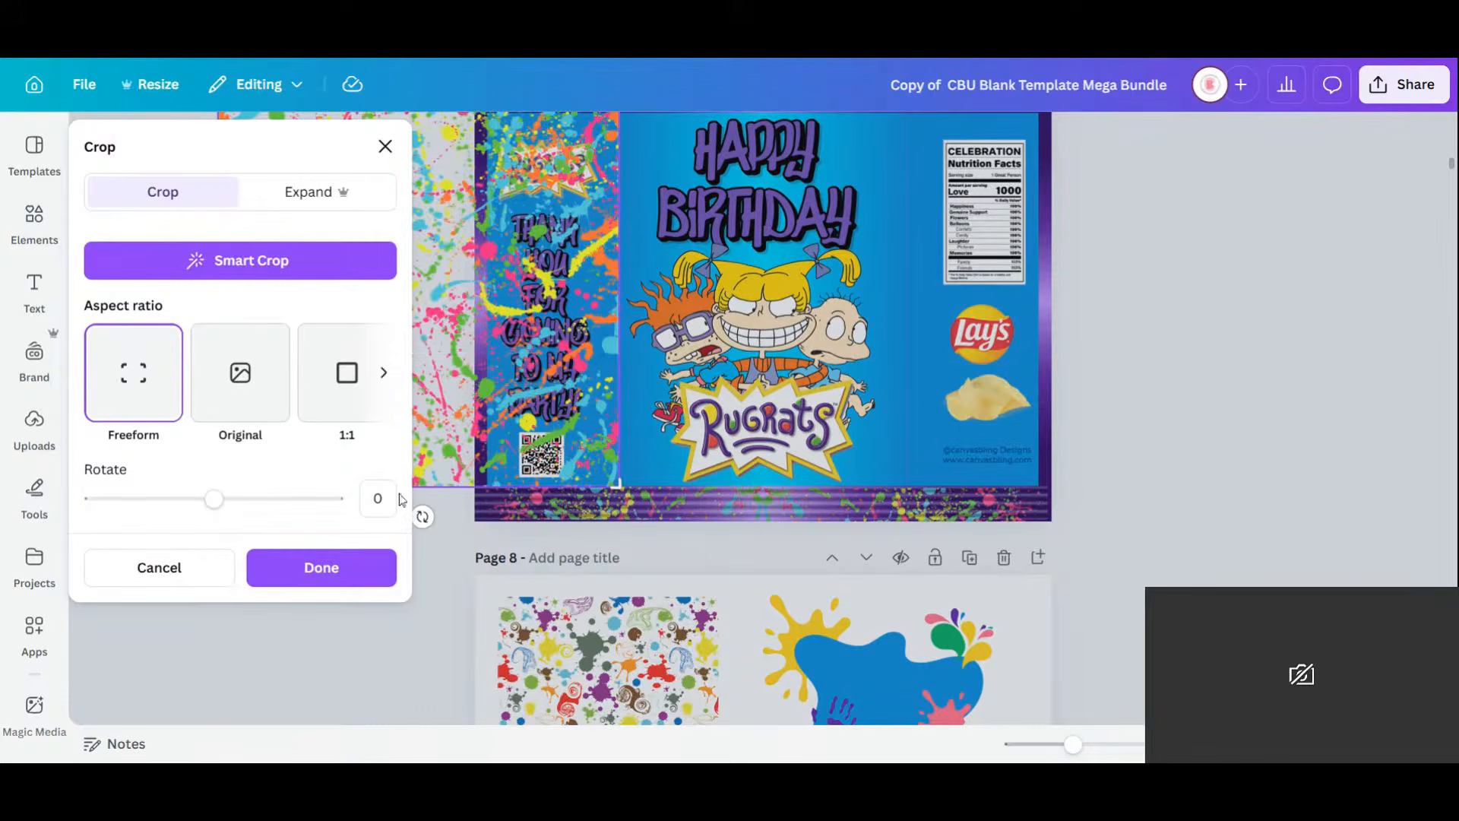
pyautogui.click(426, 579)
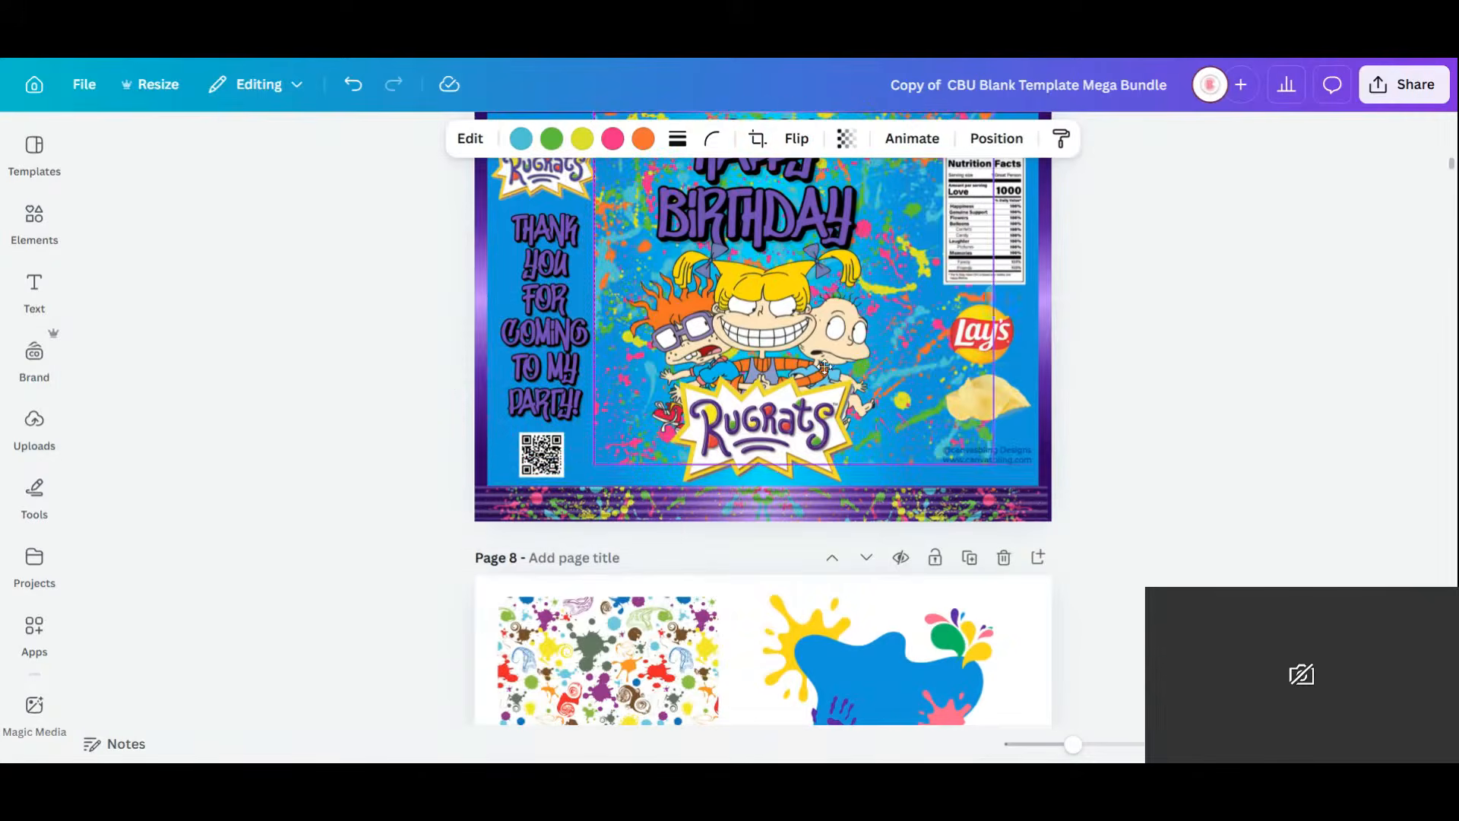
# Shift the splatter right and crop it to fill the nutrition-facts panel.
pyautogui.moveTo(793, 394); pyautogui.dragTo(871, 386)
pyautogui.click(757, 138)
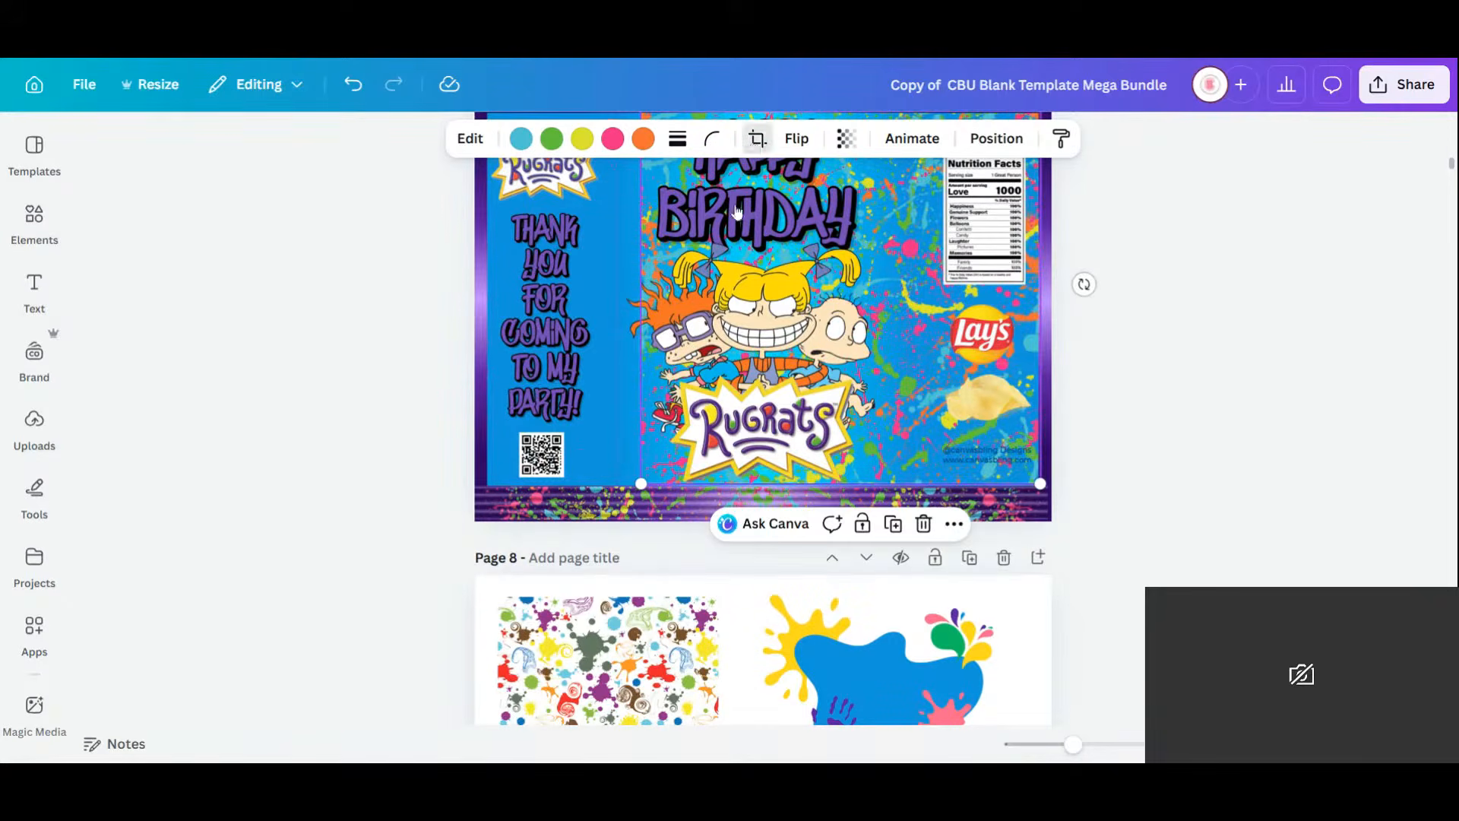
pyautogui.moveTo(644, 481); pyautogui.dragTo(906, 495)
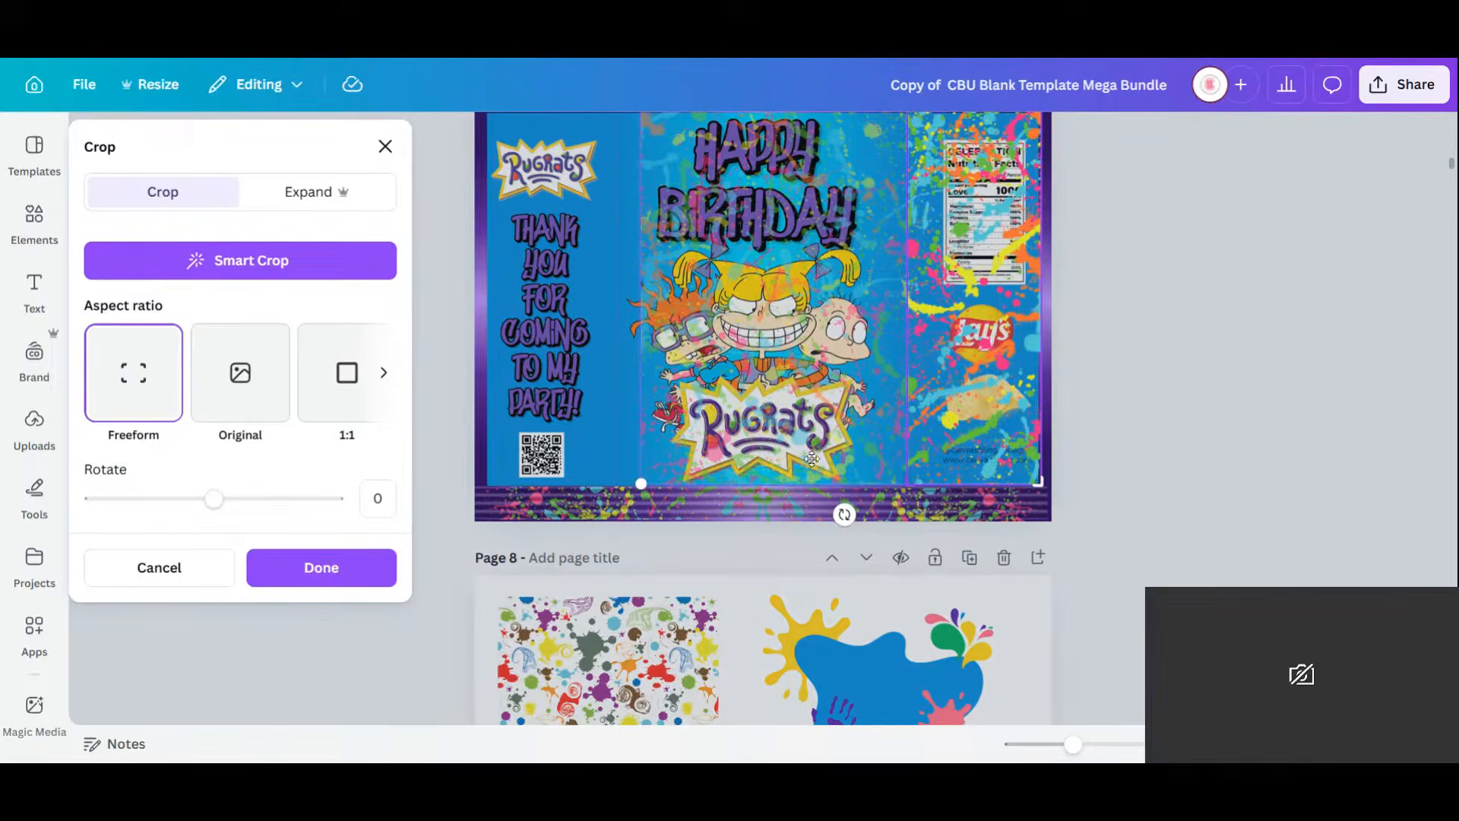
pyautogui.click(336, 570)
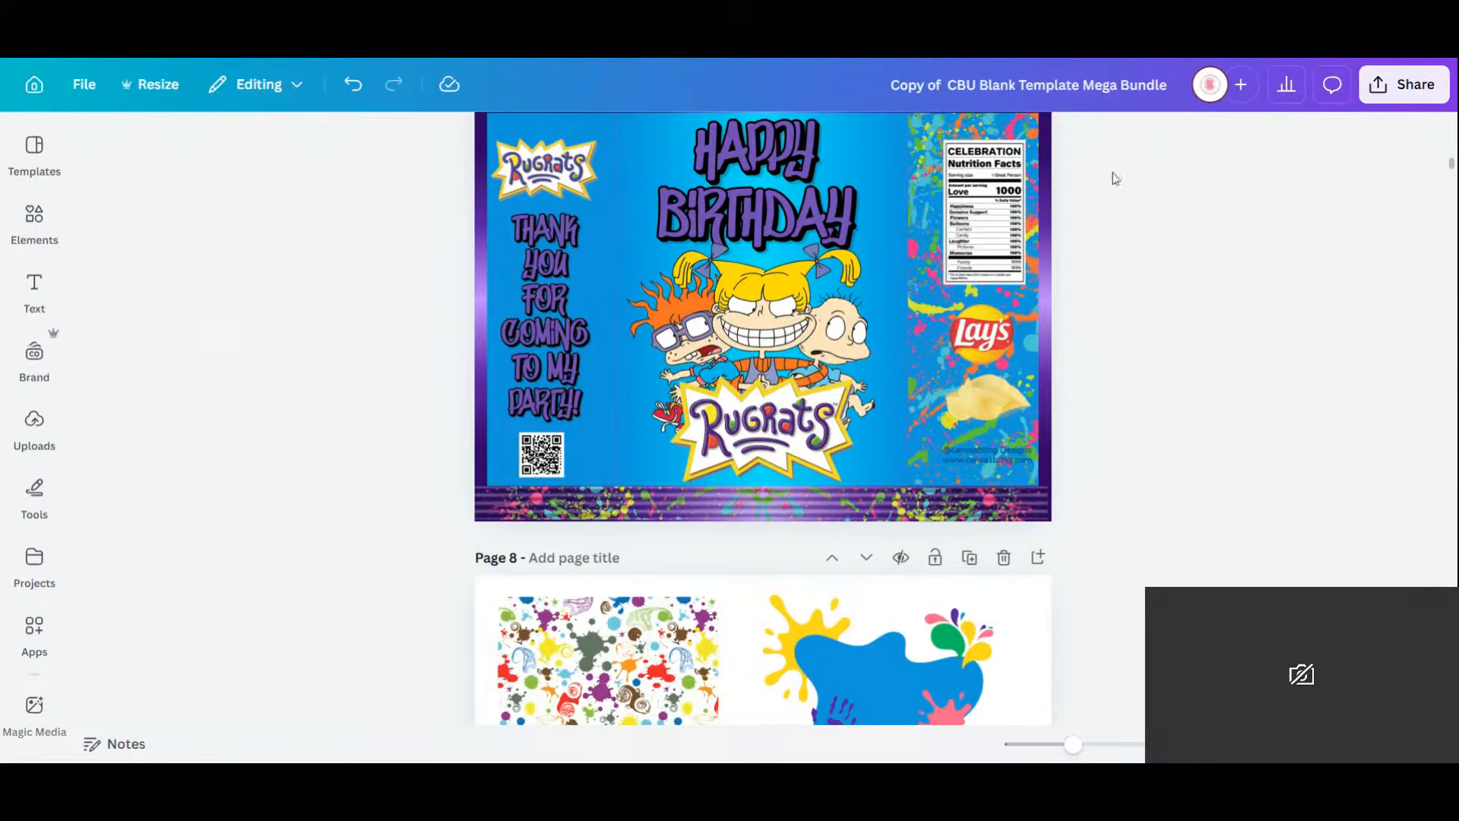
# Select the right-hand splatter panel and nudge it slightly into place.
pyautogui.scroll(6, 1451, 166)
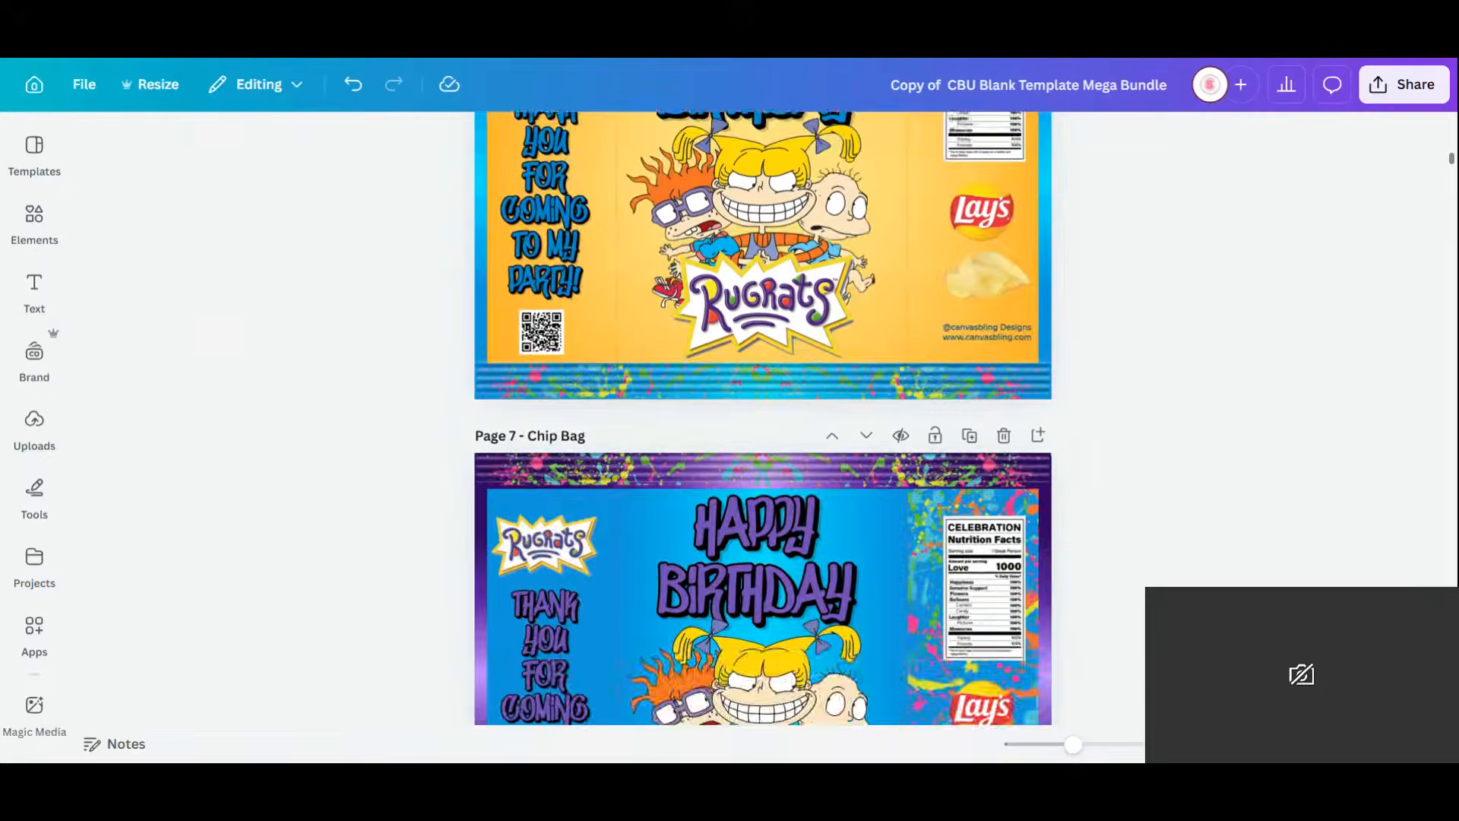
pyautogui.scroll(-4, 1451, 163)
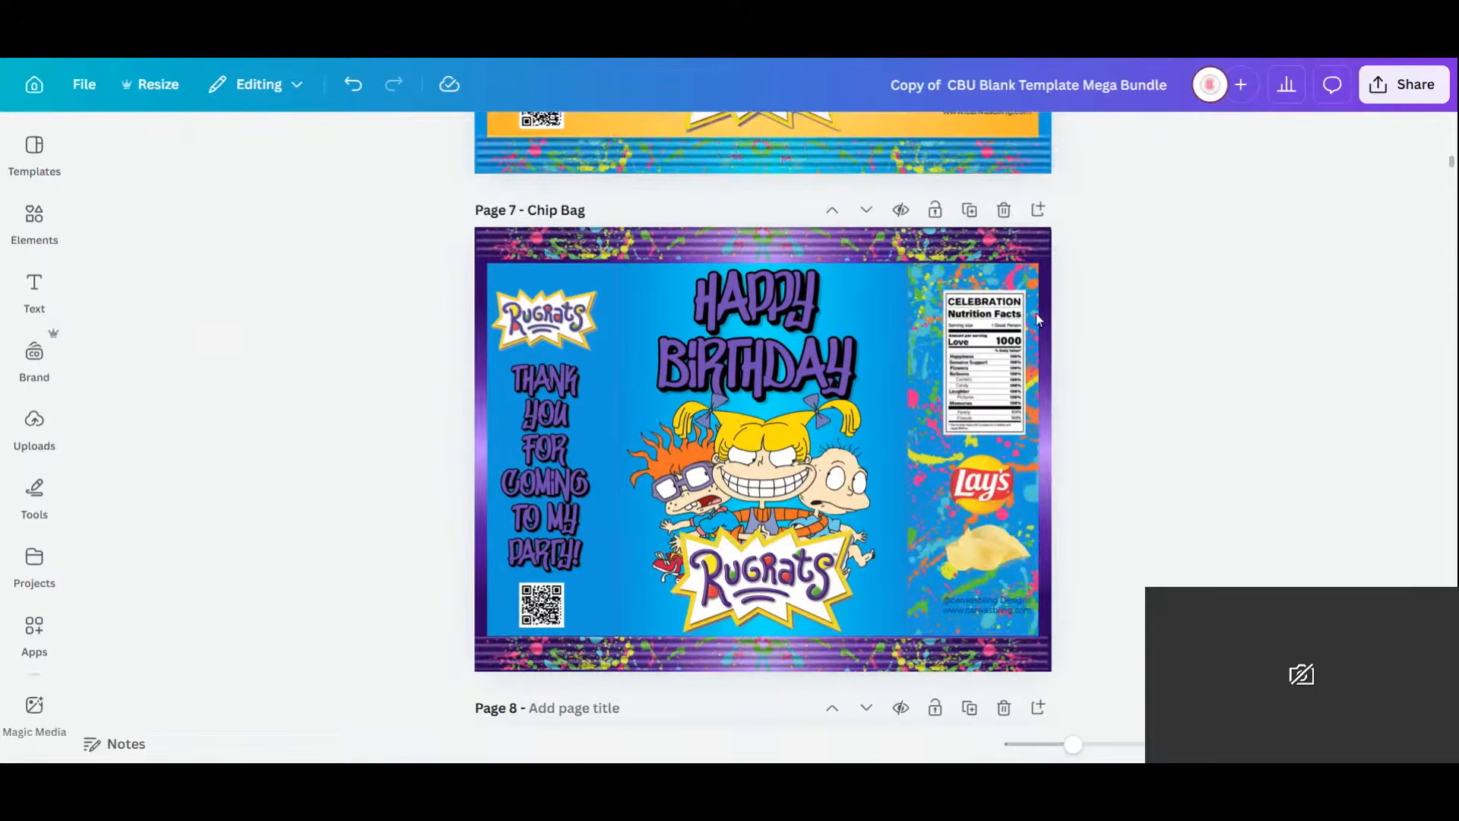
pyautogui.click(1034, 288)
pyautogui.click(975, 138)
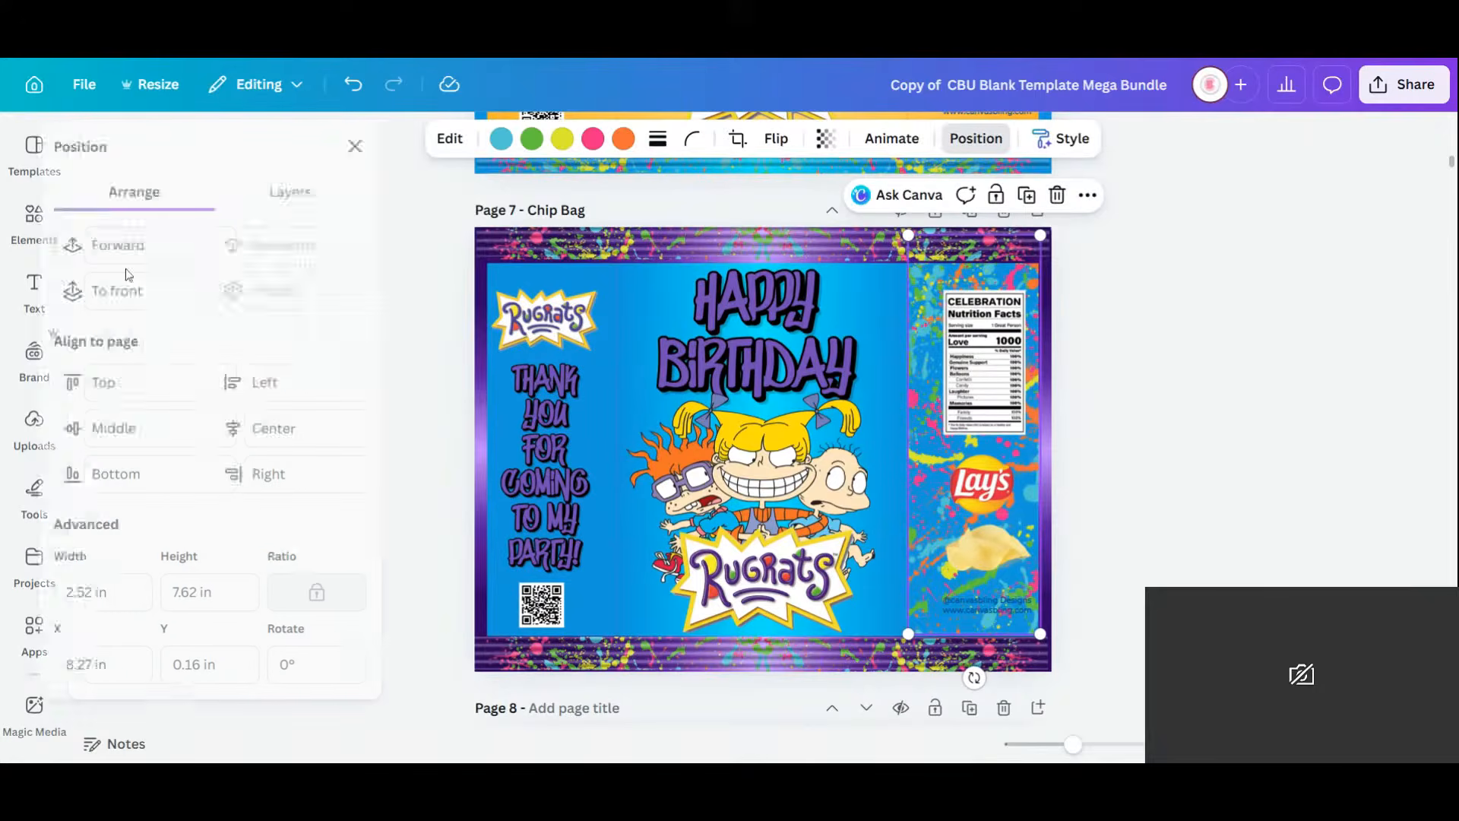
pyautogui.click(1096, 310)
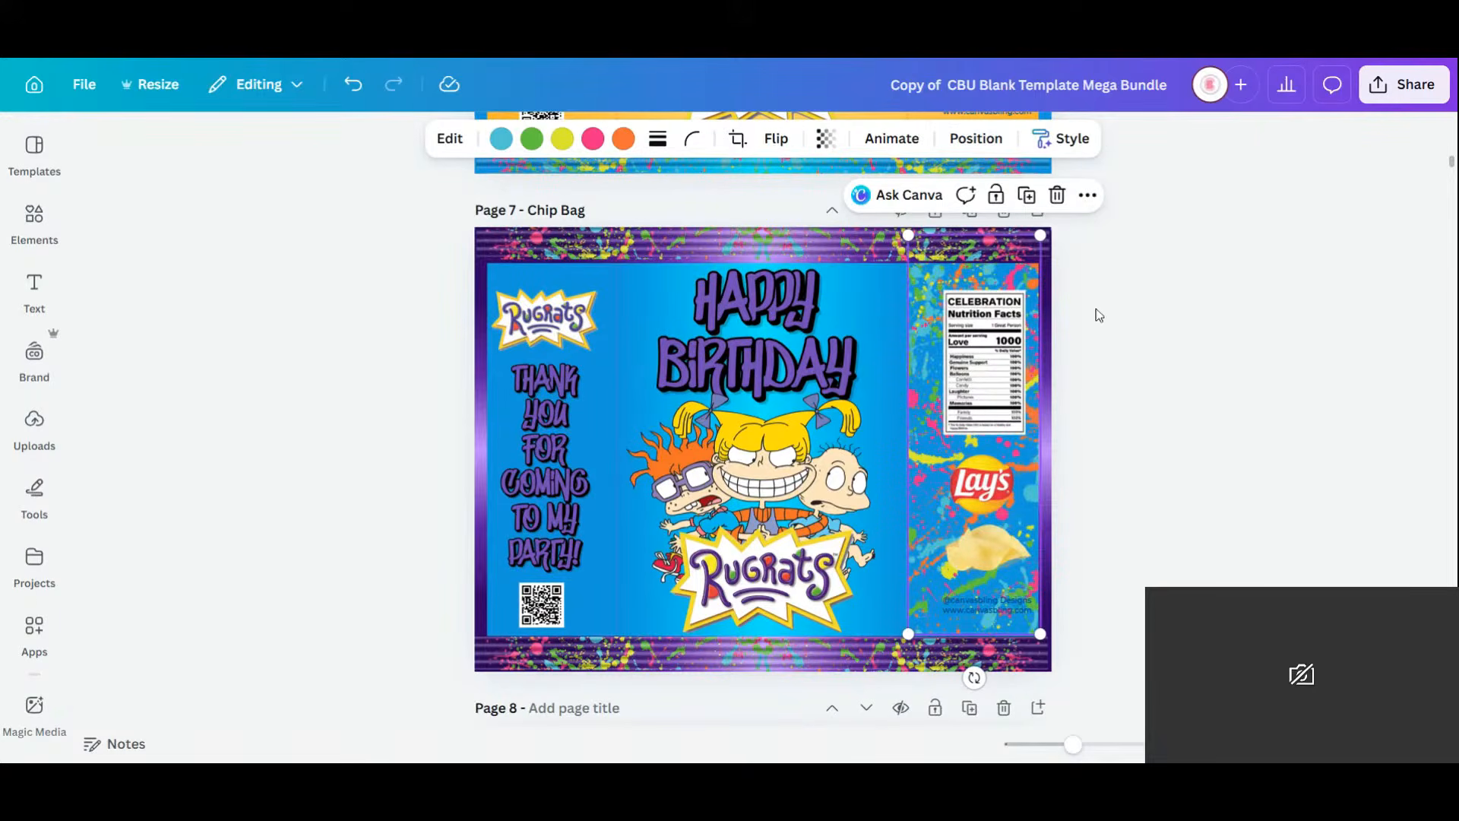
pyautogui.moveTo(1028, 275); pyautogui.dragTo(1024, 271)
# Duplicate the splatter panel onto the left panel, behind the Rugrats logo and thank-you text.
pyautogui.click(1030, 199)
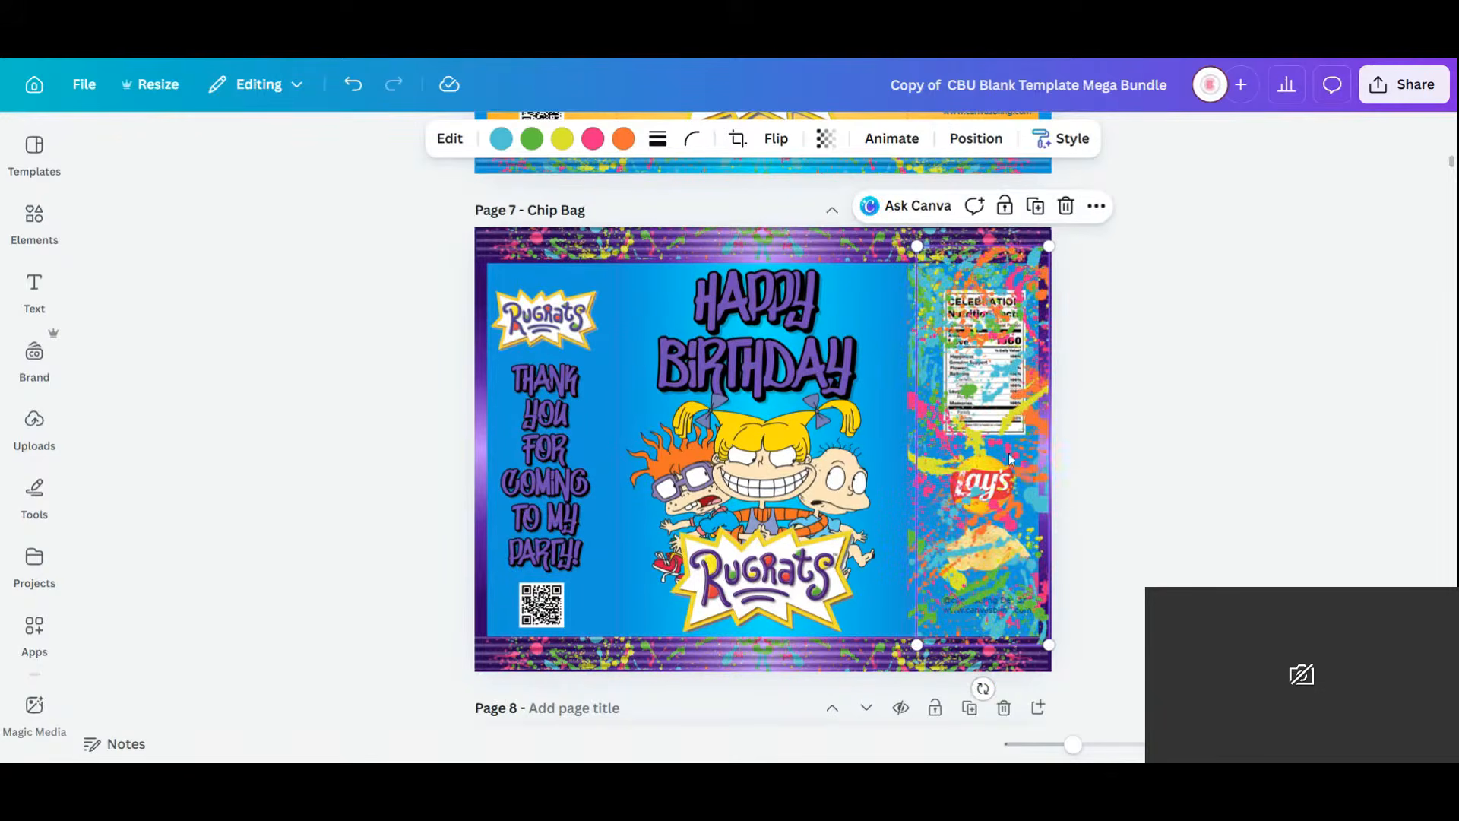
pyautogui.moveTo(1012, 461); pyautogui.dragTo(577, 452)
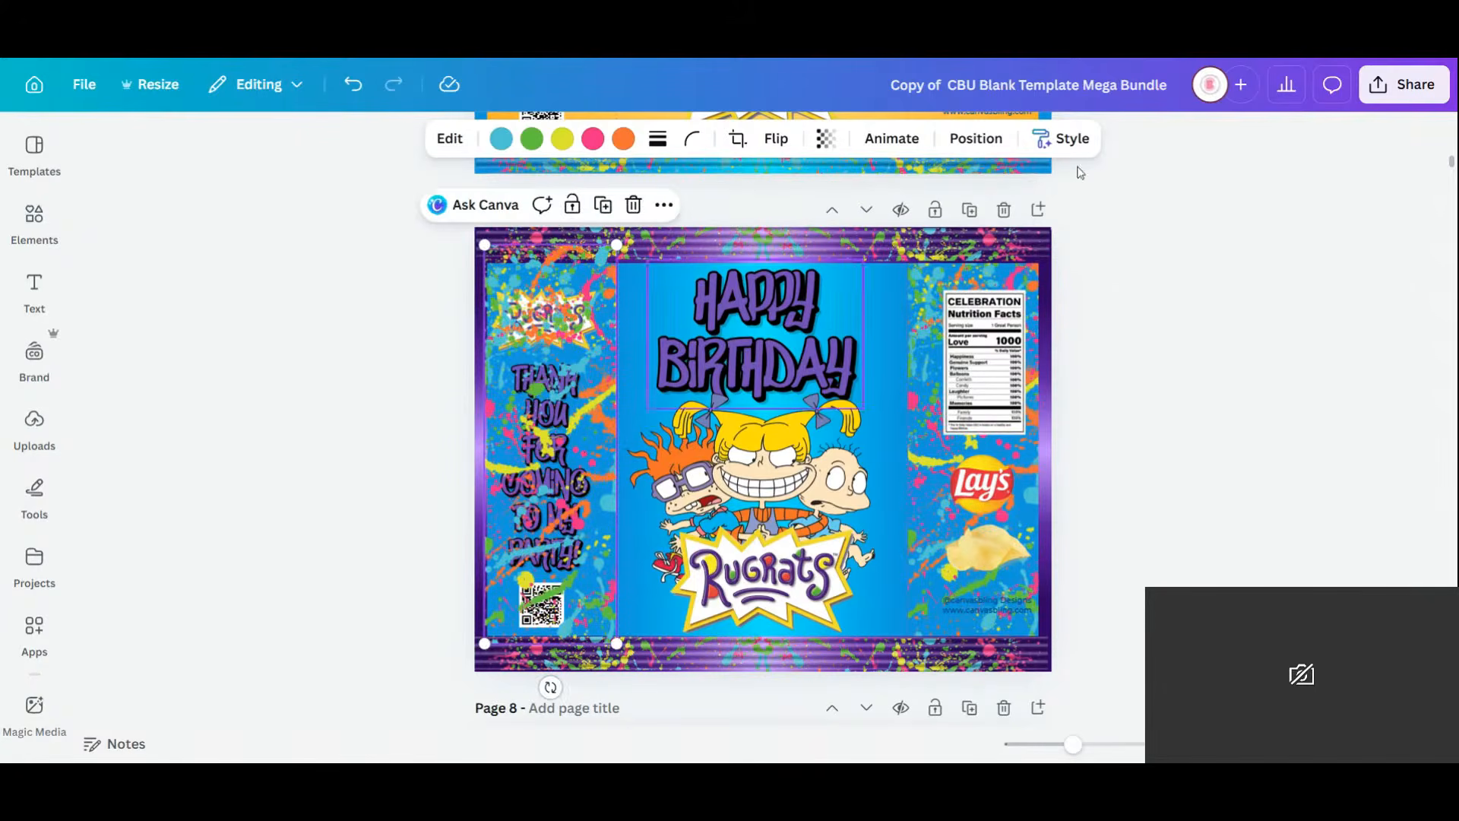
pyautogui.click(976, 138)
pyautogui.click(321, 303)
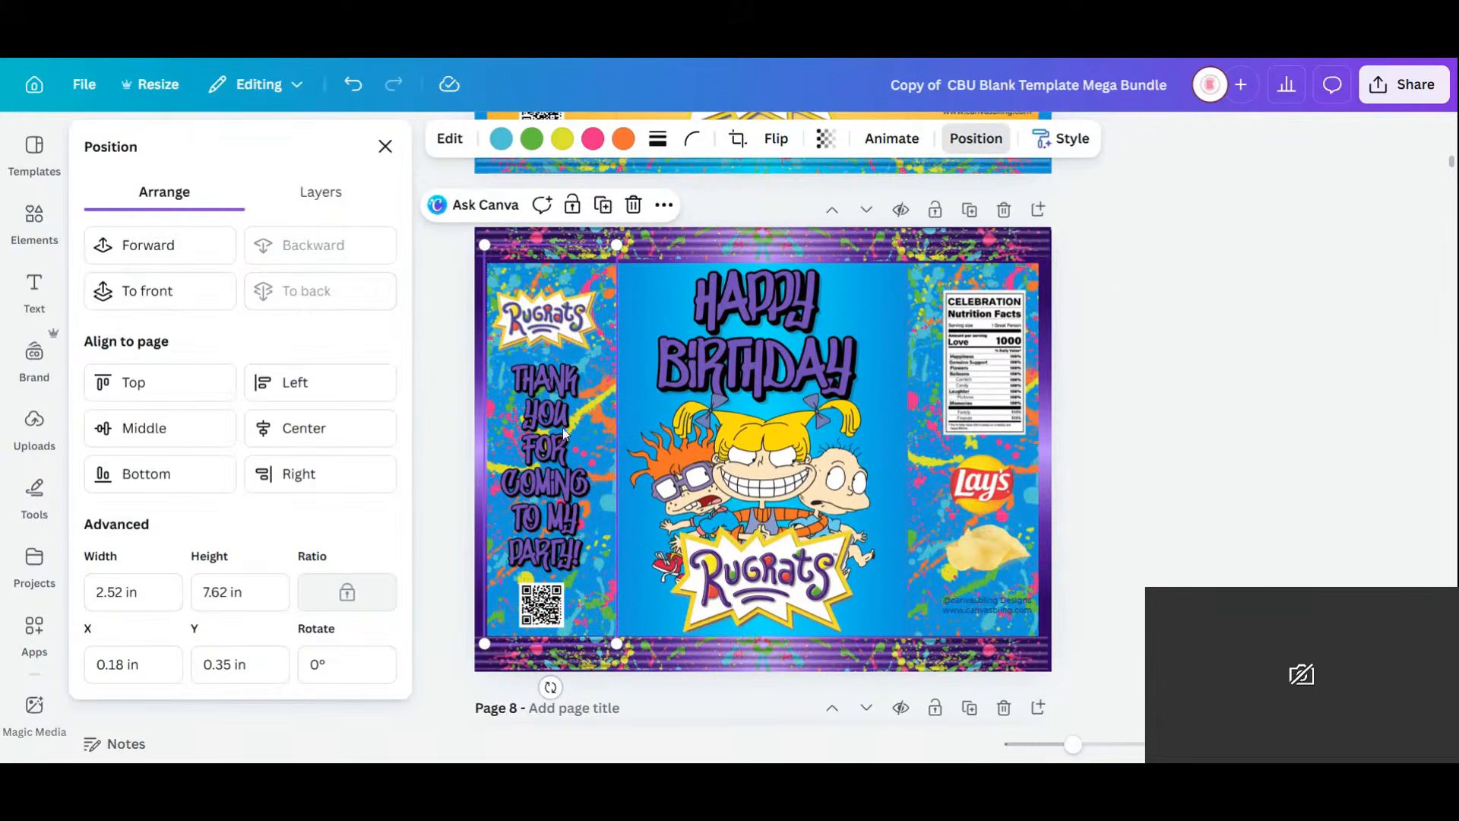
pyautogui.click(1149, 464)
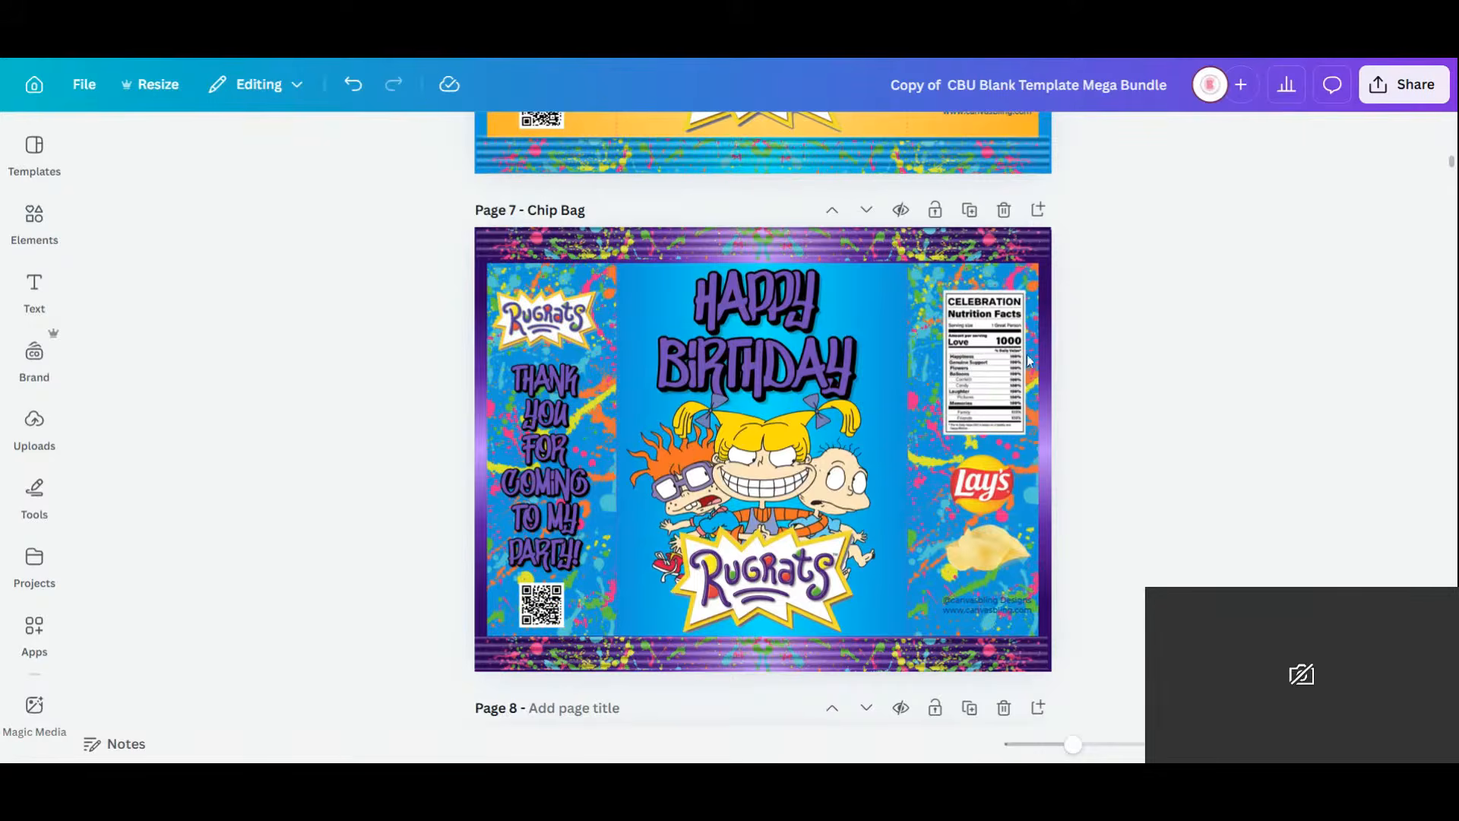
pyautogui.click(34, 216)
# Add a 'blue blur' graphic from Elements over the thank-you text and recolour it bright cyan.
pyautogui.click(160, 153)
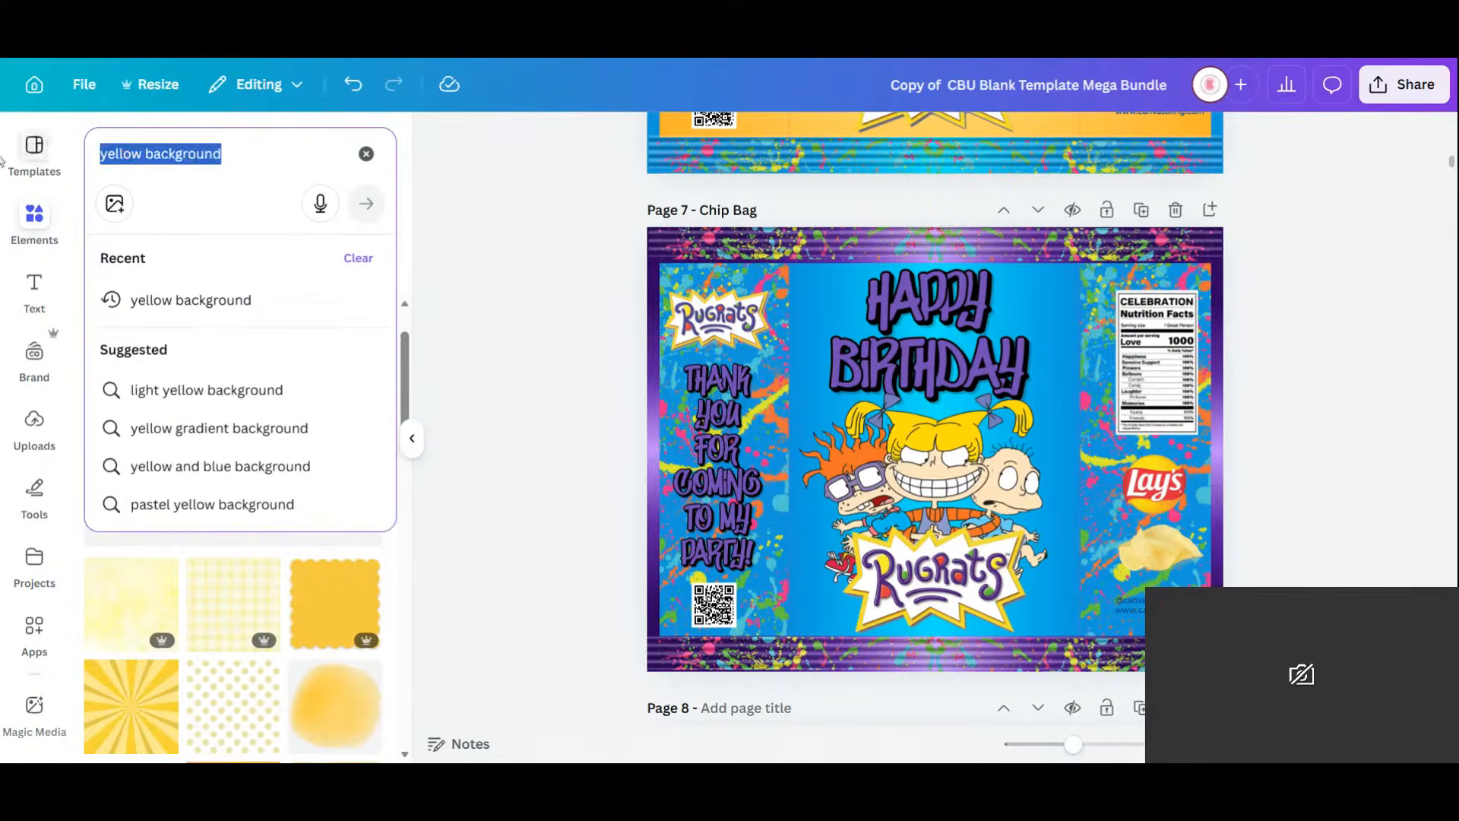
pyautogui.write('blur')
pyautogui.press('BackSpace')
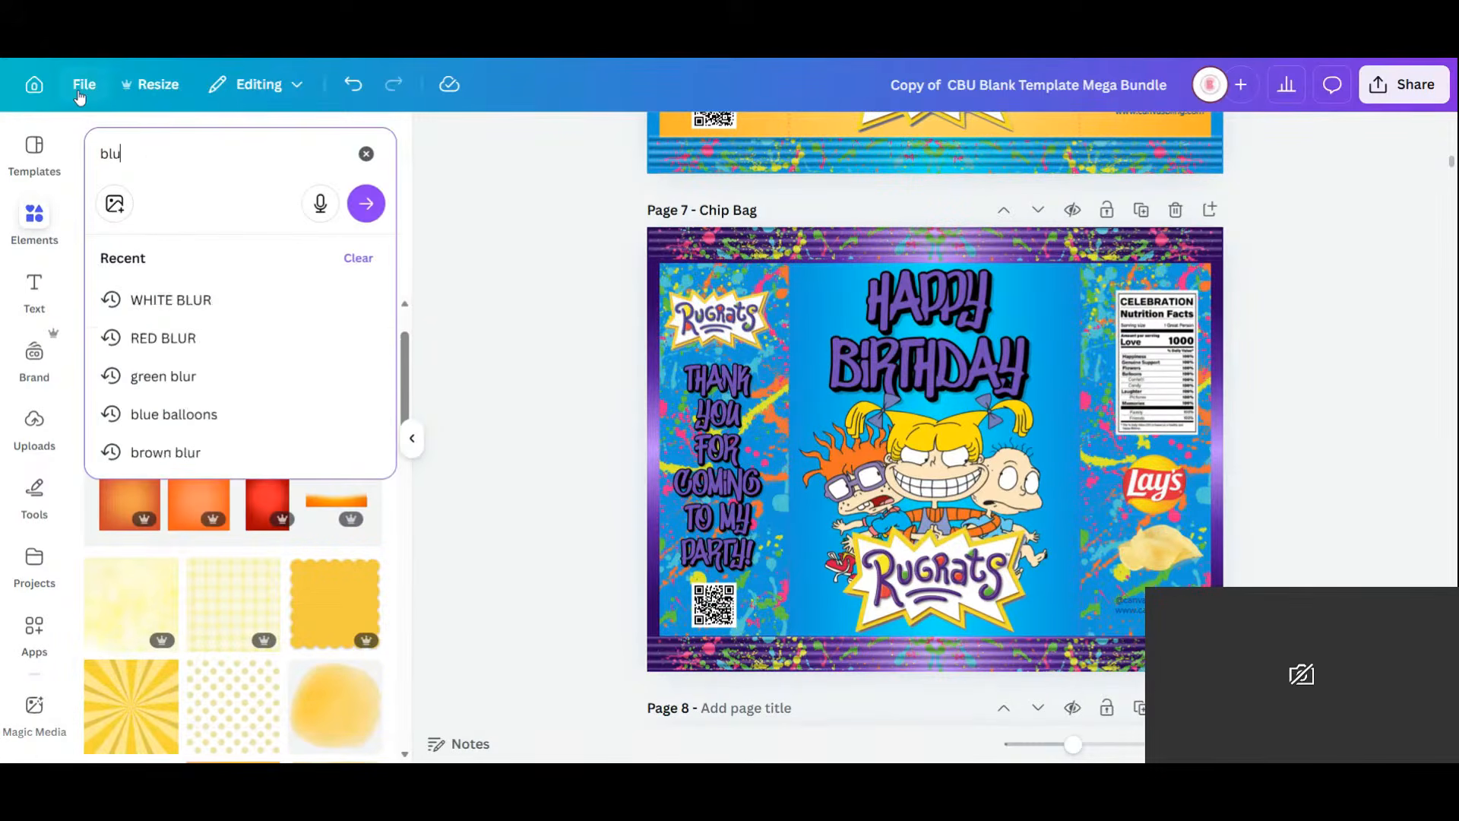
pyautogui.write('e blur')
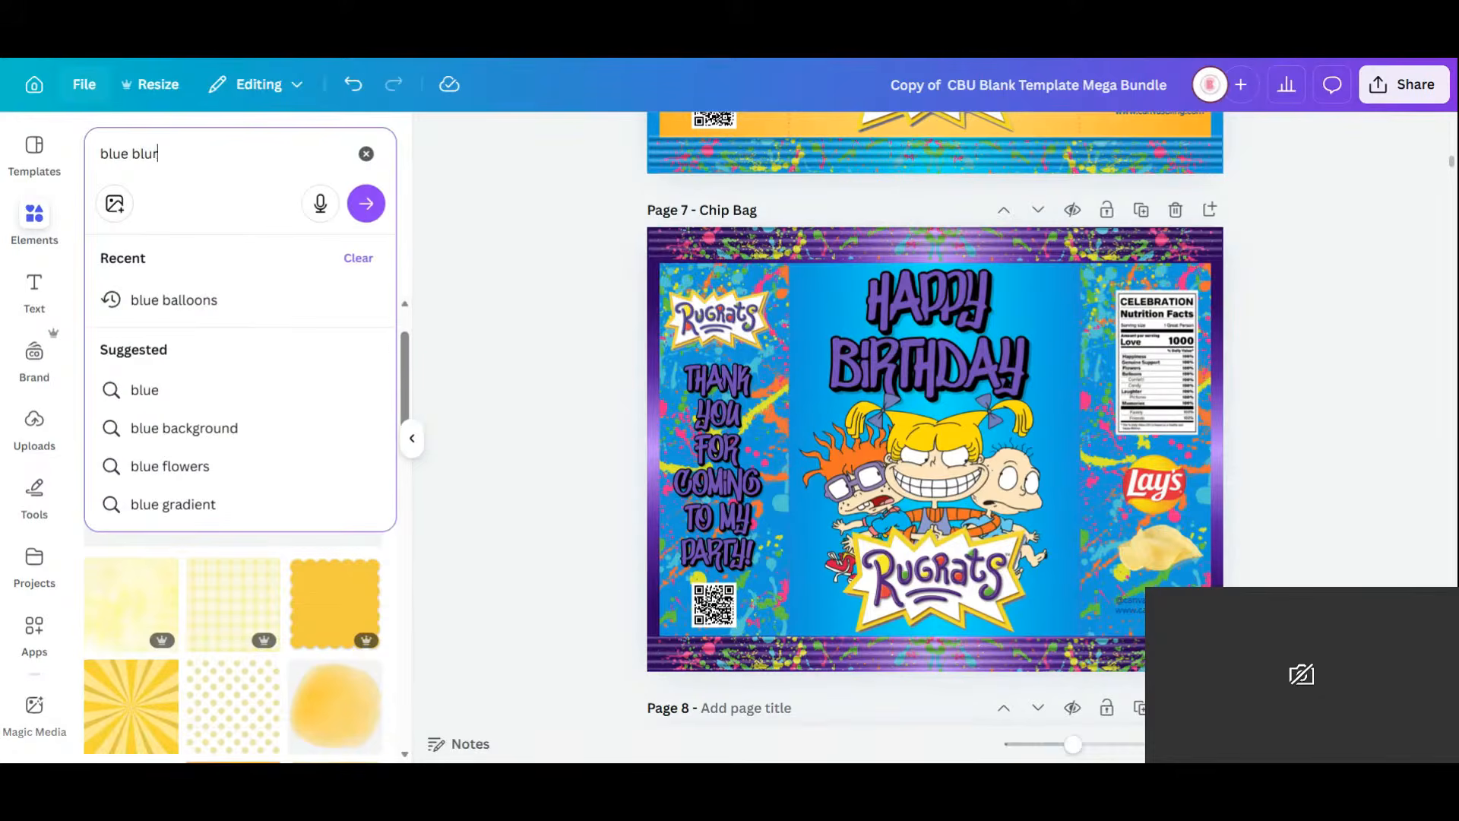
pyautogui.write('\\')
pyautogui.press('Return')
pyautogui.click(138, 567)
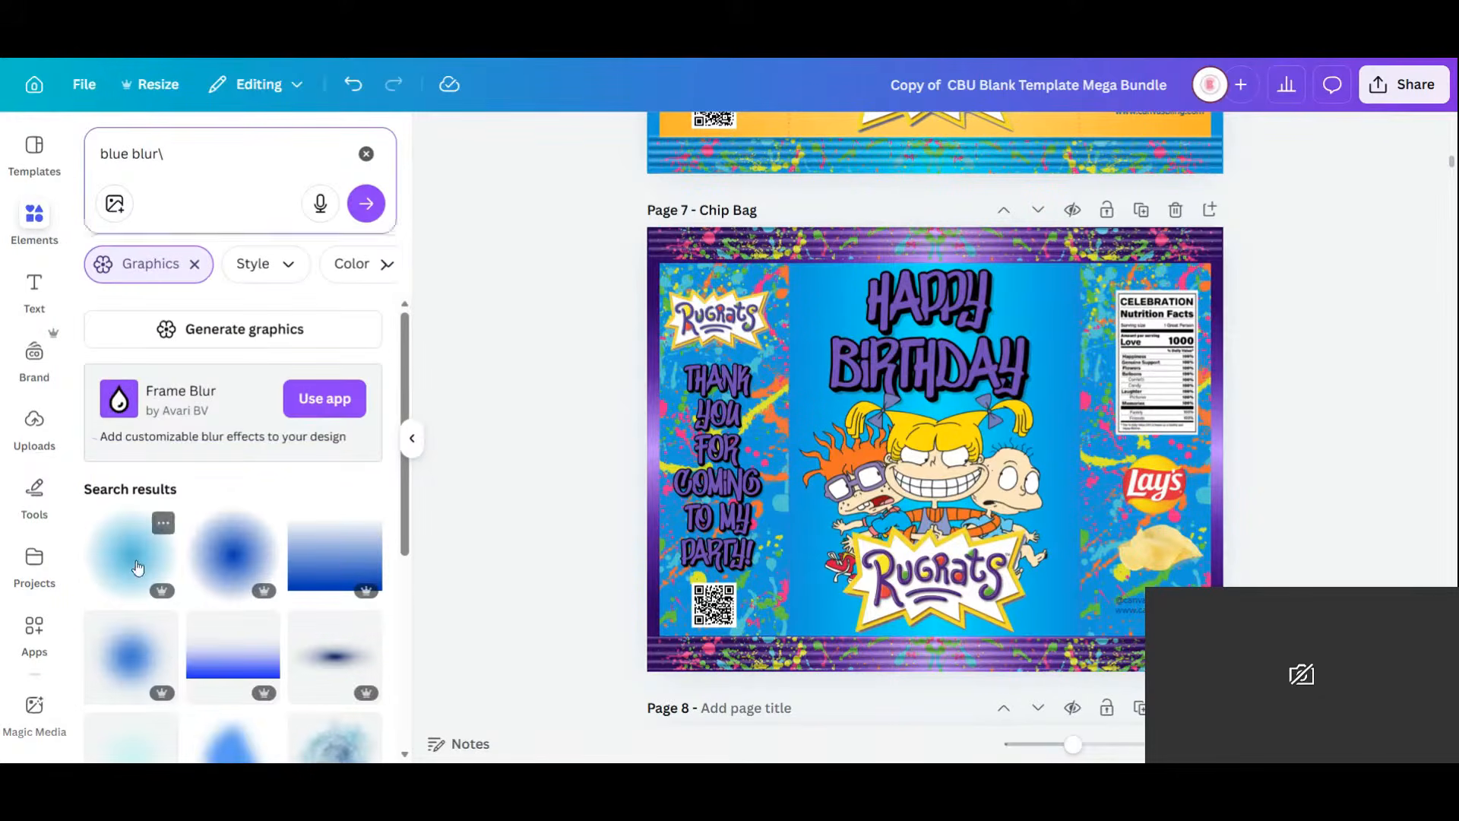
pyautogui.click(138, 567)
pyautogui.moveTo(966, 433); pyautogui.dragTo(760, 478)
pyautogui.click(816, 140)
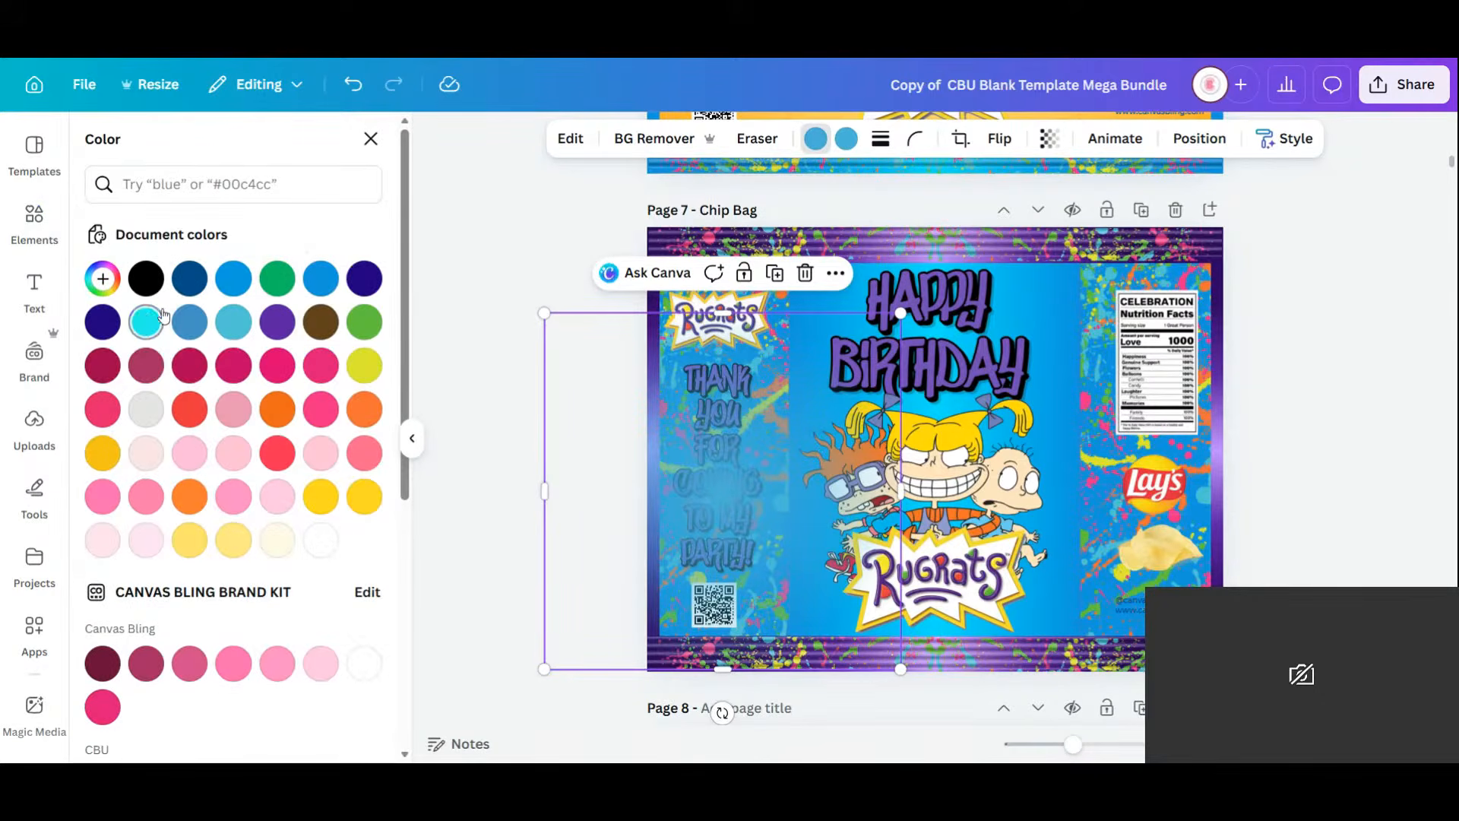
pyautogui.click(158, 317)
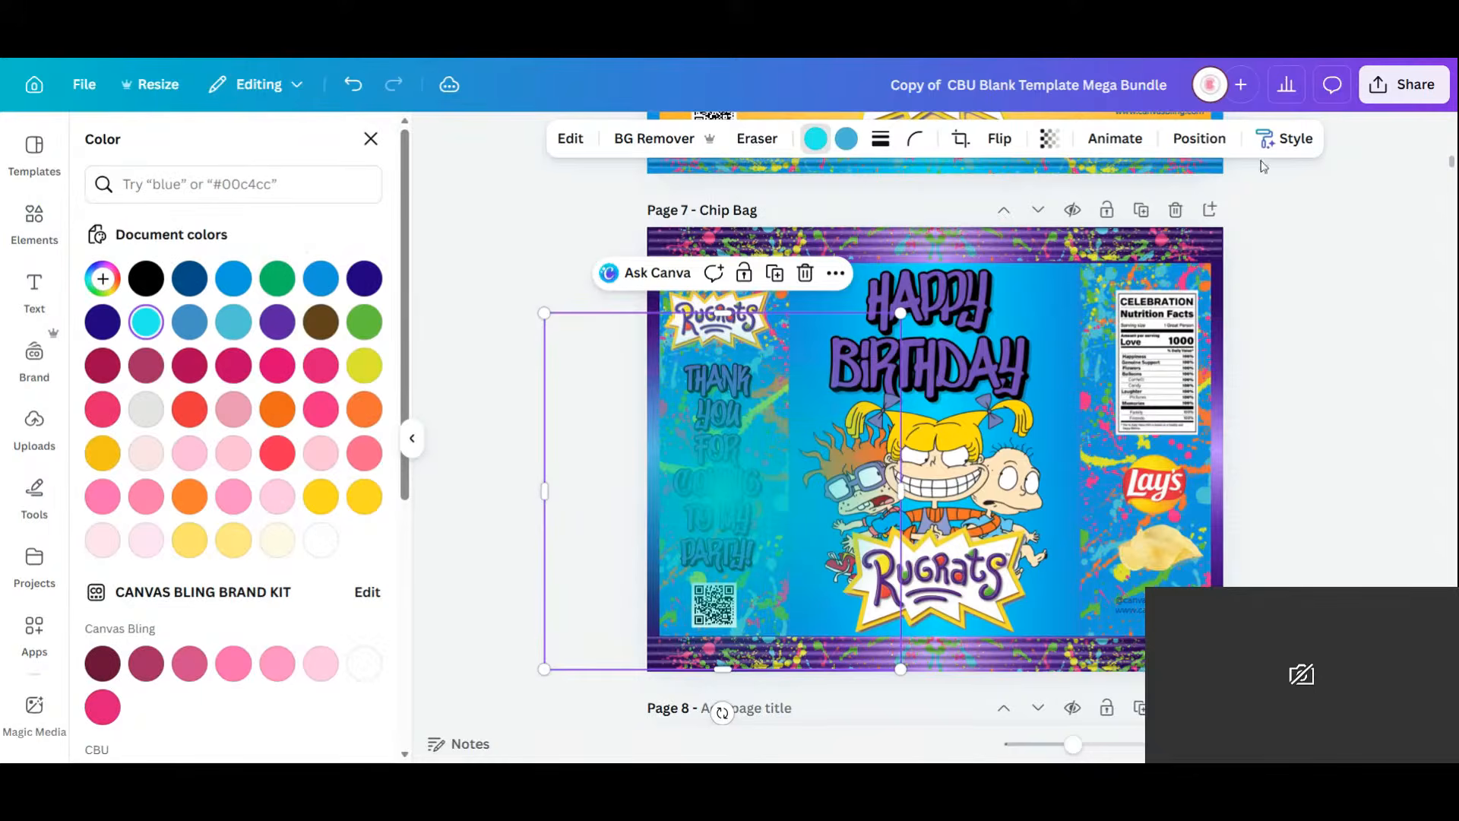
# Send the image backward layer by layer until it sits behind all other artwork.
pyautogui.click(1173, 152)
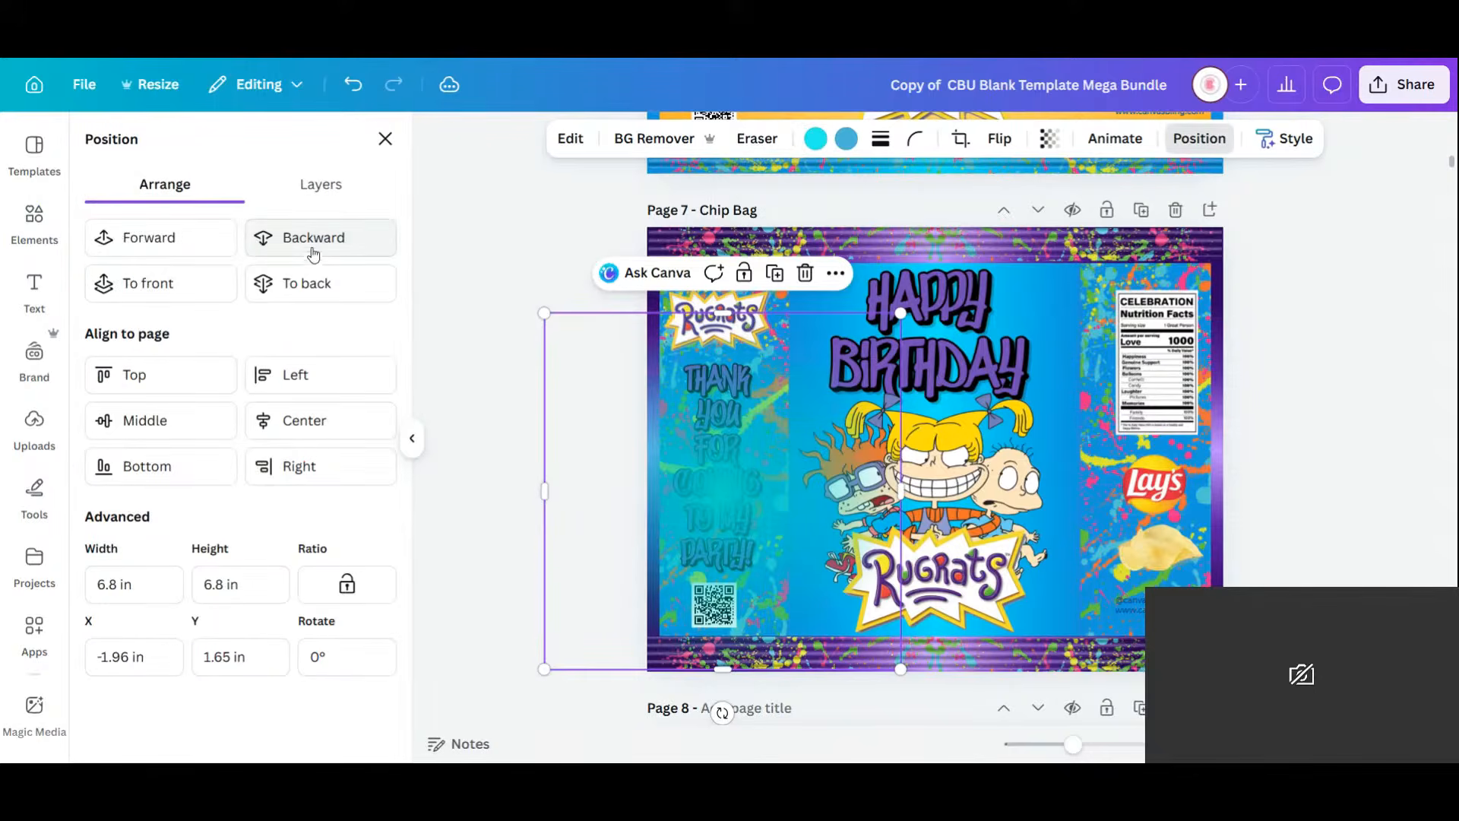
pyautogui.click(311, 254)
pyautogui.click(310, 258)
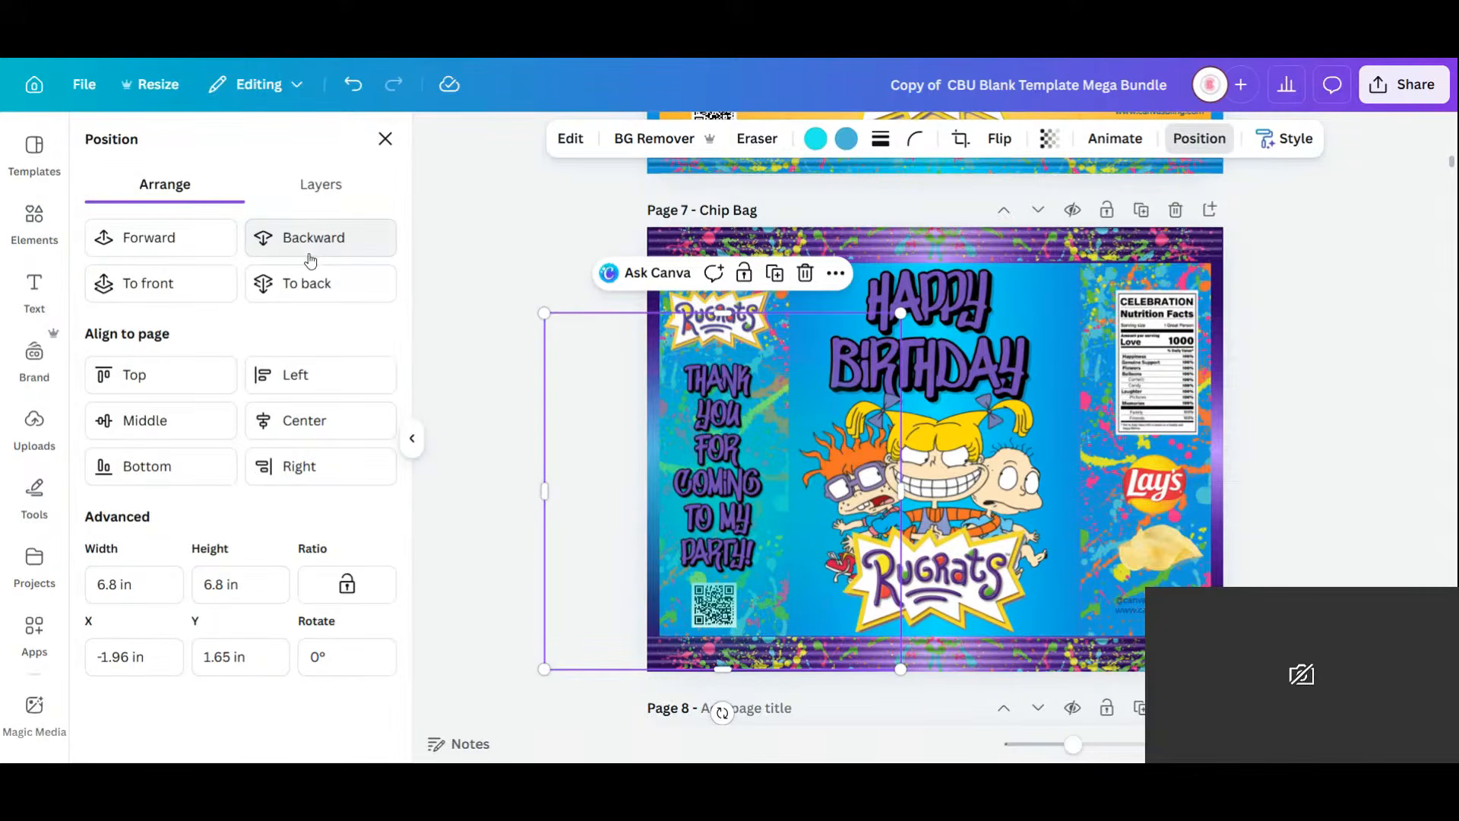
pyautogui.click(311, 260)
pyautogui.click(310, 259)
pyautogui.click(340, 261)
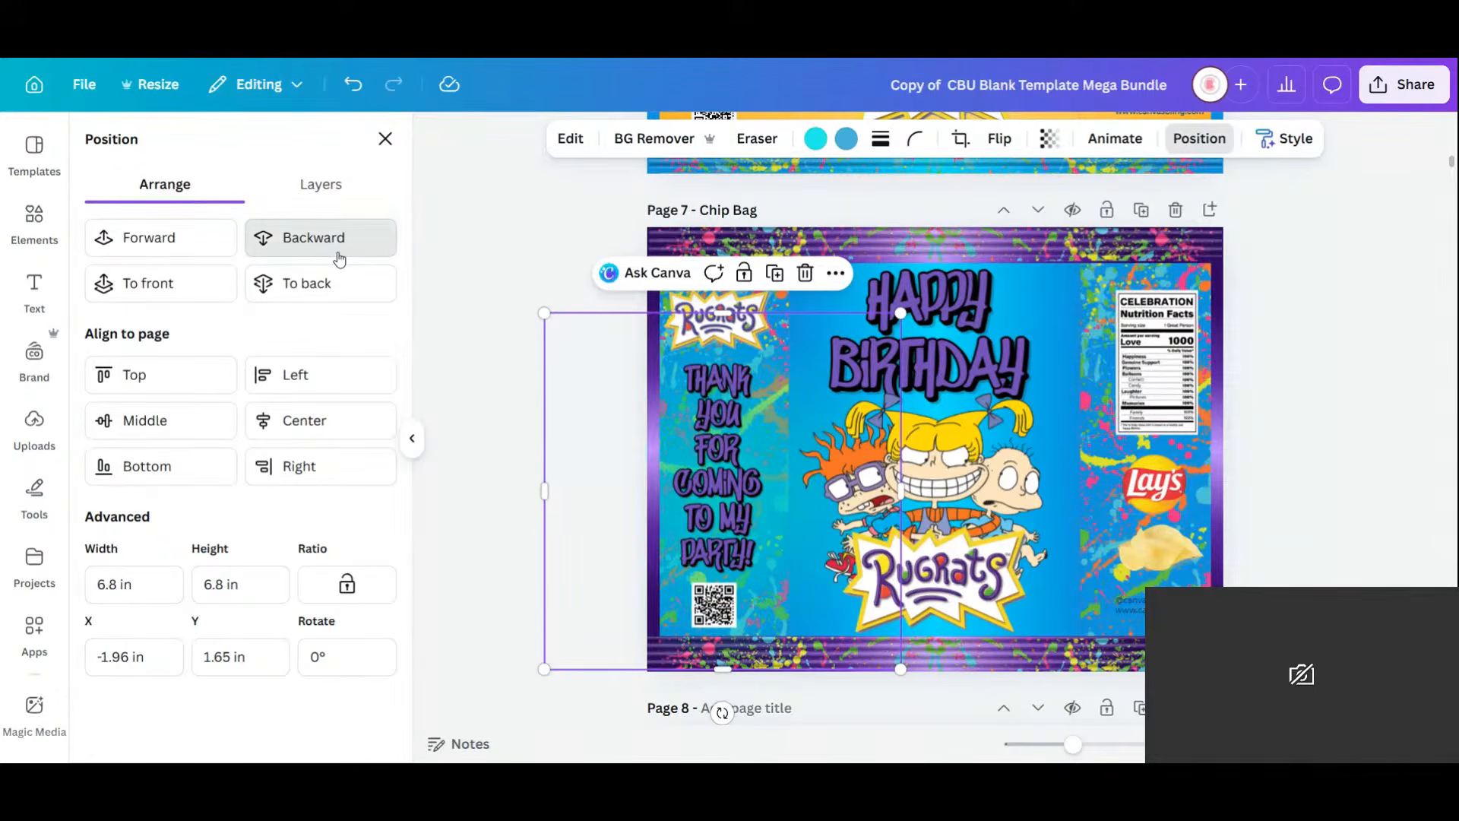
pyautogui.click(340, 260)
pyautogui.click(339, 260)
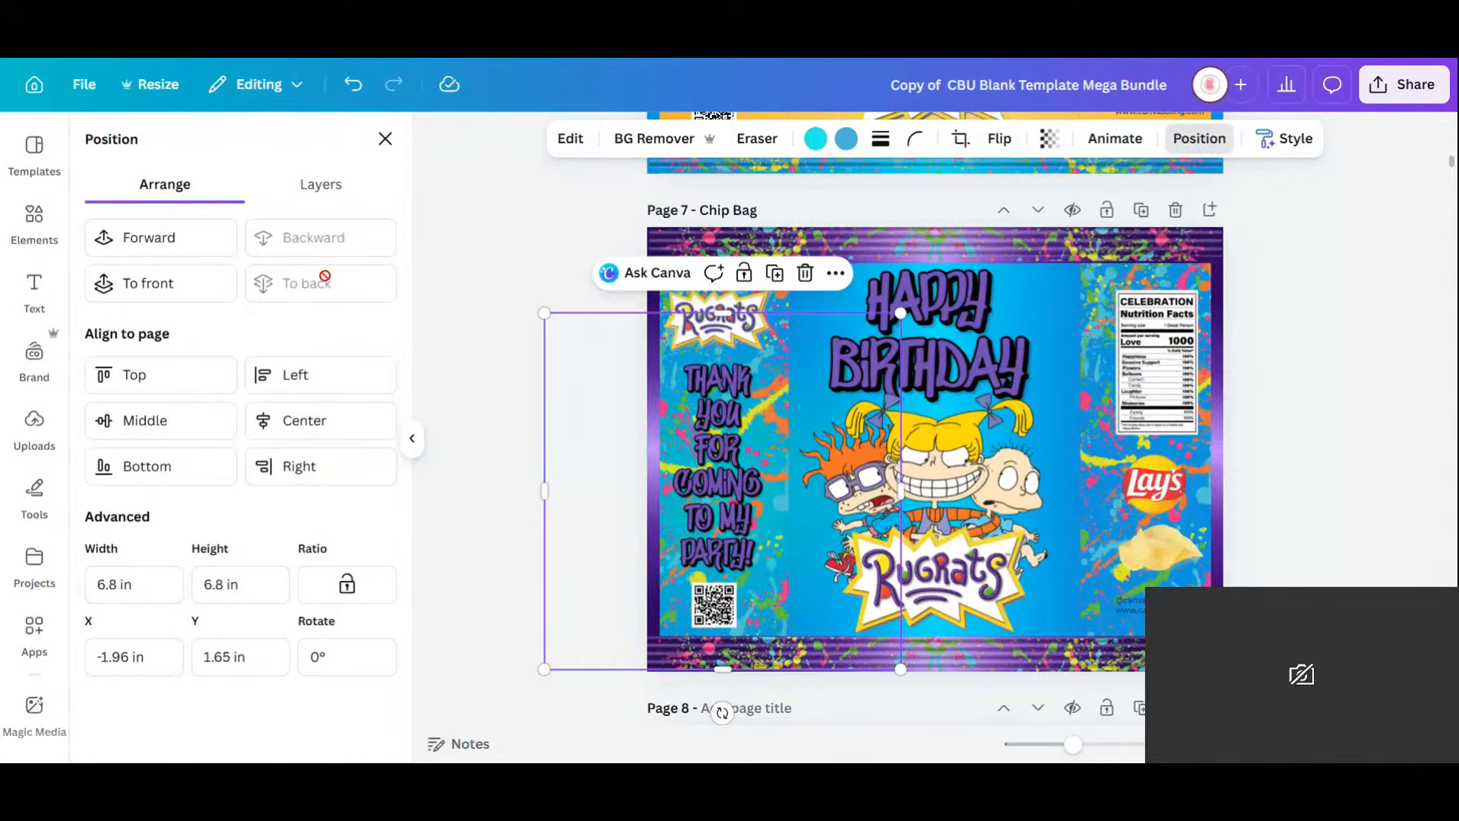
# Trim the image to the page's left edge and recolour its cyan to light blue #65C8FF.
pyautogui.moveTo(589, 494); pyautogui.dragTo(653, 494)
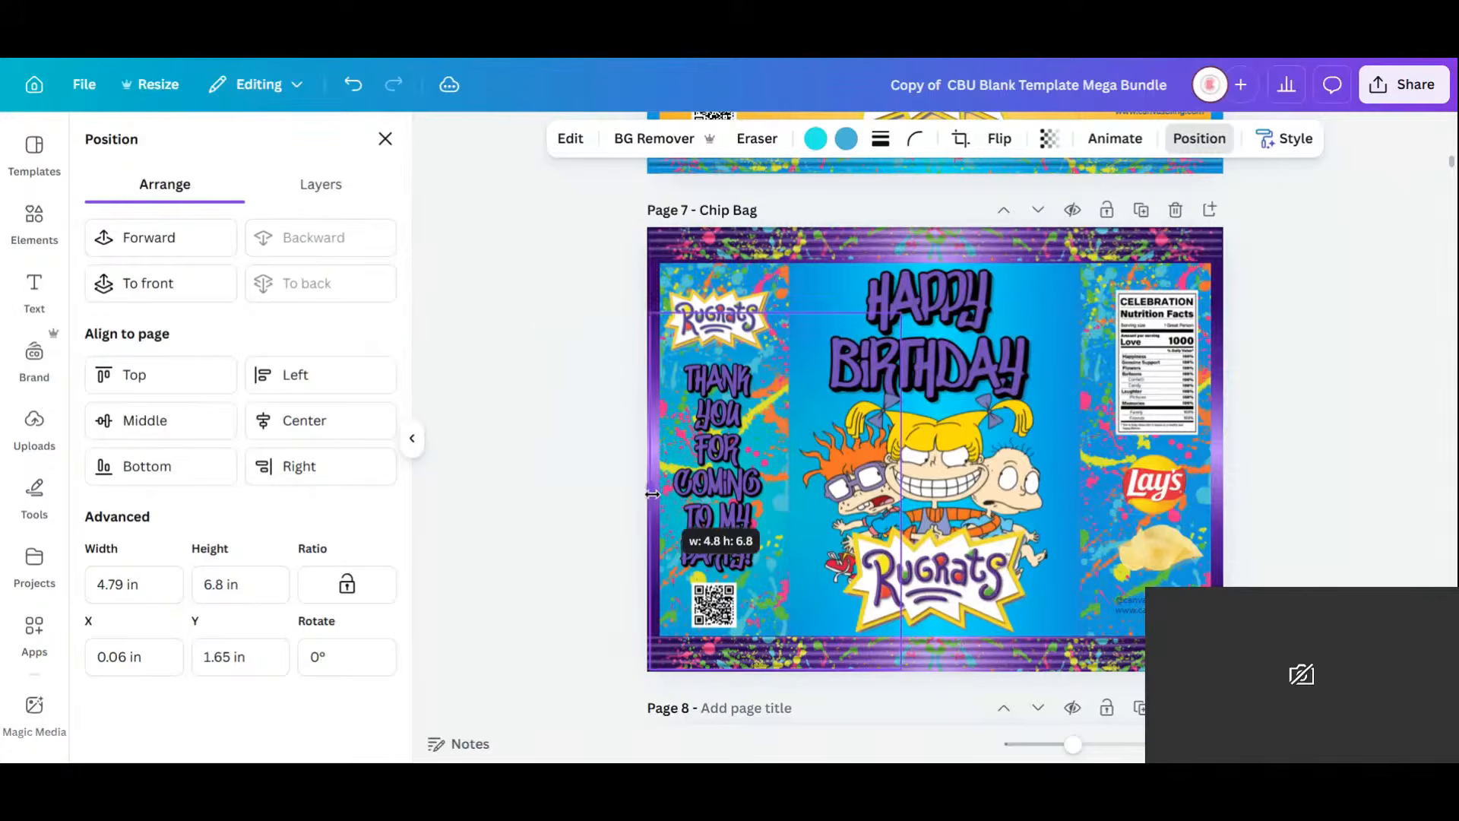
pyautogui.click(815, 138)
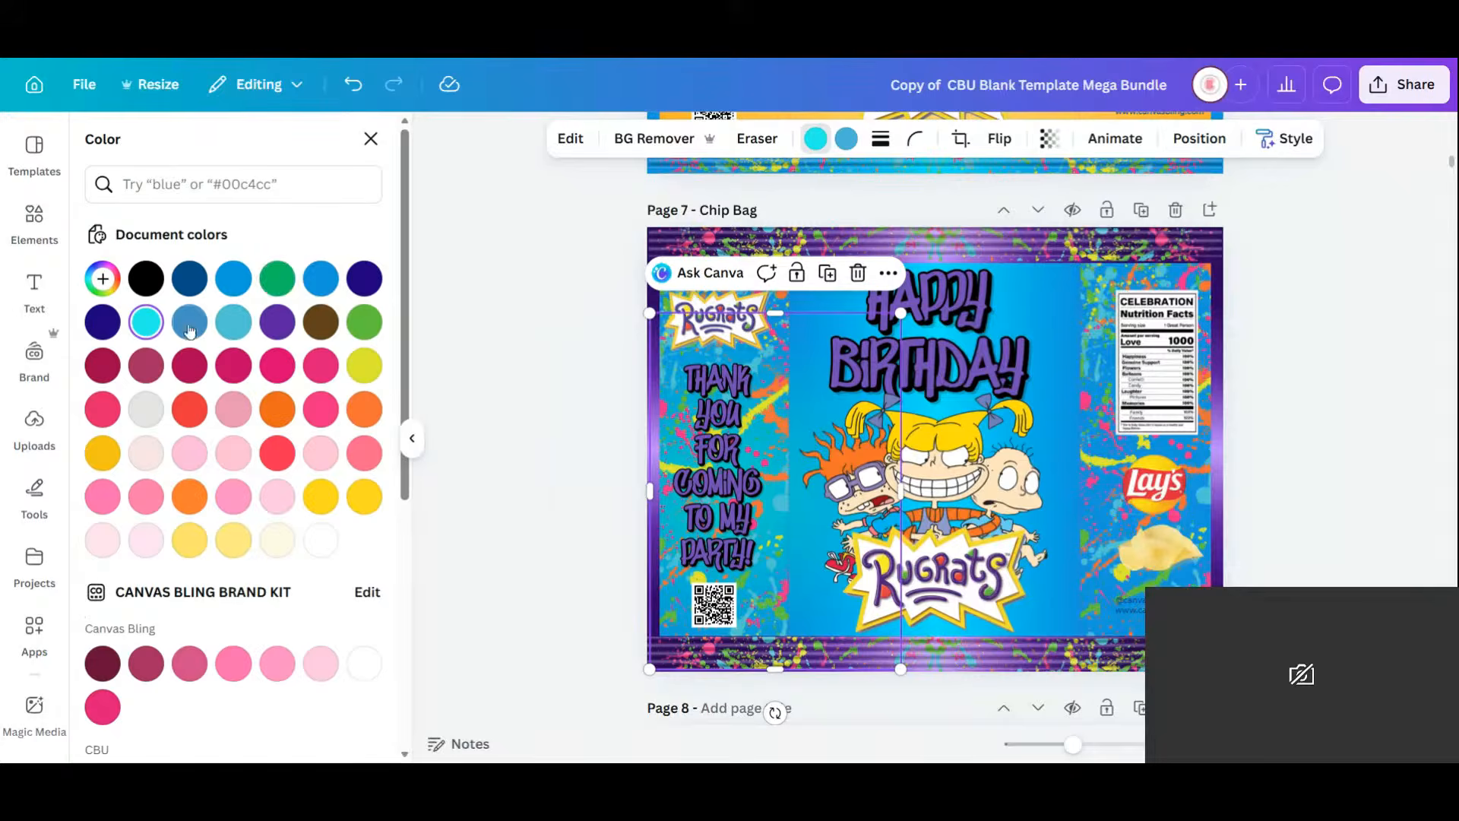
pyautogui.click(325, 284)
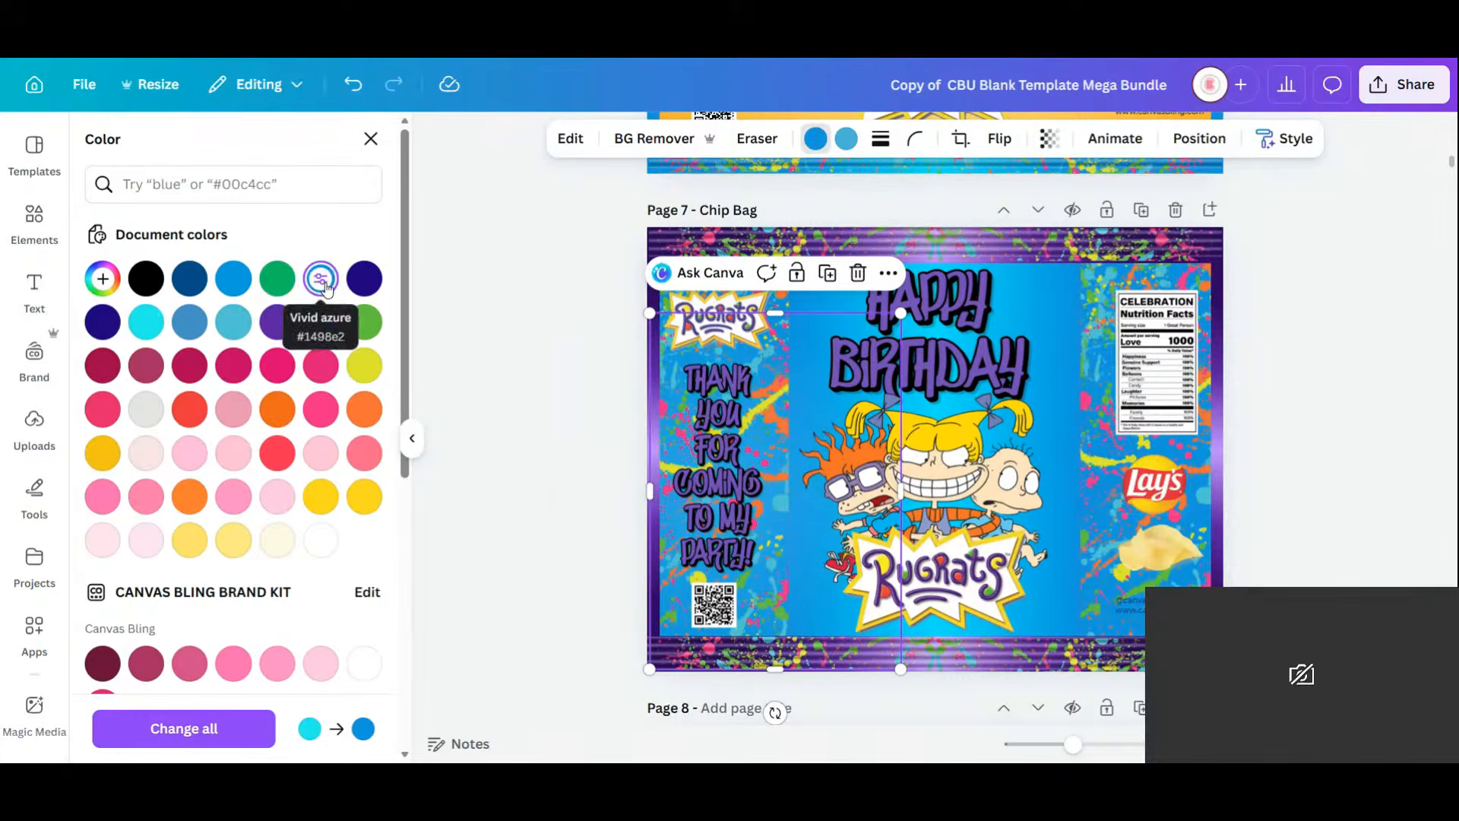
pyautogui.click(102, 279)
pyautogui.moveTo(342, 339); pyautogui.dragTo(263, 307)
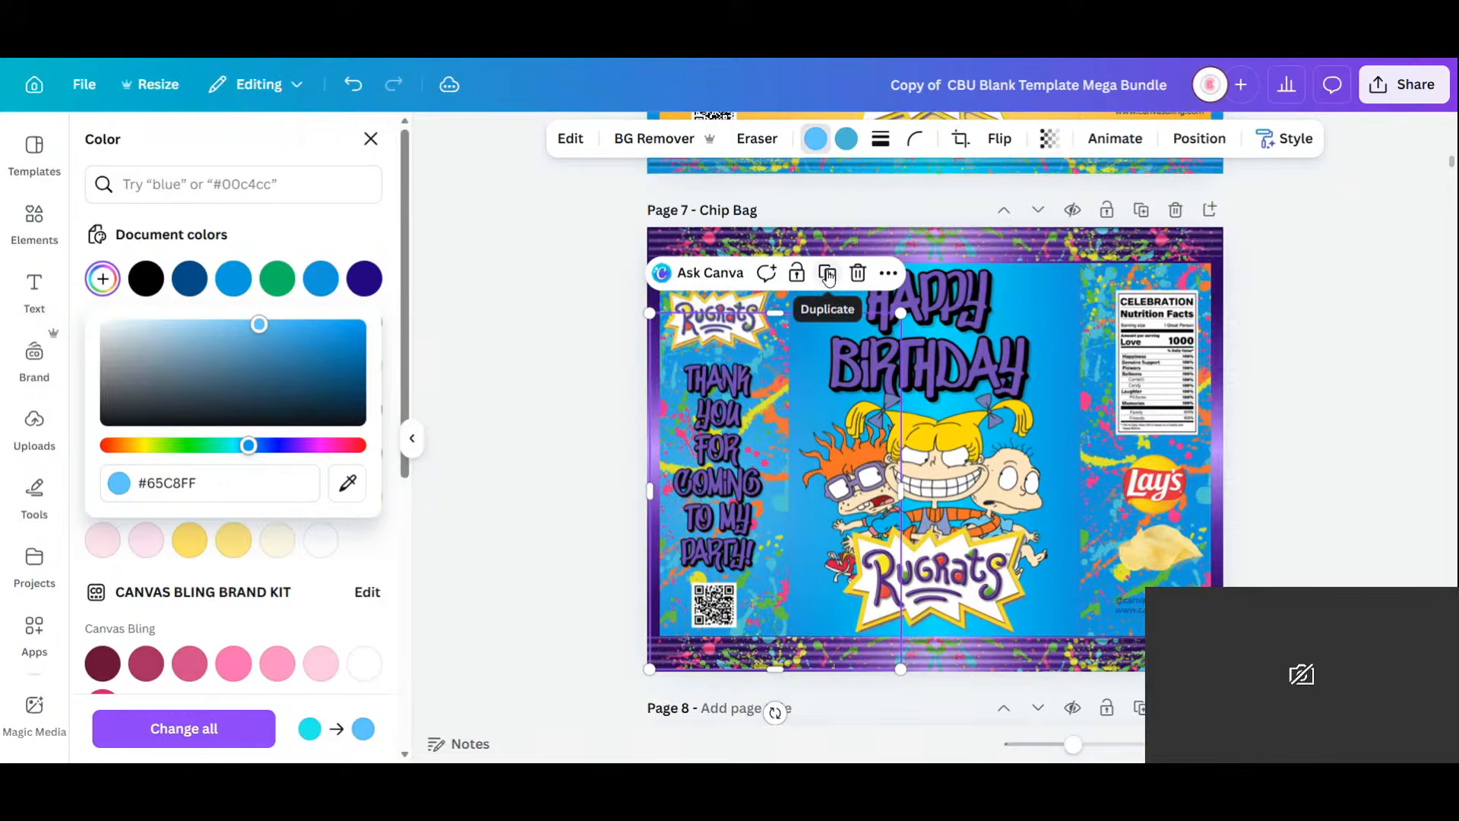
pyautogui.click(1292, 425)
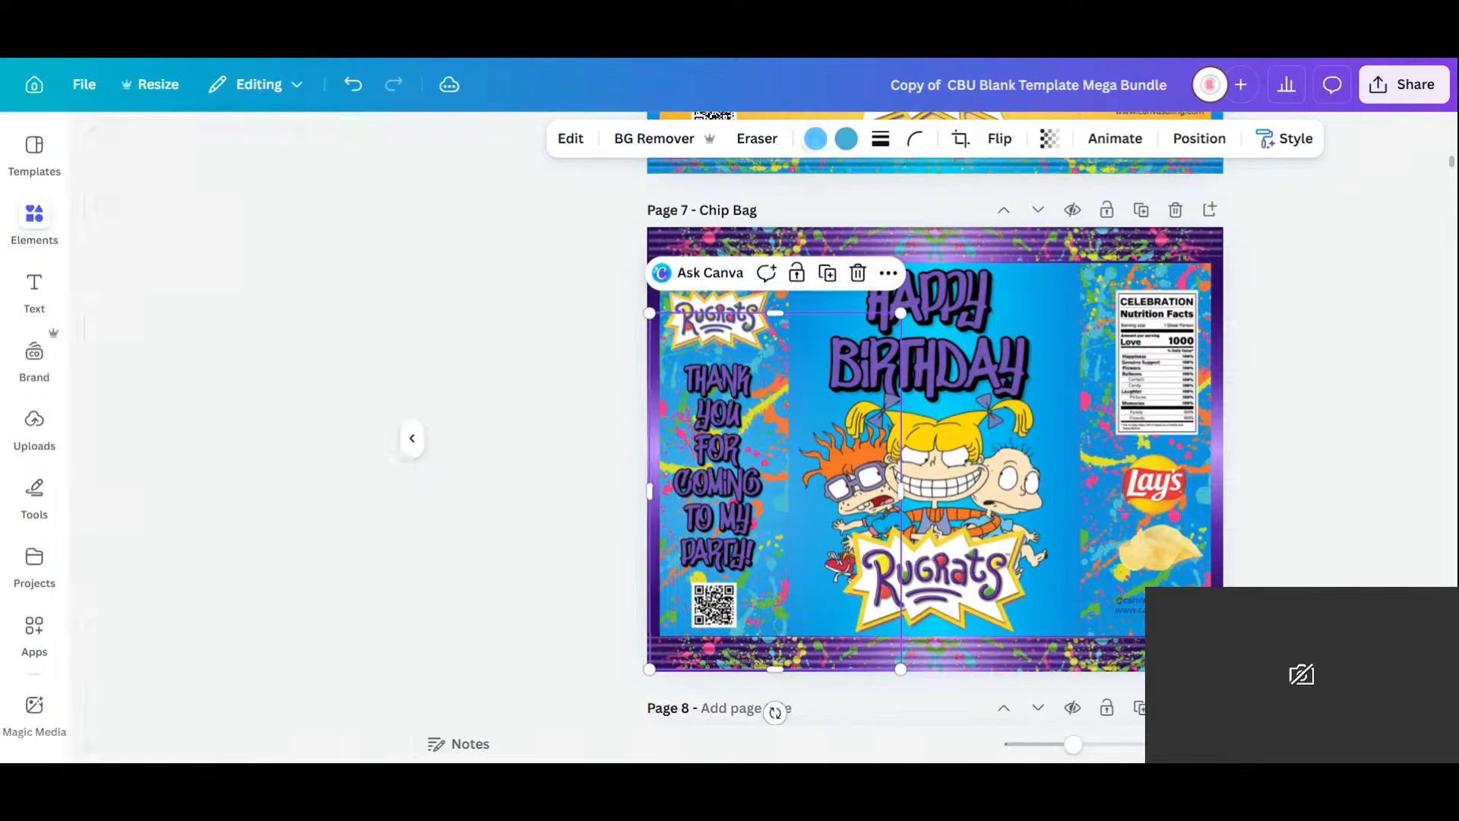
# Make the lower-right website credit text white and nudge it slightly left and down.
pyautogui.click(1131, 606)
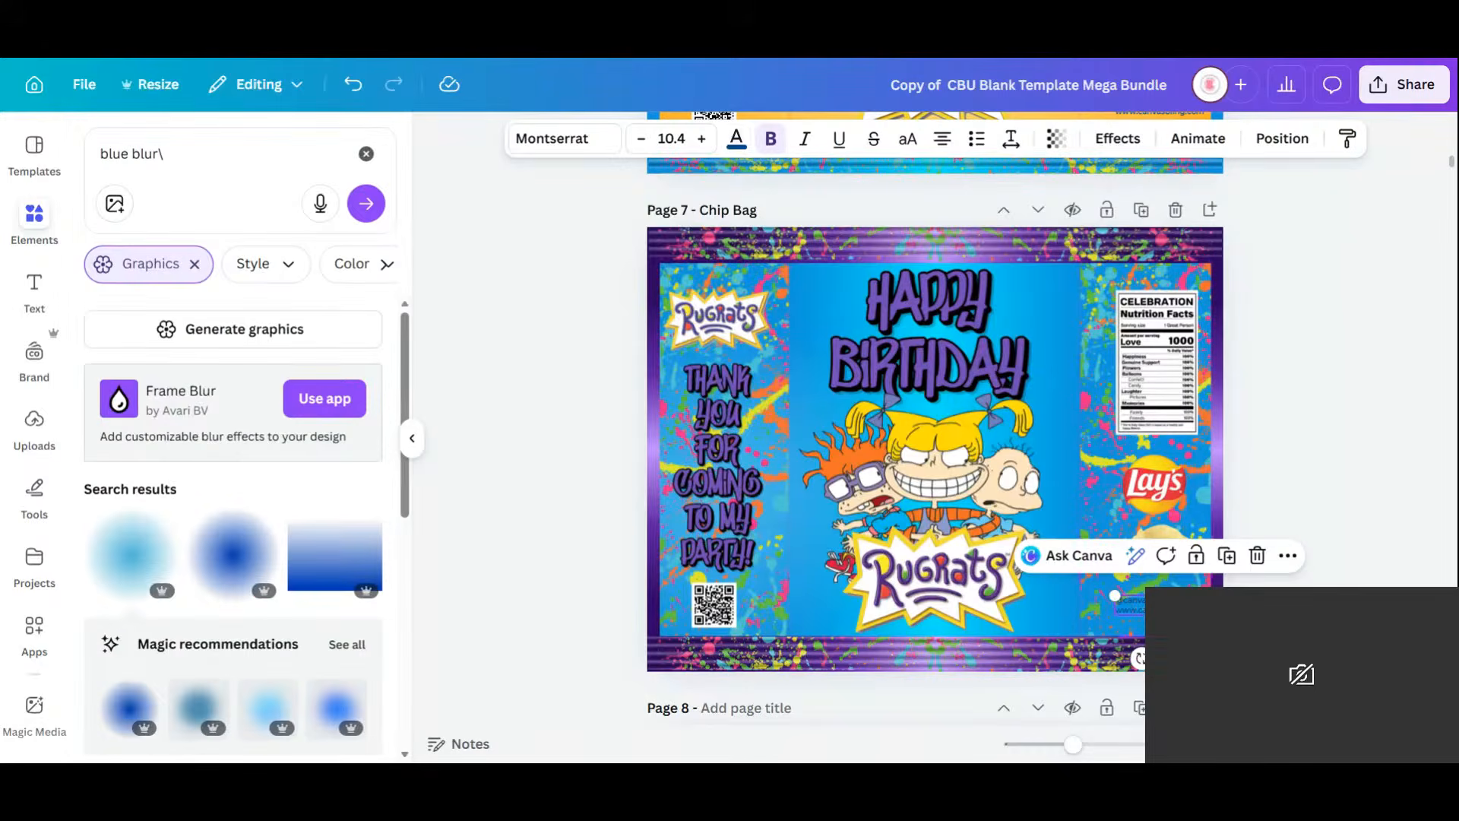
pyautogui.click(735, 138)
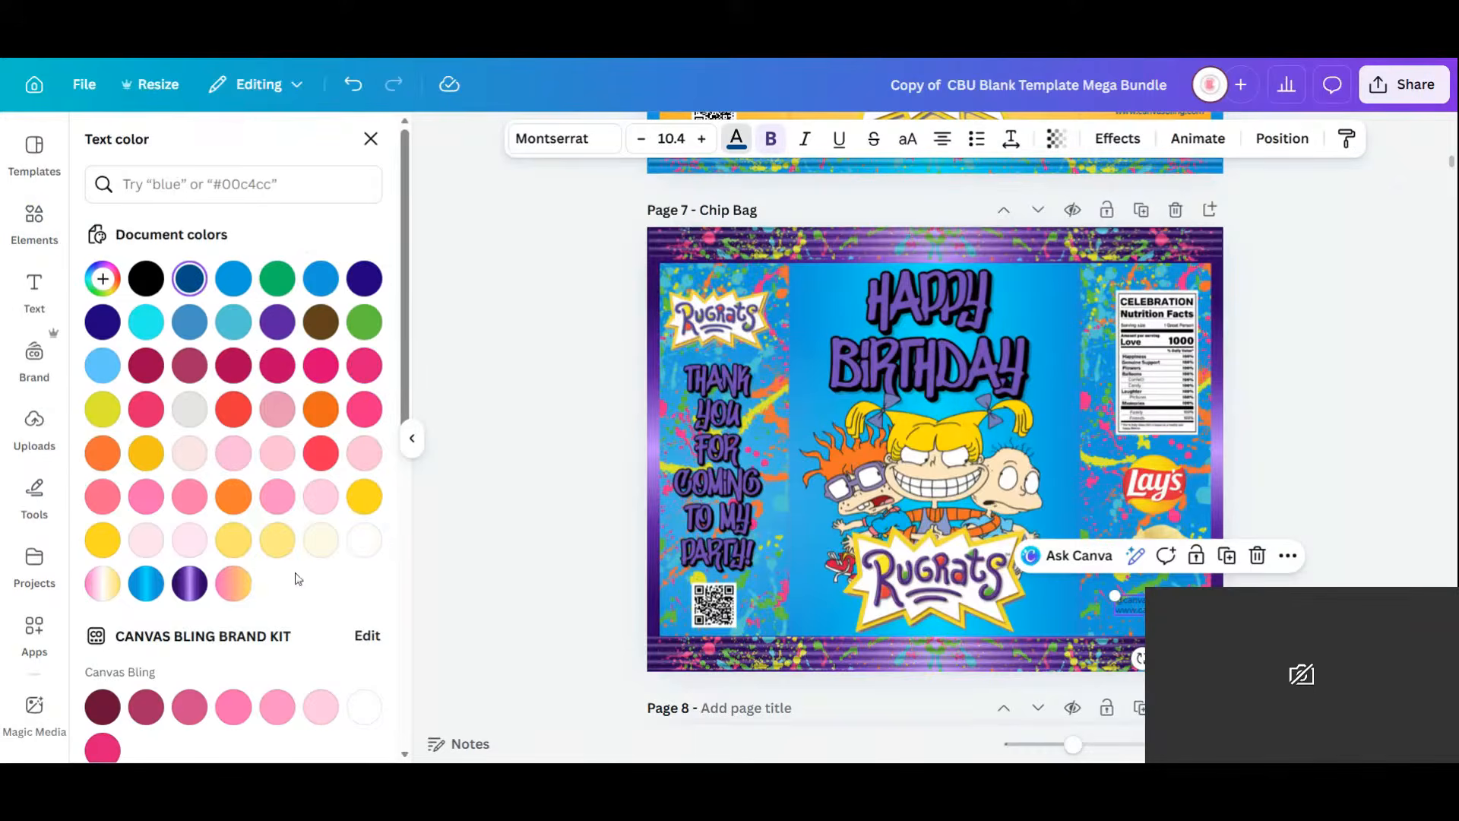
pyautogui.click(364, 539)
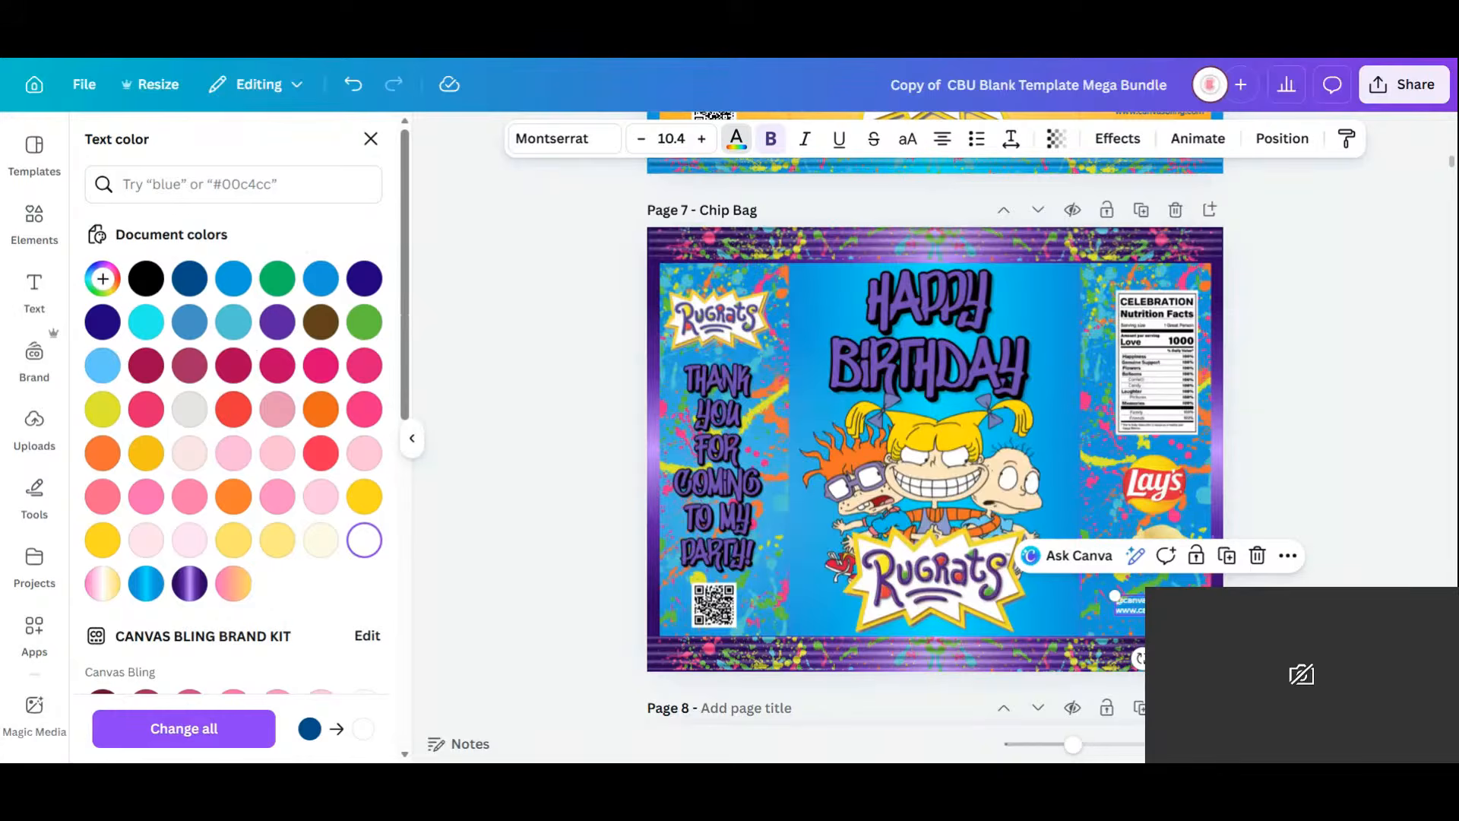
pyautogui.moveTo(1163, 606); pyautogui.dragTo(1157, 608)
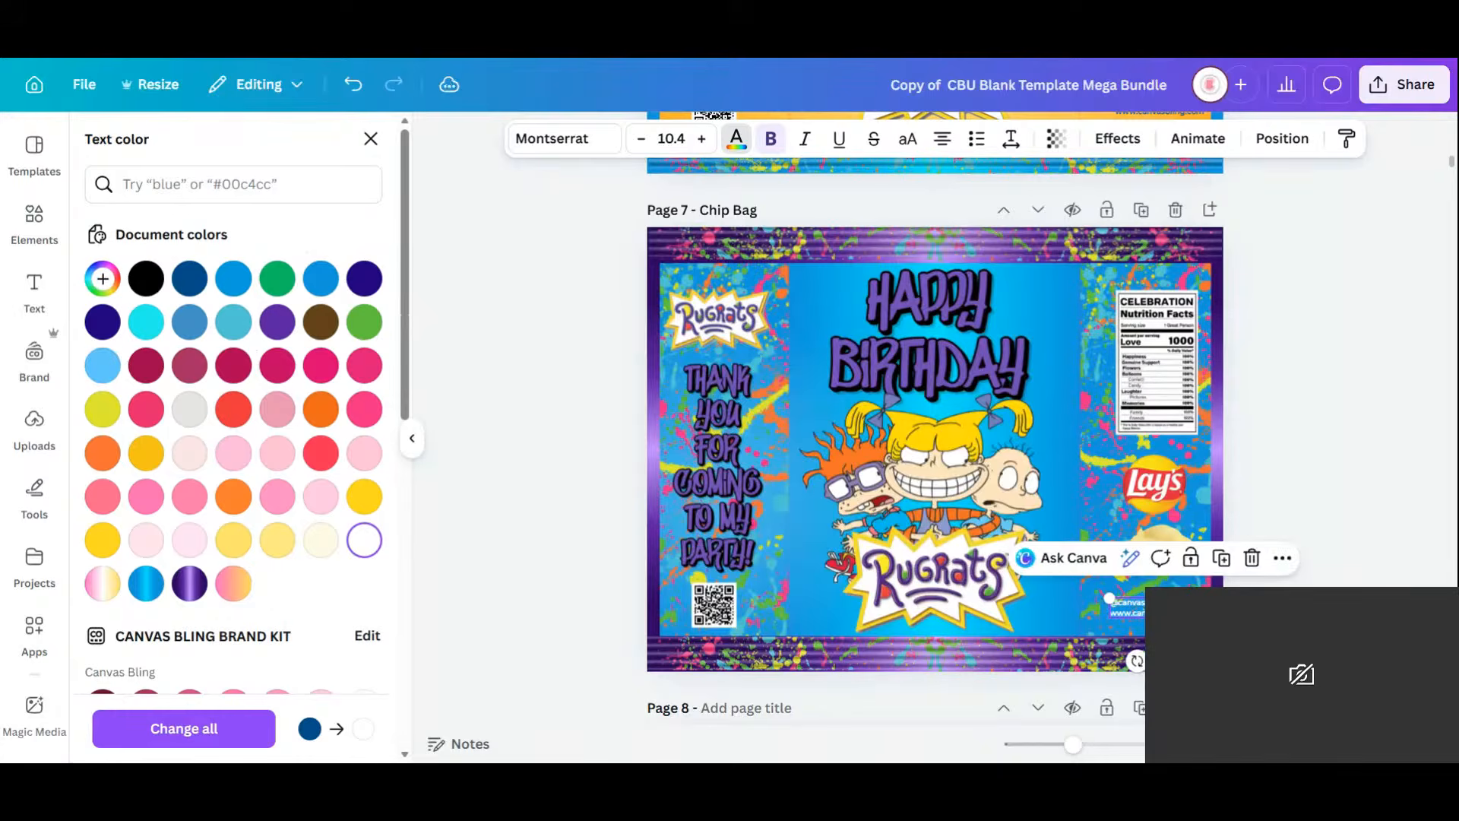
pyautogui.click(1328, 468)
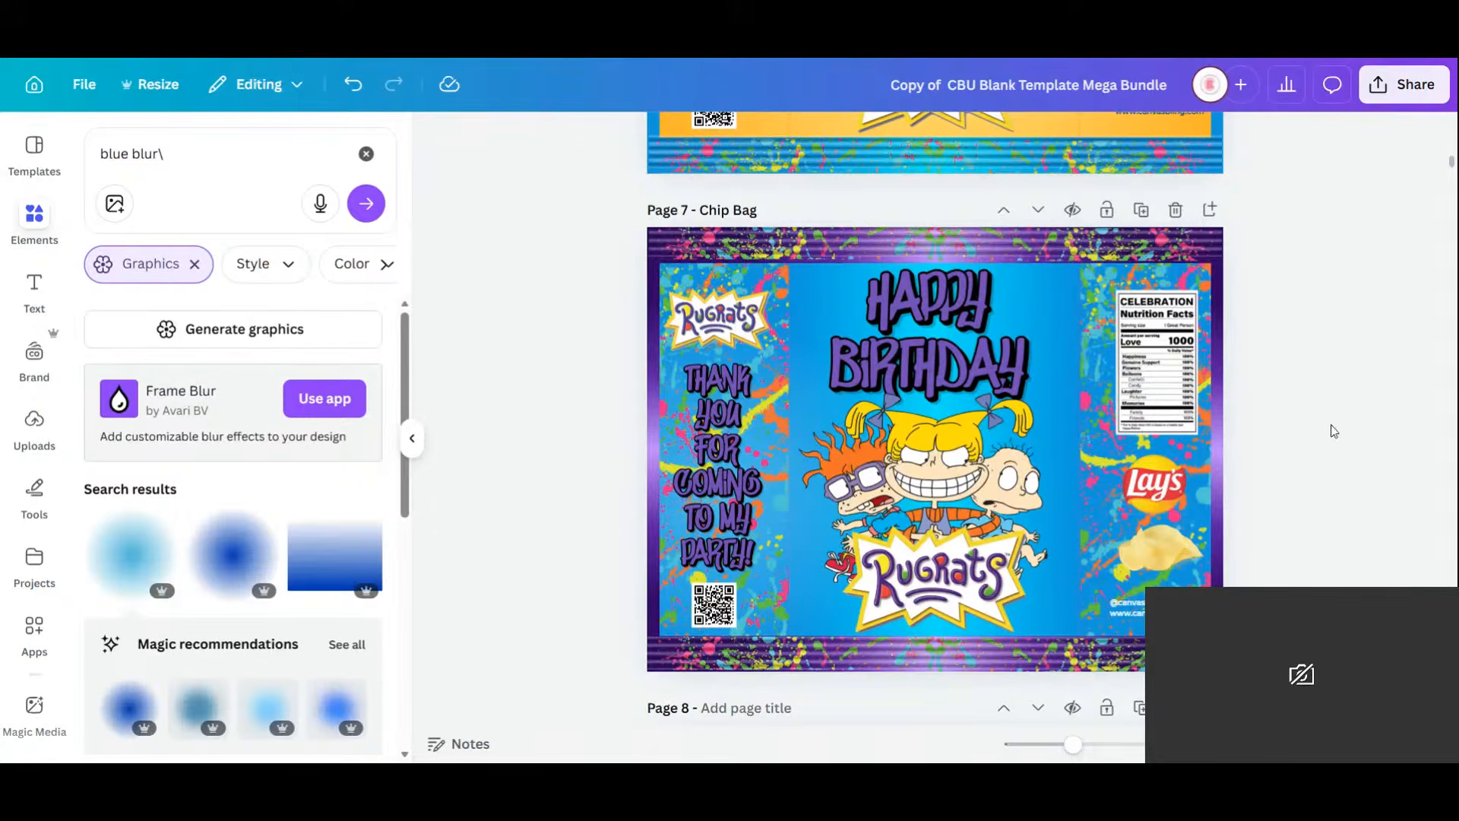
# Scroll up to review chip bag Pages 4–6, then back down past Page 7 to Page 8.
pyautogui.scroll(5, 1324, 507)
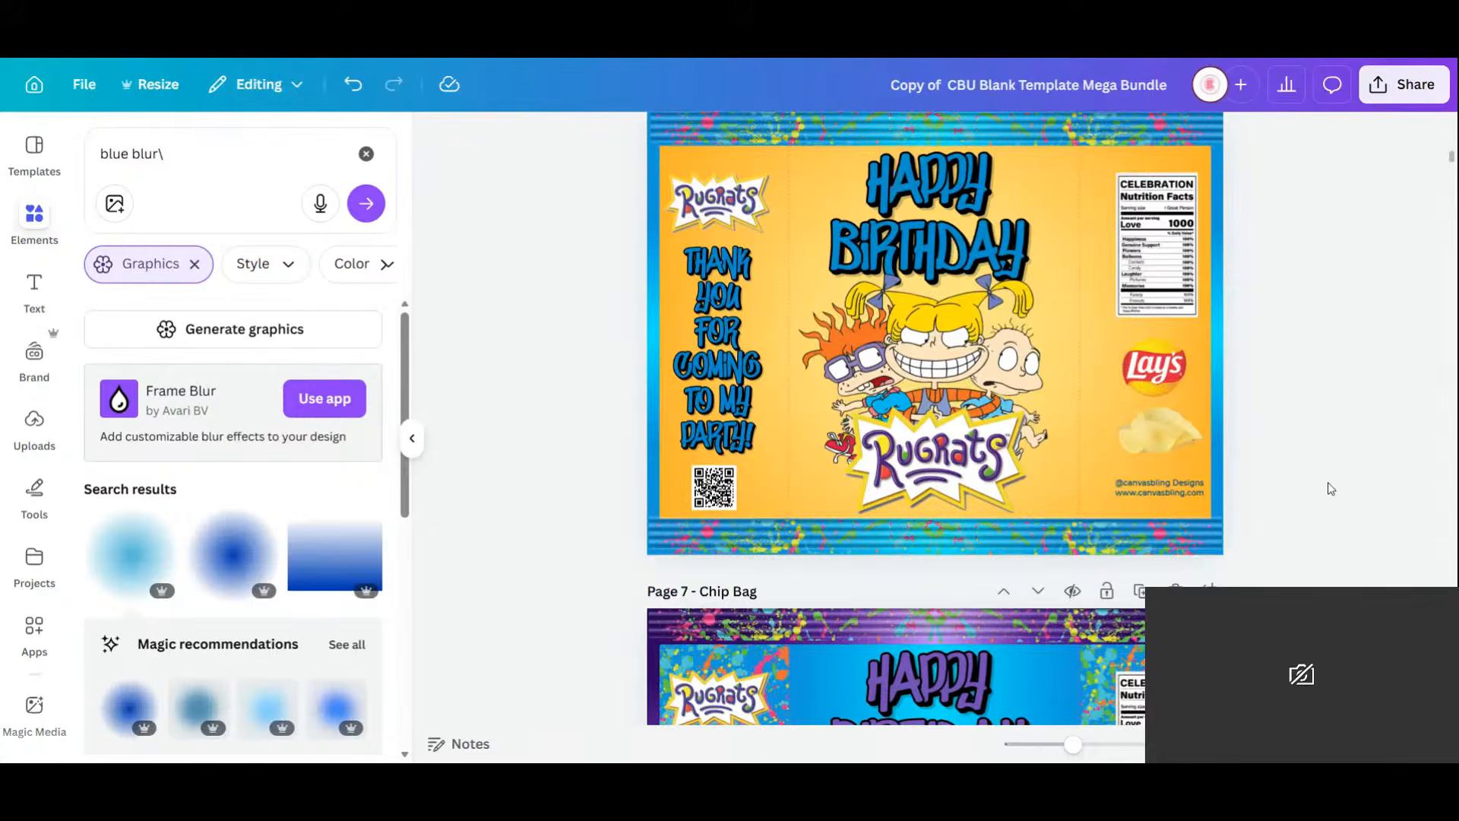
pyautogui.scroll(7, 1327, 487)
pyautogui.scroll(-3, 1327, 486)
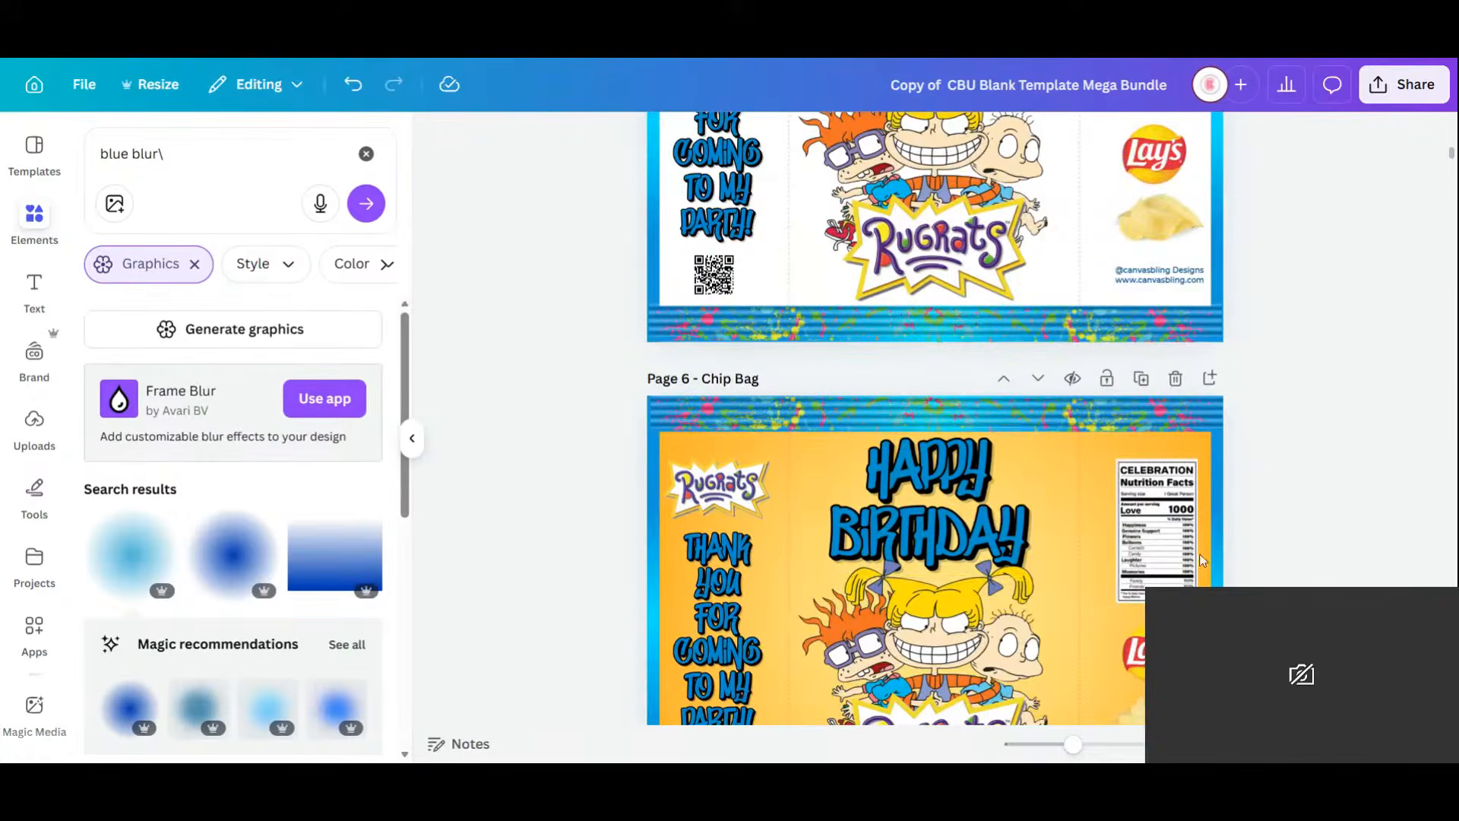
pyautogui.scroll(15, 1352, 475)
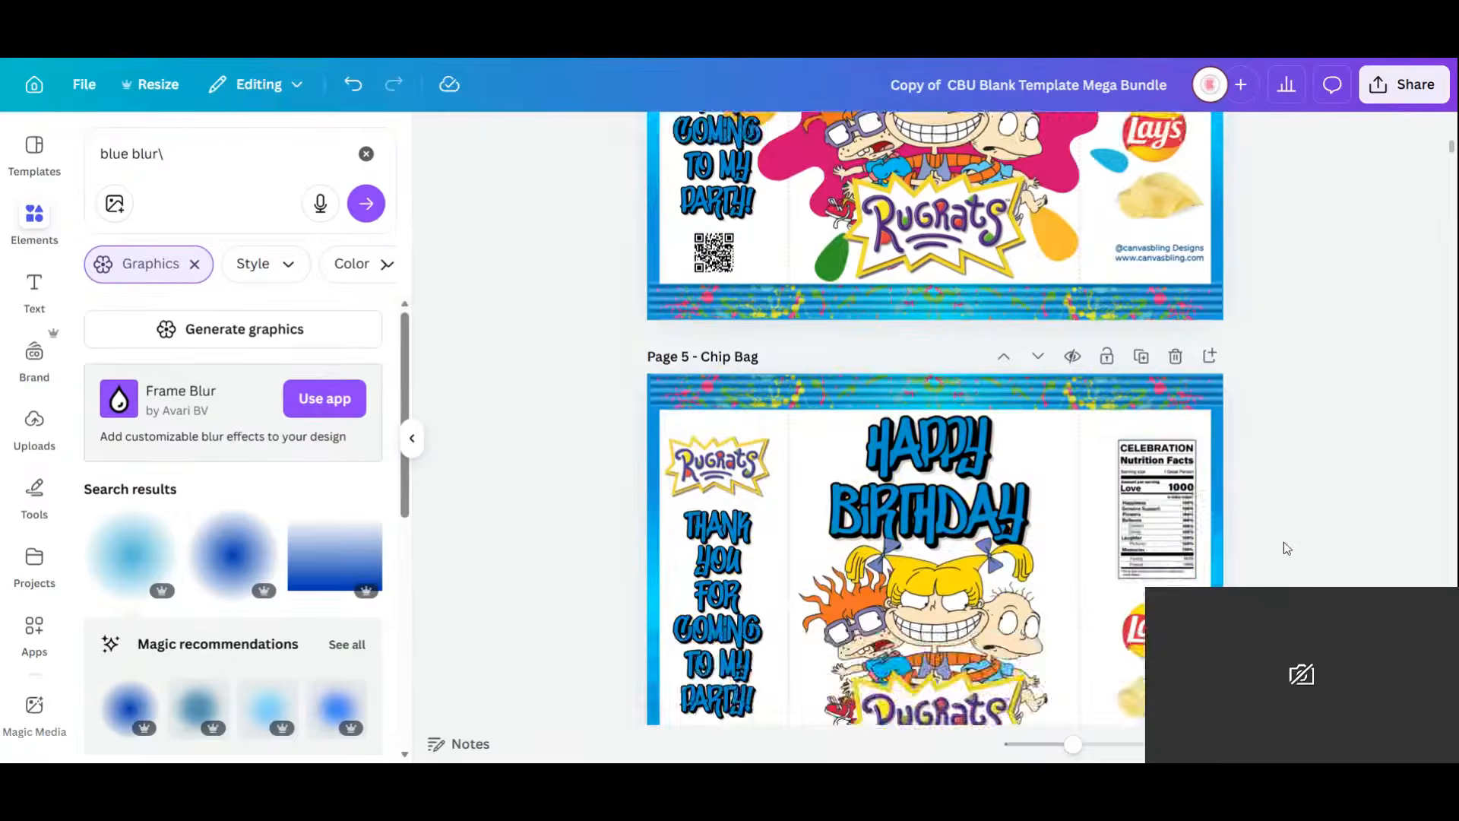
pyautogui.scroll(-2, 1136, 557)
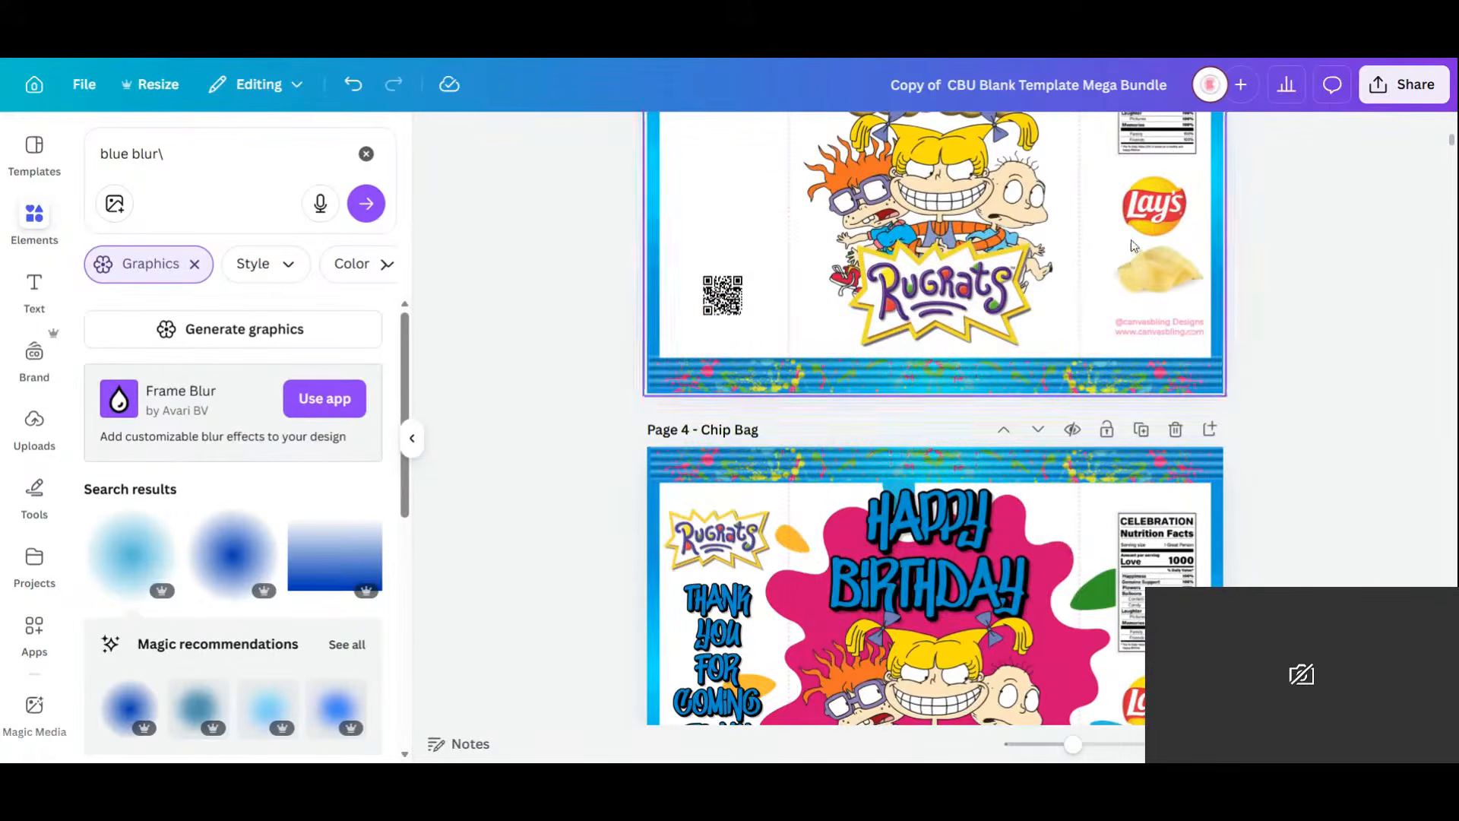
pyautogui.scroll(-2, 1180, 356)
pyautogui.scroll(-8, 1180, 353)
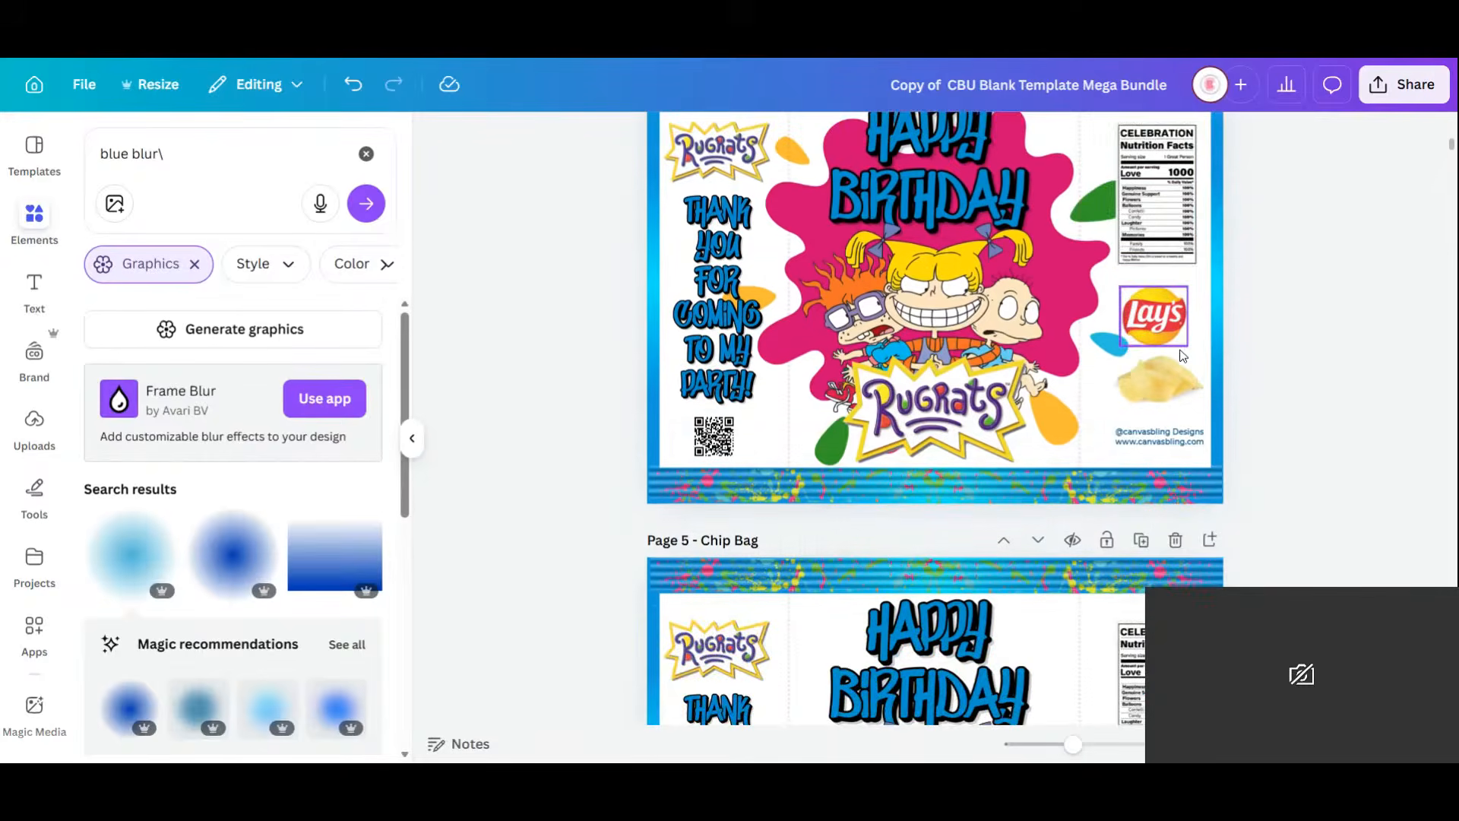
pyautogui.scroll(-20, 1182, 355)
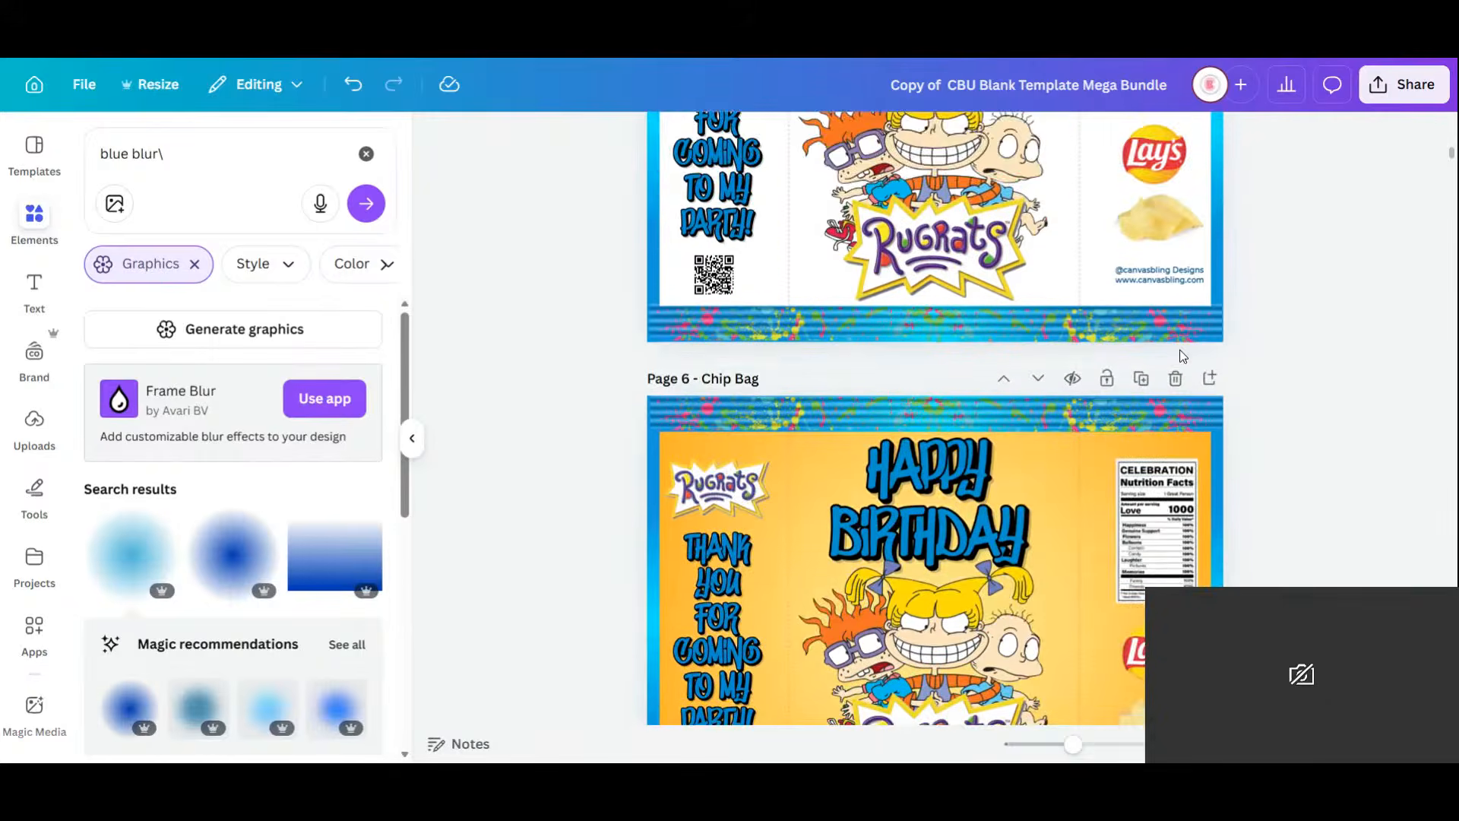
pyautogui.scroll(-20, 1180, 353)
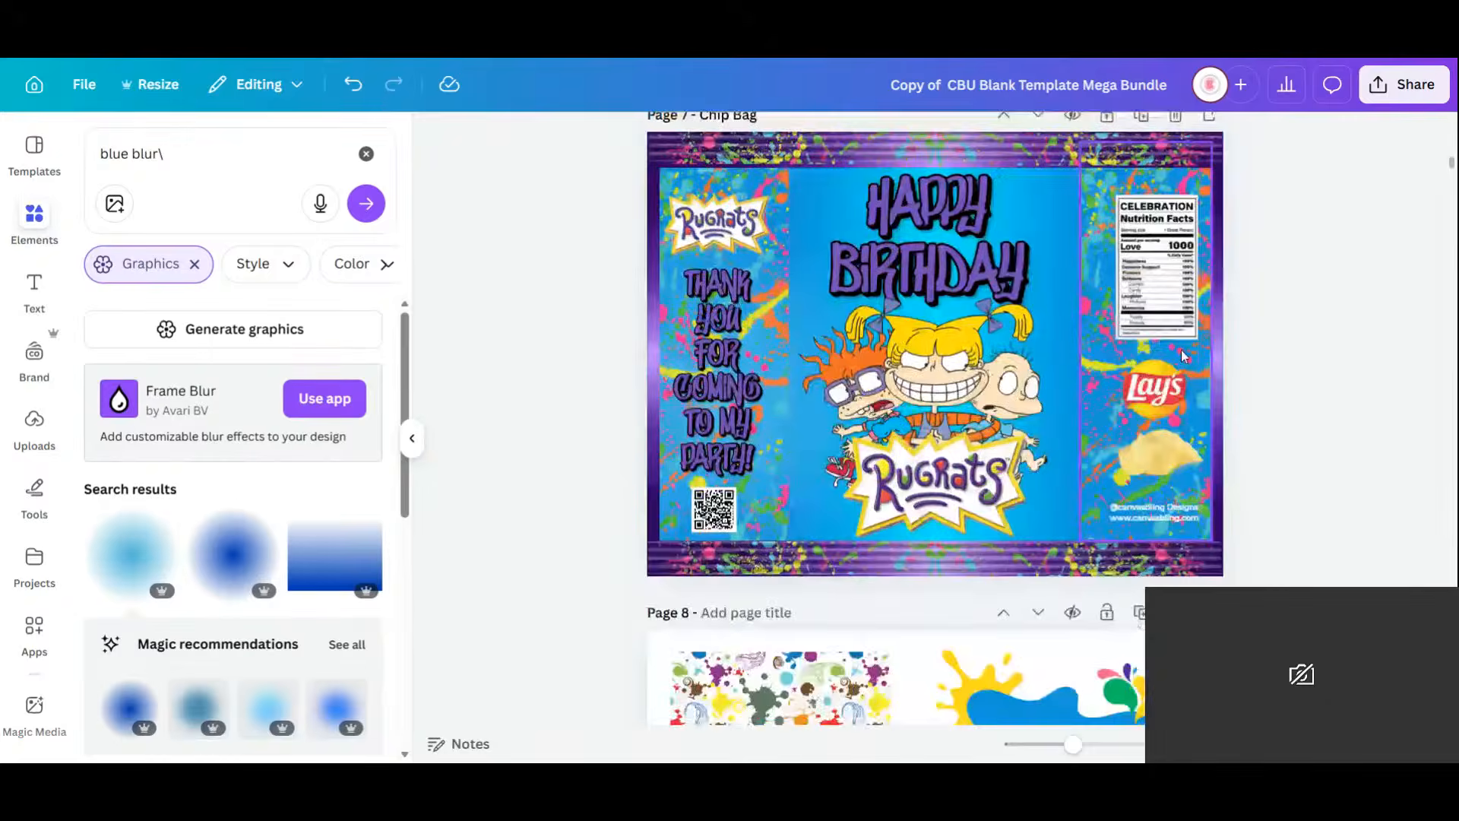
pyautogui.scroll(2, 1182, 355)
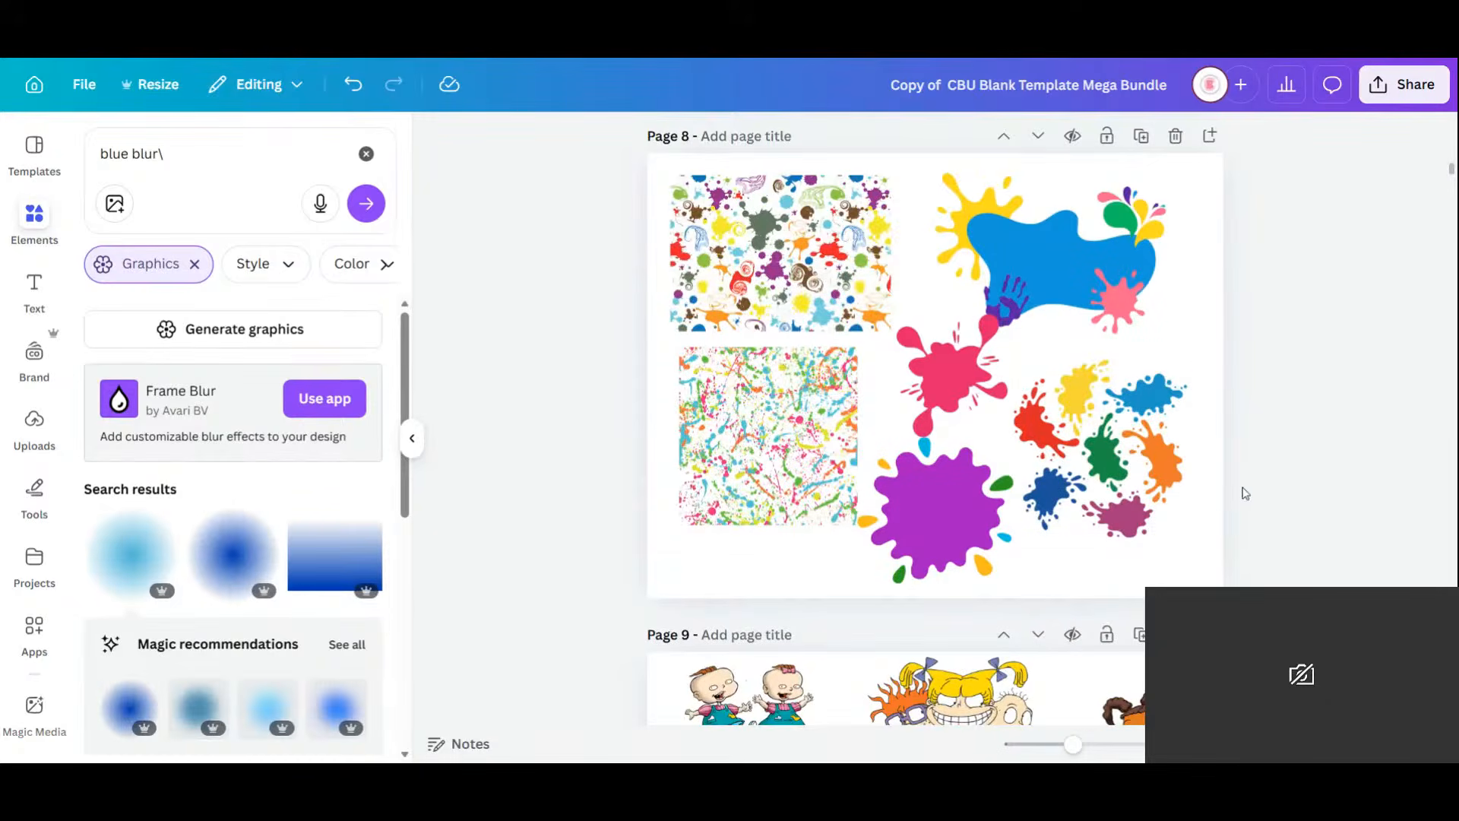
pyautogui.scroll(-10, 1243, 494)
# Delete the overlapping Rugrats group image from the clip-art page.
pyautogui.click(1097, 356)
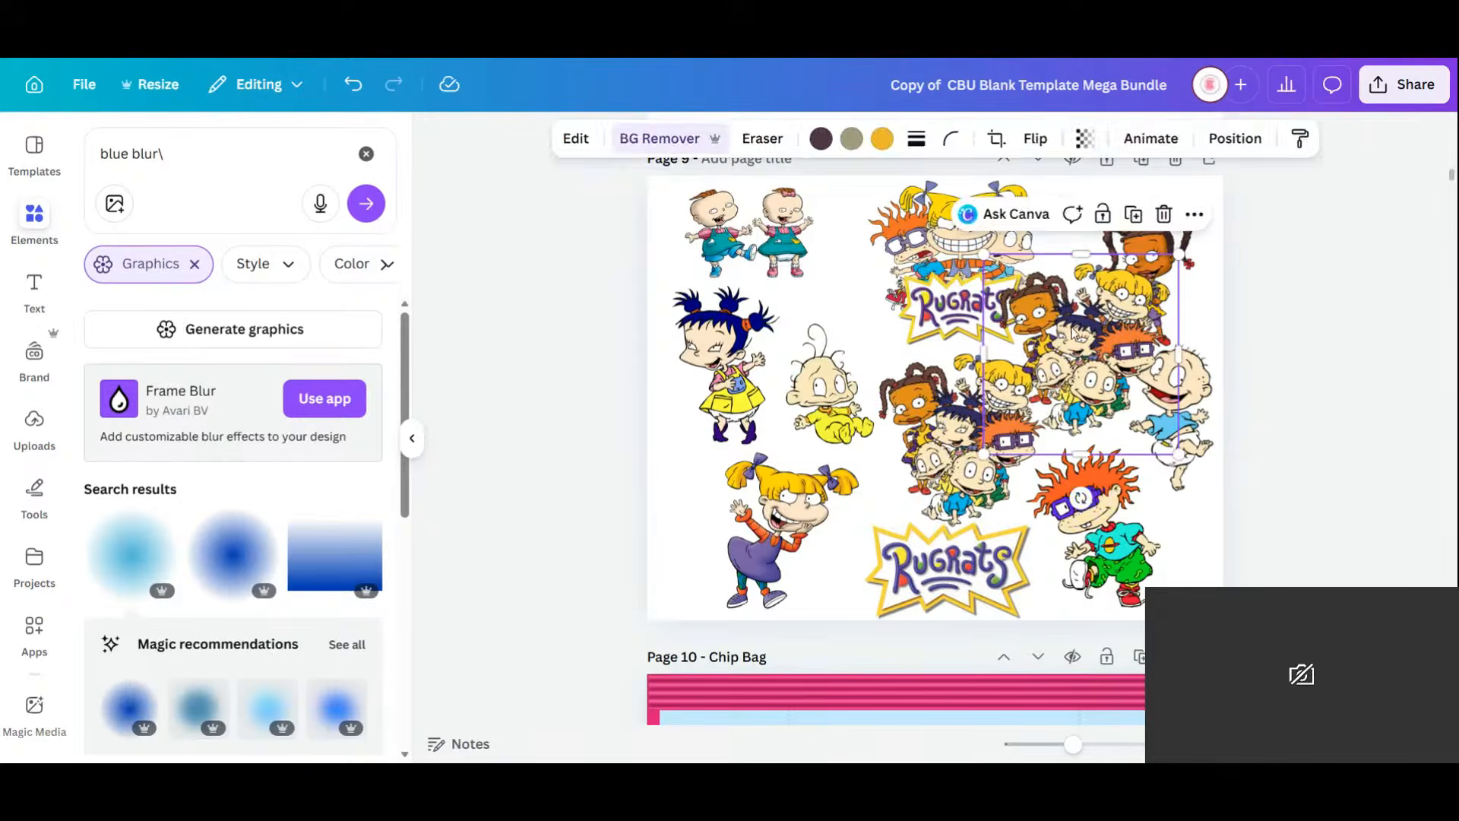
pyautogui.press('Delete')
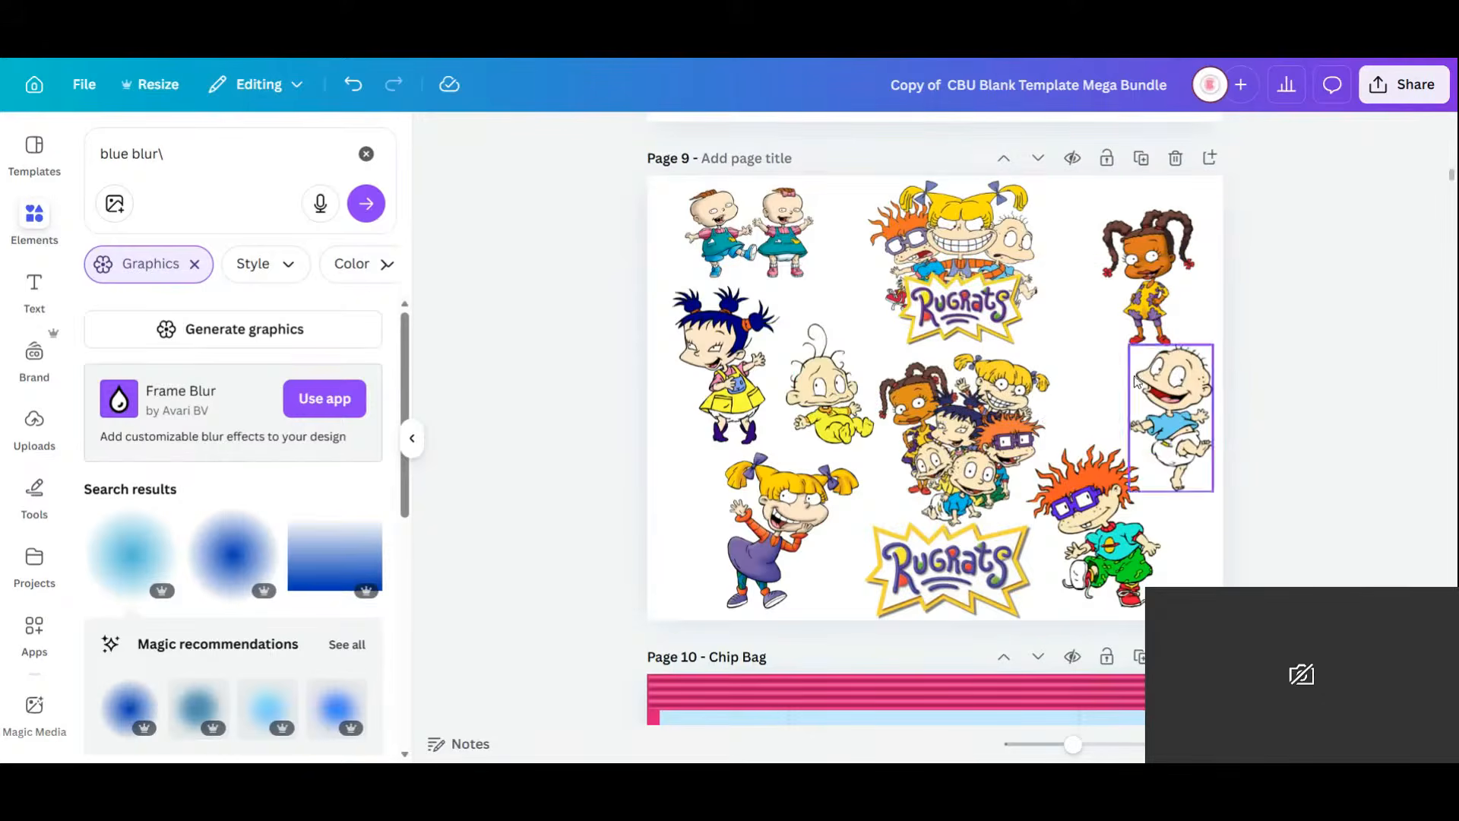
pyautogui.scroll(15, 1134, 373)
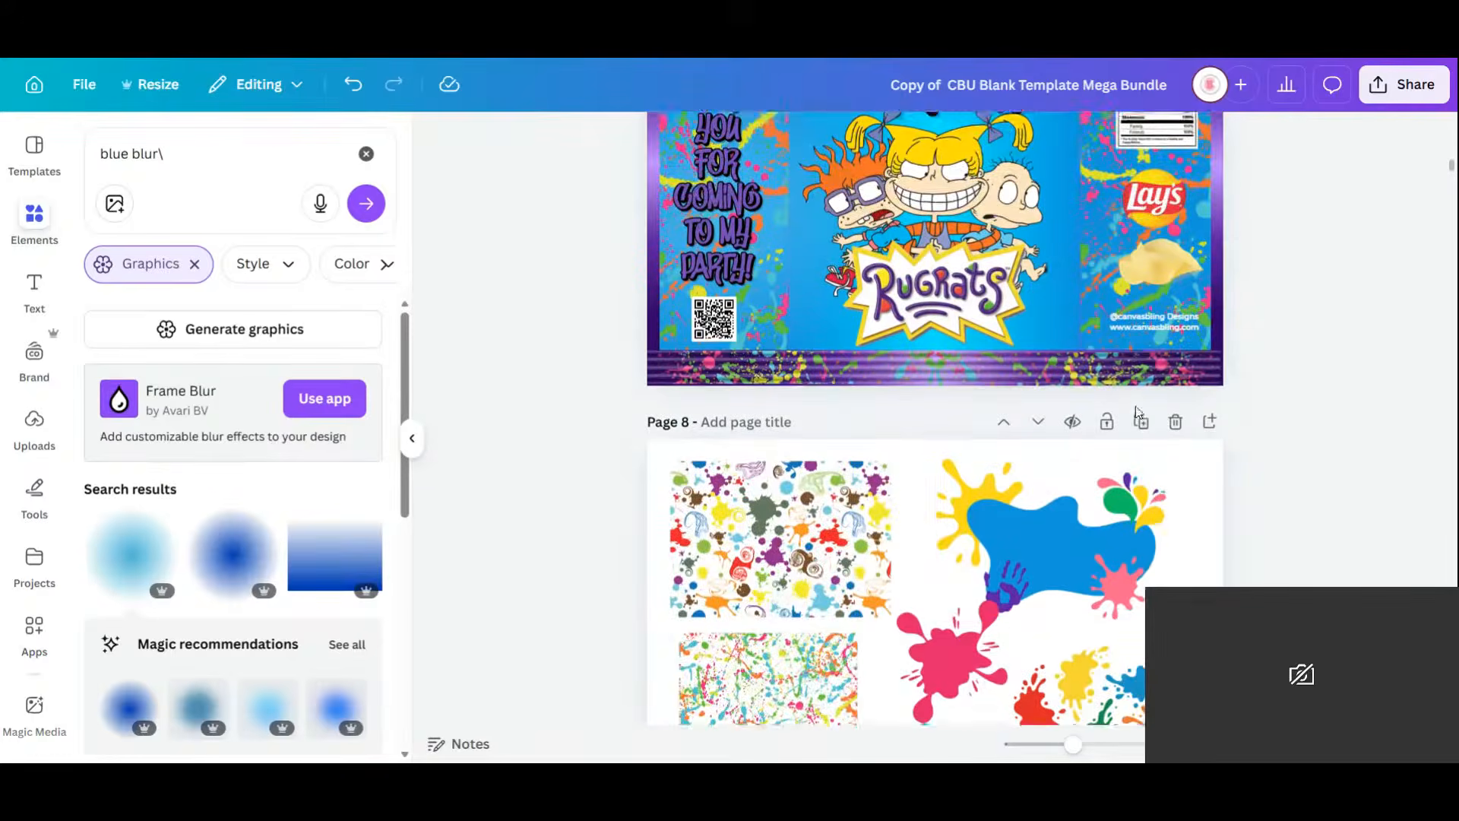
pyautogui.scroll(5, 1134, 391)
pyautogui.scroll(-3, 1135, 399)
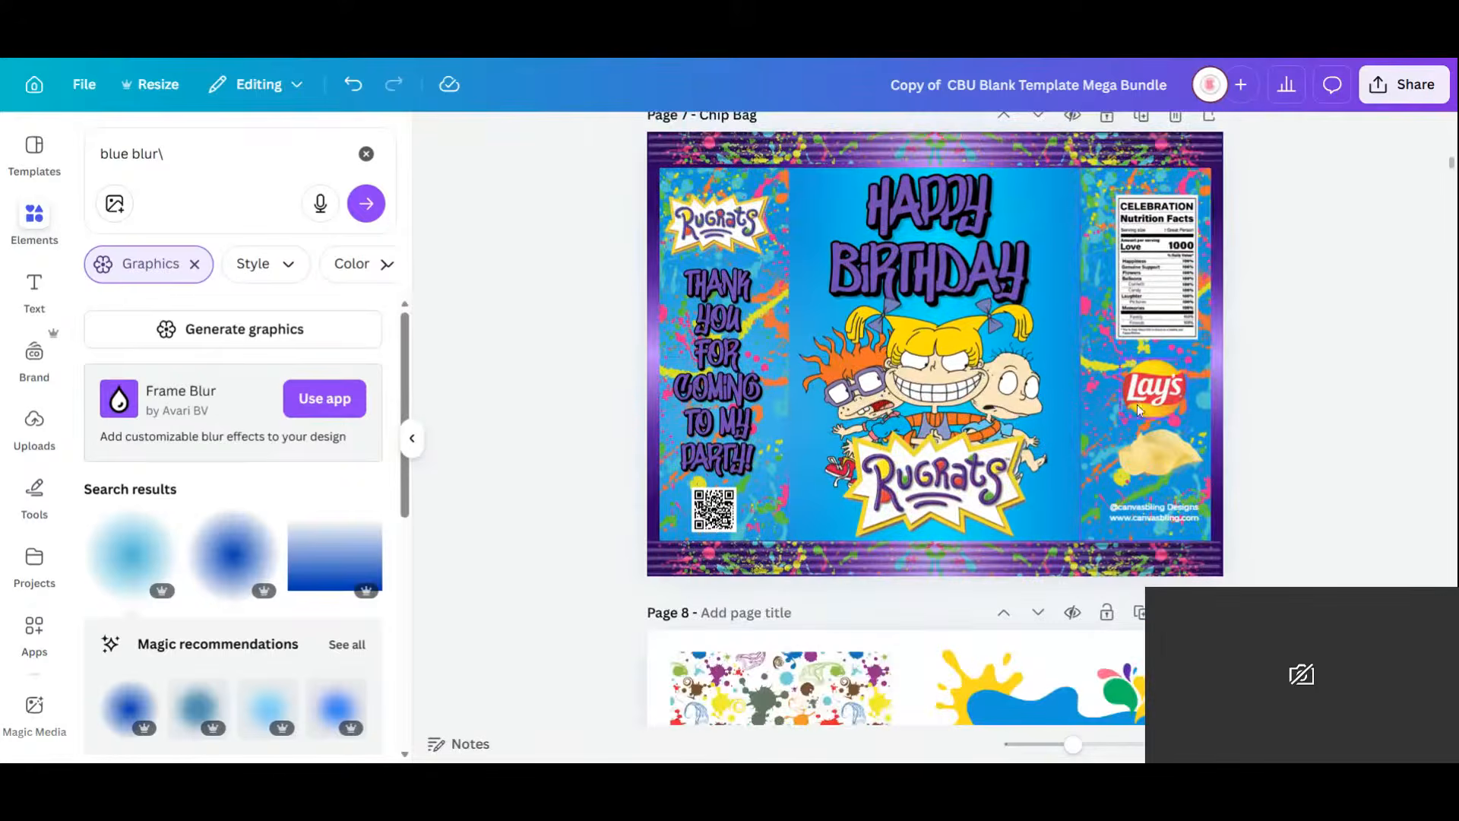
# Duplicate the Page 7 chip bag and remove the central Rugrats character group from the copy.
pyautogui.click(1148, 121)
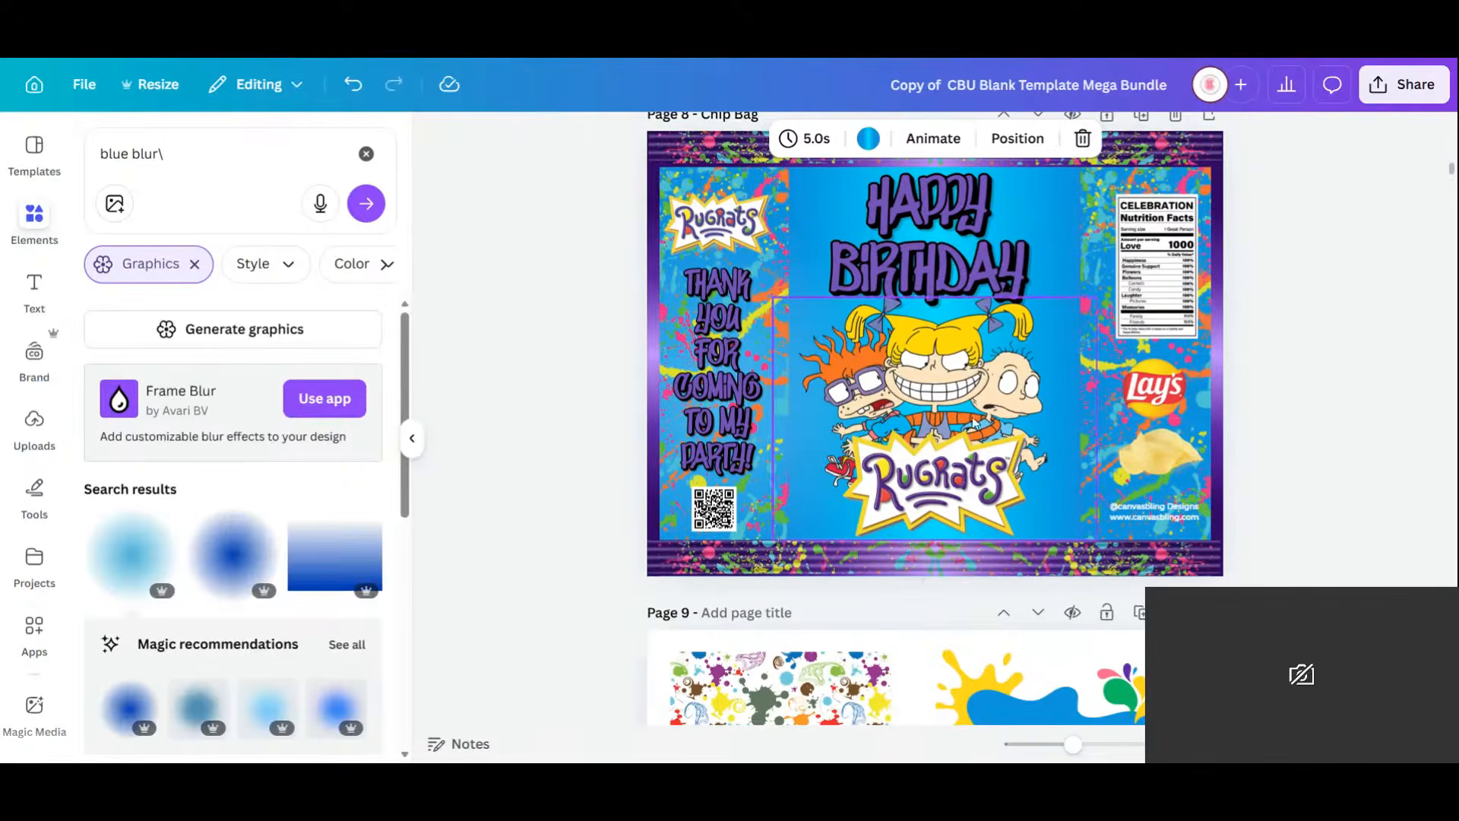
pyautogui.click(962, 368)
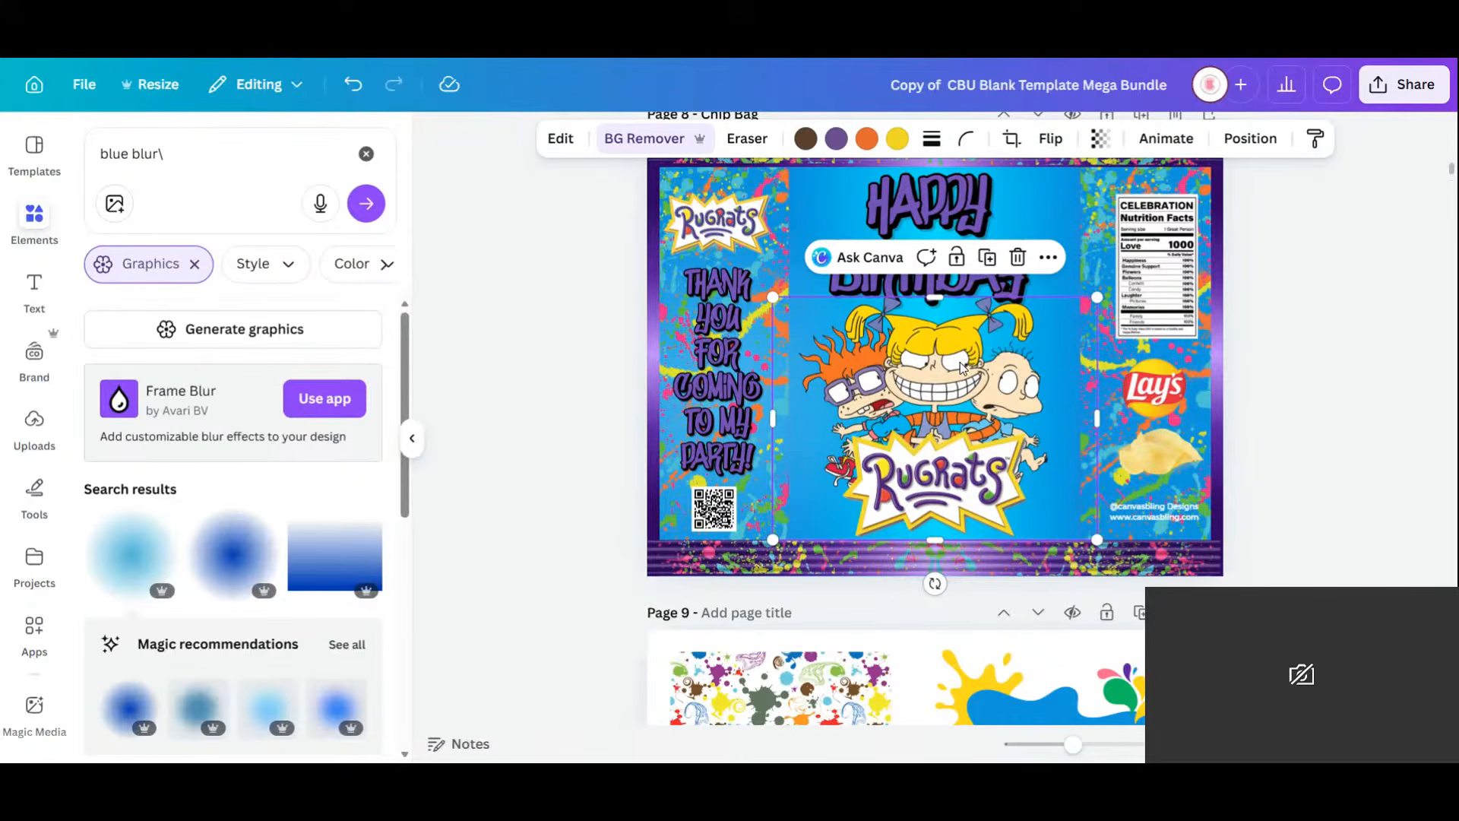
pyautogui.press('Delete')
pyautogui.scroll(-9, 1031, 399)
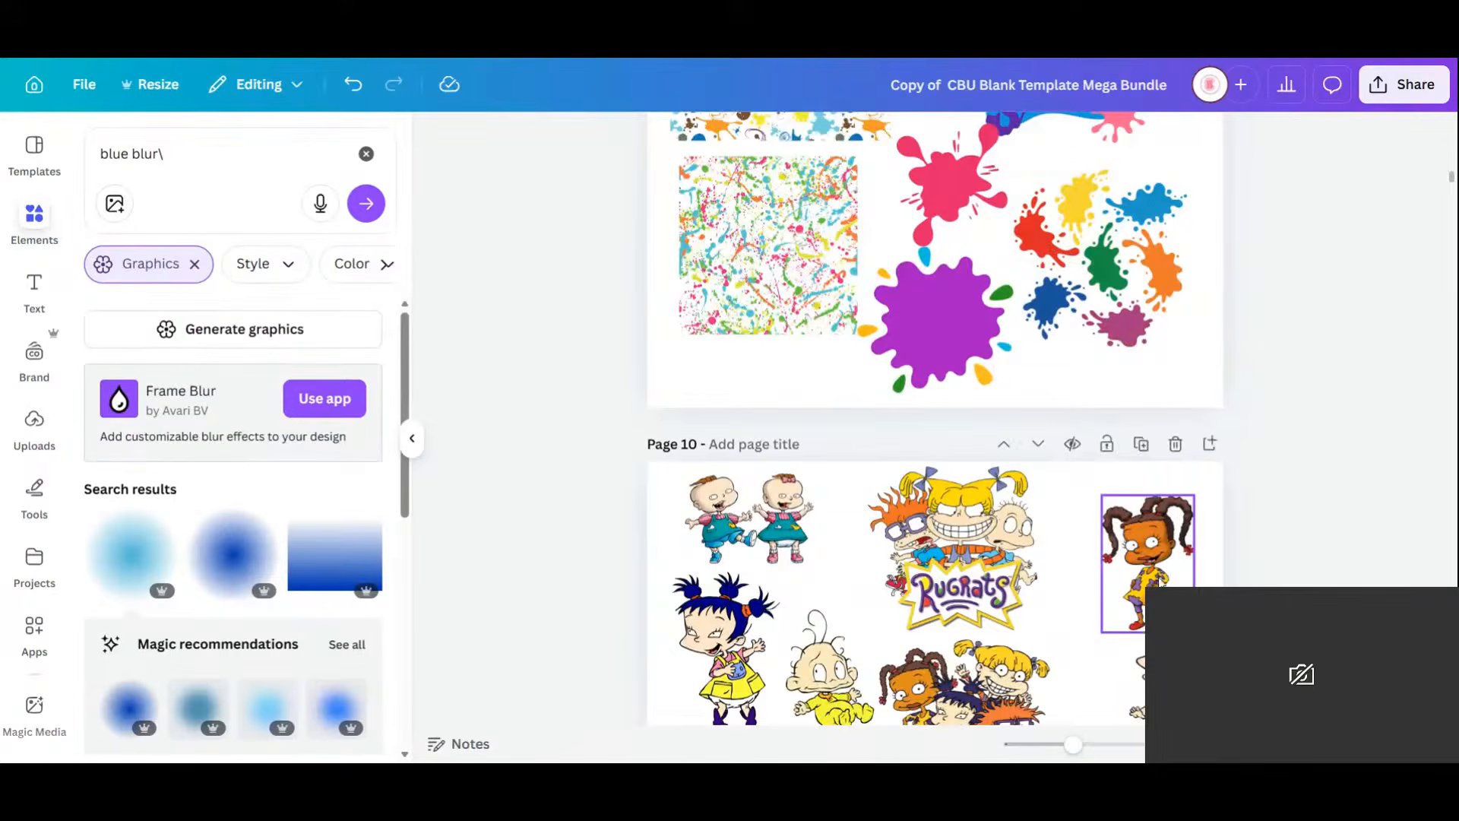
# Move the twins graphic from the clip-art page onto the Page 8 chip bag's lower centre.
pyautogui.click(1159, 578)
pyautogui.click(788, 514)
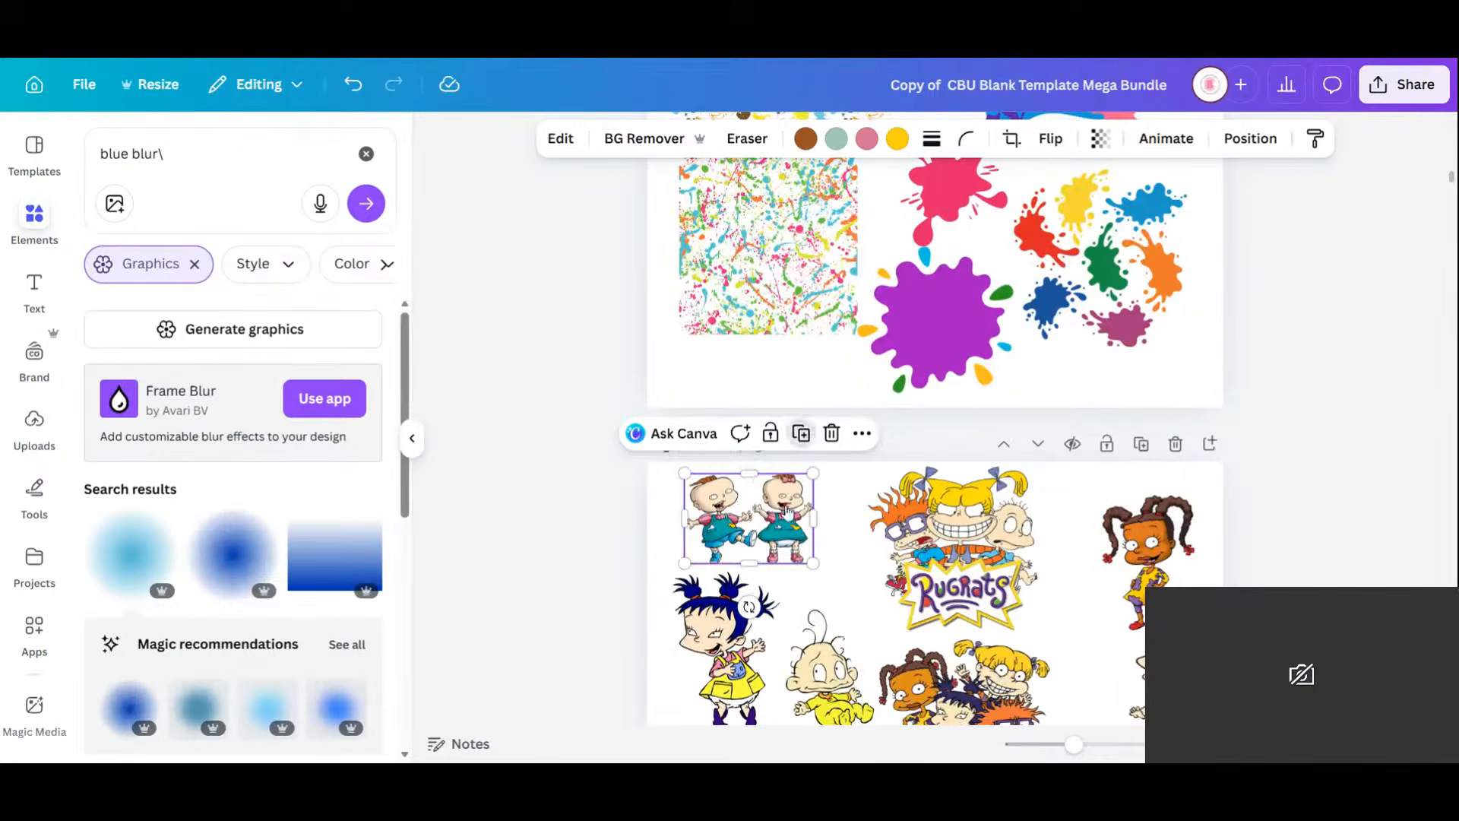
pyautogui.moveTo(788, 514); pyautogui.dragTo(1251, 241)
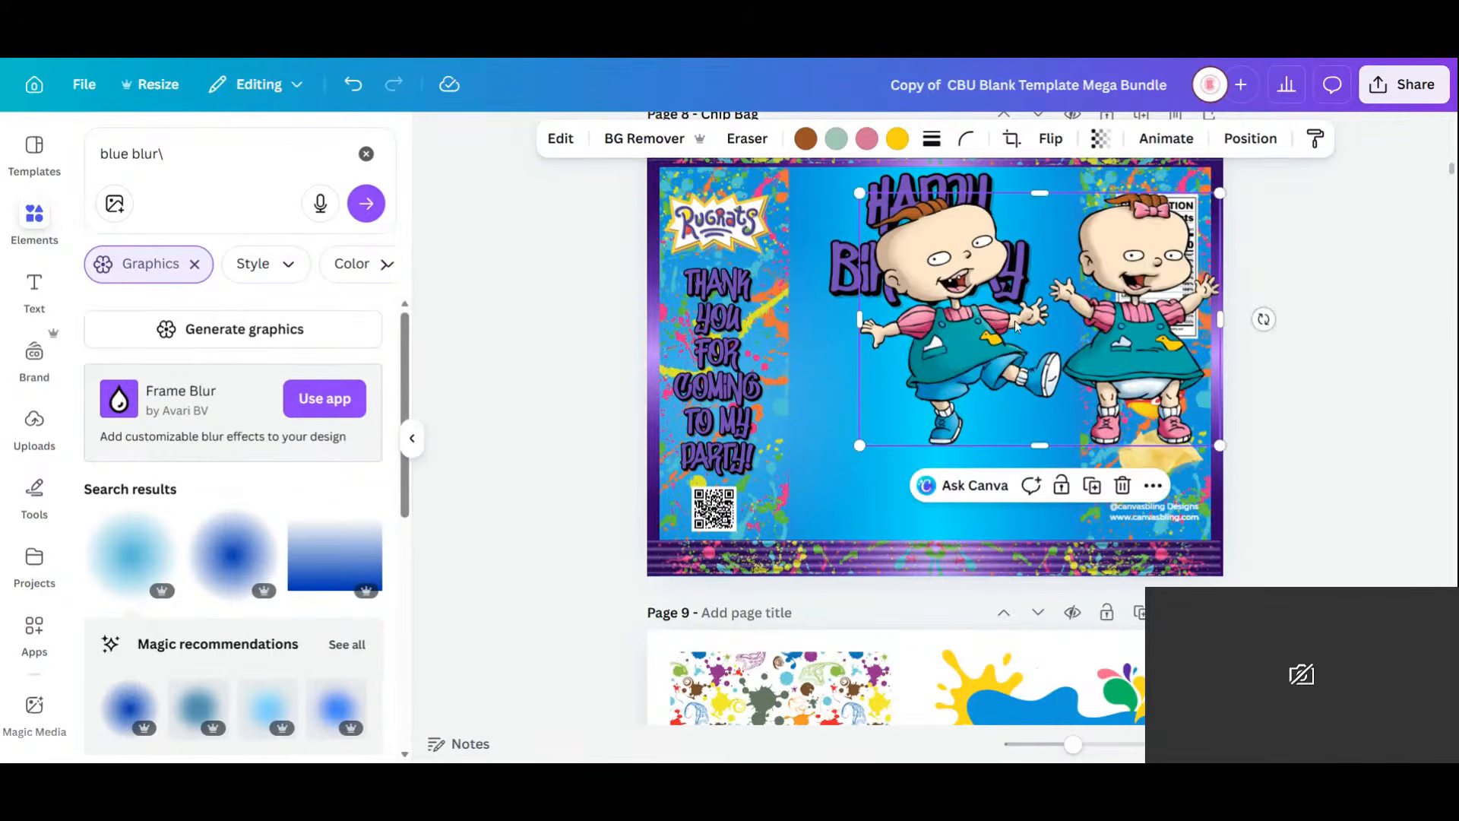
pyautogui.moveTo(932, 418); pyautogui.dragTo(844, 517)
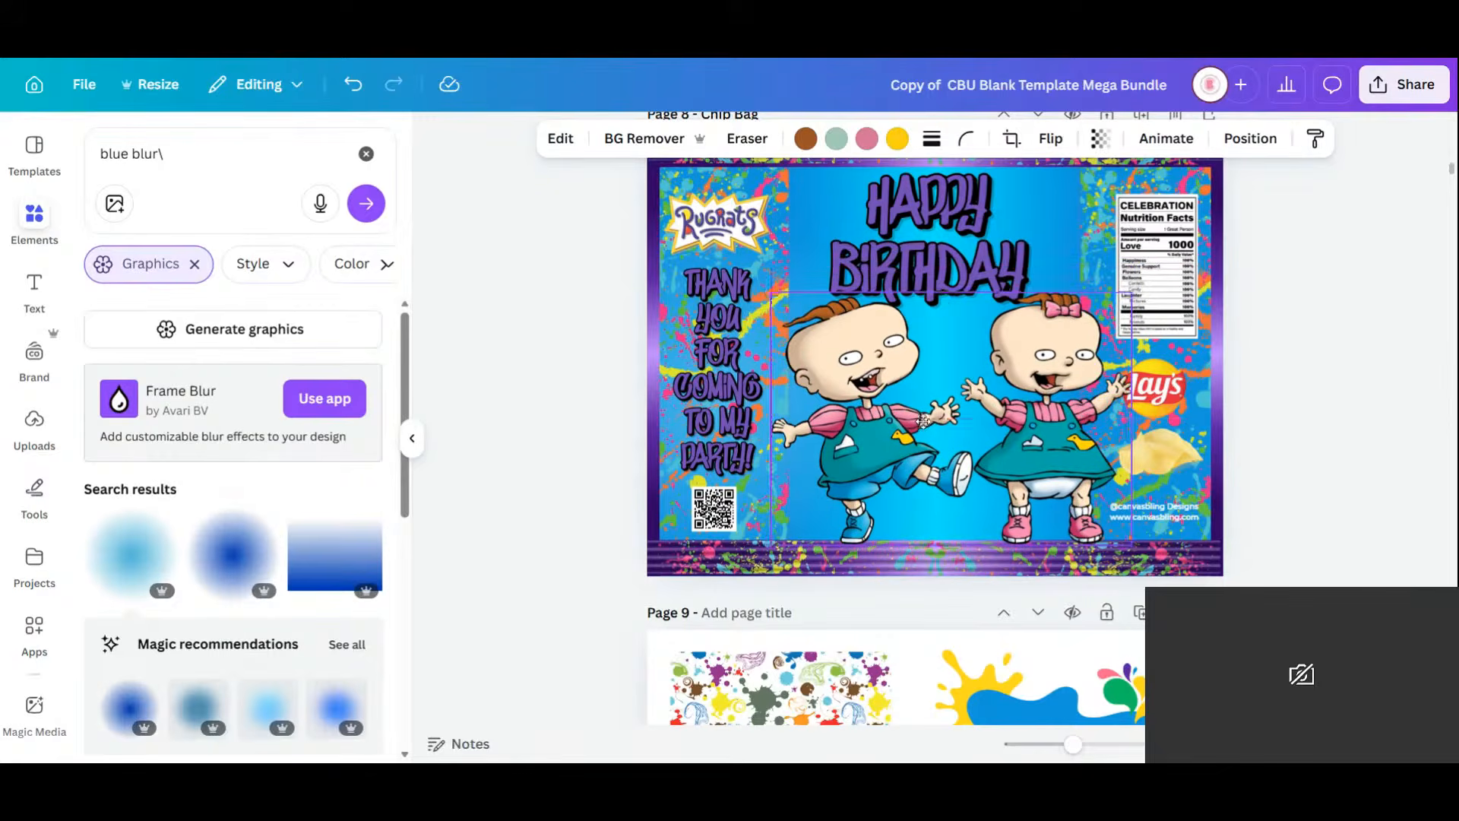
# Cut Phil out of the twins image with Magic Grab and move him up-left over the title.
pyautogui.click(562, 146)
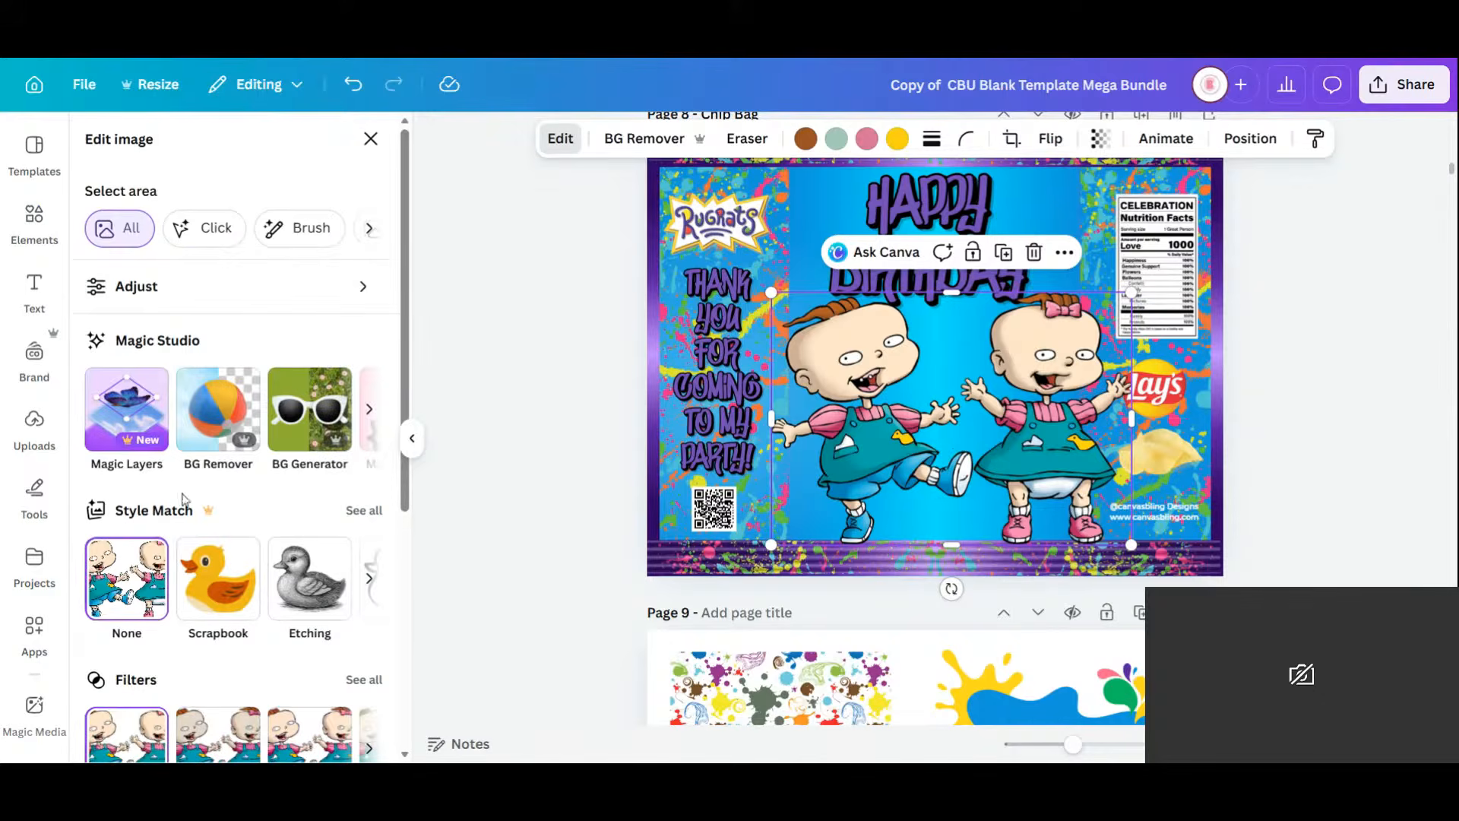
pyautogui.click(370, 408)
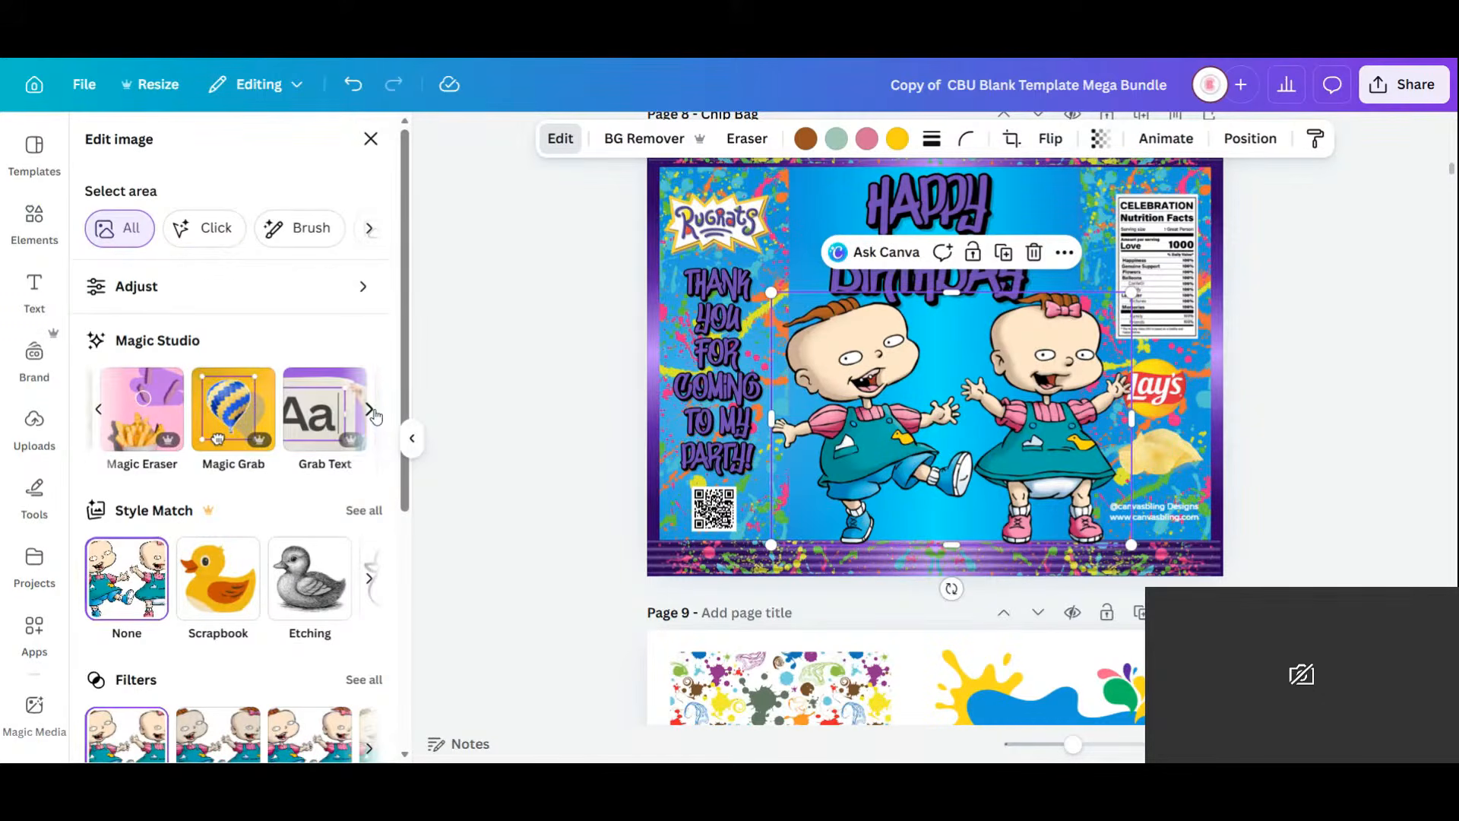
pyautogui.click(219, 437)
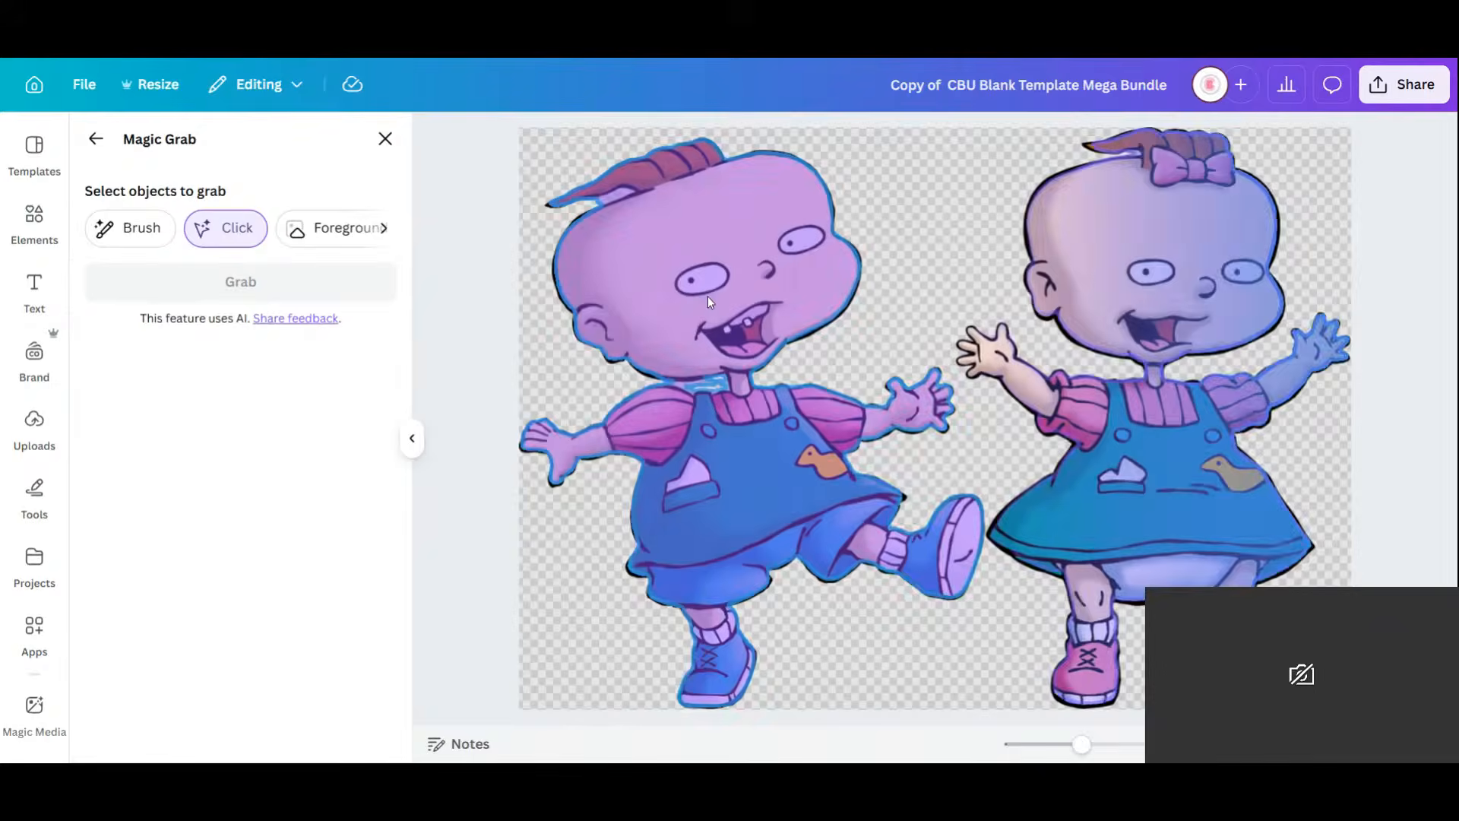
pyautogui.click(708, 297)
pyautogui.click(237, 279)
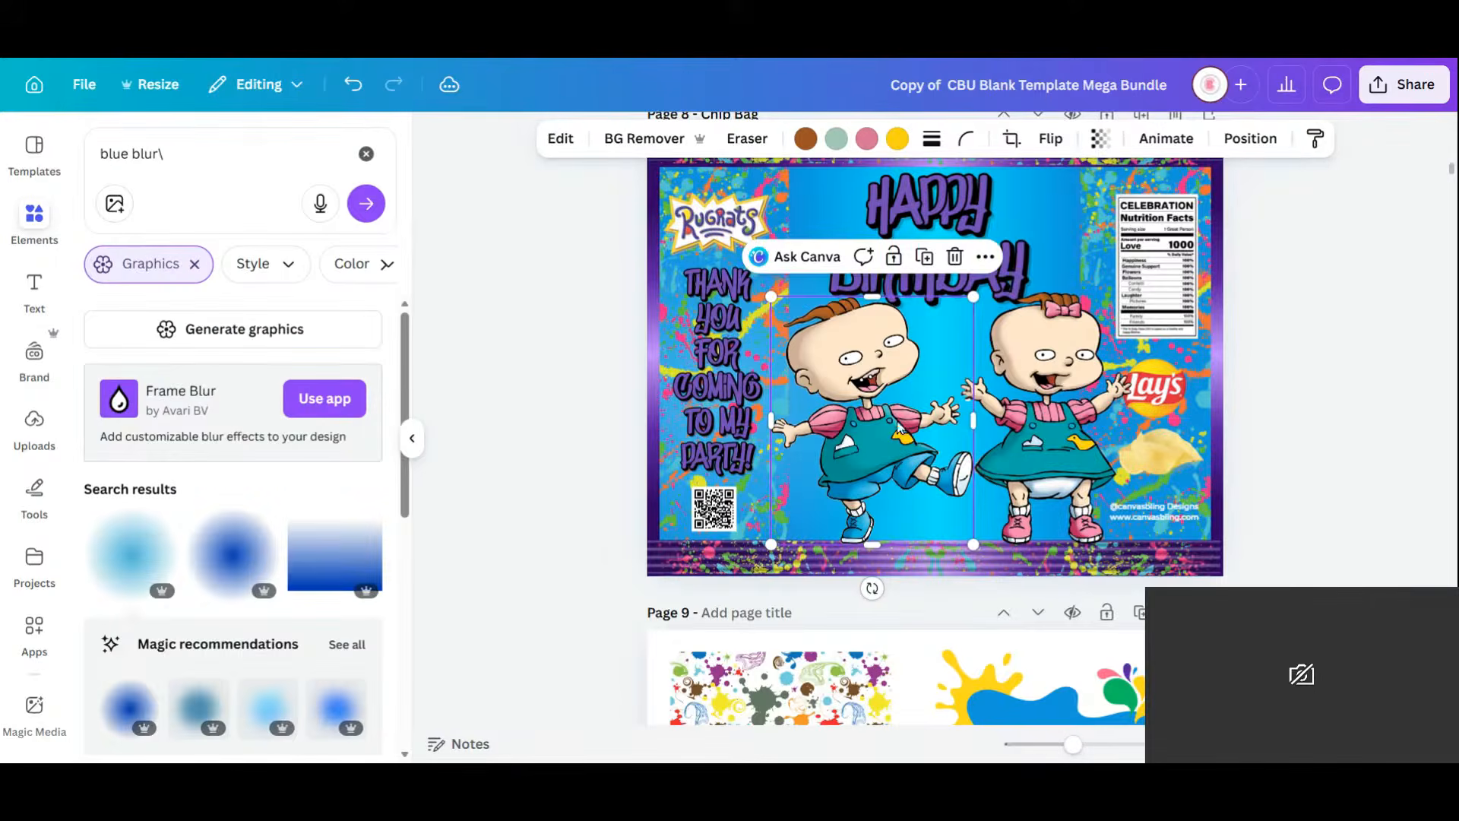
pyautogui.moveTo(899, 421); pyautogui.dragTo(871, 285)
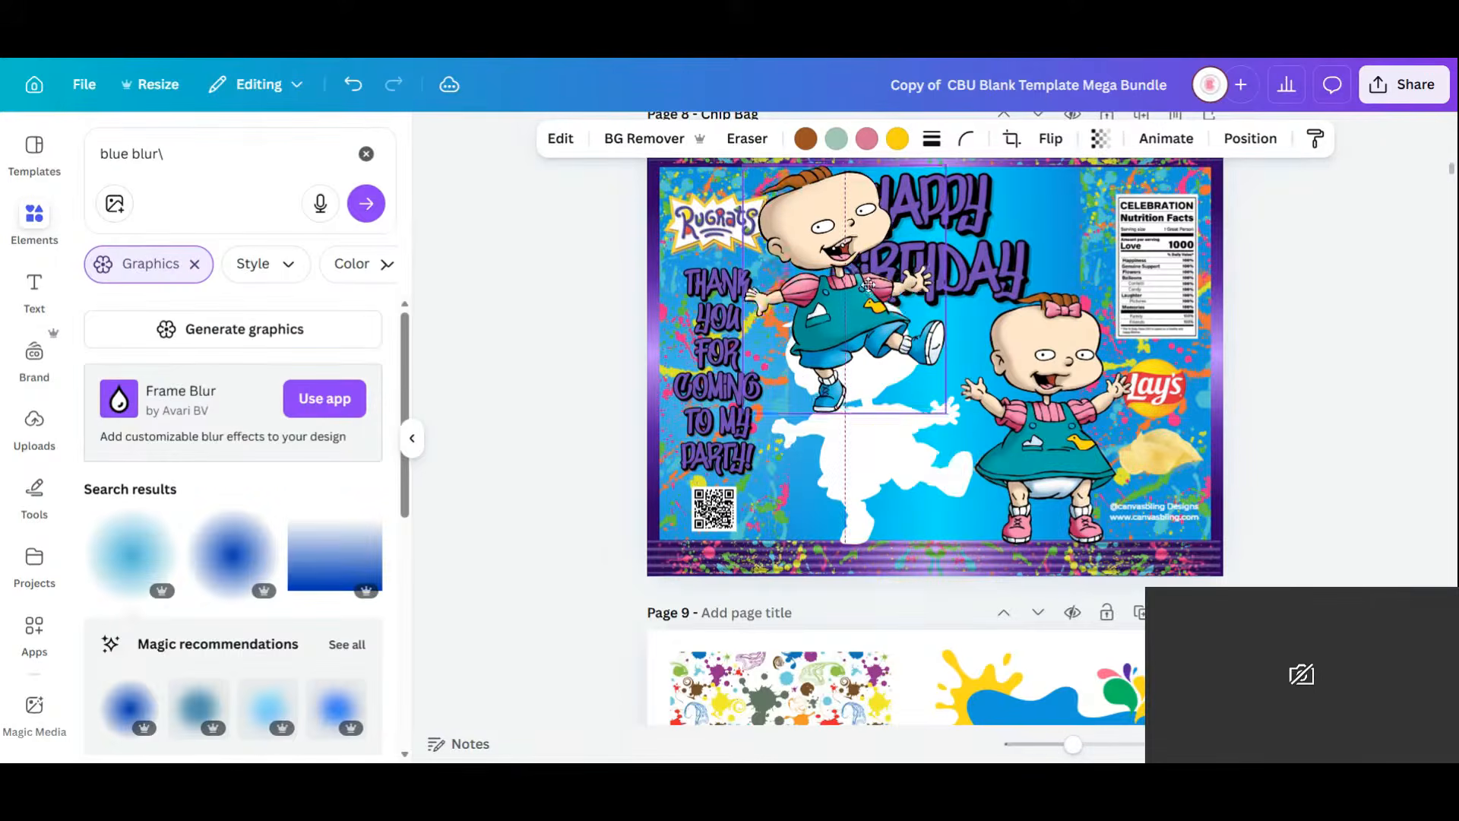
# Shift and crop the remaining image, then separate Lil with Magic Grab.
pyautogui.click(918, 490)
pyautogui.moveTo(878, 481); pyautogui.dragTo(847, 493)
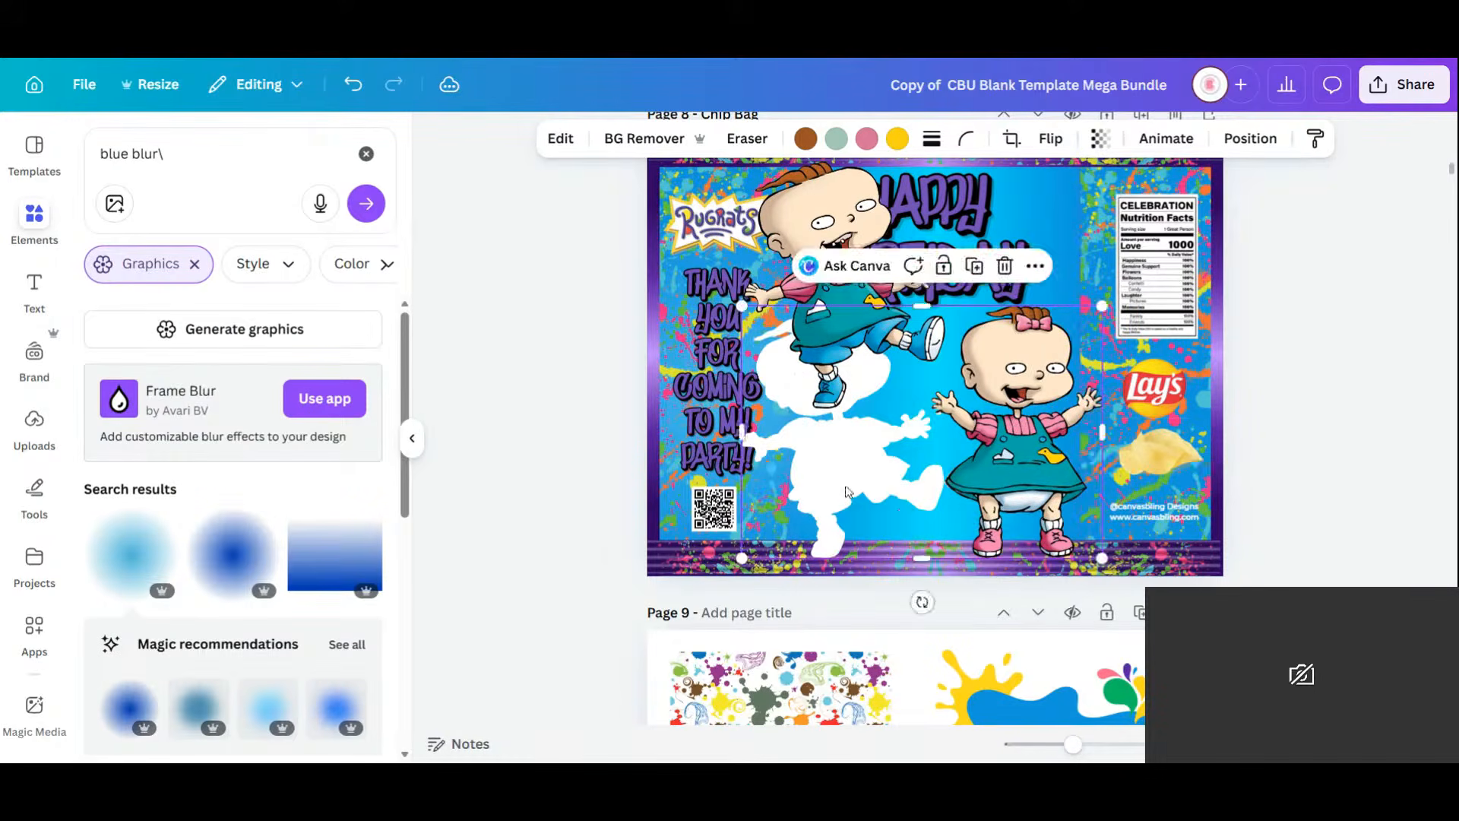
pyautogui.moveTo(742, 431); pyautogui.dragTo(789, 430)
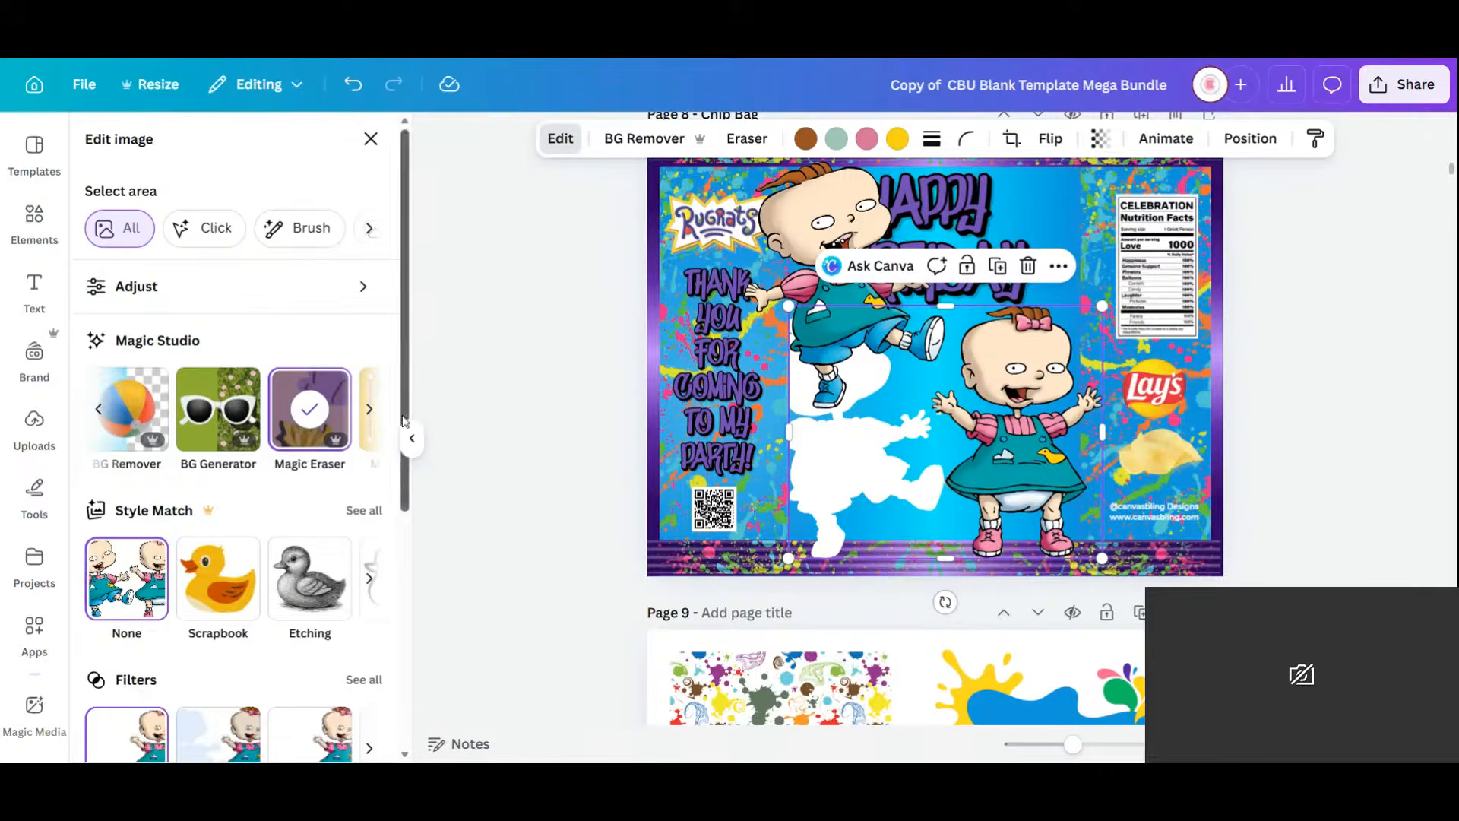
pyautogui.click(369, 409)
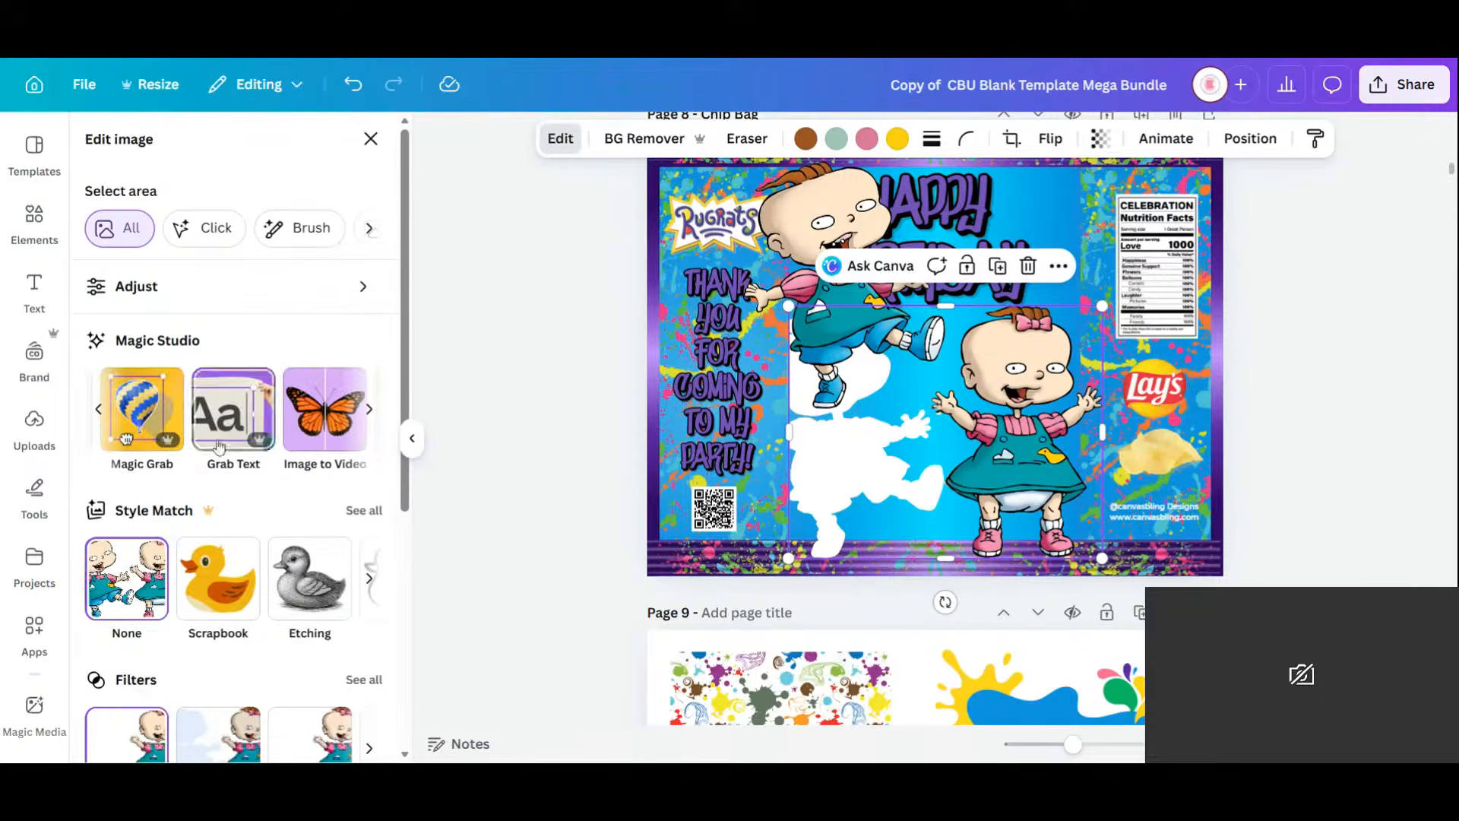
pyautogui.click(151, 419)
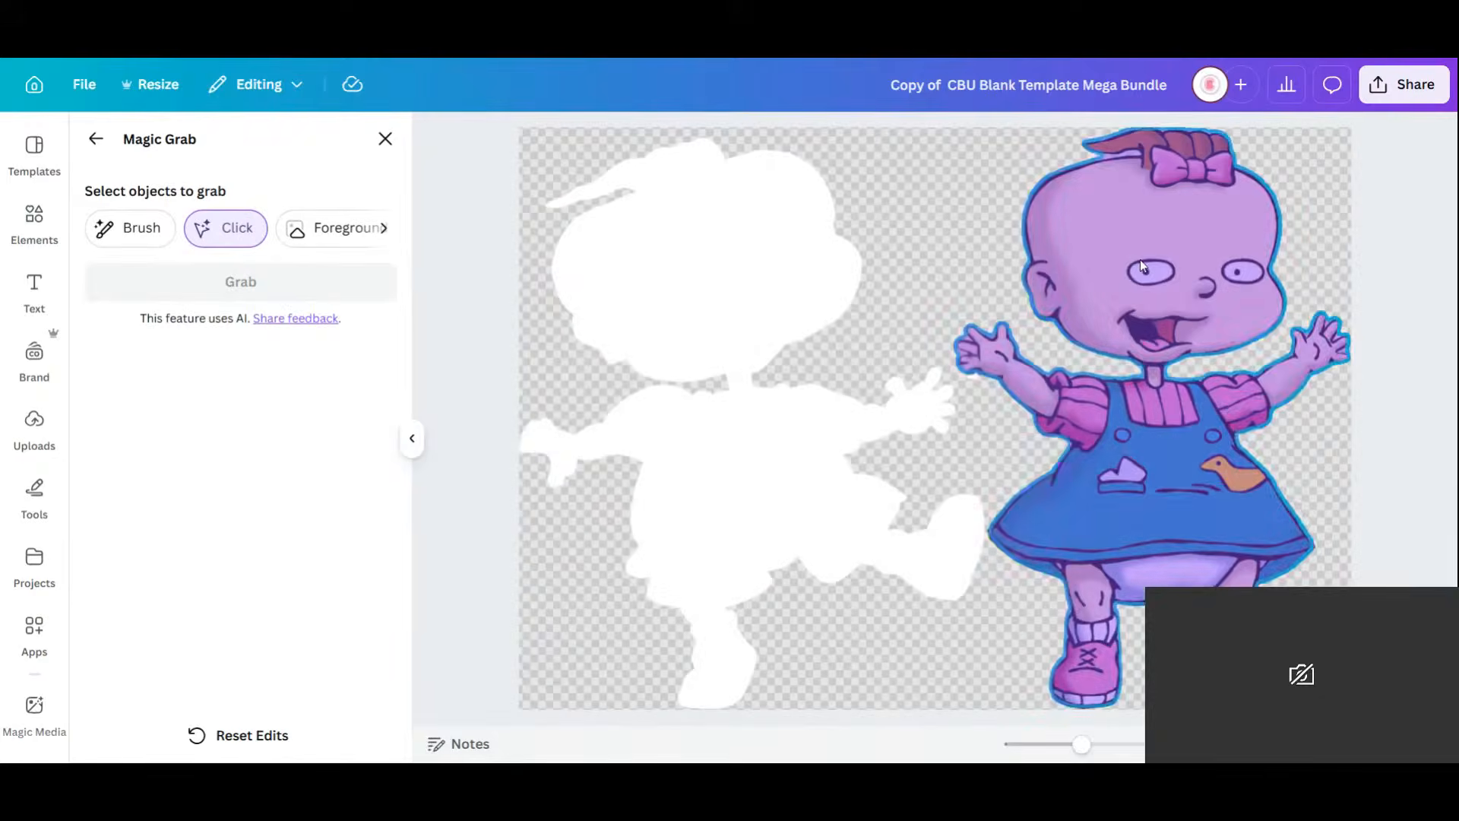
pyautogui.click(1142, 266)
pyautogui.click(240, 281)
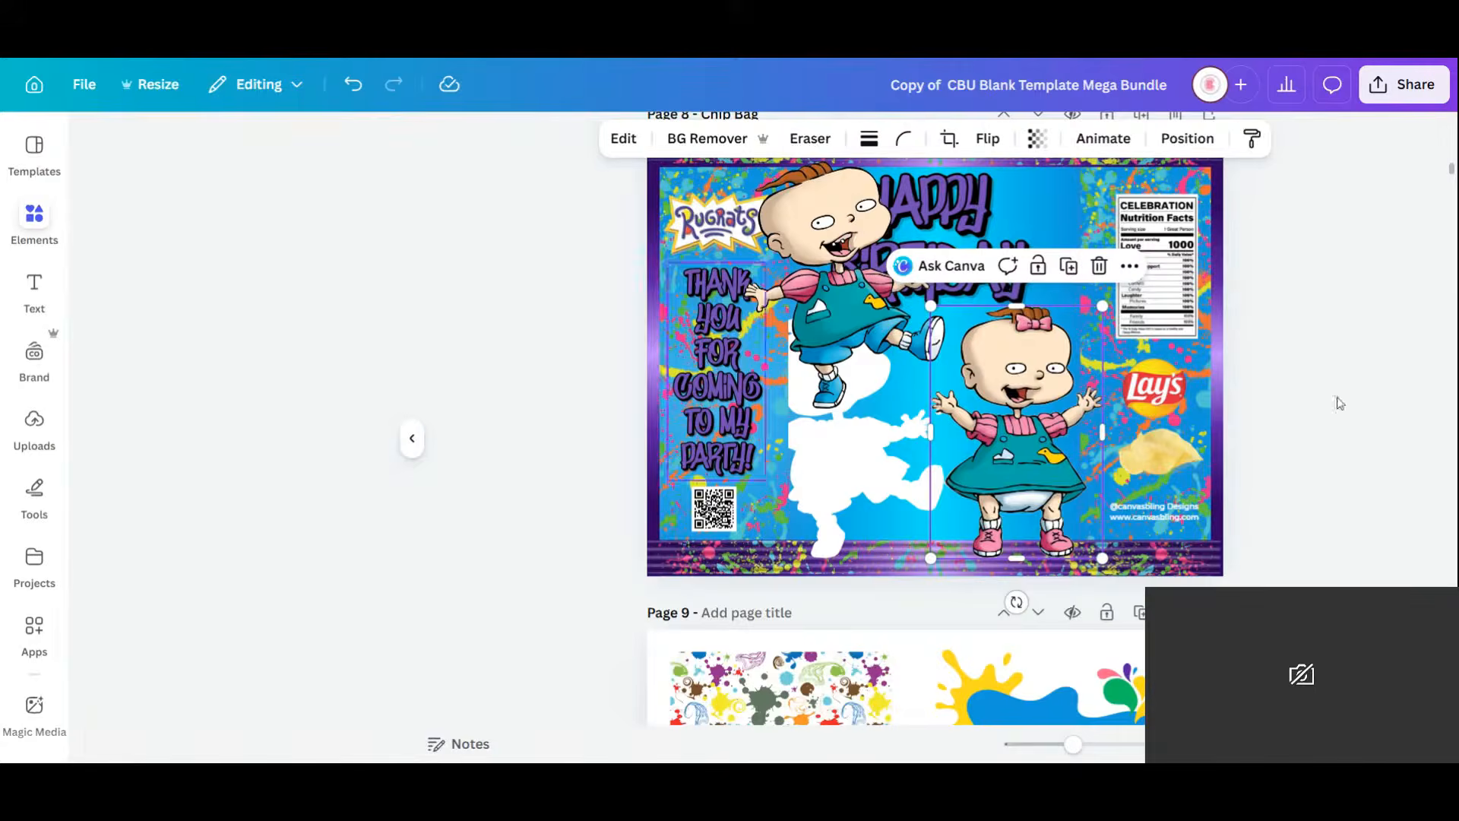
# Reposition Lil and lower the HAPPY BIRTHDAY text onto the bag's middle.
pyautogui.moveTo(1005, 432); pyautogui.dragTo(1037, 297)
pyautogui.click(883, 500)
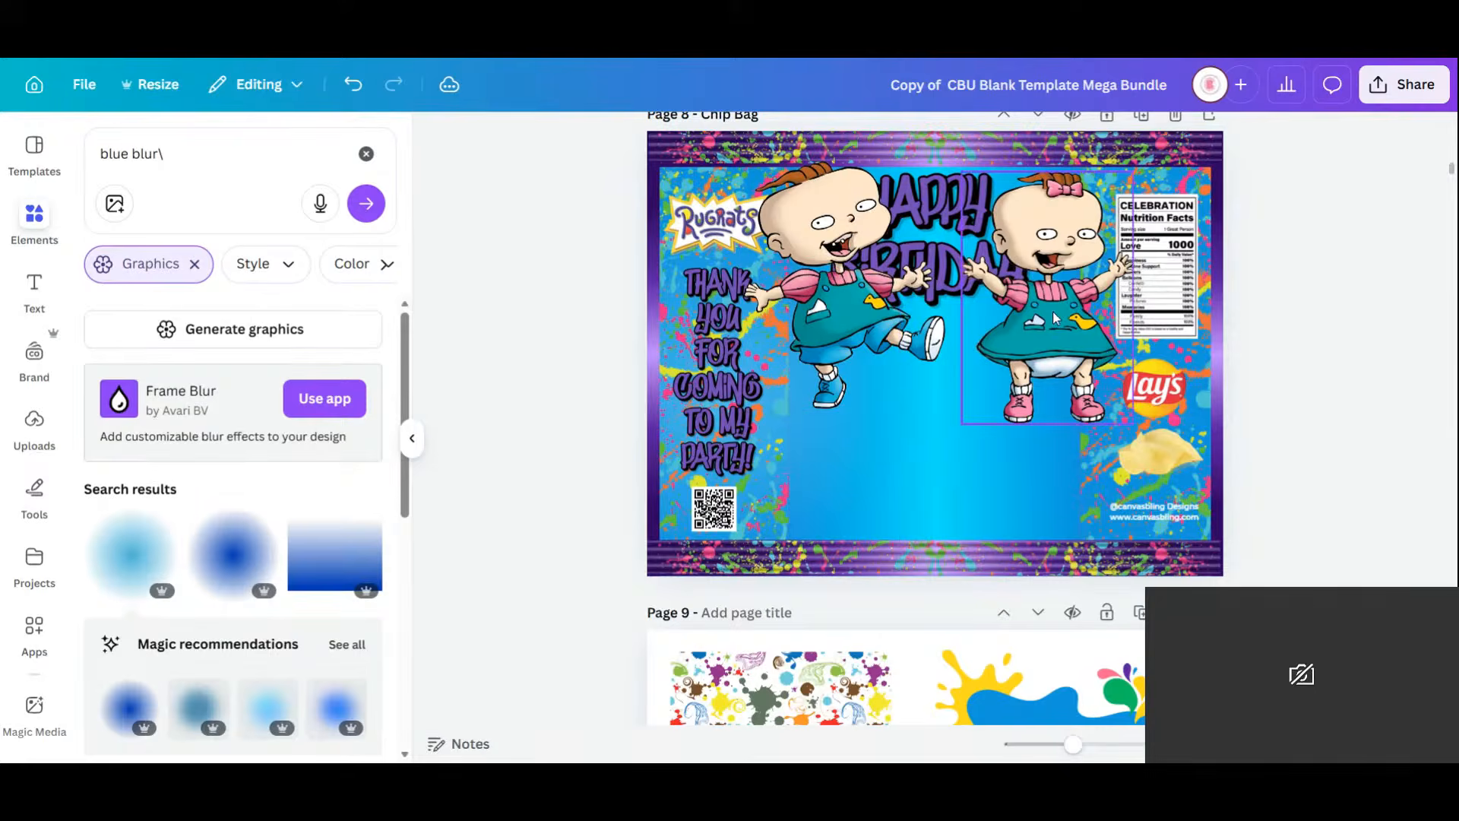
pyautogui.moveTo(1055, 318); pyautogui.dragTo(1008, 434)
pyautogui.moveTo(996, 186); pyautogui.dragTo(985, 397)
pyautogui.click(1198, 407)
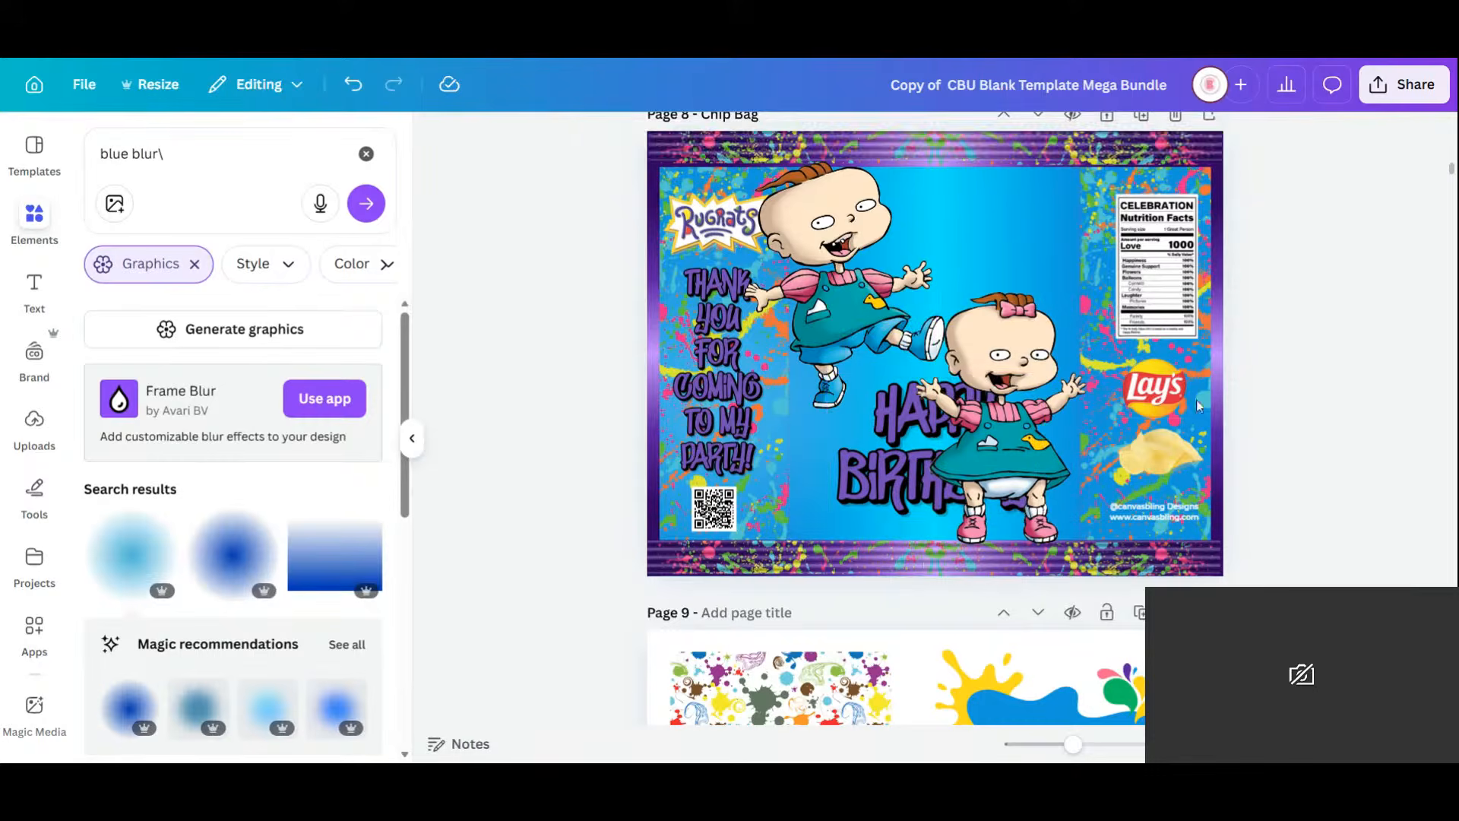
pyautogui.scroll(5, 1159, 465)
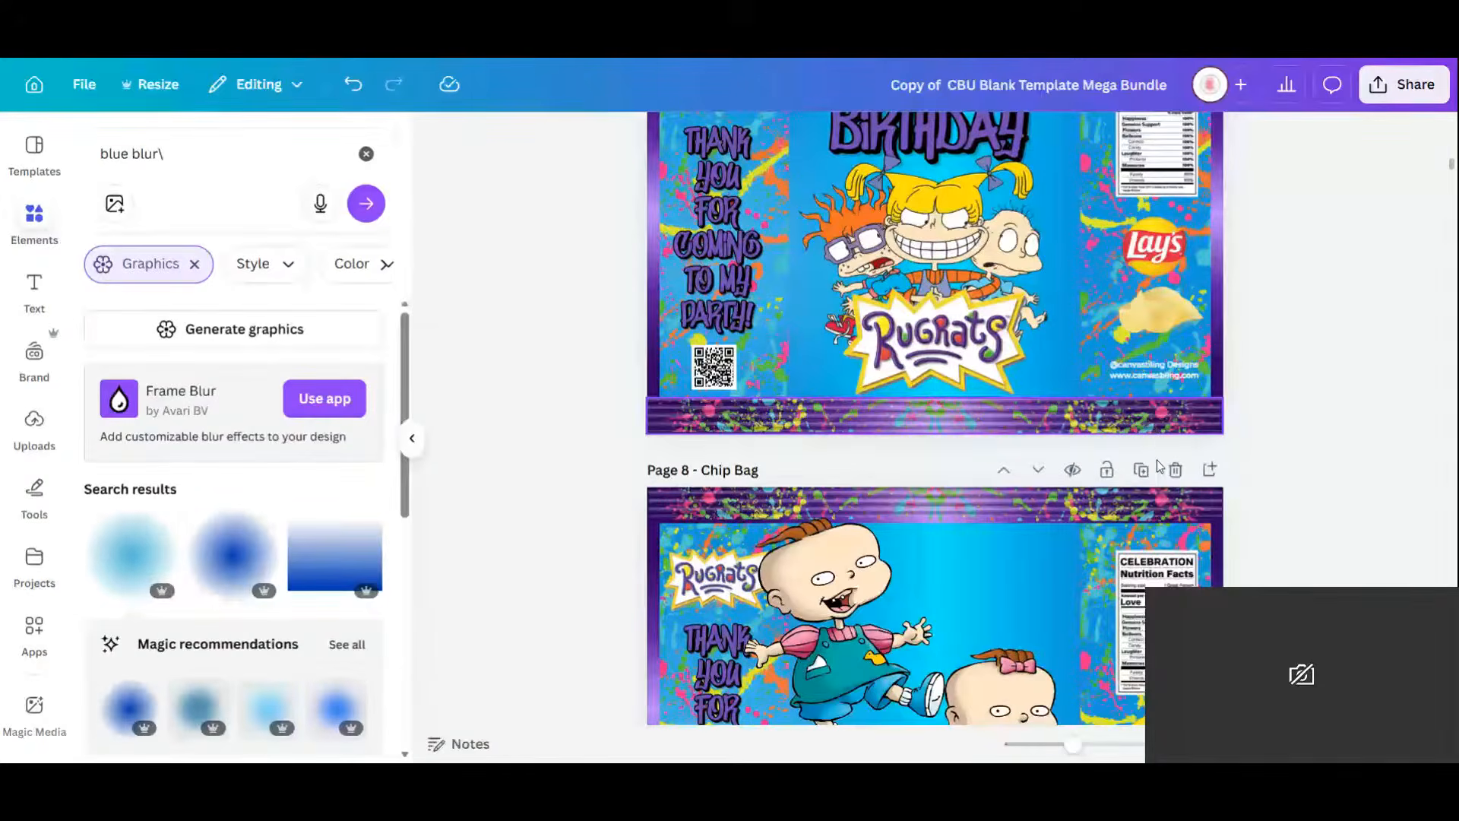
pyautogui.scroll(-3, 1156, 459)
# Shrink Phil and Lil (about 2.2 by 3.2), place Lil beside HAPPY, and send her behind BIRTHDAY.
pyautogui.click(952, 367)
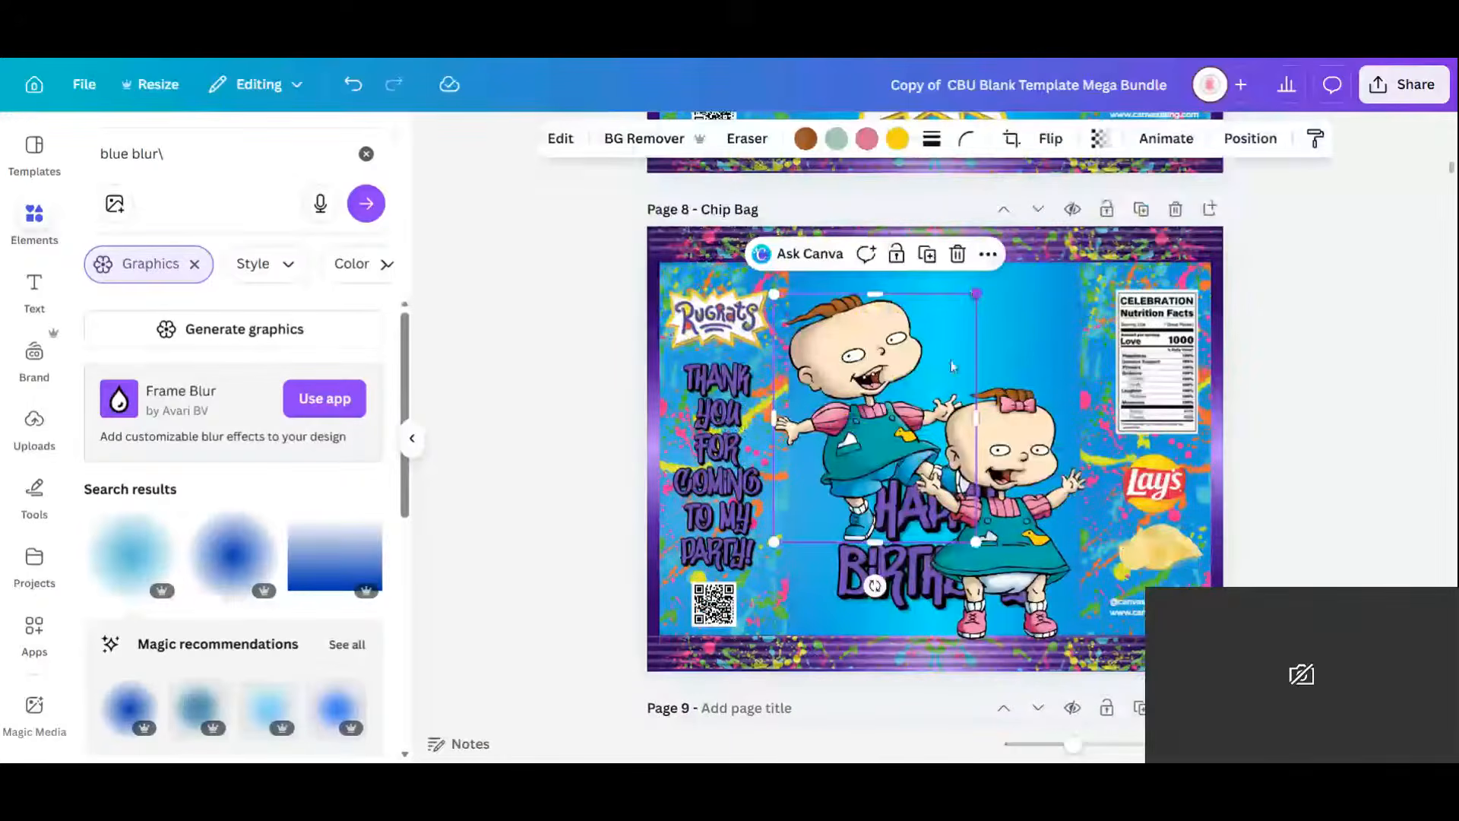
pyautogui.moveTo(977, 294); pyautogui.dragTo(893, 396)
pyautogui.moveTo(826, 438); pyautogui.dragTo(861, 422)
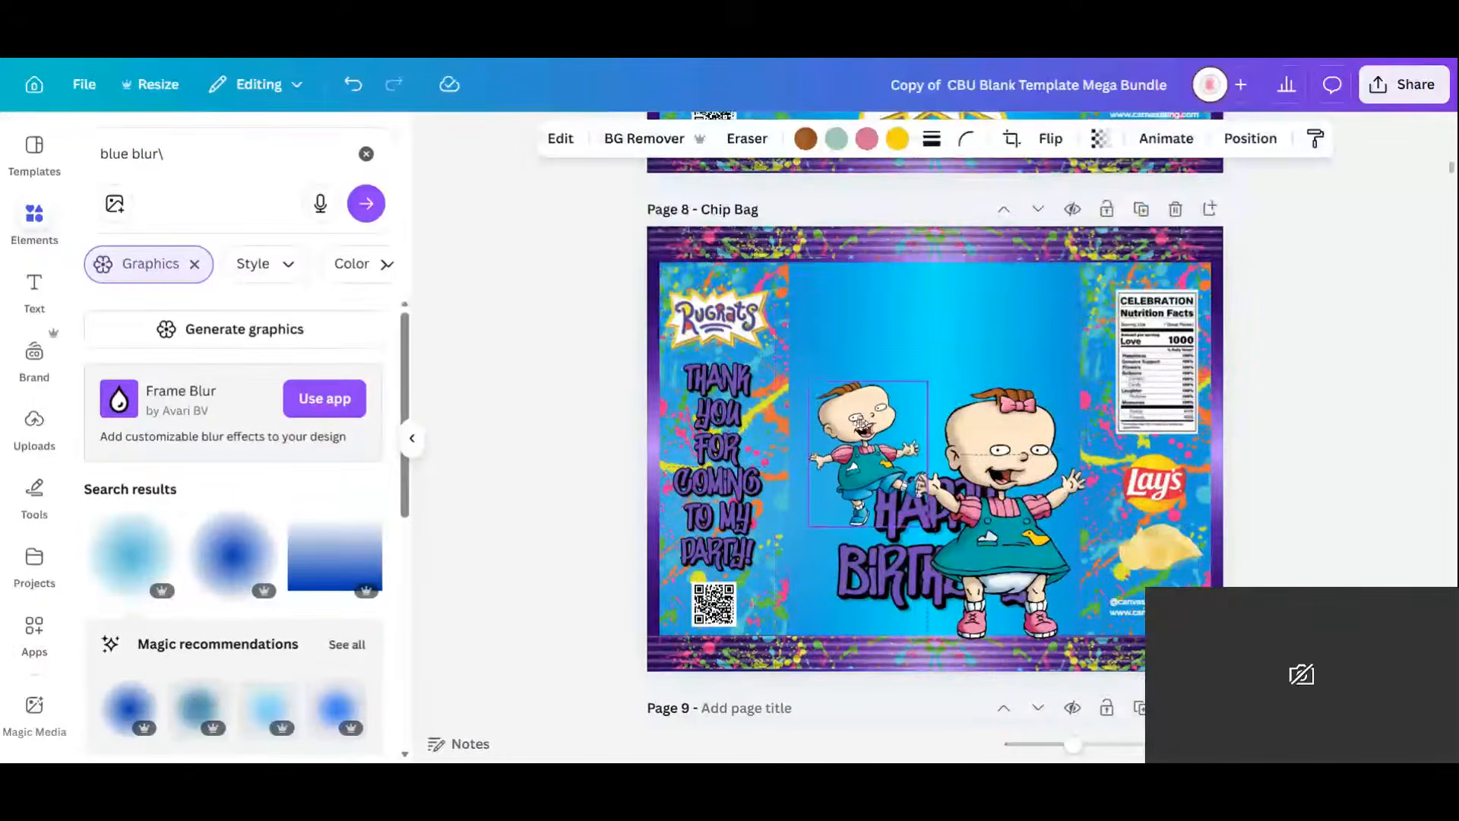
pyautogui.click(1038, 525)
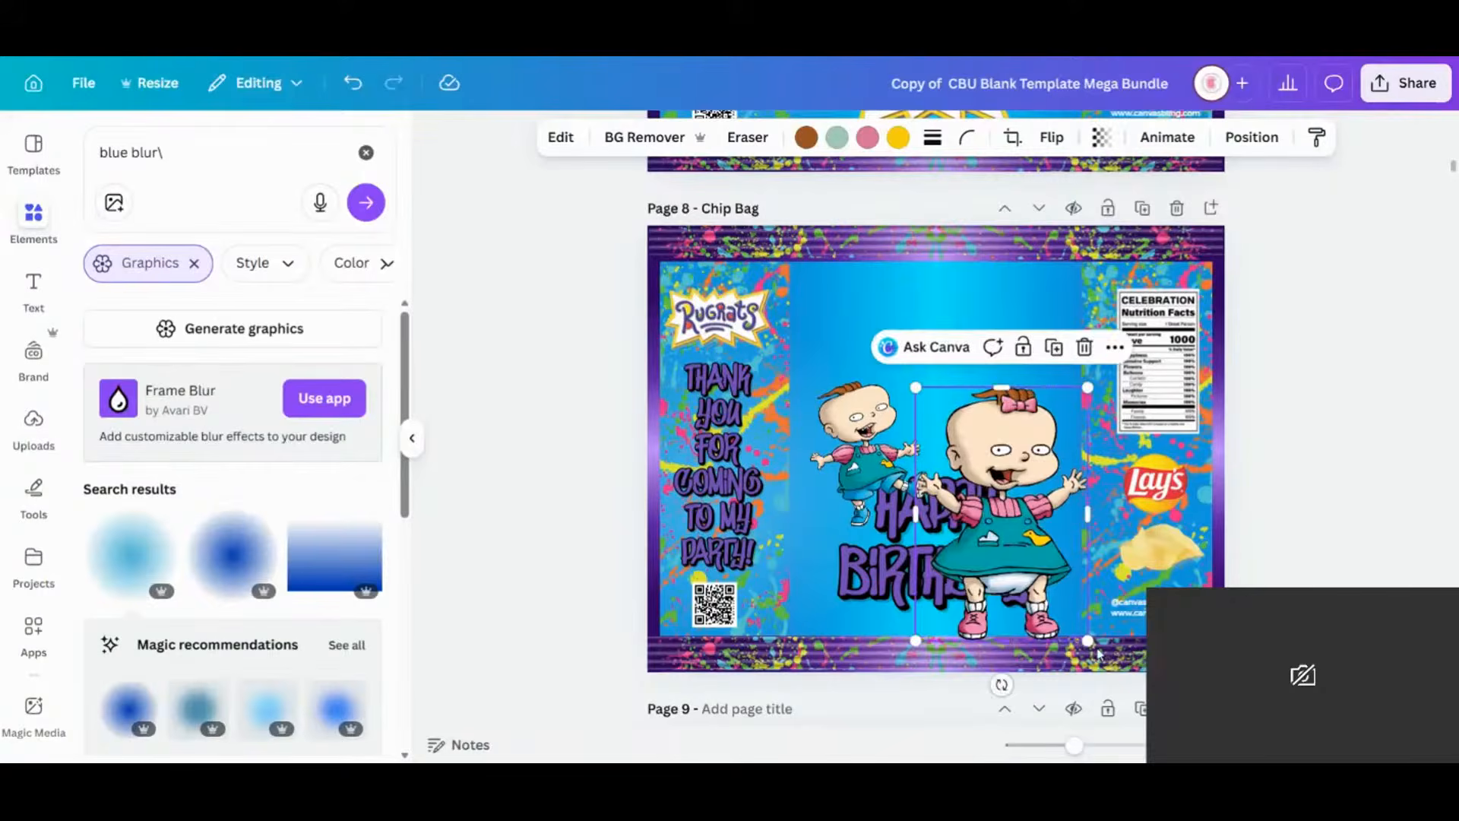
pyautogui.moveTo(1087, 640); pyautogui.dragTo(1062, 534)
pyautogui.moveTo(982, 472); pyautogui.dragTo(1045, 524)
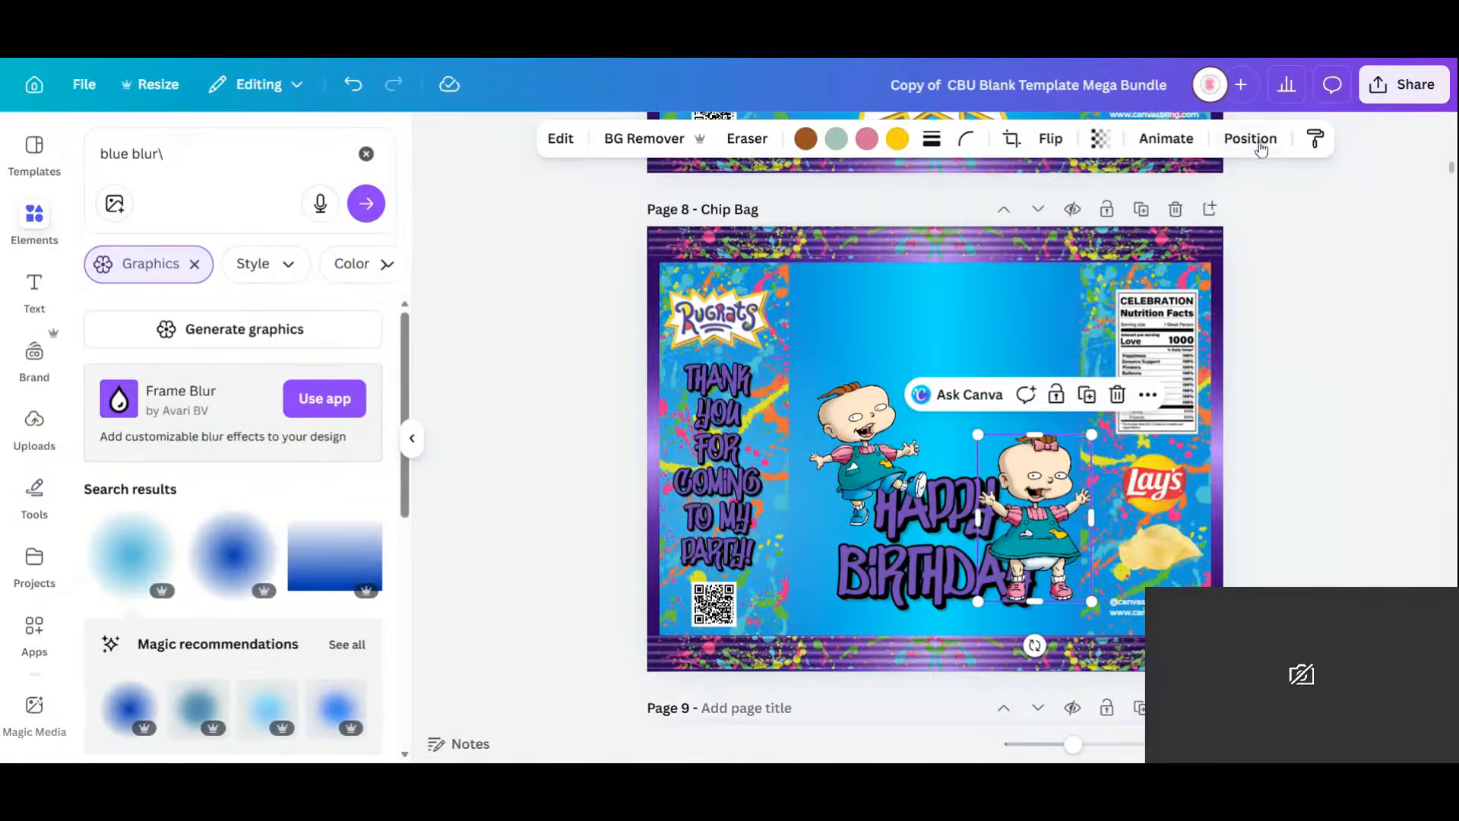
pyautogui.click(1260, 146)
pyautogui.click(349, 235)
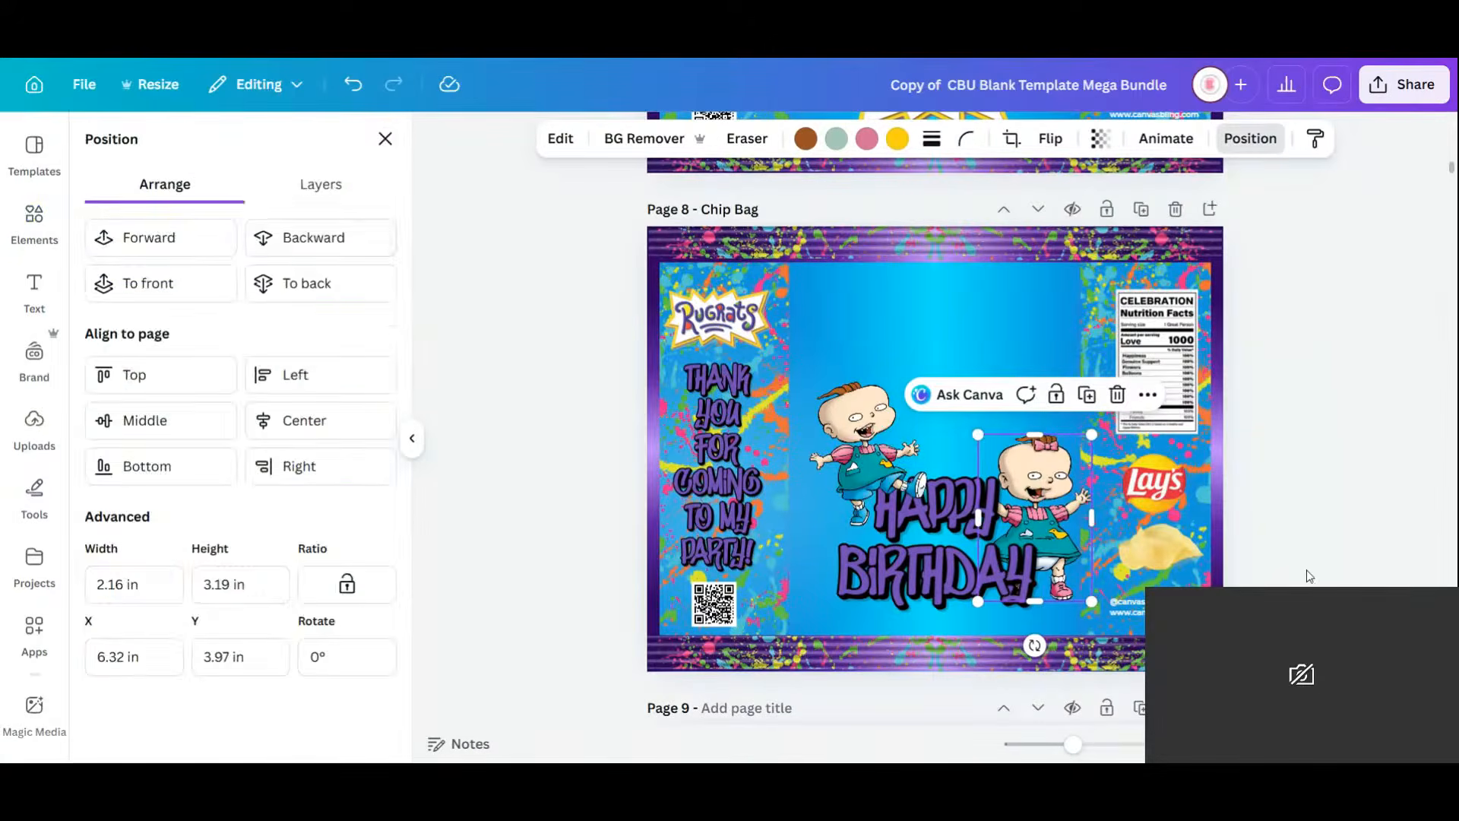
pyautogui.click(1309, 575)
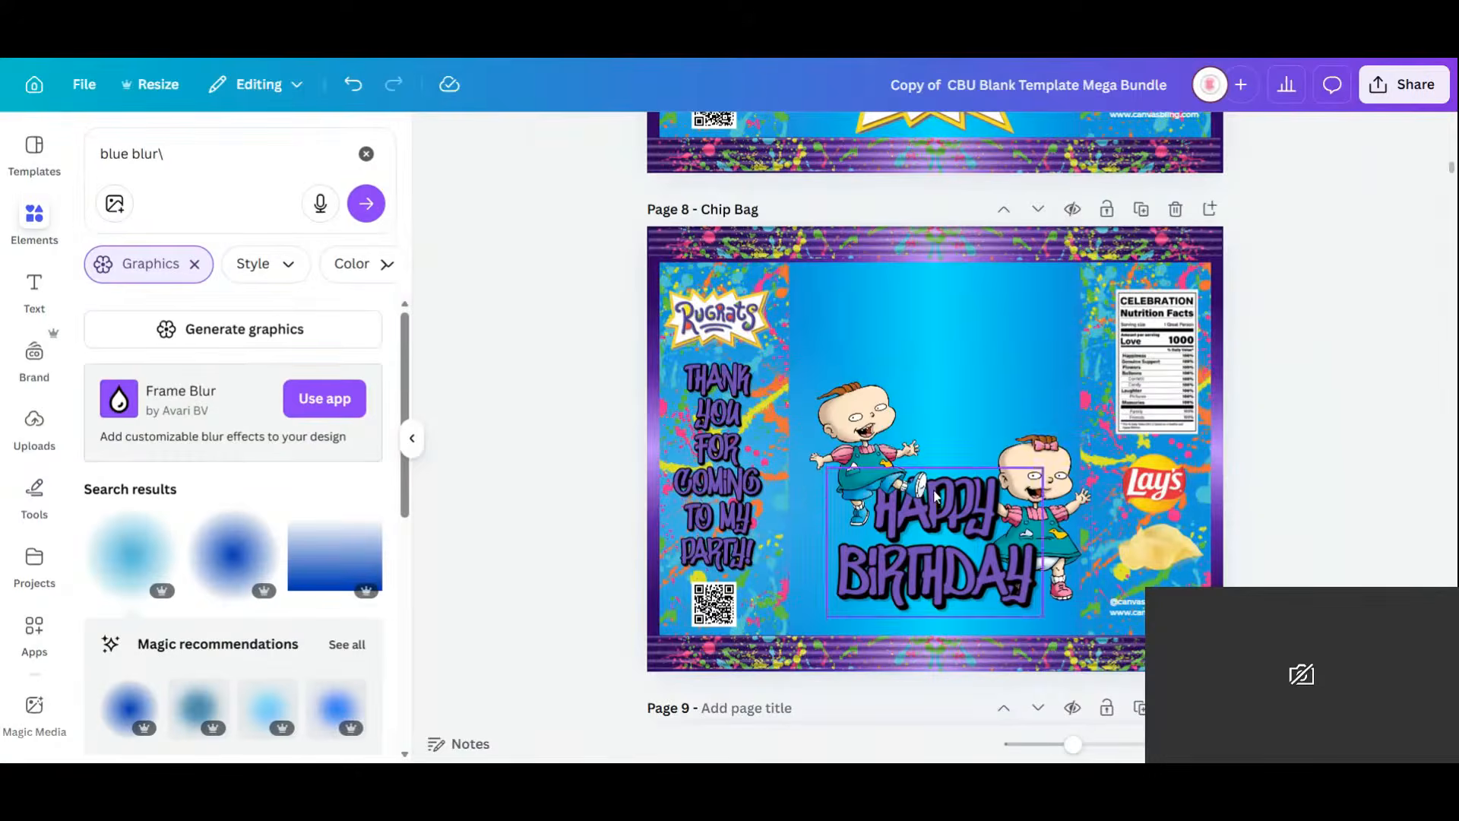
pyautogui.scroll(-15, 935, 501)
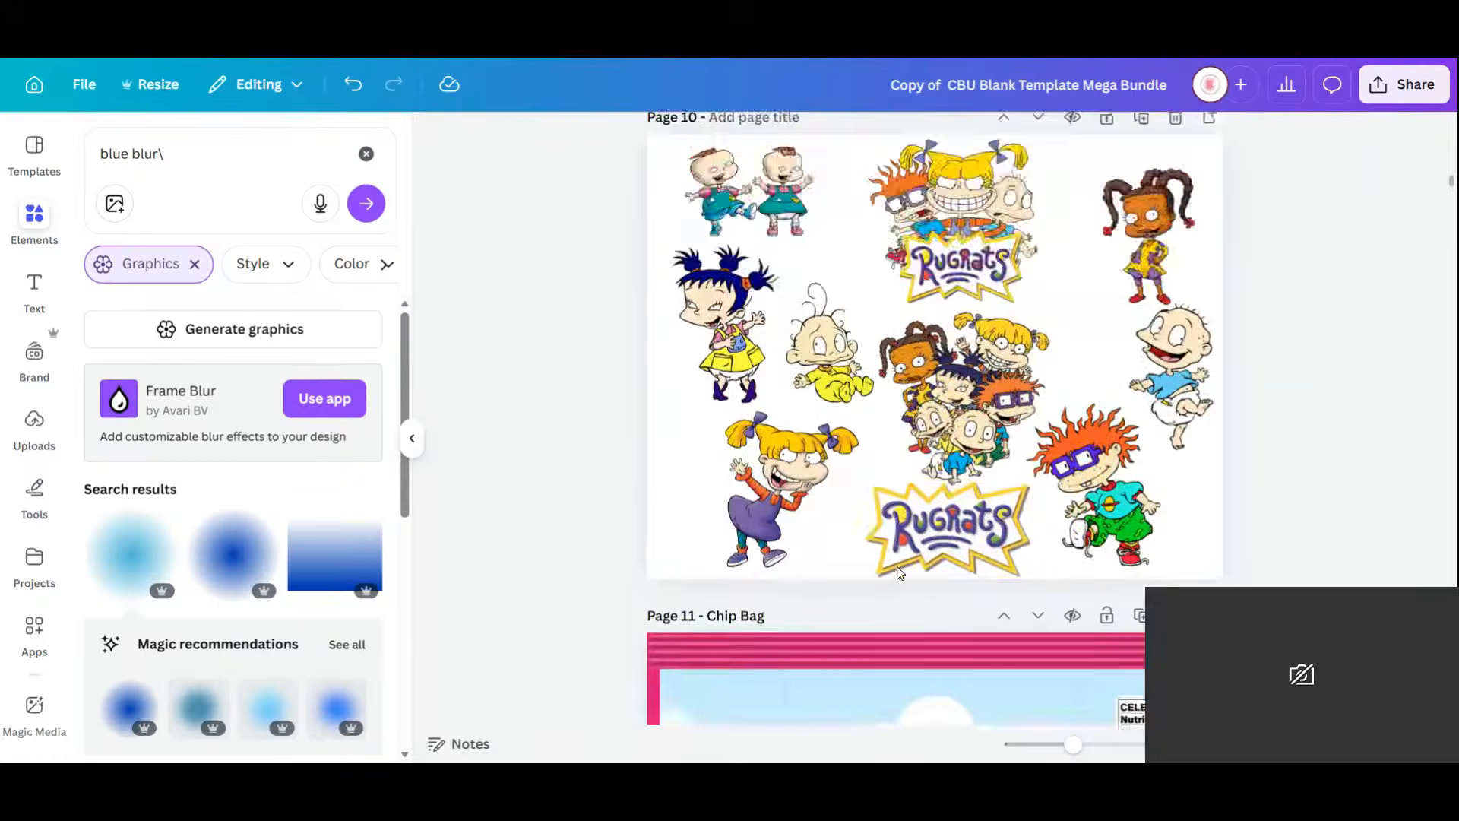
# Copy the Rugrats logo from page 10 onto the chip bag, enlarged at the top centre.
pyautogui.click(961, 372)
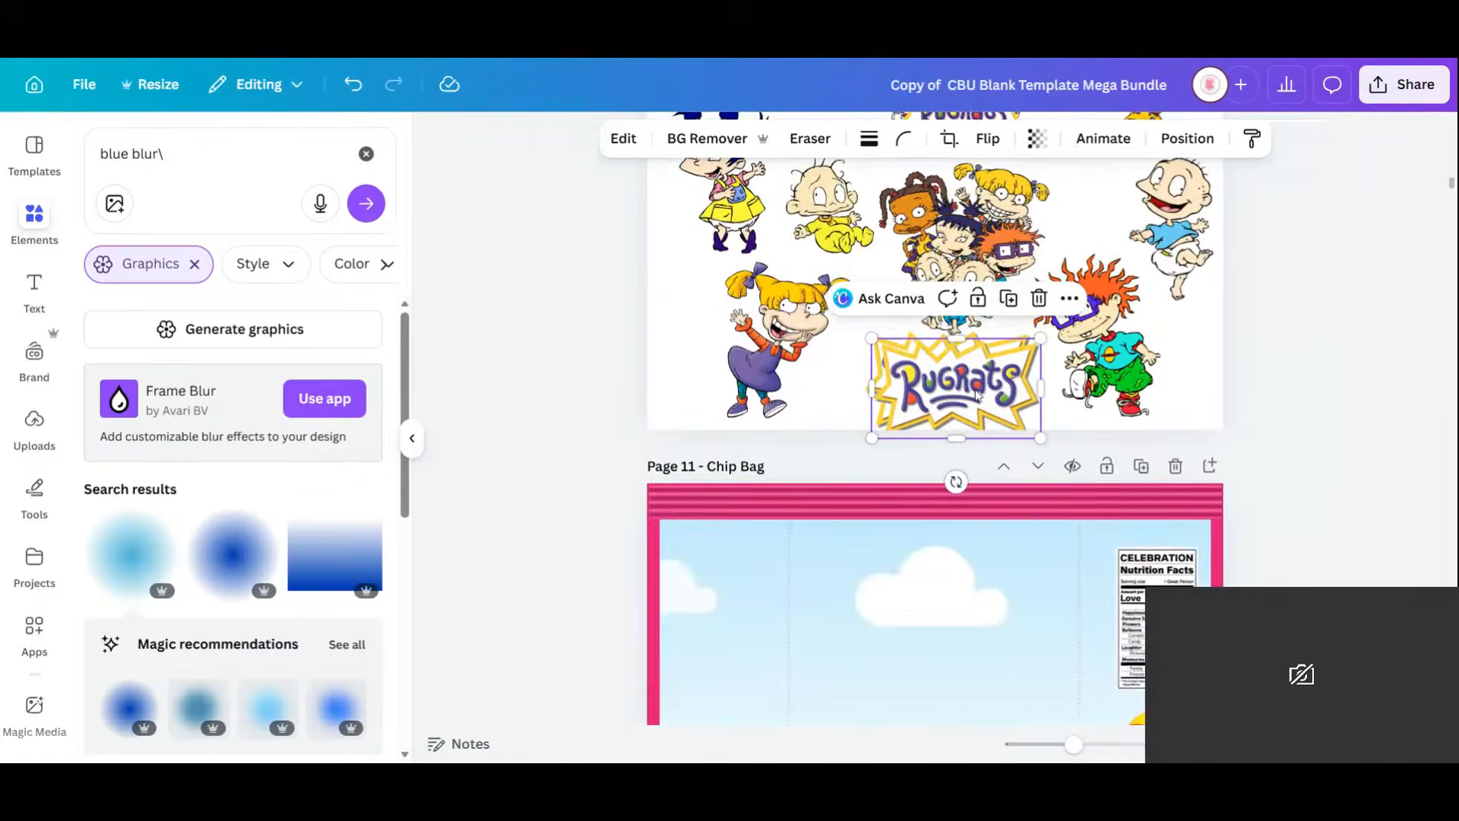
pyautogui.moveTo(962, 374); pyautogui.dragTo(959, 289)
pyautogui.scroll(5, 961, 293)
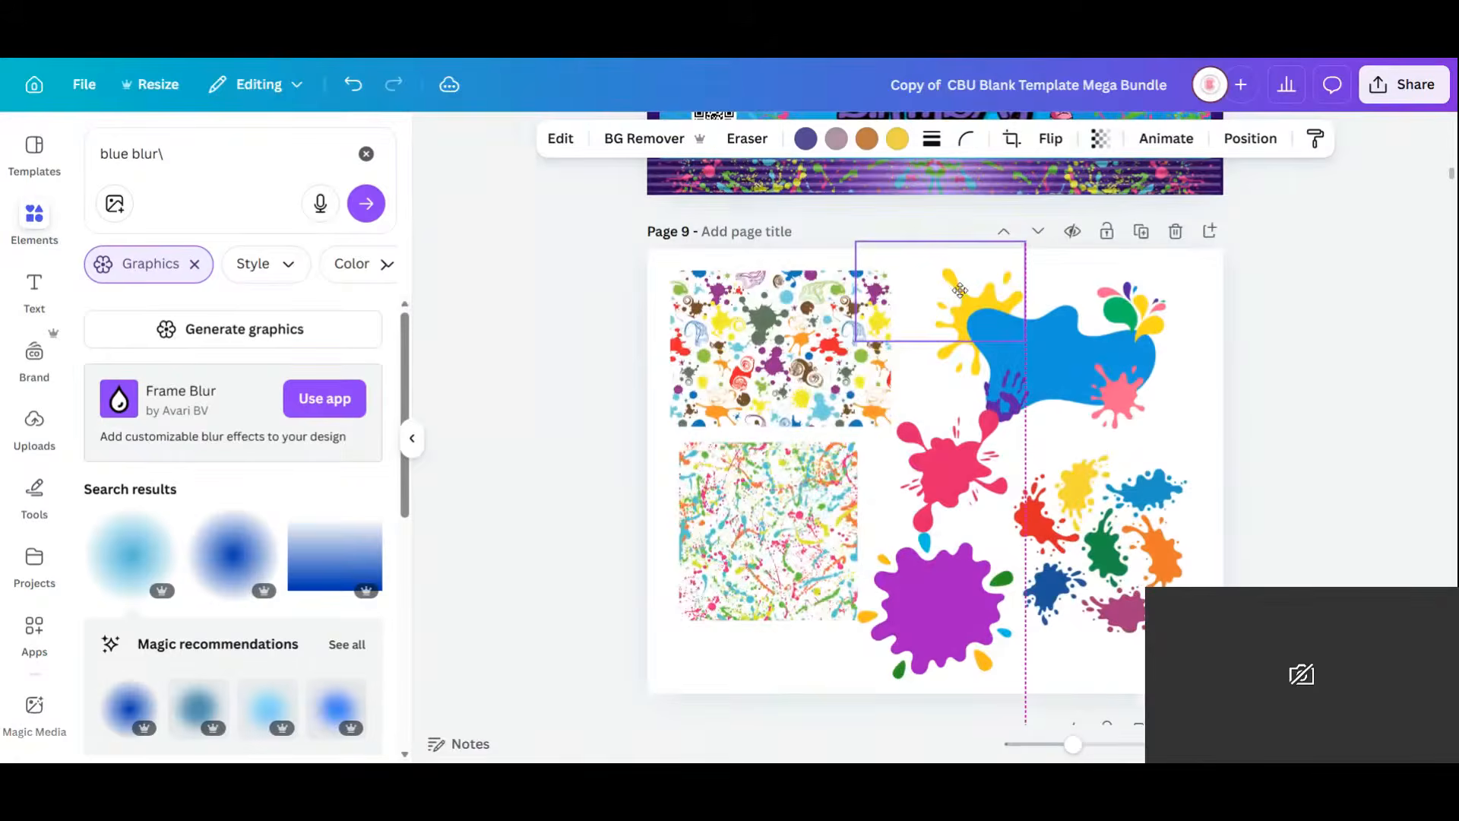
pyautogui.scroll(5, 960, 290)
pyautogui.moveTo(959, 290); pyautogui.dragTo(962, 245)
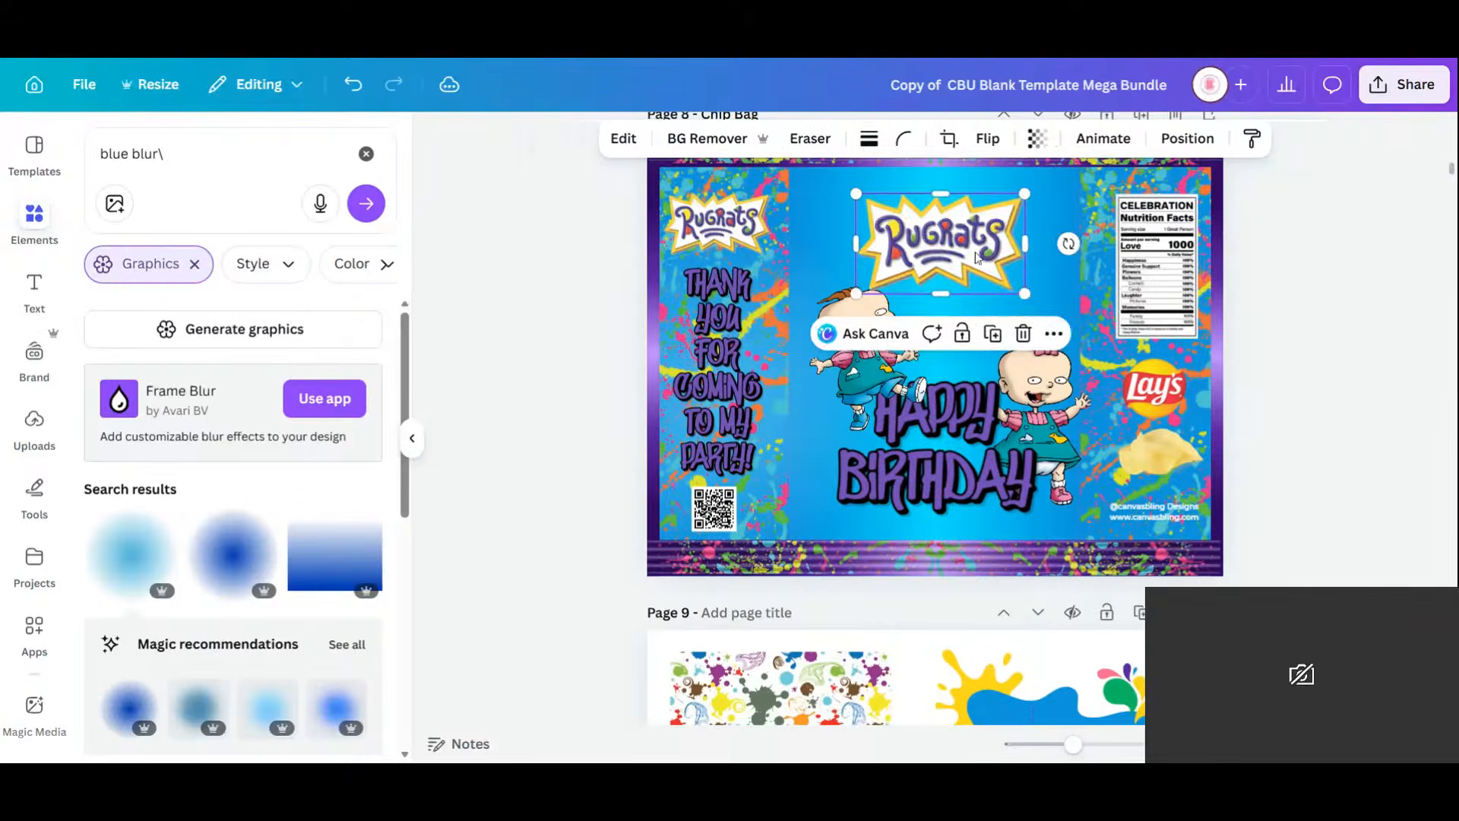
pyautogui.moveTo(1025, 293); pyautogui.dragTo(1080, 326)
pyautogui.moveTo(988, 261)
pyautogui.mouseDown()
pyautogui.moveTo(929, 232)
pyautogui.moveTo(971, 250)
pyautogui.mouseUp()
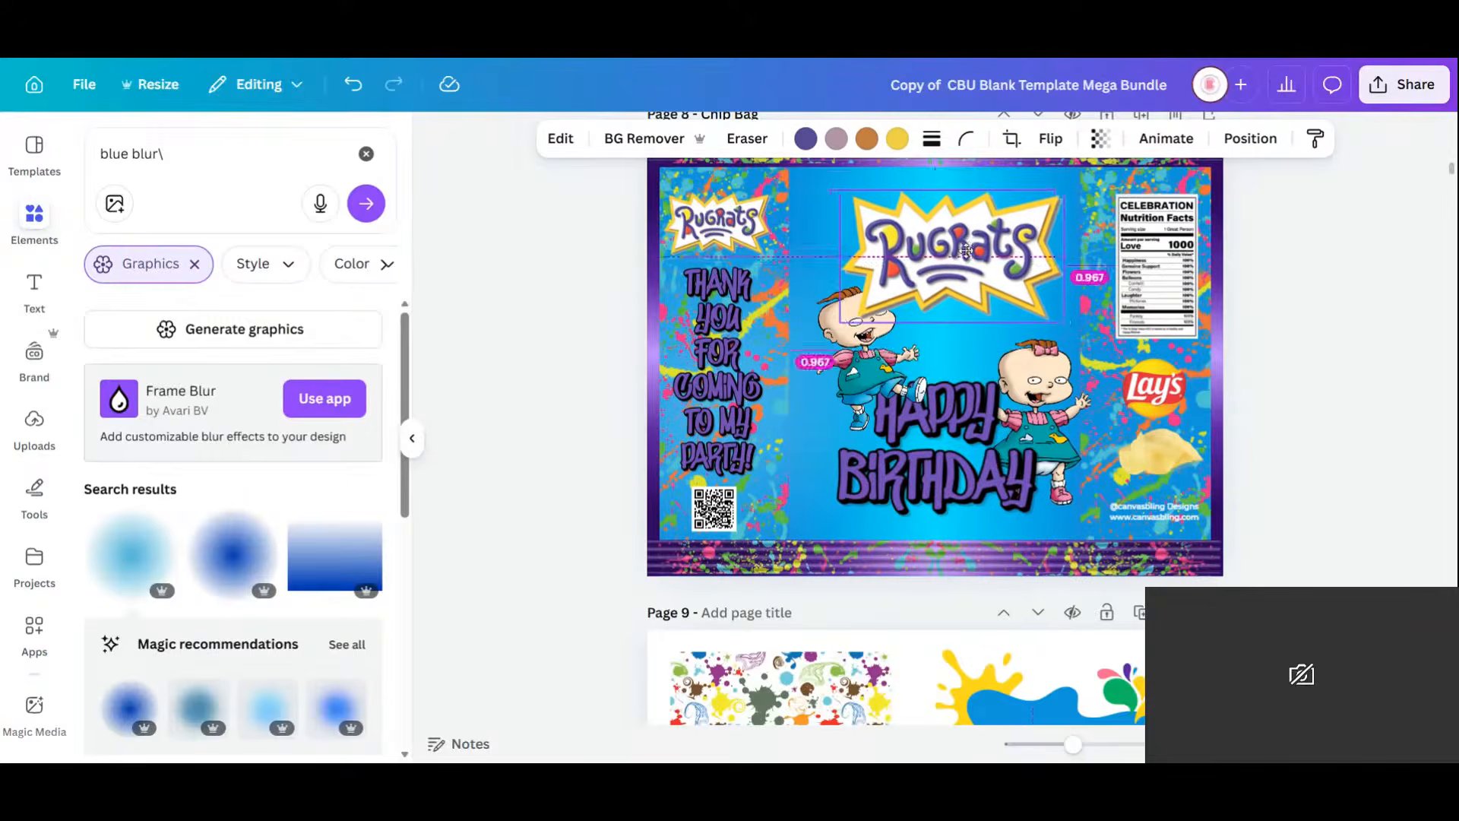
# Delete the left-panel splatter graphic and nudge the logo slightly left.
pyautogui.click(1166, 184)
pyautogui.press('Escape')
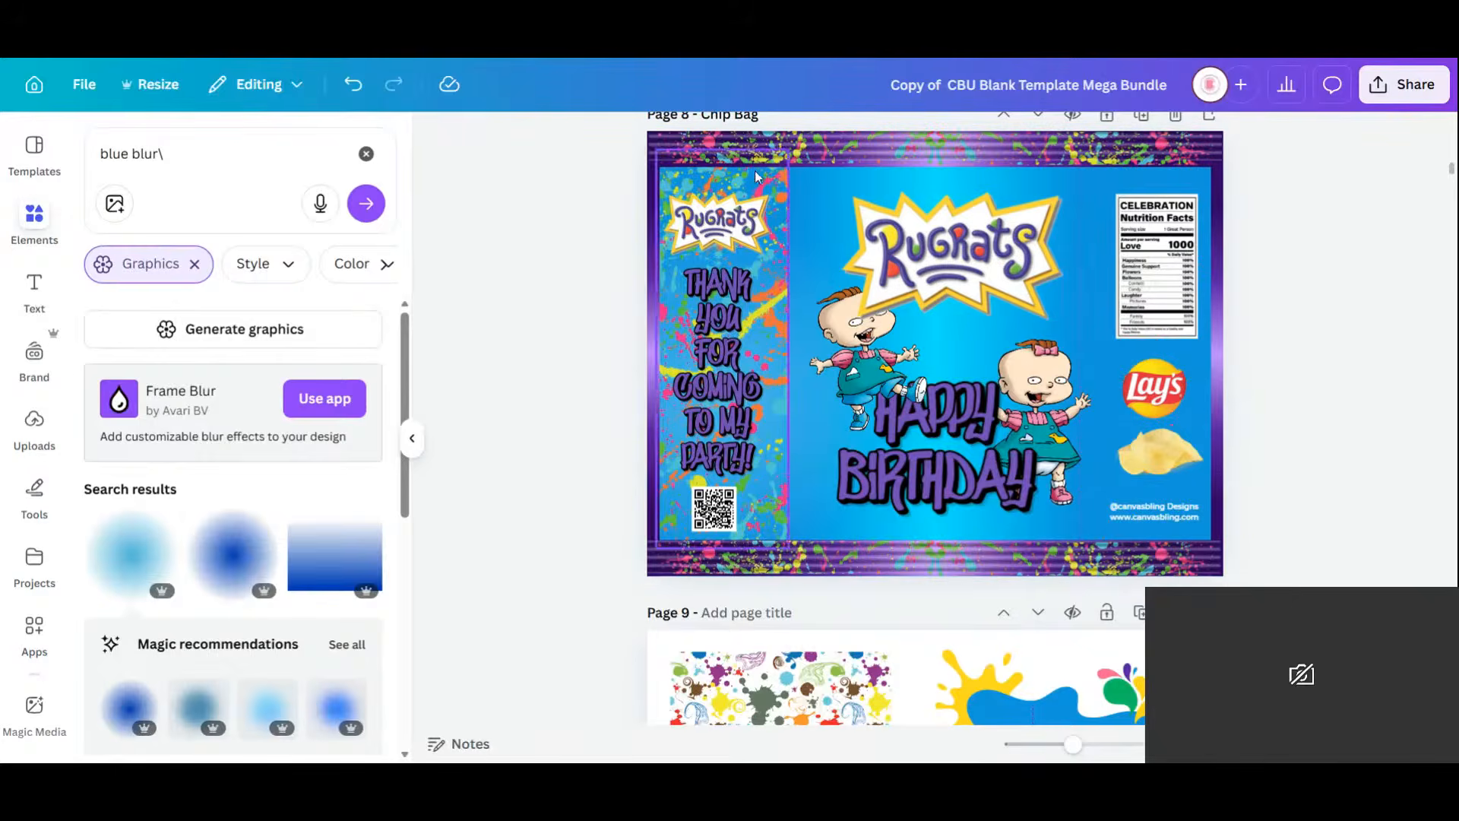
pyautogui.click(752, 185)
pyautogui.press('Delete')
pyautogui.moveTo(998, 268); pyautogui.dragTo(987, 266)
pyautogui.click(1250, 138)
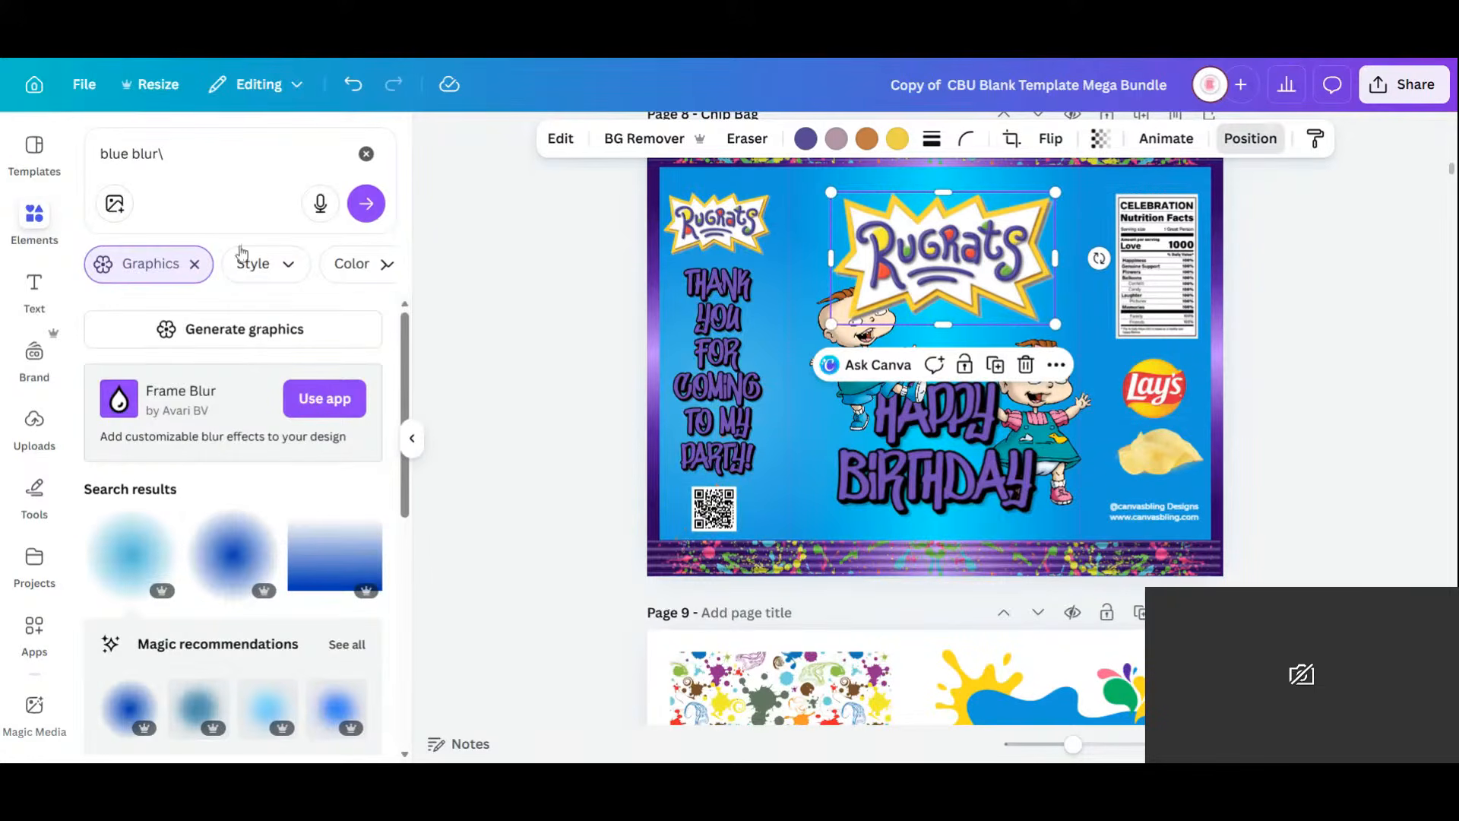
pyautogui.click(1368, 360)
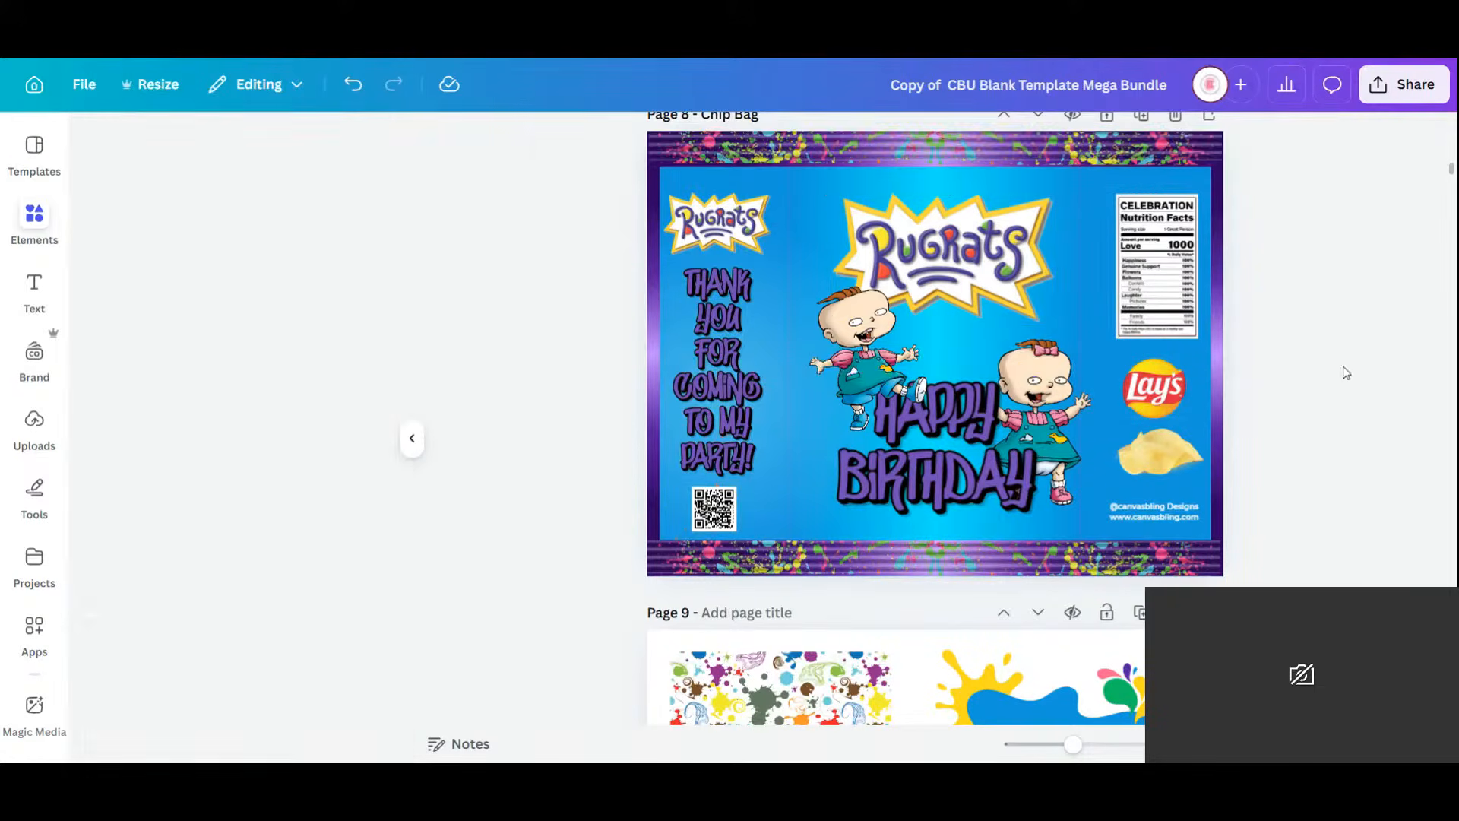
# Lower HAPPY BIRTHDAY slightly, move Phil right and down, and clear the 'blue blur' element search.
pyautogui.moveTo(975, 476); pyautogui.dragTo(974, 494)
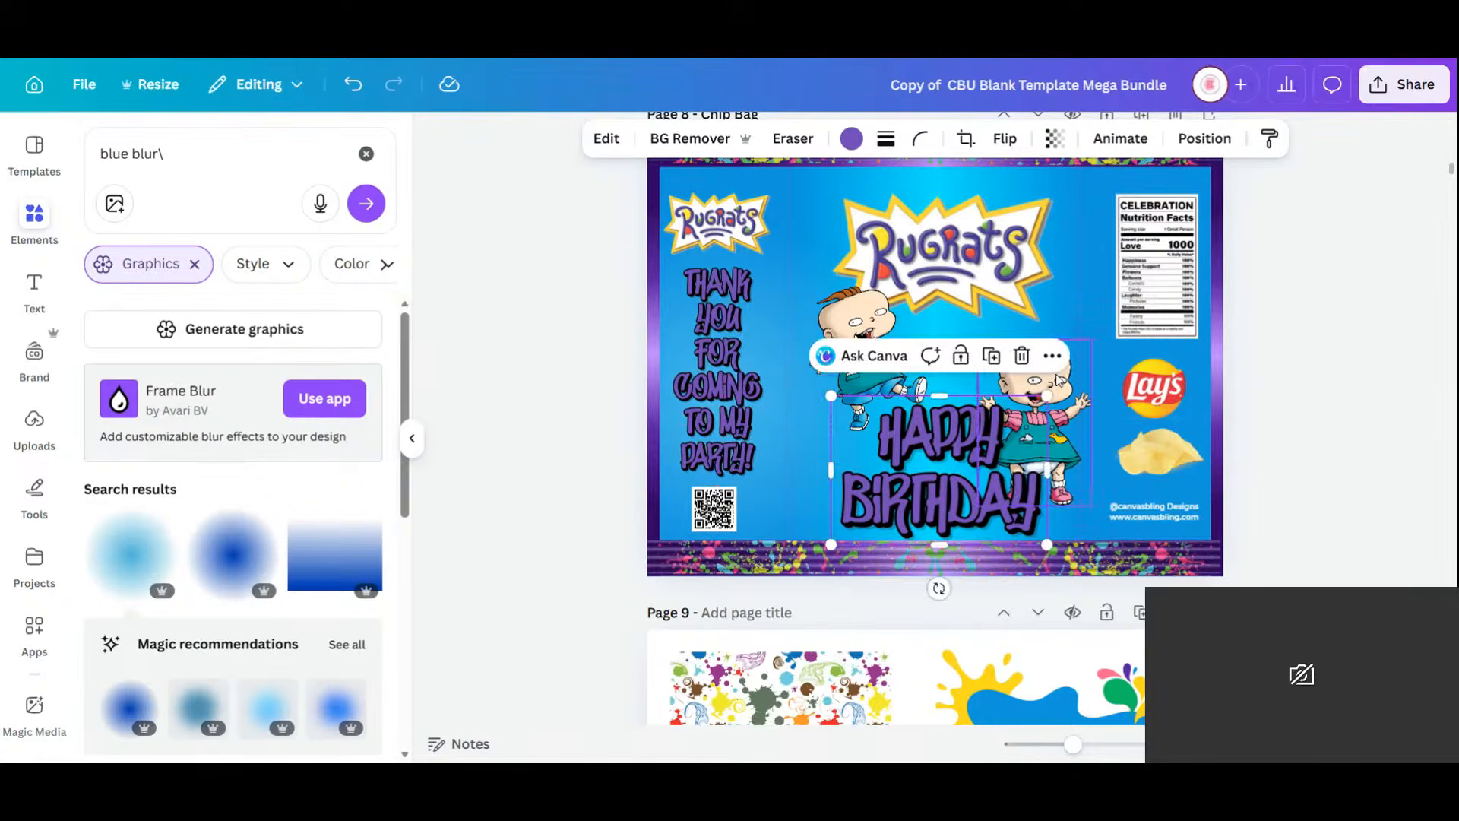
pyautogui.click(861, 334)
pyautogui.moveTo(857, 331)
pyautogui.mouseDown()
pyautogui.moveTo(836, 342)
pyautogui.moveTo(871, 340)
pyautogui.mouseUp()
pyautogui.click(1364, 363)
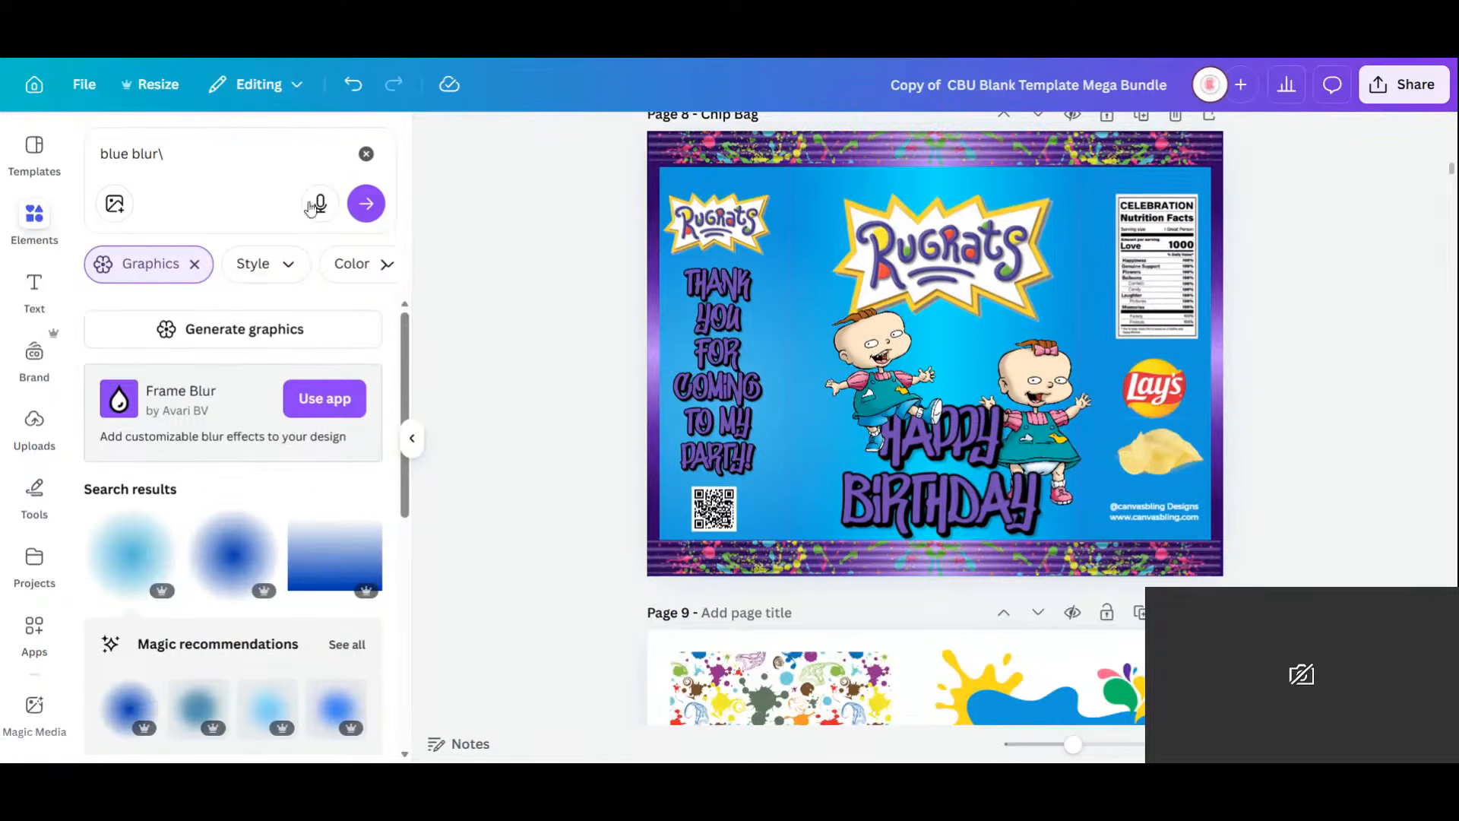
pyautogui.click(366, 155)
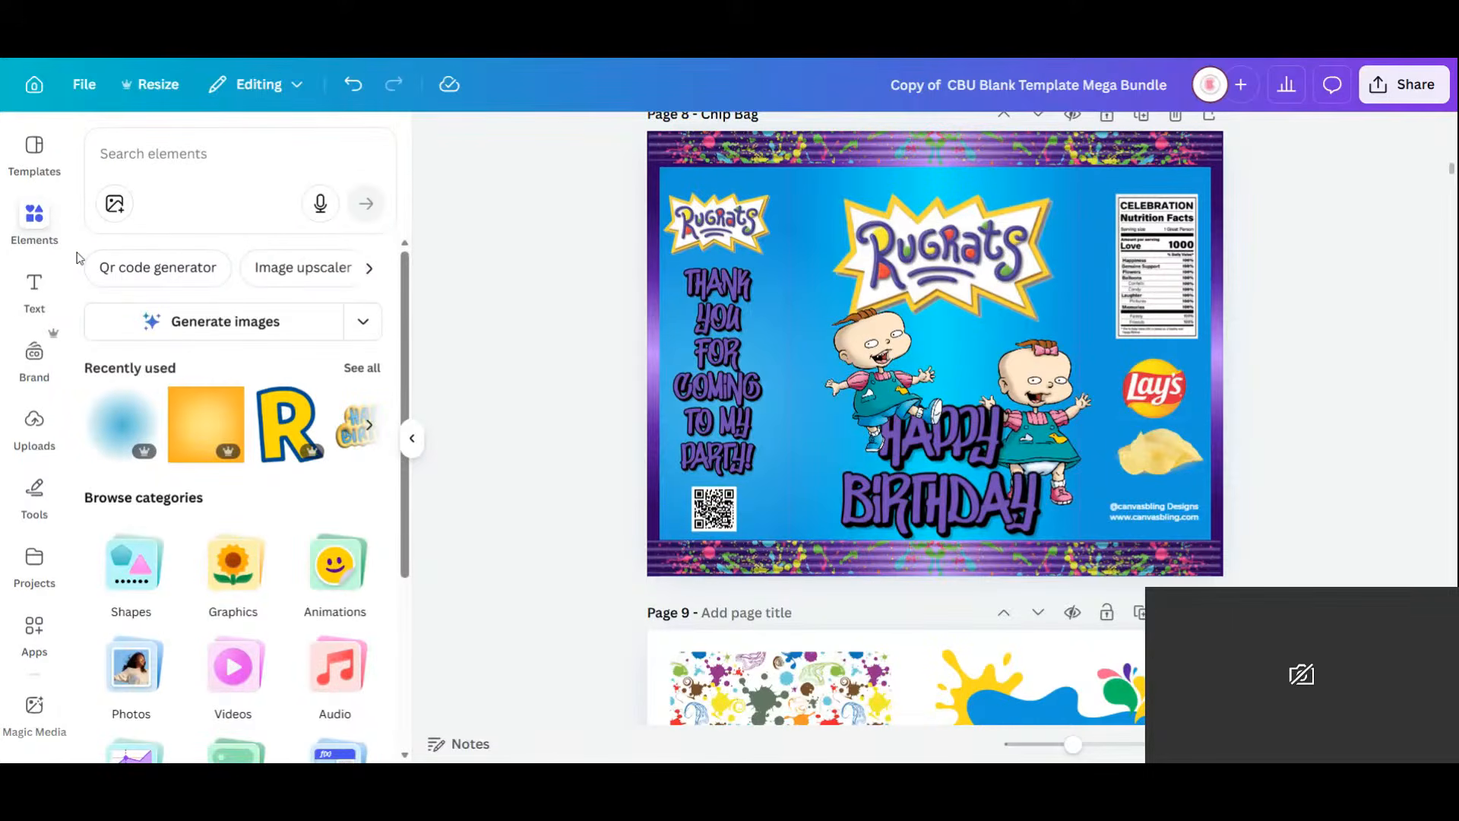
# Search Elements for 'bal' and add a balloon bunch graphic to the chip bag.
pyautogui.click(35, 226)
pyautogui.click(154, 158)
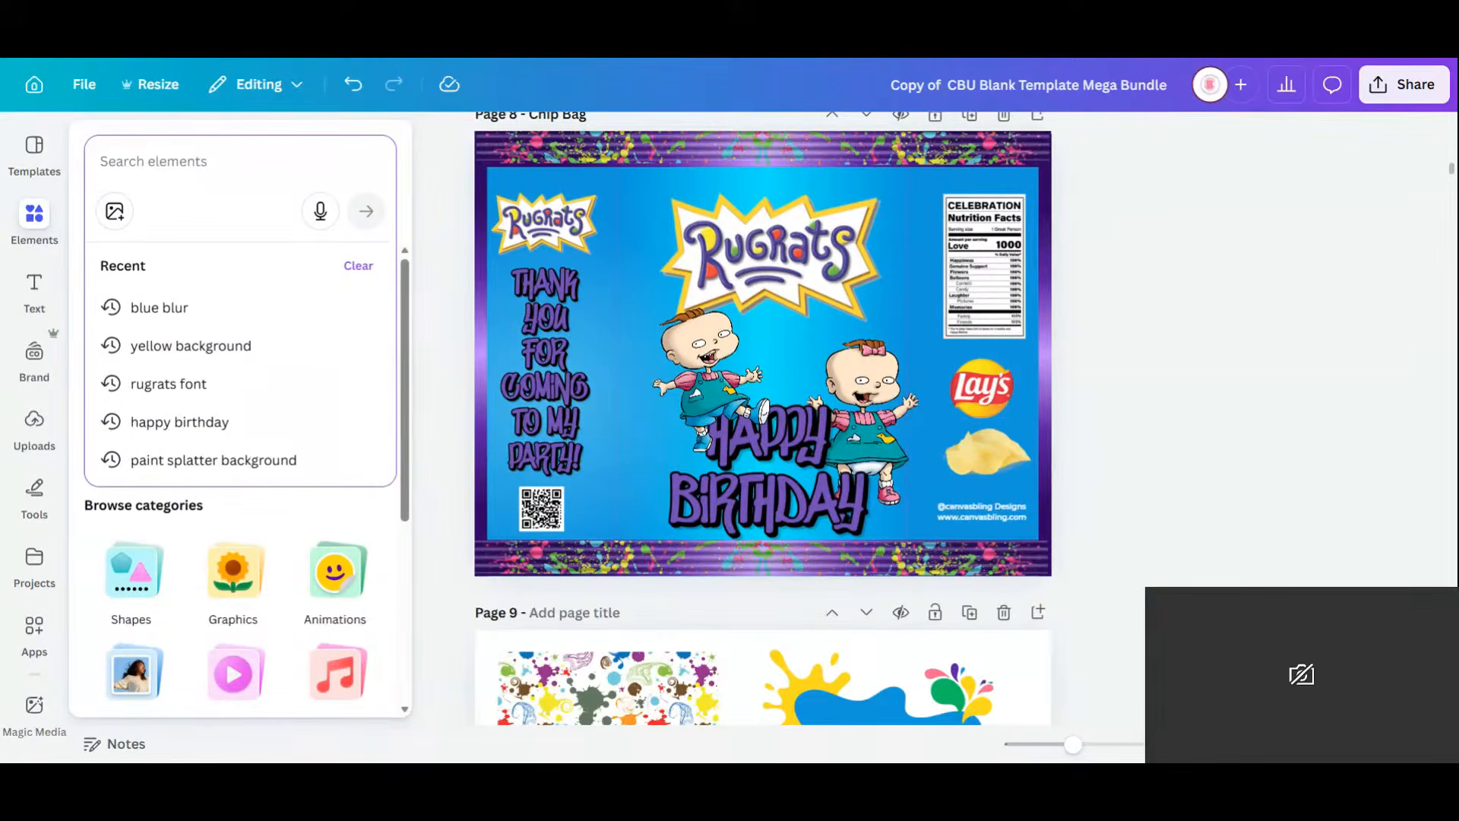
pyautogui.write('balloons')
pyautogui.press('Return')
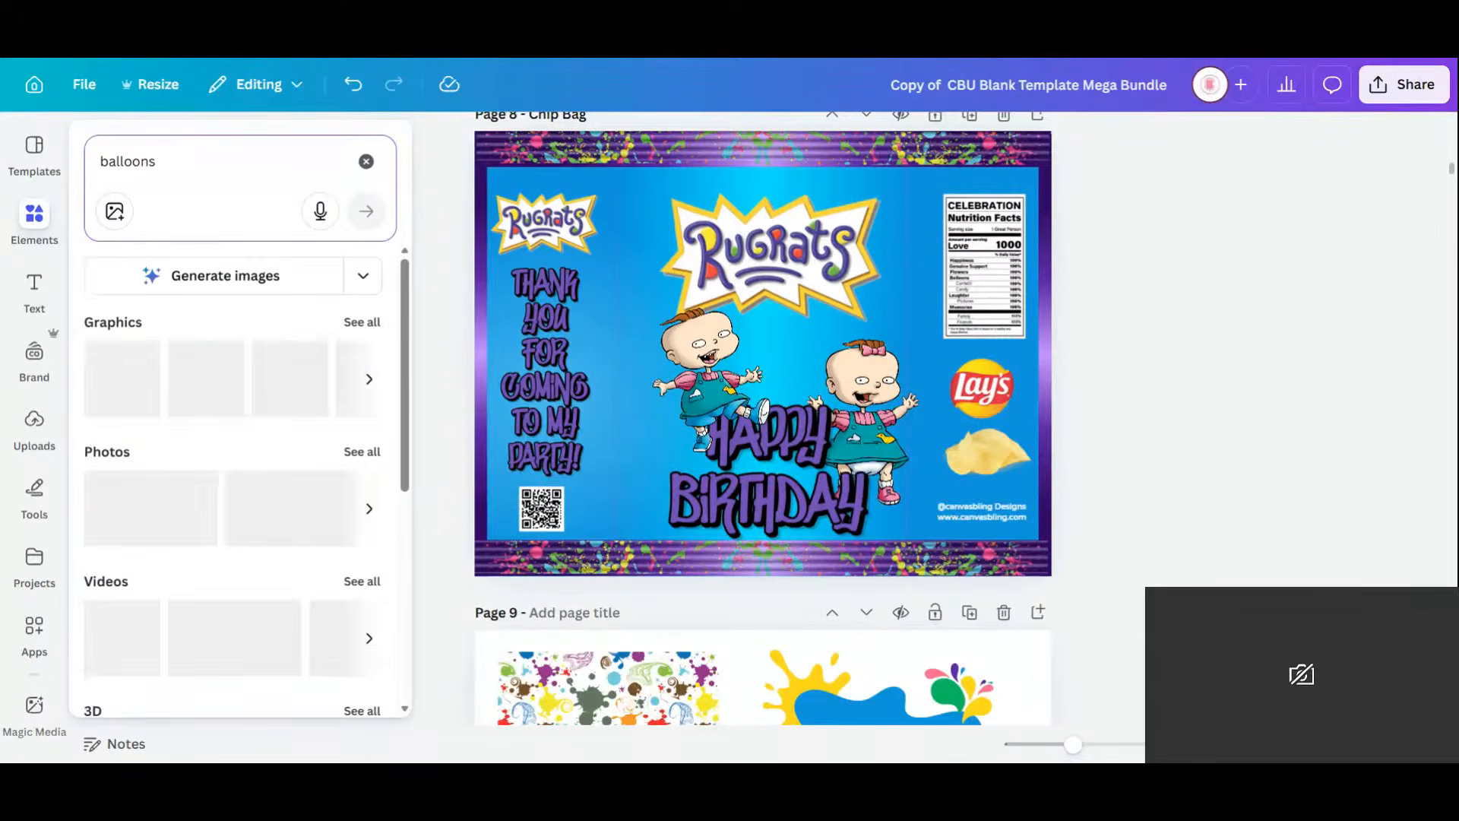
pyautogui.click(358, 381)
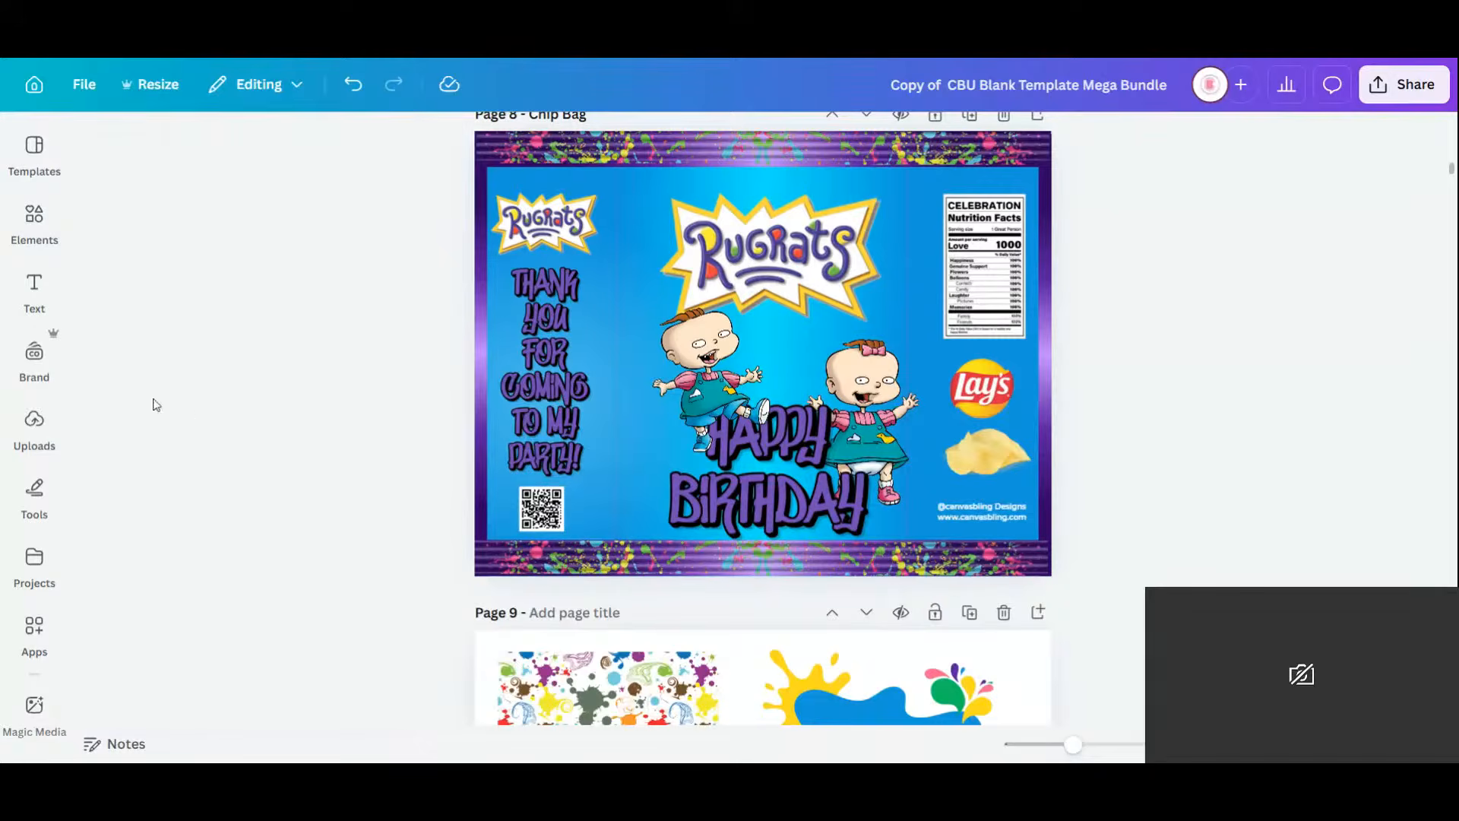
pyautogui.click(48, 236)
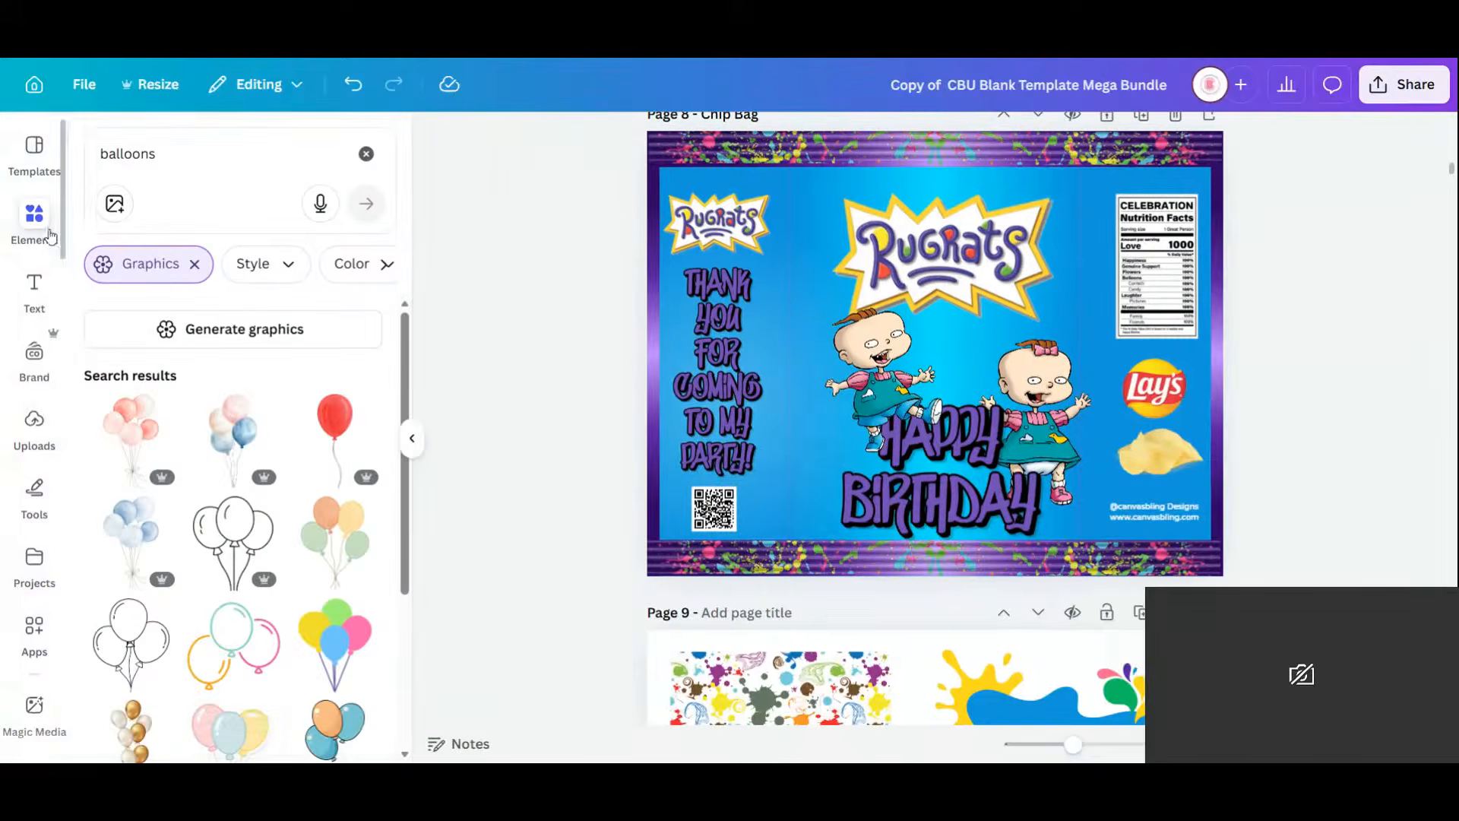
pyautogui.scroll(-10, 384, 560)
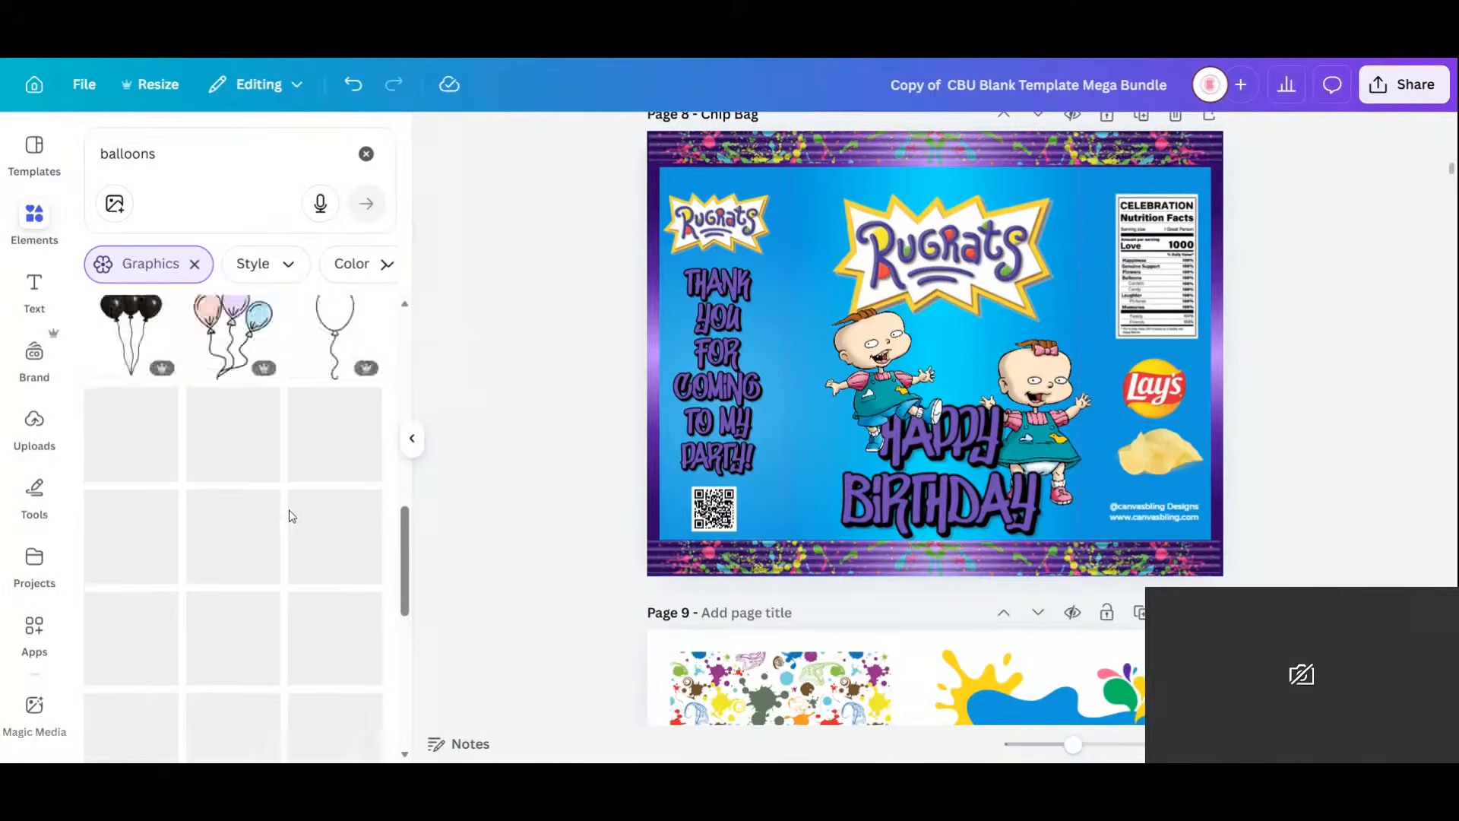
pyautogui.scroll(1, 287, 509)
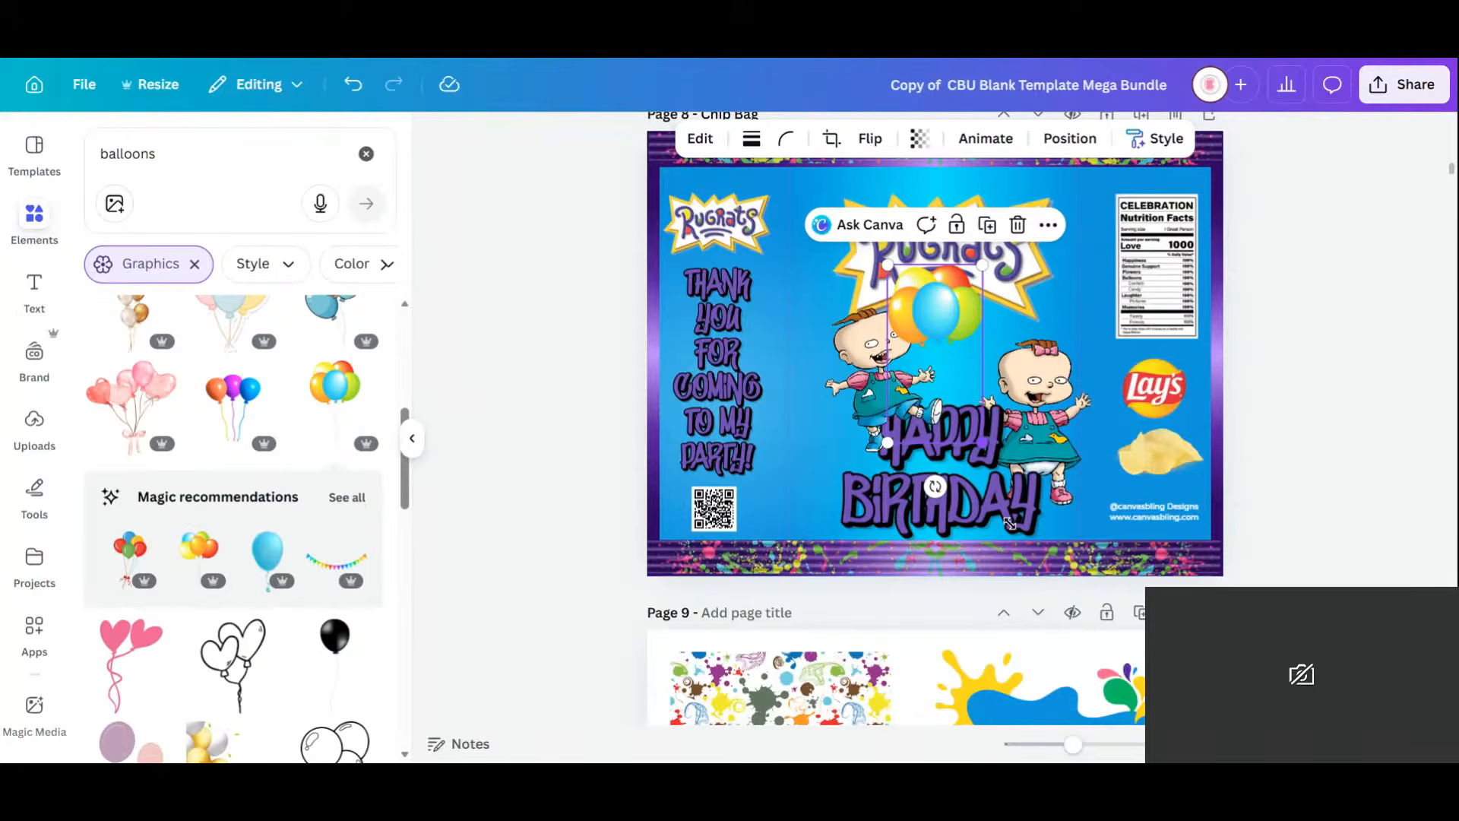
# Enlarge the balloons, place them between the babies, and send them back three layers.
pyautogui.moveTo(982, 442); pyautogui.dragTo(1040, 551)
pyautogui.moveTo(984, 320)
pyautogui.mouseDown()
pyautogui.moveTo(959, 341)
pyautogui.moveTo(965, 329)
pyautogui.mouseUp()
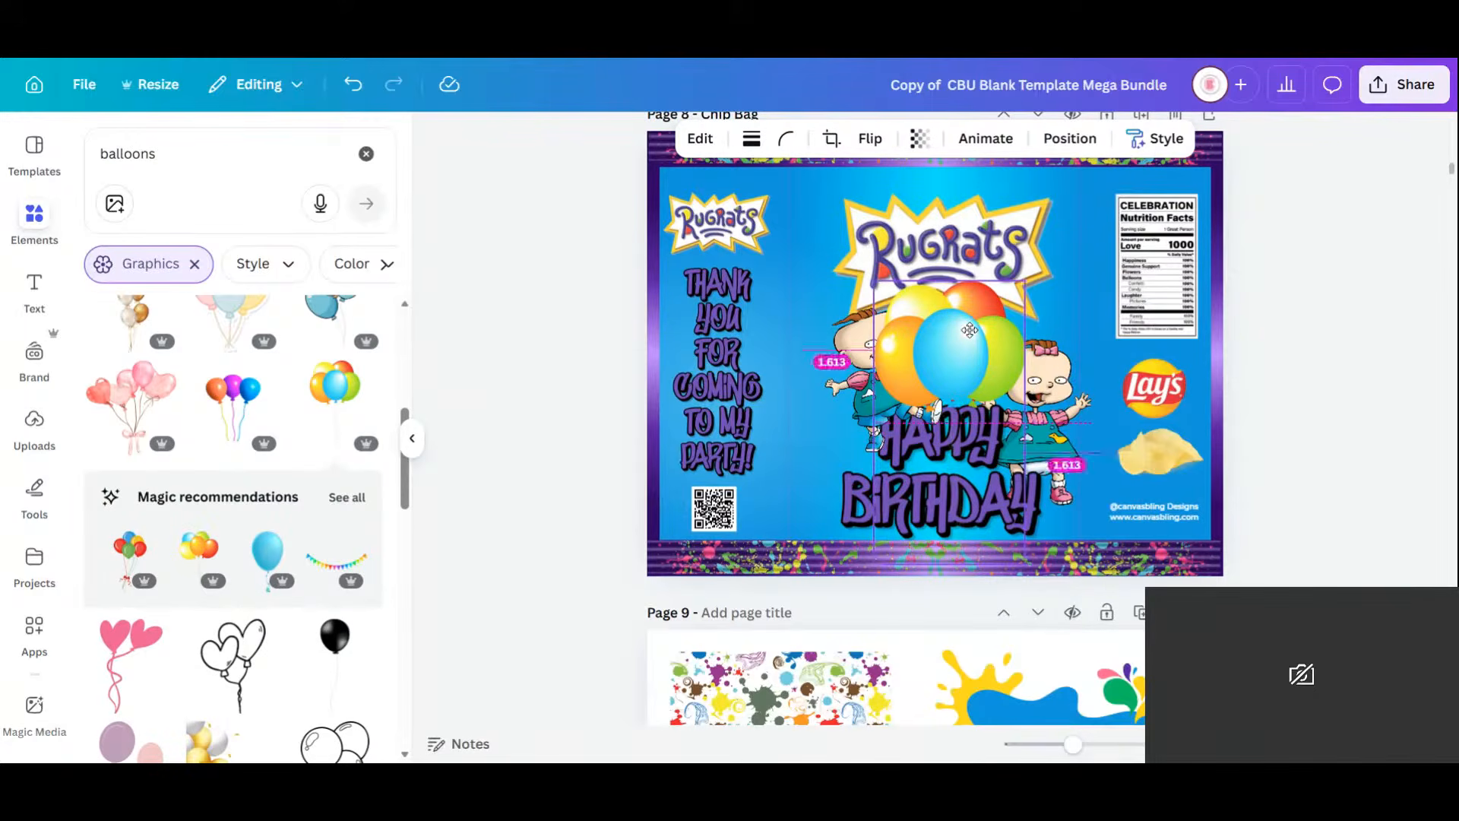
pyautogui.click(1060, 149)
pyautogui.click(335, 236)
pyautogui.click(335, 236)
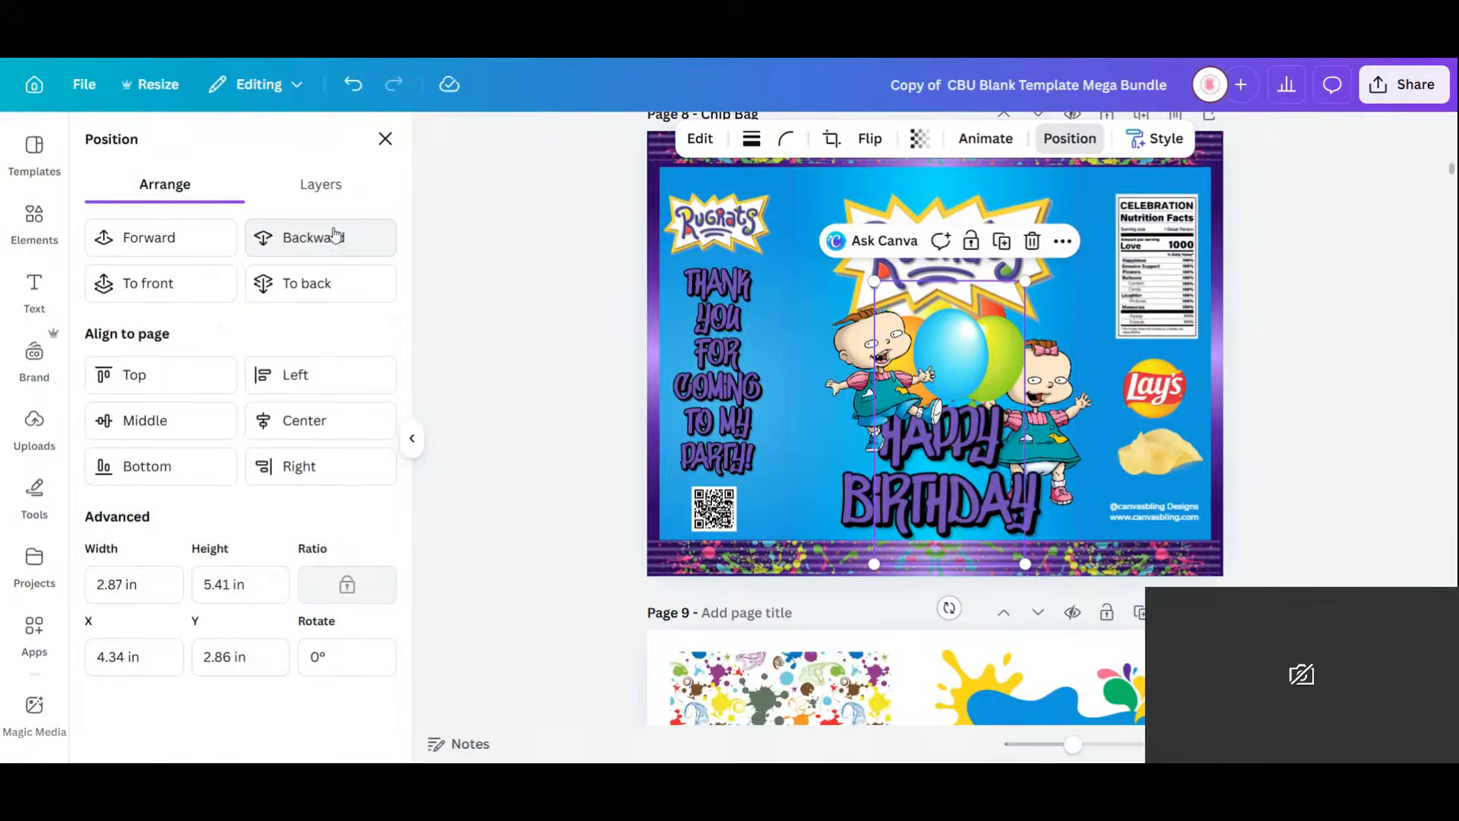
pyautogui.click(336, 235)
# Slightly reposition the Rugrats logo and left baby, then select the page background.
pyautogui.click(1358, 404)
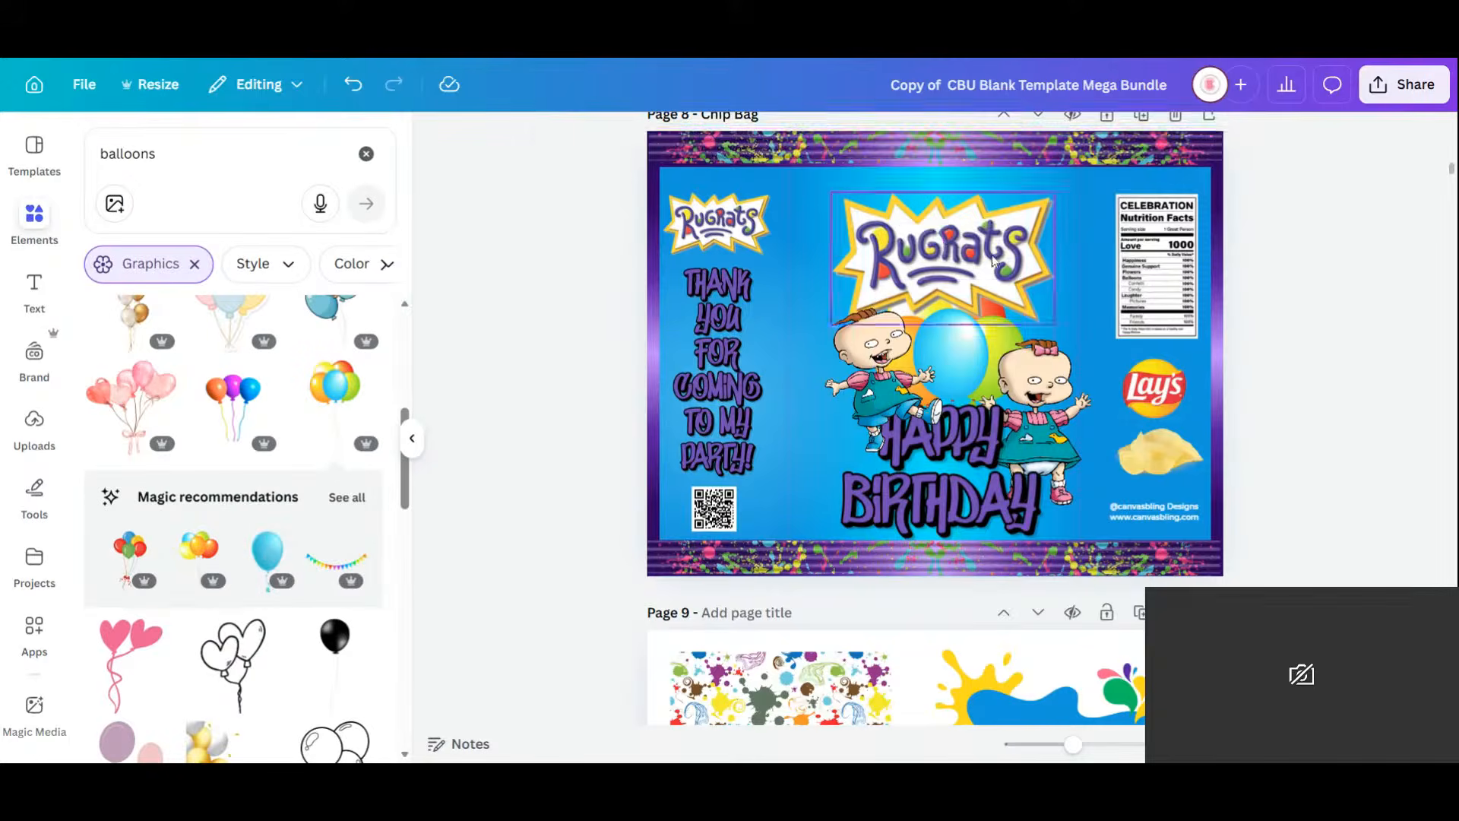
pyautogui.moveTo(991, 243); pyautogui.dragTo(993, 247)
pyautogui.moveTo(892, 399); pyautogui.dragTo(881, 397)
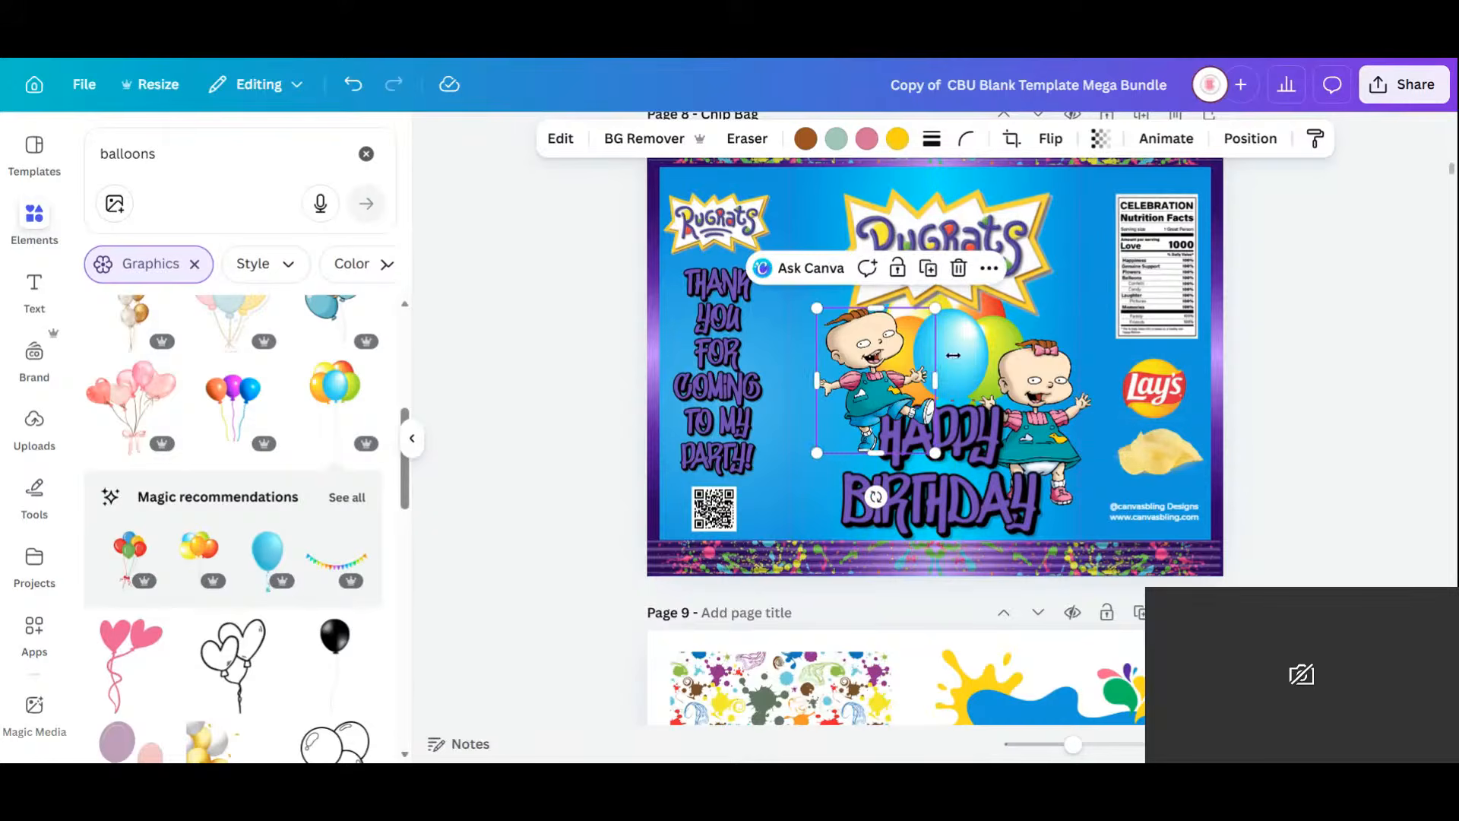
pyautogui.click(1011, 376)
pyautogui.click(1108, 190)
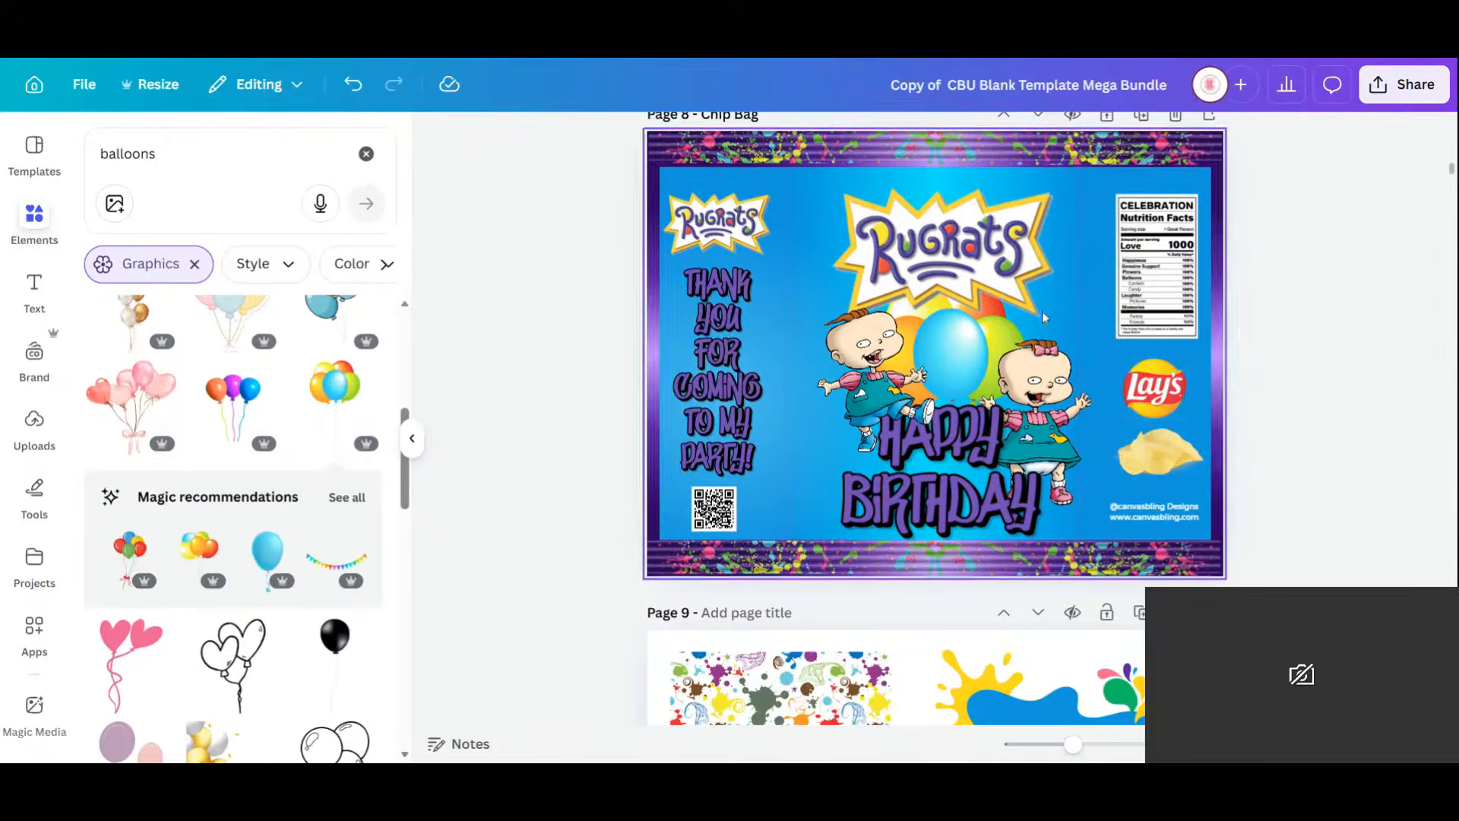
pyautogui.click(1108, 190)
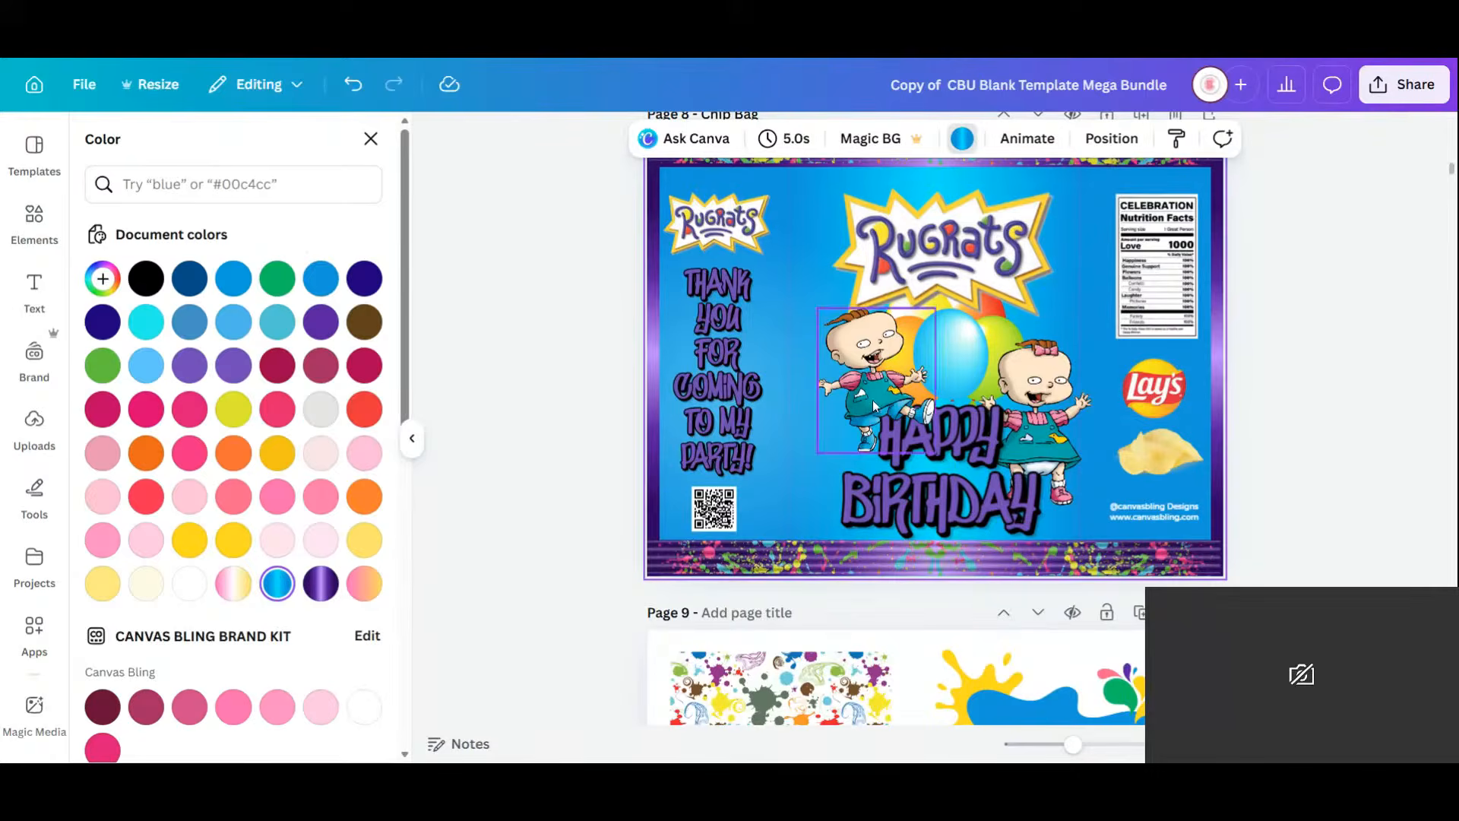
# Give the background a custom gradient and eyedrop teal into its first two colour stops.
pyautogui.click(103, 280)
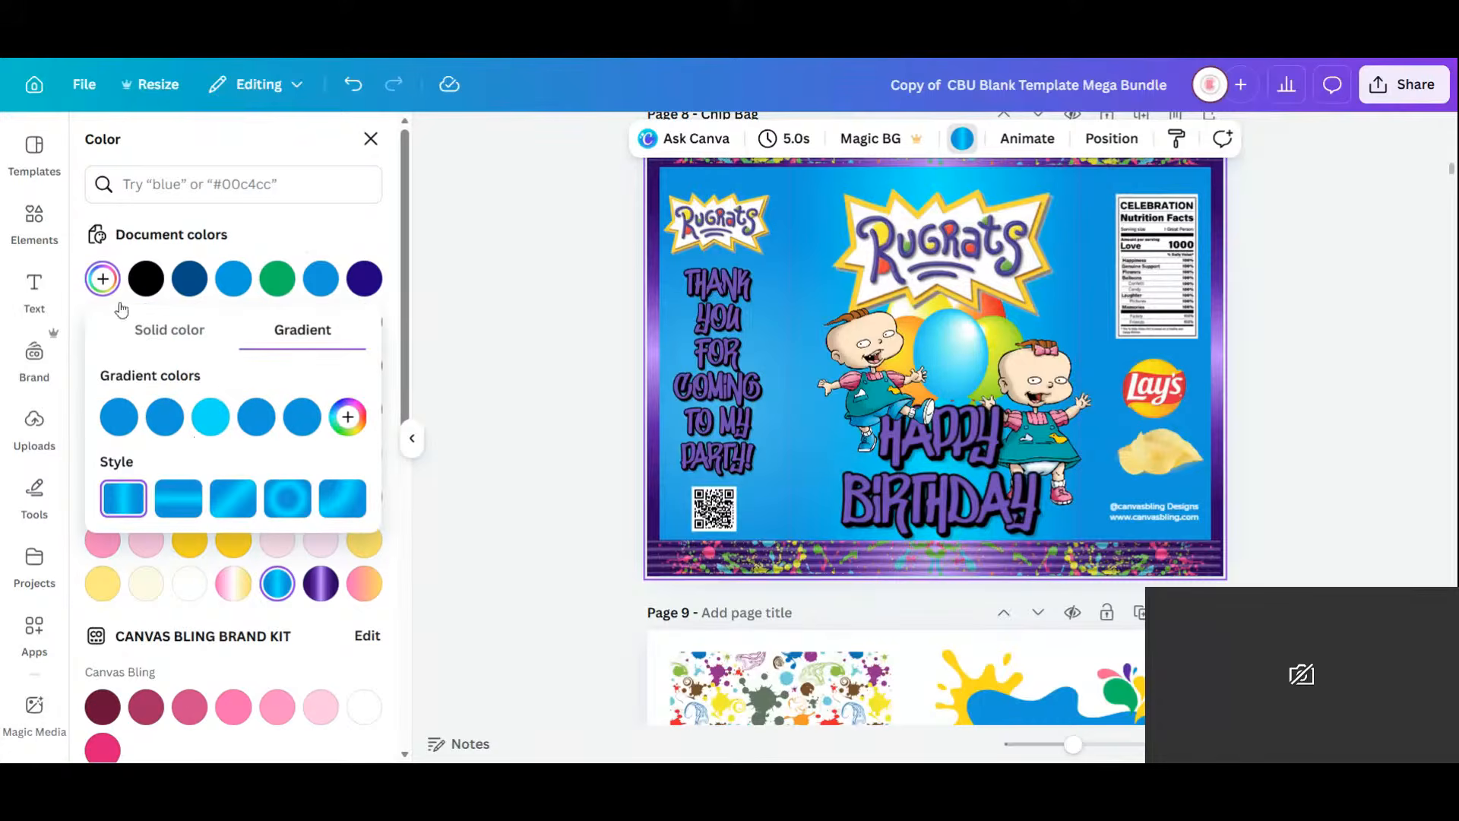
pyautogui.click(165, 417)
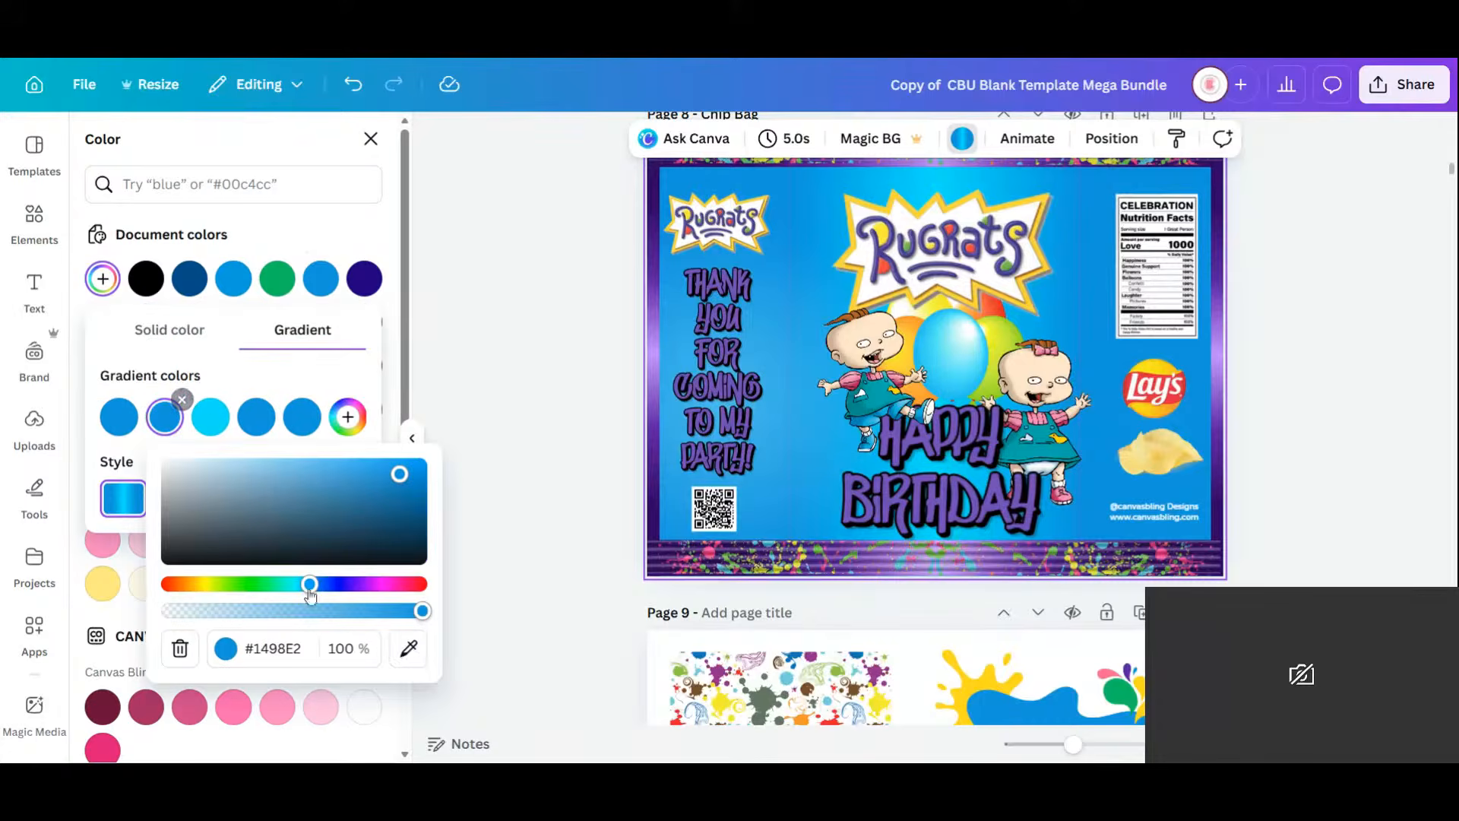
pyautogui.click(408, 650)
pyautogui.click(884, 399)
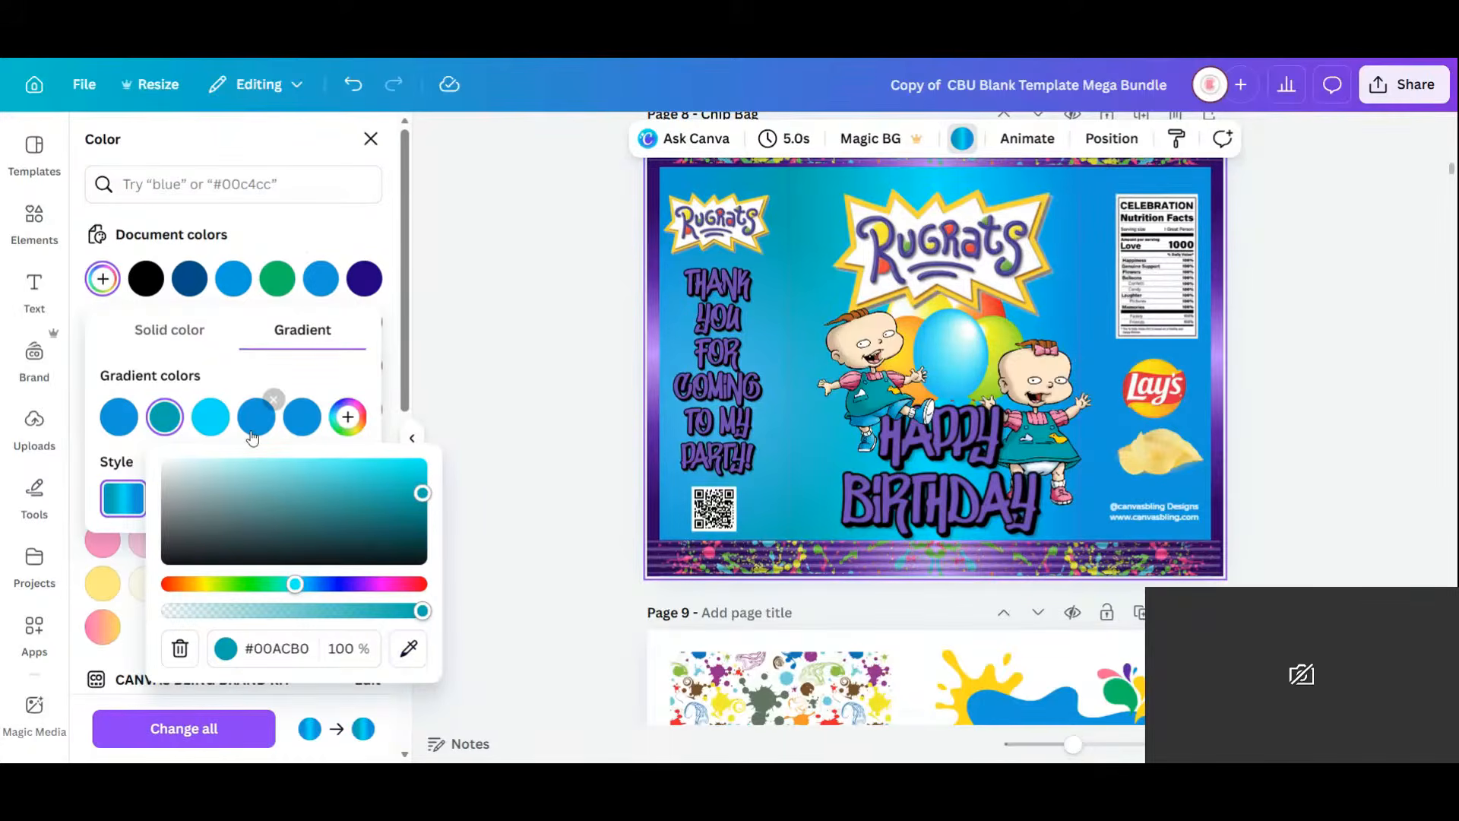
pyautogui.click(119, 416)
pyautogui.click(371, 656)
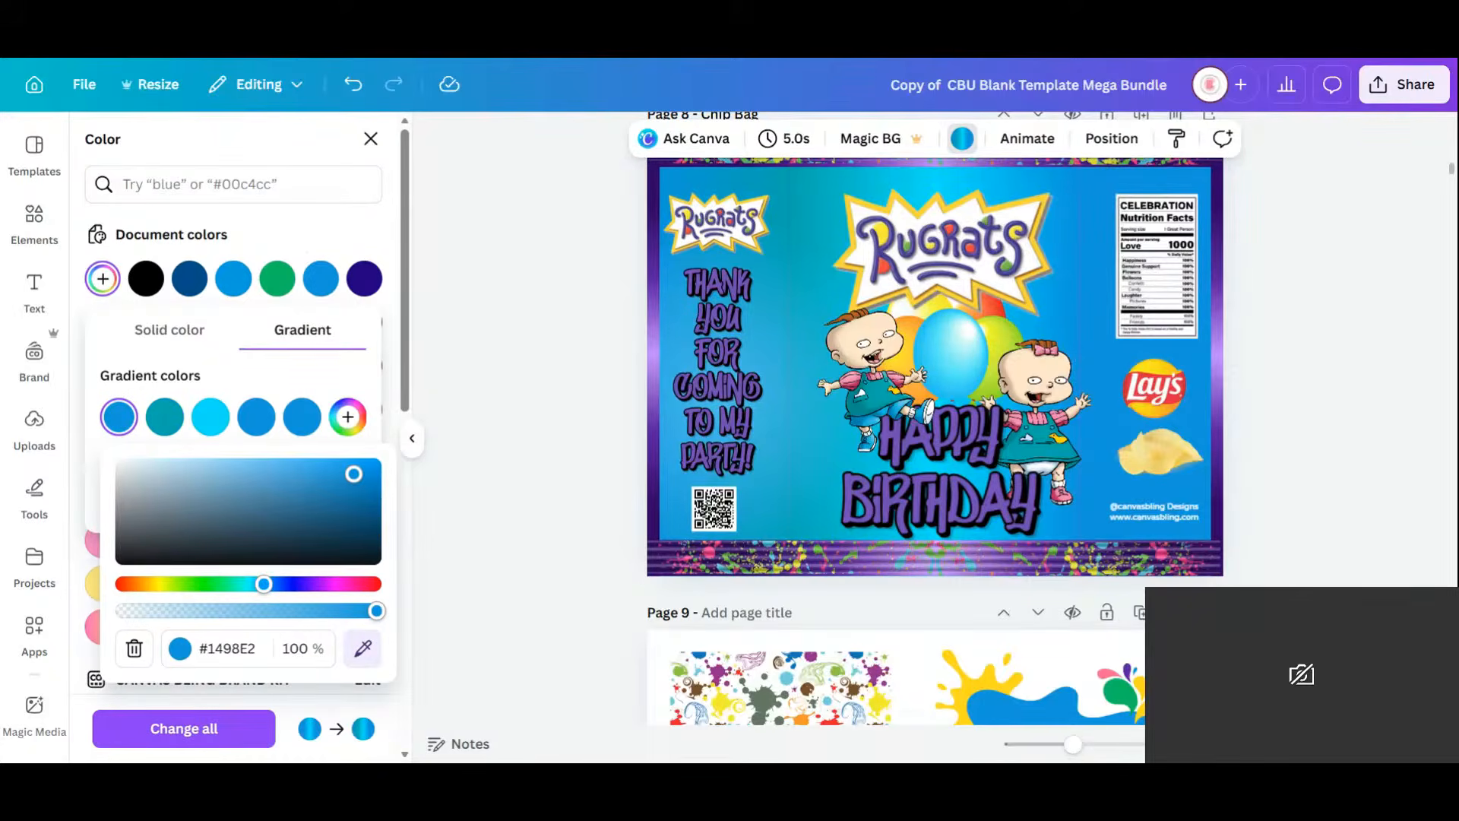
pyautogui.click(883, 400)
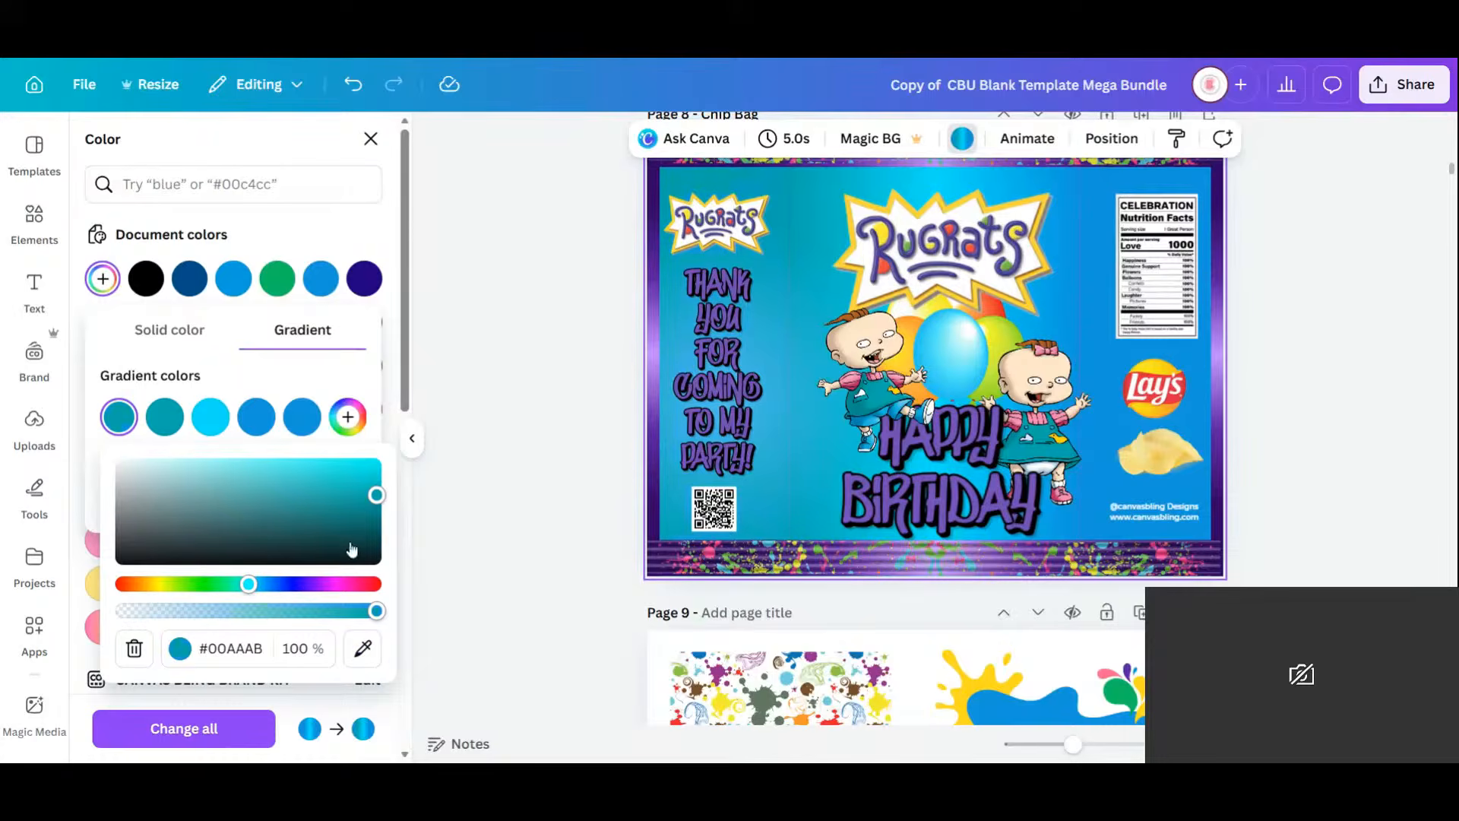
# Eyedrop the same teal into the fourth and fifth gradient stops.
pyautogui.click(301, 417)
pyautogui.click(549, 659)
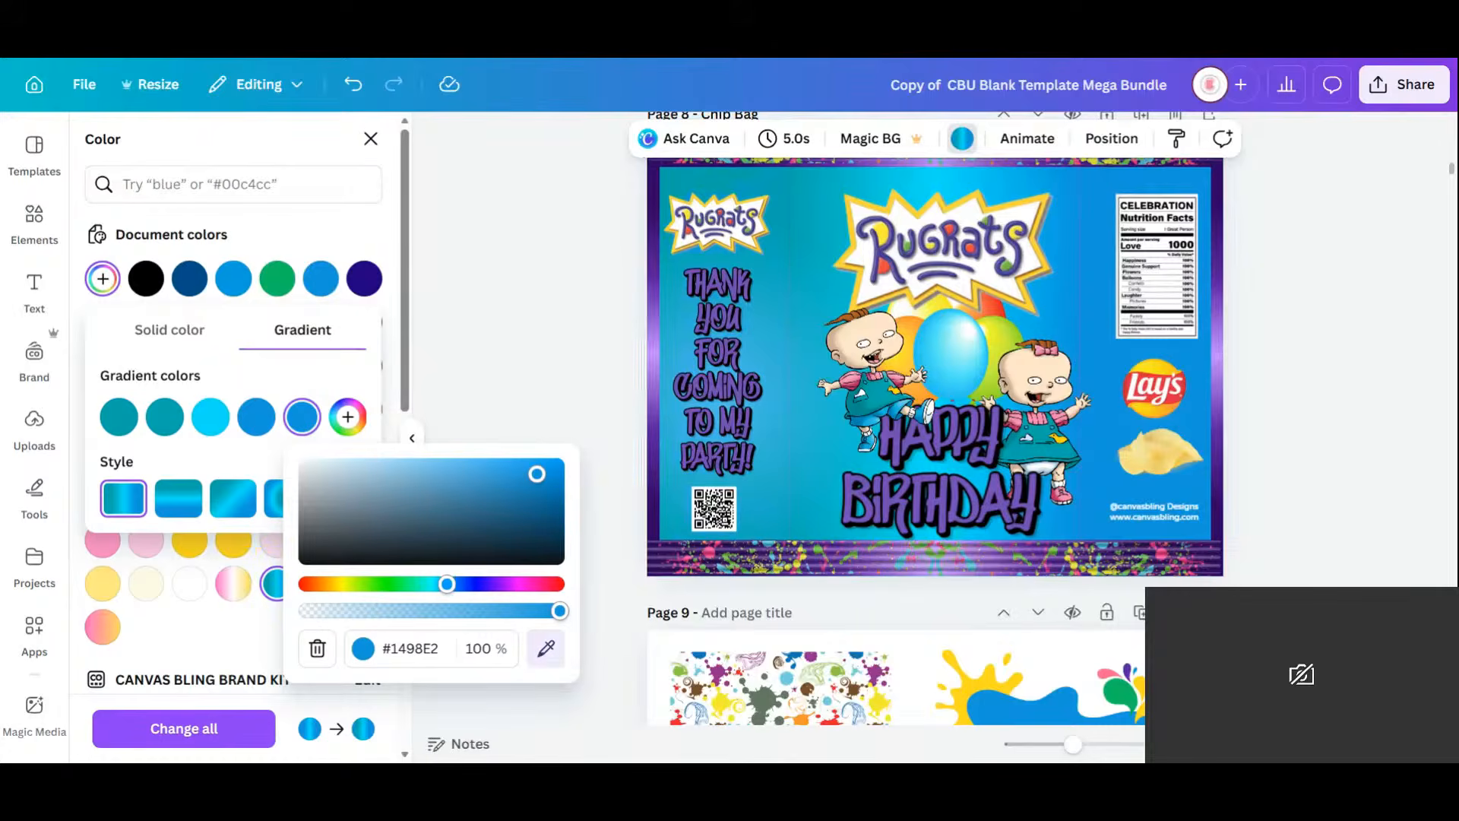
pyautogui.click(885, 400)
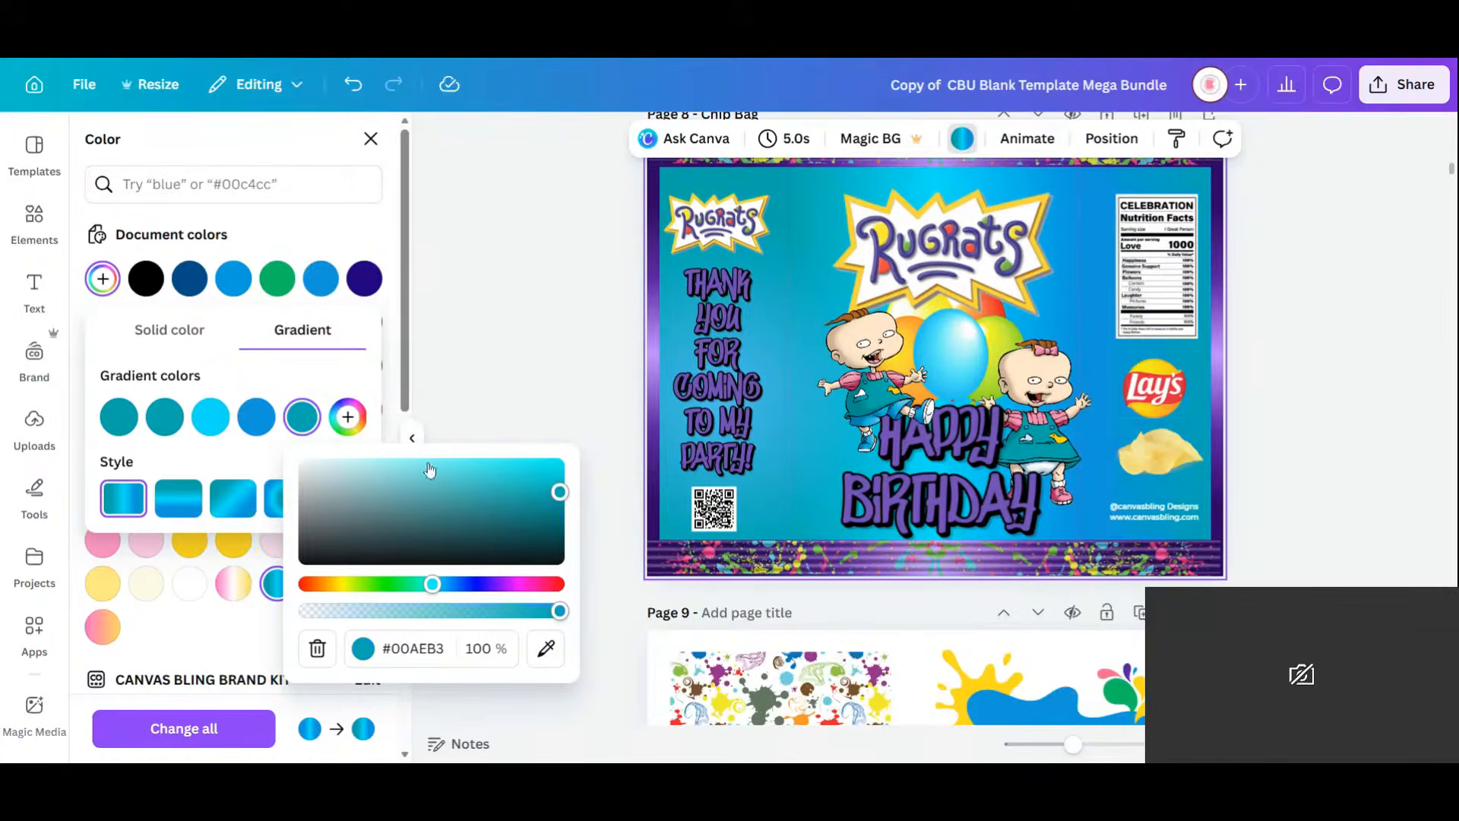
pyautogui.click(262, 422)
pyautogui.click(508, 659)
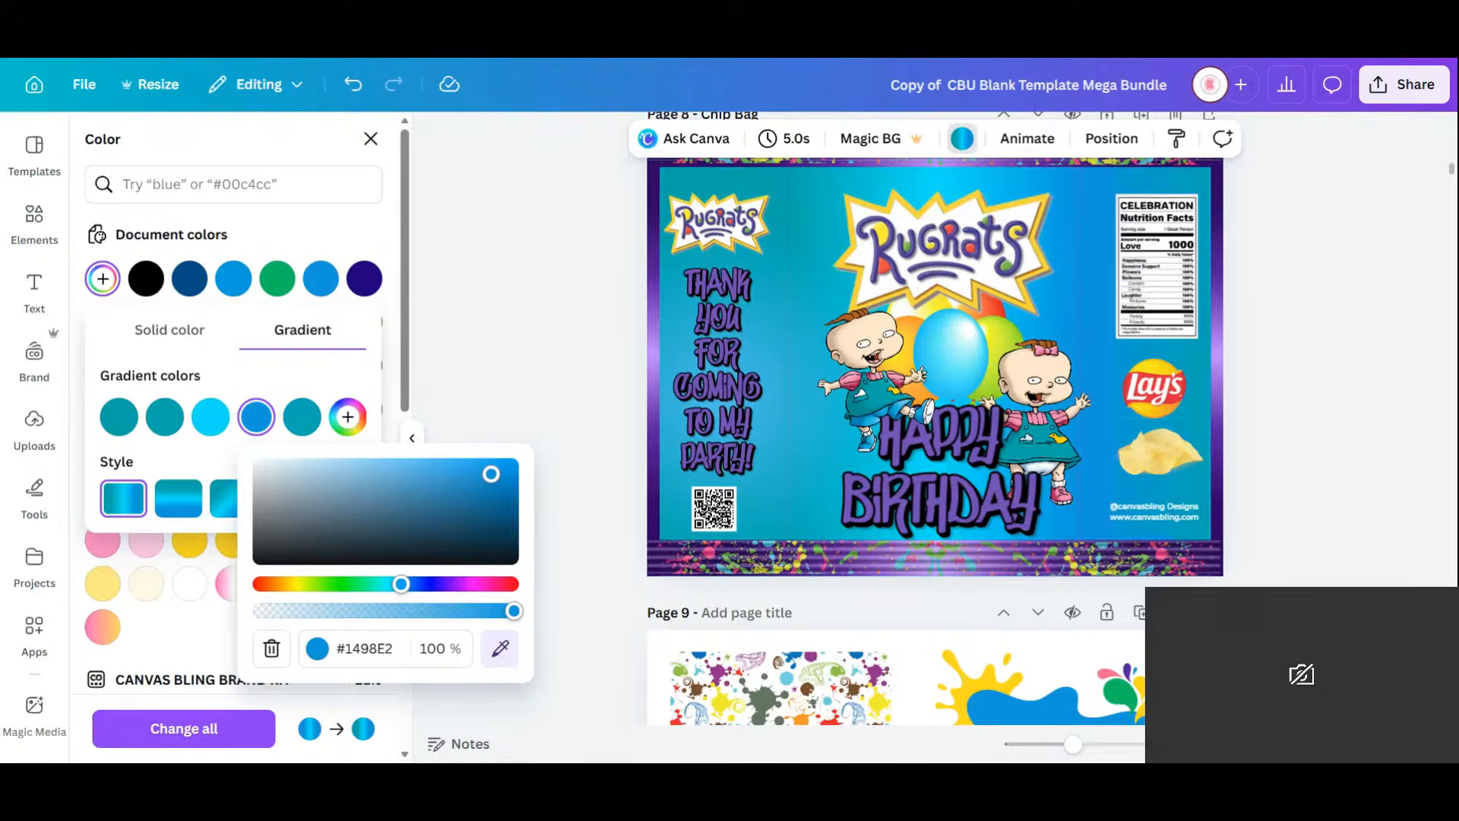
pyautogui.click(875, 407)
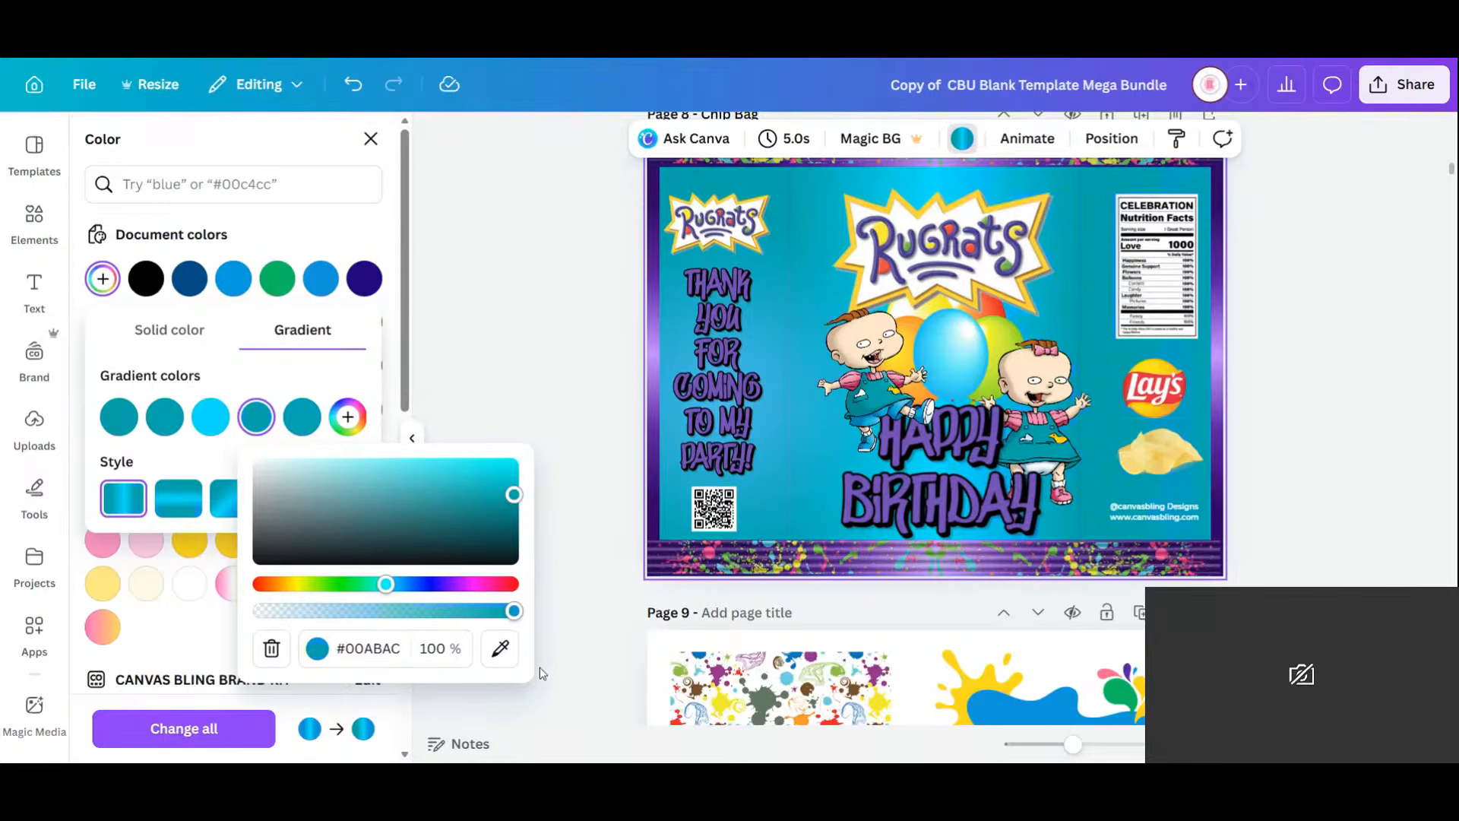
# Recolour the HAPPY BIRTHDAY and thank-you lettering to Vivid magenta.
pyautogui.click(974, 471)
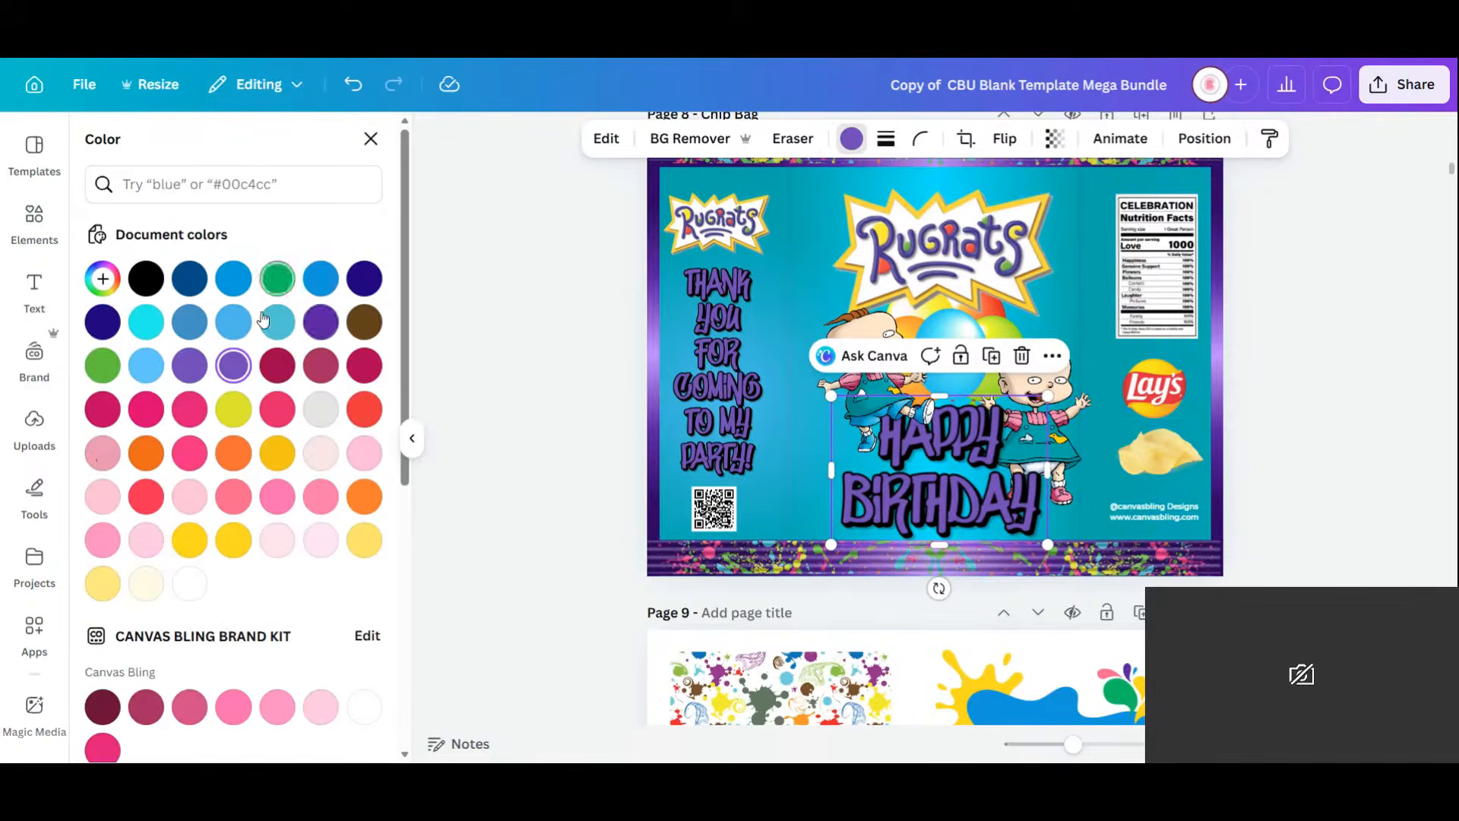
pyautogui.click(187, 410)
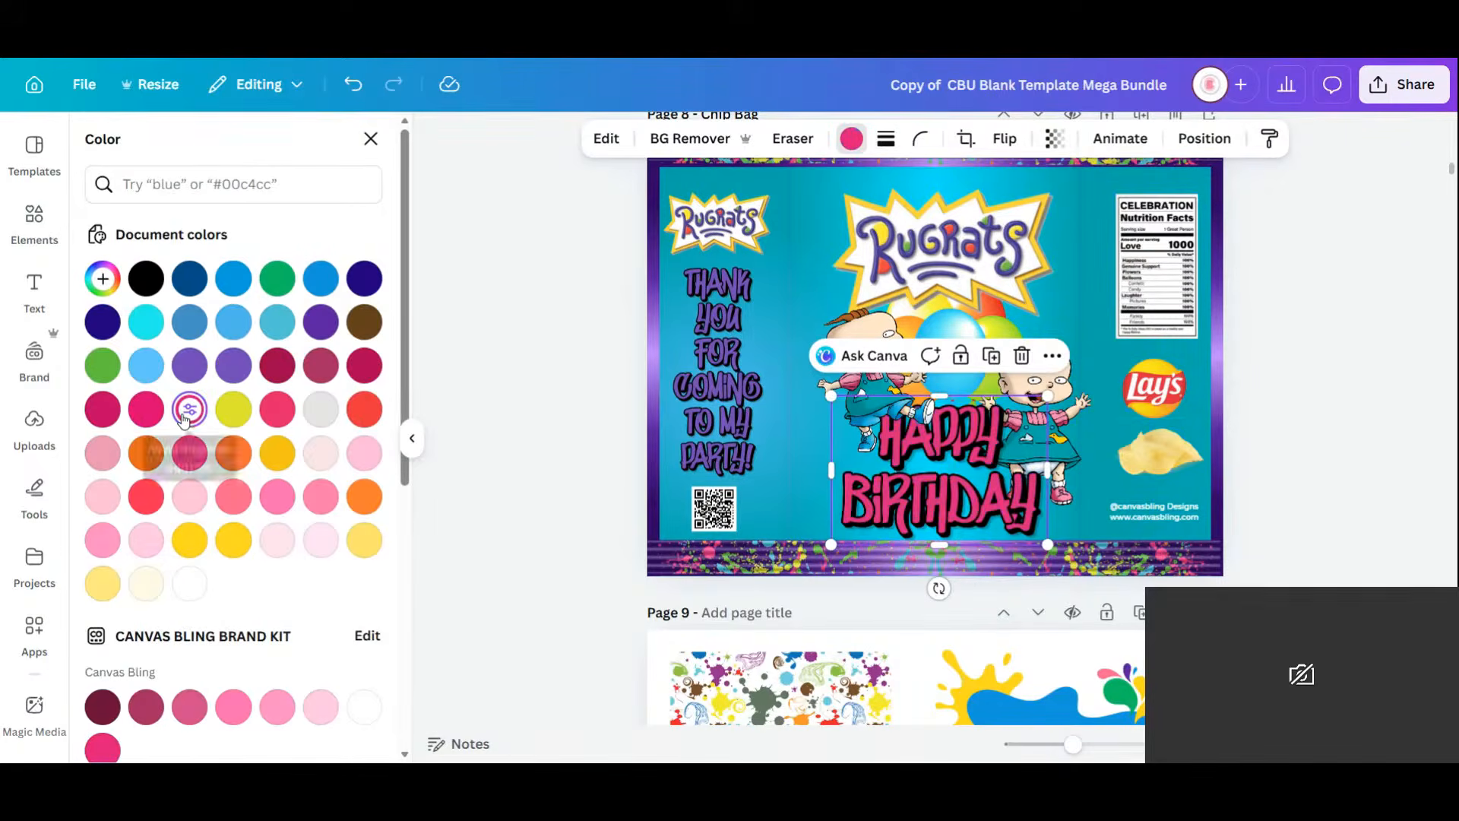
pyautogui.click(747, 322)
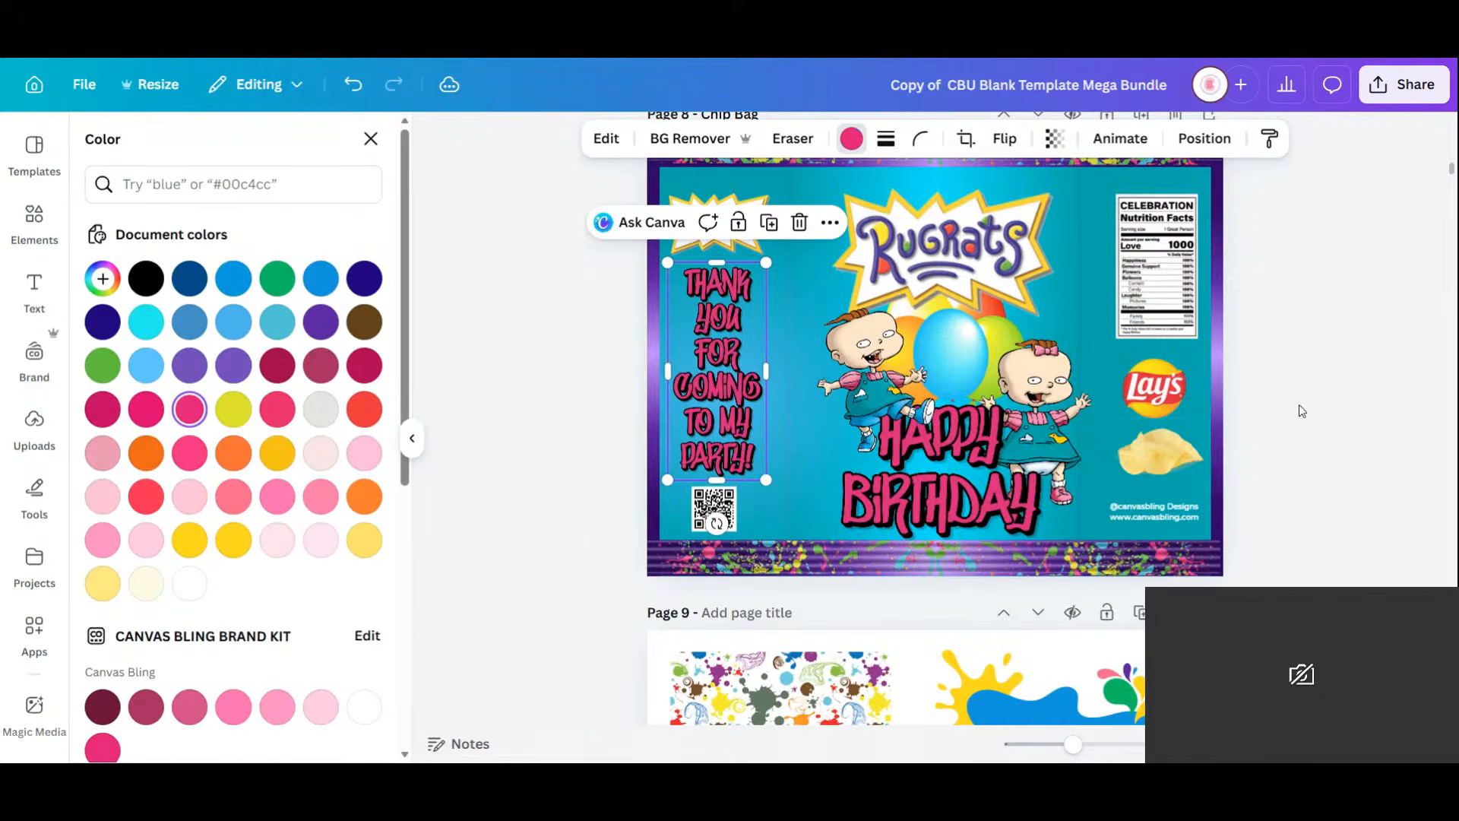
pyautogui.click(1320, 352)
pyautogui.click(952, 339)
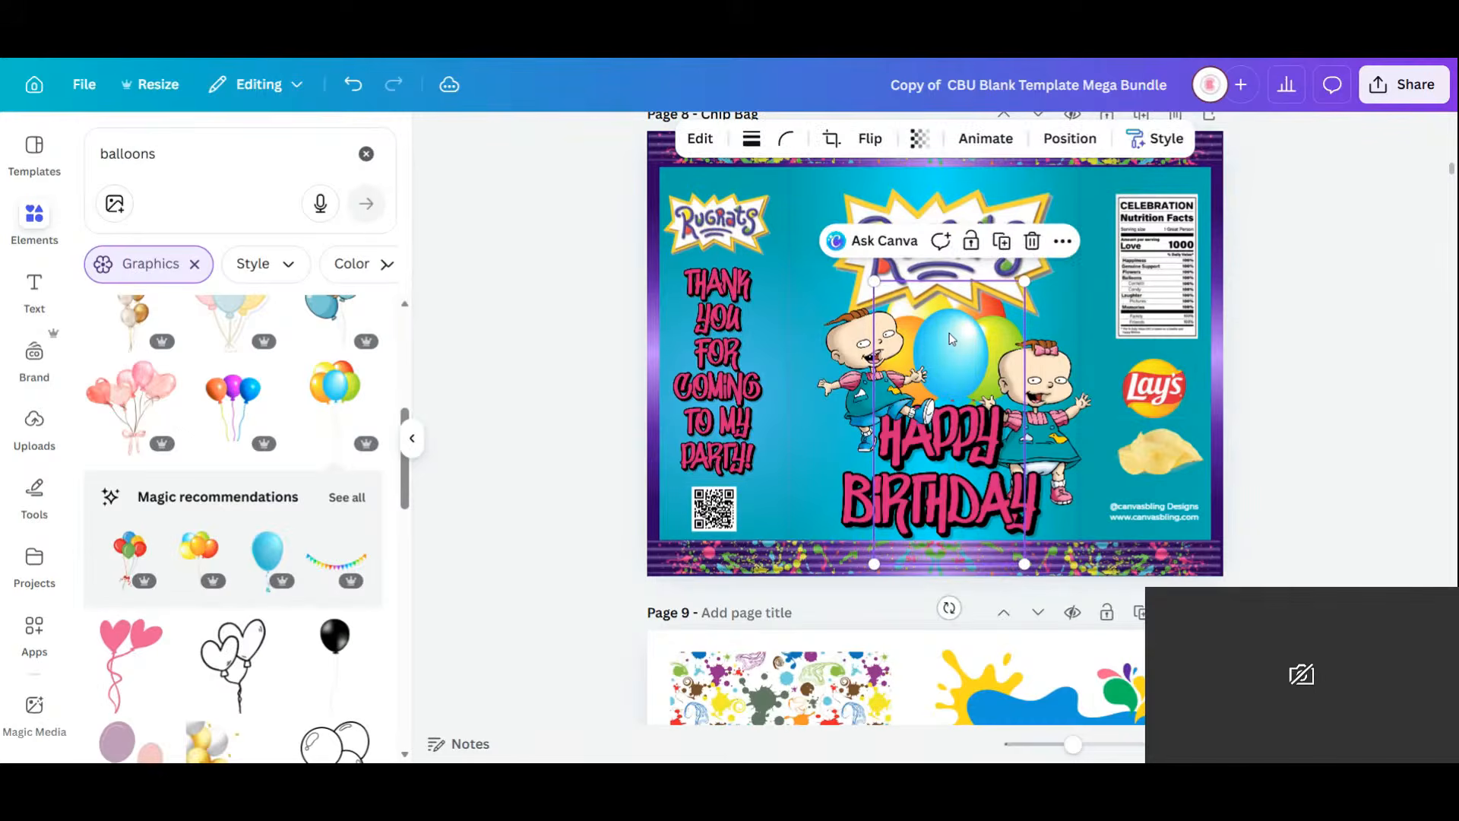
# Move the balloons up behind the logo, the logo down, Phil lower left, and Lil slightly right.
pyautogui.moveTo(952, 349); pyautogui.dragTo(935, 232)
pyautogui.moveTo(1026, 245); pyautogui.dragTo(1013, 351)
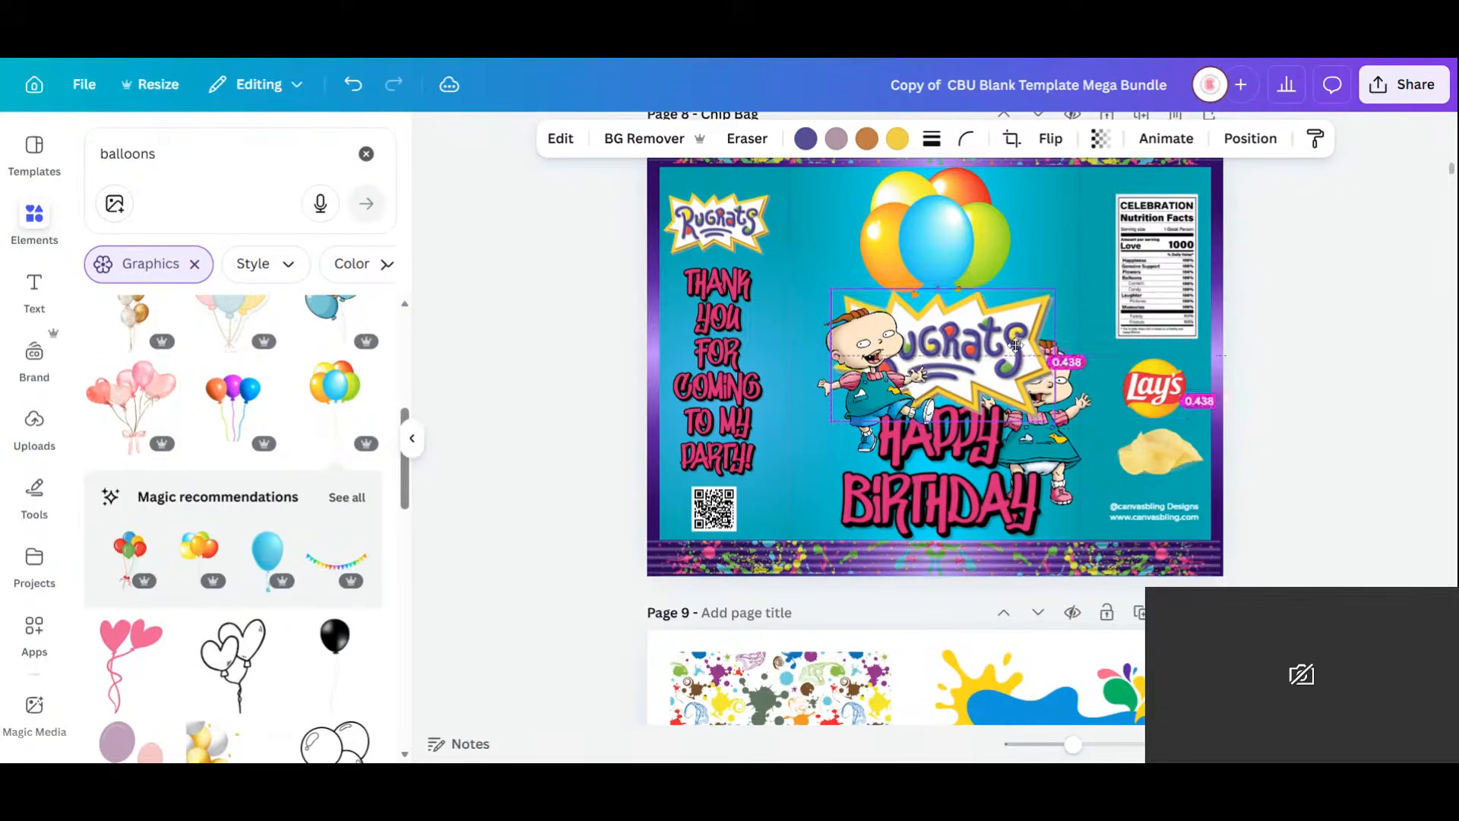
pyautogui.click(1297, 484)
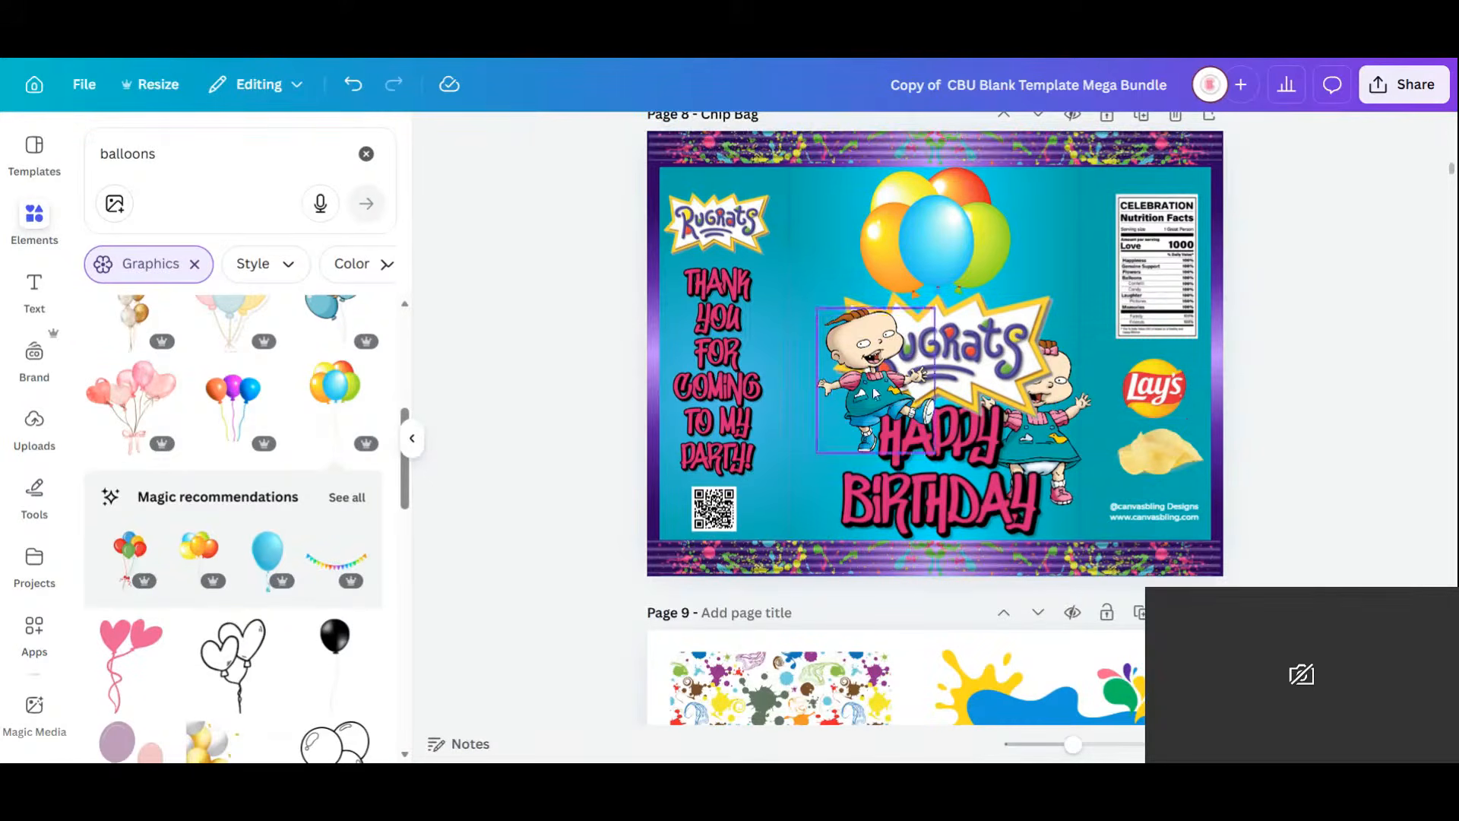
pyautogui.moveTo(872, 391); pyautogui.dragTo(841, 440)
pyautogui.click(1053, 448)
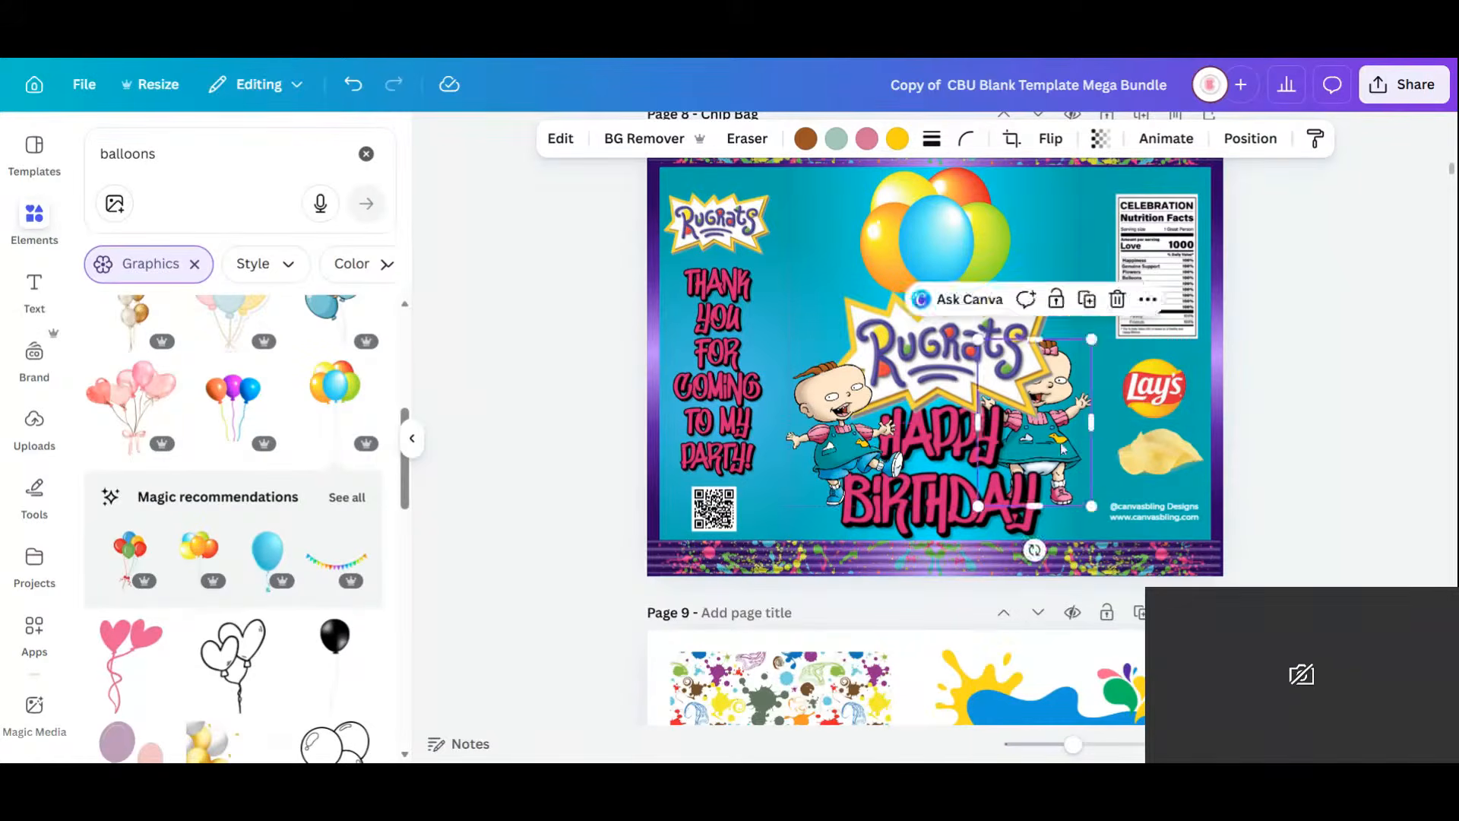
pyautogui.moveTo(1053, 448)
pyautogui.mouseDown()
pyautogui.moveTo(1067, 448)
pyautogui.moveTo(1059, 460)
pyautogui.mouseUp()
# Rearrange HAPPY BIRTHDAY and the Rugrats logo so the title sits above the logo.
pyautogui.click(955, 502)
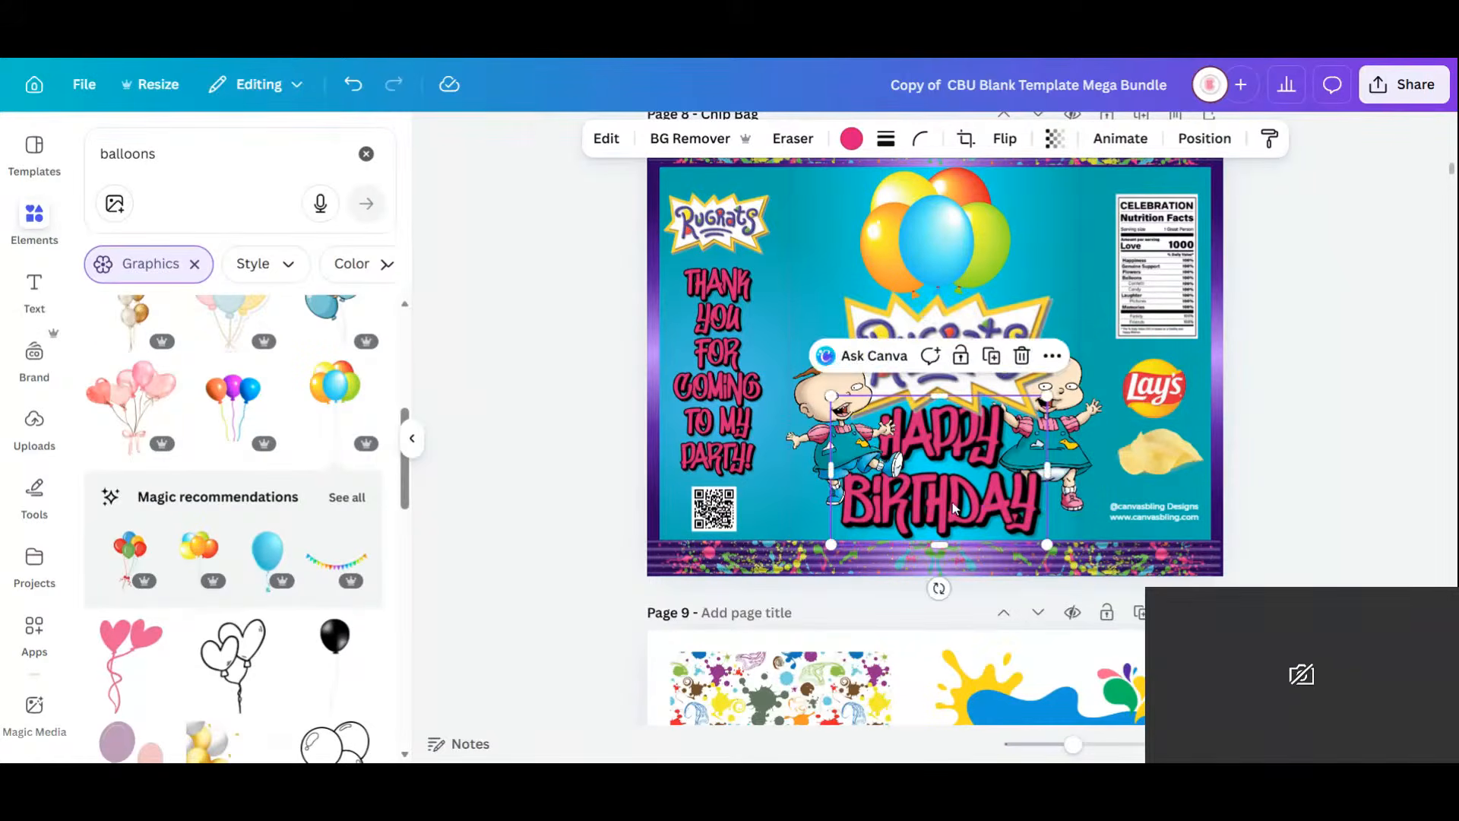
pyautogui.moveTo(946, 404); pyautogui.dragTo(950, 212)
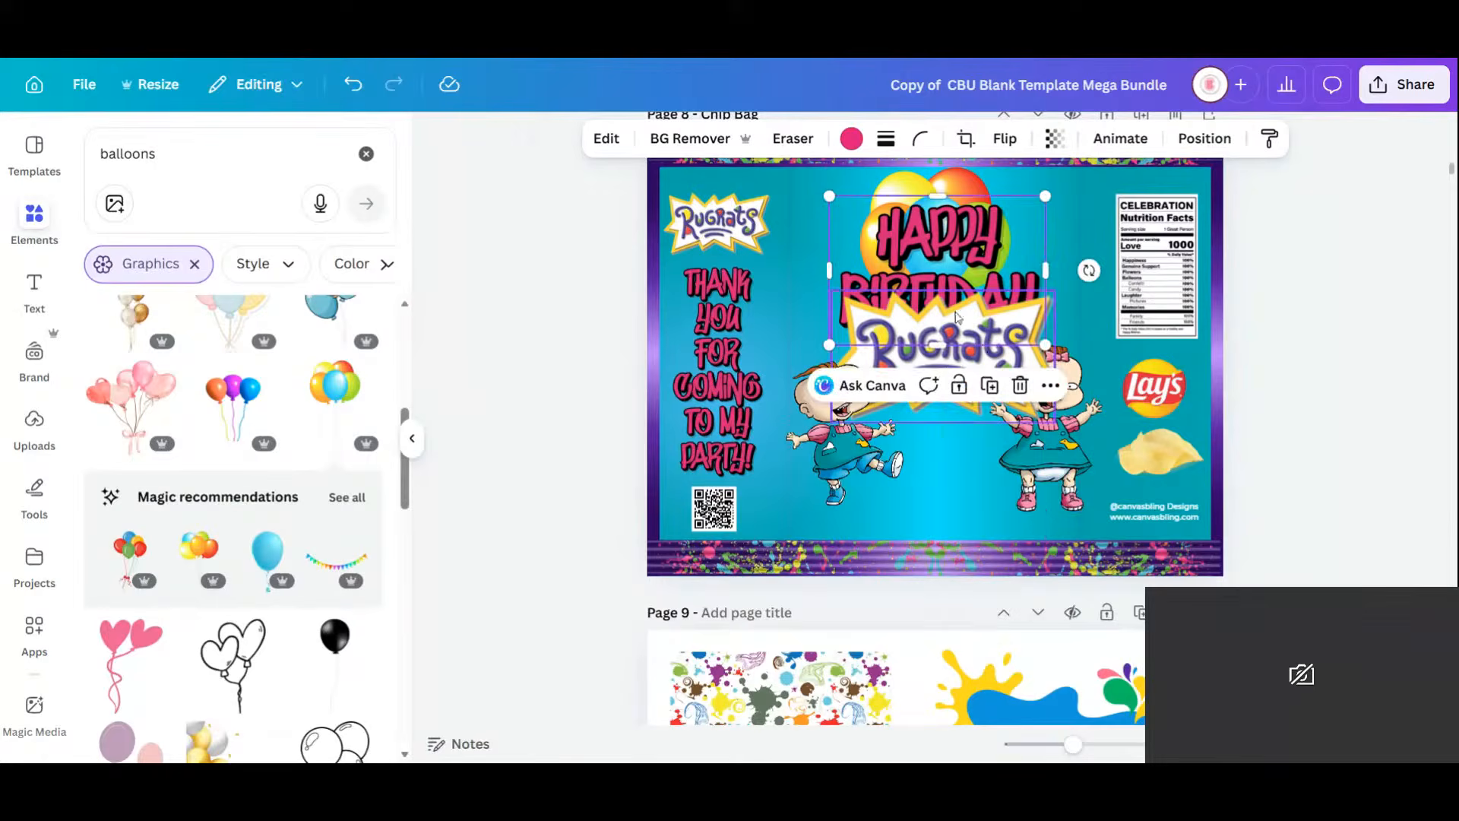
pyautogui.click(987, 337)
pyautogui.moveTo(987, 369); pyautogui.dragTo(981, 434)
pyautogui.click(962, 280)
pyautogui.moveTo(962, 280); pyautogui.dragTo(959, 331)
pyautogui.click(1283, 386)
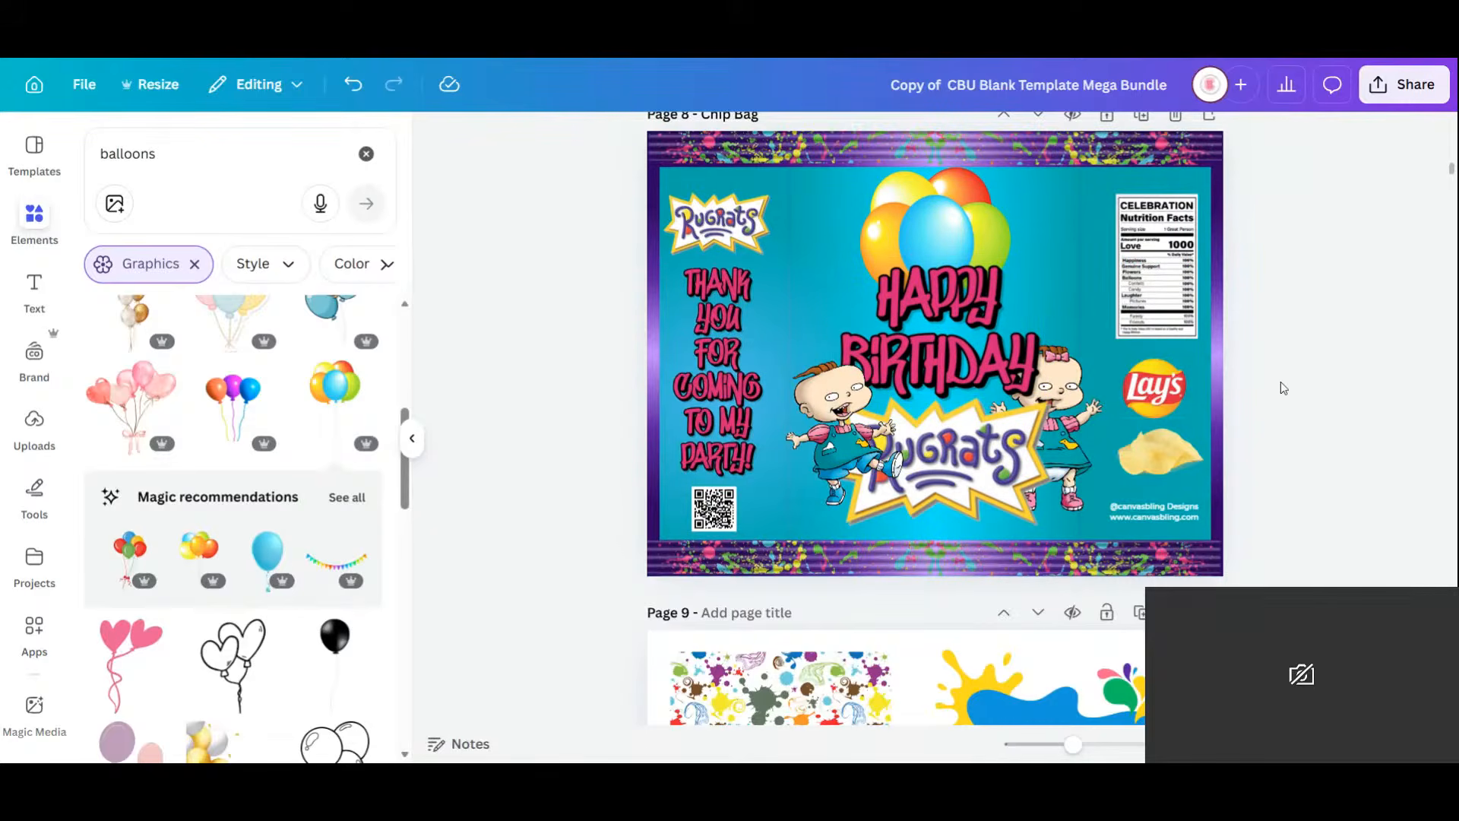
# Shrink HAPPY BIRTHDAY and the Rugrats logo together and centre them on the page.
pyautogui.click(840, 449)
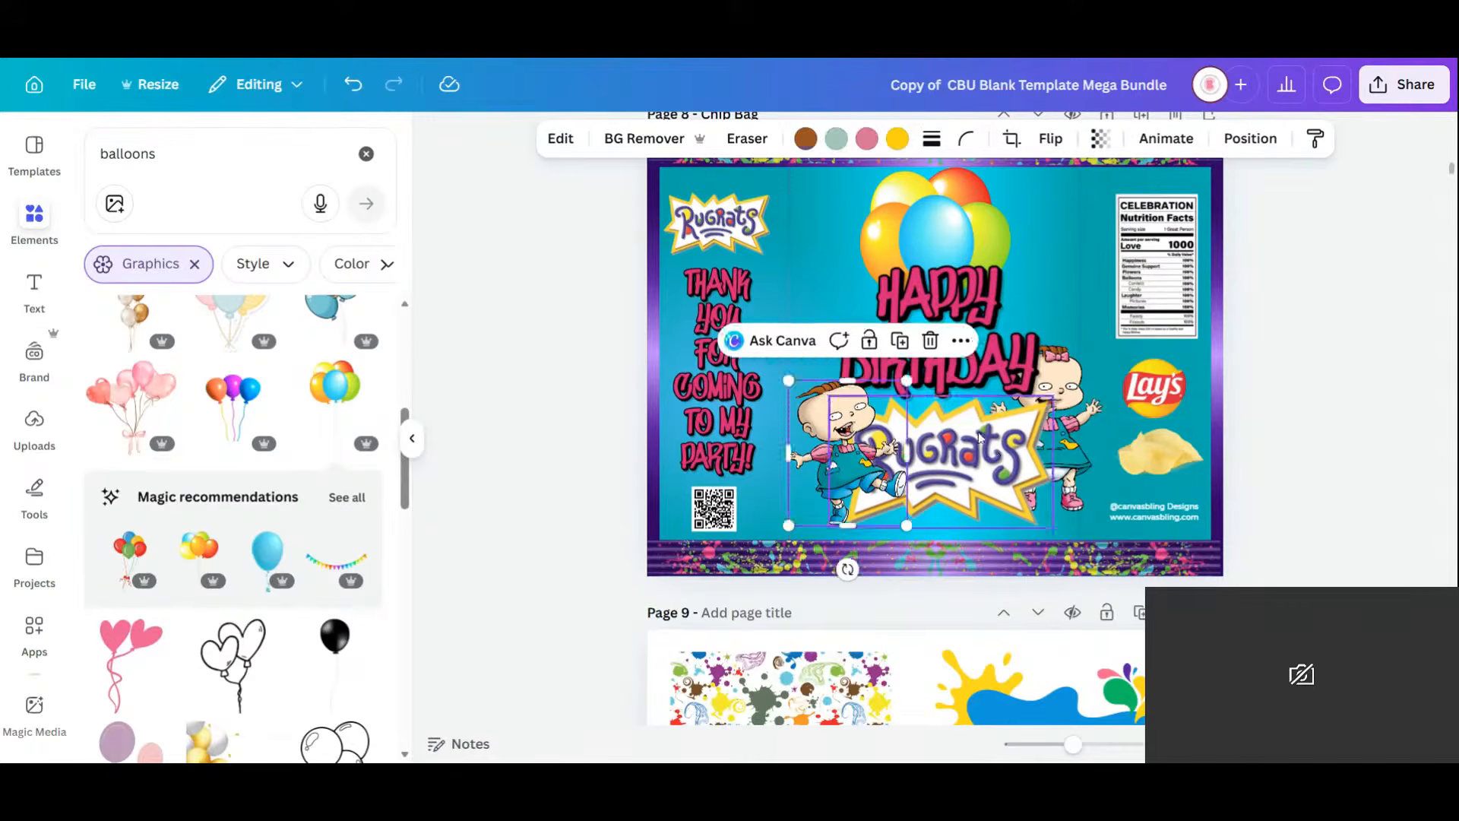
pyautogui.click(994, 455)
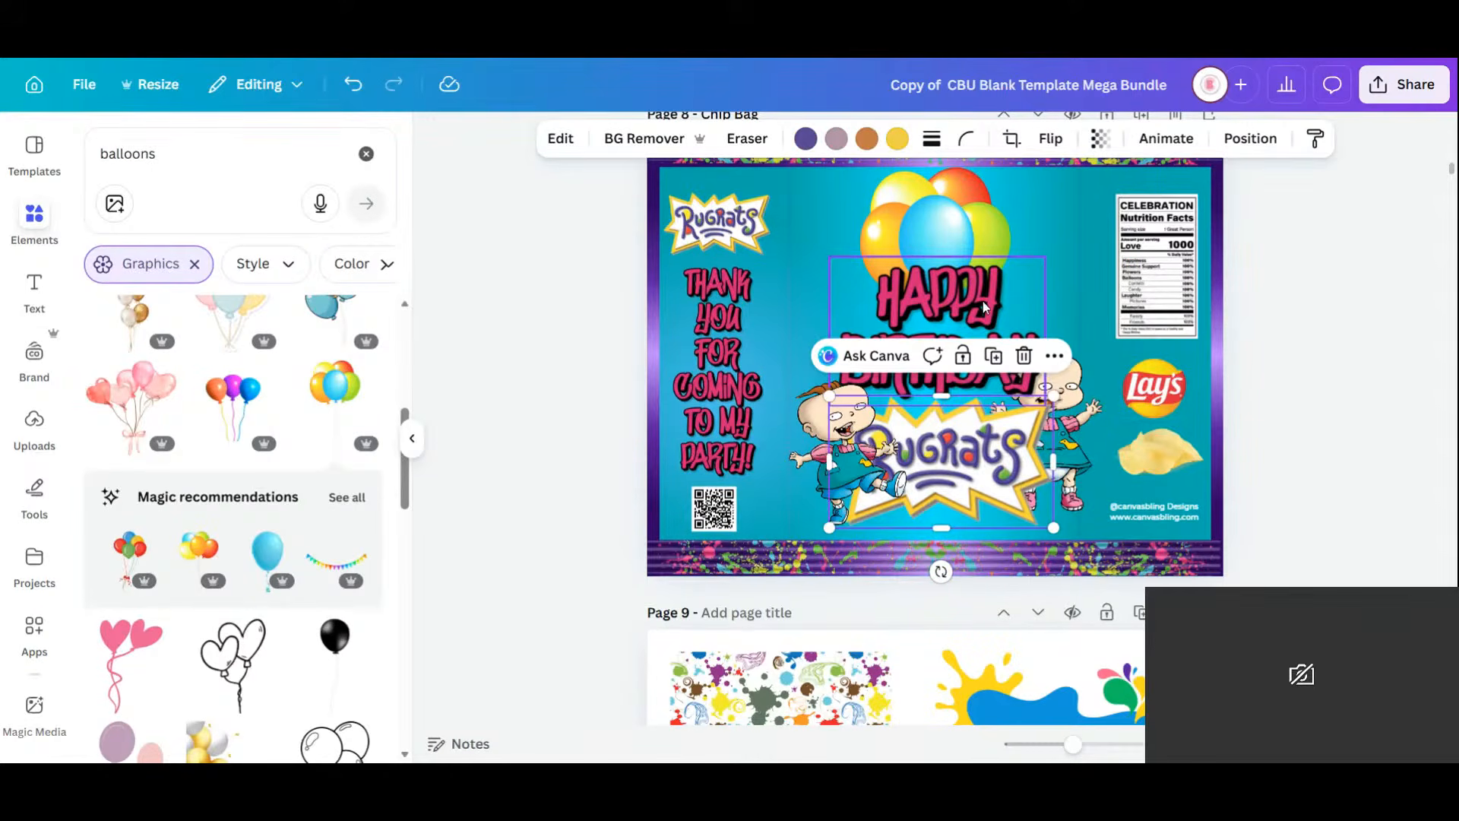
pyautogui.keyDown('shift'); pyautogui.click(984, 307); pyautogui.keyUp('shift')
pyautogui.moveTo(1057, 256); pyautogui.dragTo(998, 324)
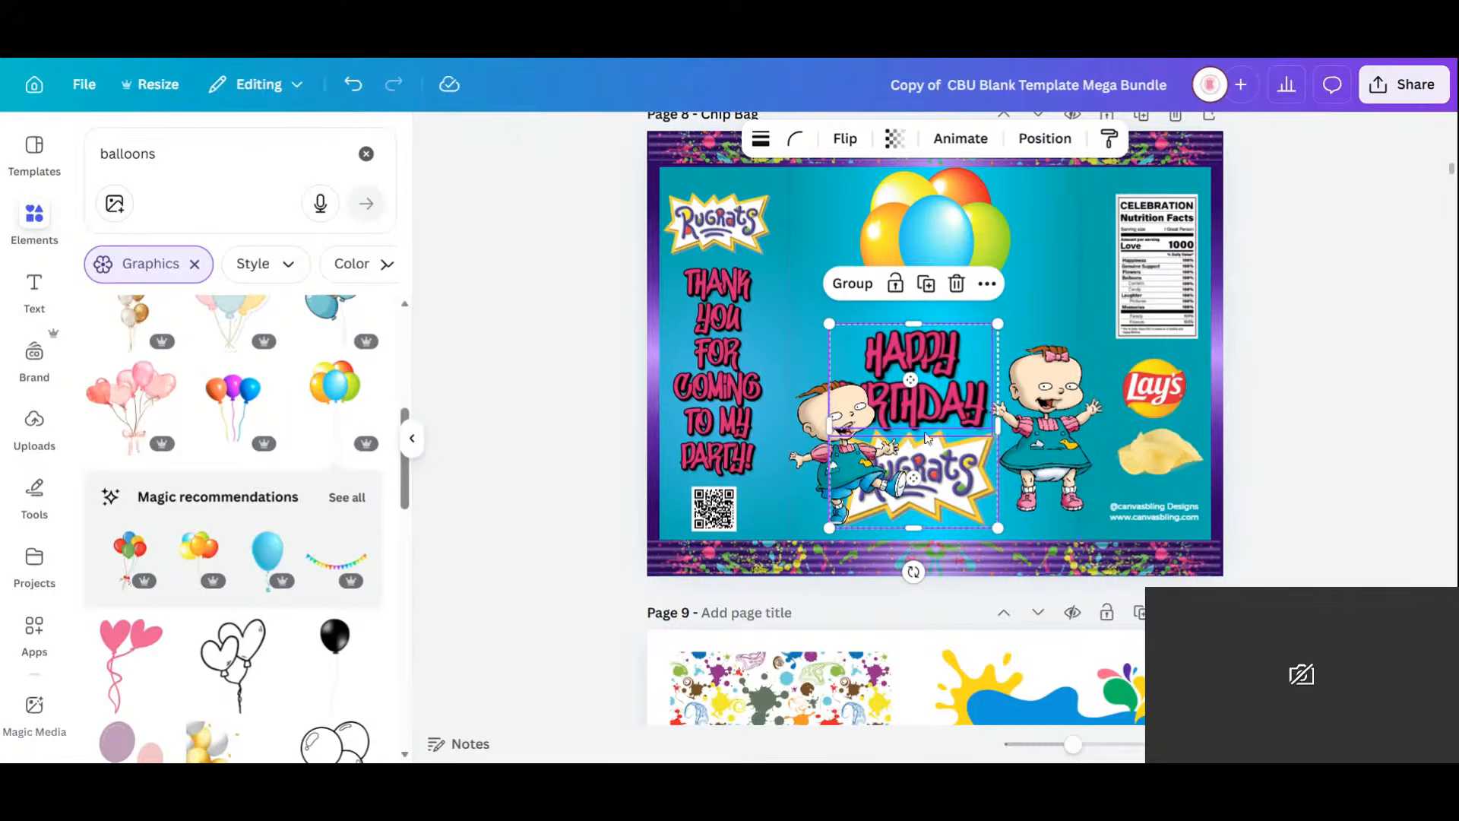
pyautogui.moveTo(950, 461); pyautogui.dragTo(968, 436)
# Move the girl baby down-left and bring her forward in front of the logo.
pyautogui.moveTo(1070, 441); pyautogui.dragTo(1048, 476)
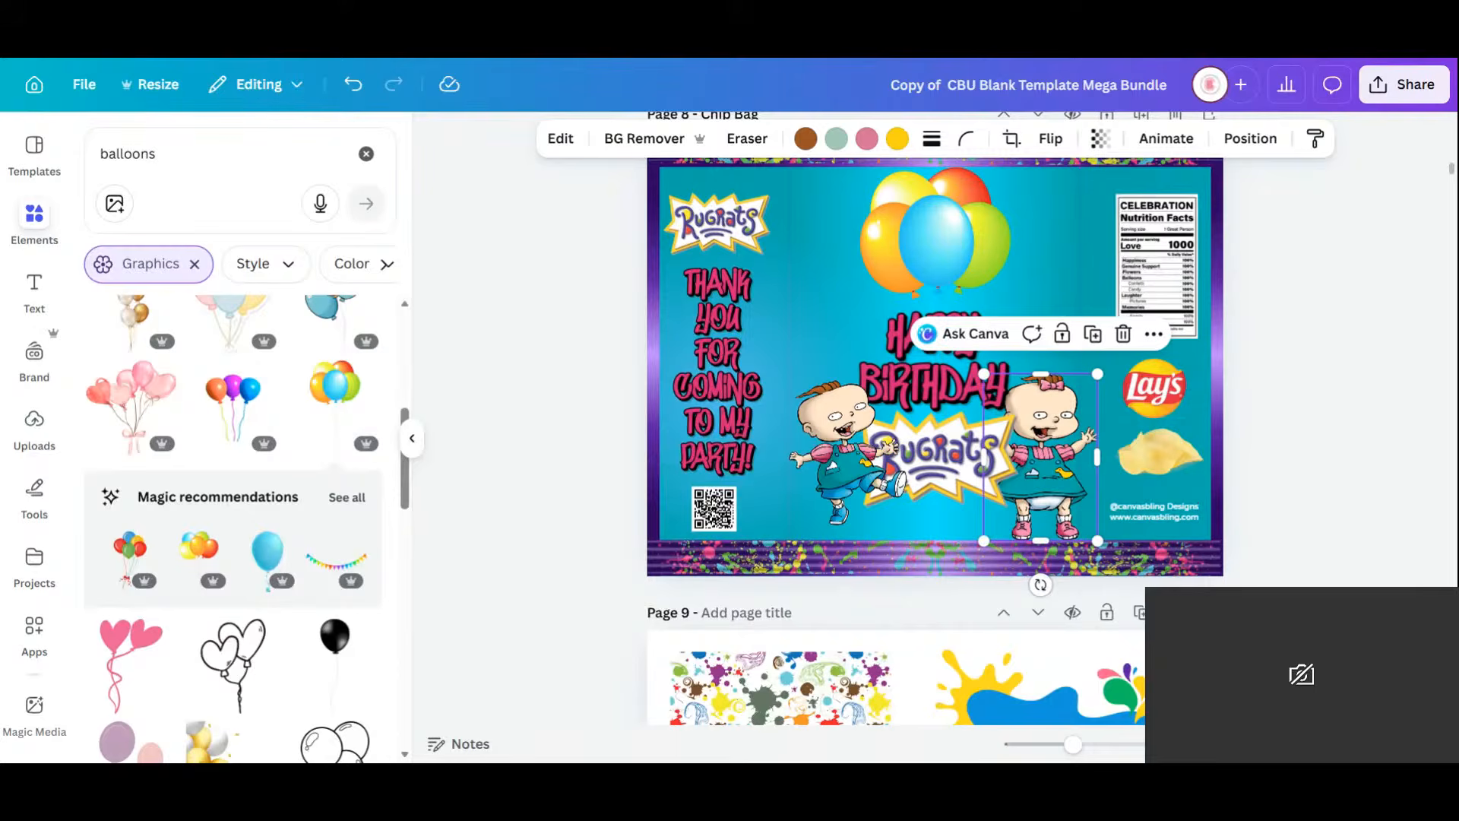
pyautogui.click(1251, 138)
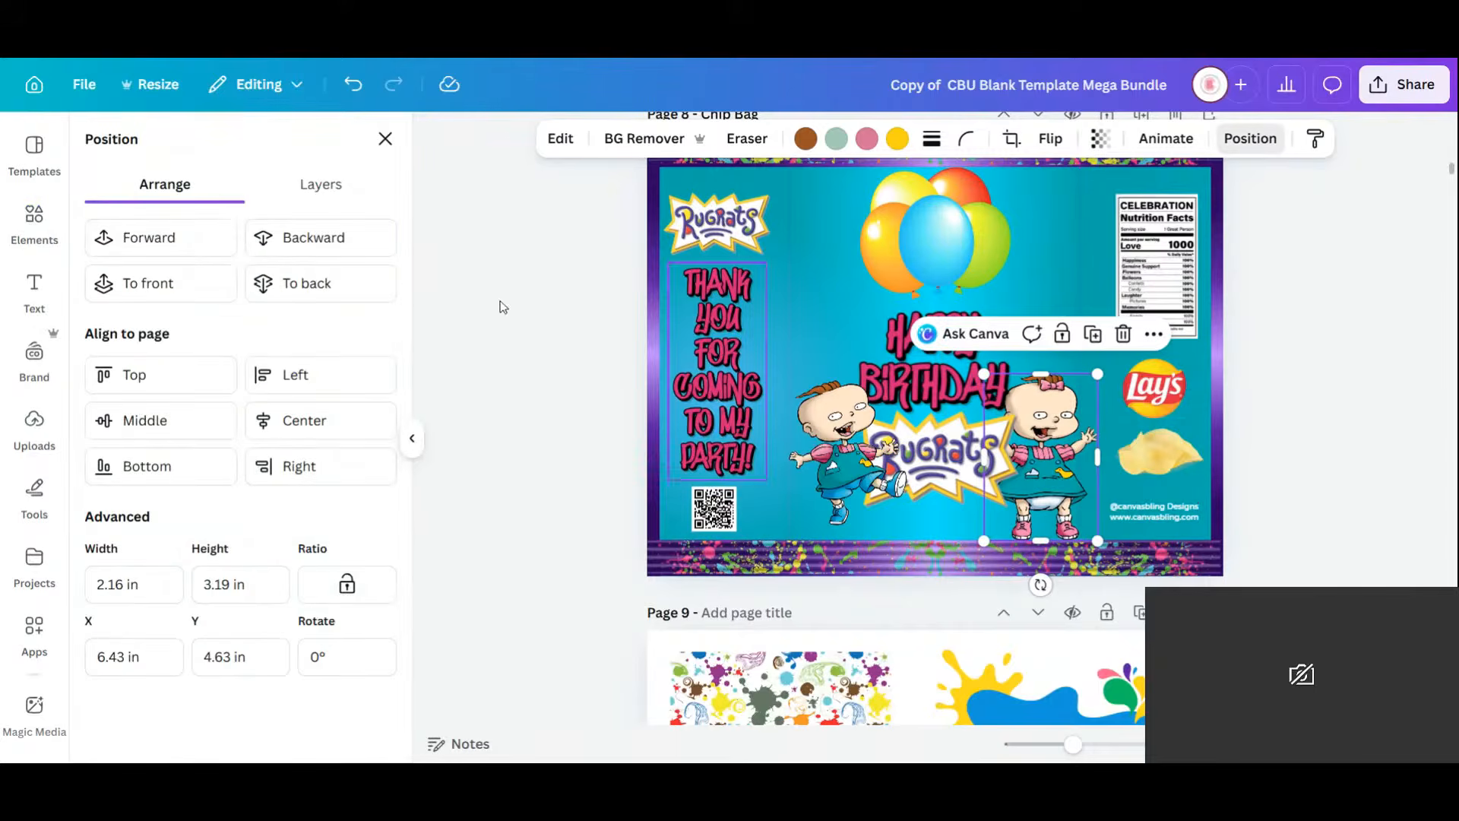
pyautogui.click(218, 240)
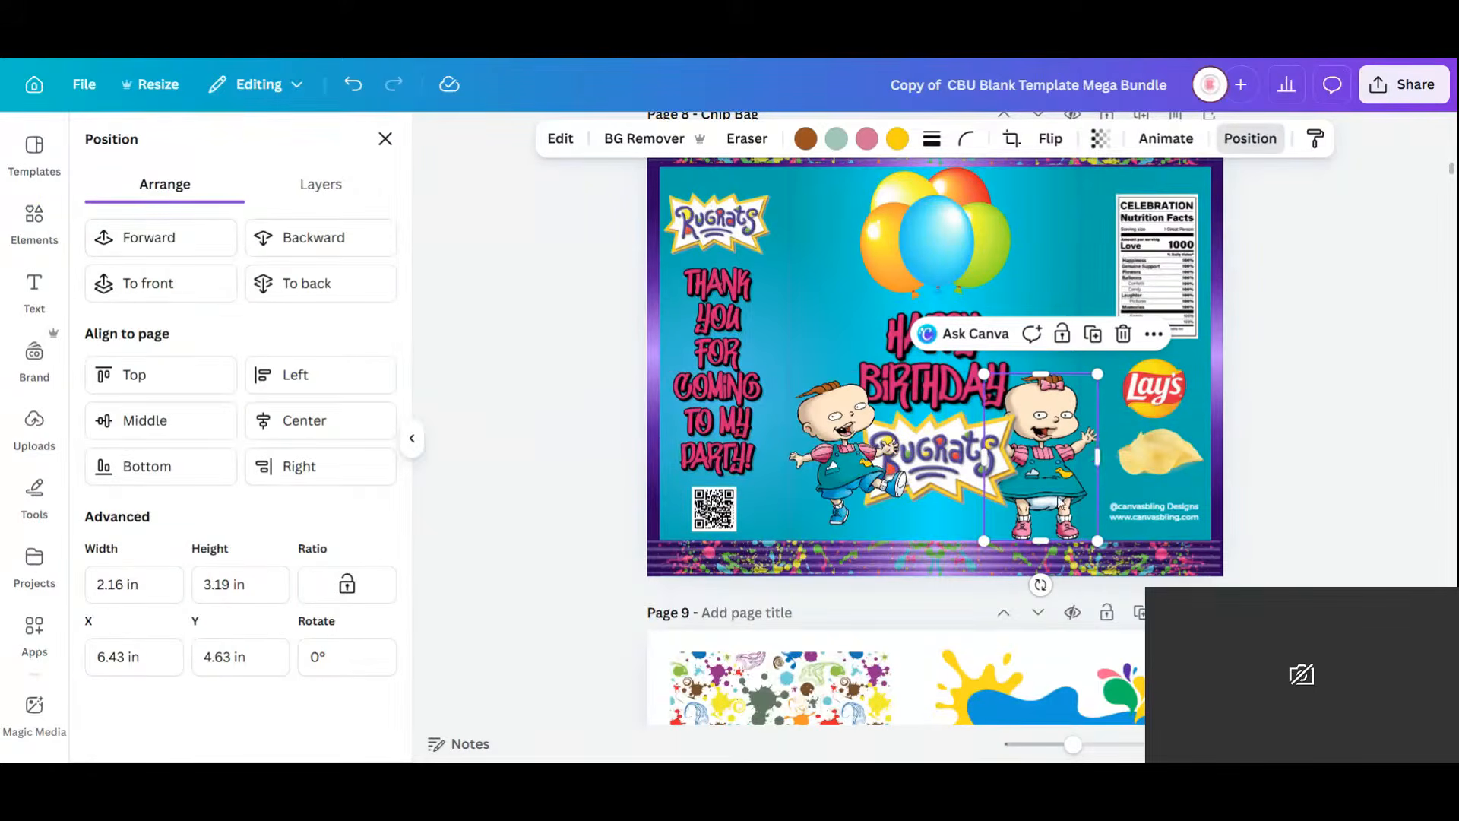
pyautogui.moveTo(1060, 503); pyautogui.dragTo(1043, 495)
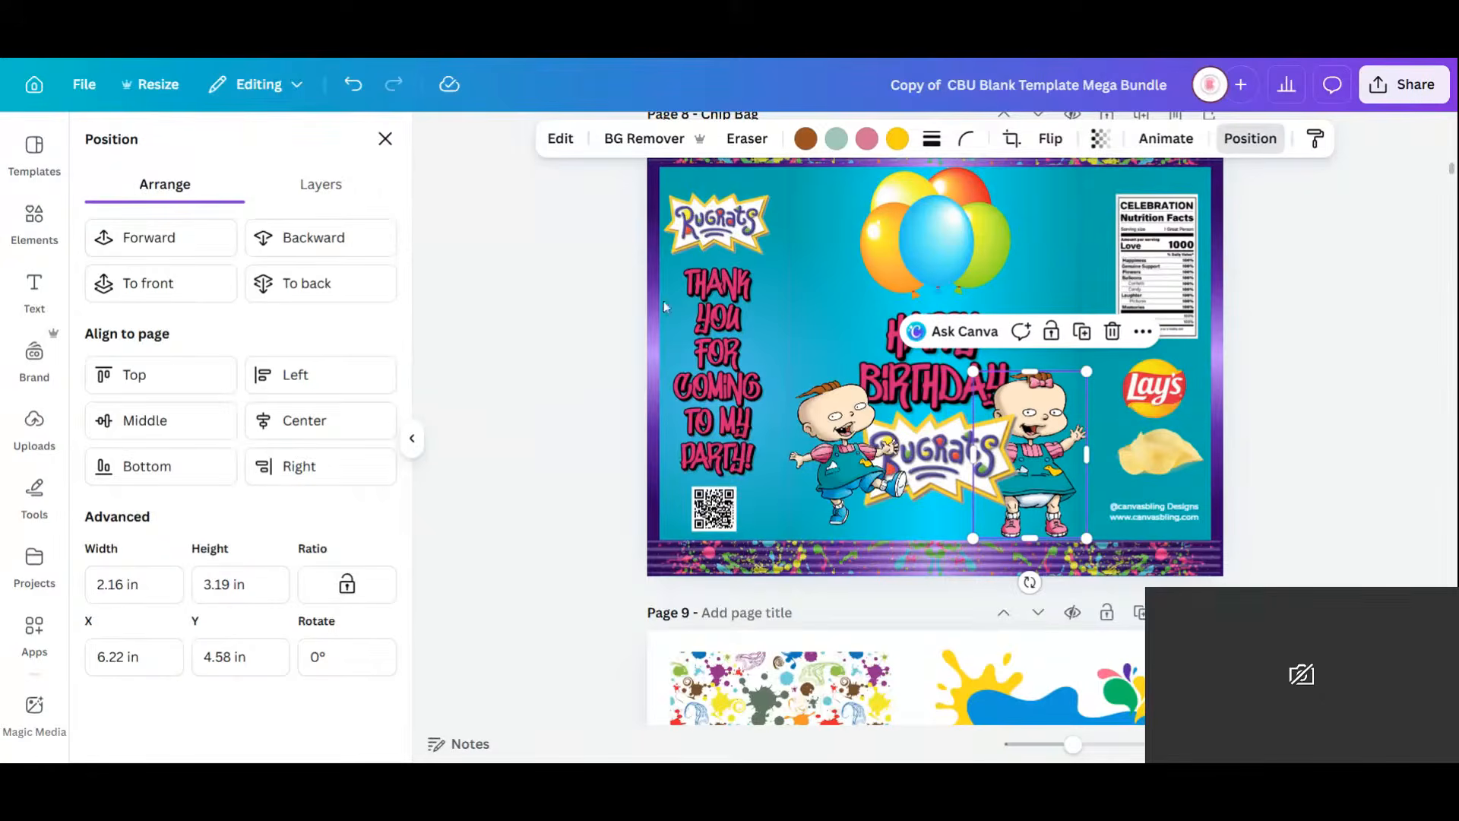
pyautogui.click(221, 250)
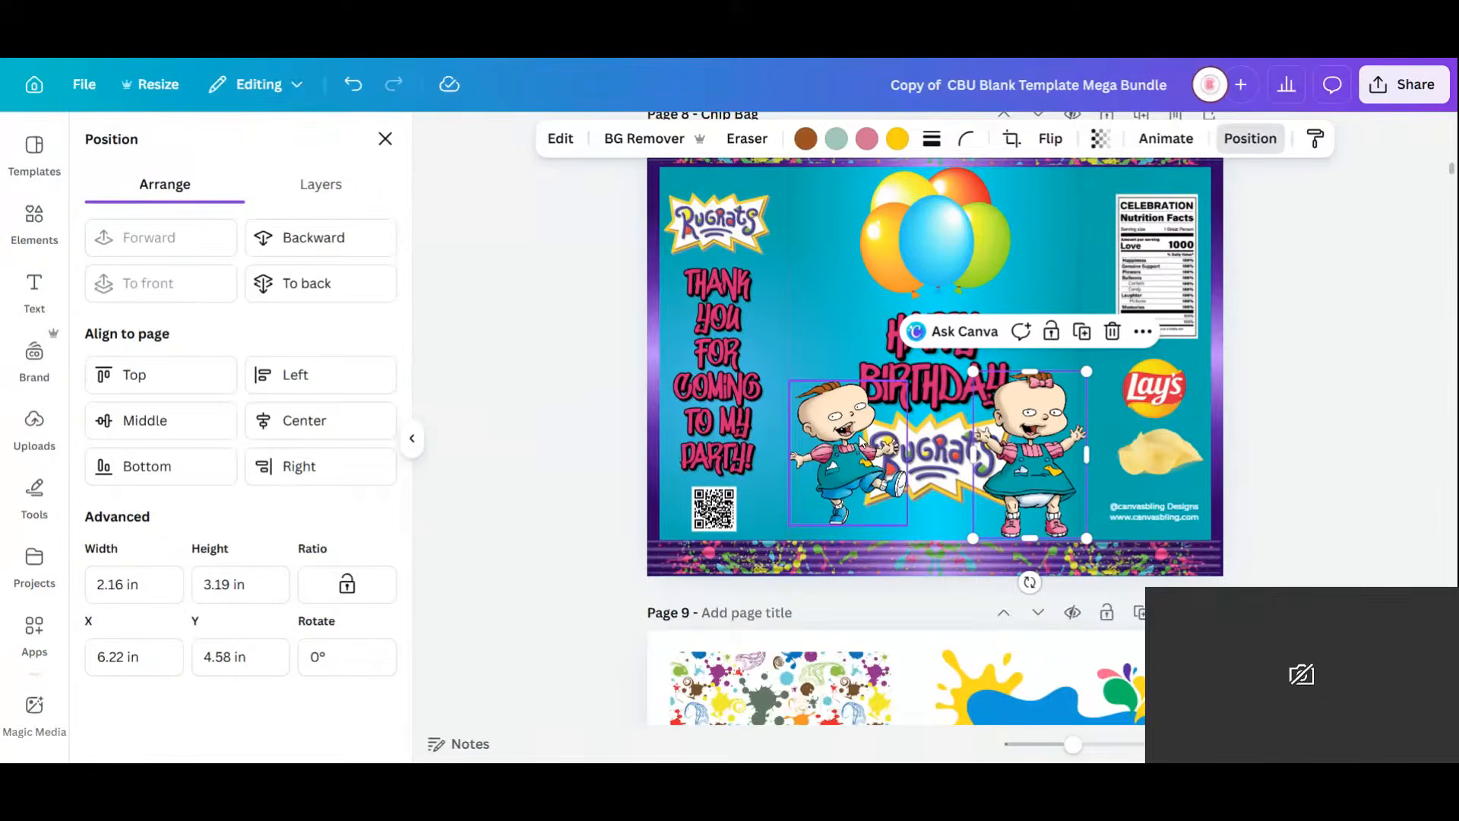
# Move the boy baby down and left and flip him horizontally.
pyautogui.click(852, 462)
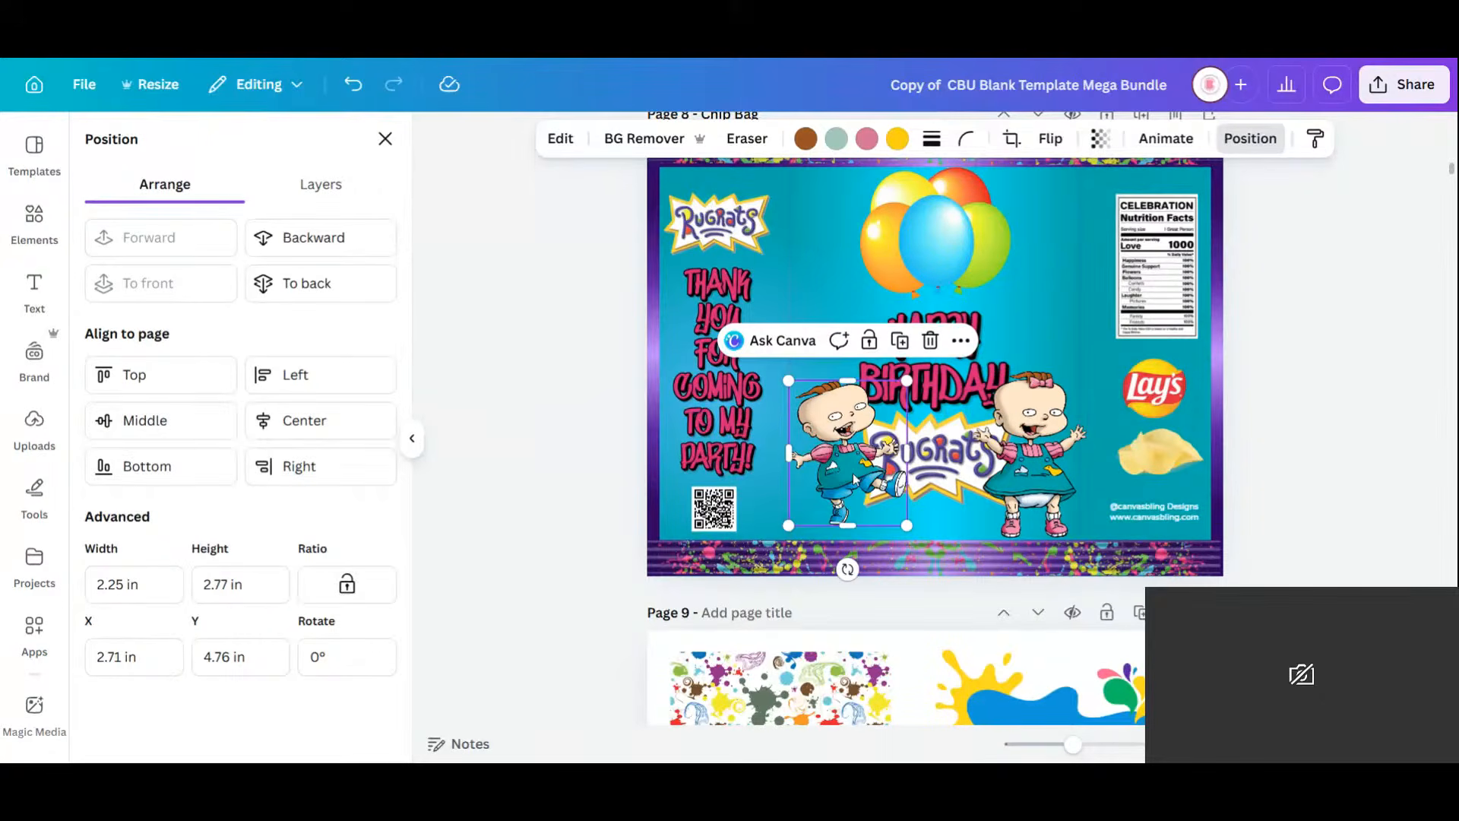
pyautogui.moveTo(840, 478); pyautogui.dragTo(833, 490)
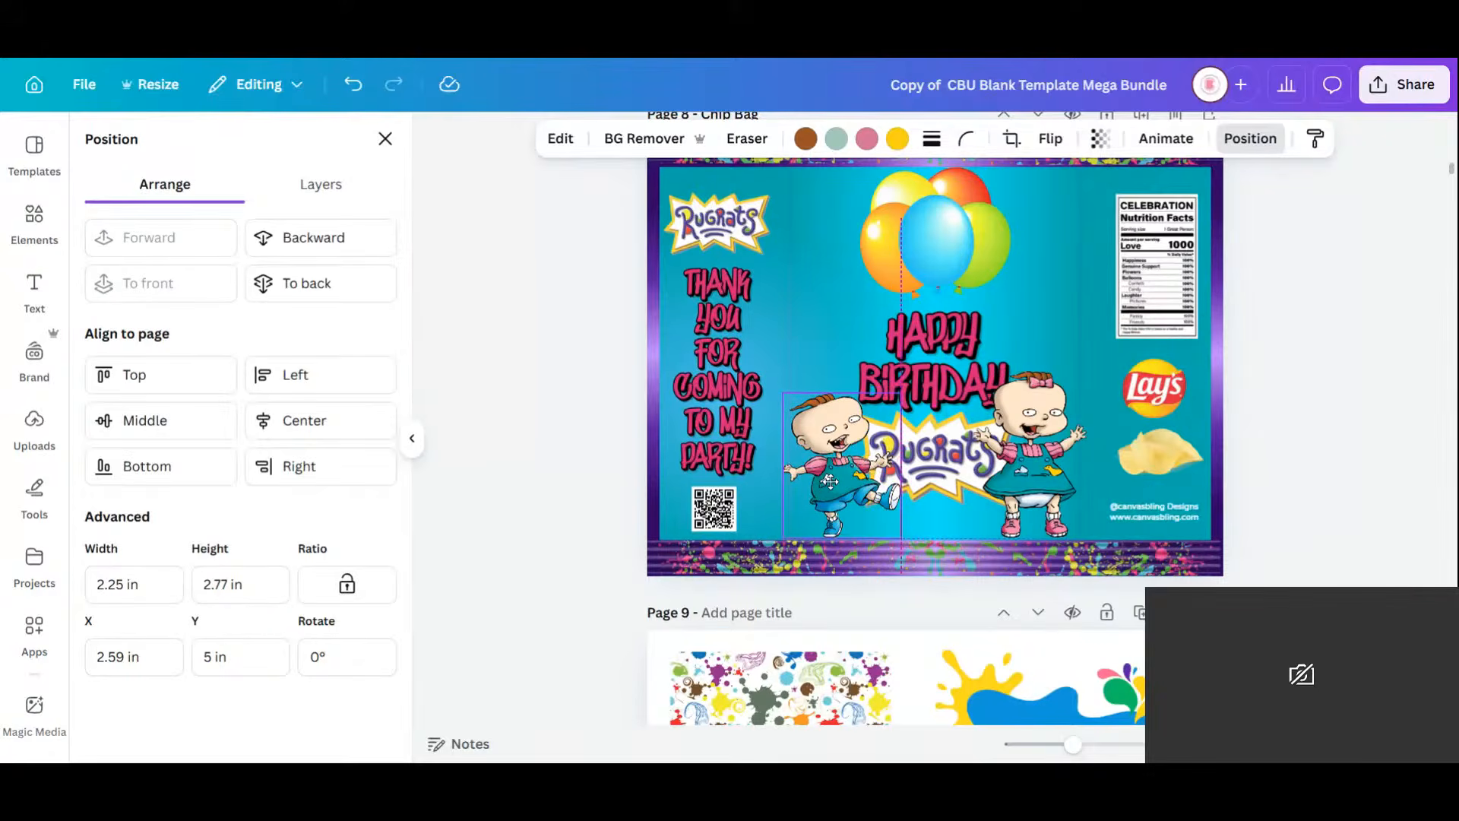
pyautogui.click(1051, 138)
pyautogui.click(1064, 188)
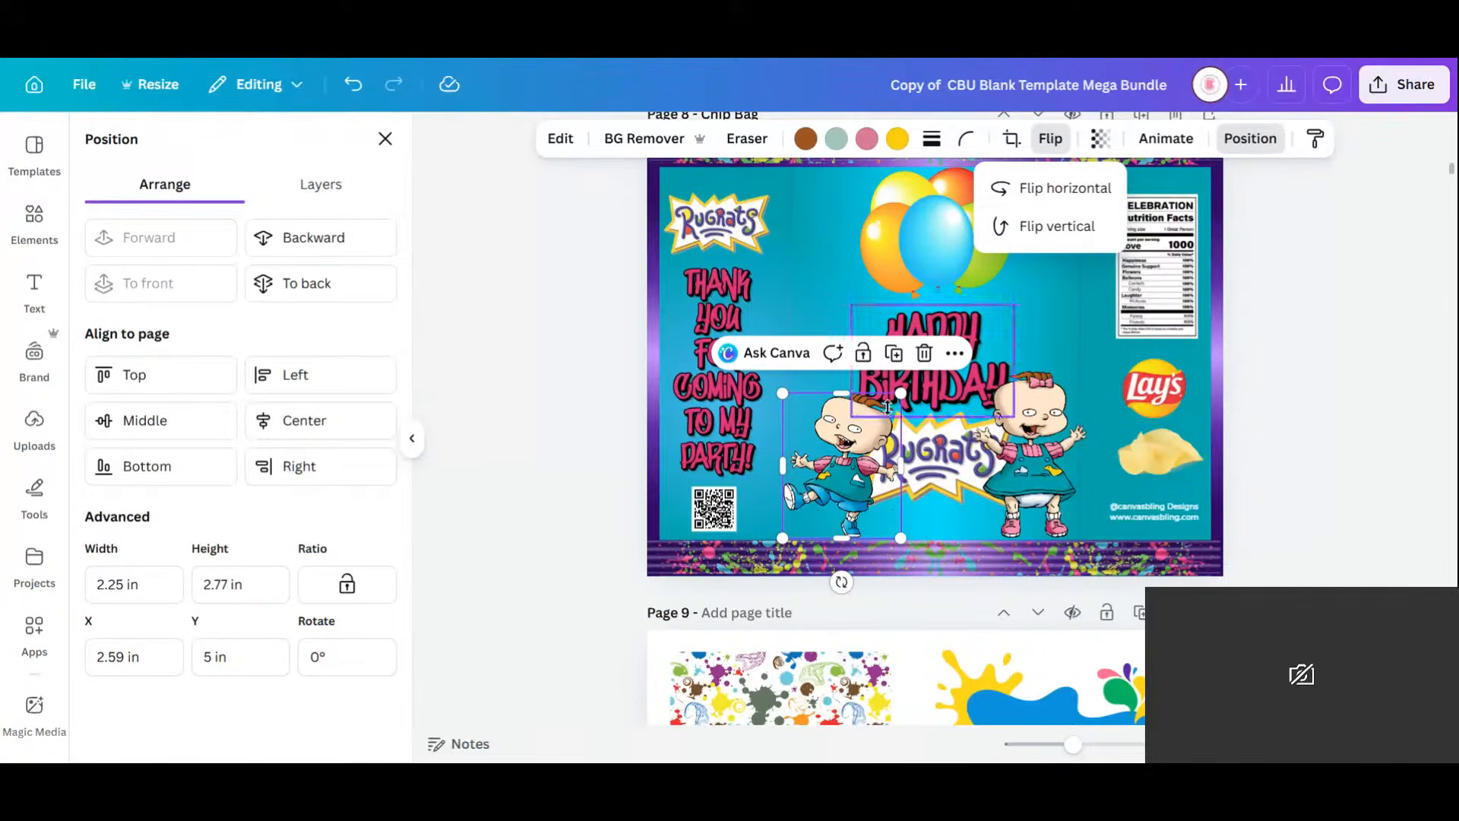
# Resize the girl baby to 1.85 by 2.72 in and fine-tune both babies' size and position.
pyautogui.click(1075, 437)
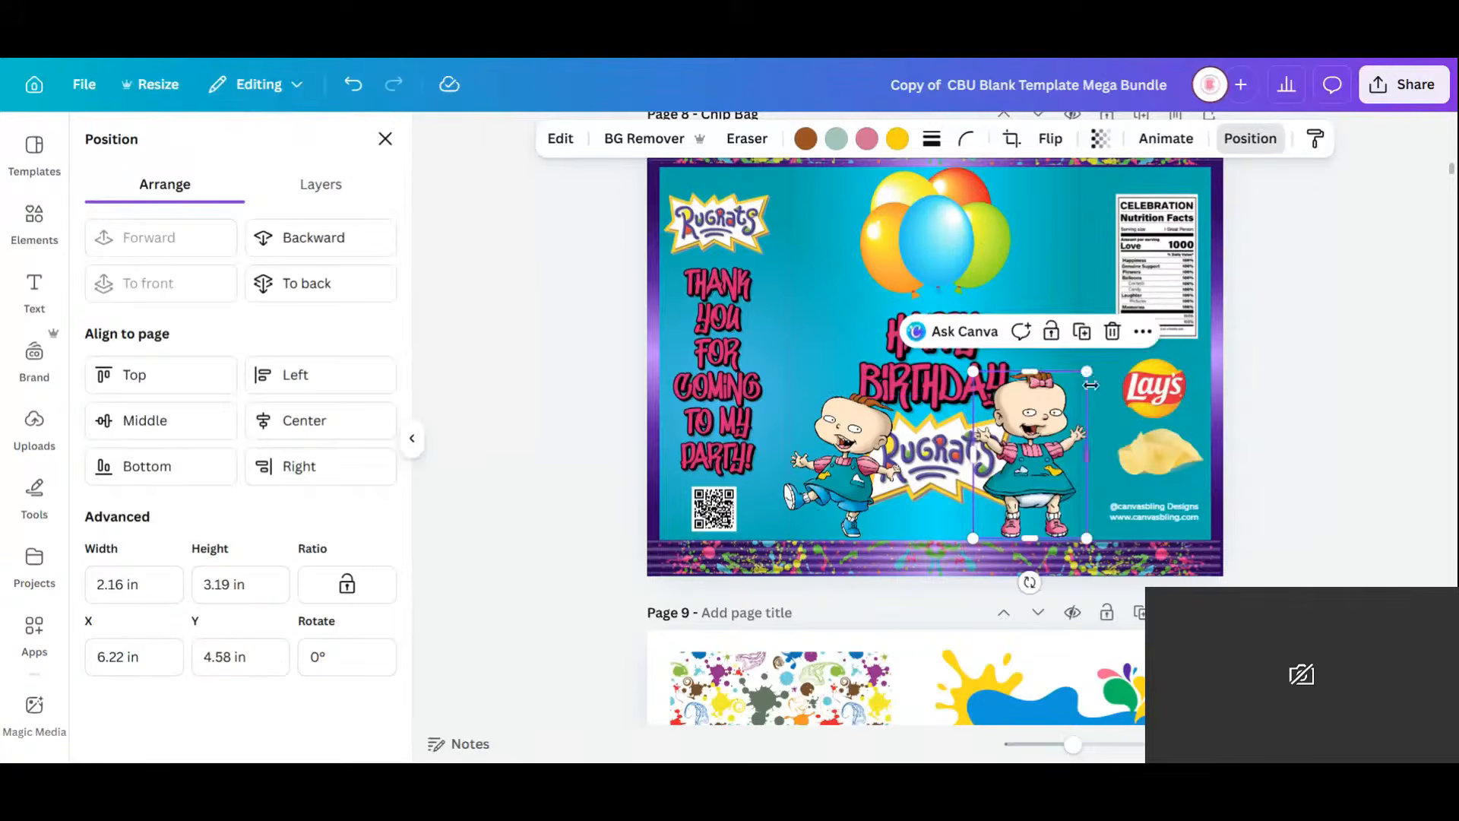
pyautogui.moveTo(1090, 372); pyautogui.dragTo(1066, 400)
pyautogui.moveTo(1031, 470)
pyautogui.mouseDown()
pyautogui.moveTo(1040, 454)
pyautogui.moveTo(1041, 469)
pyautogui.mouseUp()
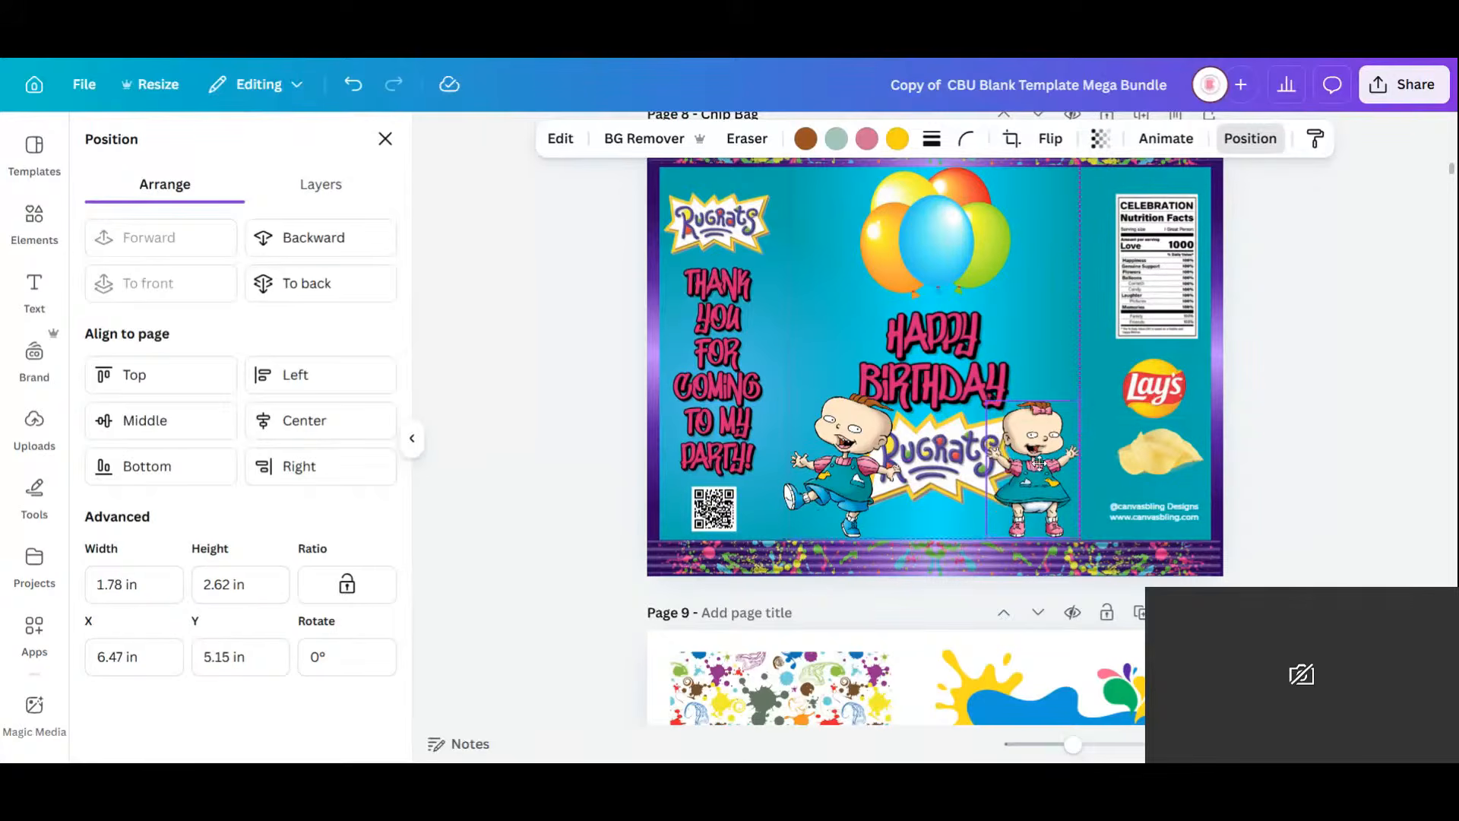
pyautogui.moveTo(853, 453); pyautogui.dragTo(853, 456)
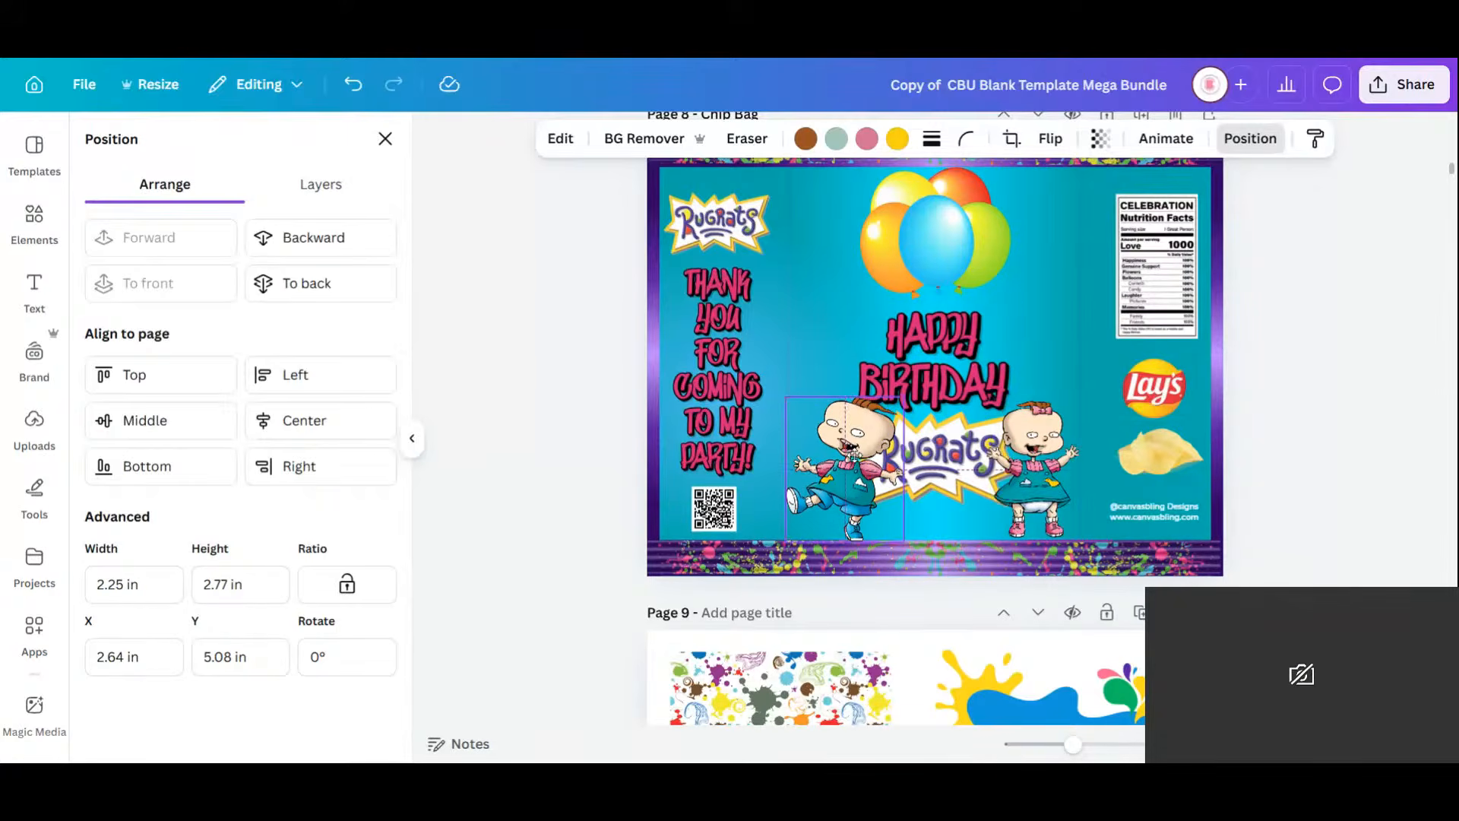
pyautogui.moveTo(904, 397); pyautogui.dragTo(902, 400)
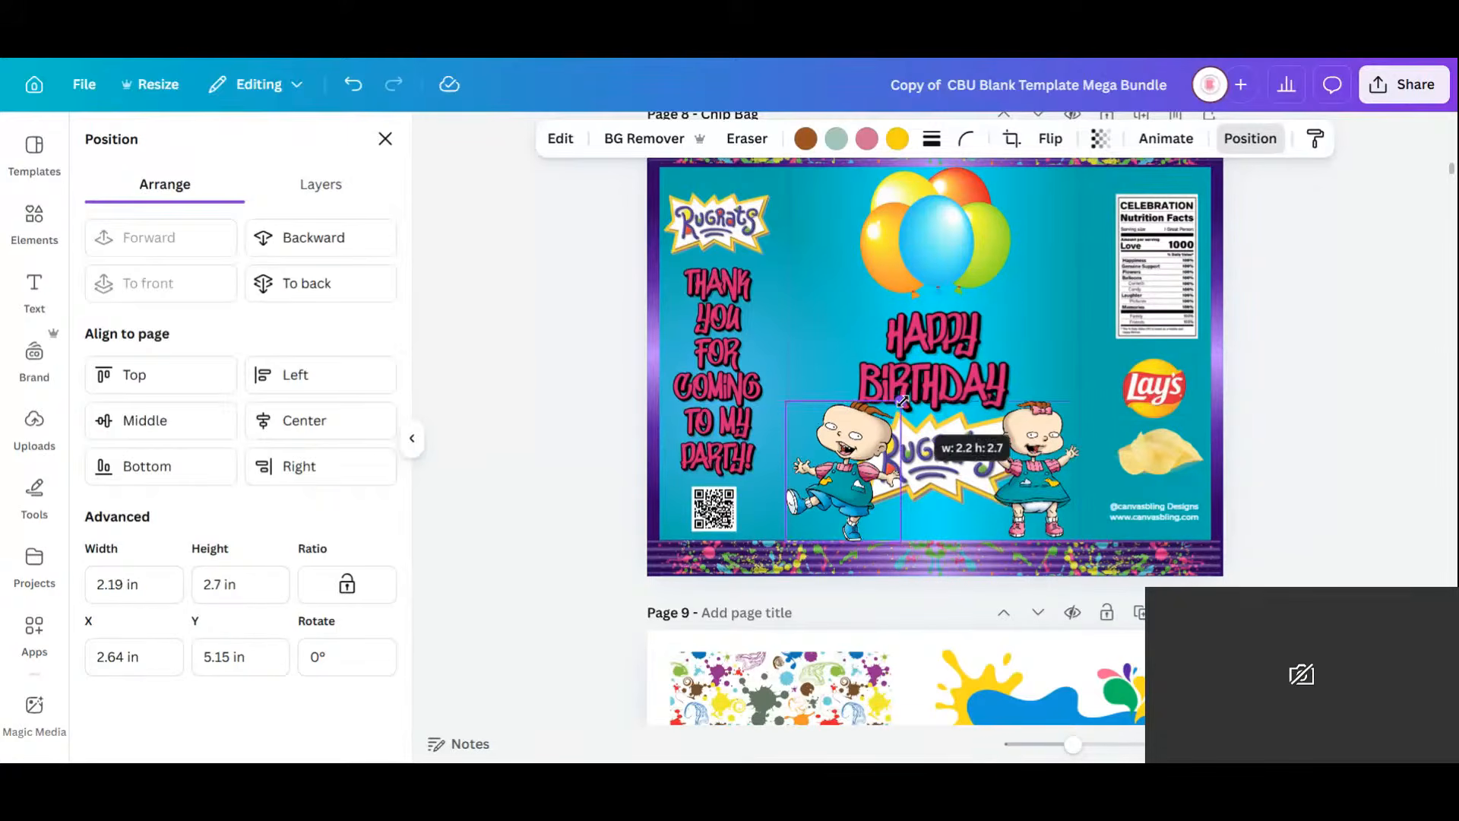
pyautogui.click(1033, 487)
pyautogui.moveTo(1079, 403); pyautogui.dragTo(1083, 398)
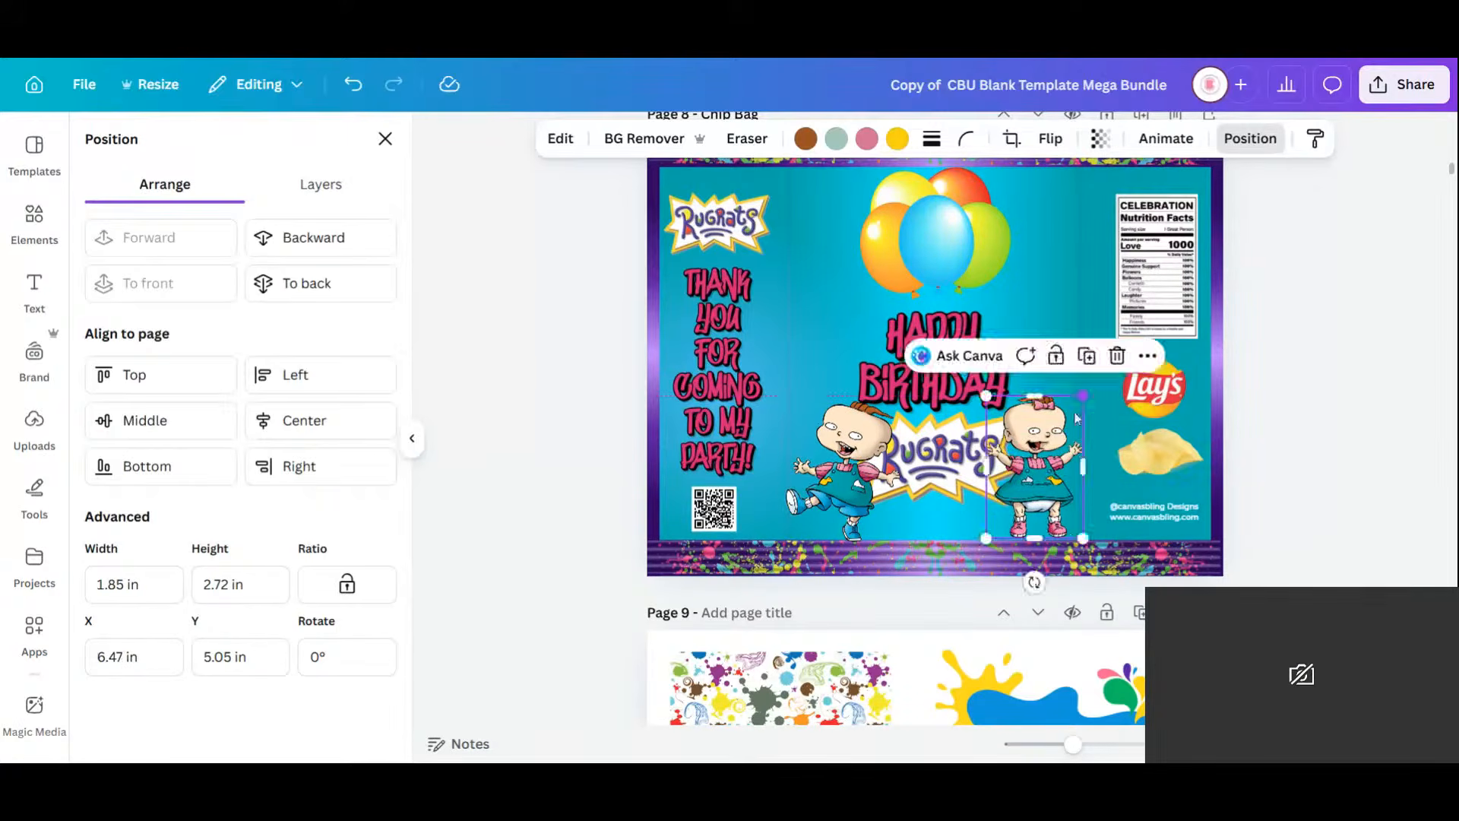
pyautogui.moveTo(1039, 484); pyautogui.dragTo(1034, 477)
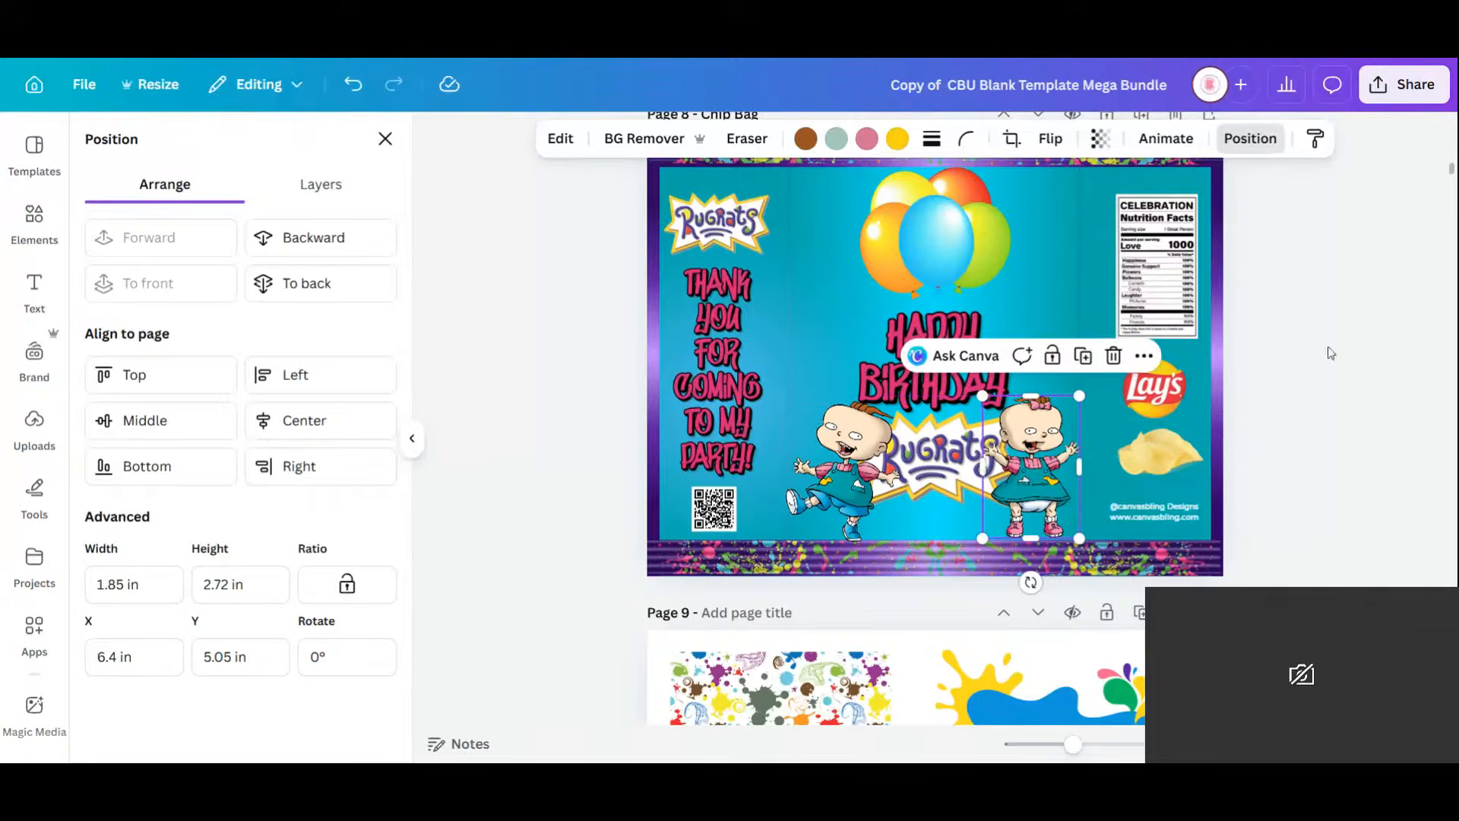
# Delete the balloons and enlarge HAPPY BIRTHDAY at the top centre.
pyautogui.click(34, 220)
pyautogui.click(977, 280)
pyautogui.press('Delete')
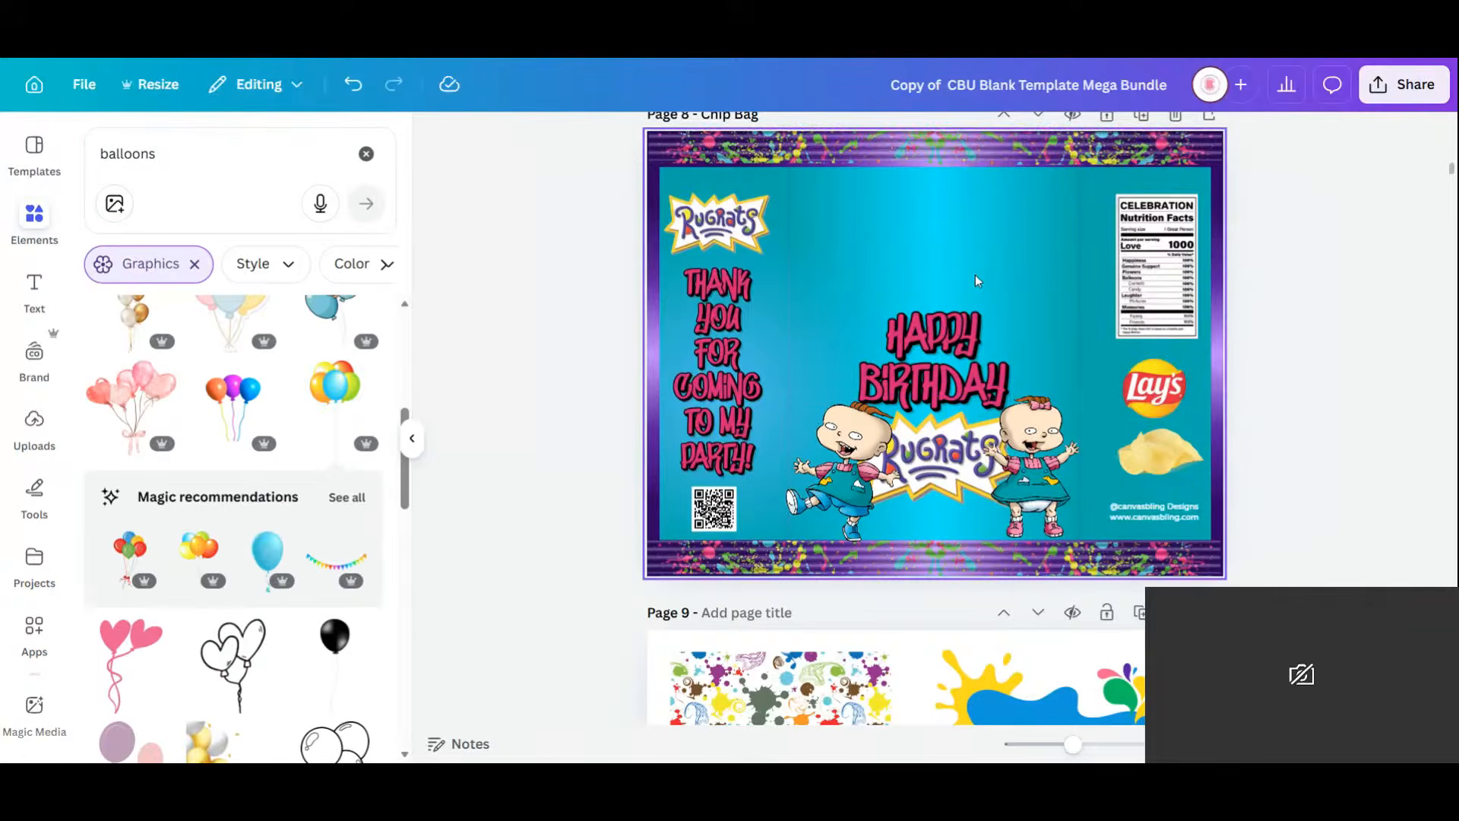
pyautogui.click(956, 382)
pyautogui.moveTo(955, 383); pyautogui.dragTo(958, 326)
pyautogui.moveTo(1018, 249); pyautogui.dragTo(1038, 232)
pyautogui.moveTo(993, 308); pyautogui.dragTo(979, 263)
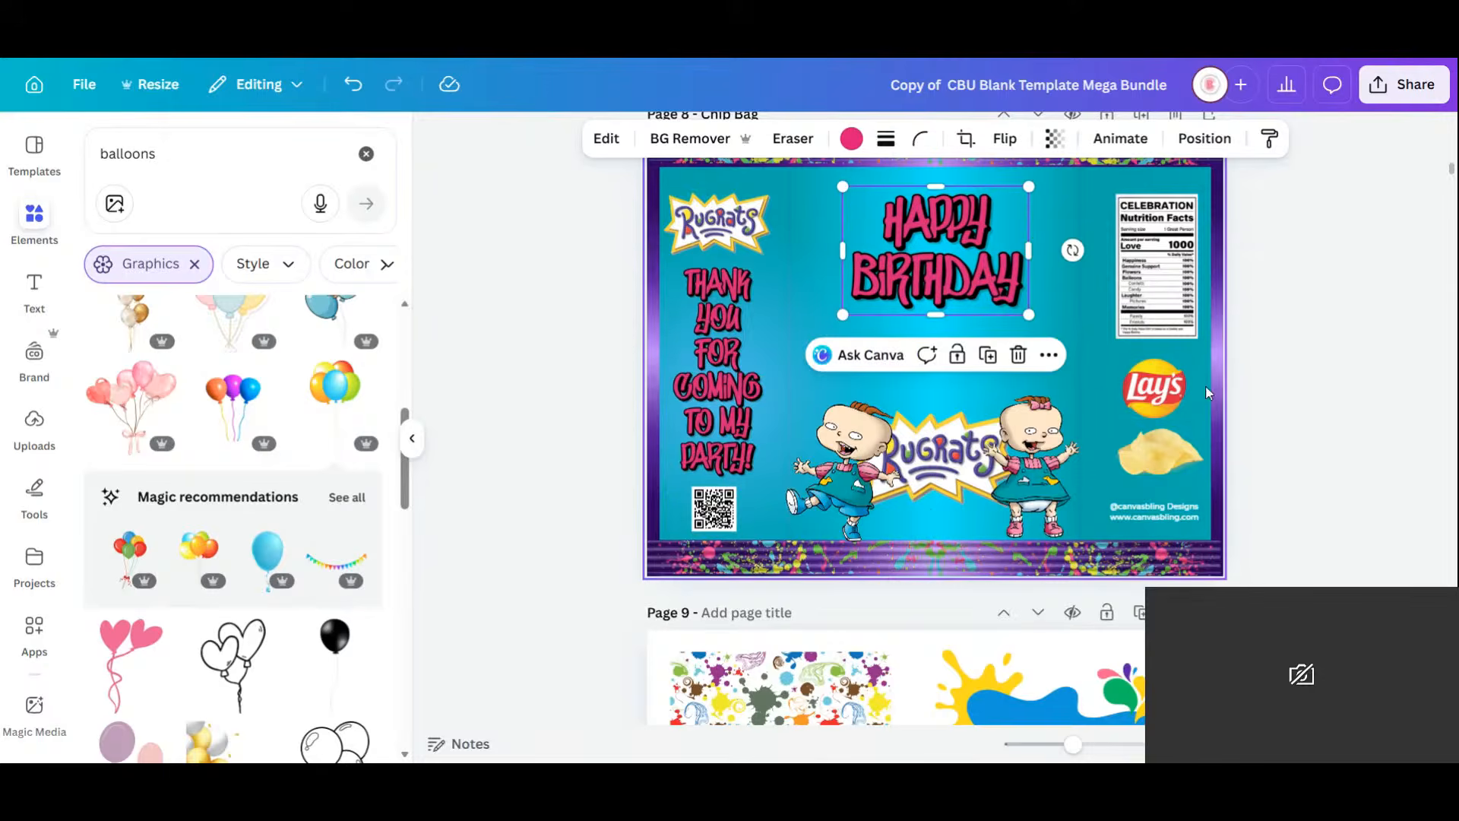
# Bring Chuckie from page 10 onto the chip bag, send him backward, flip him, and place him behind the girl baby.
pyautogui.scroll(-5, 1208, 391)
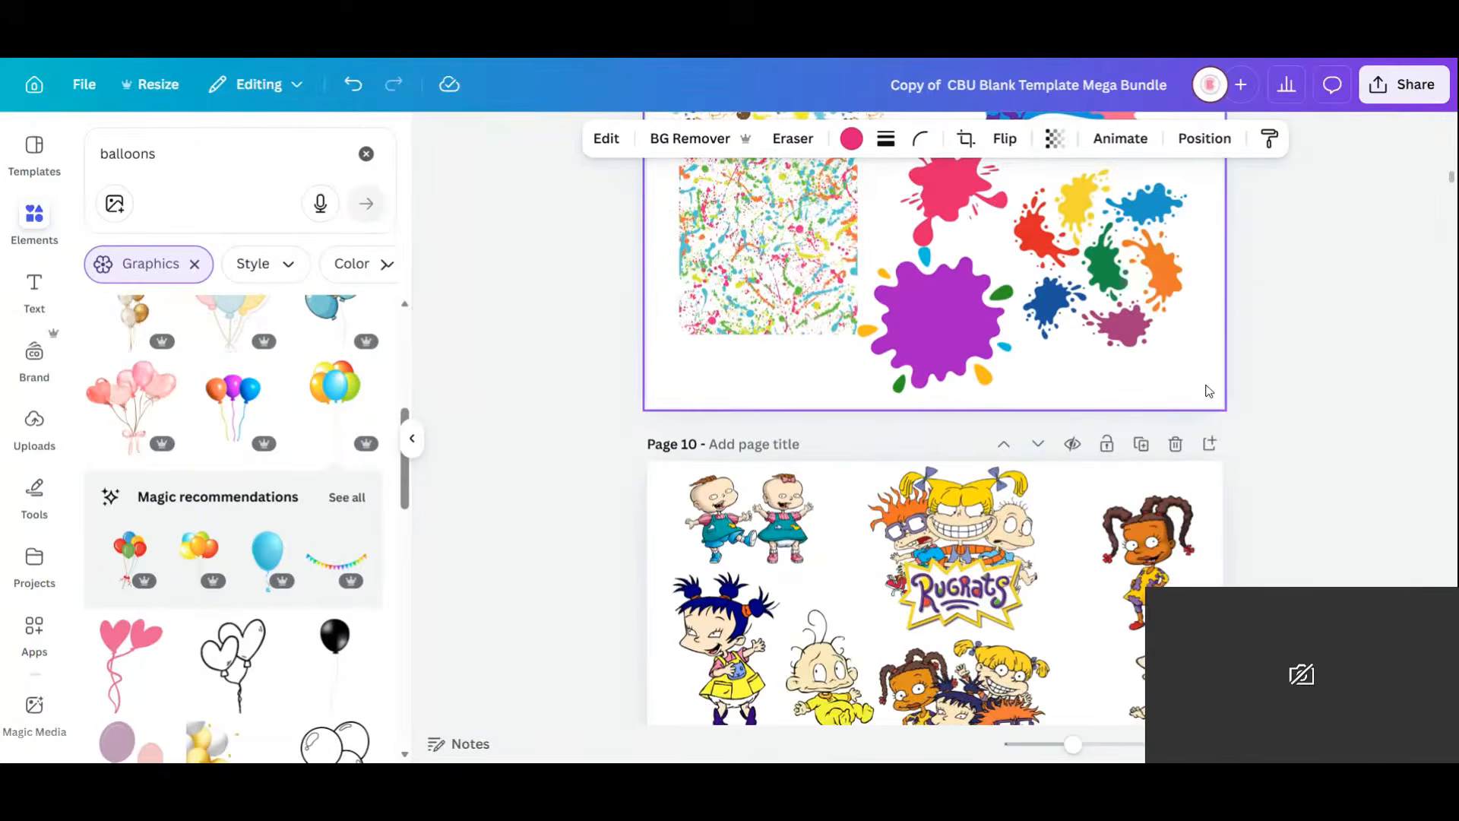
pyautogui.scroll(-3, 1208, 391)
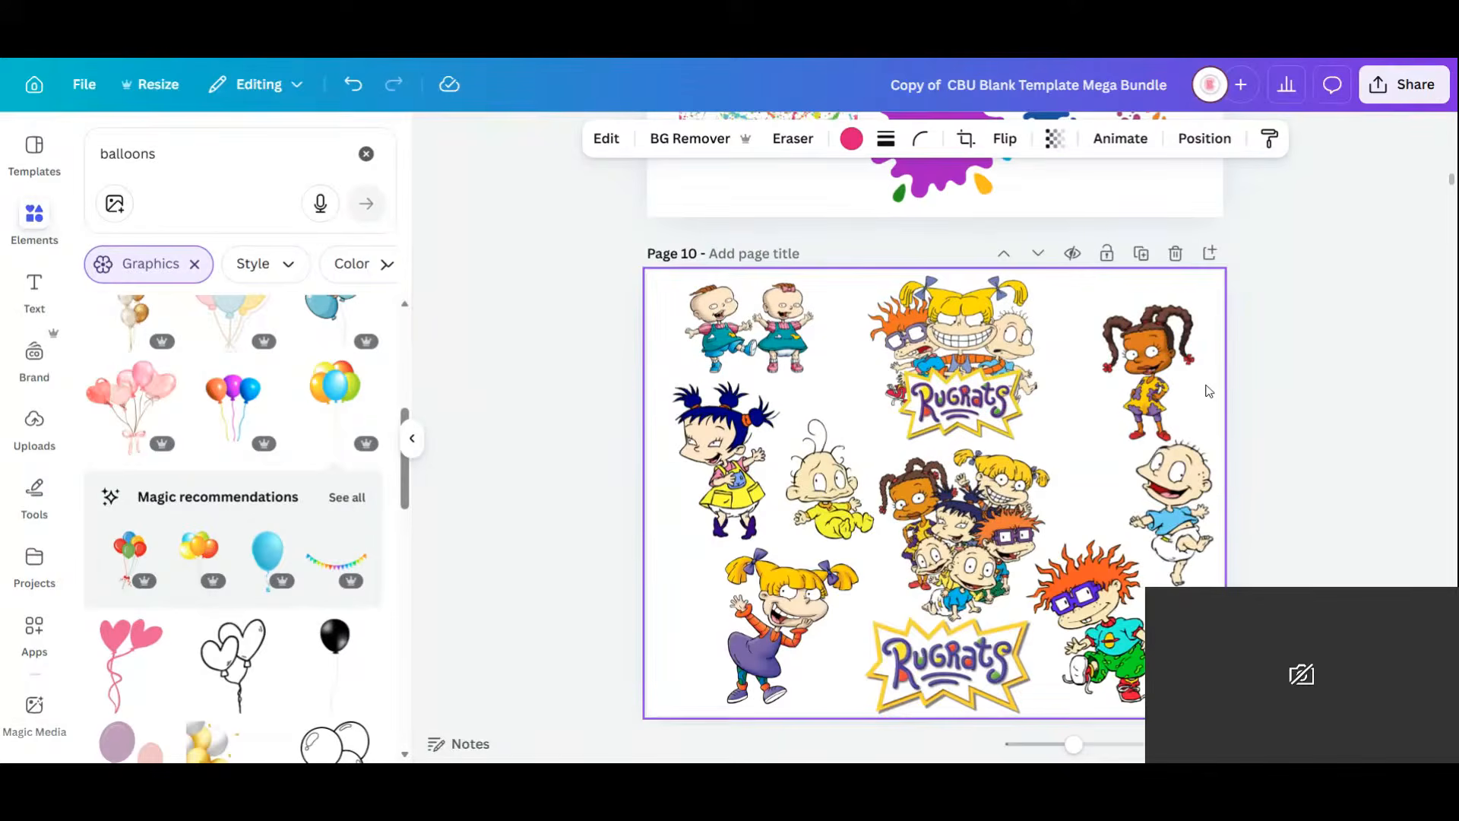
pyautogui.click(1152, 545)
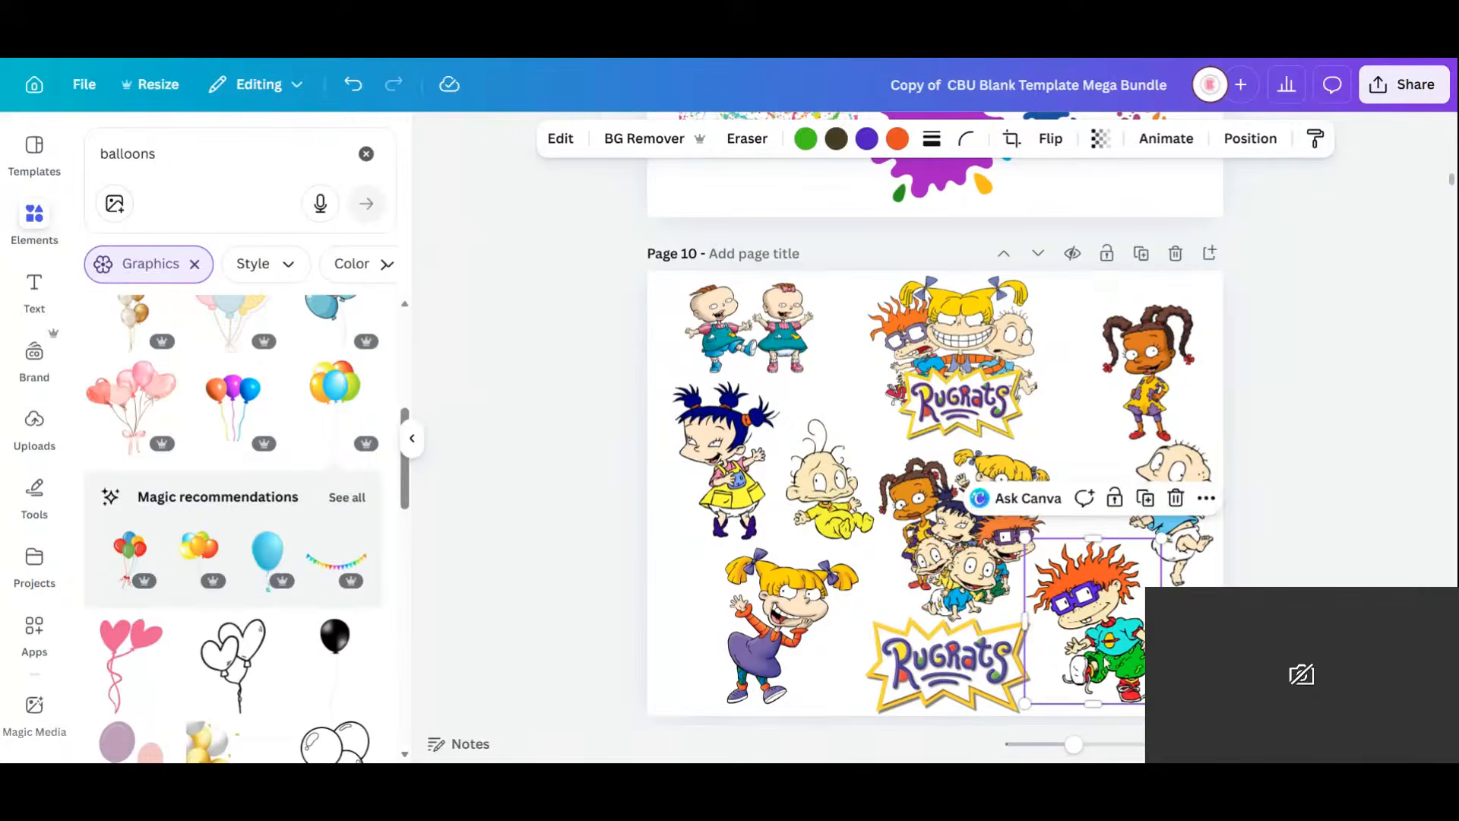
pyautogui.click(1146, 498)
pyautogui.moveTo(1133, 650); pyautogui.dragTo(1003, 456)
pyautogui.scroll(7, 1007, 176)
pyautogui.scroll(6, 1007, 176)
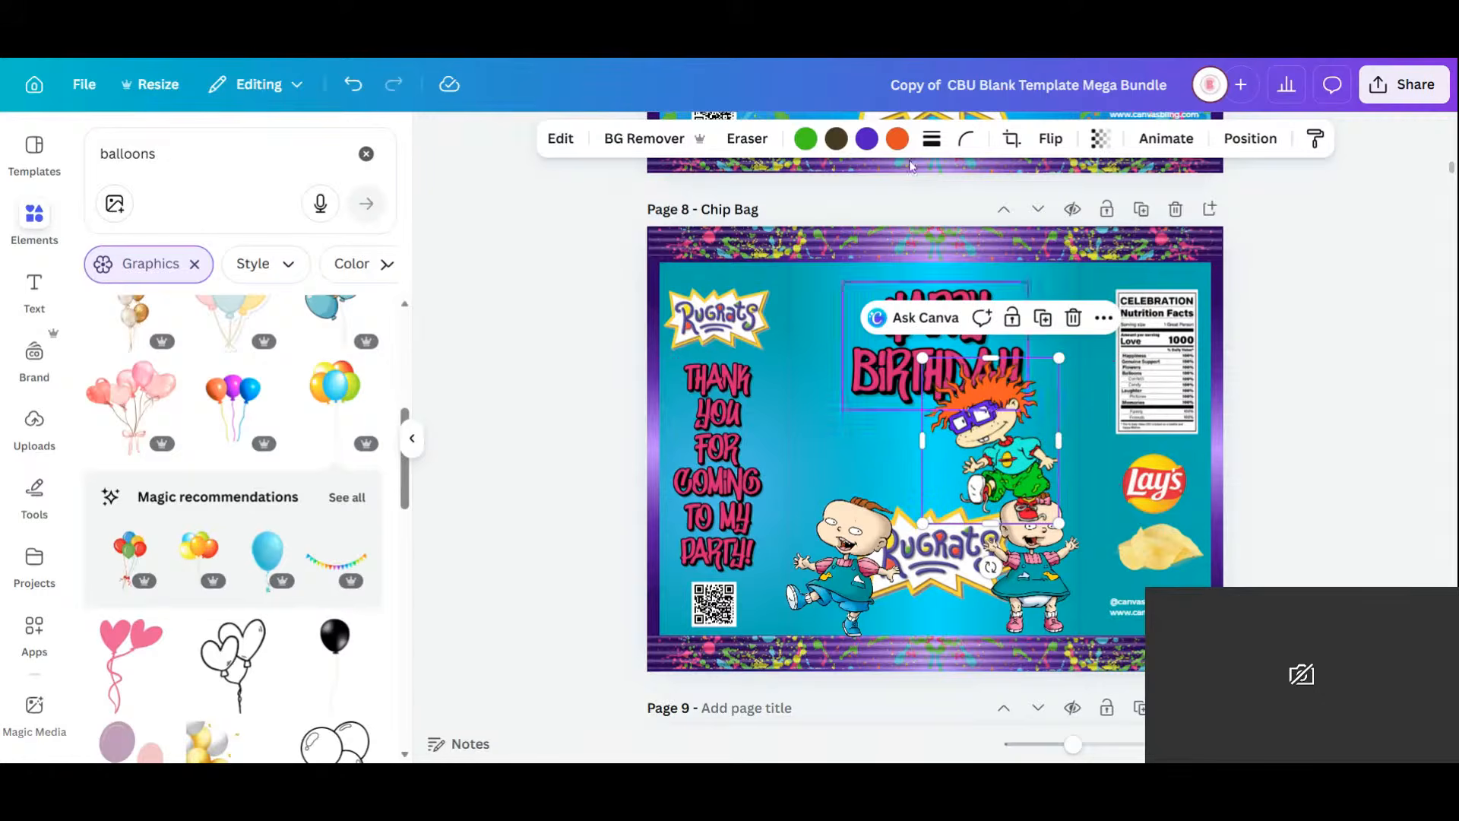
pyautogui.click(1250, 138)
pyautogui.click(347, 238)
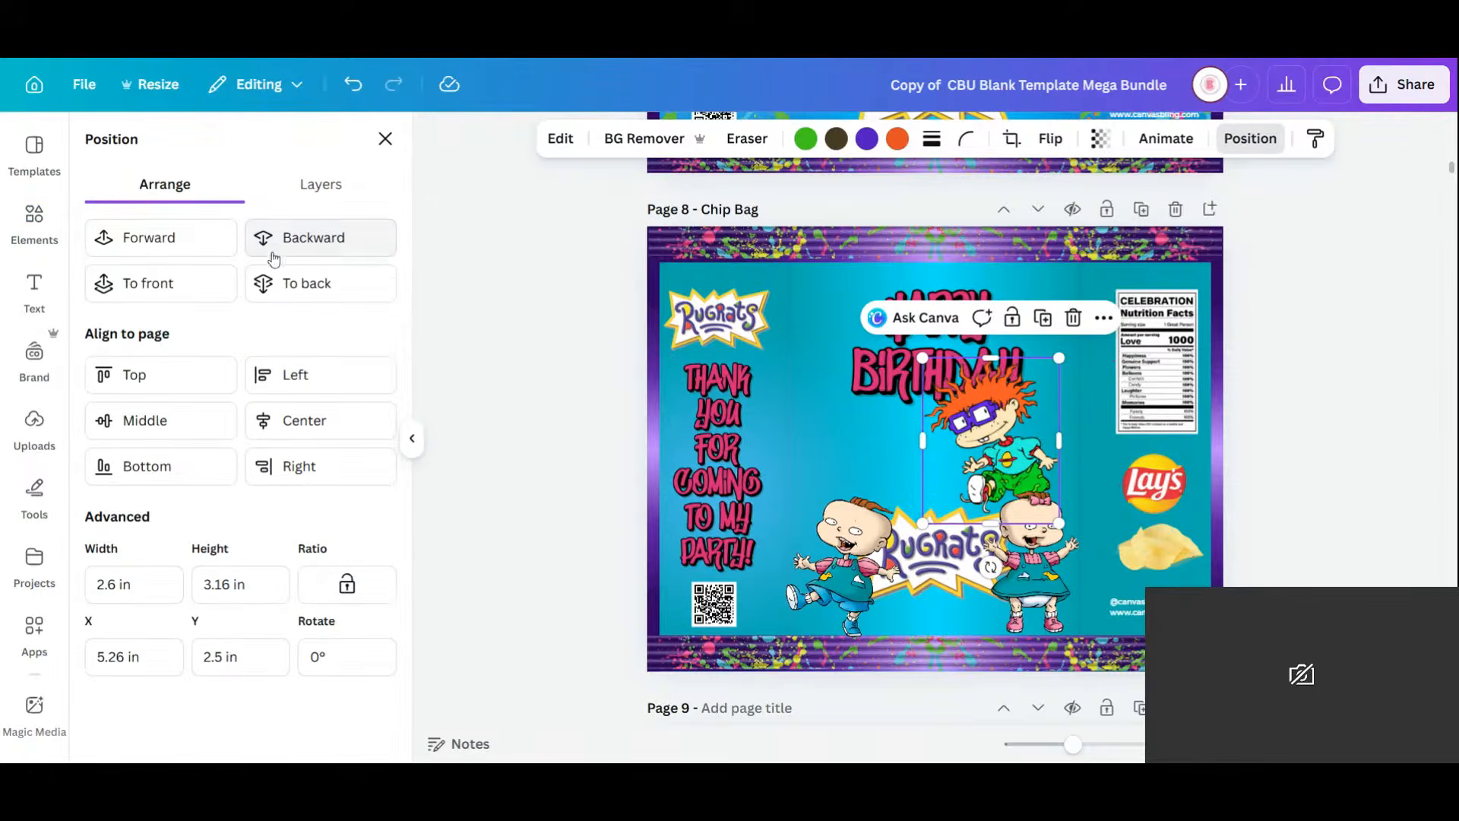
pyautogui.click(1050, 138)
pyautogui.click(1039, 190)
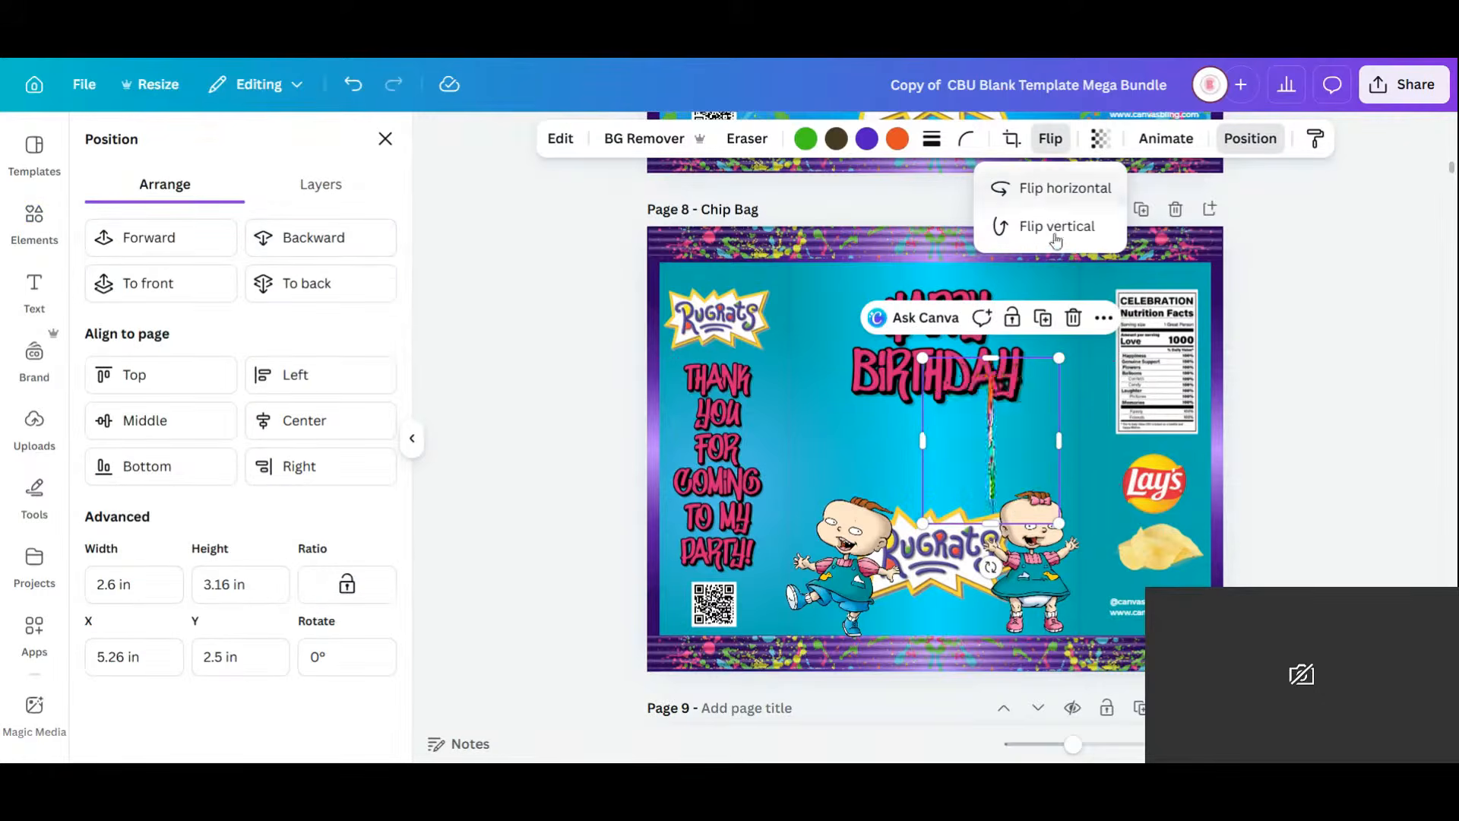
pyautogui.moveTo(988, 435); pyautogui.dragTo(1018, 461)
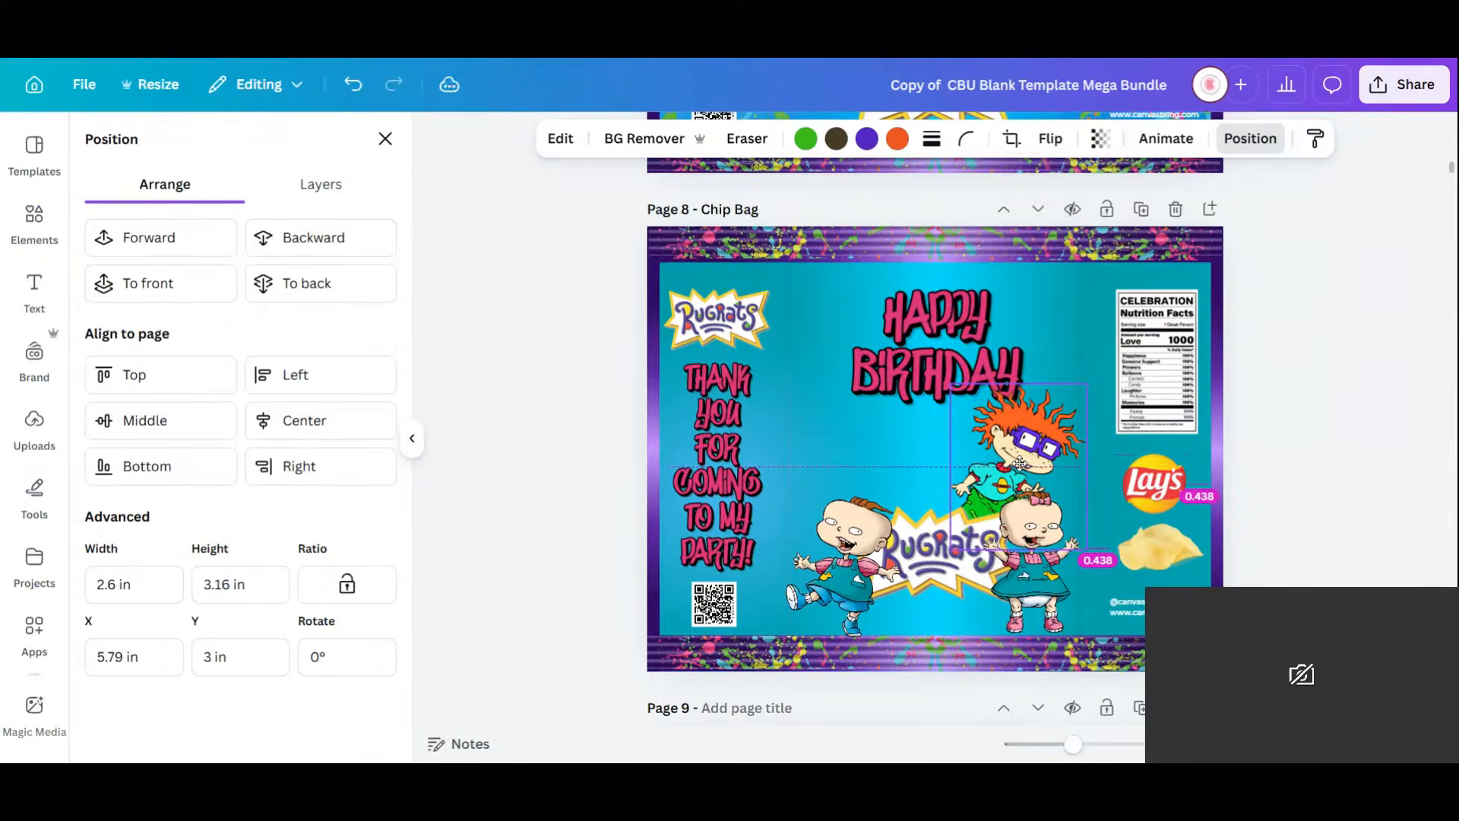
# Bring the Tommy image from page 10 over, send it back one layer, and enlarge and position it.
pyautogui.scroll(-5, 1052, 441)
pyautogui.scroll(-5, 1053, 435)
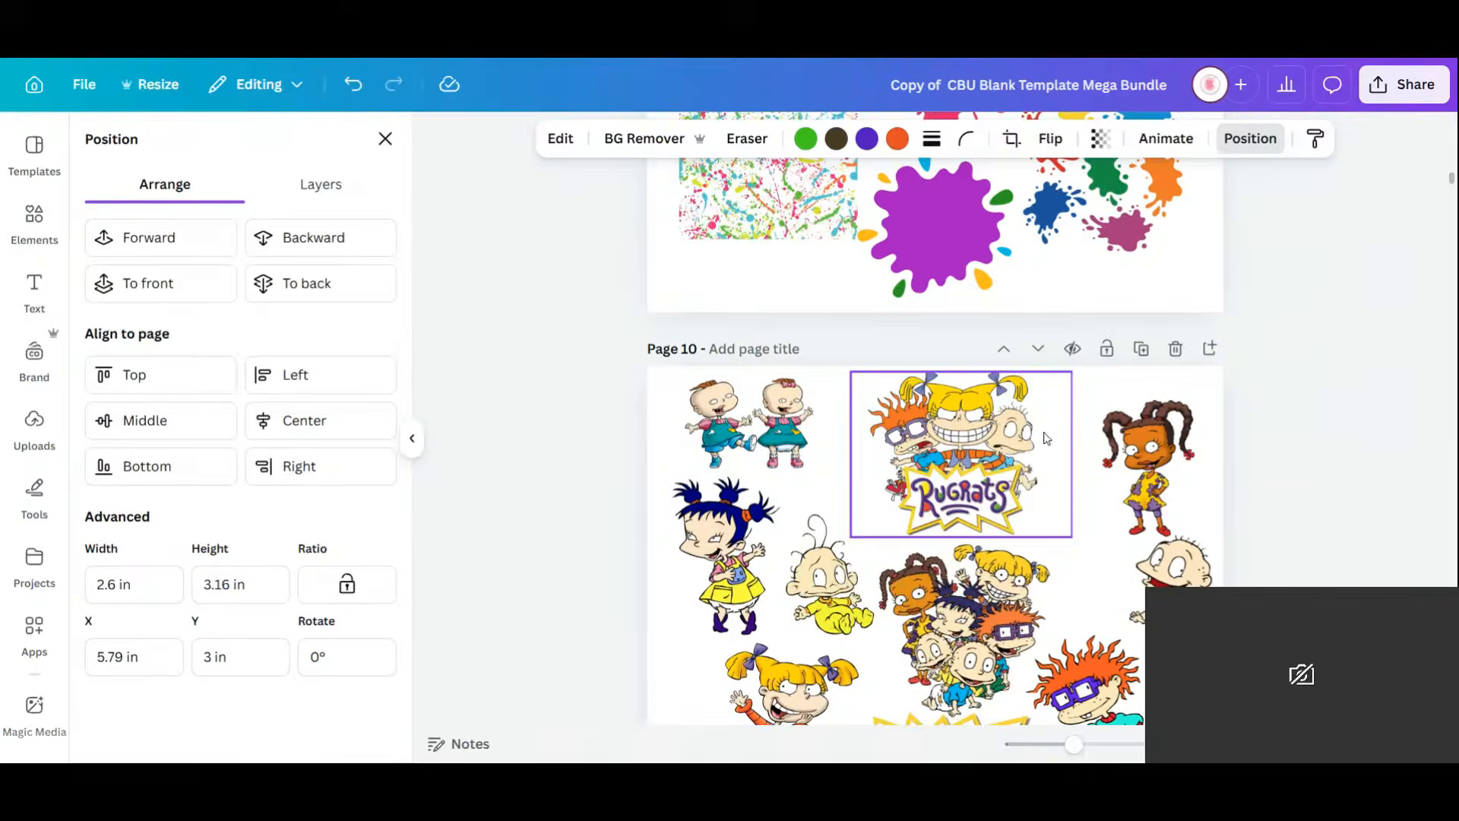
pyautogui.click(1170, 570)
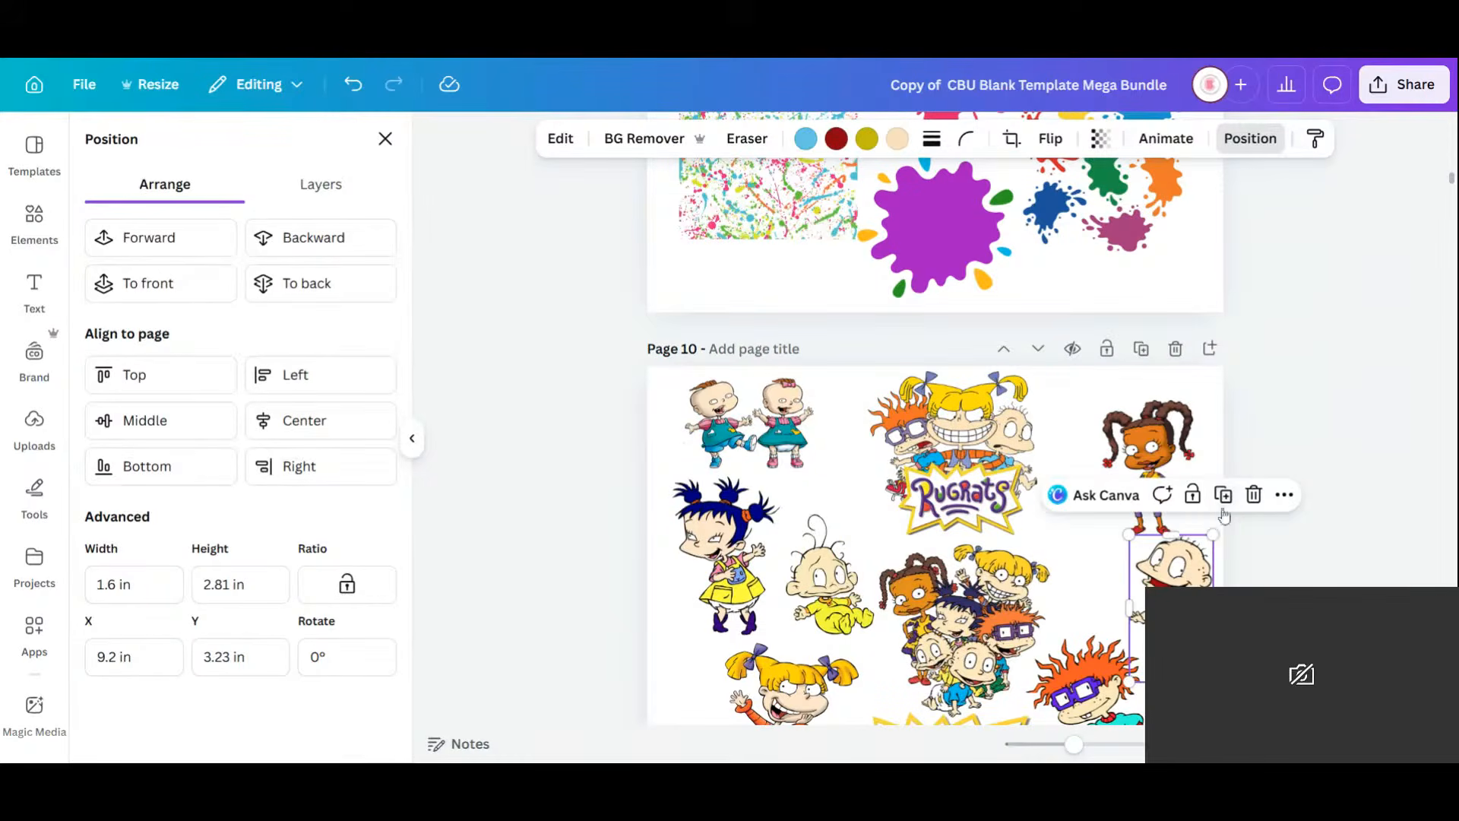
pyautogui.moveTo(1178, 577); pyautogui.dragTo(879, 358)
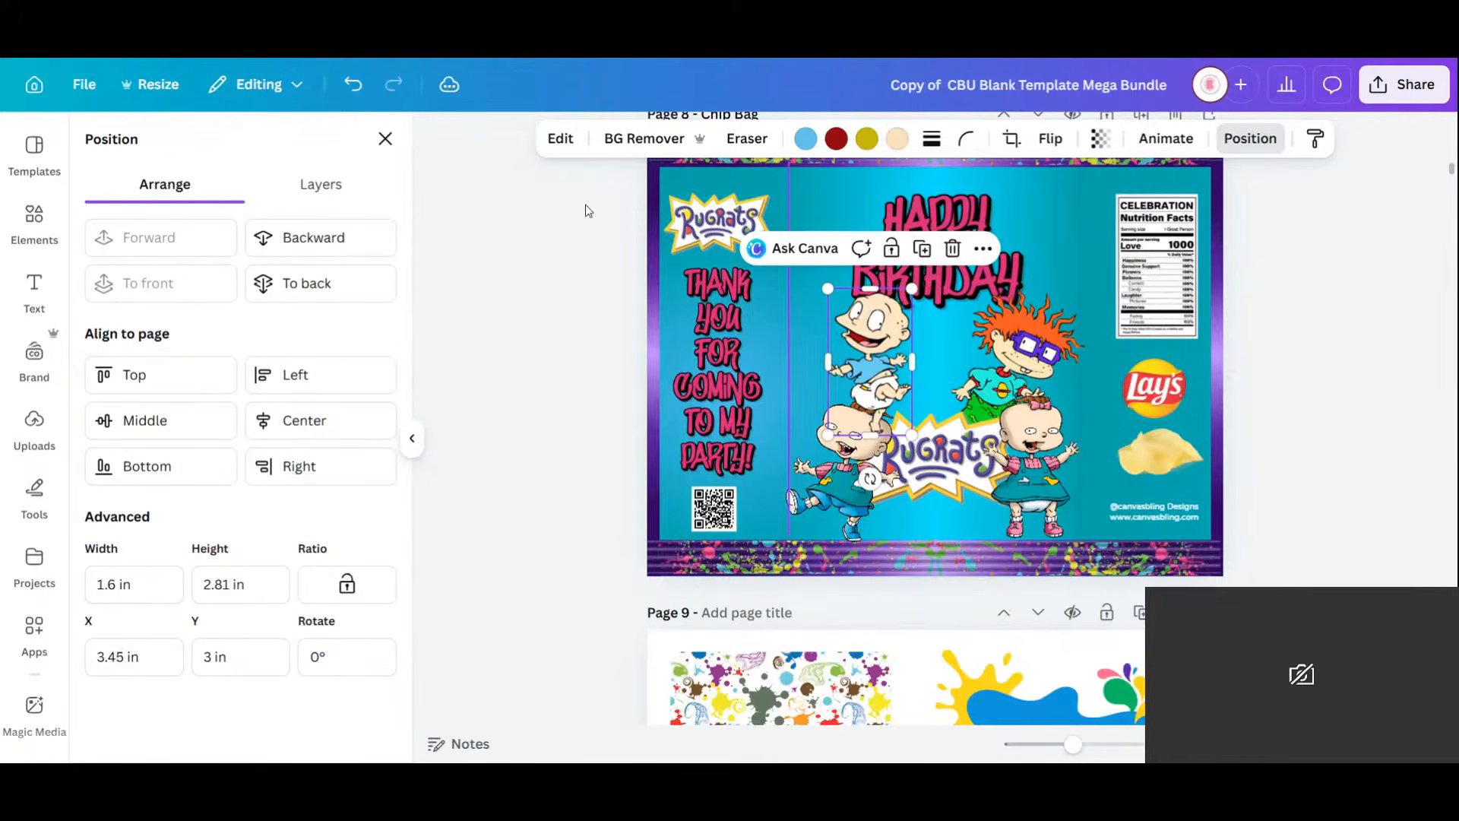
pyautogui.click(322, 243)
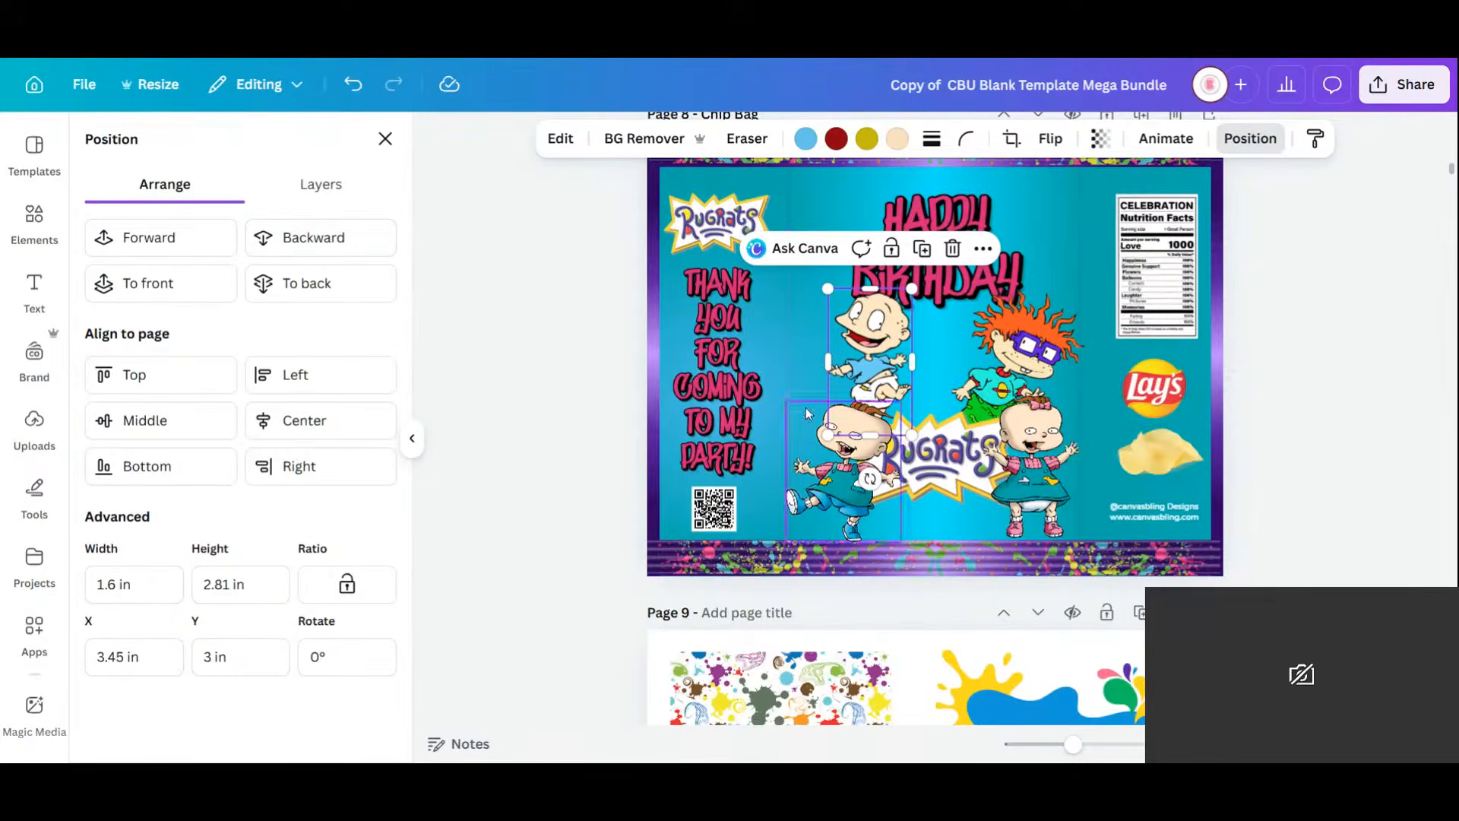
pyautogui.moveTo(878, 360)
pyautogui.mouseDown()
pyautogui.moveTo(883, 378)
pyautogui.moveTo(888, 366)
pyautogui.mouseUp()
pyautogui.moveTo(911, 307); pyautogui.dragTo(917, 299)
pyautogui.moveTo(893, 373); pyautogui.dragTo(880, 364)
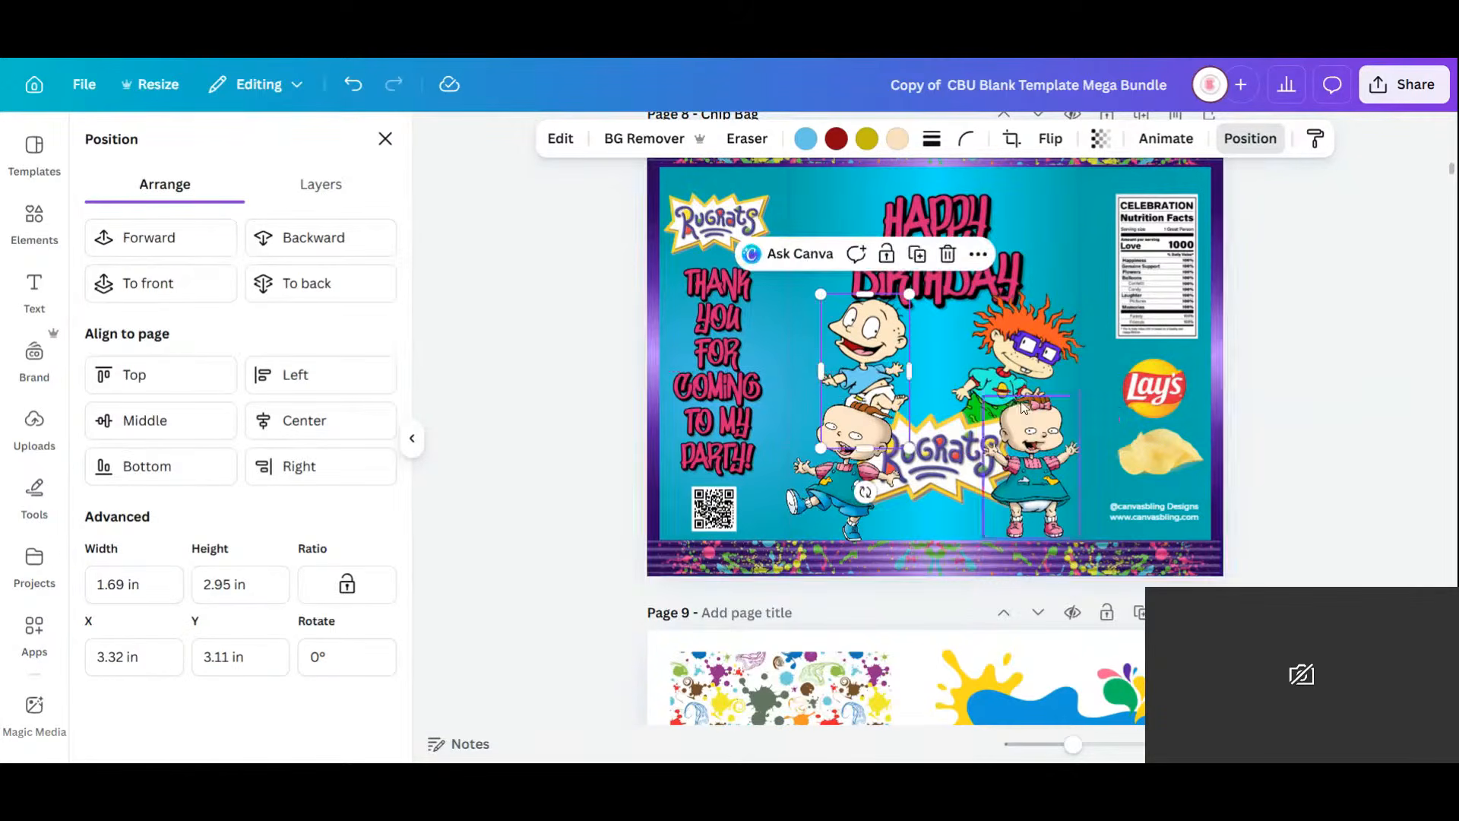
# Add the baby in yellow from page 10 between Tommy and Chuckie above the logo.
pyautogui.scroll(-15, 1026, 402)
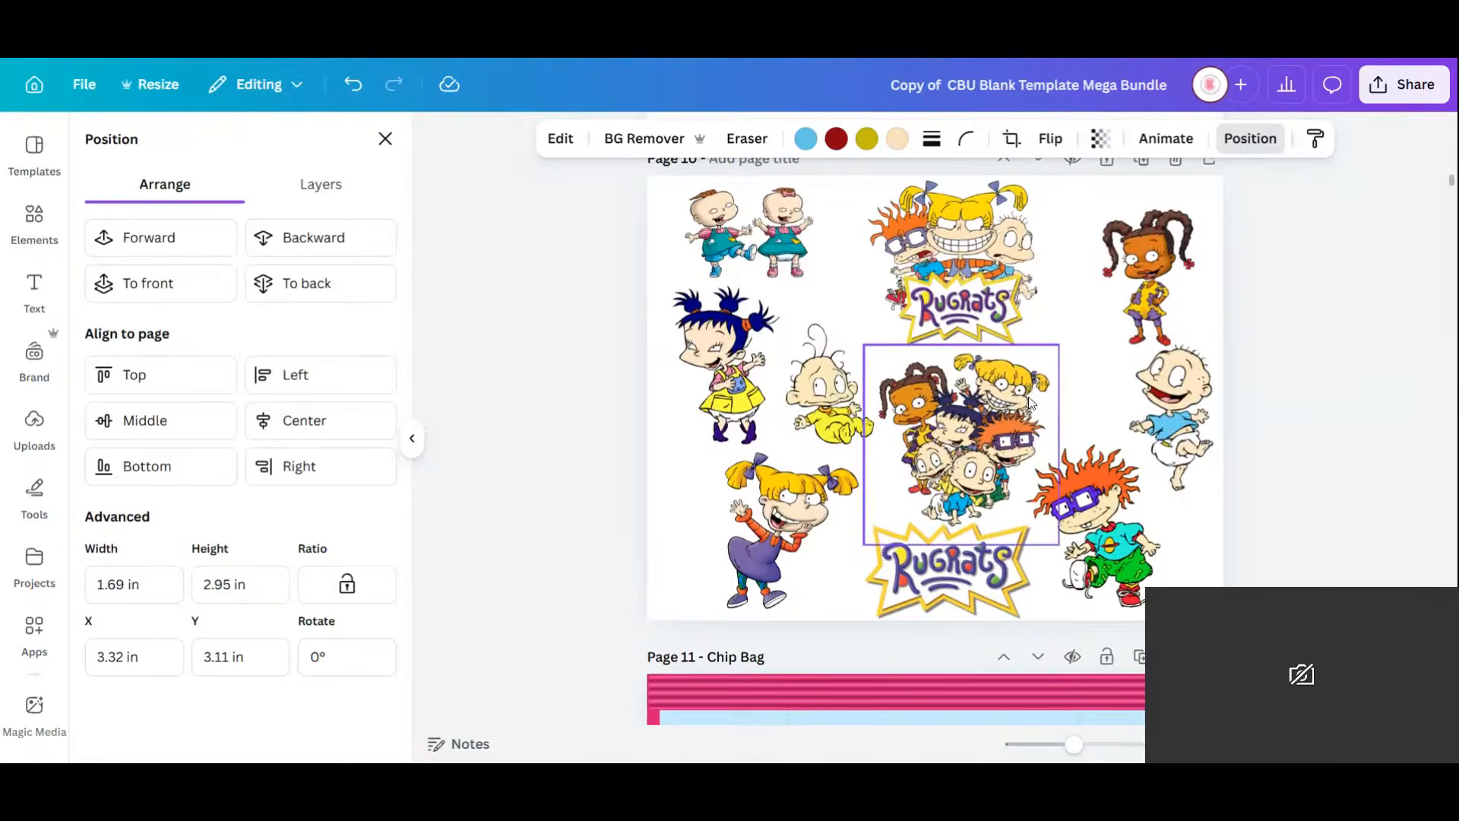
pyautogui.click(850, 391)
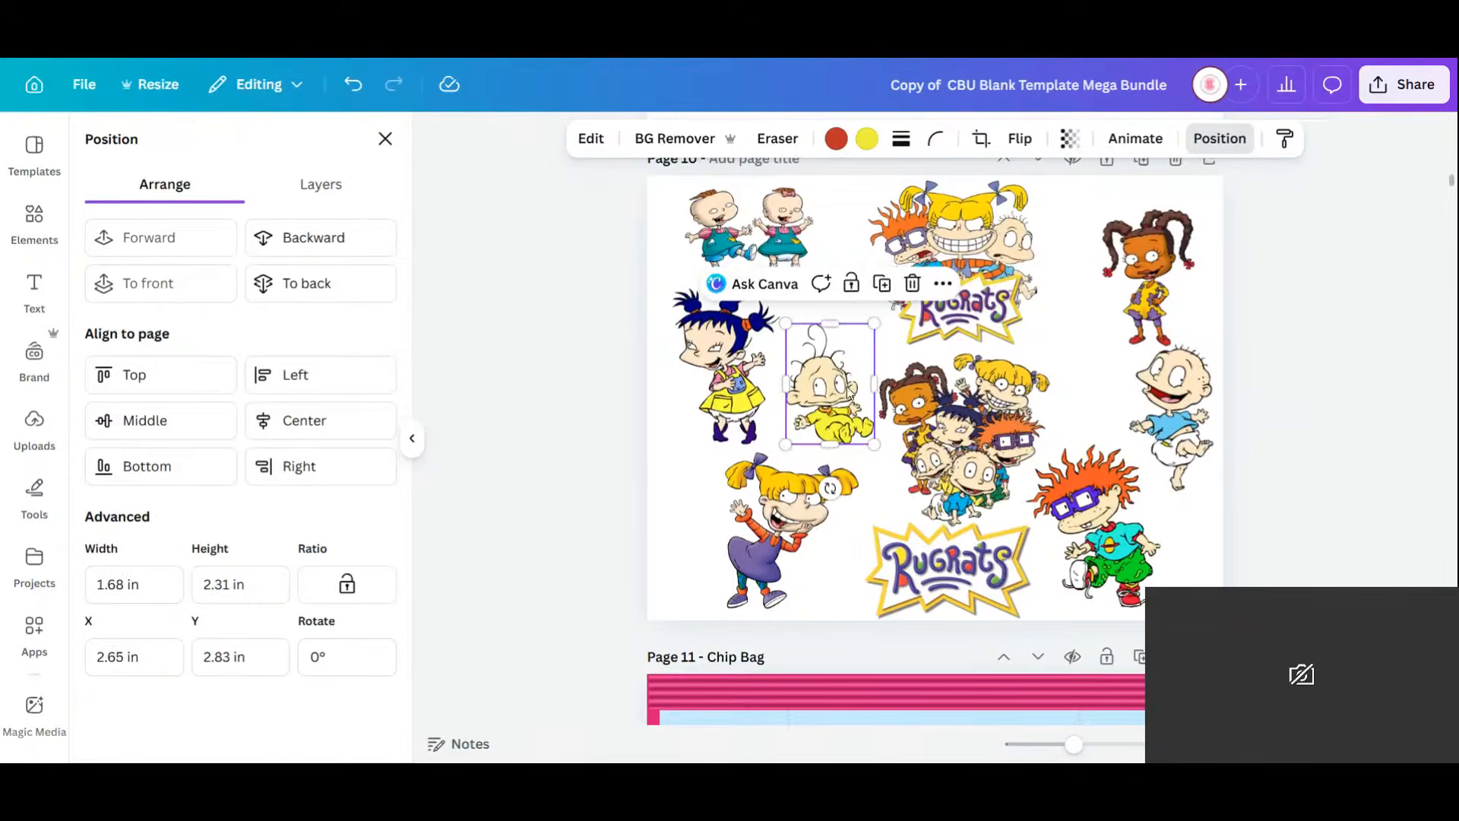
pyautogui.moveTo(830, 390); pyautogui.dragTo(930, 181)
pyautogui.scroll(10, 934, 280)
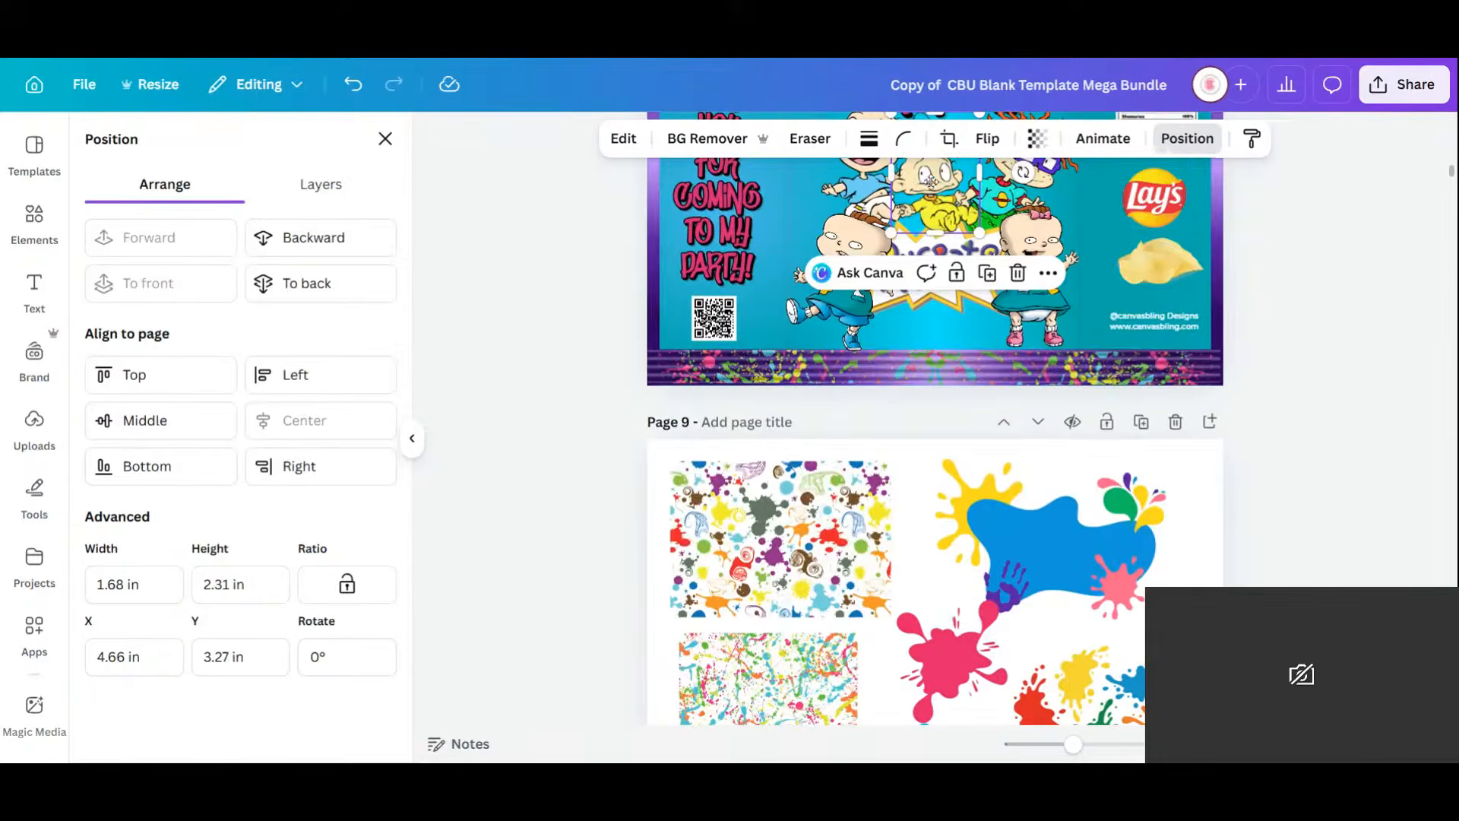
pyautogui.scroll(2, 936, 258)
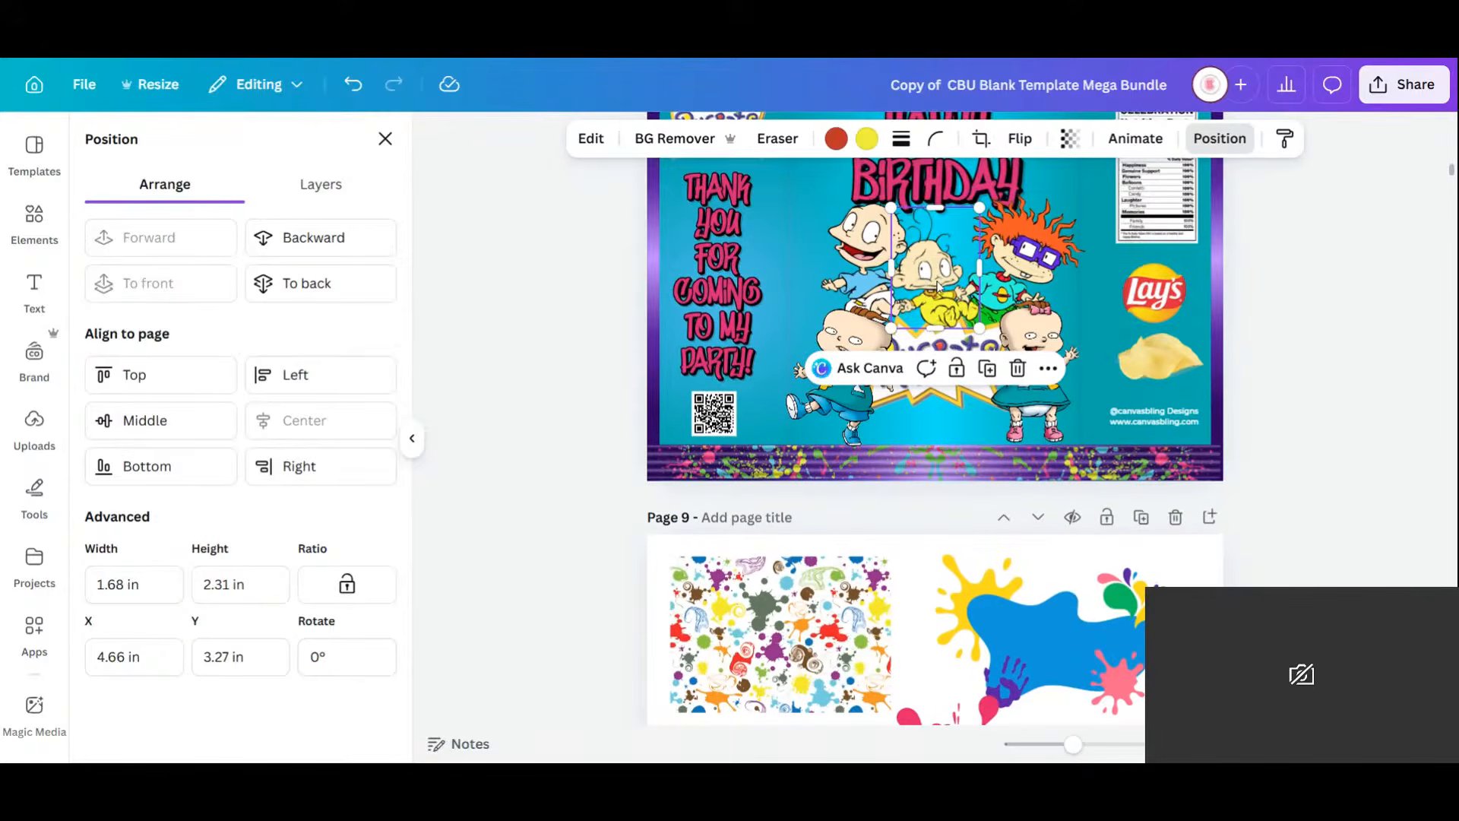
pyautogui.moveTo(939, 288); pyautogui.dragTo(935, 284)
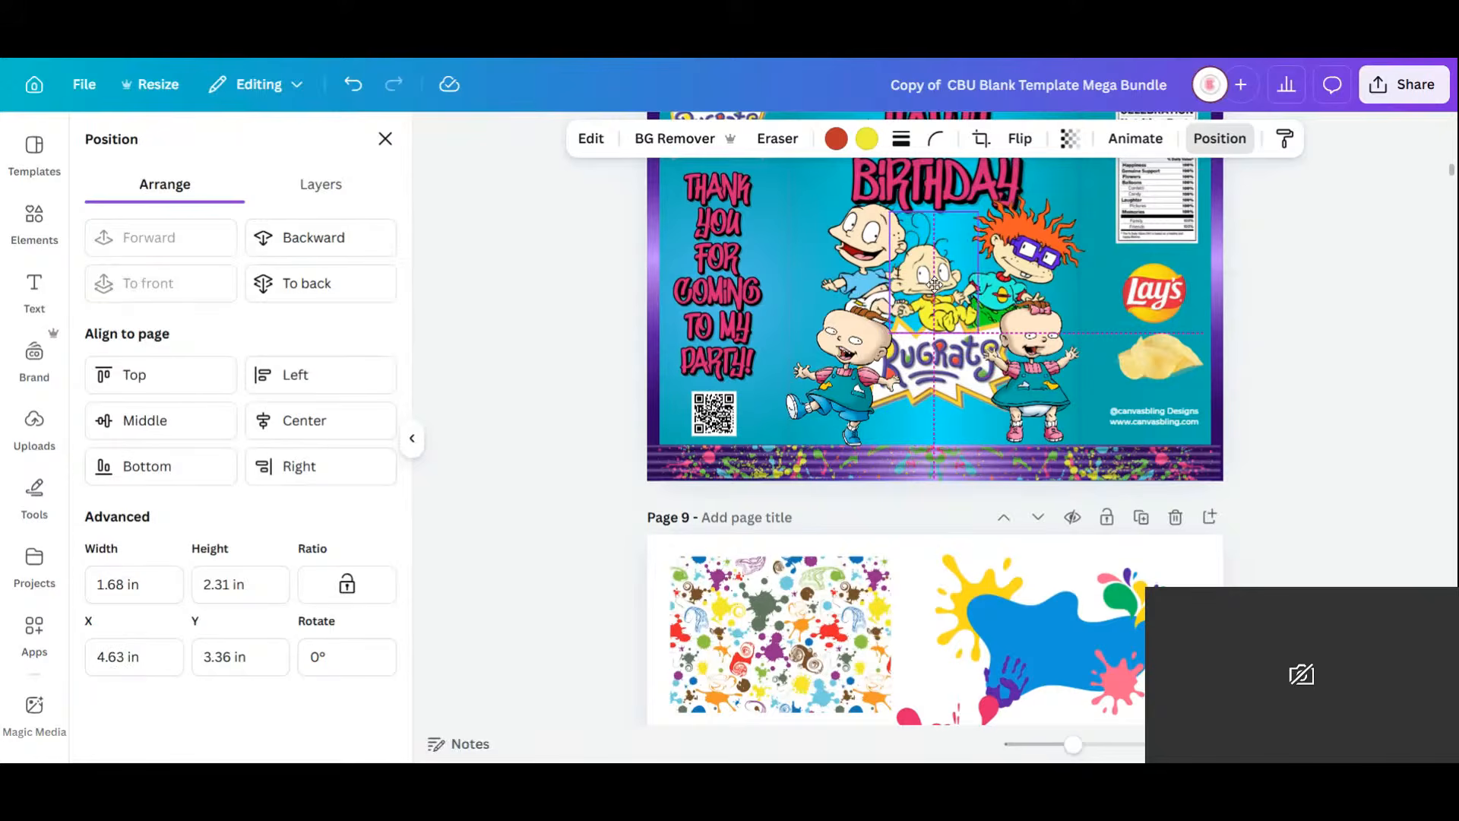
pyautogui.click(1332, 378)
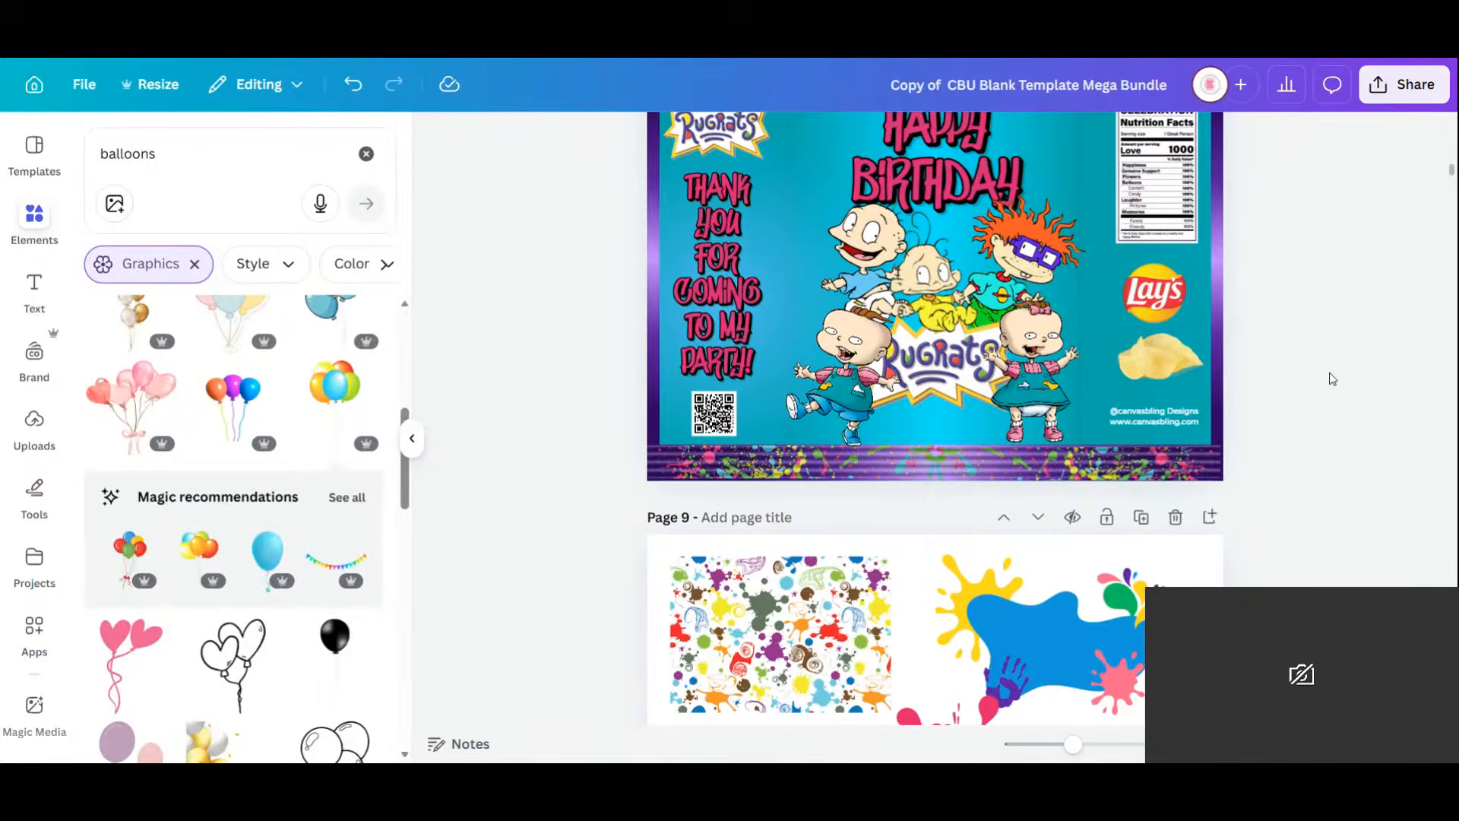
# Nudge the central Rugrats logo slightly upward among the characters.
pyautogui.click(947, 393)
pyautogui.moveTo(948, 392); pyautogui.dragTo(949, 384)
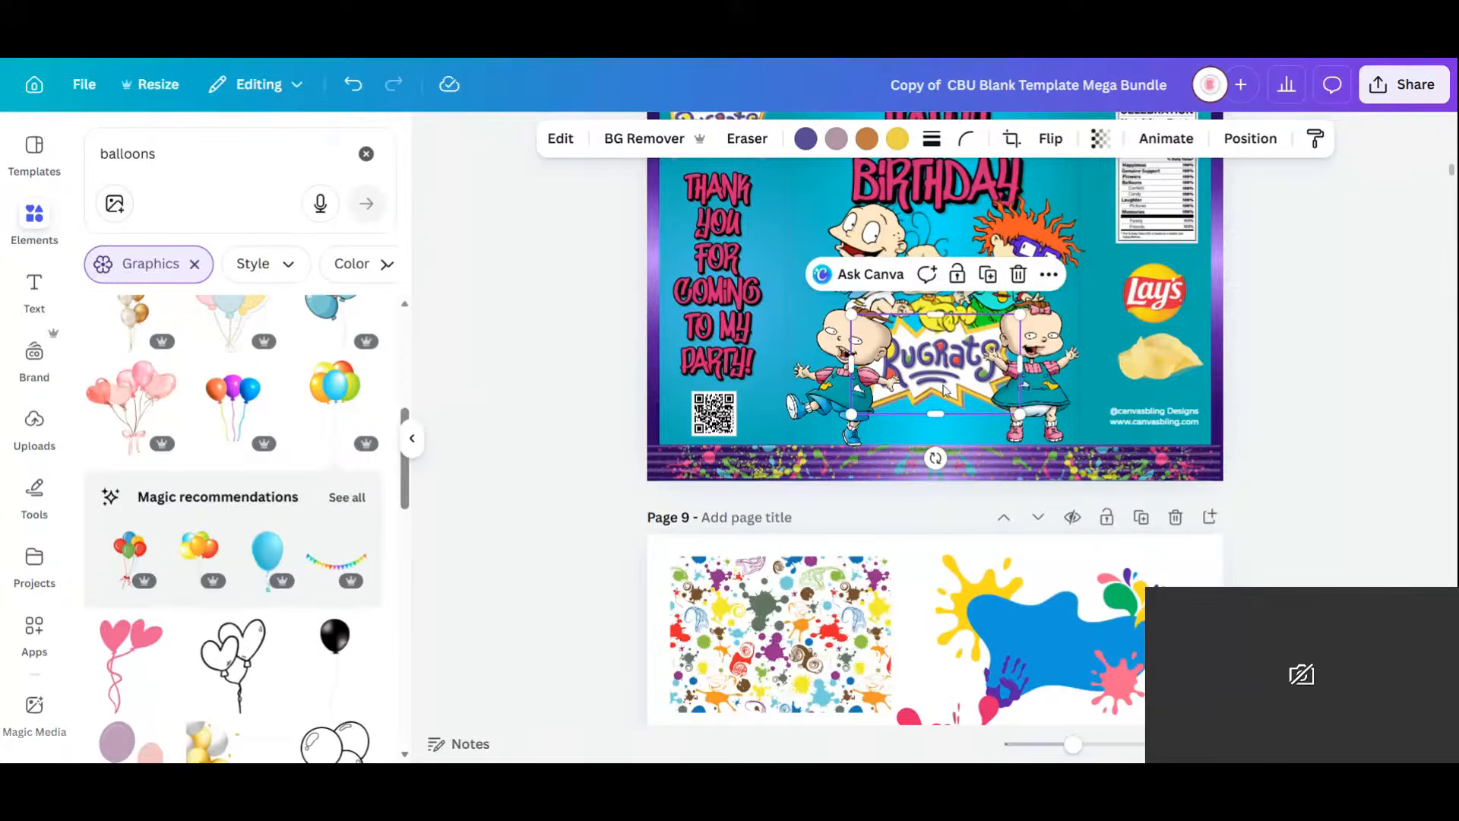
# Recolour the Rugrats logo's yellow to Vivid magenta.
pyautogui.click(899, 140)
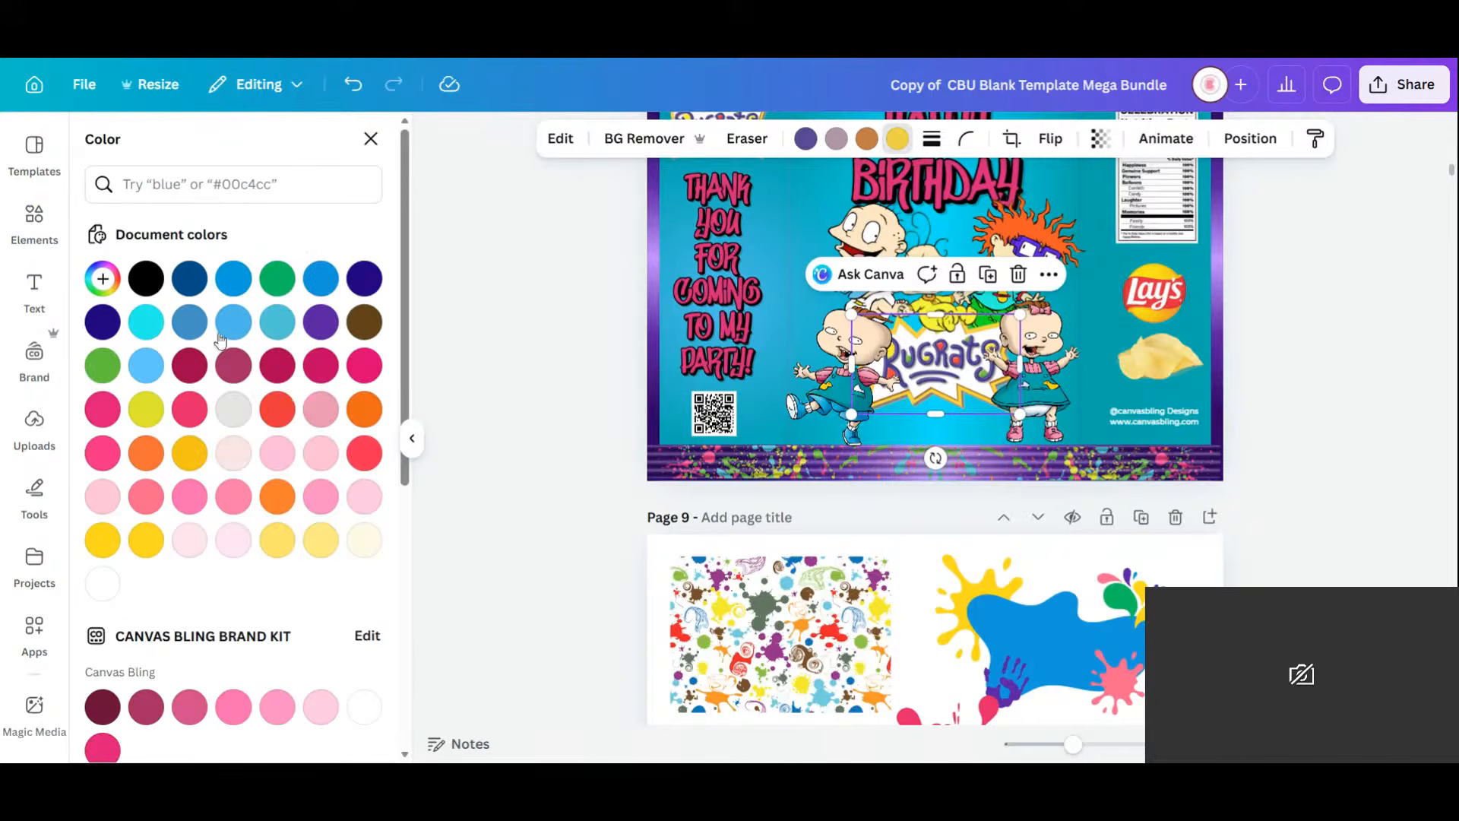
pyautogui.click(196, 417)
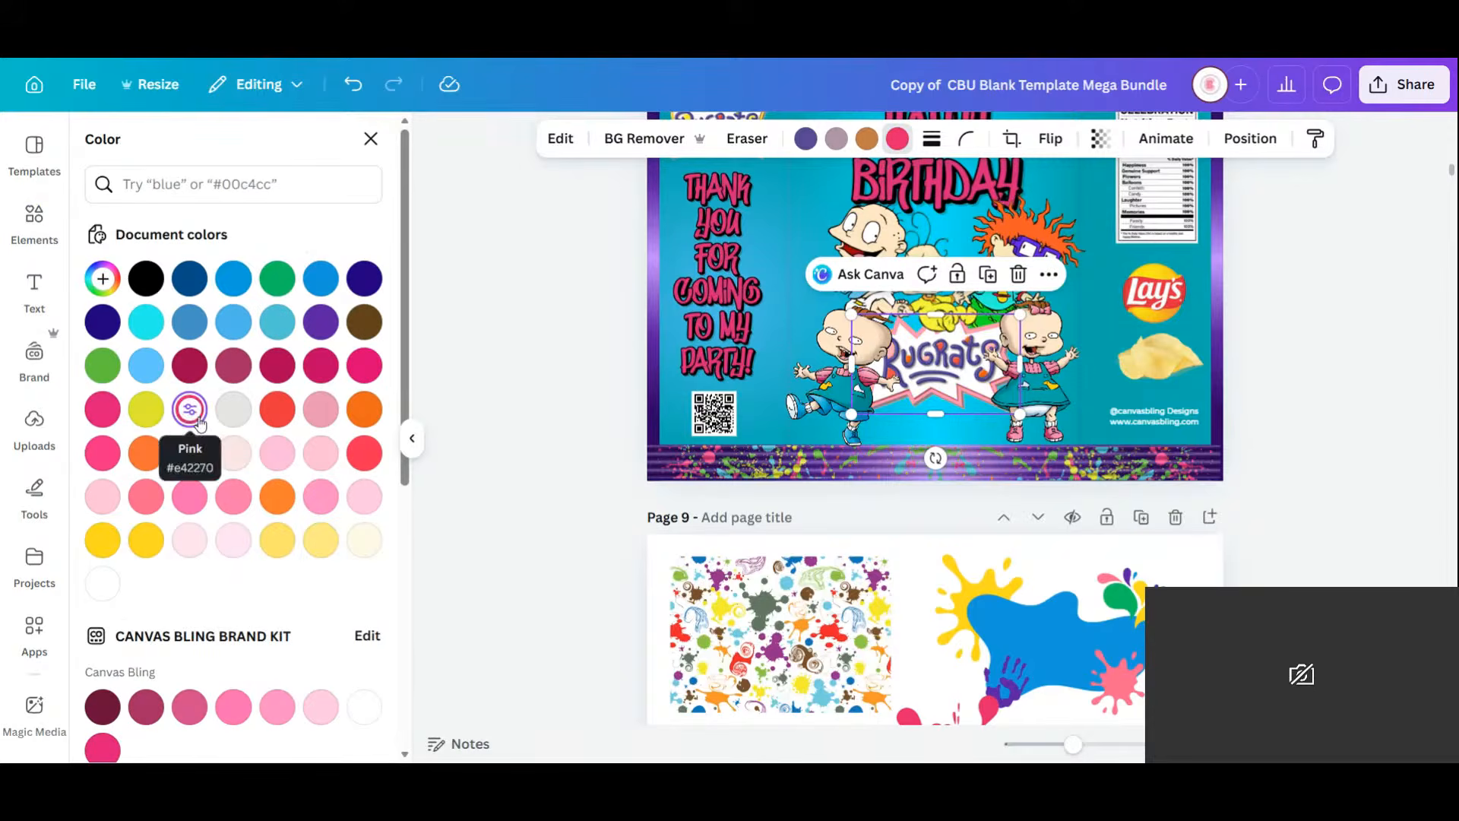
pyautogui.click(321, 366)
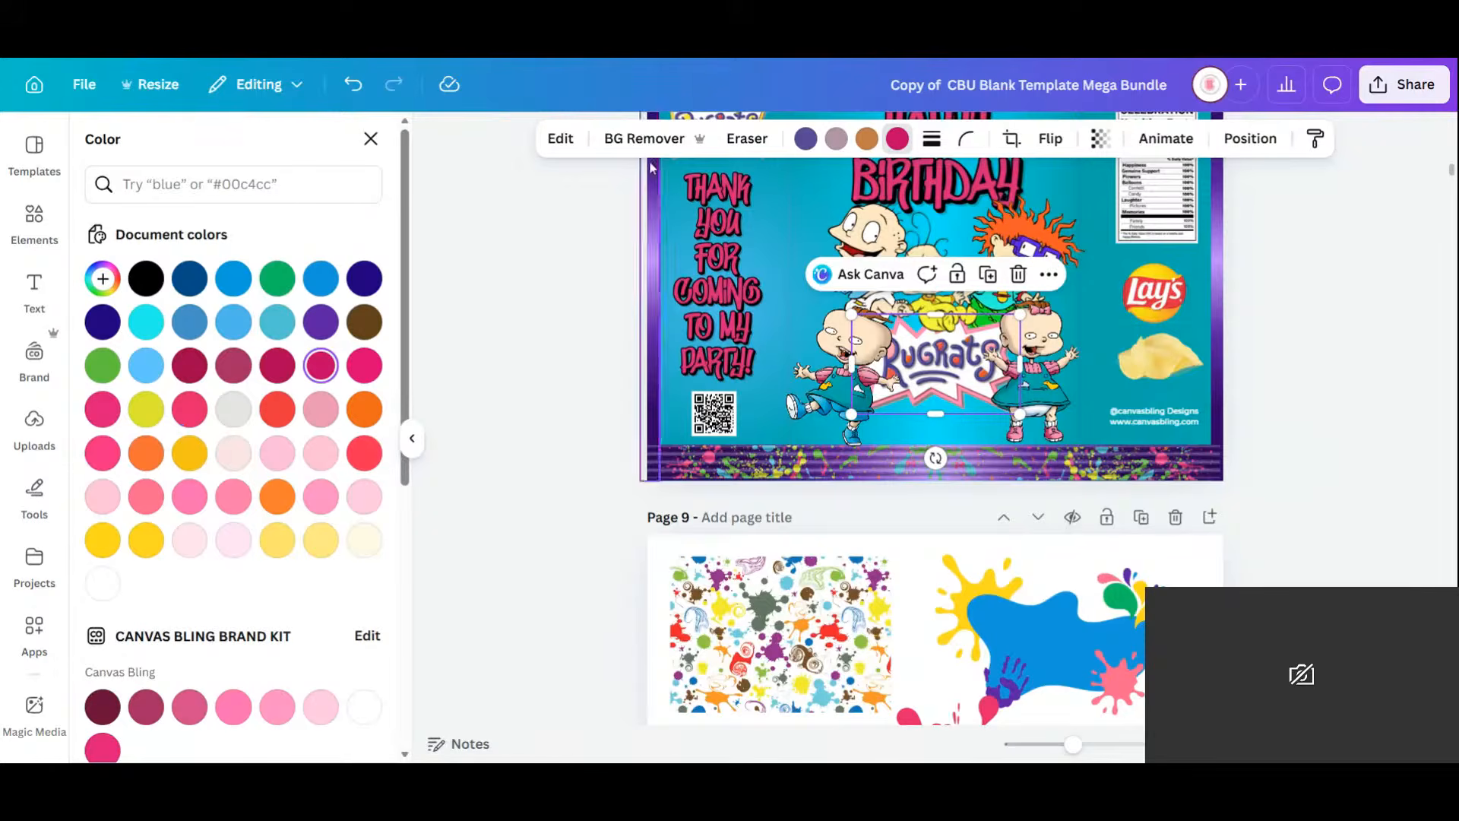
# Tone the logo's magenta in Adjust colour edit to hue -54, saturation 34, brightness -59.
pyautogui.click(560, 137)
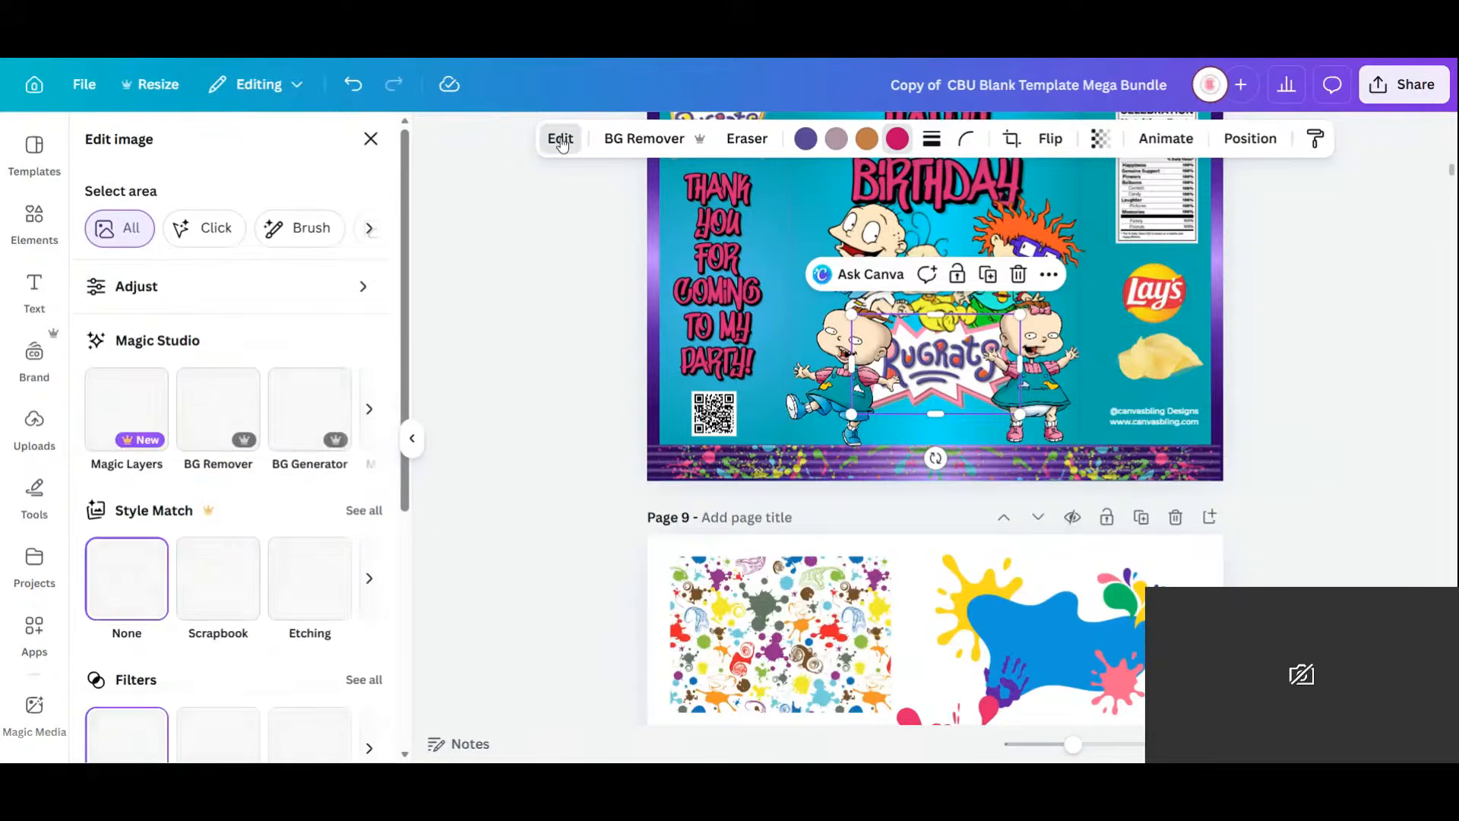
pyautogui.click(151, 291)
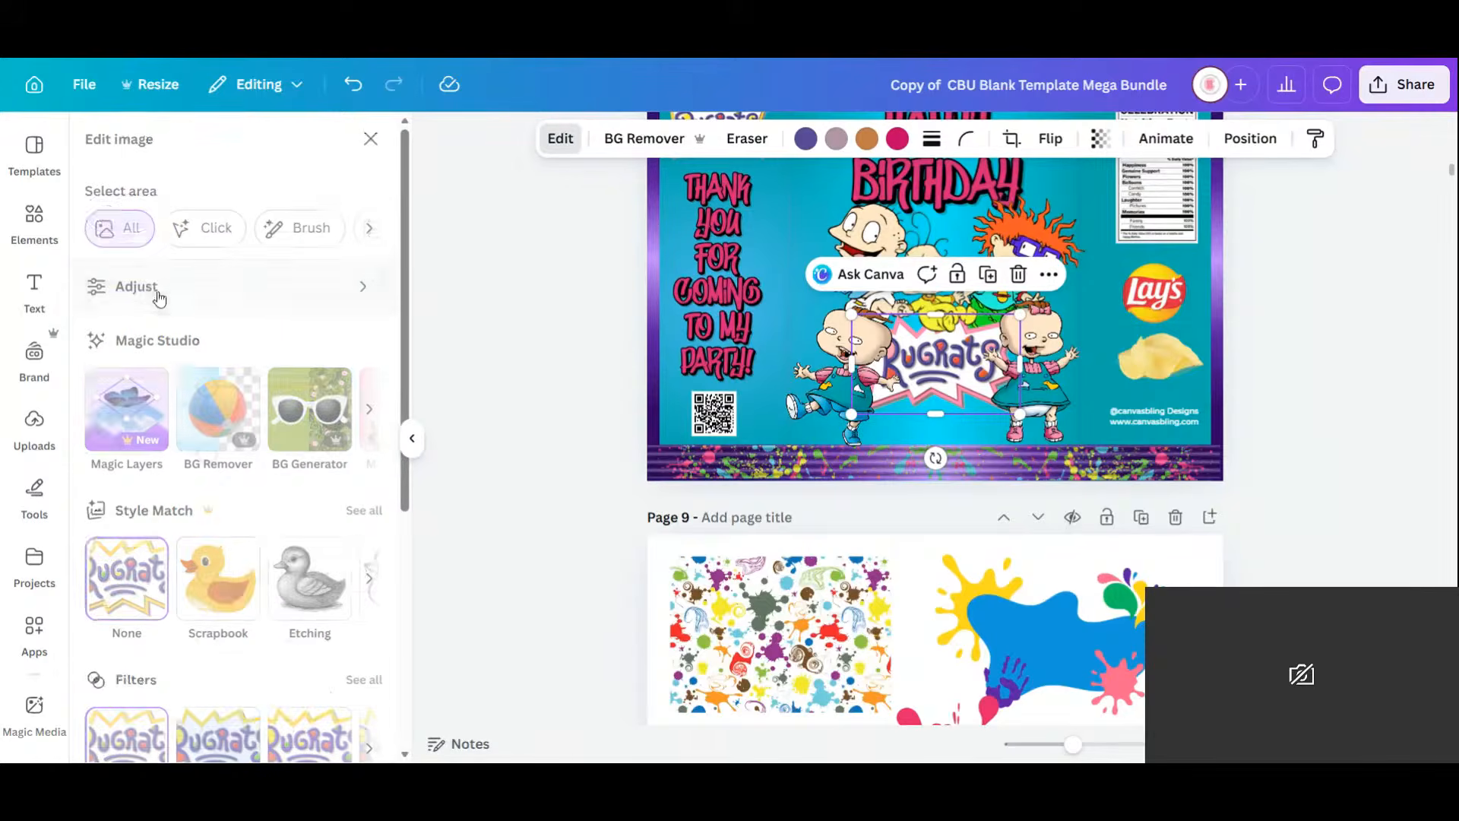
pyautogui.scroll(-8, 275, 541)
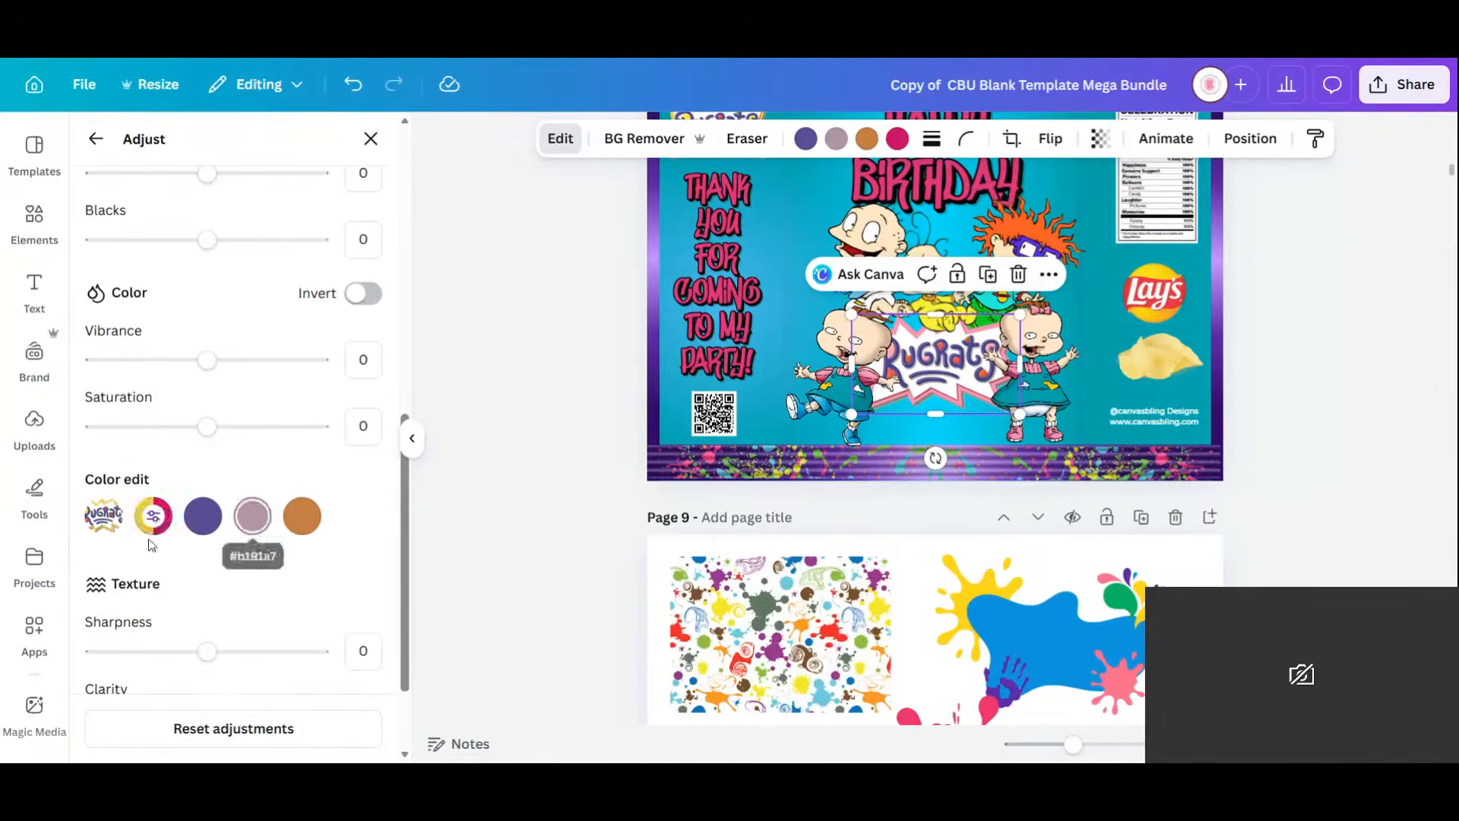
pyautogui.click(156, 517)
pyautogui.scroll(-3, 237, 603)
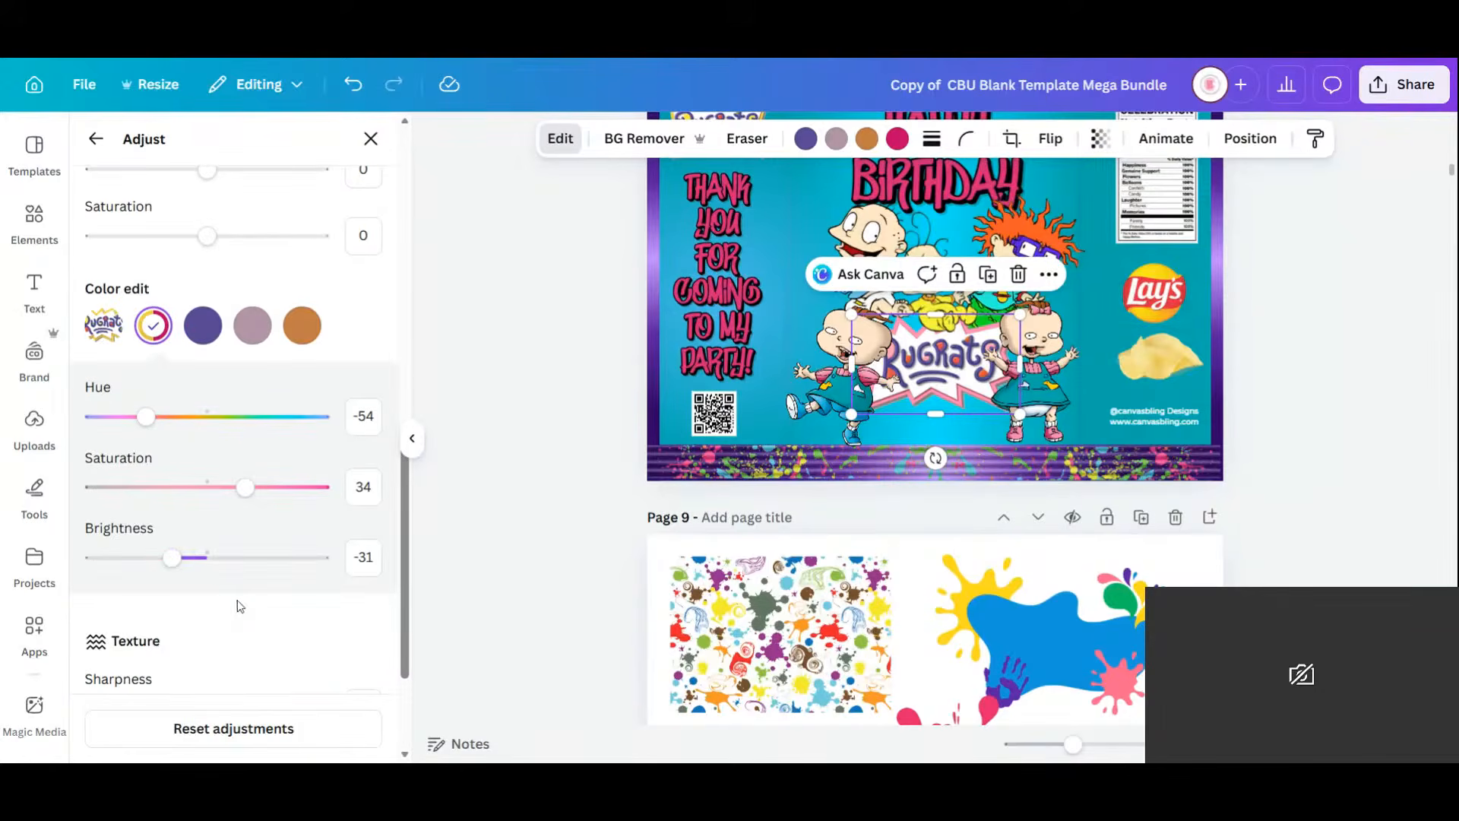
pyautogui.moveTo(171, 557); pyautogui.dragTo(142, 583)
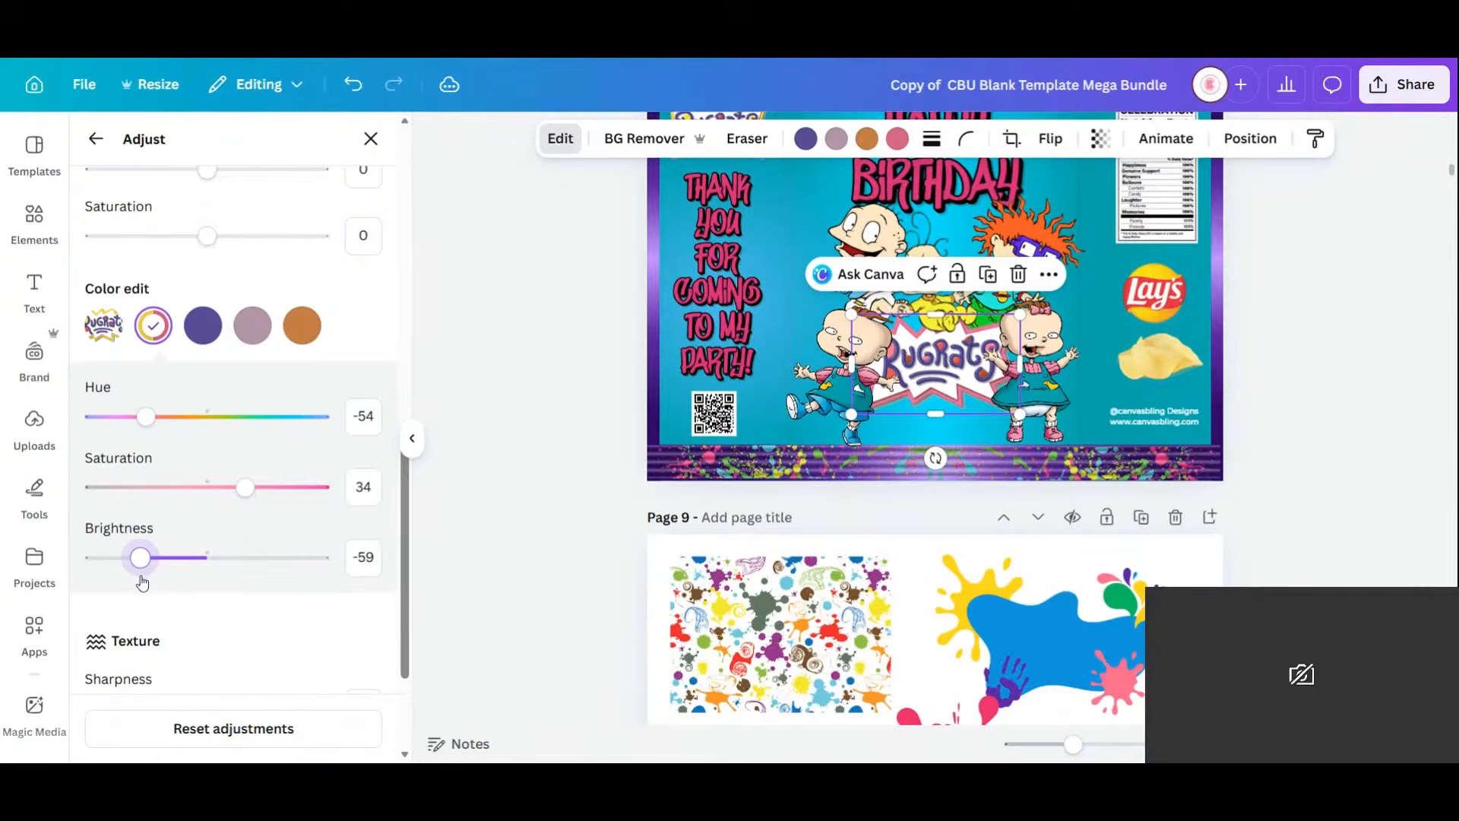
# Raise the logo magenta's saturation to 81 and brightness to -46.
pyautogui.moveTo(245, 487); pyautogui.dragTo(301, 488)
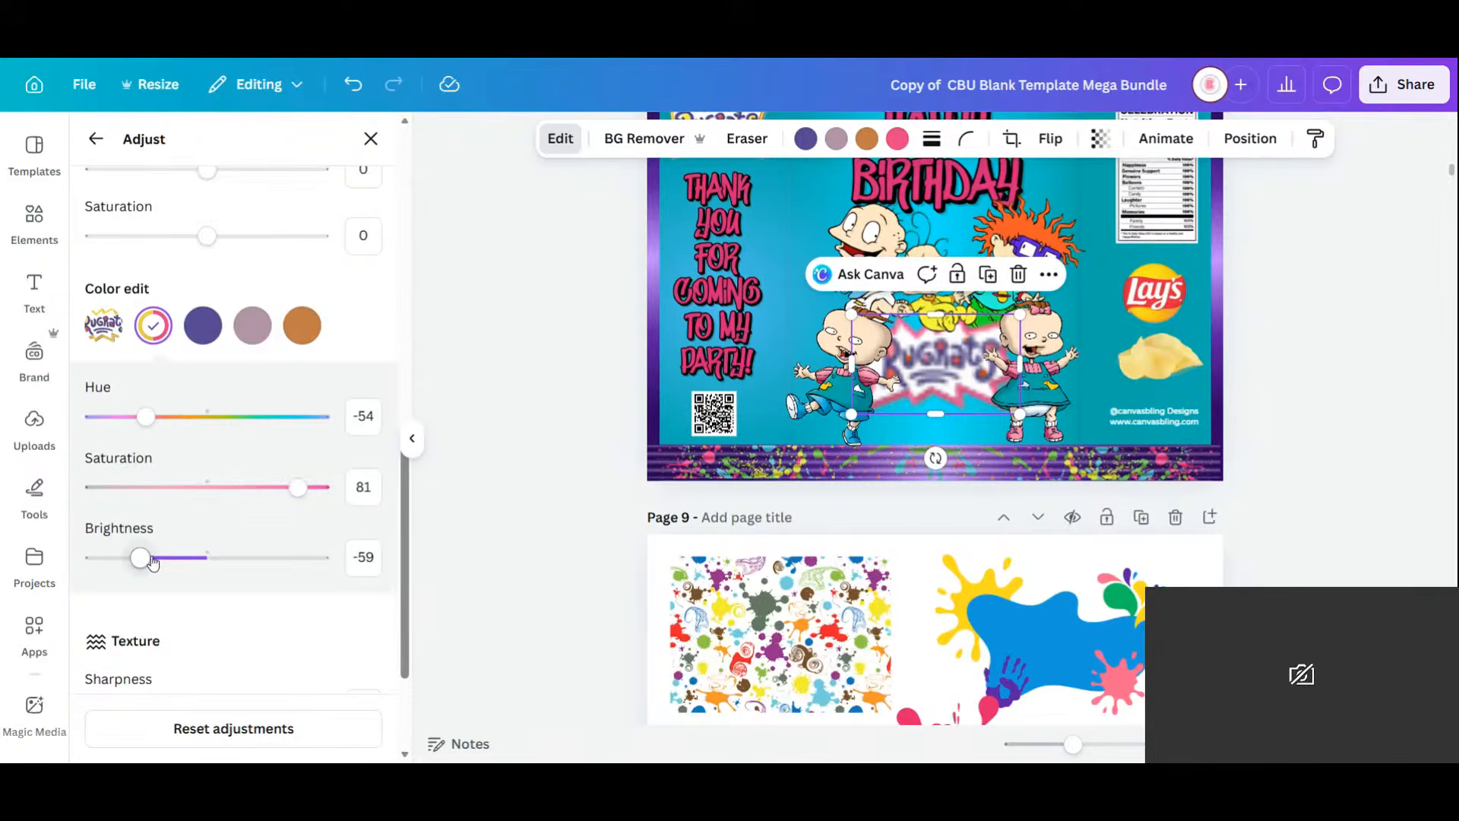
pyautogui.moveTo(142, 559); pyautogui.dragTo(157, 563)
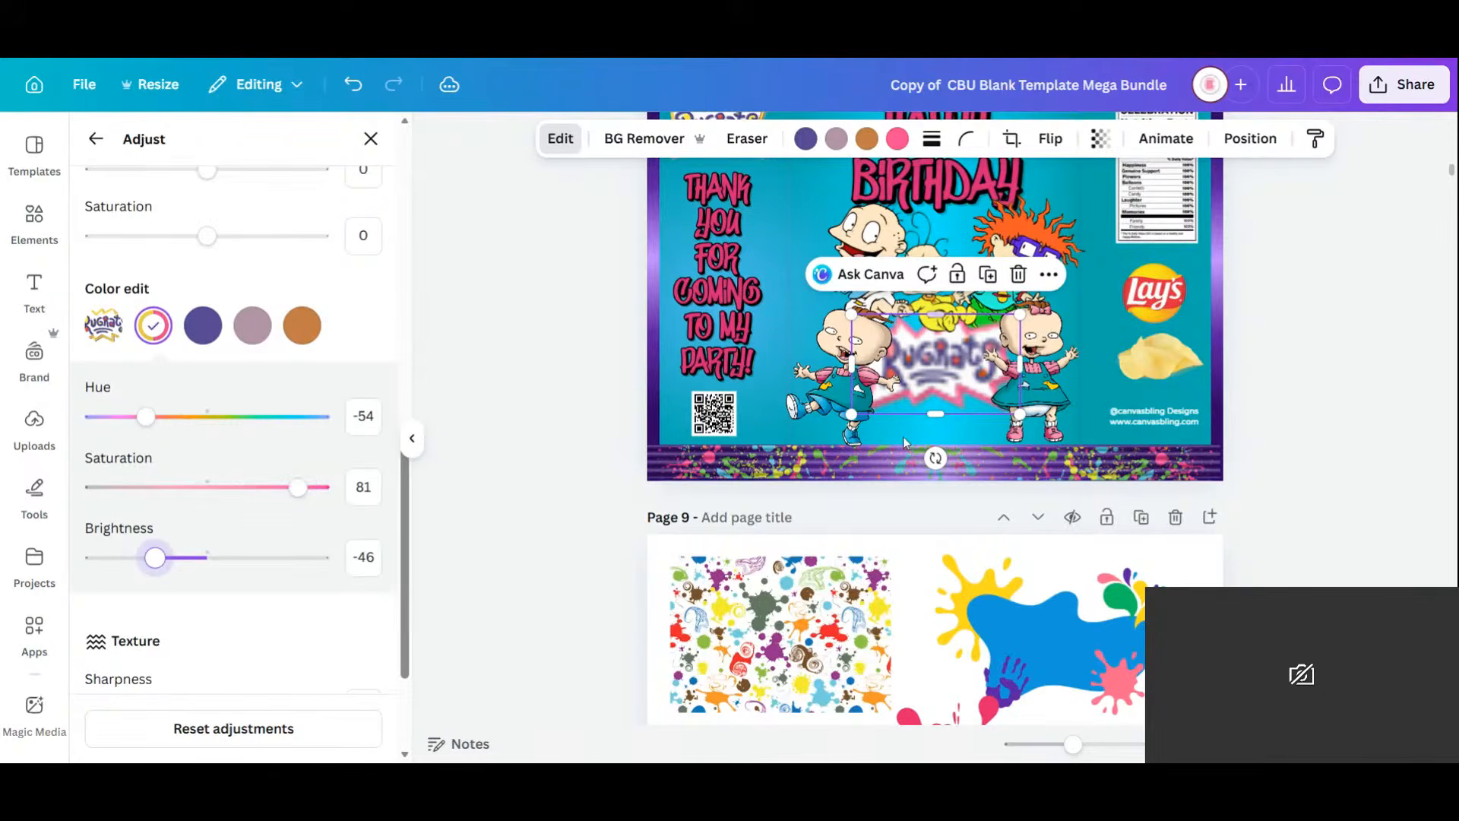
pyautogui.click(370, 139)
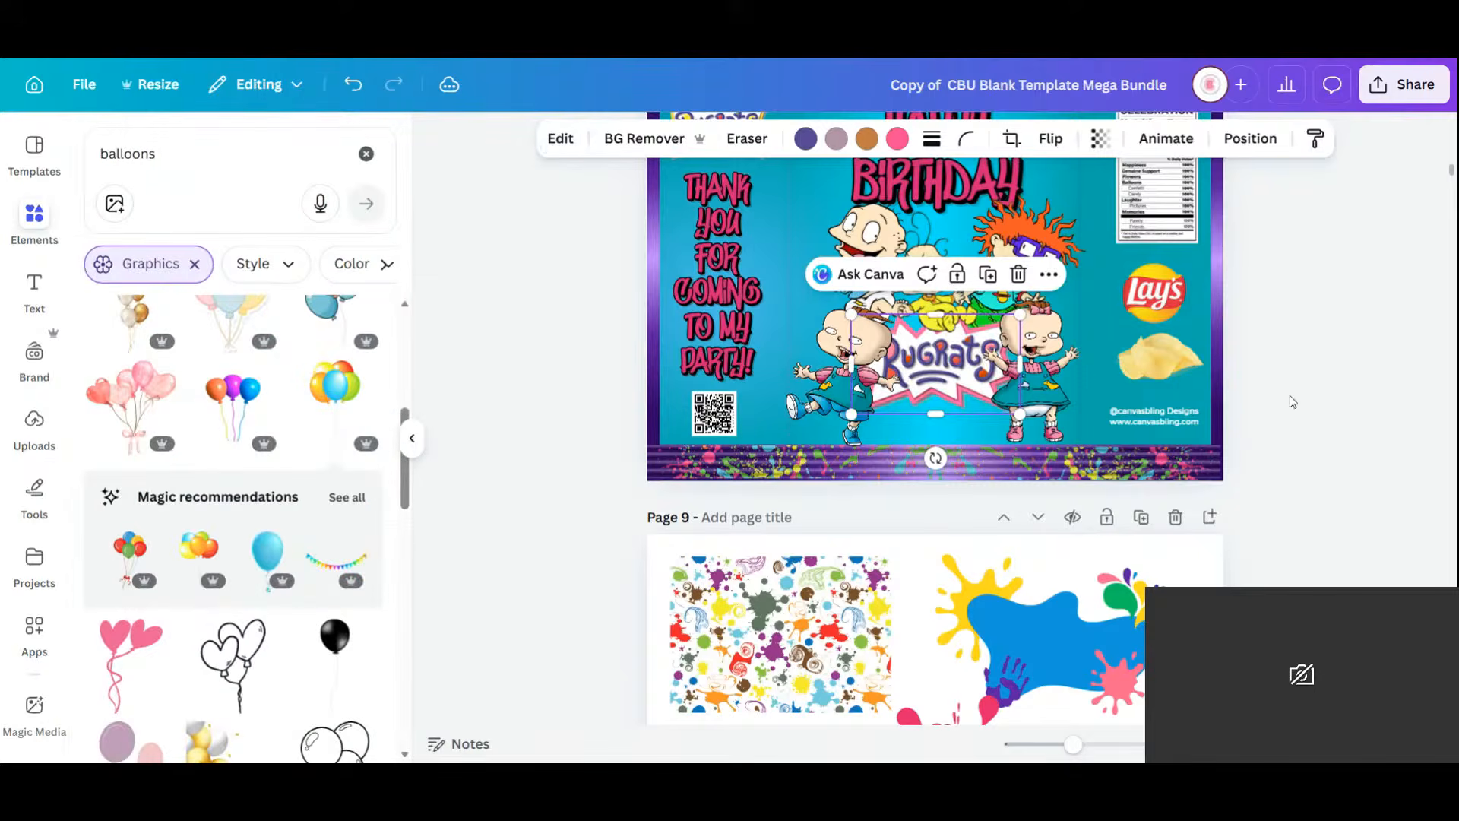
# Move the central Rugrats logo slightly lower on the chip bag.
pyautogui.click(1289, 396)
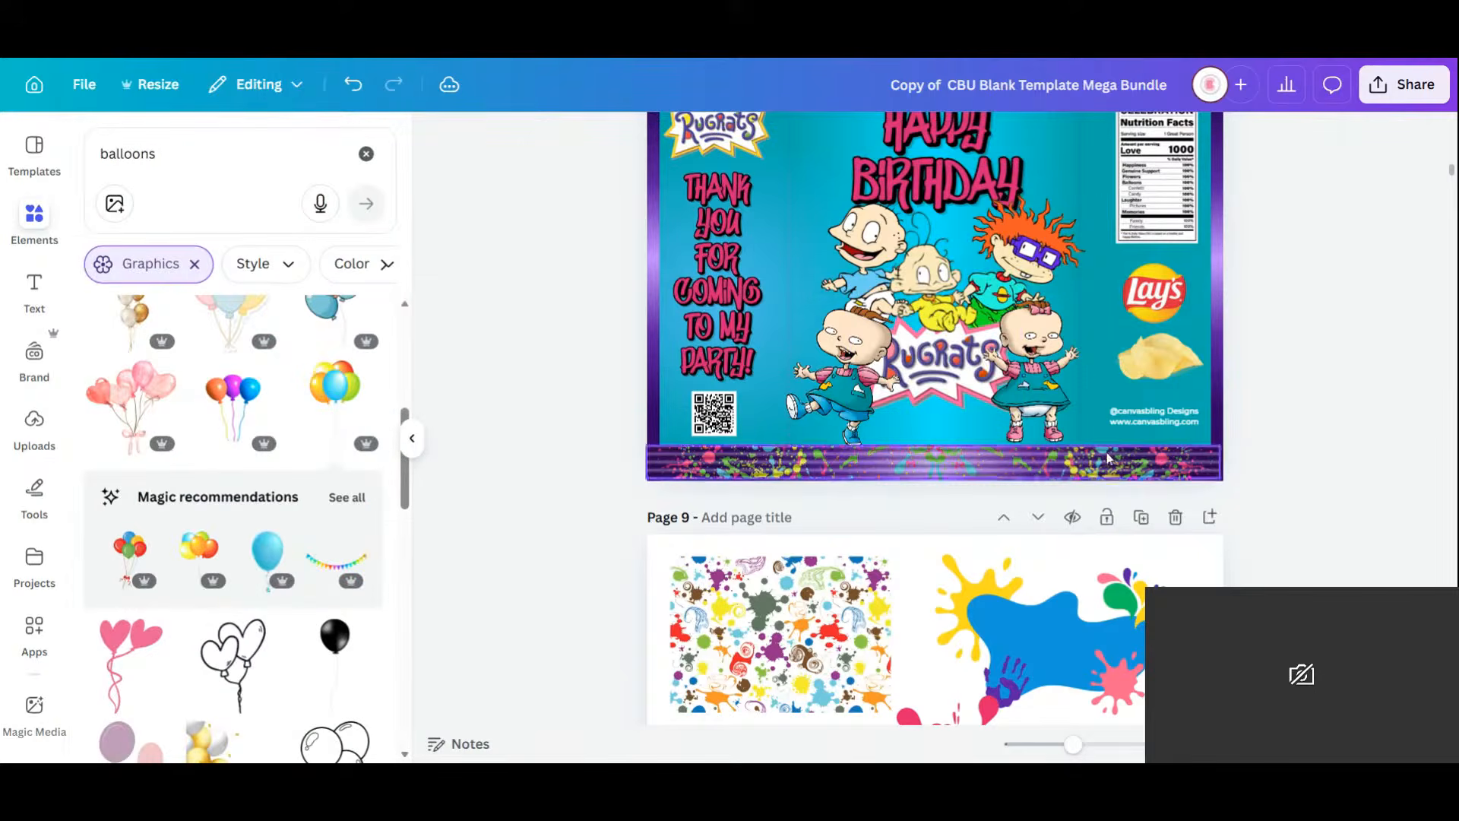
pyautogui.scroll(3, 1107, 456)
pyautogui.scroll(-1, 1106, 451)
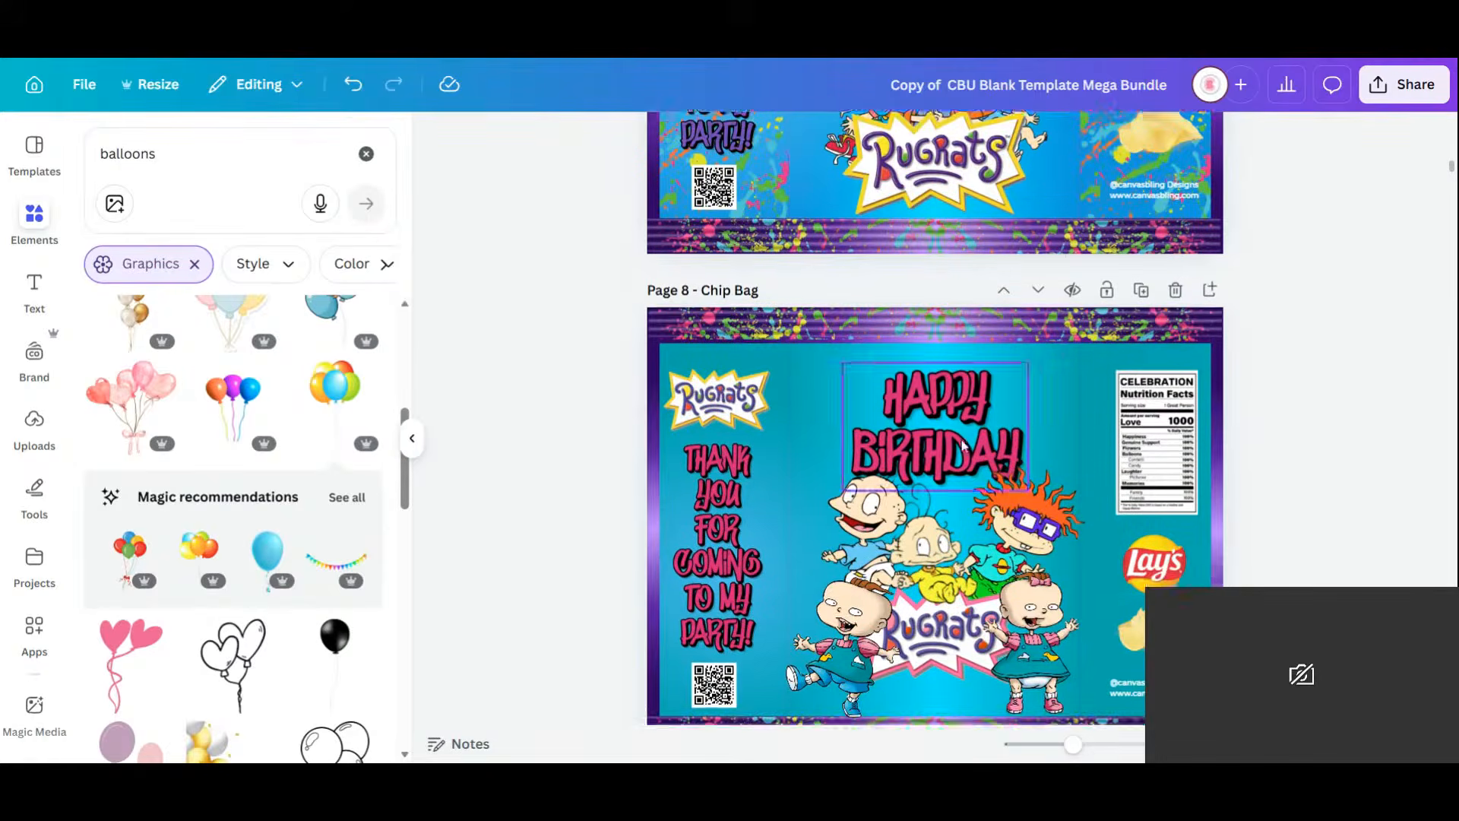
pyautogui.click(967, 569)
pyautogui.moveTo(968, 569); pyautogui.dragTo(957, 570)
# Recolour the small top-left Rugrats logo pink and adjust it to hue -55, saturation 47, brightness -60.
pyautogui.click(722, 313)
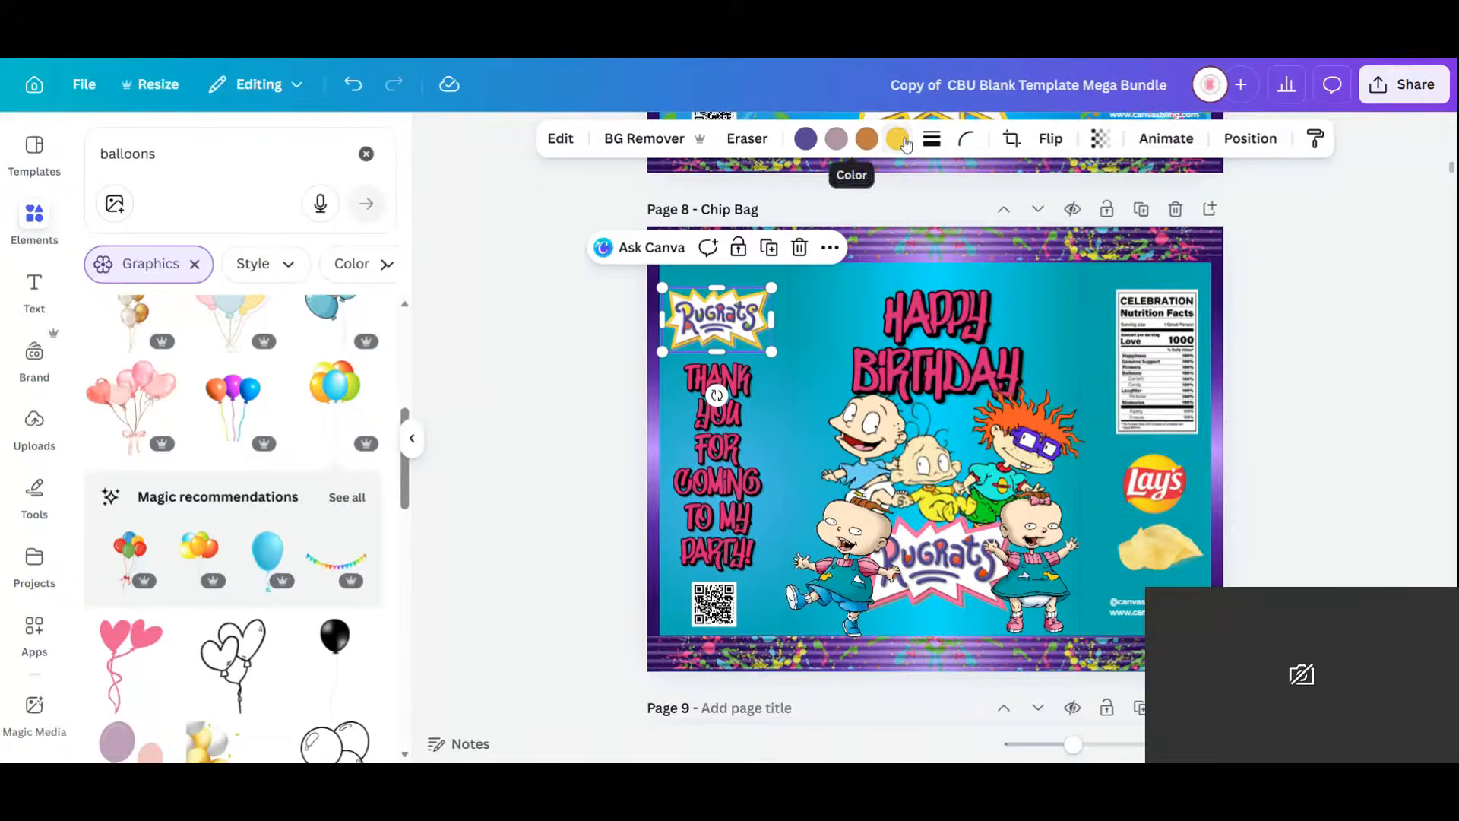
pyautogui.click(899, 139)
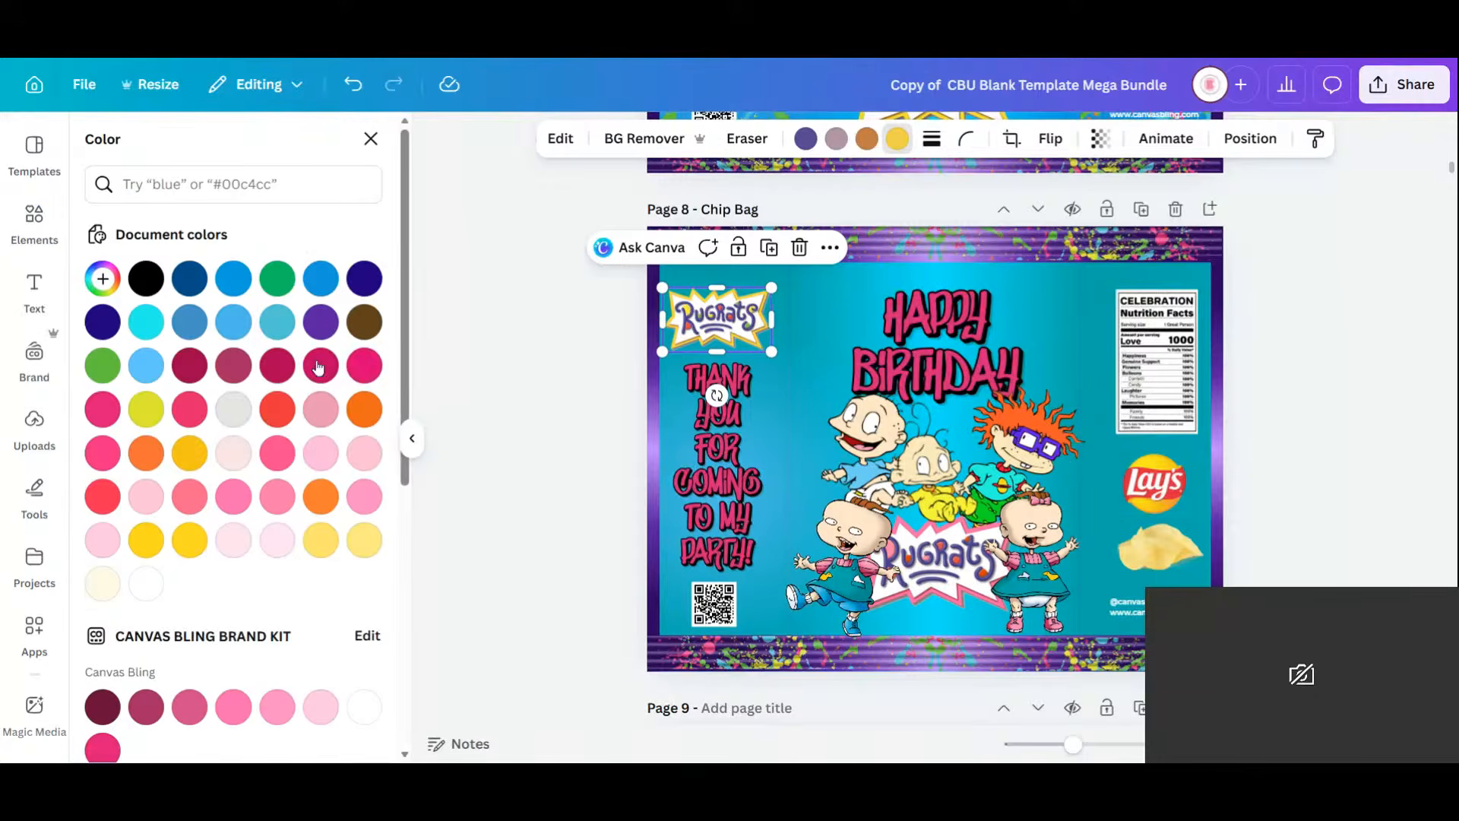
pyautogui.click(364, 366)
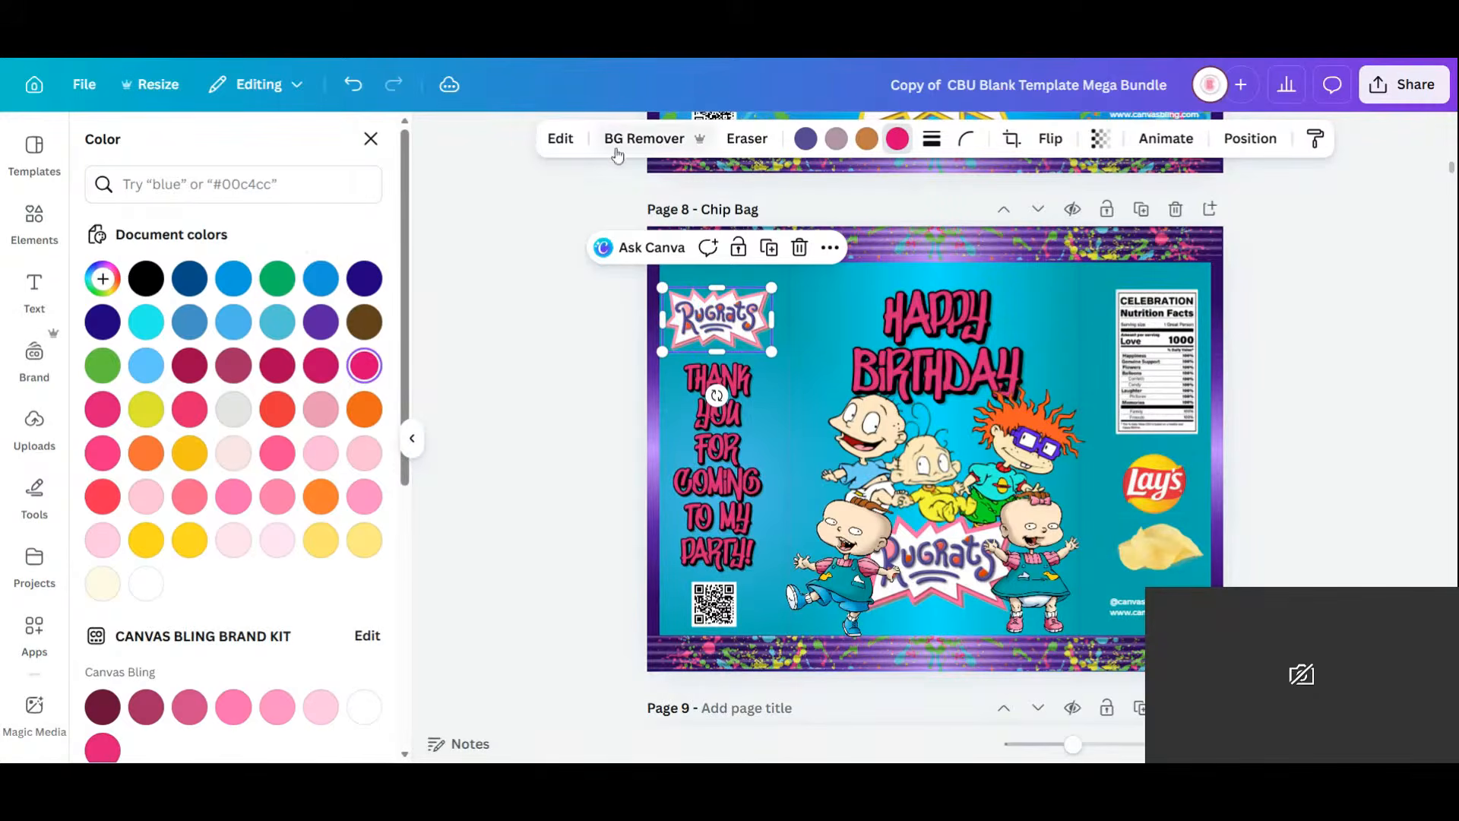
pyautogui.click(560, 138)
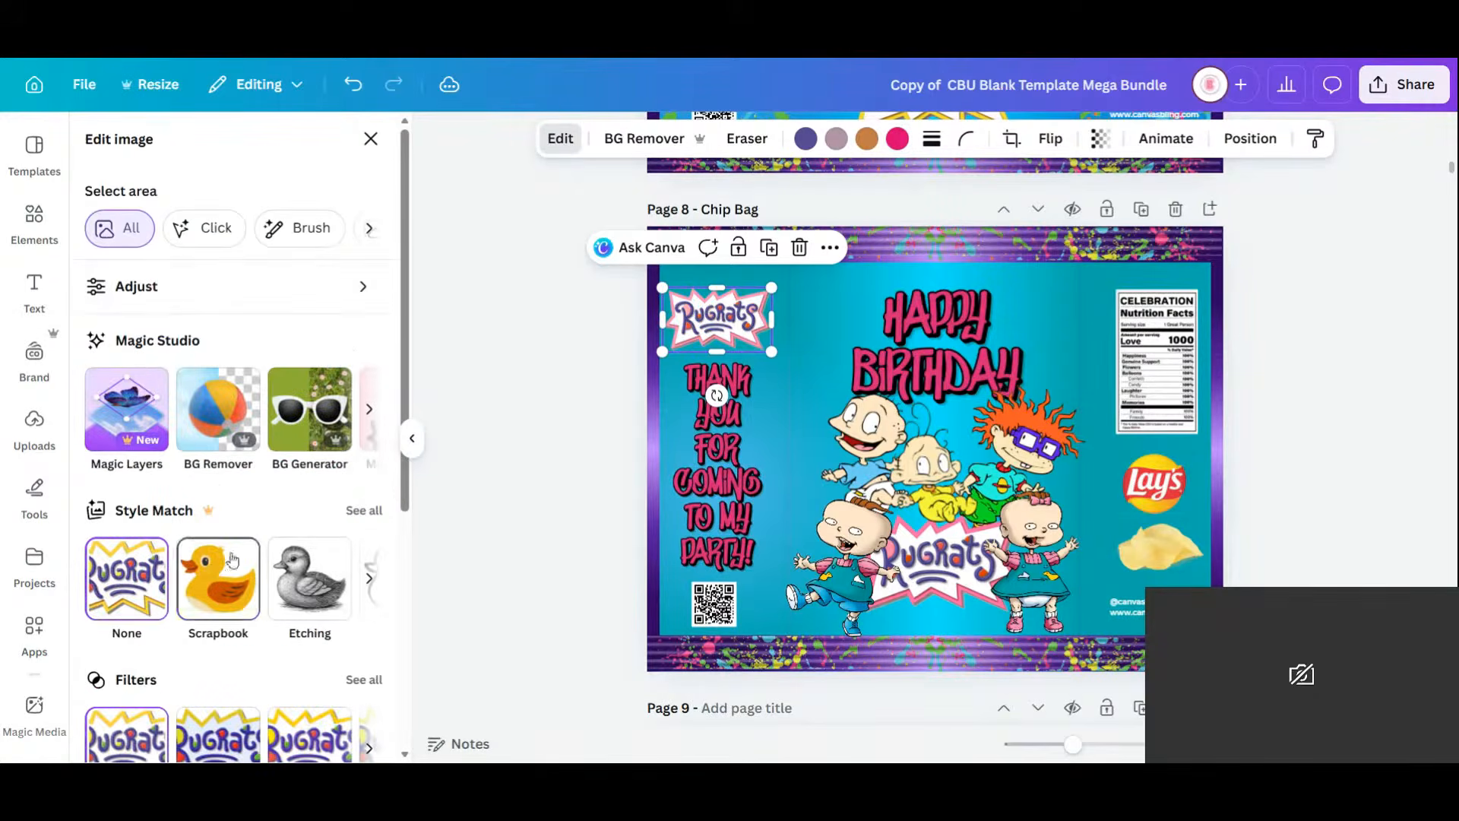
pyautogui.click(131, 295)
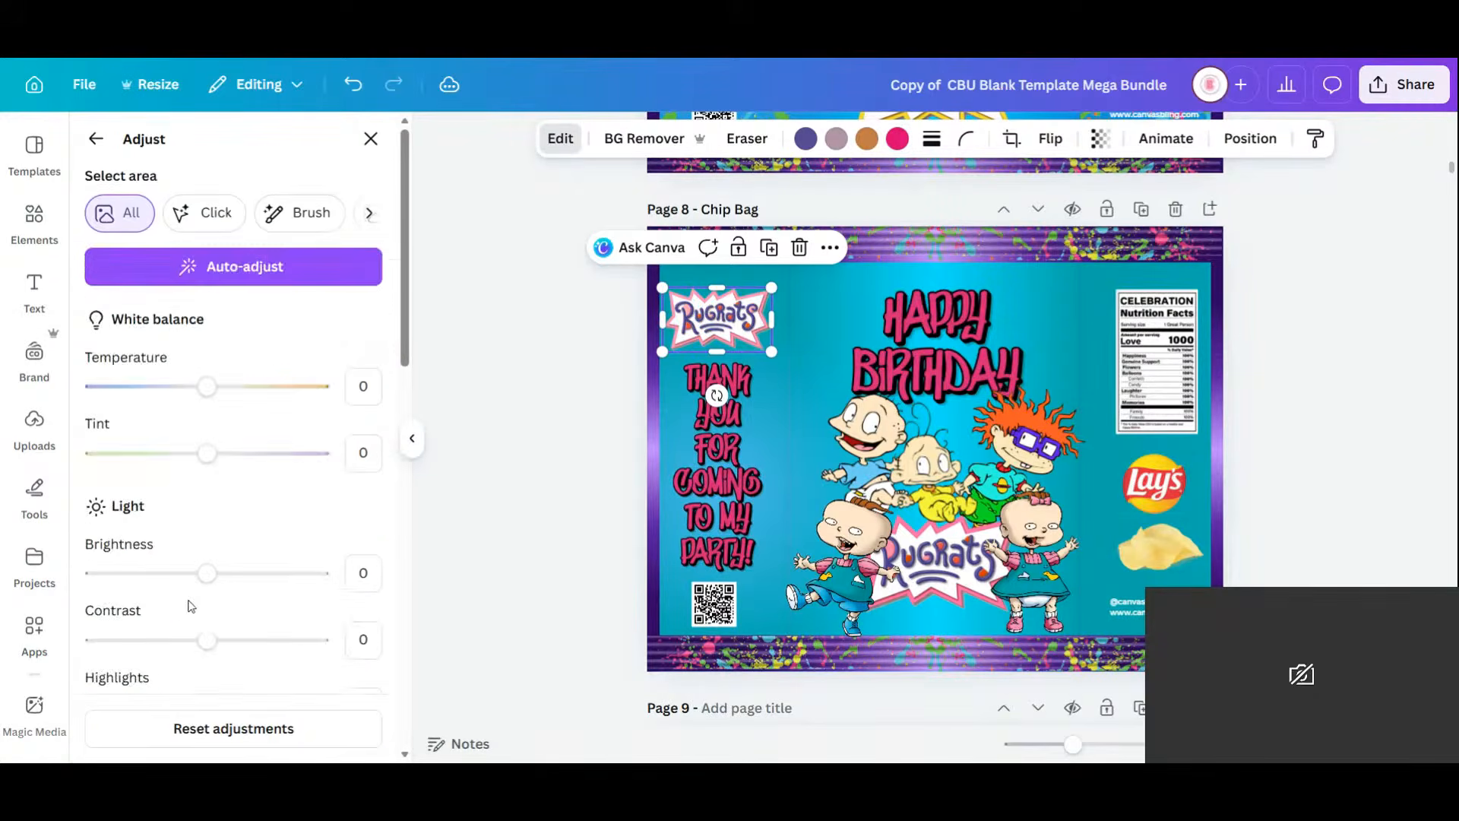
pyautogui.scroll(-10, 190, 604)
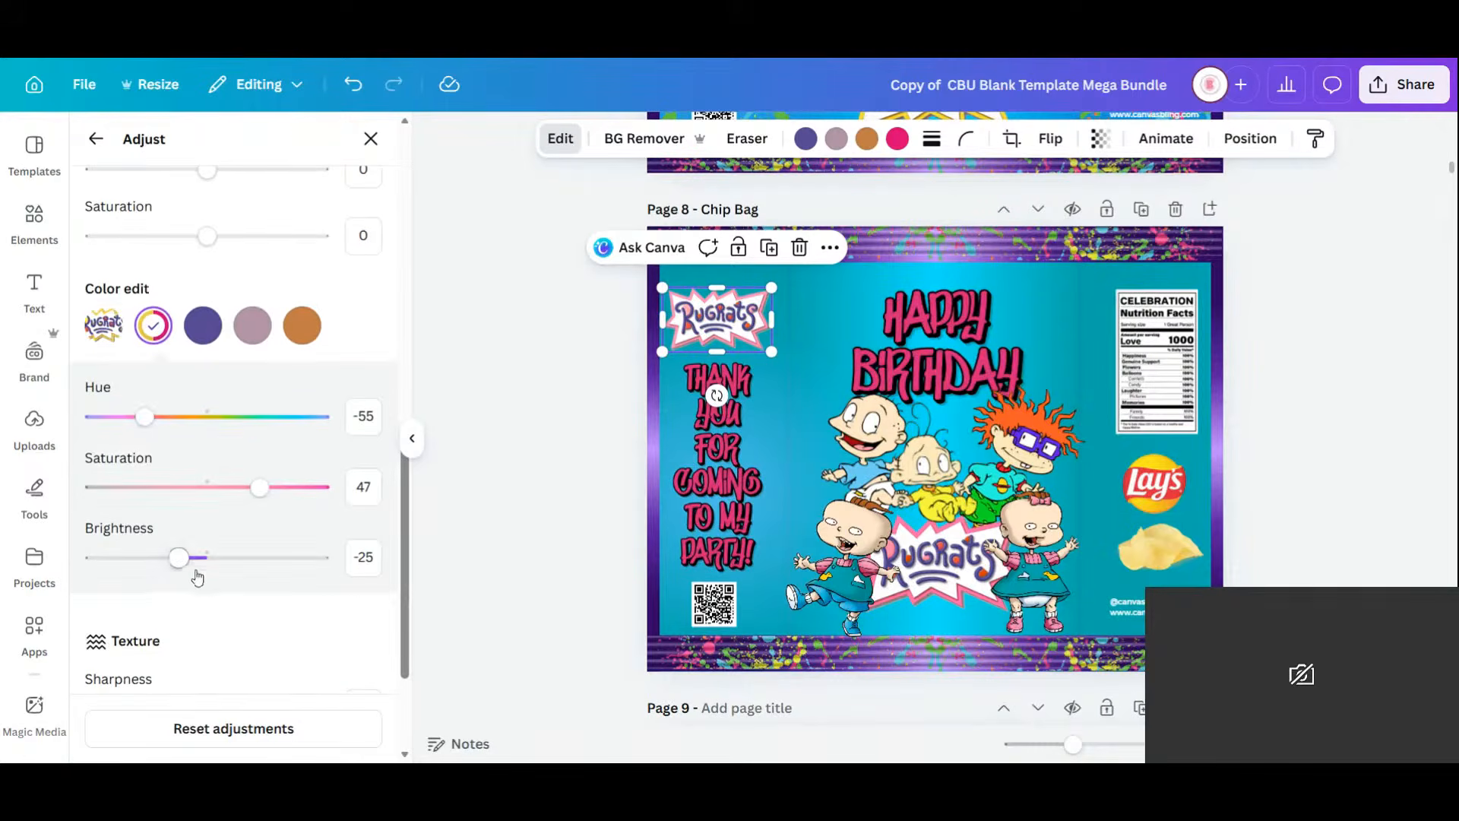
pyautogui.moveTo(180, 576); pyautogui.dragTo(140, 580)
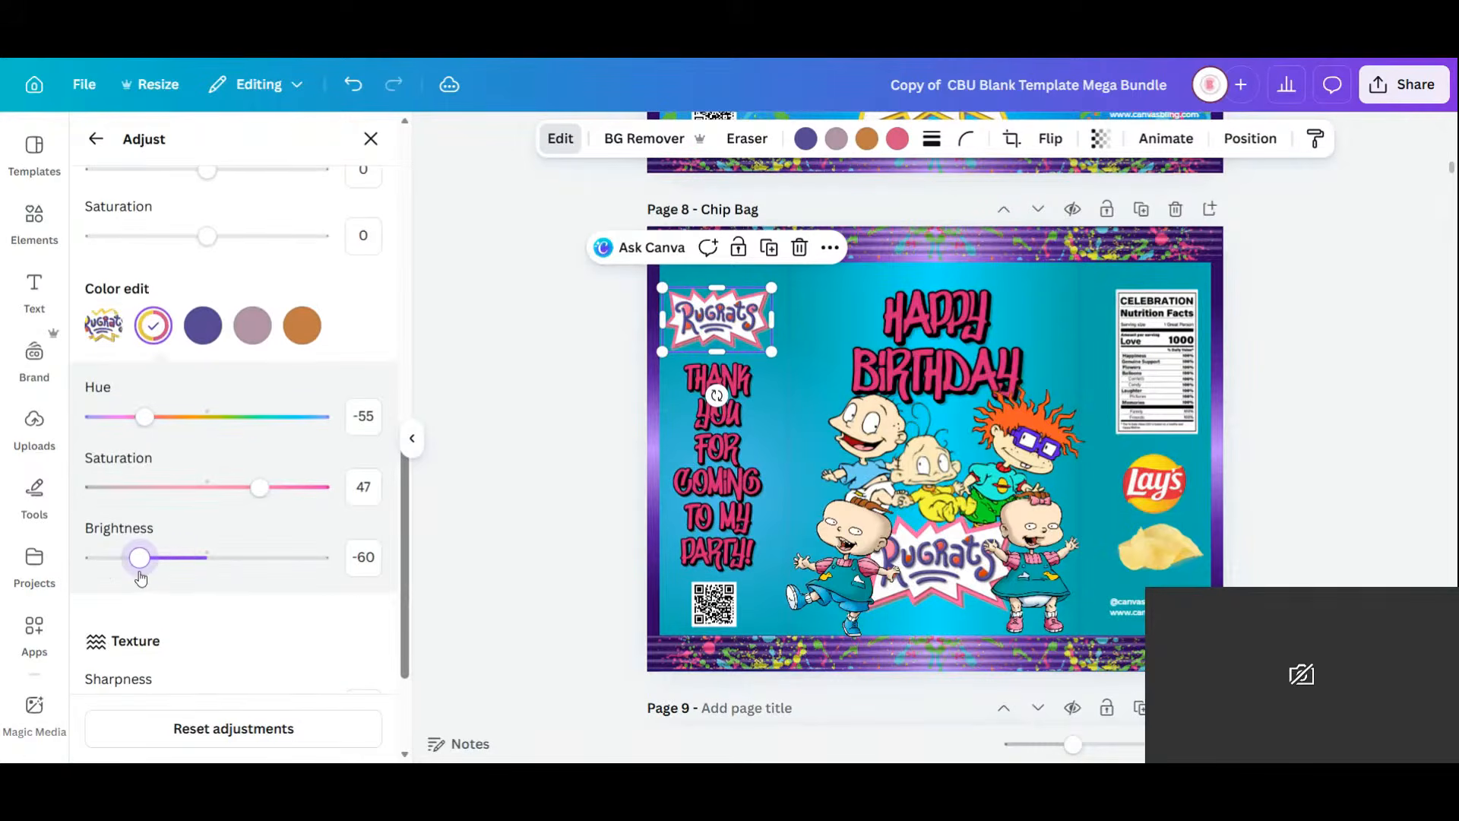
pyautogui.click(1294, 457)
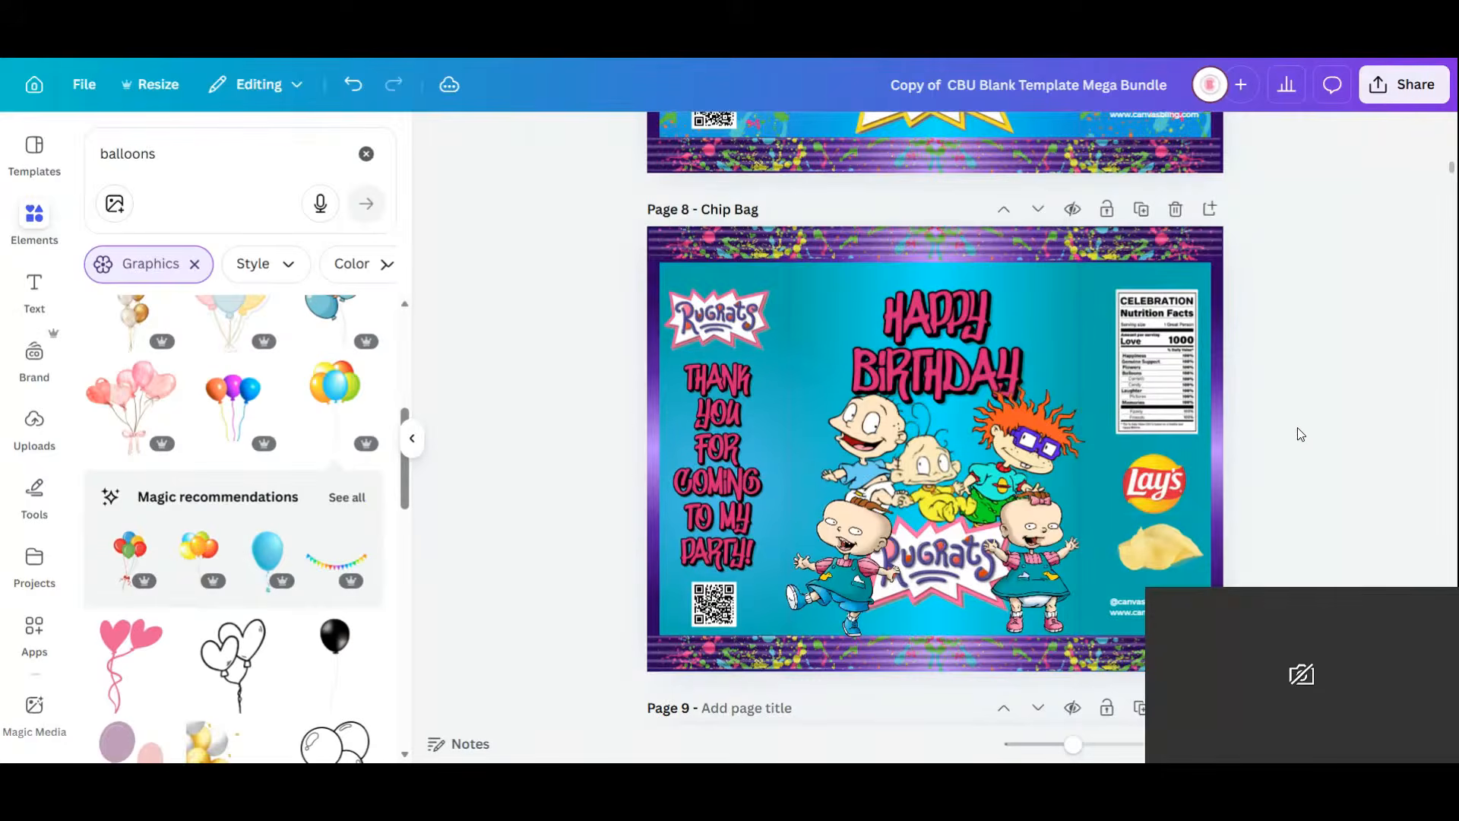
# Scroll through the design and show all pages as a thumbnail grid.
pyautogui.scroll(-3, 1297, 441)
pyautogui.scroll(2, 1254, 462)
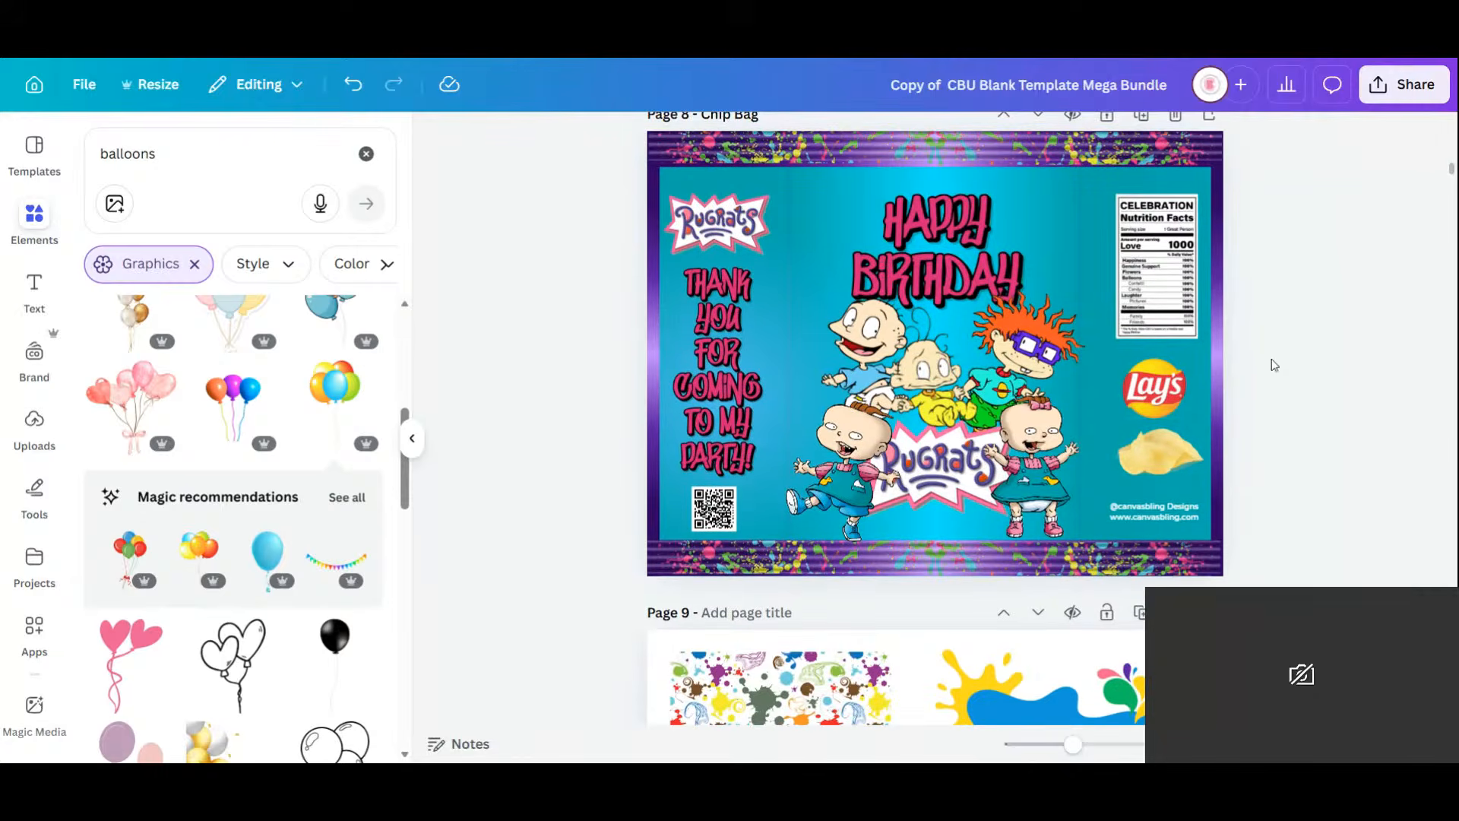
pyautogui.scroll(-8, 1248, 423)
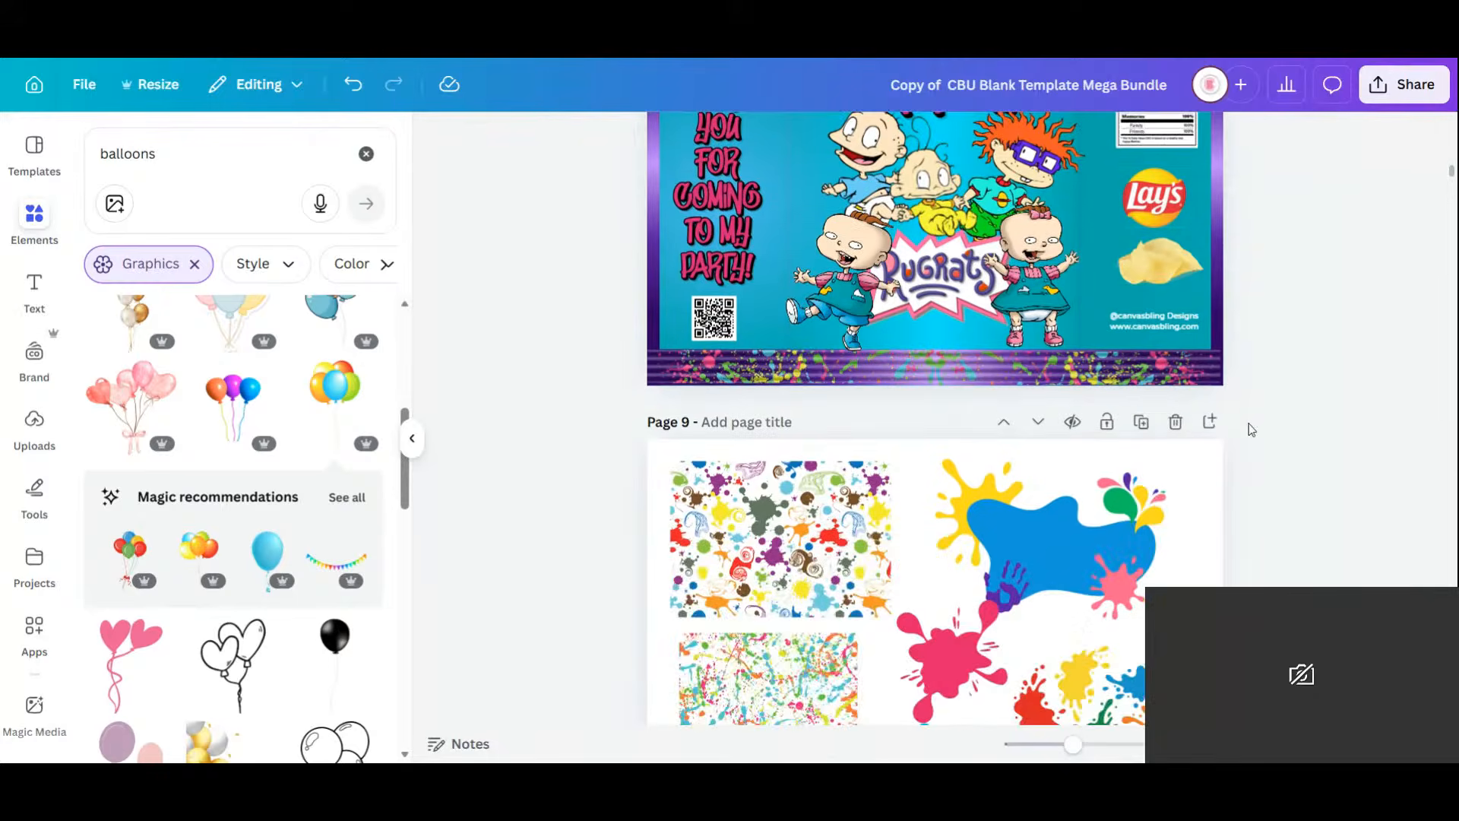
pyautogui.scroll(-3, 1248, 429)
pyautogui.scroll(11, 1250, 428)
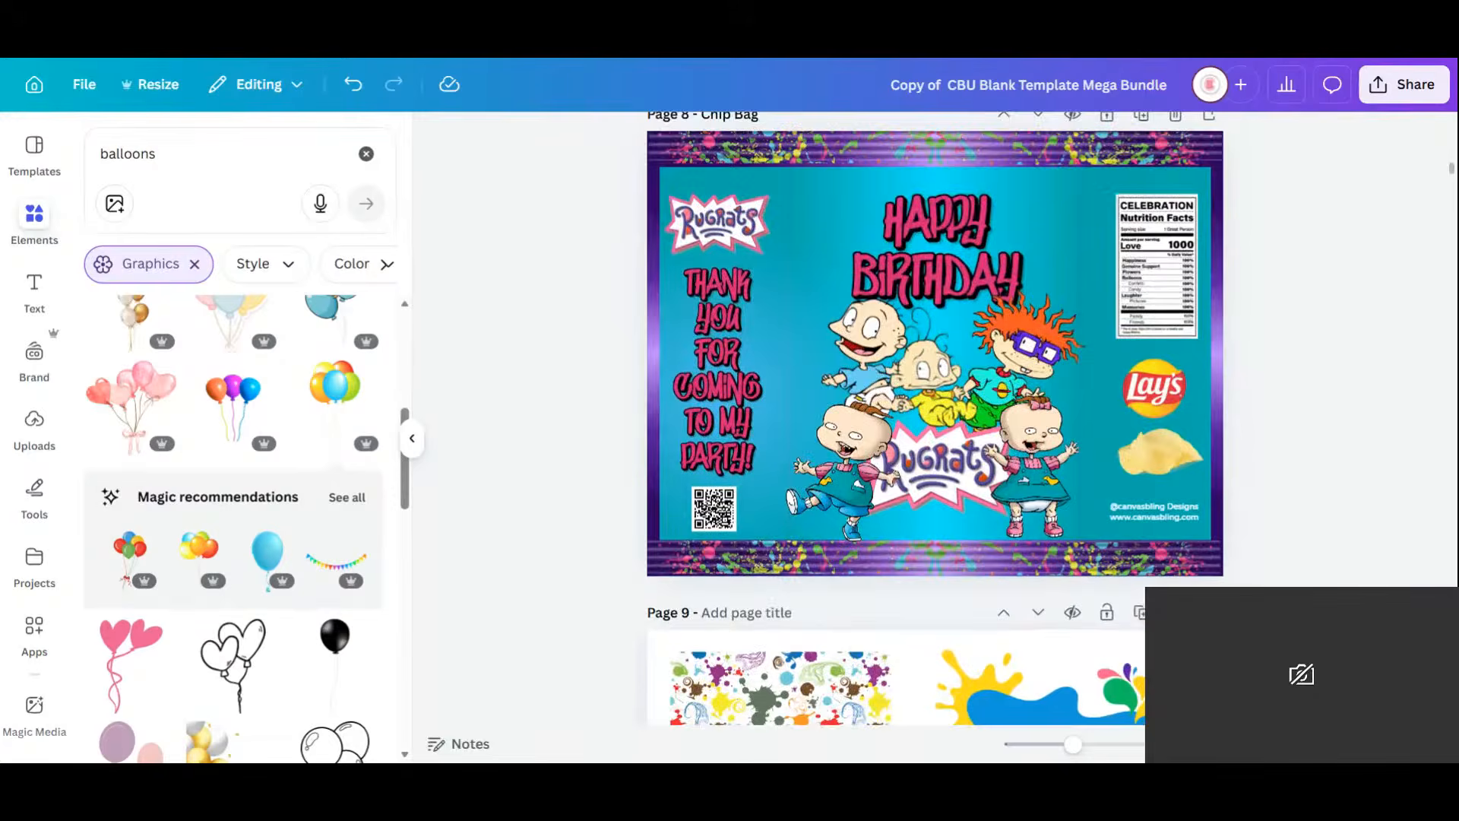
pyautogui.click(1341, 744)
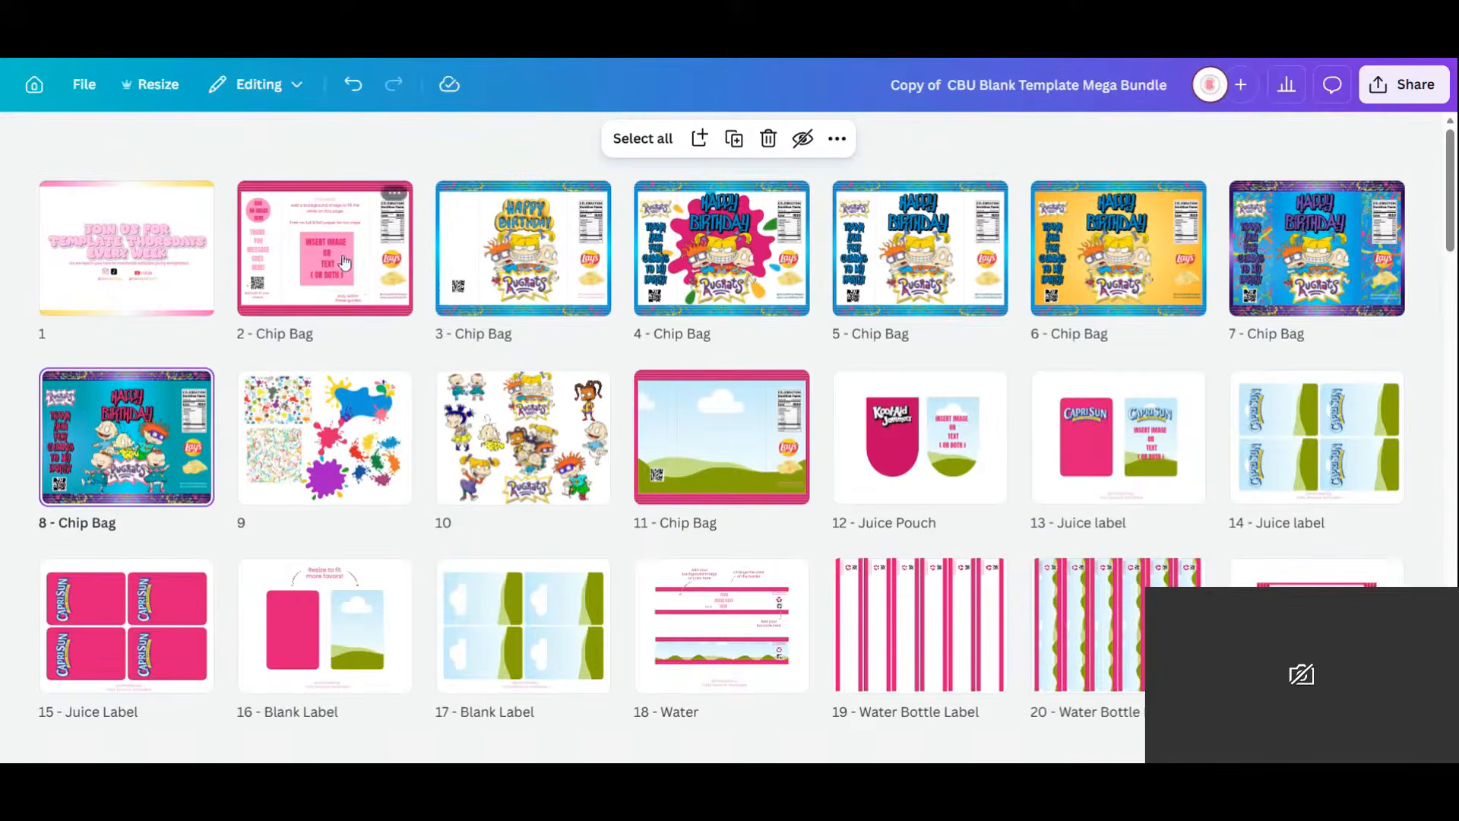
# Move the blank pink chip bag and the white Happy Birthday chip bag later, then open page 4.
pyautogui.moveTo(346, 258); pyautogui.dragTo(814, 425)
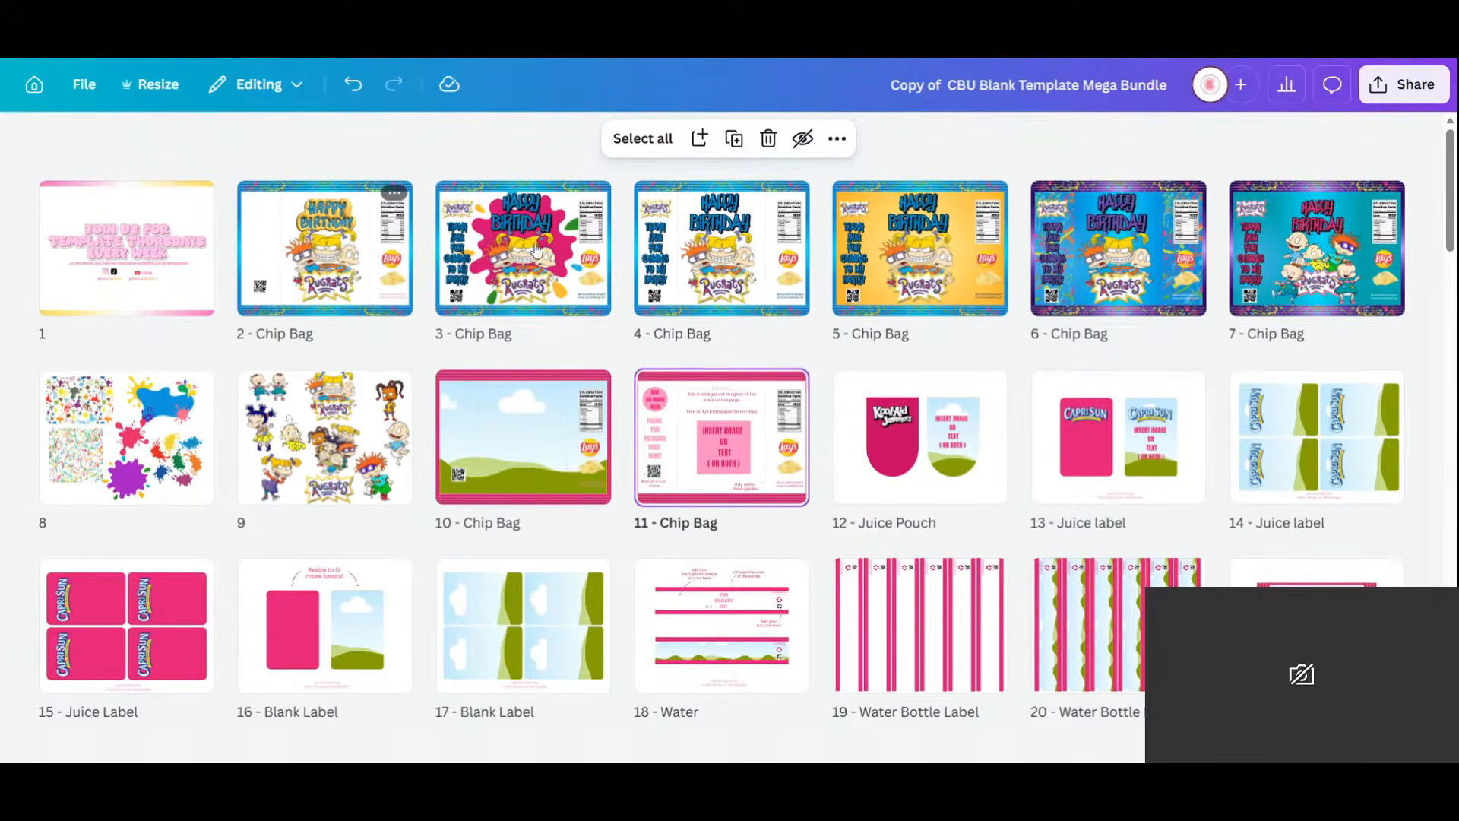
pyautogui.moveTo(372, 258); pyautogui.dragTo(55, 456)
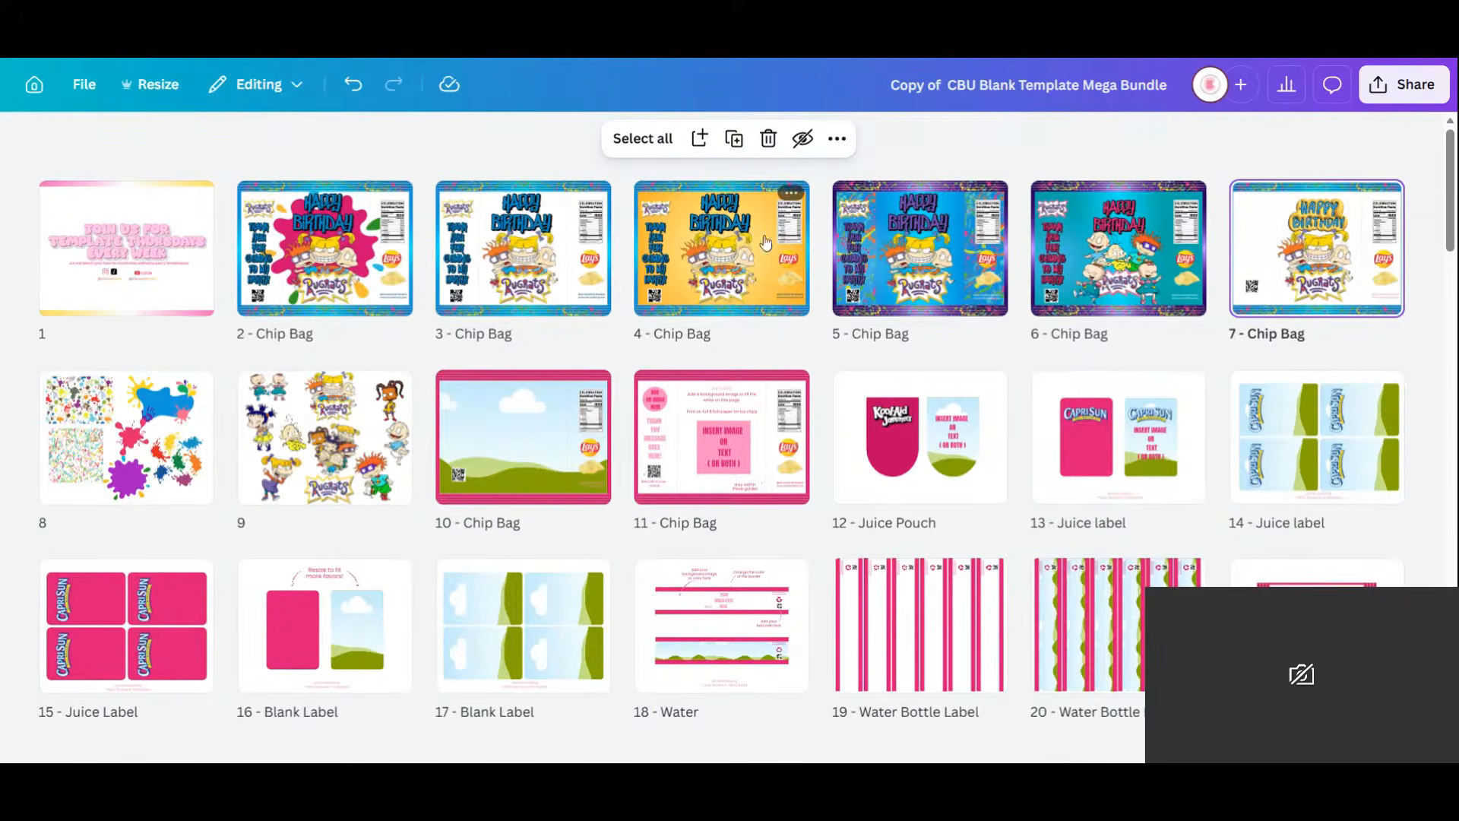
pyautogui.click(751, 266)
pyautogui.click(751, 266)
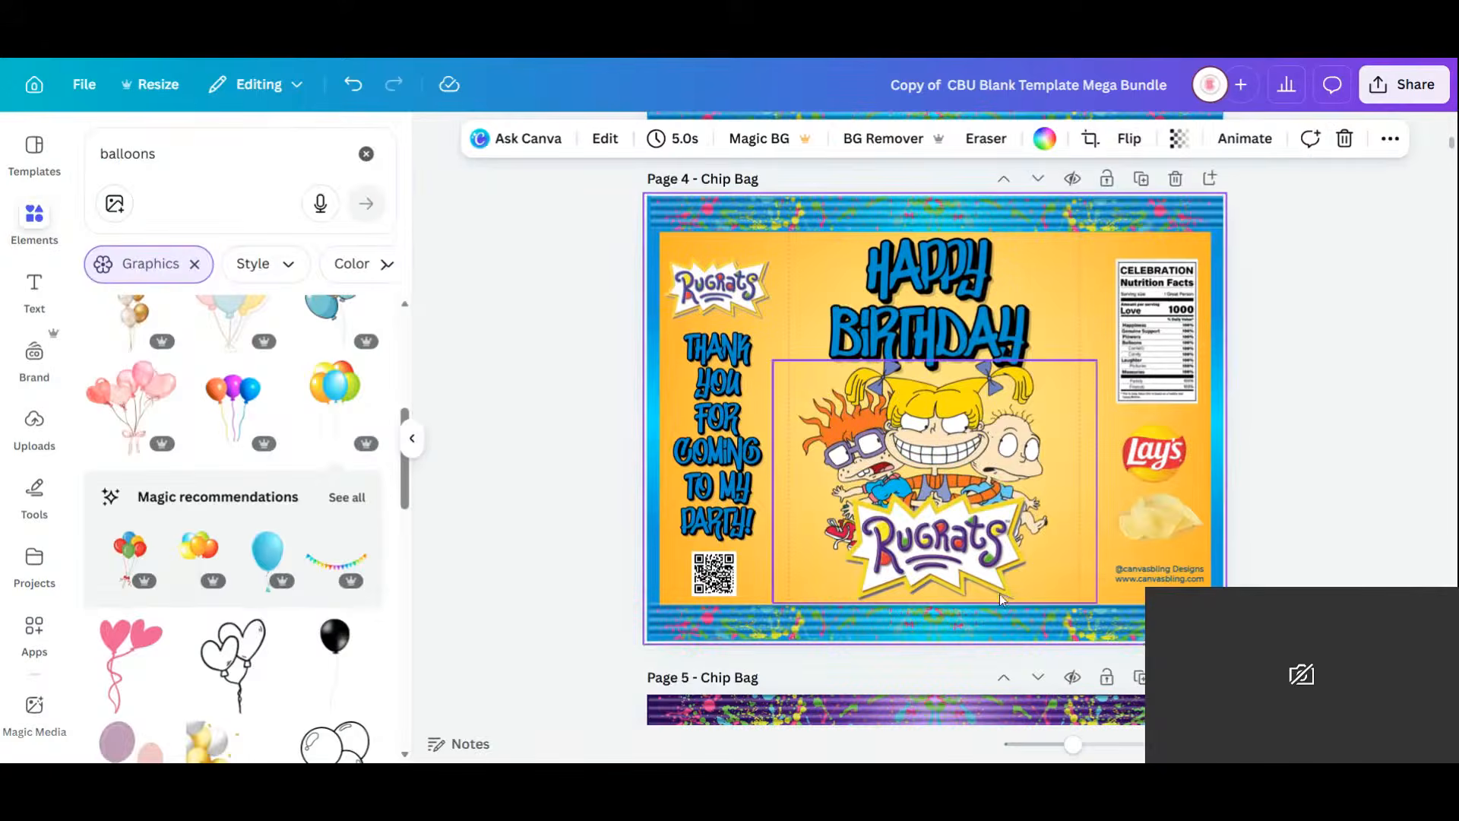
# Check the Rugrats artwork on the yellow page-4 chip bag, then return to the page grid.
pyautogui.click(996, 590)
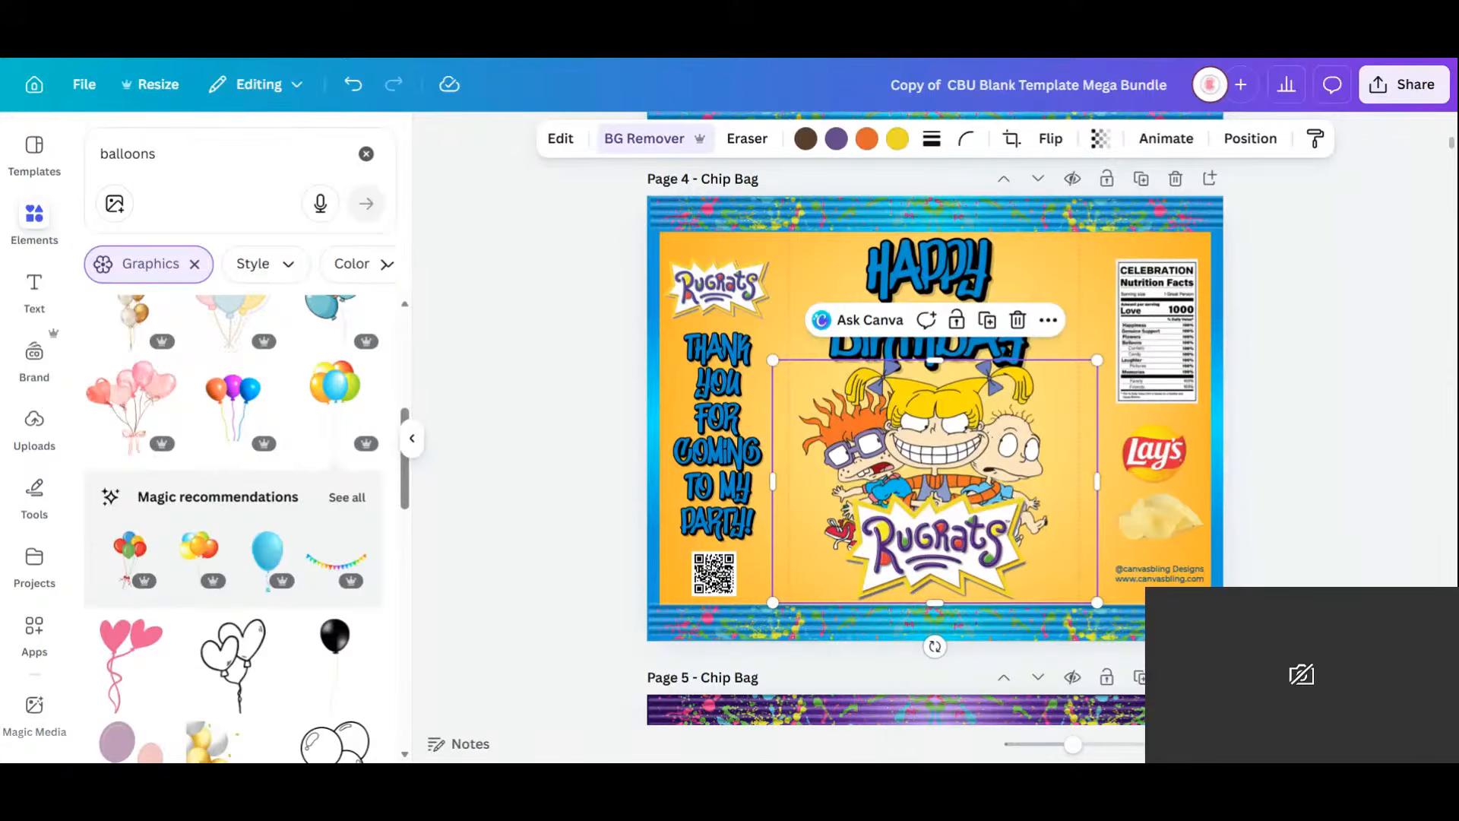
pyautogui.scroll(-5, 850, 402)
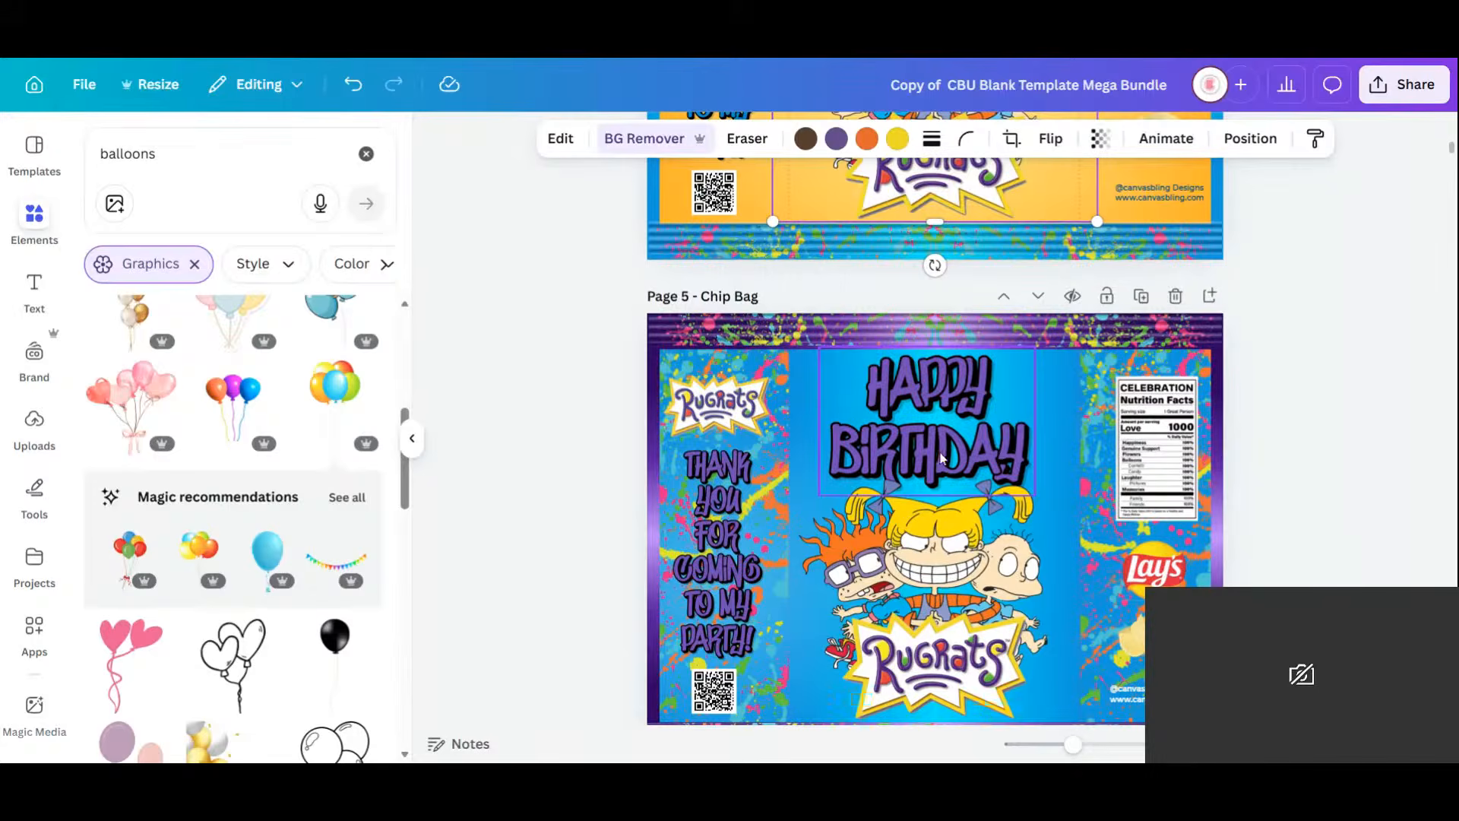
pyautogui.scroll(1, 850, 403)
pyautogui.scroll(-4, 1043, 545)
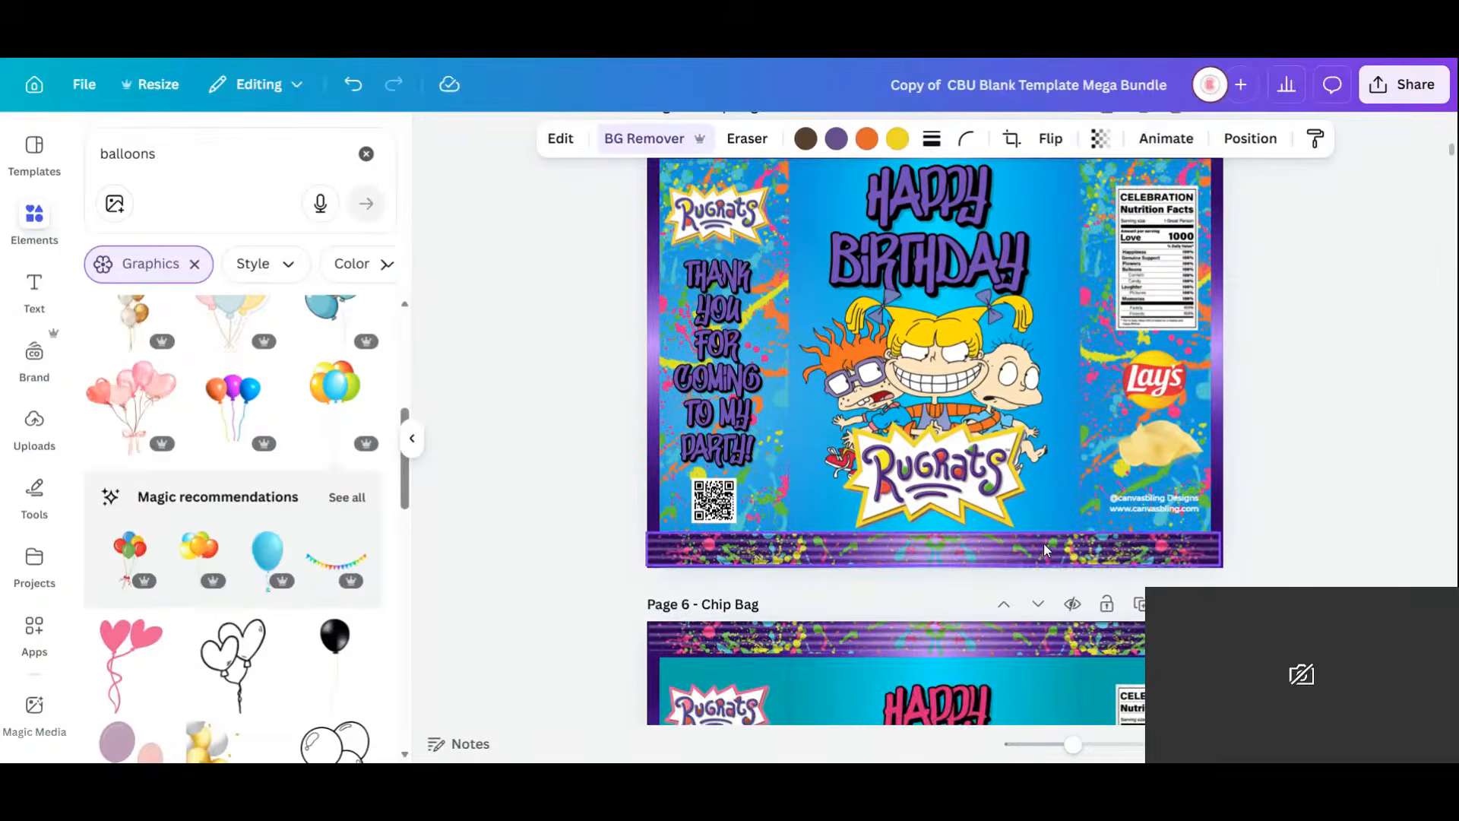
pyautogui.scroll(2, 1042, 545)
pyautogui.scroll(2, 1095, 555)
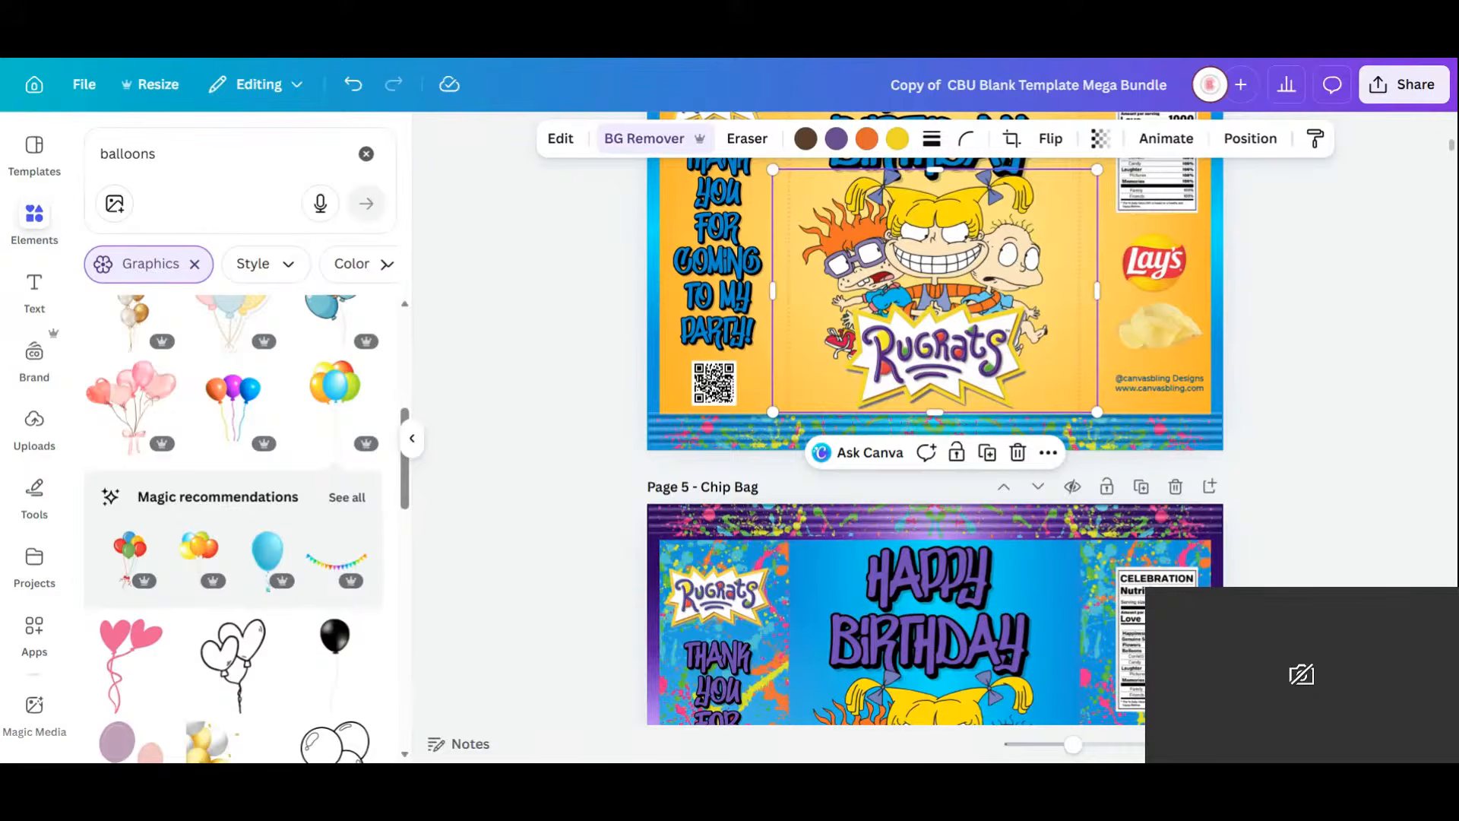
pyautogui.click(1388, 416)
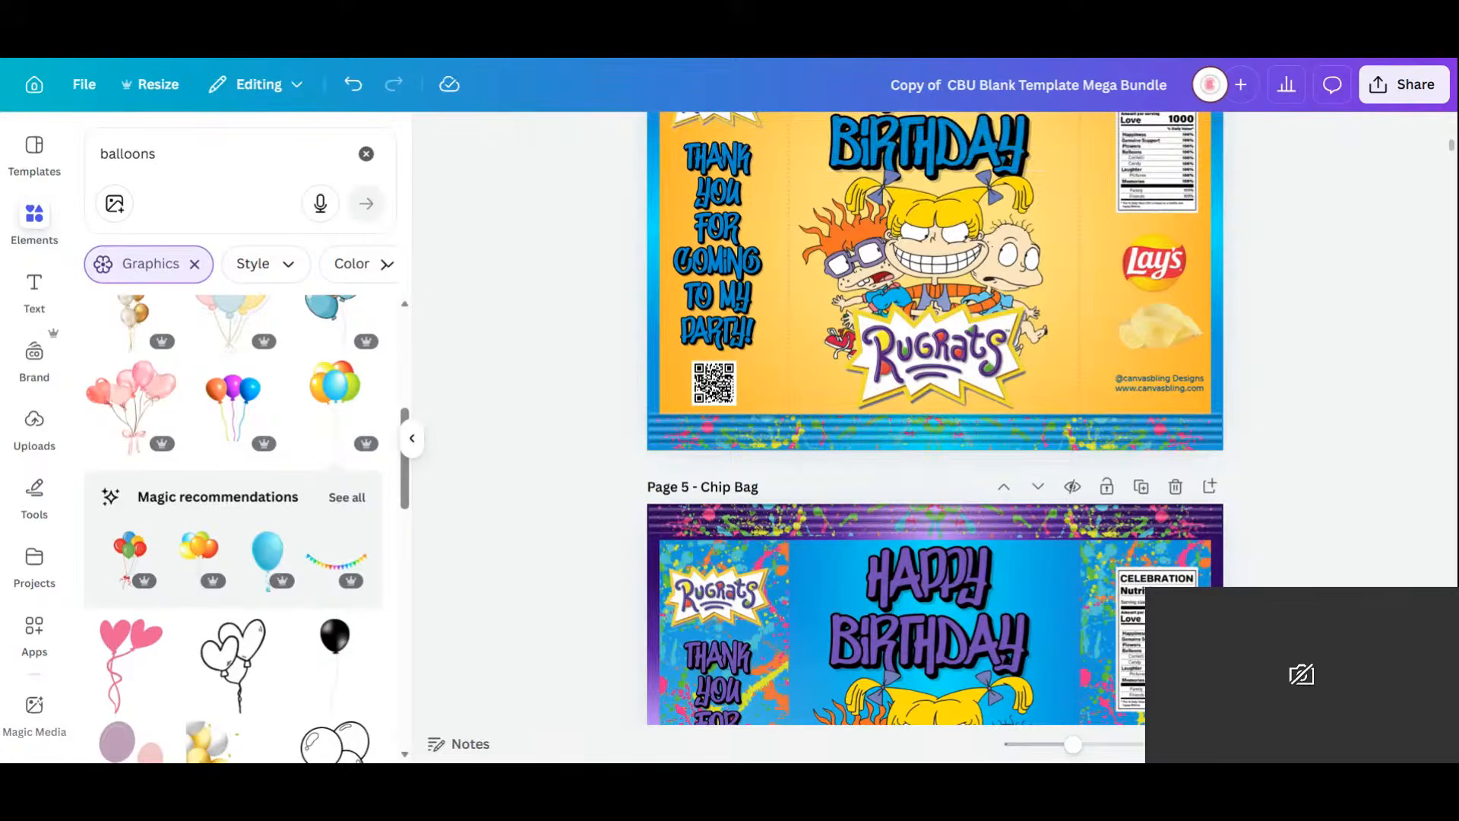
pyautogui.click(1353, 744)
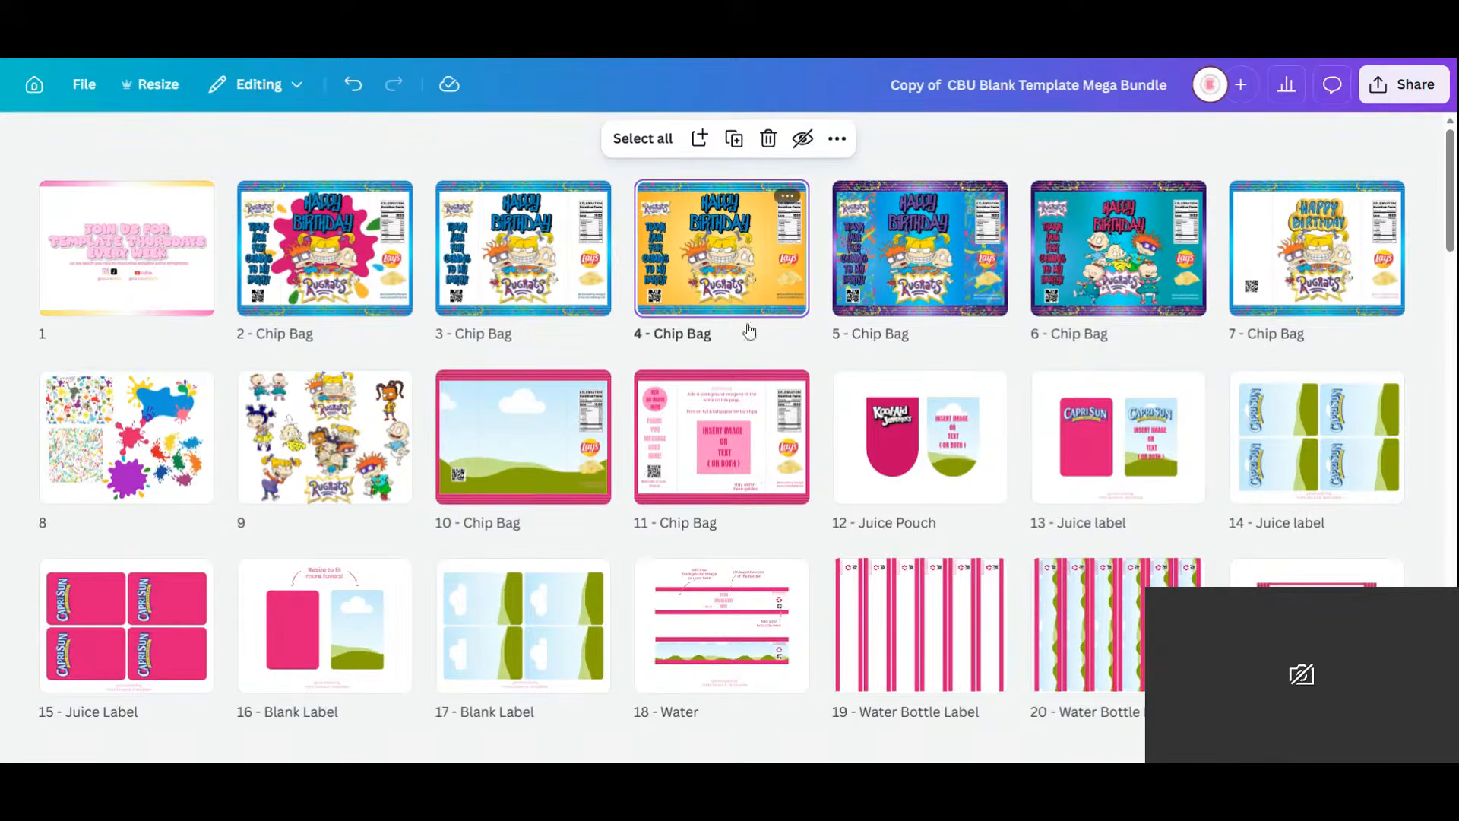
# Move the yellow chip bag up to page 2.
pyautogui.moveTo(669, 304); pyautogui.dragTo(258, 239)
pyautogui.scroll(-5, 874, 466)
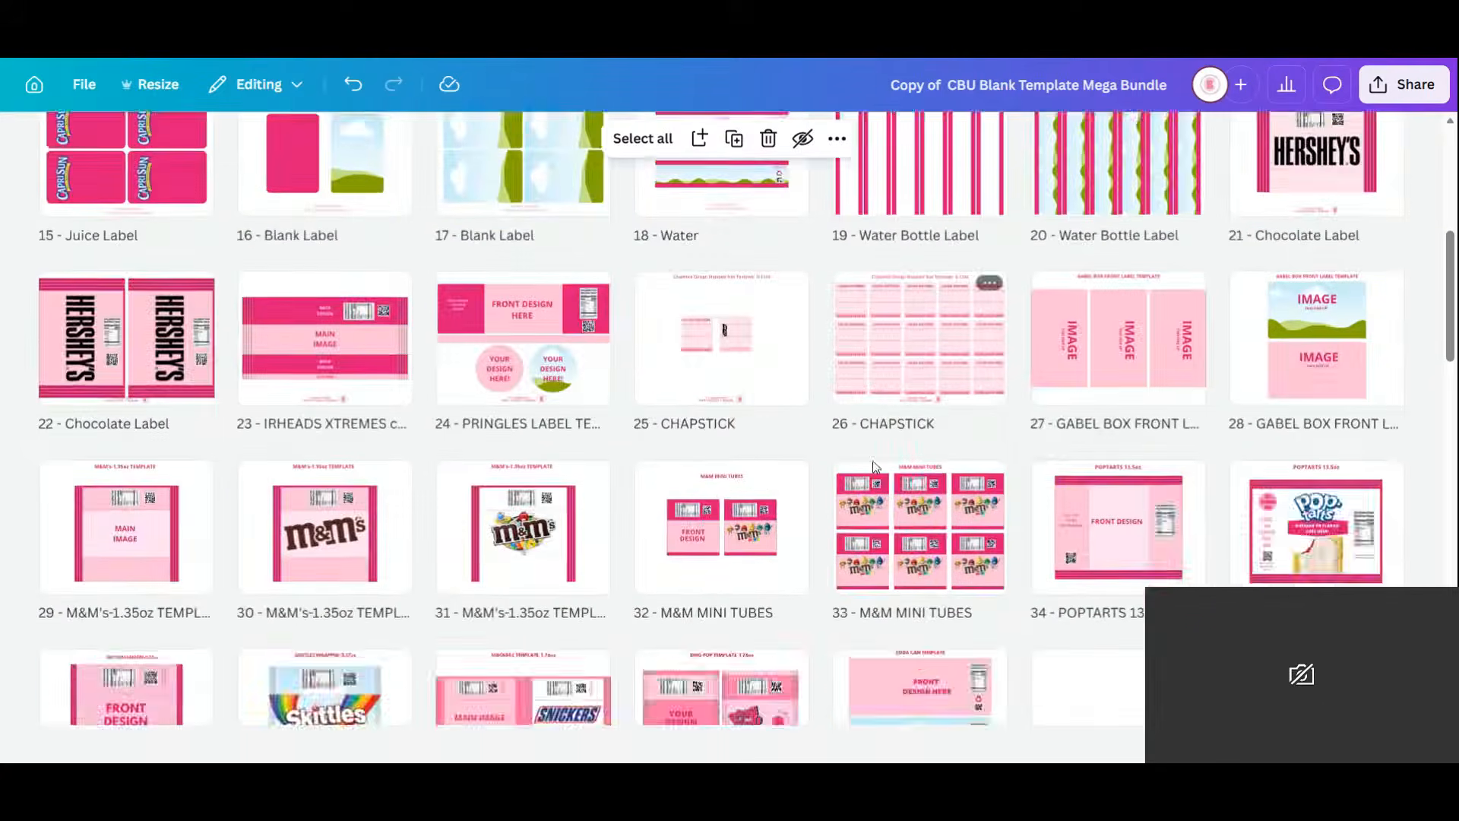
pyautogui.scroll(-5, 874, 467)
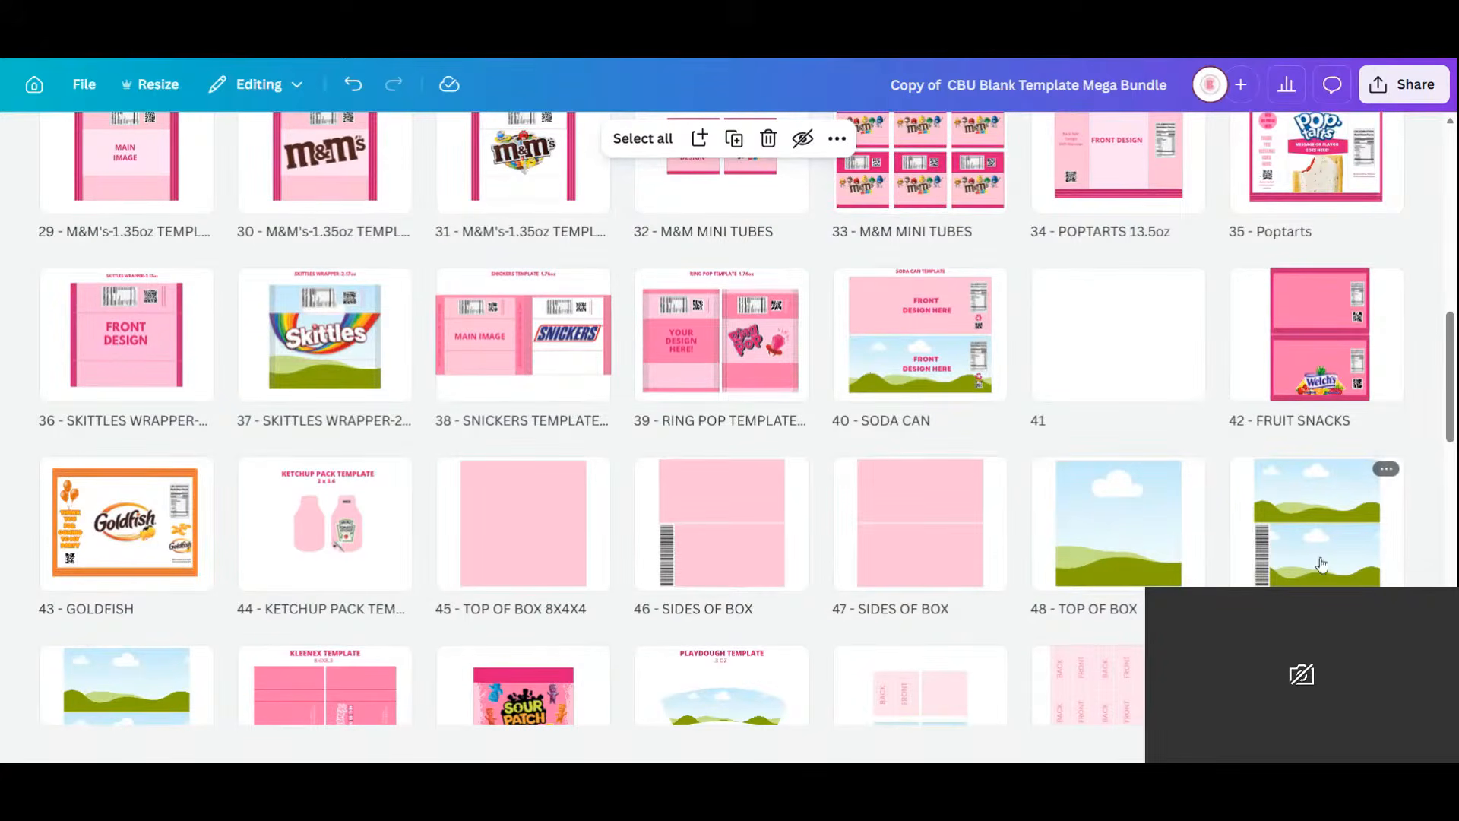
# Duplicate the TOP OF BOX 8X4X4 and SIDES OF BOX pages and move the copies up.
pyautogui.click(538, 559)
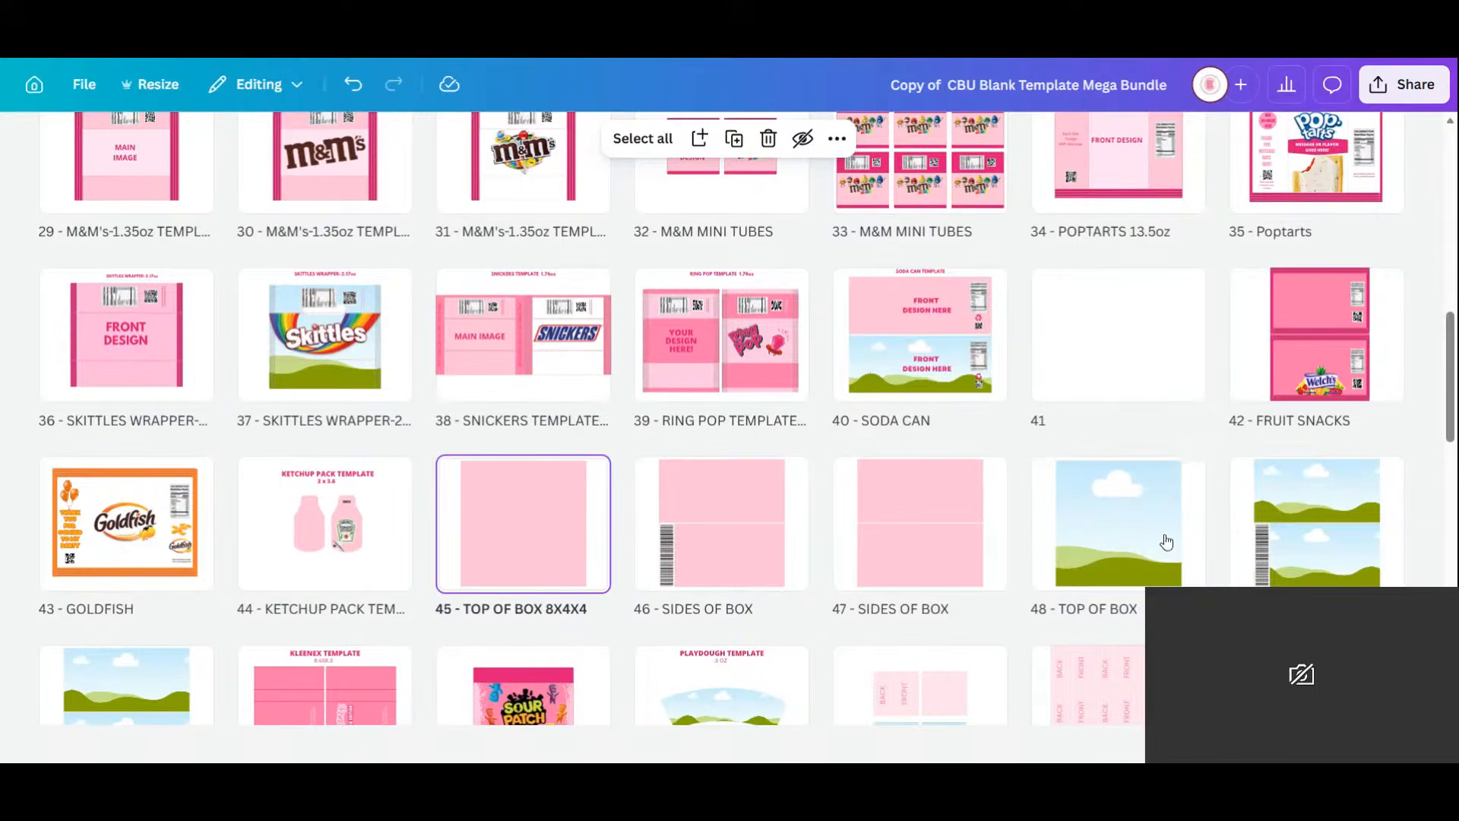
pyautogui.keyDown('shift'); pyautogui.click(758, 539); pyautogui.keyUp('shift')
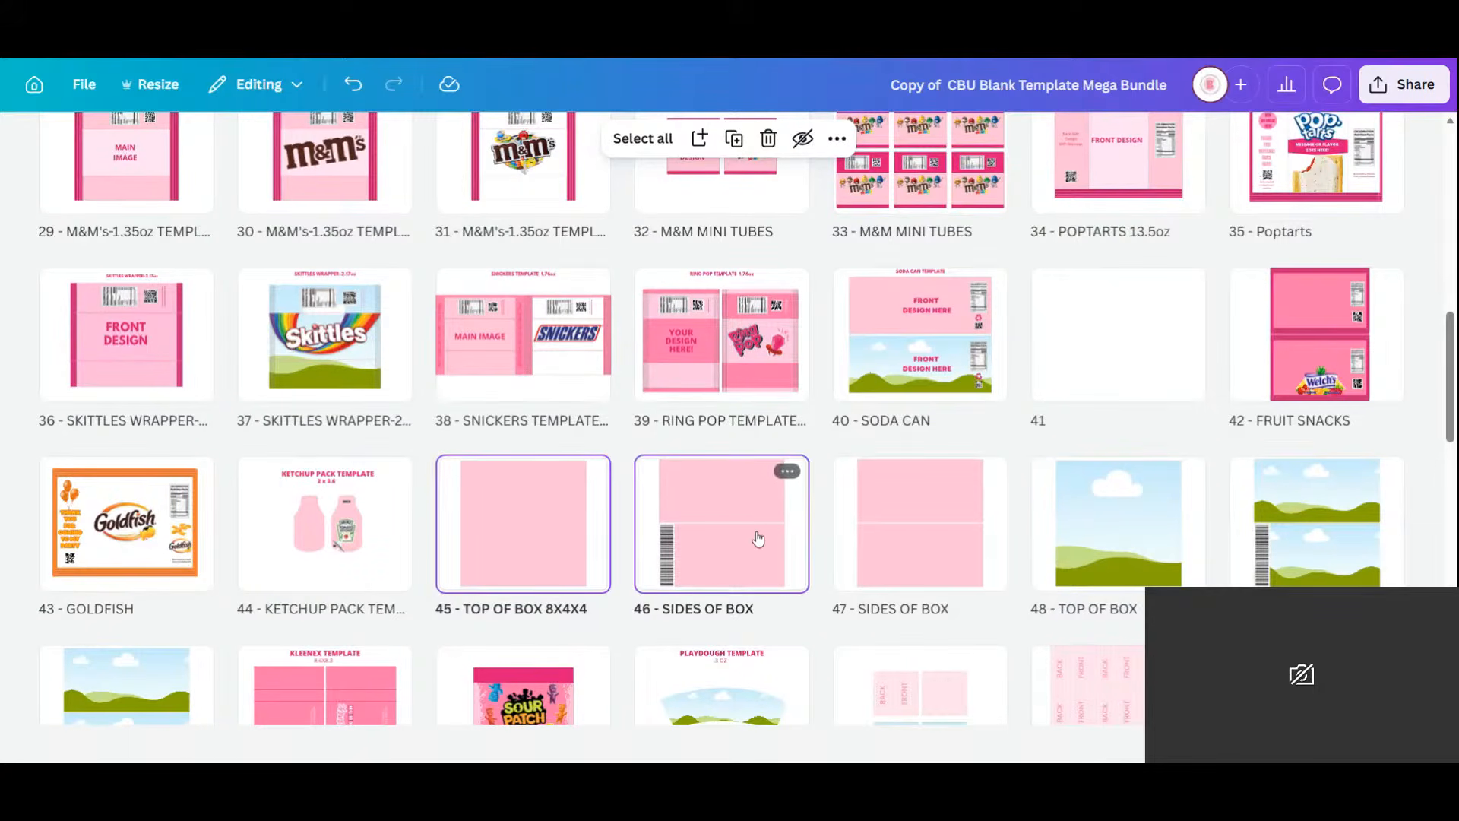
pyautogui.click(714, 539)
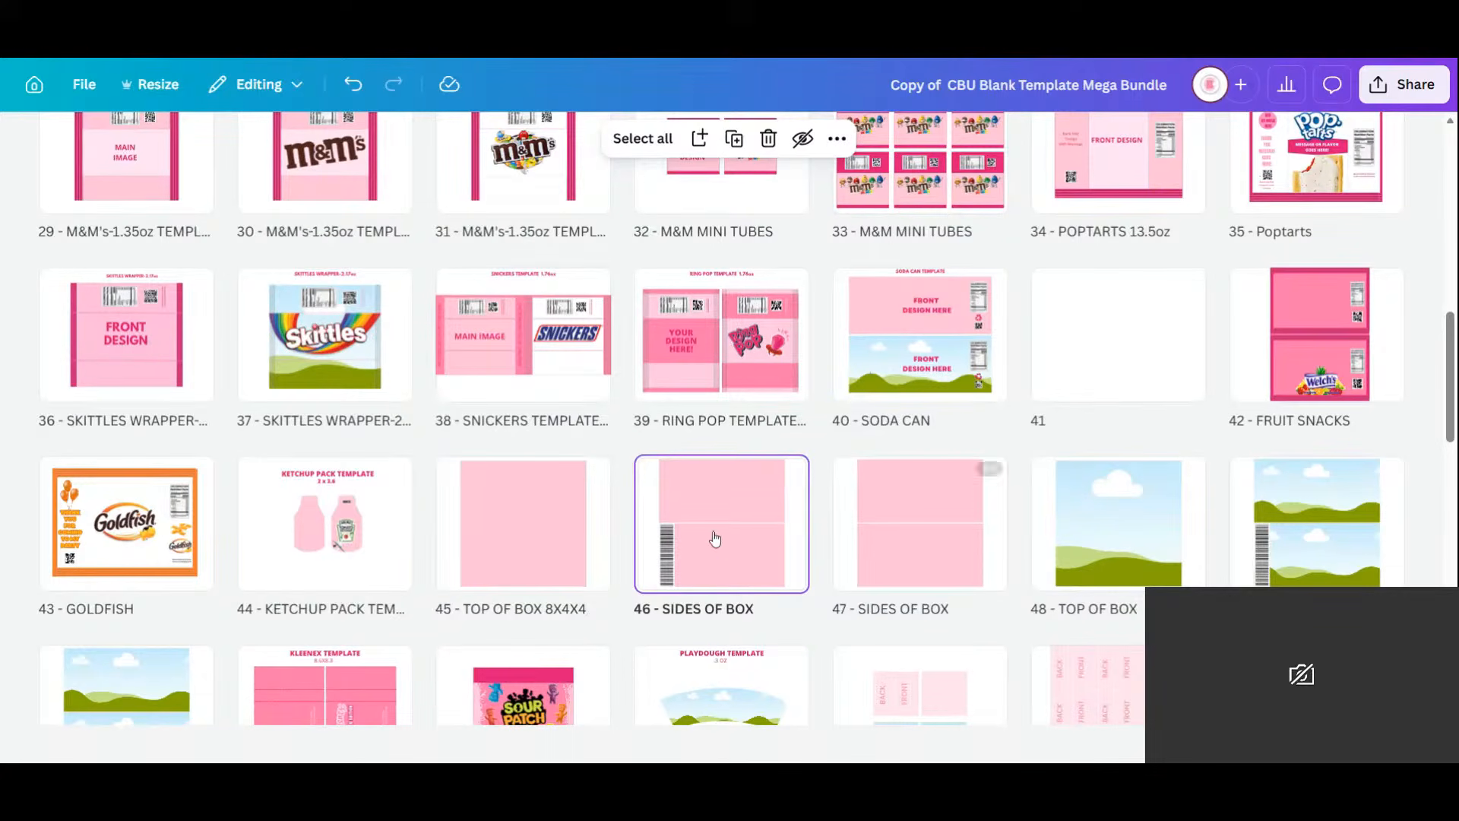
pyautogui.moveTo(714, 539); pyautogui.dragTo(984, 520)
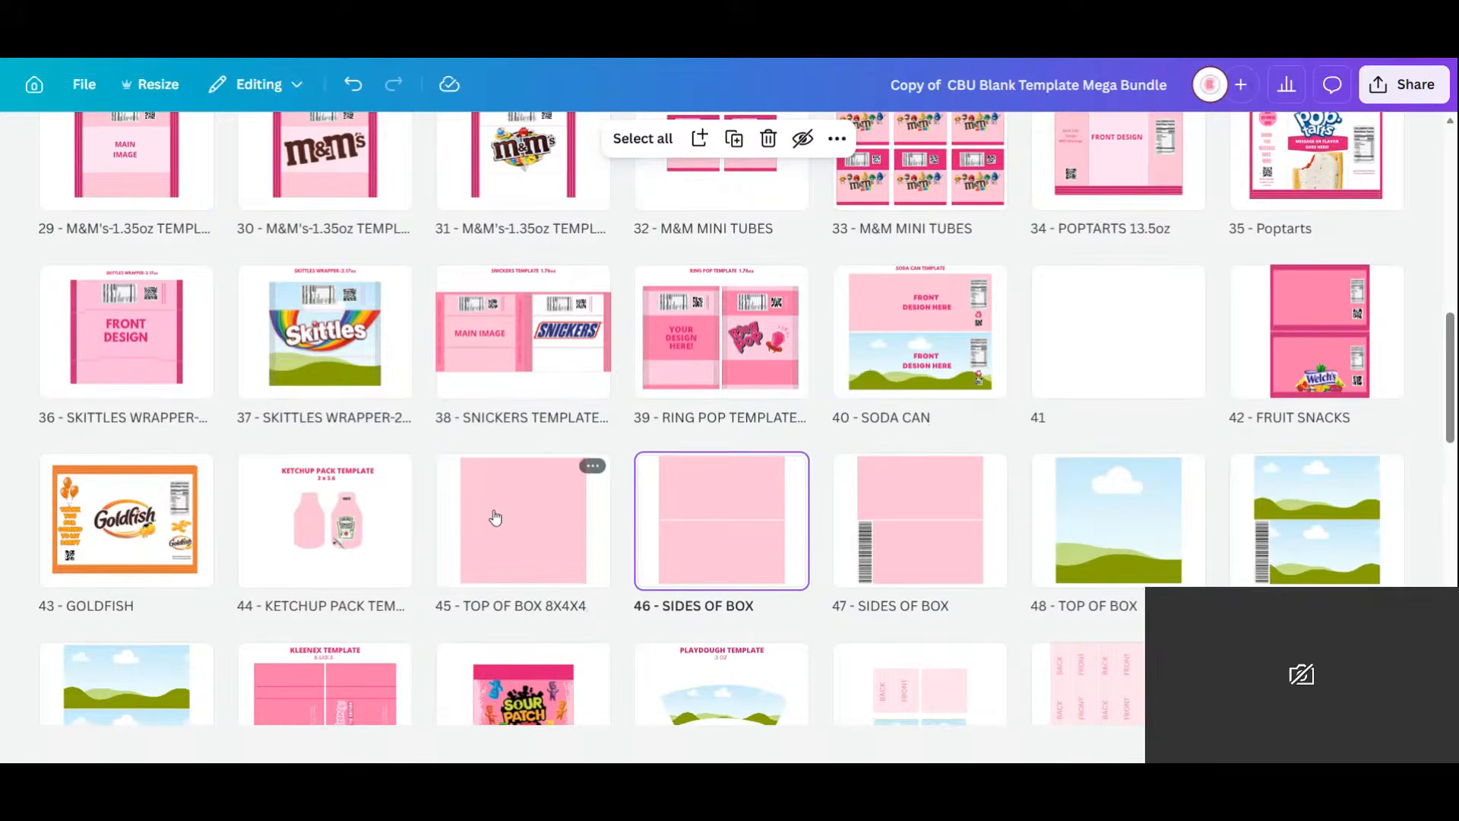
pyautogui.keyDown('shift'); pyautogui.click(523, 513); pyautogui.keyUp('shift')
pyautogui.rightClick(523, 511)
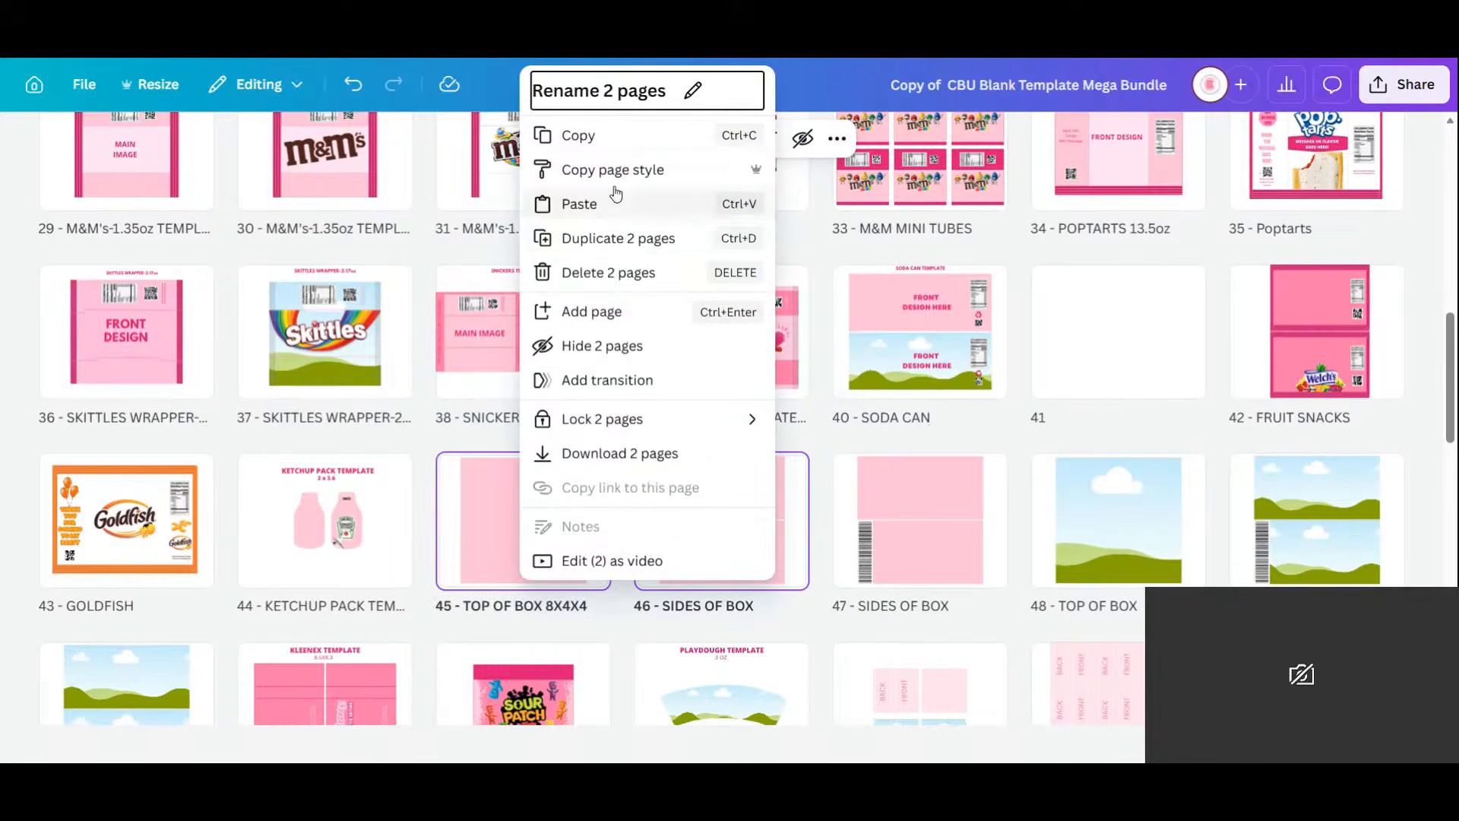
pyautogui.click(645, 238)
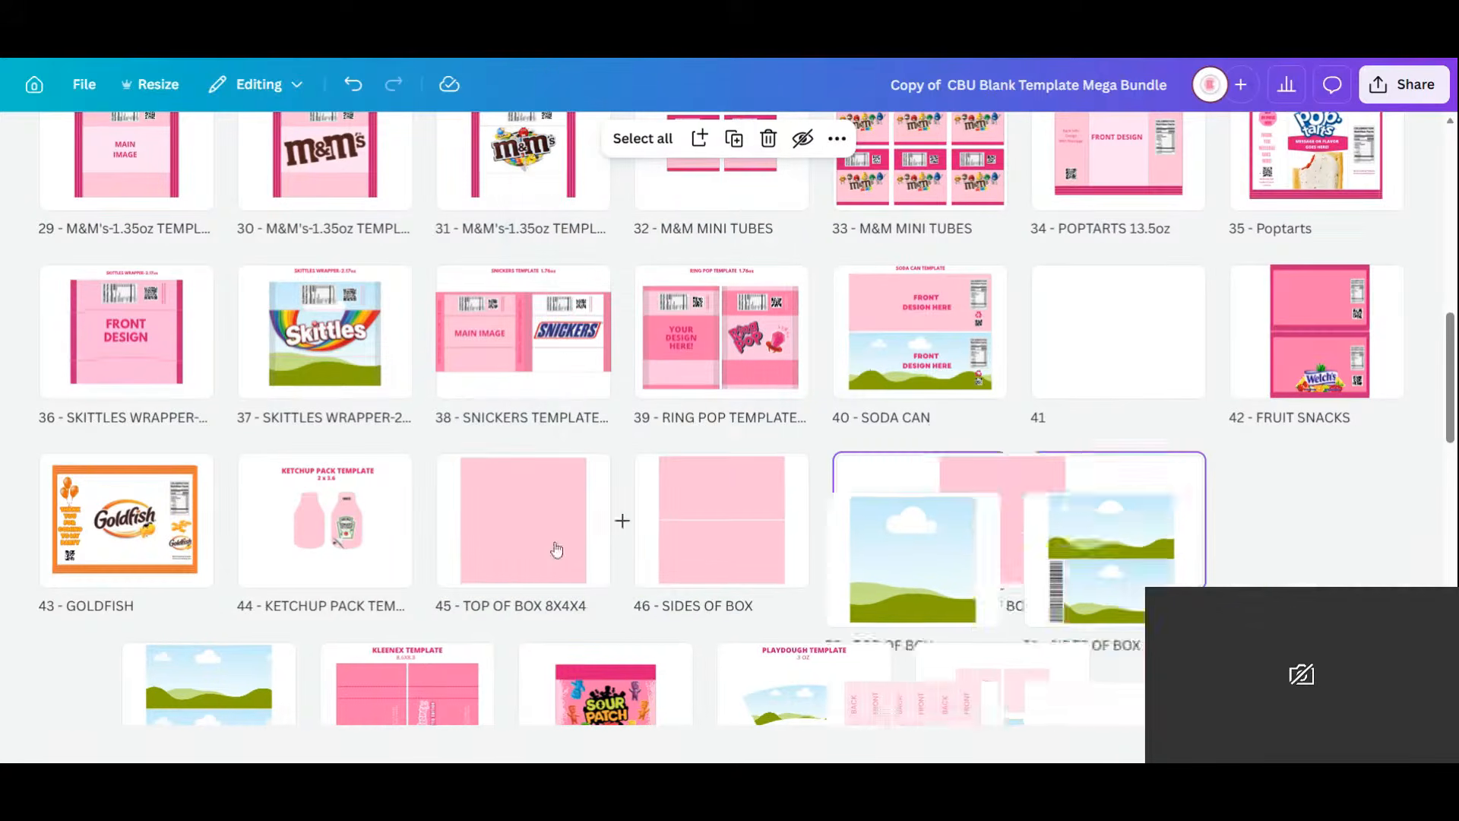
pyautogui.moveTo(890, 557); pyautogui.dragTo(423, 251)
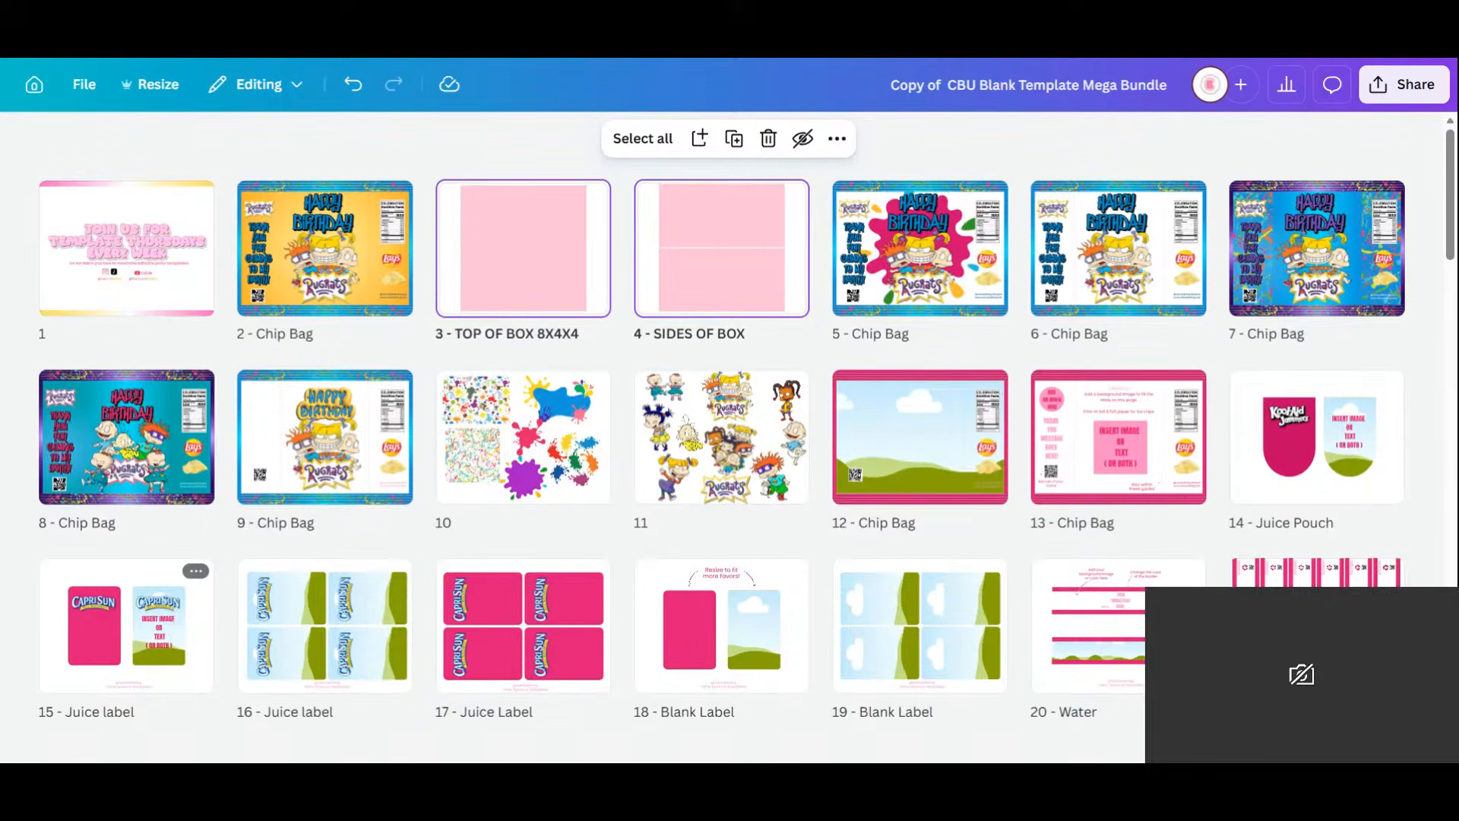
# Move the Juice label, Juice Pouch and Water pages up to pages 3, 4 and 5.
pyautogui.click(171, 631)
pyautogui.rightClick(171, 631)
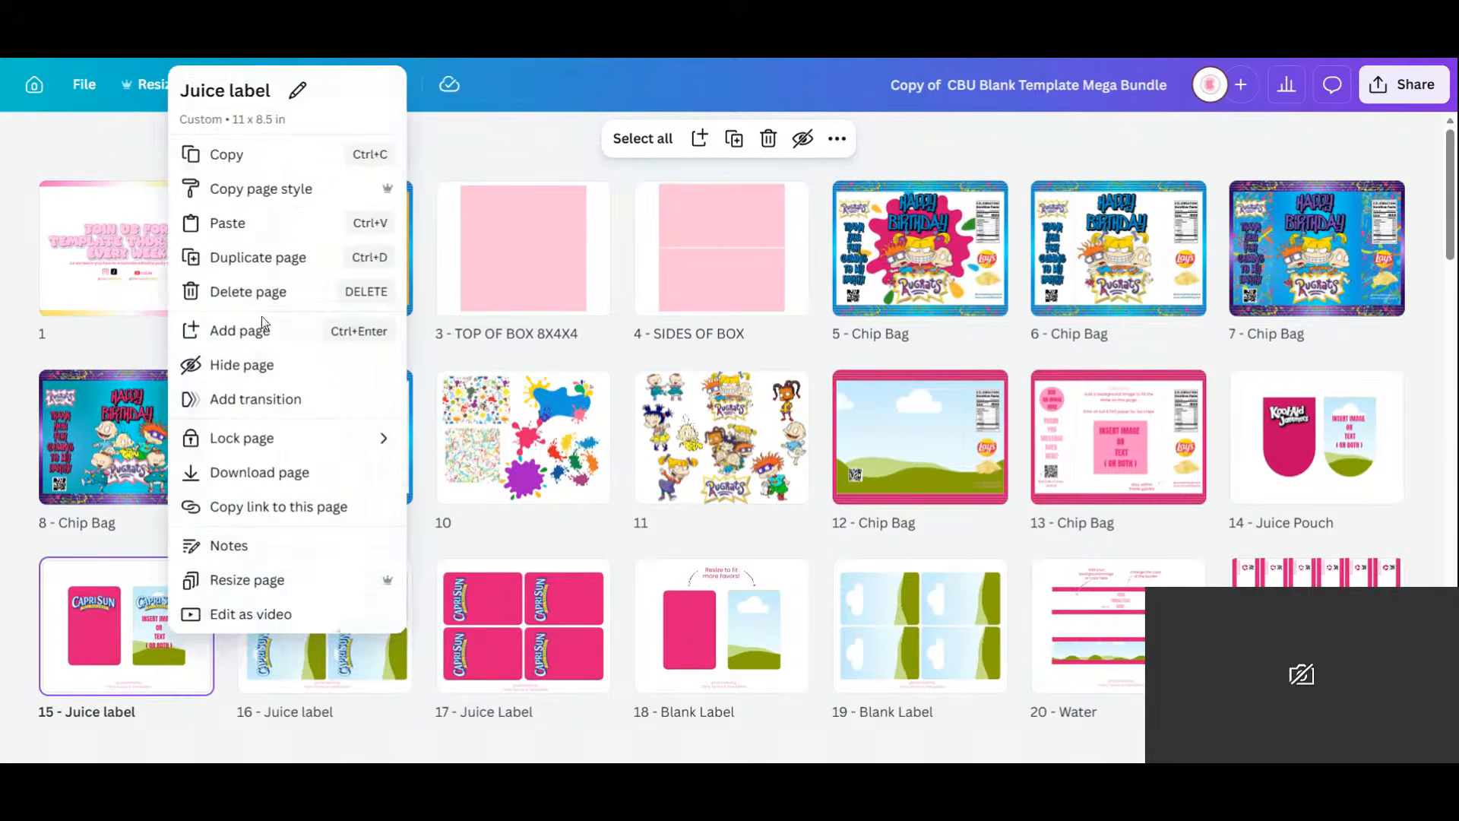
pyautogui.click(112, 635)
pyautogui.moveTo(109, 638); pyautogui.dragTo(524, 244)
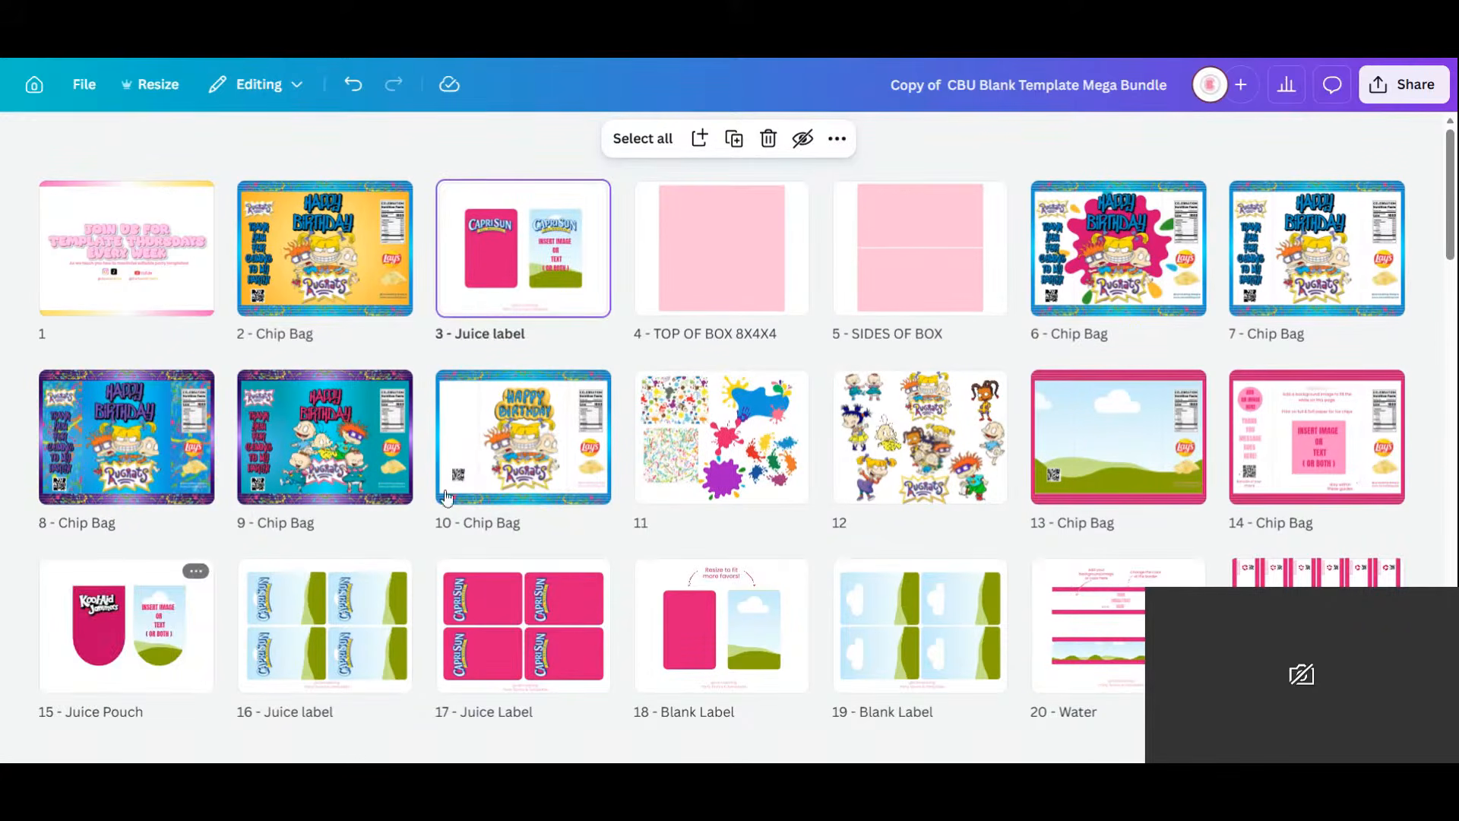
pyautogui.moveTo(133, 608); pyautogui.dragTo(714, 243)
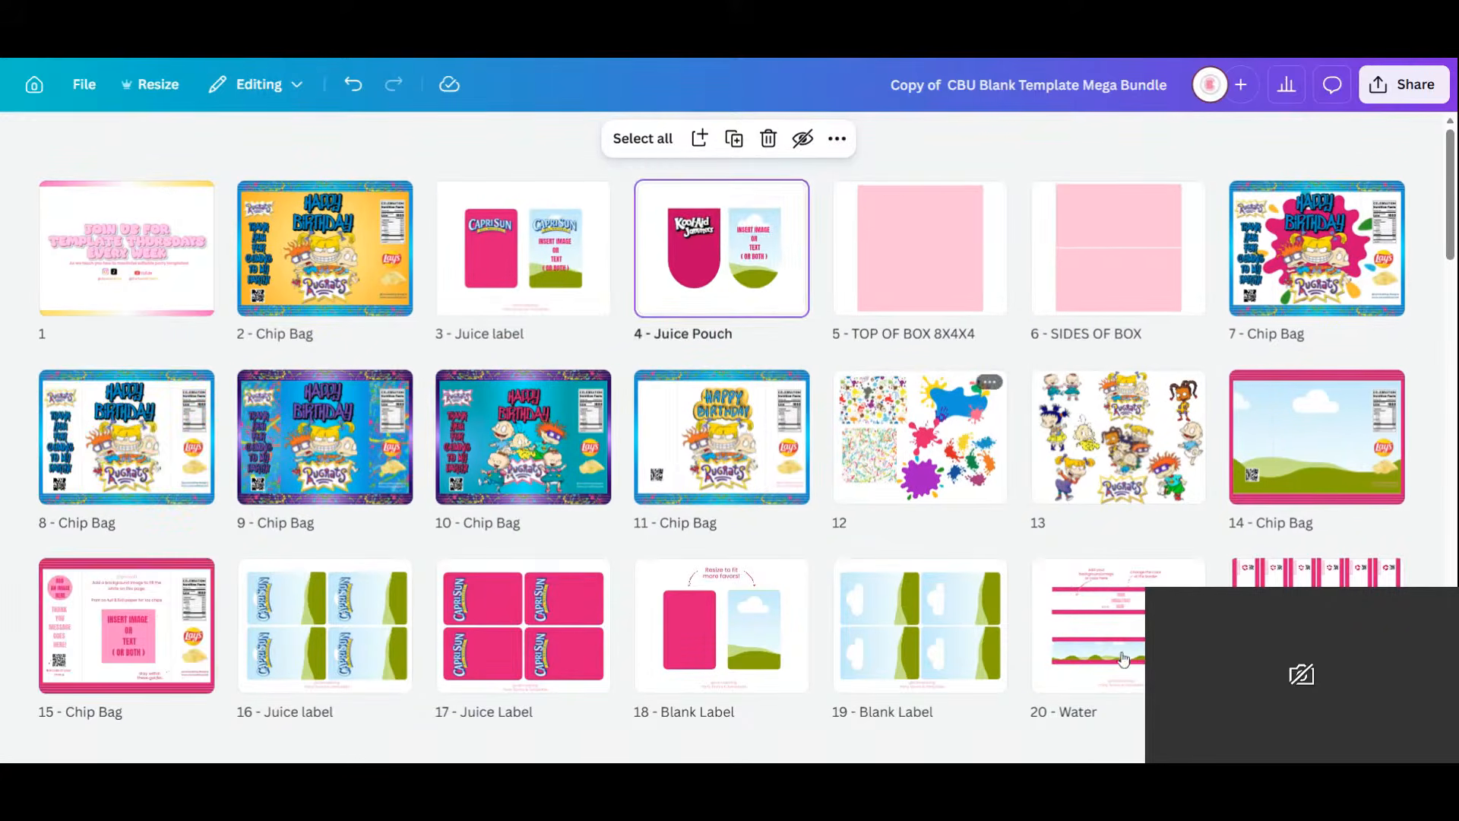
pyautogui.moveTo(1117, 627); pyautogui.dragTo(824, 295)
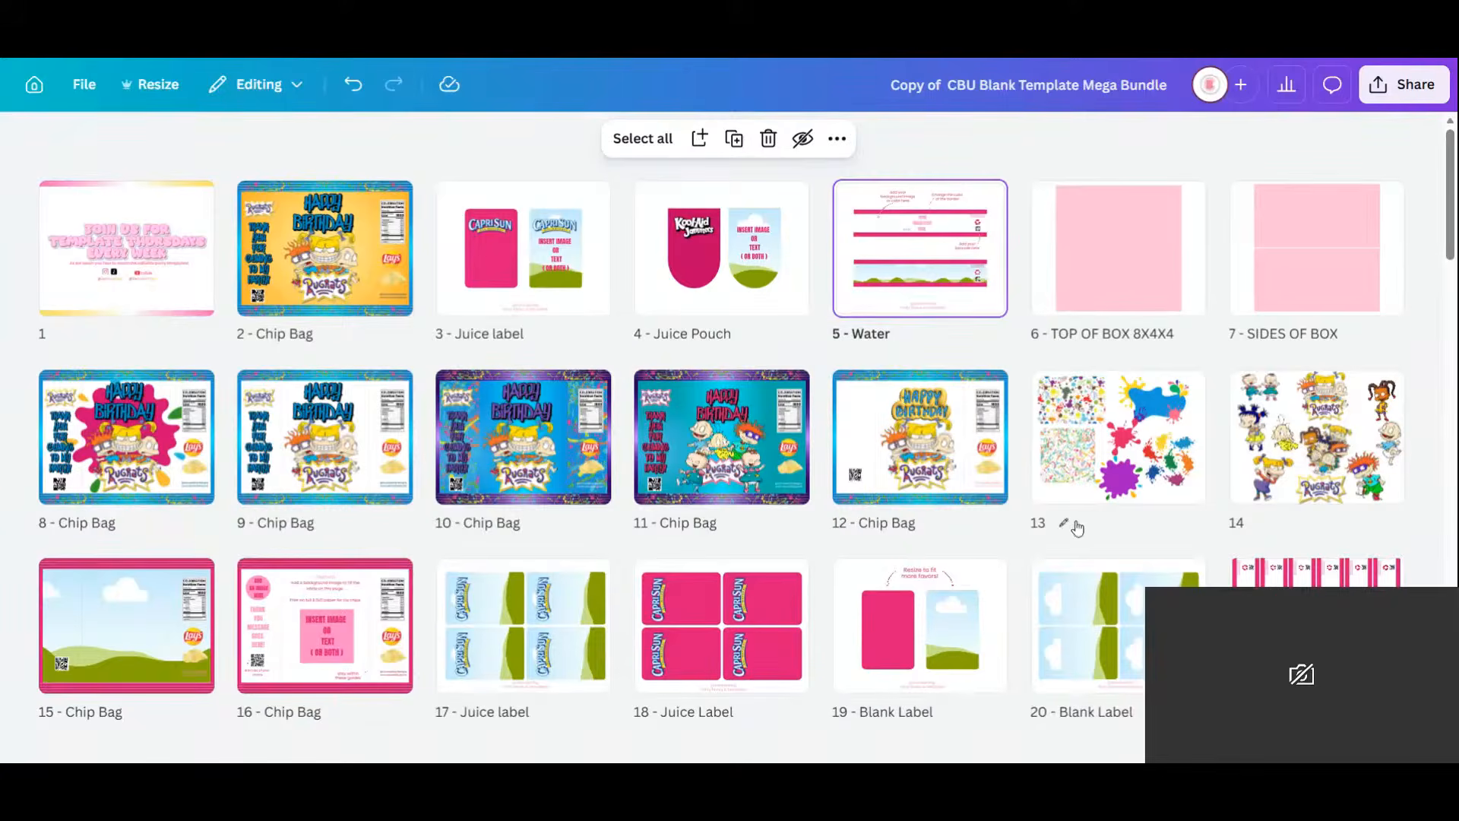
# Pick up the 62 - Rice Krispie page and drag it toward the first rows.
pyautogui.scroll(-10, 1059, 517)
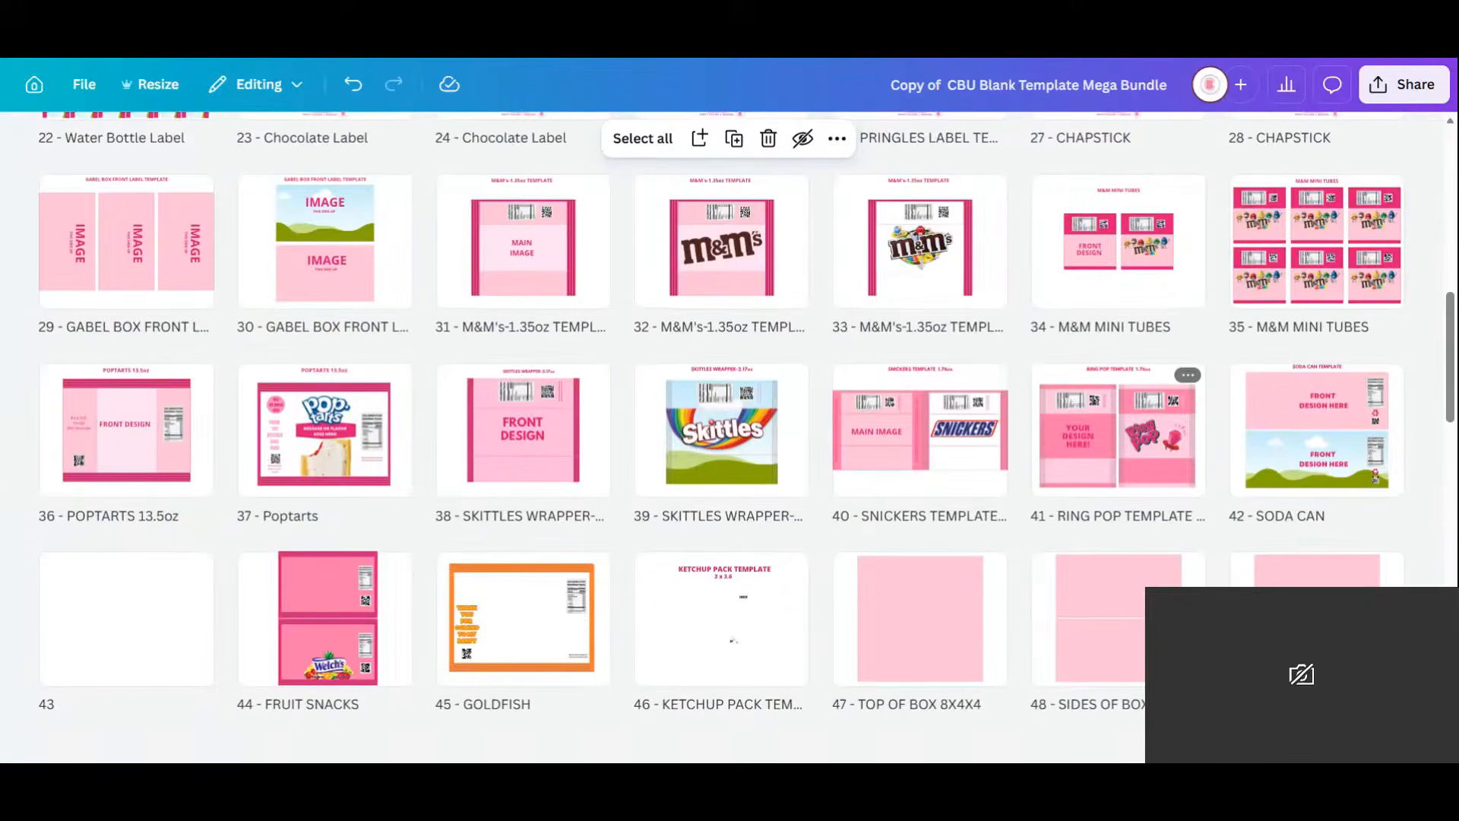
pyautogui.scroll(-6, 917, 476)
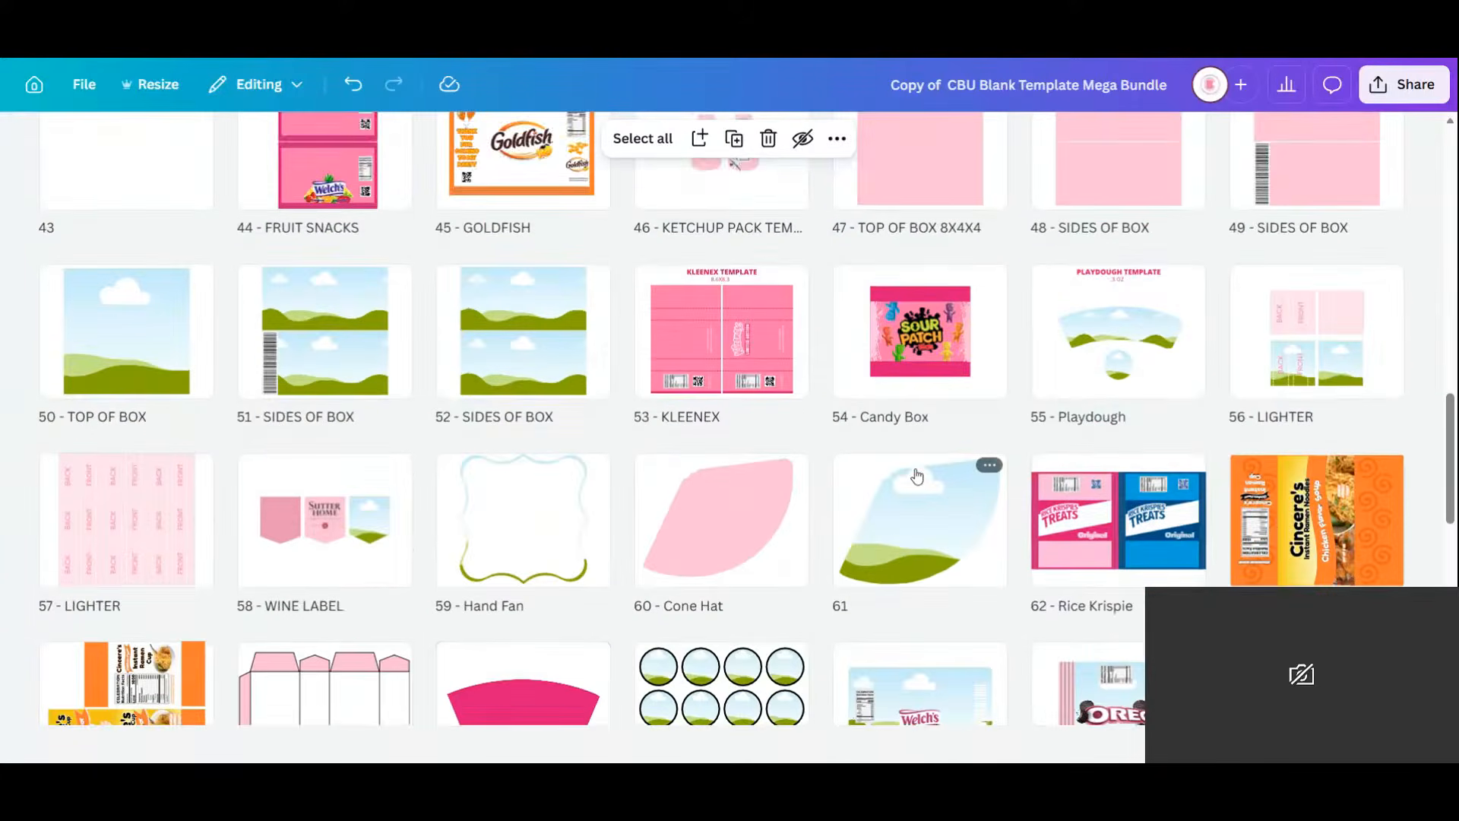
pyautogui.scroll(-5, 917, 475)
pyautogui.scroll(-5, 917, 475)
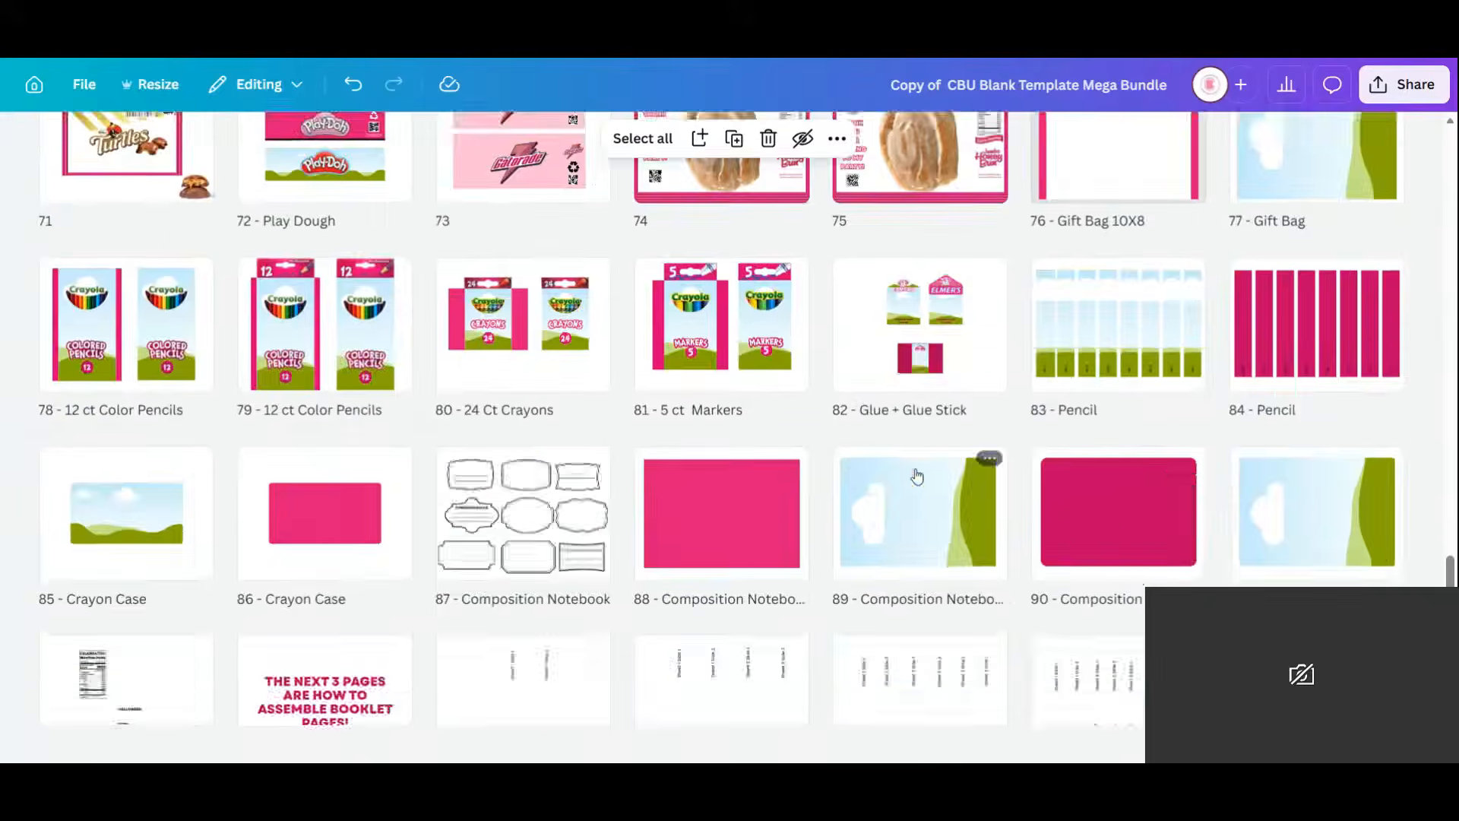
pyautogui.scroll(4, 918, 476)
pyautogui.scroll(5, 918, 476)
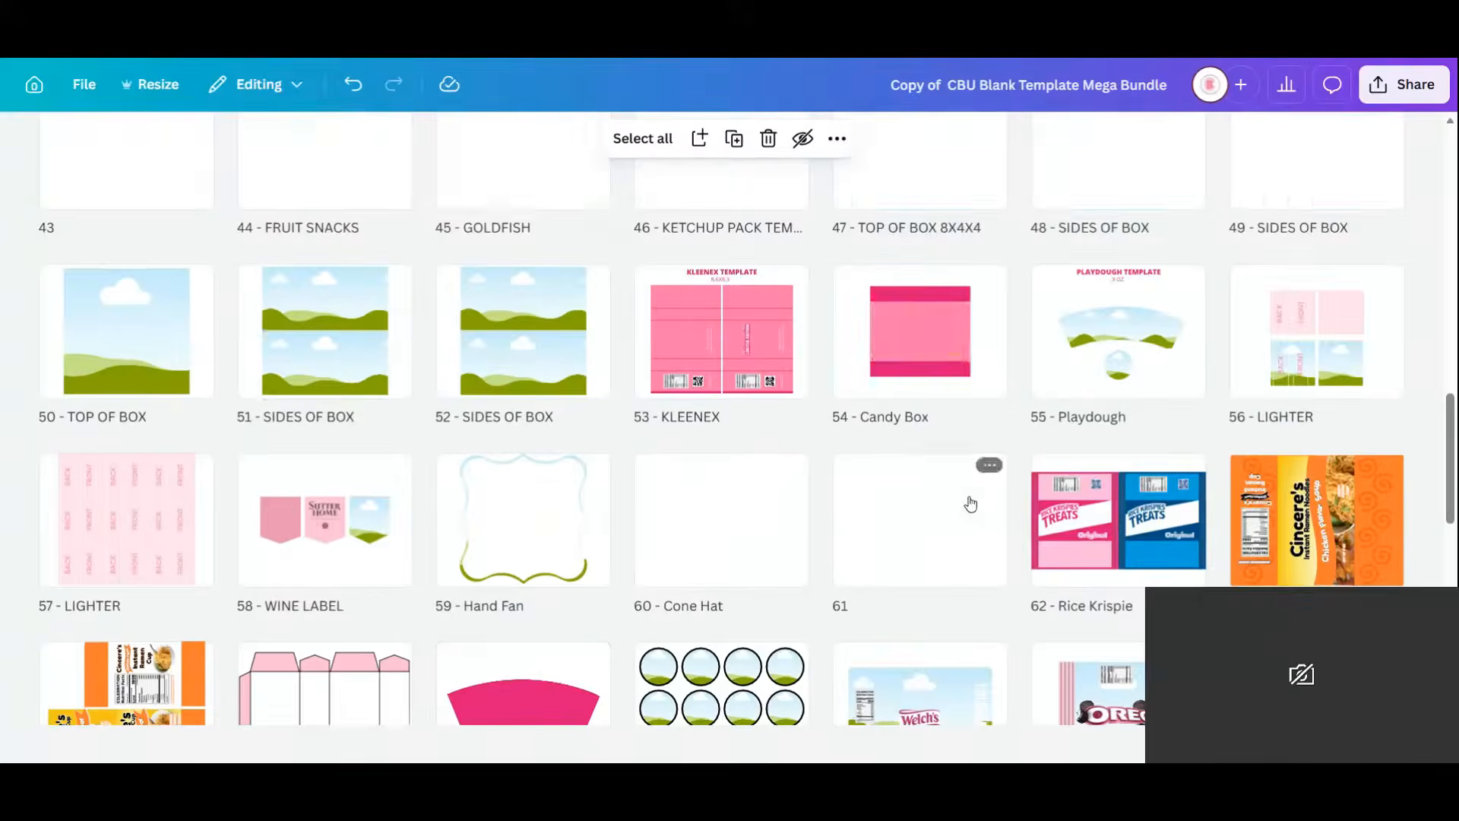
pyautogui.click(1109, 536)
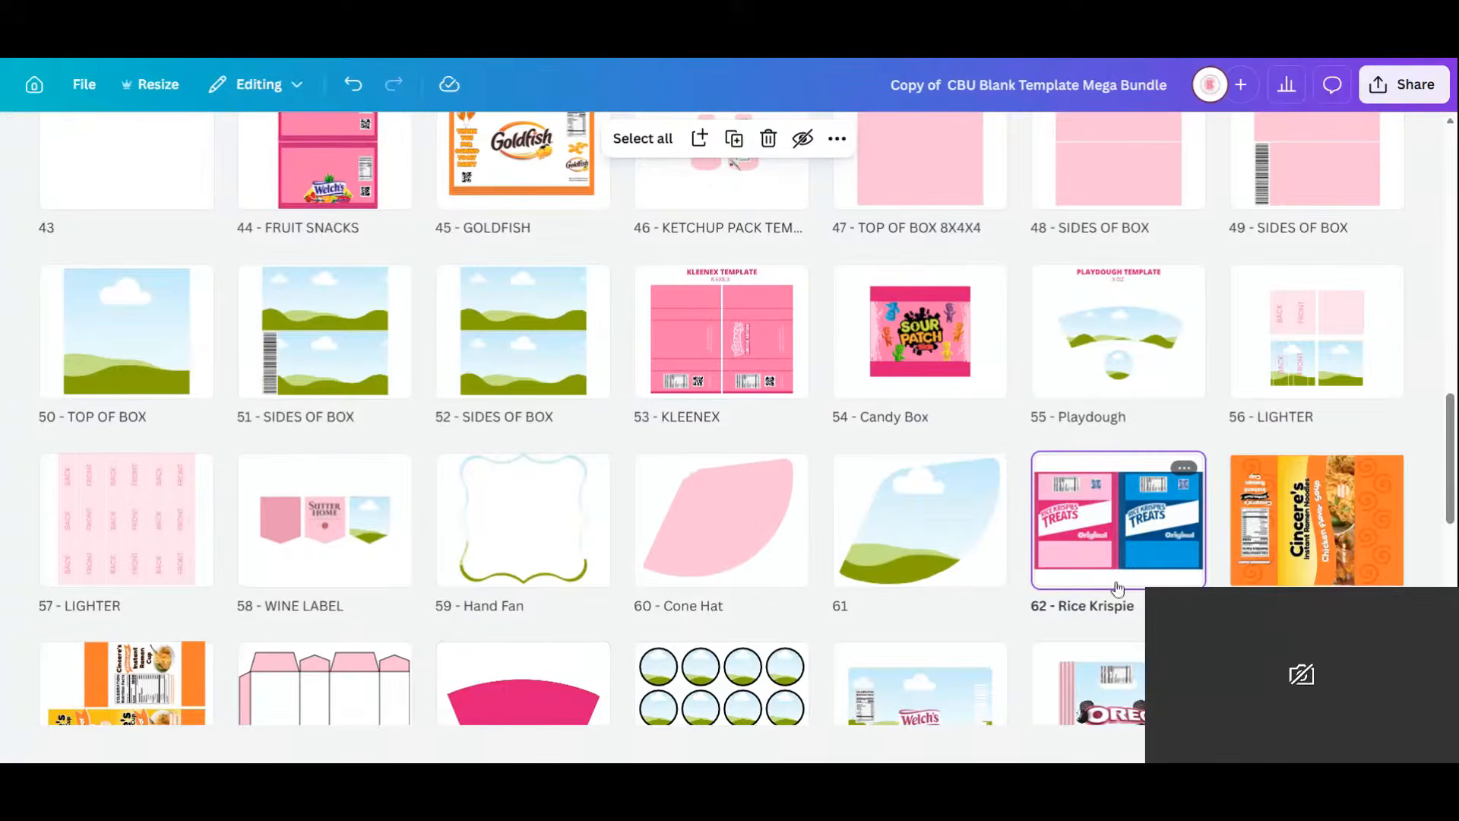
pyautogui.moveTo(1130, 560)
pyautogui.mouseDown()
pyautogui.moveTo(498, 100)
pyautogui.moveTo(412, 228)
pyautogui.moveTo(677, 289)
pyautogui.moveTo(991, 280)
pyautogui.mouseUp()
# Drop Rice Krispie at page 6 and delete the right-hand Capri Sun label on the Juice label page.
pyautogui.click(558, 304)
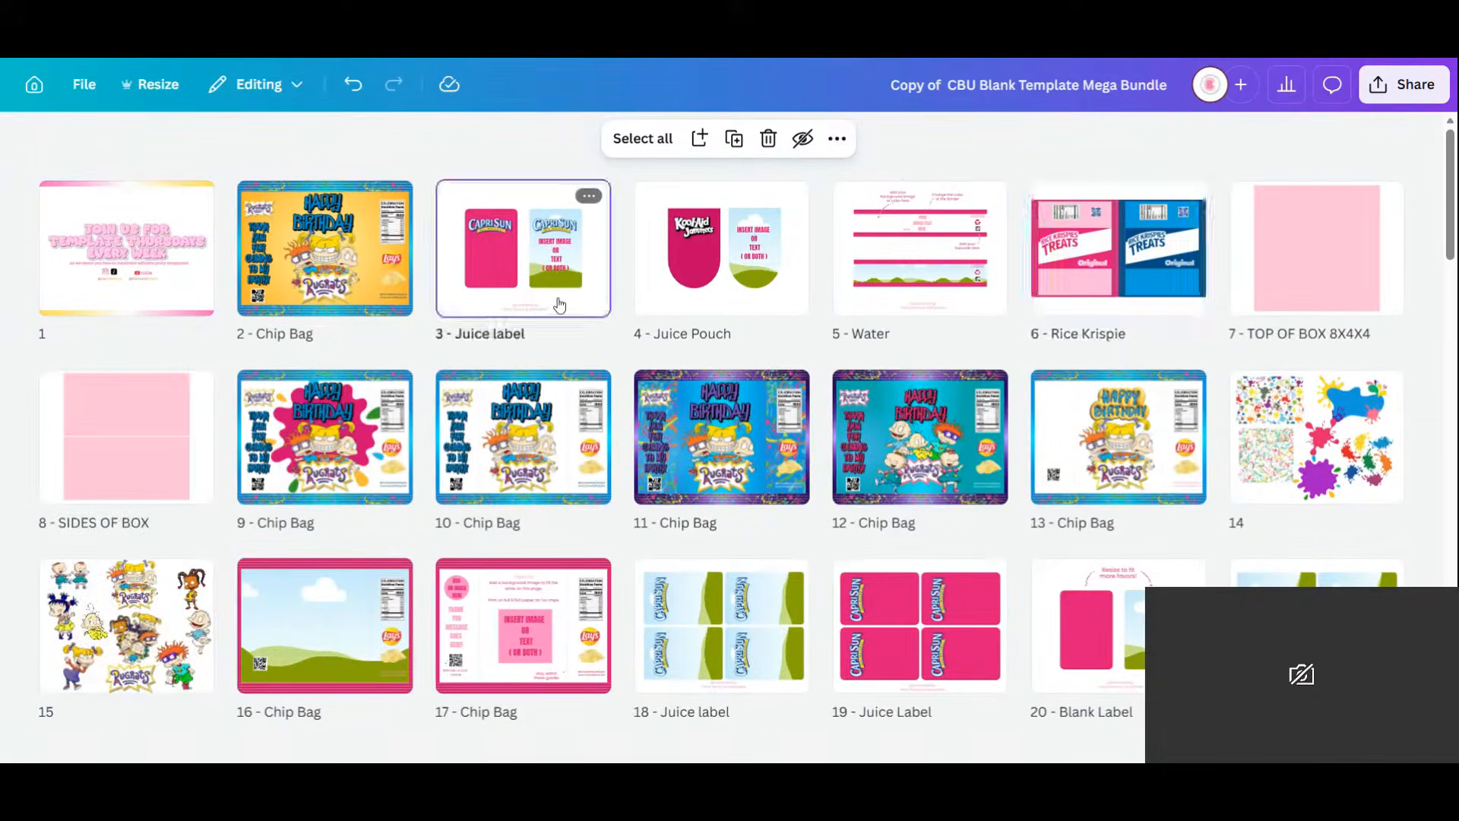
pyautogui.doubleClick(558, 304)
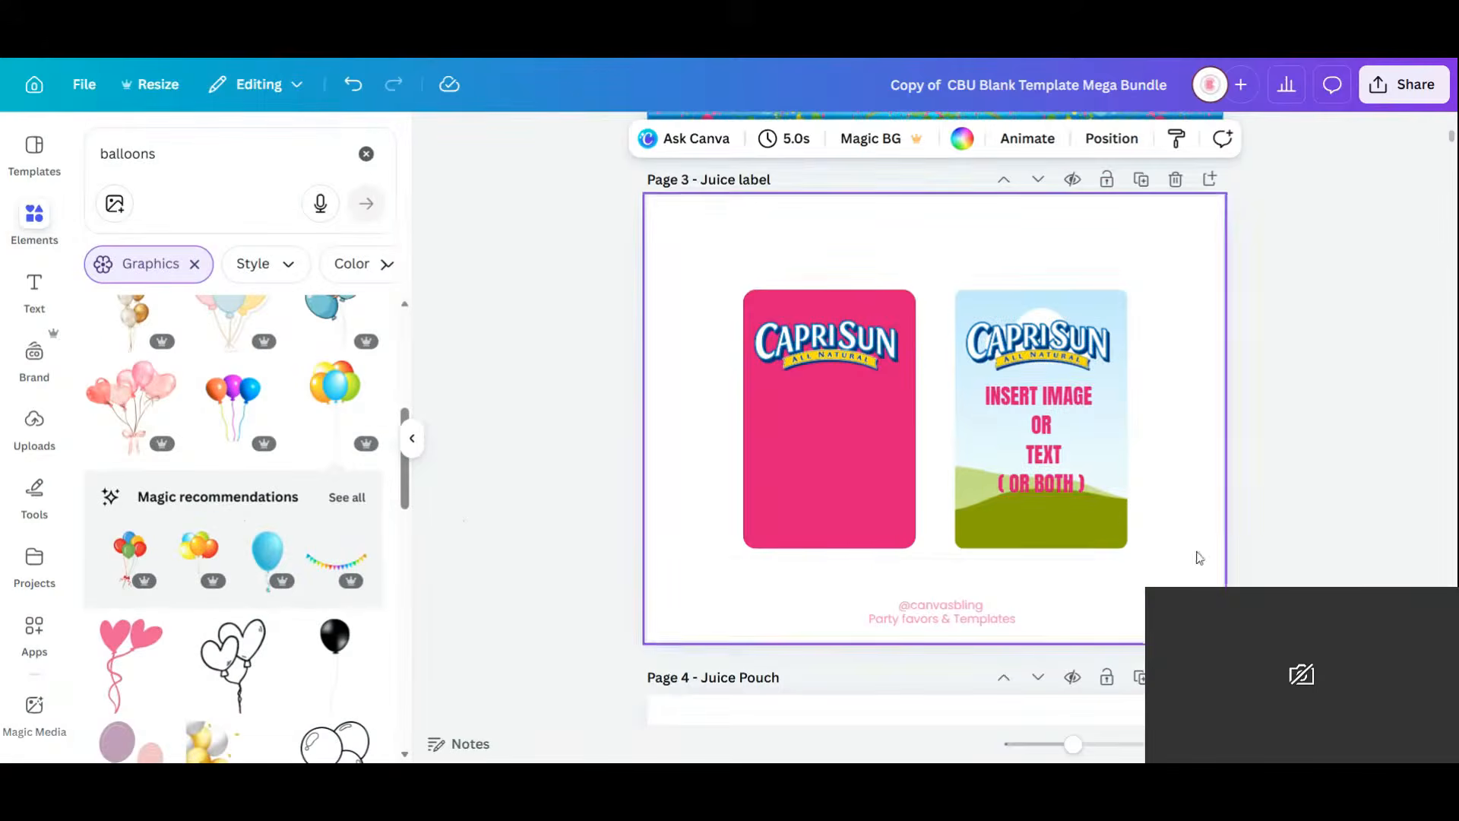
pyautogui.moveTo(1199, 557); pyautogui.dragTo(1026, 262)
pyautogui.press('Delete')
# Move the Kool-Aid pouch label onto the Juice label page.
pyautogui.scroll(-5, 1026, 271)
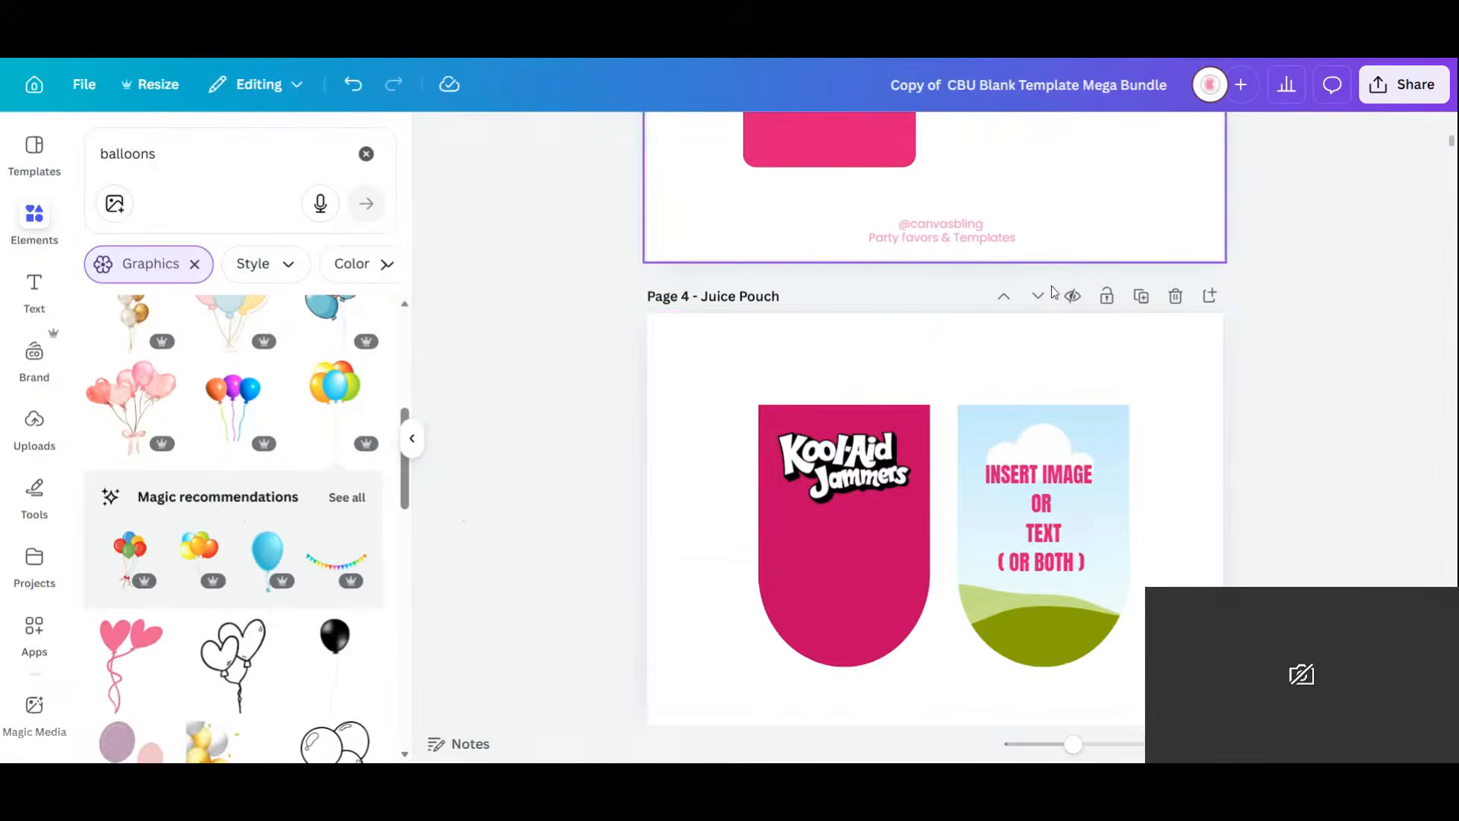
pyautogui.click(837, 531)
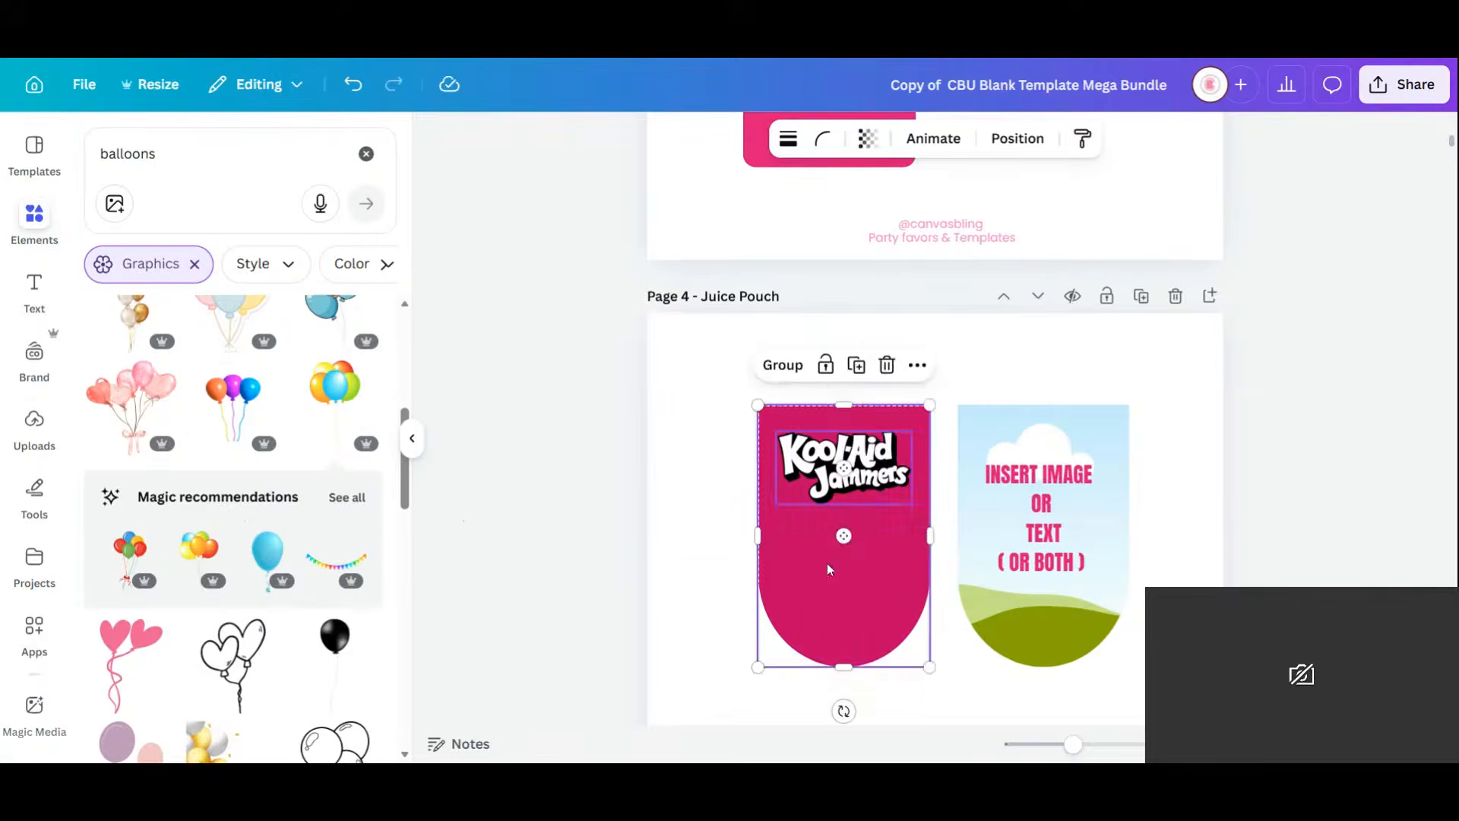
pyautogui.moveTo(836, 532); pyautogui.dragTo(1035, 61)
pyautogui.scroll(3, 1172, 335)
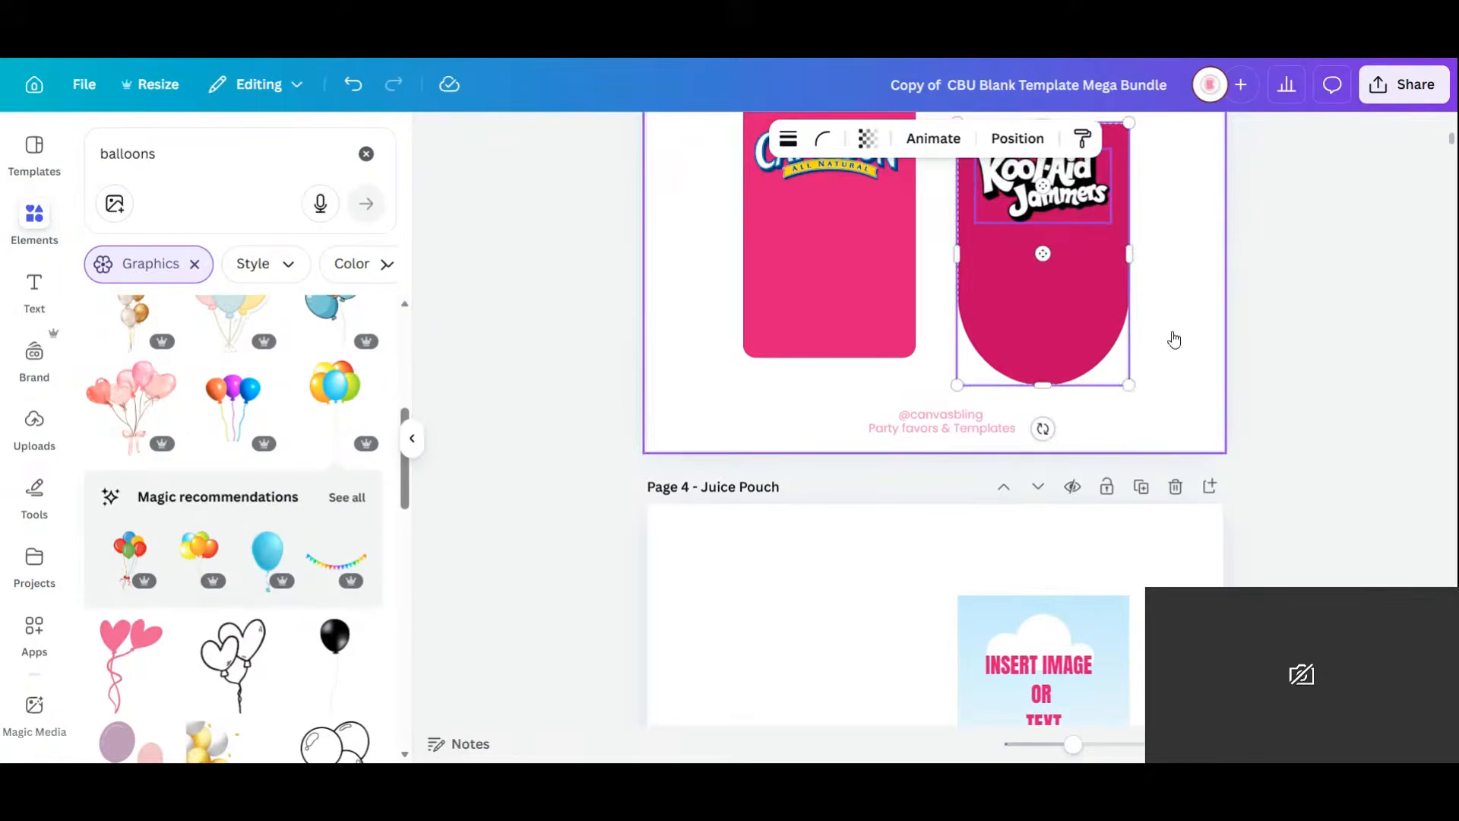
pyautogui.moveTo(1030, 276); pyautogui.dragTo(1033, 251)
pyautogui.click(1193, 357)
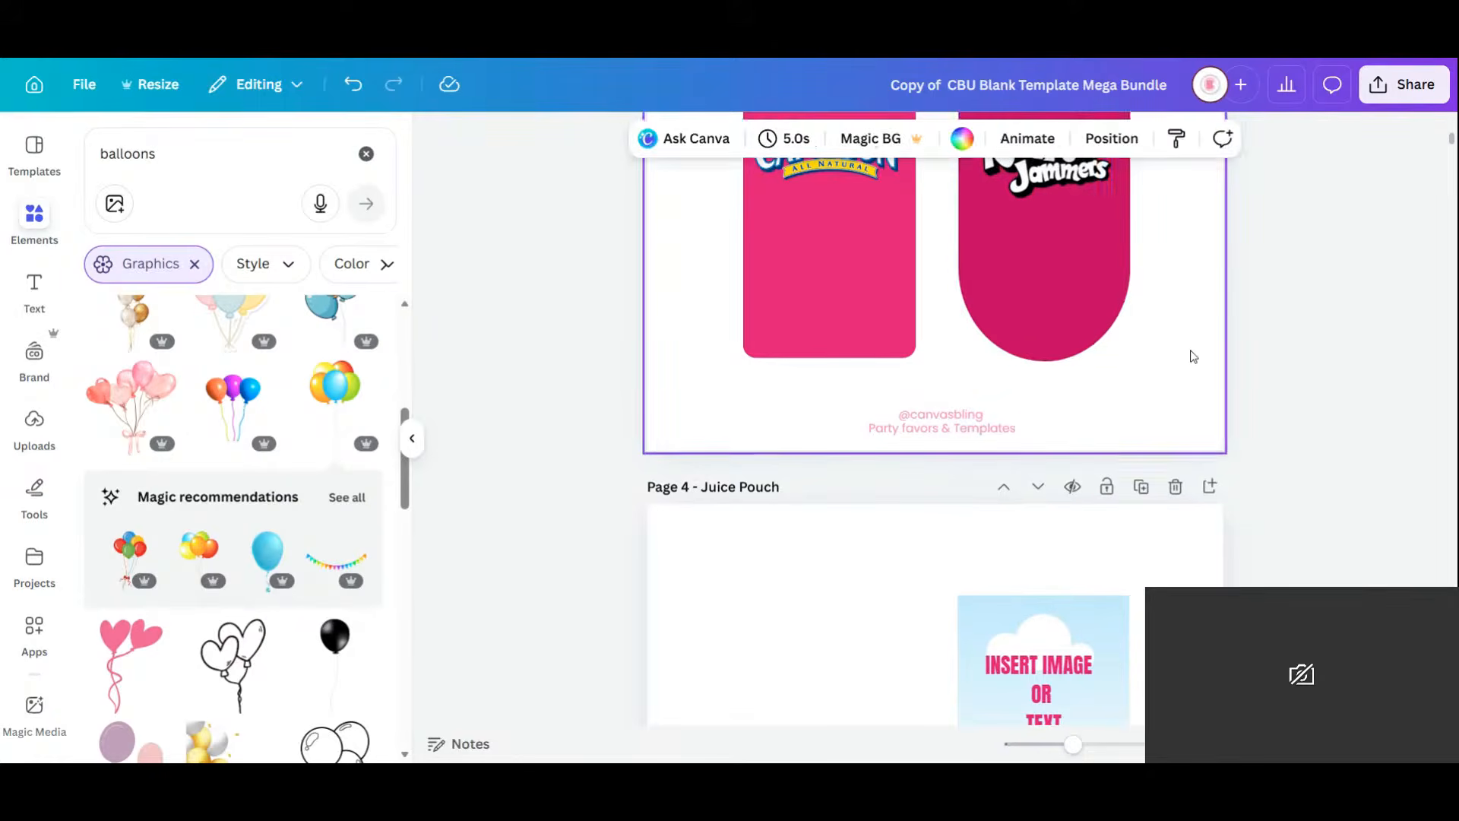
pyautogui.scroll(5, 1194, 357)
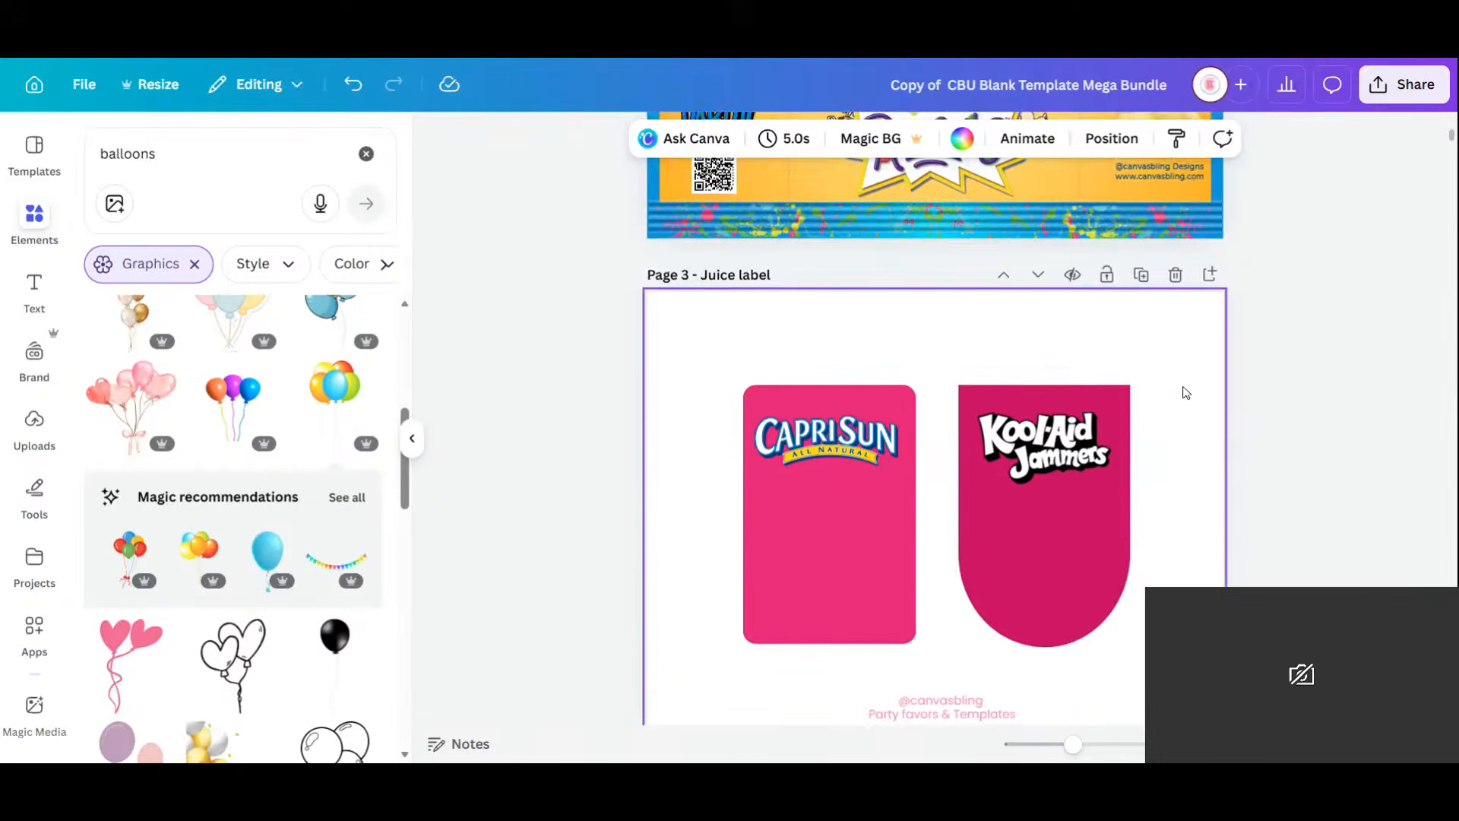
# Fill both the Capri Sun and Kool-Aid labels with the recently used orange gradient.
pyautogui.click(755, 263)
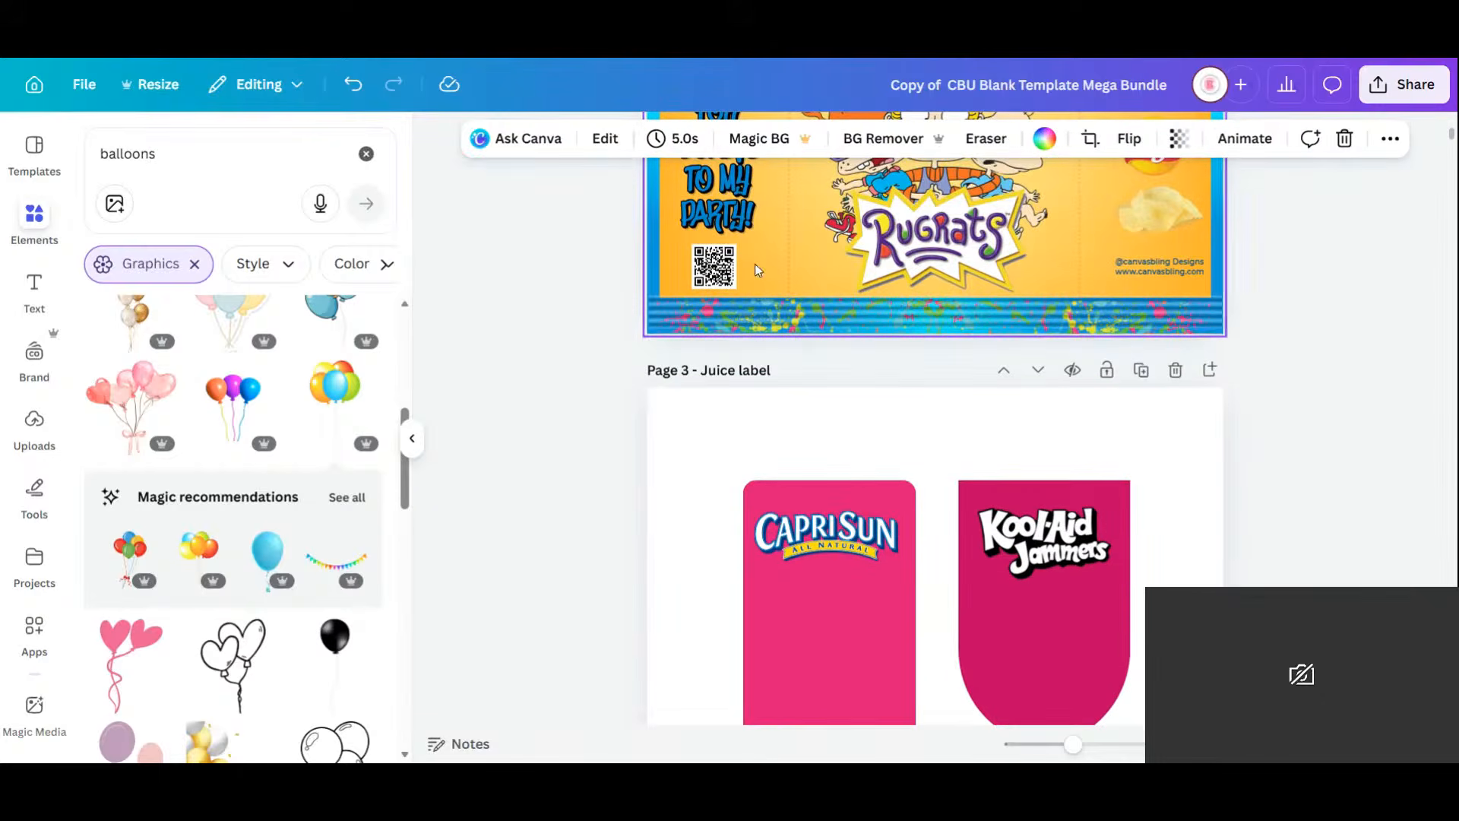
pyautogui.click(34, 221)
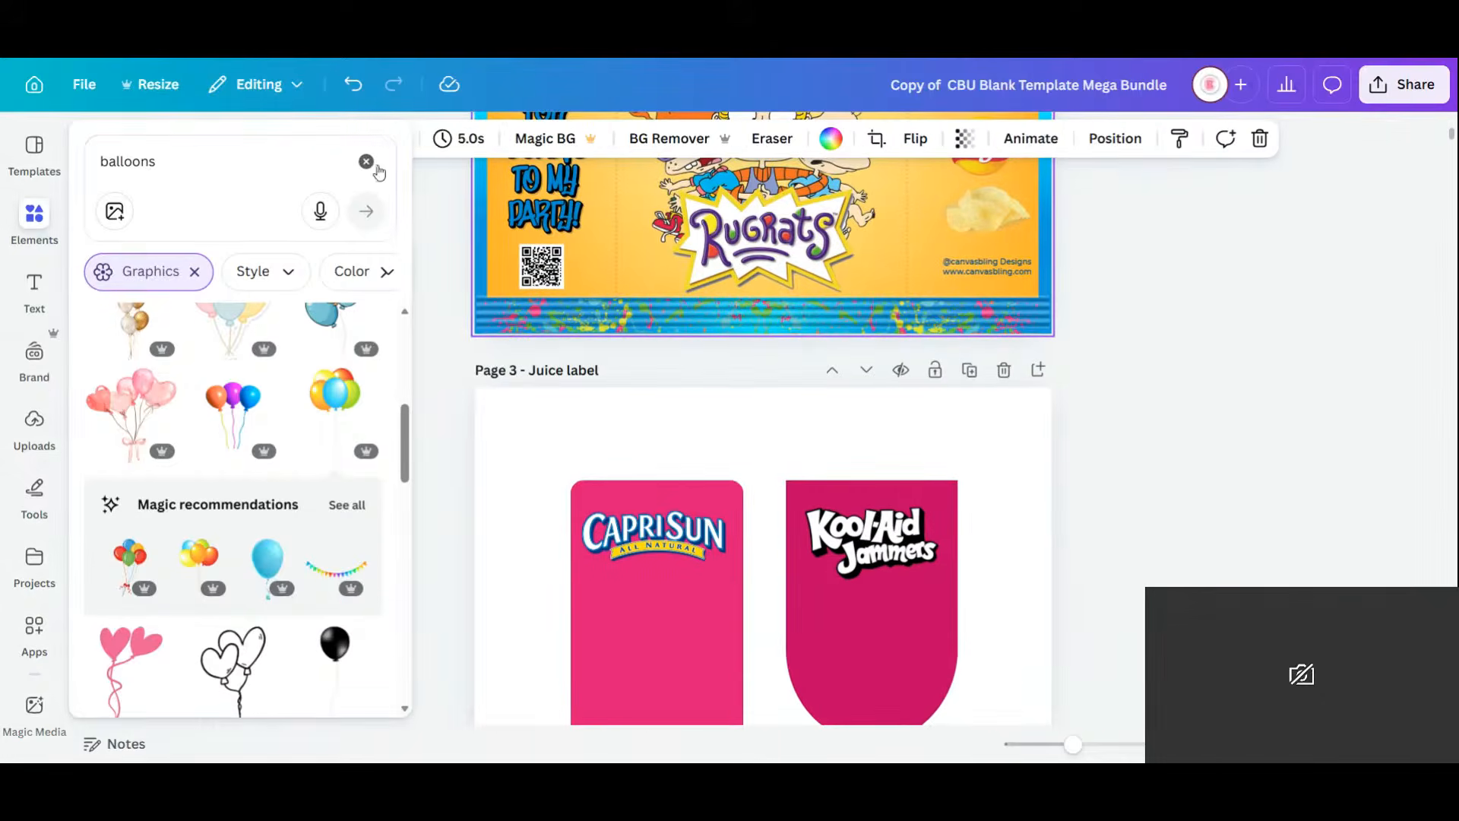
pyautogui.click(366, 163)
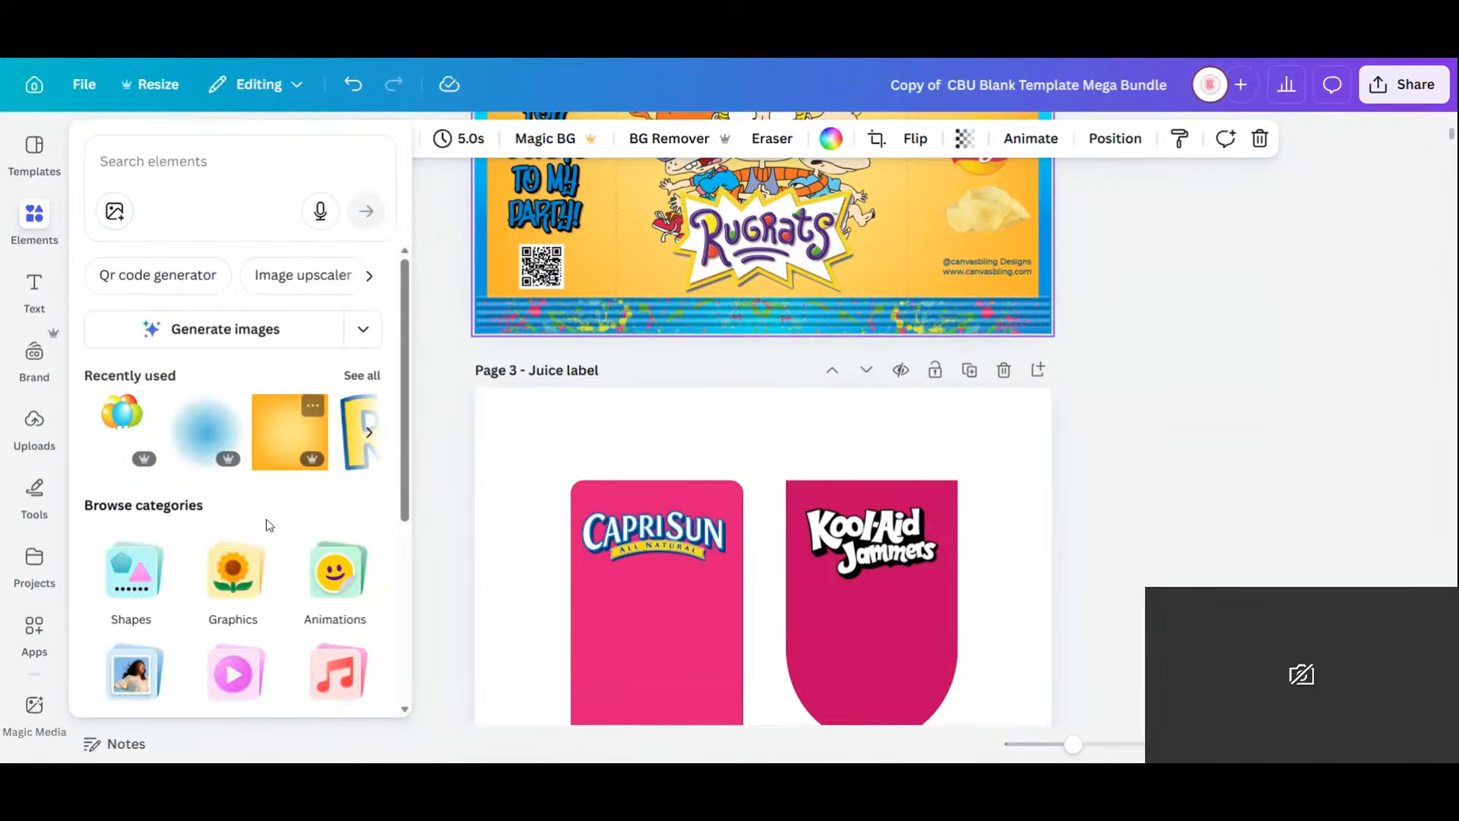
pyautogui.click(290, 432)
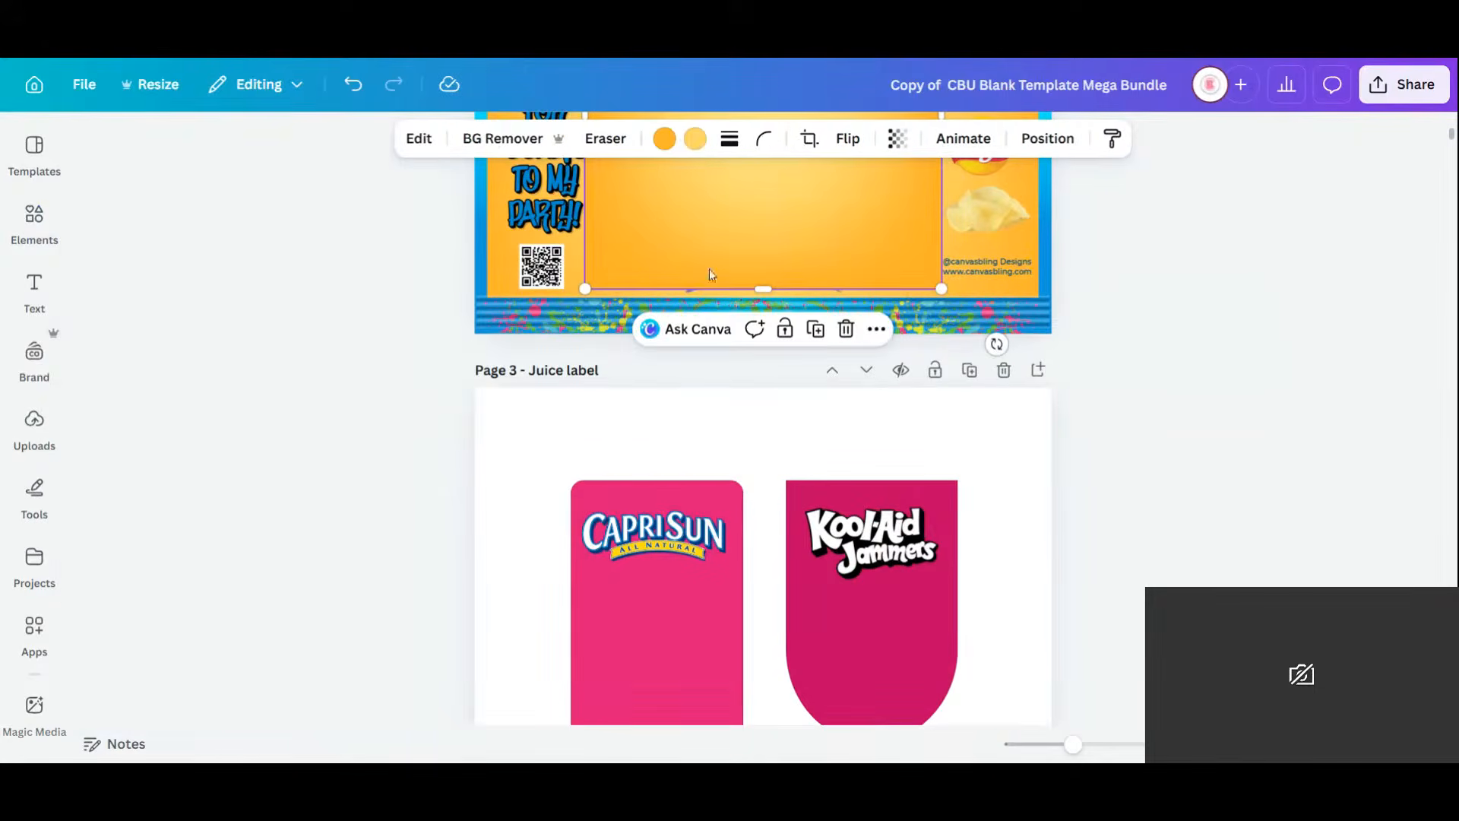
pyautogui.moveTo(709, 267); pyautogui.dragTo(658, 651)
pyautogui.click(34, 221)
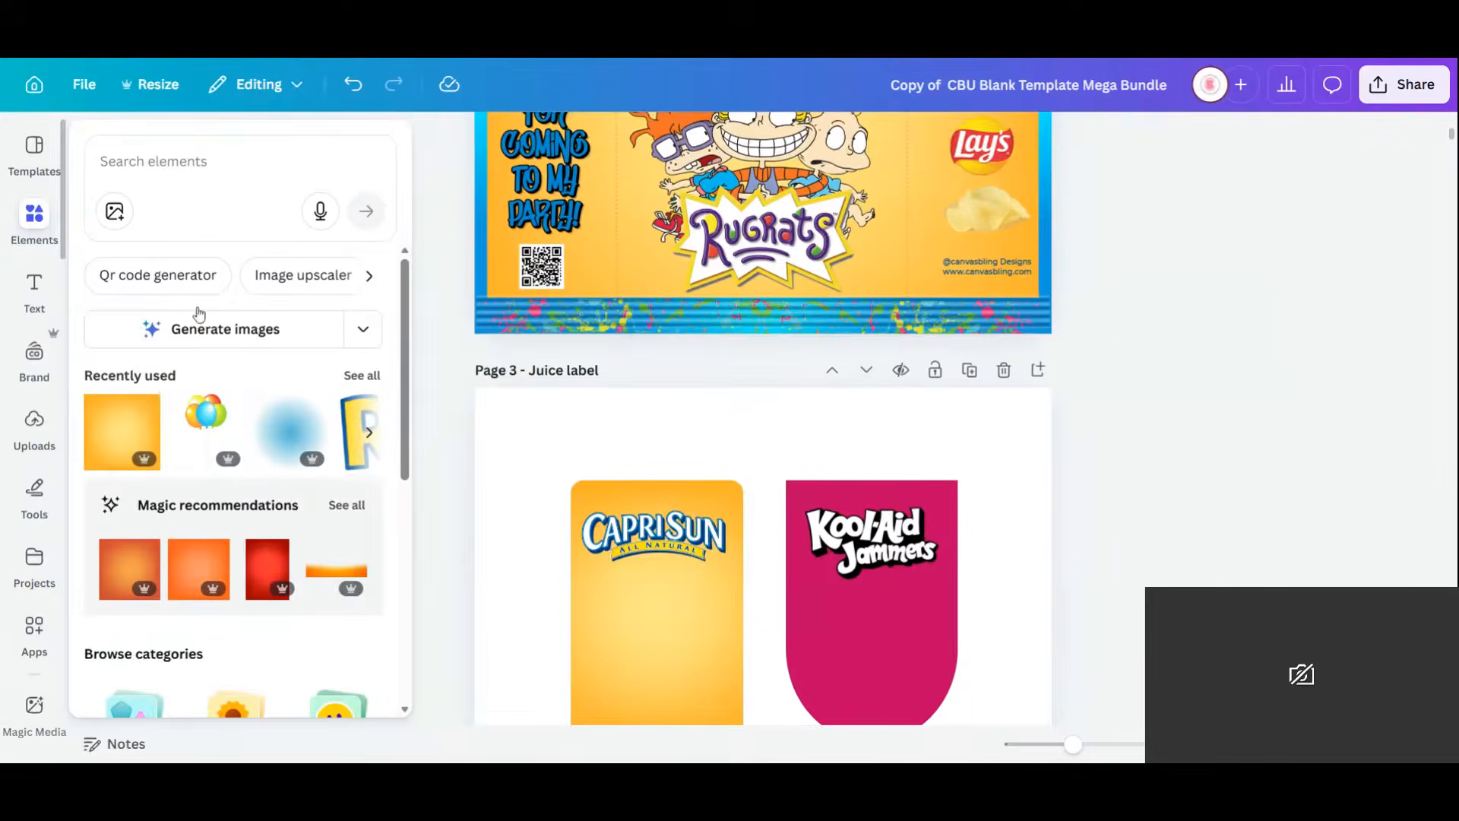
pyautogui.click(97, 416)
pyautogui.moveTo(910, 563); pyautogui.dragTo(1031, 504)
pyautogui.scroll(-2, 1179, 542)
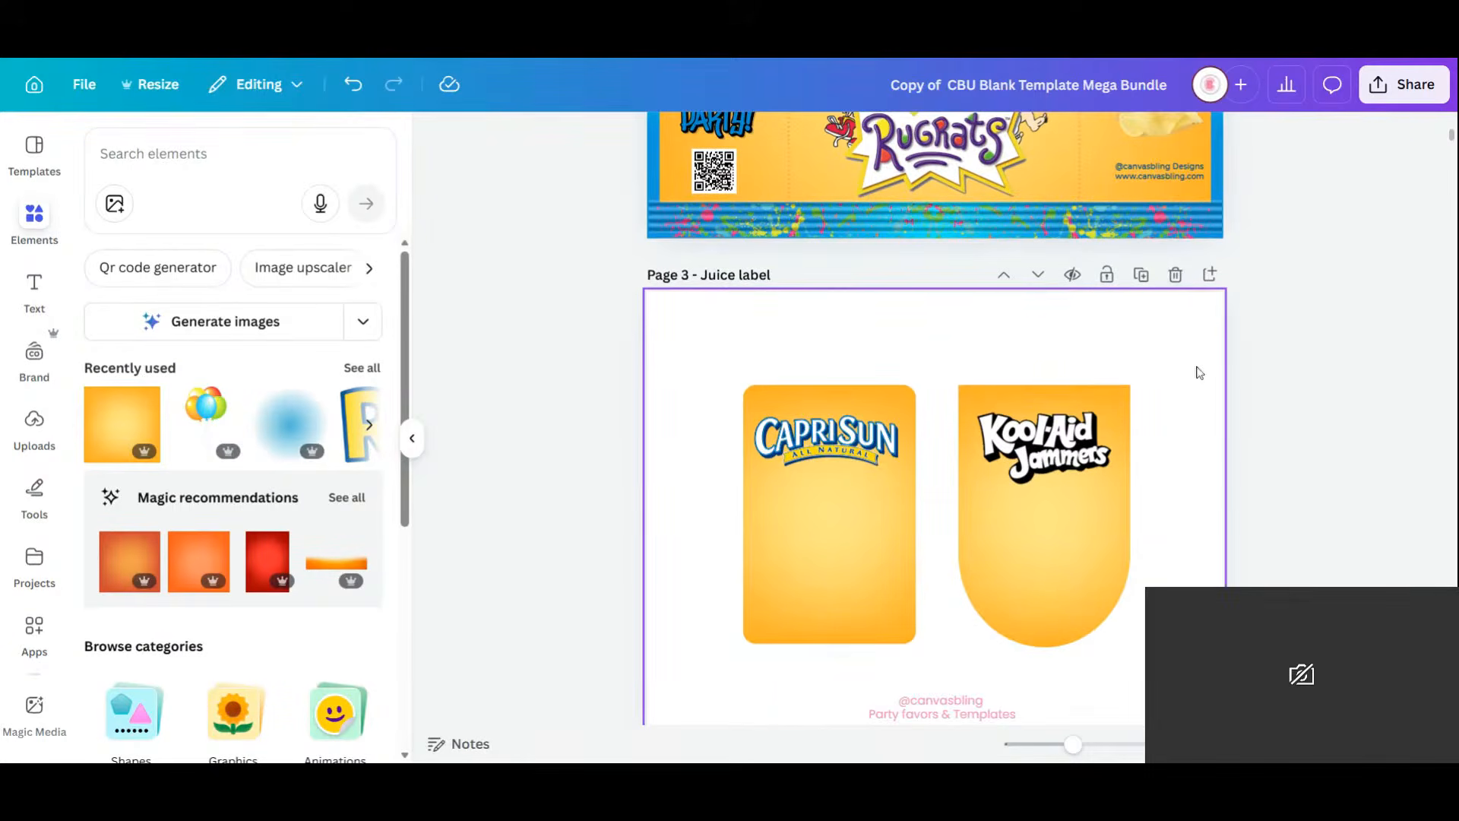
pyautogui.scroll(-1, 1156, 381)
pyautogui.scroll(1, 1166, 383)
pyautogui.scroll(3, 1166, 383)
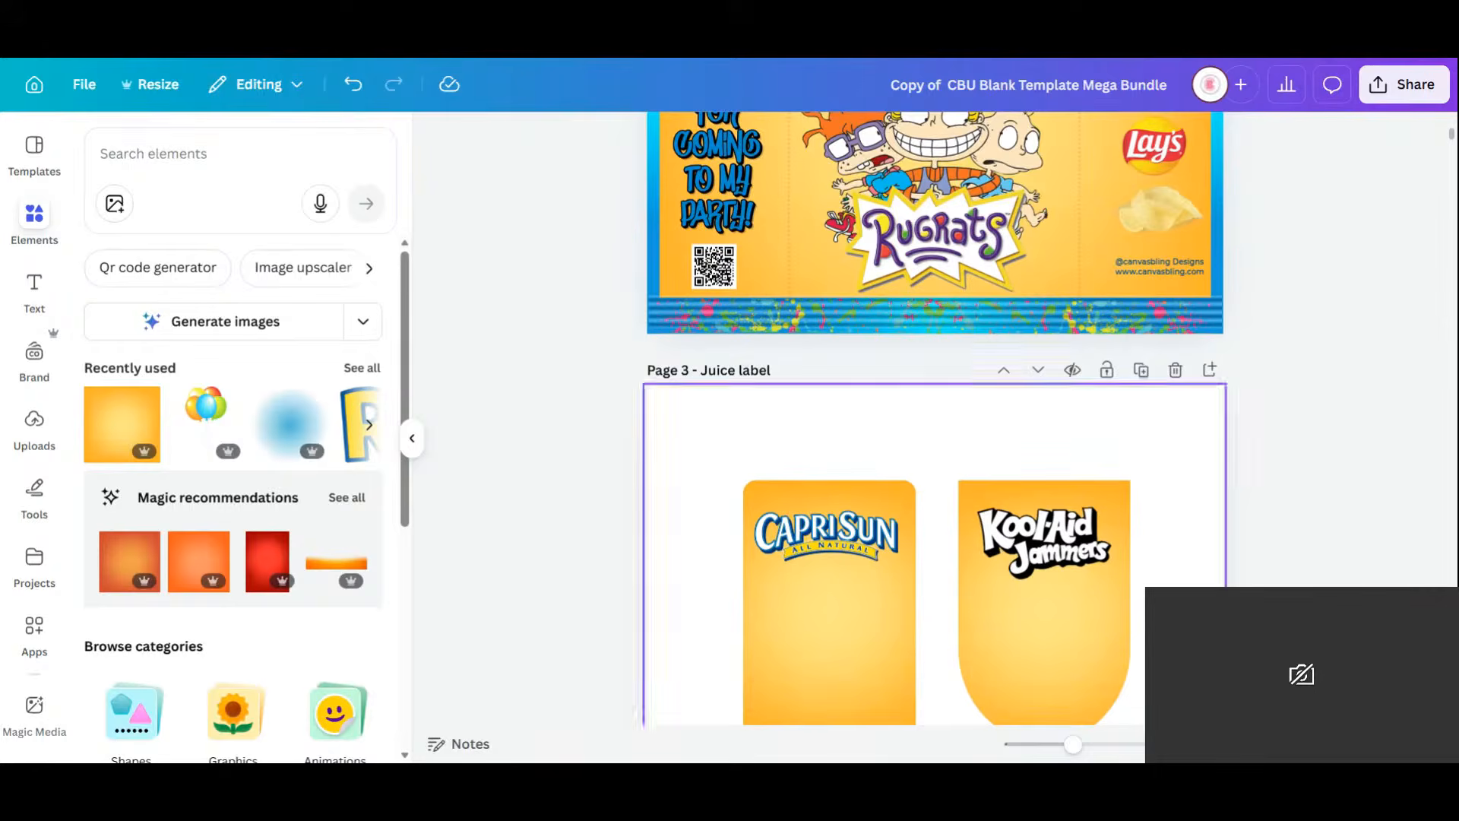
pyautogui.scroll(8, 1279, 462)
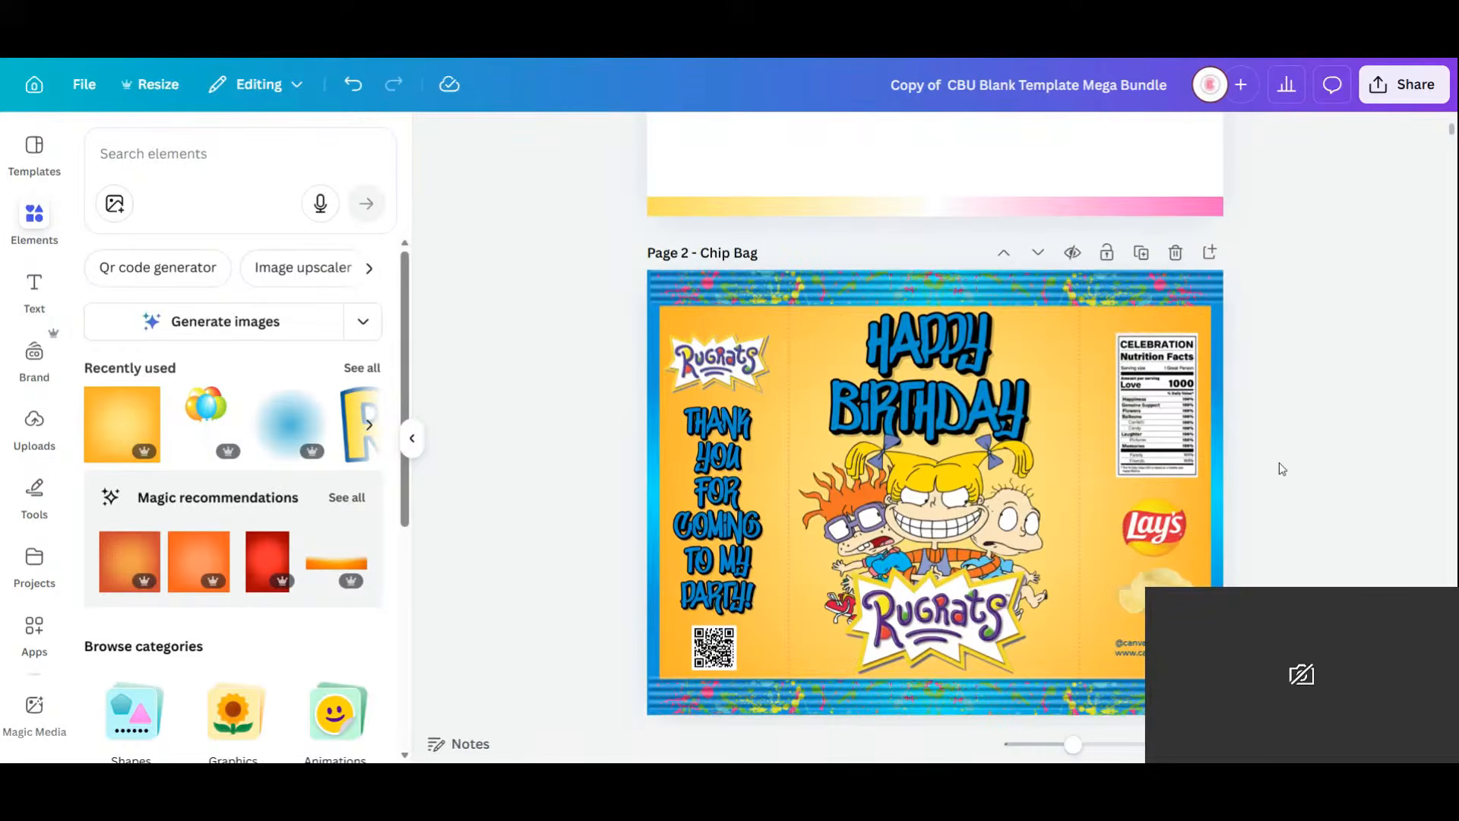
pyautogui.scroll(-8, 1279, 469)
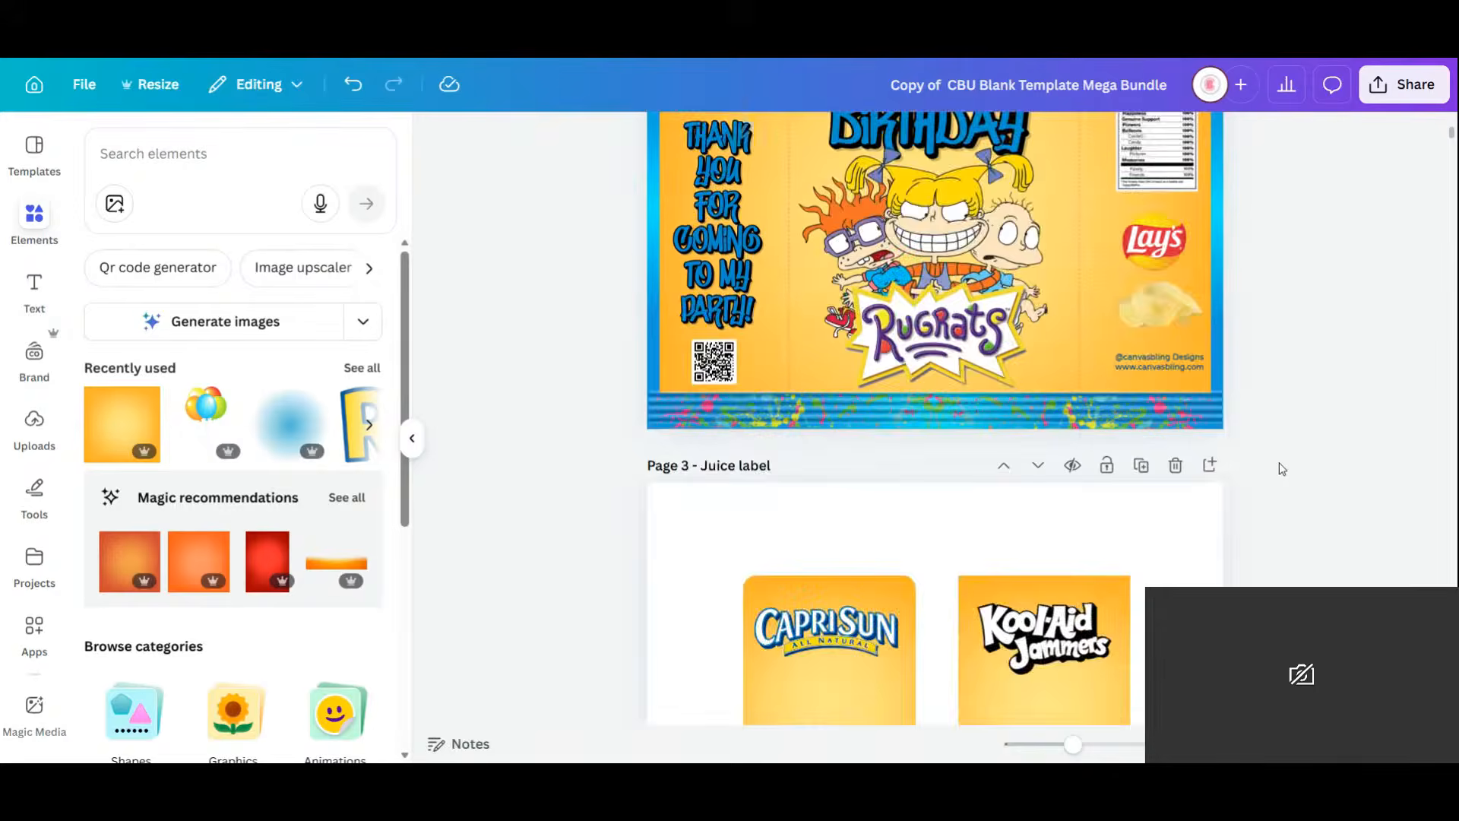
pyautogui.scroll(8, 1303, 469)
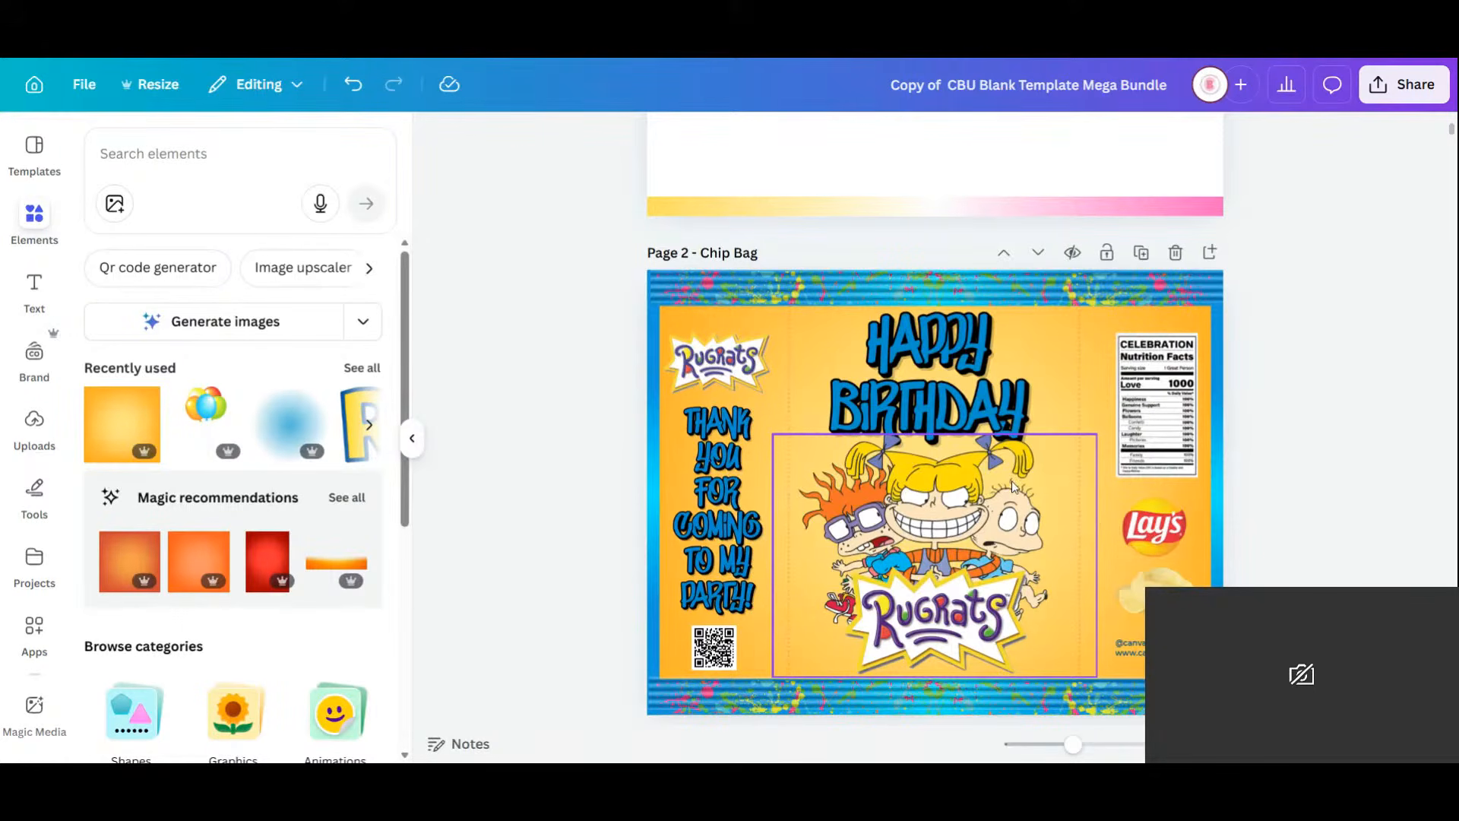
pyautogui.scroll(-2, 1012, 486)
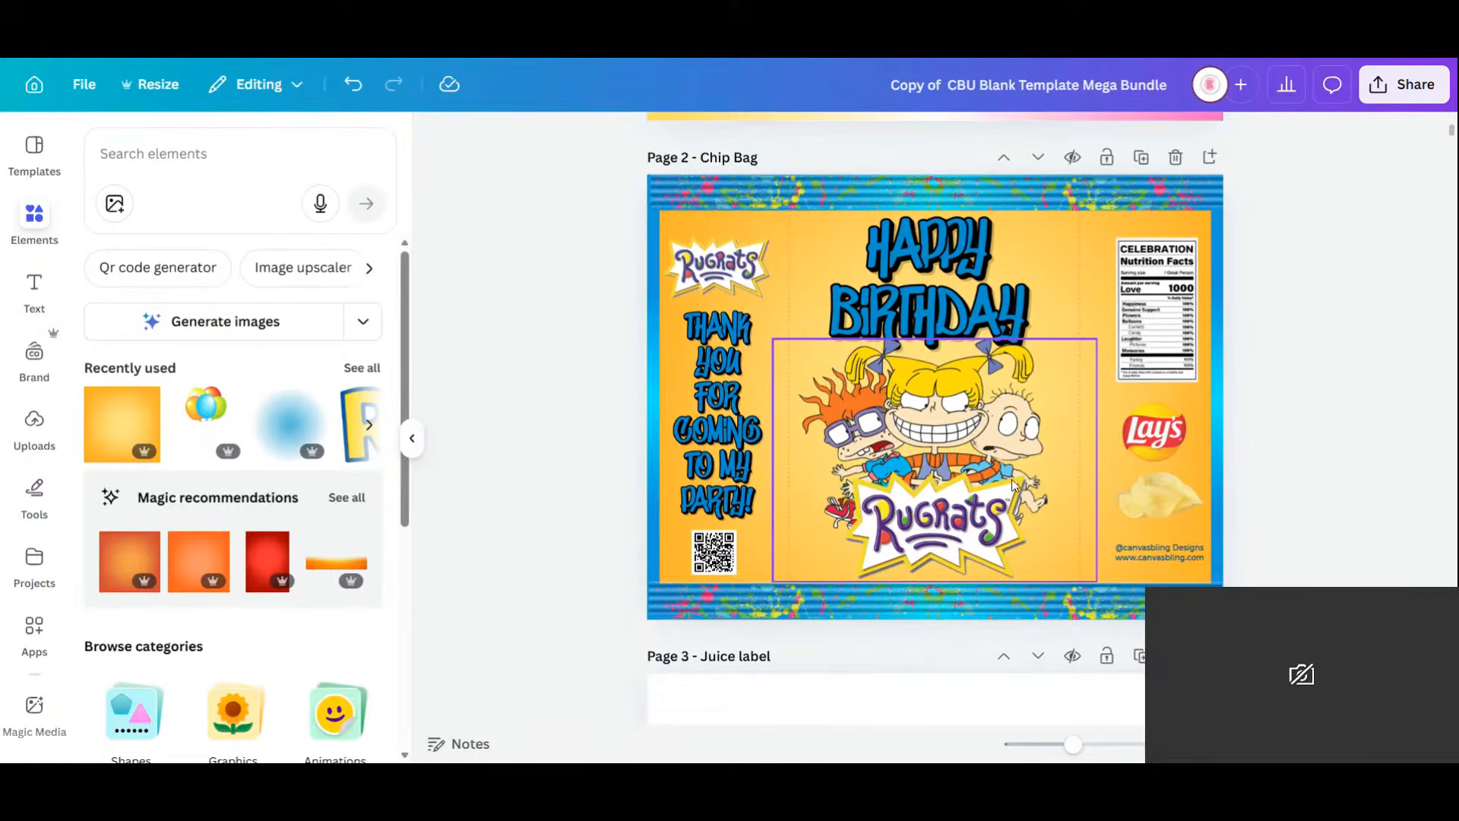
# Recolour the small Rugrats logo's yellow to blue.
pyautogui.click(722, 262)
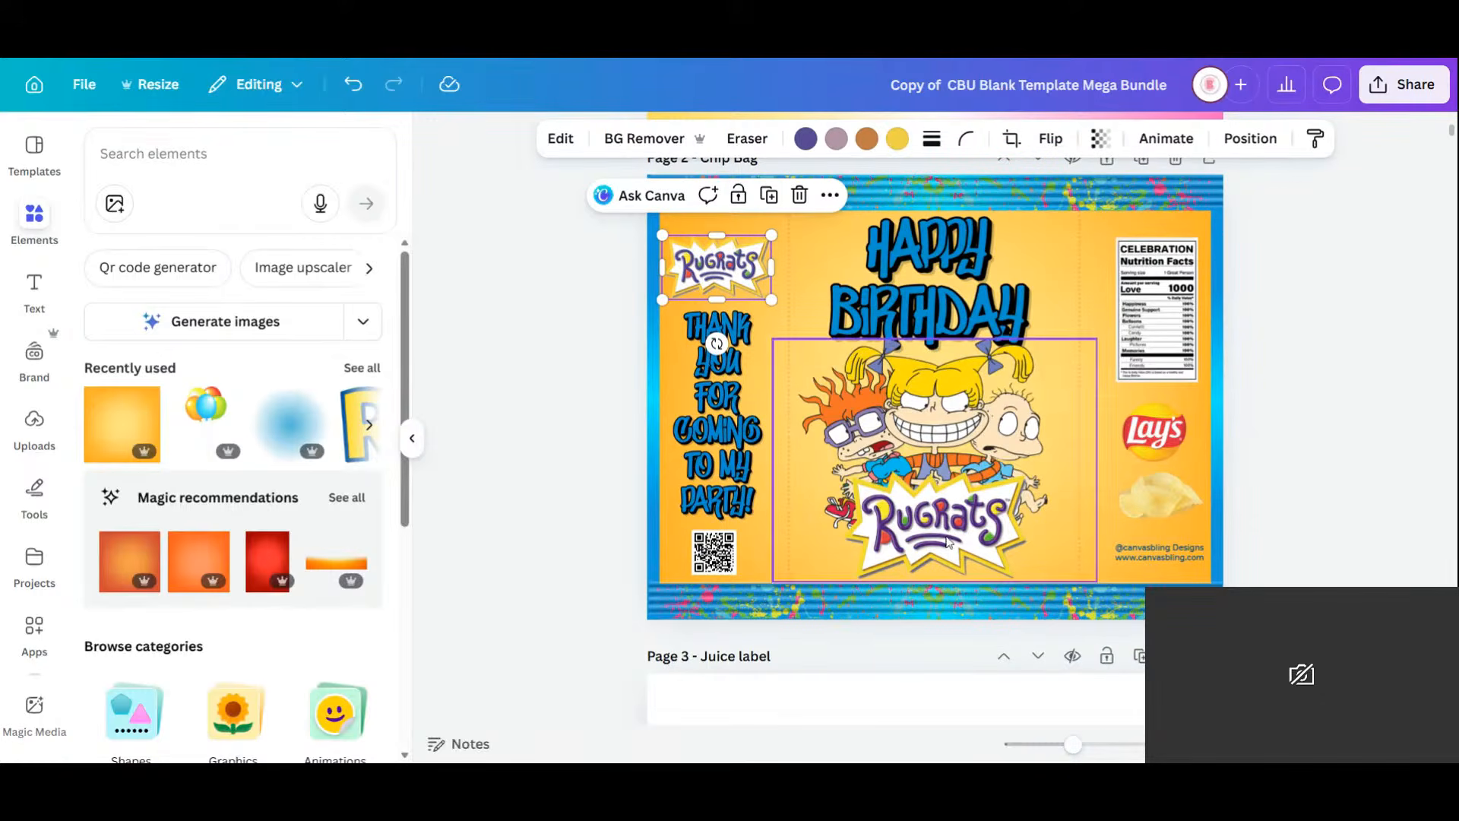
pyautogui.click(898, 154)
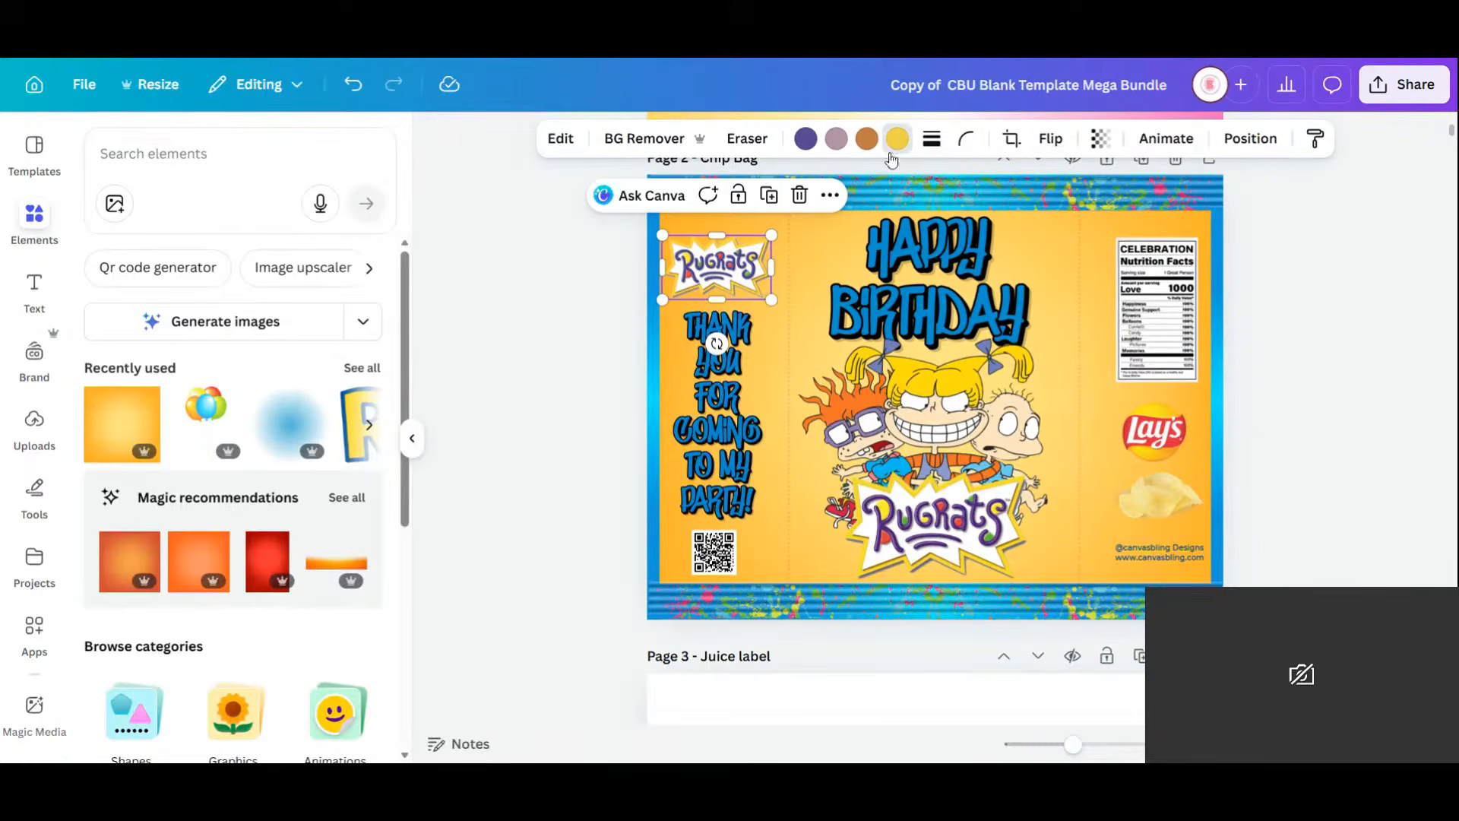
pyautogui.click(320, 278)
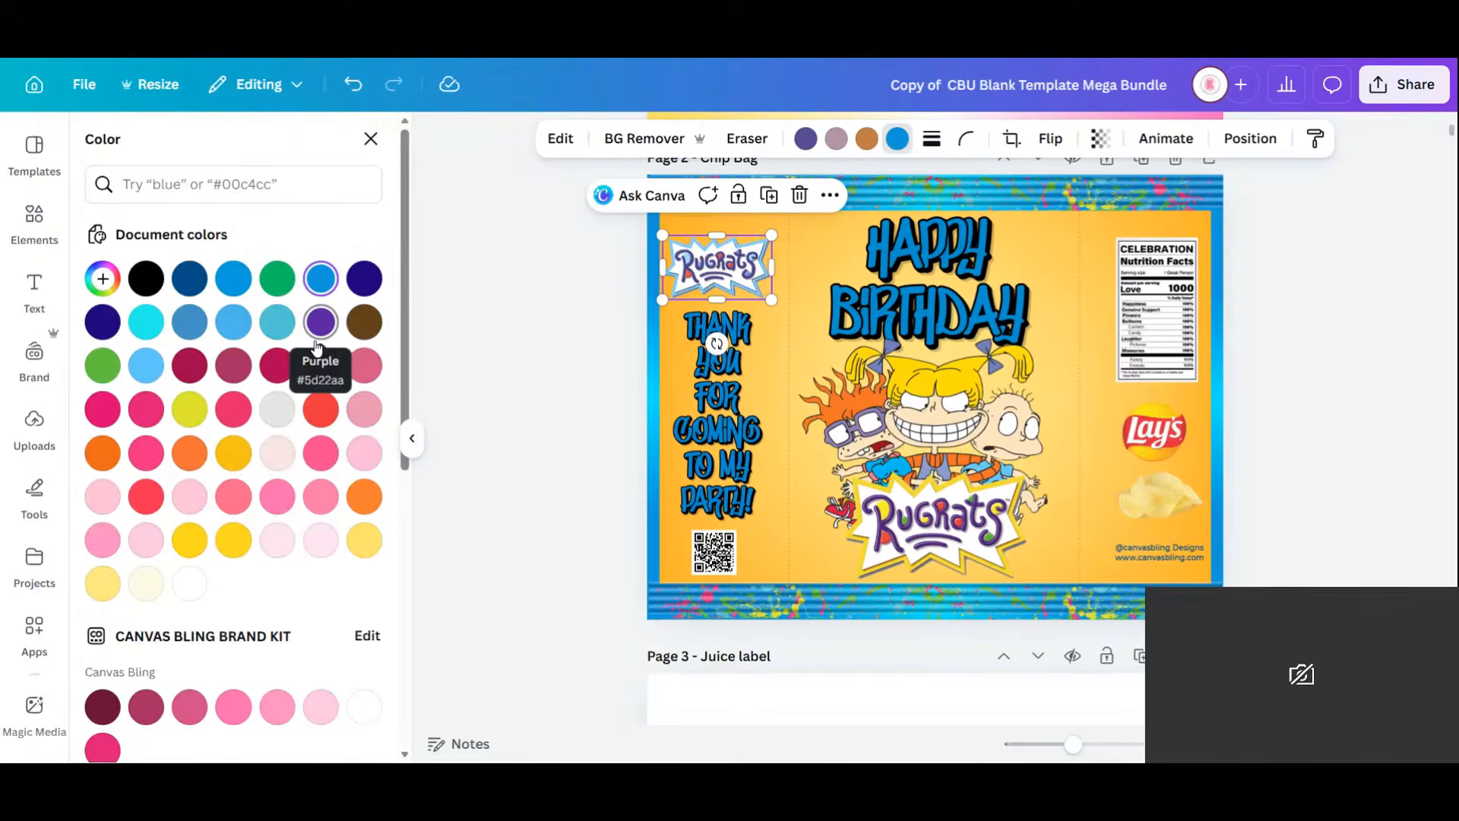
# Duplicate the blue logo and enlarge the copy over the central Rugrats logo.
pyautogui.click(769, 197)
pyautogui.moveTo(735, 268); pyautogui.dragTo(1058, 599)
pyautogui.moveTo(991, 564); pyautogui.dragTo(965, 544)
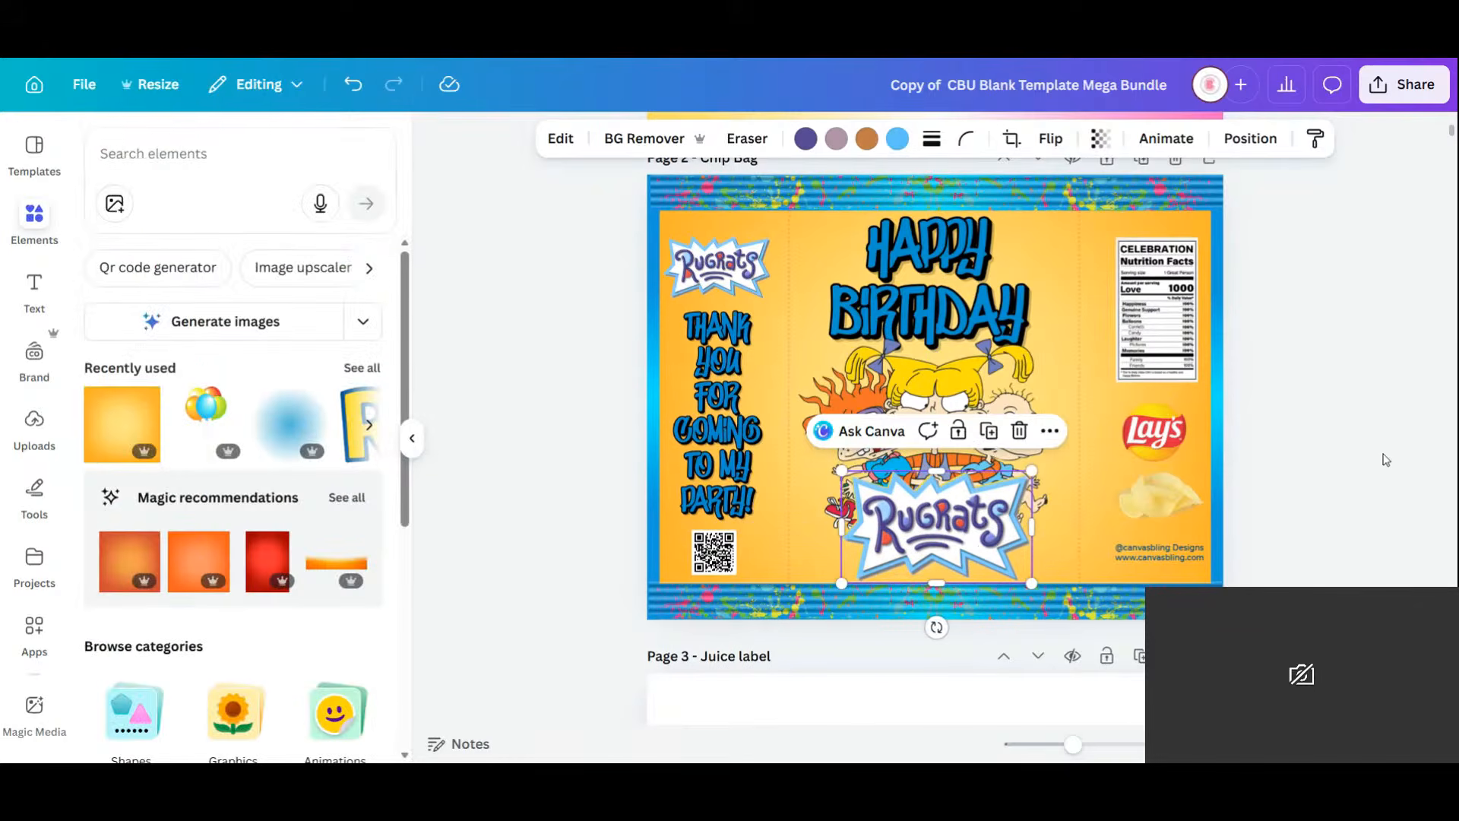
pyautogui.click(1386, 460)
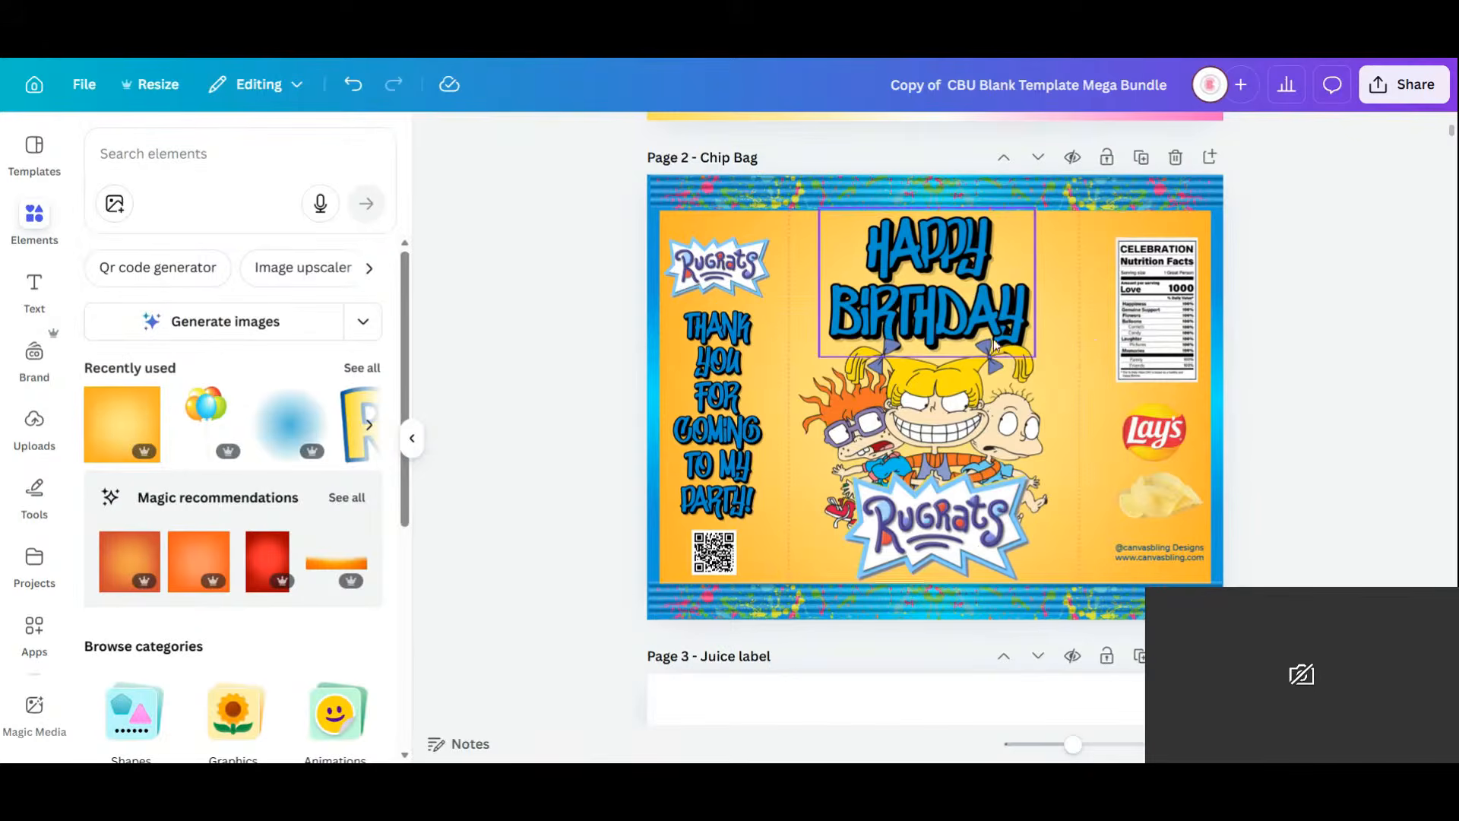
pyautogui.scroll(-1, 982, 391)
pyautogui.scroll(-3, 982, 390)
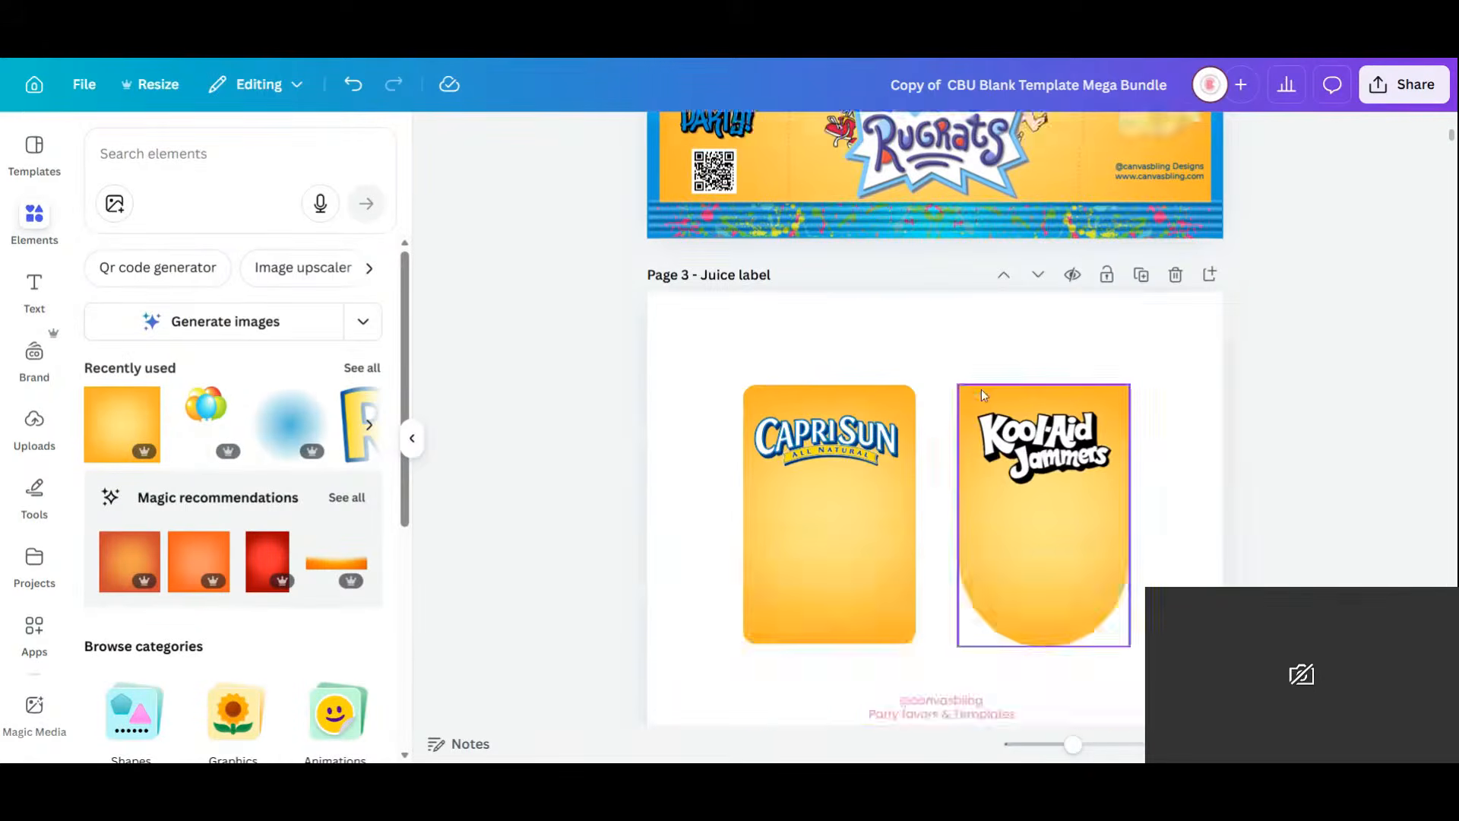
pyautogui.scroll(3, 982, 390)
# Copy Page 2's Rugrats characters and logo onto the Capri Sun label, shrunk and centred.
pyautogui.click(966, 330)
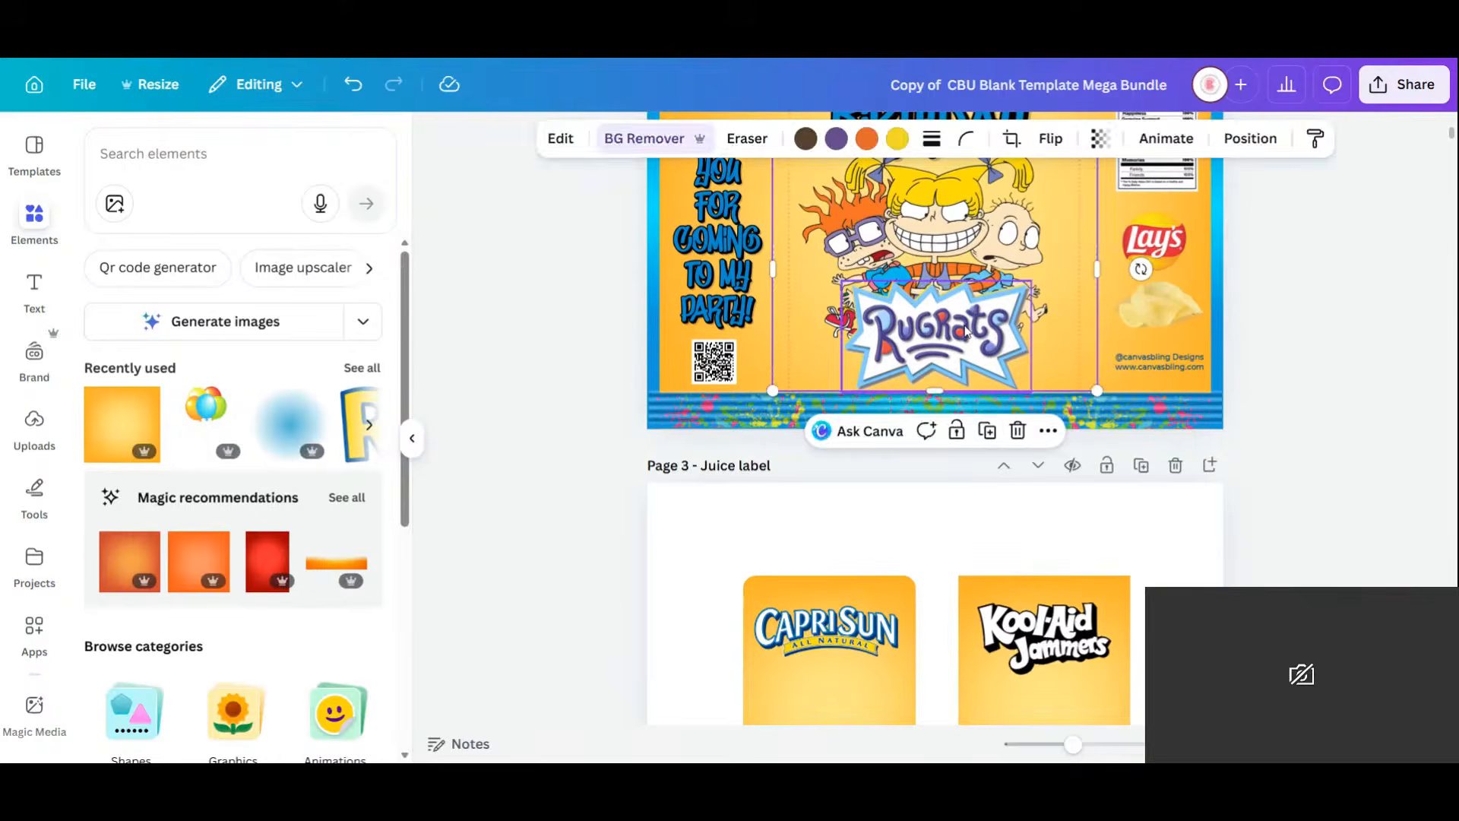
pyautogui.keyDown('shift'); pyautogui.click(965, 331); pyautogui.keyUp('shift')
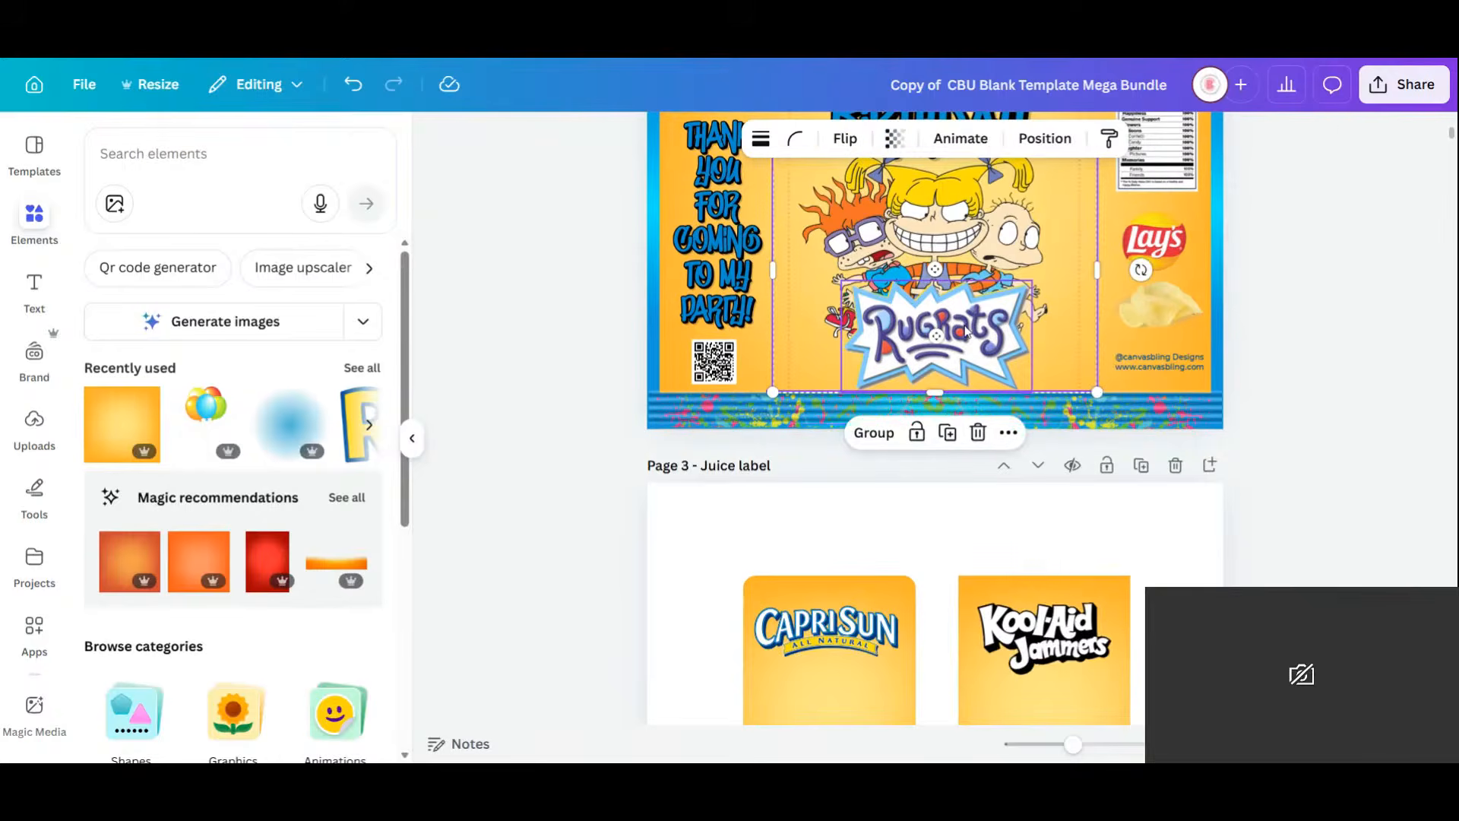
pyautogui.click(947, 432)
pyautogui.moveTo(1032, 226); pyautogui.dragTo(918, 638)
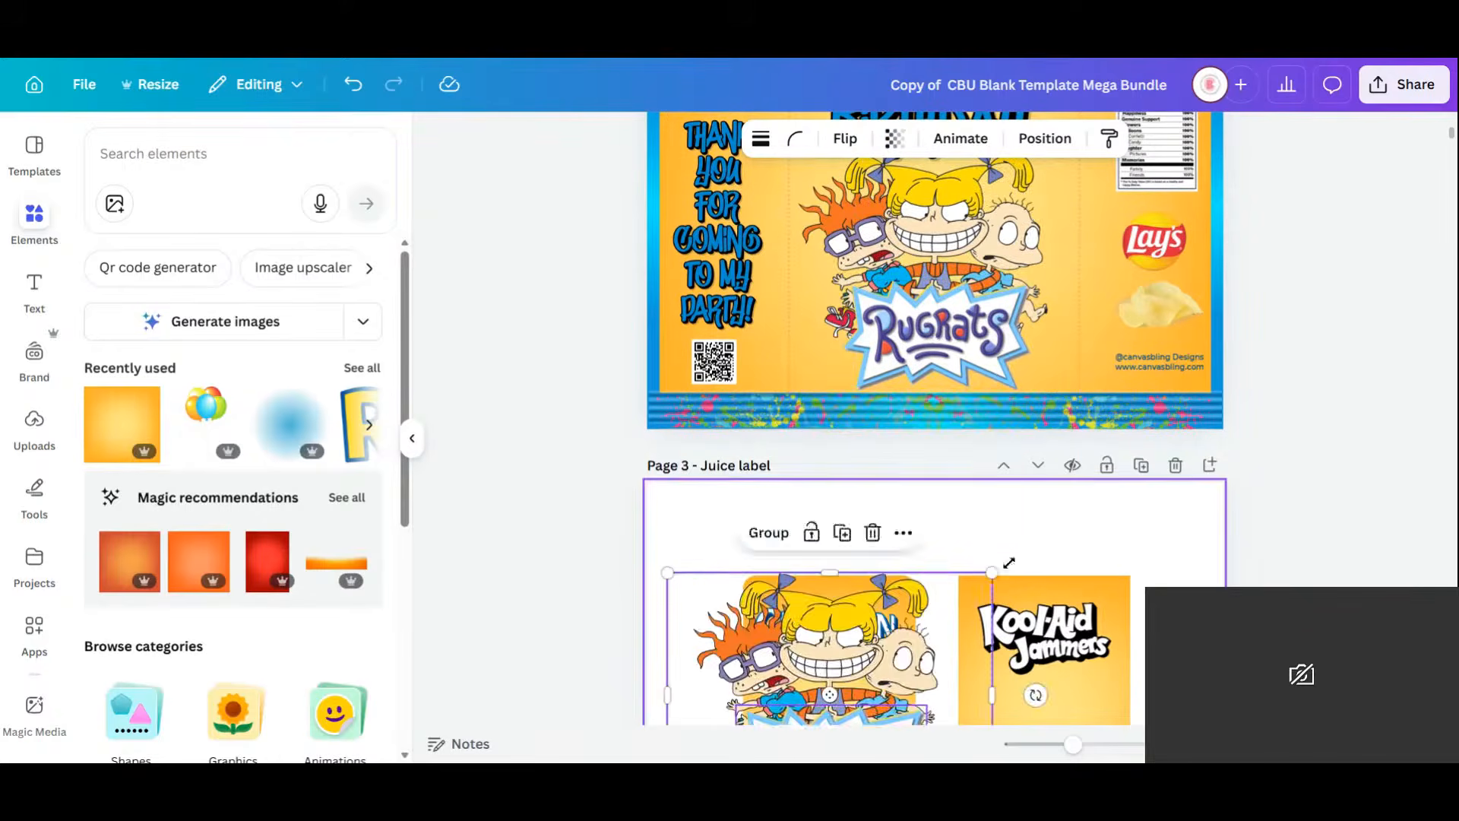
pyautogui.scroll(-4, 1012, 561)
pyautogui.moveTo(993, 192); pyautogui.dragTo(860, 337)
pyautogui.moveTo(781, 374); pyautogui.dragTo(842, 368)
# Review the pages and select the Capri Sun label group.
pyautogui.click(1201, 421)
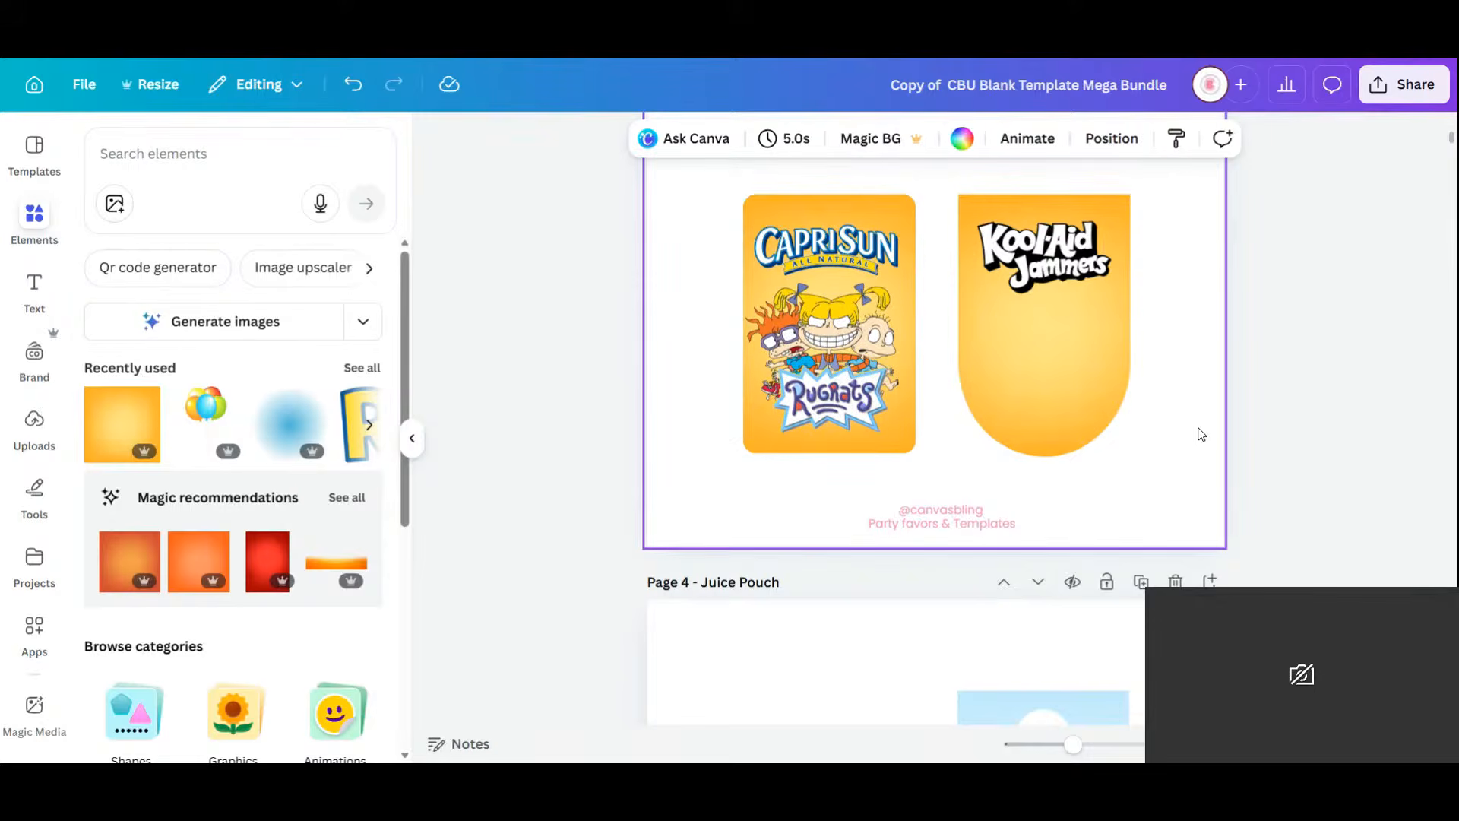
pyautogui.scroll(3, 1201, 434)
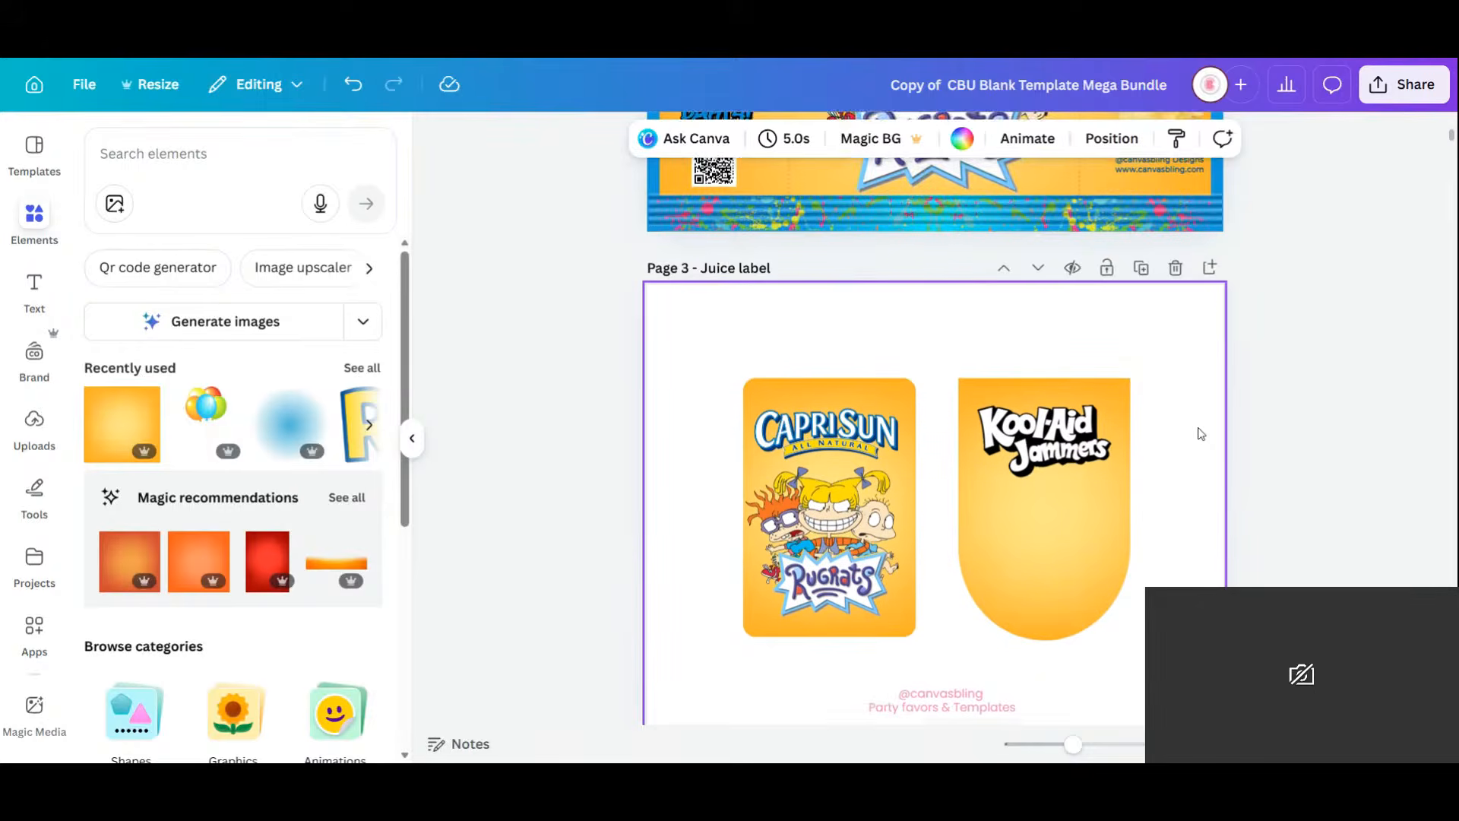
pyautogui.scroll(5, 1201, 431)
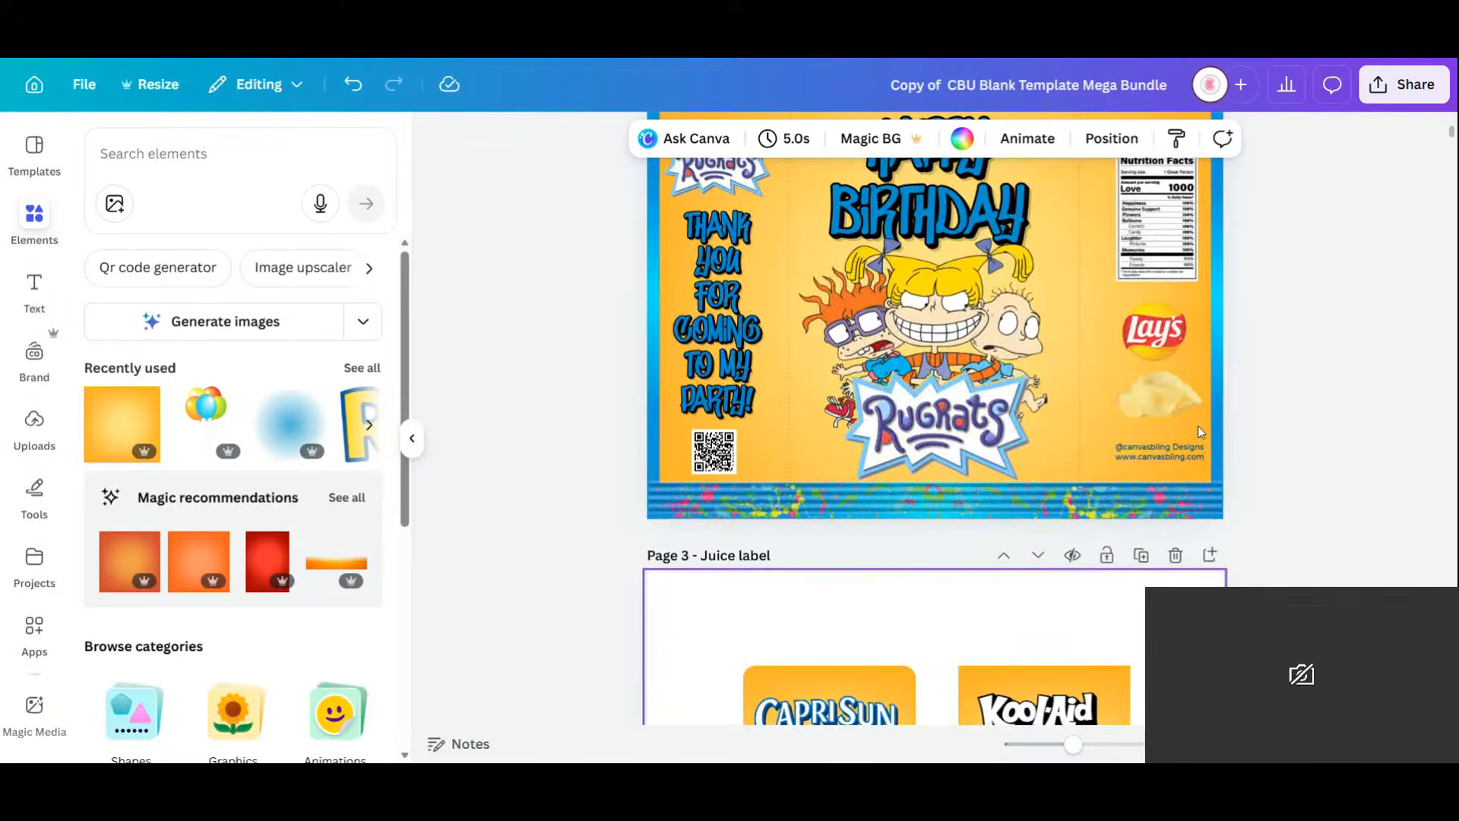
pyautogui.scroll(-6, 1201, 432)
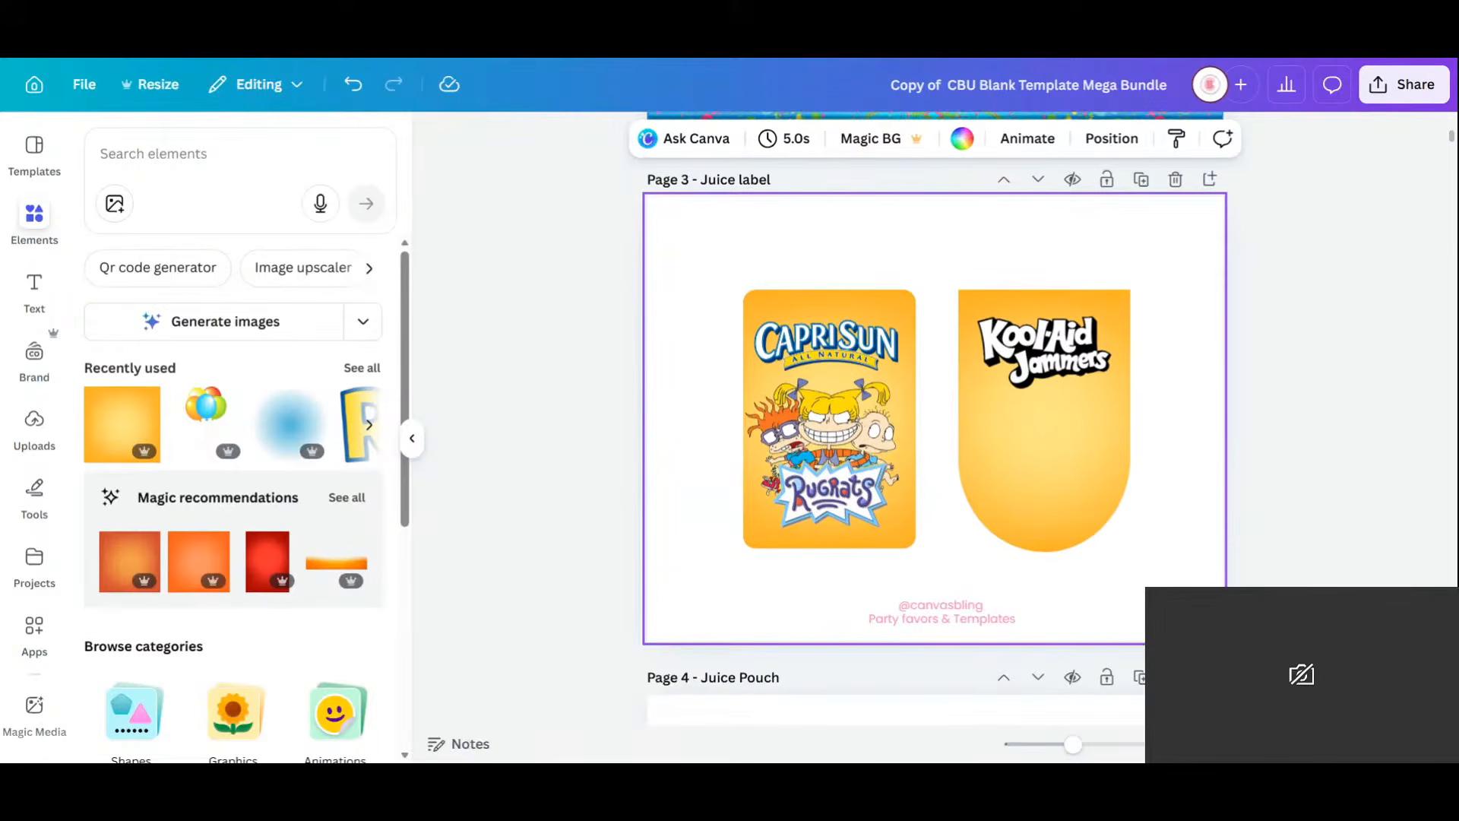
pyautogui.scroll(2, 1198, 427)
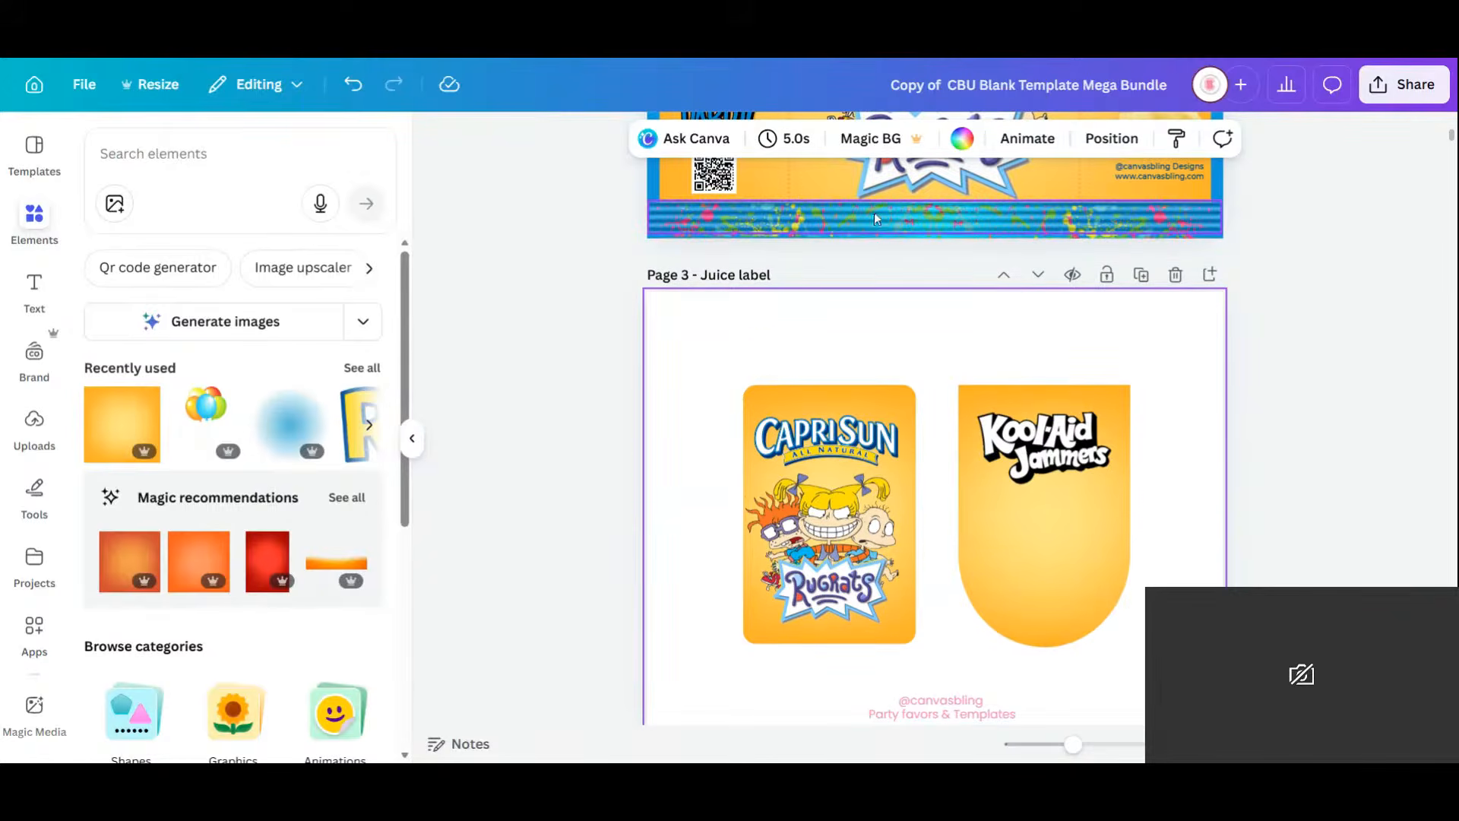
pyautogui.click(843, 395)
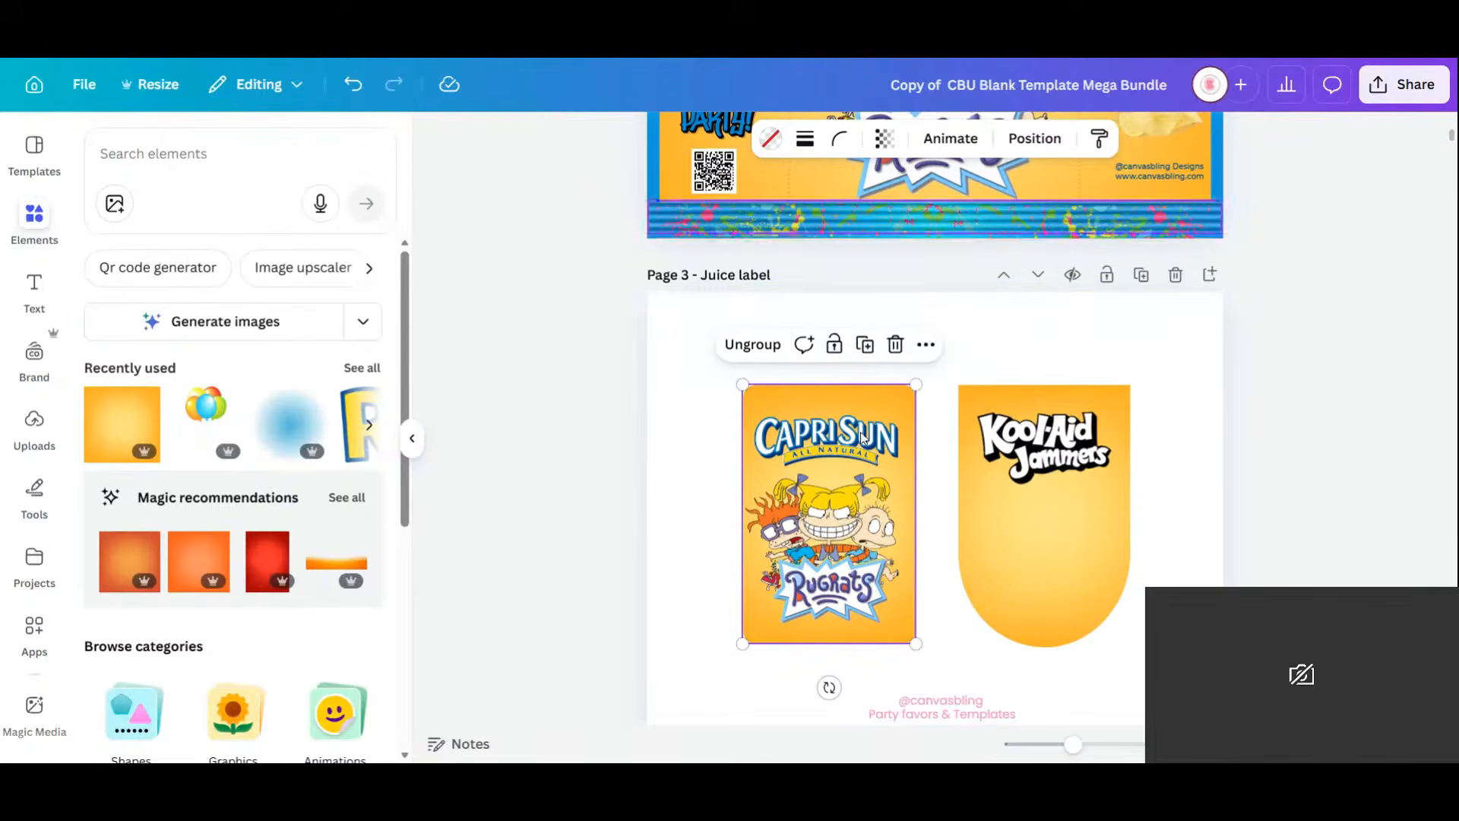
# Give the Capri Sun background a blue gradient in the diagonal style.
pyautogui.click(861, 402)
pyautogui.click(848, 137)
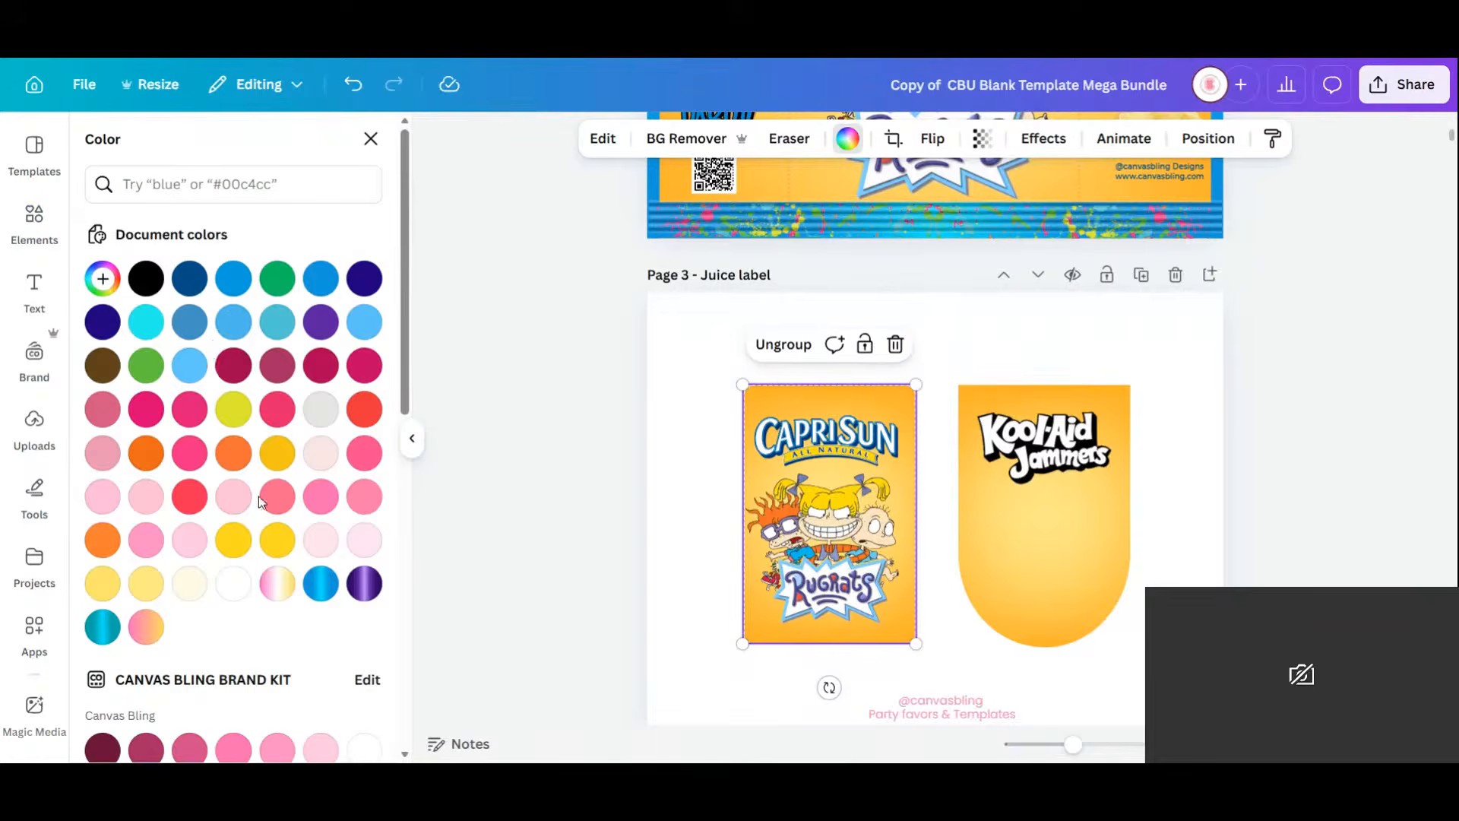
pyautogui.click(321, 583)
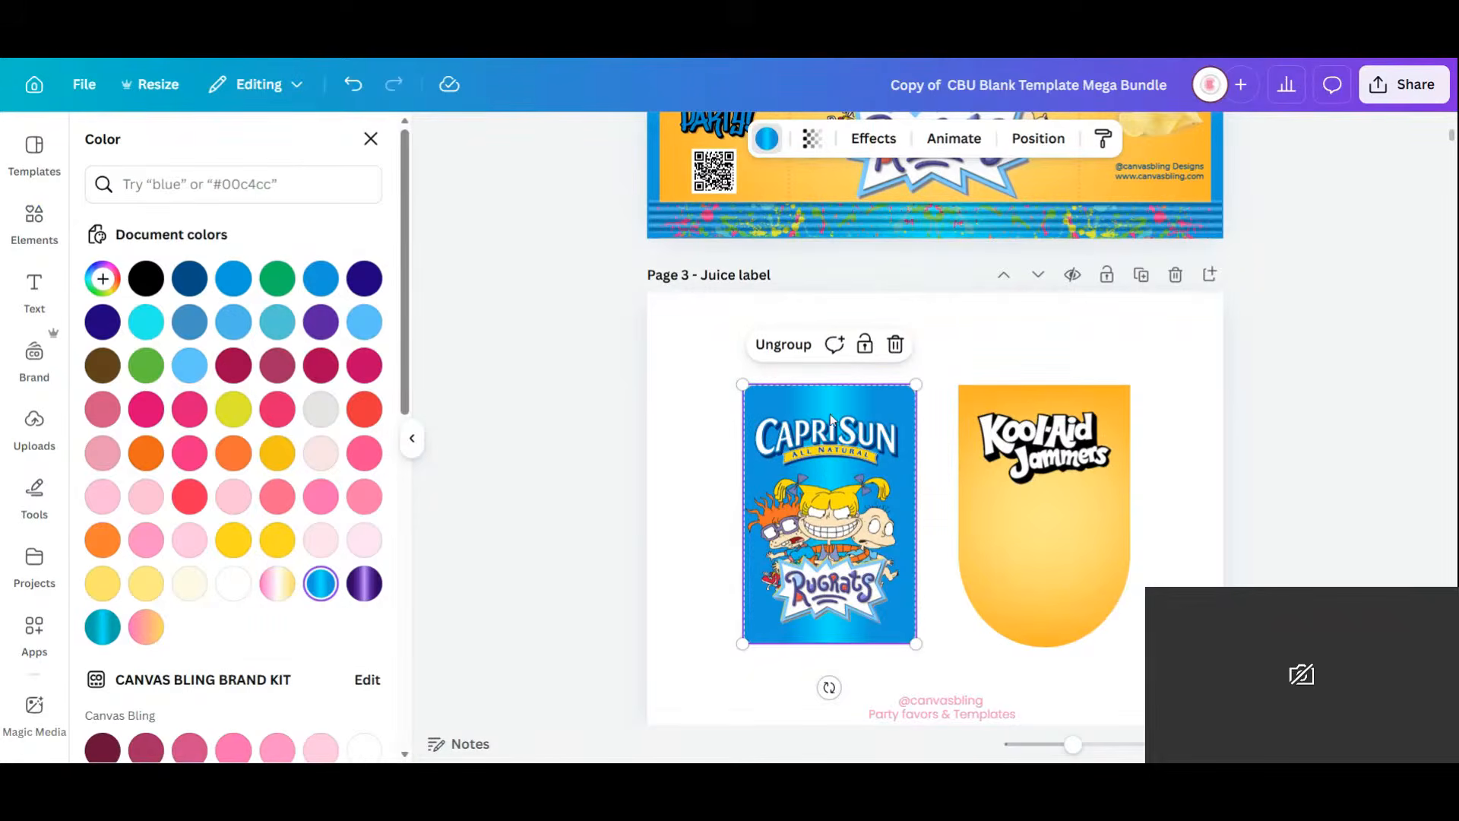
pyautogui.click(103, 278)
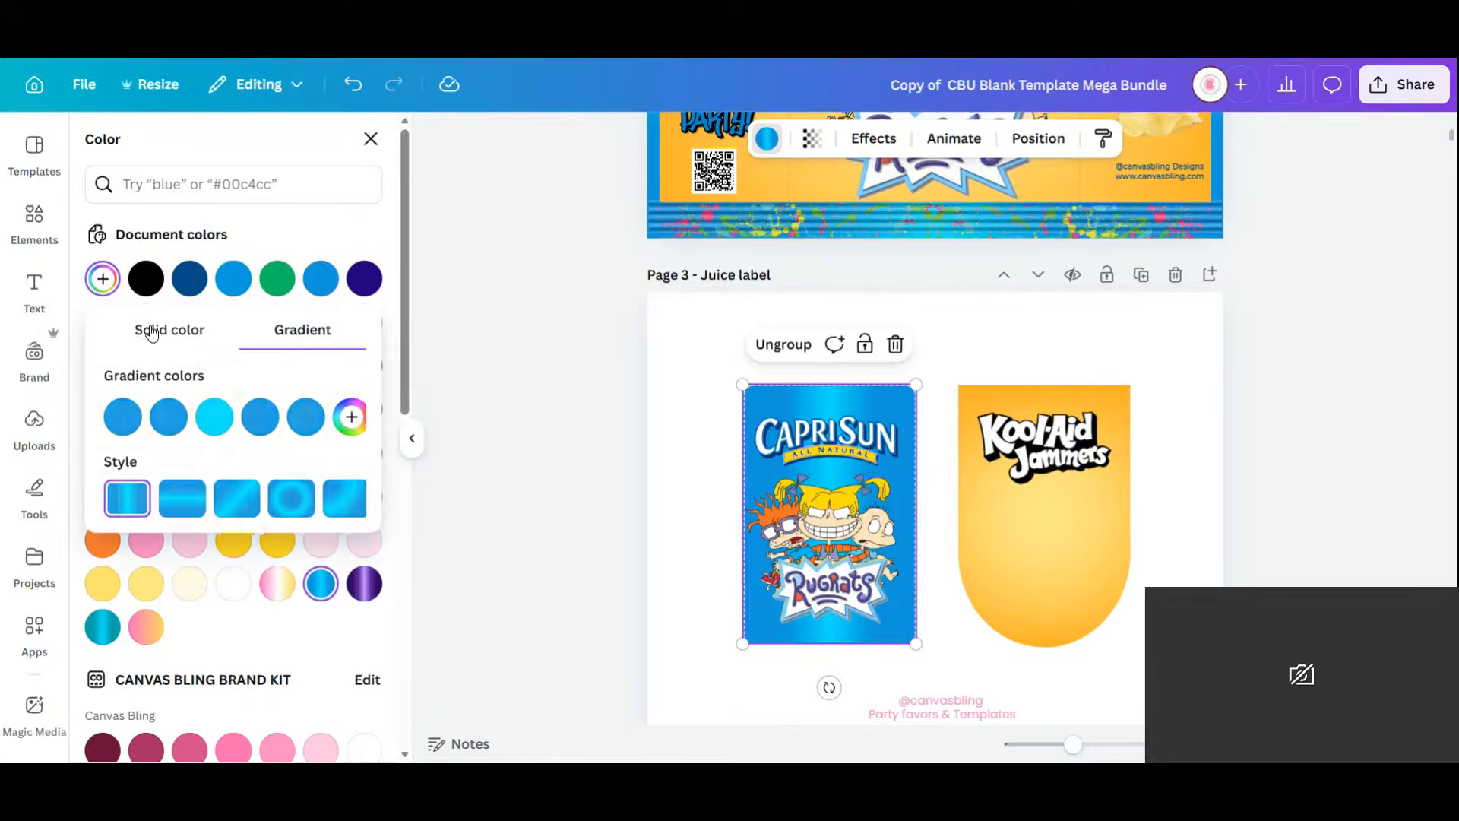
pyautogui.click(202, 507)
pyautogui.click(230, 508)
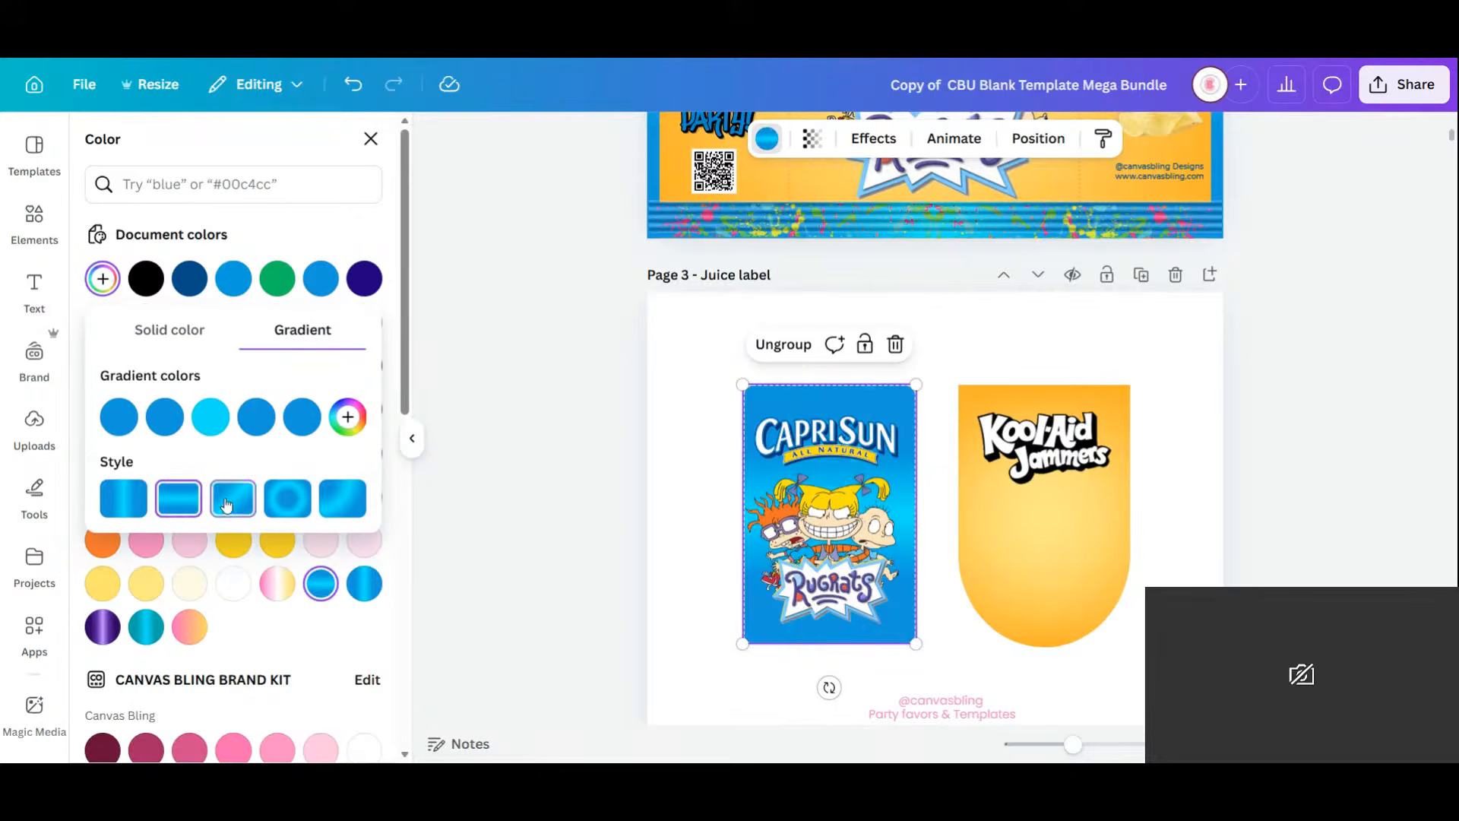
pyautogui.click(291, 514)
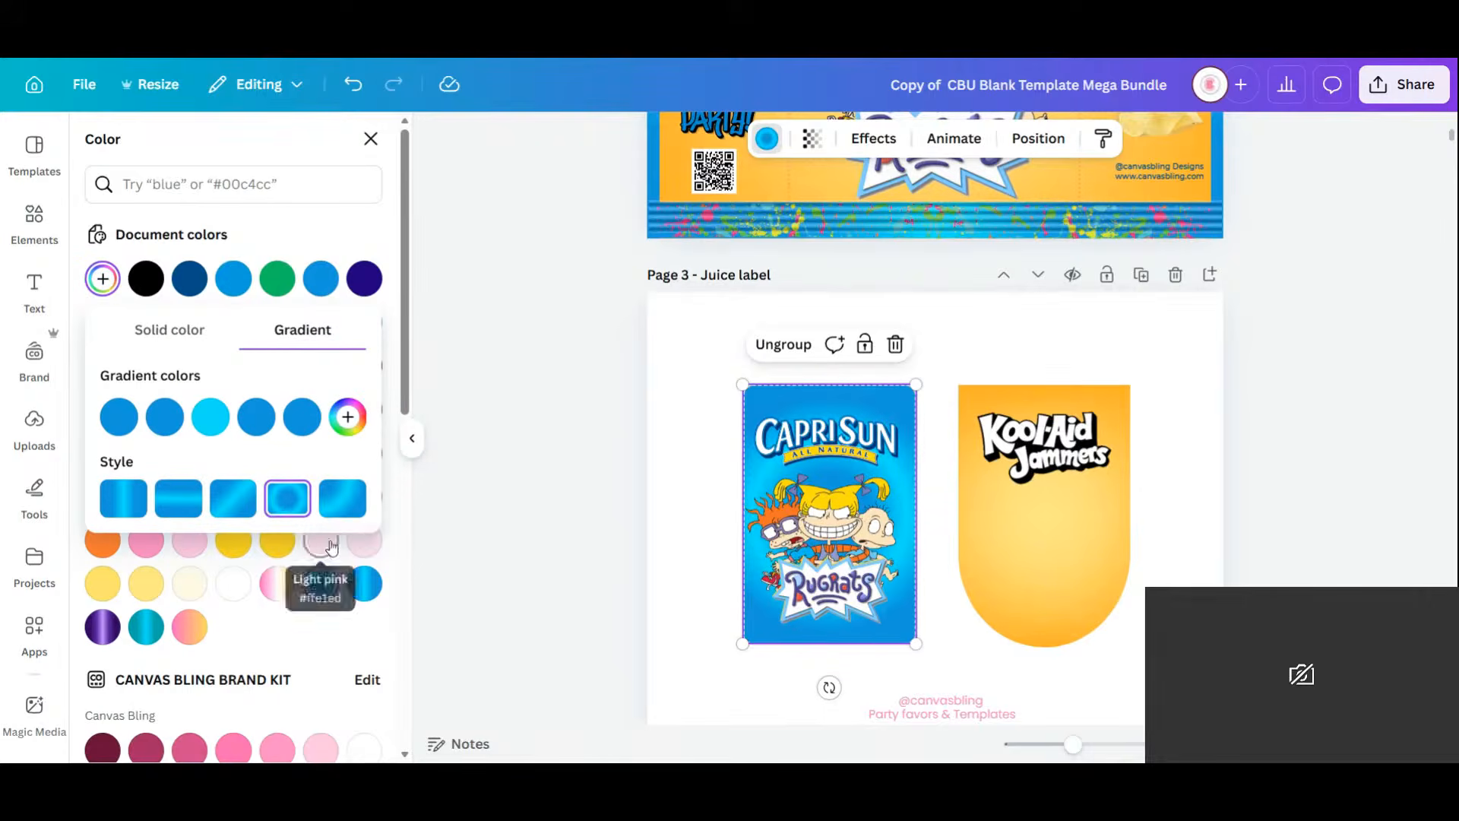
pyautogui.click(342, 499)
pyautogui.click(114, 511)
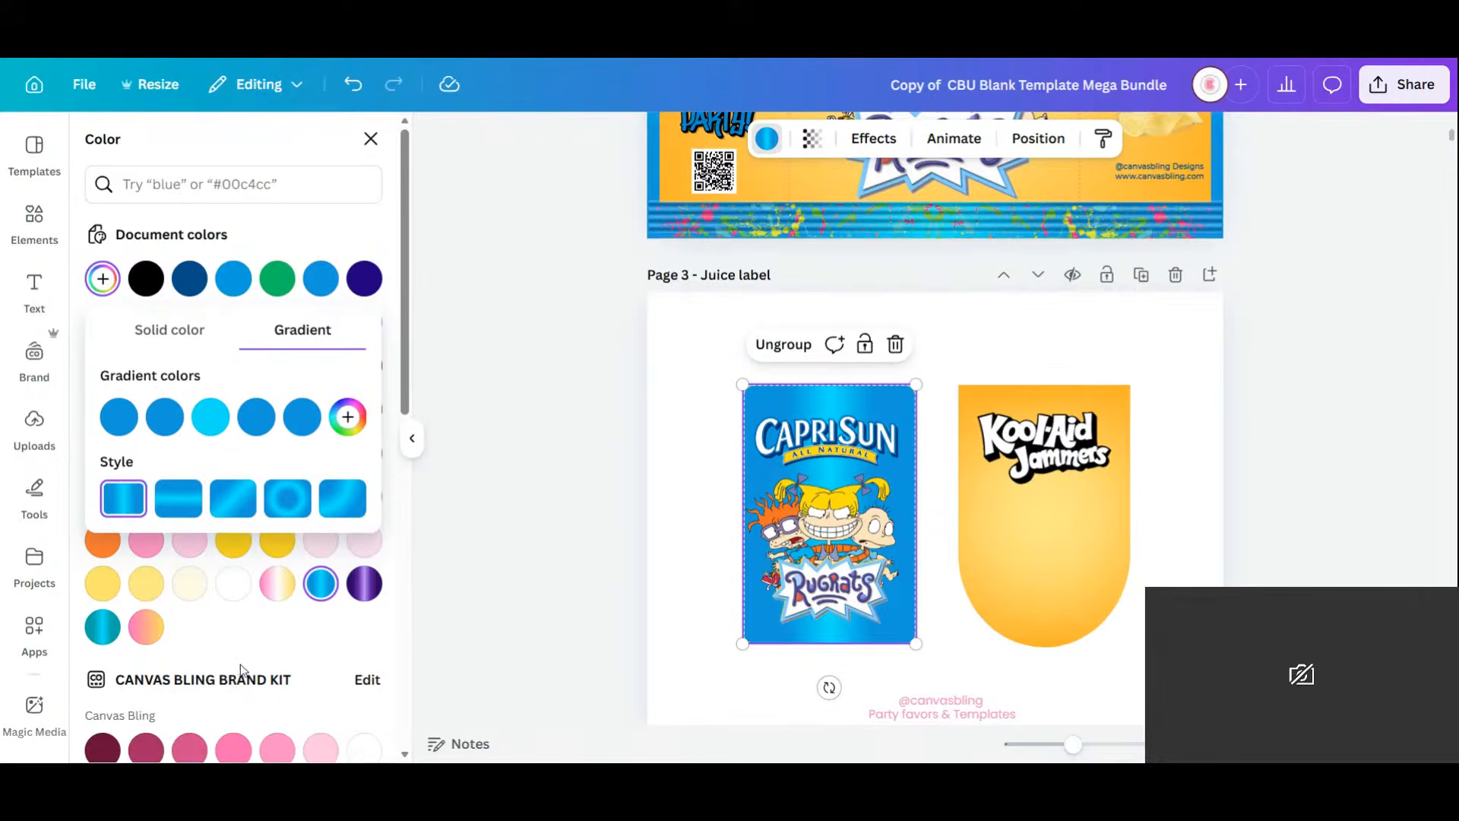
pyautogui.click(180, 511)
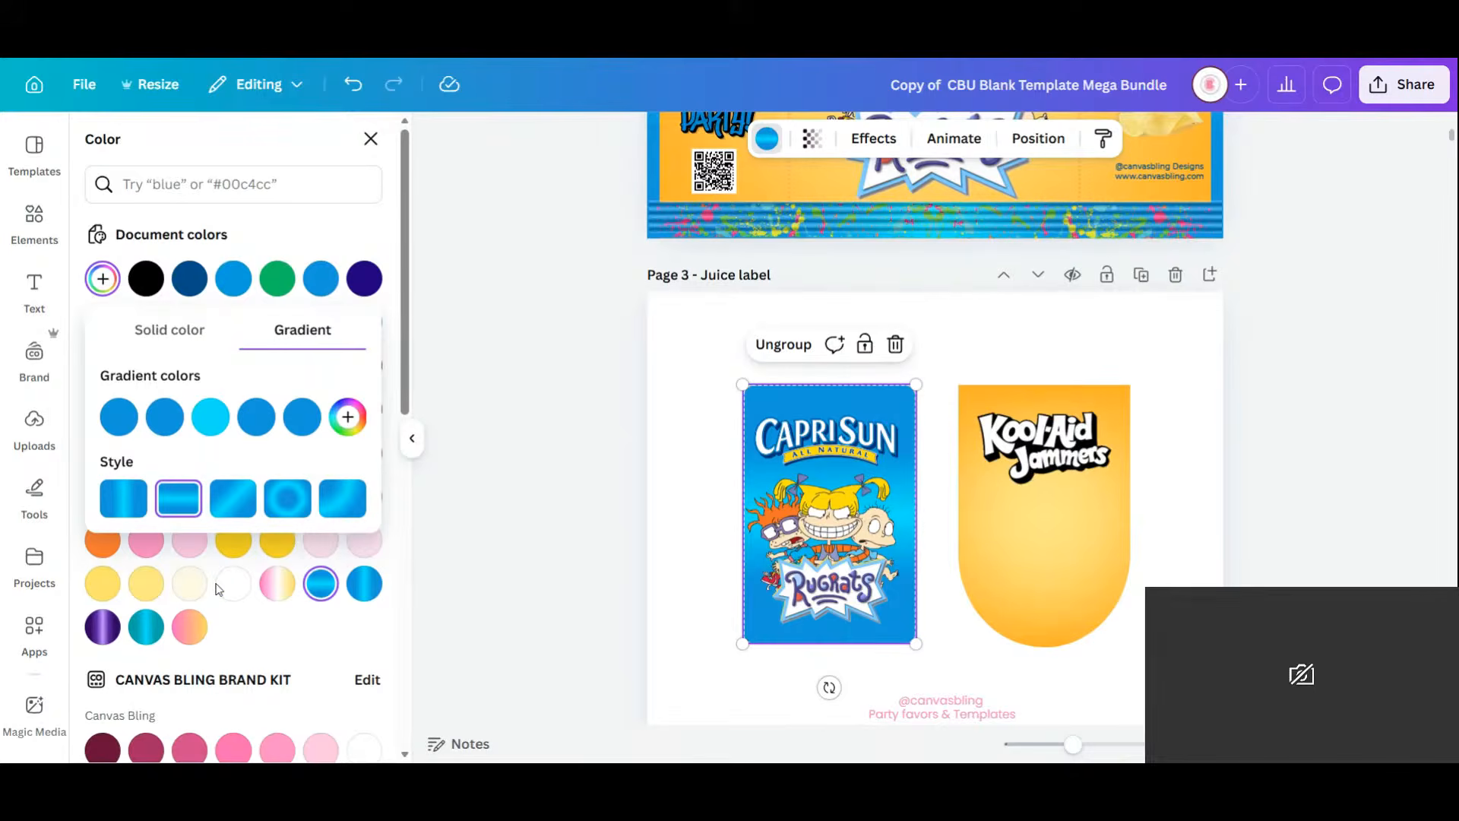
pyautogui.click(228, 503)
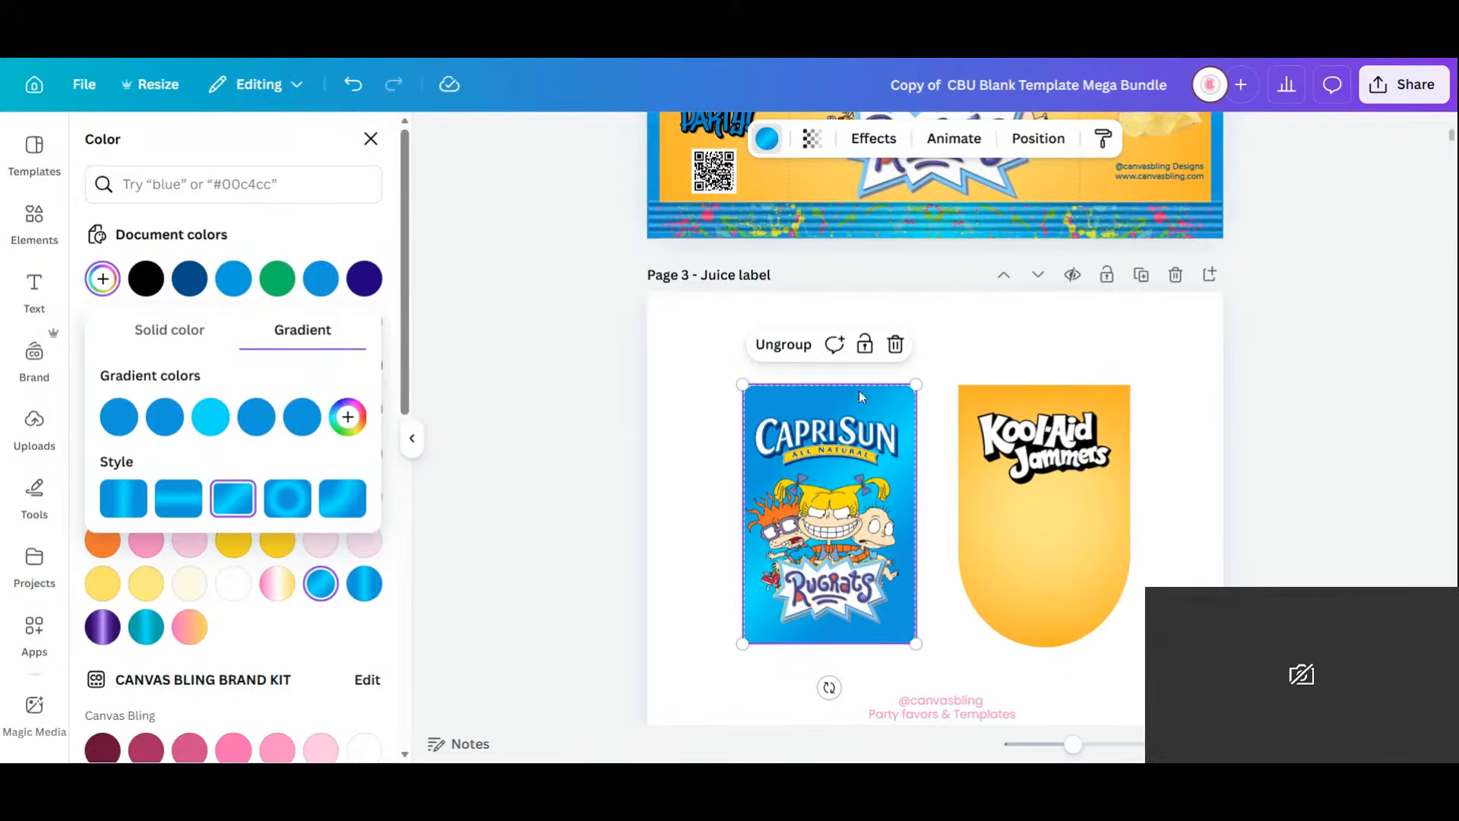
pyautogui.click(1138, 639)
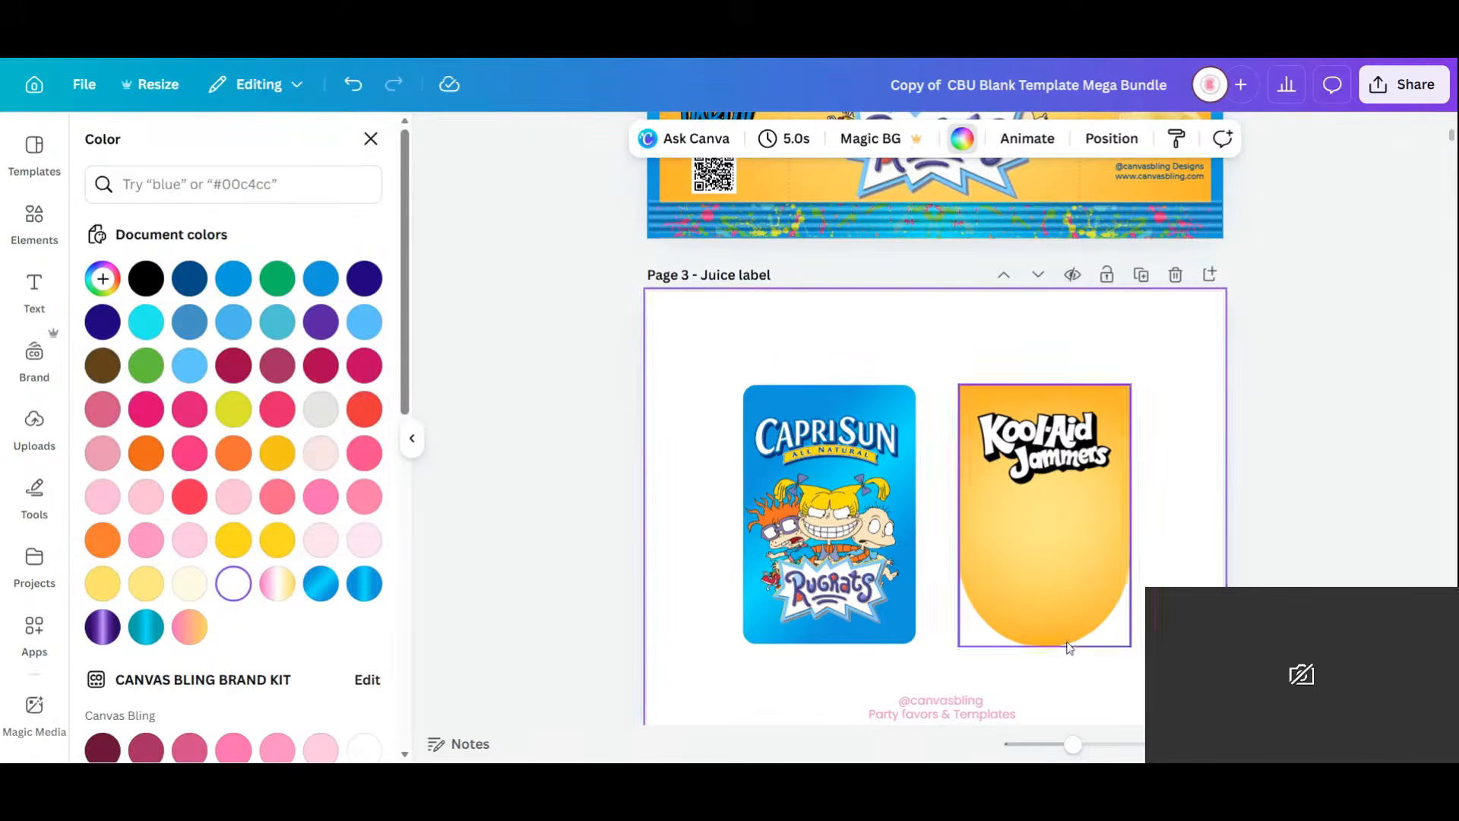
# Try moving the Rugrats logo to the label's bottom-right, then undo it.
pyautogui.click(852, 603)
pyautogui.moveTo(852, 603); pyautogui.dragTo(1188, 673)
pyautogui.hotkey('ctrl', 'z')
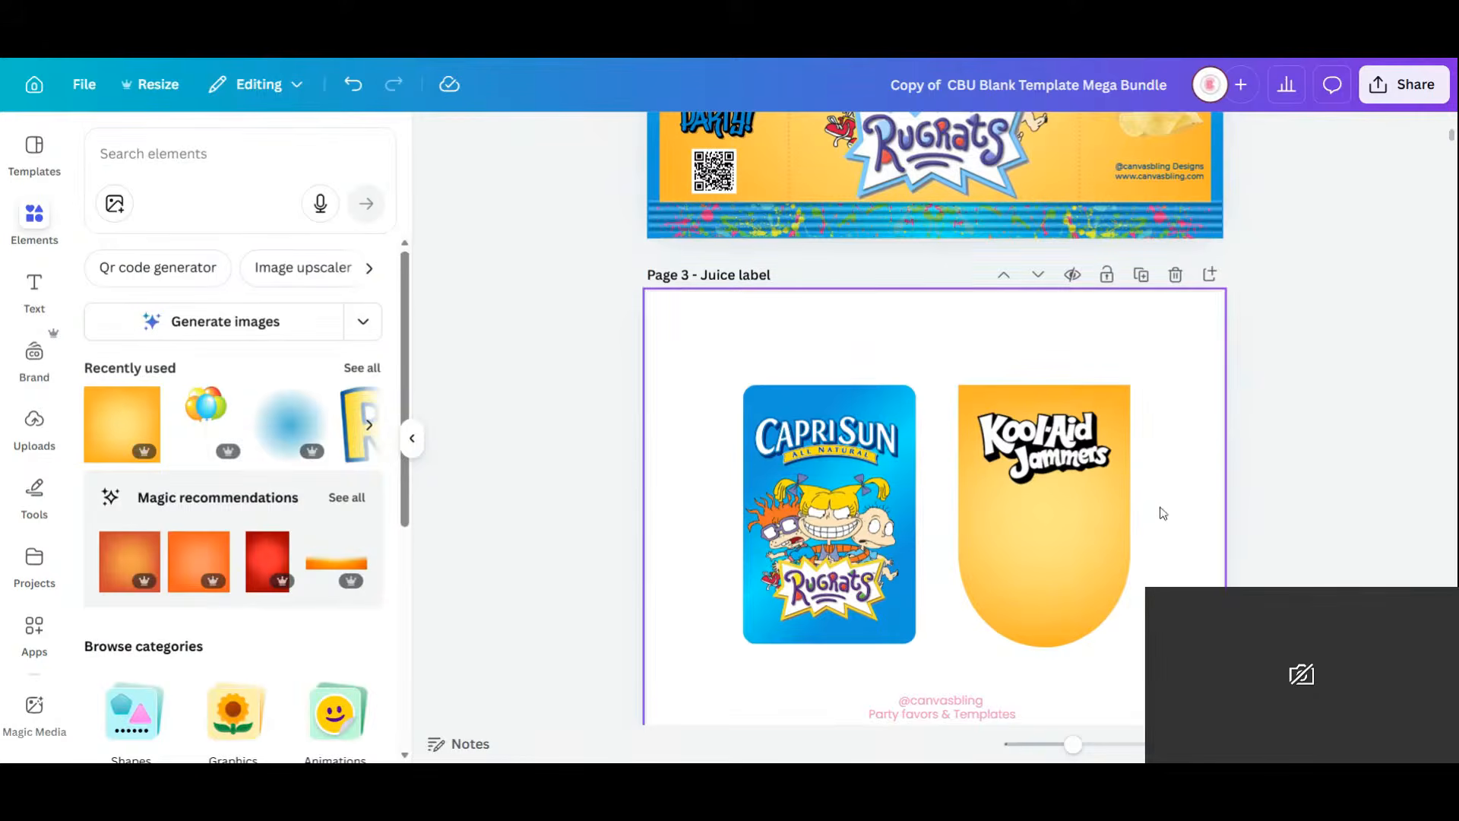
# Copy Page 2's Rugrats characters and logo onto the Kool-Aid label and shrink it beneath the title.
pyautogui.scroll(3, 1159, 508)
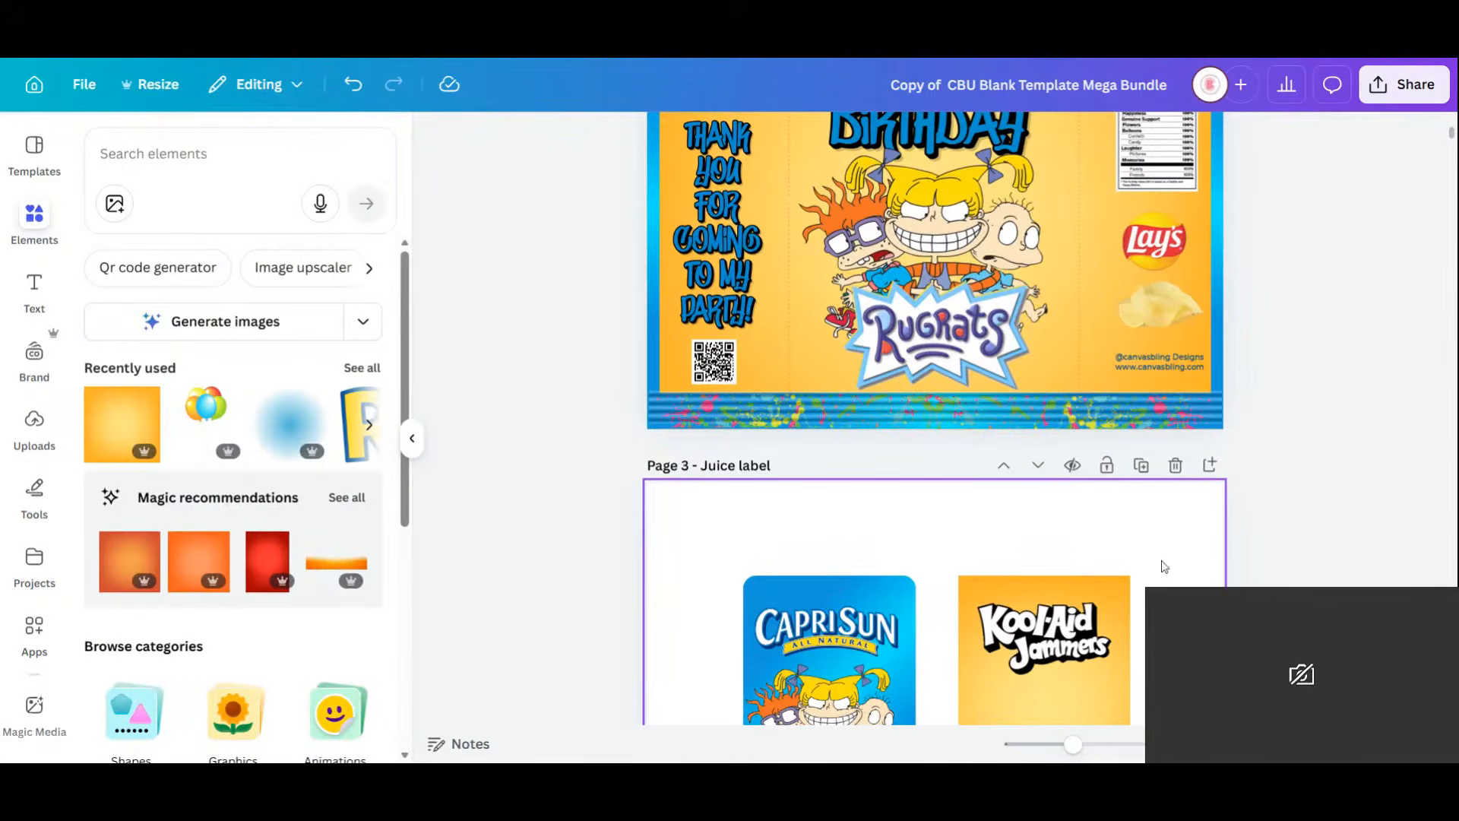
pyautogui.scroll(-3, 935, 418)
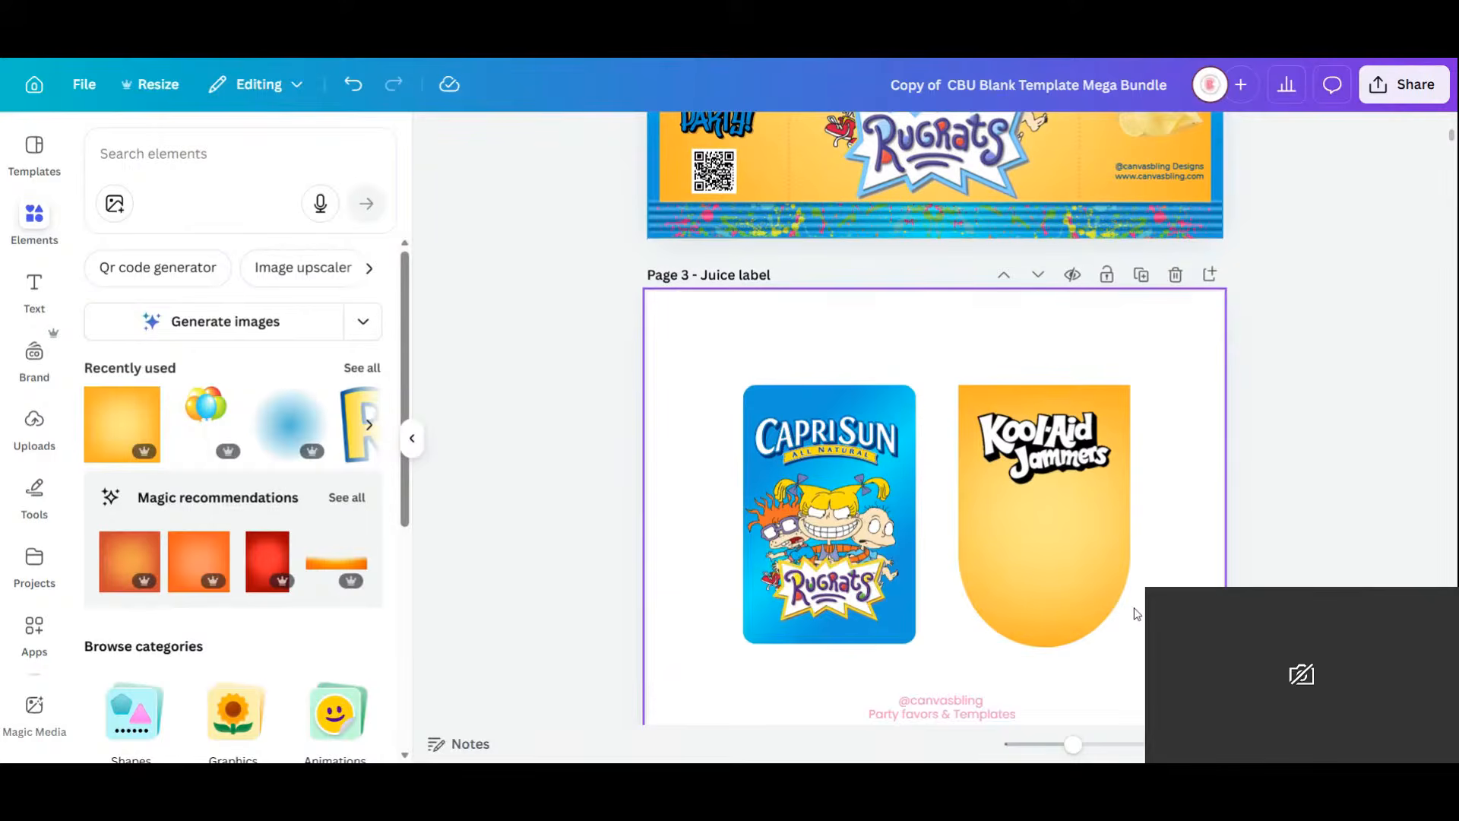
pyautogui.scroll(2, 1133, 608)
pyautogui.click(933, 228)
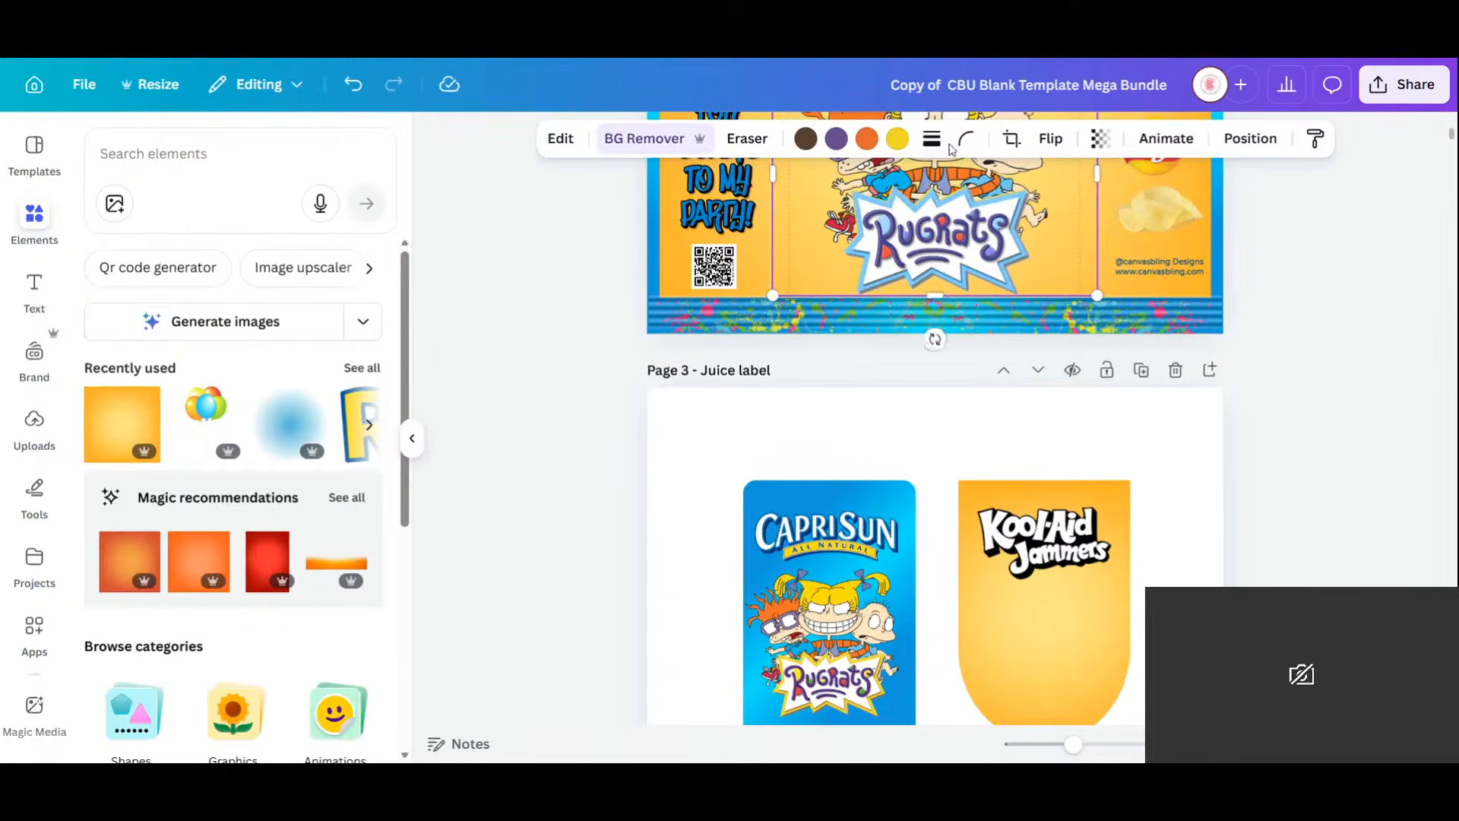
pyautogui.keyDown('shift'); pyautogui.click(934, 229); pyautogui.keyUp('shift')
pyautogui.click(949, 335)
pyautogui.moveTo(955, 295); pyautogui.dragTo(1049, 674)
pyautogui.moveTo(1194, 480); pyautogui.dragTo(1076, 643)
pyautogui.moveTo(980, 657); pyautogui.dragTo(1138, 603)
# Add a soft blue blur to Page 3.
pyautogui.scroll(-1, 1212, 579)
pyautogui.scroll(-1, 1212, 579)
pyautogui.click(1138, 676)
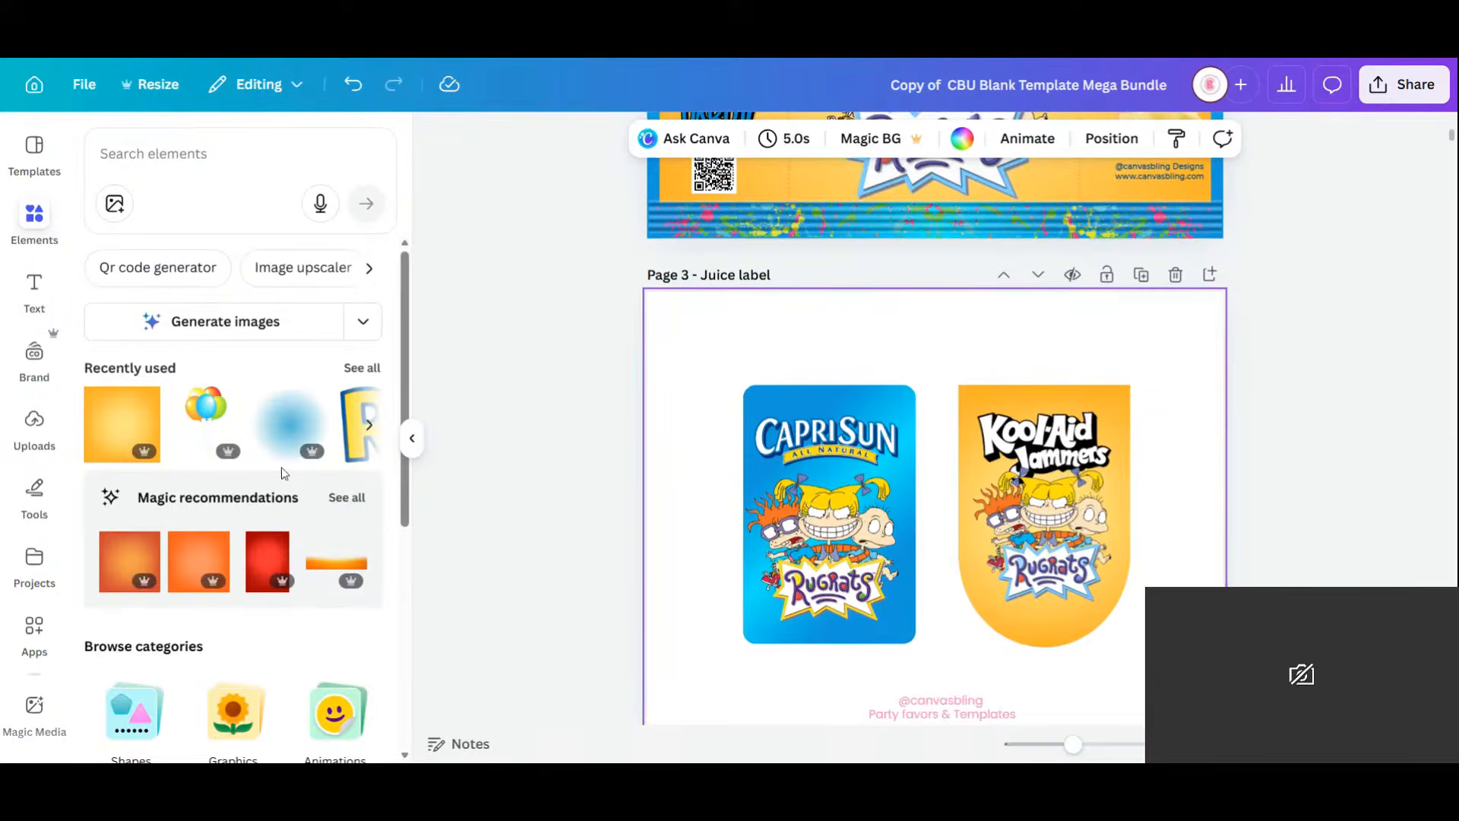
pyautogui.click(275, 427)
# Resize and position the blue blur over the Kool-Aid label, then delete it.
pyautogui.moveTo(939, 564); pyautogui.dragTo(1049, 565)
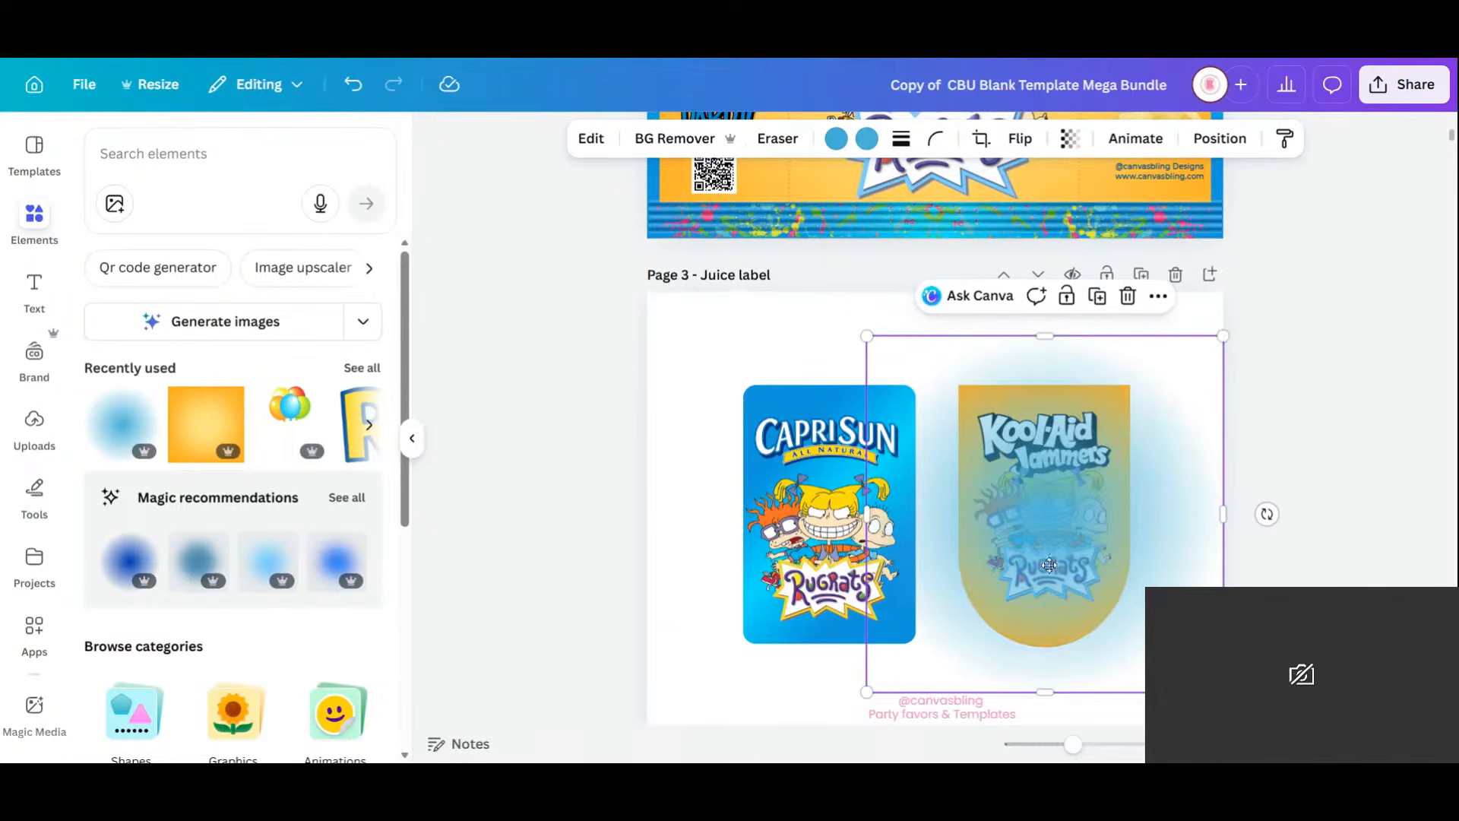
pyautogui.moveTo(1223, 335); pyautogui.dragTo(1088, 477)
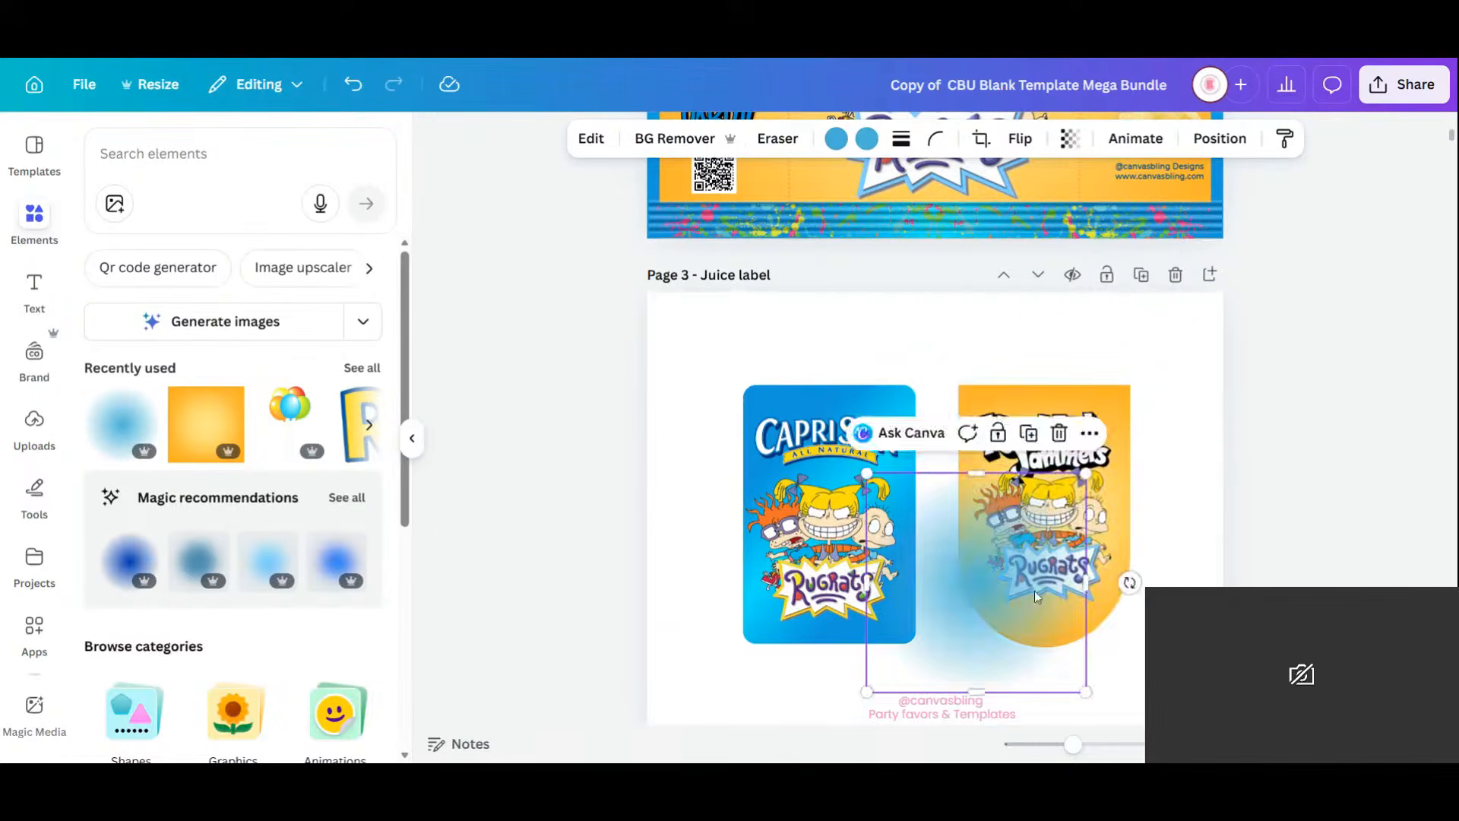
pyautogui.moveTo(1019, 642); pyautogui.dragTo(1156, 671)
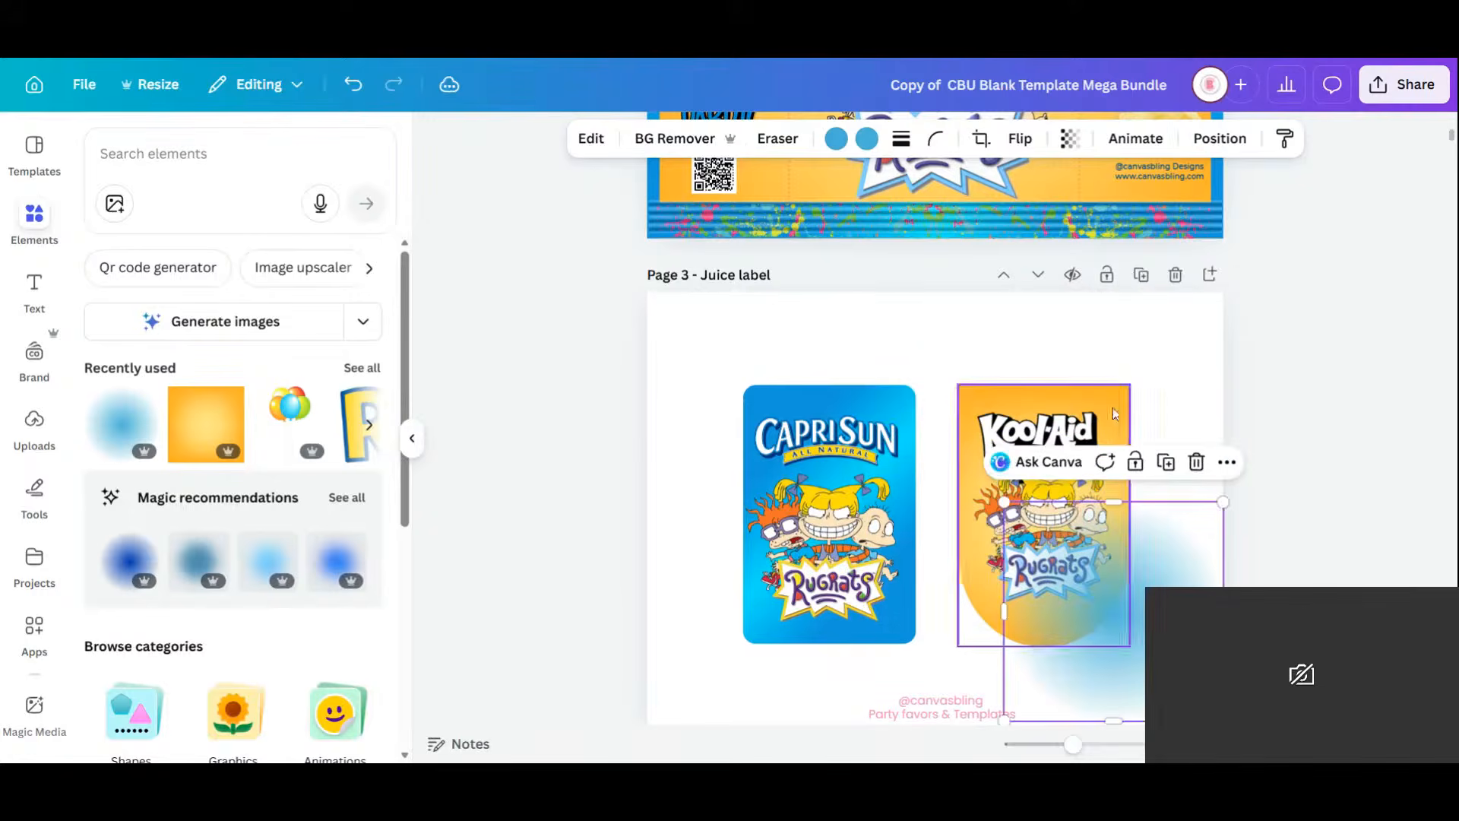
pyautogui.click(1120, 403)
pyautogui.click(1162, 356)
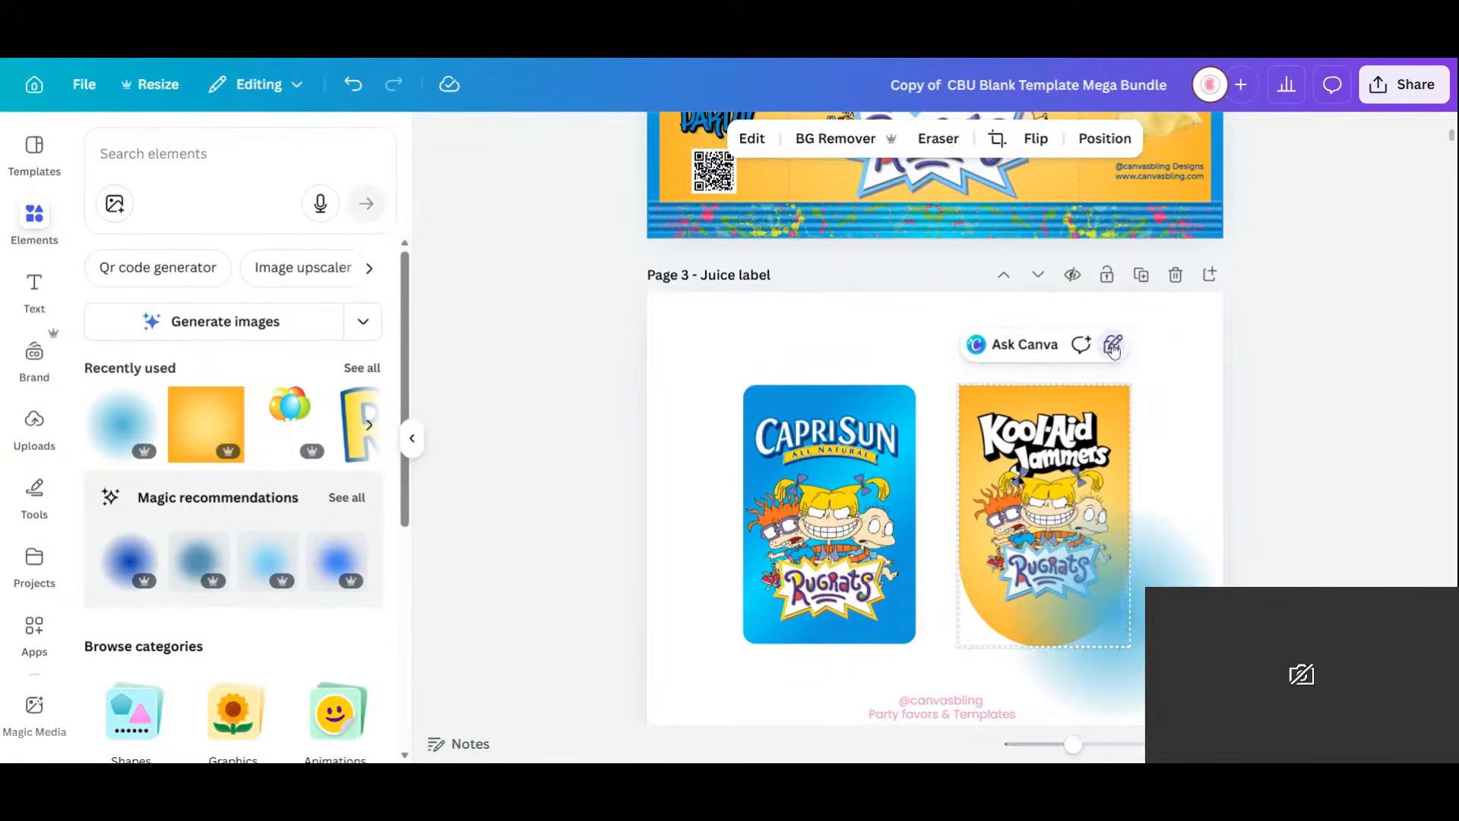
pyautogui.click(1142, 660)
pyautogui.moveTo(1141, 660); pyautogui.dragTo(1066, 562)
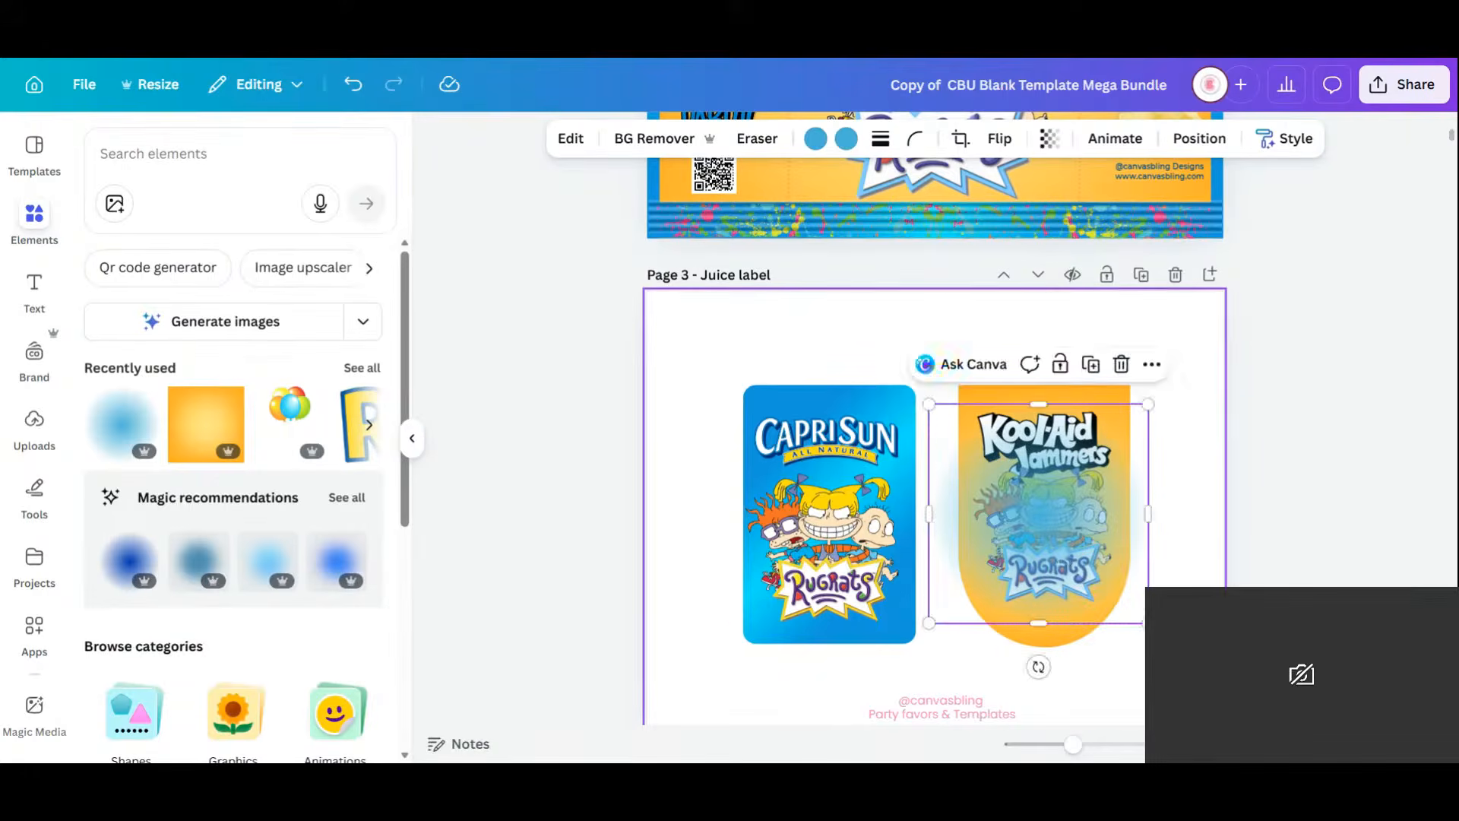
pyautogui.press('Delete')
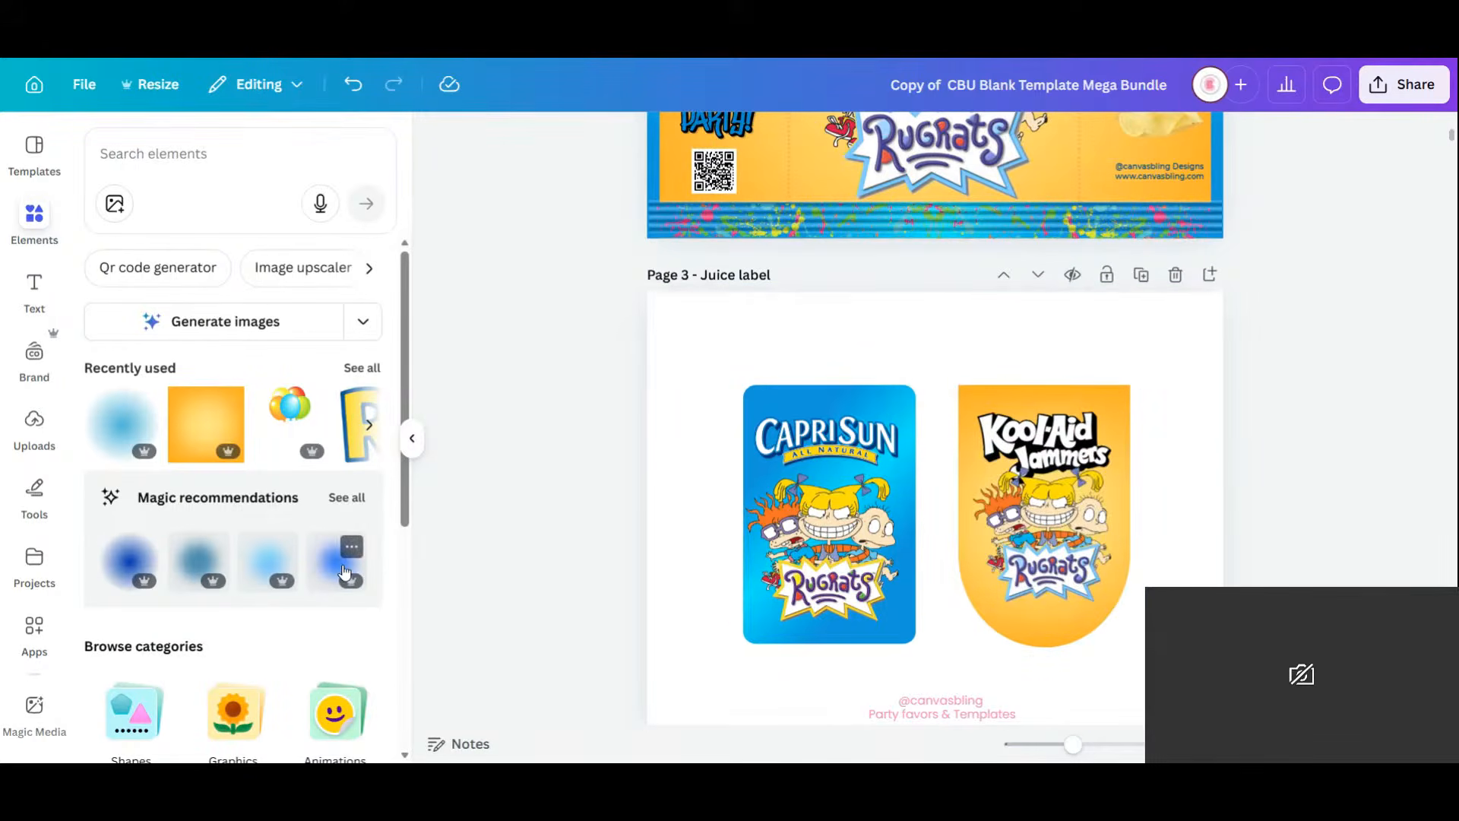
# Add the blue blur again and send it back behind the Kool-Aid Jammers title.
pyautogui.click(375, 568)
pyautogui.moveTo(918, 514); pyautogui.dragTo(1032, 514)
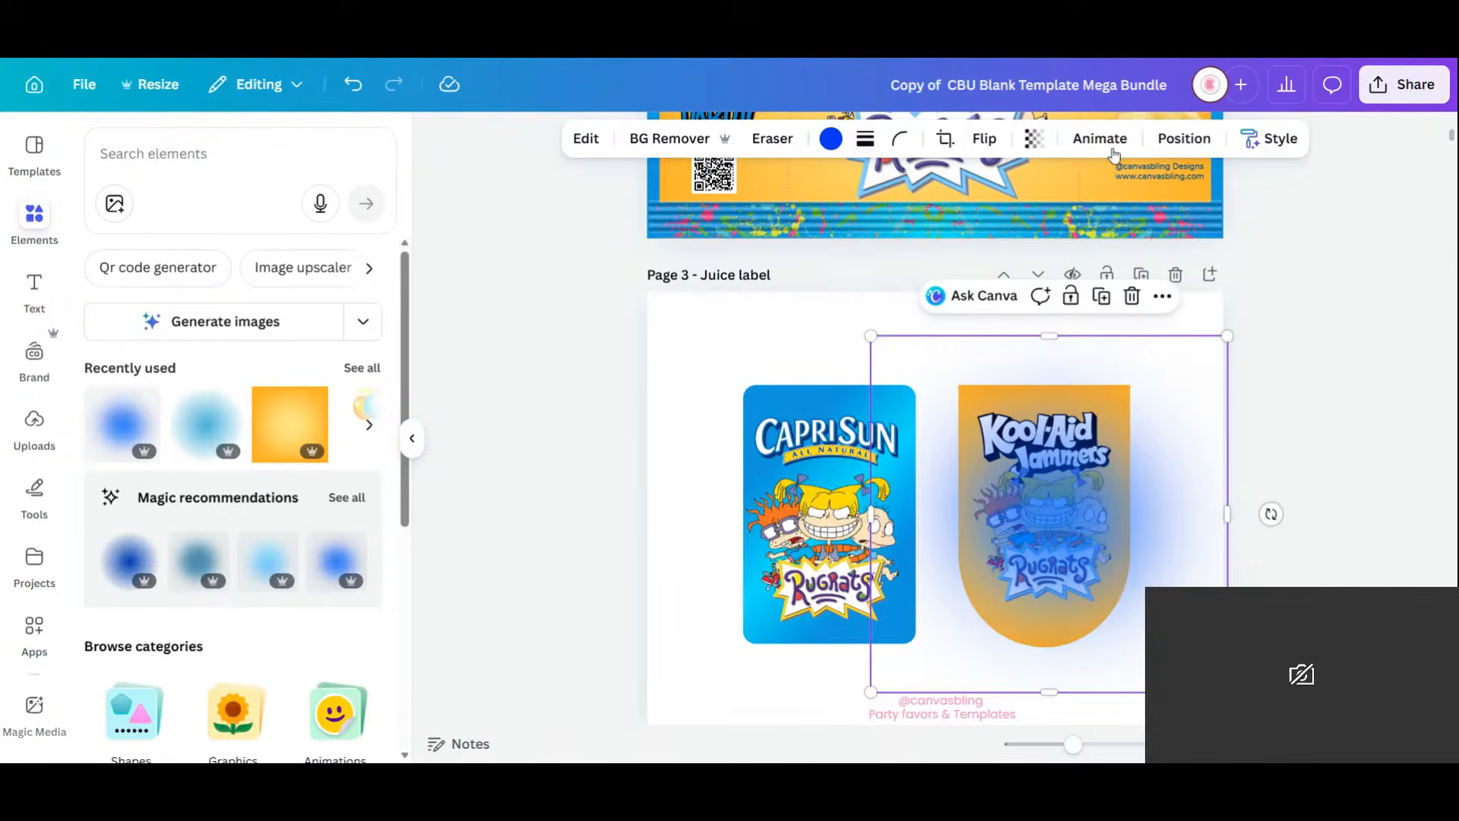
pyautogui.click(1184, 138)
pyautogui.click(315, 257)
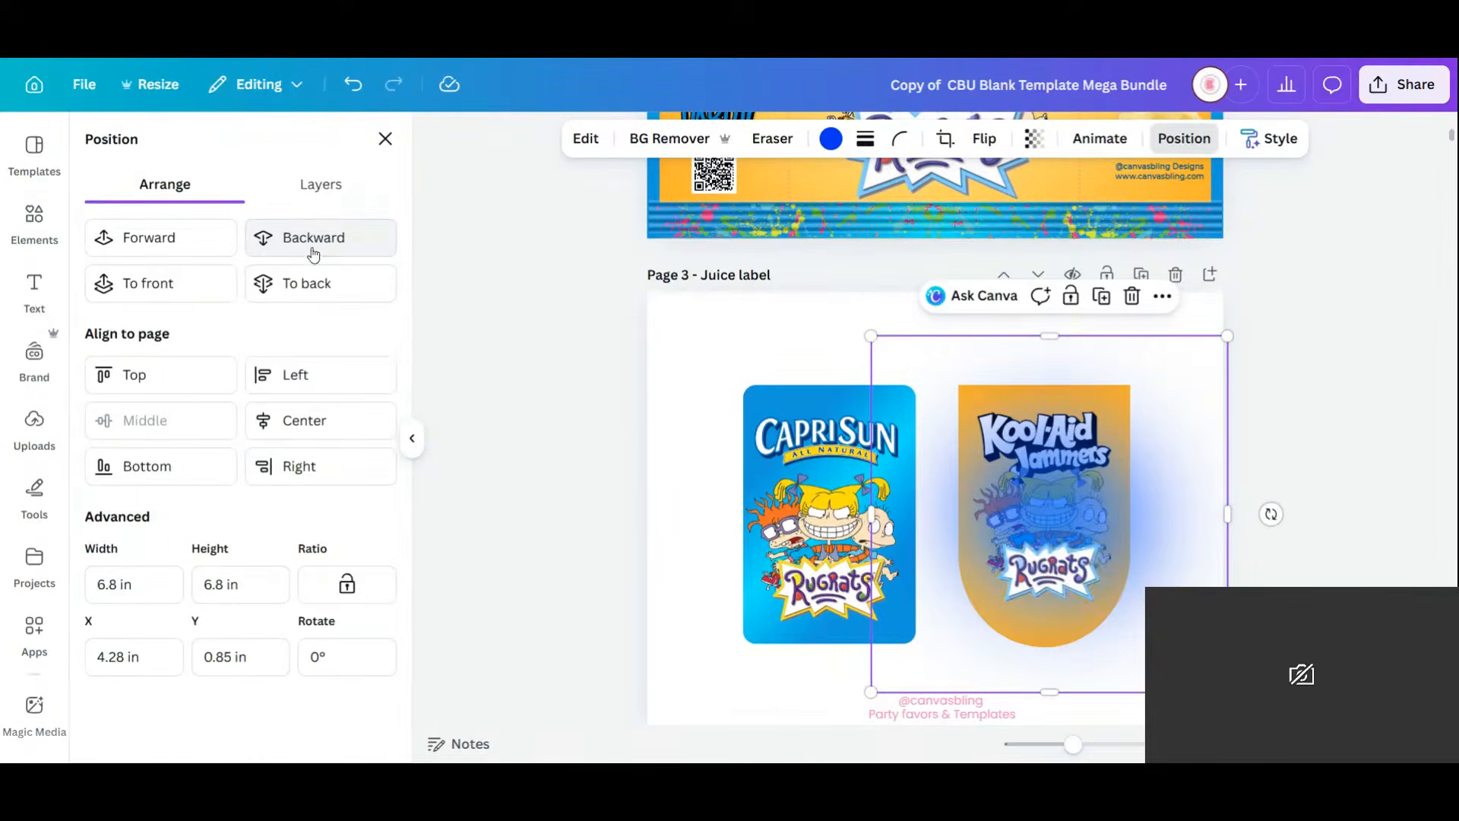
pyautogui.click(314, 255)
pyautogui.click(313, 255)
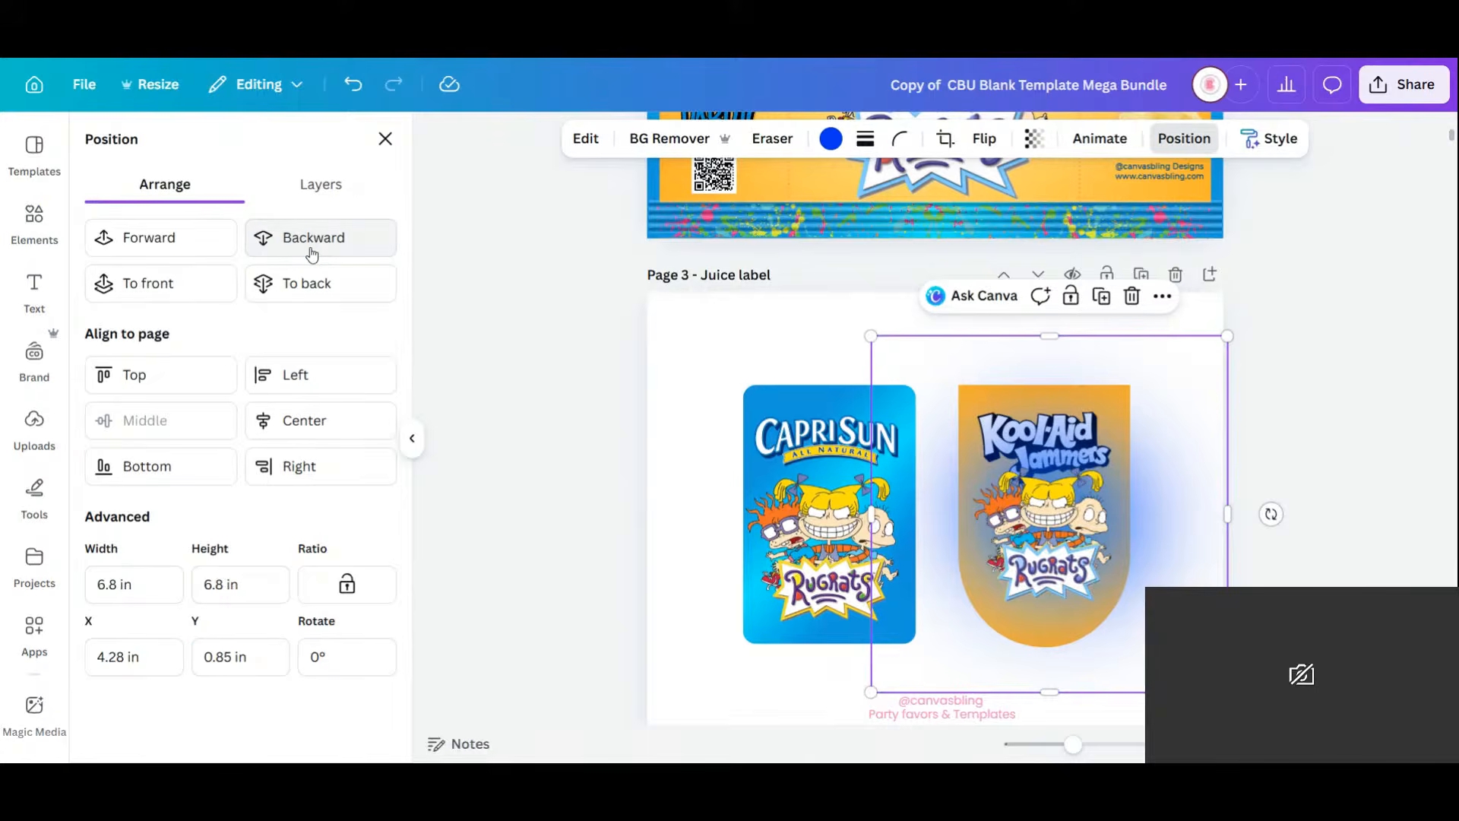
pyautogui.click(312, 254)
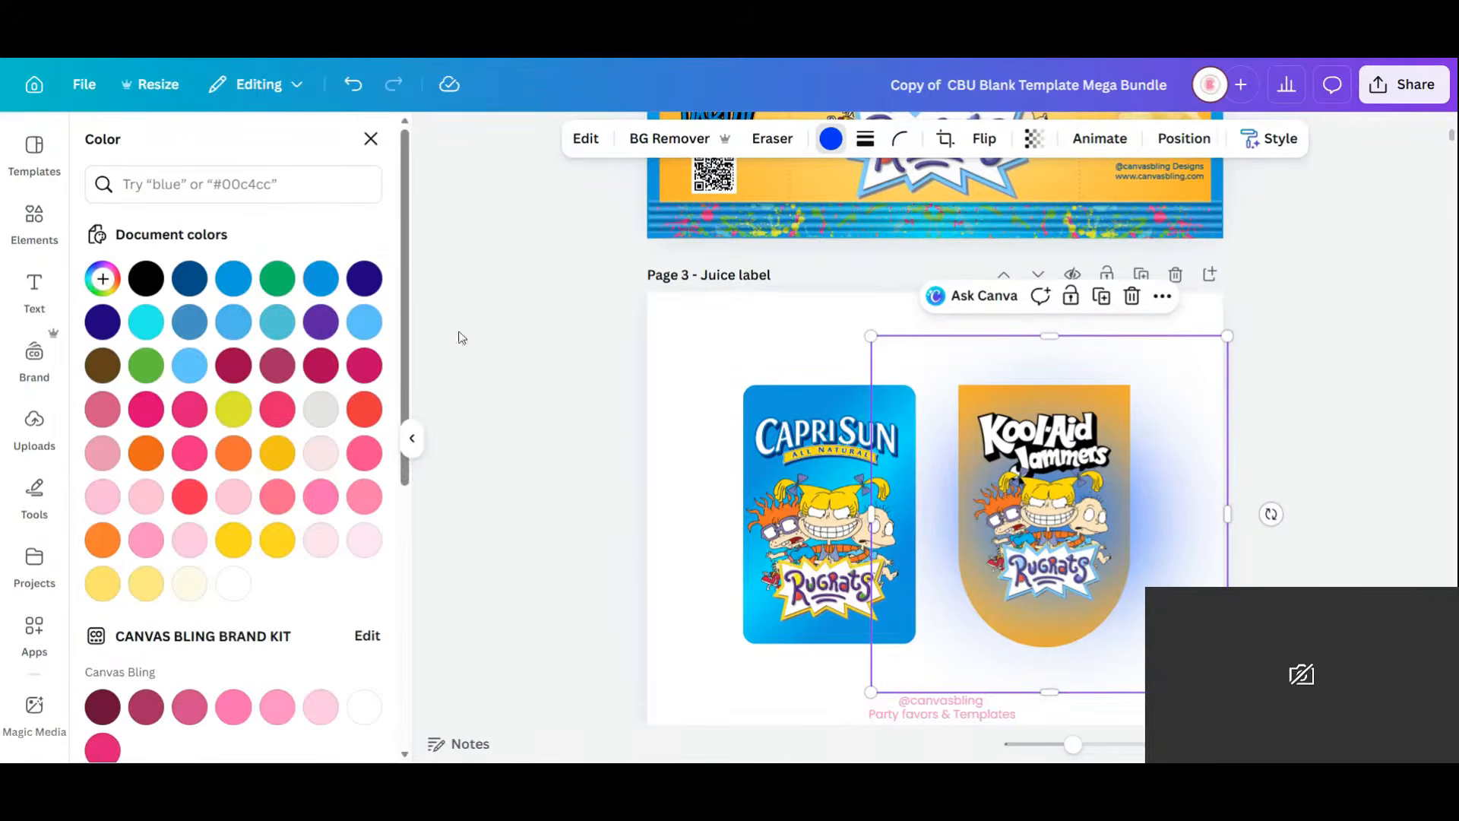
# Recolour the glow white, then delete it.
pyautogui.click(321, 284)
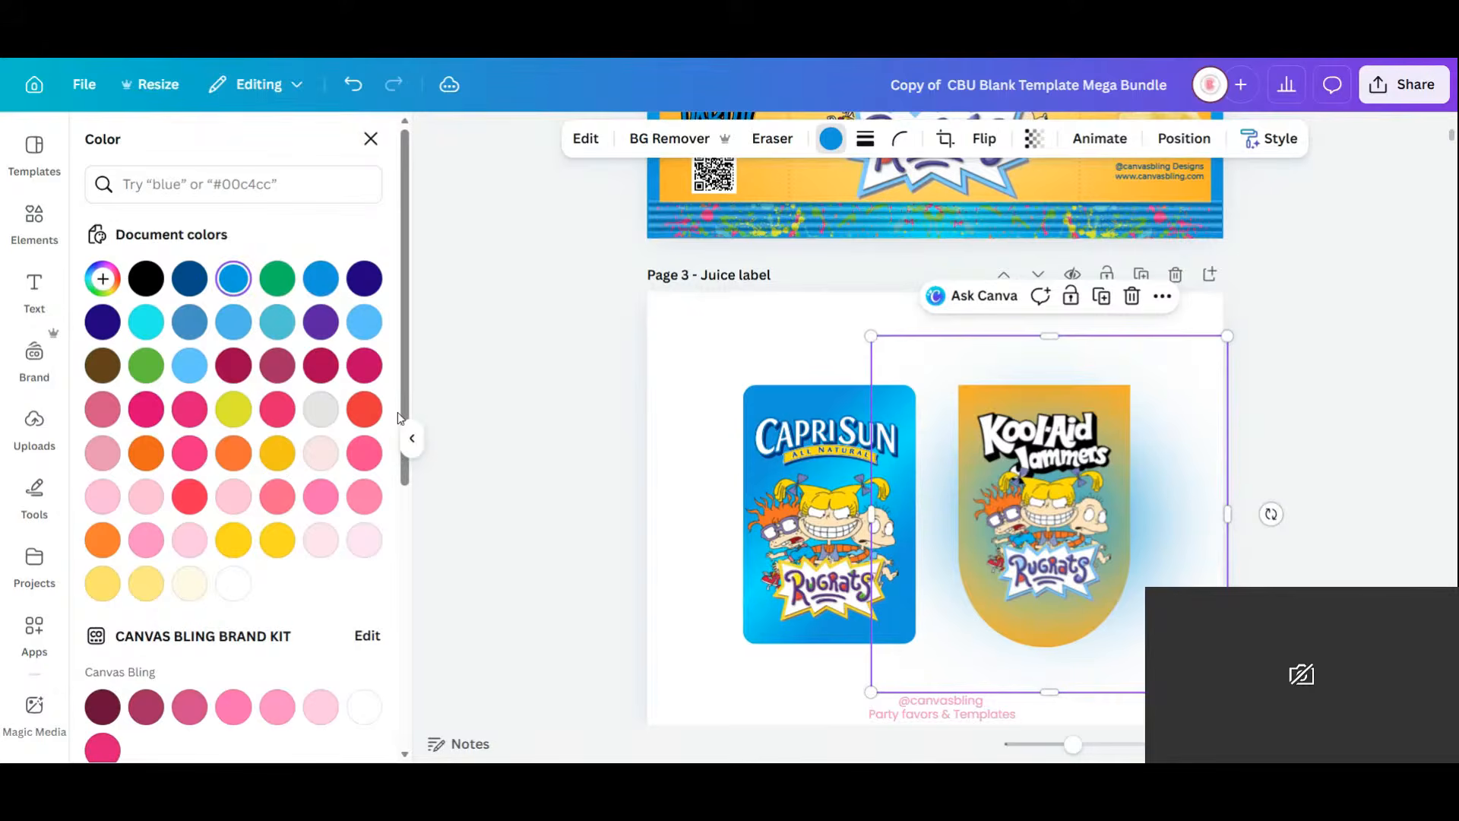
pyautogui.click(233, 583)
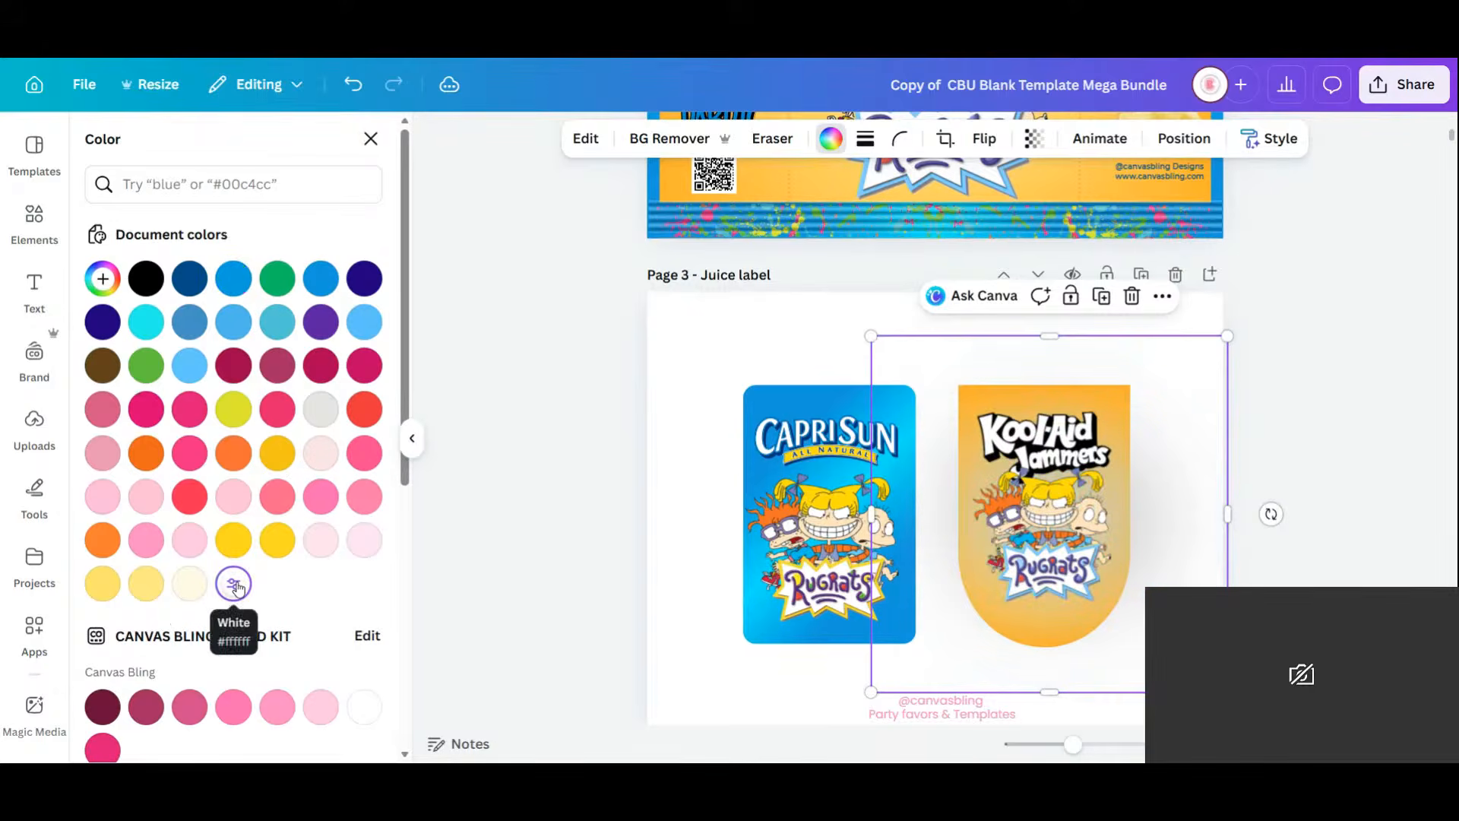
pyautogui.press('Delete')
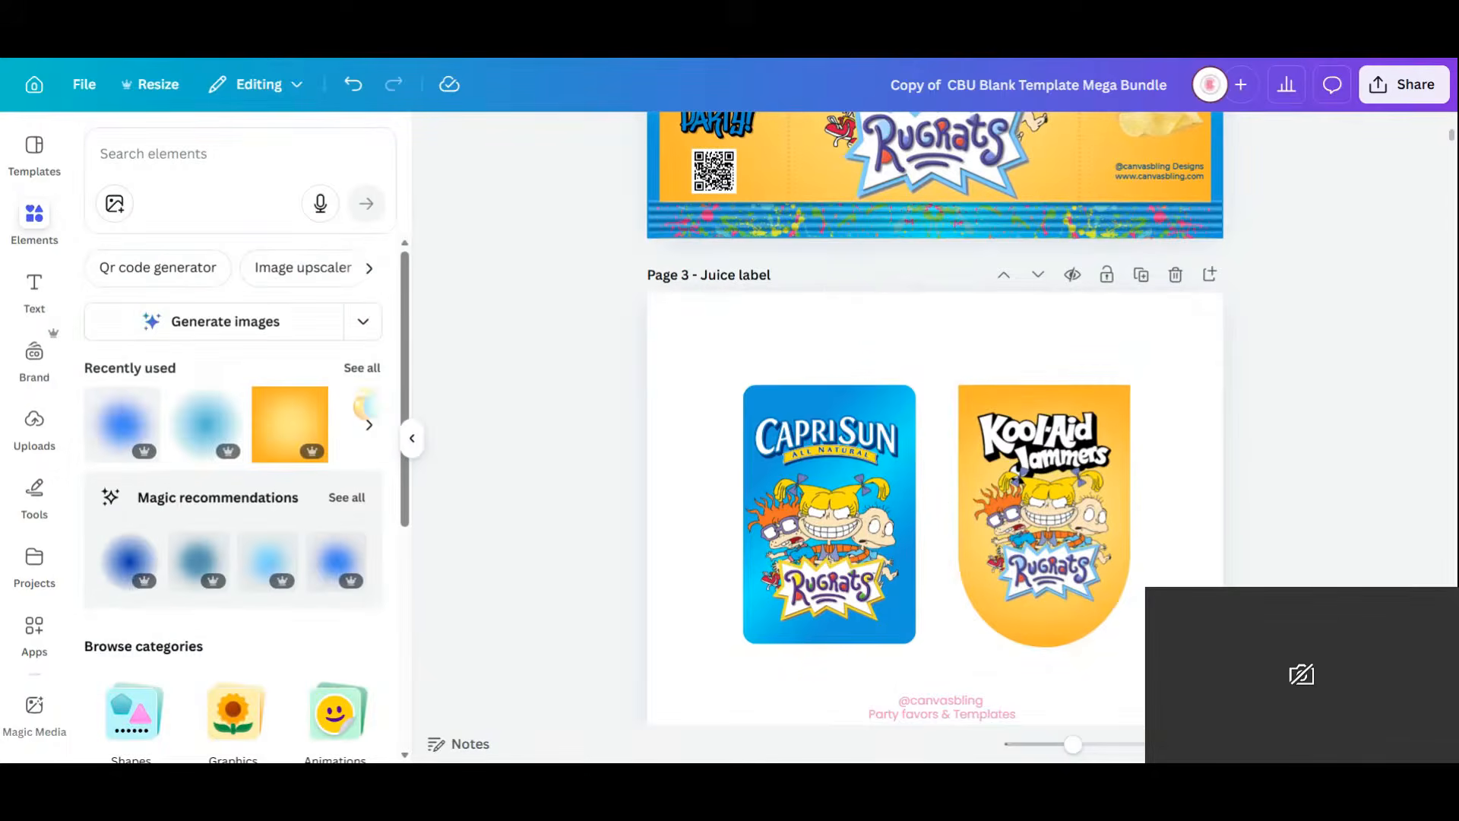
# Search the Elements library for 'yellow blur' graphics.
pyautogui.click(154, 154)
pyautogui.write('WH')
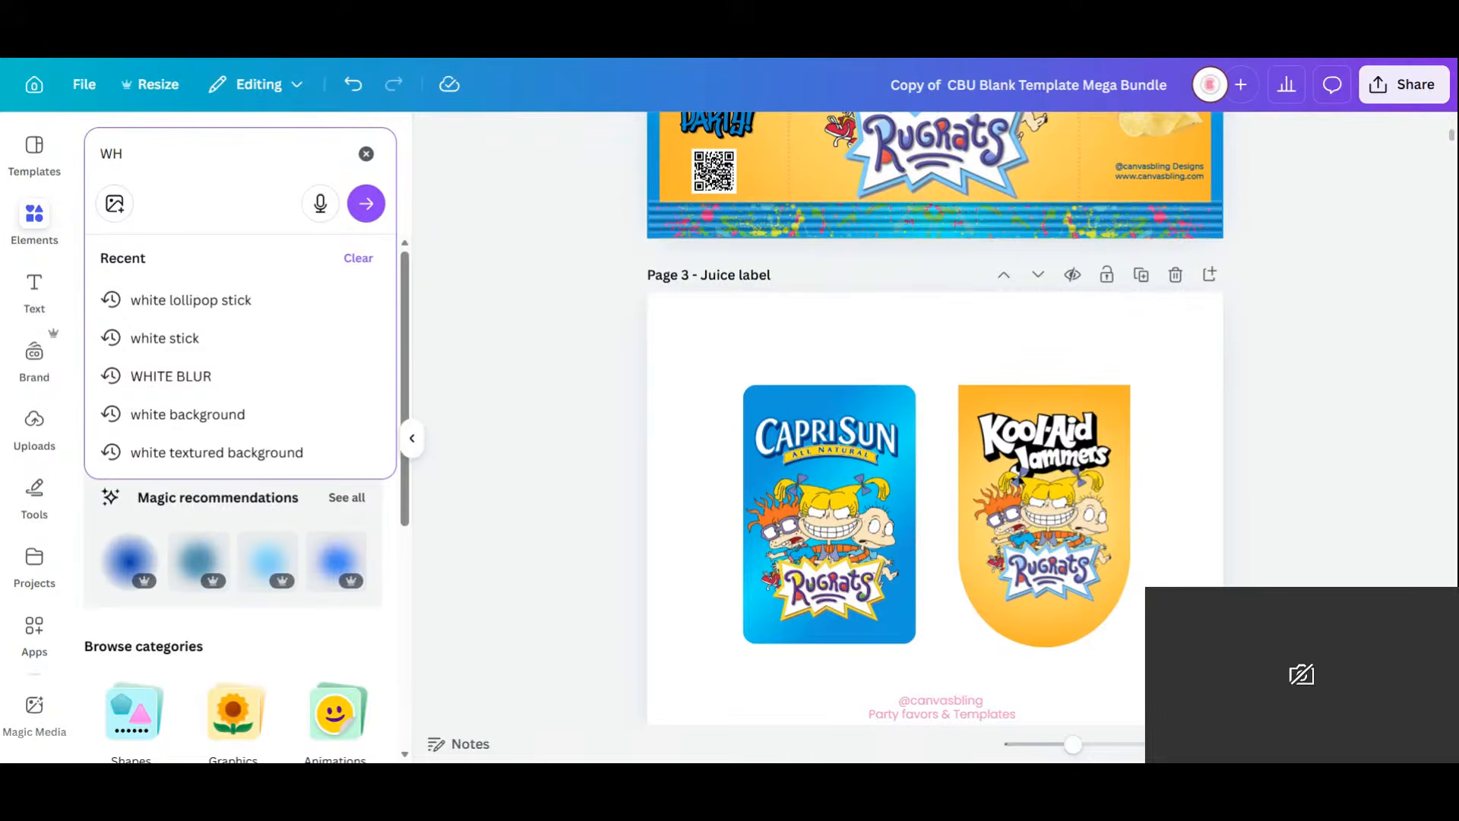
pyautogui.press('BackSpace')
pyautogui.press('BackSpace')
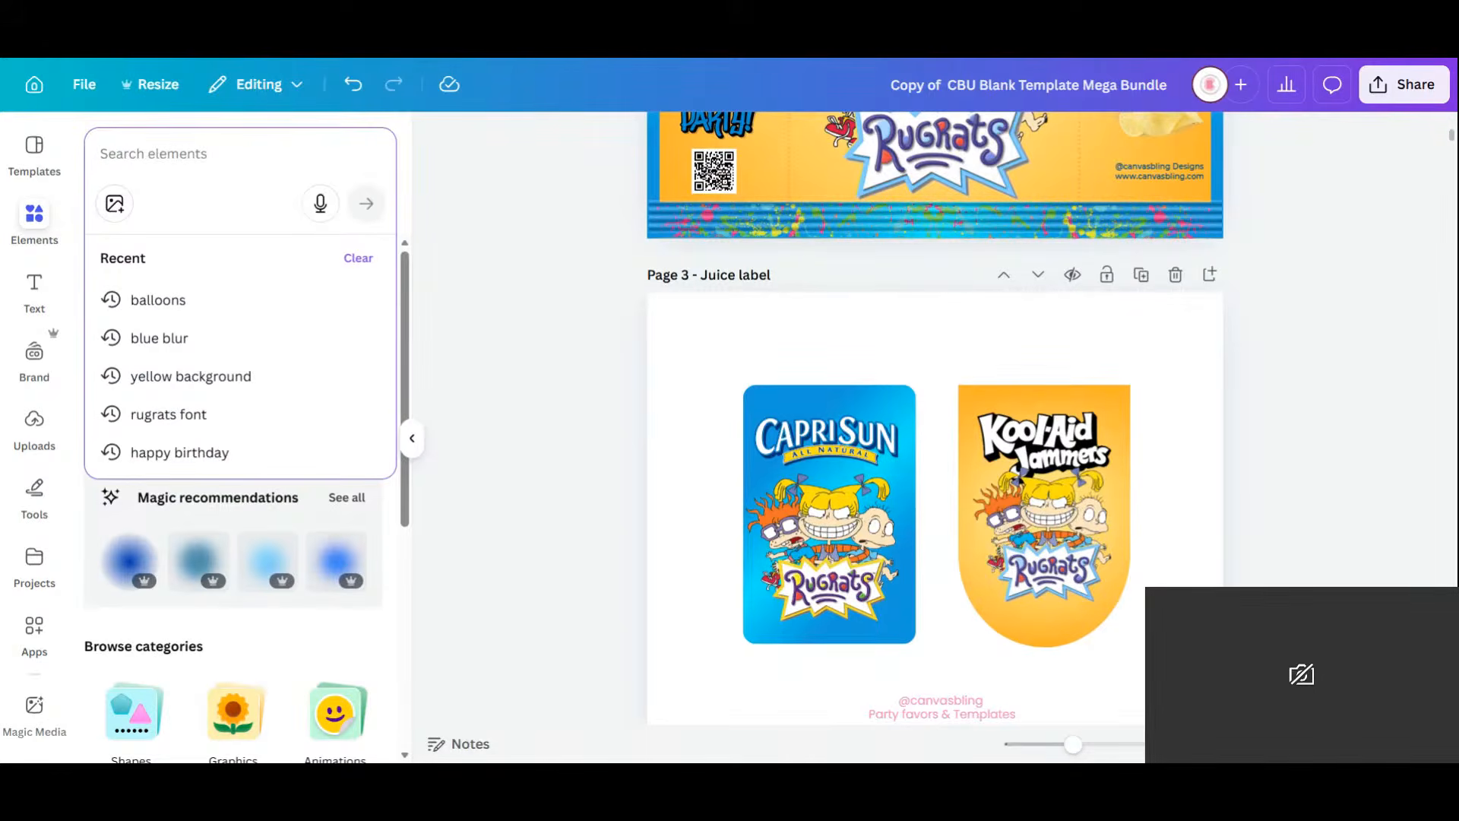
pyautogui.write('YELLOW')
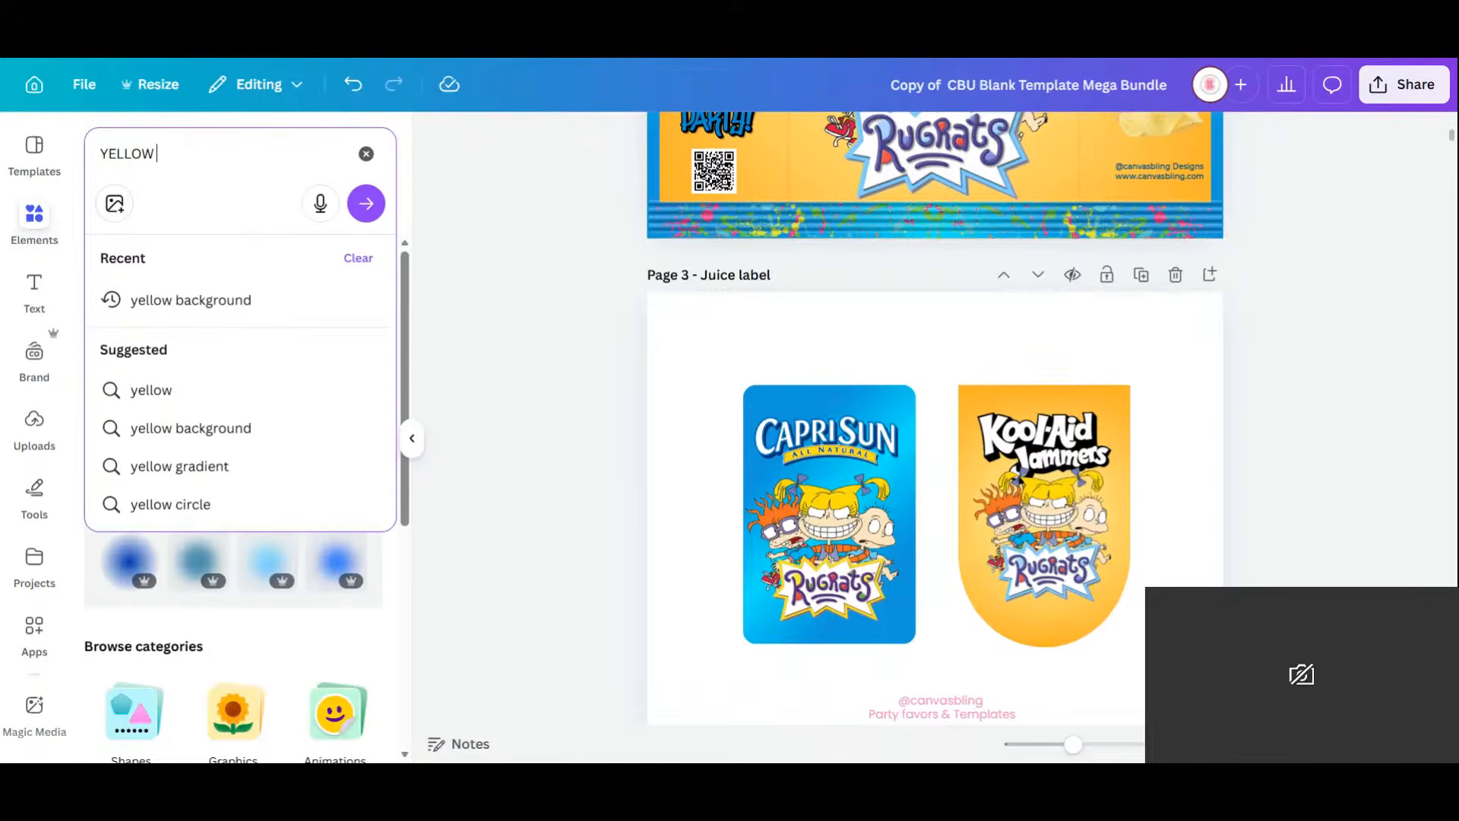
pyautogui.write(' BLUR')
pyautogui.press('Return')
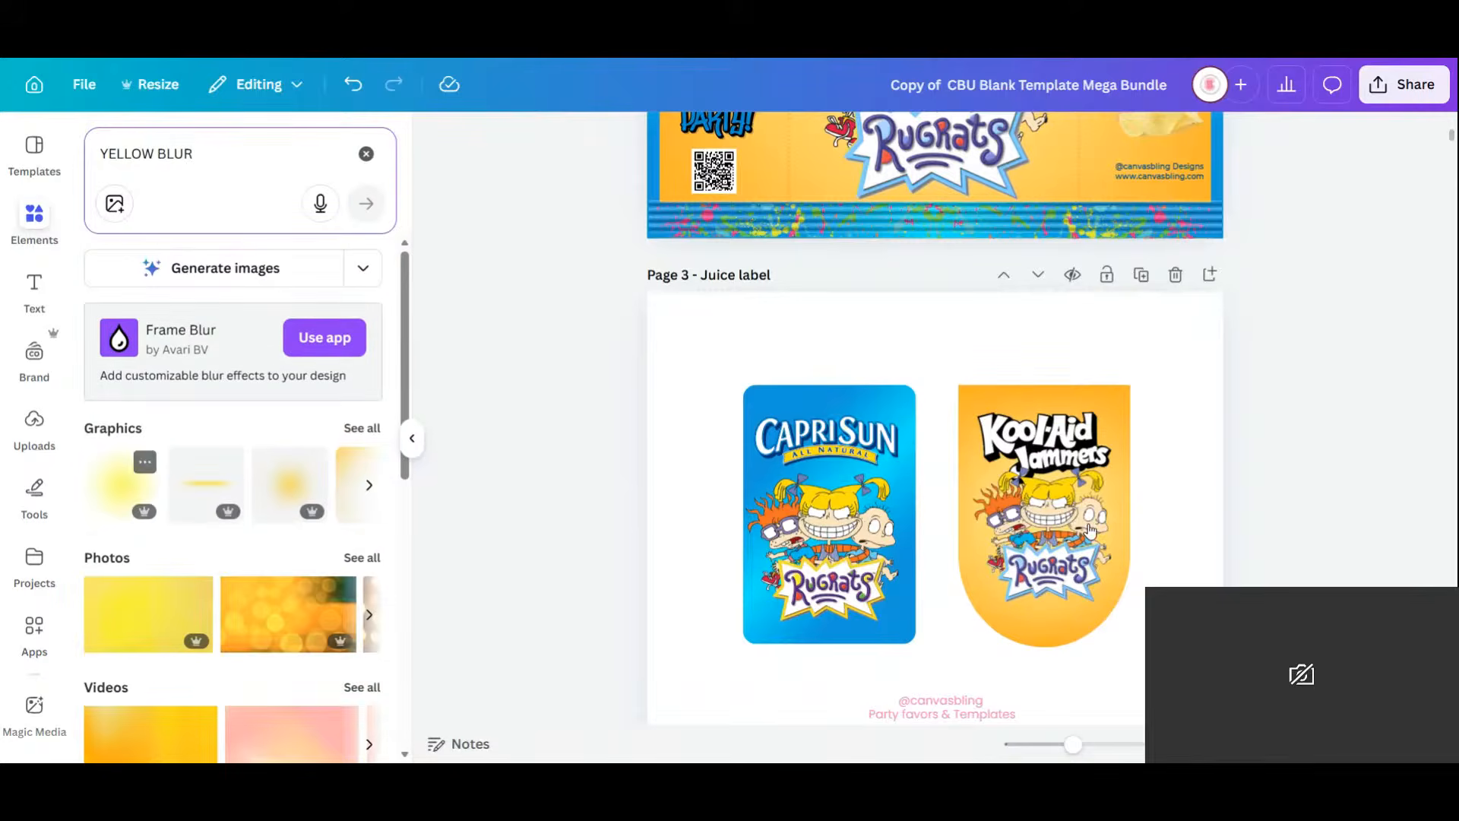
# Place the yellow blur on the Kool-Aid label, enlarge it, and send it backward behind the artwork.
pyautogui.moveTo(950, 525); pyautogui.dragTo(1055, 507)
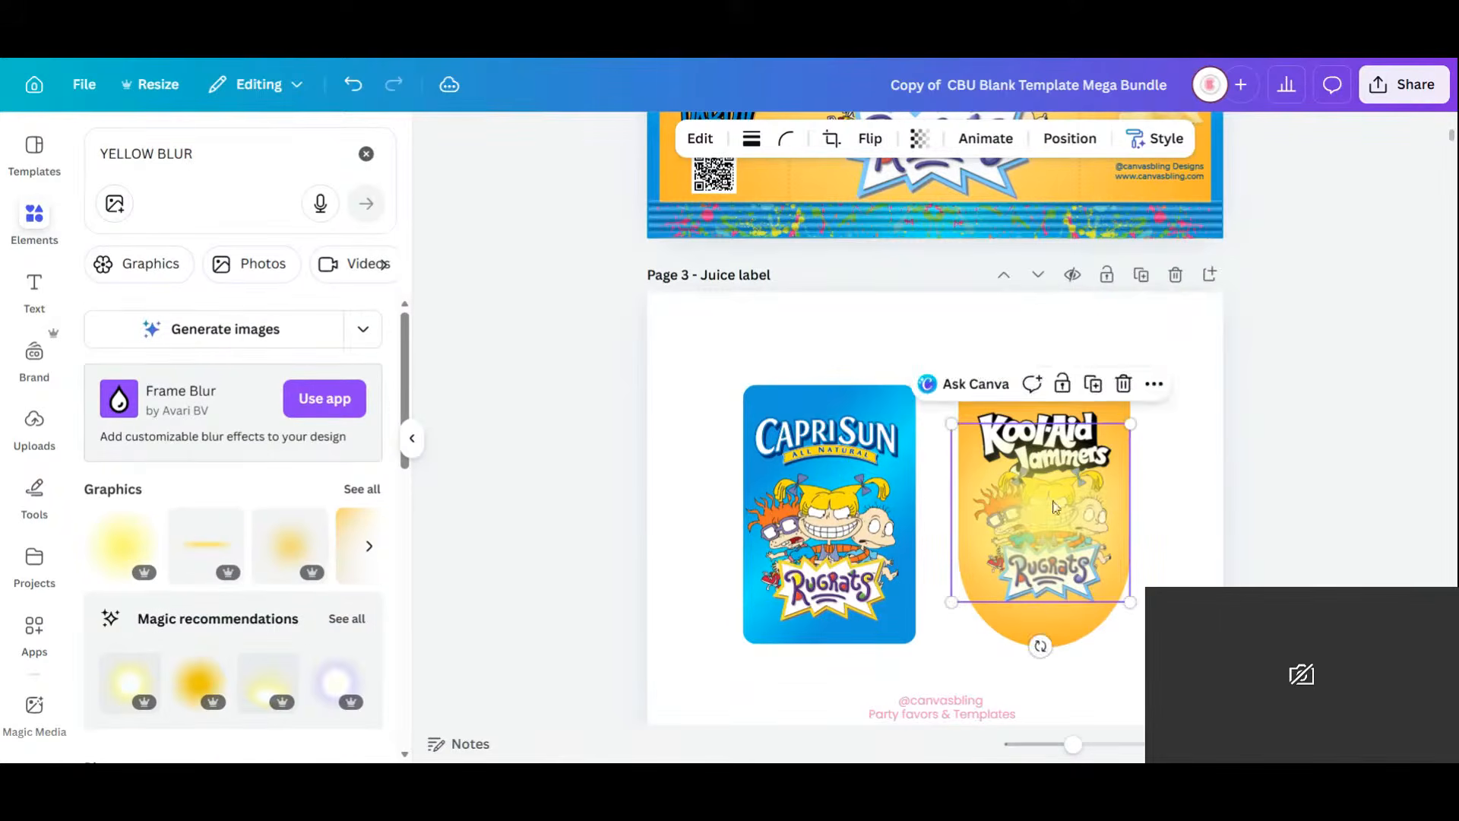
pyautogui.moveTo(1131, 423); pyautogui.dragTo(1153, 401)
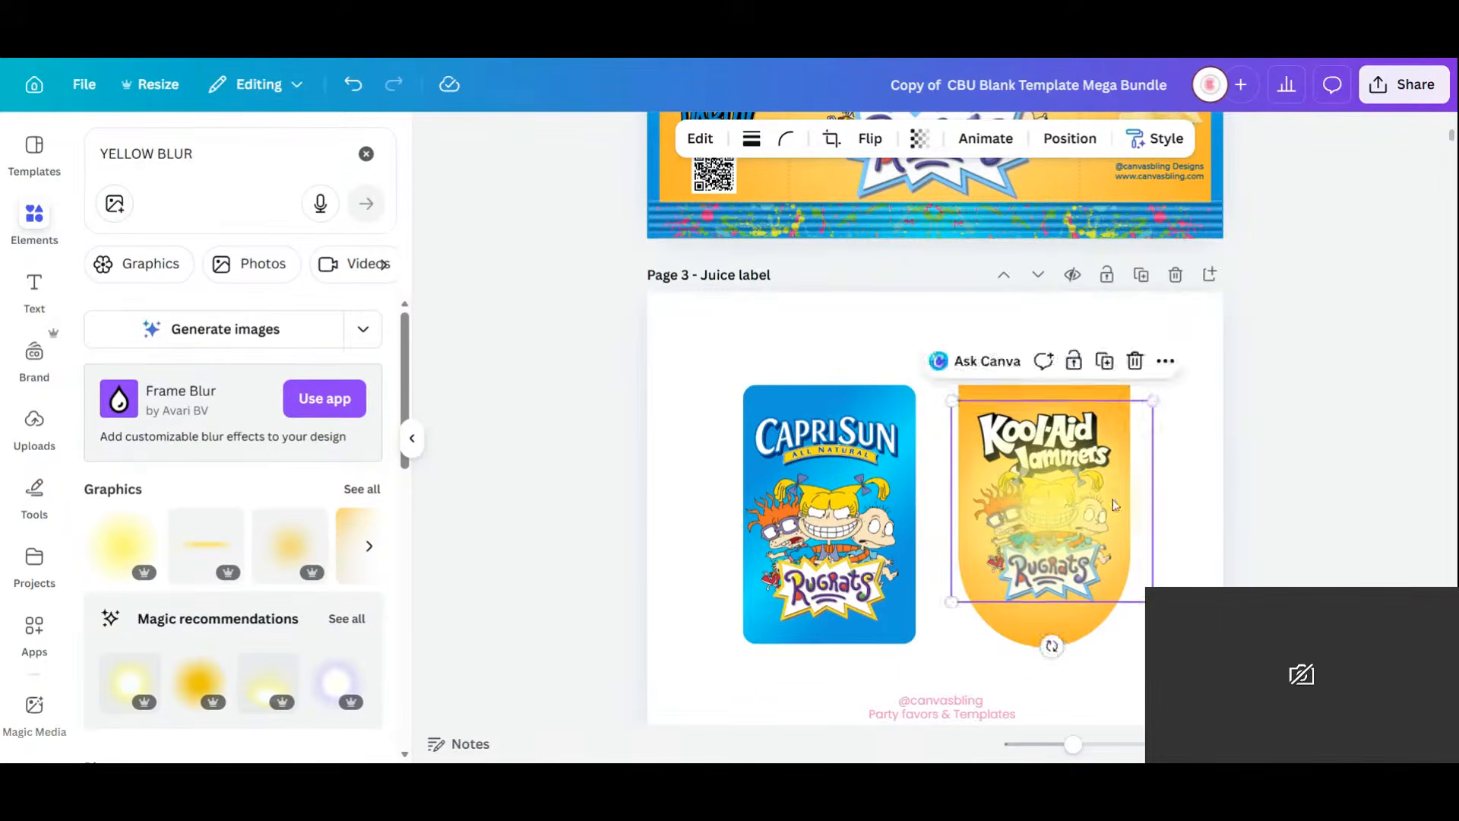
pyautogui.moveTo(1111, 498); pyautogui.dragTo(1090, 519)
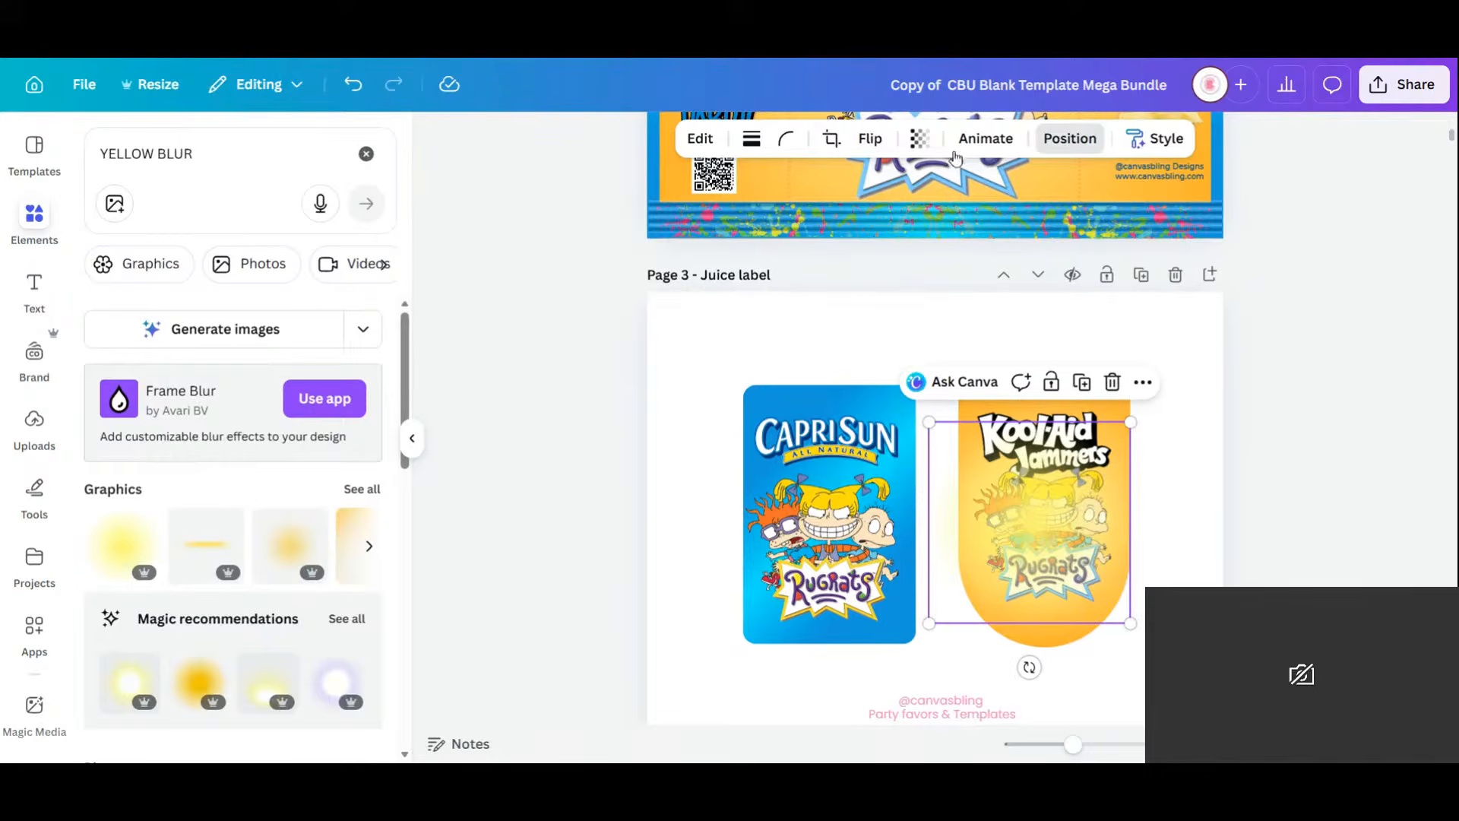
pyautogui.click(1070, 138)
pyautogui.click(325, 240)
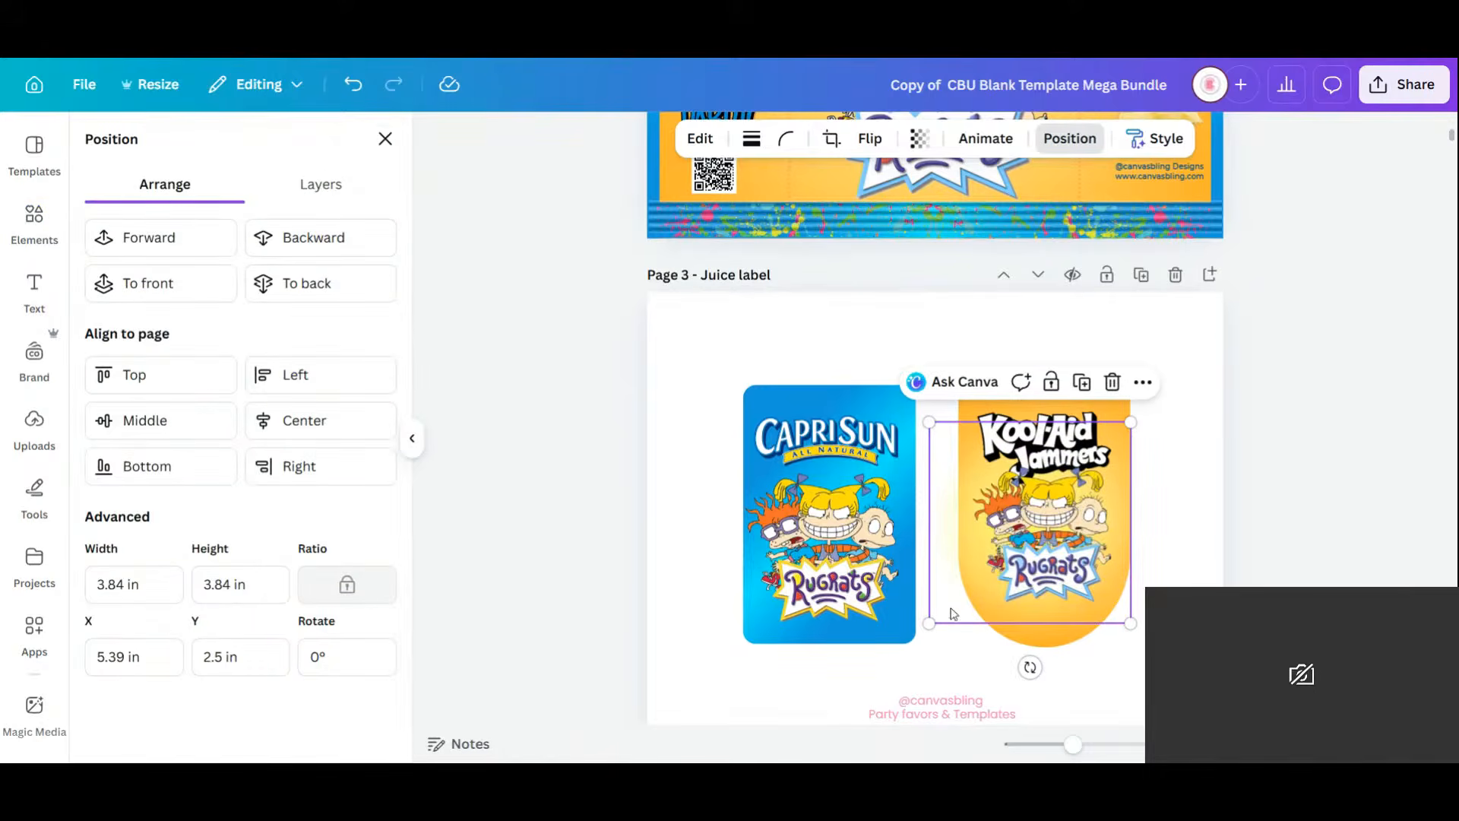
pyautogui.moveTo(953, 614)
pyautogui.mouseDown()
pyautogui.moveTo(1048, 639)
pyautogui.moveTo(1079, 631)
pyautogui.moveTo(960, 612)
pyautogui.moveTo(972, 606)
pyautogui.moveTo(1020, 803)
pyautogui.moveTo(1012, 581)
pyautogui.moveTo(966, 606)
pyautogui.moveTo(952, 794)
pyautogui.moveTo(968, 603)
pyautogui.mouseUp()
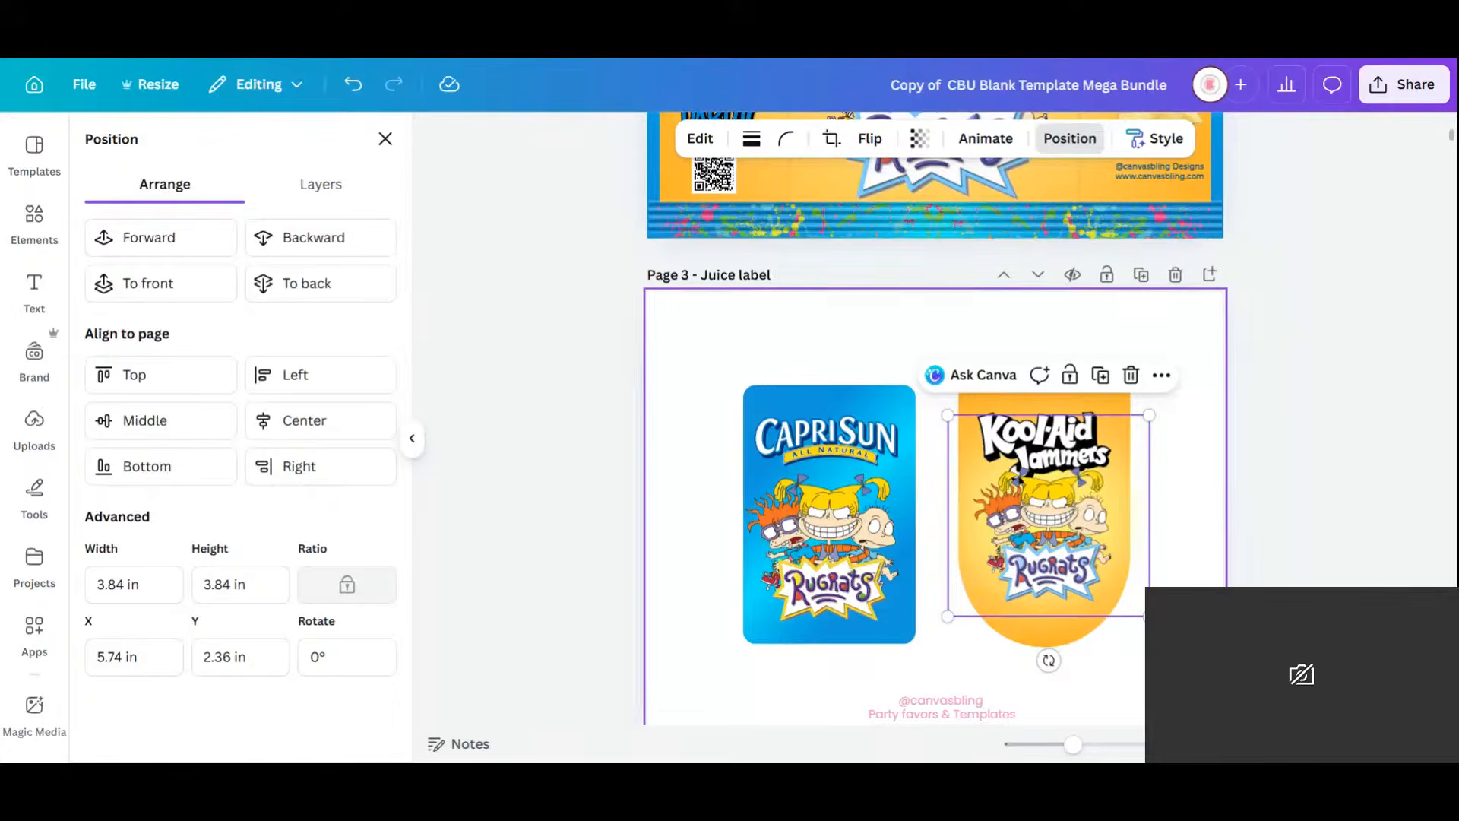
# Deselect the artwork and scroll through the design's pages to find the paint-splatter page.
pyautogui.click(1123, 311)
pyautogui.scroll(-5, 1094, 582)
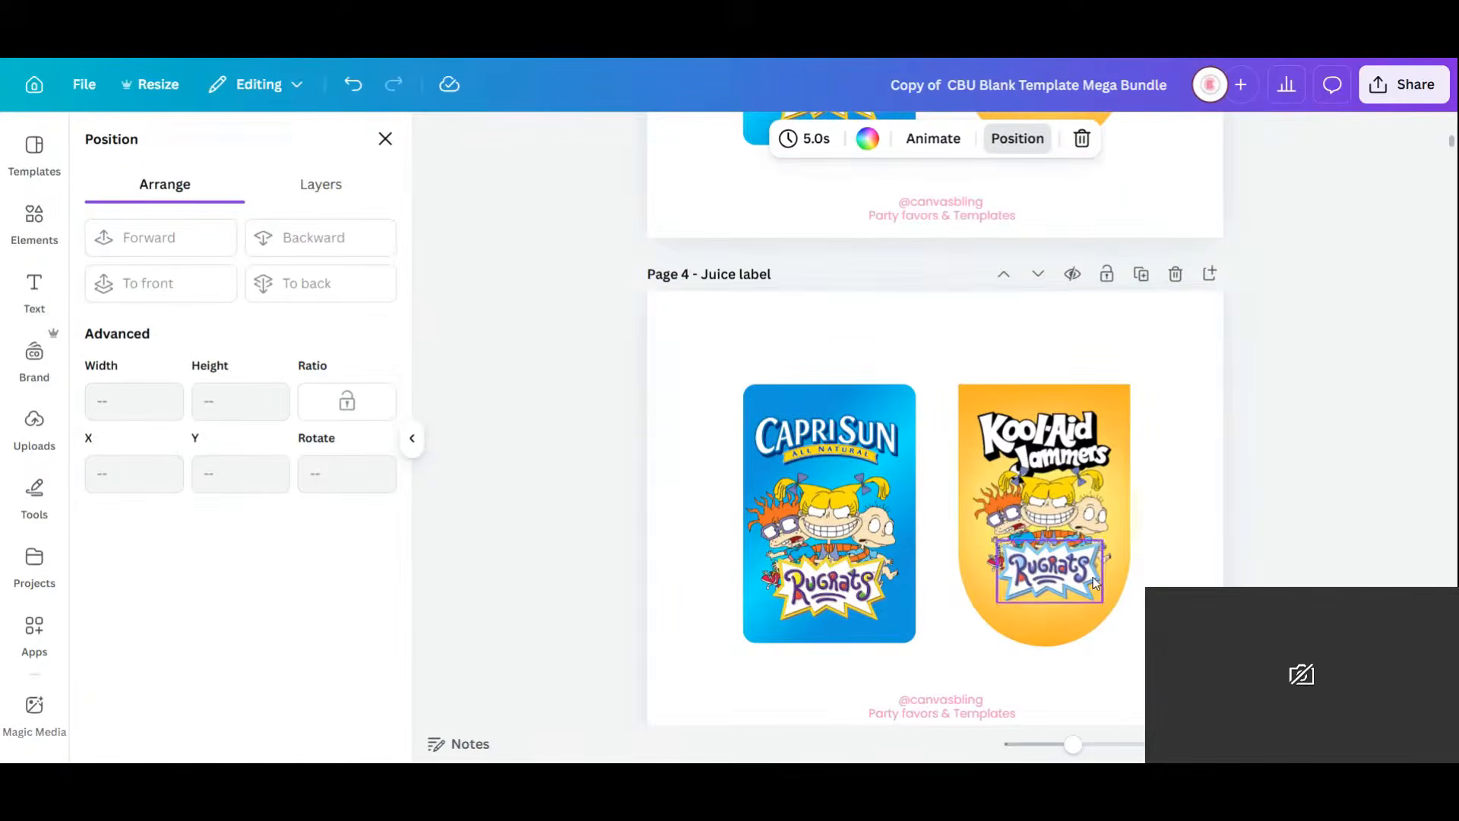
pyautogui.scroll(-5, 1176, 501)
pyautogui.scroll(-5, 1176, 502)
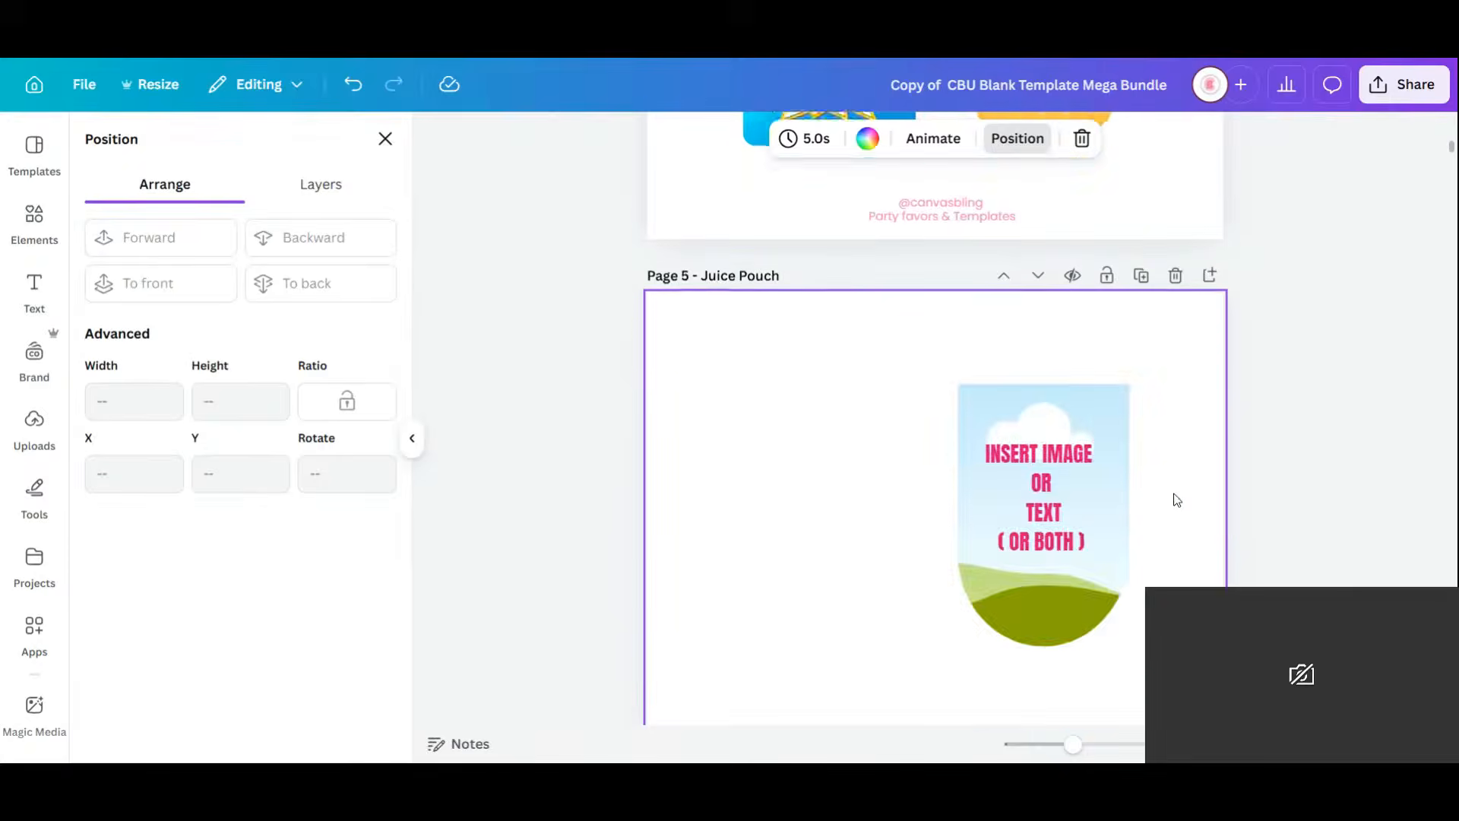
pyautogui.scroll(-5, 1176, 502)
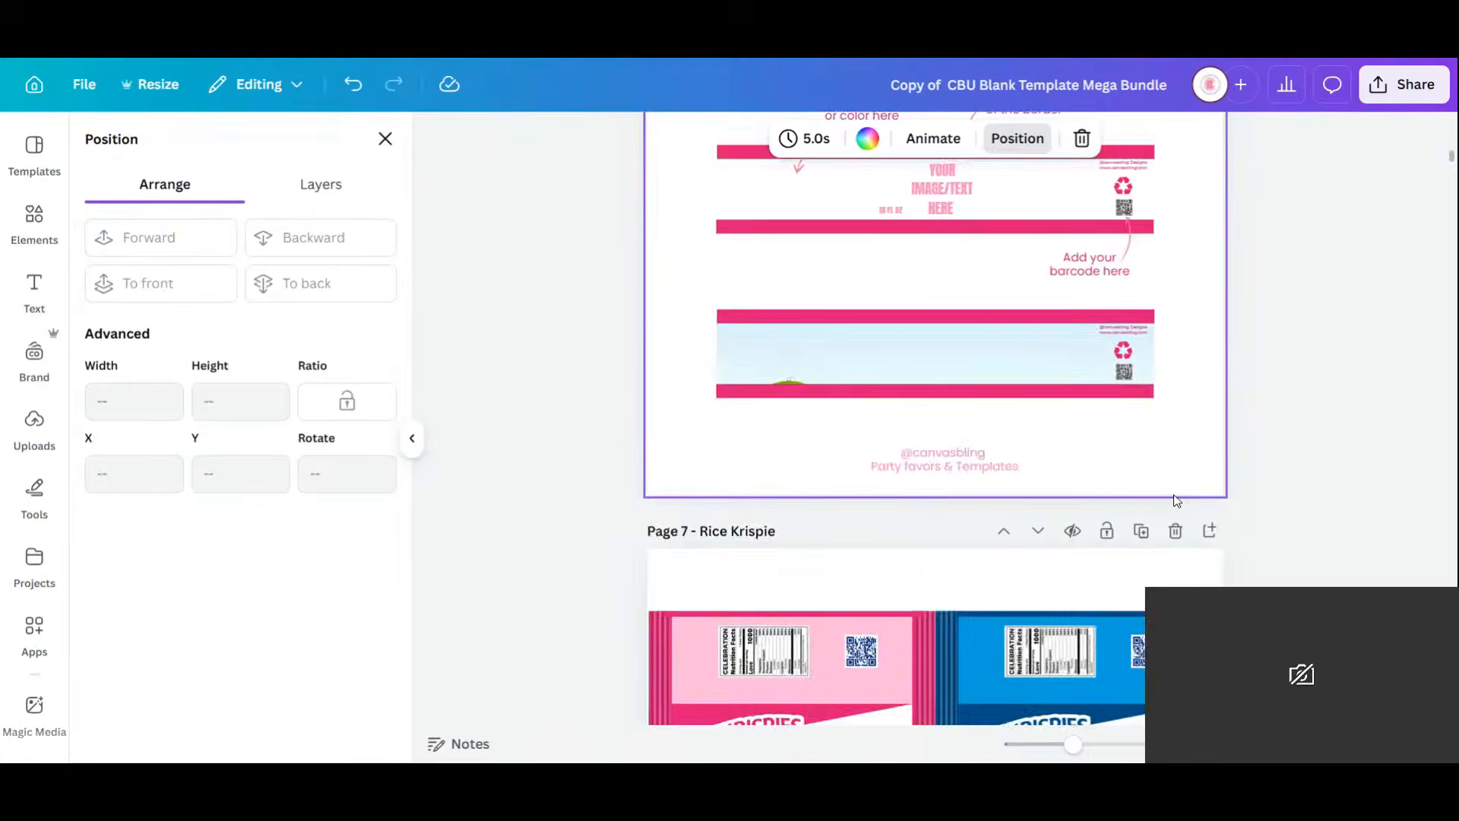
pyautogui.scroll(10, 1175, 501)
pyautogui.scroll(-15, 1176, 499)
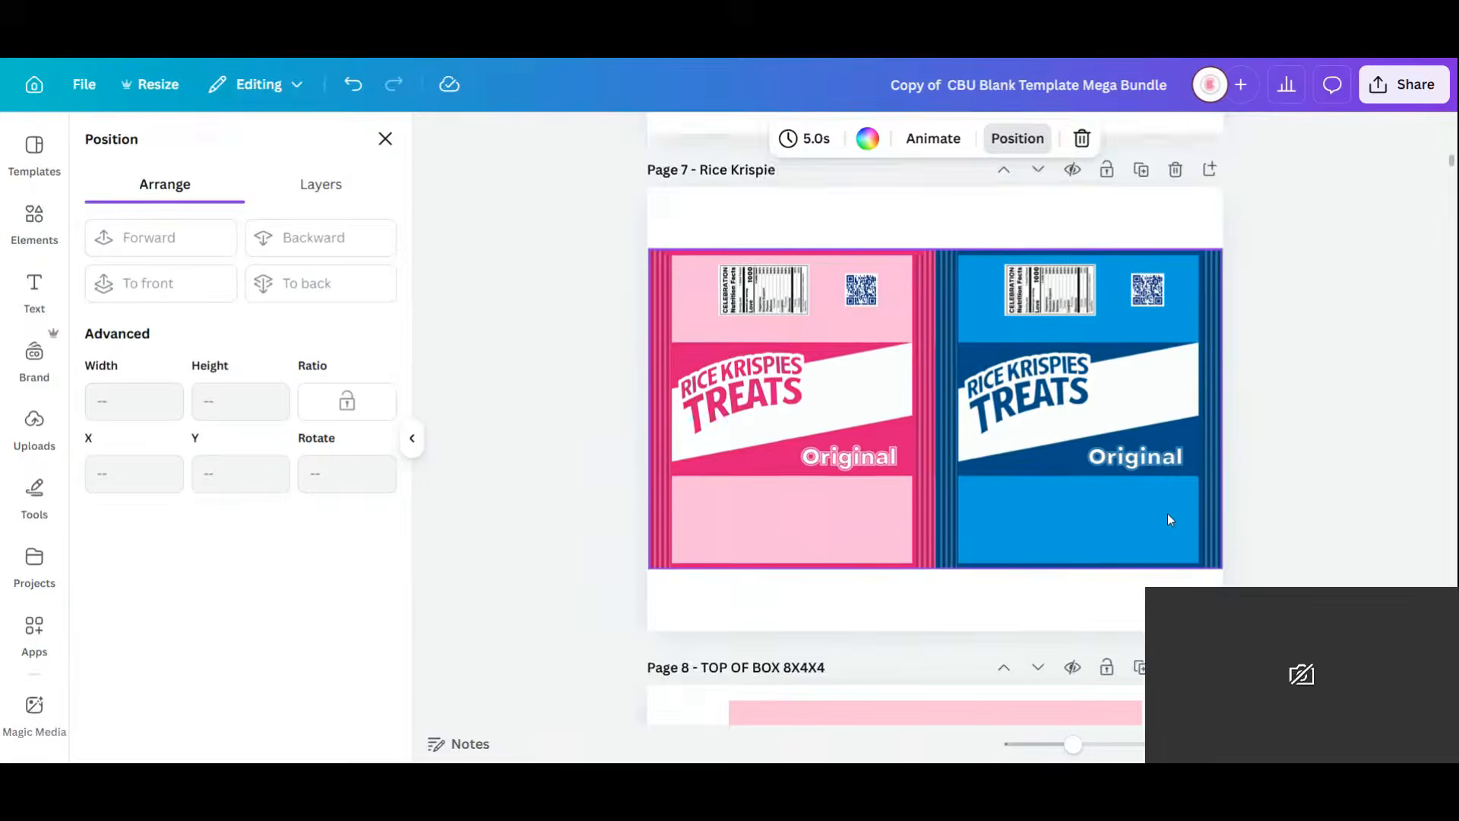
pyautogui.scroll(-5, 1170, 519)
pyautogui.scroll(-20, 1153, 537)
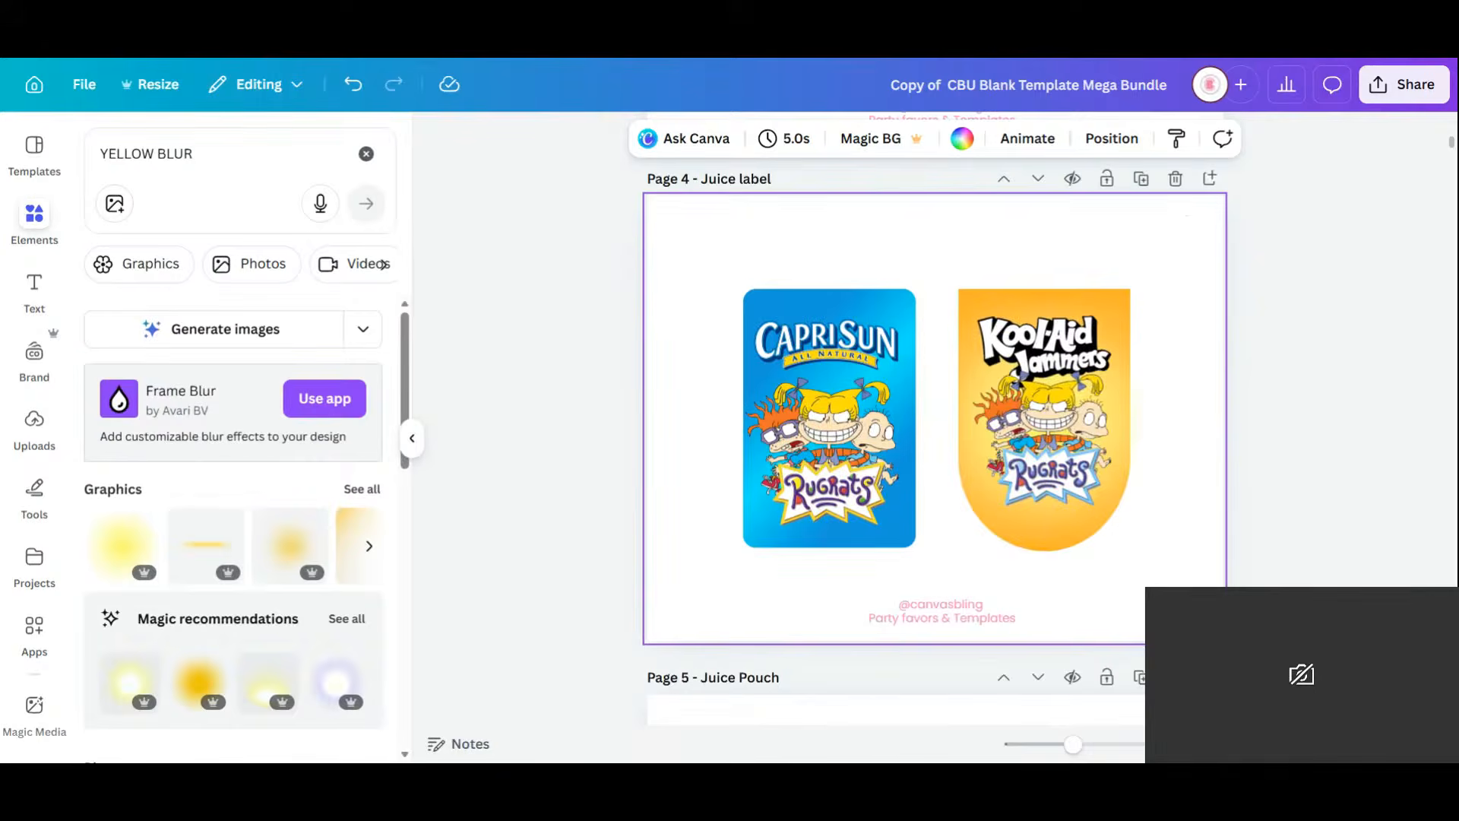
# In the page grid, move page 15 to right after page 4 and open it for editing.
pyautogui.hotkey('ctrl', 'alt', '3')
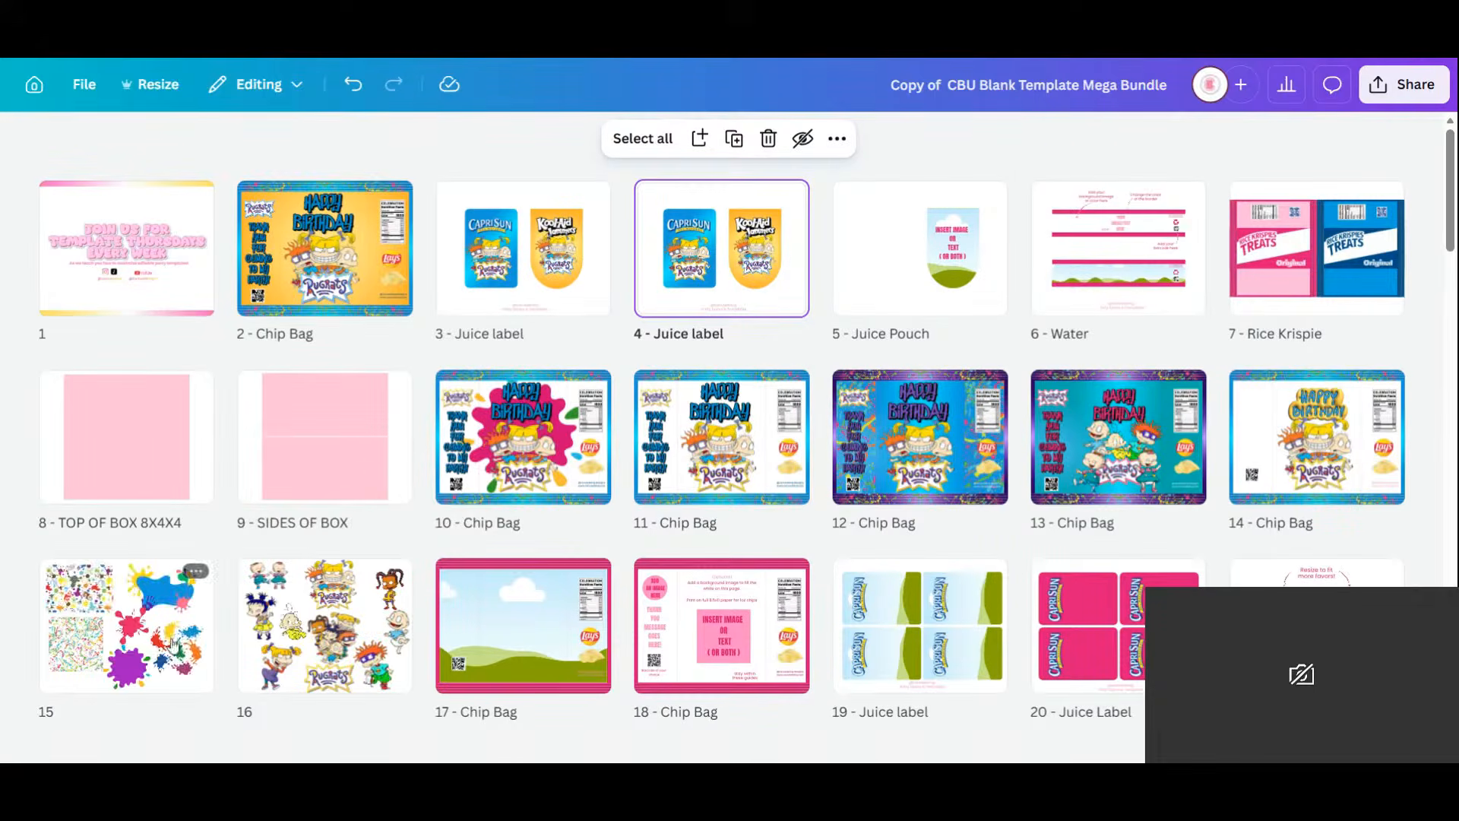
pyautogui.moveTo(129, 658)
pyautogui.mouseDown()
pyautogui.moveTo(479, 452)
pyautogui.moveTo(596, 258)
pyautogui.moveTo(901, 253)
pyautogui.mouseUp()
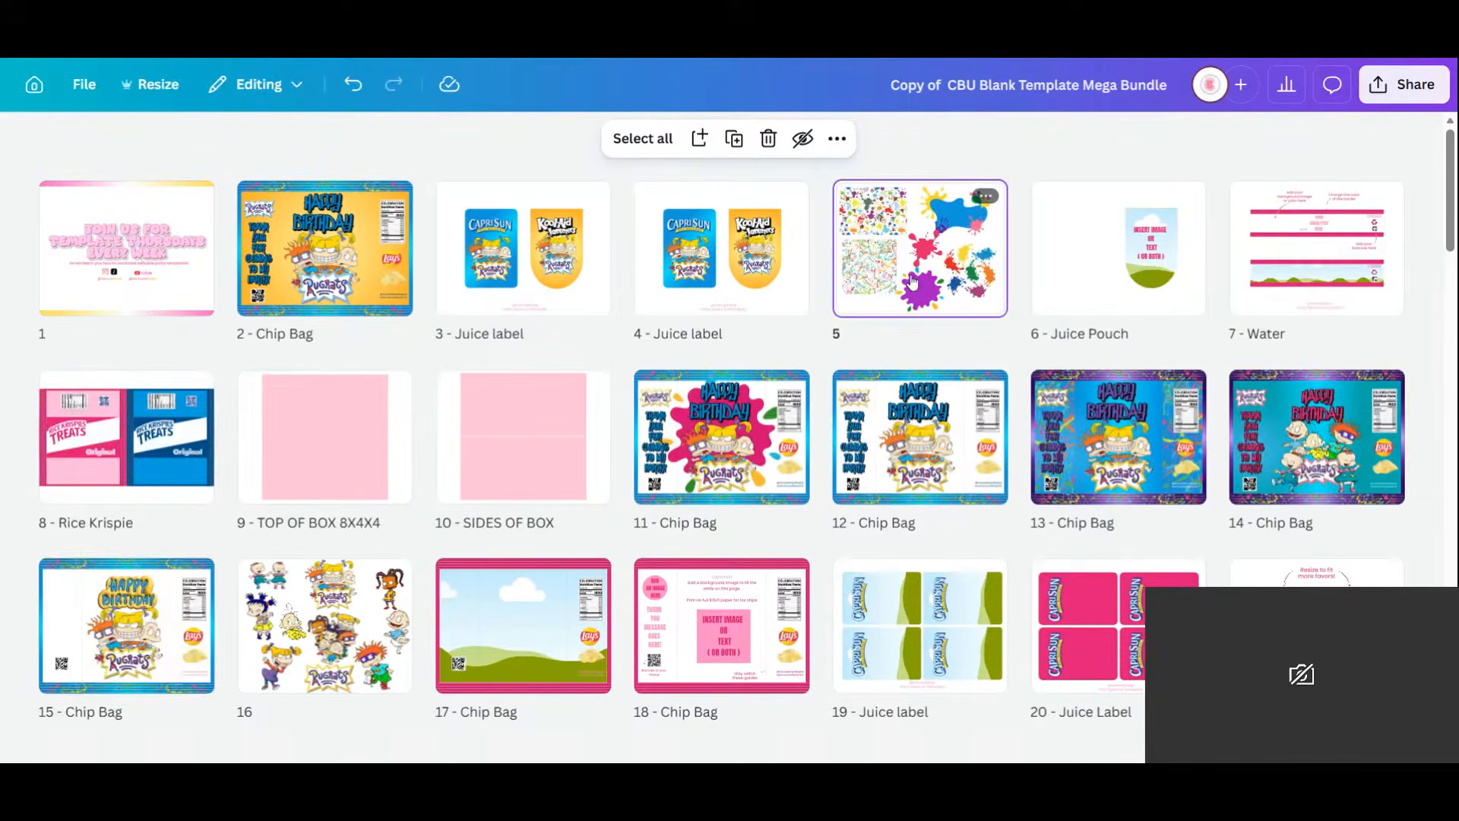
pyautogui.doubleClick(950, 278)
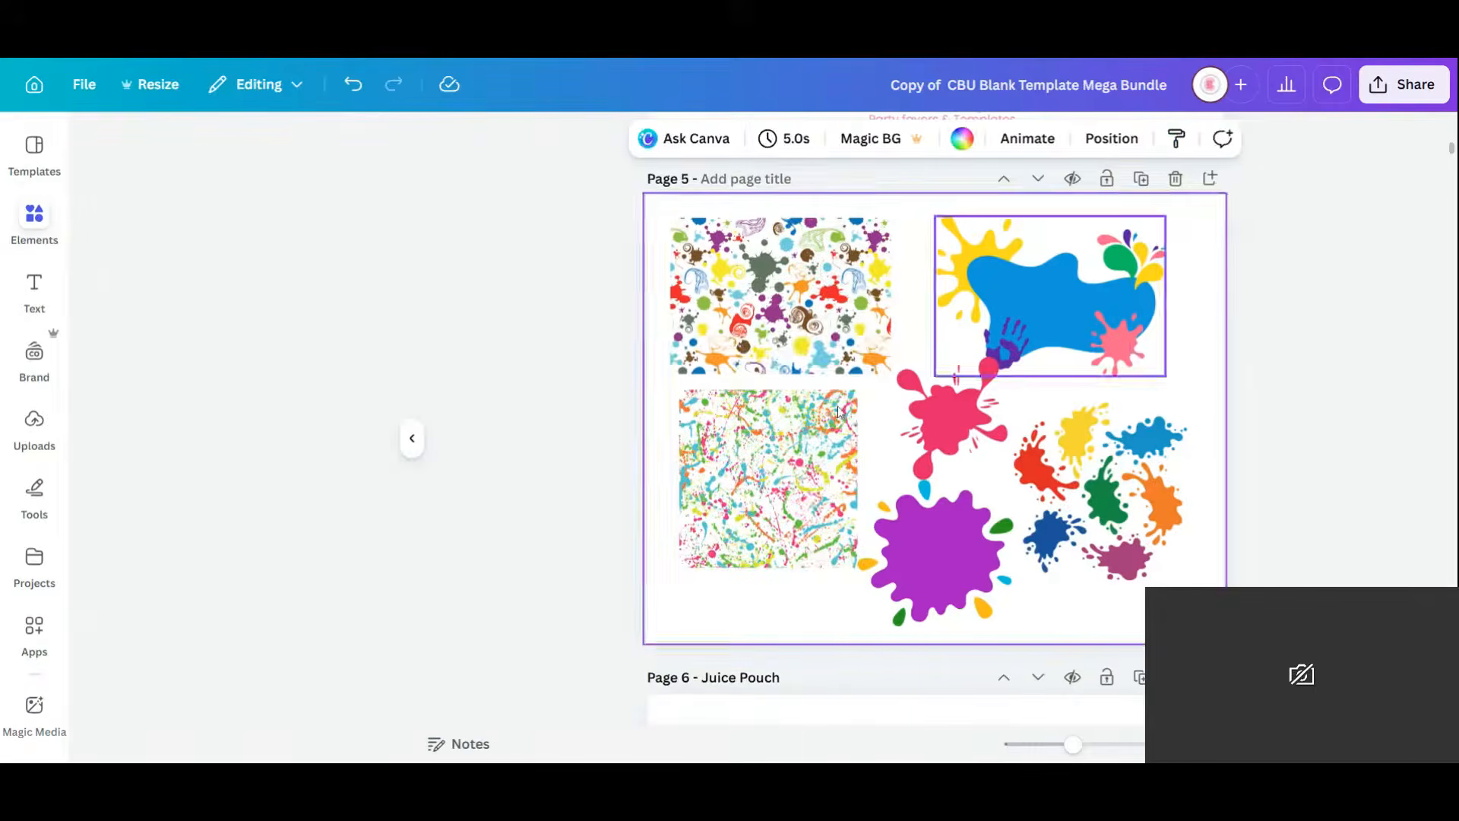
pyautogui.click(808, 496)
pyautogui.scroll(3, 821, 475)
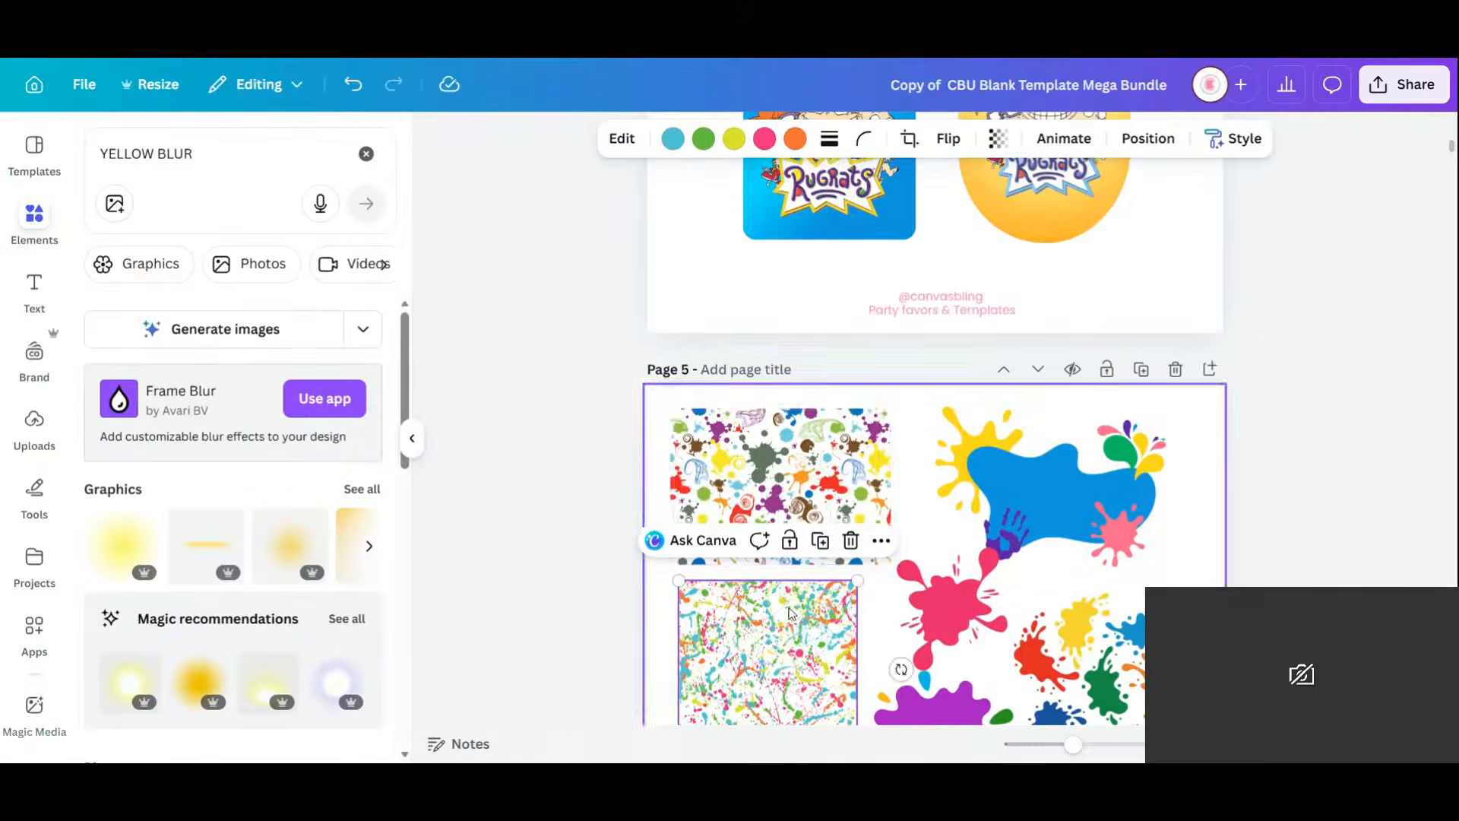
# Copy the splatter image onto page 4's Kool-Aid label, send it back, and size it to 3.24 in.
pyautogui.click(820, 541)
pyautogui.moveTo(798, 676); pyautogui.dragTo(1057, 194)
pyautogui.scroll(10, 1145, 280)
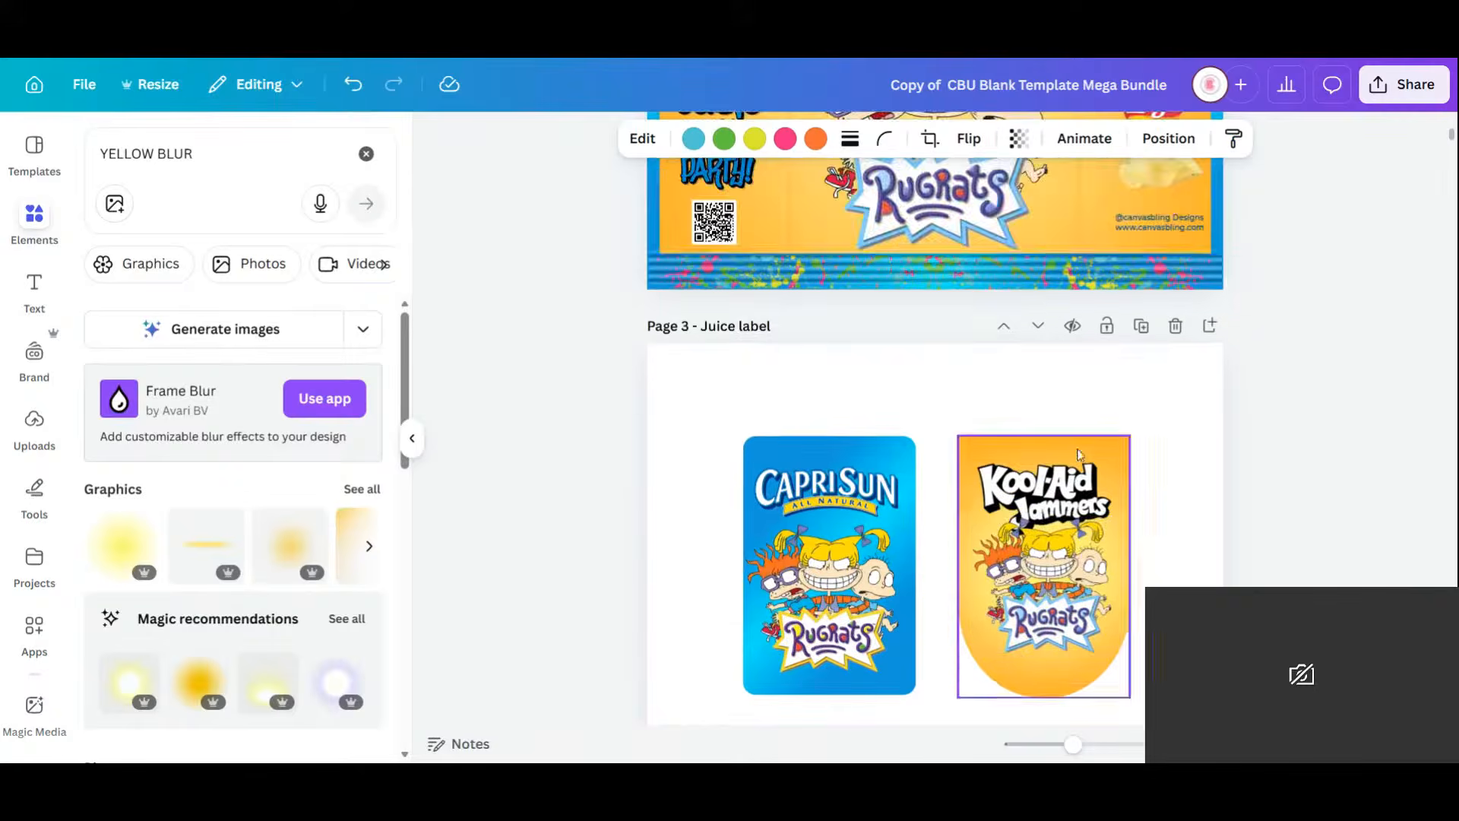
pyautogui.scroll(-5, 1076, 456)
pyautogui.moveTo(1043, 622); pyautogui.dragTo(1063, 585)
pyautogui.click(1169, 138)
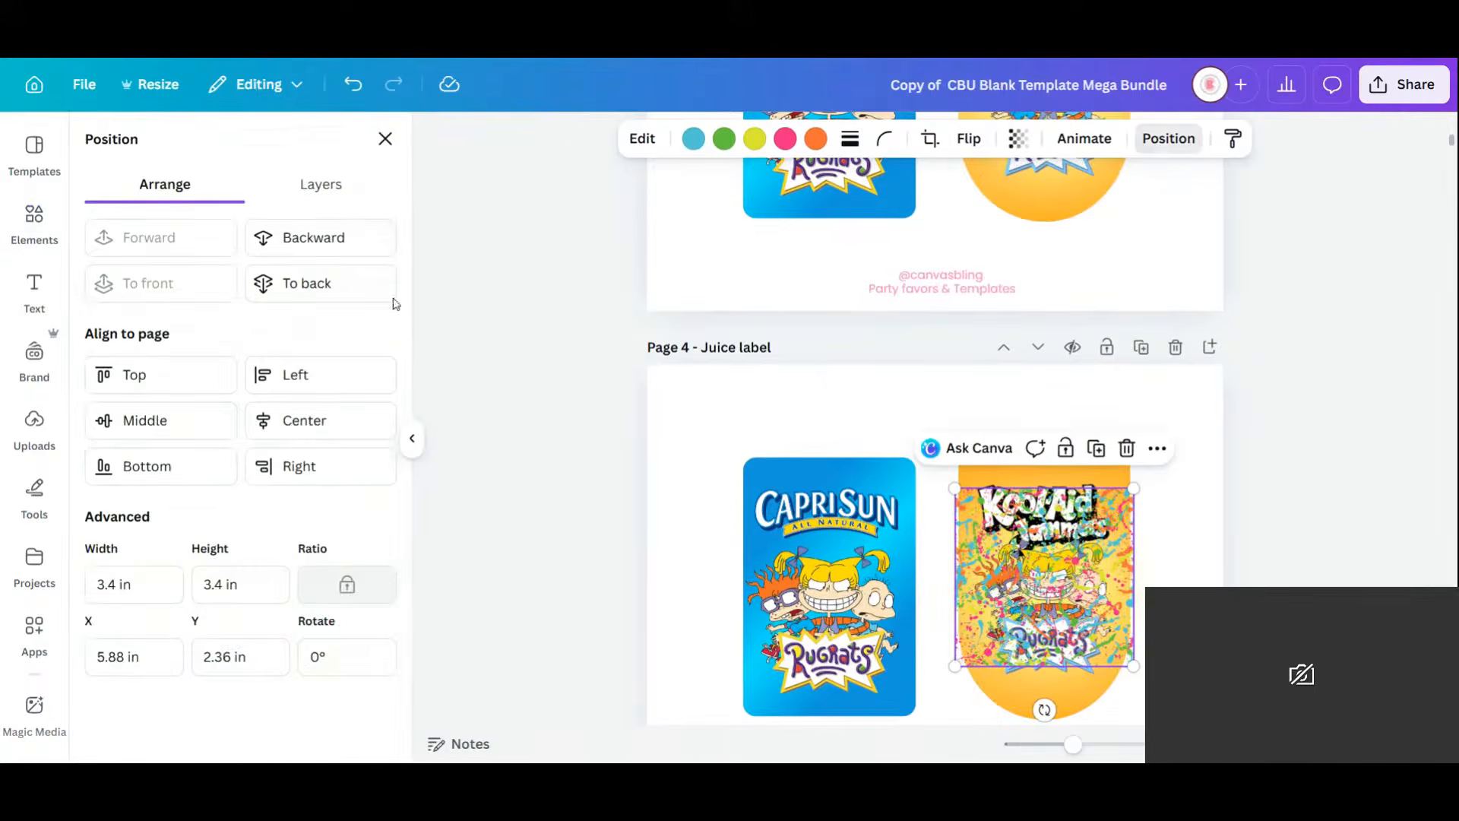
pyautogui.click(329, 256)
pyautogui.click(329, 255)
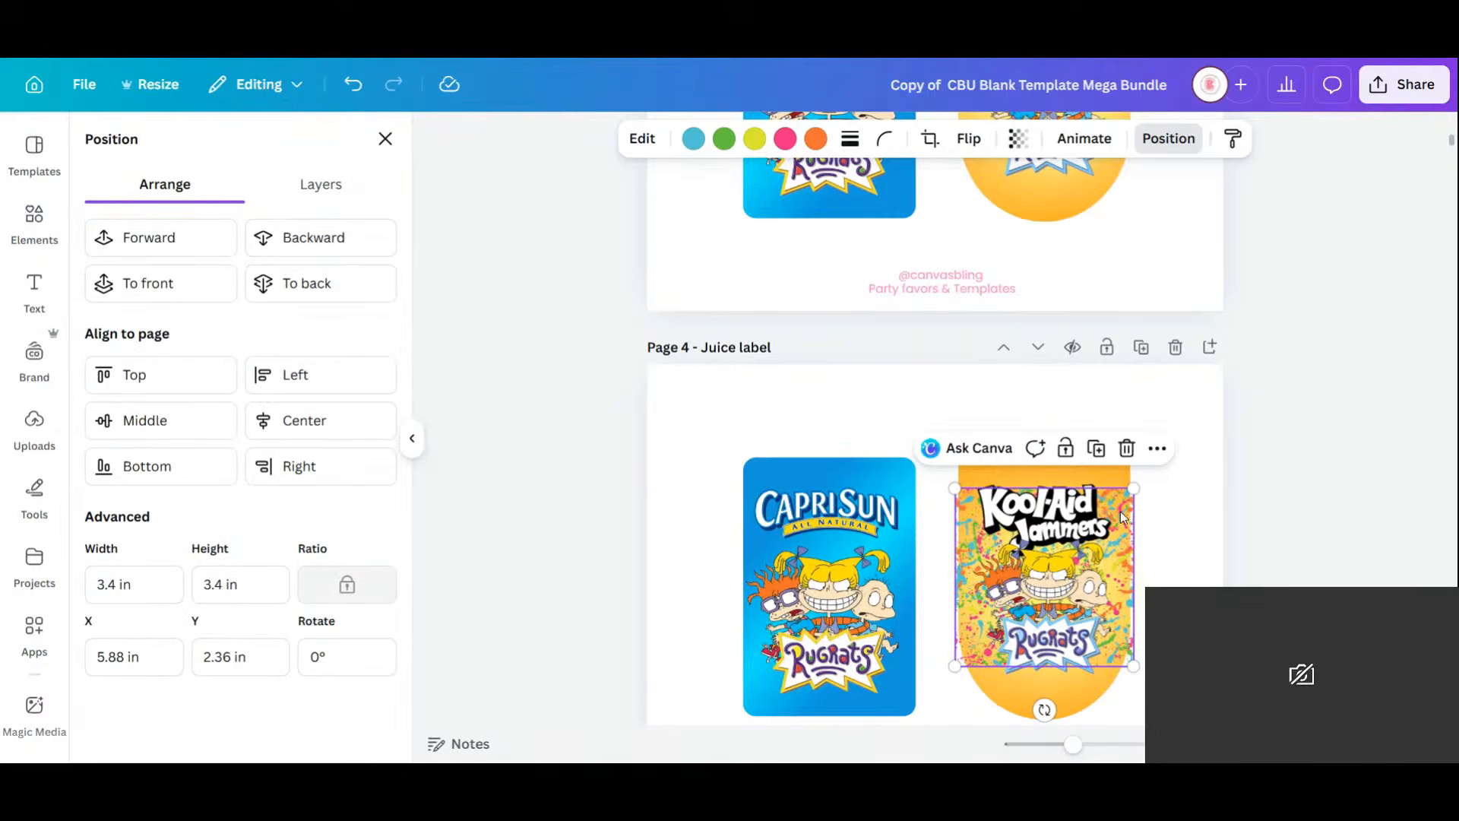
pyautogui.moveTo(1123, 513); pyautogui.dragTo(1130, 480)
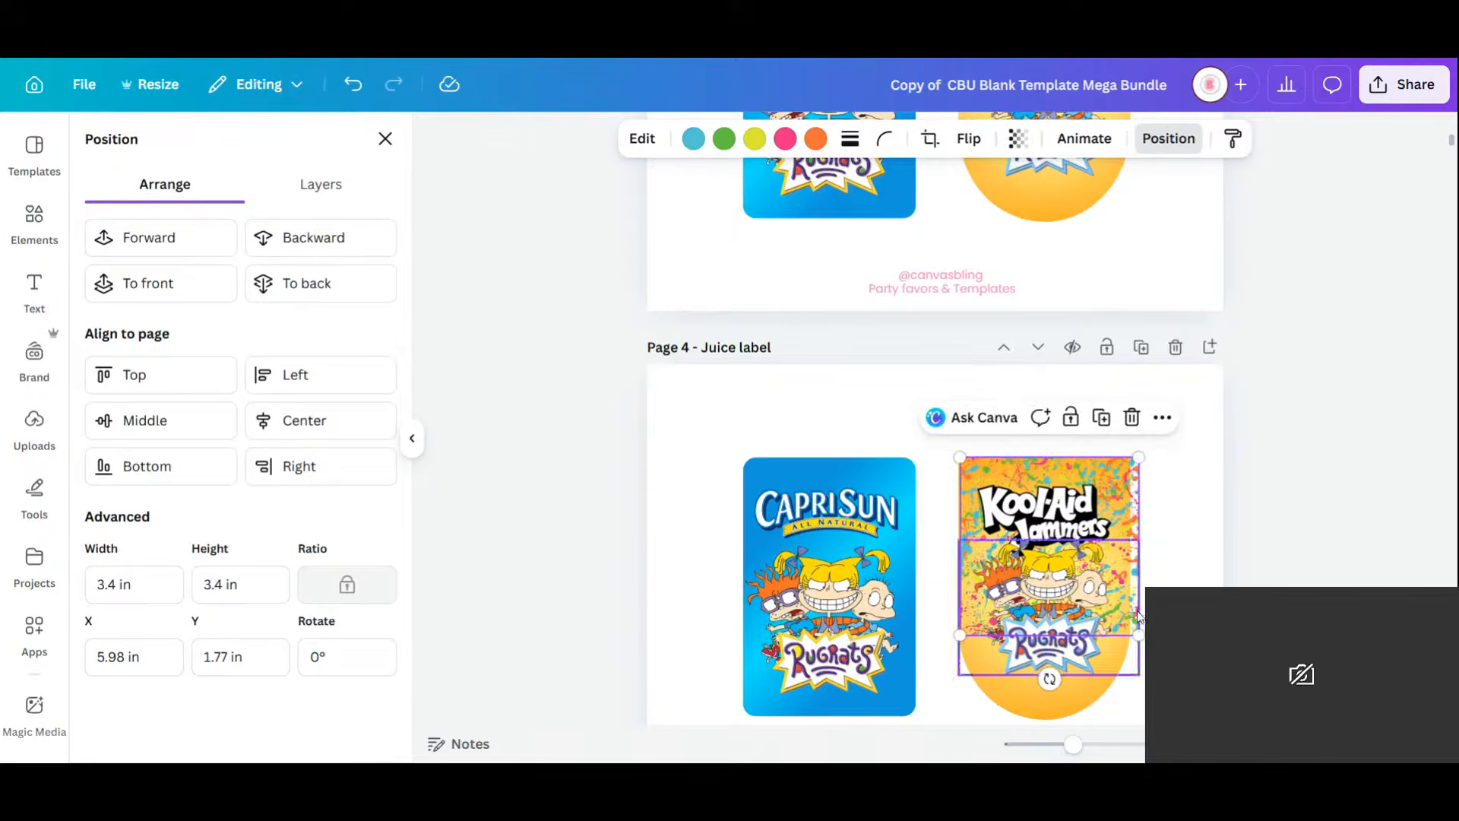
pyautogui.moveTo(1139, 634); pyautogui.dragTo(1134, 625)
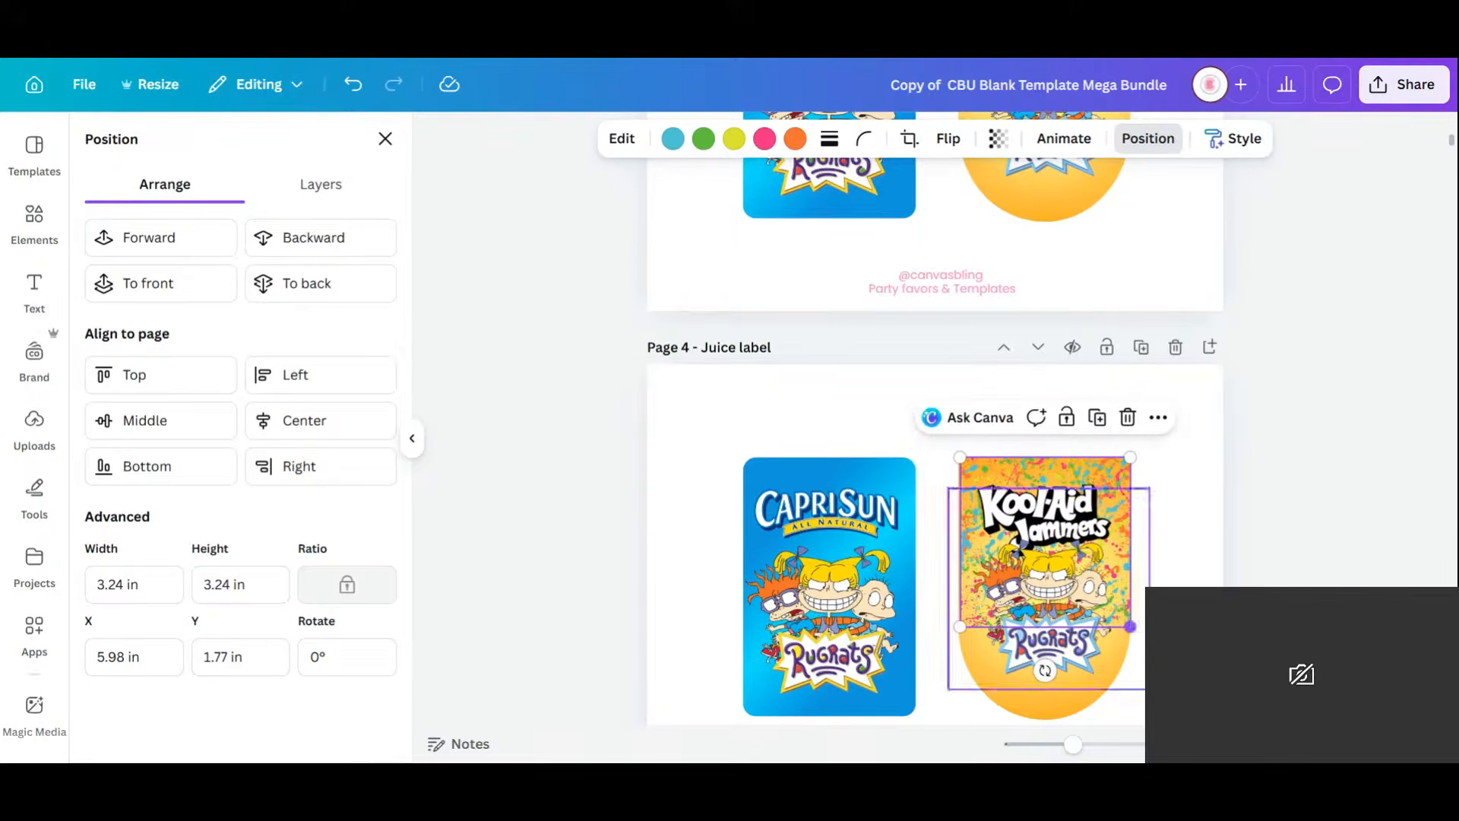
# Nudge the Kool-Aid artwork slightly down and to the right on the label.
pyautogui.click(1178, 536)
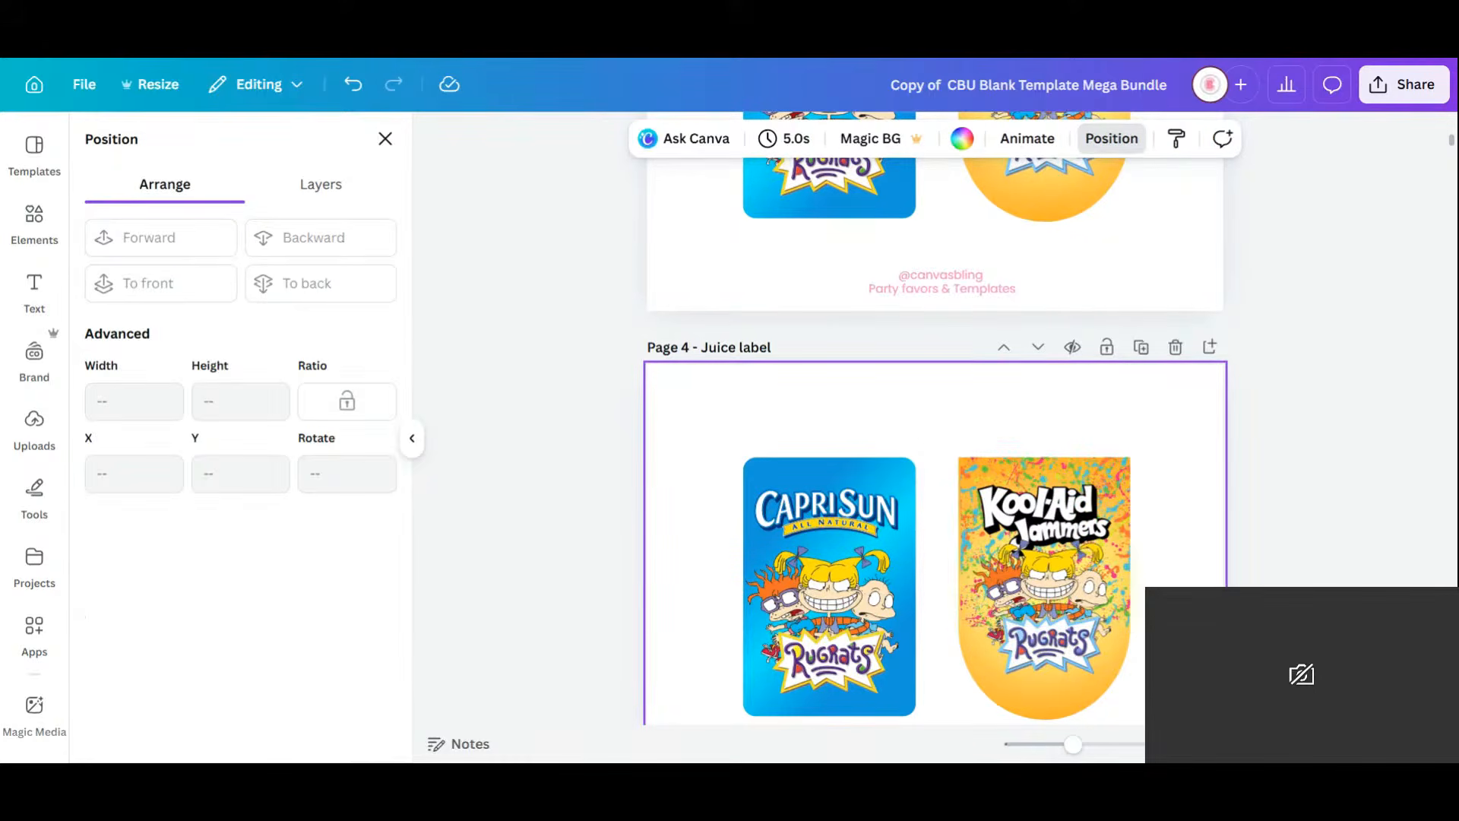
pyautogui.scroll(-2, 1121, 577)
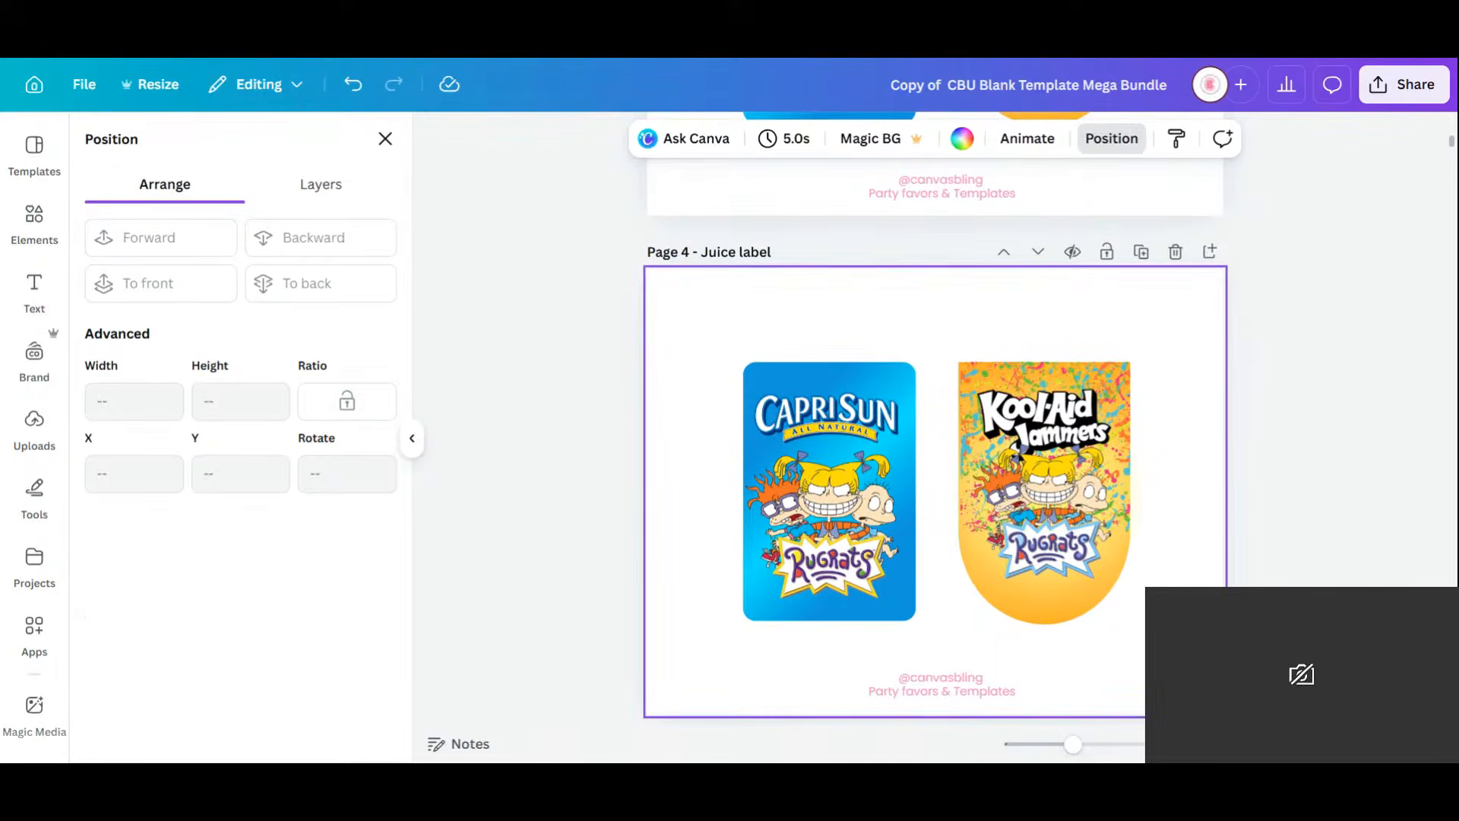
pyautogui.click(1105, 411)
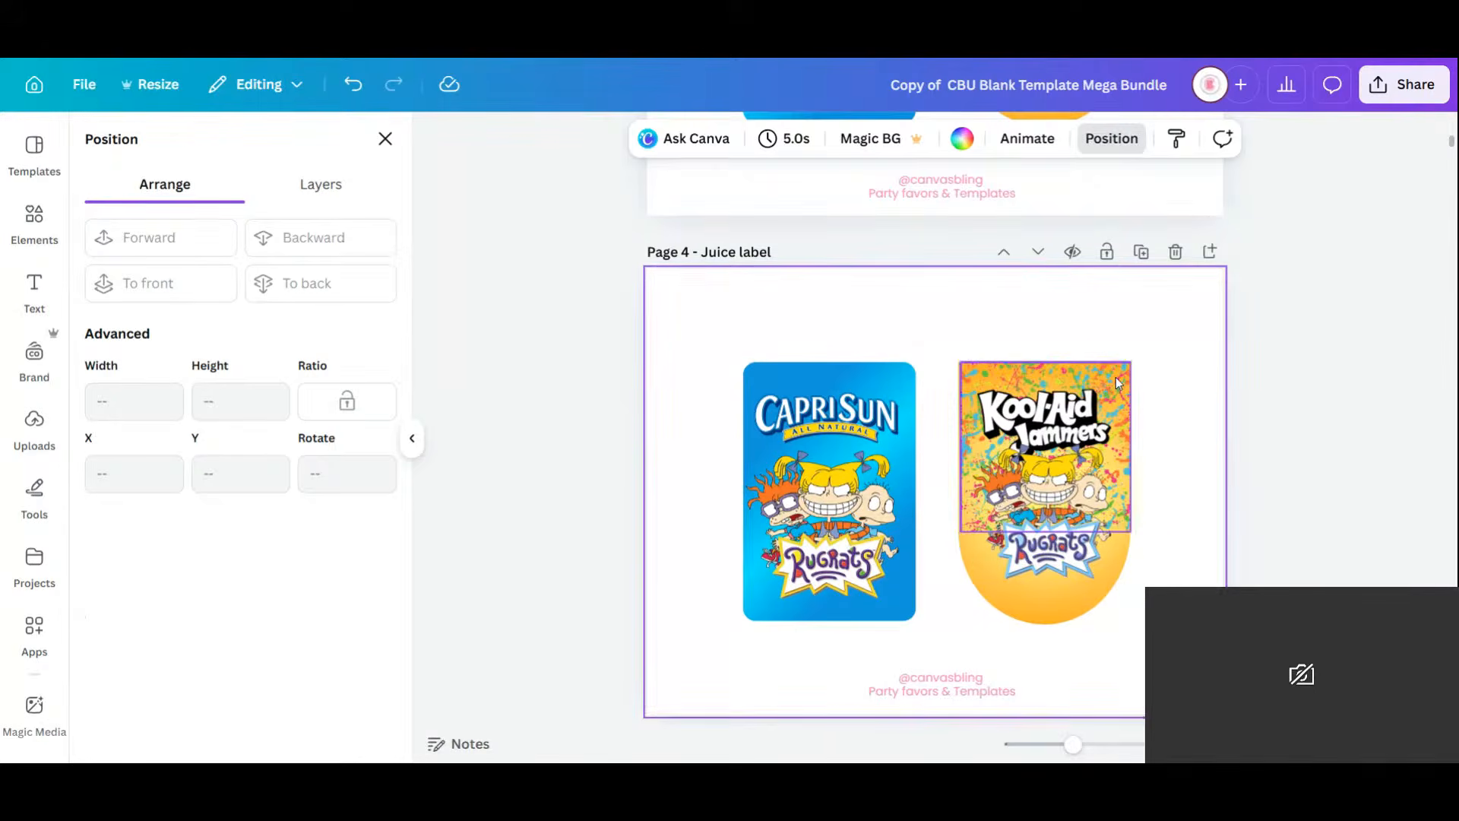
pyautogui.moveTo(1105, 464); pyautogui.dragTo(1113, 472)
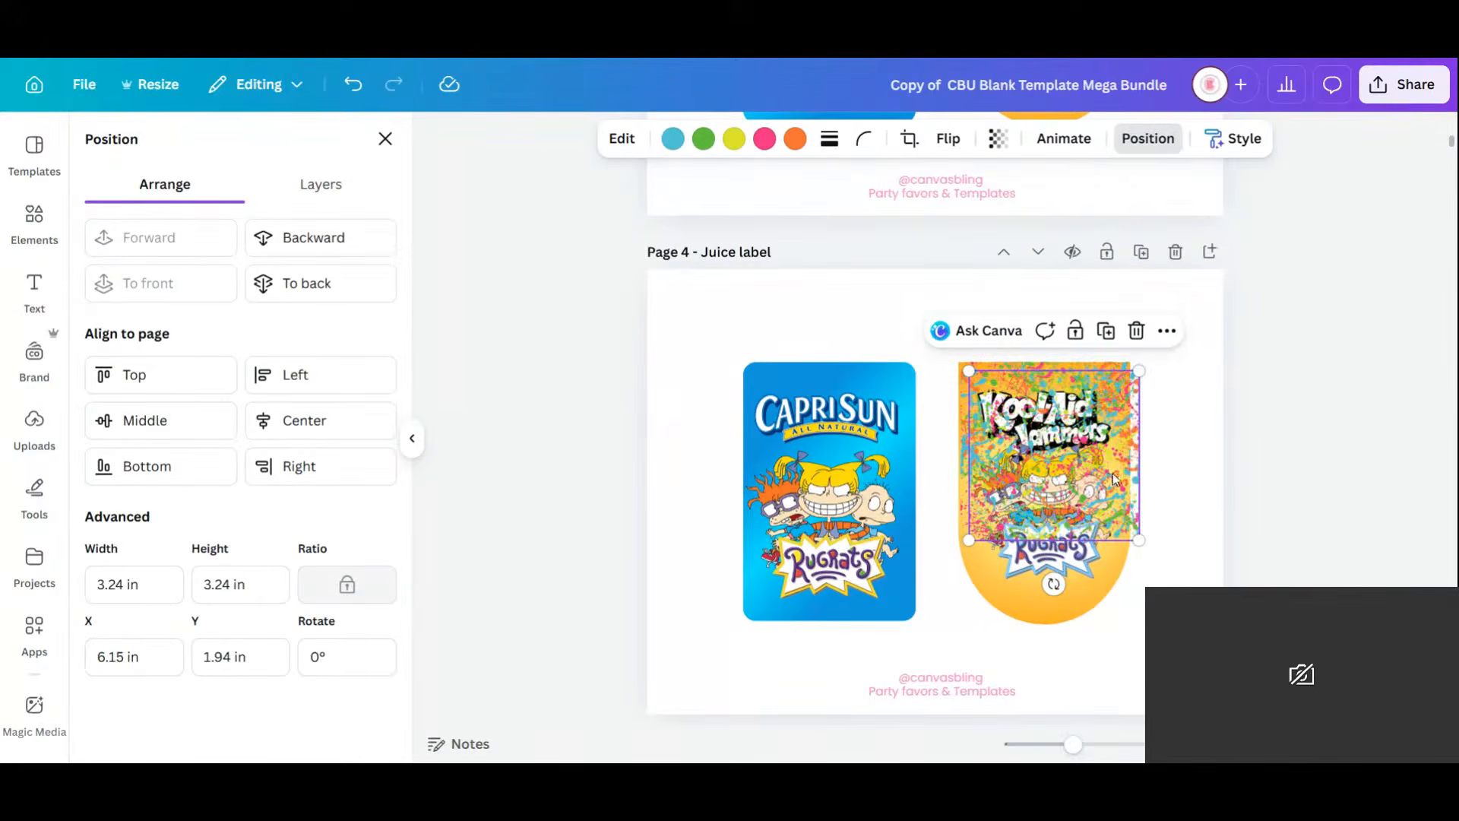
pyautogui.click(19, 237)
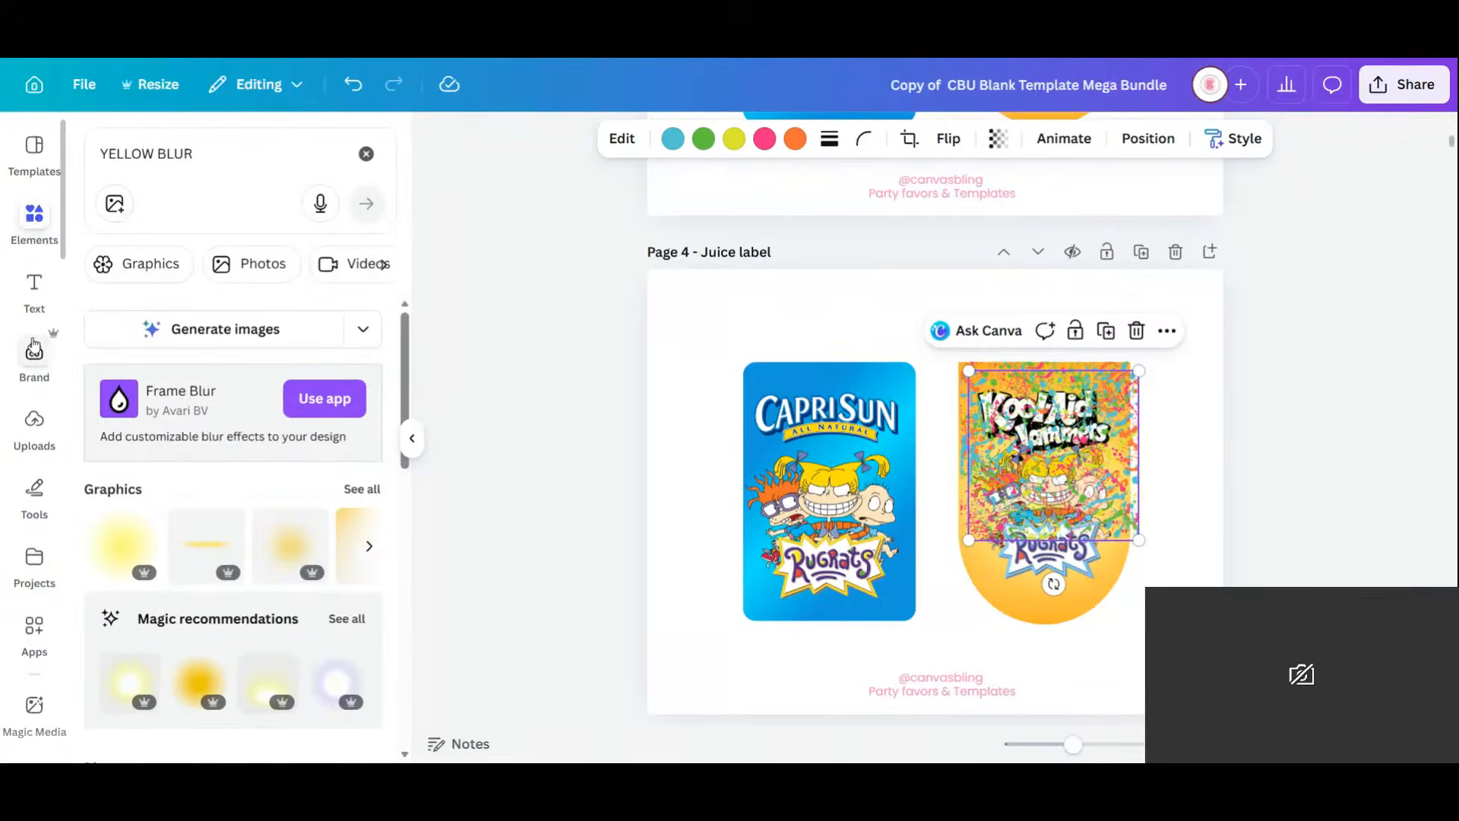
# Add the uploaded paint-splatter image to the page, then unlock and duplicate the orange Kool-Aid label.
pyautogui.click(34, 426)
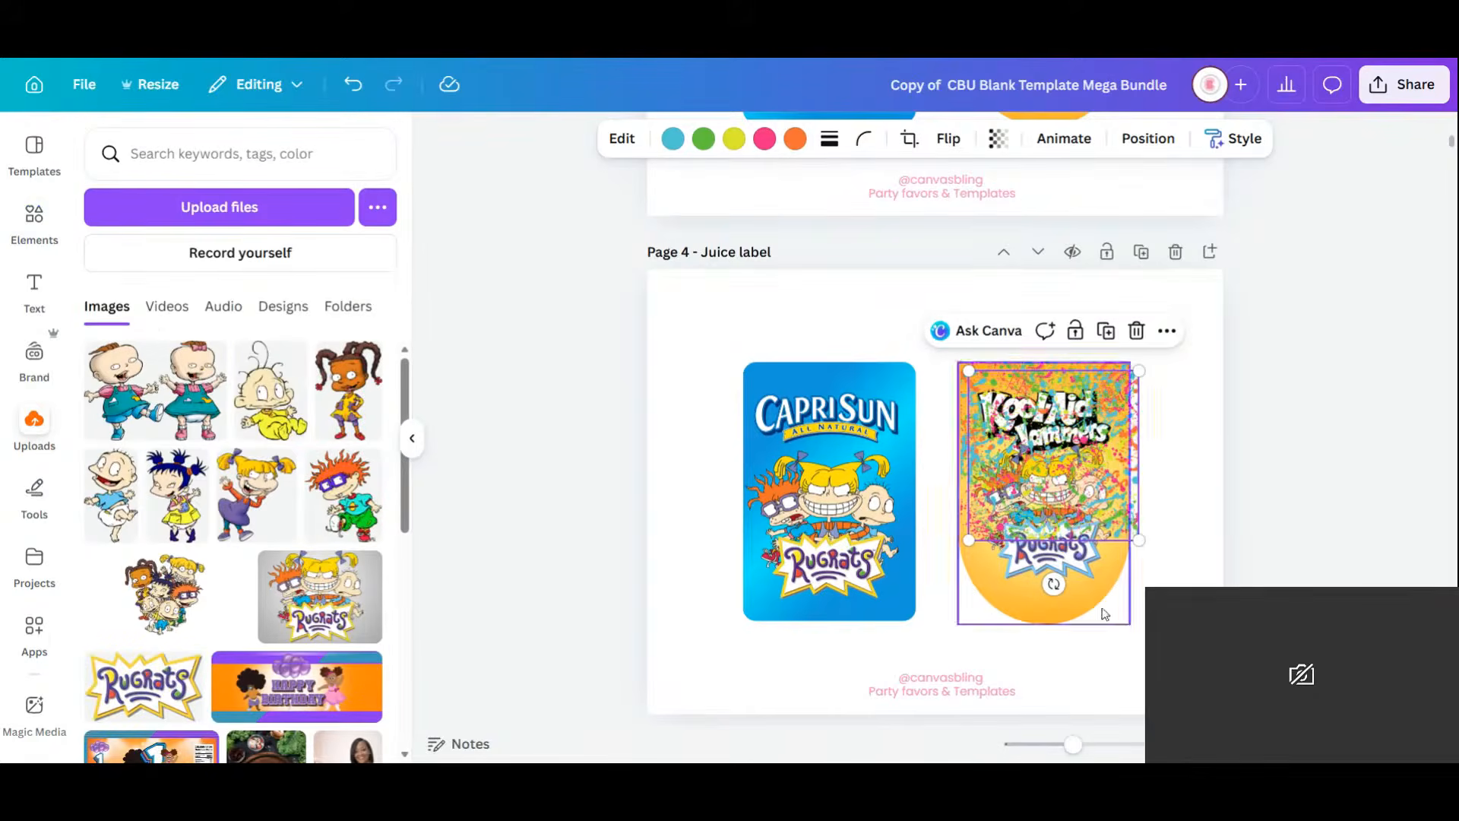
pyautogui.moveTo(1104, 391); pyautogui.dragTo(1182, 569)
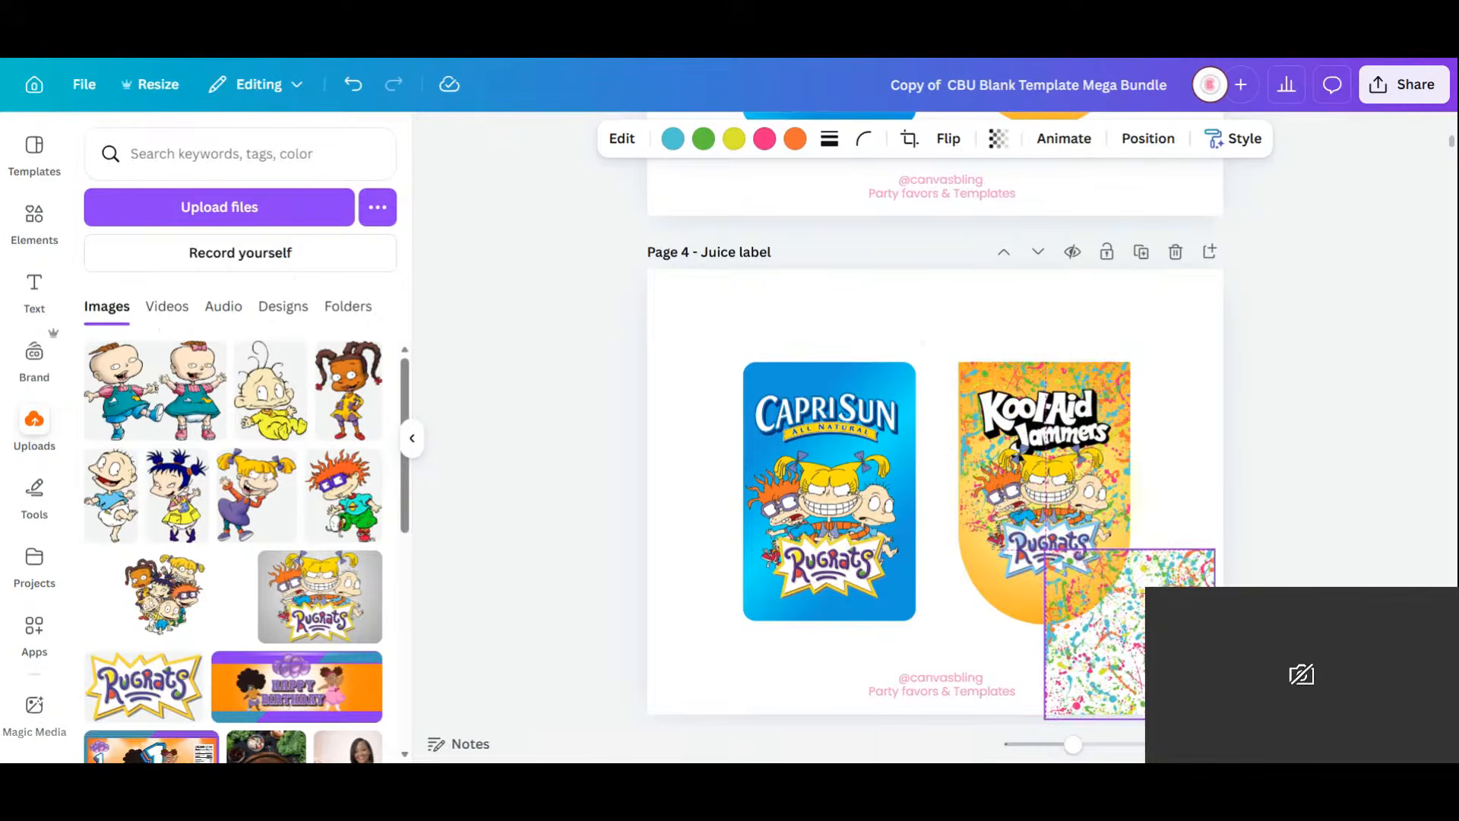
pyautogui.click(986, 604)
pyautogui.click(1111, 324)
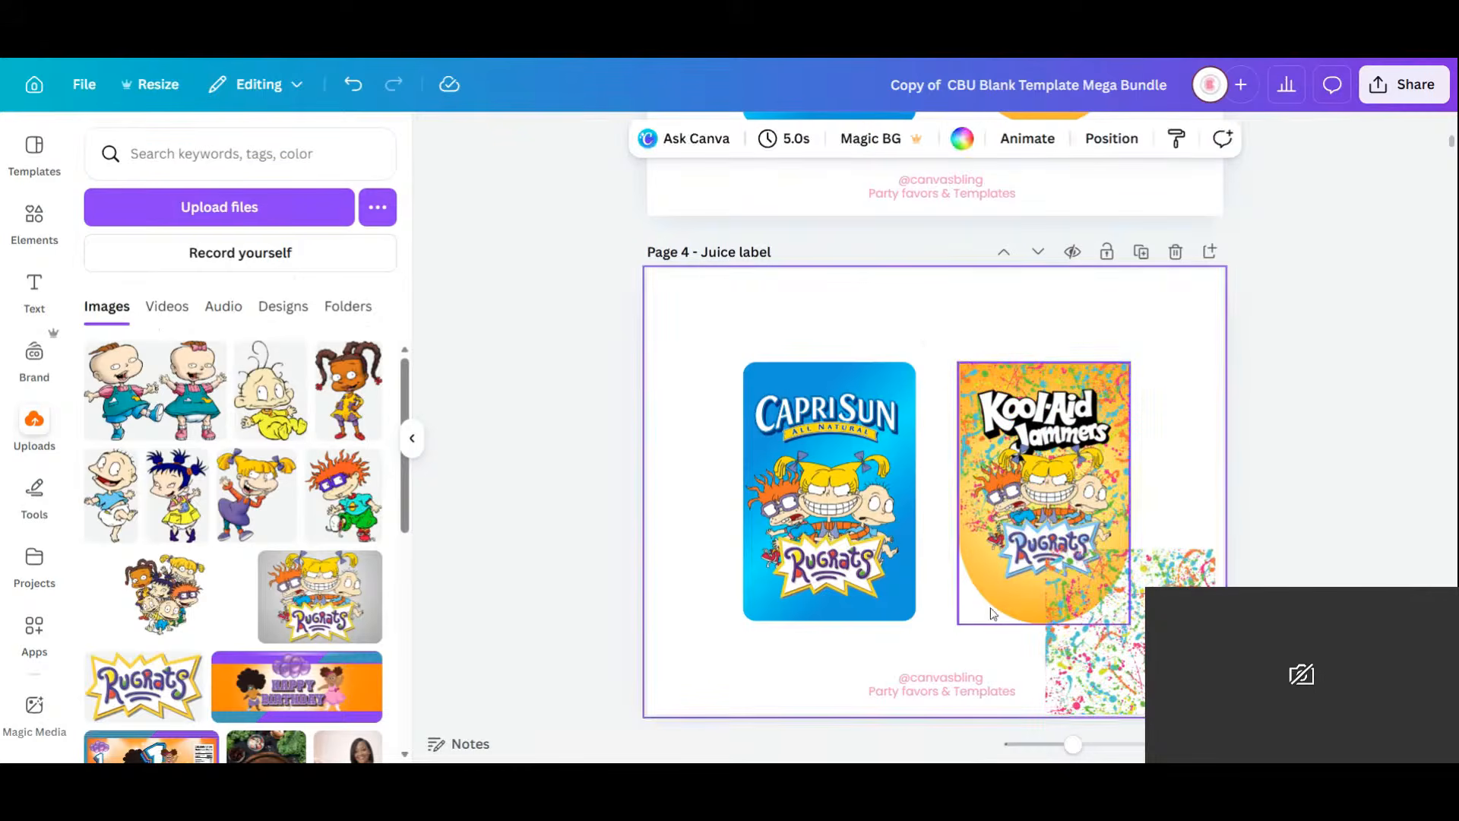
pyautogui.click(1099, 325)
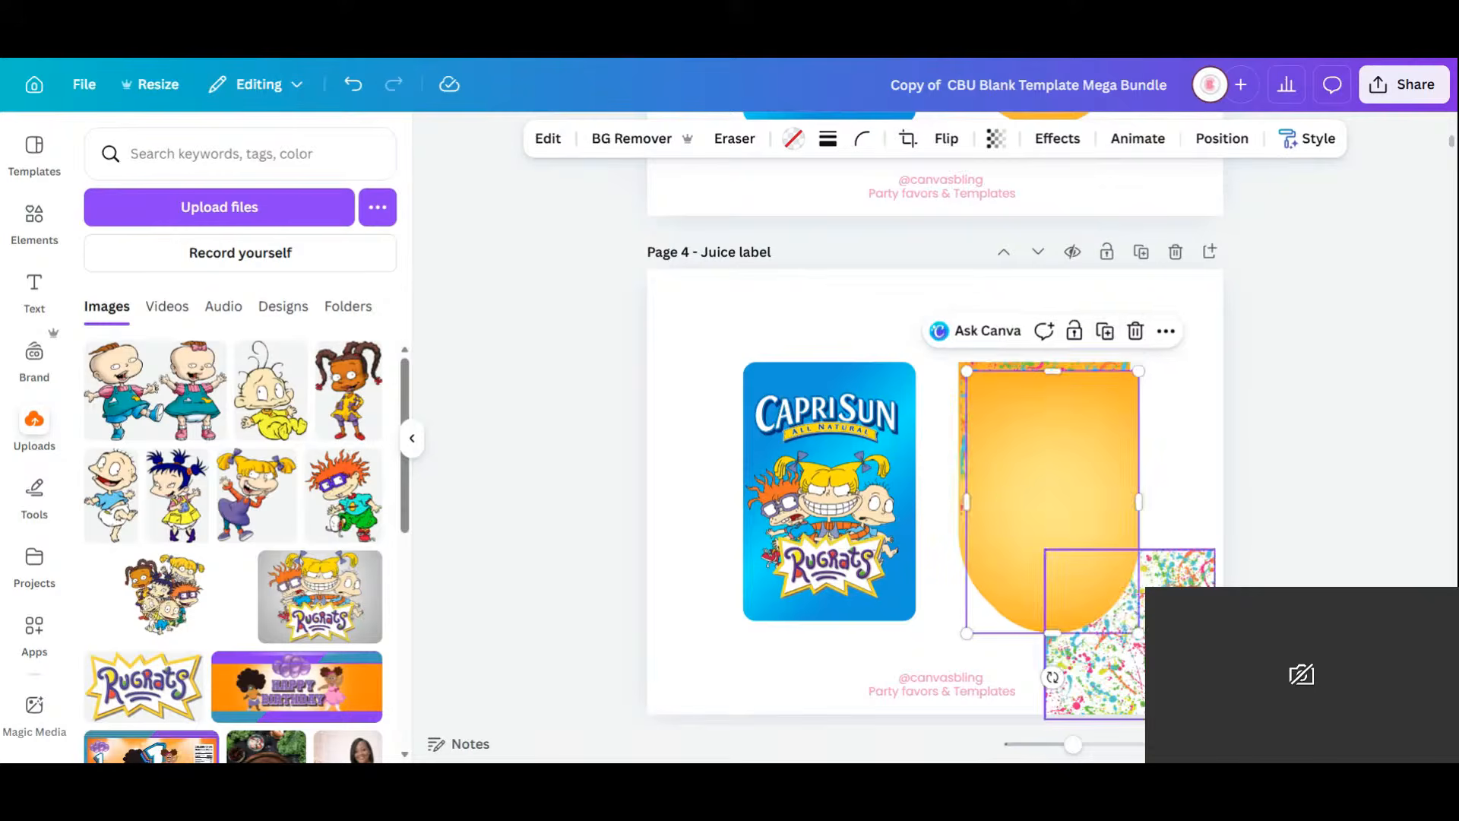
# Fit the splatter over the label with corner rounding 100, then delete it and shift the label copy right.
pyautogui.moveTo(1162, 684)
pyautogui.mouseDown()
pyautogui.moveTo(1137, 538)
pyautogui.moveTo(1057, 538)
pyautogui.moveTo(1180, 678)
pyautogui.mouseUp()
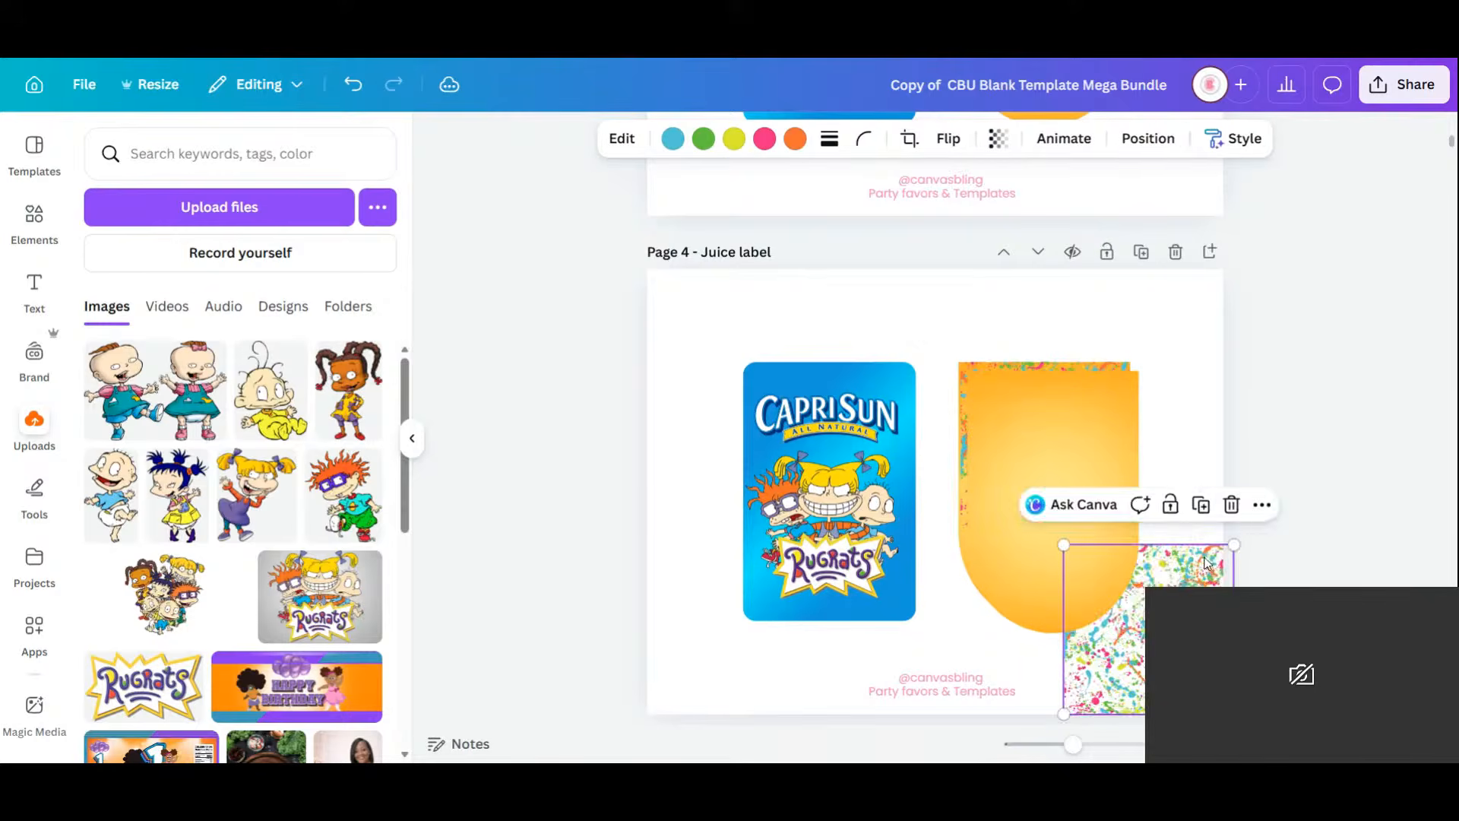
pyautogui.moveTo(1247, 538); pyautogui.dragTo(1298, 414)
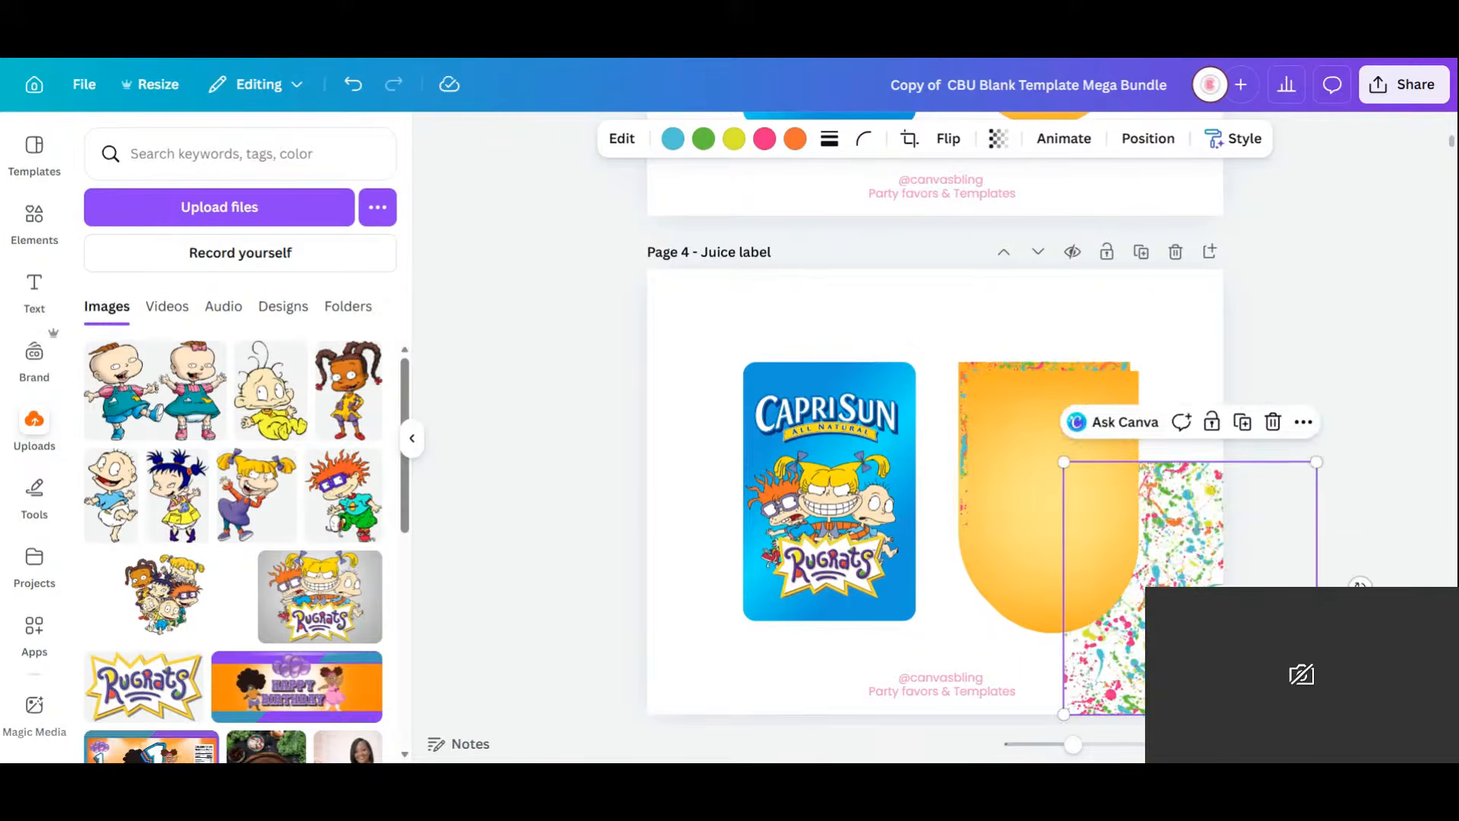
pyautogui.moveTo(1072, 476); pyautogui.dragTo(894, 489)
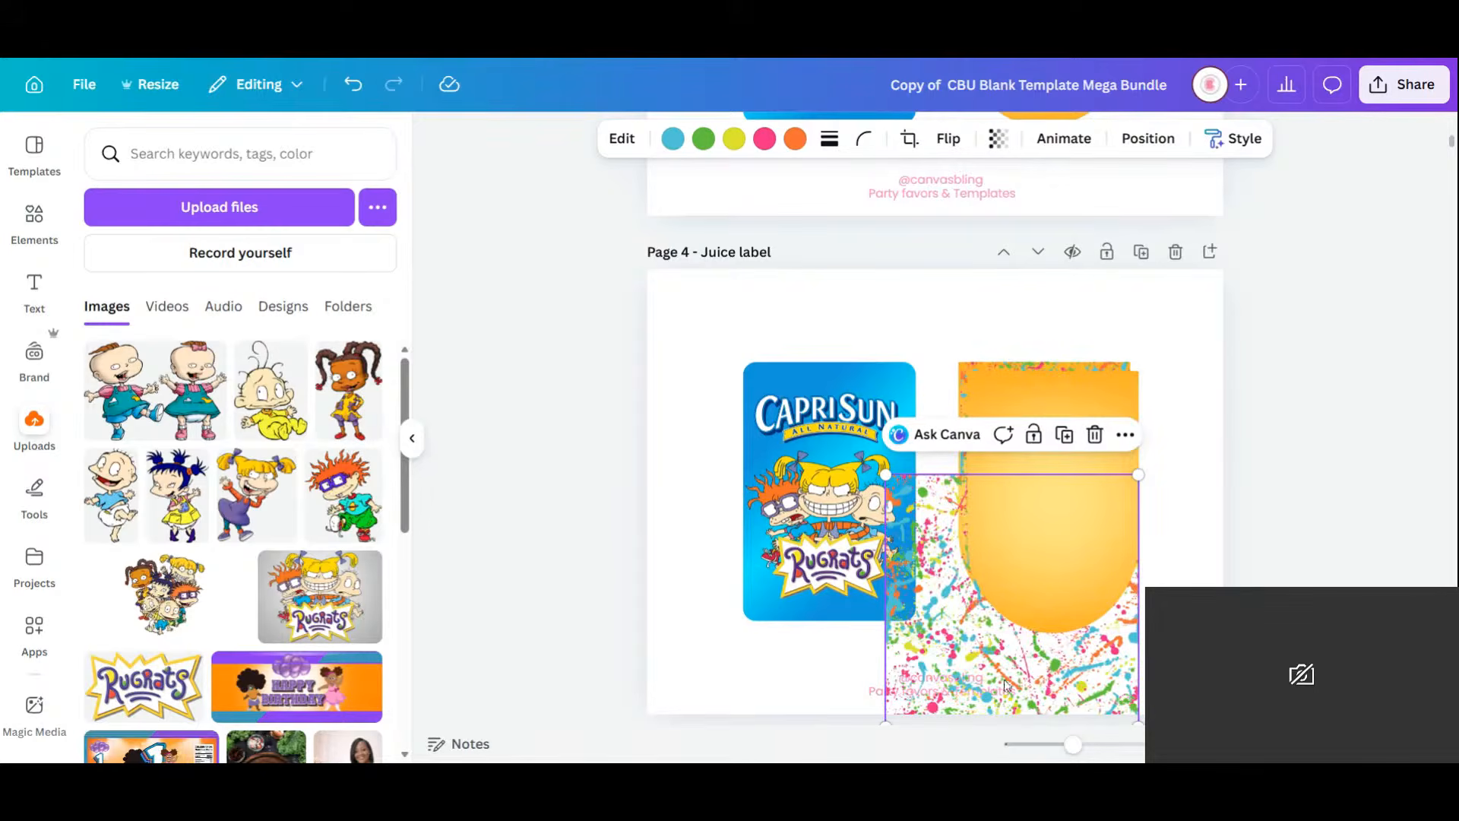
pyautogui.moveTo(1074, 676); pyautogui.dragTo(1111, 626)
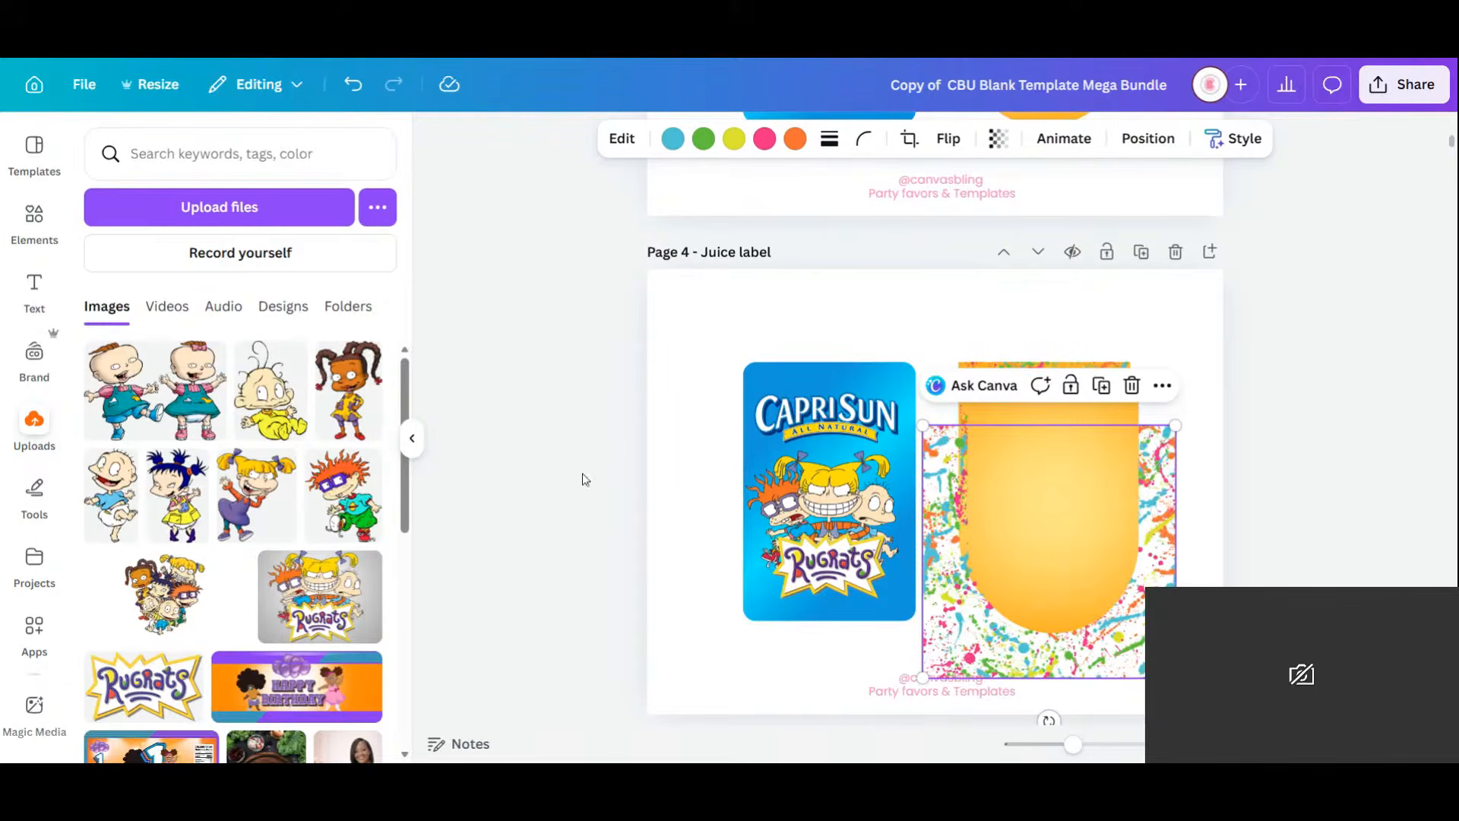
pyautogui.click(865, 139)
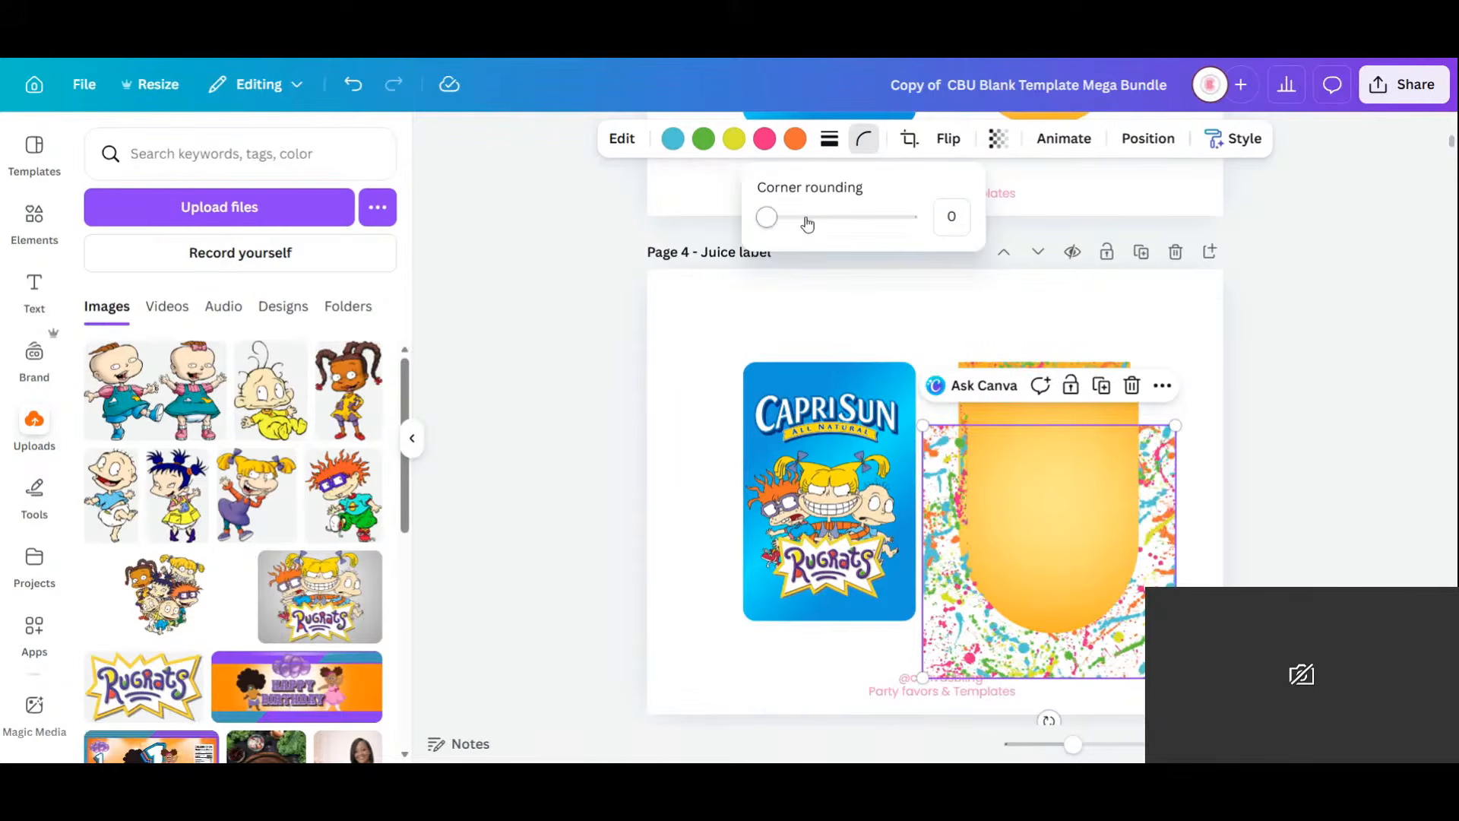
pyautogui.moveTo(767, 219); pyautogui.dragTo(909, 218)
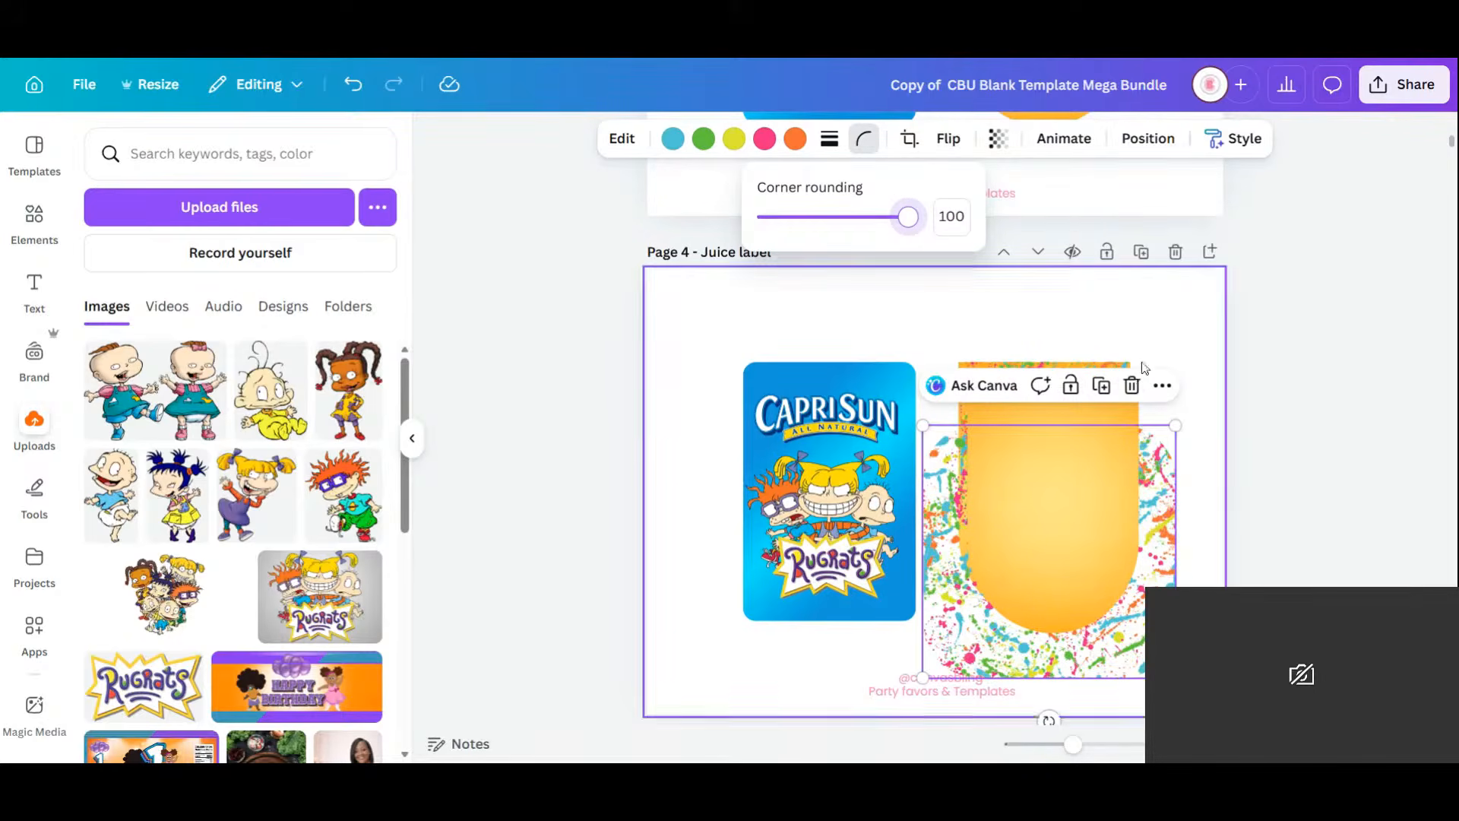
pyautogui.click(1133, 386)
pyautogui.moveTo(1126, 515); pyautogui.dragTo(1253, 552)
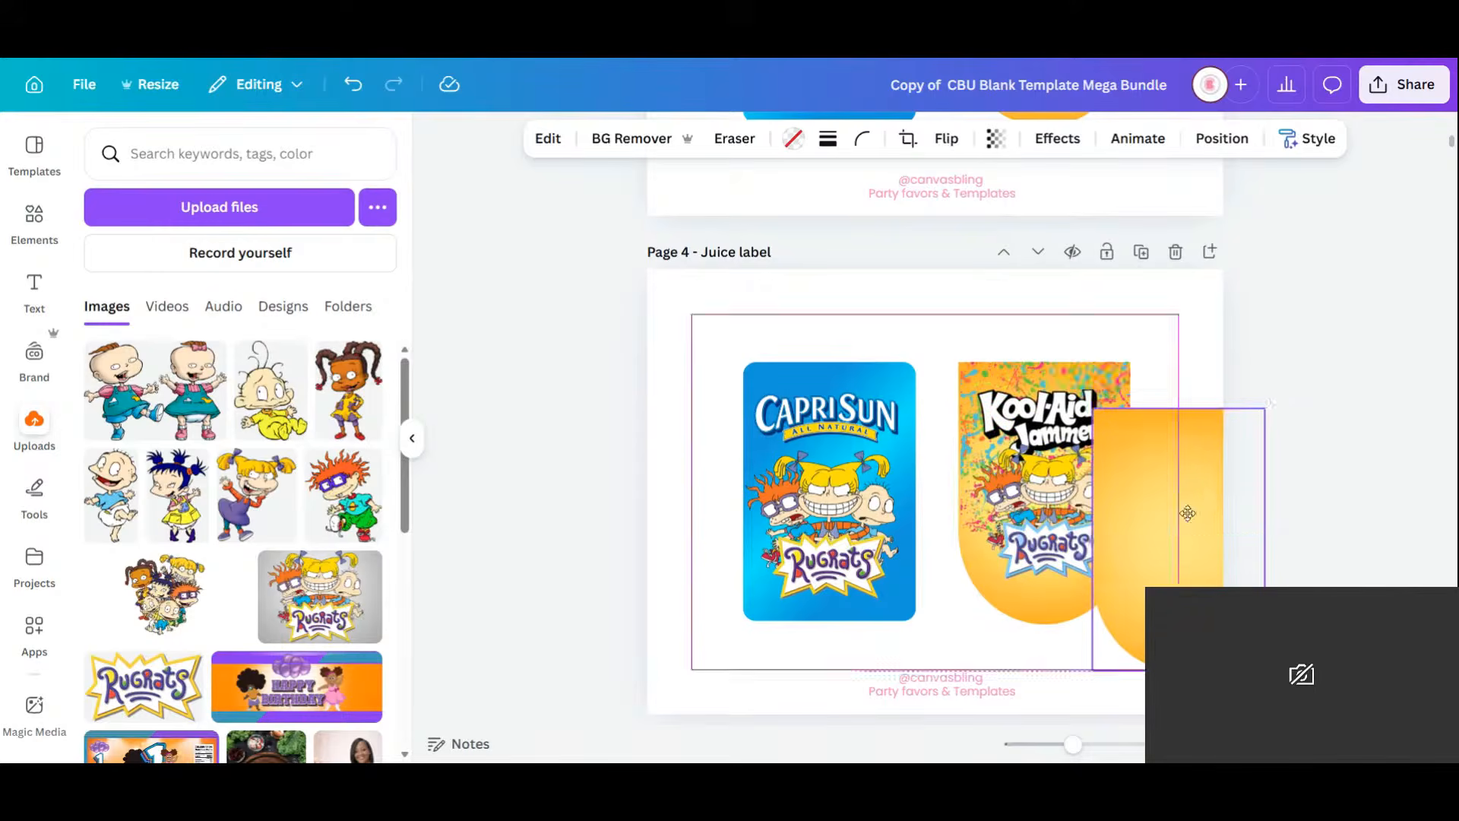
# Delete the extra orange label frame and stretch the splatter image to the label's full height.
pyautogui.click(1262, 368)
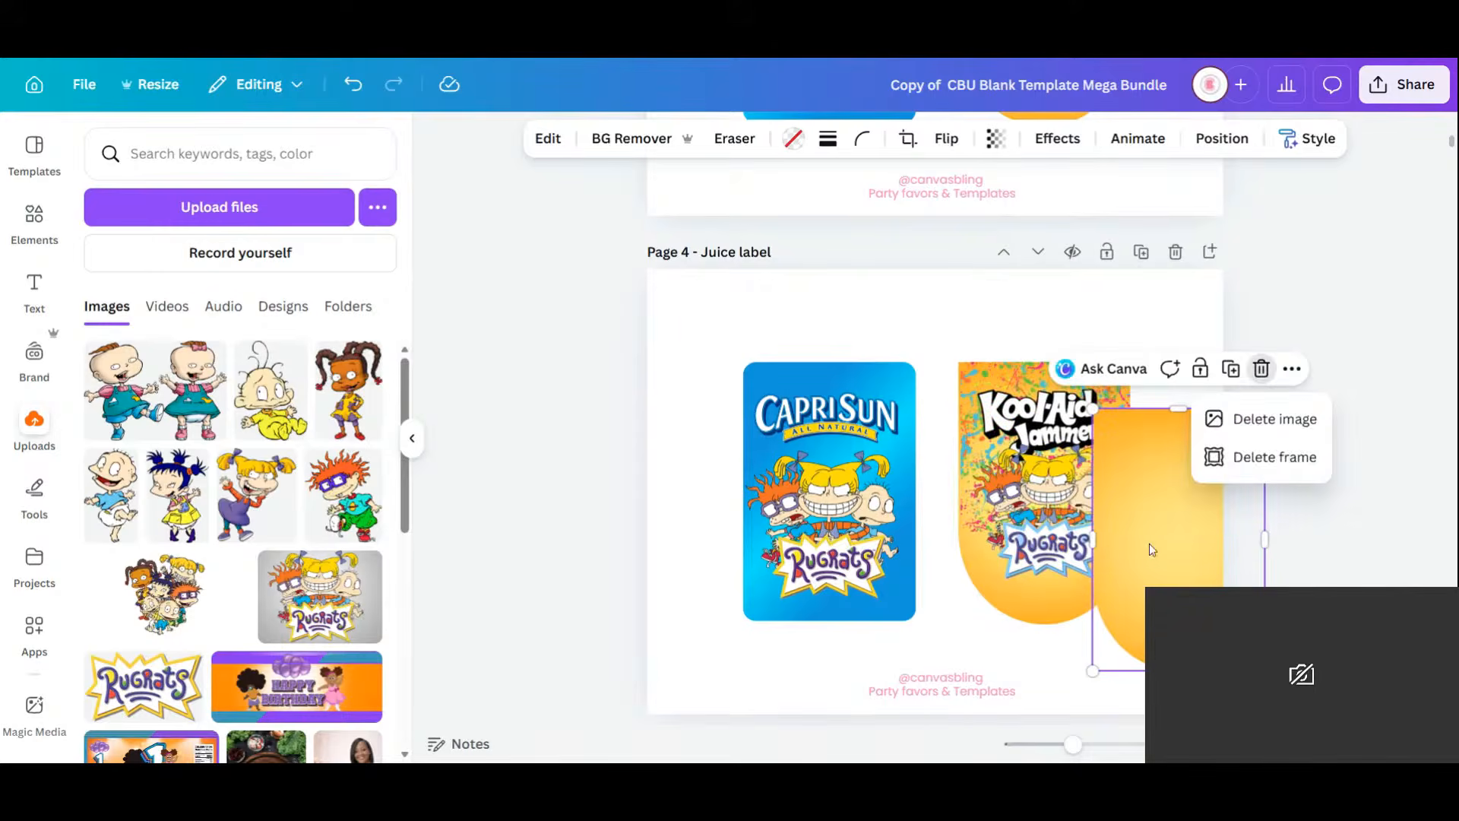
pyautogui.click(1273, 458)
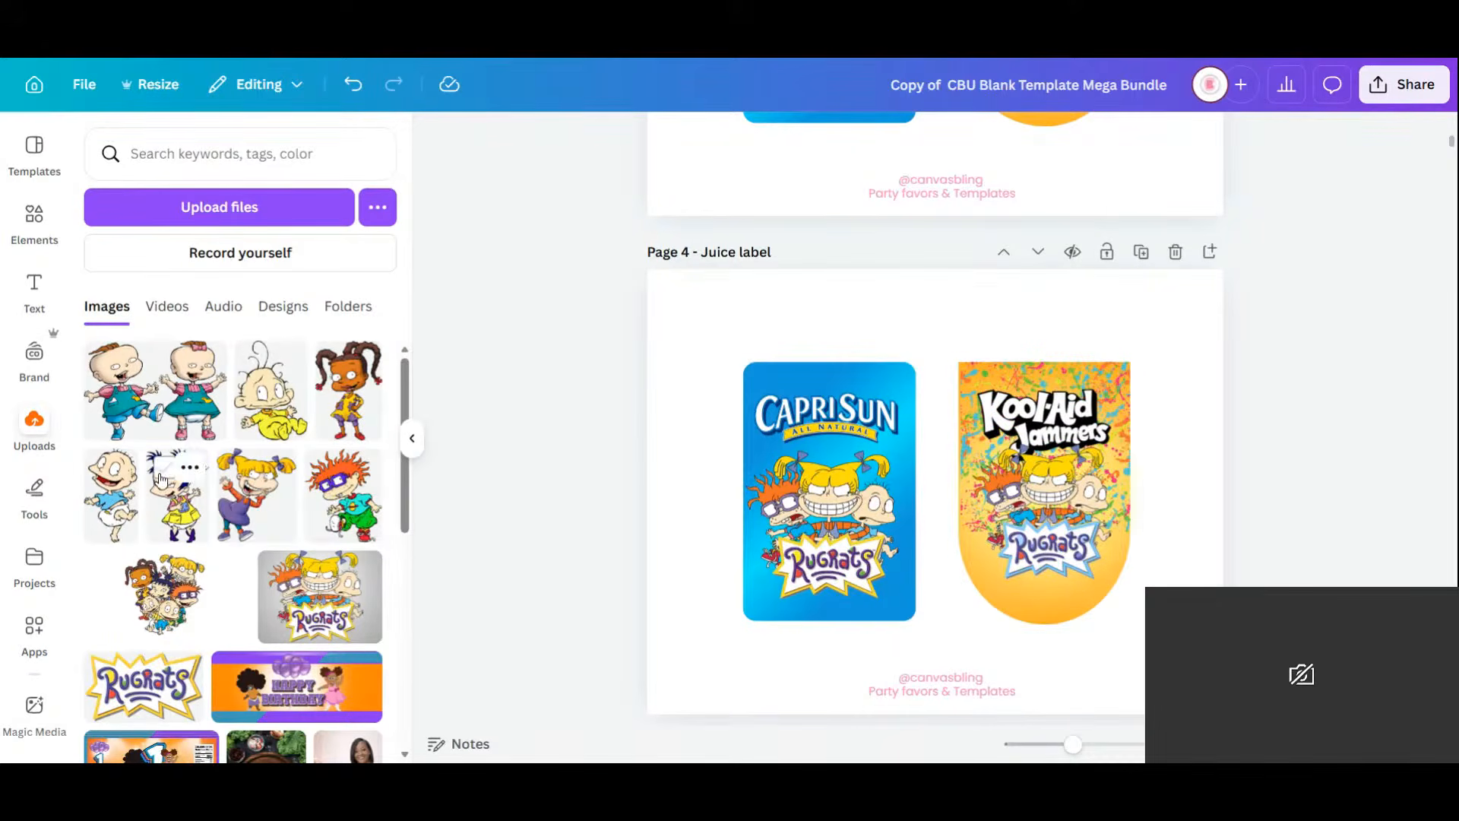
pyautogui.click(1095, 376)
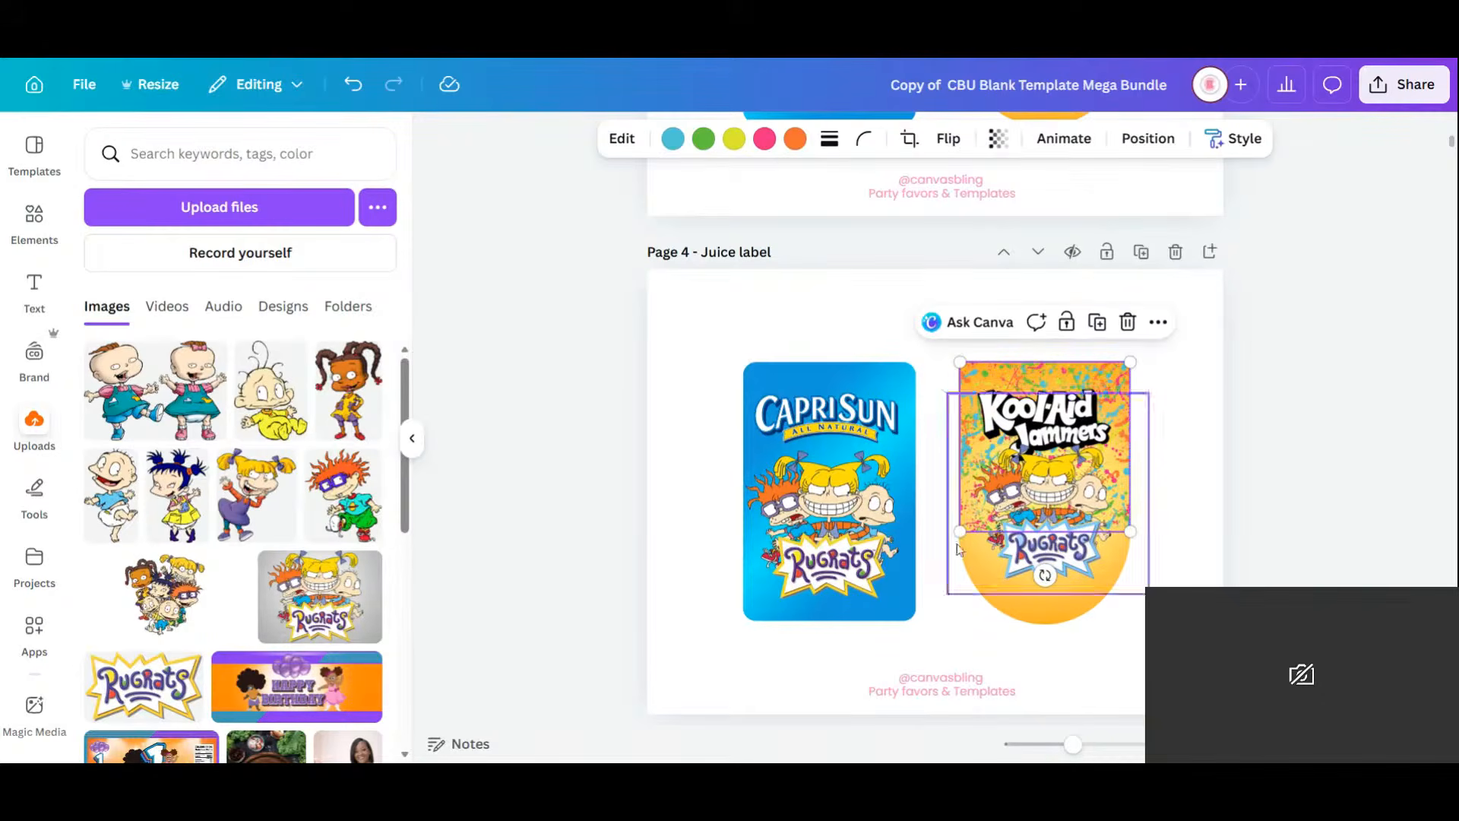
pyautogui.moveTo(959, 532); pyautogui.dragTo(960, 702)
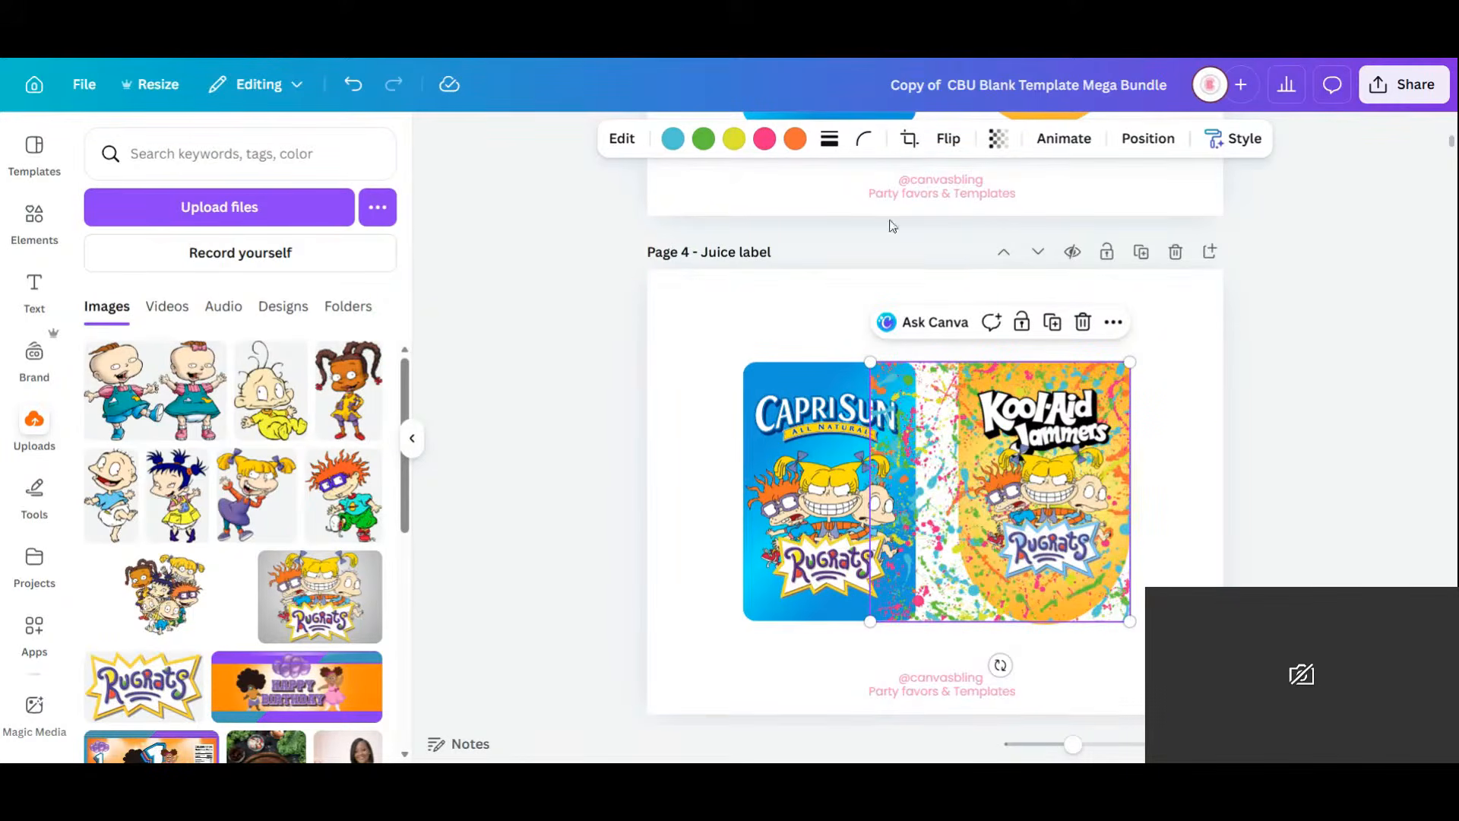
# Crop the splatter image's left side to the Kool-Aid label edge so it clears the Capri Sun label.
pyautogui.click(909, 138)
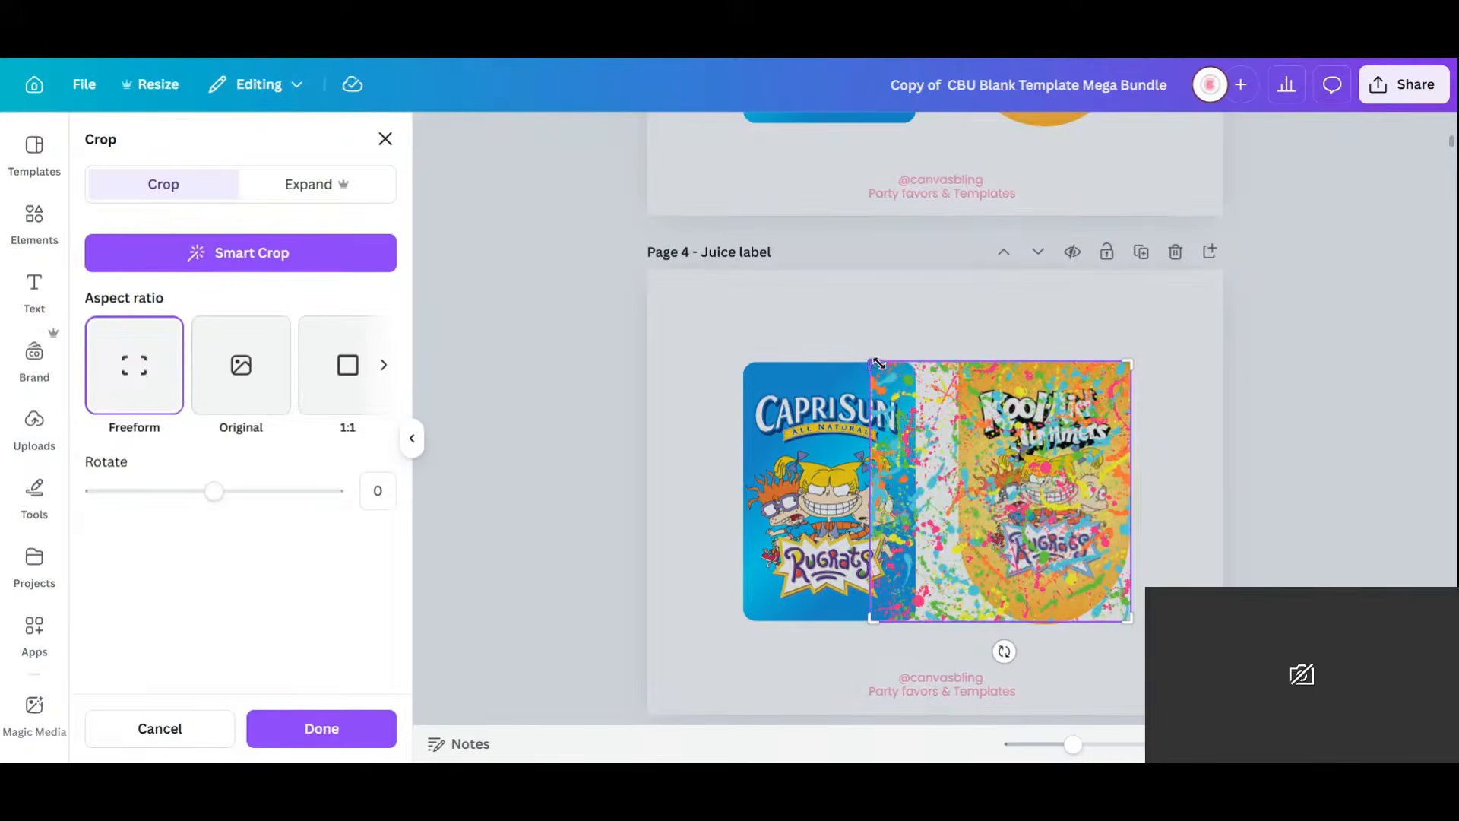
pyautogui.moveTo(867, 363); pyautogui.dragTo(961, 355)
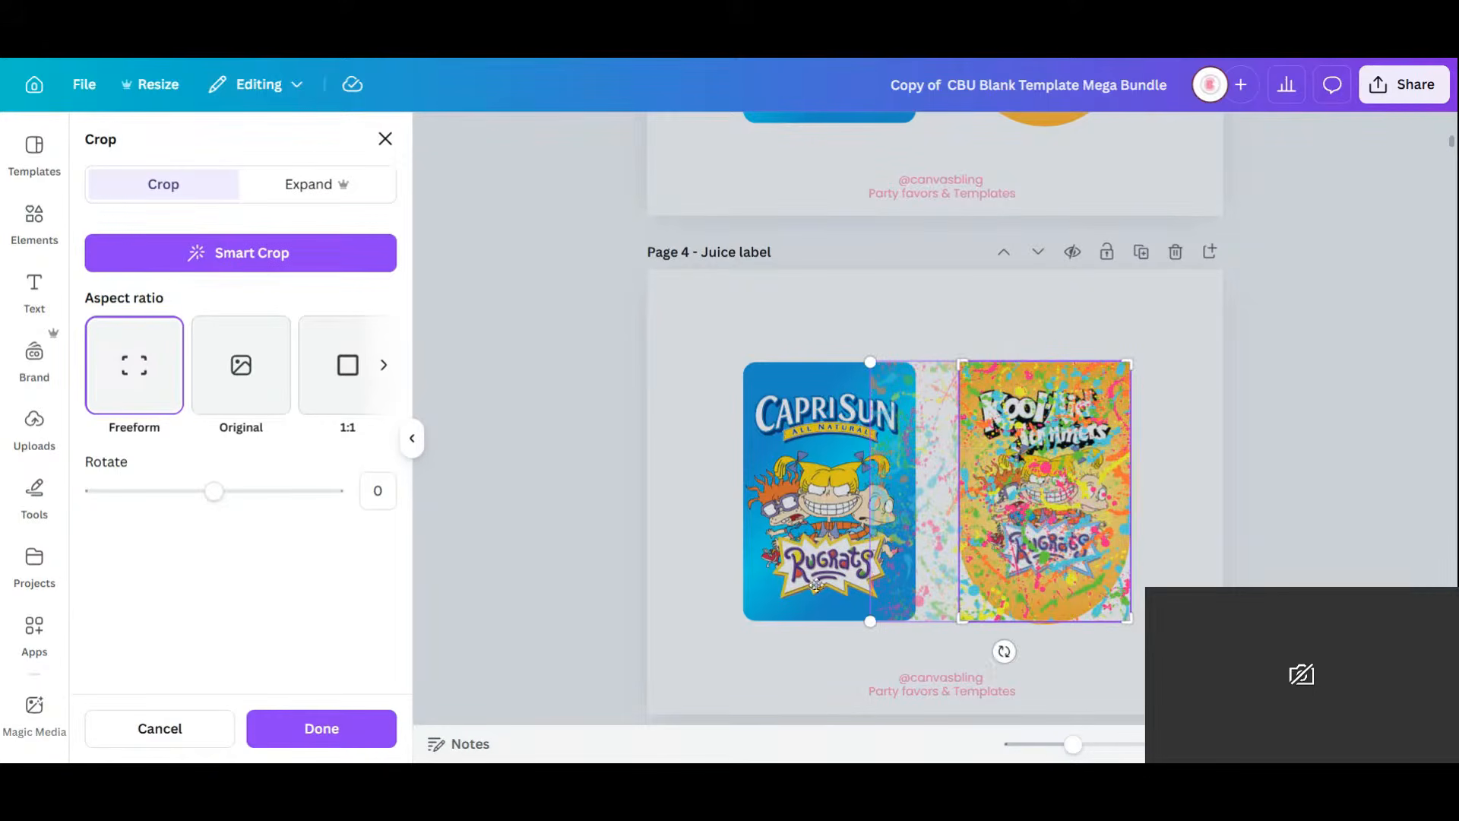
pyautogui.click(258, 738)
pyautogui.click(1042, 668)
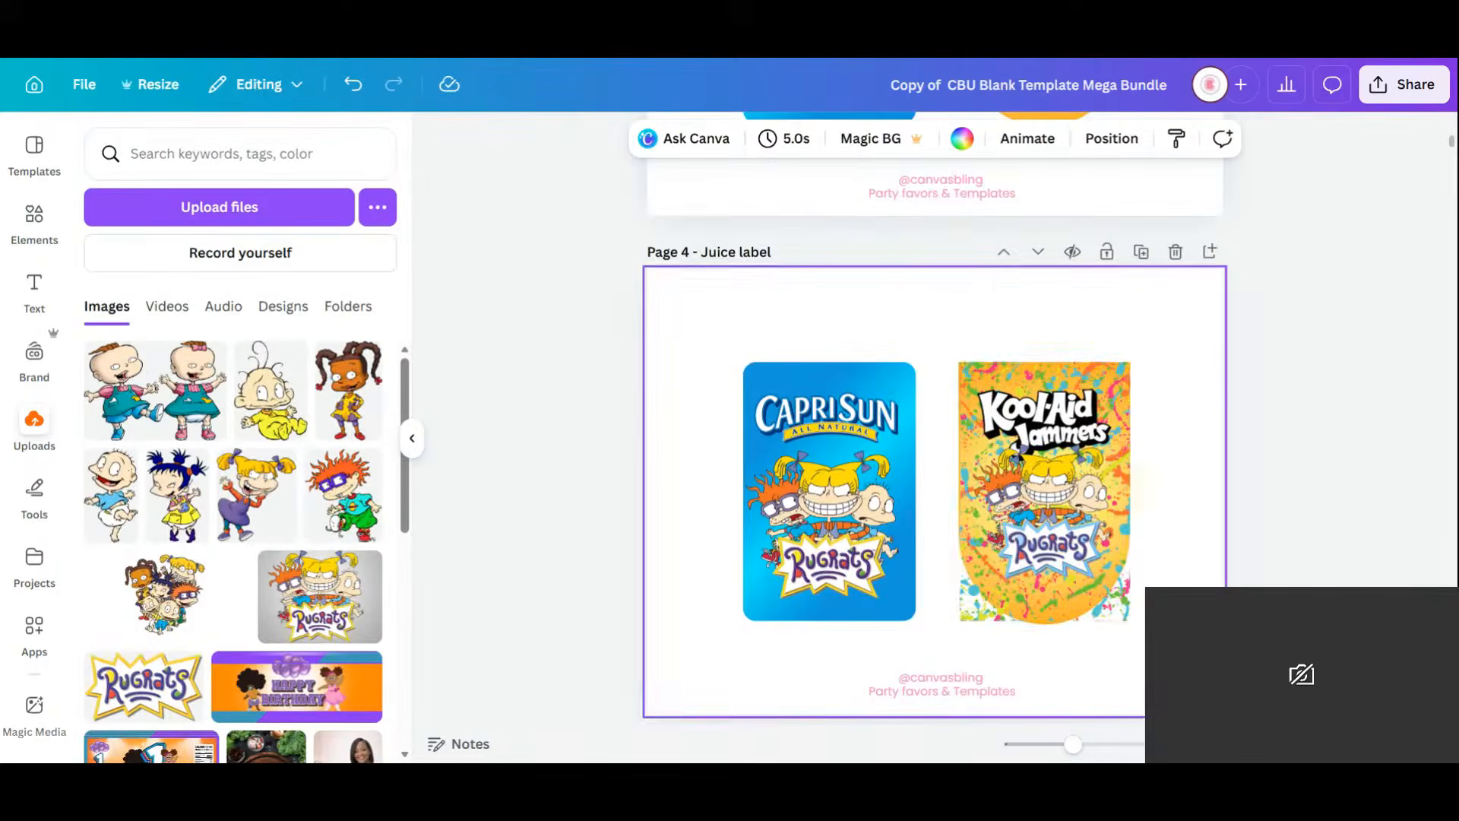
# Give the Kool-Aid label image full corner rounding of 100.
pyautogui.click(1111, 611)
pyautogui.click(864, 139)
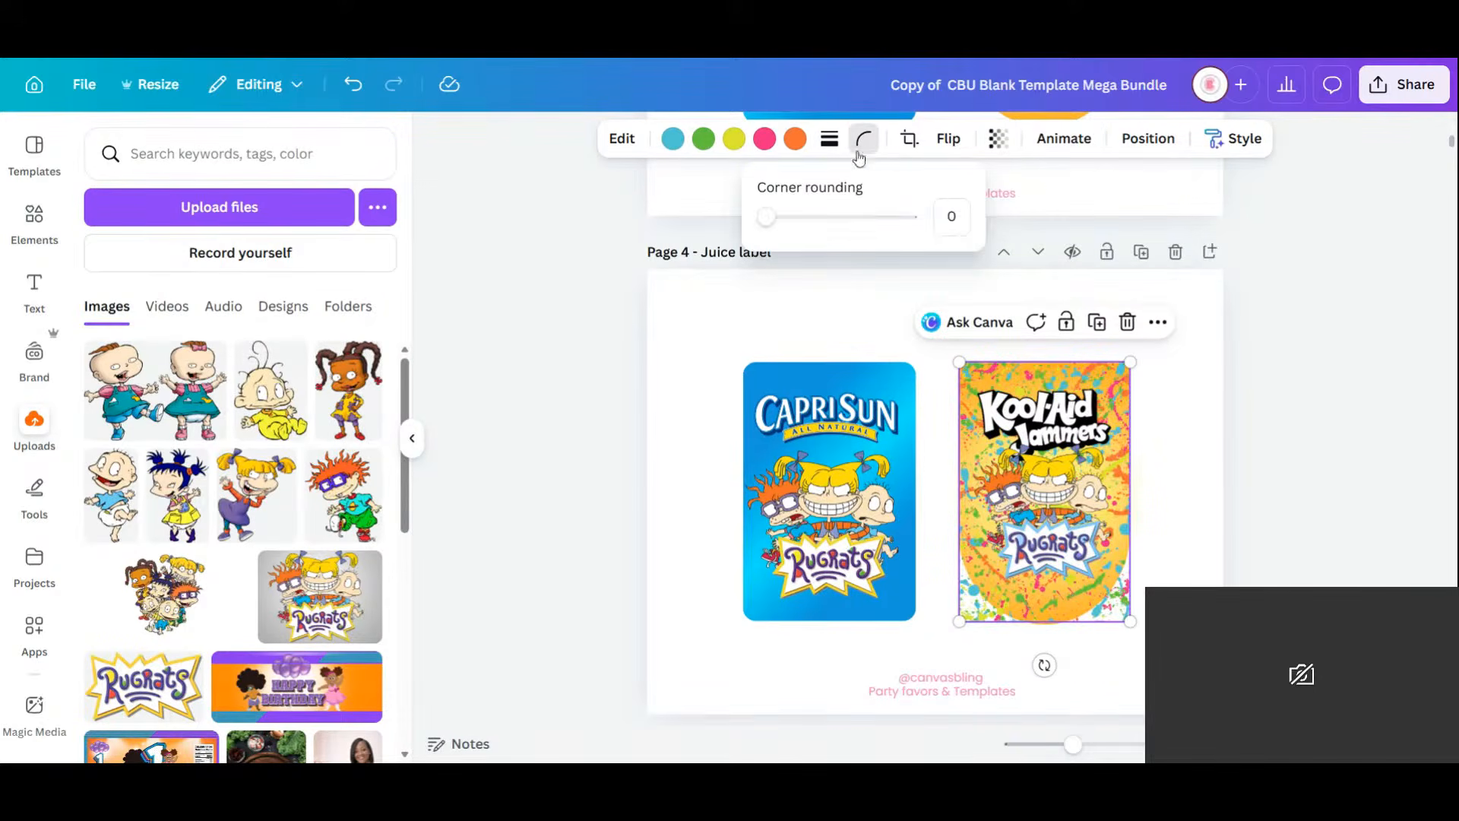
pyautogui.moveTo(779, 223); pyautogui.dragTo(912, 219)
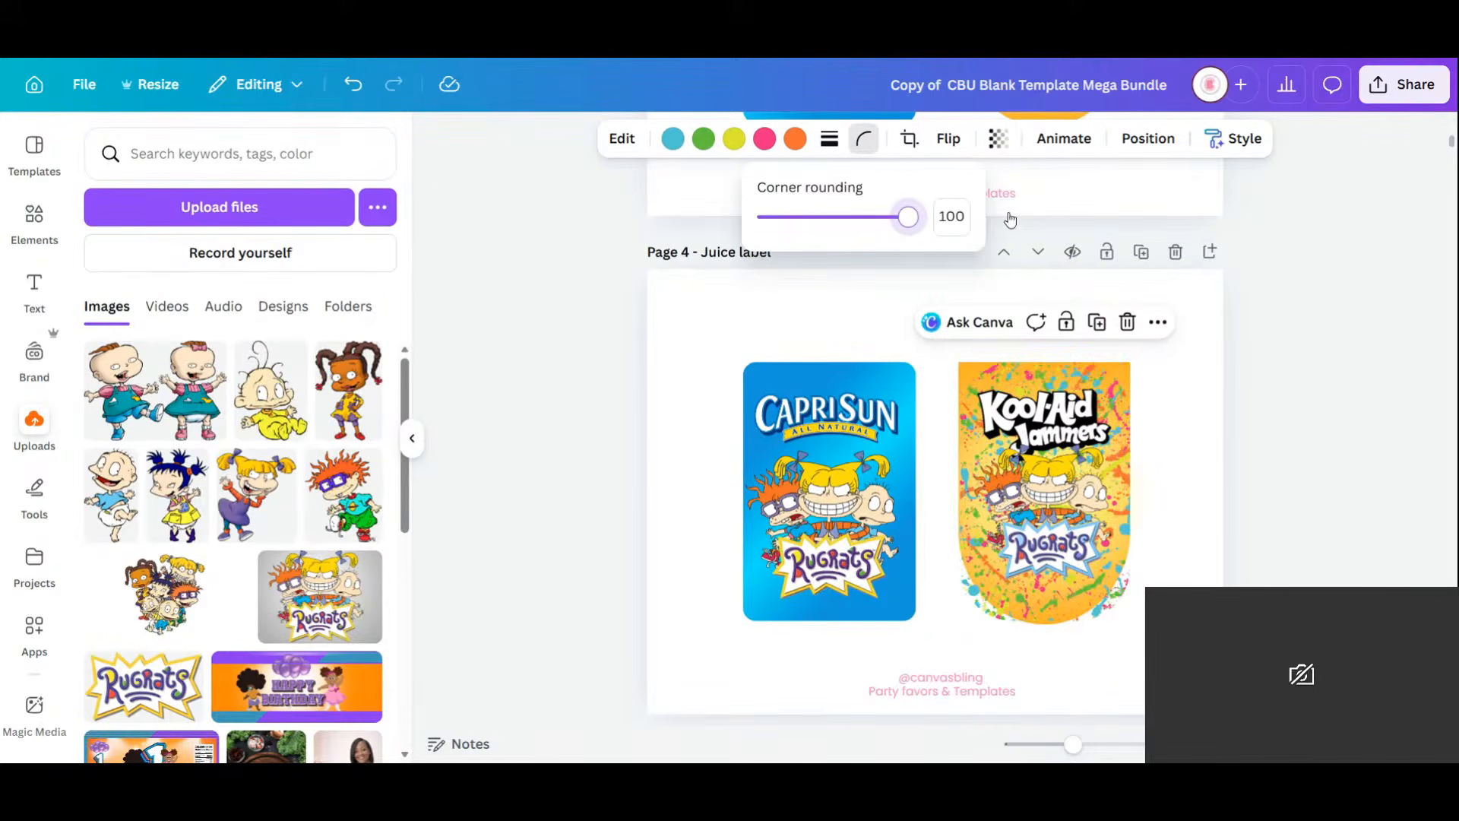
pyautogui.click(1042, 668)
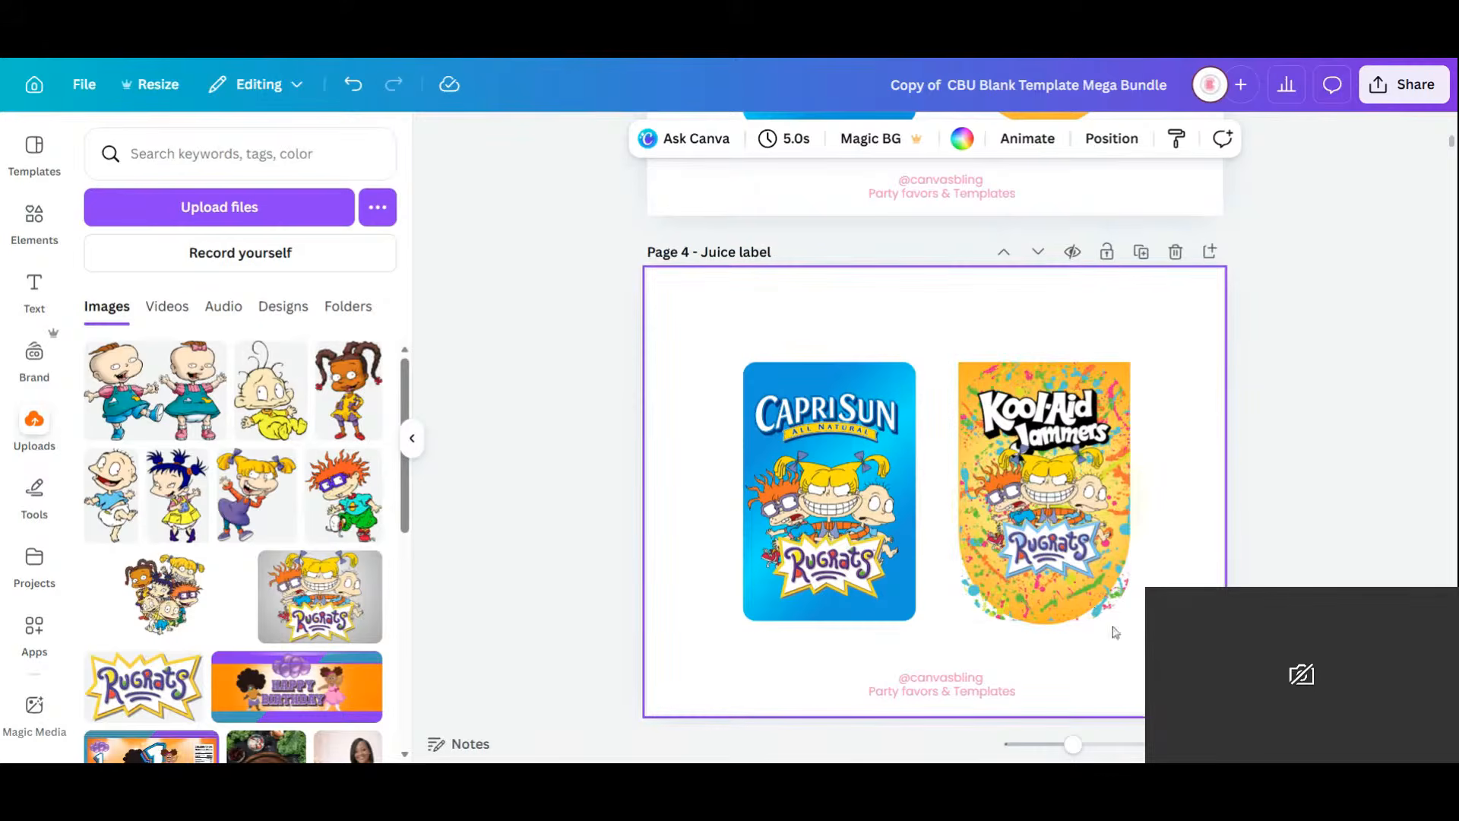
# Resize and recentre the Kool-Aid splatter artwork so it fills the label down to its bottom edge.
pyautogui.click(985, 620)
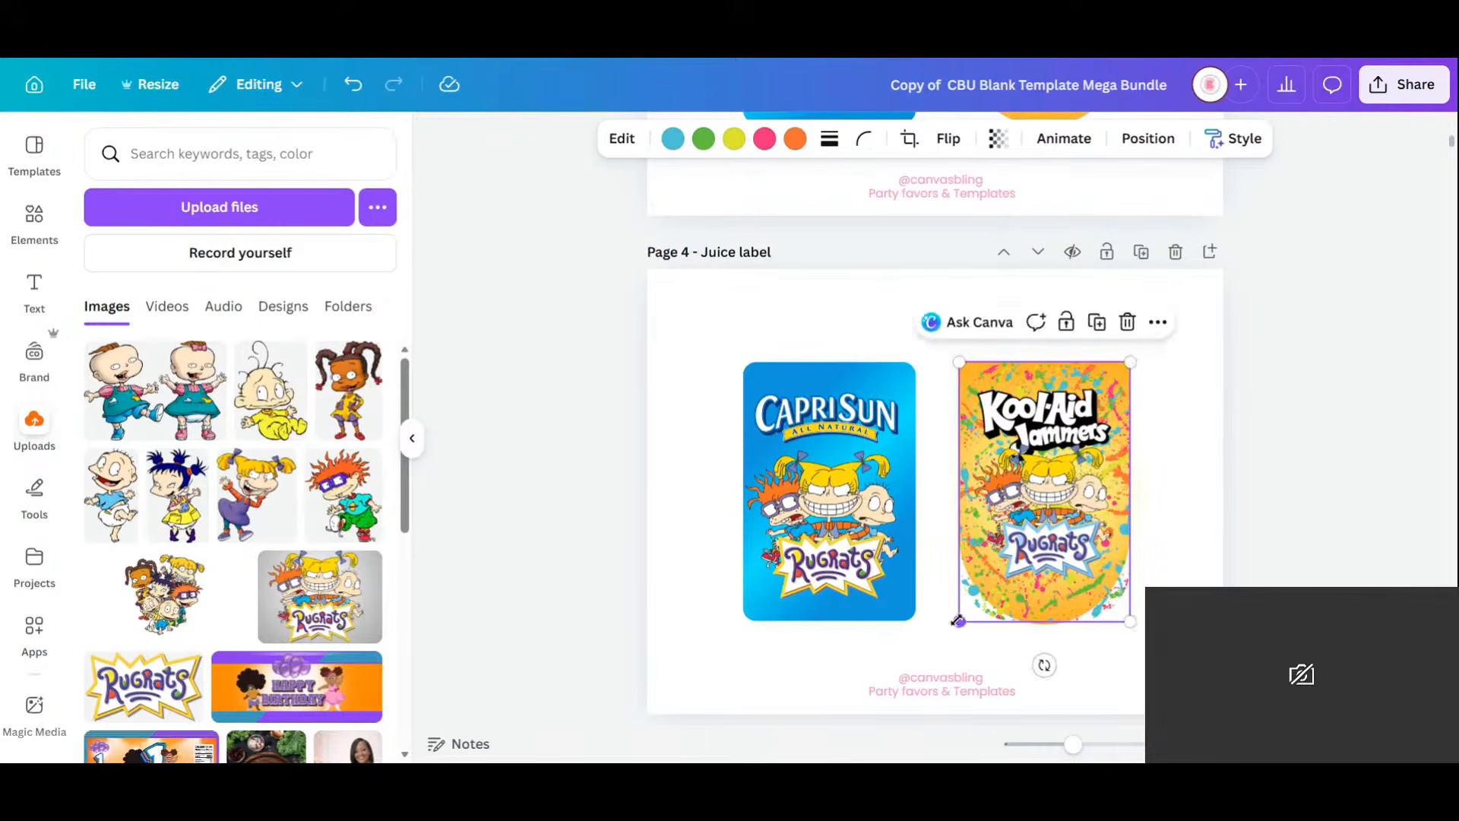
pyautogui.moveTo(957, 621); pyautogui.dragTo(980, 608)
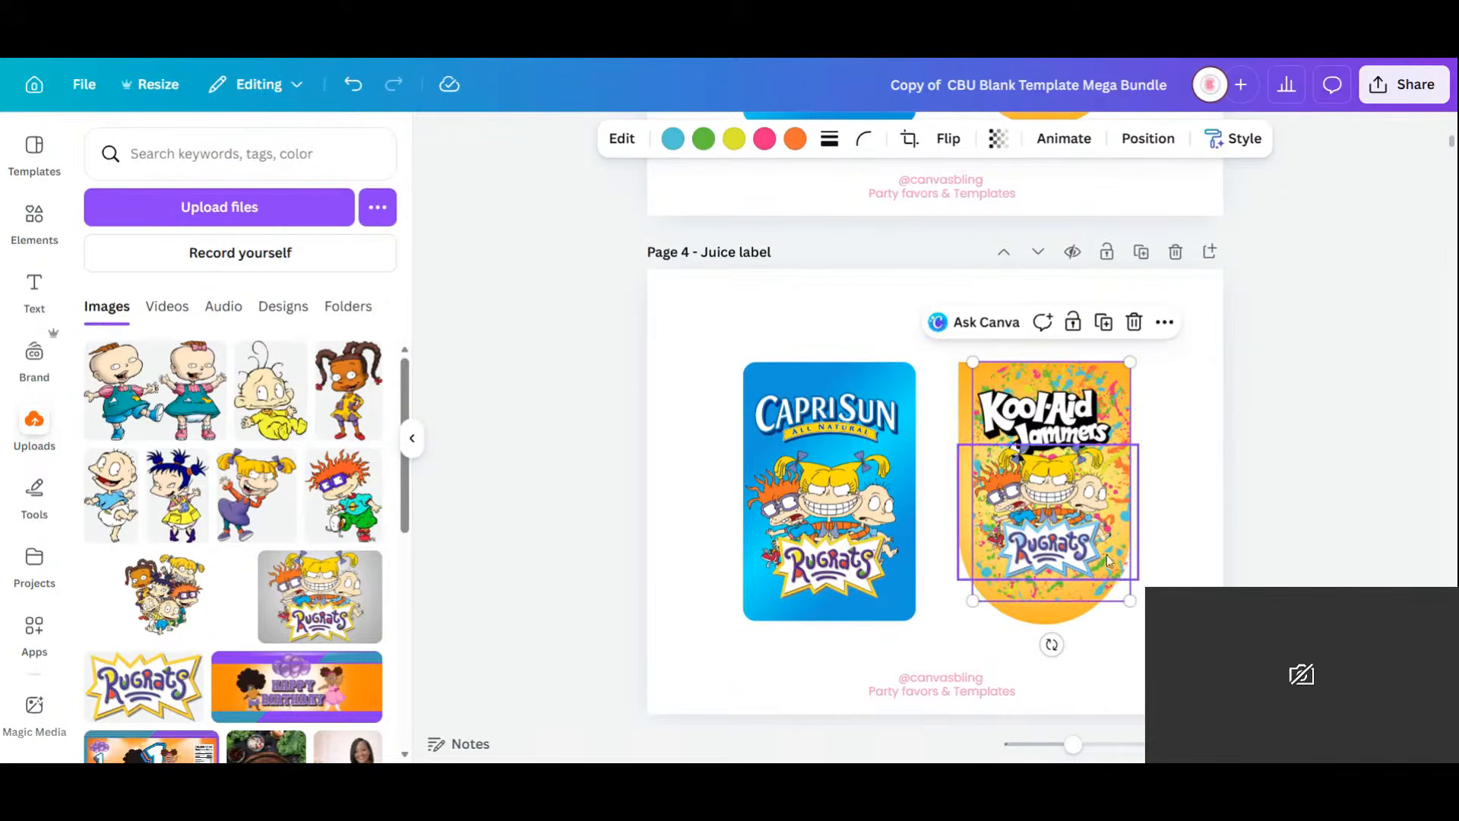
pyautogui.moveTo(1116, 587)
pyautogui.mouseDown()
pyautogui.moveTo(1104, 596)
pyautogui.moveTo(1106, 585)
pyautogui.mouseUp()
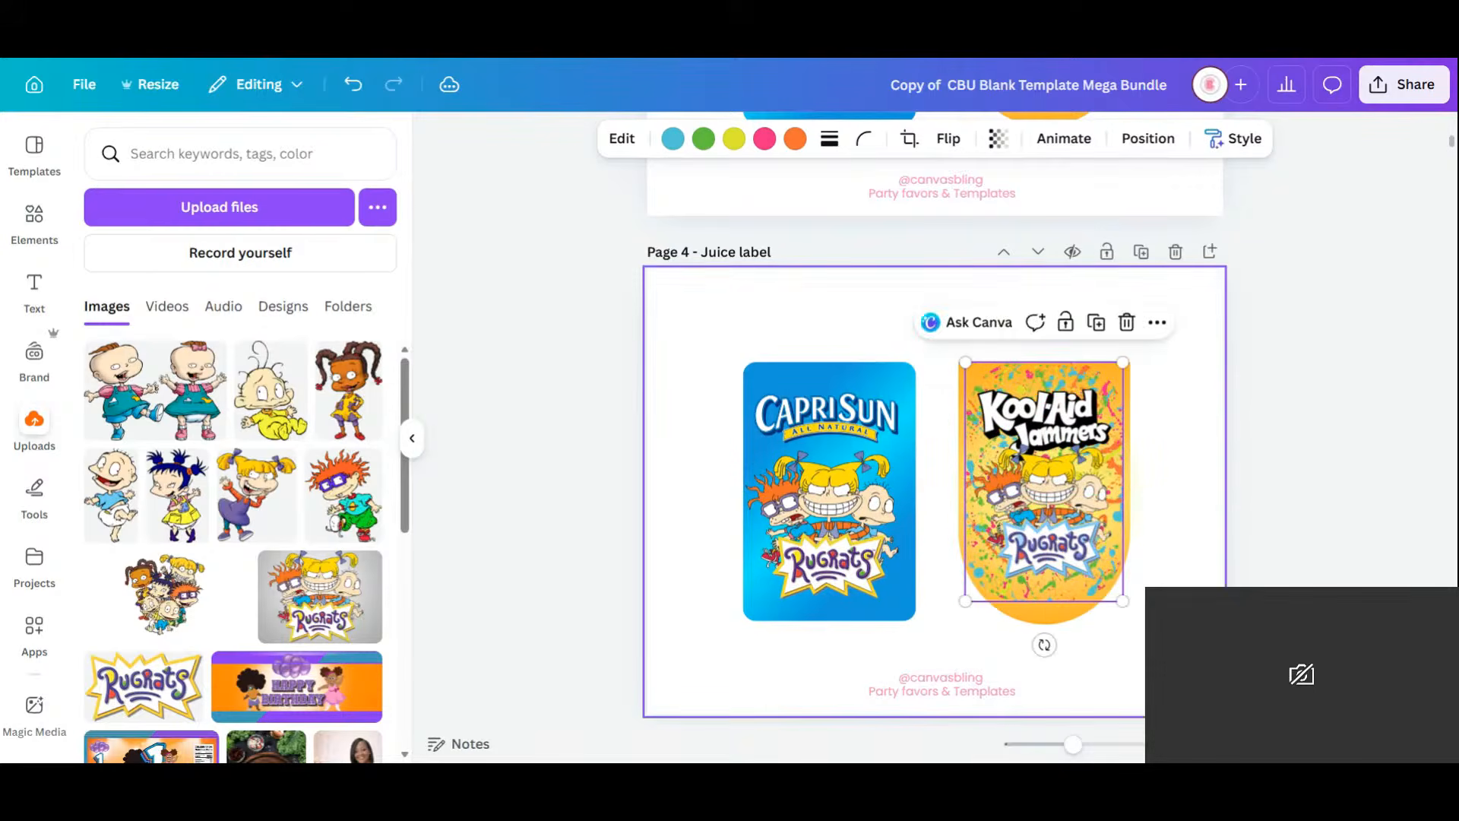
pyautogui.click(1176, 579)
pyautogui.click(1094, 598)
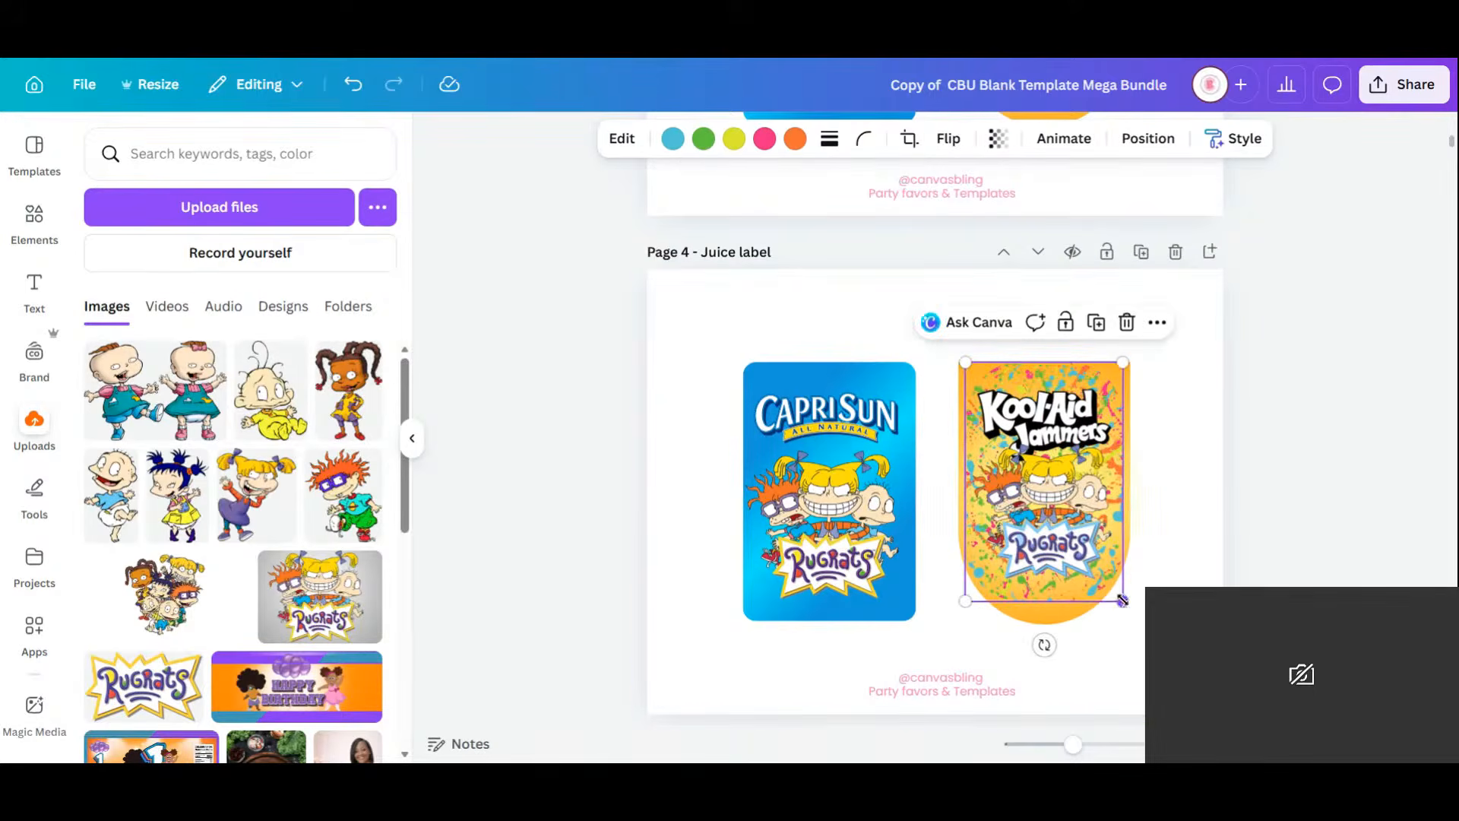
pyautogui.moveTo(1125, 619); pyautogui.dragTo(1108, 596)
pyautogui.click(1039, 668)
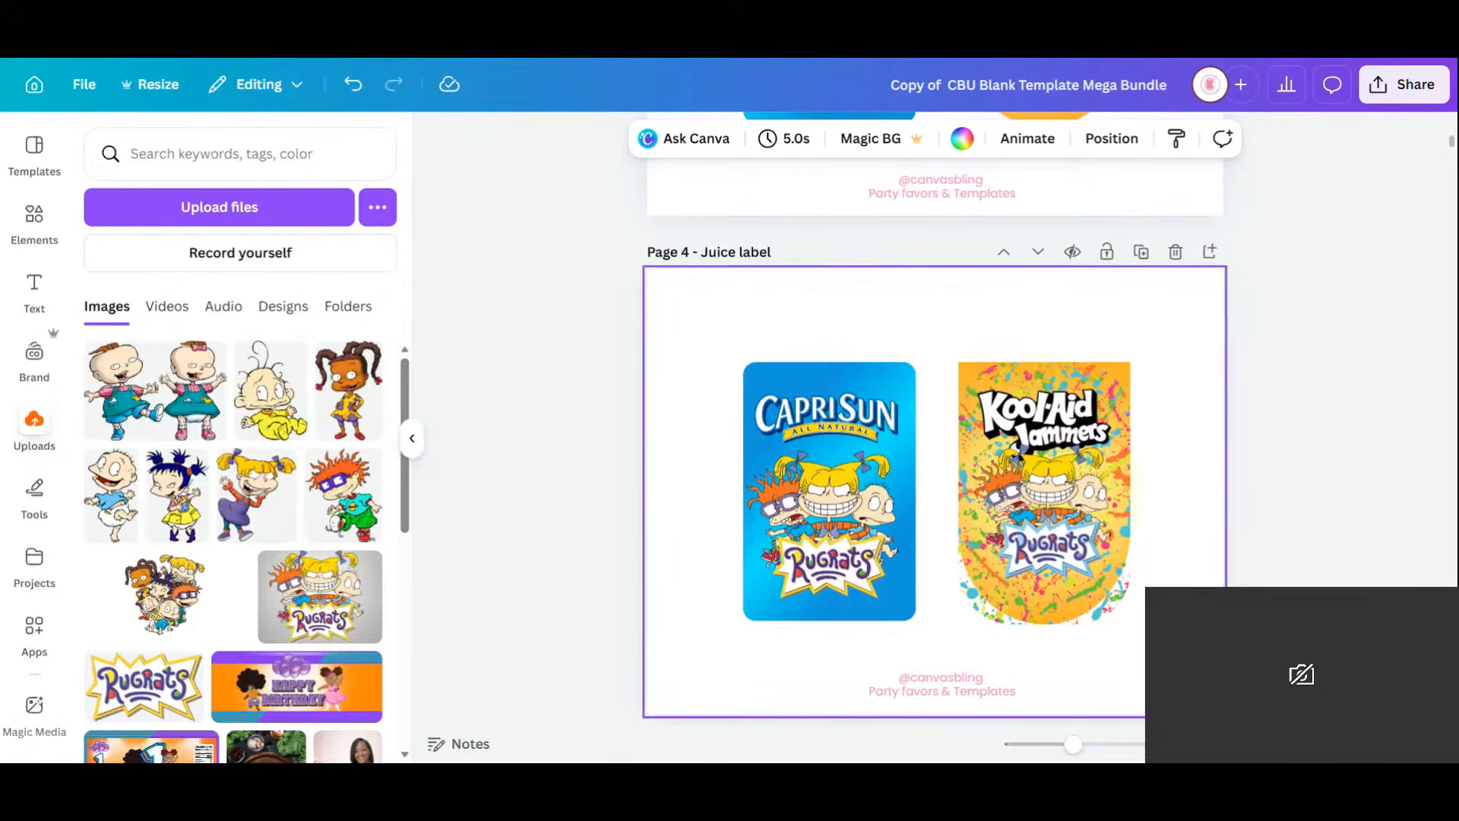
# Search Elements for 'WHITE BLUR' and add a white blur graphic from the full Graphics results.
pyautogui.click(34, 220)
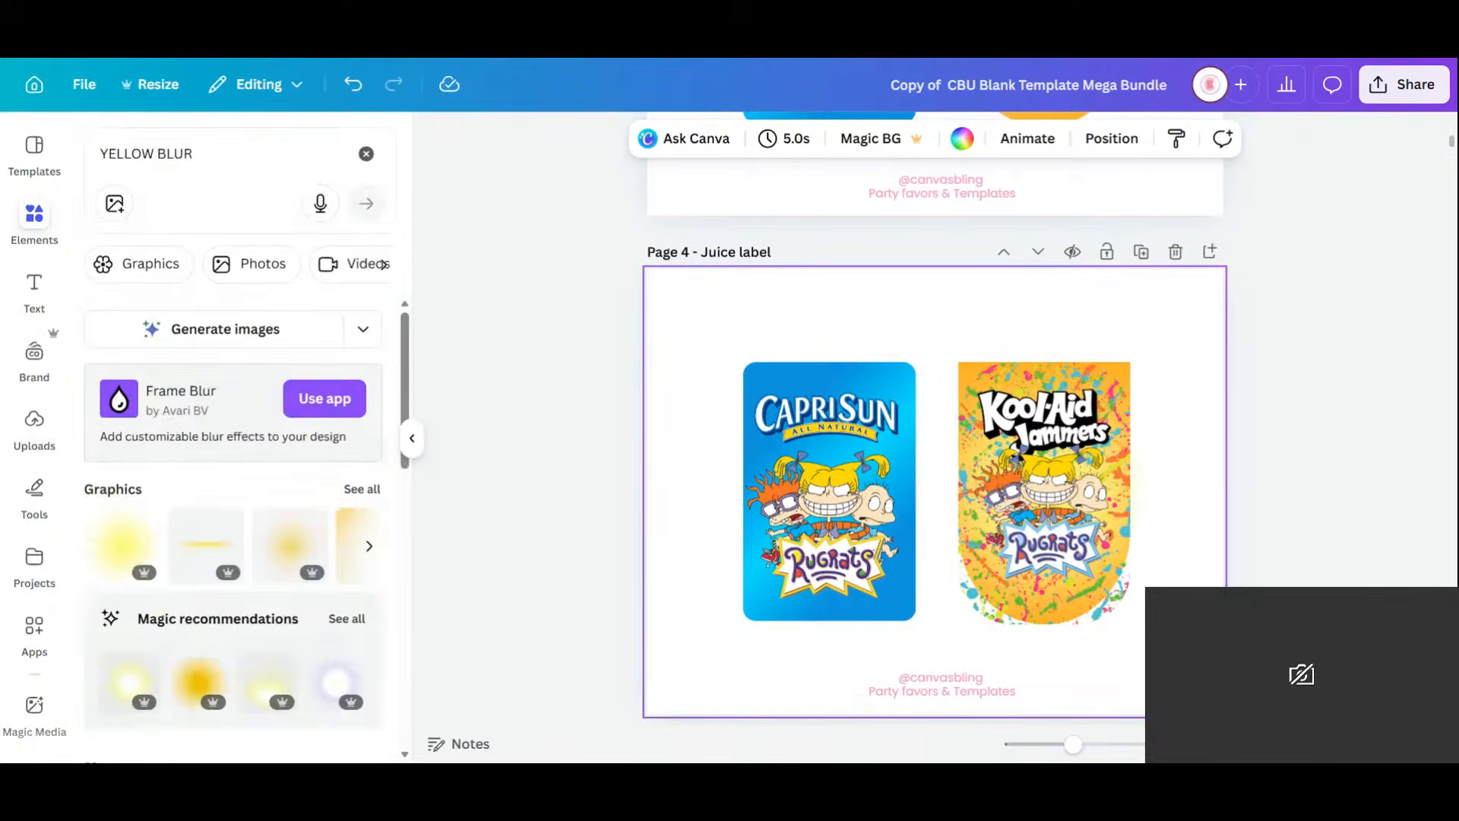
pyautogui.moveTo(216, 154); pyautogui.dragTo(10, 133)
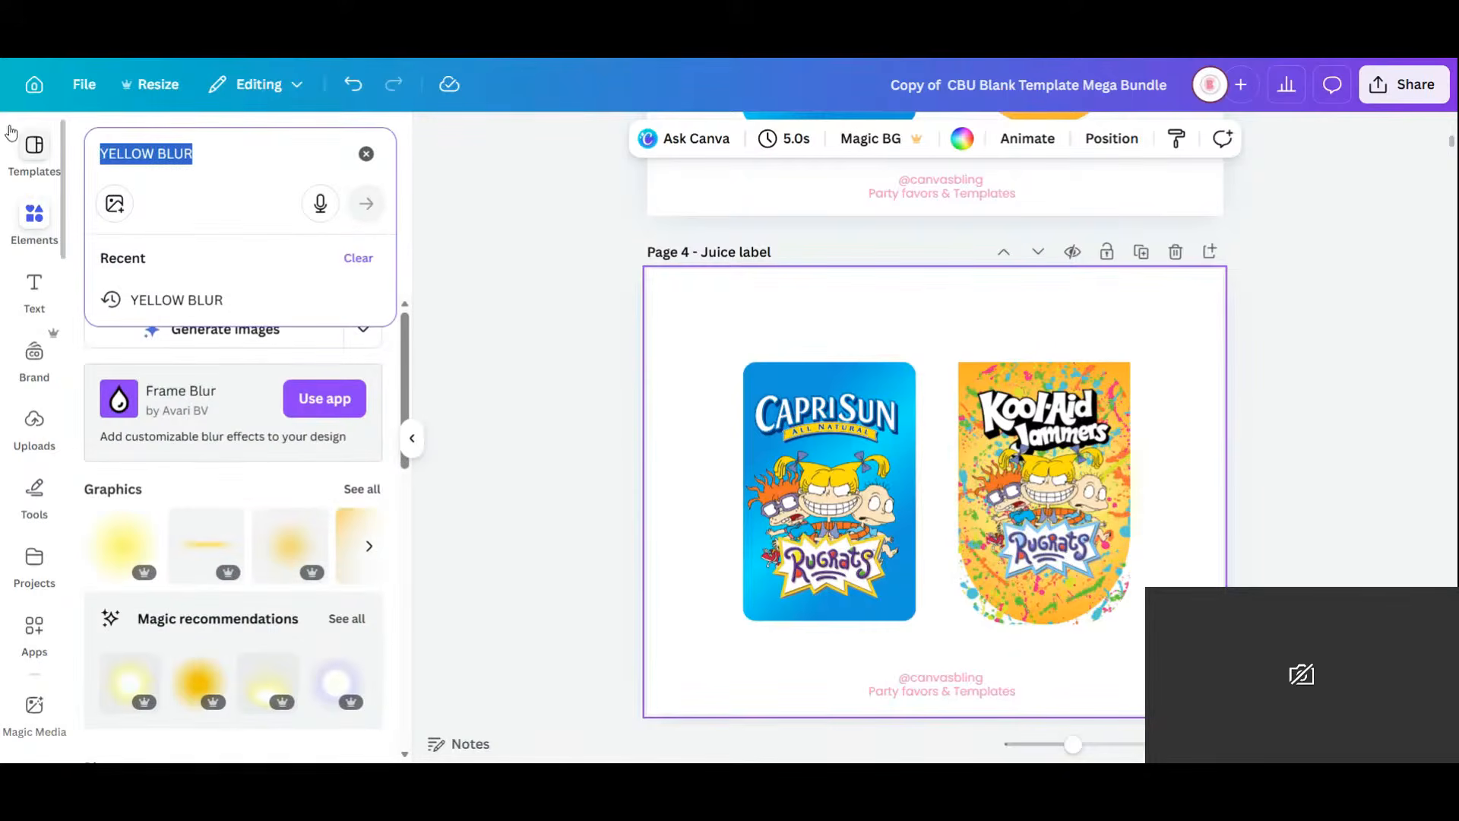
pyautogui.write('WHIT')
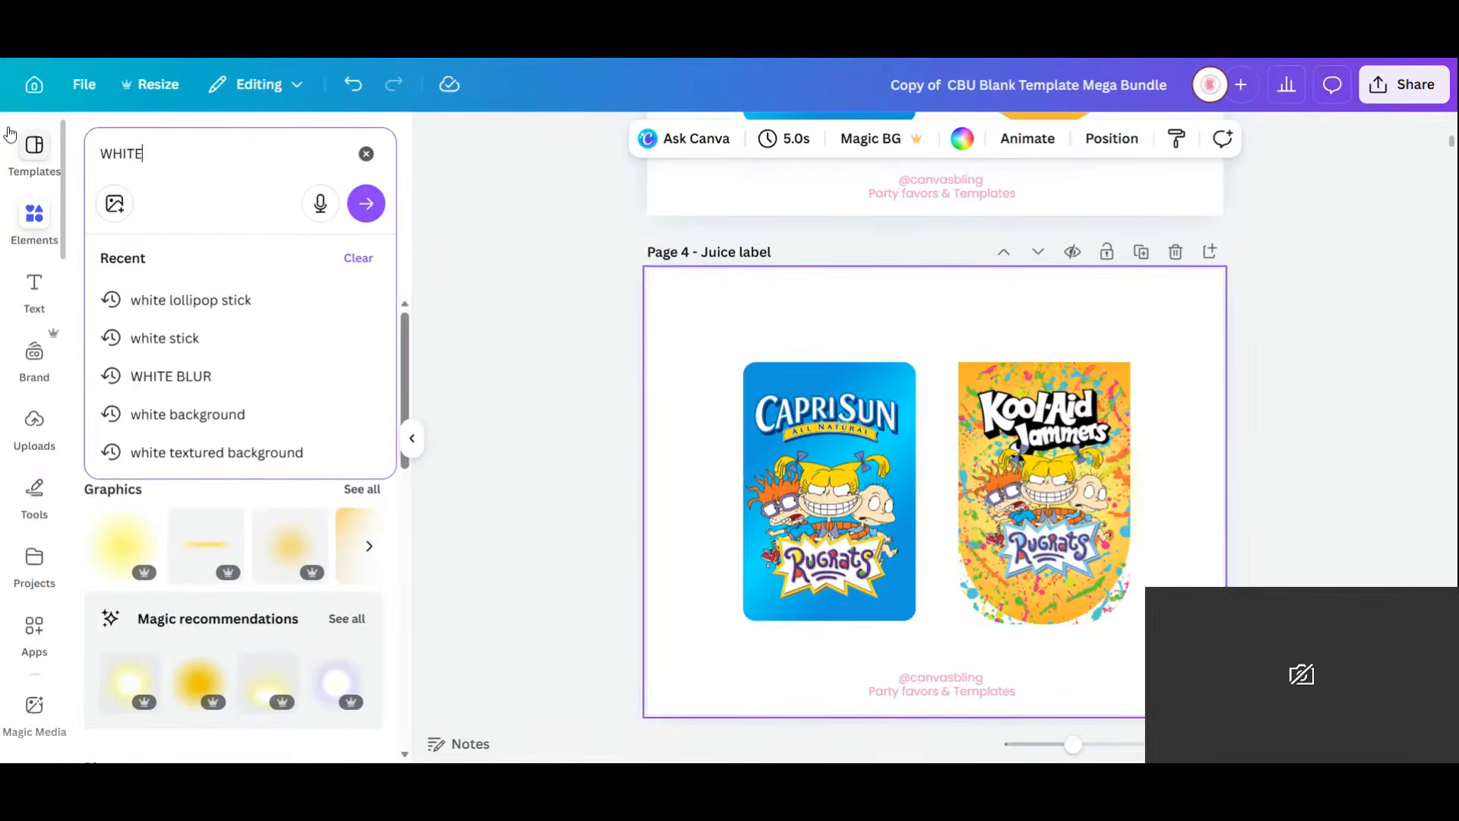
pyautogui.press('Return')
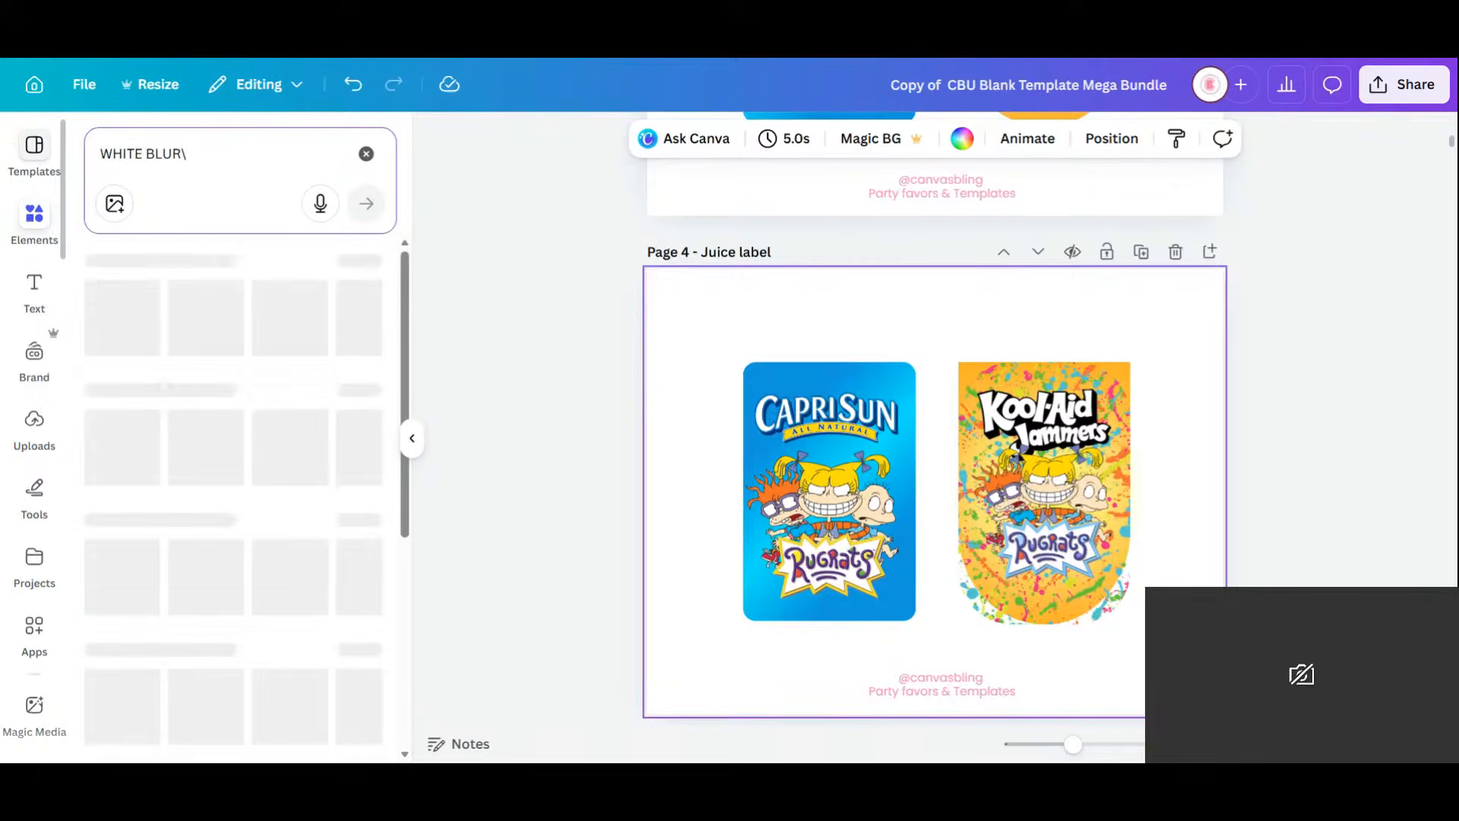
pyautogui.press('BackSpace')
pyautogui.press('Return')
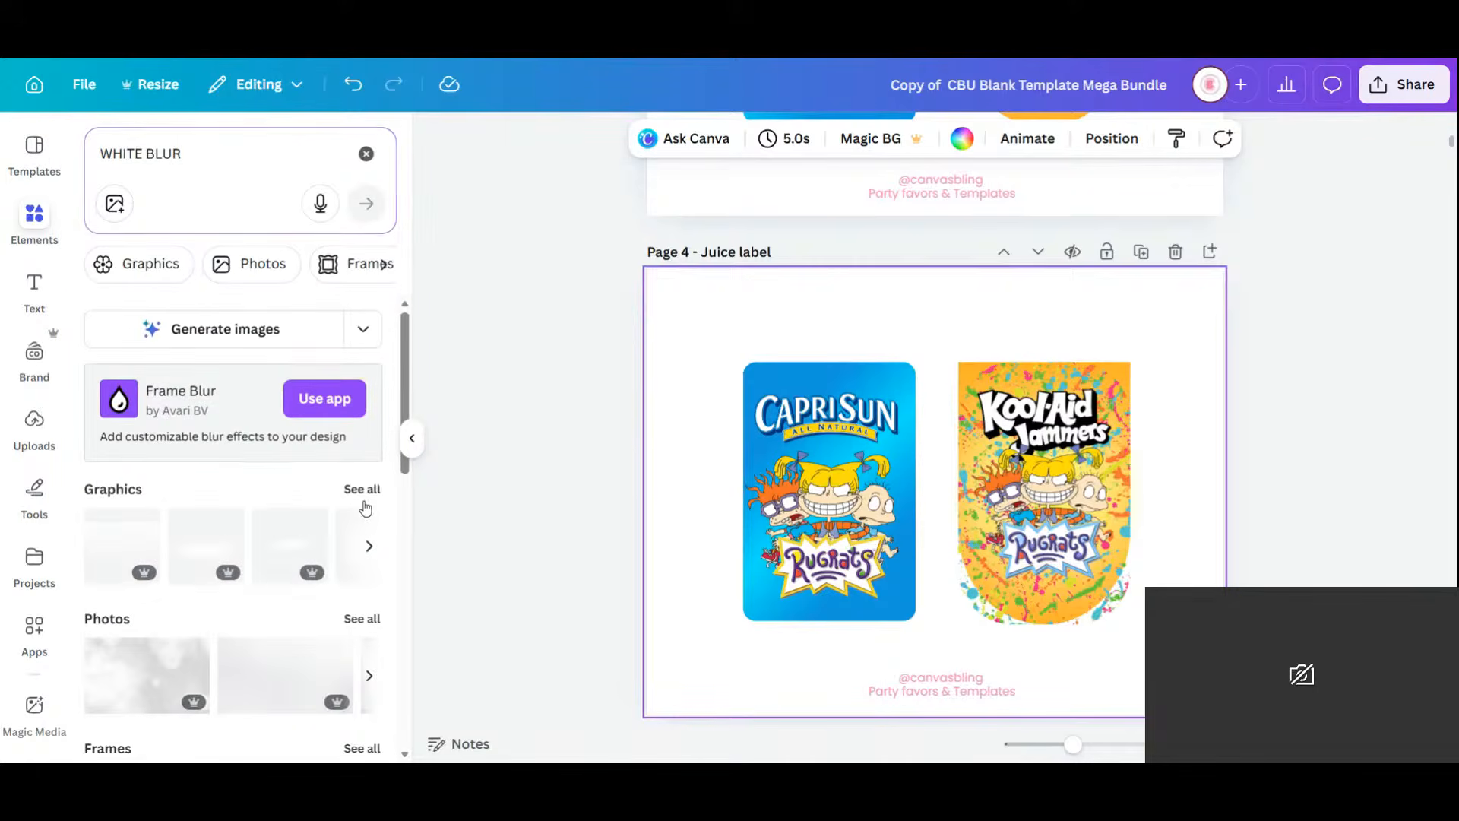
pyautogui.click(363, 497)
pyautogui.scroll(-2, 335, 608)
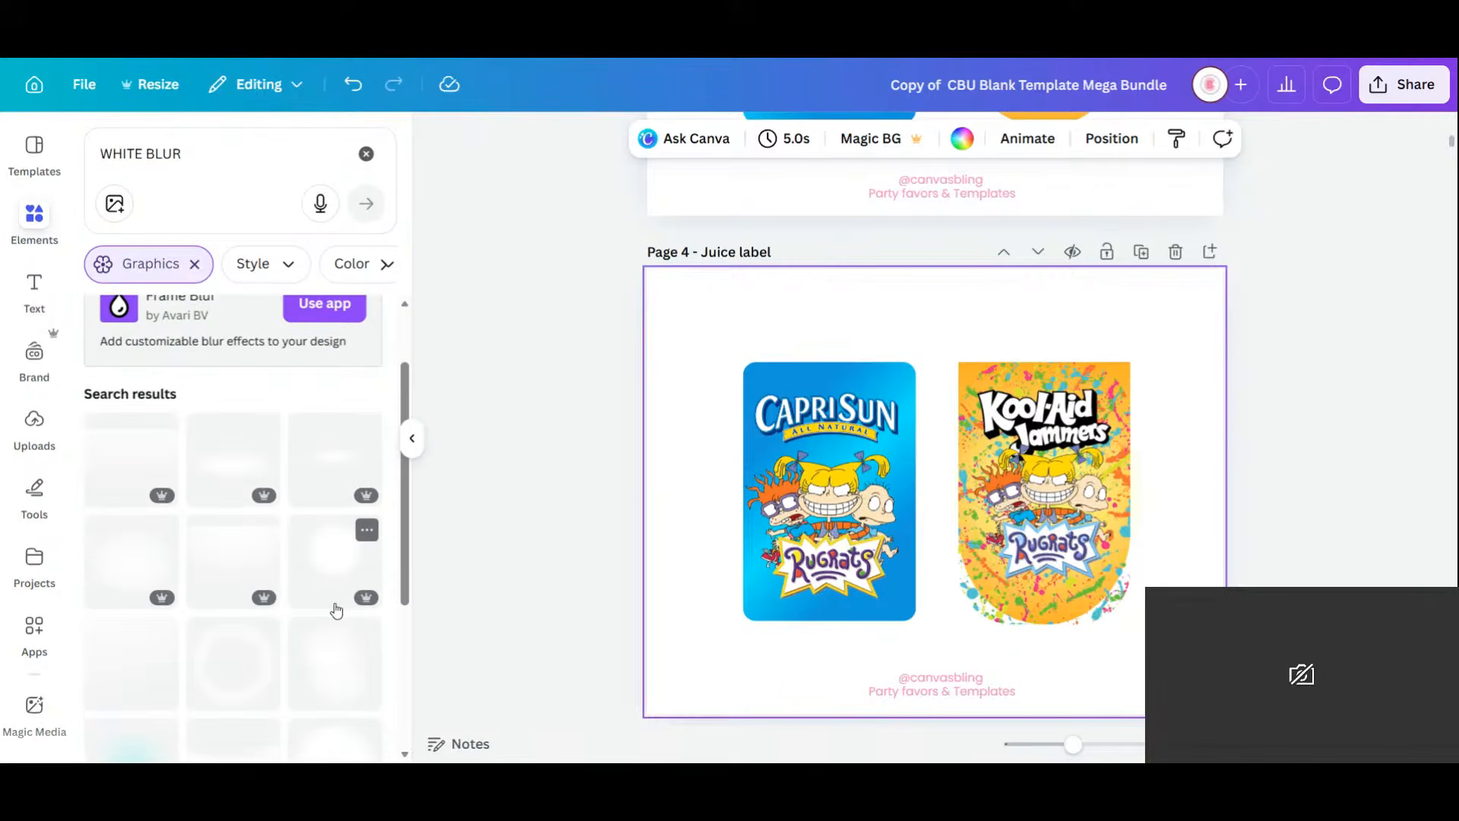
pyautogui.click(327, 654)
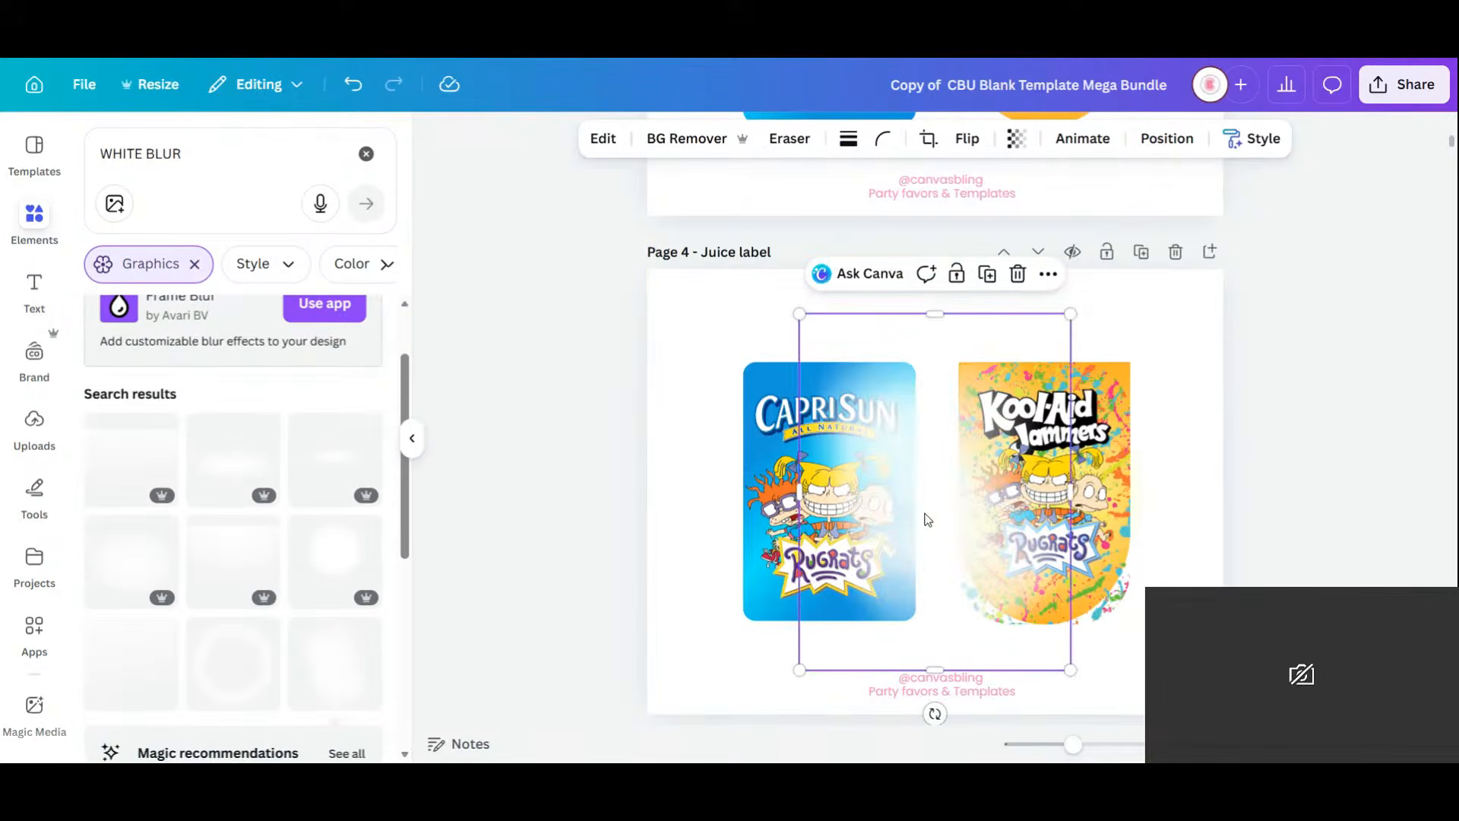
# Move the white blur onto the Kool-Aid label, rotating it about 90 degrees and shrinking it.
pyautogui.moveTo(927, 520); pyautogui.dragTo(1070, 504)
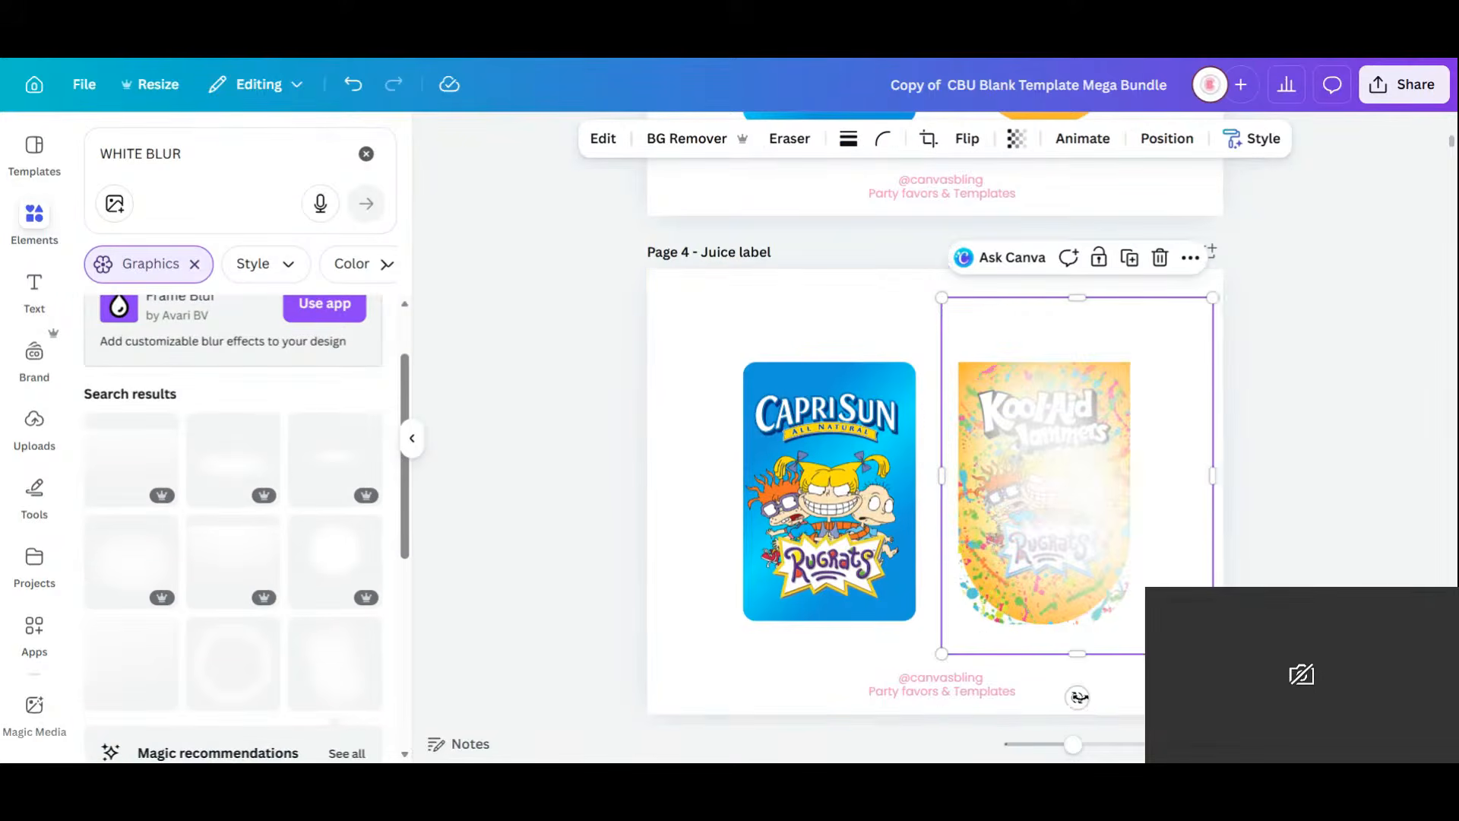
pyautogui.moveTo(1078, 697); pyautogui.dragTo(1031, 692)
pyautogui.moveTo(1108, 488); pyautogui.dragTo(1094, 506)
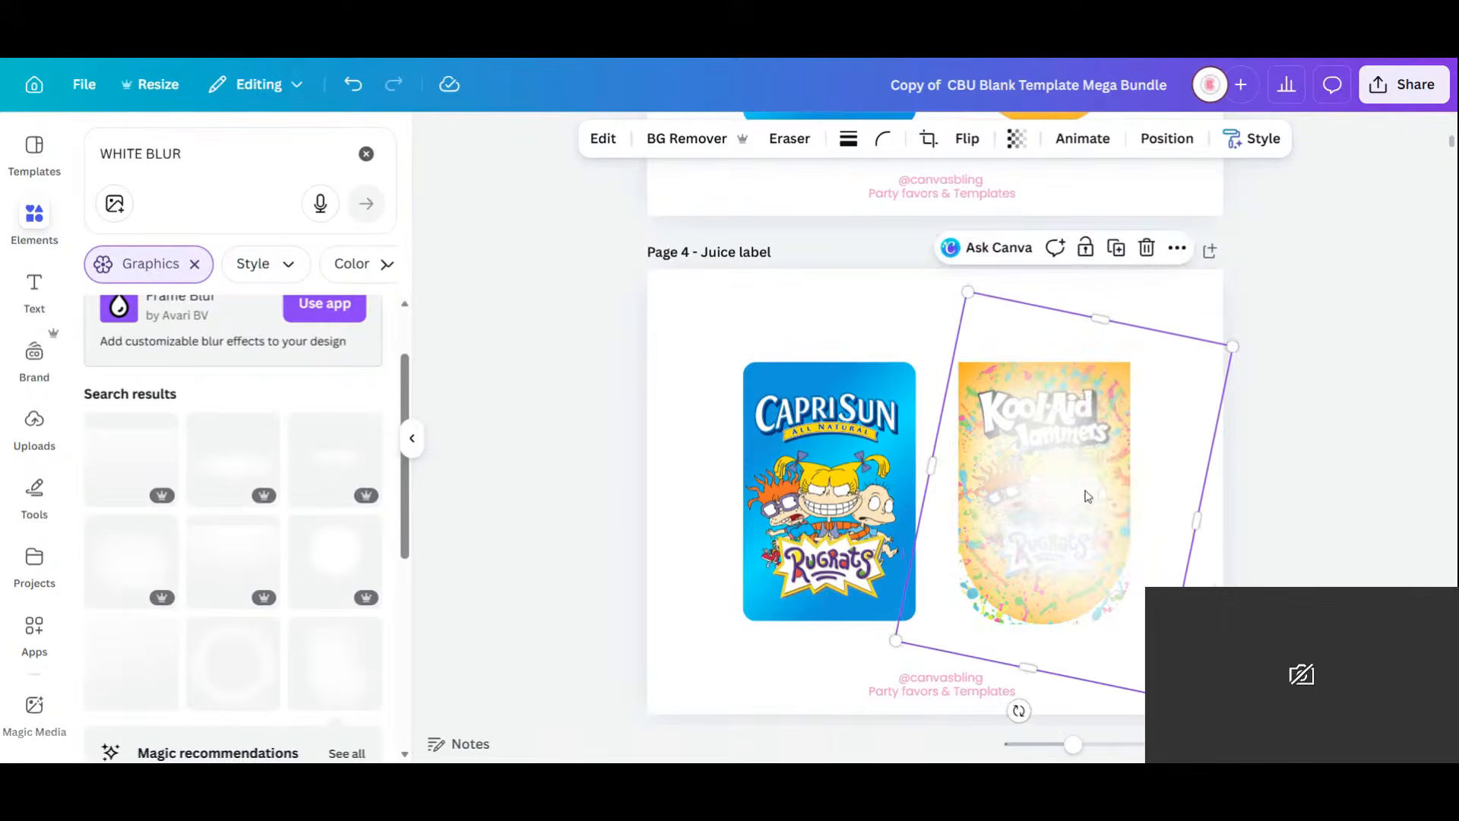
pyautogui.moveTo(1232, 346); pyautogui.dragTo(1131, 435)
pyautogui.moveTo(979, 702); pyautogui.dragTo(1202, 572)
pyautogui.moveTo(1064, 570); pyautogui.dragTo(1062, 509)
# Send the blur back three layers behind the artwork and title, then trim it to about 3.19 in wide.
pyautogui.click(1167, 138)
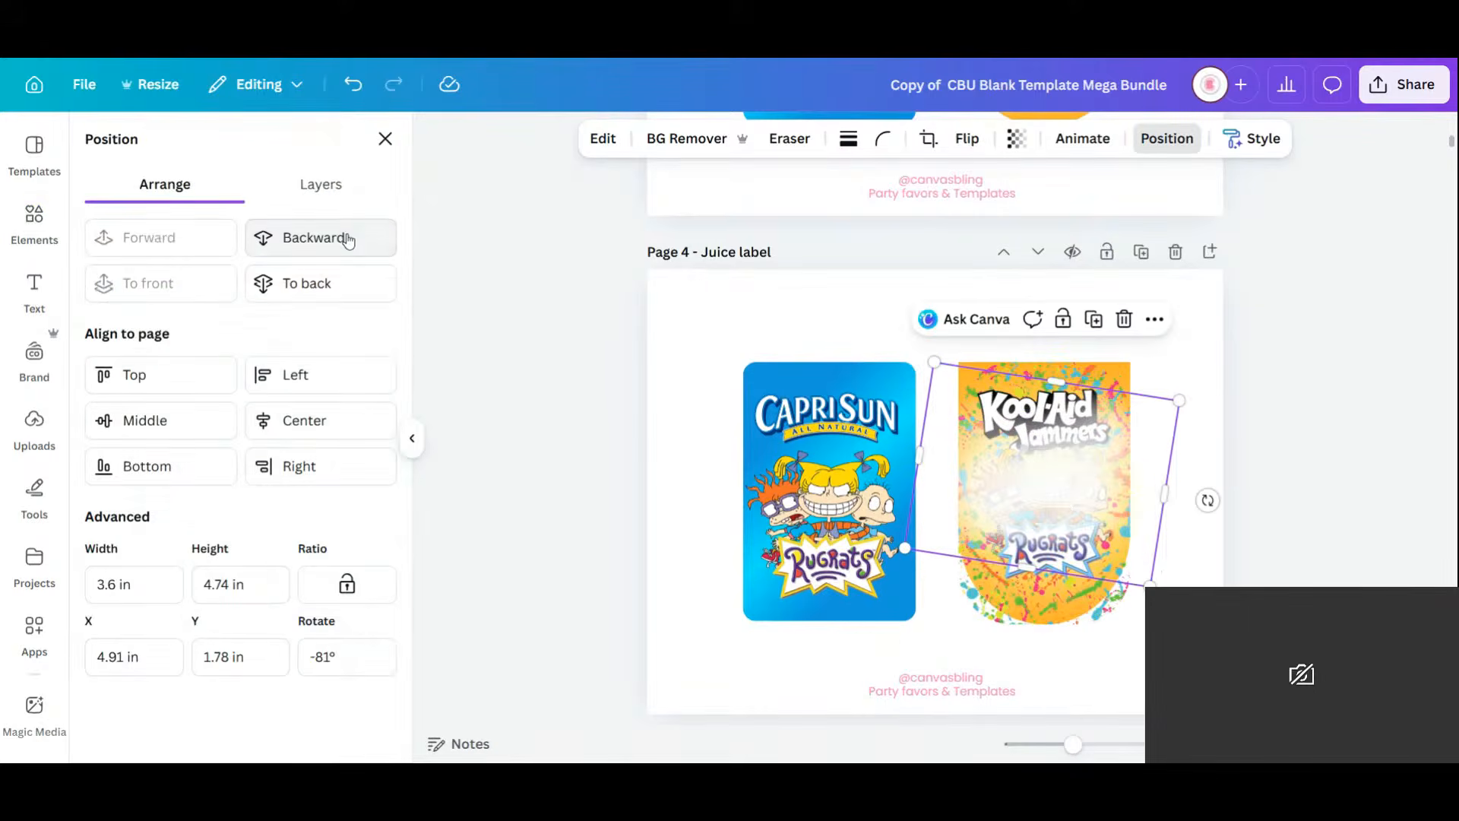
pyautogui.click(348, 239)
pyautogui.click(348, 239)
pyautogui.click(348, 239)
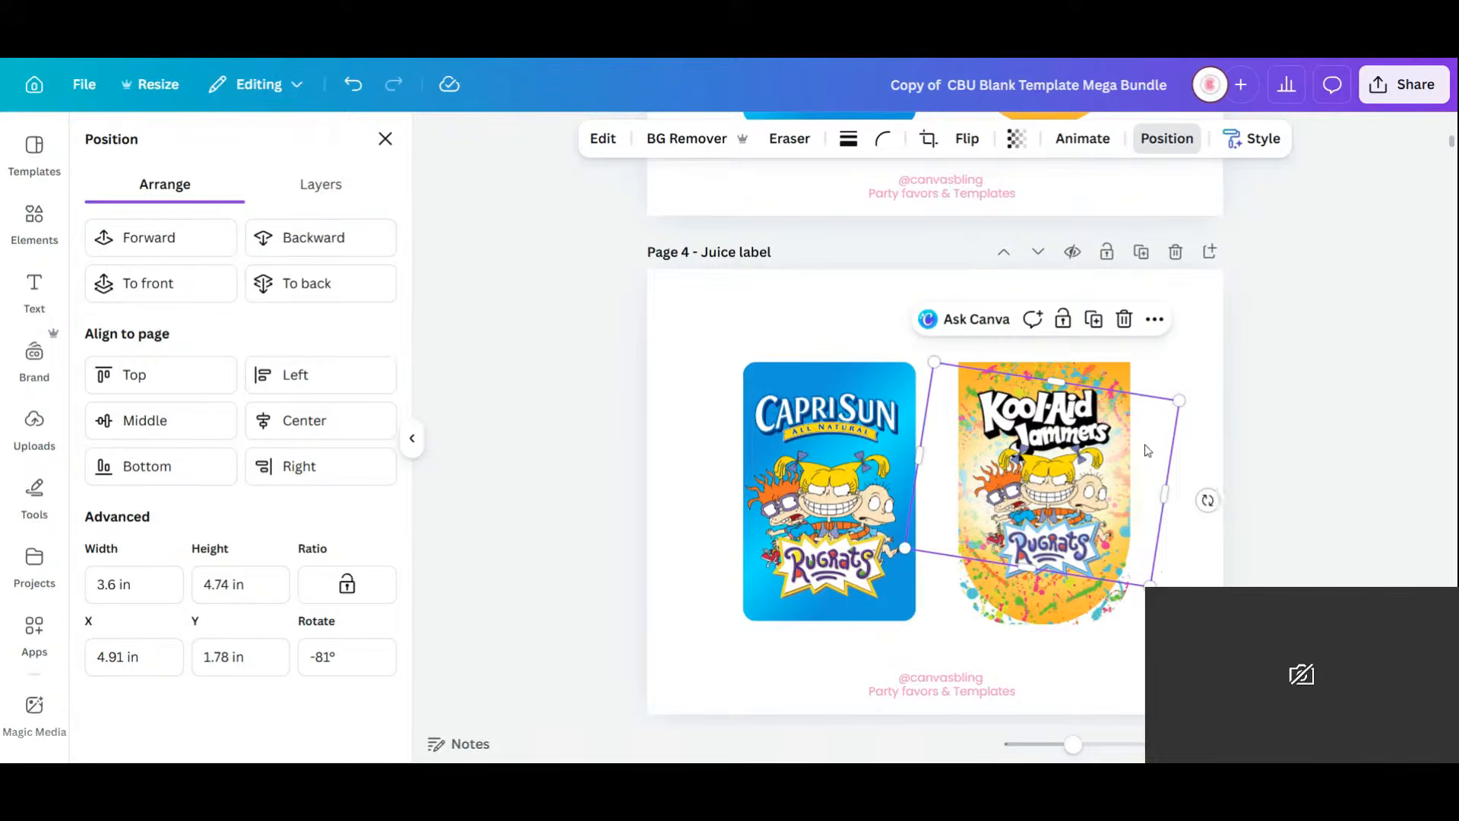
pyautogui.moveTo(1146, 445); pyautogui.dragTo(1144, 449)
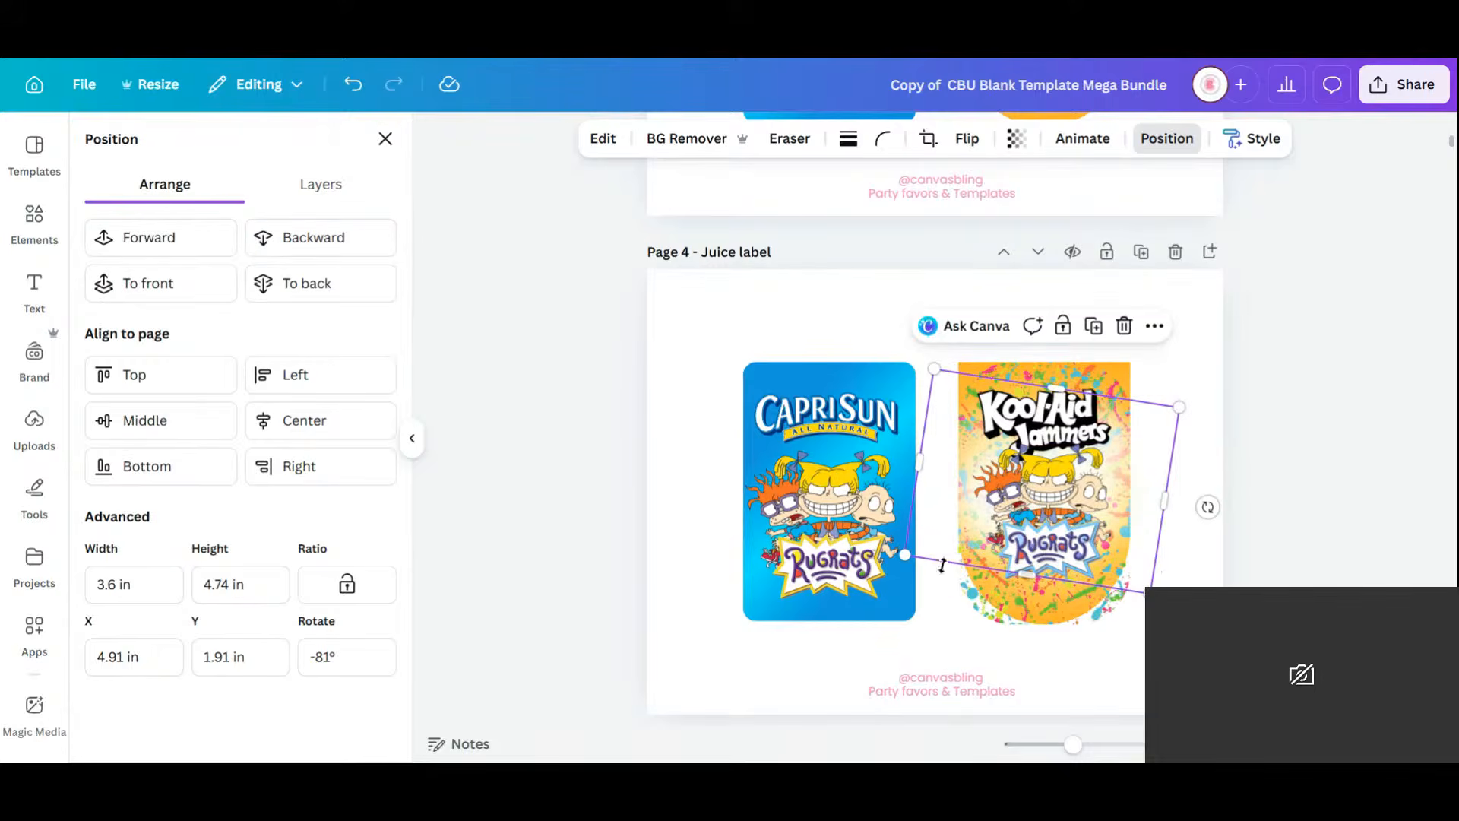
pyautogui.moveTo(901, 556); pyautogui.dragTo(938, 541)
pyautogui.moveTo(1146, 465); pyautogui.dragTo(1147, 472)
pyautogui.click(1193, 511)
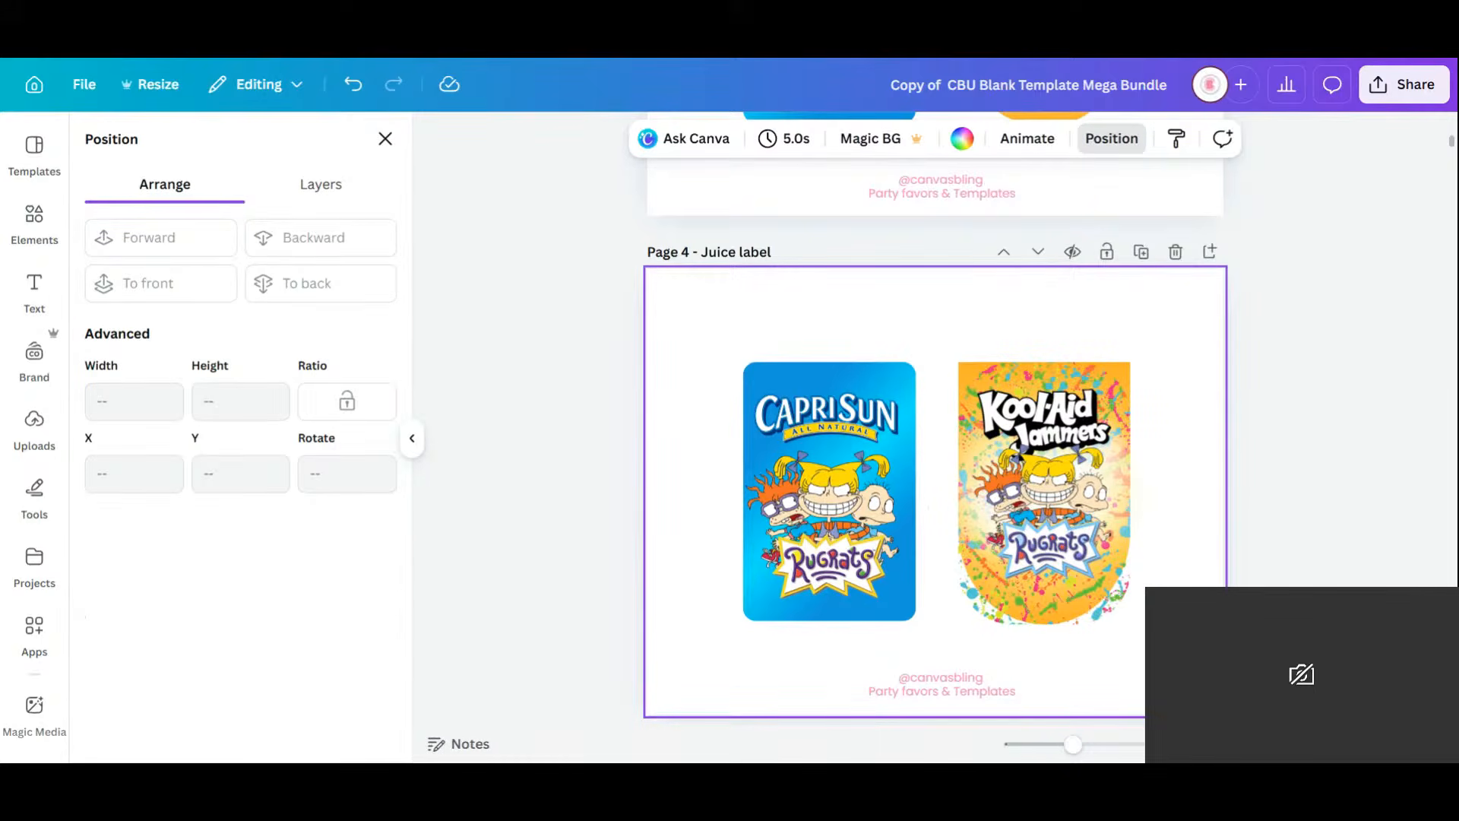
# Take one splatter graphic from the Page 2 stripe and drag it down onto Page 3.
pyautogui.scroll(-3, 1166, 436)
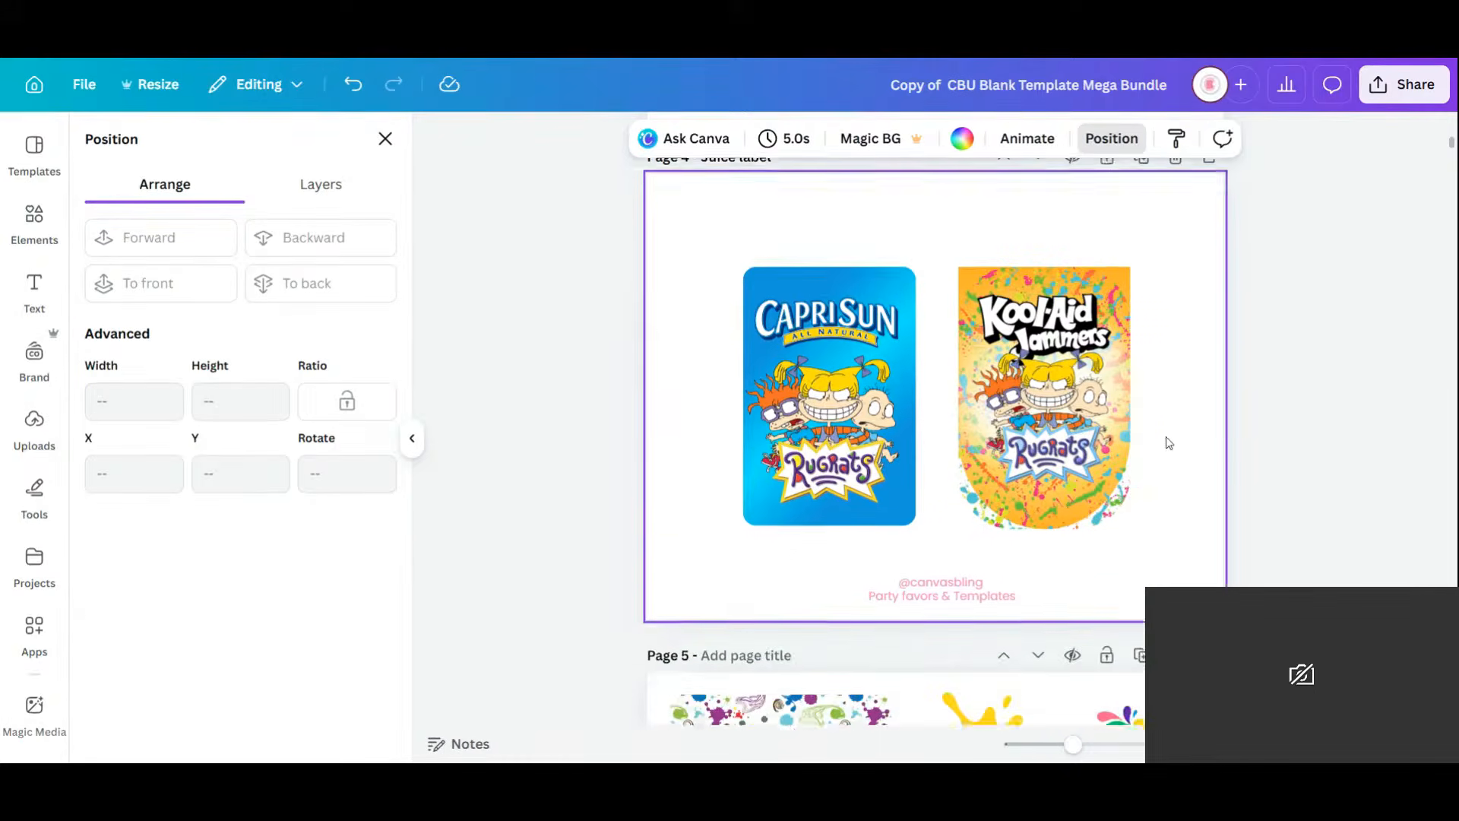
pyautogui.scroll(-2, 1166, 440)
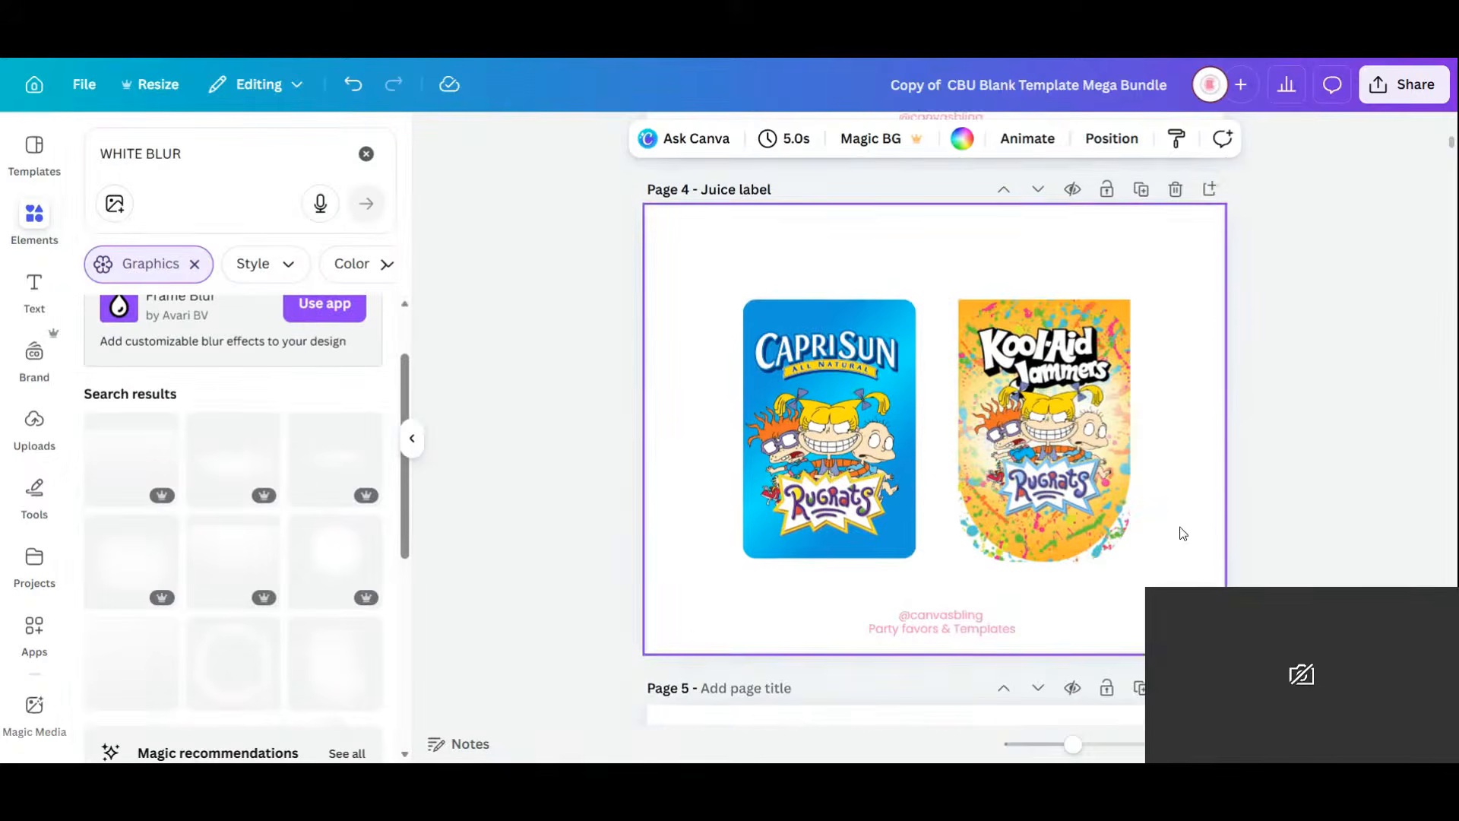
pyautogui.scroll(3, 1180, 530)
pyautogui.scroll(-2, 1179, 530)
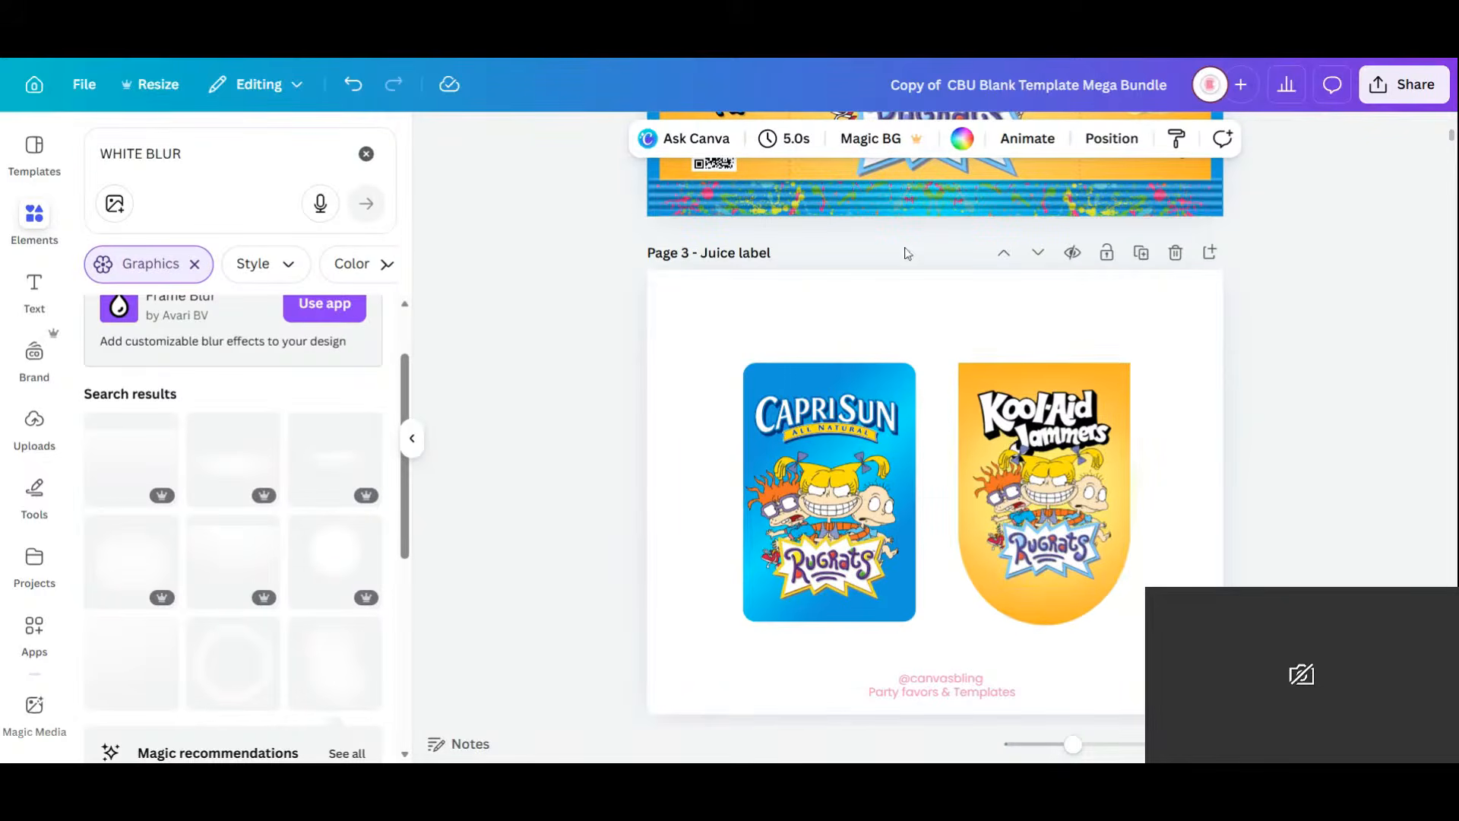
pyautogui.scroll(-4, 1075, 437)
pyautogui.scroll(5, 1075, 435)
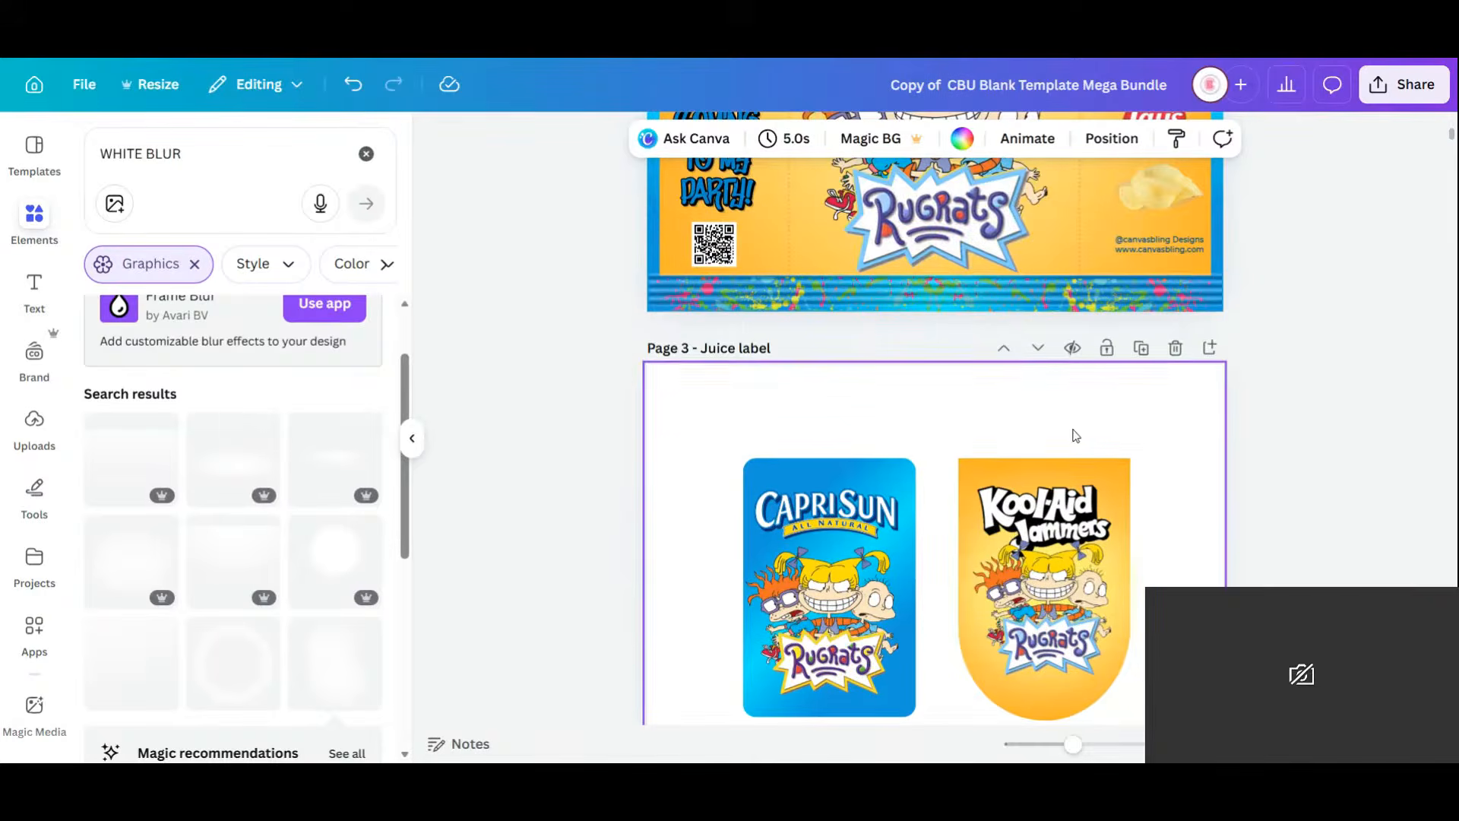
pyautogui.click(787, 284)
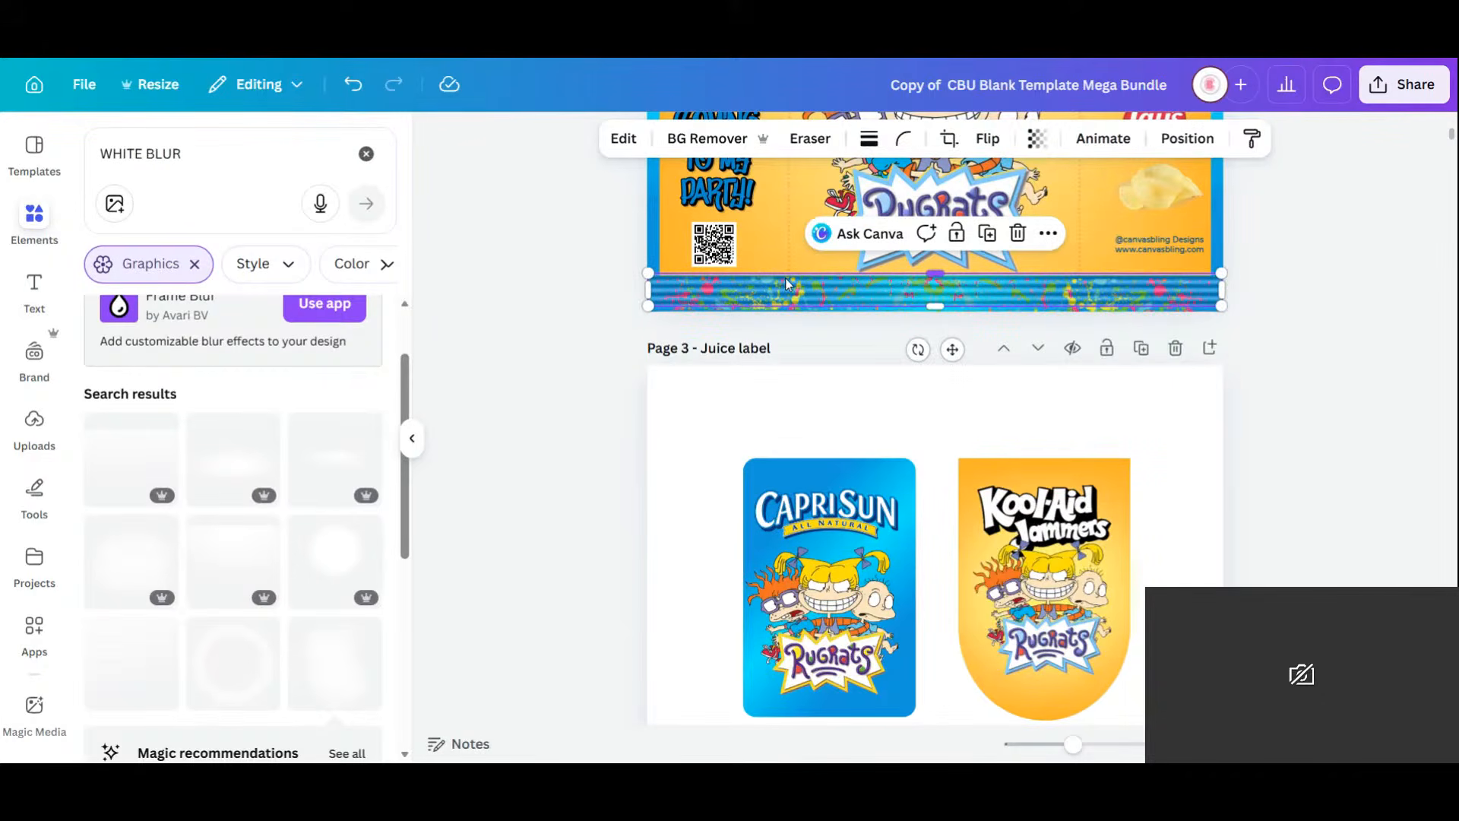
pyautogui.click(837, 423)
pyautogui.click(821, 291)
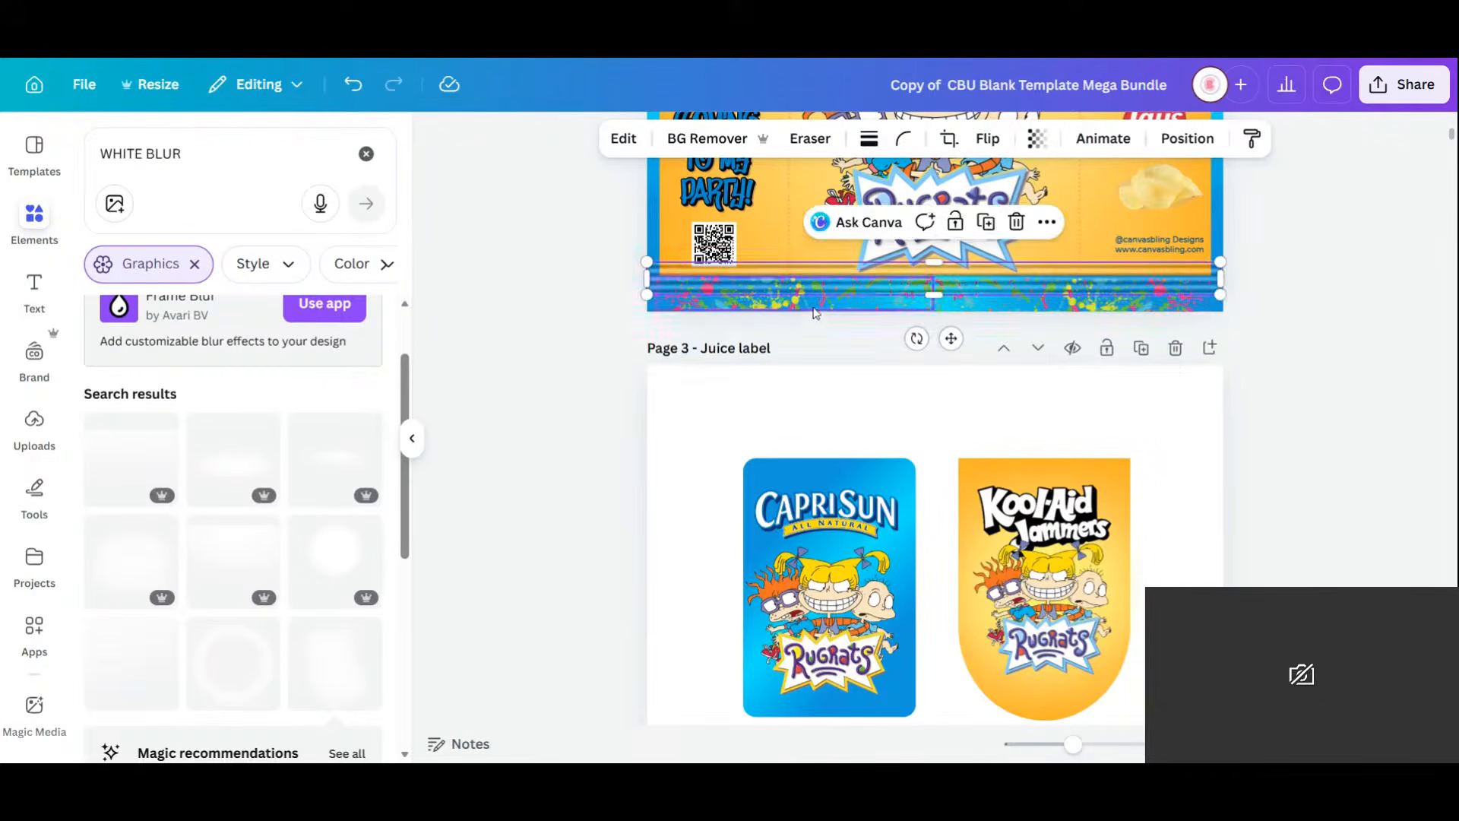
pyautogui.click(855, 308)
pyautogui.moveTo(858, 322); pyautogui.dragTo(847, 439)
pyautogui.click(819, 284)
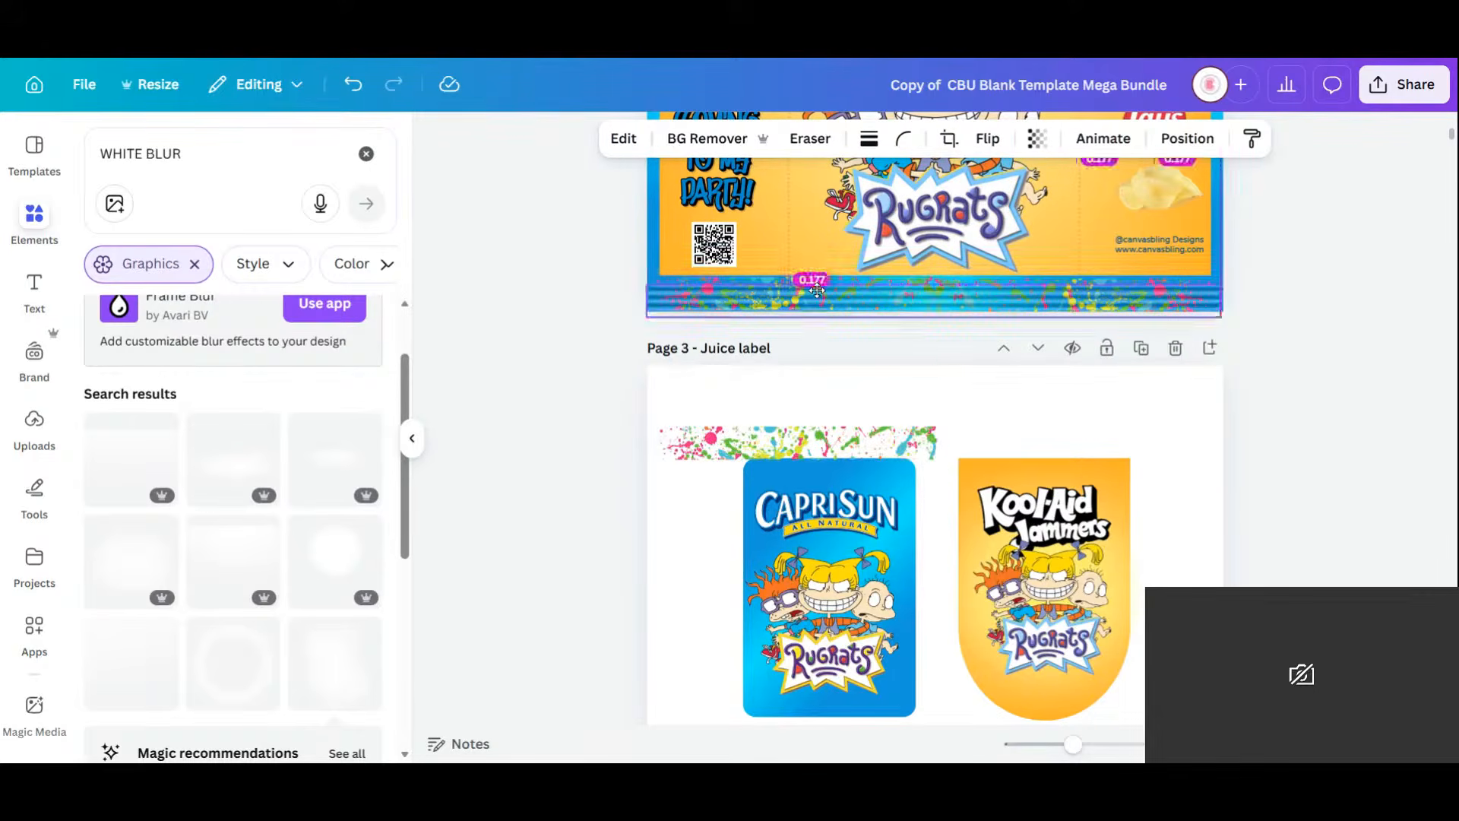
# Place the splatter strip along the Kool-Aid label's top edge, sized 3.3 × 0.4 in.
pyautogui.click(816, 446)
pyautogui.moveTo(816, 445); pyautogui.dragTo(1114, 468)
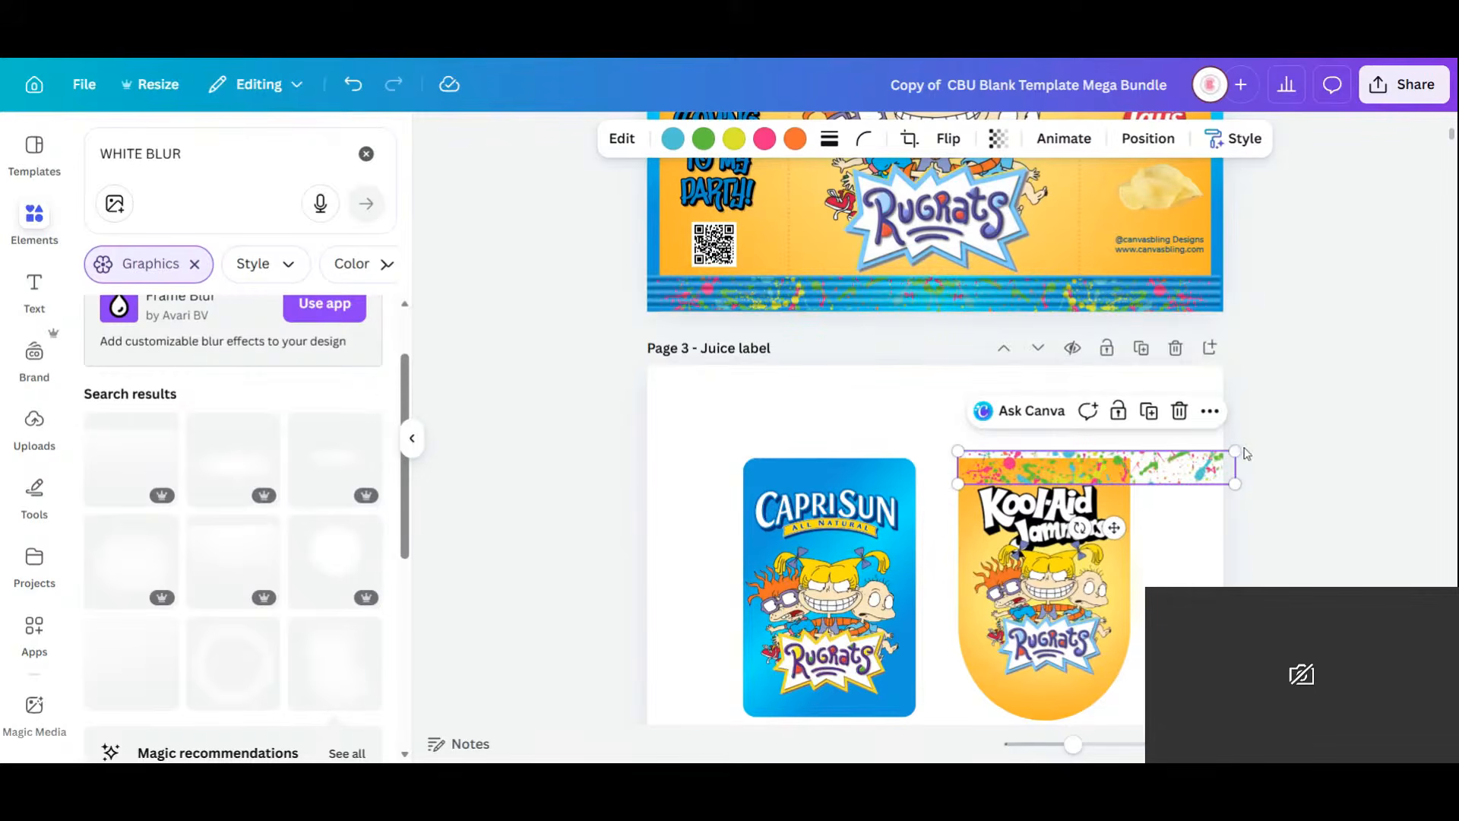
pyautogui.moveTo(1220, 454); pyautogui.dragTo(1130, 465)
pyautogui.click(1210, 475)
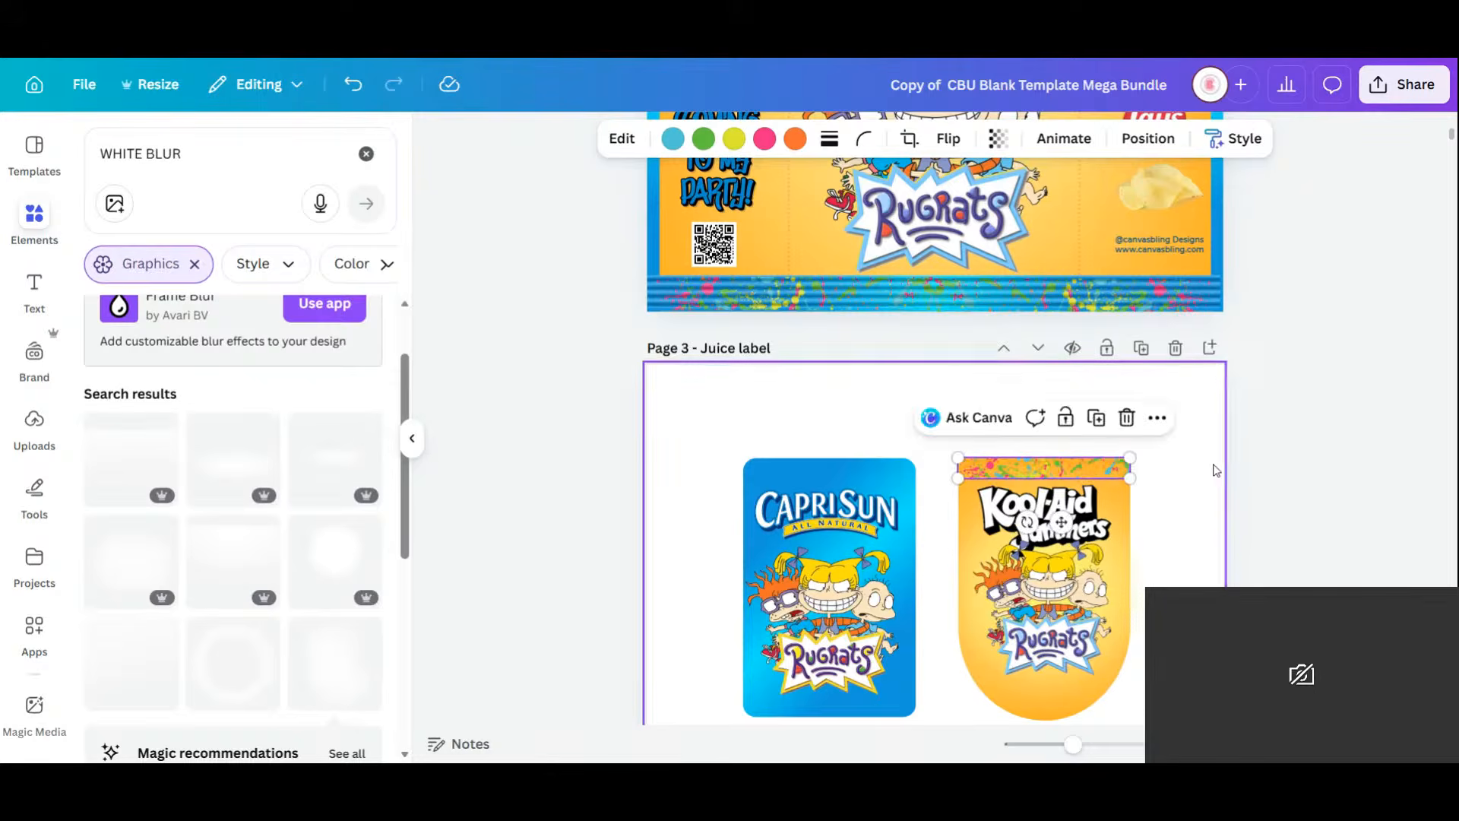
pyautogui.scroll(-1, 1210, 475)
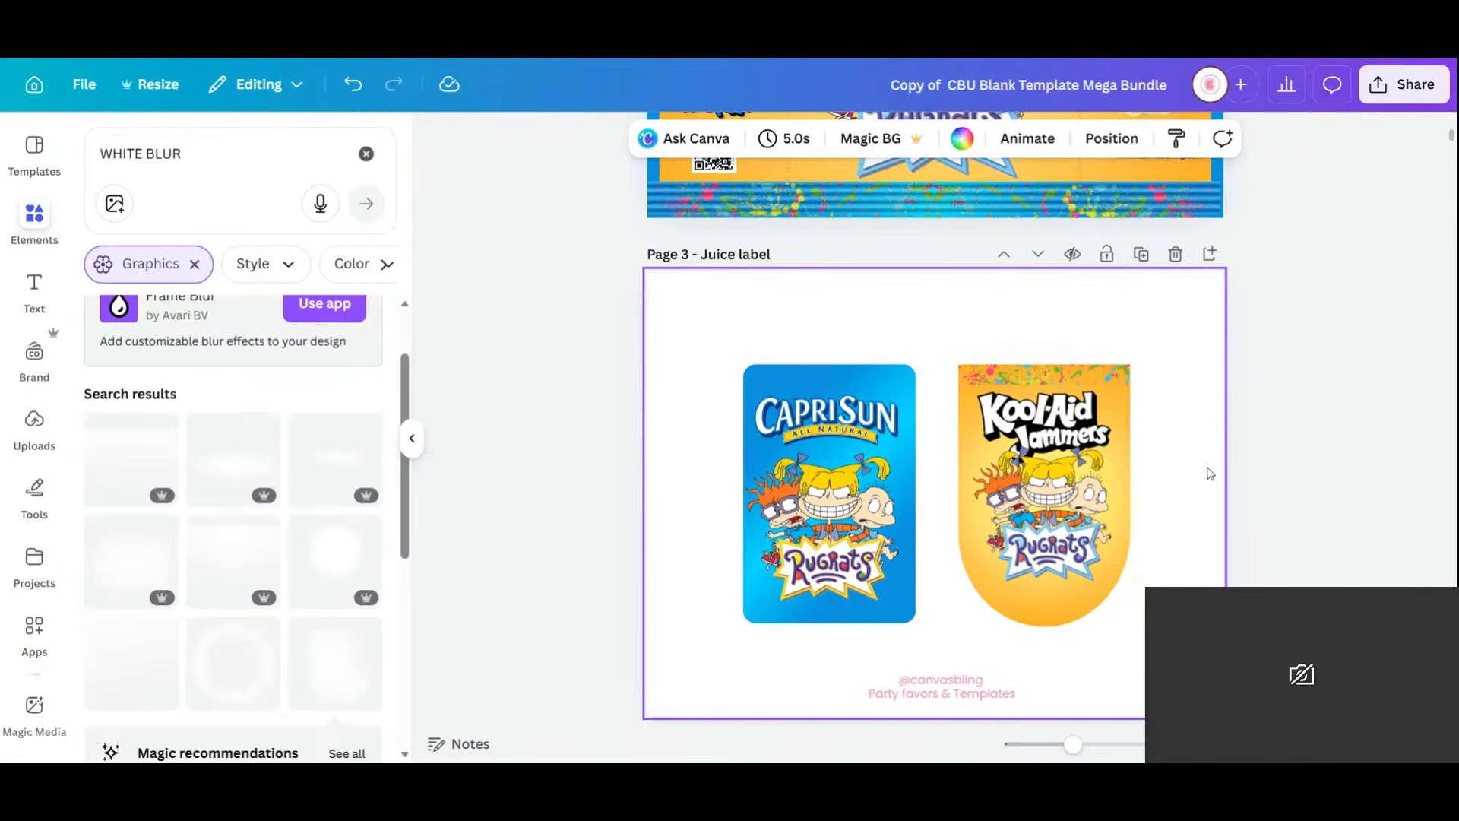
pyautogui.scroll(-1, 1208, 432)
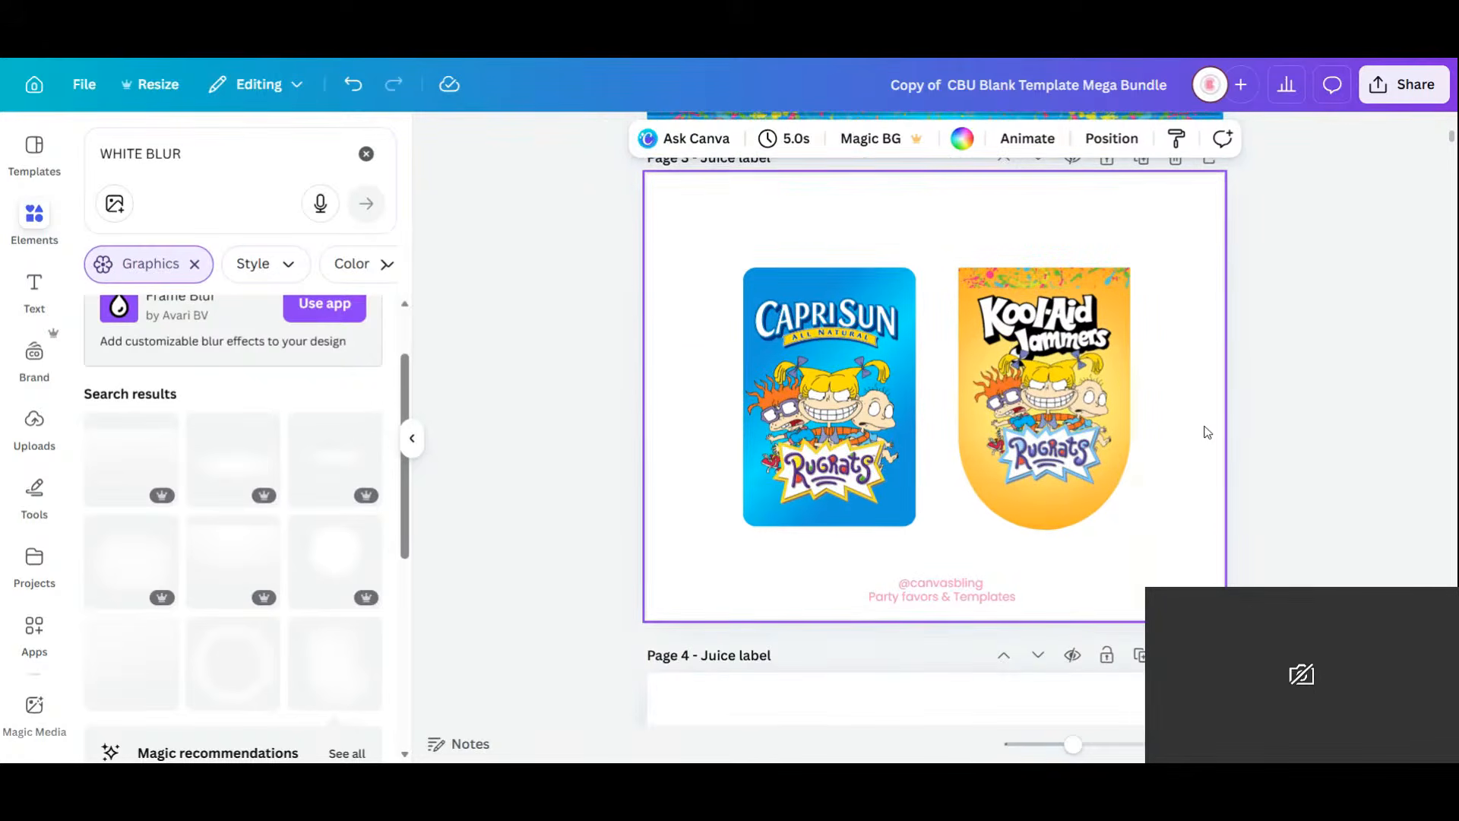
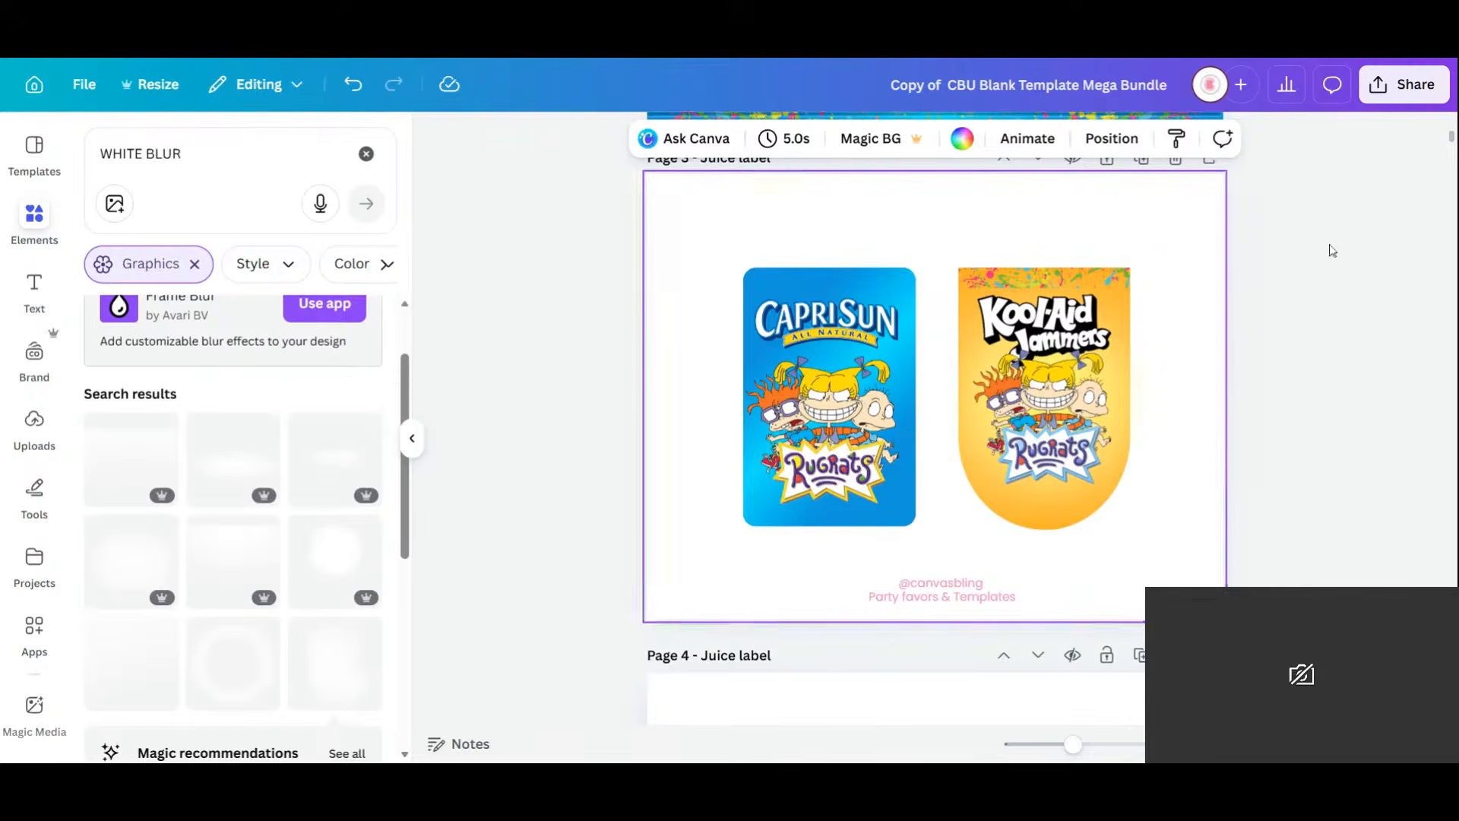
# Crop the Rugrats graphic on the Kool-Aid label slightly narrower on both sides.
pyautogui.click(1137, 395)
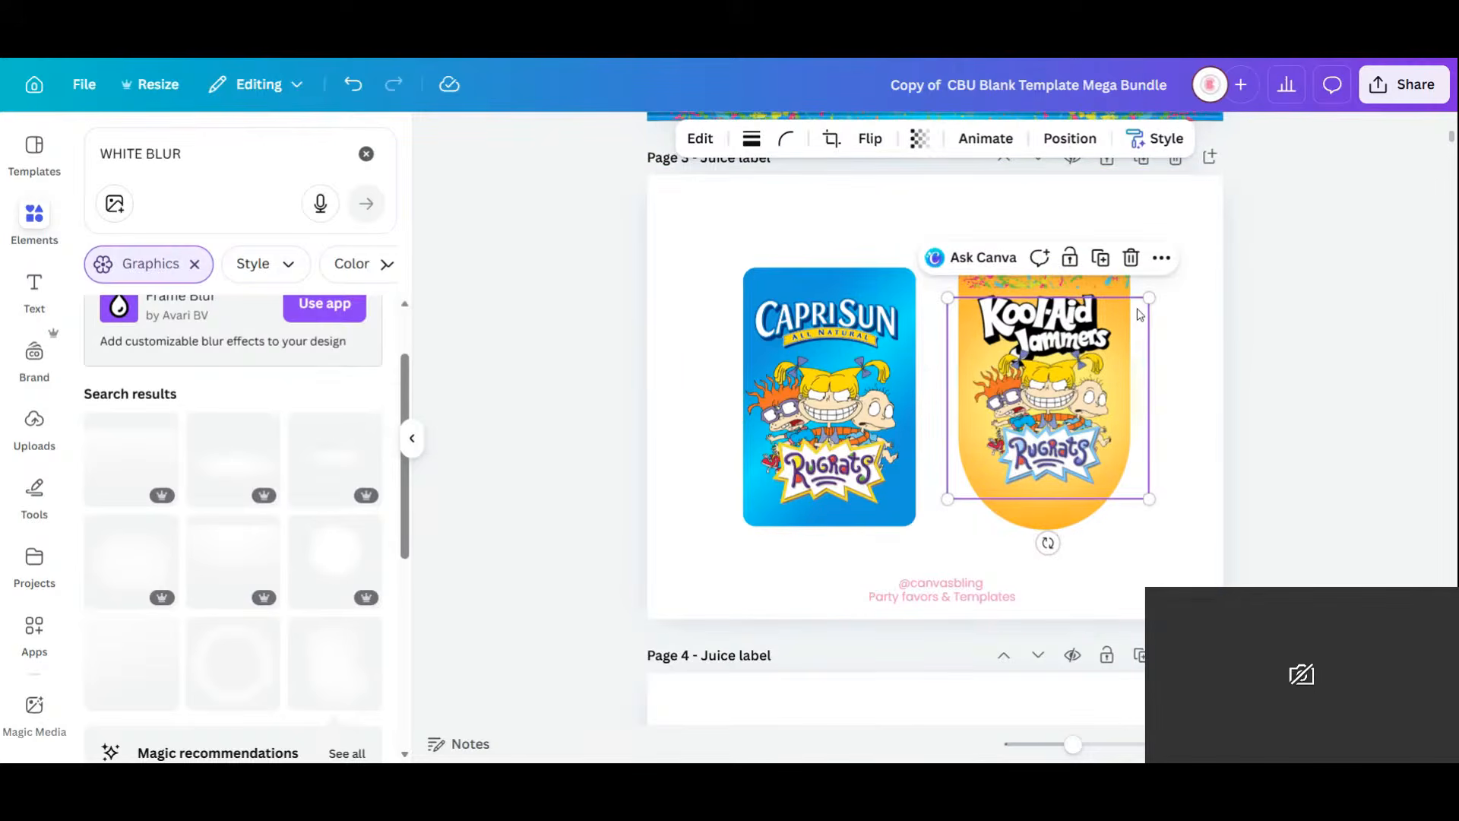
pyautogui.doubleClick(1123, 325)
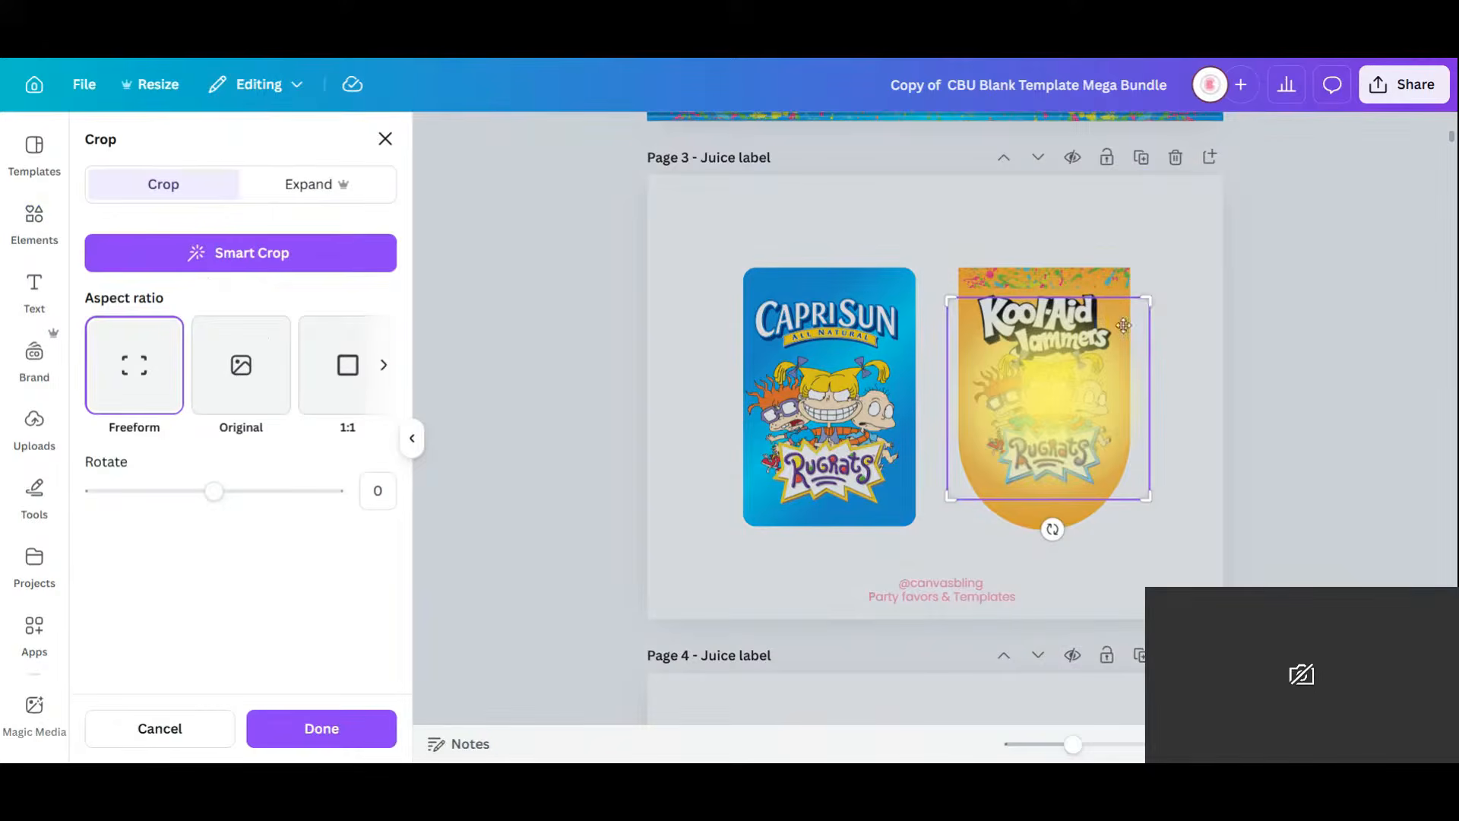
pyautogui.moveTo(1138, 299); pyautogui.dragTo(1129, 299)
pyautogui.moveTo(949, 297); pyautogui.dragTo(960, 298)
pyautogui.click(320, 718)
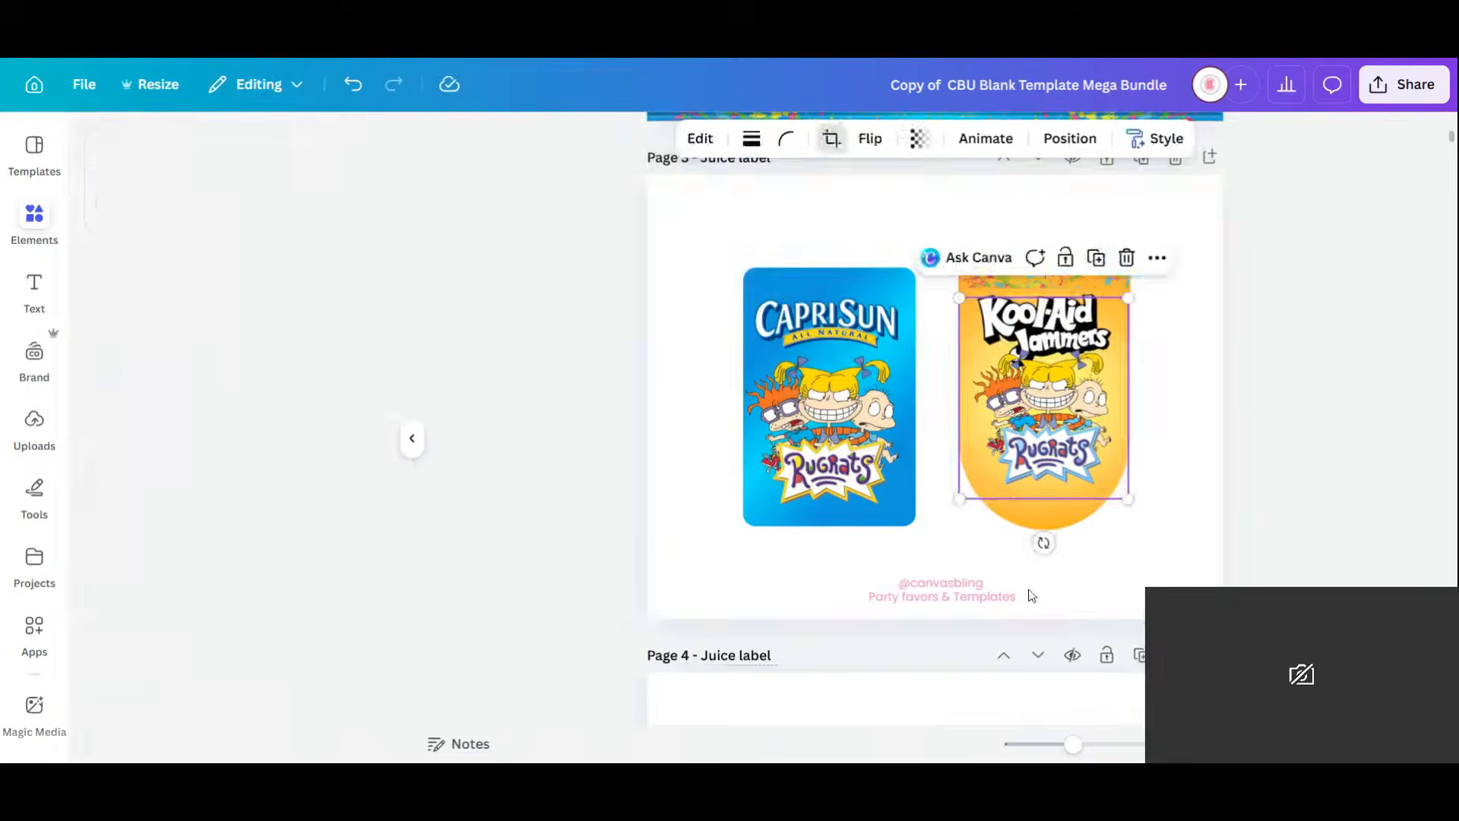
# Deselect the graphic and switch to the grid view of all page thumbnails.
pyautogui.click(1201, 300)
pyautogui.scroll(-3, 1204, 302)
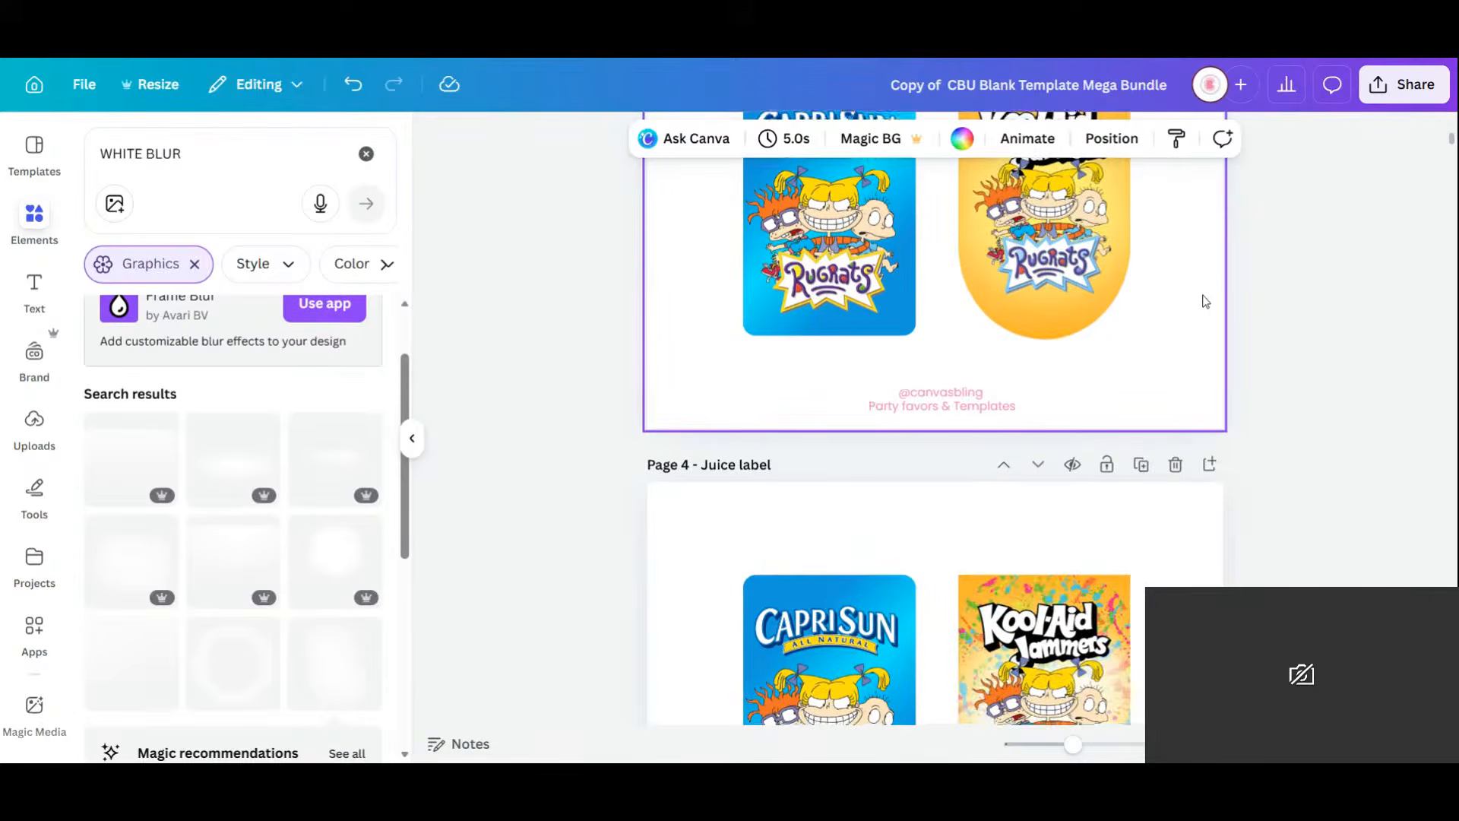
pyautogui.scroll(-10, 1205, 302)
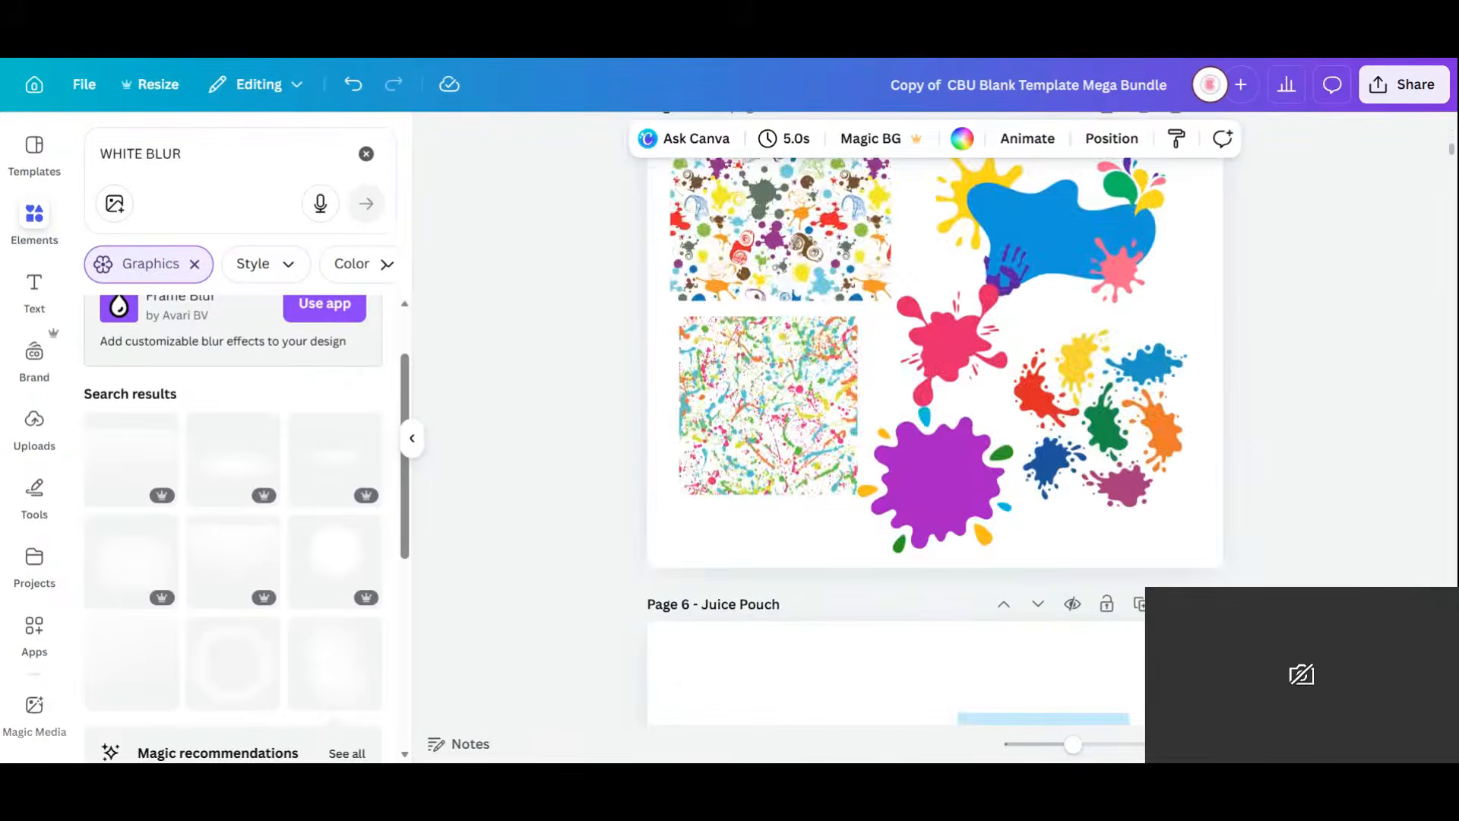
pyautogui.click(1358, 744)
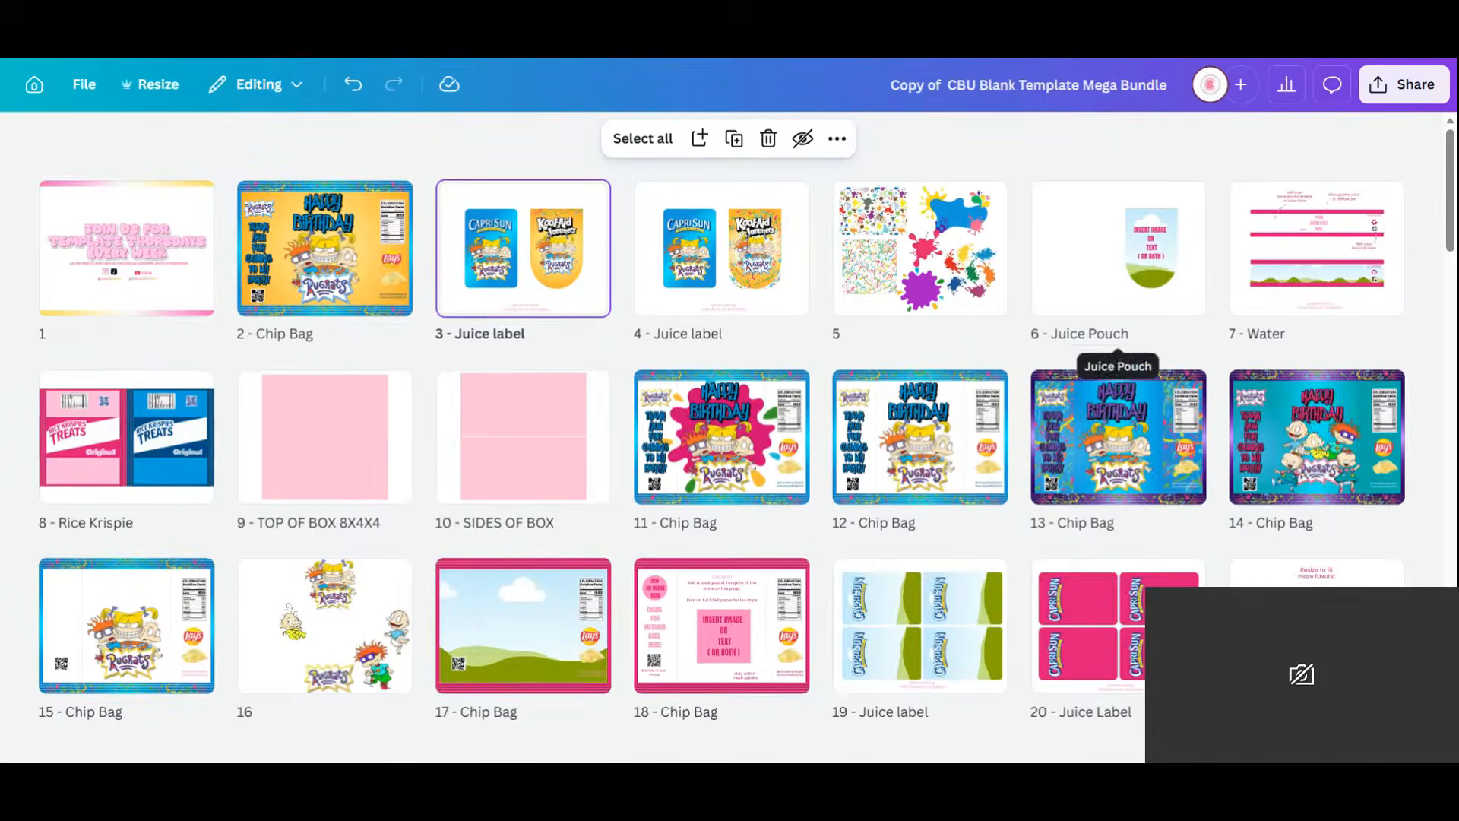
# Delete the Juice Pouch page and move the Water page into slot 3.
pyautogui.click(1137, 272)
pyautogui.press('Delete')
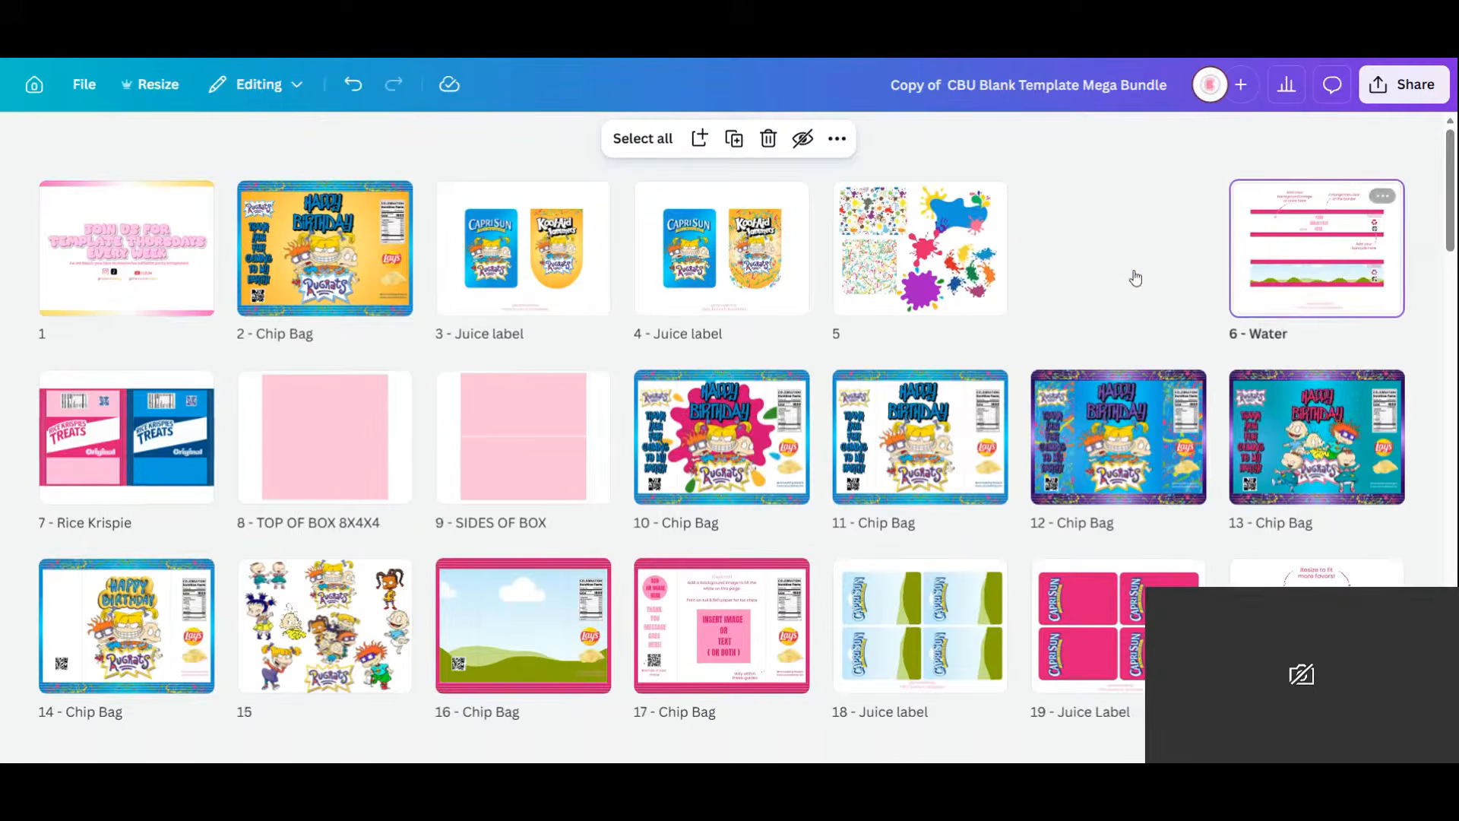
pyautogui.moveTo(1135, 277)
pyautogui.mouseDown()
pyautogui.moveTo(797, 280)
pyautogui.moveTo(828, 257)
pyautogui.moveTo(428, 247)
pyautogui.moveTo(523, 256)
pyautogui.mouseUp()
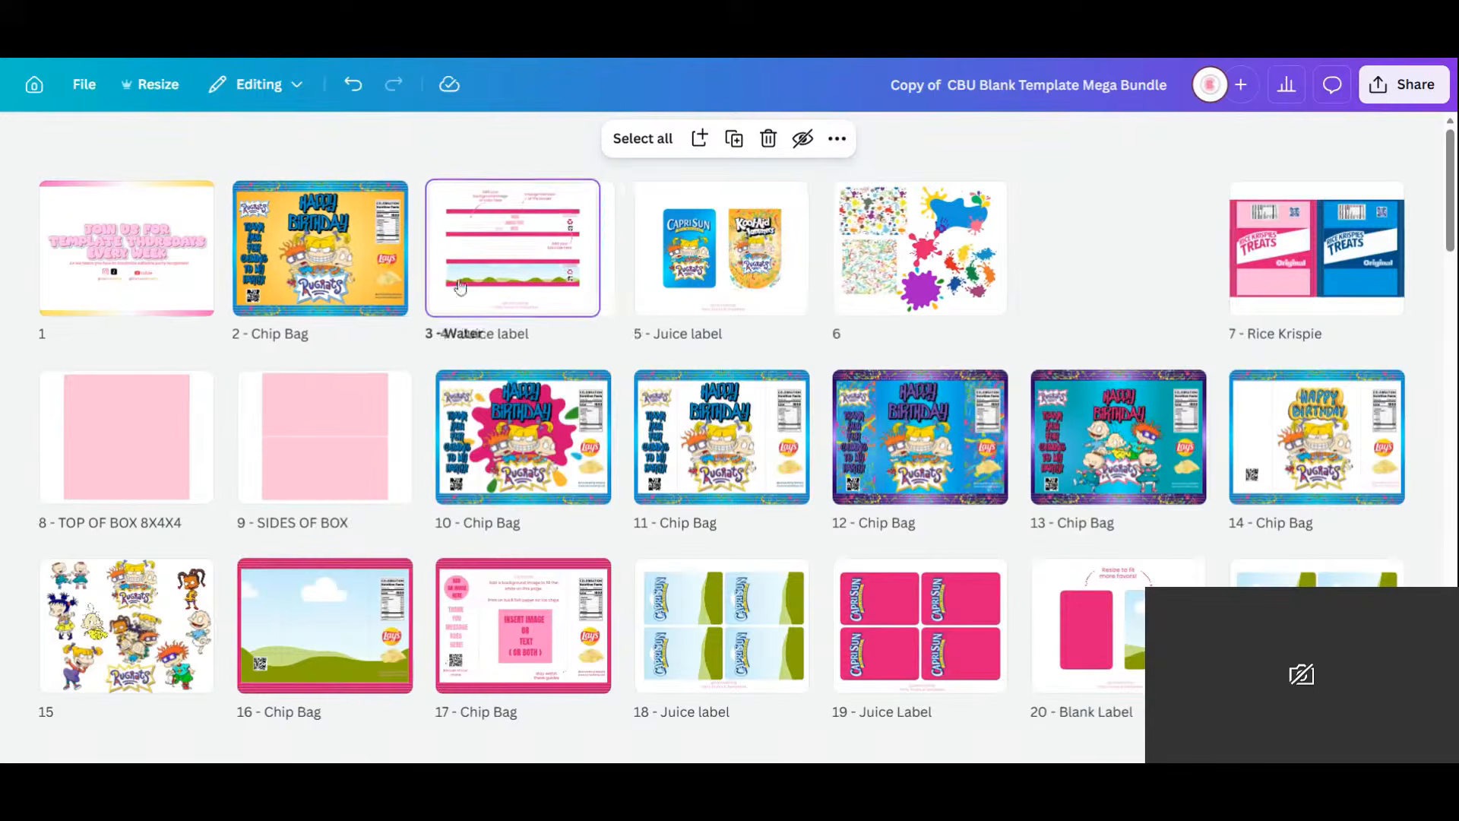
# On the Water page, delete the instruction notes and the top label mockup.
pyautogui.doubleClick(536, 261)
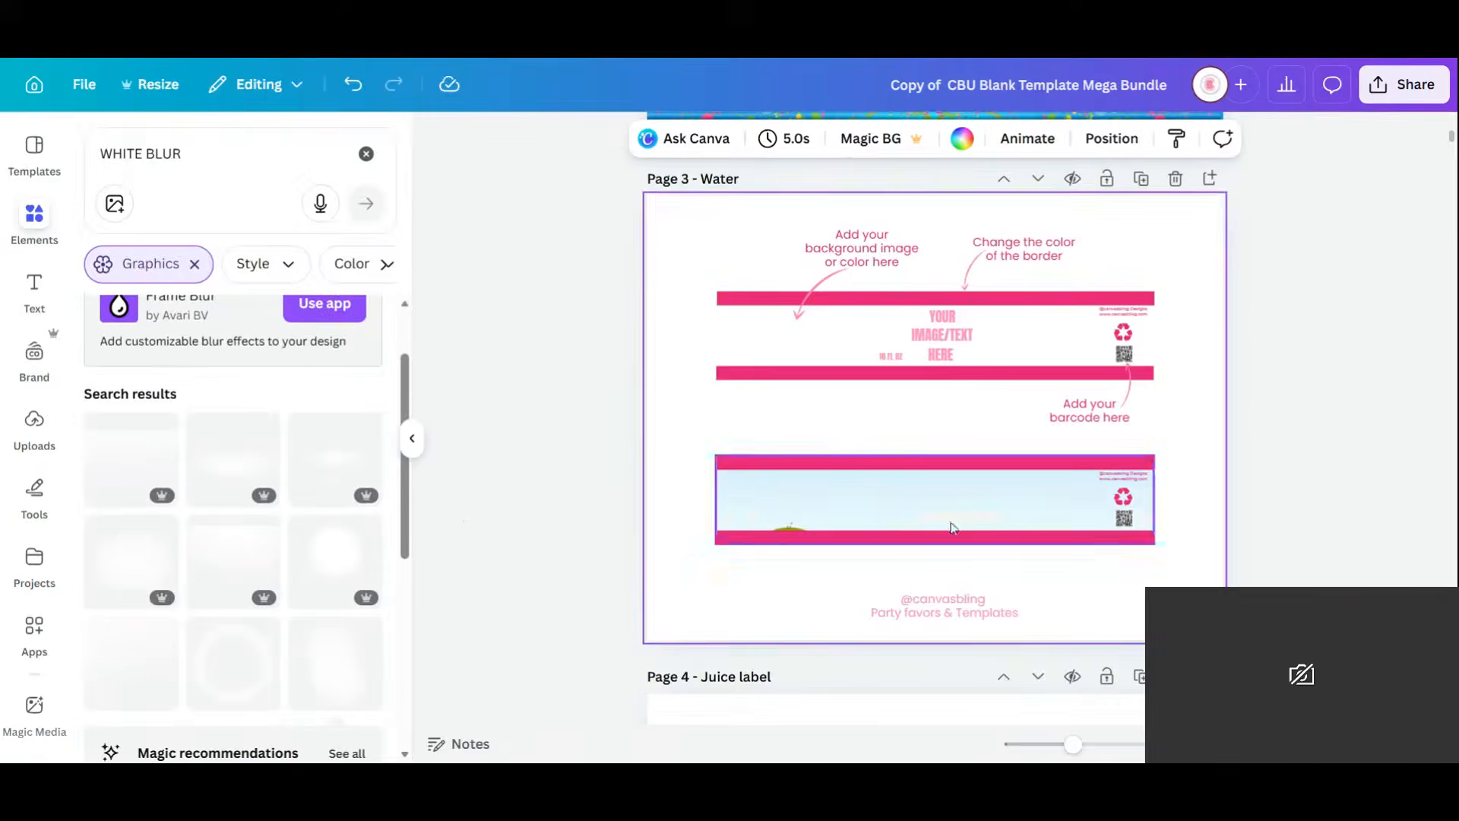
pyautogui.moveTo(695, 222); pyautogui.dragTo(1216, 423)
pyautogui.press('Delete')
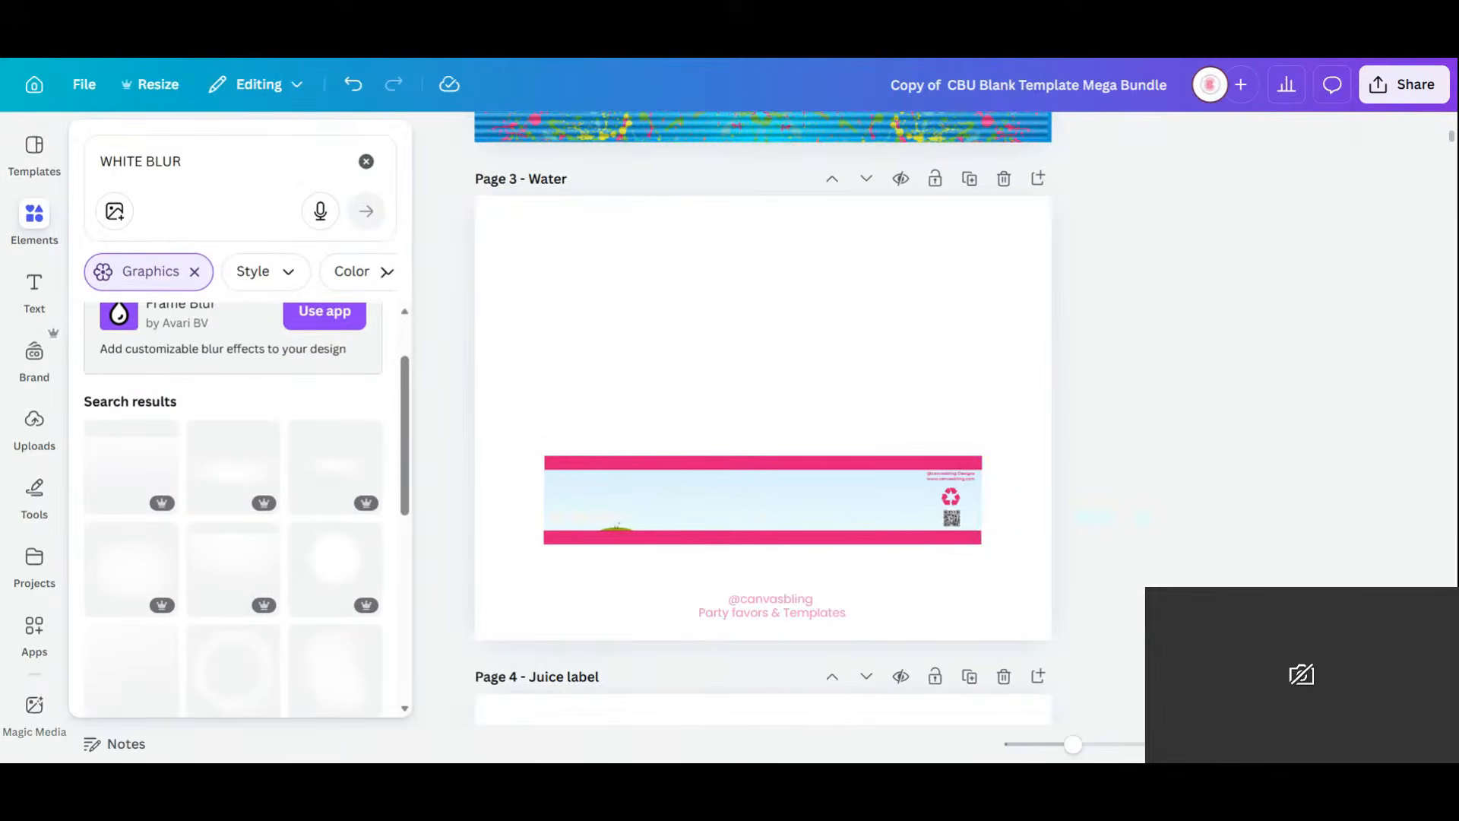
# Fill the Water label frame with the orange gradient from recently used elements.
pyautogui.click(367, 154)
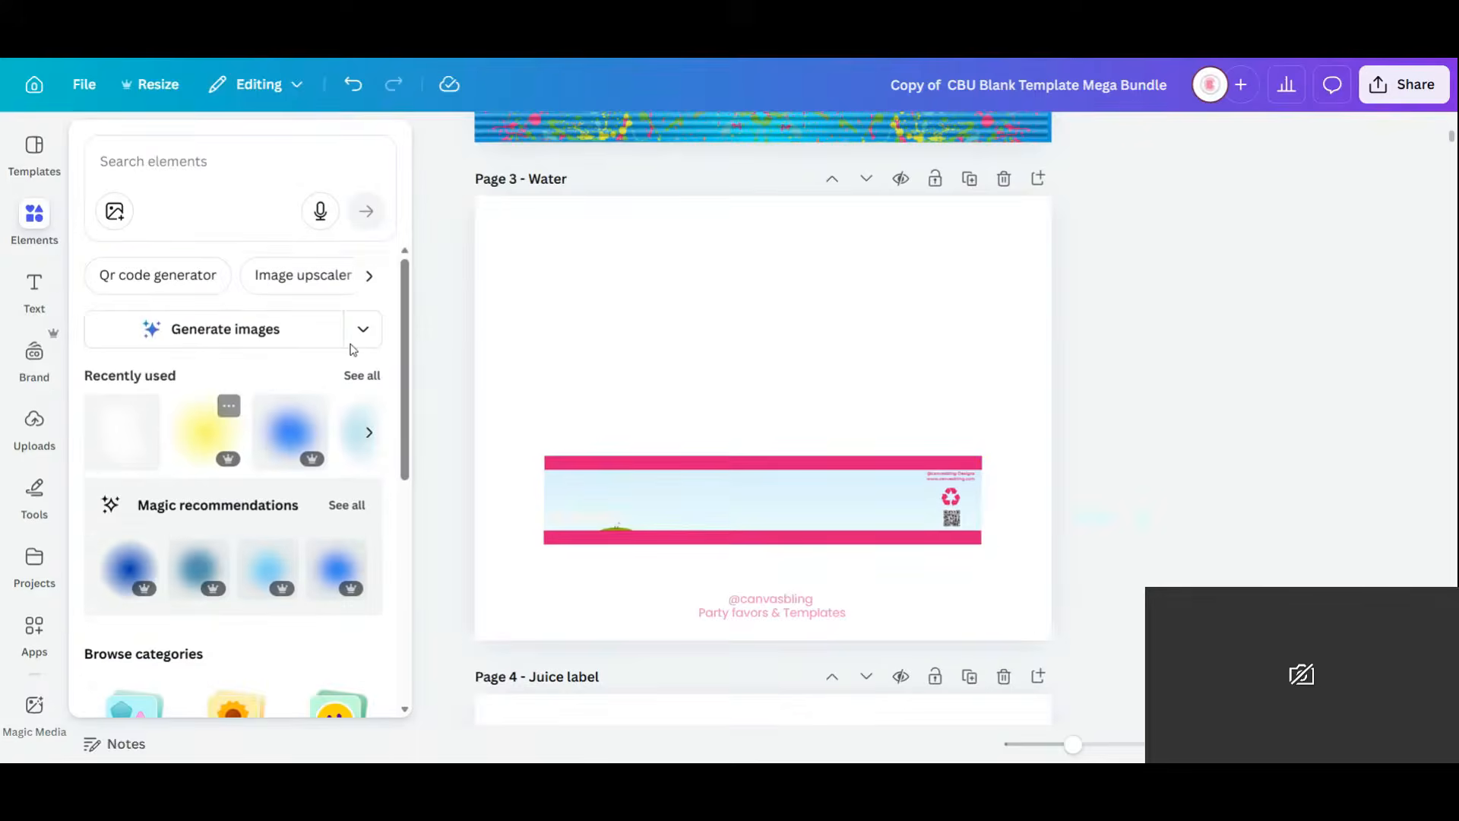
pyautogui.click(366, 377)
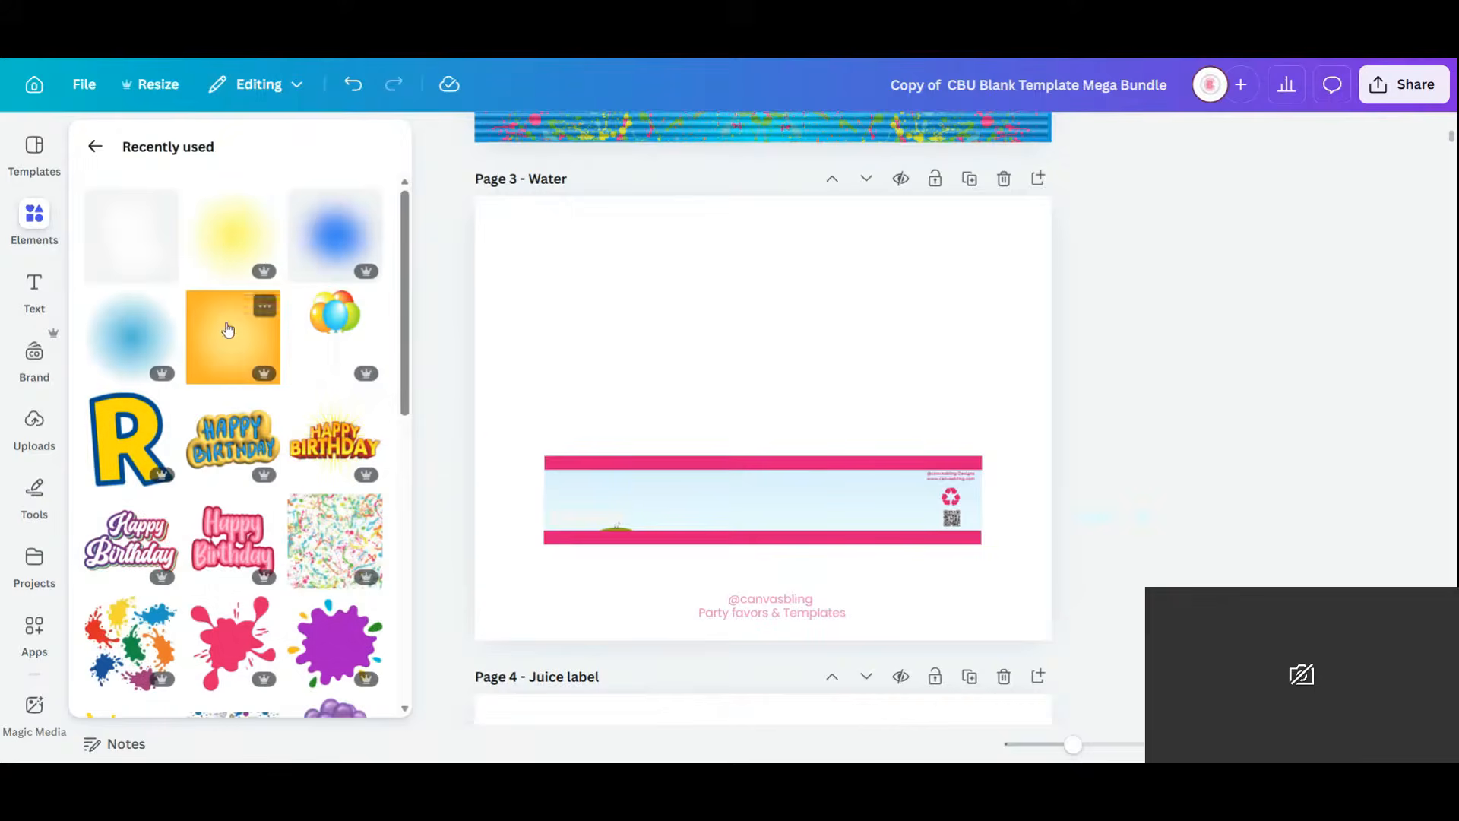
pyautogui.moveTo(228, 330); pyautogui.dragTo(700, 475)
pyautogui.click(701, 475)
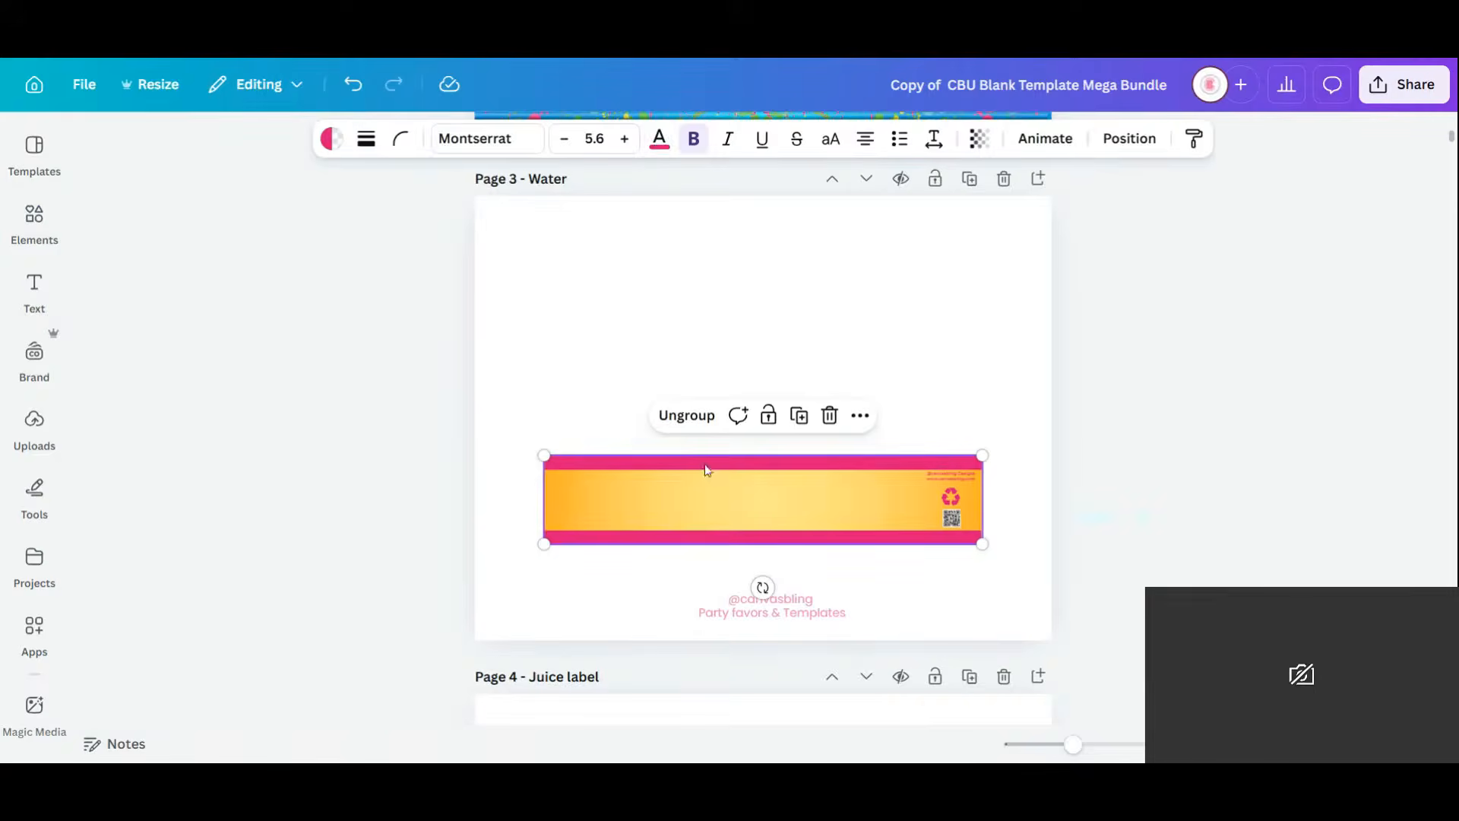
# Give the label's pink top bar the blue gradient.
pyautogui.click(658, 149)
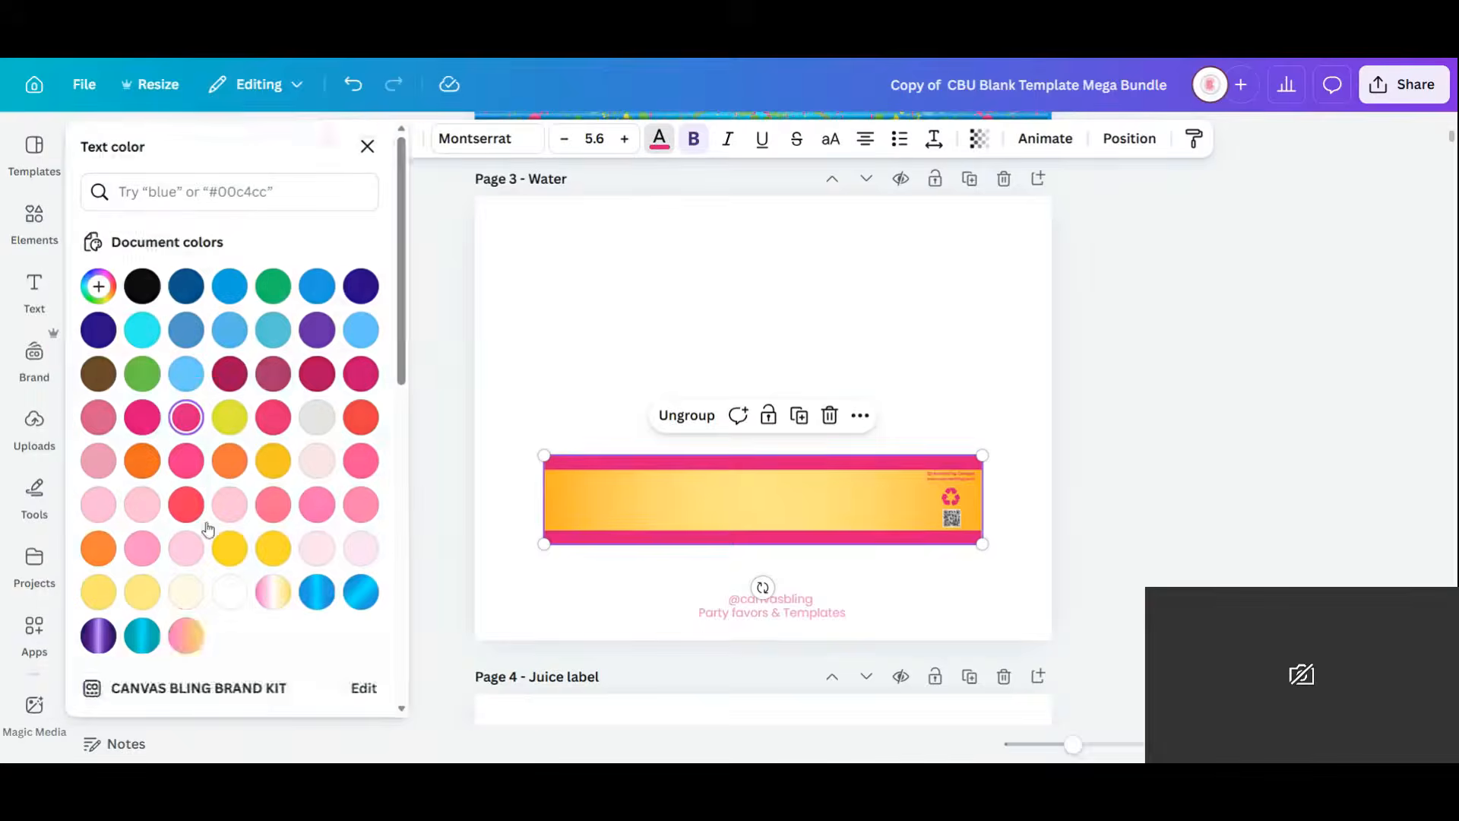
pyautogui.click(322, 643)
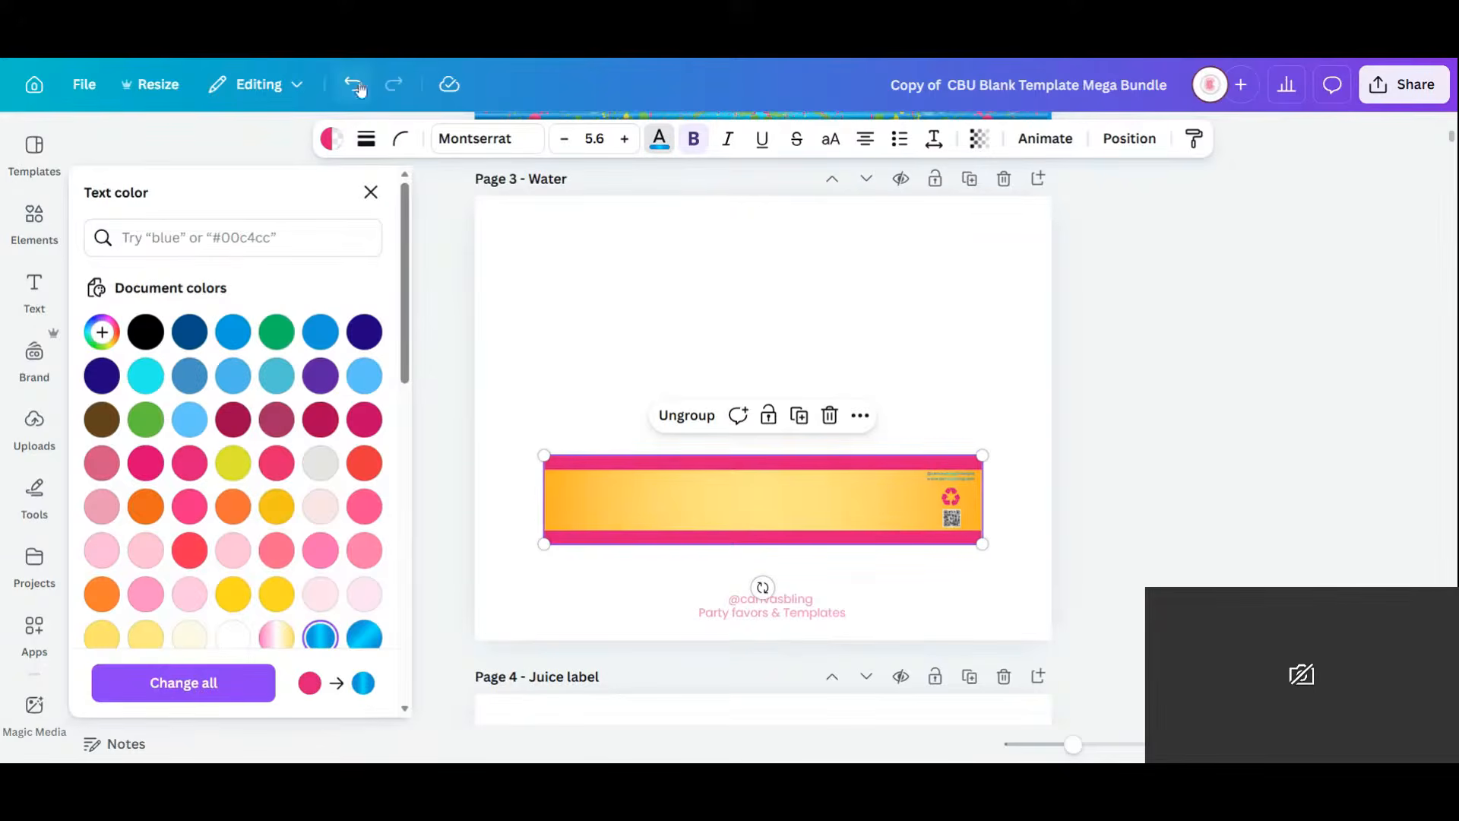
pyautogui.click(779, 466)
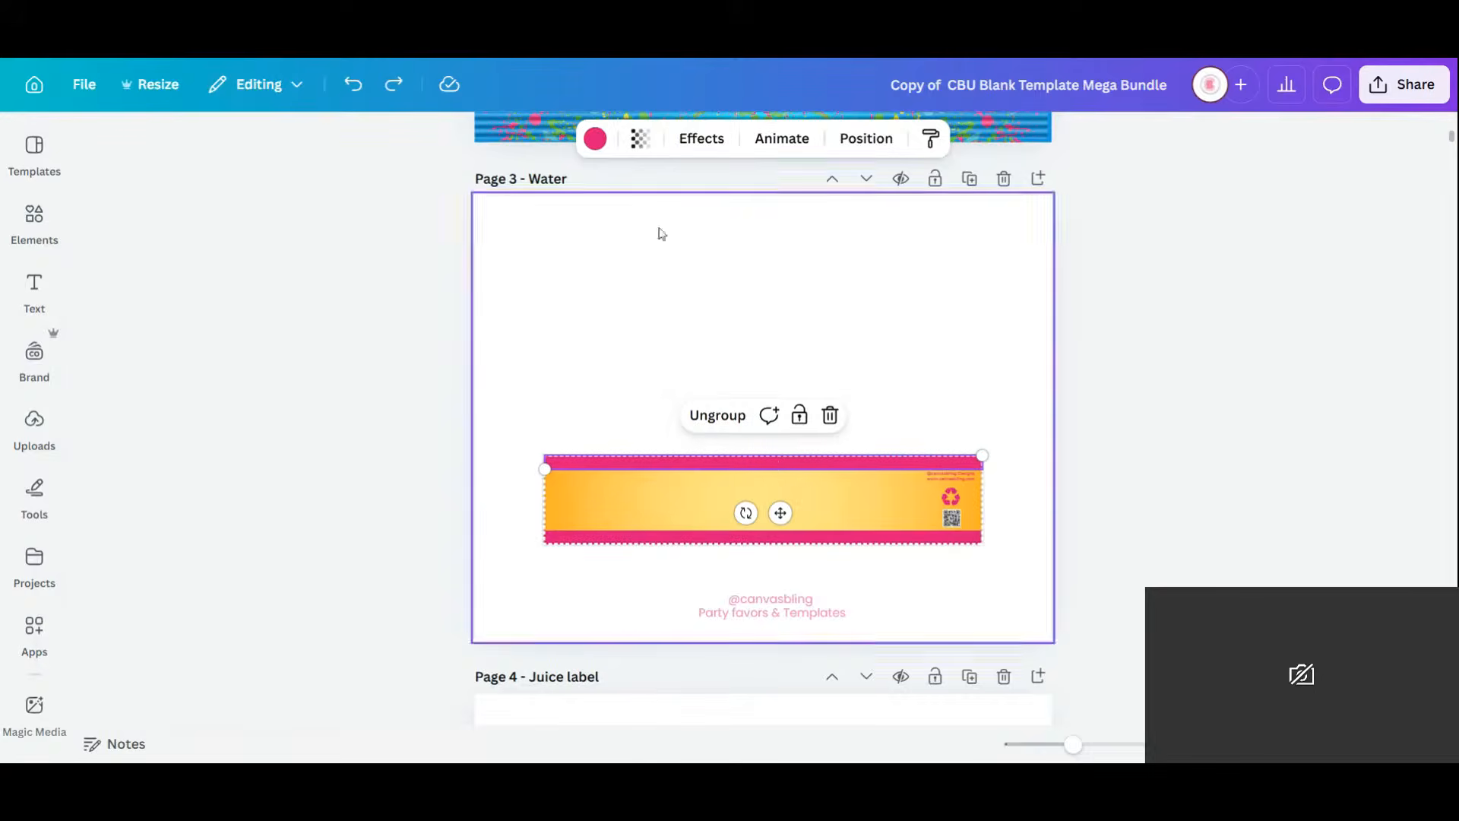
pyautogui.click(595, 138)
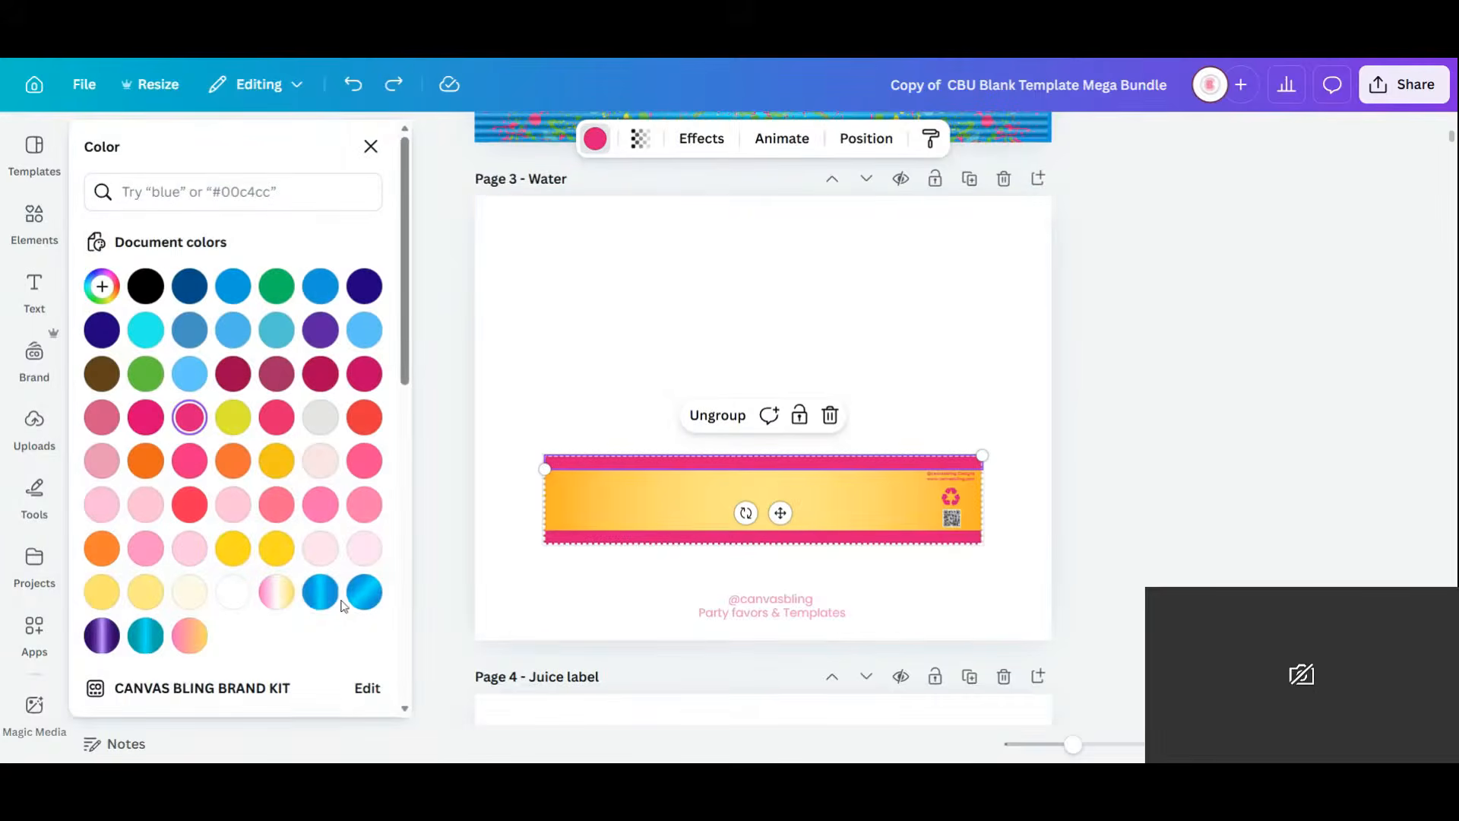
pyautogui.click(320, 592)
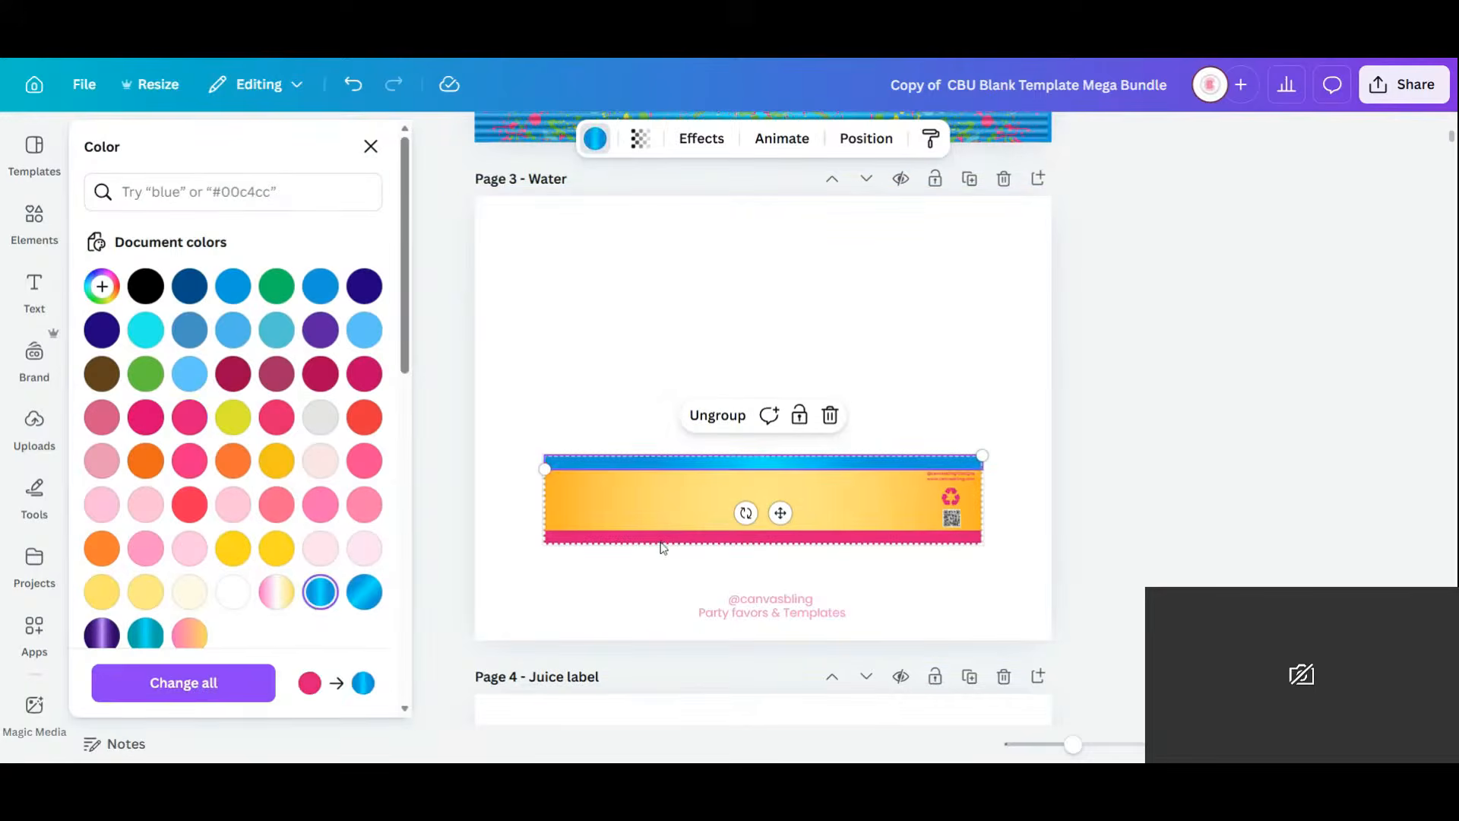
# Turn the bottom bar blue gradient too, undoing a stray recolour of the middle band.
pyautogui.click(662, 535)
pyautogui.click(625, 556)
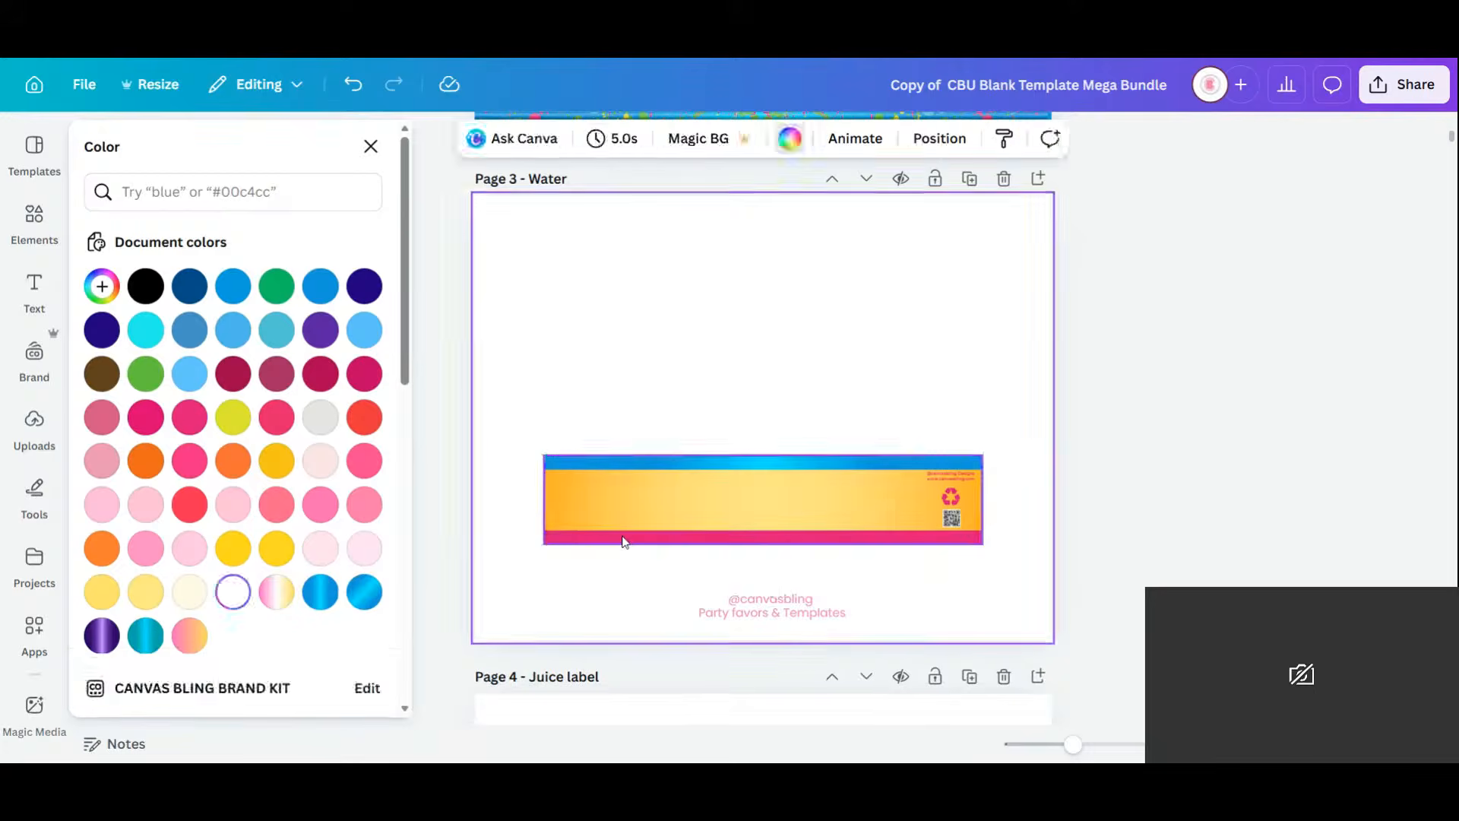
pyautogui.click(627, 524)
pyautogui.click(321, 643)
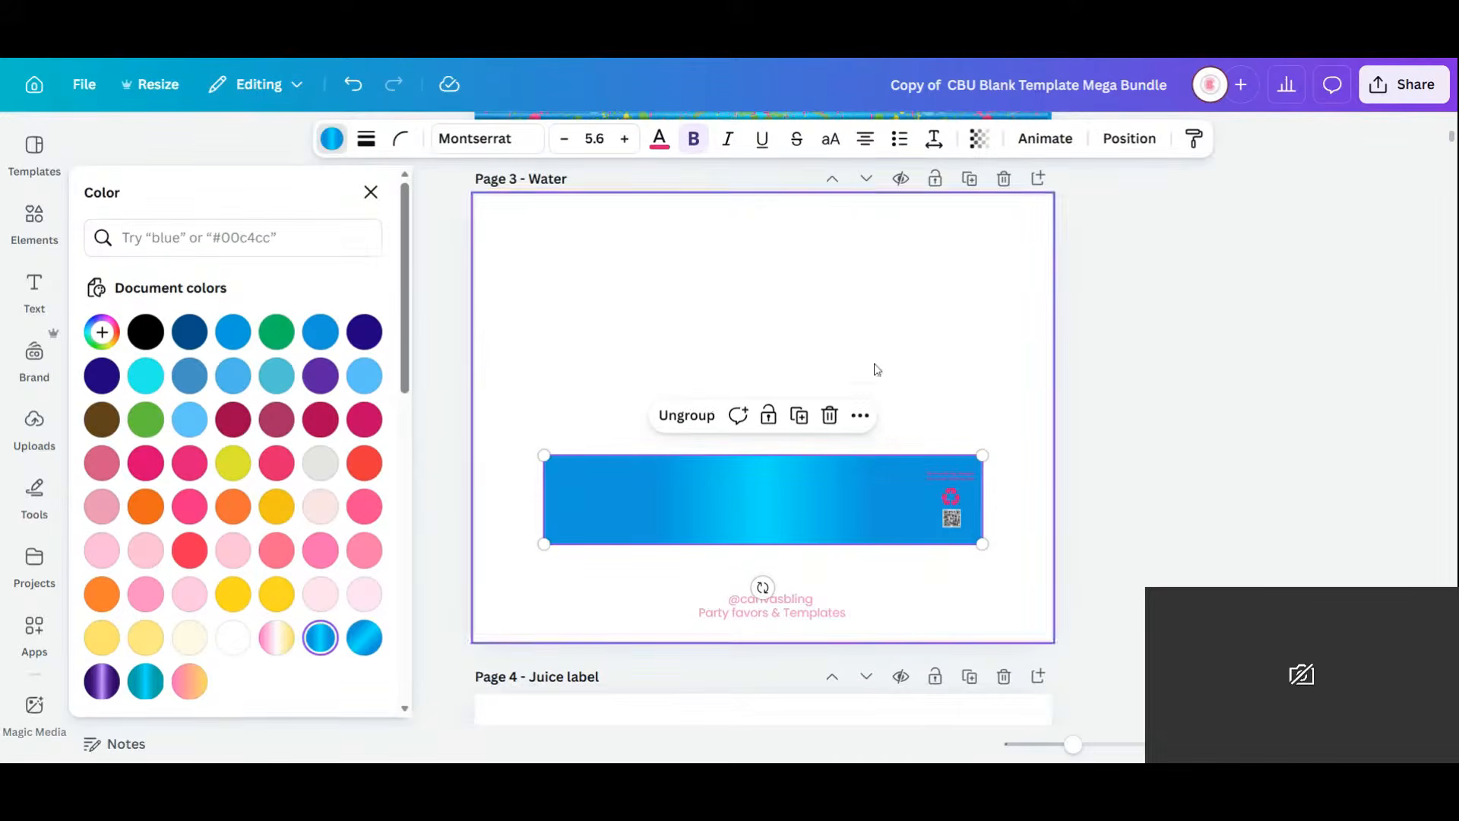
pyautogui.click(345, 89)
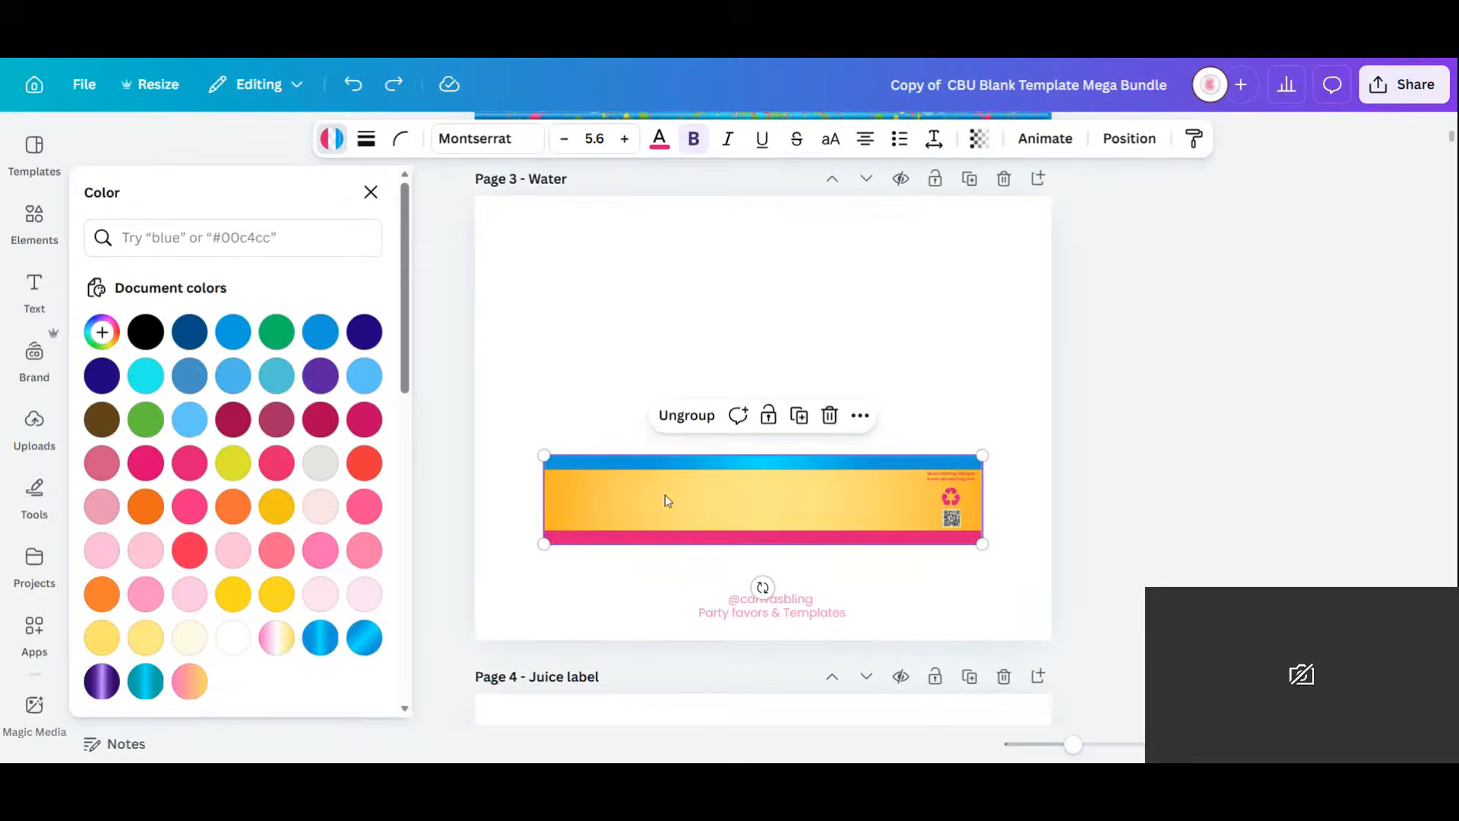
pyautogui.click(664, 539)
pyautogui.click(328, 596)
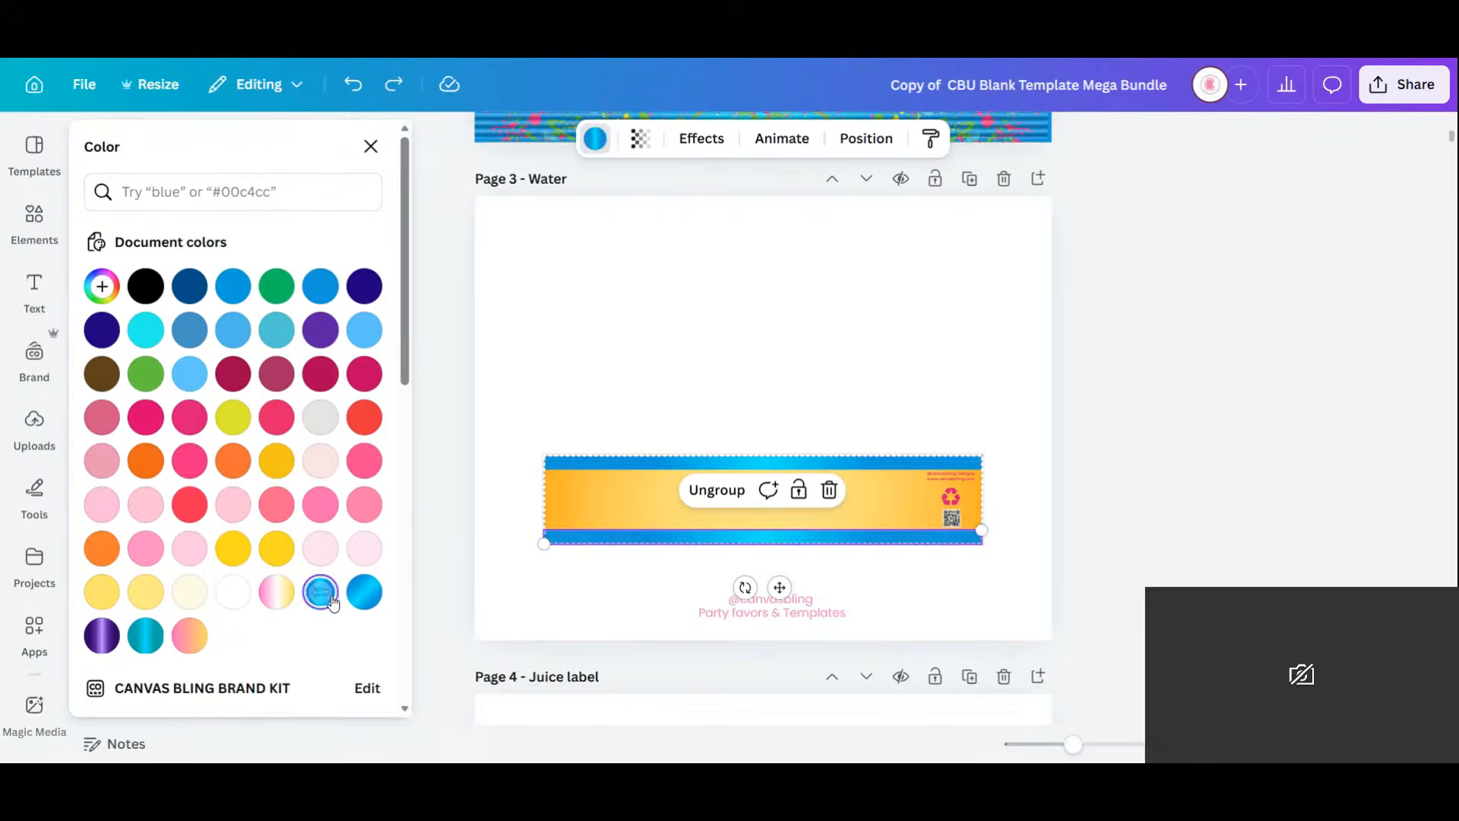
# Recolour the pink recycle logo vivid azure (#1498e2).
pyautogui.click(949, 497)
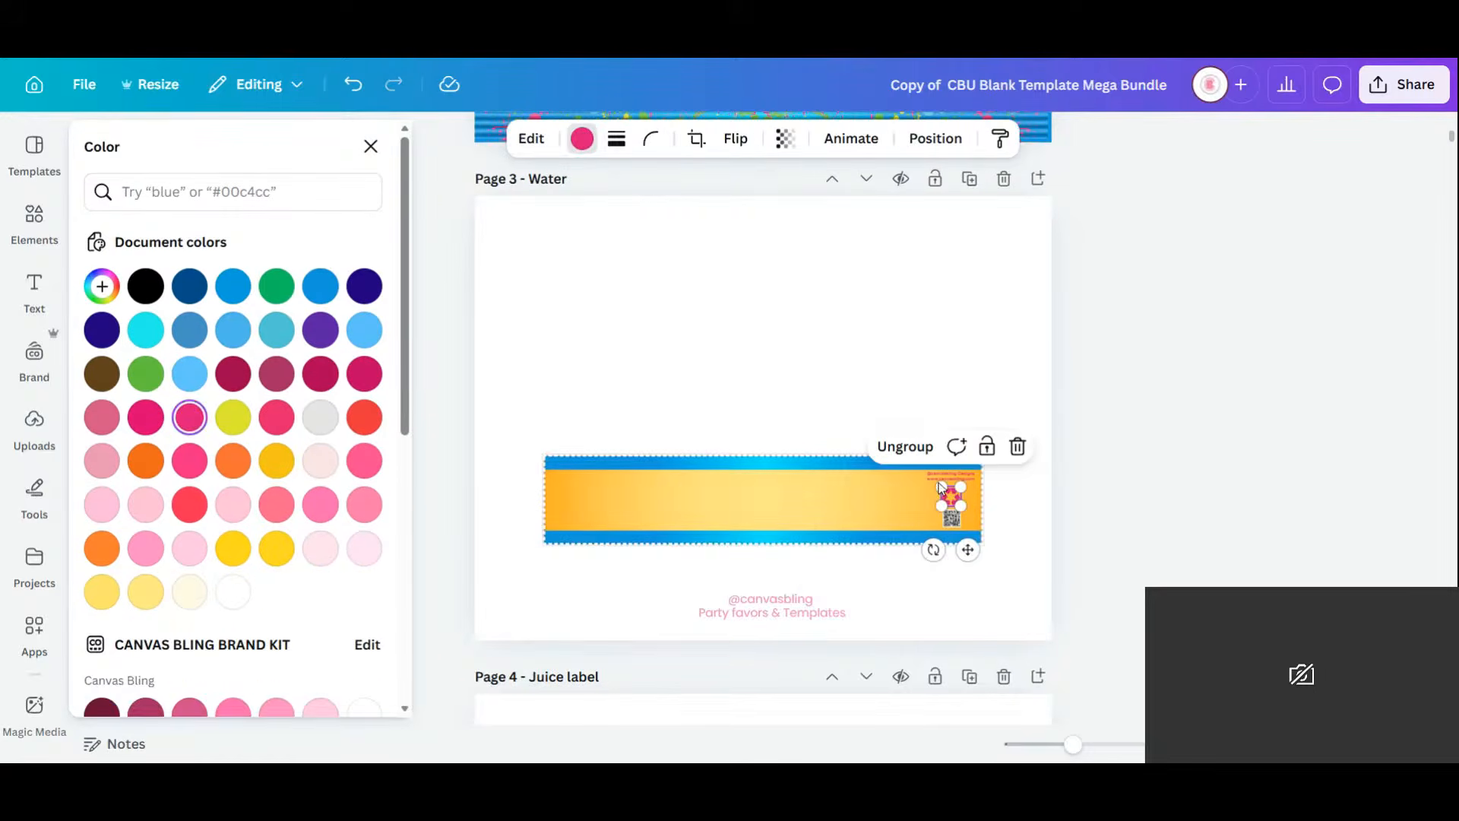
pyautogui.click(582, 139)
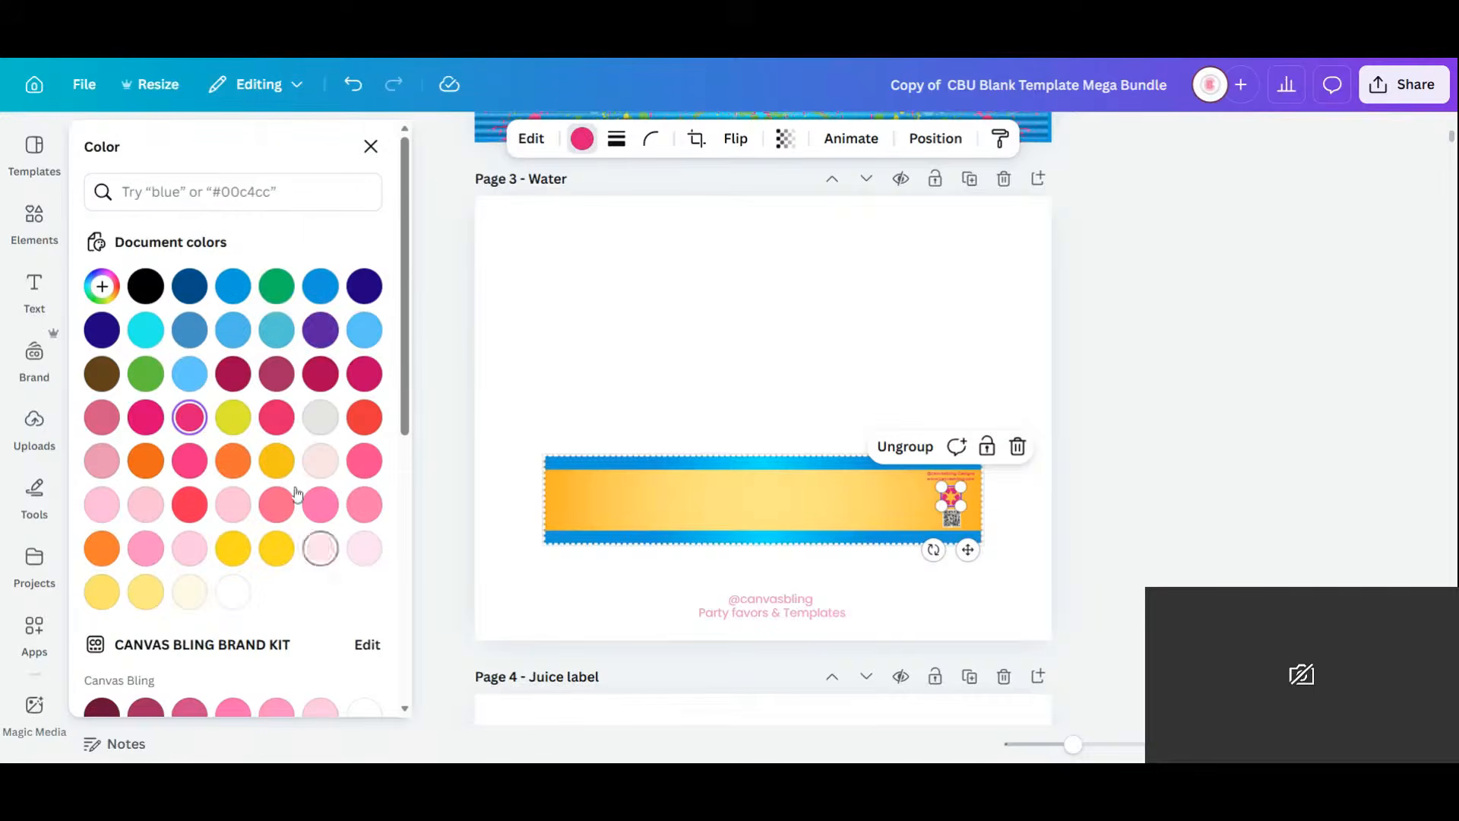
pyautogui.click(320, 285)
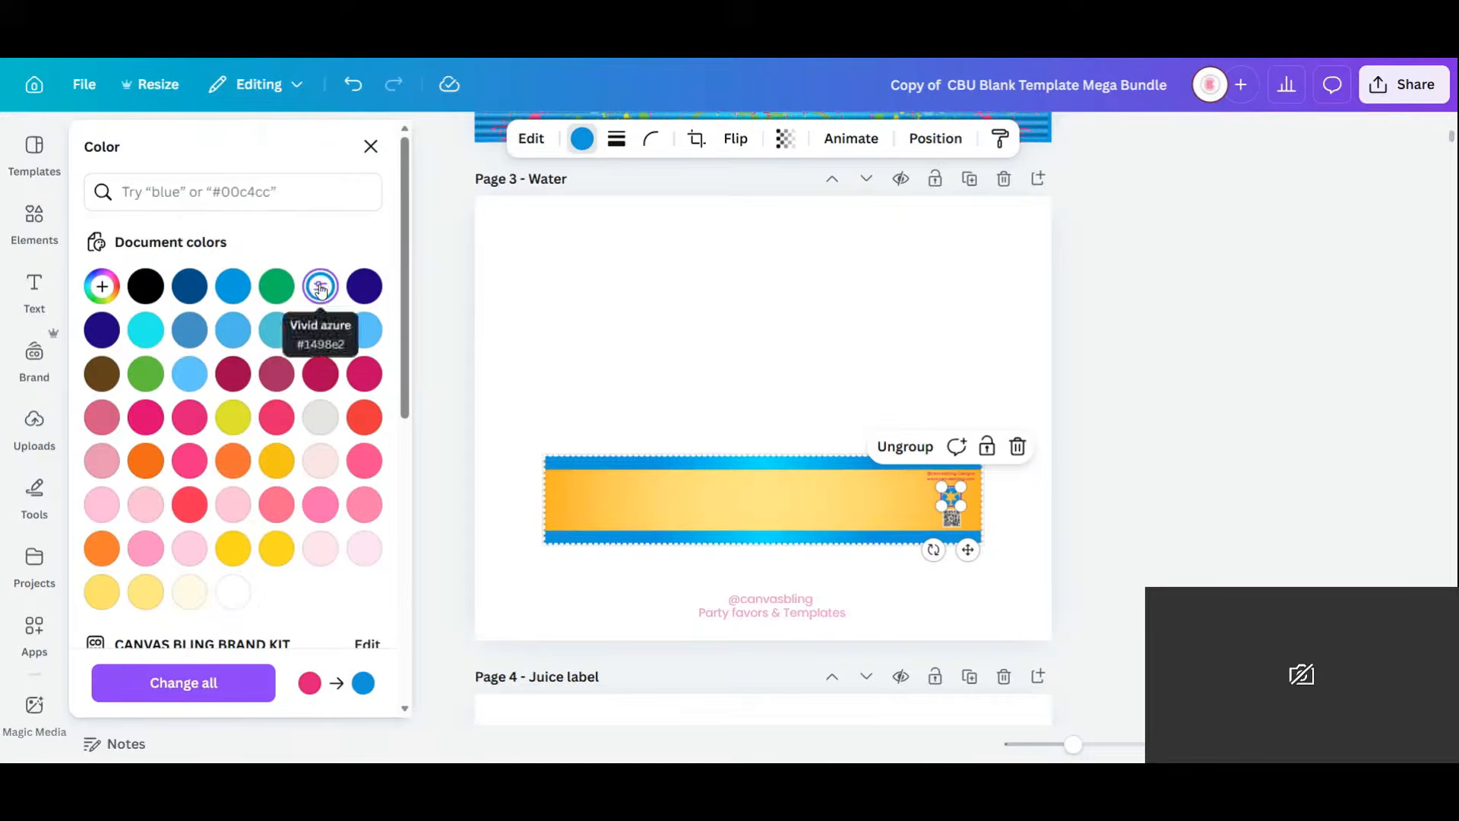
pyautogui.click(956, 478)
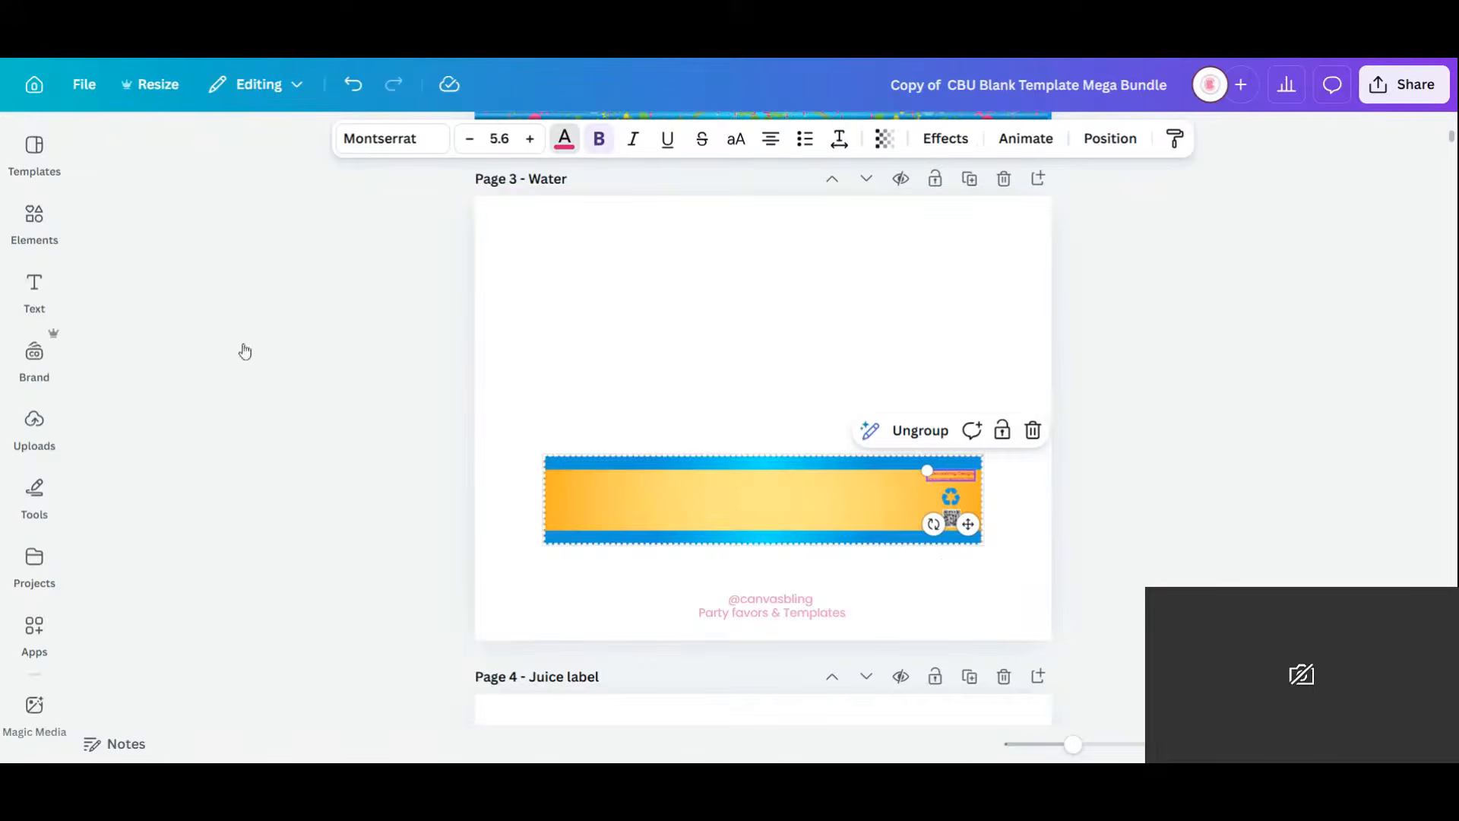
pyautogui.click(564, 139)
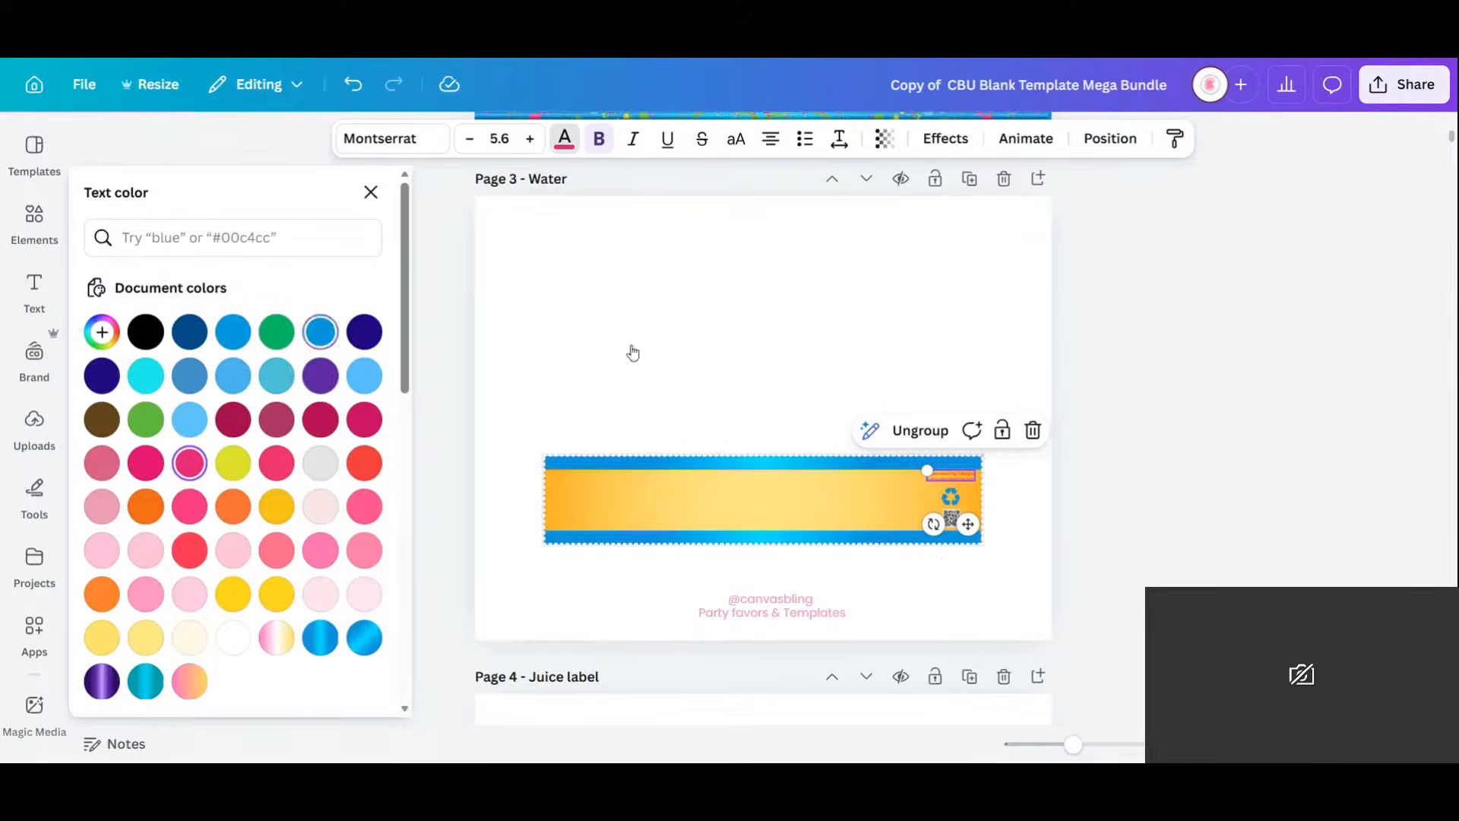
pyautogui.click(914, 317)
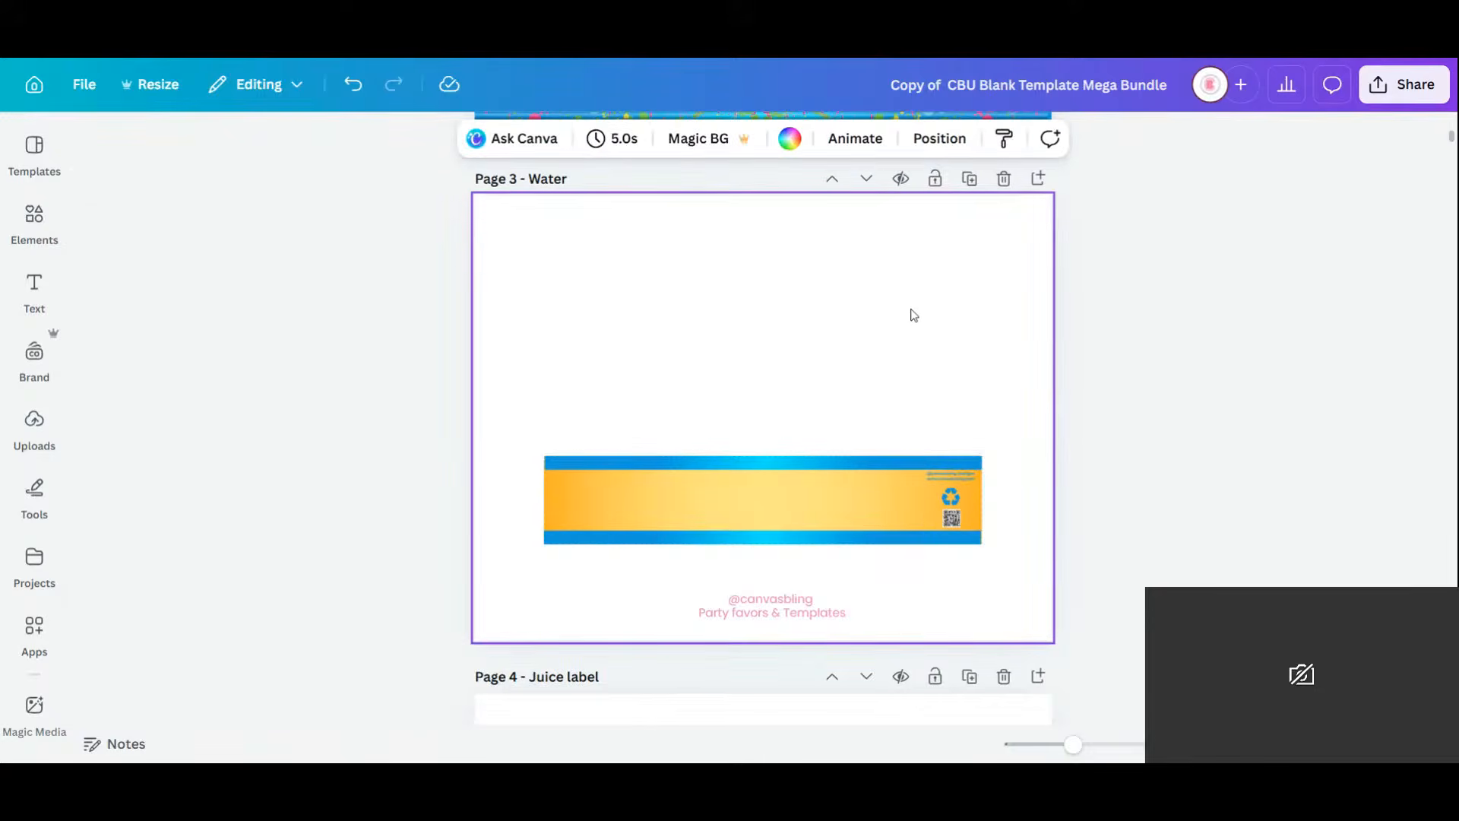
pyautogui.scroll(-5, 914, 317)
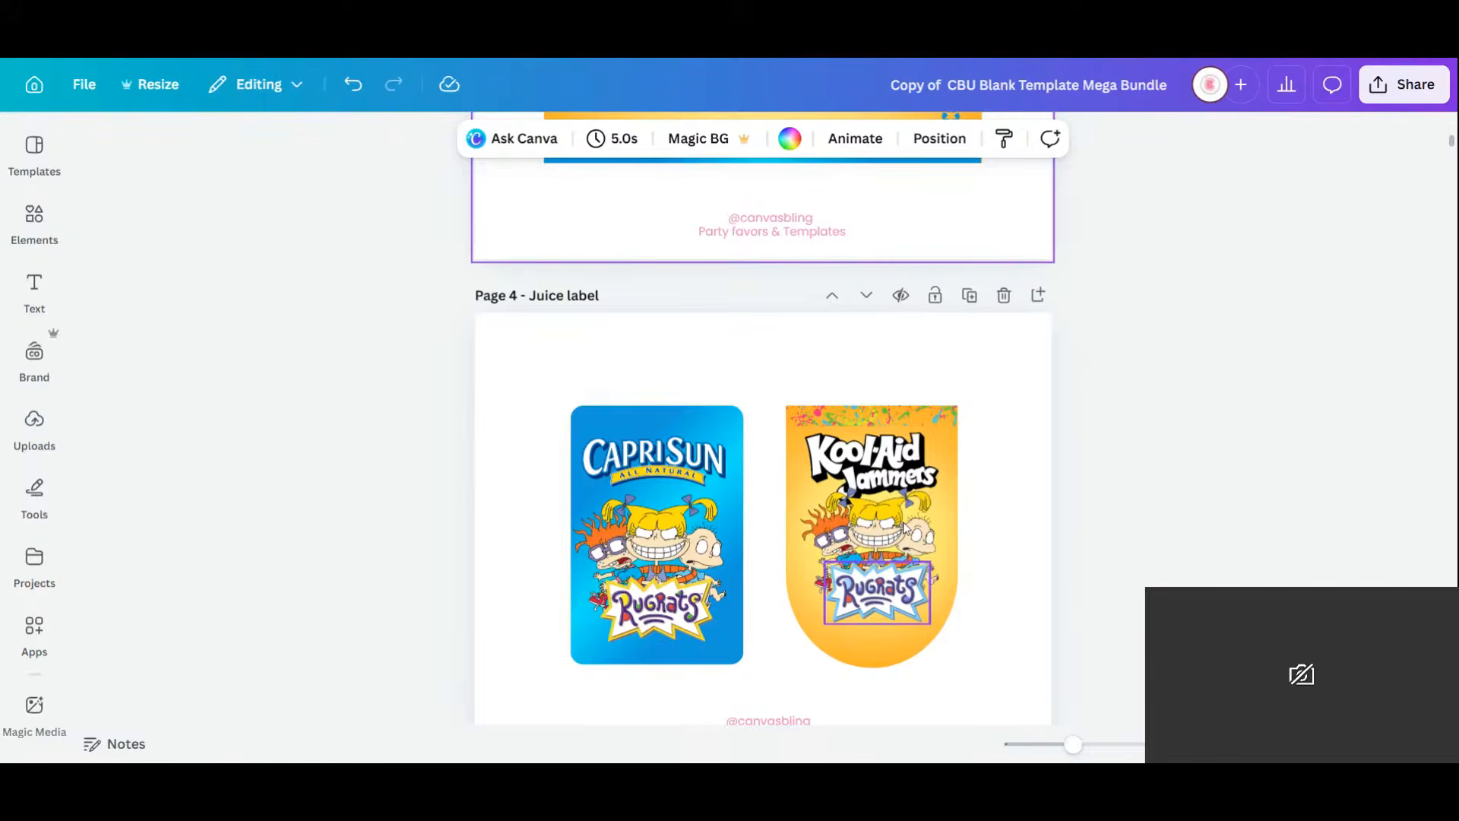
# Copy the Kool-Aid label's Rugrats logo, centre it on the Water banner, then show the page grid.
pyautogui.click(888, 593)
pyautogui.moveTo(888, 593); pyautogui.dragTo(880, 304)
pyautogui.click(764, 228)
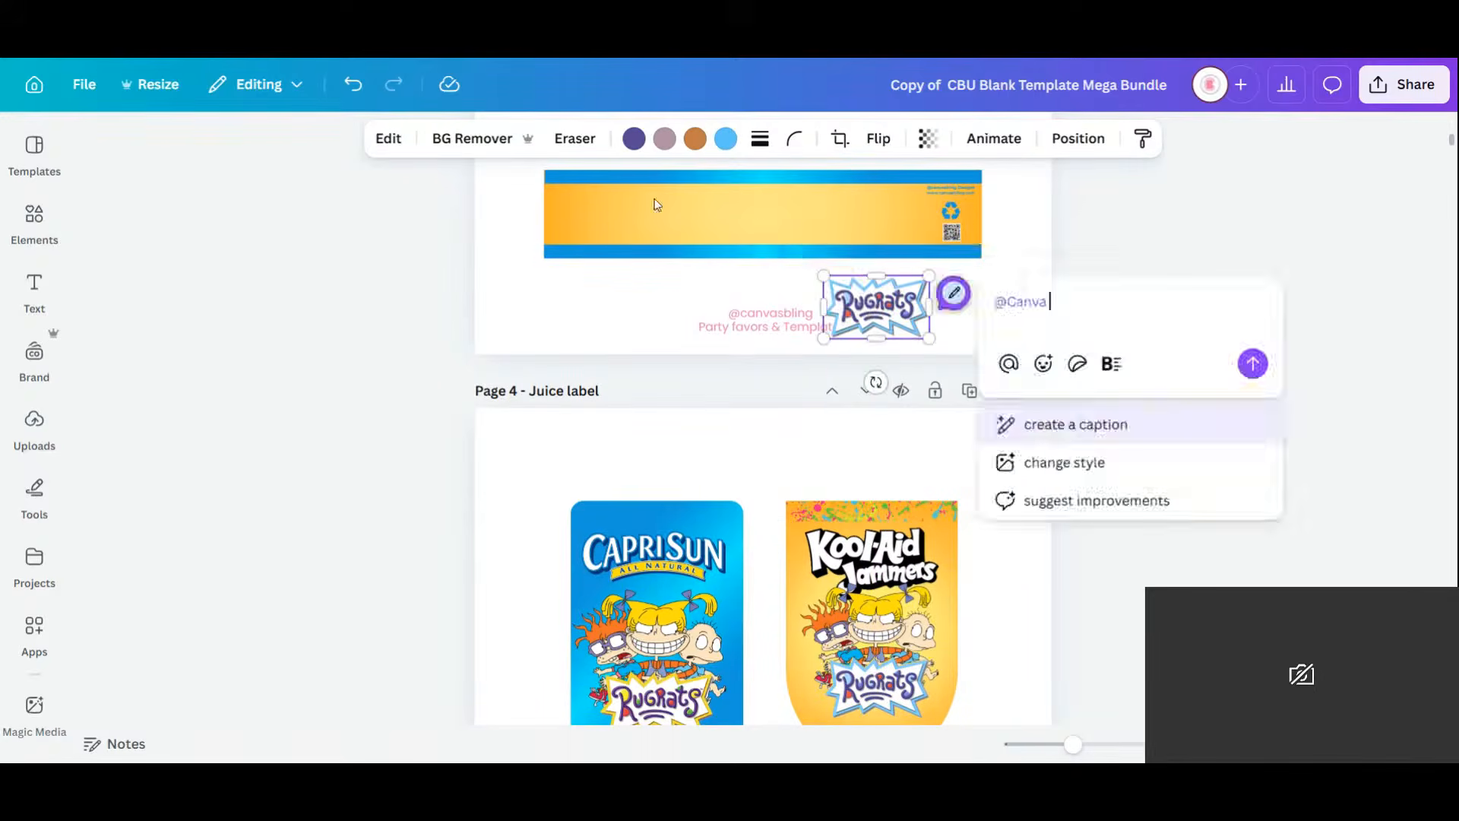
pyautogui.click(655, 198)
pyautogui.press('Escape')
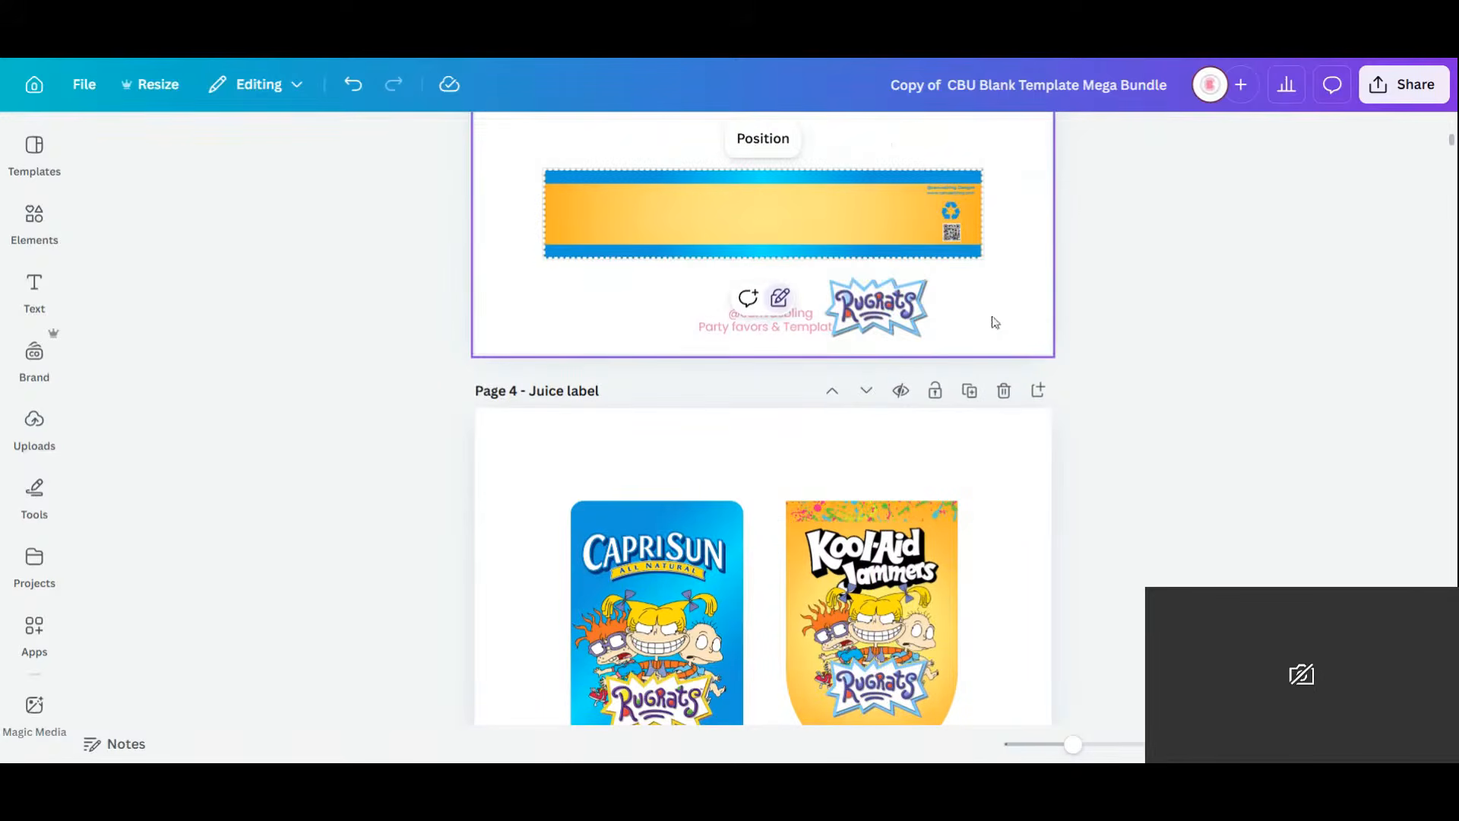
pyautogui.click(899, 325)
pyautogui.moveTo(899, 325); pyautogui.dragTo(768, 211)
pyautogui.scroll(-8, 851, 398)
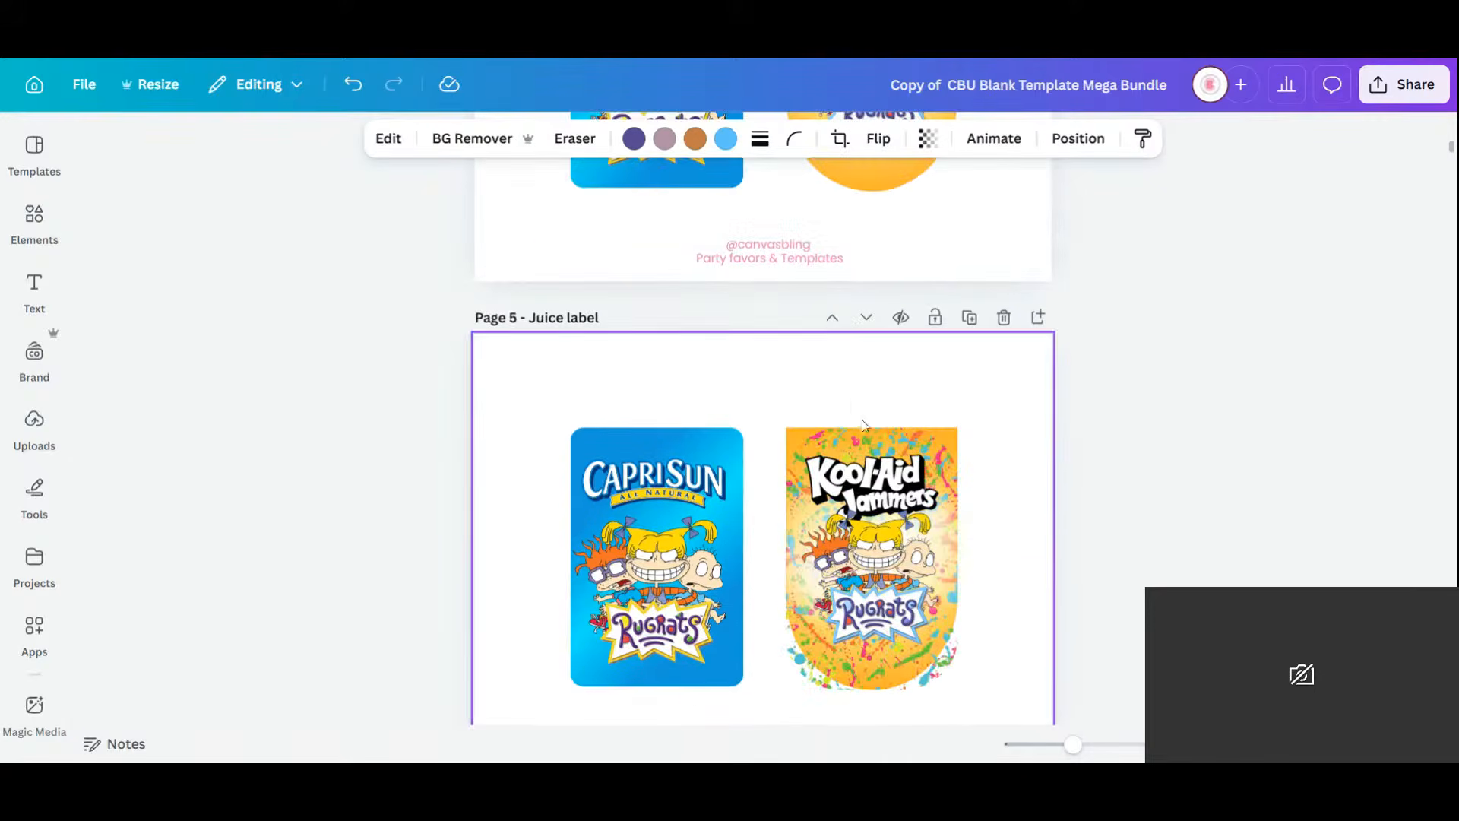
pyautogui.click(1351, 744)
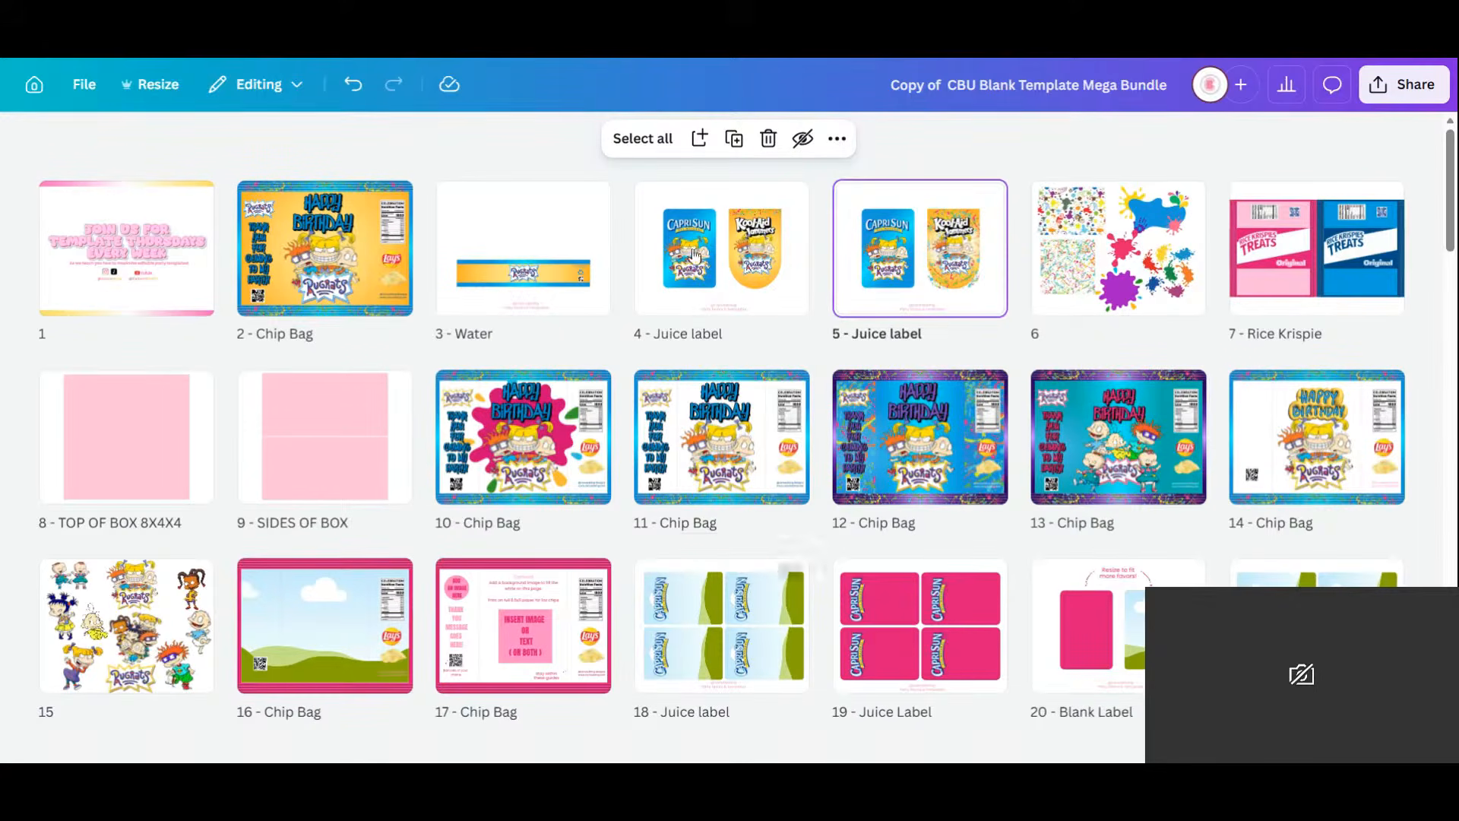
# Move the Rugrats clipart page to position 4 and open the Water page.
pyautogui.moveTo(120, 623); pyautogui.dragTo(663, 272)
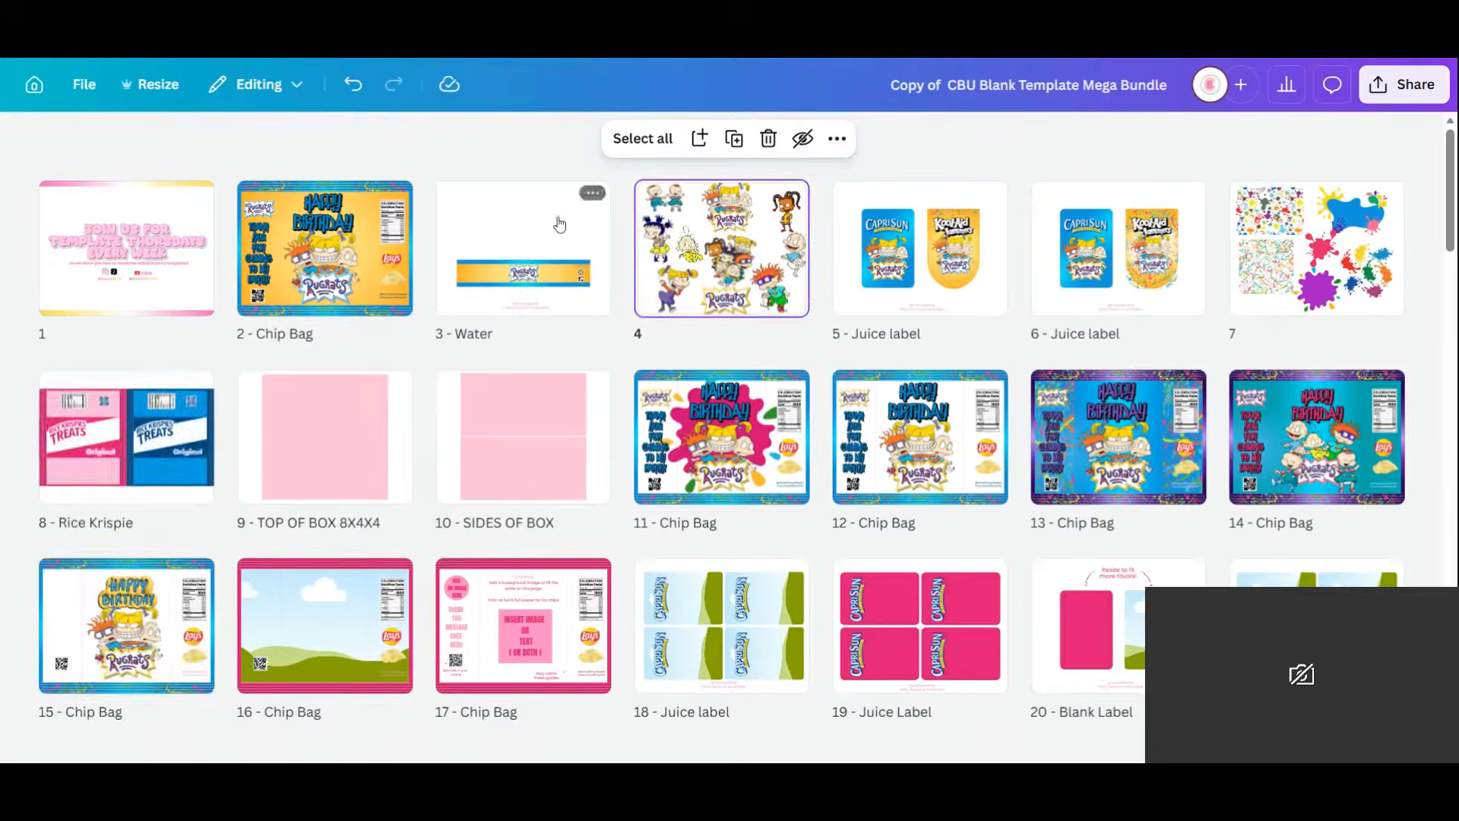
pyautogui.doubleClick(587, 238)
pyautogui.scroll(-3, 809, 397)
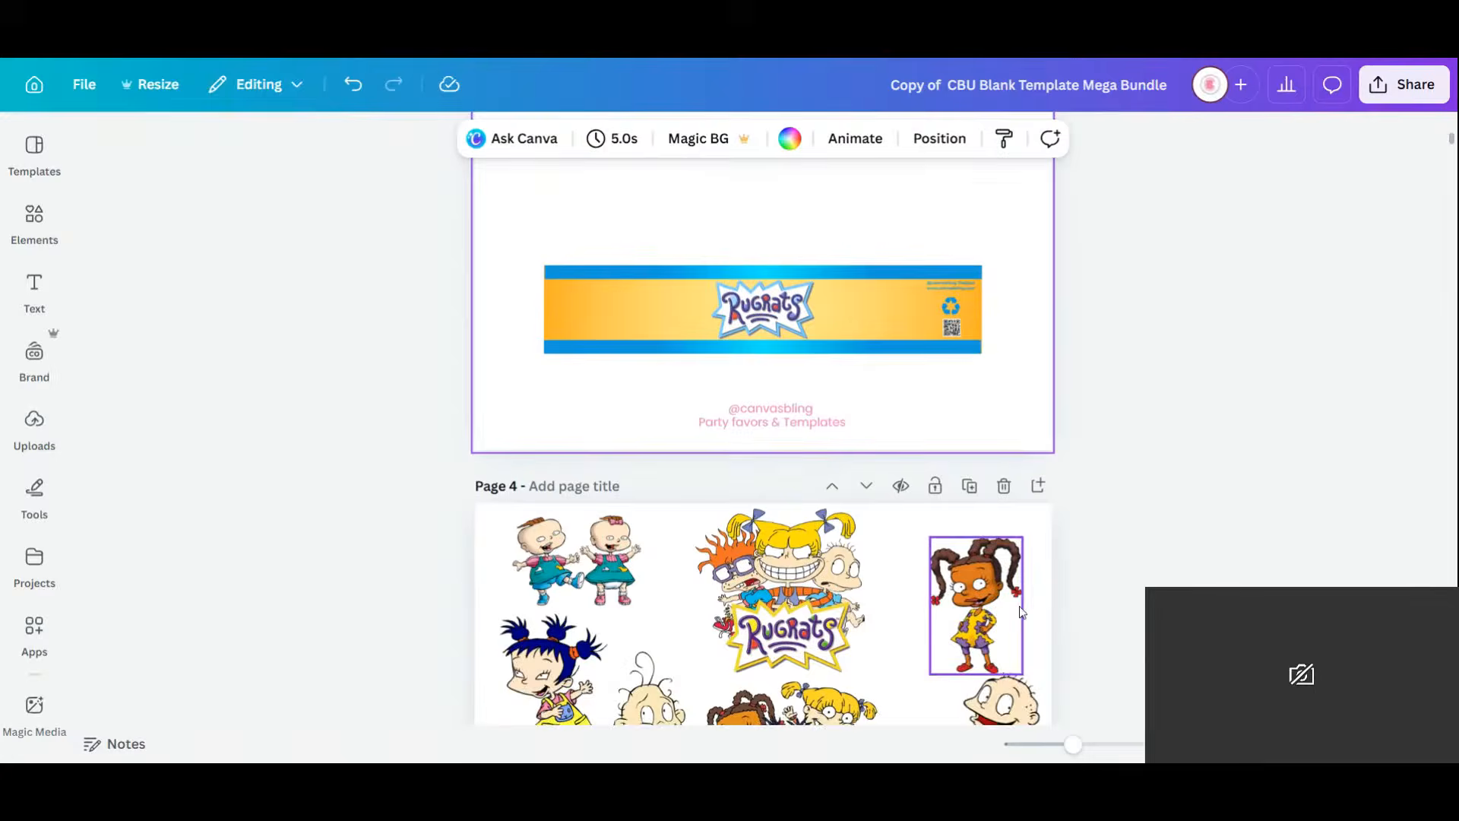
pyautogui.scroll(-2, 1022, 612)
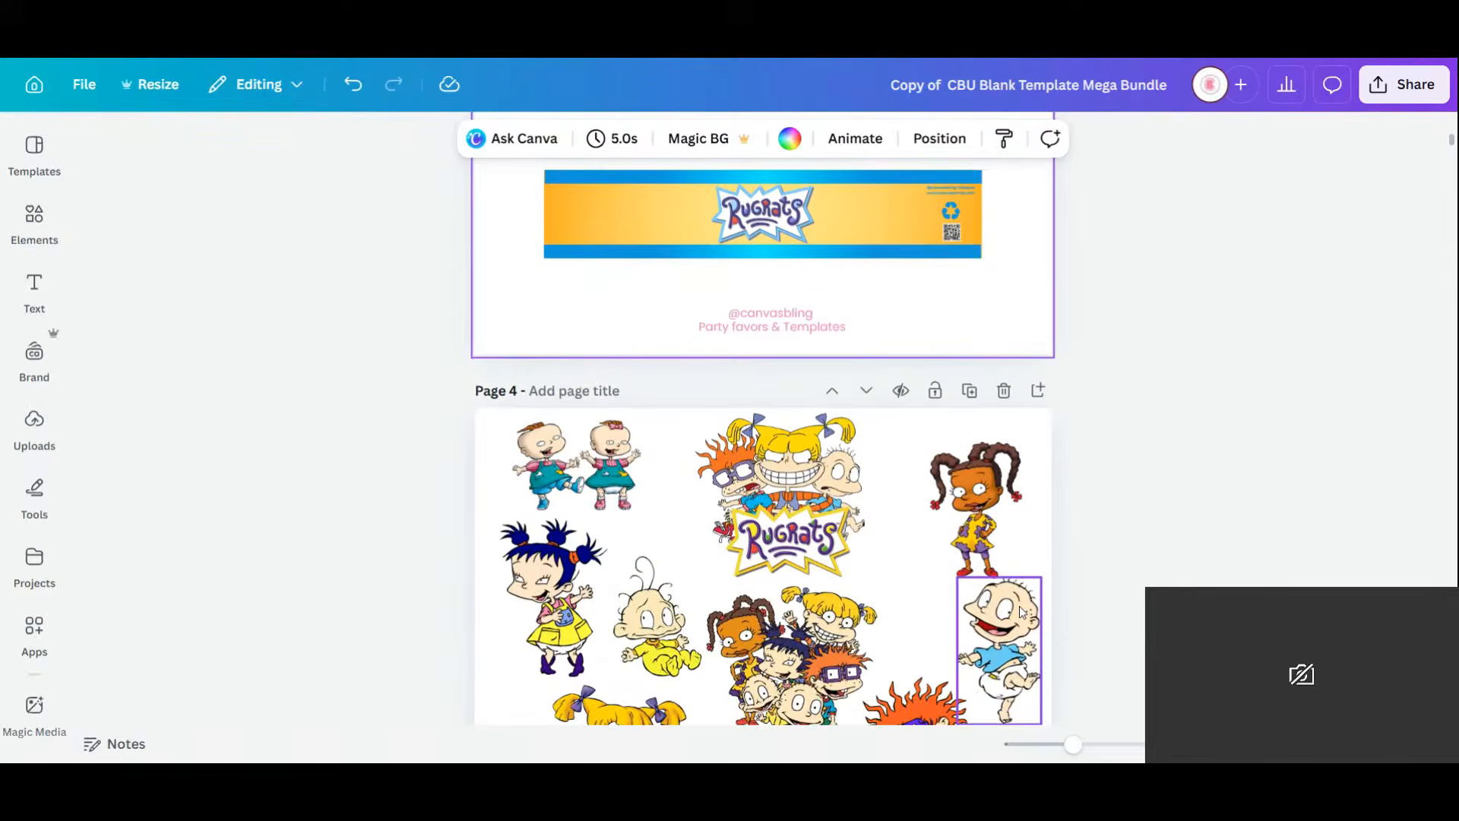
# Duplicate Tommy and place a small copy left of the logo on the banner.
pyautogui.click(961, 624)
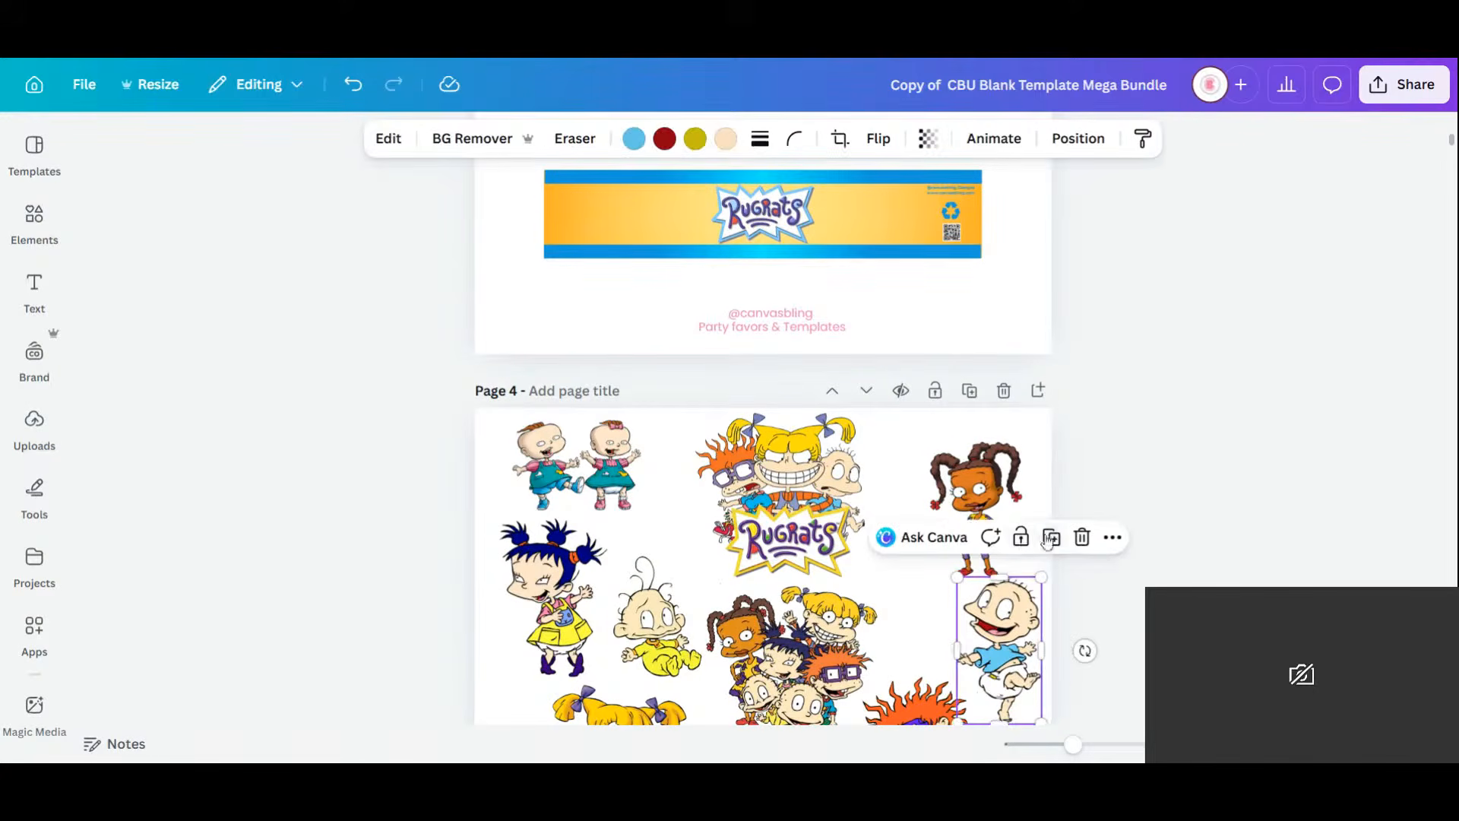
pyautogui.click(1049, 537)
pyautogui.moveTo(1007, 654); pyautogui.dragTo(661, 220)
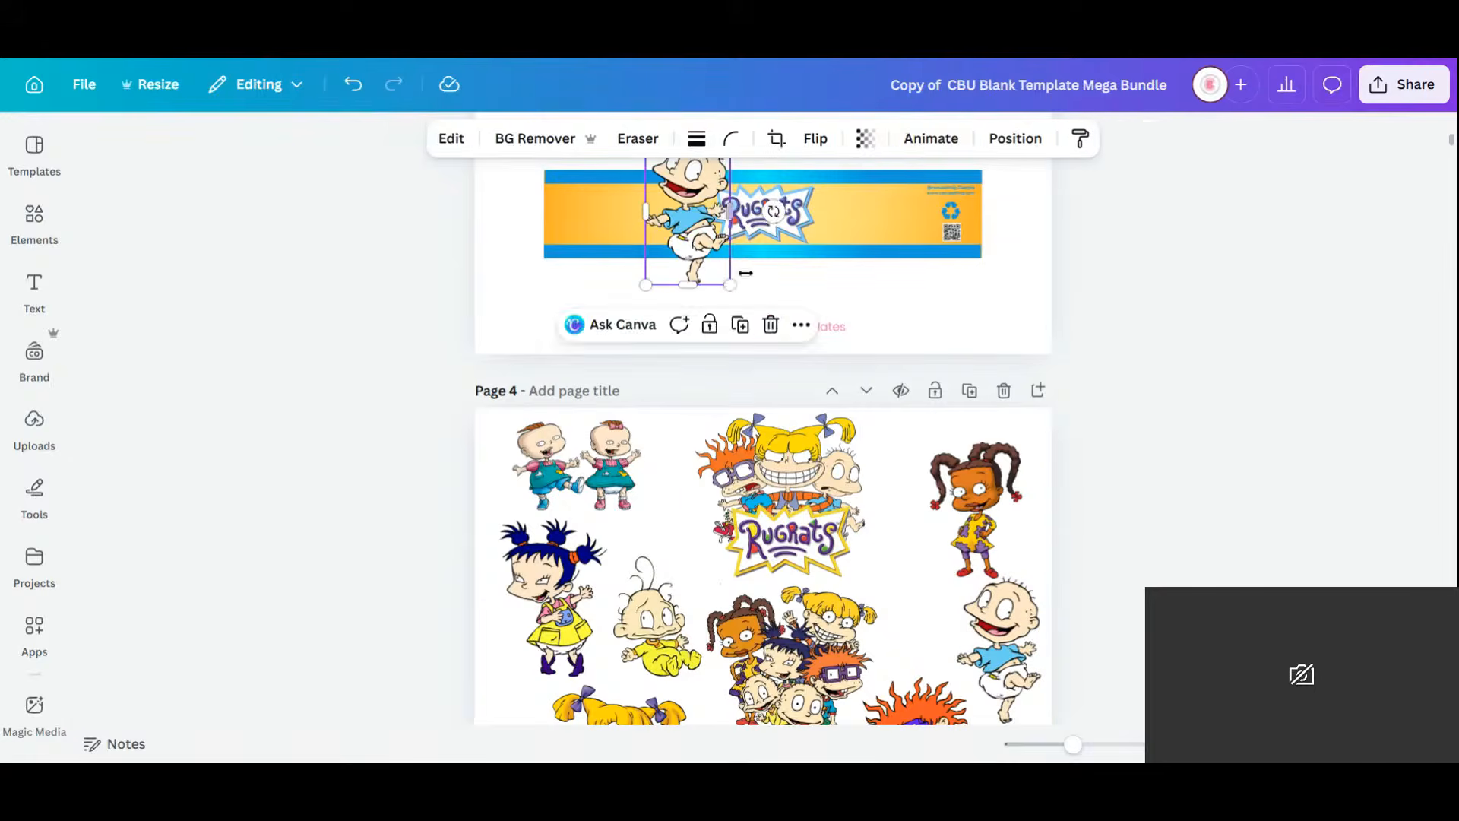
pyautogui.moveTo(726, 285); pyautogui.dragTo(718, 169)
pyautogui.moveTo(704, 223); pyautogui.dragTo(708, 221)
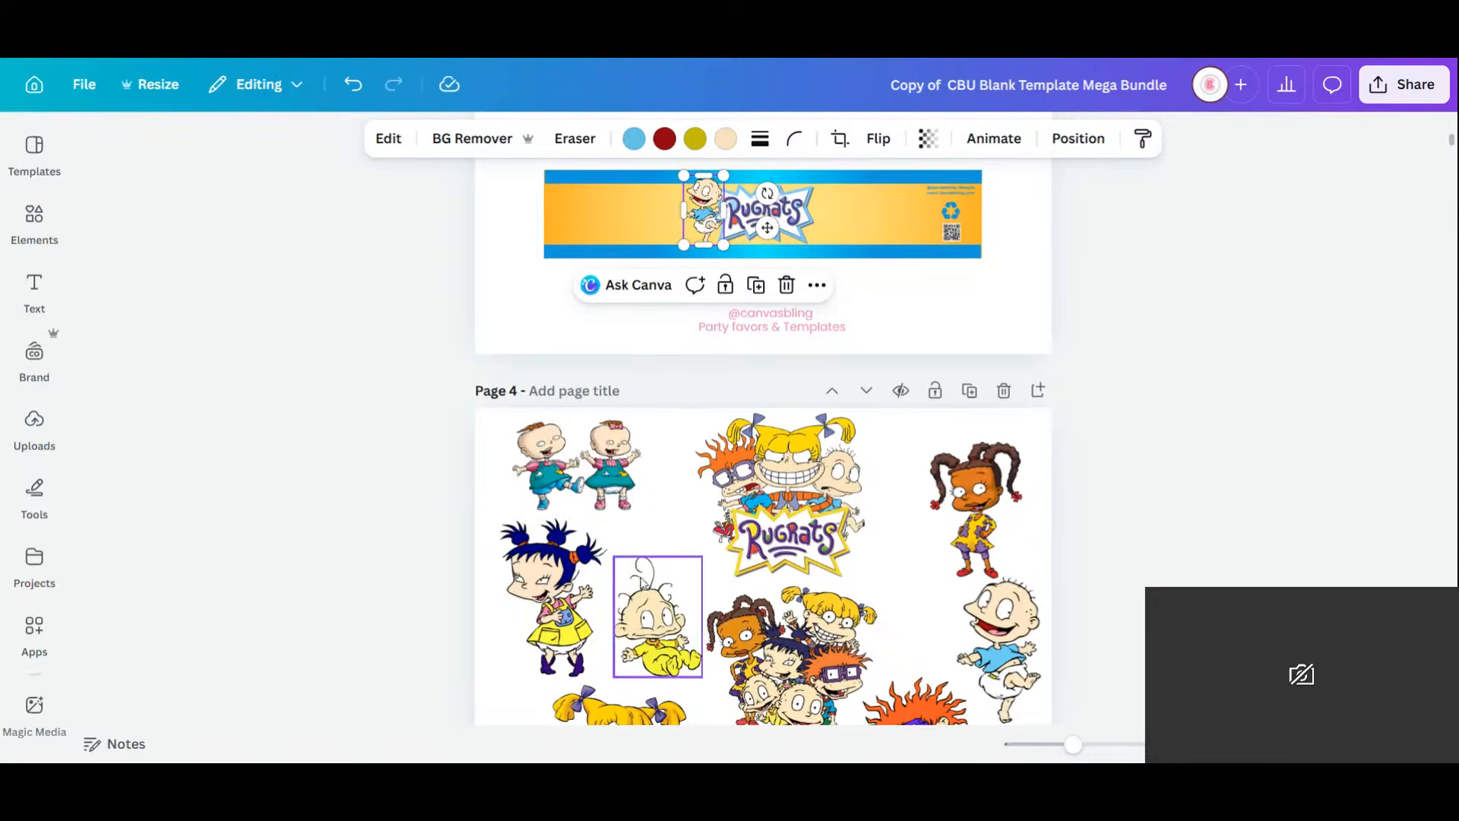
# After trying Angelica, place a shrunken Chuckie to the right of the logo.
pyautogui.click(627, 722)
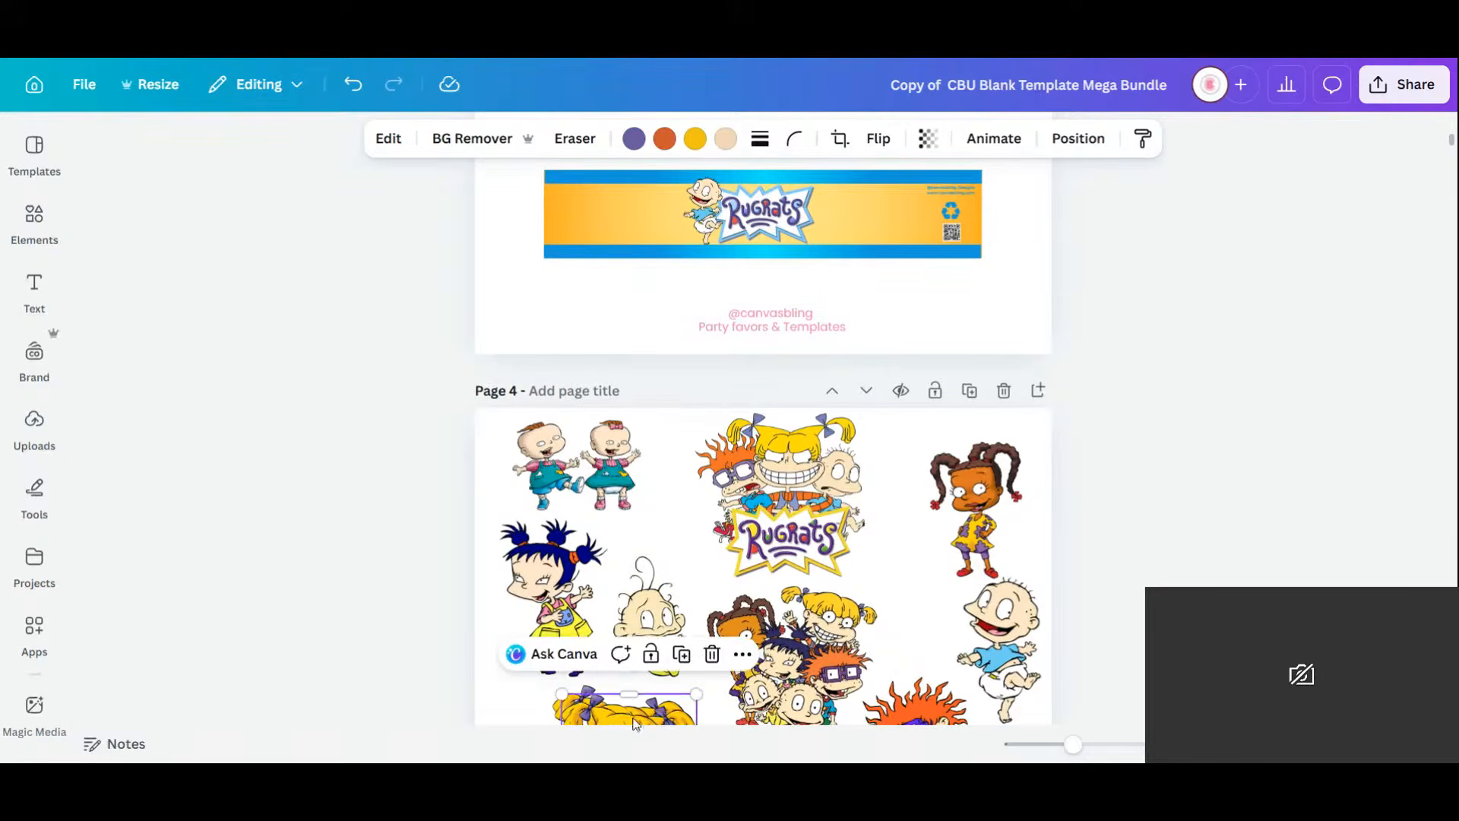
pyautogui.moveTo(626, 722); pyautogui.dragTo(879, 169)
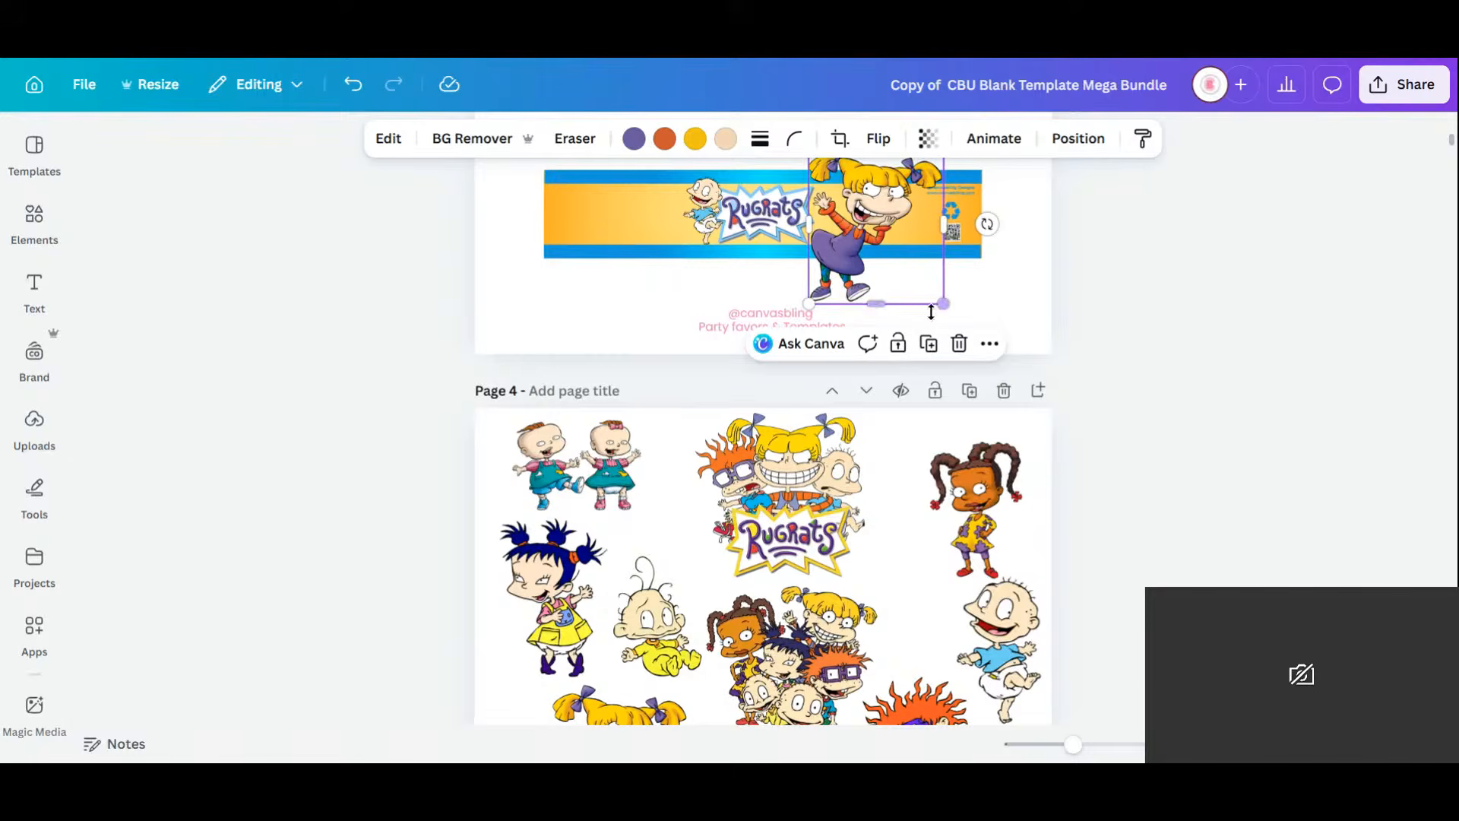
pyautogui.moveTo(943, 304); pyautogui.dragTo(915, 580)
pyautogui.click(901, 713)
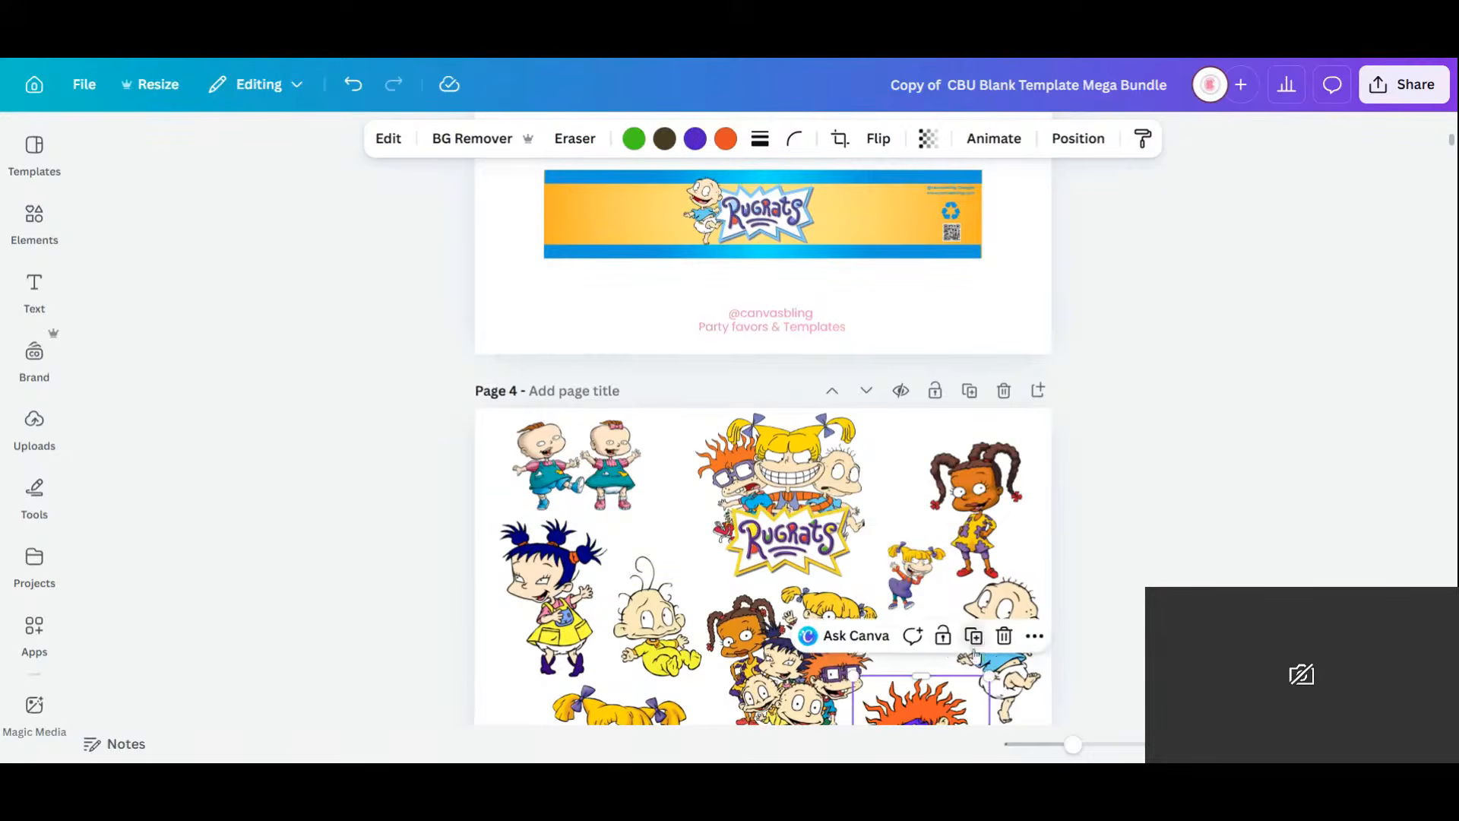
pyautogui.moveTo(905, 713); pyautogui.dragTo(868, 233)
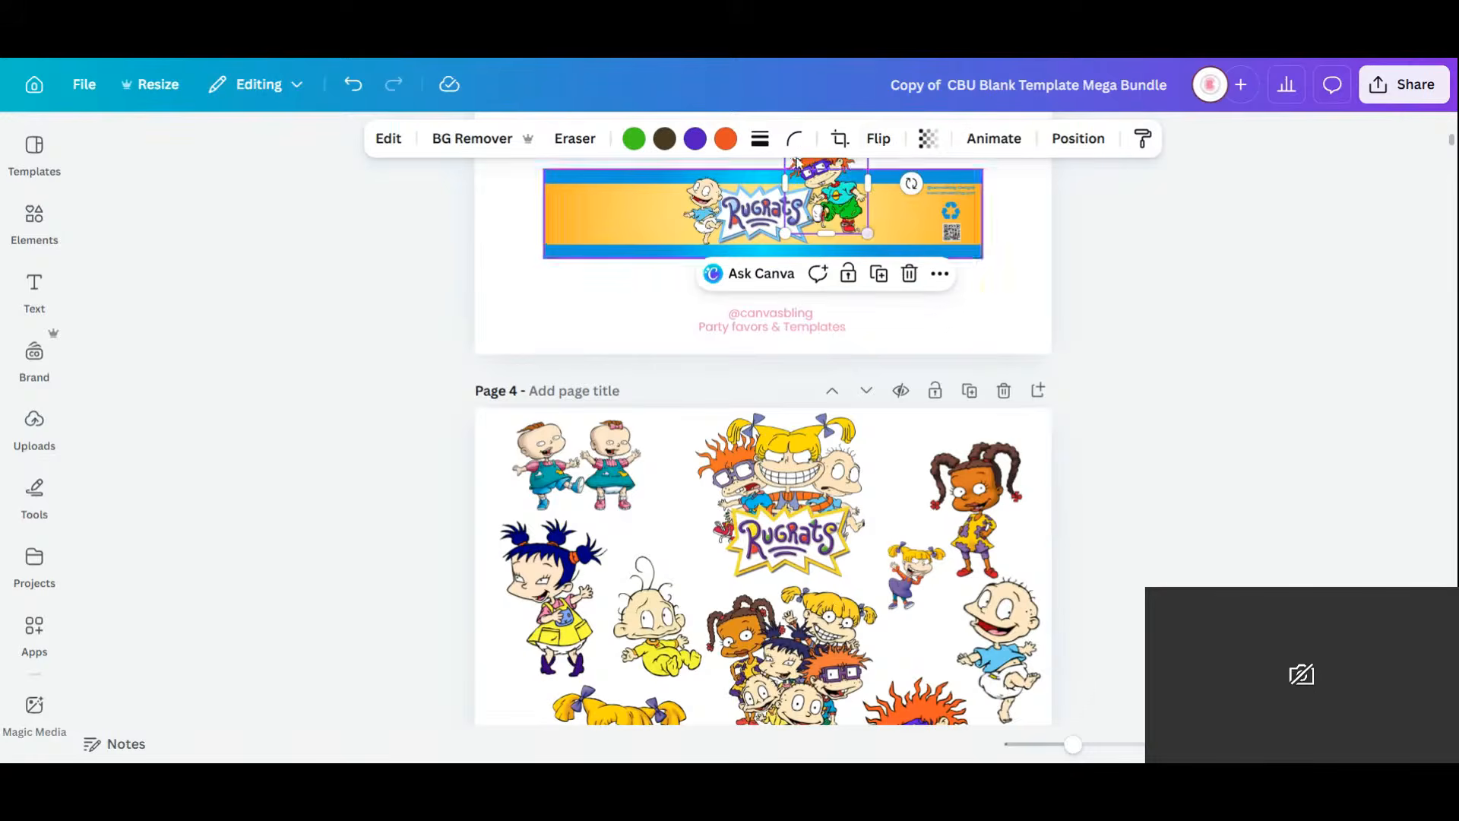
pyautogui.moveTo(830, 187); pyautogui.dragTo(816, 202)
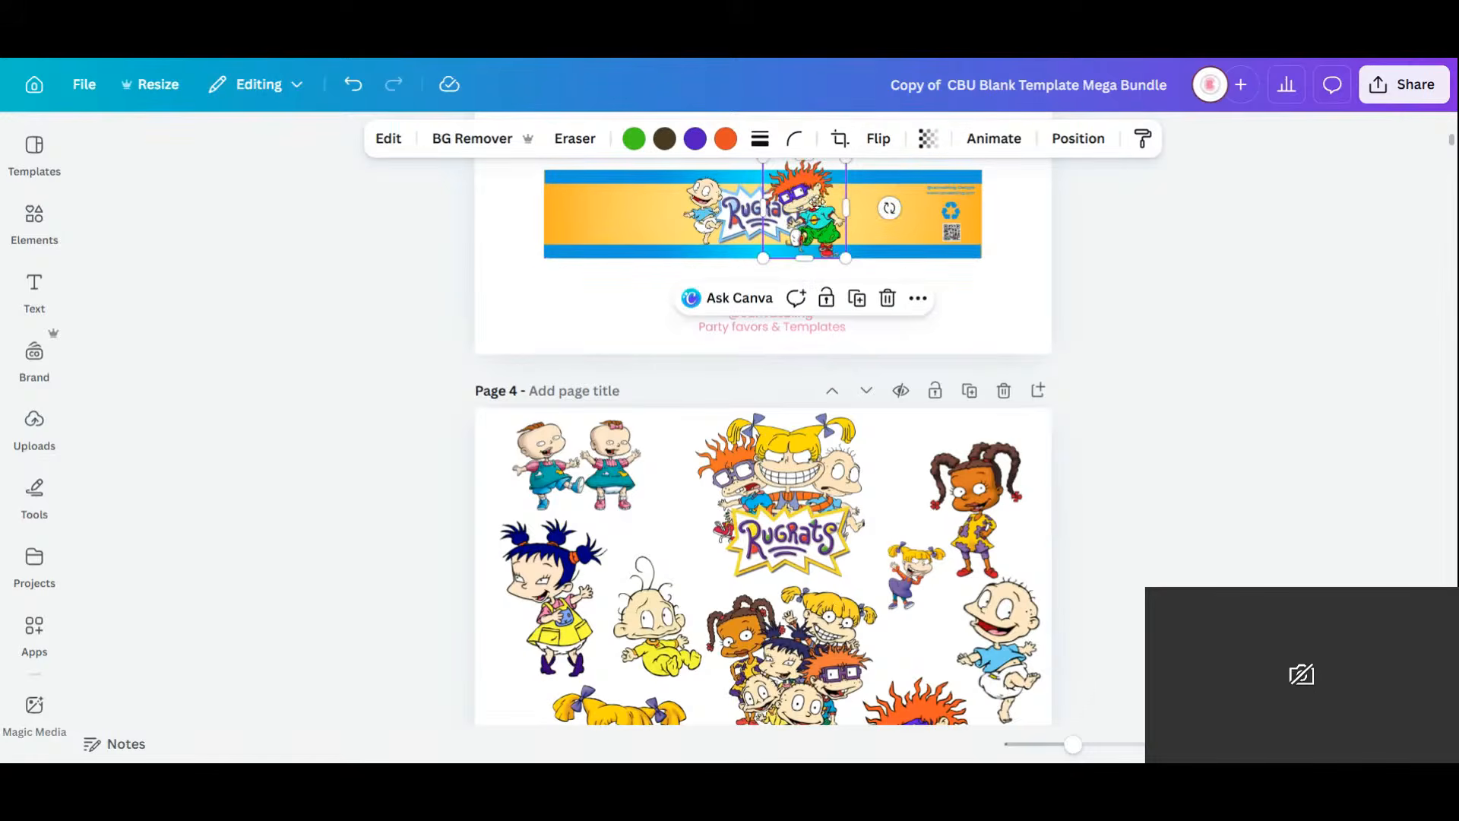
pyautogui.moveTo(844, 260); pyautogui.dragTo(795, 226)
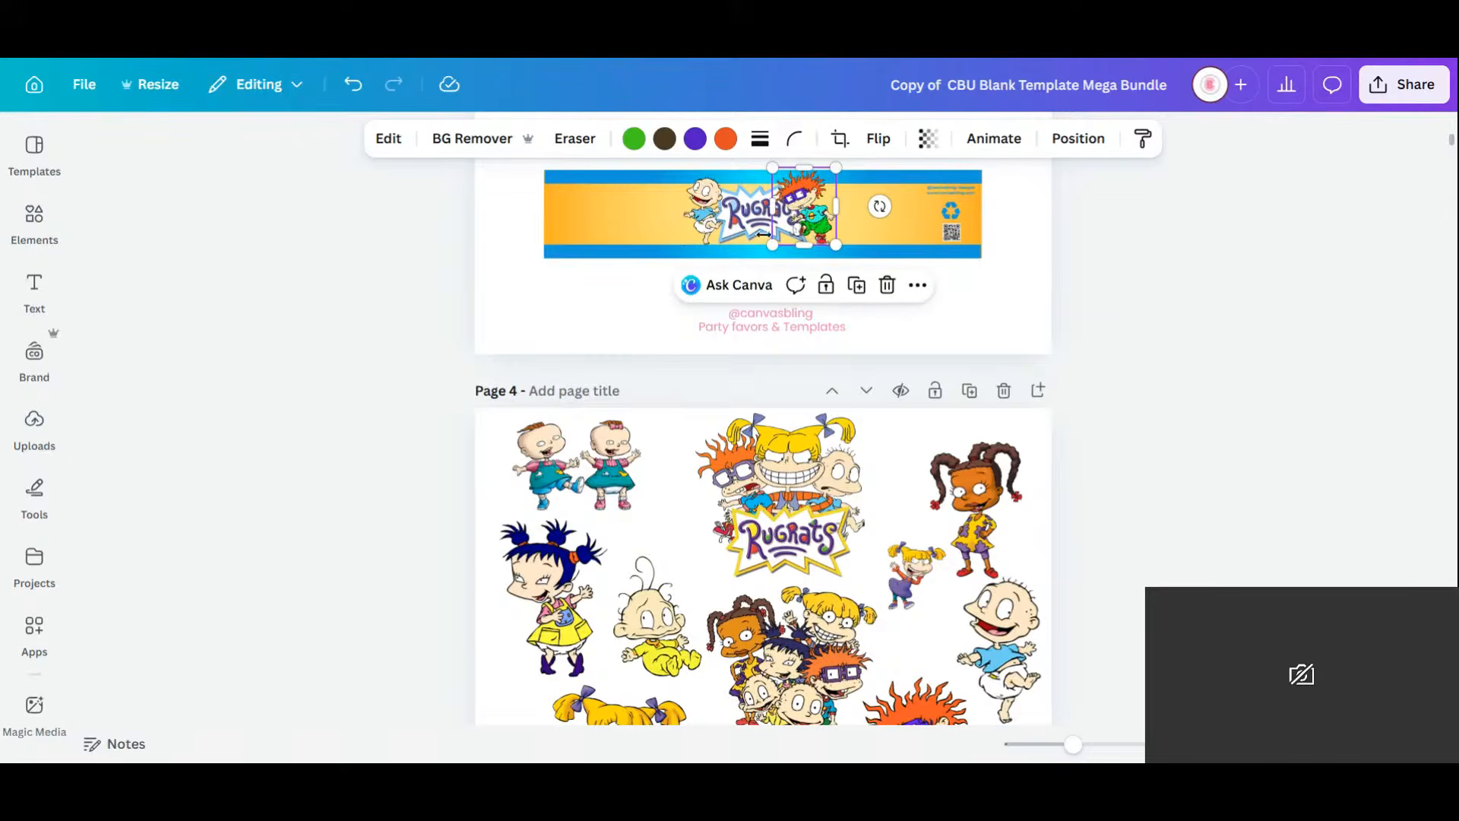
pyautogui.click(878, 138)
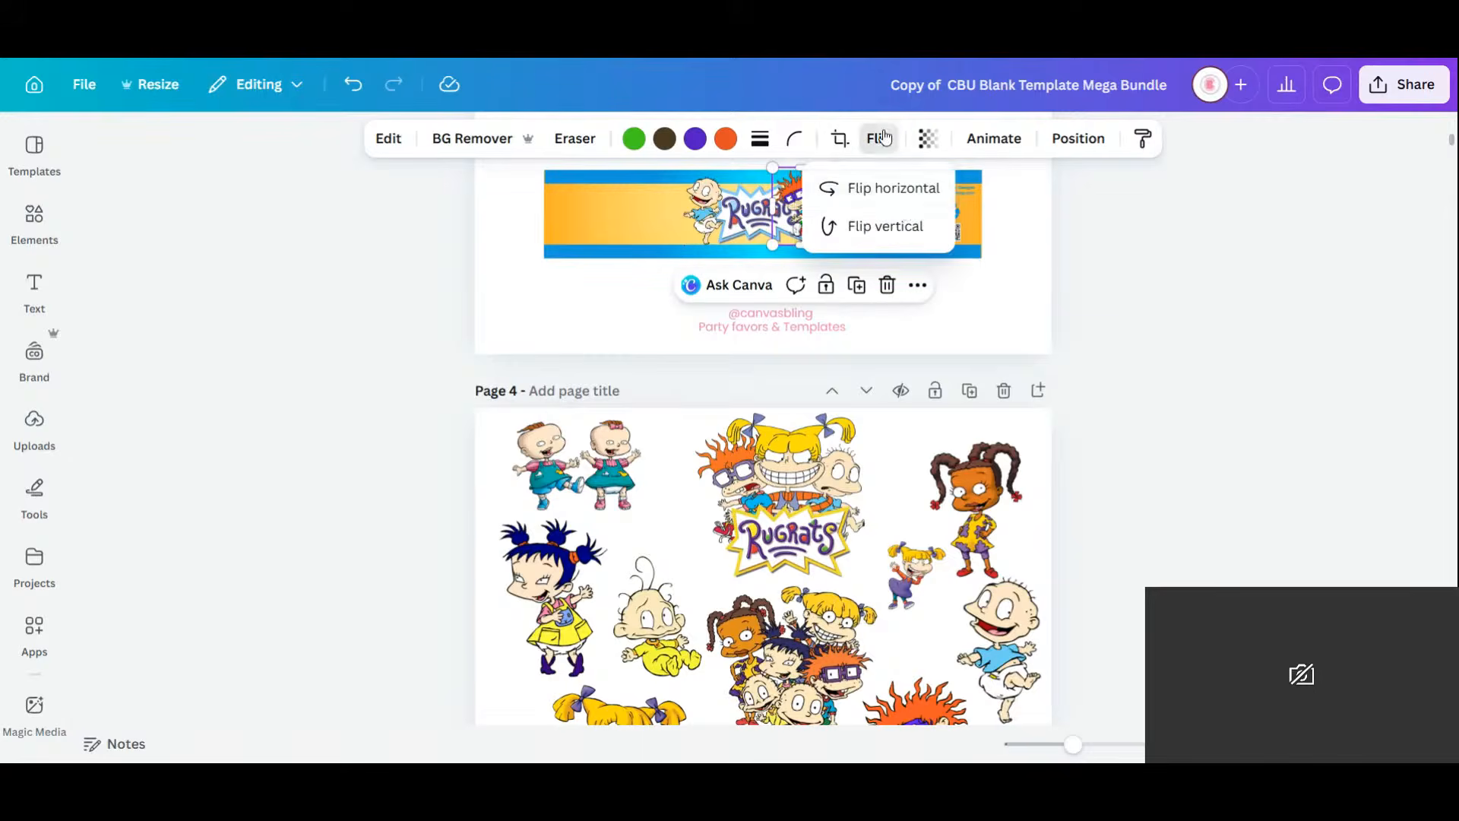
pyautogui.click(973, 331)
pyautogui.moveTo(789, 197); pyautogui.dragTo(817, 198)
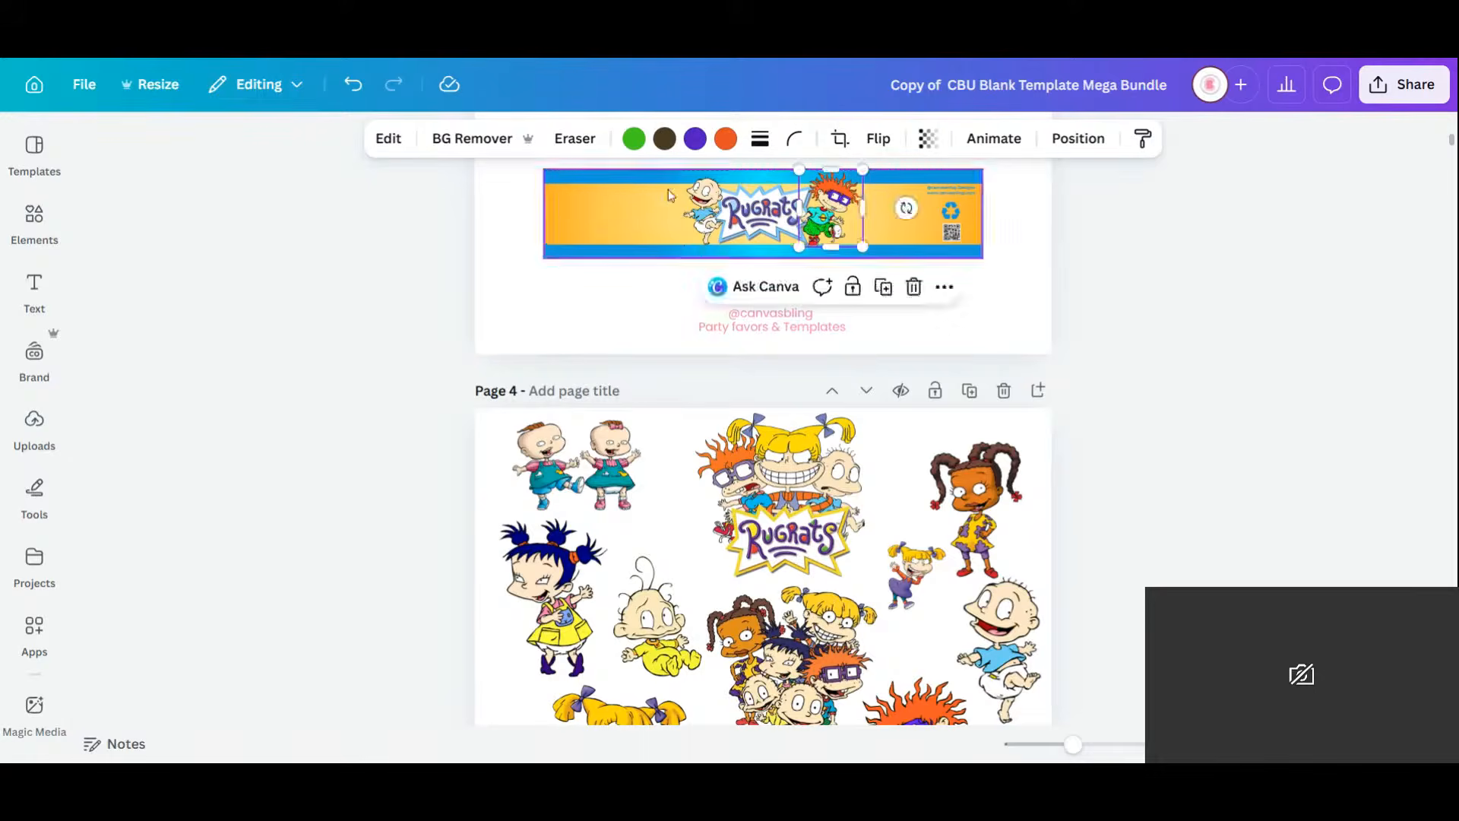
# Enlarge the Tommy figure slightly on the banner.
pyautogui.click(700, 199)
pyautogui.moveTo(719, 175); pyautogui.dragTo(700, 218)
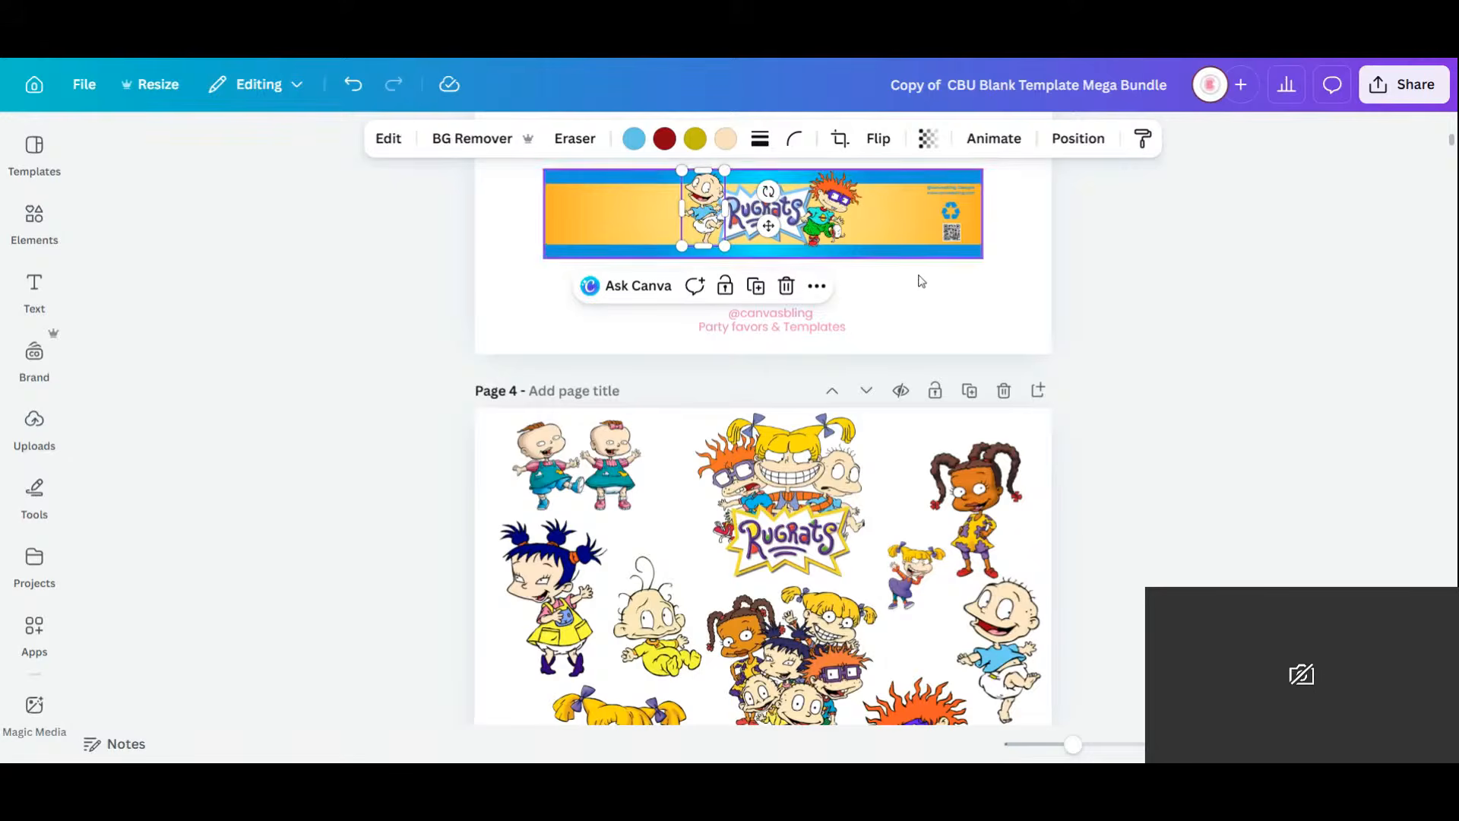
pyautogui.click(935, 317)
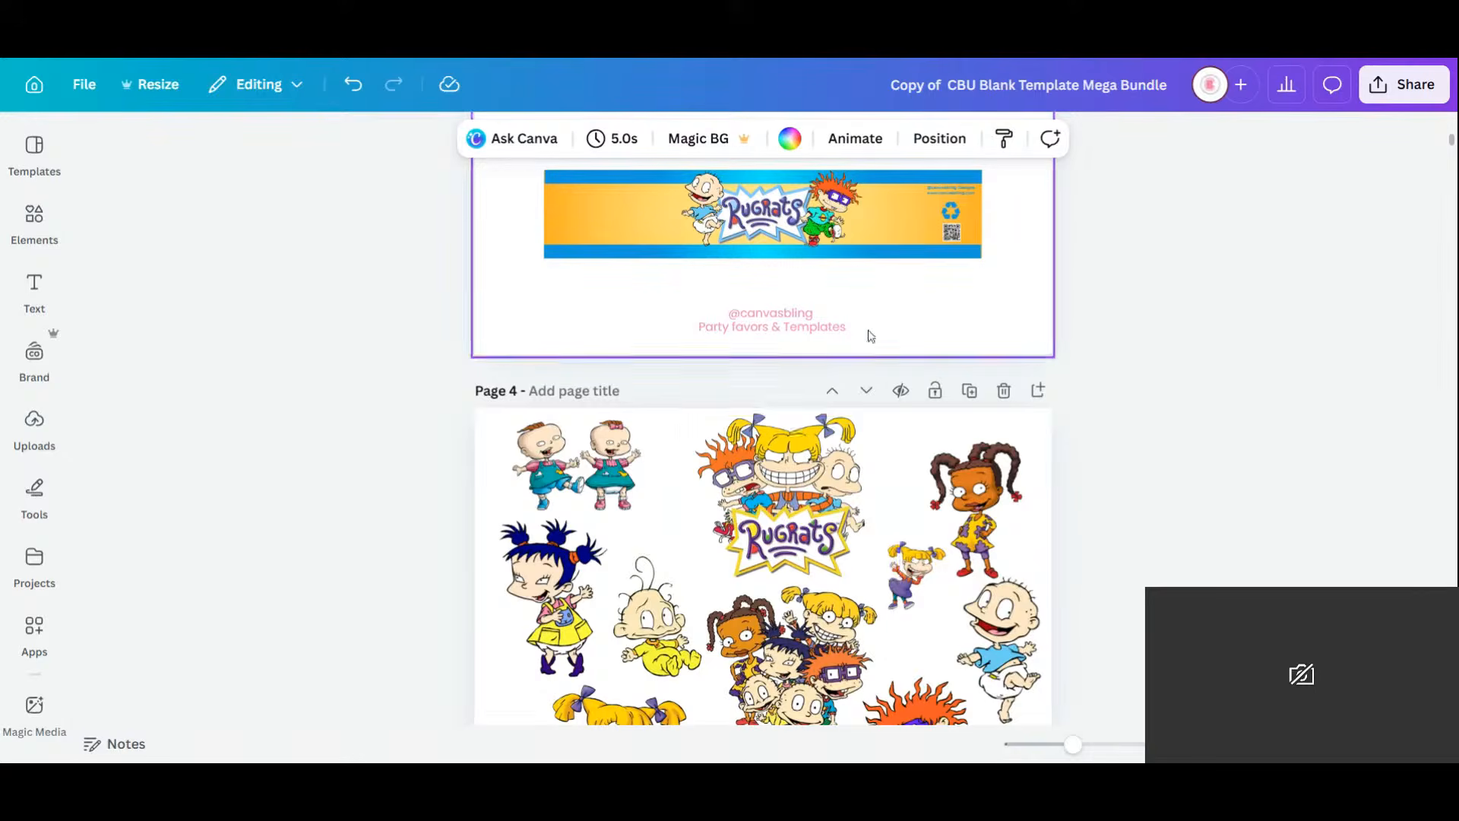
# Duplicate the Kool-Aid splatter strip onto the Water banner and stretch it to width 7.5.
pyautogui.scroll(5, 867, 331)
pyautogui.scroll(-3, 580, 387)
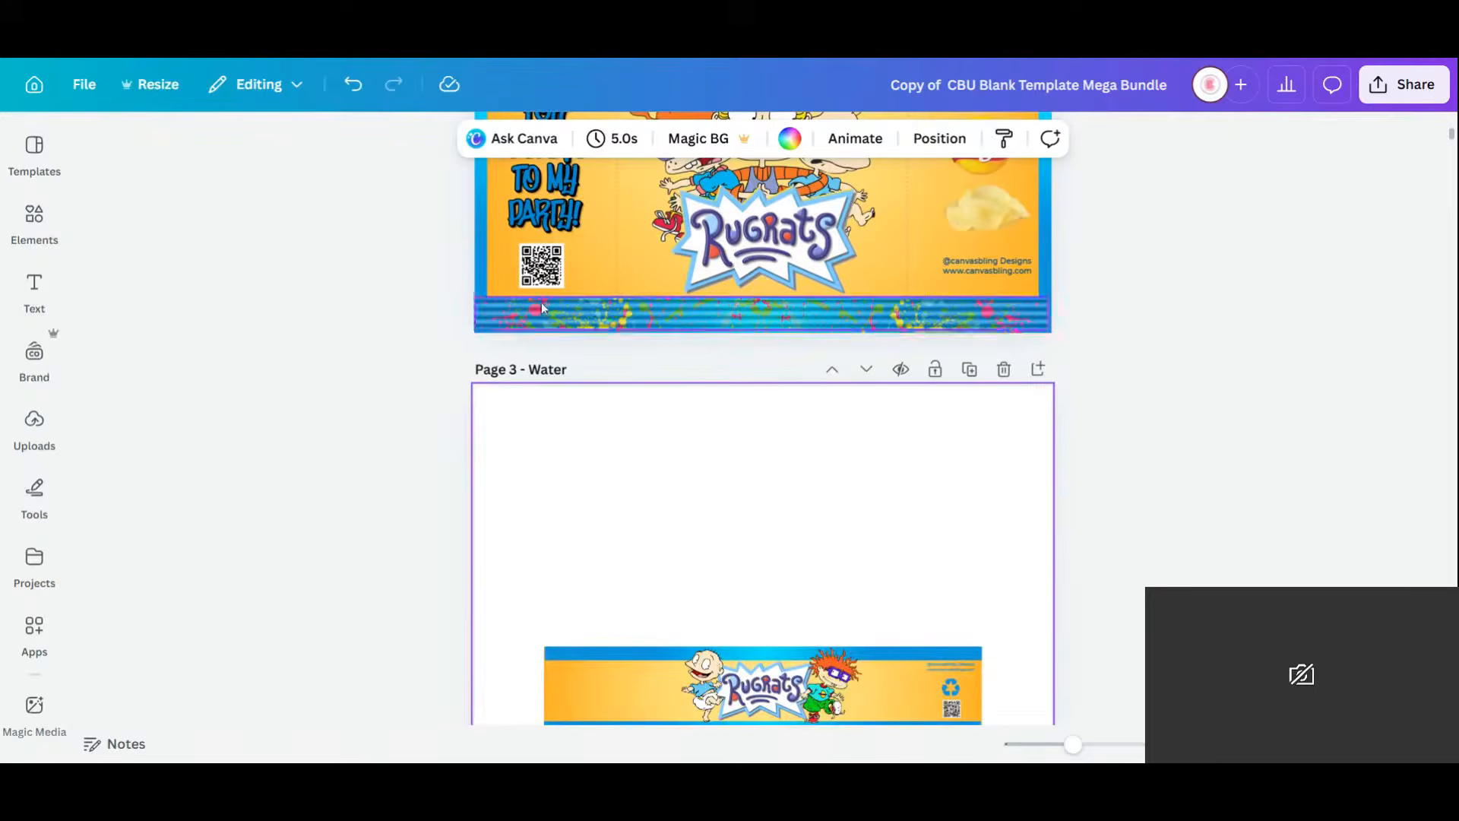
pyautogui.scroll(-3, 716, 369)
pyautogui.scroll(-5, 715, 370)
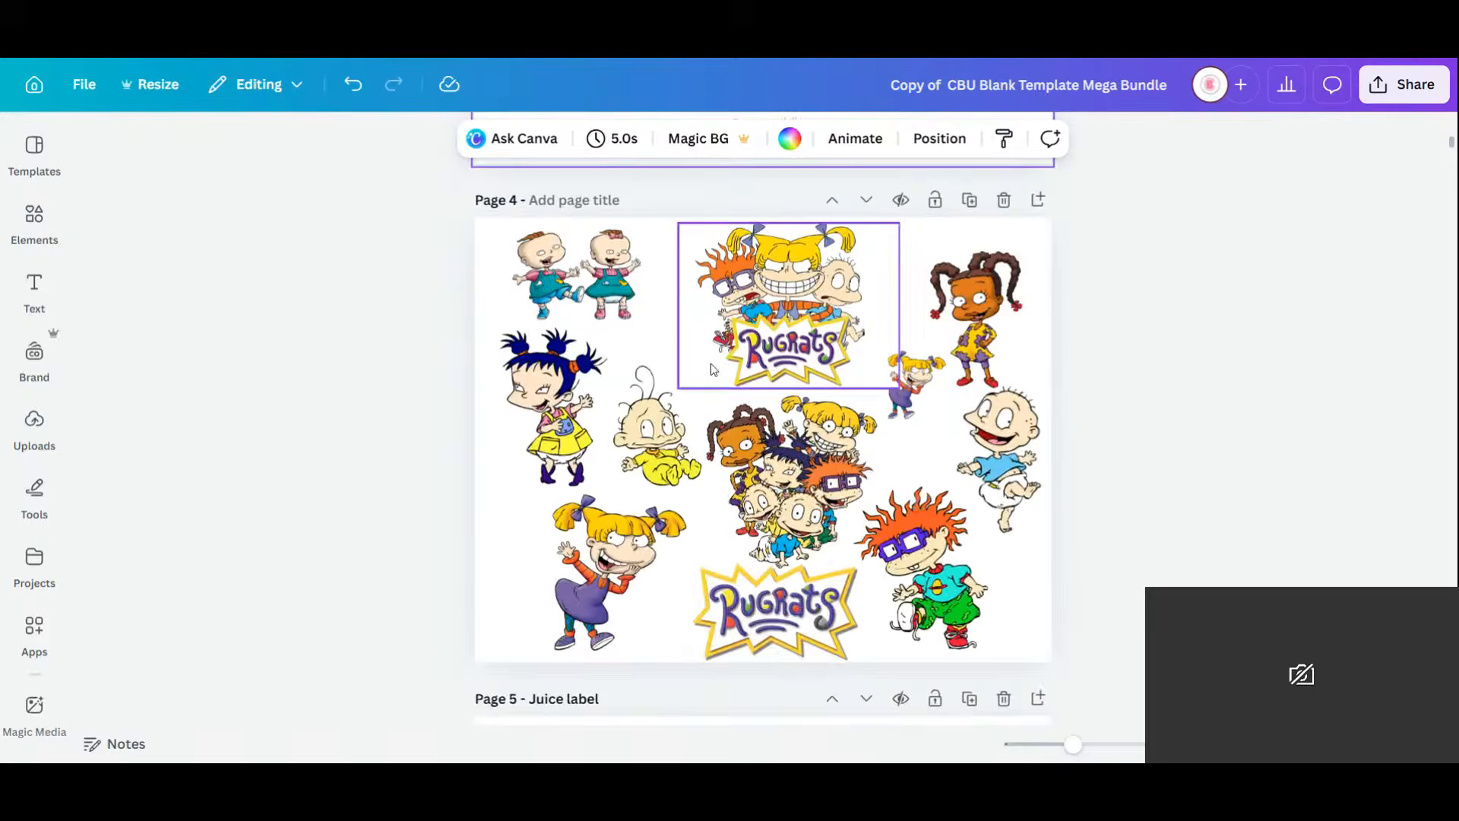
pyautogui.scroll(-5, 712, 369)
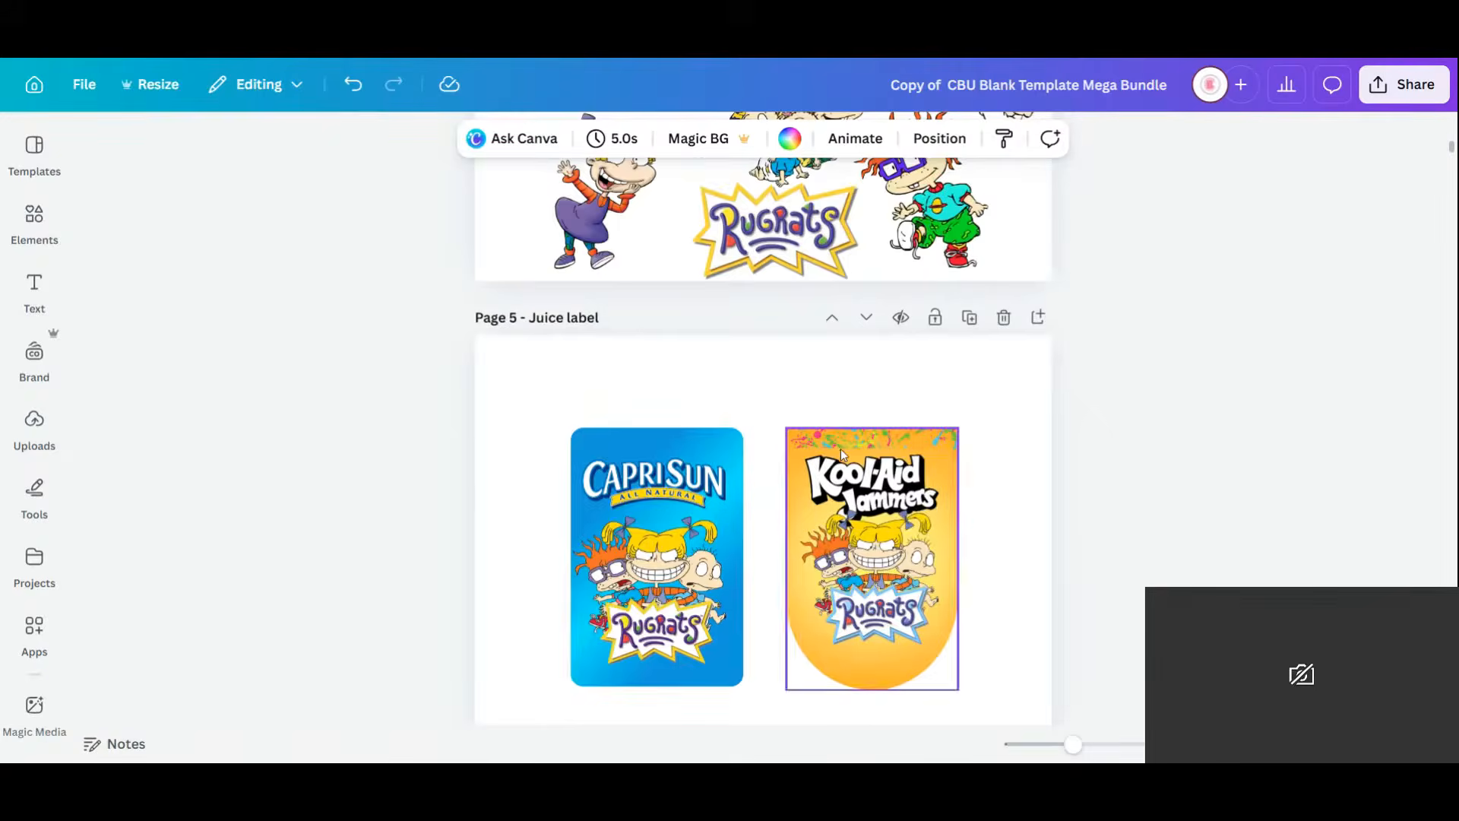
pyautogui.click(857, 438)
pyautogui.click(924, 388)
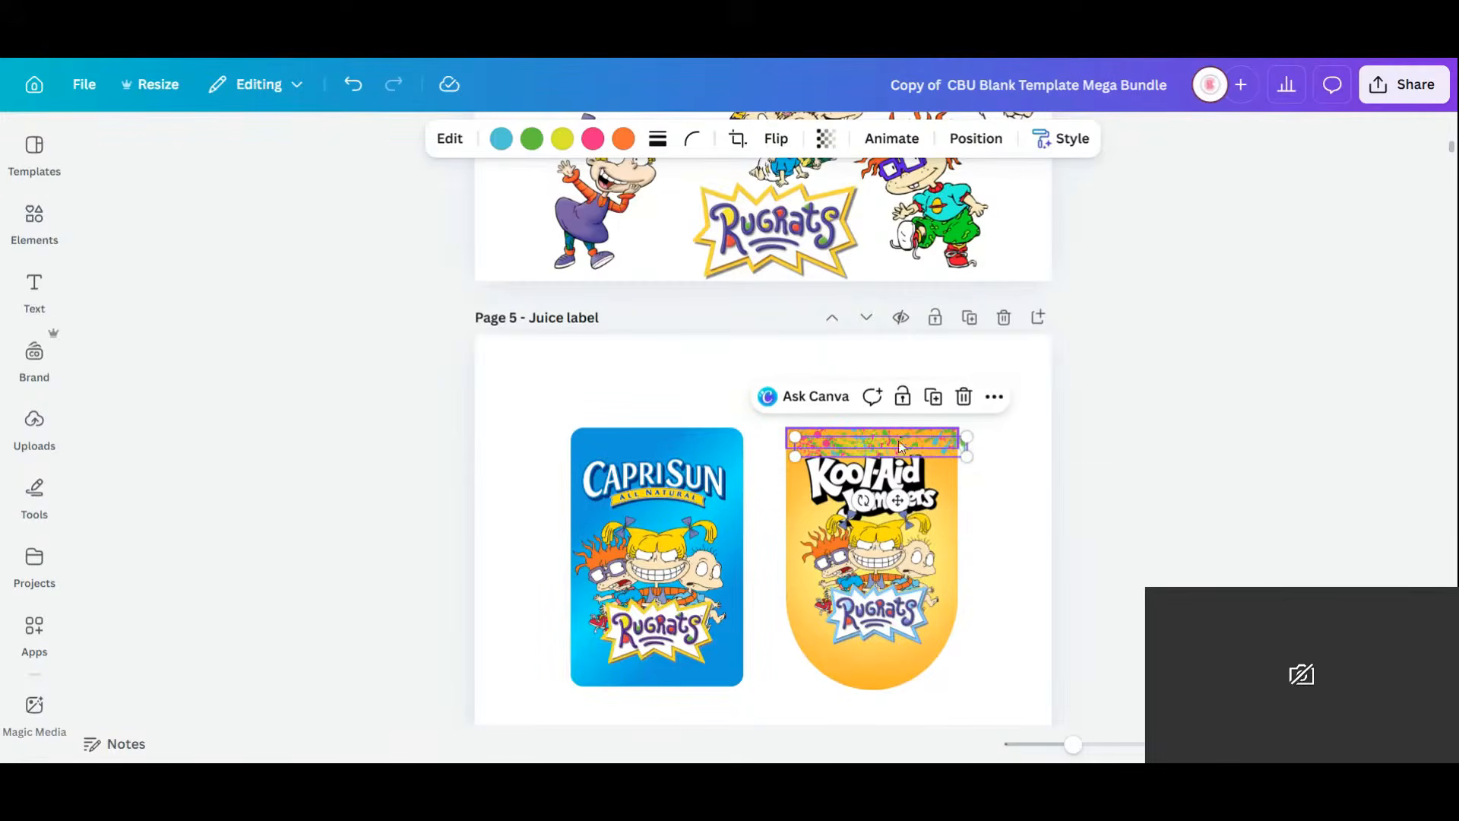
pyautogui.moveTo(897, 449); pyautogui.dragTo(849, 347)
pyautogui.scroll(10, 846, 346)
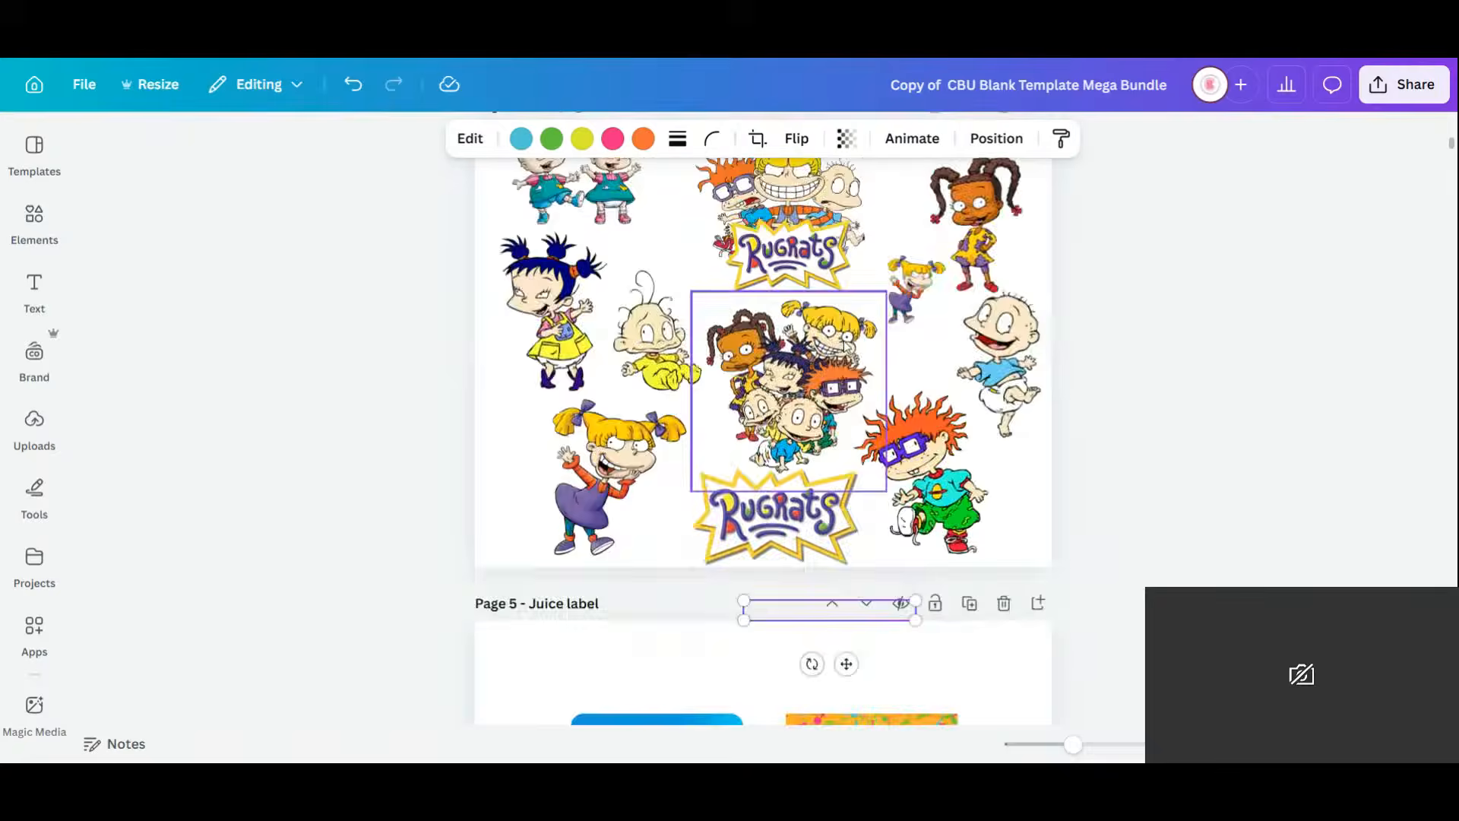
pyautogui.scroll(-6, 846, 346)
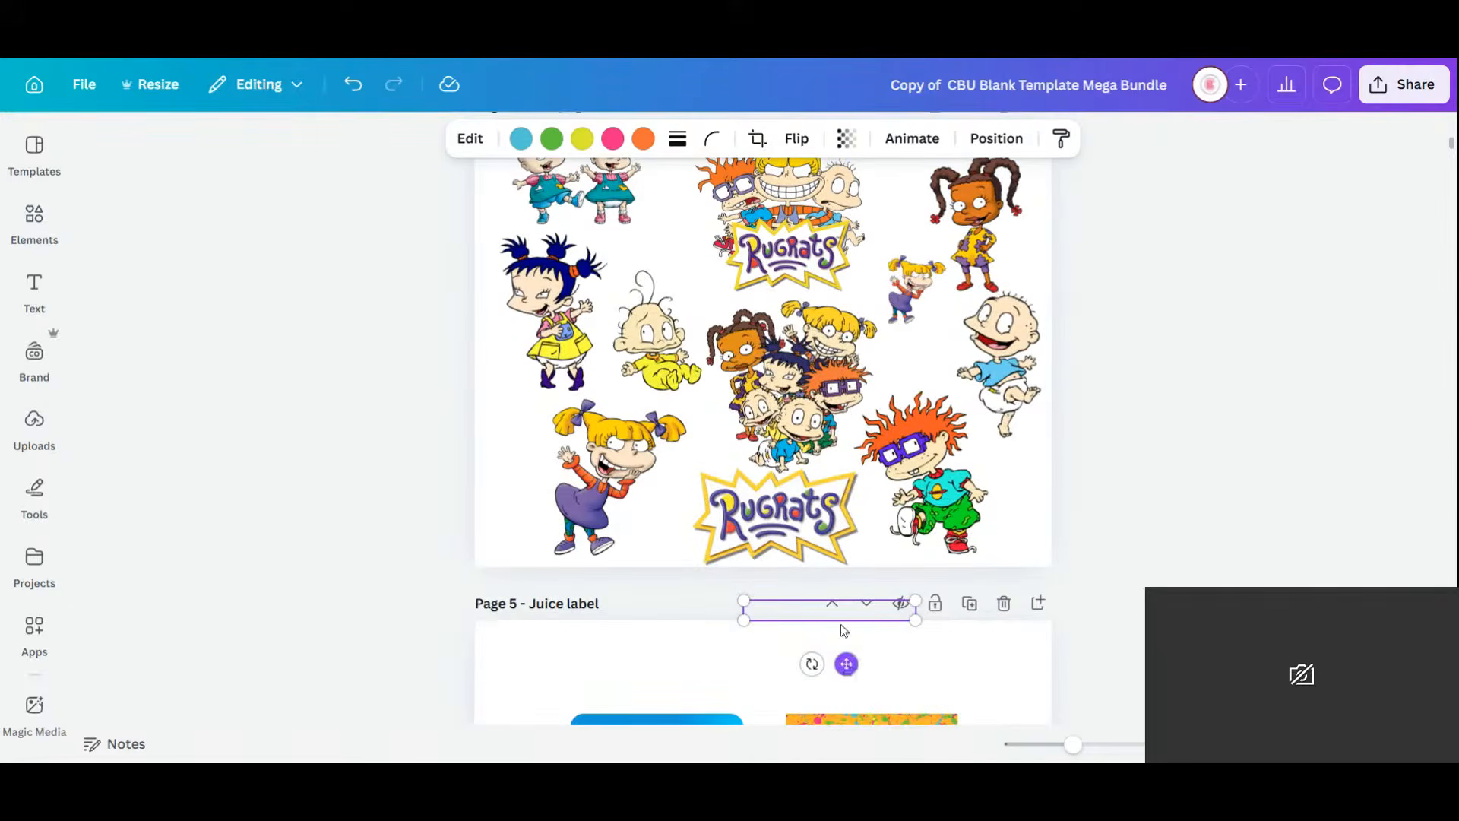
pyautogui.moveTo(846, 664); pyautogui.dragTo(656, 463)
pyautogui.scroll(6, 795, 317)
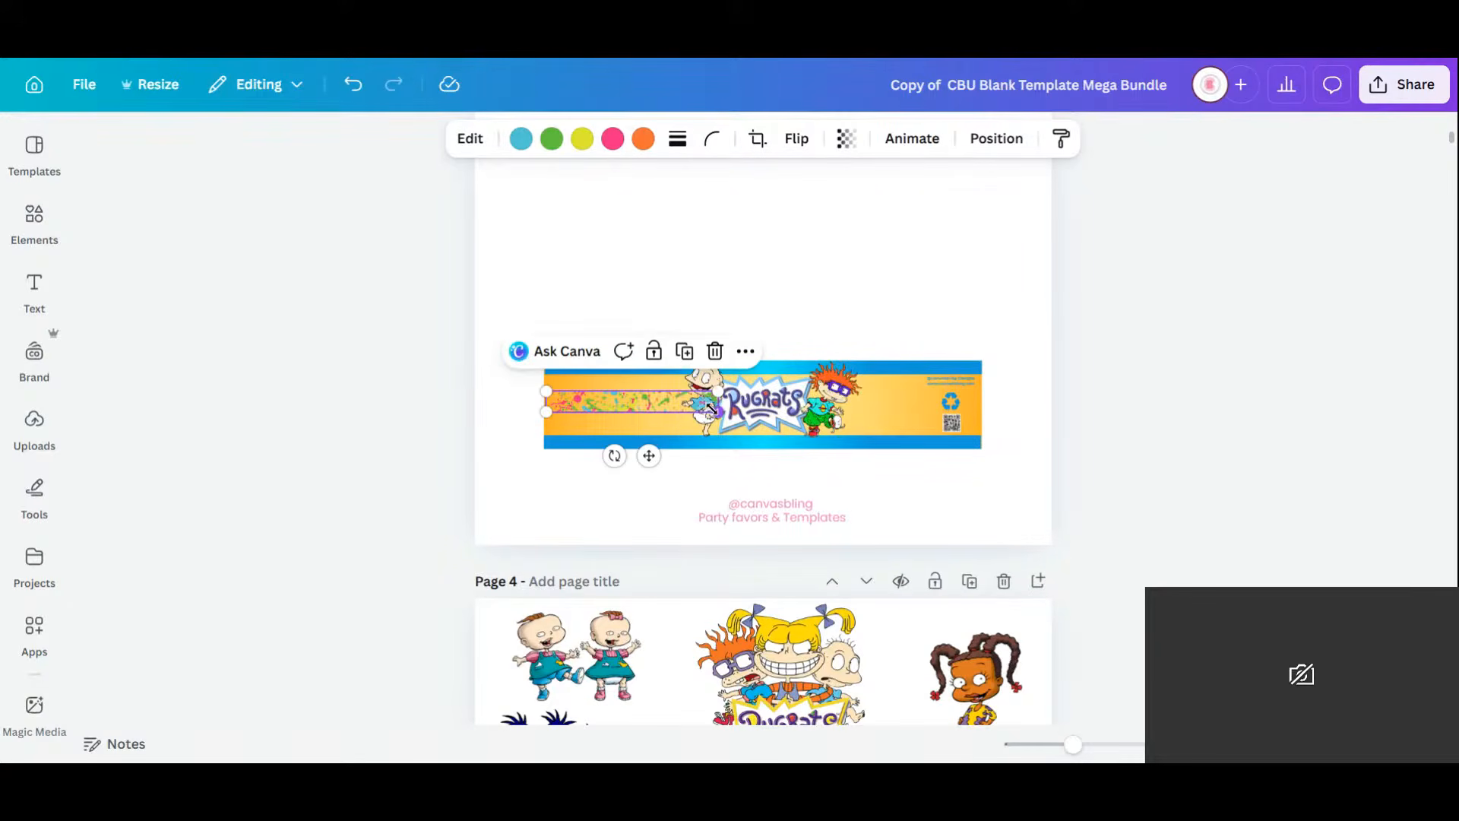
pyautogui.moveTo(710, 408); pyautogui.dragTo(979, 393)
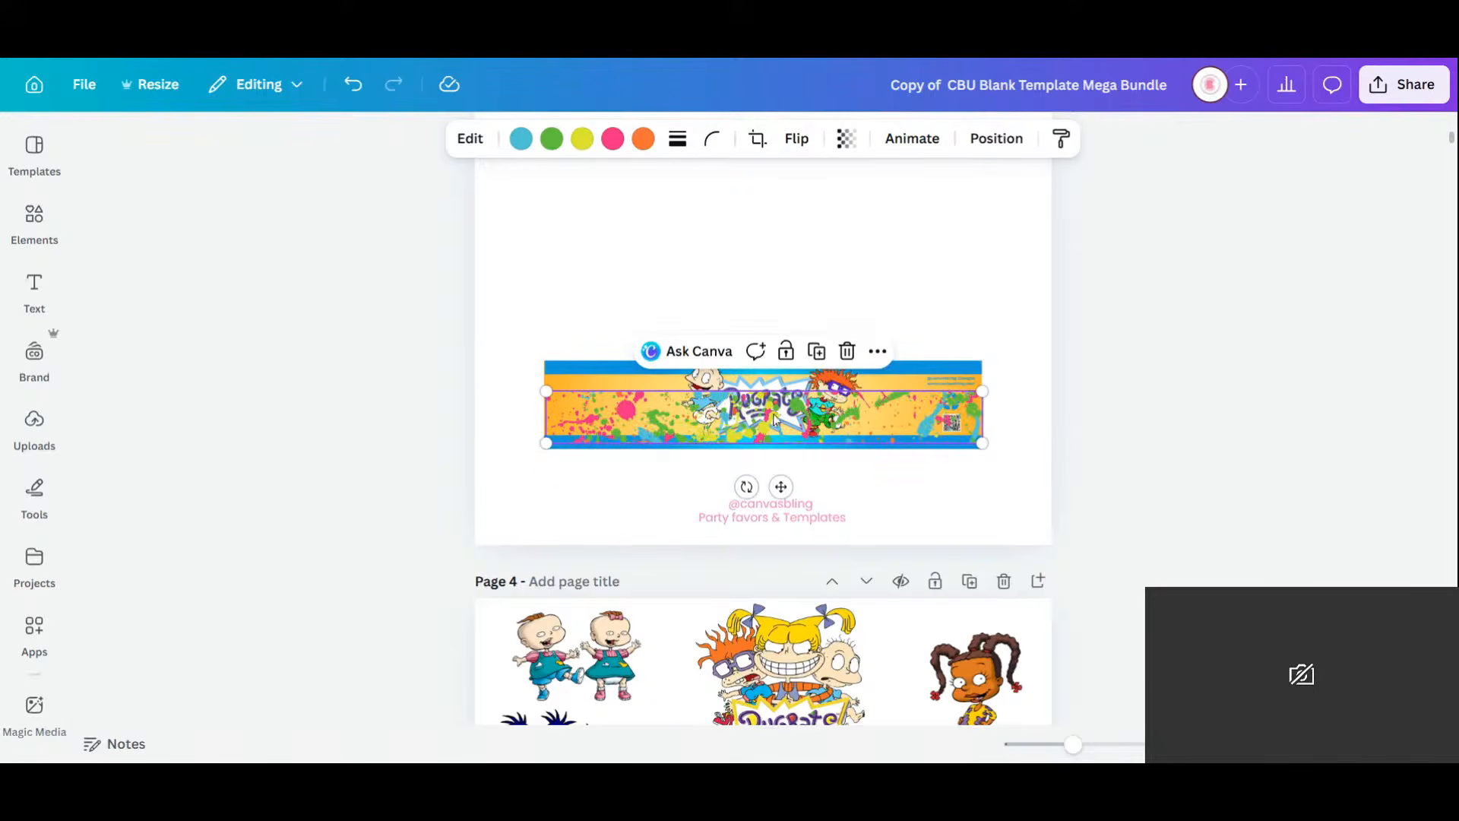
# Crop the splatter image to a thin band and adjust its layer order.
pyautogui.click(757, 140)
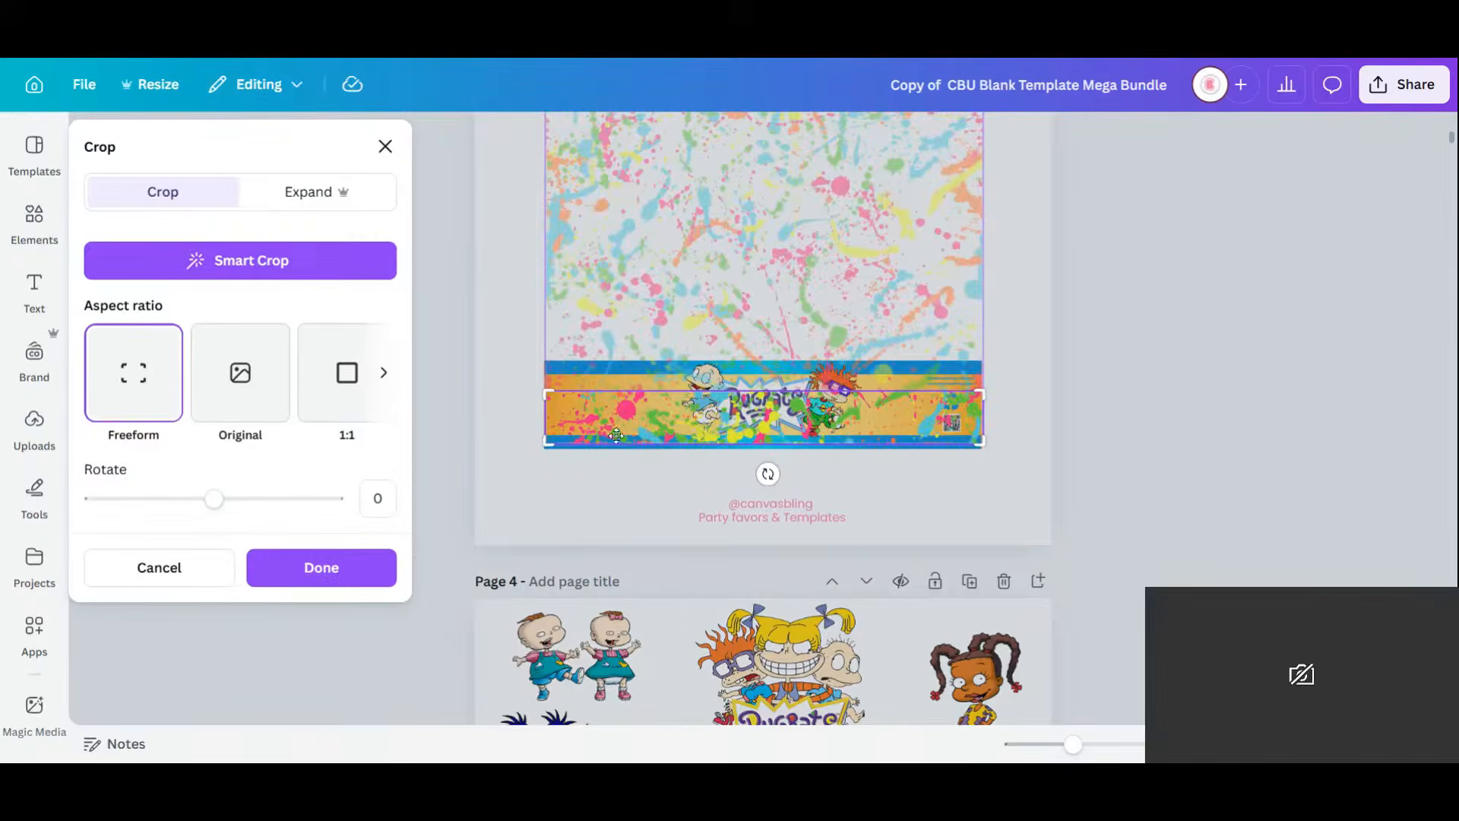
pyautogui.moveTo(549, 441); pyautogui.dragTo(541, 408)
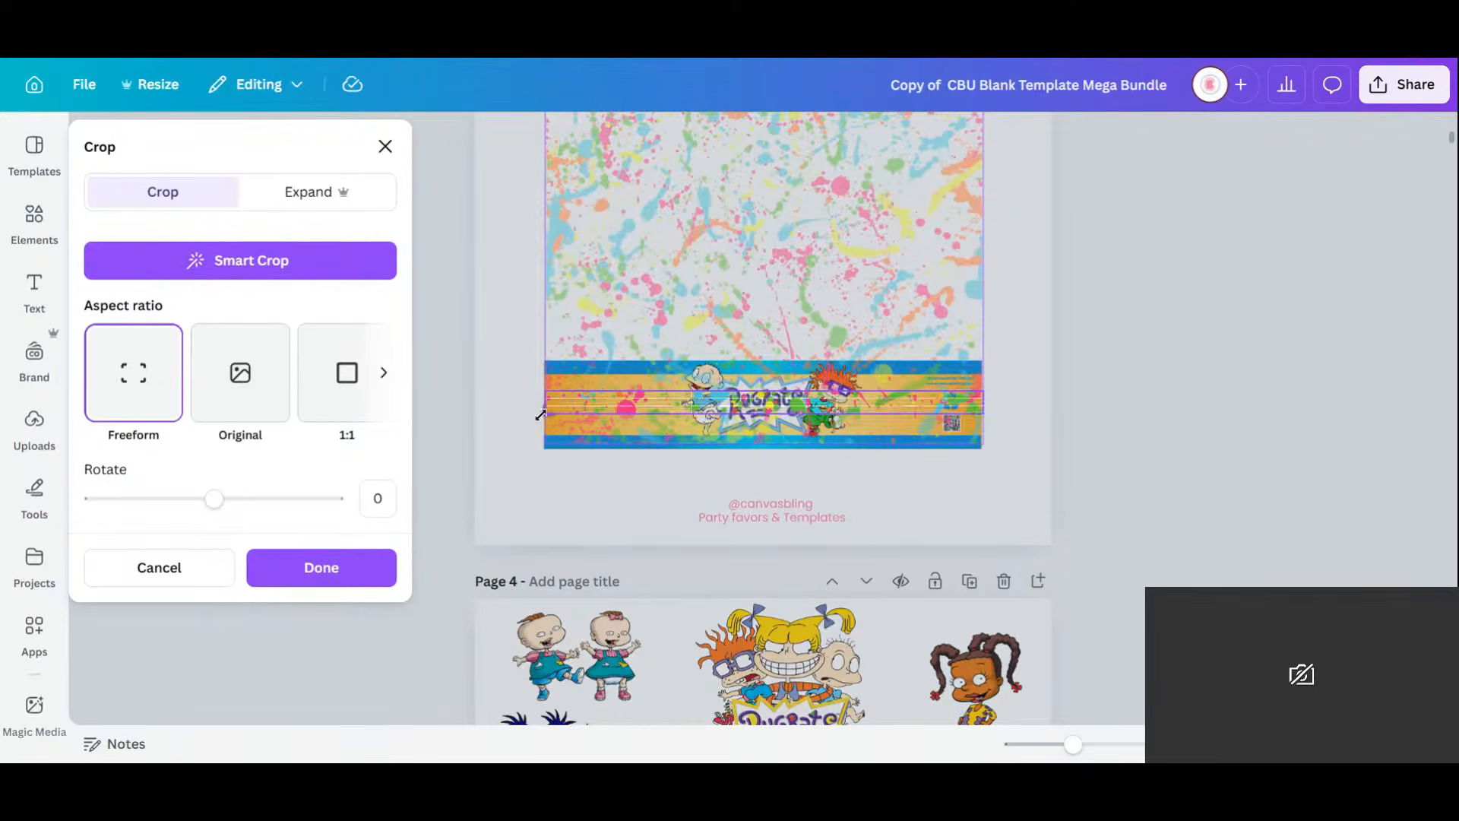
pyautogui.click(355, 570)
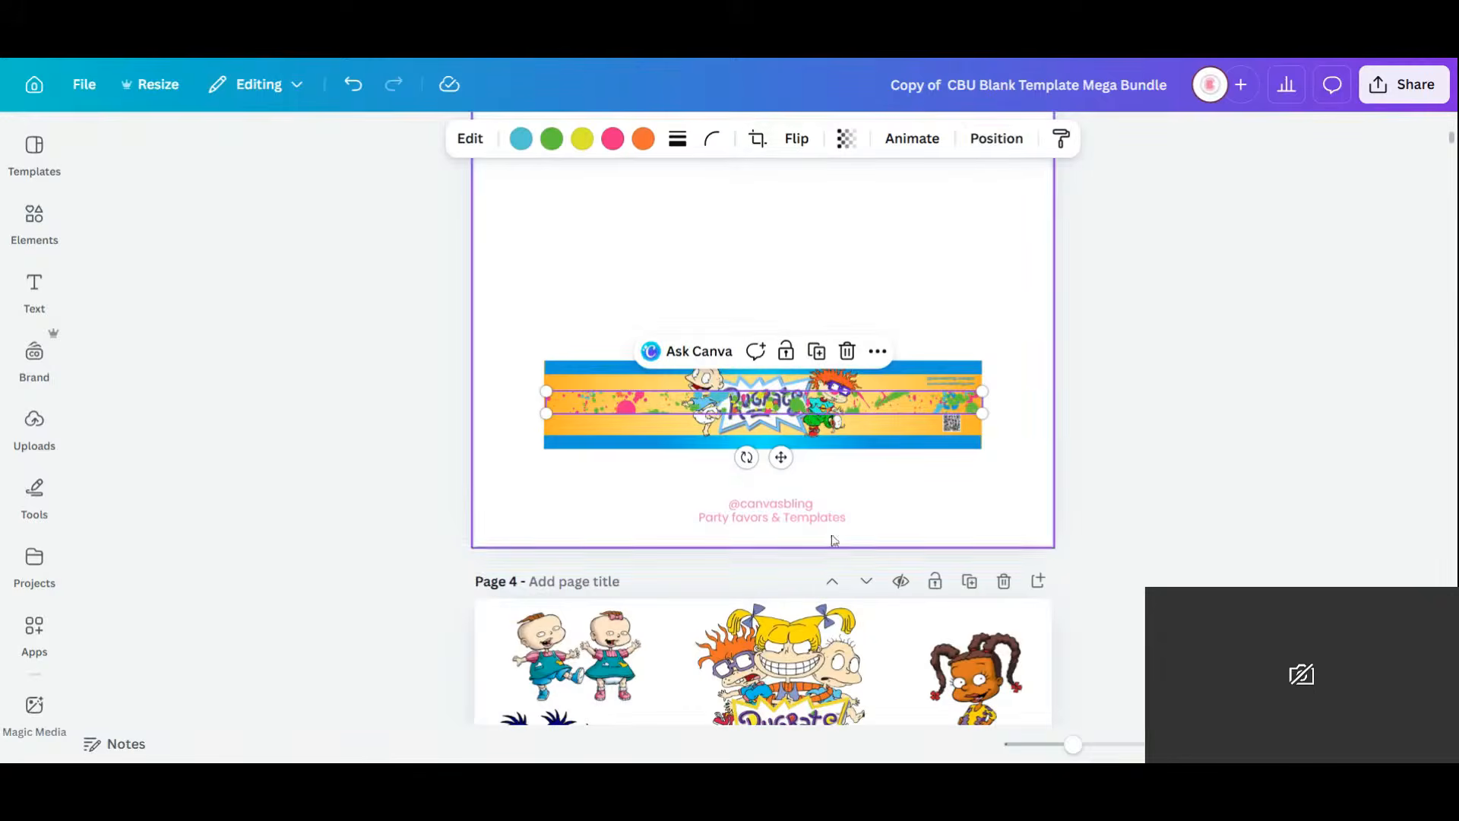
pyautogui.click(1002, 140)
pyautogui.click(324, 246)
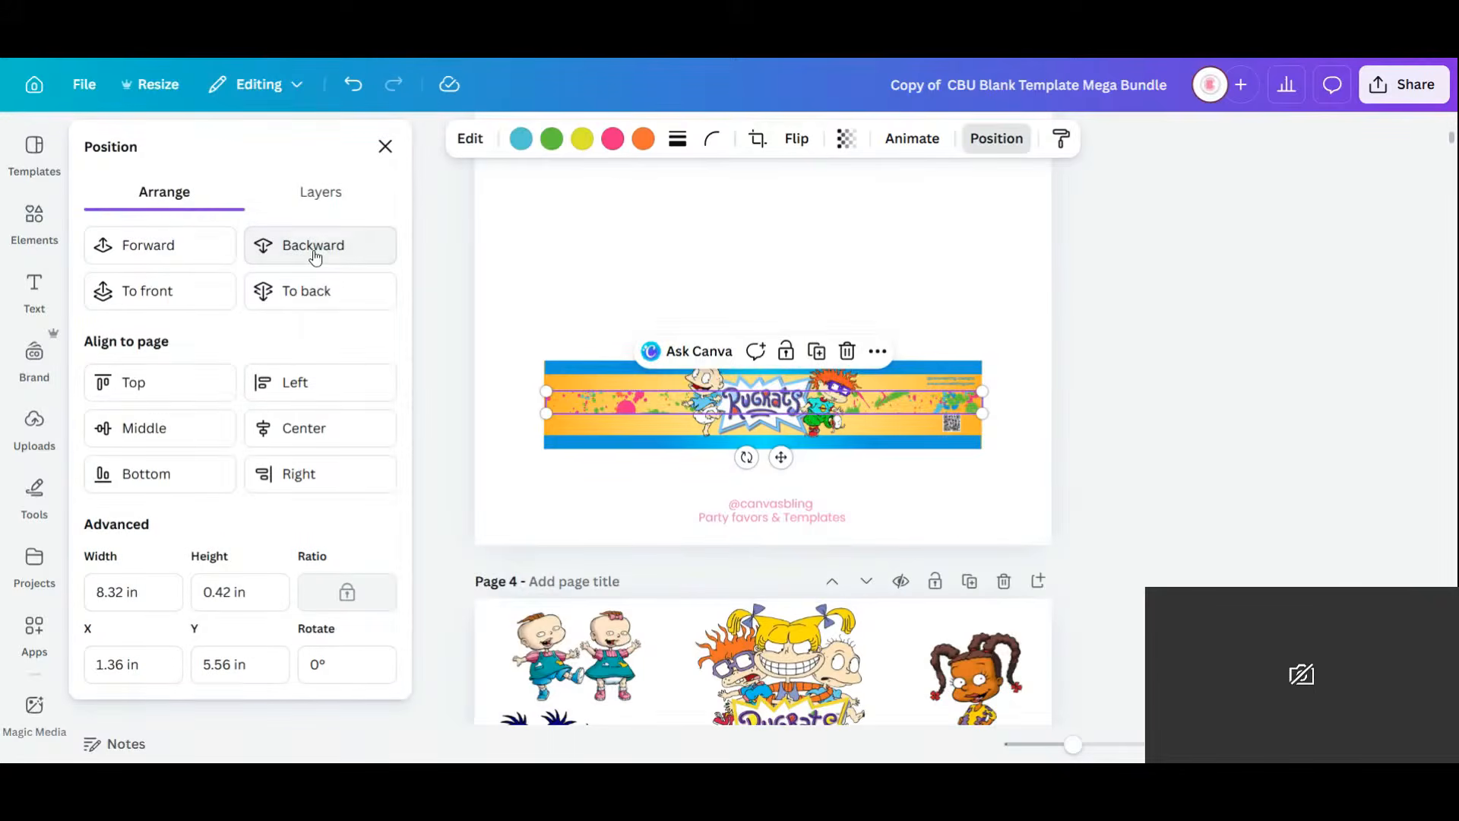
pyautogui.click(315, 247)
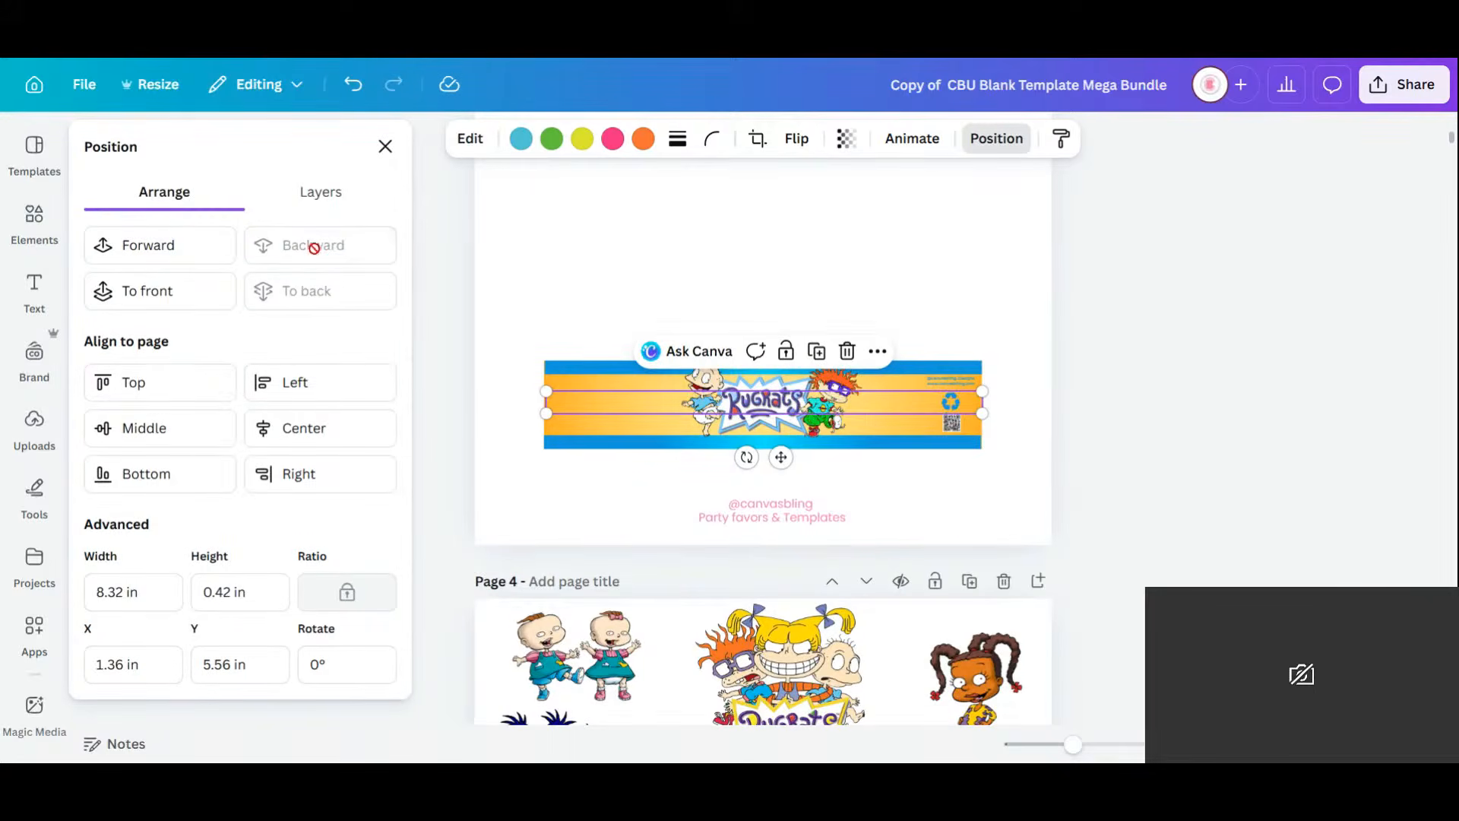
pyautogui.click(176, 248)
pyautogui.click(972, 265)
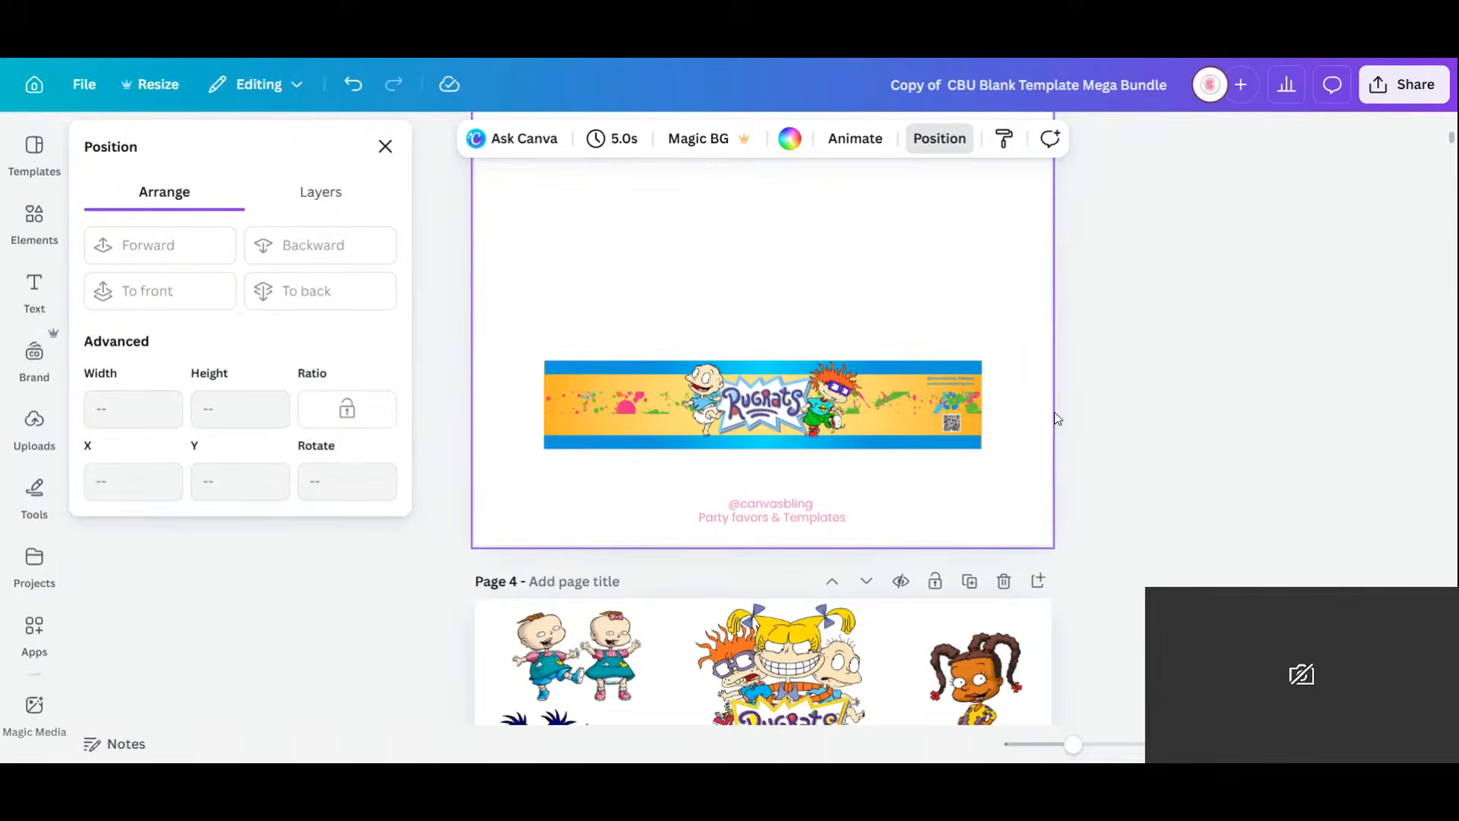
# Widen the splatter crop over the banner's middle and send the banner image behind it.
pyautogui.click(889, 408)
pyautogui.doubleClick(889, 407)
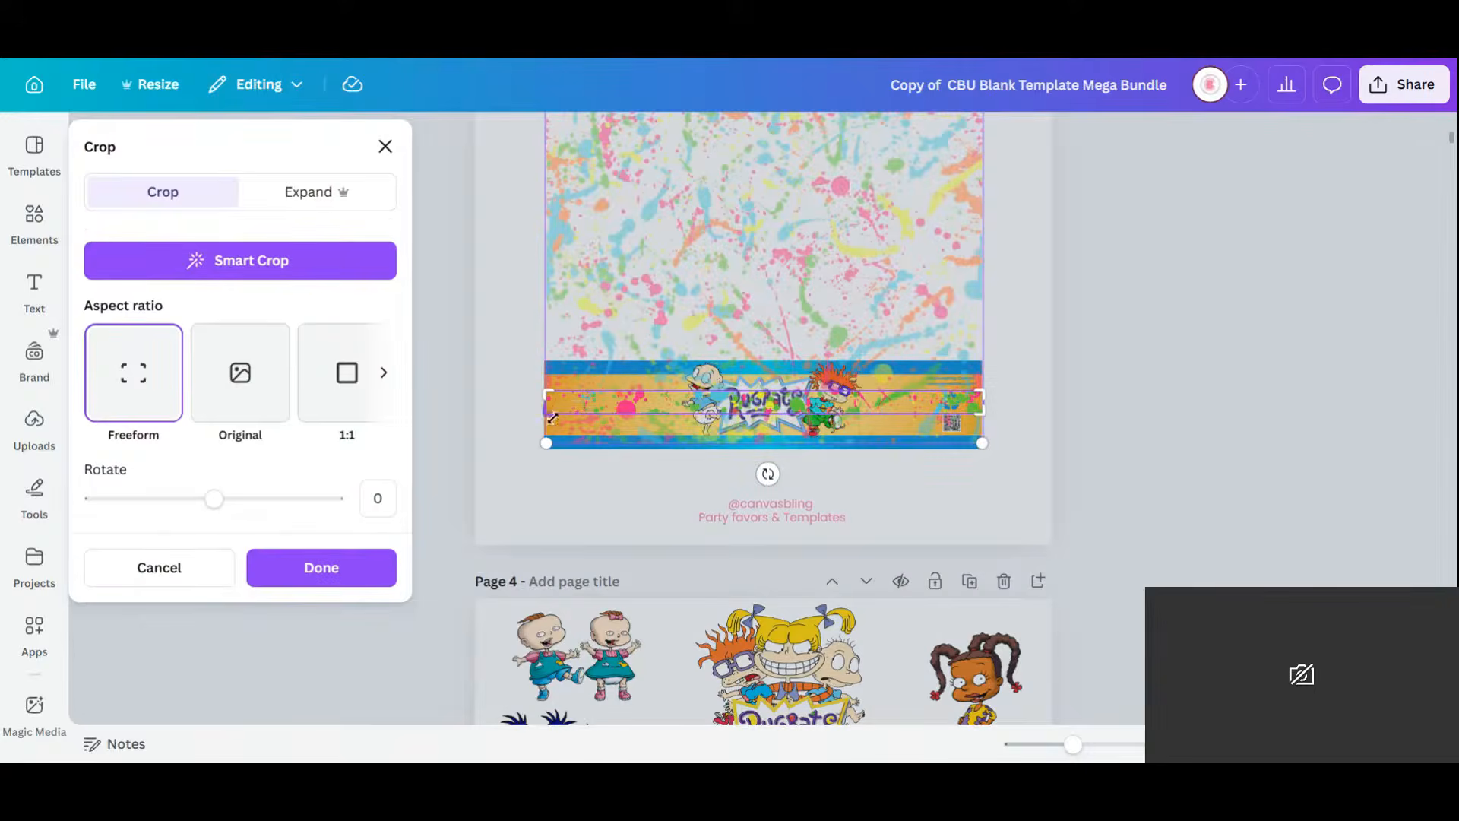
pyautogui.moveTo(552, 418); pyautogui.dragTo(542, 373)
pyautogui.click(380, 564)
pyautogui.click(982, 520)
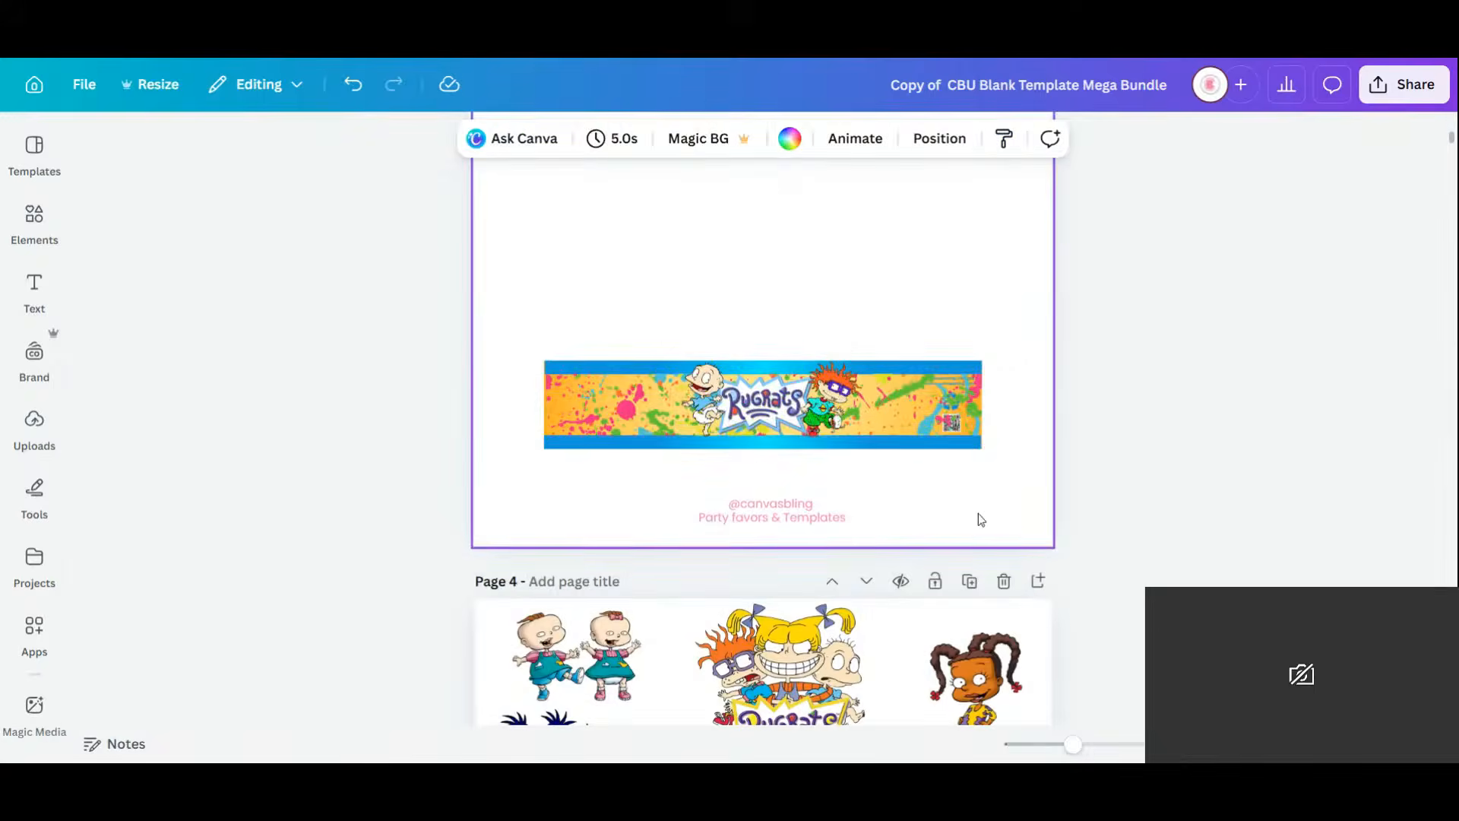
pyautogui.click(936, 384)
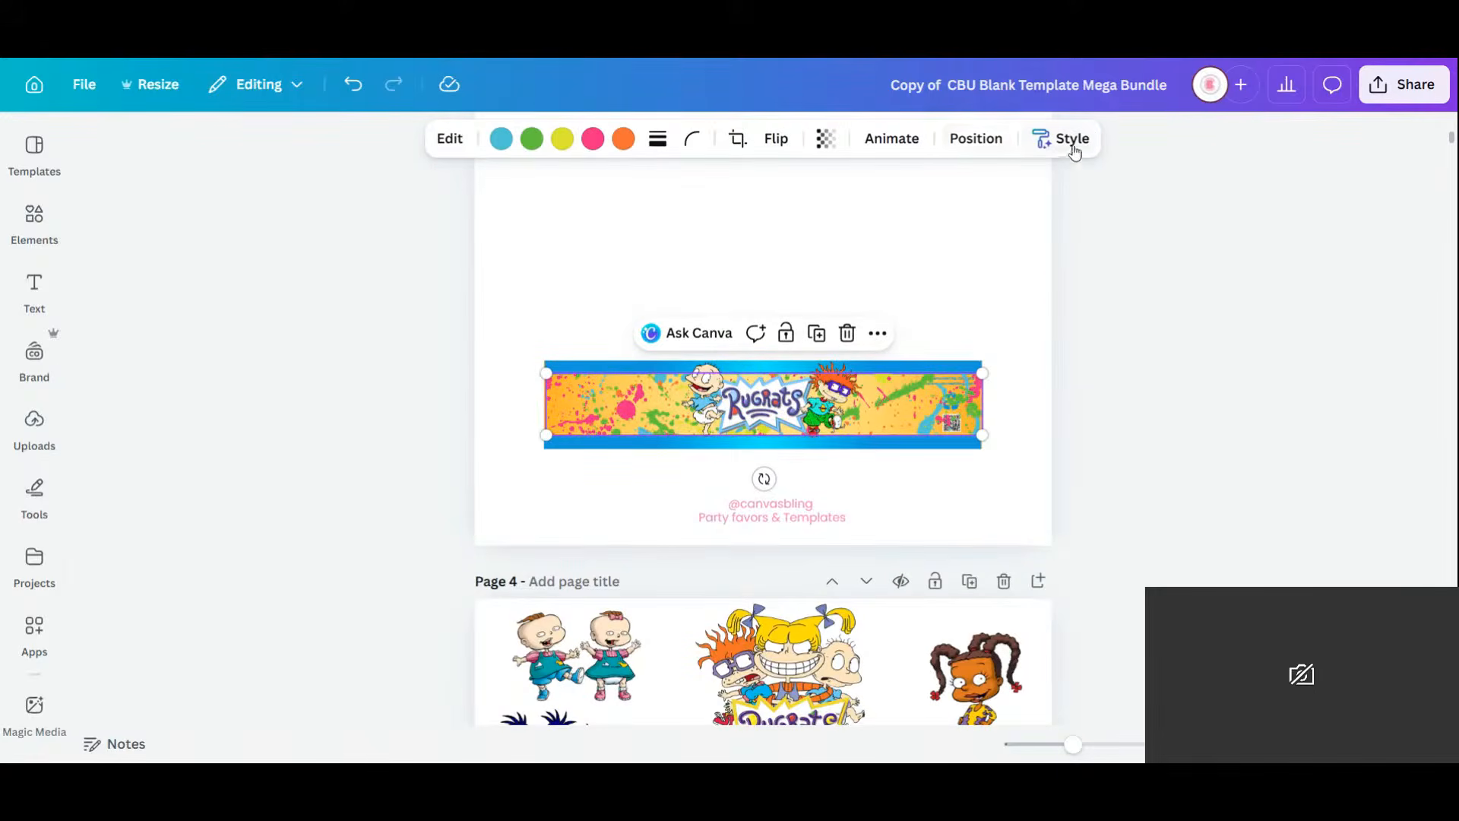
pyautogui.click(977, 139)
pyautogui.click(297, 251)
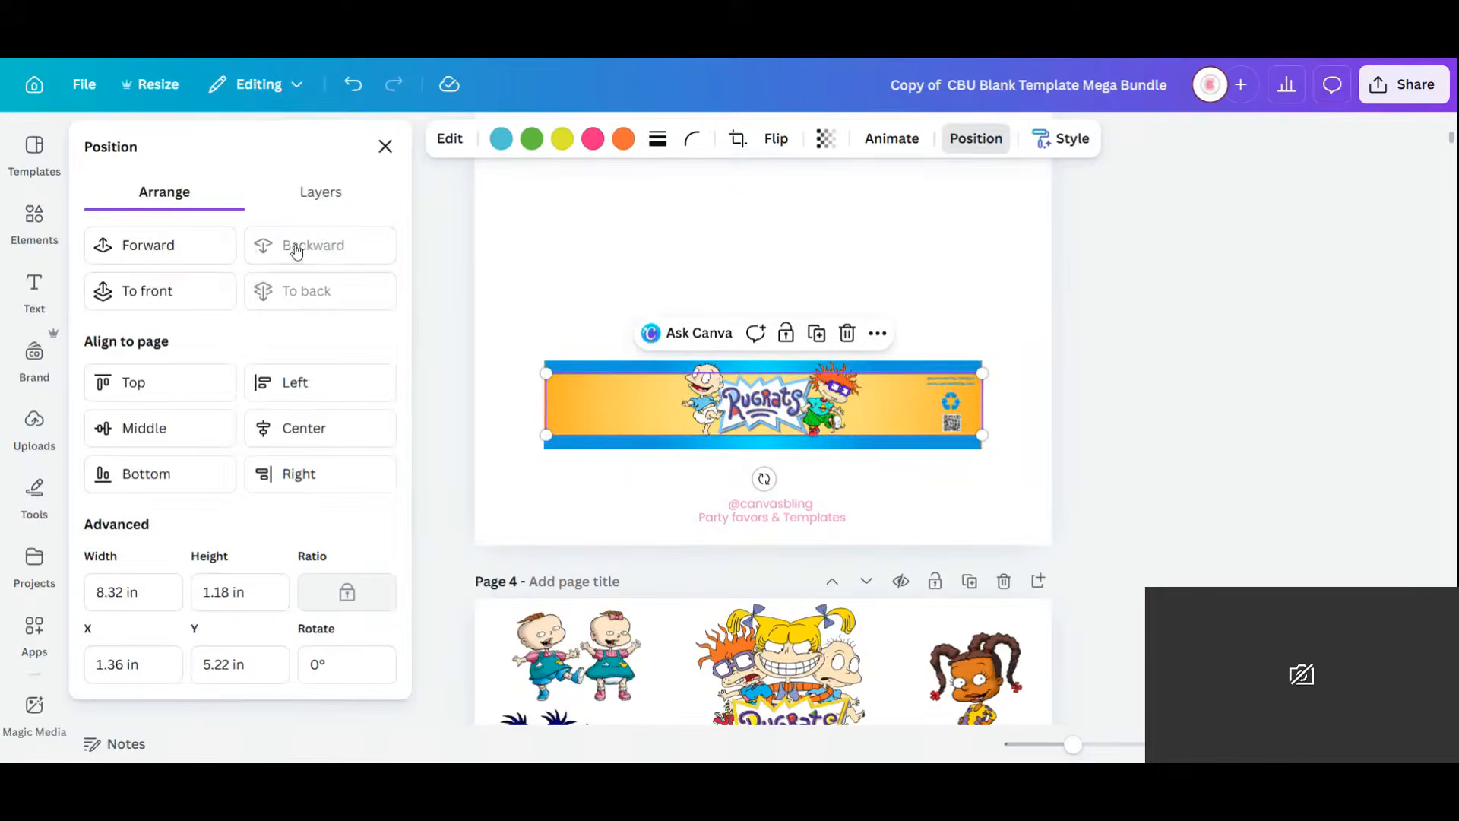
# Unlock and ungroup the banner elements, then push the banner image further back.
pyautogui.click(645, 443)
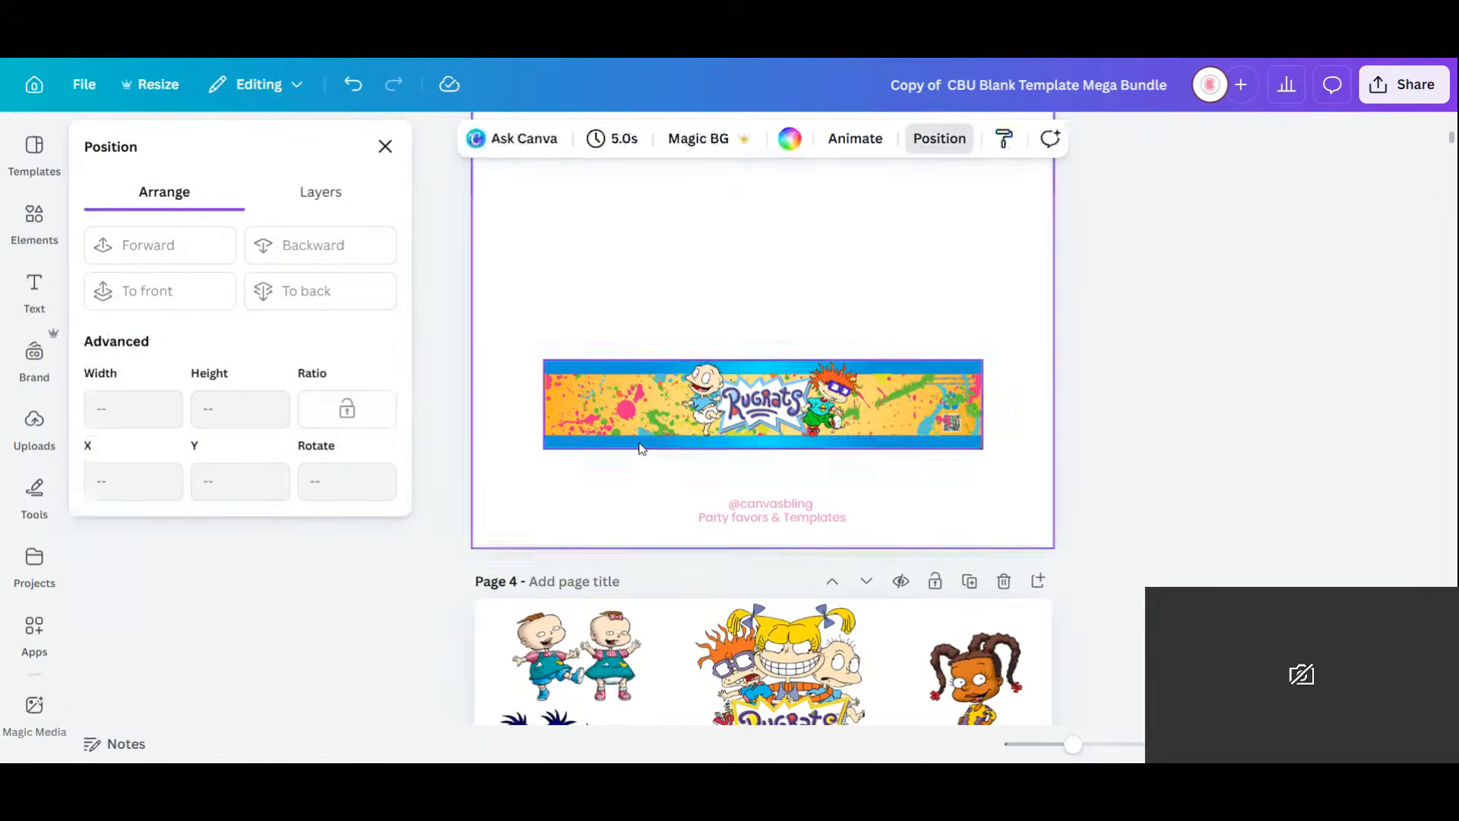
pyautogui.click(779, 323)
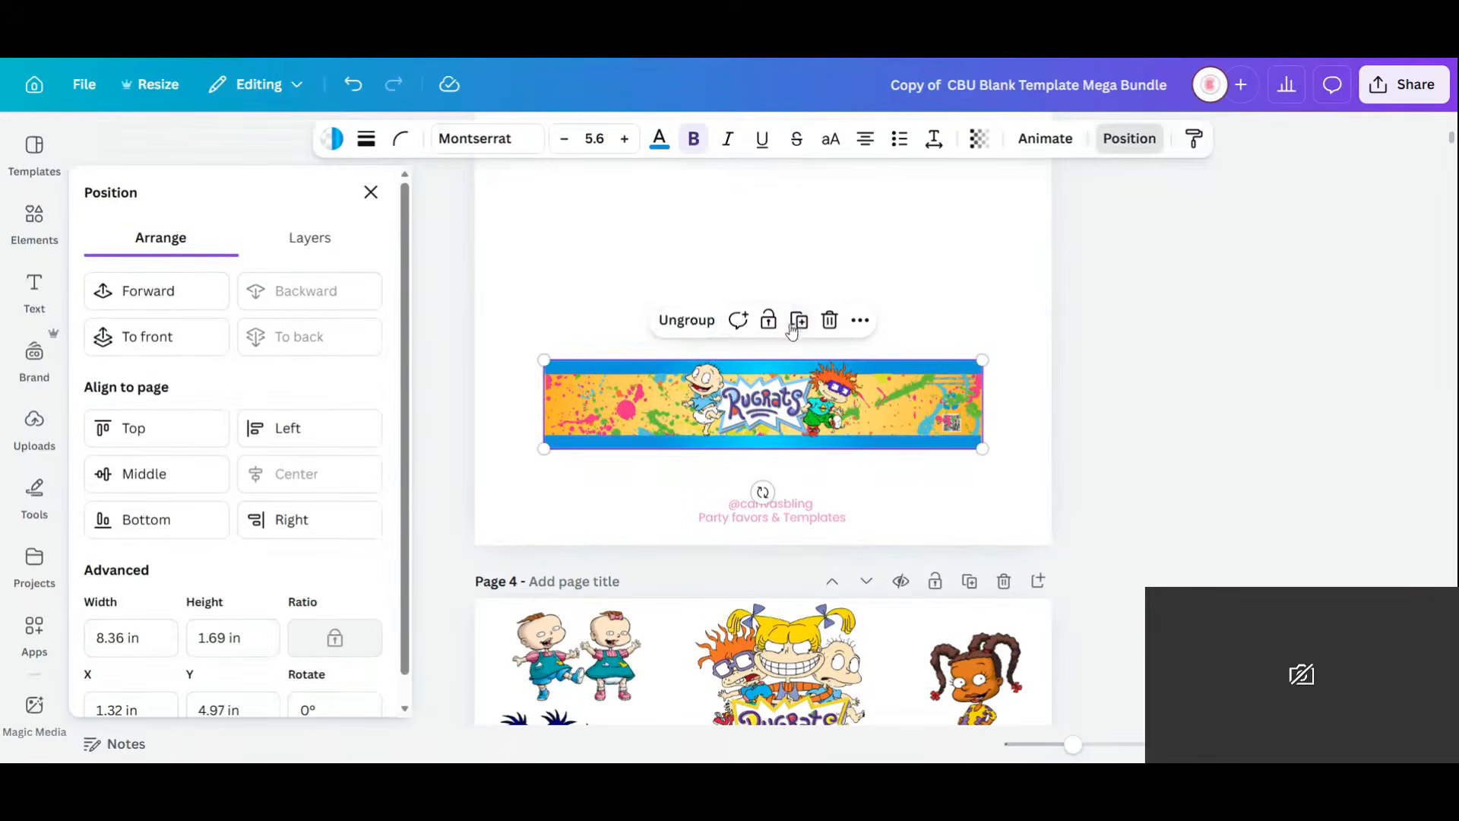
pyautogui.click(689, 317)
pyautogui.click(988, 407)
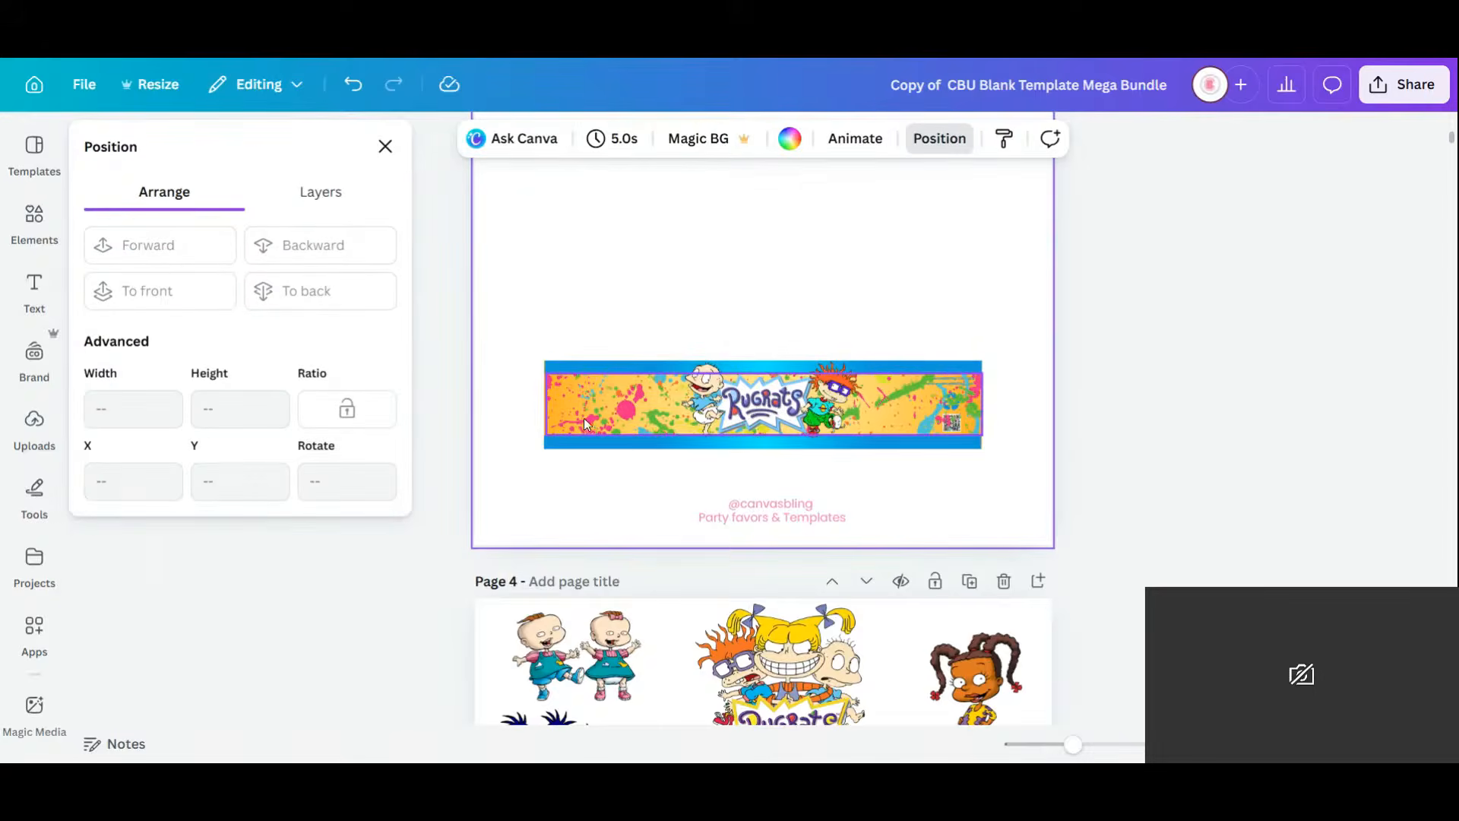
pyautogui.click(584, 418)
pyautogui.click(379, 261)
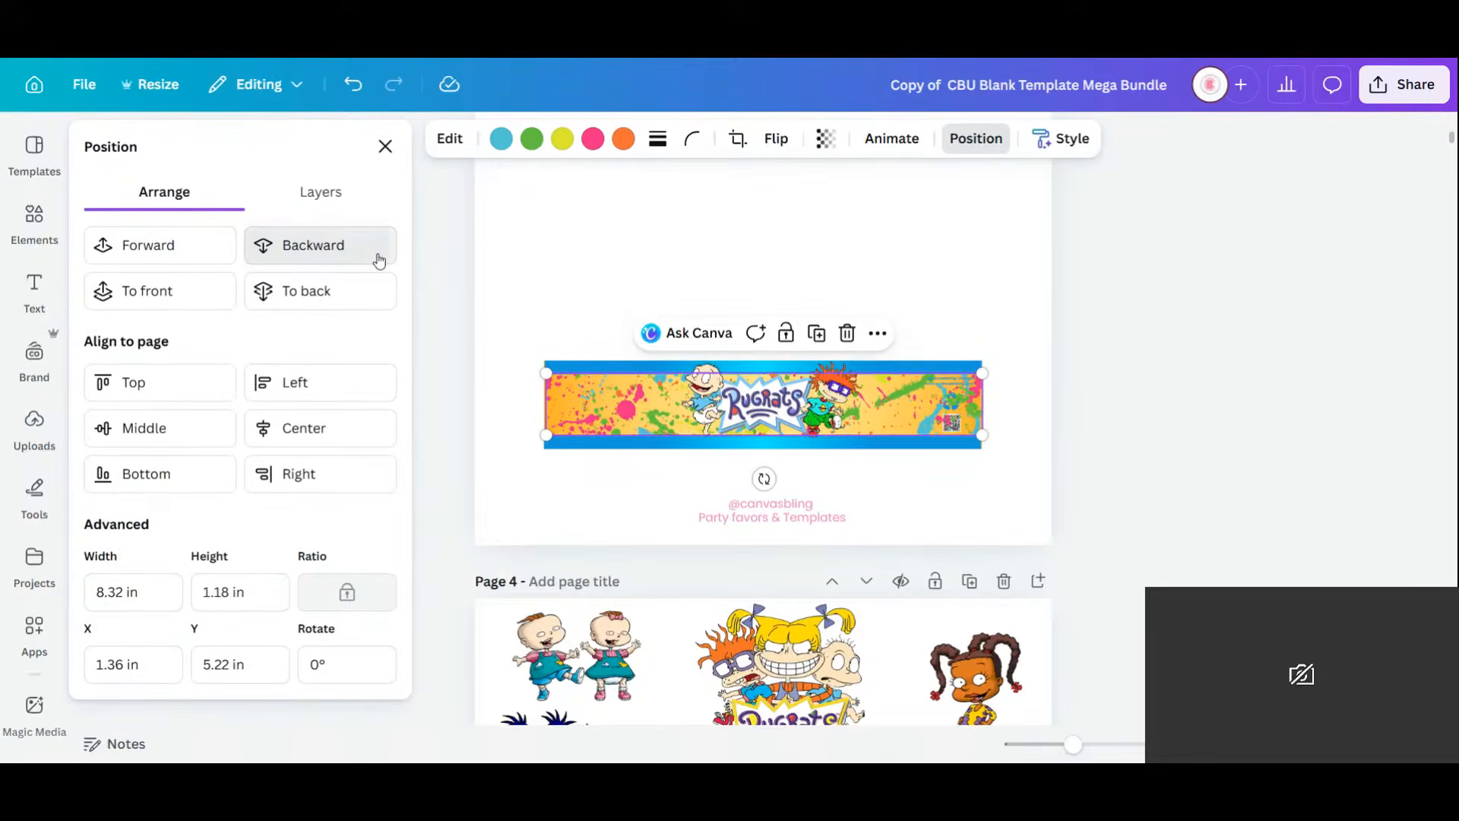
pyautogui.click(349, 257)
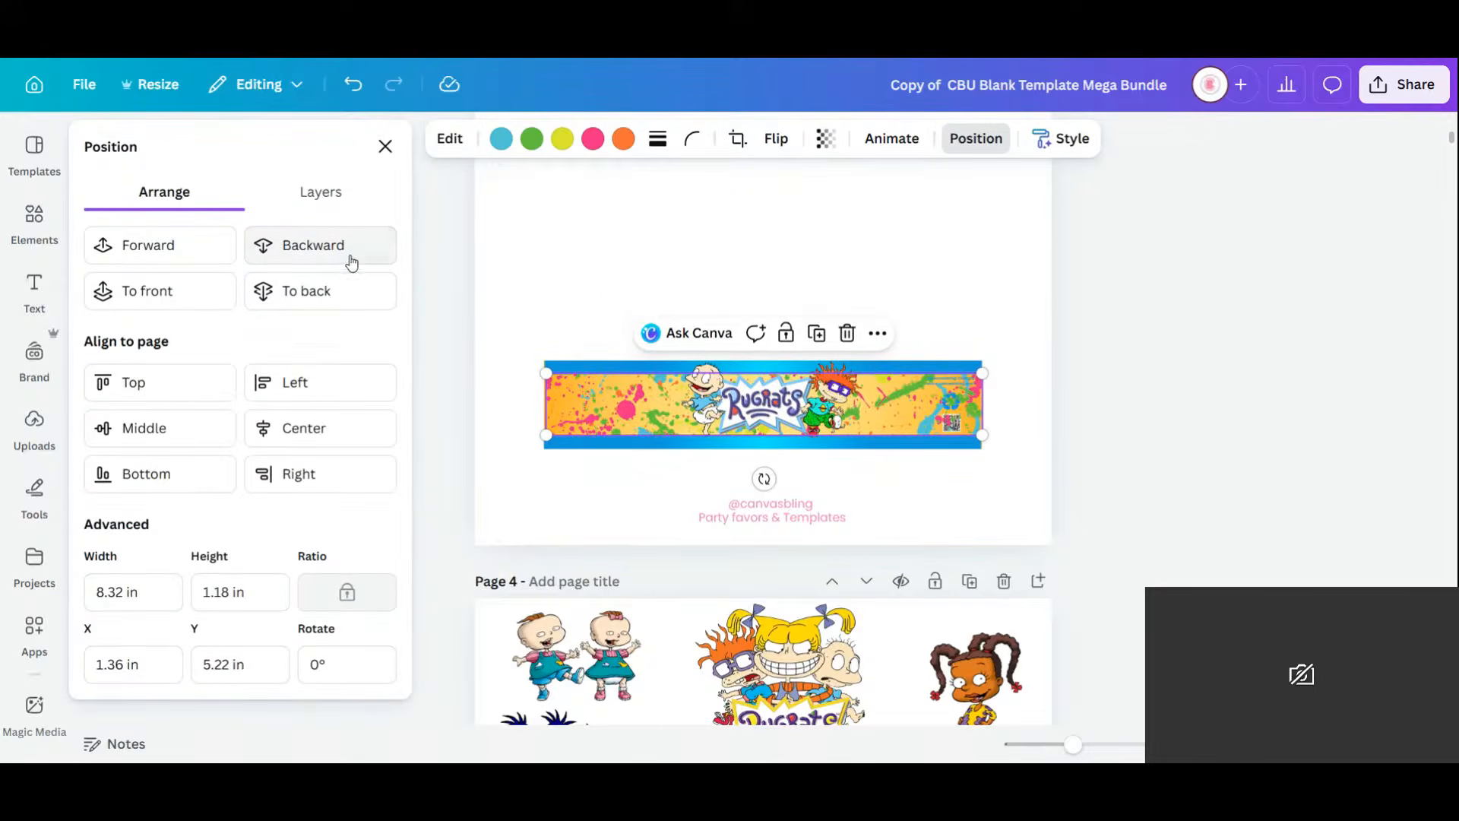
# Make the recycle symbol white, then select all banner elements and move them higher.
pyautogui.click(953, 406)
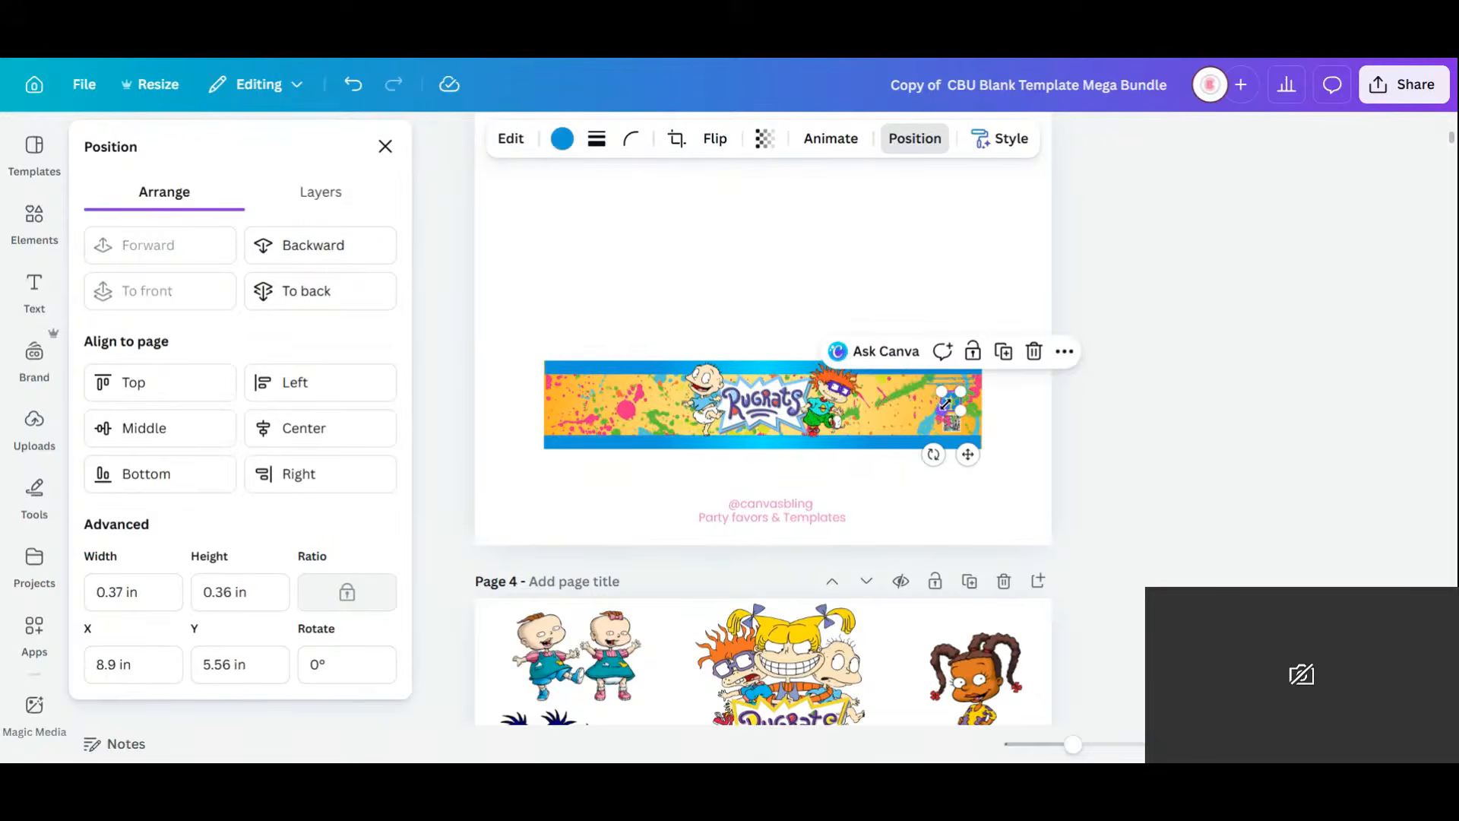
pyautogui.click(561, 138)
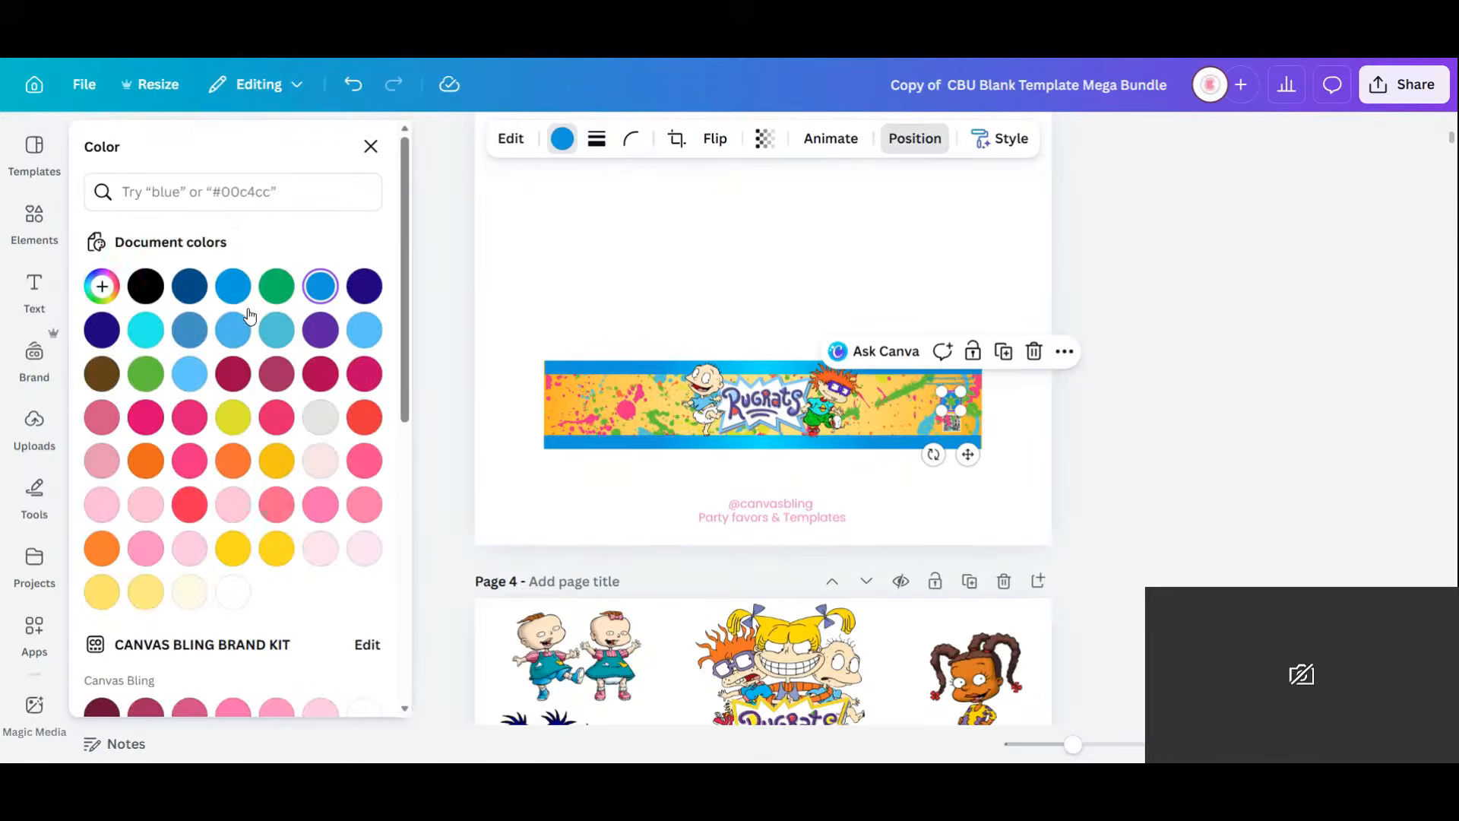
pyautogui.click(232, 592)
pyautogui.click(961, 384)
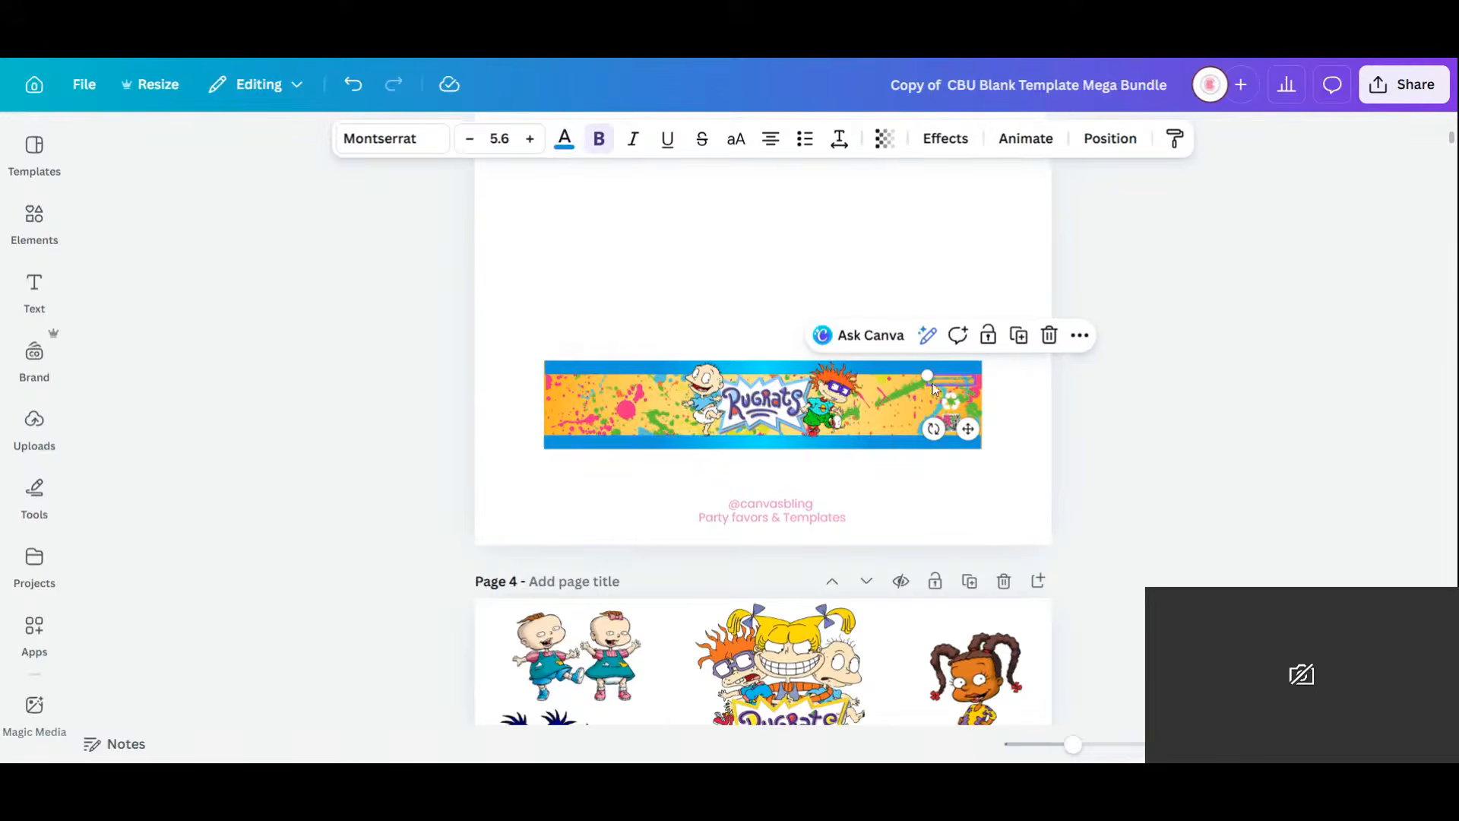
pyautogui.click(562, 145)
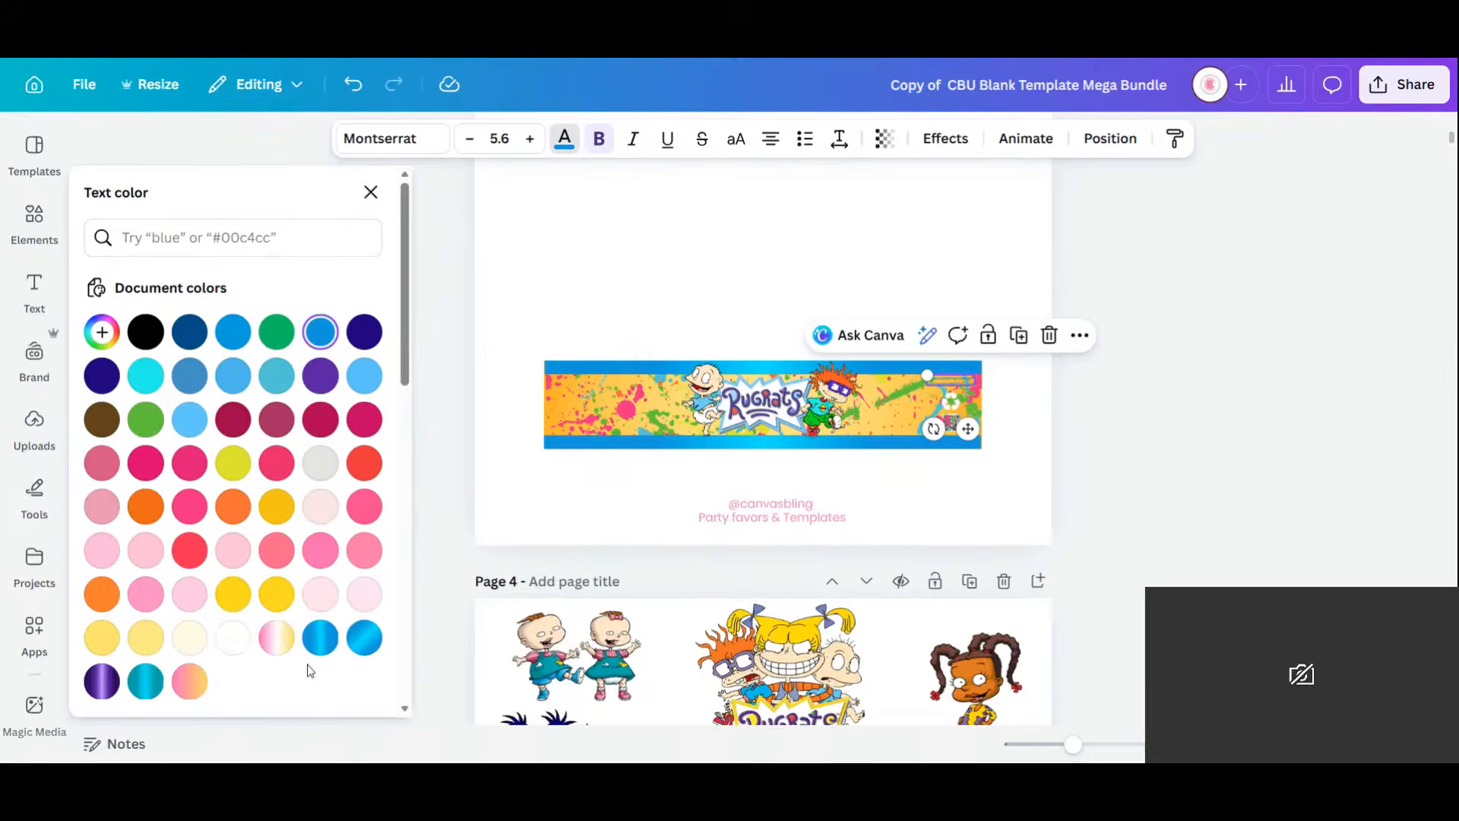
pyautogui.click(509, 326)
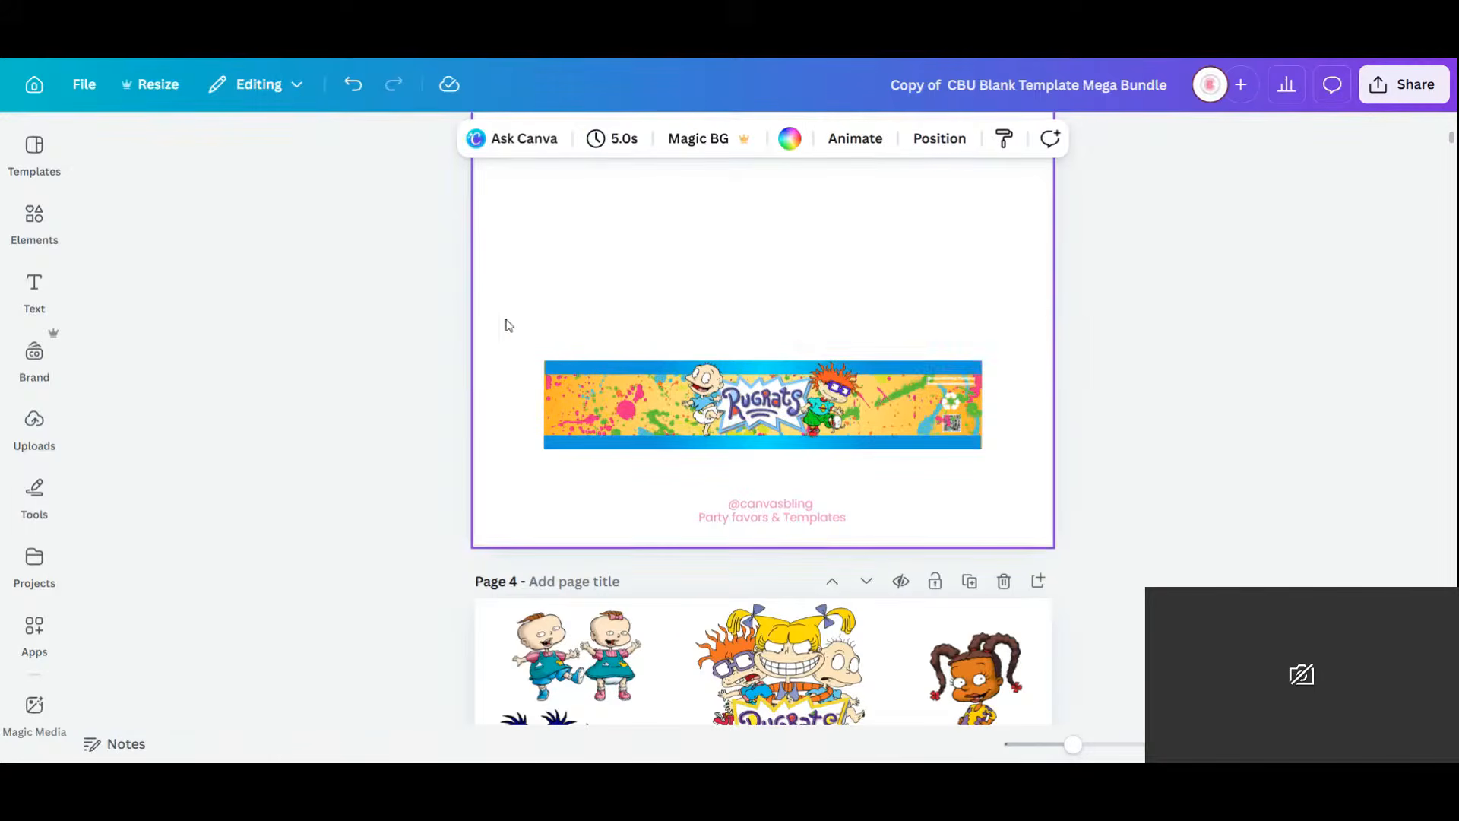
pyautogui.moveTo(514, 338); pyautogui.dragTo(1033, 473)
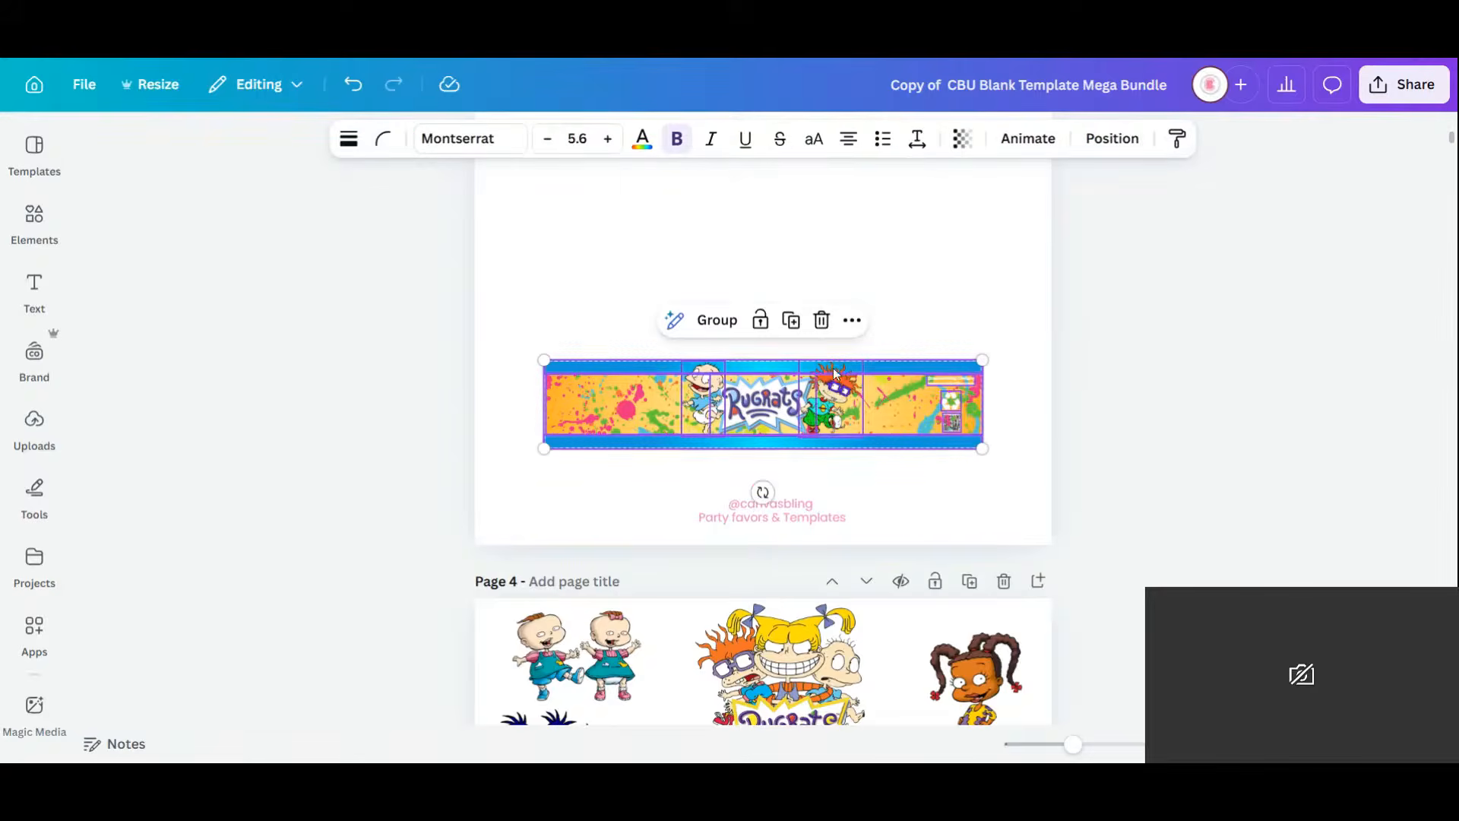
pyautogui.moveTo(833, 368); pyautogui.dragTo(825, 313)
# Group the banner, narrow the Capri Sun label's image on both sides, and move the label up.
pyautogui.click(696, 222)
pyautogui.scroll(5, 911, 348)
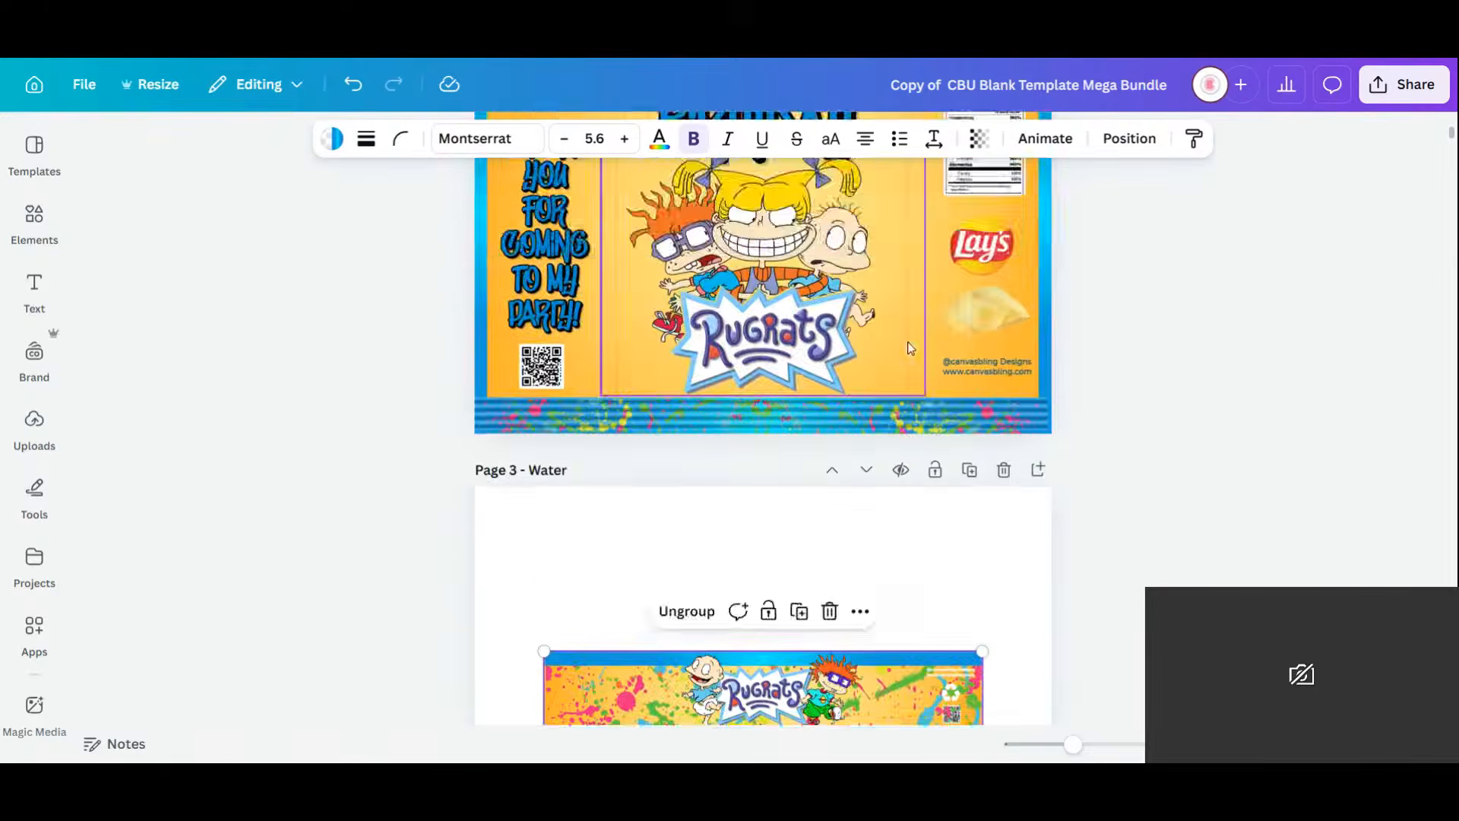
pyautogui.scroll(-15, 911, 348)
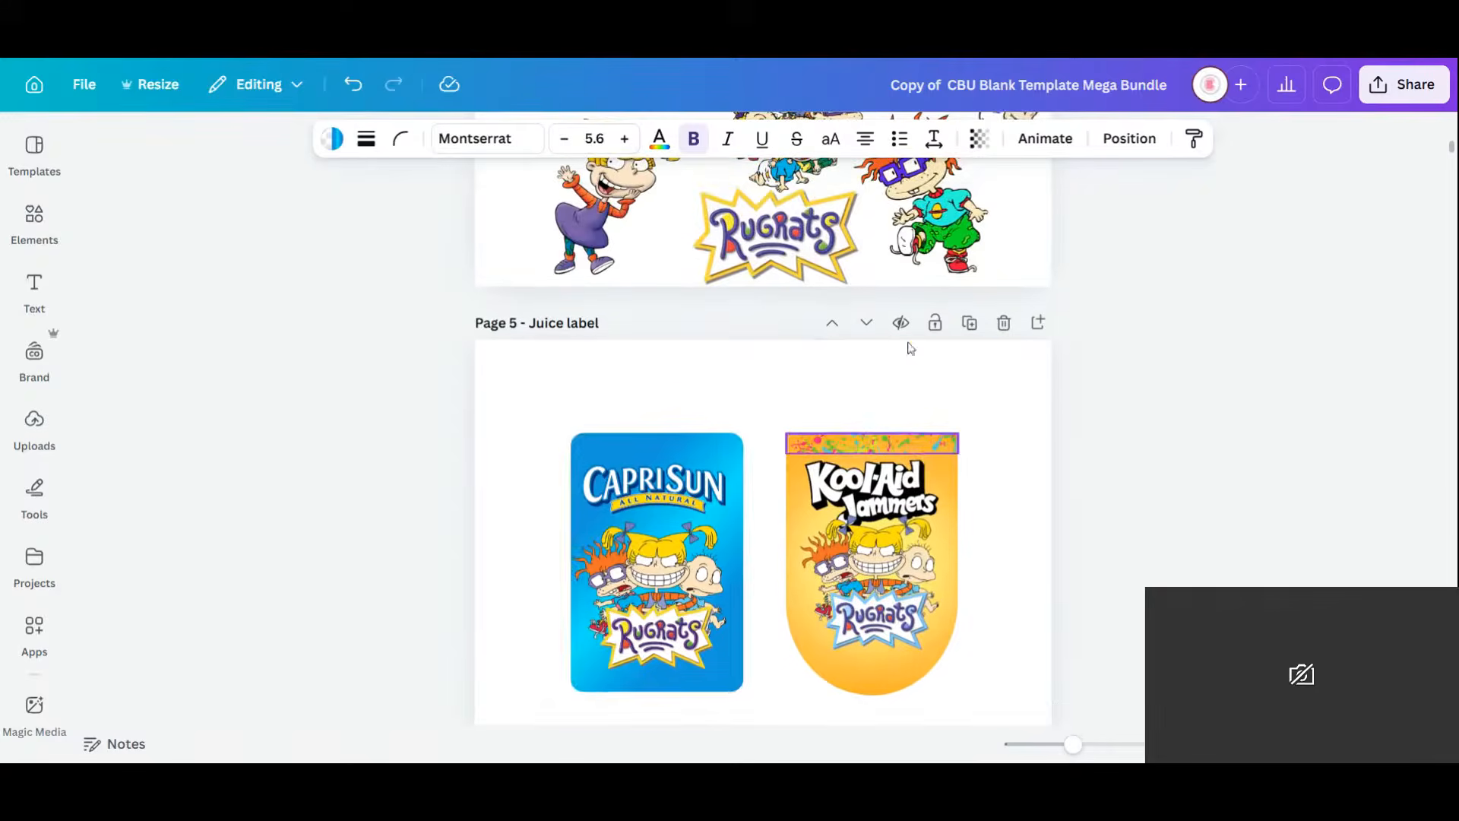
pyautogui.moveTo(545, 403); pyautogui.dragTo(748, 709)
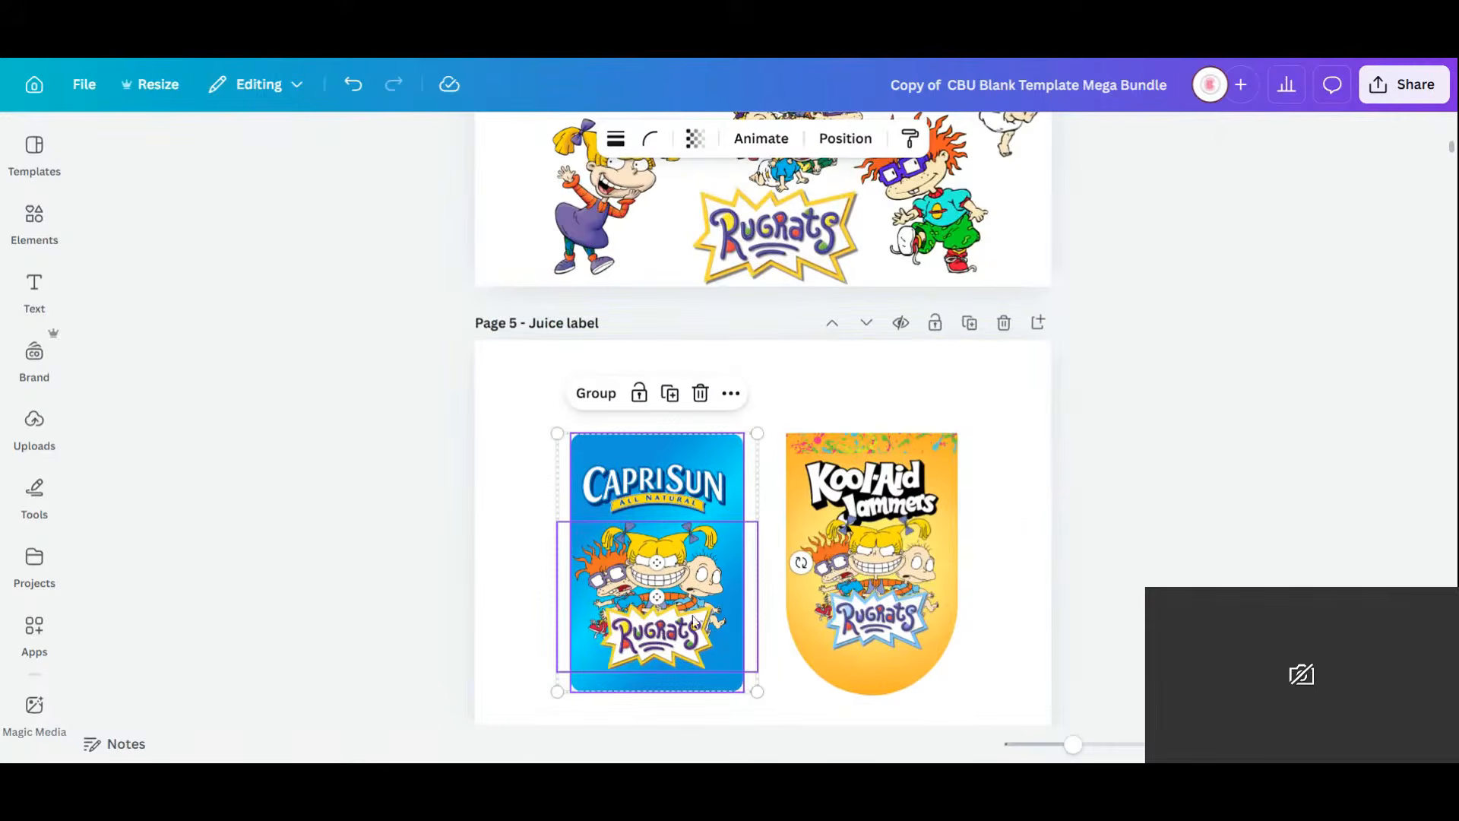
pyautogui.click(657, 508)
pyautogui.doubleClick(657, 508)
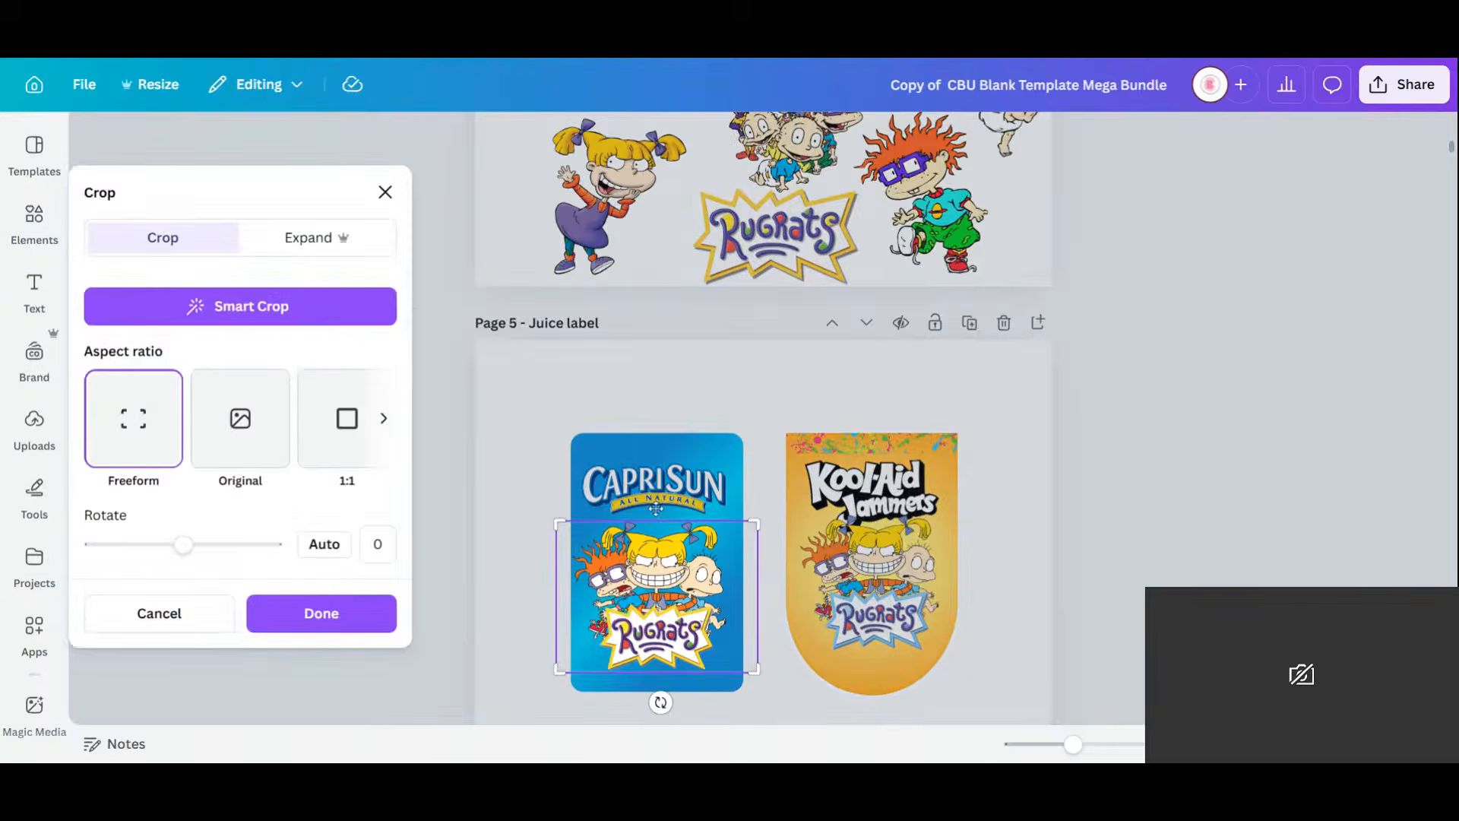
pyautogui.click(649, 359)
pyautogui.moveTo(758, 595); pyautogui.dragTo(744, 595)
pyautogui.moveTo(557, 596); pyautogui.dragTo(572, 598)
pyautogui.moveTo(548, 381); pyautogui.dragTo(744, 695)
pyautogui.moveTo(678, 619); pyautogui.dragTo(682, 548)
# Move the Kool-Aid label up beside the Capri Sun label.
pyautogui.click(1026, 698)
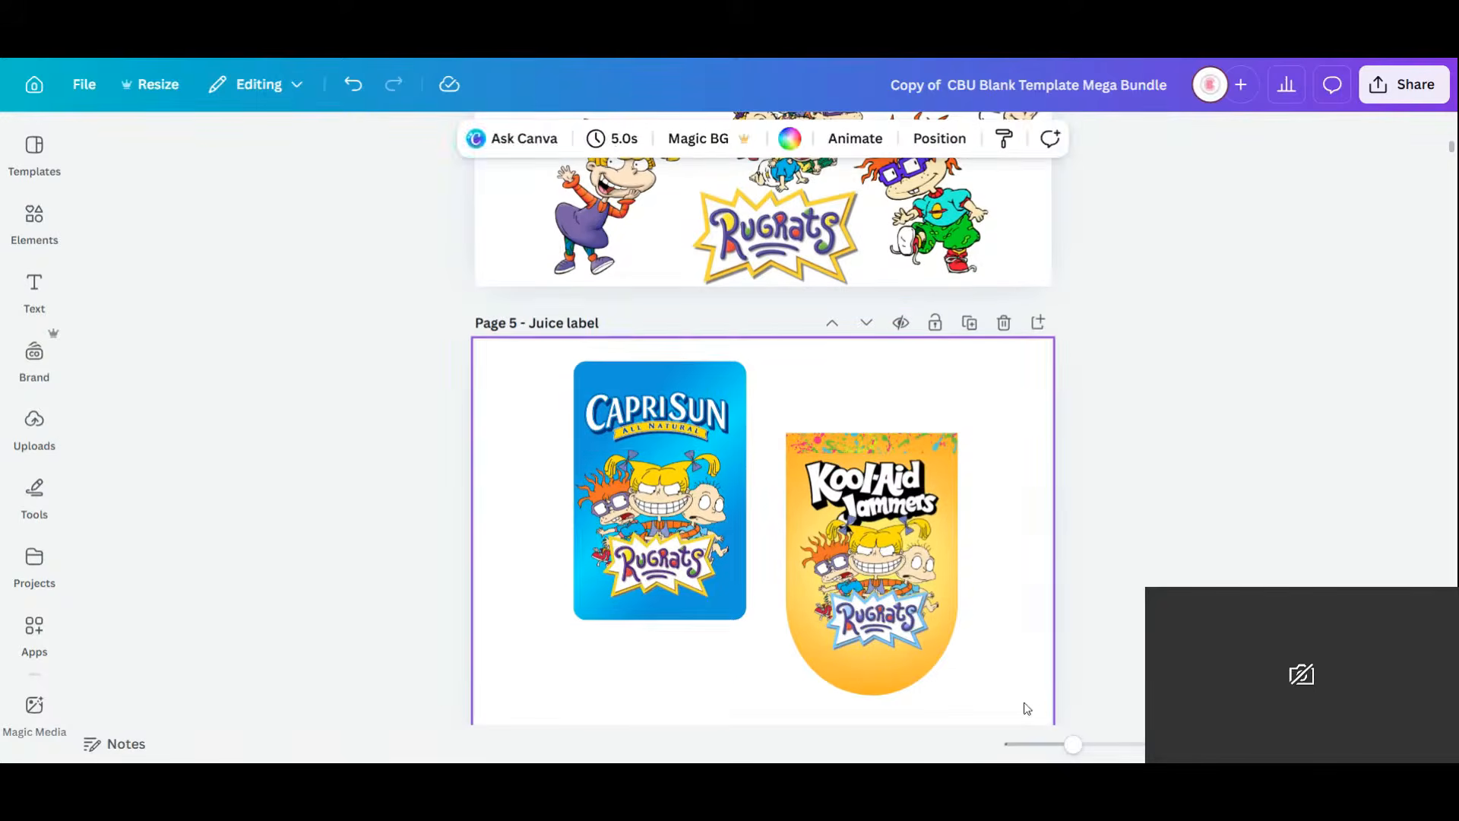
pyautogui.moveTo(1026, 697); pyautogui.dragTo(805, 392)
pyautogui.moveTo(874, 555); pyautogui.dragTo(871, 510)
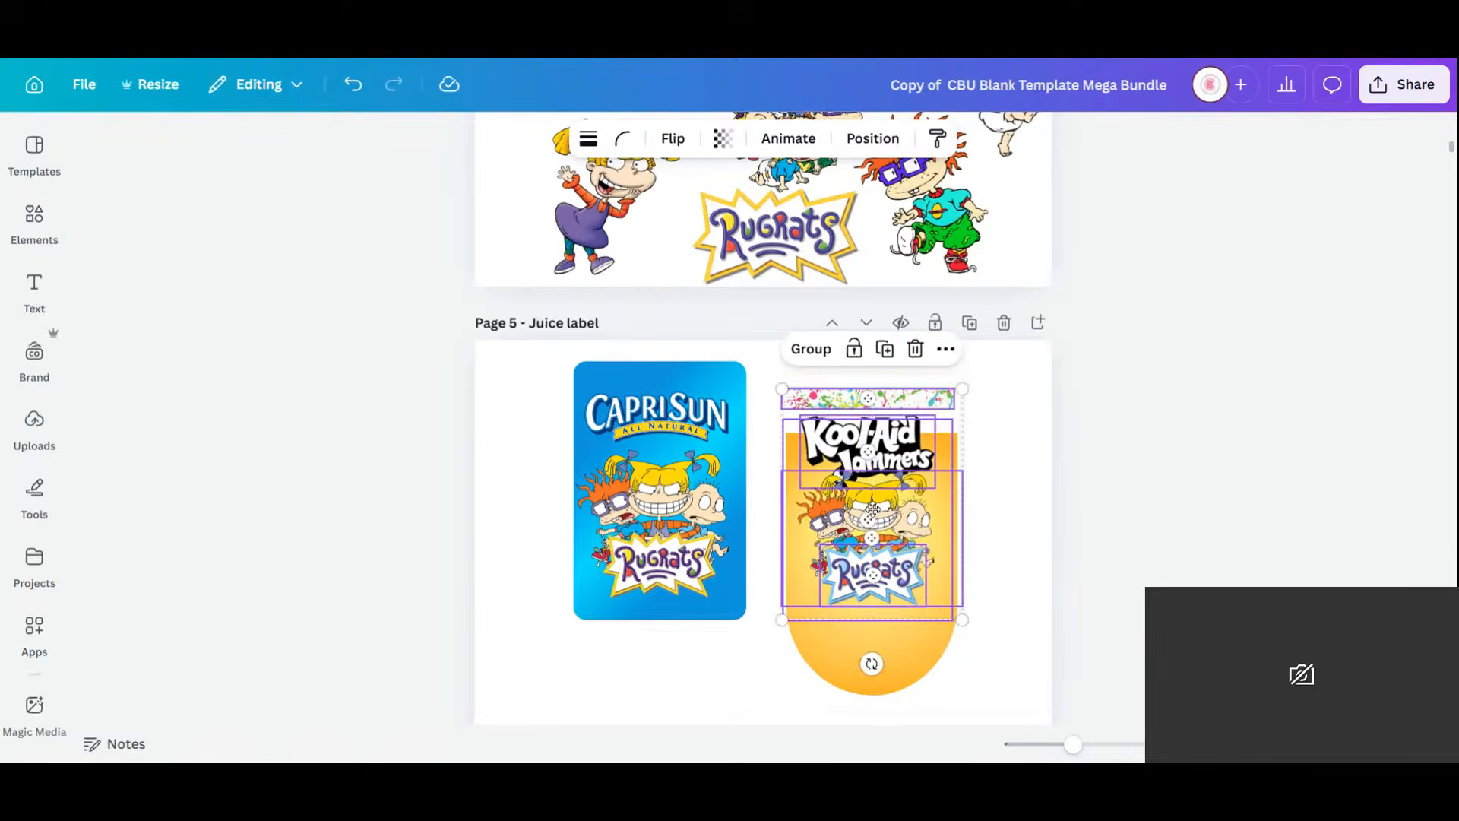
pyautogui.click(345, 89)
pyautogui.click(905, 688)
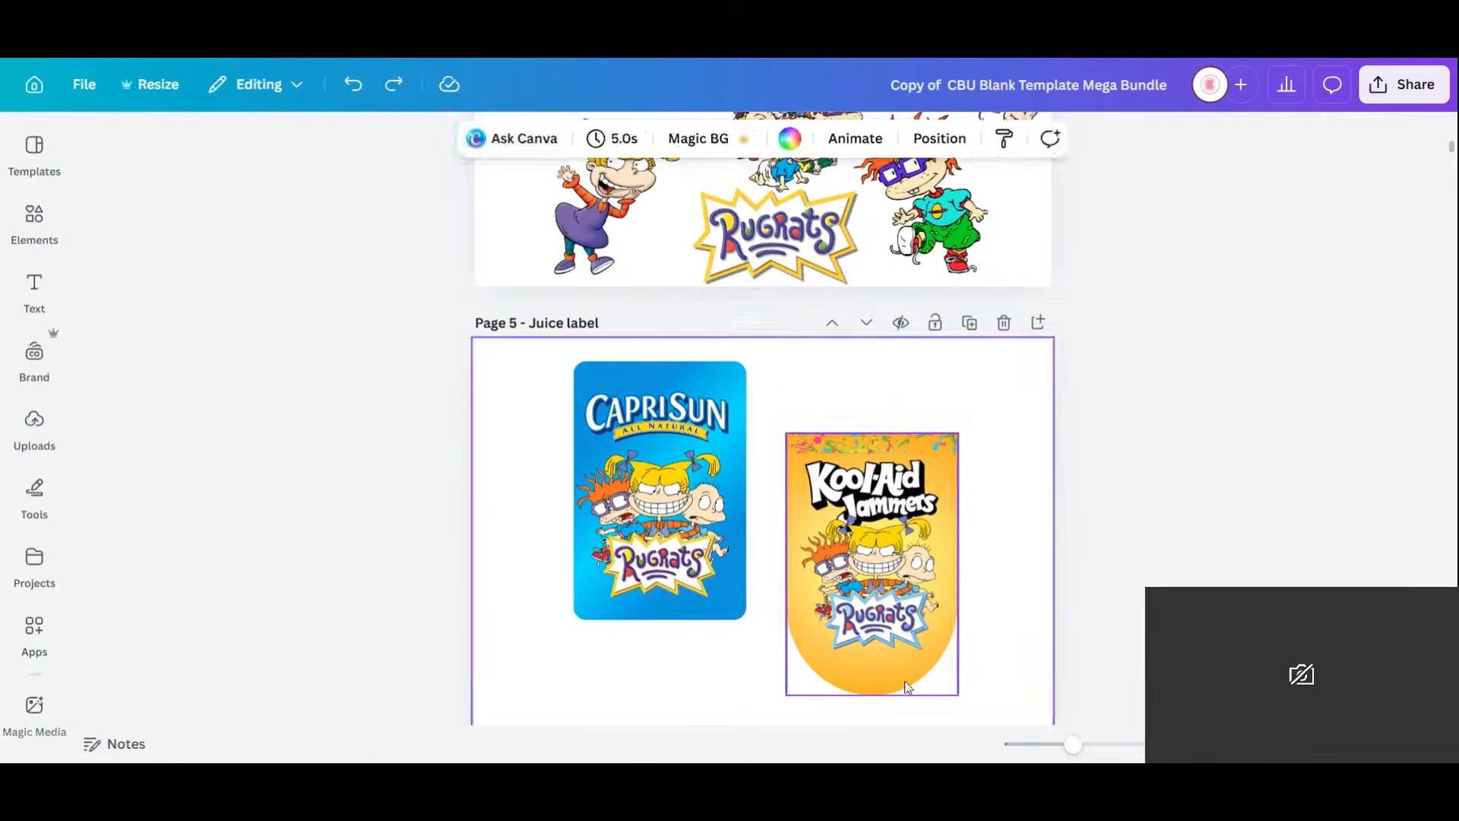
pyautogui.click(846, 480)
pyautogui.click(1006, 678)
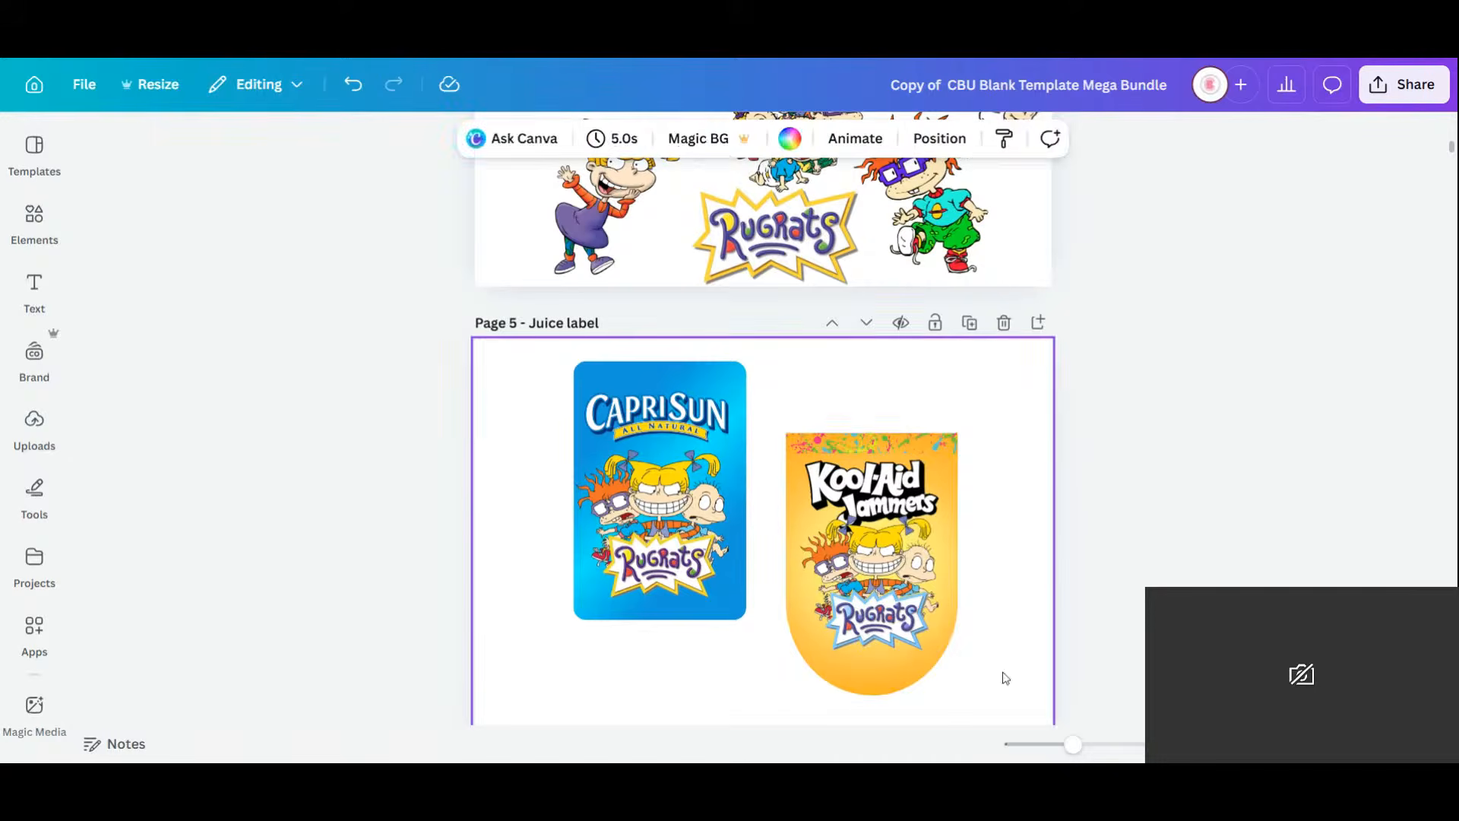
pyautogui.click(911, 658)
pyautogui.moveTo(858, 532); pyautogui.dragTo(842, 460)
# Move the Juice label page up one place and drag the Rugrats banner onto it.
pyautogui.click(947, 377)
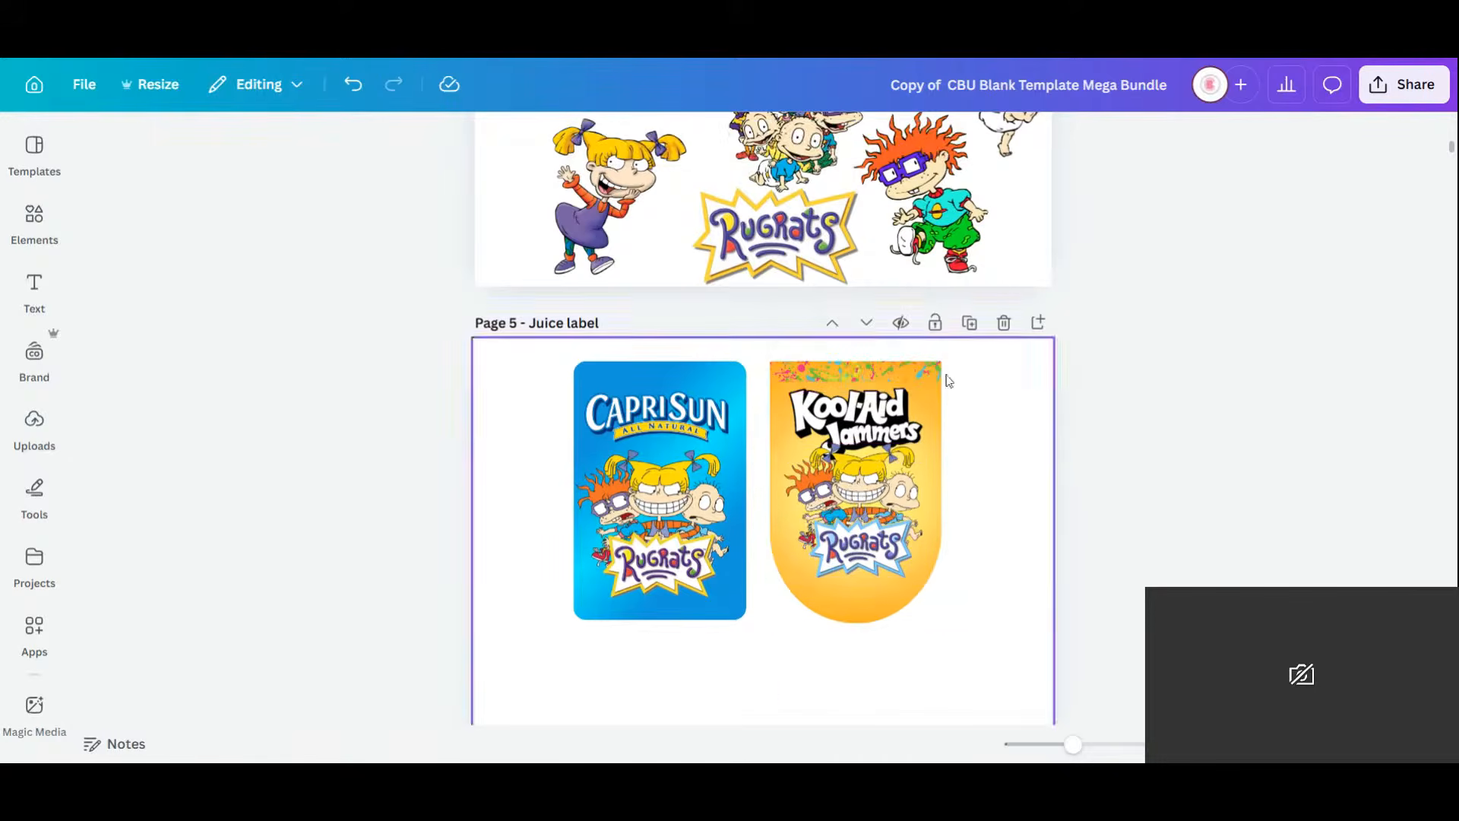
pyautogui.click(833, 320)
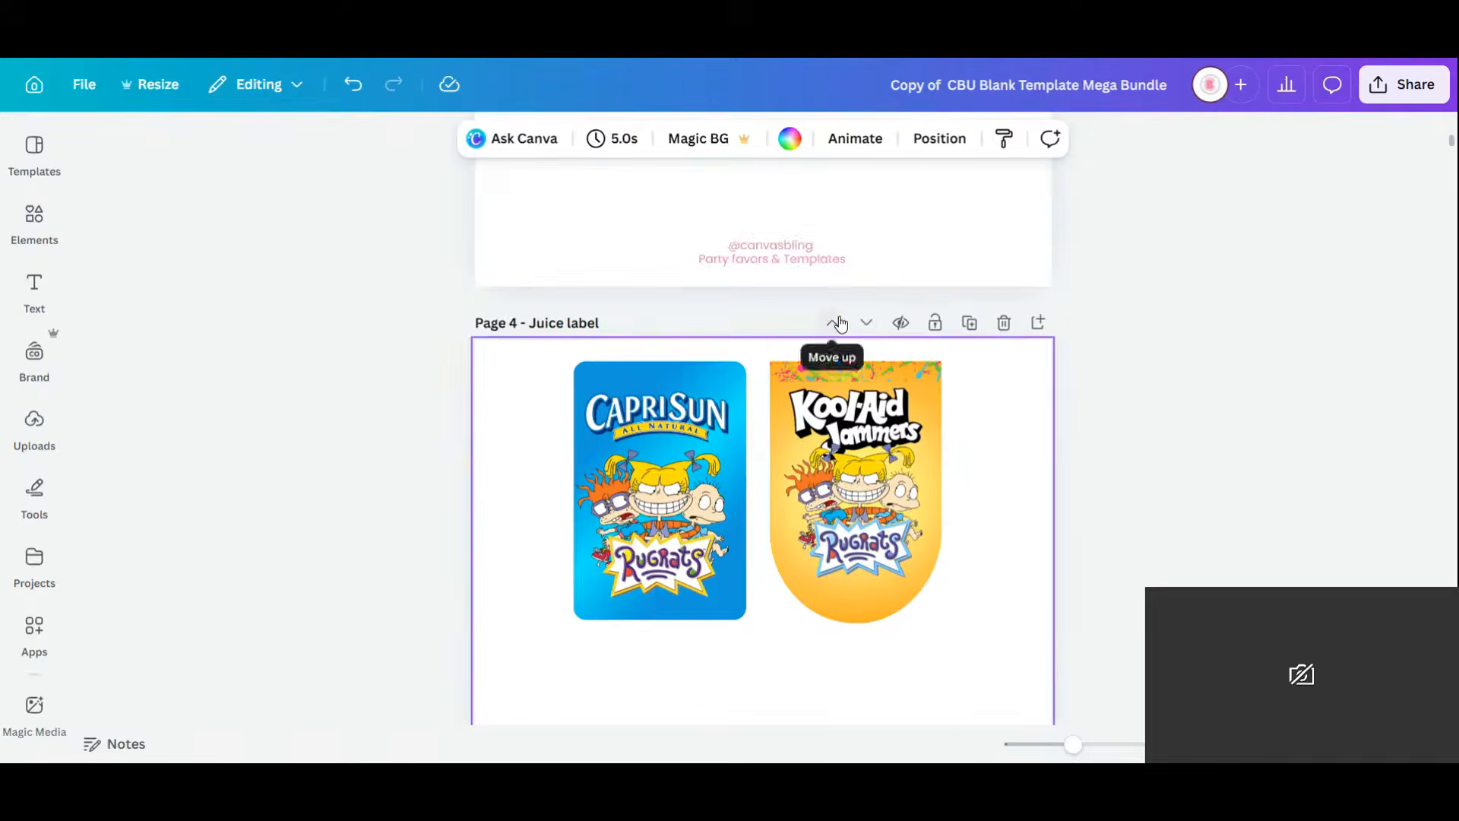
pyautogui.scroll(5, 521, 358)
pyautogui.moveTo(521, 353); pyautogui.dragTo(1059, 537)
pyautogui.moveTo(745, 426); pyautogui.dragTo(842, 503)
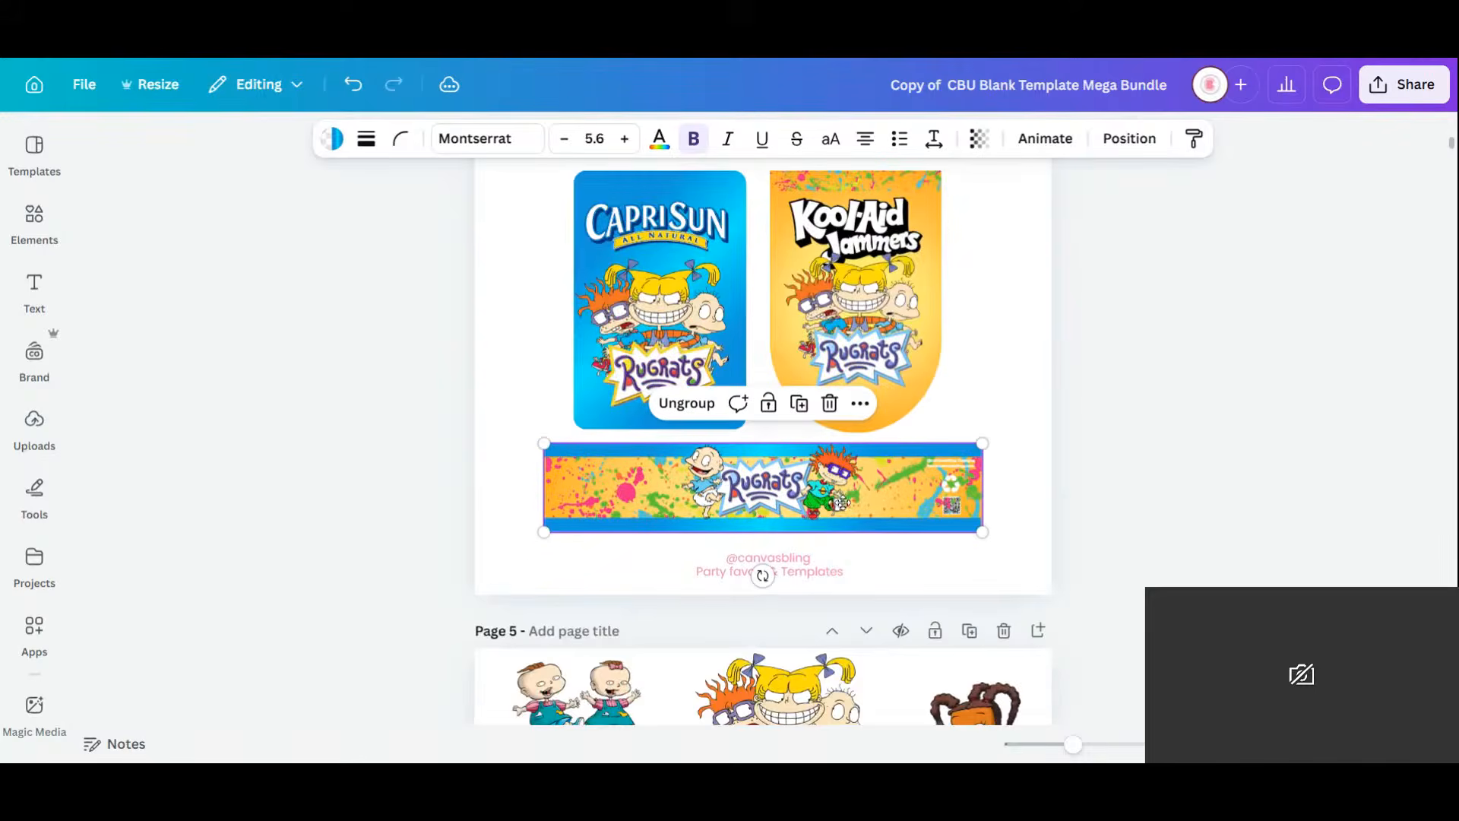
# Delete the blank Water page and switch to the page grid view with Ctrl+Alt+3.
pyautogui.scroll(3, 909, 465)
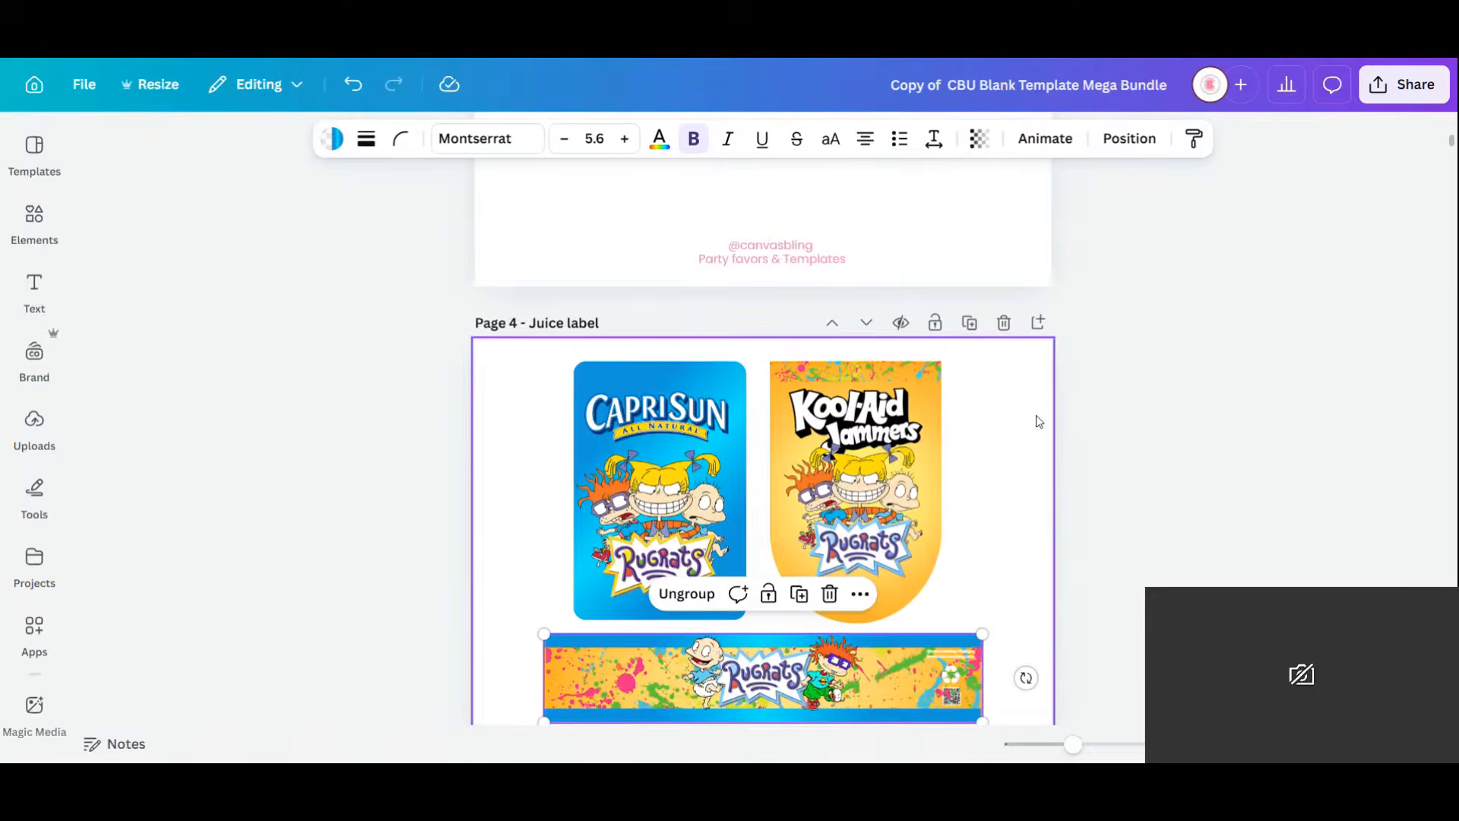
pyautogui.scroll(1, 1036, 417)
pyautogui.scroll(3, 1049, 380)
pyautogui.click(1003, 206)
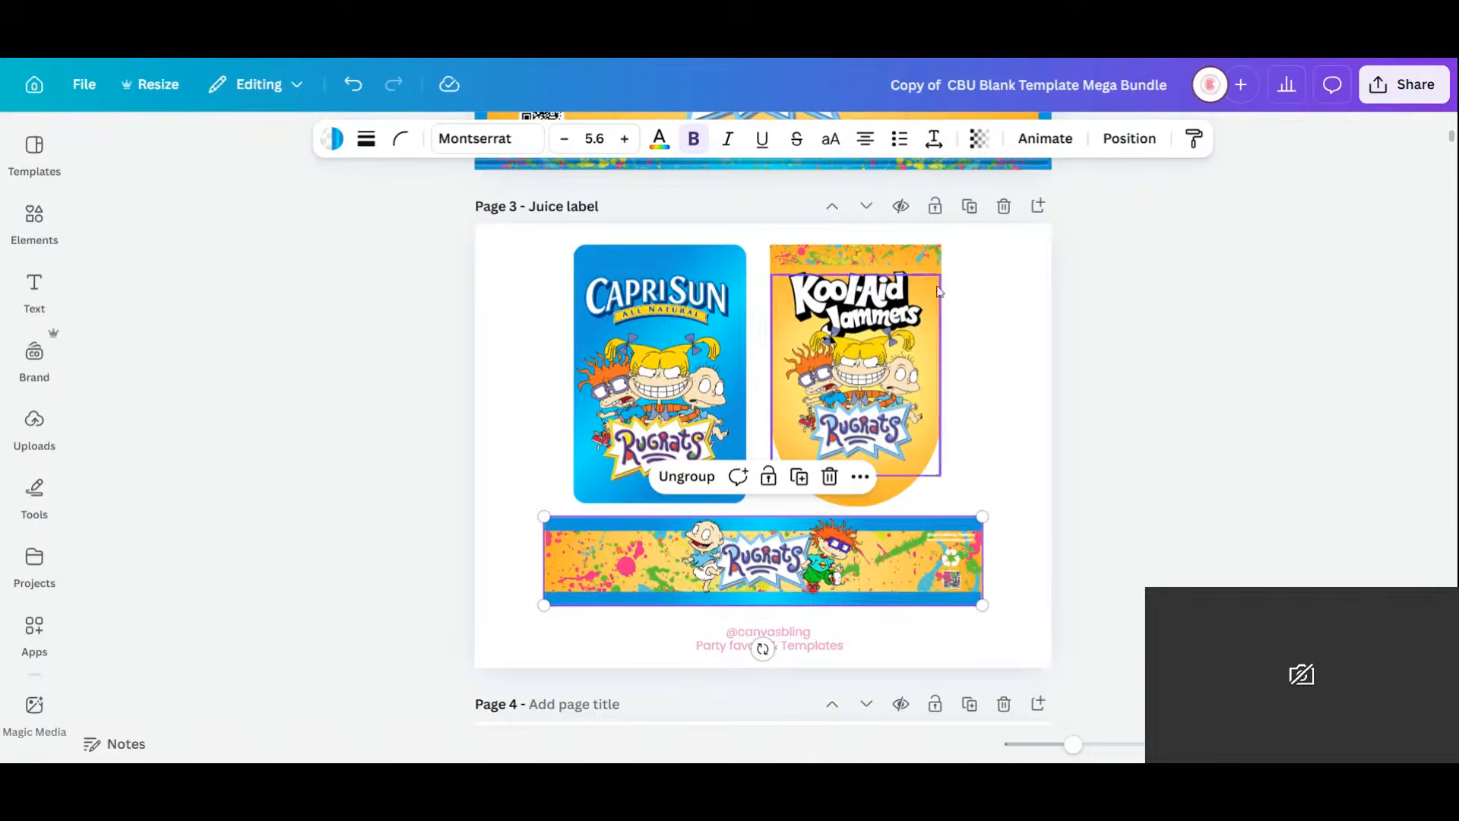
pyautogui.scroll(-3, 1034, 426)
pyautogui.scroll(-2, 1031, 426)
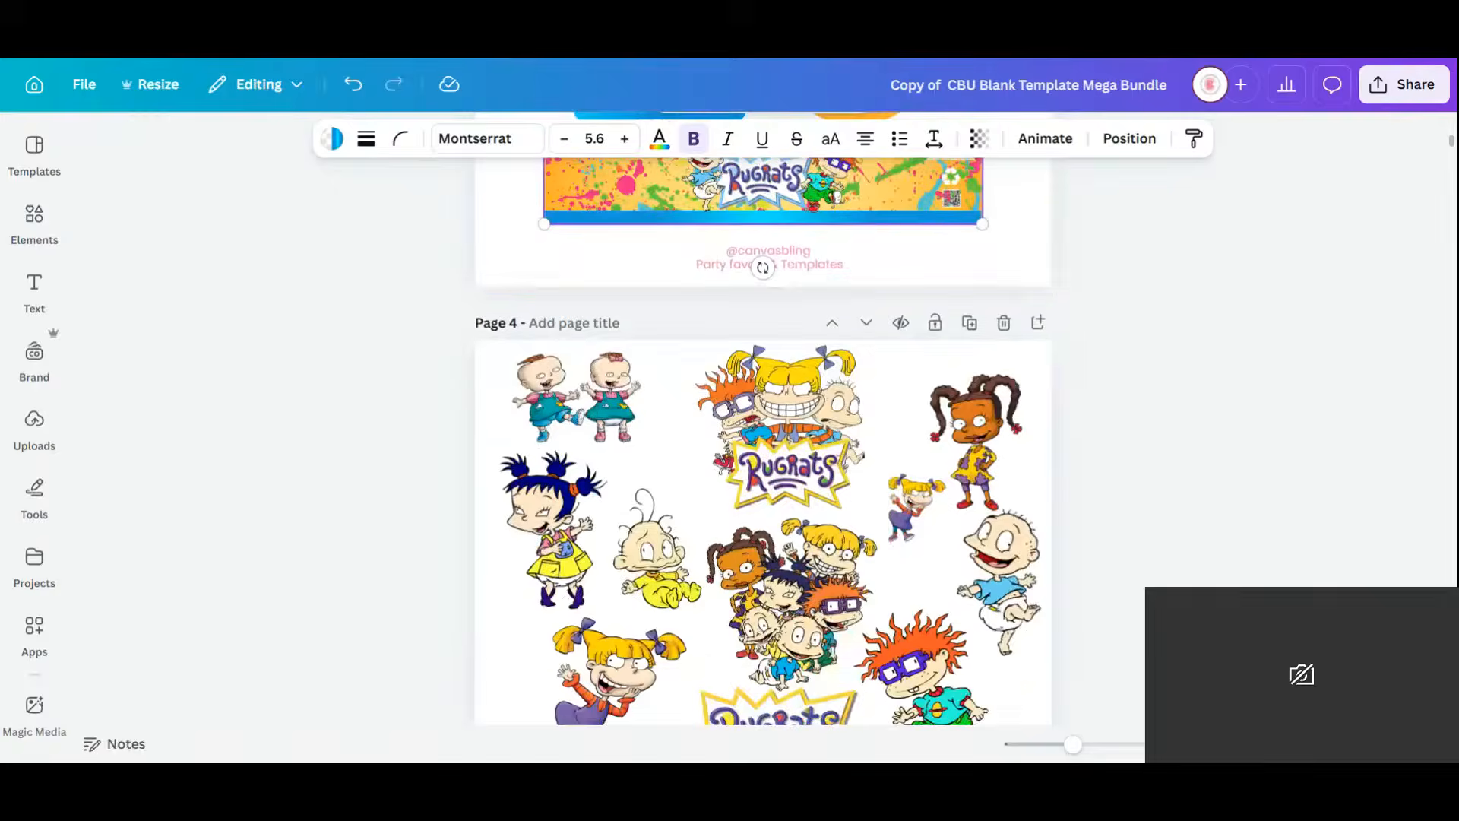
pyautogui.hotkey('ctrl', 'alt', '3')
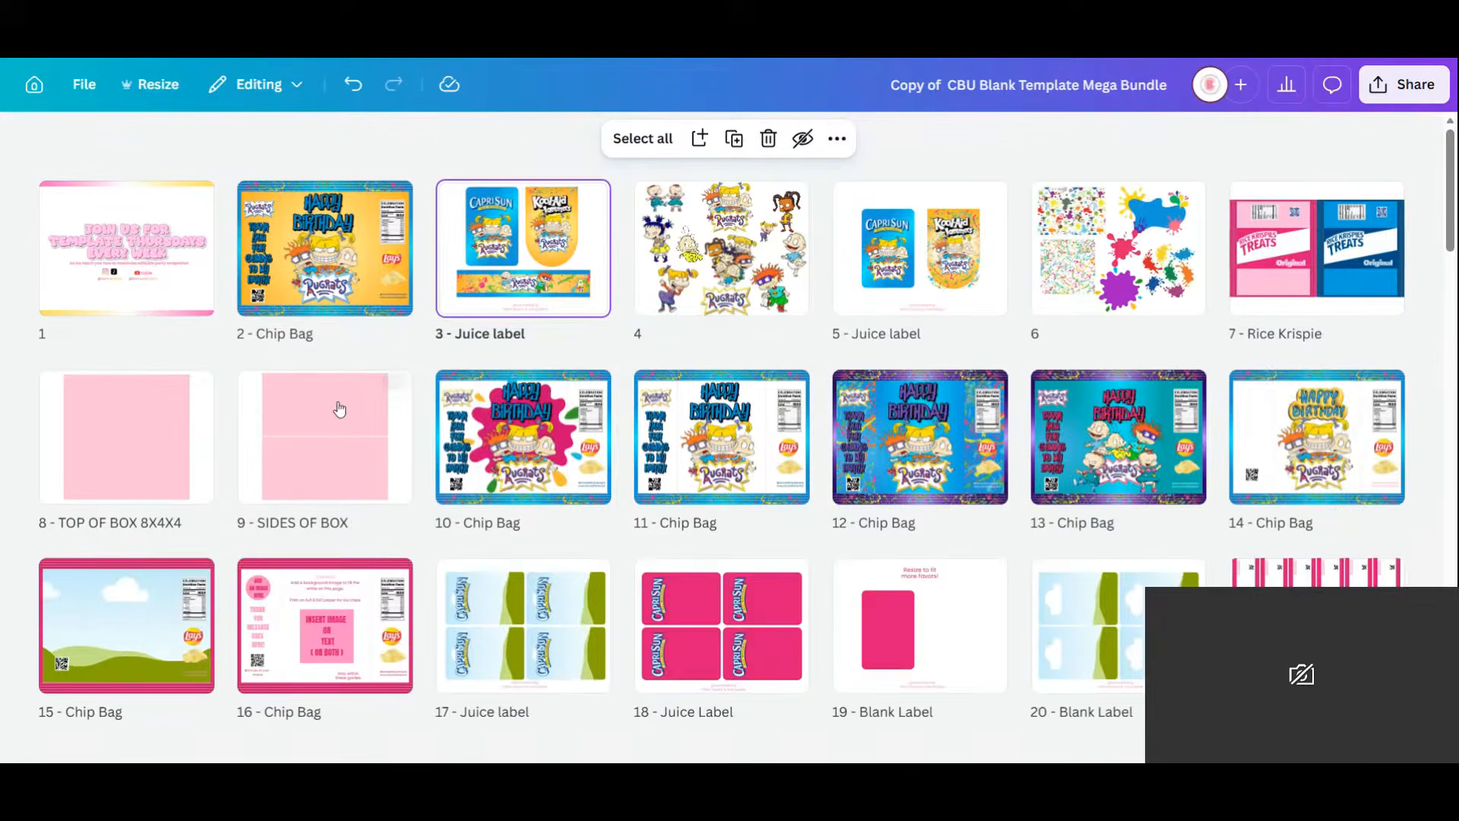
# Make Rice Krispie page 4, follow it with TOP OF BOX 8X4X4 and SIDES OF BOX, then edit it.
pyautogui.moveTo(1344, 259)
pyautogui.mouseDown()
pyautogui.moveTo(566, 244)
pyautogui.moveTo(619, 243)
pyautogui.mouseUp()
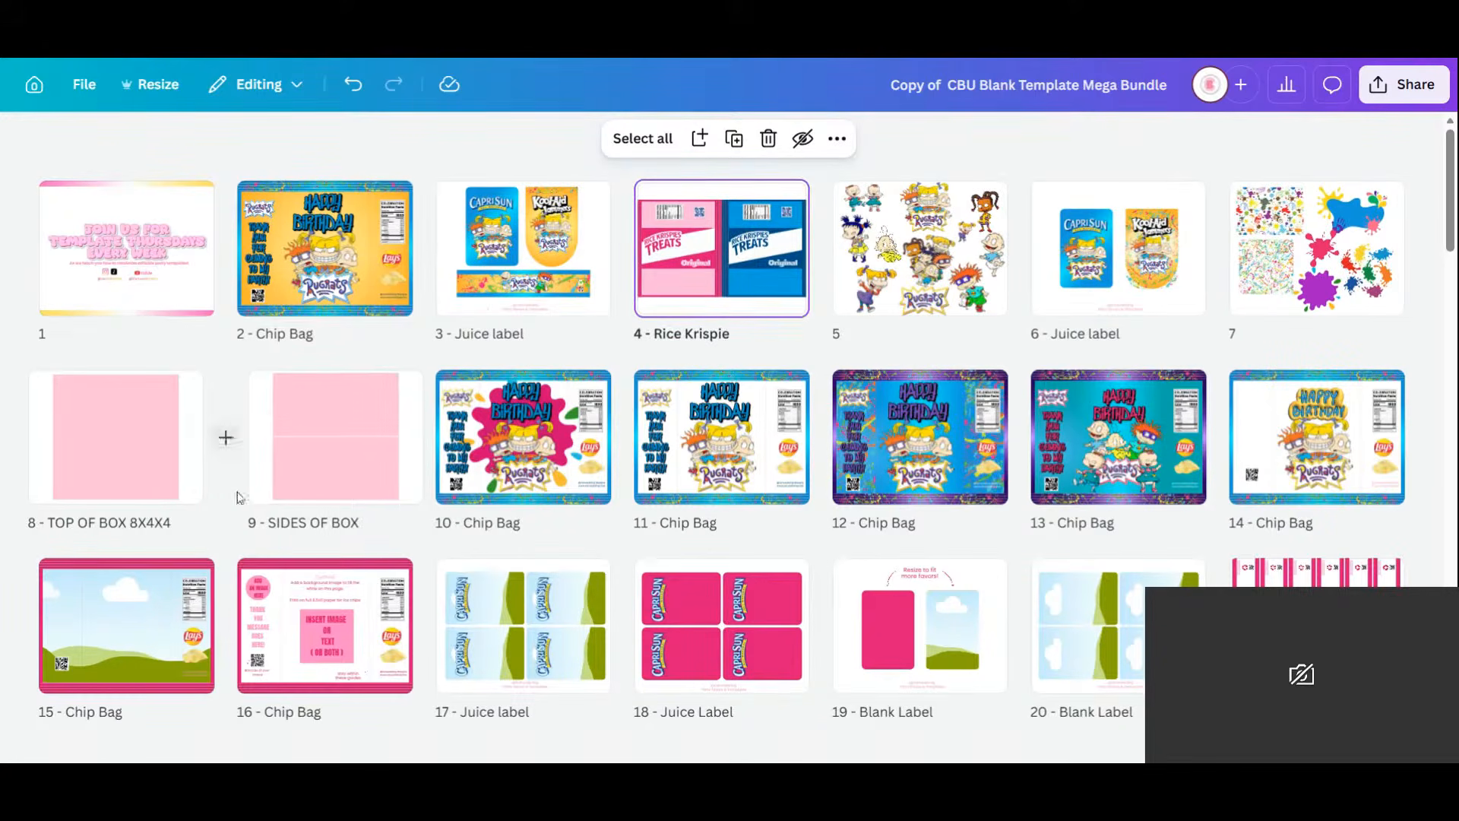
pyautogui.click(126, 472)
pyautogui.keyDown('shift'); pyautogui.click(349, 472); pyautogui.keyUp('shift')
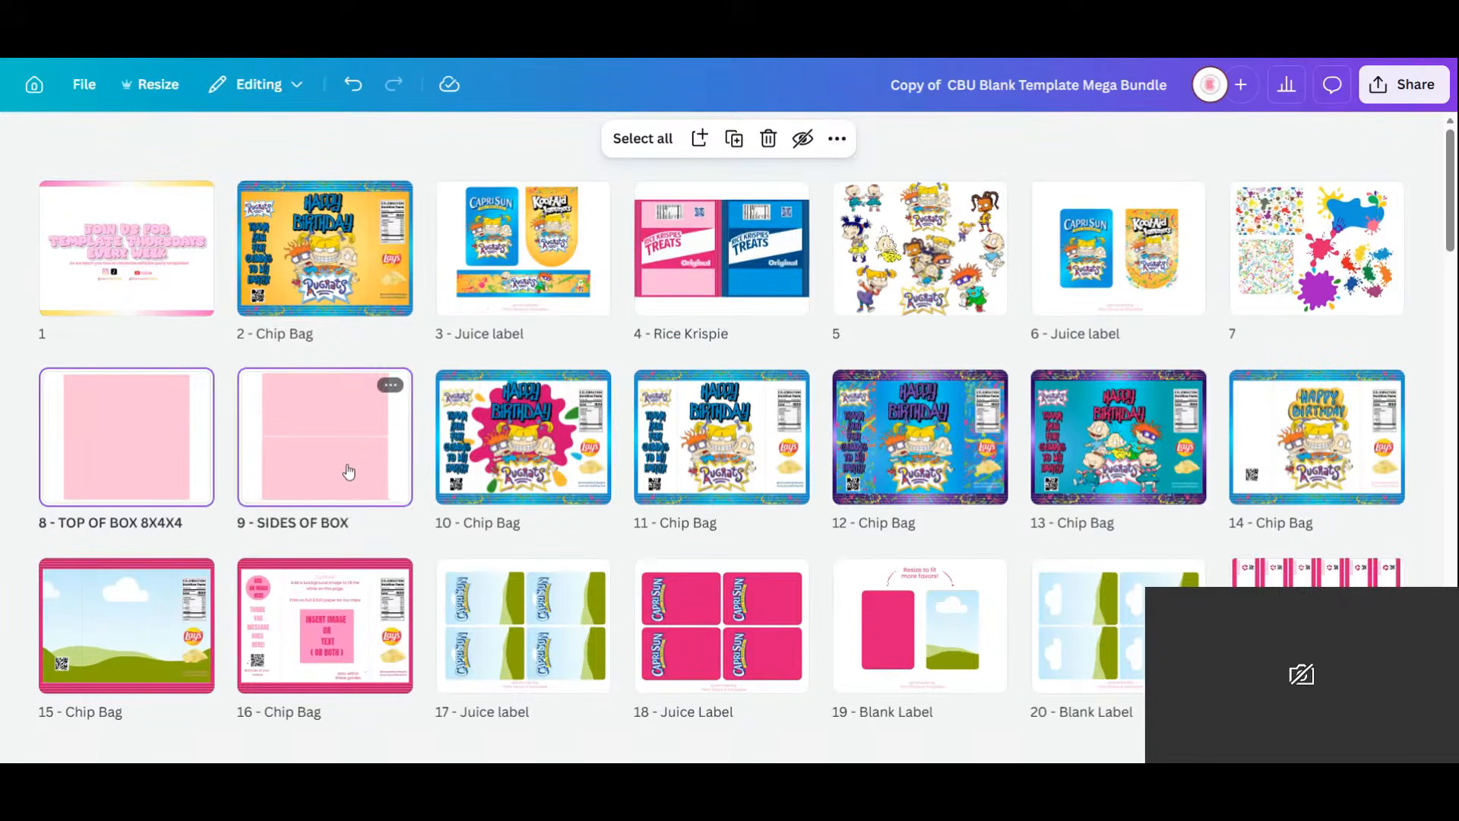
pyautogui.moveTo(349, 472)
pyautogui.mouseDown()
pyautogui.moveTo(938, 237)
pyautogui.moveTo(837, 269)
pyautogui.mouseUp()
pyautogui.click(720, 250)
pyautogui.doubleClick(720, 249)
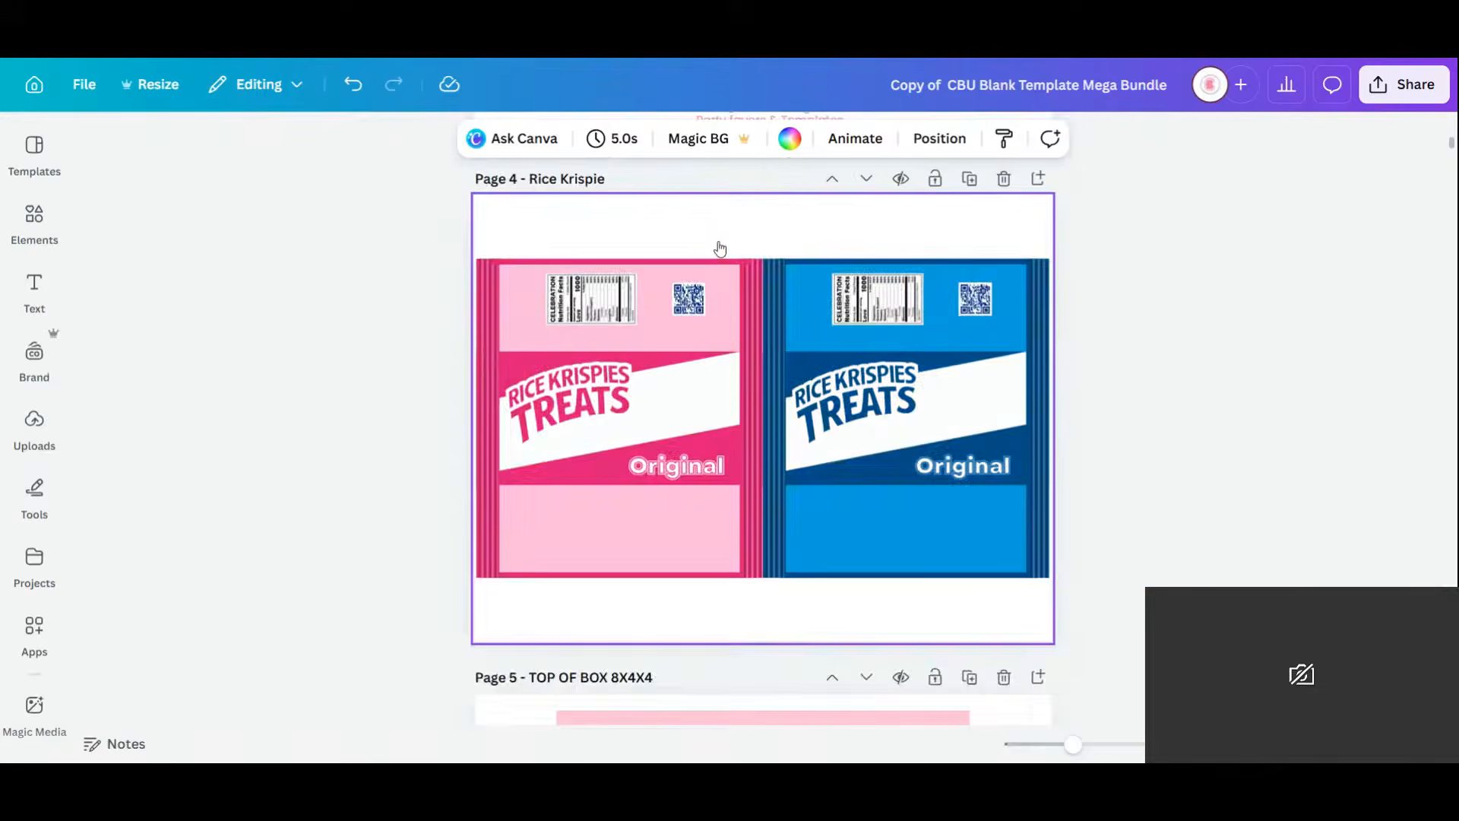
# Ungroup the label graphic that spans both the pink and blue wrappers.
pyautogui.scroll(5, 728, 243)
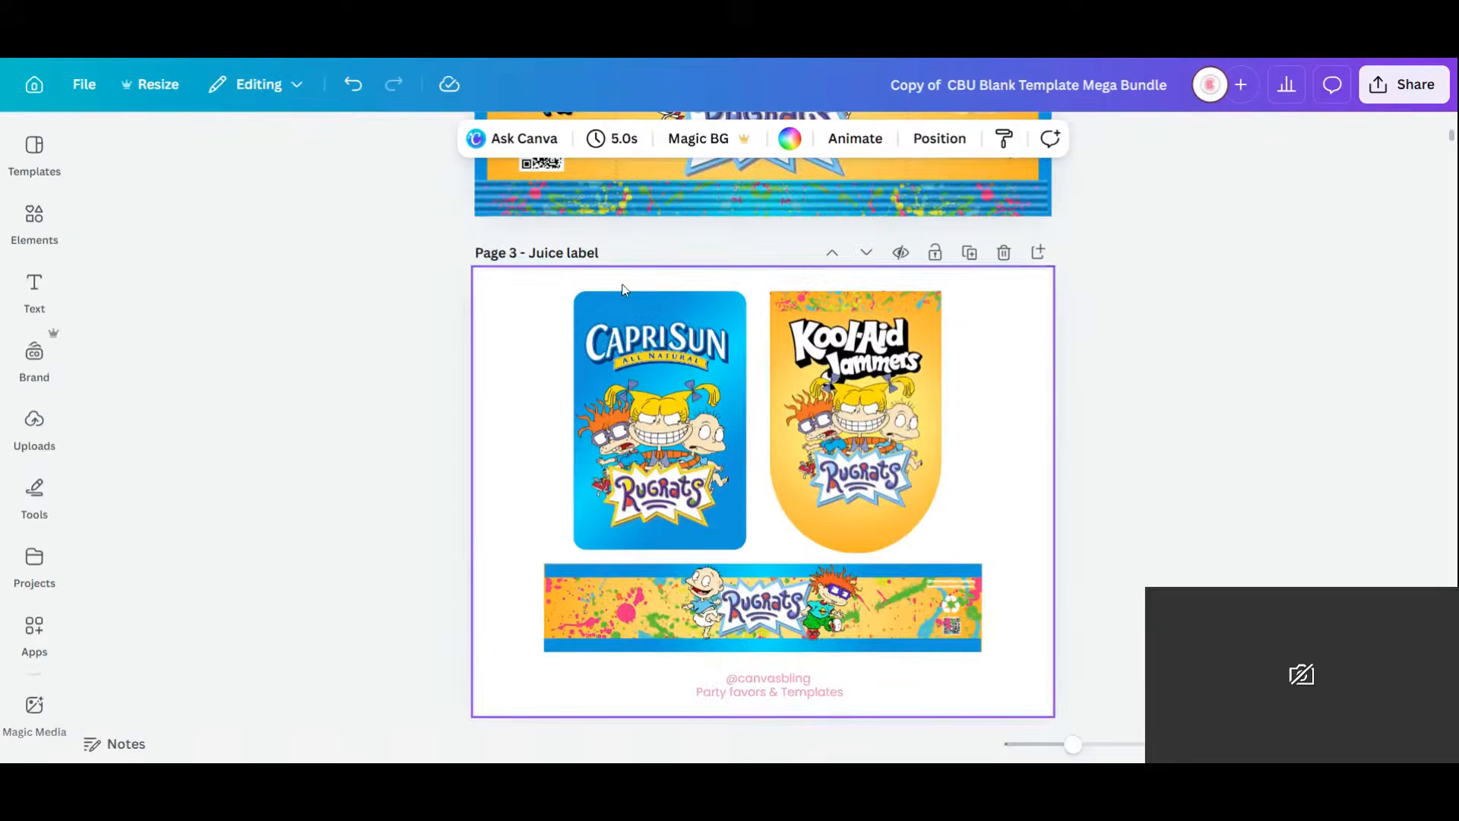
pyautogui.scroll(-5, 836, 403)
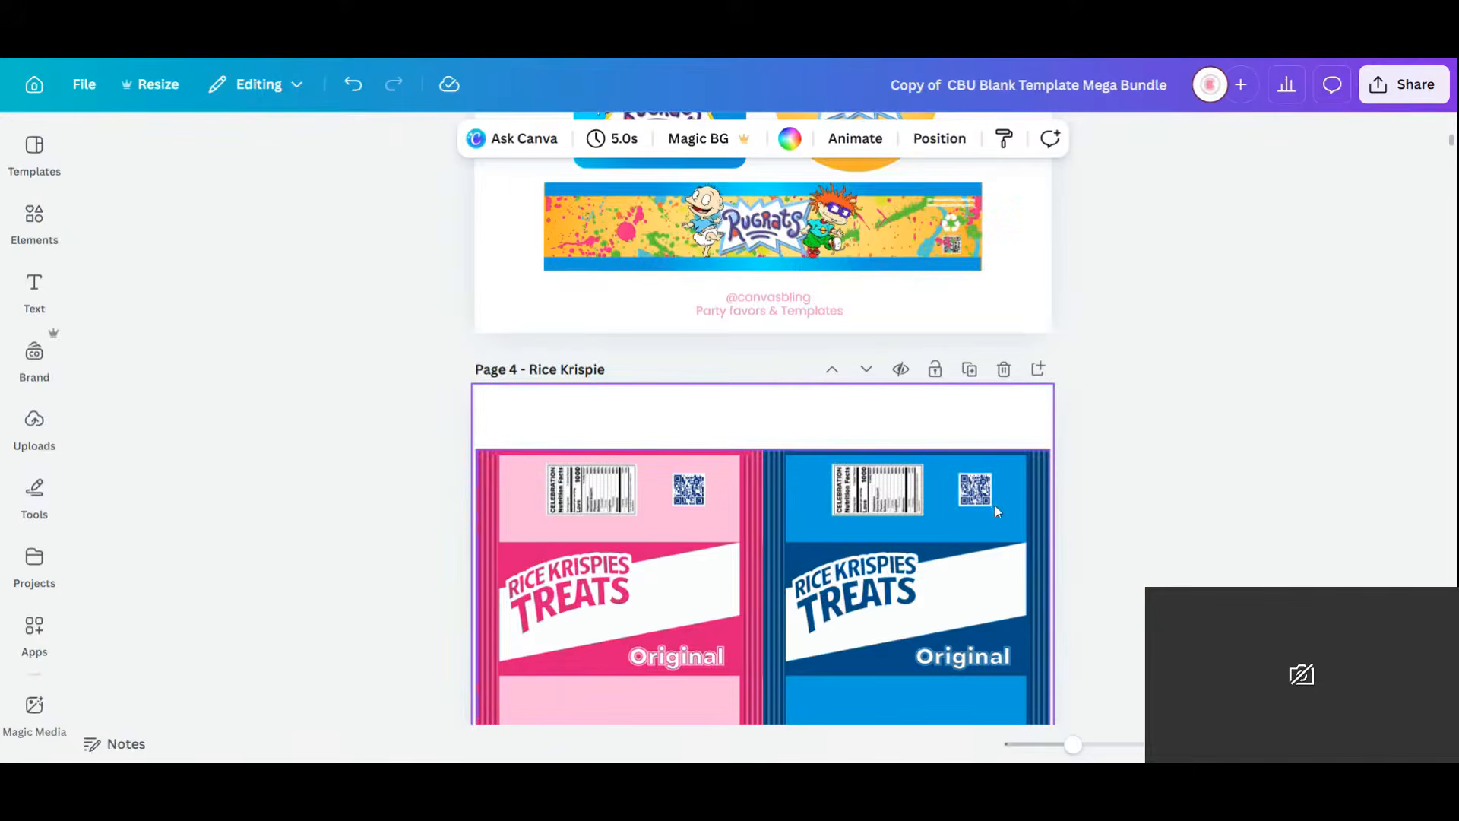
pyautogui.scroll(-3, 997, 496)
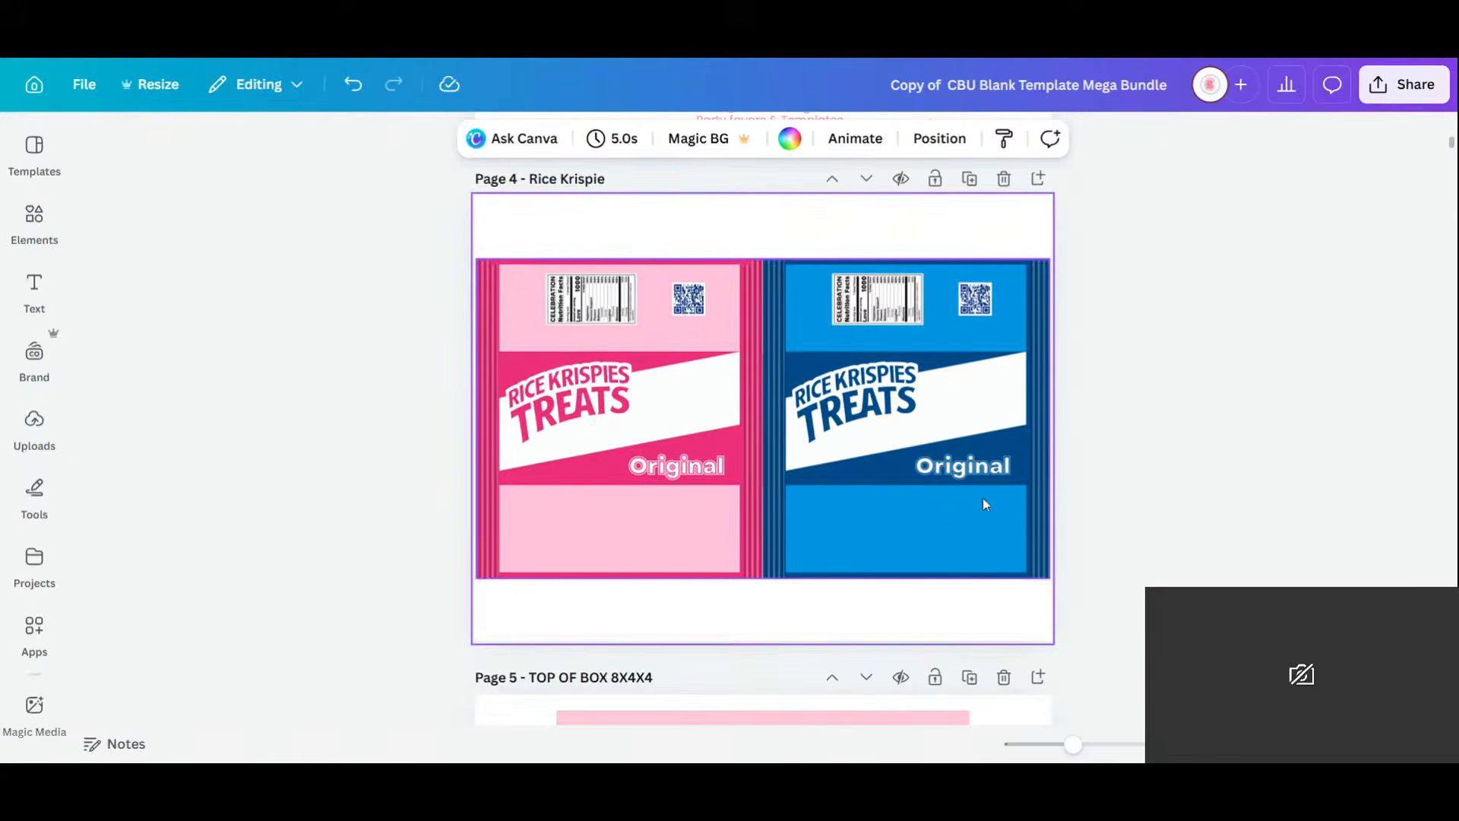
pyautogui.moveTo(749, 617); pyautogui.dragTo(601, 283)
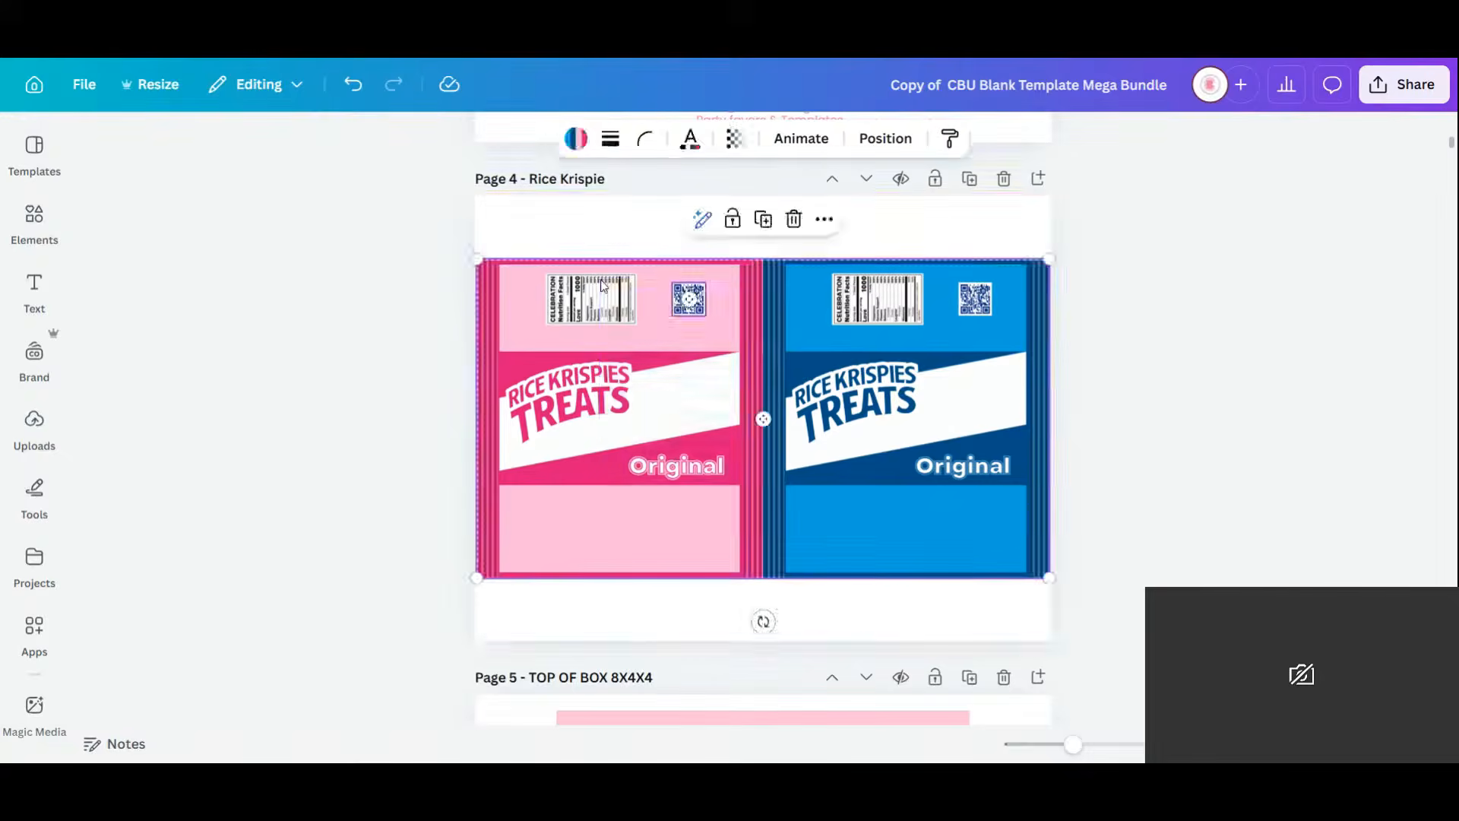
pyautogui.press('Delete')
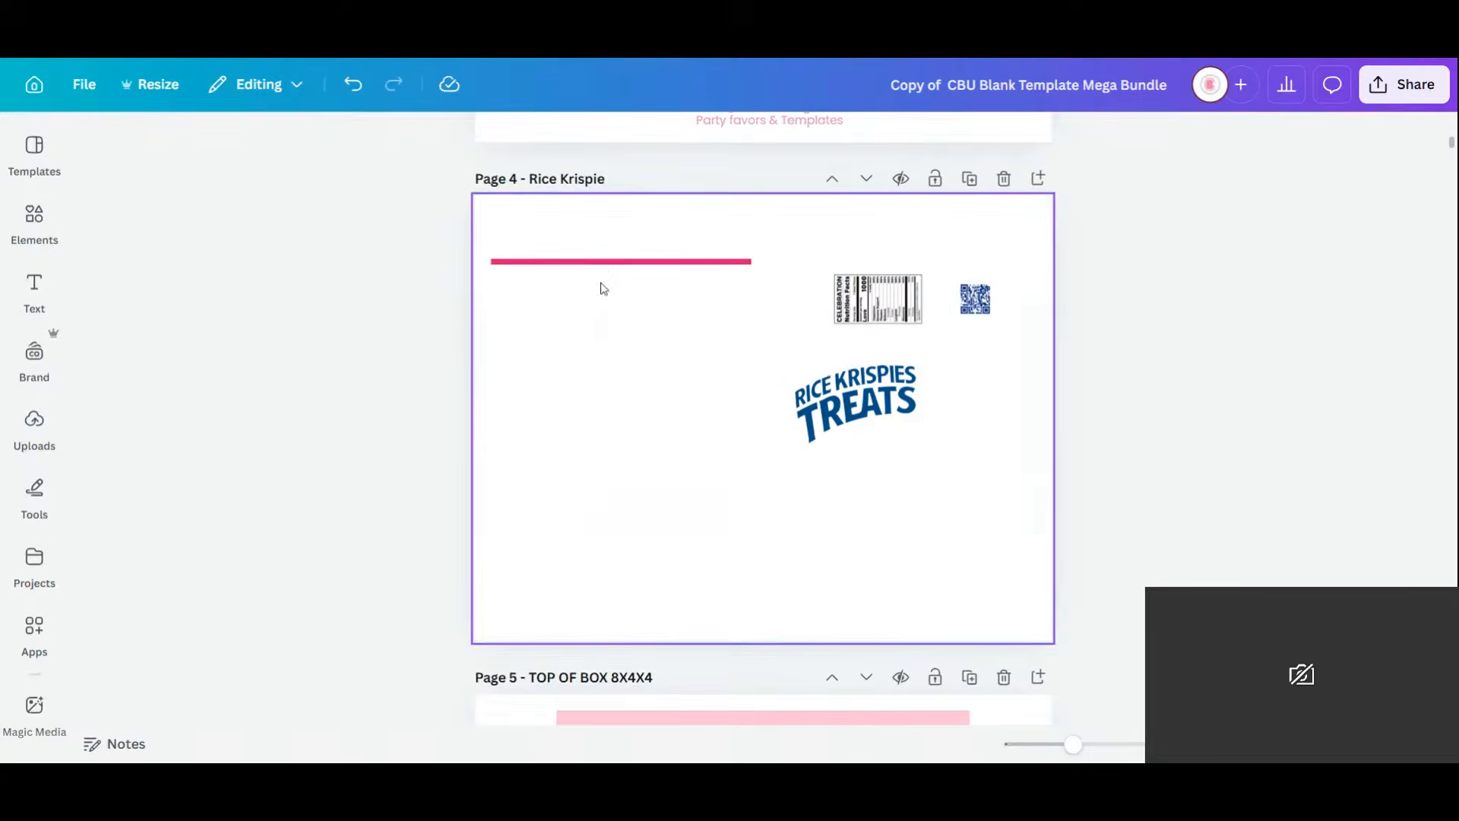
pyautogui.click(368, 89)
pyautogui.click(638, 351)
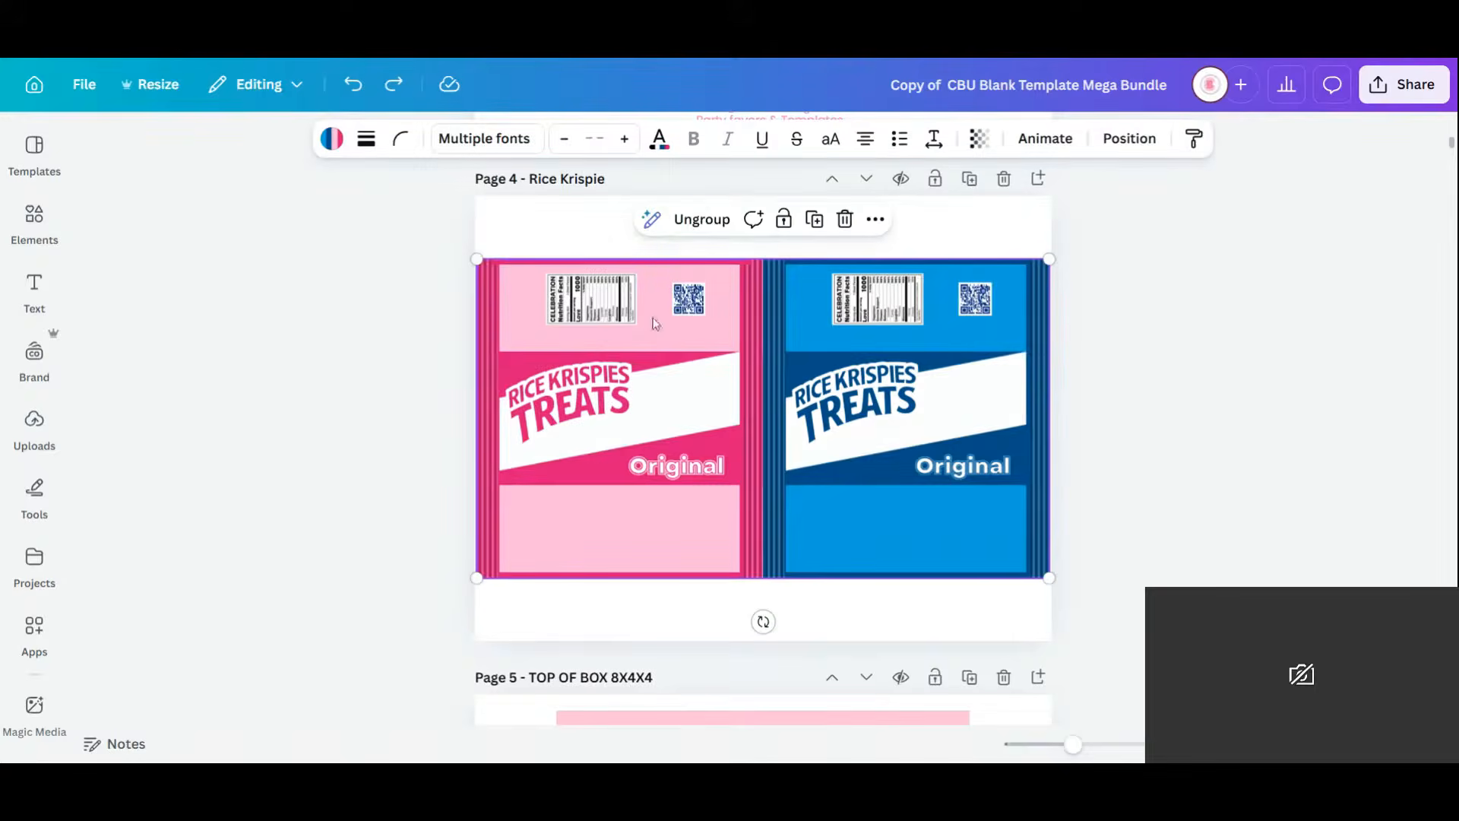
pyautogui.click(717, 220)
# Delete all pieces of the pink wrapper, including the stripes near the QR code.
pyautogui.click(1183, 378)
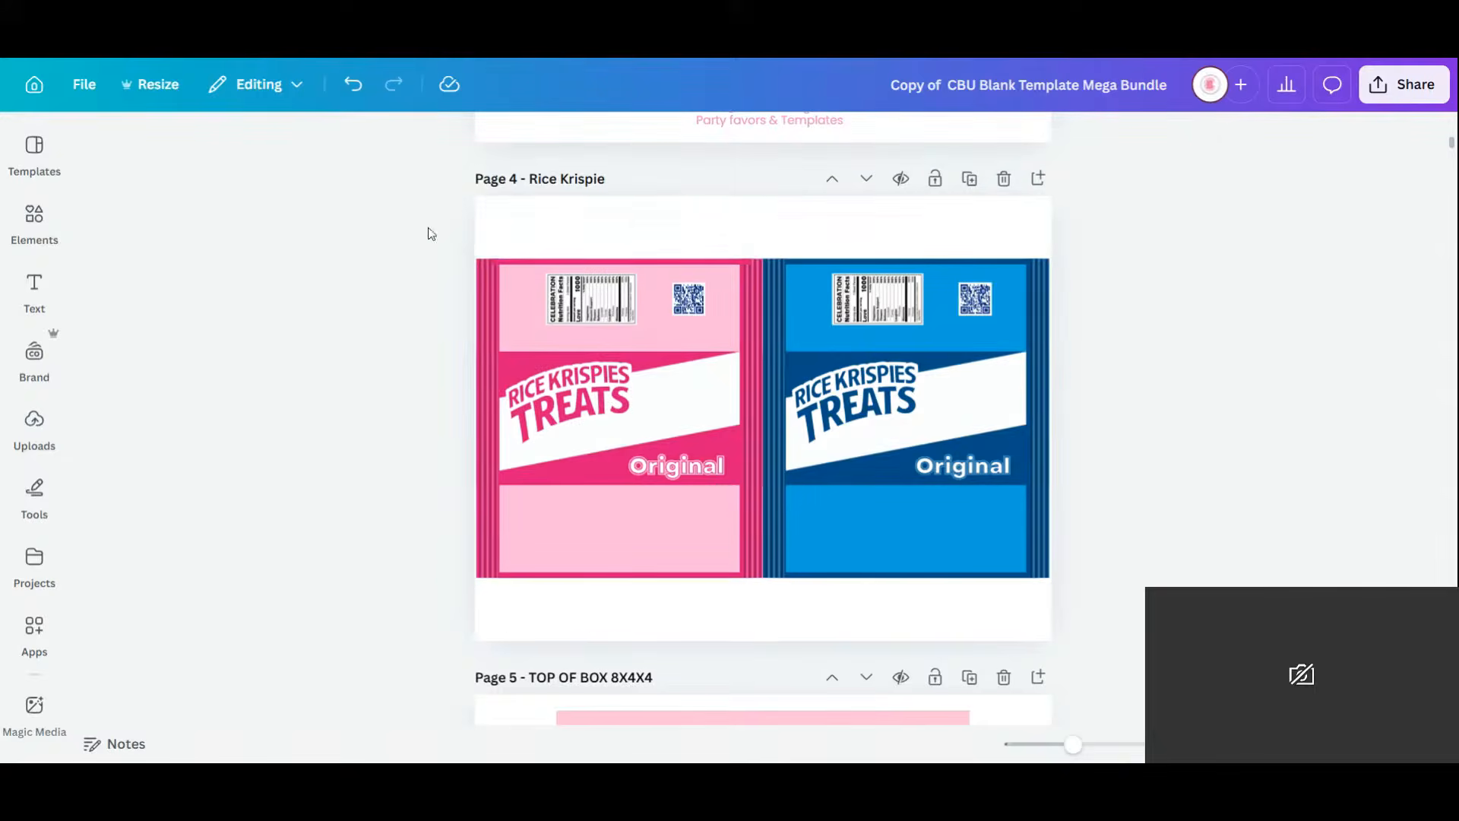
pyautogui.moveTo(492, 242); pyautogui.dragTo(664, 549)
pyautogui.press('Delete')
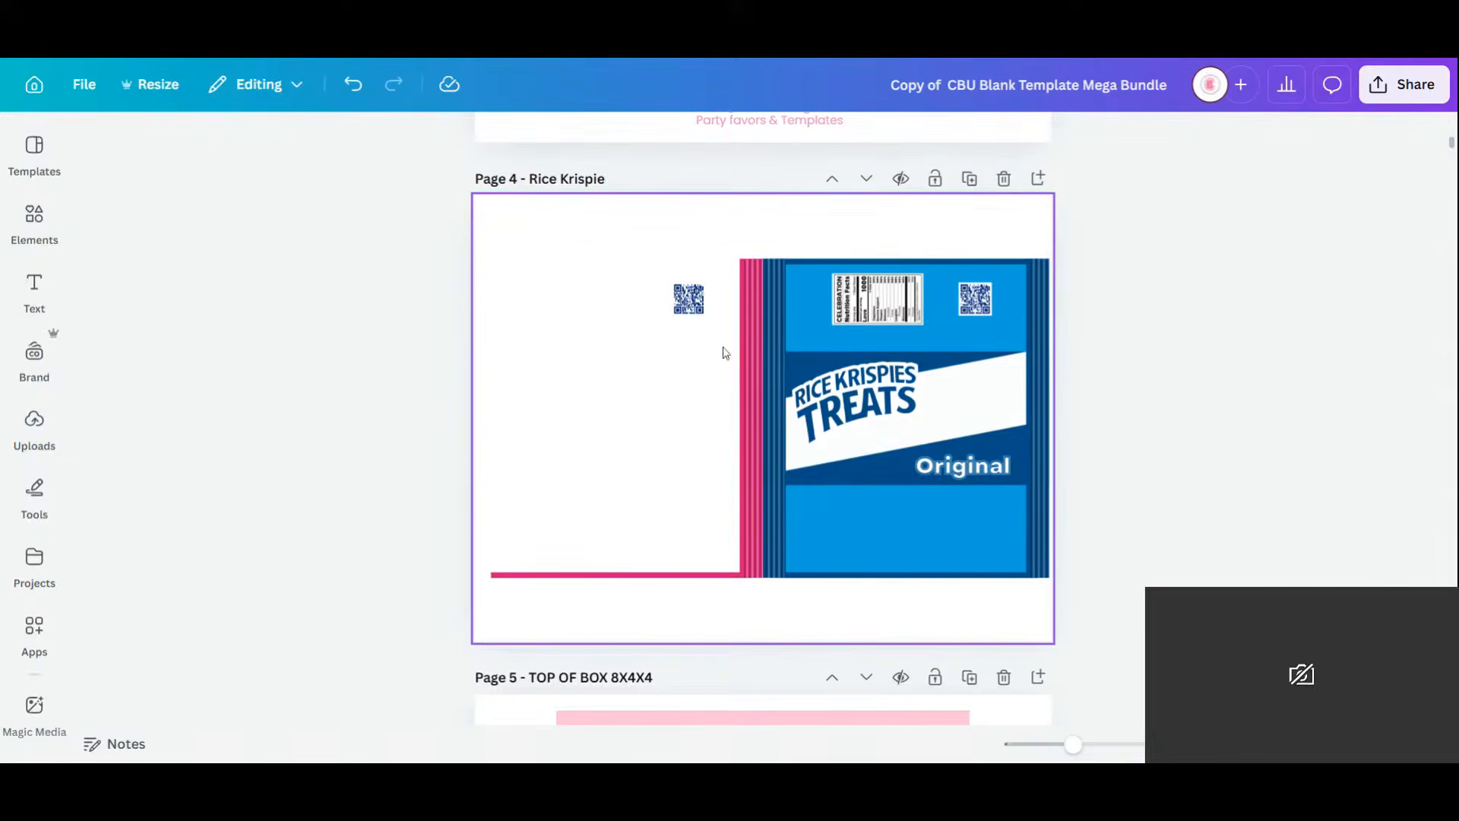
pyautogui.moveTo(620, 260); pyautogui.dragTo(747, 587)
pyautogui.press('Delete')
# Move the whole blue Rice Krispies Treats wrapper to the centre of the page.
pyautogui.moveTo(695, 226); pyautogui.dragTo(1094, 643)
pyautogui.moveTo(902, 517); pyautogui.dragTo(748, 494)
pyautogui.click(905, 332)
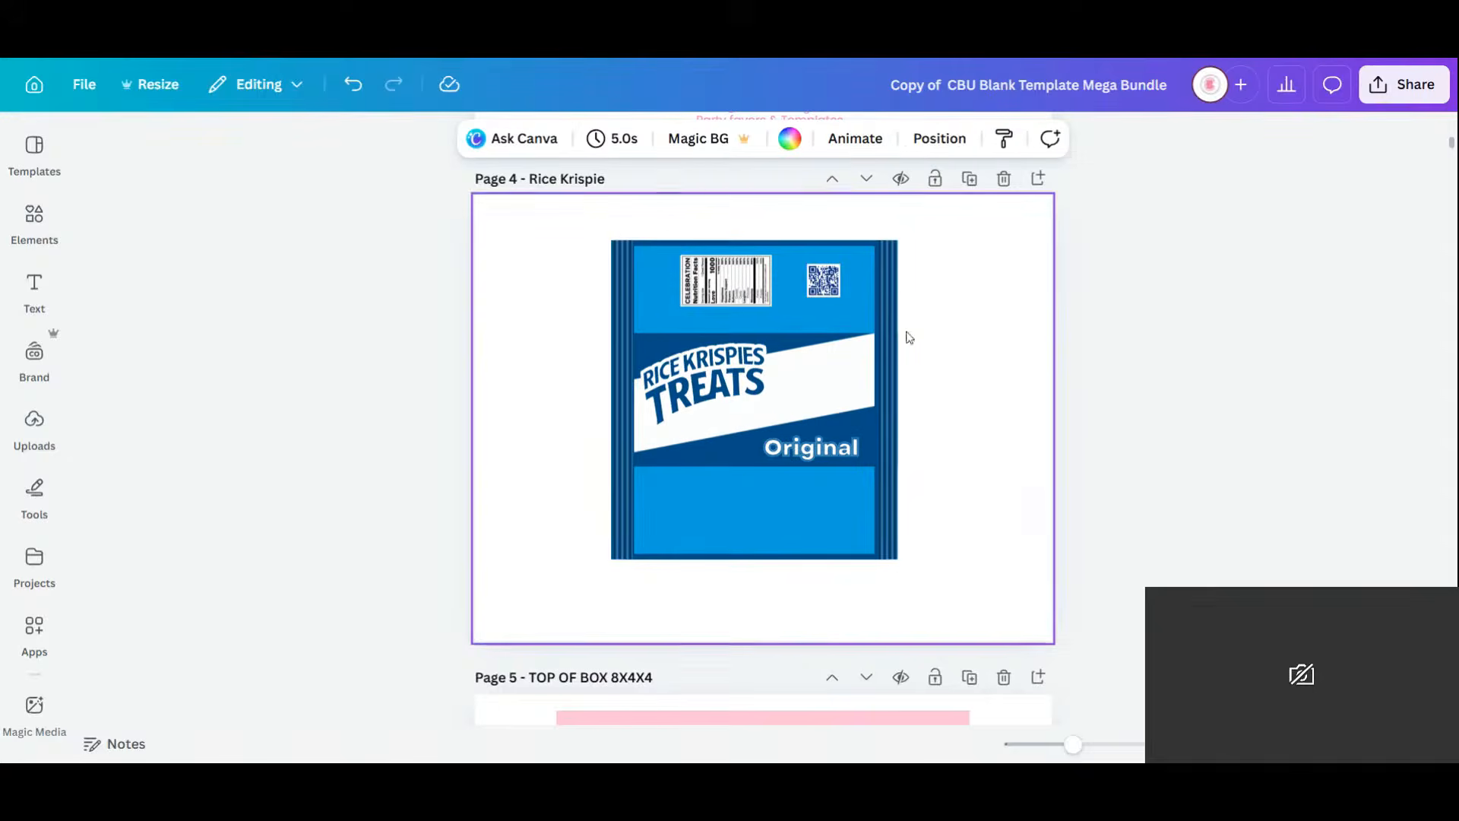
pyautogui.click(18, 238)
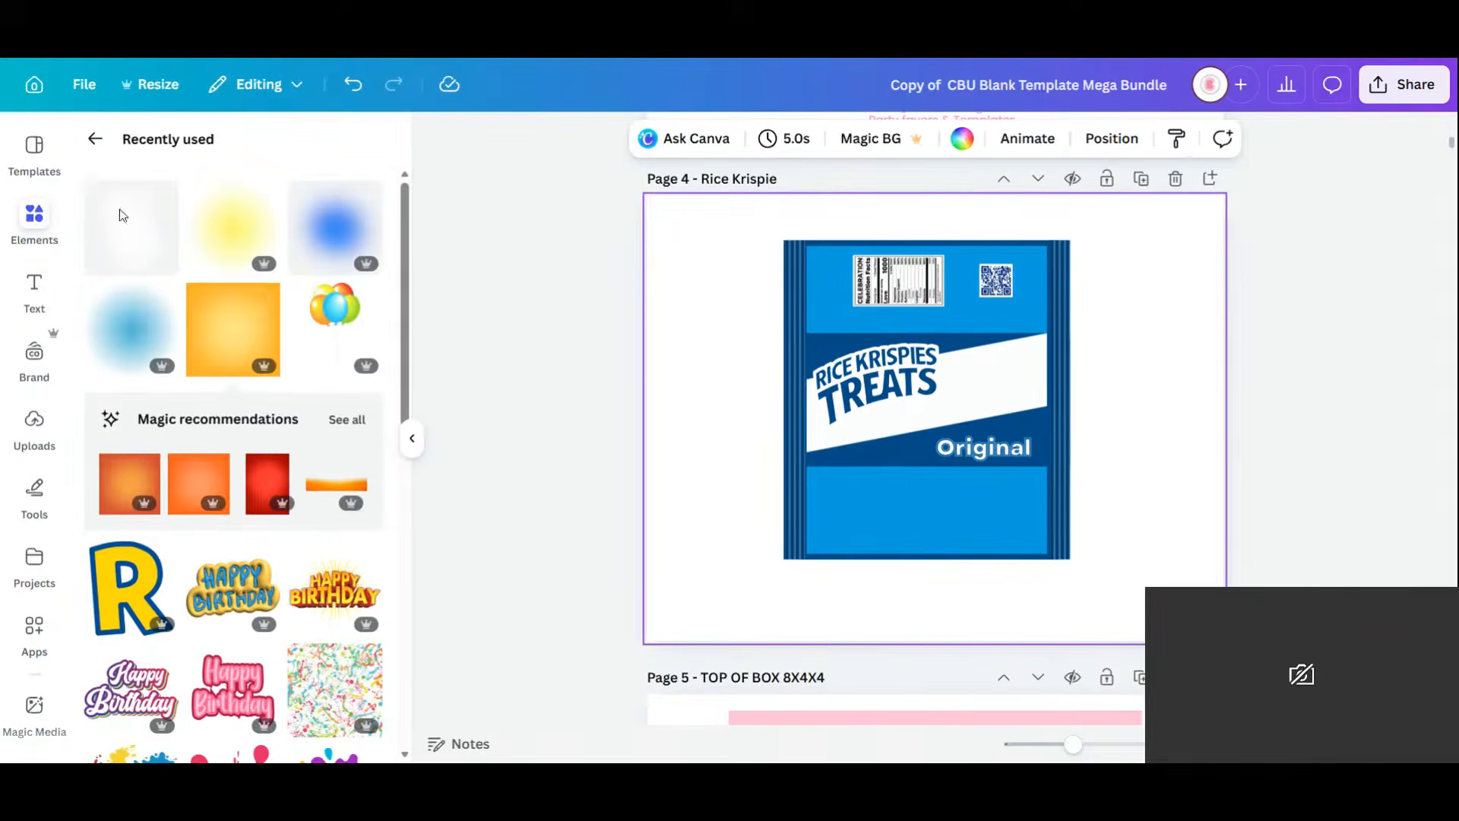
# Add the recently used orange gradient square and size it over the wrapper body.
pyautogui.click(235, 336)
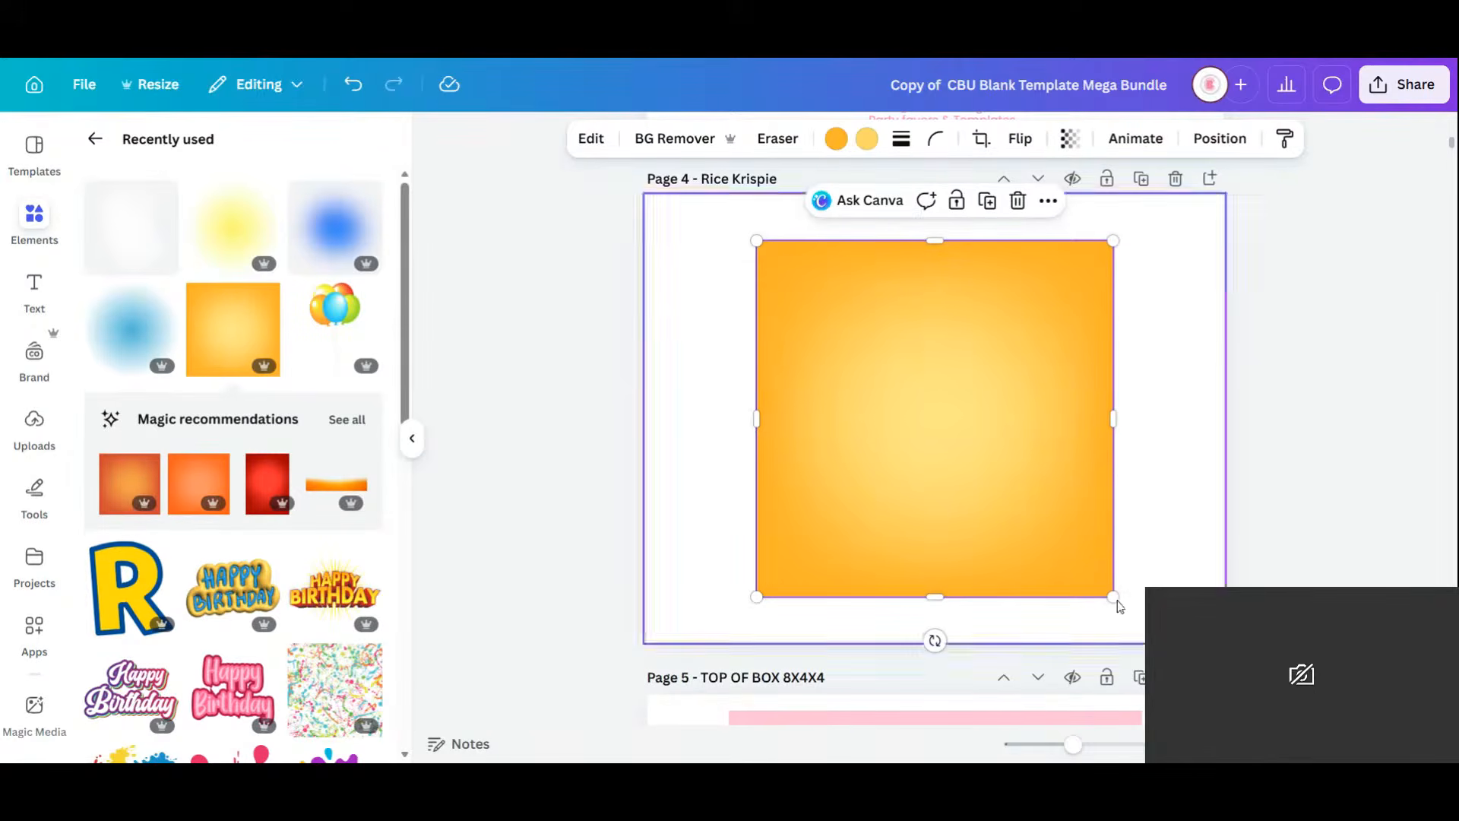
pyautogui.moveTo(1114, 597); pyautogui.dragTo(1065, 513)
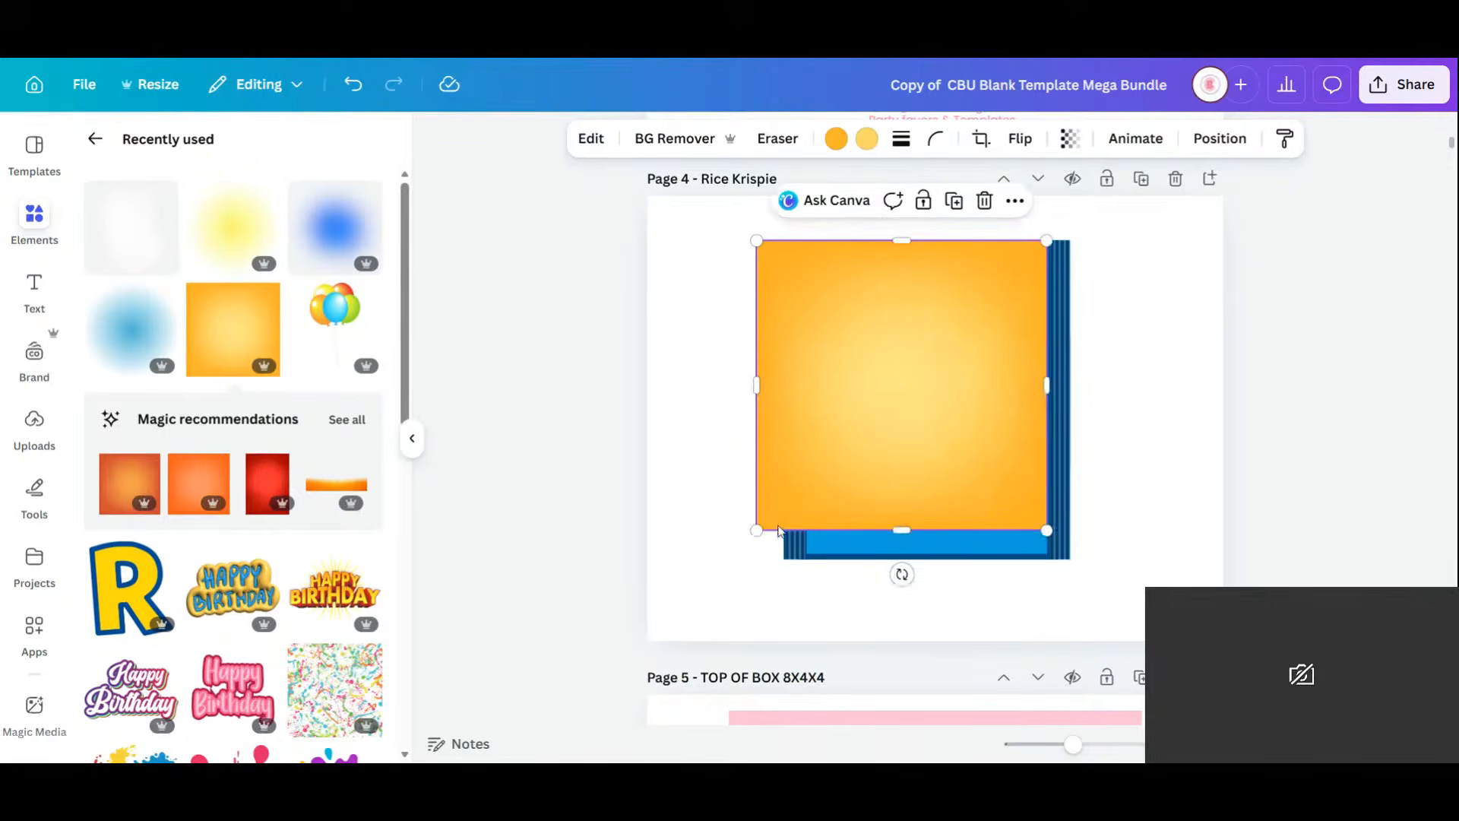
pyautogui.moveTo(753, 528); pyautogui.dragTo(822, 530)
pyautogui.moveTo(932, 496); pyautogui.dragTo(935, 560)
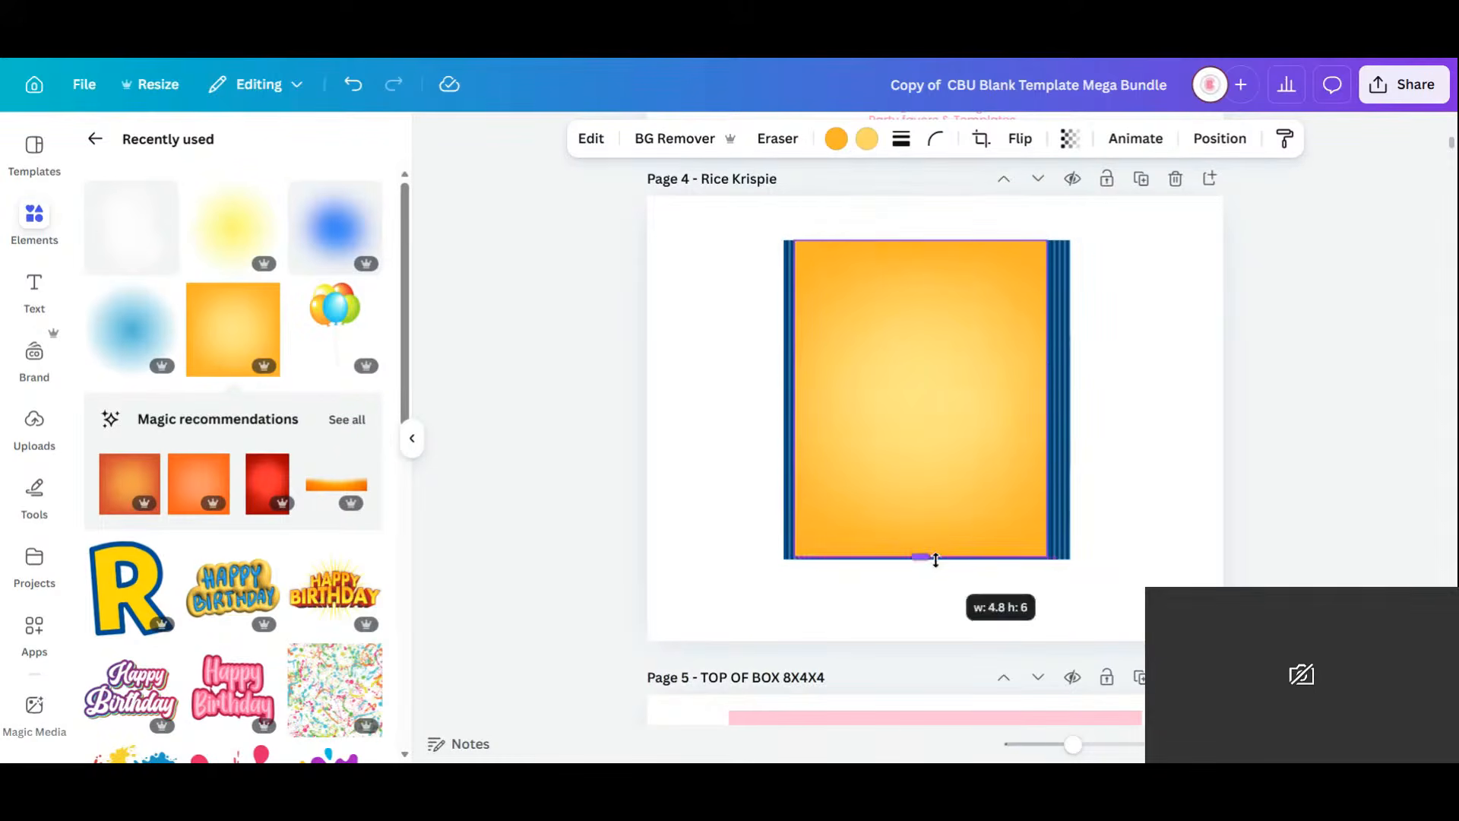
pyautogui.moveTo(942, 473); pyautogui.dragTo(945, 466)
# Send the orange gradient to the back and delete the wrapper's blue background.
pyautogui.click(1199, 138)
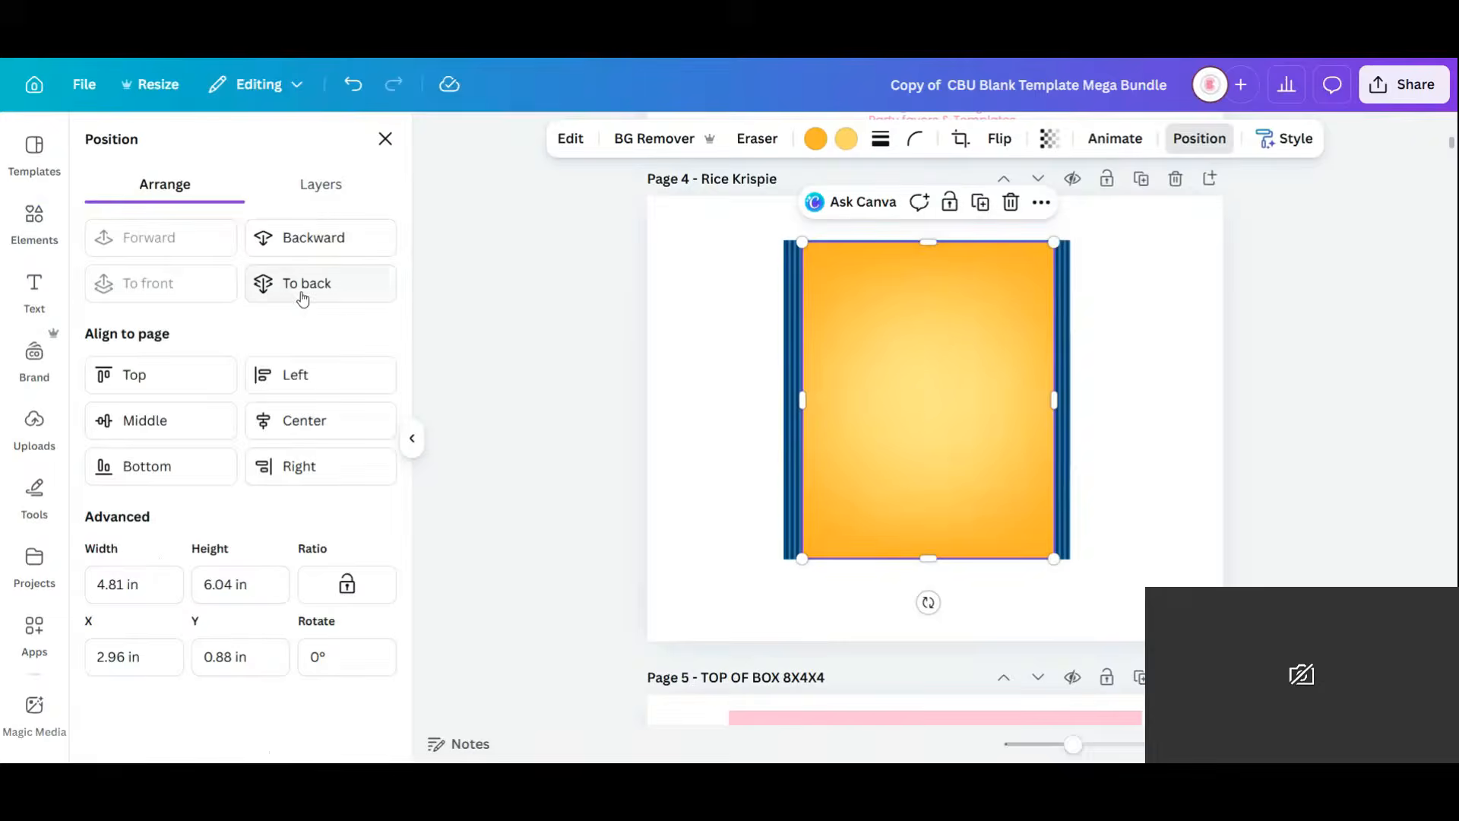
pyautogui.click(299, 287)
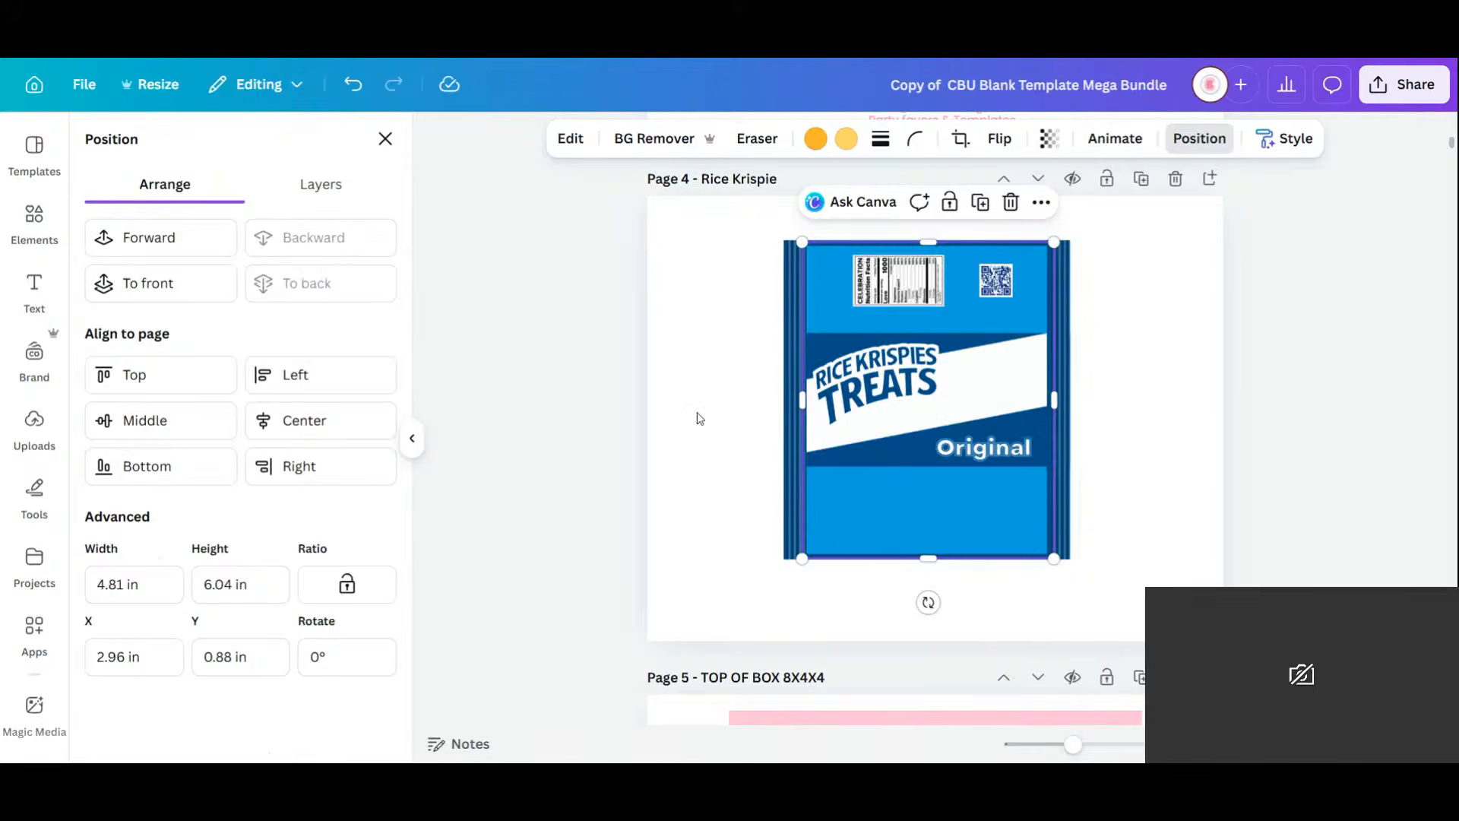
pyautogui.click(915, 513)
pyautogui.press('Delete')
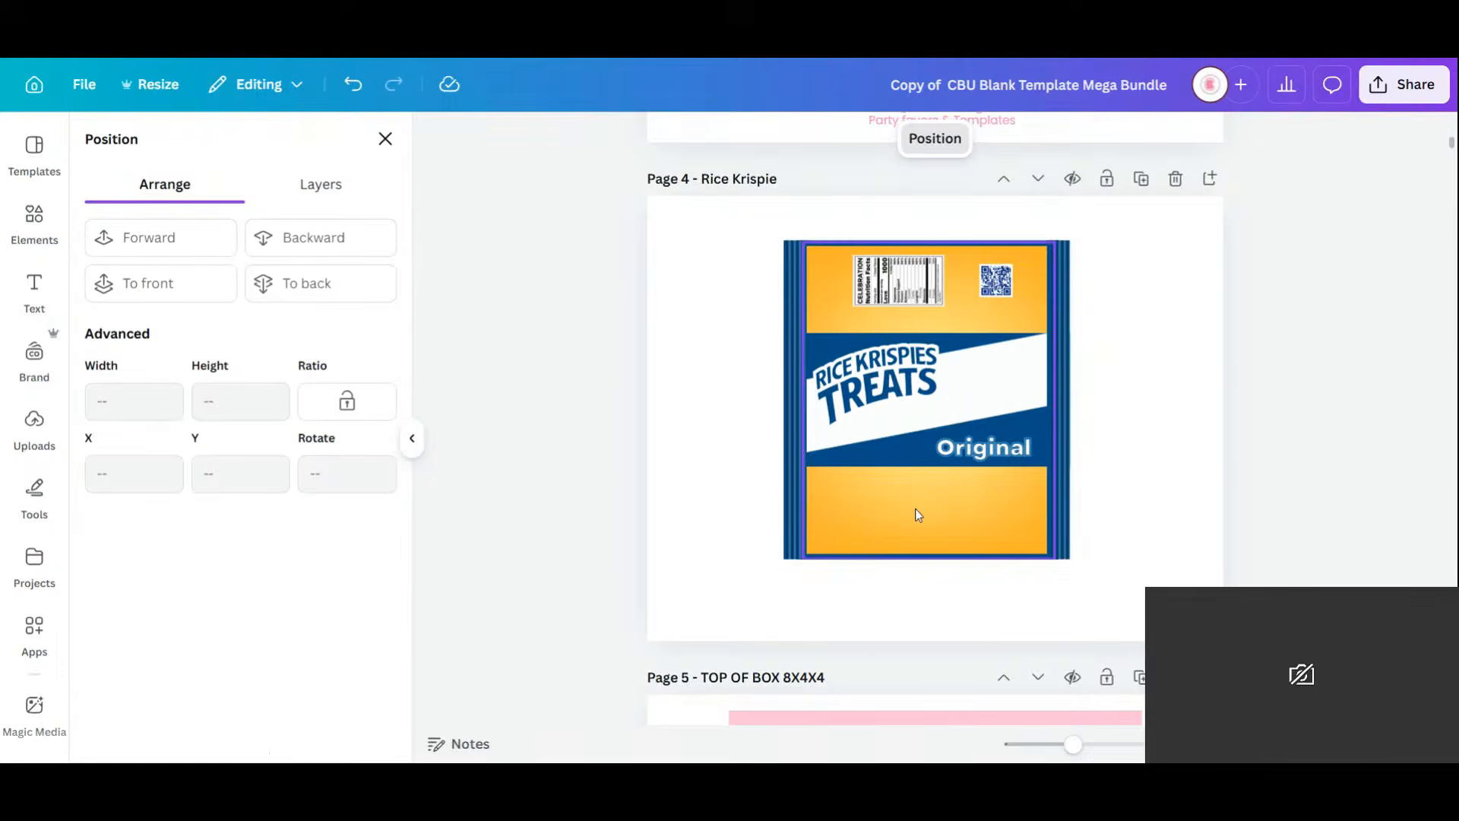
# Fill the wrapper's top blue stripe with a blue gradient.
pyautogui.click(839, 241)
pyautogui.click(836, 244)
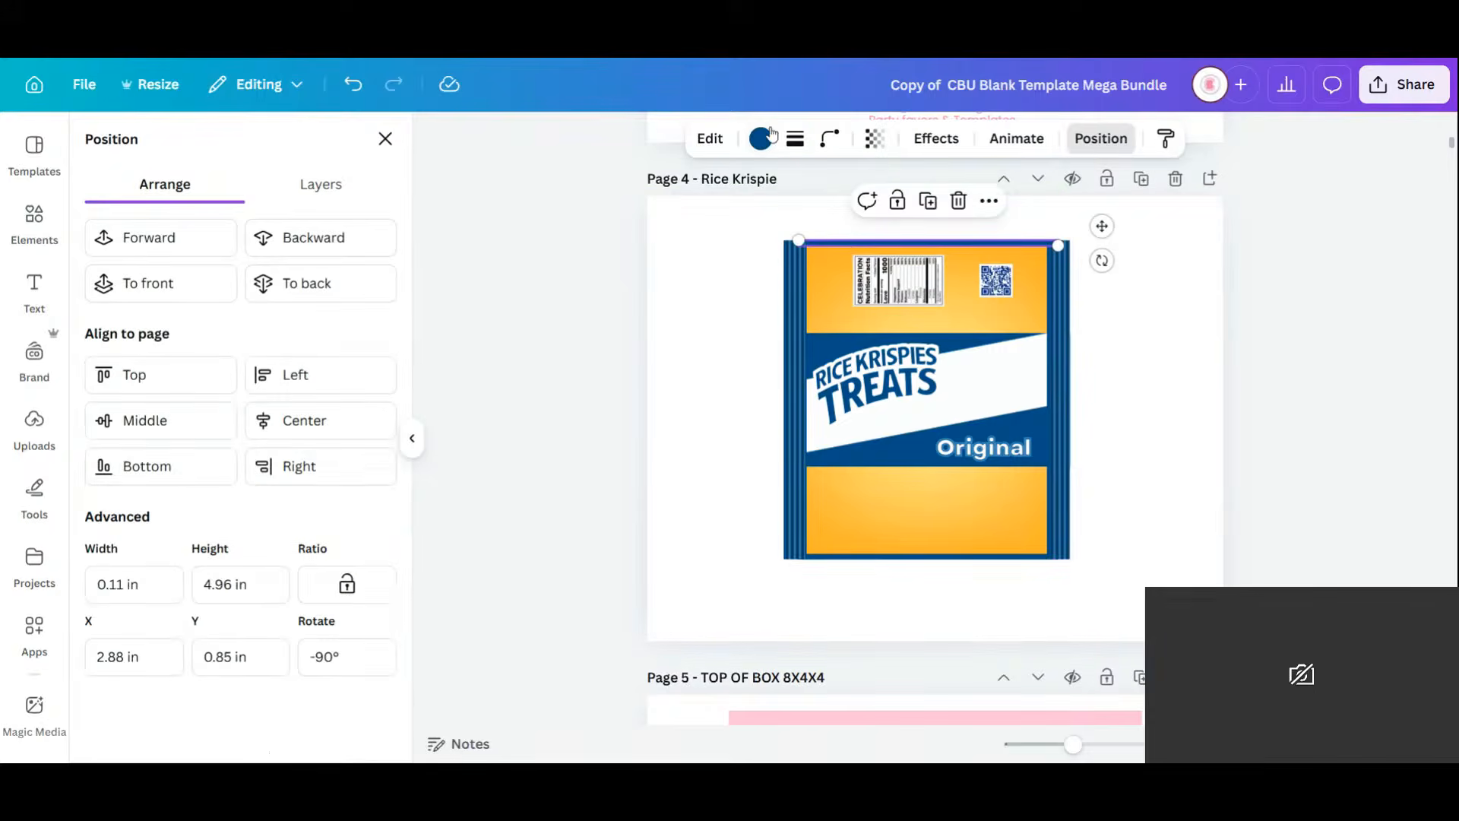
pyautogui.click(761, 139)
pyautogui.click(102, 627)
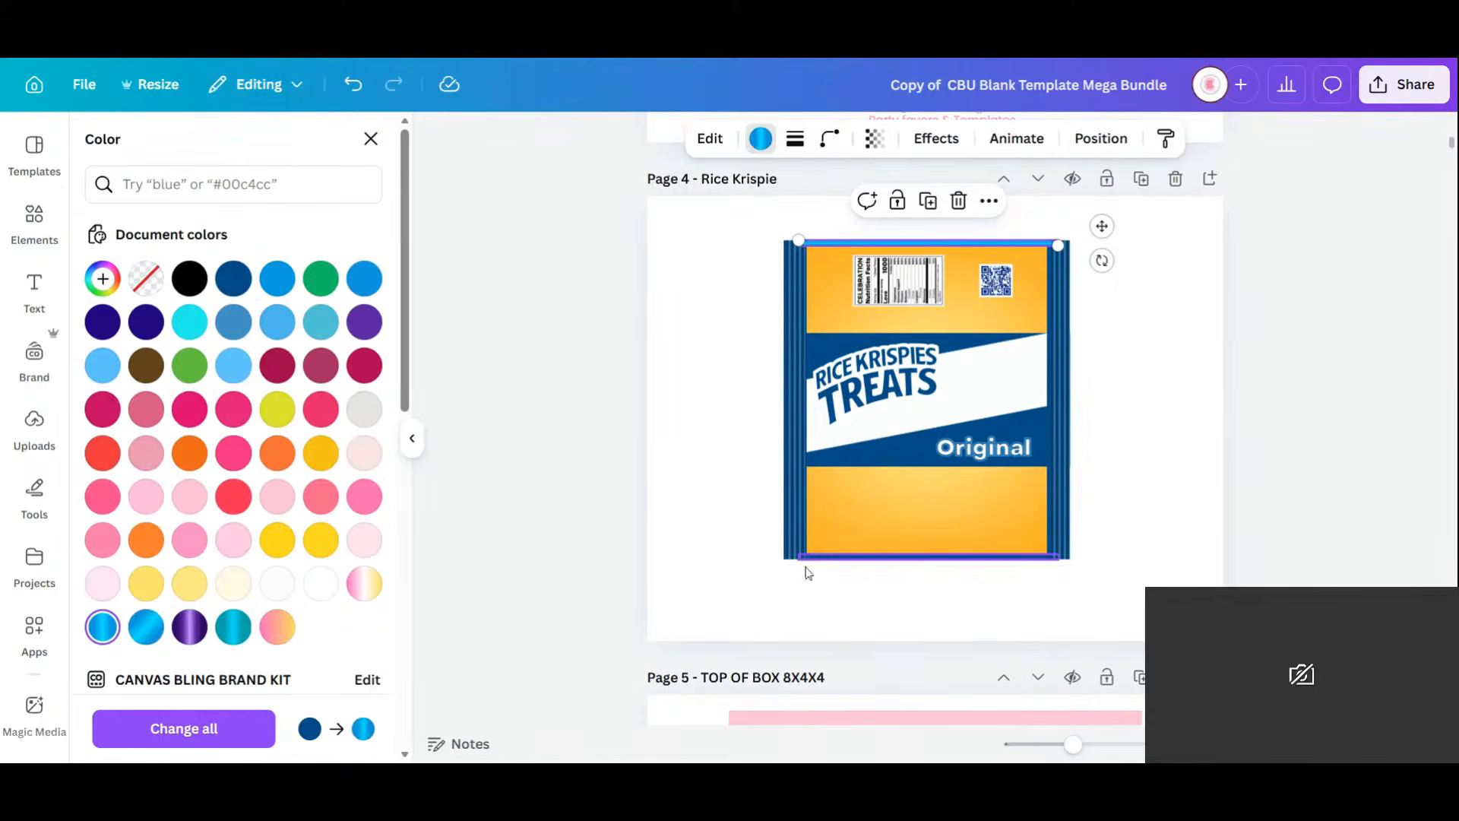
# Move the right stripes aside and fill the right side bar with the brighter blue gradient.
pyautogui.click(884, 555)
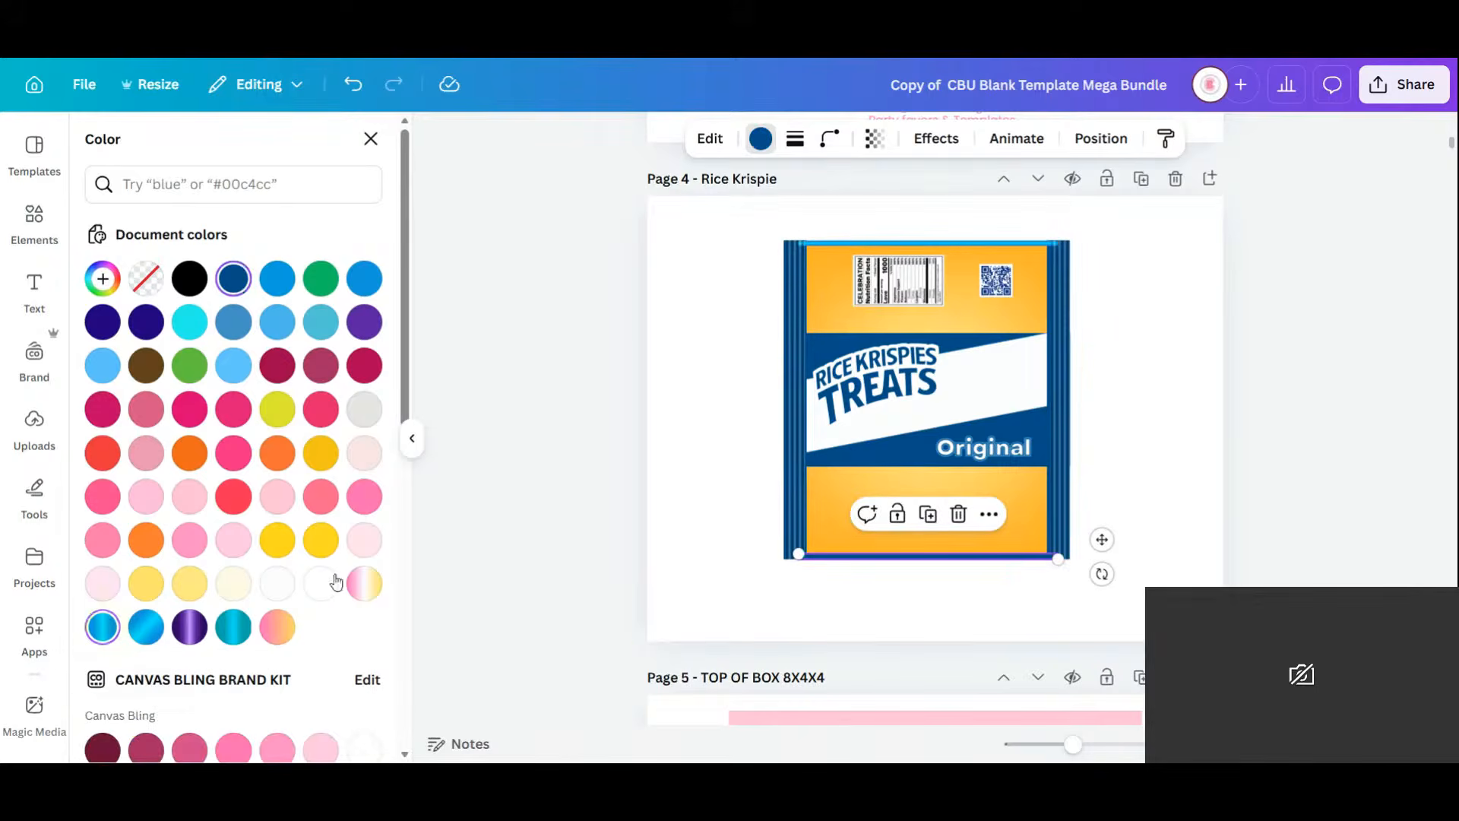
pyautogui.click(1086, 418)
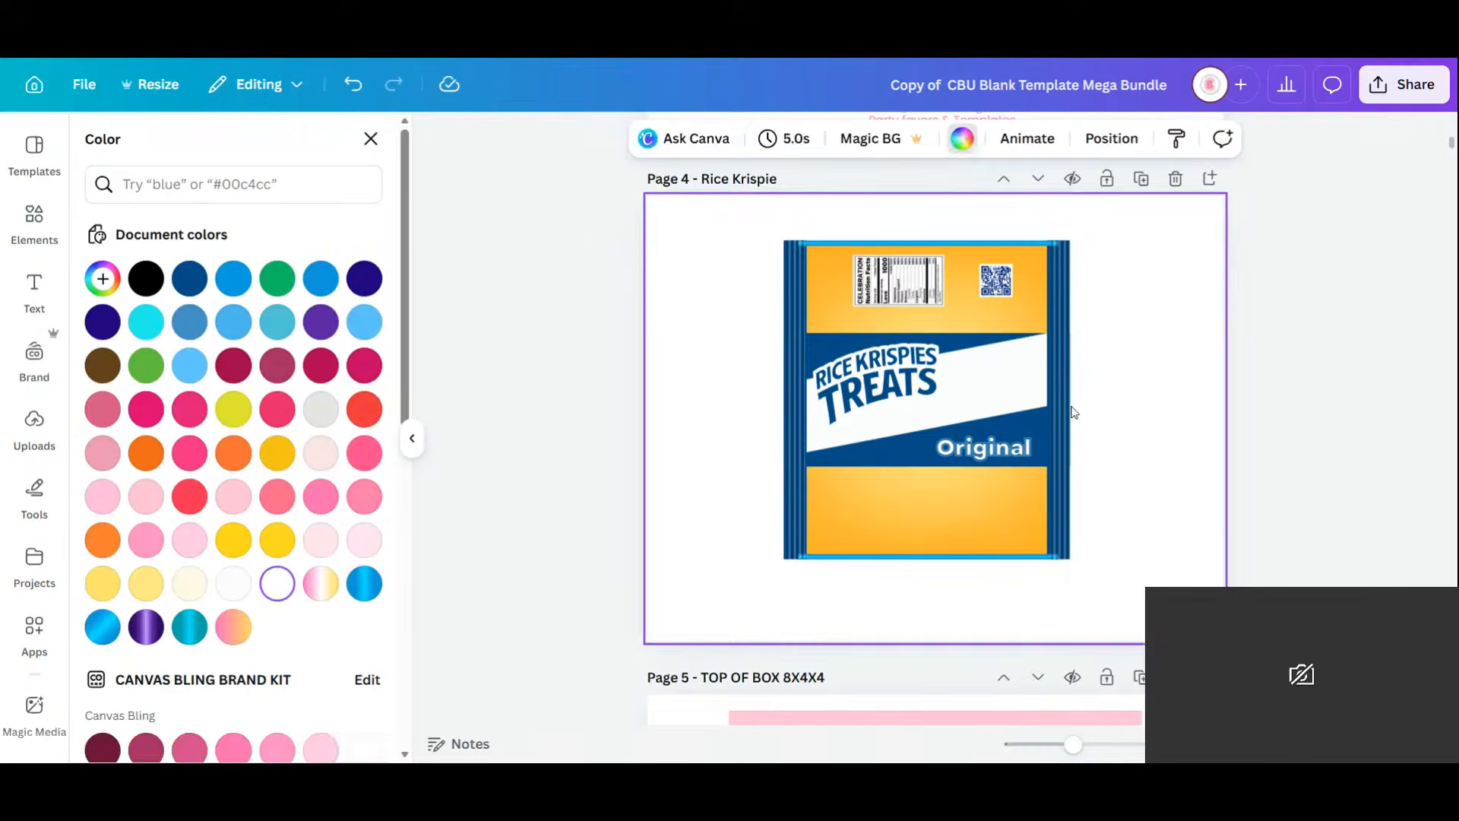
pyautogui.click(1061, 327)
pyautogui.moveTo(1061, 327); pyautogui.dragTo(1103, 334)
pyautogui.click(1067, 335)
pyautogui.click(764, 144)
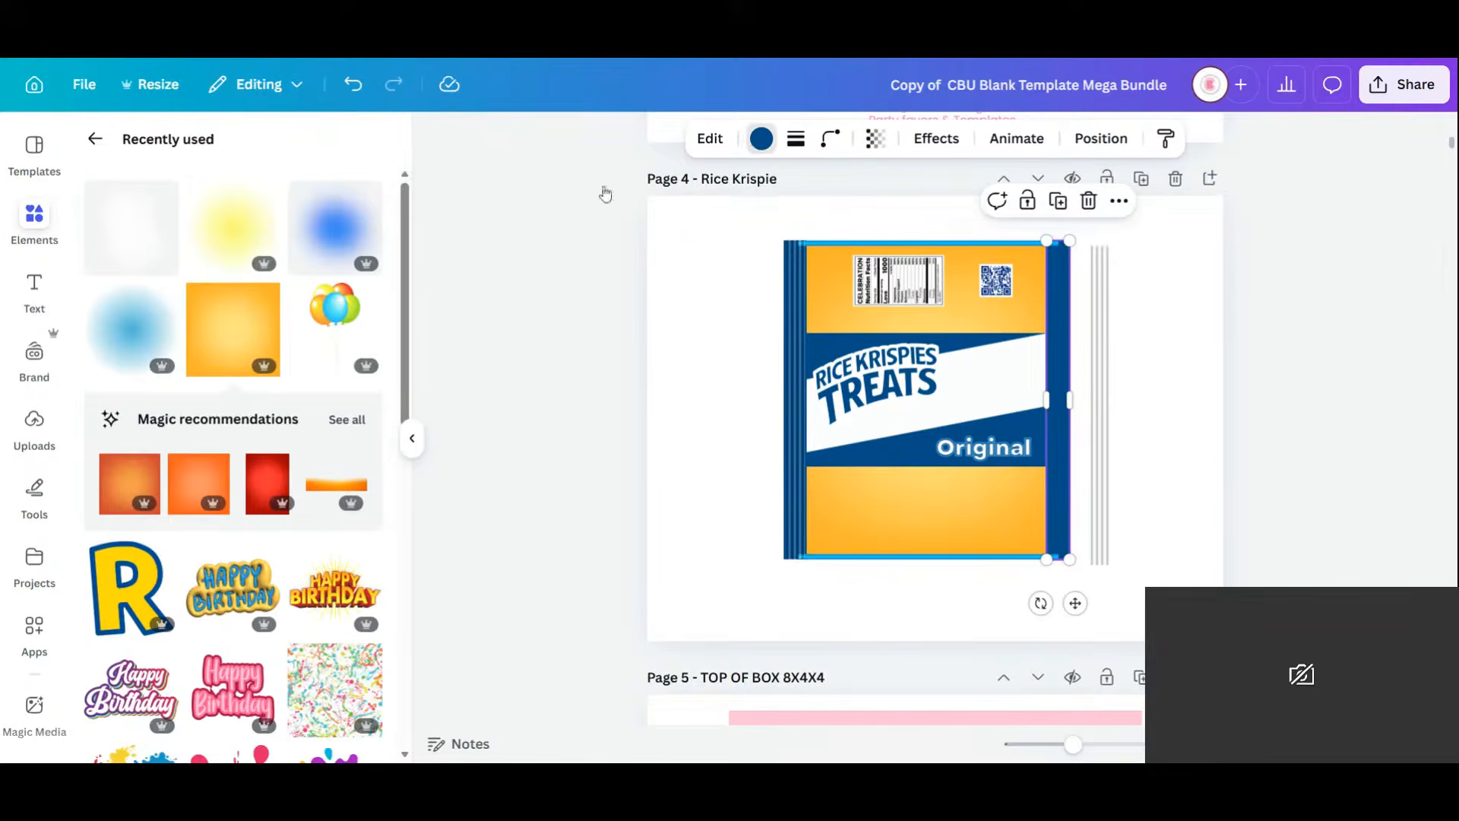
pyautogui.click(103, 627)
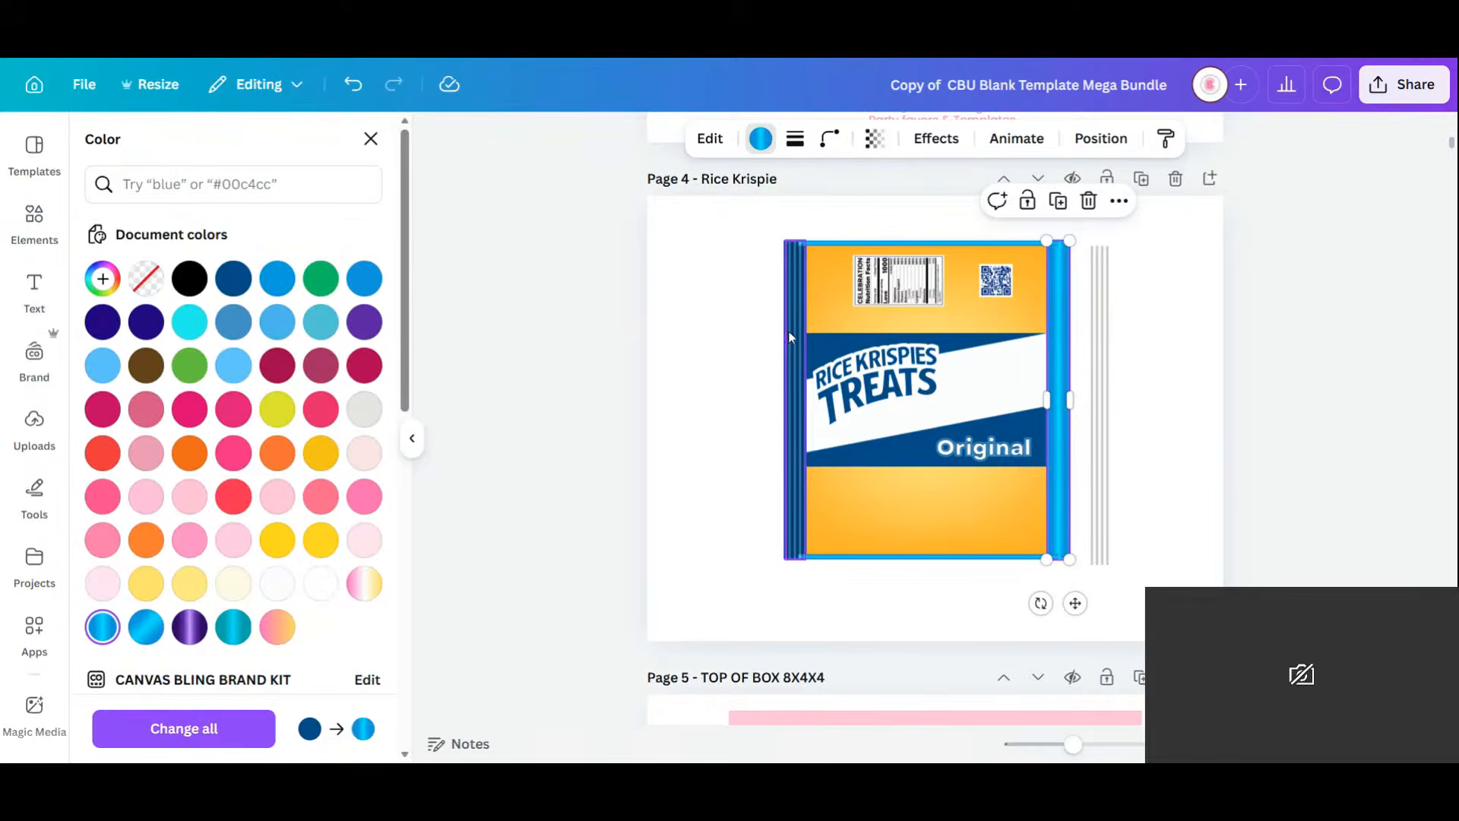
pyautogui.click(142, 630)
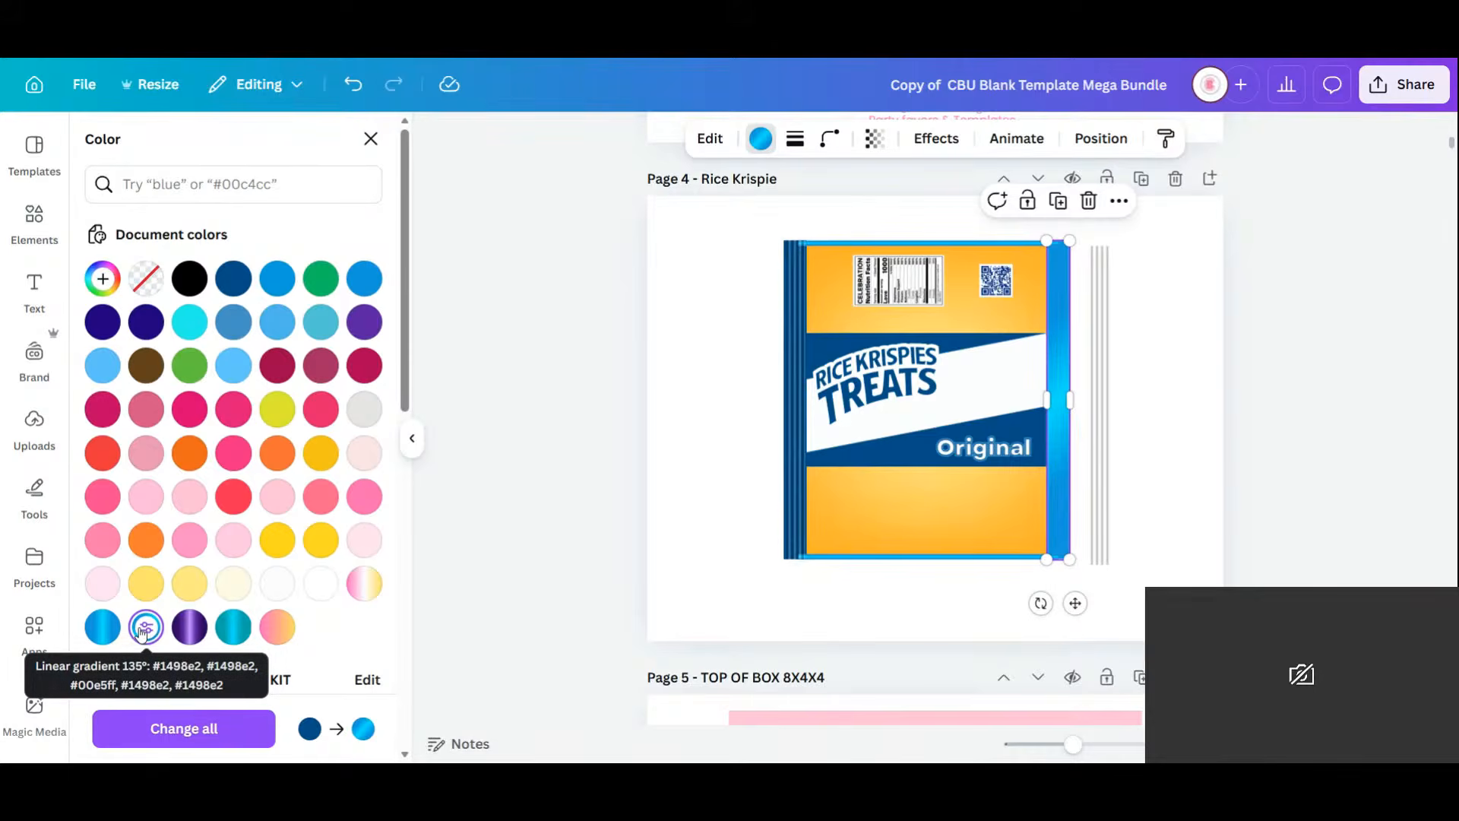
# Apply the brighter blue gradient to the wrapper's top and bottom strips.
pyautogui.click(892, 240)
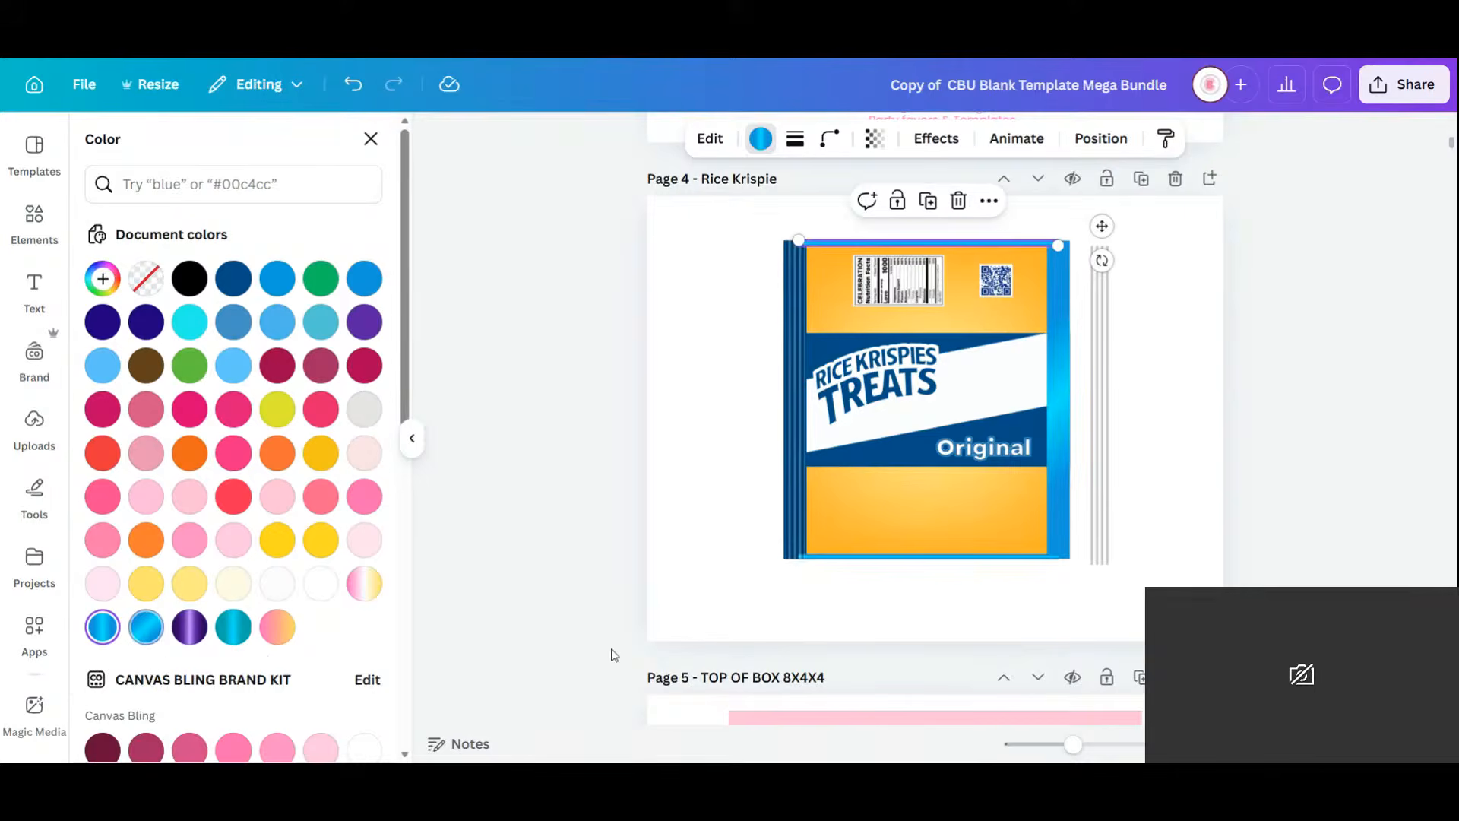
pyautogui.click(903, 560)
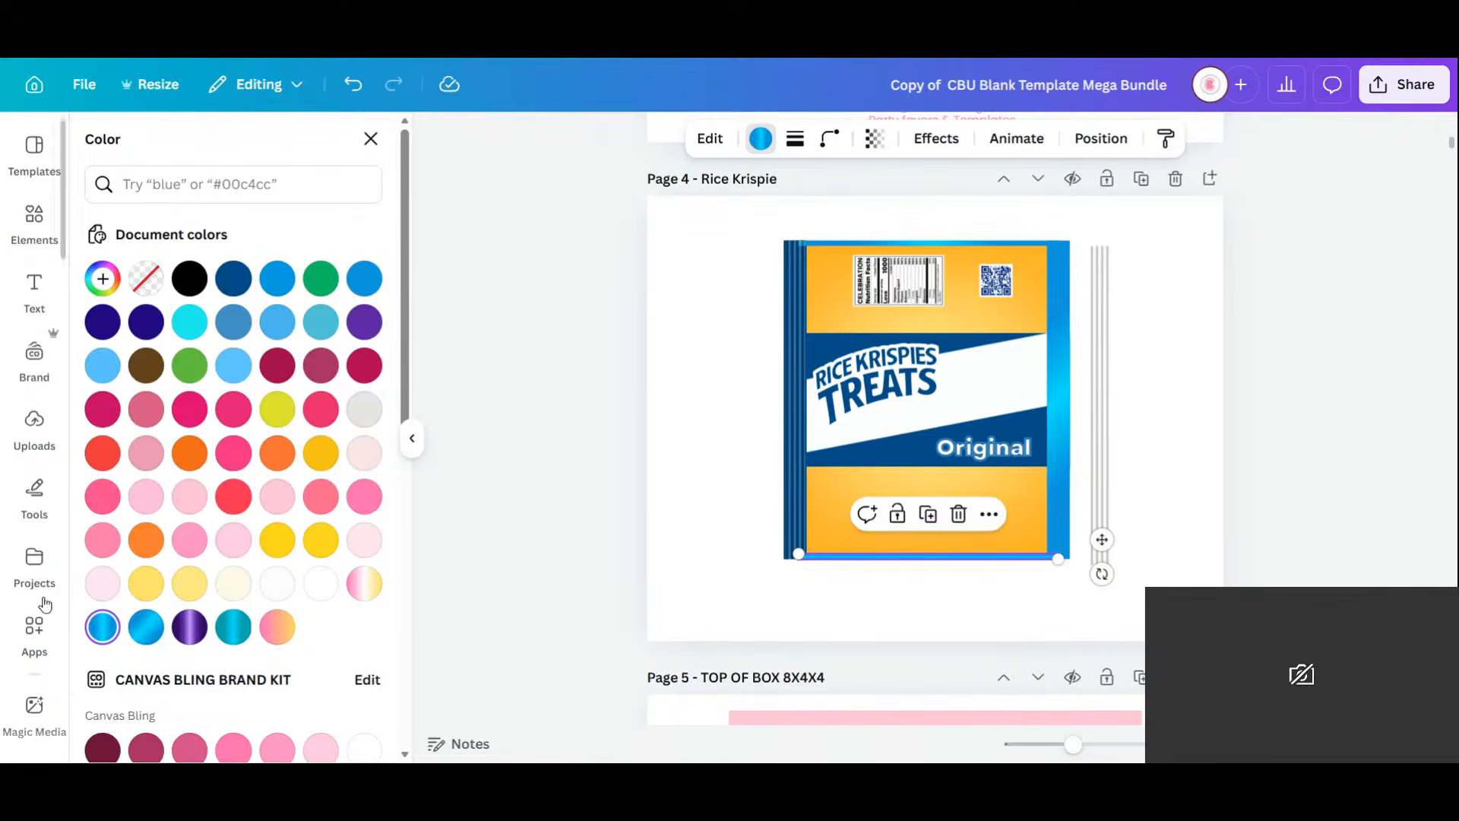
pyautogui.click(146, 627)
pyautogui.click(782, 374)
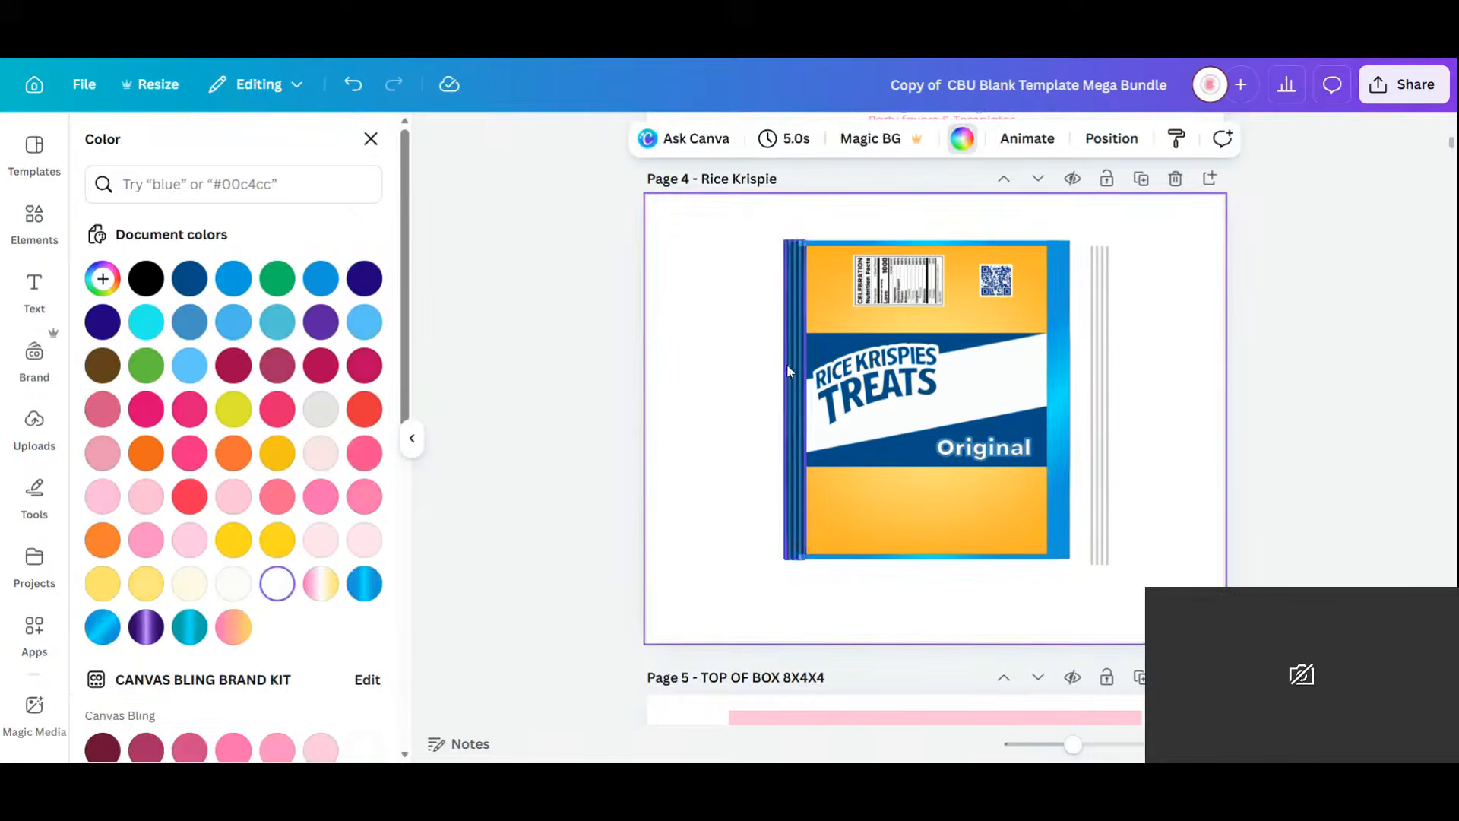
# Move the left stripes aside, then give the left strip and dark label band the blue gradient.
pyautogui.click(788, 366)
pyautogui.moveTo(789, 368); pyautogui.dragTo(748, 370)
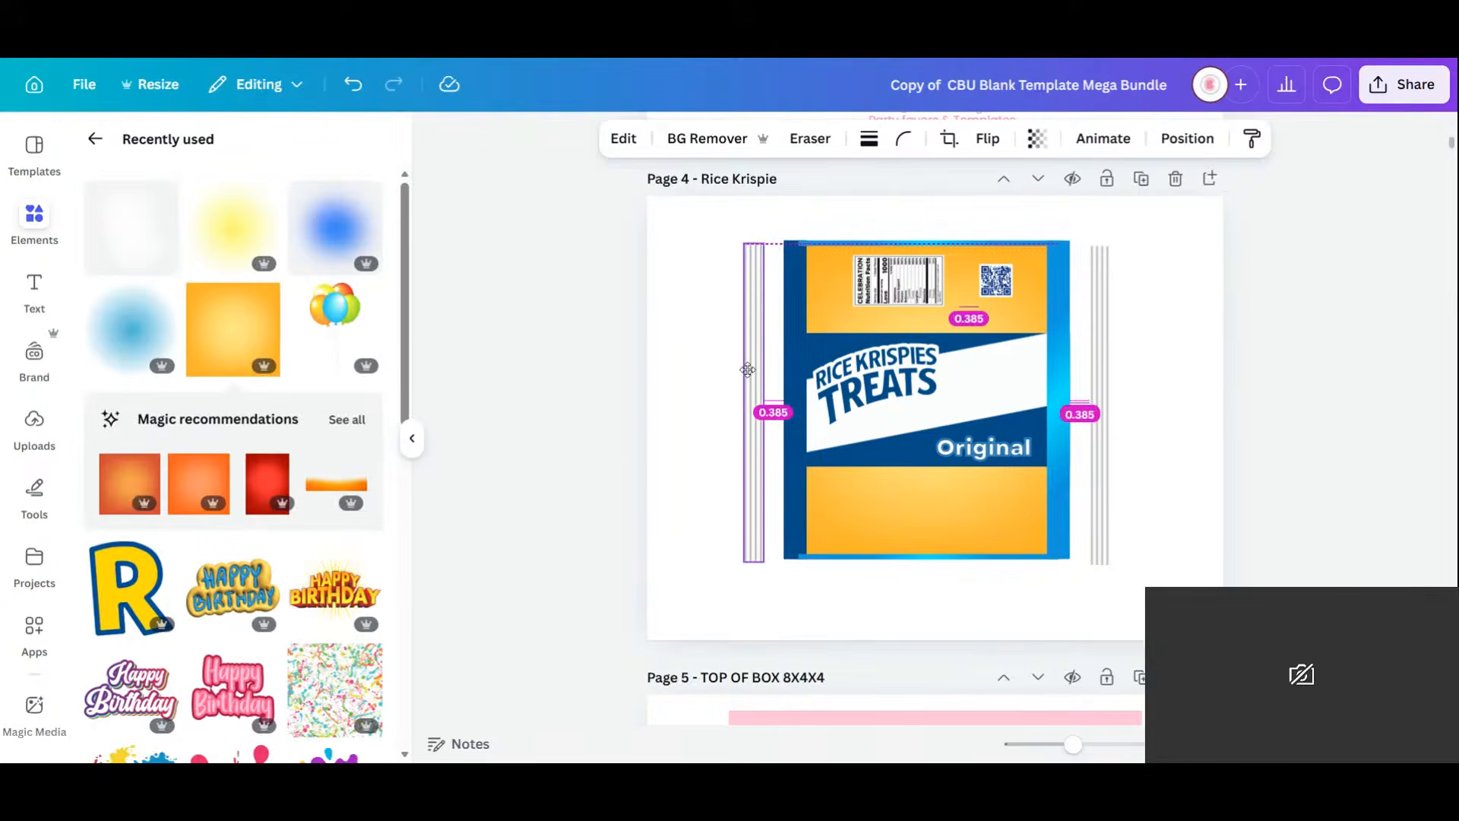
pyautogui.click(798, 352)
pyautogui.click(761, 139)
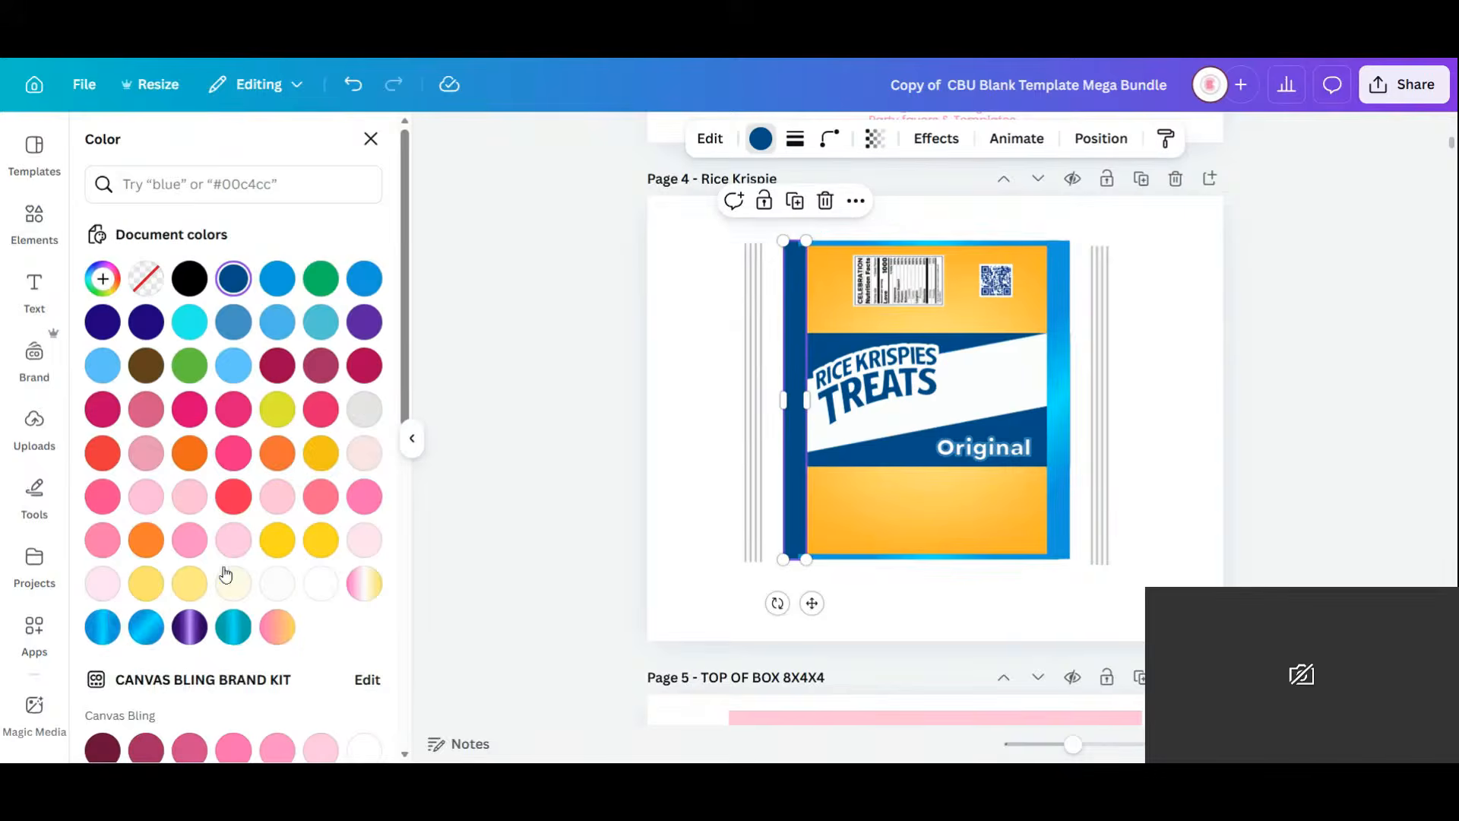
pyautogui.click(147, 642)
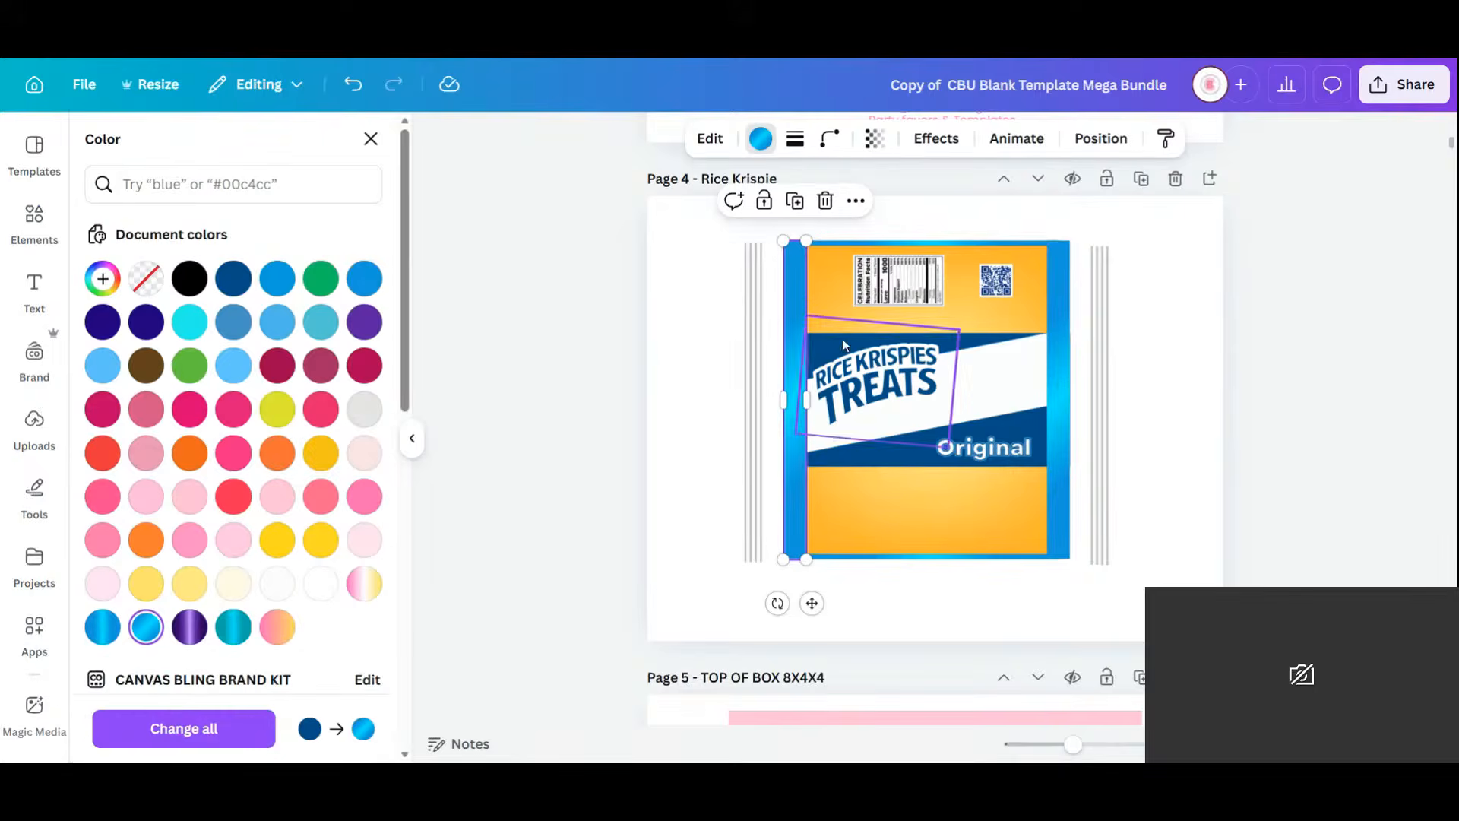
pyautogui.click(914, 467)
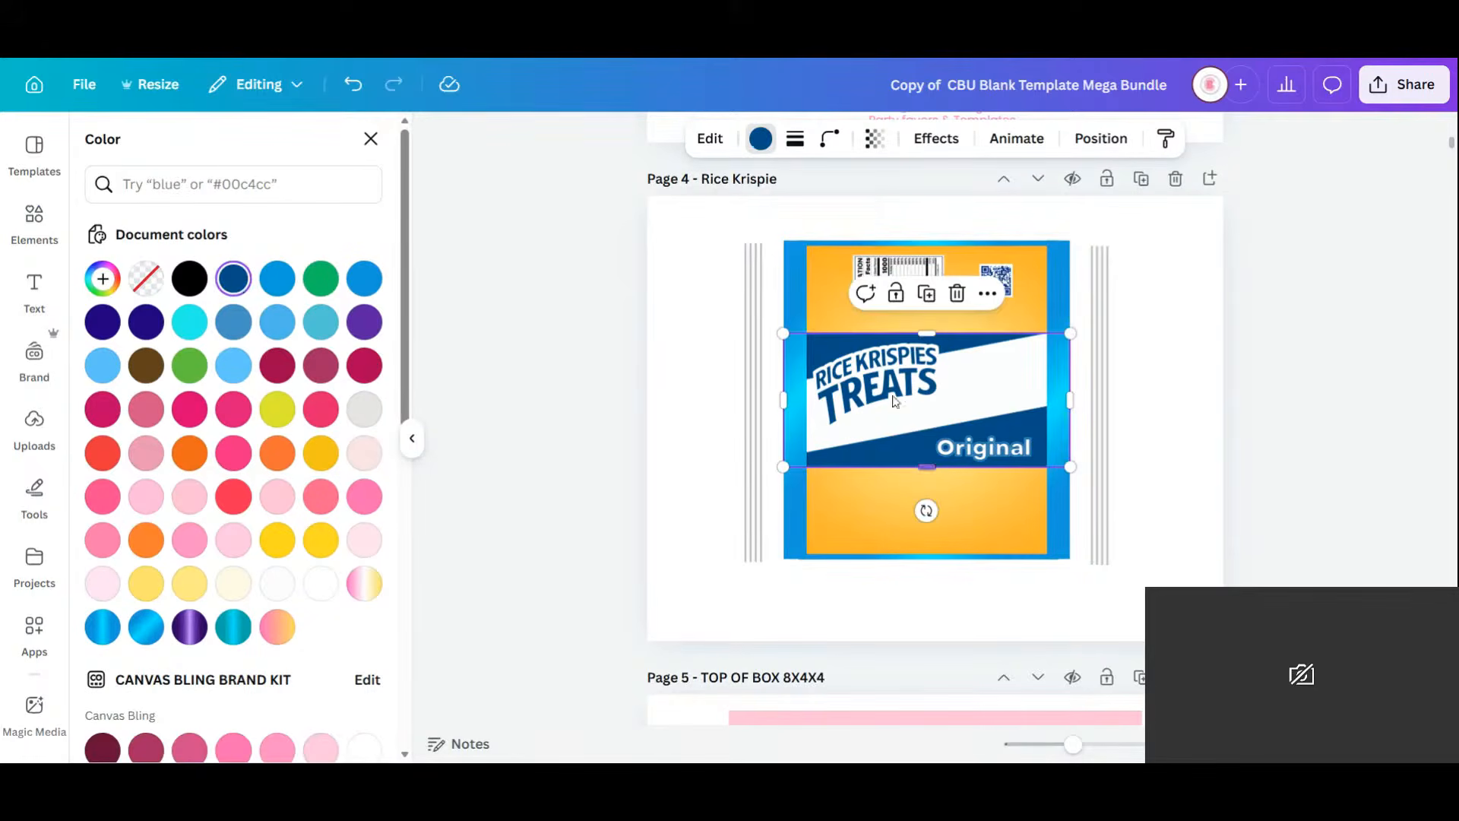
pyautogui.click(144, 631)
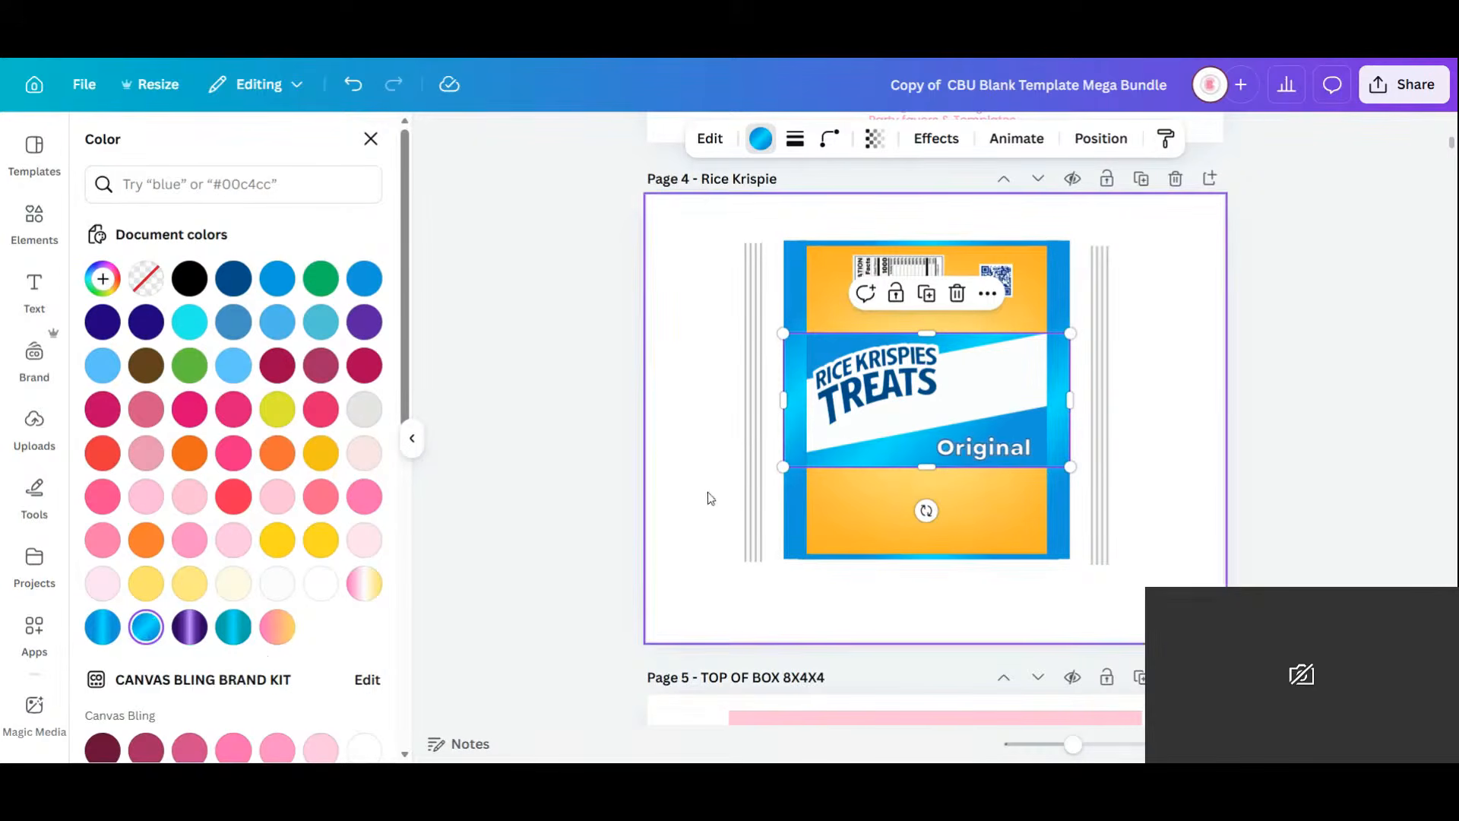
# Put the grey vertical stripes back on the wrapper's left and right edges.
pyautogui.click(755, 385)
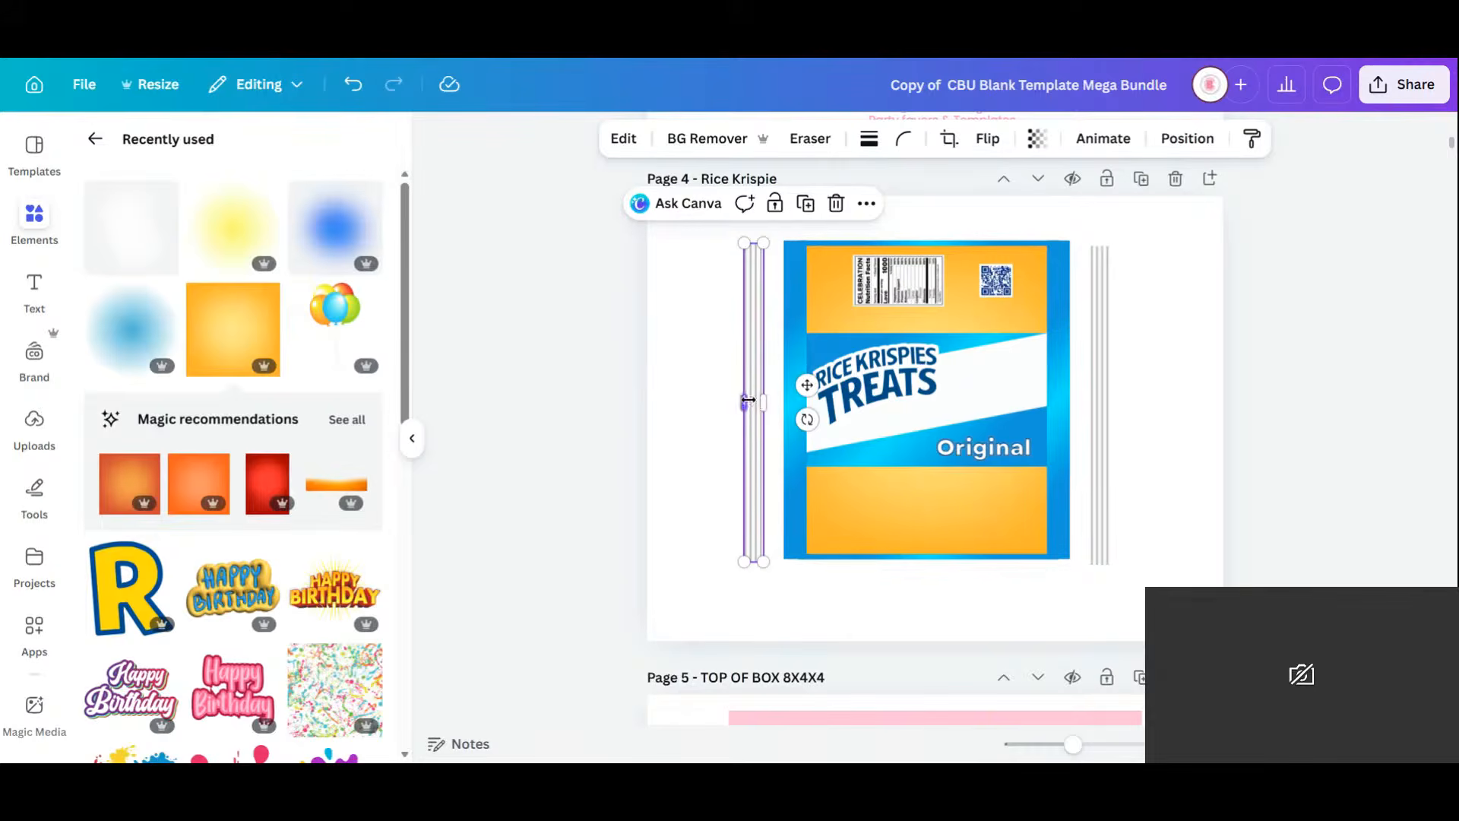
pyautogui.moveTo(755, 407); pyautogui.dragTo(795, 398)
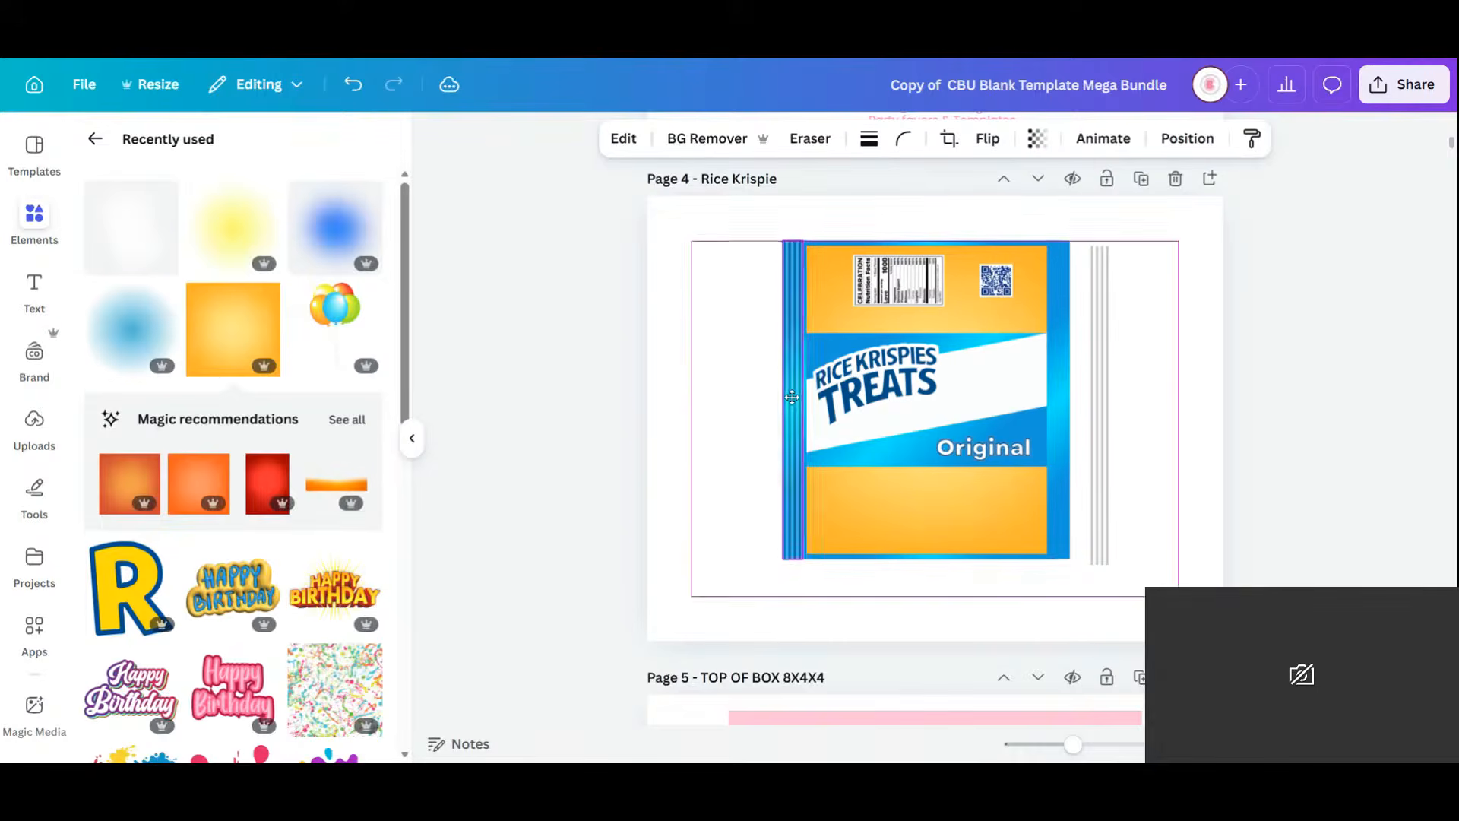
pyautogui.click(1102, 366)
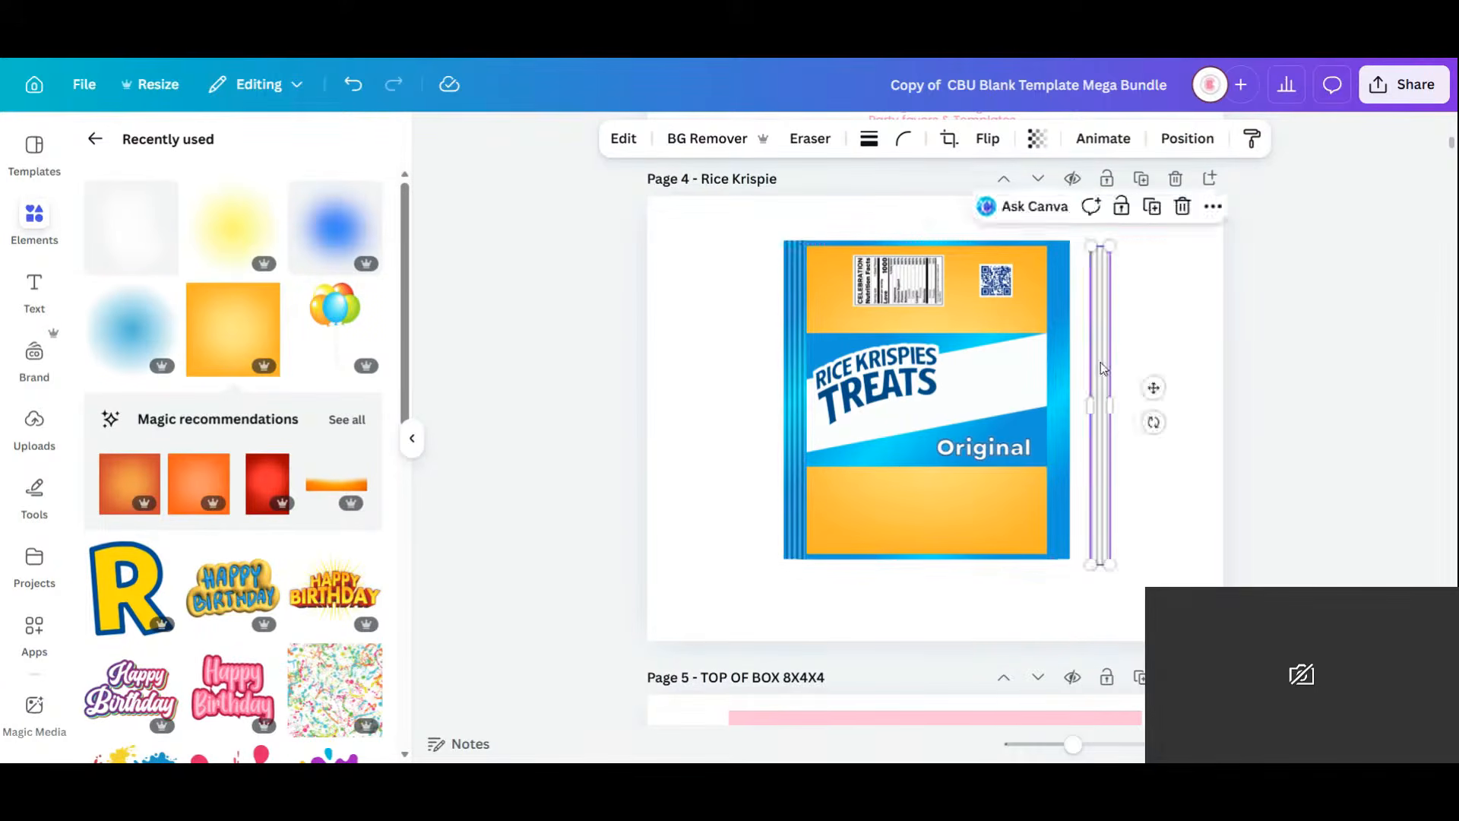
pyautogui.moveTo(1103, 368); pyautogui.dragTo(1061, 357)
# Select Page 2's confetti band along its bottom edge and nudge it slightly.
pyautogui.scroll(9, 974, 408)
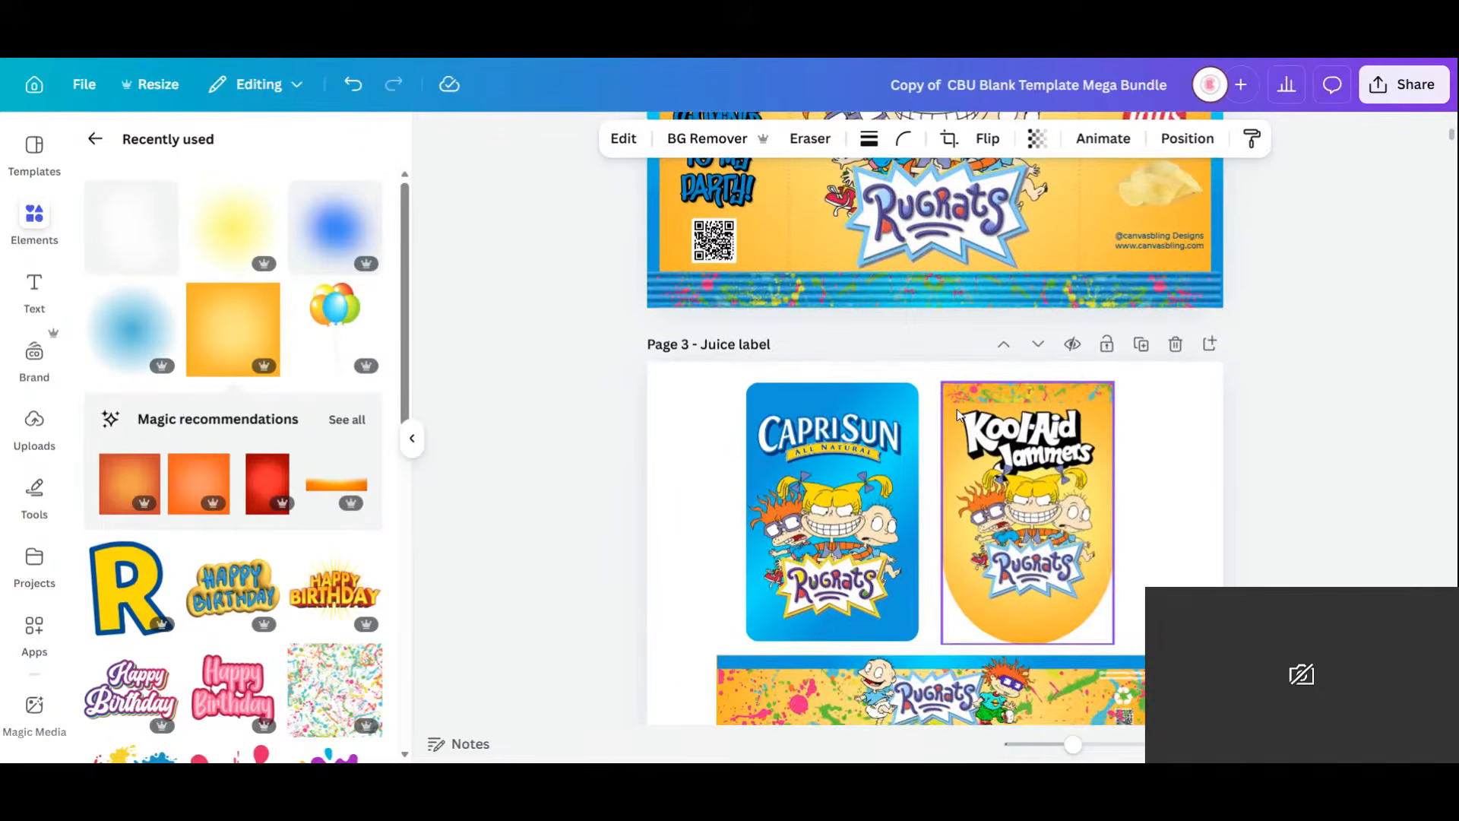
pyautogui.click(707, 308)
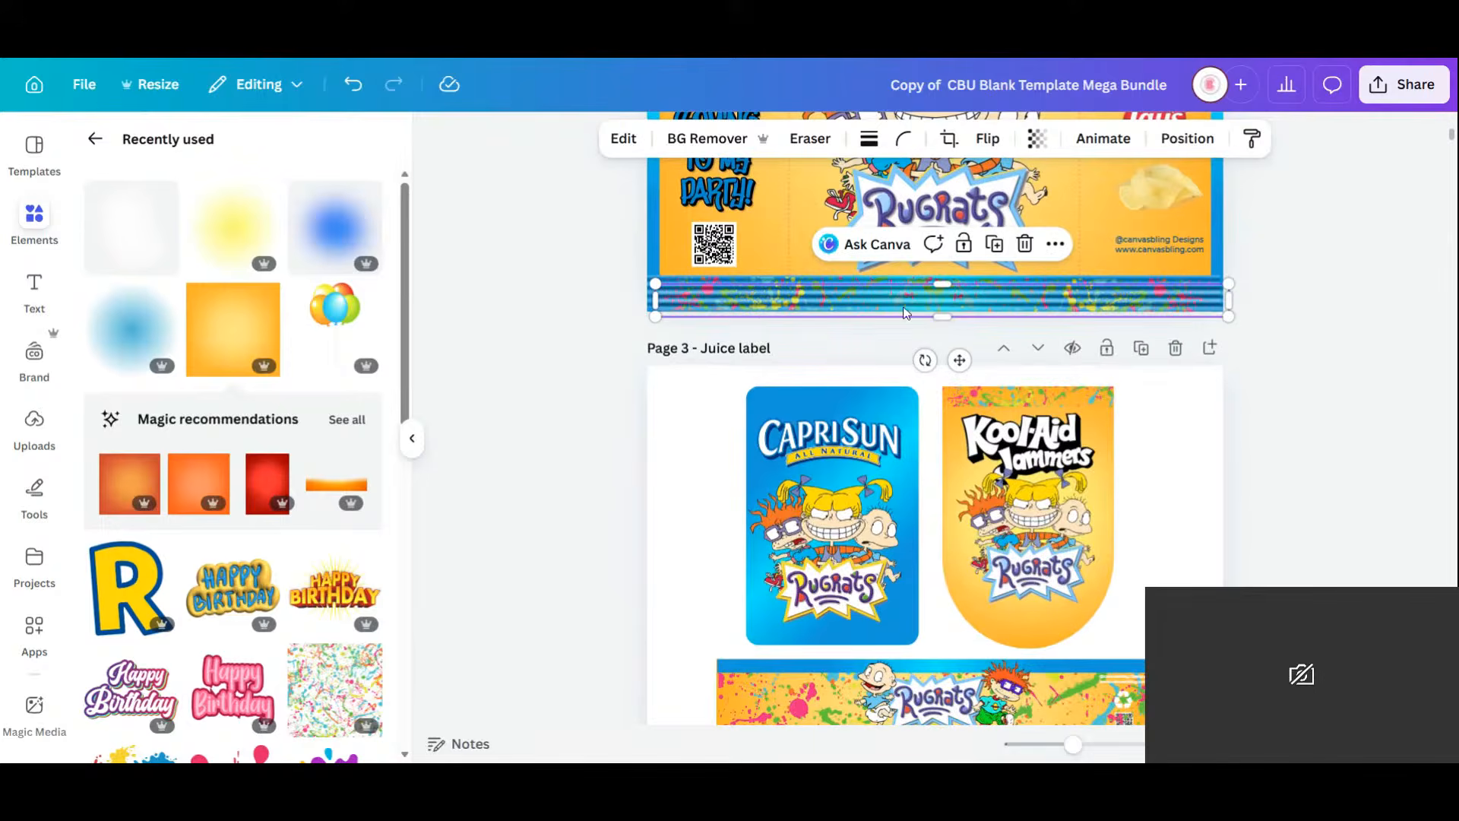
pyautogui.moveTo(767, 310); pyautogui.dragTo(757, 302)
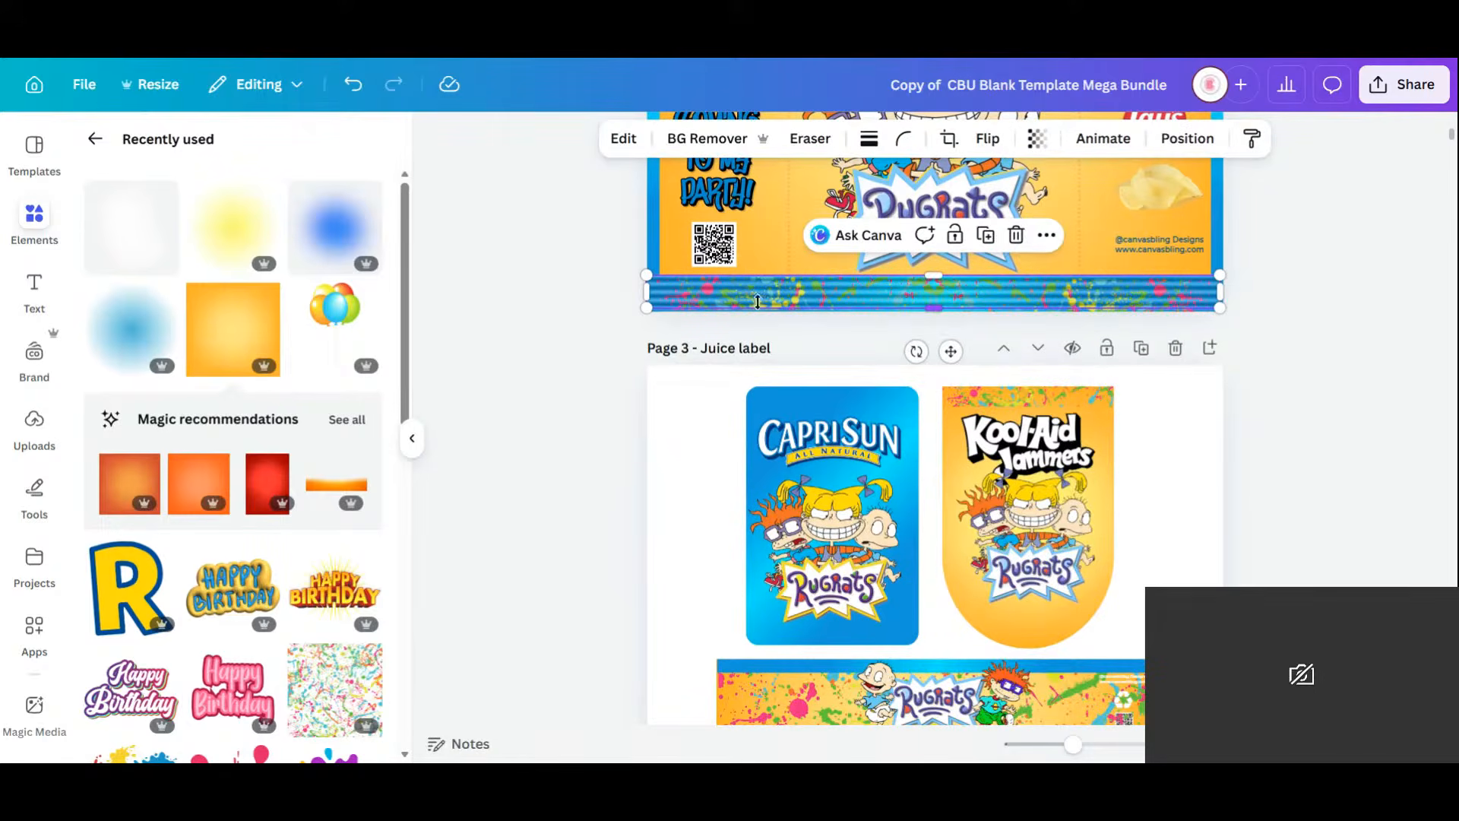
pyautogui.click(749, 323)
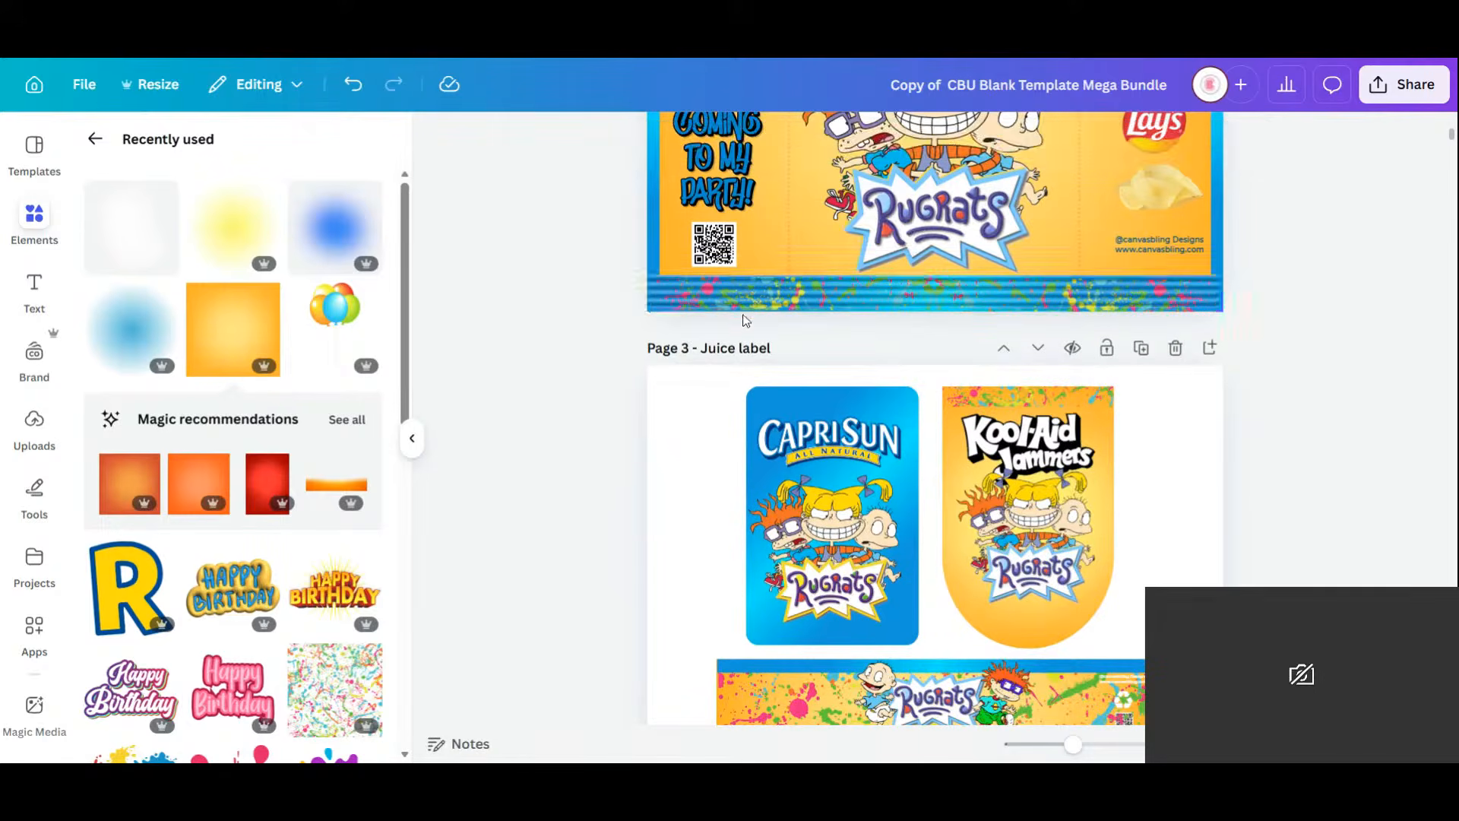
# Duplicate the confetti strip, rotate it to 90°, and stretch and crop it along the wrapper's left edge.
pyautogui.click(727, 312)
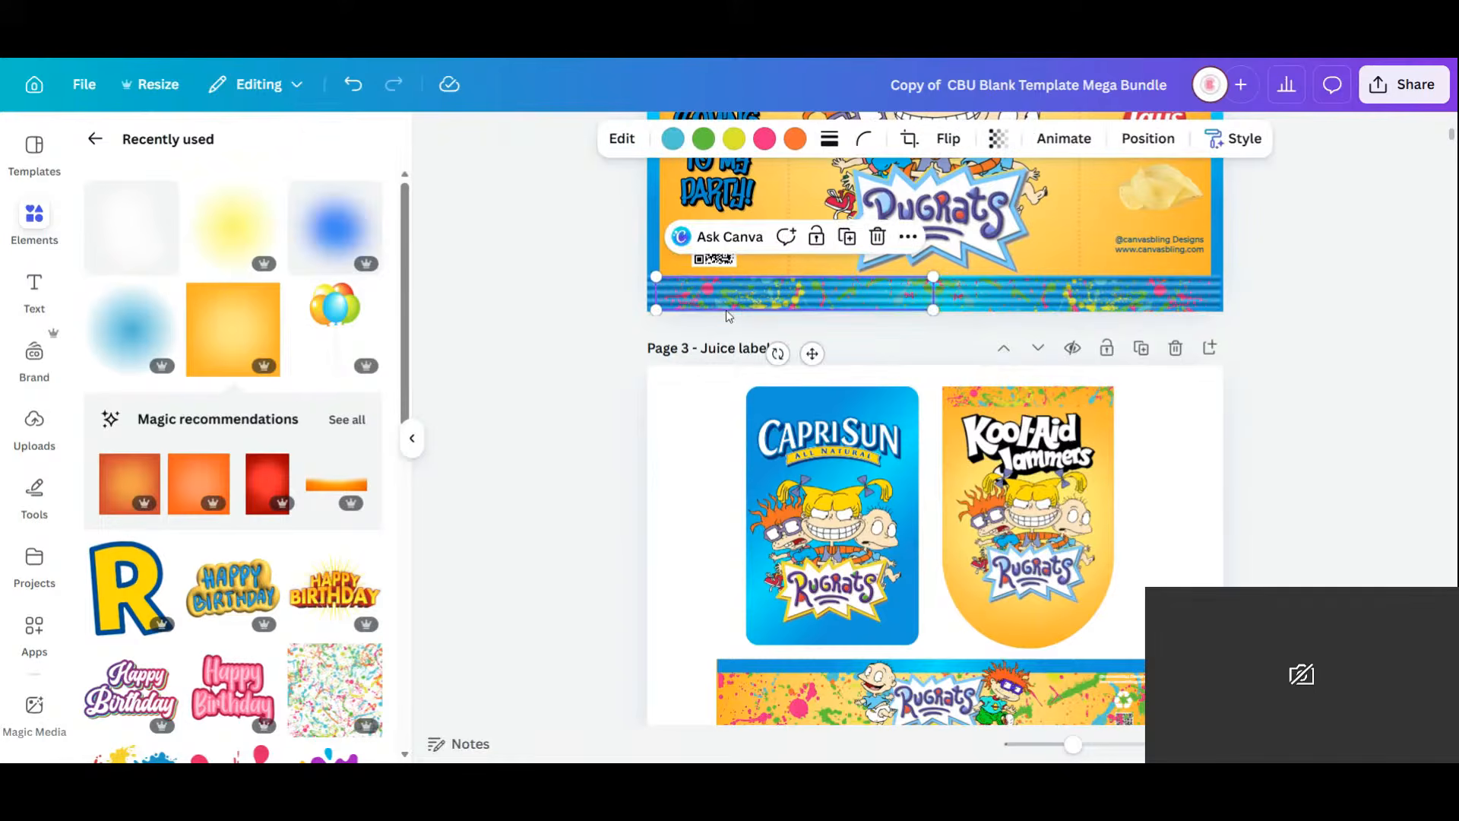
pyautogui.click(846, 237)
pyautogui.moveTo(818, 308)
pyautogui.mouseDown()
pyautogui.moveTo(882, 403)
pyautogui.moveTo(829, 280)
pyautogui.moveTo(829, 296)
pyautogui.mouseUp()
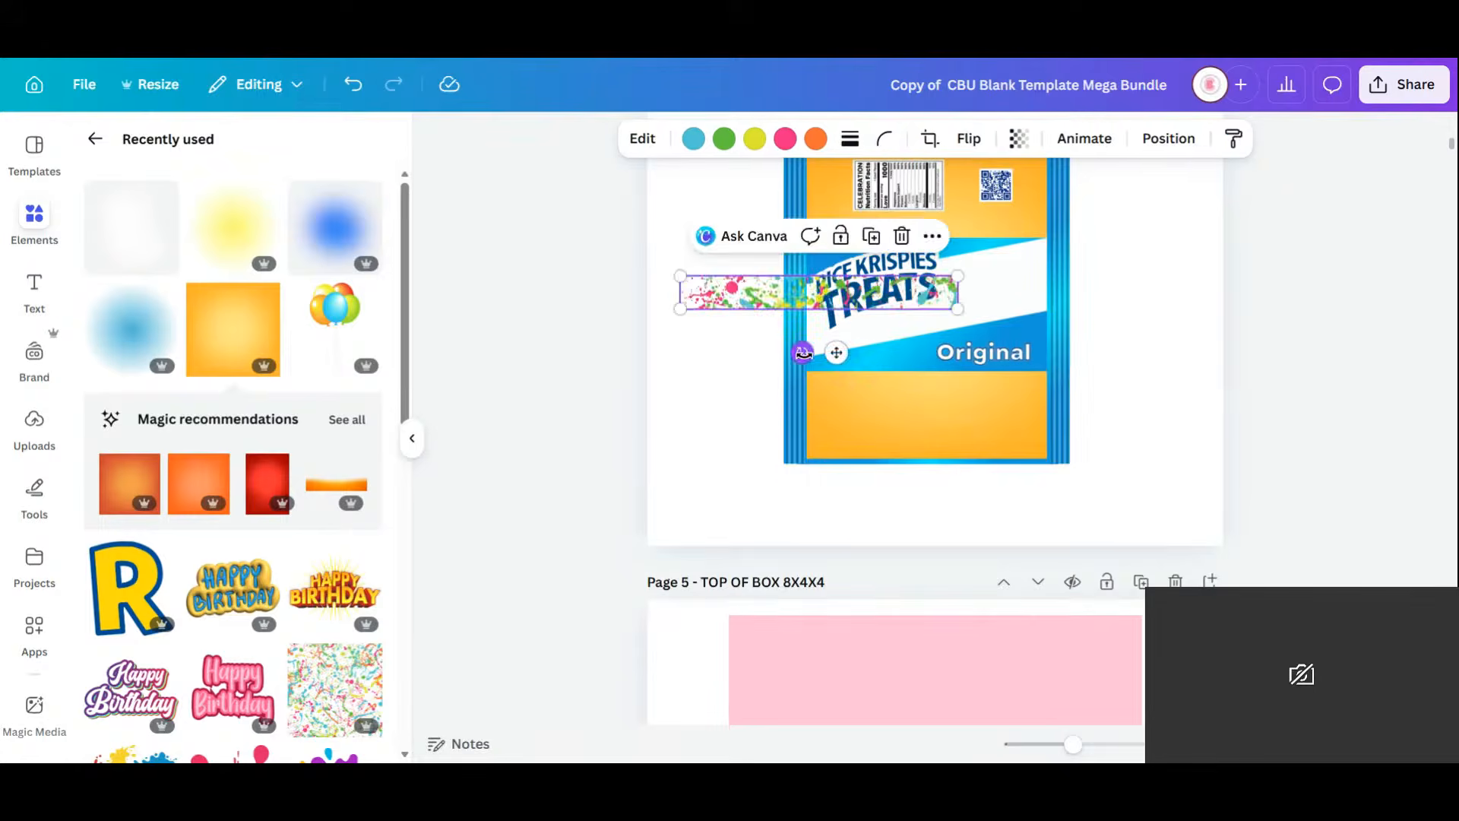
pyautogui.moveTo(803, 349); pyautogui.dragTo(937, 308)
pyautogui.moveTo(821, 346); pyautogui.dragTo(785, 335)
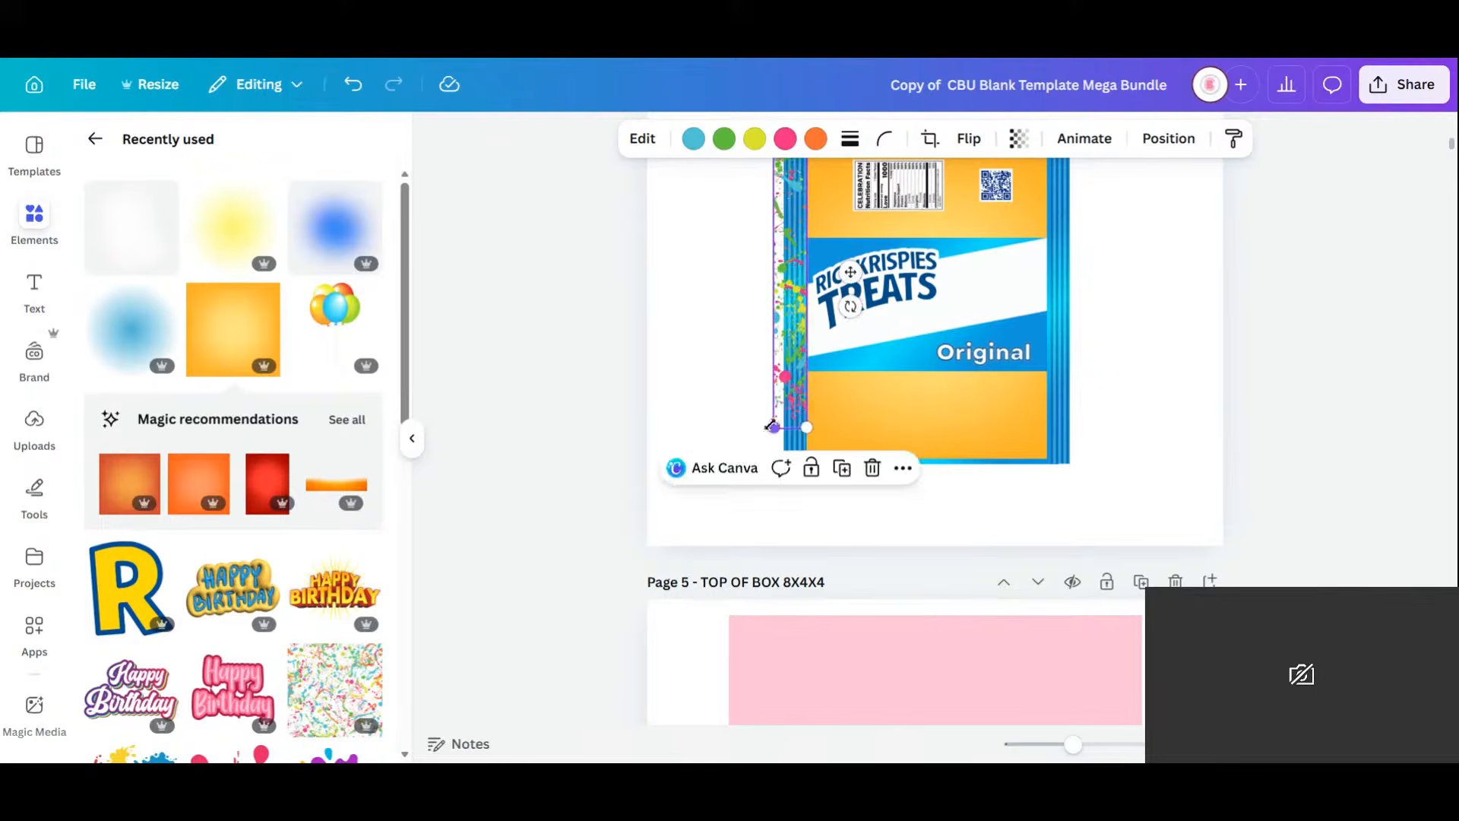
pyautogui.moveTo(770, 426); pyautogui.dragTo(786, 459)
pyautogui.doubleClick(793, 395)
pyautogui.click(920, 527)
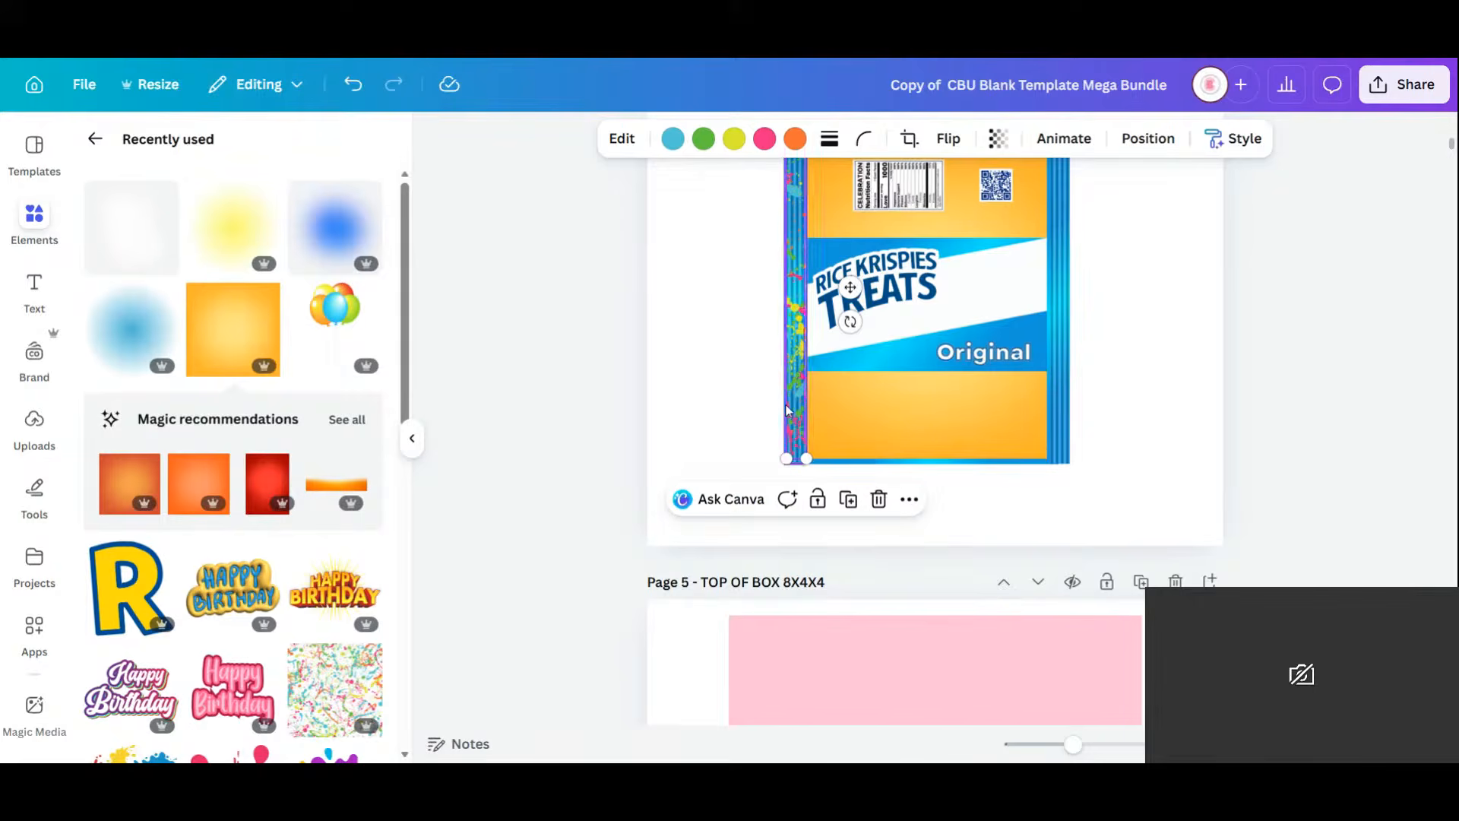
# Duplicate the cropped strip and place the copy on the wrapper's right edge.
pyautogui.click(848, 500)
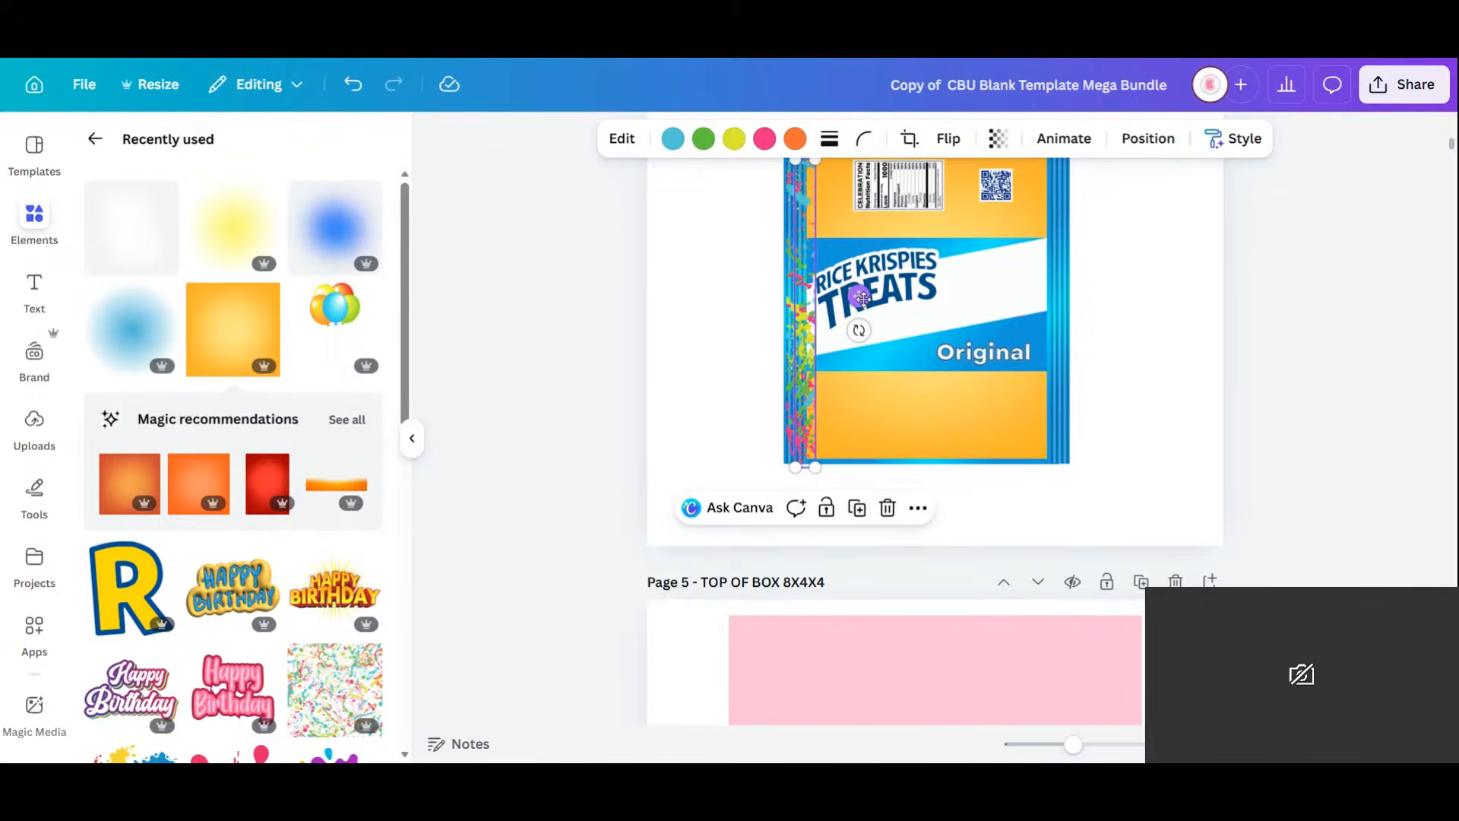
pyautogui.moveTo(858, 296); pyautogui.dragTo(1113, 292)
pyautogui.click(1146, 394)
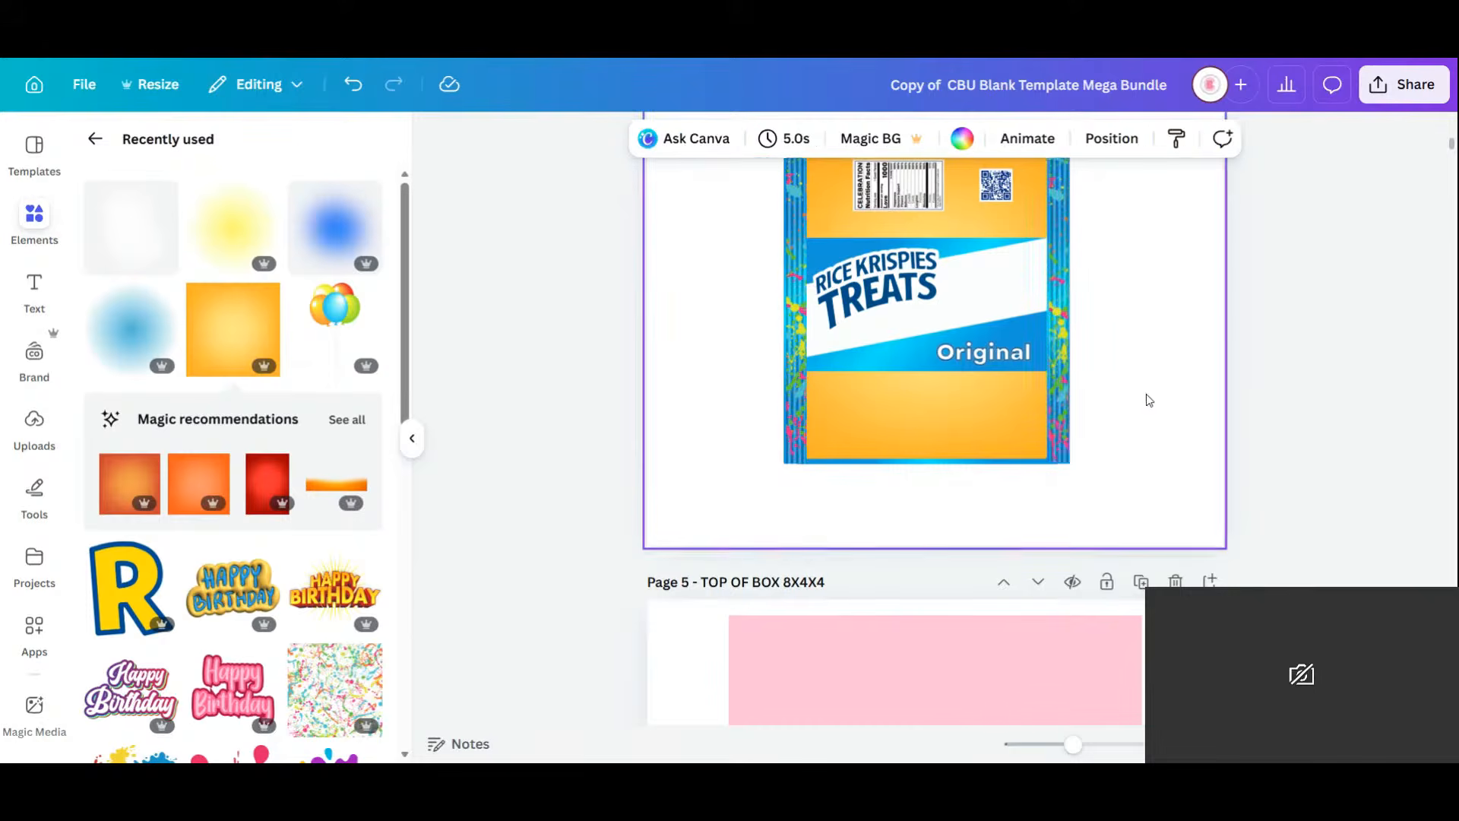
pyautogui.scroll(4, 1143, 395)
pyautogui.scroll(-3, 1143, 396)
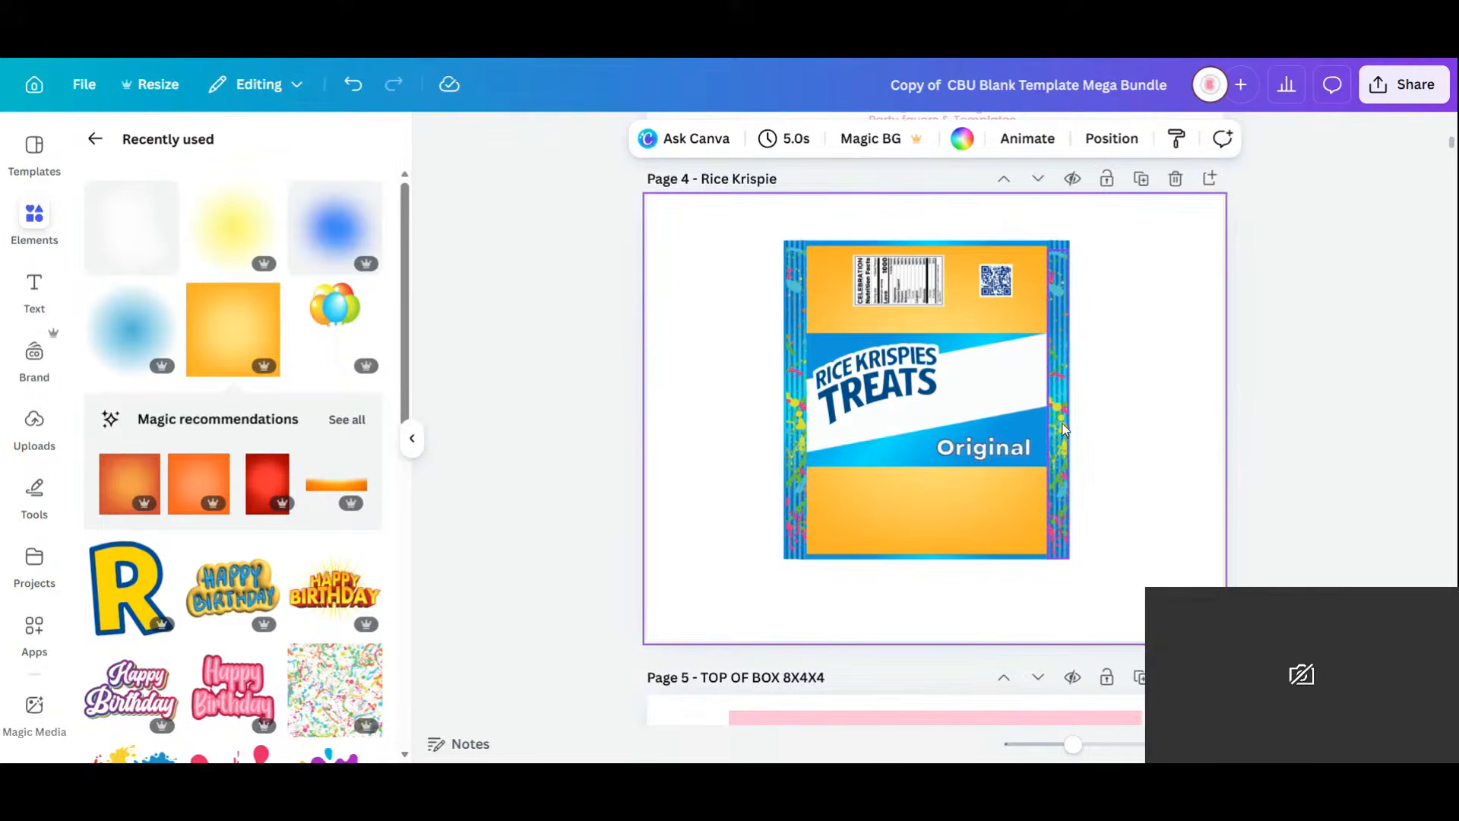
# Change the 'Original' text to LIMITED EDITION and widen it to fit one line.
pyautogui.click(980, 450)
pyautogui.doubleClick(981, 451)
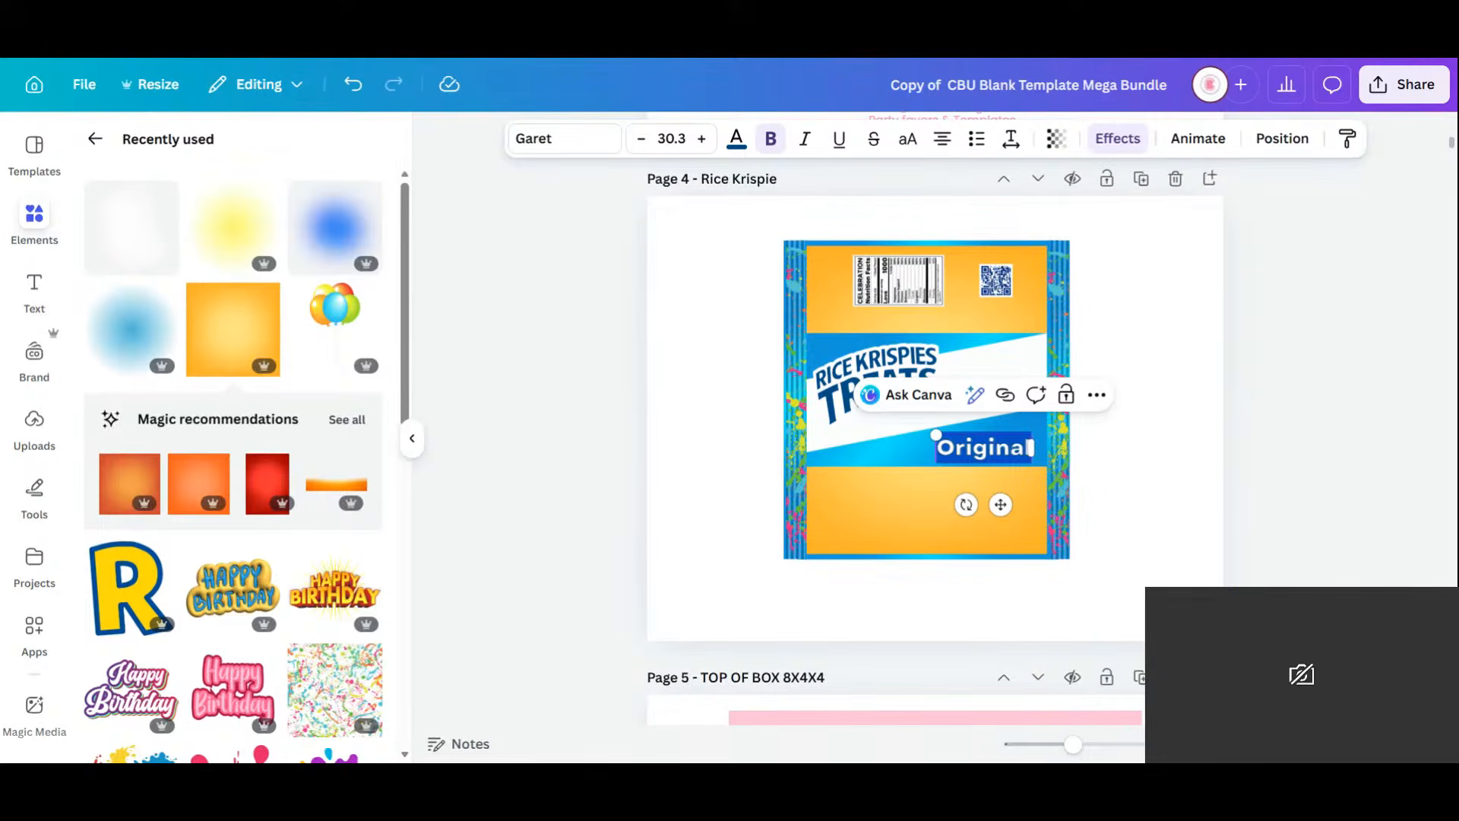
pyautogui.click(983, 448)
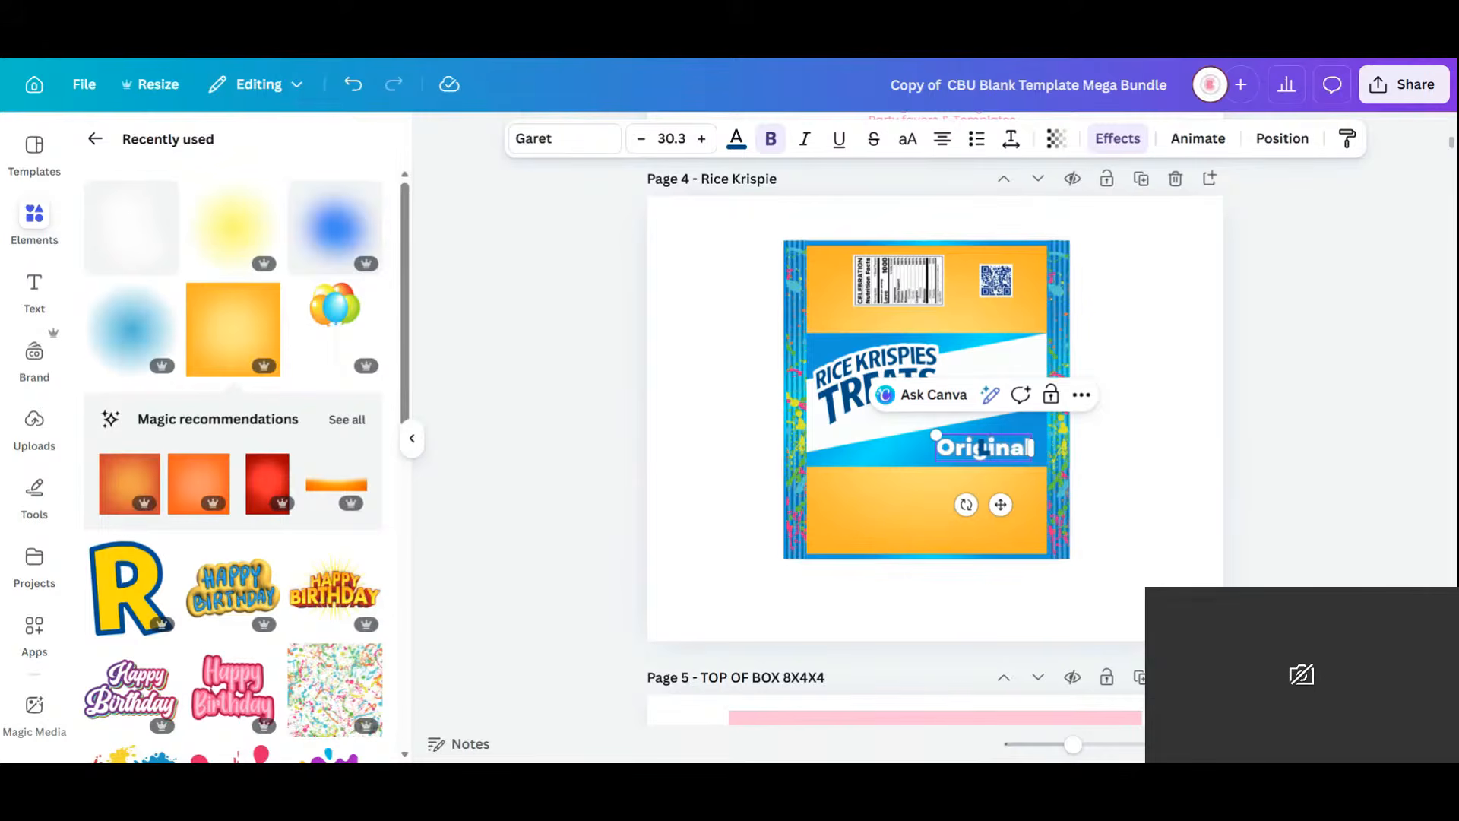
pyautogui.write('LIMITED EDITI')
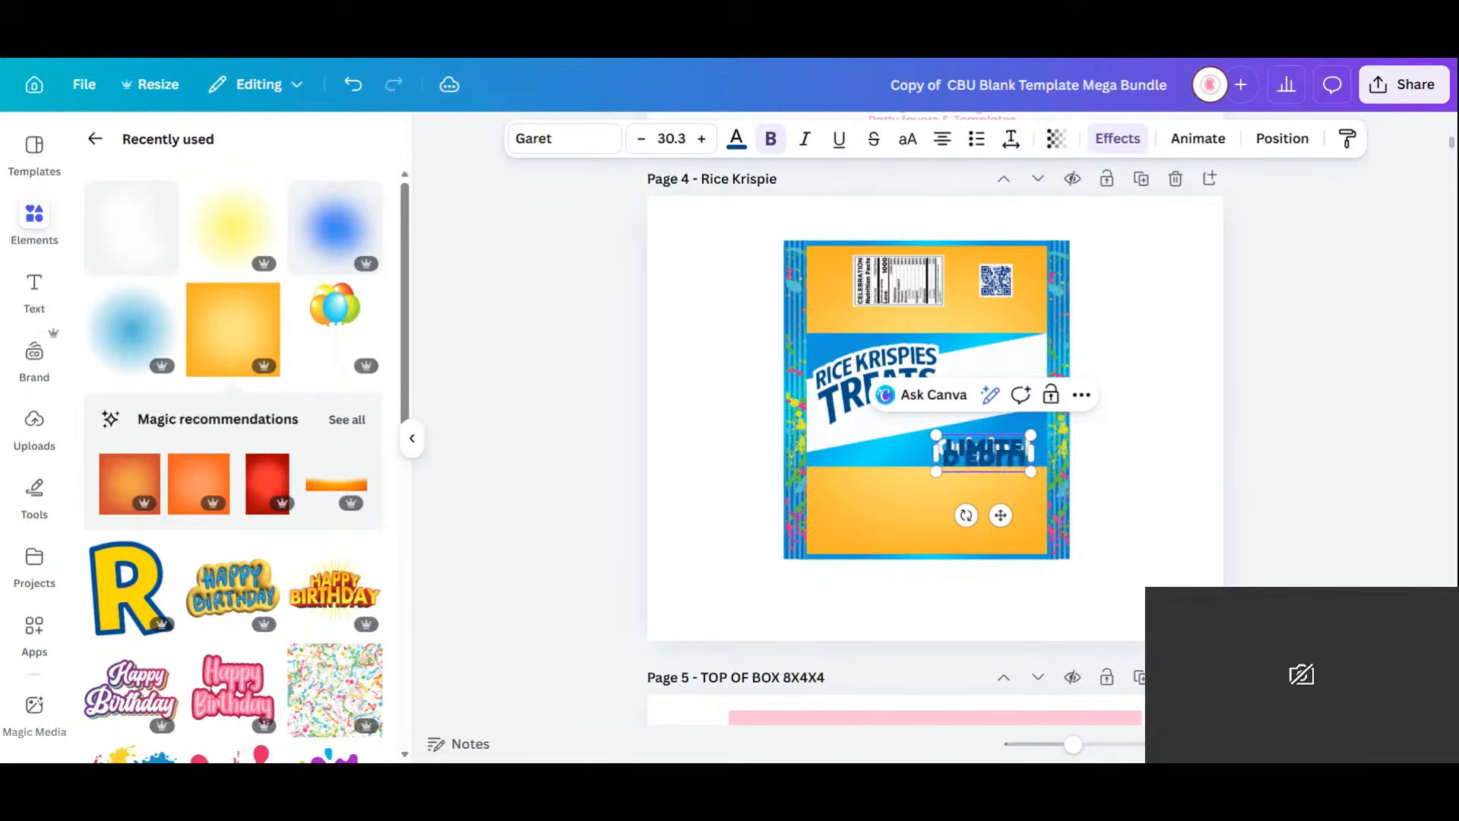
pyautogui.write('ON')
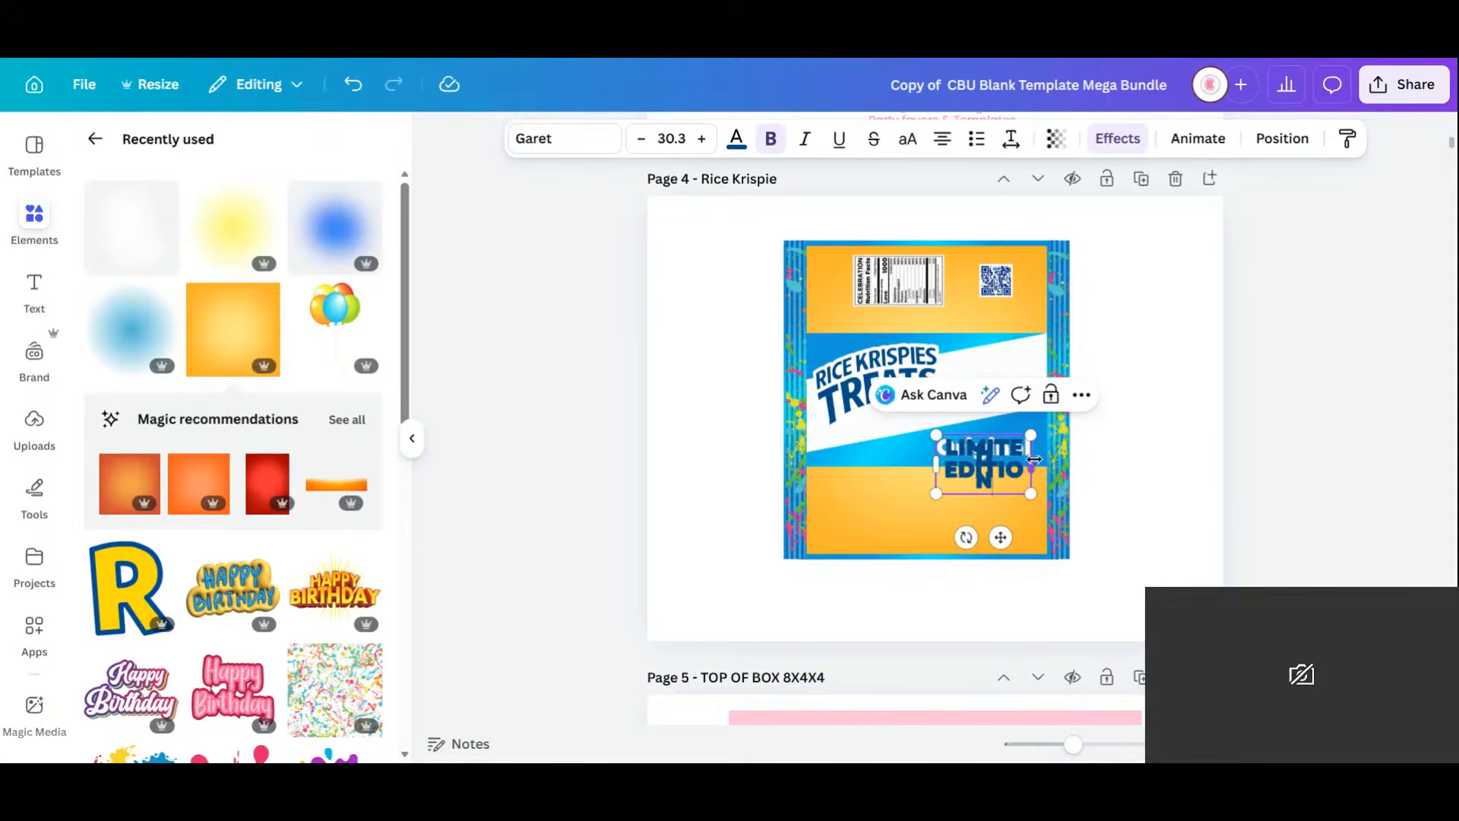
pyautogui.moveTo(1034, 459); pyautogui.dragTo(1179, 463)
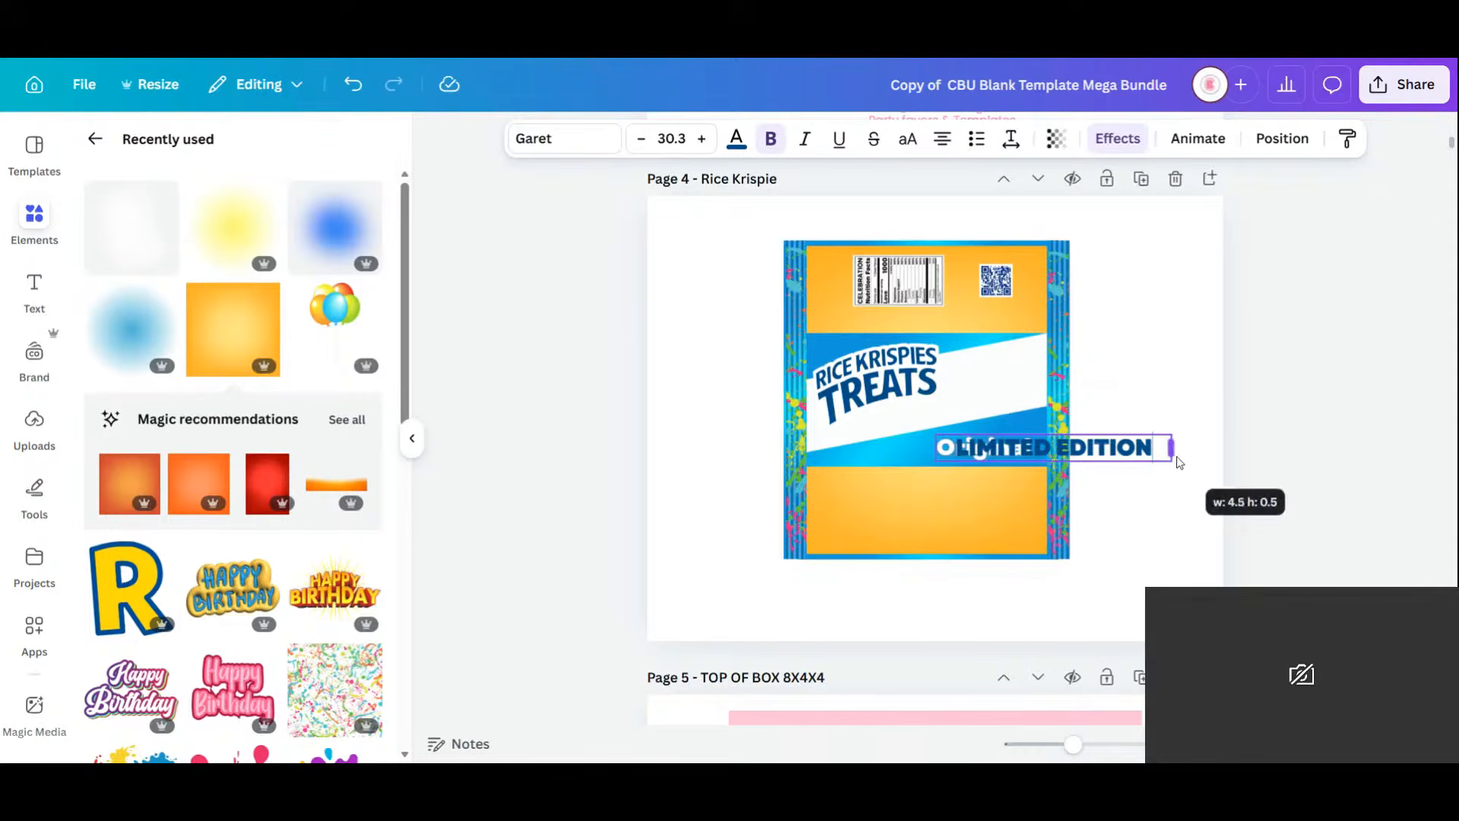
pyautogui.click(950, 453)
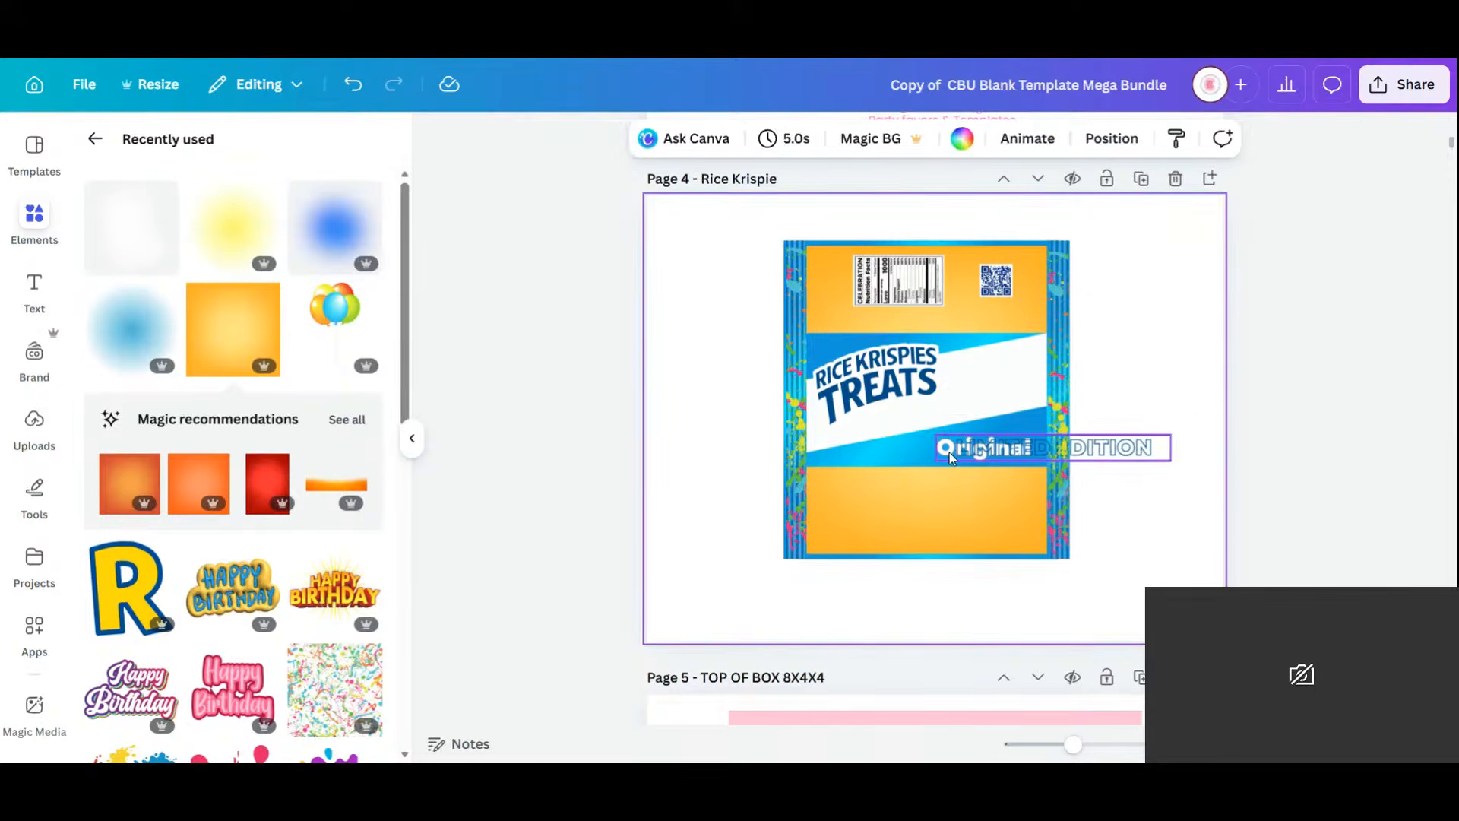
# Move it aside and change the outlined 'Original' text beneath to LIMITED EDITION as well.
pyautogui.click(950, 453)
pyautogui.doubleClick(947, 453)
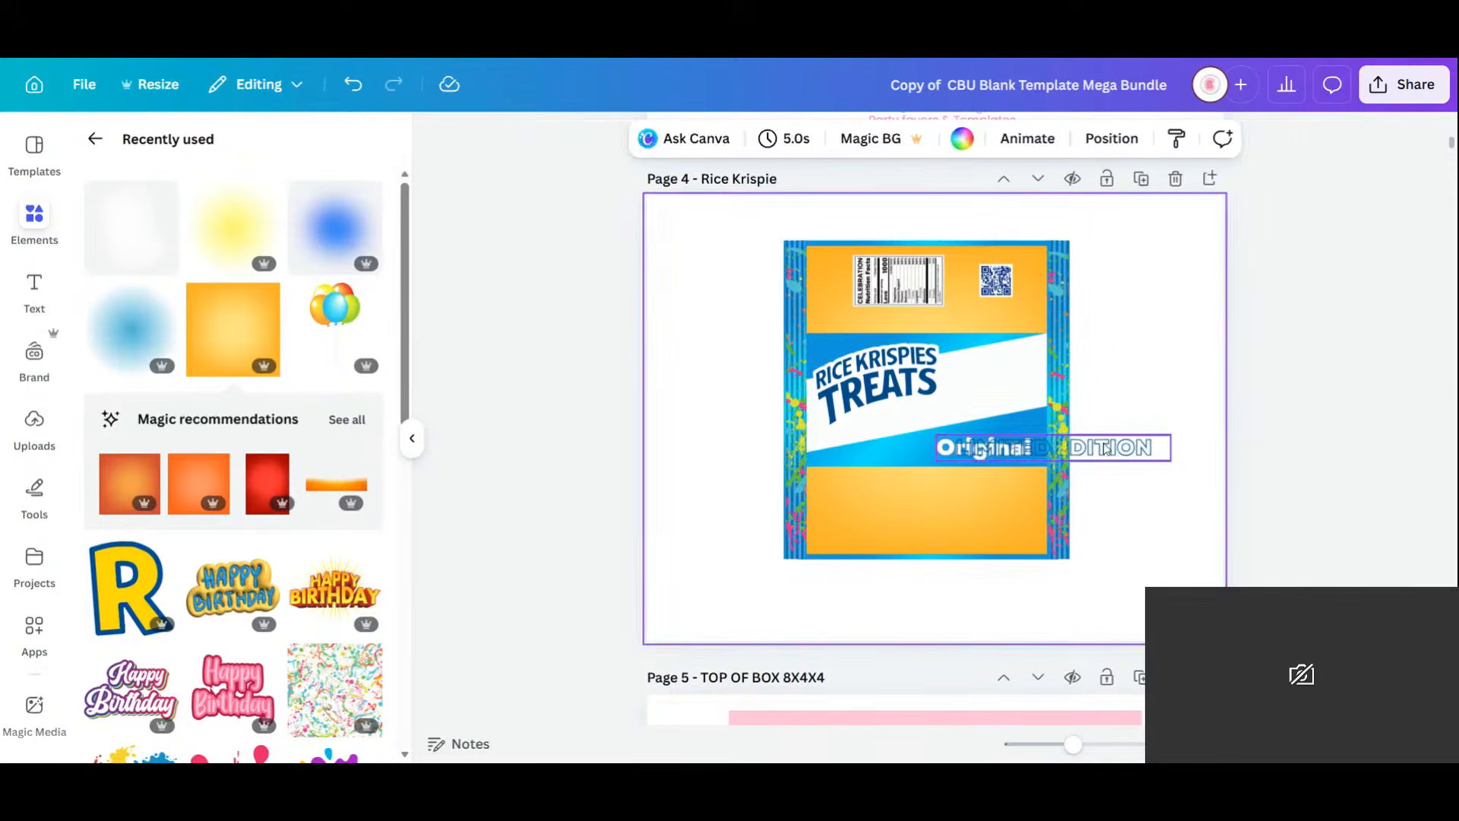
pyautogui.moveTo(1106, 448); pyautogui.dragTo(1130, 456)
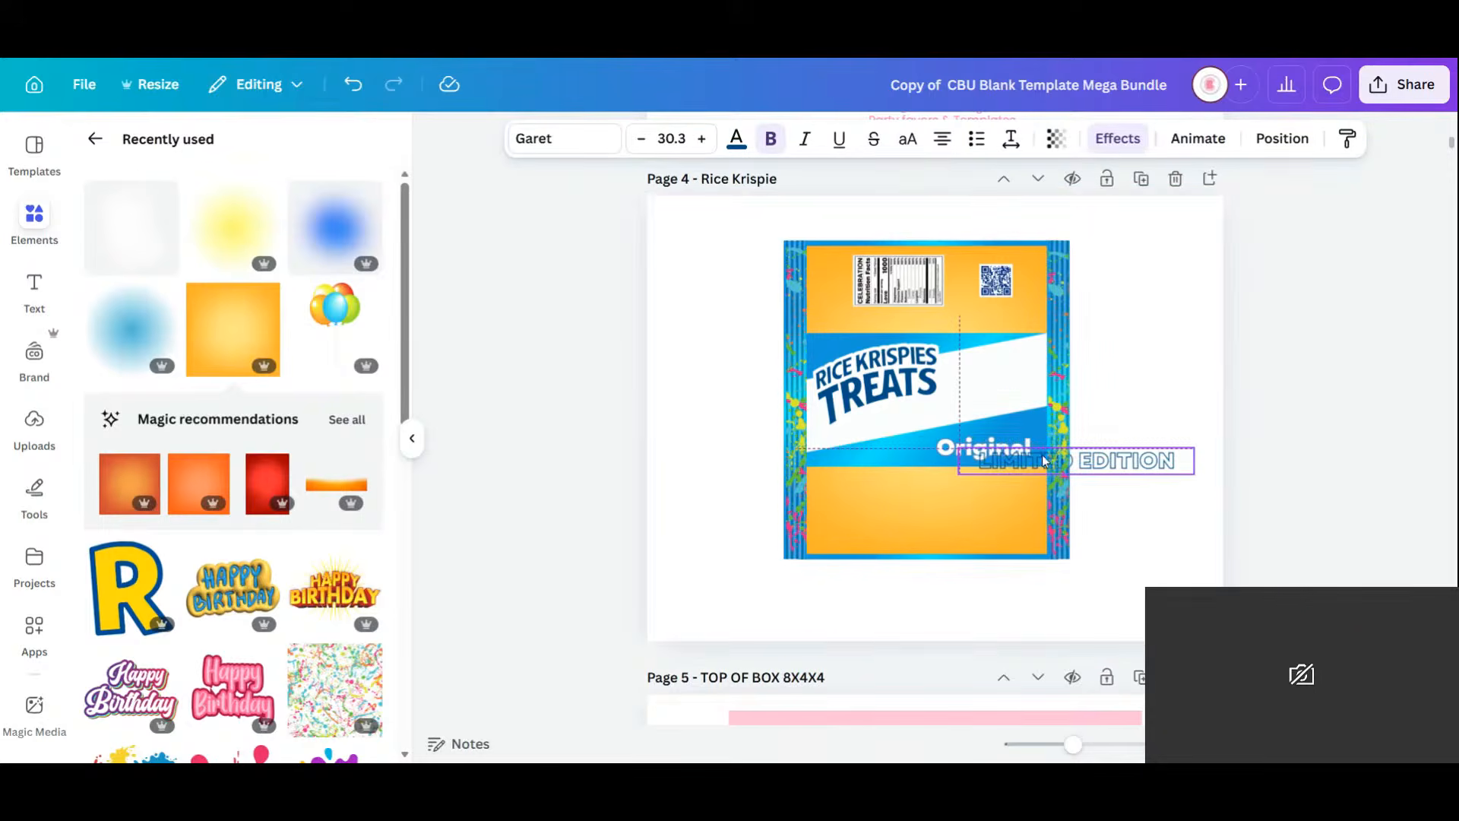
pyautogui.moveTo(1042, 455); pyautogui.dragTo(1042, 455)
pyautogui.click(940, 451)
pyautogui.moveTo(940, 450); pyautogui.dragTo(1032, 450)
pyautogui.write('LIMITED')
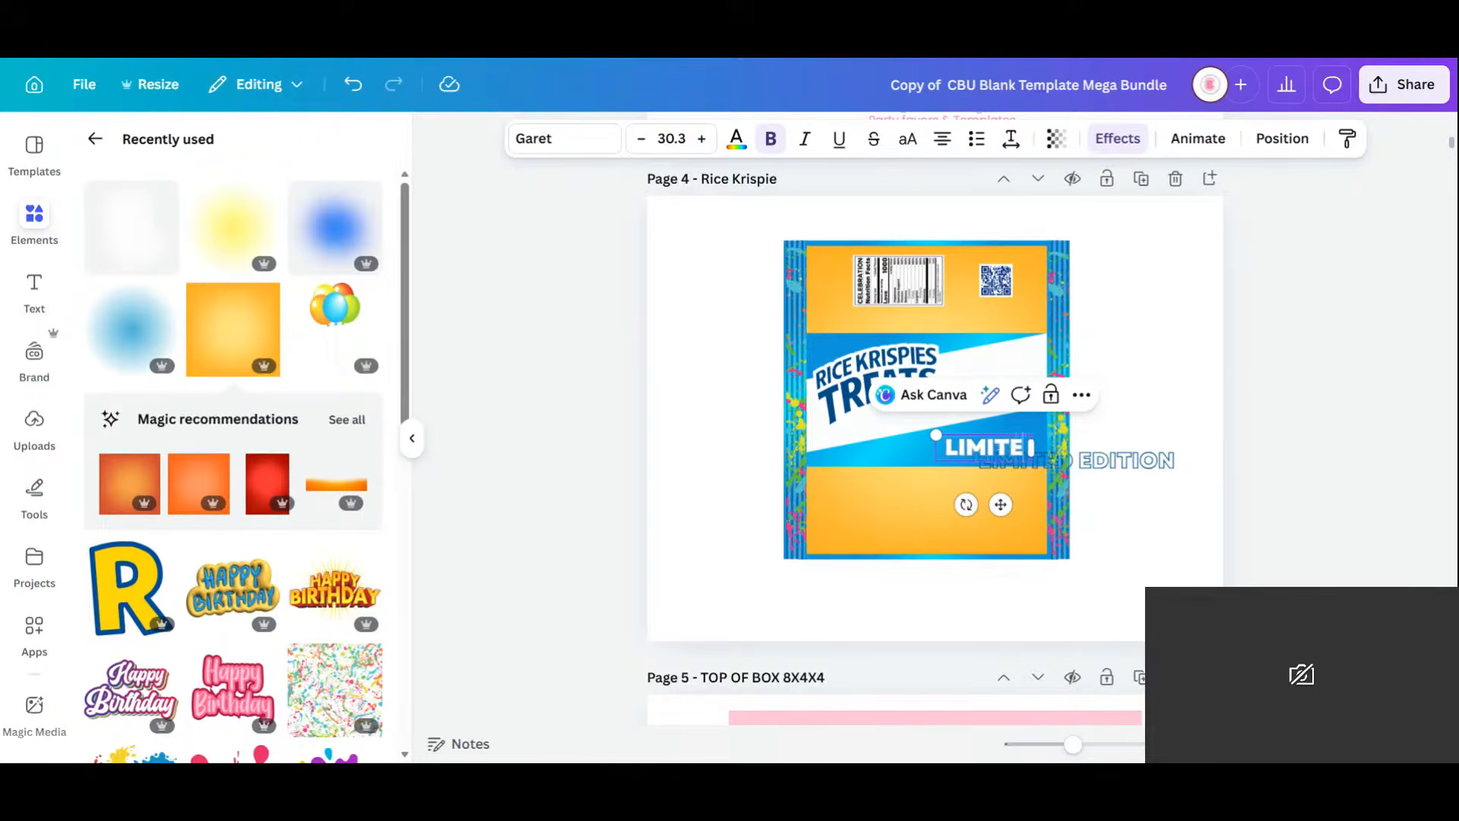
pyautogui.write(' EDITION')
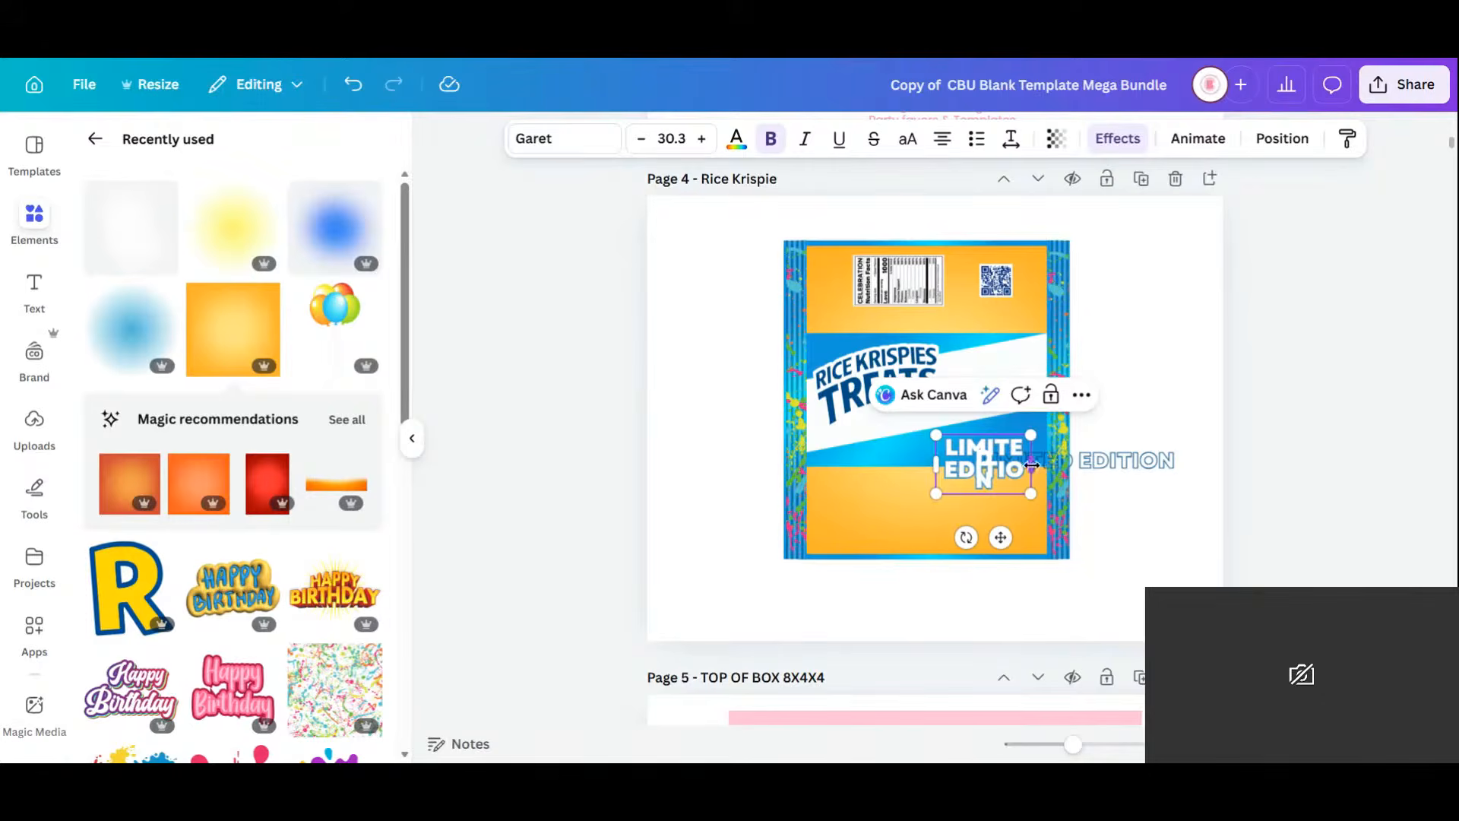
pyautogui.moveTo(1032, 465); pyautogui.dragTo(1159, 456)
pyautogui.click(1123, 547)
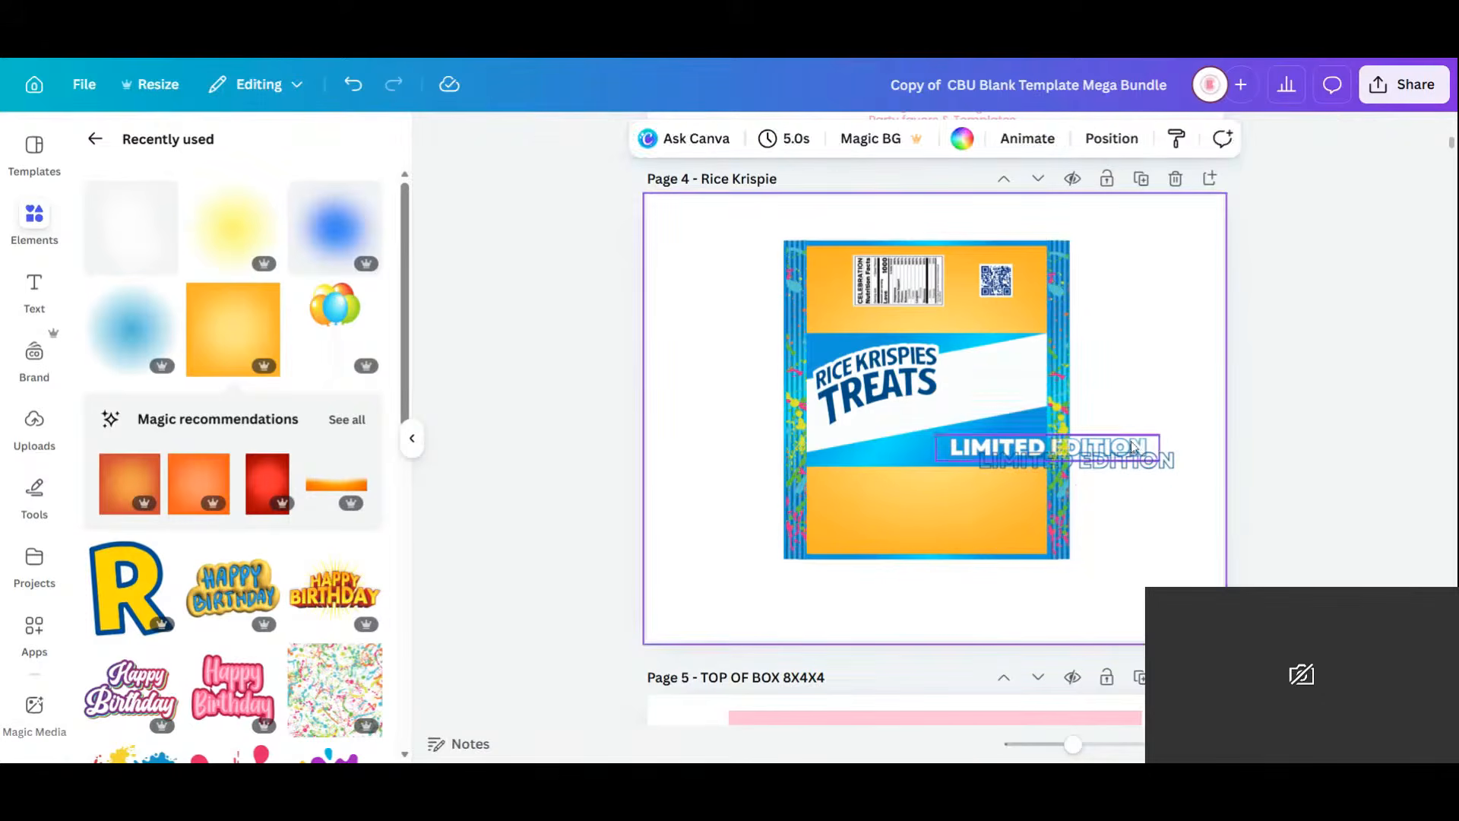
# Line the outlined LIMITED EDITION copy up over the white text.
pyautogui.click(1144, 466)
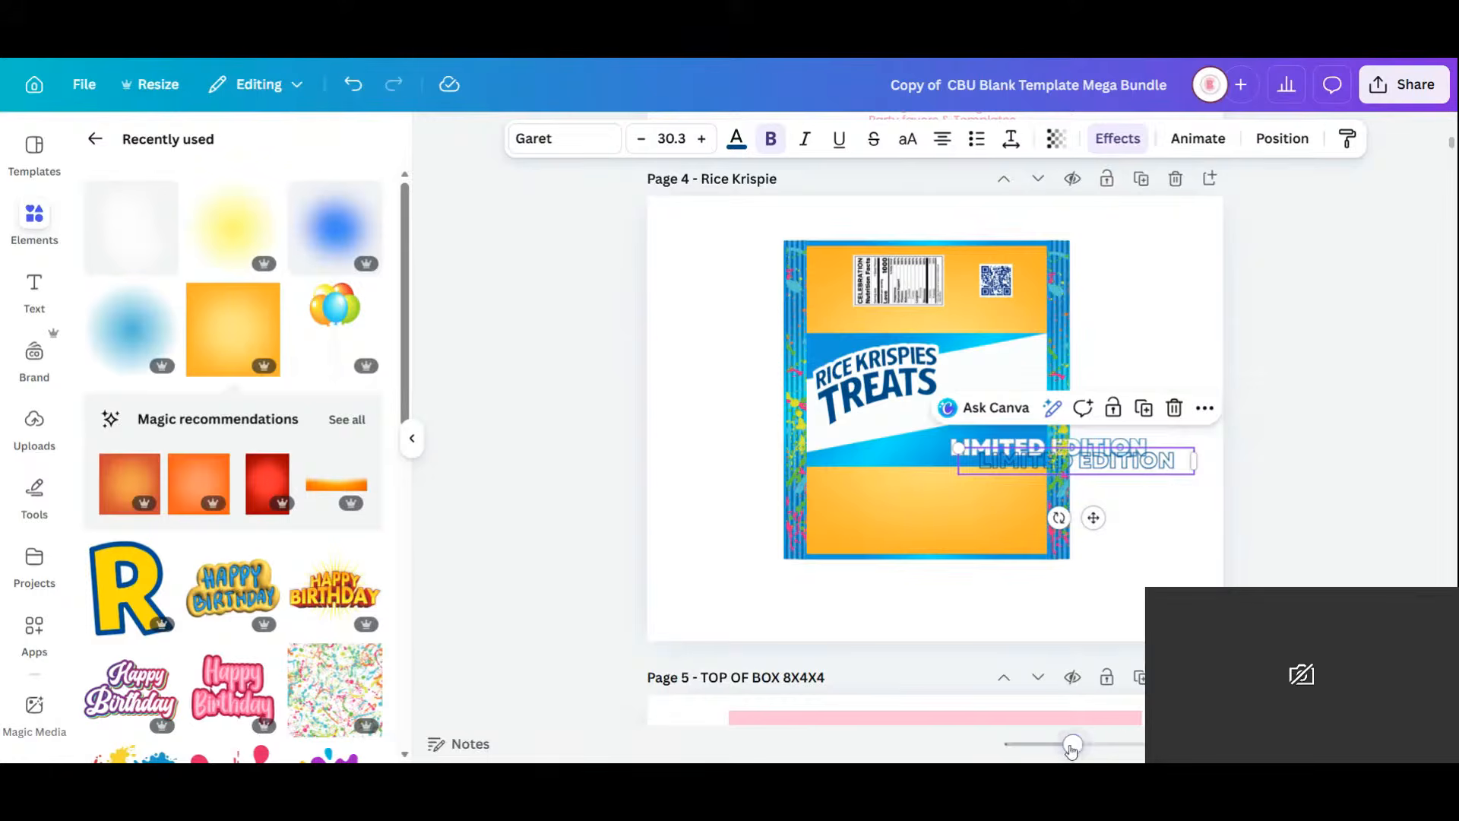
pyautogui.moveTo(1071, 750); pyautogui.dragTo(1088, 745)
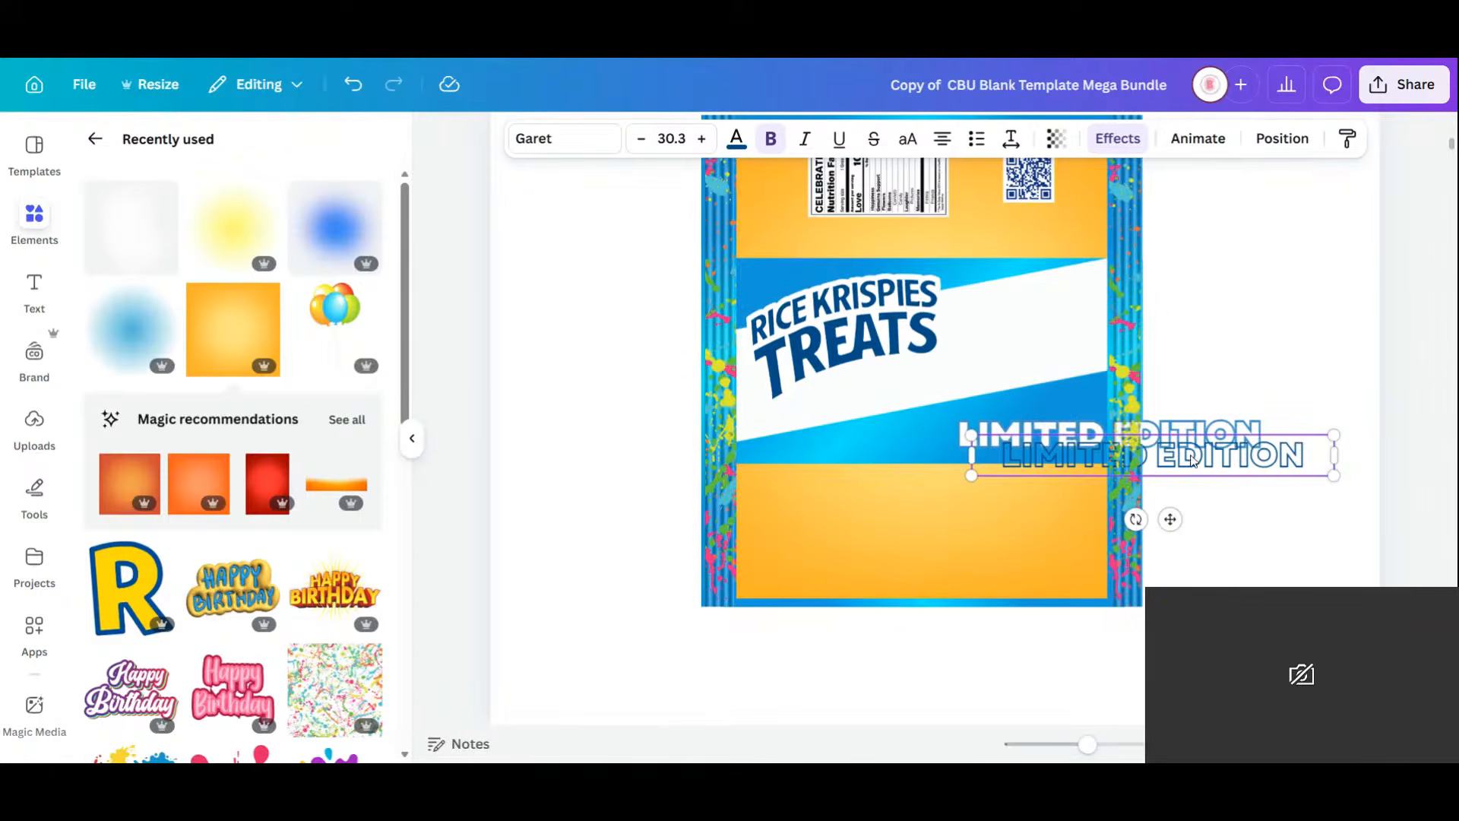
pyautogui.moveTo(1192, 460); pyautogui.dragTo(1175, 436)
pyautogui.moveTo(1293, 430); pyautogui.dragTo(1209, 435)
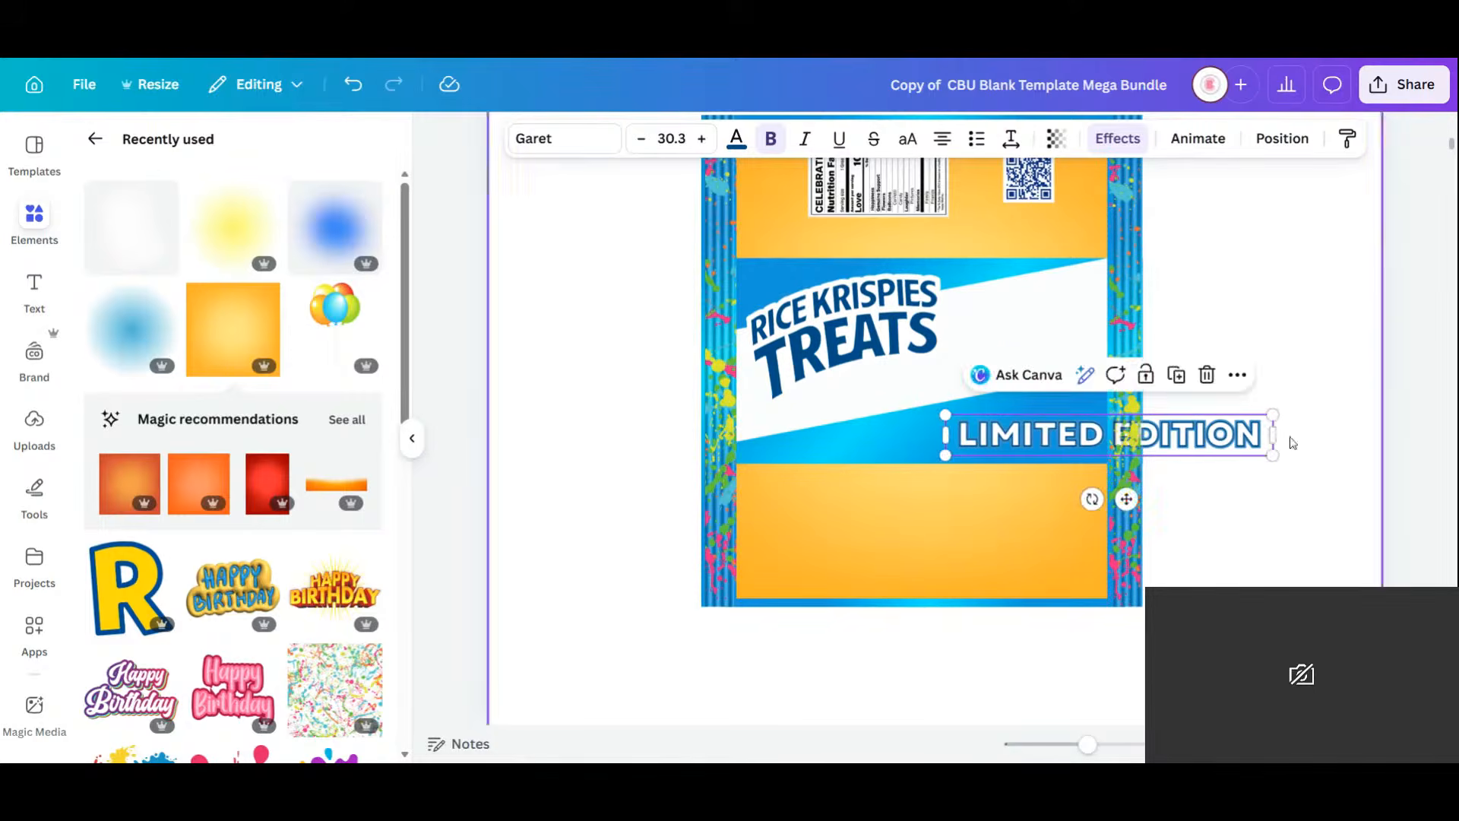
pyautogui.click(1206, 521)
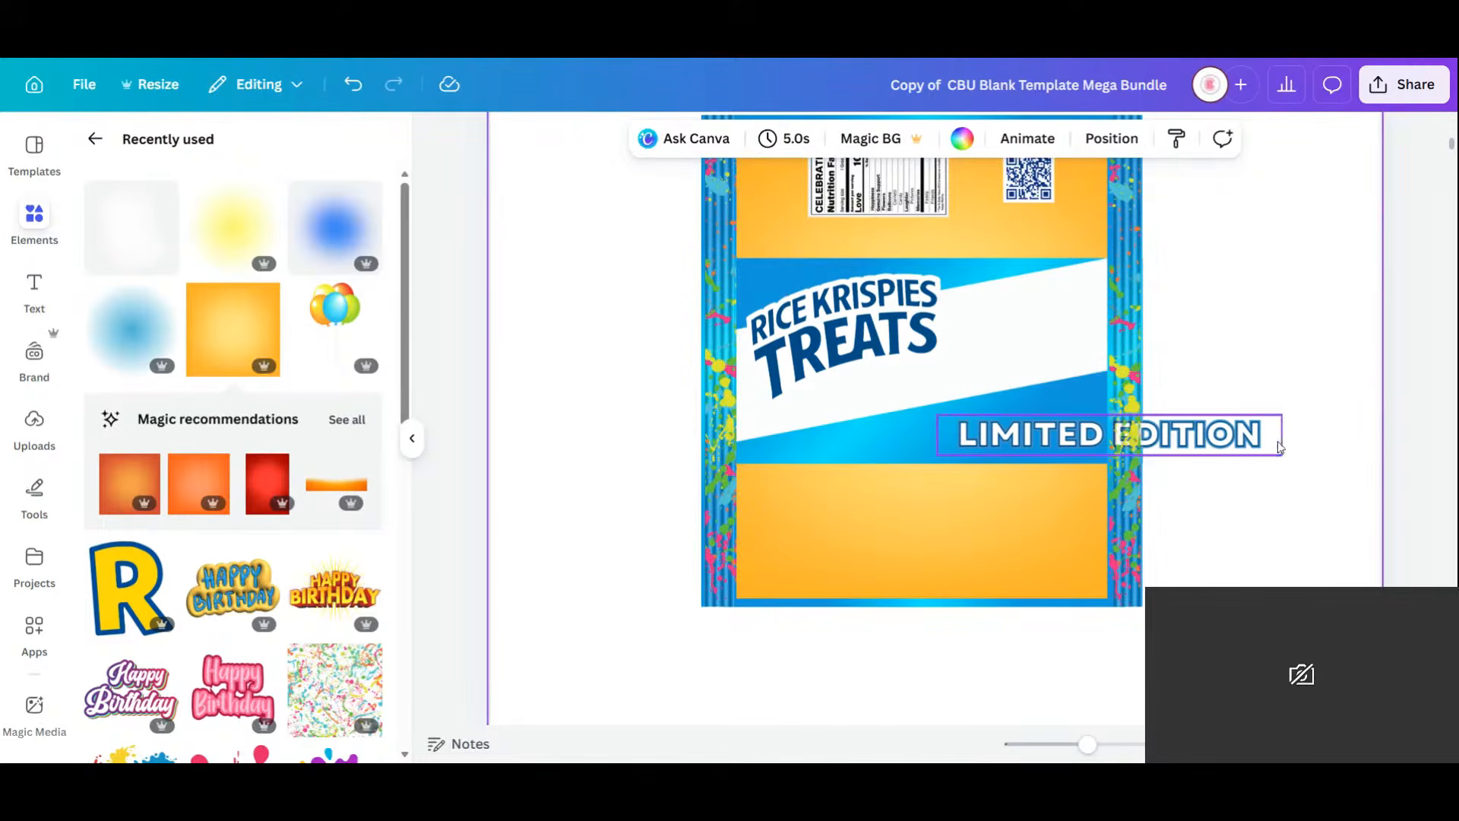
# Group both LIMITED EDITION layers, shrink to size 21.4, and move onto the blue band.
pyautogui.click(1280, 449)
pyautogui.keyDown('shift'); pyautogui.click(1235, 448); pyautogui.keyUp('shift')
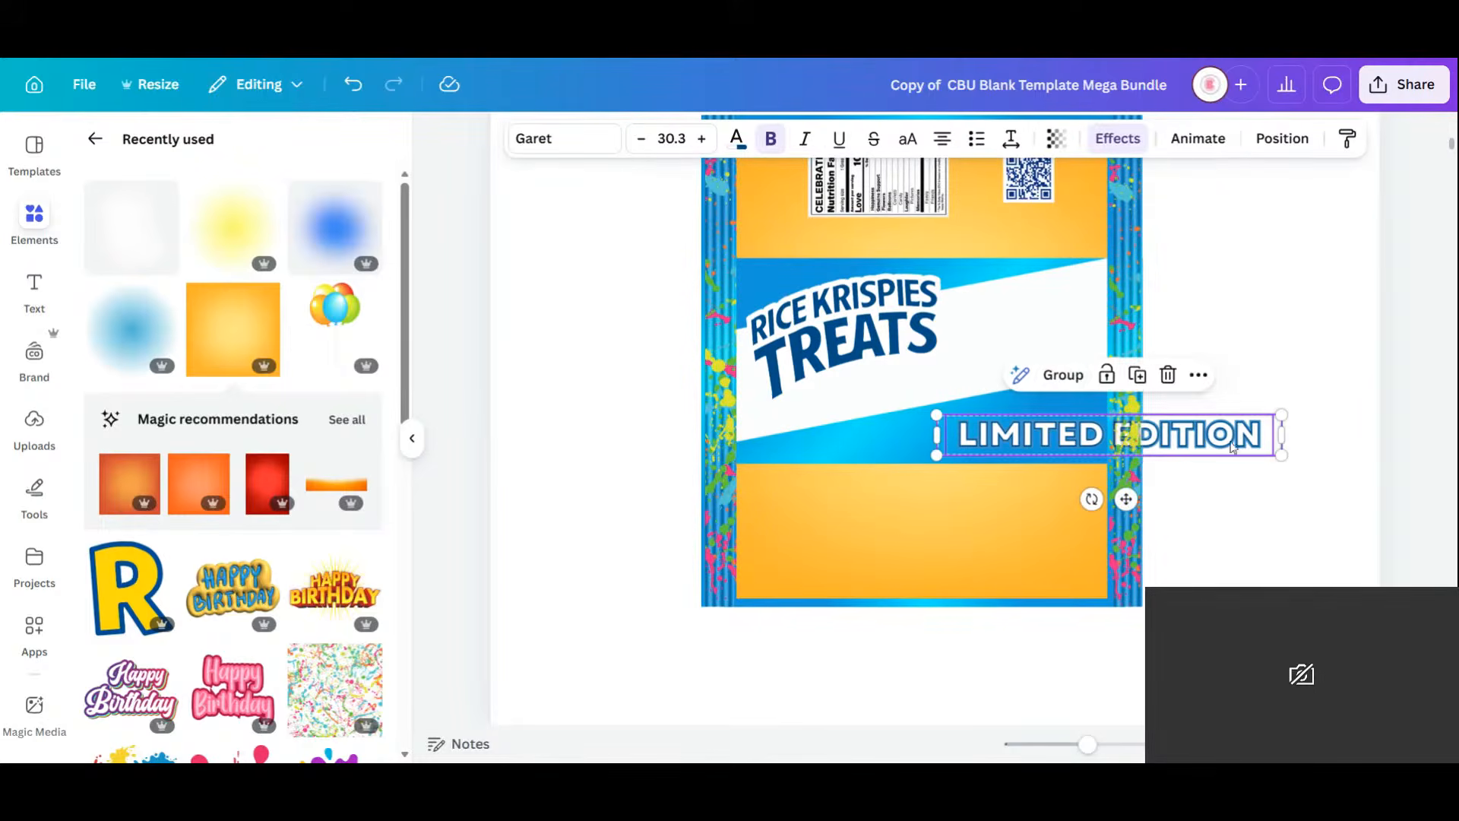
pyautogui.click(1065, 382)
pyautogui.moveTo(1283, 414); pyautogui.dragTo(1179, 426)
pyautogui.moveTo(1076, 499); pyautogui.dragTo(1003, 499)
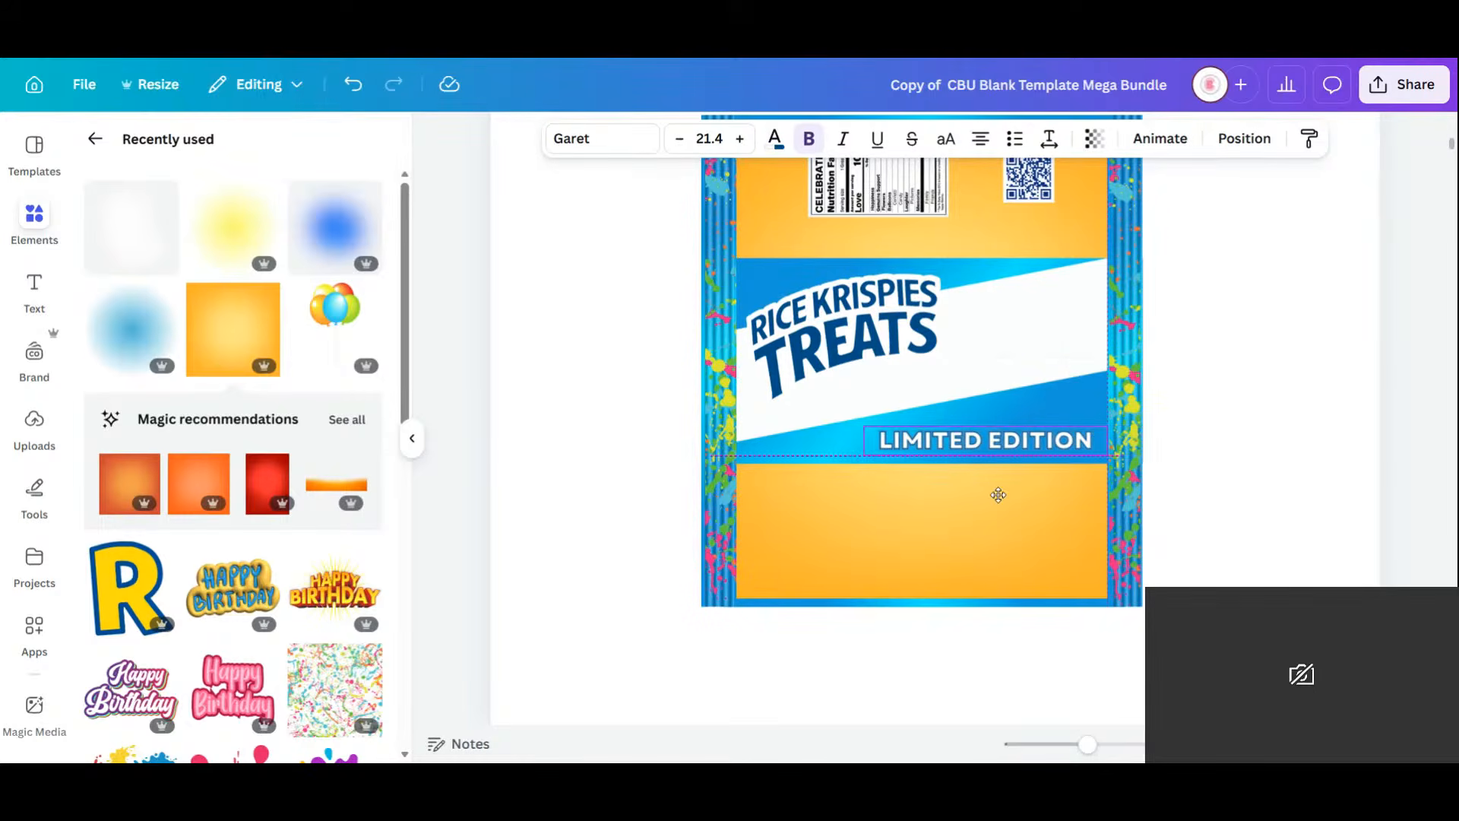
pyautogui.click(1276, 445)
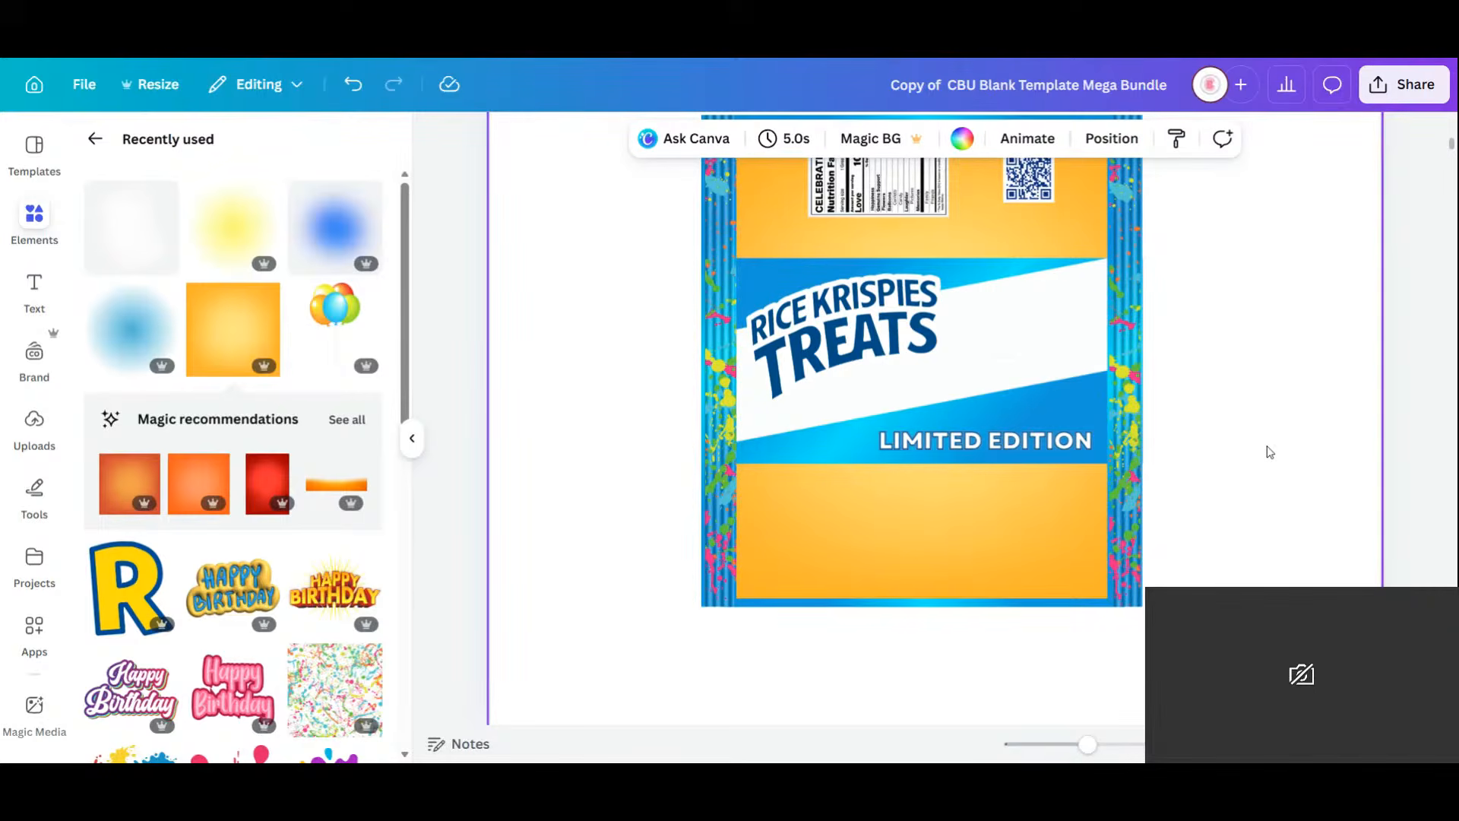
# Duplicate the Rugrats logo from the juice label page onto the Rice Krispies page.
pyautogui.scroll(-3, 1269, 451)
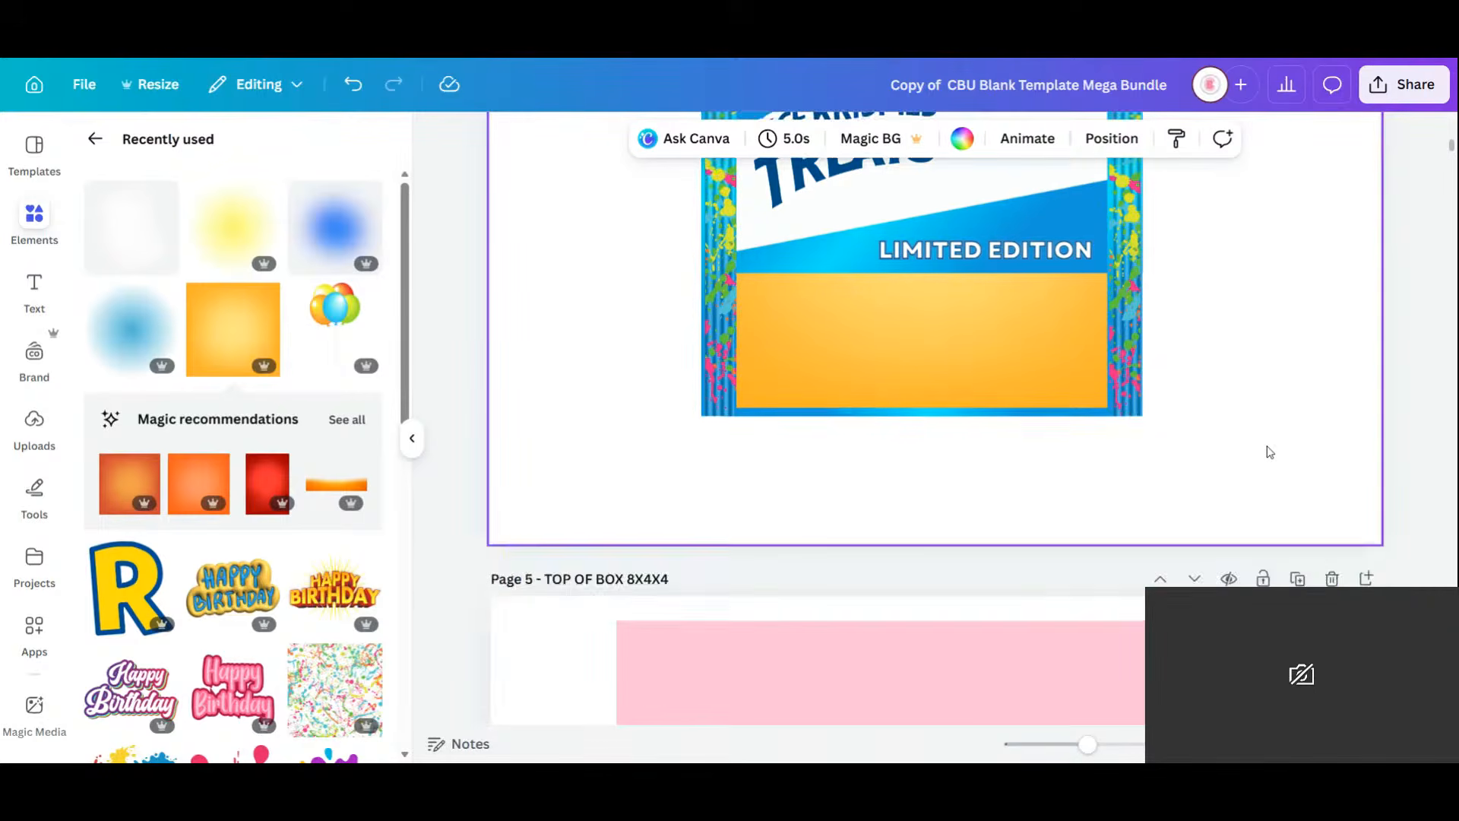
pyautogui.scroll(-5, 1269, 452)
pyautogui.scroll(10, 1269, 452)
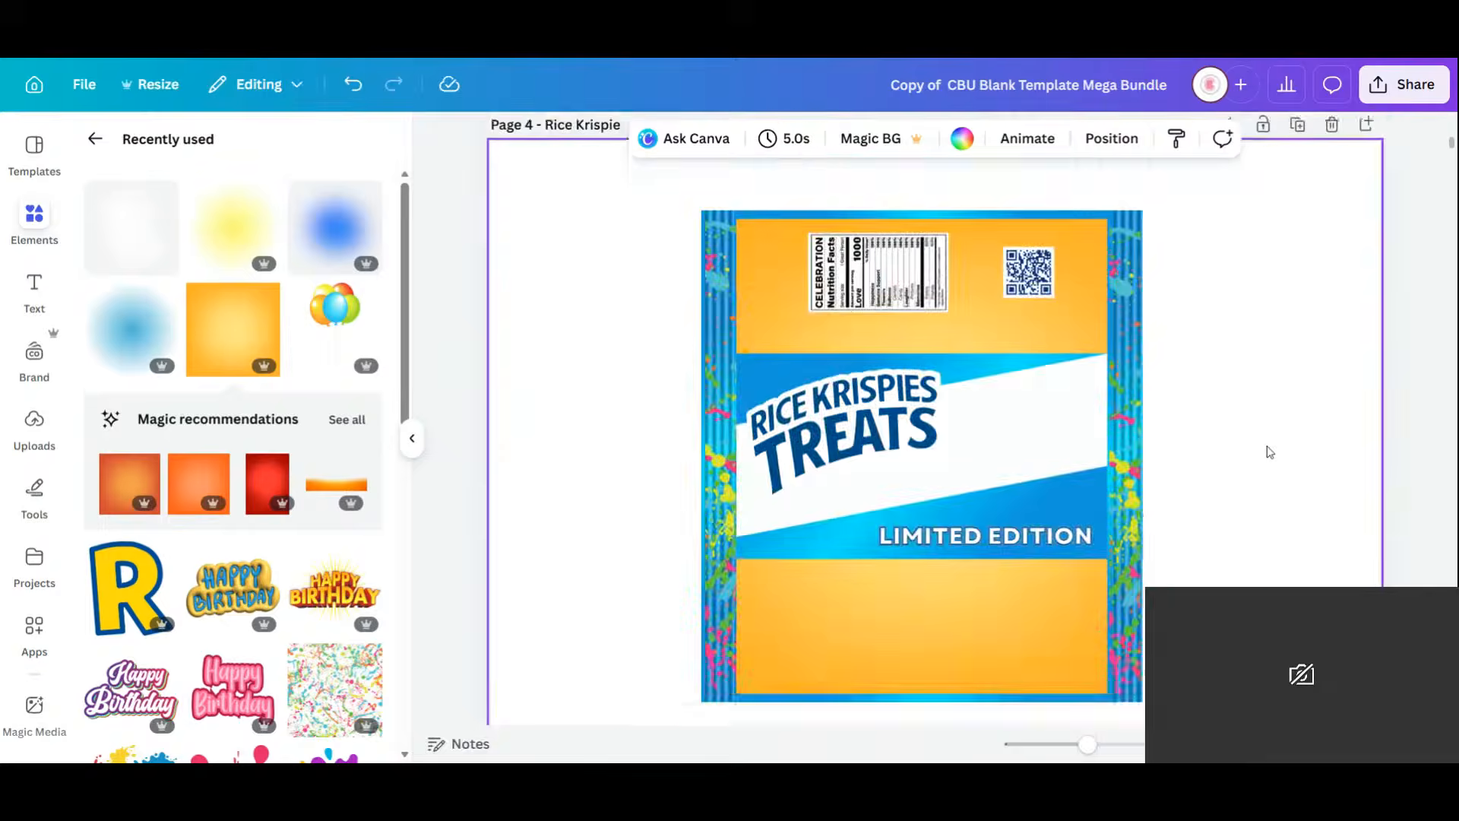
pyautogui.click(1117, 380)
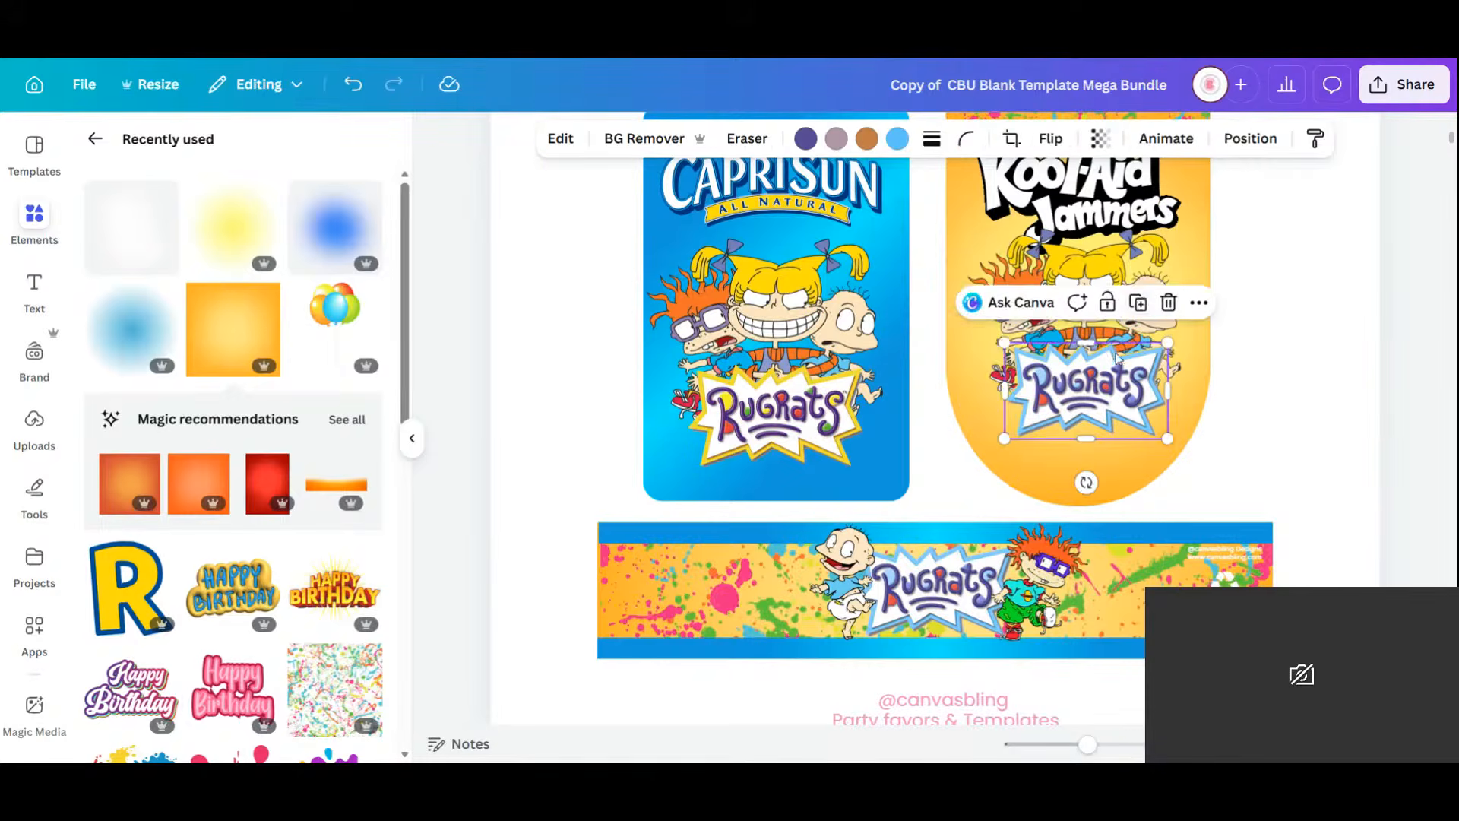
pyautogui.click(1142, 303)
pyautogui.moveTo(1125, 390); pyautogui.dragTo(1017, 484)
pyautogui.scroll(-8, 1153, 454)
# Shrink the Rice Krispies Treats logo, rotate it to -75°, and place it beside the nutrition label.
pyautogui.click(865, 424)
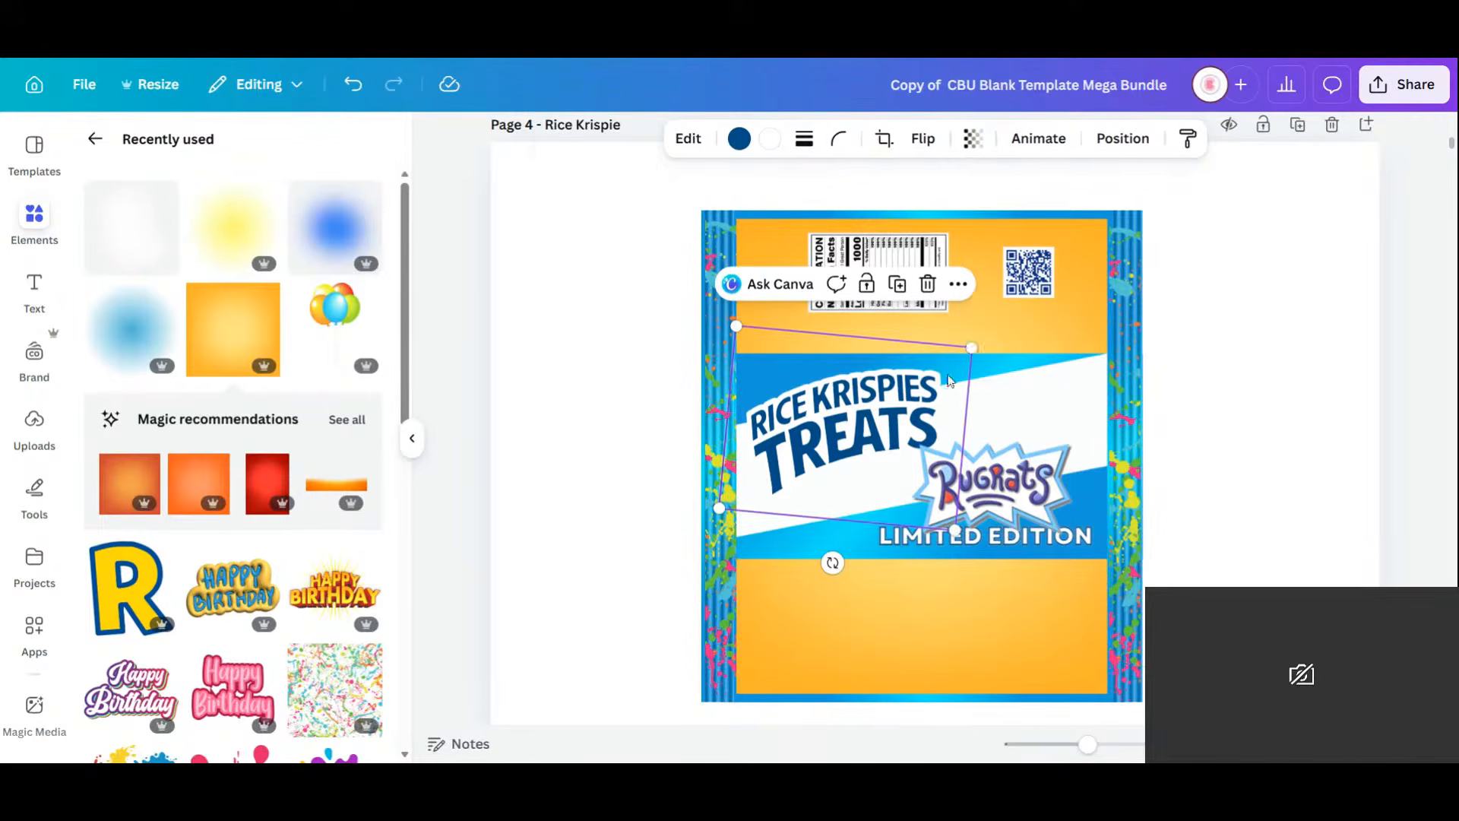
pyautogui.moveTo(973, 343); pyautogui.dragTo(874, 406)
pyautogui.moveTo(798, 448); pyautogui.dragTo(802, 387)
pyautogui.moveTo(787, 492); pyautogui.dragTo(959, 451)
pyautogui.moveTo(800, 421); pyautogui.dragTo(793, 297)
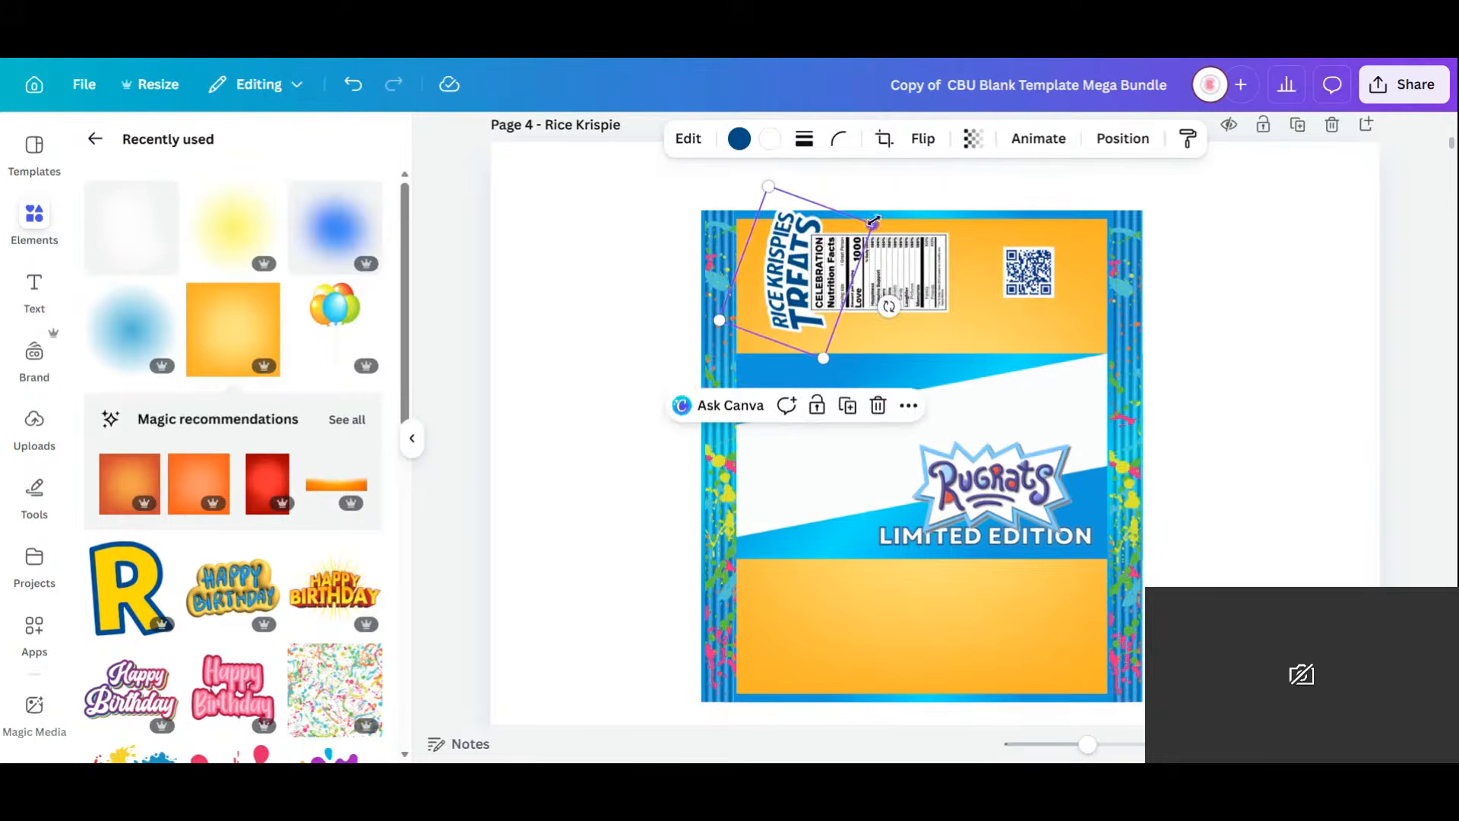
pyautogui.moveTo(873, 223); pyautogui.dragTo(772, 270)
# Move the Rugrats logo onto the wrapper's white band.
pyautogui.click(1022, 506)
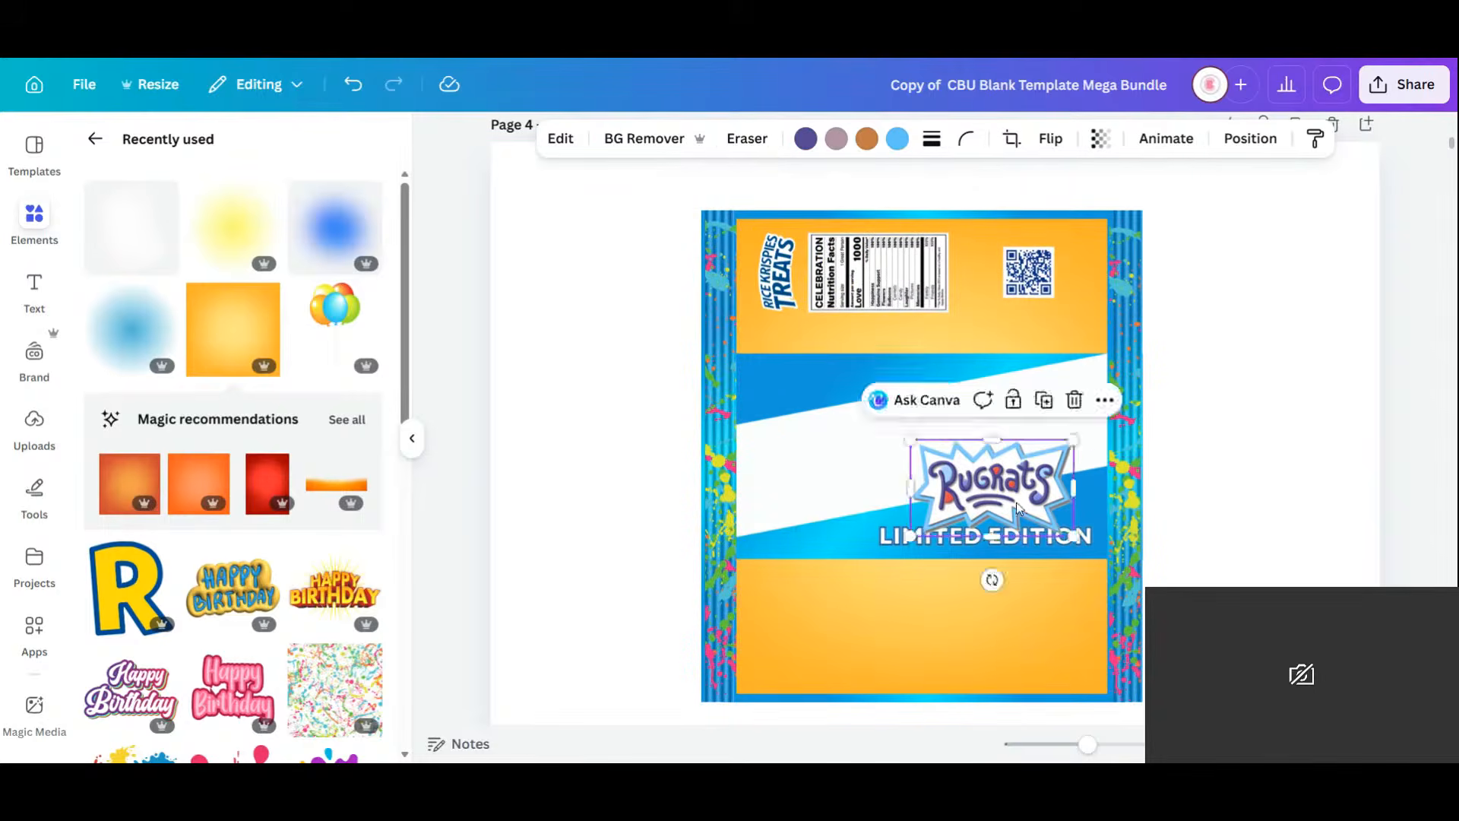
pyautogui.moveTo(1018, 505); pyautogui.dragTo(918, 477)
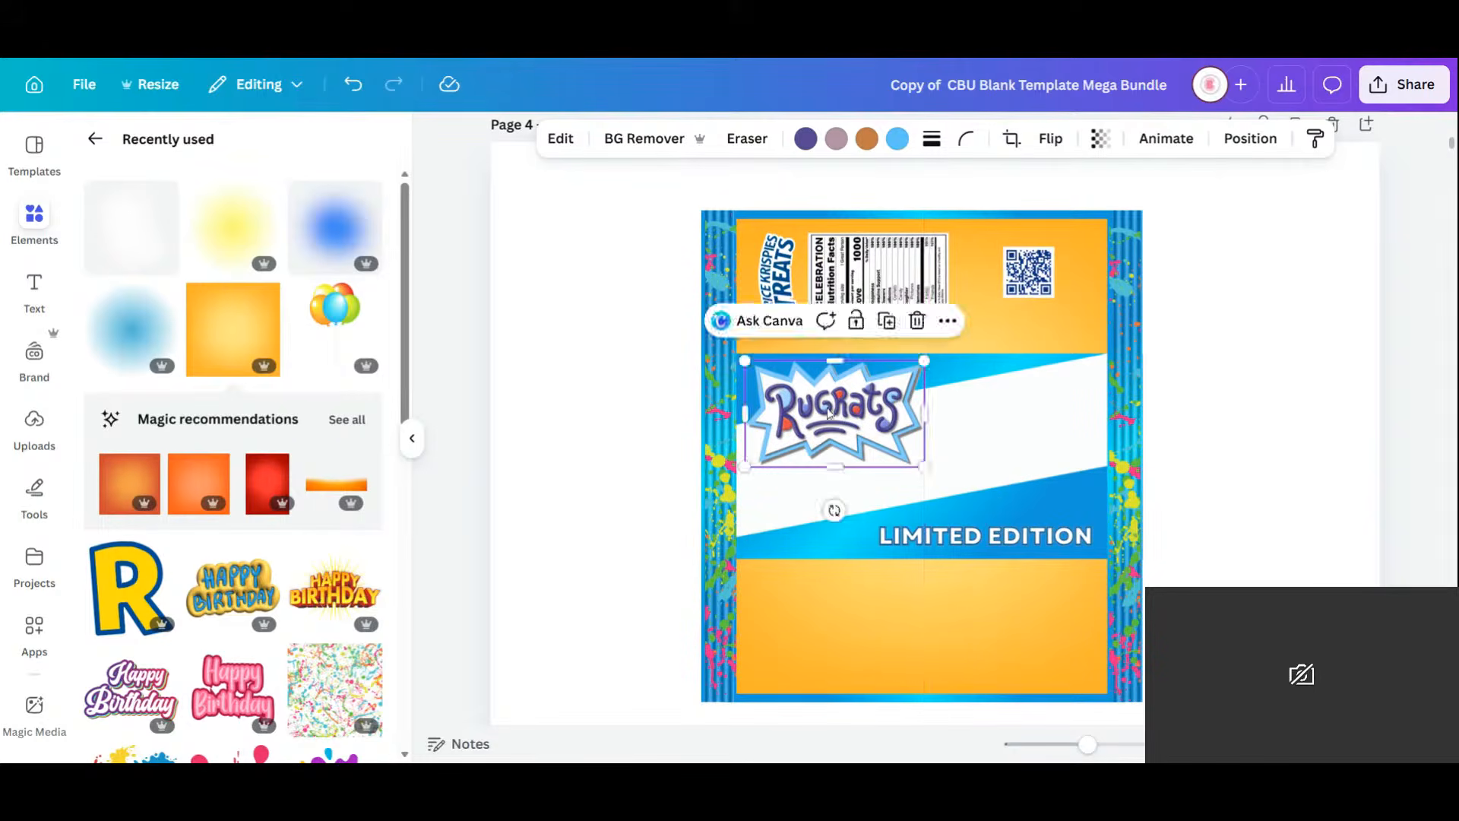
pyautogui.moveTo(828, 413); pyautogui.dragTo(829, 417)
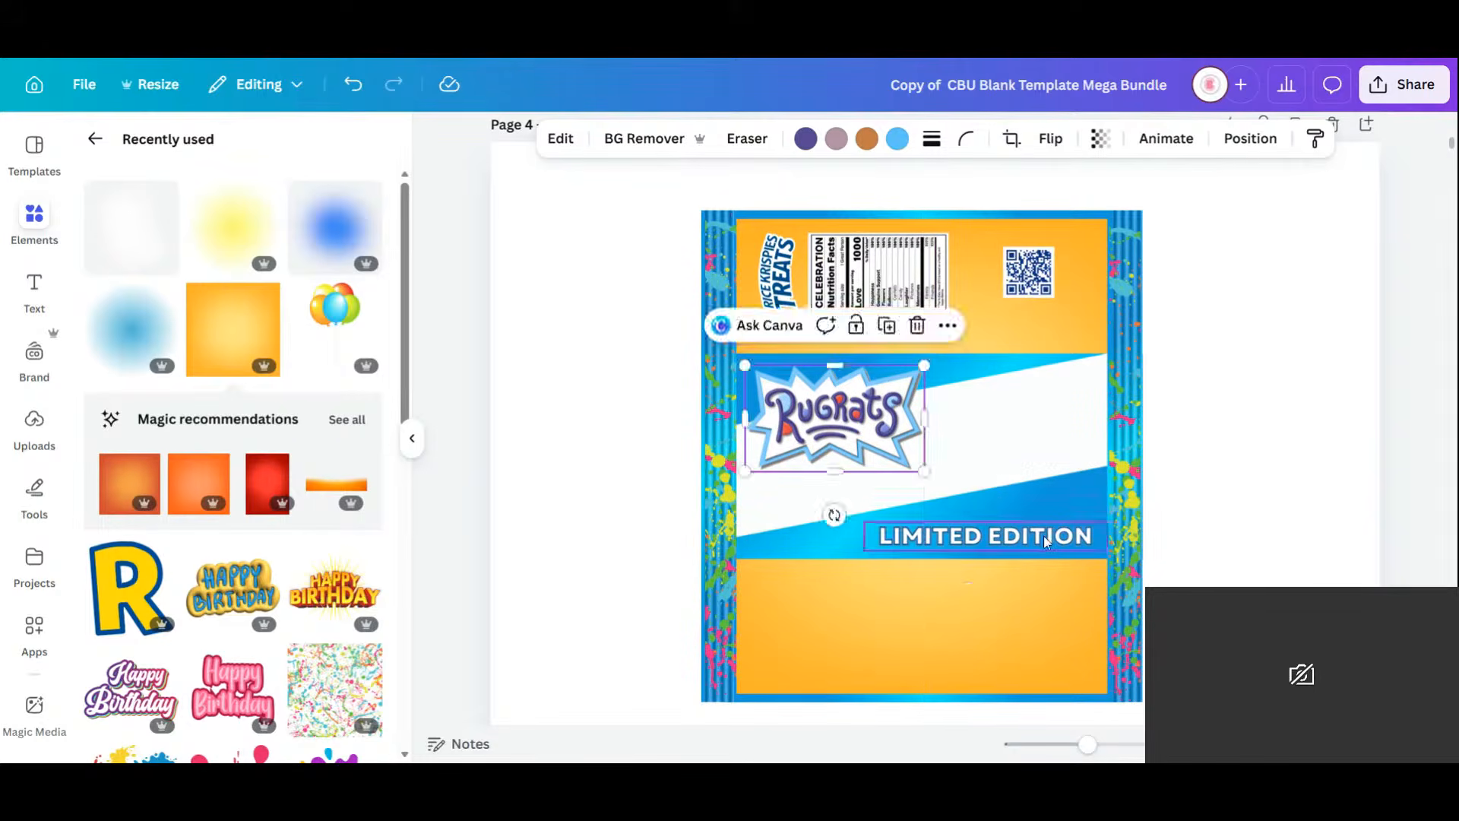
# Ungroup LIMITED EDITION and delete its outlined copy.
pyautogui.moveTo(1043, 536); pyautogui.dragTo(1243, 524)
pyautogui.click(934, 484)
pyautogui.click(1252, 518)
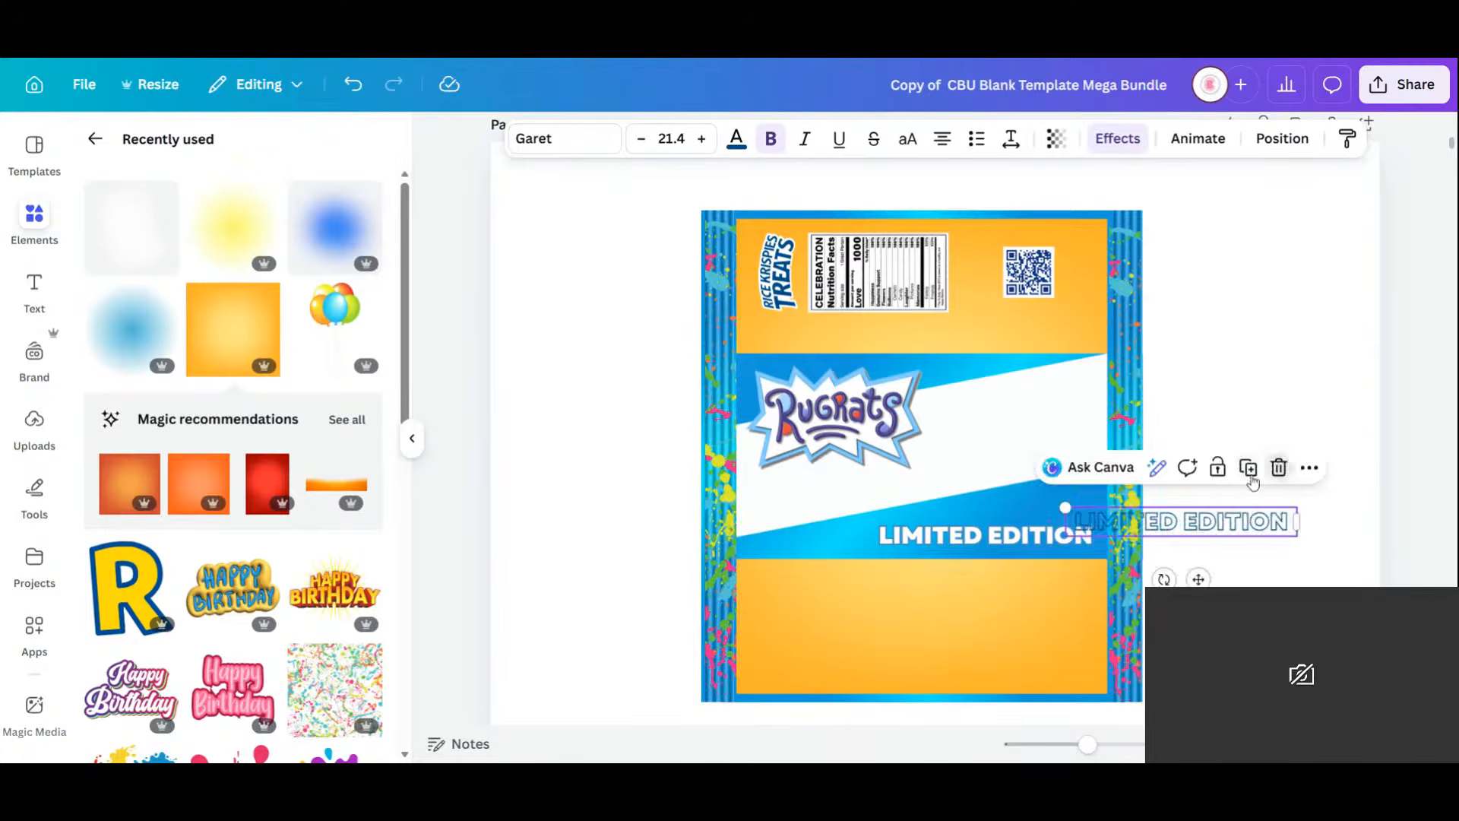
pyautogui.click(1279, 467)
# Resize the white LIMITED EDITION text to 15.6 and centre it on the blue band.
pyautogui.moveTo(1014, 542); pyautogui.dragTo(956, 541)
pyautogui.moveTo(1050, 536); pyautogui.dragTo(1042, 537)
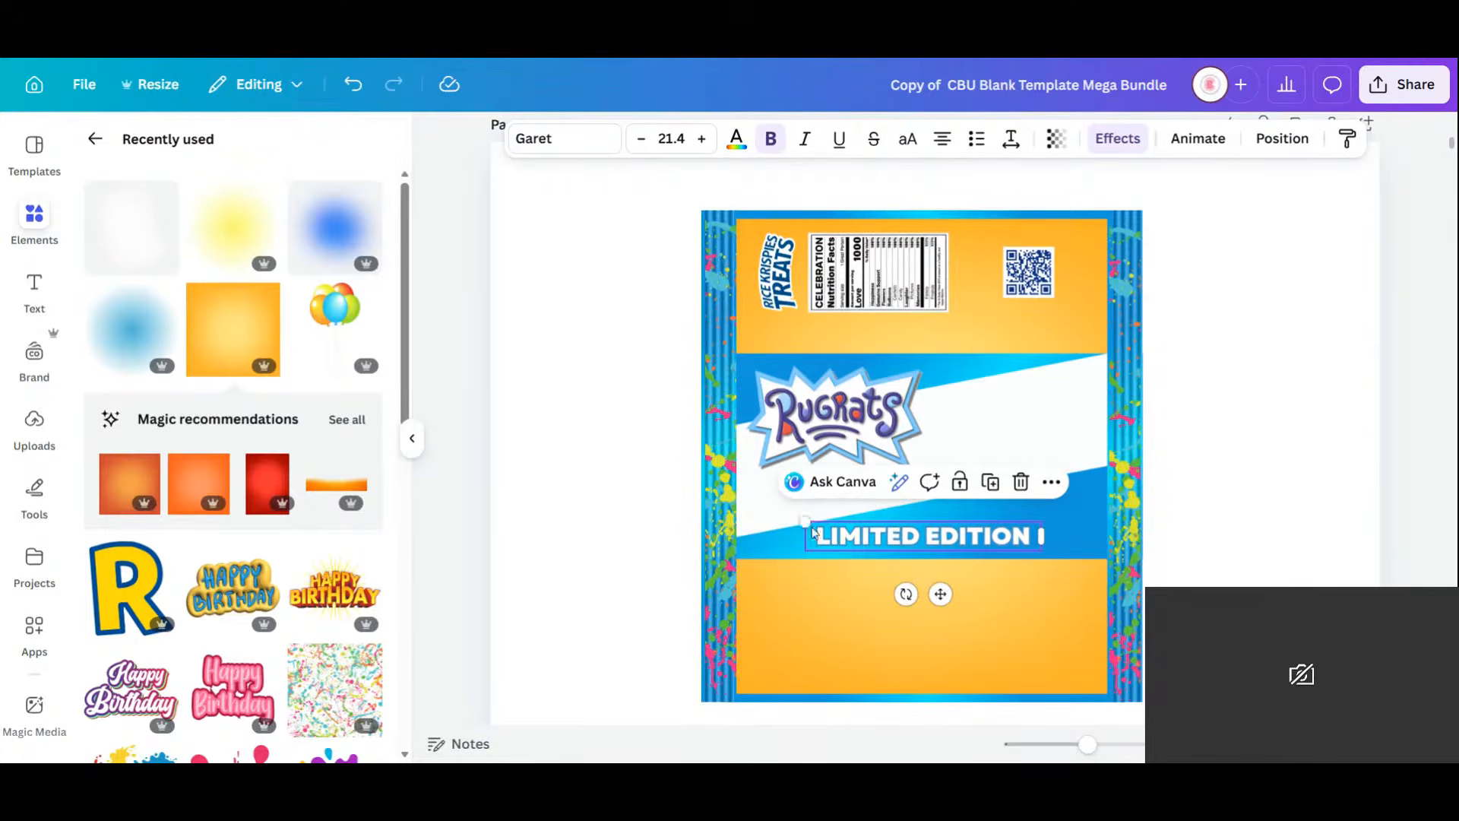
pyautogui.moveTo(803, 522); pyautogui.dragTo(868, 529)
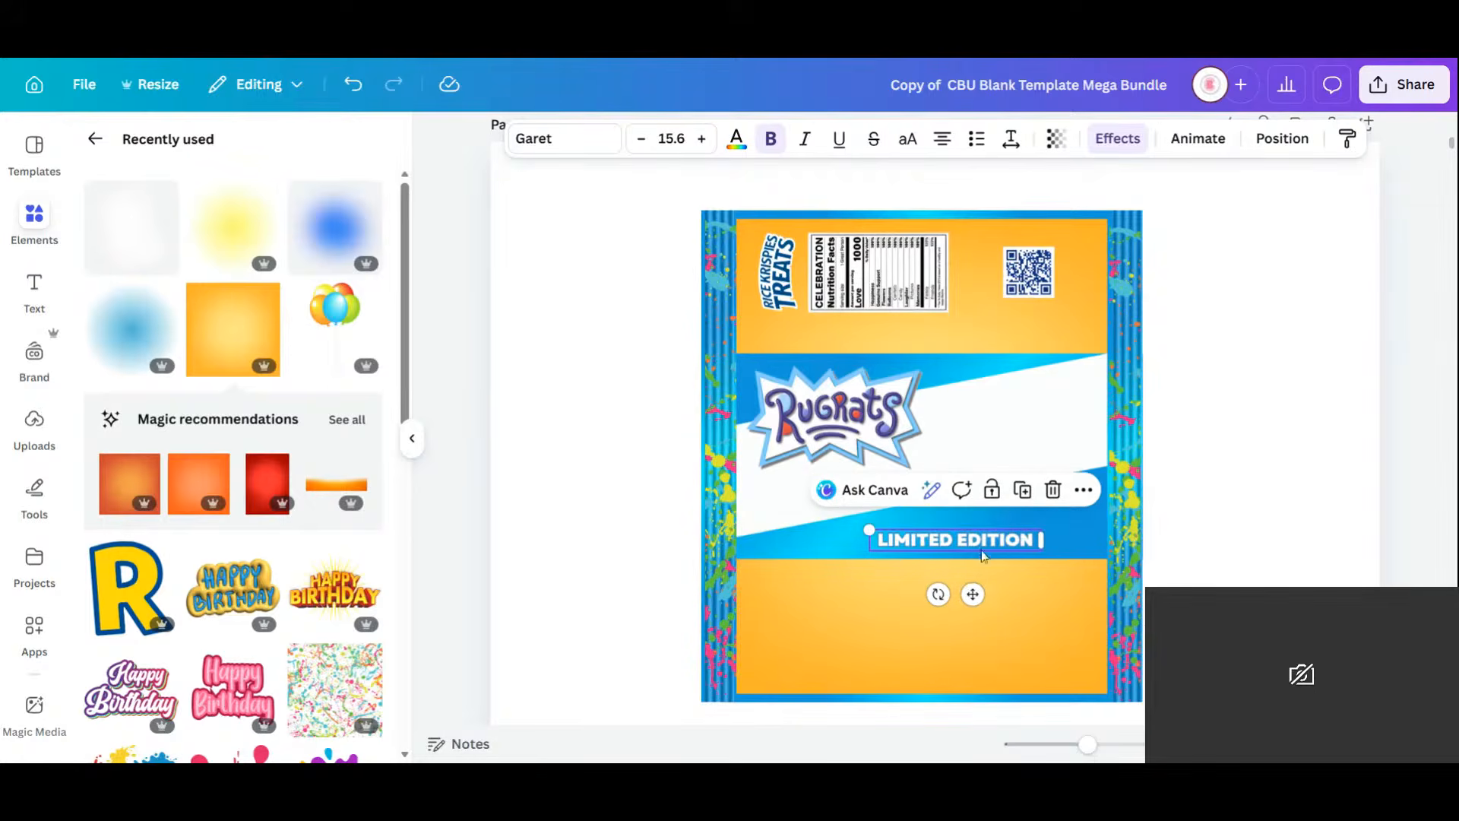
pyautogui.moveTo(971, 593); pyautogui.dragTo(941, 590)
pyautogui.click(1218, 489)
# Move the Rugrats characters page to position 5 and open it for editing.
pyautogui.scroll(-10, 1218, 487)
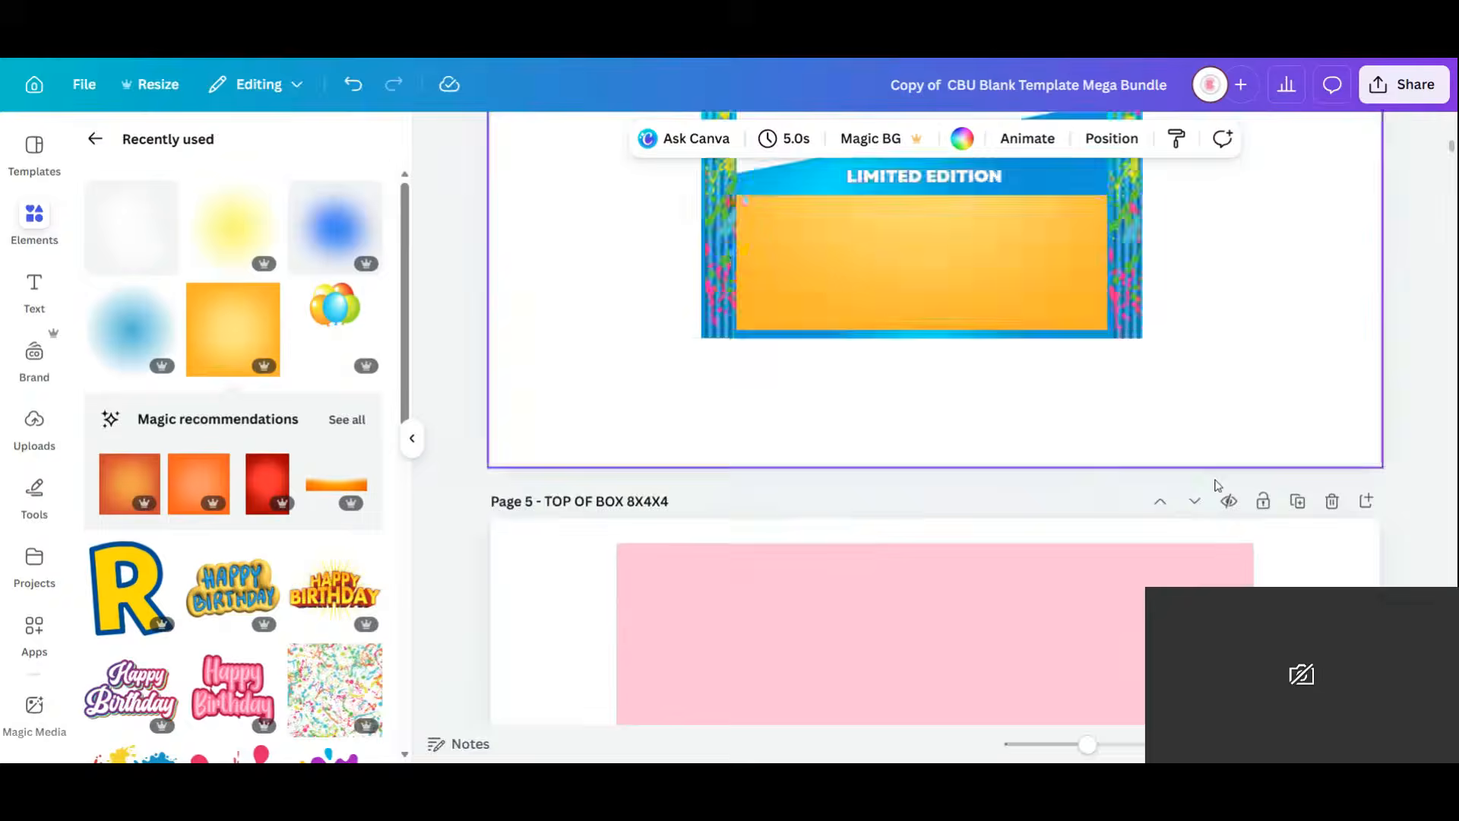
pyautogui.scroll(-3, 1218, 487)
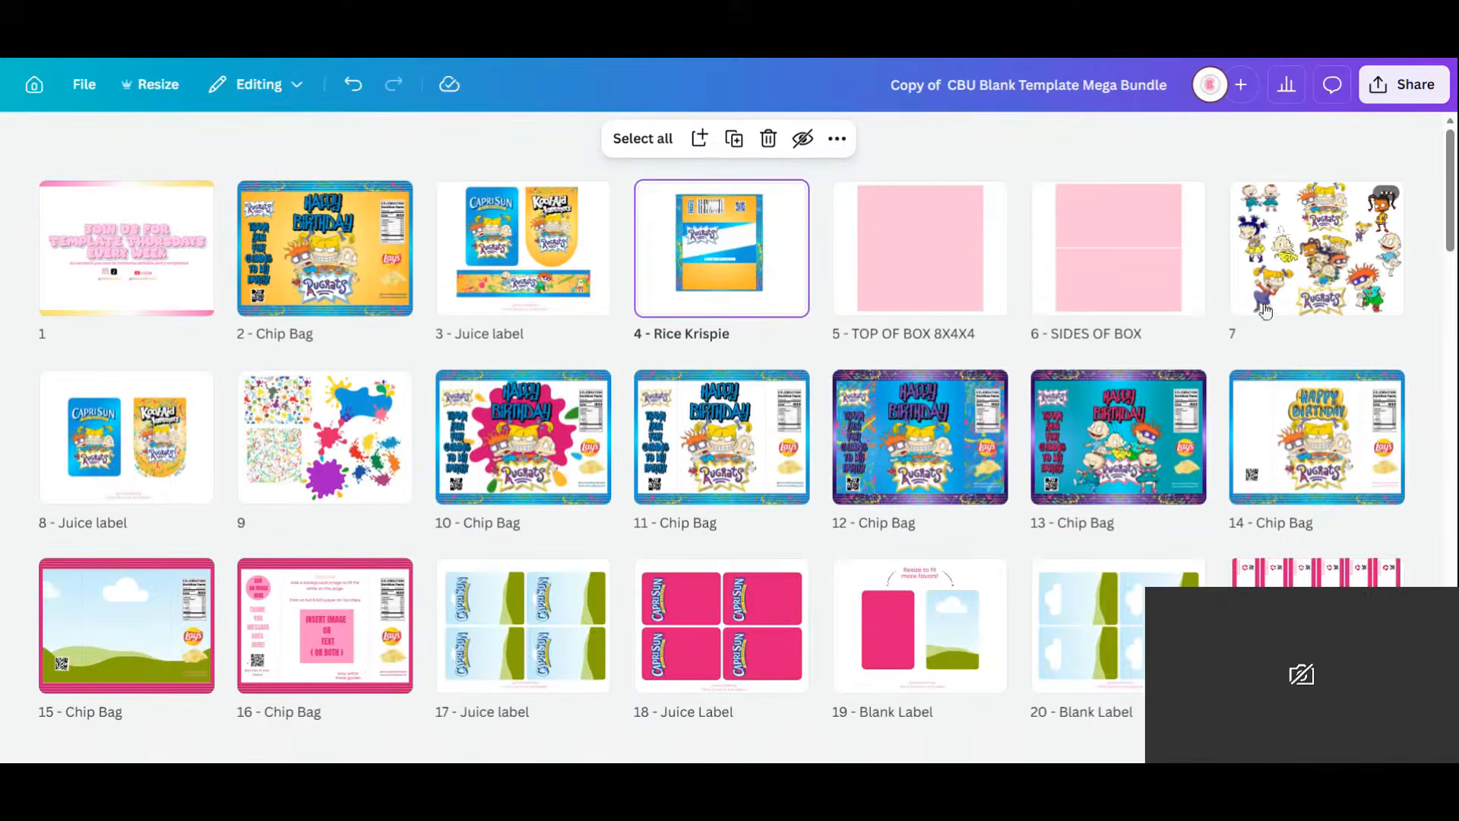
pyautogui.click(1315, 270)
pyautogui.moveTo(1243, 338); pyautogui.dragTo(981, 198)
pyautogui.doubleClick(946, 239)
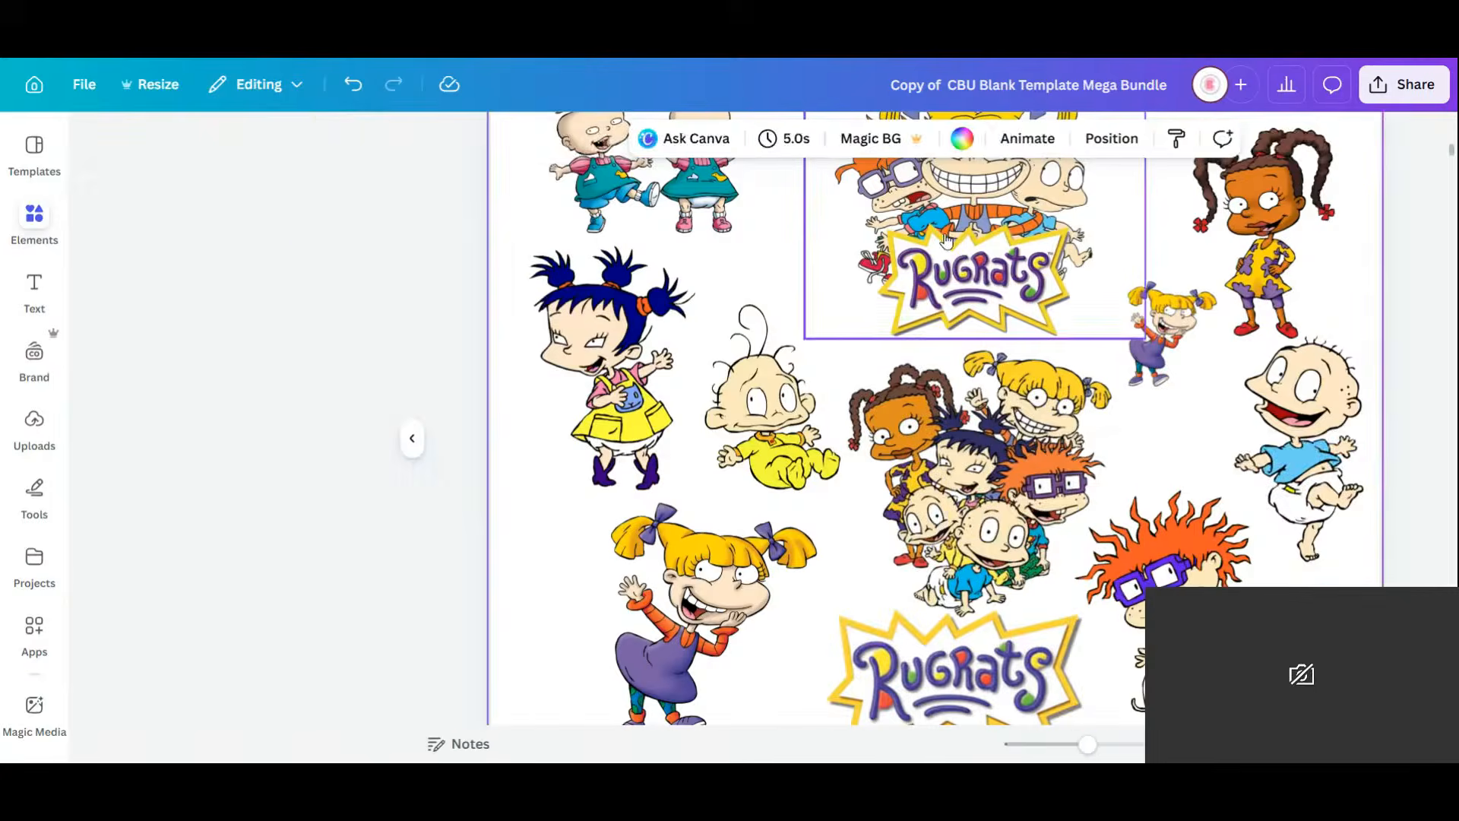
# Copy the Rugrats characters group image onto the wrapper, shrink it and set it beside the logo.
pyautogui.click(853, 405)
pyautogui.click(928, 466)
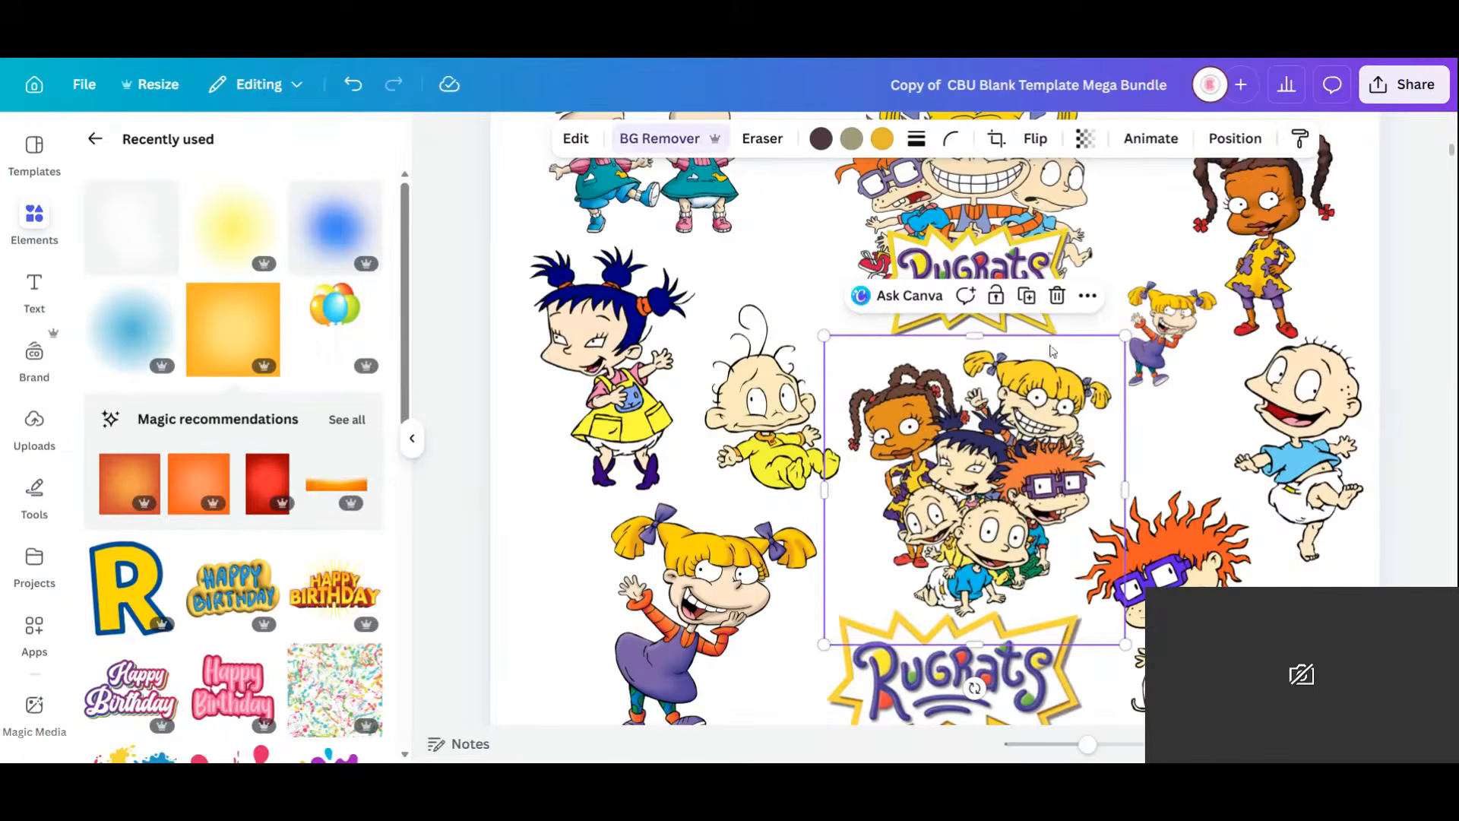
pyautogui.click(1028, 297)
pyautogui.moveTo(1015, 486); pyautogui.dragTo(1010, 364)
pyautogui.scroll(5, 1011, 367)
pyautogui.scroll(4, 1003, 368)
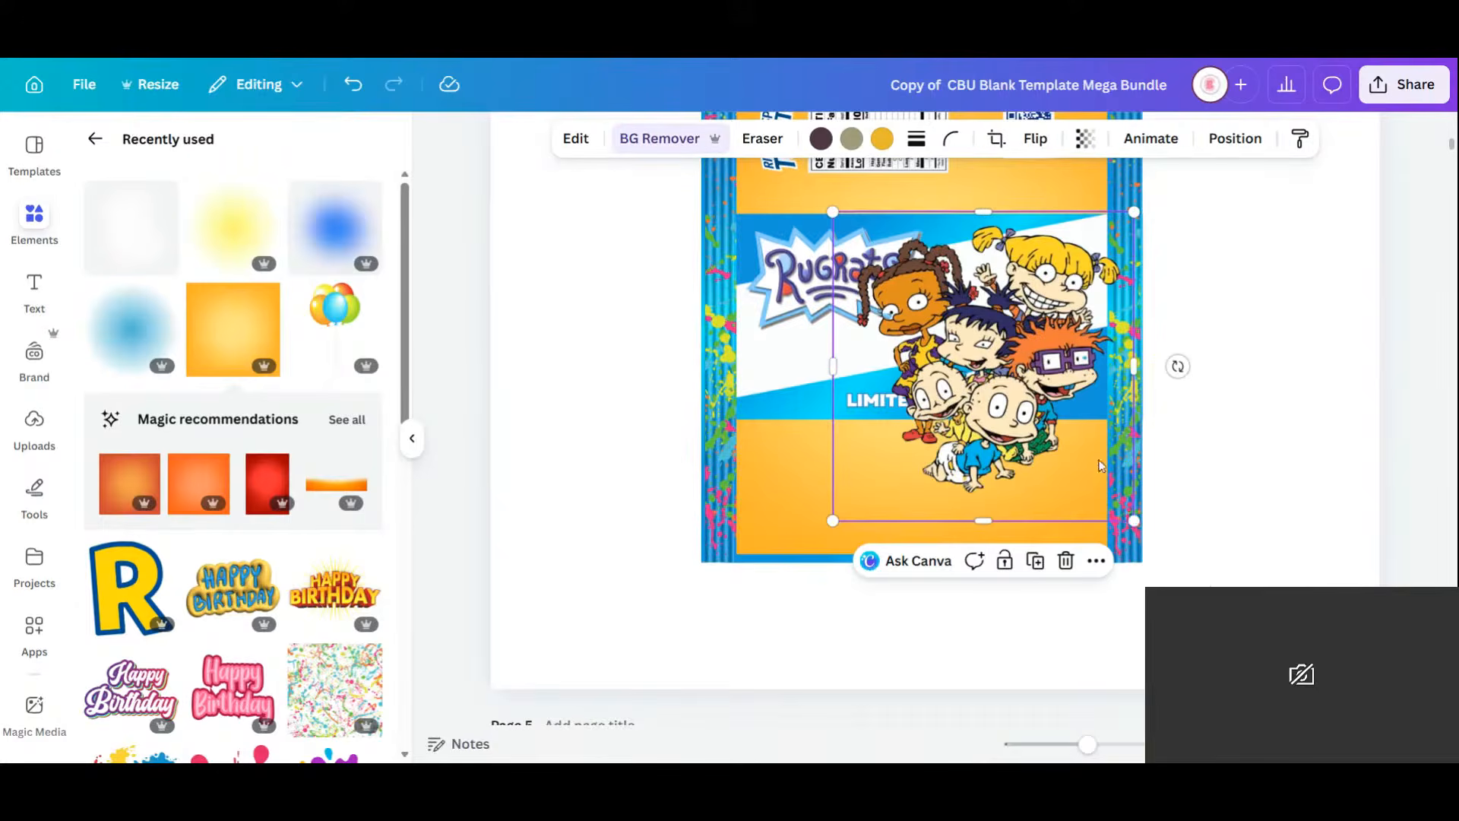
pyautogui.moveTo(1077, 414); pyautogui.dragTo(1040, 418)
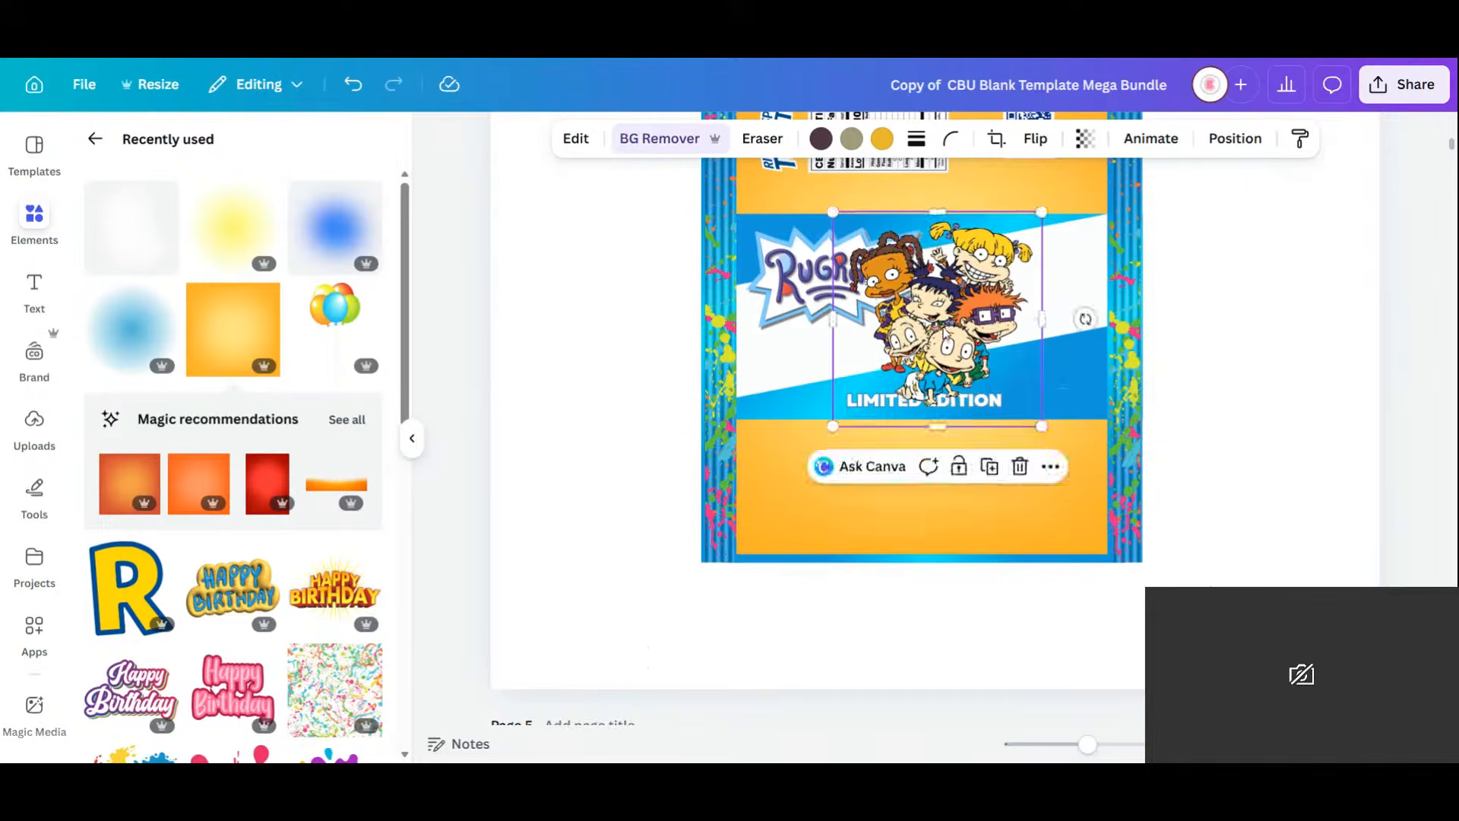
pyautogui.moveTo(946, 333); pyautogui.dragTo(1012, 340)
# Shift LIMITED EDITION up-left, lower the Rugrats logo, and corner-resize the characters image.
pyautogui.moveTo(885, 405); pyautogui.dragTo(799, 394)
pyautogui.moveTo(857, 282); pyautogui.dragTo(858, 317)
pyautogui.click(959, 424)
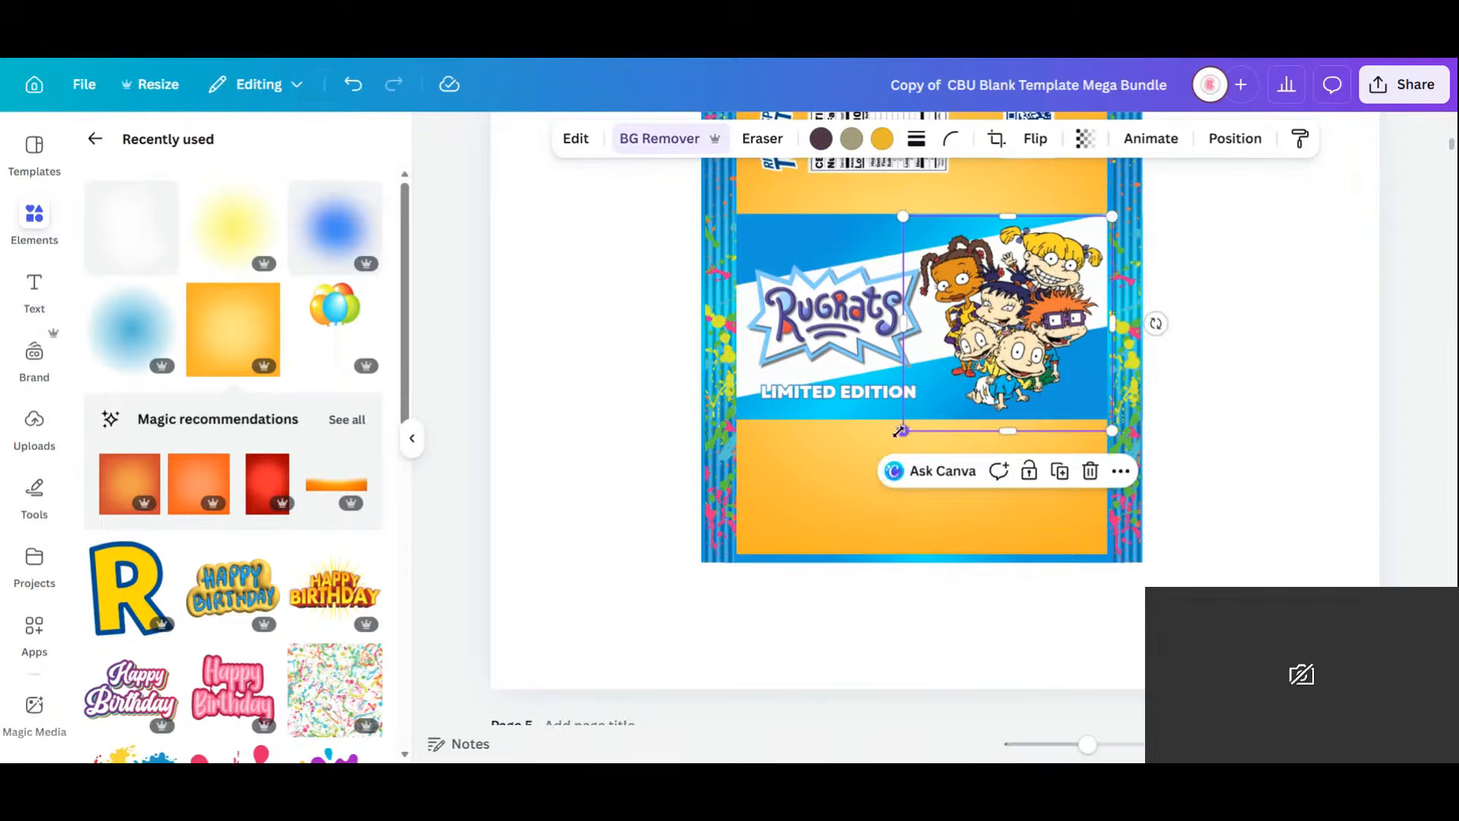
pyautogui.moveTo(900, 431); pyautogui.dragTo(880, 447)
pyautogui.moveTo(1047, 353); pyautogui.dragTo(1053, 345)
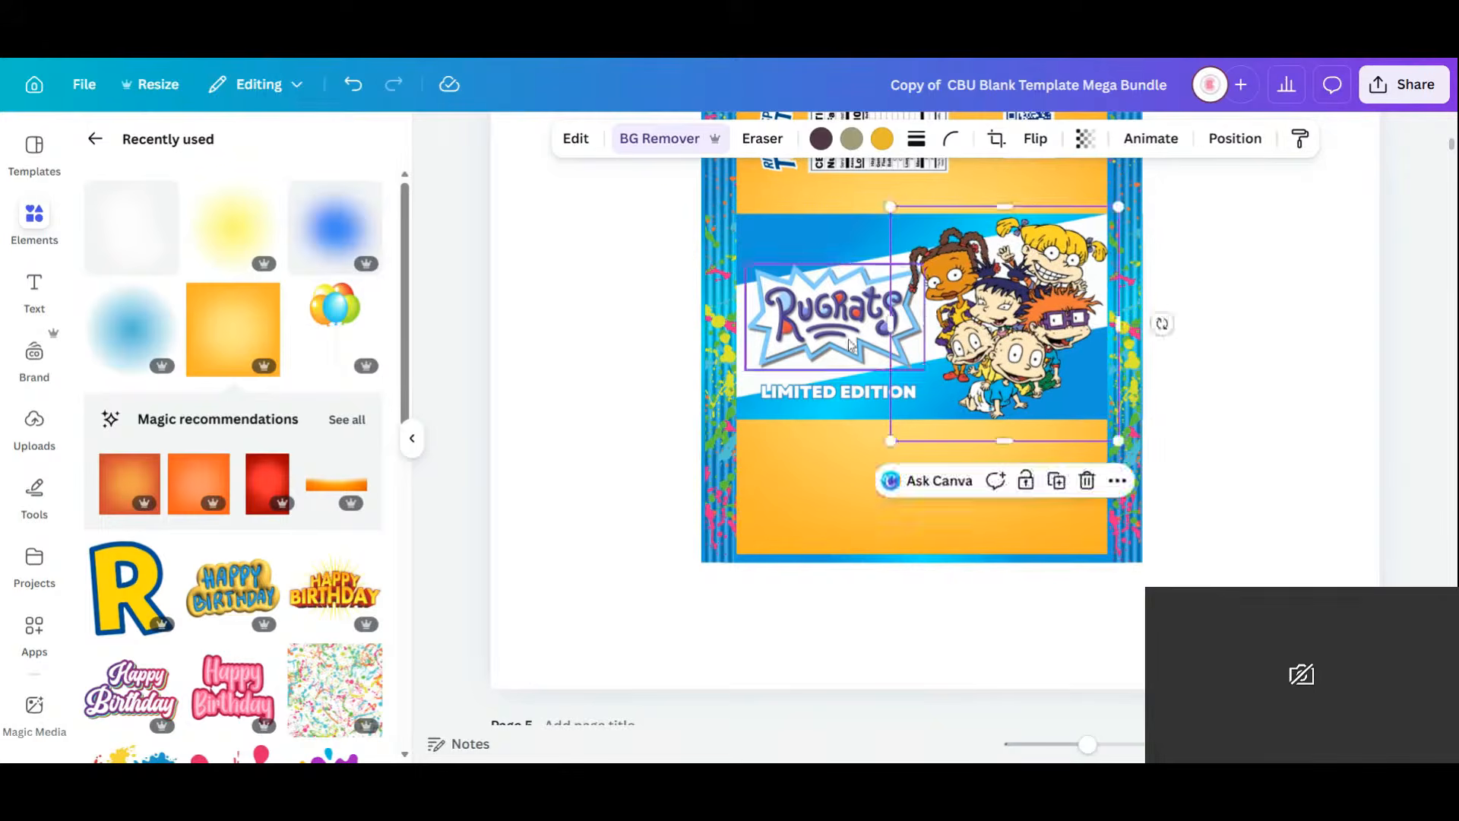
# Enlarge the Rugrats logo, move it up-left, and raise the LIMITED EDITION text.
pyautogui.click(849, 334)
pyautogui.moveTo(924, 262); pyautogui.dragTo(964, 239)
pyautogui.moveTo(828, 314); pyautogui.dragTo(810, 269)
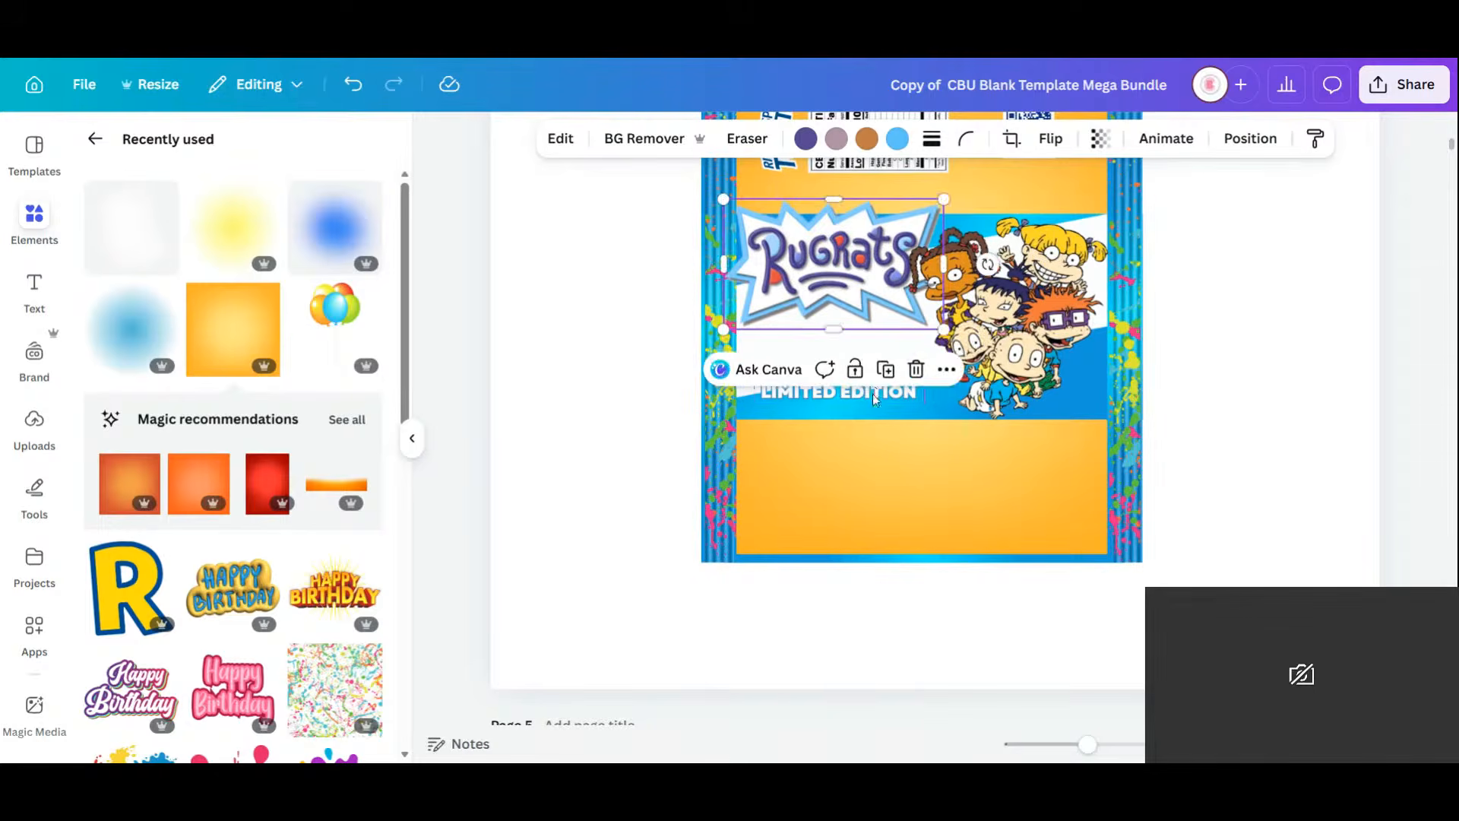
pyautogui.click(874, 395)
pyautogui.moveTo(874, 395)
pyautogui.mouseDown()
pyautogui.moveTo(869, 364)
pyautogui.moveTo(857, 390)
pyautogui.mouseUp()
# Insert BIRTHDAY on its own line so the heading reads LIMITED BIRTHDAY EDITION.
pyautogui.doubleClick(858, 390)
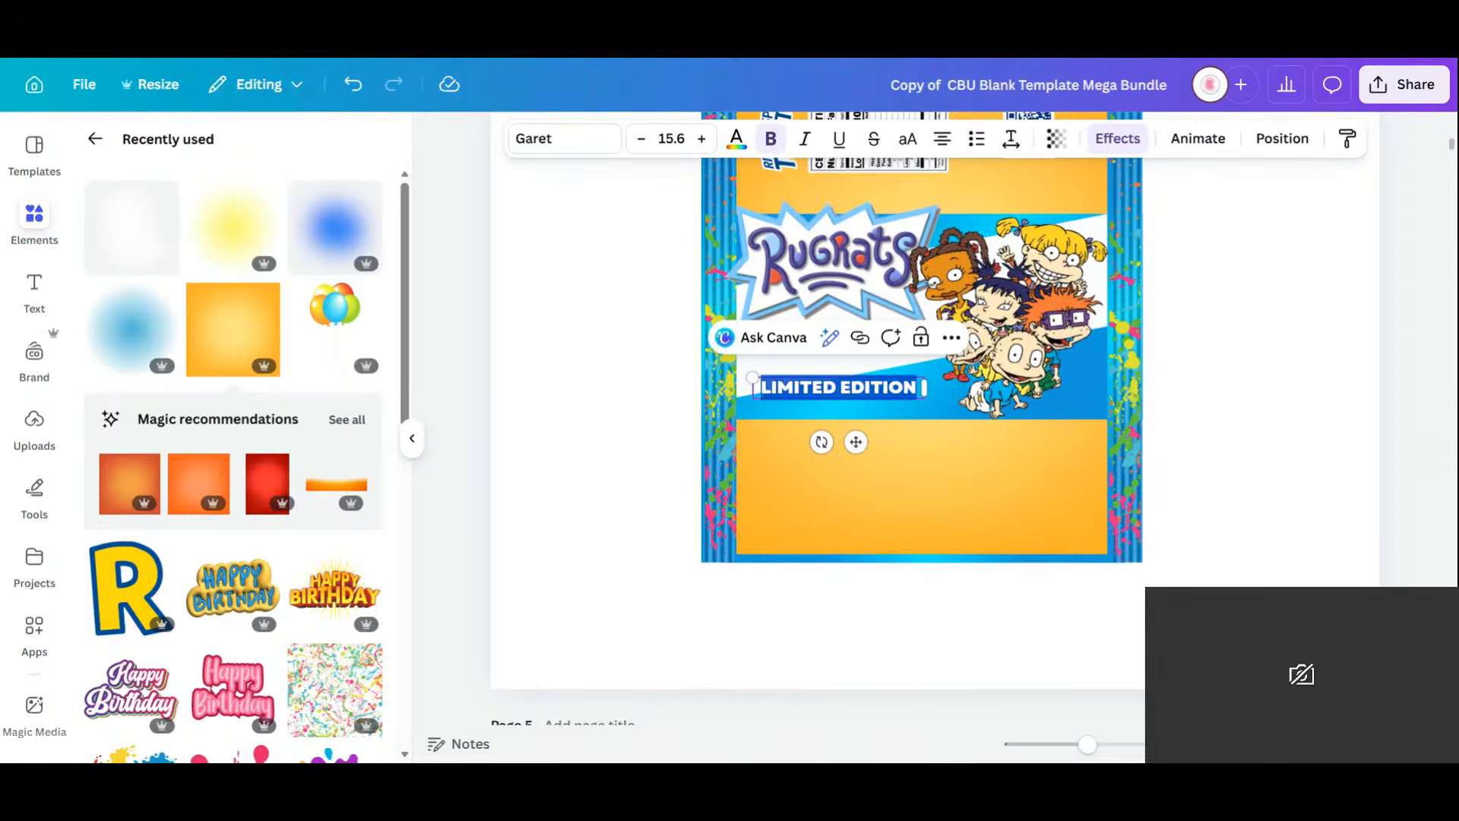
pyautogui.doubleClick(800, 389)
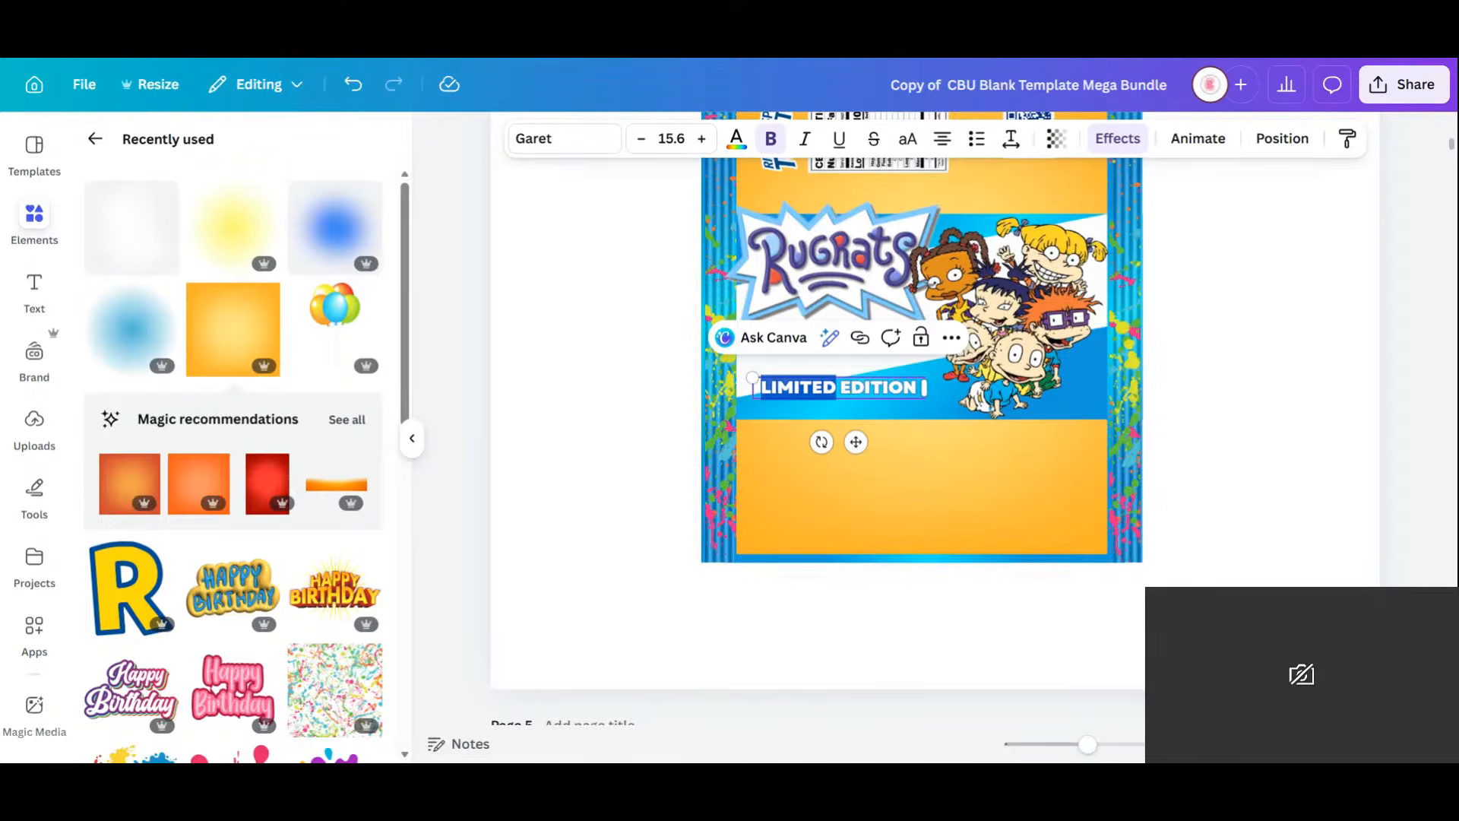
pyautogui.click(762, 387)
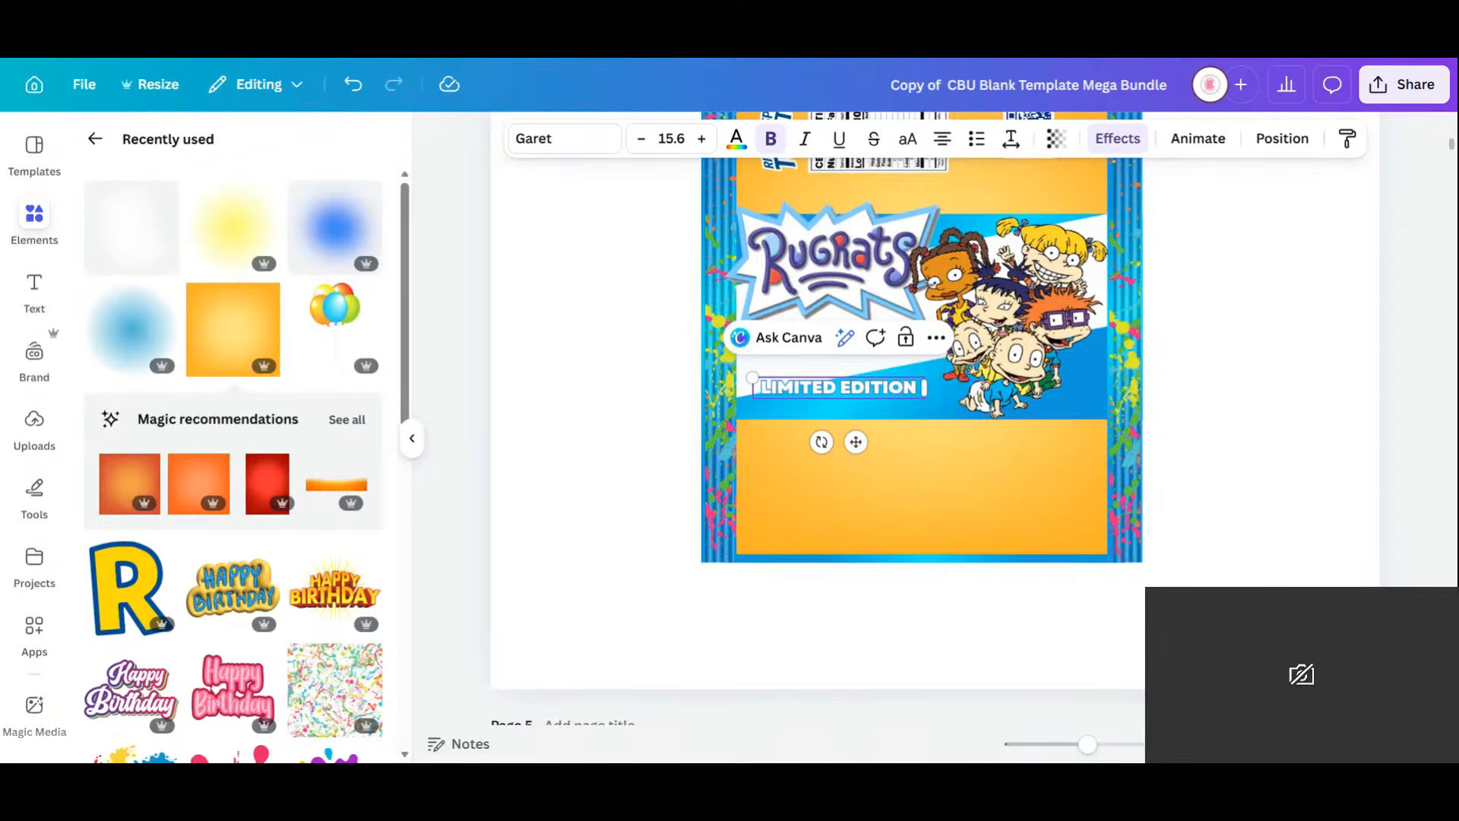
pyautogui.press('Return')
pyautogui.write('BIRTHDAY')
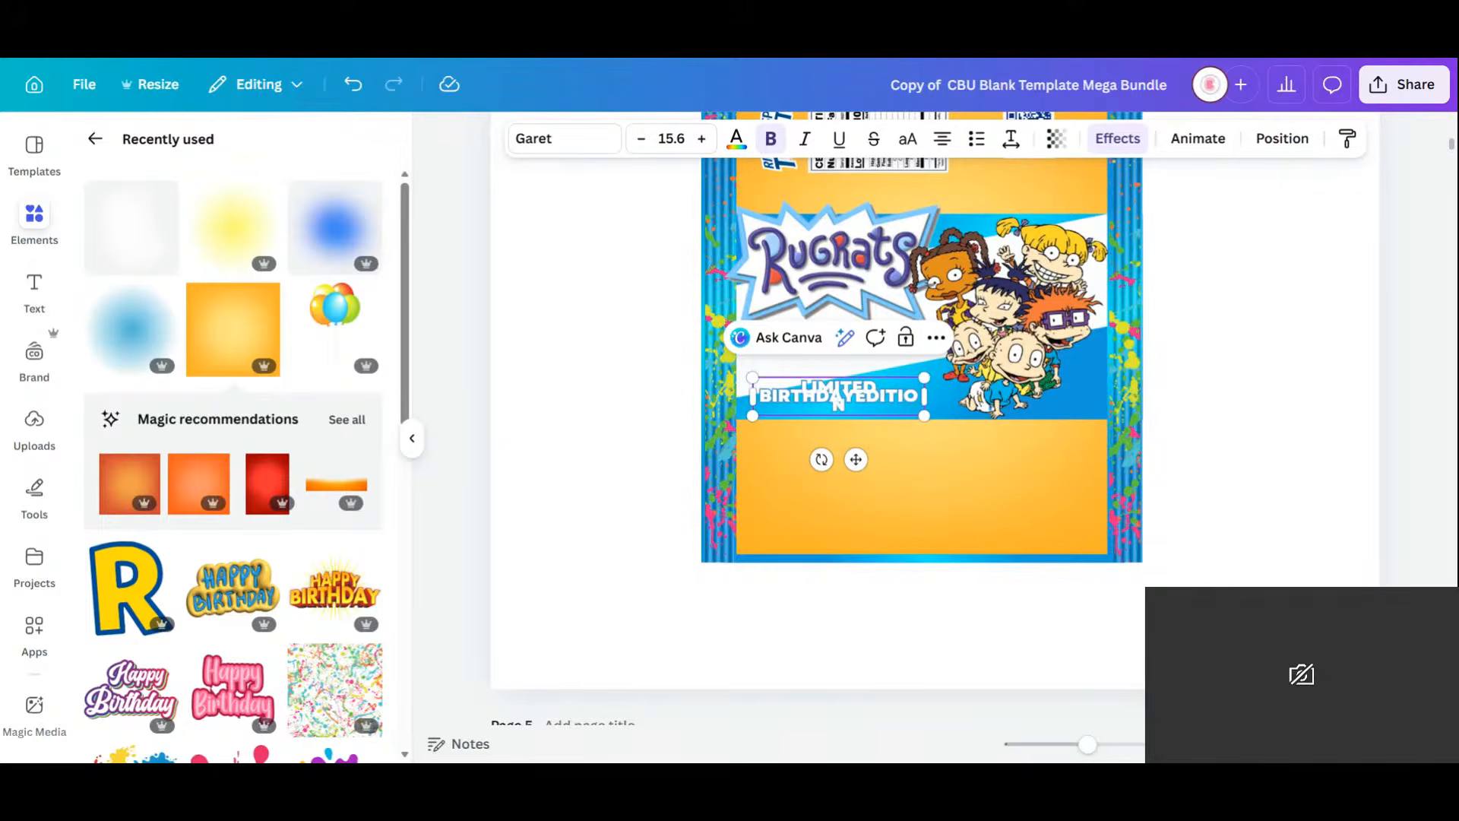
pyautogui.press('Return')
pyautogui.click(1268, 418)
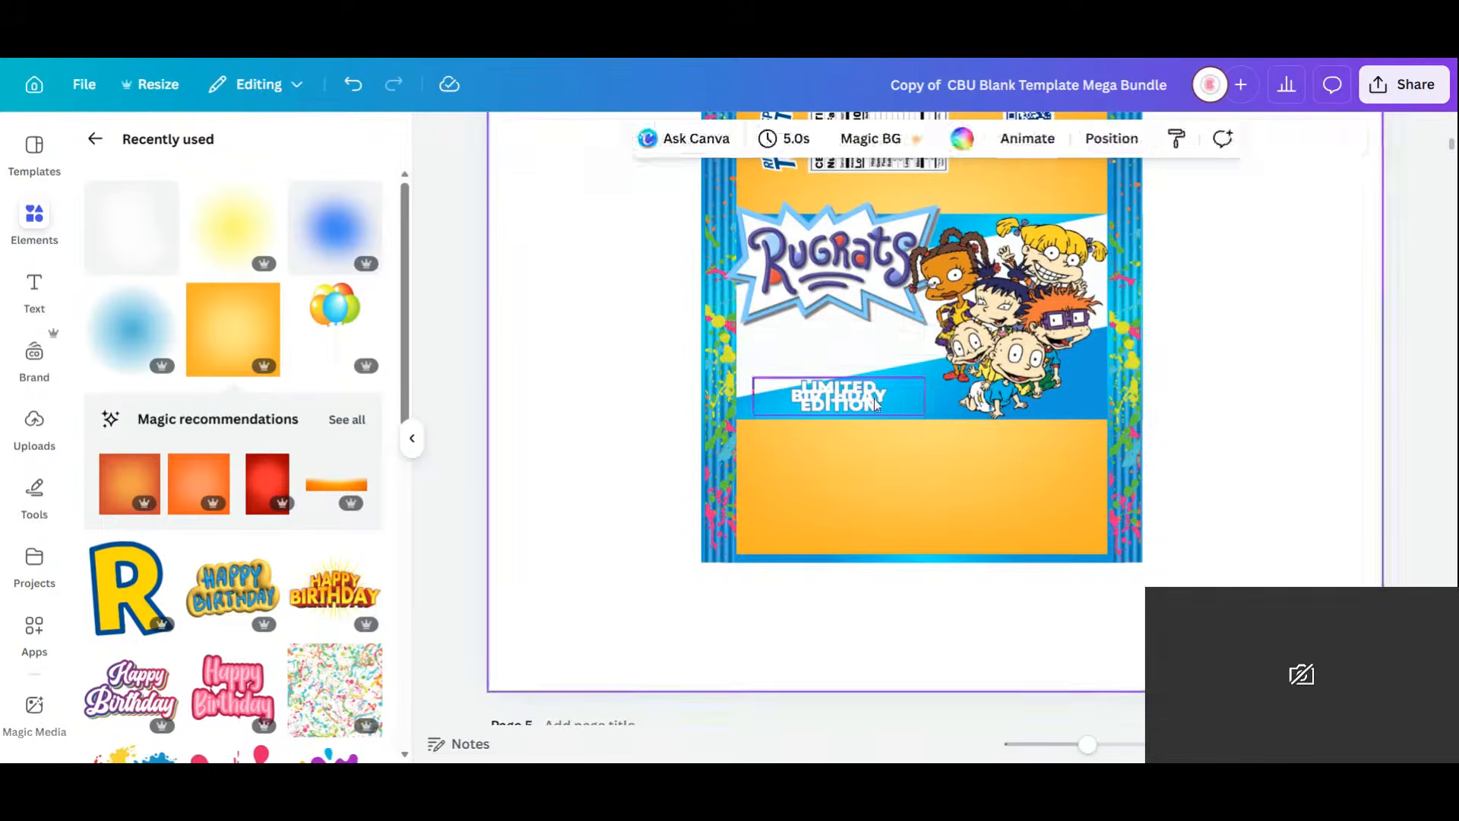
# Raise the heading, set its line spacing to 0.88, and narrow the text box.
pyautogui.moveTo(846, 405); pyautogui.dragTo(845, 372)
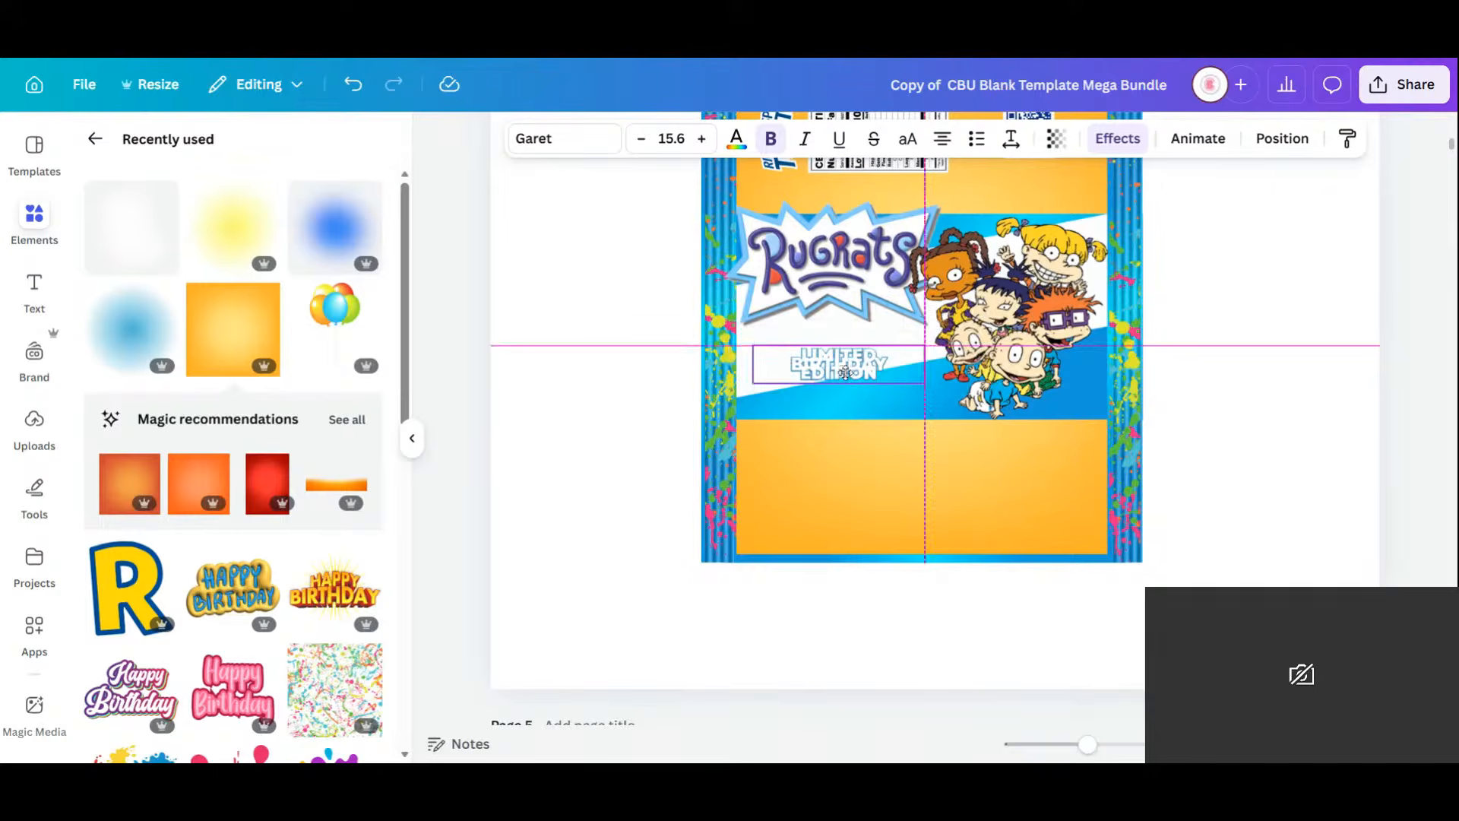
pyautogui.click(1010, 139)
pyautogui.moveTo(941, 285); pyautogui.dragTo(946, 286)
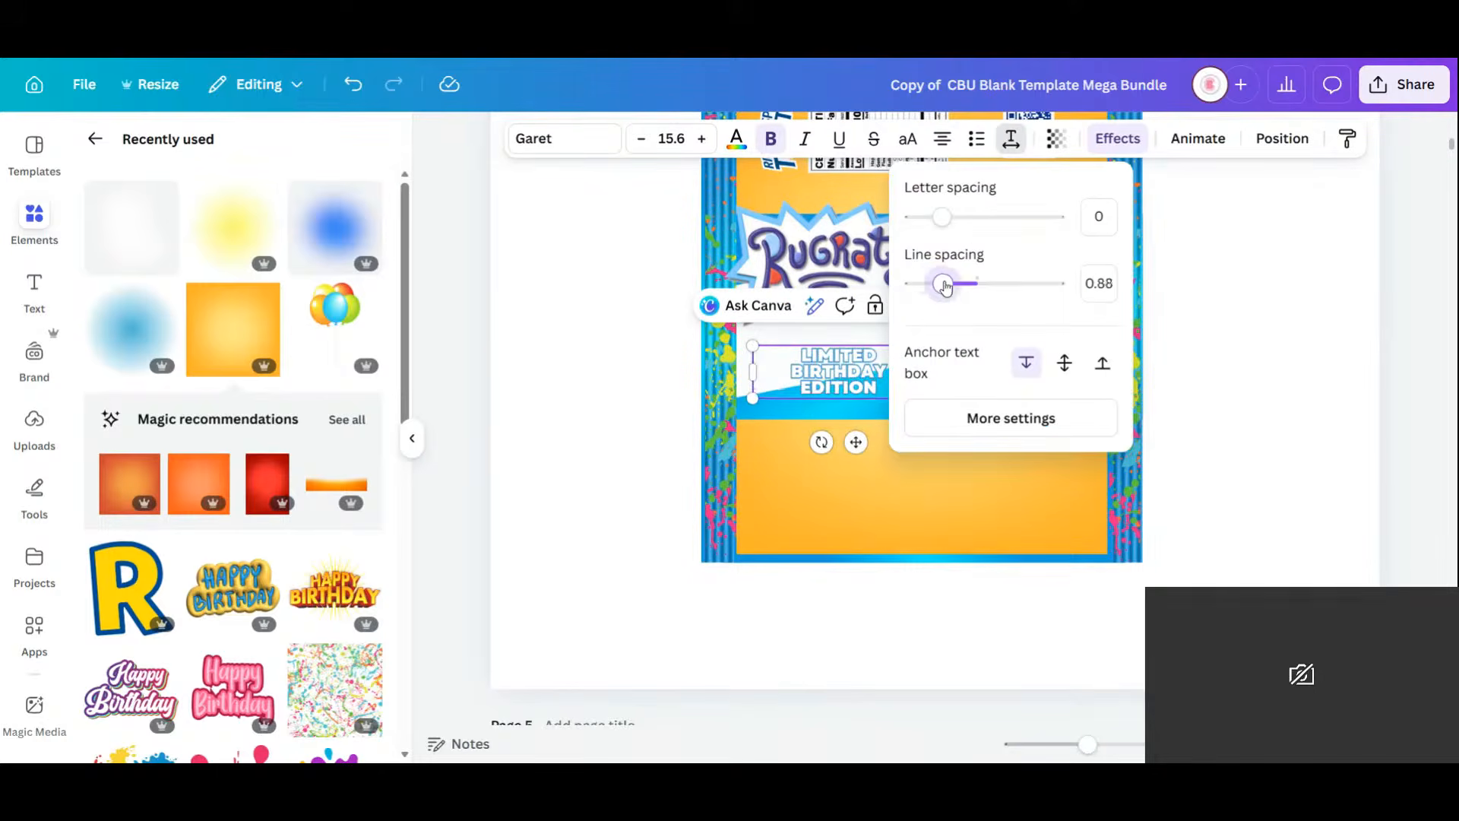
pyautogui.click(1170, 476)
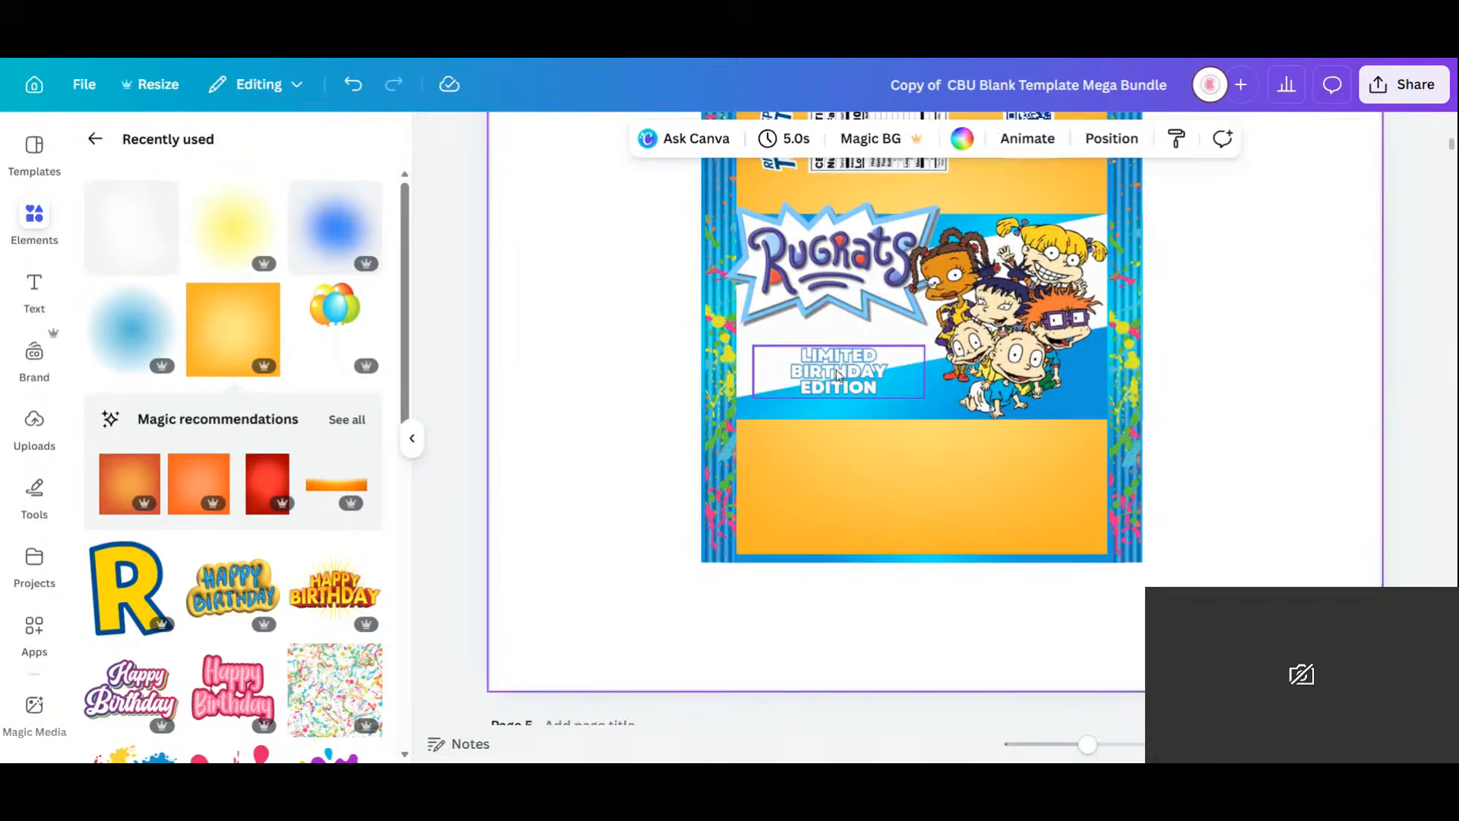
pyautogui.click(858, 379)
pyautogui.moveTo(929, 372)
pyautogui.mouseDown()
pyautogui.moveTo(862, 373)
pyautogui.moveTo(896, 348)
pyautogui.moveTo(850, 369)
pyautogui.moveTo(861, 376)
pyautogui.mouseUp()
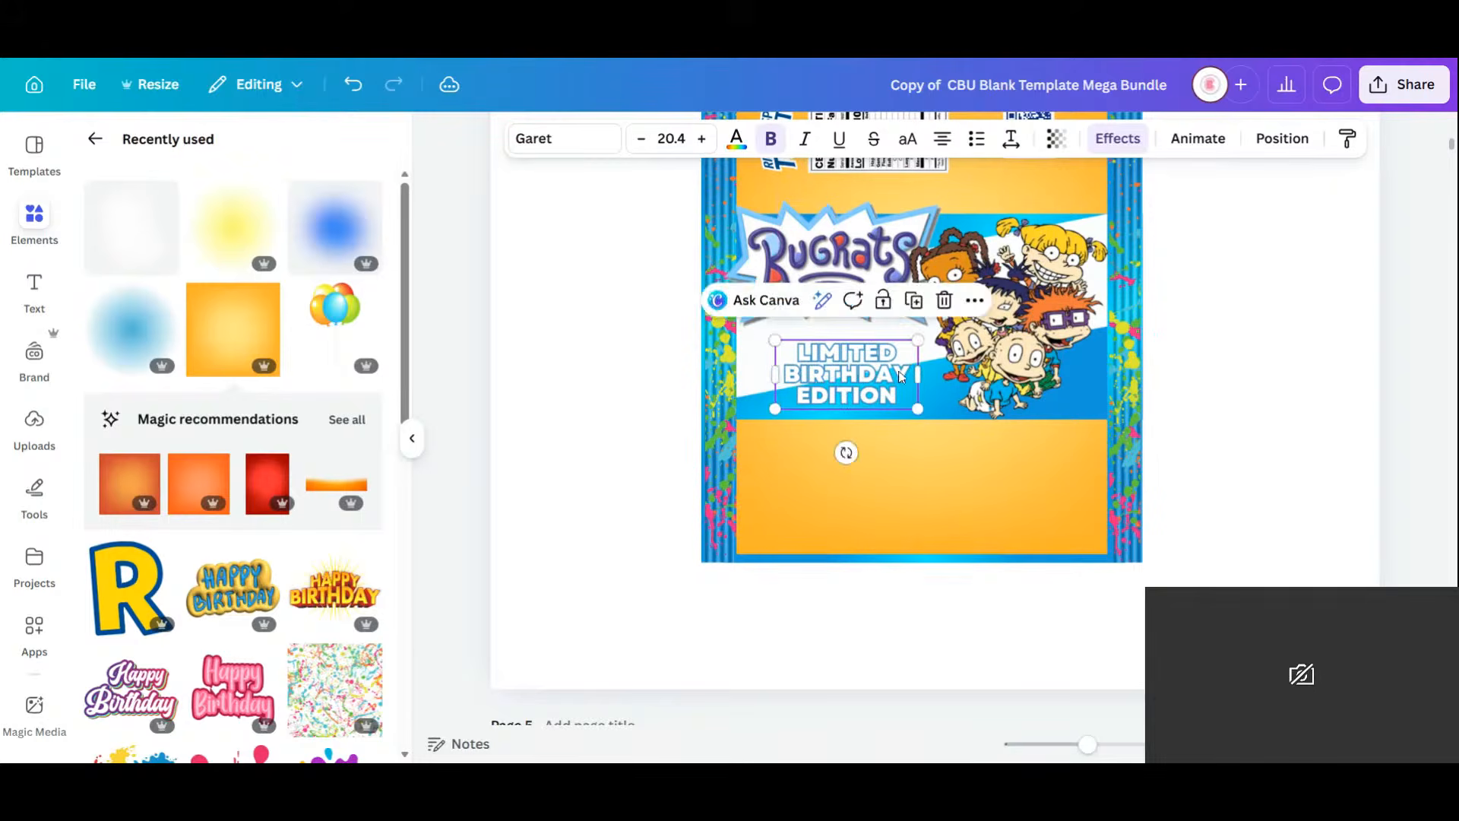
pyautogui.click(1293, 352)
# Realign the Rugrats logo and LIMITED BIRTHDAY EDITION text so the text sits beneath the logo.
pyautogui.click(826, 278)
pyautogui.moveTo(826, 278); pyautogui.dragTo(827, 272)
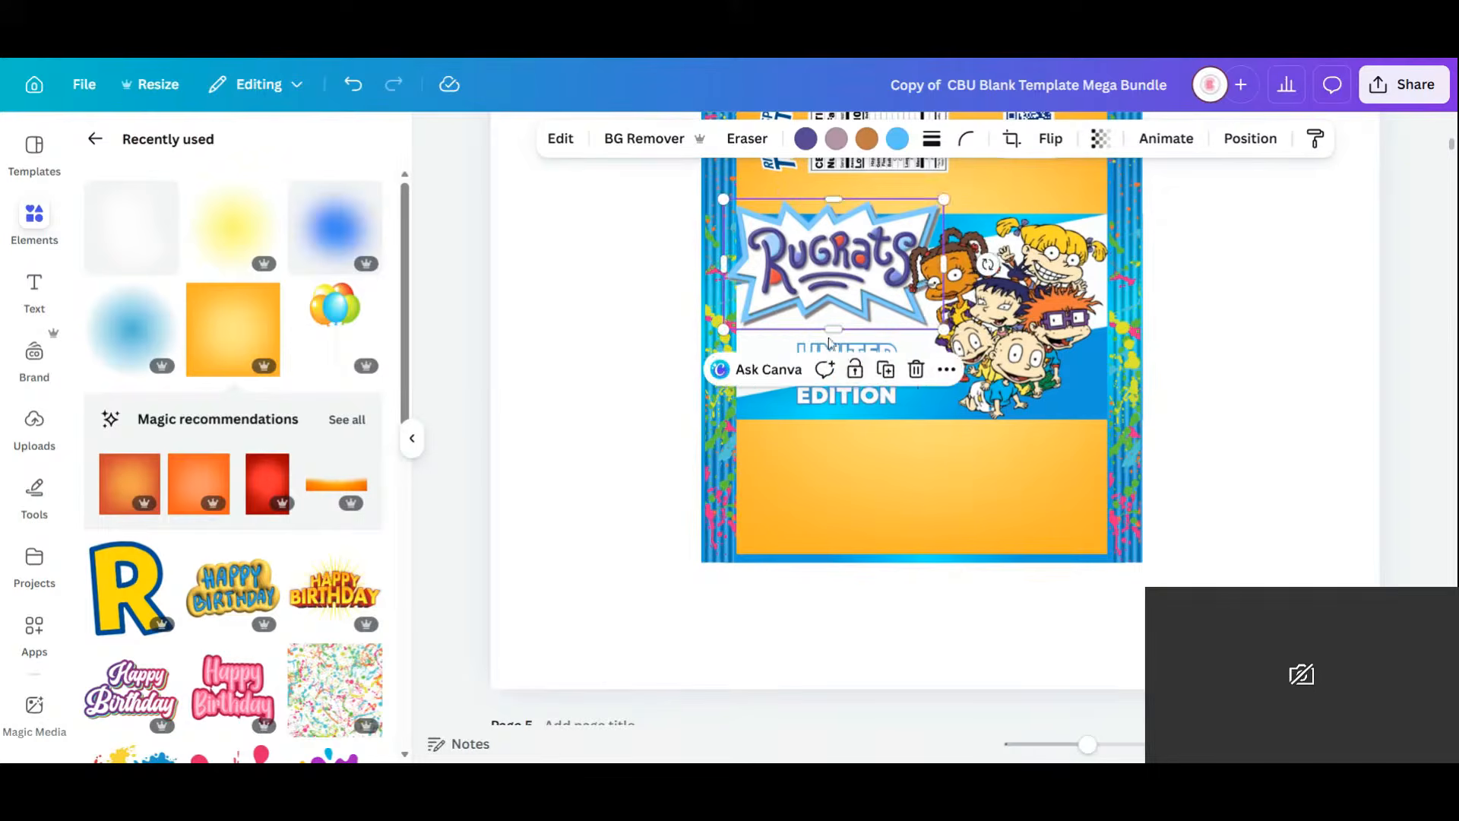
pyautogui.click(855, 396)
pyautogui.moveTo(854, 396); pyautogui.dragTo(830, 382)
pyautogui.click(1290, 429)
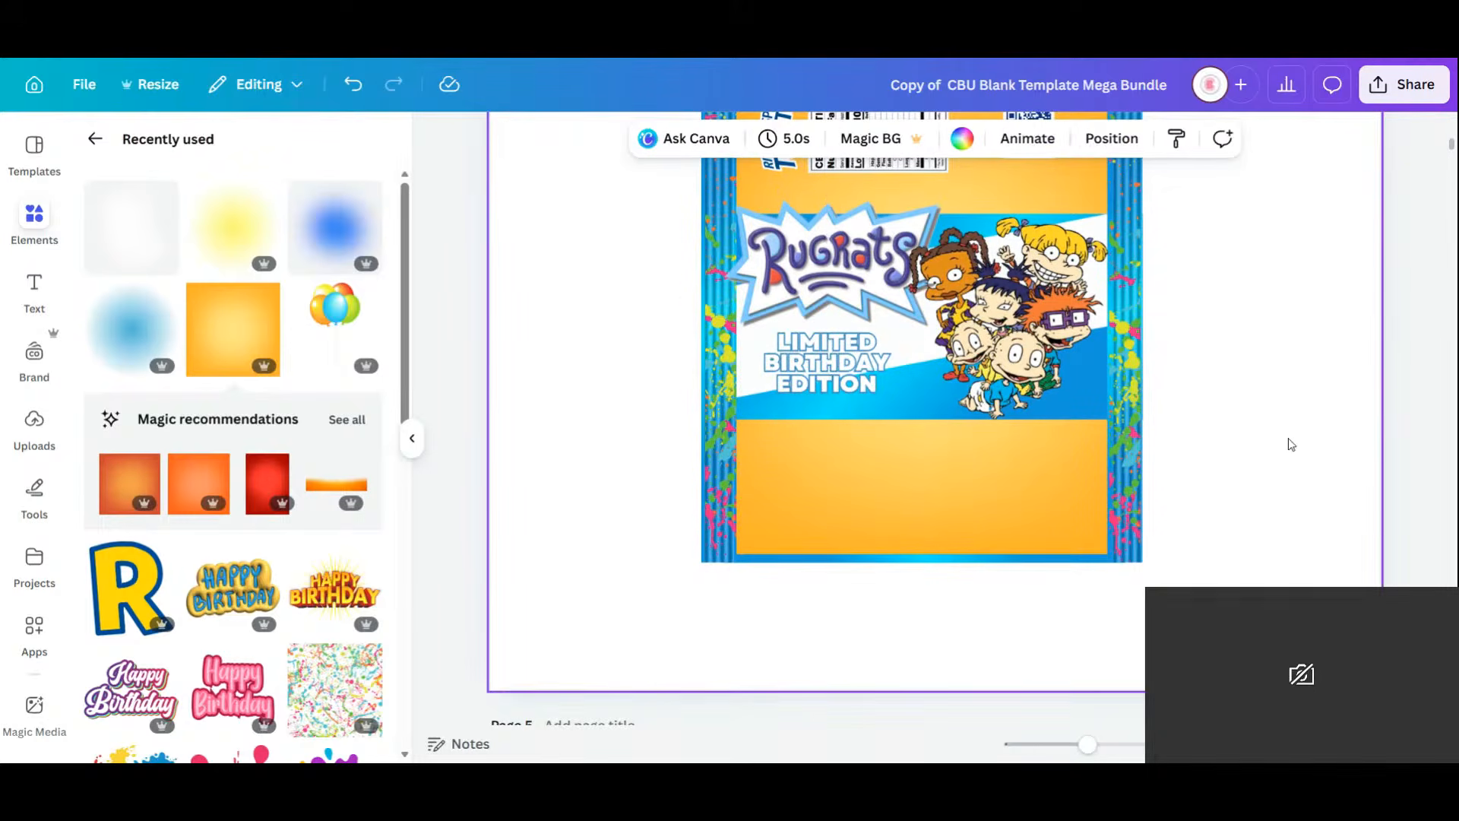
pyautogui.scroll(3, 1290, 445)
pyautogui.click(834, 472)
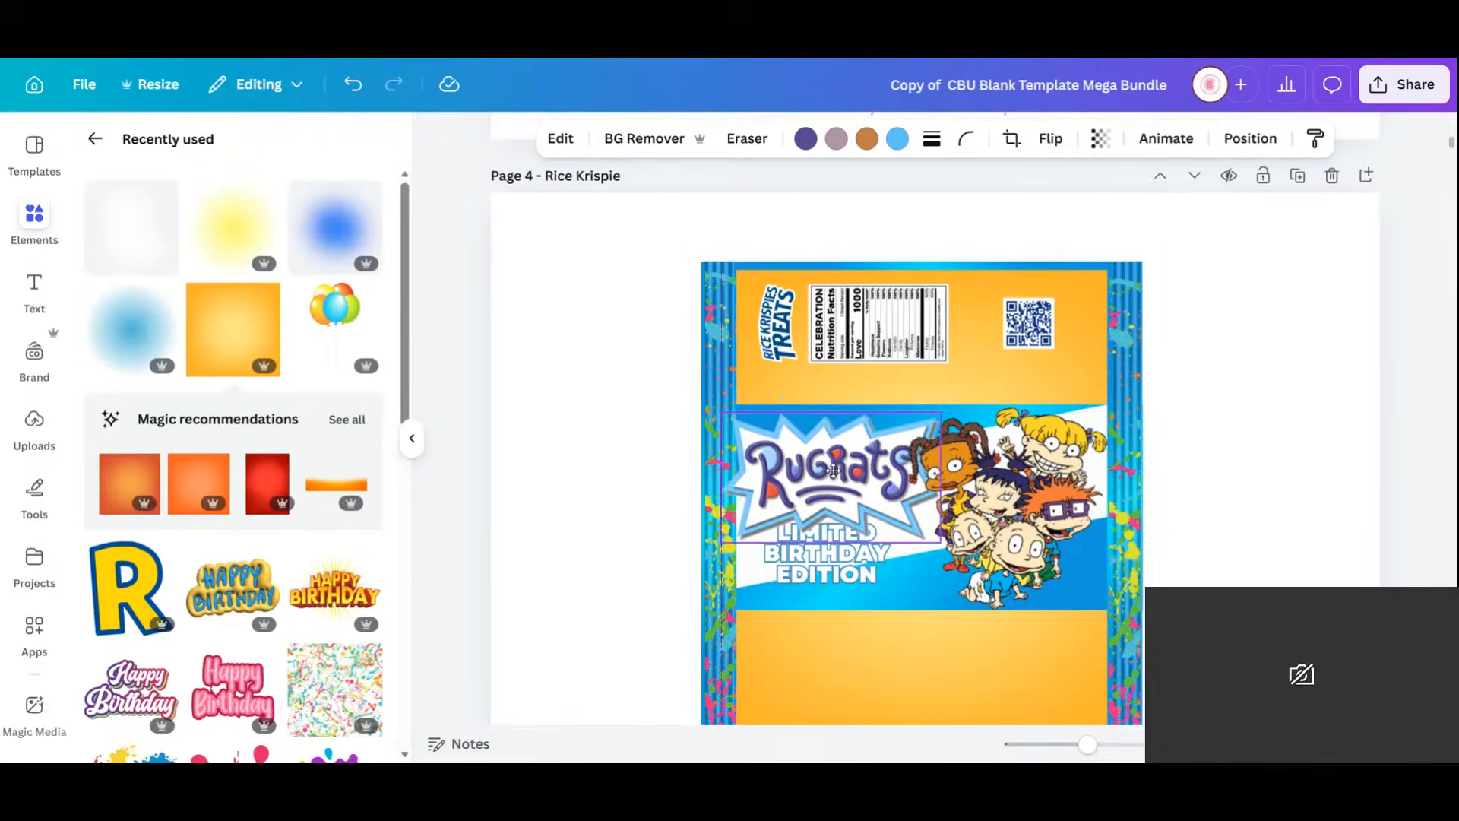
pyautogui.moveTo(833, 471)
pyautogui.mouseDown()
pyautogui.moveTo(834, 445)
pyautogui.moveTo(835, 457)
pyautogui.mouseUp()
pyautogui.click(867, 574)
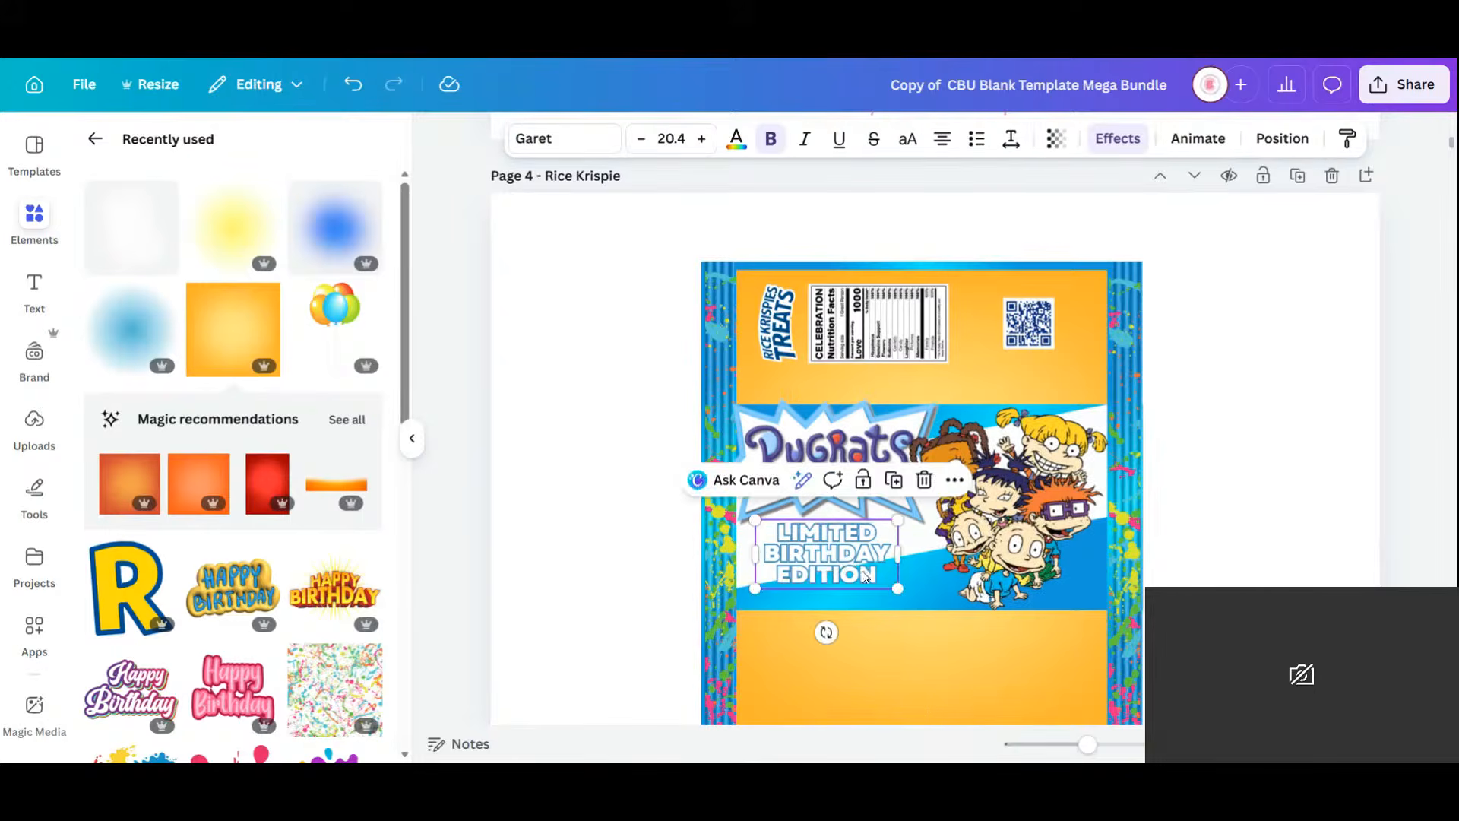
pyautogui.moveTo(867, 574)
pyautogui.mouseDown()
pyautogui.moveTo(886, 580)
pyautogui.moveTo(862, 575)
pyautogui.mouseUp()
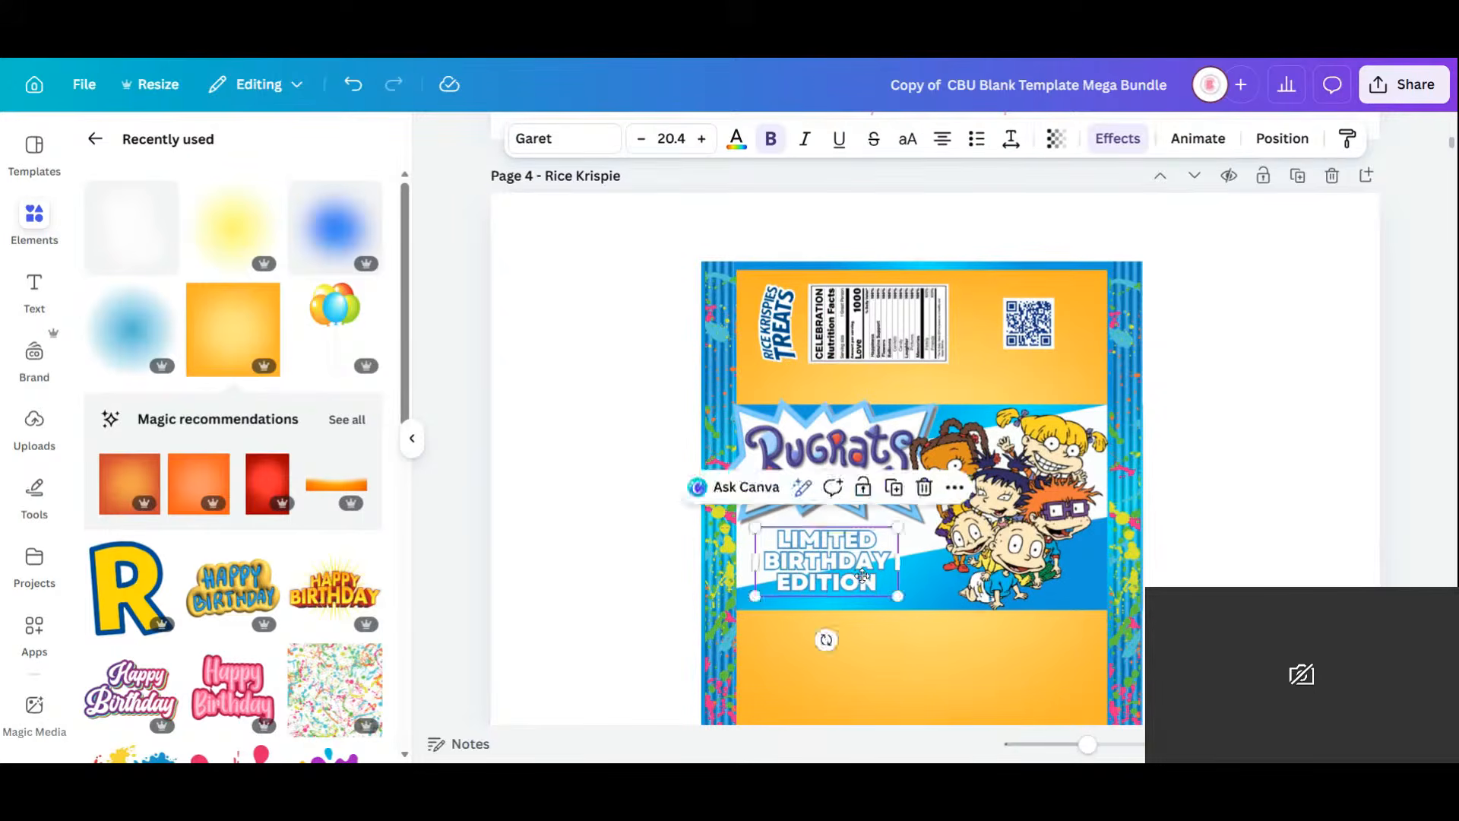
pyautogui.click(1306, 479)
# Shift the nutrition-facts label and Rice Krispies Treats logo slightly right, then zoom out to see the whole wrapper.
pyautogui.scroll(-1, 1264, 375)
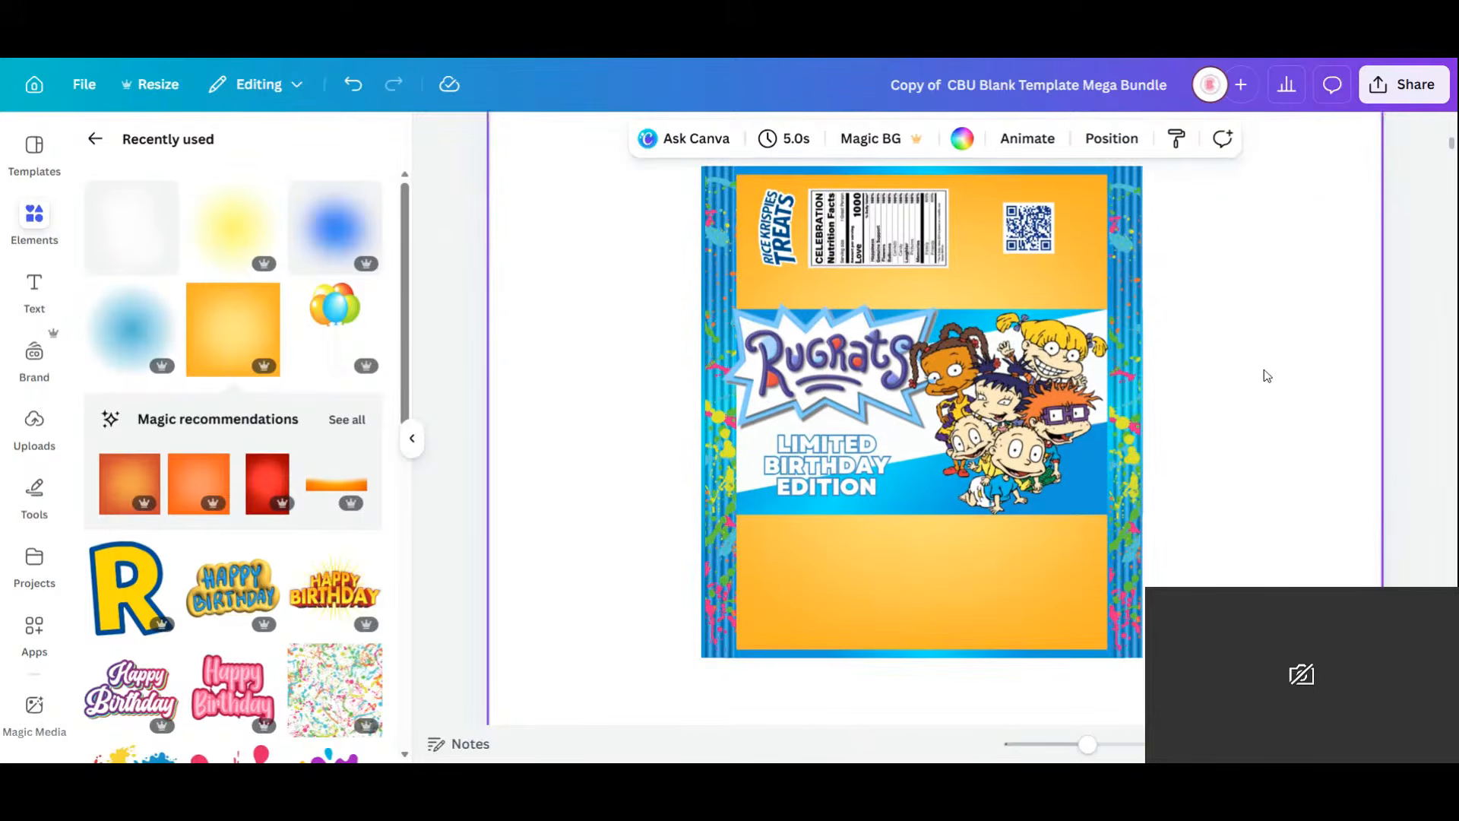
pyautogui.click(923, 238)
pyautogui.moveTo(923, 238); pyautogui.dragTo(963, 238)
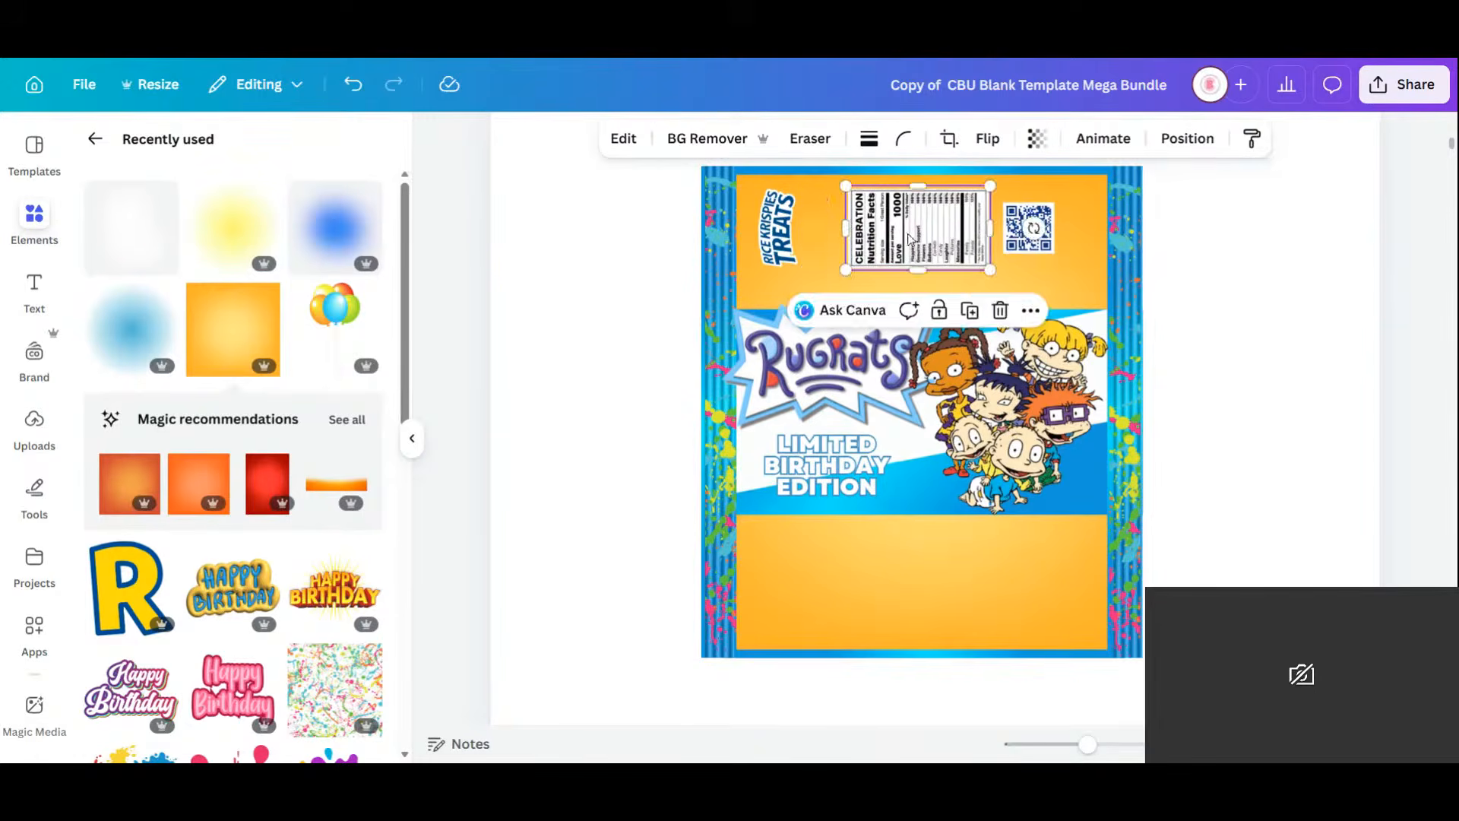
pyautogui.click(777, 247)
pyautogui.moveTo(788, 245); pyautogui.dragTo(809, 241)
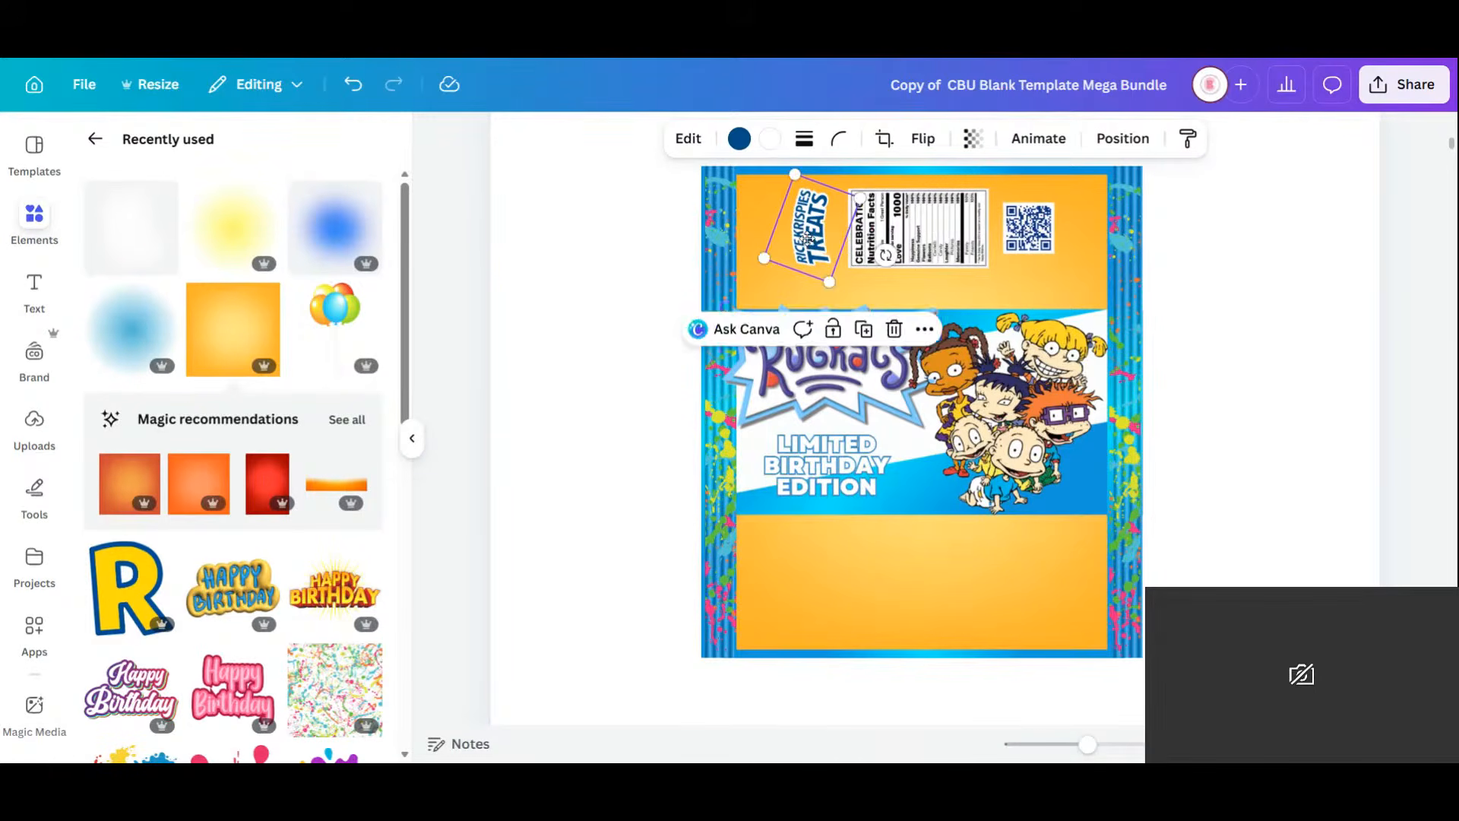
pyautogui.click(869, 382)
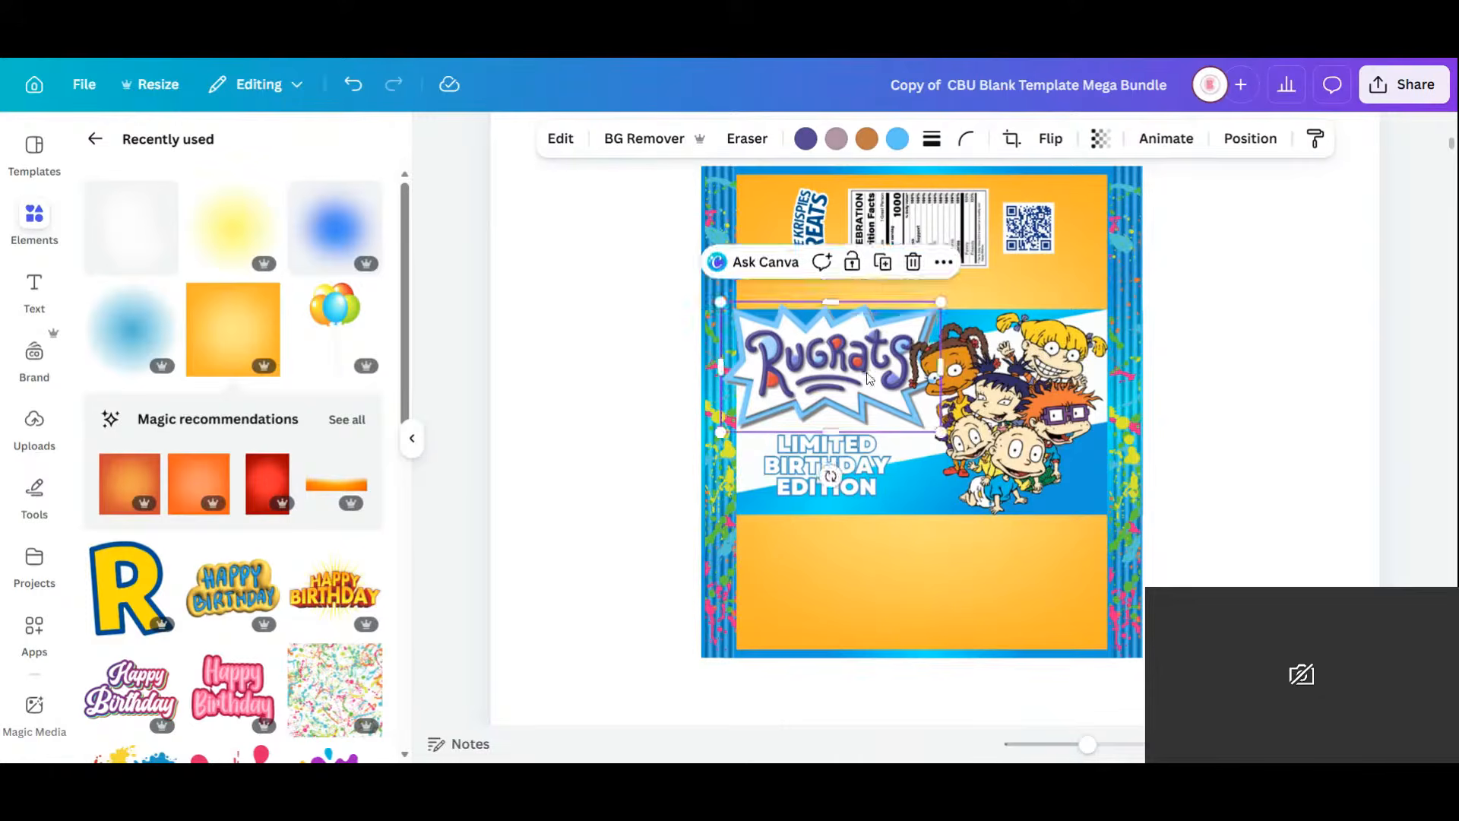
pyautogui.click(1323, 445)
pyautogui.scroll(-5, 1306, 407)
pyautogui.scroll(4, 1311, 402)
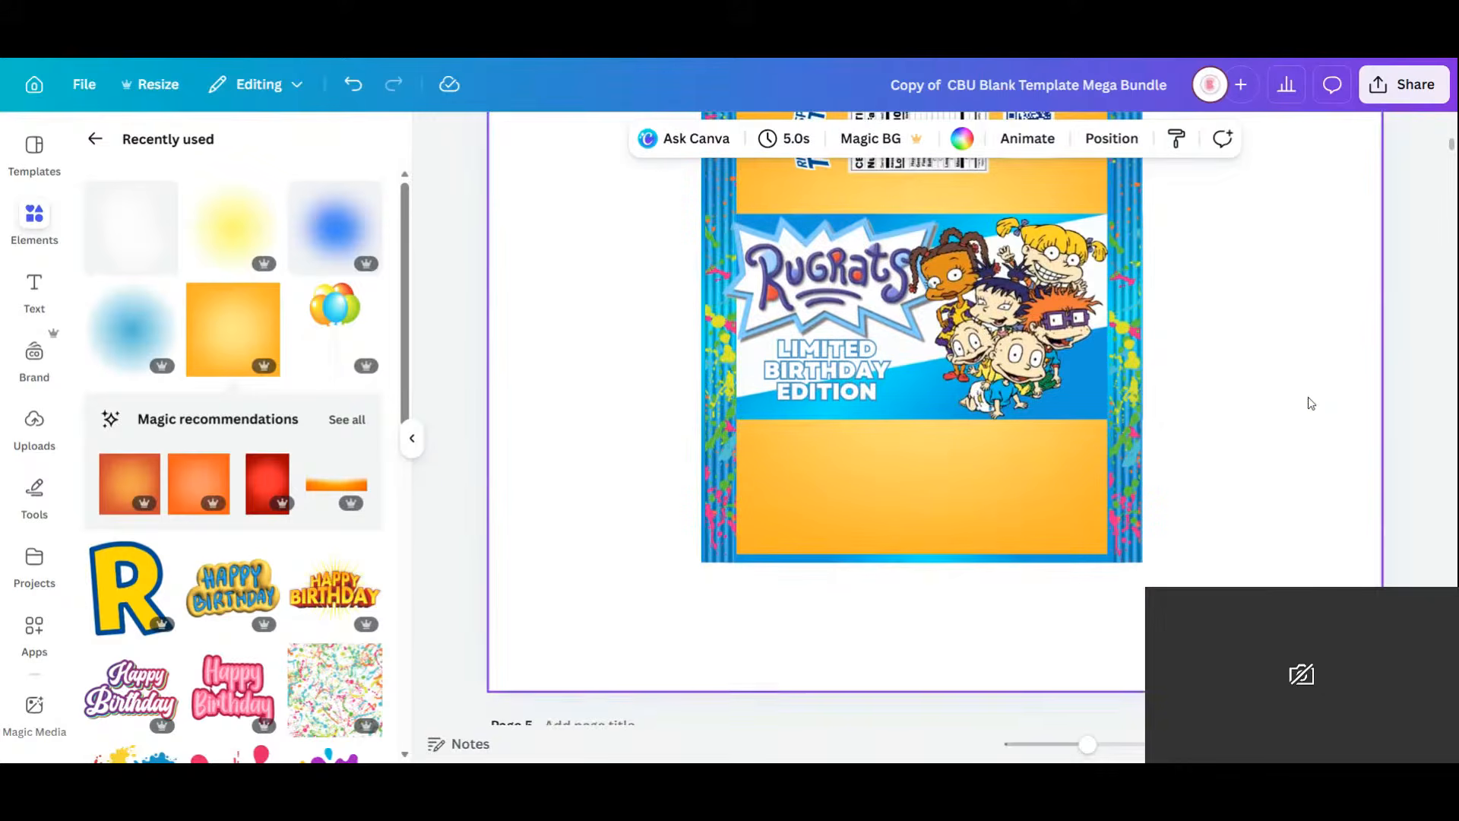
pyautogui.moveTo(1087, 744); pyautogui.dragTo(1070, 743)
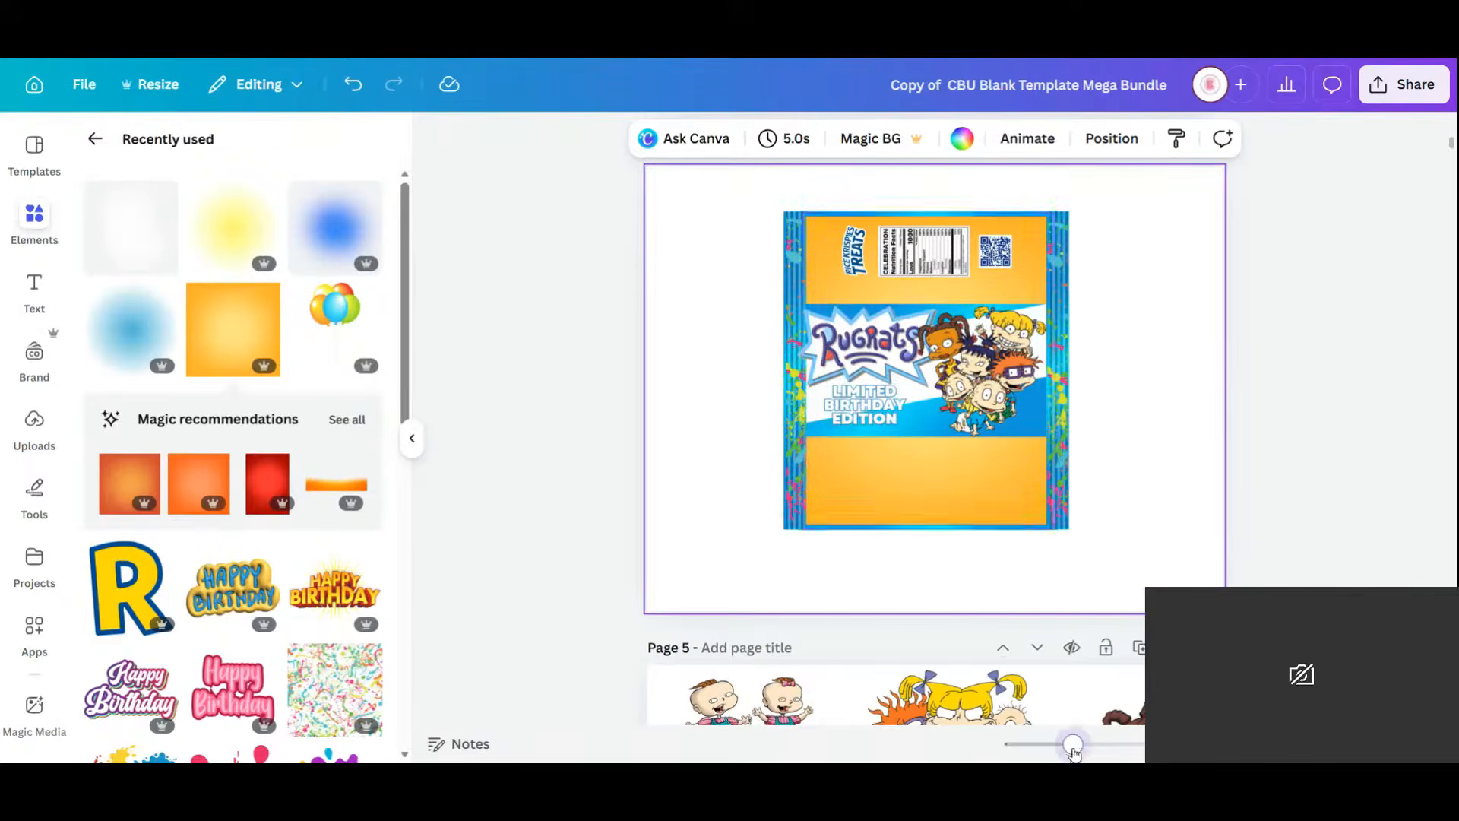
# Remove bold from LIMITED BIRTHDAY EDITION and keep its lettering white after trying dark purple.
pyautogui.click(886, 418)
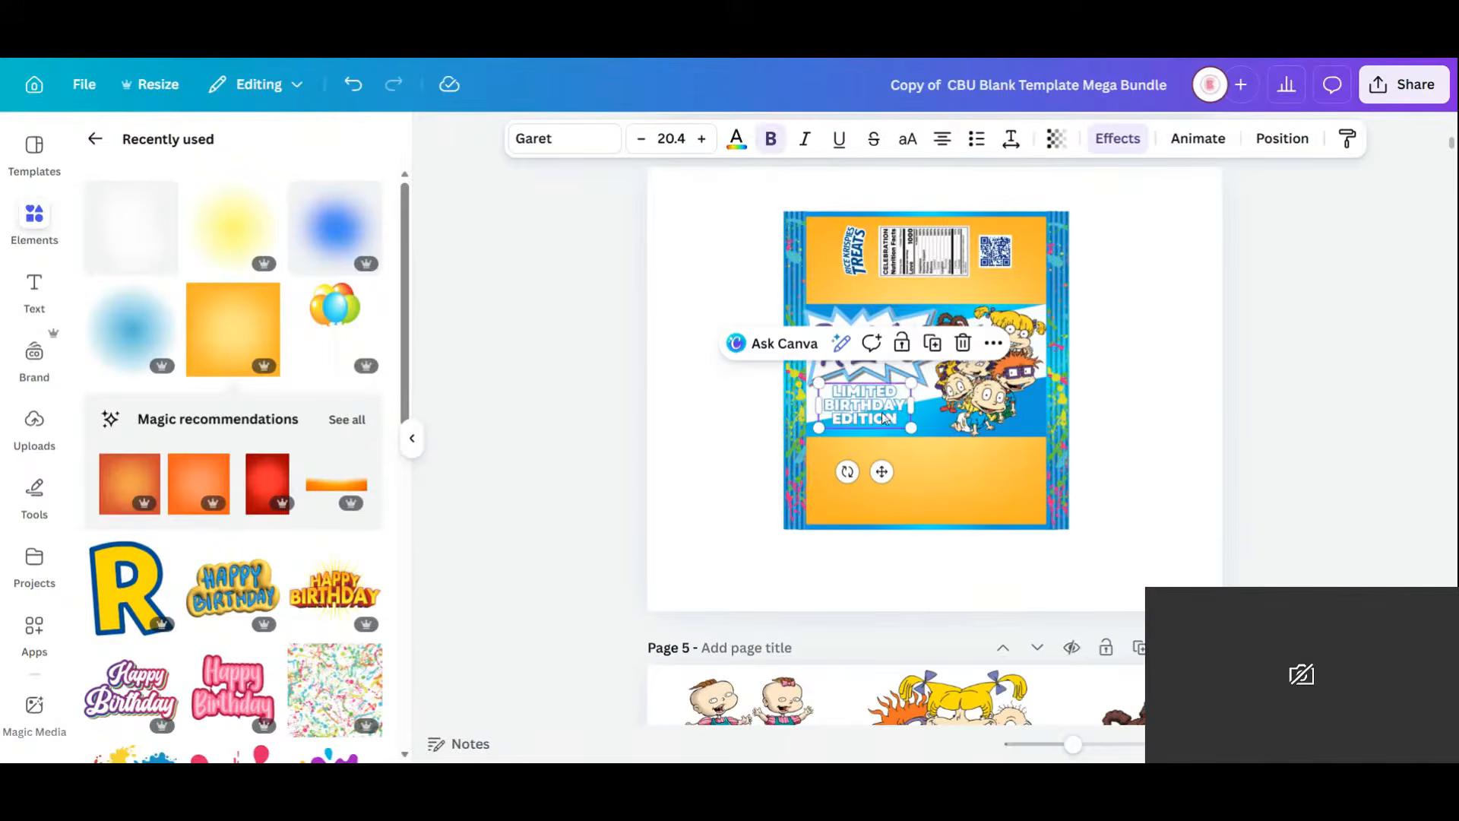
pyautogui.click(774, 140)
pyautogui.click(734, 144)
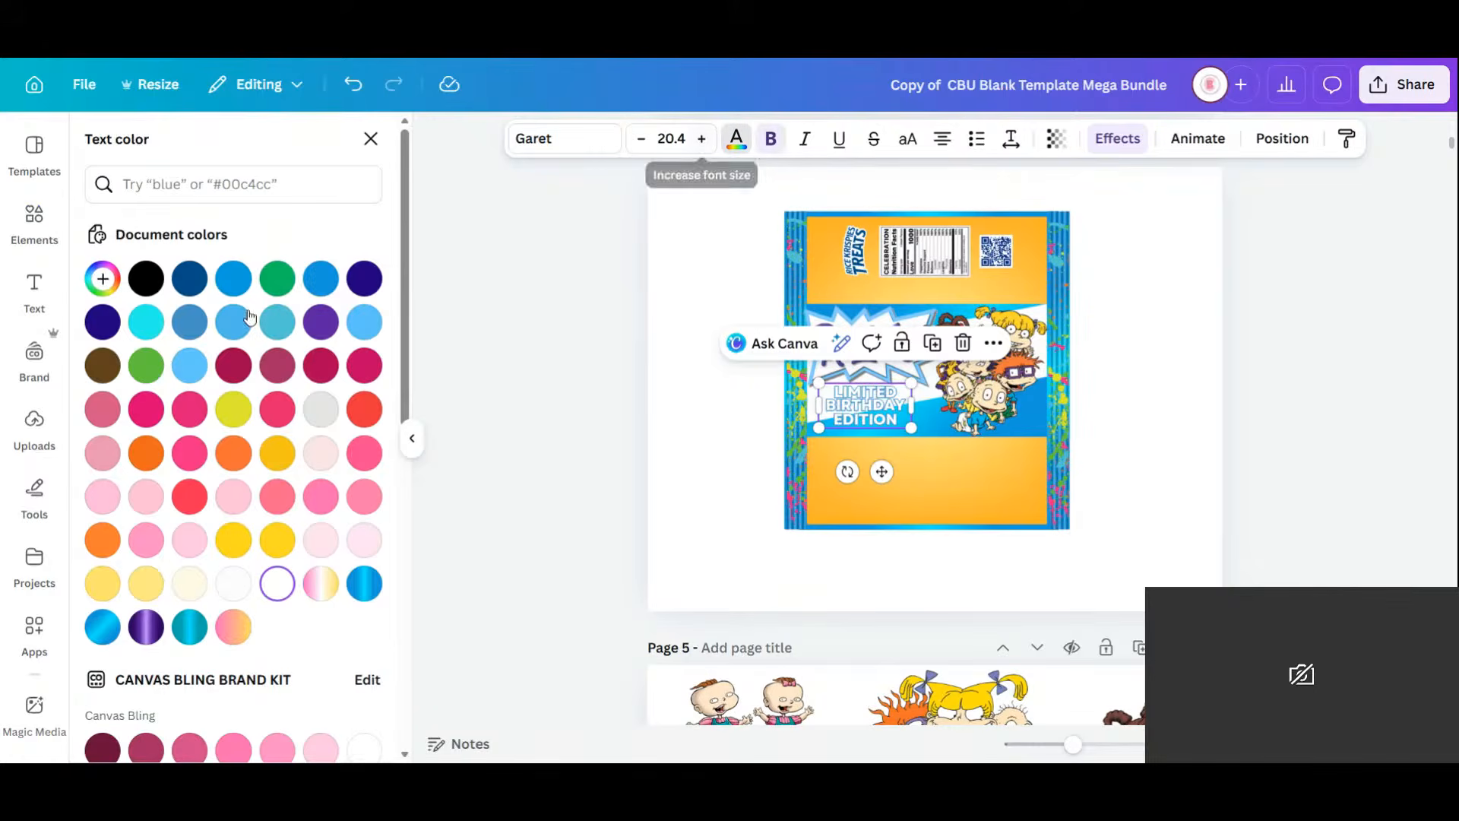
pyautogui.click(365, 280)
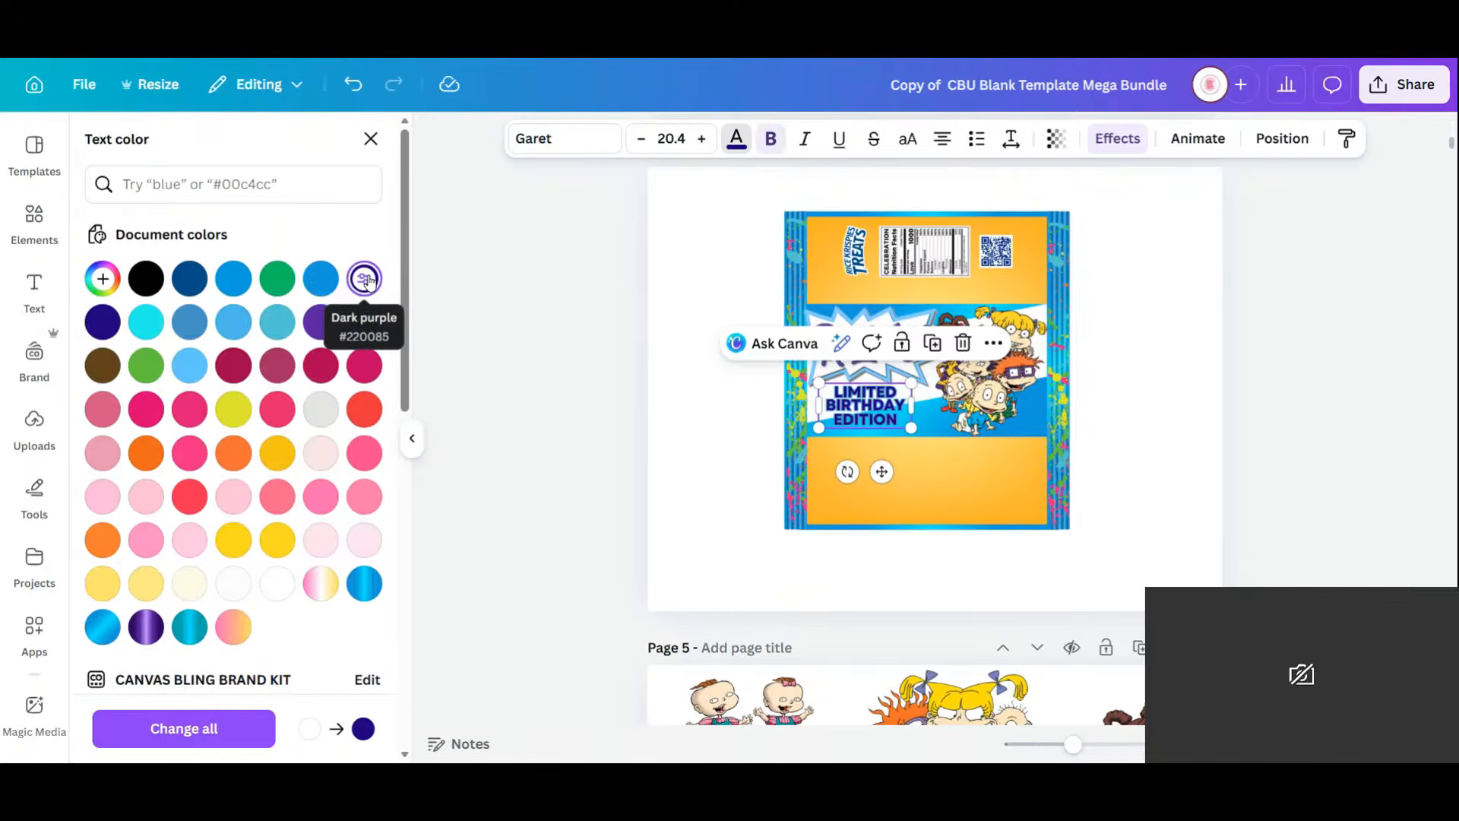
pyautogui.click(353, 84)
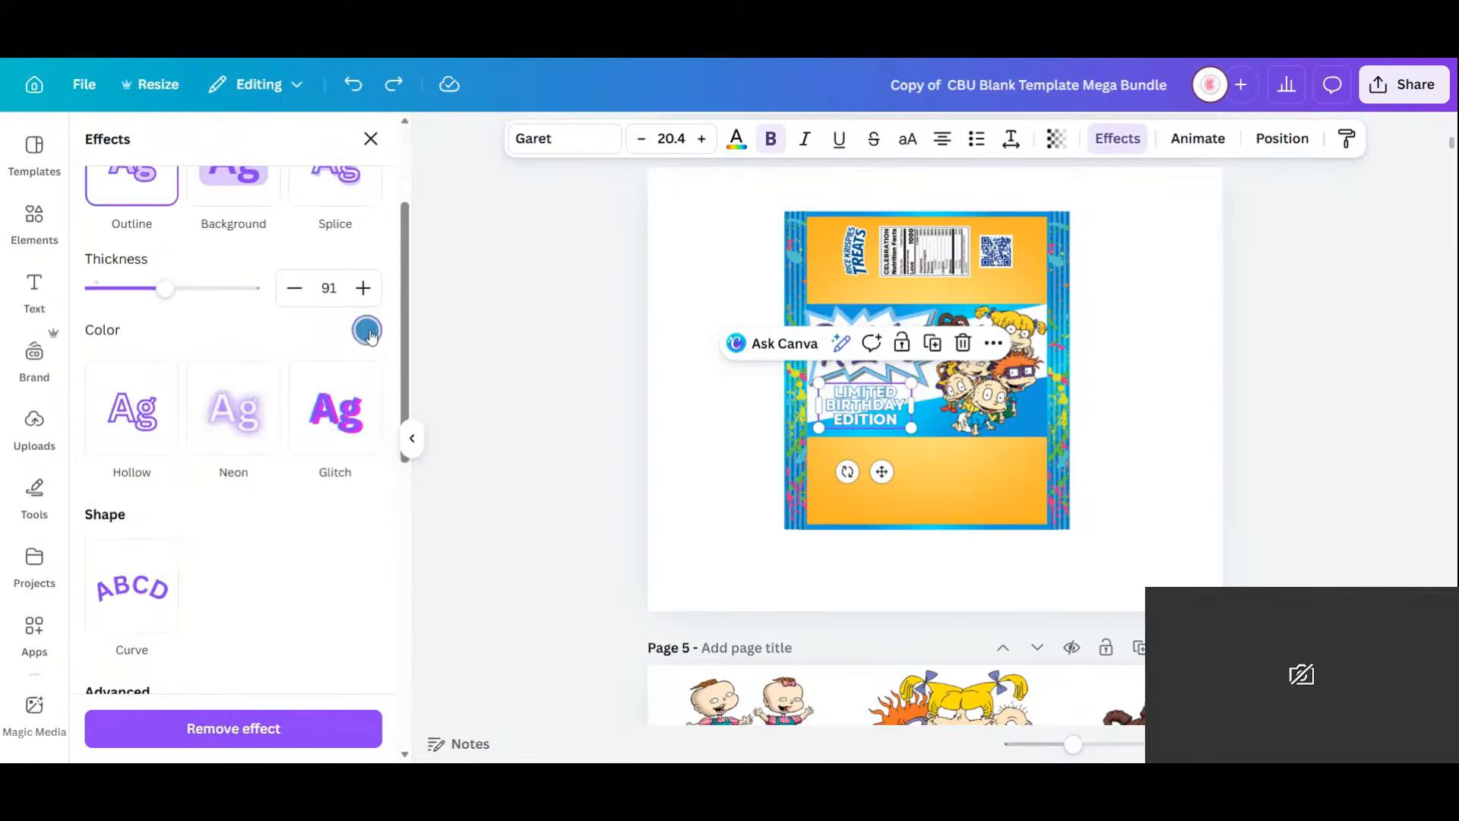
# Give the heading a dark blue outline at thickness 200 and nudge it right and down.
pyautogui.click(366, 330)
pyautogui.click(172, 430)
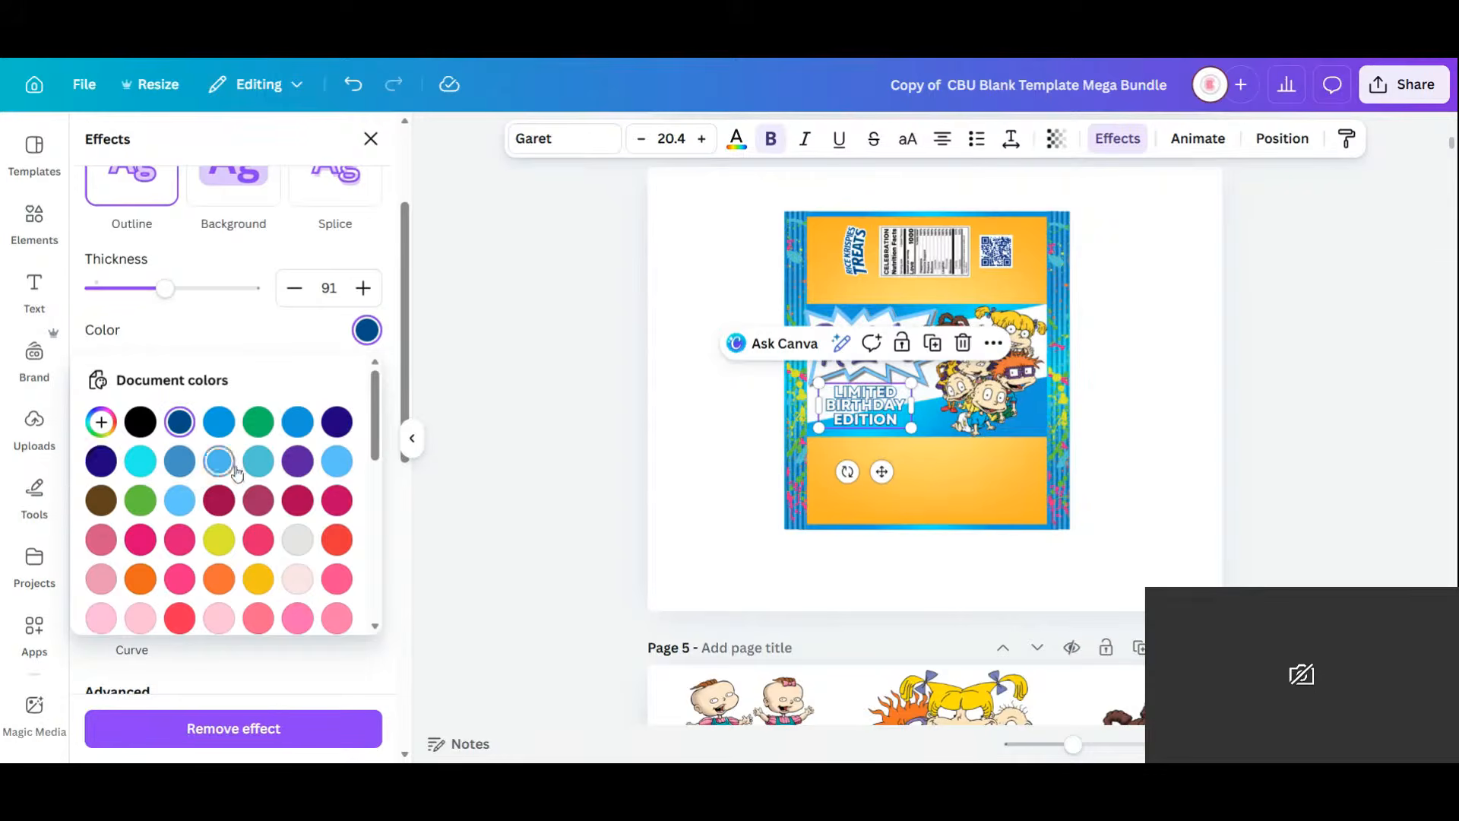
pyautogui.scroll(-2, 236, 473)
pyautogui.click(176, 298)
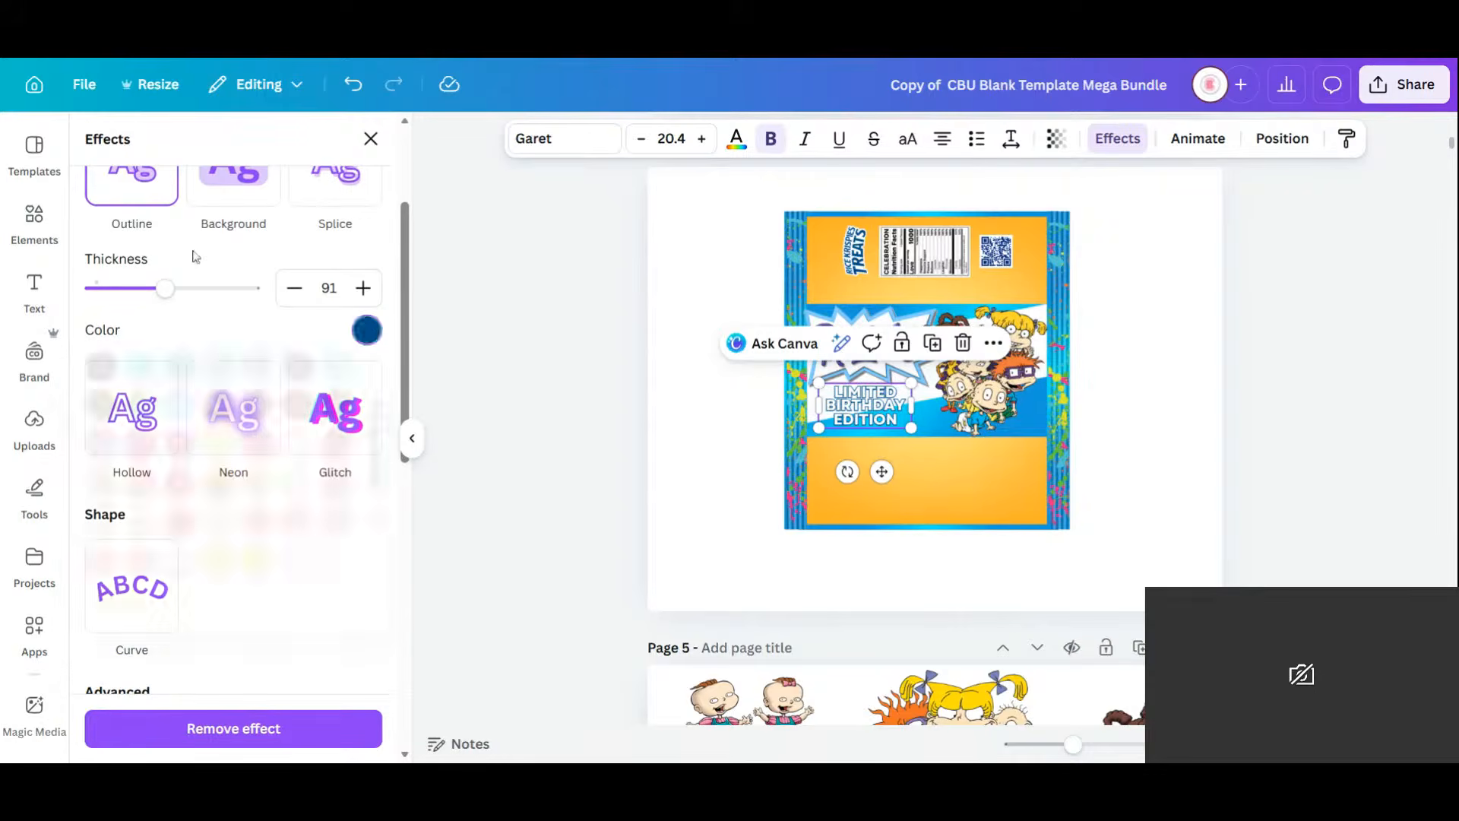
pyautogui.moveTo(164, 292); pyautogui.dragTo(255, 290)
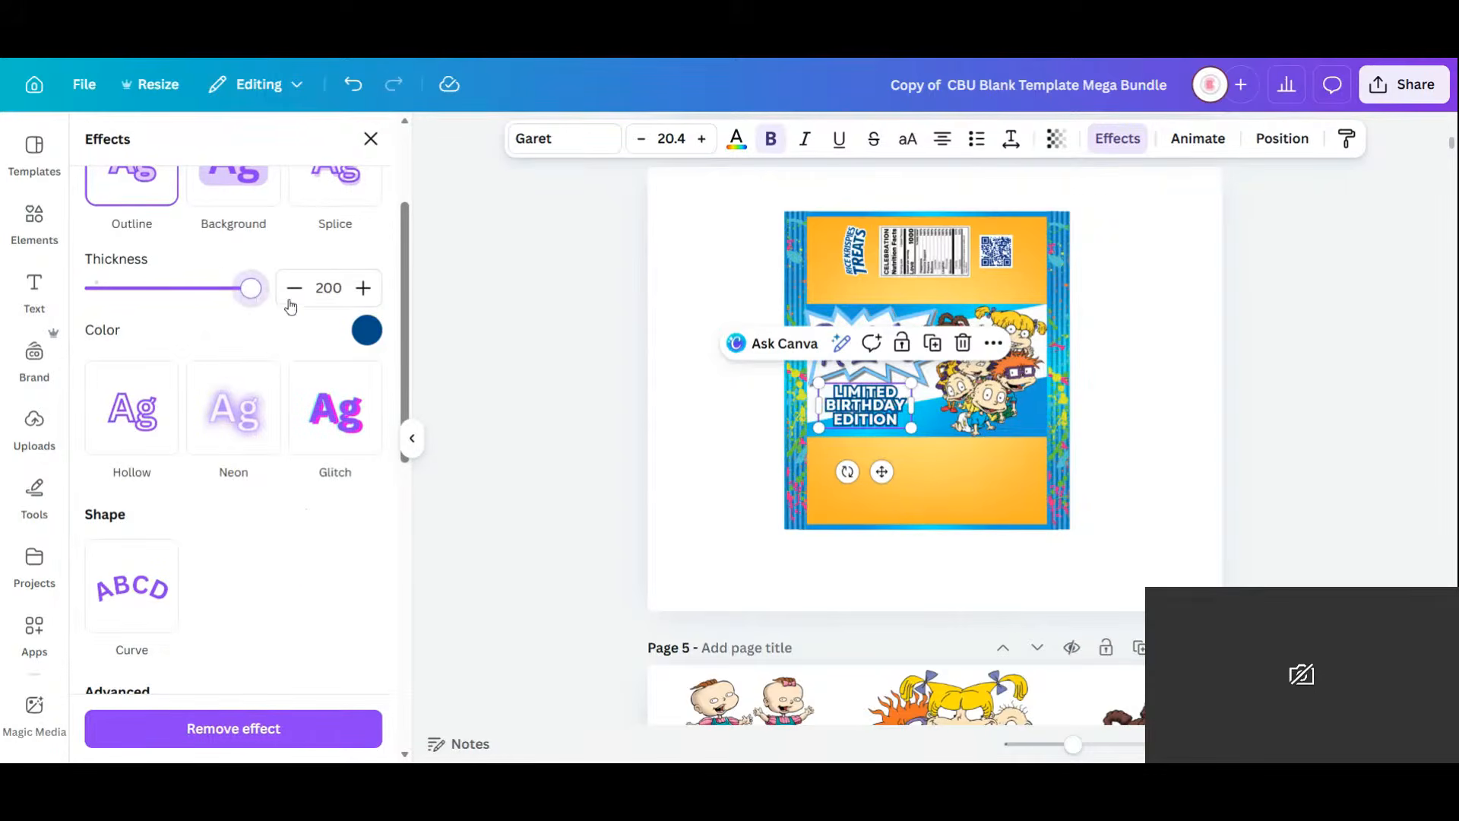
pyautogui.click(805, 470)
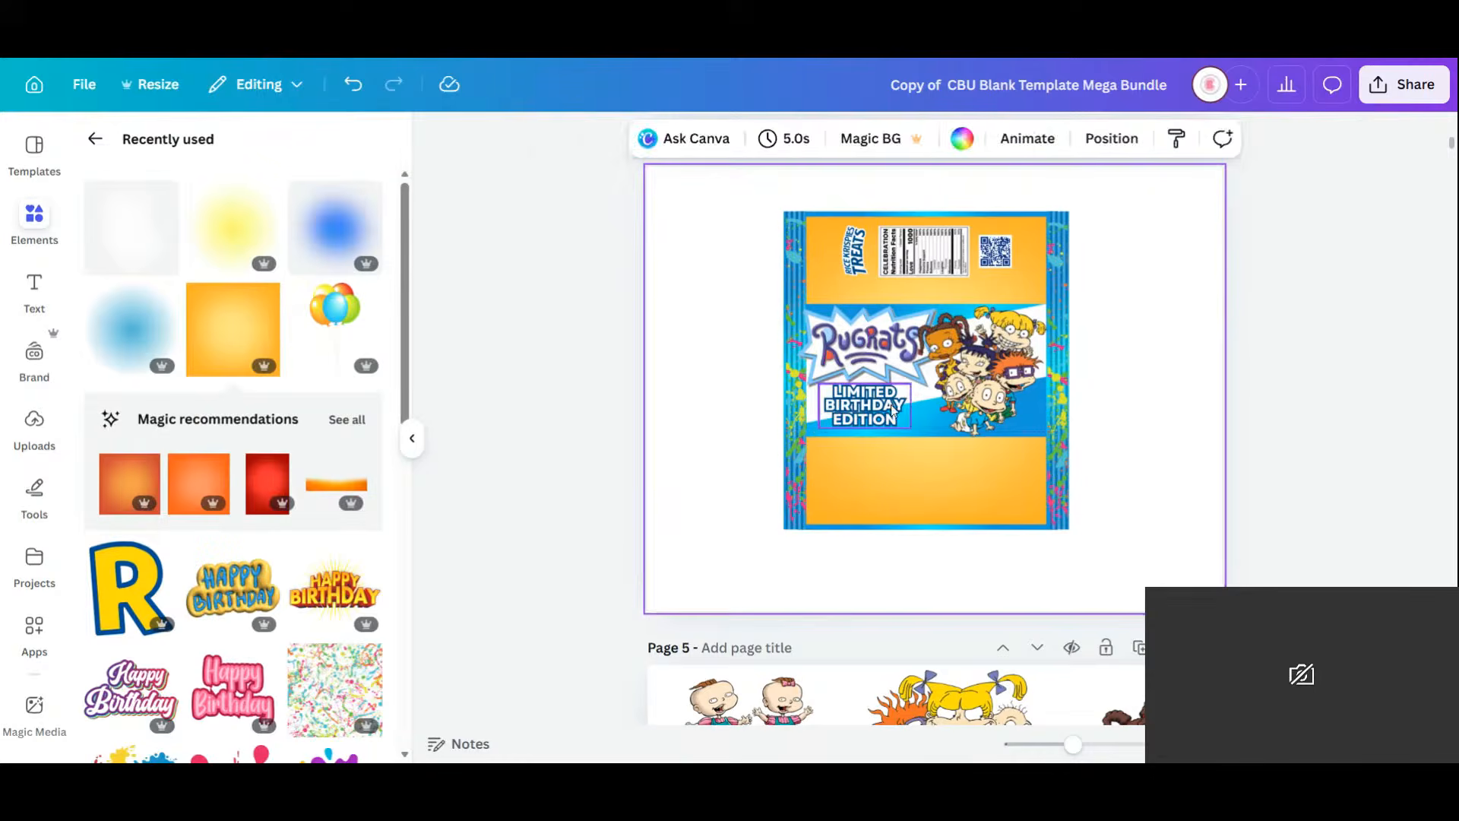
pyautogui.moveTo(864, 408); pyautogui.dragTo(867, 410)
pyautogui.click(1102, 464)
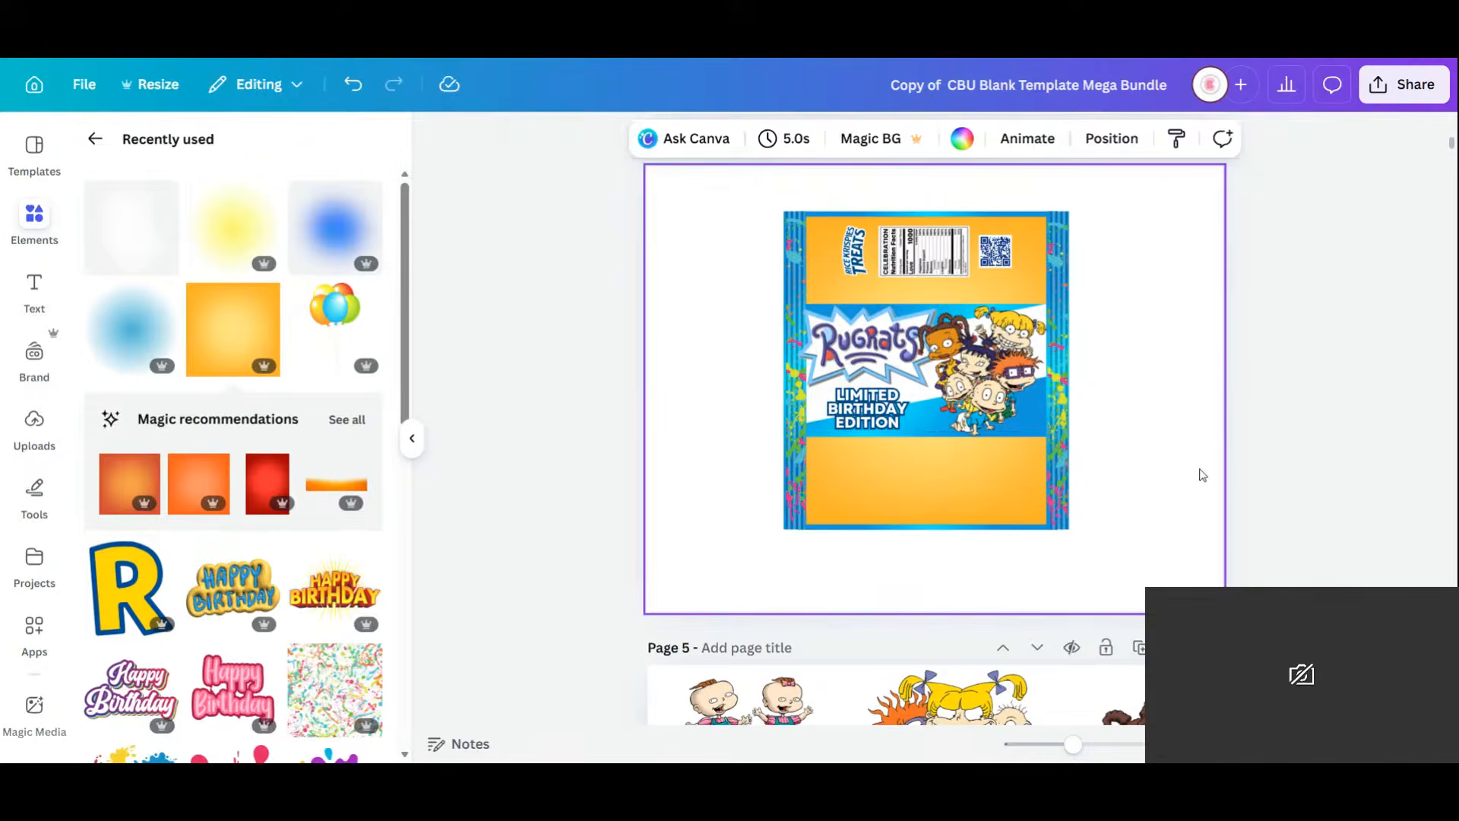
# Add the orange gradient square to Page 6 (TOP OF BOX) and stretch it to fill the page.
pyautogui.scroll(-3, 1202, 475)
pyautogui.scroll(-10, 1202, 473)
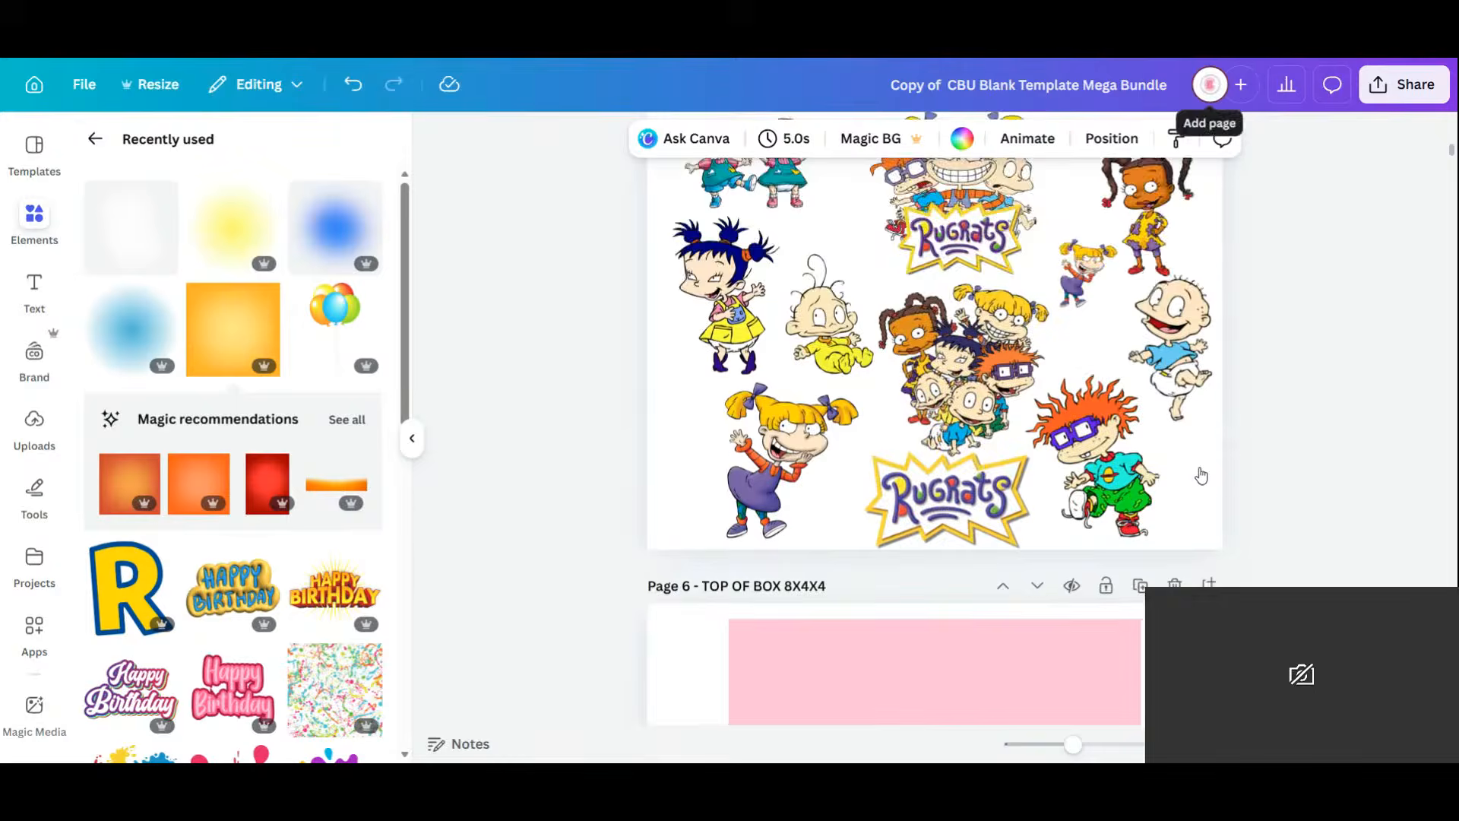
pyautogui.scroll(-5, 1201, 475)
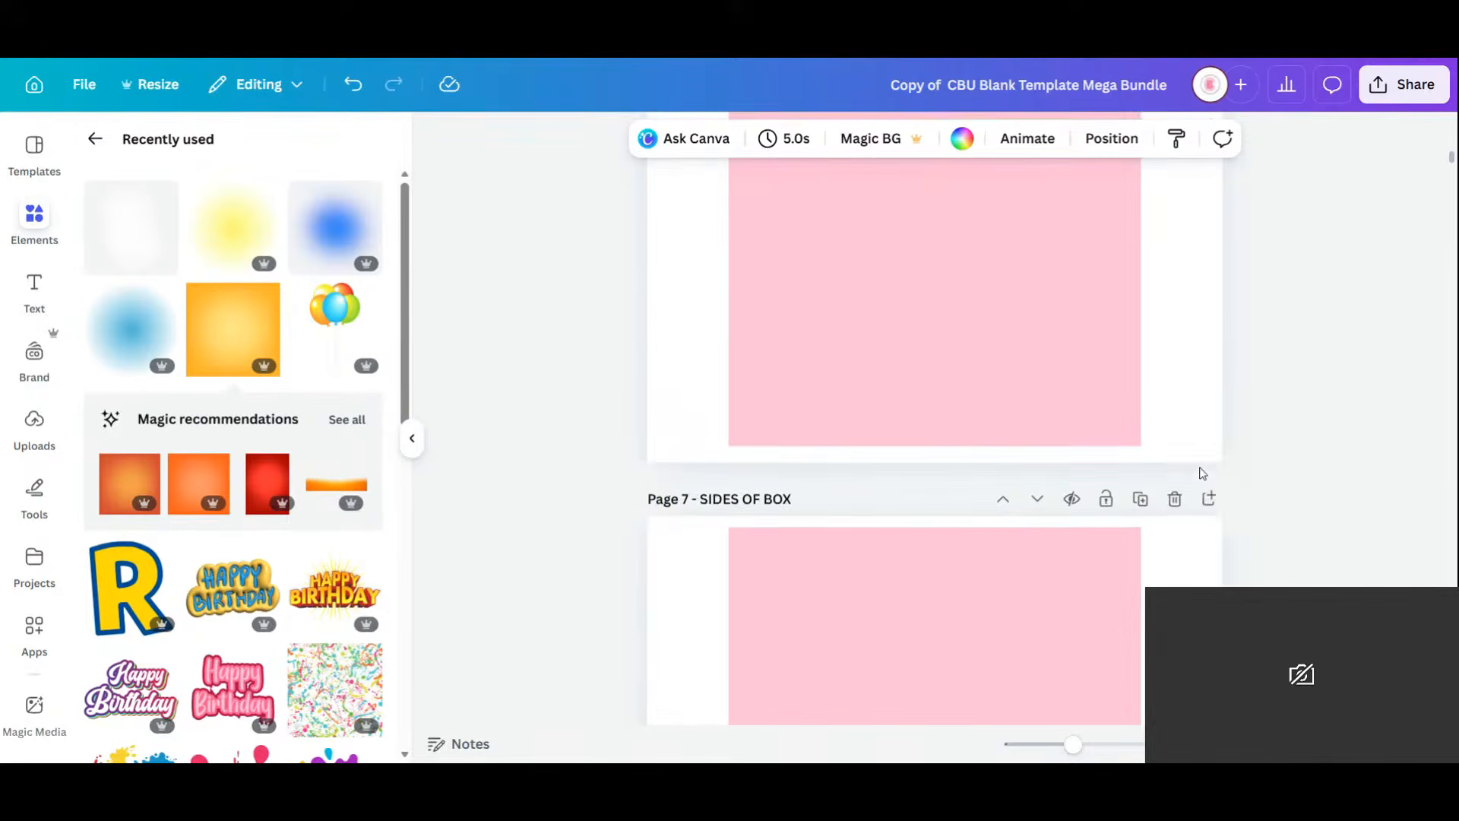
pyautogui.scroll(1, 1202, 474)
pyautogui.scroll(1, 1203, 473)
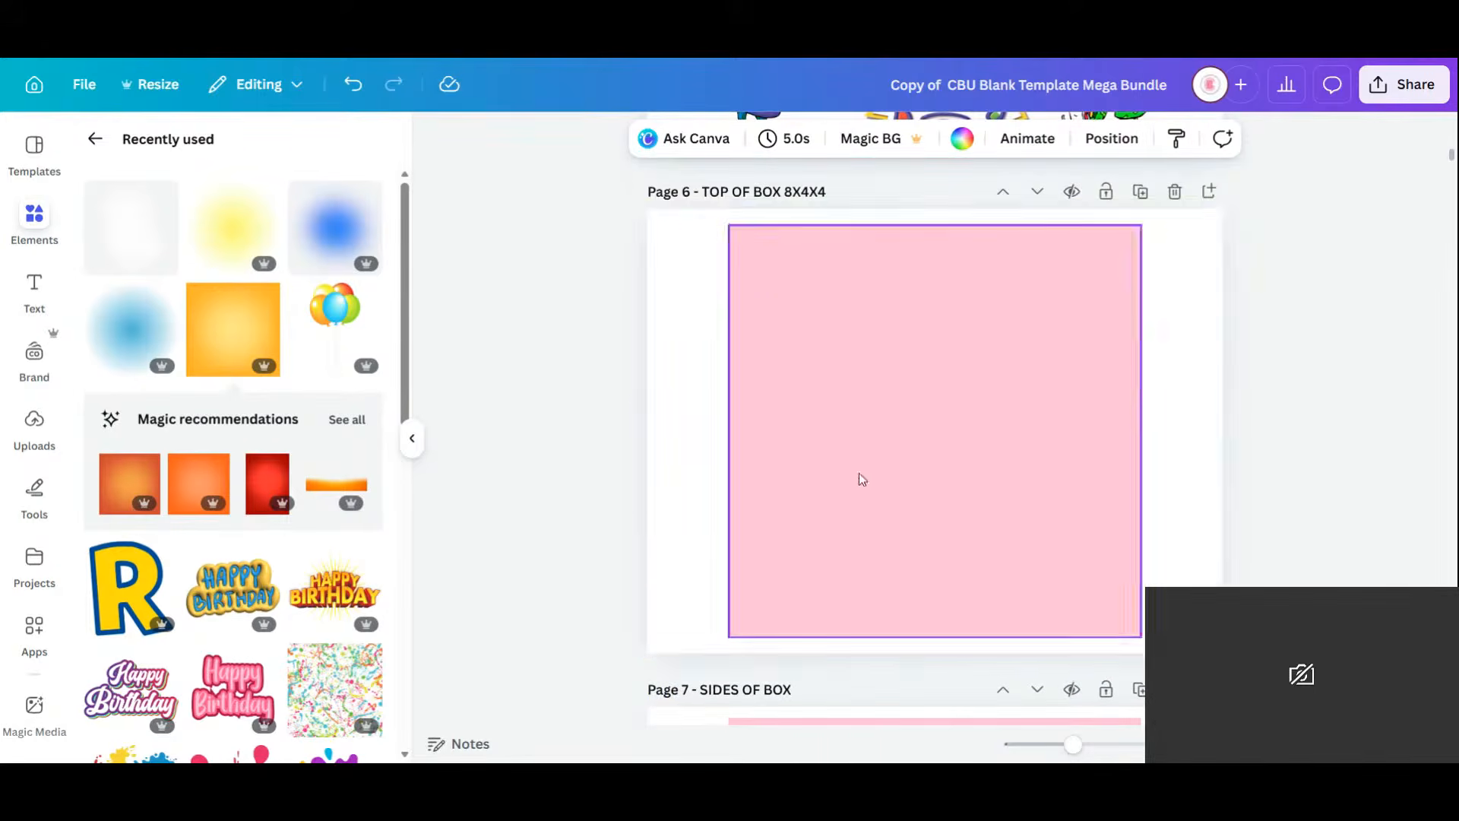
pyautogui.click(218, 349)
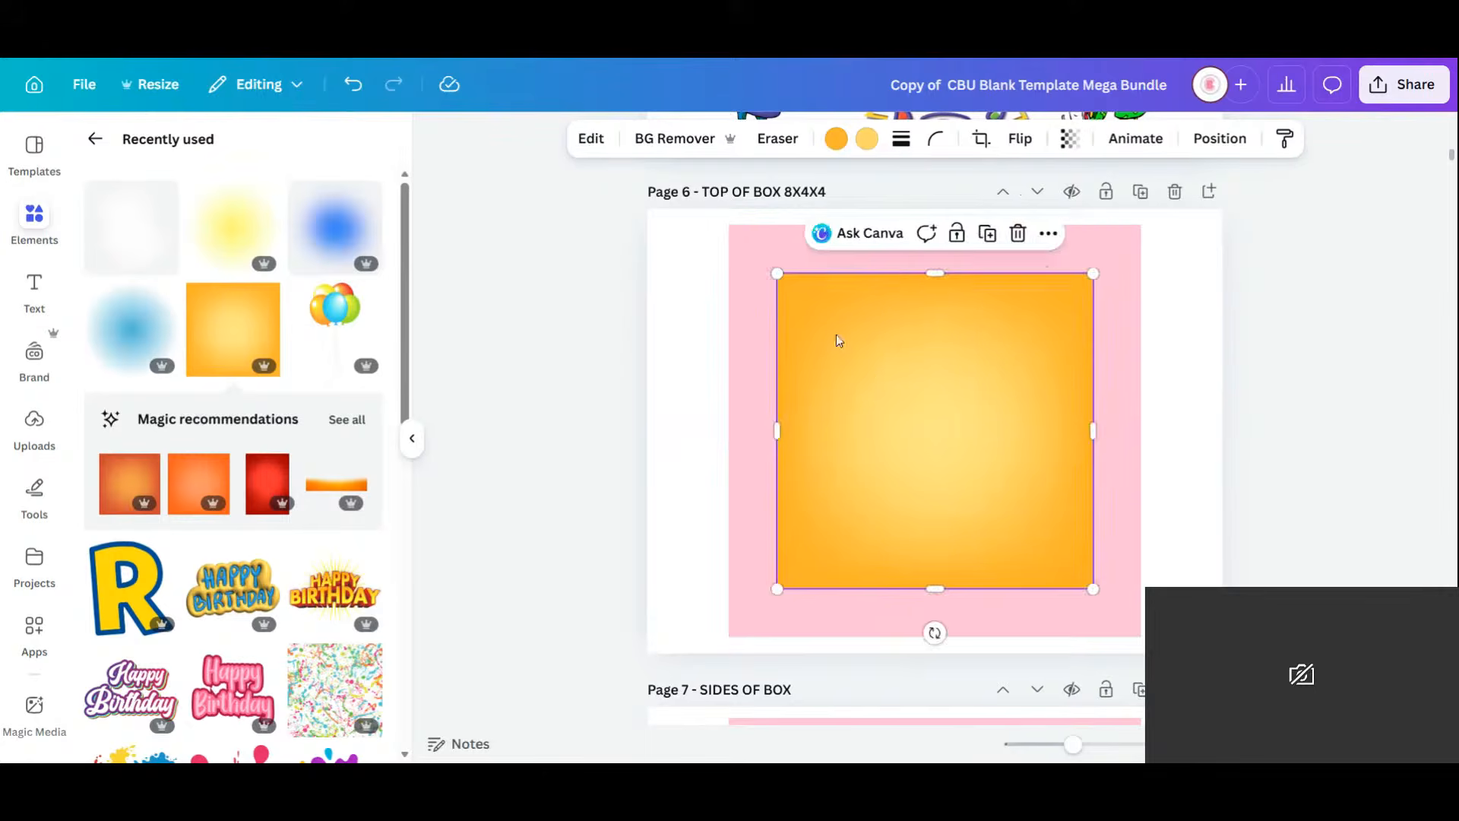
pyautogui.moveTo(837, 335); pyautogui.dragTo(807, 377)
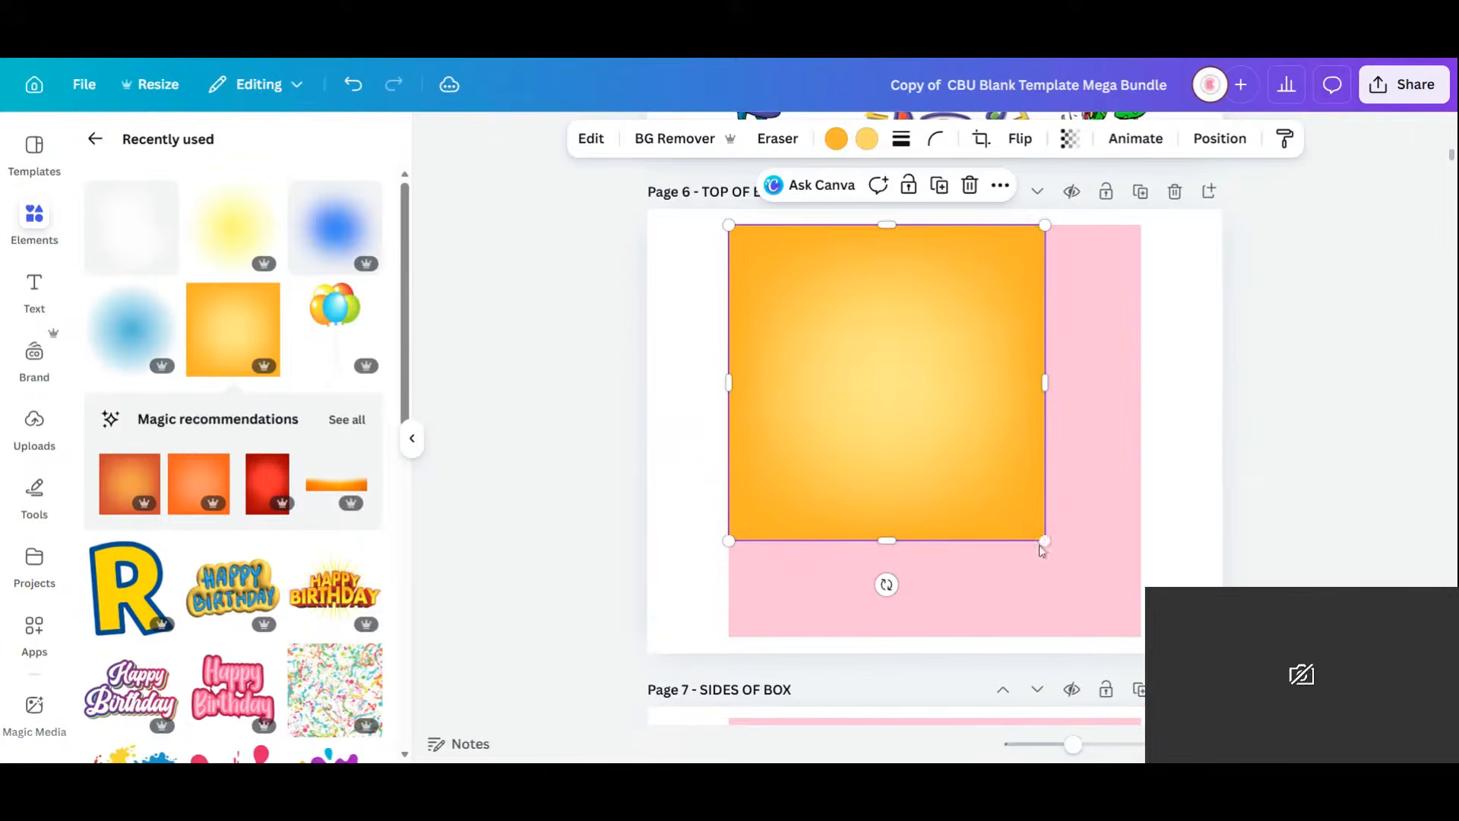
pyautogui.moveTo(1045, 541); pyautogui.dragTo(1141, 637)
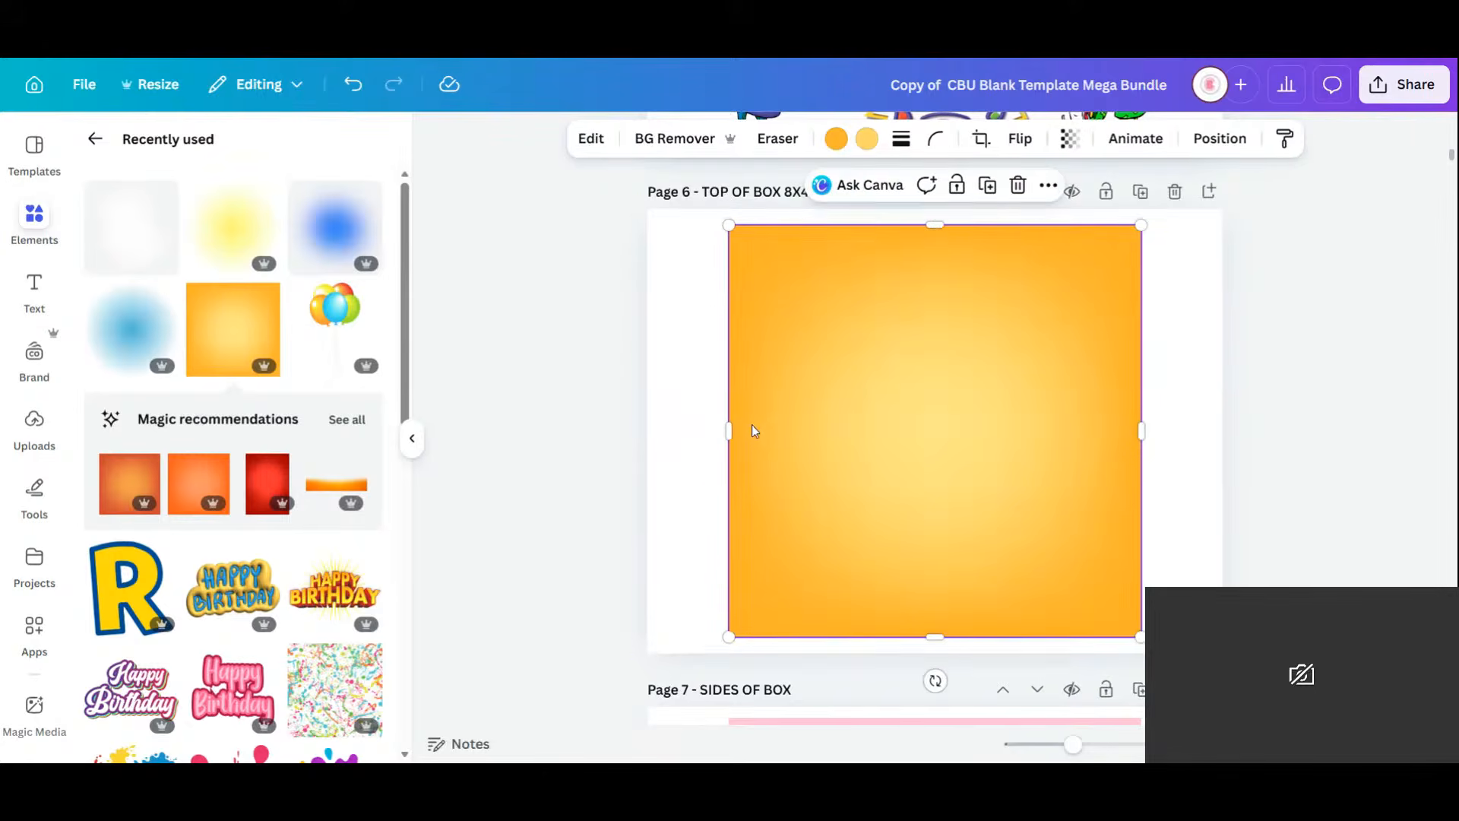
# Add another orange gradient square to Page 7 and stretch it across the upper pink panel.
pyautogui.scroll(-1, 753, 428)
pyautogui.scroll(-2, 921, 468)
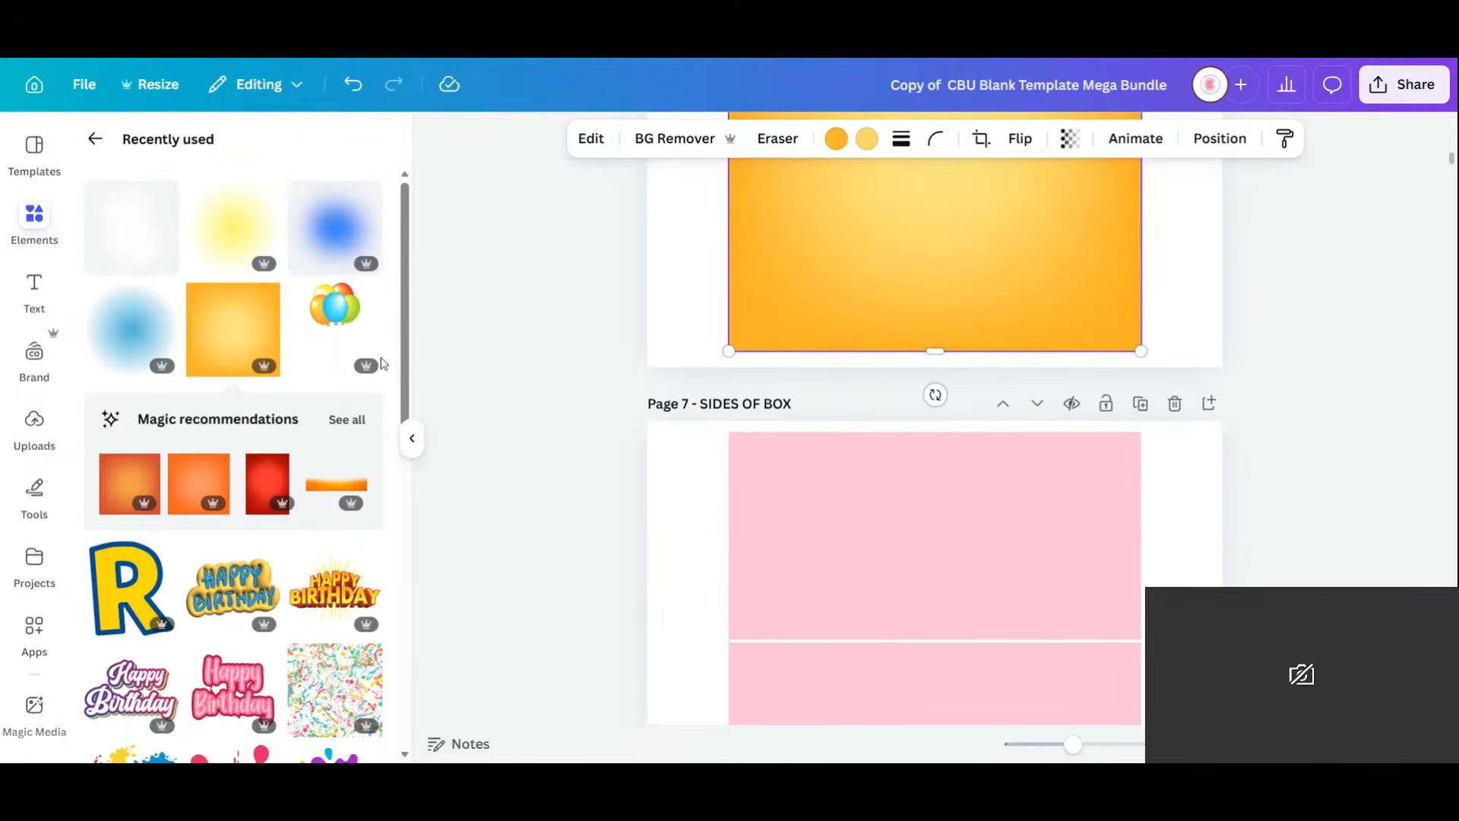
pyautogui.click(233, 329)
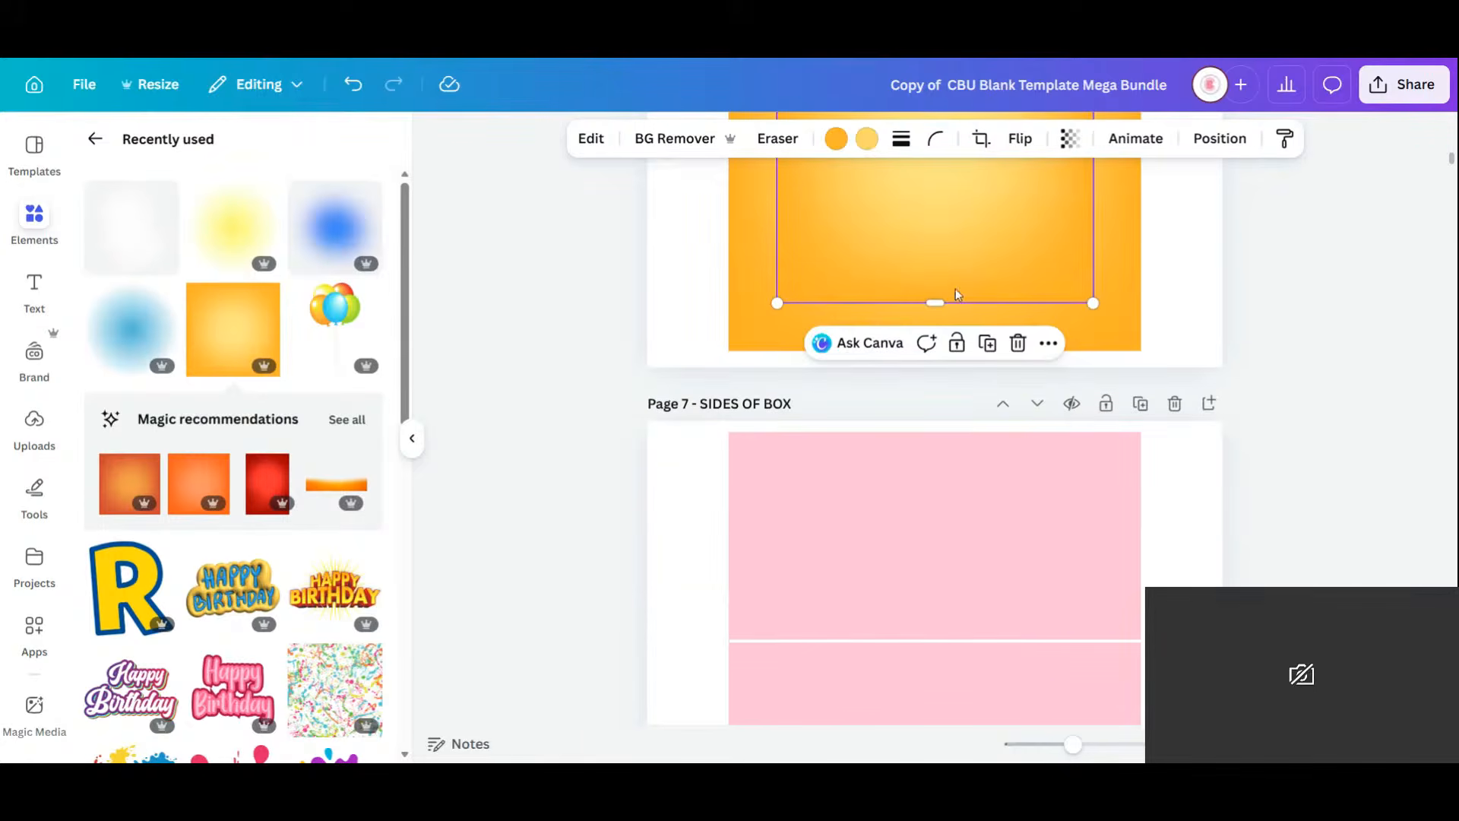
pyautogui.moveTo(958, 295); pyautogui.dragTo(873, 648)
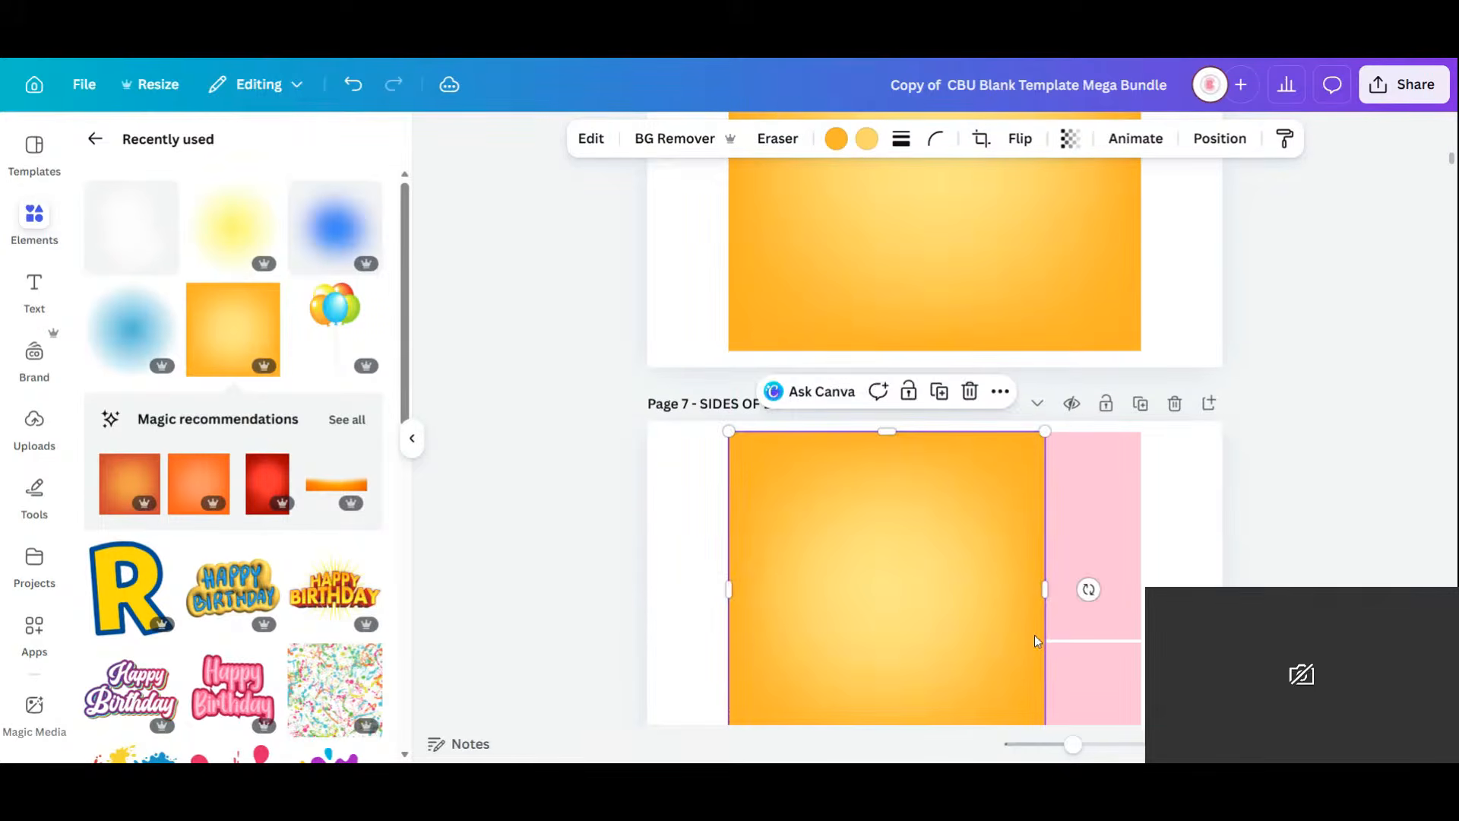
pyautogui.scroll(-1, 1036, 640)
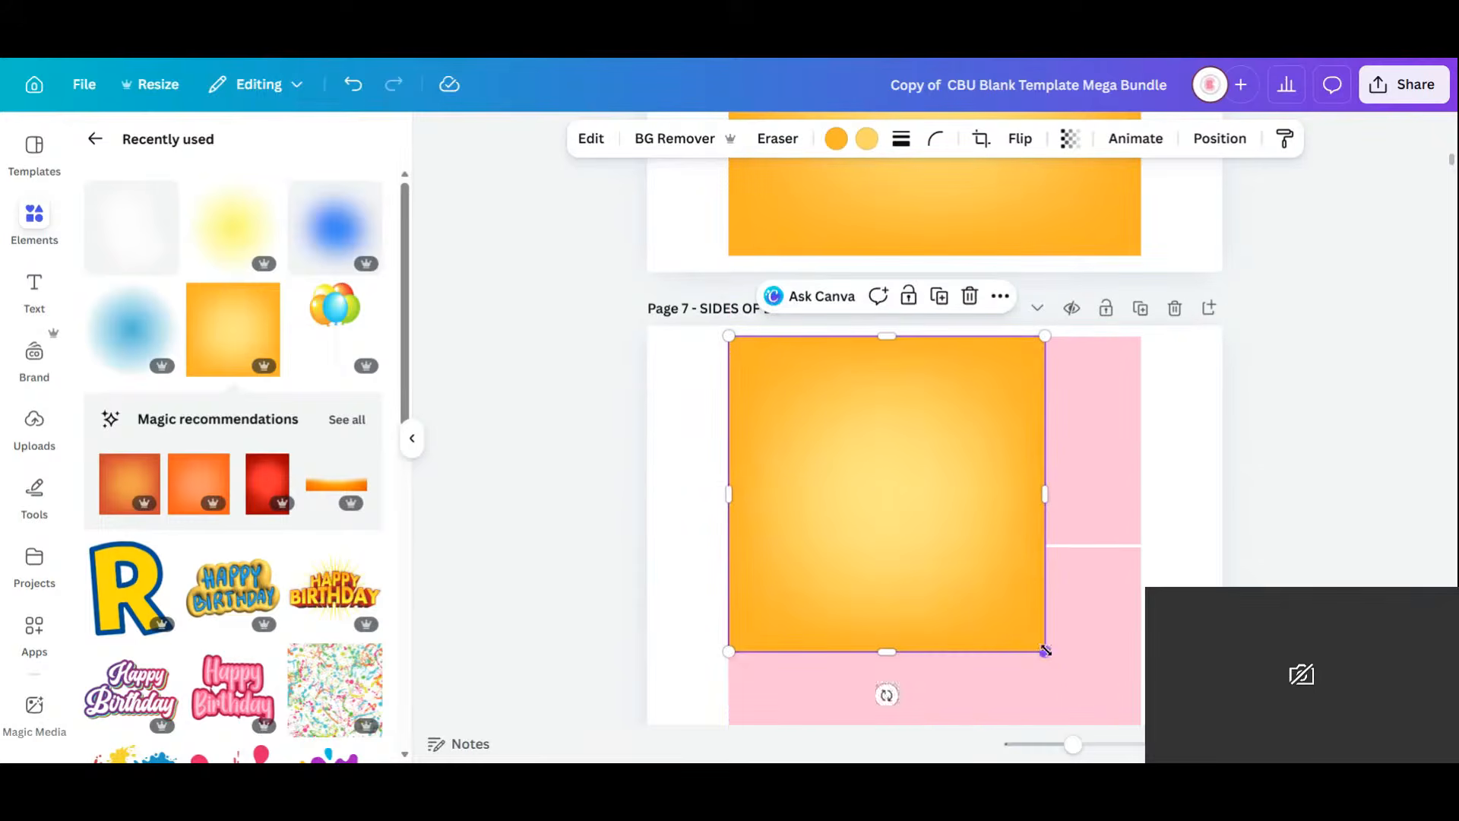
pyautogui.moveTo(1045, 651); pyautogui.dragTo(977, 502)
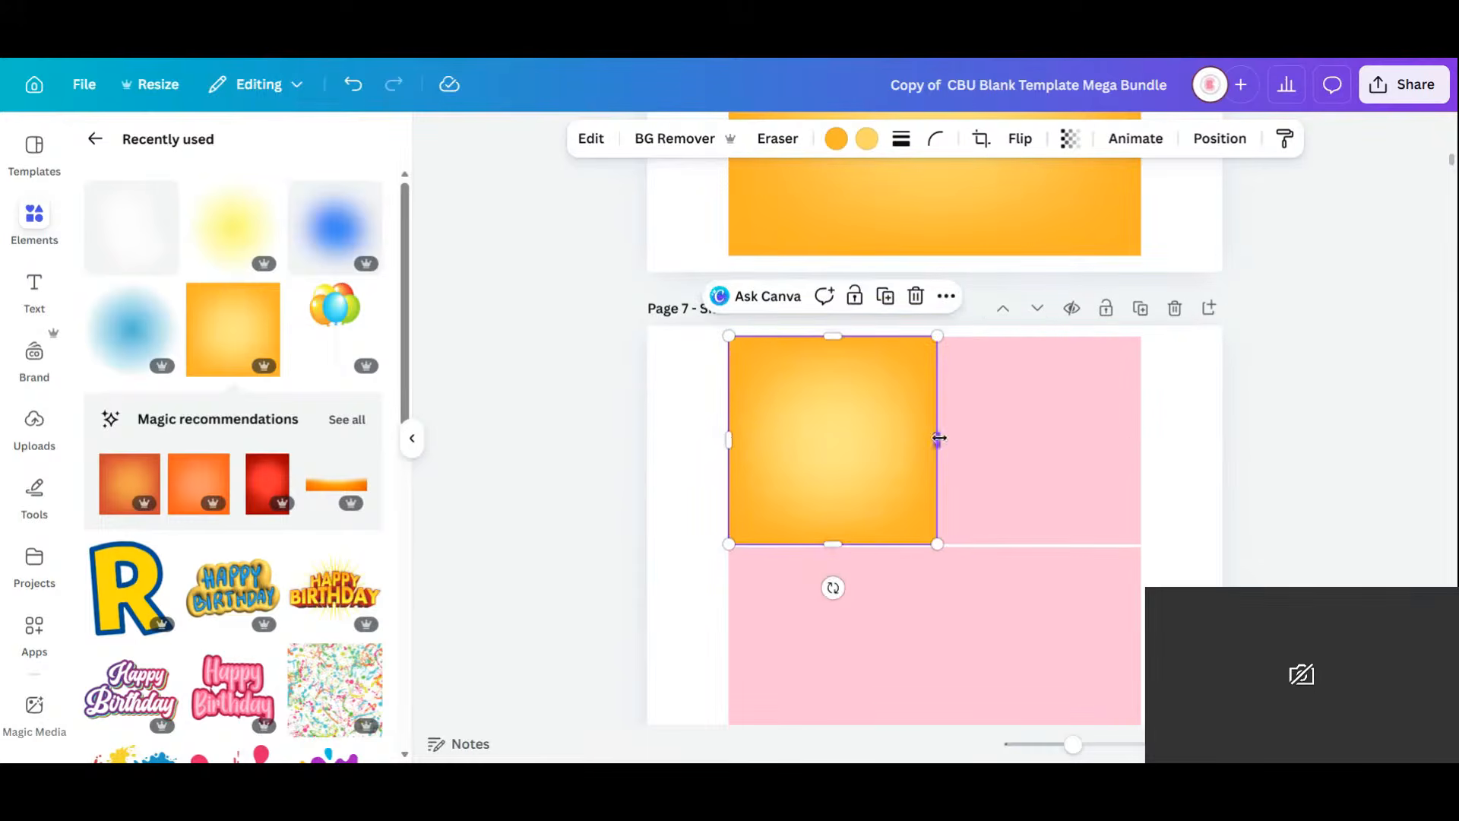
pyautogui.moveTo(939, 438); pyautogui.dragTo(1142, 434)
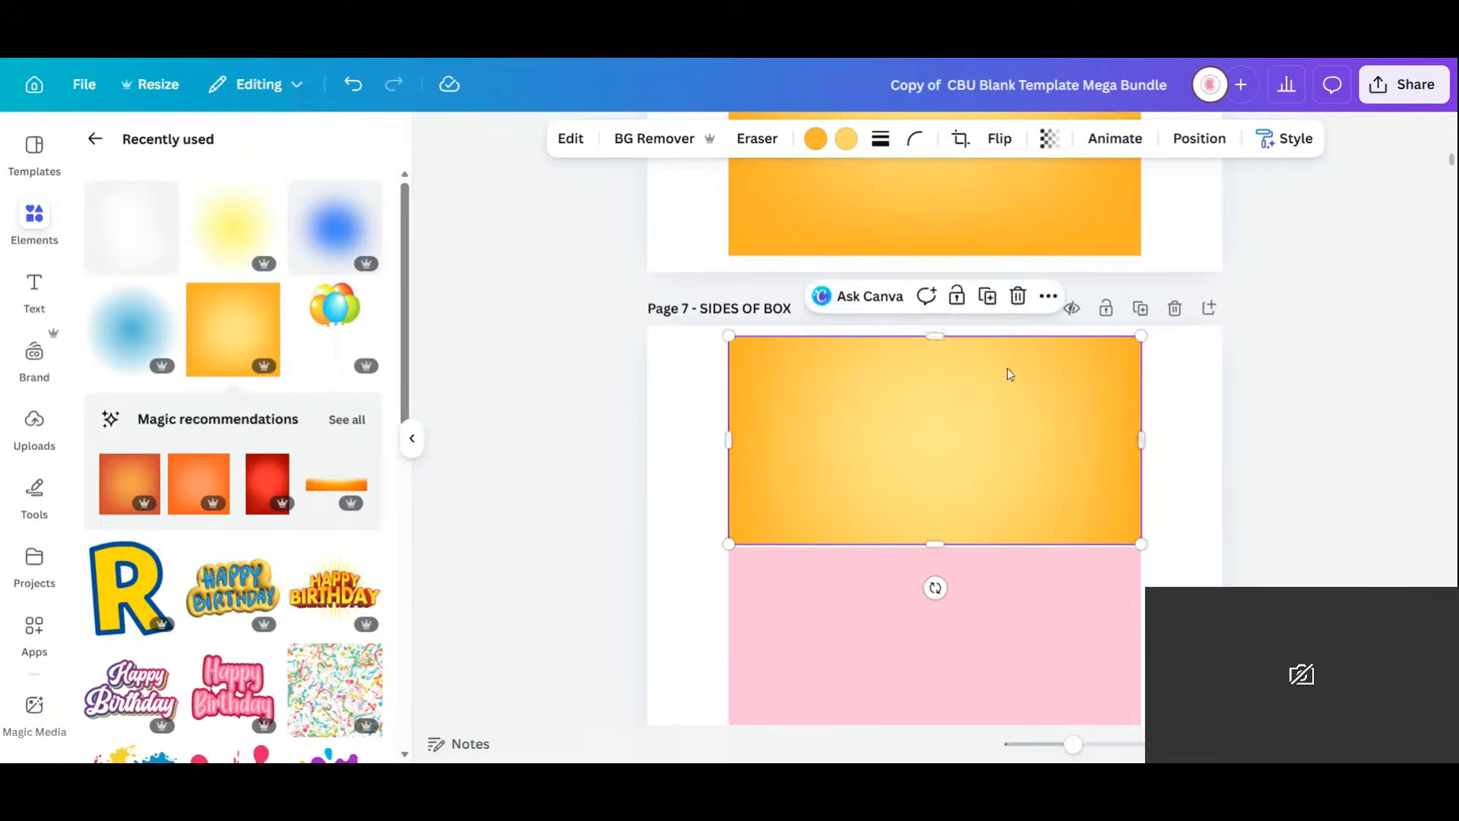
# Duplicate the orange gradient rectangle over Page 7's lower pink panel.
pyautogui.click(987, 297)
pyautogui.moveTo(981, 419); pyautogui.dragTo(974, 626)
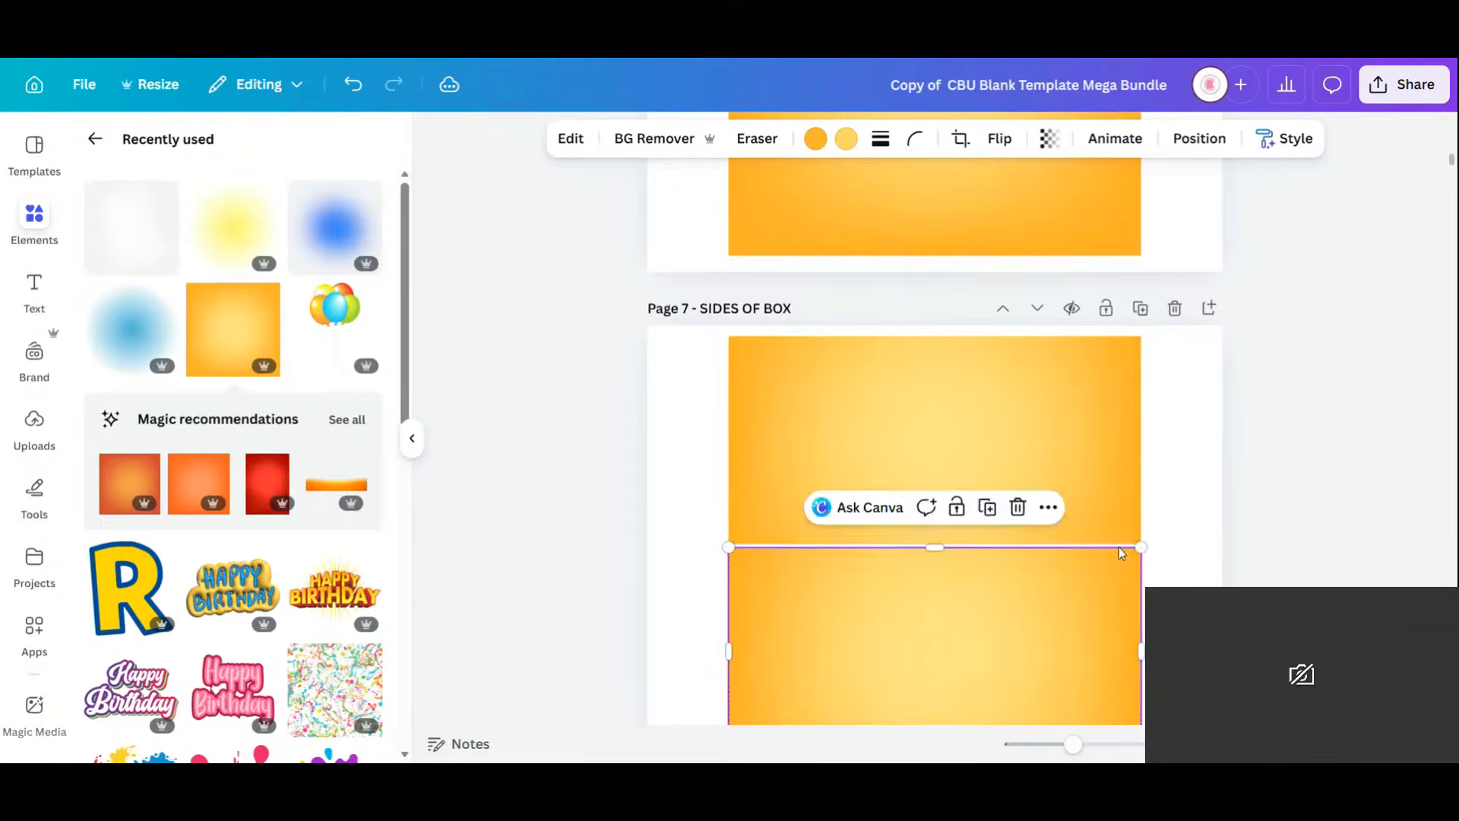
pyautogui.scroll(-1, 1124, 540)
pyautogui.scroll(12, 1123, 539)
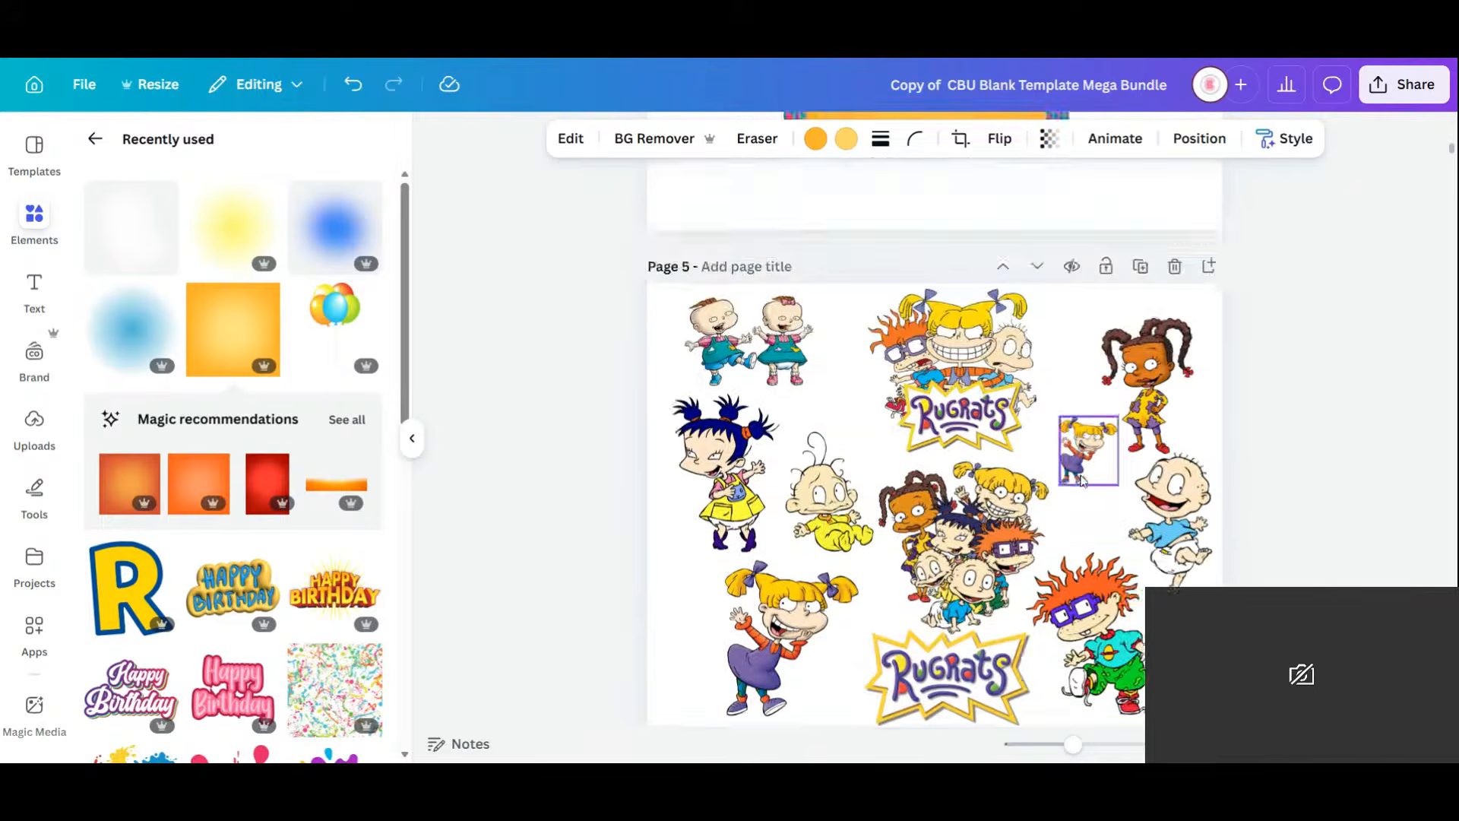
pyautogui.scroll(-12, 1083, 479)
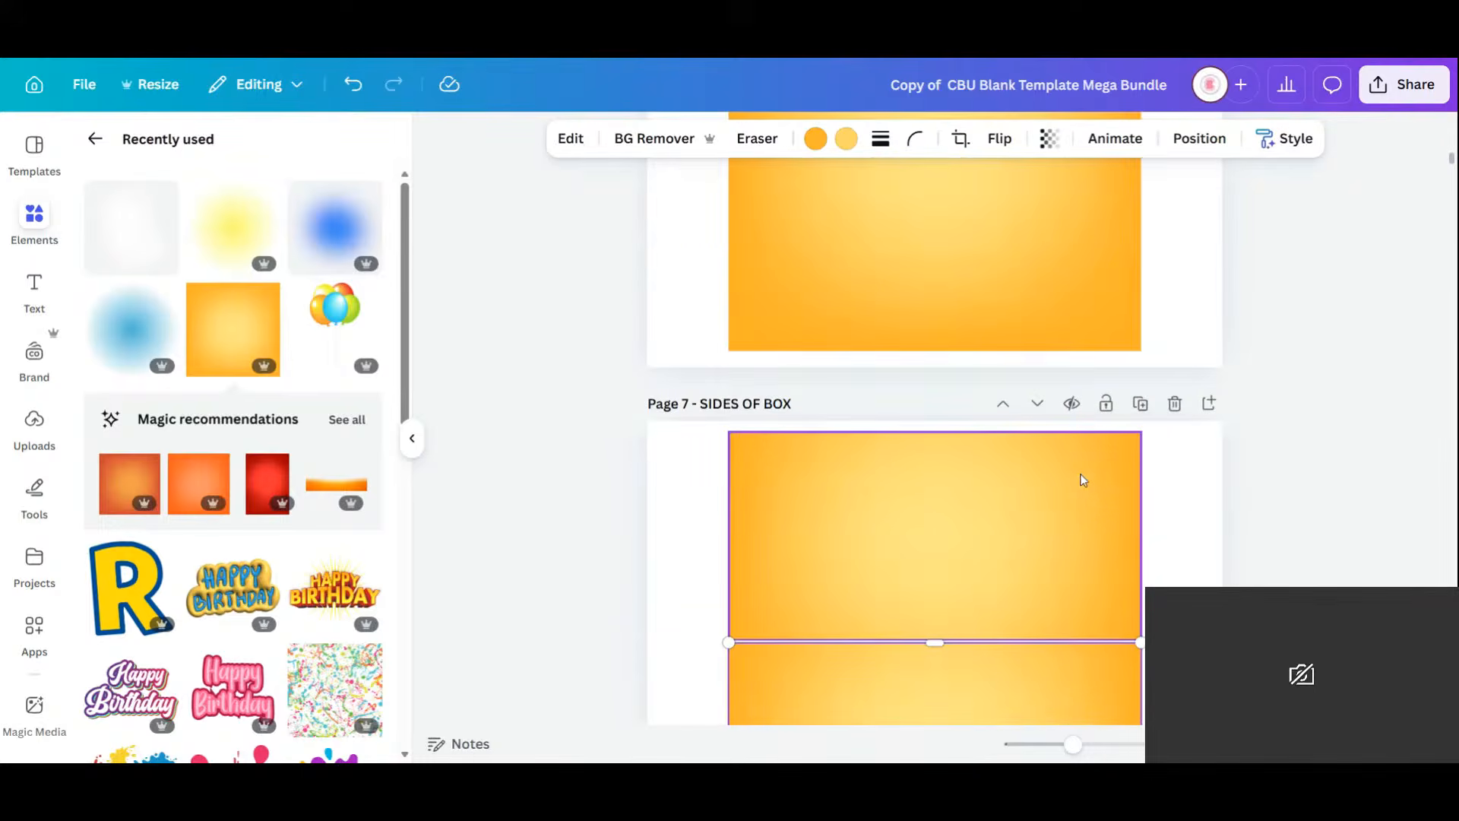
pyautogui.scroll(-3, 1035, 529)
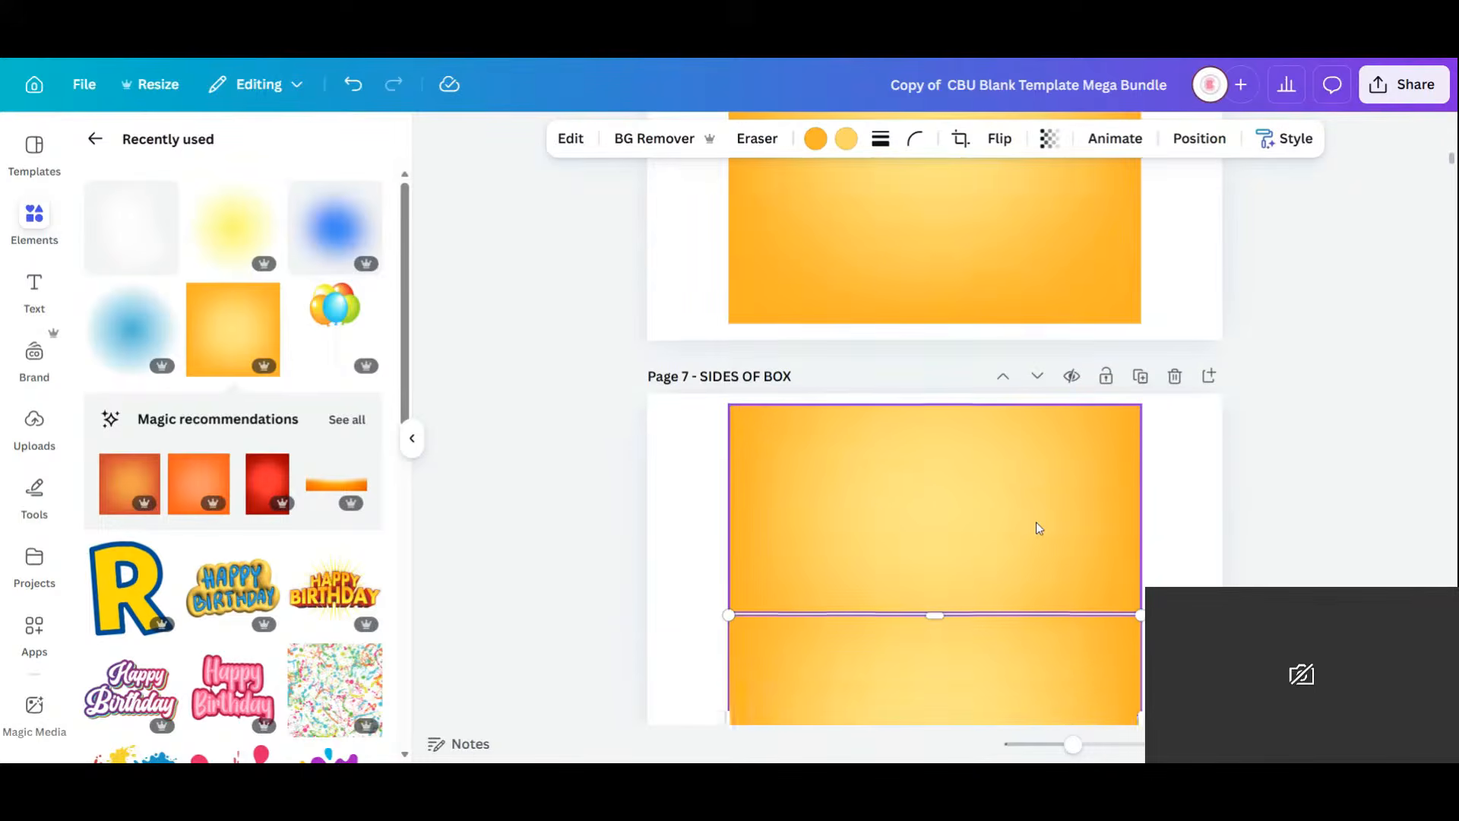
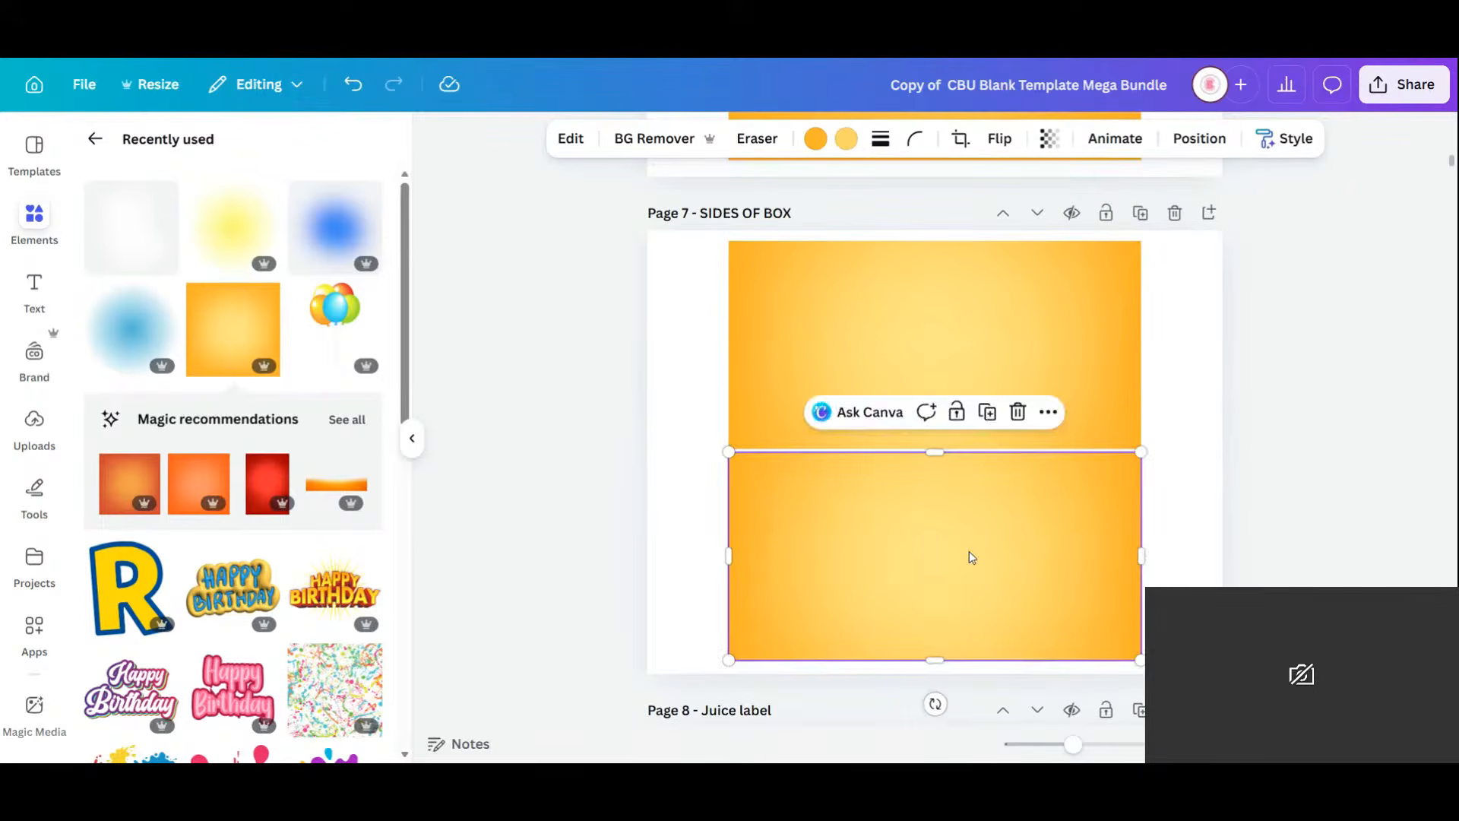
# Replace Page 7's lower orange gradient by filling the pink rectangle with the 135° blue linear gradient.
pyautogui.press('Delete')
pyautogui.click(1002, 532)
pyautogui.click(761, 138)
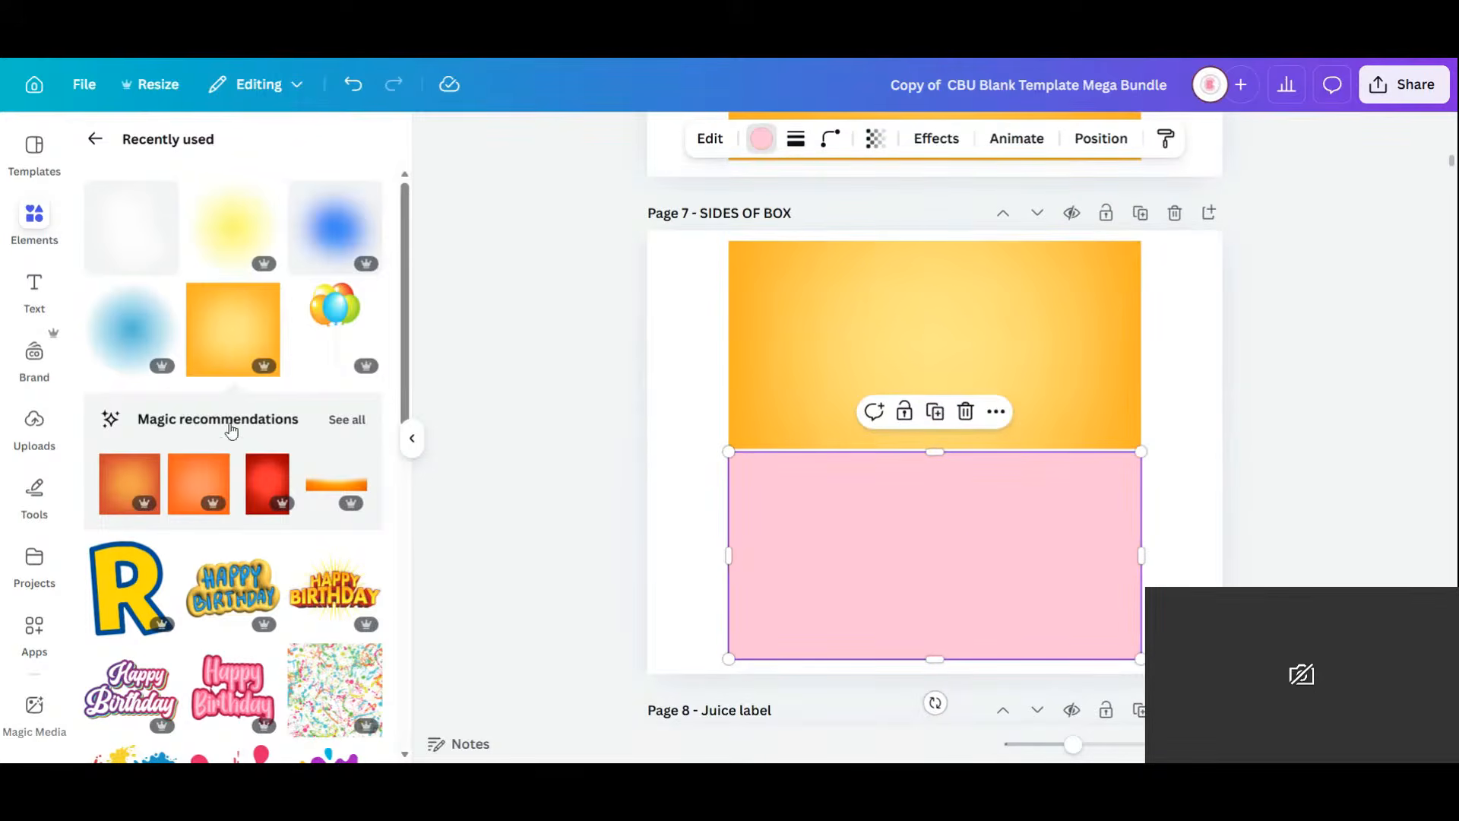
pyautogui.click(102, 627)
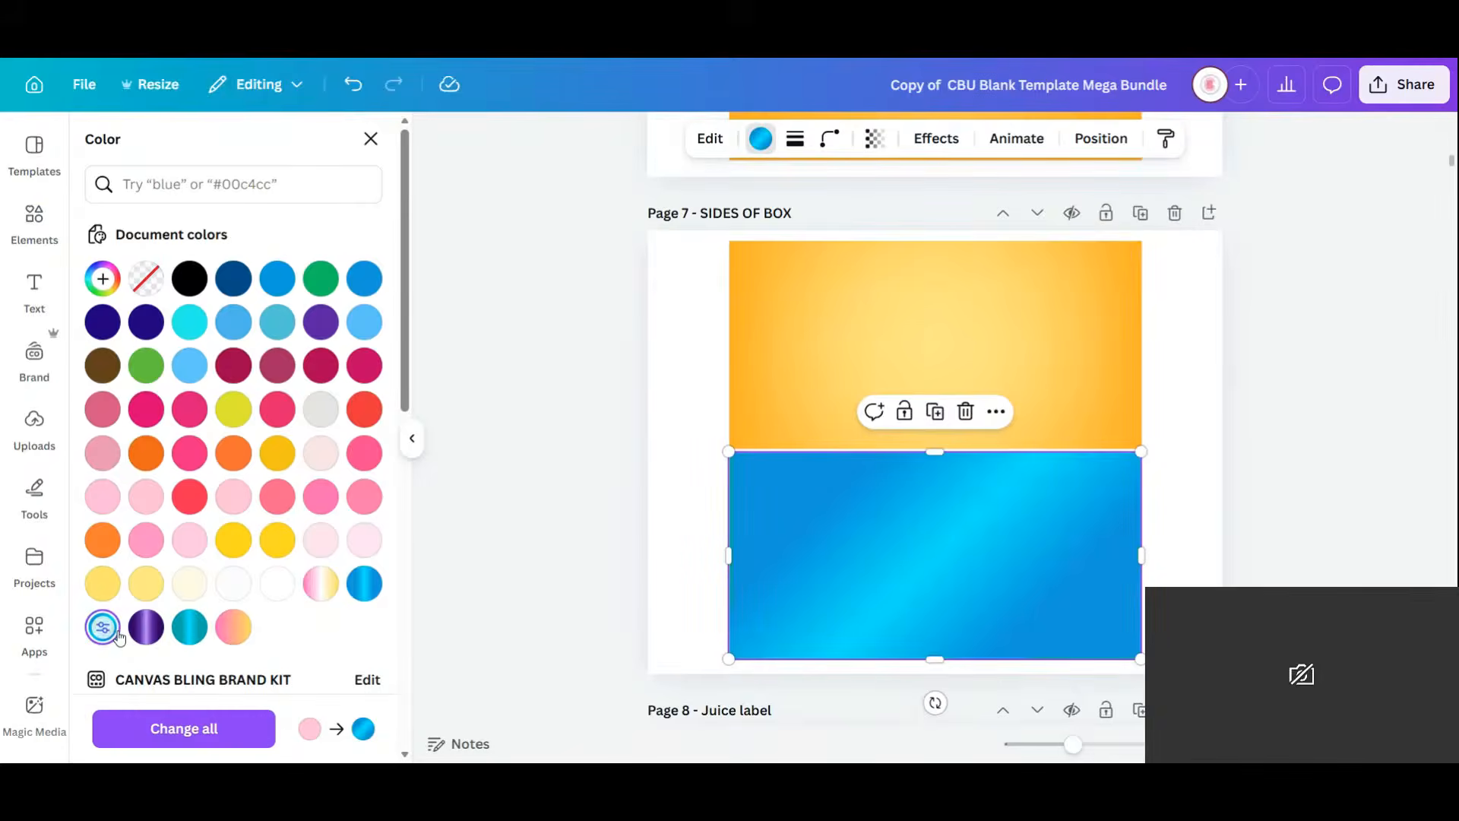
pyautogui.click(358, 583)
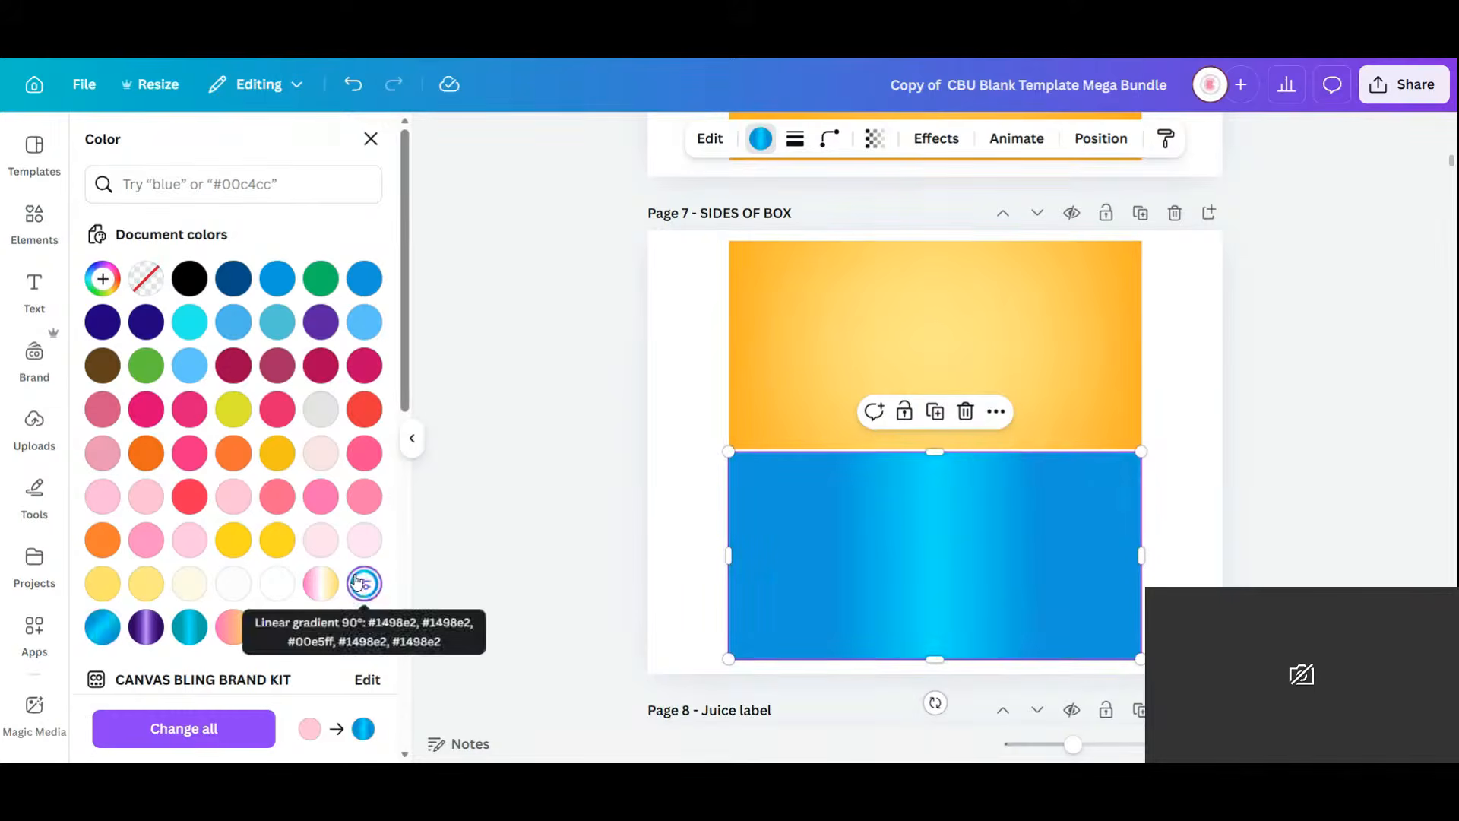
pyautogui.click(101, 627)
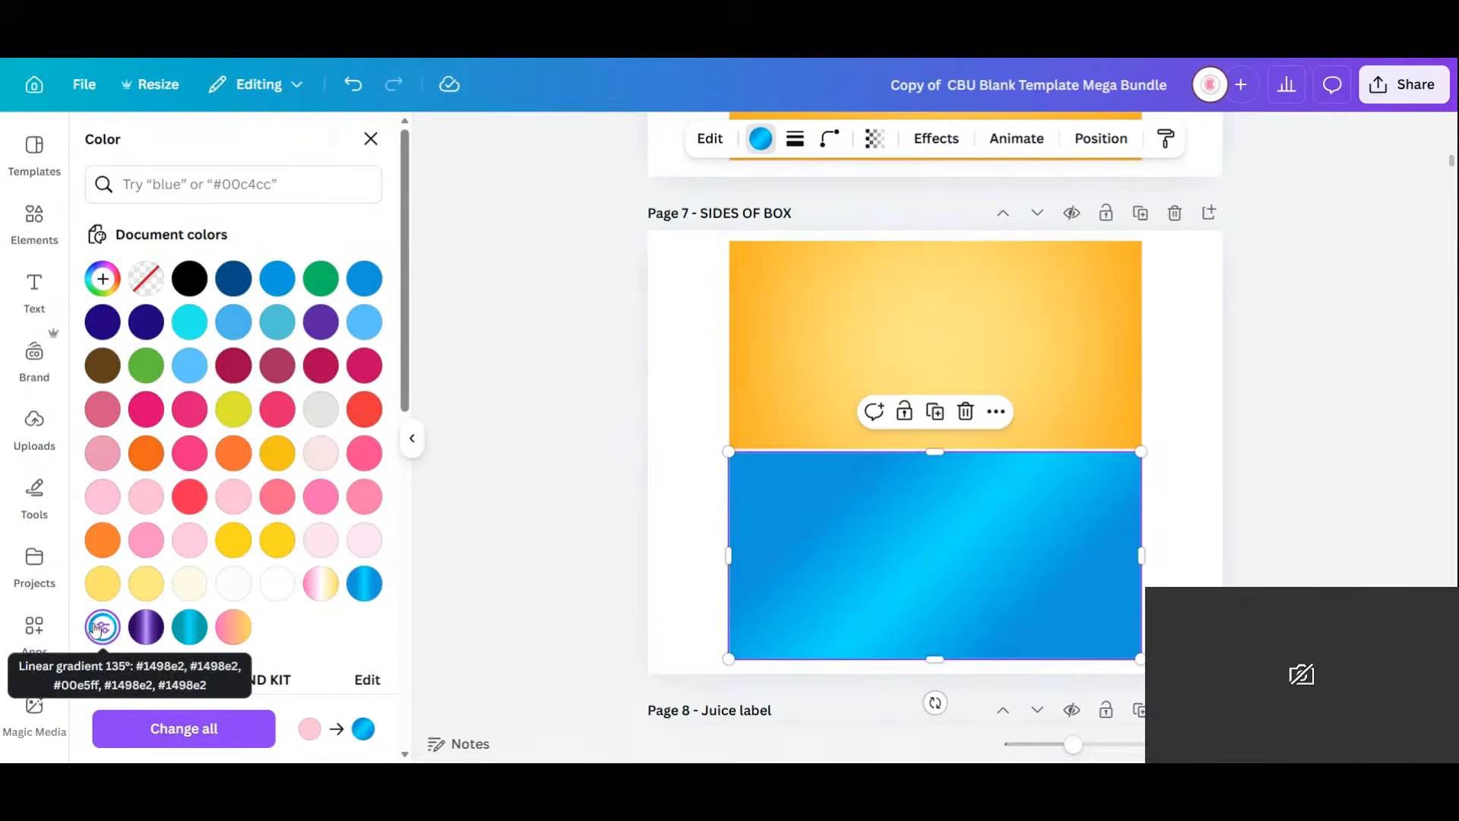
pyautogui.click(1170, 470)
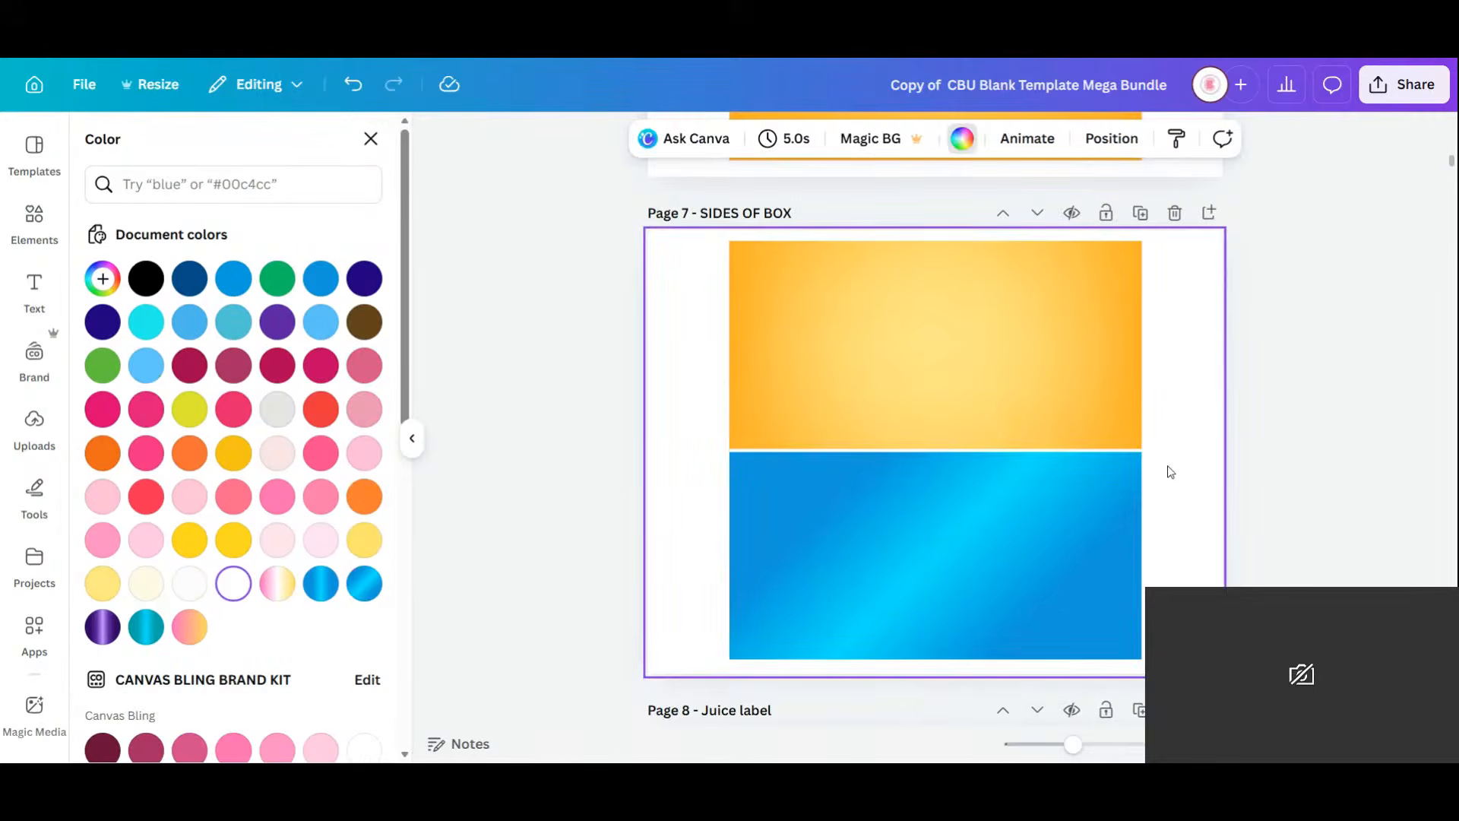
pyautogui.scroll(10, 1170, 471)
pyautogui.scroll(-5, 1170, 470)
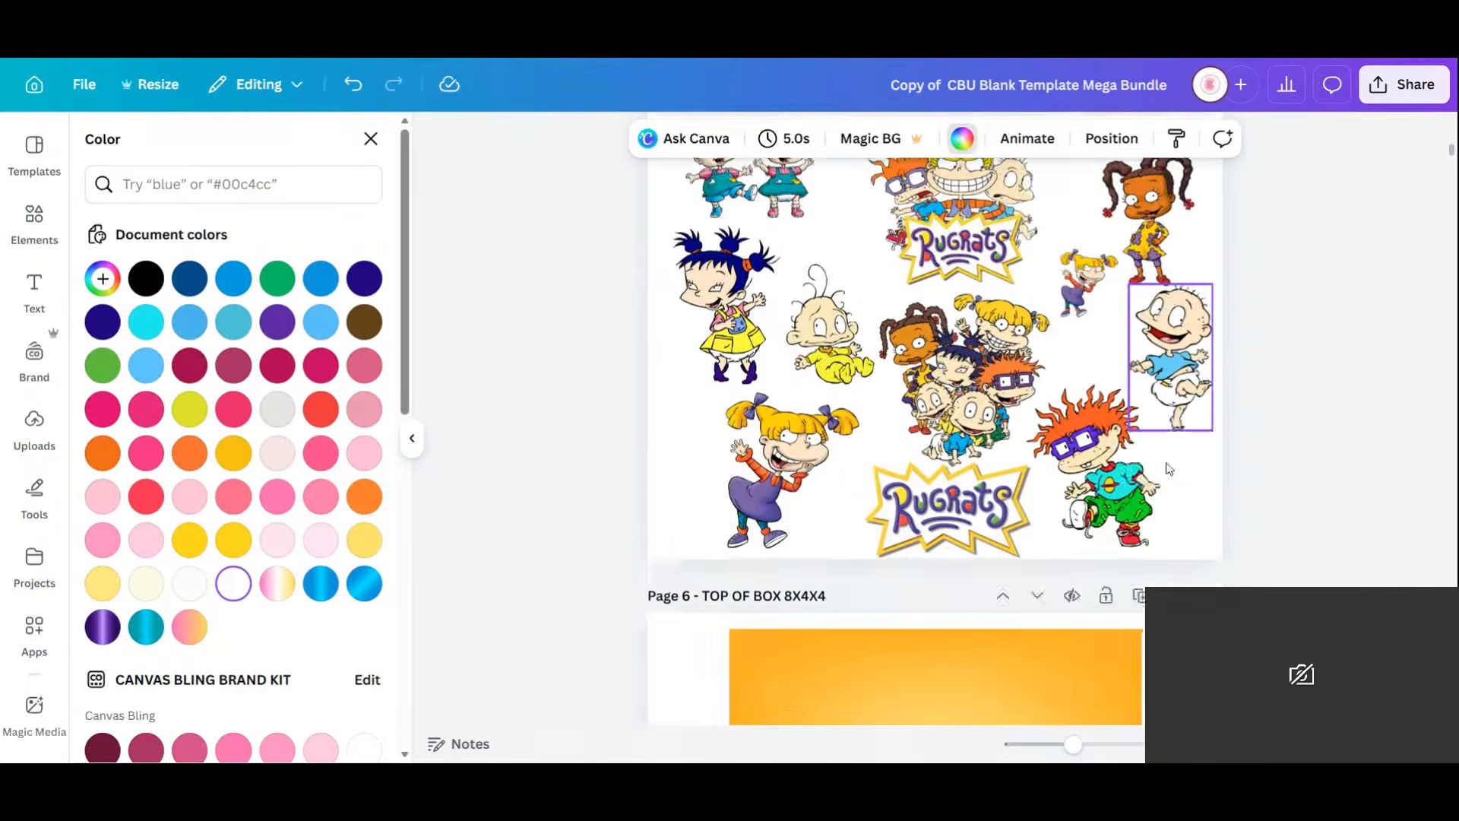
# Move the Rugrats group image from Page 5 onto Page 6, enlarged and centred.
pyautogui.click(967, 310)
pyautogui.scroll(5, 967, 342)
pyautogui.click(966, 374)
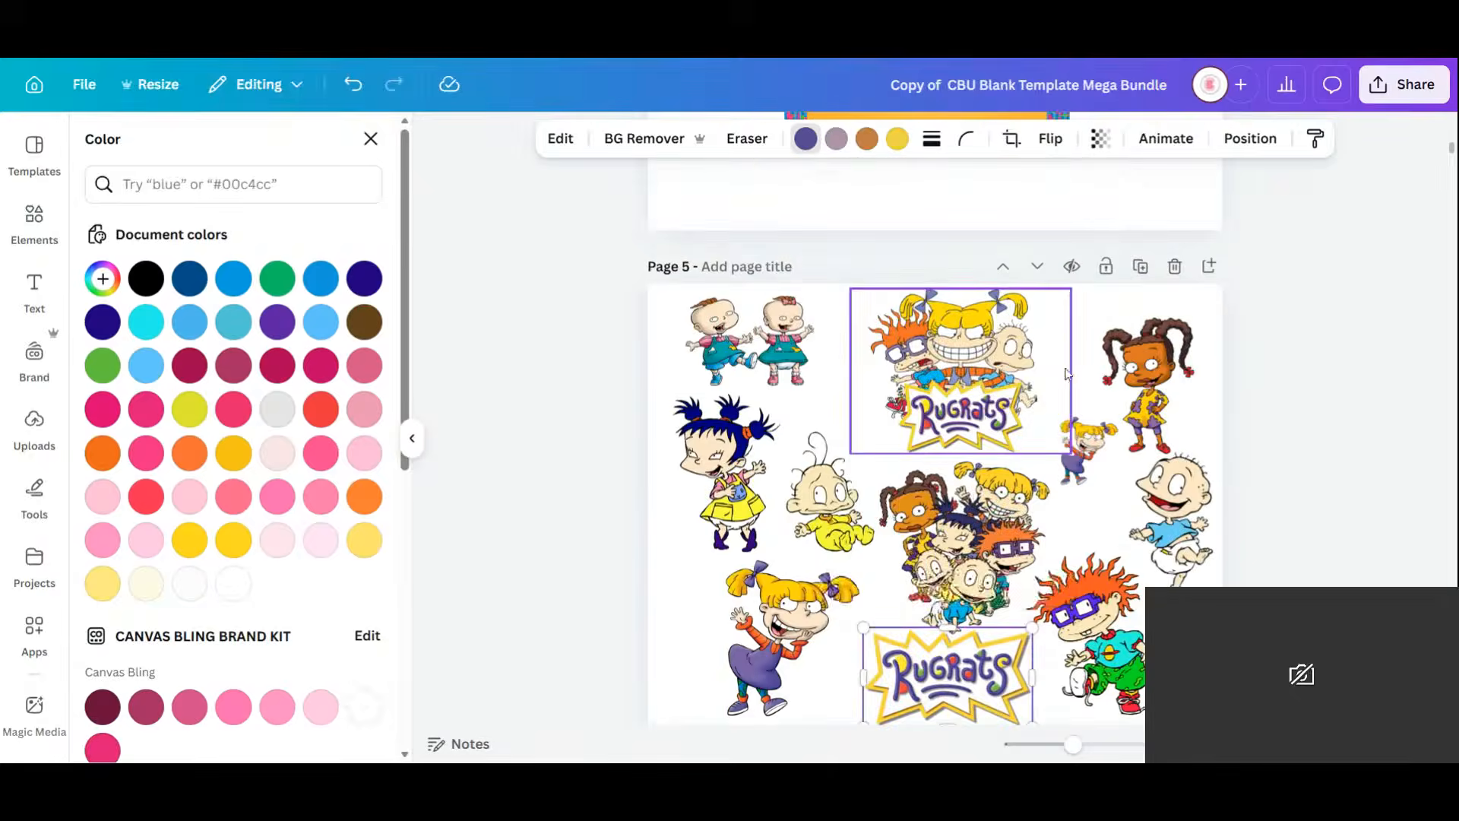
pyautogui.moveTo(965, 382); pyautogui.dragTo(962, 550)
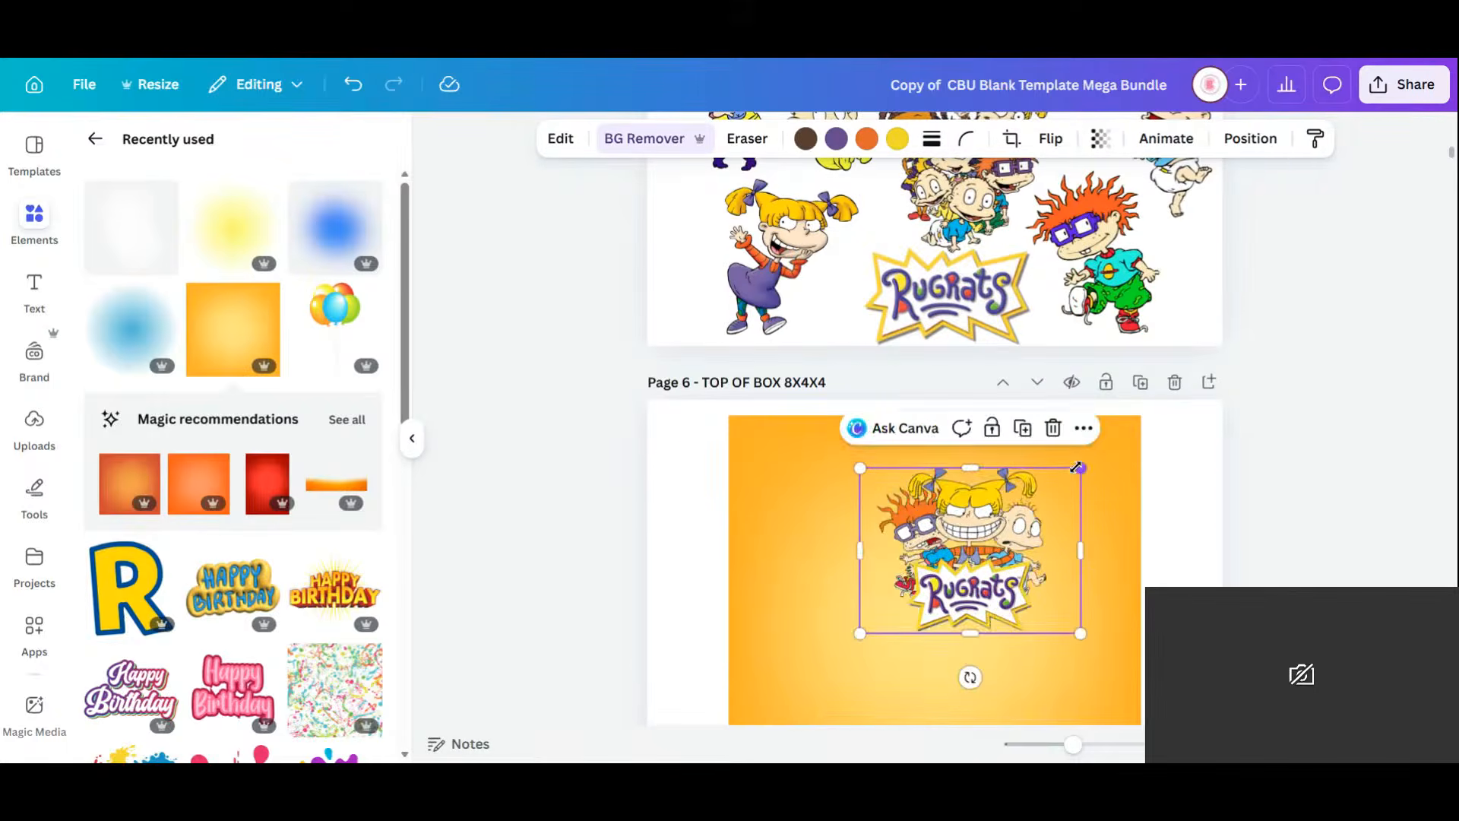
pyautogui.moveTo(1081, 469); pyautogui.dragTo(1286, 404)
pyautogui.moveTo(1099, 521); pyautogui.dragTo(980, 628)
pyautogui.scroll(-2, 1124, 608)
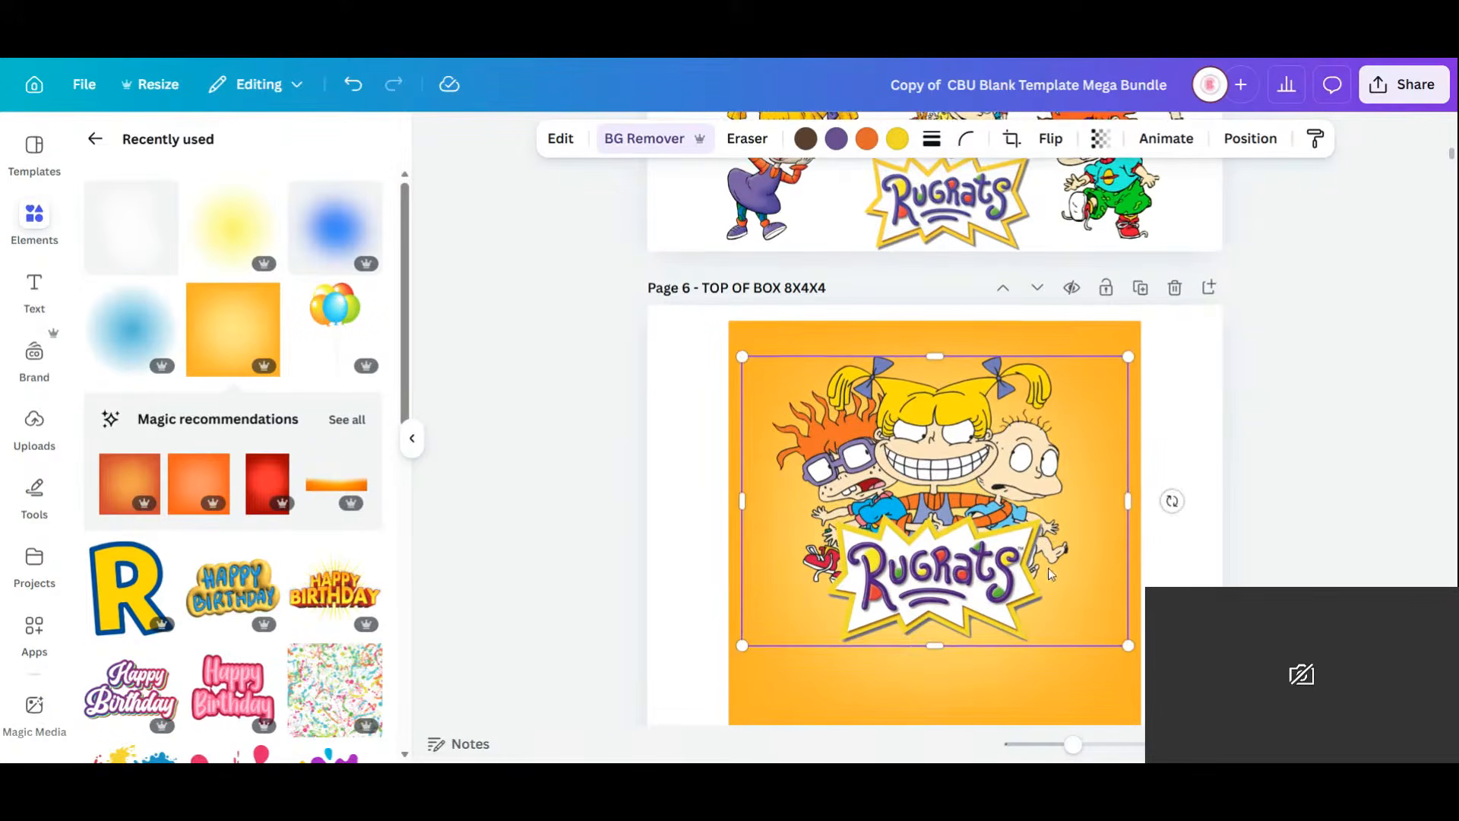
pyautogui.moveTo(1128, 644); pyautogui.dragTo(1168, 674)
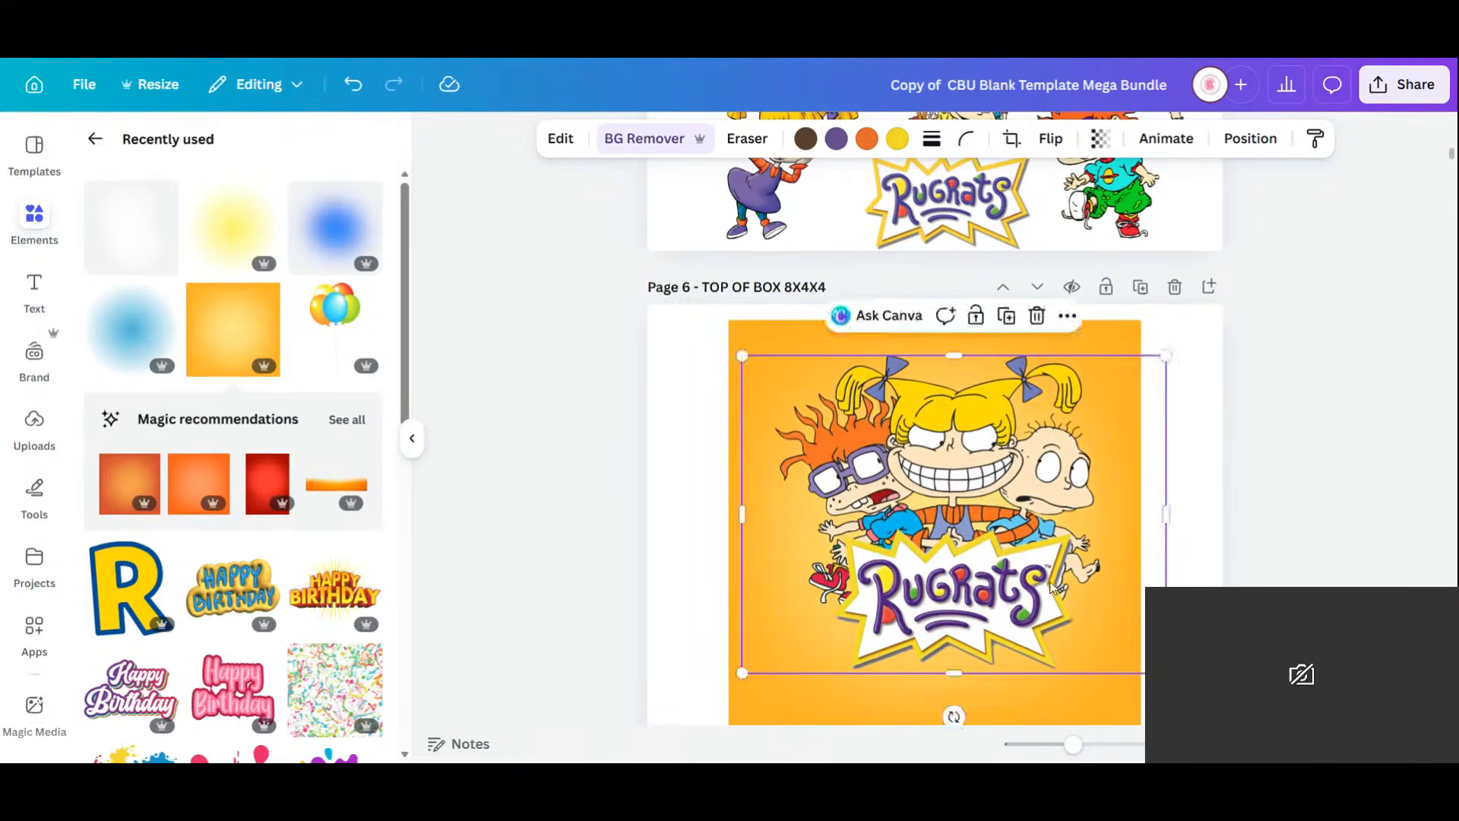
pyautogui.moveTo(1044, 561); pyautogui.dragTo(1027, 576)
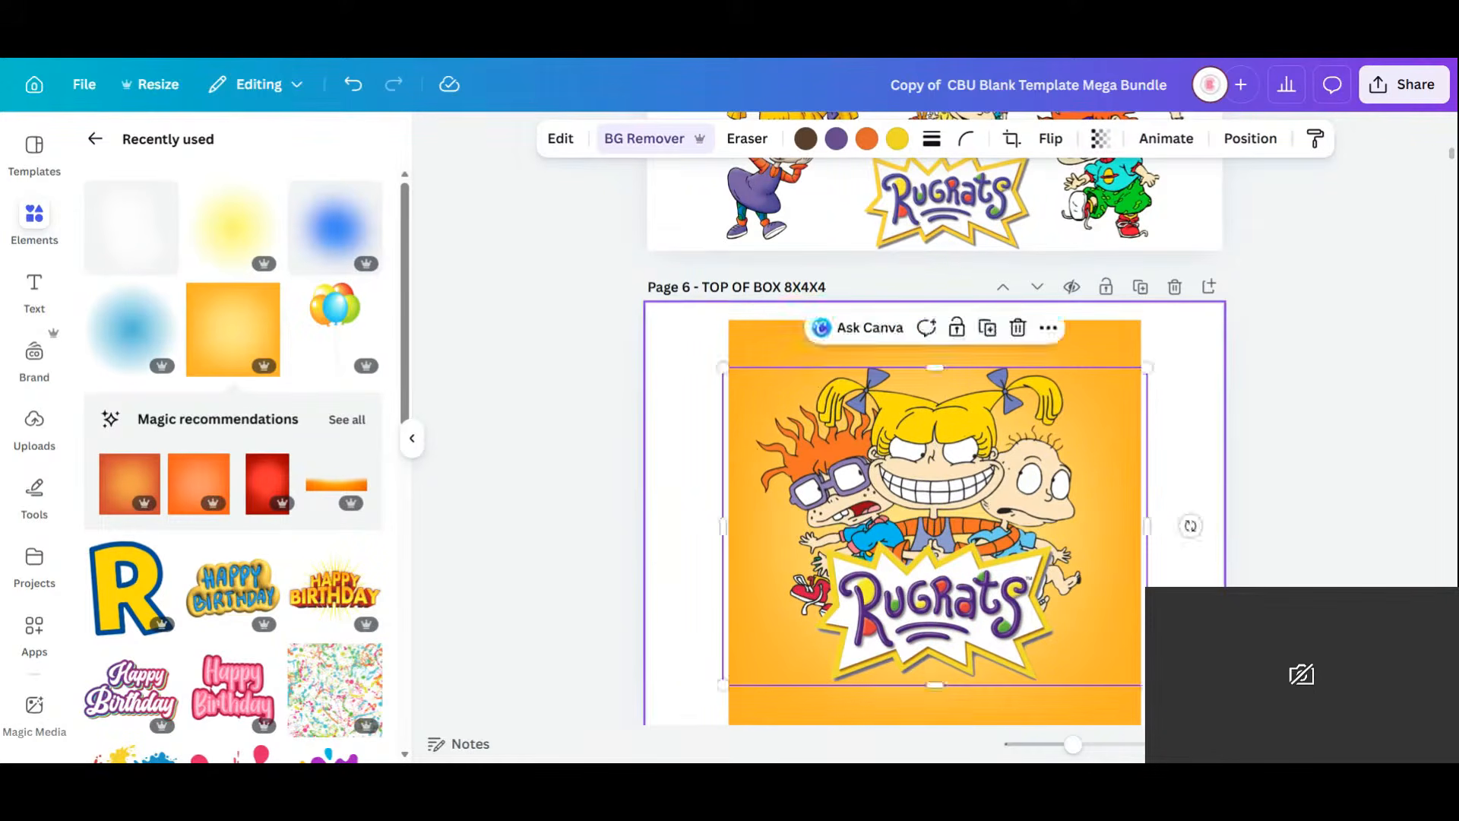
# Add a yellow glow to Page 6, enlarge it, and send it behind the Rugrats image.
pyautogui.click(233, 228)
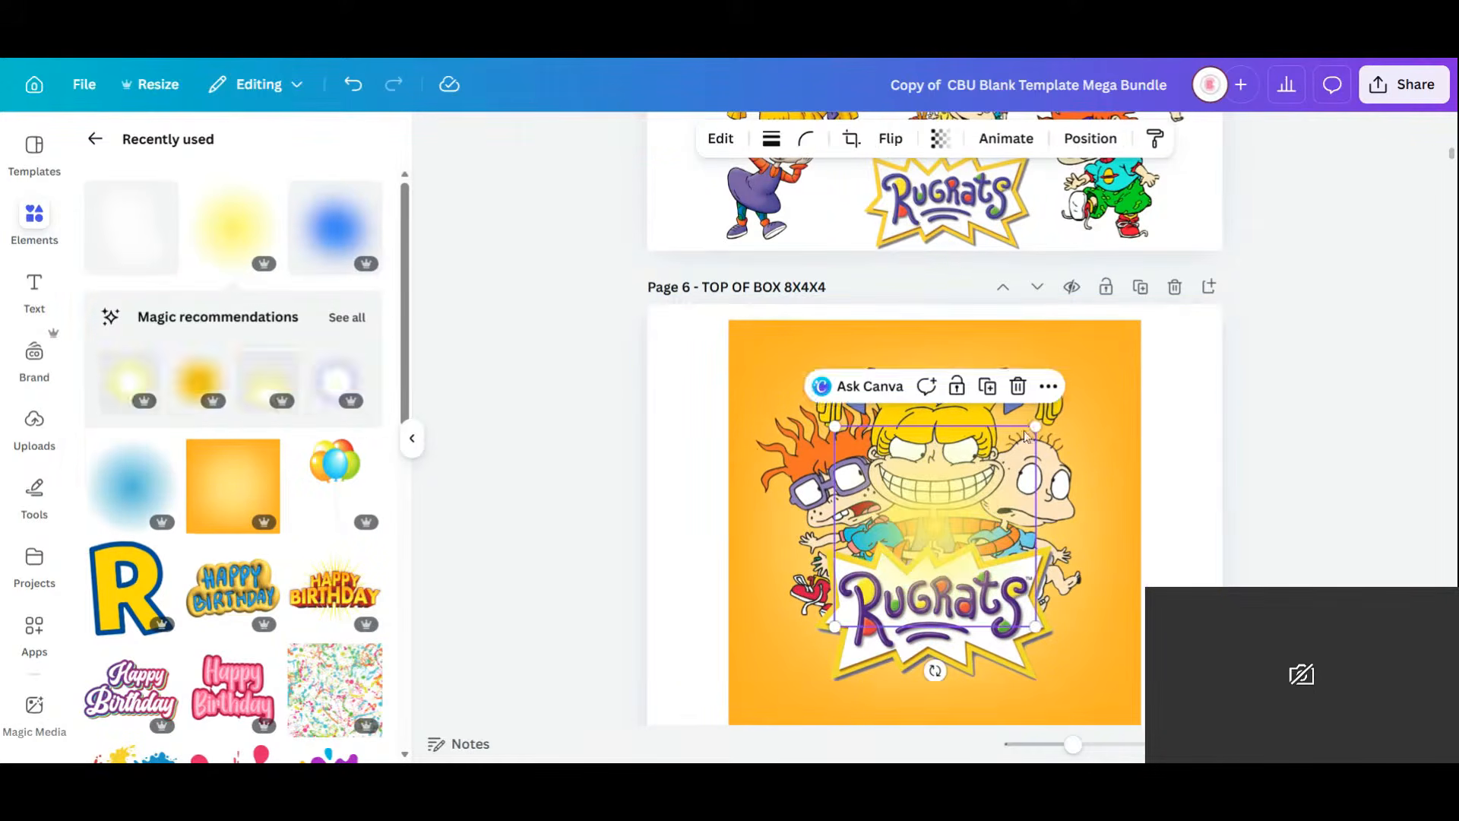
pyautogui.moveTo(1035, 424); pyautogui.dragTo(1271, 331)
pyautogui.moveTo(1130, 454); pyautogui.dragTo(1041, 504)
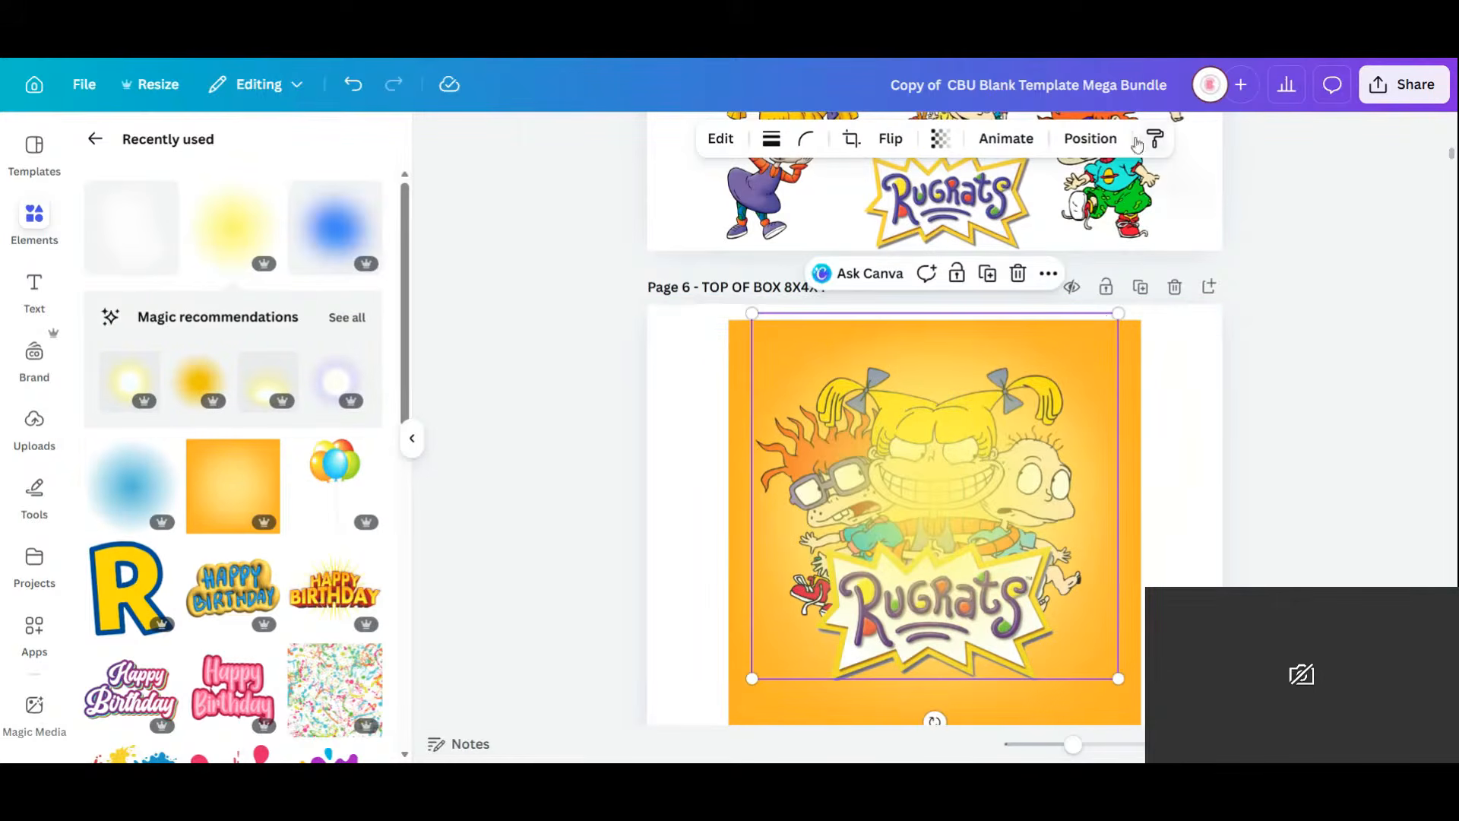
pyautogui.click(1064, 145)
pyautogui.click(329, 241)
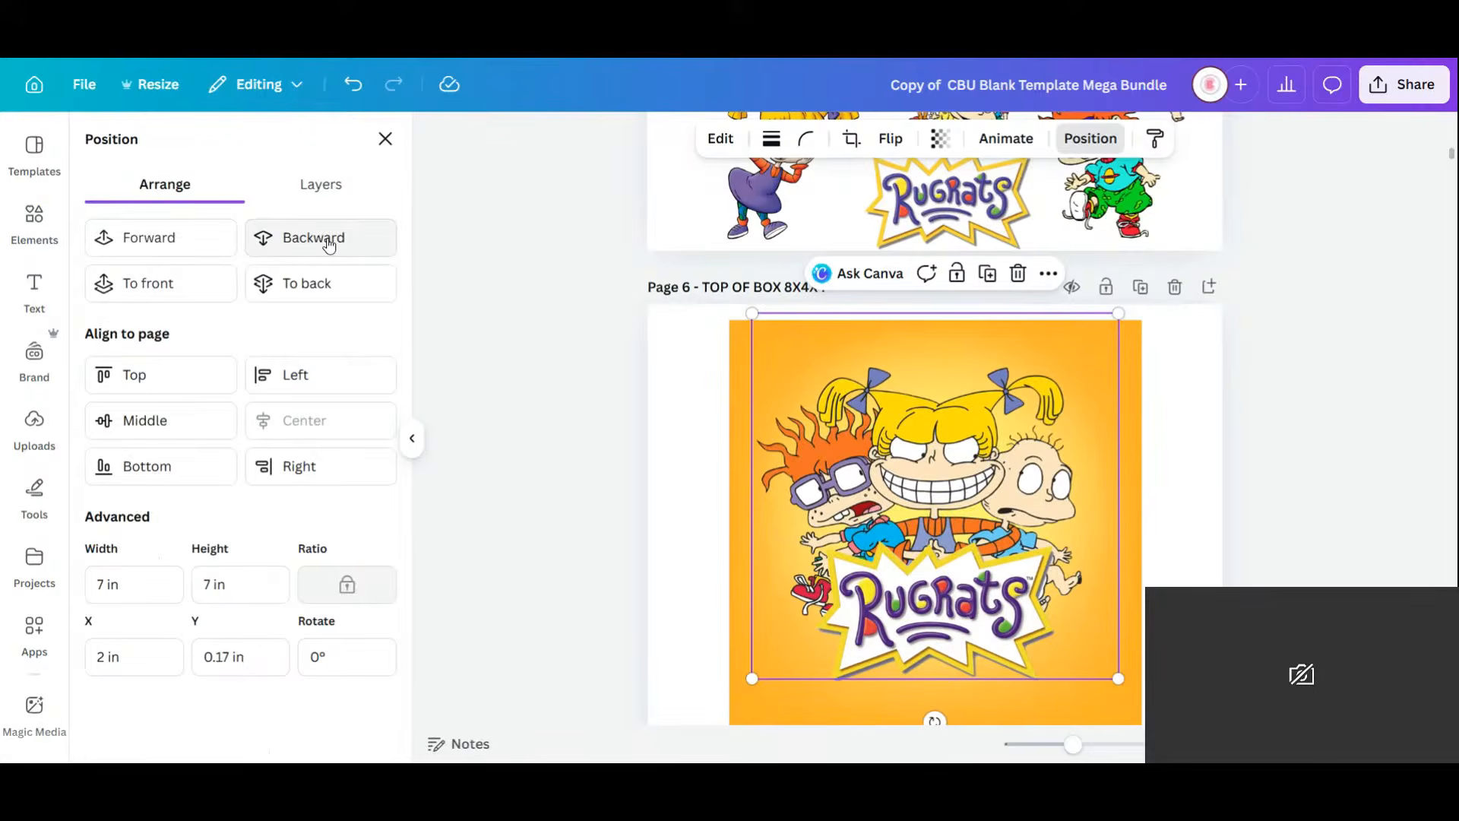
pyautogui.click(1208, 581)
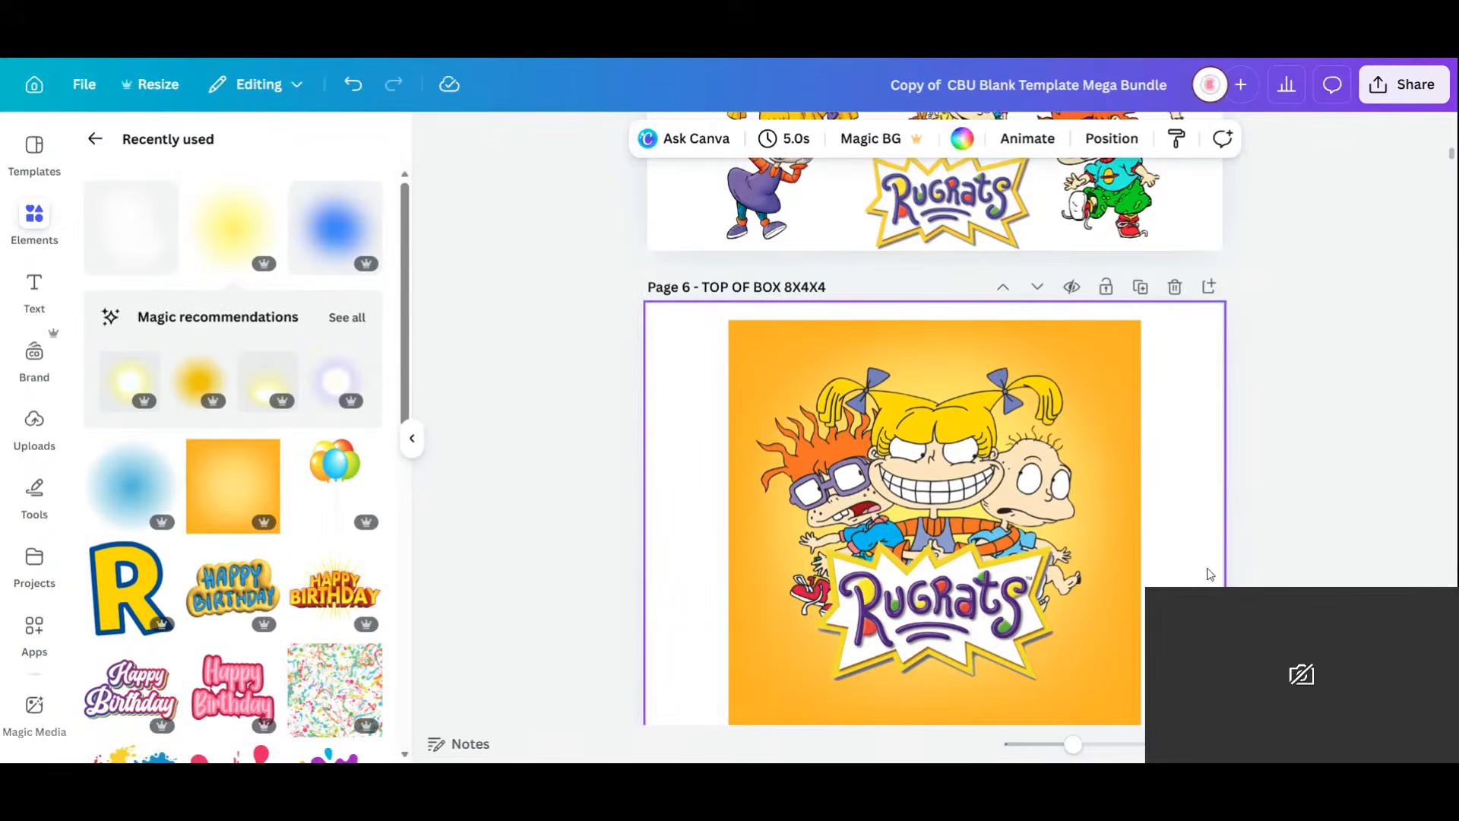
pyautogui.scroll(-1, 1209, 575)
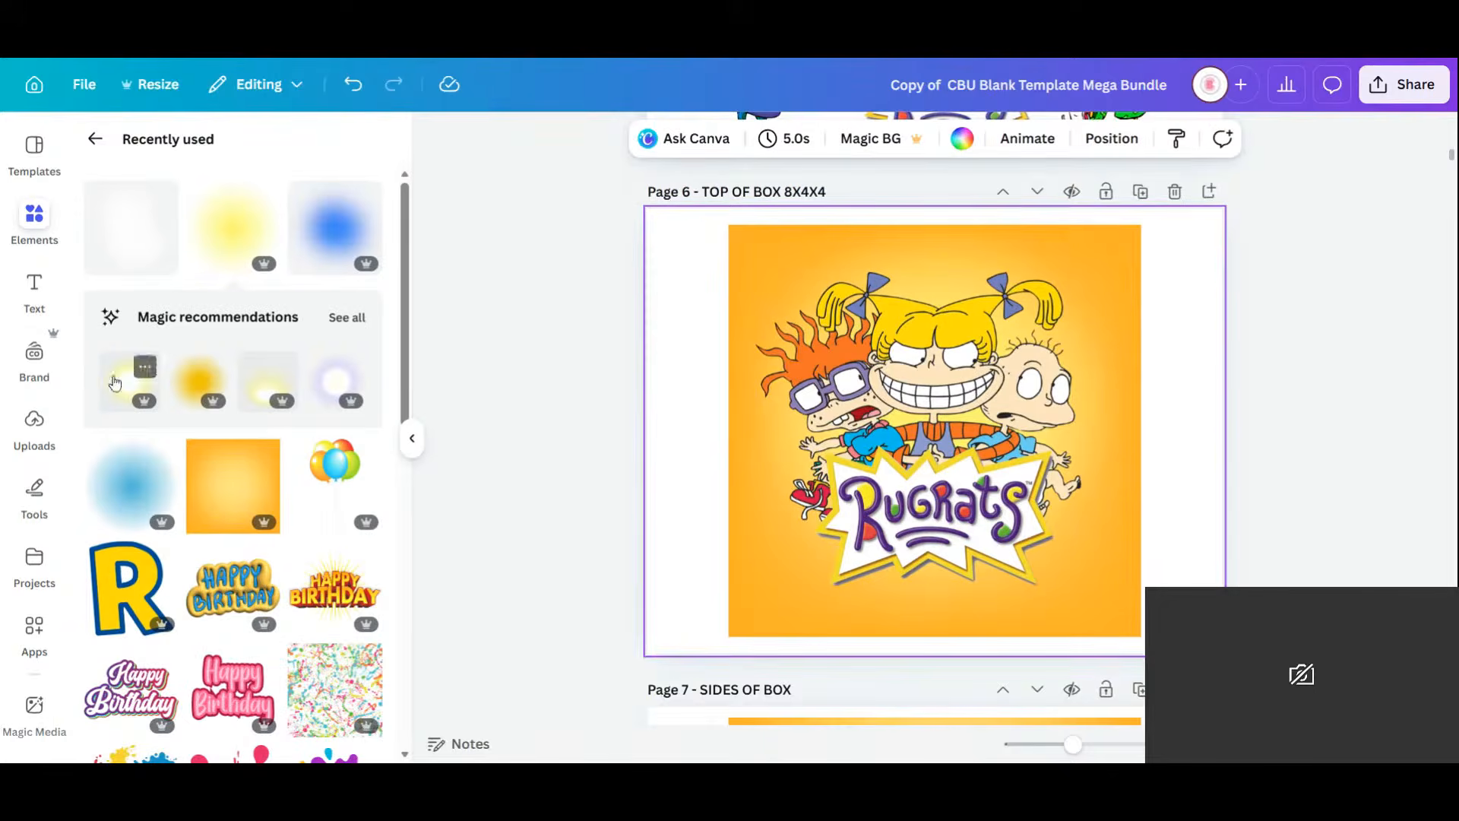
# Add a soft glow behind the Rugrats image, sized to 11.28 in and trimmed to the page.
pyautogui.click(120, 380)
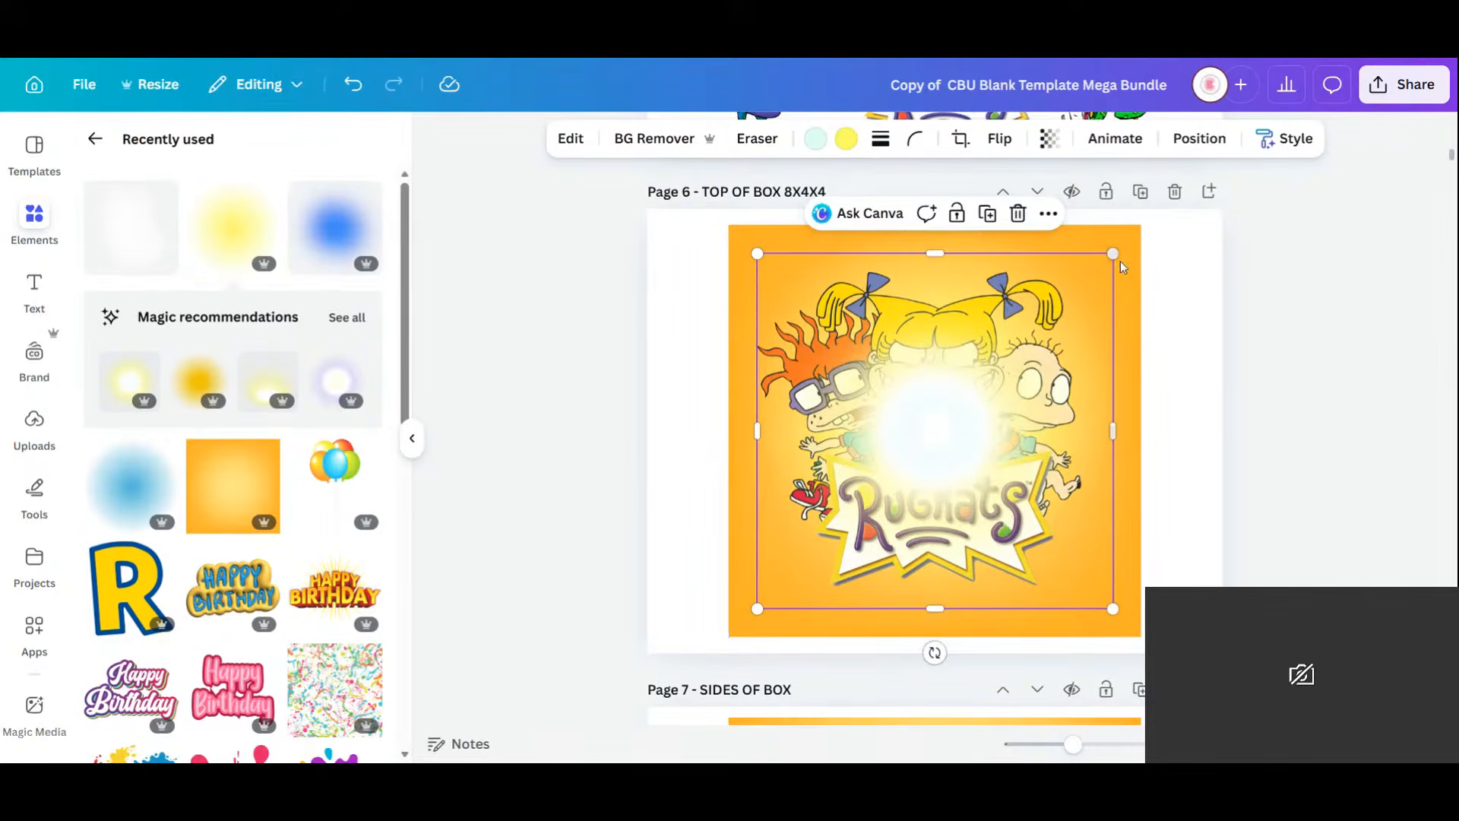
pyautogui.moveTo(1129, 256); pyautogui.dragTo(1336, 199)
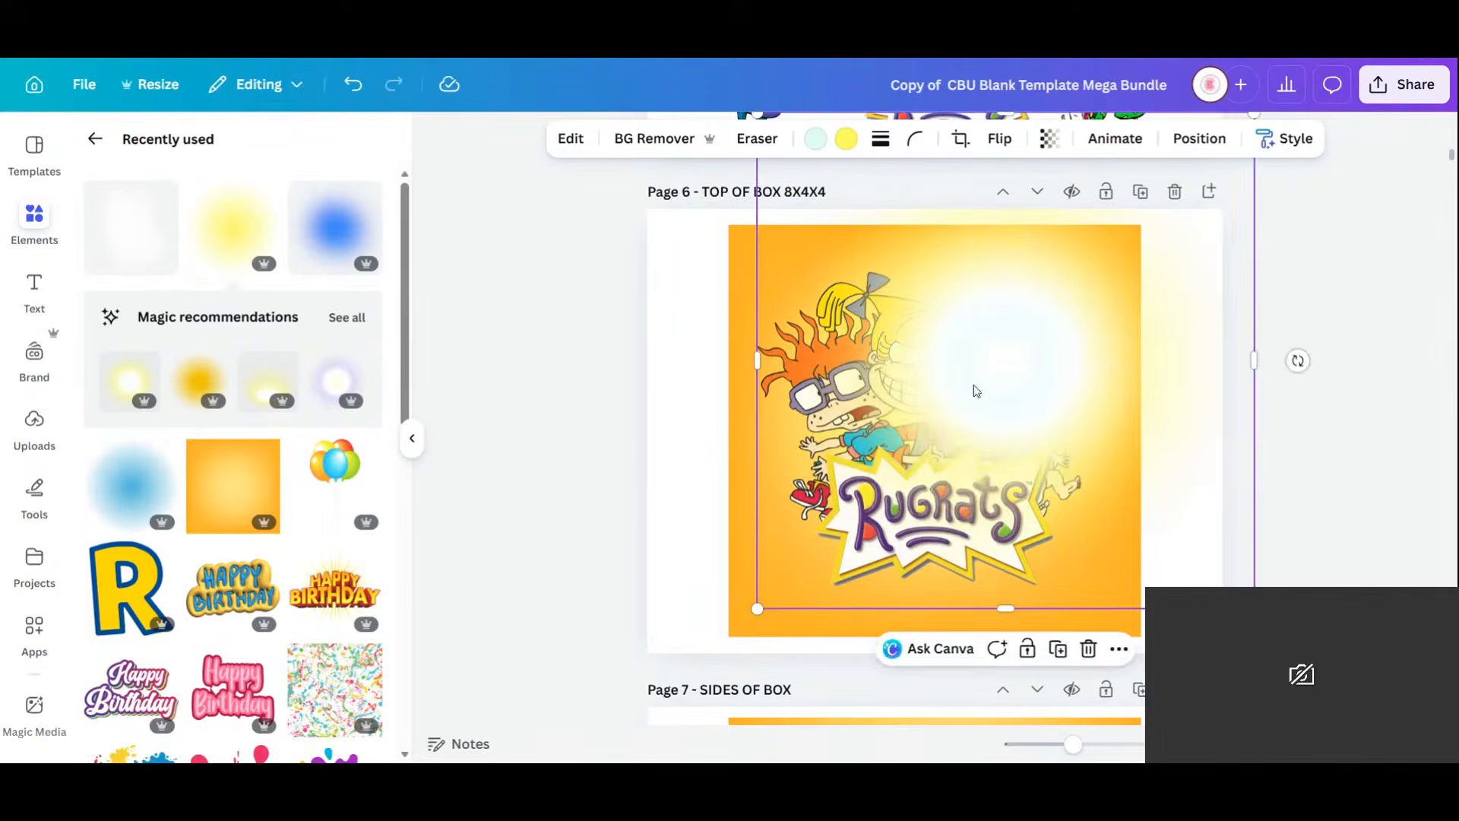
pyautogui.moveTo(975, 389); pyautogui.dragTo(945, 357)
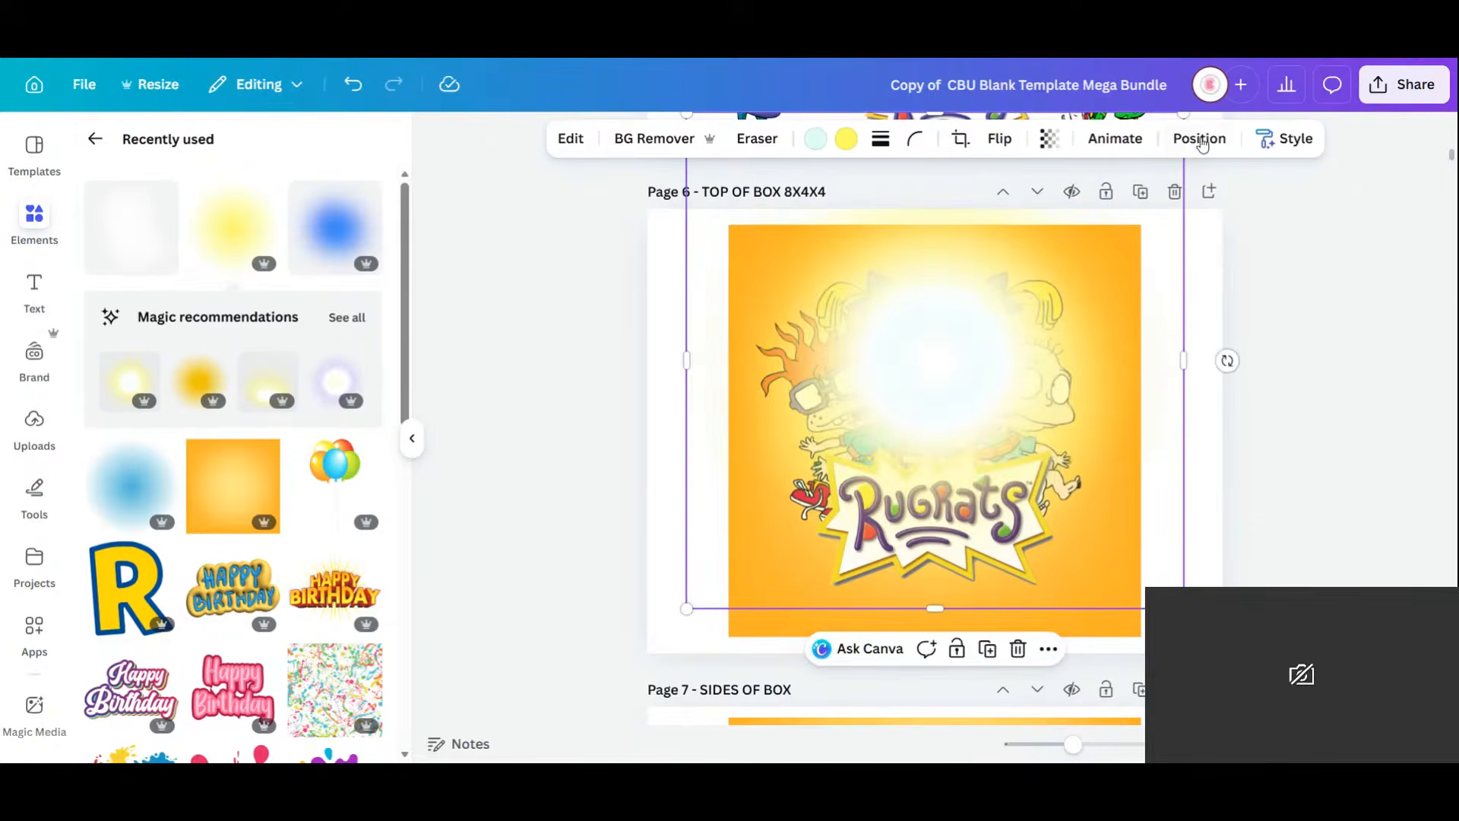
pyautogui.click(342, 242)
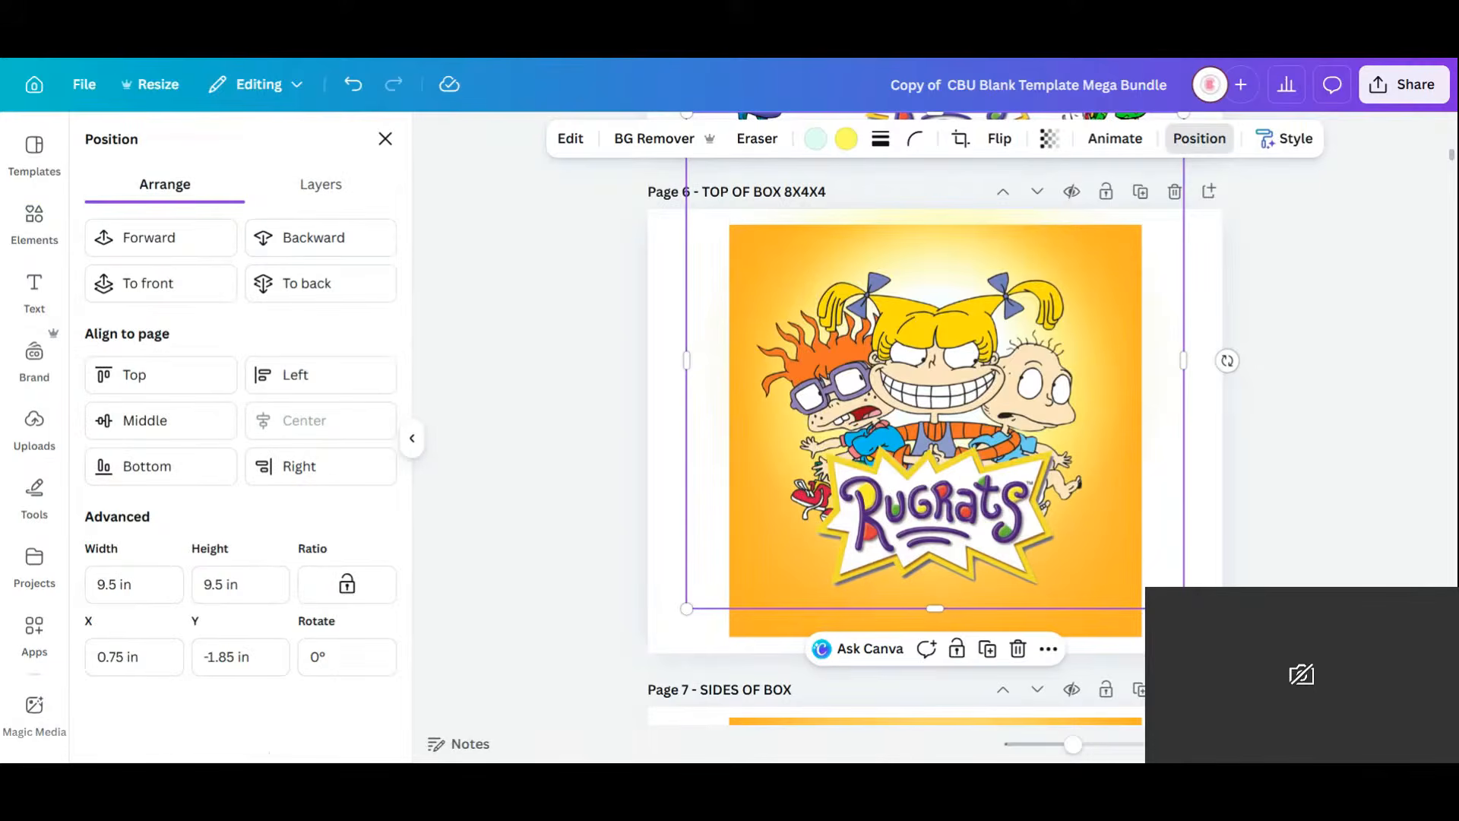
pyautogui.moveTo(1183, 608); pyautogui.dragTo(1277, 701)
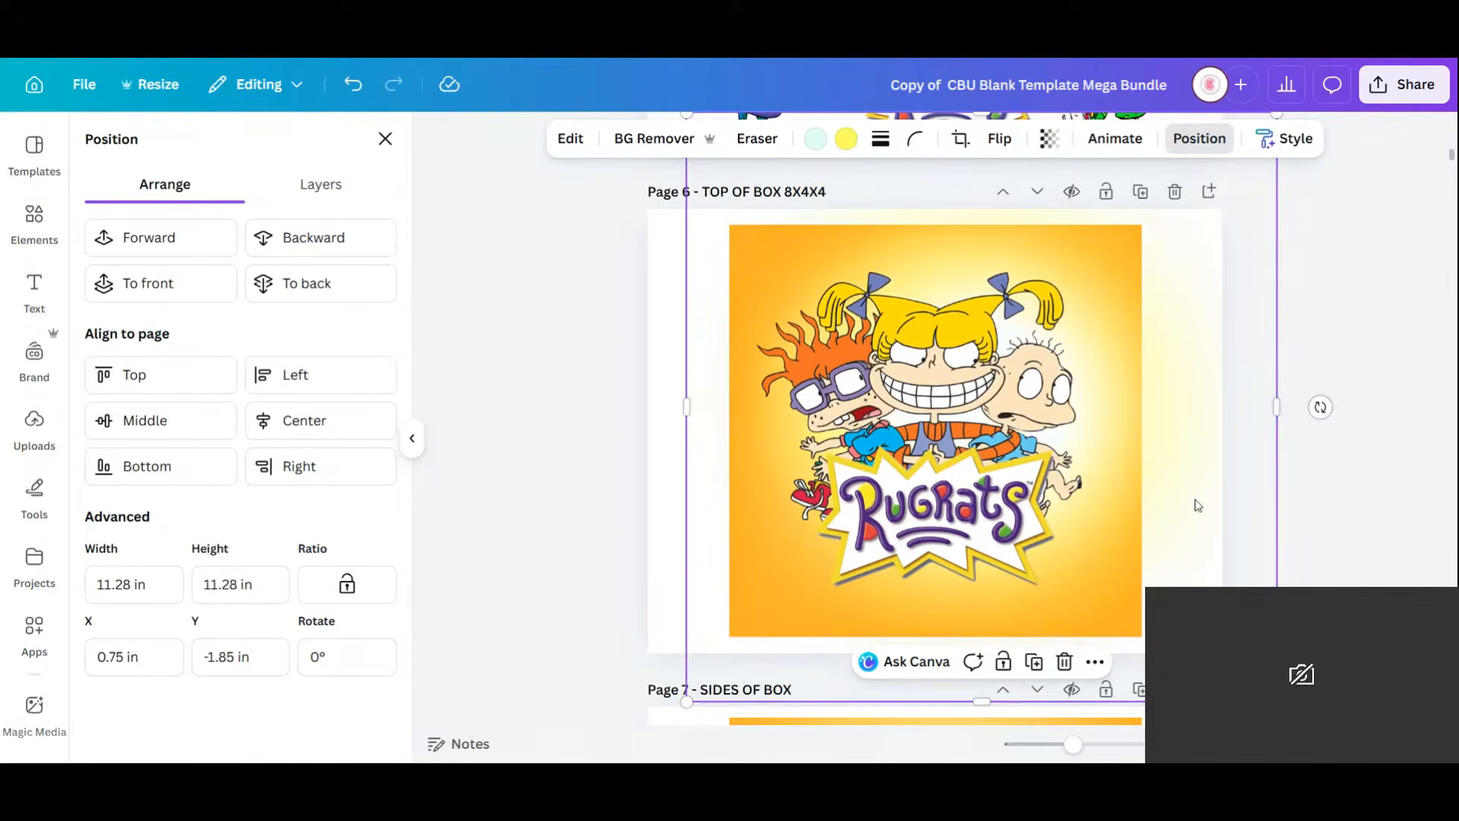
pyautogui.moveTo(1169, 498); pyautogui.dragTo(1141, 480)
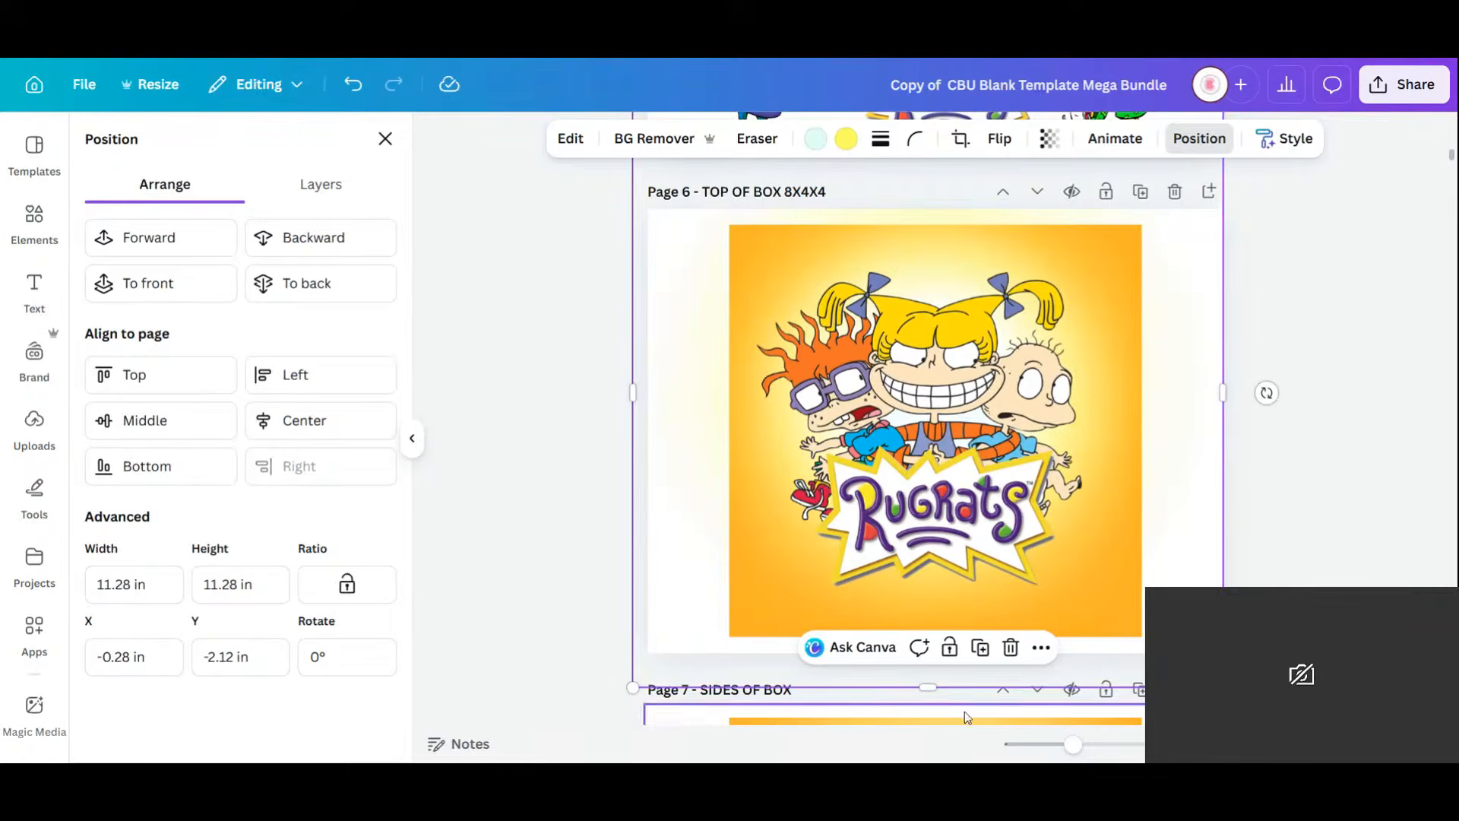
pyautogui.moveTo(927, 687); pyautogui.dragTo(927, 636)
pyautogui.moveTo(631, 367); pyautogui.dragTo(728, 367)
# Fine-tune the glow's position and edges on the Top of Box page.
pyautogui.scroll(3, 1015, 319)
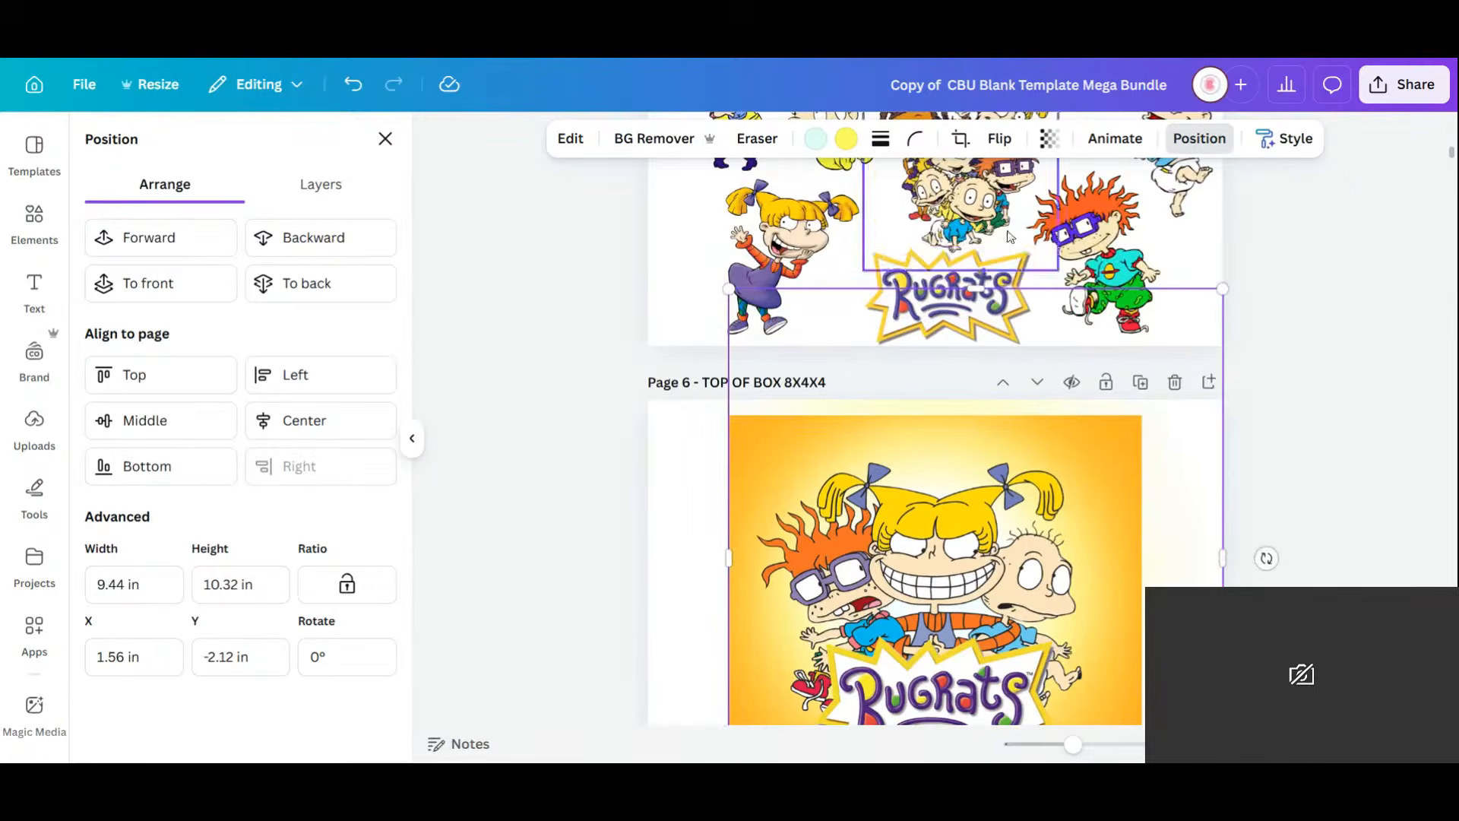
pyautogui.moveTo(976, 288); pyautogui.dragTo(980, 422)
pyautogui.scroll(-1, 980, 422)
pyautogui.scroll(-1, 1225, 526)
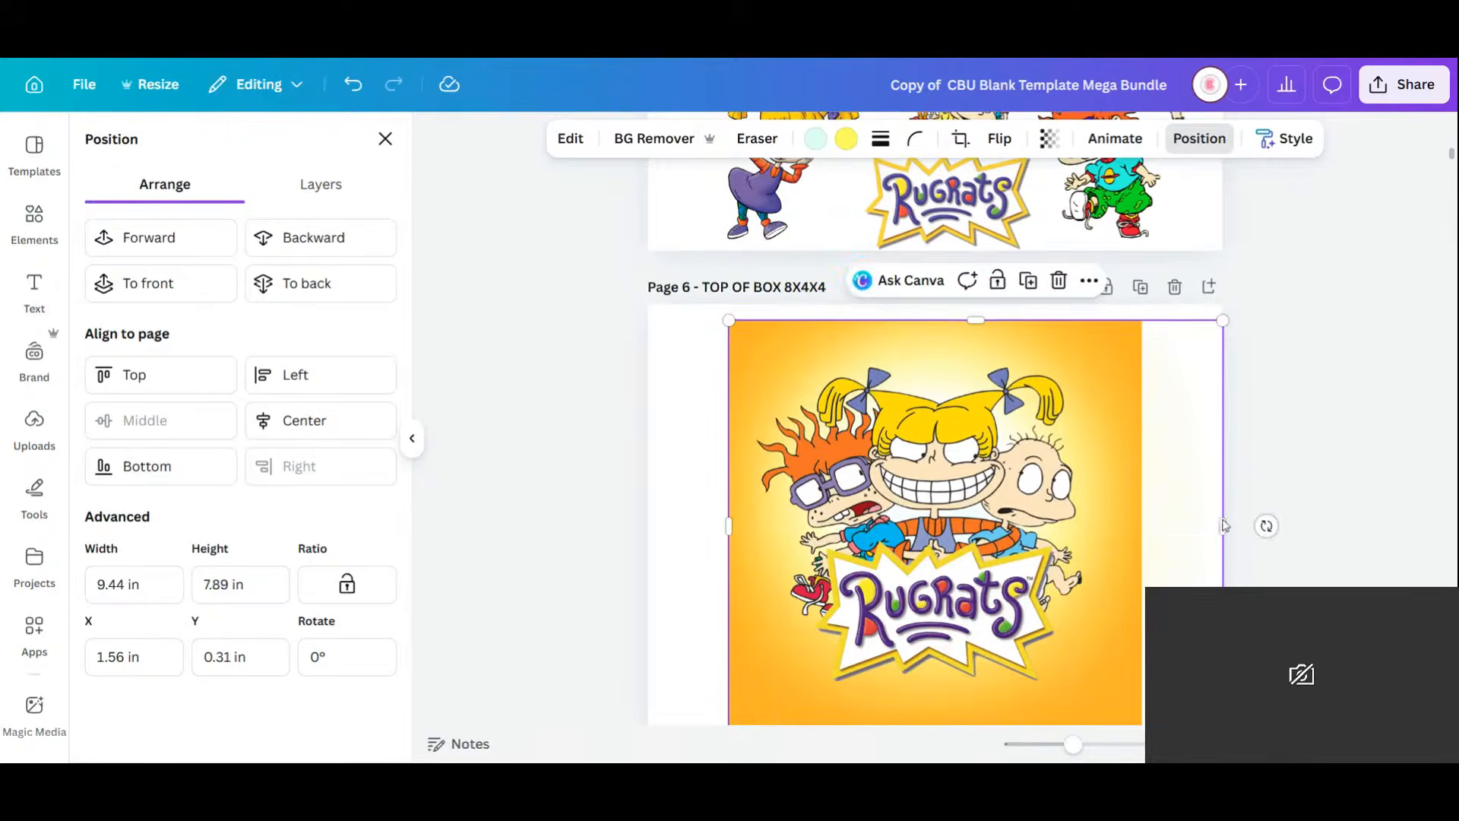
pyautogui.moveTo(1228, 519); pyautogui.dragTo(1143, 522)
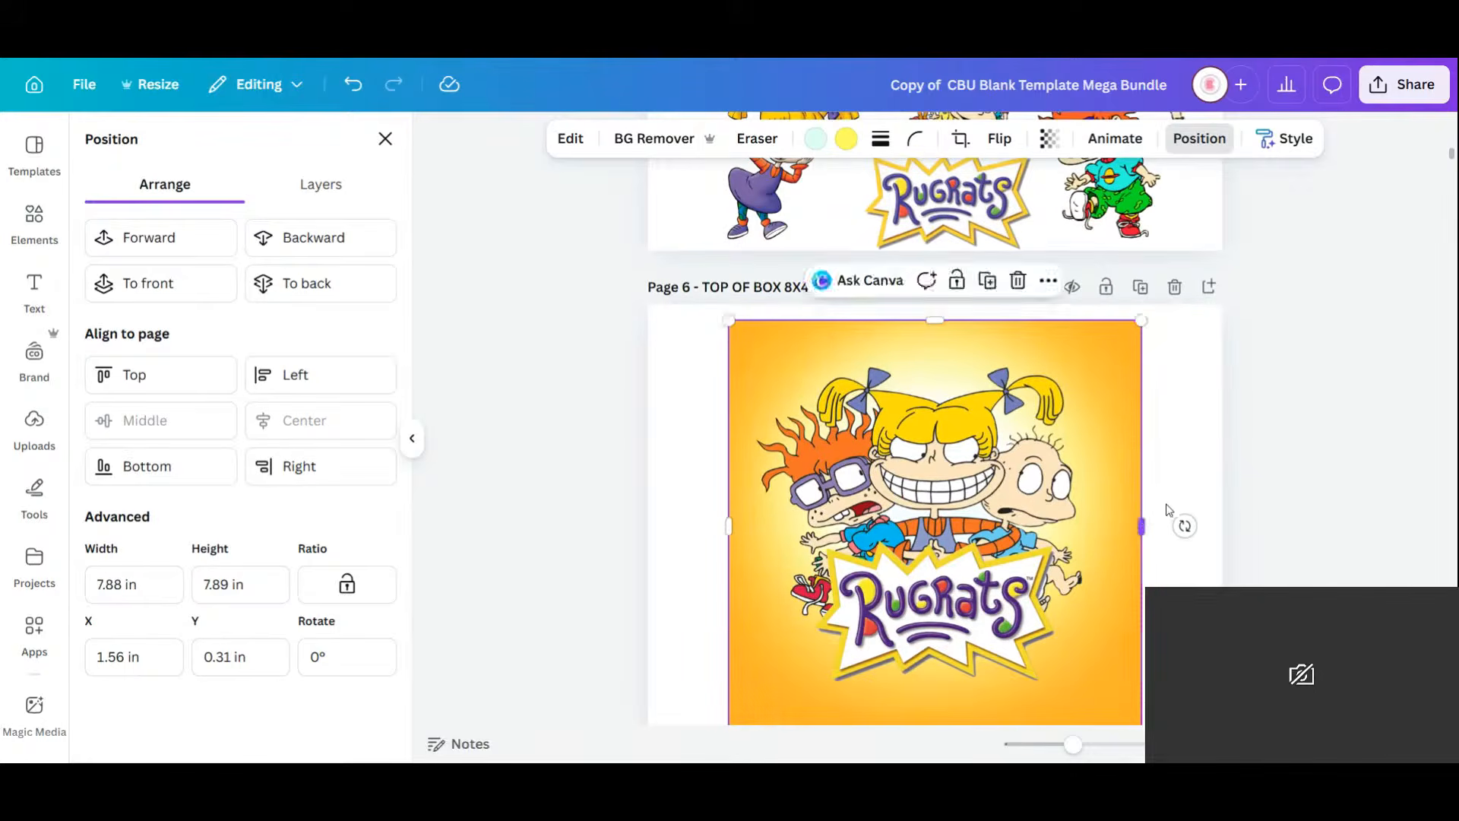
pyautogui.scroll(-2, 1179, 510)
pyautogui.scroll(15, 978, 455)
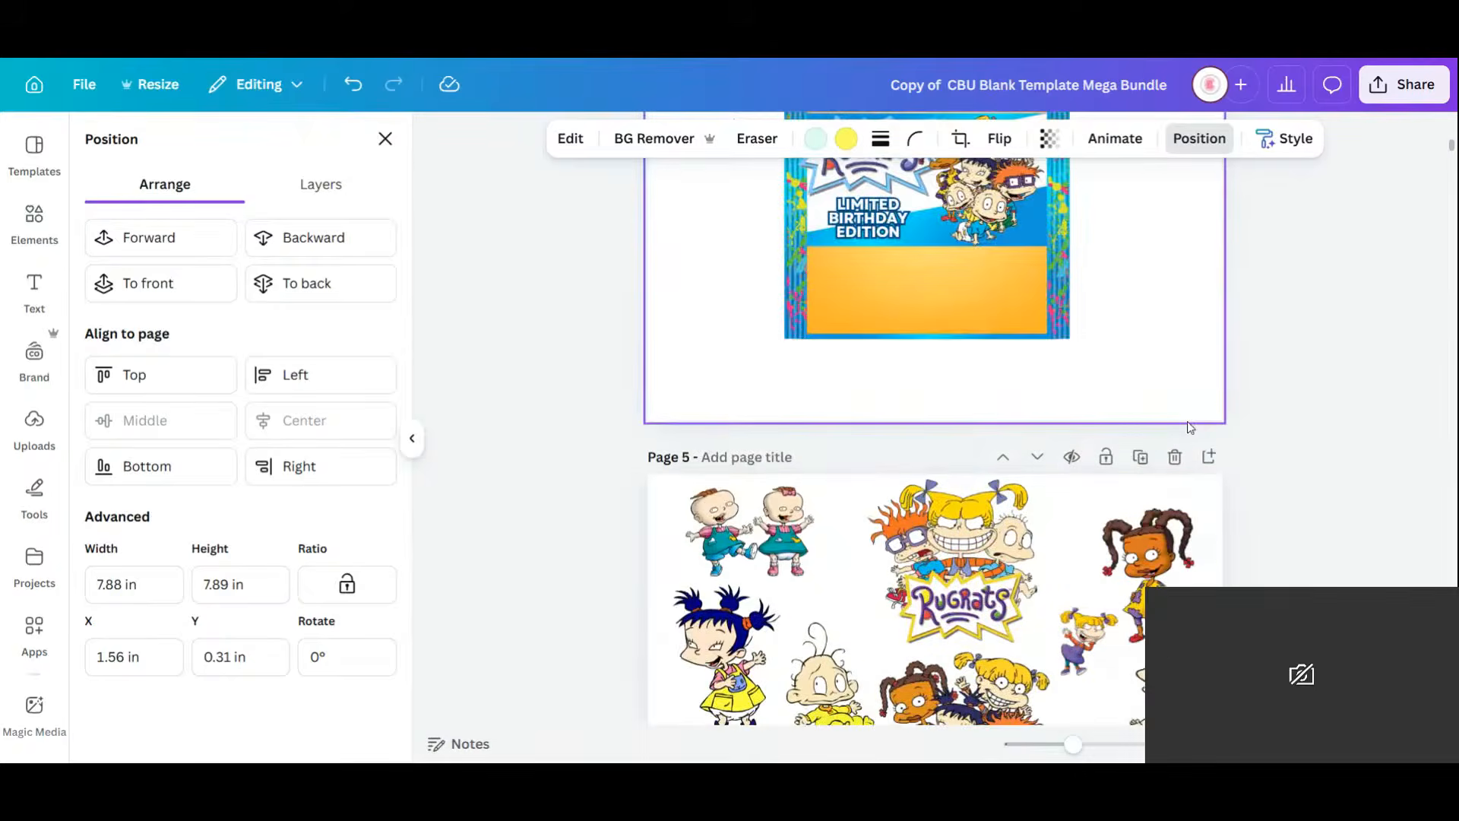
pyautogui.scroll(-5, 1187, 421)
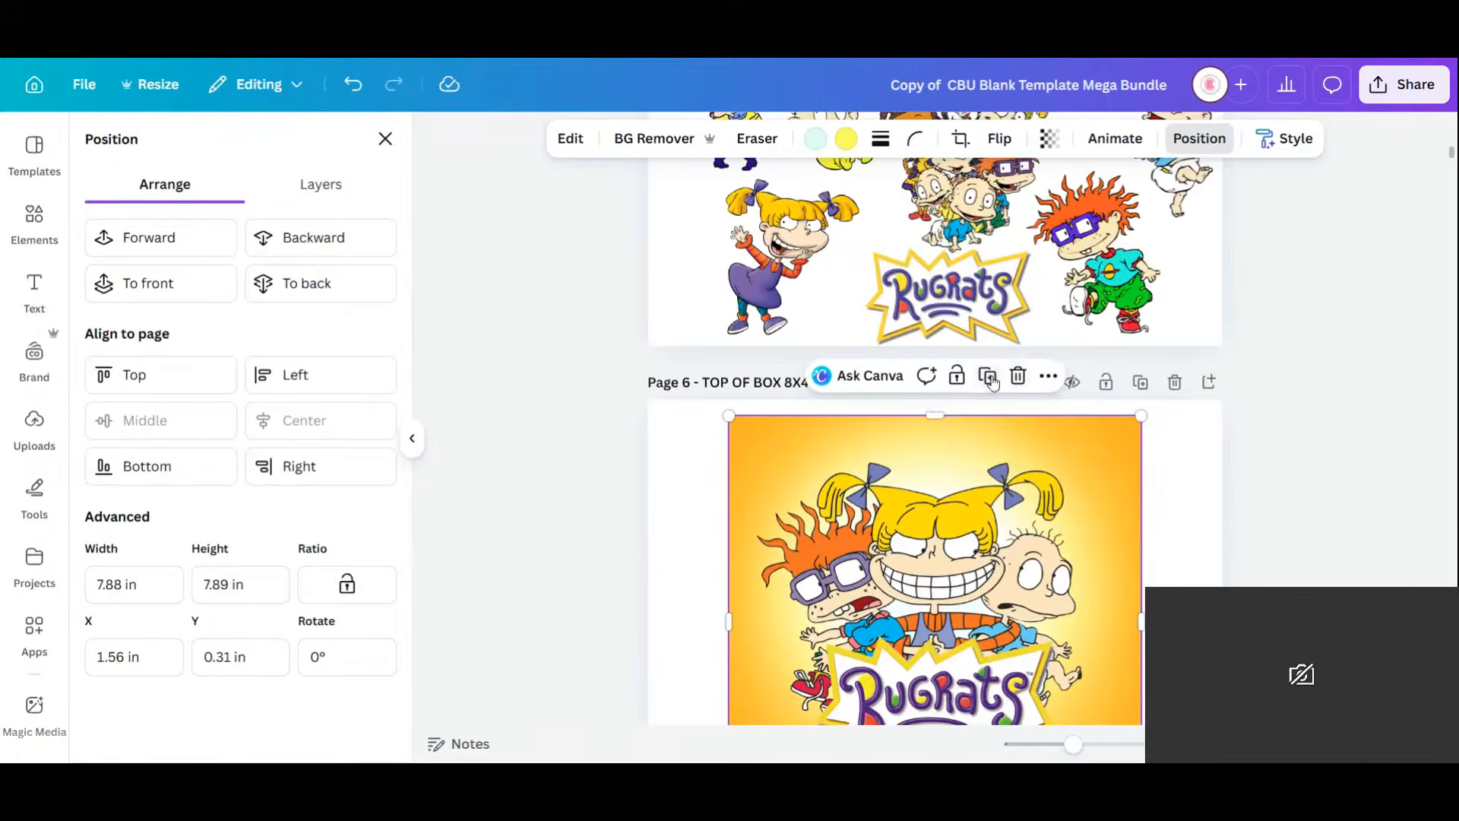
# Restore the accidentally deleted Rugrats logo and delete the faded overlay on the top-of-box image.
pyautogui.hotkey('ctrl', 'd')
pyautogui.click(966, 294)
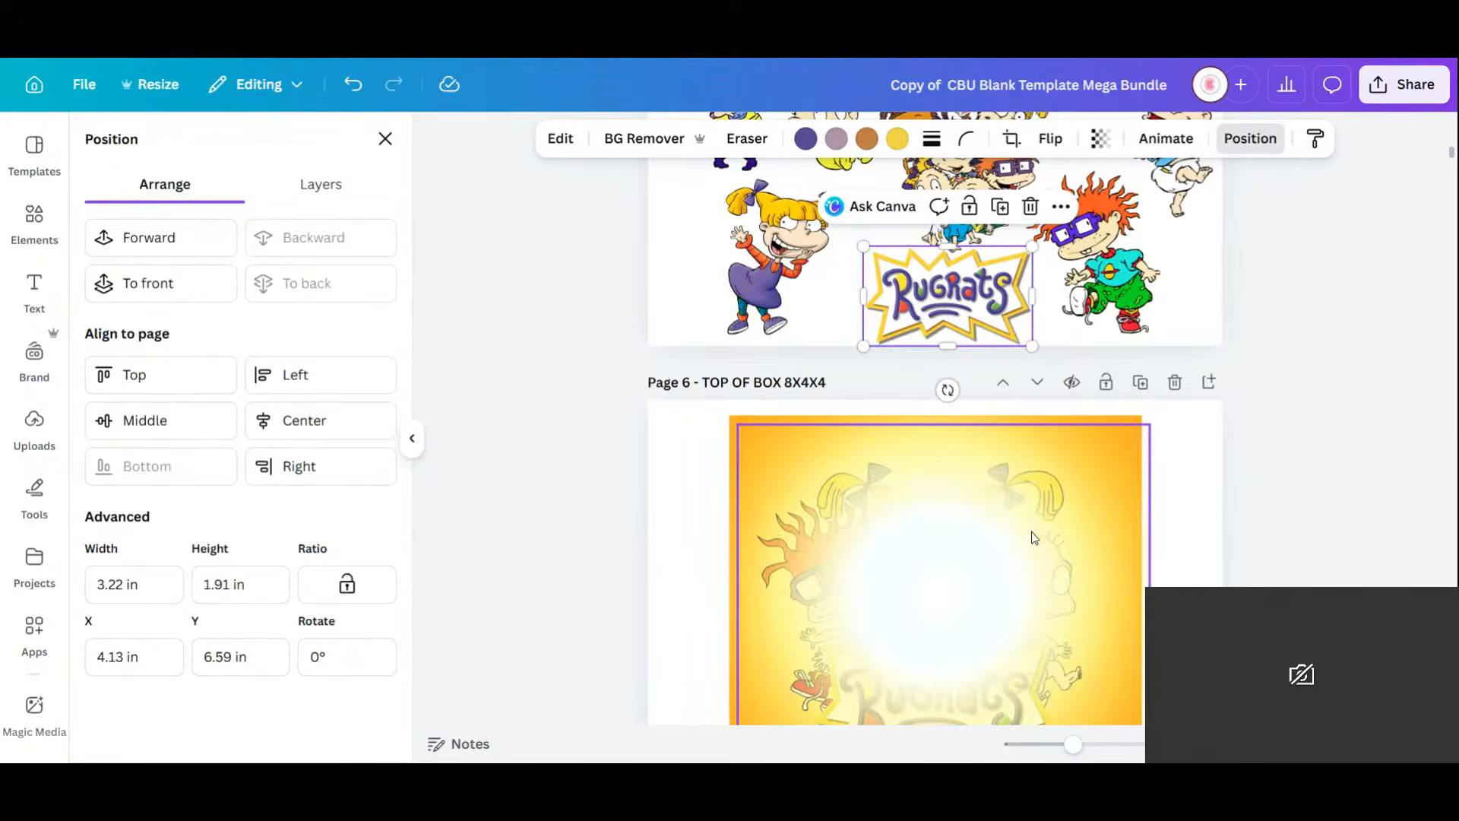
pyautogui.press('Delete')
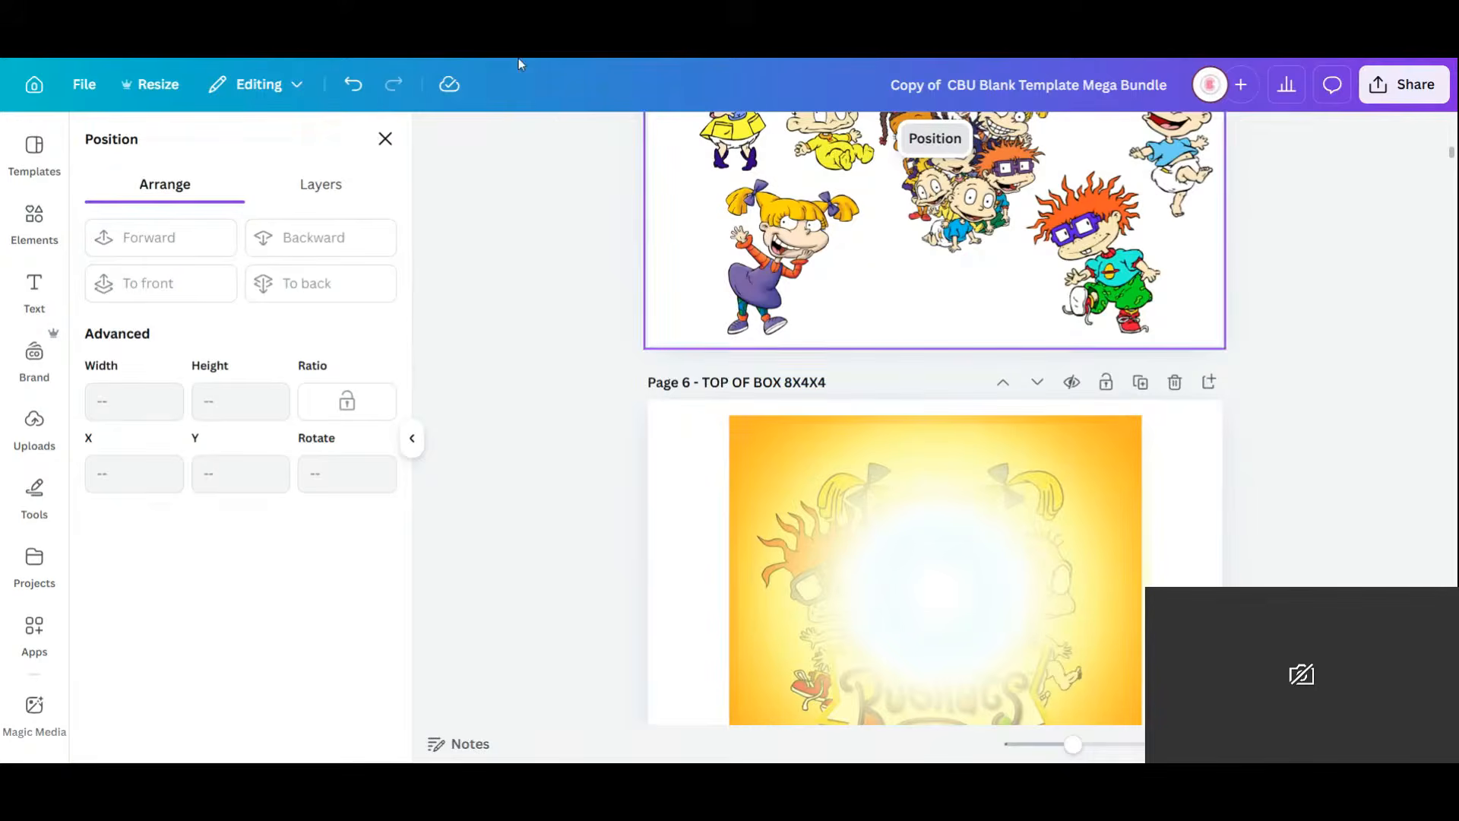
pyautogui.click(357, 90)
pyautogui.click(1029, 583)
pyautogui.press('Delete')
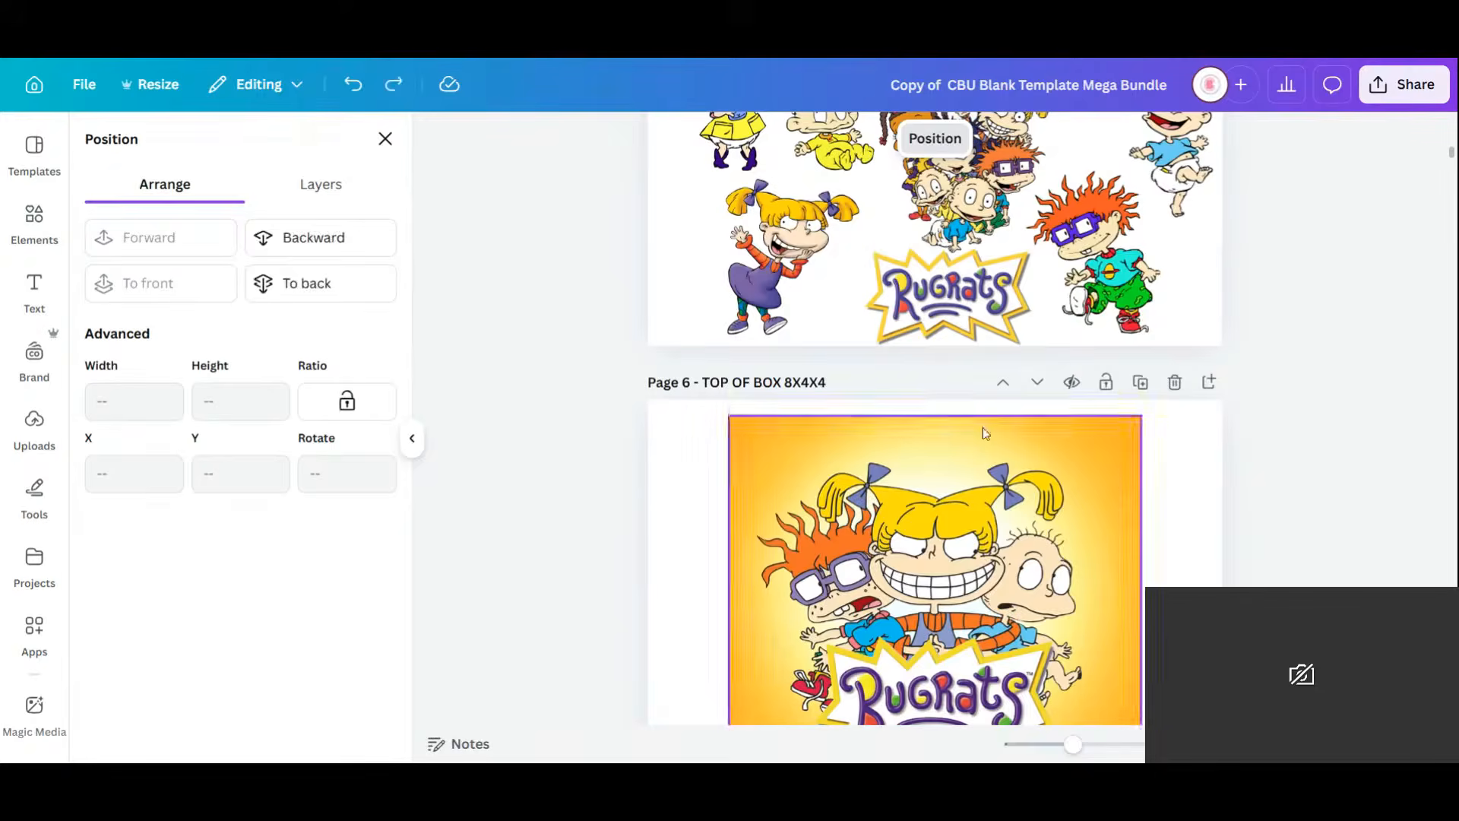
# Place an enlarged copy of the Rugrats logo over the Top of Box characters.
pyautogui.click(977, 298)
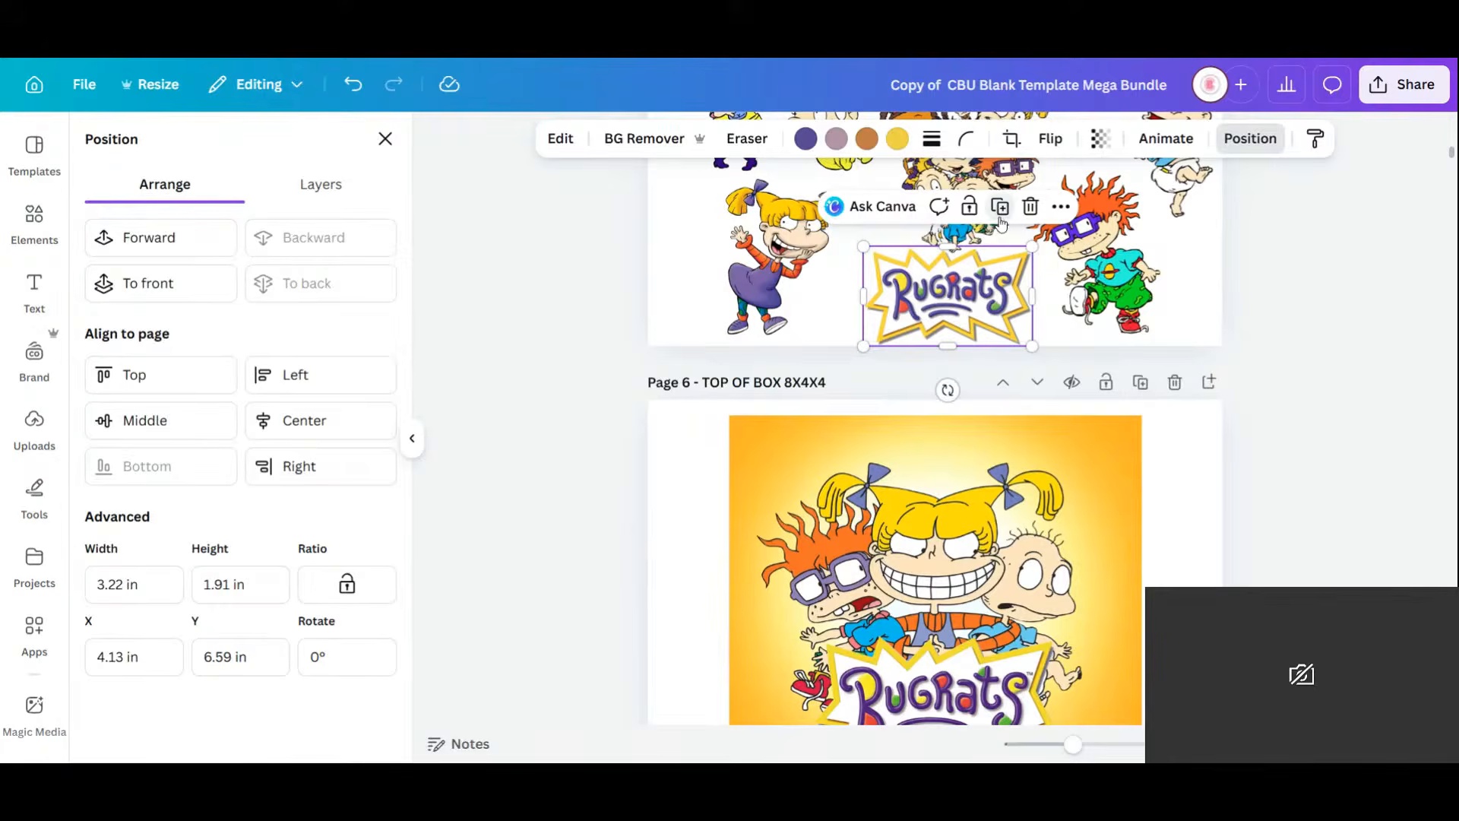
pyautogui.moveTo(980, 298); pyautogui.dragTo(972, 678)
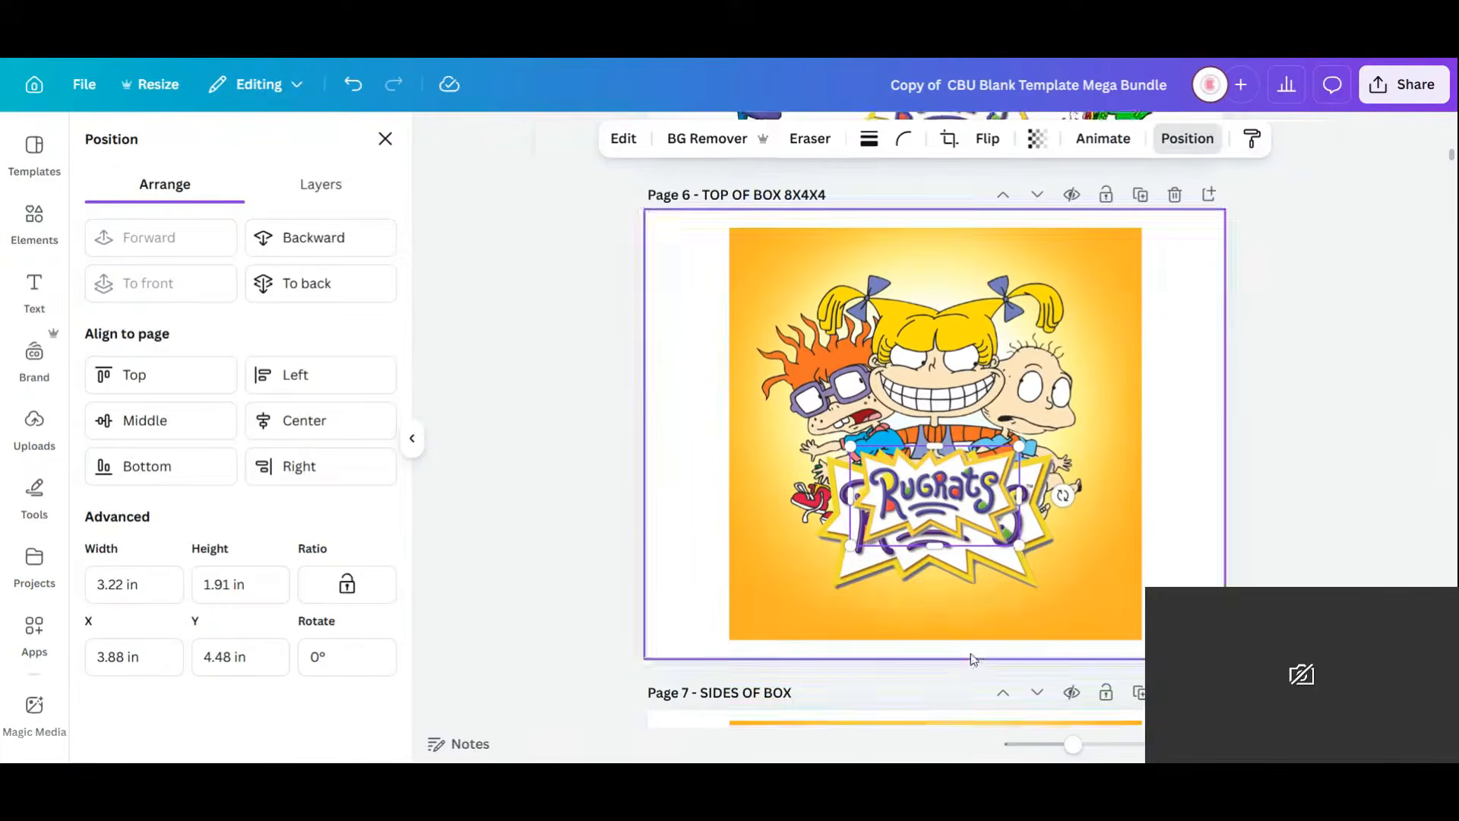
pyautogui.moveTo(1019, 544); pyautogui.dragTo(1118, 601)
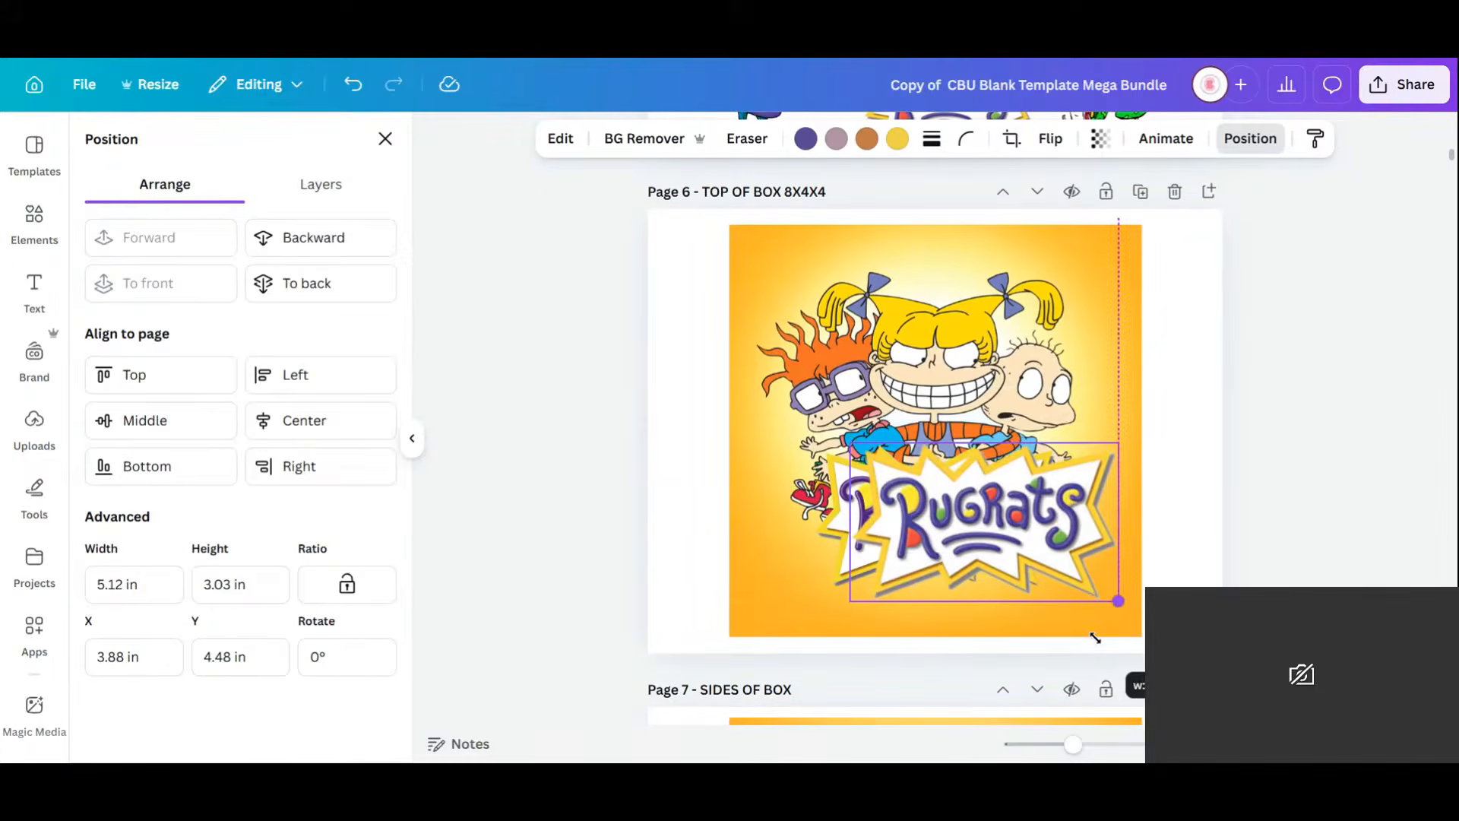
pyautogui.moveTo(1022, 563); pyautogui.dragTo(991, 552)
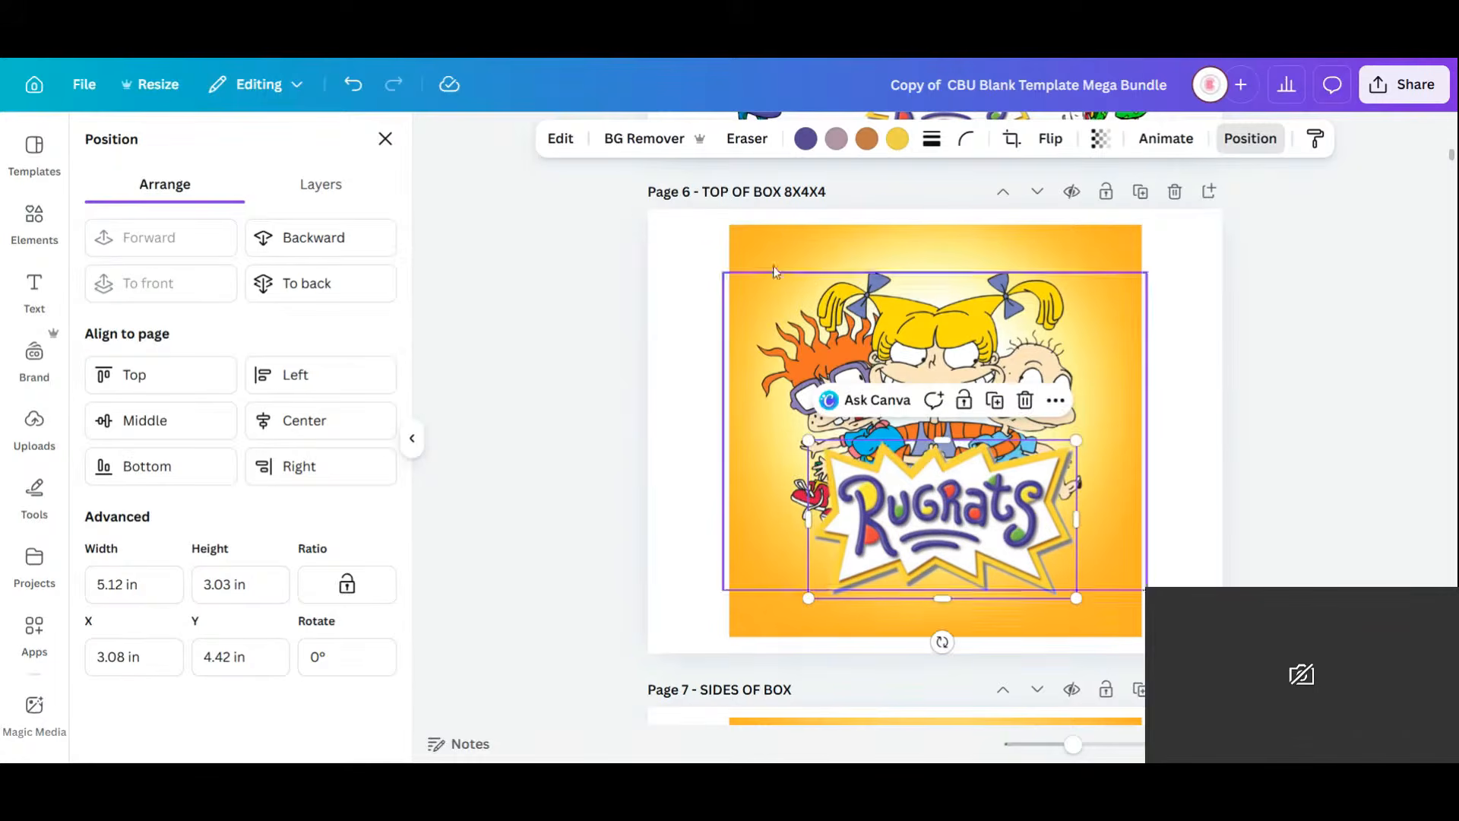
# Recolour the logo's yellow starburst outline blue.
pyautogui.click(898, 140)
pyautogui.click(322, 279)
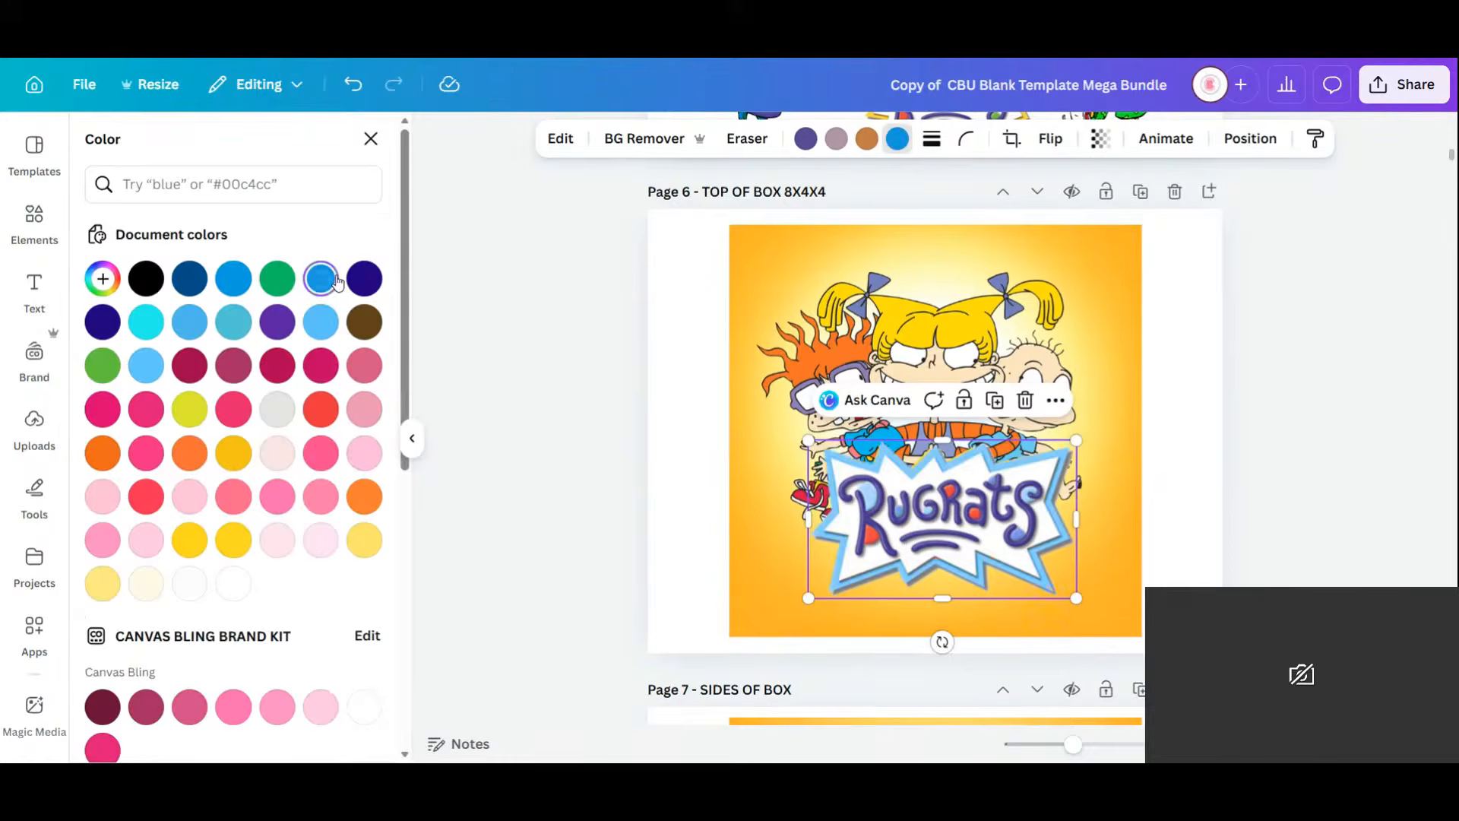
pyautogui.click(1239, 558)
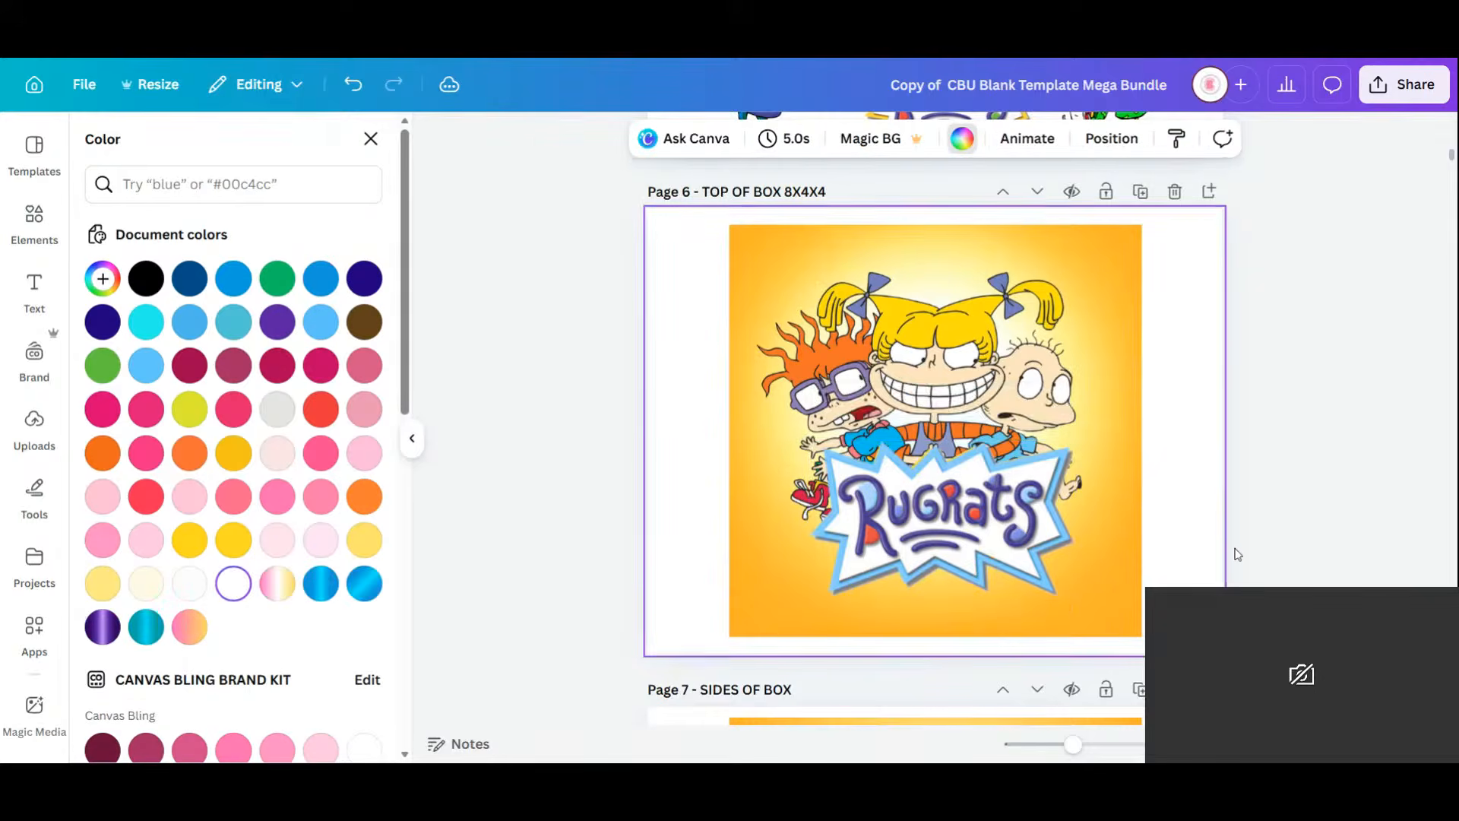
pyautogui.scroll(-4, 1237, 552)
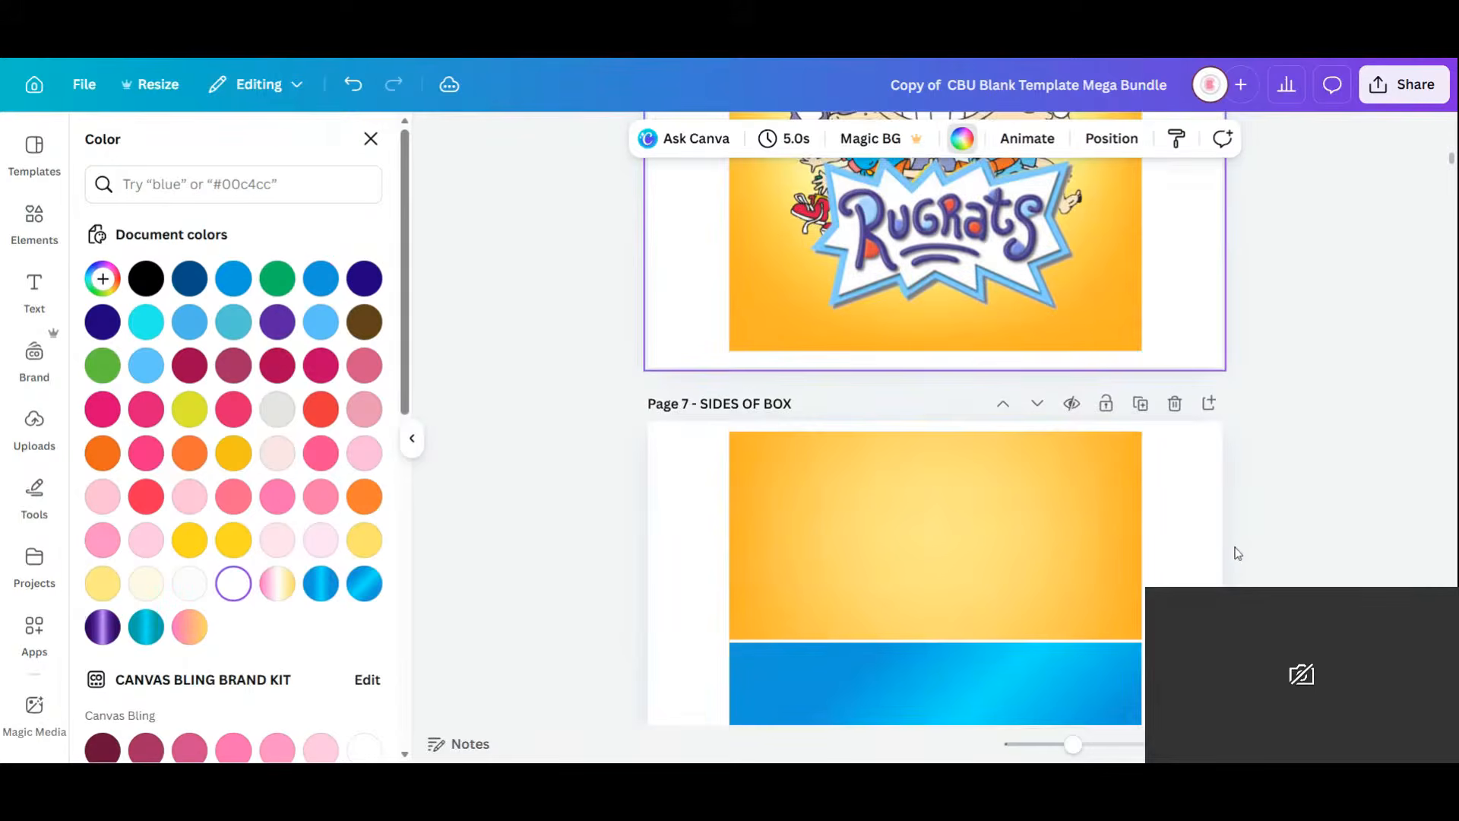
pyautogui.scroll(5, 1215, 537)
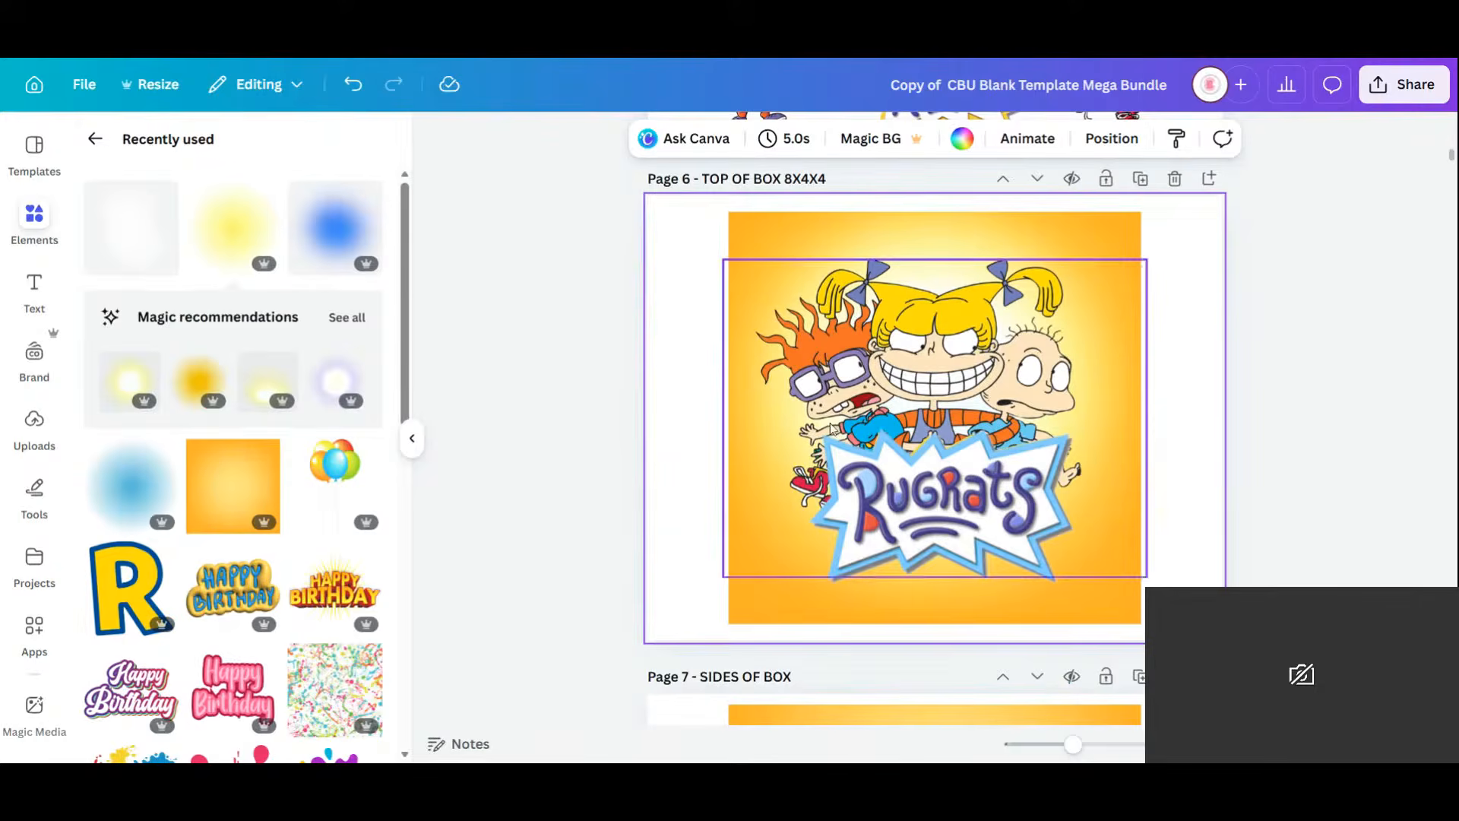
pyautogui.scroll(5, 833, 433)
# Copy the Chip Bag's HAPPY BIRTHDAY graphic onto the Rice Krispie bag, rotated vertical and shrunk.
pyautogui.rightClick(889, 472)
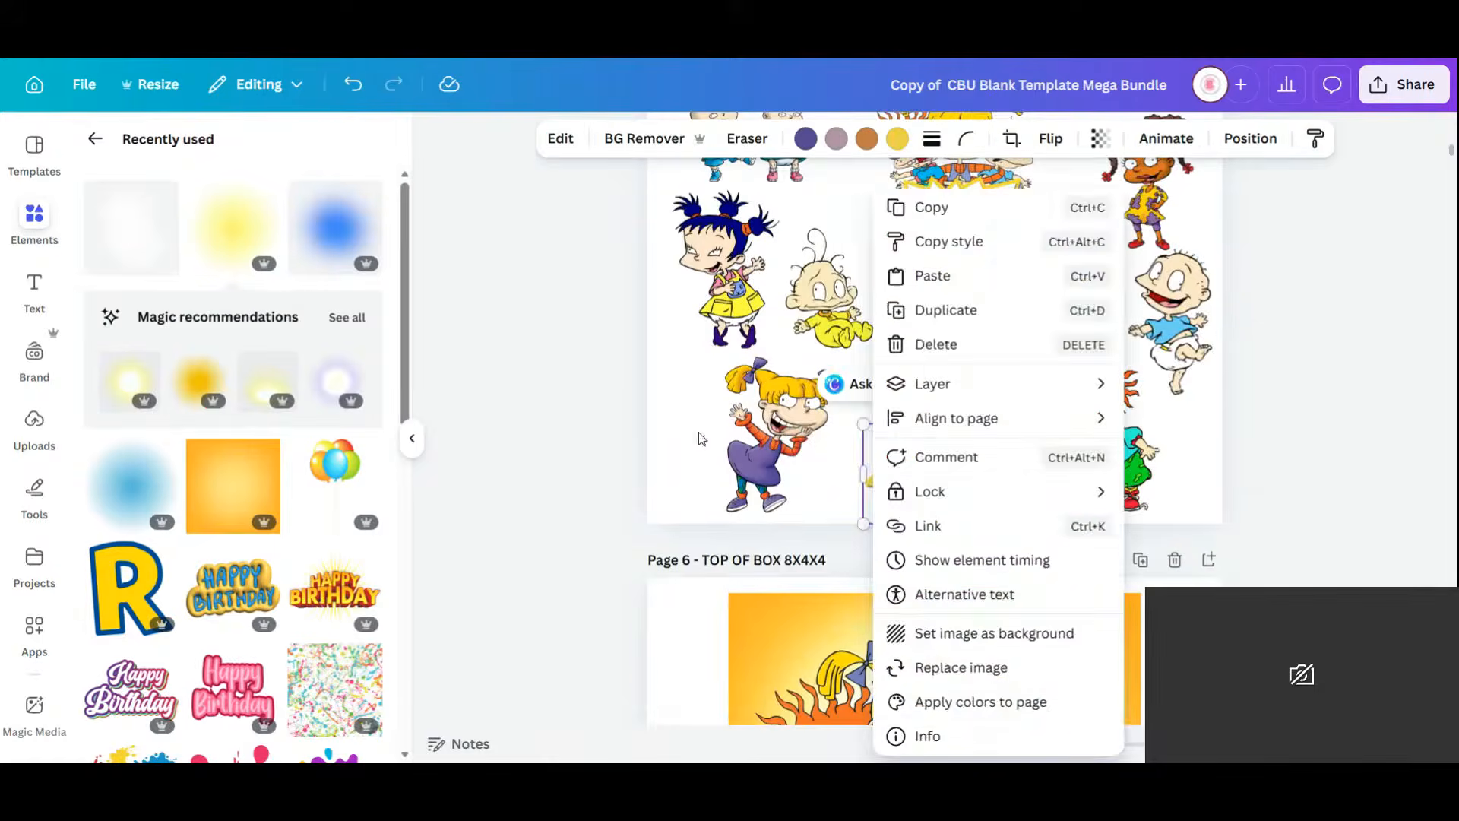
pyautogui.click(734, 399)
pyautogui.scroll(15, 750, 382)
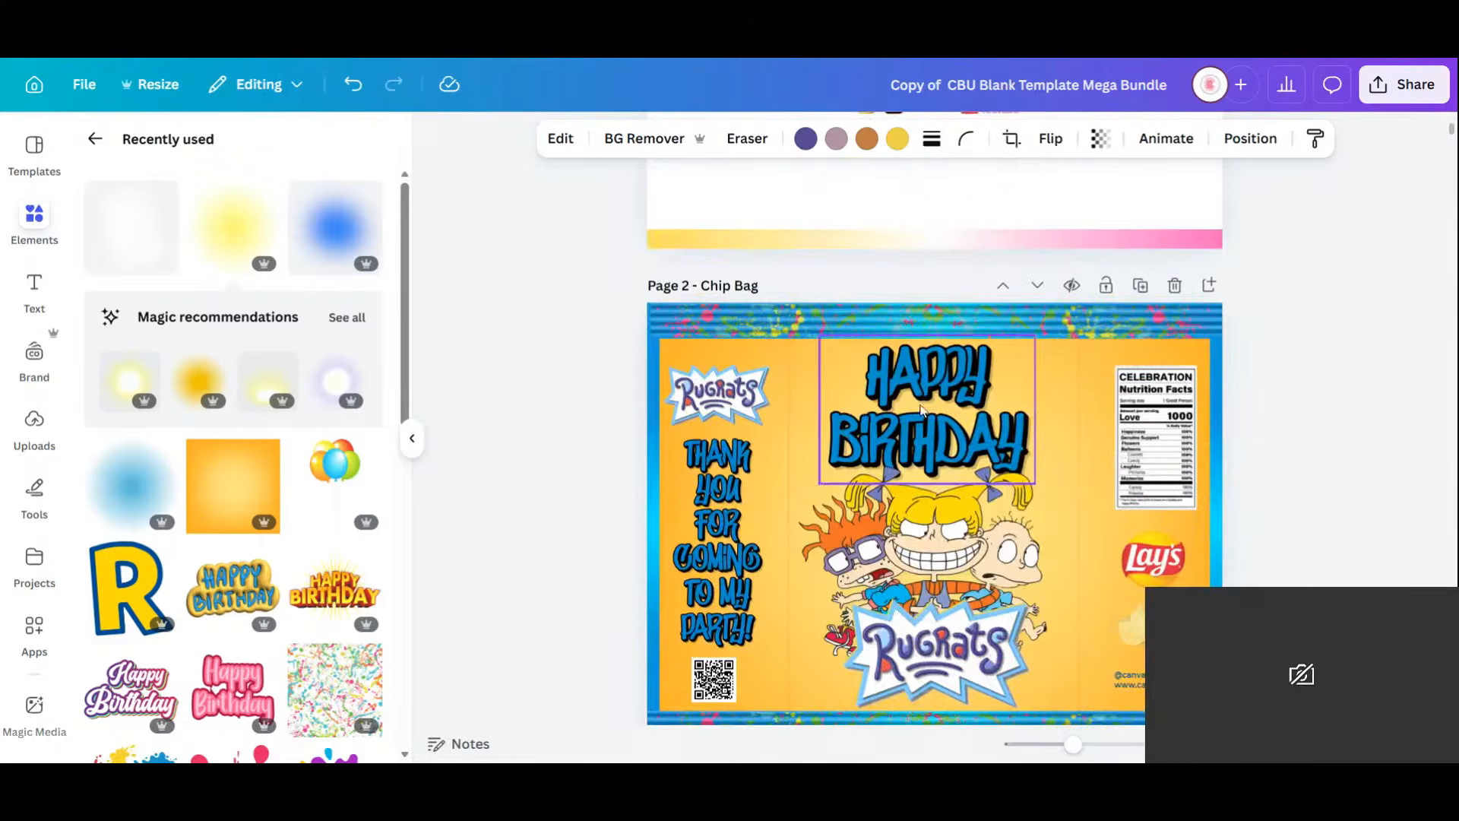
pyautogui.click(921, 410)
pyautogui.click(976, 297)
pyautogui.moveTo(974, 403); pyautogui.dragTo(1117, 293)
pyautogui.scroll(-7, 979, 459)
pyautogui.scroll(-6, 980, 459)
pyautogui.scroll(-2, 981, 459)
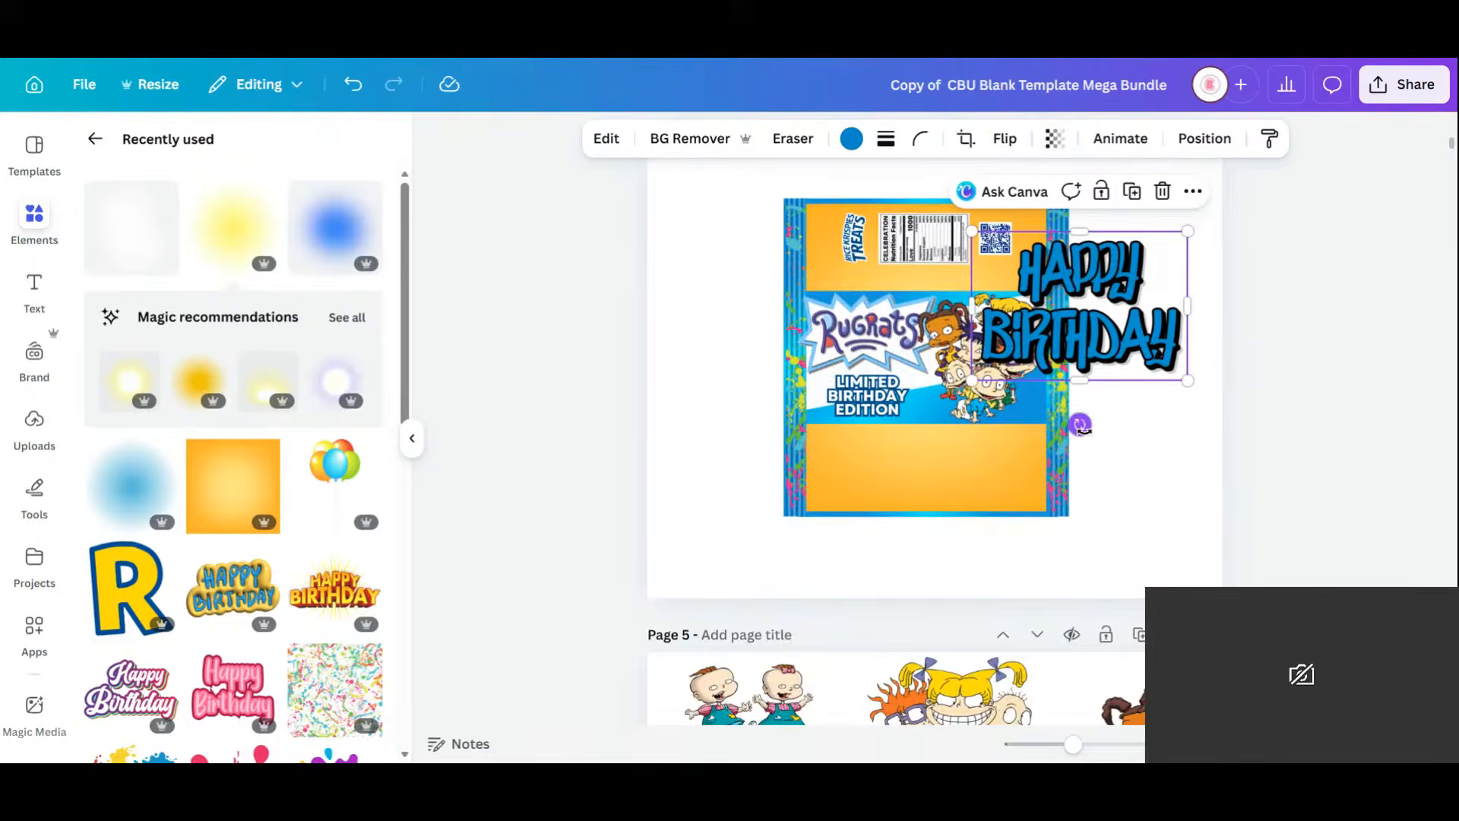
pyautogui.moveTo(1228, 332); pyautogui.dragTo(1233, 301)
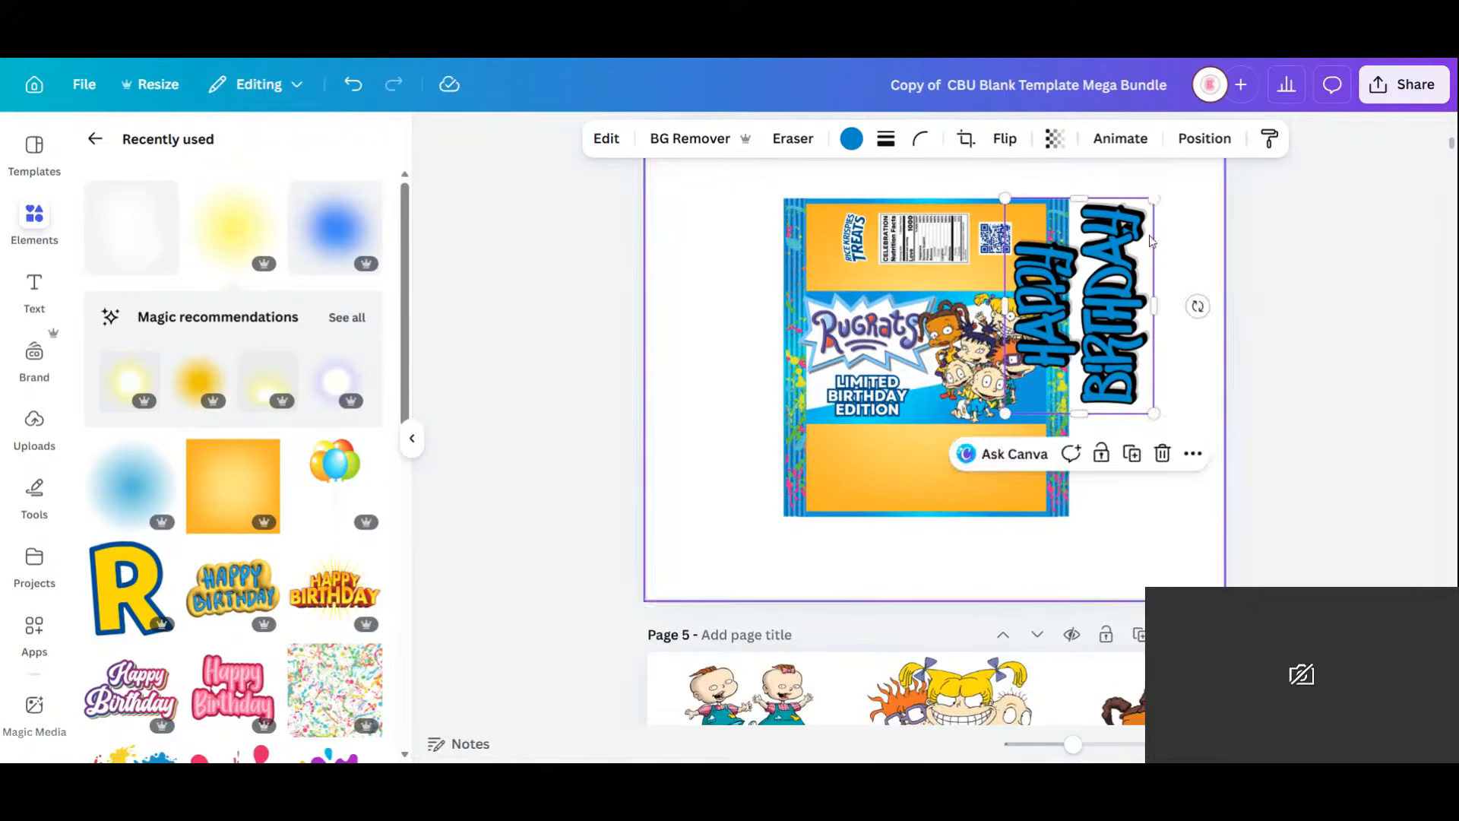
pyautogui.moveTo(1144, 285); pyautogui.dragTo(1122, 389)
# Move the Treats logo to the bag's top-right, reposition HAPPY BIRTHDAY, and copy it toward Sides of Box.
pyautogui.moveTo(855, 237); pyautogui.dragTo(1023, 244)
pyautogui.click(1034, 380)
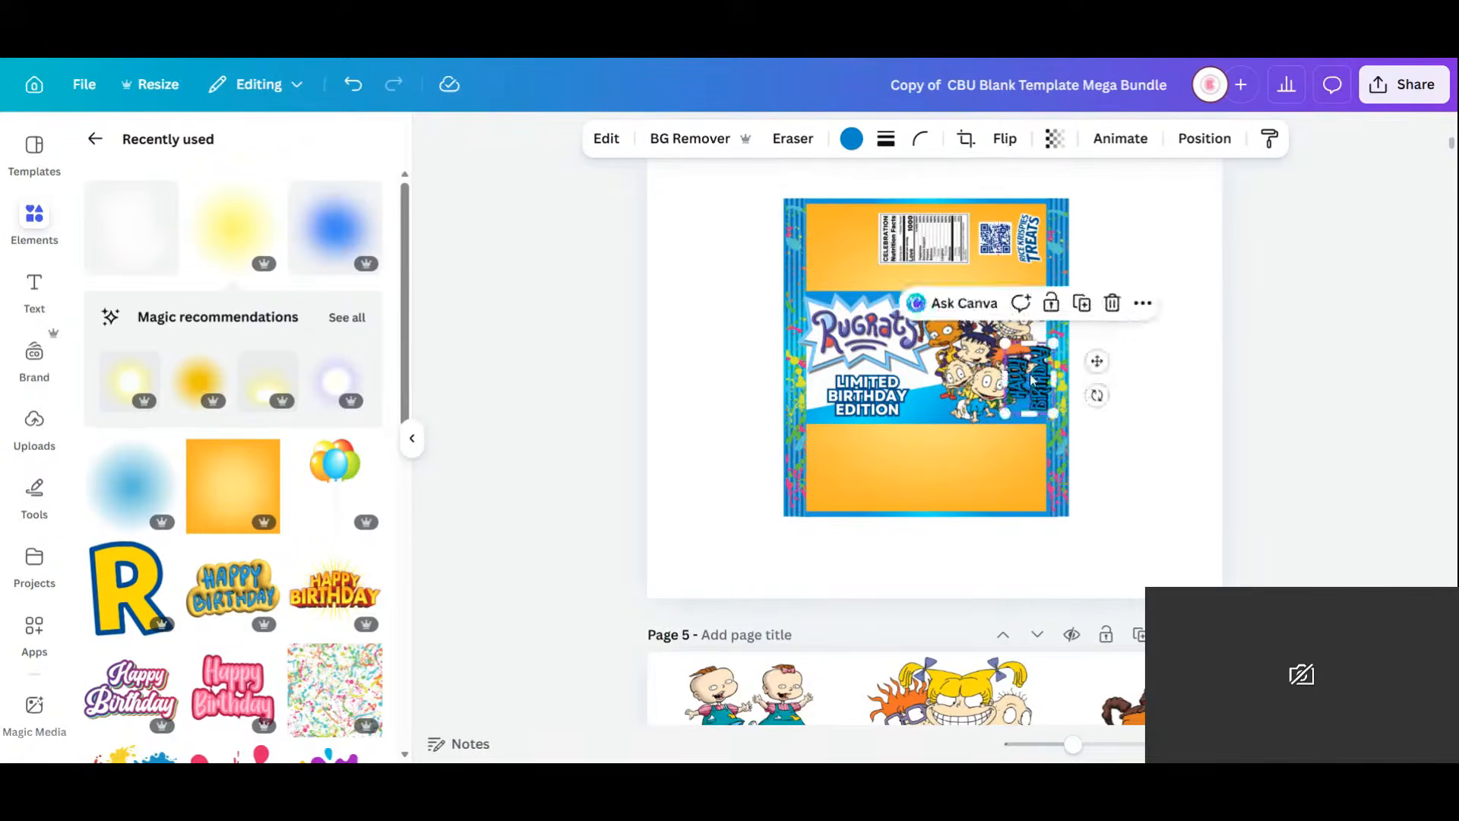
pyautogui.moveTo(1034, 380); pyautogui.dragTo(900, 590)
pyautogui.click(894, 317)
pyautogui.scroll(-3, 900, 323)
pyautogui.scroll(-7, 900, 321)
pyautogui.scroll(-5, 901, 320)
# Enlarge the HAPPY BIRTHDAY copy on Page 7 and snap it to the orange panel's centre.
pyautogui.moveTo(946, 489); pyautogui.dragTo(1241, 422)
pyautogui.moveTo(1115, 477); pyautogui.dragTo(1010, 555)
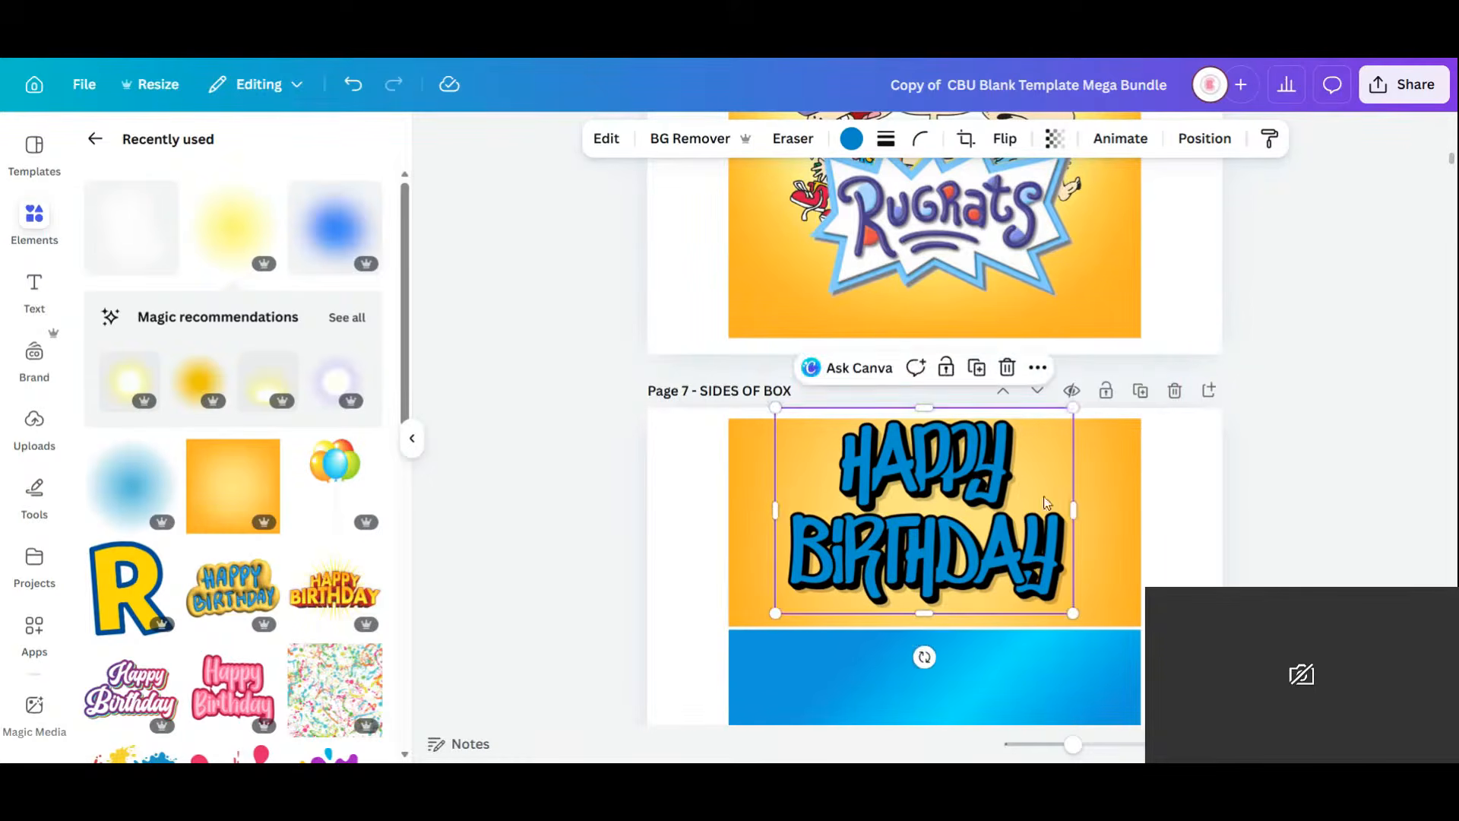
pyautogui.moveTo(1072, 410); pyautogui.dragTo(1018, 448)
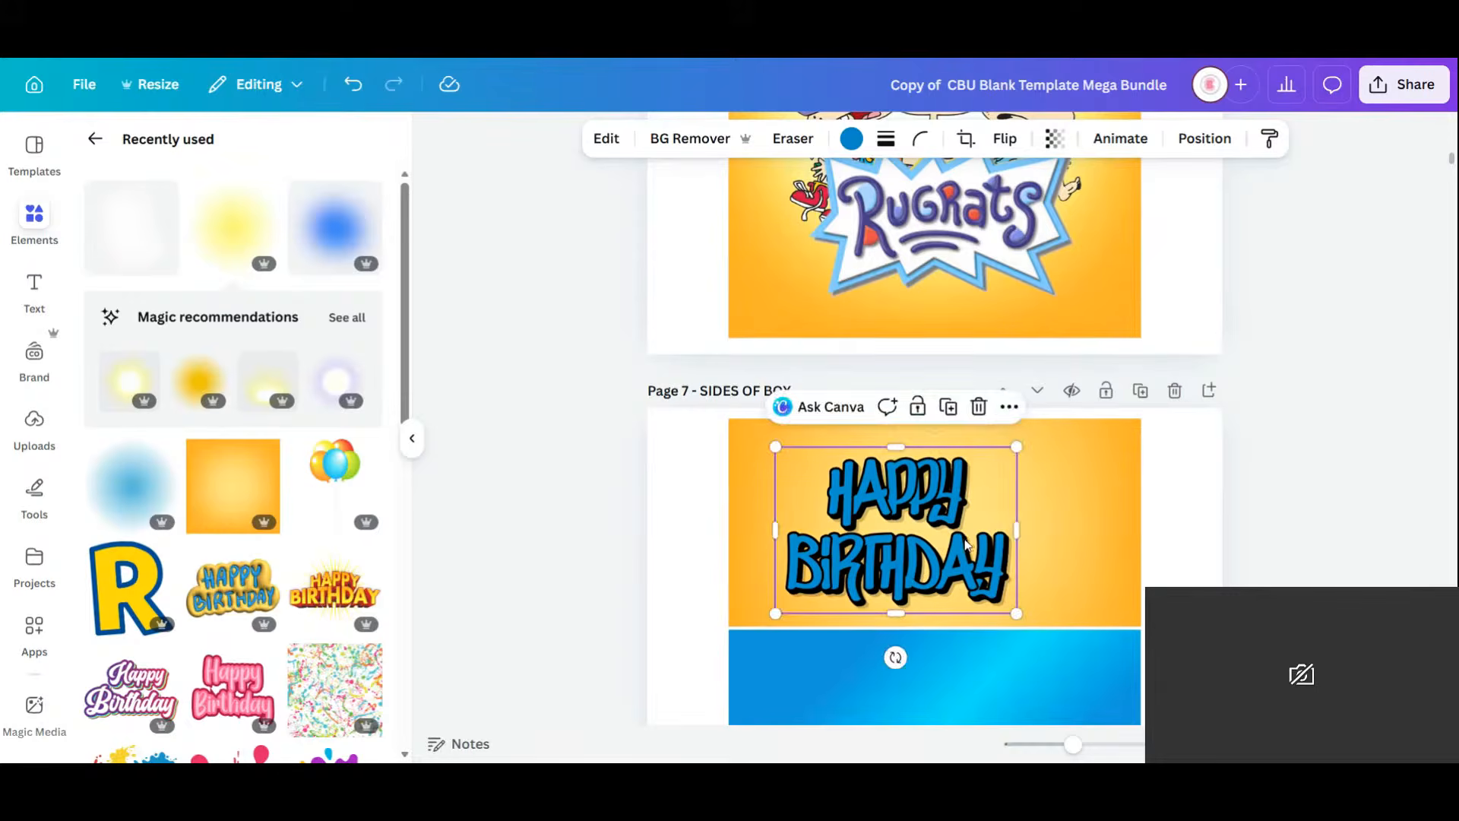
pyautogui.moveTo(969, 546); pyautogui.dragTo(1000, 527)
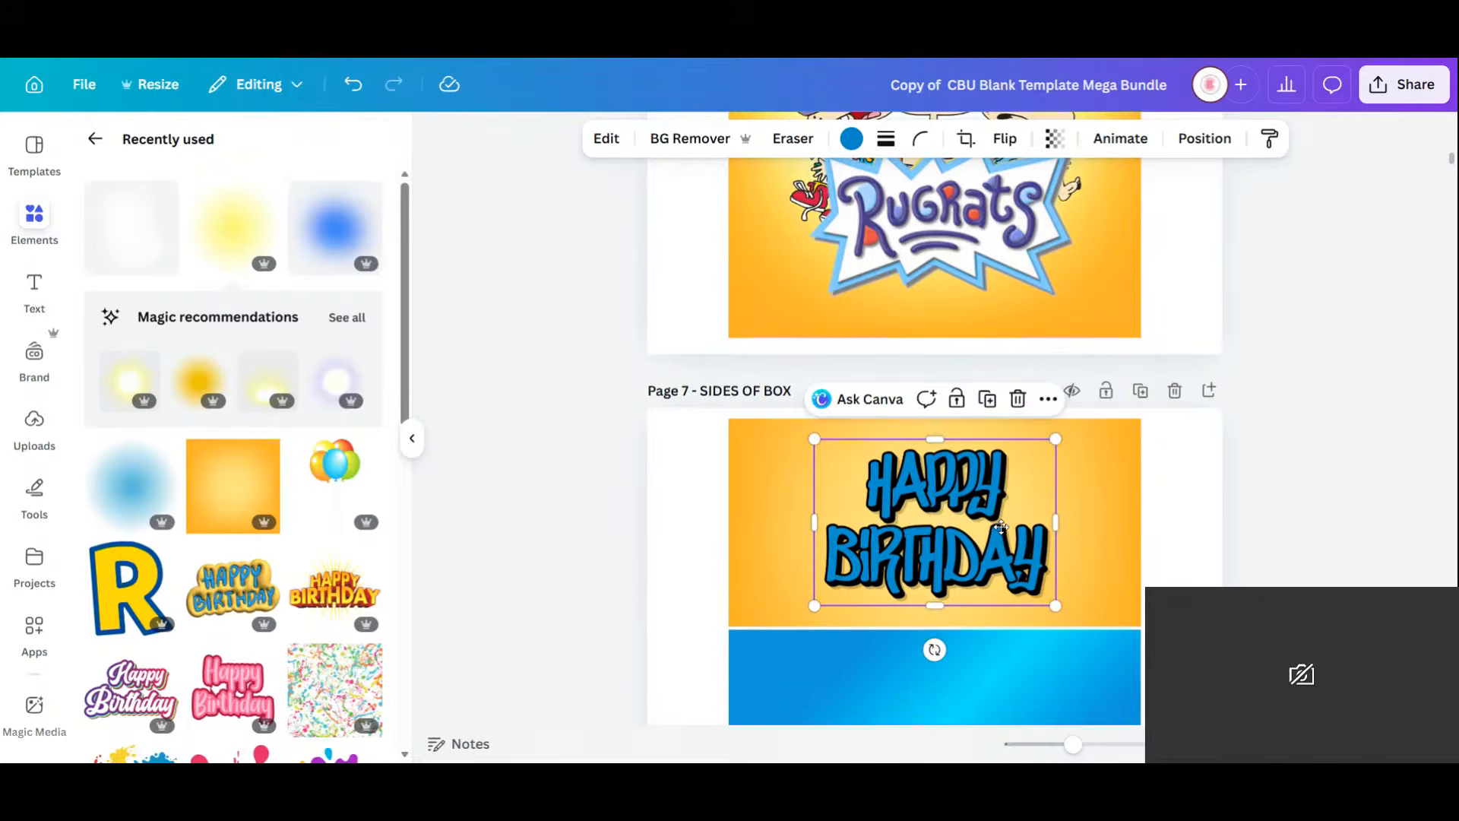
pyautogui.scroll(-5, 1003, 530)
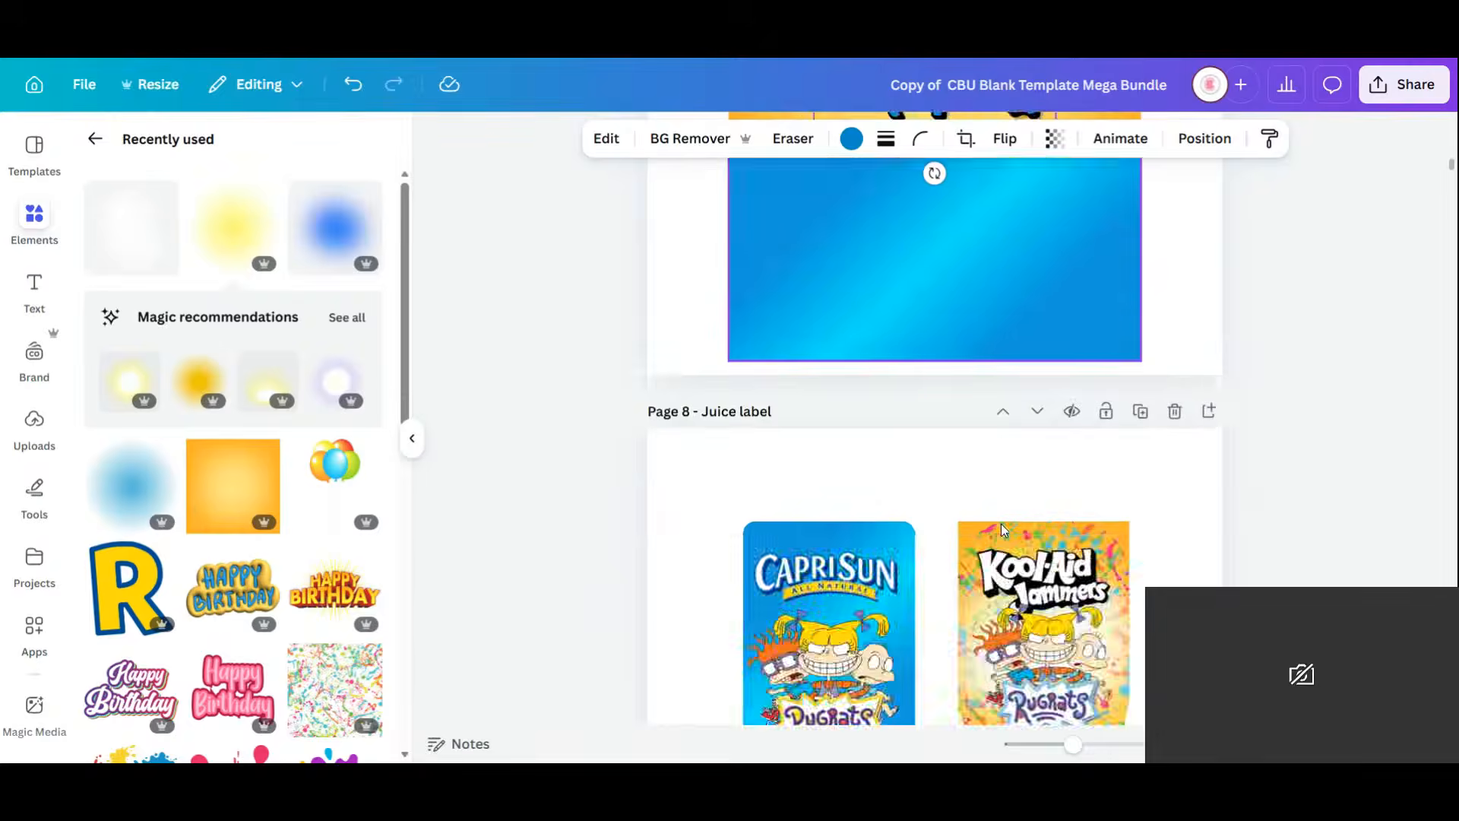
pyautogui.scroll(9, 1004, 530)
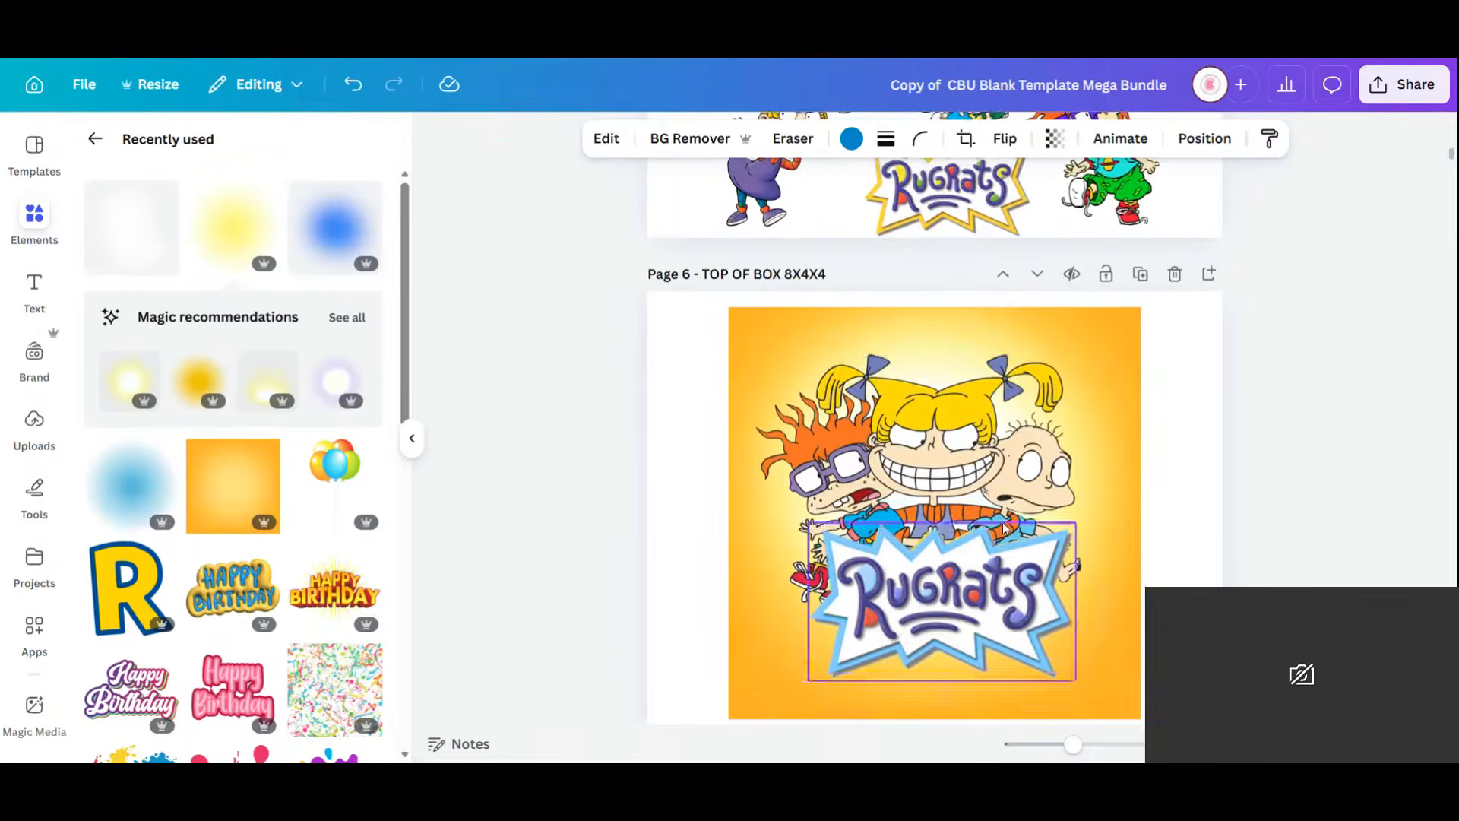
pyautogui.scroll(2, 1003, 527)
# Copy Chuckie from Page 5 onto the Sides of Box banner, enlarged and sent behind BIRTHDAY.
pyautogui.click(1140, 242)
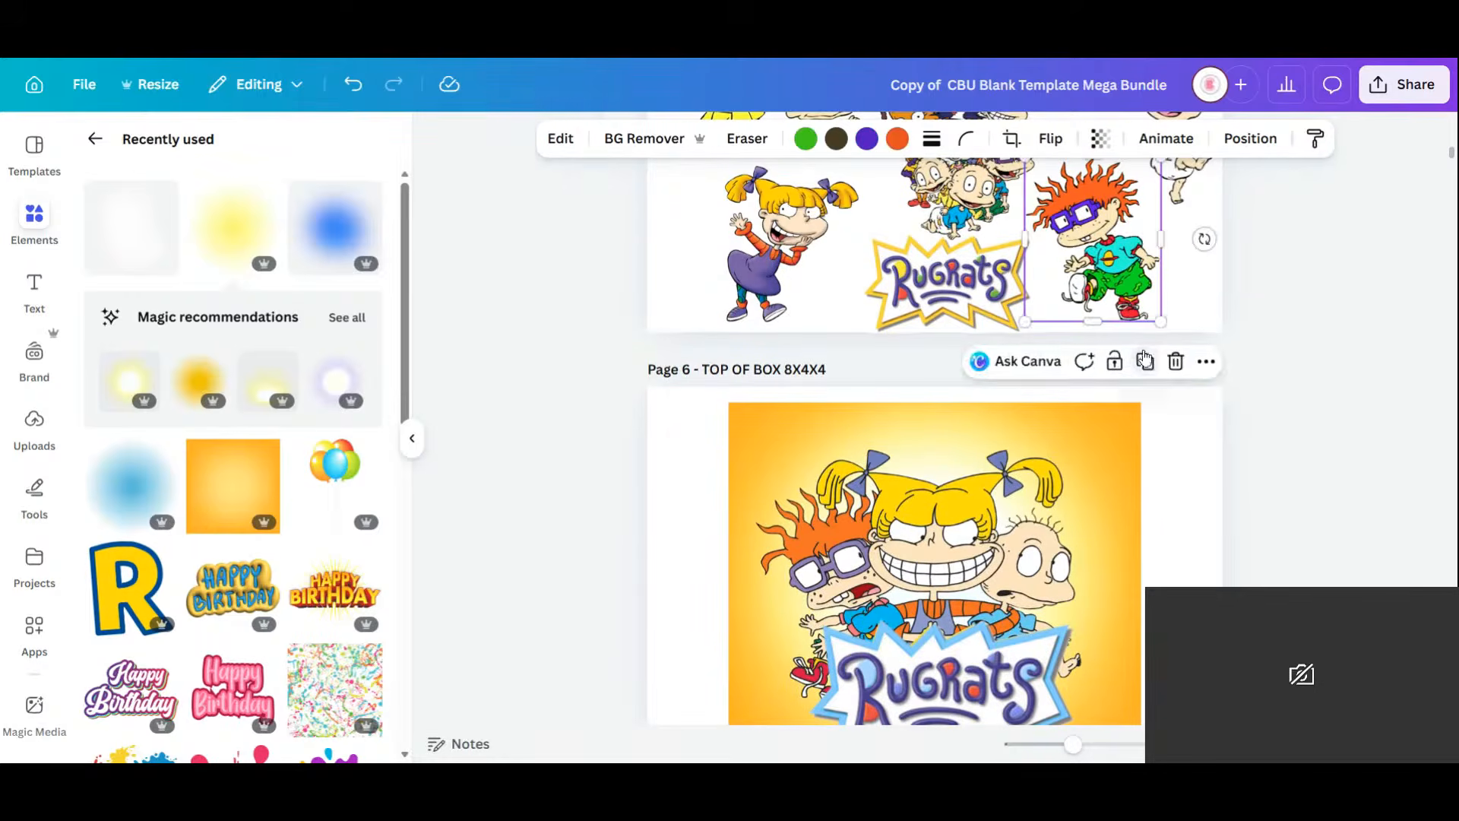
pyautogui.click(1145, 360)
pyautogui.moveTo(1117, 243); pyautogui.dragTo(845, 431)
pyautogui.scroll(-6, 1091, 413)
pyautogui.moveTo(884, 352); pyautogui.dragTo(922, 312)
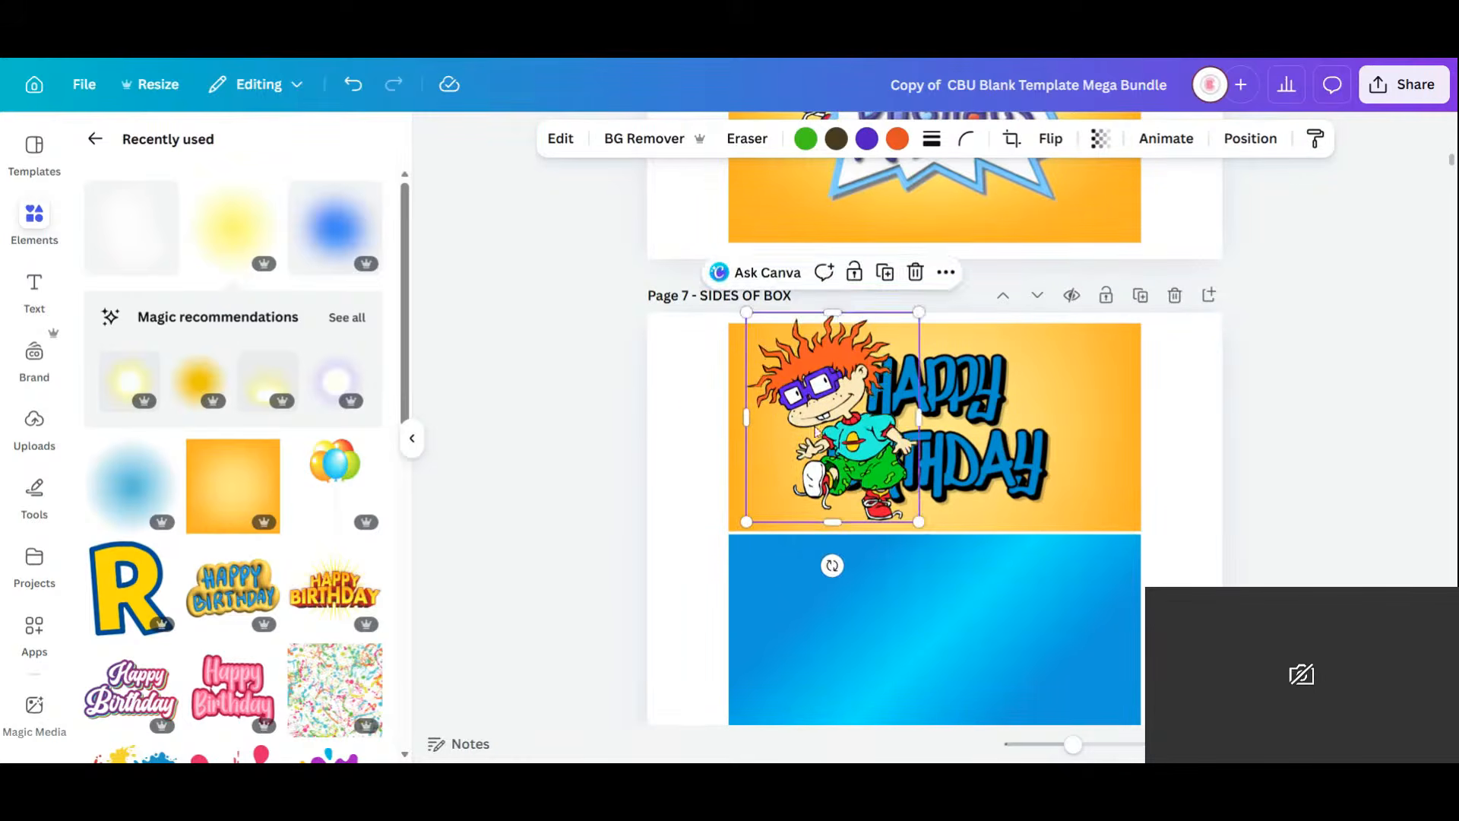
pyautogui.moveTo(869, 427)
pyautogui.mouseDown()
pyautogui.moveTo(812, 424)
pyautogui.moveTo(849, 426)
pyautogui.mouseUp()
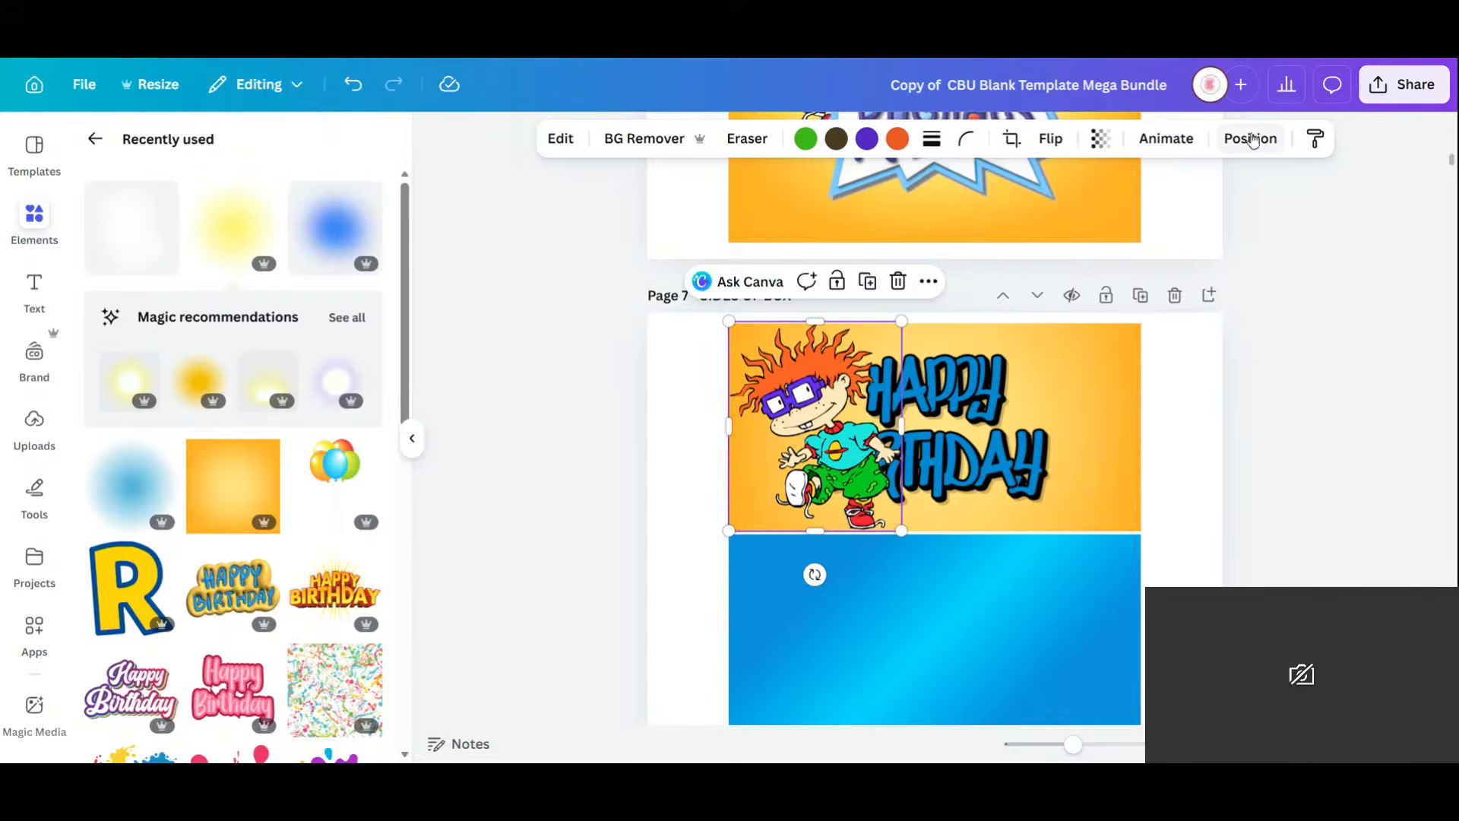
pyautogui.click(1250, 137)
pyautogui.click(342, 242)
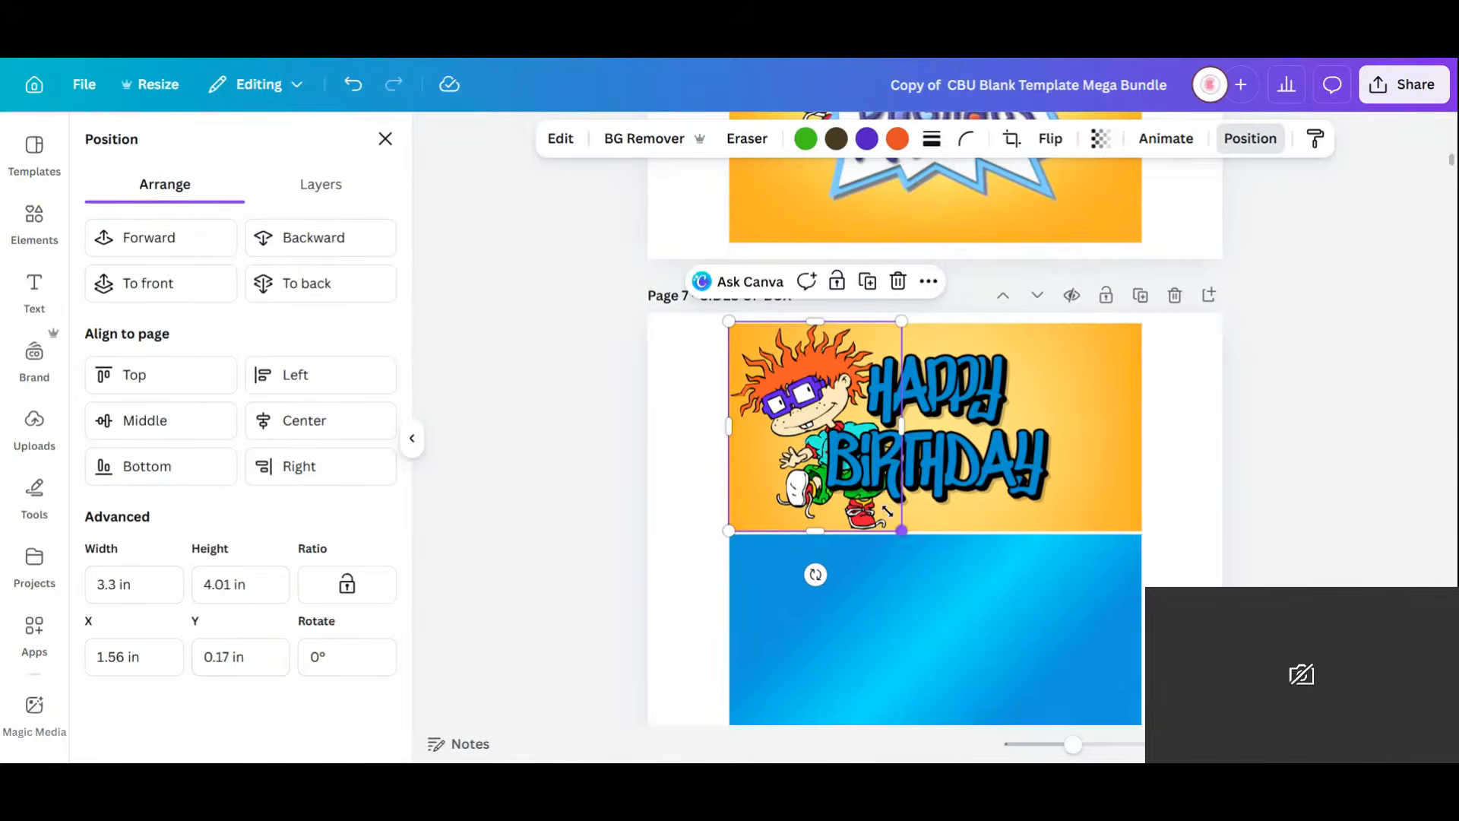
# Try Chuckie at other sizes, layers and mirrorings, settling him enlarged at left behind BIRTHDAY.
pyautogui.moveTo(887, 511); pyautogui.dragTo(866, 471)
pyautogui.moveTo(808, 383)
pyautogui.mouseDown()
pyautogui.moveTo(825, 378)
pyautogui.moveTo(810, 380)
pyautogui.mouseUp()
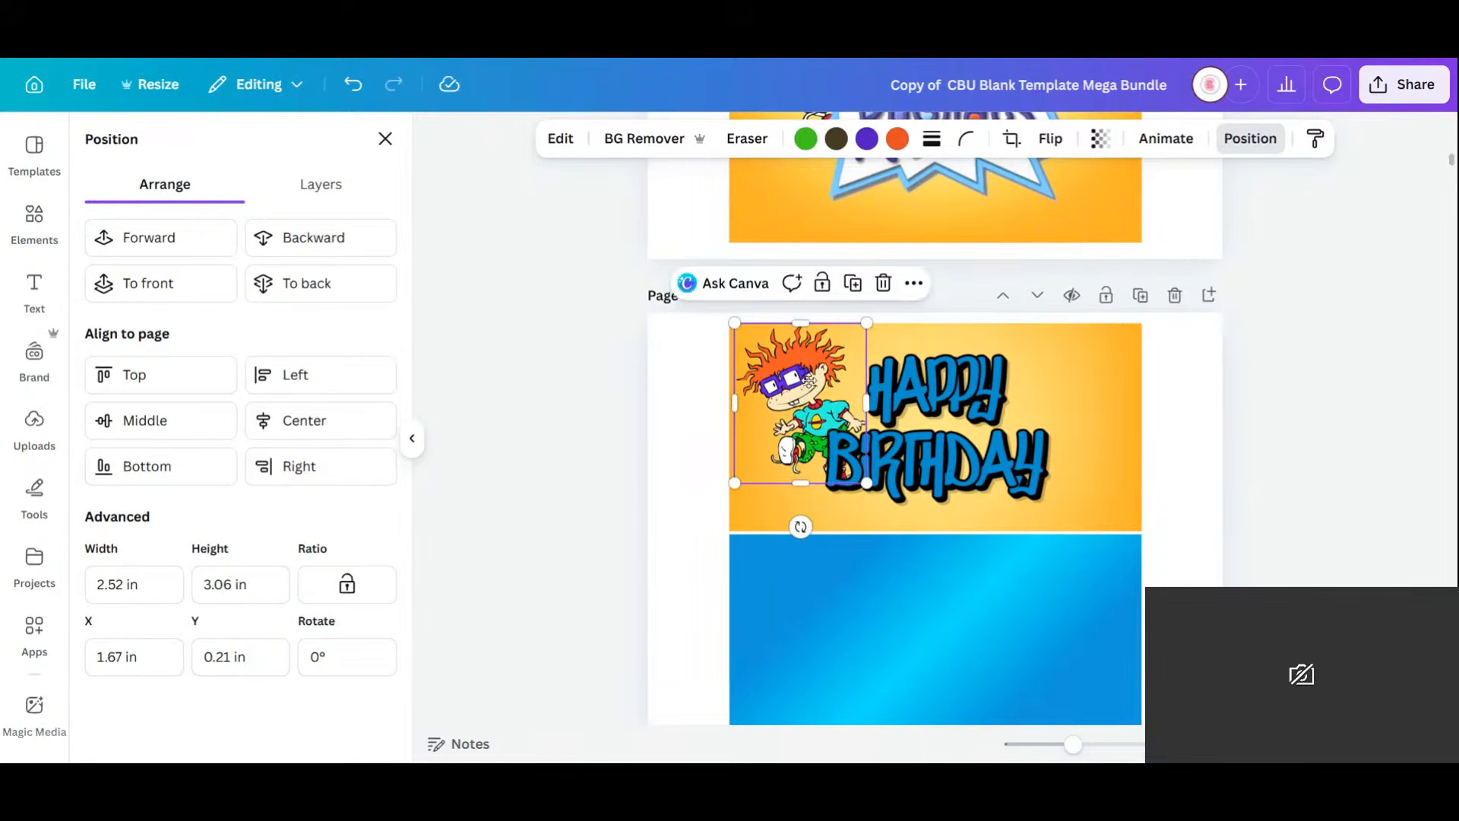
pyautogui.click(164, 241)
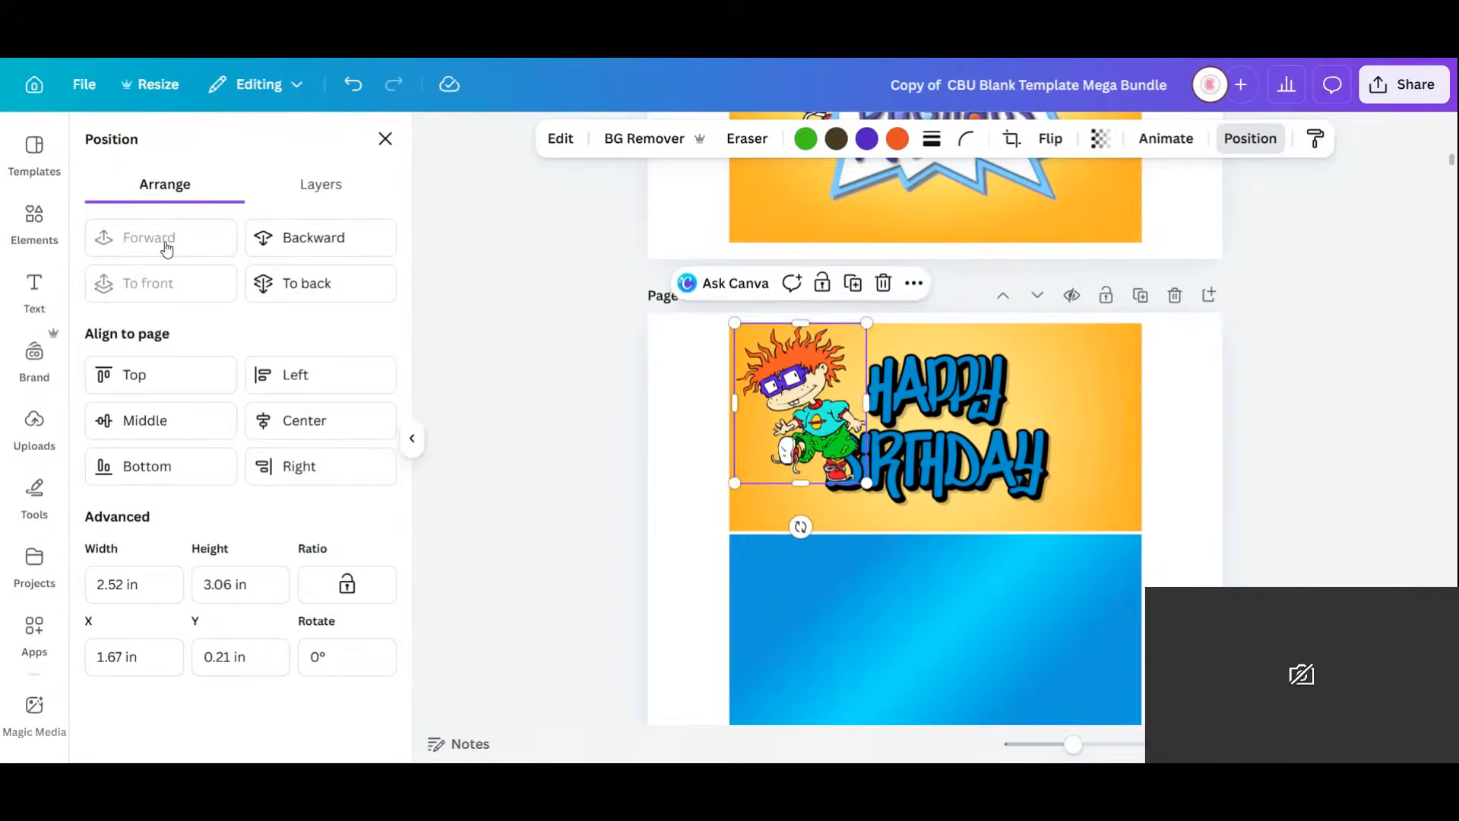
pyautogui.moveTo(802, 407); pyautogui.dragTo(1038, 411)
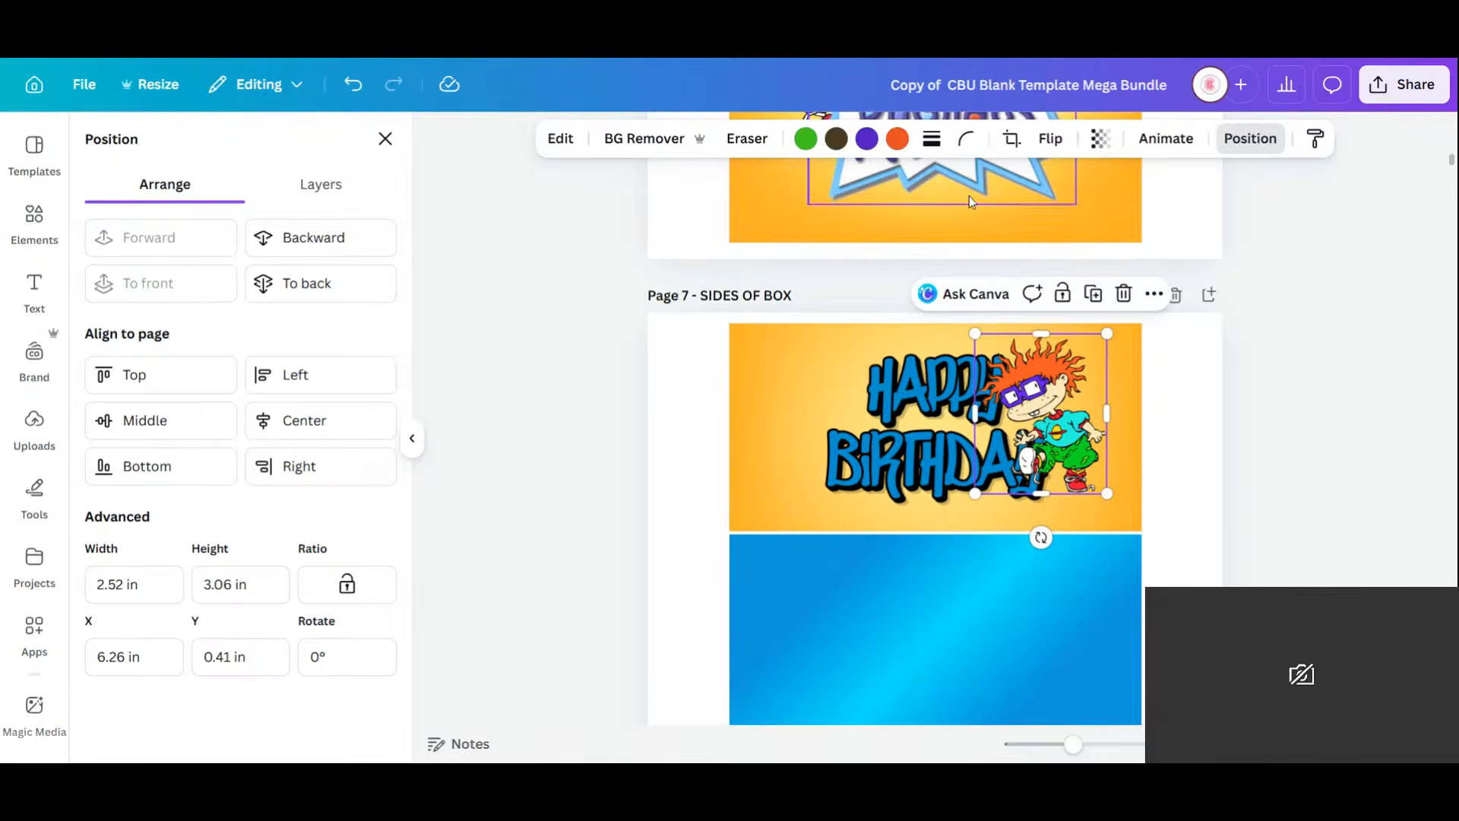
pyautogui.click(1045, 140)
pyautogui.click(1053, 188)
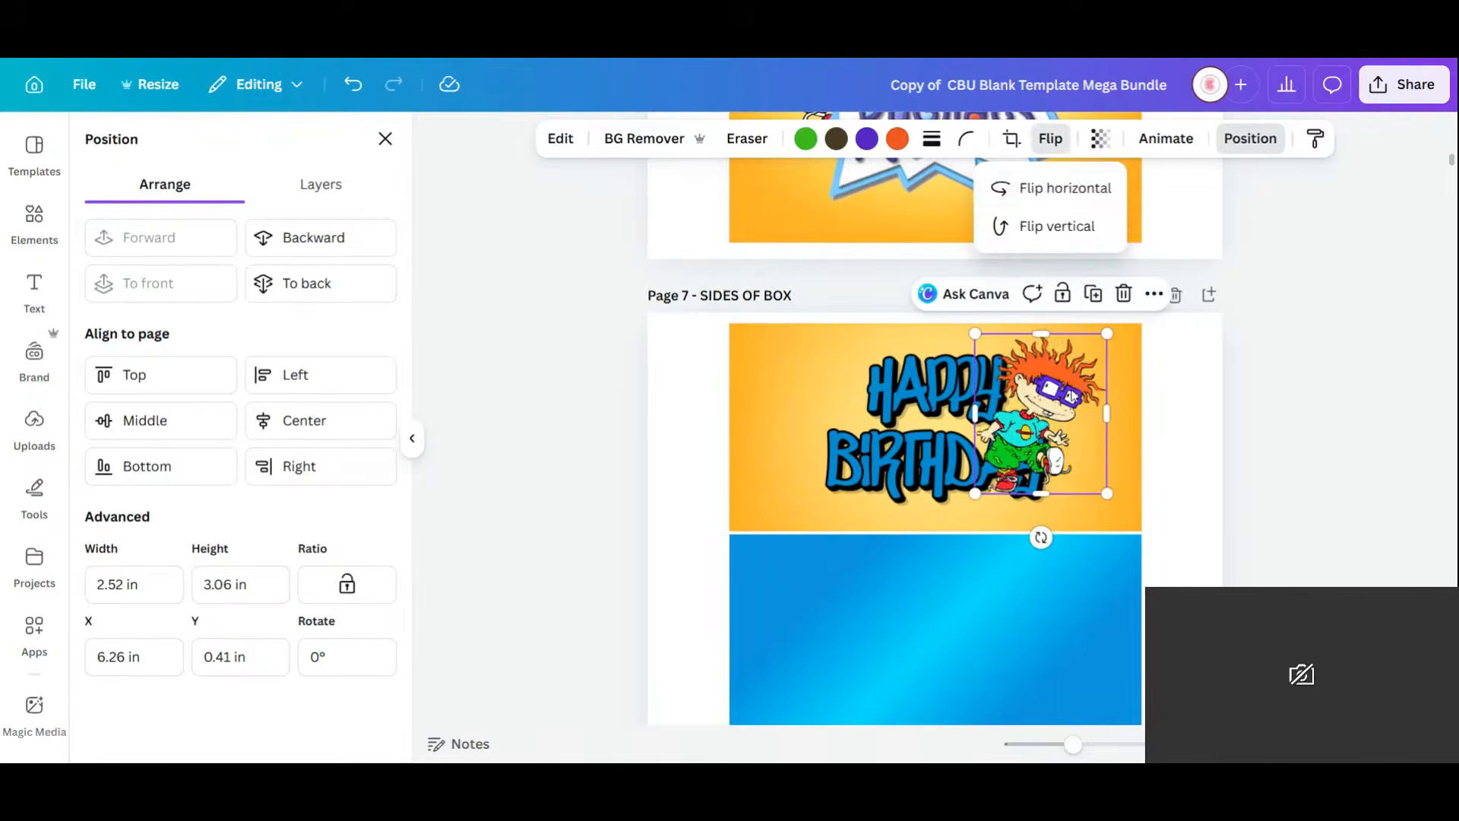
pyautogui.moveTo(1038, 411); pyautogui.dragTo(831, 430)
pyautogui.click(1051, 139)
pyautogui.click(1058, 186)
pyautogui.moveTo(880, 484); pyautogui.dragTo(902, 554)
pyautogui.moveTo(866, 456)
pyautogui.mouseDown()
pyautogui.moveTo(832, 458)
pyautogui.moveTo(846, 458)
pyautogui.mouseUp()
pyautogui.click(372, 245)
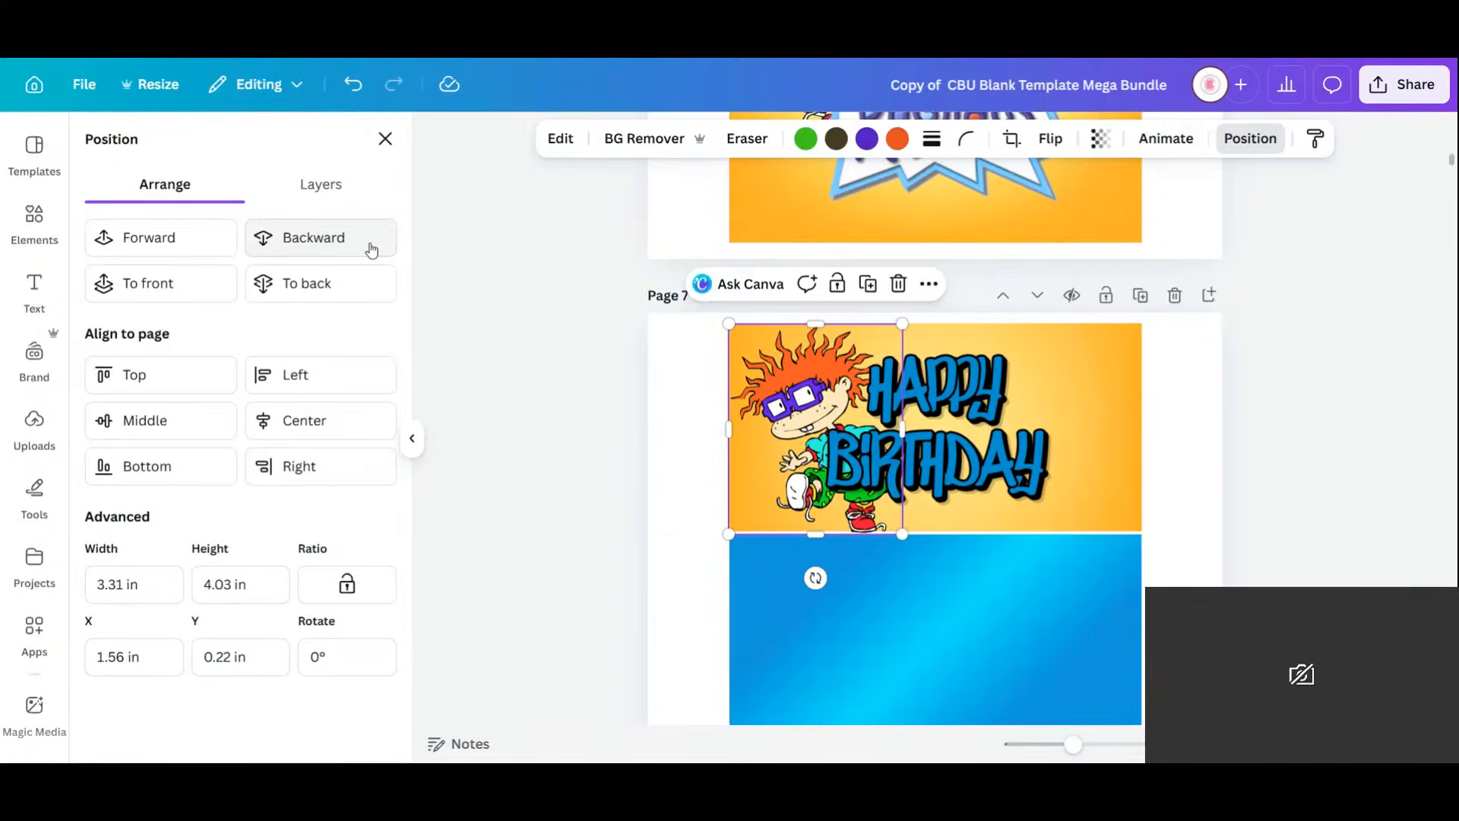
# Duplicate and resize a Chuckie copy, then delete the extra copy.
pyautogui.click(871, 291)
pyautogui.moveTo(836, 389); pyautogui.dragTo(827, 381)
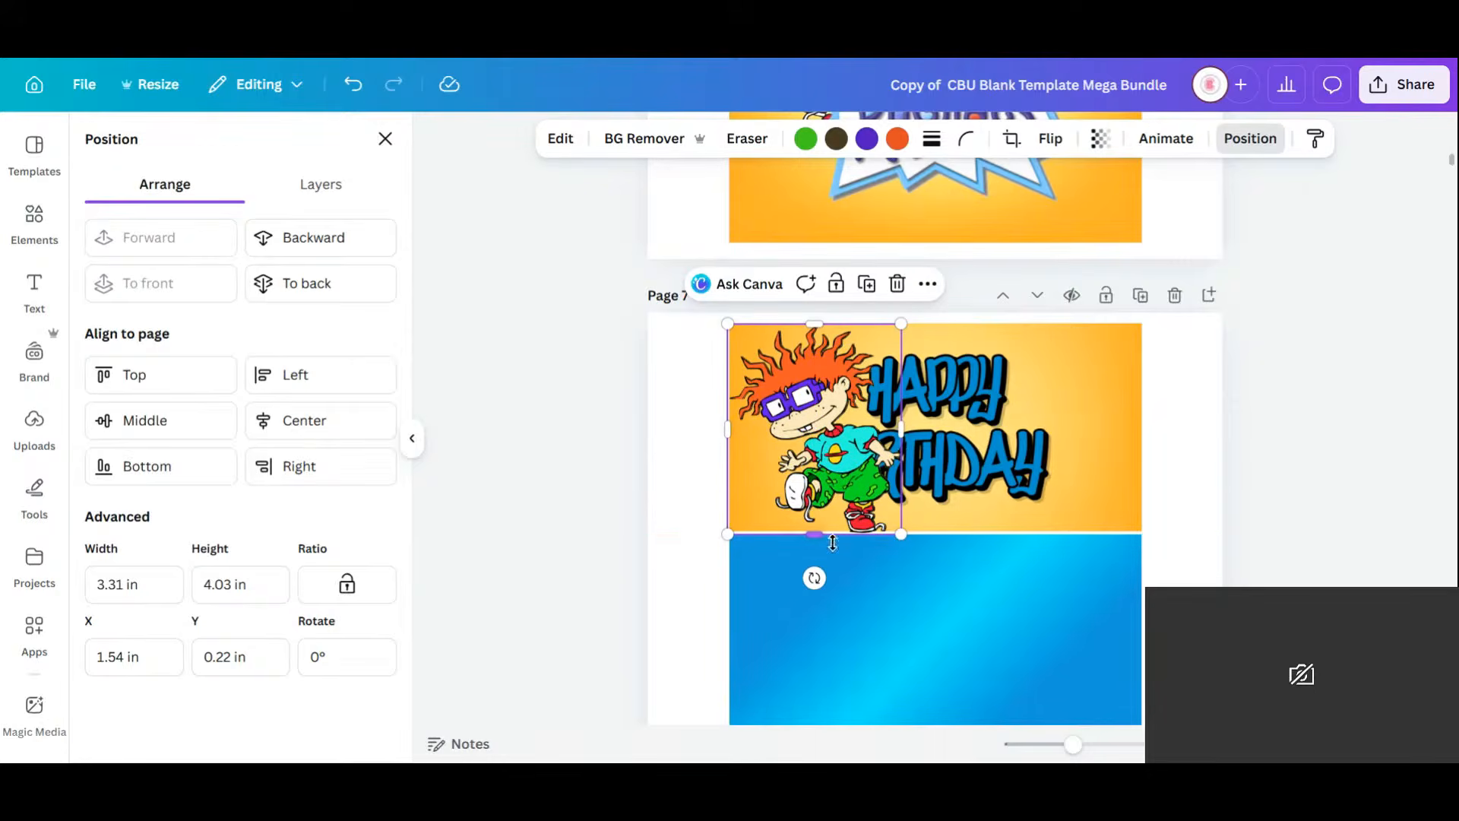
pyautogui.moveTo(822, 325); pyautogui.dragTo(859, 410)
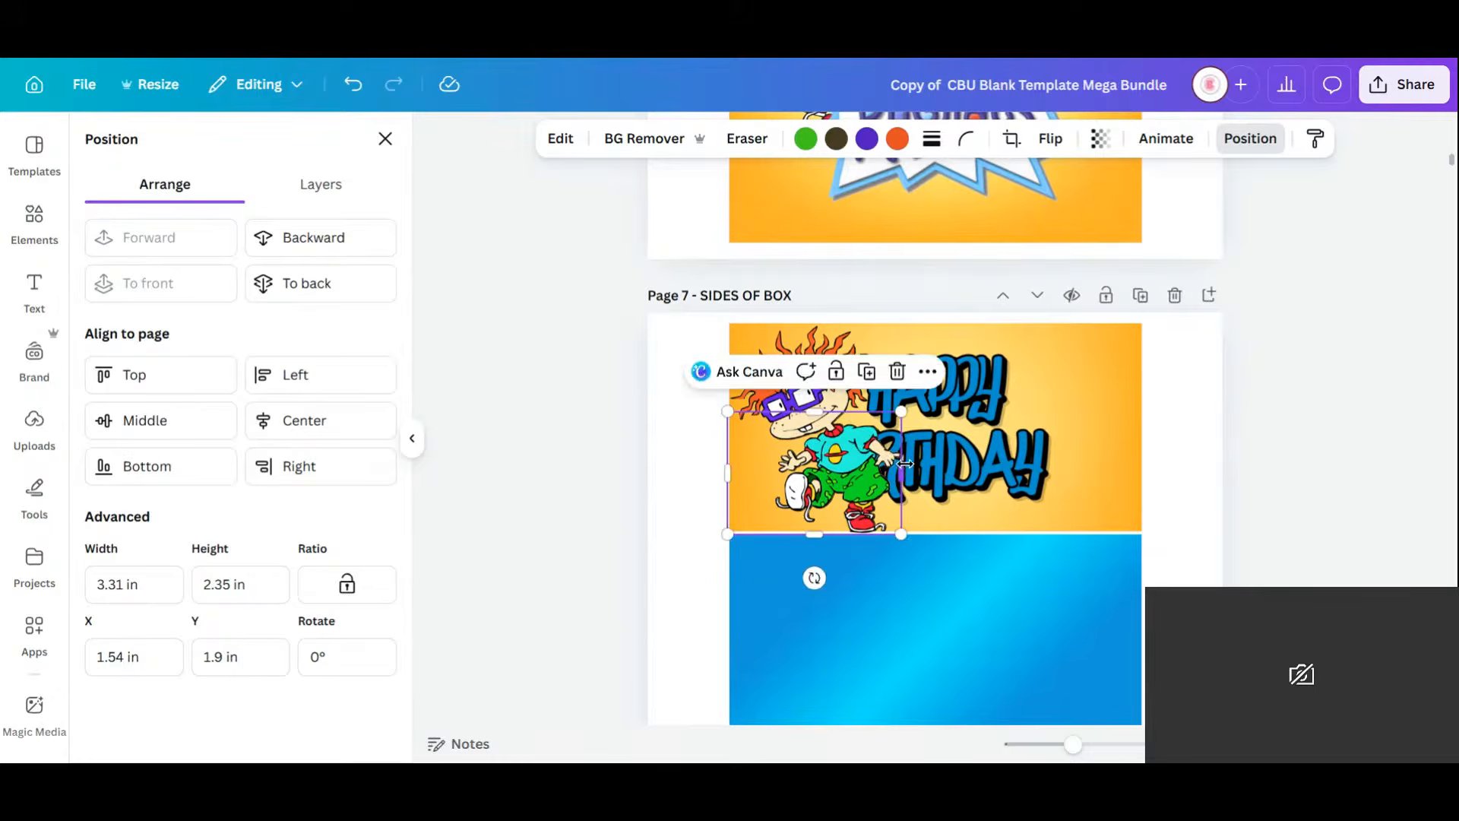
pyautogui.moveTo(897, 478); pyautogui.dragTo(852, 481)
pyautogui.click(871, 378)
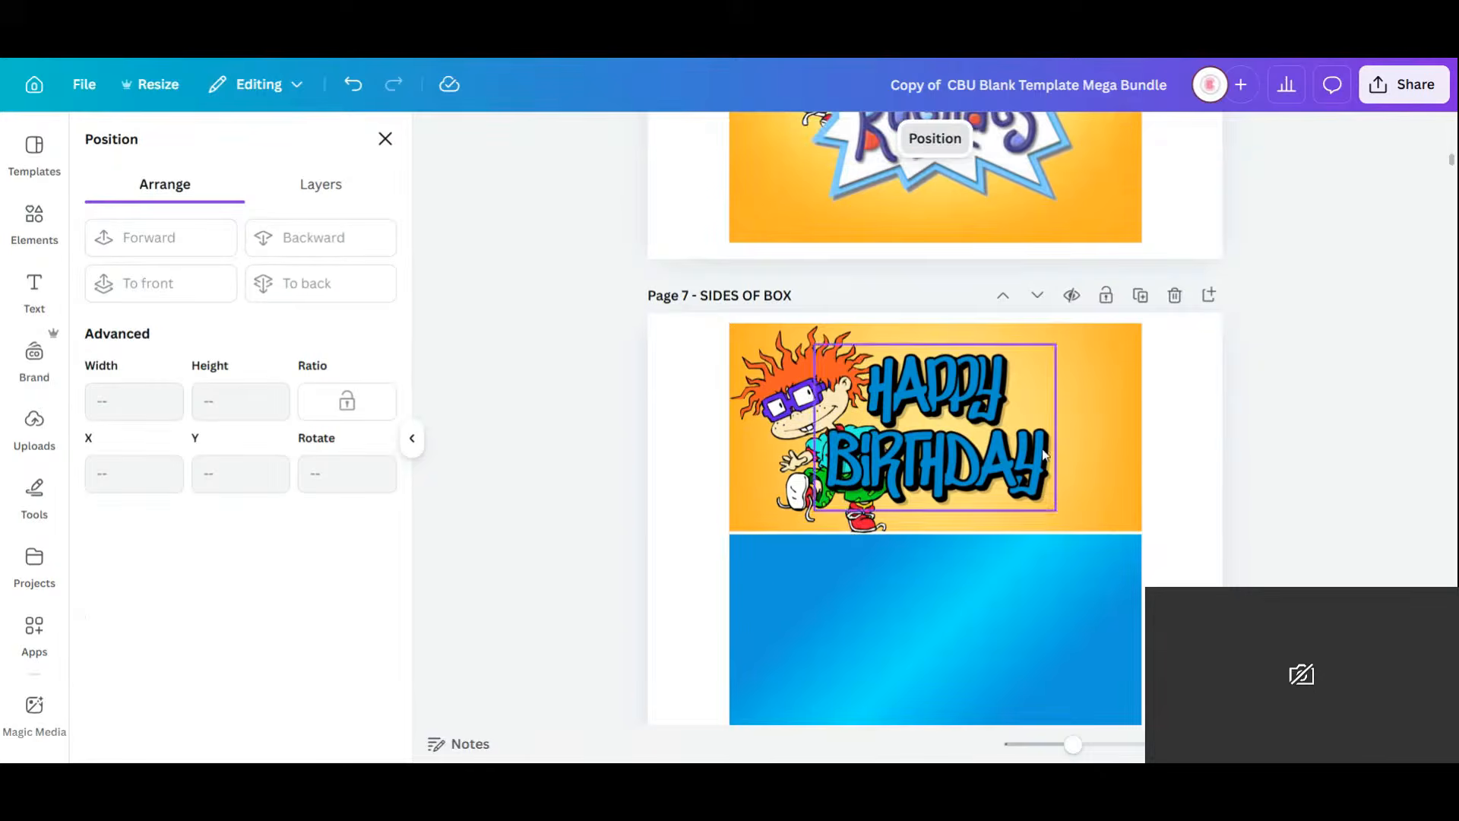
pyautogui.scroll(4, 1167, 350)
pyautogui.scroll(-10, 1066, 454)
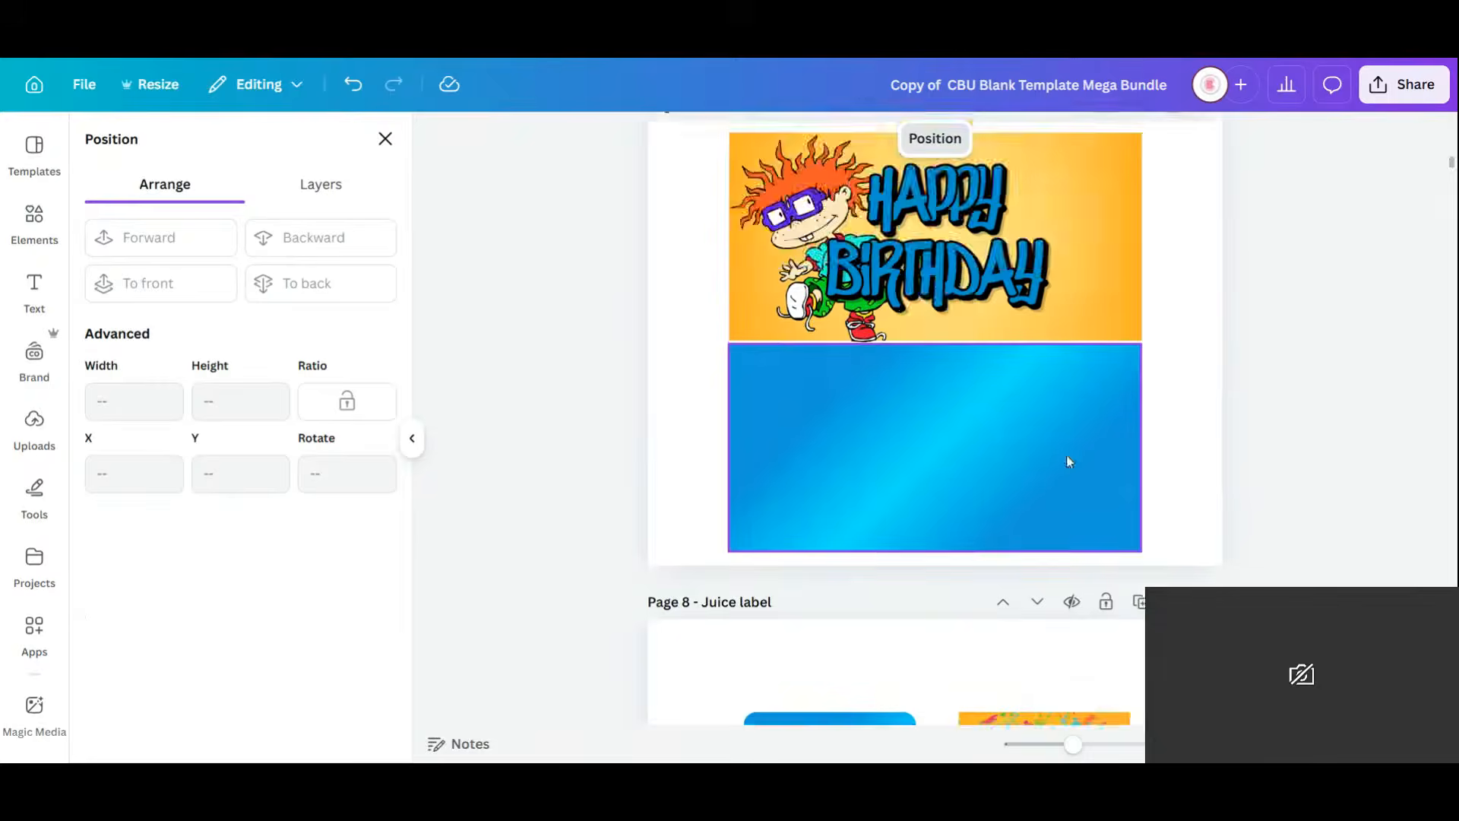
pyautogui.scroll(9, 1054, 451)
pyautogui.scroll(5, 1054, 452)
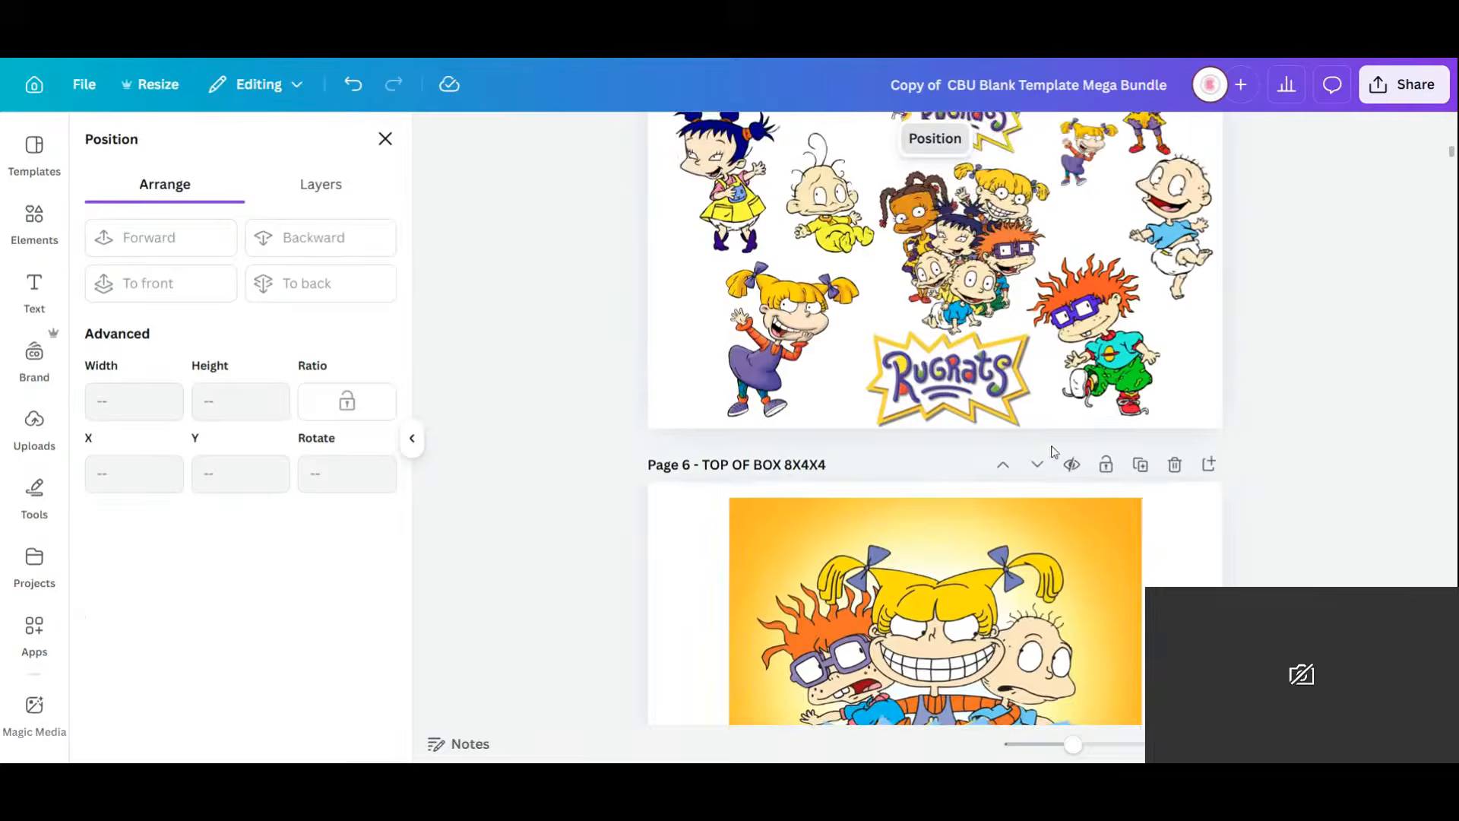
# Place Tommy, about 2.25 × 3.94 in, at the right end of Page 7's banner.
pyautogui.click(1193, 221)
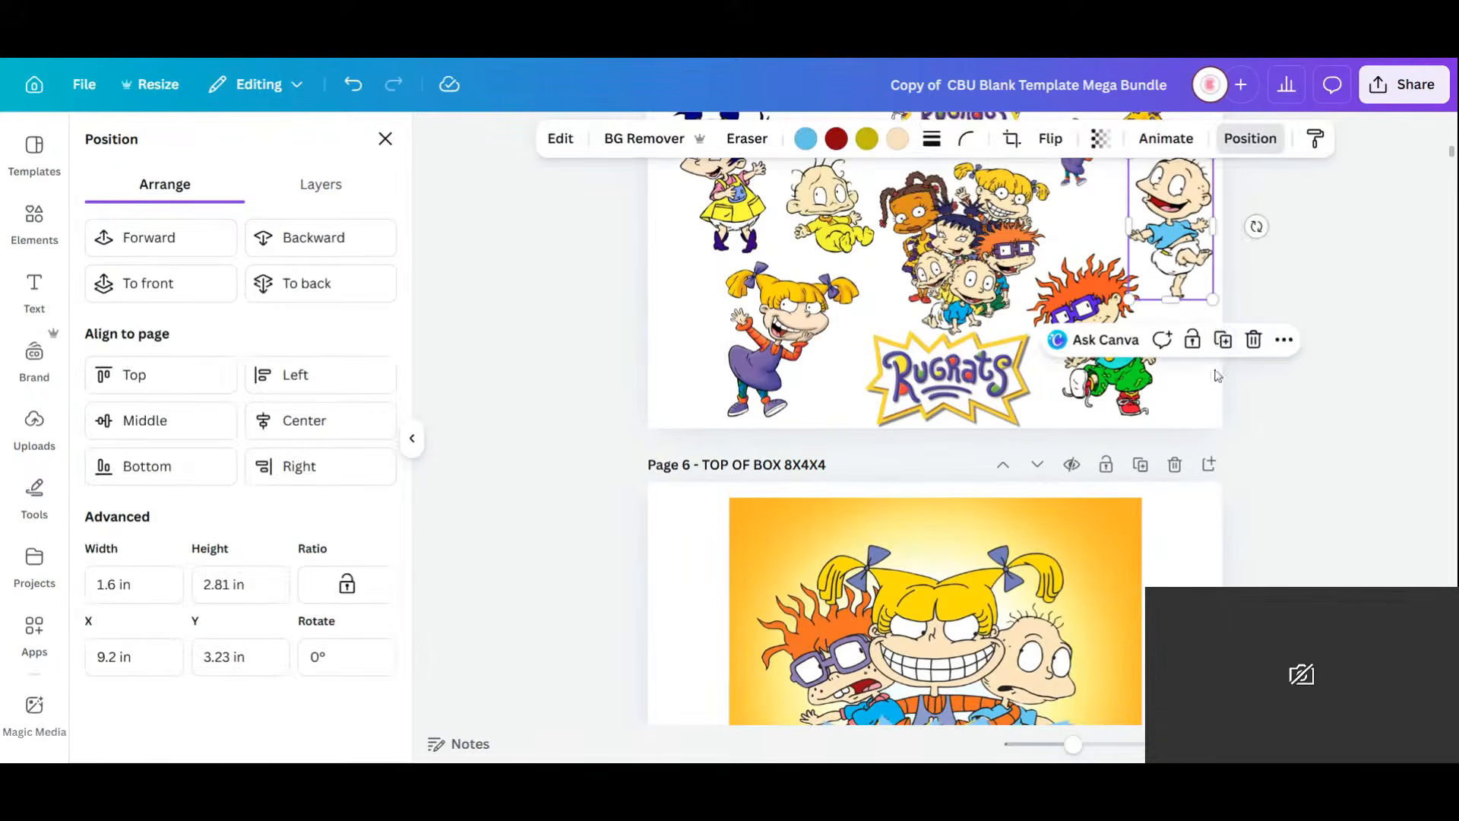
pyautogui.moveTo(1189, 221); pyautogui.dragTo(1074, 431)
pyautogui.scroll(-10, 1081, 578)
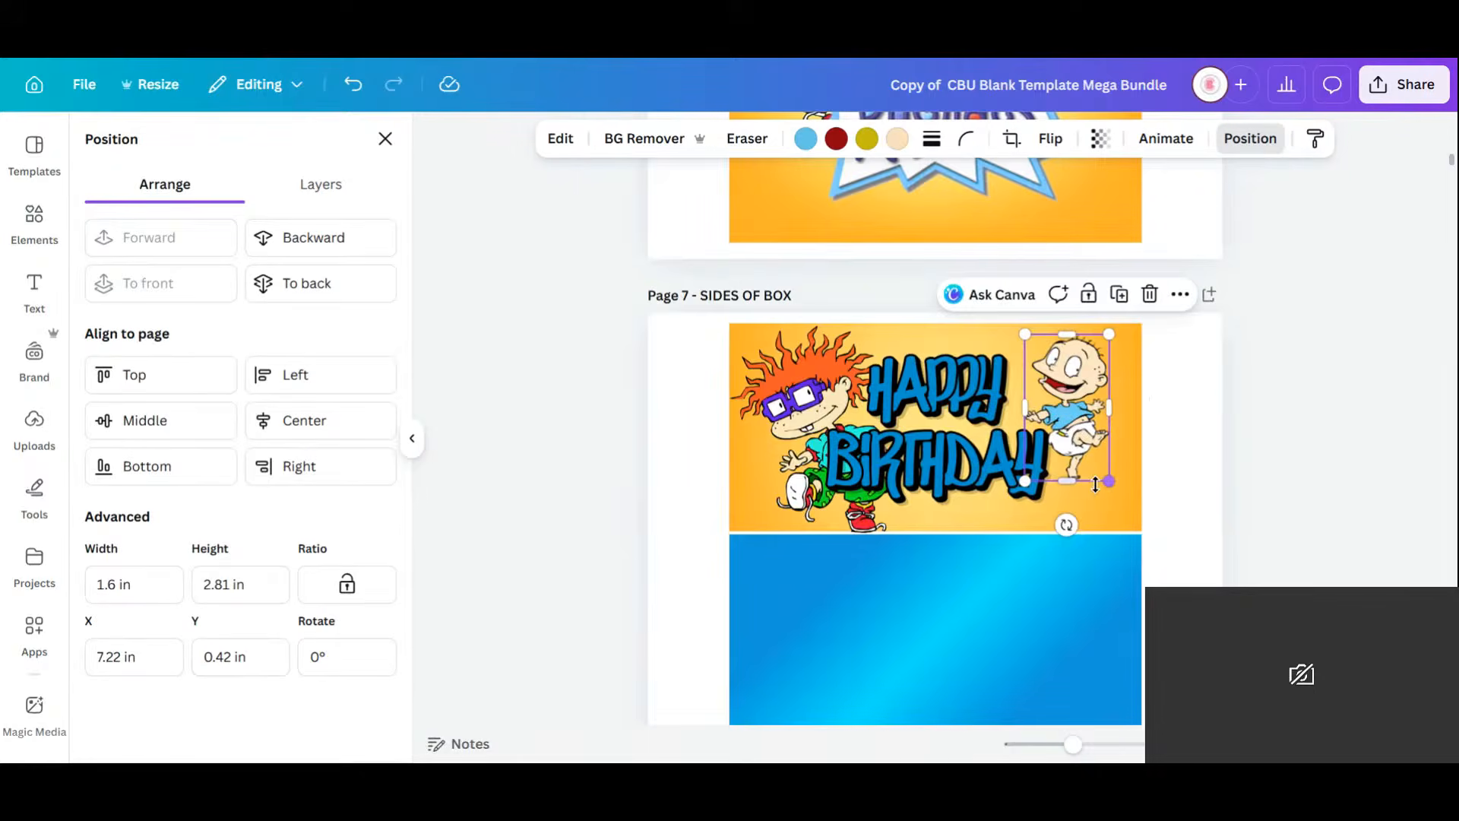
pyautogui.moveTo(1106, 487); pyautogui.dragTo(1183, 610)
pyautogui.moveTo(1114, 534); pyautogui.dragTo(1065, 503)
pyautogui.moveTo(1132, 579); pyautogui.dragTo(1100, 516)
pyautogui.moveTo(1028, 395); pyautogui.dragTo(1056, 428)
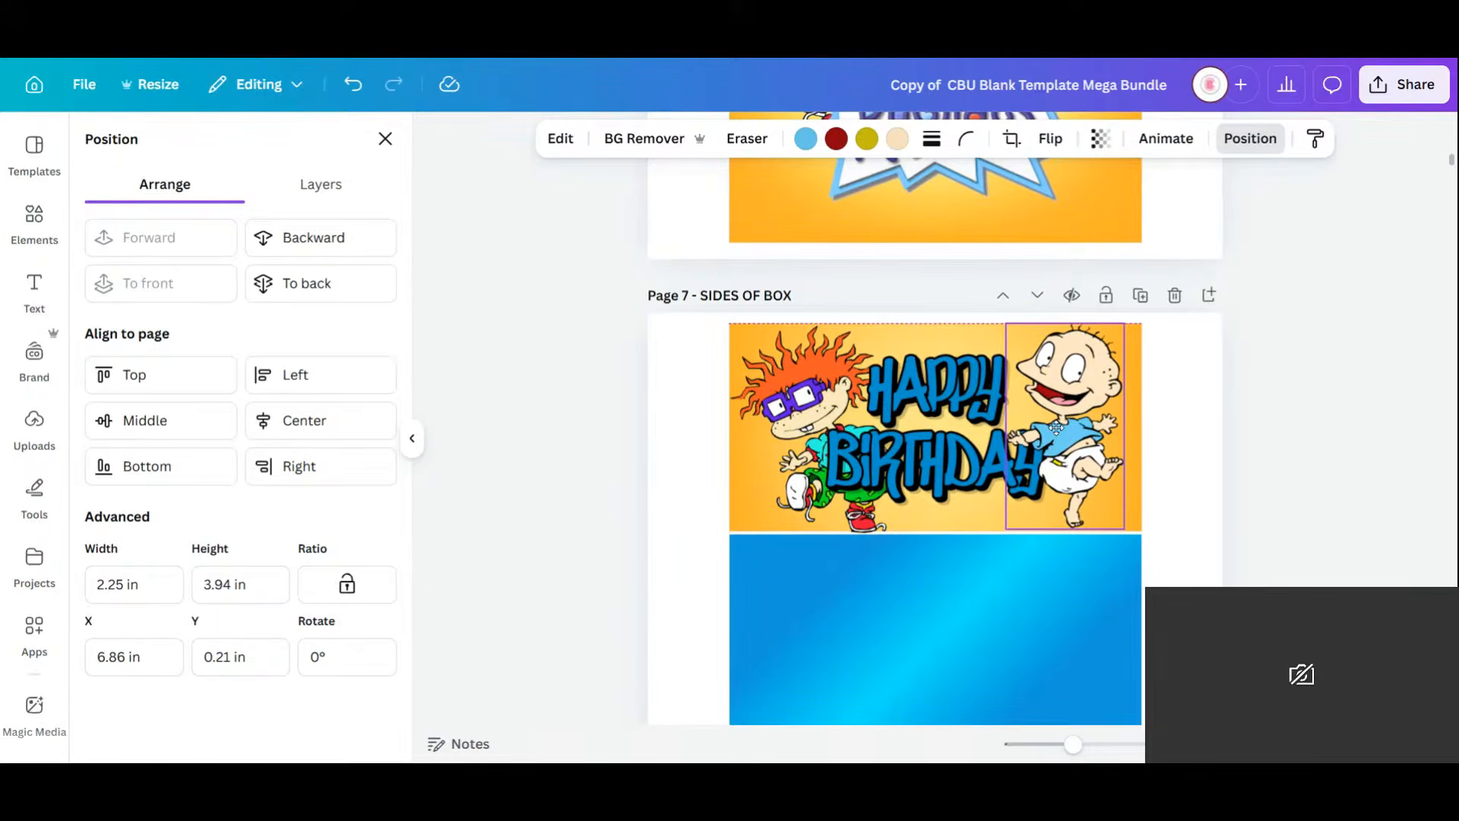
pyautogui.click(1190, 515)
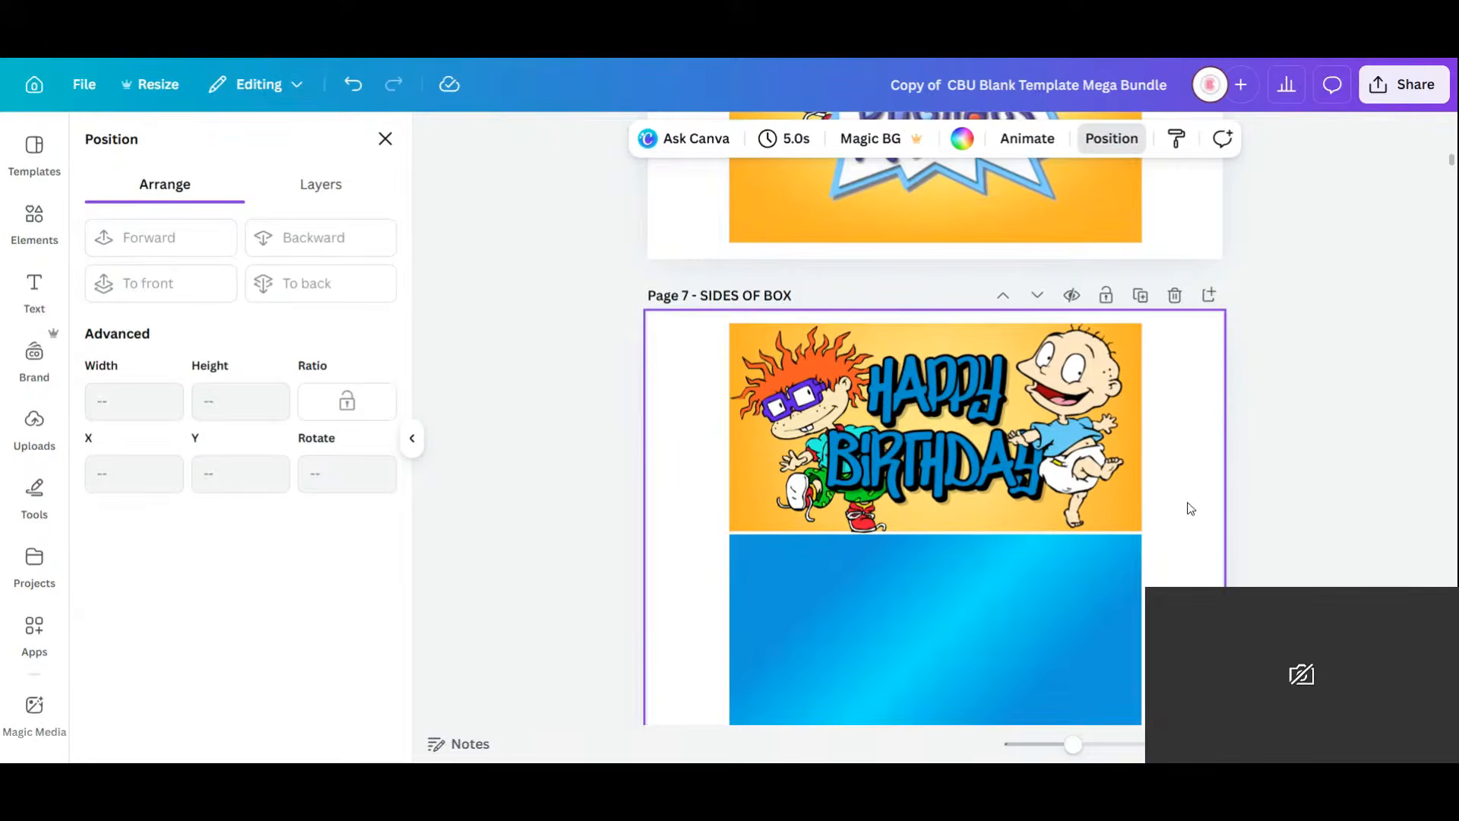
# Shorten Chuckie slightly so he fits within the banner.
pyautogui.click(851, 527)
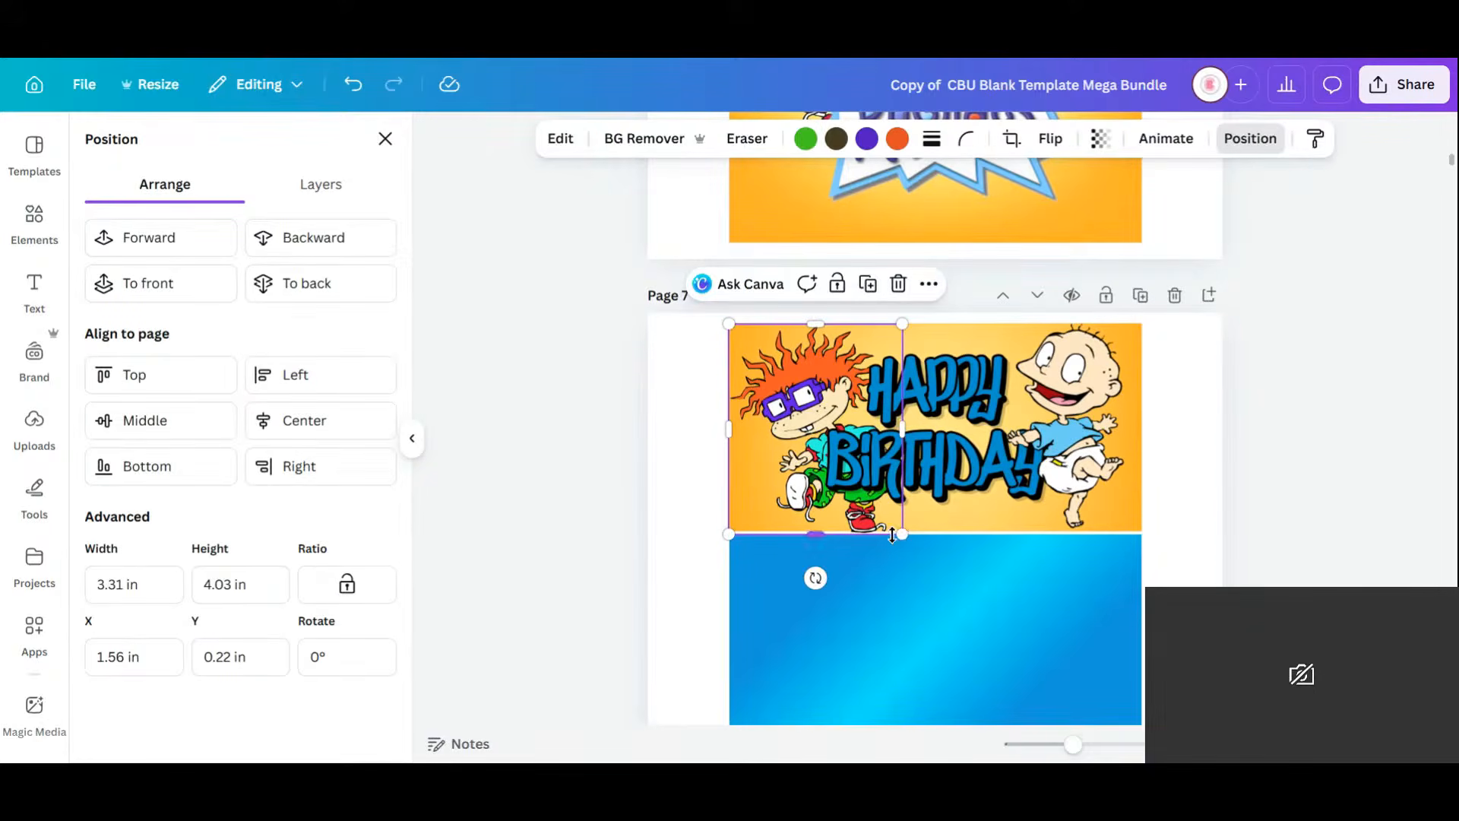
pyautogui.moveTo(892, 536); pyautogui.dragTo(898, 531)
pyautogui.click(1186, 517)
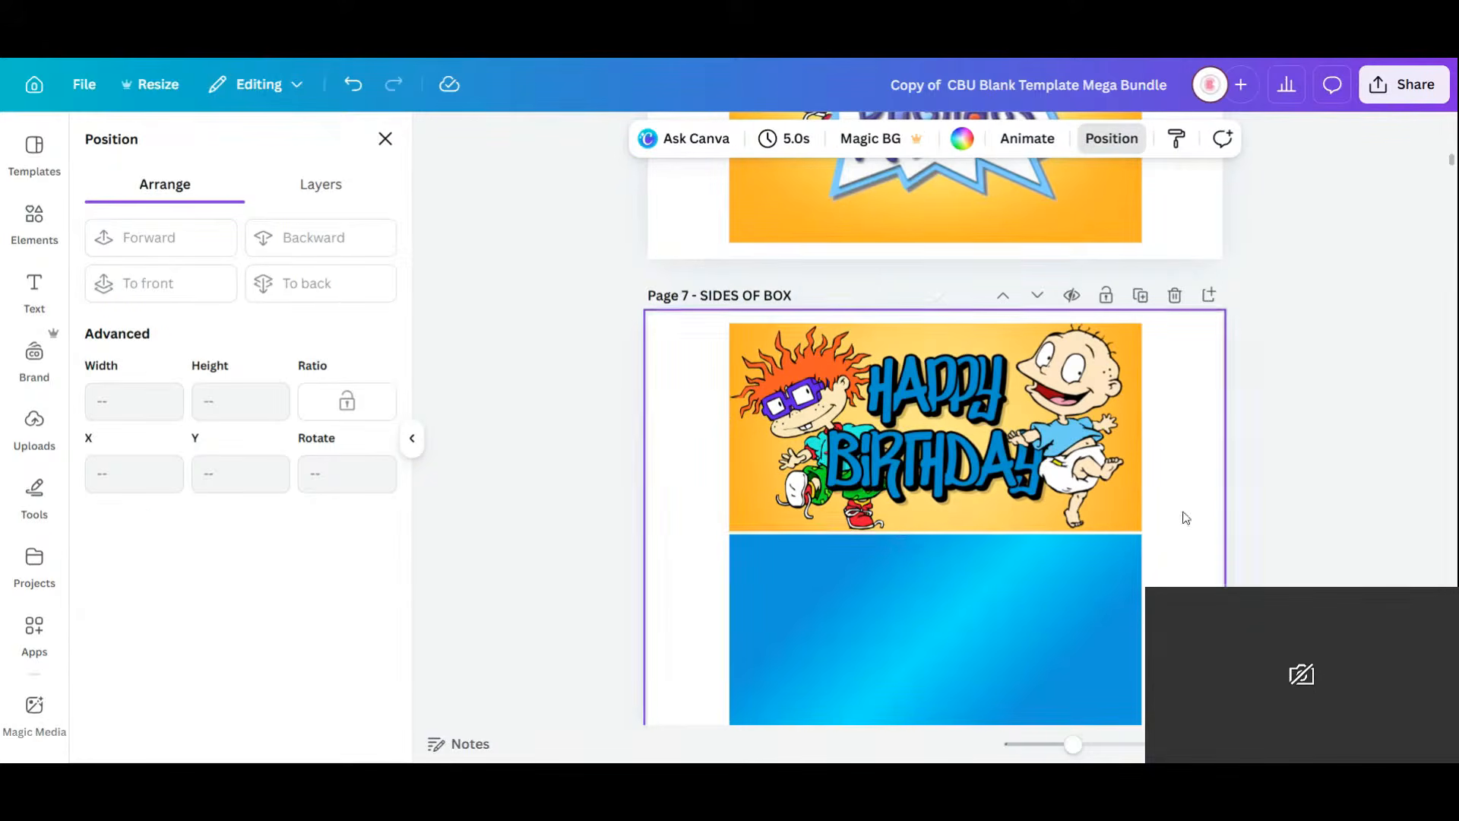
pyautogui.scroll(5, 1038, 632)
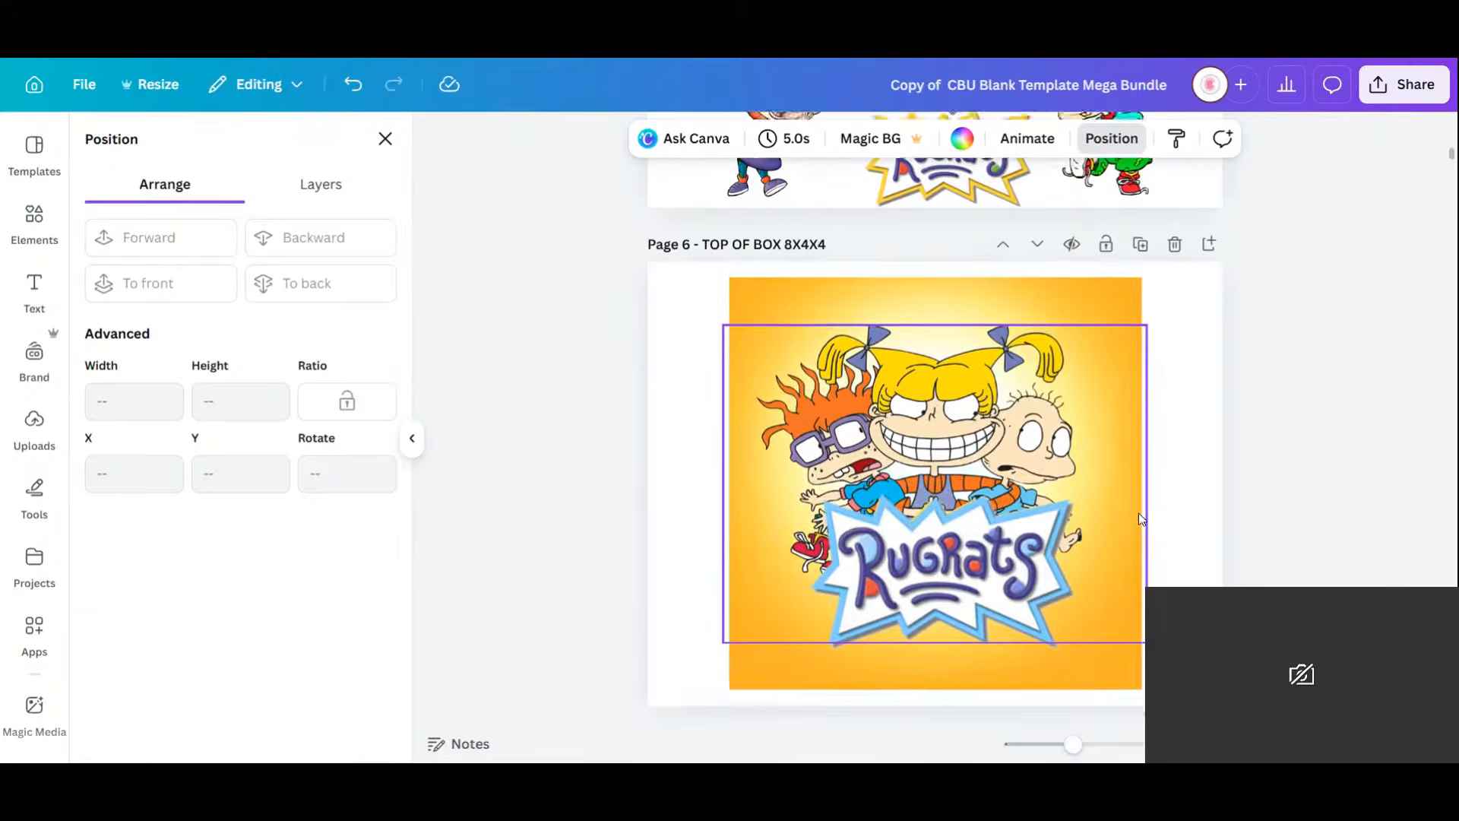
pyautogui.scroll(2, 1132, 494)
pyautogui.scroll(-6, 1136, 506)
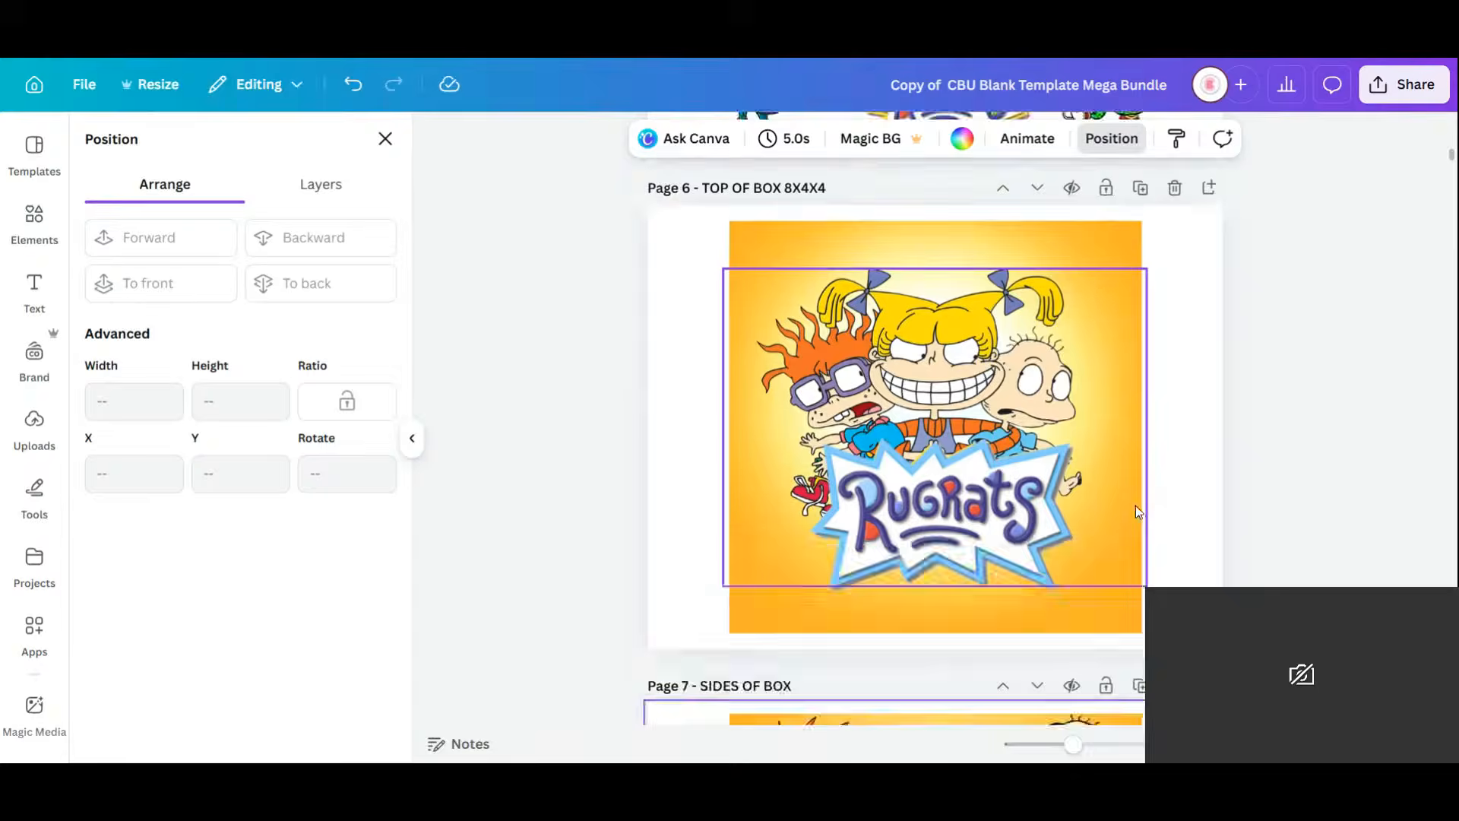
pyautogui.scroll(-2, 1135, 506)
pyautogui.scroll(2, 1064, 436)
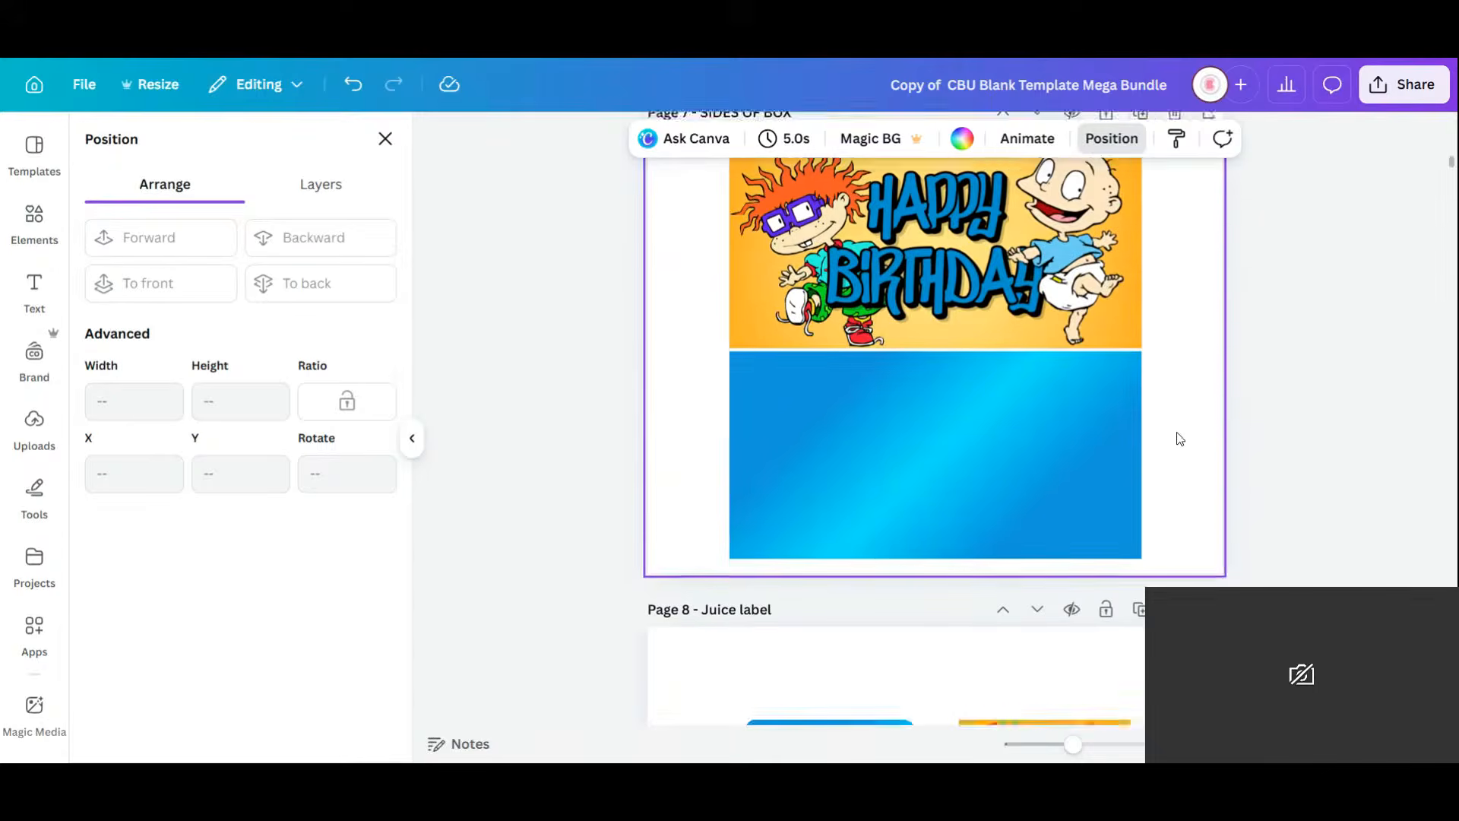
pyautogui.click(33, 215)
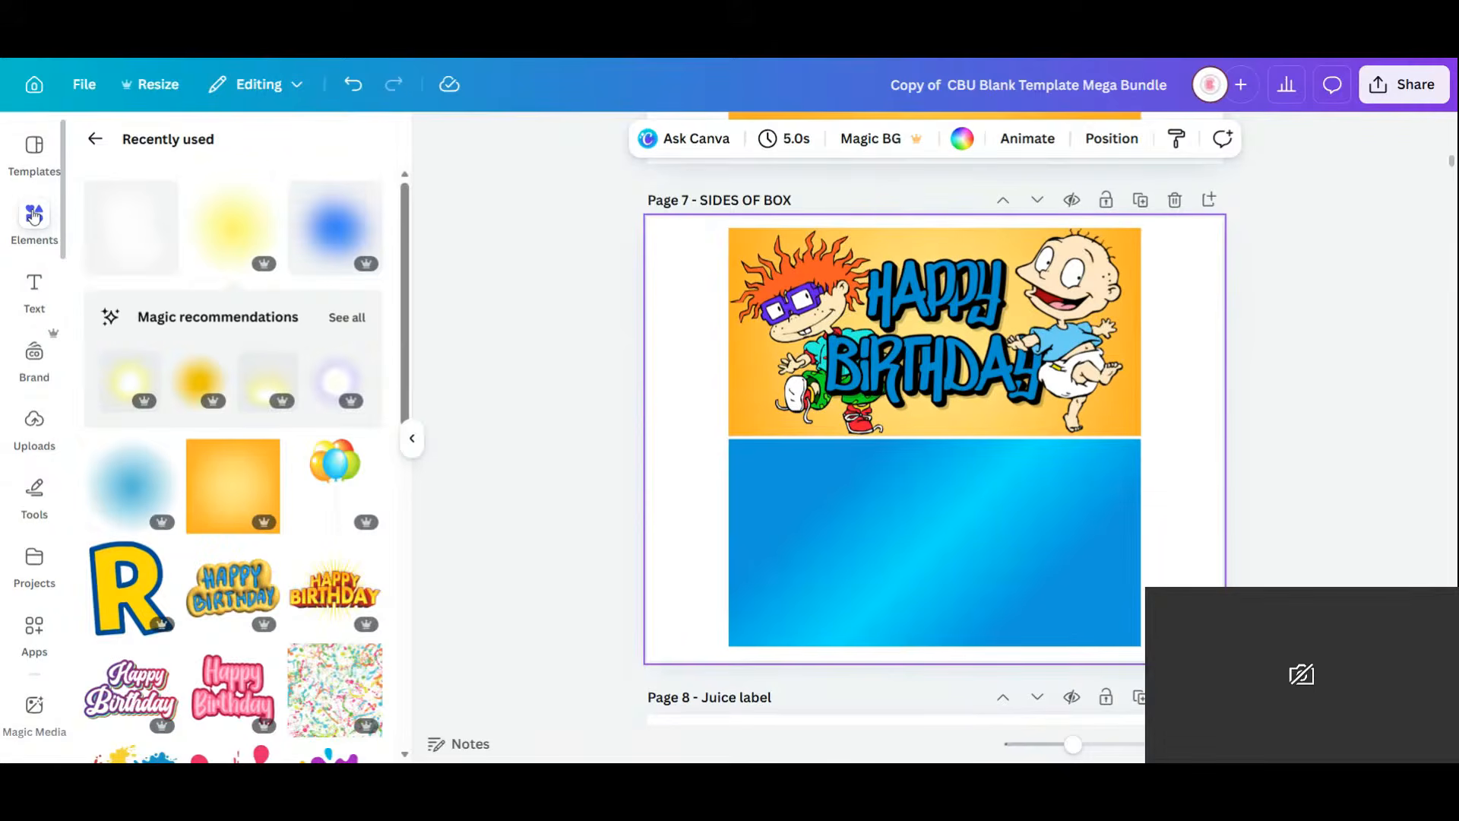
pyautogui.scroll(-5, 38, 532)
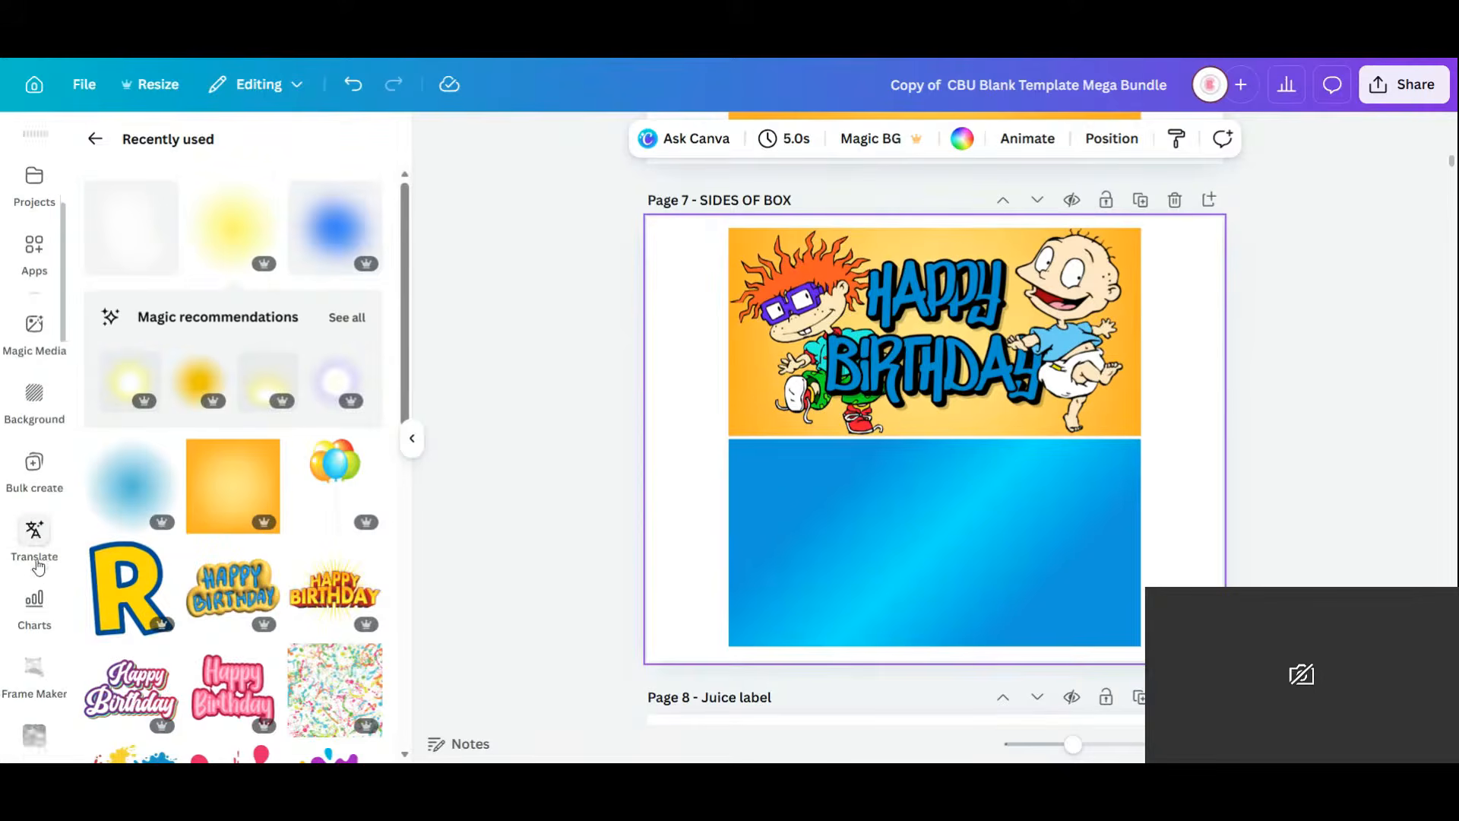
pyautogui.scroll(-10, 38, 566)
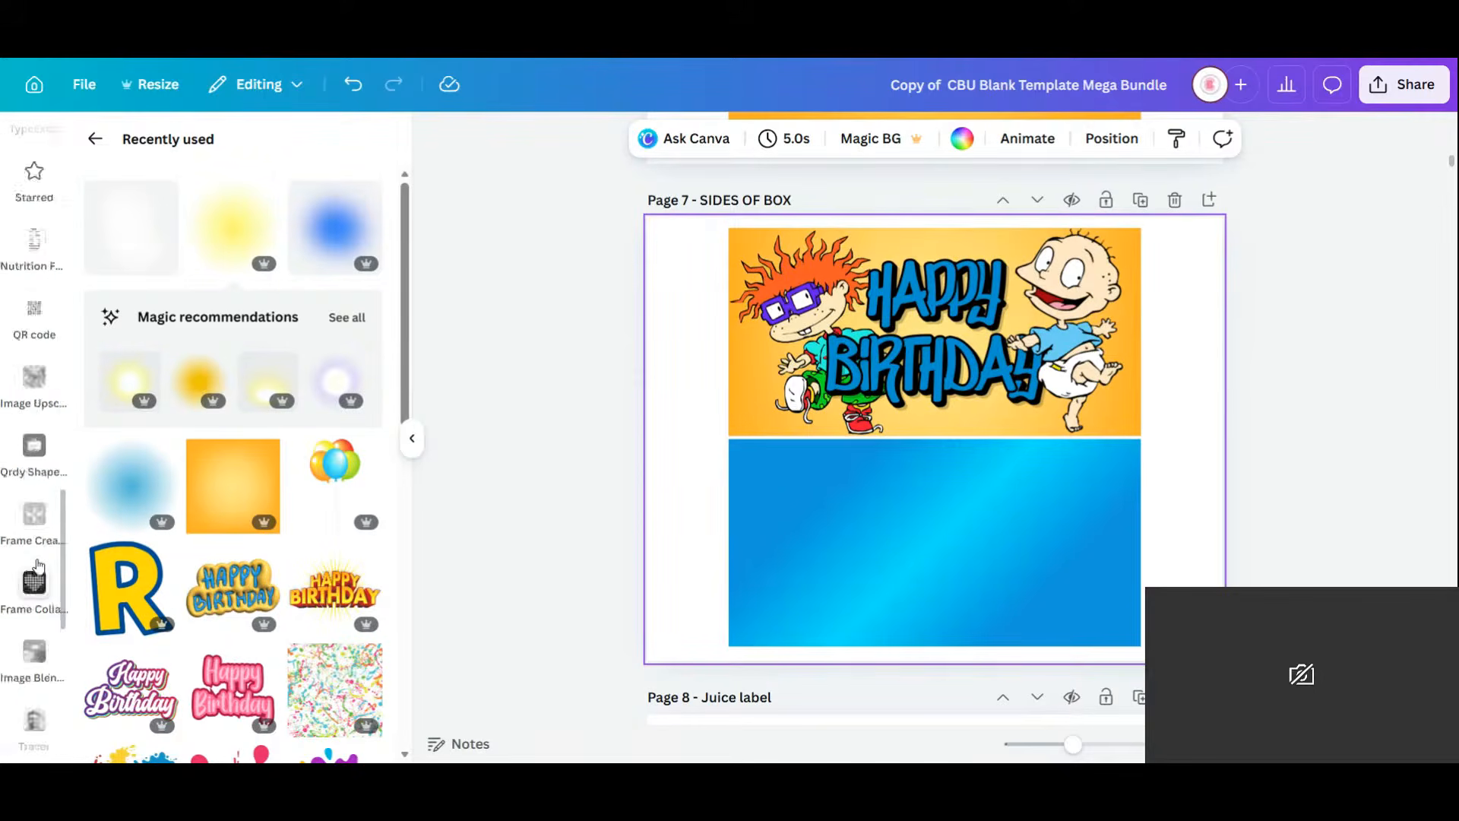
pyautogui.scroll(-5, 35, 547)
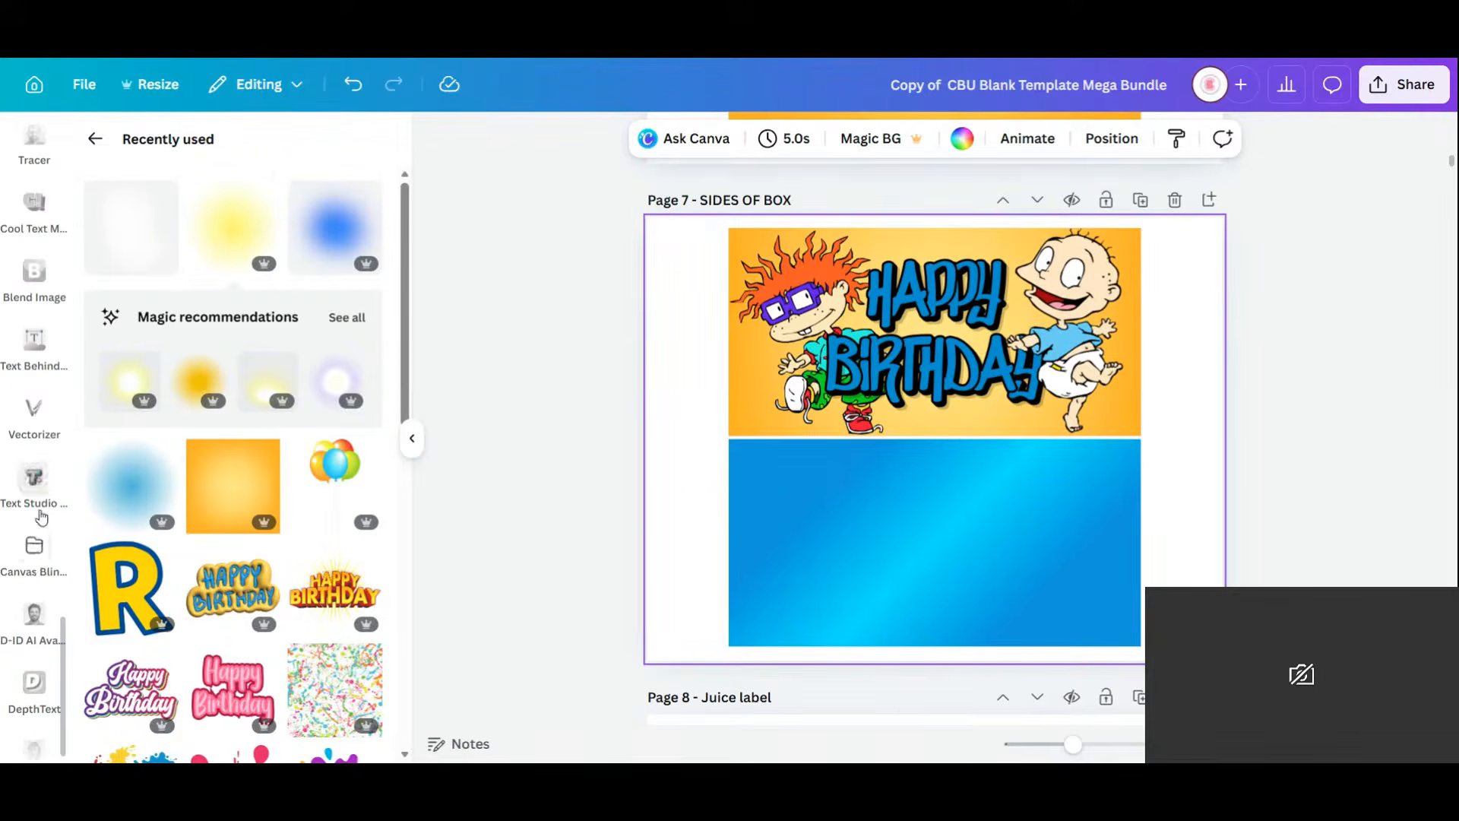
pyautogui.click(20, 485)
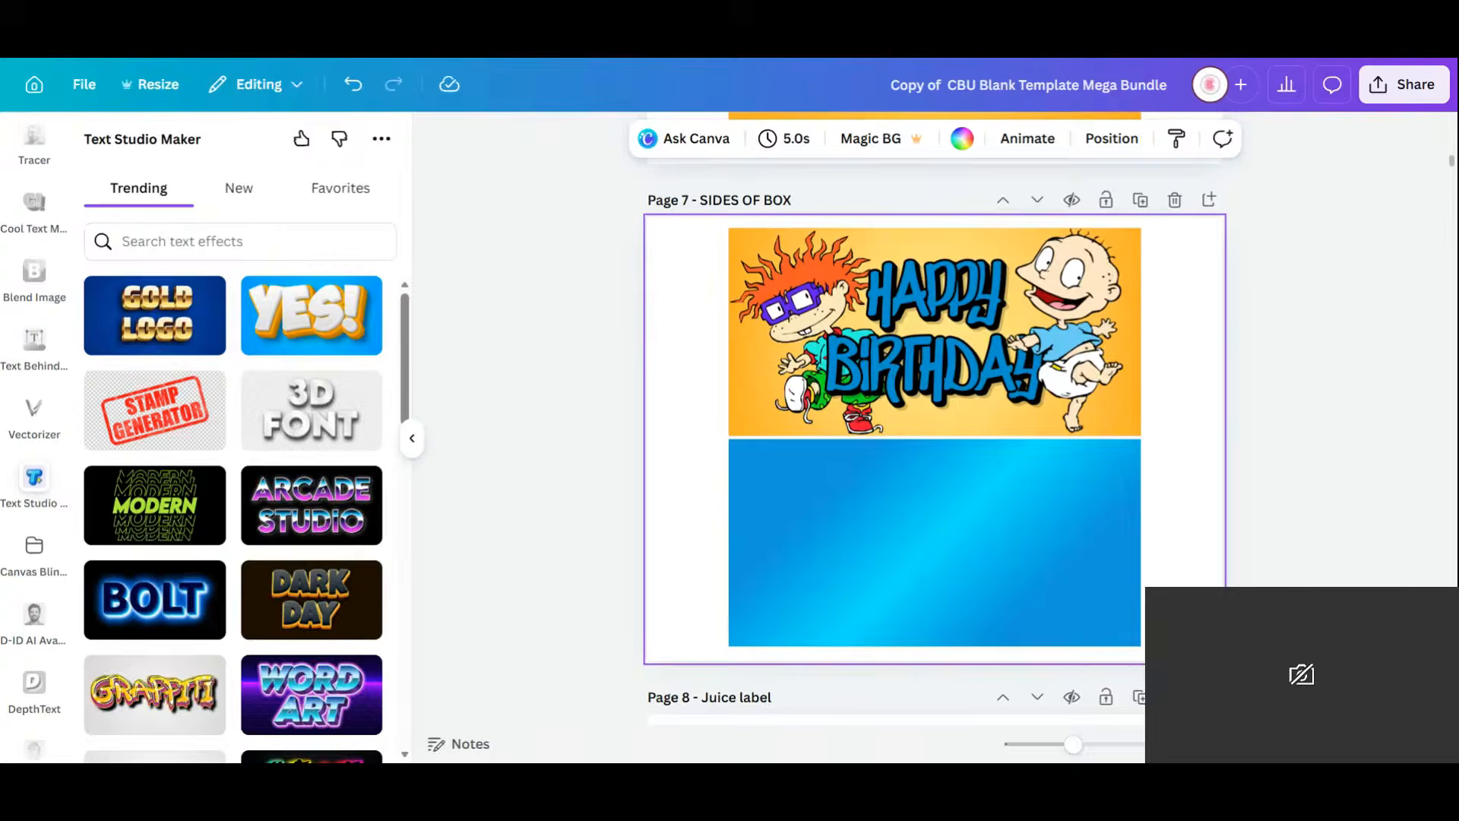
pyautogui.click(220, 242)
pyautogui.write('G')
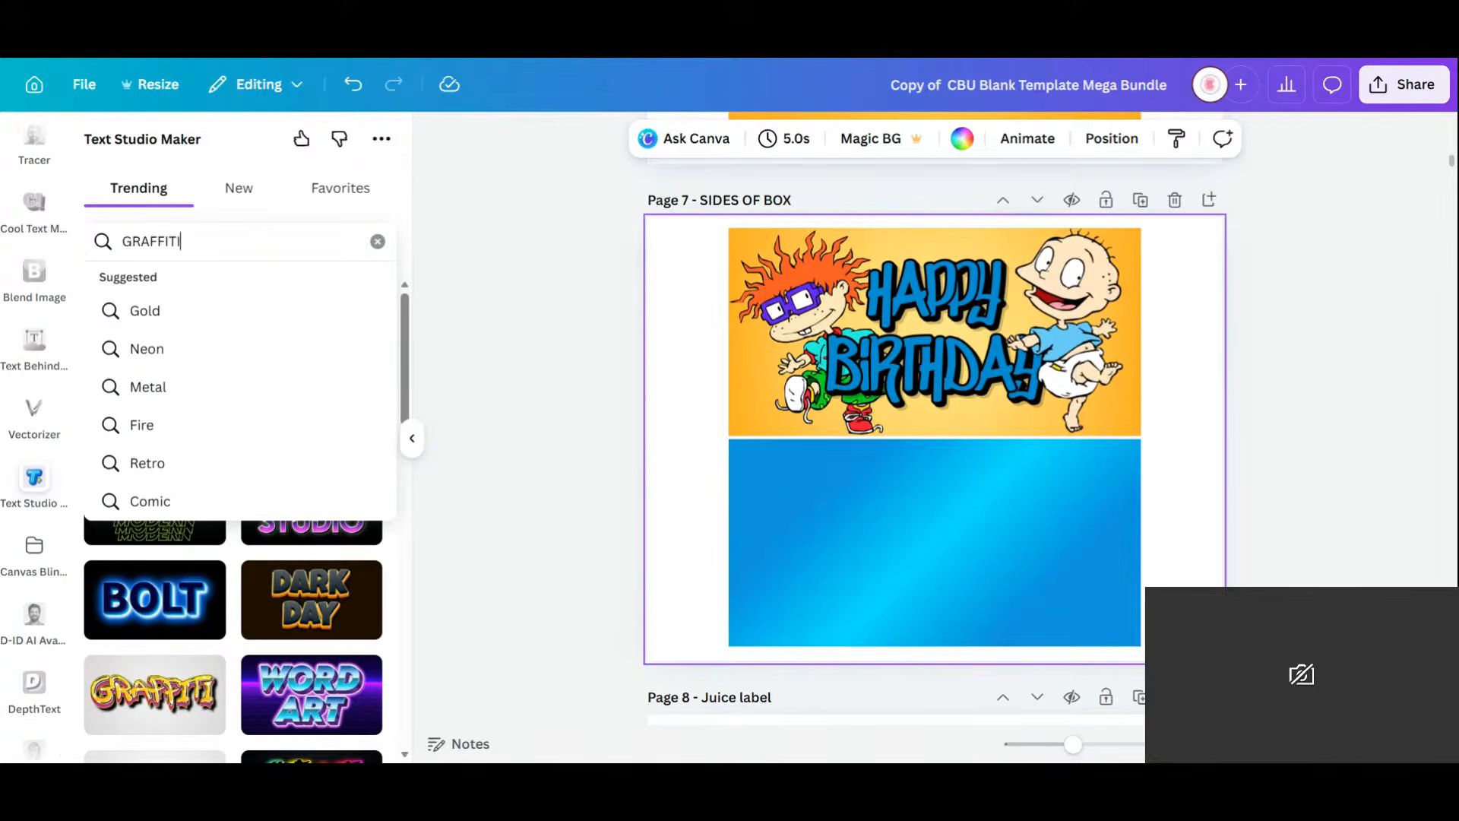
pyautogui.write('RAFFITI')
pyautogui.press('Return')
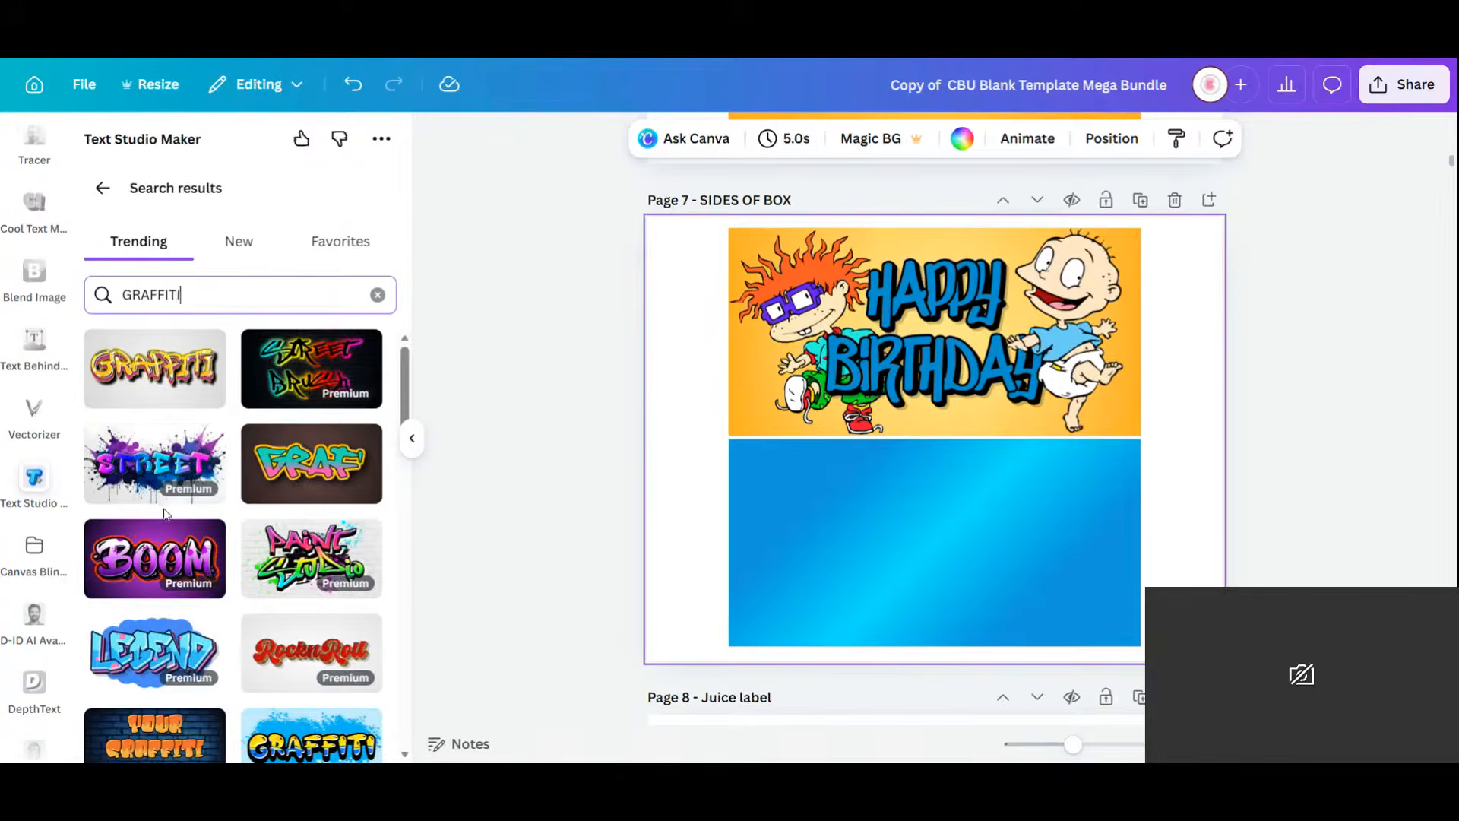
pyautogui.scroll(-3, 166, 513)
pyautogui.scroll(-6, 166, 513)
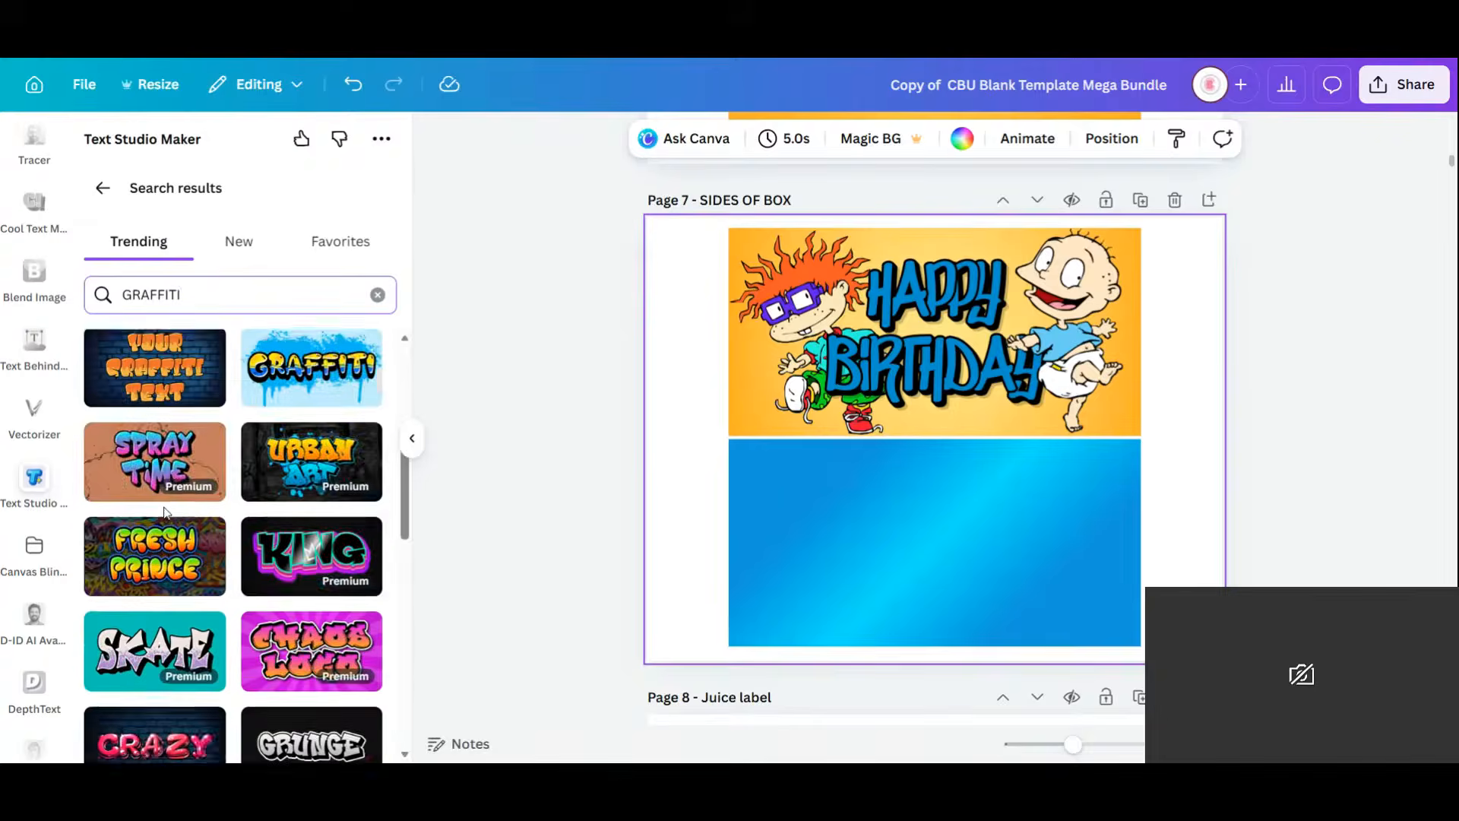
pyautogui.scroll(-5, 166, 513)
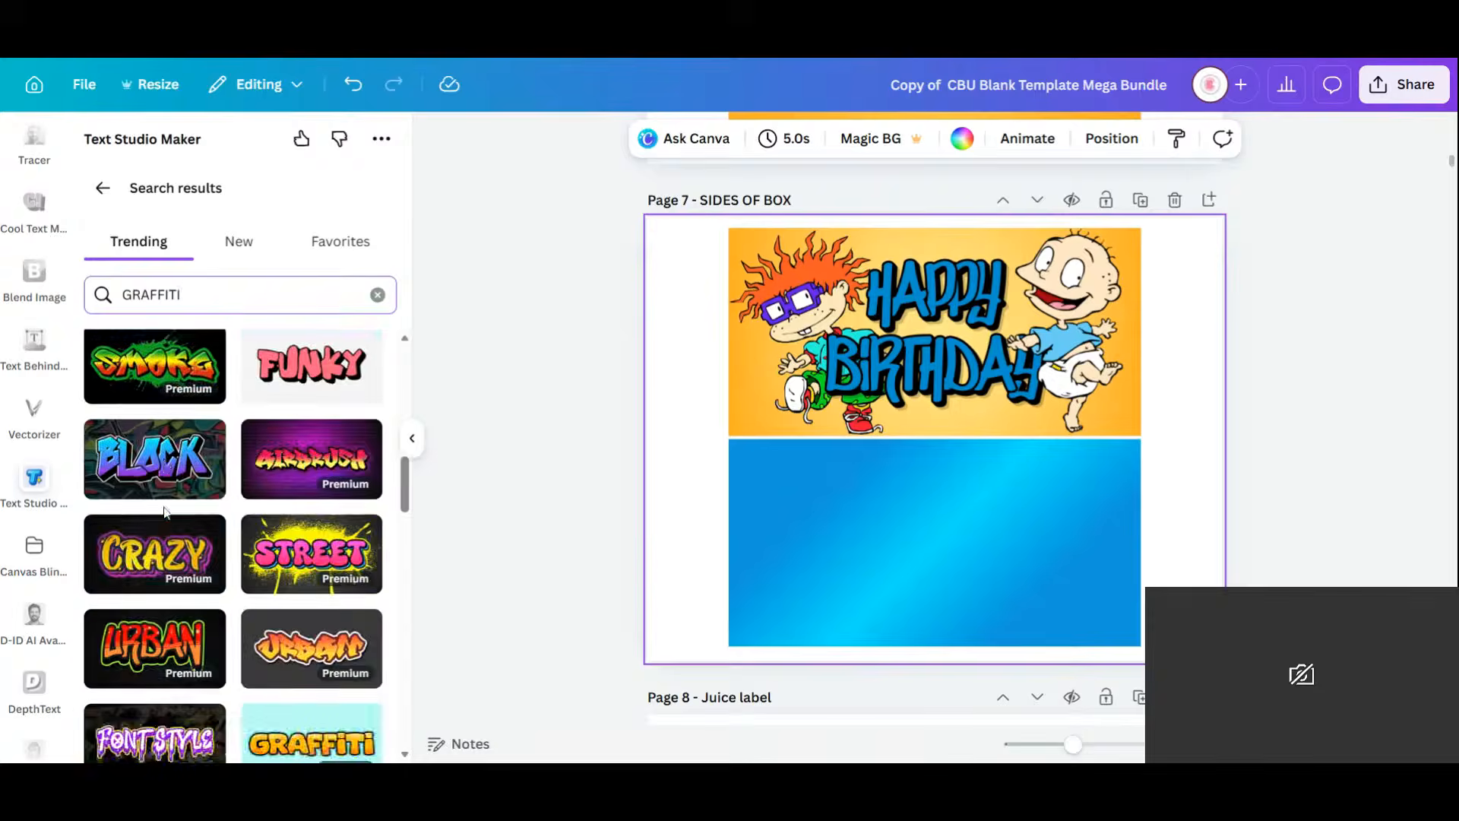
pyautogui.scroll(-5, 166, 513)
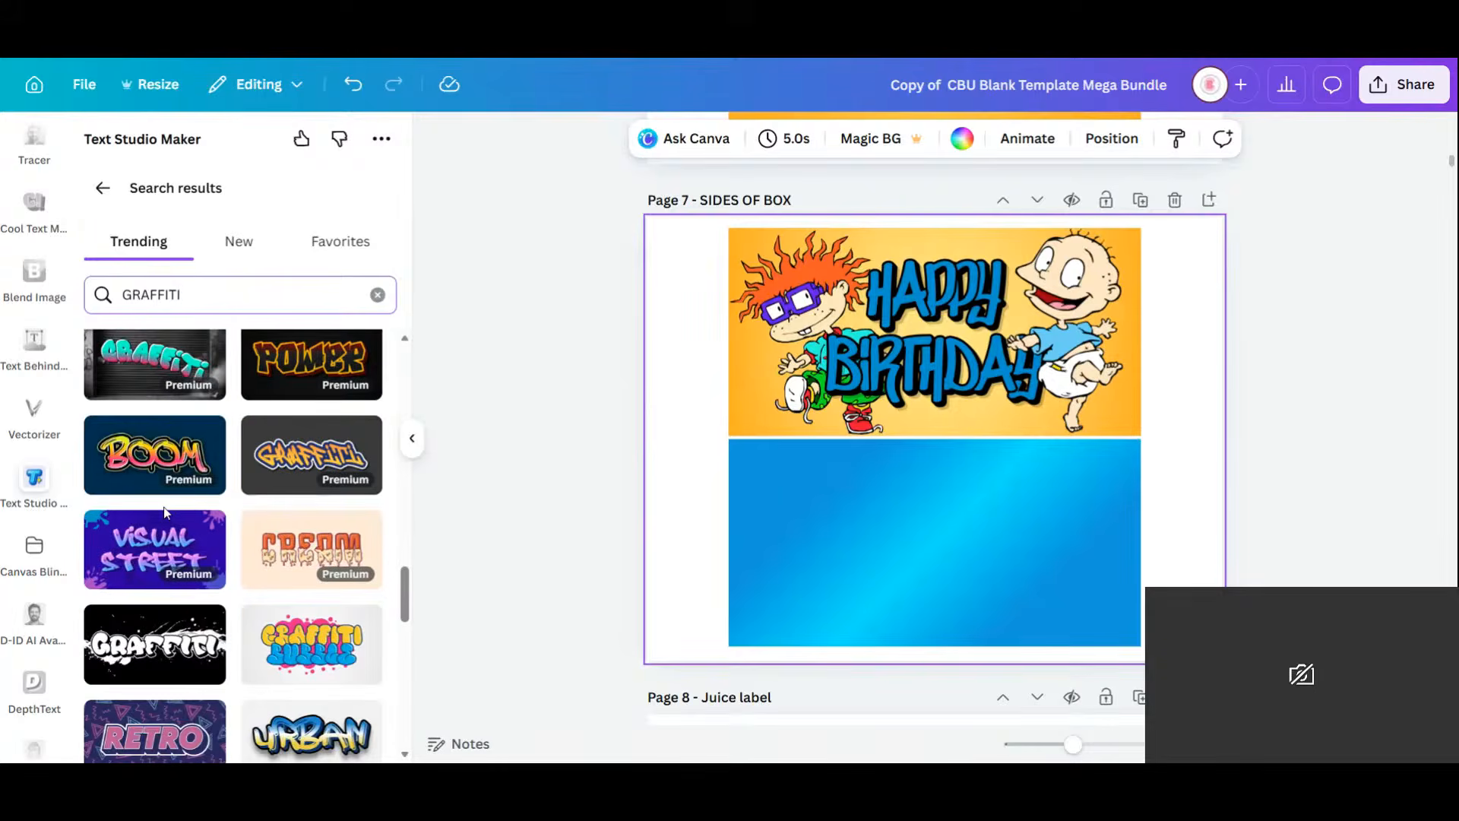
pyautogui.scroll(-5, 167, 513)
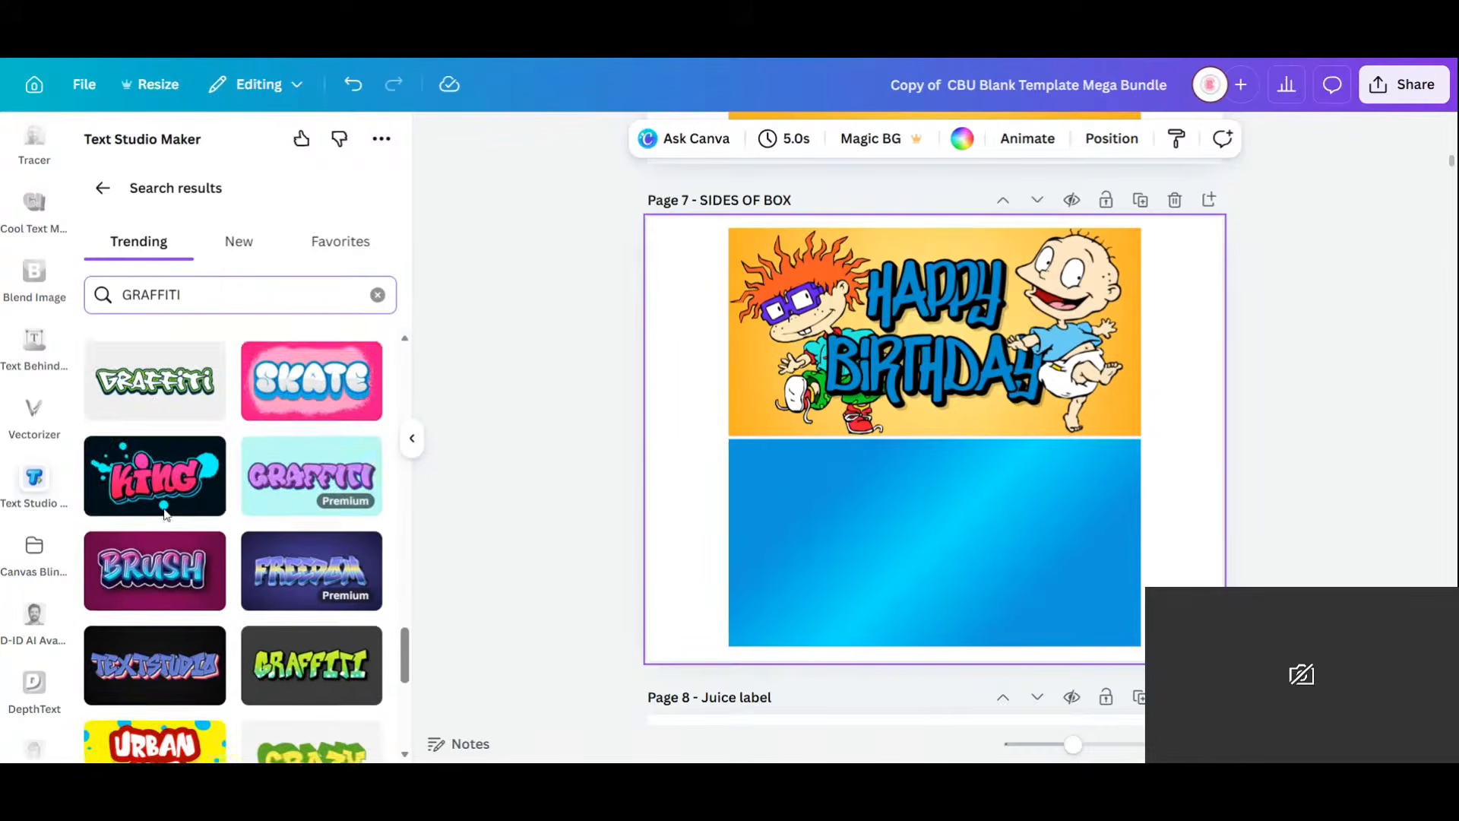
pyautogui.scroll(-3, 194, 488)
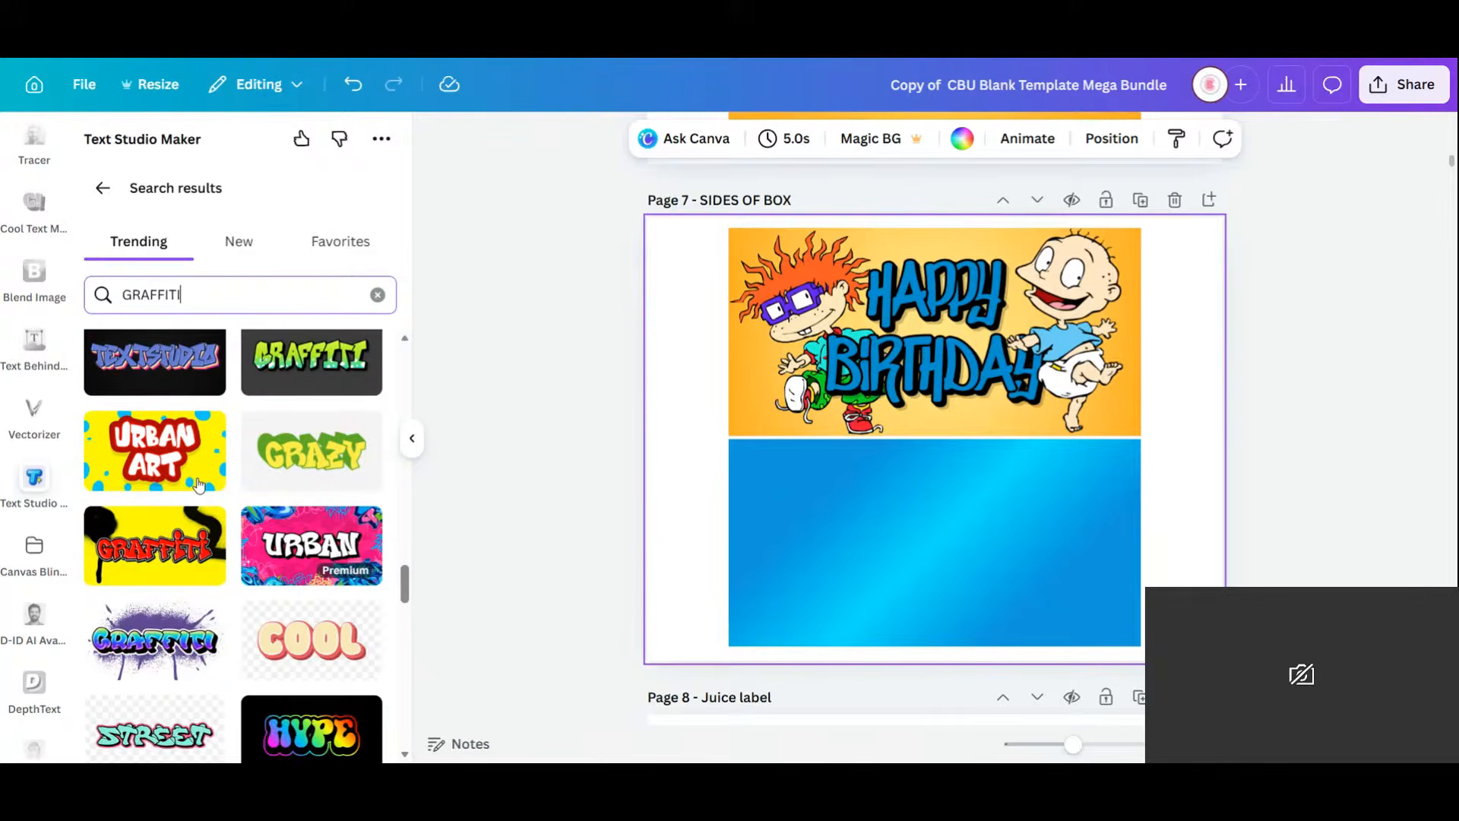
pyautogui.scroll(-3, 200, 484)
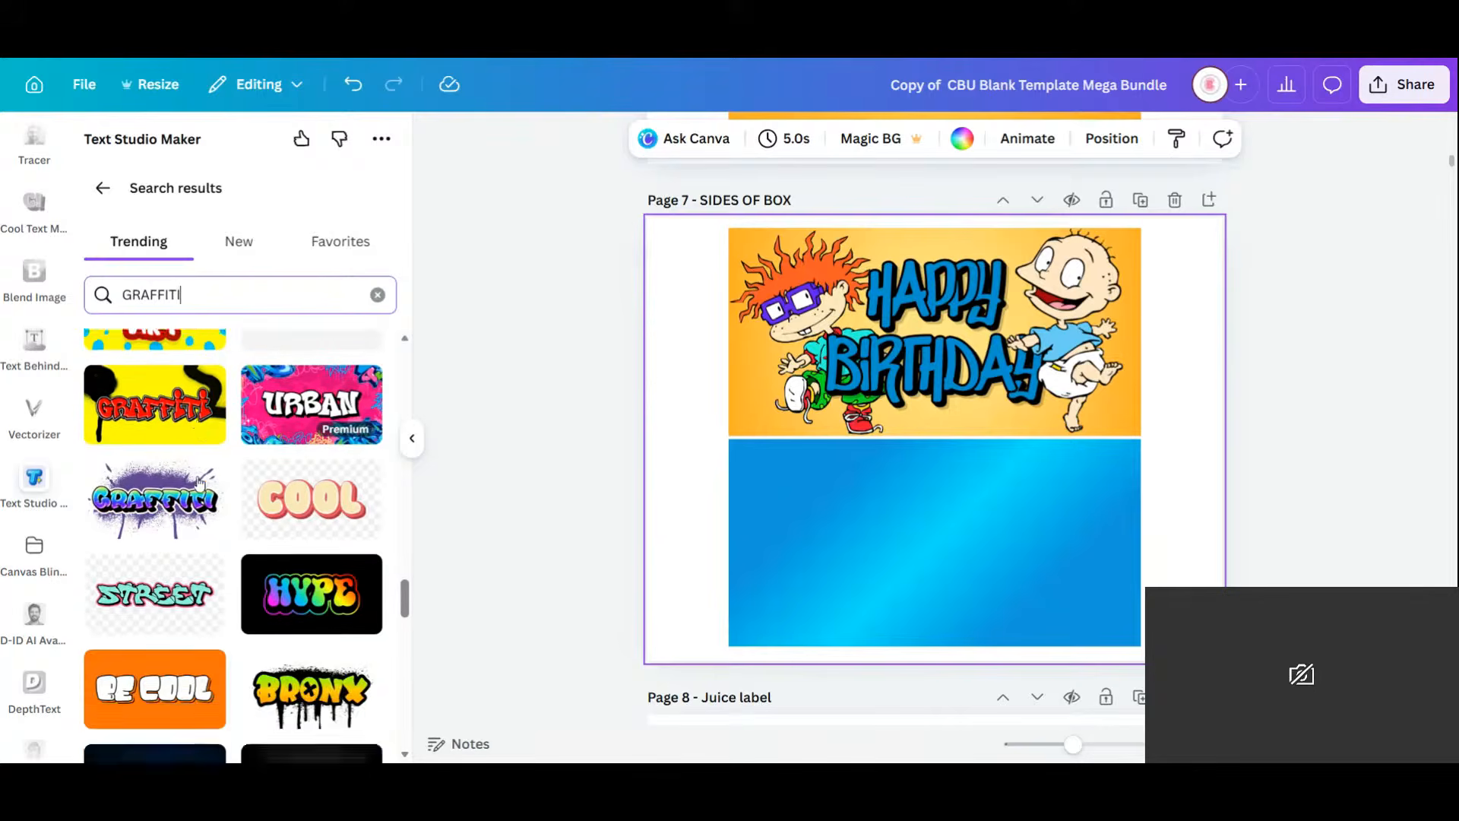
pyautogui.scroll(-5, 199, 484)
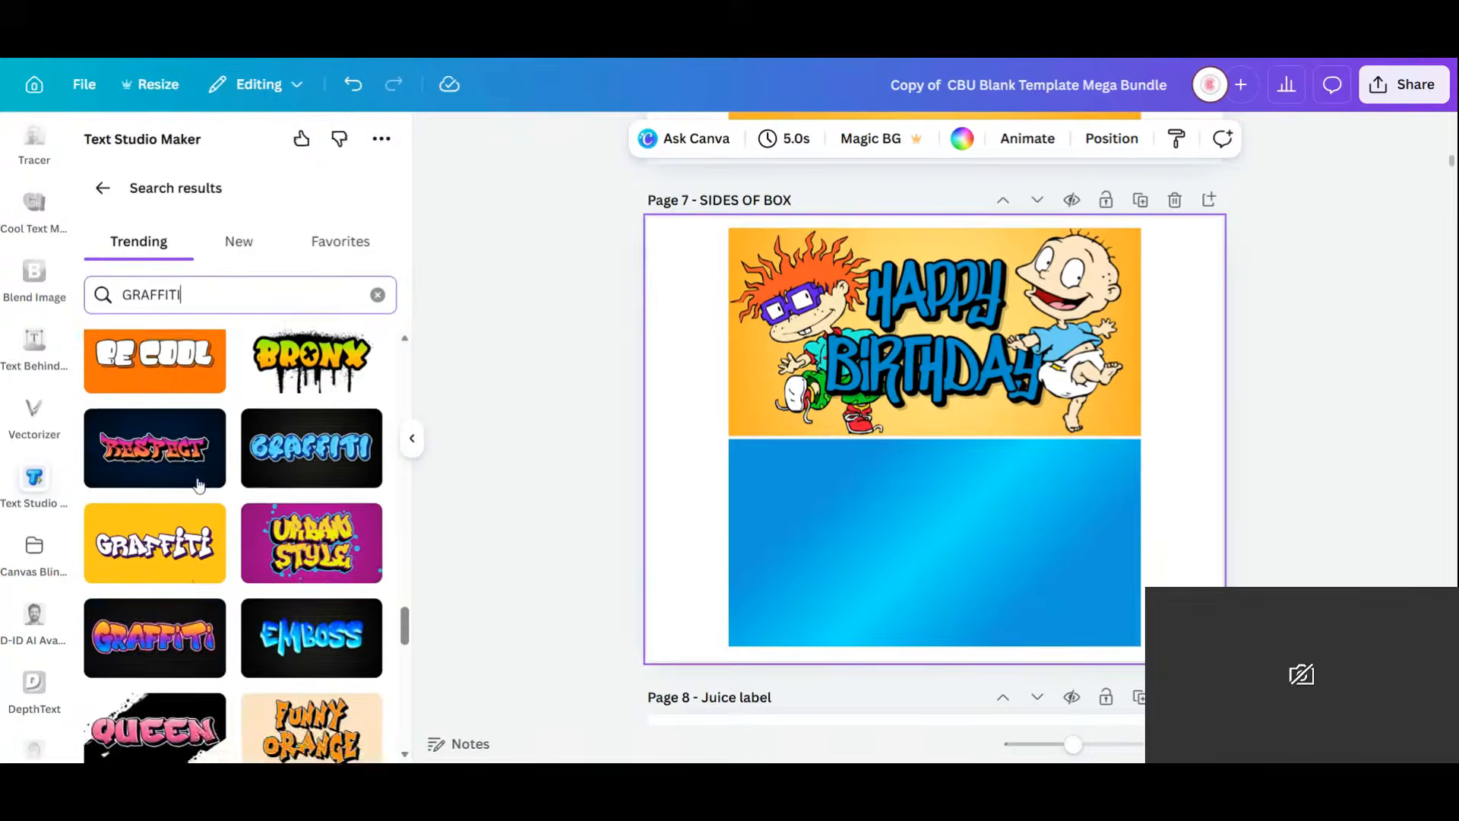
pyautogui.scroll(-3, 198, 485)
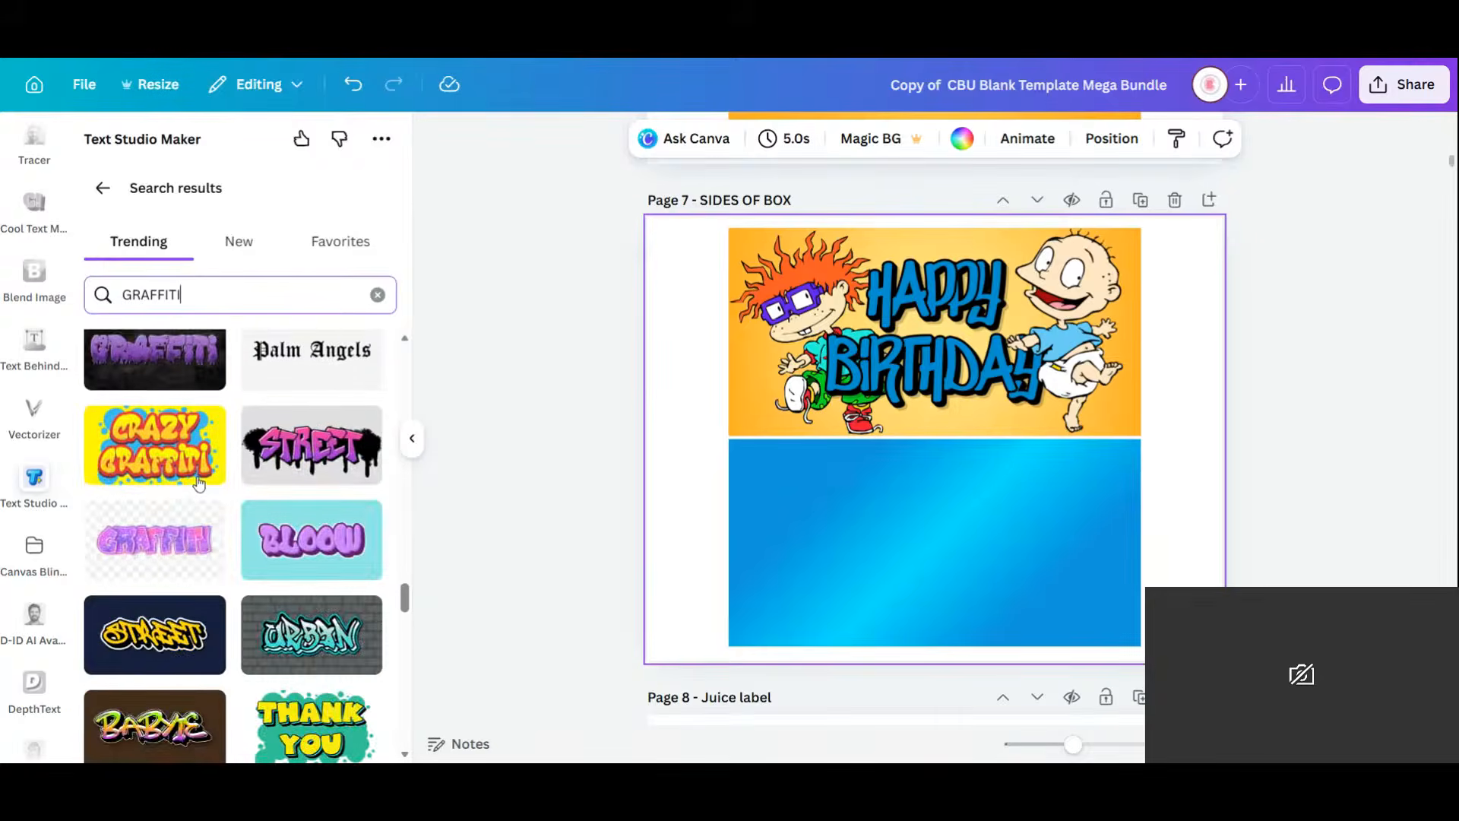
pyautogui.scroll(-3, 199, 484)
pyautogui.scroll(-3, 199, 484)
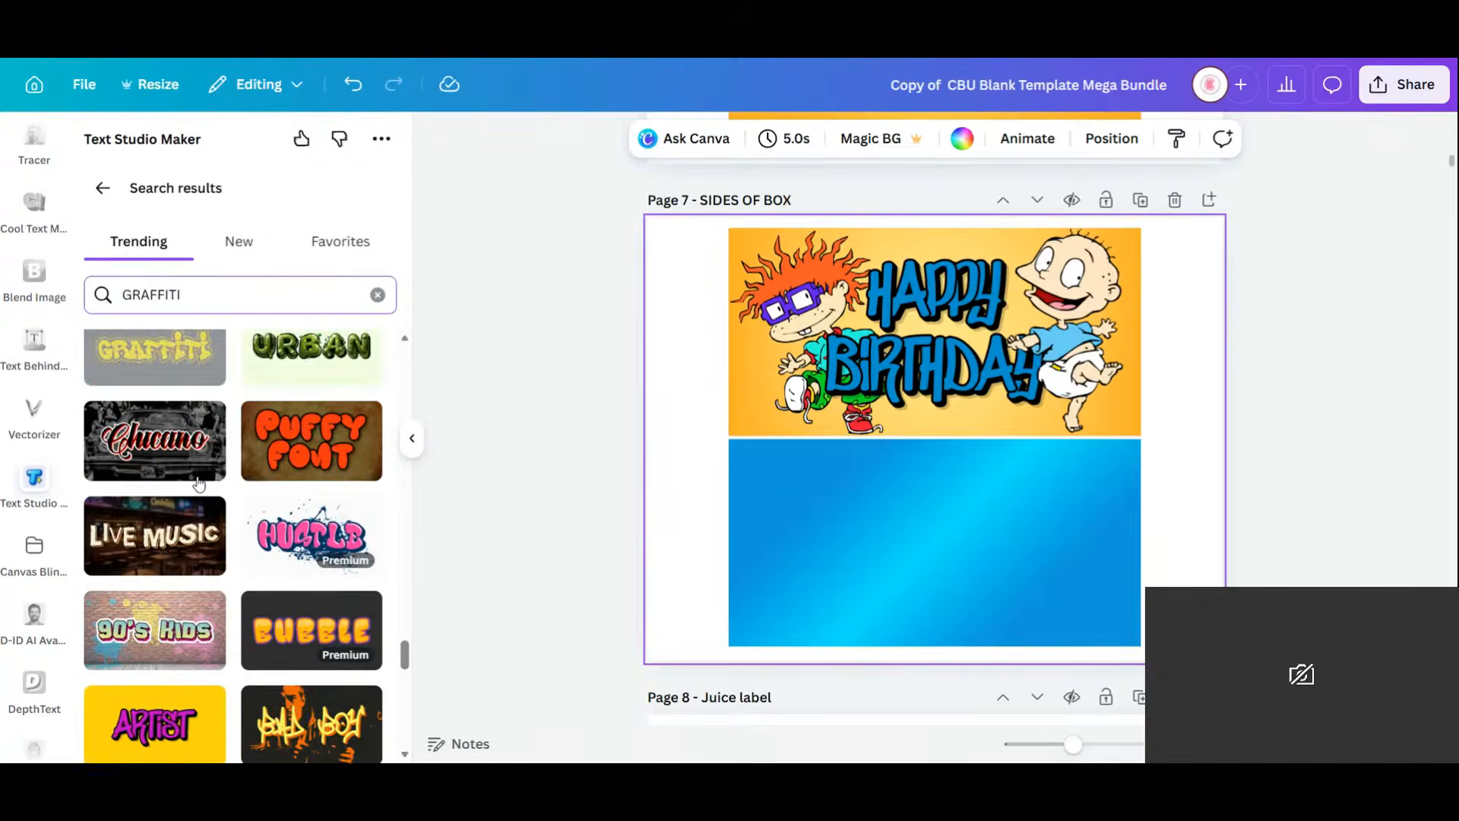
pyautogui.scroll(-3, 199, 484)
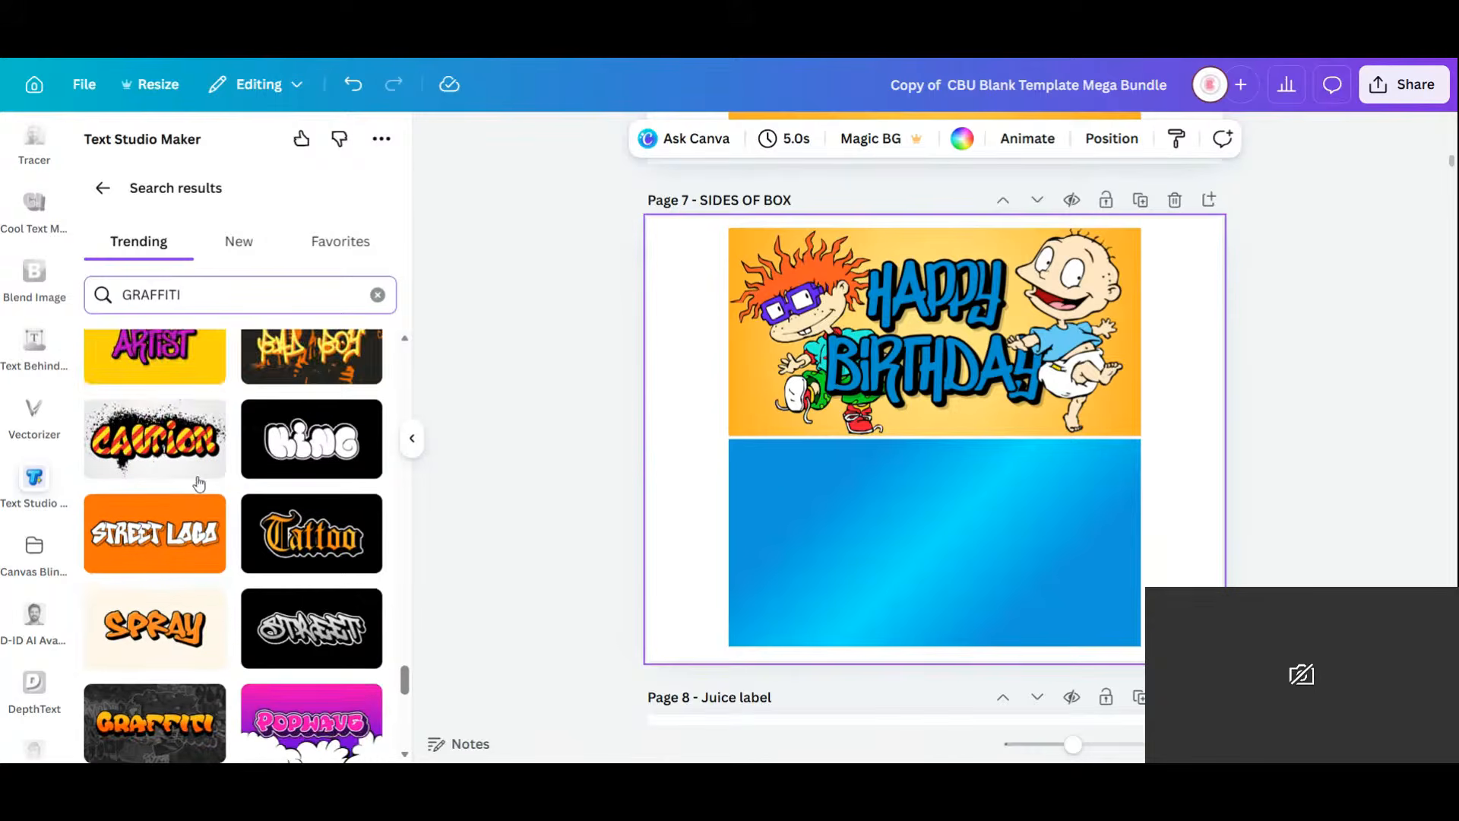
pyautogui.scroll(-1, 199, 484)
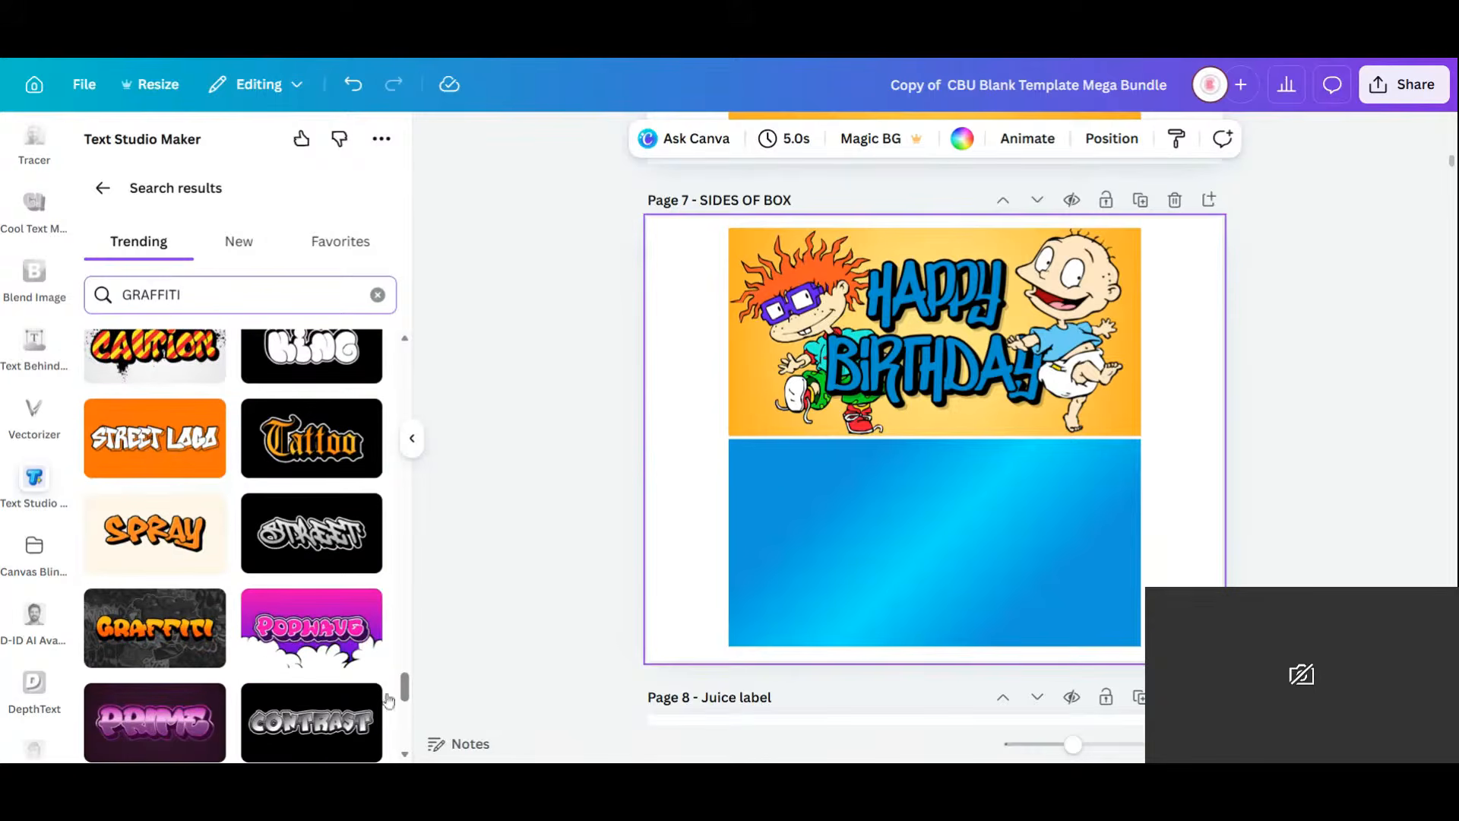
pyautogui.scroll(-3, 405, 698)
pyautogui.moveTo(406, 700)
pyautogui.mouseDown()
pyautogui.moveTo(408, 751)
pyautogui.moveTo(418, 326)
pyautogui.mouseUp()
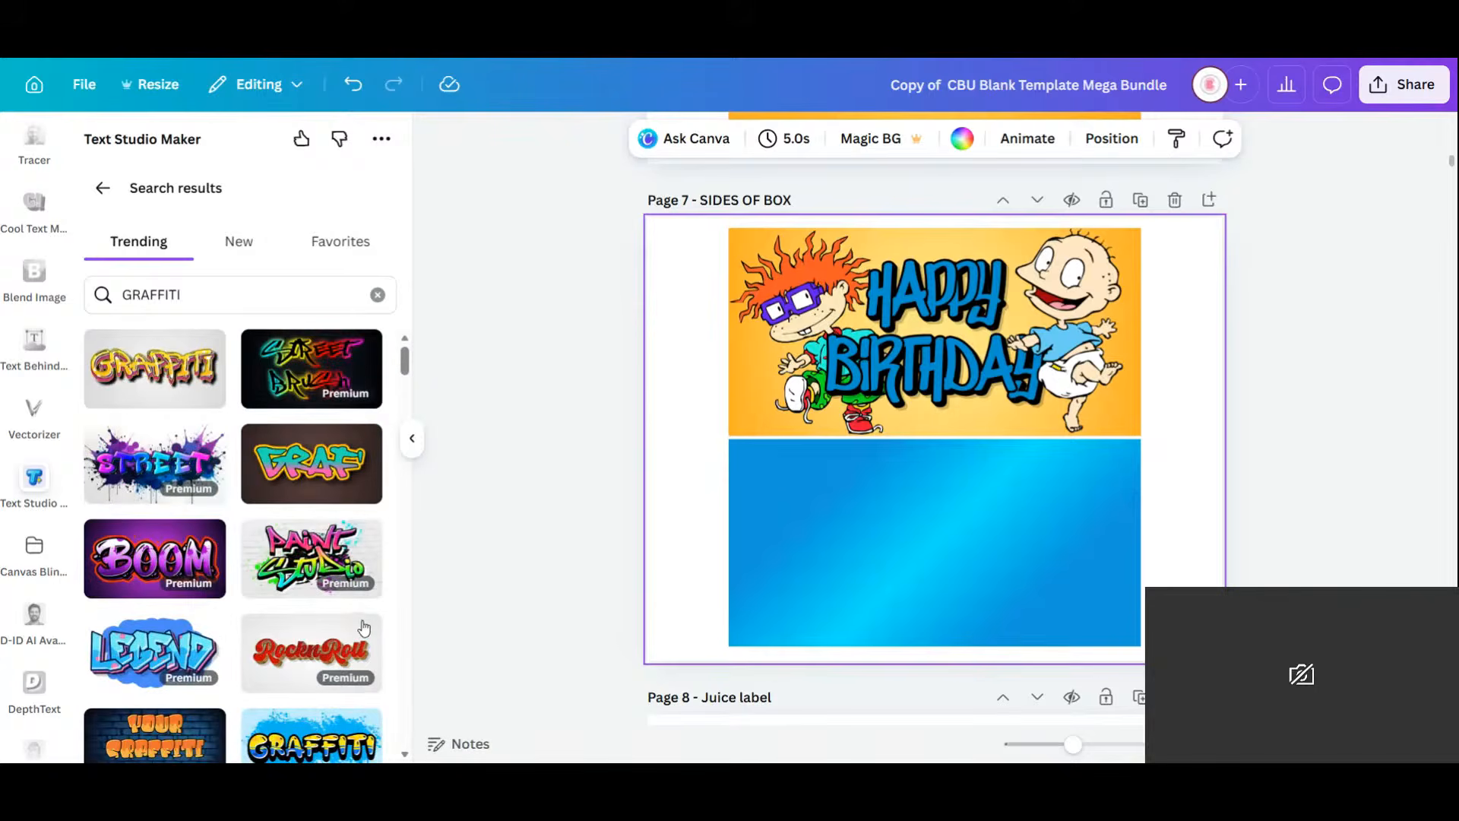
pyautogui.scroll(-3, 365, 628)
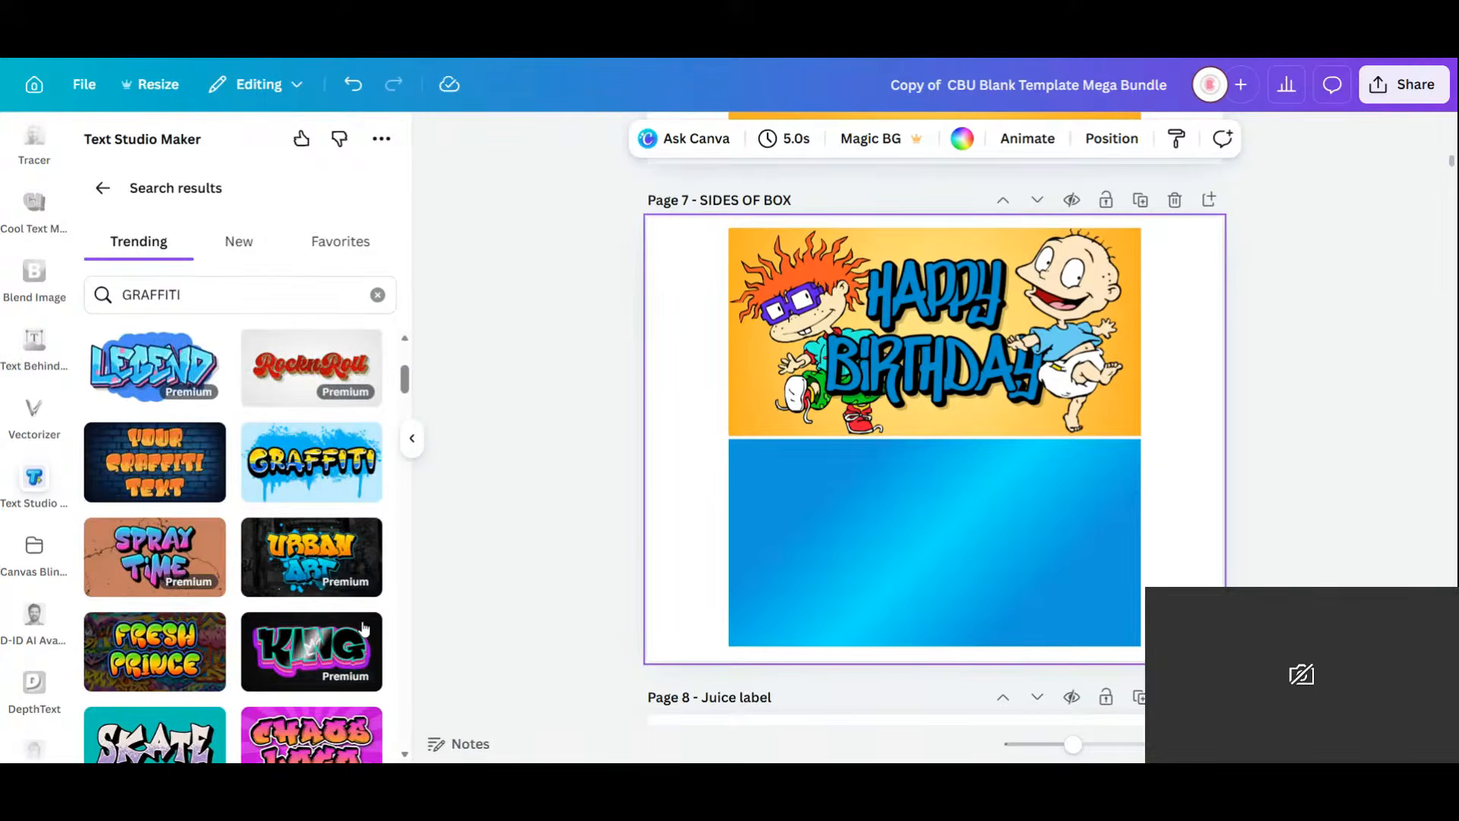
pyautogui.scroll(-2, 364, 627)
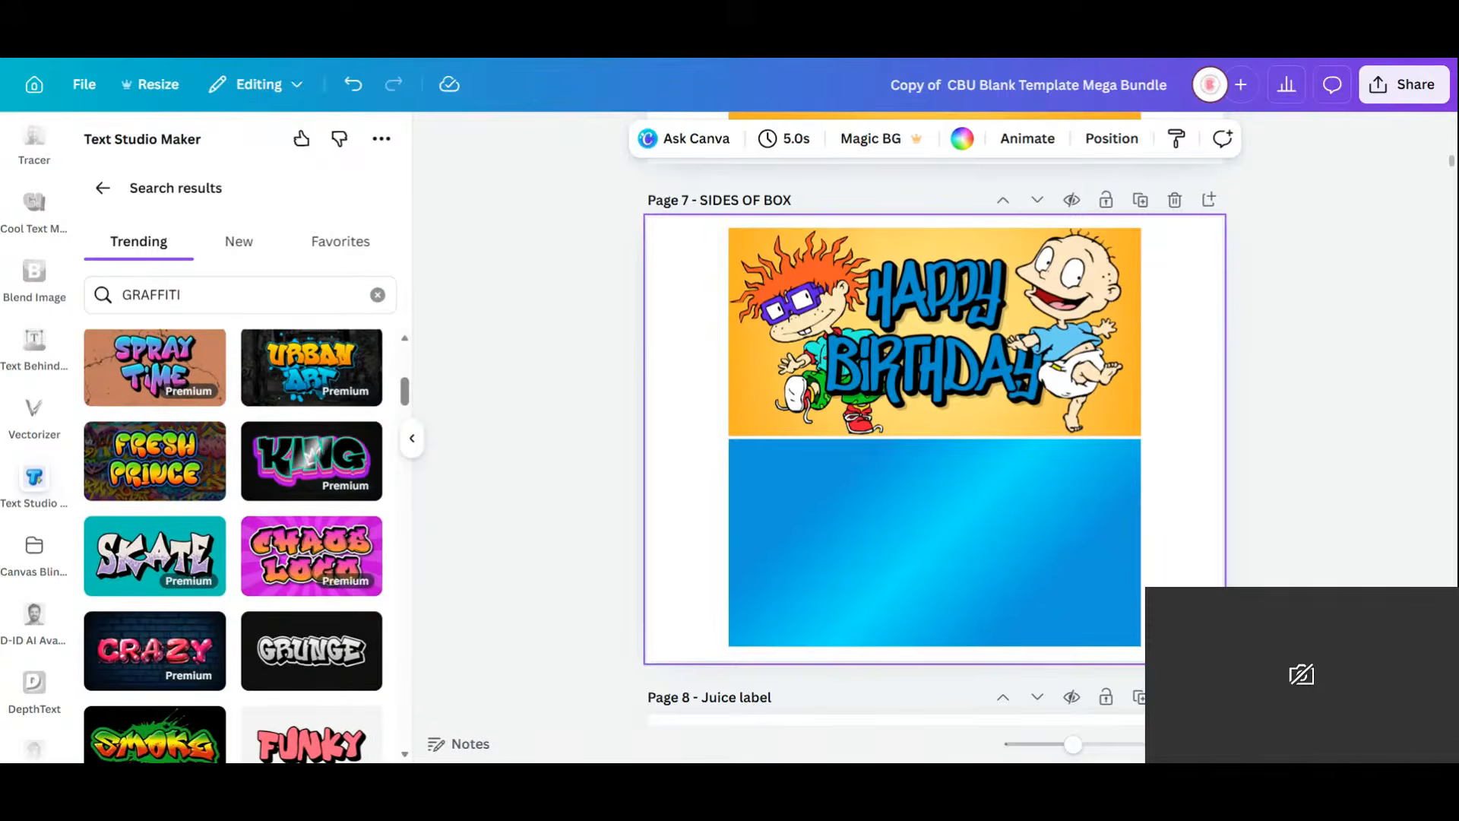
pyautogui.scroll(-4, 333, 617)
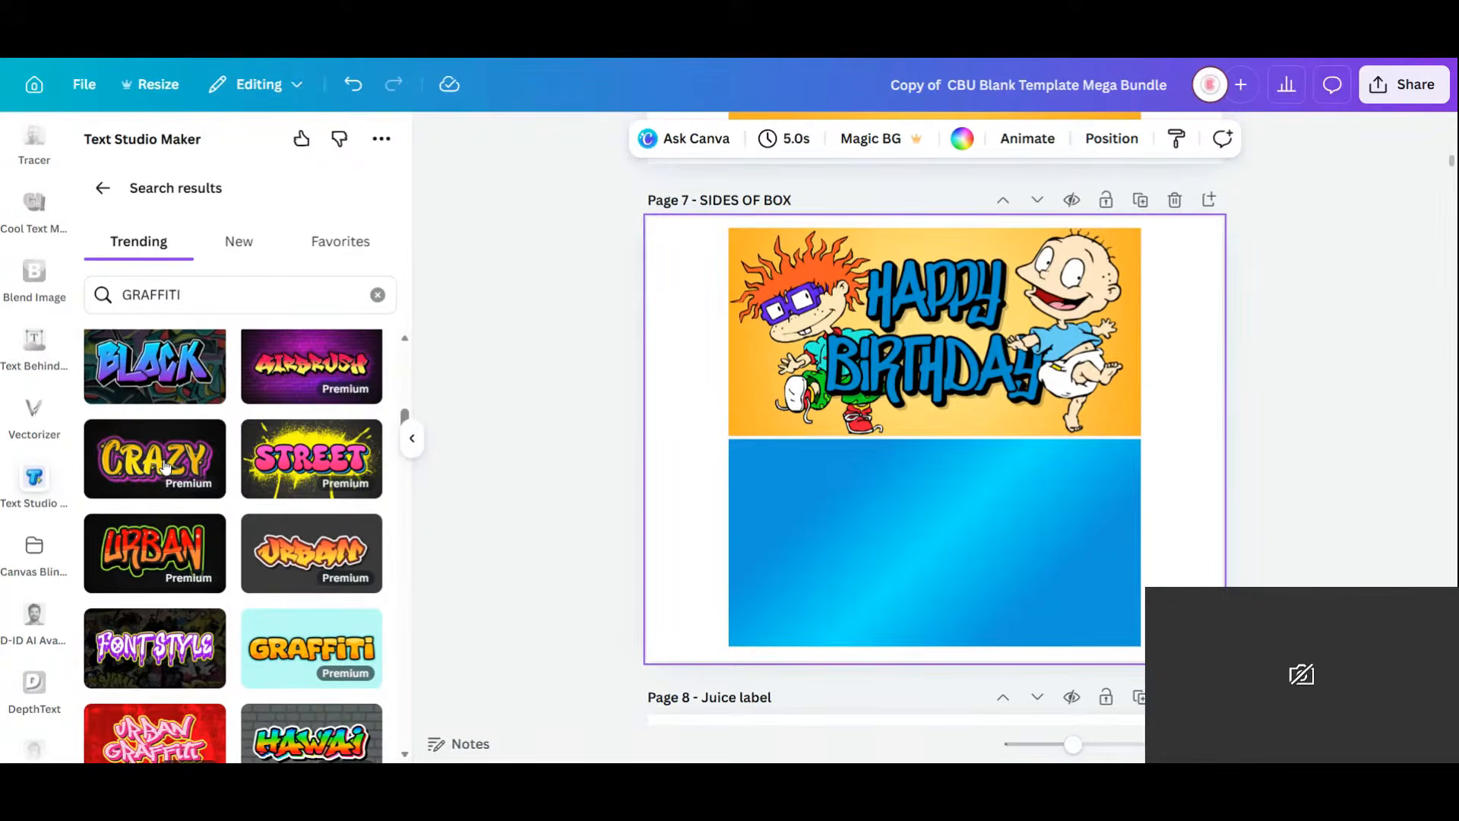
pyautogui.scroll(-3, 199, 482)
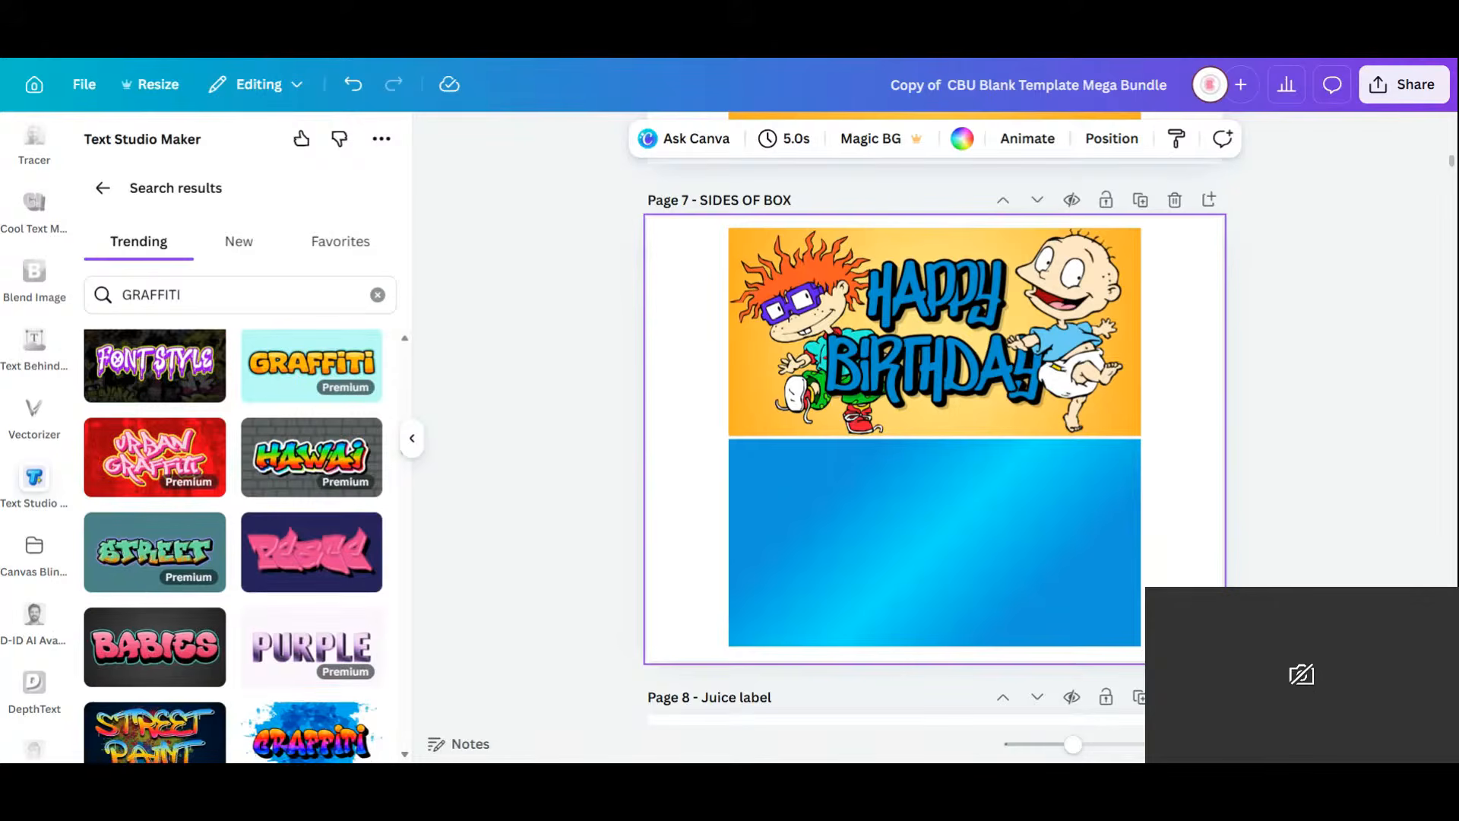
pyautogui.scroll(-5, 200, 483)
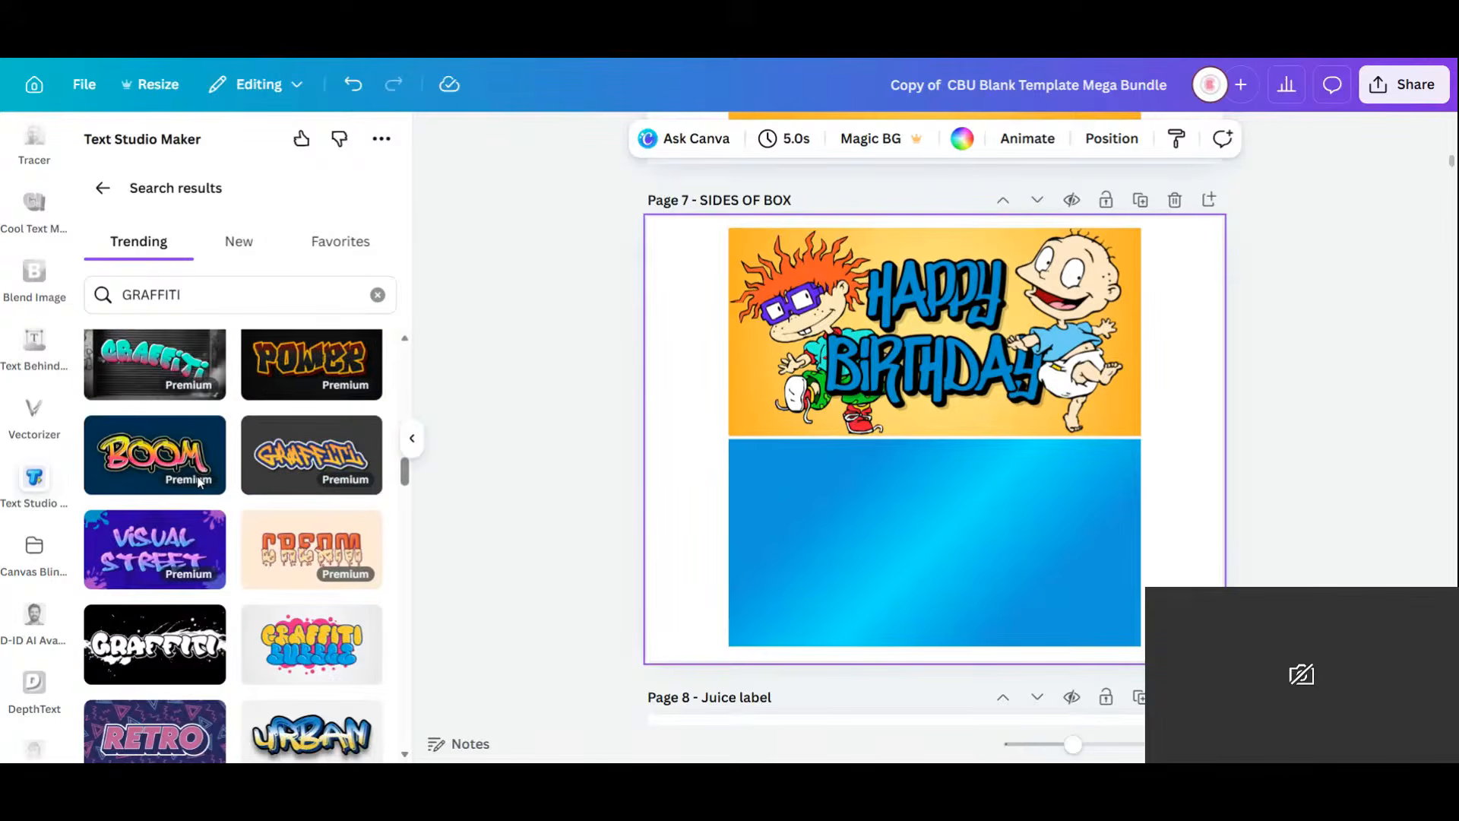
pyautogui.scroll(-2, 198, 476)
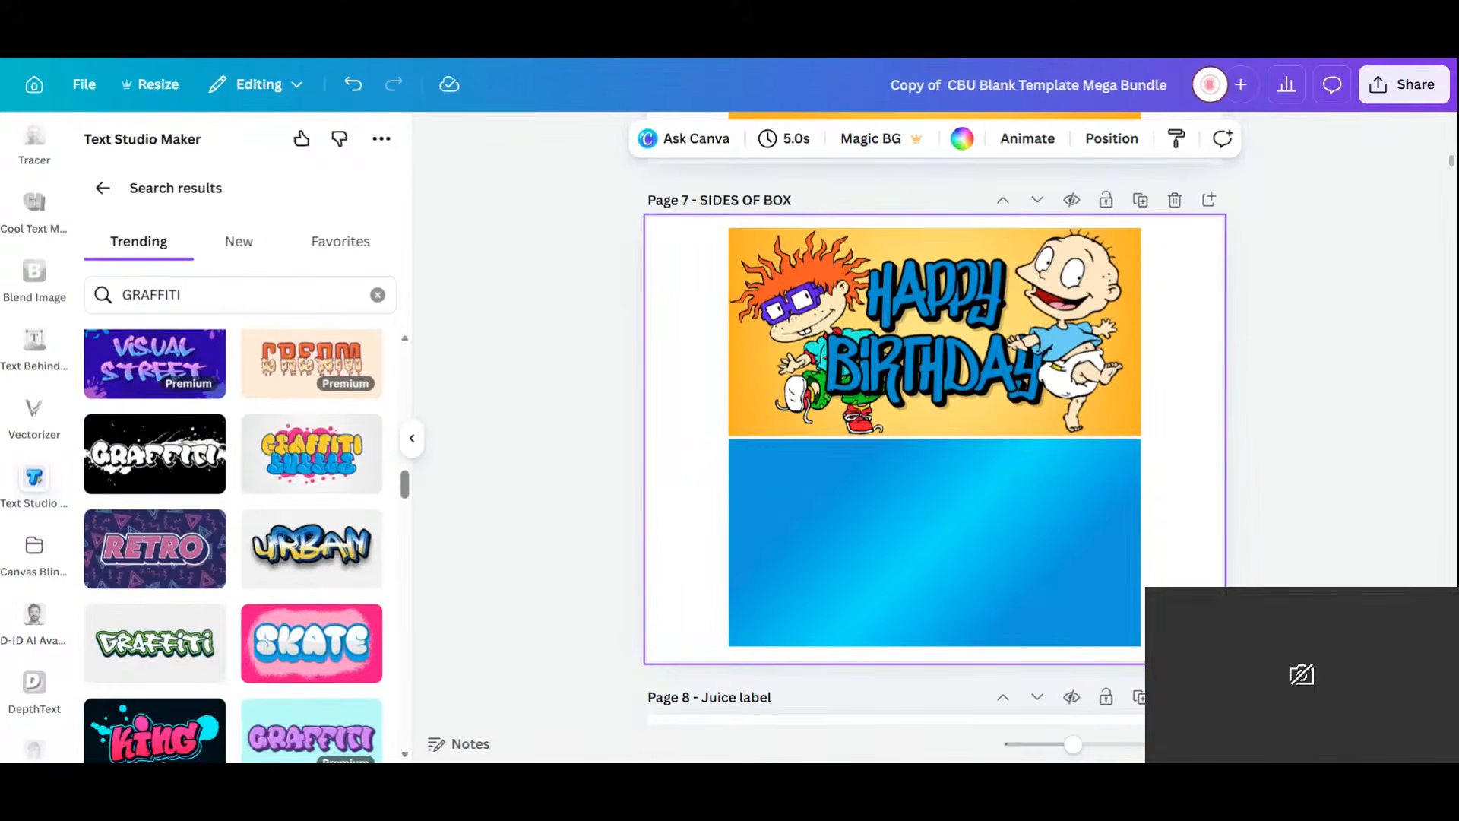
pyautogui.scroll(-2, 199, 483)
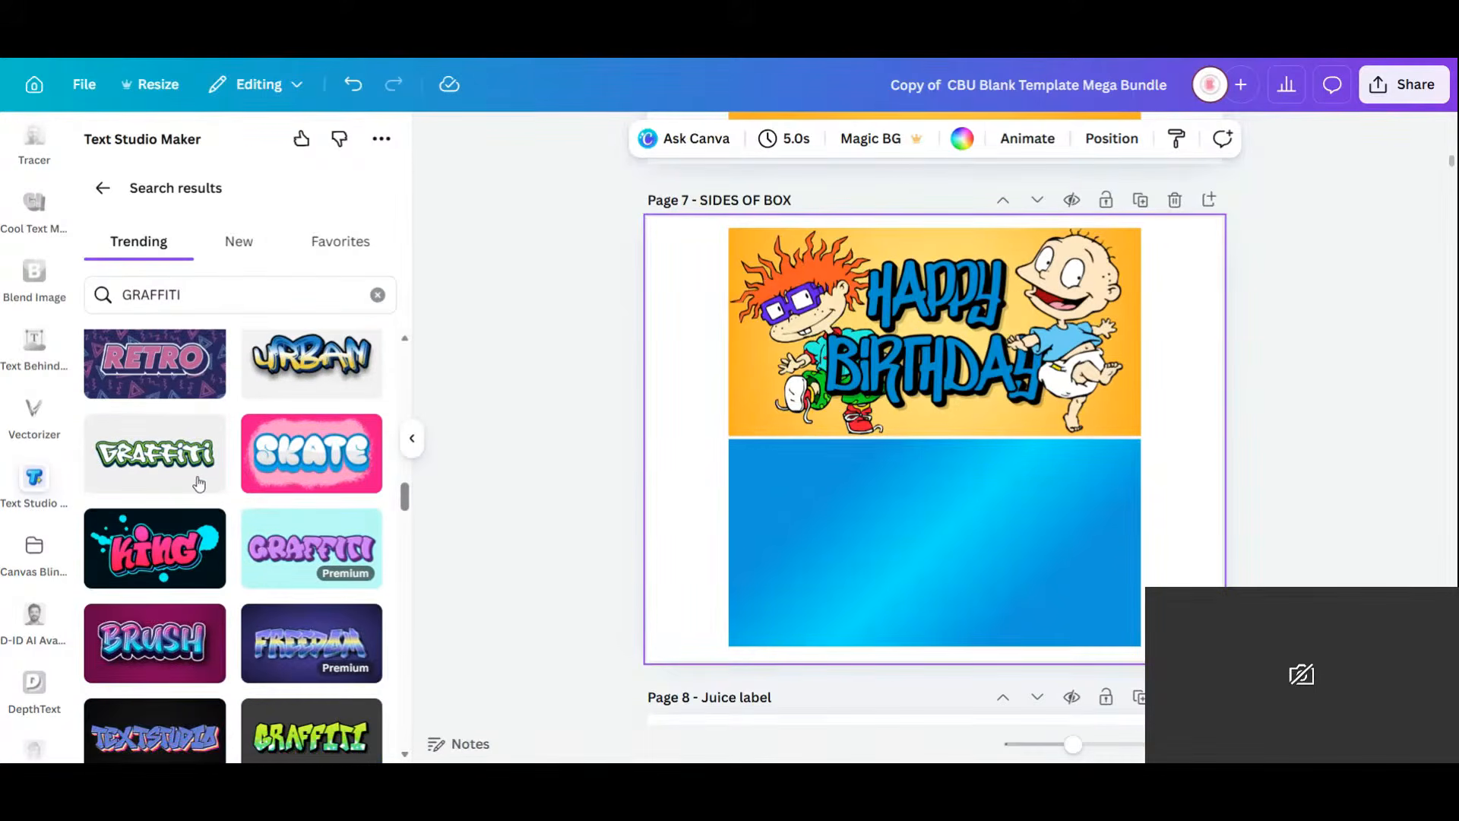
pyautogui.scroll(-1, 200, 482)
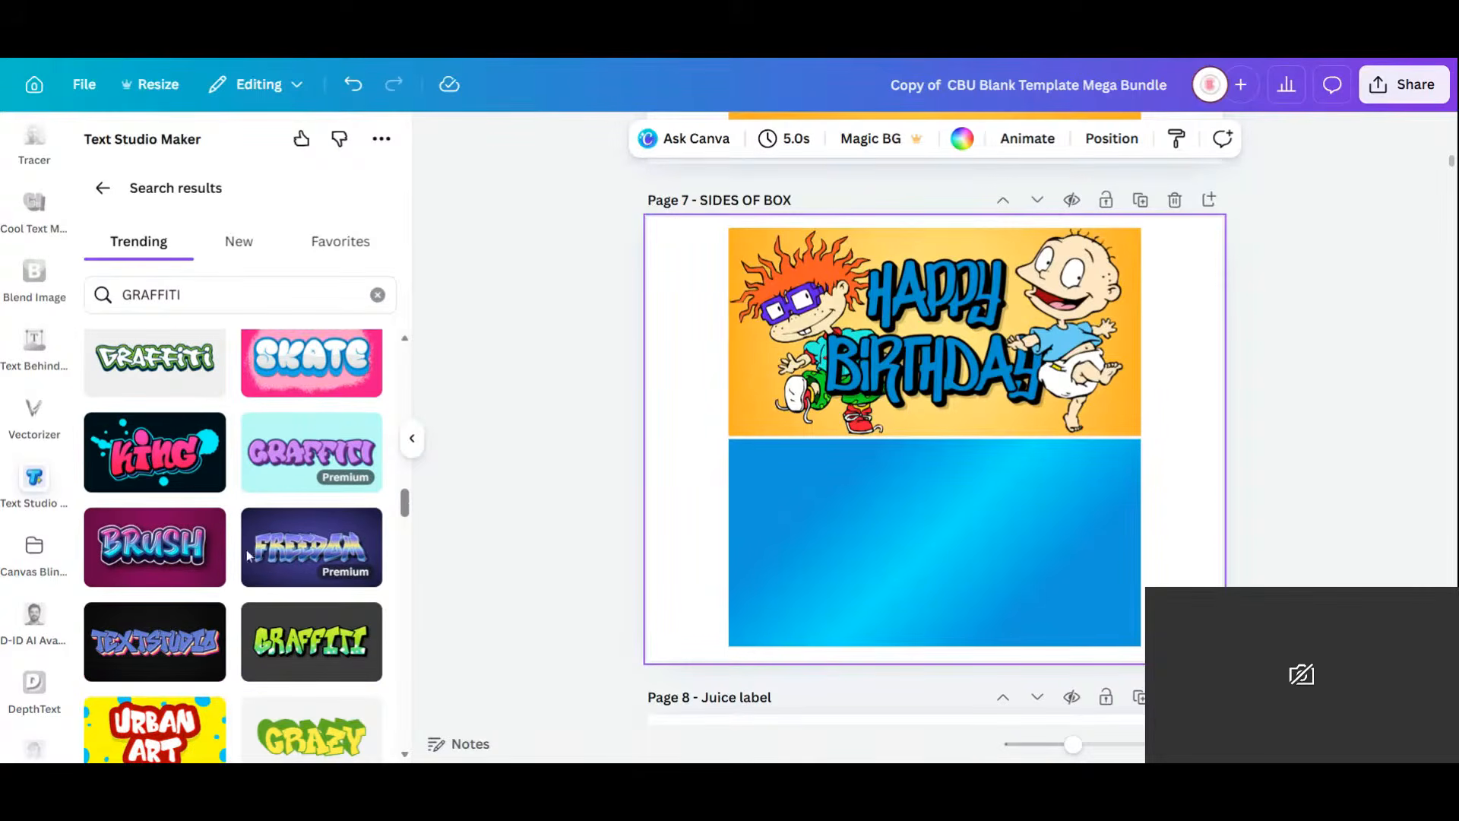
pyautogui.scroll(-1, 248, 553)
pyautogui.scroll(-2, 247, 552)
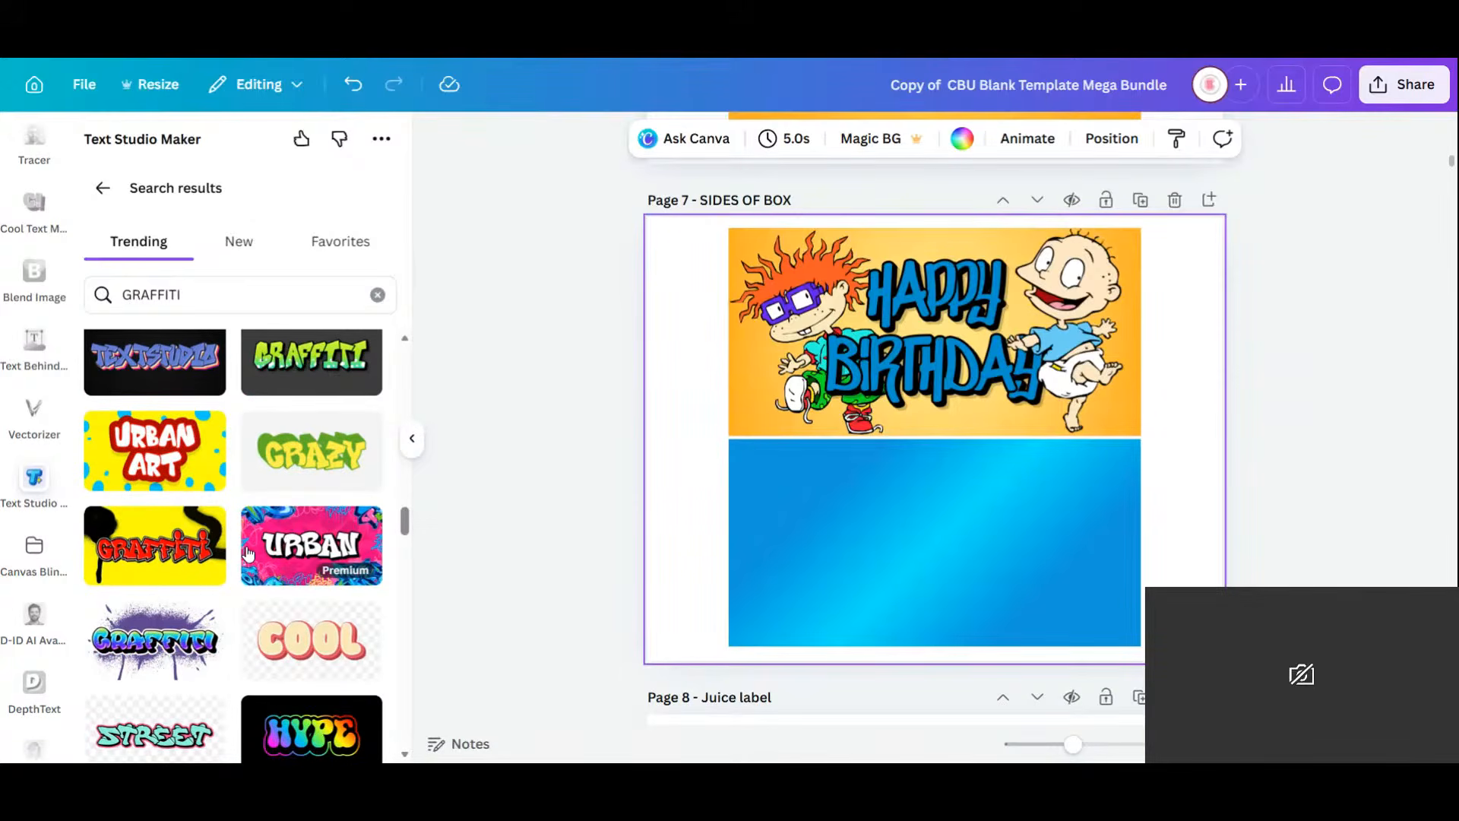
pyautogui.scroll(-3, 248, 552)
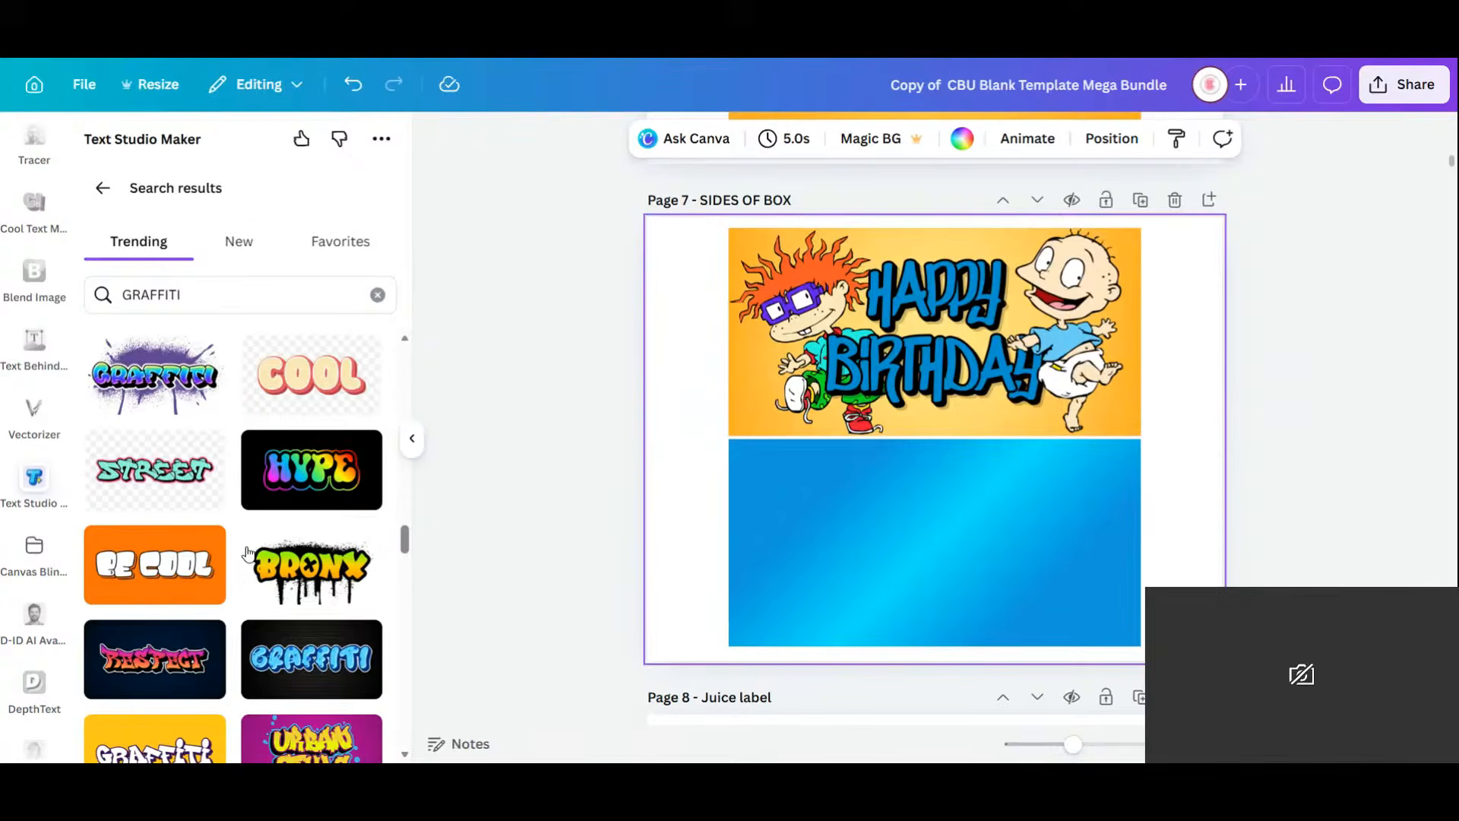
pyautogui.scroll(-1, 248, 552)
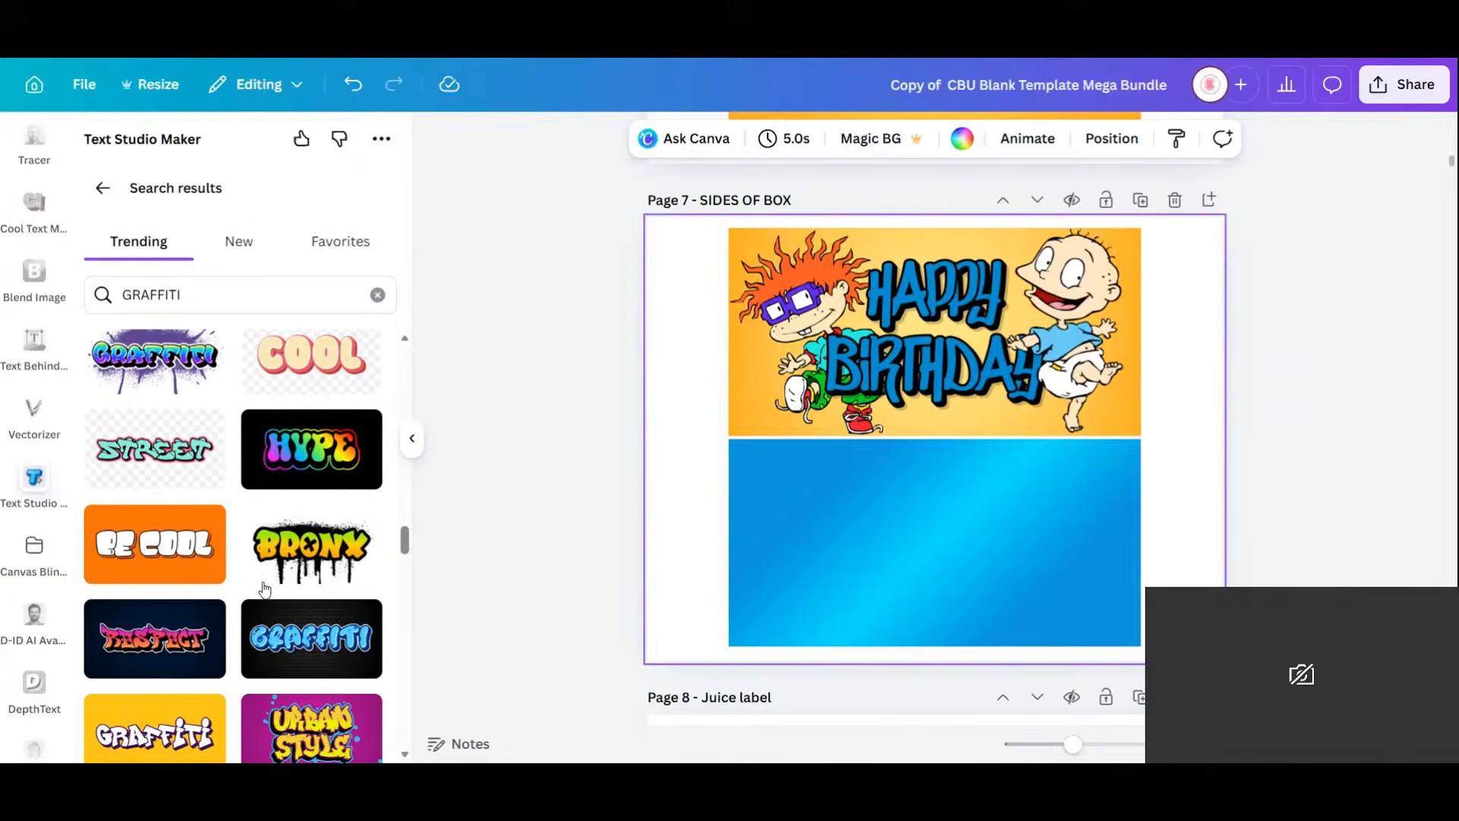
pyautogui.scroll(-2, 265, 589)
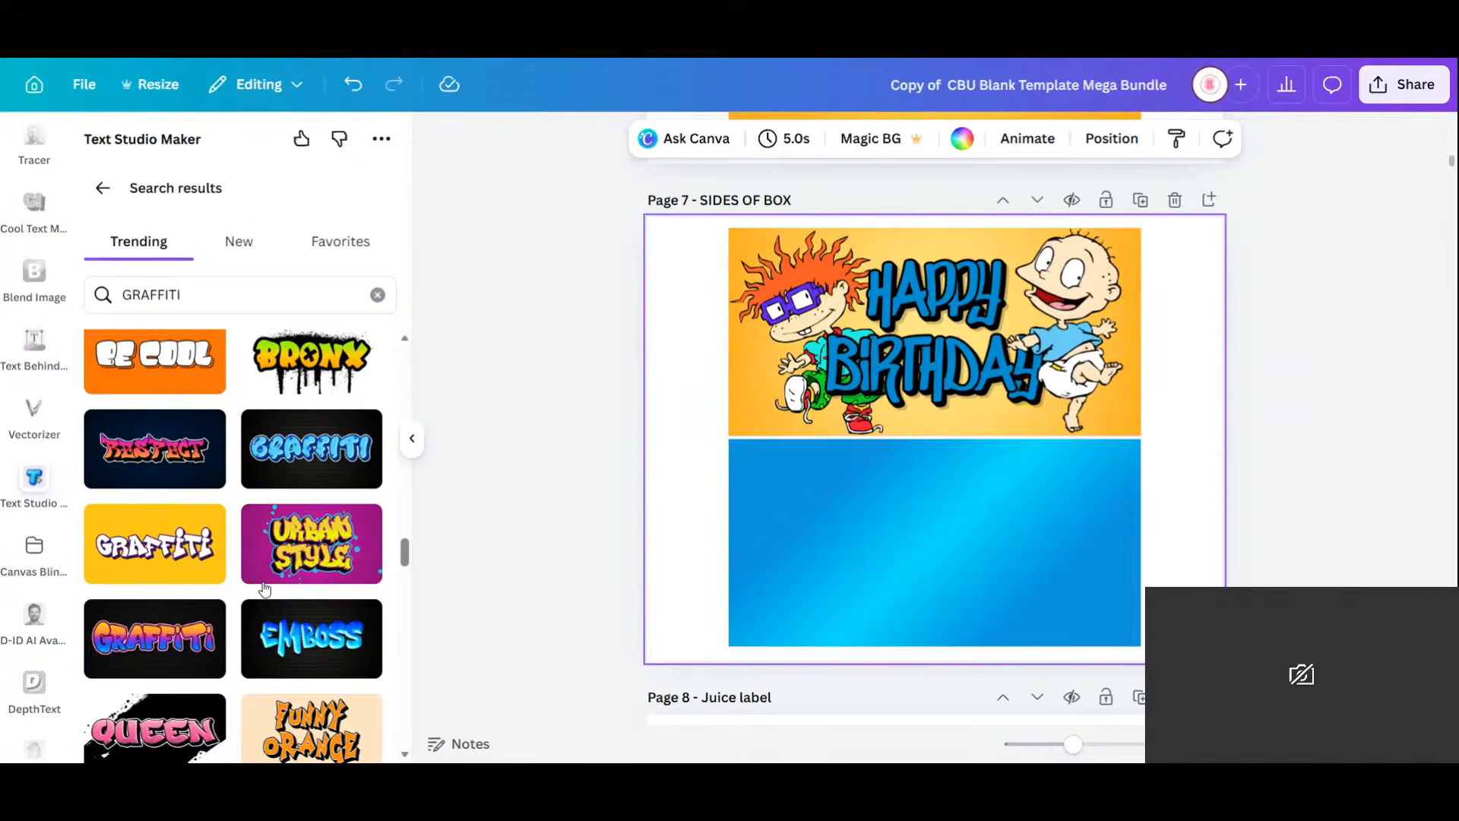
pyautogui.scroll(-3, 264, 589)
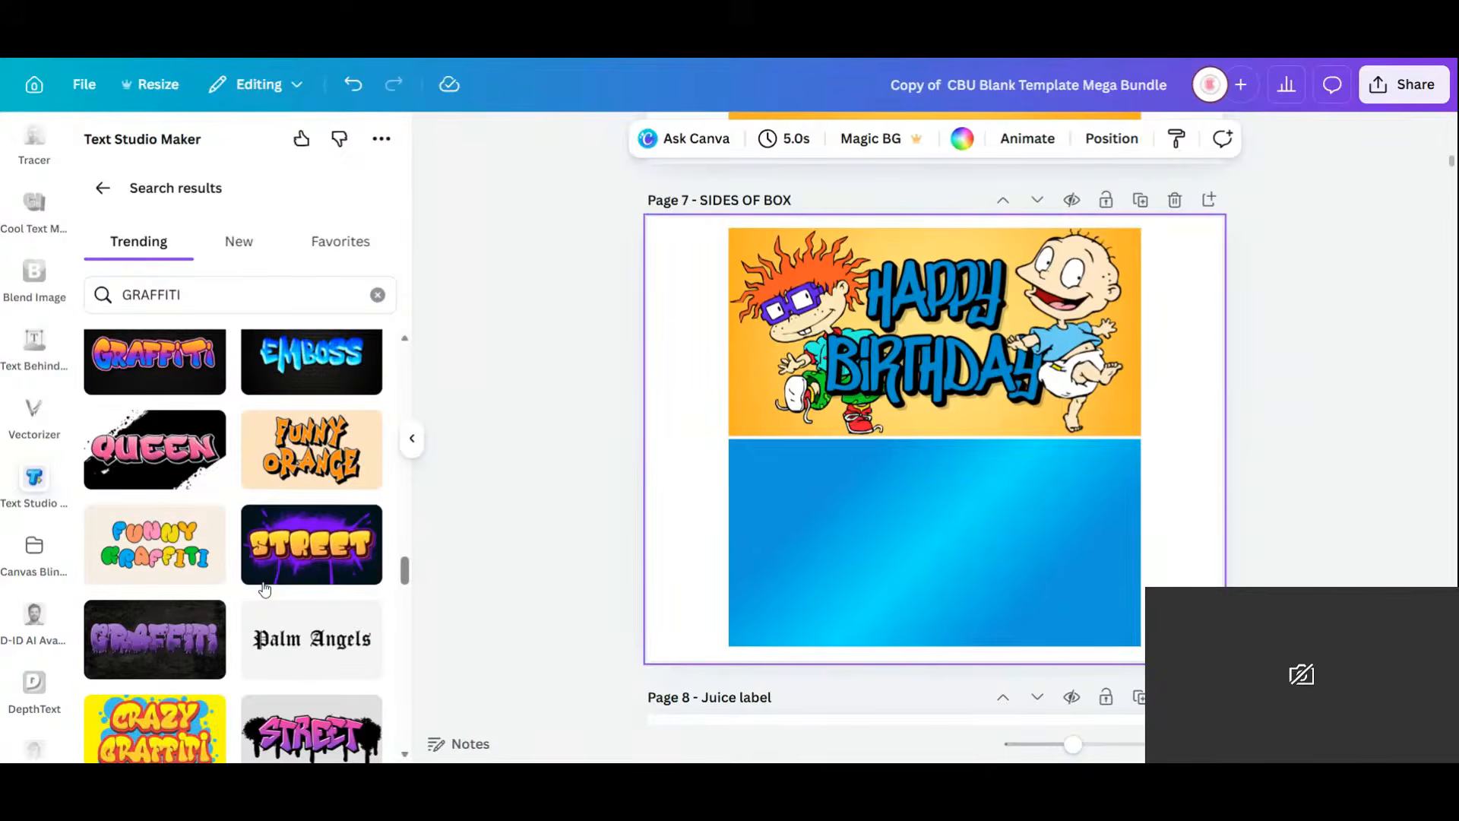
pyautogui.scroll(-2, 265, 589)
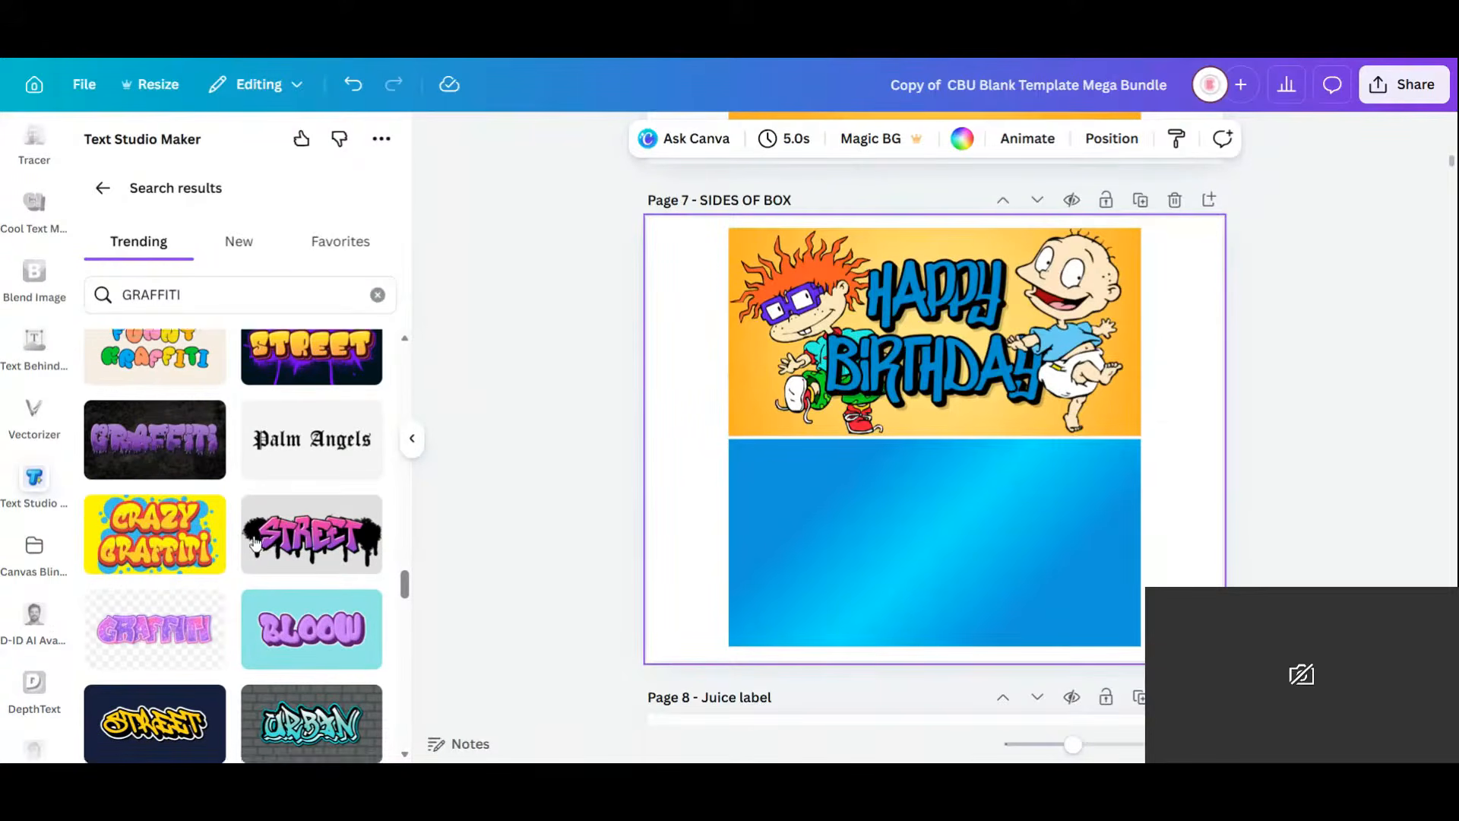
pyautogui.scroll(-4, 255, 541)
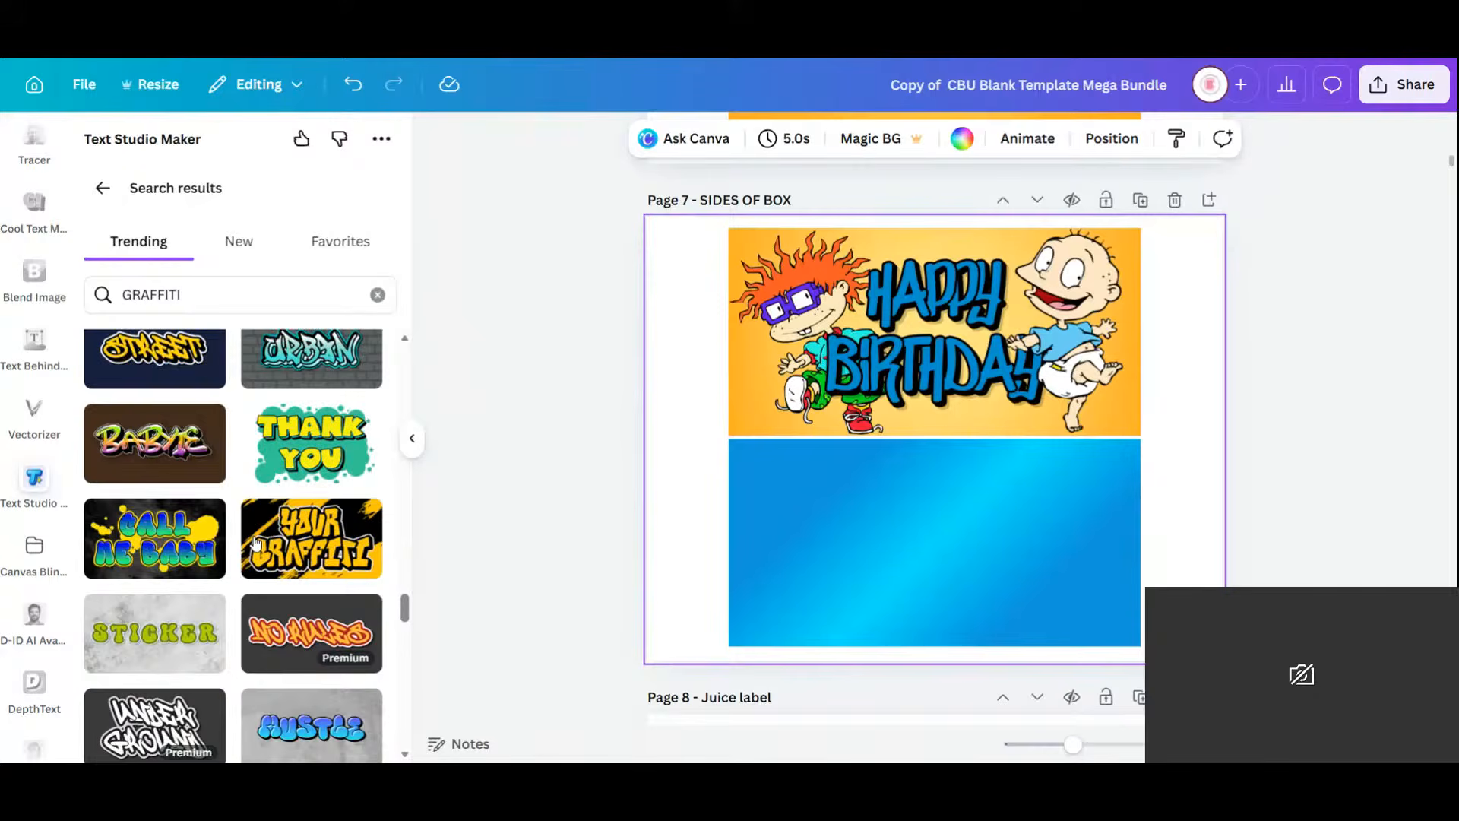
pyautogui.scroll(-2, 256, 541)
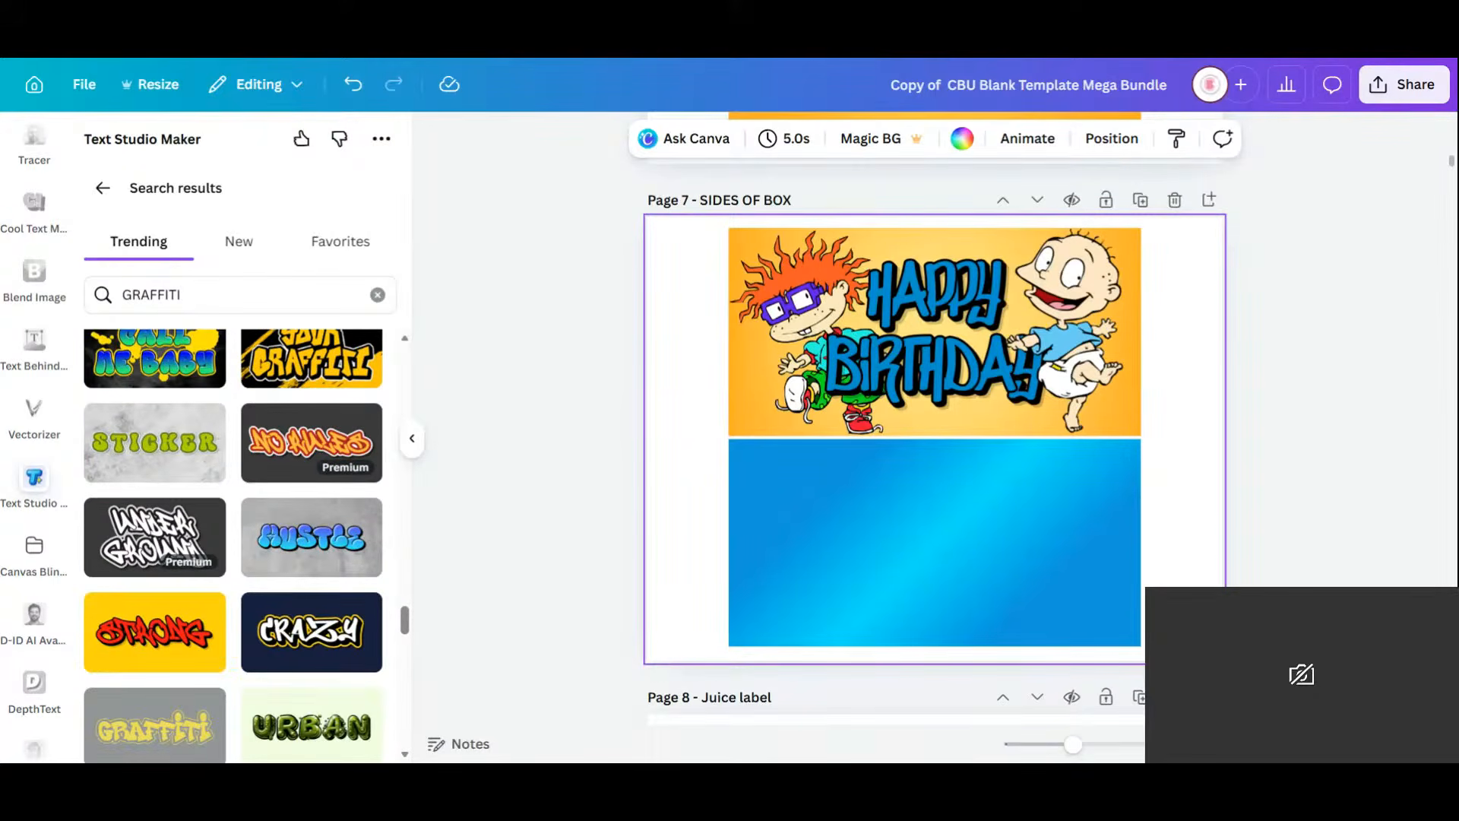
pyautogui.scroll(-2, 255, 541)
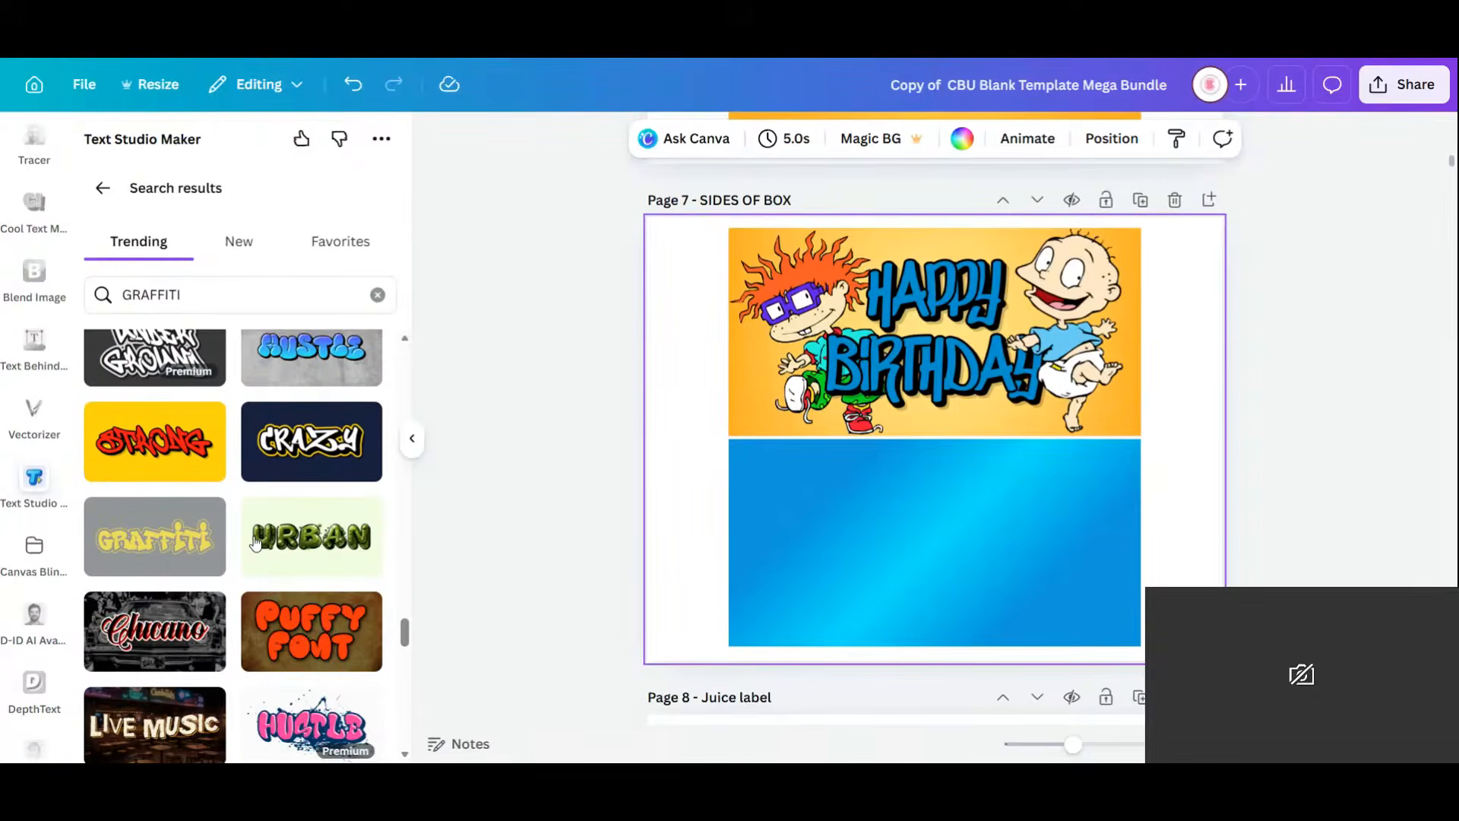
pyautogui.scroll(-1, 256, 542)
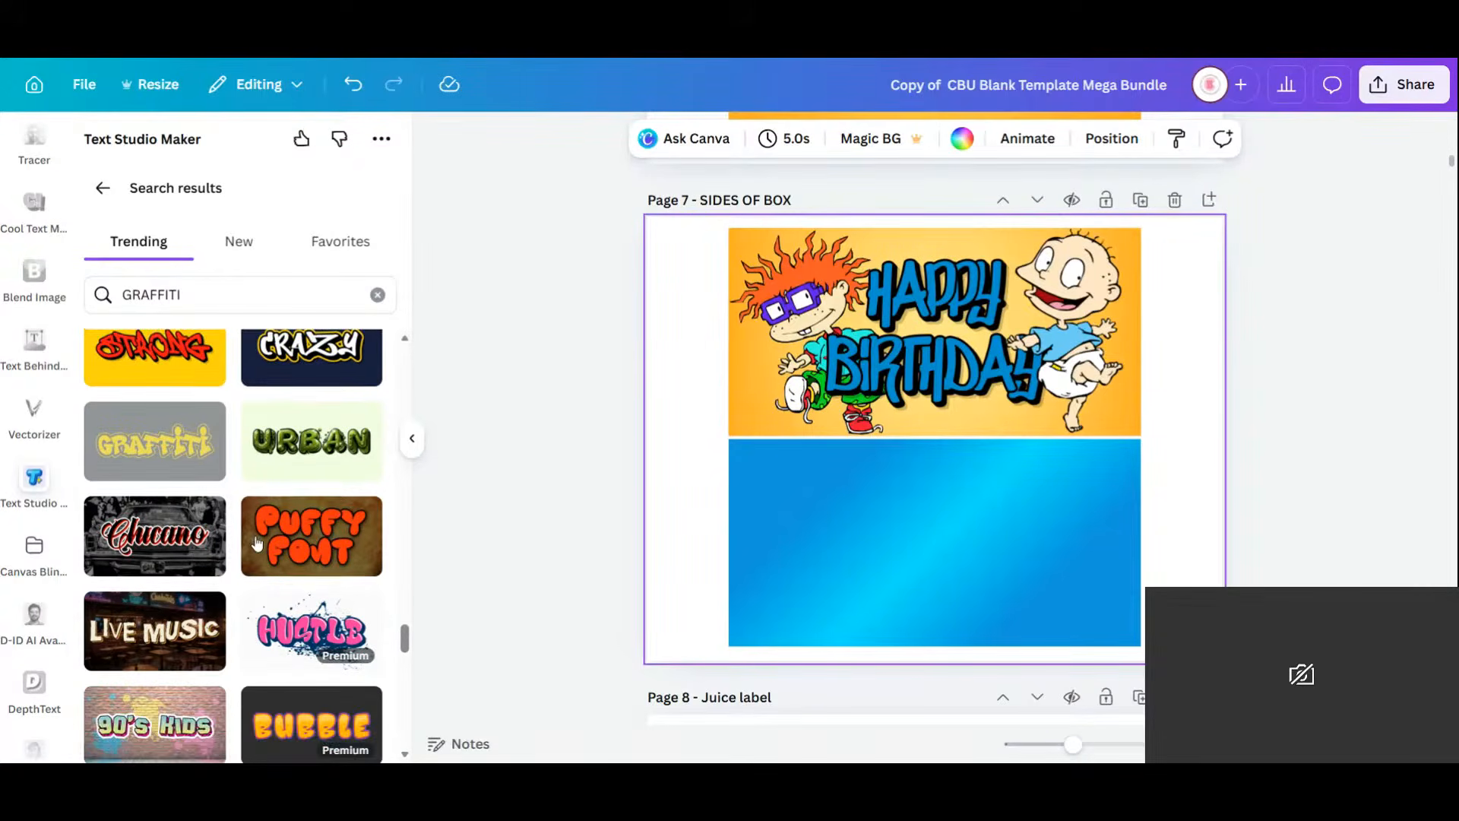
pyautogui.scroll(-3, 256, 541)
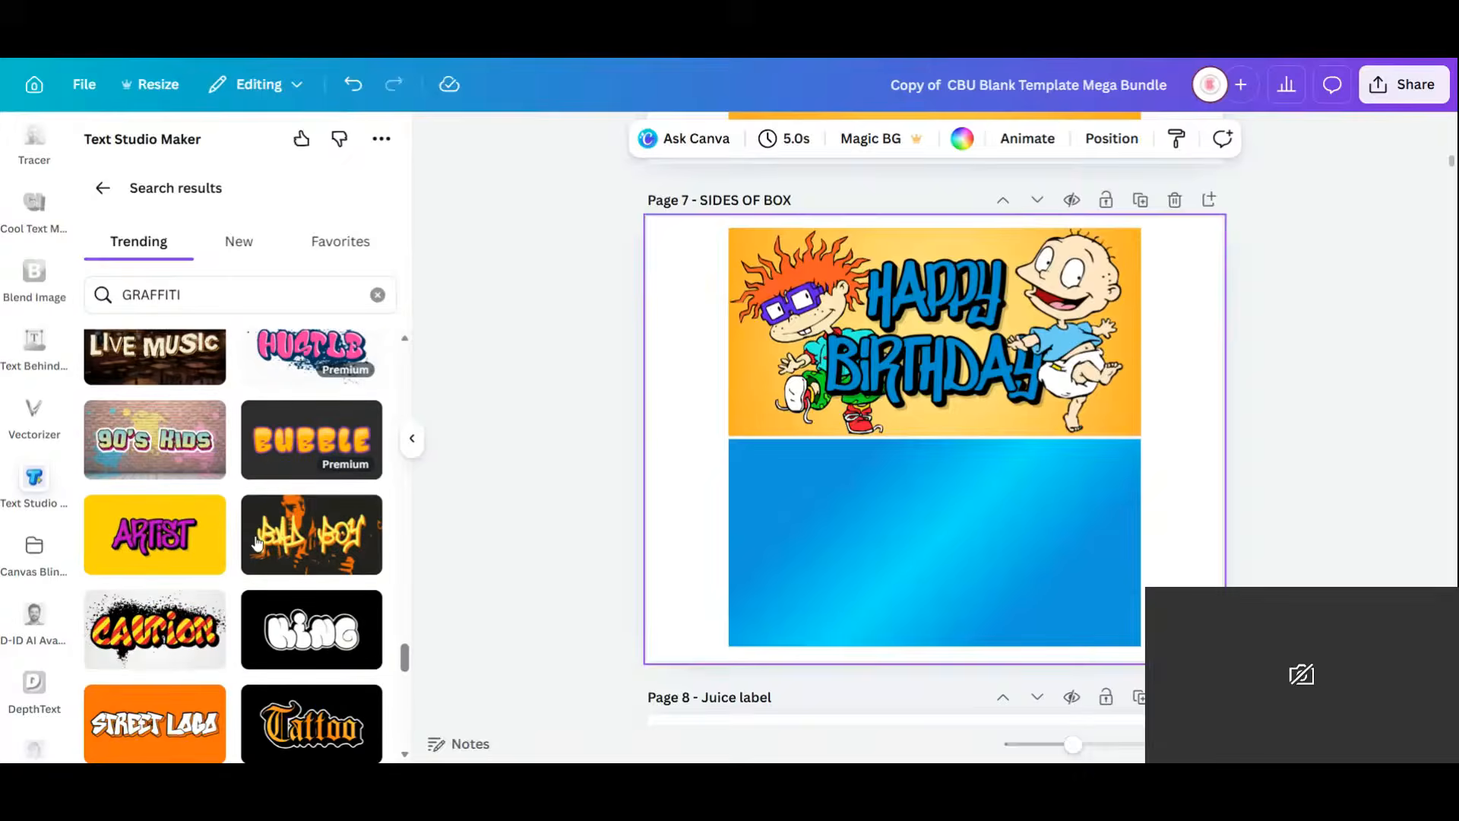
# Add Pop Art Graffiti text reading 'thank you / for coming to my / party!' to Page 7.
pyautogui.click(148, 536)
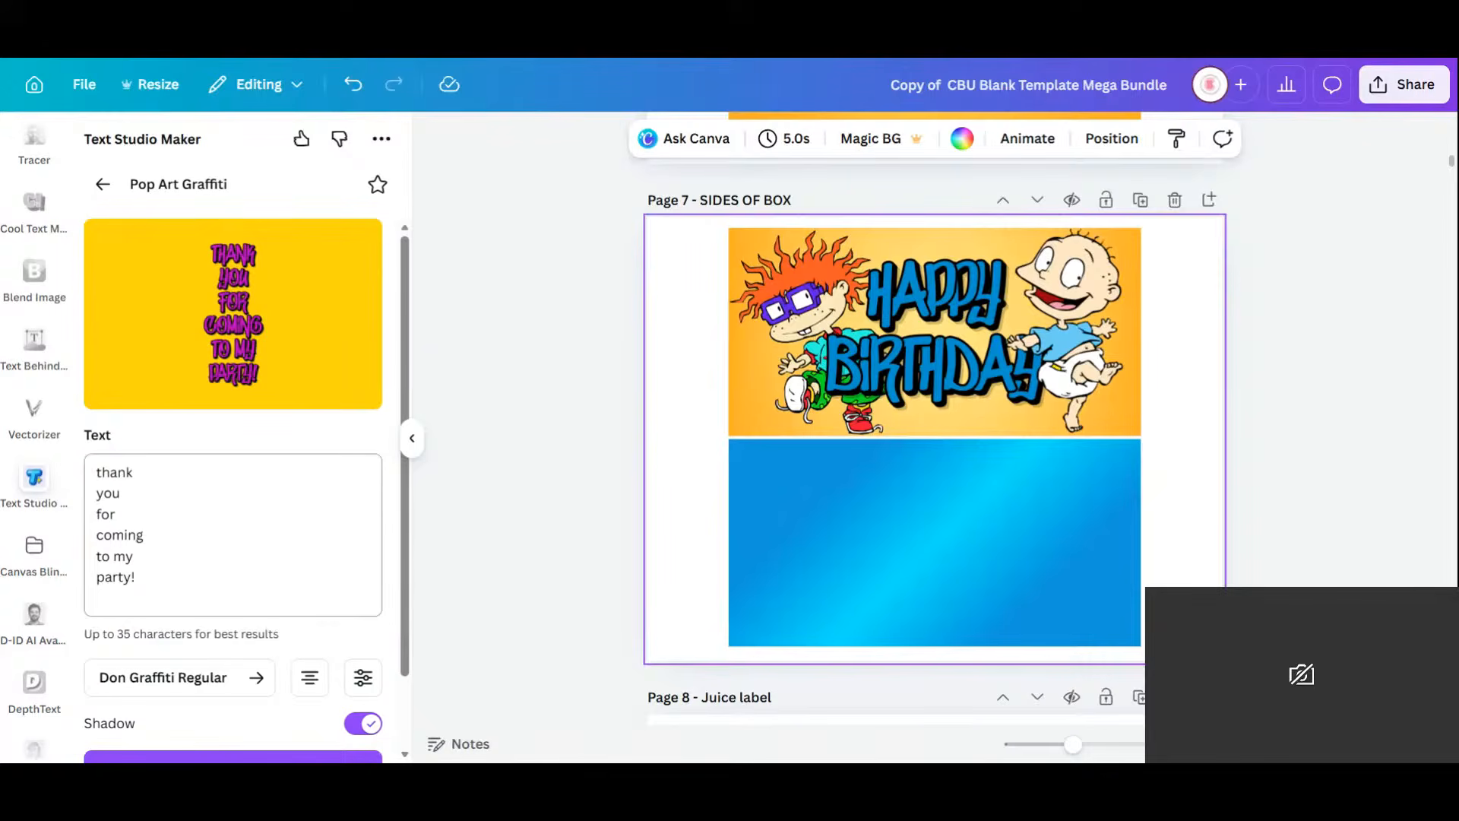
pyautogui.click(96, 515)
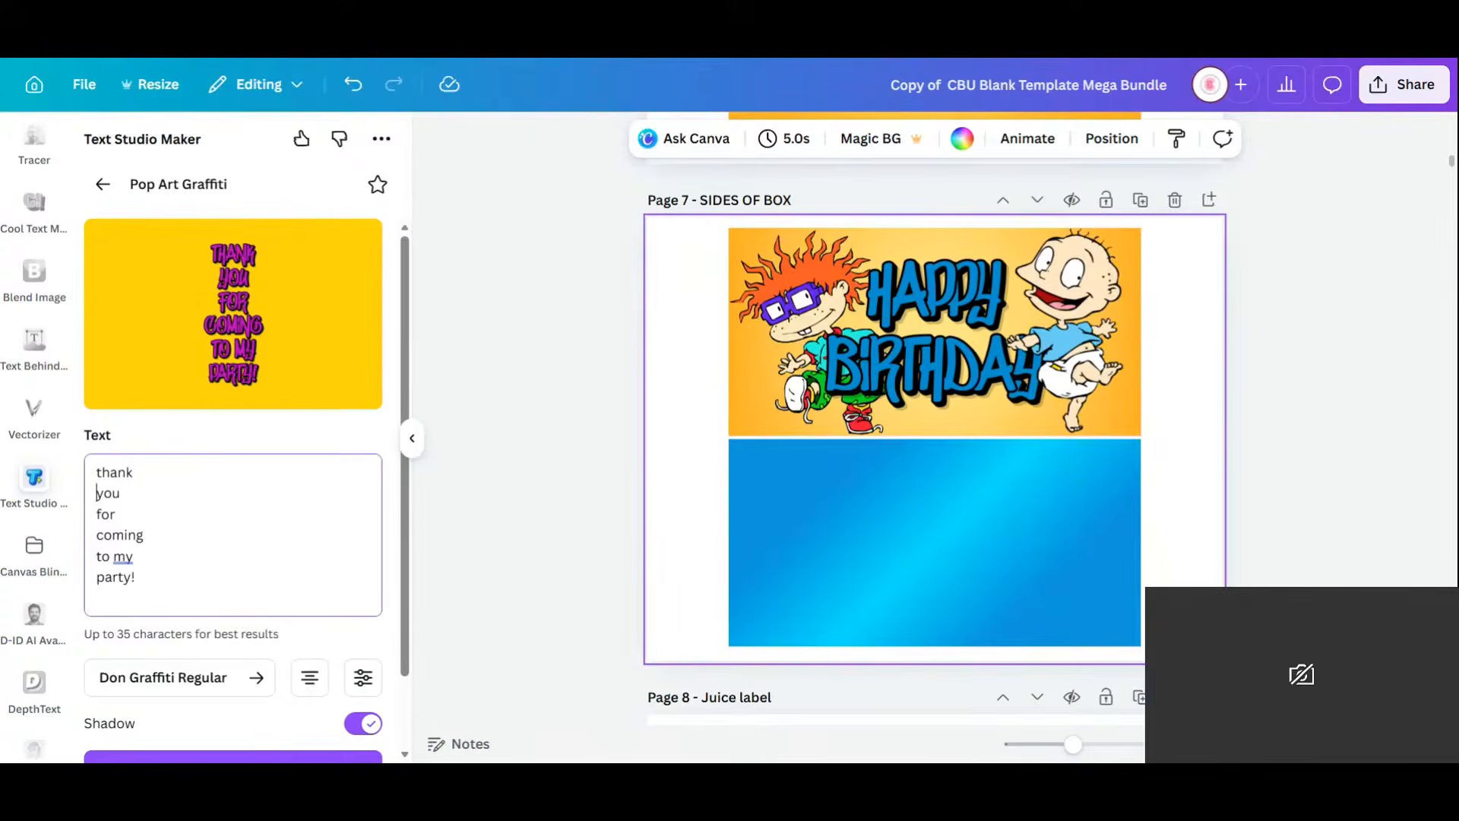
pyautogui.press('BackSpace')
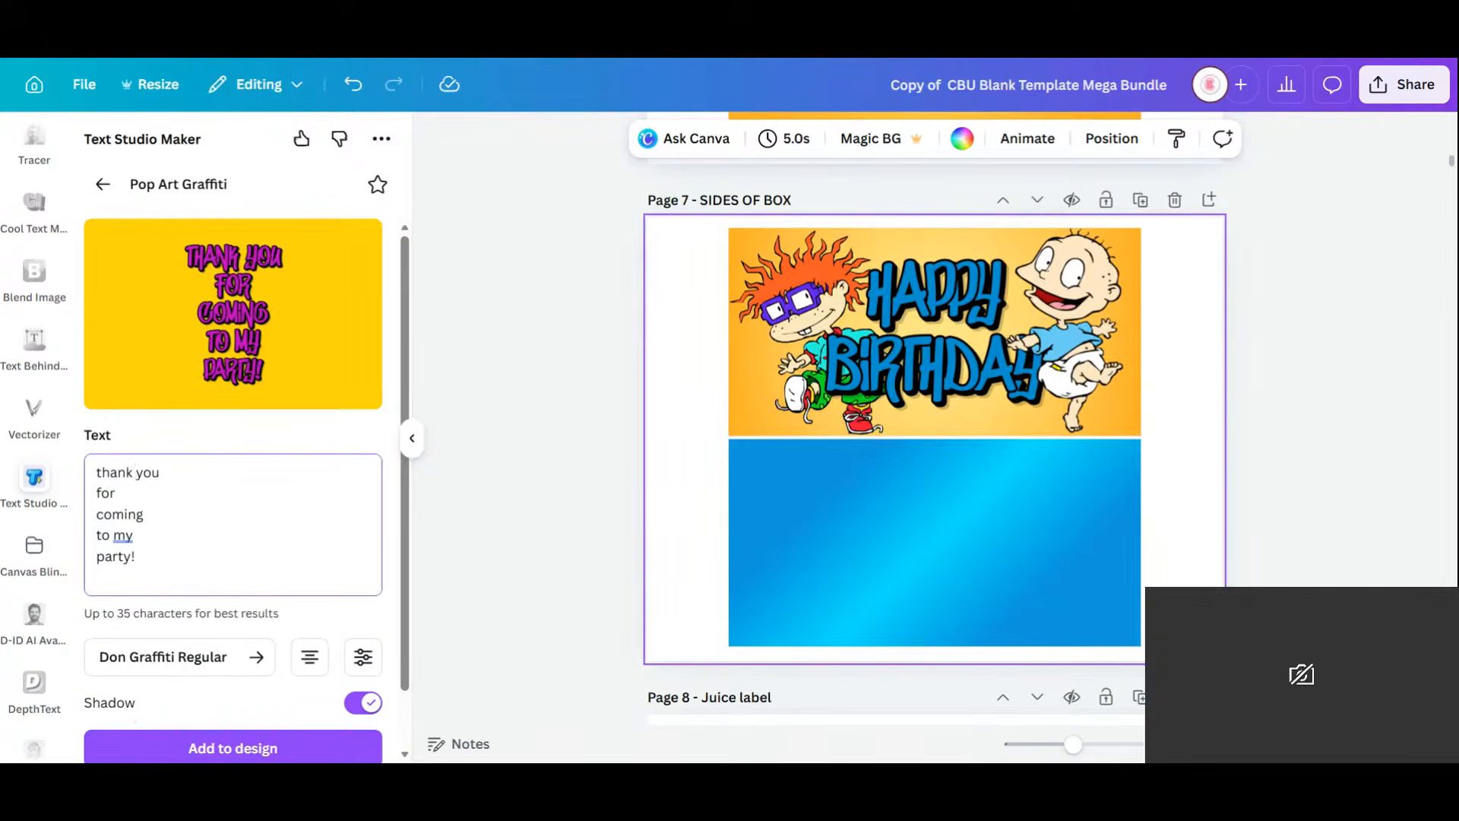
pyautogui.press('BackSpace')
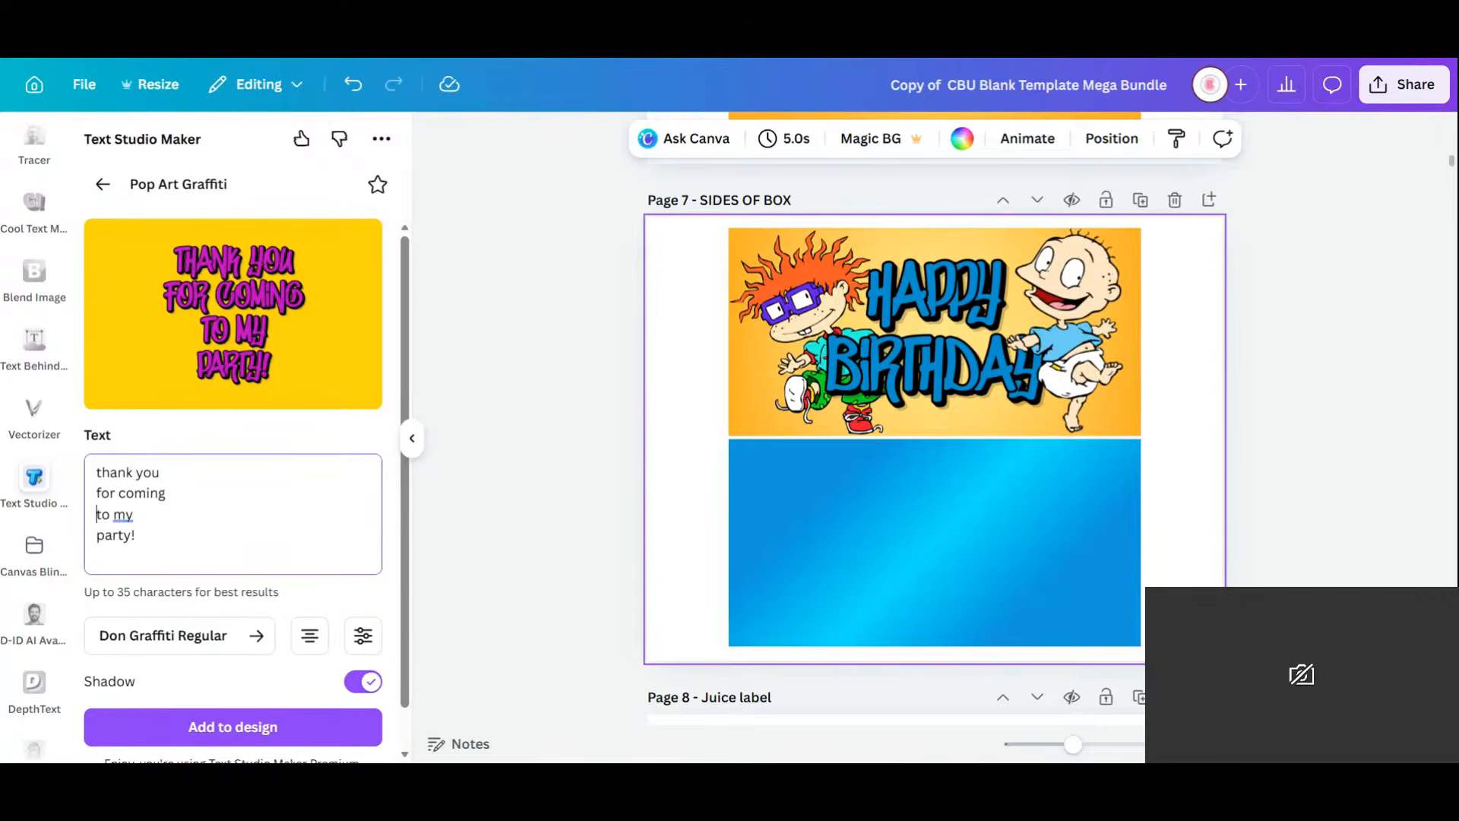
pyautogui.press('BackSpace')
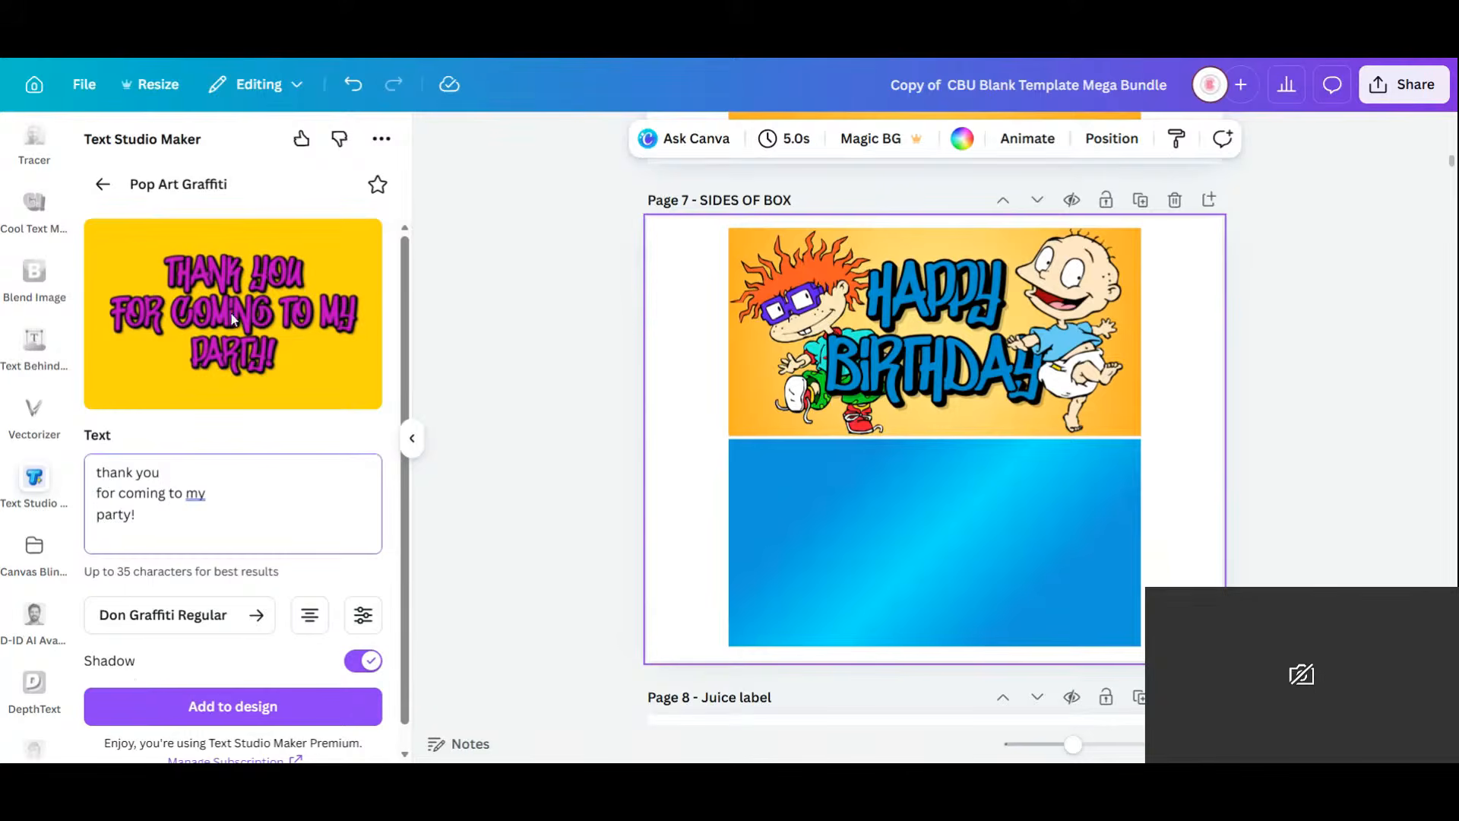
pyautogui.click(249, 715)
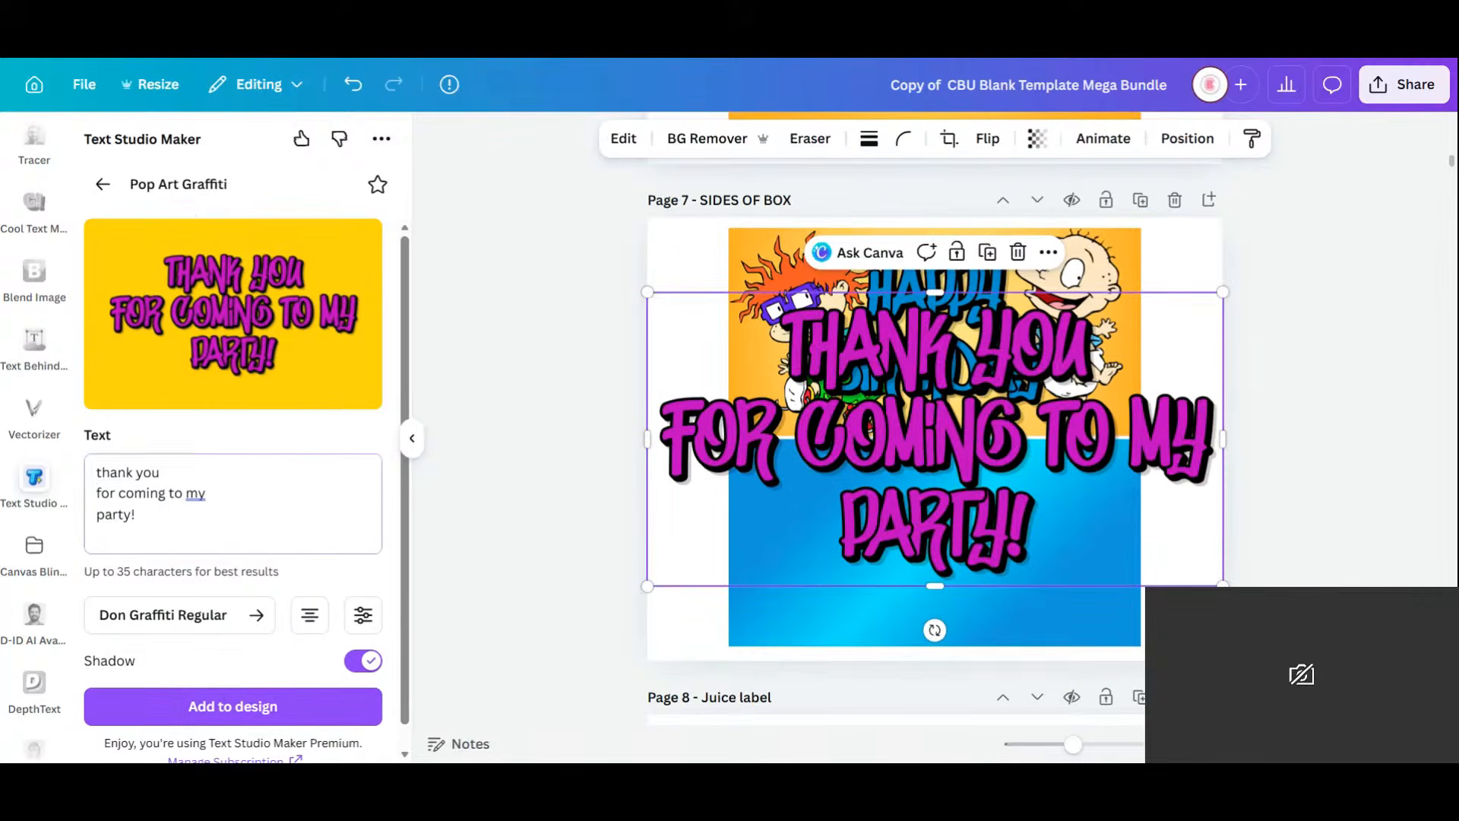
# Add a 'POP ART GRAFFITI' graffiti graphic from Text Studio Maker and move it to the page bottom.
pyautogui.moveTo(137, 515); pyautogui.dragTo(97, 441)
pyautogui.write('Pa')
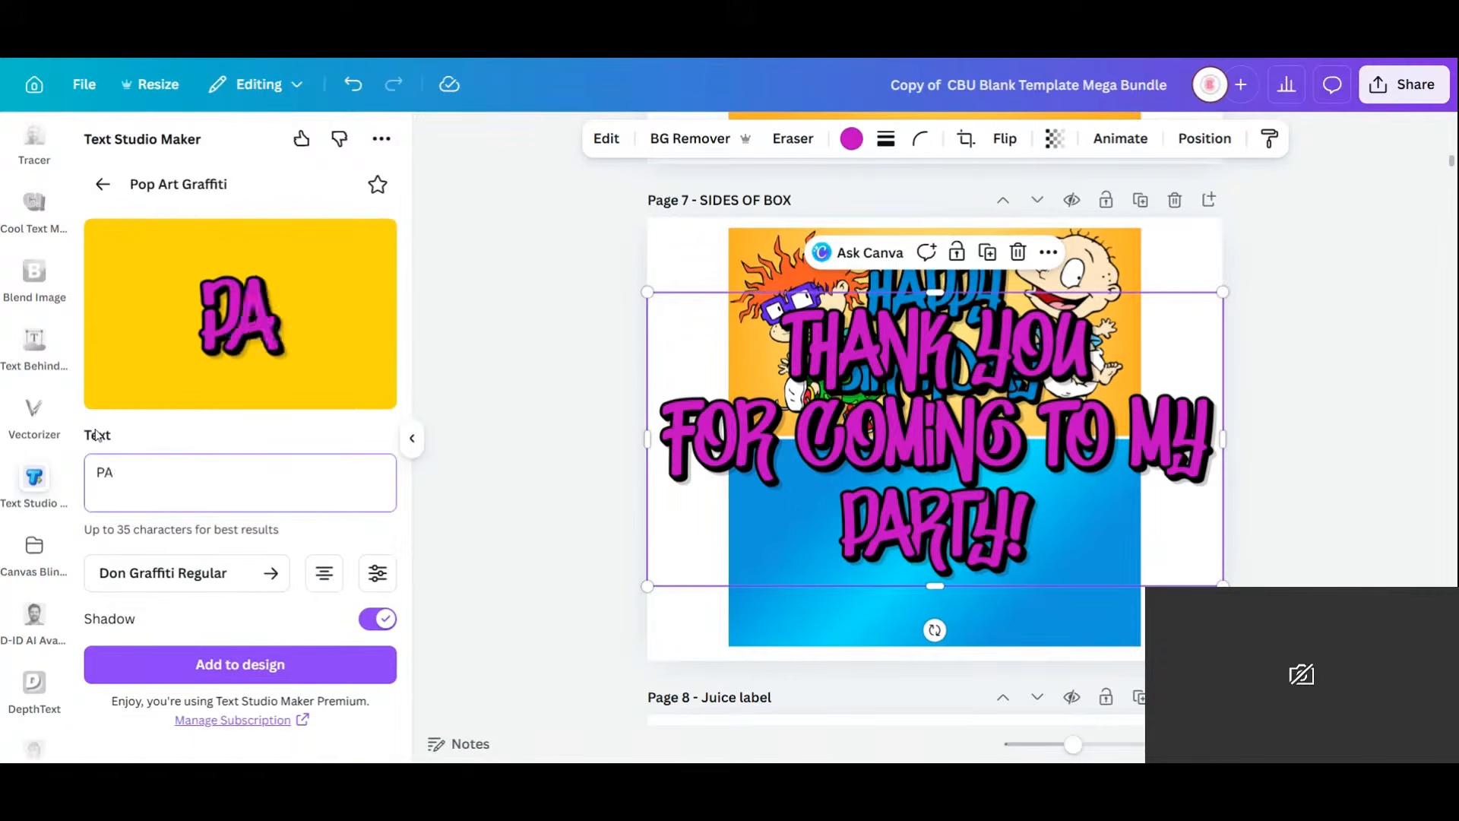
pyautogui.press('BackSpace')
pyautogui.write('OP ARE')
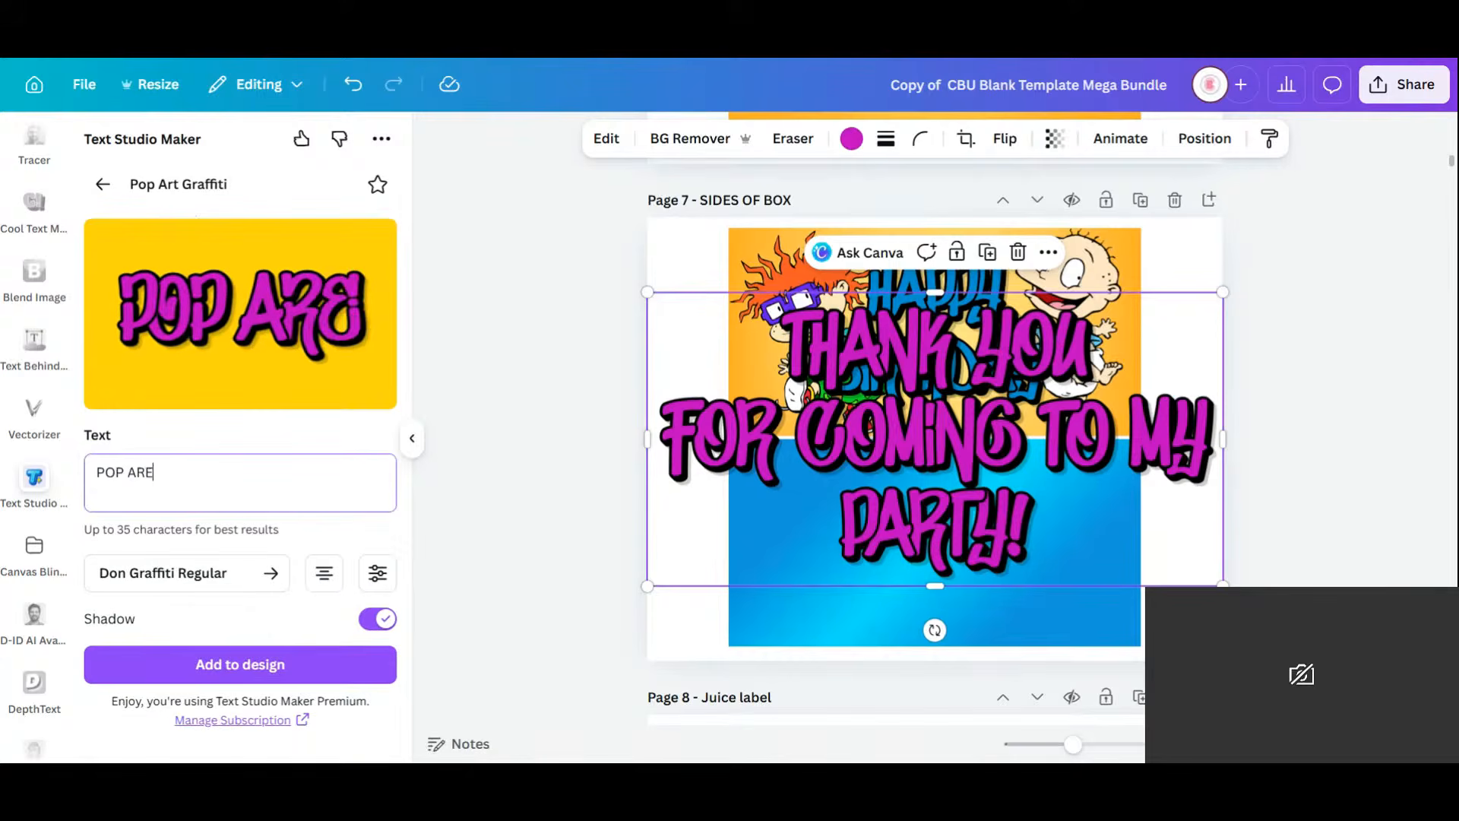
pyautogui.press('BackSpace')
pyautogui.write('T')
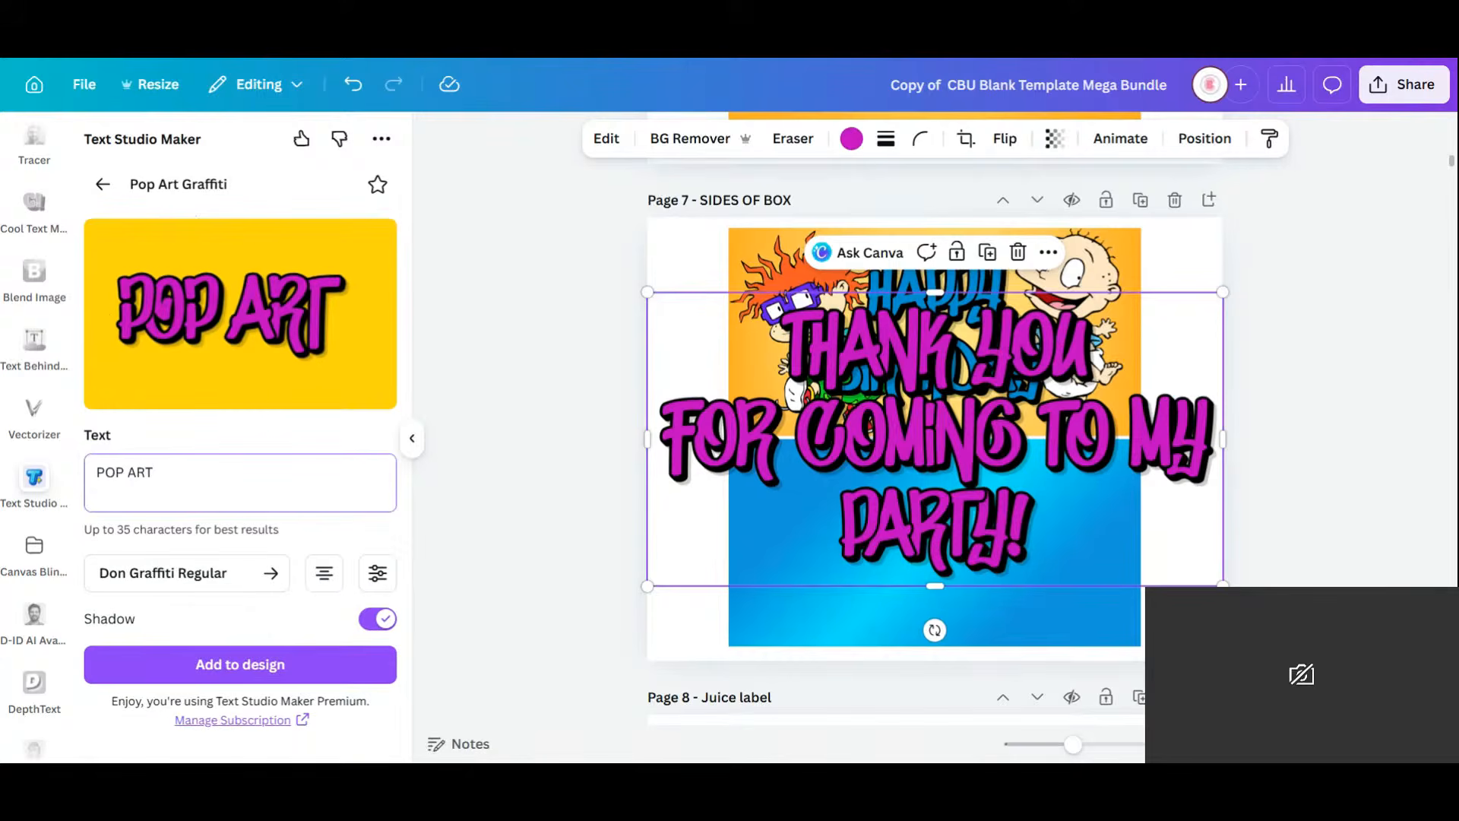
pyautogui.write(' GRADD')
pyautogui.press('BackSpace')
pyautogui.press('BackSpace')
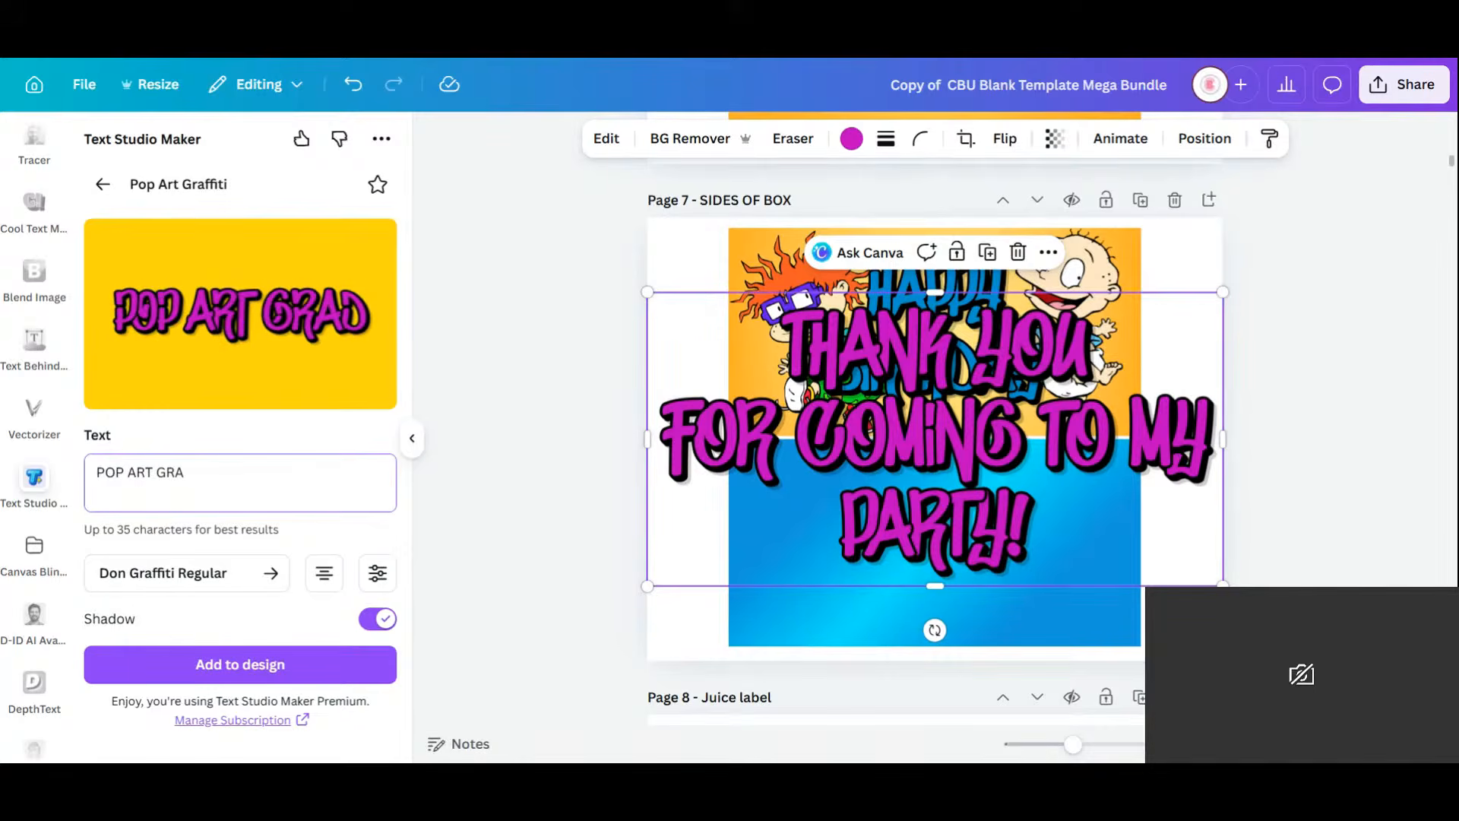
pyautogui.write('FFITI')
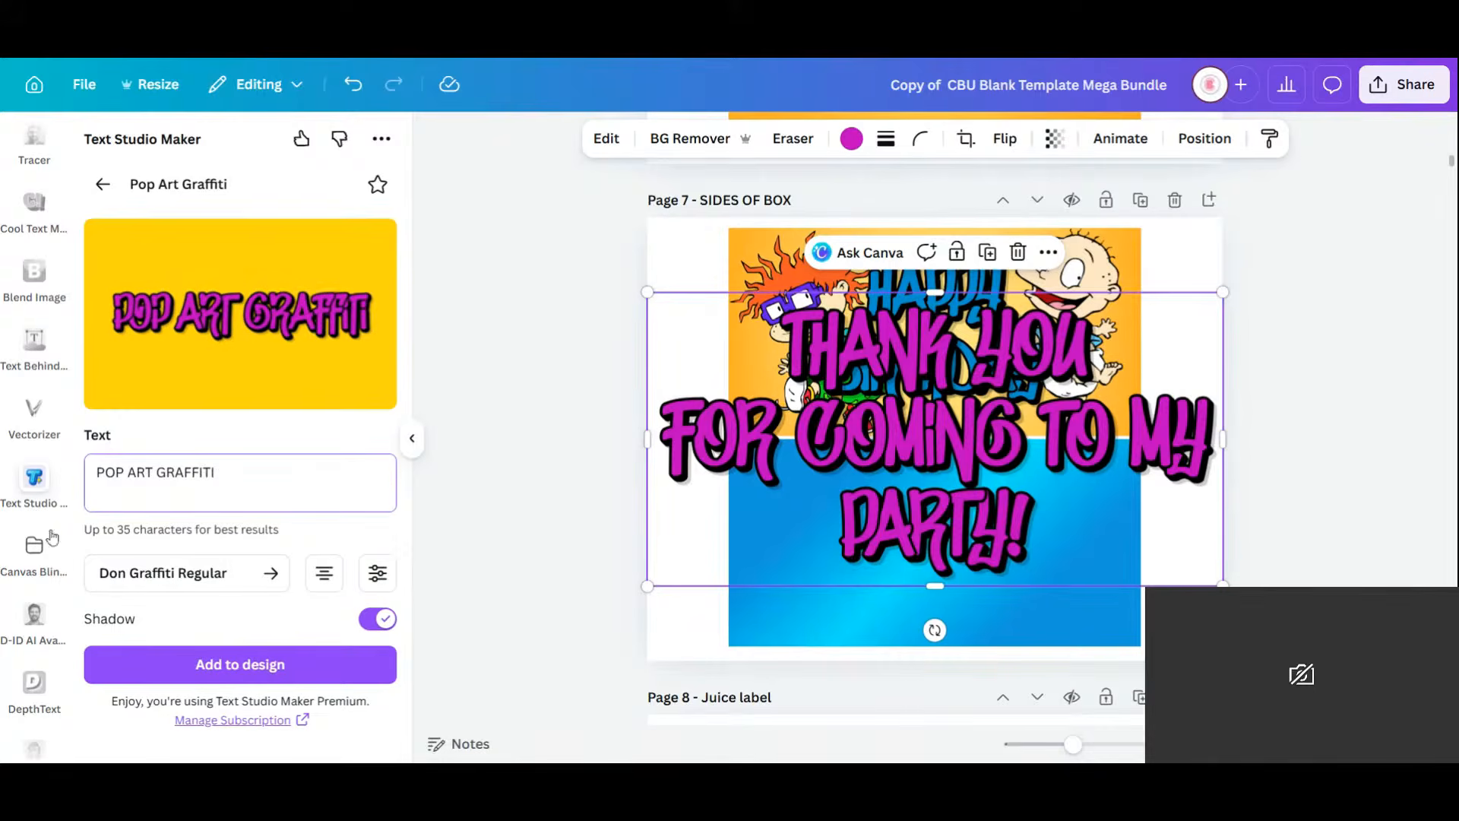
pyautogui.click(212, 665)
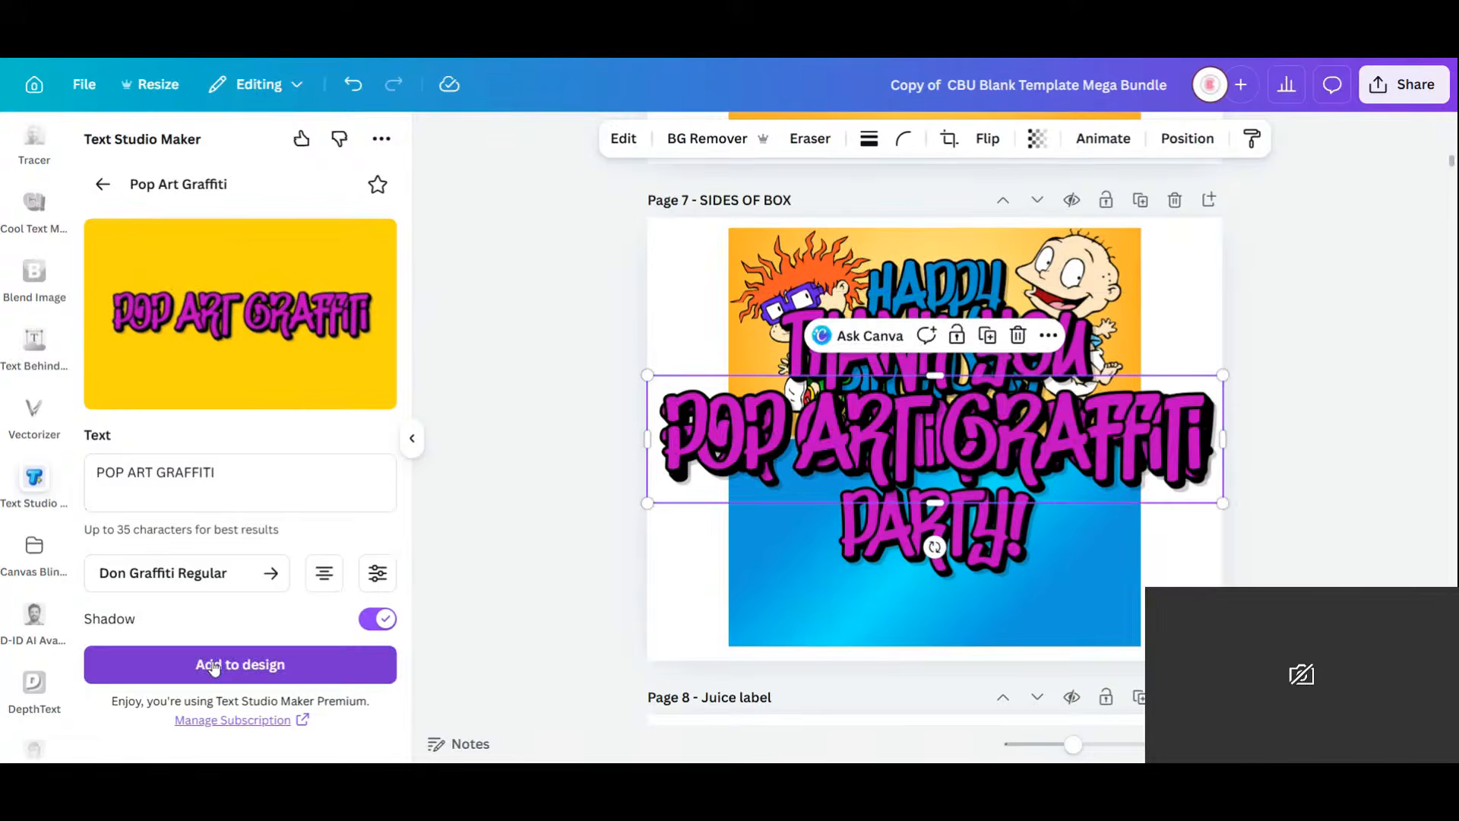
pyautogui.moveTo(1069, 407); pyautogui.dragTo(1068, 590)
# Shrink the thank-you party text and centre it on the blue panel.
pyautogui.click(1119, 375)
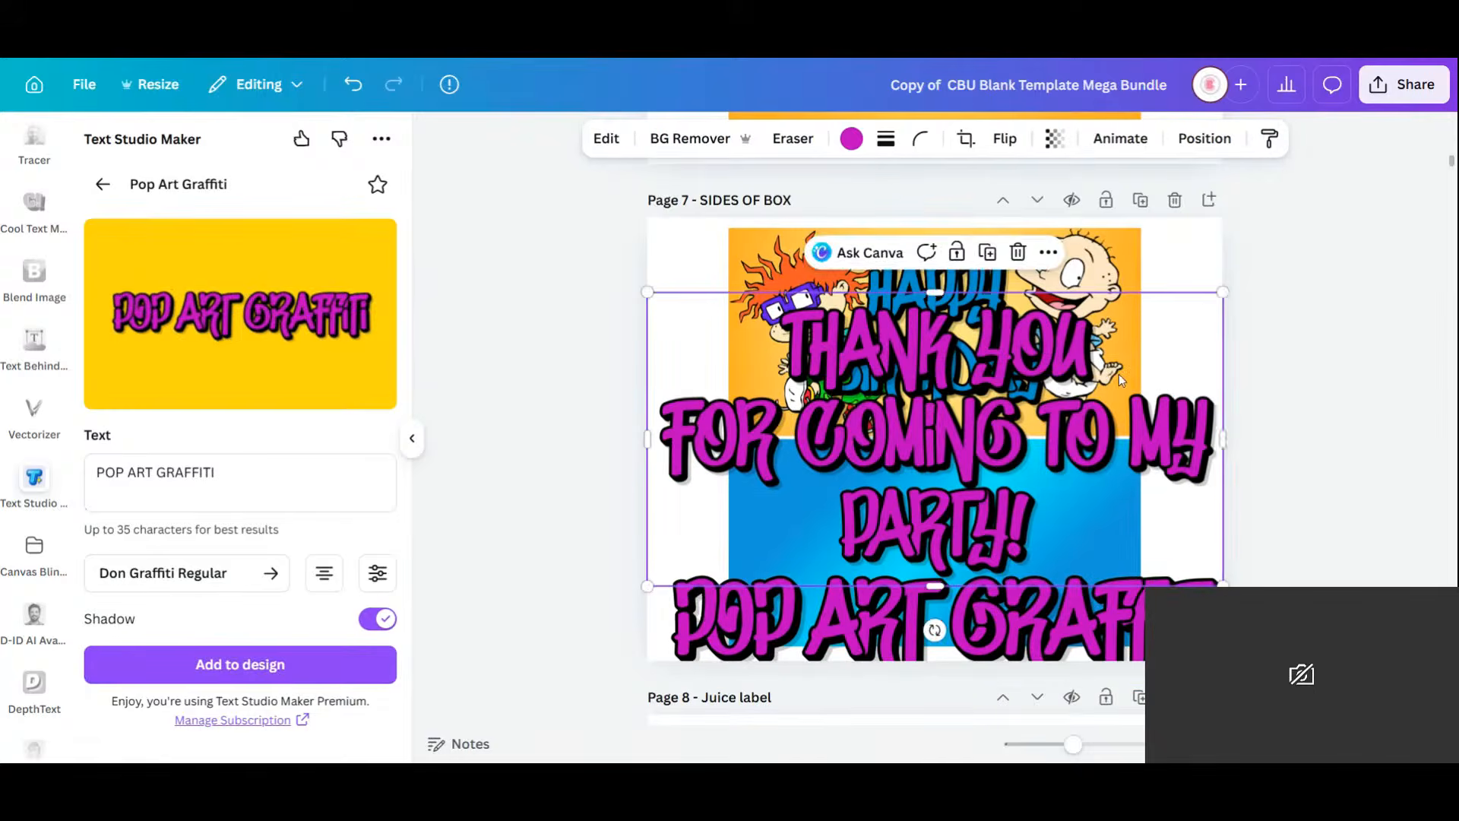
pyautogui.moveTo(1222, 291); pyautogui.dragTo(959, 558)
pyautogui.moveTo(827, 527); pyautogui.dragTo(969, 514)
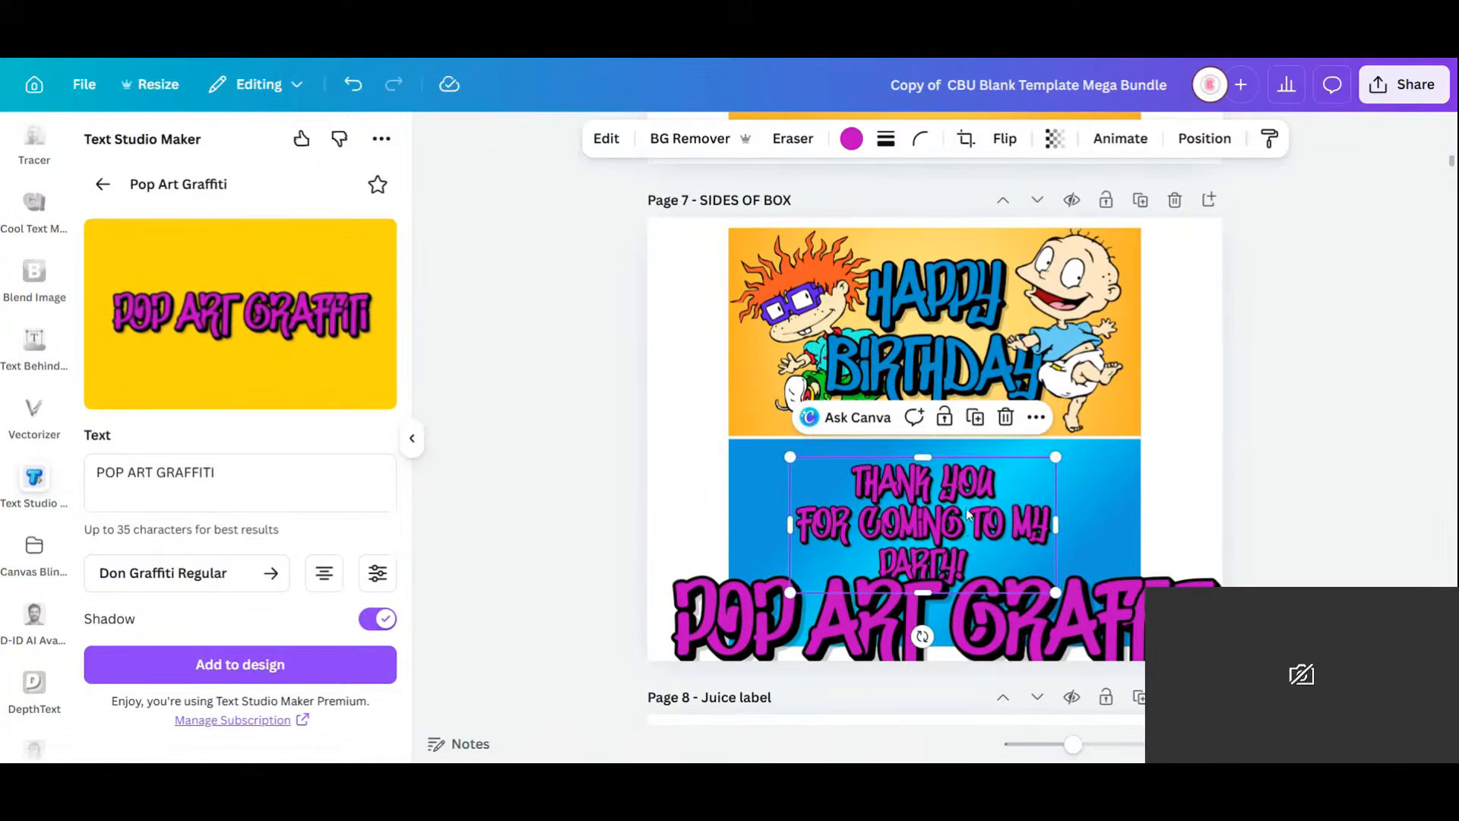
# Recolour the thank-you text from magenta to the yellow #ffd819 document colour.
pyautogui.click(852, 141)
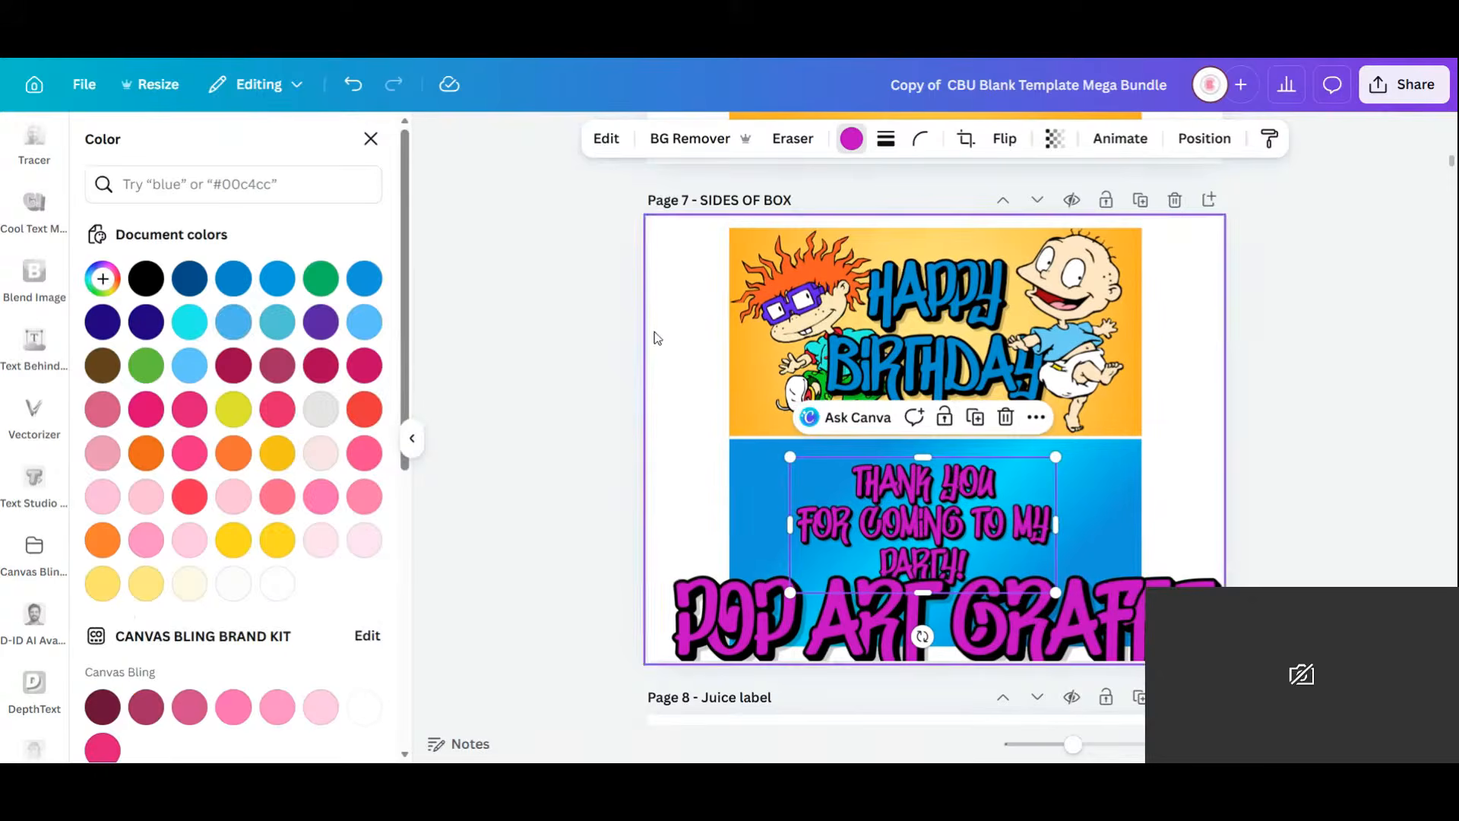
pyautogui.click(365, 290)
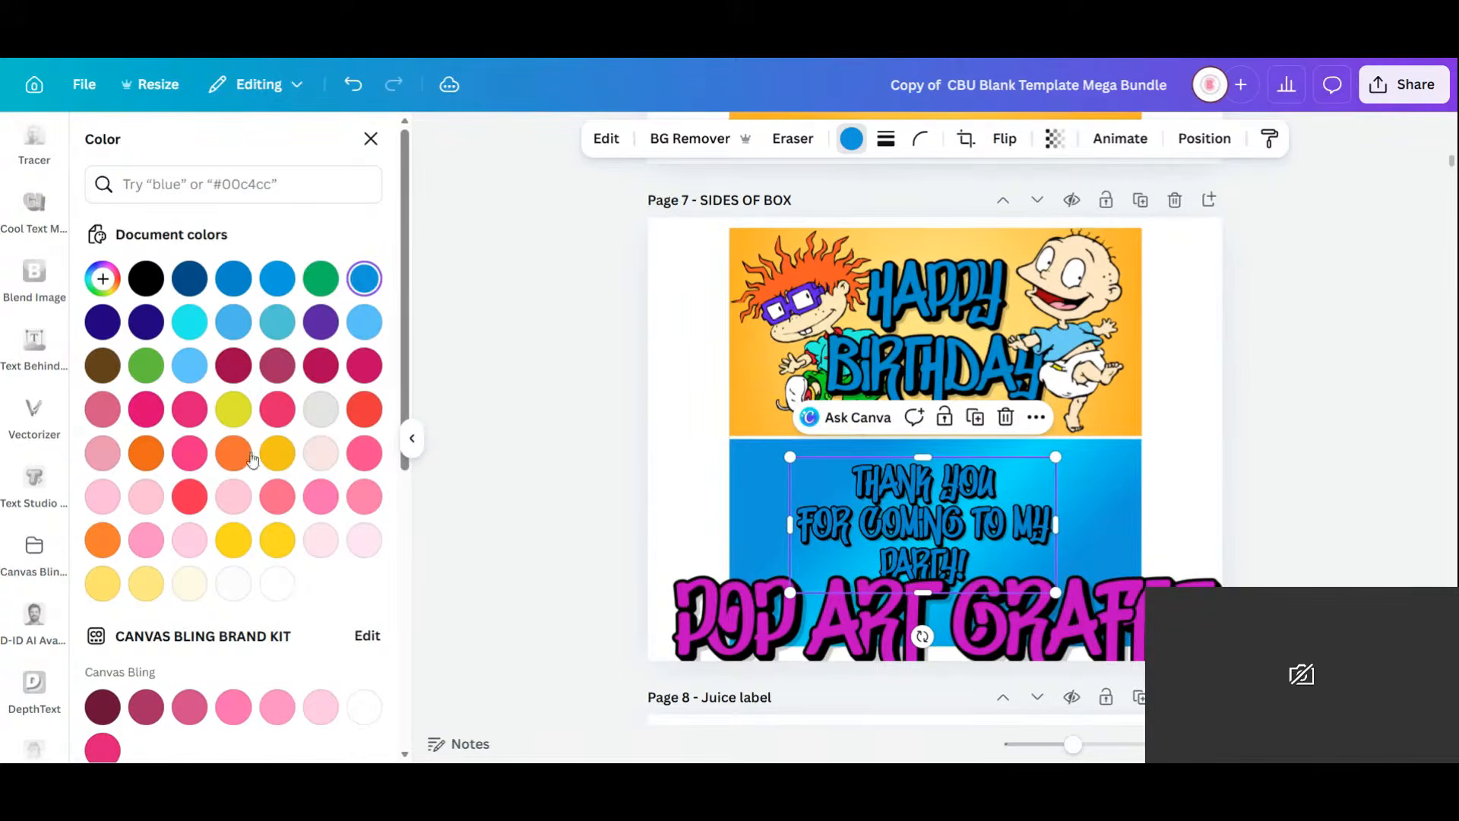
pyautogui.click(277, 453)
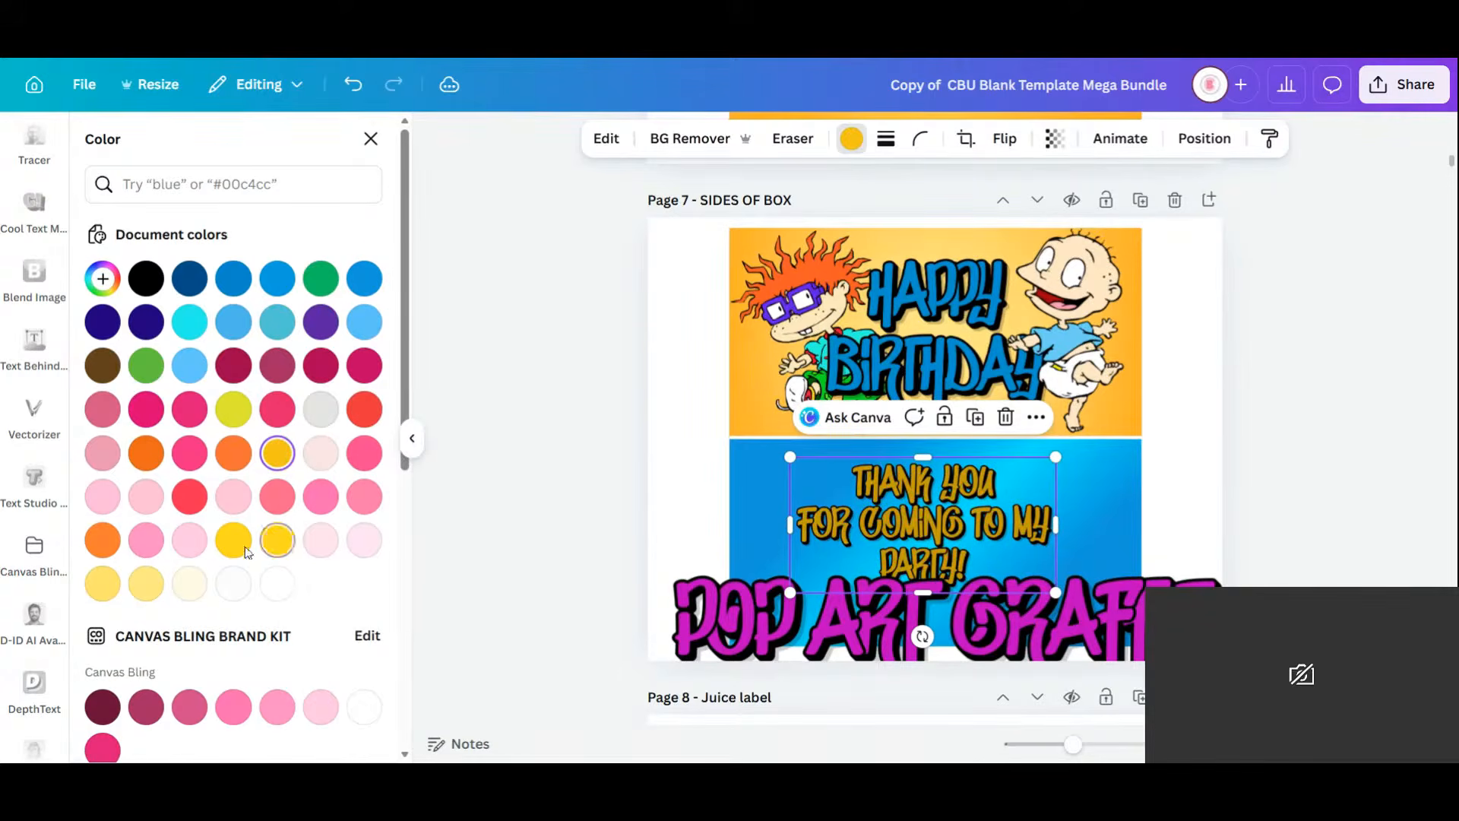
pyautogui.click(277, 540)
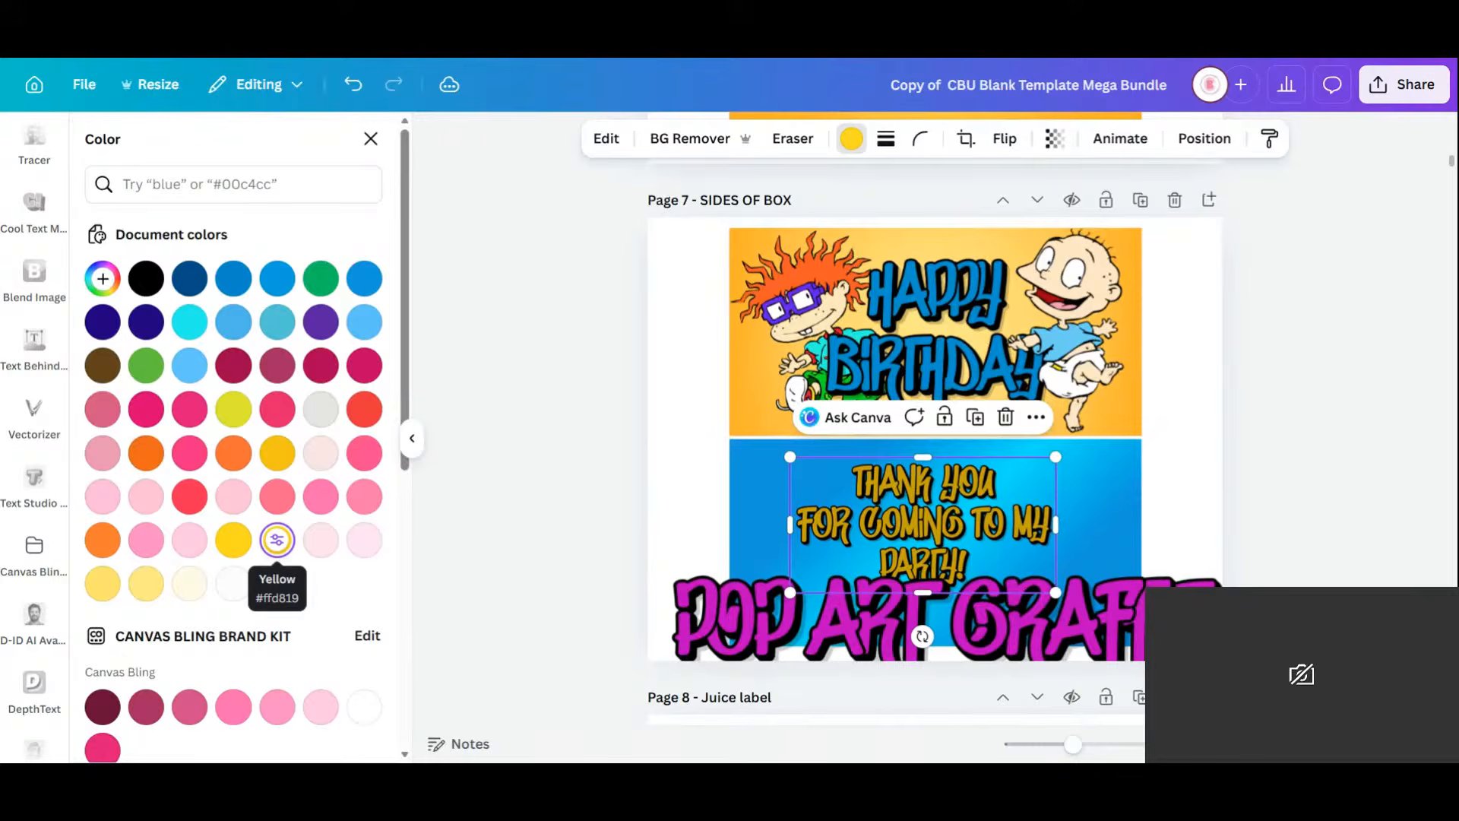
# Lower the thank-you text colour's brightness using Edit > Adjust's Color edit settings.
pyautogui.click(622, 142)
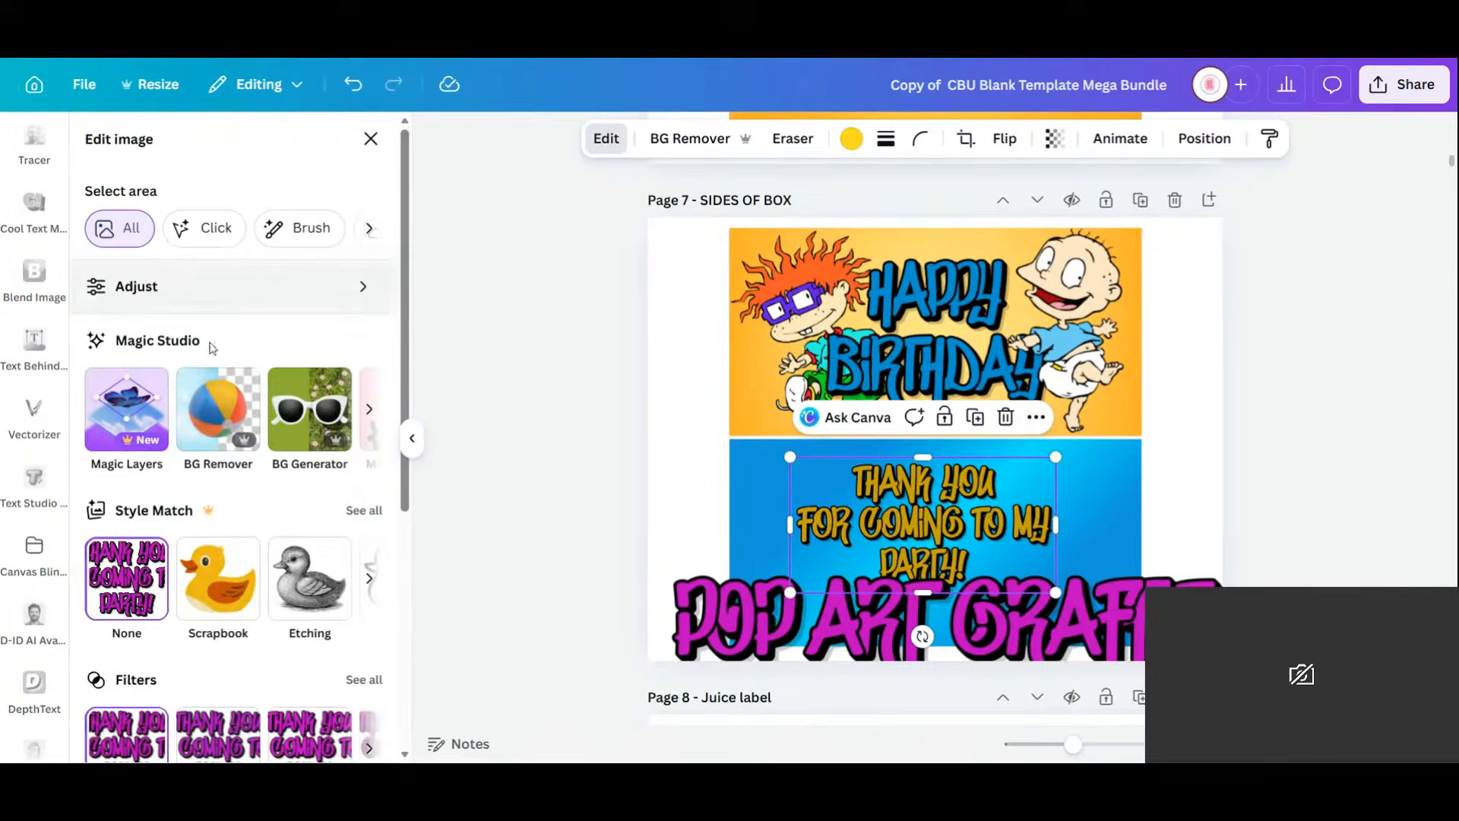
pyautogui.click(163, 286)
pyautogui.scroll(-10, 300, 477)
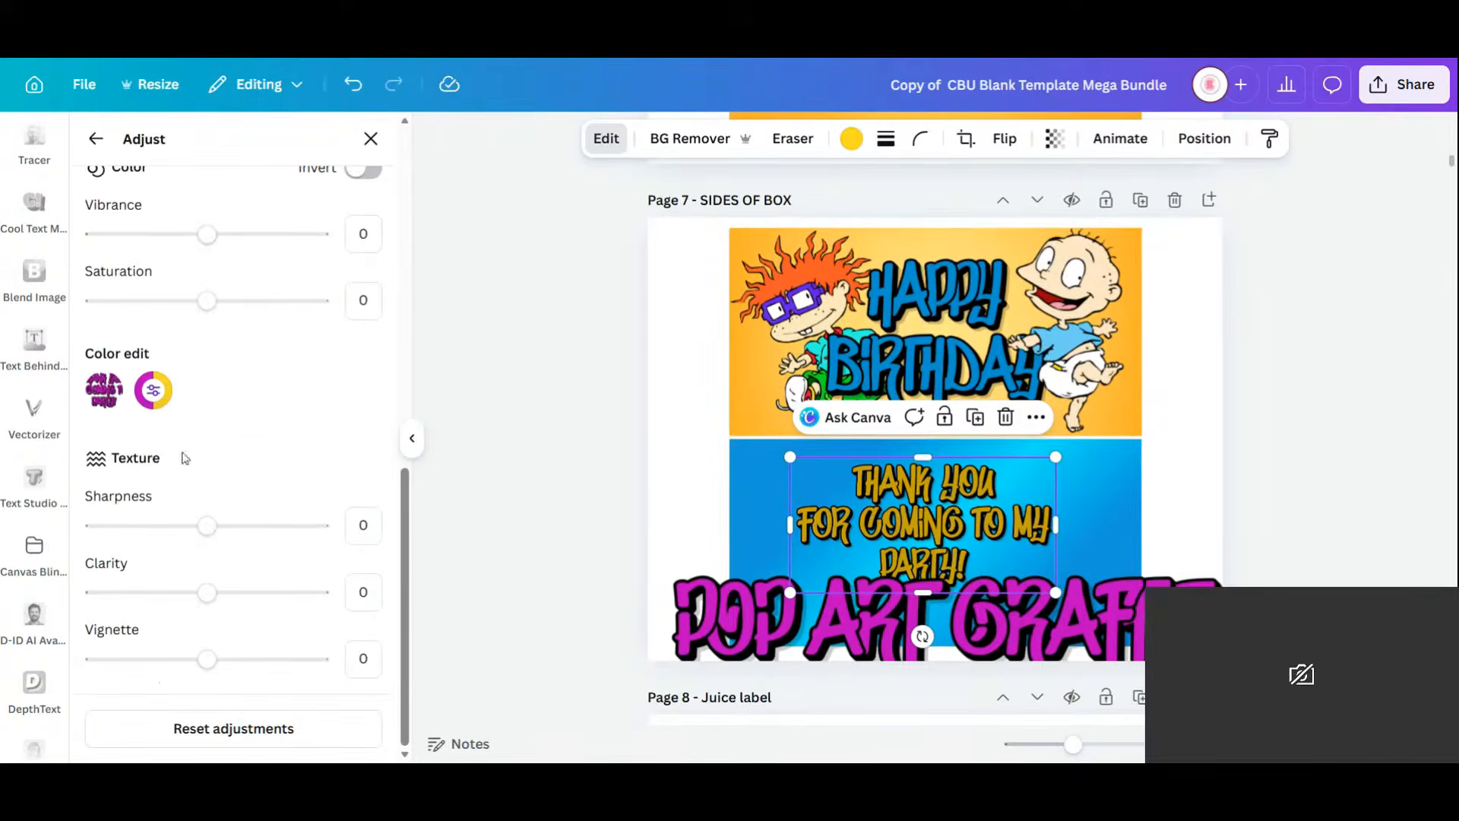
pyautogui.click(154, 390)
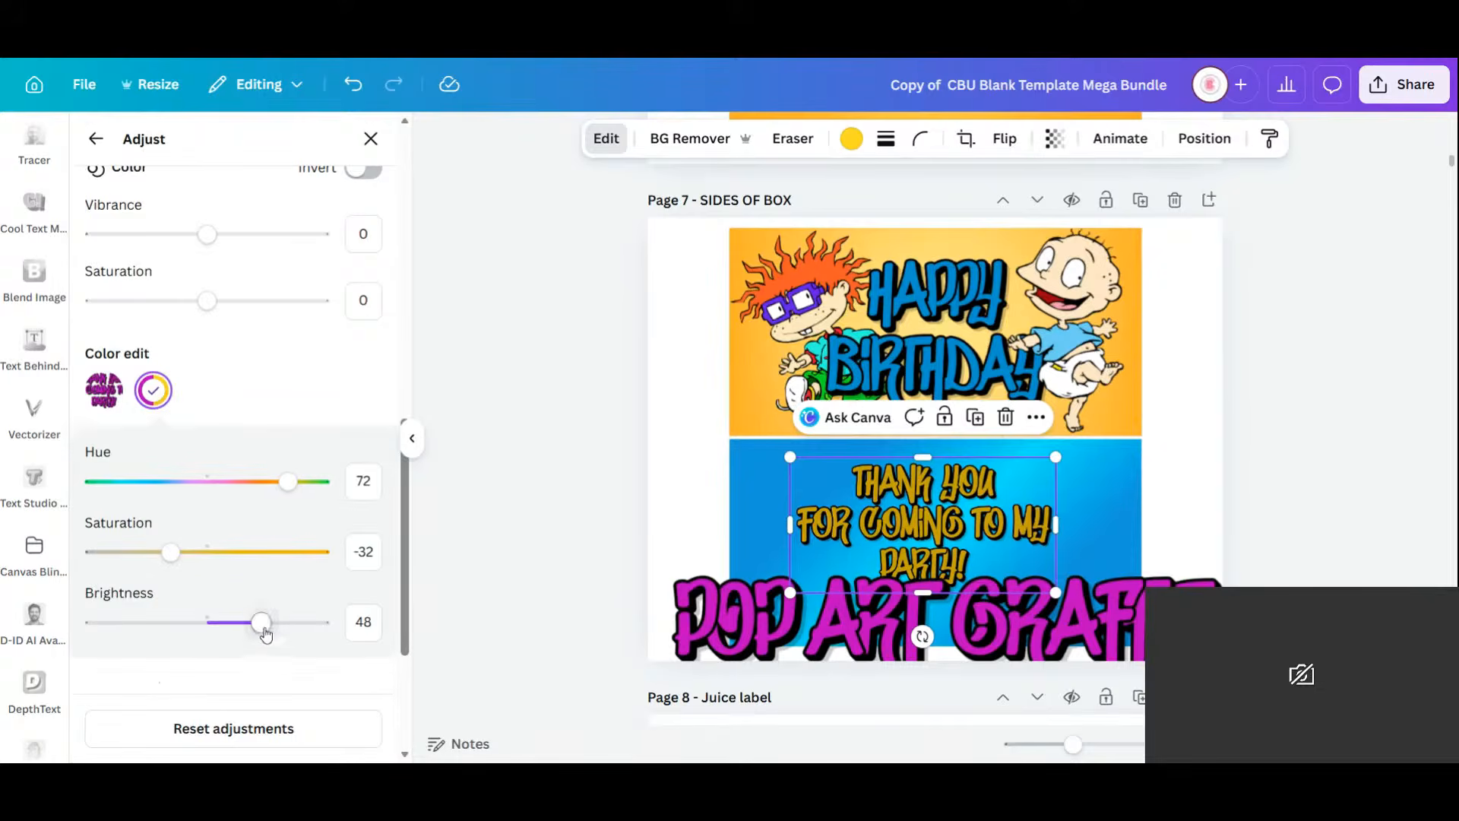
pyautogui.moveTo(261, 622); pyautogui.dragTo(319, 630)
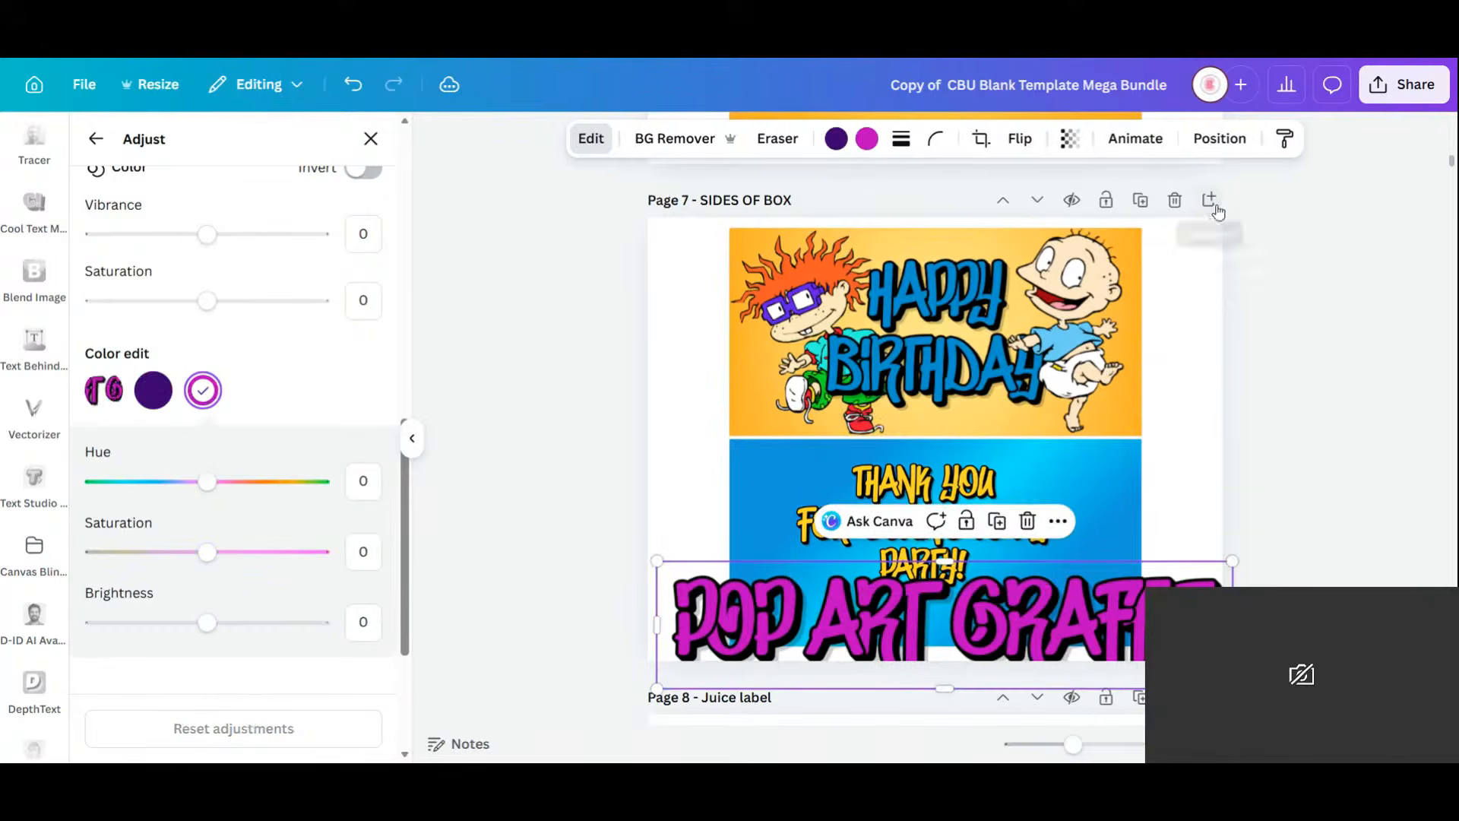
pyautogui.click(1064, 523)
pyautogui.scroll(-5, 1064, 523)
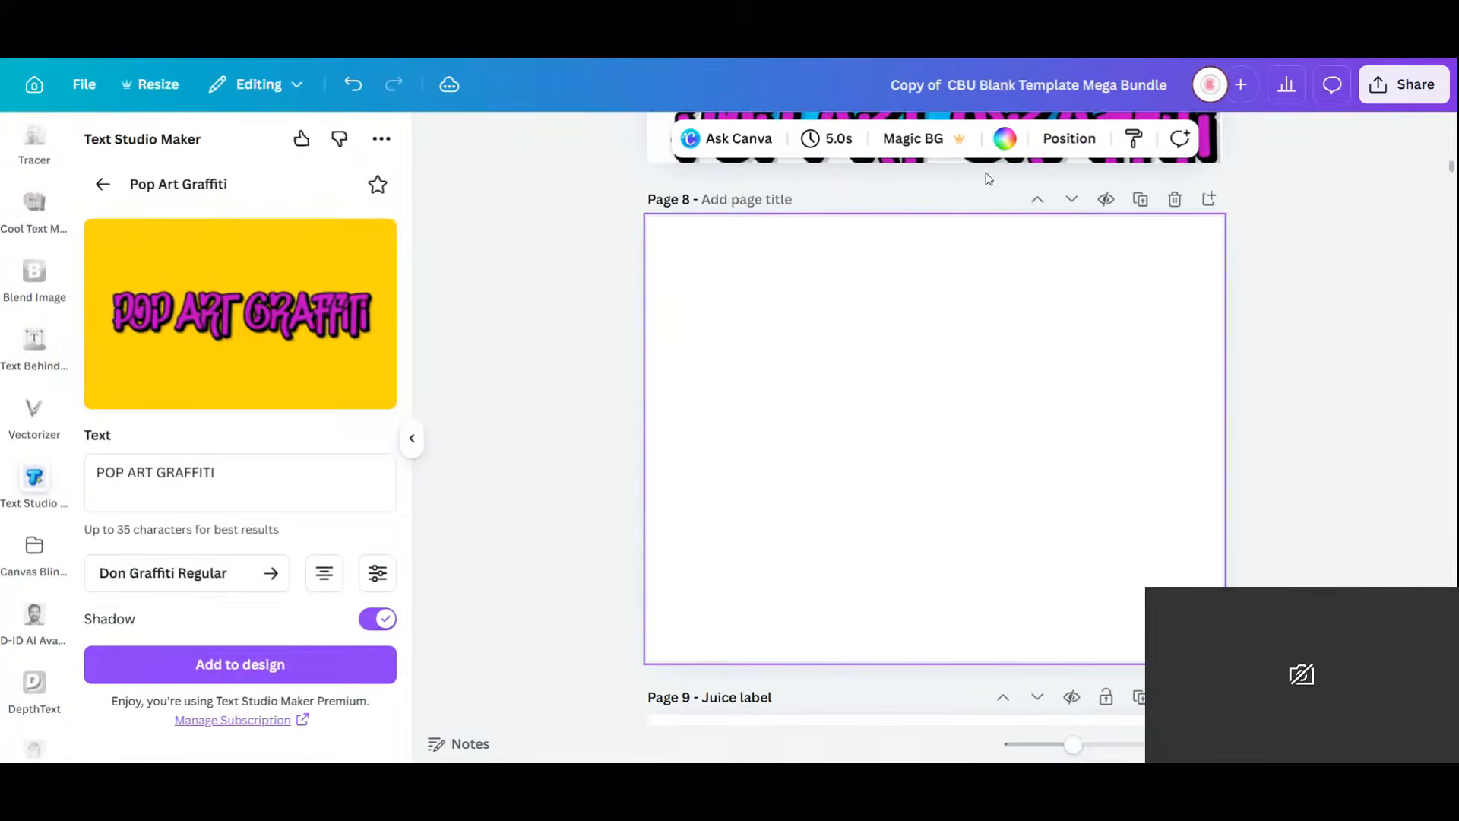
# Shrink the POP ART GRAFFITI graphic and centre it on page 8.
pyautogui.click(1219, 143)
pyautogui.scroll(5, 938, 352)
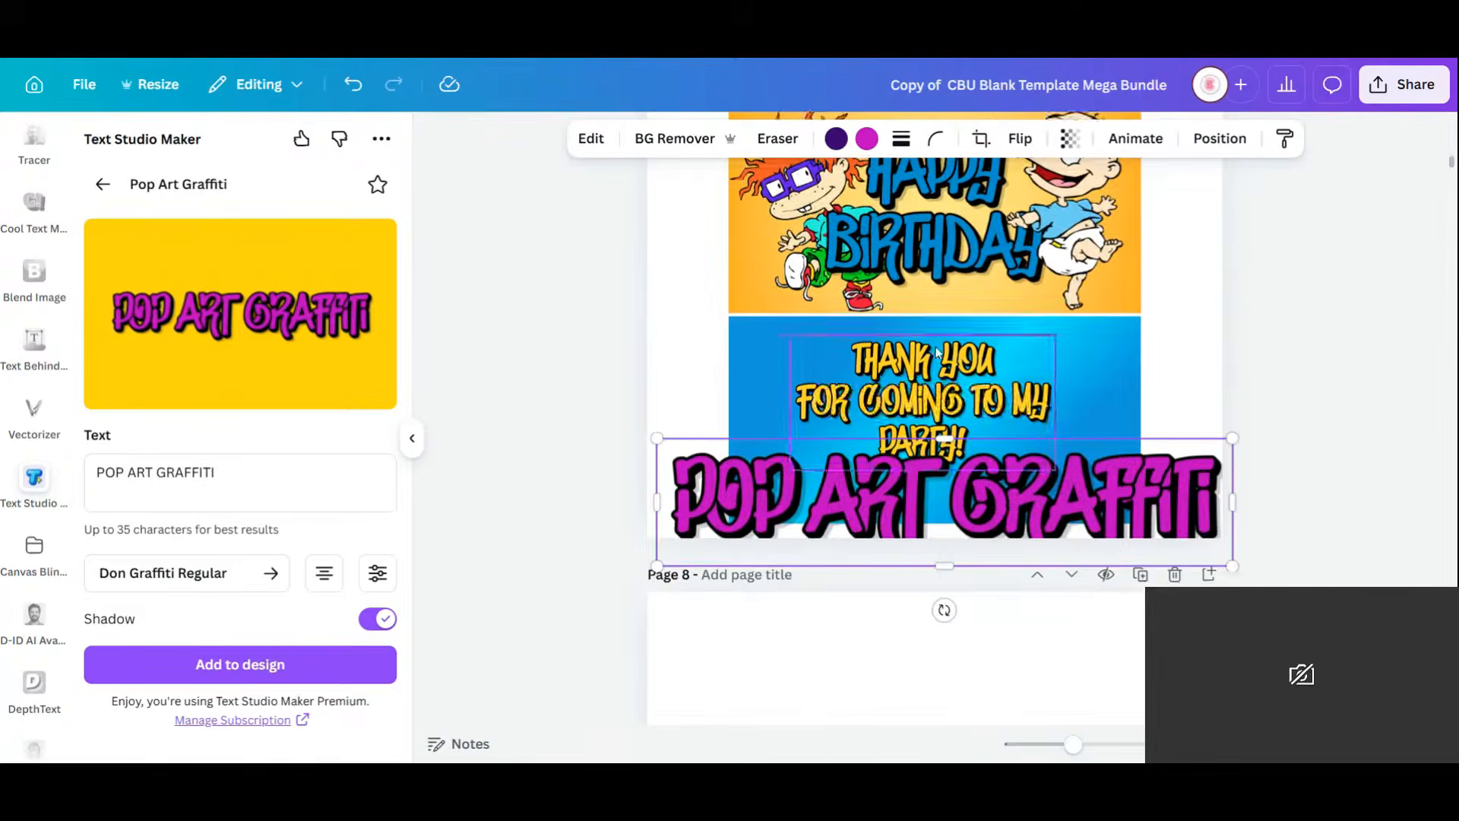
pyautogui.moveTo(1000, 512); pyautogui.dragTo(985, 727)
pyautogui.scroll(-4, 1068, 593)
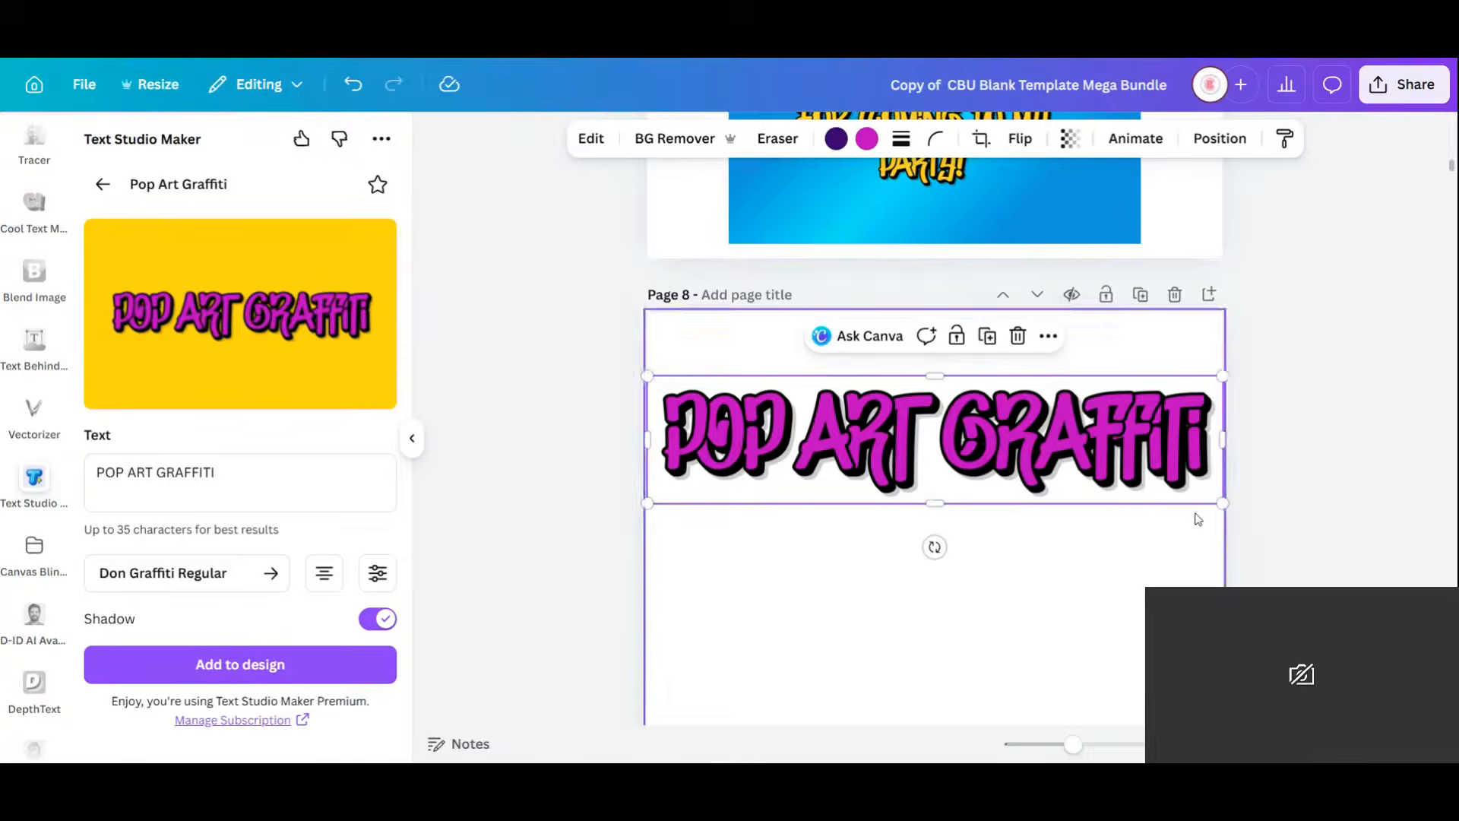
pyautogui.moveTo(1224, 376); pyautogui.dragTo(1138, 457)
pyautogui.moveTo(1000, 456); pyautogui.dragTo(1047, 539)
# Add a smaller 'TEXT STUDIO MAKER APP' graffiti graphic centred below POP ART GRAFFITI.
pyautogui.tripleClick(152, 472)
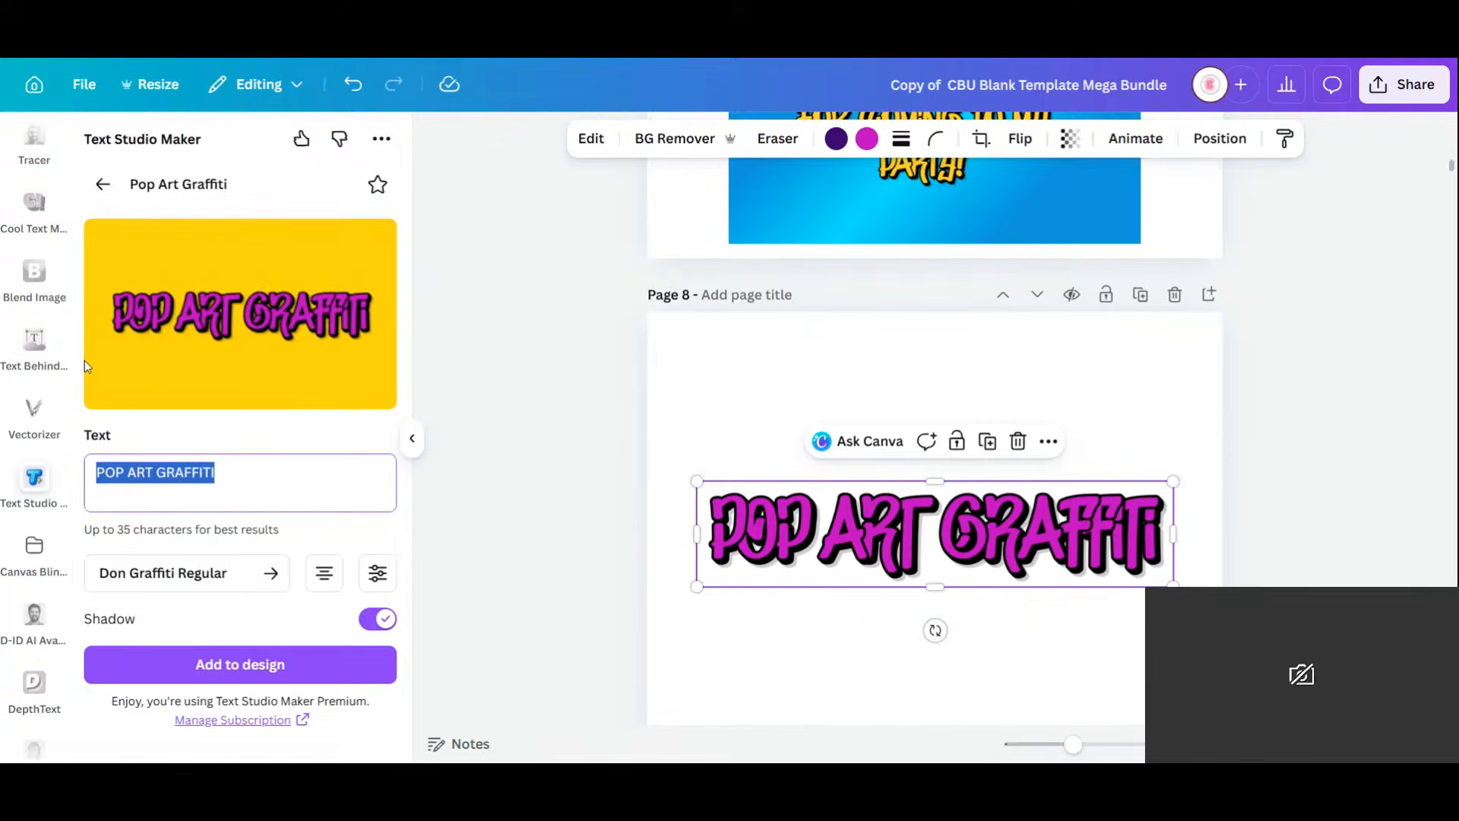
pyautogui.write('TEXT S')
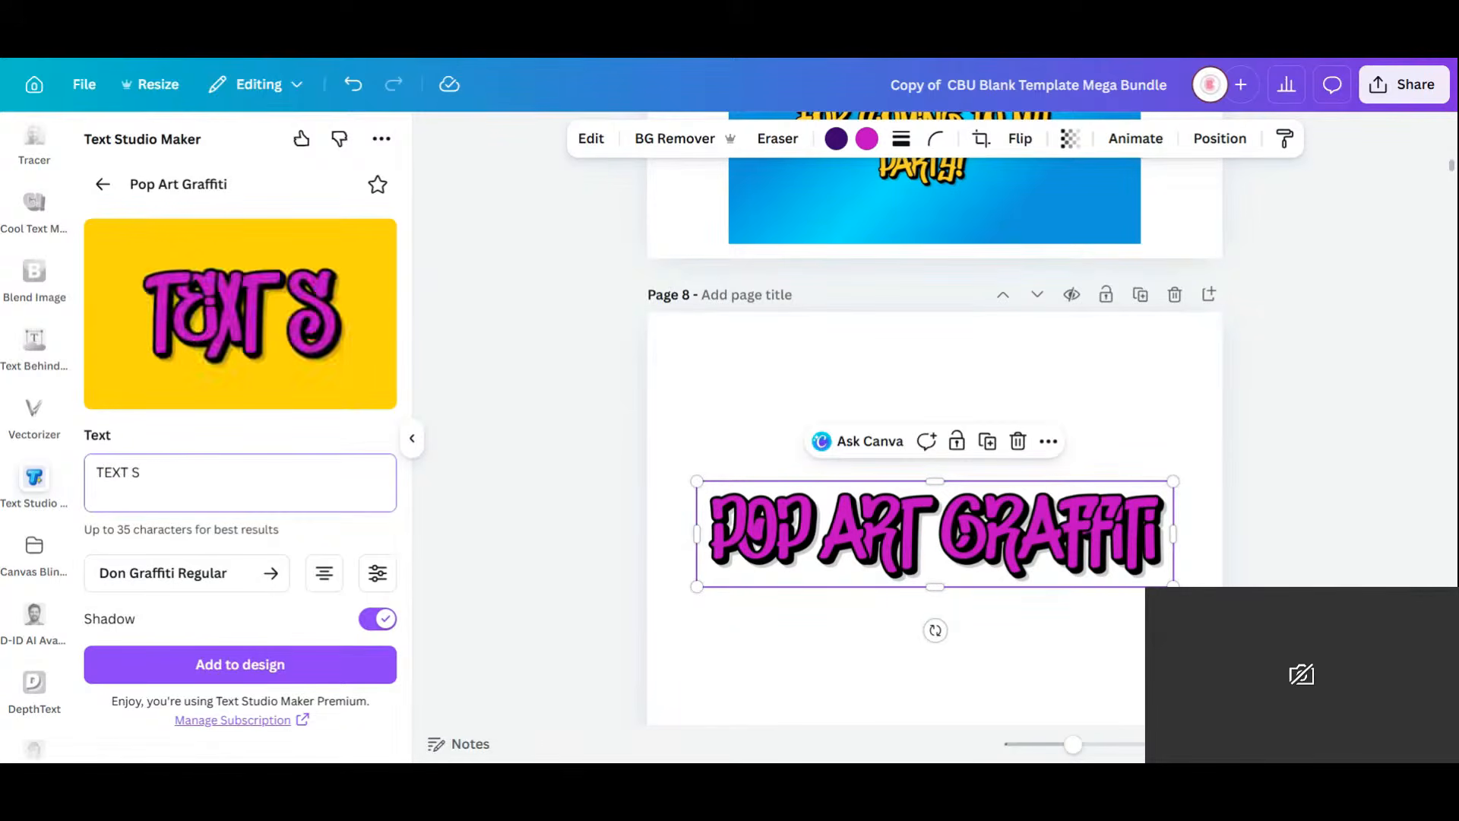
pyautogui.write('TUDIO')
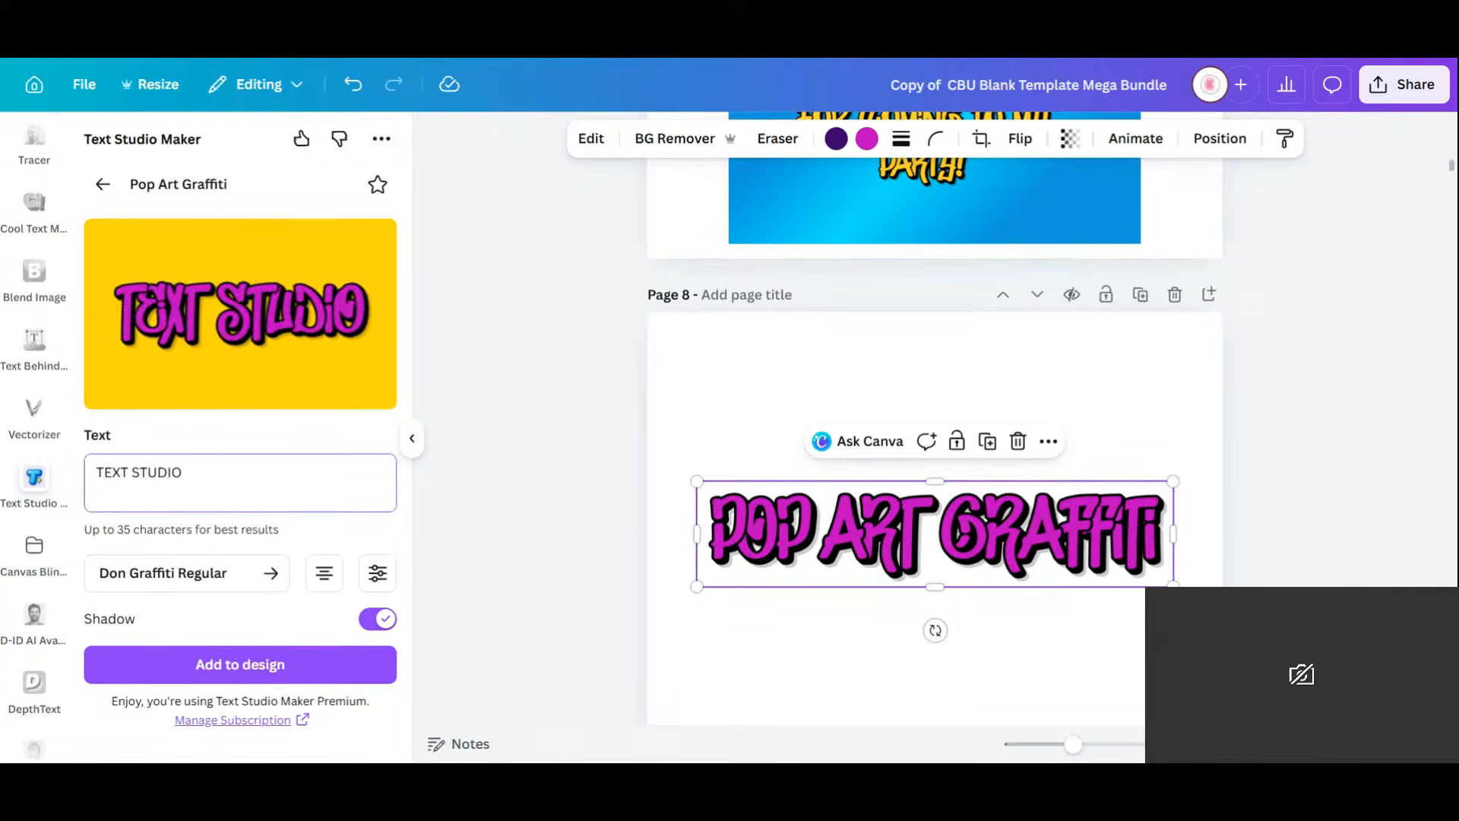
pyautogui.write(' MAKER APP')
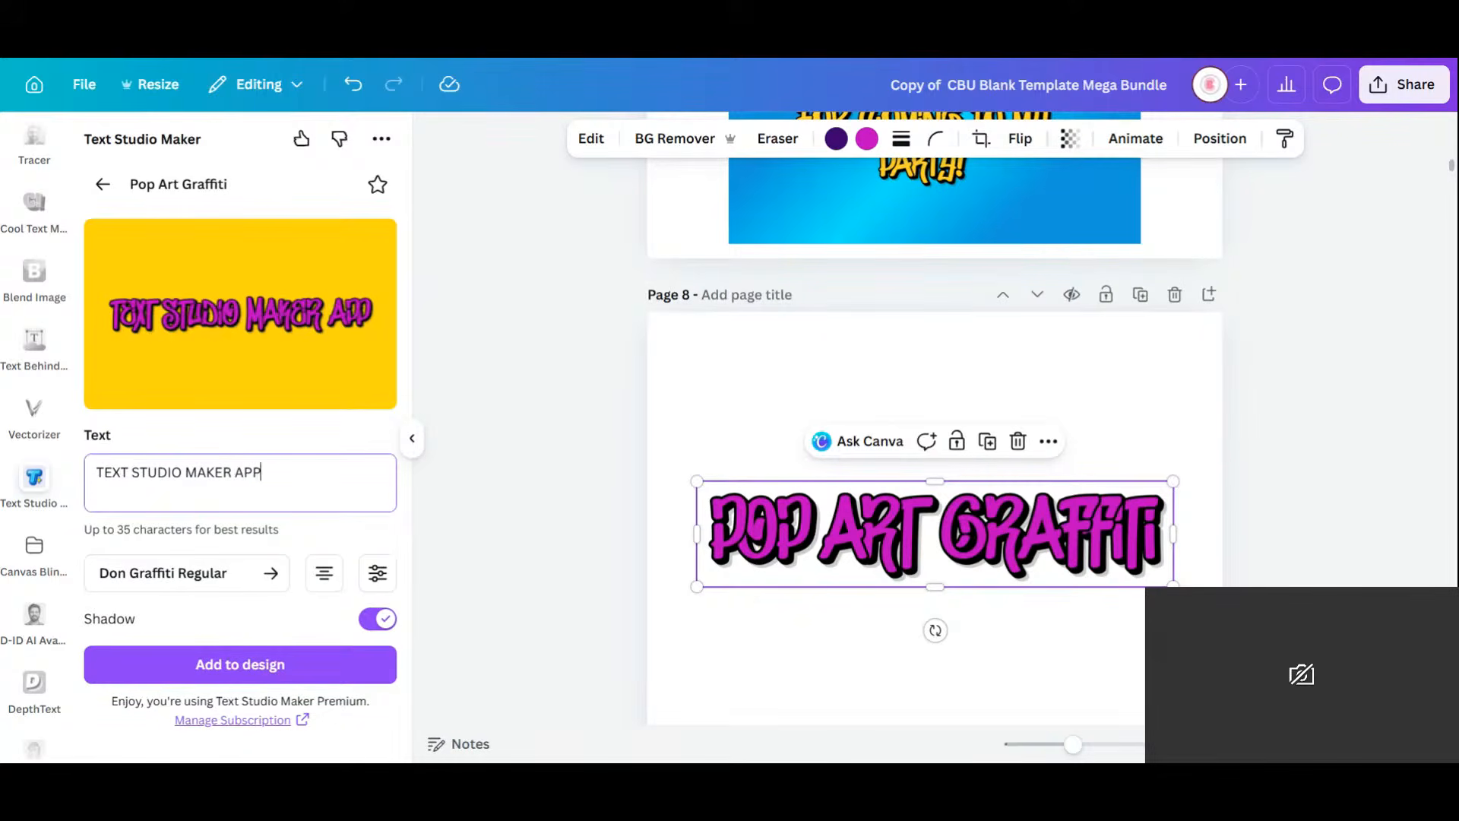
pyautogui.click(240, 664)
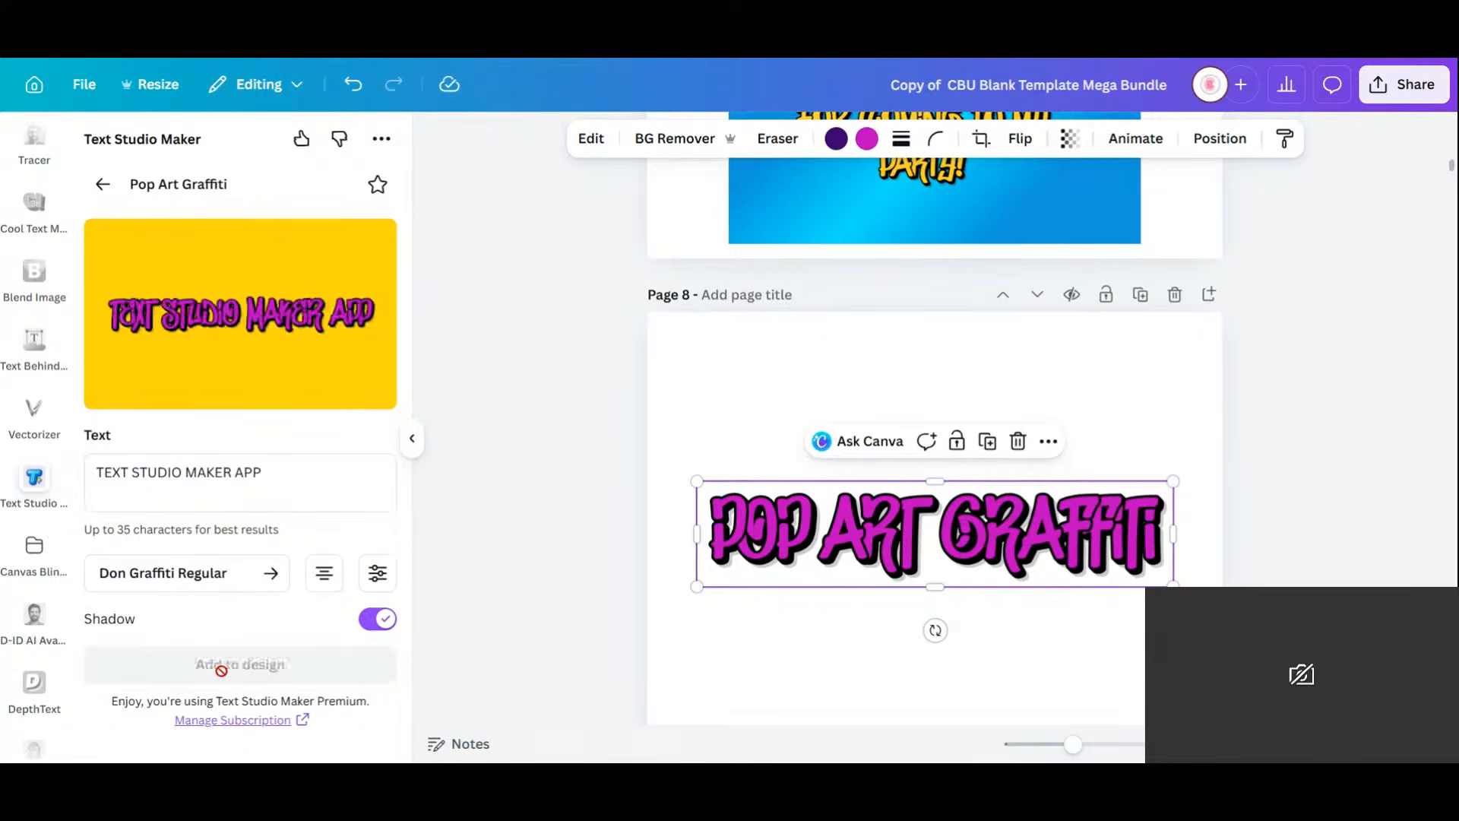
pyautogui.moveTo(1221, 485); pyautogui.dragTo(906, 634)
pyautogui.moveTo(827, 577); pyautogui.dragTo(985, 618)
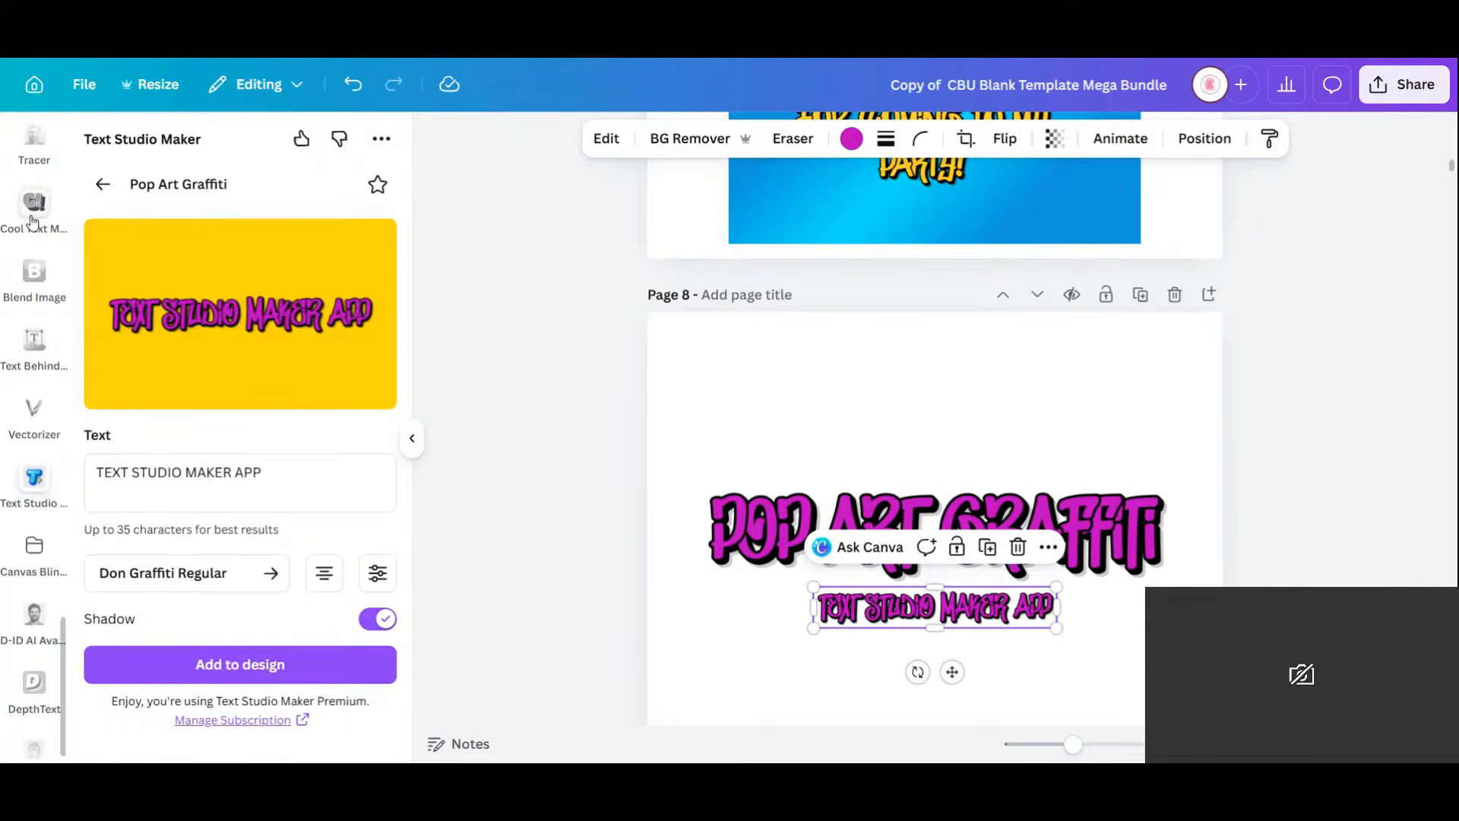
# Add a small 'FONT' graffiti graphic centred above POP ART GRAFFITI.
pyautogui.click(228, 475)
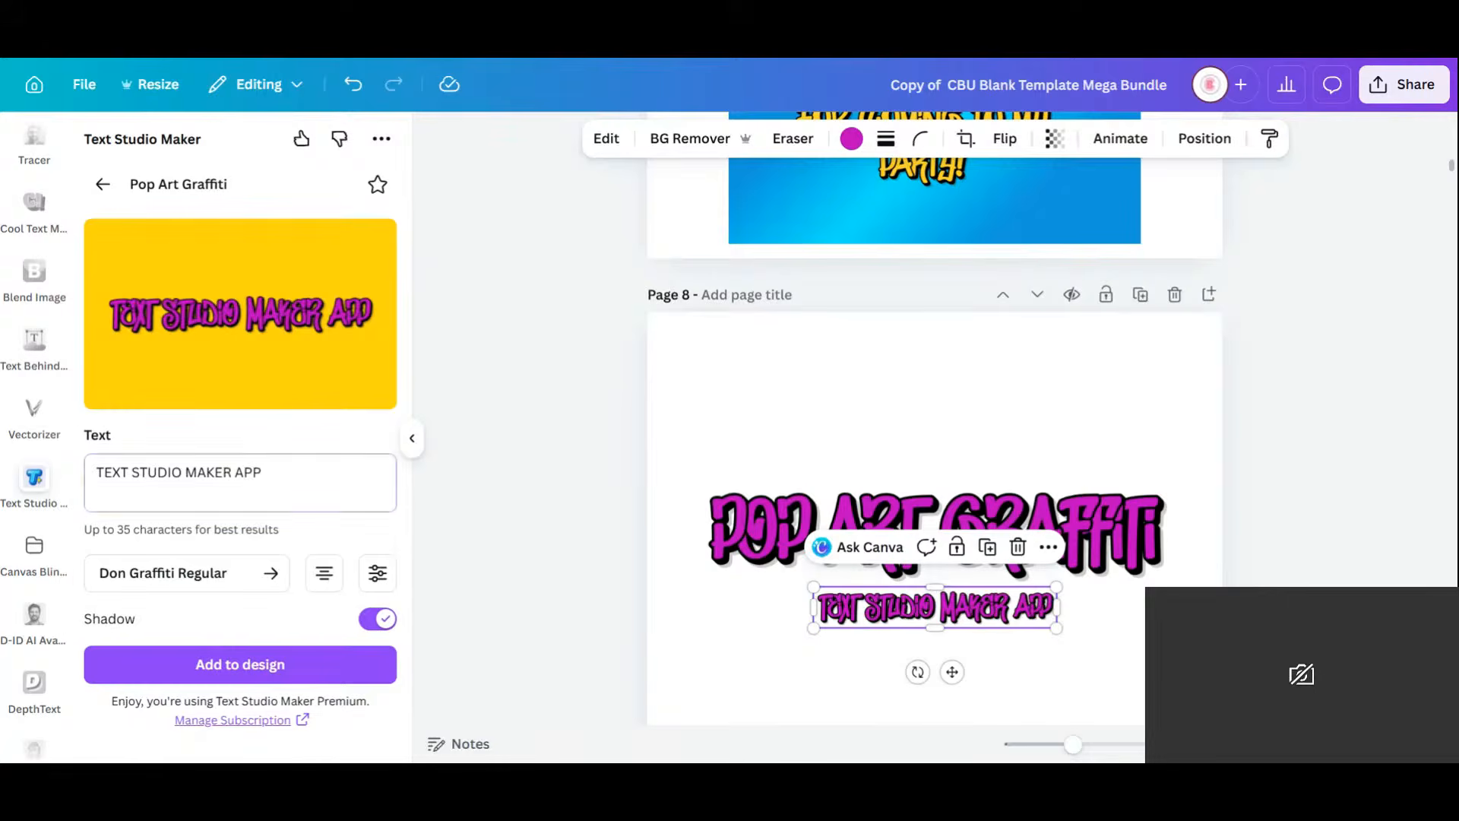
pyautogui.hotkey('ctrl', 'a')
pyautogui.write('FONT')
pyautogui.press('Return')
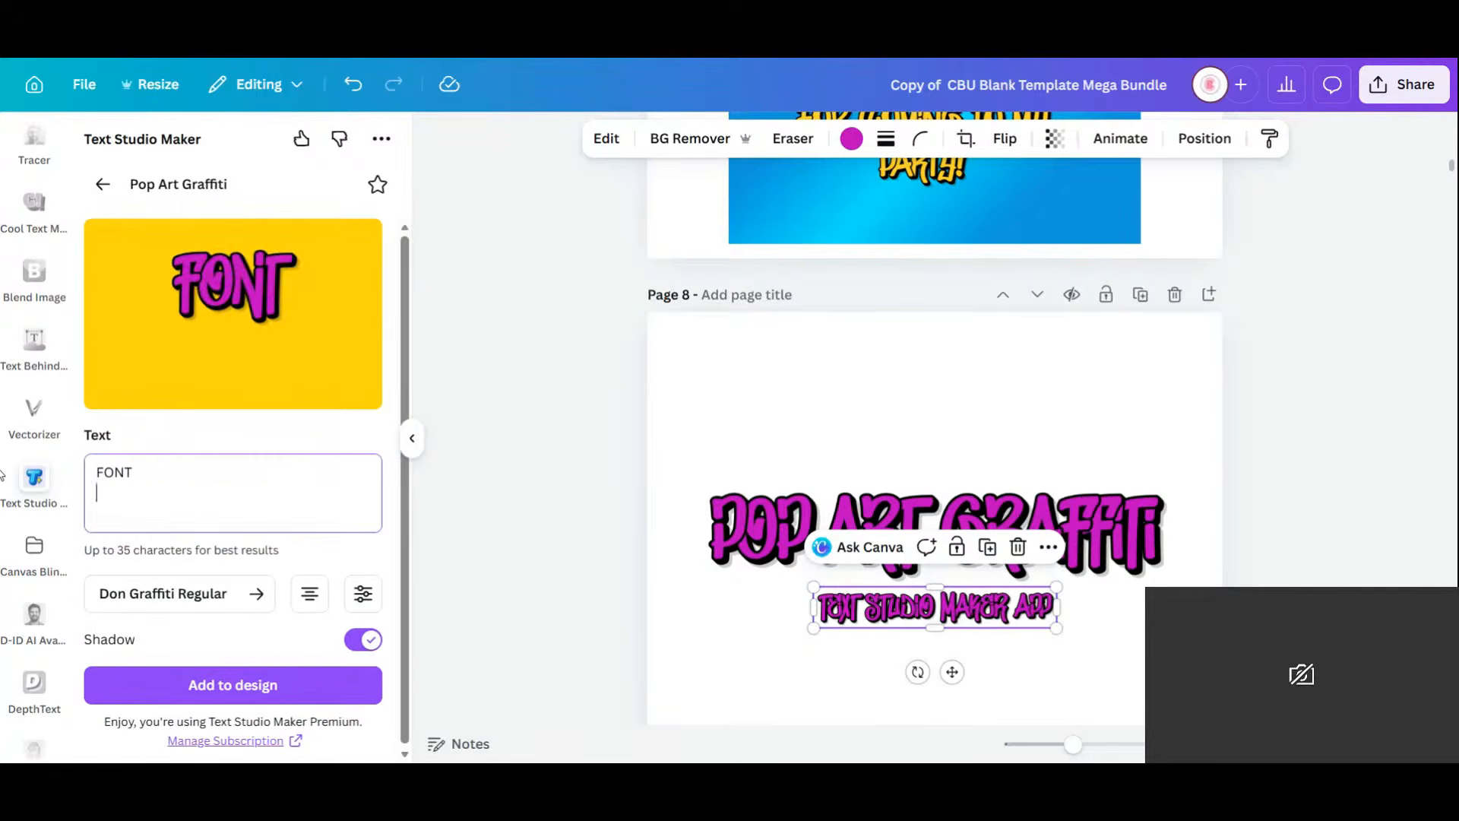
pyautogui.press('BackSpace')
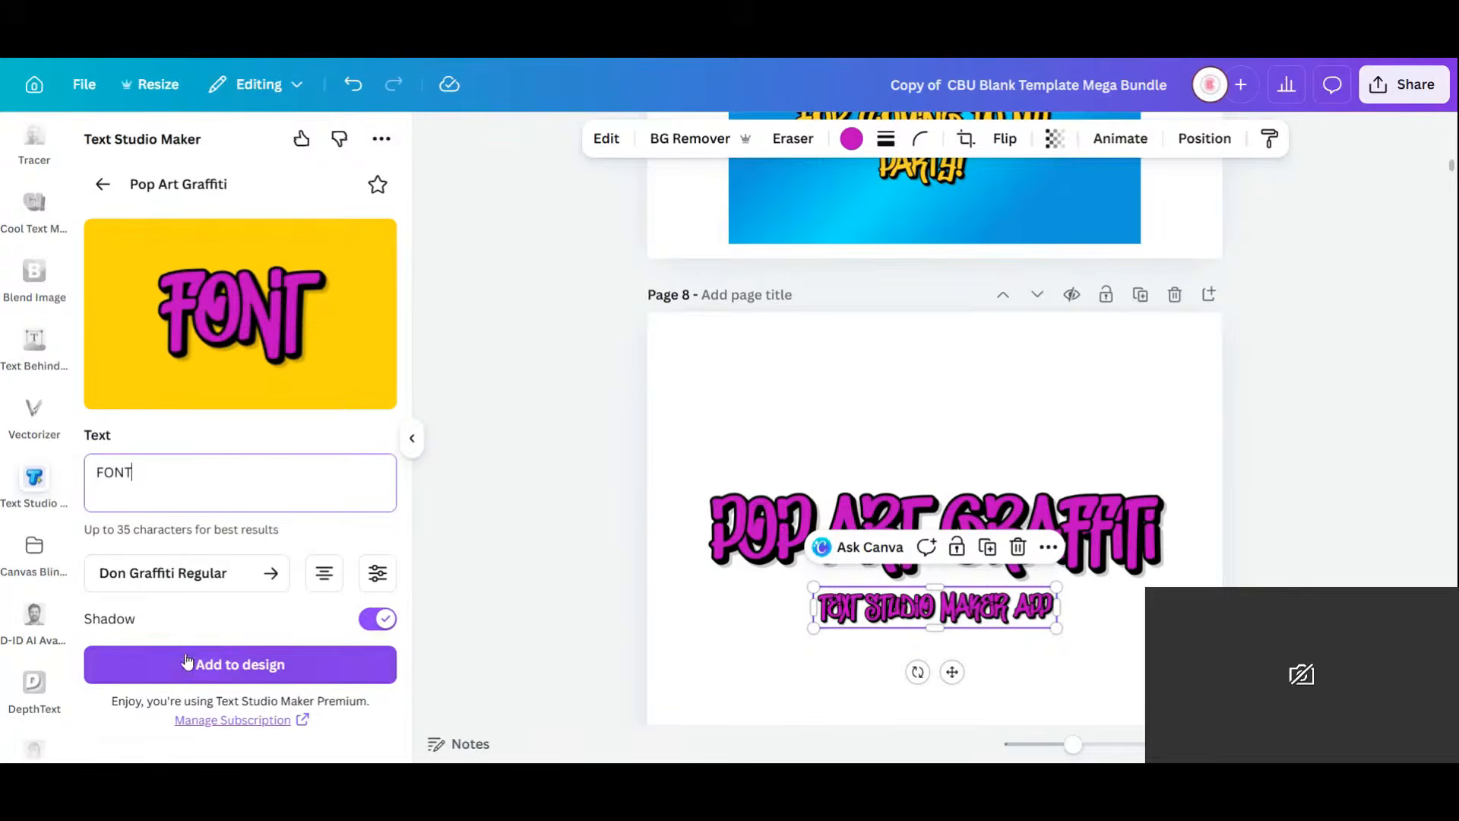
pyautogui.click(201, 665)
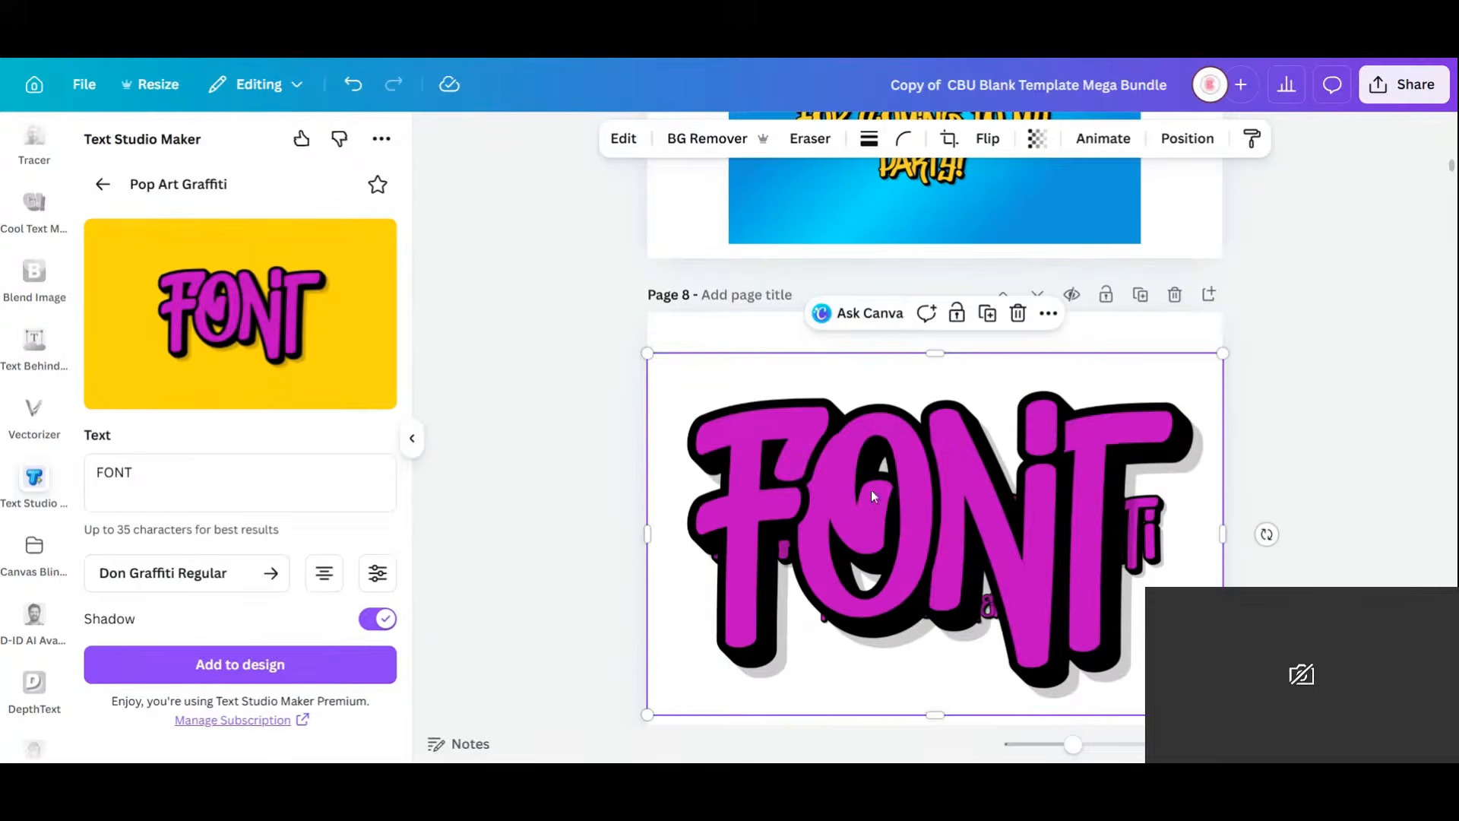
pyautogui.moveTo(1222, 354); pyautogui.dragTo(762, 643)
pyautogui.moveTo(717, 689); pyautogui.dragTo(948, 466)
pyautogui.scroll(-5, 14, 213)
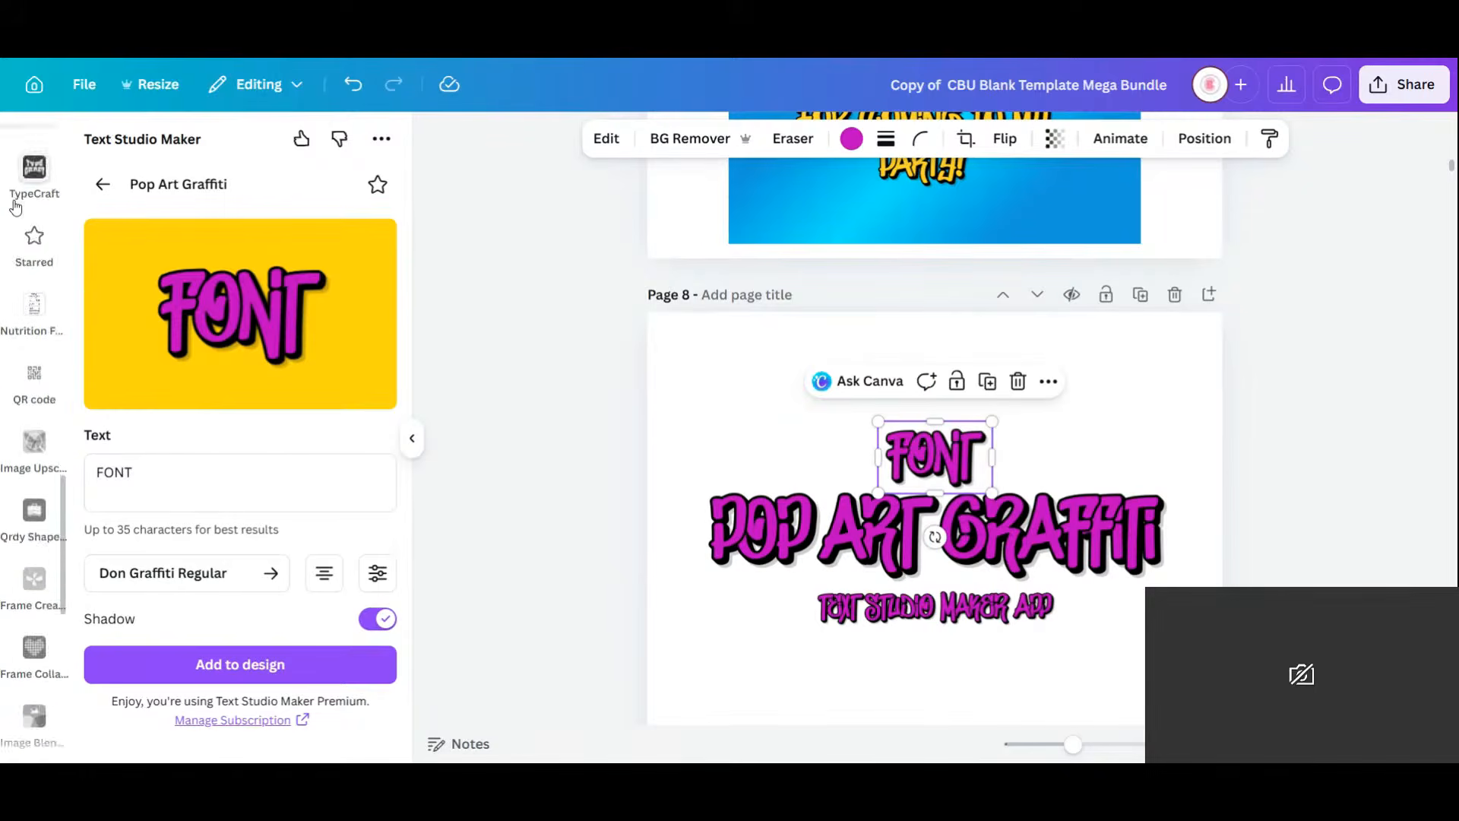
pyautogui.scroll(8, 15, 217)
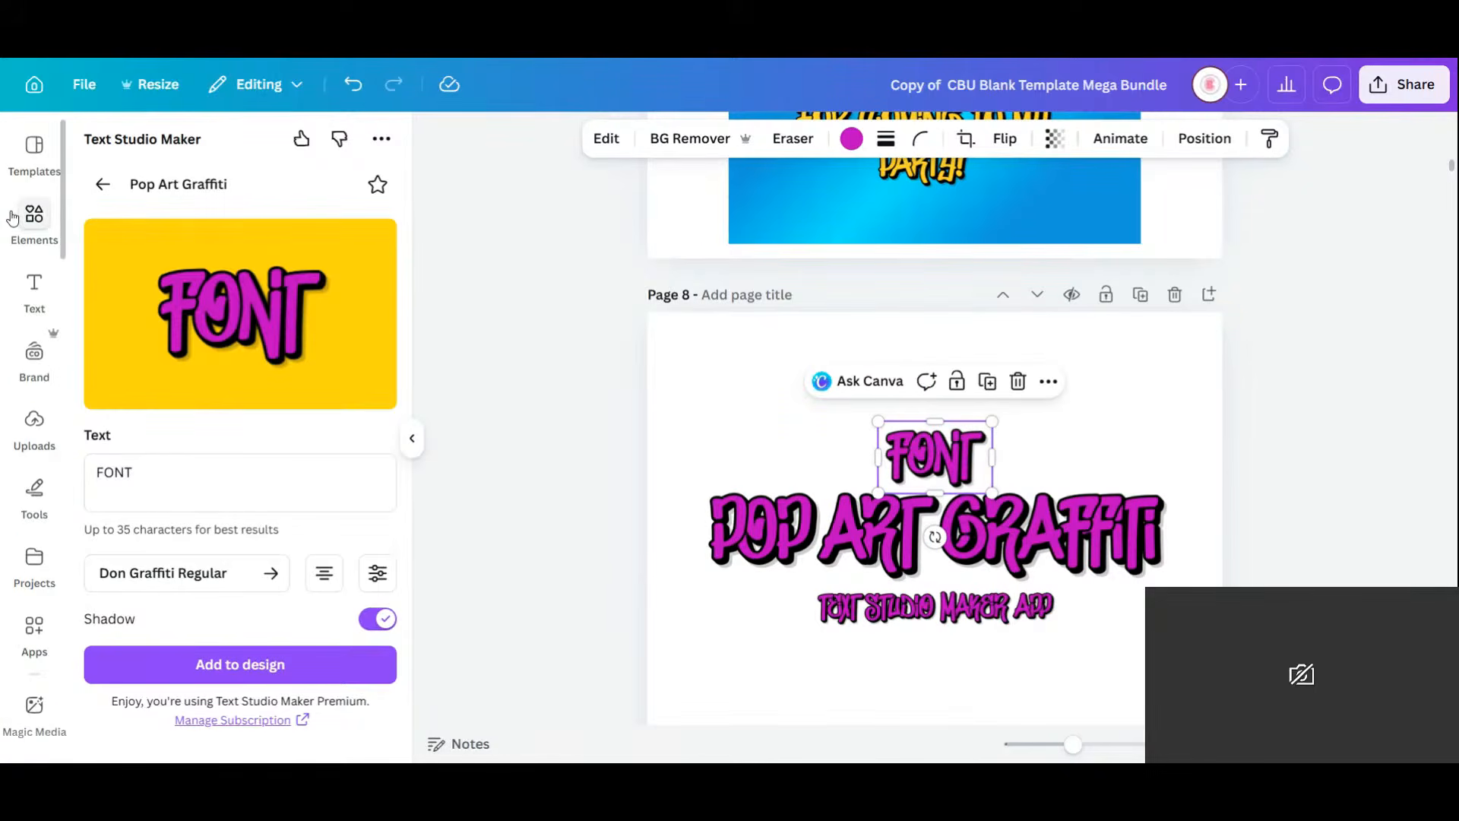
# Set the orange gradient square from recently used graphics as page 8's background.
pyautogui.click(33, 227)
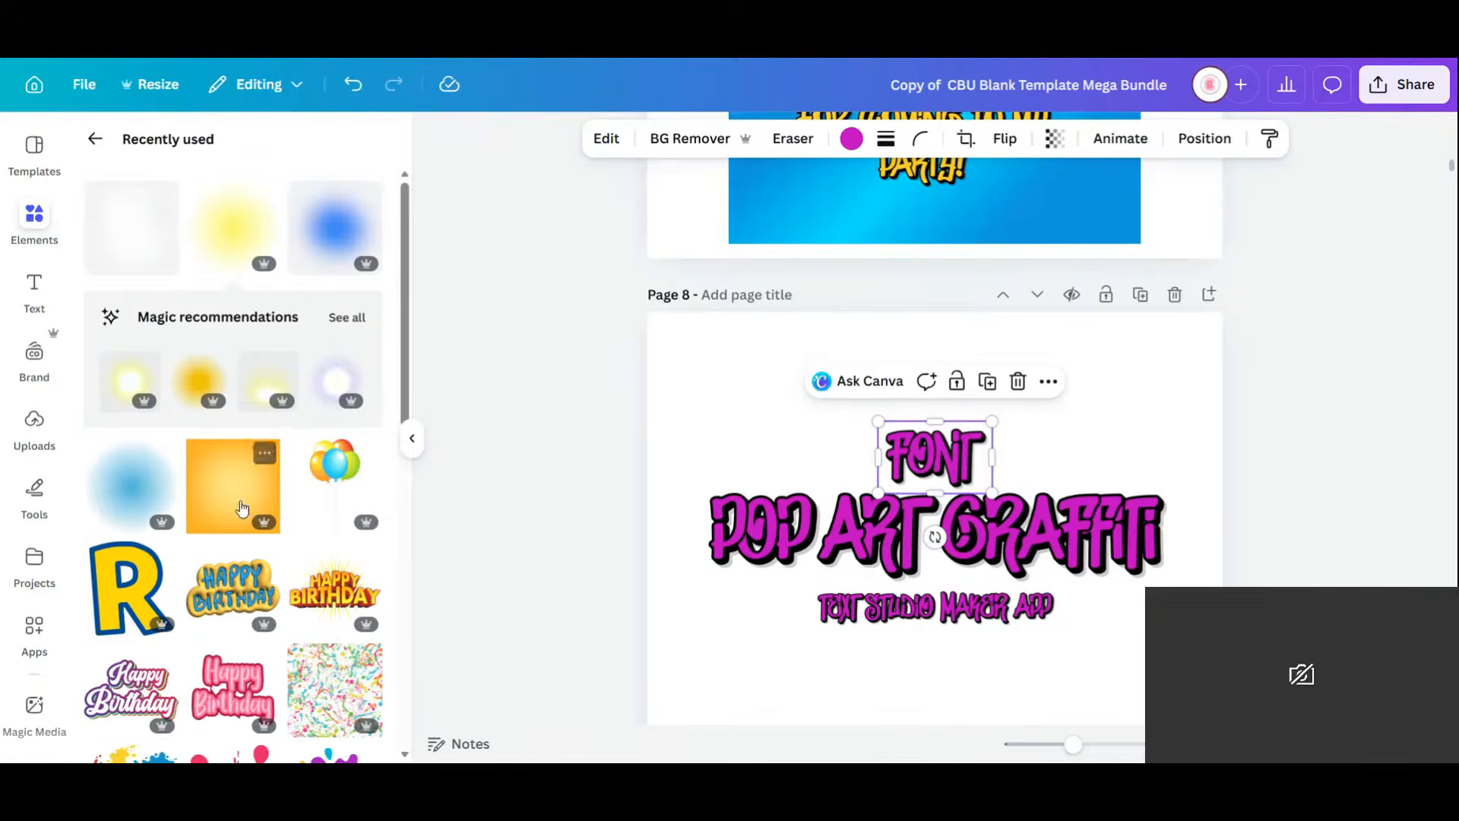
pyautogui.rightClick(950, 492)
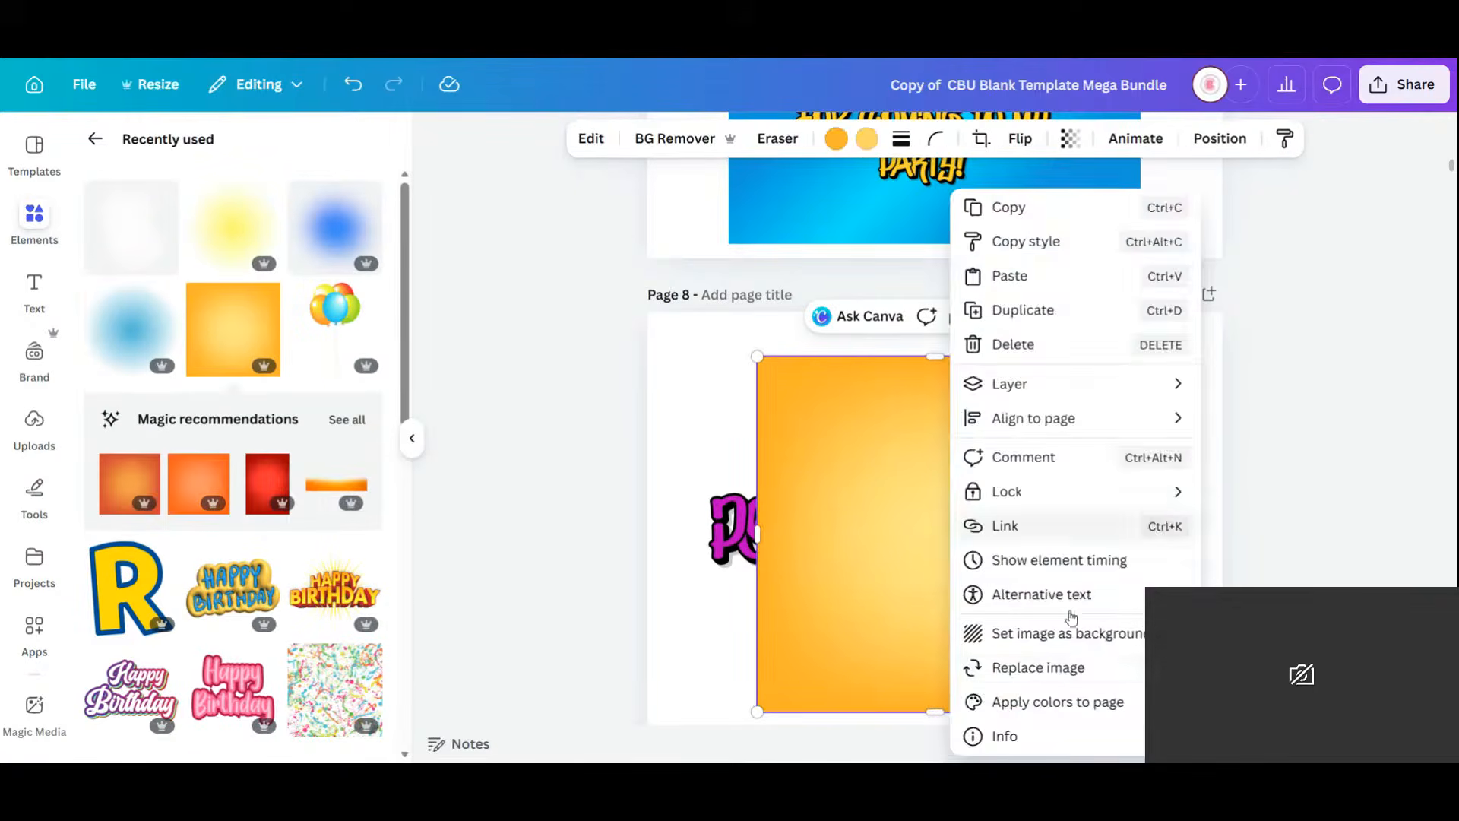
pyautogui.click(1095, 636)
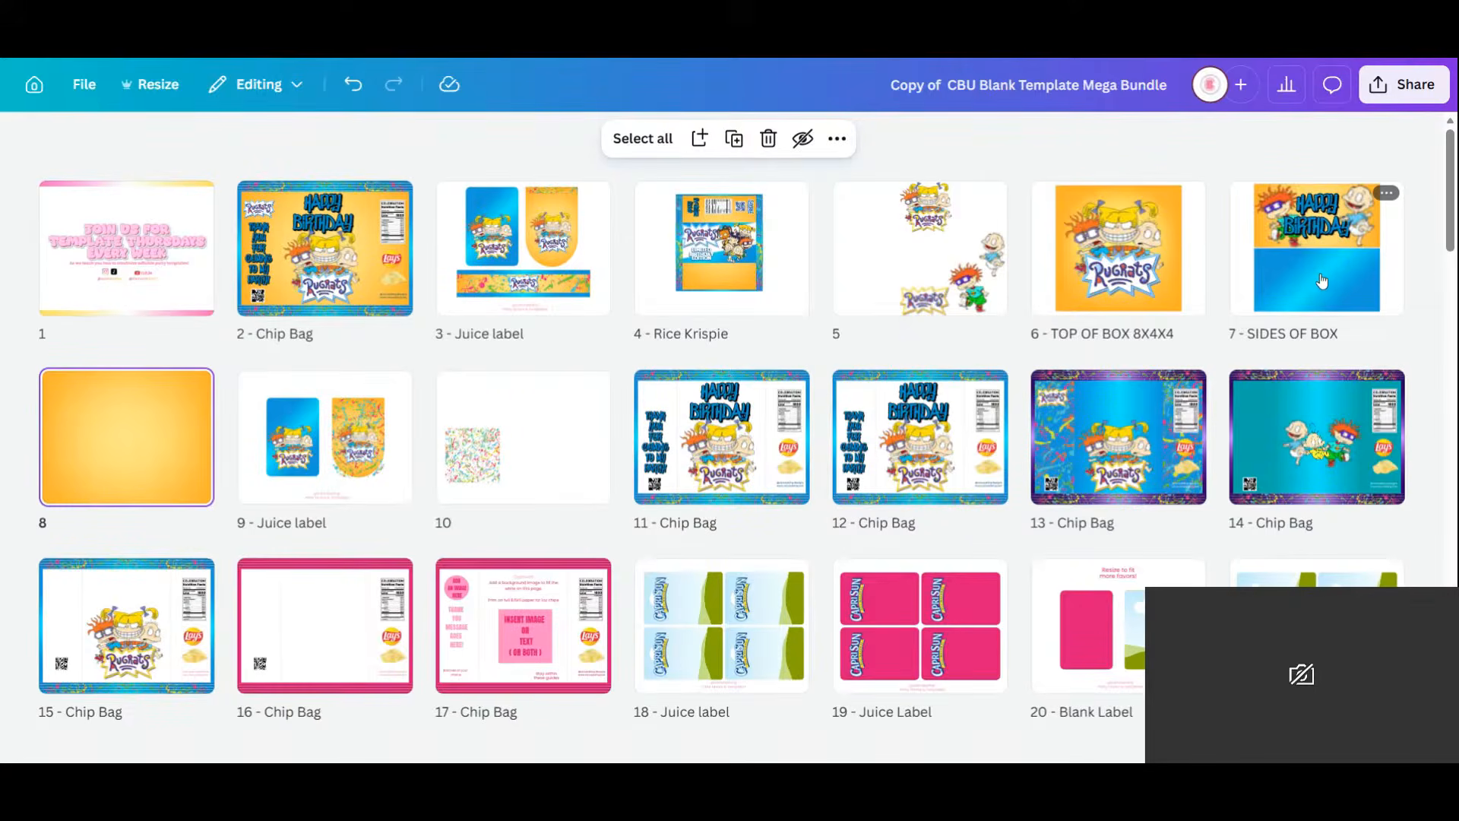
# Open page 7, SIDES OF BOX, from the grid view and return to recently used graphics.
pyautogui.doubleClick(1375, 294)
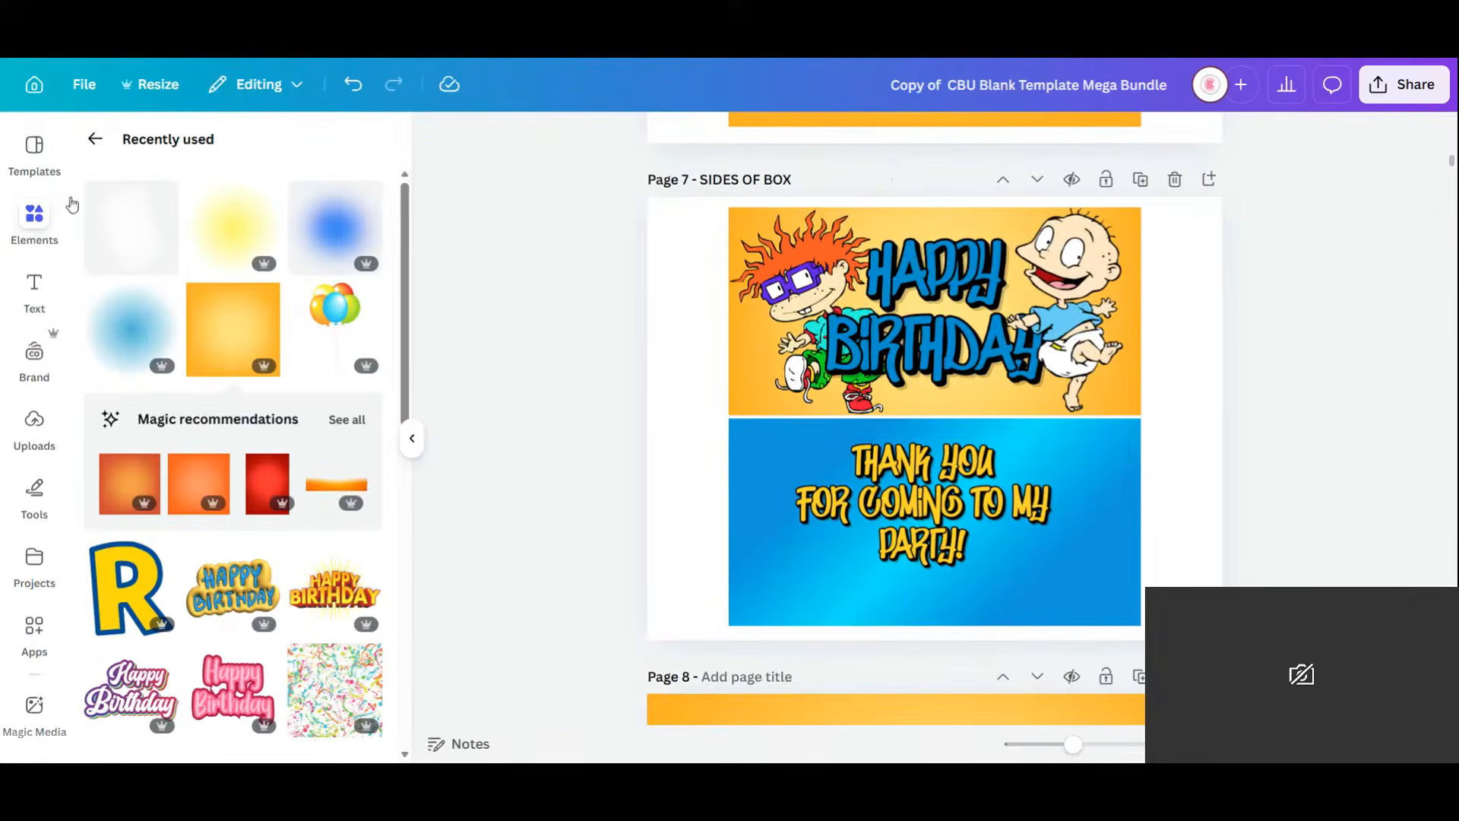
pyautogui.click(25, 227)
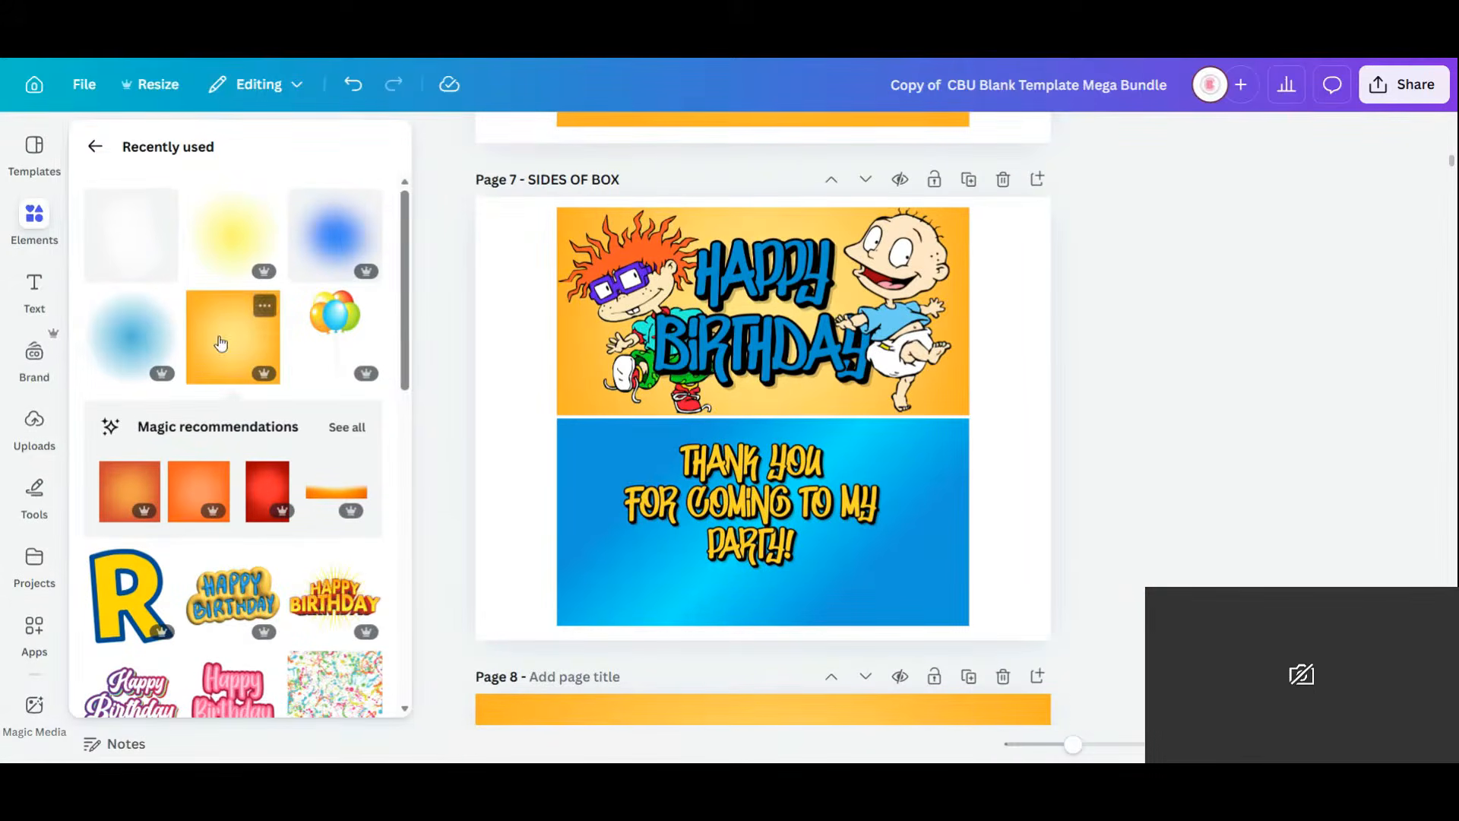
pyautogui.click(34, 292)
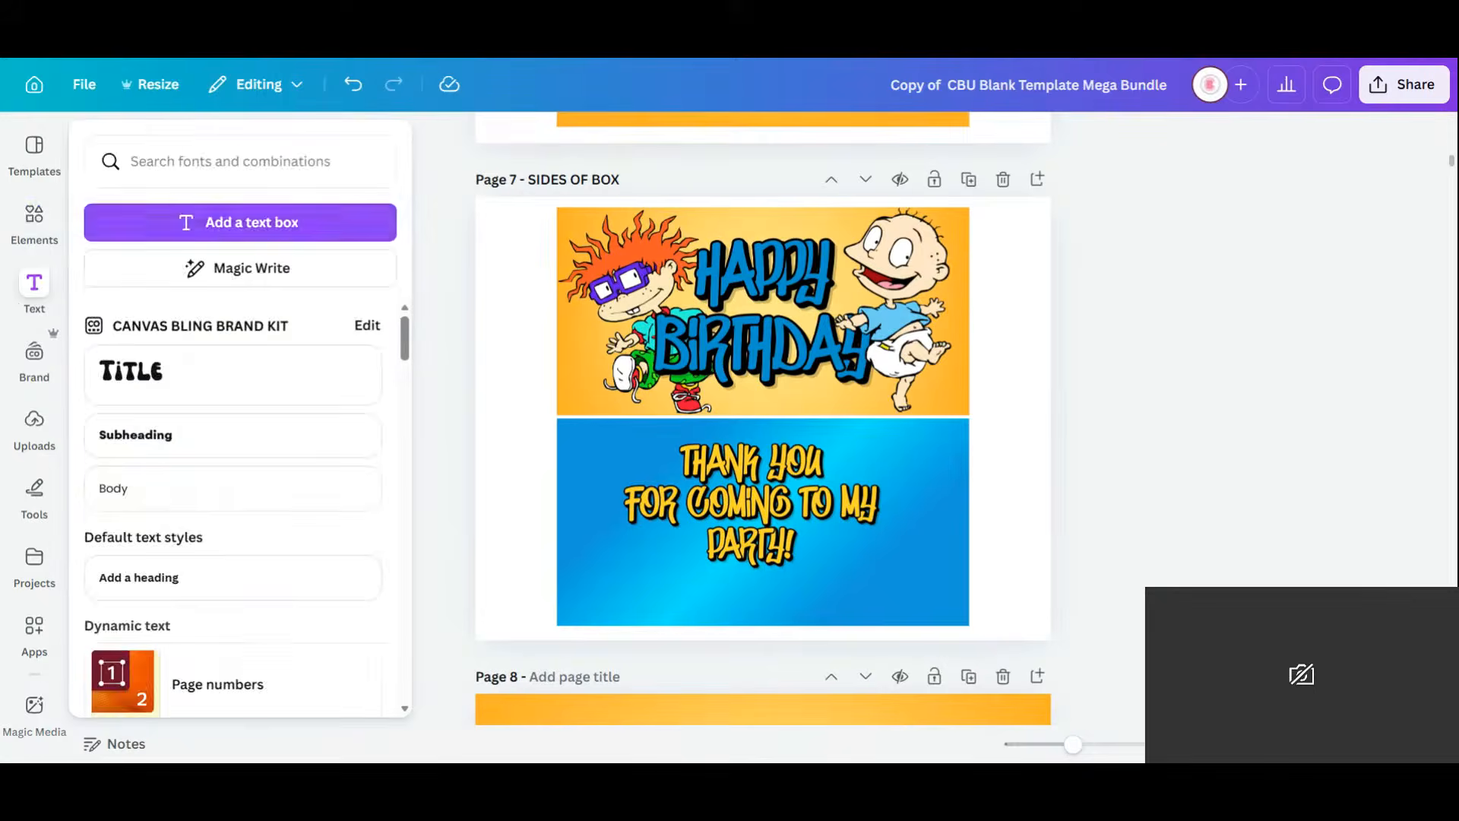
pyautogui.click(34, 220)
# Place the paint-splatter graphic on page 7, enlarge it, and crop it to the lower half.
pyautogui.moveTo(319, 705); pyautogui.dragTo(942, 425)
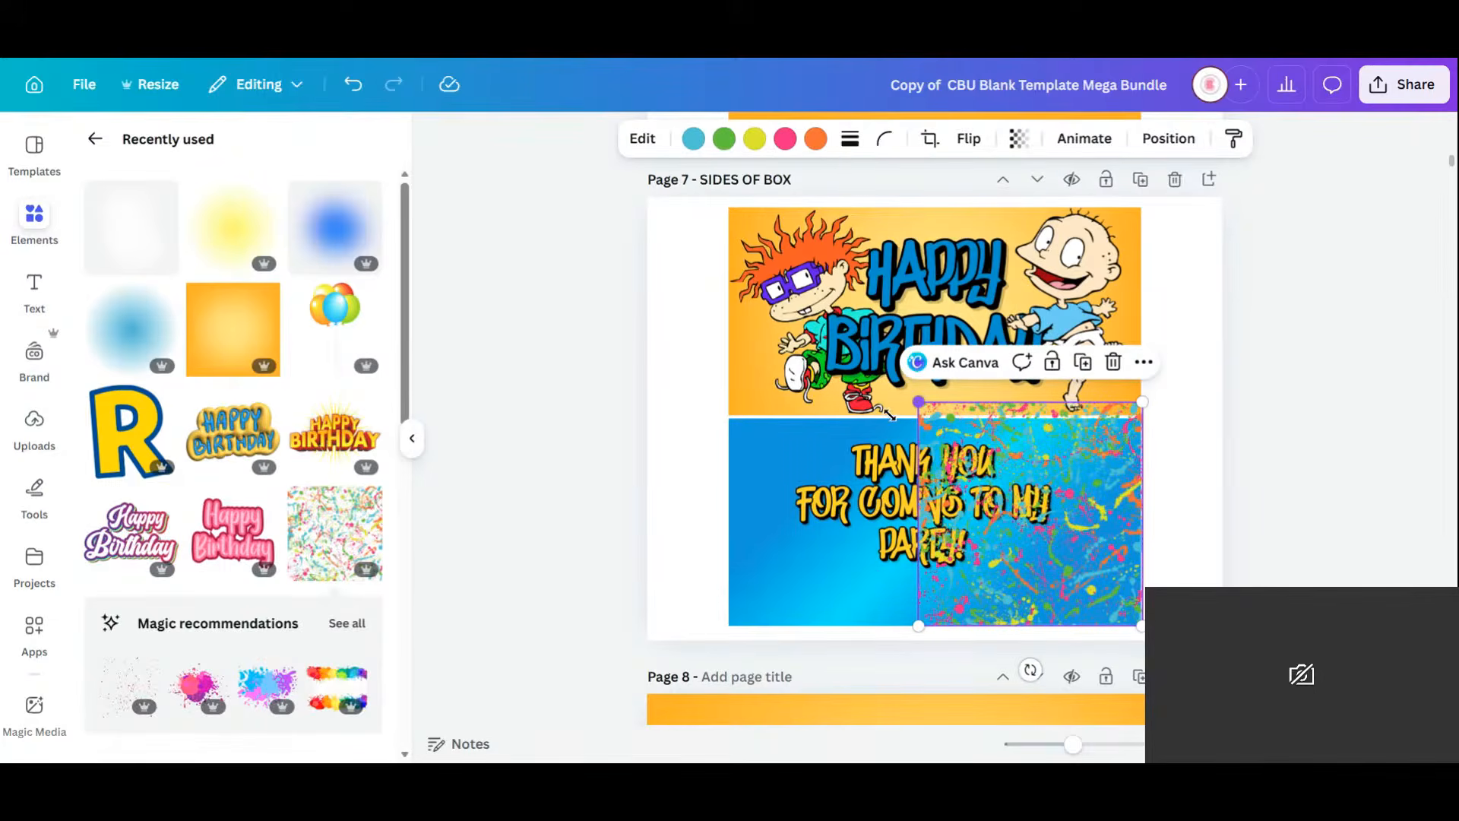
pyautogui.moveTo(891, 415); pyautogui.dragTo(524, 417)
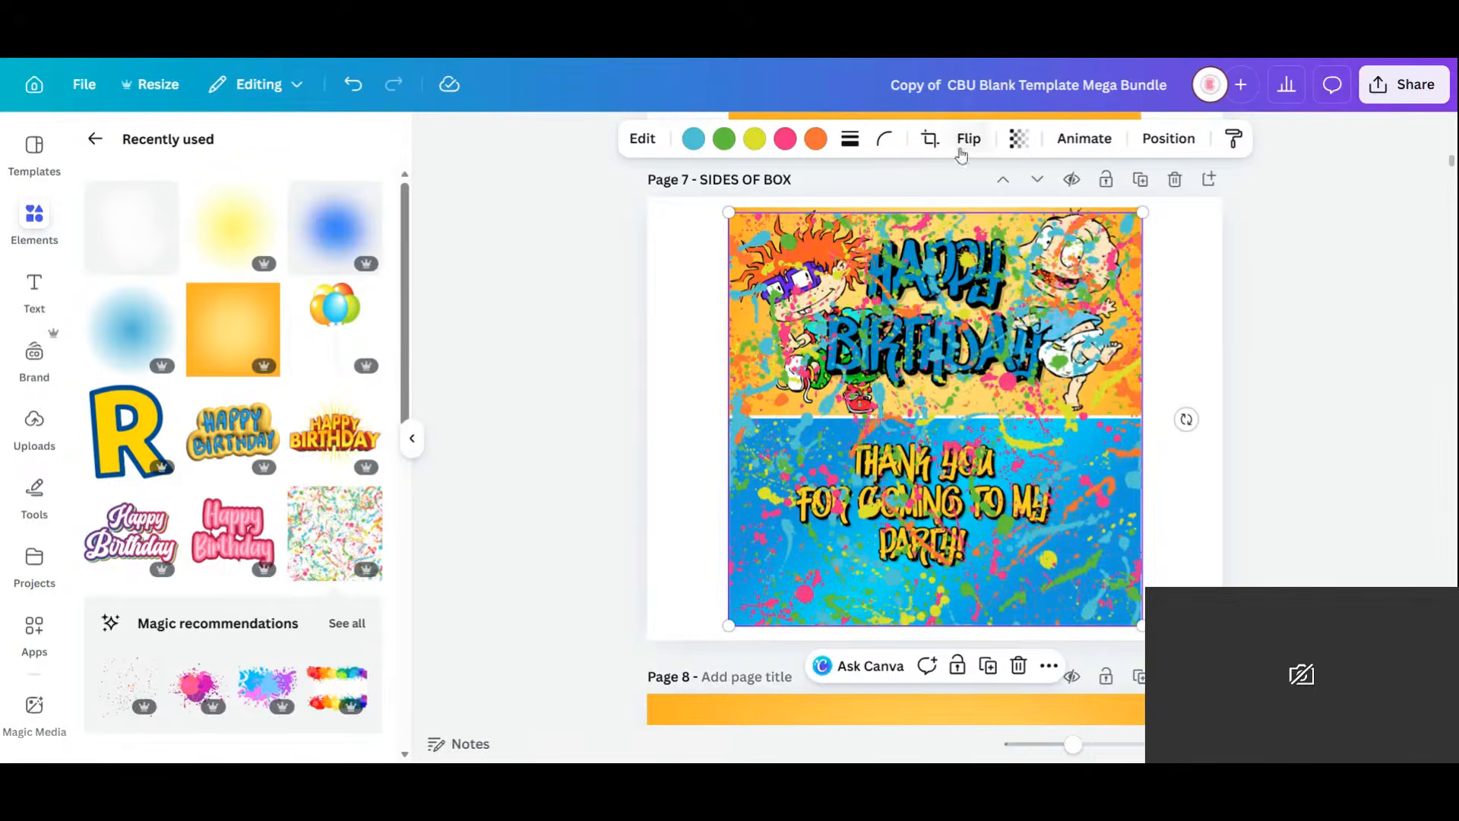
pyautogui.click(931, 140)
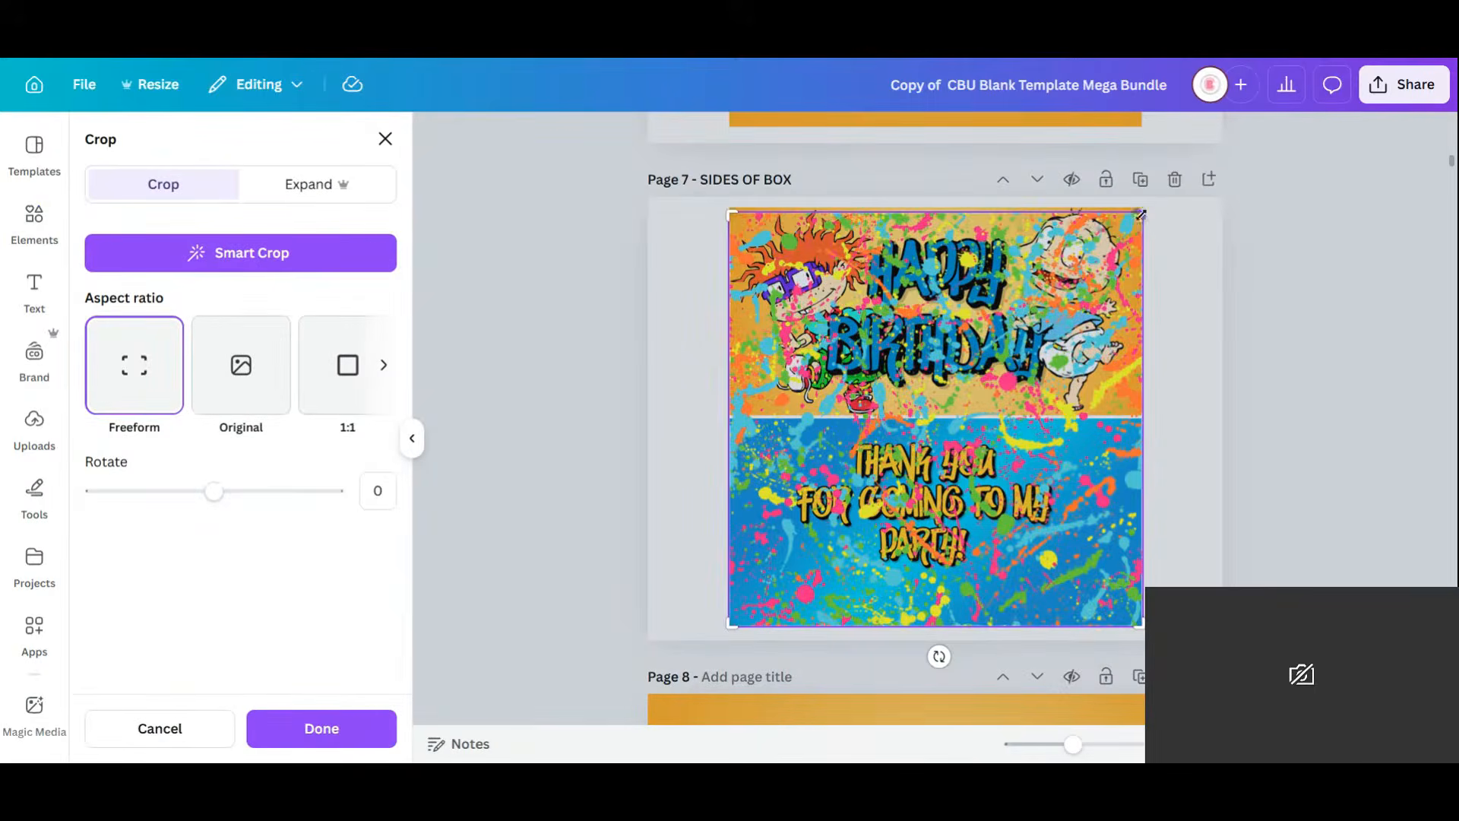
pyautogui.moveTo(1148, 260); pyautogui.dragTo(1153, 422)
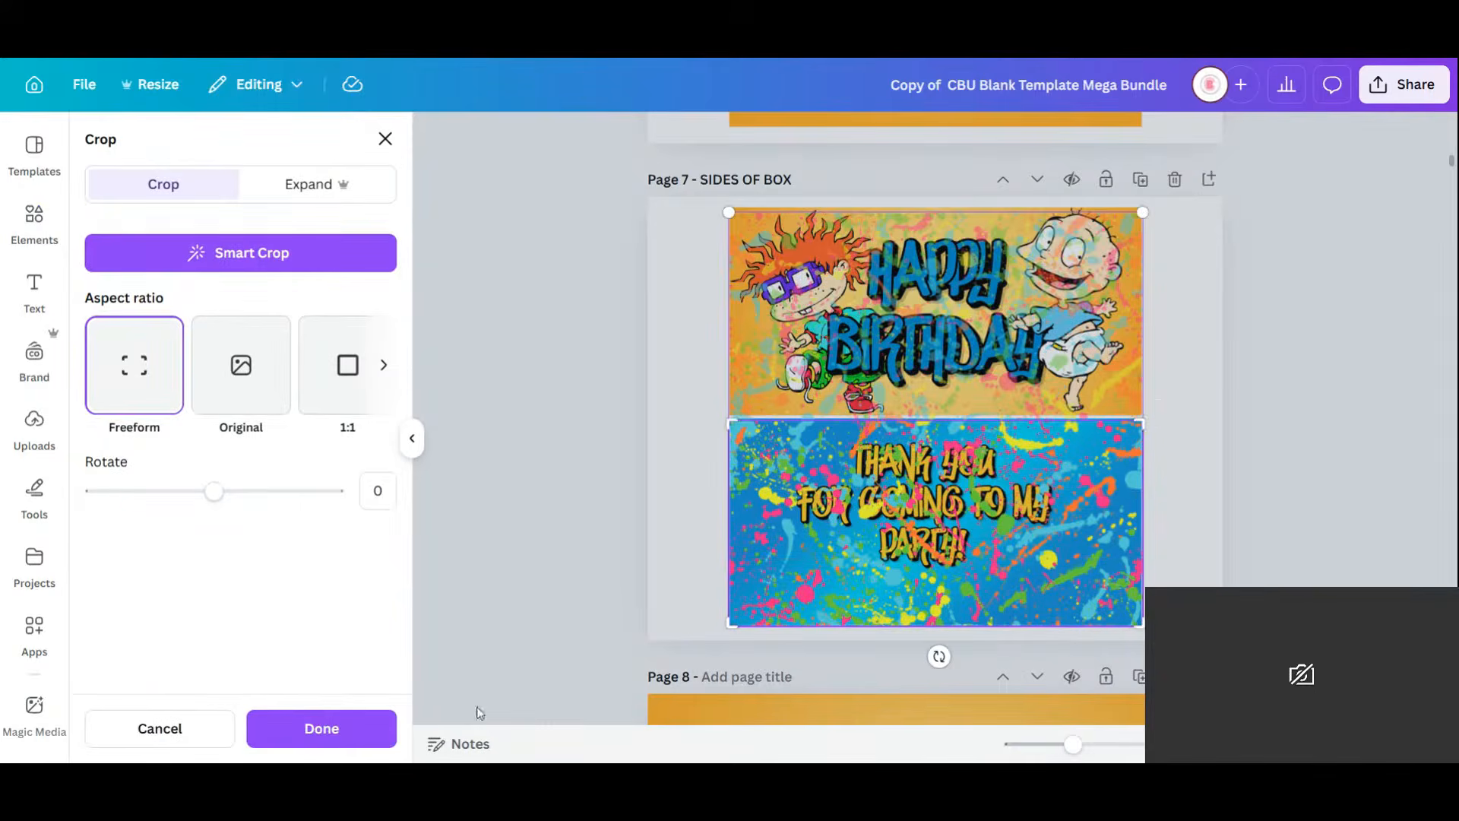
pyautogui.click(357, 728)
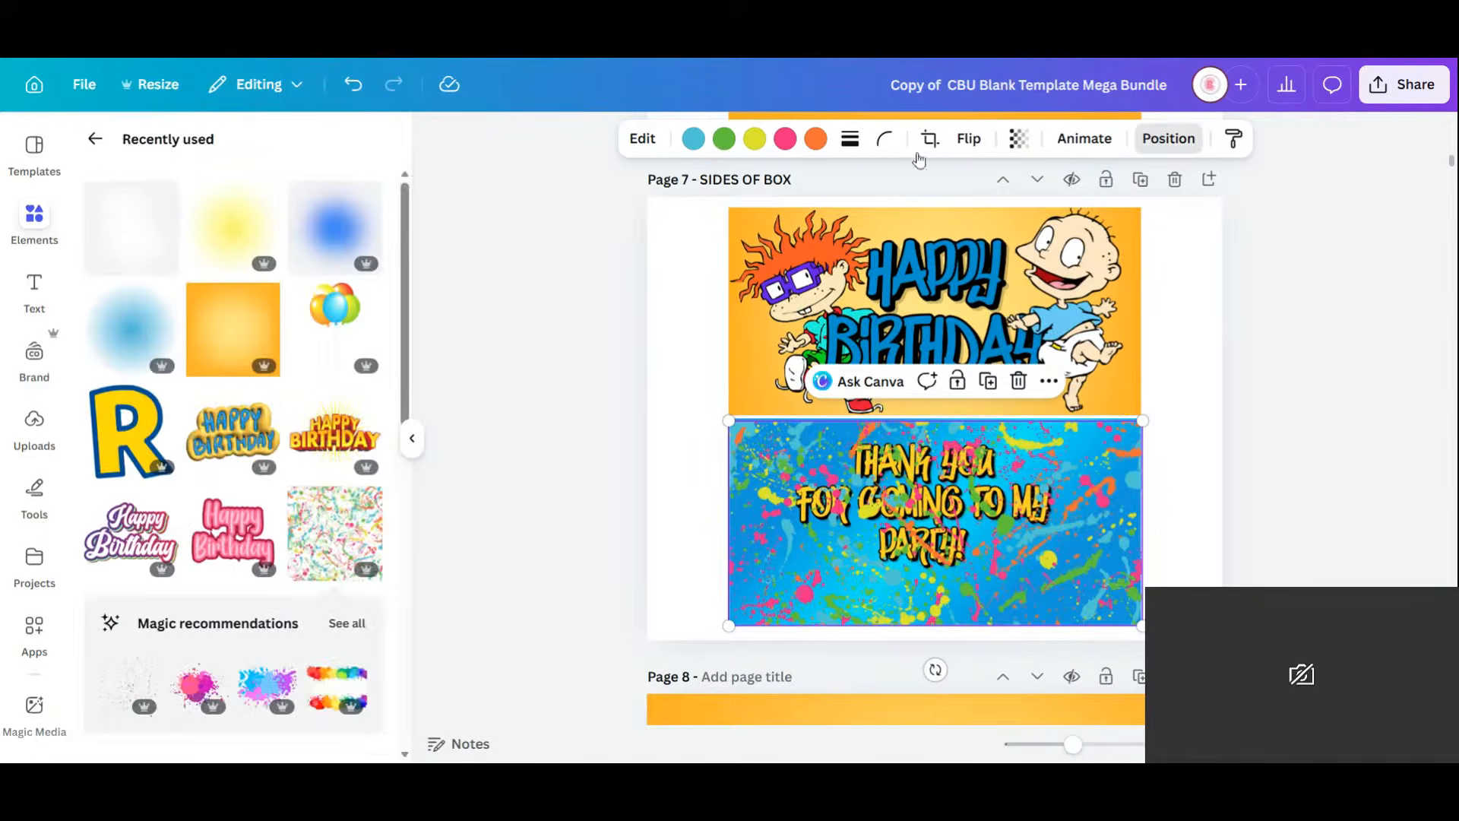
# Adjust the splatter's layer position so it sits over the blue background.
pyautogui.click(1169, 138)
pyautogui.click(327, 287)
pyautogui.click(203, 248)
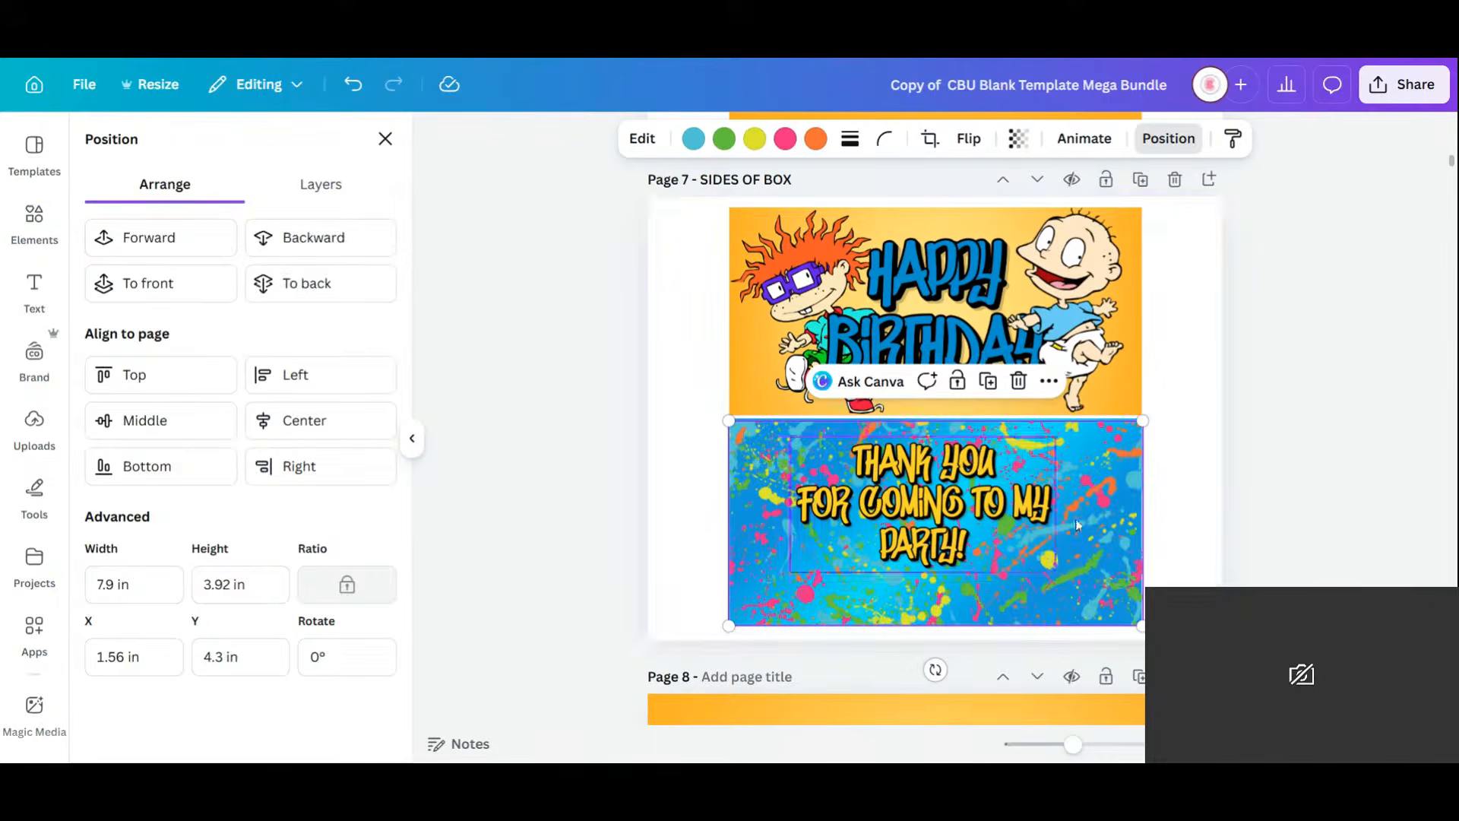
pyautogui.click(1194, 530)
# Enlarge the Thank You text to 6.47 in wide and reposition it.
pyautogui.click(963, 514)
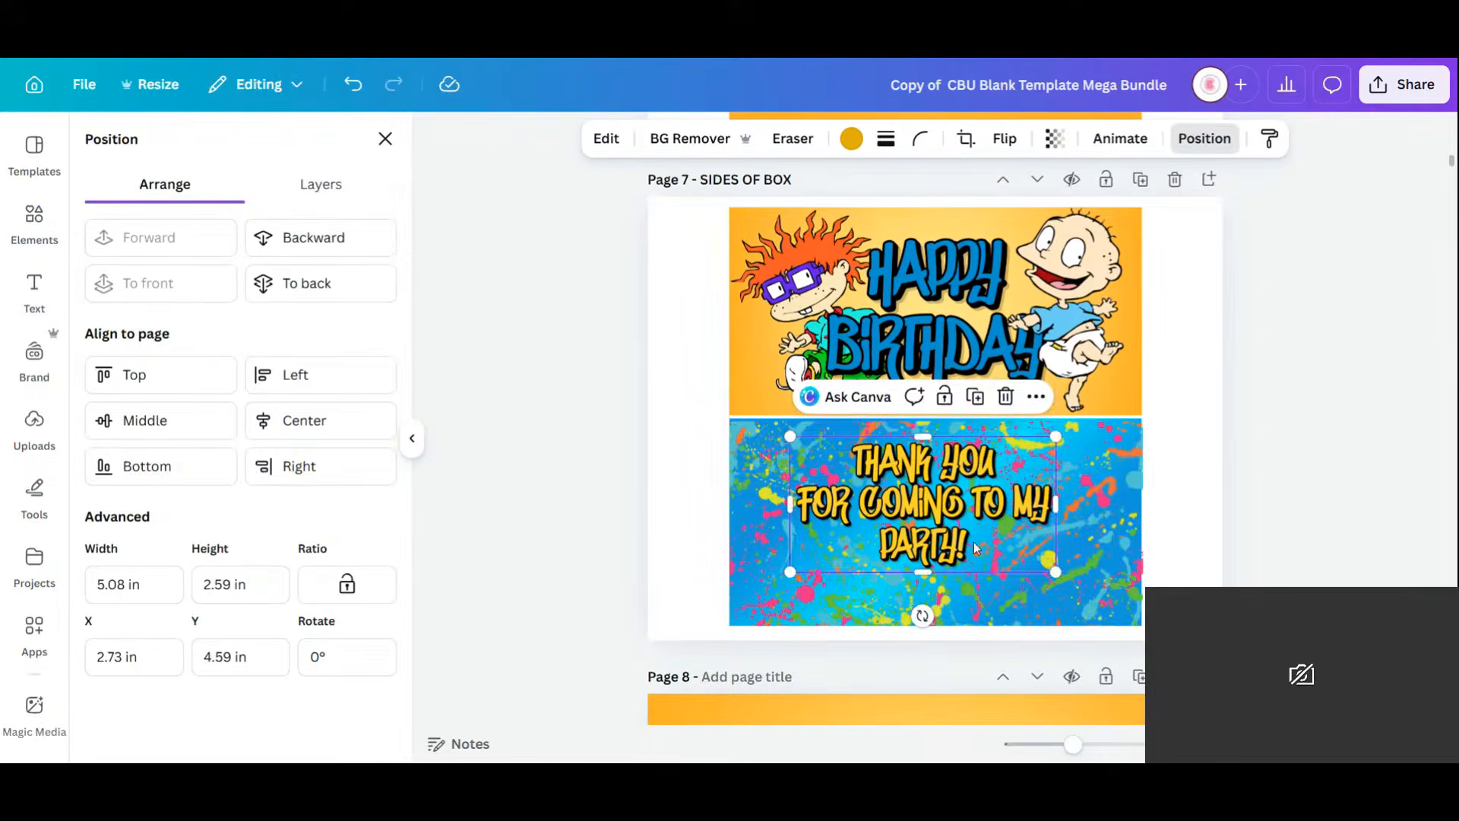
pyautogui.moveTo(974, 541); pyautogui.dragTo(986, 577)
pyautogui.moveTo(1067, 474); pyautogui.dragTo(1143, 435)
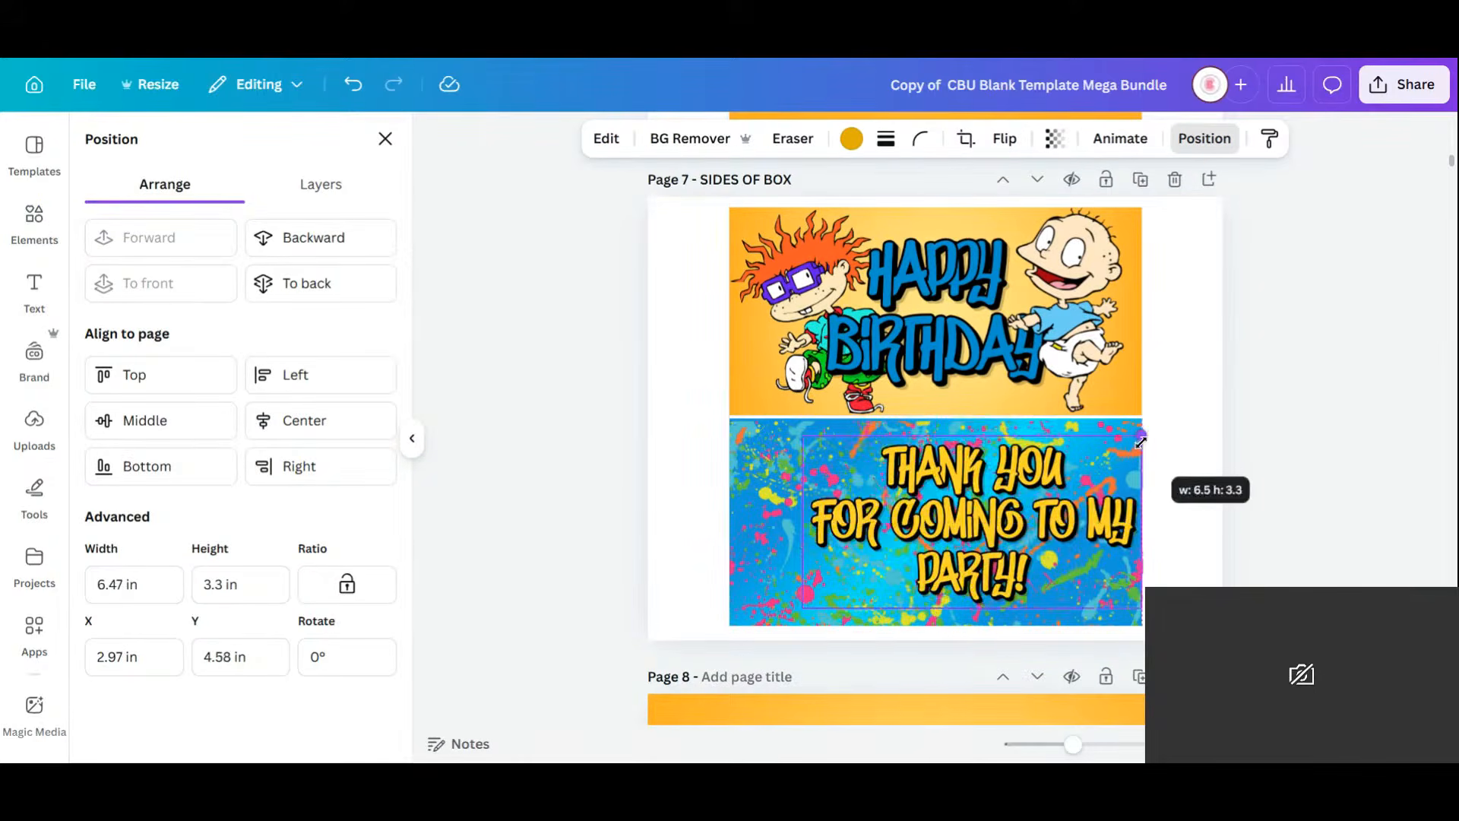
pyautogui.moveTo(1026, 503); pyautogui.dragTo(991, 515)
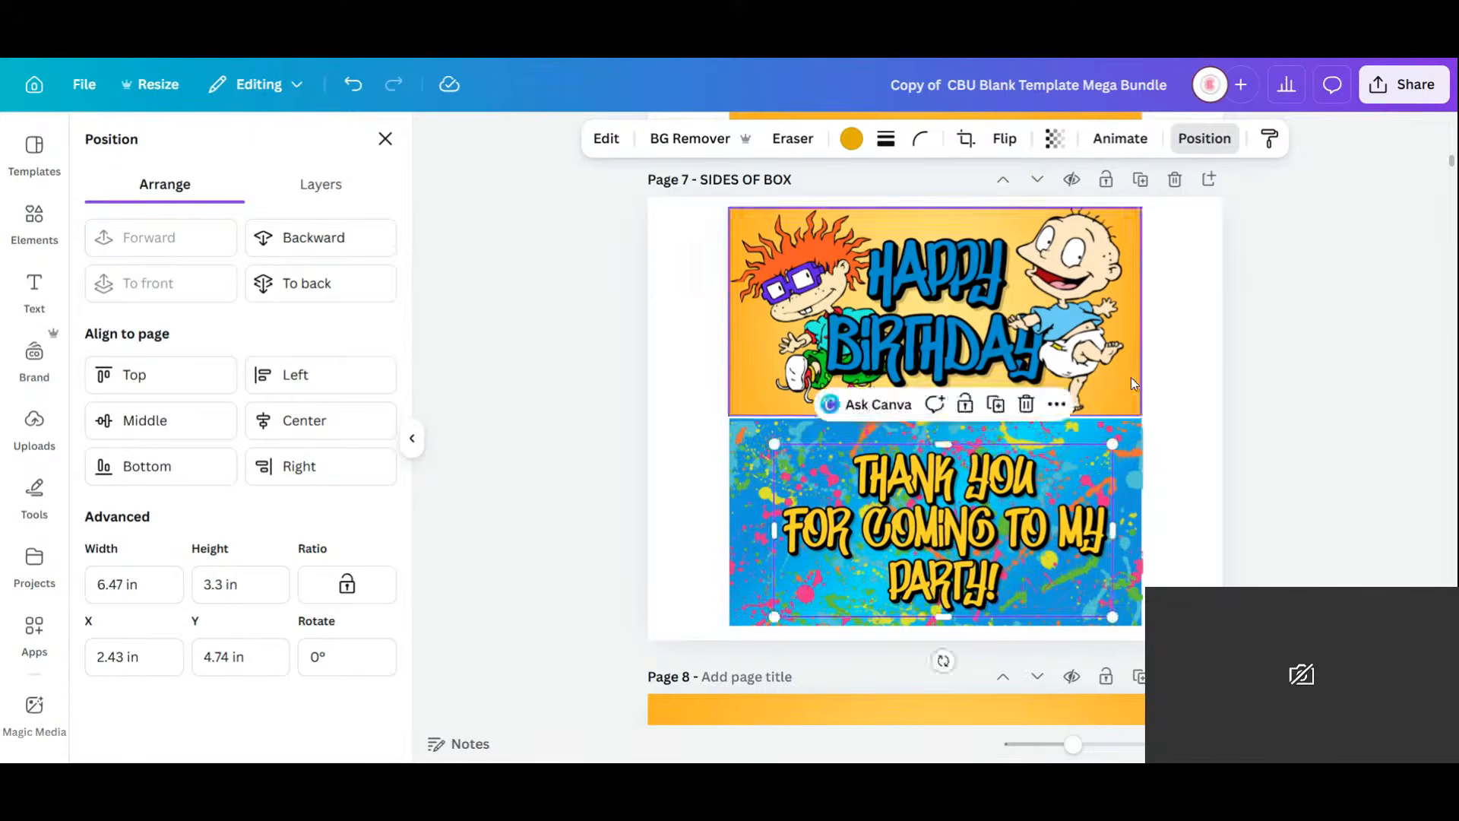
# Bring the Rugrats logo from page 6 into the splatter banner's bottom-right corner.
pyautogui.scroll(-3, 1131, 377)
pyautogui.scroll(8, 1128, 383)
pyautogui.click(965, 493)
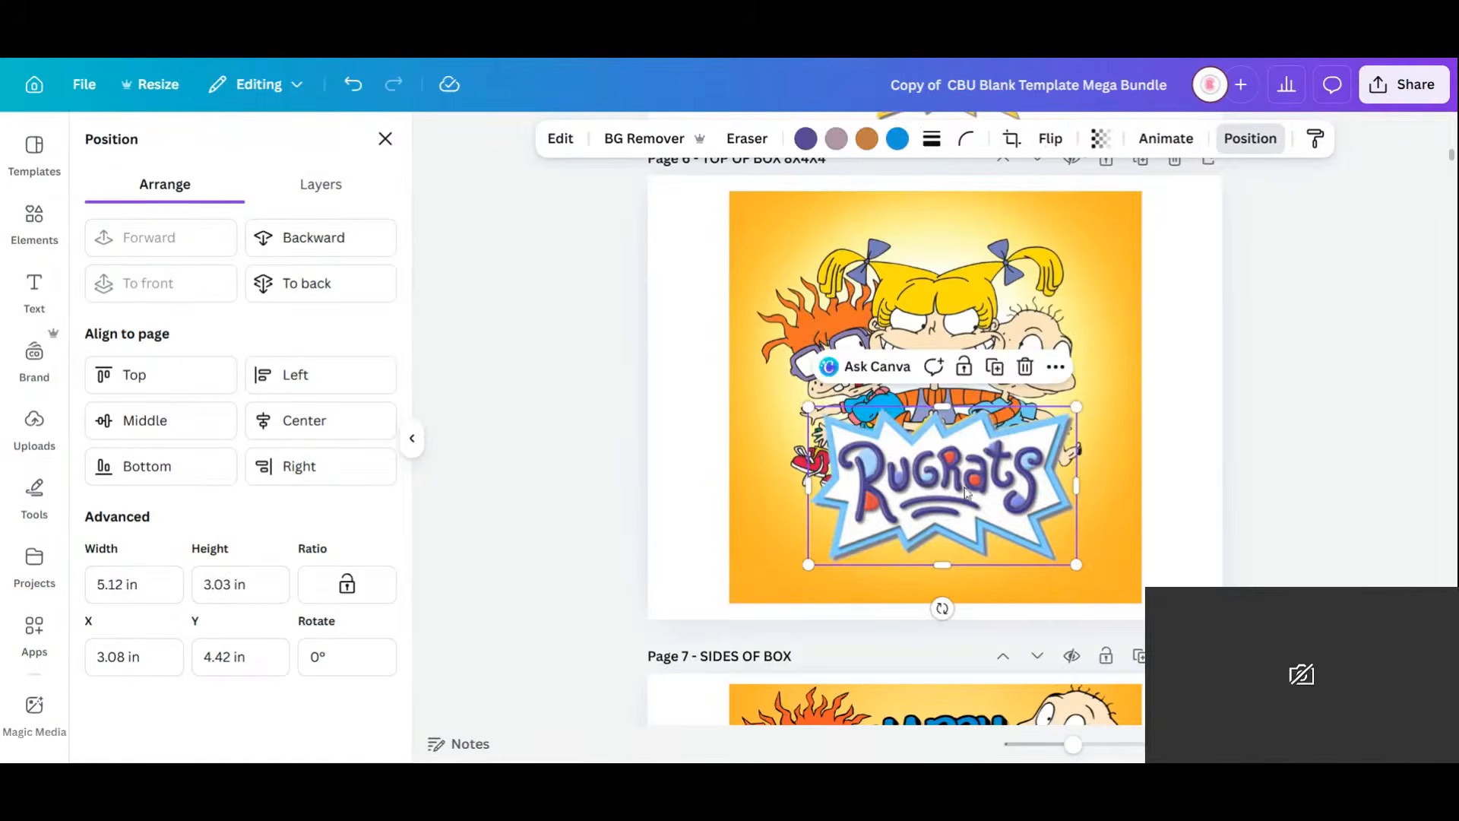
pyautogui.moveTo(1001, 422); pyautogui.dragTo(1086, 584)
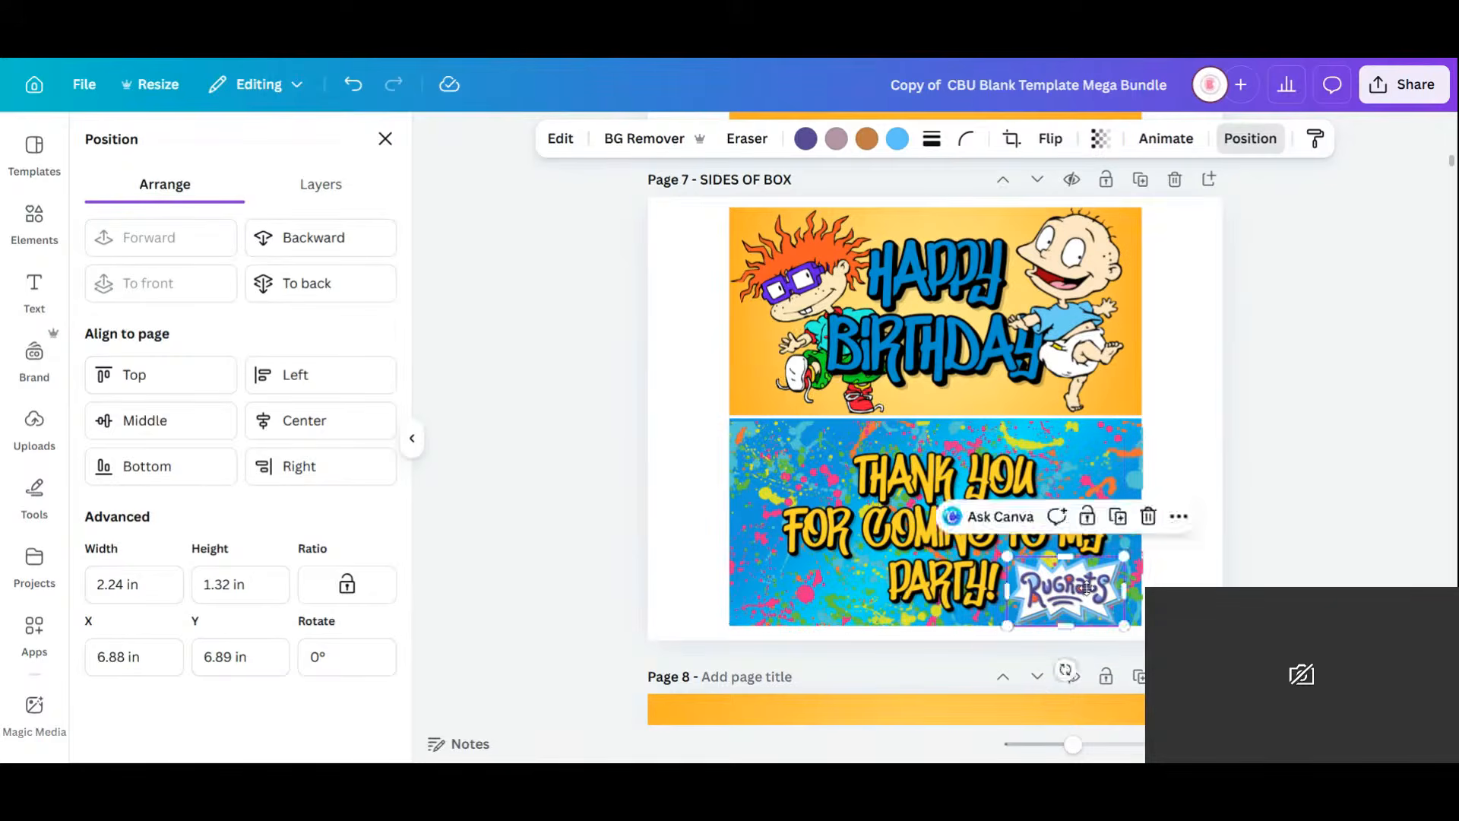
pyautogui.click(1011, 519)
pyautogui.click(1011, 519)
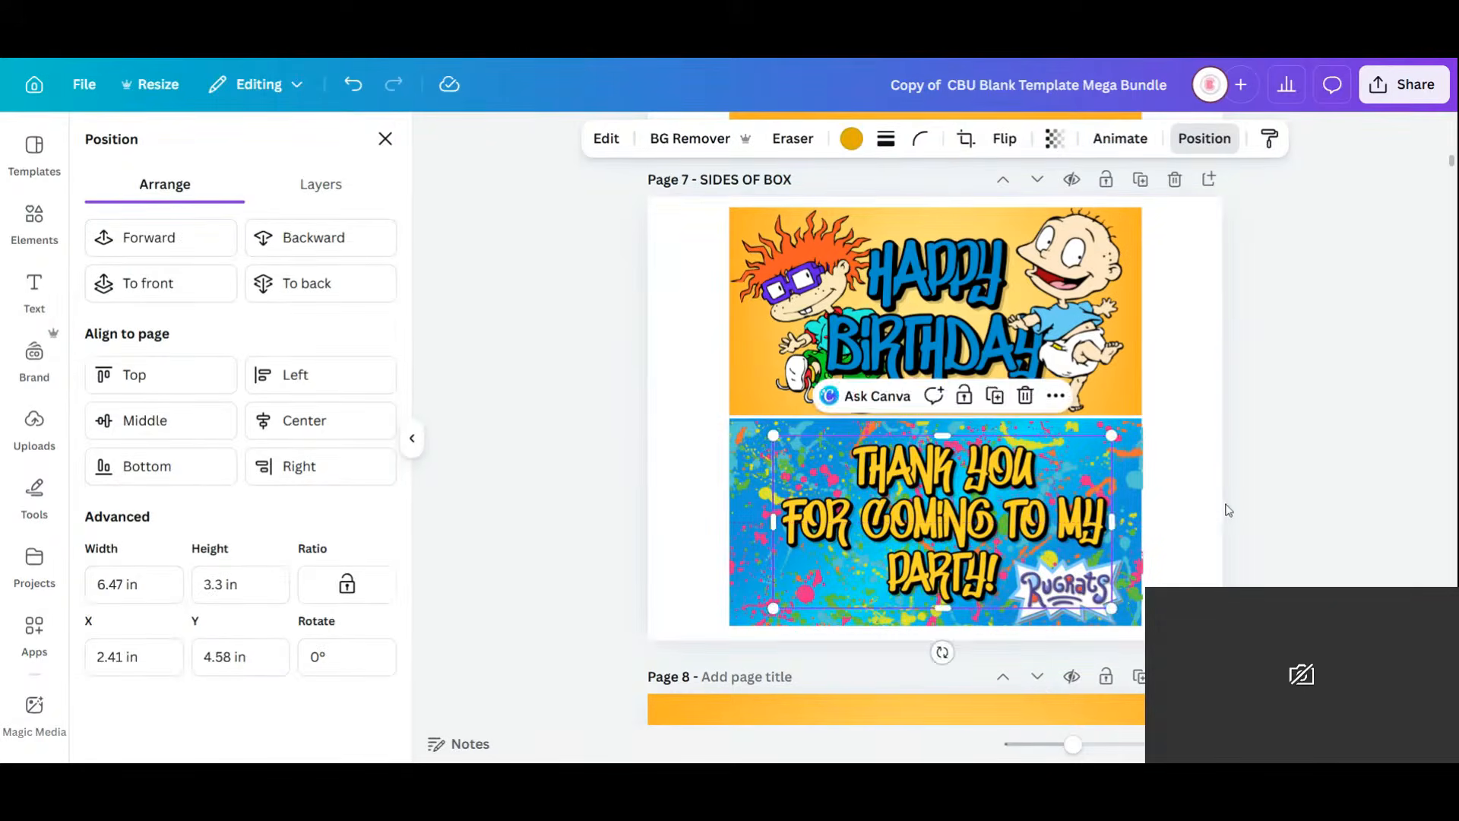
pyautogui.click(1190, 499)
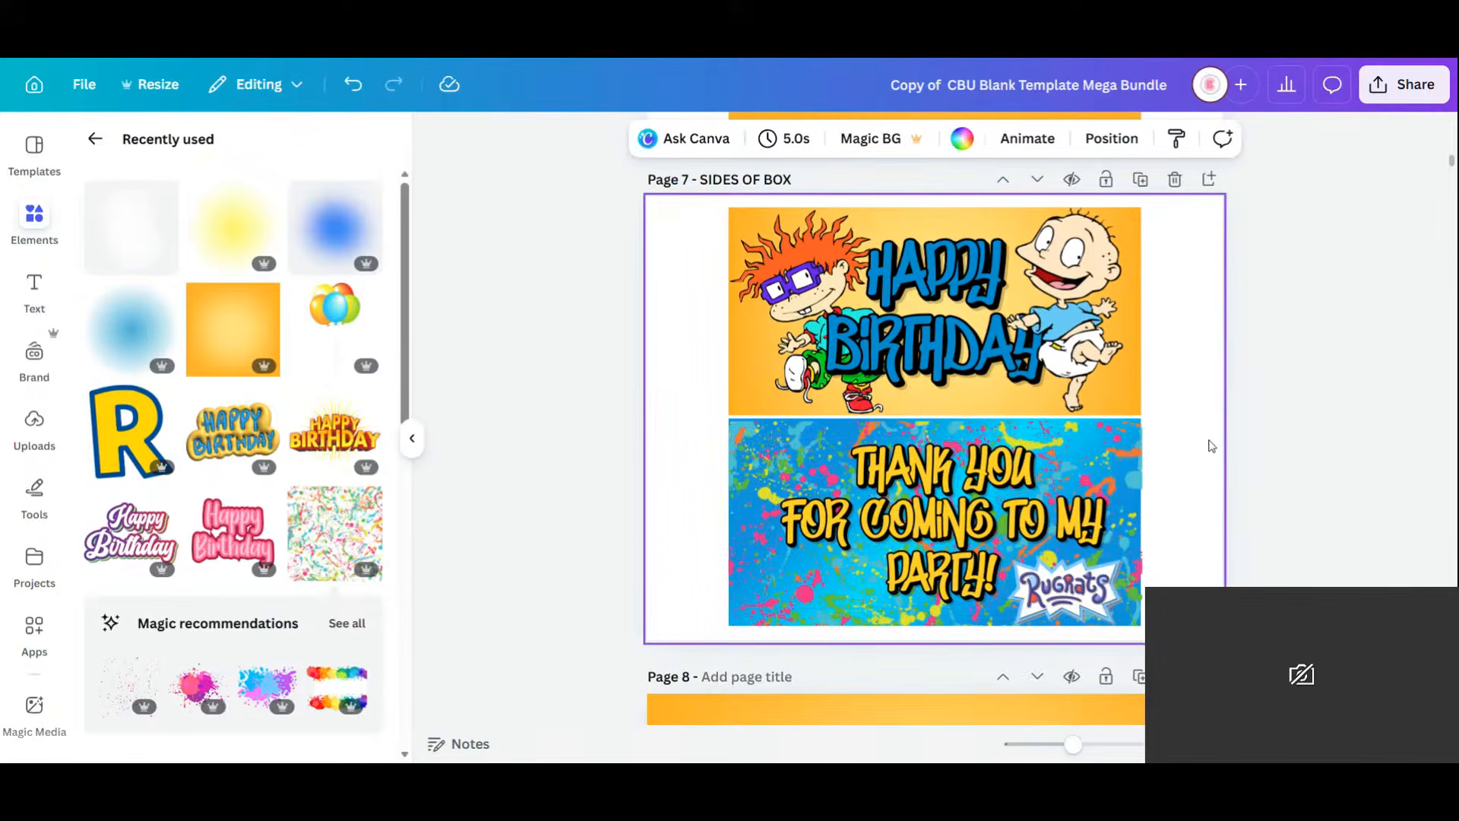
# Insert a blank page after page 6.
pyautogui.scroll(-3, 1212, 446)
pyautogui.scroll(8, 1211, 444)
pyautogui.scroll(-3, 1211, 443)
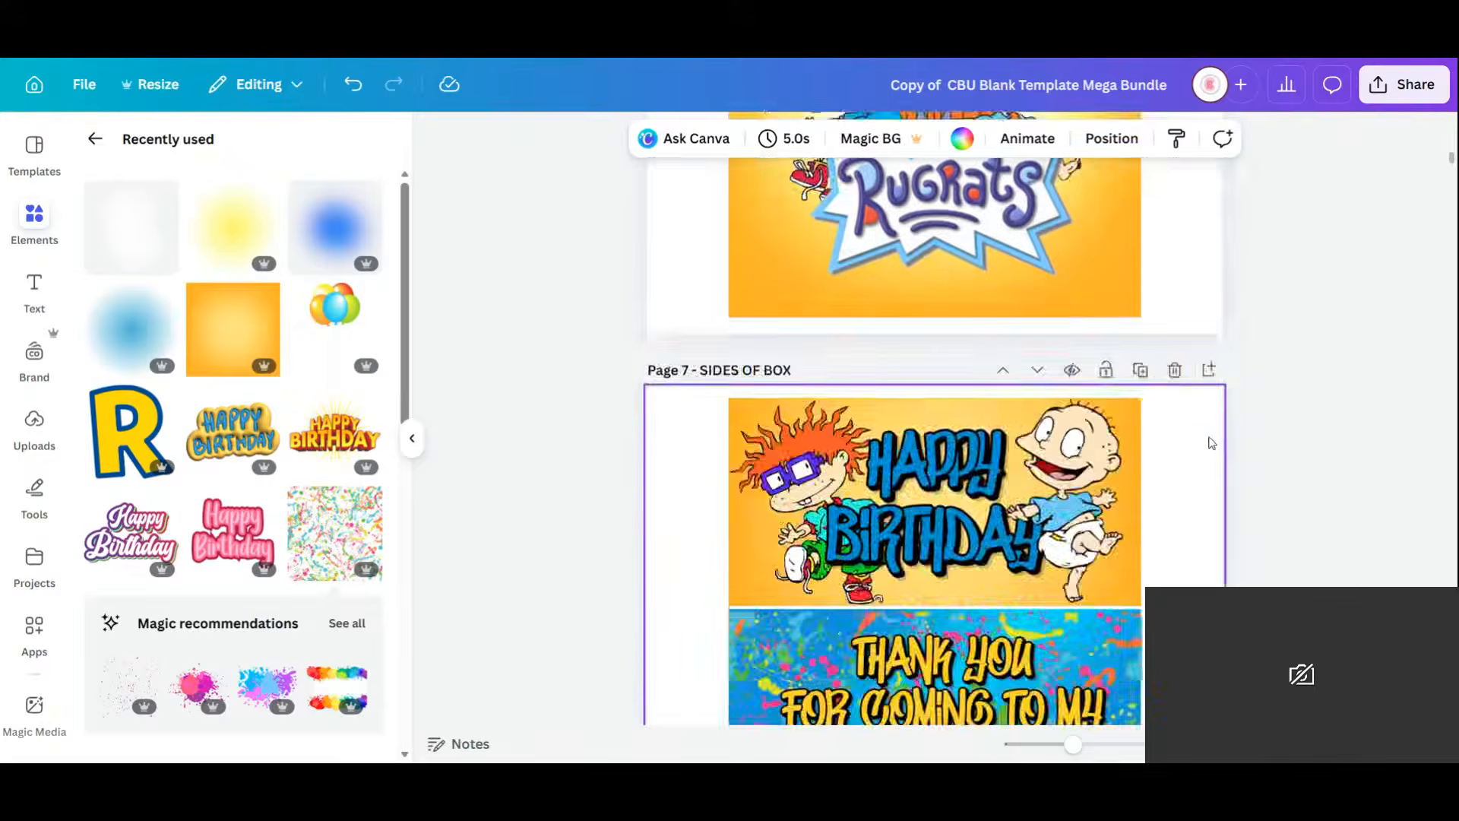
pyautogui.scroll(5, 1212, 443)
pyautogui.scroll(-1, 1211, 443)
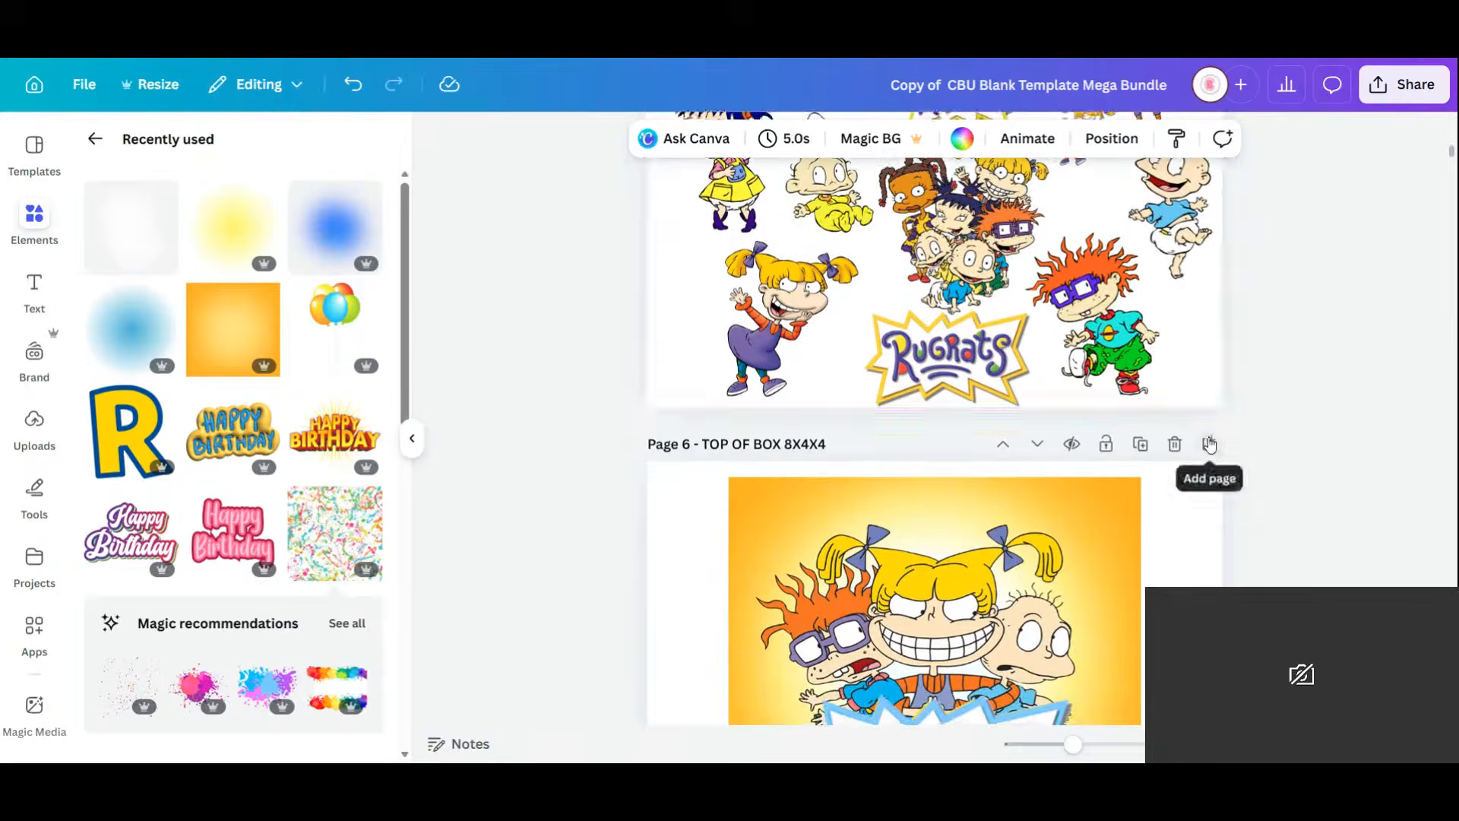
pyautogui.scroll(-5, 1211, 444)
pyautogui.scroll(3, 1220, 450)
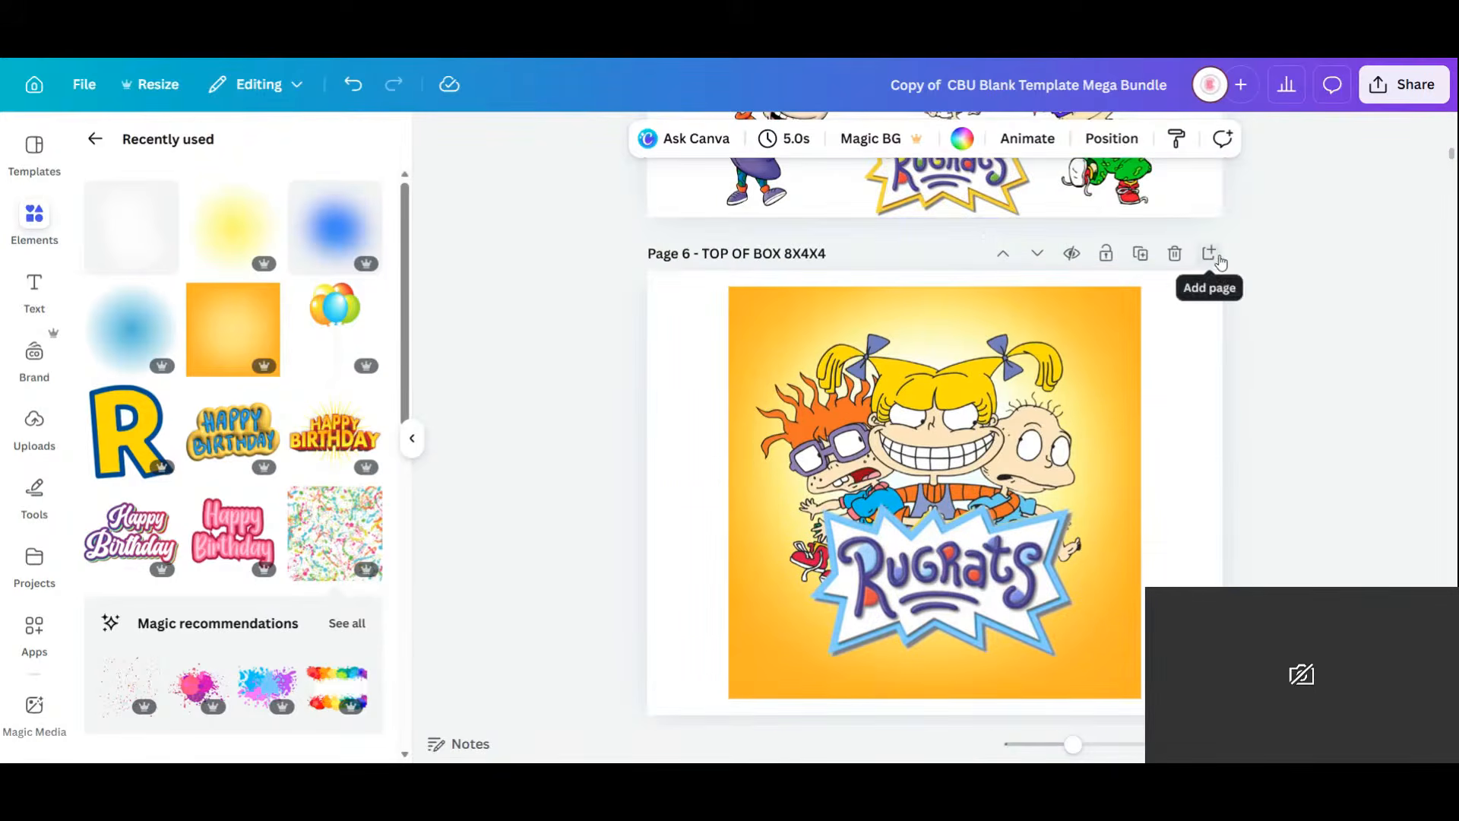
pyautogui.click(1217, 259)
pyautogui.scroll(-5, 957, 502)
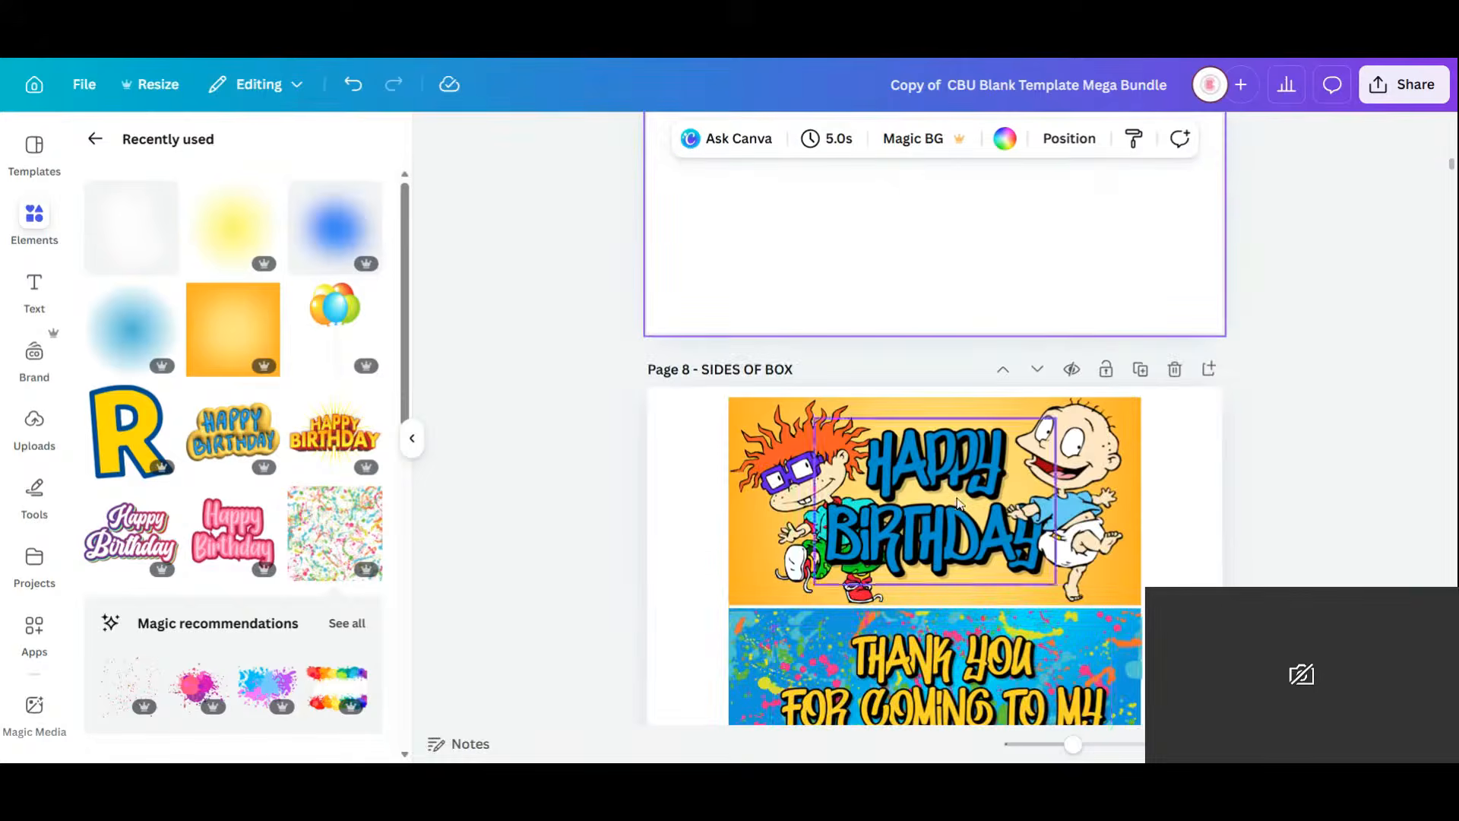
pyautogui.scroll(-3, 990, 502)
# Duplicate the Rugrats logo and drag the copy onto the new page.
pyautogui.click(1066, 586)
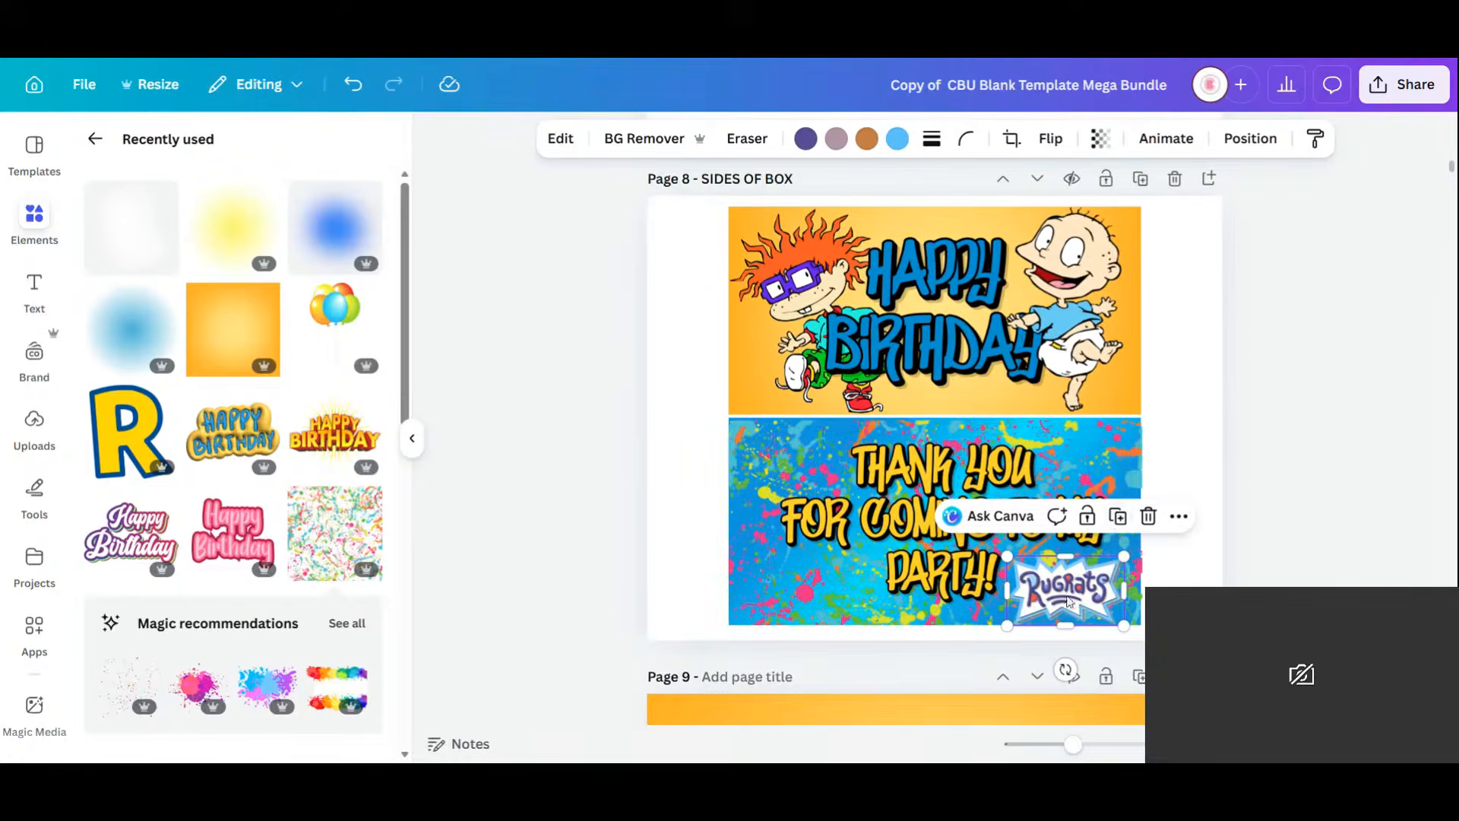
pyautogui.click(1119, 521)
pyautogui.moveTo(1078, 596); pyautogui.dragTo(951, 351)
pyautogui.scroll(4, 948, 344)
pyautogui.scroll(3, 951, 353)
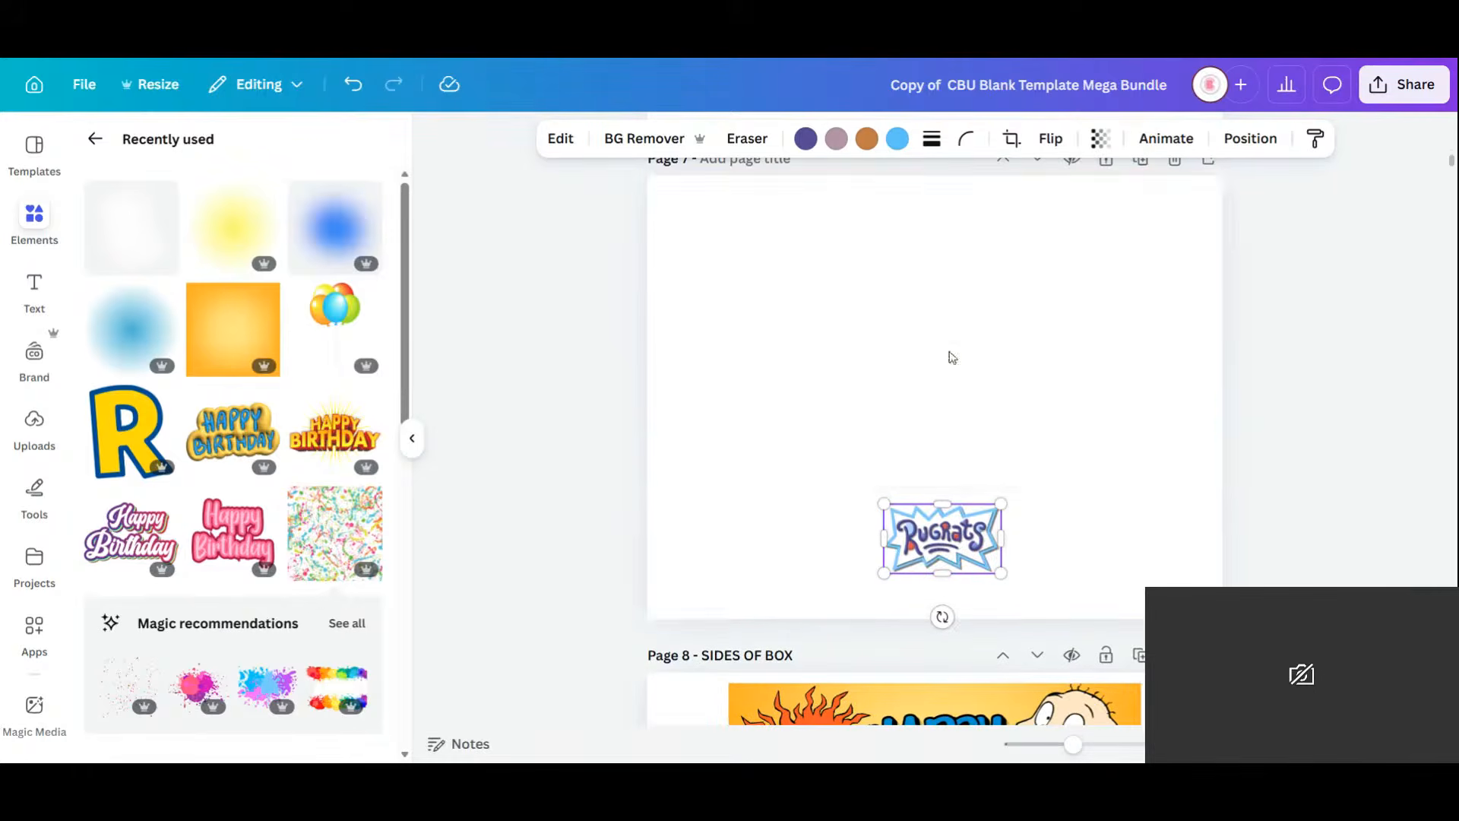
pyautogui.moveTo(946, 532); pyautogui.dragTo(797, 308)
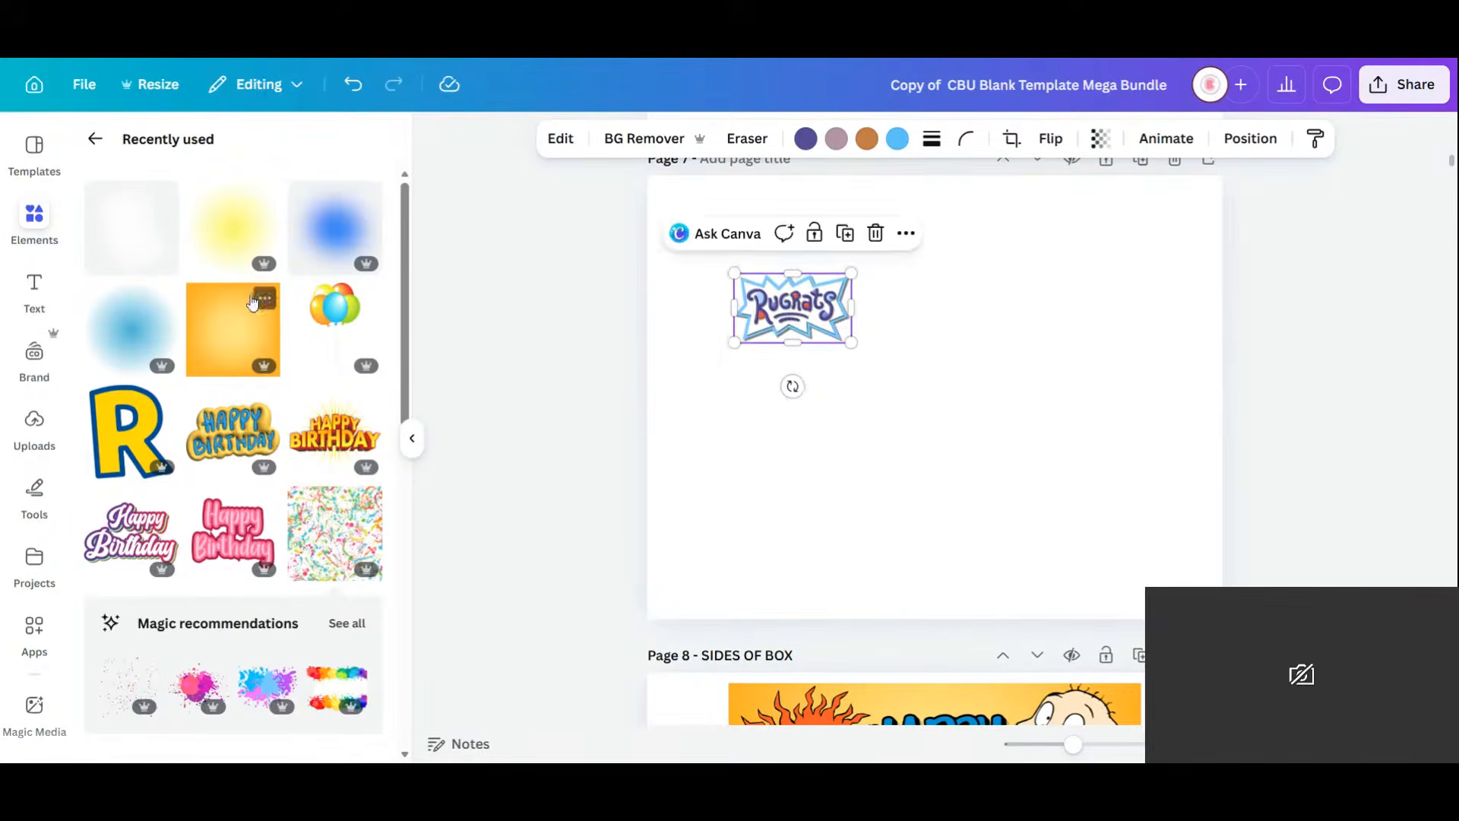
# Make the orange gradient square the new page's background.
pyautogui.click(255, 302)
pyautogui.rightClick(941, 384)
pyautogui.click(1064, 632)
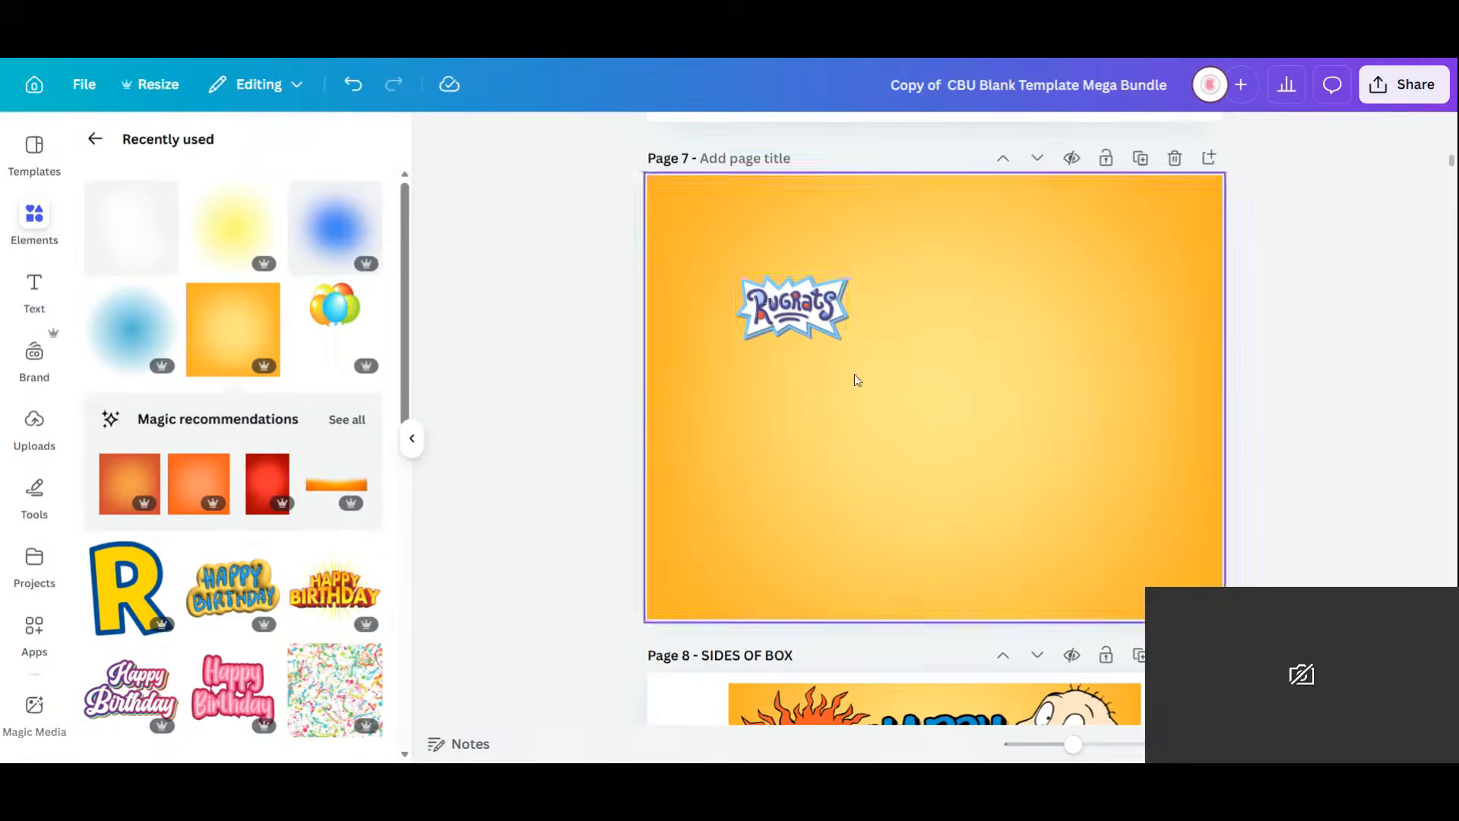
# Shrink the logo in the top-left corner and duplicate it into a row of five.
pyautogui.moveTo(803, 308); pyautogui.dragTo(728, 225)
pyautogui.moveTo(788, 264); pyautogui.dragTo(853, 228)
pyautogui.click(770, 293)
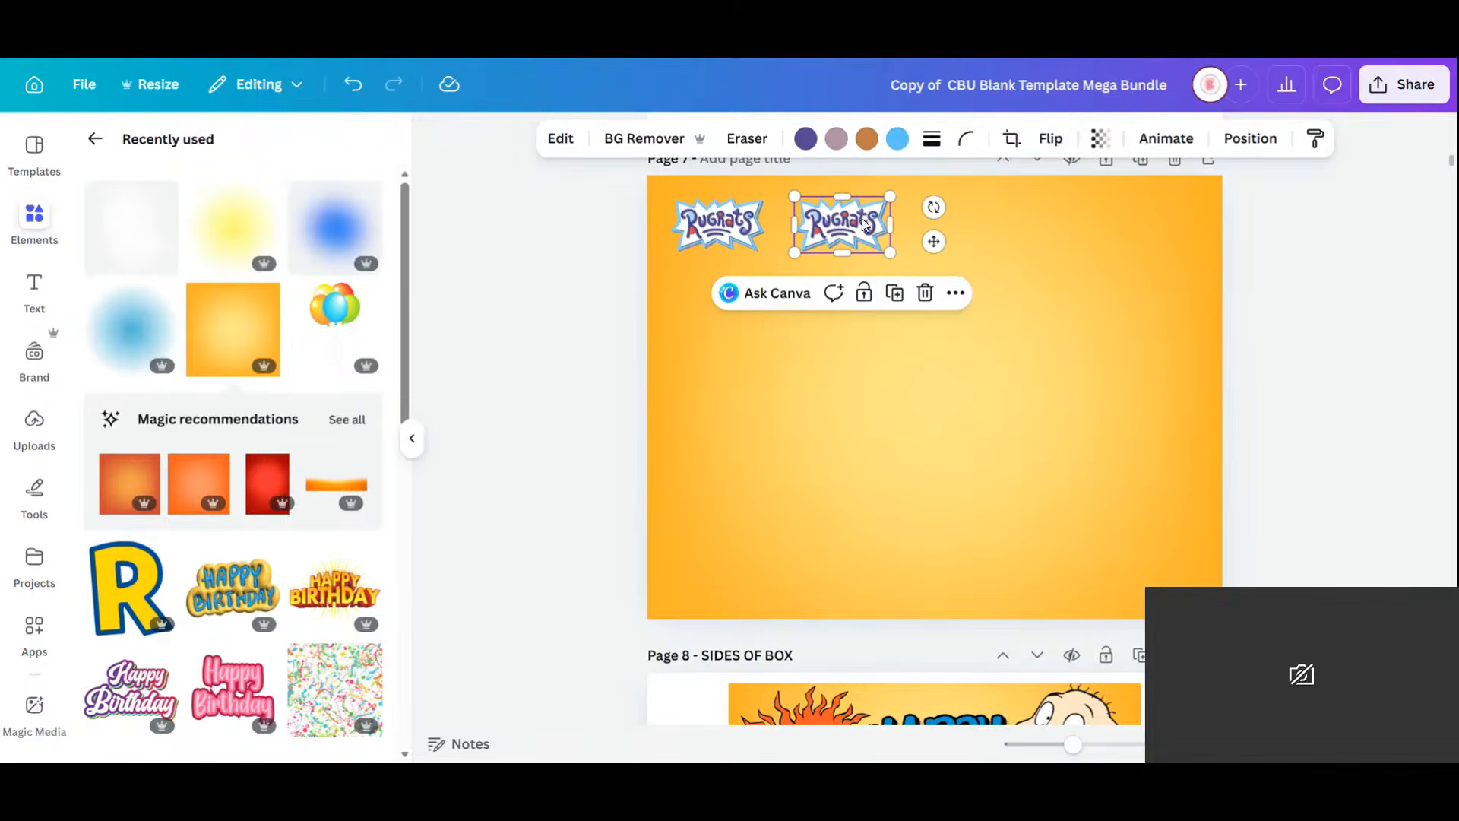
pyautogui.click(891, 293)
pyautogui.click(1019, 293)
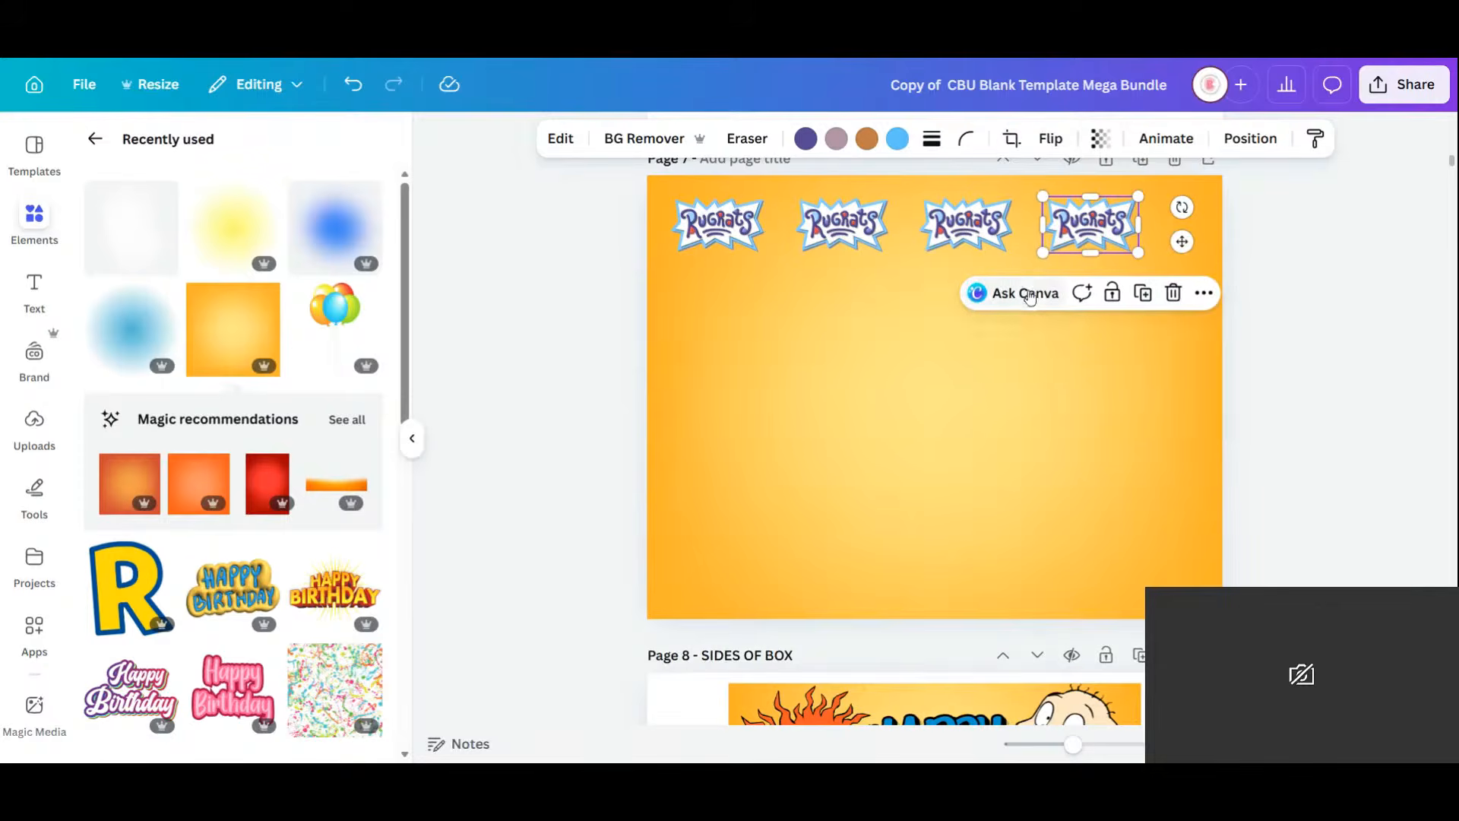
pyautogui.click(1144, 293)
pyautogui.click(1350, 316)
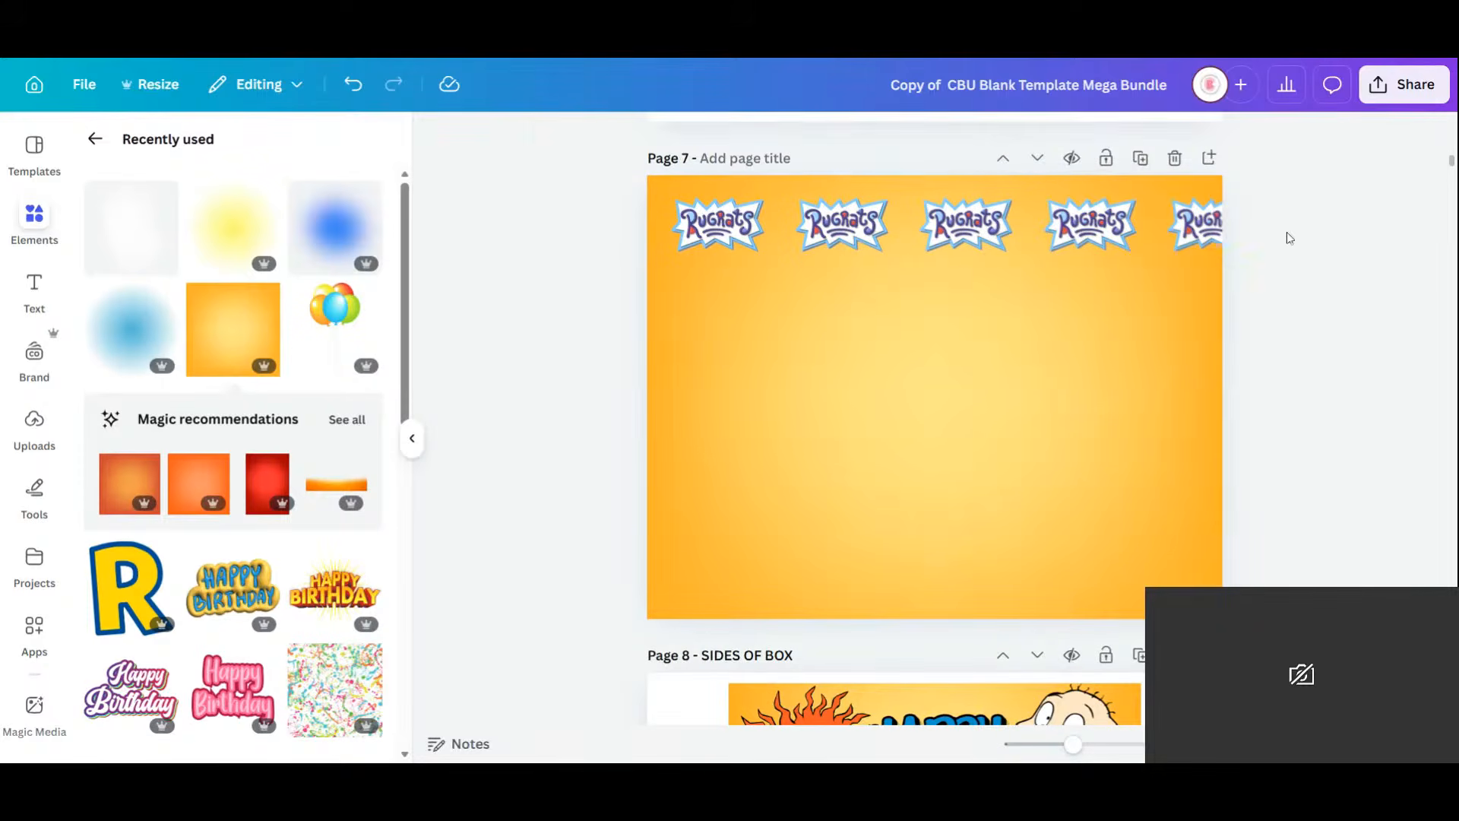
# Select all five logos and shrink the row to fit across the page top.
pyautogui.click(1226, 222)
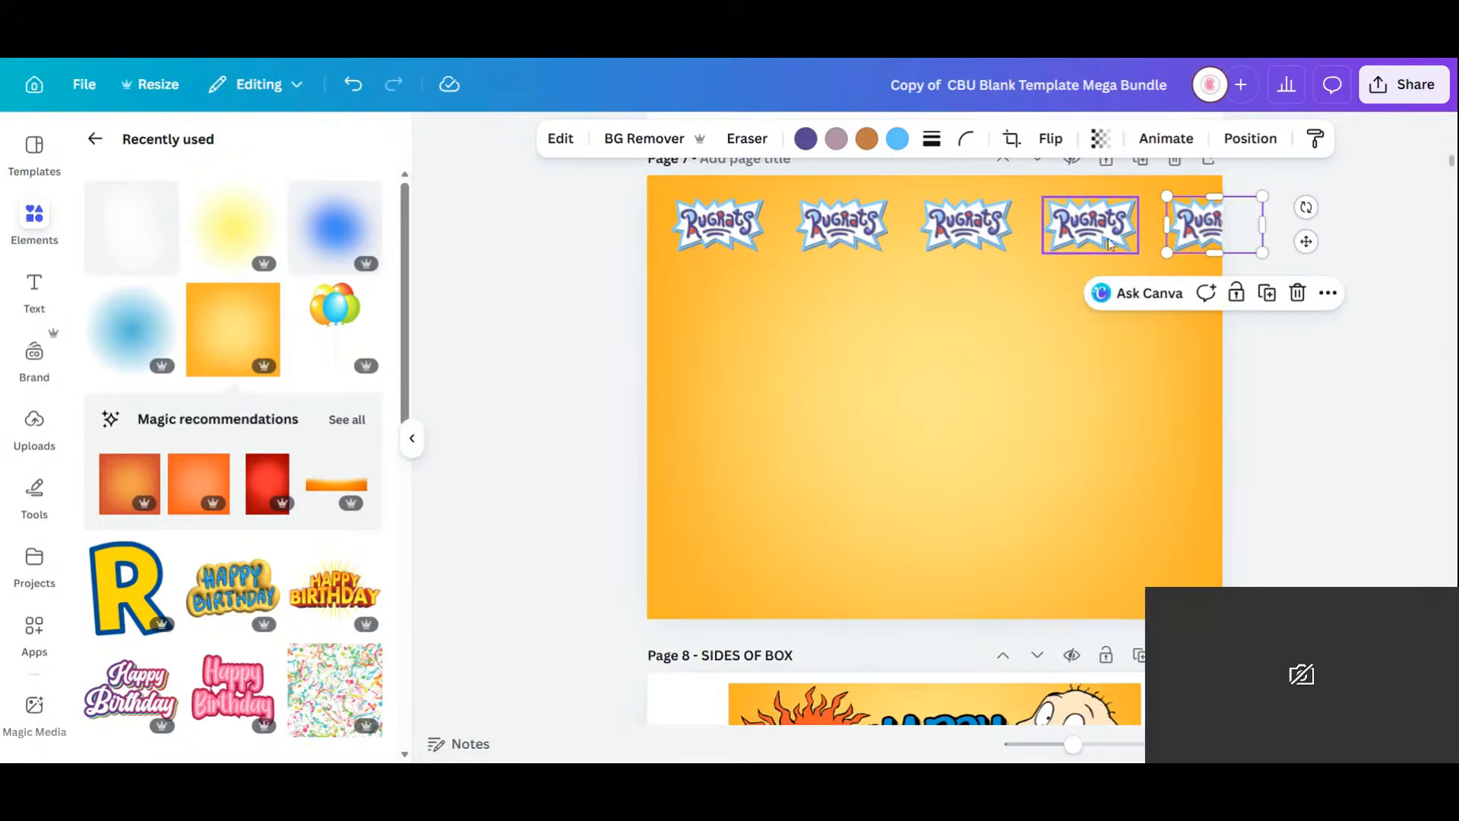
pyautogui.keyDown('shift'); pyautogui.click(1108, 239); pyautogui.keyUp('shift')
pyautogui.keyDown('shift'); pyautogui.click(944, 226); pyautogui.keyUp('shift')
pyautogui.keyDown('shift'); pyautogui.click(854, 229); pyautogui.keyUp('shift')
pyautogui.keyDown('shift'); pyautogui.click(704, 226); pyautogui.keyUp('shift')
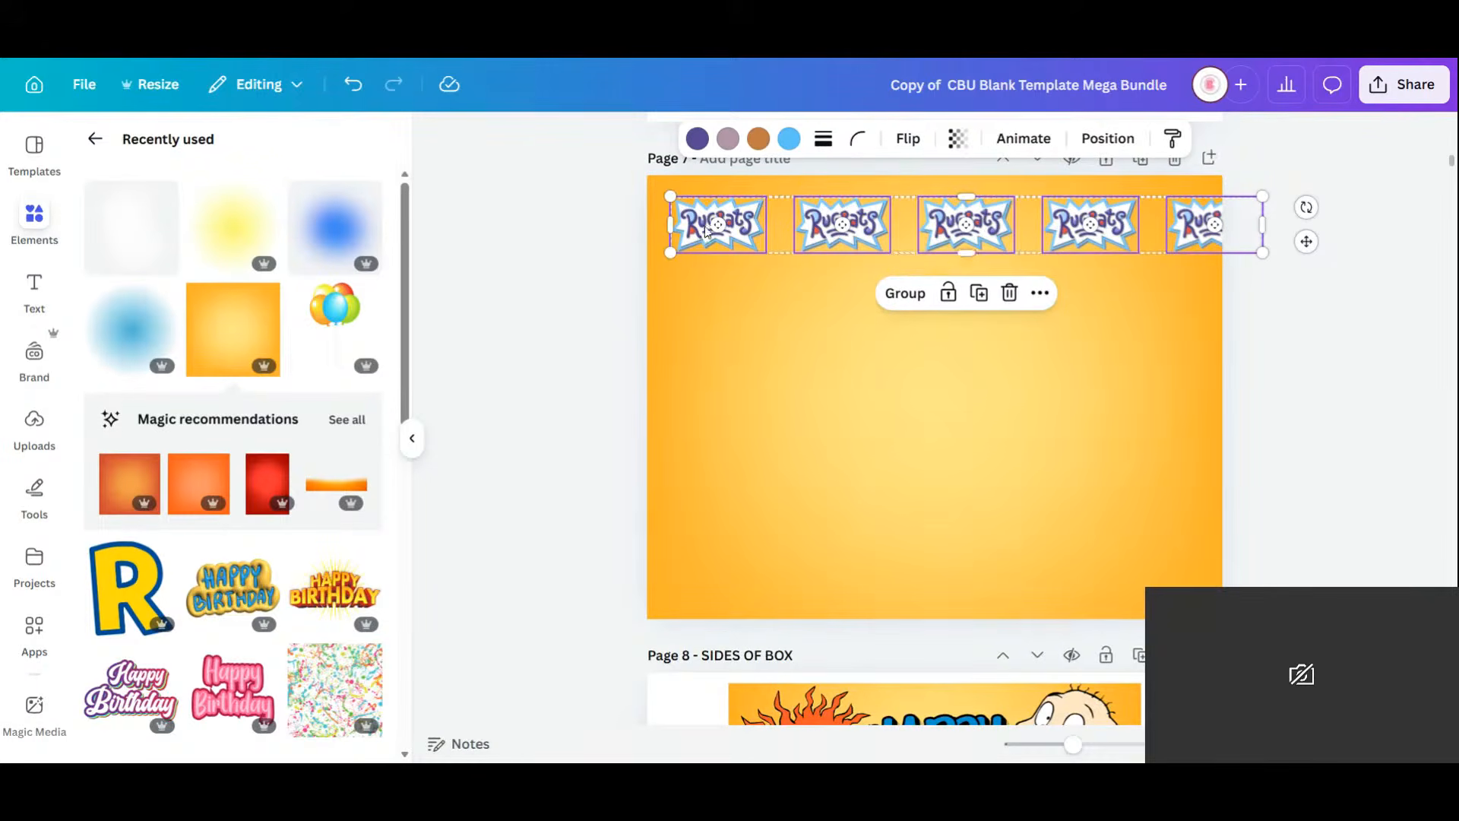
pyautogui.moveTo(672, 252); pyautogui.dragTo(732, 224)
# Duplicate the logo row repeatedly, offsetting alternate rows to tile the page in a staggered pattern.
pyautogui.click(947, 286)
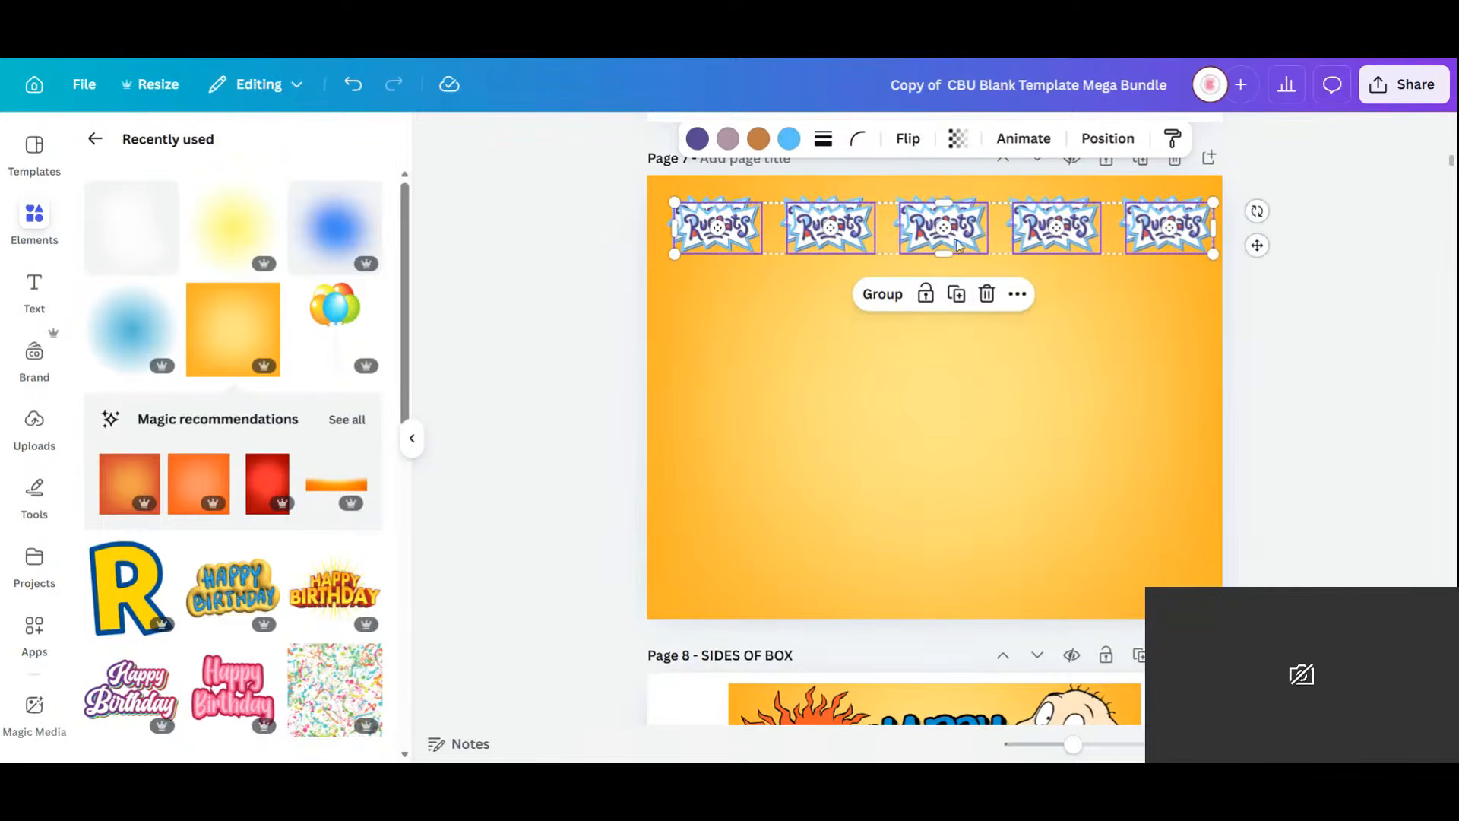
pyautogui.moveTo(961, 252); pyautogui.dragTo(1011, 291)
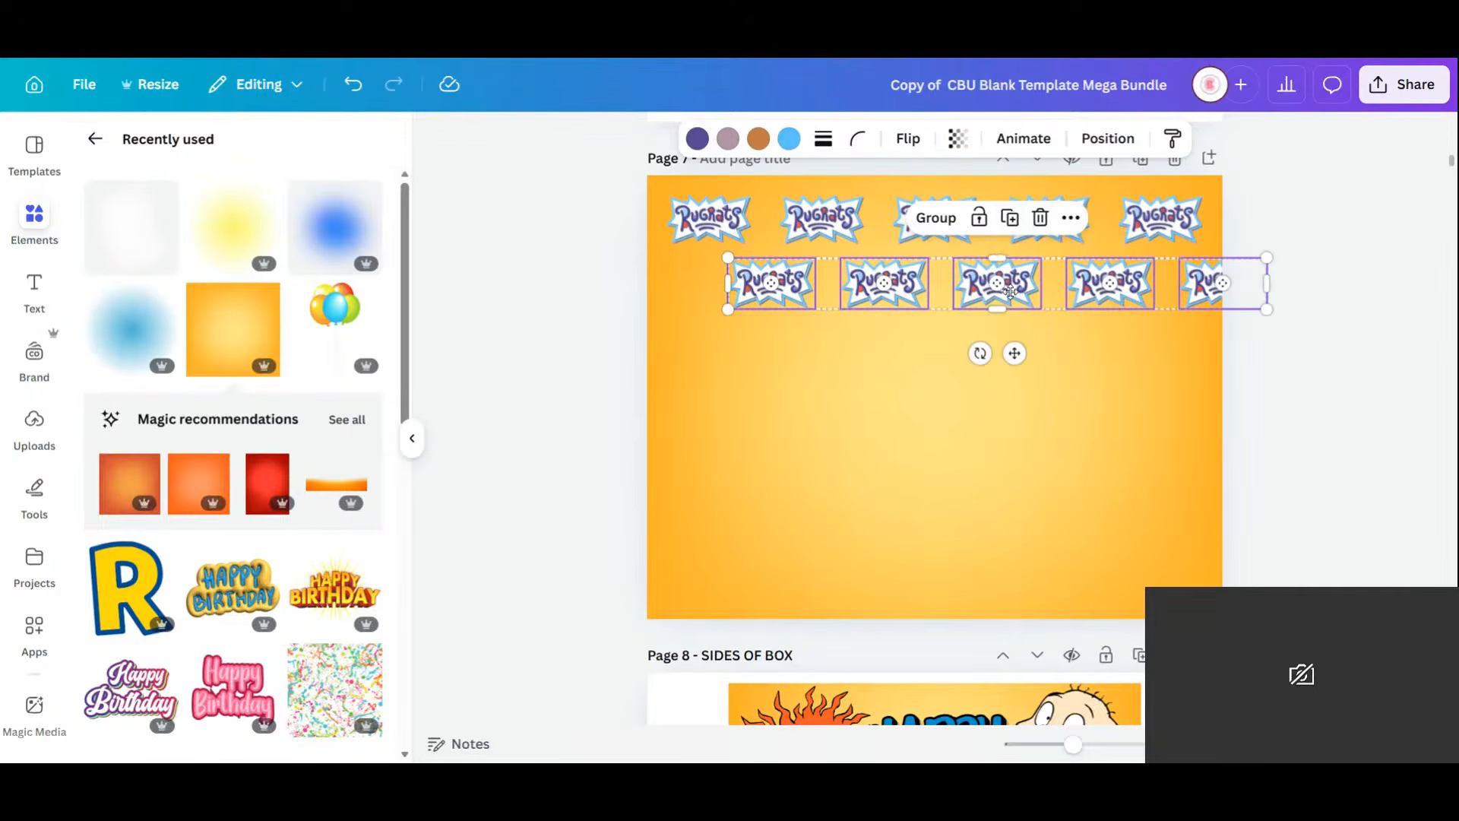
pyautogui.click(1011, 216)
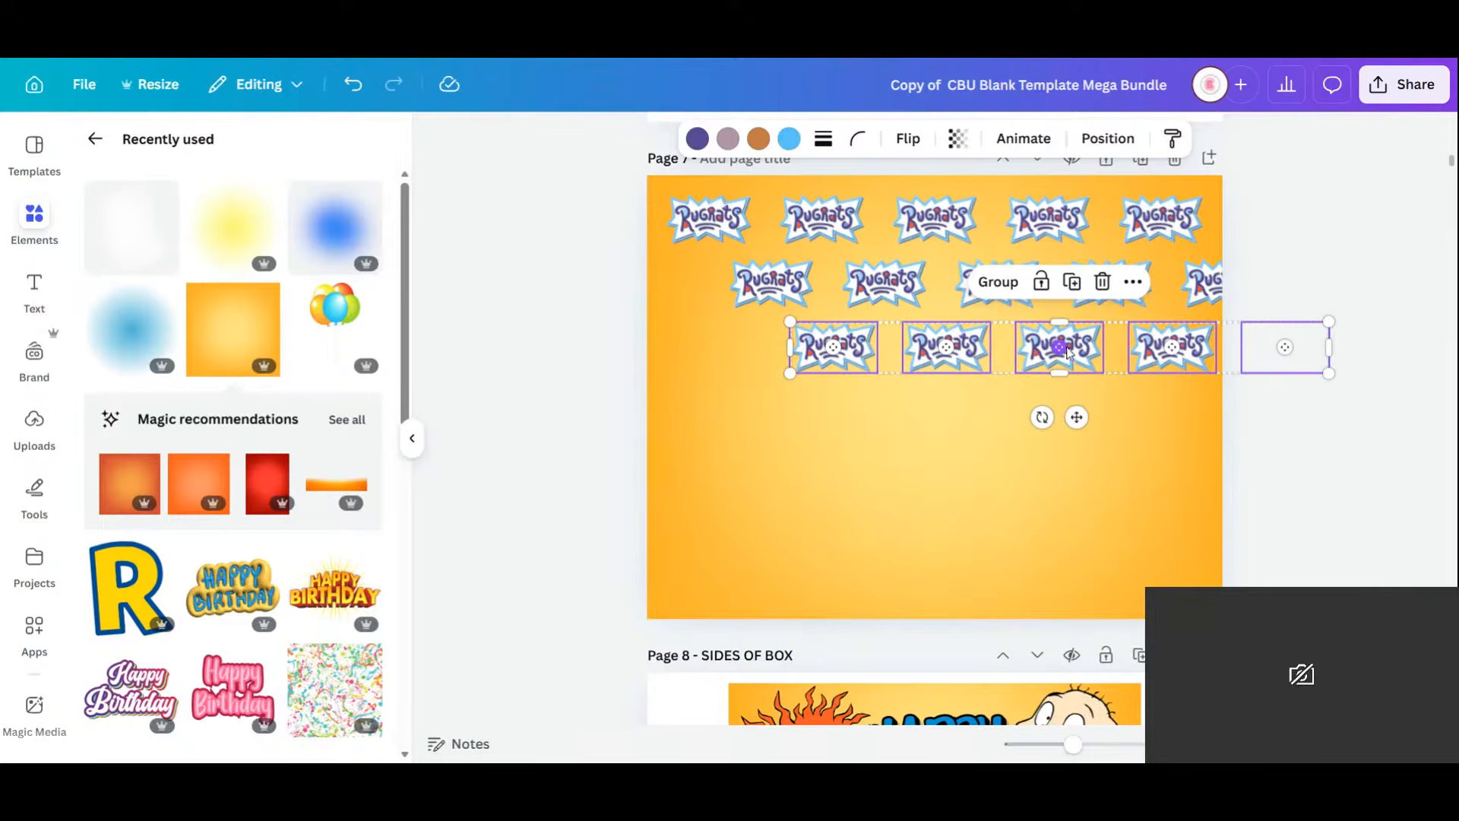
pyautogui.moveTo(1039, 363); pyautogui.dragTo(956, 361)
pyautogui.click(943, 285)
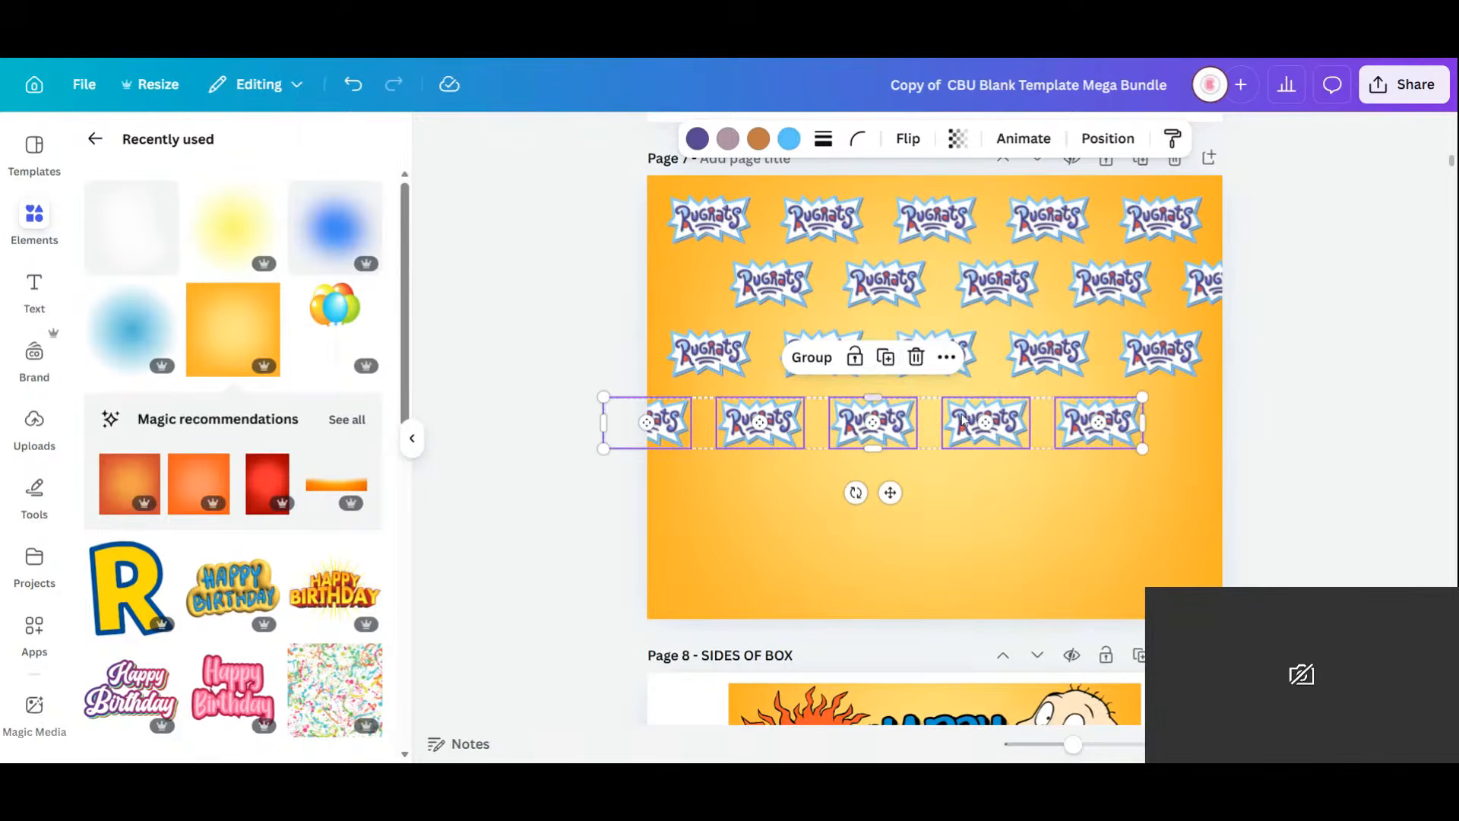
pyautogui.click(885, 358)
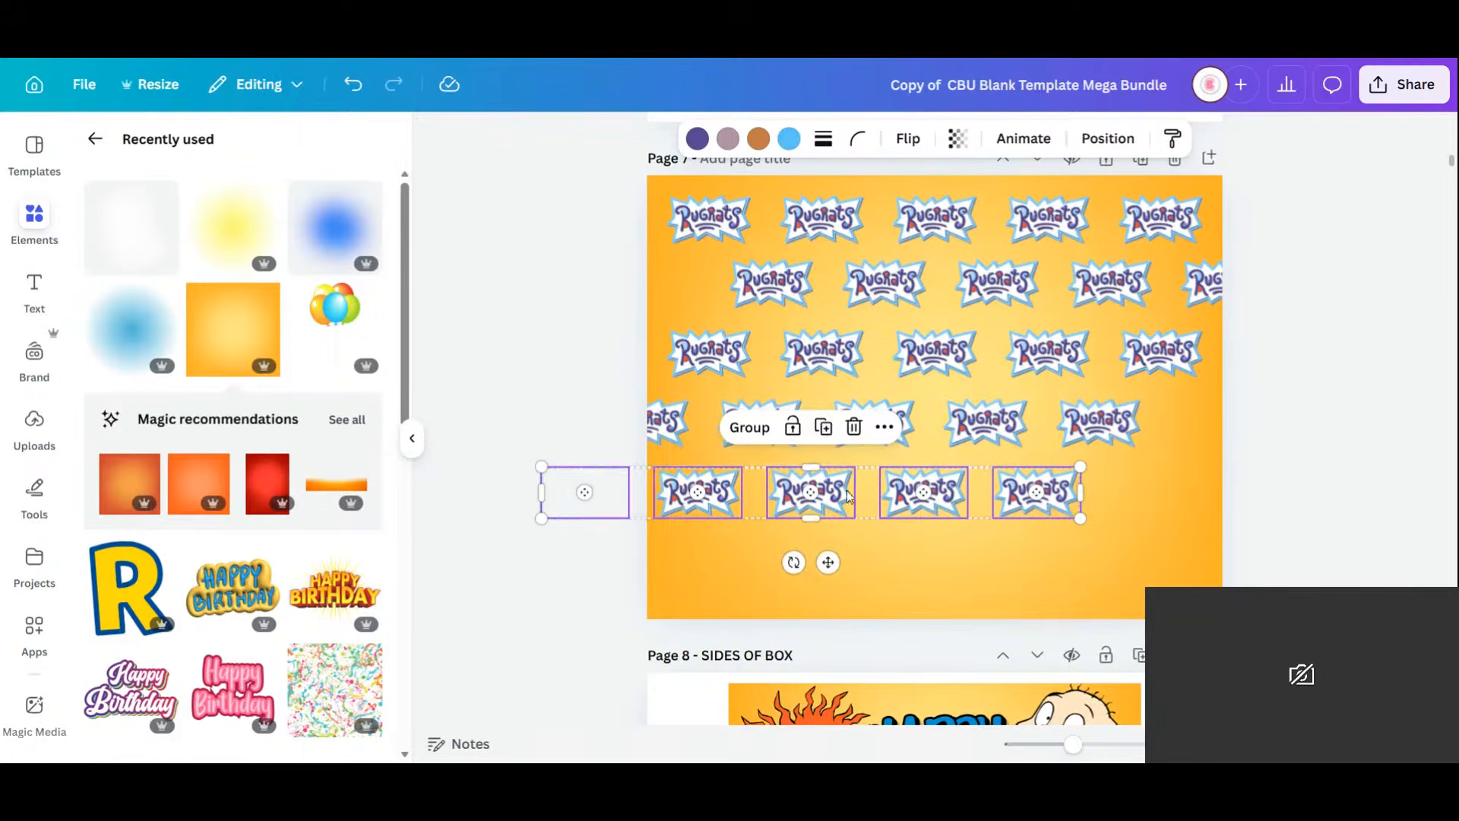
pyautogui.moveTo(884, 504); pyautogui.dragTo(963, 502)
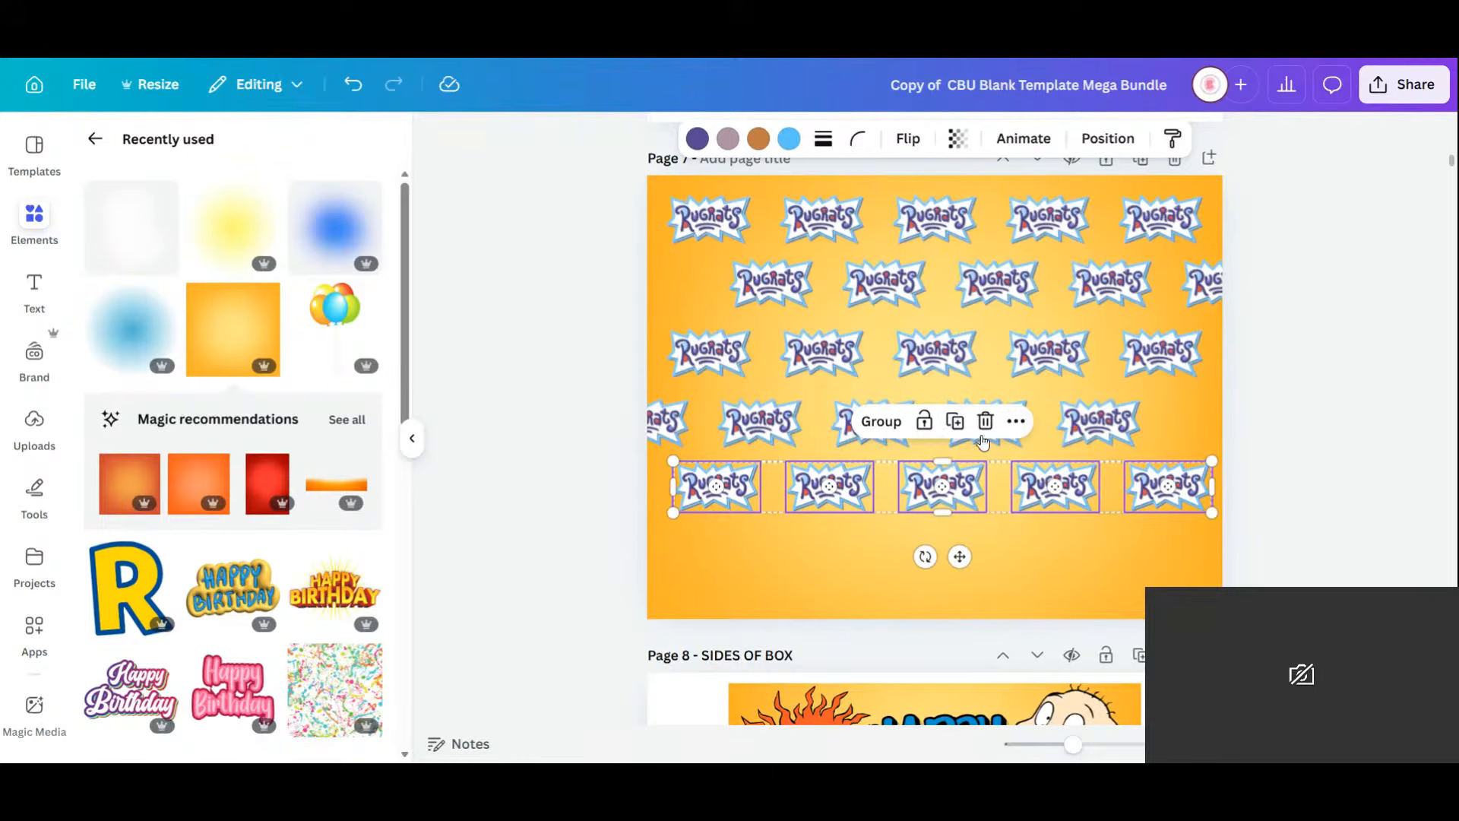
pyautogui.click(955, 421)
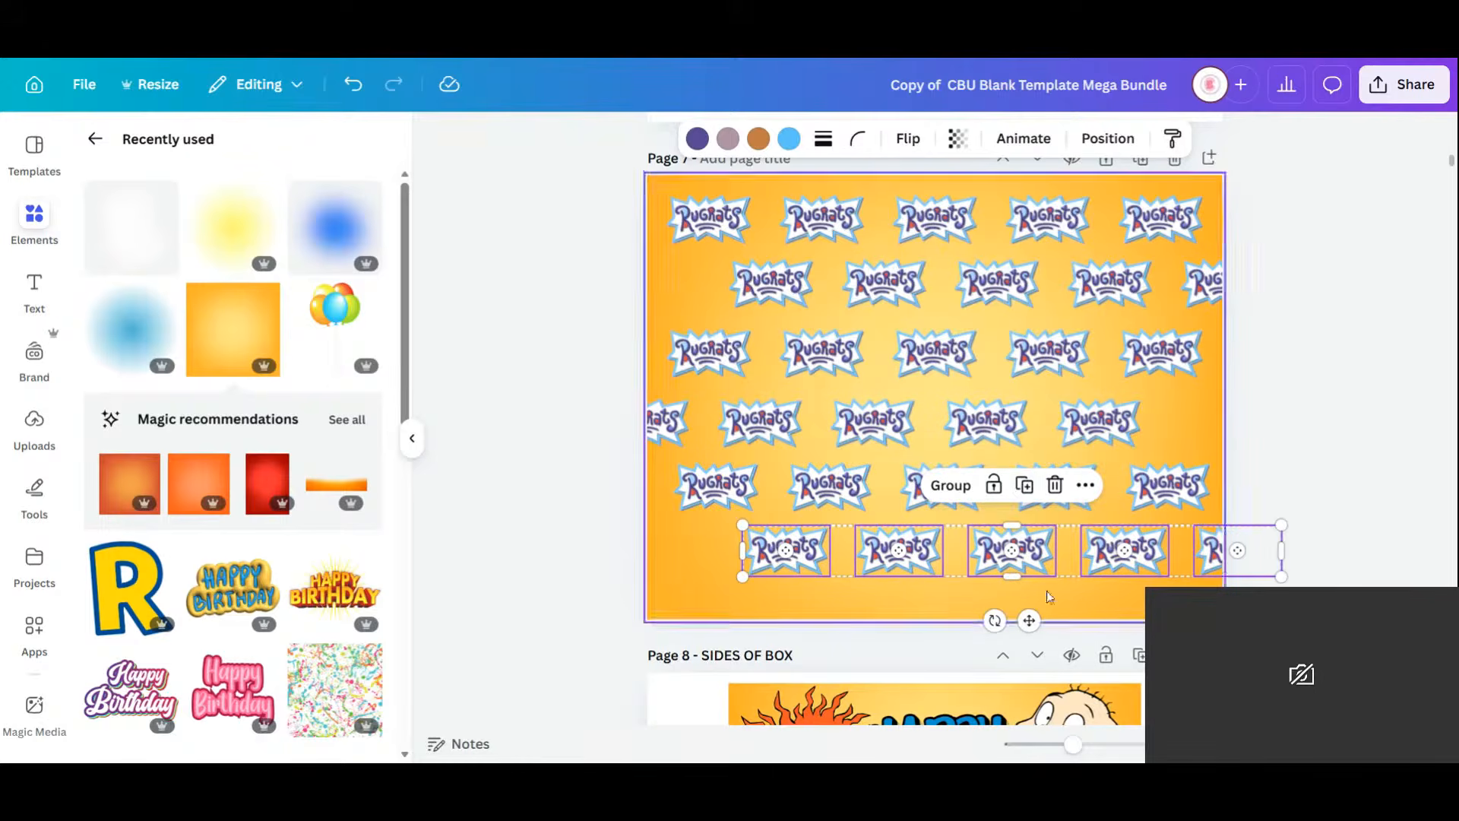
pyautogui.click(1024, 485)
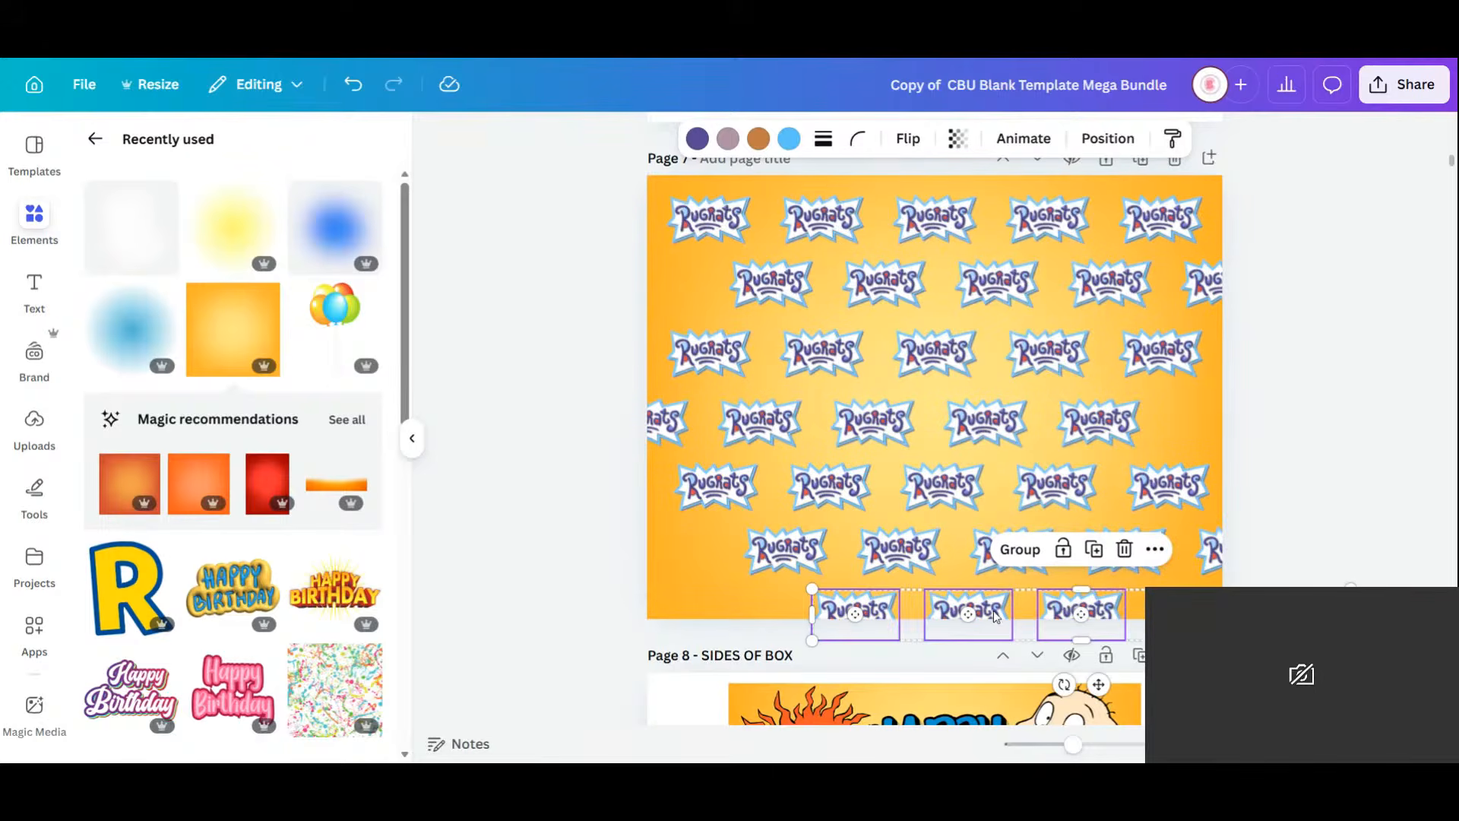
pyautogui.moveTo(996, 617); pyautogui.dragTo(787, 613)
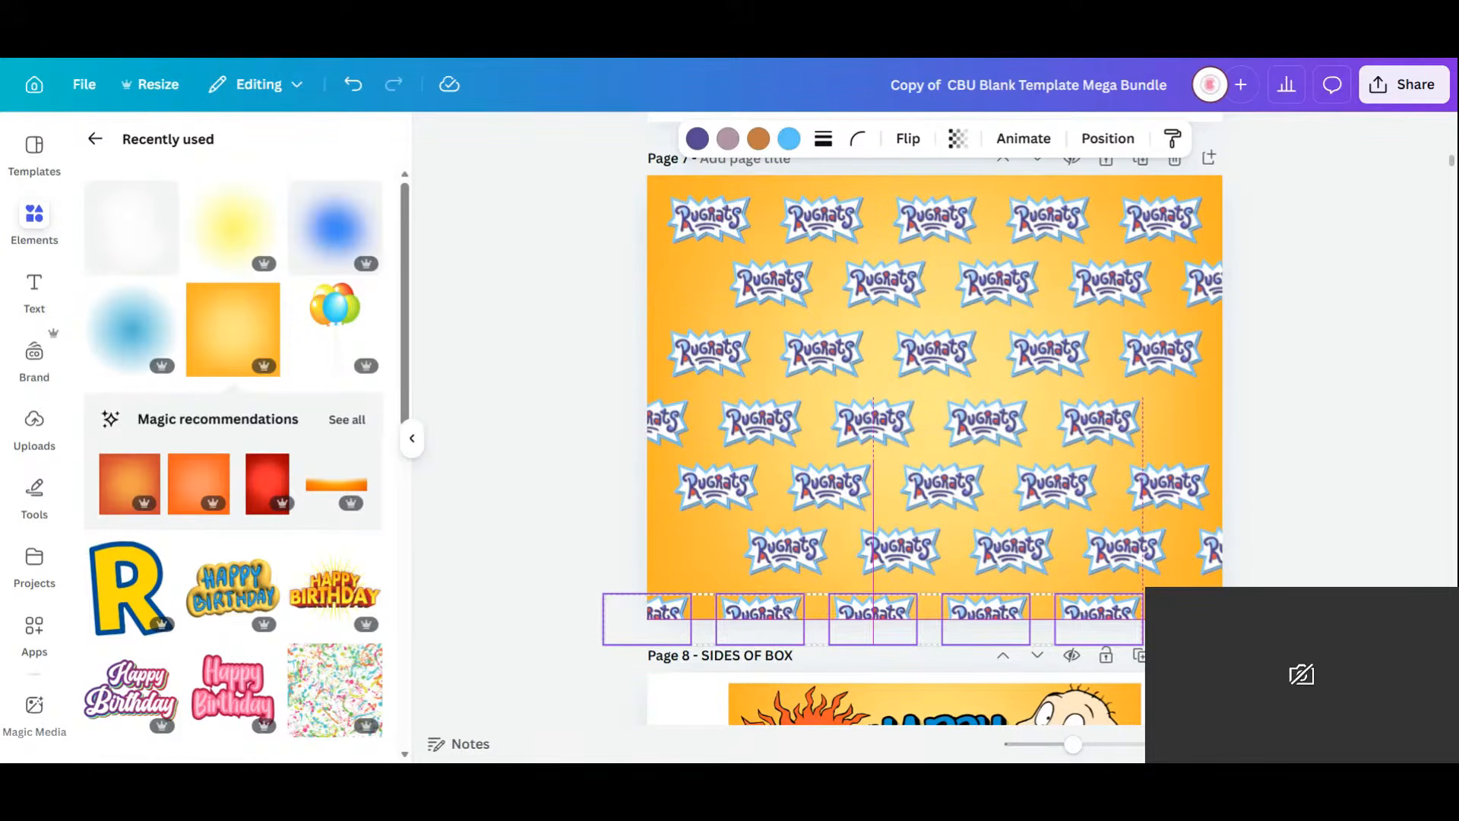
pyautogui.moveTo(786, 614)
pyautogui.mouseDown()
pyautogui.moveTo(760, 610)
pyautogui.moveTo(777, 604)
pyautogui.mouseUp()
# Fill the gaps at the rows' left and right edges with extra logo copies.
pyautogui.click(1208, 549)
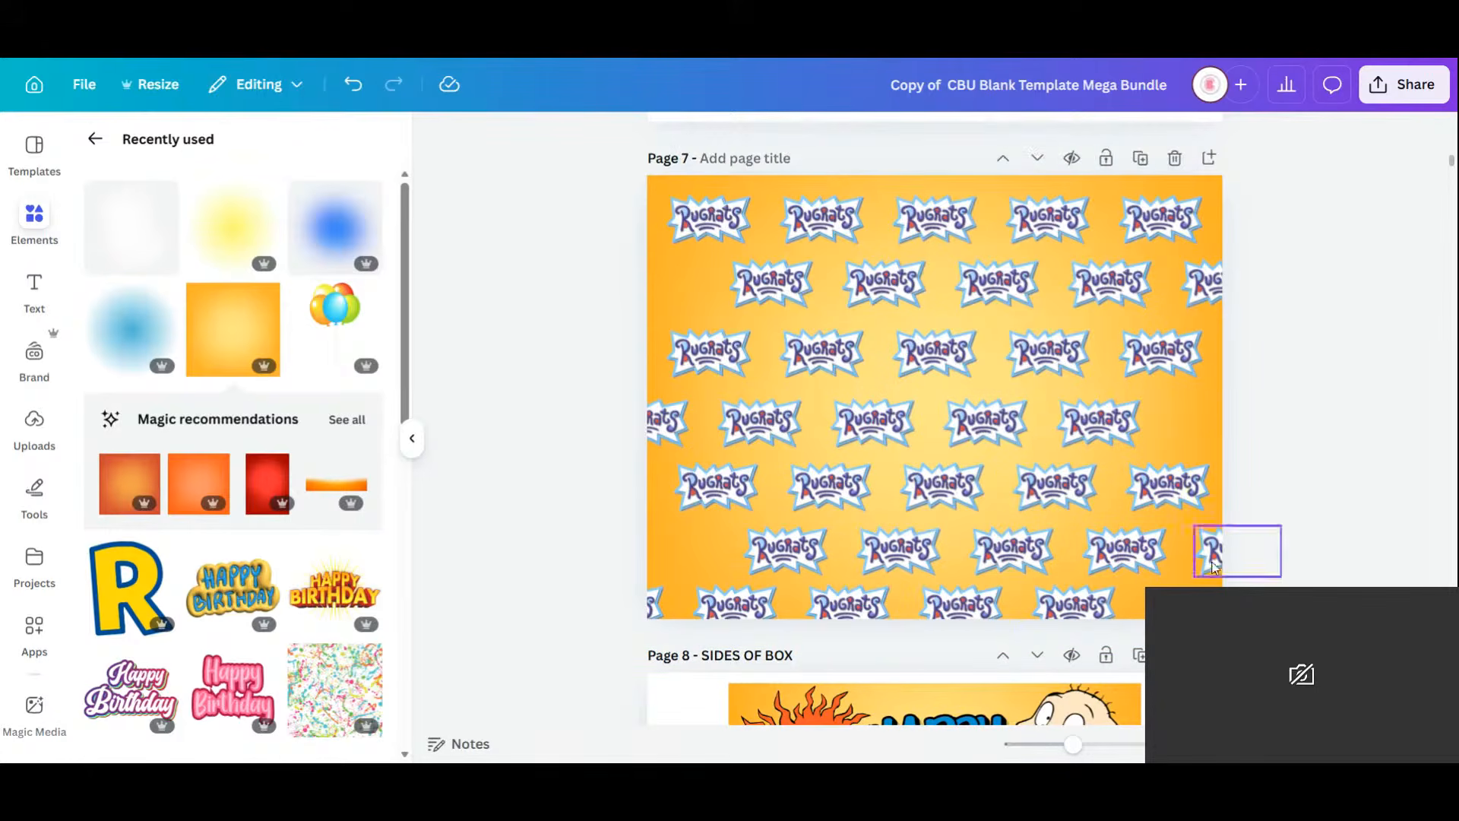
pyautogui.click(1298, 485)
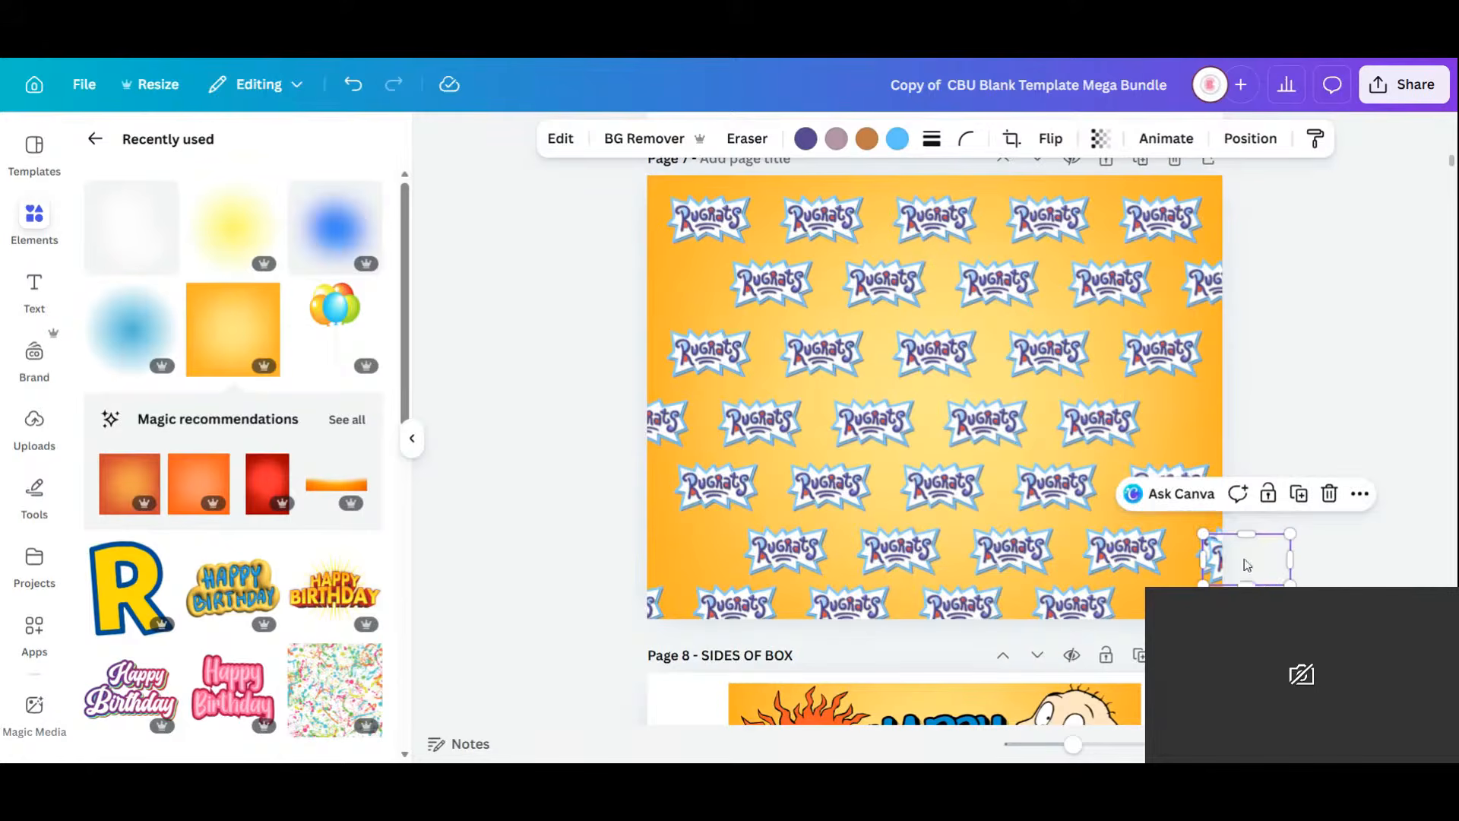
pyautogui.moveTo(1247, 564); pyautogui.dragTo(1210, 420)
pyautogui.click(1263, 359)
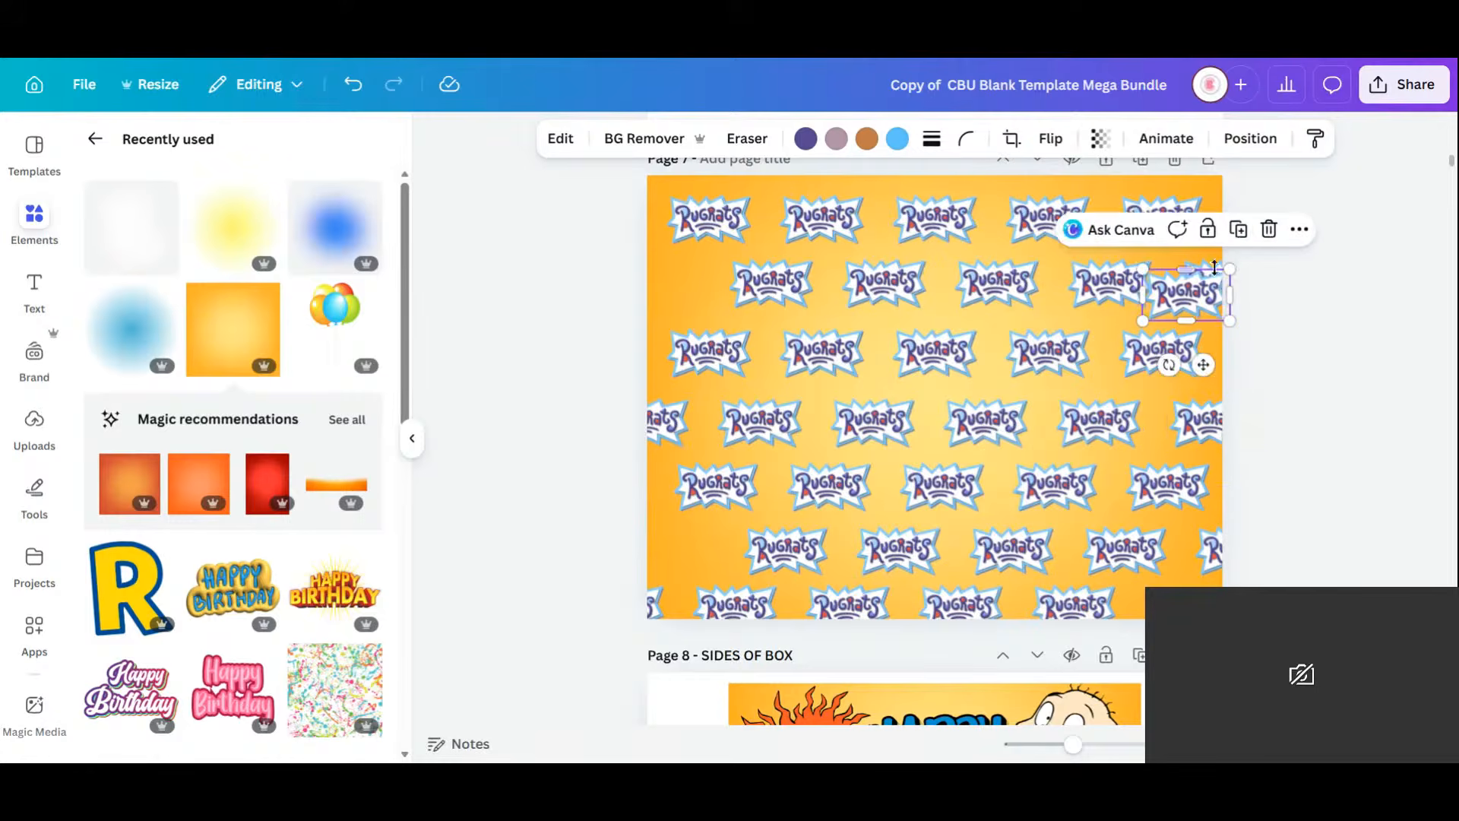
pyautogui.moveTo(1207, 301); pyautogui.dragTo(1216, 615)
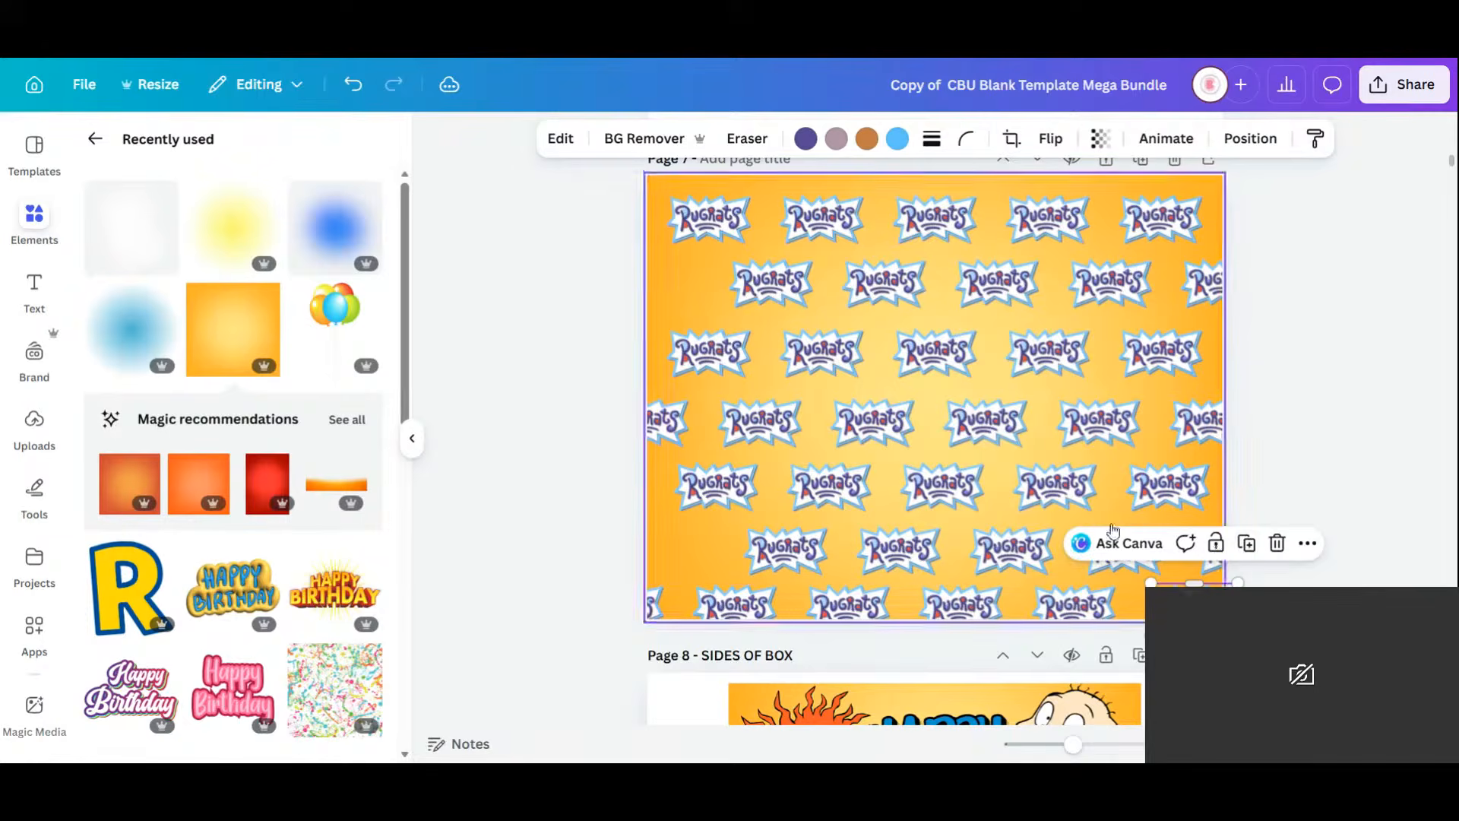
pyautogui.click(1246, 544)
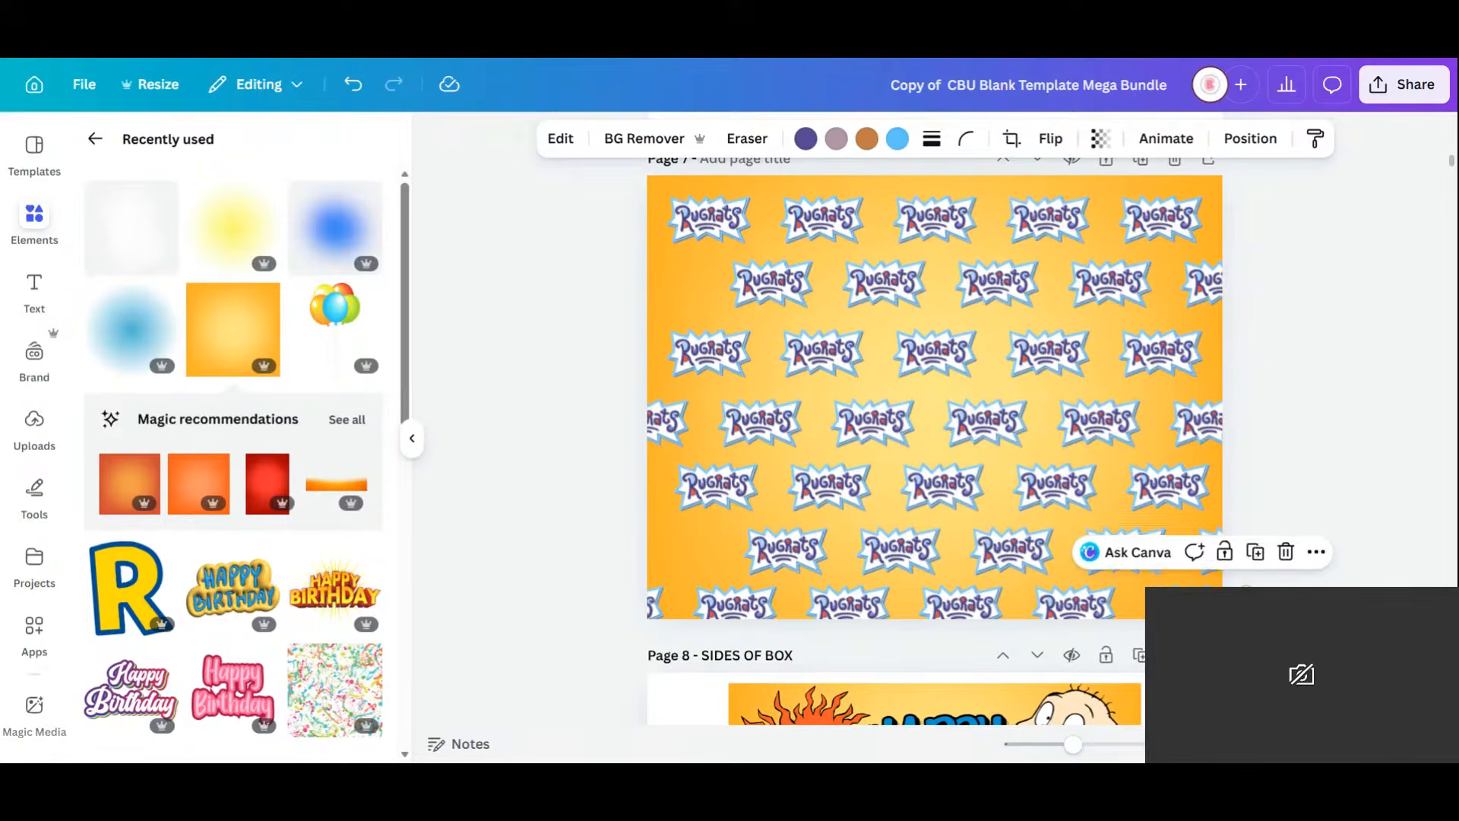
pyautogui.moveTo(1223, 620); pyautogui.dragTo(670, 283)
pyautogui.click(1383, 495)
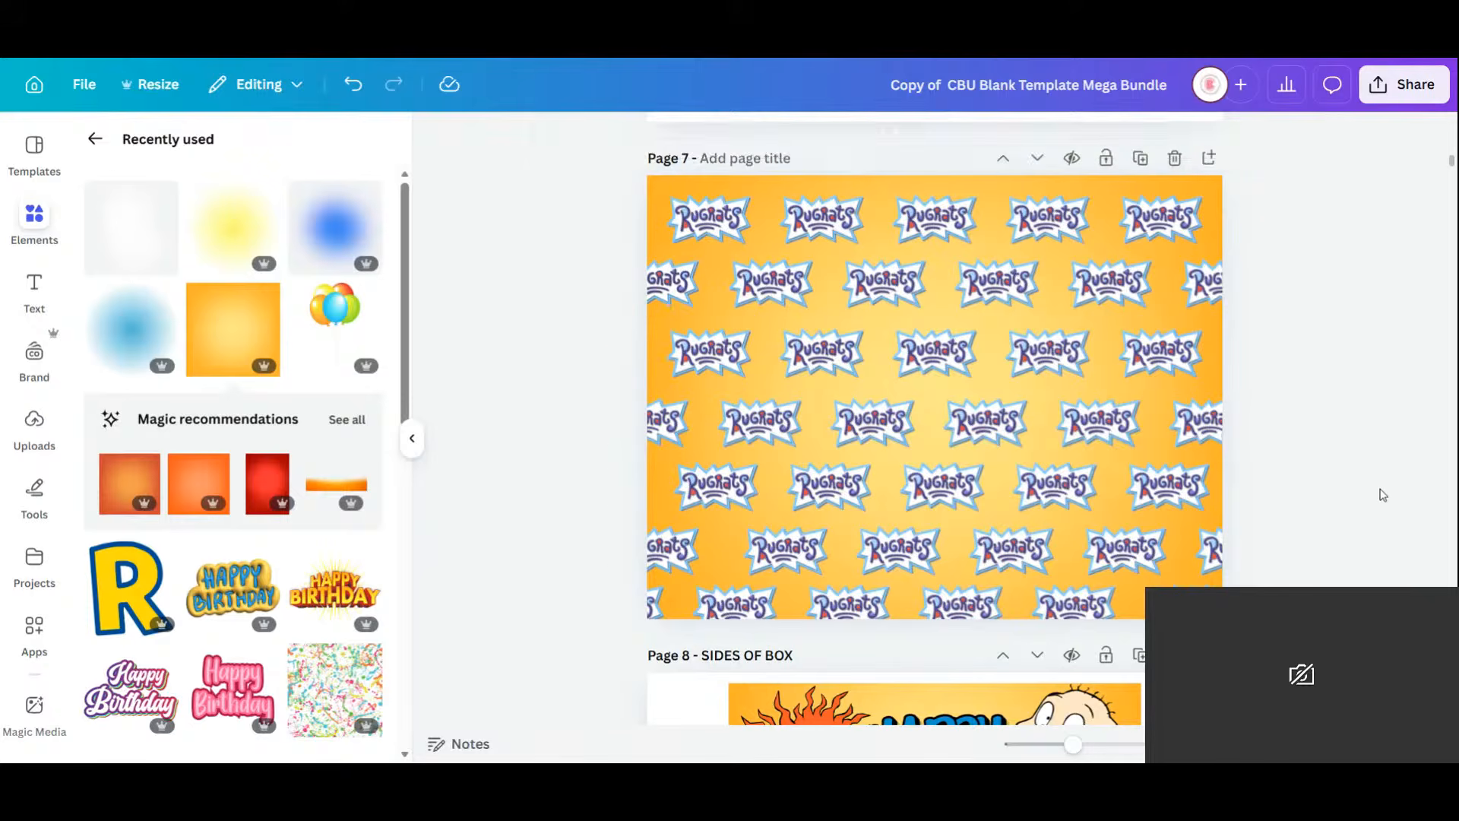
# Move the SIDES OF BOX page right after page 6 in the grid view.
pyautogui.scroll(-8, 1379, 486)
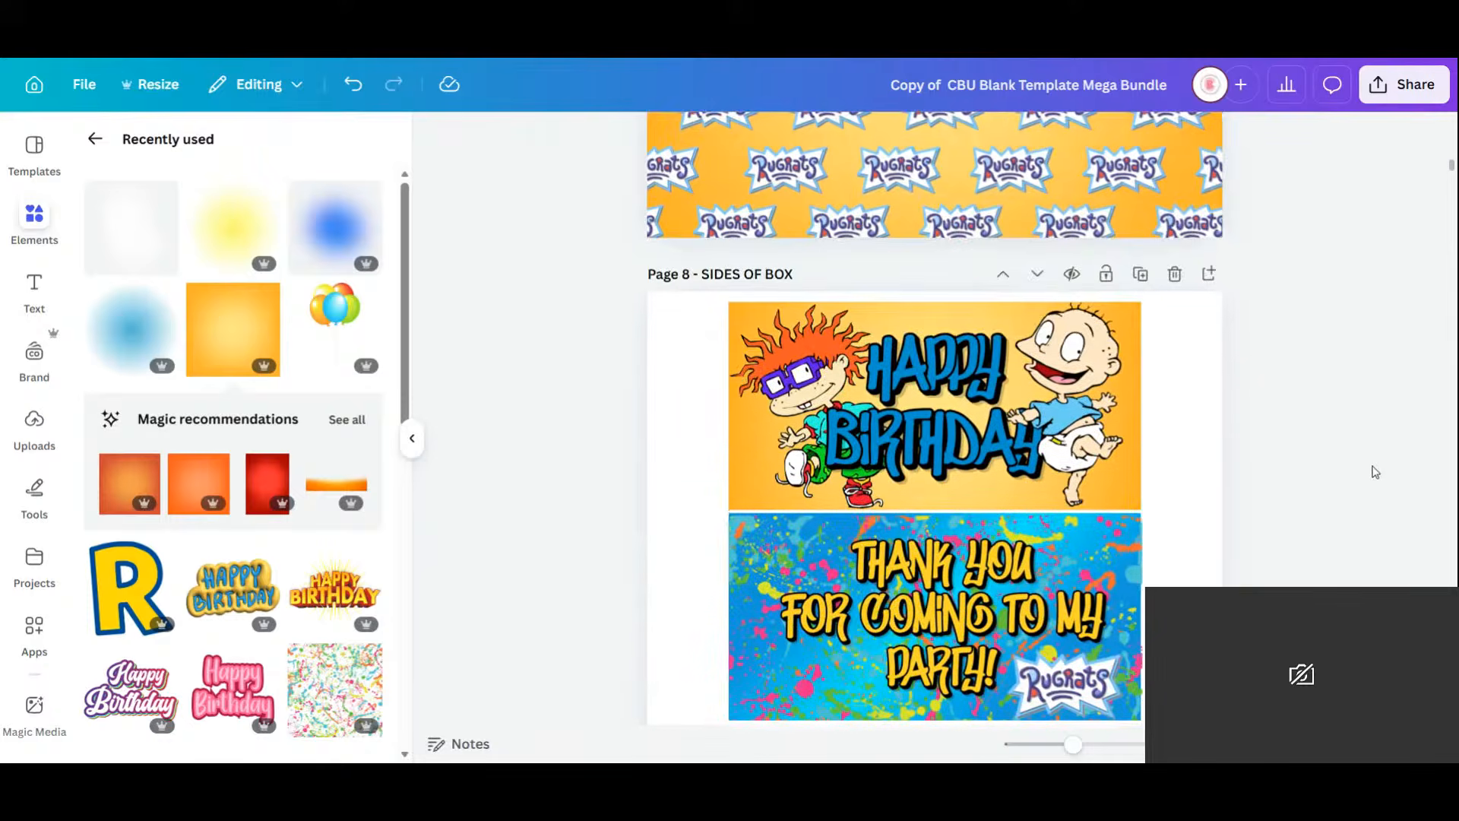
pyautogui.click(1353, 744)
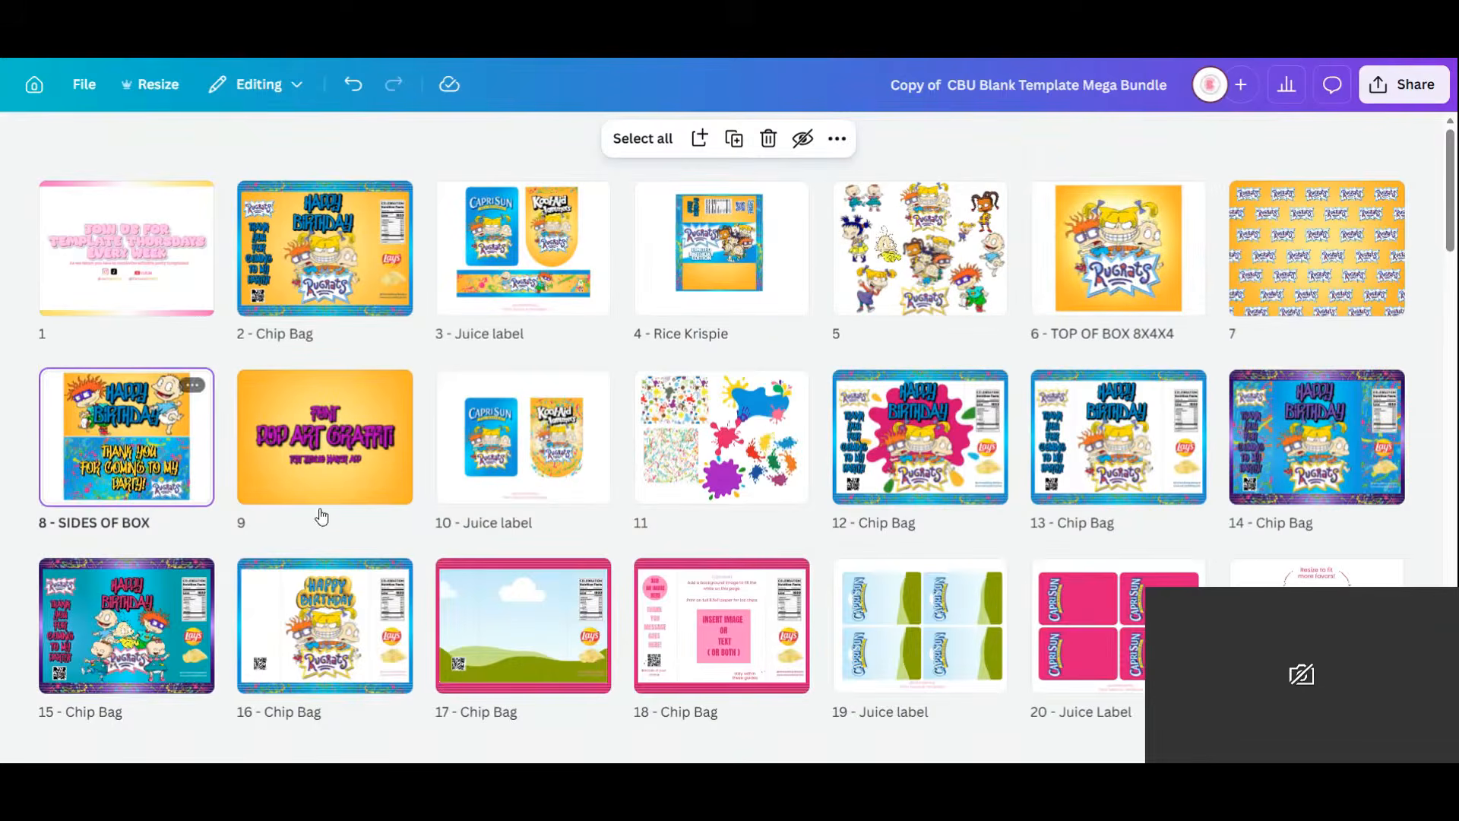
pyautogui.moveTo(135, 440); pyautogui.dragTo(1175, 254)
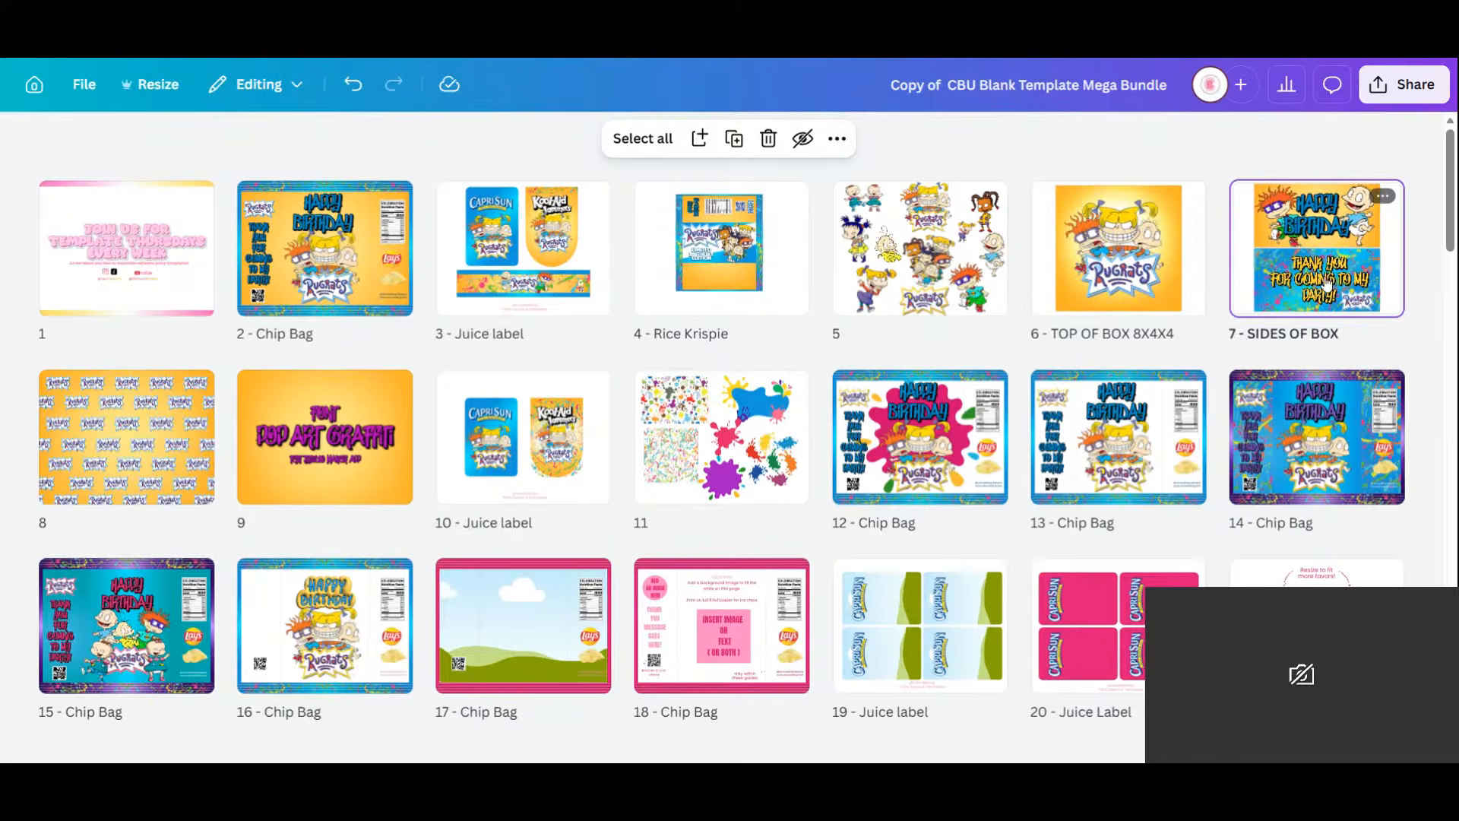
# Duplicate the SIDES OF BOX and TOP OF BOX 8X4X4 pages and interleave them as pages 6–9.
pyautogui.click(1381, 200)
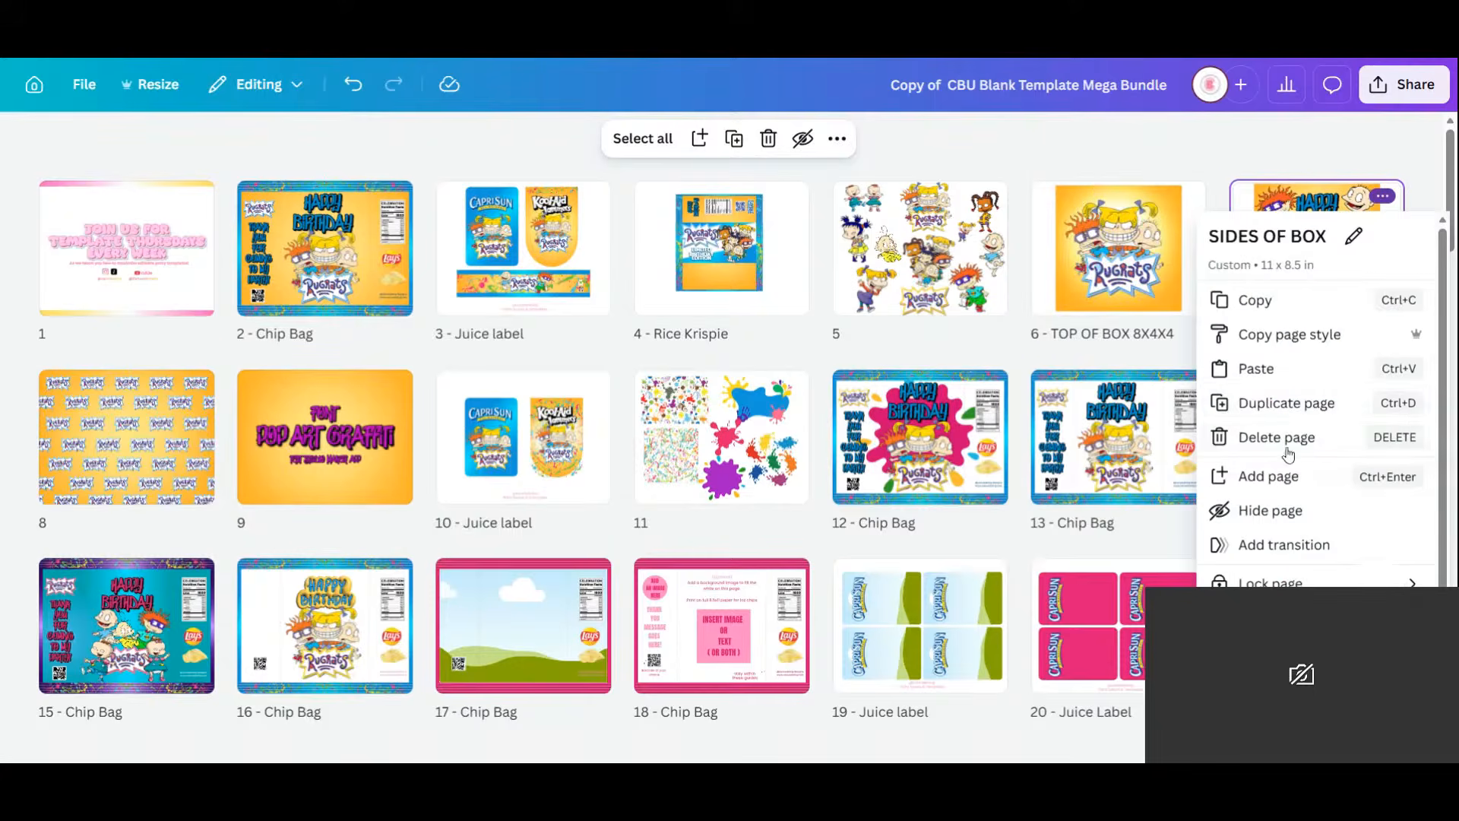
pyautogui.click(1303, 411)
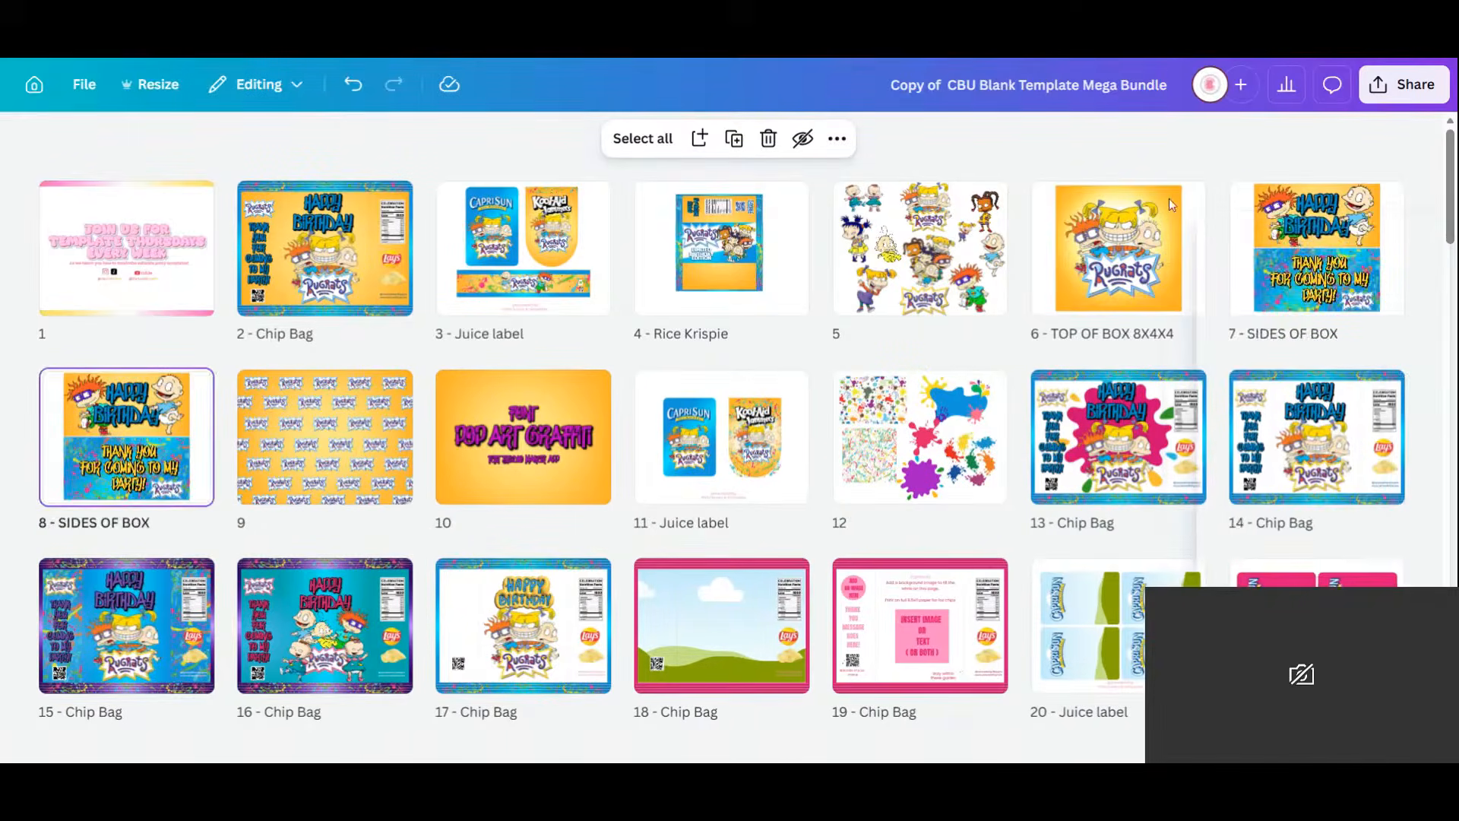
pyautogui.click(1188, 195)
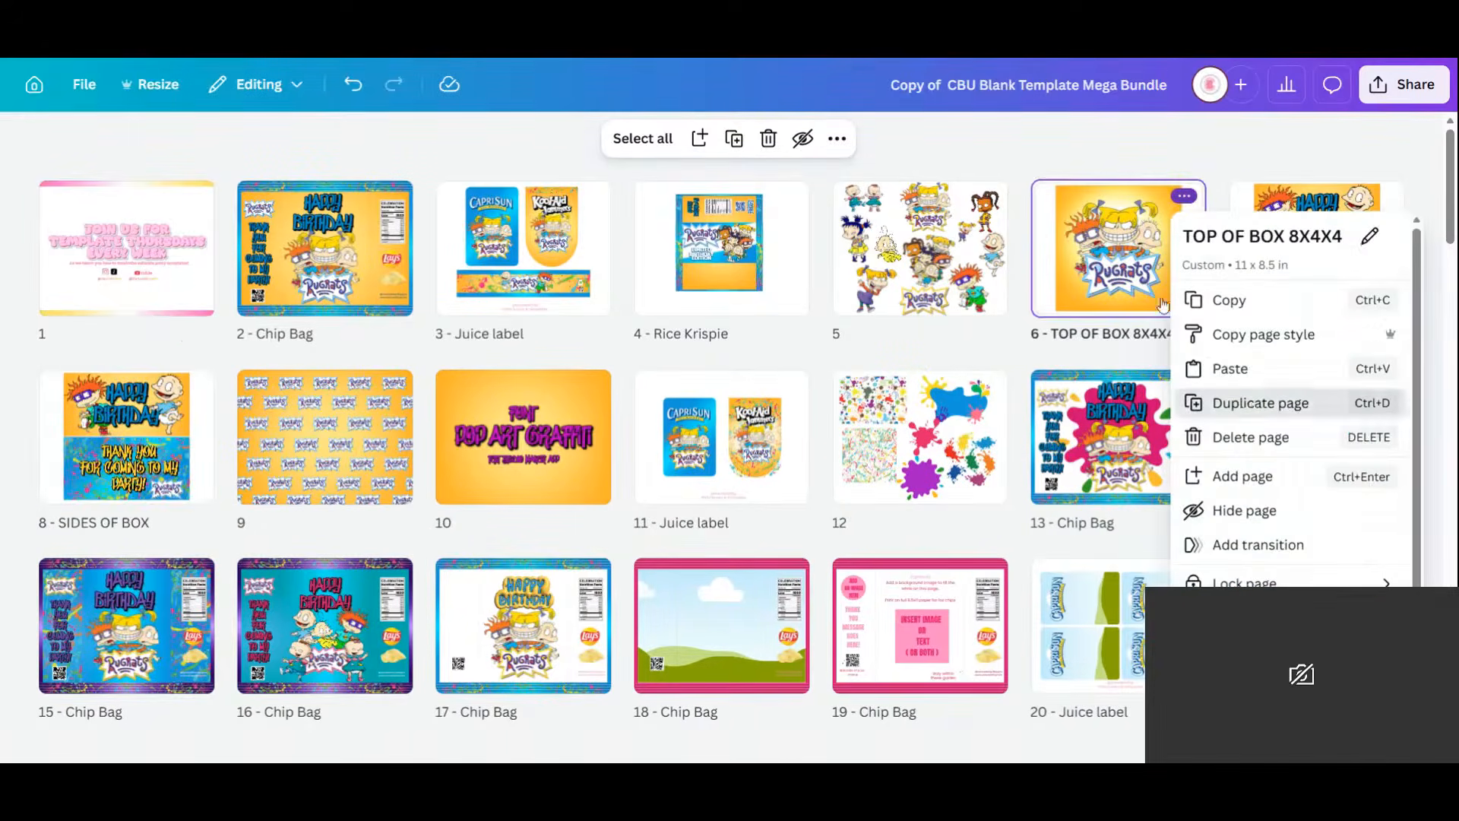
pyautogui.click(1254, 404)
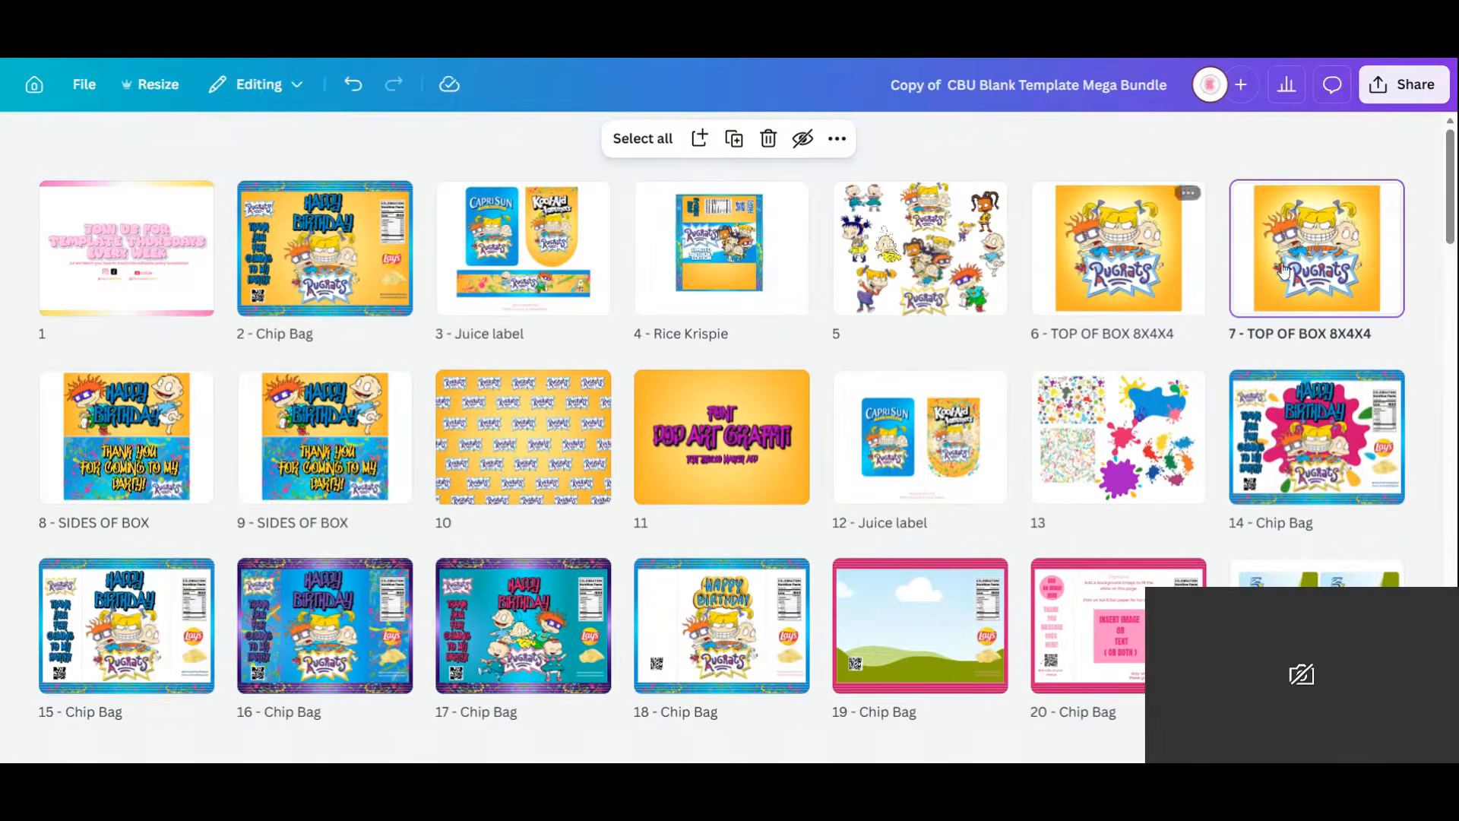
pyautogui.moveTo(1283, 270); pyautogui.dragTo(207, 444)
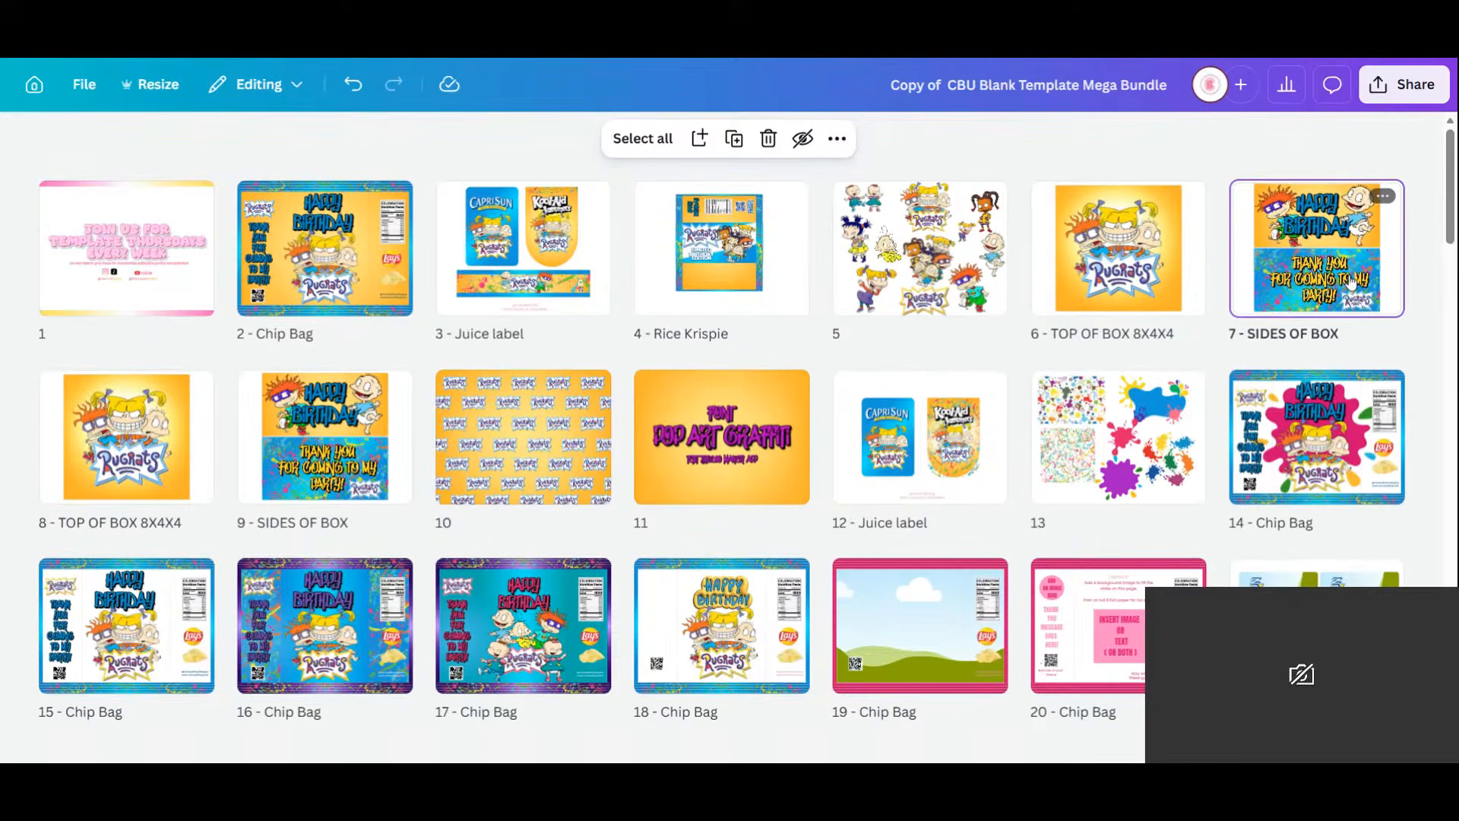
pyautogui.doubleClick(1380, 296)
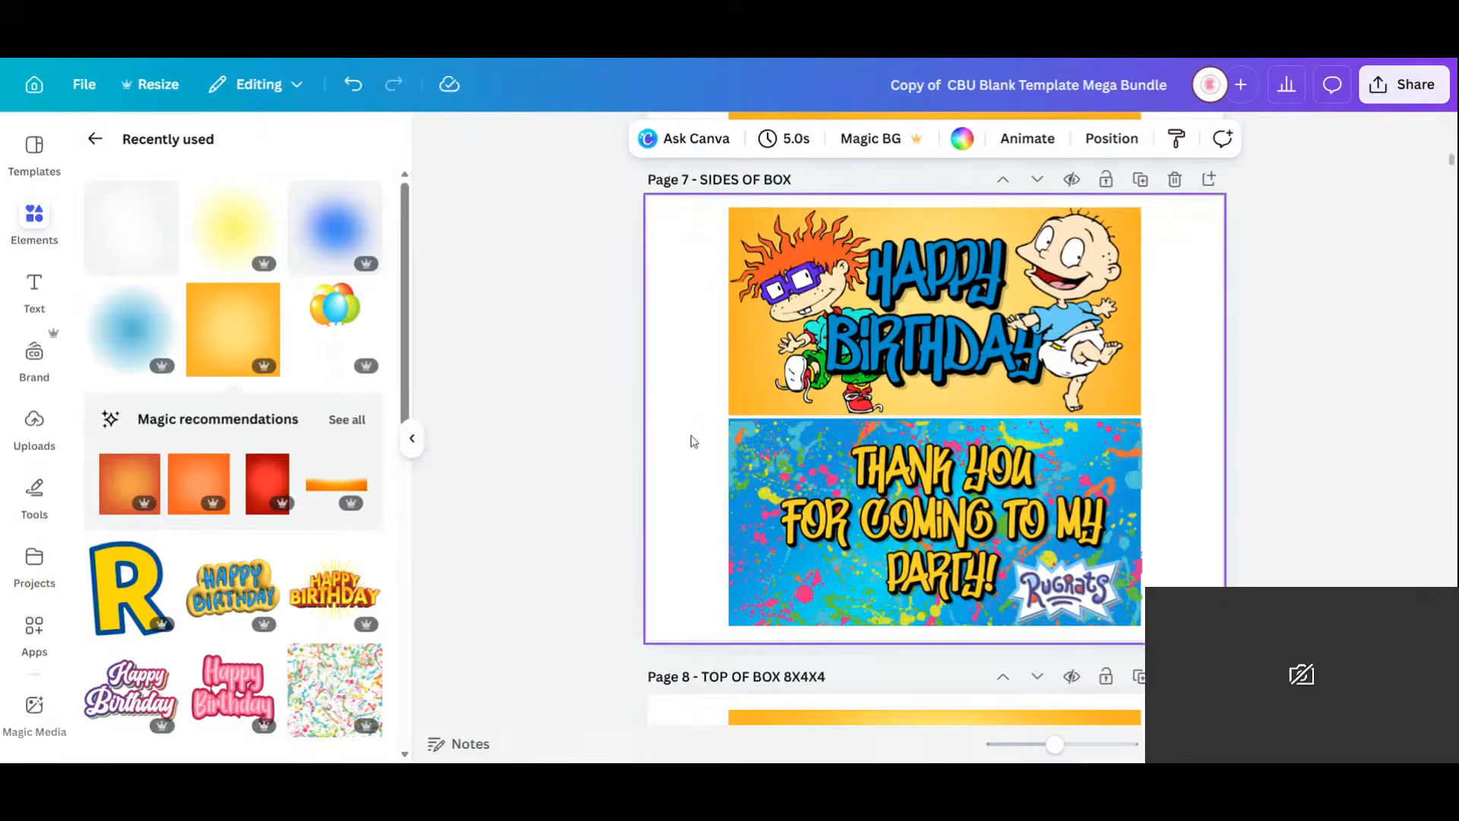
# Add the orange gradient to the Thank You banner, stretch it across, and send it behind the text.
pyautogui.click(741, 462)
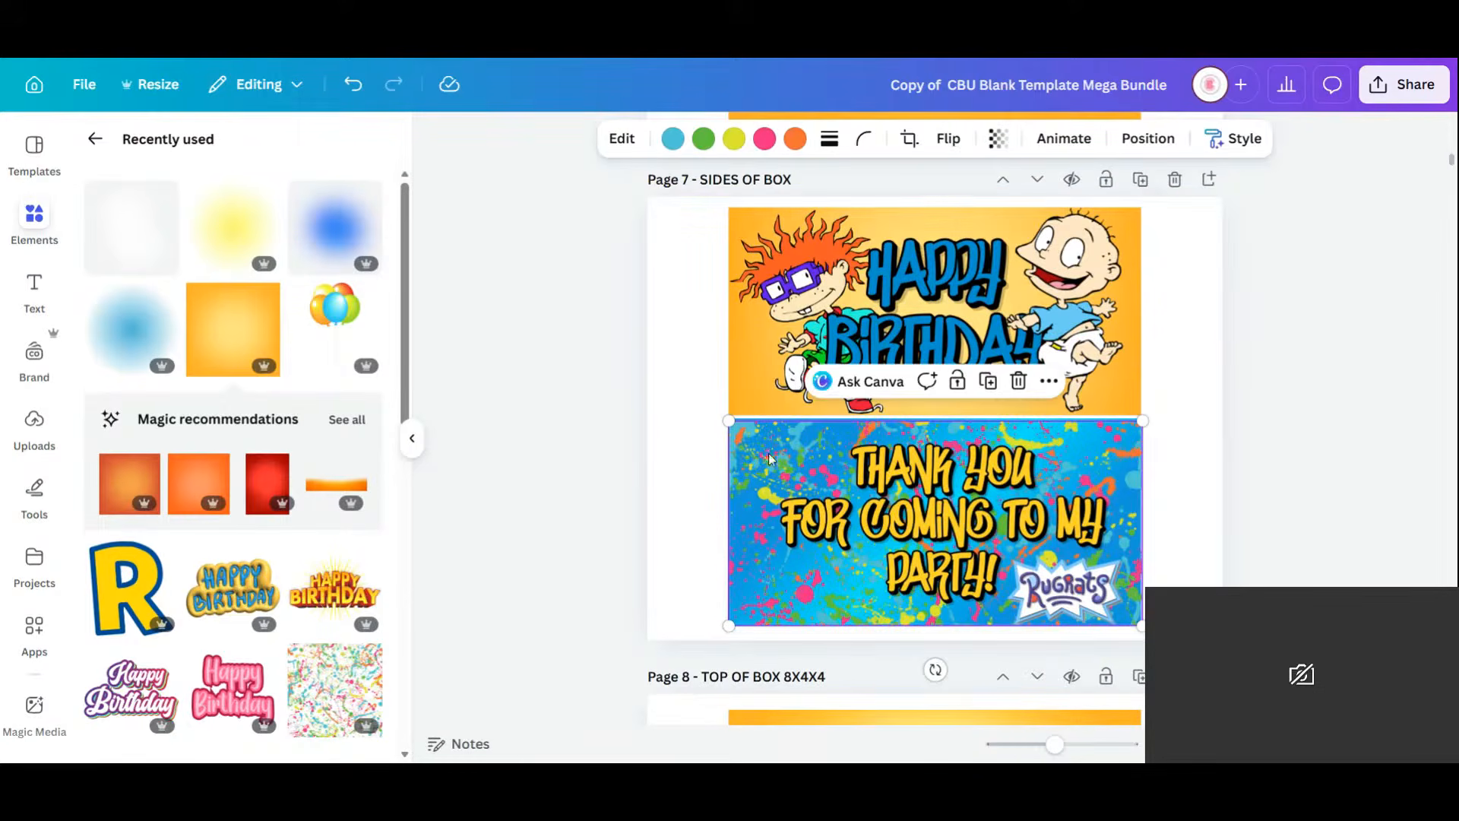
pyautogui.moveTo(769, 459); pyautogui.dragTo(813, 460)
pyautogui.click(749, 459)
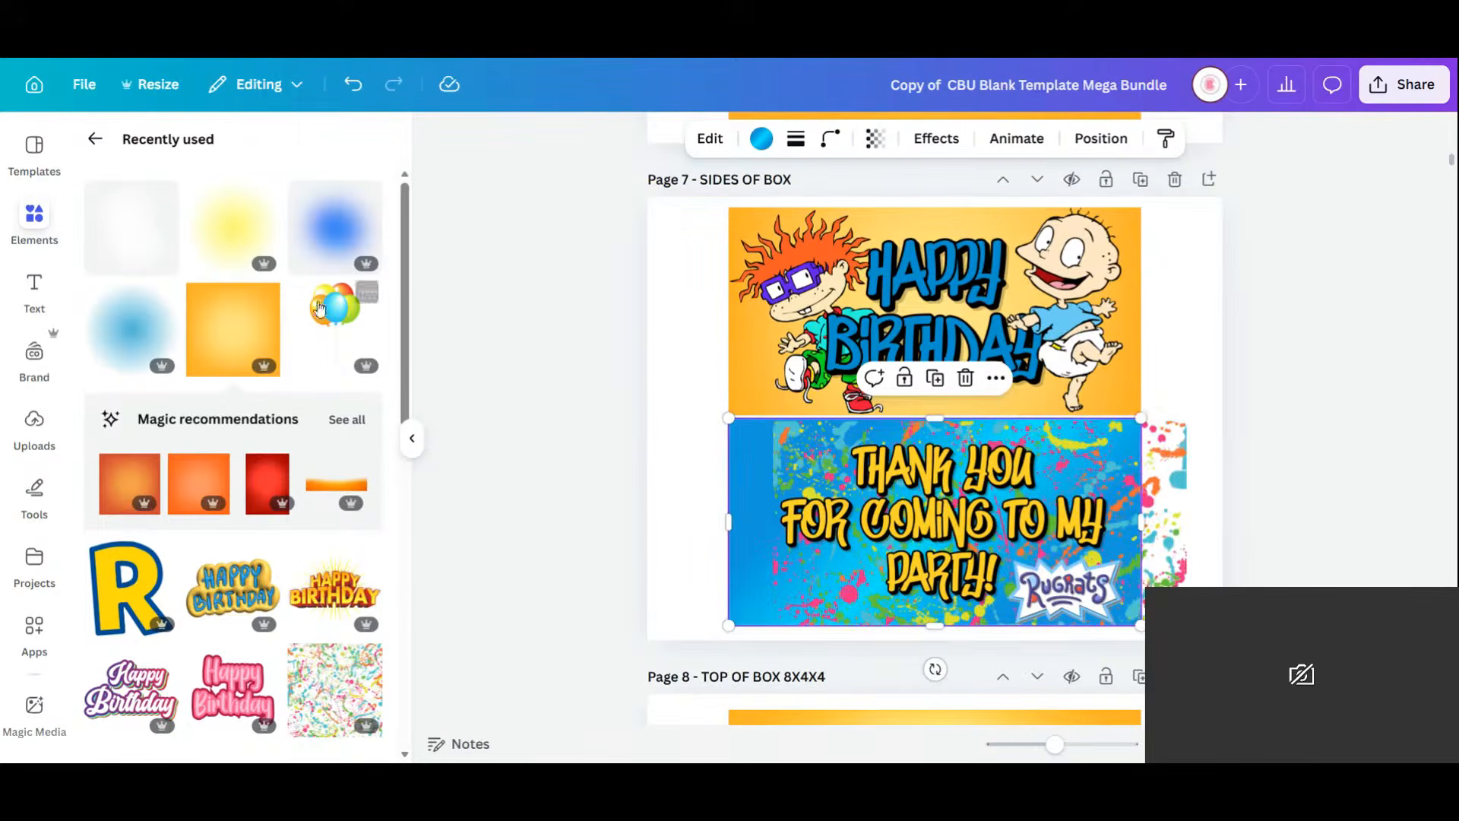
pyautogui.moveTo(231, 323); pyautogui.dragTo(803, 512)
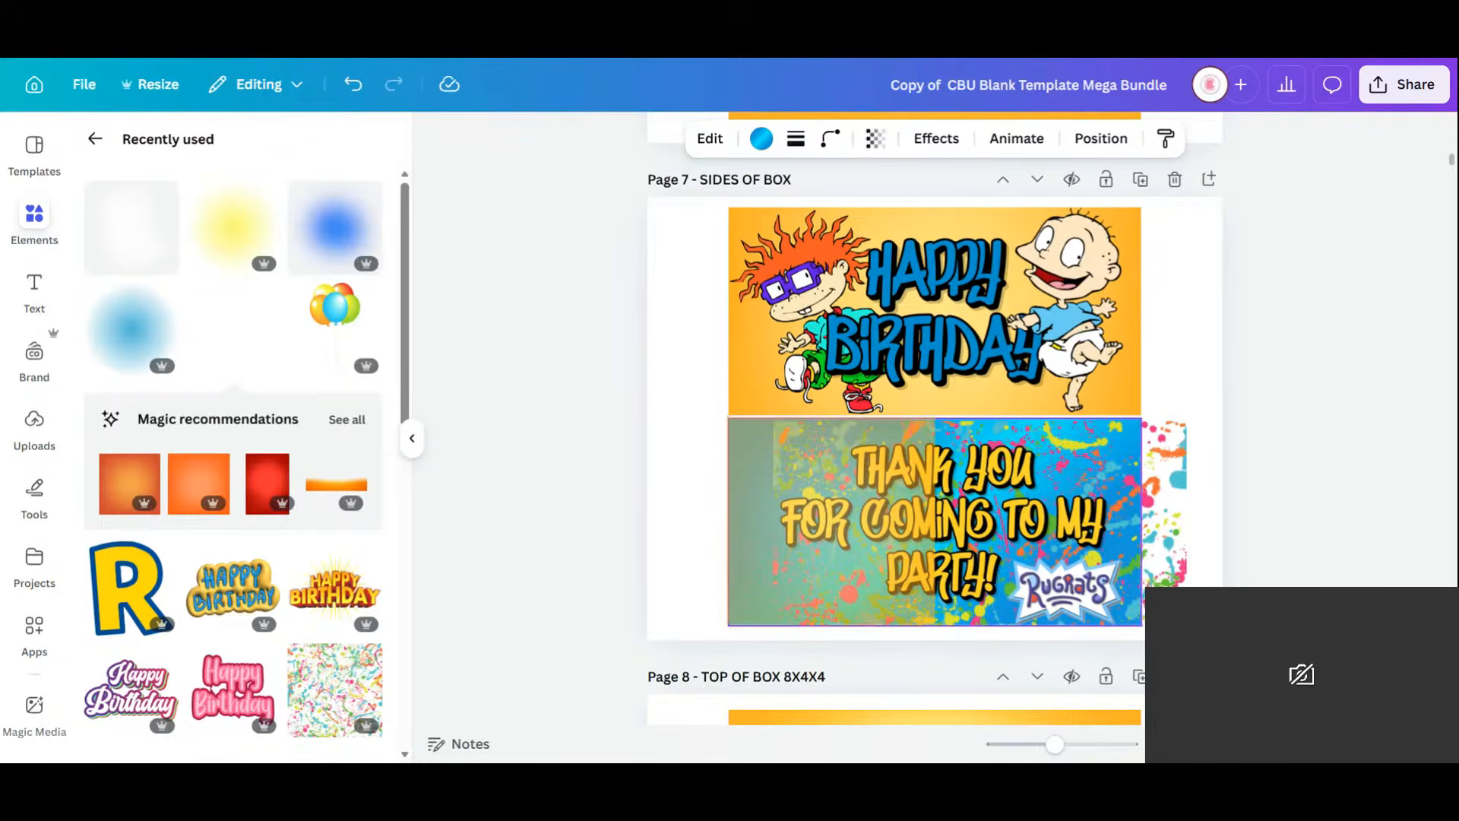
pyautogui.moveTo(933, 523); pyautogui.dragTo(1140, 522)
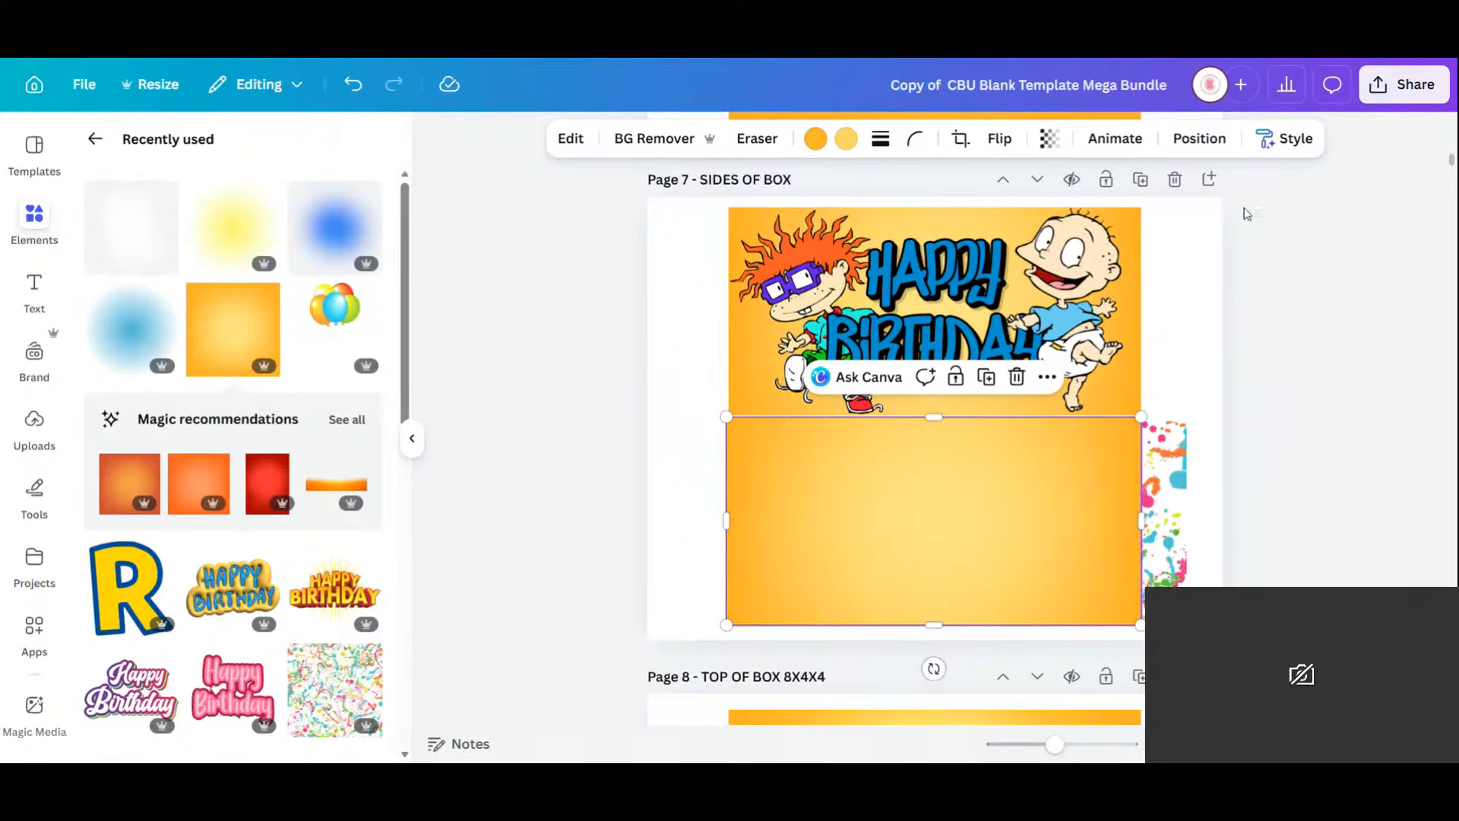
pyautogui.click(1200, 138)
pyautogui.click(323, 247)
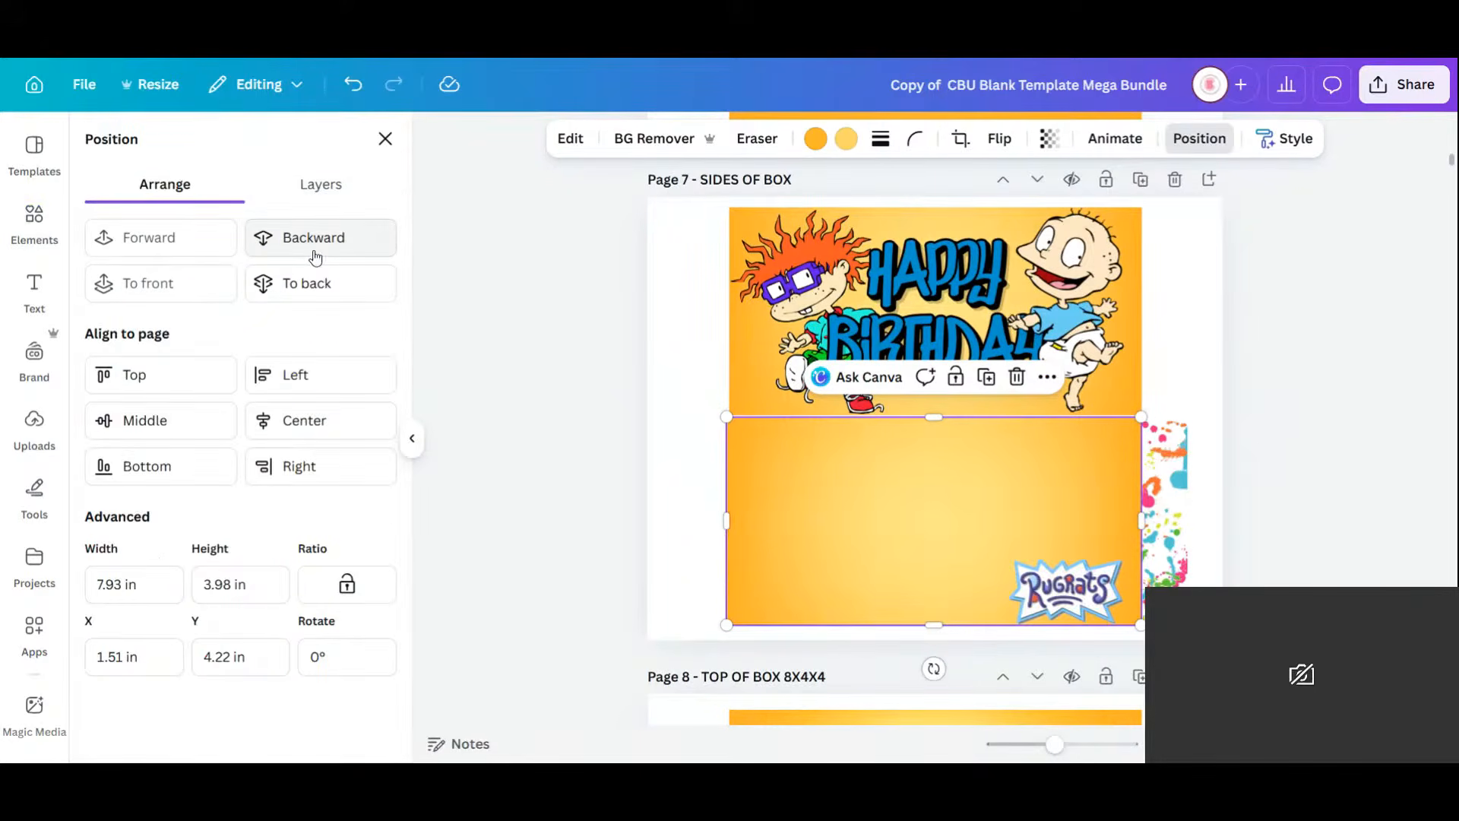
pyautogui.click(323, 252)
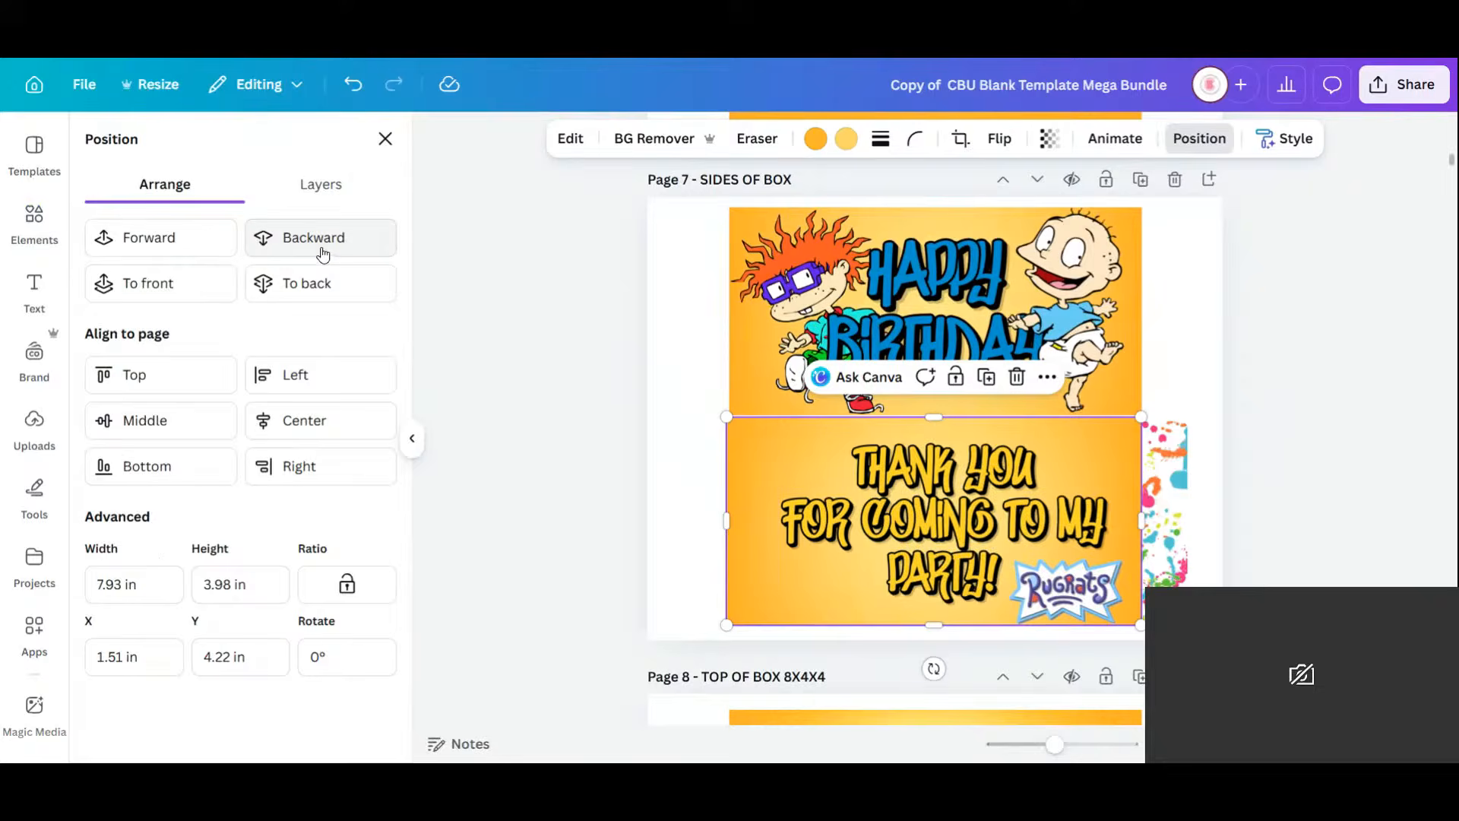
pyautogui.click(1250, 485)
# Line the paint splatter up with the lower banner and layer it just above the orange gradient.
pyautogui.click(1171, 511)
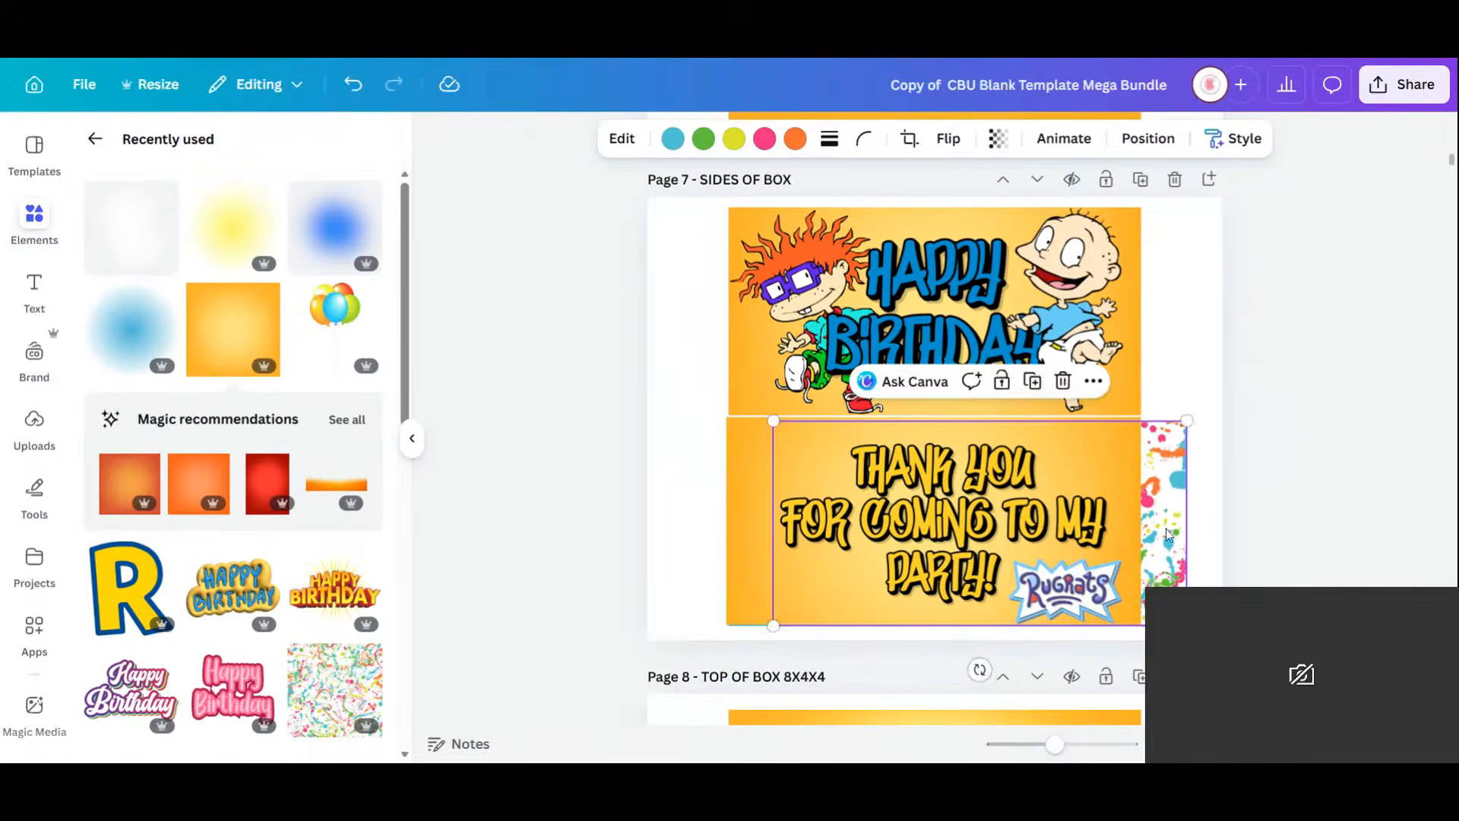
pyautogui.moveTo(1168, 534); pyautogui.dragTo(1123, 523)
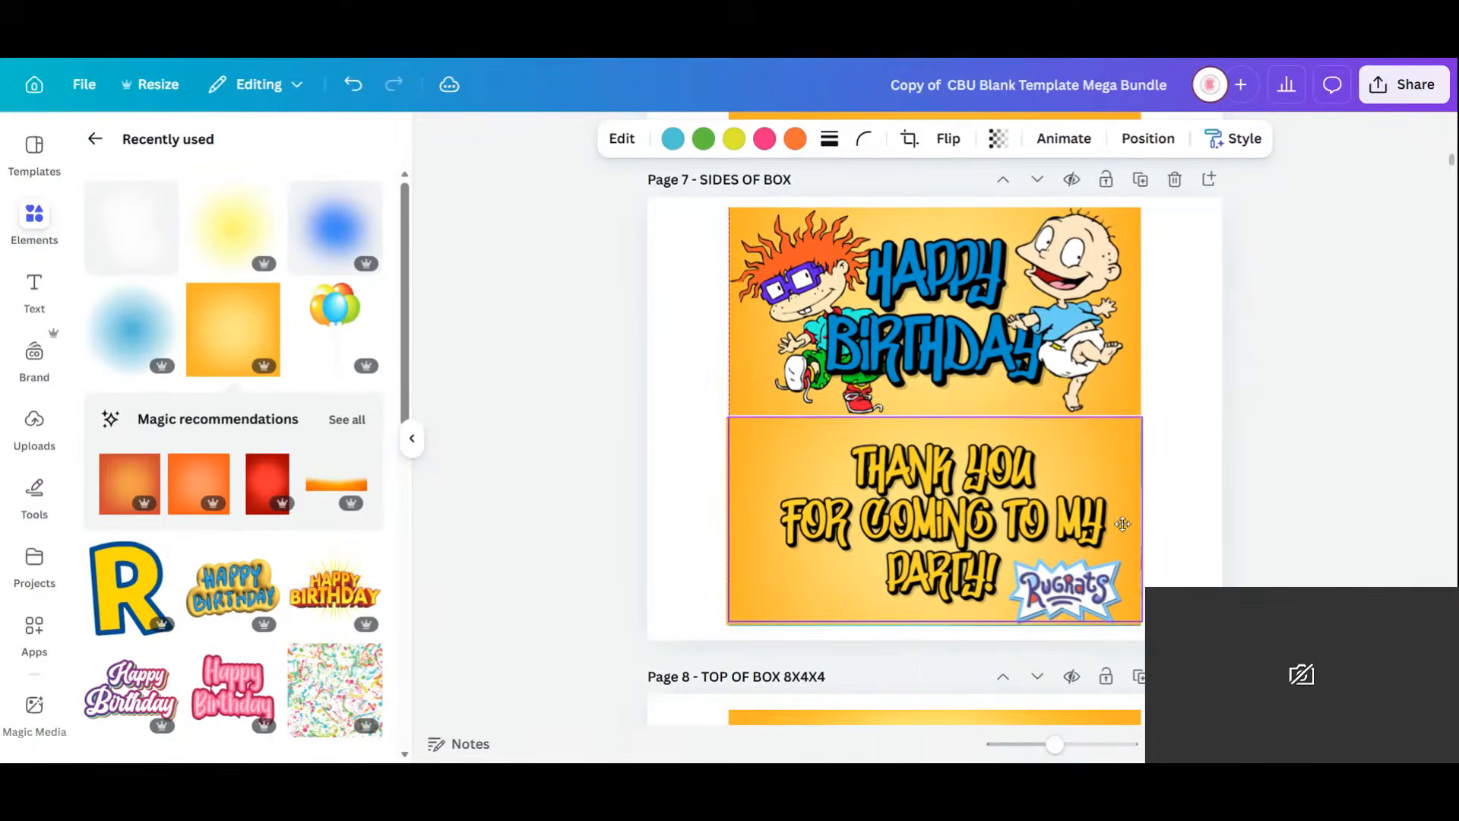
pyautogui.click(1148, 139)
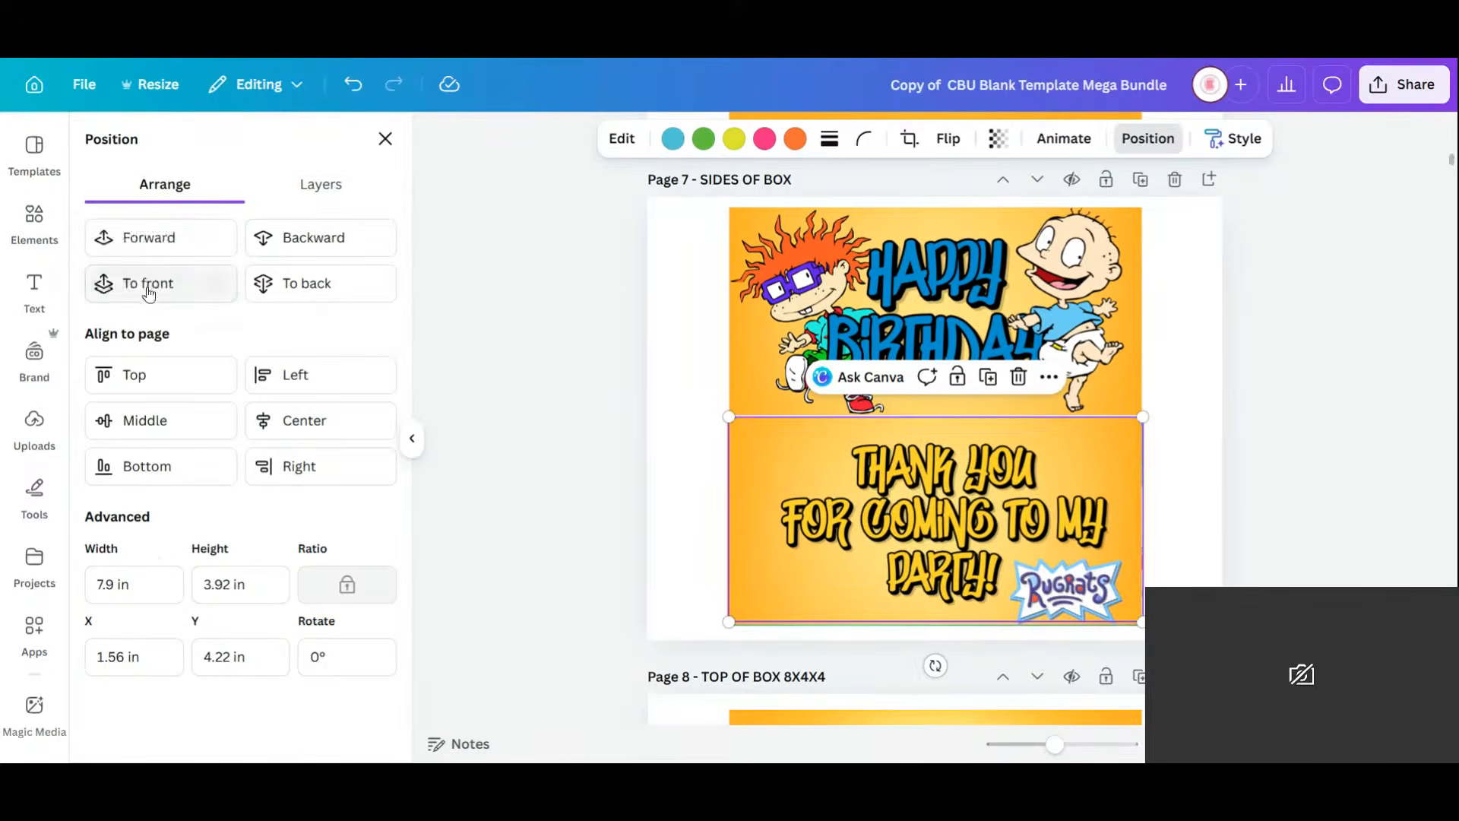
pyautogui.click(149, 287)
pyautogui.click(302, 249)
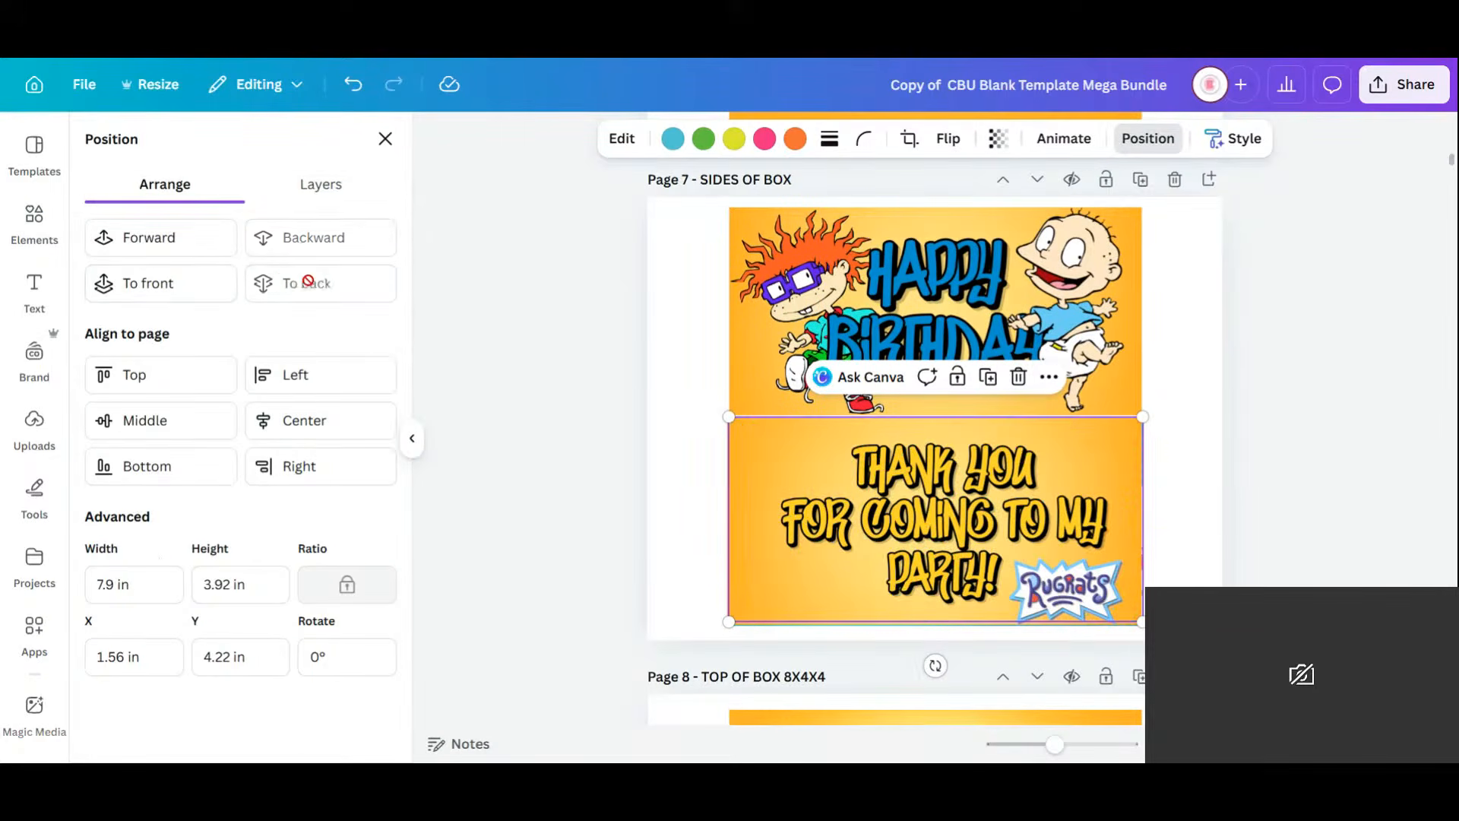
pyautogui.click(175, 226)
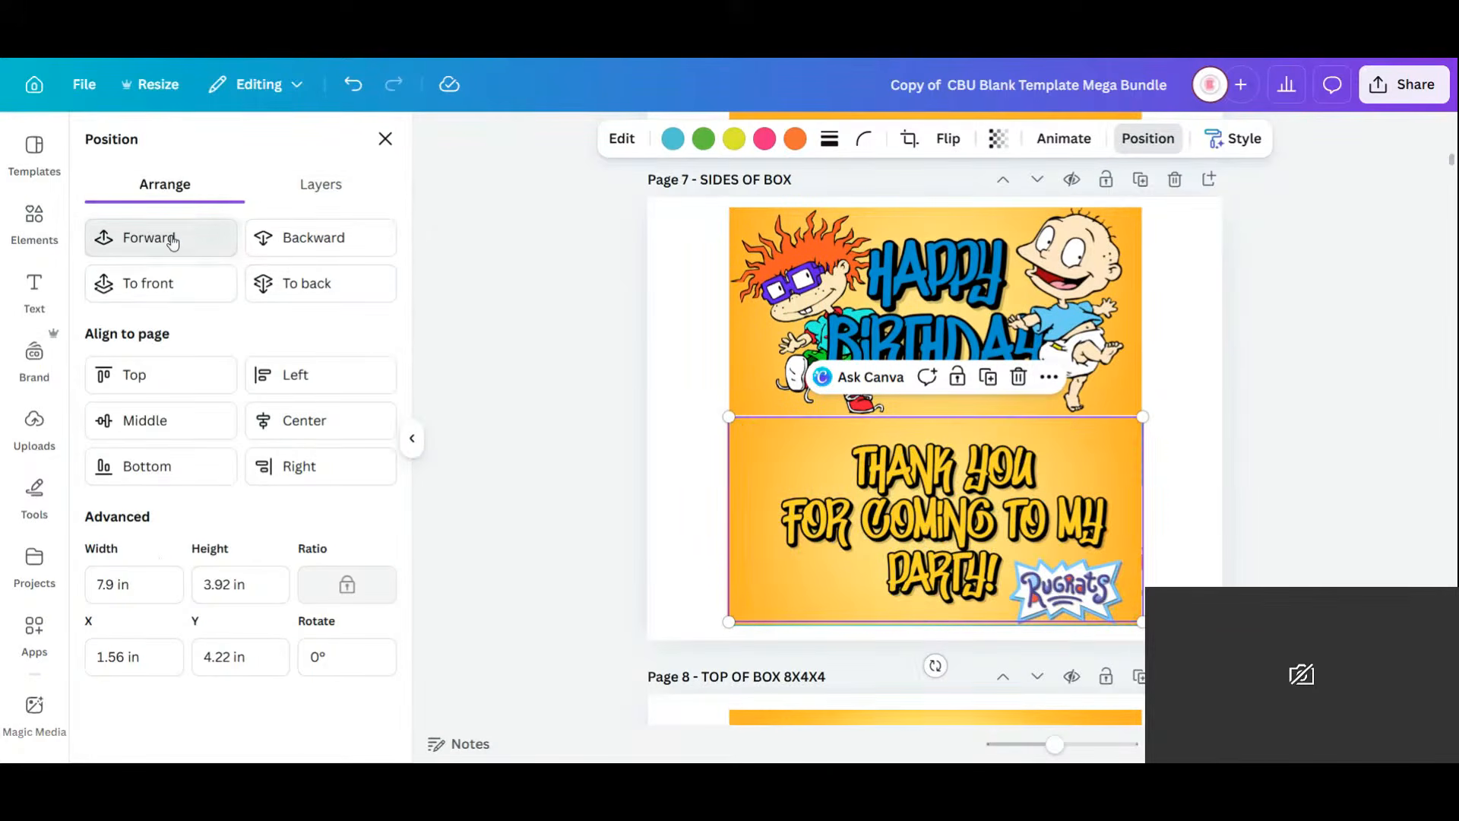
pyautogui.click(175, 227)
pyautogui.click(1206, 512)
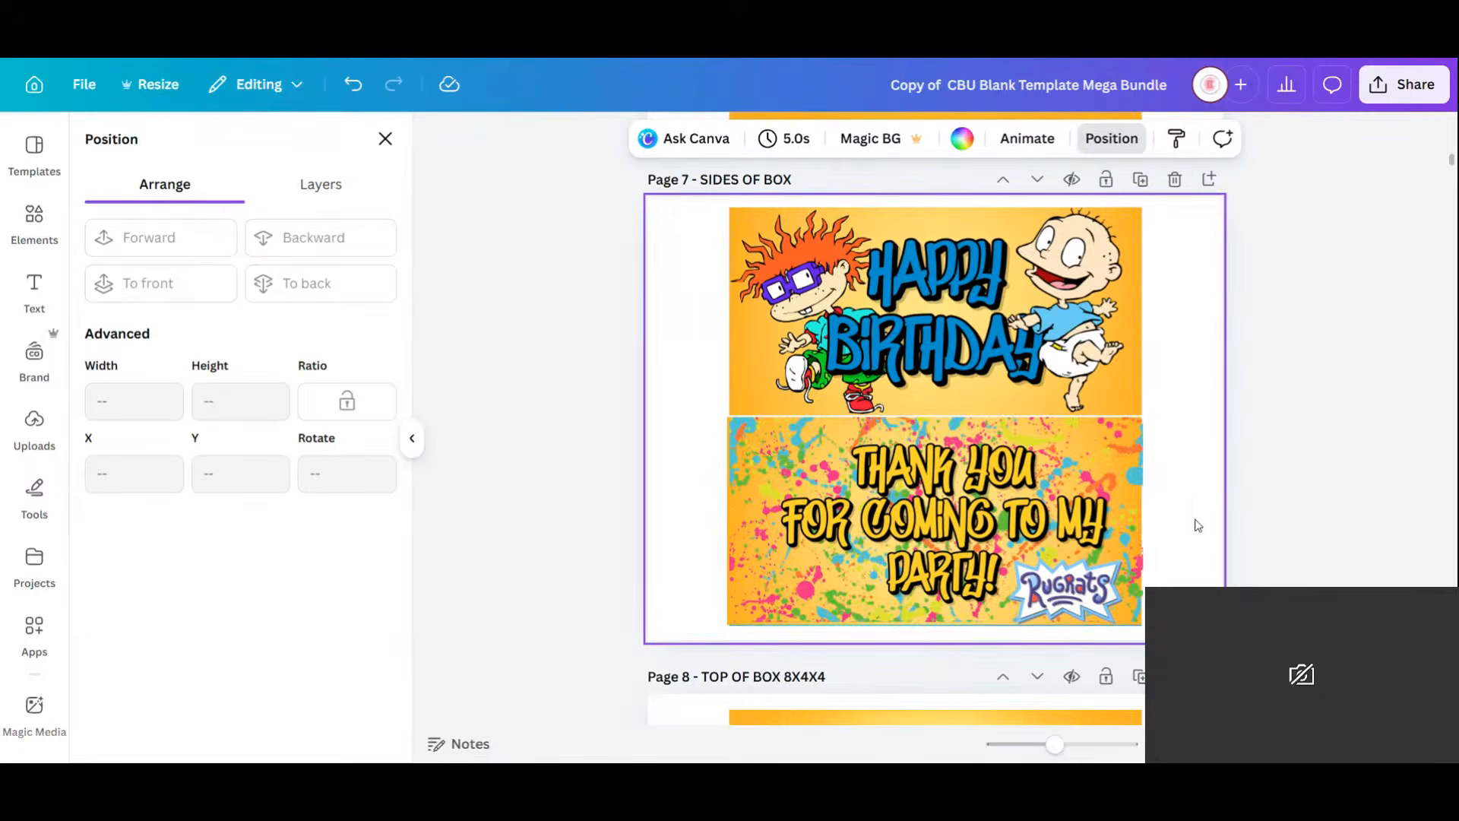
pyautogui.click(999, 494)
# Recolour the THANK YOU FOR COMING TO MY PARTY! text blue and nudge it slightly left.
pyautogui.click(850, 138)
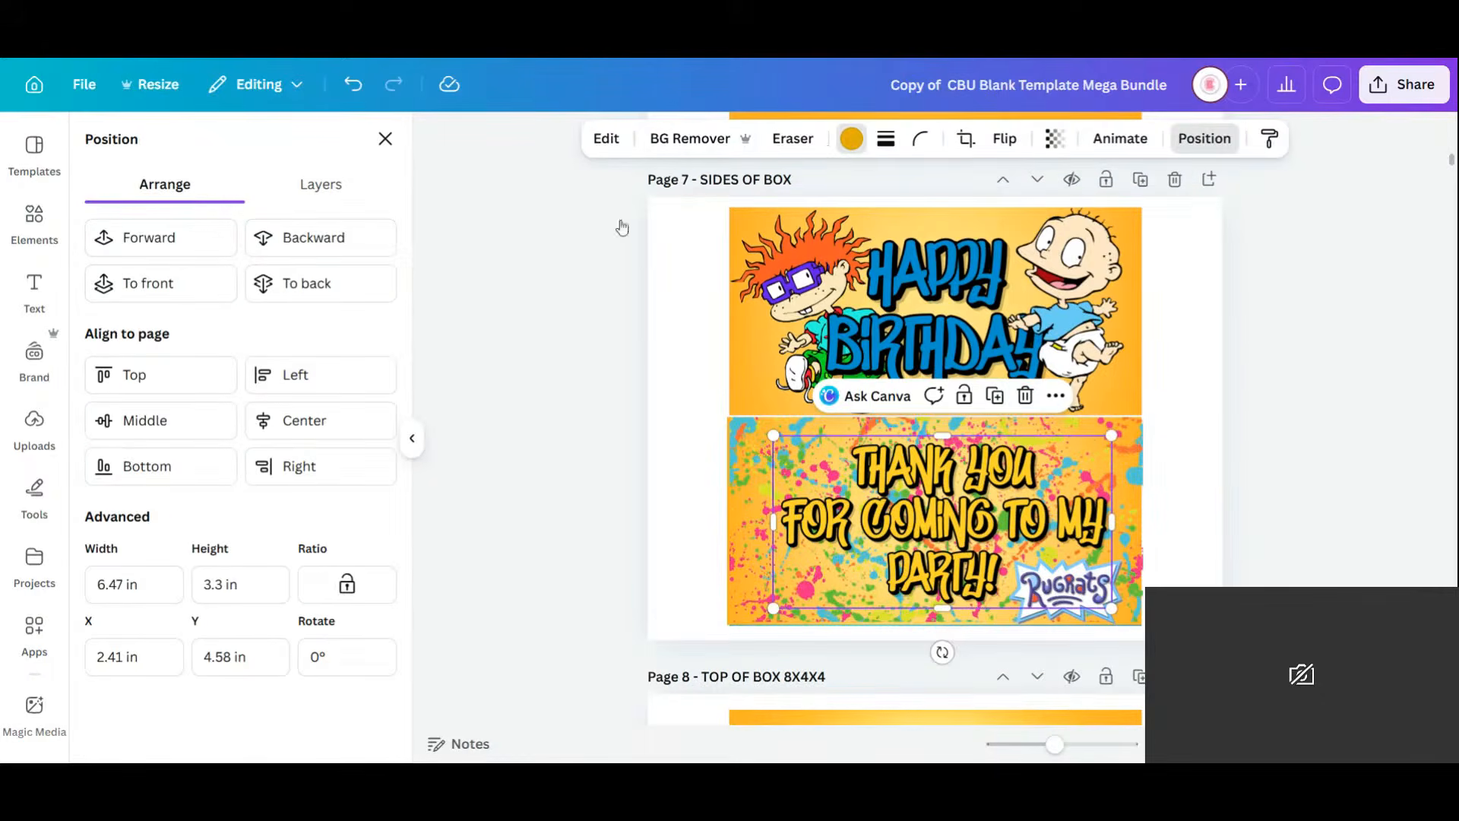
pyautogui.click(275, 281)
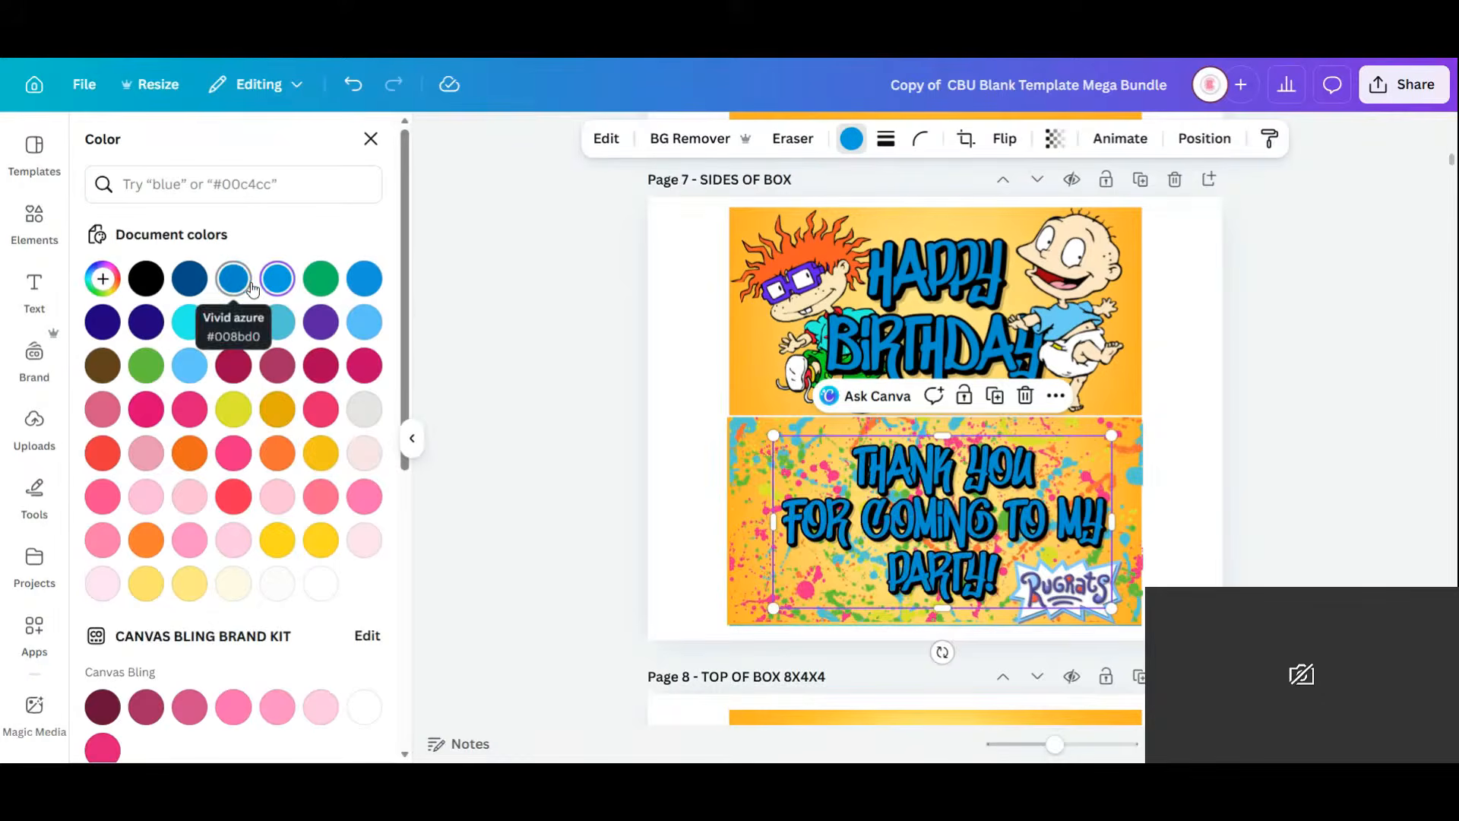
pyautogui.moveTo(999, 534); pyautogui.dragTo(992, 531)
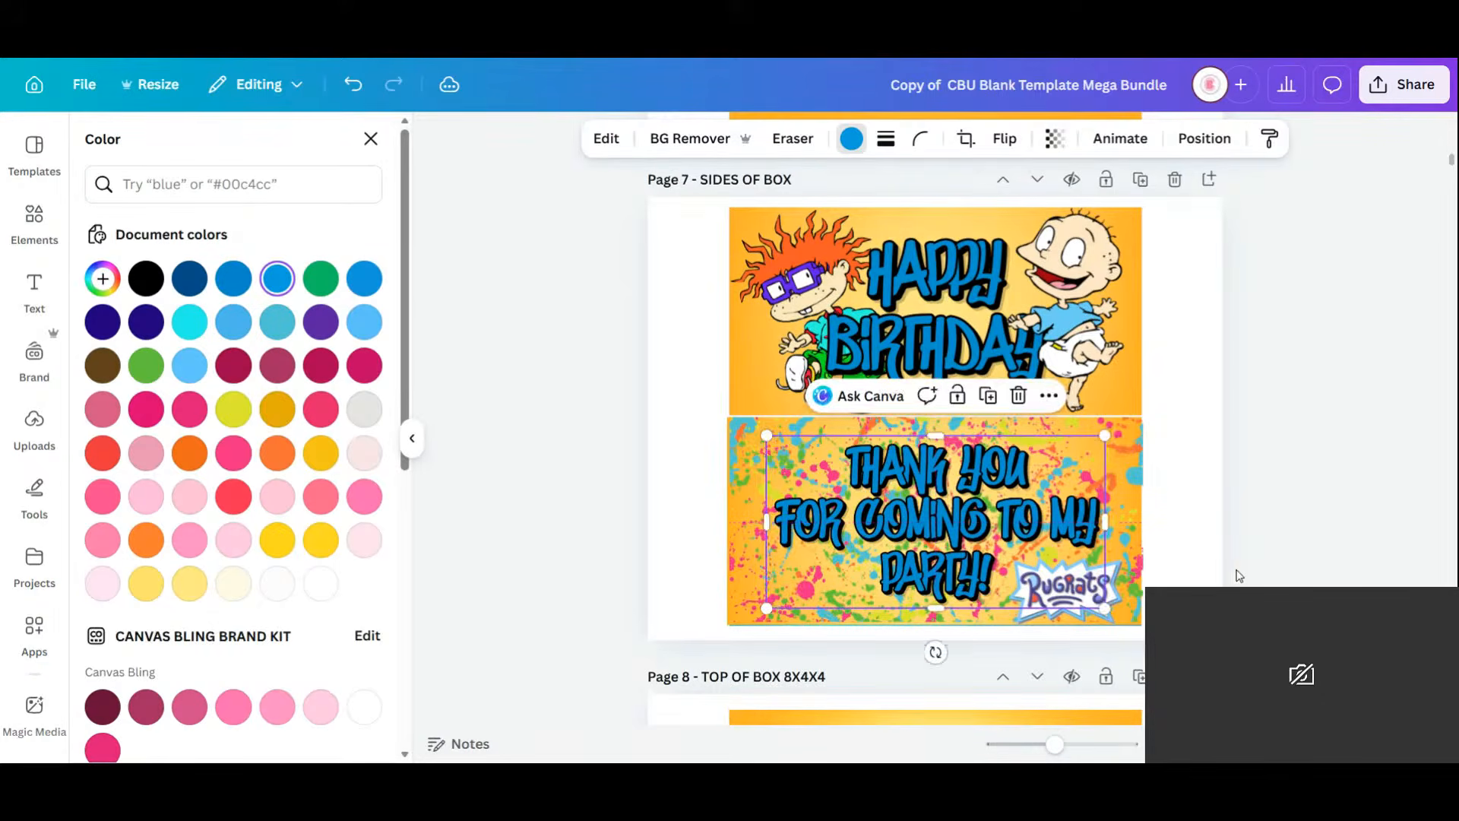
pyautogui.click(1201, 570)
# Scroll down to page 8's top-of-box design and select its Rugrats image.
pyautogui.scroll(-1, 1204, 523)
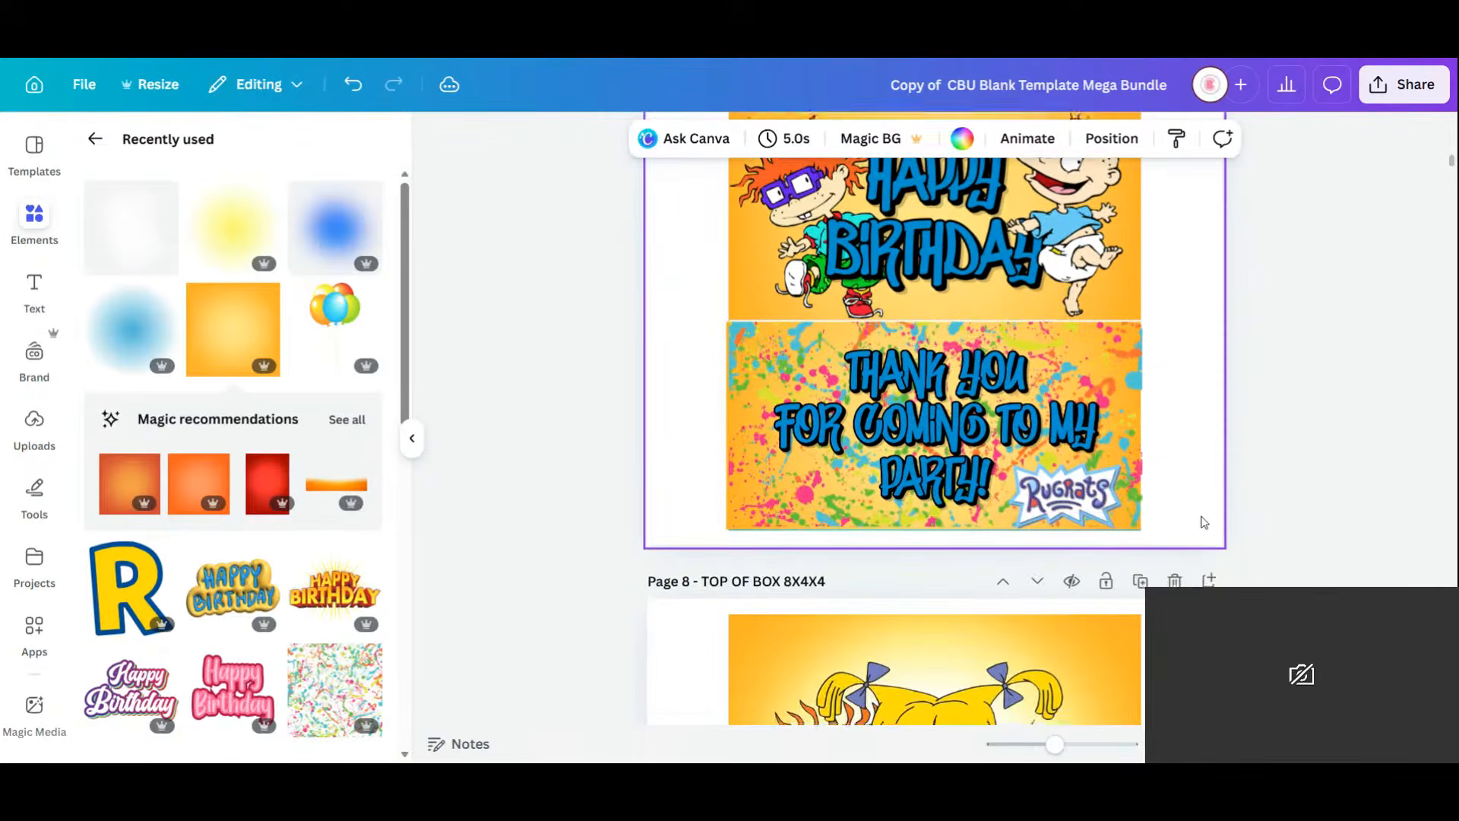
pyautogui.scroll(-5, 1204, 522)
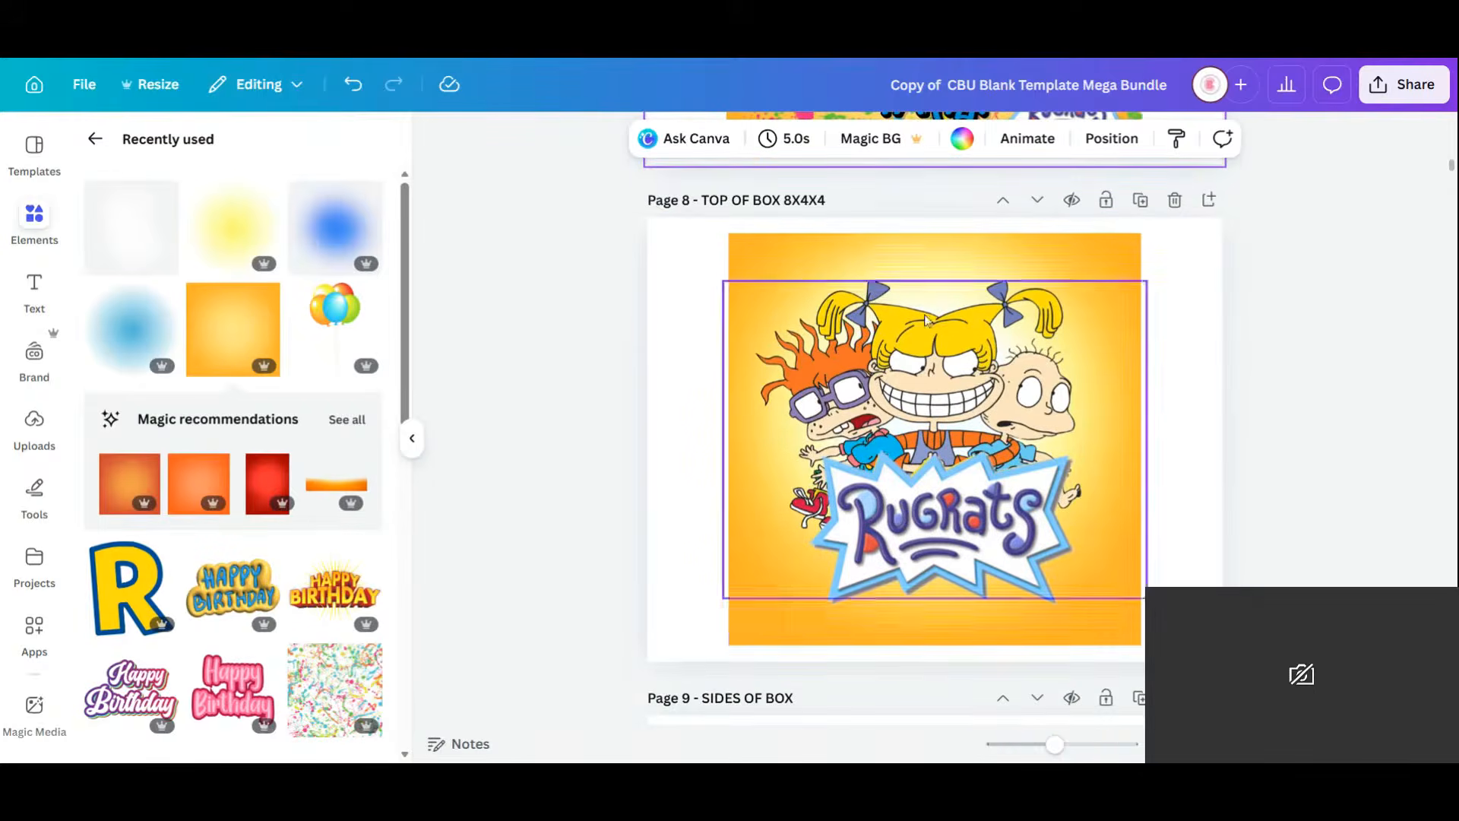
pyautogui.click(758, 631)
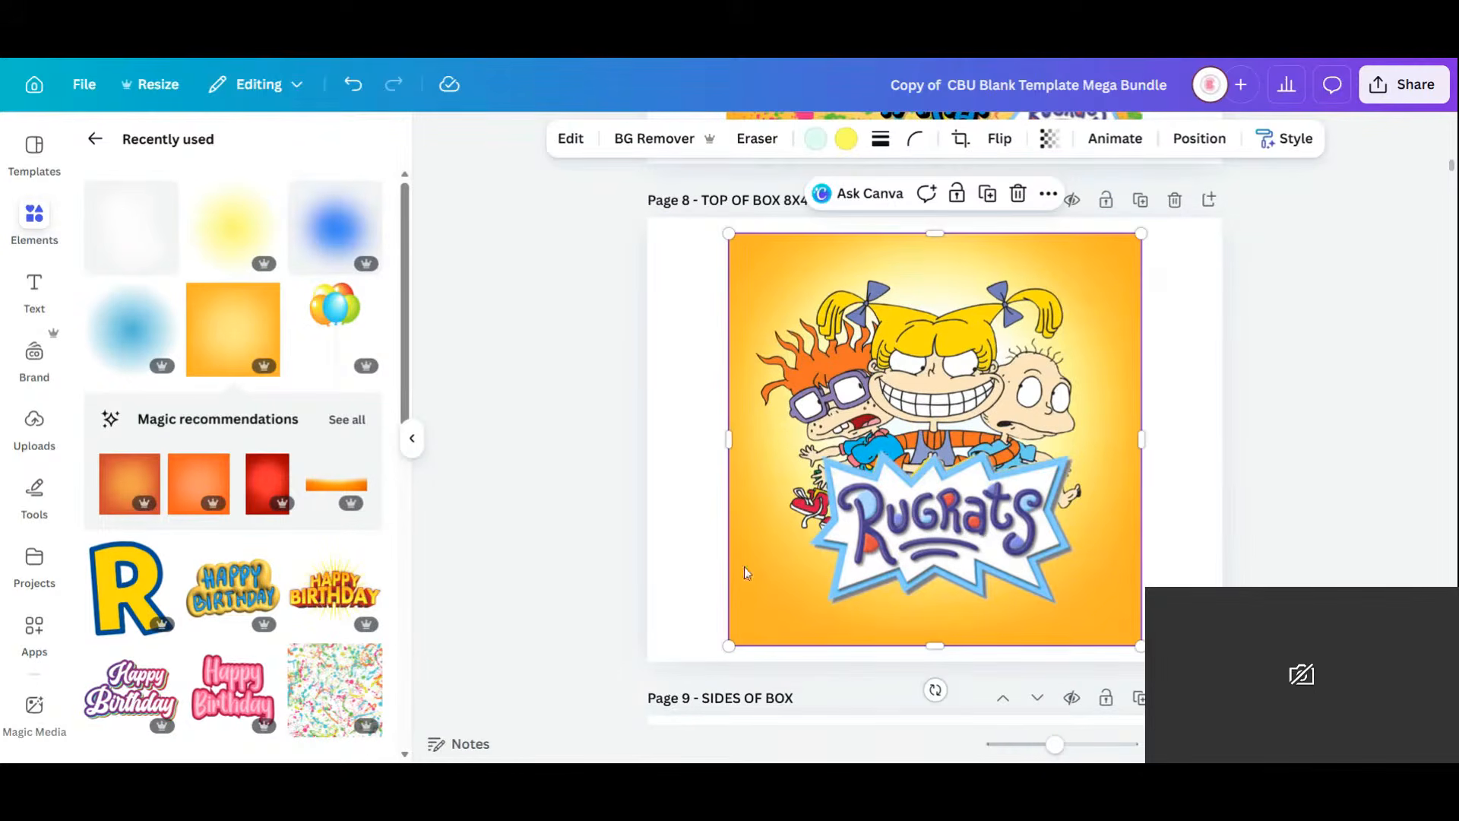
# Delete the orange square and give page 8's pink background a blue gradient.
pyautogui.moveTo(770, 623); pyautogui.dragTo(852, 614)
pyautogui.click(723, 611)
pyautogui.click(769, 611)
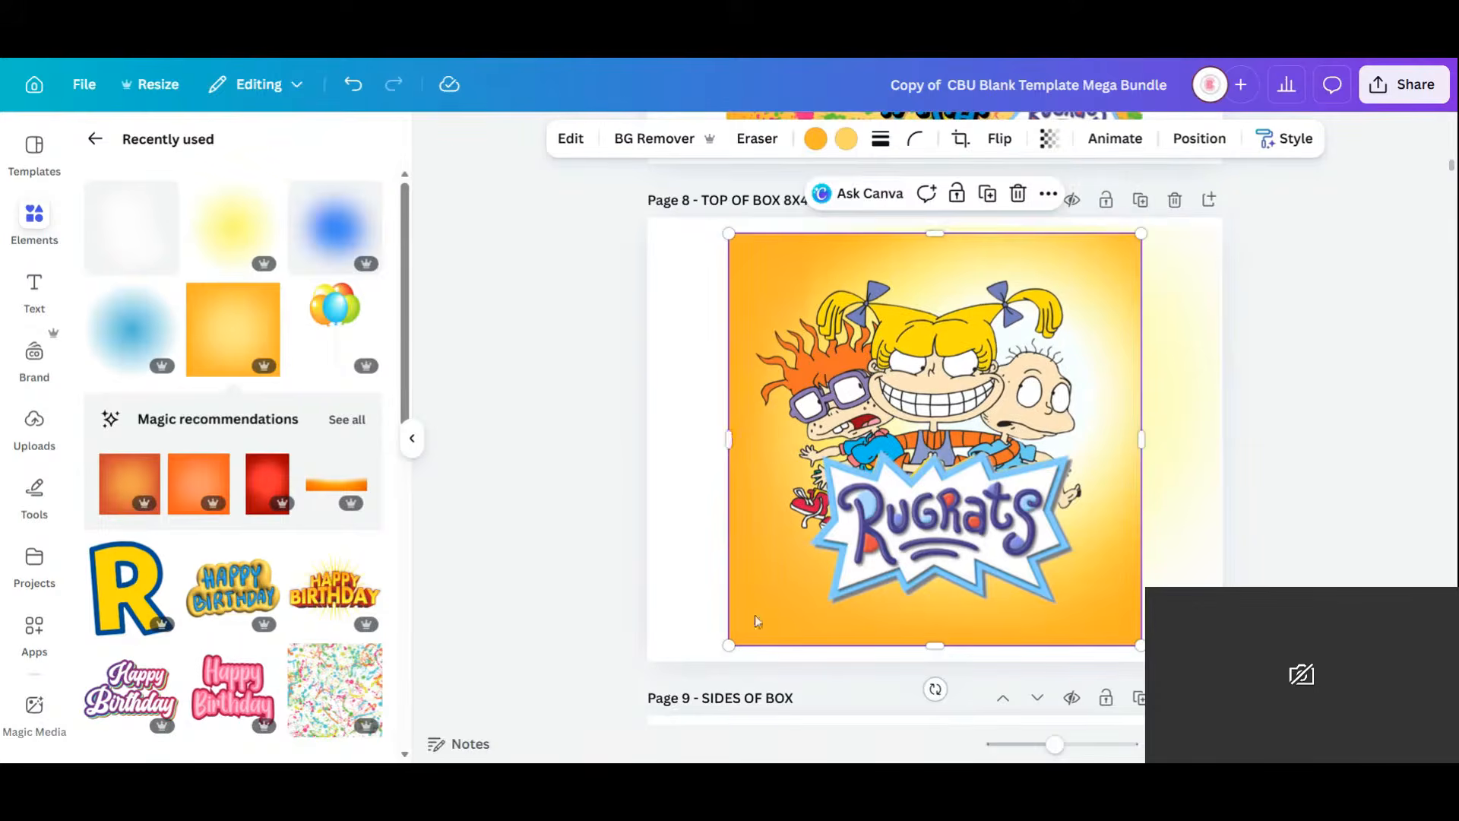
pyautogui.moveTo(756, 619); pyautogui.dragTo(823, 620)
pyautogui.press('Delete')
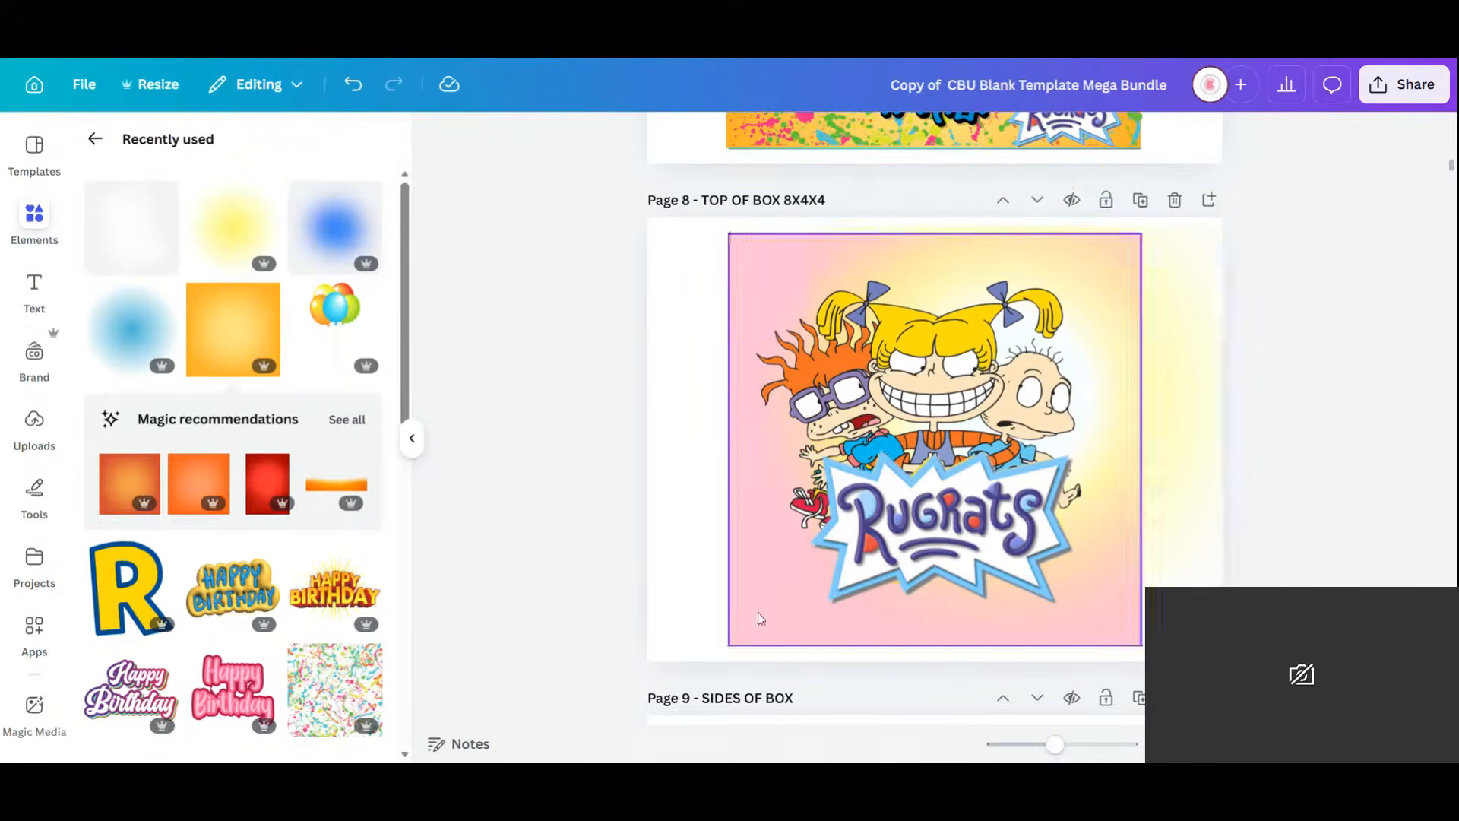
pyautogui.click(755, 613)
pyautogui.click(764, 138)
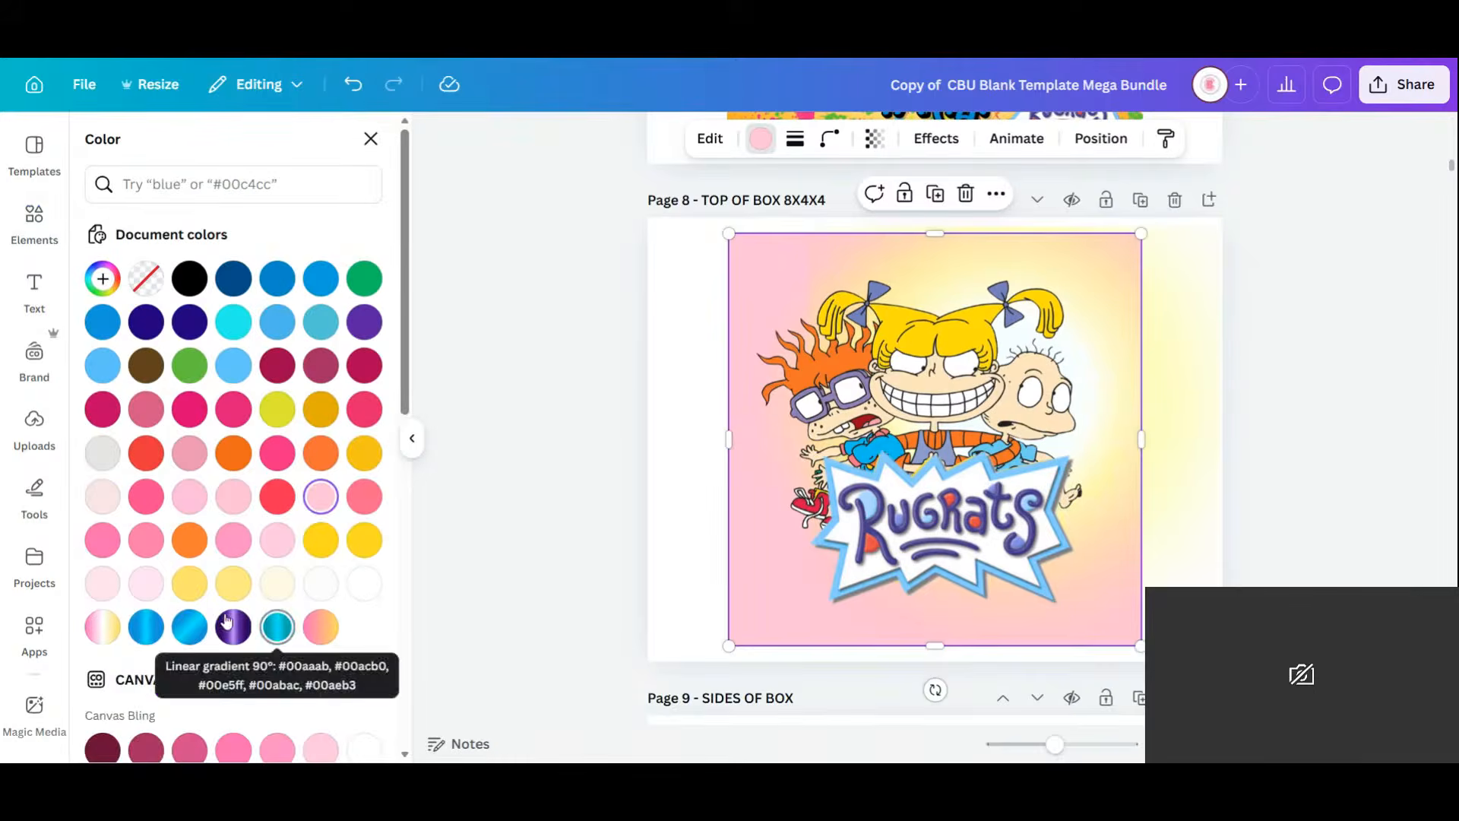
pyautogui.click(189, 627)
# Delete the gradient and yellow glows and trim the Rugrats characters image from both sides.
pyautogui.moveTo(1196, 372); pyautogui.dragTo(1141, 392)
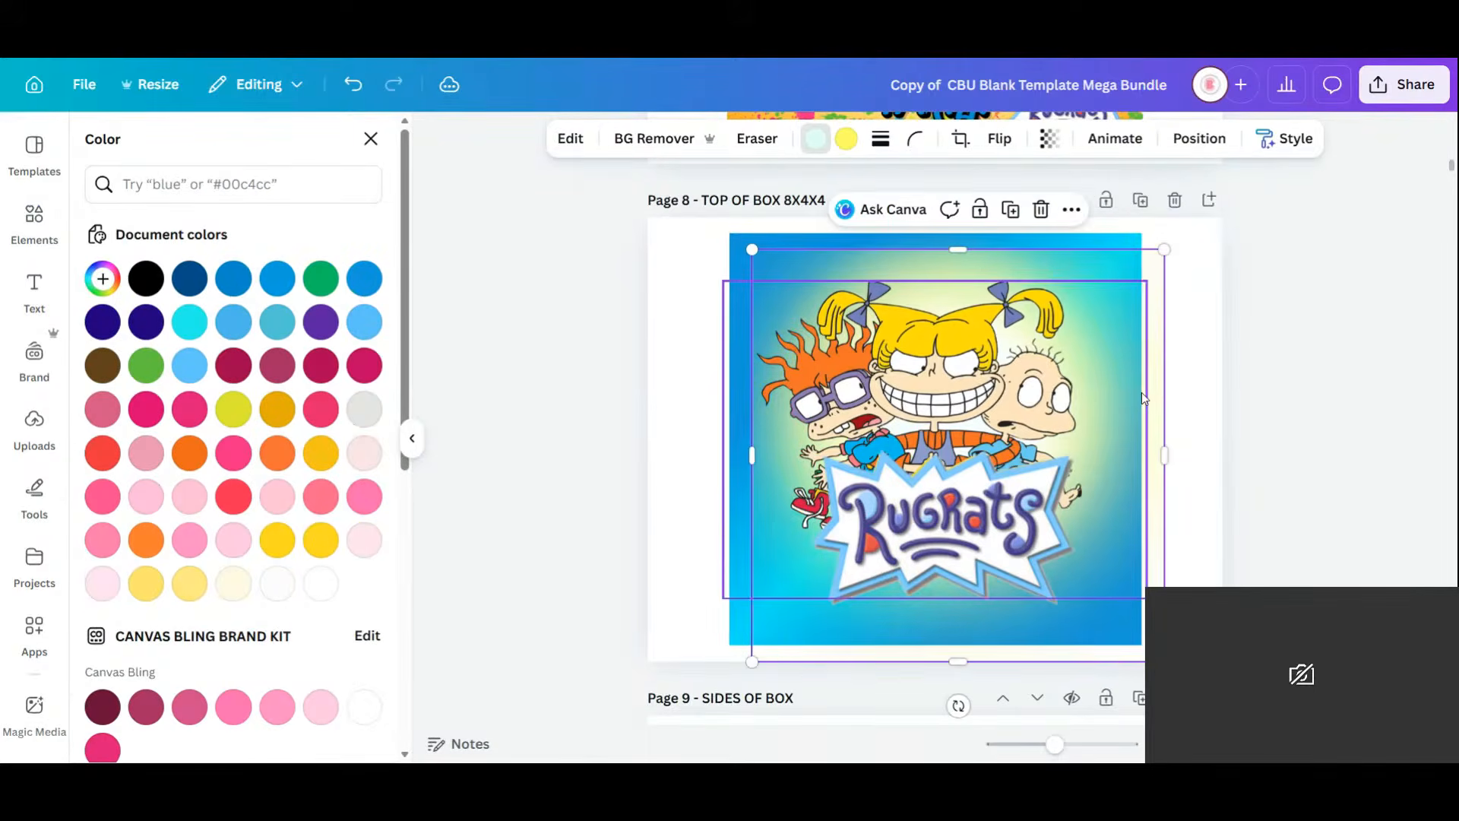
pyautogui.press('Delete')
pyautogui.click(1224, 556)
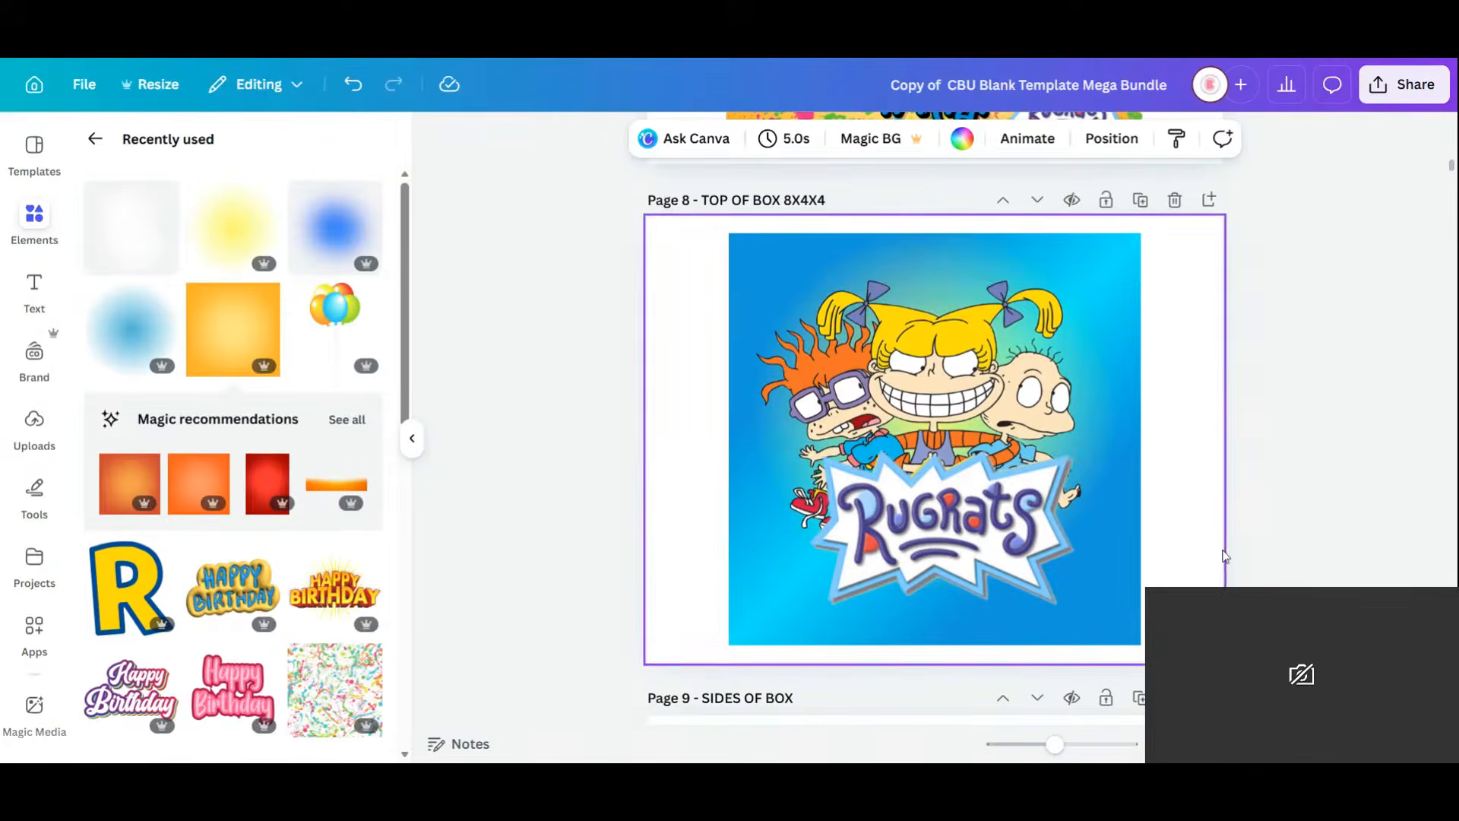
pyautogui.click(1116, 328)
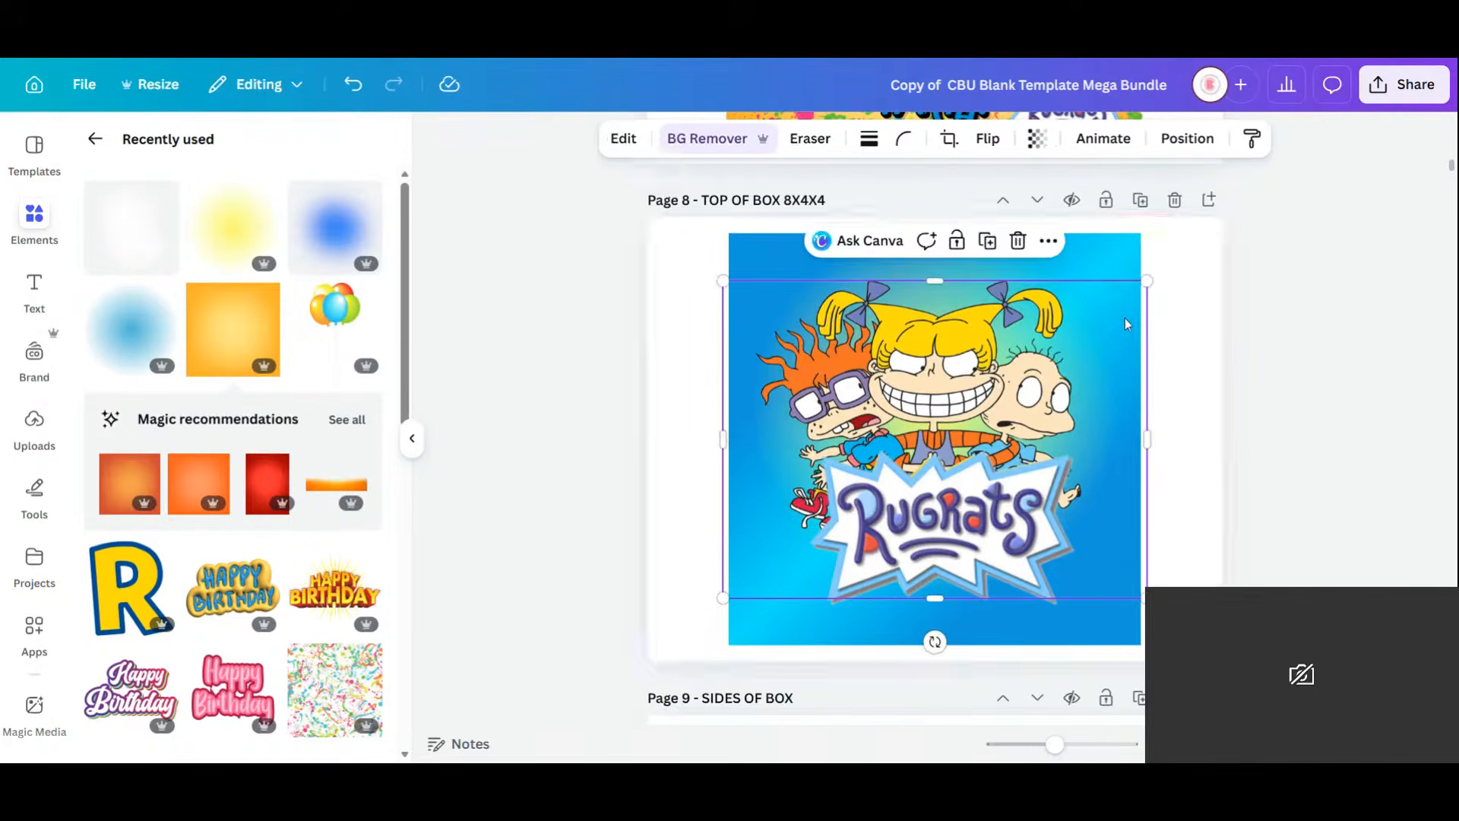
pyautogui.moveTo(1146, 438); pyautogui.dragTo(1093, 437)
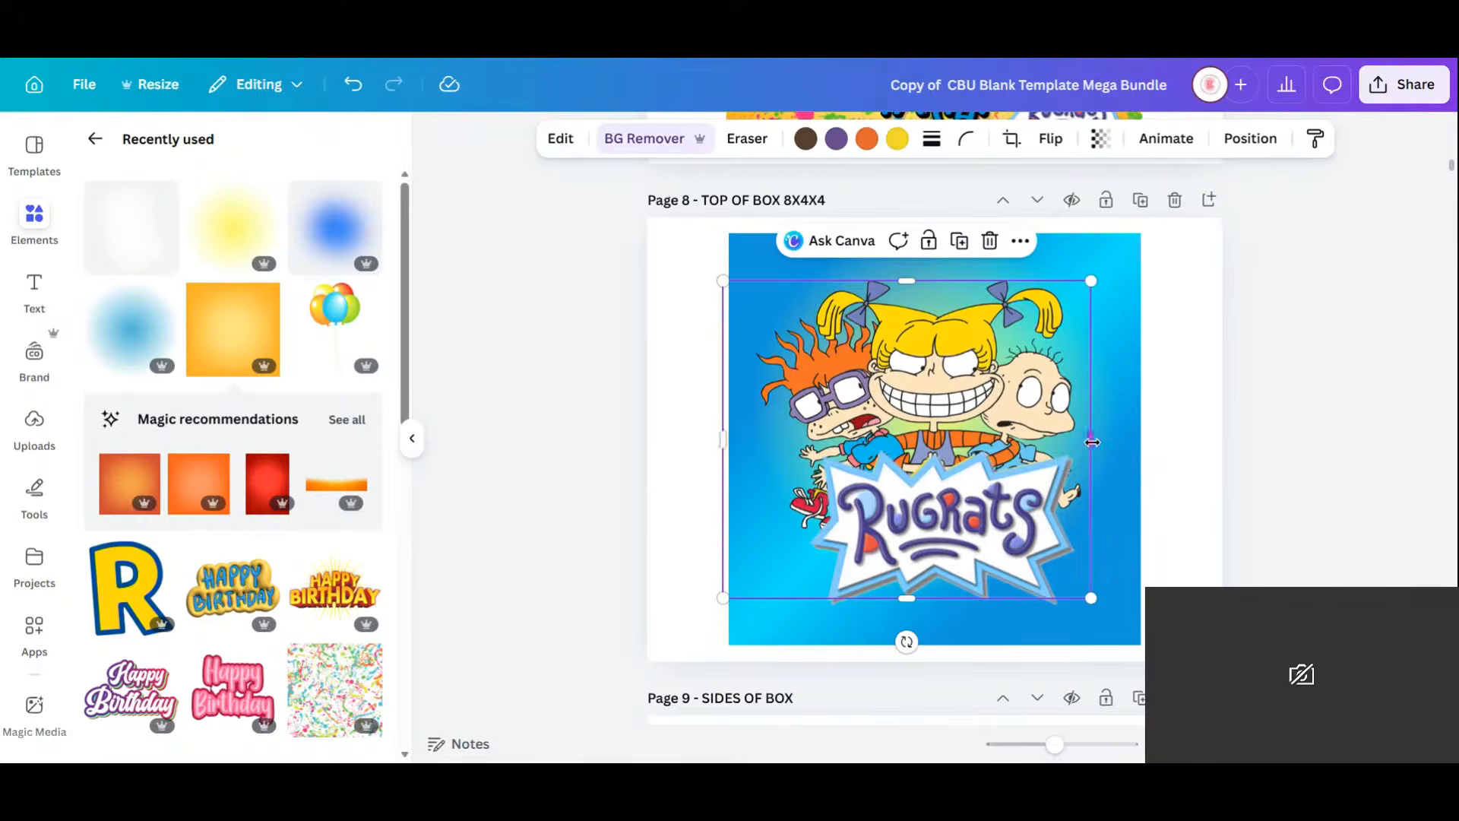
pyautogui.moveTo(722, 438); pyautogui.dragTo(751, 438)
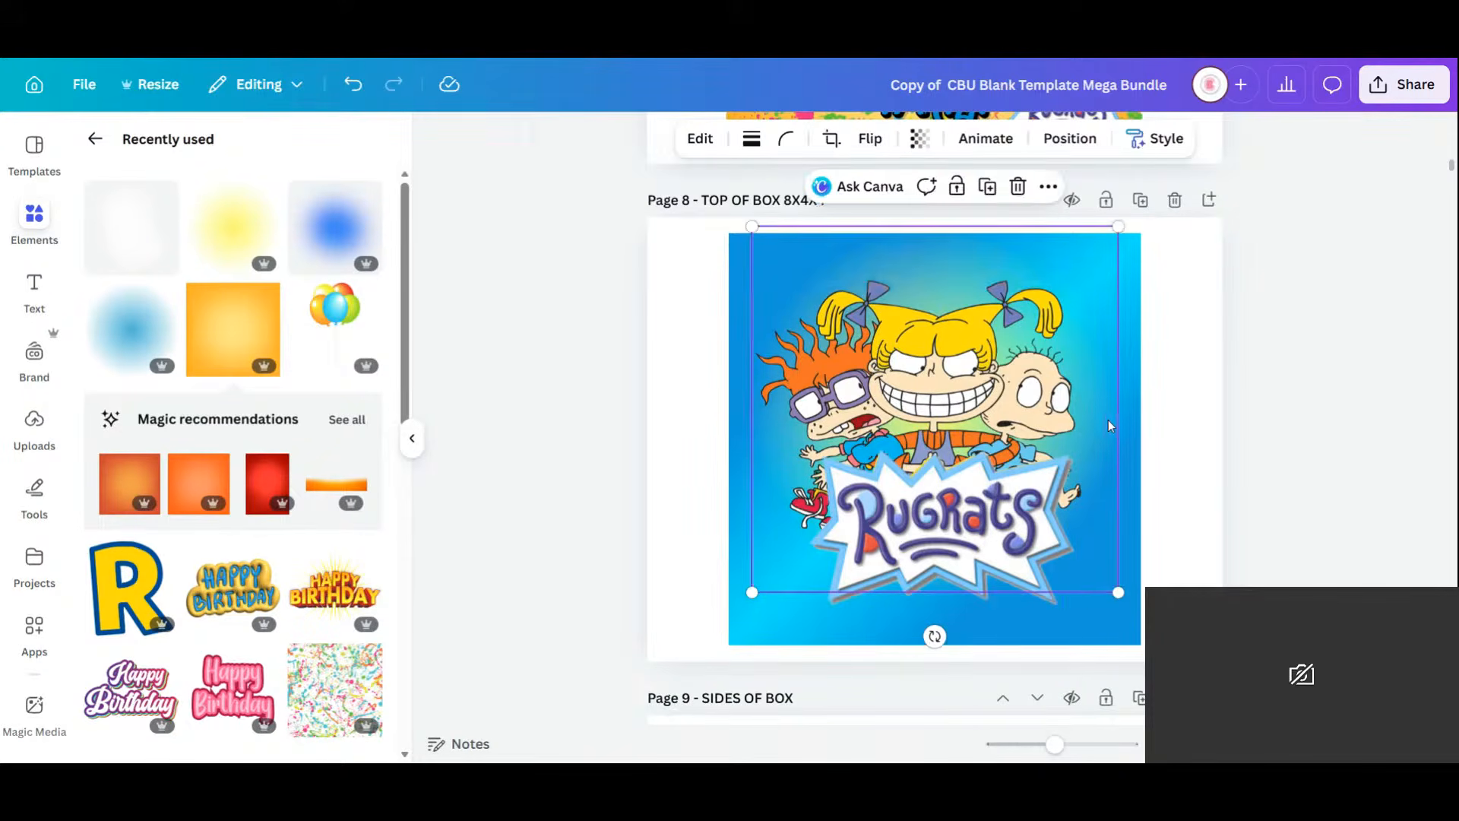
pyautogui.moveTo(1109, 421); pyautogui.dragTo(1319, 525)
pyautogui.press('Delete')
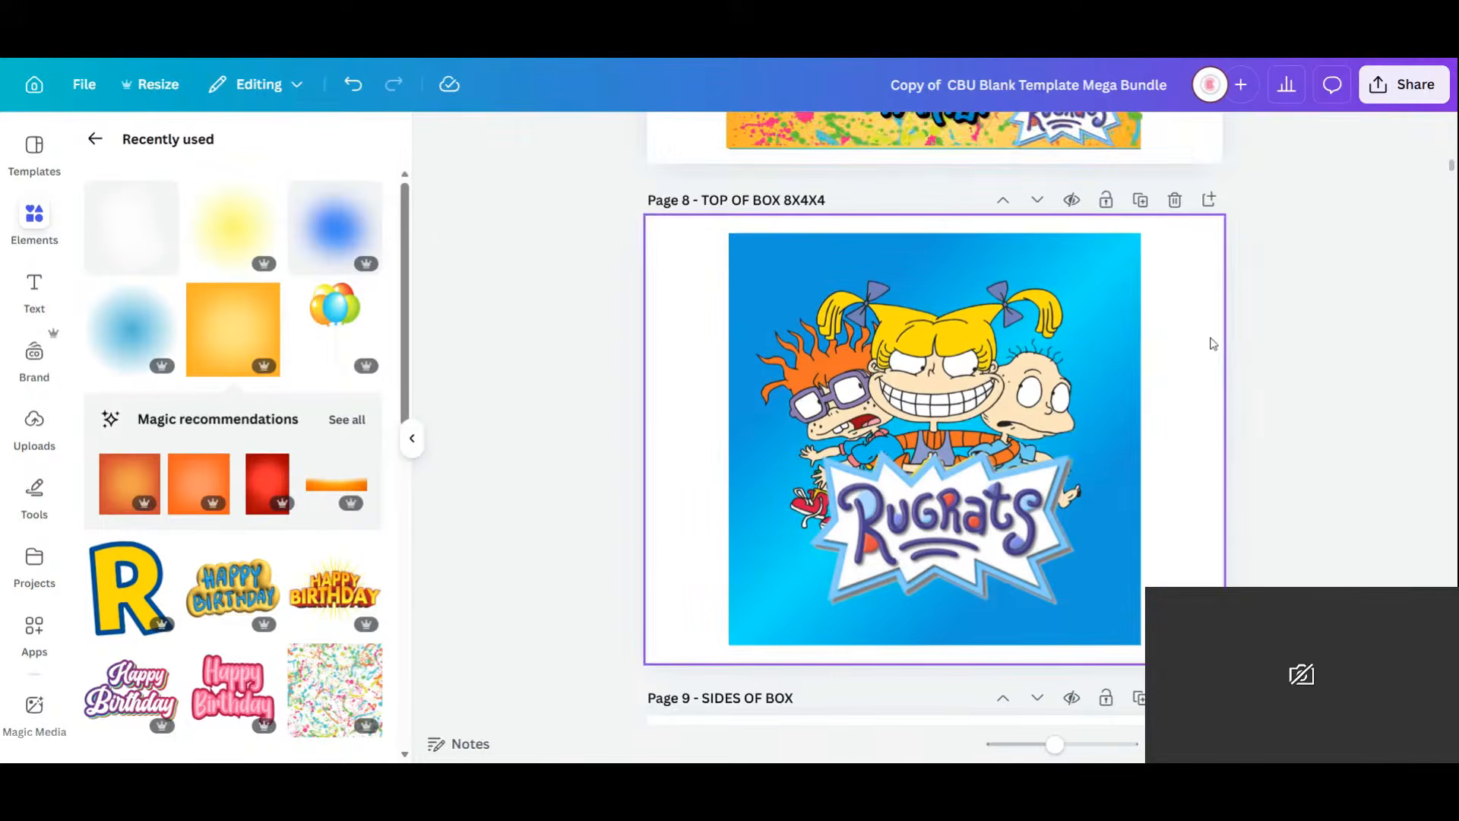
# Delete the white Rugrats logo so the yellow-bordered logo shows.
pyautogui.click(1007, 526)
pyautogui.moveTo(1007, 526); pyautogui.dragTo(813, 562)
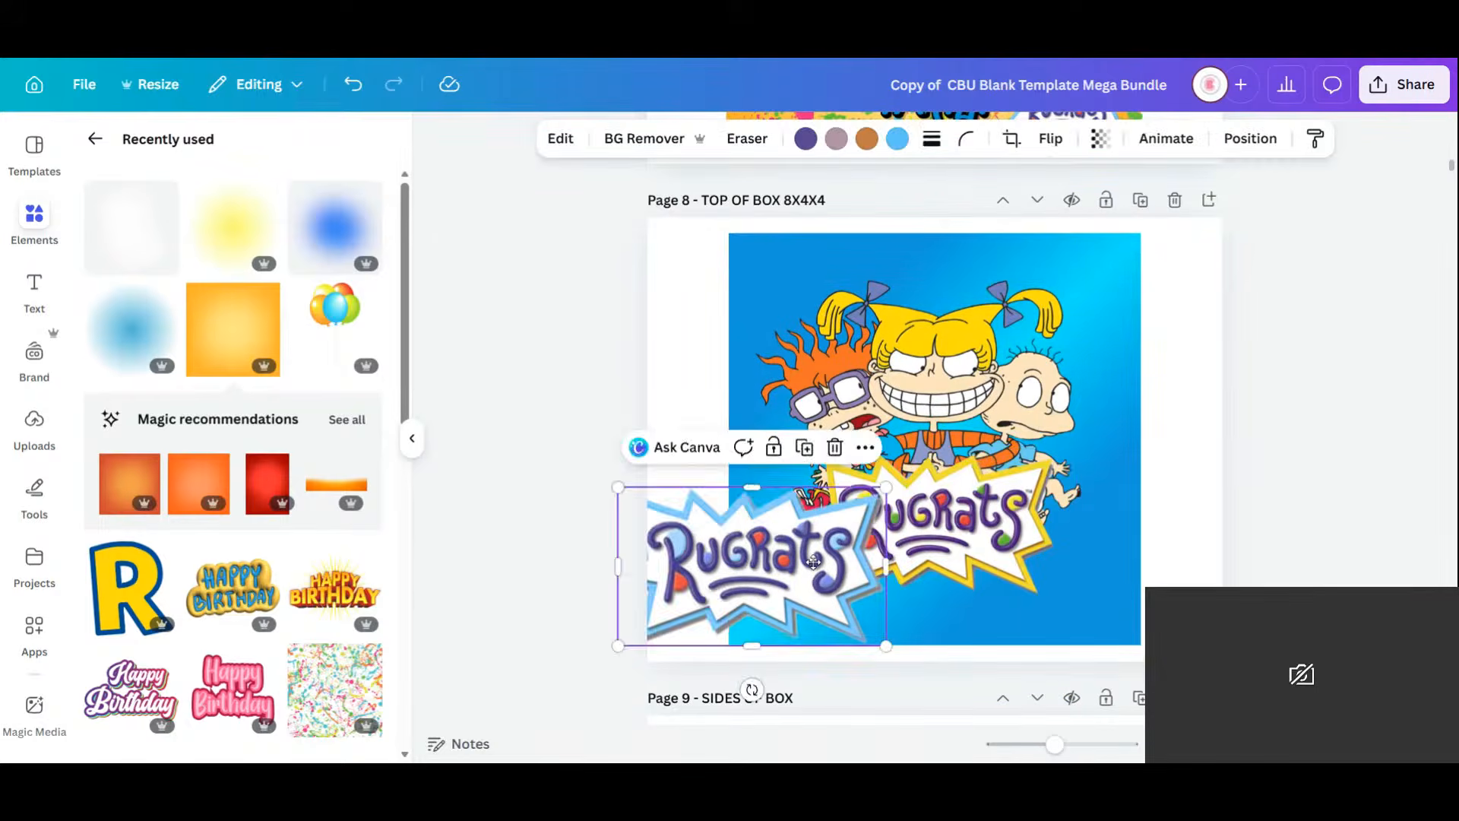
pyautogui.press('Delete')
pyautogui.scroll(-2, 986, 420)
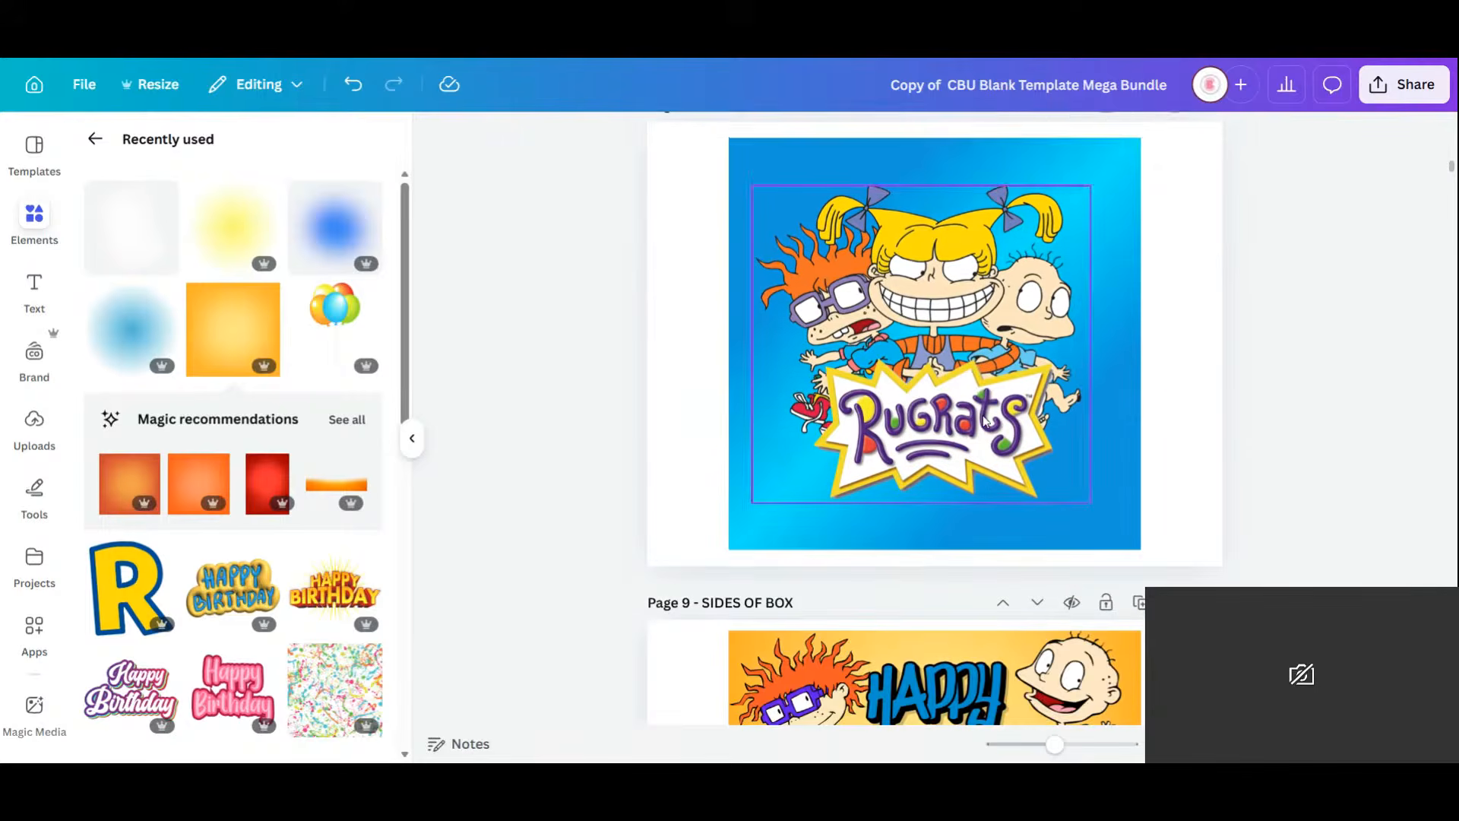
# Centre the page 8 logo, then delete the orange background behind the page 9 banner.
pyautogui.moveTo(986, 420); pyautogui.dragTo(995, 413)
pyautogui.scroll(-5, 995, 413)
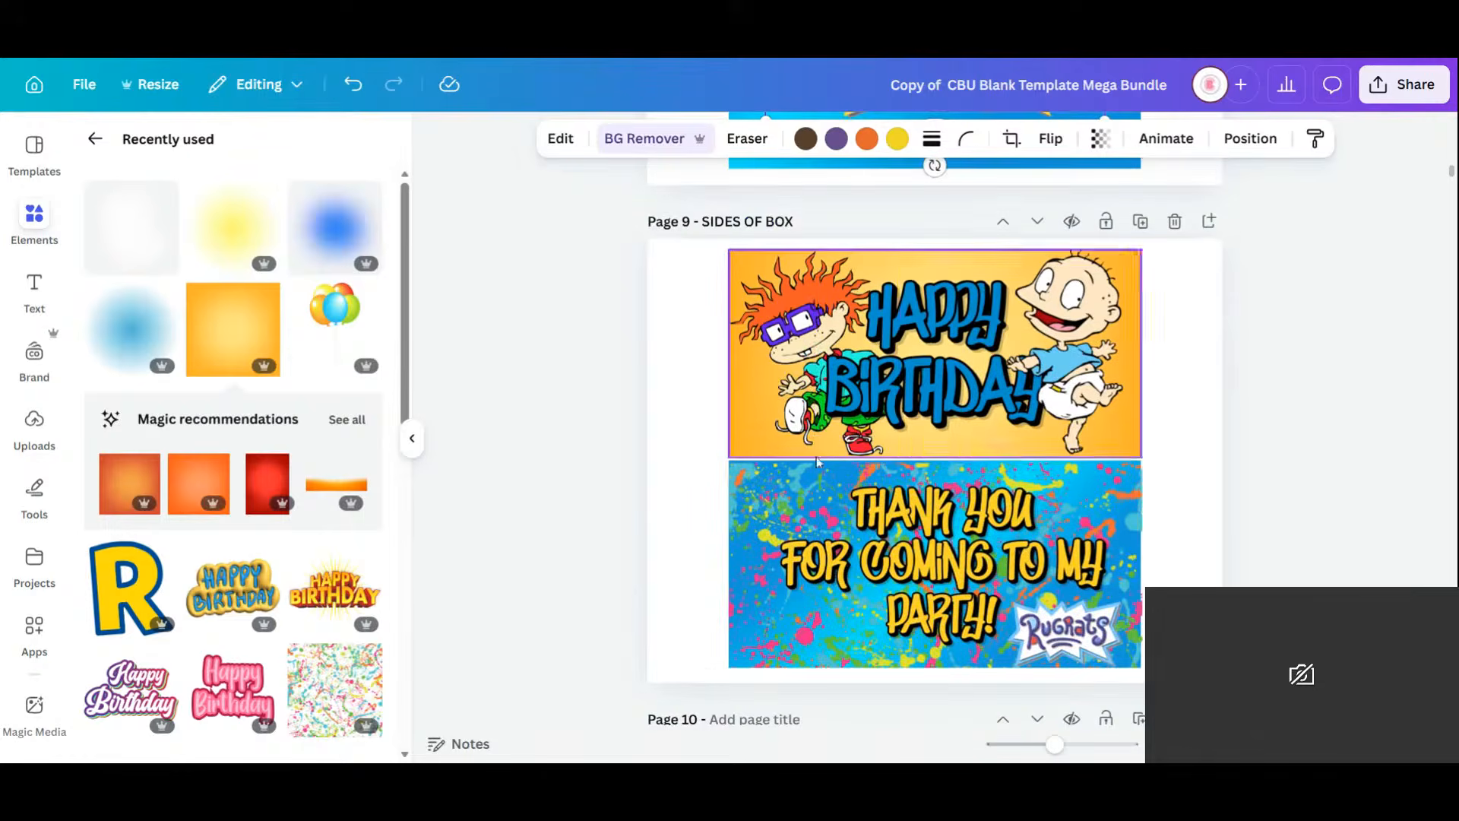
pyautogui.click(737, 444)
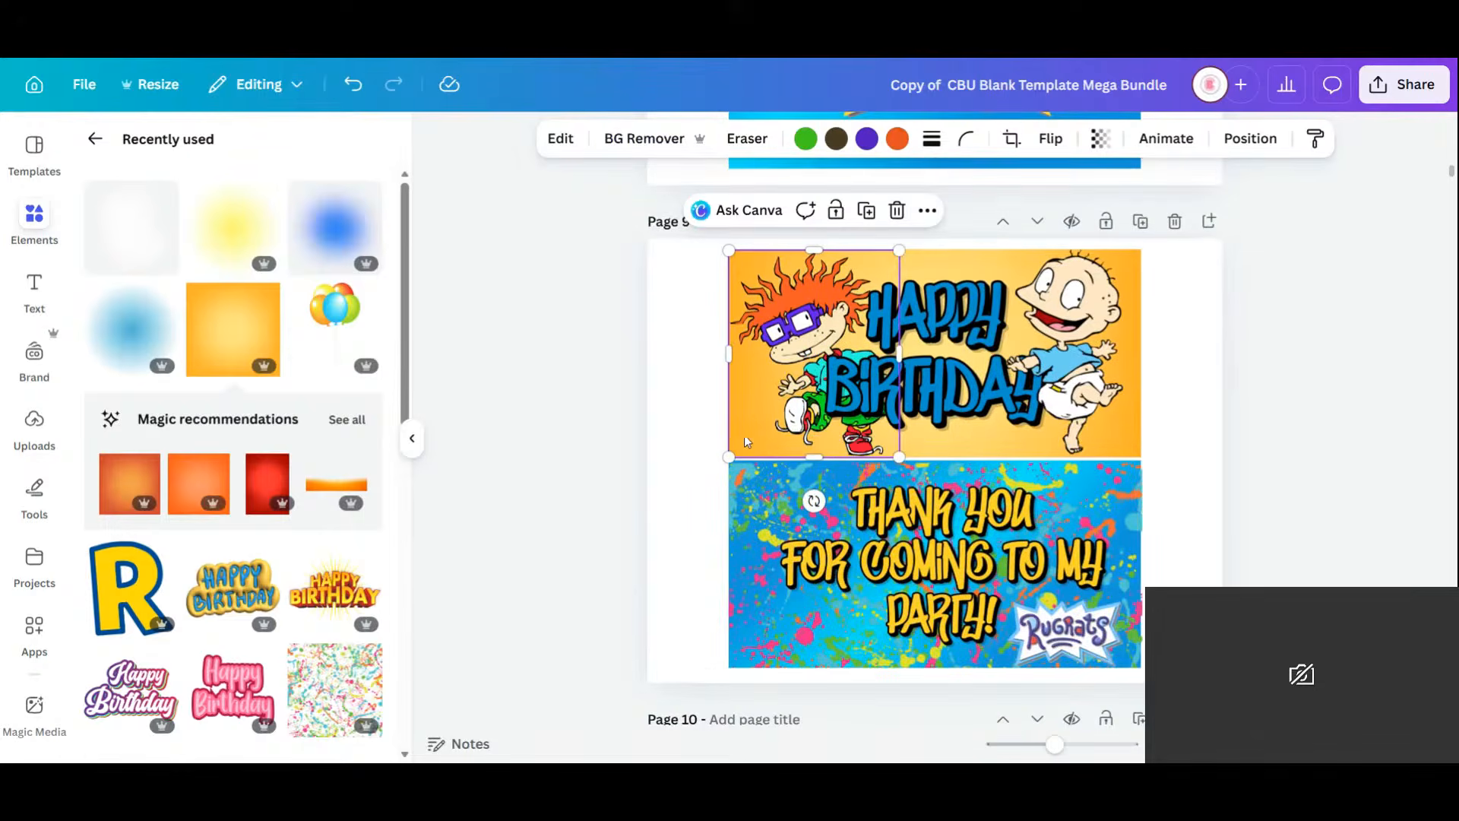
pyautogui.moveTo(764, 397); pyautogui.dragTo(808, 387)
pyautogui.click(746, 413)
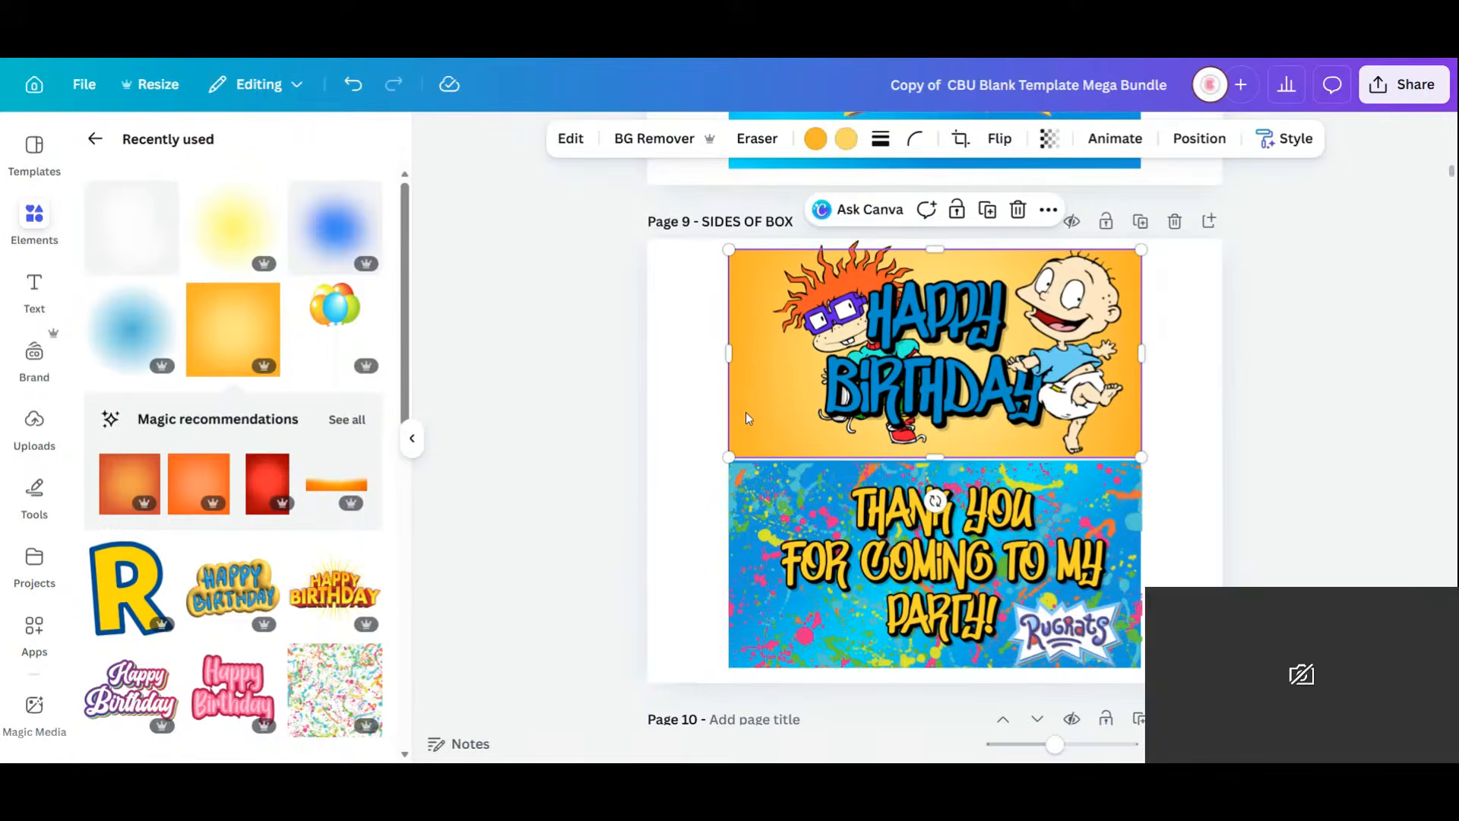
pyautogui.press('Delete')
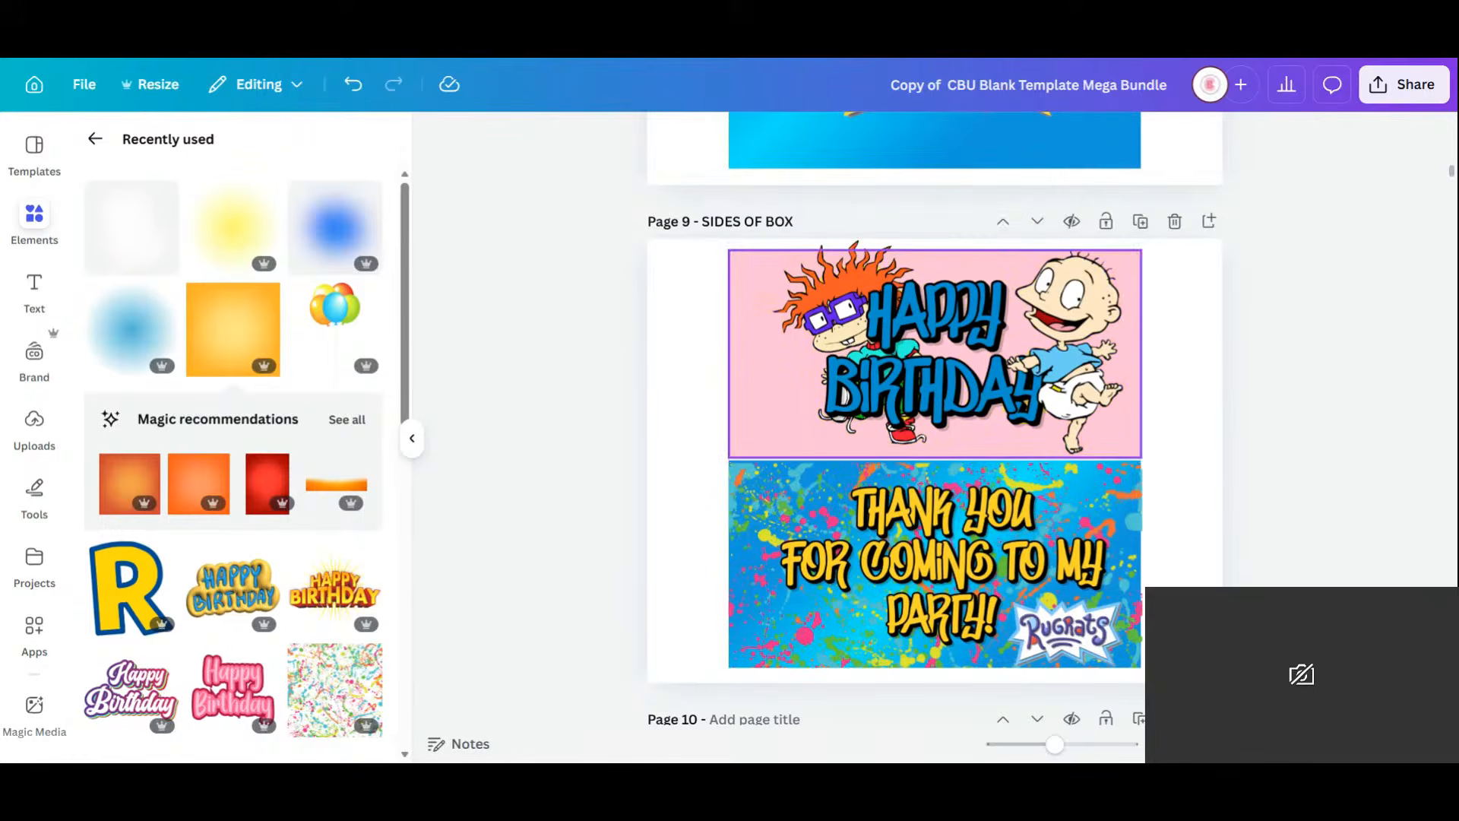
# Make the page 9 banner background a blue gradient and move Chuckie to its left edge.
pyautogui.click(747, 412)
pyautogui.click(749, 142)
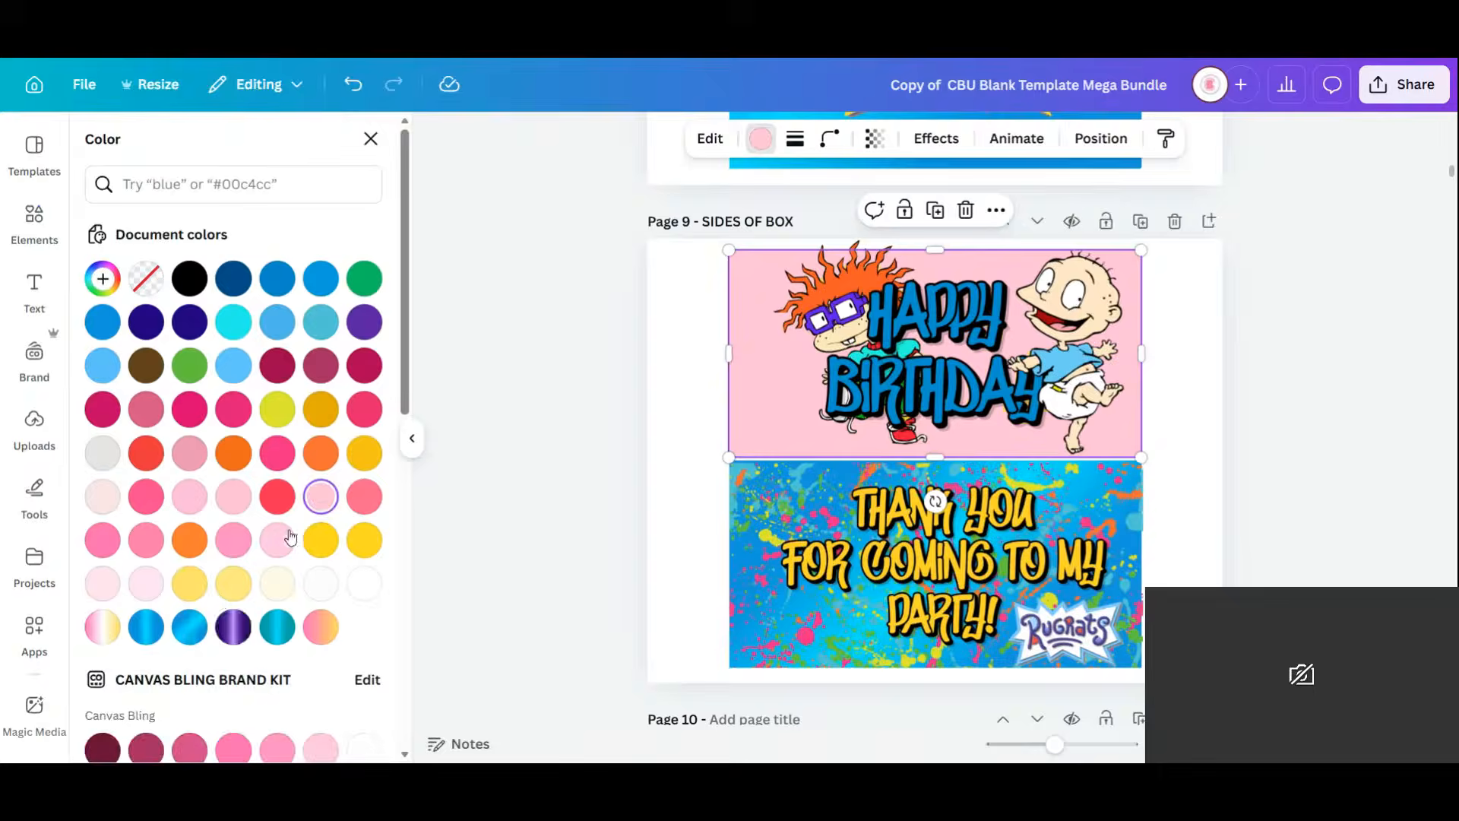
pyautogui.click(189, 627)
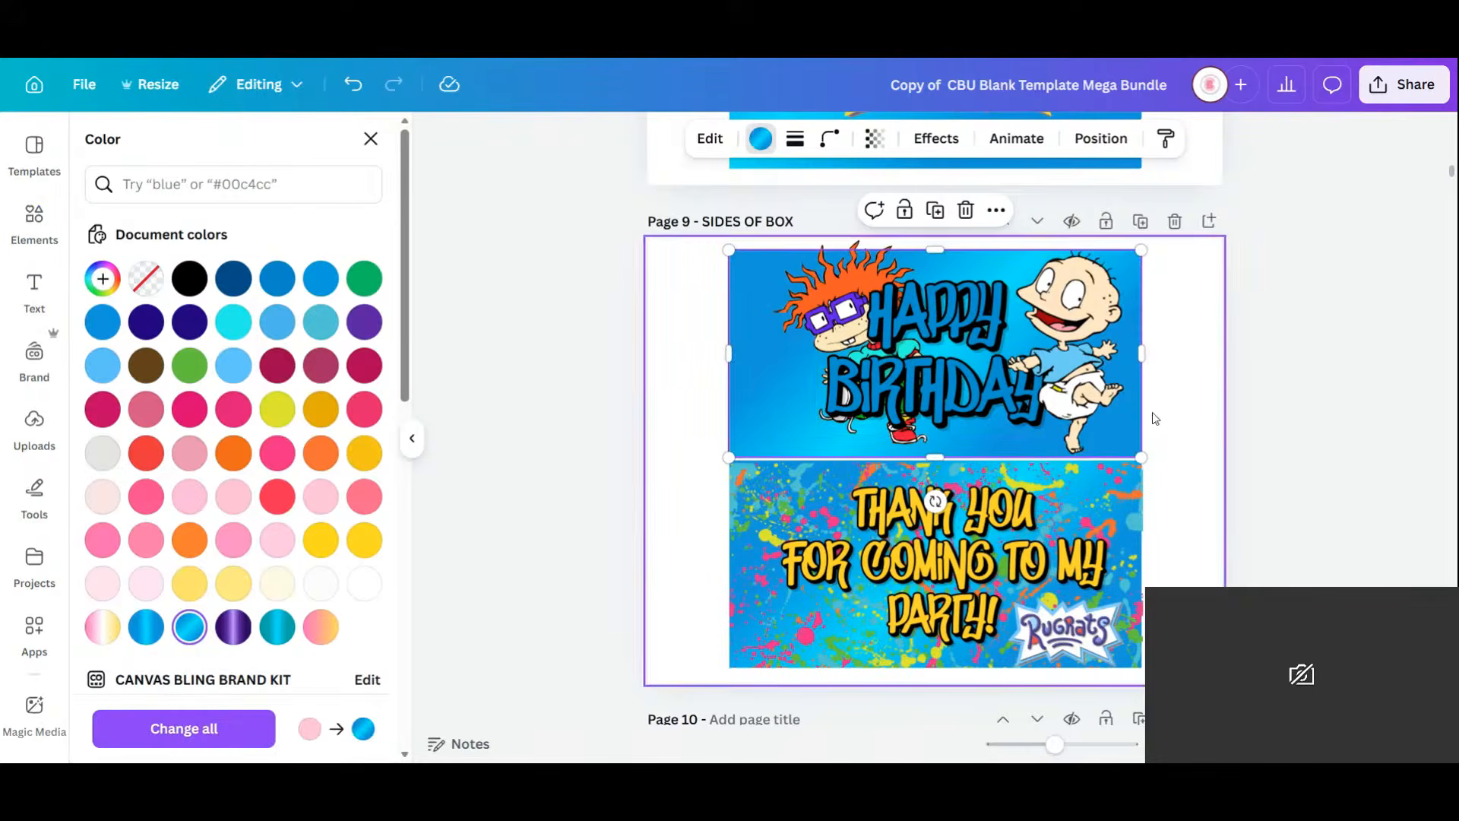
pyautogui.click(1183, 386)
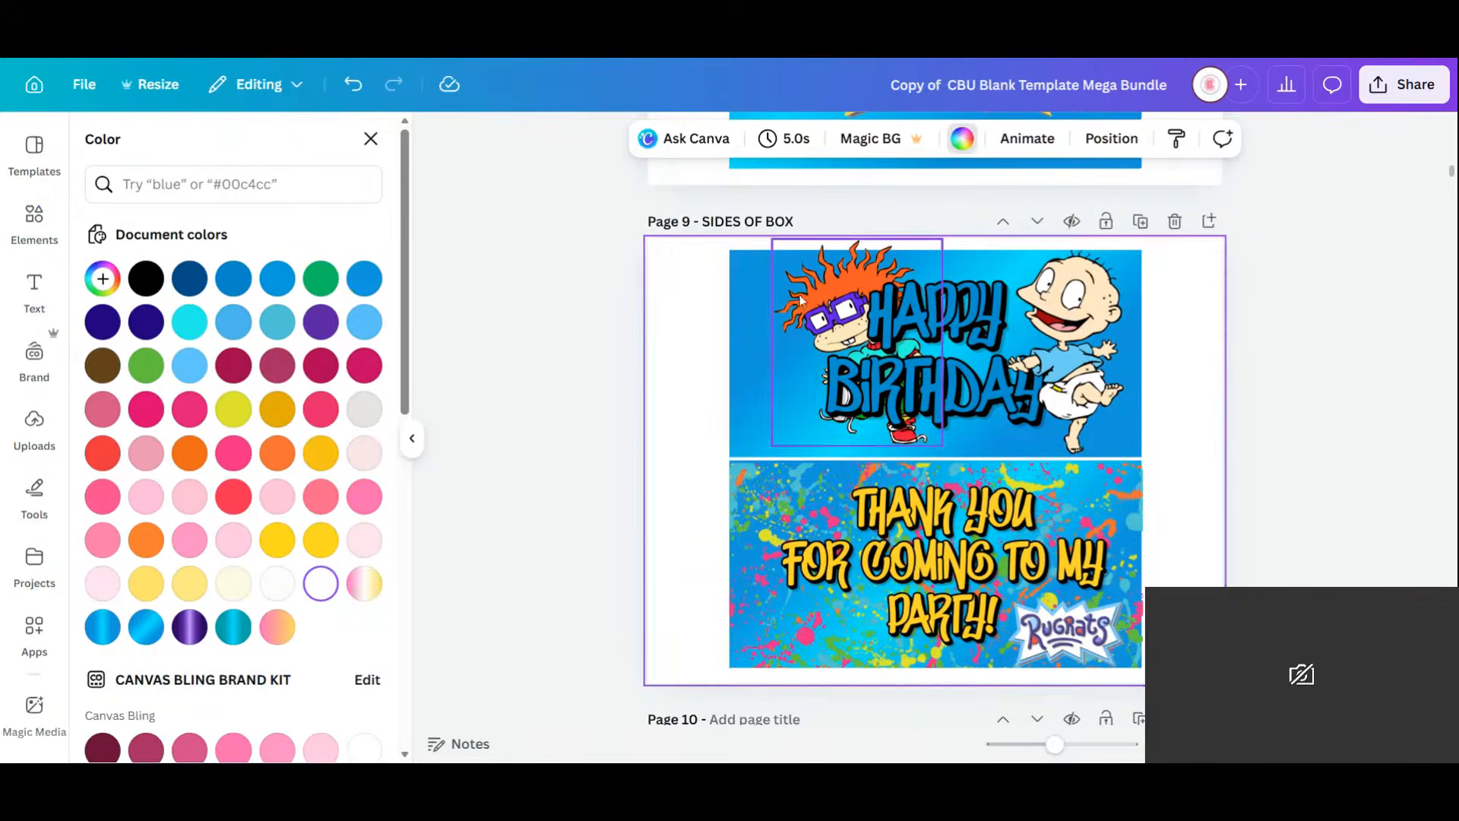
pyautogui.moveTo(813, 300); pyautogui.dragTo(769, 305)
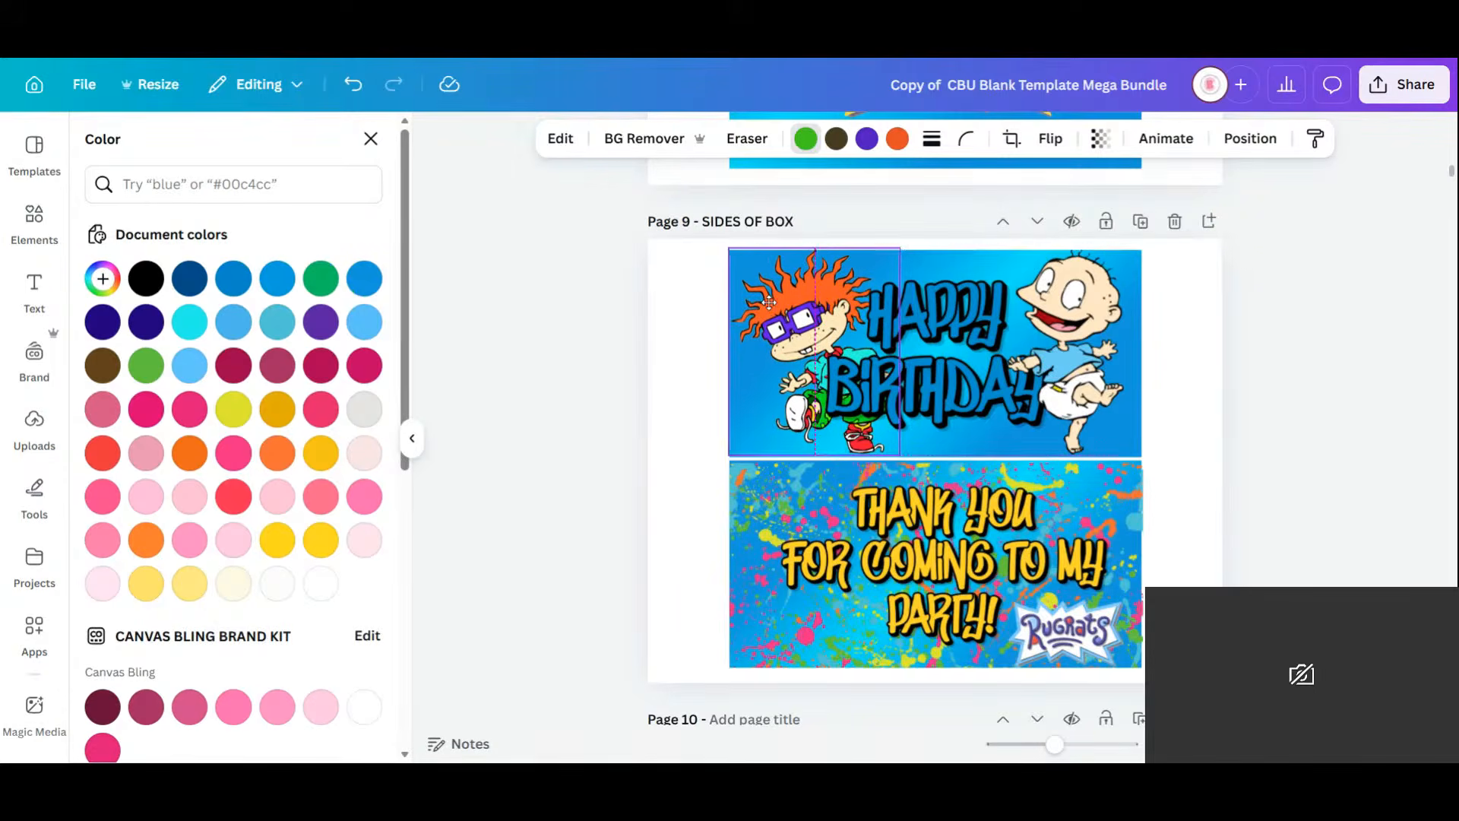
# Recolour the Happy Birthday lettering yellow and raise its colour brightness to 100.
pyautogui.click(964, 354)
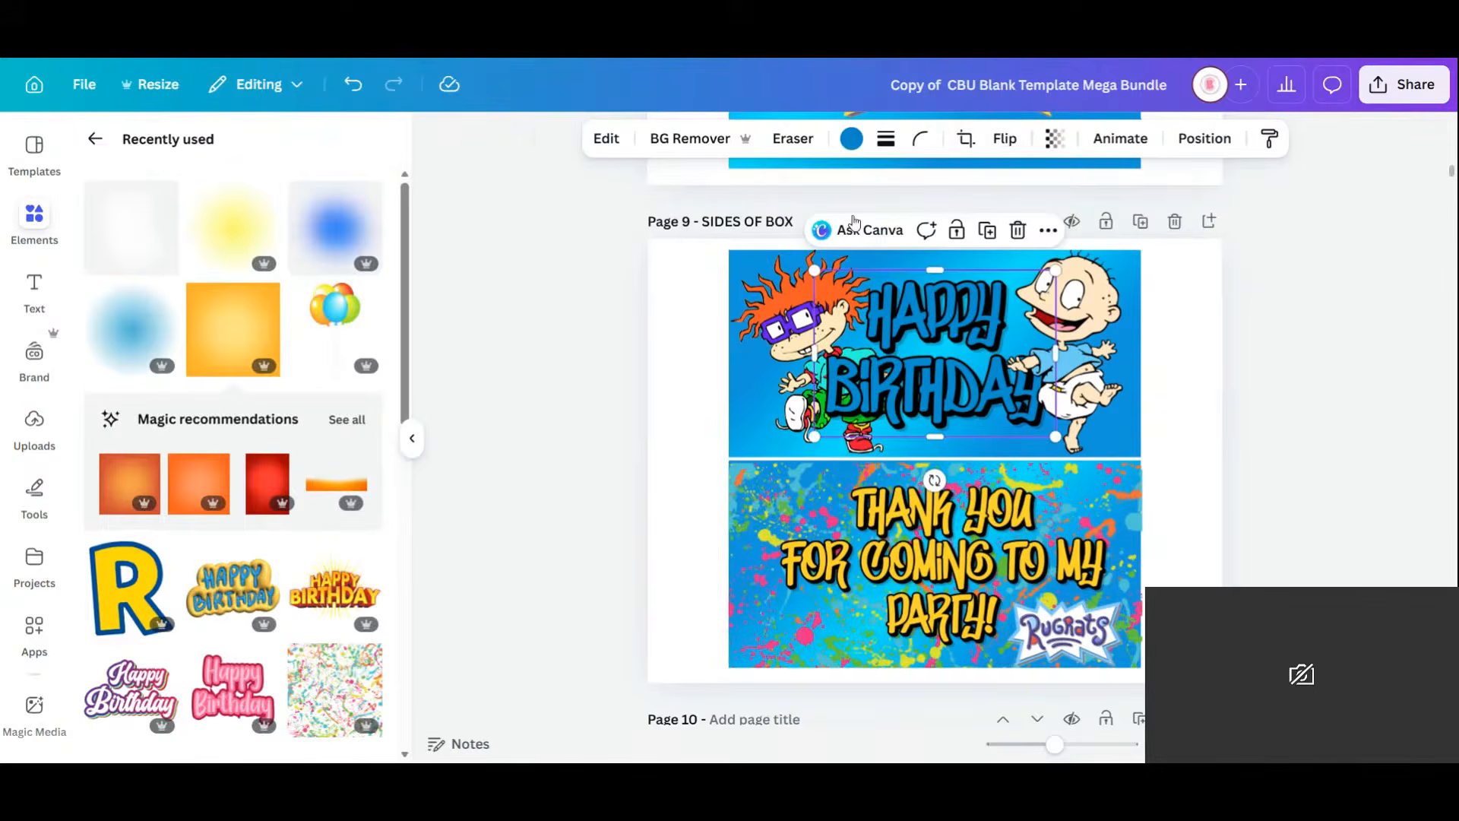
pyautogui.click(851, 139)
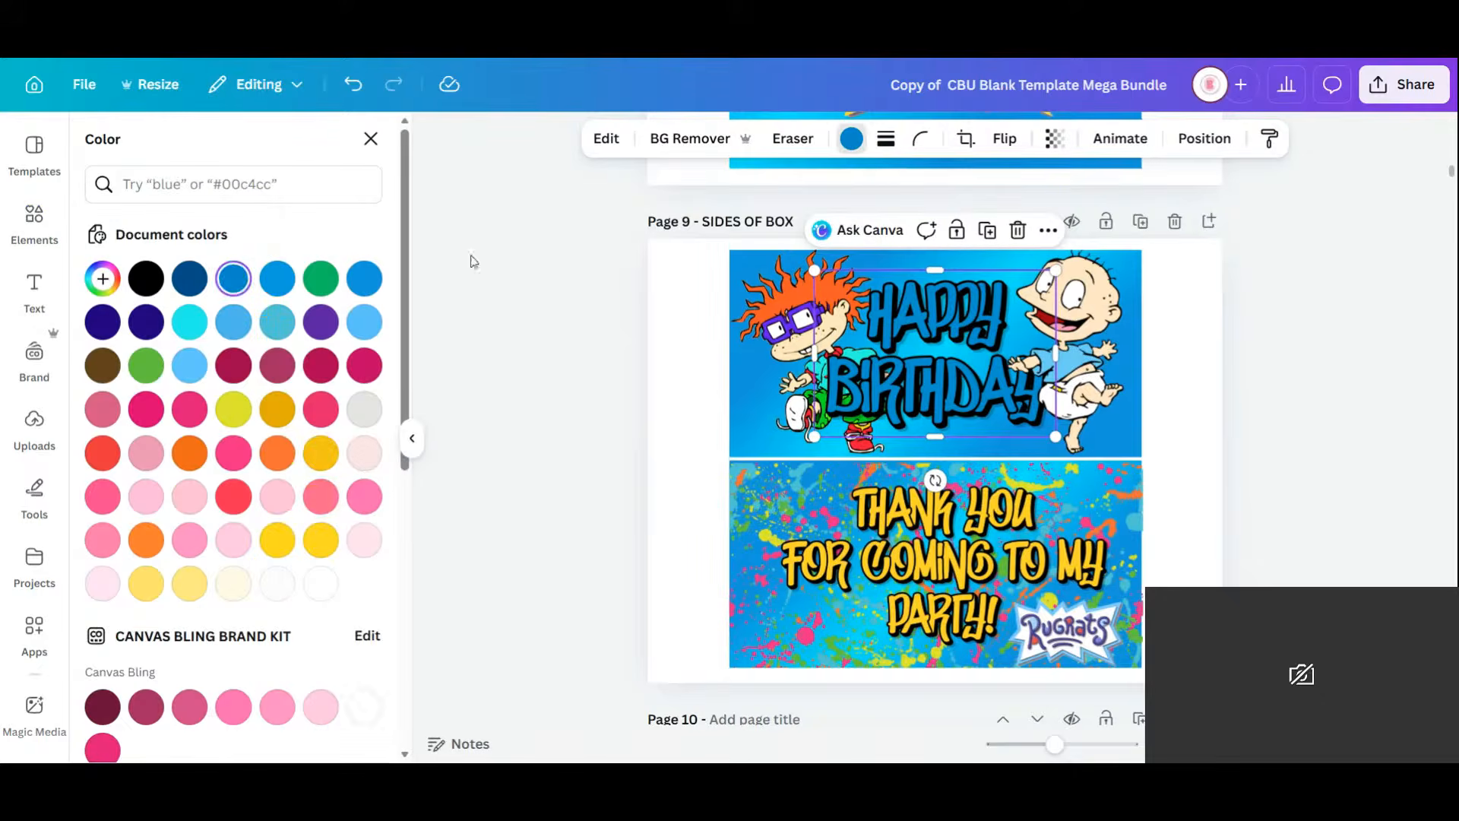
pyautogui.click(321, 453)
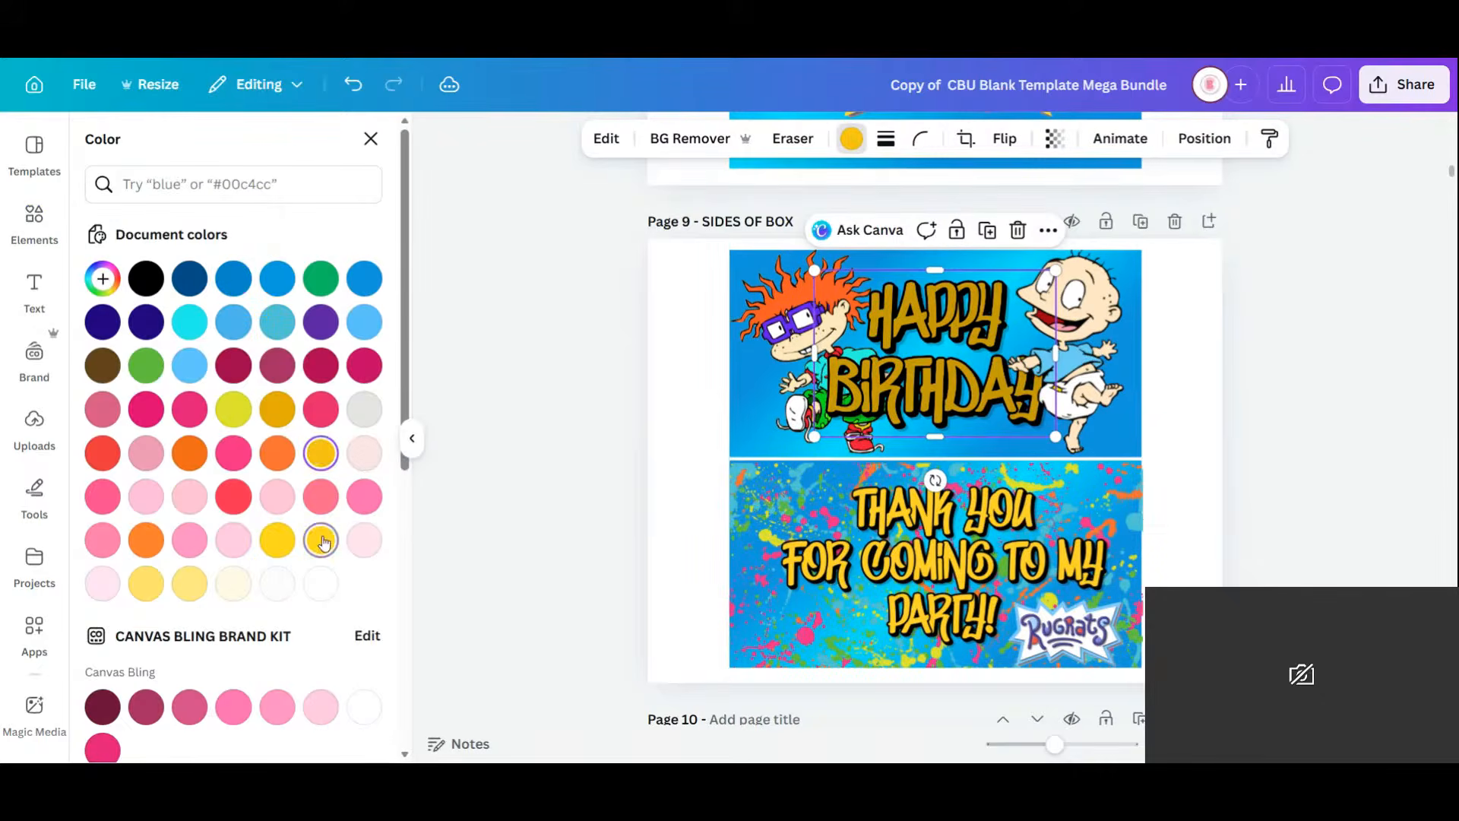
pyautogui.click(597, 147)
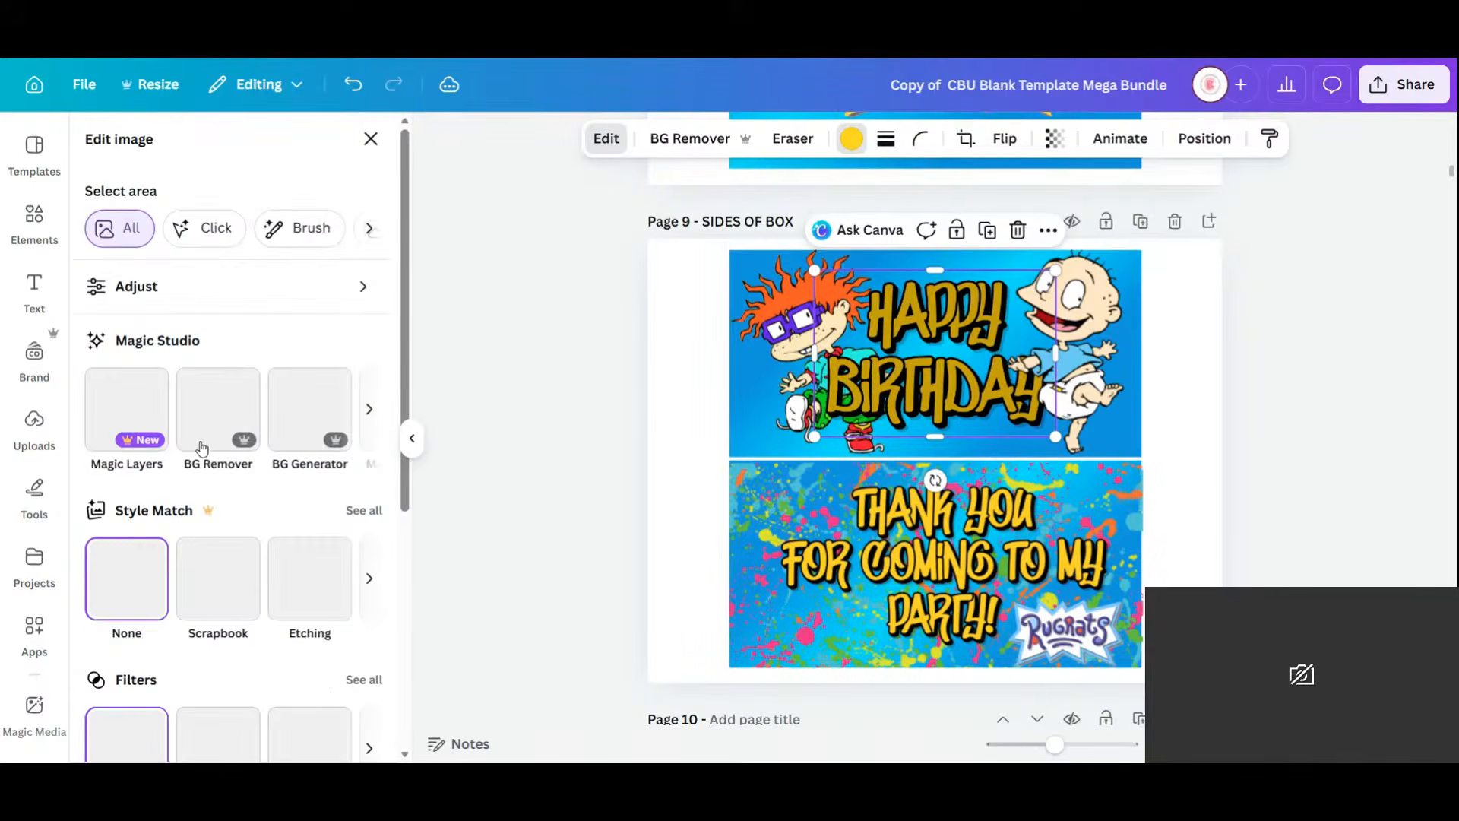
pyautogui.click(190, 286)
pyautogui.scroll(-5, 273, 547)
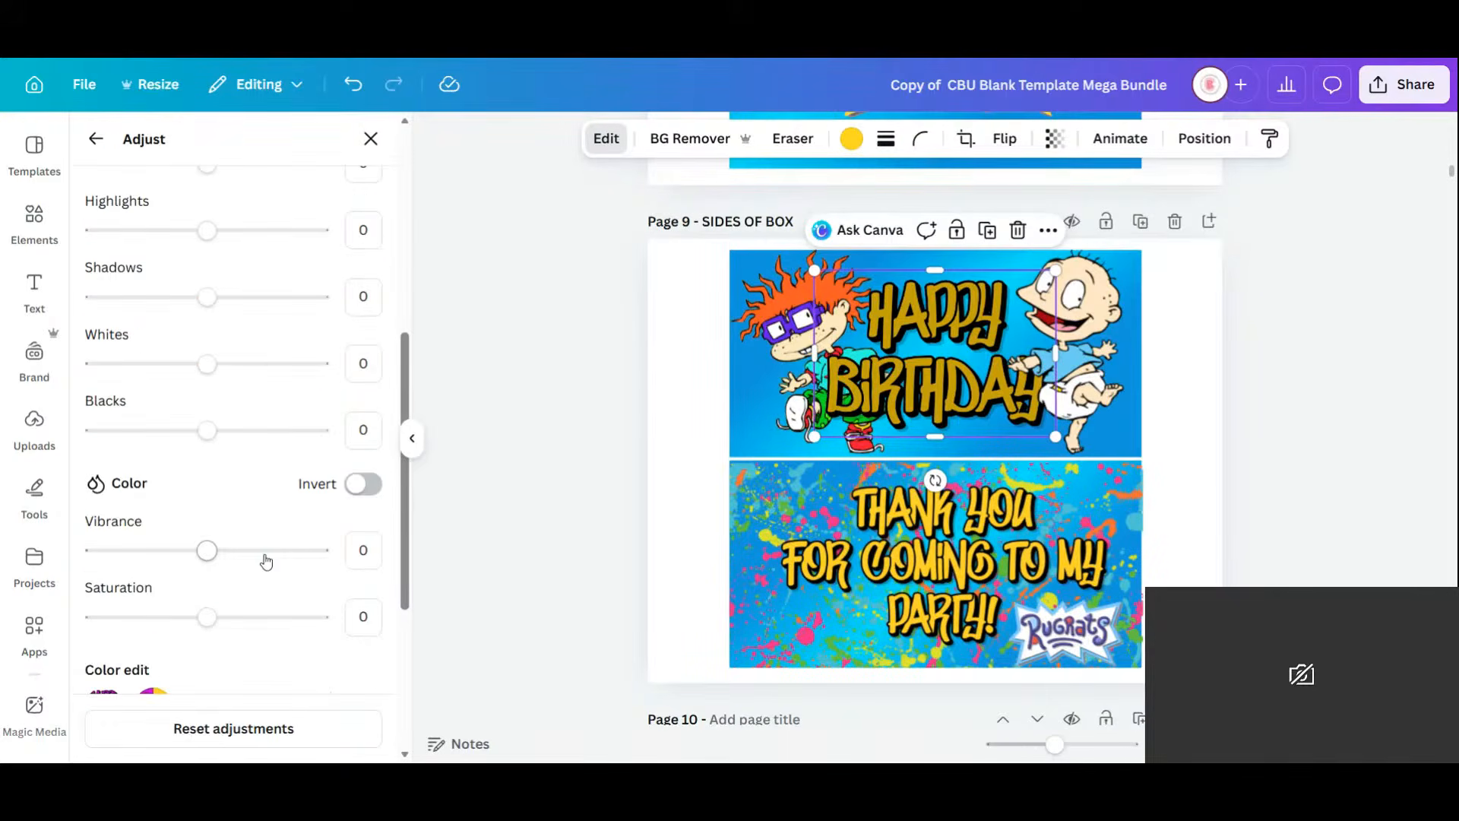
pyautogui.scroll(-4, 266, 561)
pyautogui.click(152, 389)
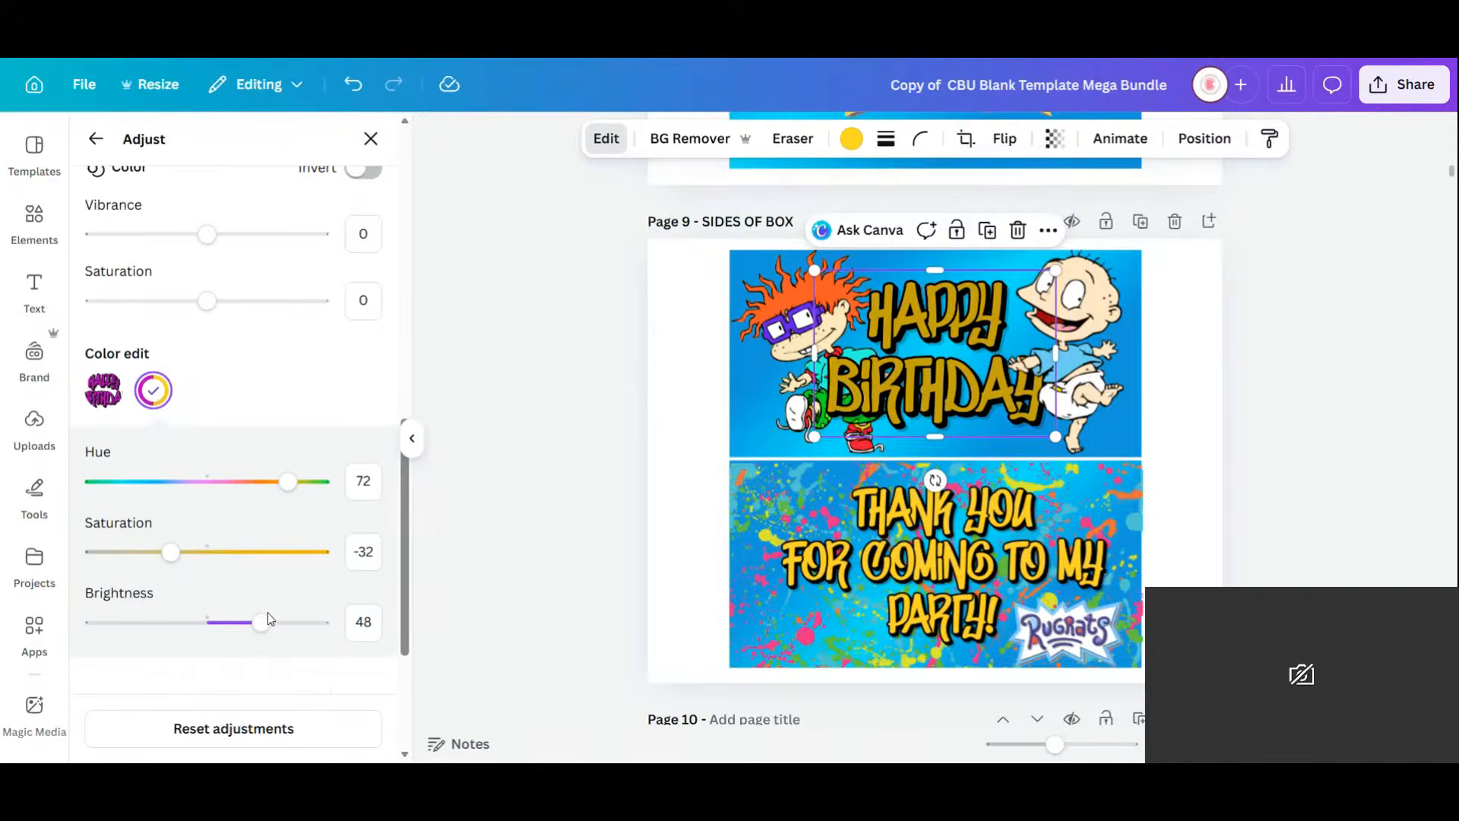
pyautogui.moveTo(268, 621); pyautogui.dragTo(327, 635)
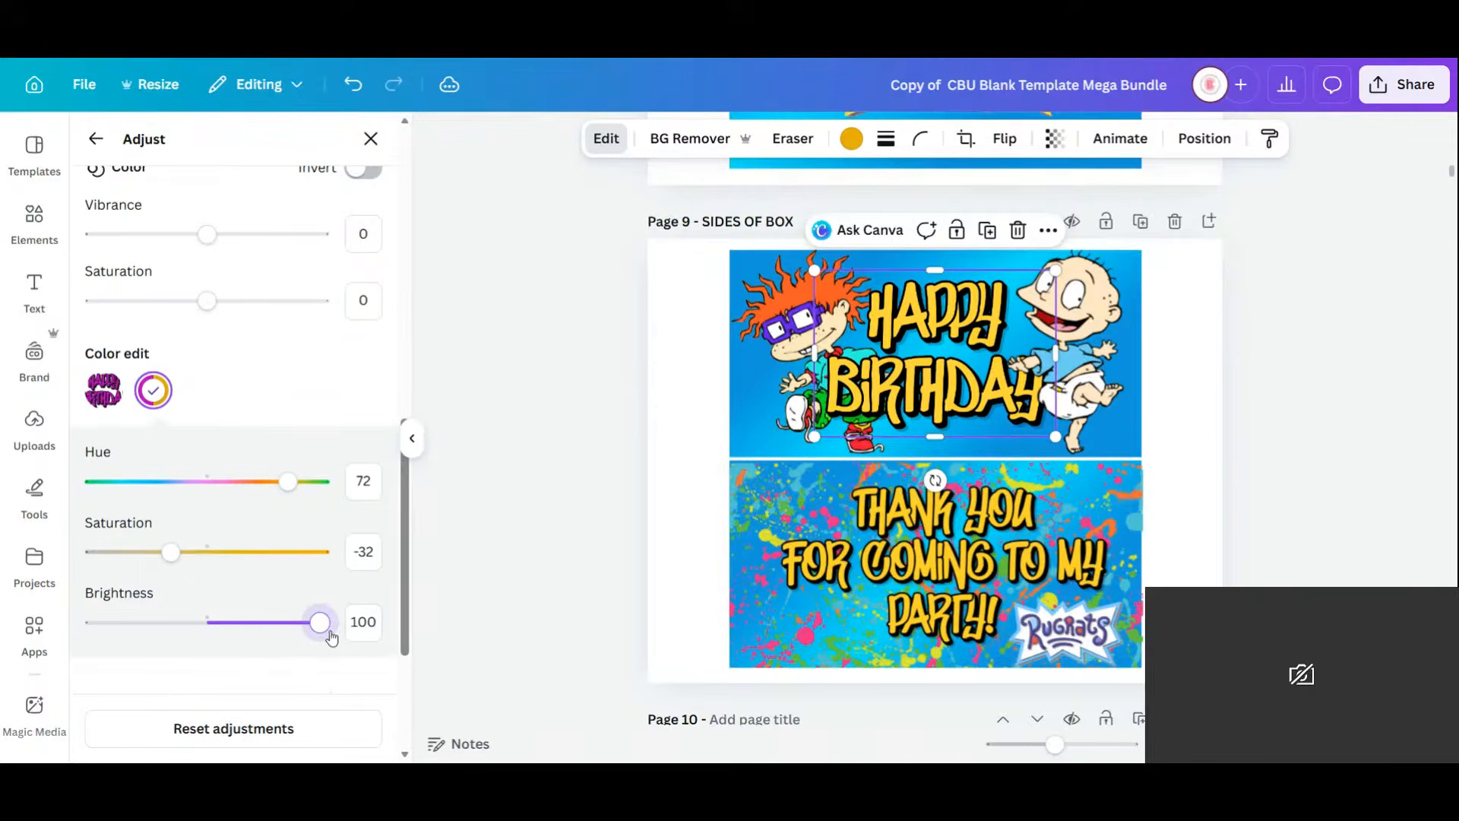
pyautogui.click(1199, 455)
pyautogui.scroll(-4, 1210, 424)
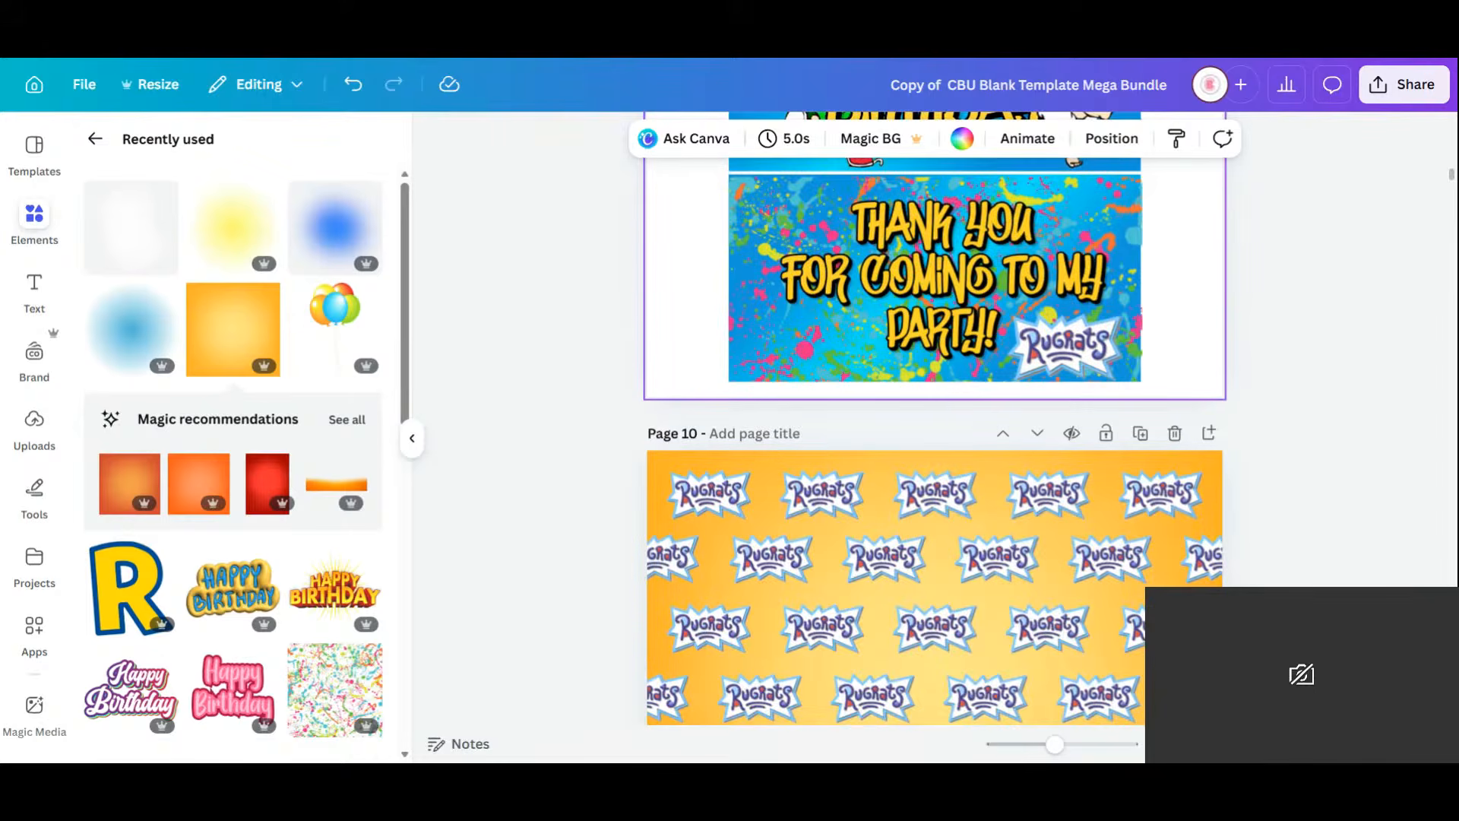
# Title page 10 'Decorative Paper' and switch to the all-pages grid view.
pyautogui.click(781, 431)
pyautogui.press('BackSpace')
pyautogui.press('BackSpace')
pyautogui.press('BackSpace')
pyautogui.write('Paper')
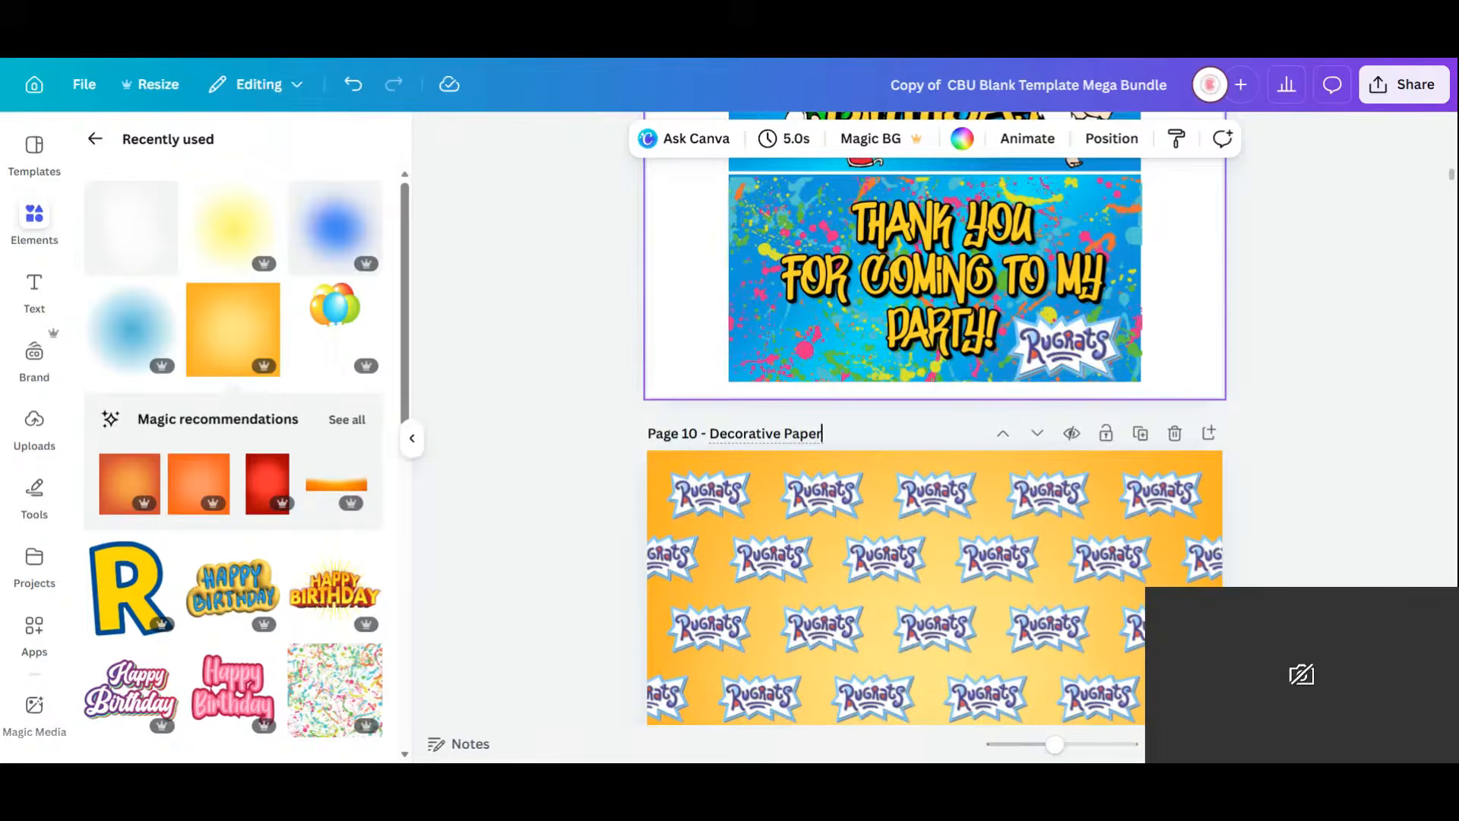
pyautogui.scroll(5, 963, 620)
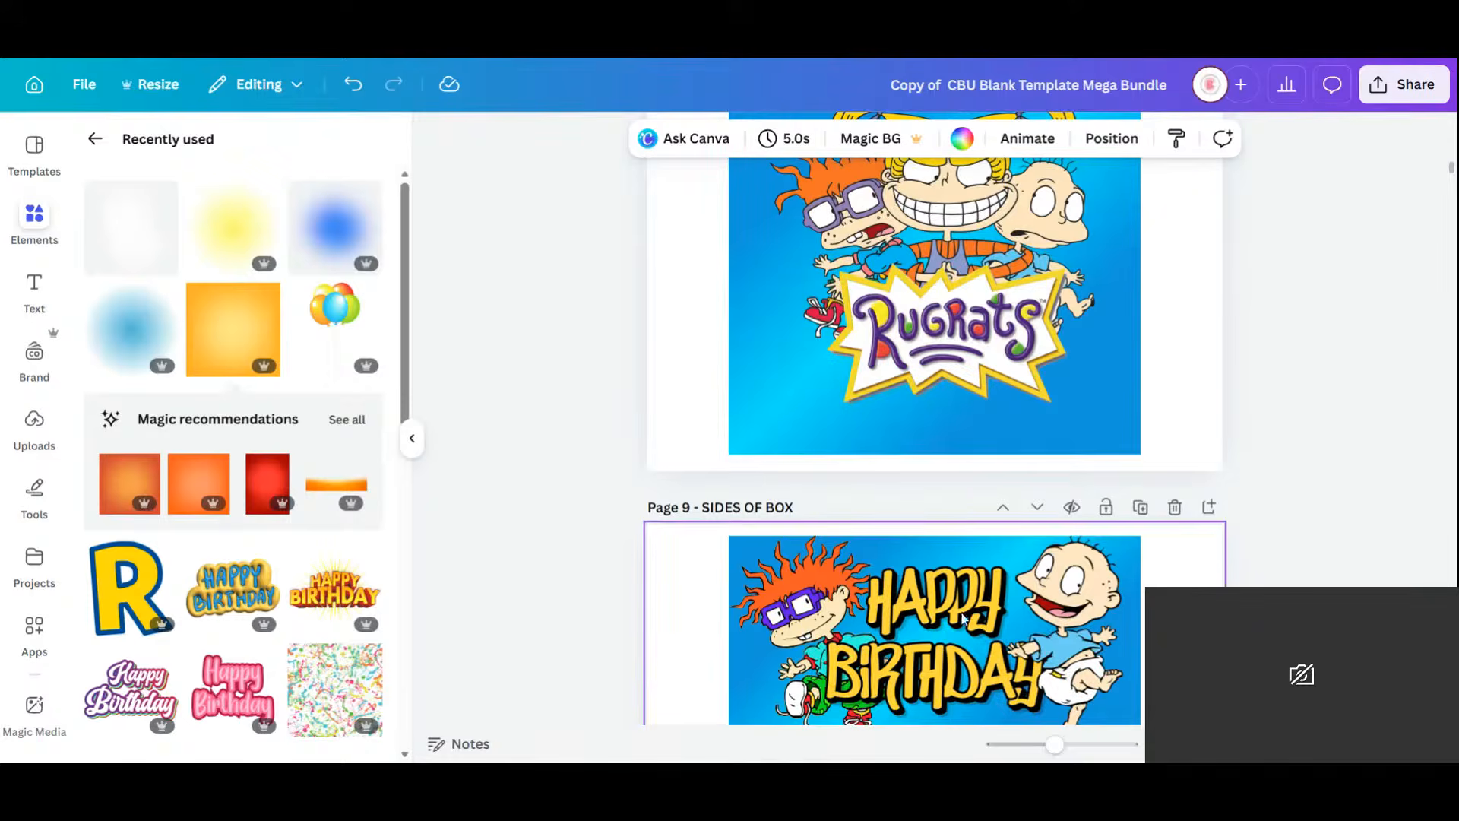
pyautogui.click(1349, 744)
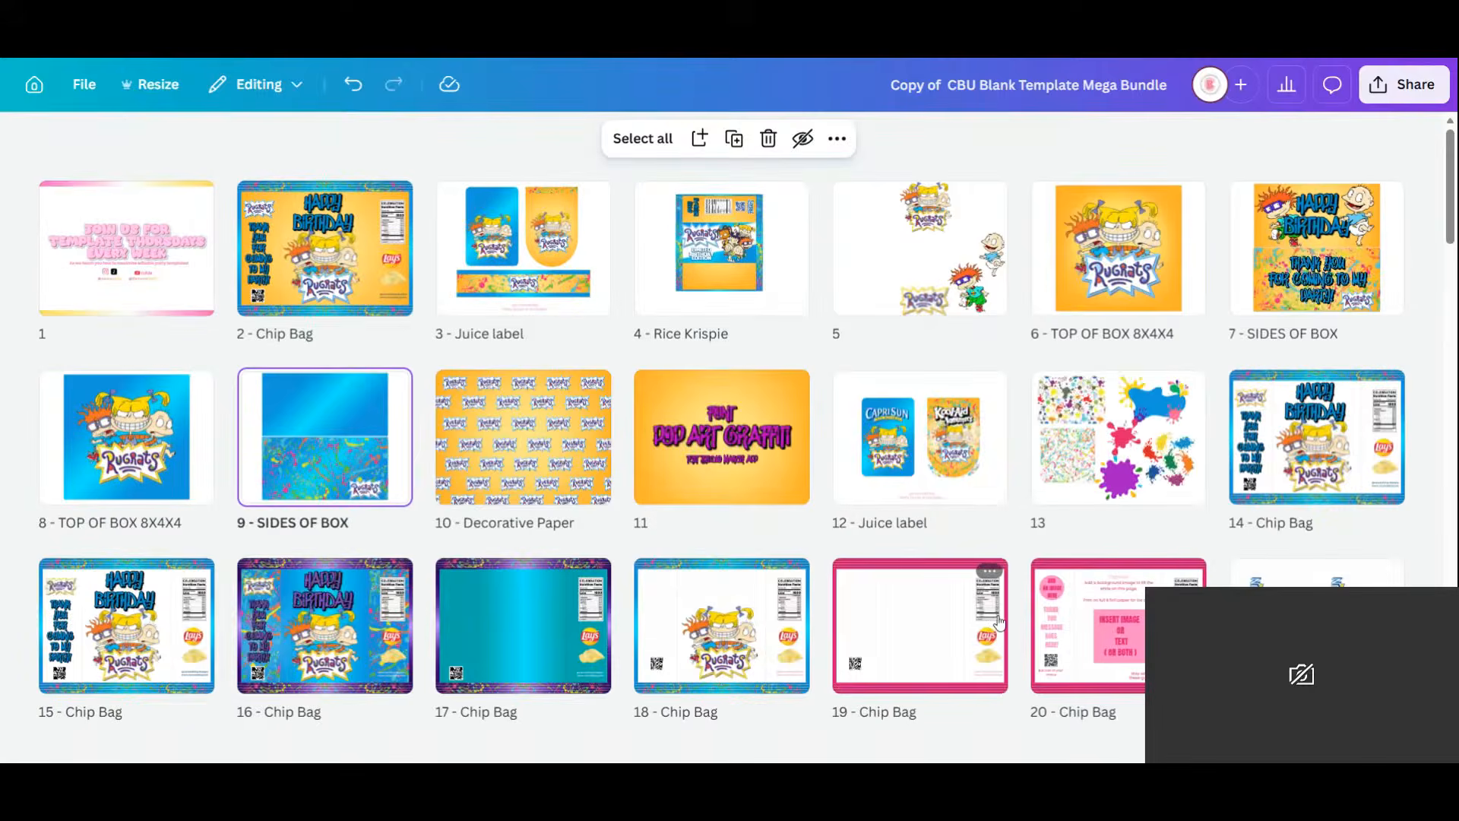
# Select and delete the unused template pages, leaving 22 pages.
pyautogui.scroll(-4, 908, 370)
pyautogui.scroll(-10, 908, 370)
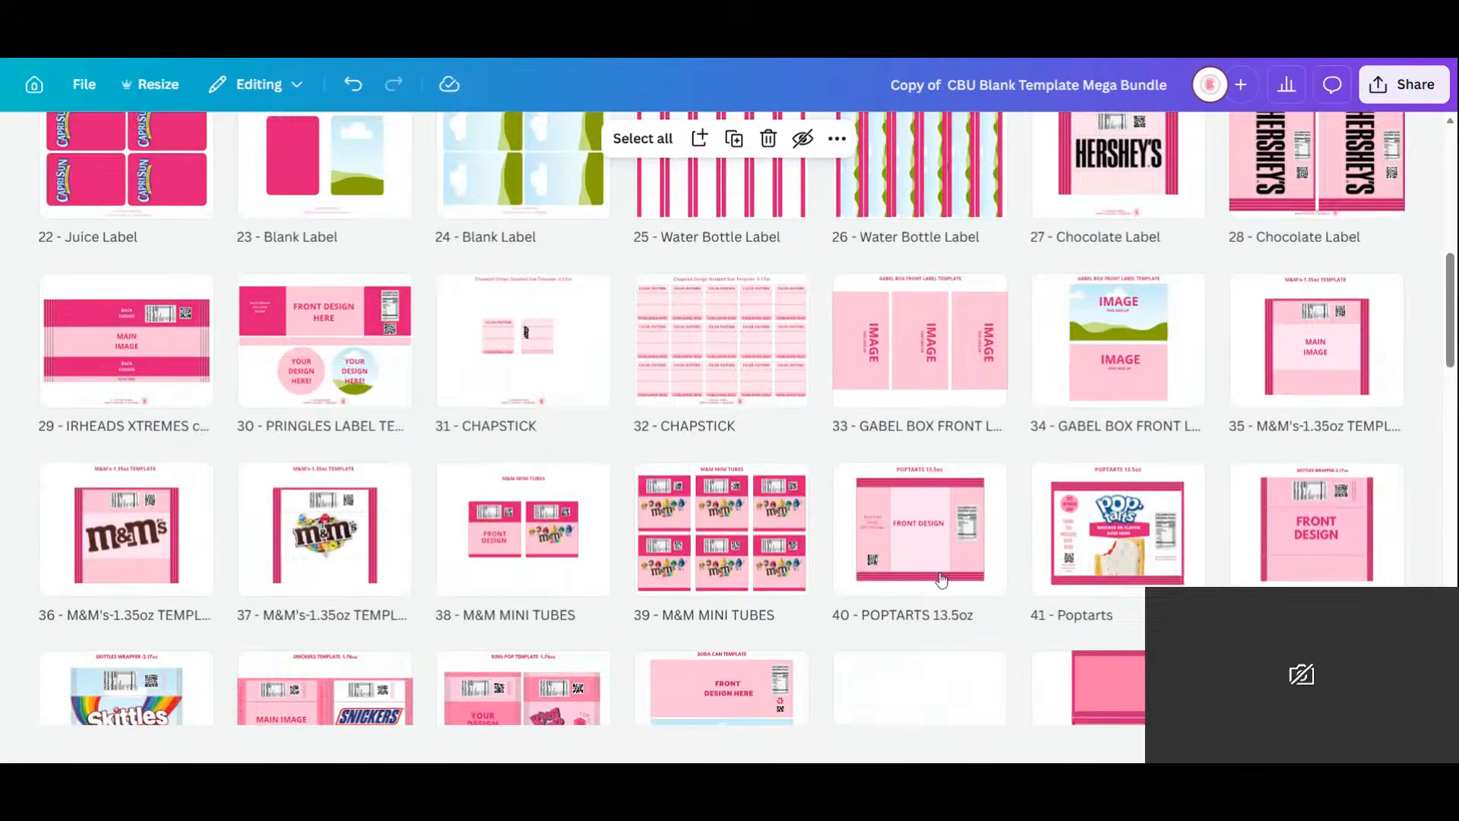
pyautogui.scroll(-15, 919, 589)
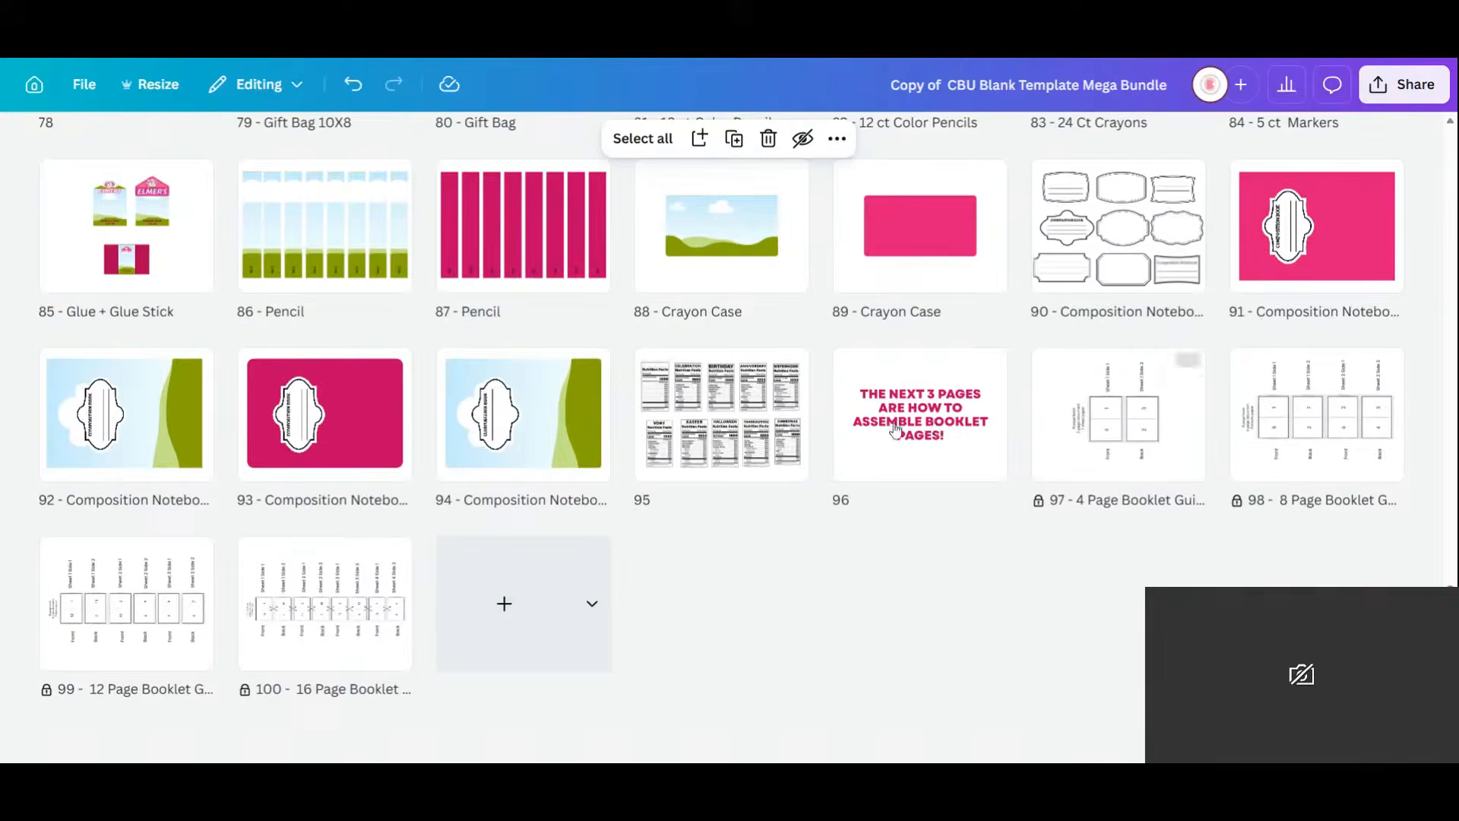
pyautogui.hotkey('ctrl', 'a')
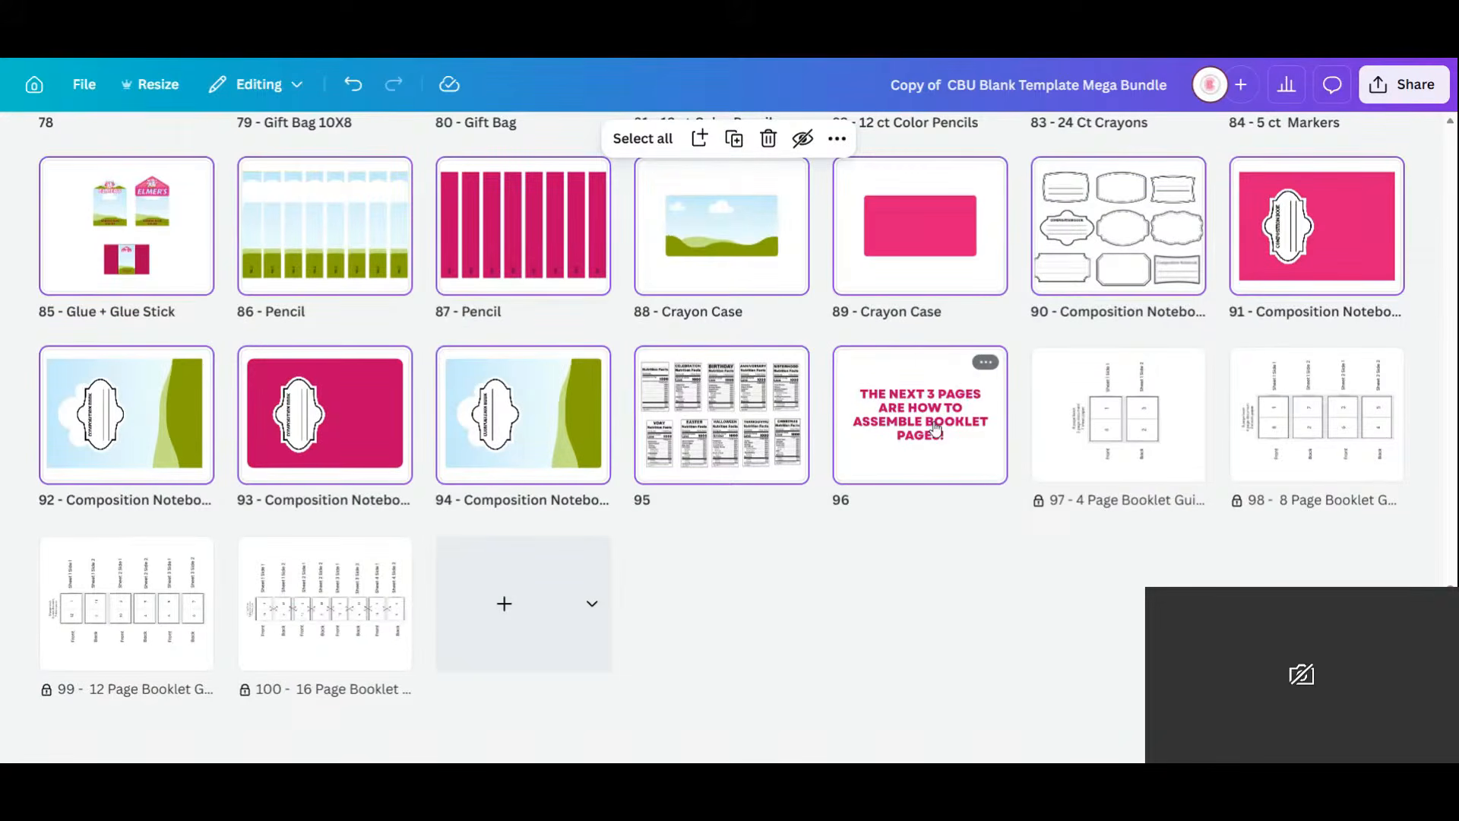
pyautogui.press('Delete')
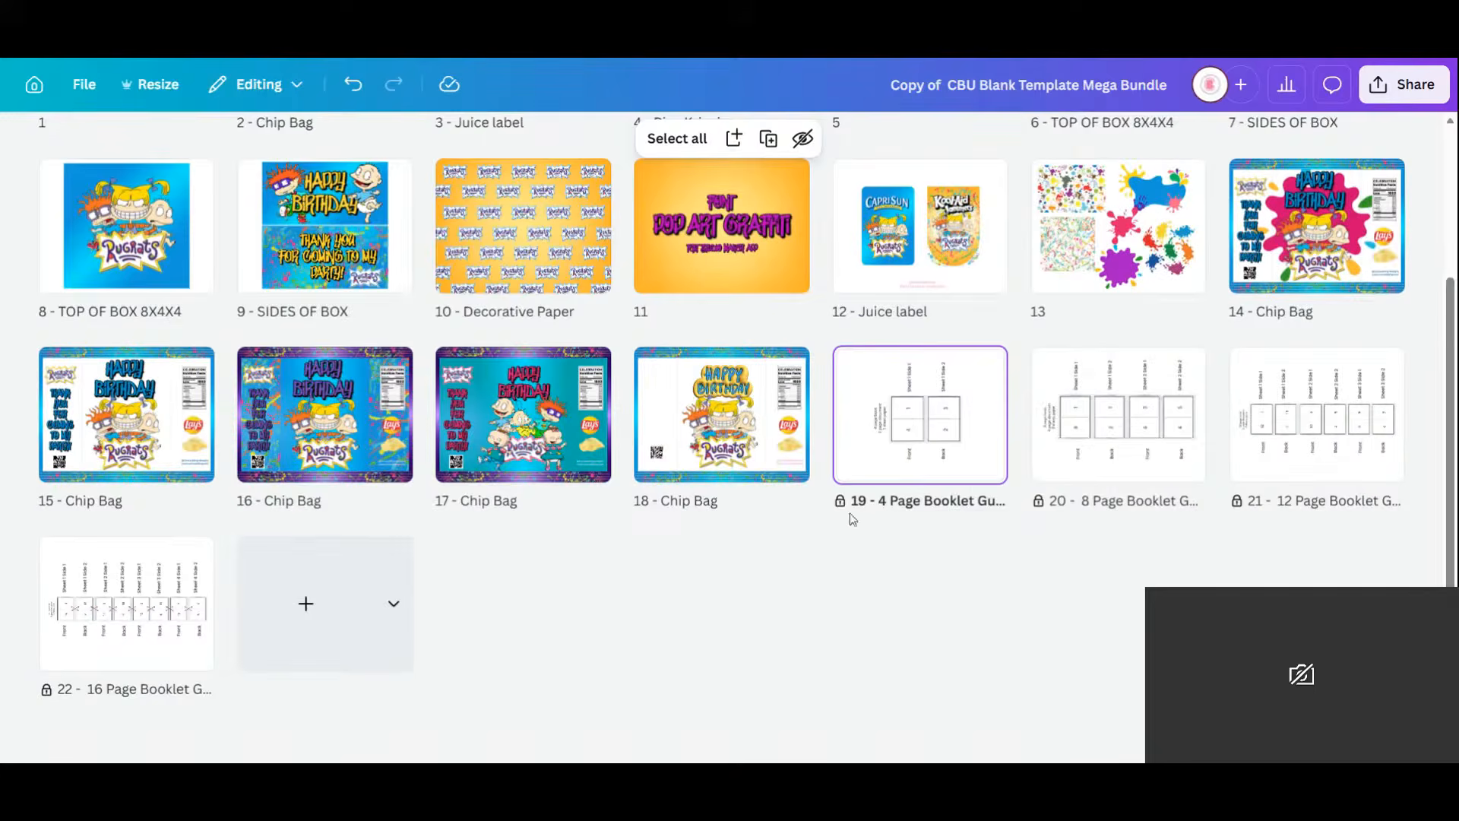
# Open page 19 back in the editor.
pyautogui.click(987, 363)
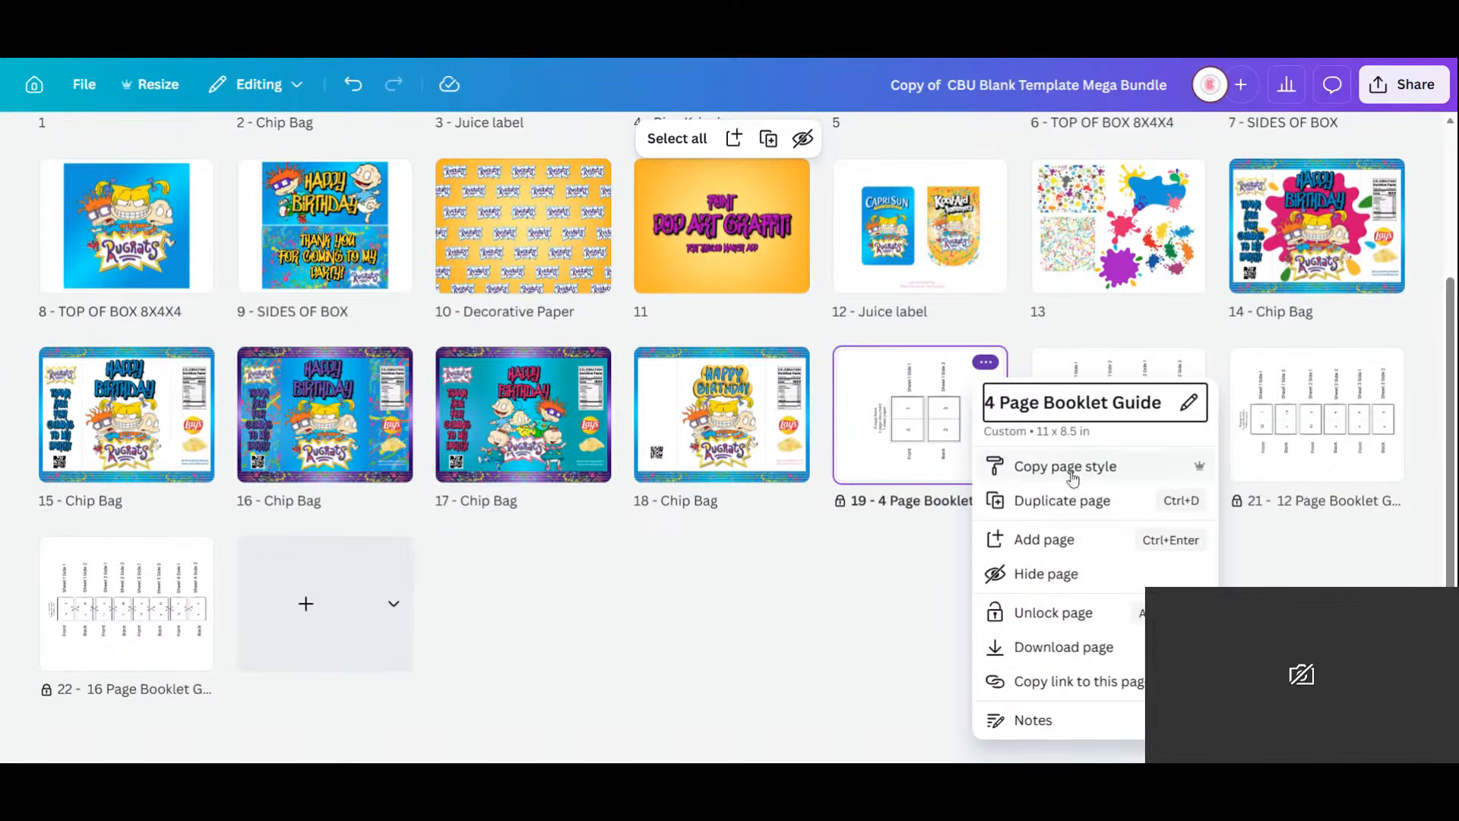
pyautogui.rightClick(889, 394)
pyautogui.click(889, 394)
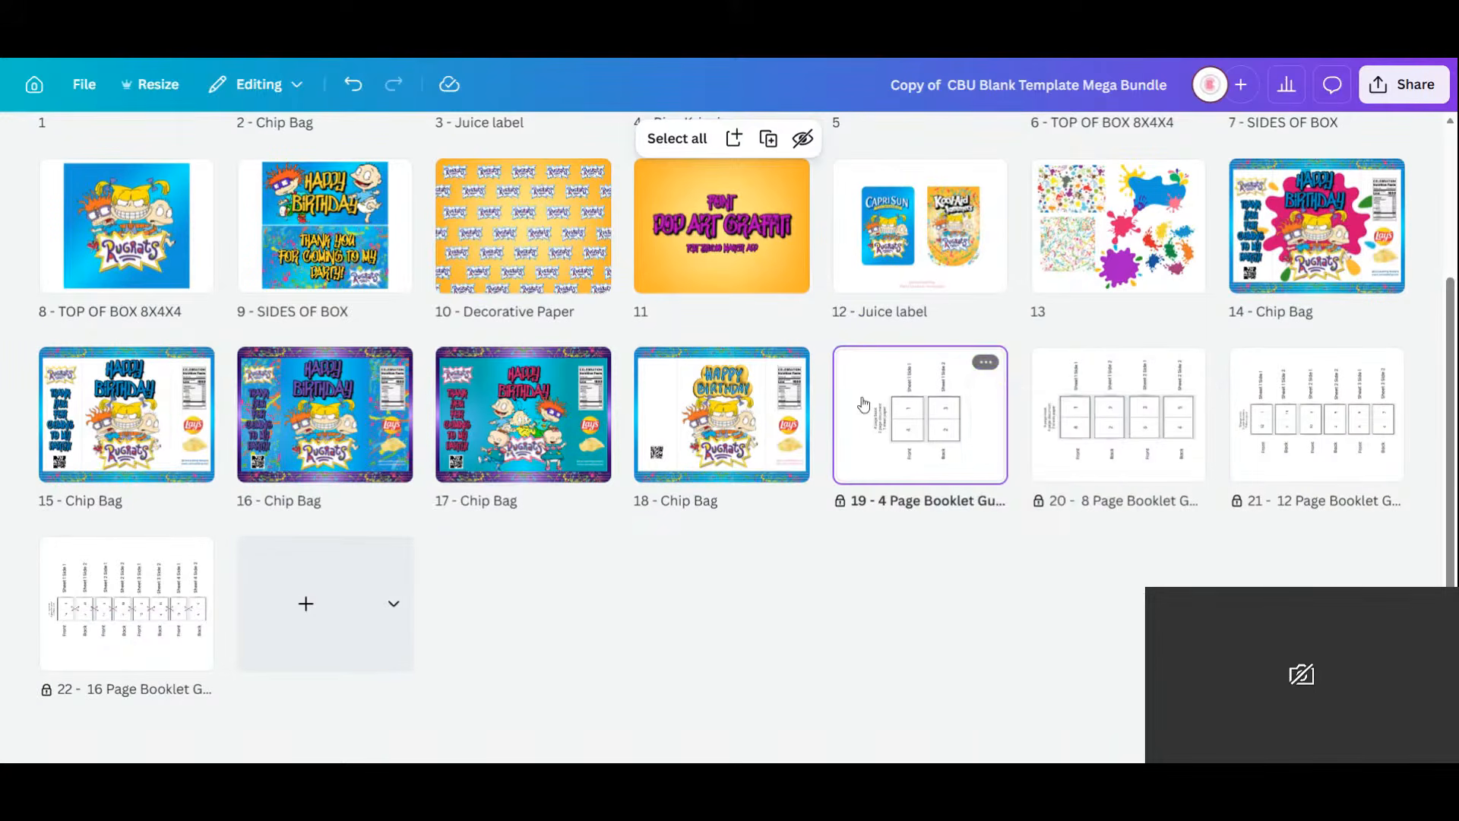
pyautogui.doubleClick(924, 403)
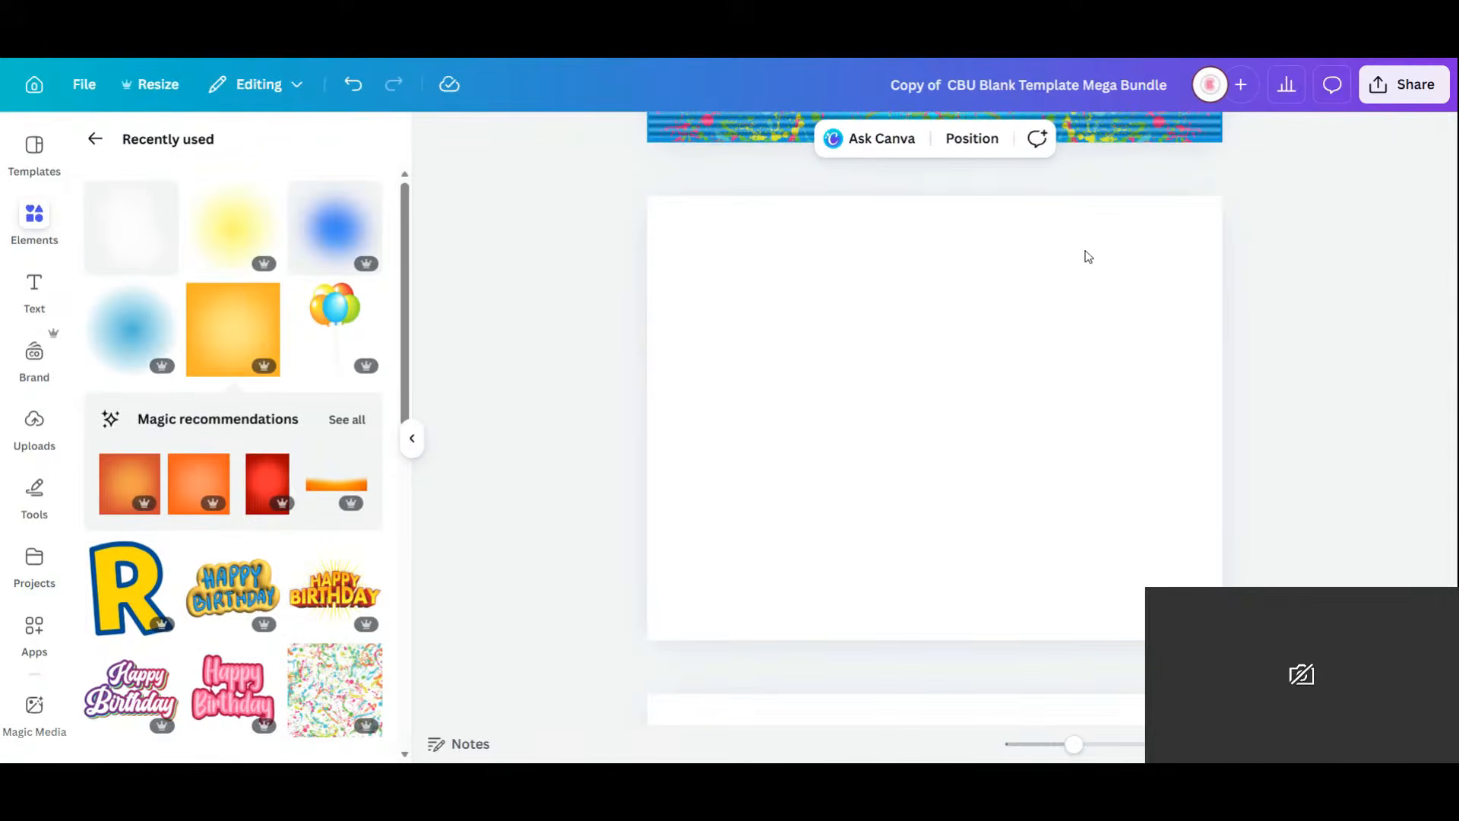
pyautogui.scroll(-5, 1121, 399)
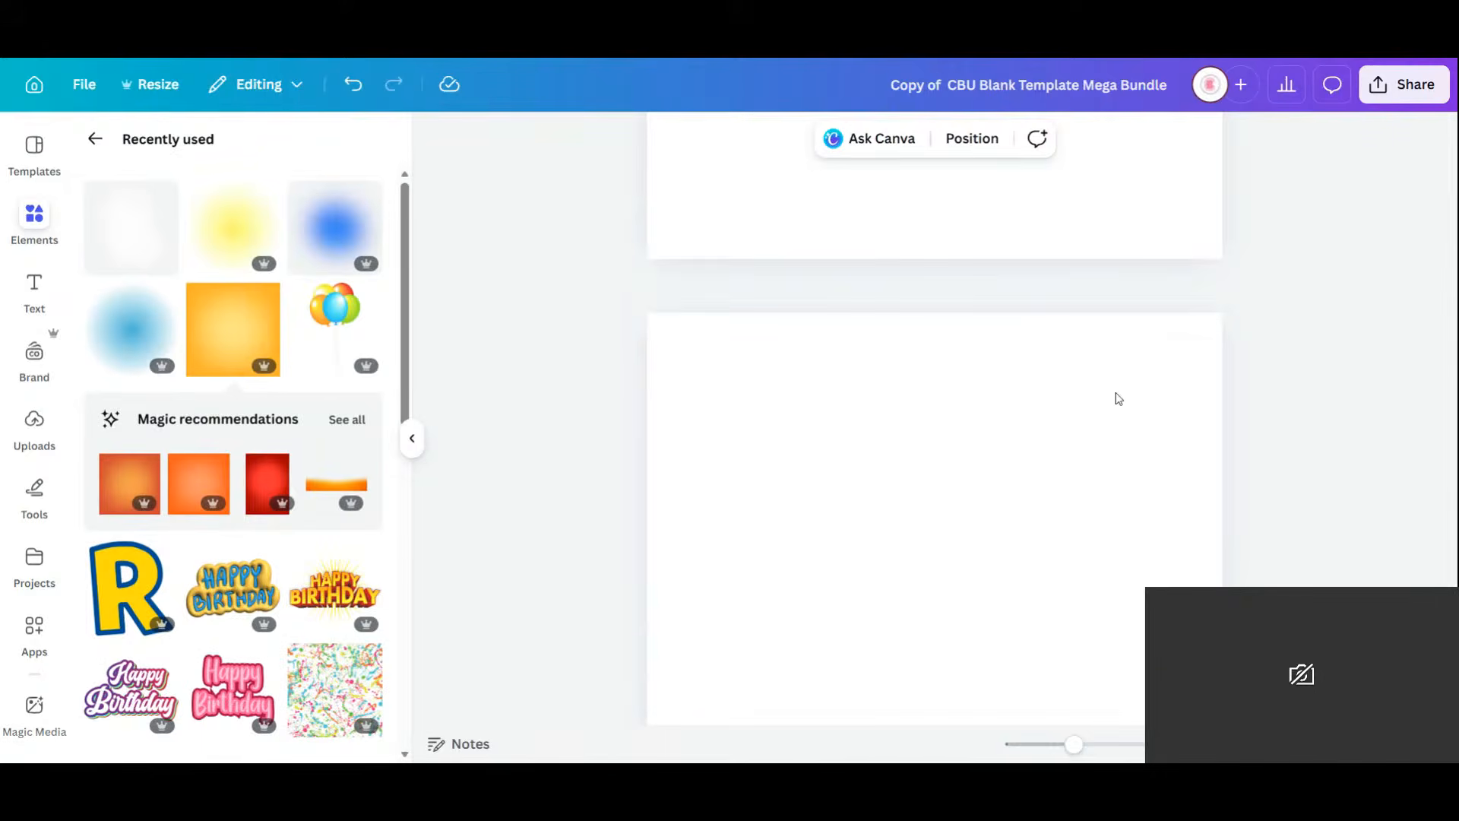
pyautogui.scroll(4, 1134, 436)
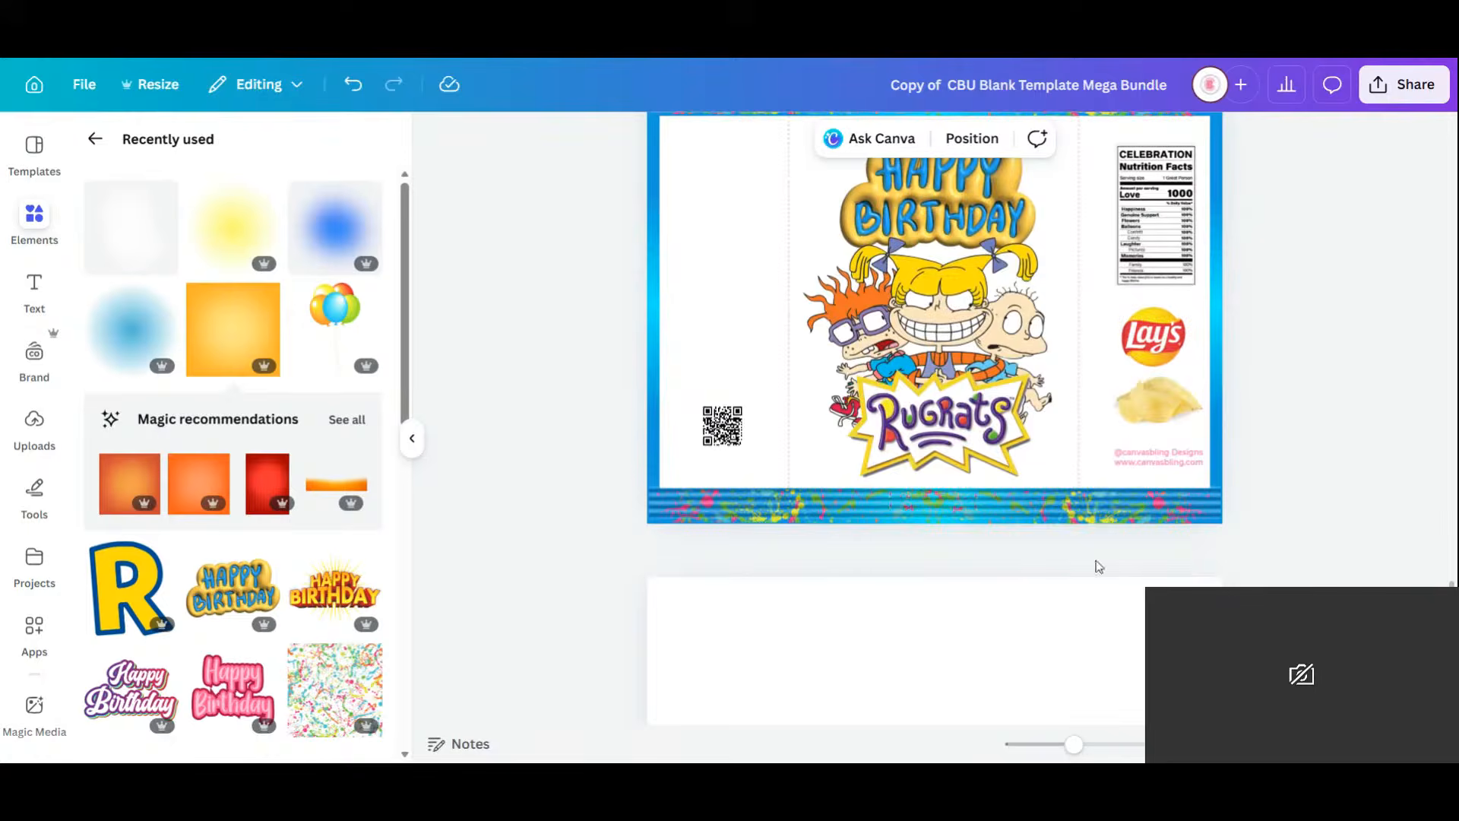
pyautogui.scroll(-4, 1018, 439)
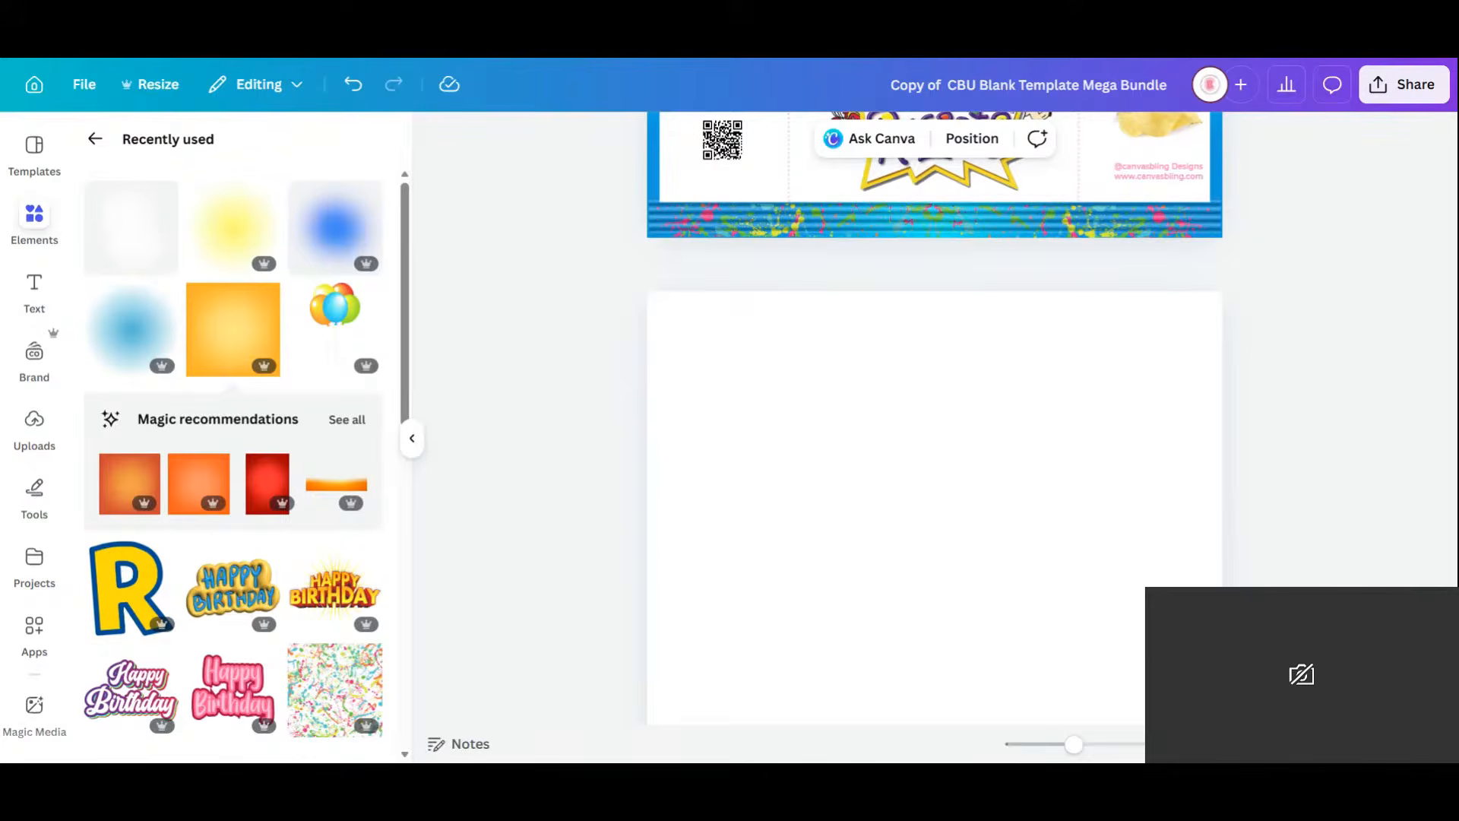
# Scroll down the design and switch to the grid view of all pages.
pyautogui.scroll(-4, 973, 384)
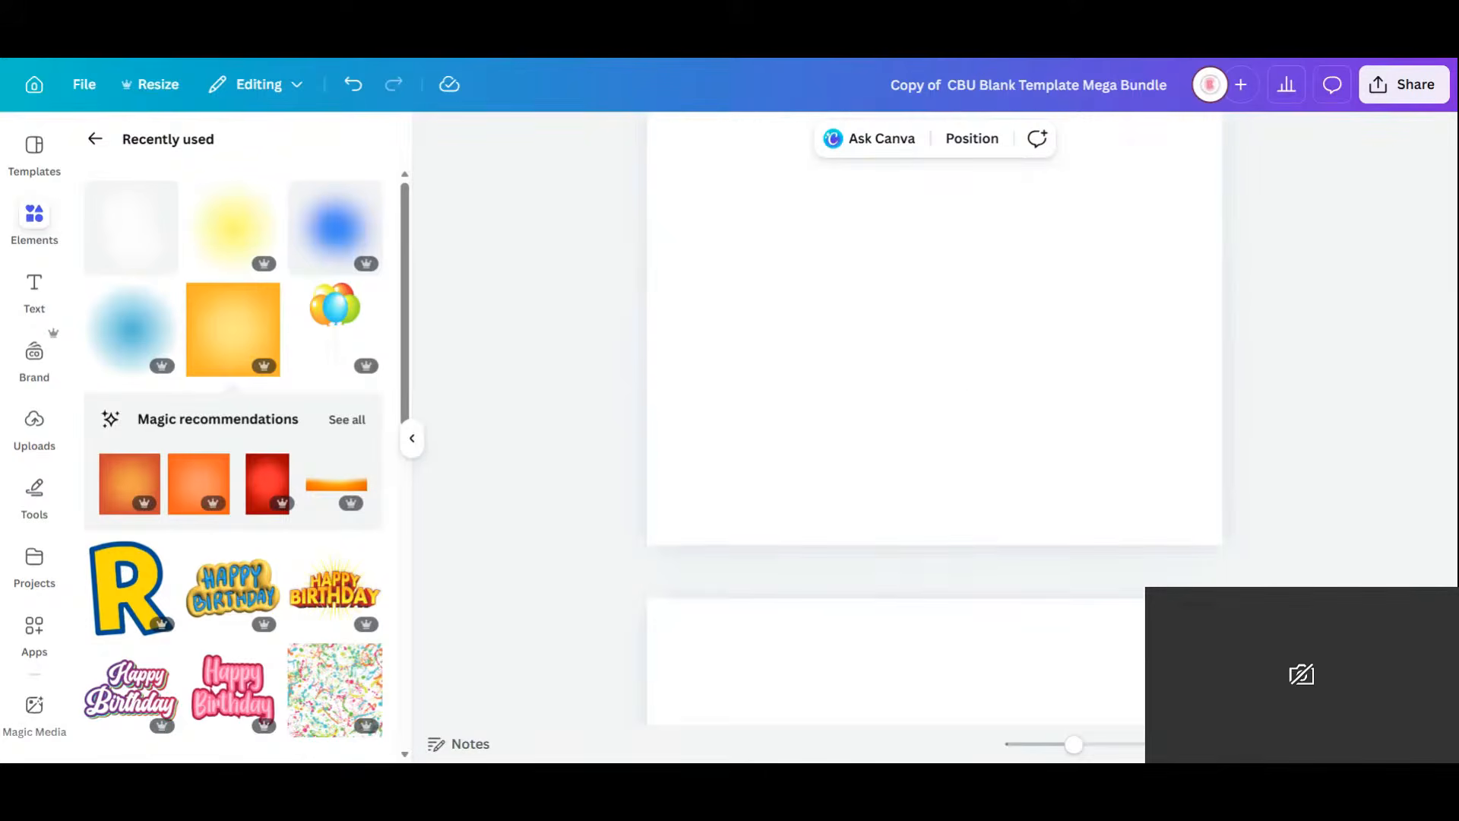
pyautogui.click(1360, 744)
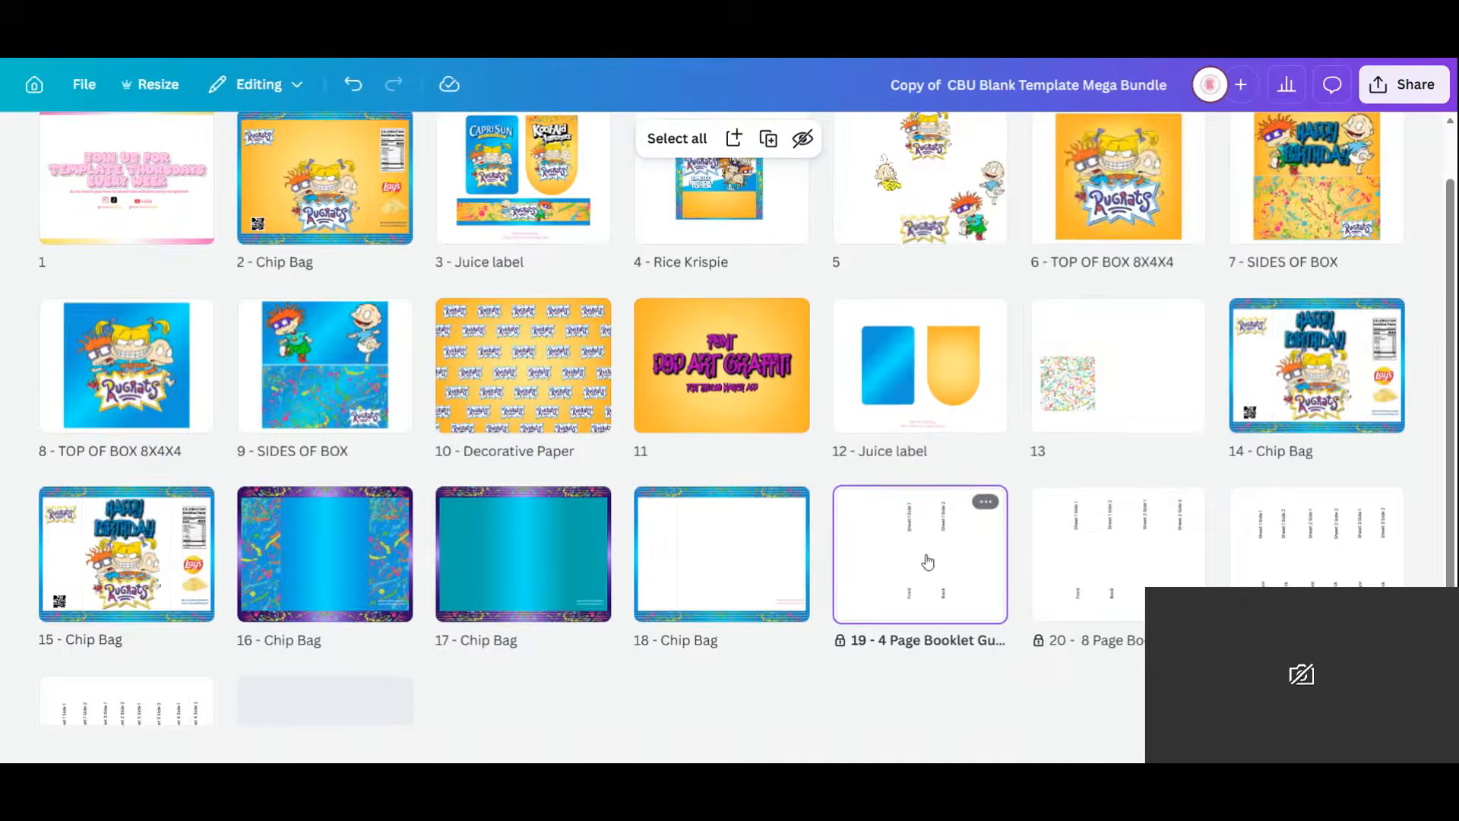
# Unlock the 4, 8, 12 and 16 Page Booklet Guide pages.
pyautogui.click(986, 501)
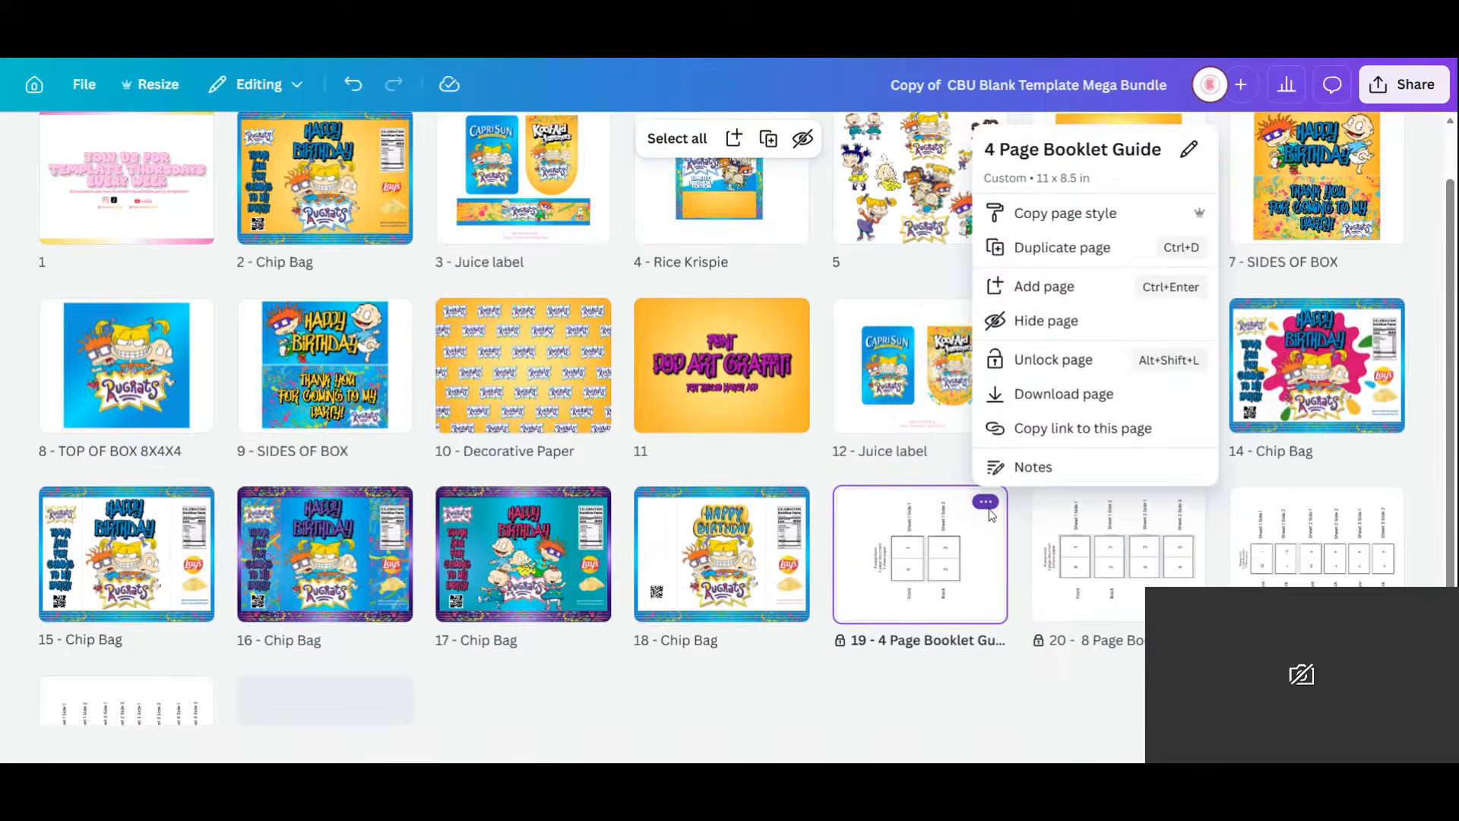
pyautogui.click(1087, 363)
pyautogui.click(1184, 501)
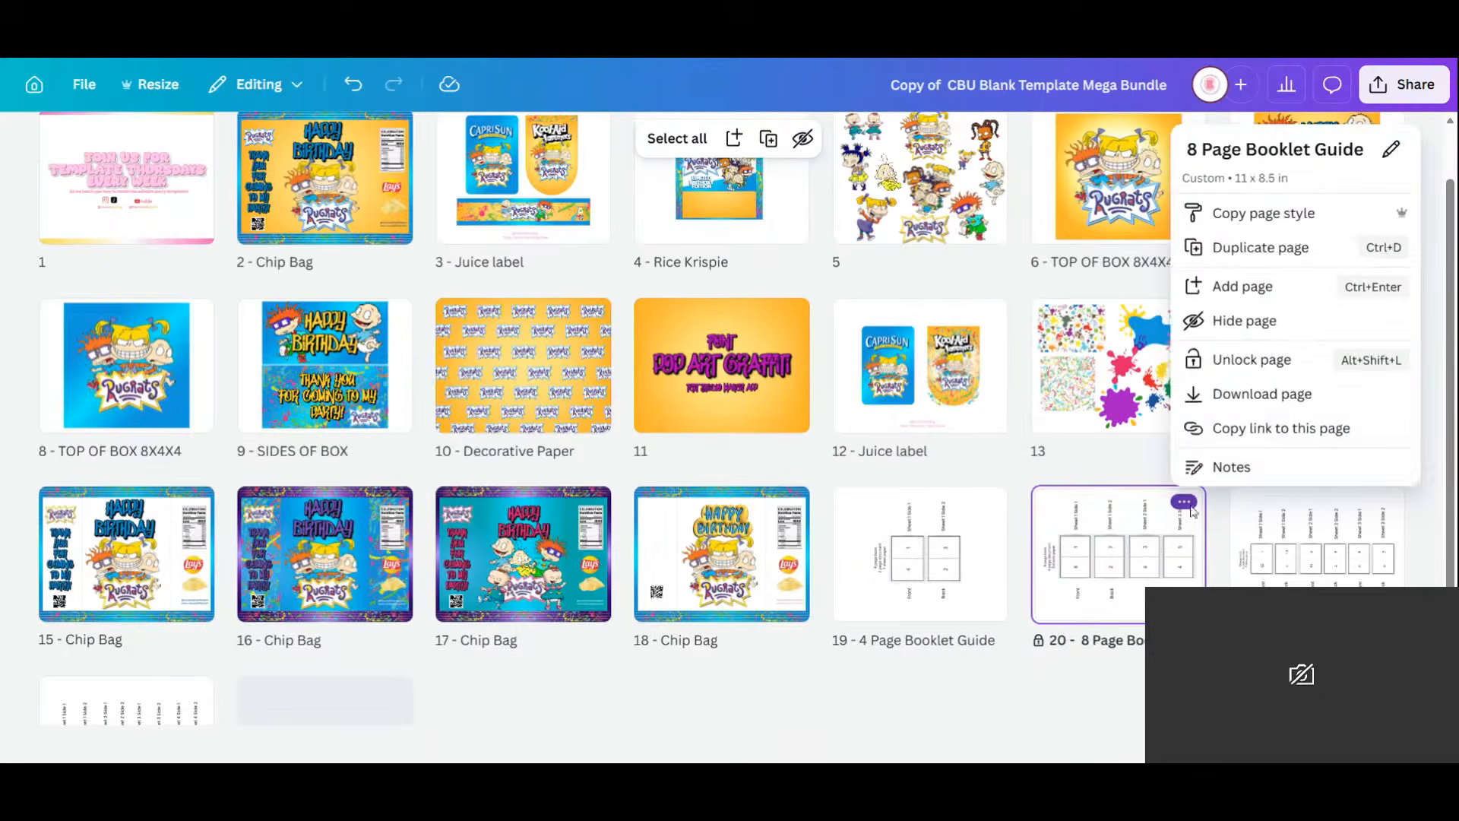
pyautogui.click(1265, 363)
pyautogui.click(1381, 502)
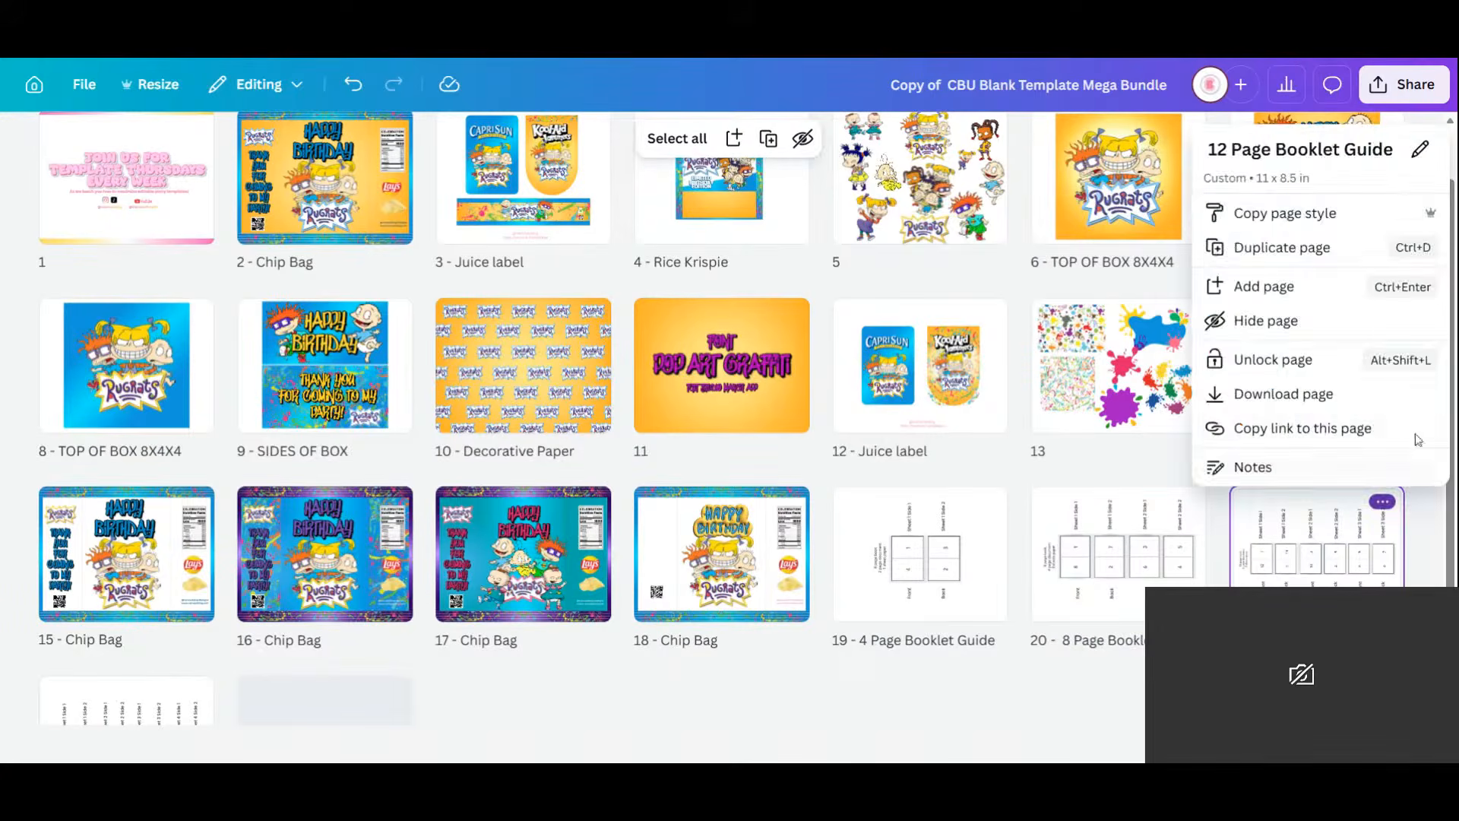
pyautogui.click(1329, 370)
pyautogui.click(193, 691)
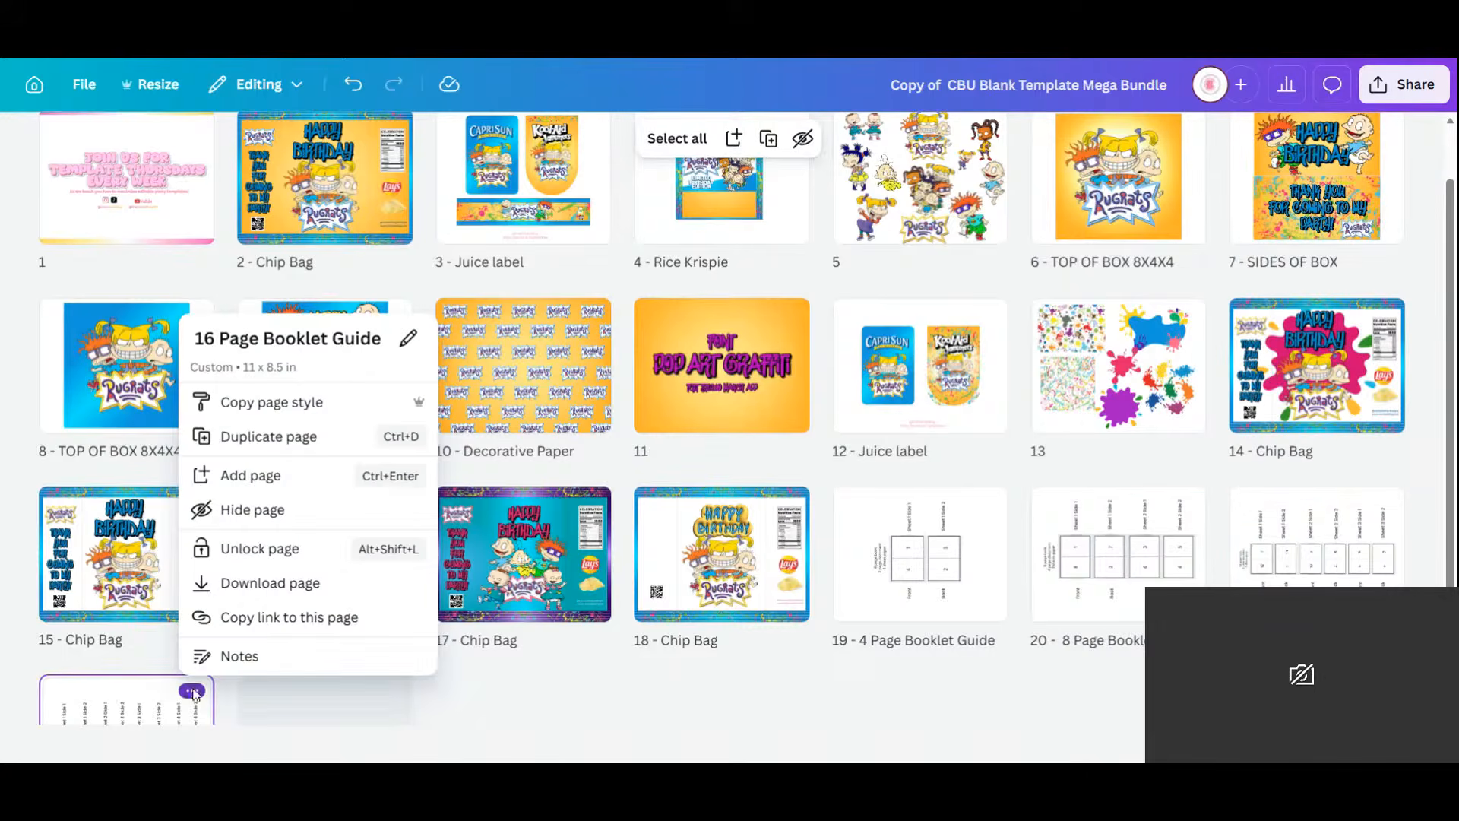
pyautogui.click(282, 548)
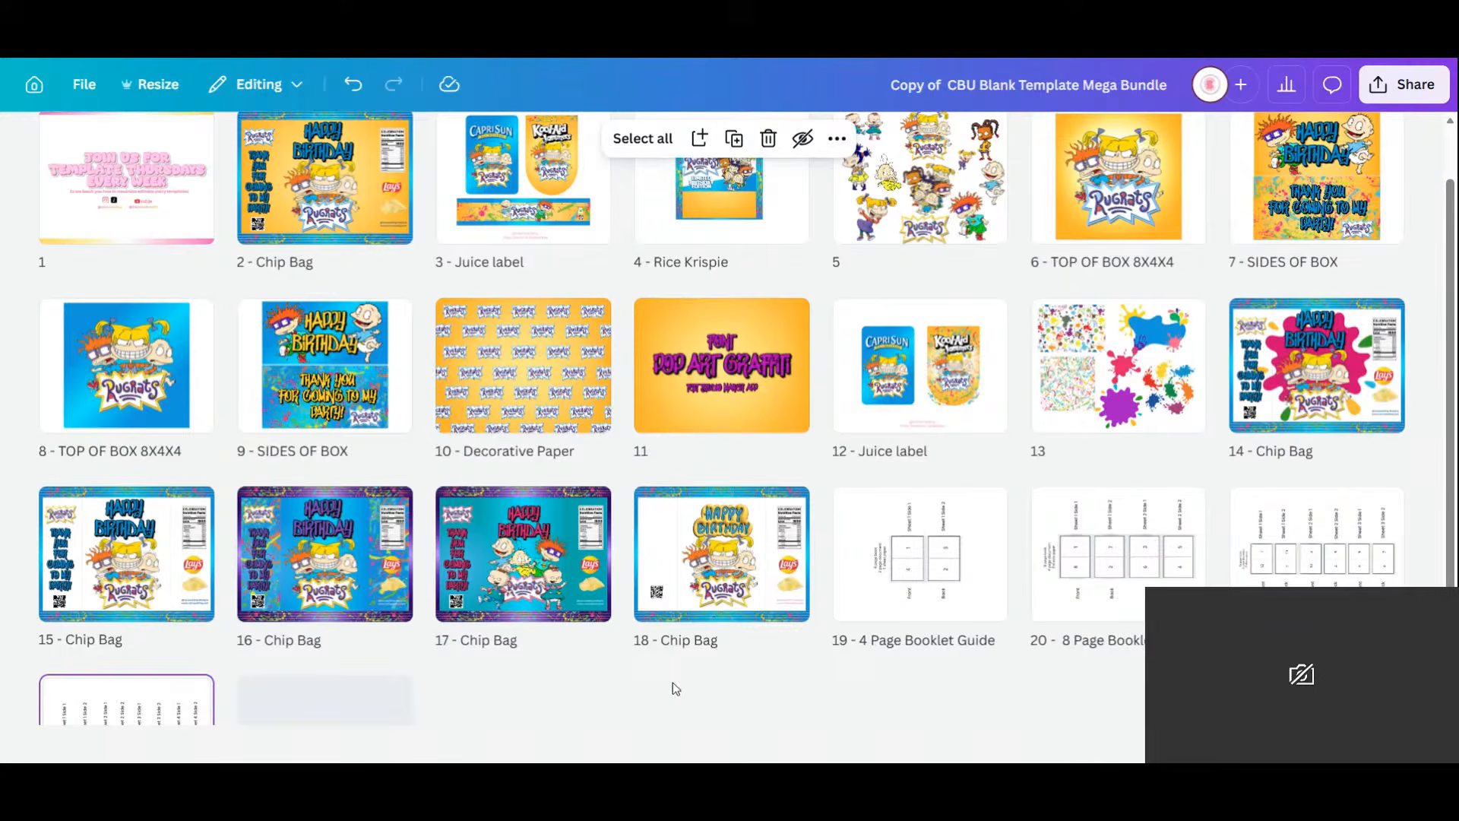
# Delete the four booklet-guide pages and move the Pop Art Graffiti page to the end.
pyautogui.keyDown('shift'); pyautogui.click(904, 582); pyautogui.keyUp('shift')
pyautogui.press('Delete')
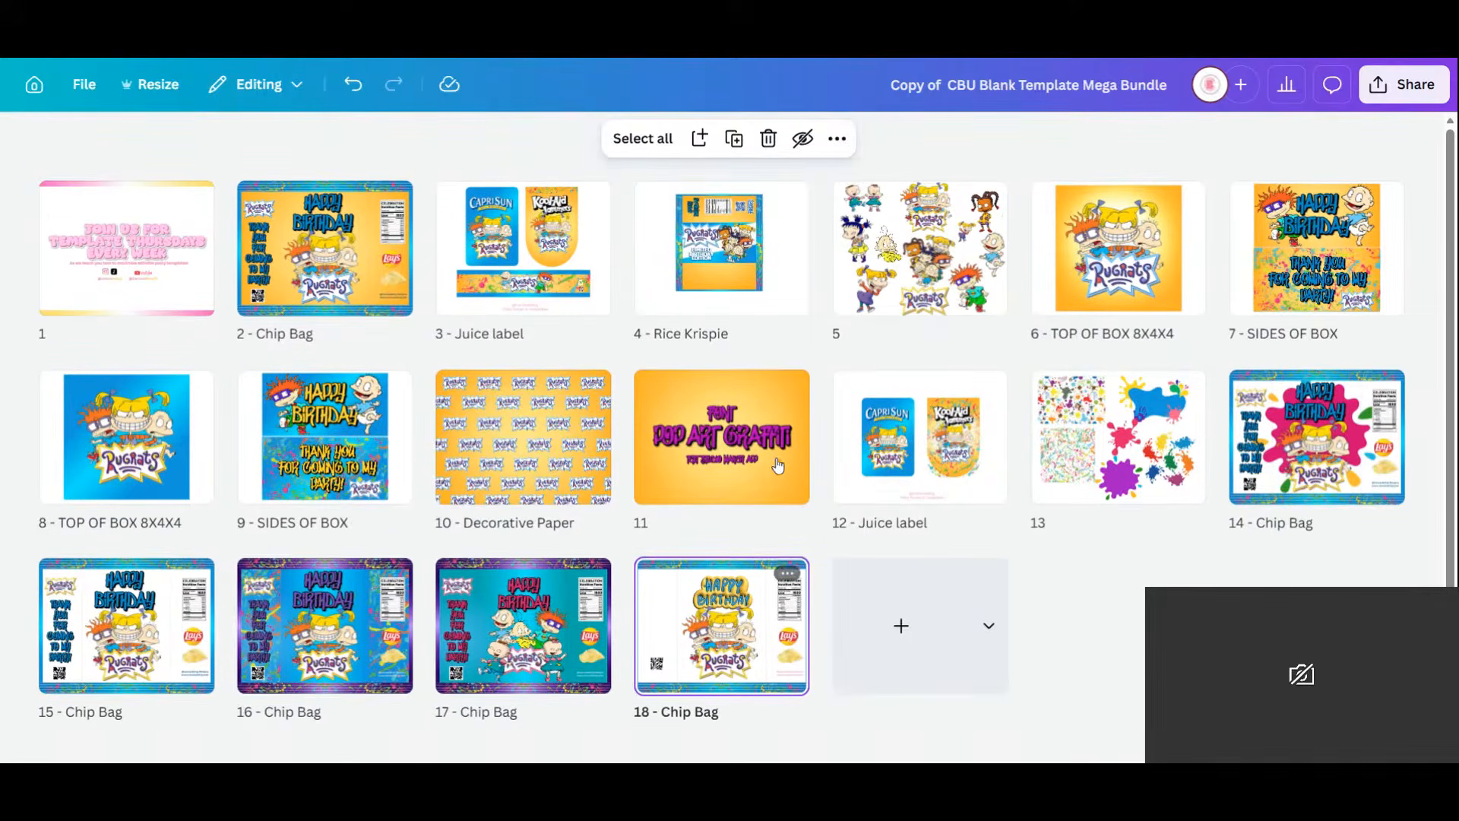
pyautogui.moveTo(778, 466); pyautogui.dragTo(927, 523)
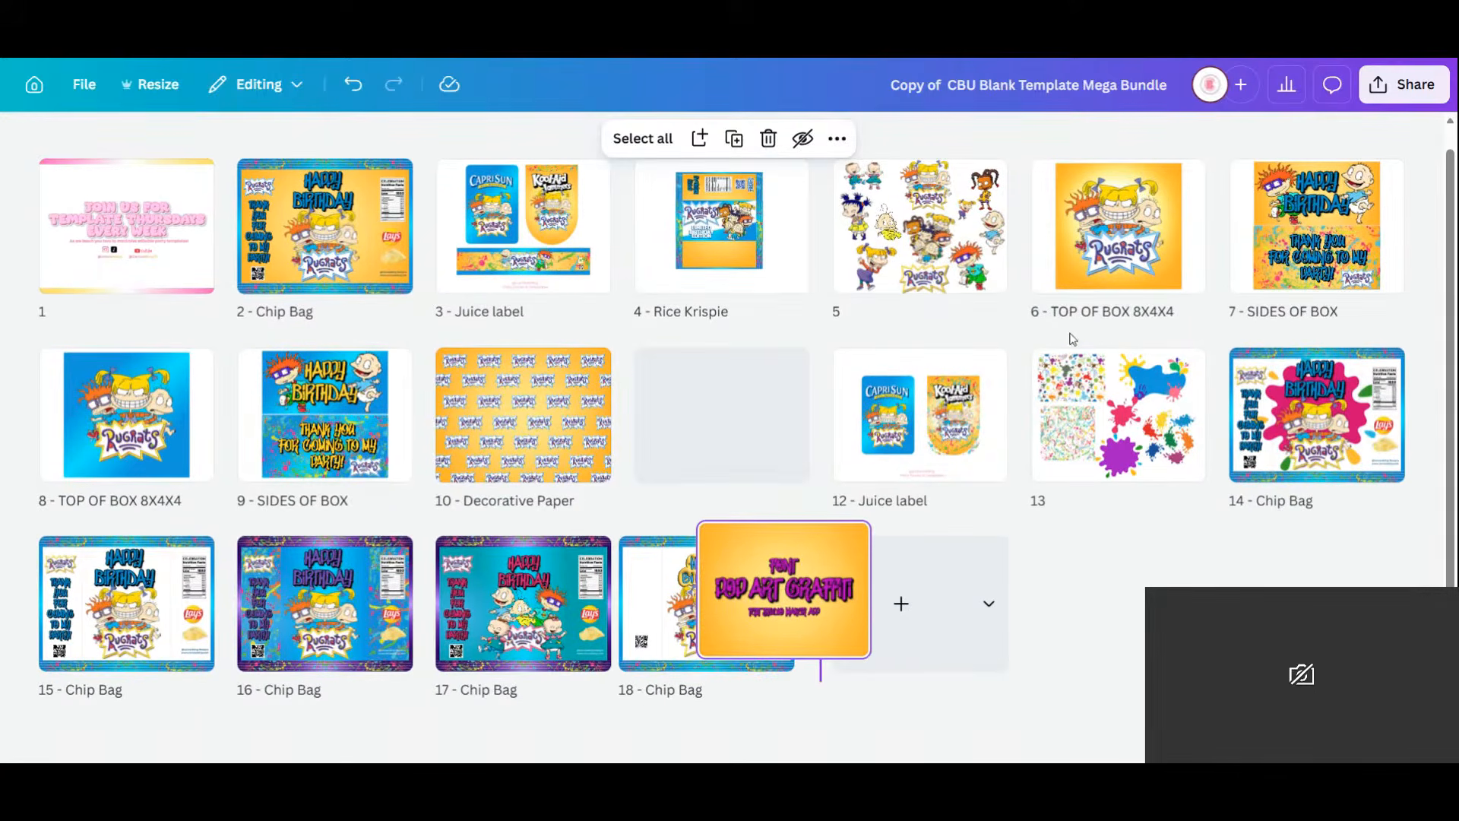
pyautogui.moveTo(1071, 338); pyautogui.dragTo(1049, 338)
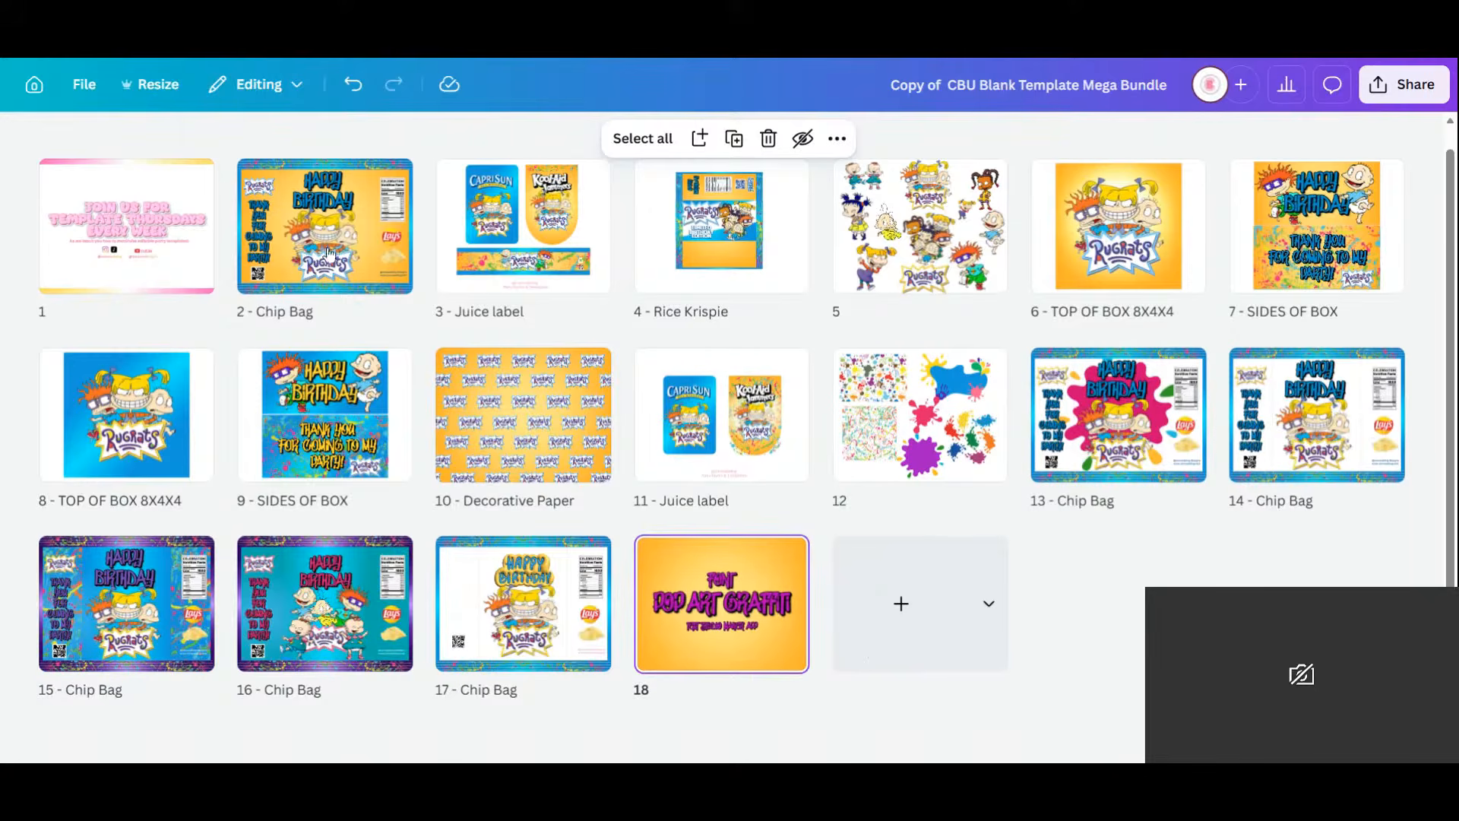
pyautogui.click(352, 230)
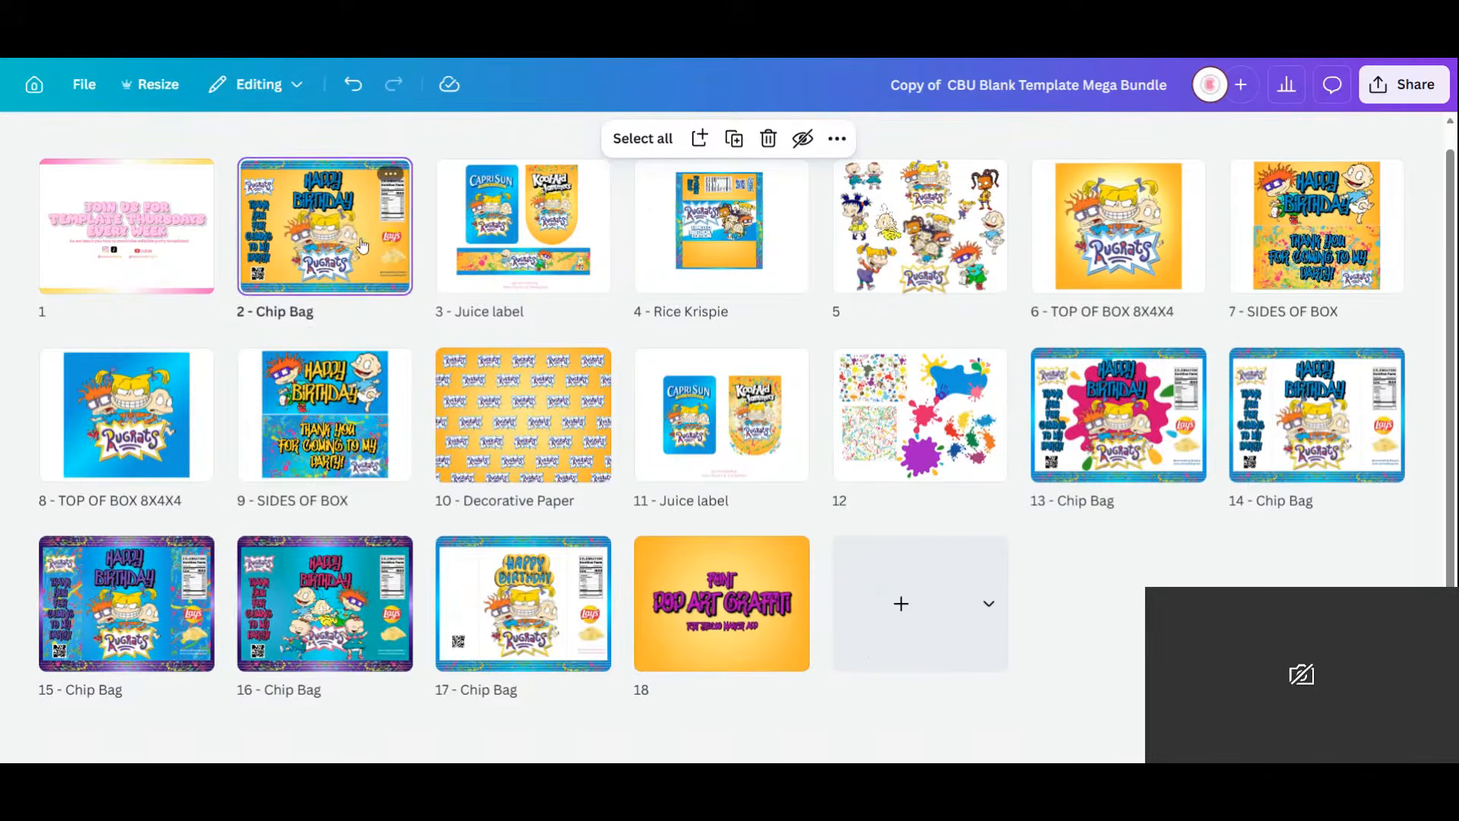
# Duplicate the Rugrats page and recolour the bald baby sticker's skin with the girl's sampled tone.
pyautogui.doubleClick(920, 222)
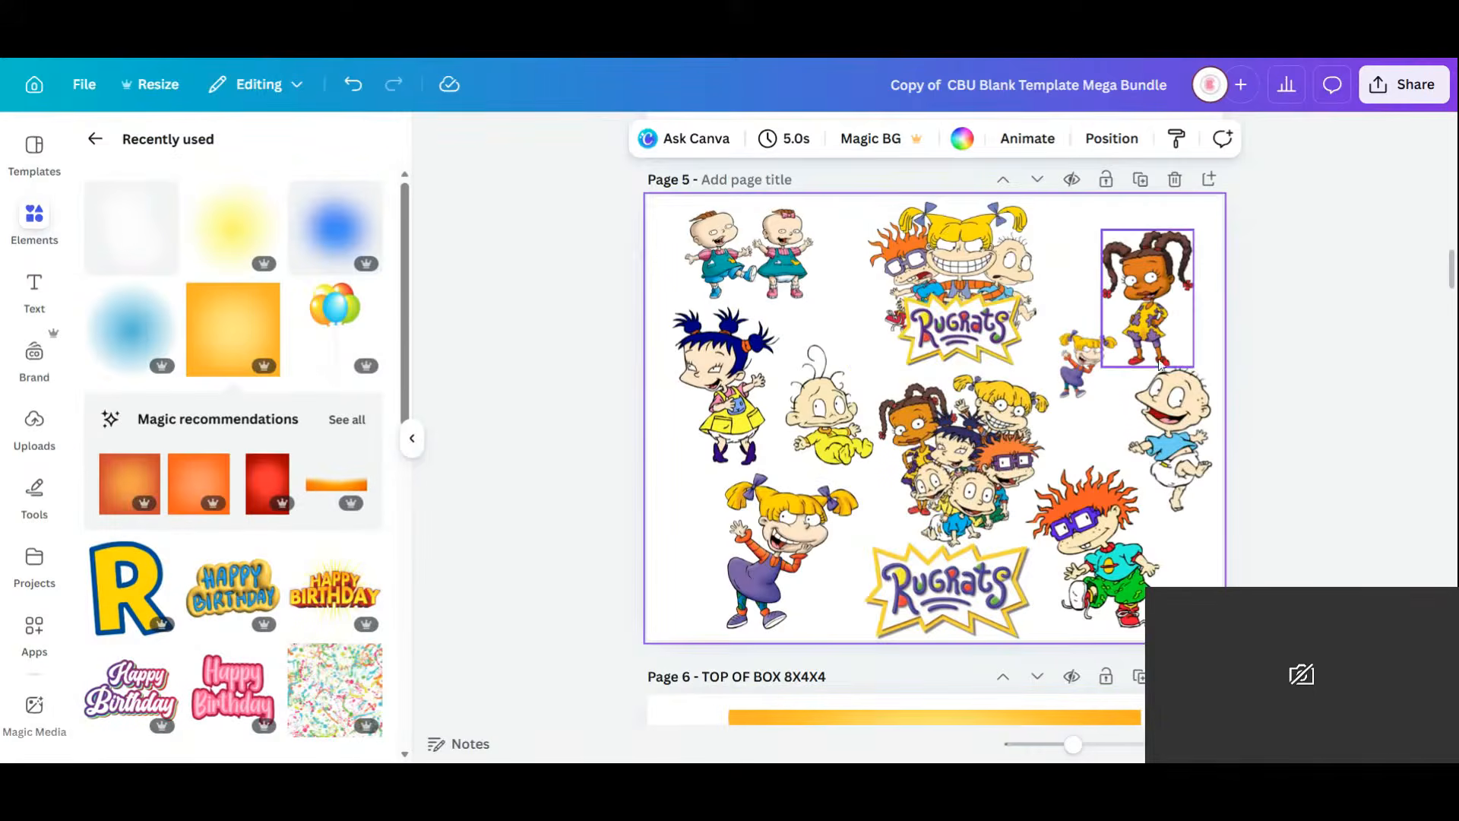
pyautogui.click(1140, 180)
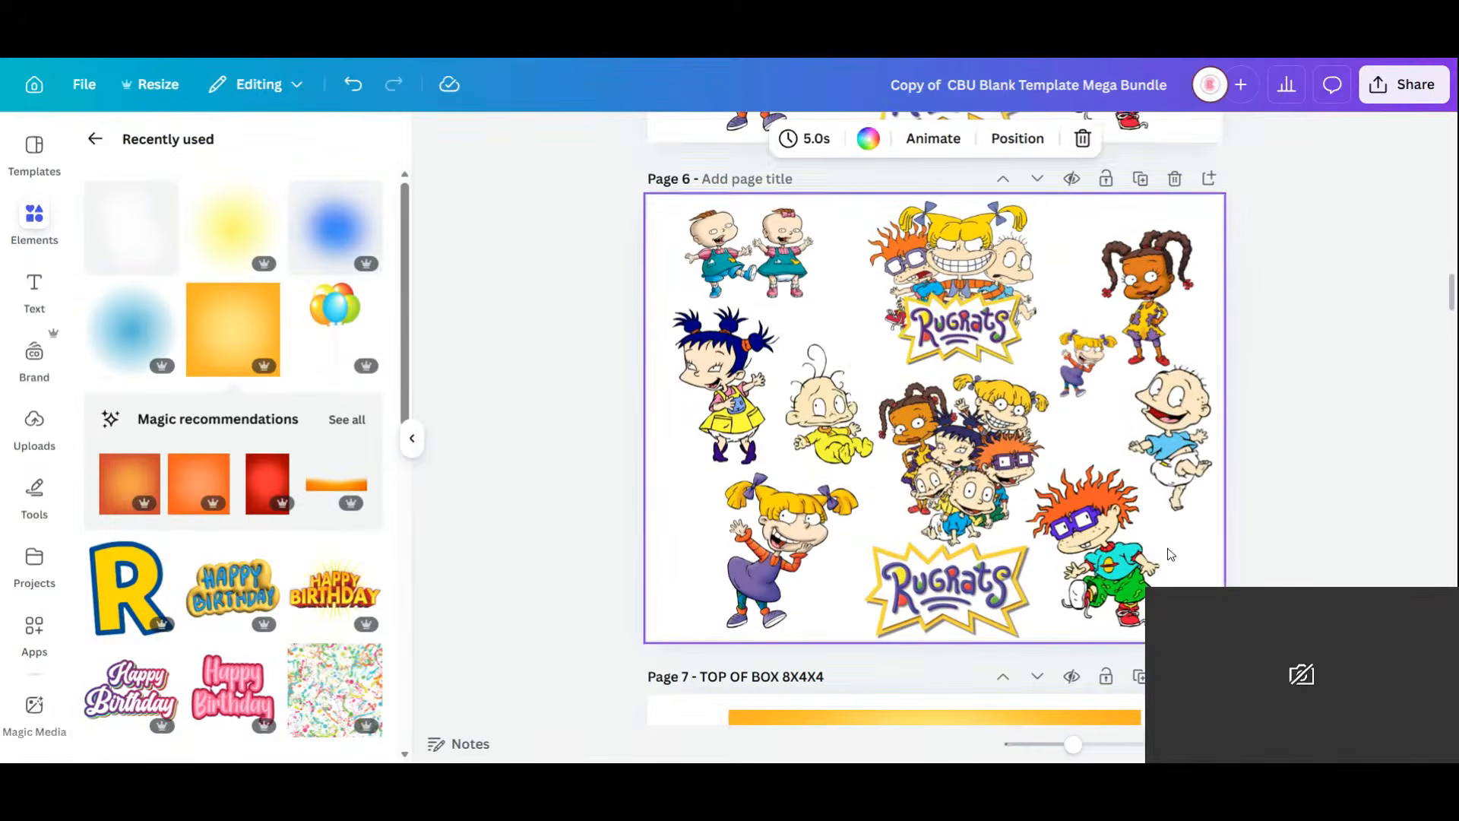
pyautogui.click(1168, 434)
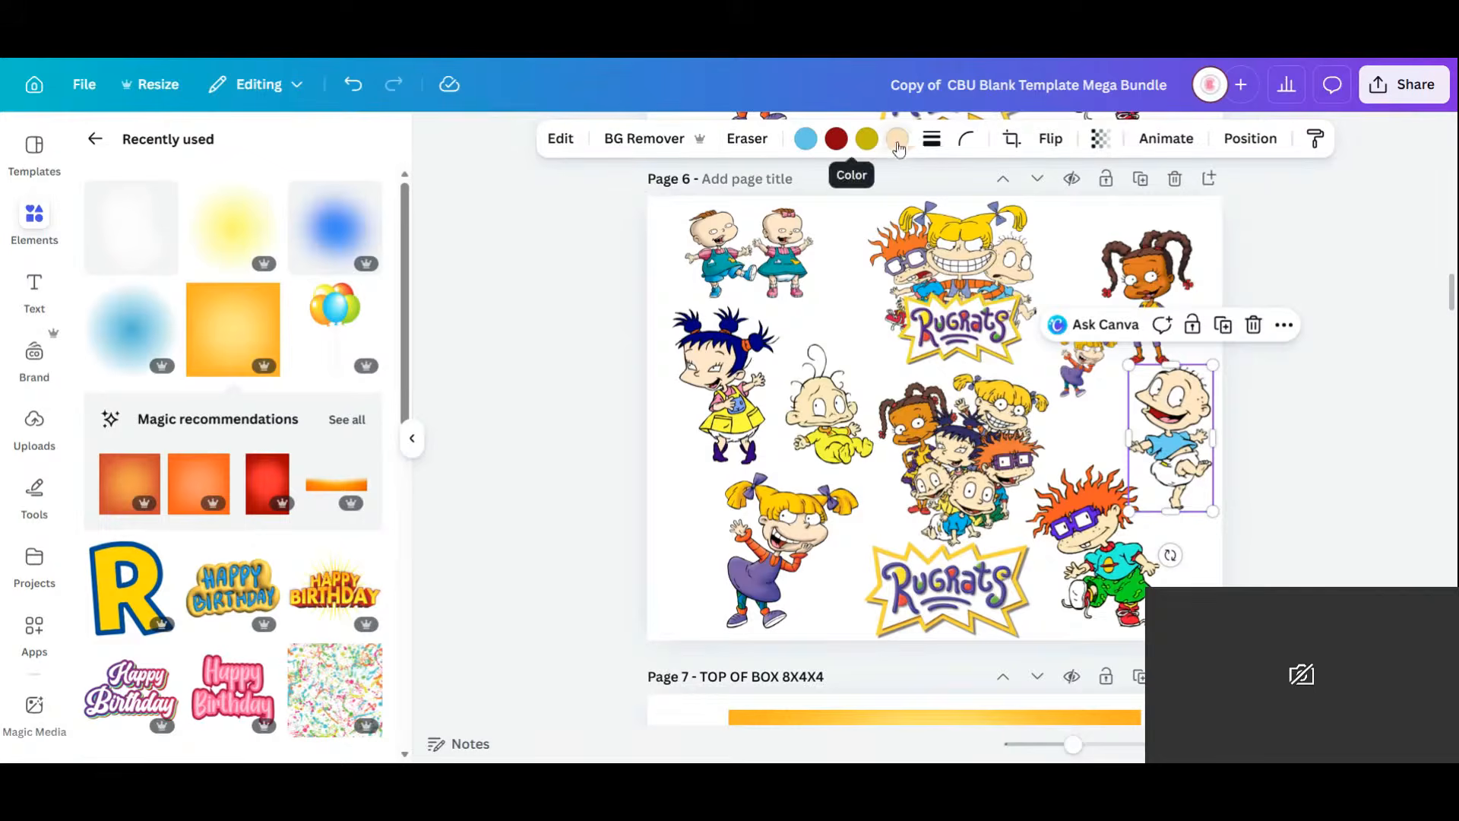
pyautogui.click(893, 143)
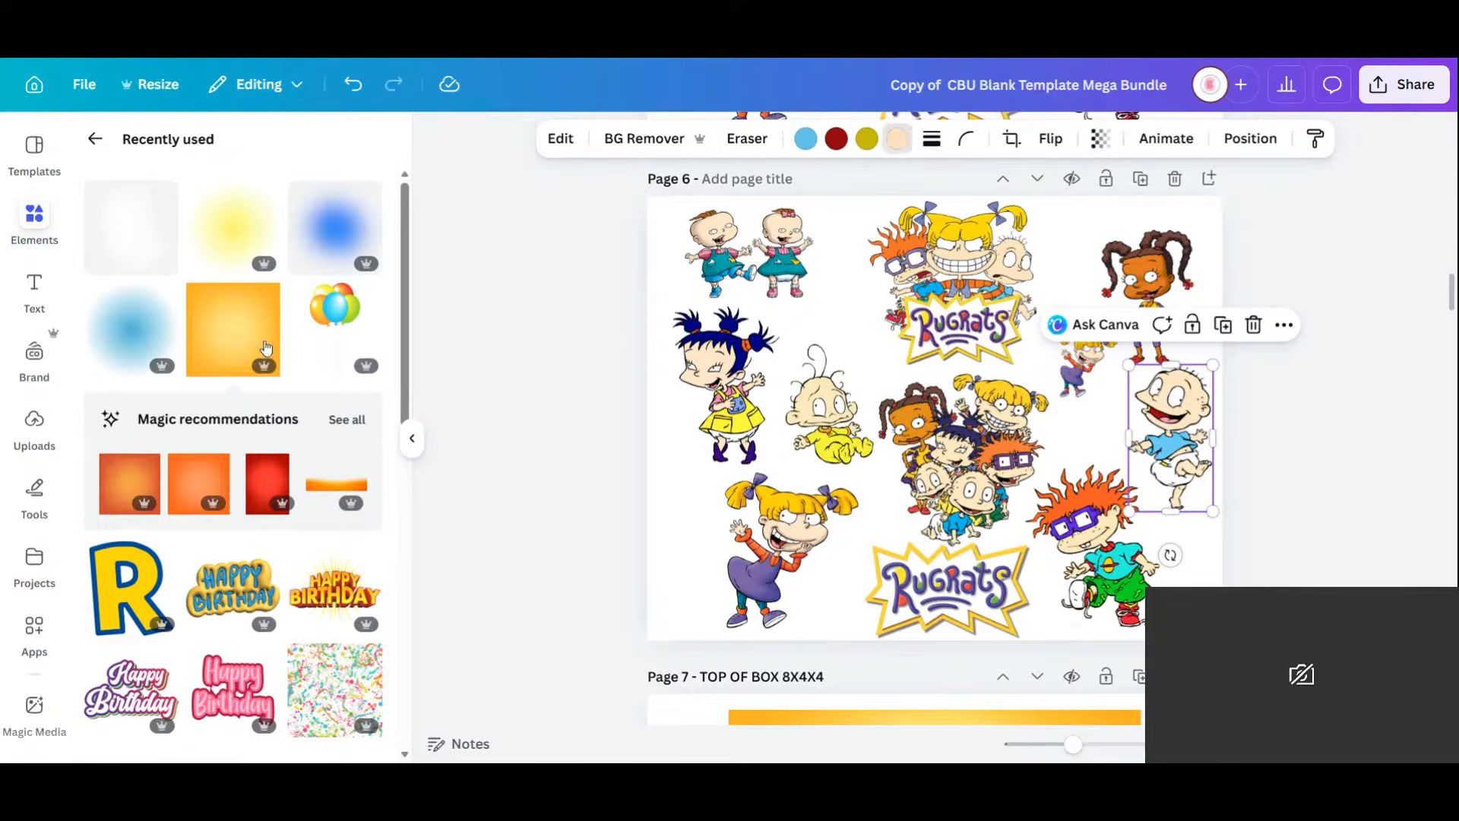
pyautogui.click(103, 279)
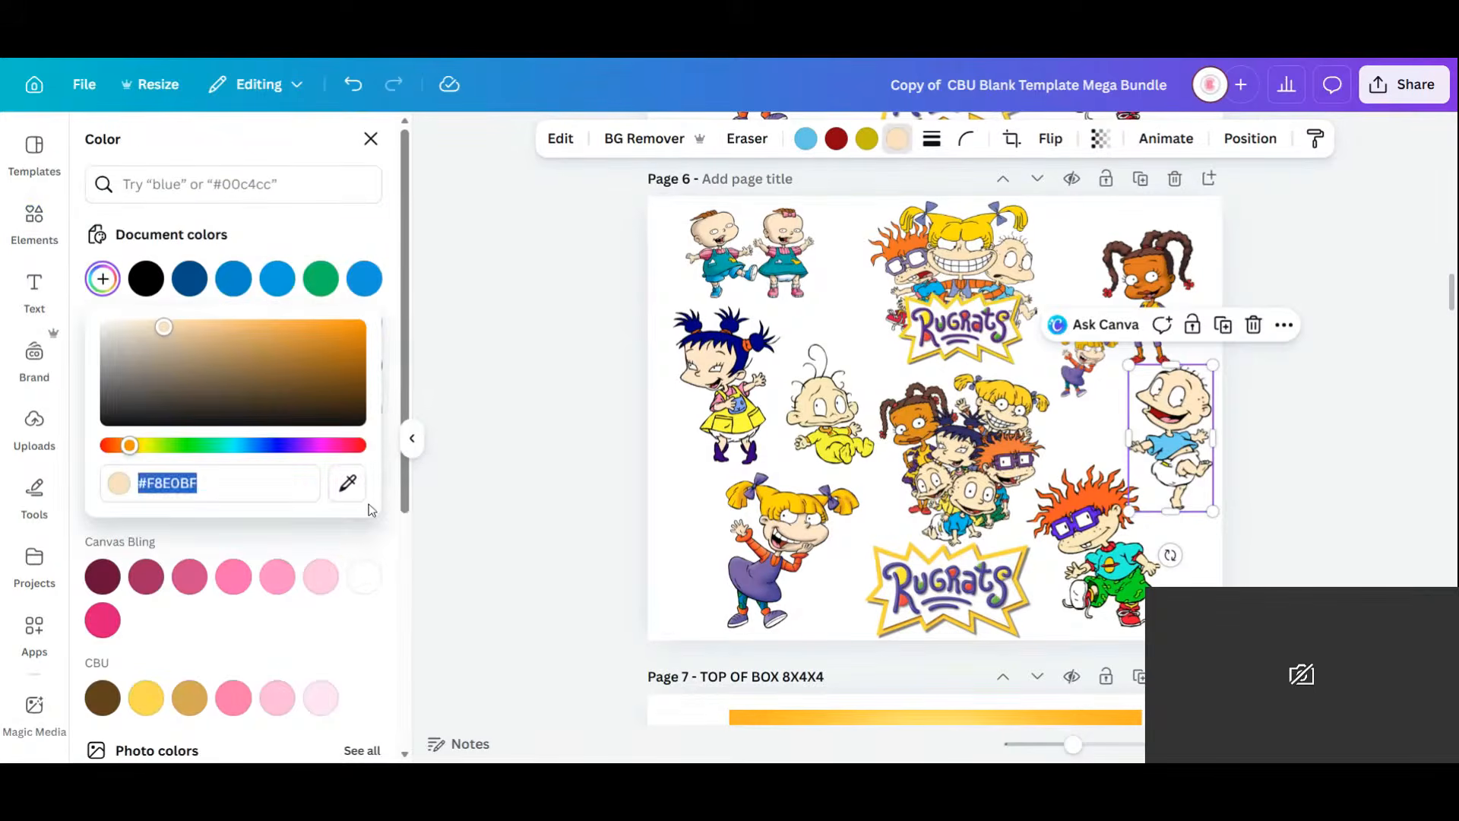
pyautogui.click(349, 487)
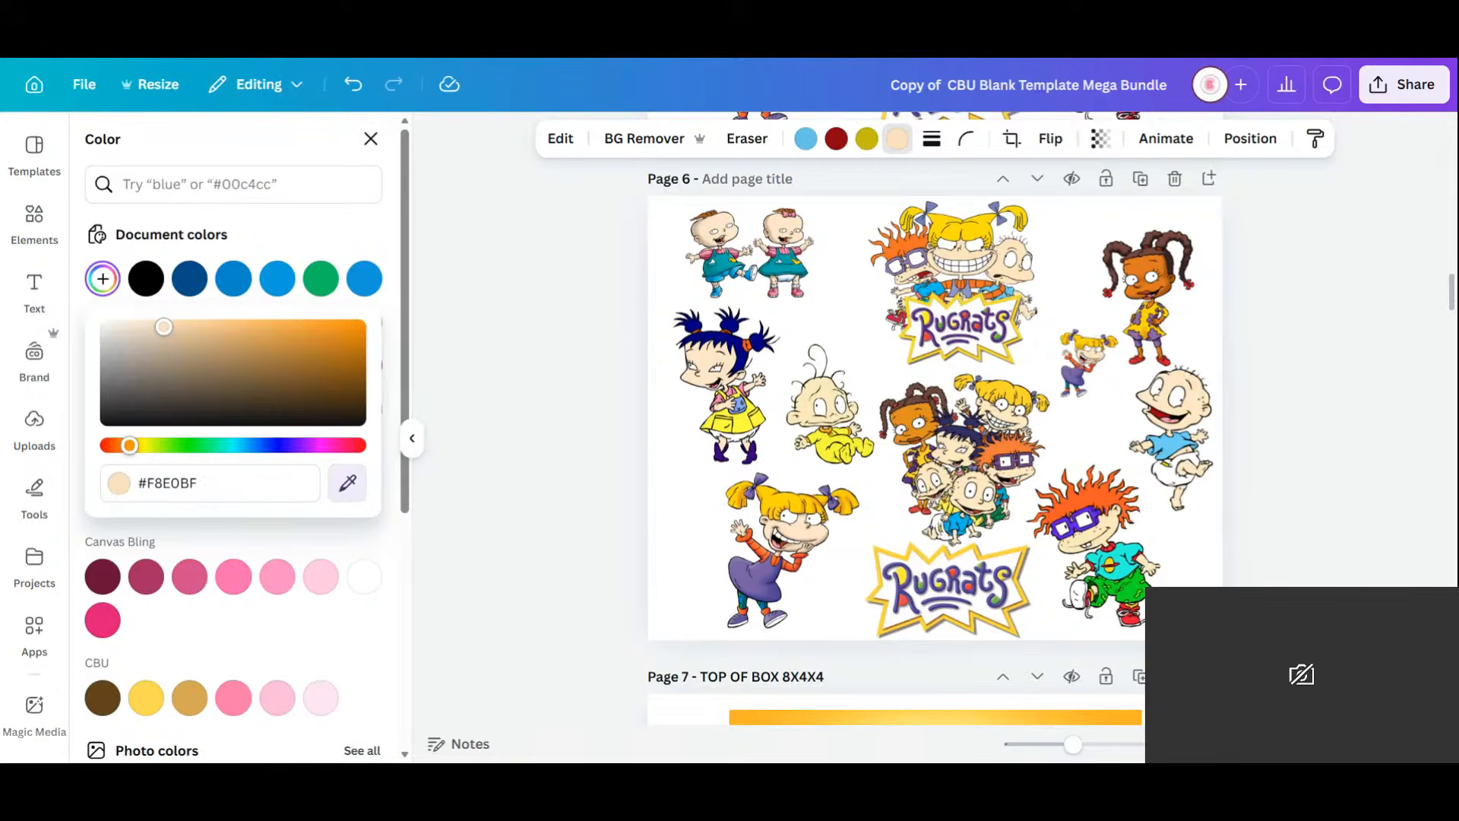
pyautogui.click(1153, 266)
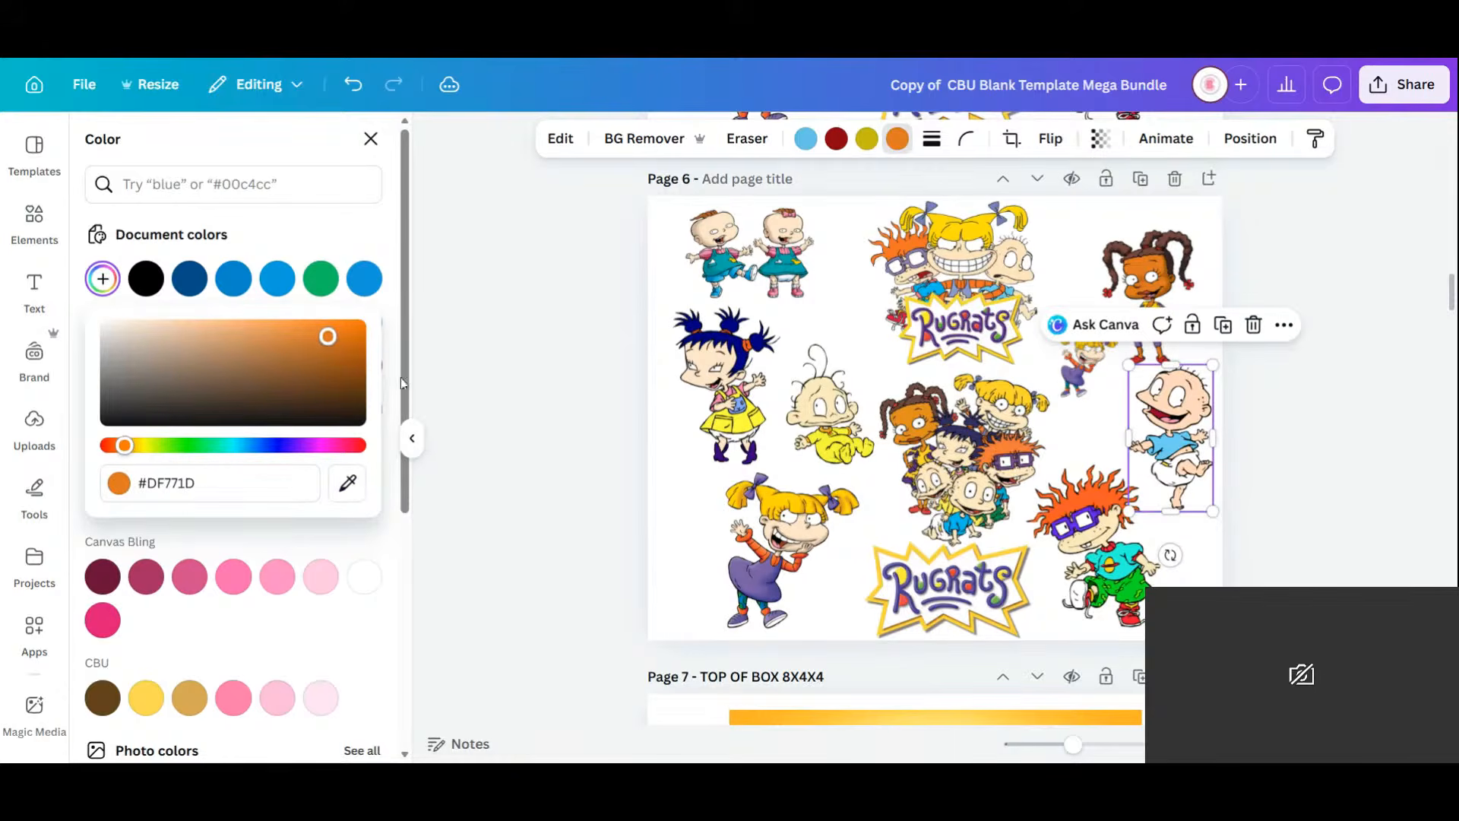
# In Adjust's color edit, darken the sticker's peach skin colour and shift its hue.
pyautogui.click(560, 137)
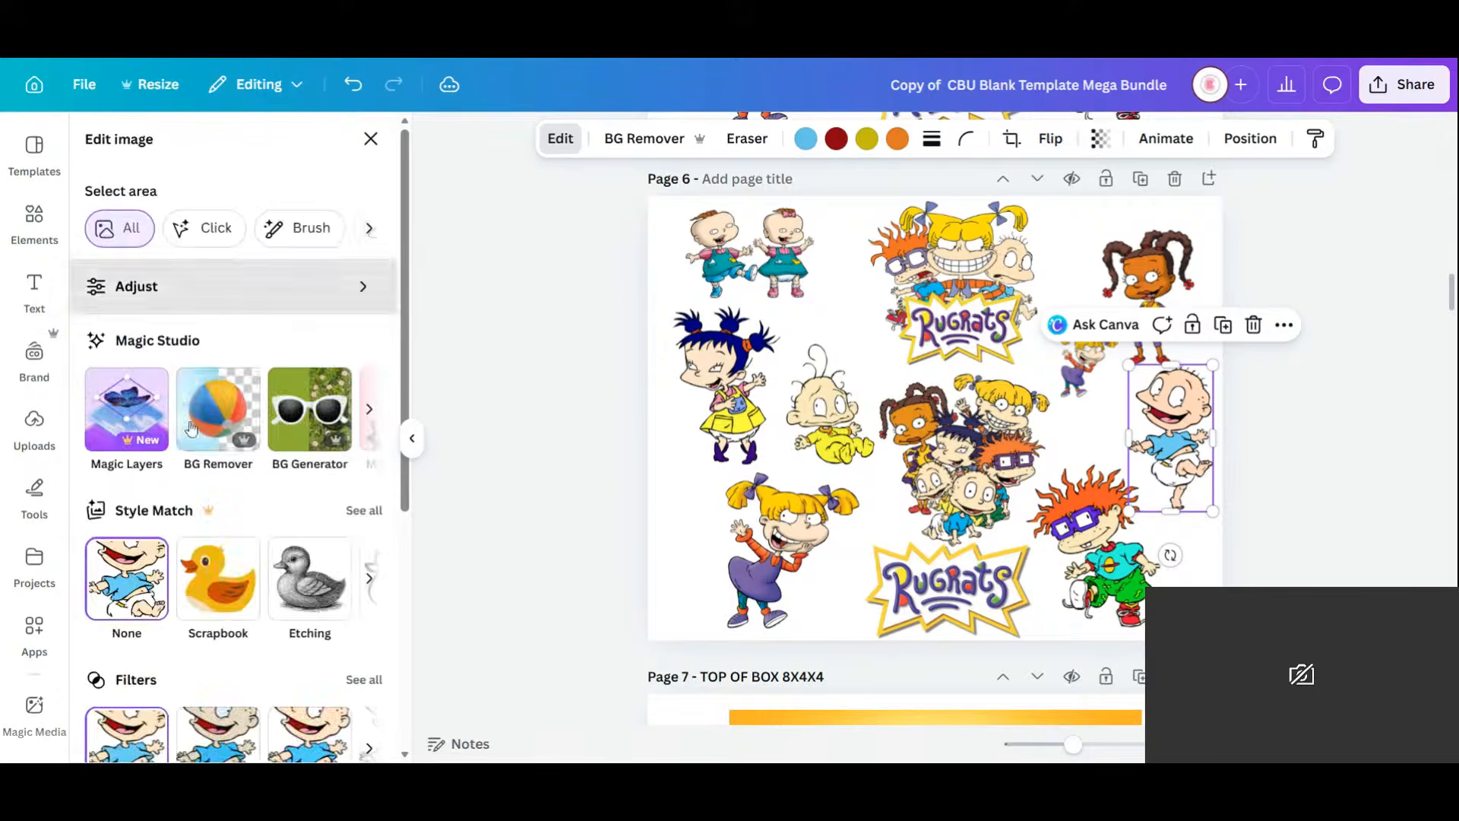
pyautogui.click(212, 304)
pyautogui.scroll(-5, 242, 589)
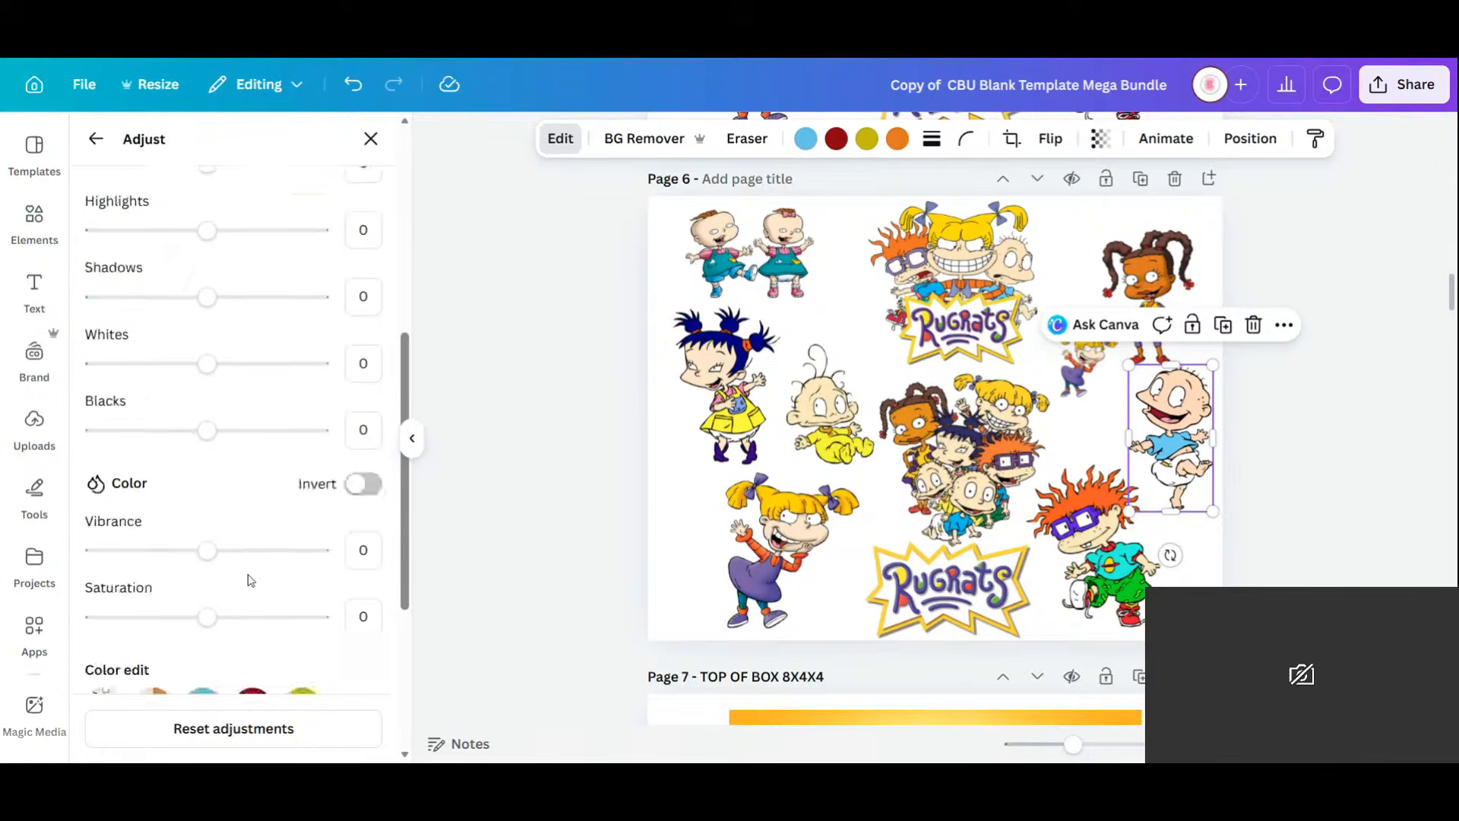
pyautogui.scroll(-4, 251, 581)
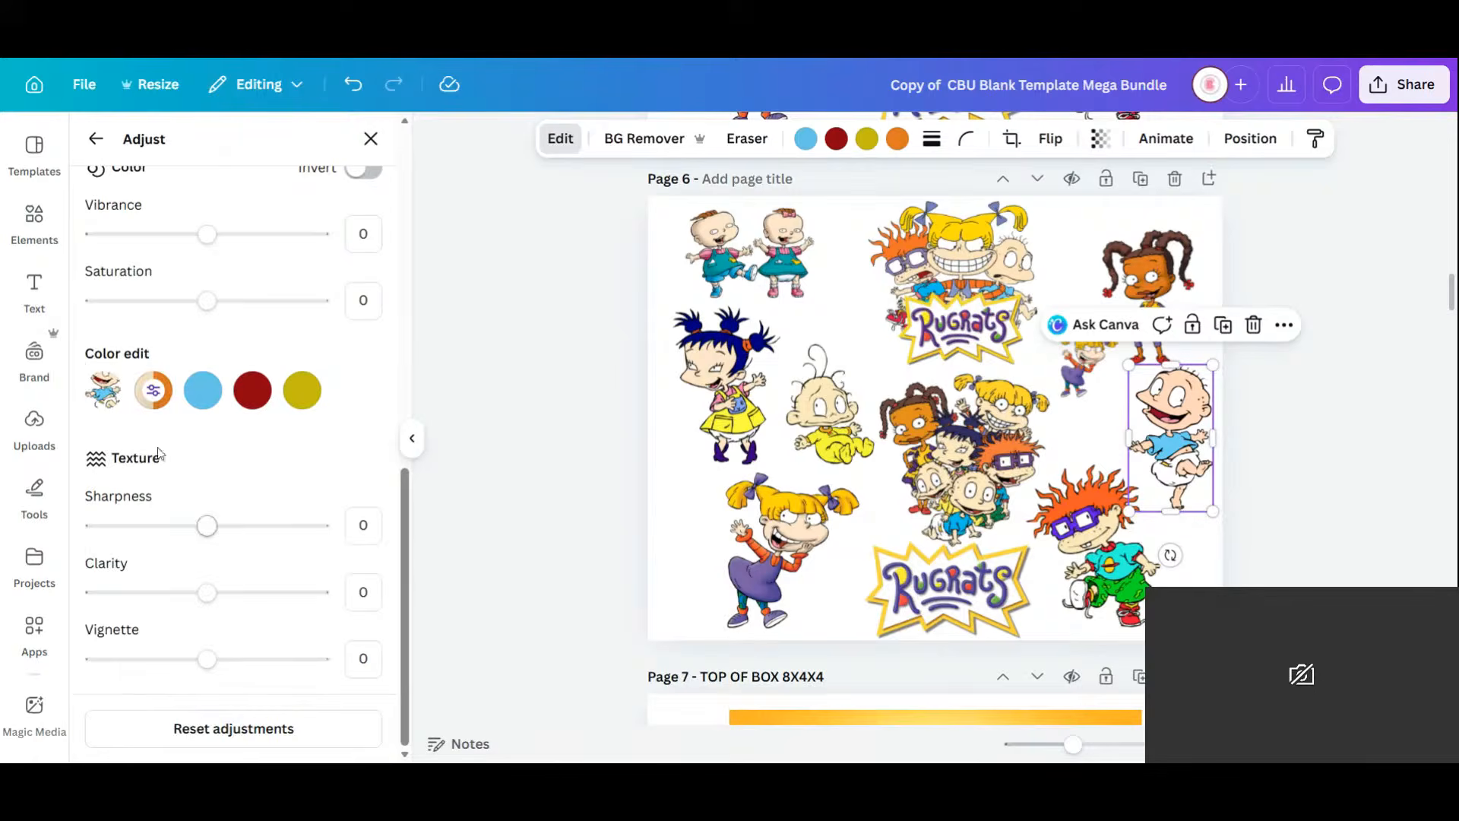
pyautogui.click(153, 390)
pyautogui.scroll(-1, 224, 555)
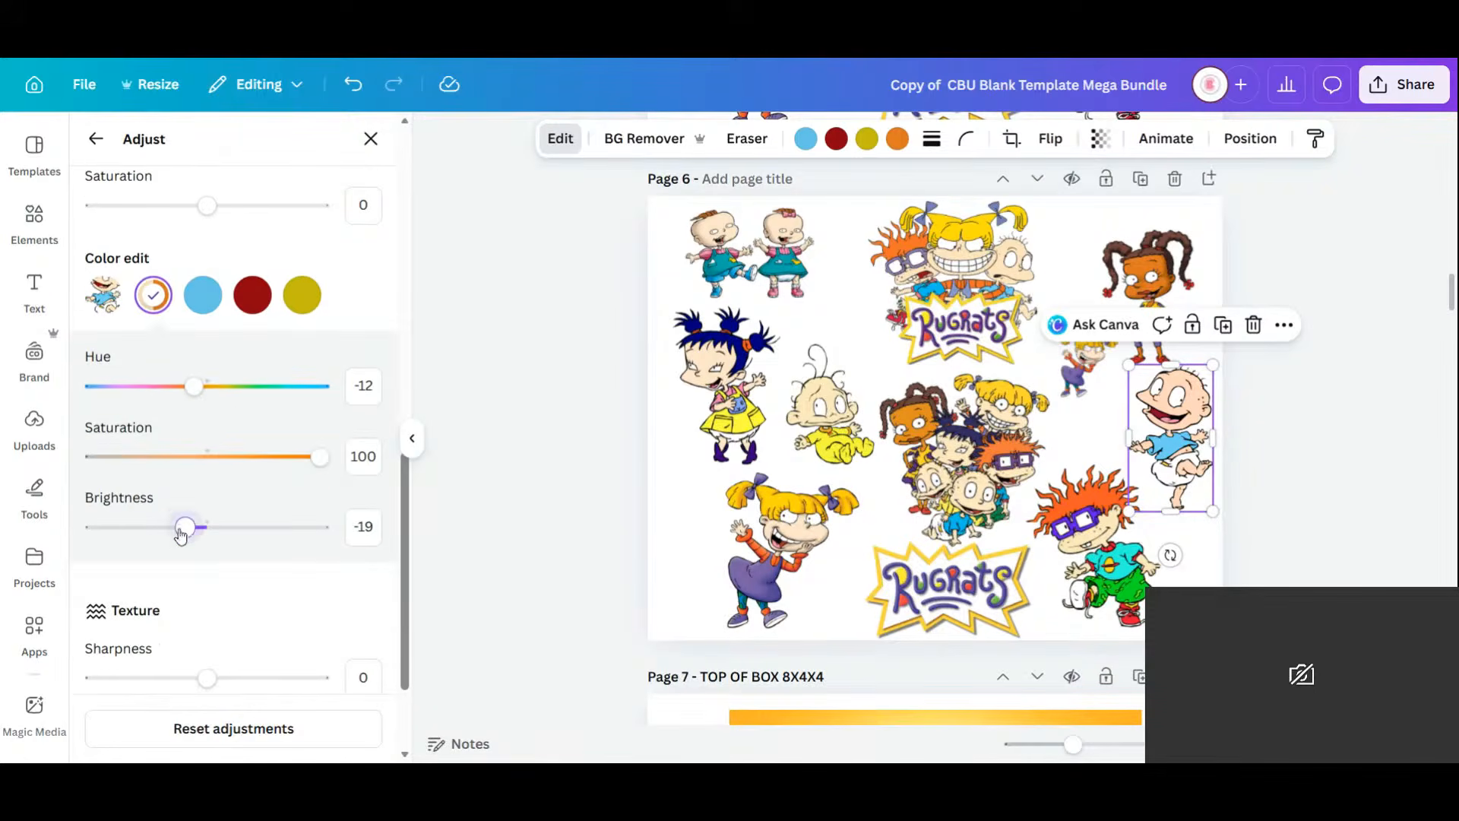
pyautogui.moveTo(185, 527); pyautogui.dragTo(104, 532)
pyautogui.moveTo(195, 392); pyautogui.dragTo(193, 394)
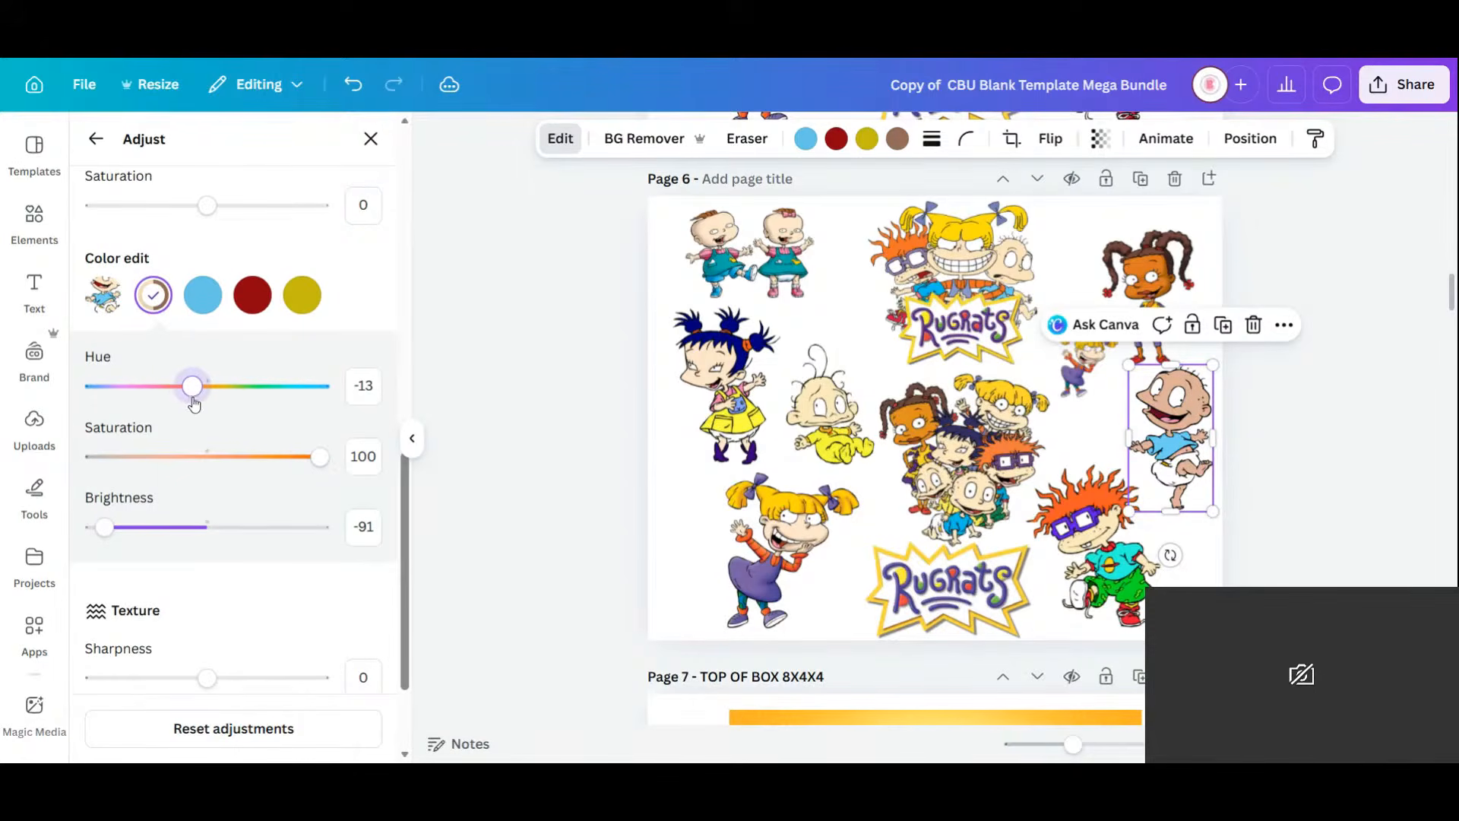
pyautogui.moveTo(312, 457); pyautogui.dragTo(316, 457)
pyautogui.moveTo(104, 526); pyautogui.dragTo(91, 528)
# Warm the skin hue slightly and lower its saturation to 46 at minimum brightness.
pyautogui.scroll(-2, 248, 548)
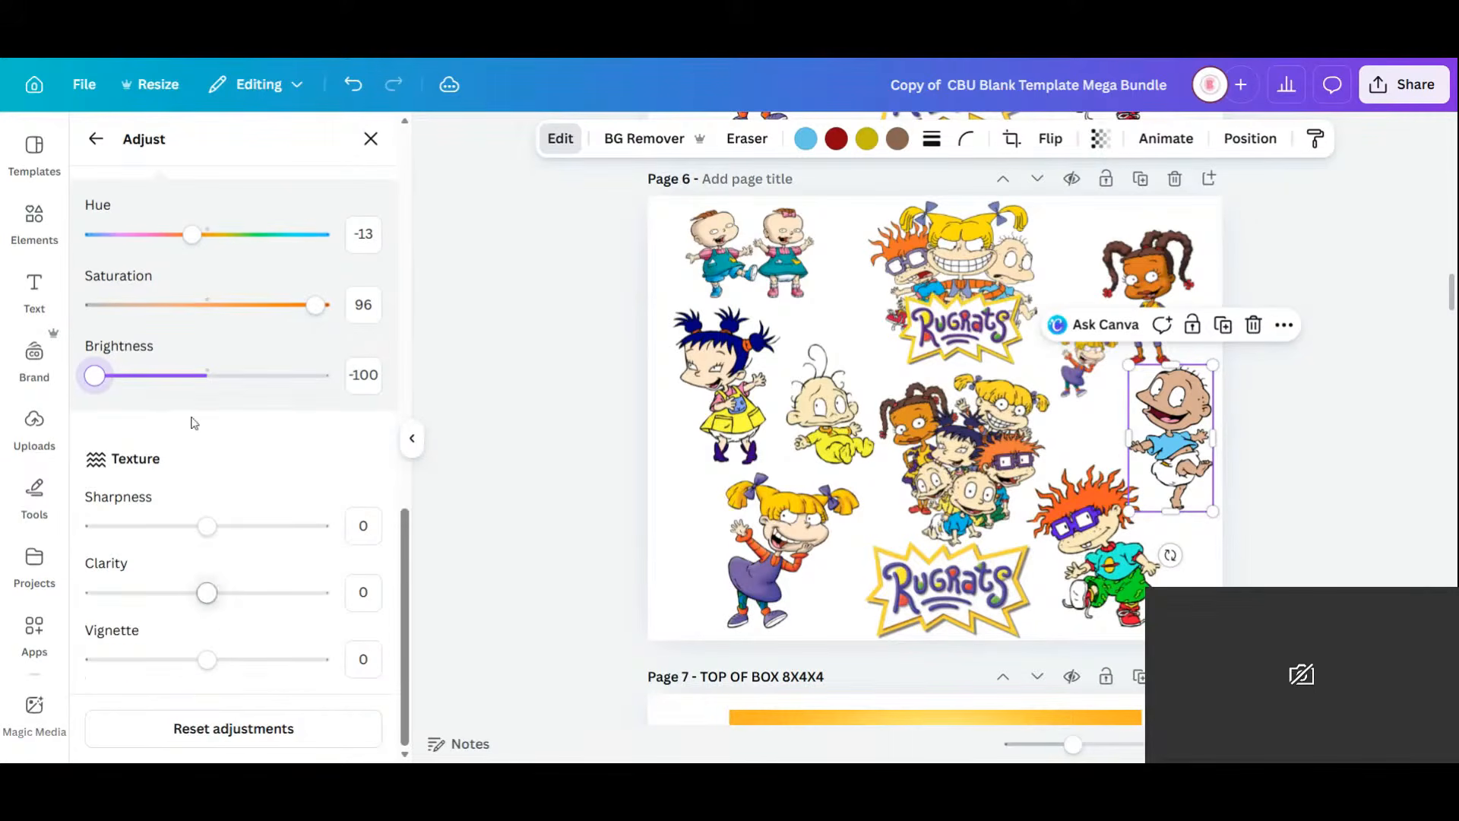
pyautogui.scroll(5, 194, 425)
pyautogui.scroll(-4, 228, 453)
pyautogui.moveTo(190, 333); pyautogui.dragTo(203, 335)
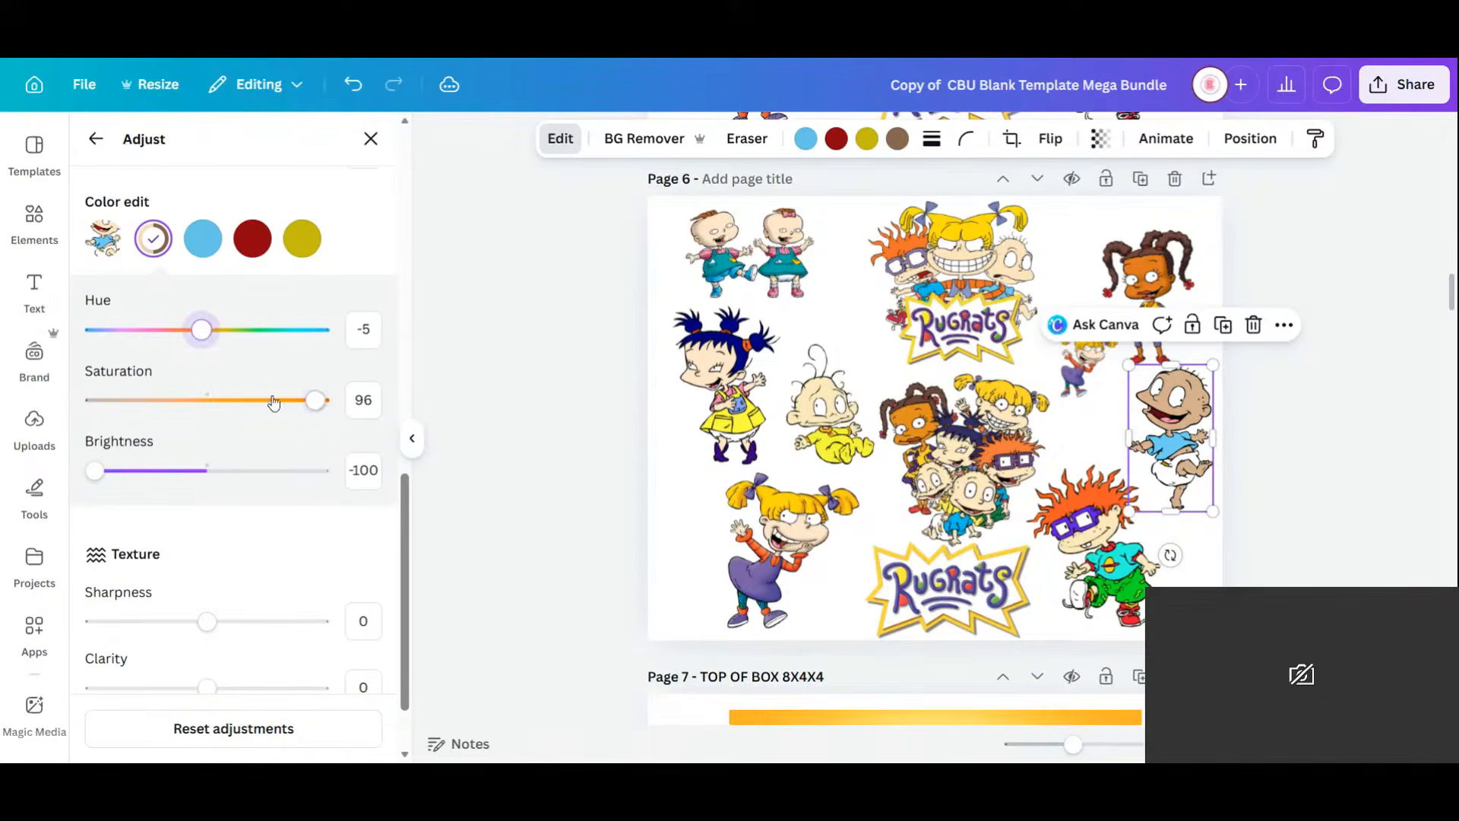
pyautogui.moveTo(316, 401)
pyautogui.mouseDown()
pyautogui.moveTo(135, 400)
pyautogui.moveTo(323, 402)
pyautogui.mouseUp()
pyautogui.moveTo(91, 475)
pyautogui.mouseDown()
pyautogui.moveTo(107, 475)
pyautogui.moveTo(69, 481)
pyautogui.mouseUp()
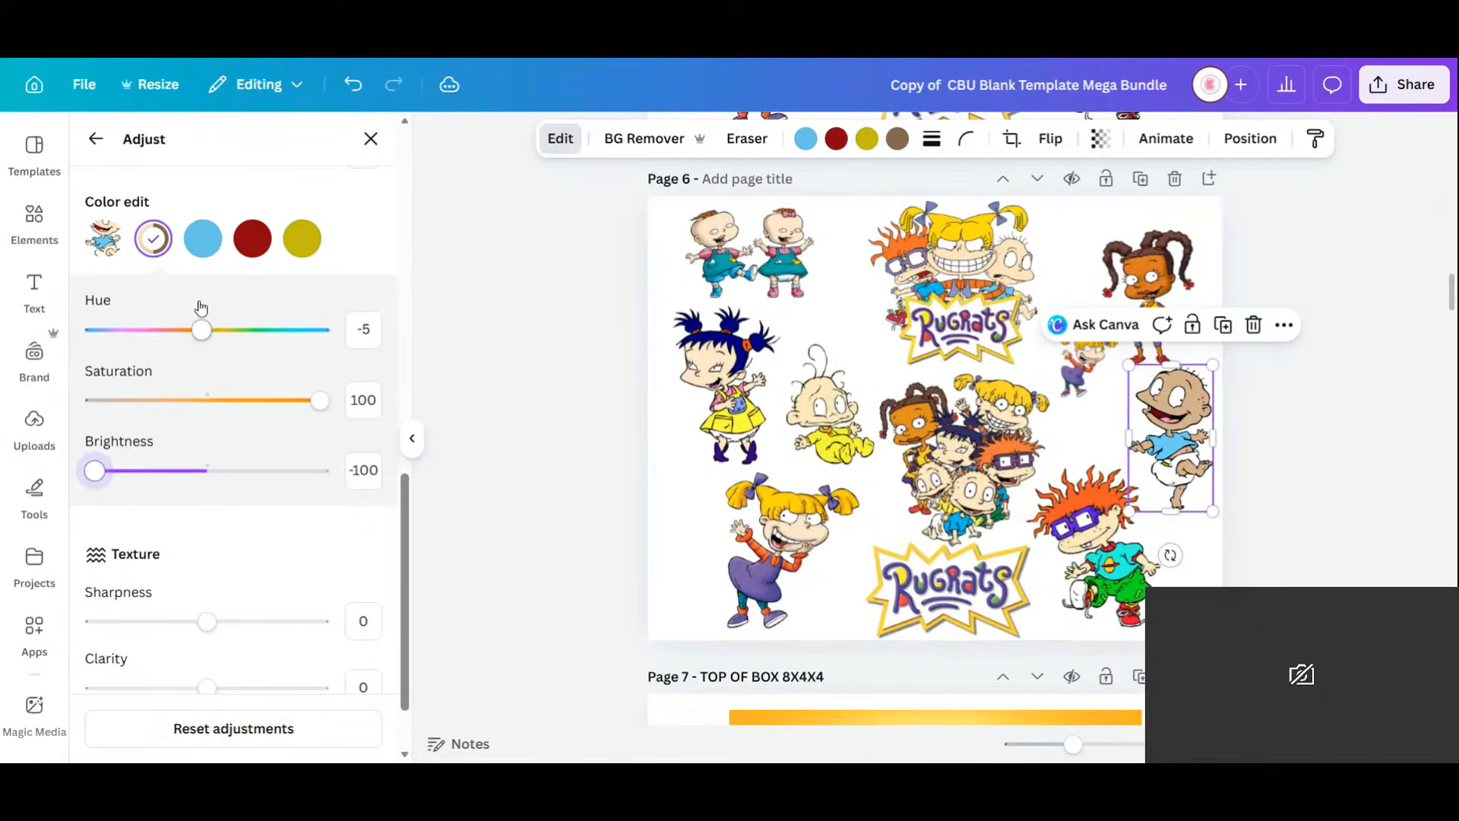
# Keep the brown colour at full saturation and minimum brightness.
pyautogui.click(154, 239)
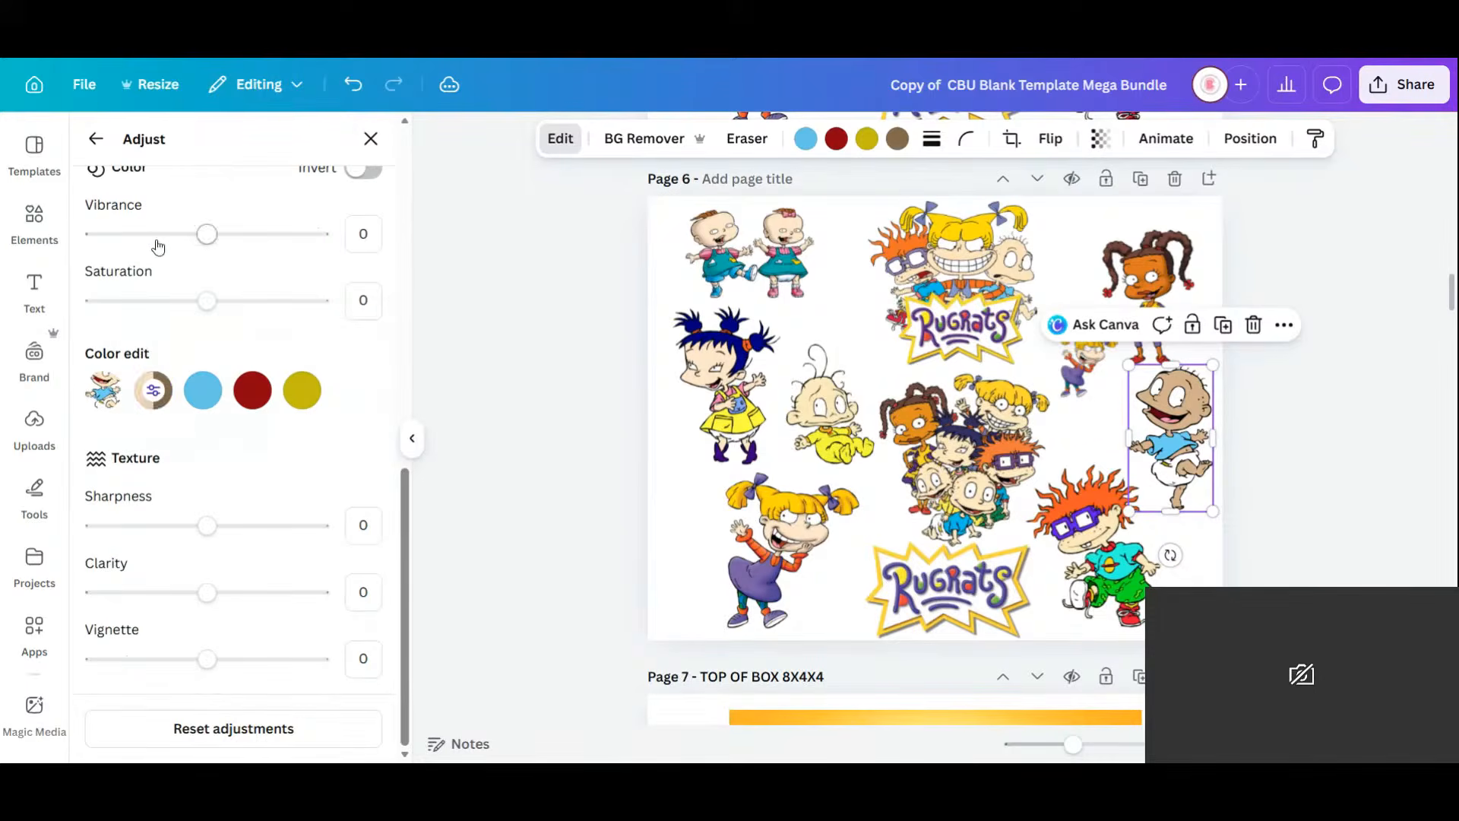
pyautogui.click(154, 390)
pyautogui.click(99, 472)
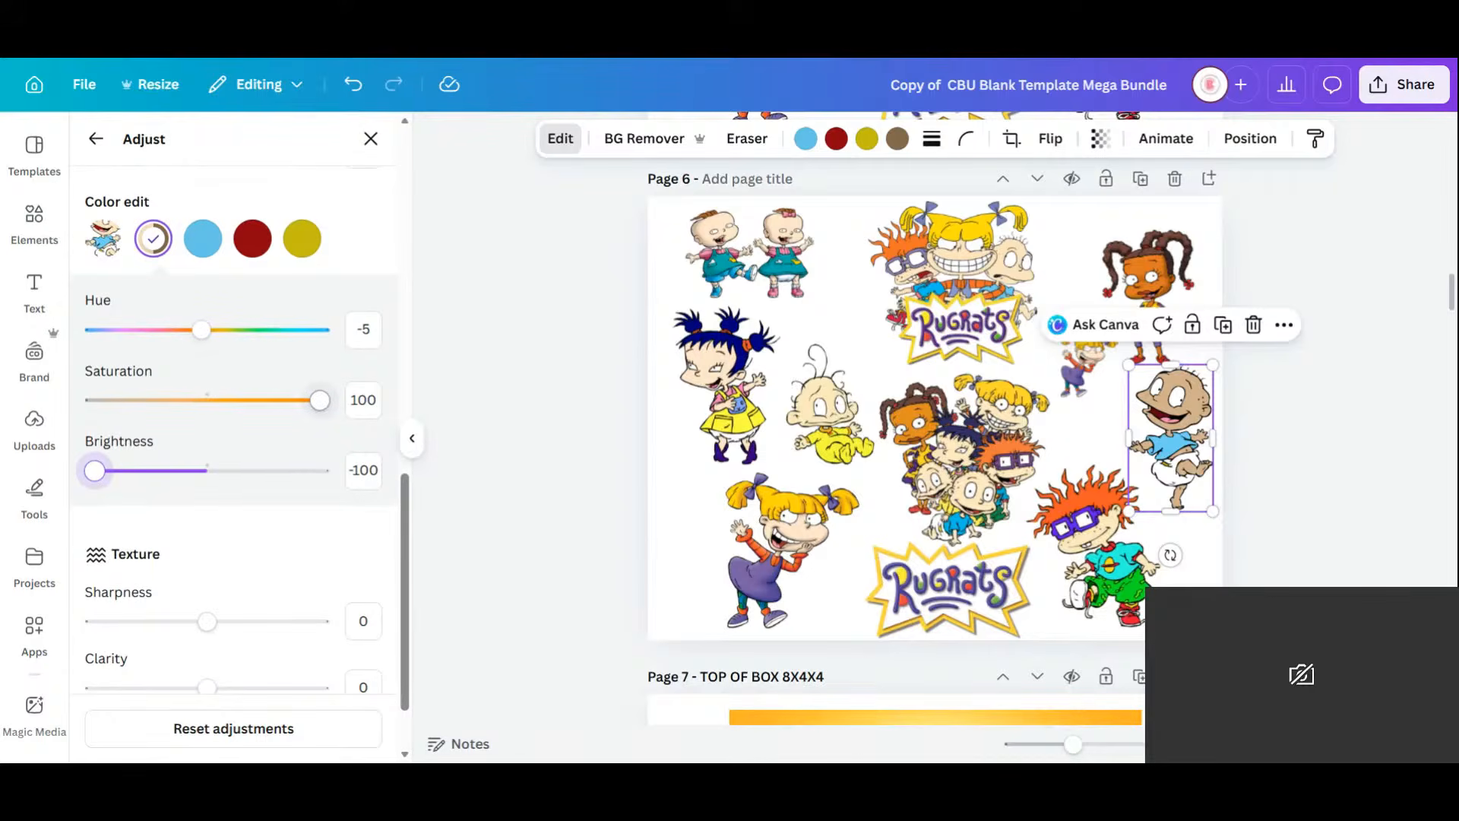
pyautogui.moveTo(320, 401); pyautogui.dragTo(320, 400)
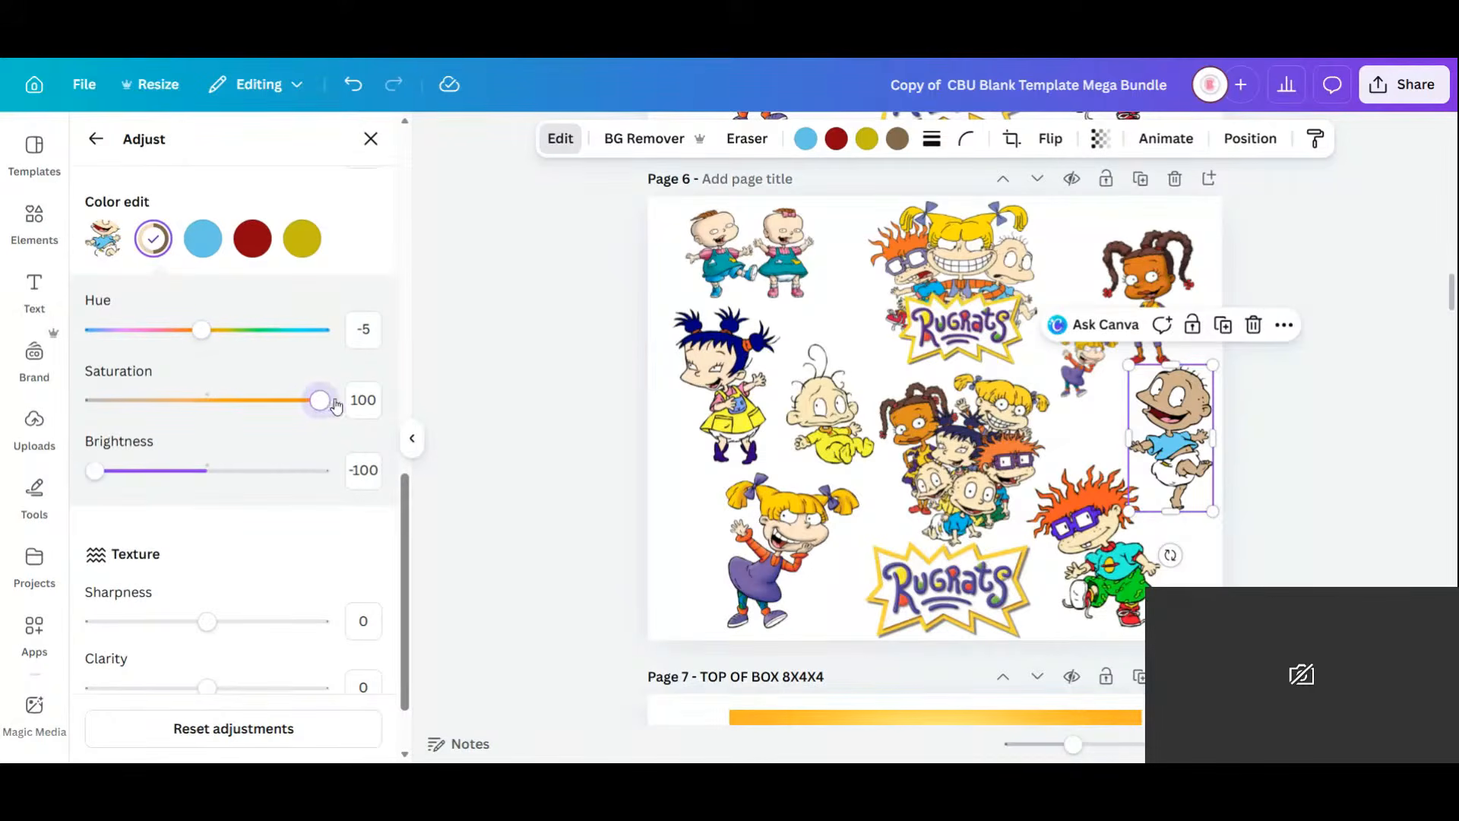
pyautogui.moveTo(94, 471); pyautogui.dragTo(92, 471)
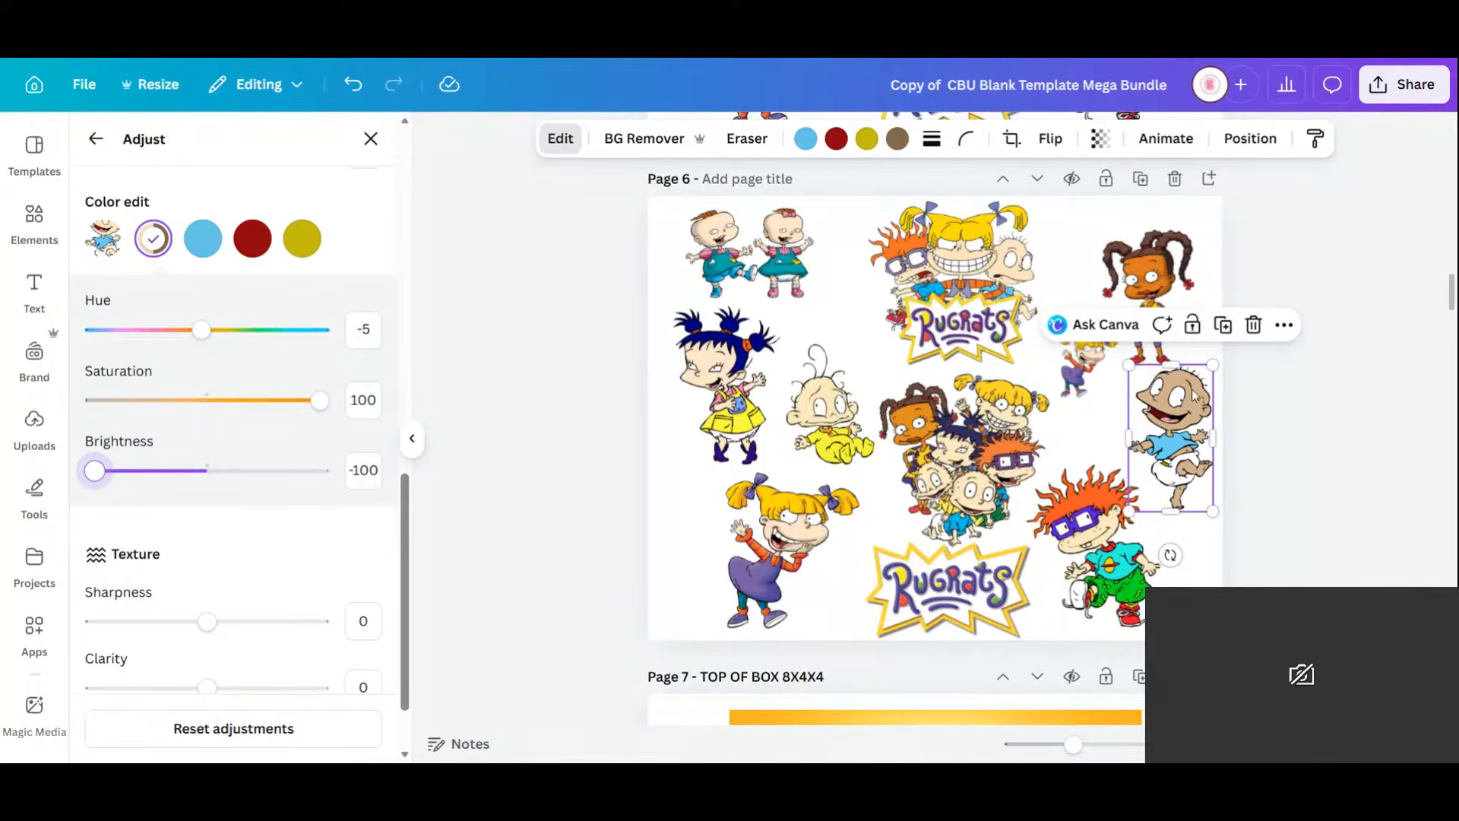
# Set Angelica's peach colour on Page 6 to saturation 51 and brightness −13.
pyautogui.click(772, 541)
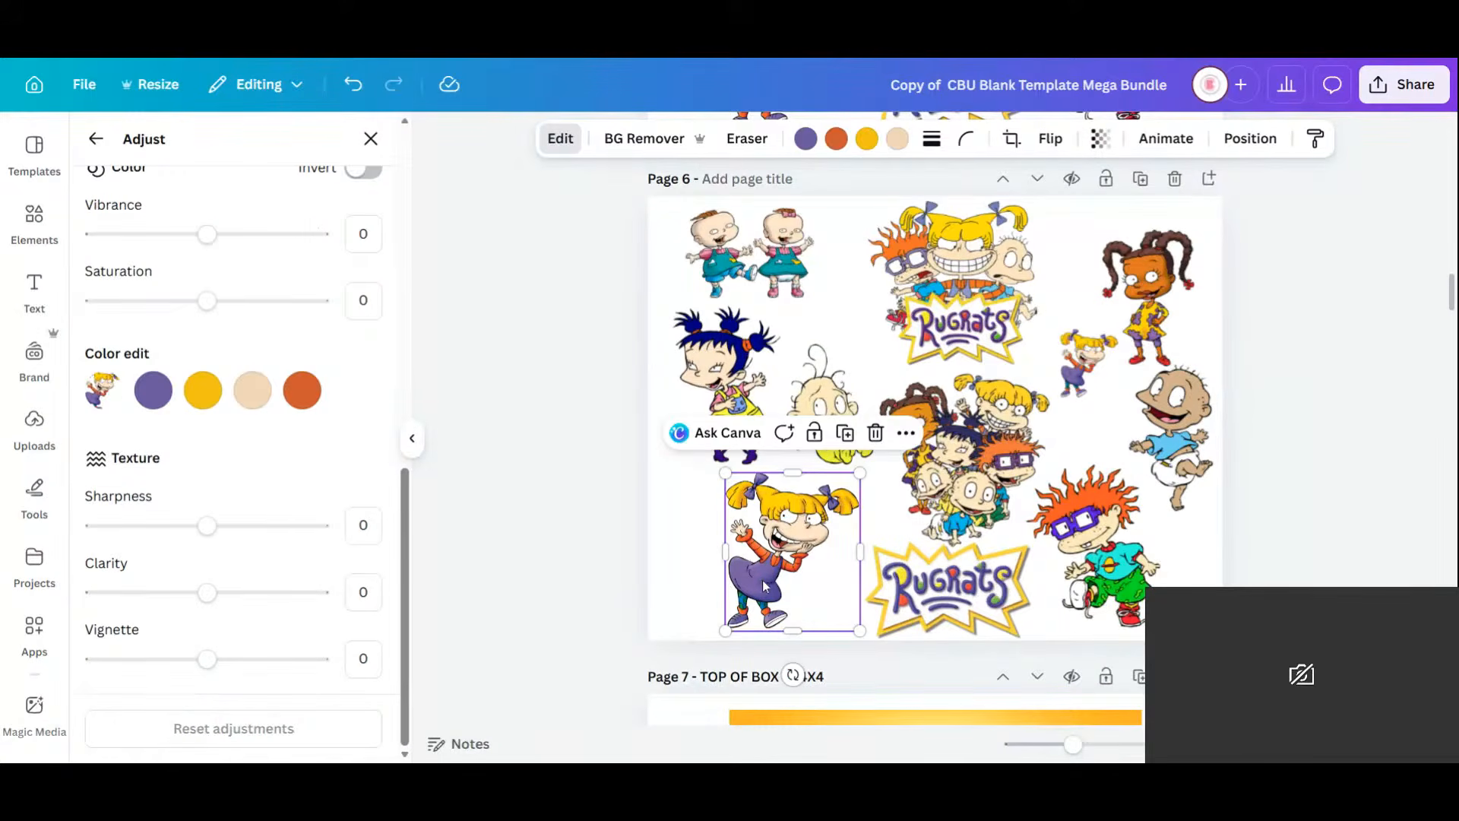
pyautogui.click(897, 138)
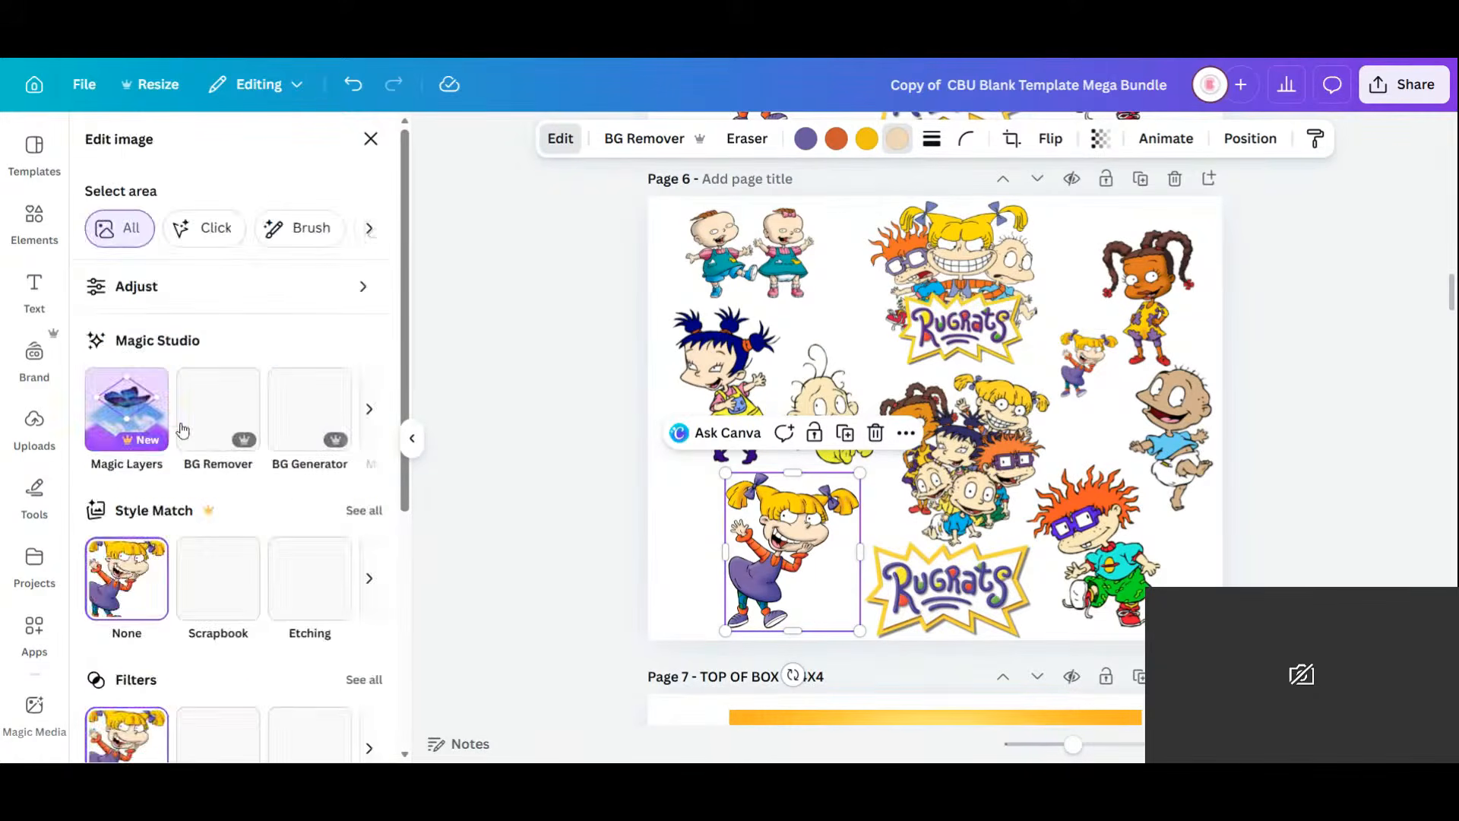
pyautogui.click(160, 286)
pyautogui.scroll(-10, 217, 544)
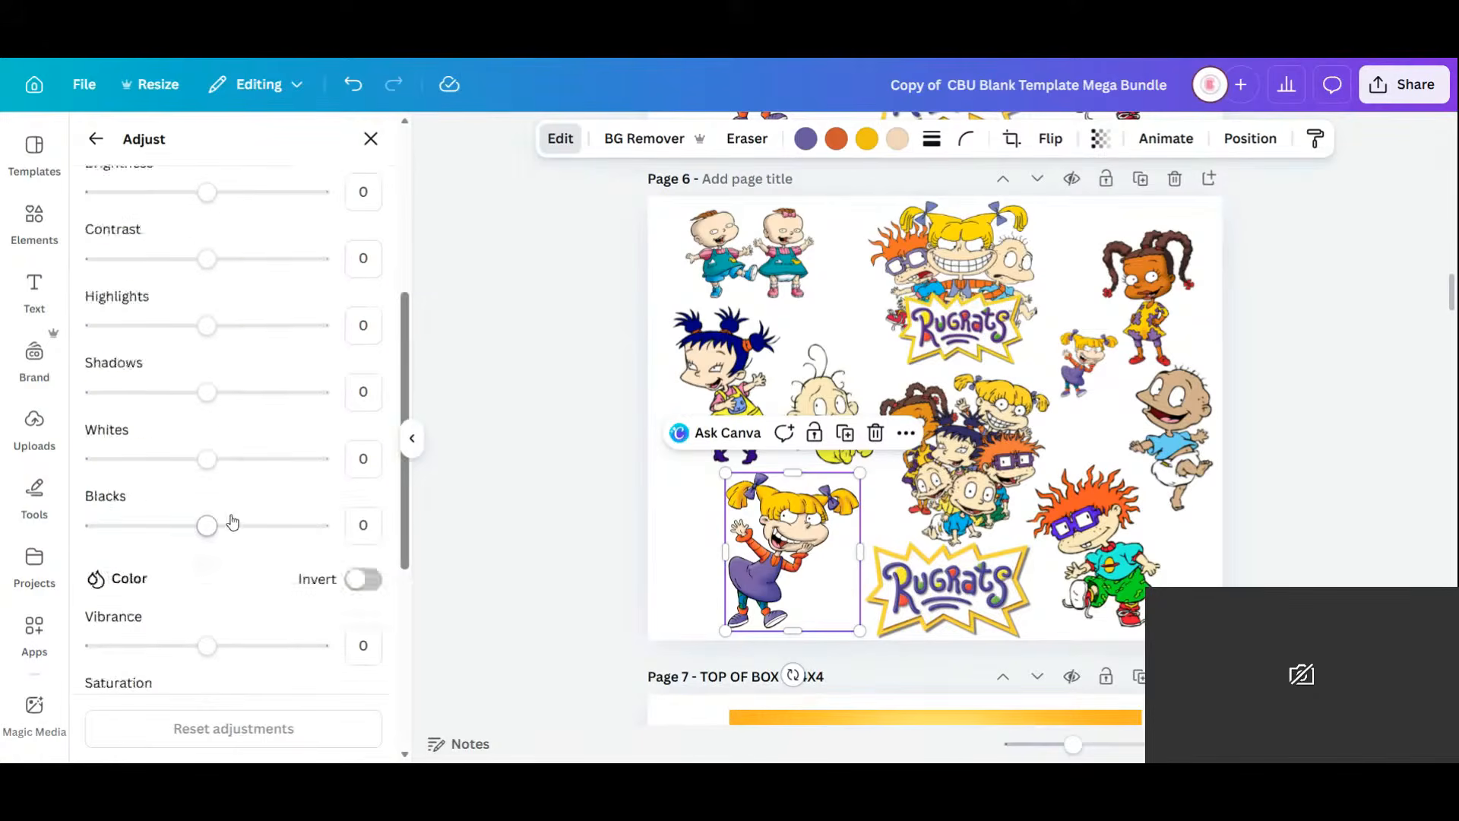
pyautogui.click(254, 391)
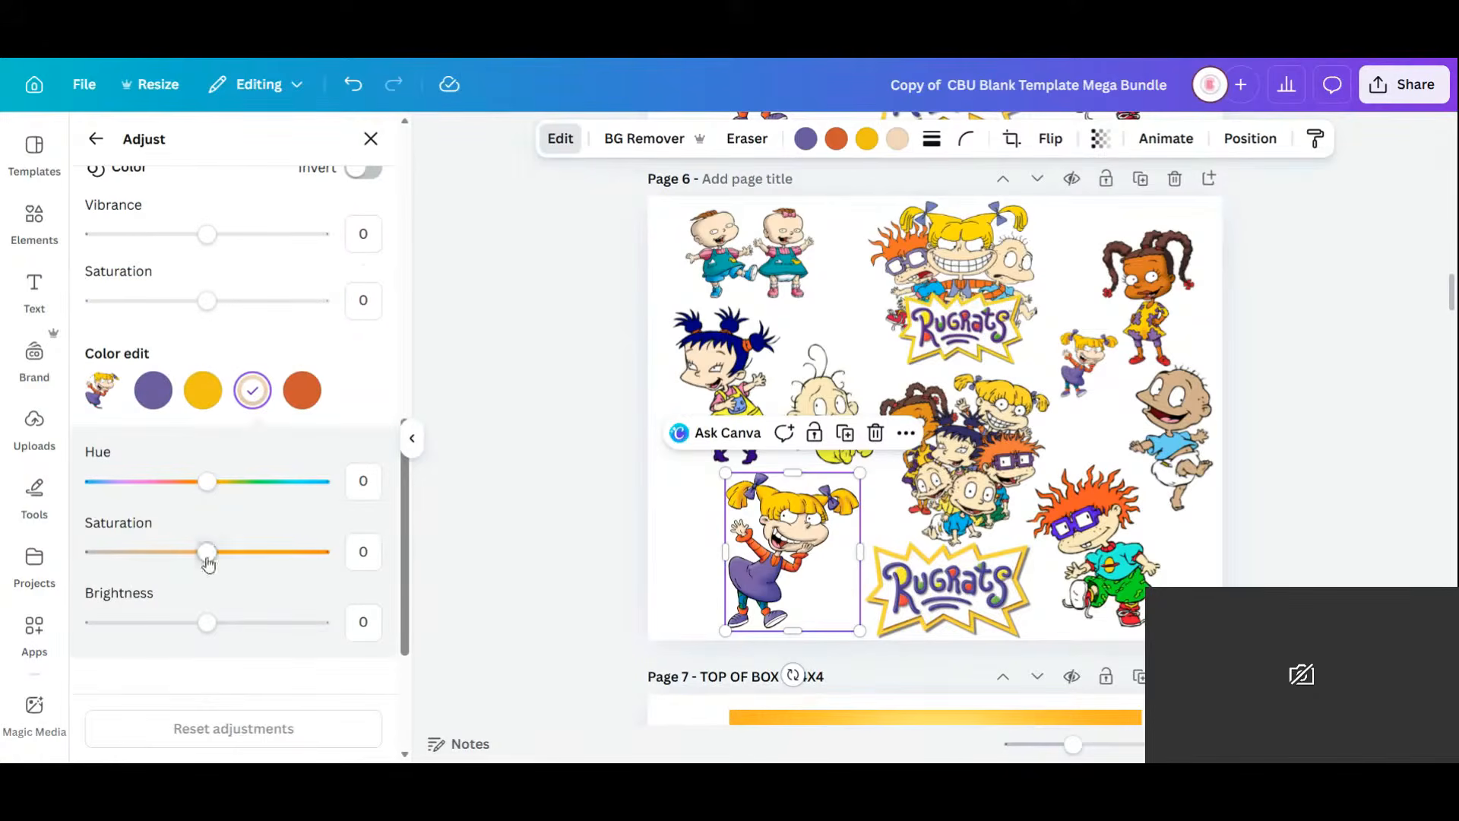
pyautogui.moveTo(205, 620)
pyautogui.mouseDown()
pyautogui.moveTo(137, 637)
pyautogui.moveTo(202, 635)
pyautogui.mouseUp()
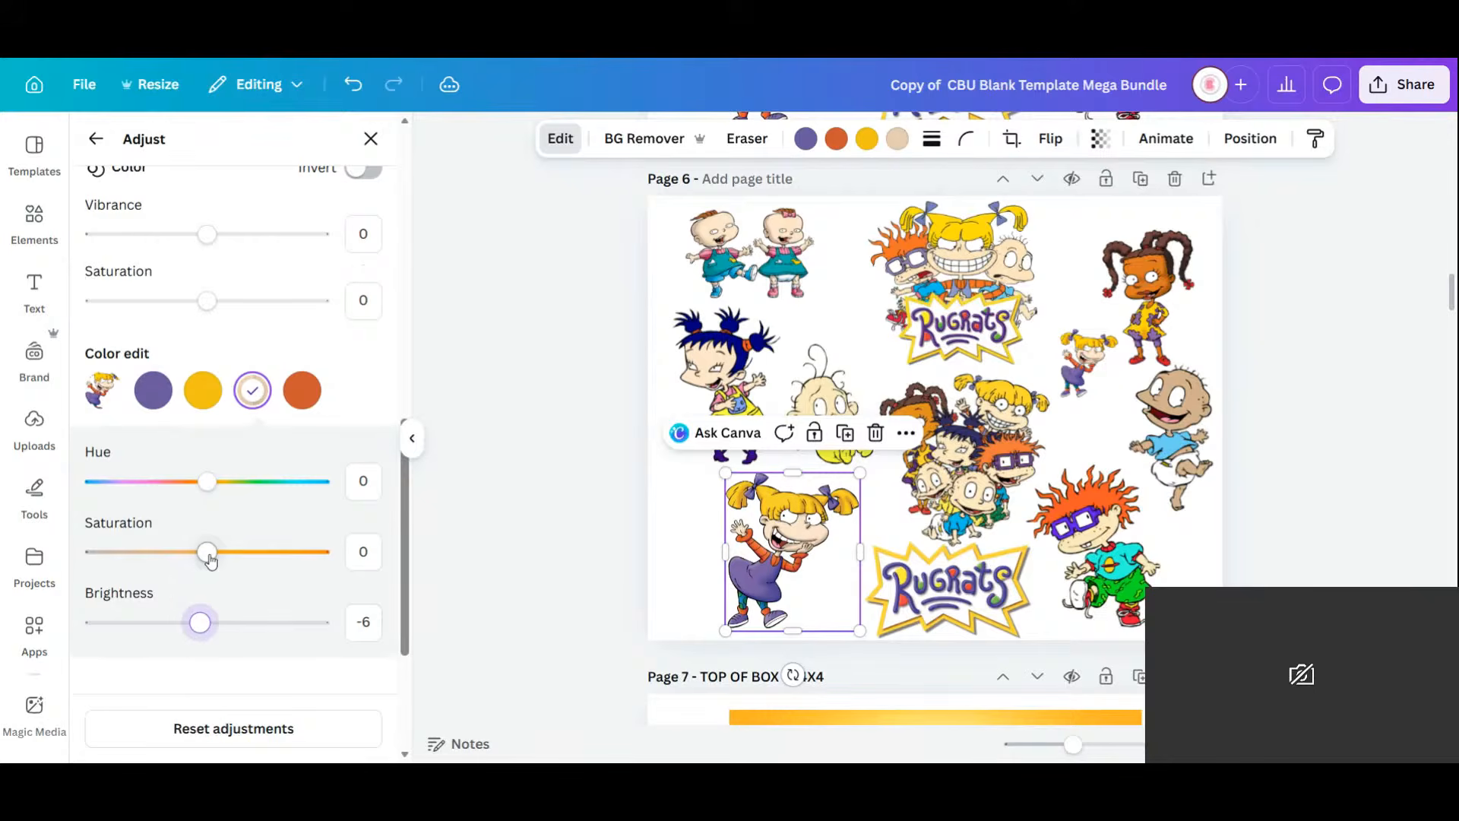
pyautogui.click(254, 390)
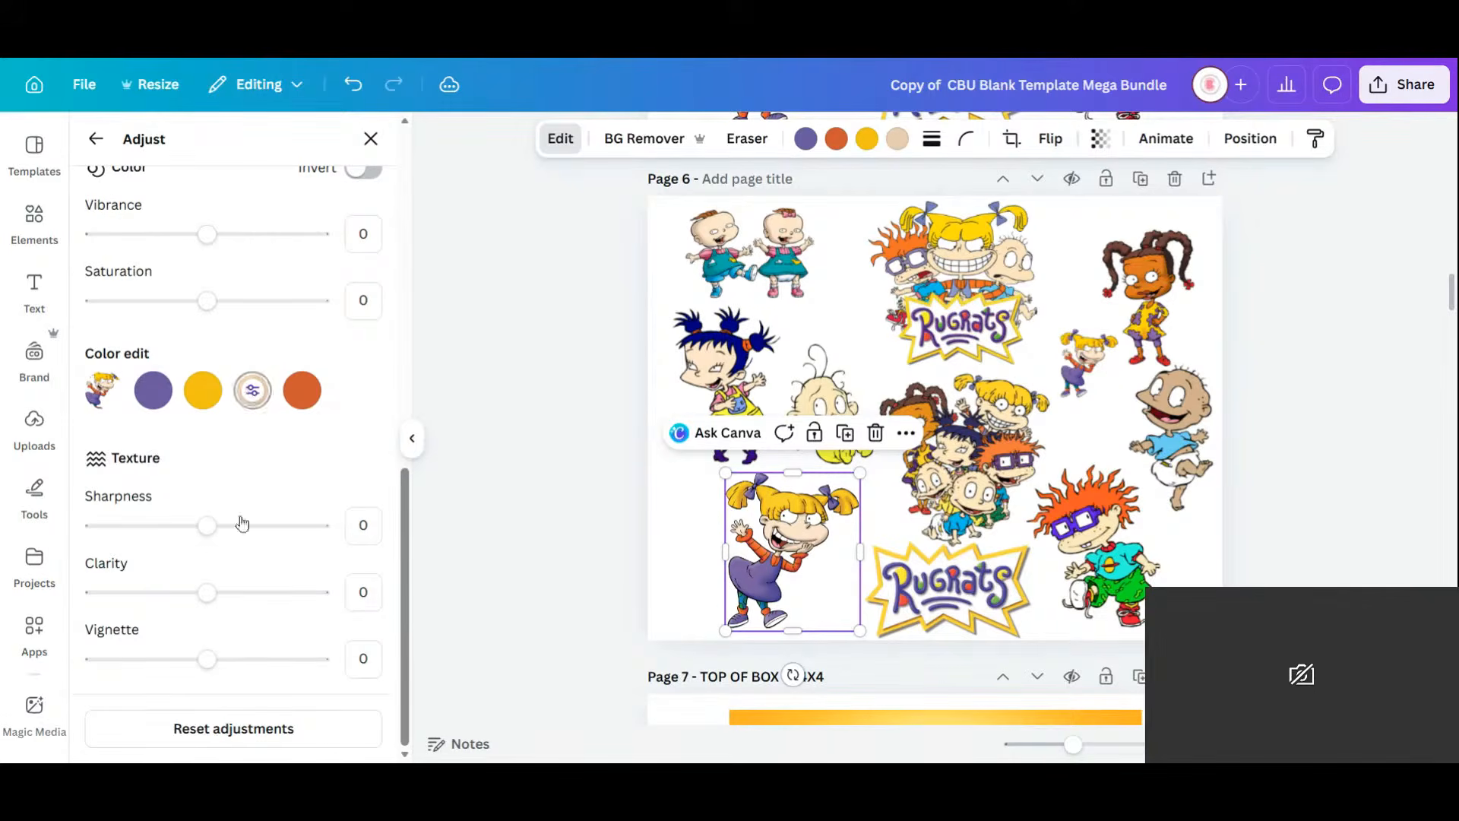
pyautogui.click(254, 391)
pyautogui.moveTo(207, 552); pyautogui.dragTo(267, 569)
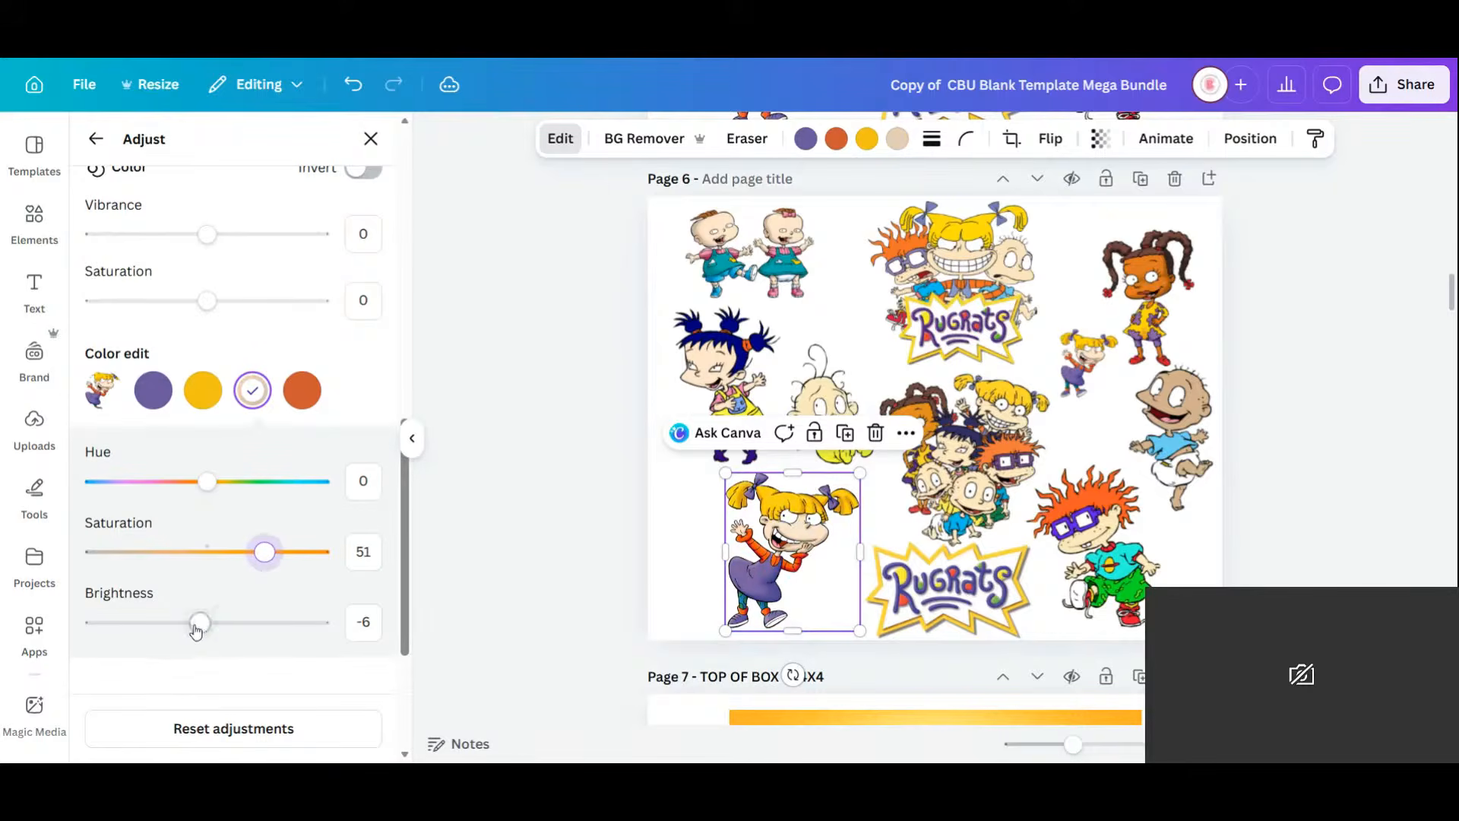
pyautogui.moveTo(199, 623)
pyautogui.mouseDown()
pyautogui.moveTo(276, 623)
pyautogui.moveTo(131, 633)
pyautogui.moveTo(198, 635)
pyautogui.mouseUp()
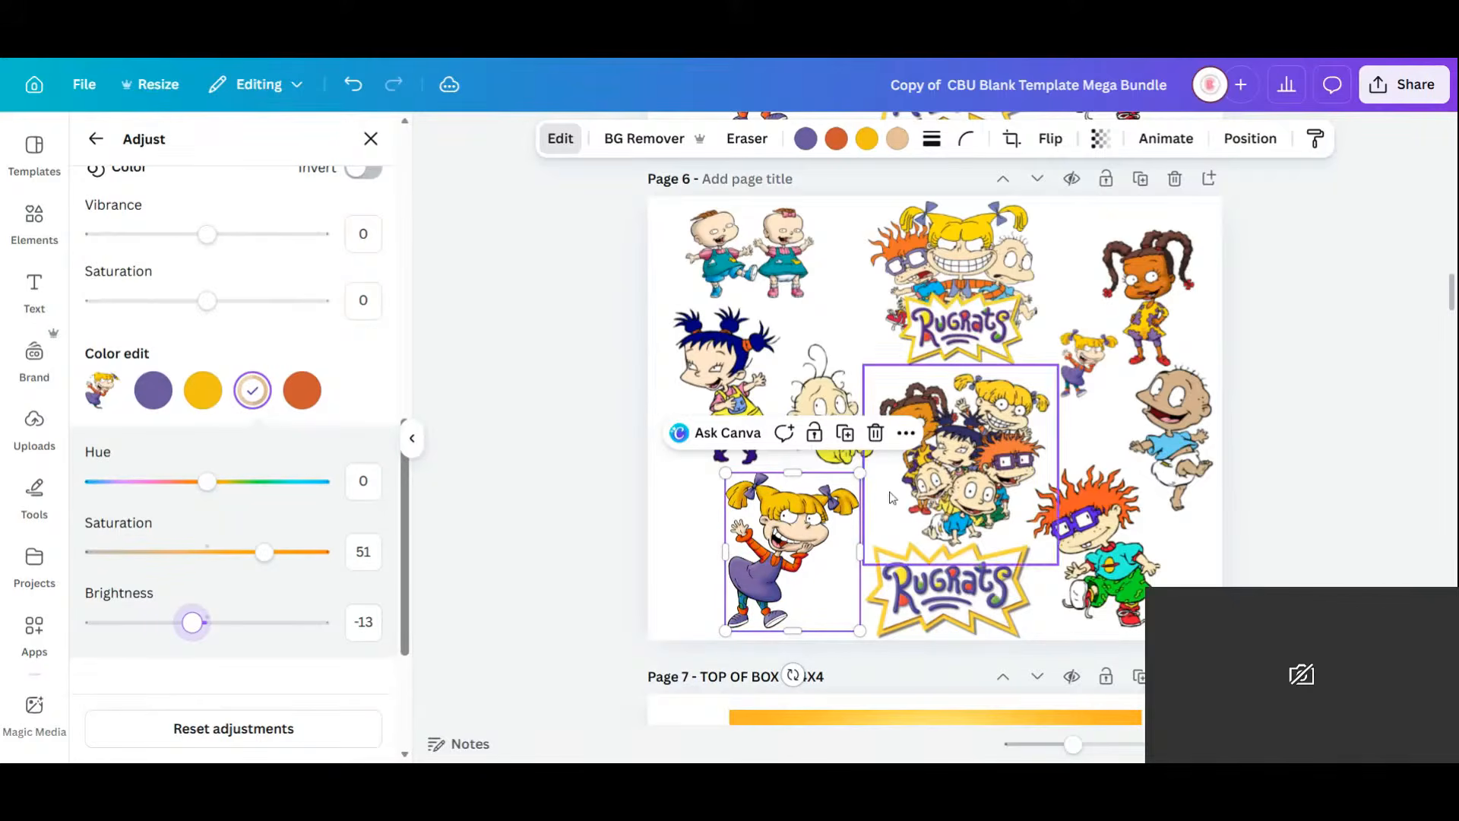
pyautogui.click(1316, 432)
# Add a blank Page 7 and paste an enlarged copy of Angelica onto it.
pyautogui.click(1208, 180)
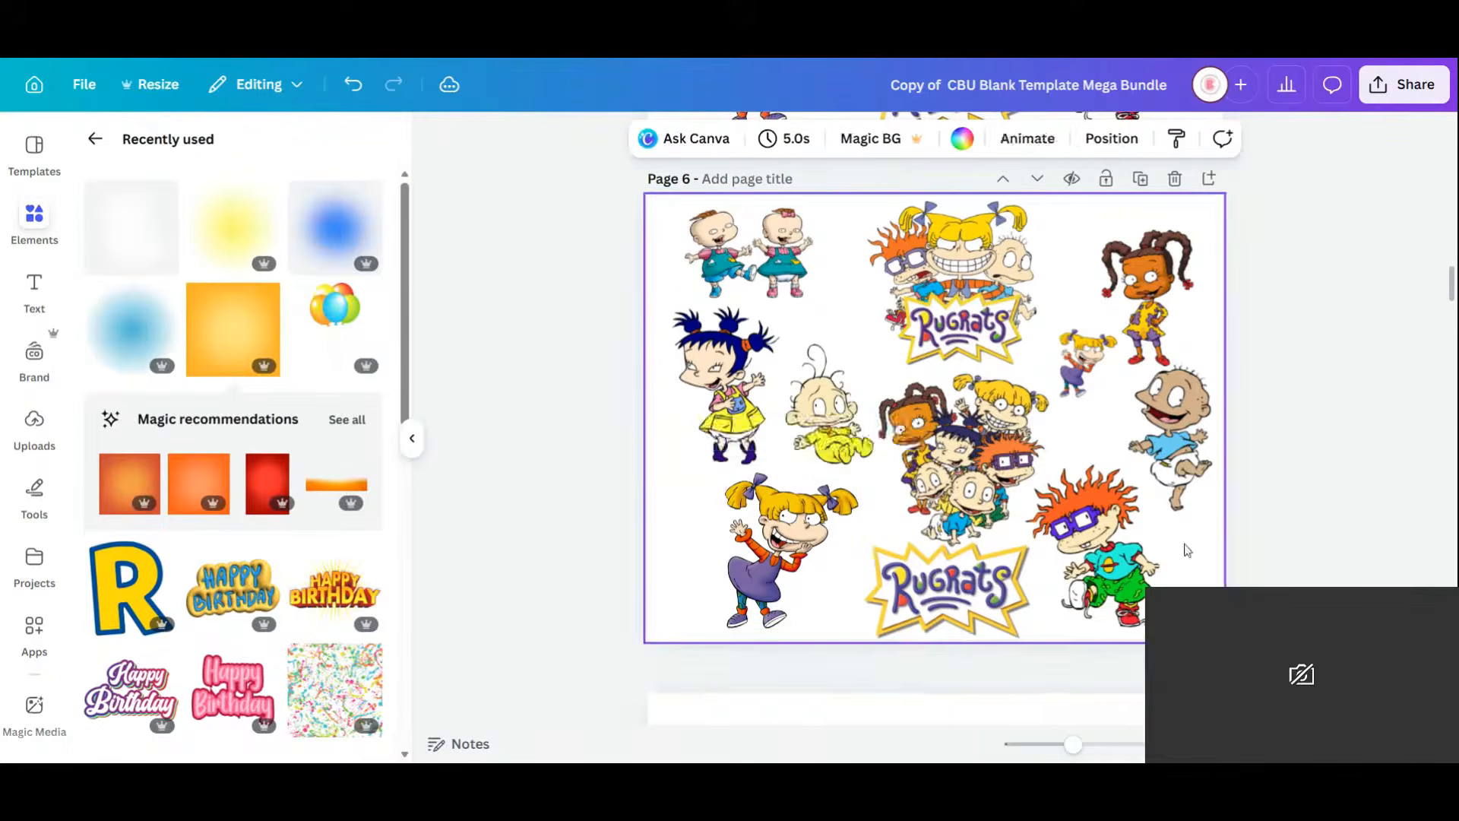
pyautogui.scroll(3, 912, 508)
pyautogui.click(764, 209)
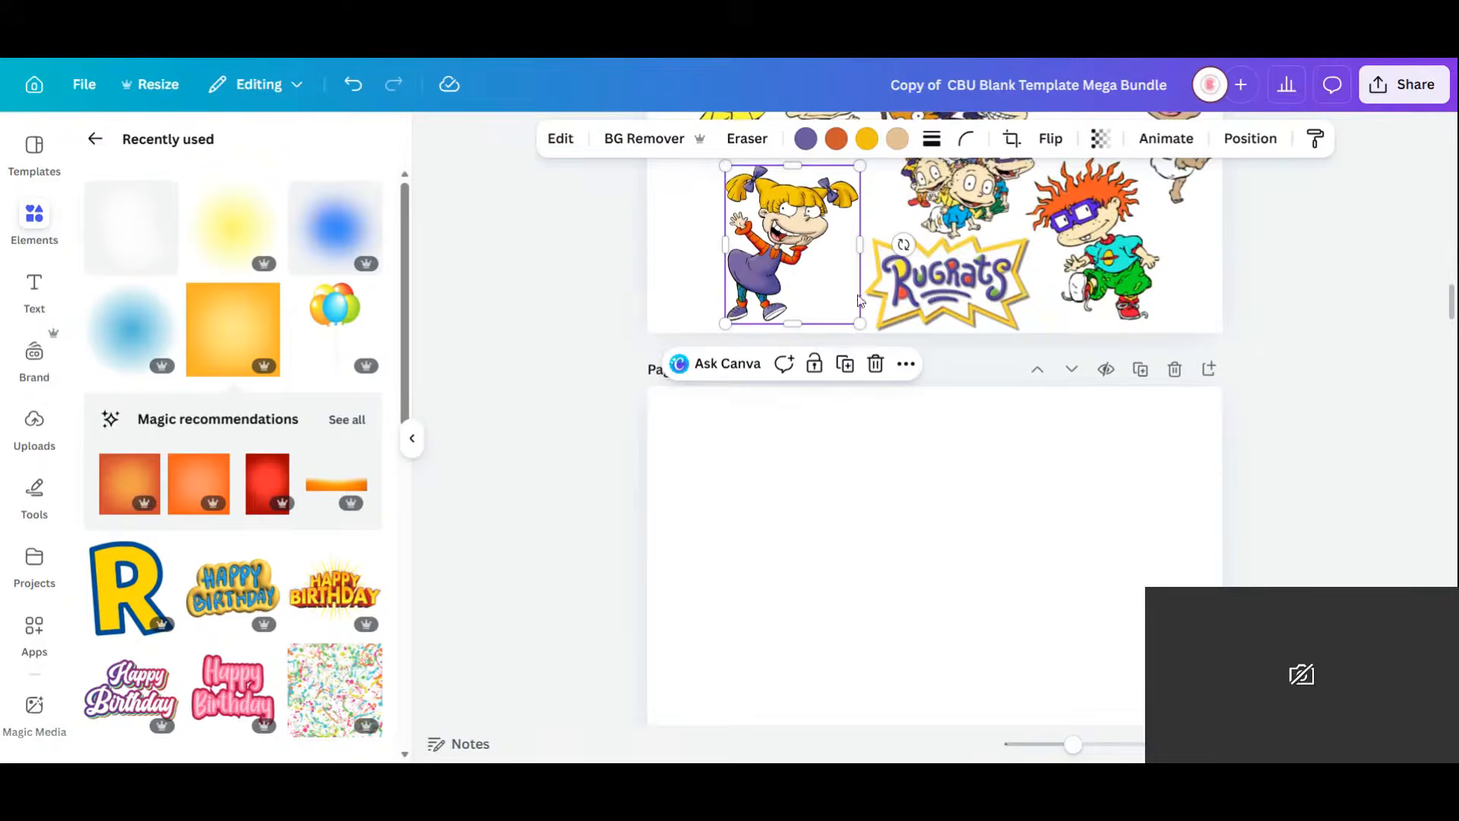
pyautogui.hotkey('ctrl', 'c')
pyautogui.click(944, 515)
pyautogui.hotkey('ctrl', 'v')
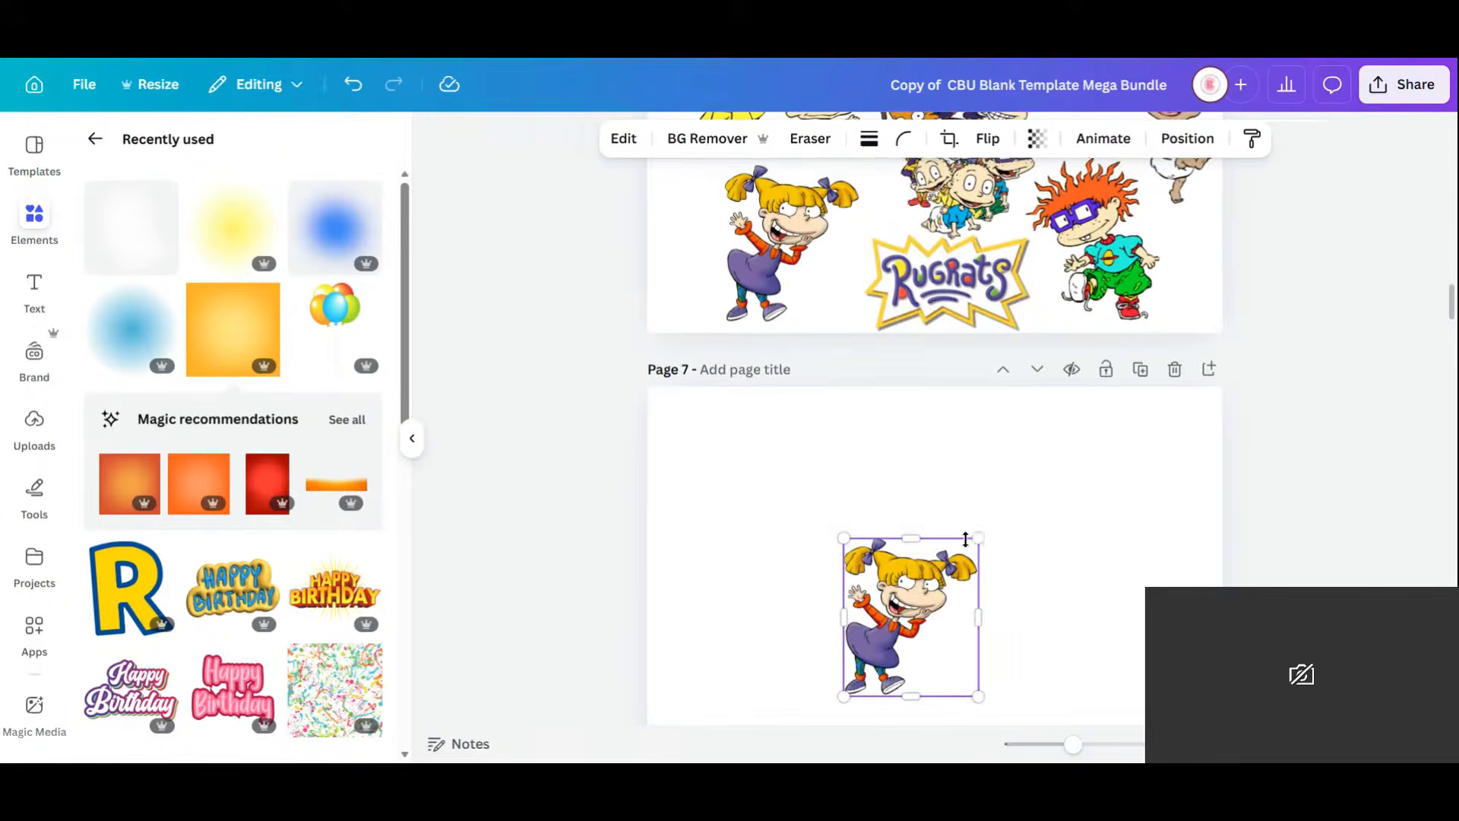
pyautogui.moveTo(978, 537); pyautogui.dragTo(1140, 350)
pyautogui.moveTo(1002, 499); pyautogui.dragTo(979, 608)
# Rename the design to 'Paint Splatter Kids Bundle'.
pyautogui.click(1404, 84)
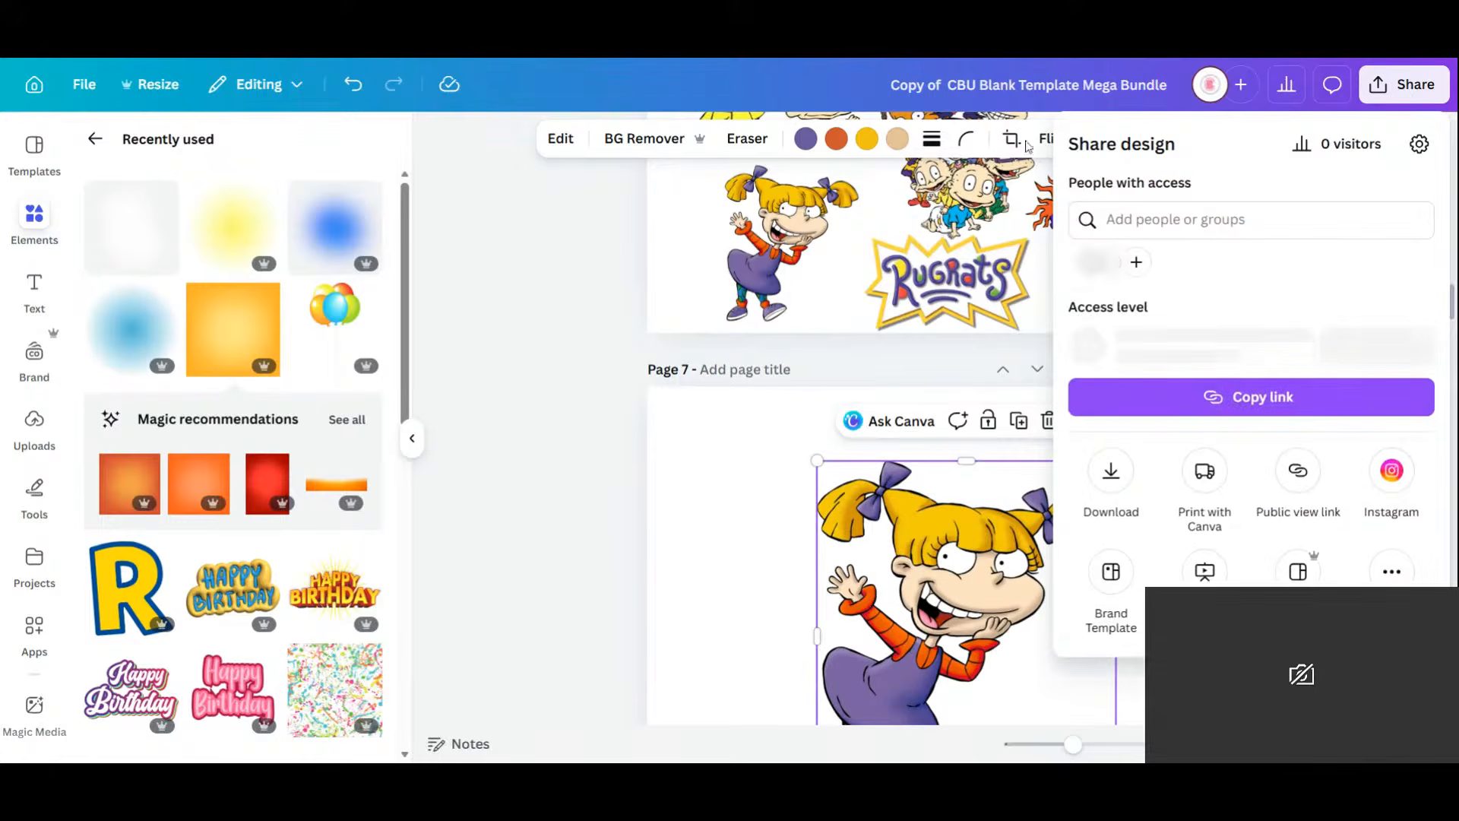
pyautogui.click(1081, 85)
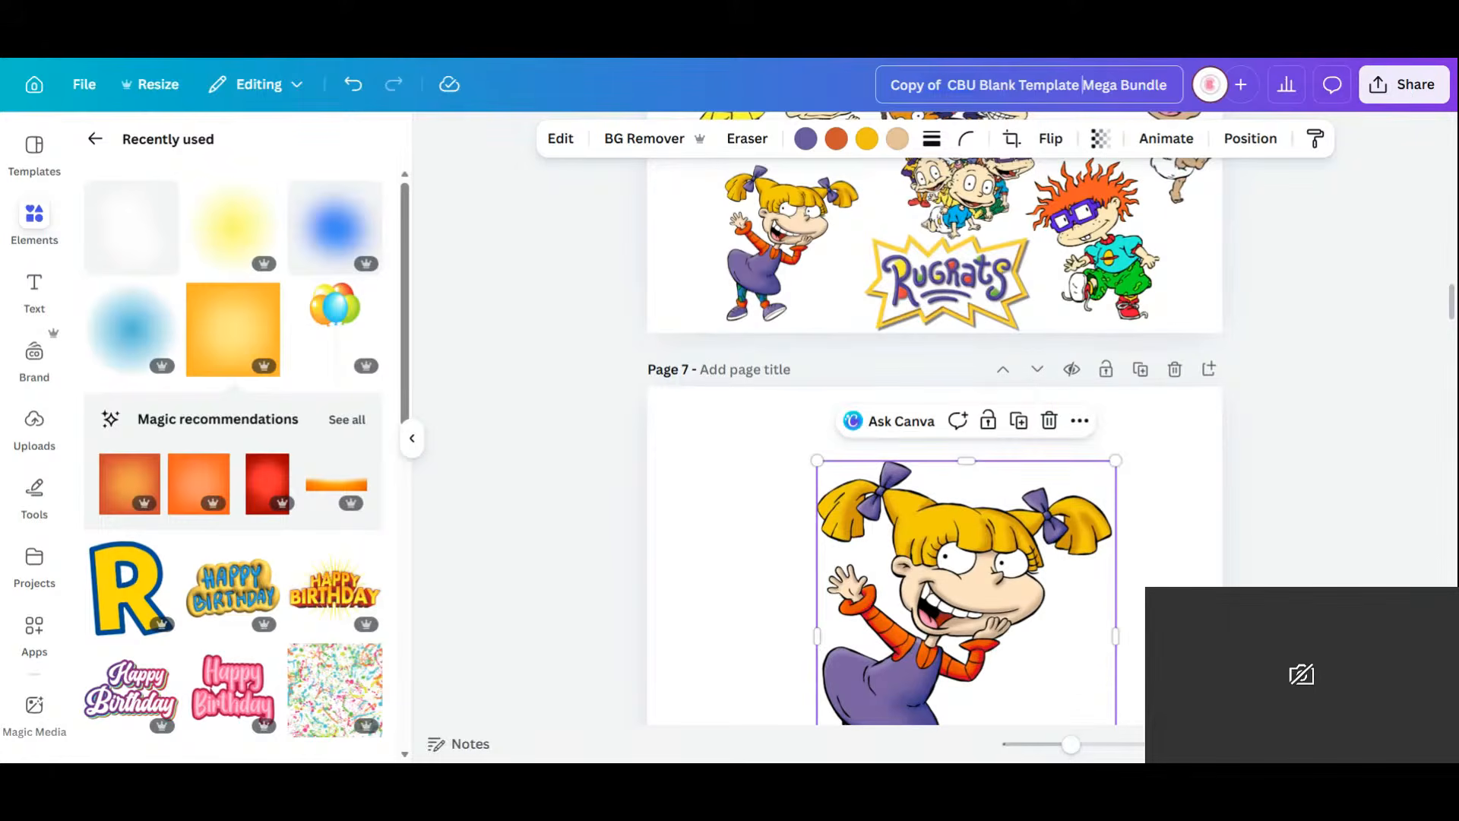
pyautogui.moveTo(1169, 85); pyautogui.dragTo(870, 89)
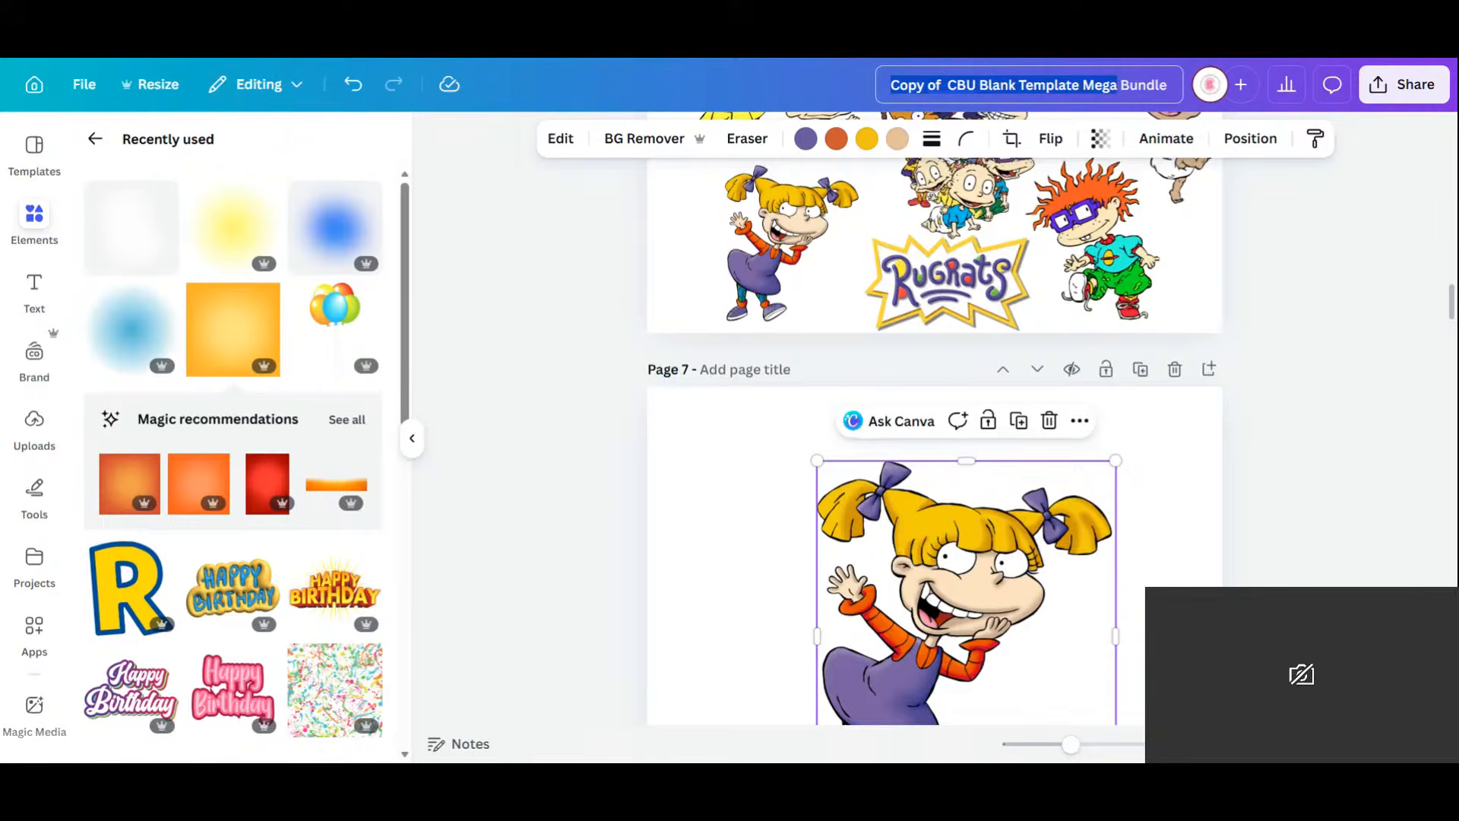
pyautogui.press('BackSpace')
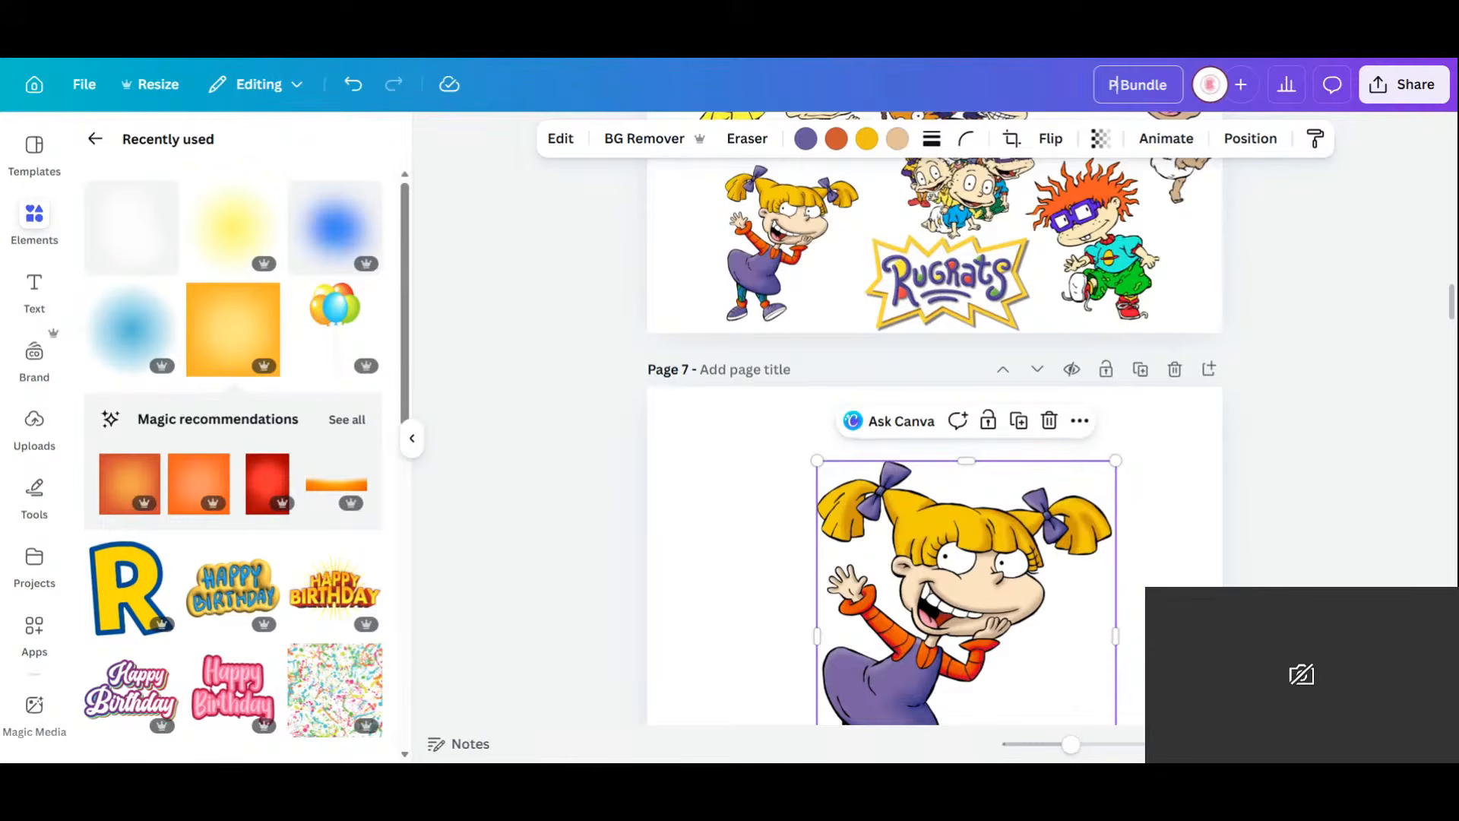
pyautogui.write('Paint Splatter')
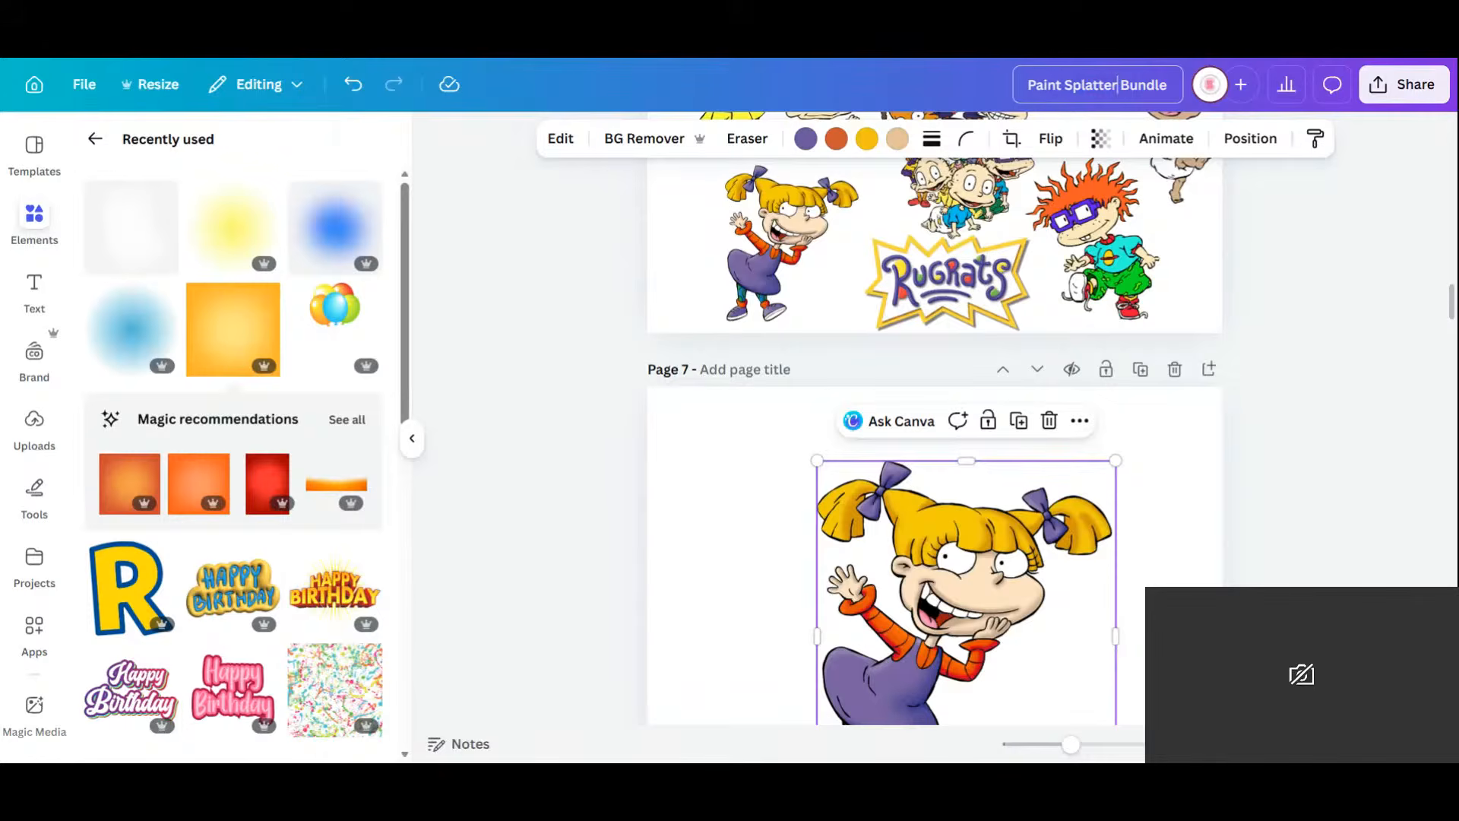
pyautogui.press('BackSpace')
pyautogui.write('Kids')
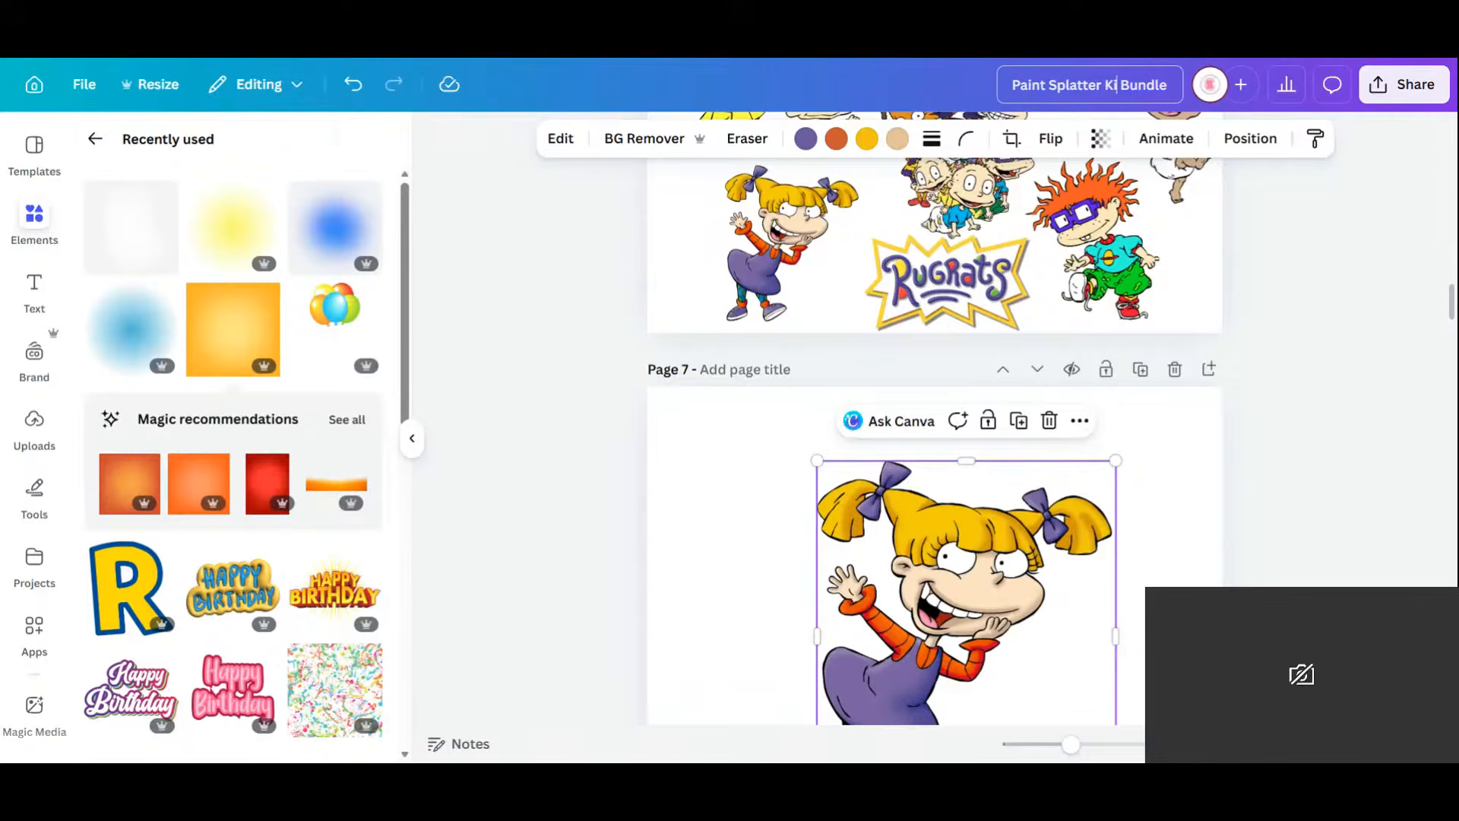
pyautogui.click(1388, 399)
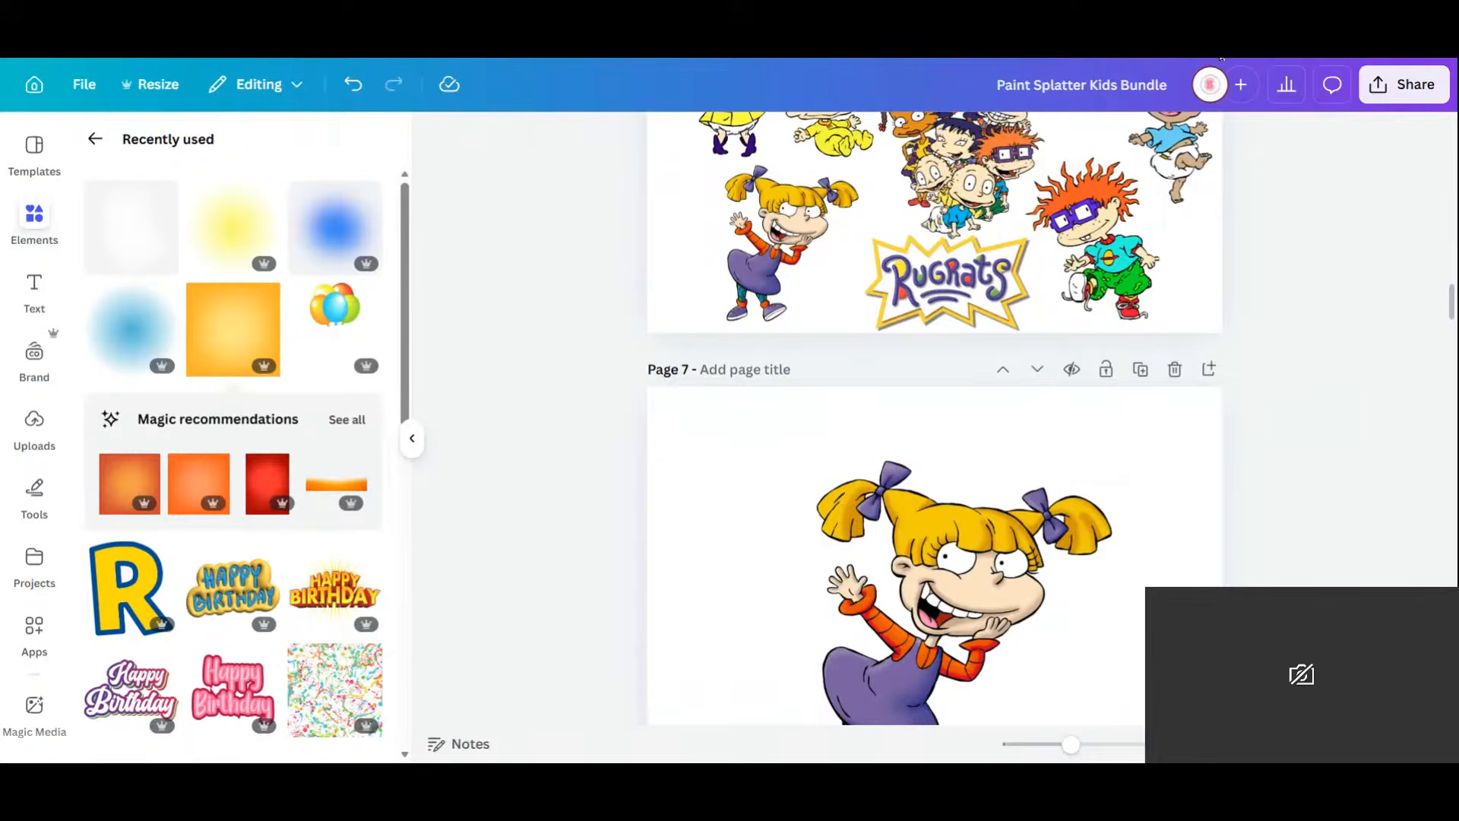
# Download only the current page, Page 7, as a PNG.
pyautogui.click(1376, 84)
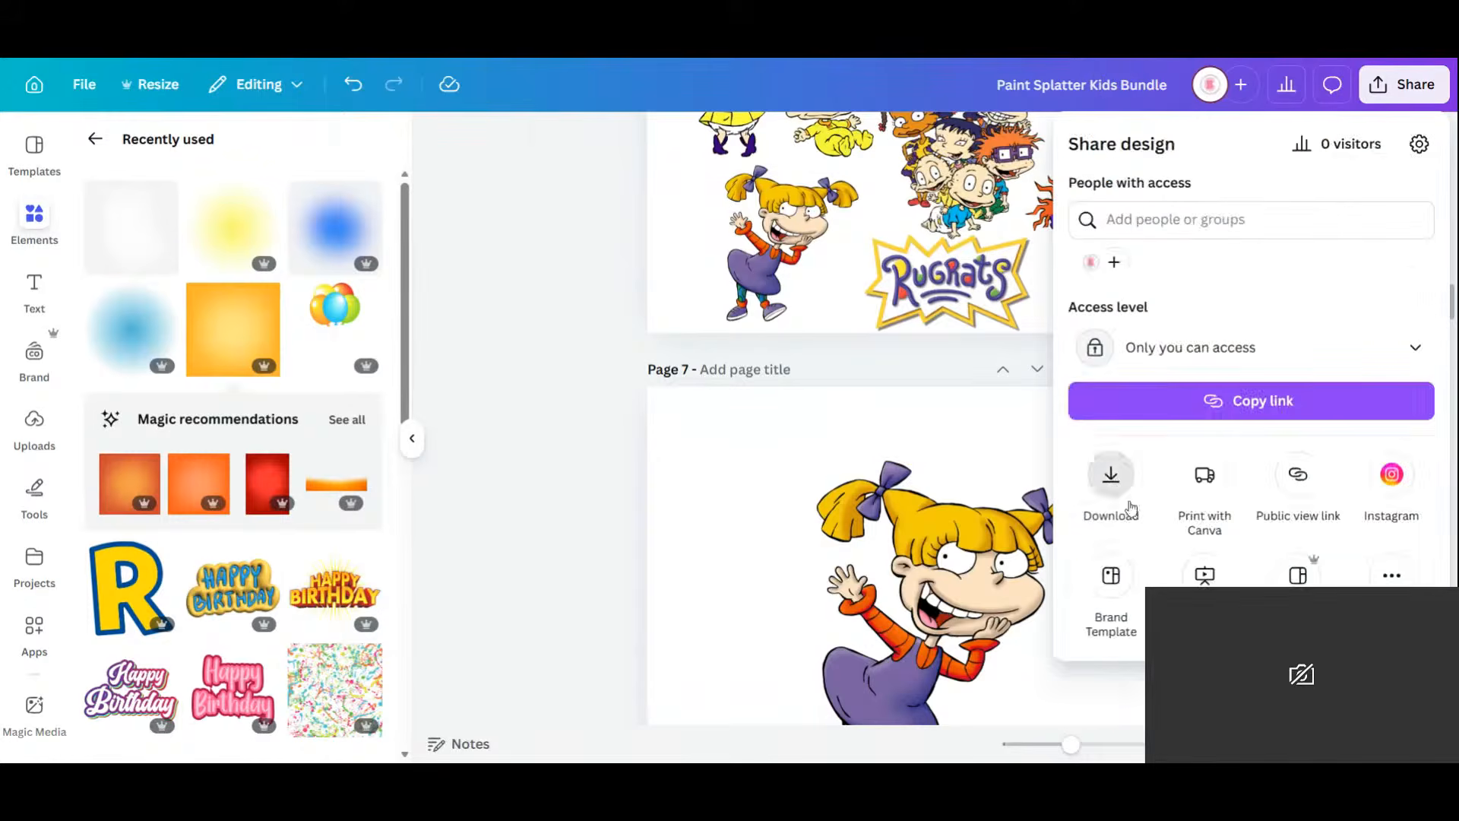
pyautogui.click(1111, 475)
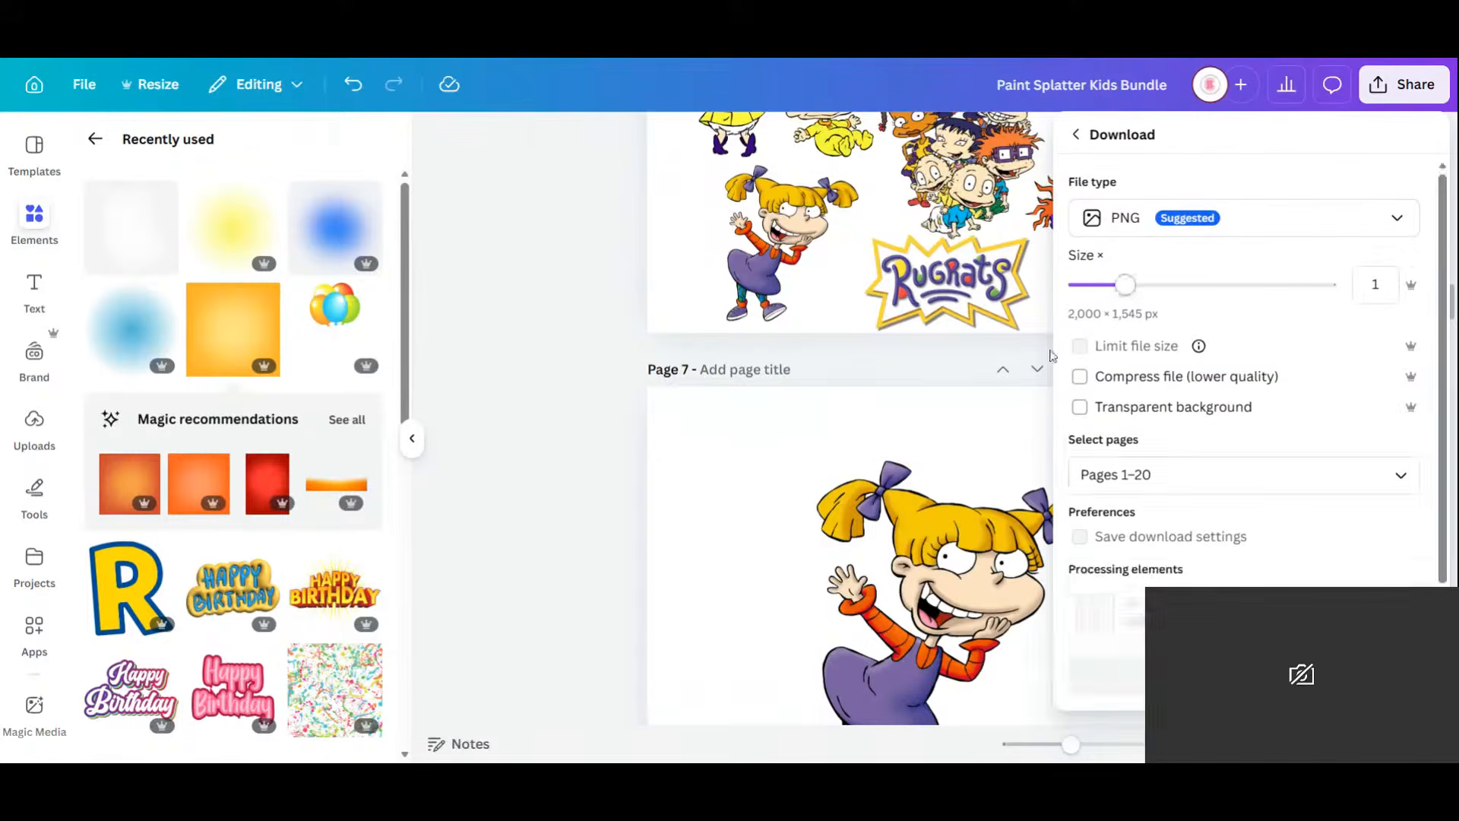
pyautogui.click(1151, 477)
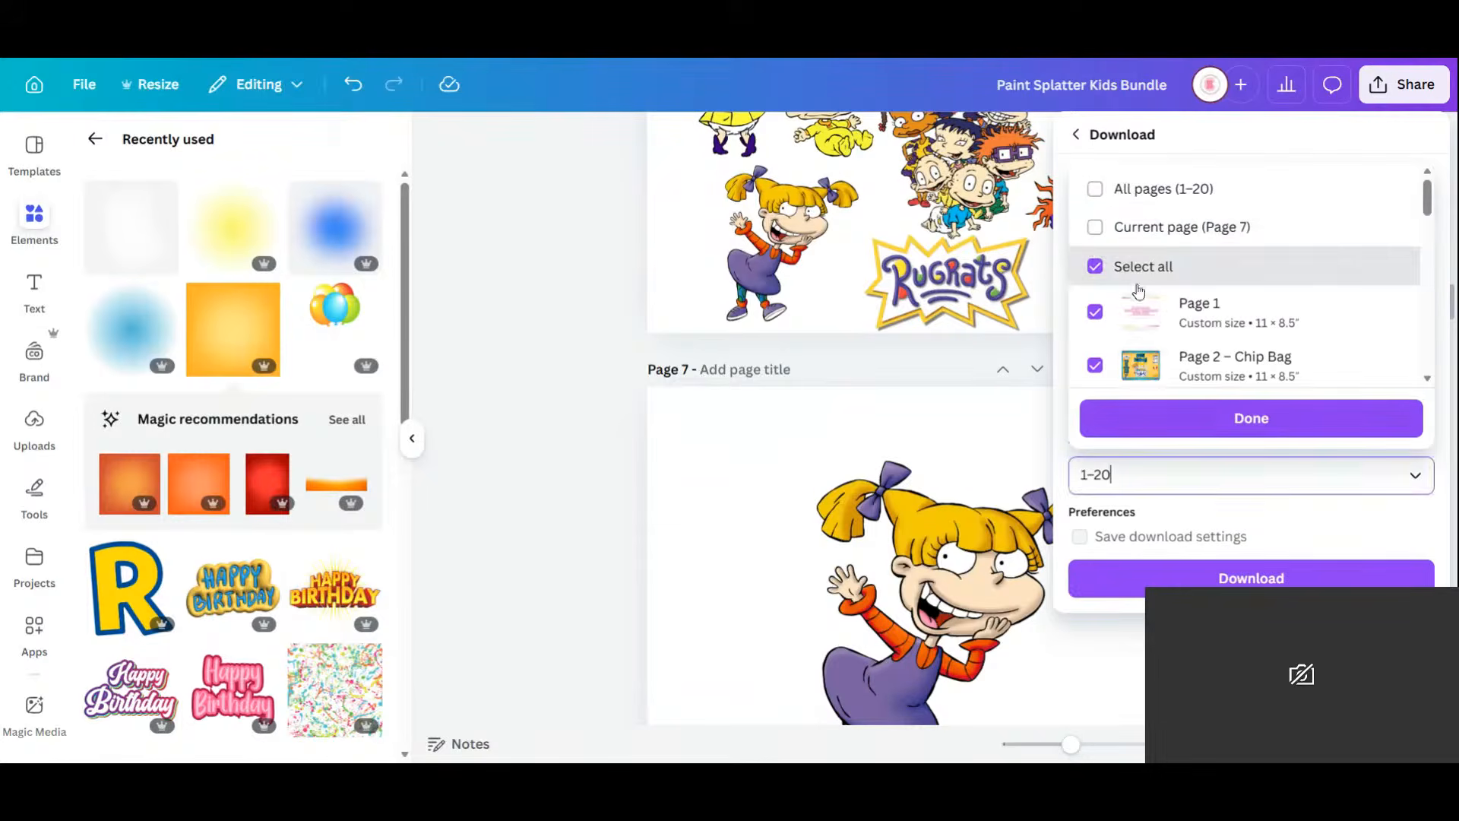
pyautogui.click(1095, 224)
pyautogui.click(1251, 418)
pyautogui.click(1251, 577)
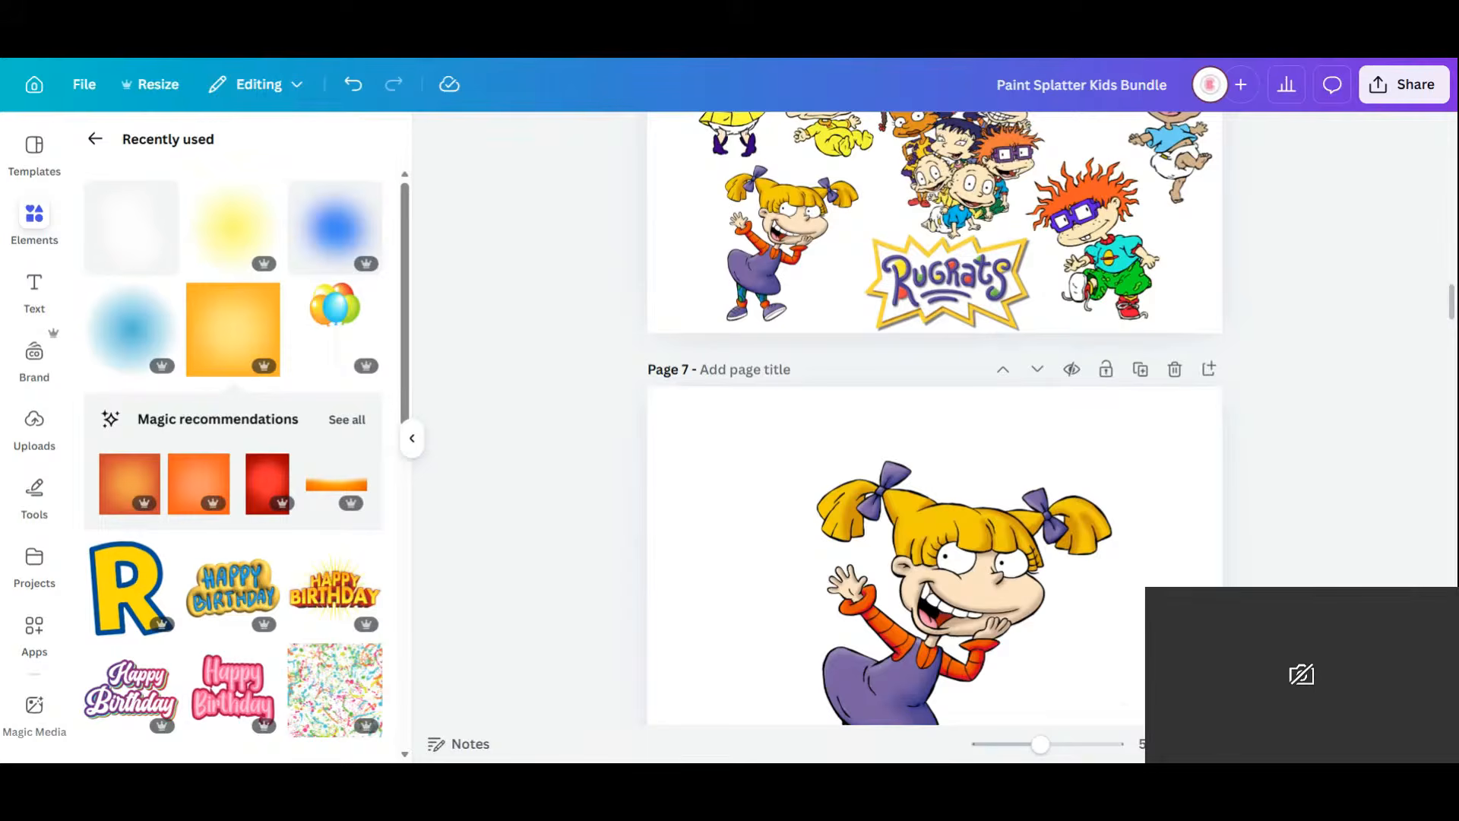
# On page 7, paste the brown-skinned girl, crop both sides and position it lower right.
pyautogui.click(1132, 665)
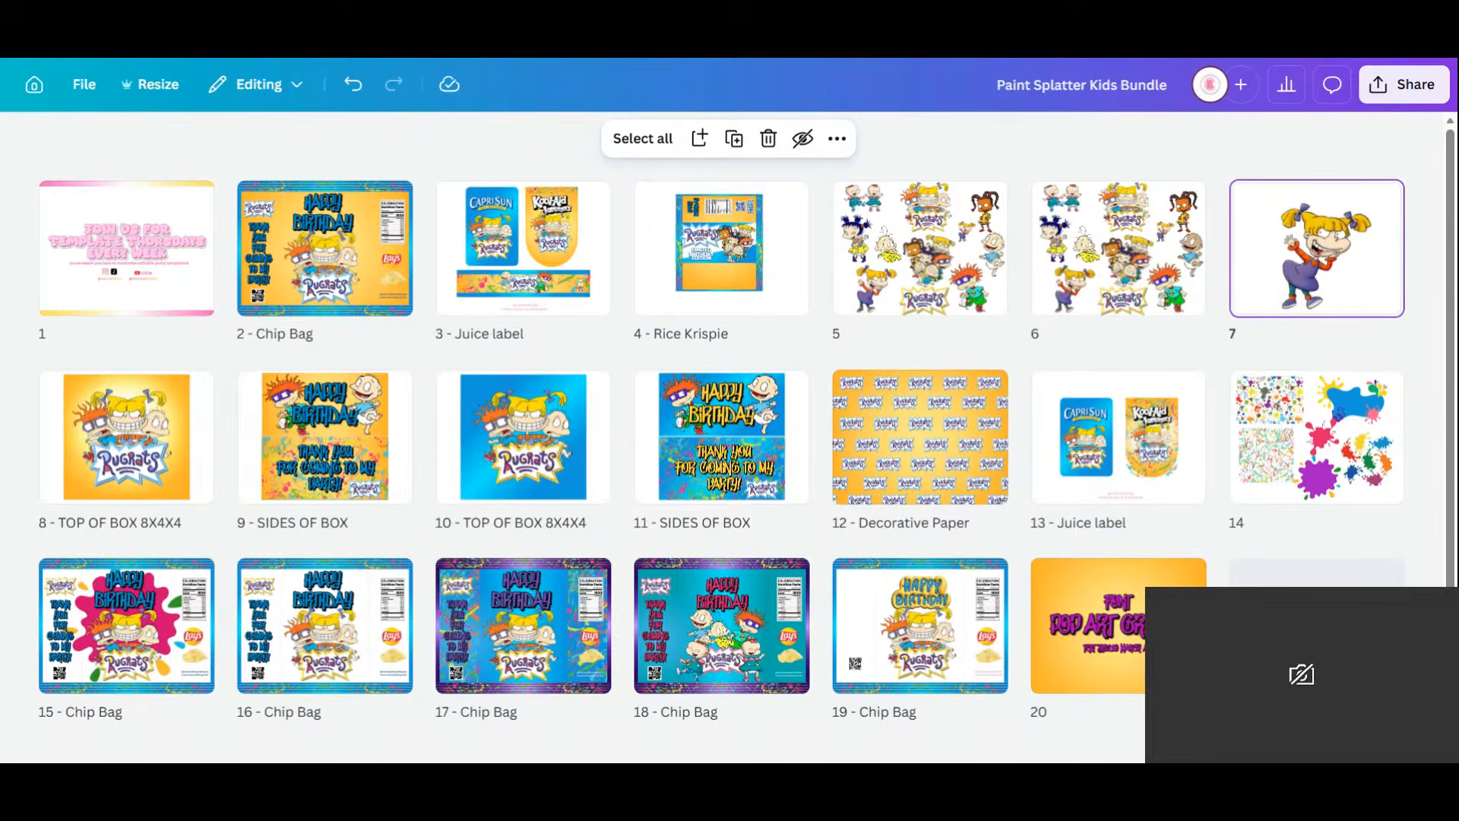
pyautogui.doubleClick(1288, 236)
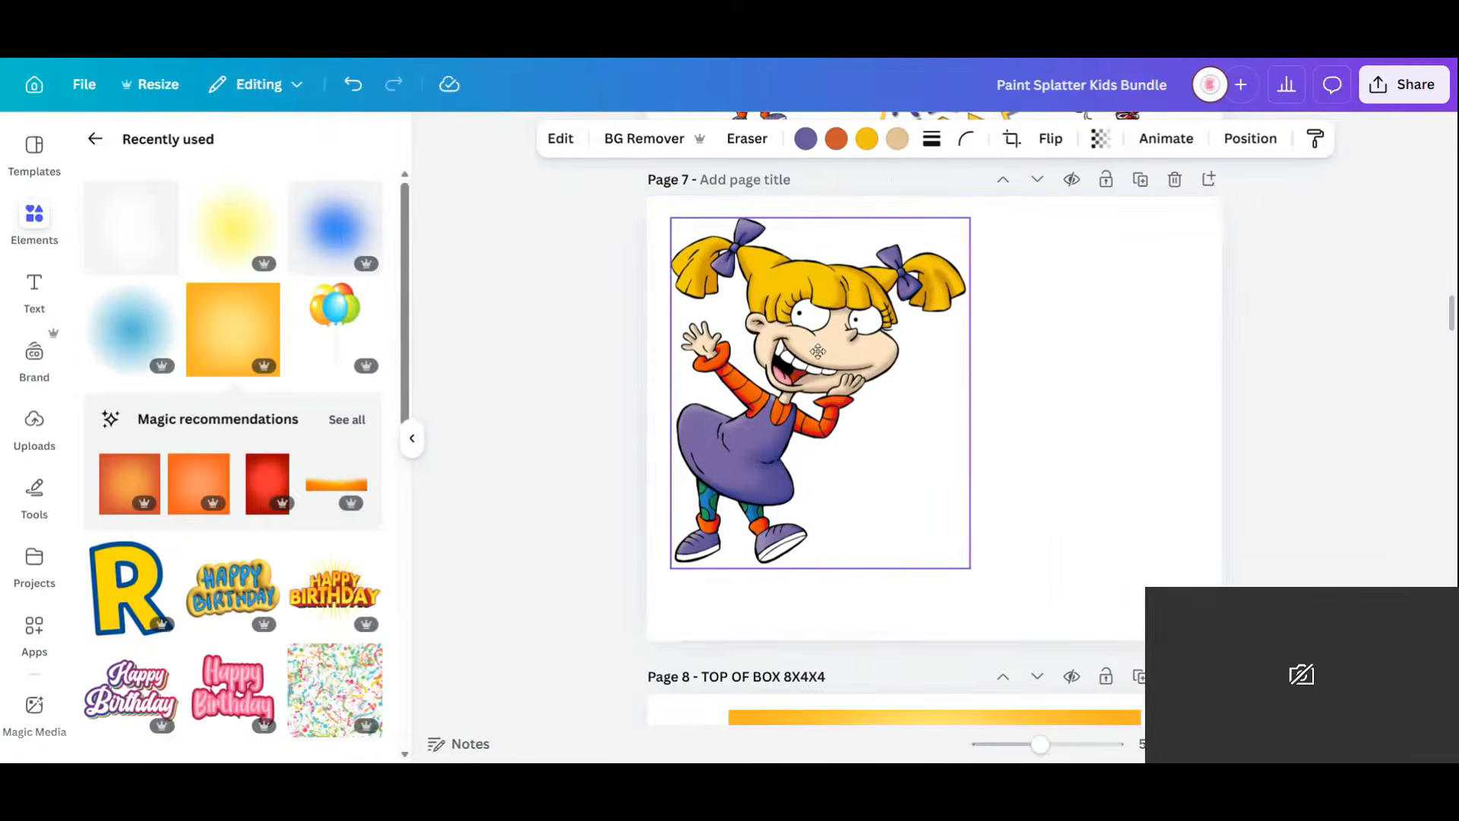
pyautogui.rightClick(1032, 373)
pyautogui.click(1080, 473)
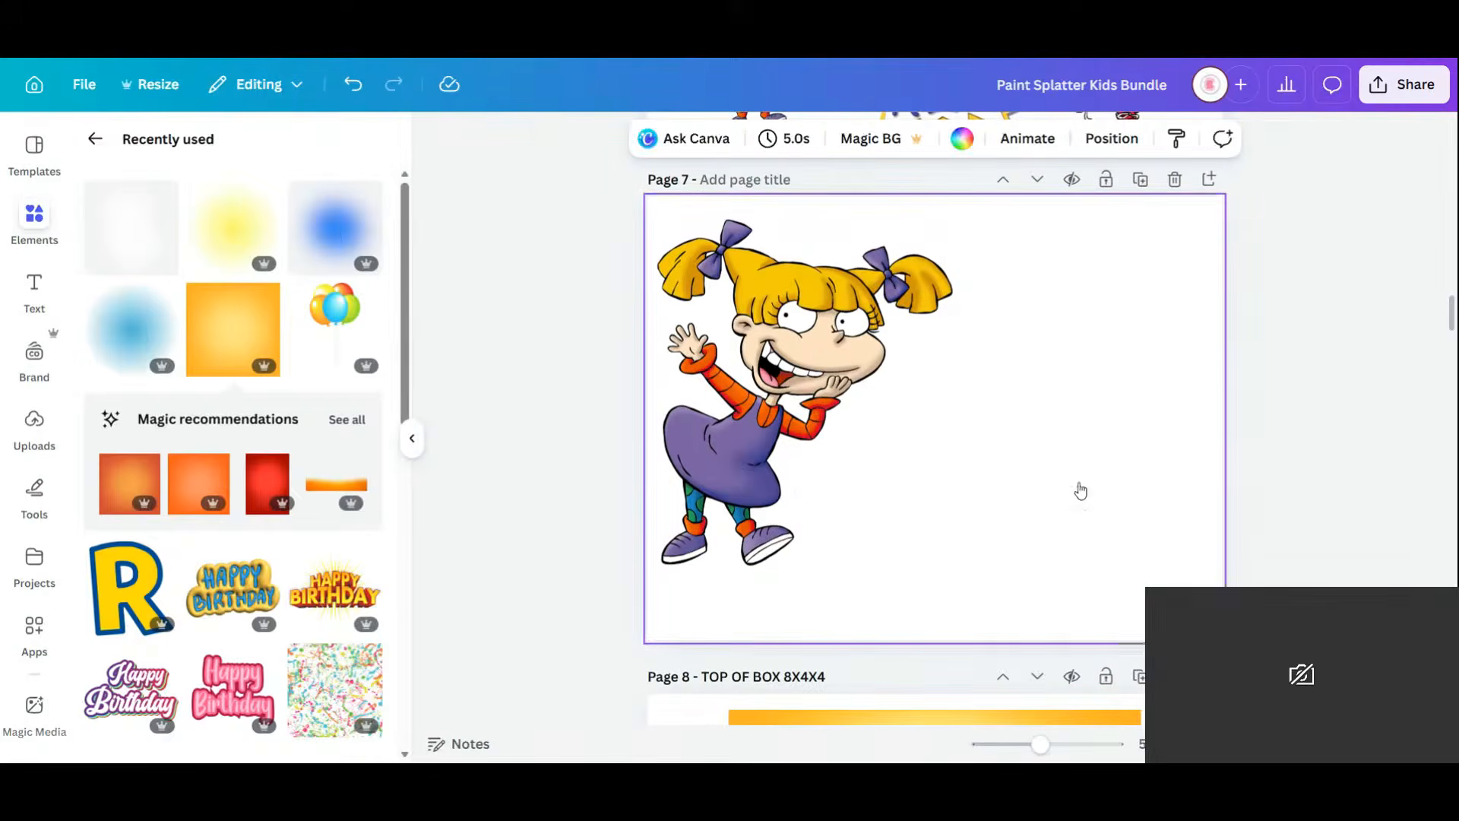
pyautogui.moveTo(977, 429); pyautogui.dragTo(1072, 496)
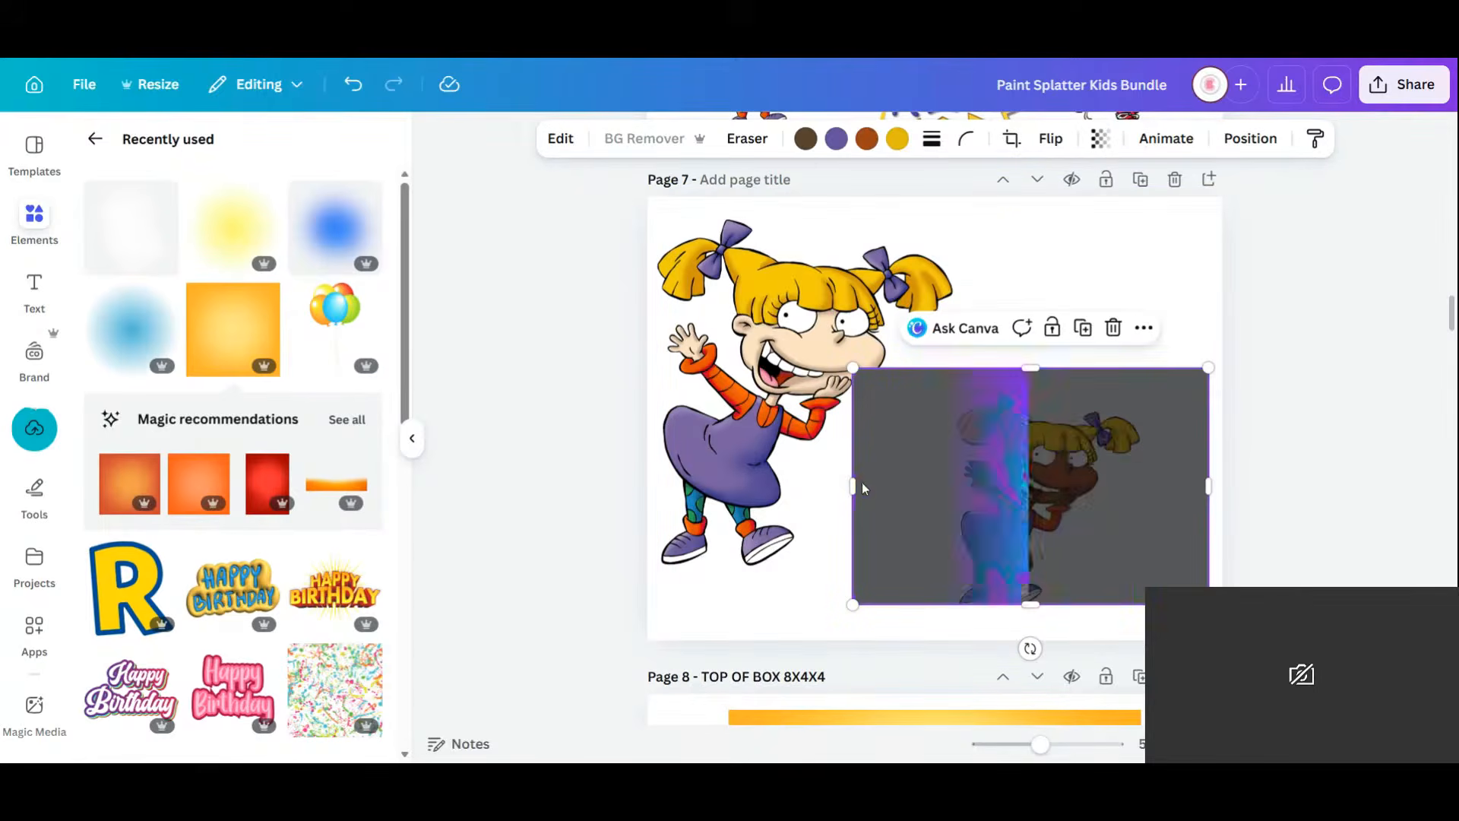
pyautogui.moveTo(853, 486); pyautogui.dragTo(935, 488)
pyautogui.moveTo(1207, 491); pyautogui.dragTo(1153, 509)
pyautogui.moveTo(1058, 517); pyautogui.dragTo(1098, 508)
# Shift the original girl to the right and add a Body text box.
pyautogui.click(860, 430)
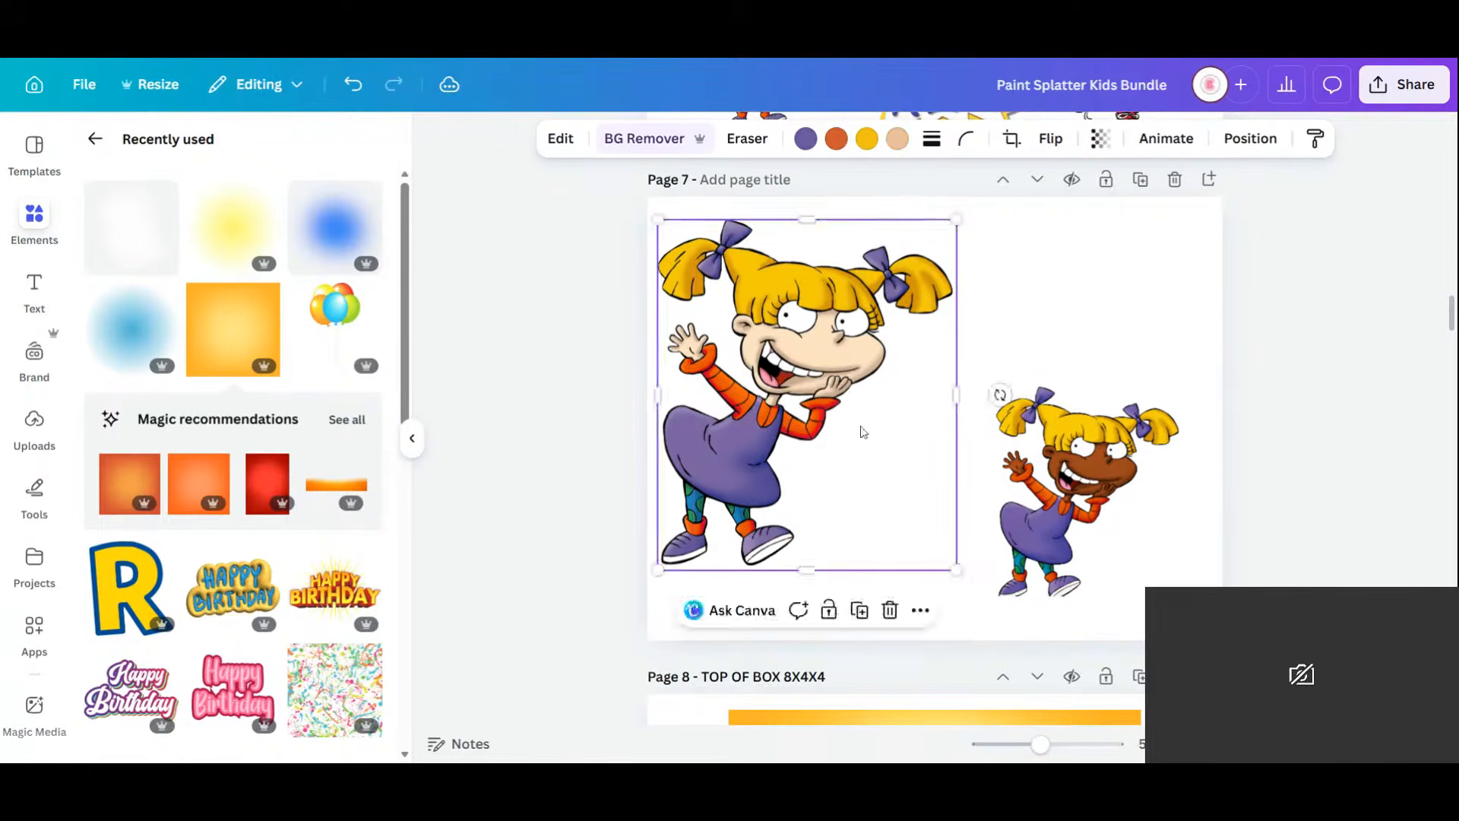
pyautogui.moveTo(859, 430); pyautogui.dragTo(950, 439)
pyautogui.click(38, 286)
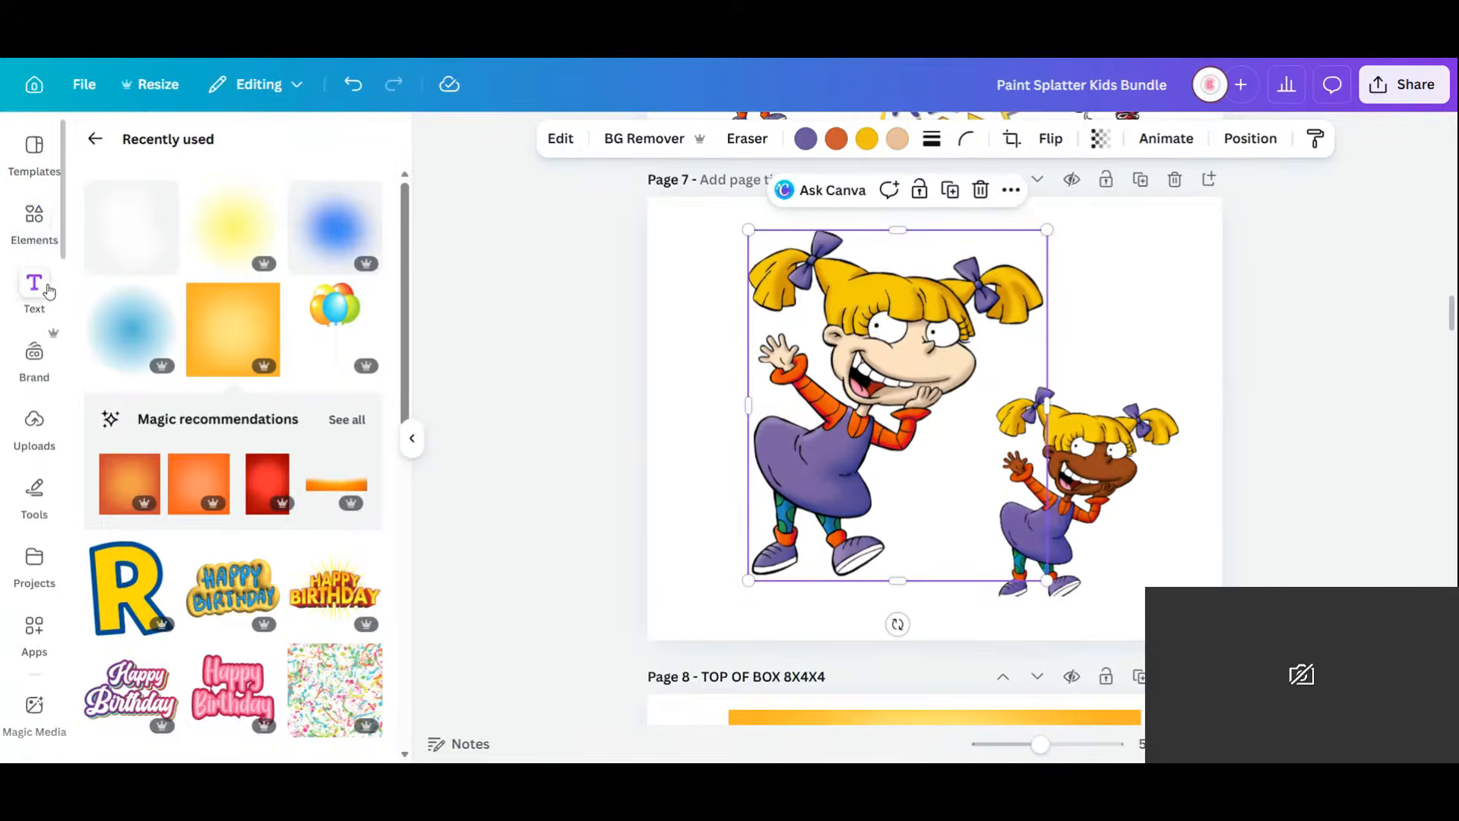
pyautogui.click(206, 496)
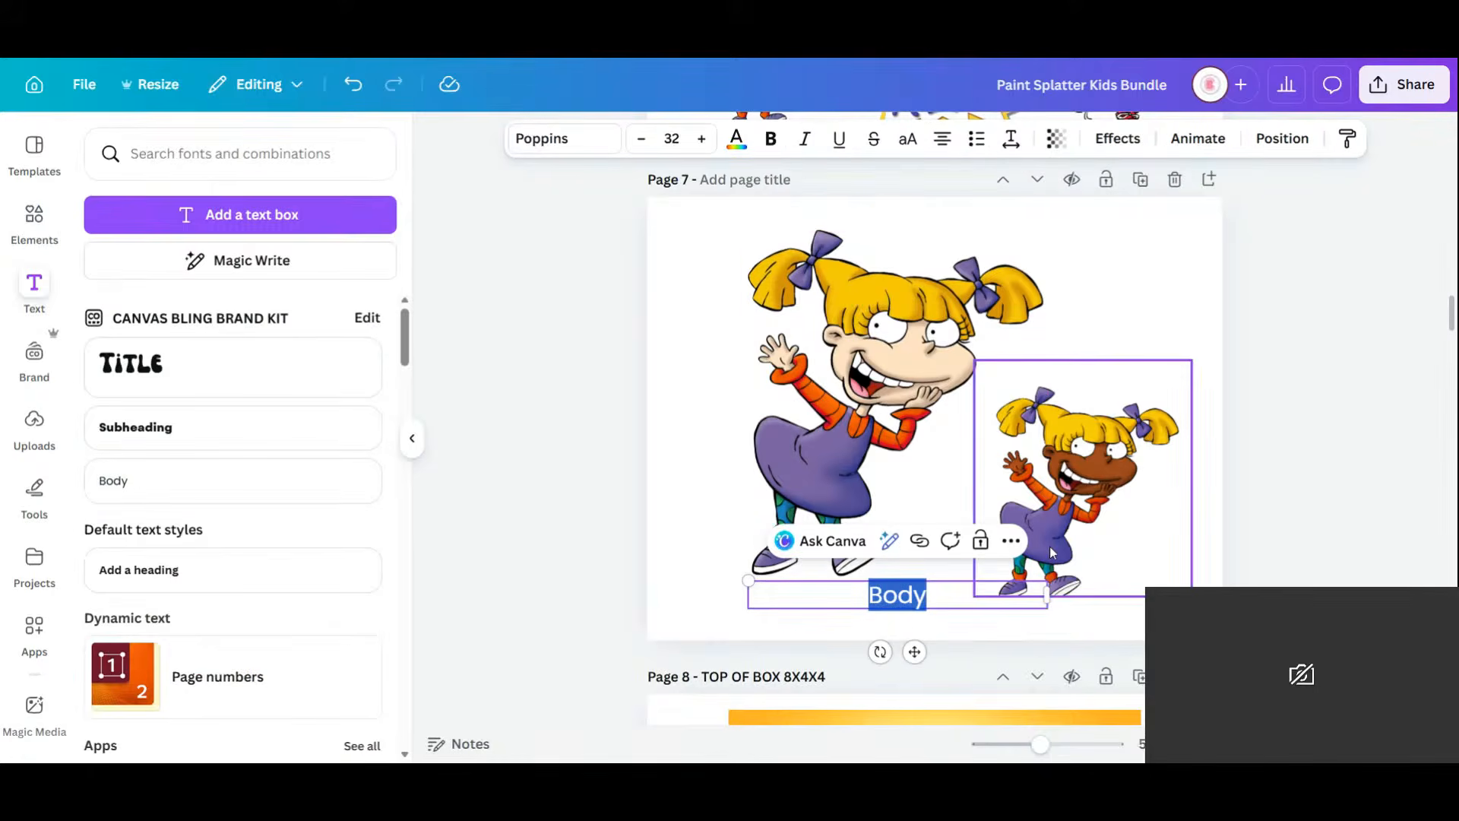
# Write the caption 'Switch up characters skin tone using AI. Prompt:' plus the pasted prompt, then widen the box.
pyautogui.write('Switch u')
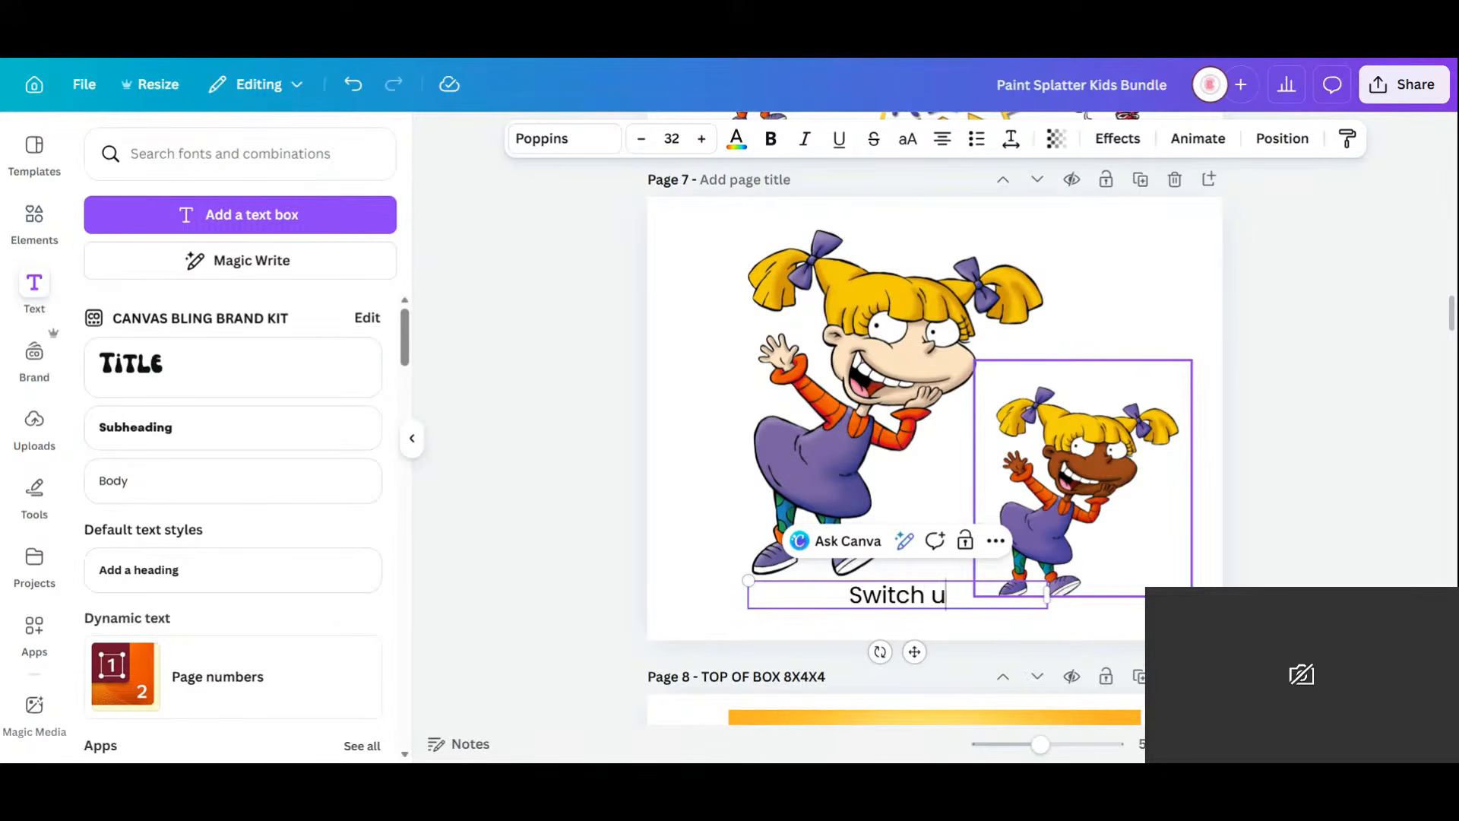
pyautogui.write('p chara')
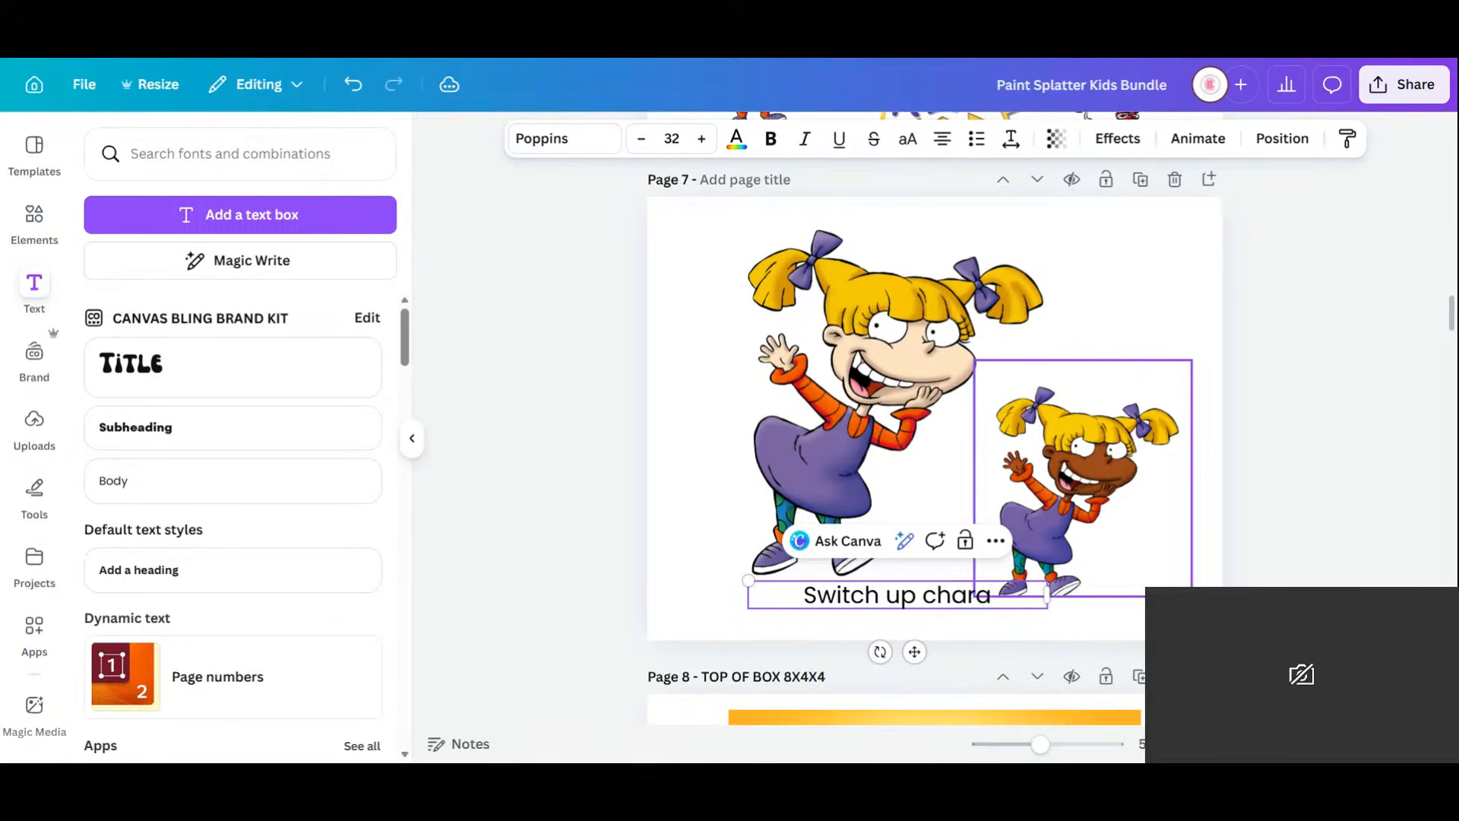
pyautogui.write('cters s')
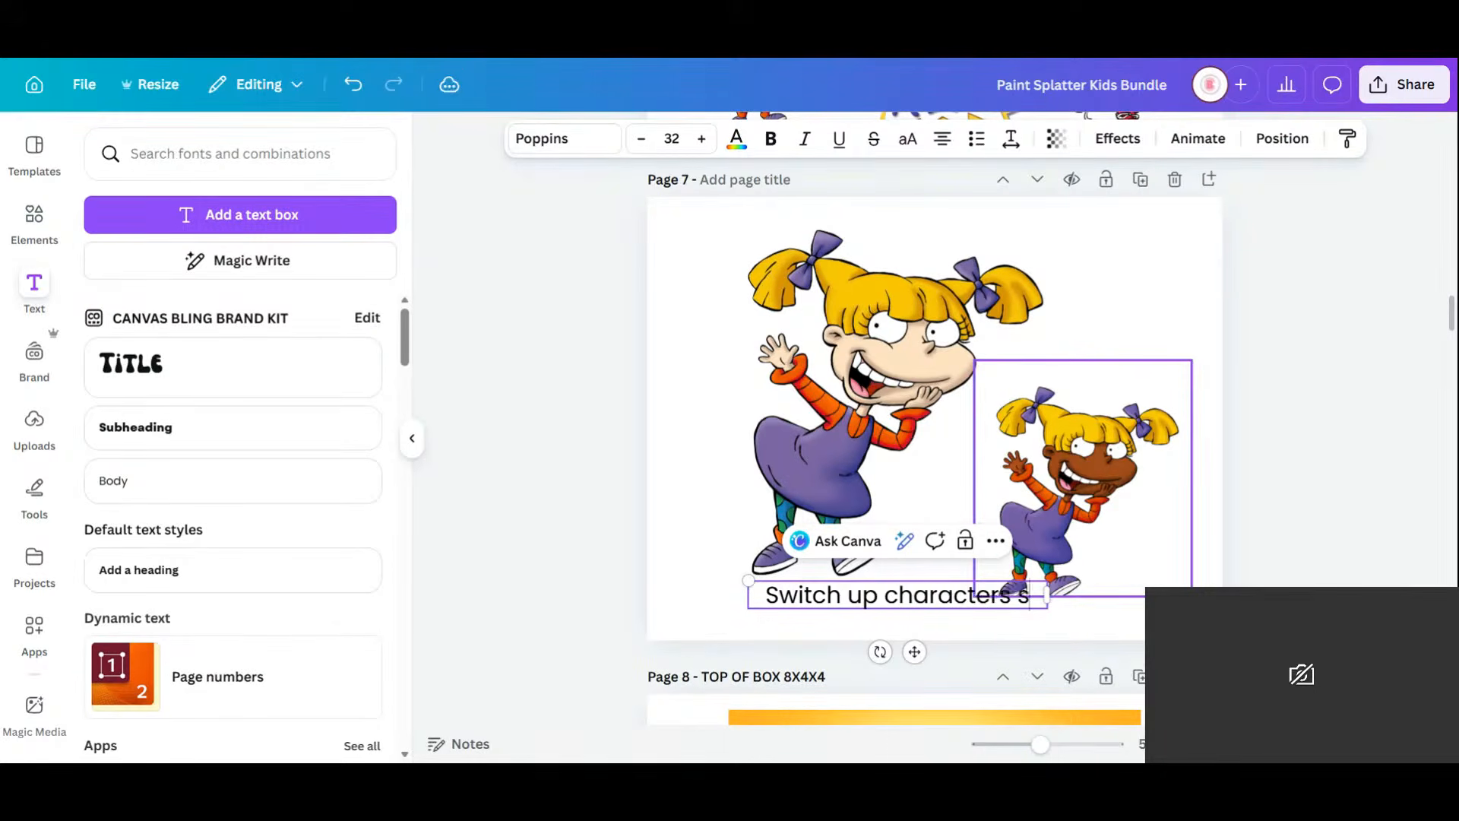
pyautogui.write('kin tone wis')
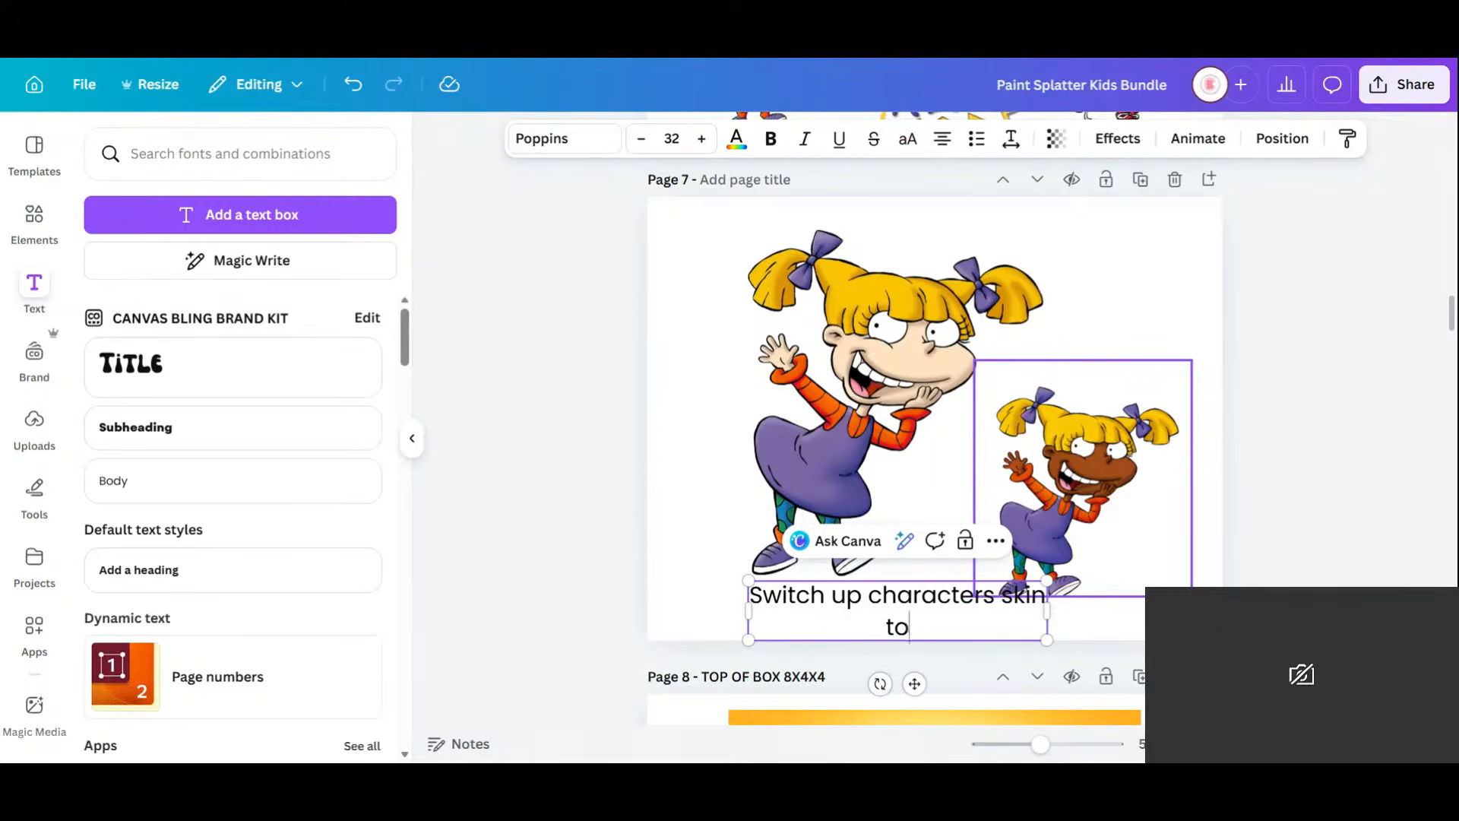
pyautogui.press('BackSpace')
pyautogui.press('BackSpace')
pyautogui.press('BackSpace')
pyautogui.write('using ')
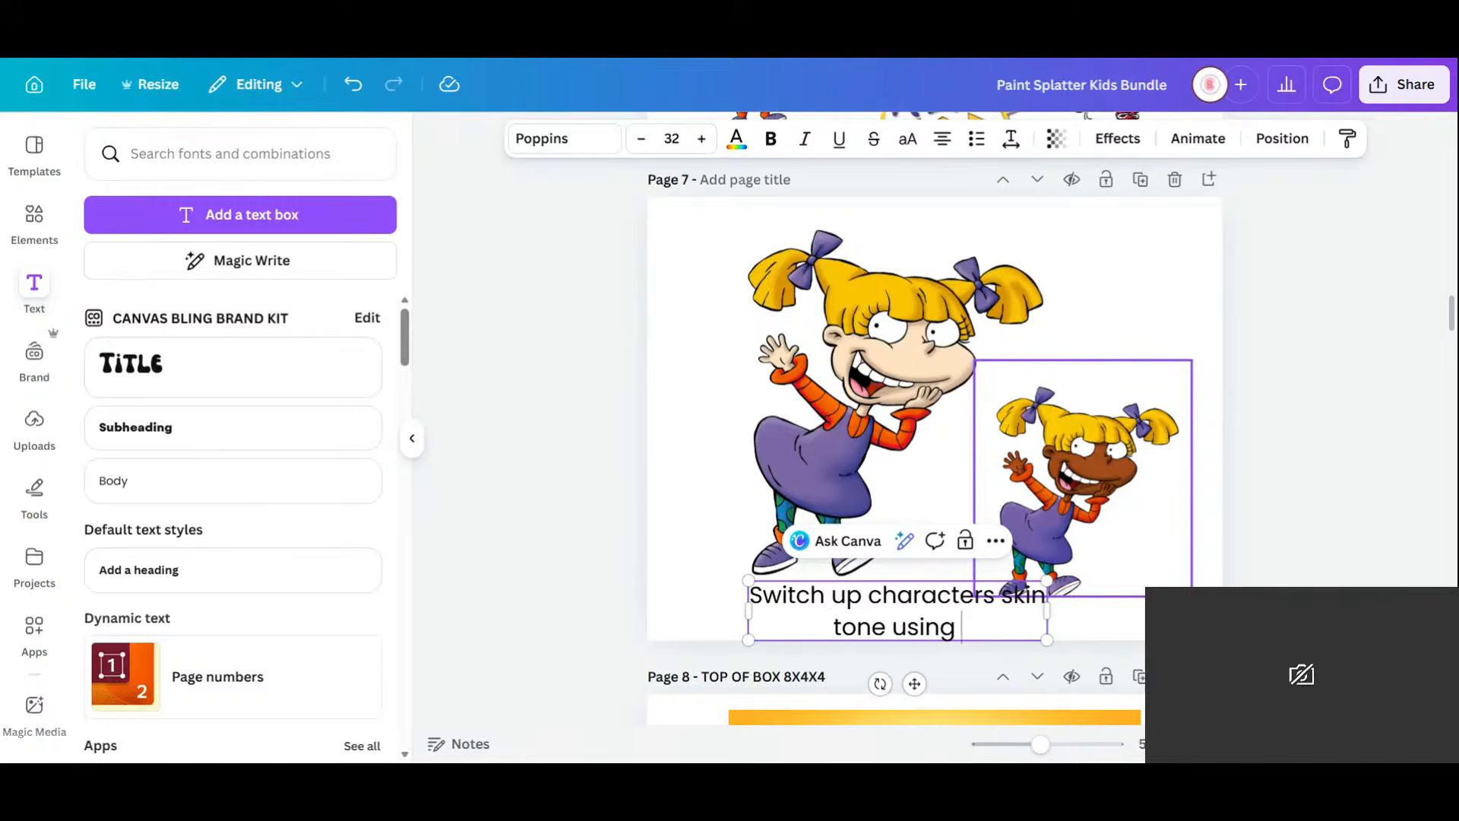
pyautogui.write('AI. Promo')
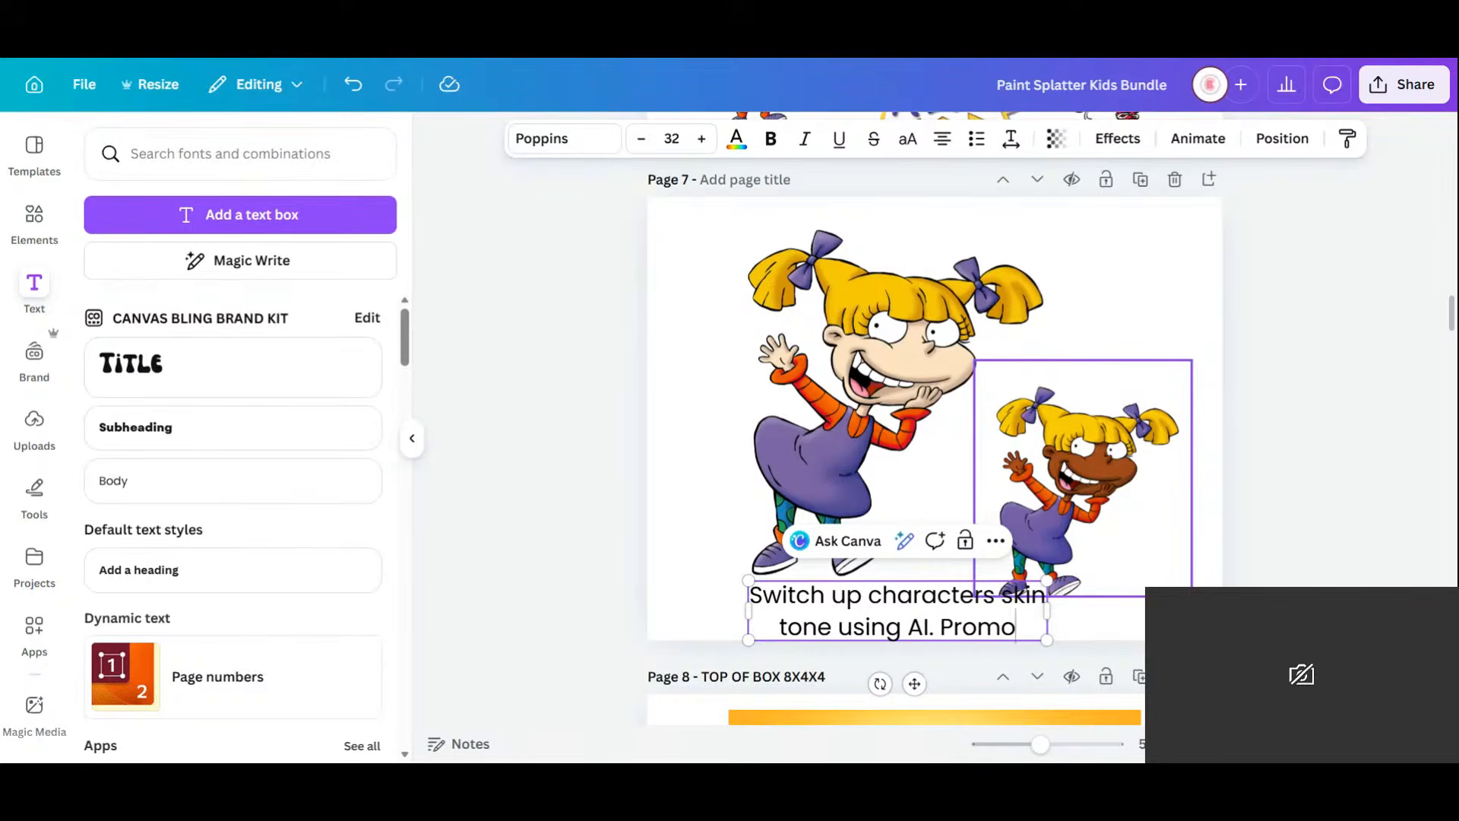
pyautogui.press('BackSpace')
pyautogui.write('pt')
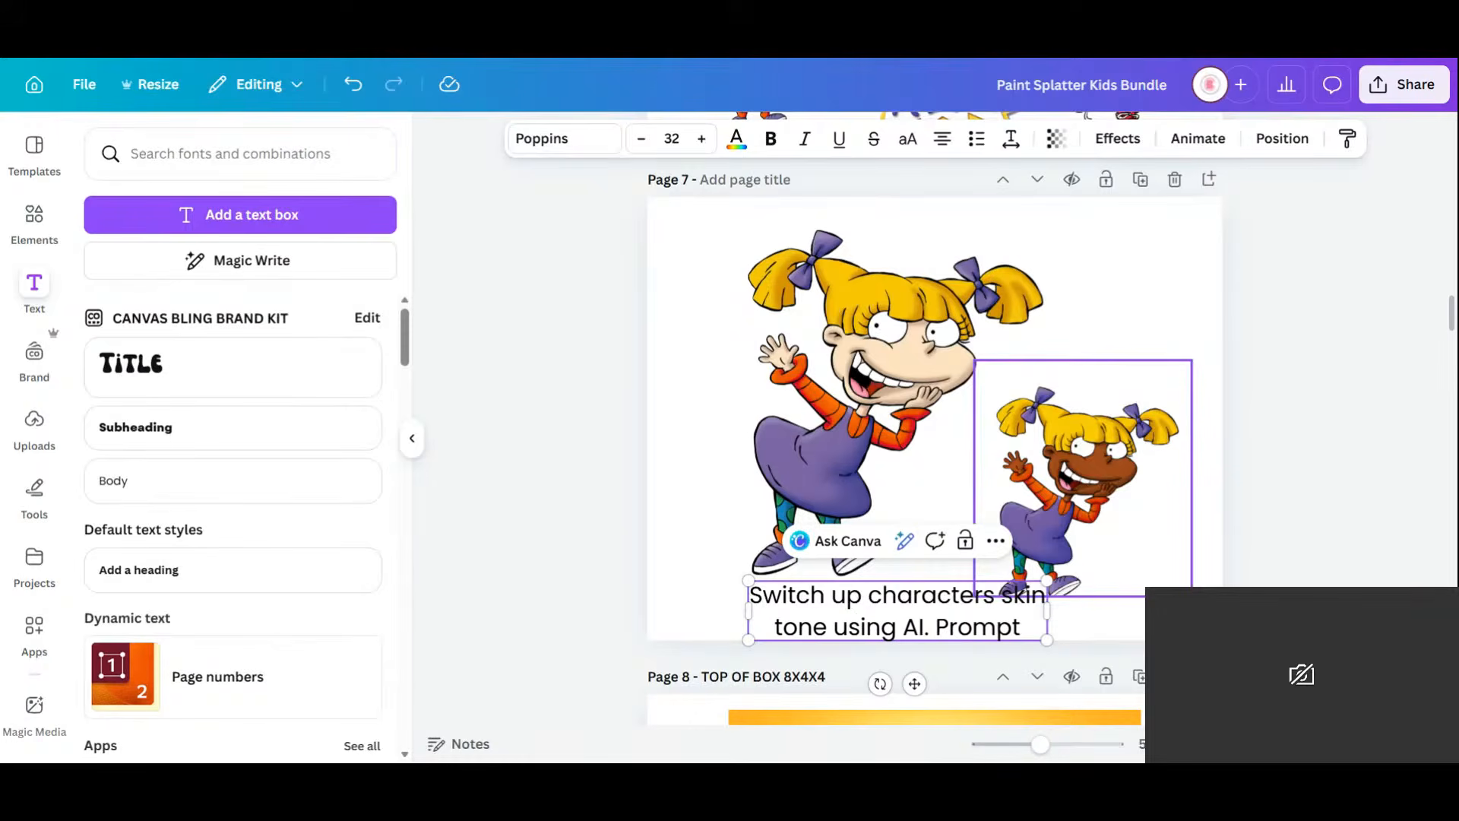
pyautogui.write(':')
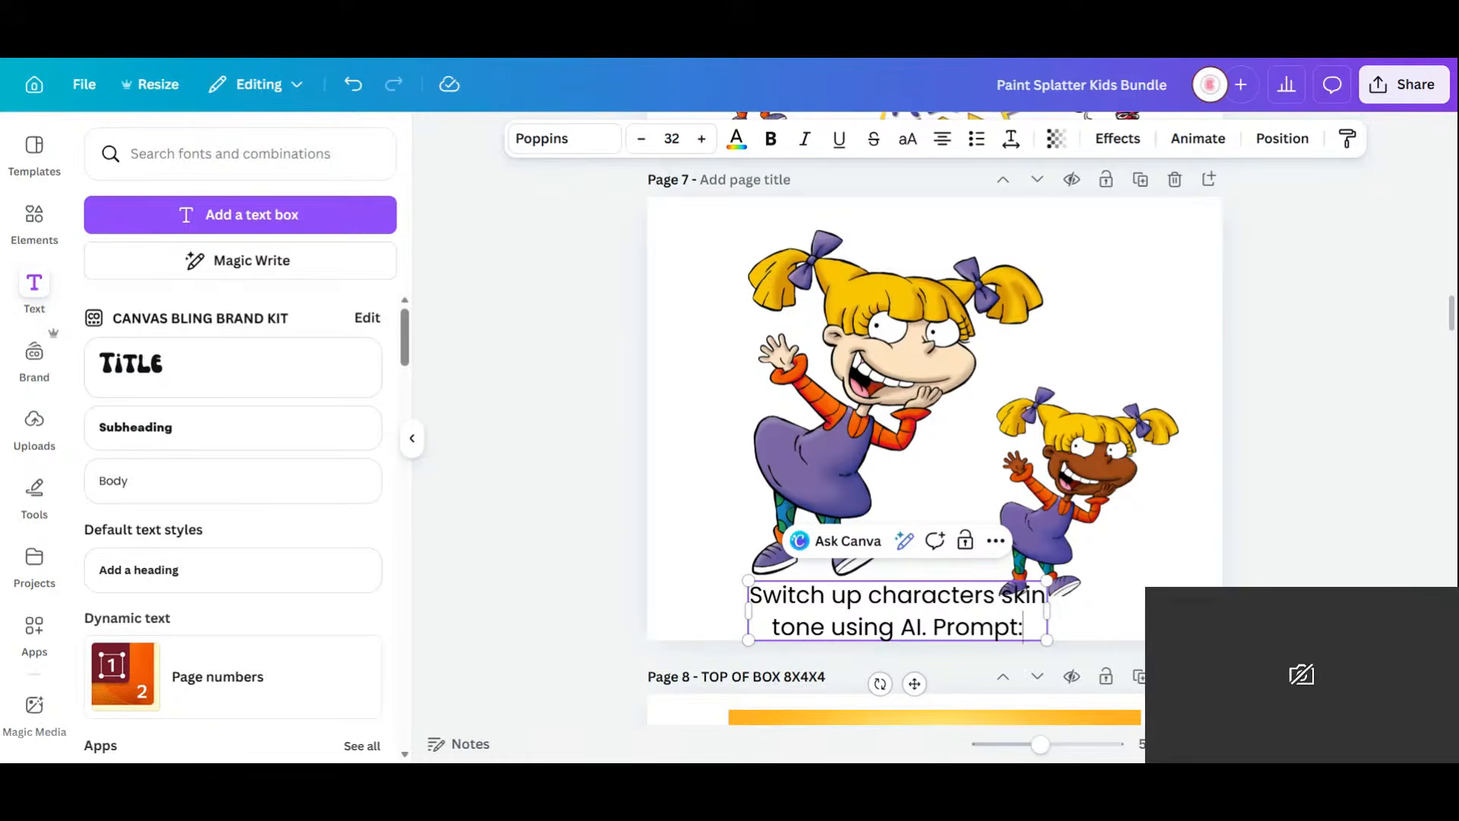
pyautogui.write('Change her skintone to a chocolate brown character')
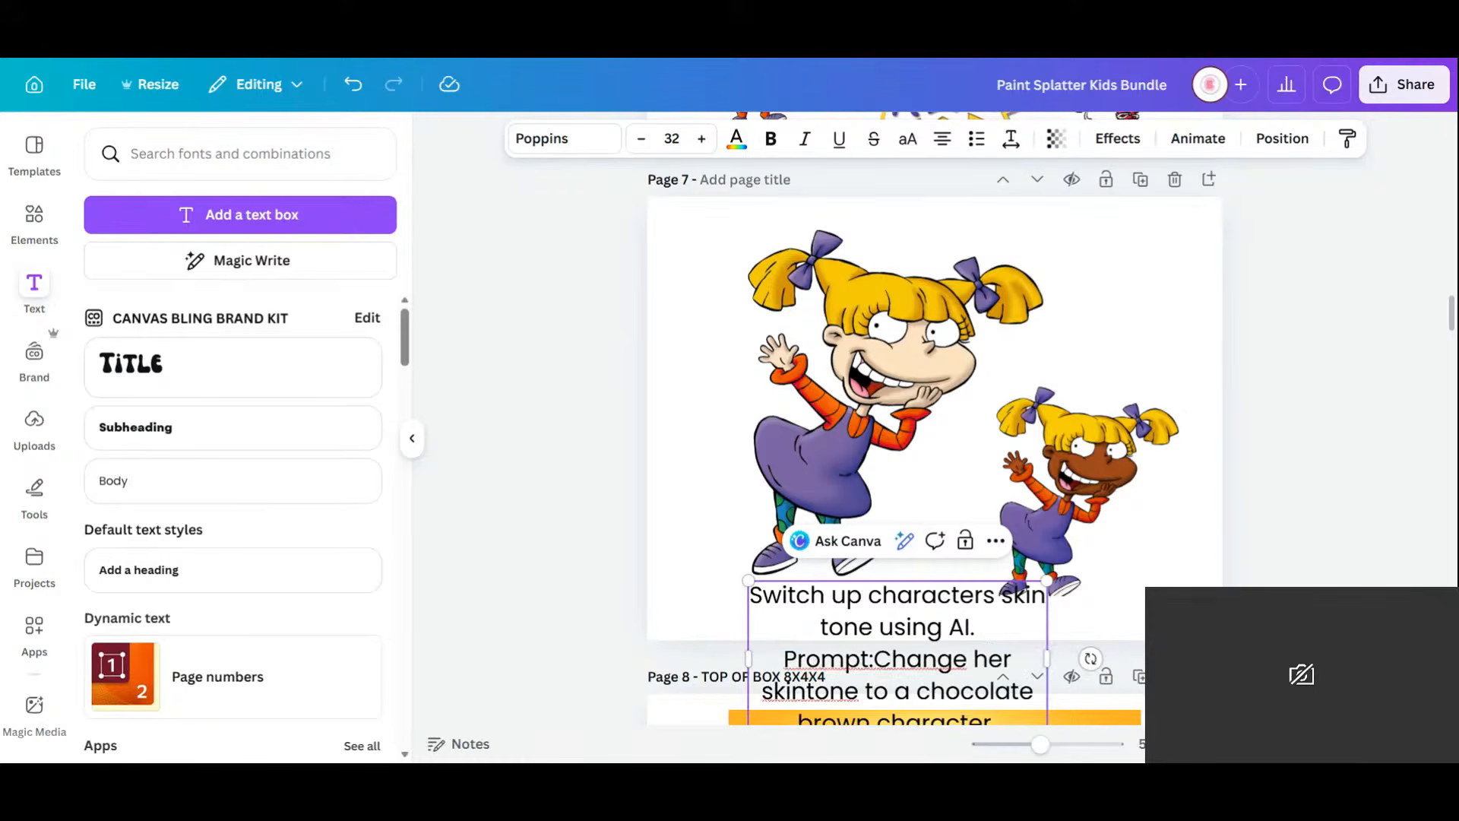
pyautogui.moveTo(1052, 661); pyautogui.dragTo(1203, 627)
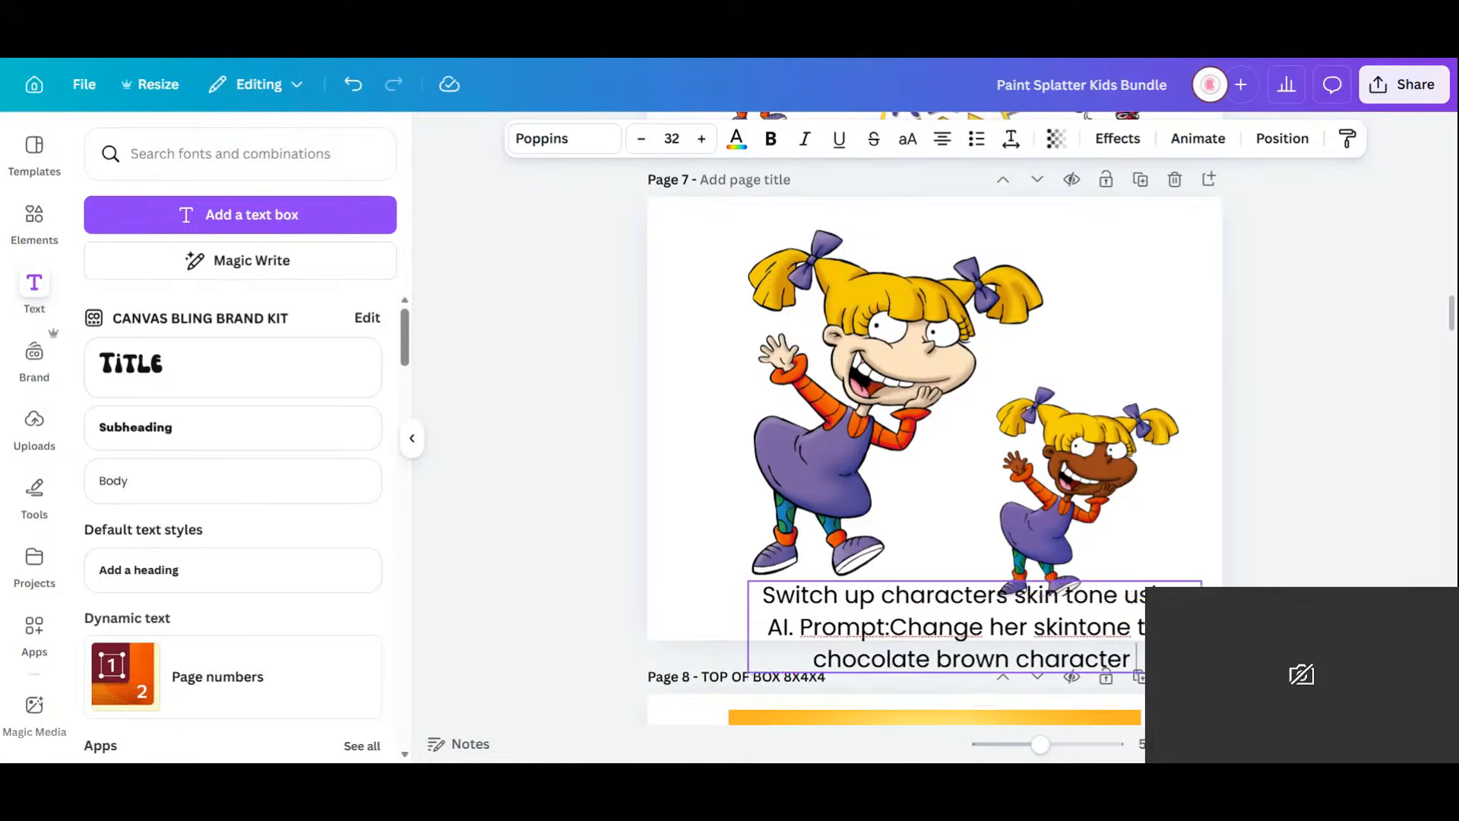
# Shrink both girl images, then resize and line them up side by side.
pyautogui.click(928, 412)
pyautogui.keyDown('shift'); pyautogui.click(1131, 465); pyautogui.keyUp('shift')
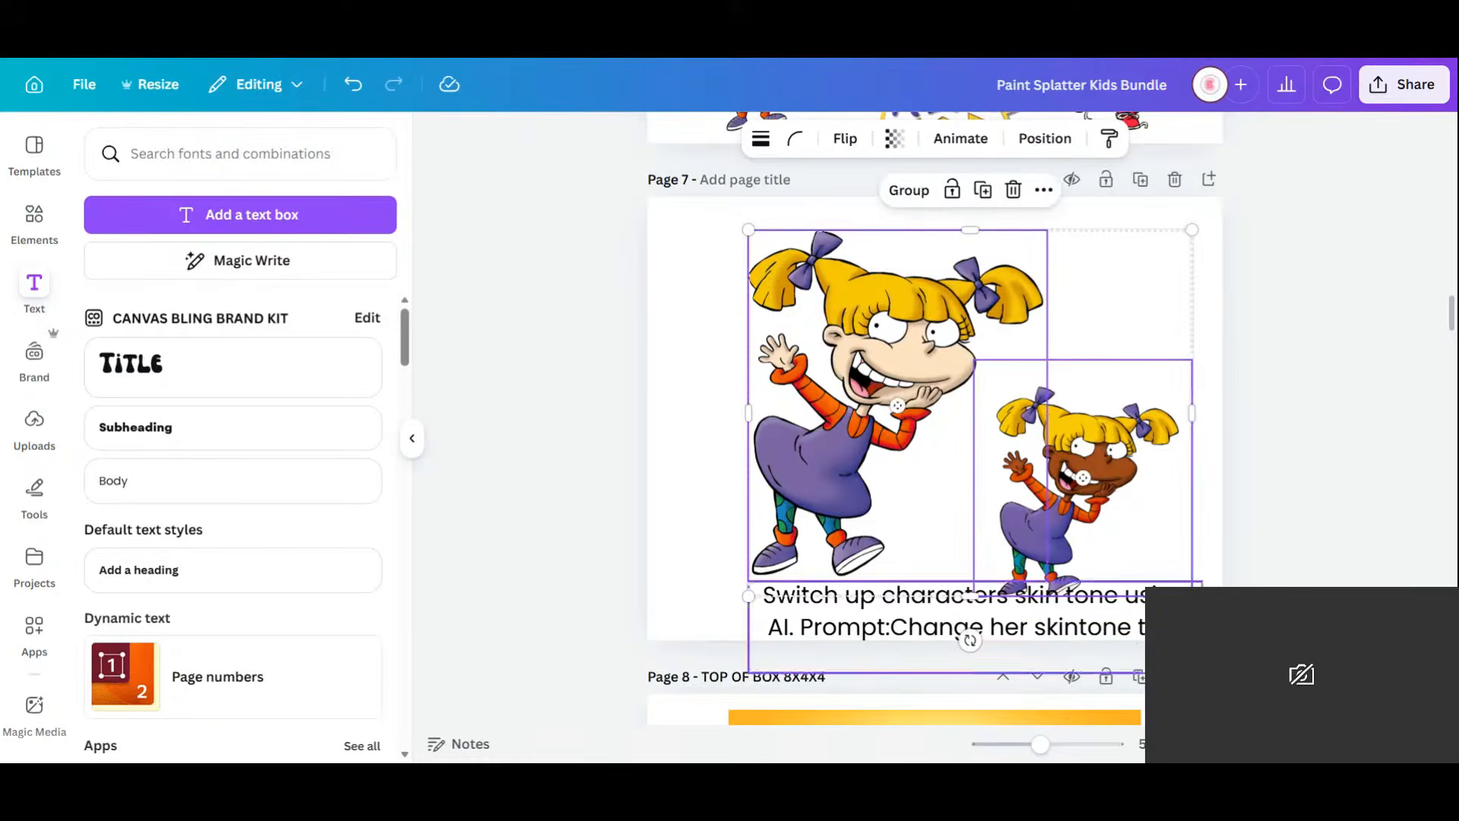
pyautogui.moveTo(1192, 590); pyautogui.dragTo(1026, 408)
pyautogui.click(982, 331)
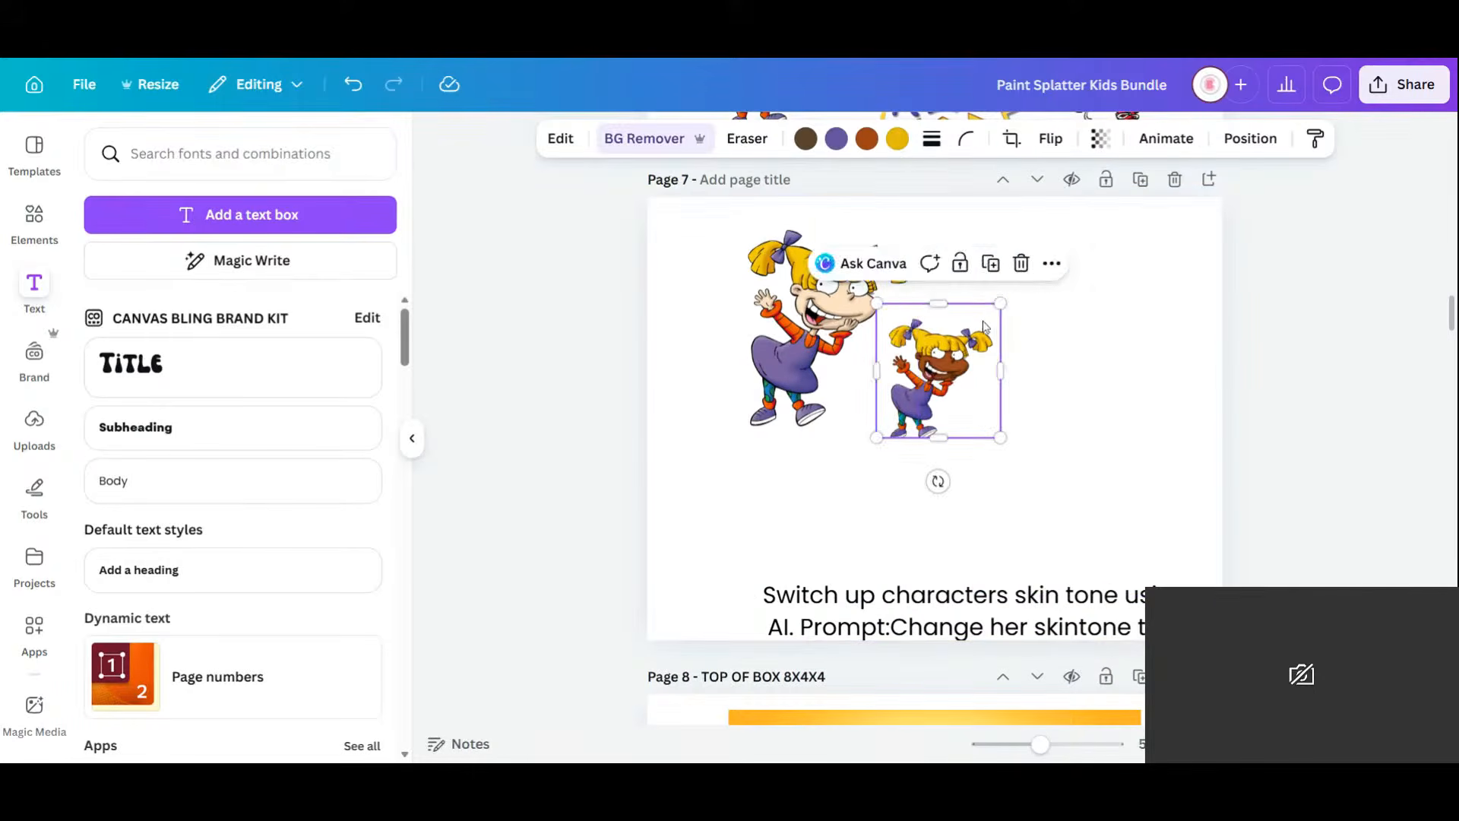
pyautogui.moveTo(1001, 305); pyautogui.dragTo(1106, 245)
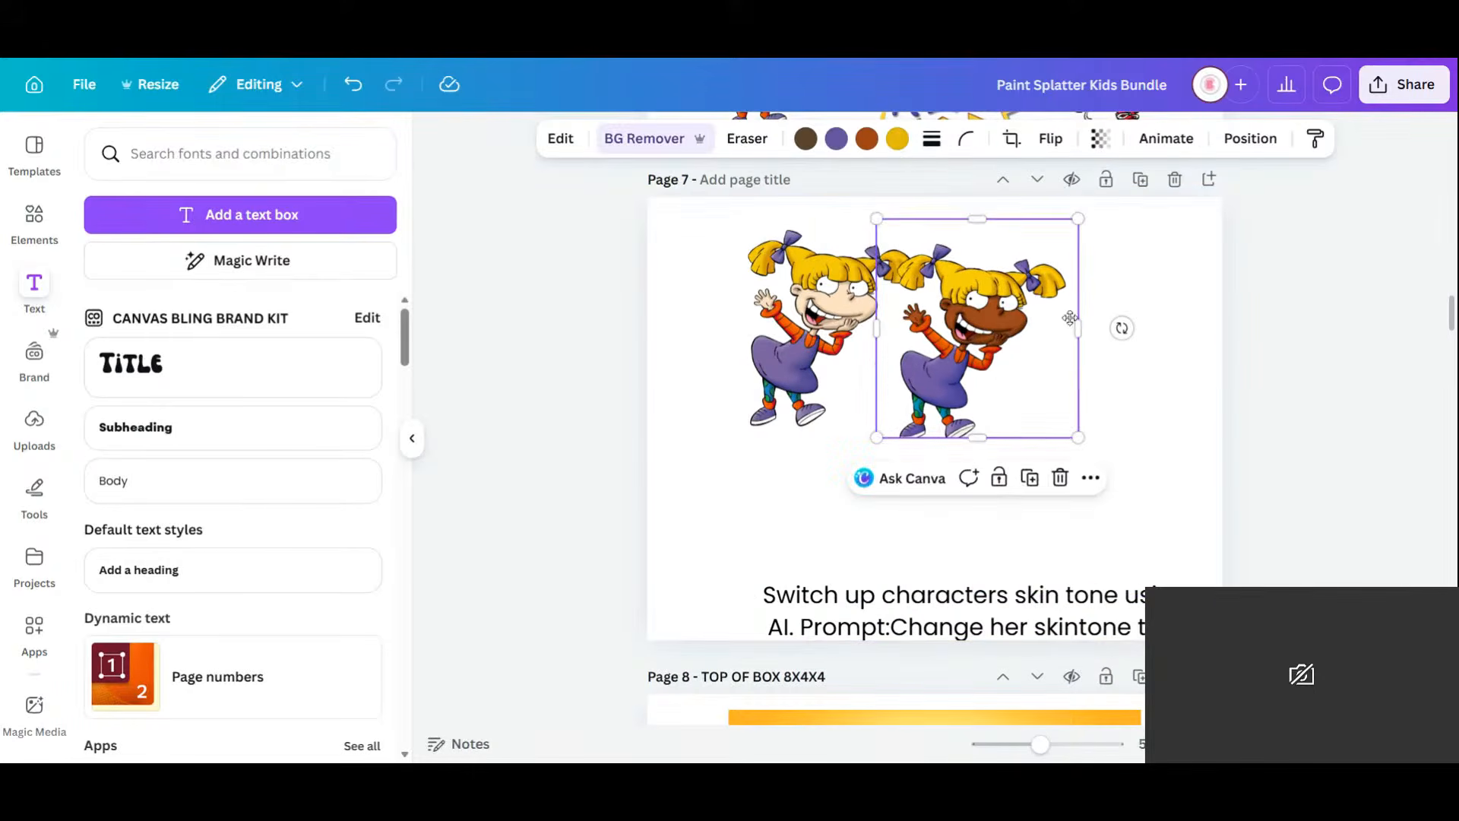
pyautogui.moveTo(1062, 388); pyautogui.dragTo(1159, 443)
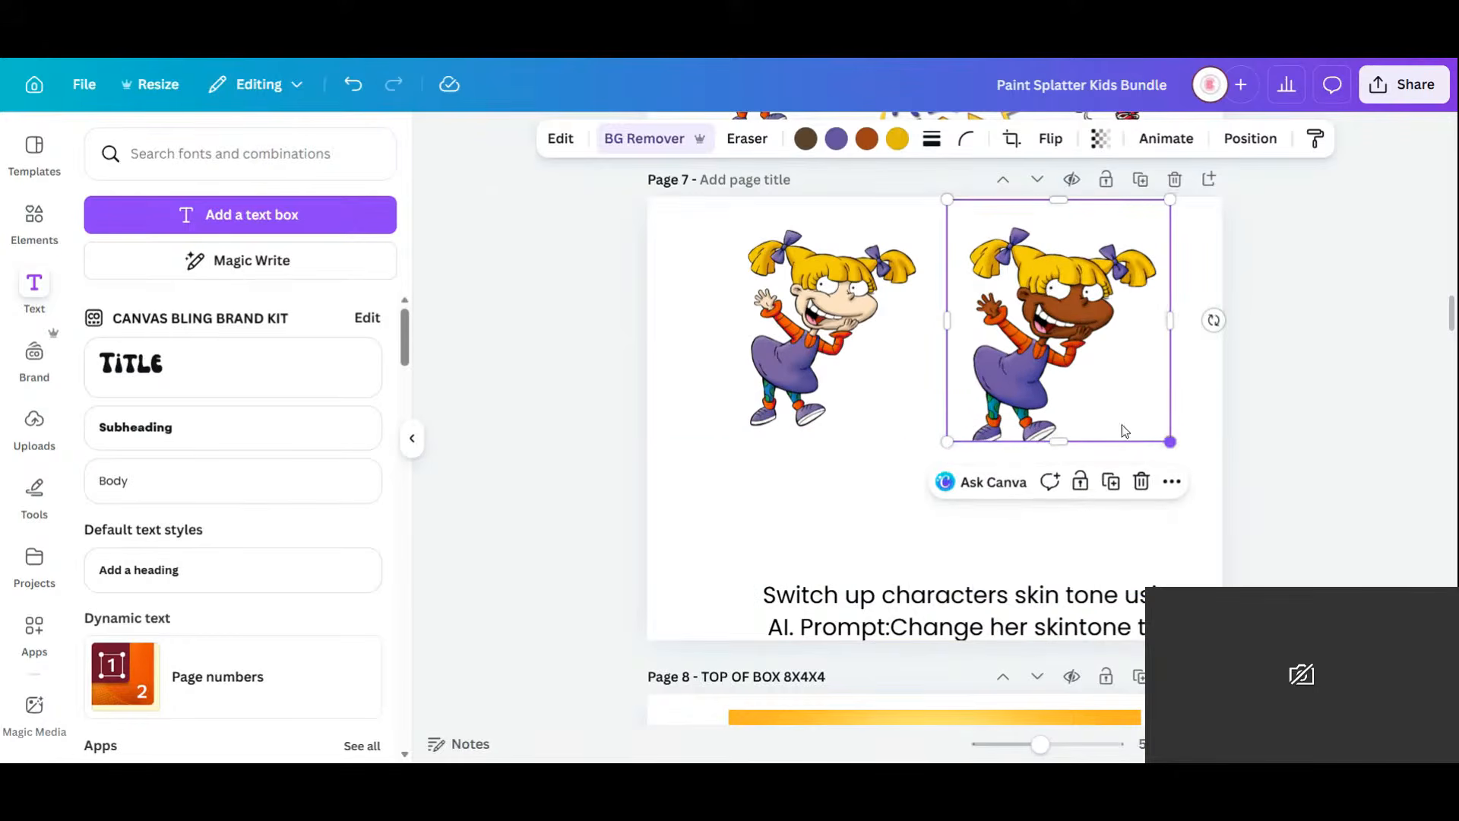
pyautogui.click(787, 345)
pyautogui.moveTo(787, 345); pyautogui.dragTo(815, 373)
pyautogui.moveTo(1037, 352); pyautogui.dragTo(1038, 371)
# Move the caption below the images, put the prompt on its own line, split 'skin tone', and centre it.
pyautogui.click(883, 637)
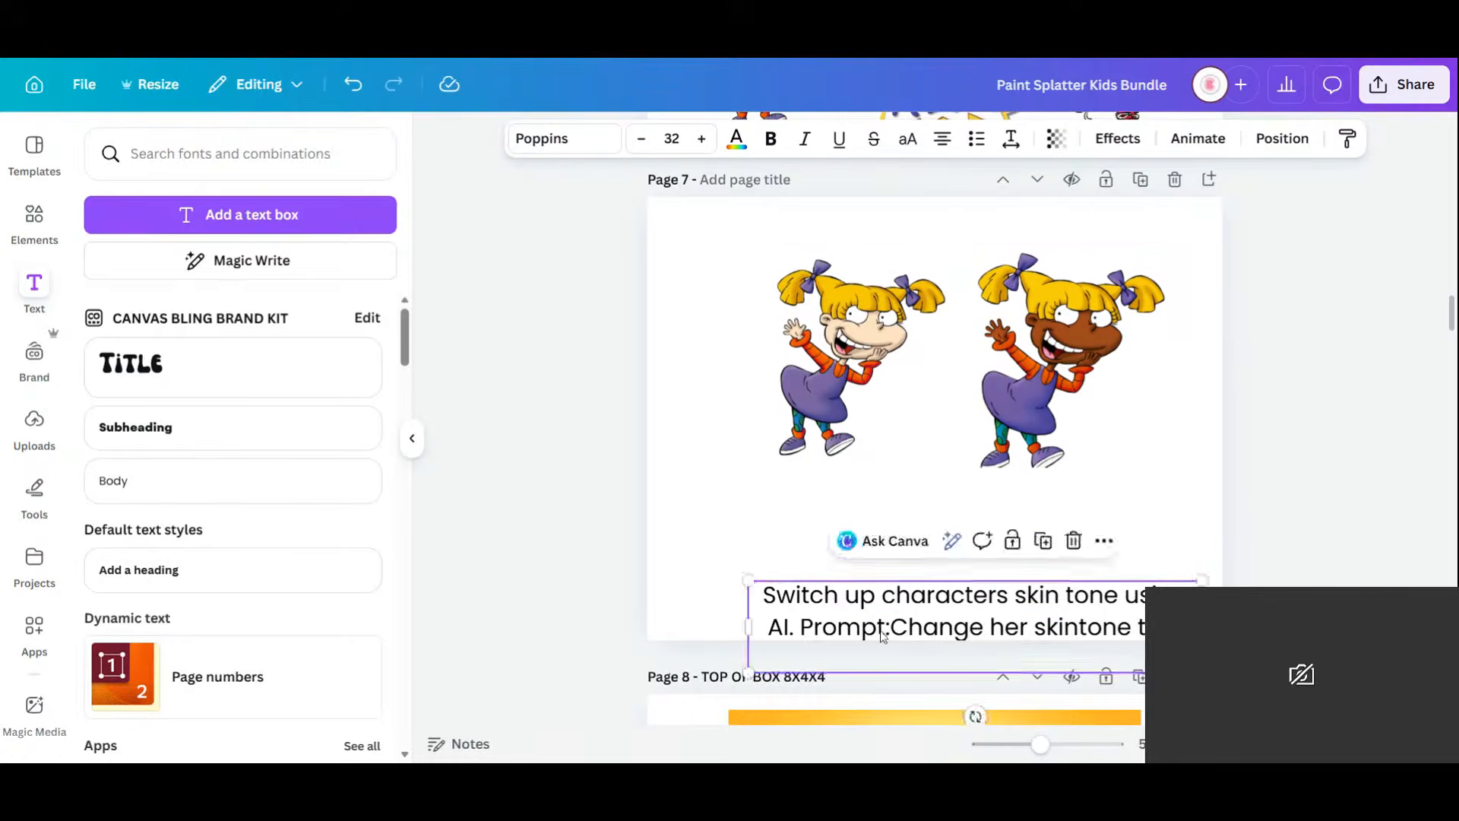
pyautogui.moveTo(883, 637); pyautogui.dragTo(859, 557)
pyautogui.click(1099, 552)
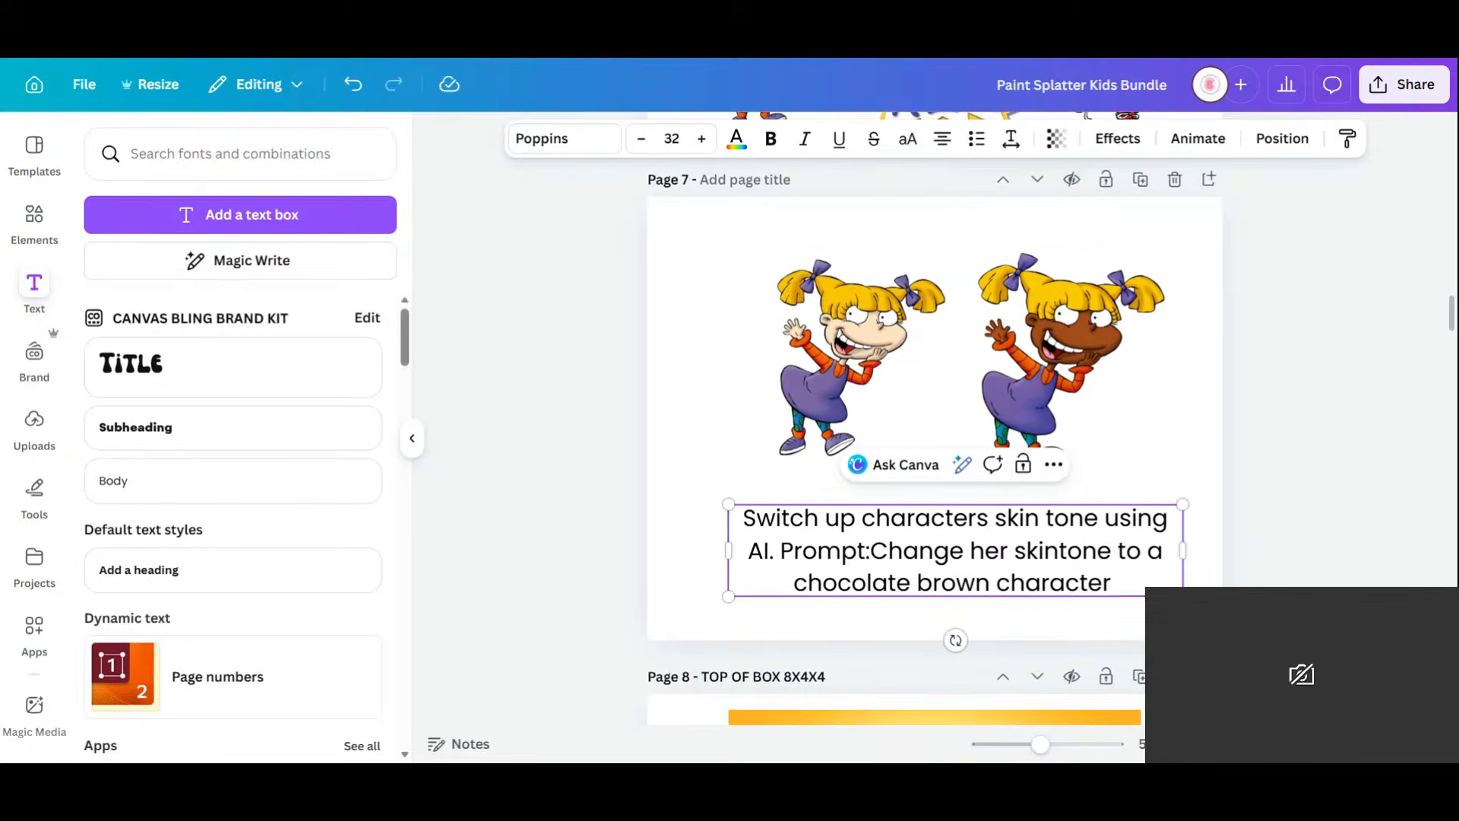
pyautogui.click(780, 551)
pyautogui.press('Return')
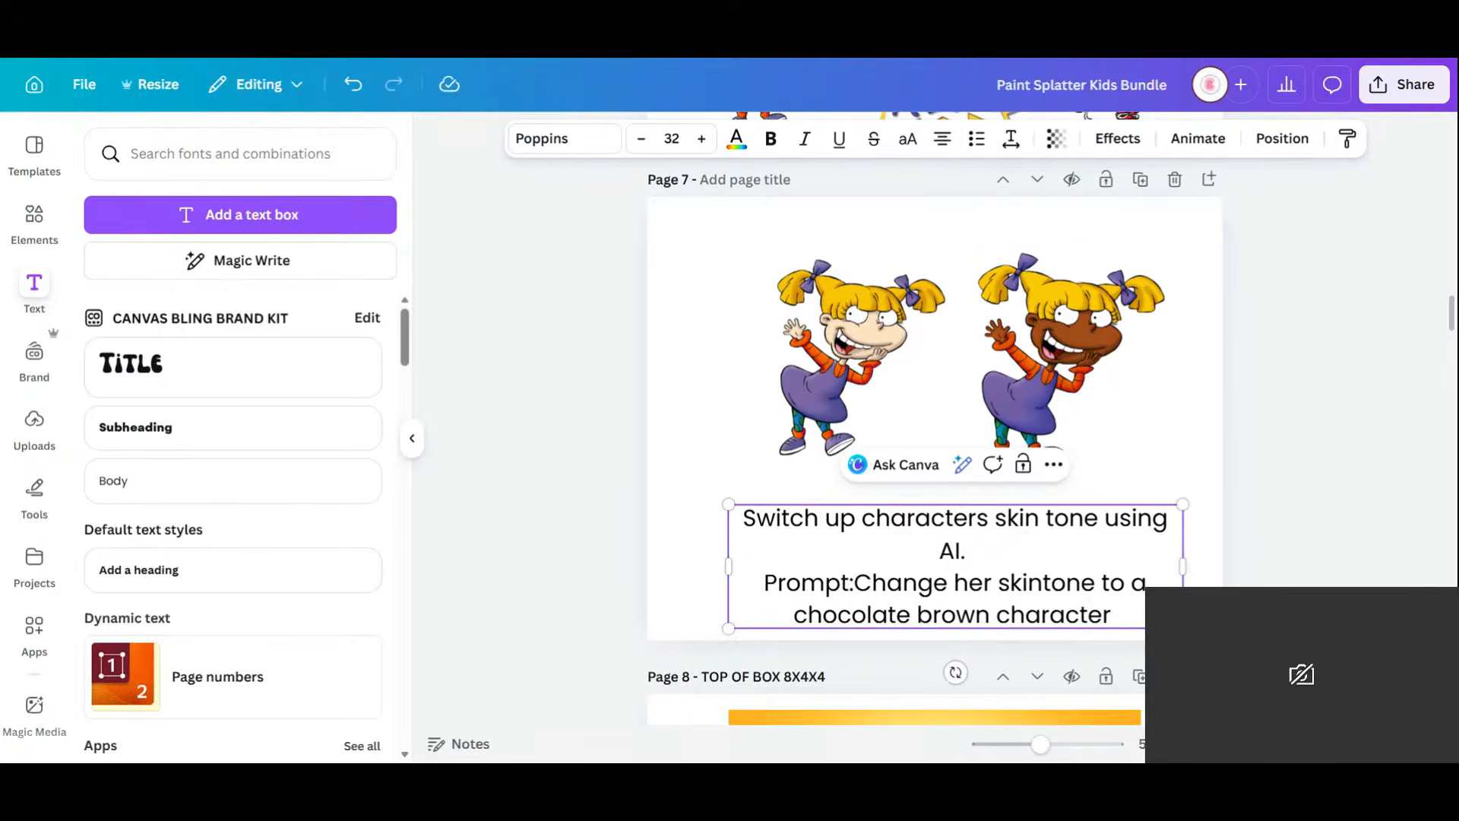
pyautogui.moveTo(1182, 566); pyautogui.dragTo(1232, 559)
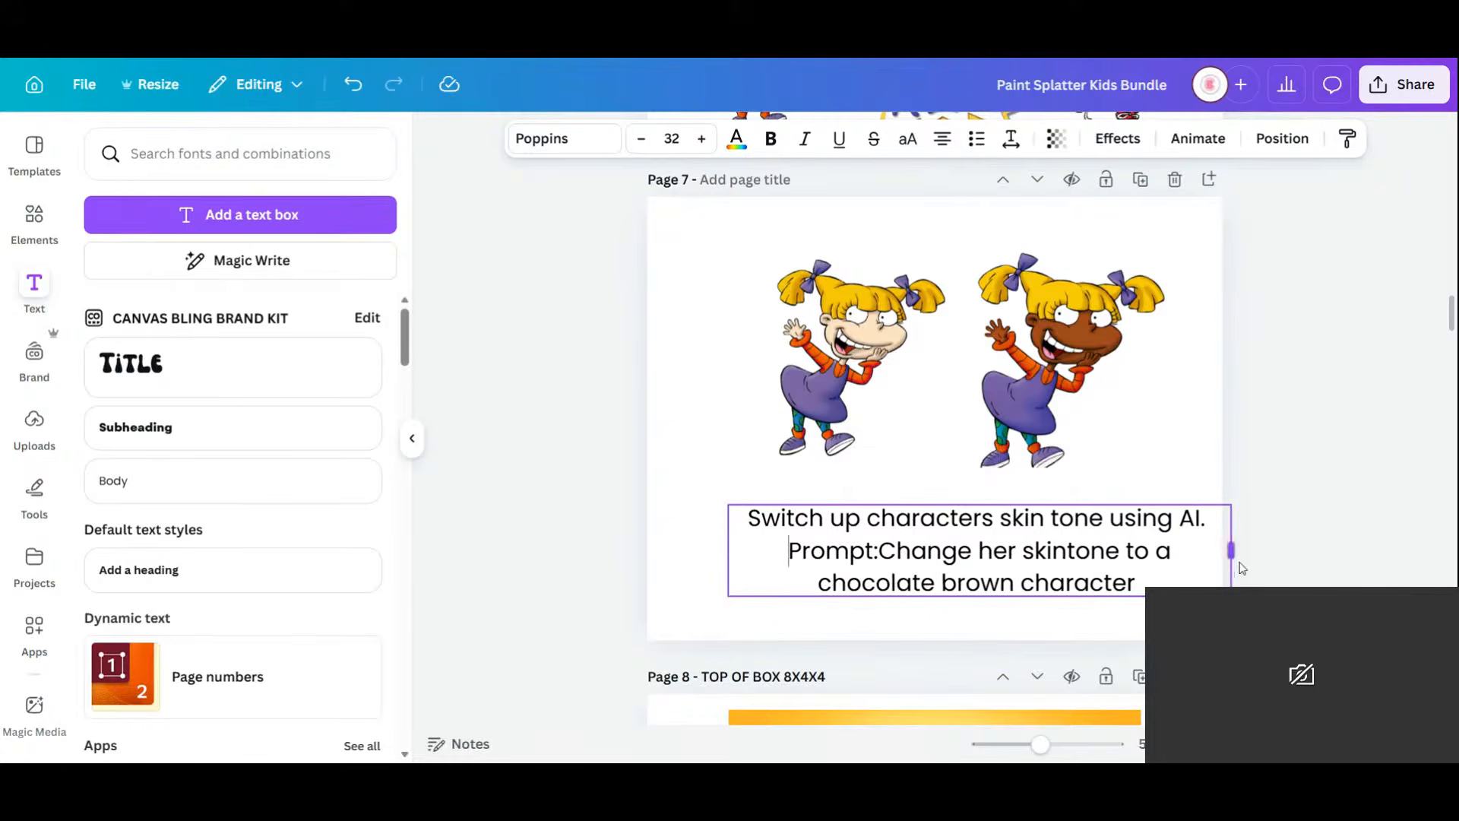
pyautogui.click(879, 551)
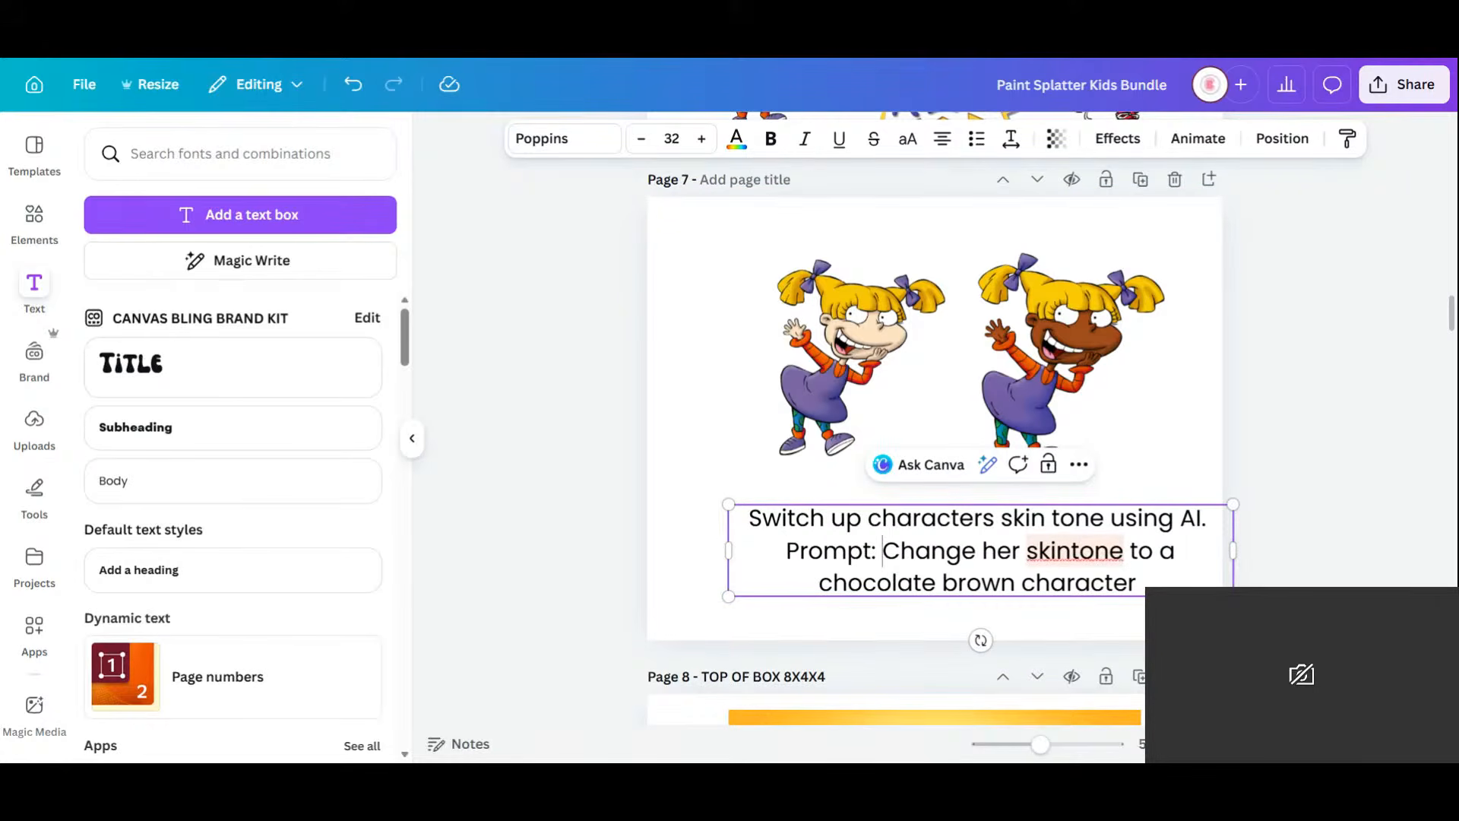
pyautogui.click(1070, 551)
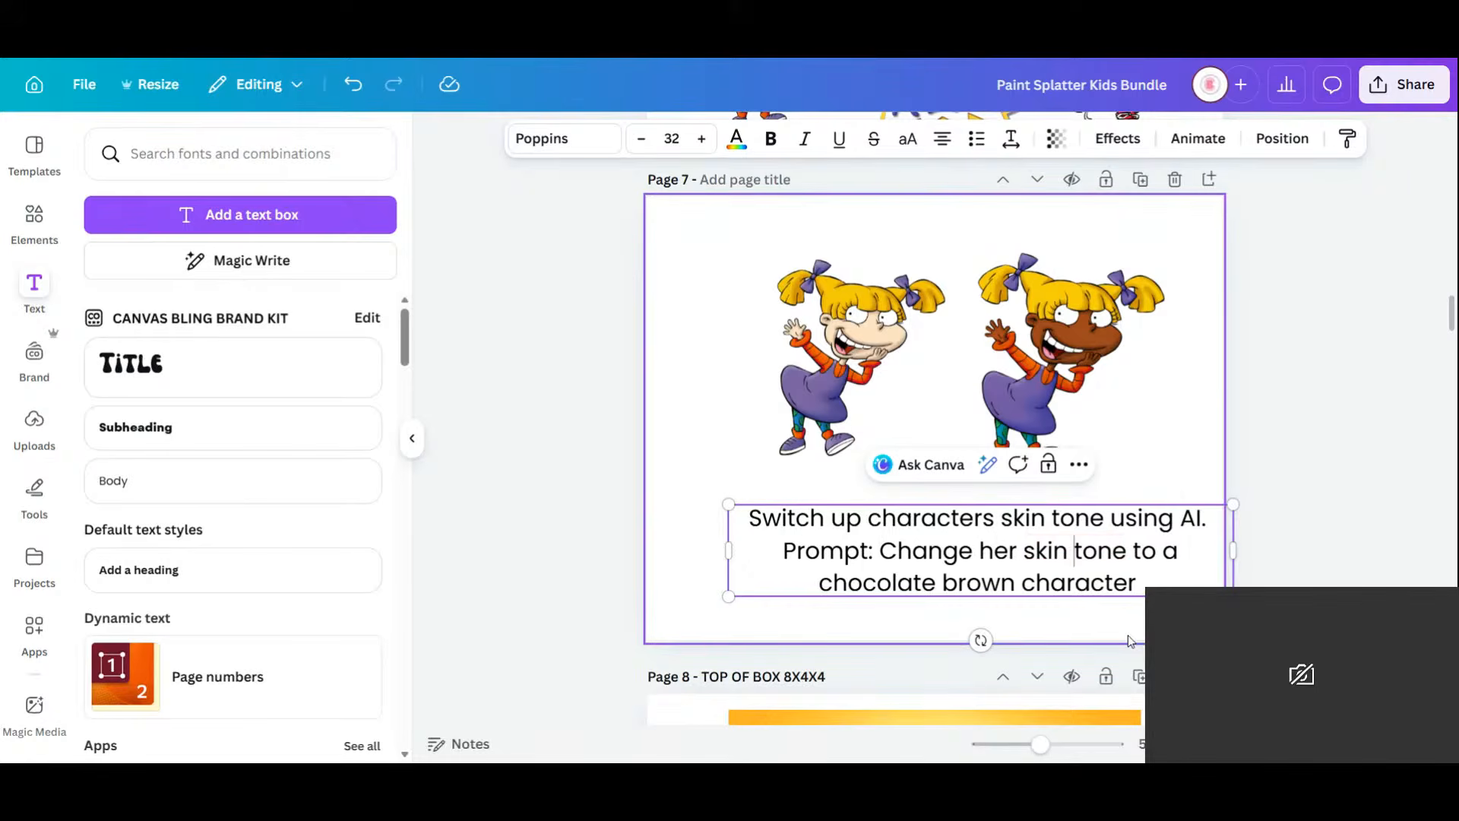
pyautogui.moveTo(1086, 558); pyautogui.dragTo(1042, 545)
# Enlarge the left character slightly and align its bottom with the brown-skinned one.
pyautogui.click(1238, 413)
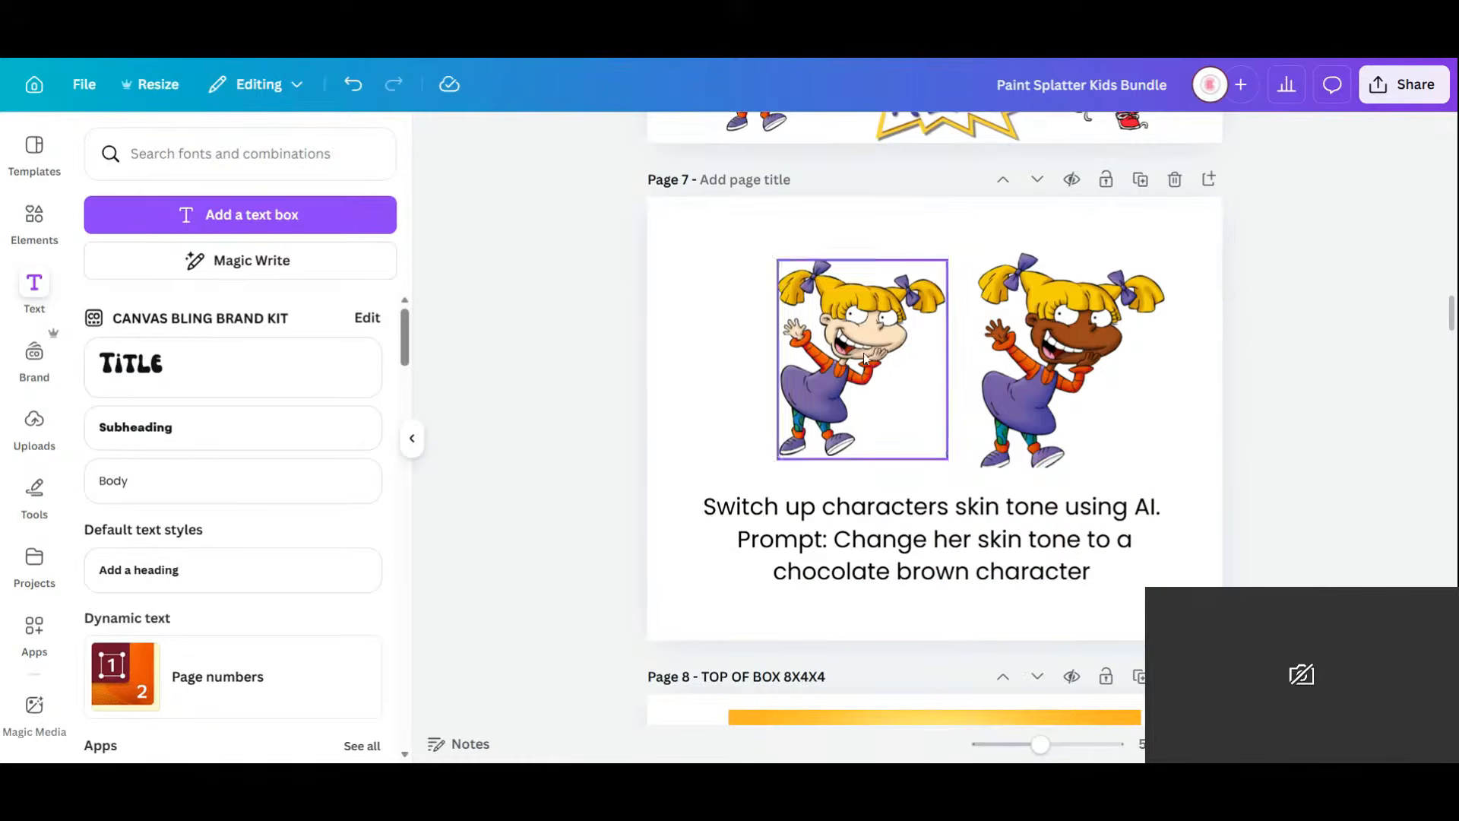
pyautogui.click(940, 266)
pyautogui.moveTo(947, 259); pyautogui.dragTo(957, 249)
pyautogui.moveTo(865, 346); pyautogui.dragTo(854, 354)
pyautogui.click(1078, 370)
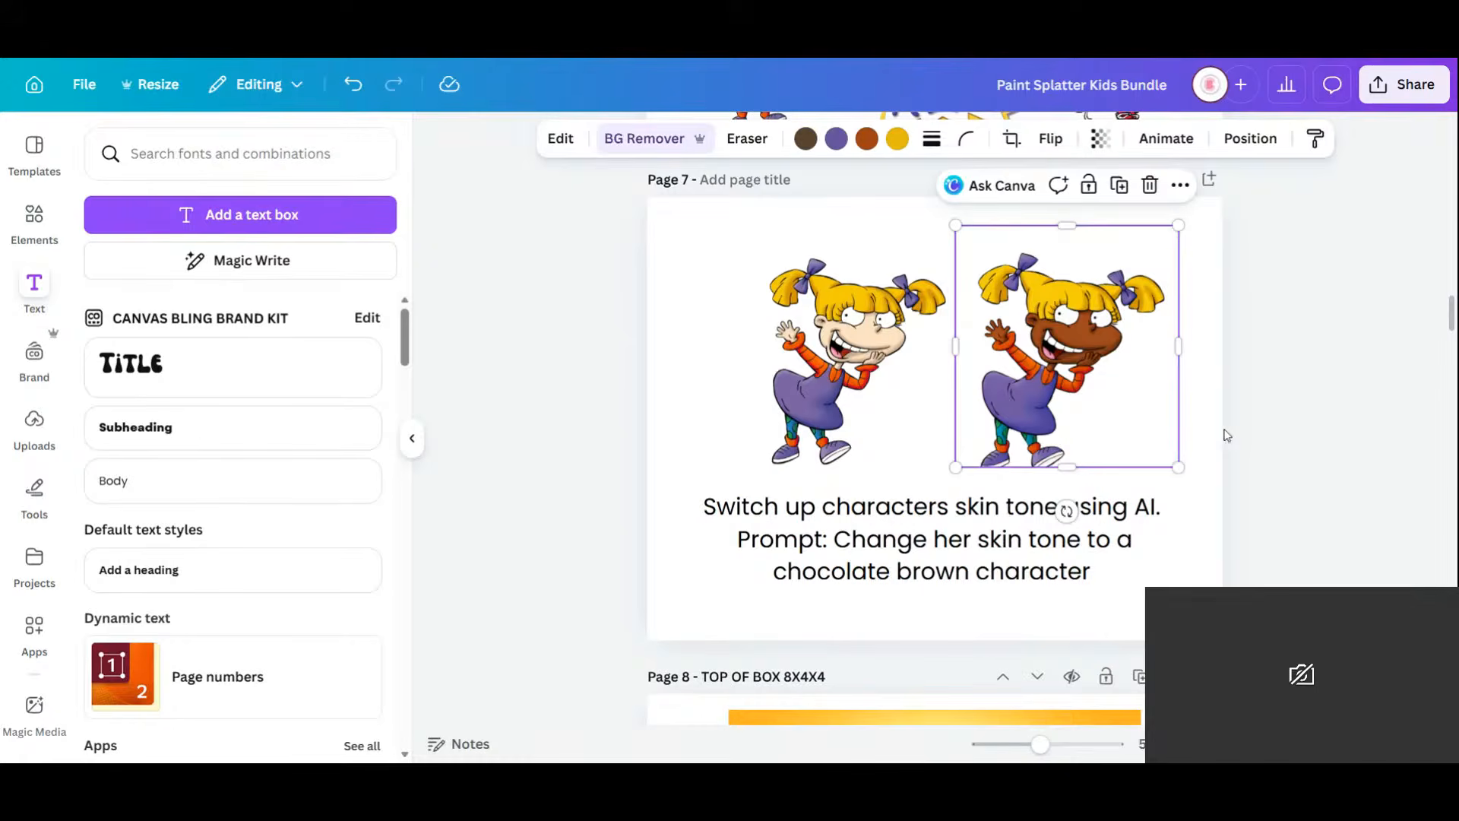
pyautogui.moveTo(1034, 377); pyautogui.dragTo(1039, 376)
# Set the orange gradient from Recently used as page 7's background.
pyautogui.click(36, 228)
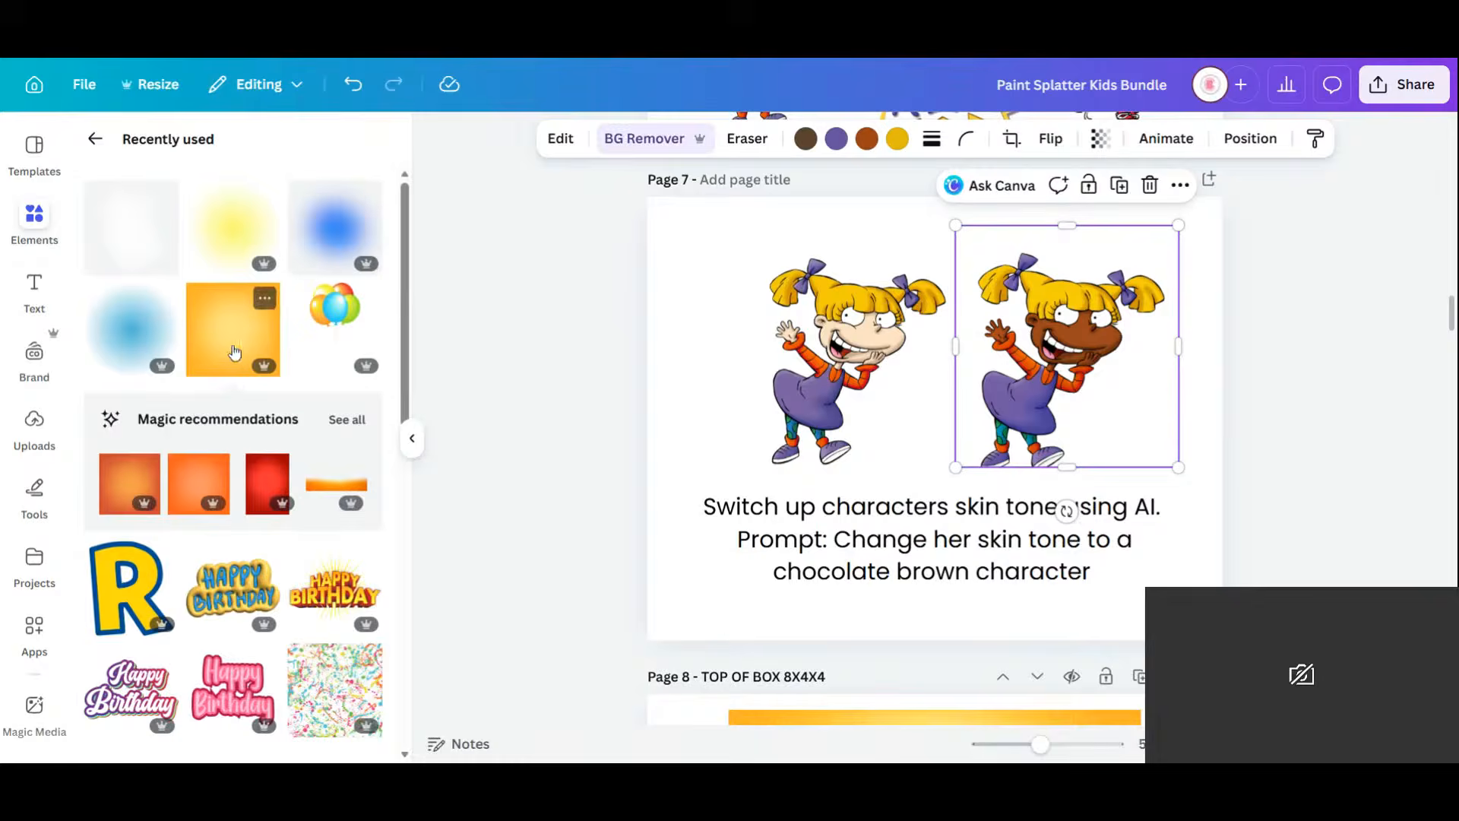
pyautogui.click(228, 351)
pyautogui.rightClick(934, 368)
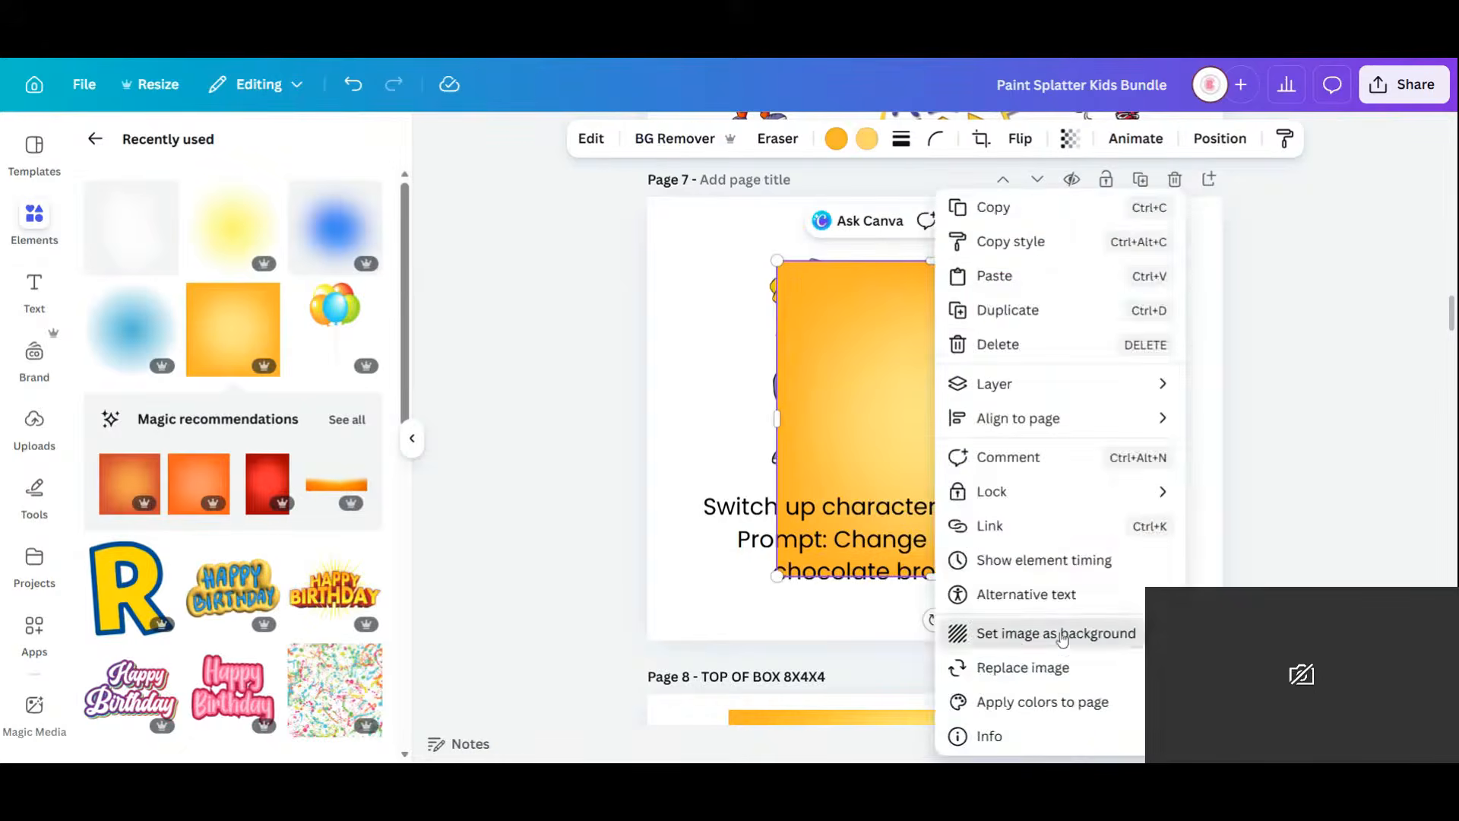
pyautogui.click(1016, 640)
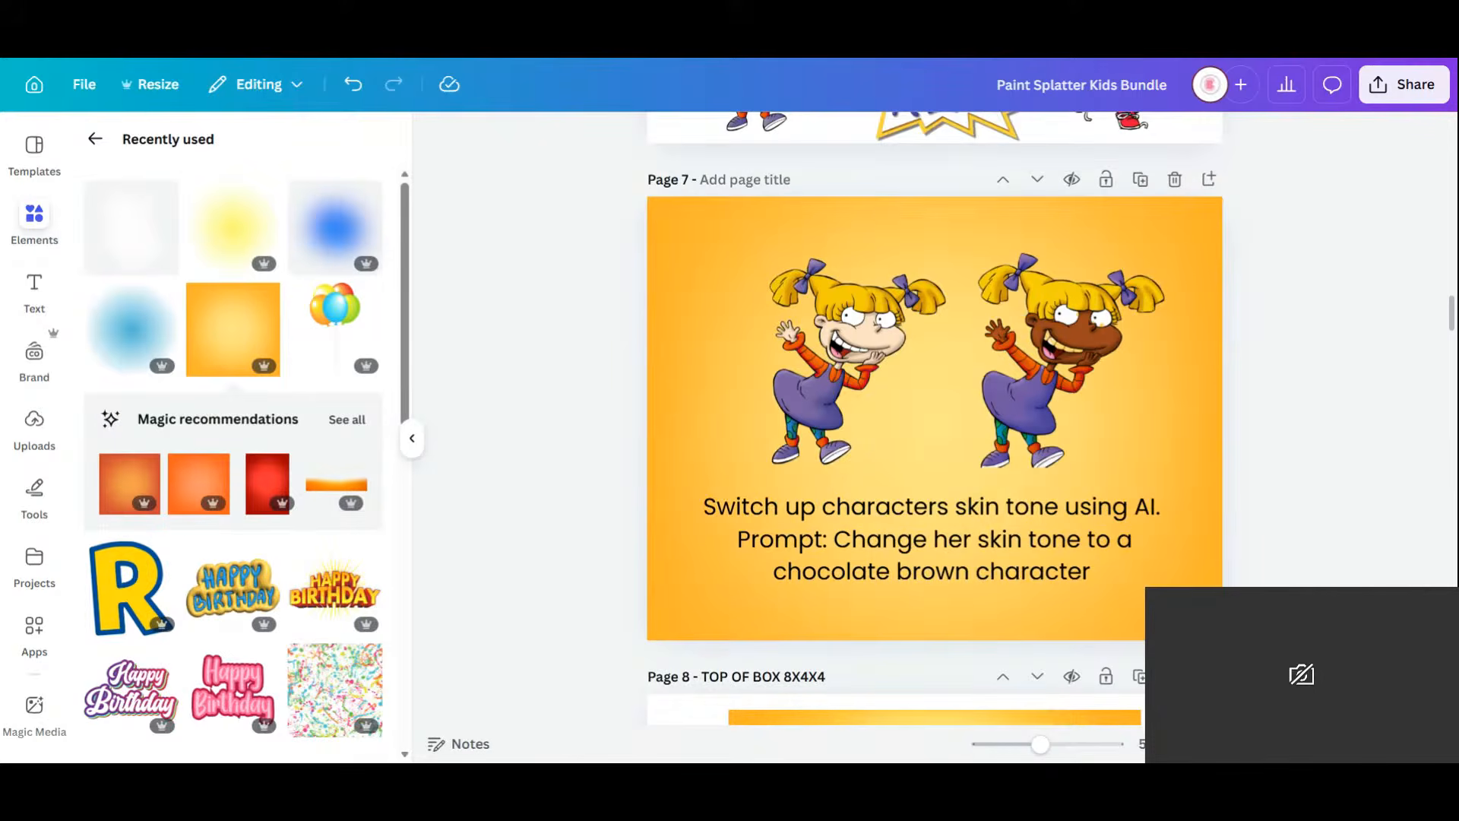
pyautogui.hotkey('ctrl', 'alt', '3')
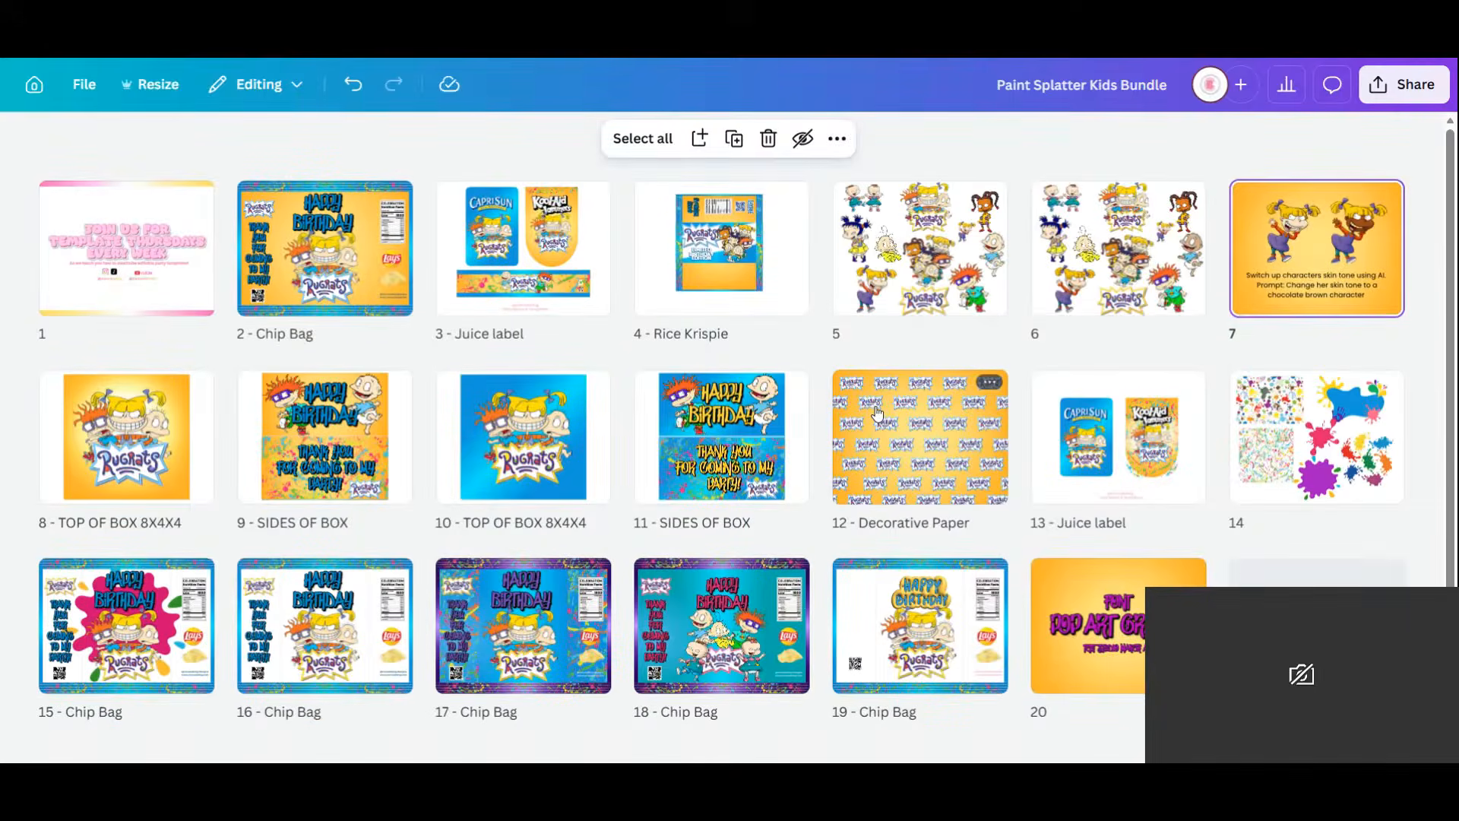
pyautogui.doubleClick(1339, 239)
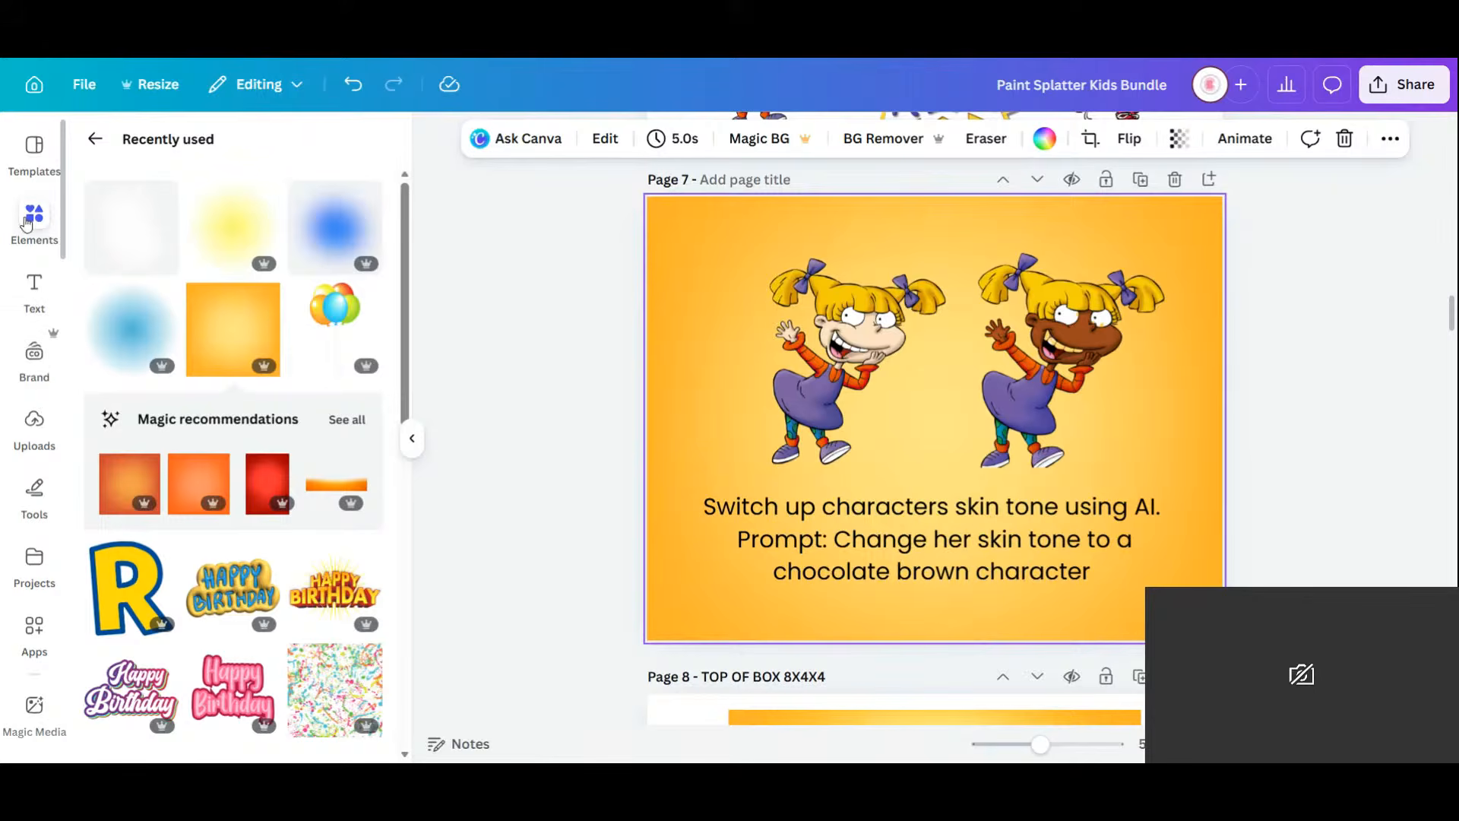
# Add a white circle from Shapes and size it over the brown-skinned girl's face on page 7.
pyautogui.click(94, 138)
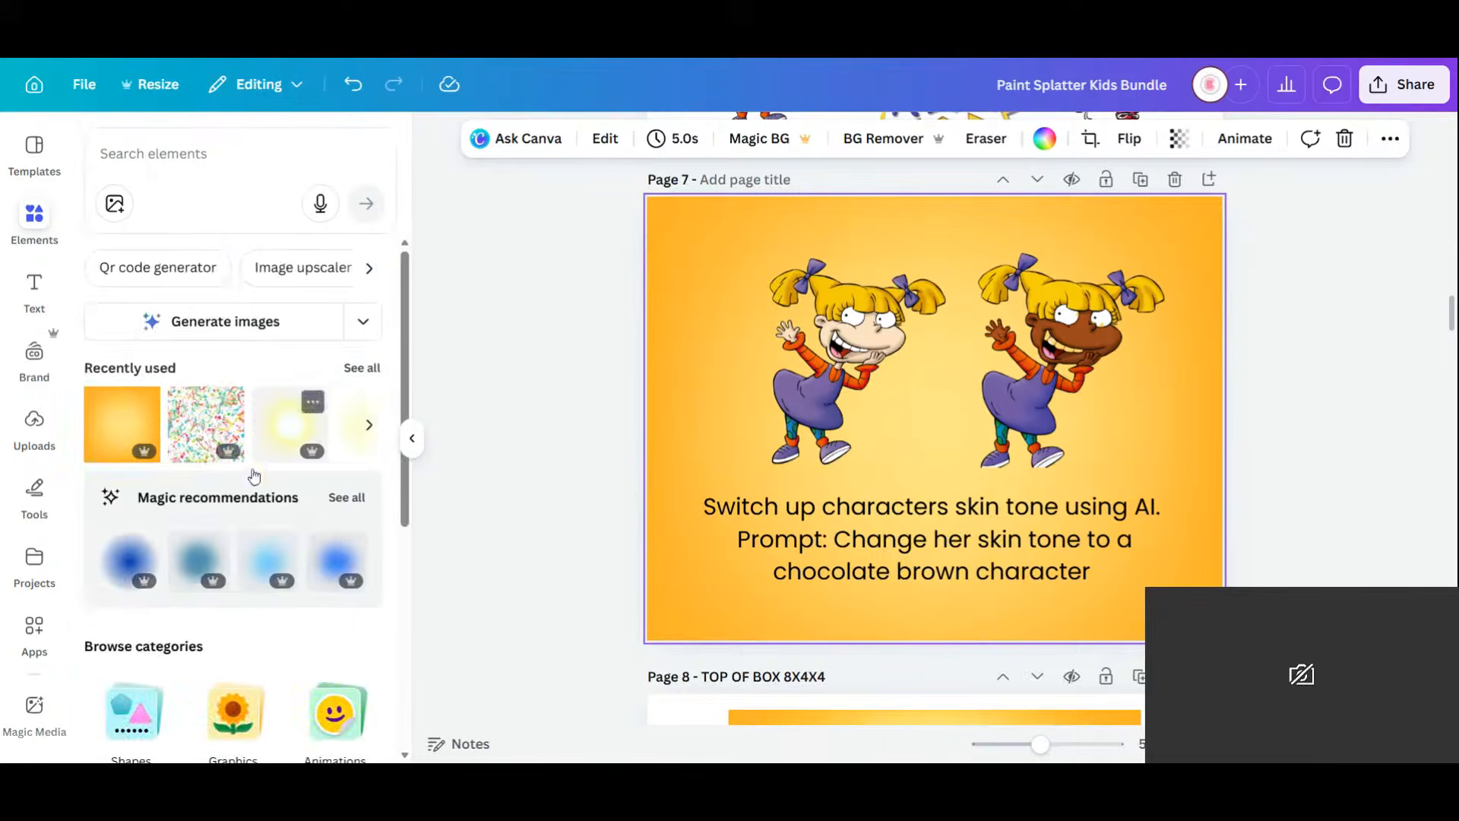
pyautogui.click(133, 709)
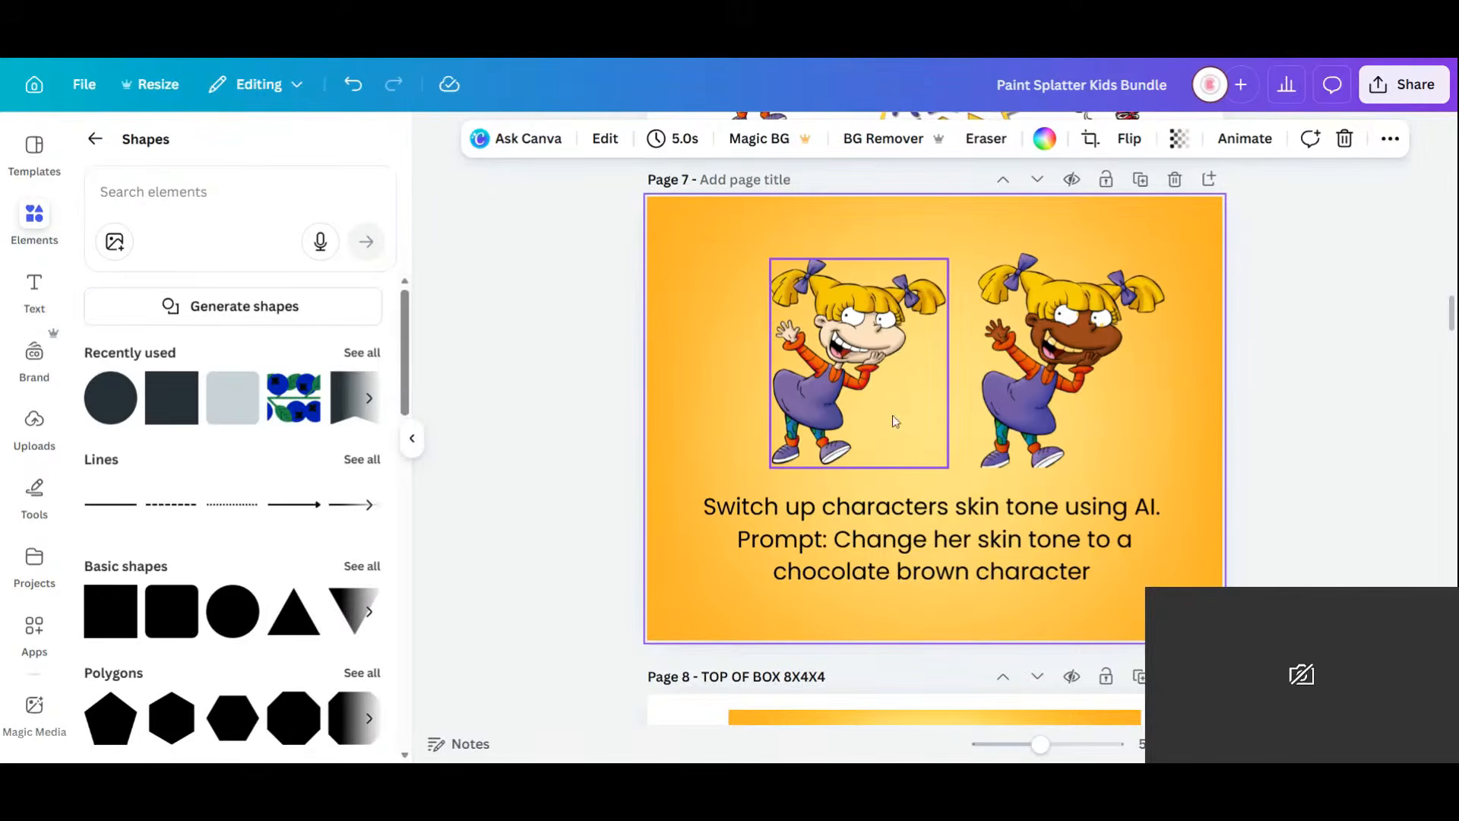
pyautogui.click(226, 619)
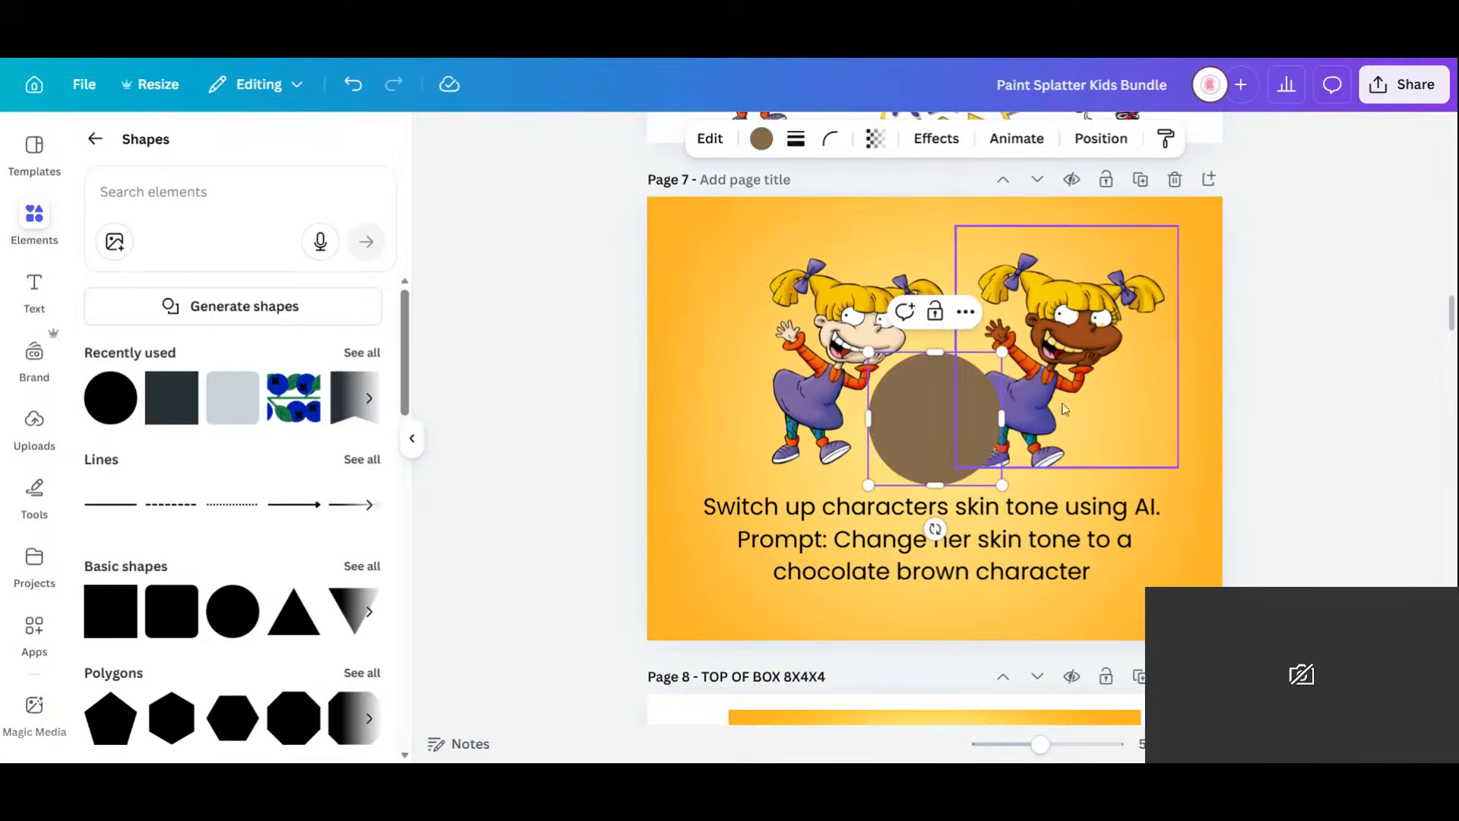
pyautogui.click(761, 138)
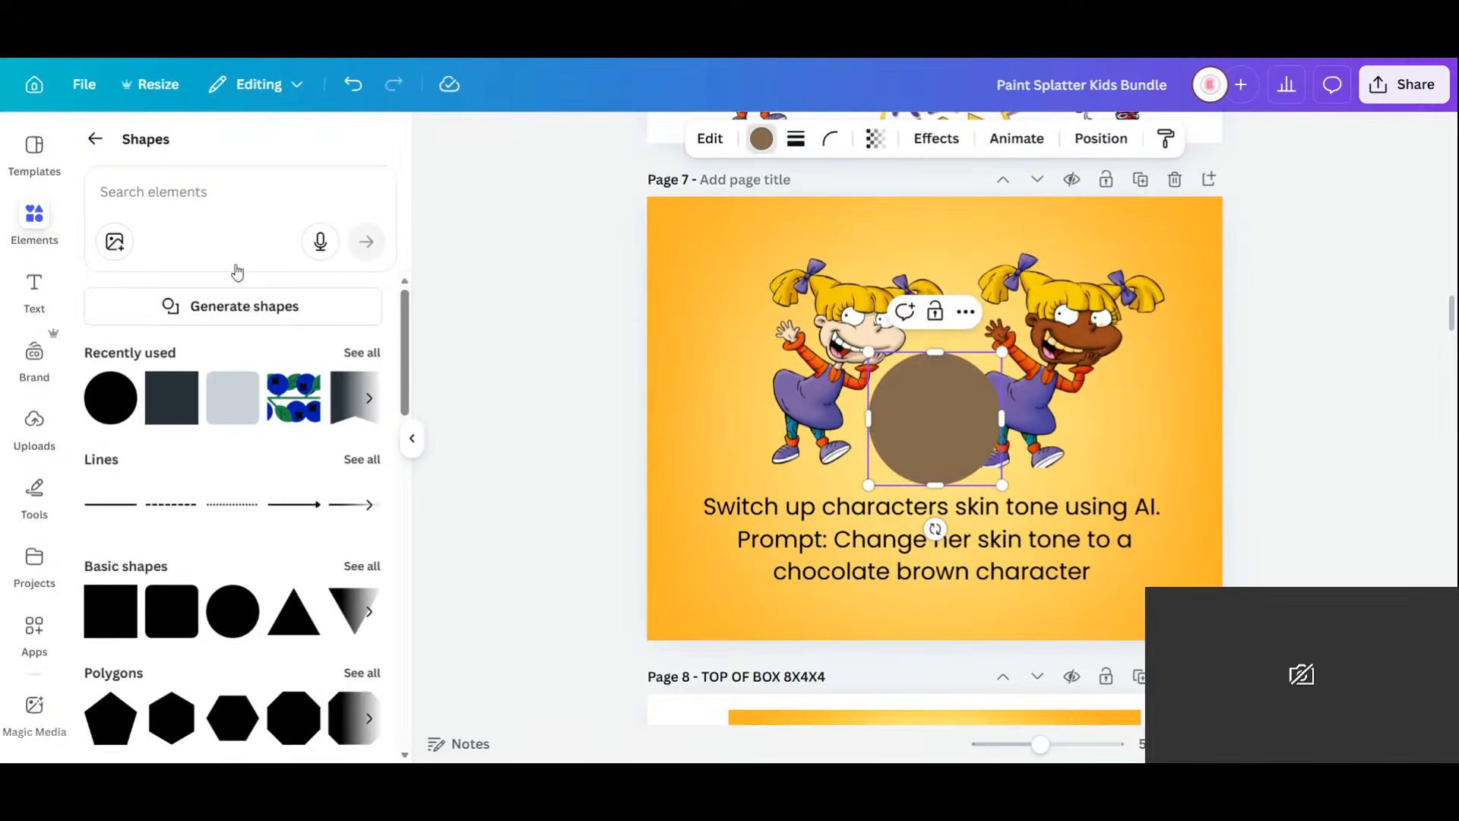
pyautogui.click(320, 453)
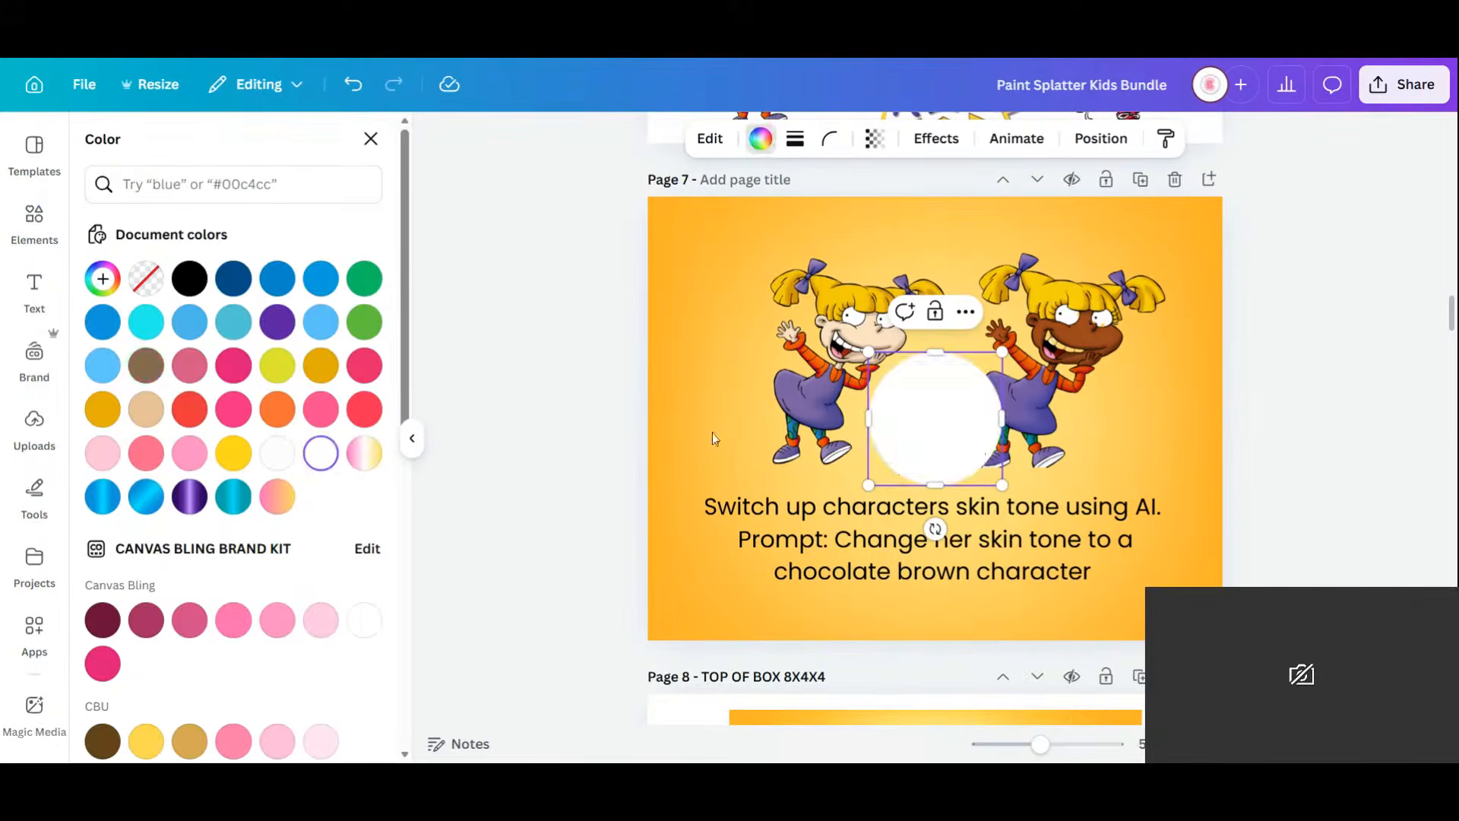
pyautogui.moveTo(935, 420); pyautogui.dragTo(1068, 329)
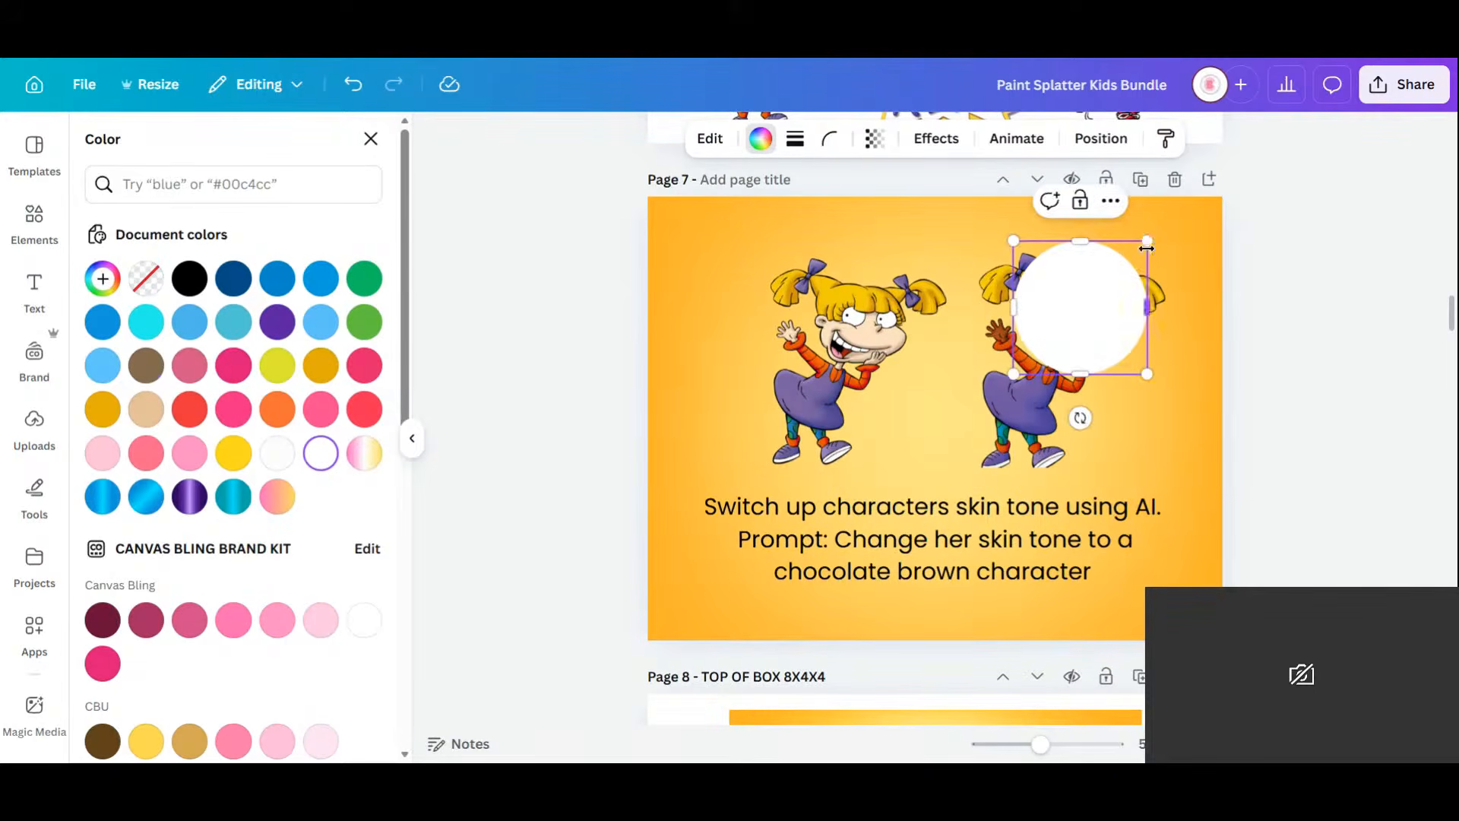
pyautogui.moveTo(1134, 262); pyautogui.dragTo(1102, 320)
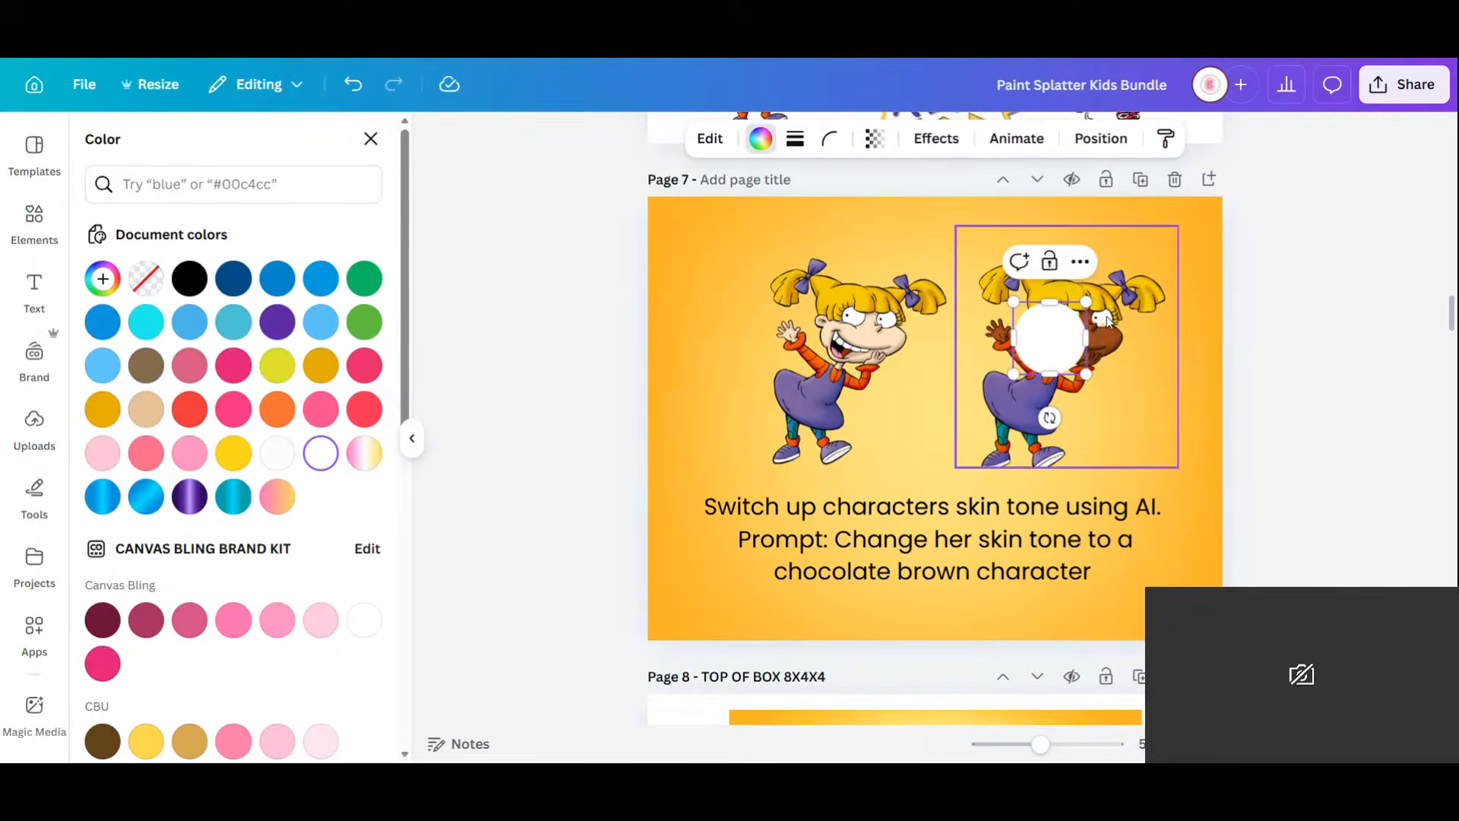
pyautogui.click(1121, 370)
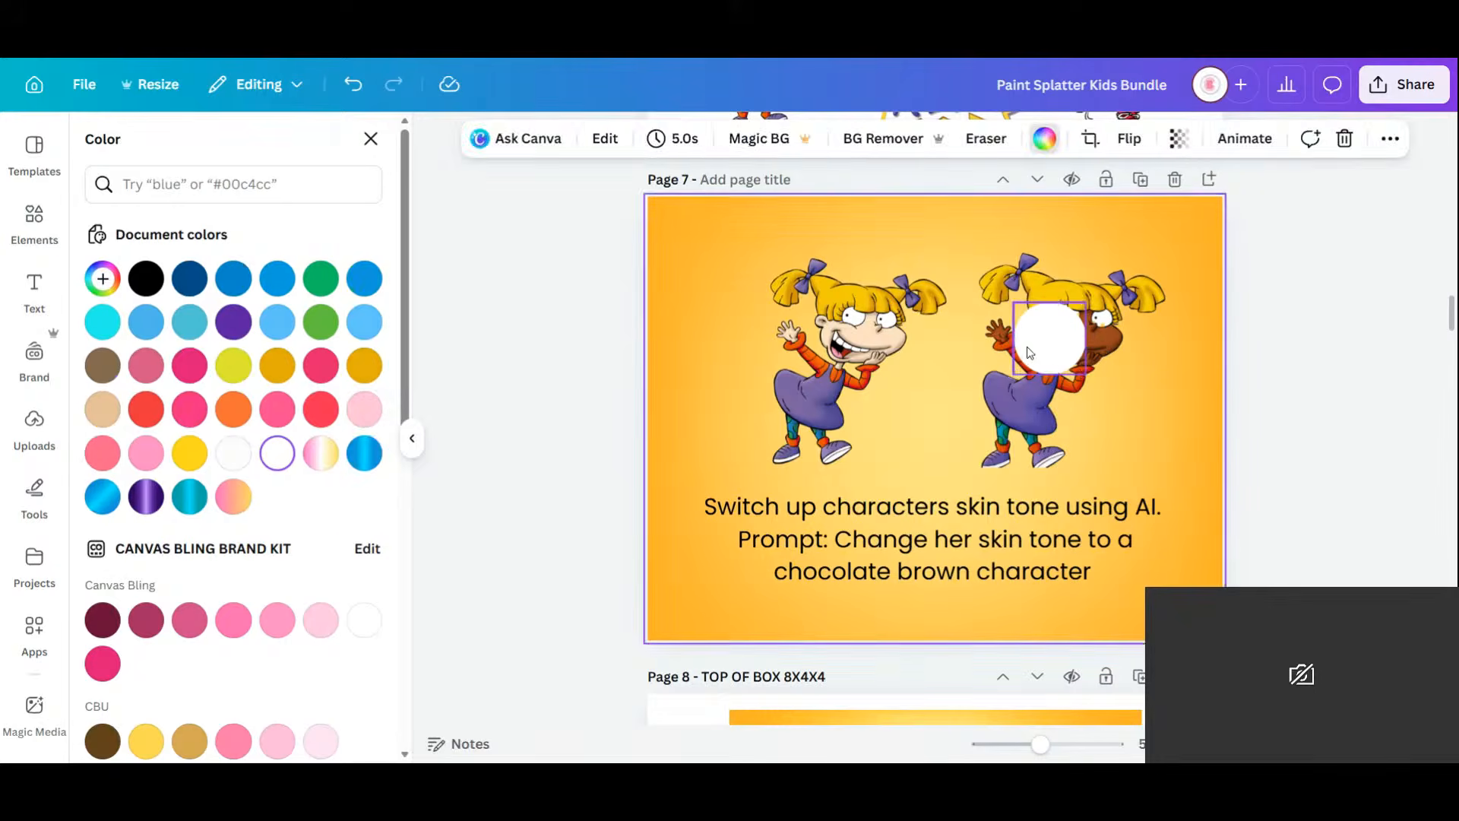
pyautogui.moveTo(1044, 344); pyautogui.dragTo(1070, 331)
# Send the circle backward behind the girl and group it with her image.
pyautogui.click(1101, 139)
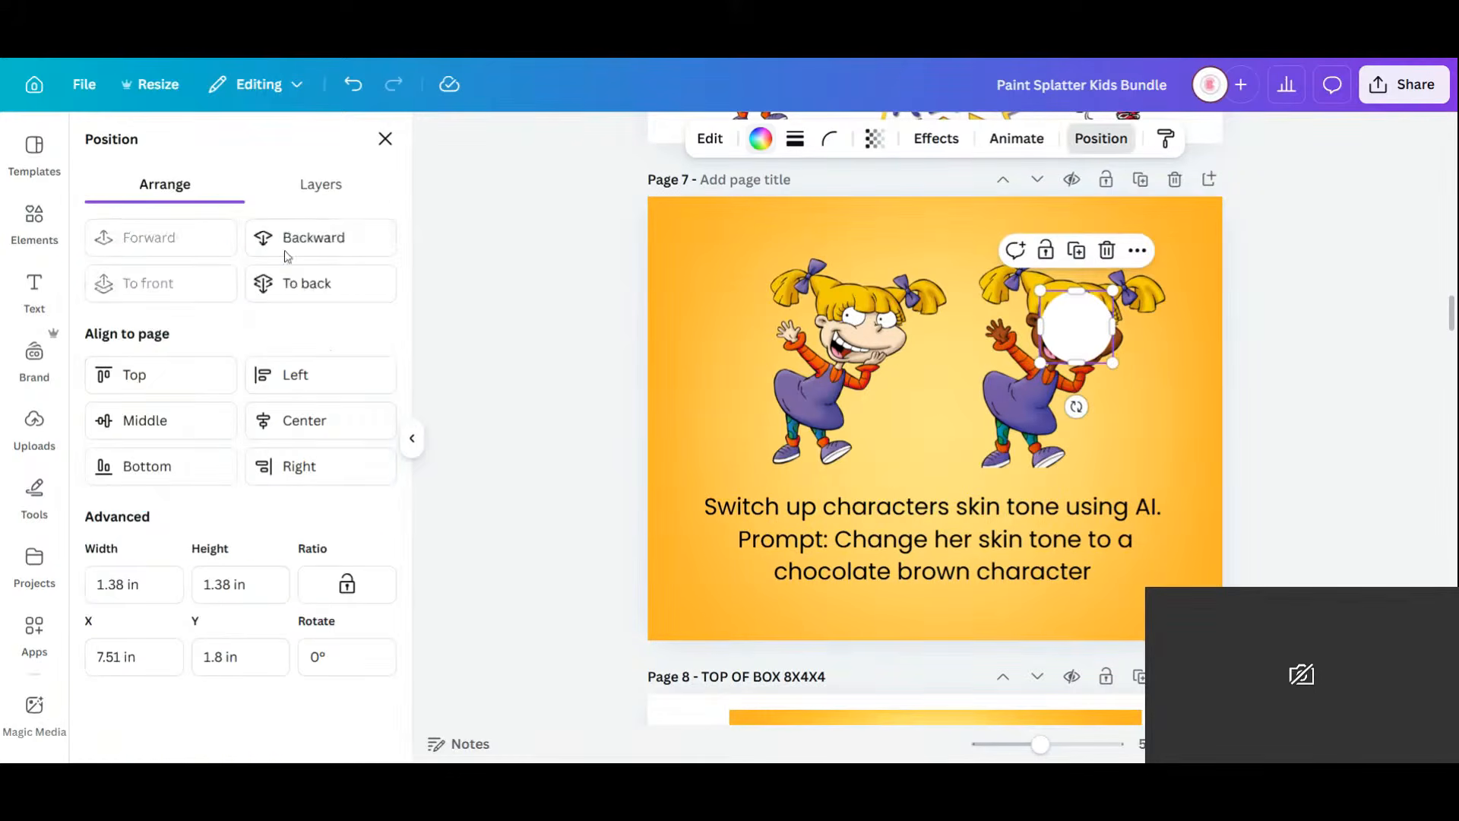
pyautogui.click(335, 240)
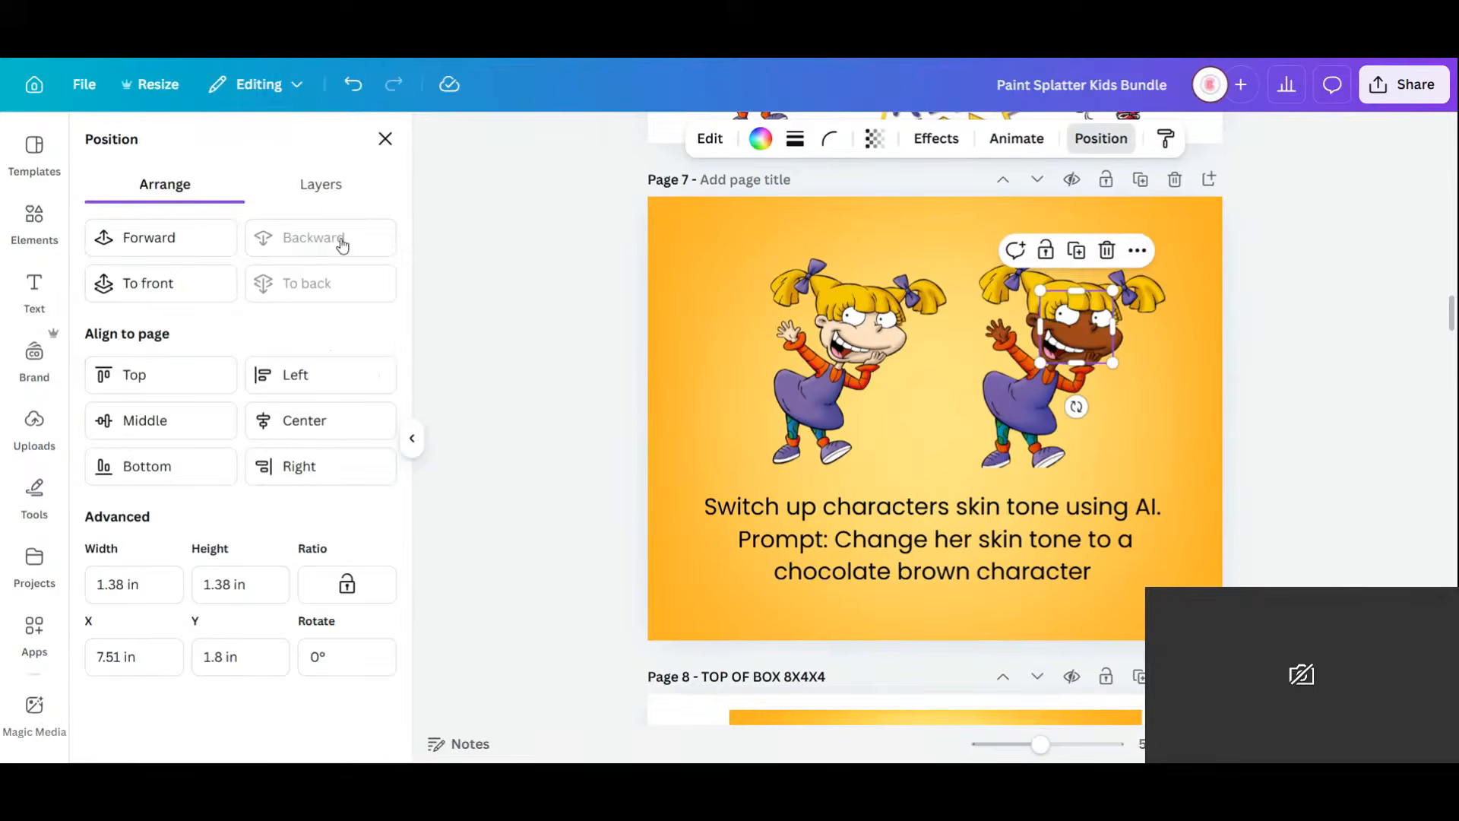
pyautogui.keyDown('shift'); pyautogui.click(1055, 437); pyautogui.keyUp('shift')
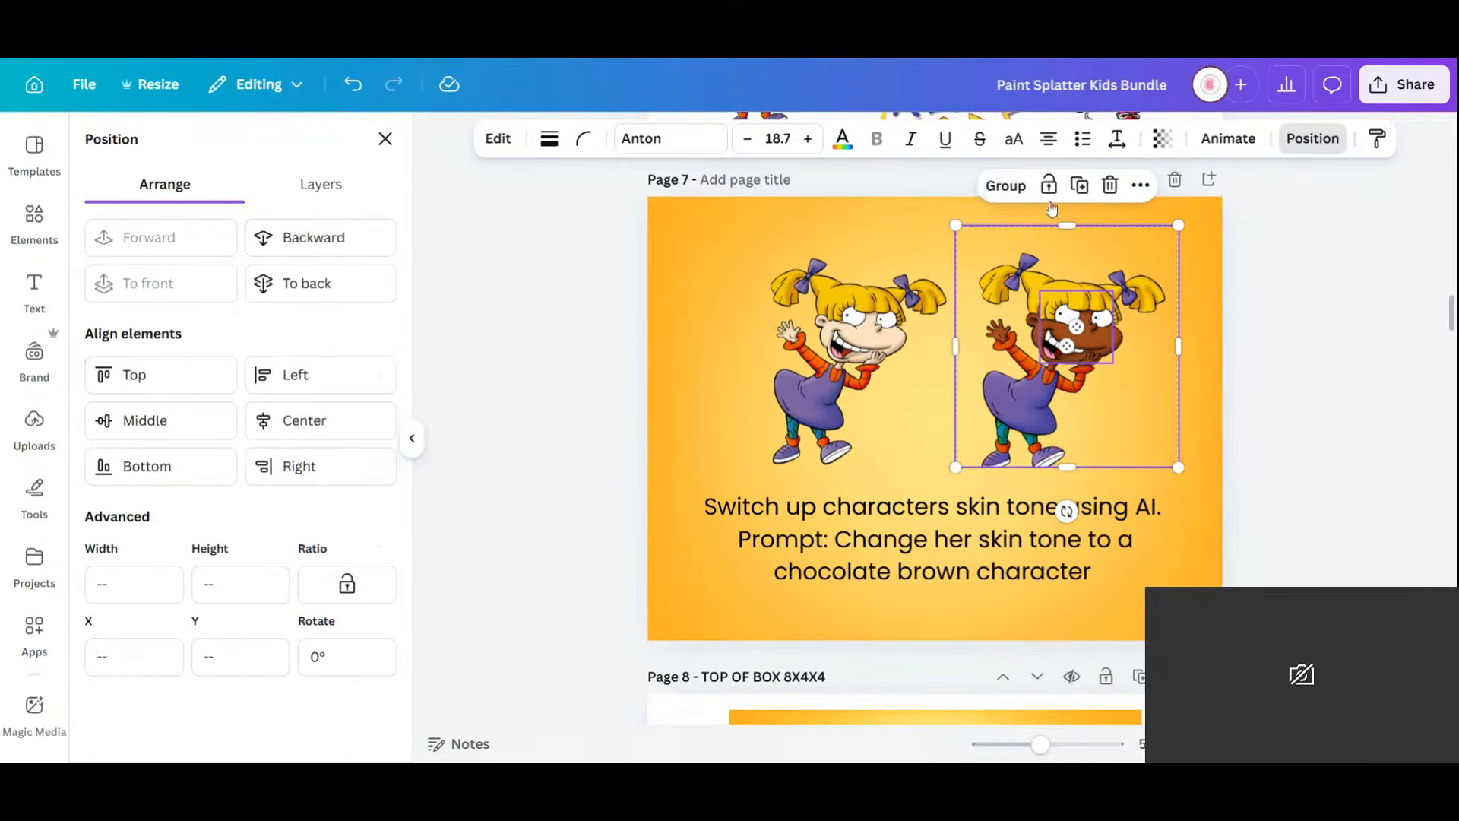
pyautogui.click(1005, 185)
# Deselect the group and show all pages in grid view.
pyautogui.click(1306, 431)
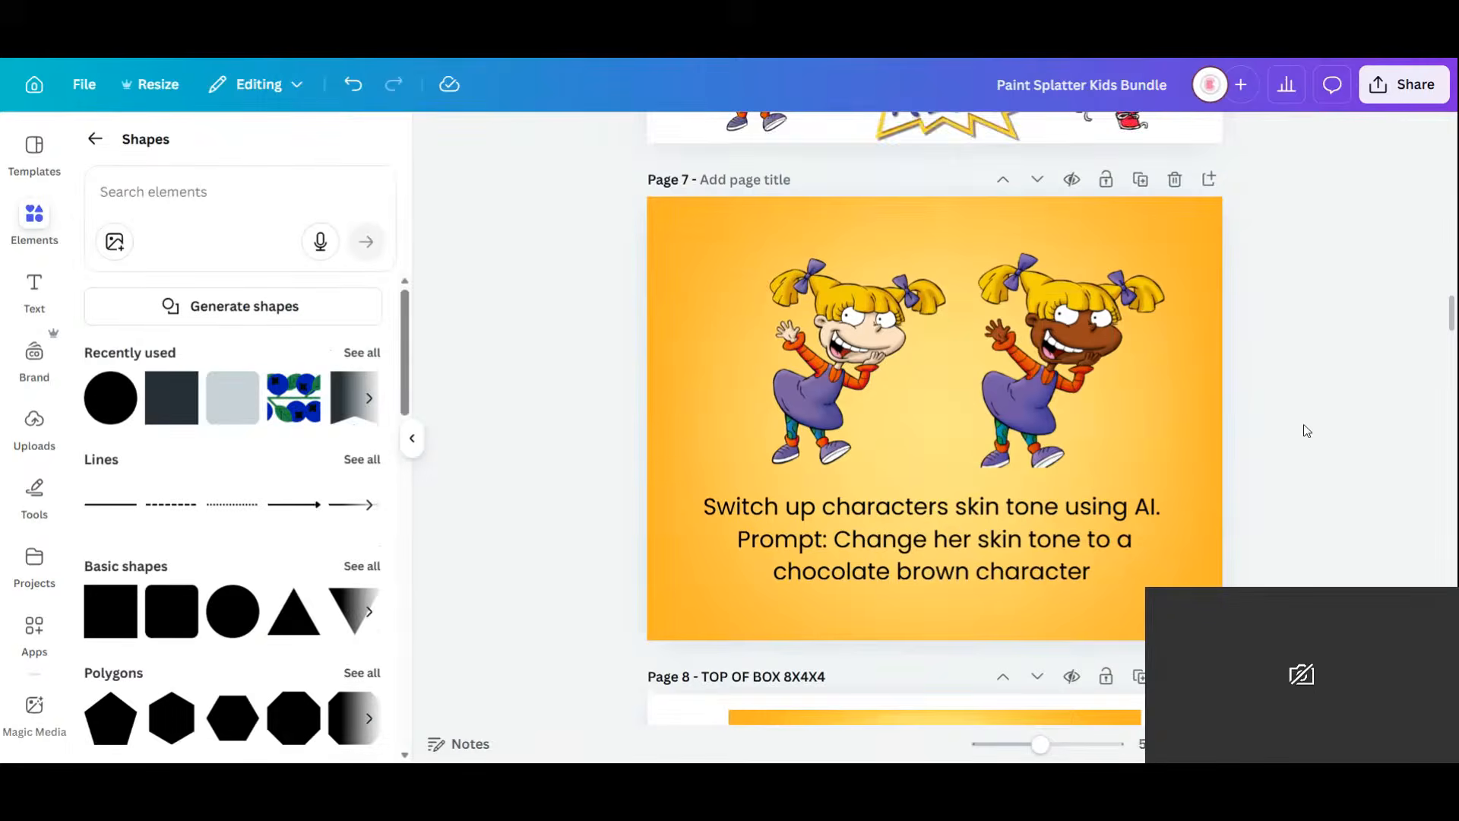
pyautogui.scroll(3, 1311, 431)
pyautogui.scroll(2, 1315, 428)
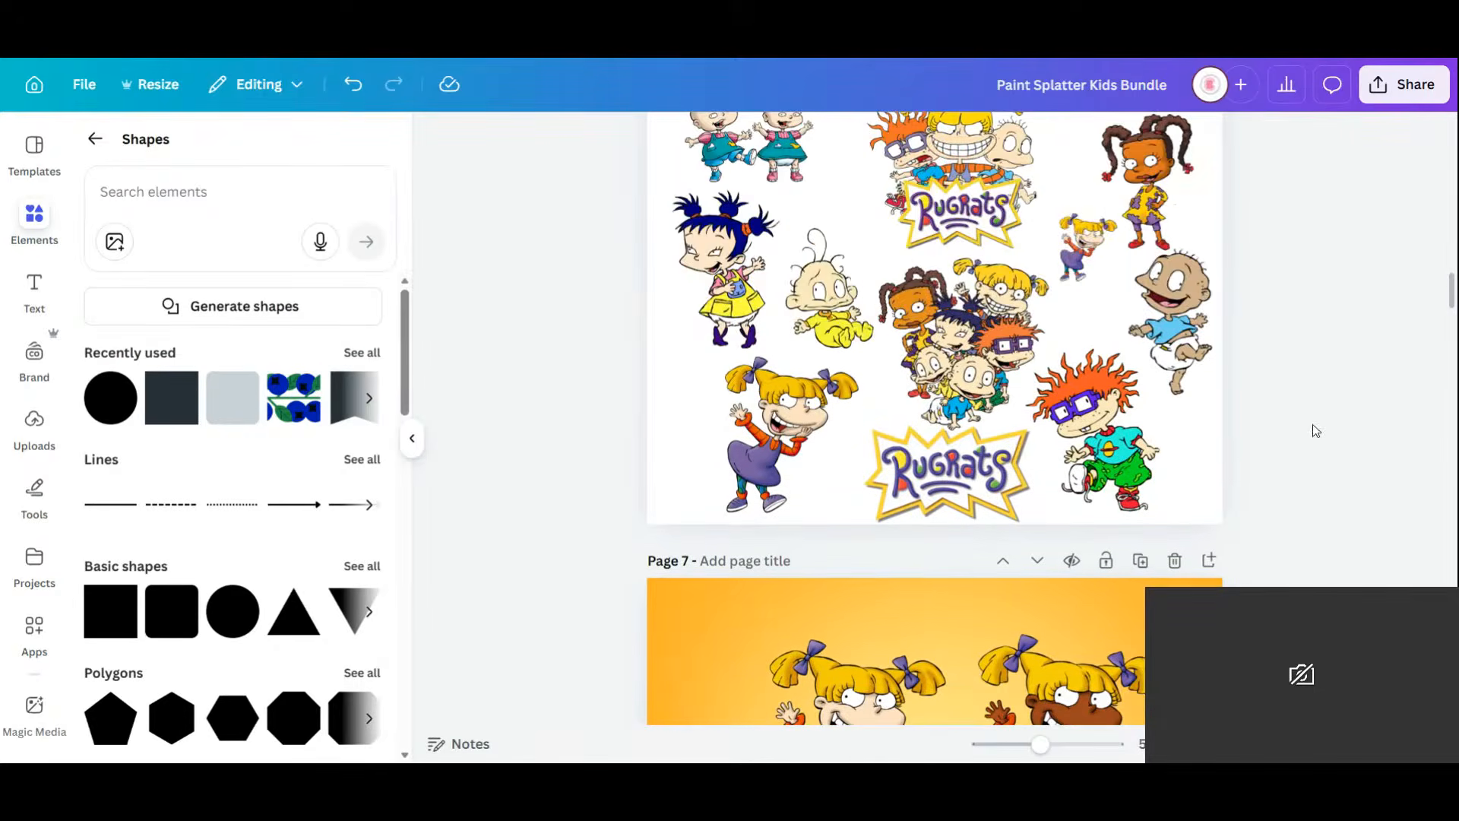
pyautogui.click(1327, 744)
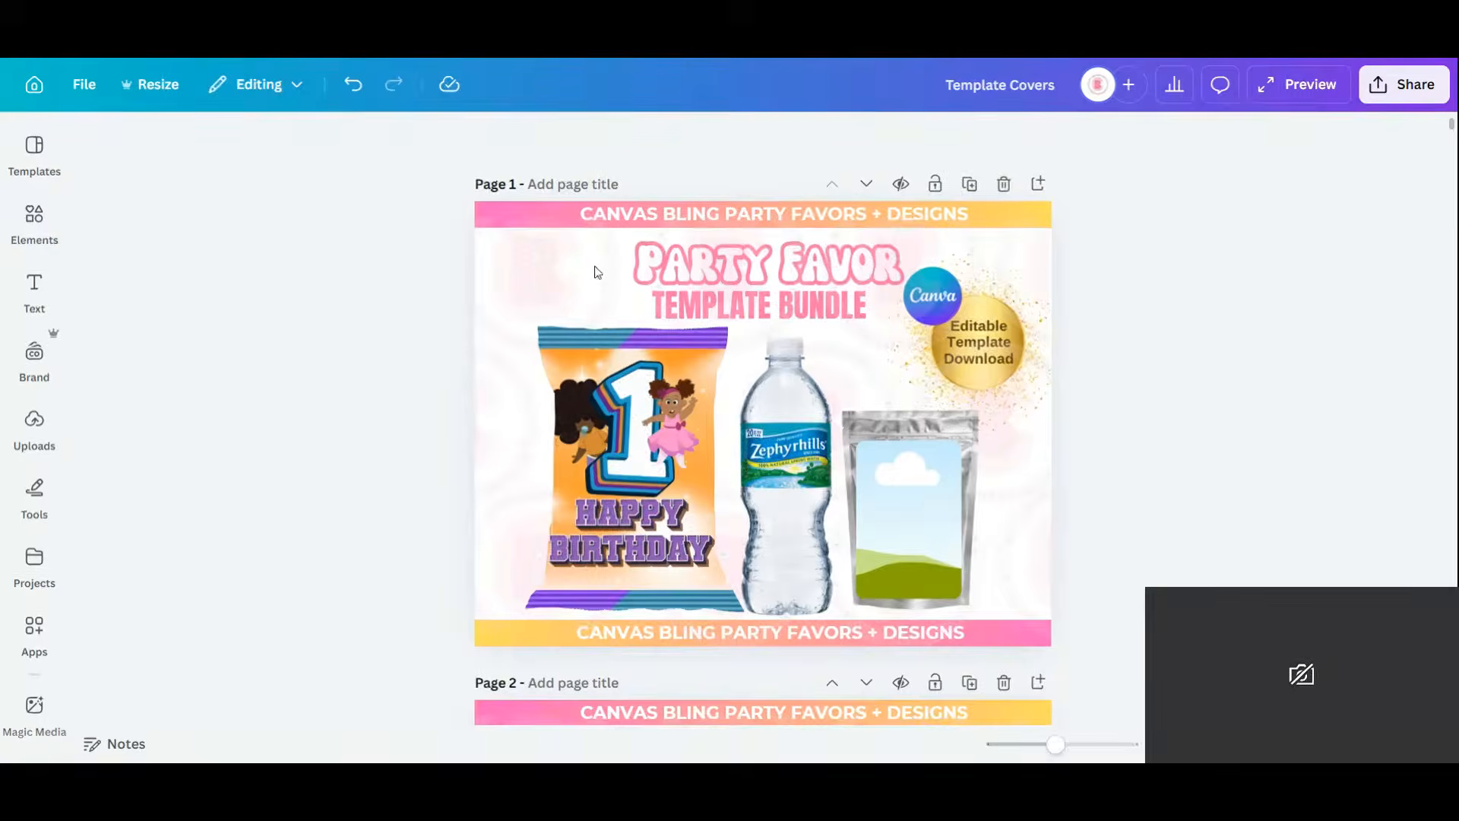
# Paste the Rugrats Happy Birthday design and drop it into the cover's chip-bag frame.
pyautogui.click(575, 289)
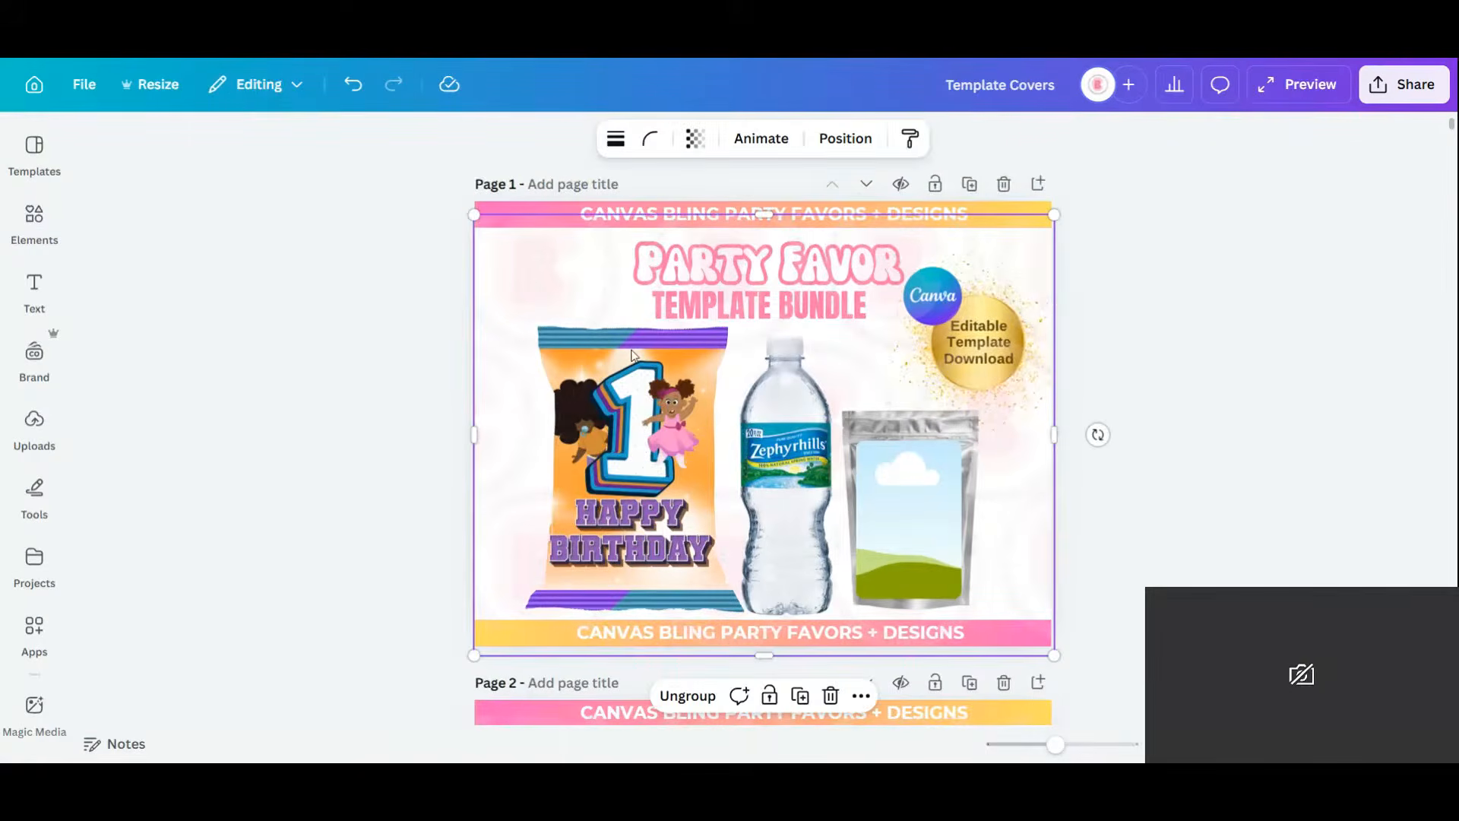
pyautogui.rightClick(615, 295)
pyautogui.click(673, 378)
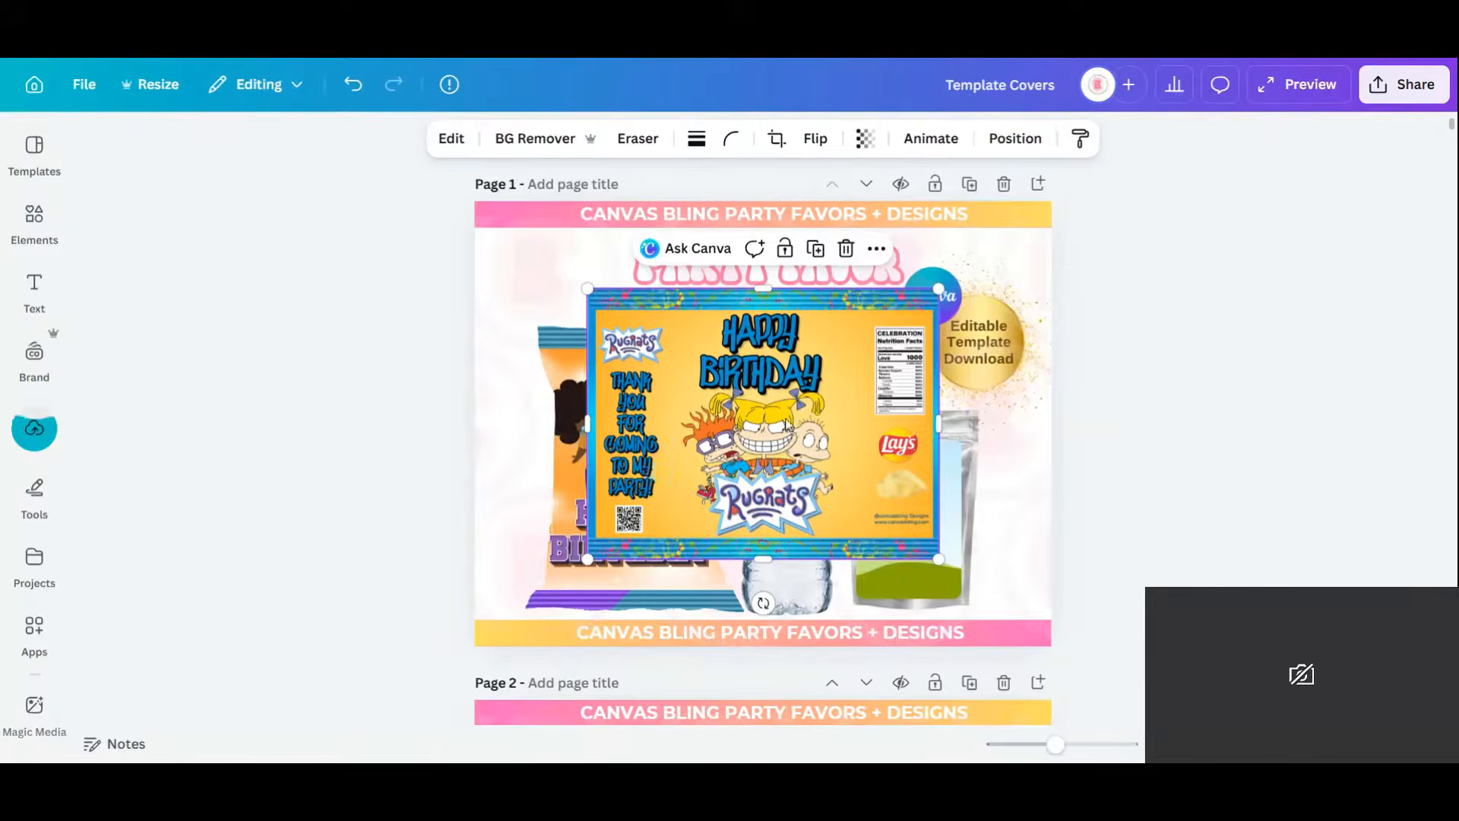
pyautogui.moveTo(817, 403); pyautogui.dragTo(642, 477)
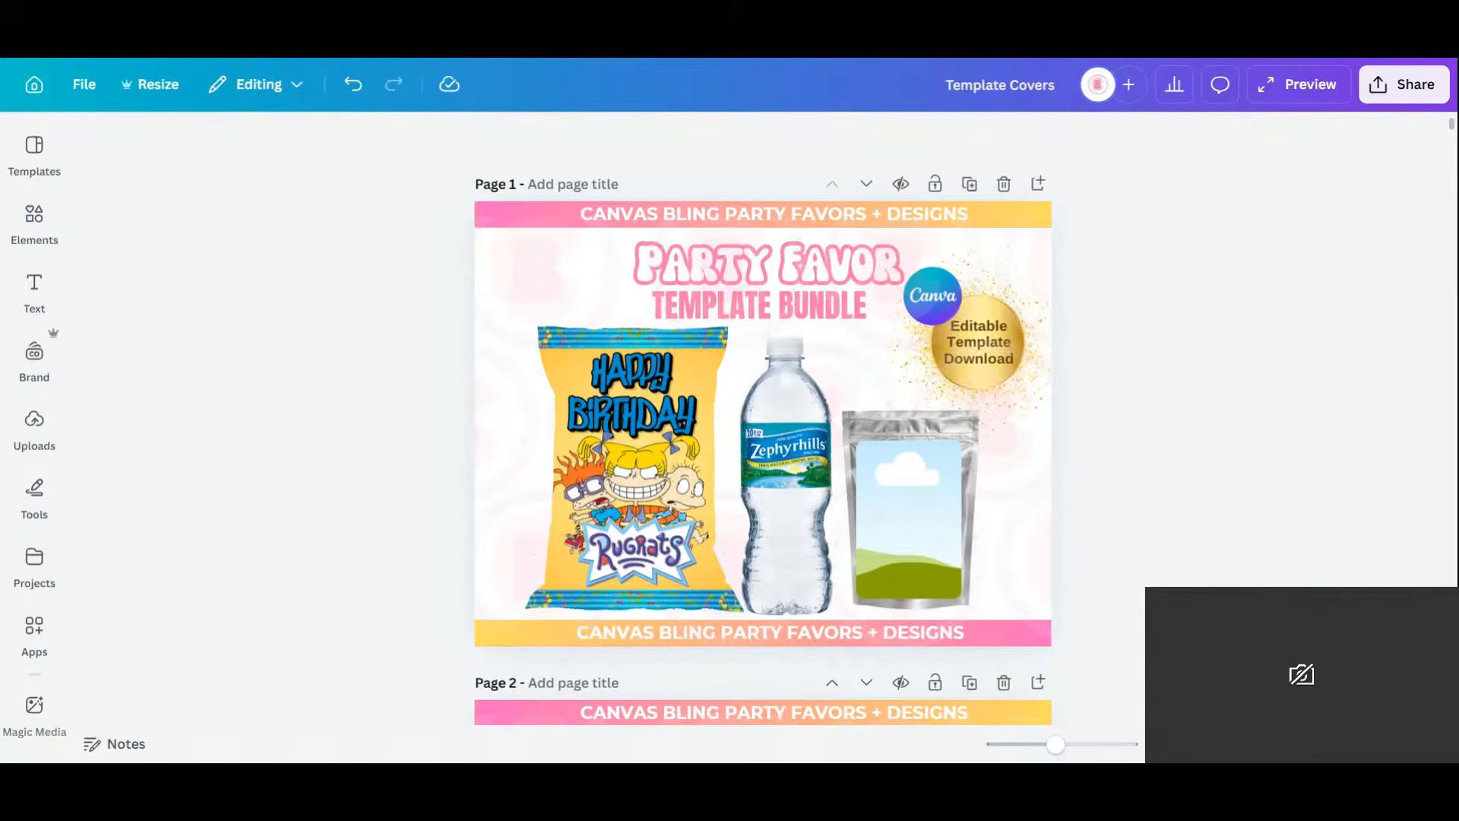
# Replace the pouch's empty photo frame with the pasted CapriSun Rugrats label, sized to fill the pouch.
pyautogui.click(893, 454)
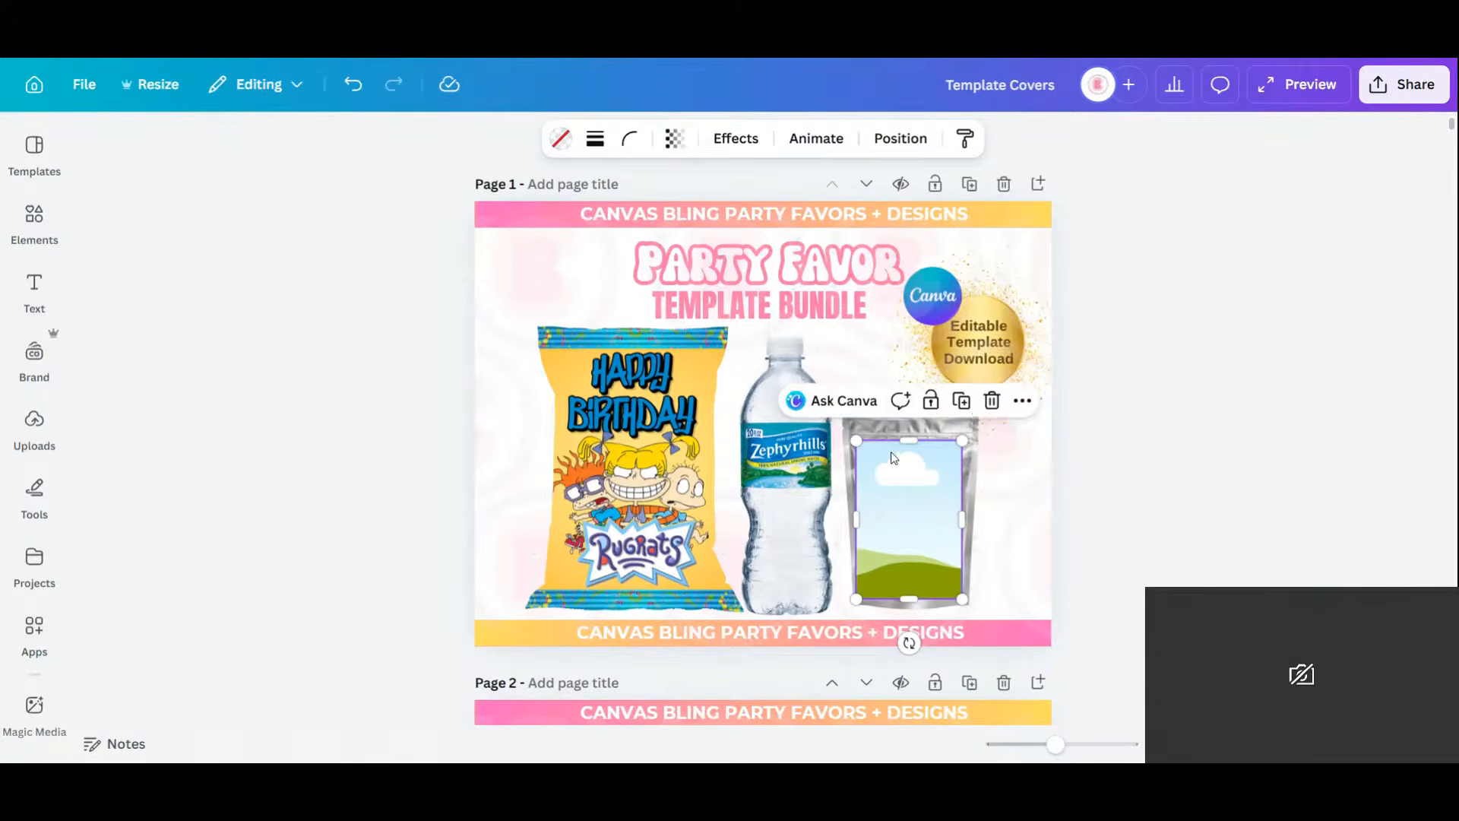
pyautogui.click(991, 402)
pyautogui.rightClick(893, 455)
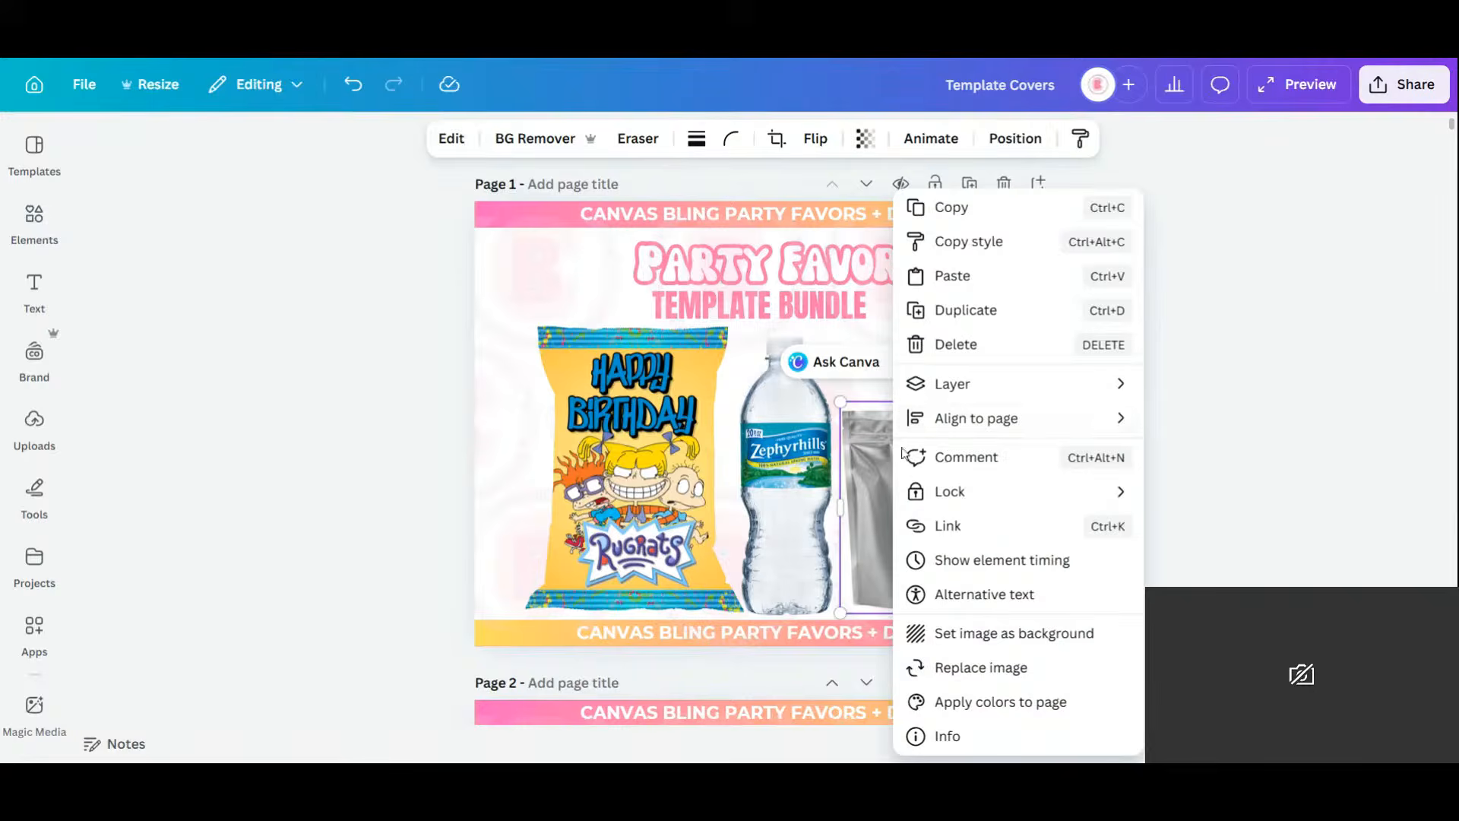
pyautogui.click(958, 287)
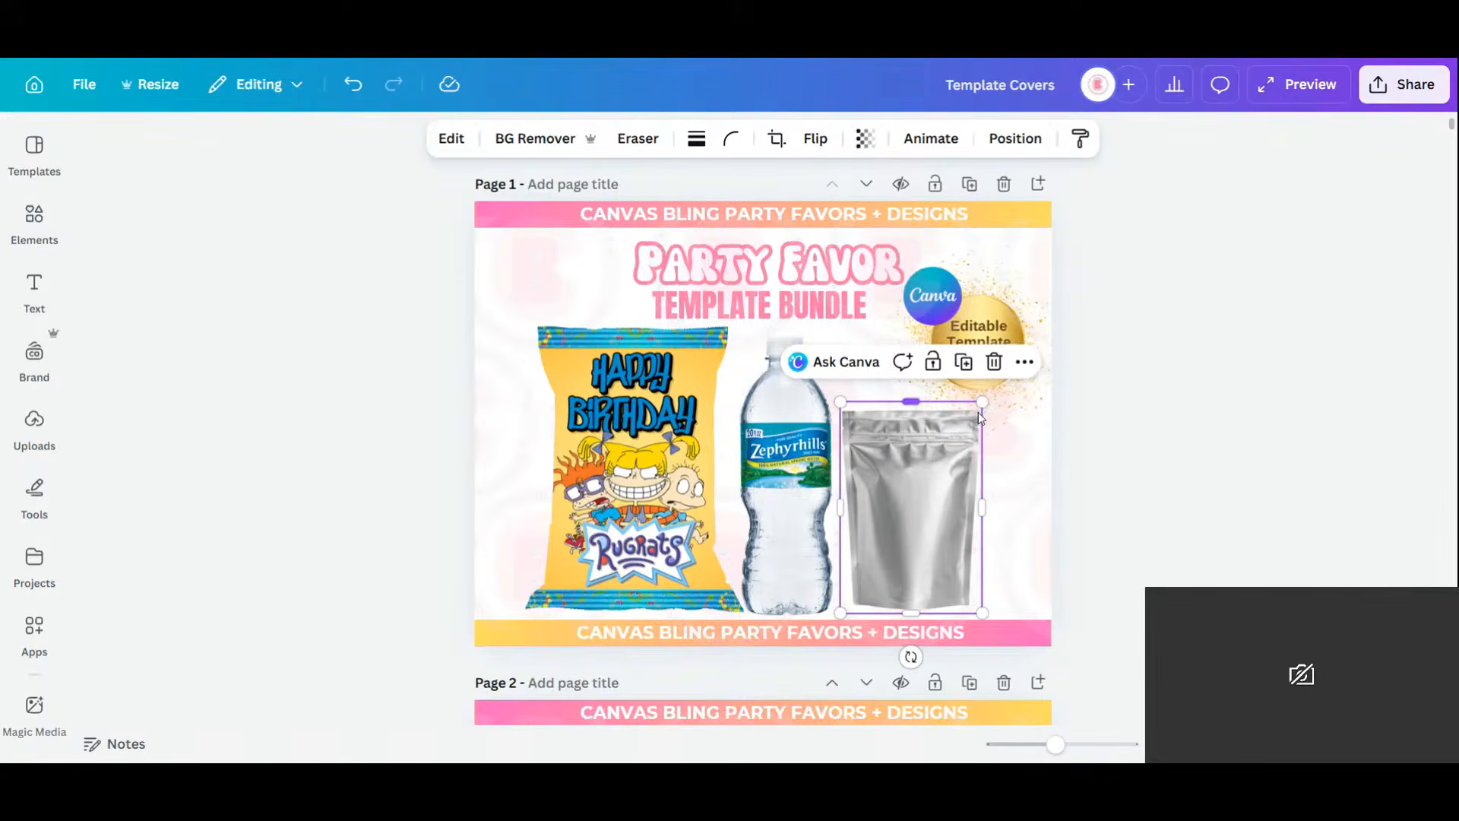
pyautogui.moveTo(747, 223); pyautogui.dragTo(685, 347)
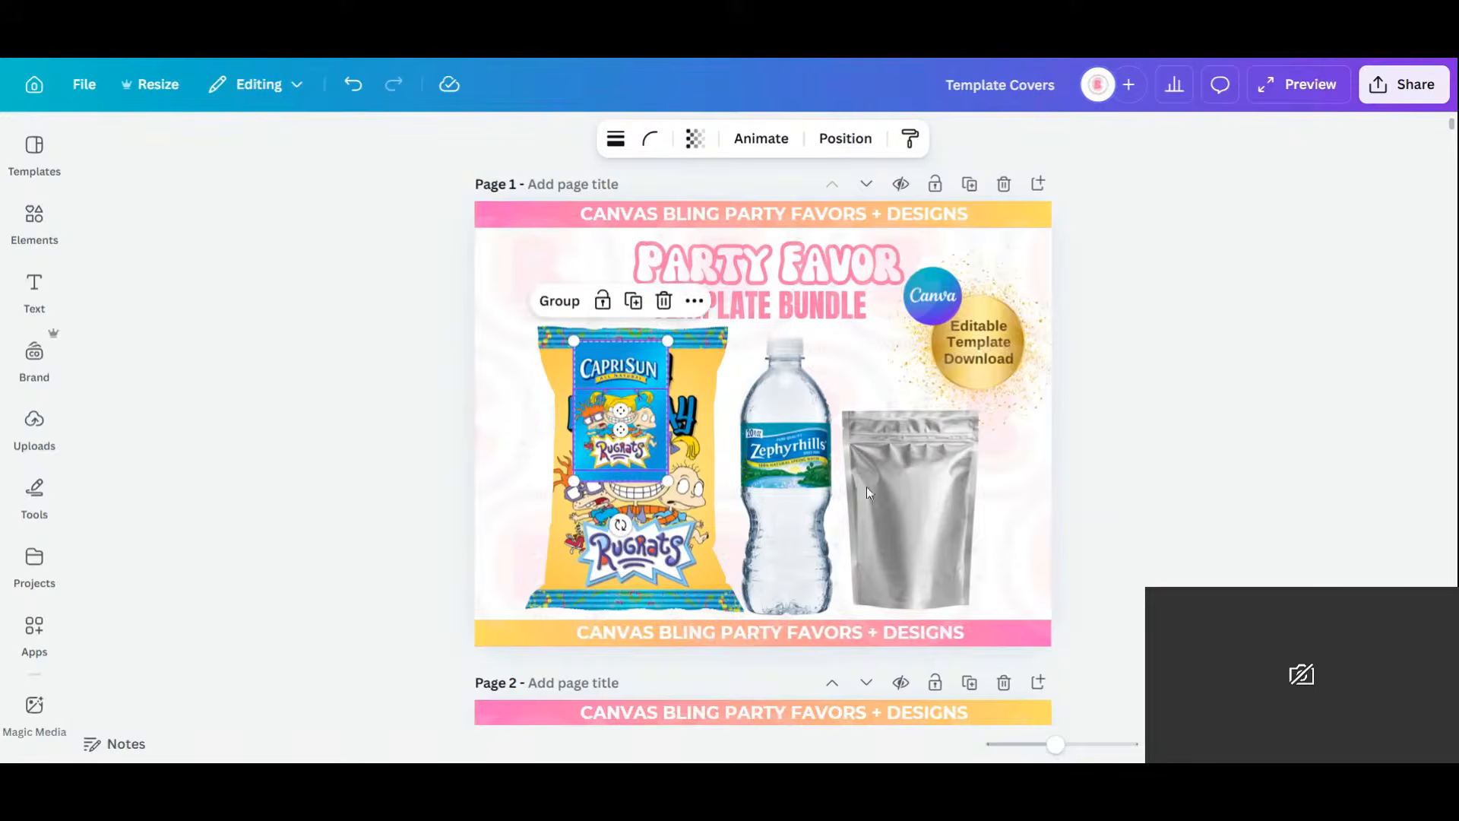
pyautogui.moveTo(645, 401); pyautogui.dragTo(935, 508)
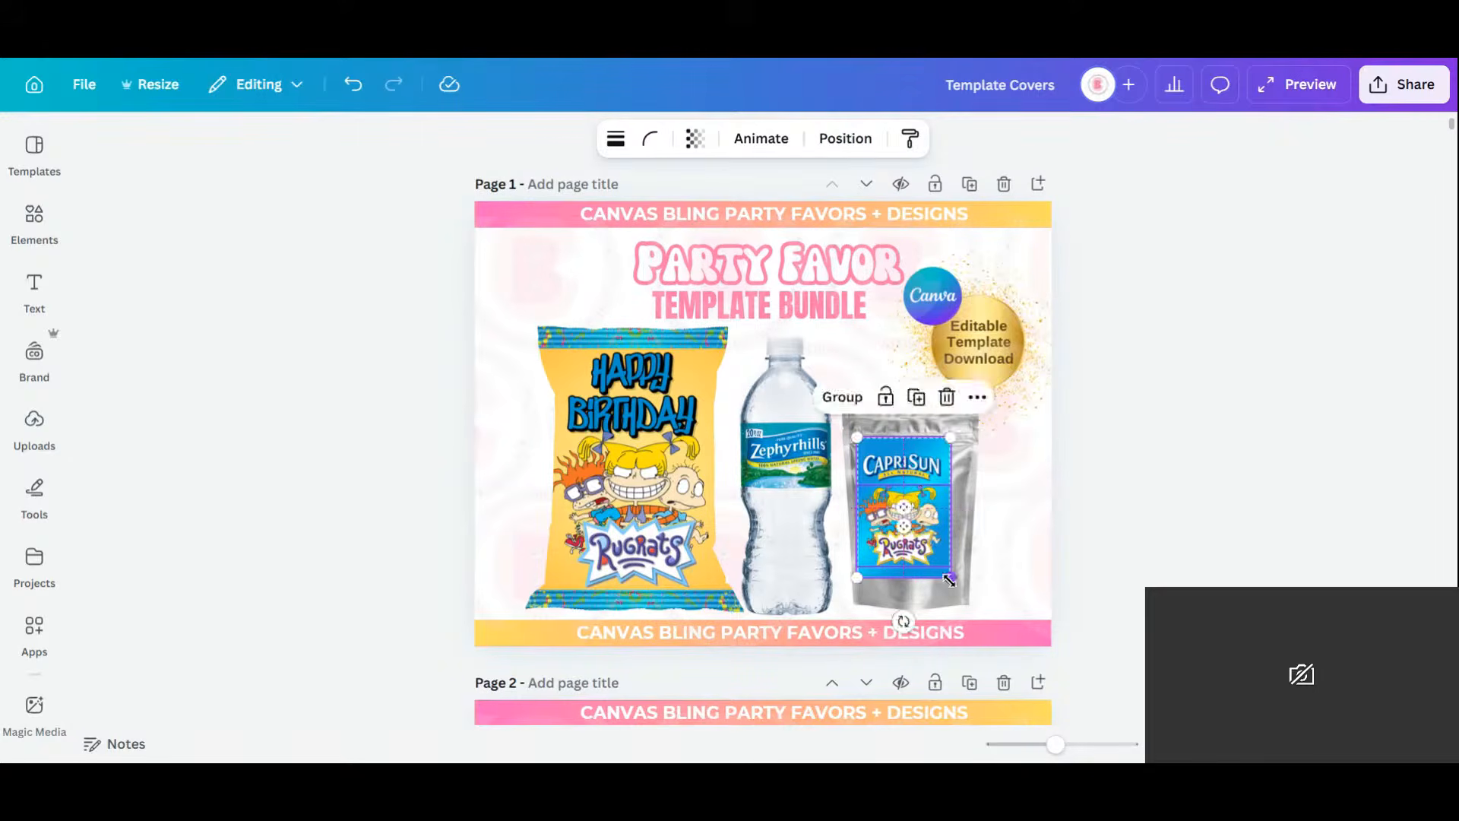
pyautogui.moveTo(949, 579); pyautogui.dragTo(966, 602)
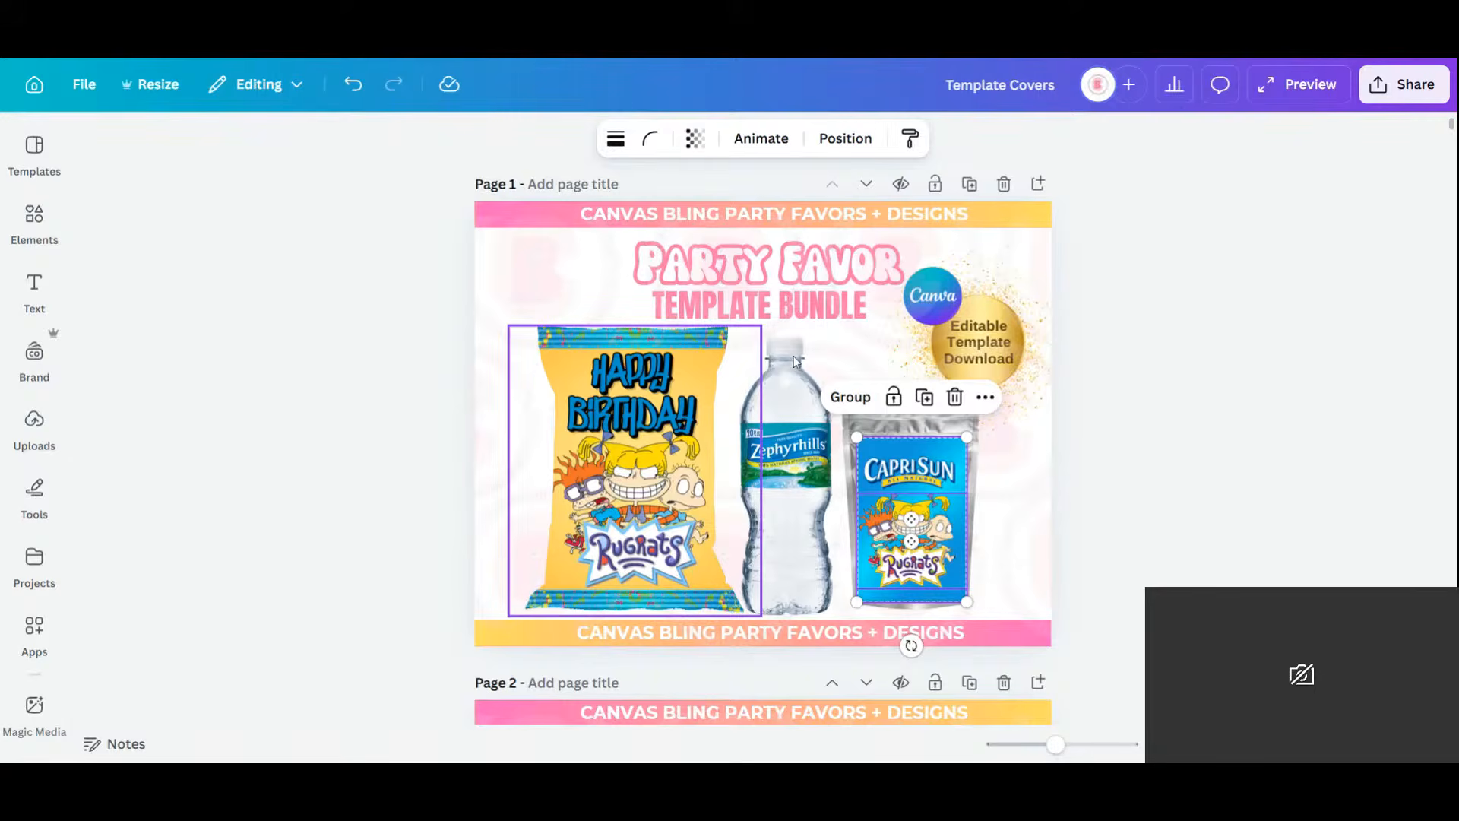
# Paste the Rugrats label, shrink it and crop its sides to the water bottle's width.
pyautogui.rightClick(754, 380)
pyautogui.press('Escape')
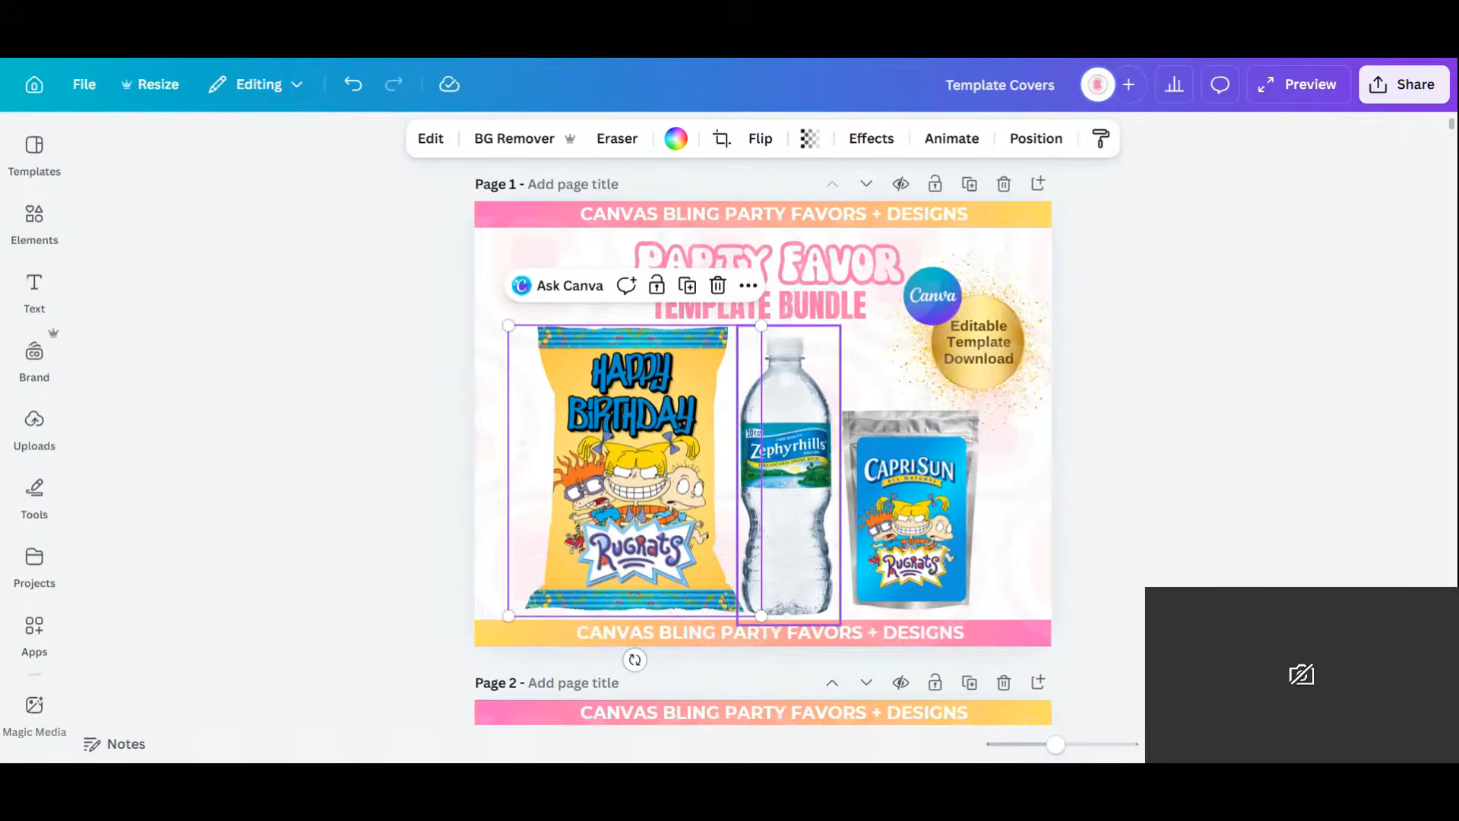
pyautogui.hotkey('ctrl', 'v')
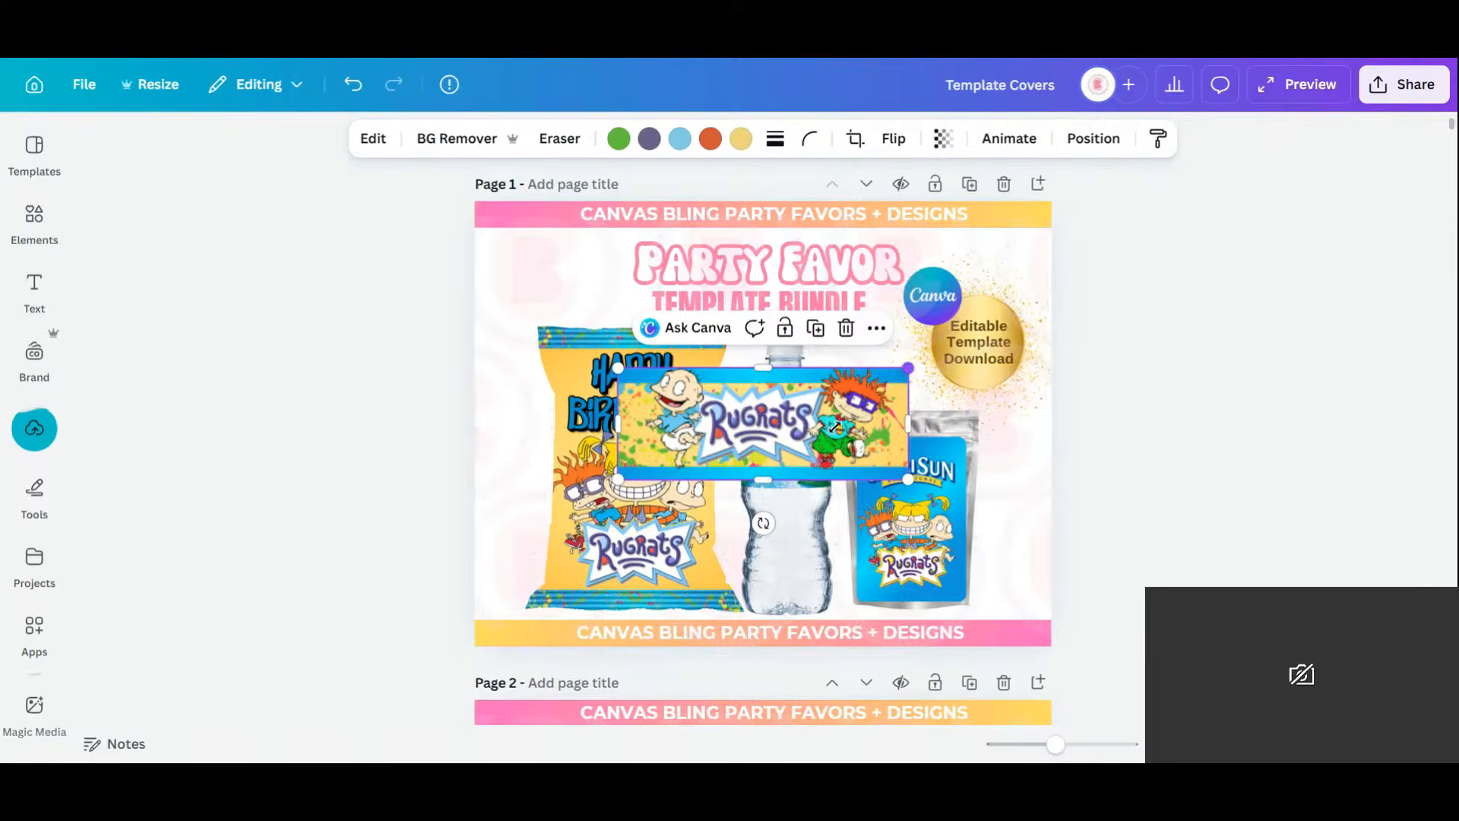
pyautogui.moveTo(906, 369); pyautogui.dragTo(822, 448)
pyautogui.moveTo(708, 447); pyautogui.dragTo(738, 450)
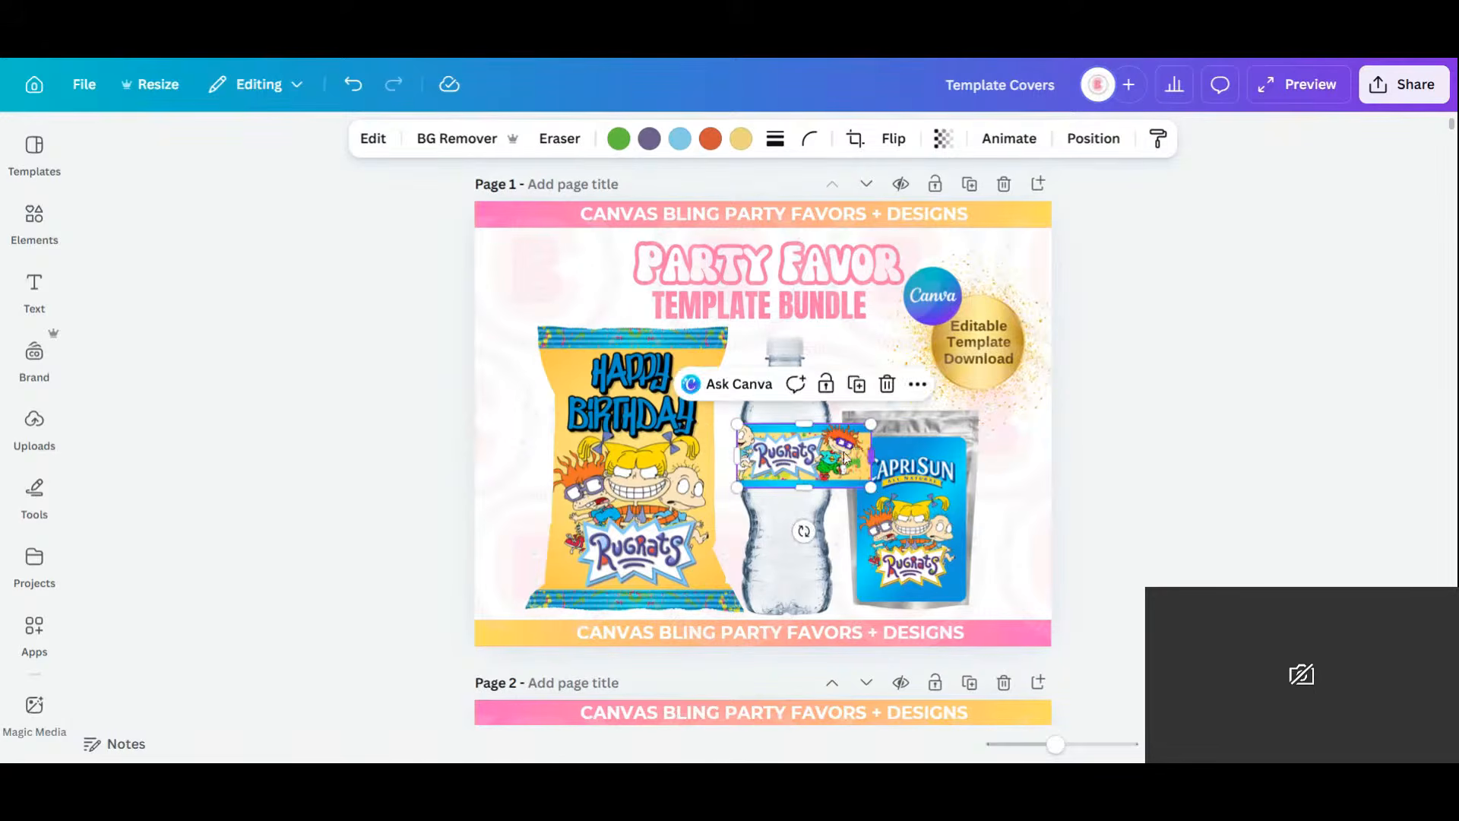
pyautogui.moveTo(871, 454); pyautogui.dragTo(746, 453)
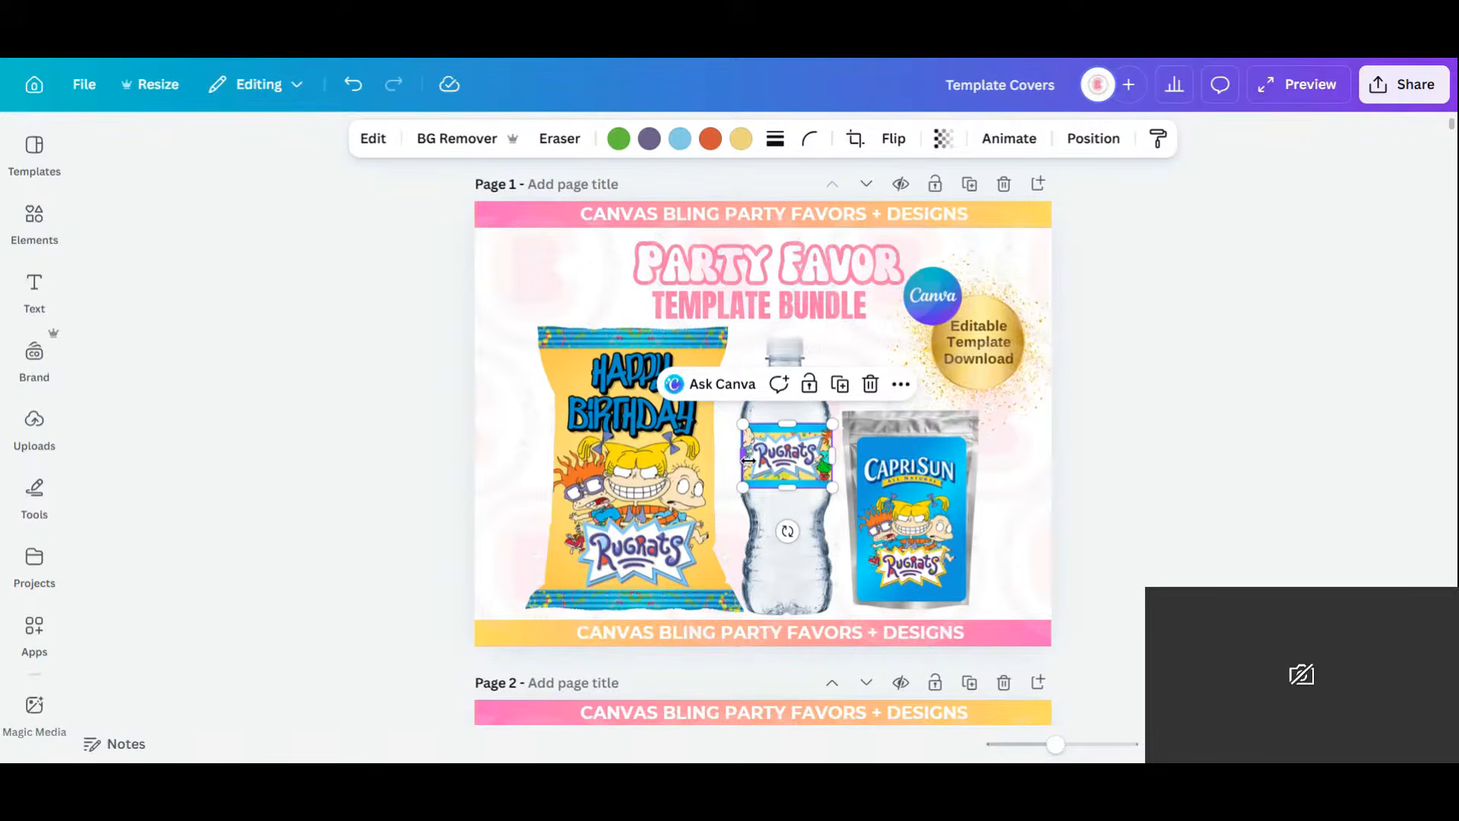
pyautogui.moveTo(738, 456); pyautogui.dragTo(754, 492)
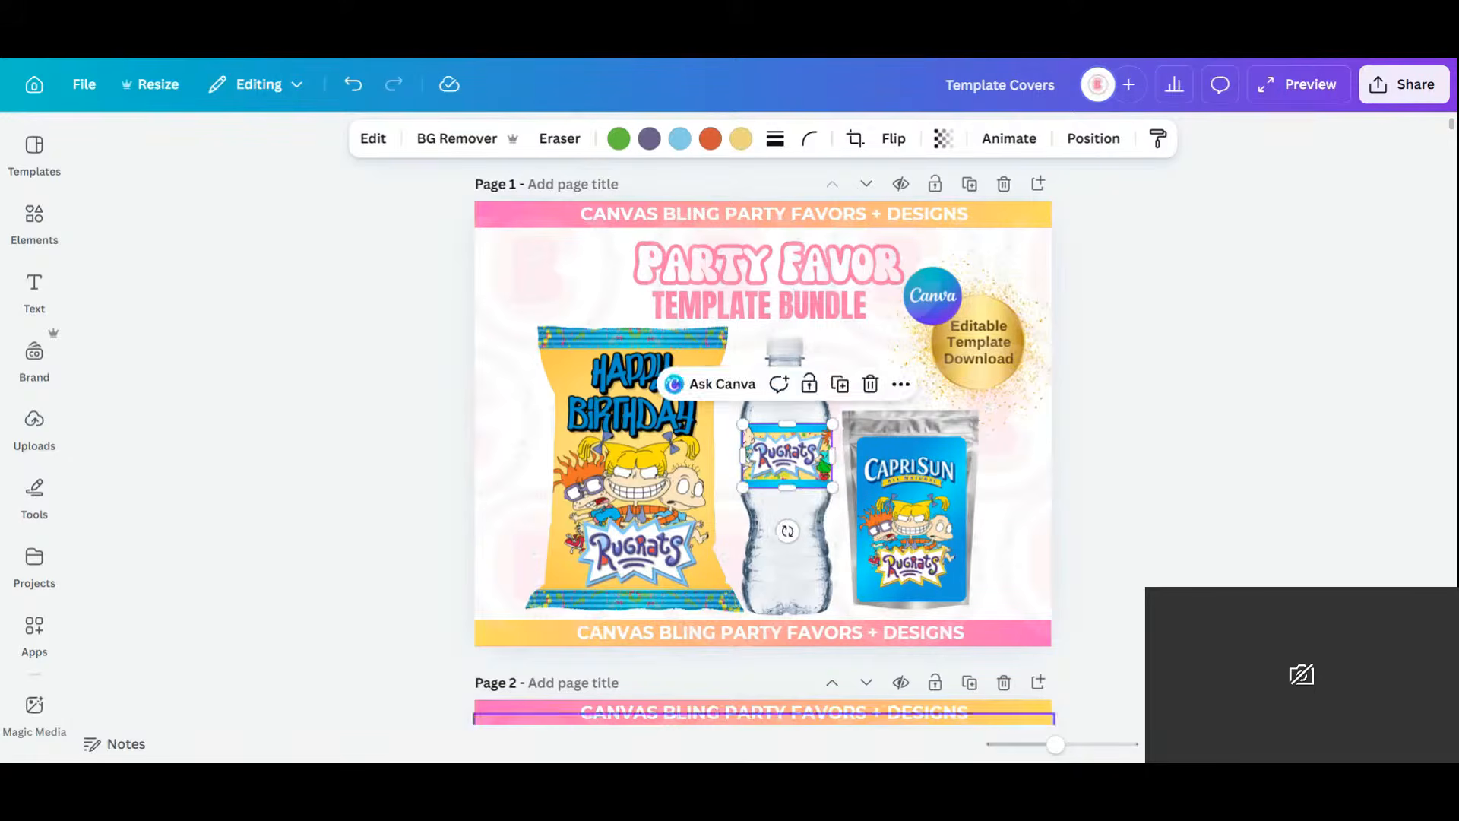
pyautogui.click(1086, 744)
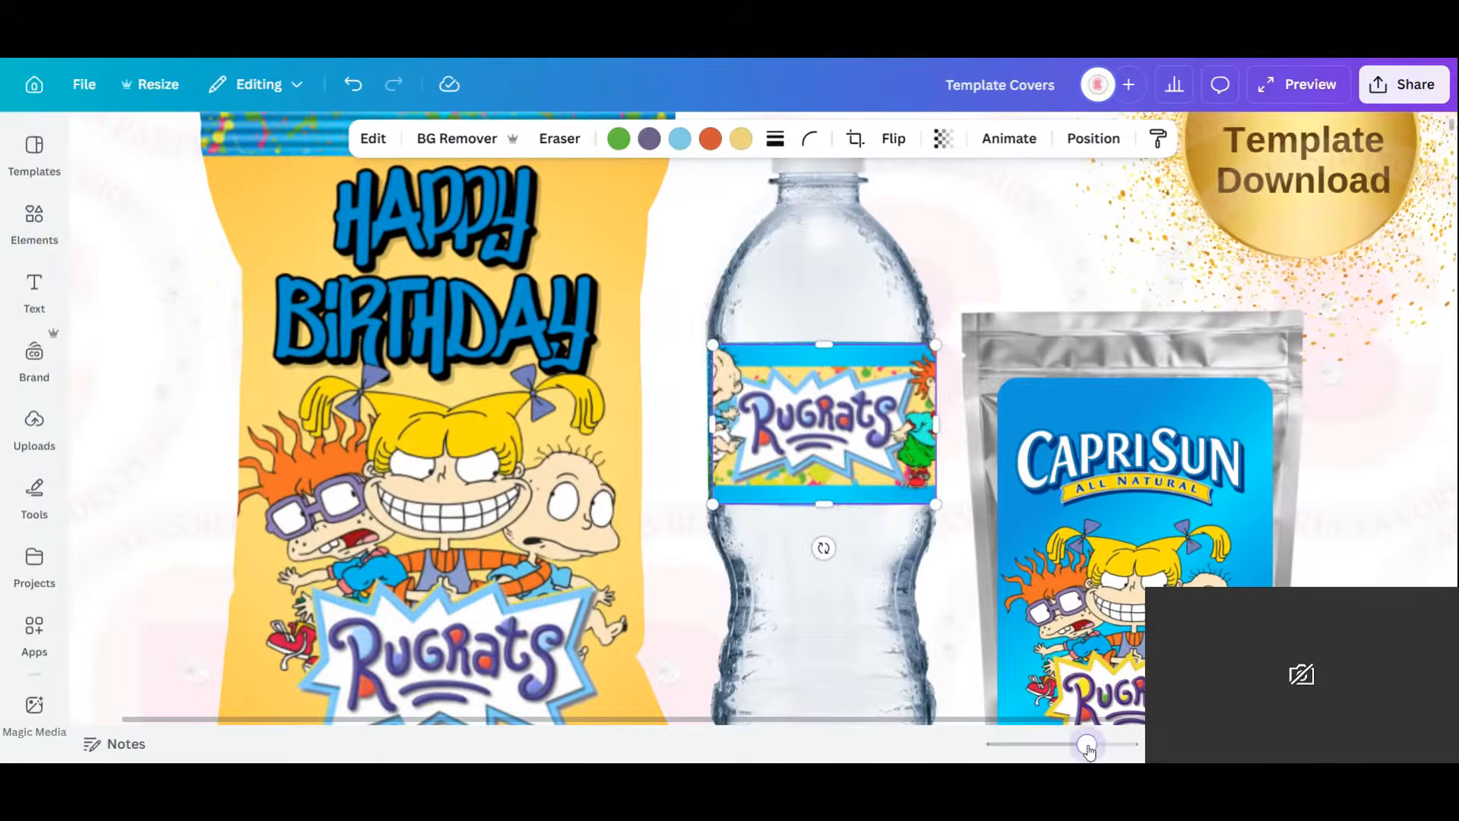
pyautogui.moveTo(709, 504); pyautogui.dragTo(711, 504)
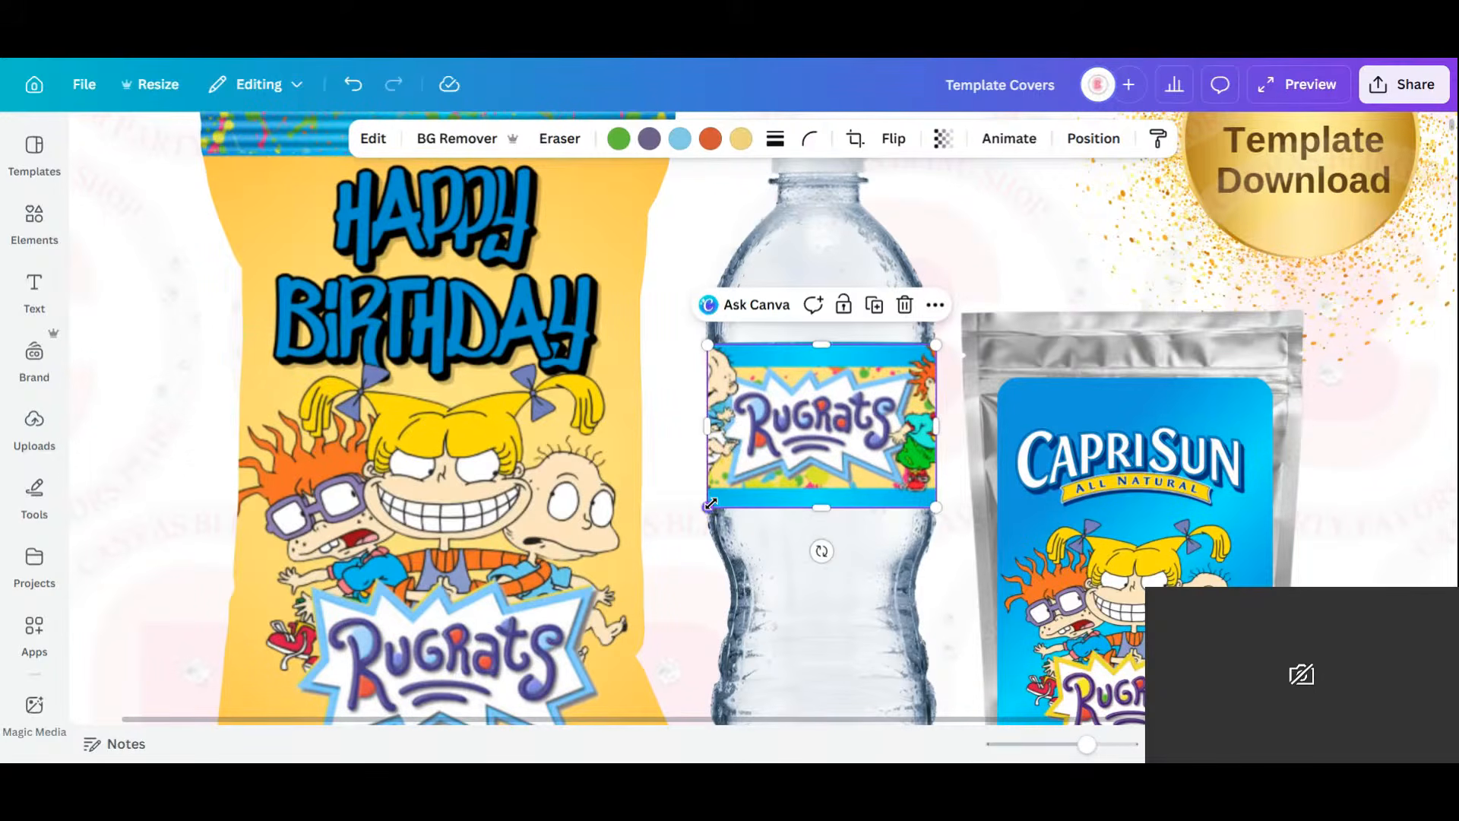
pyautogui.moveTo(1088, 744); pyautogui.dragTo(1062, 745)
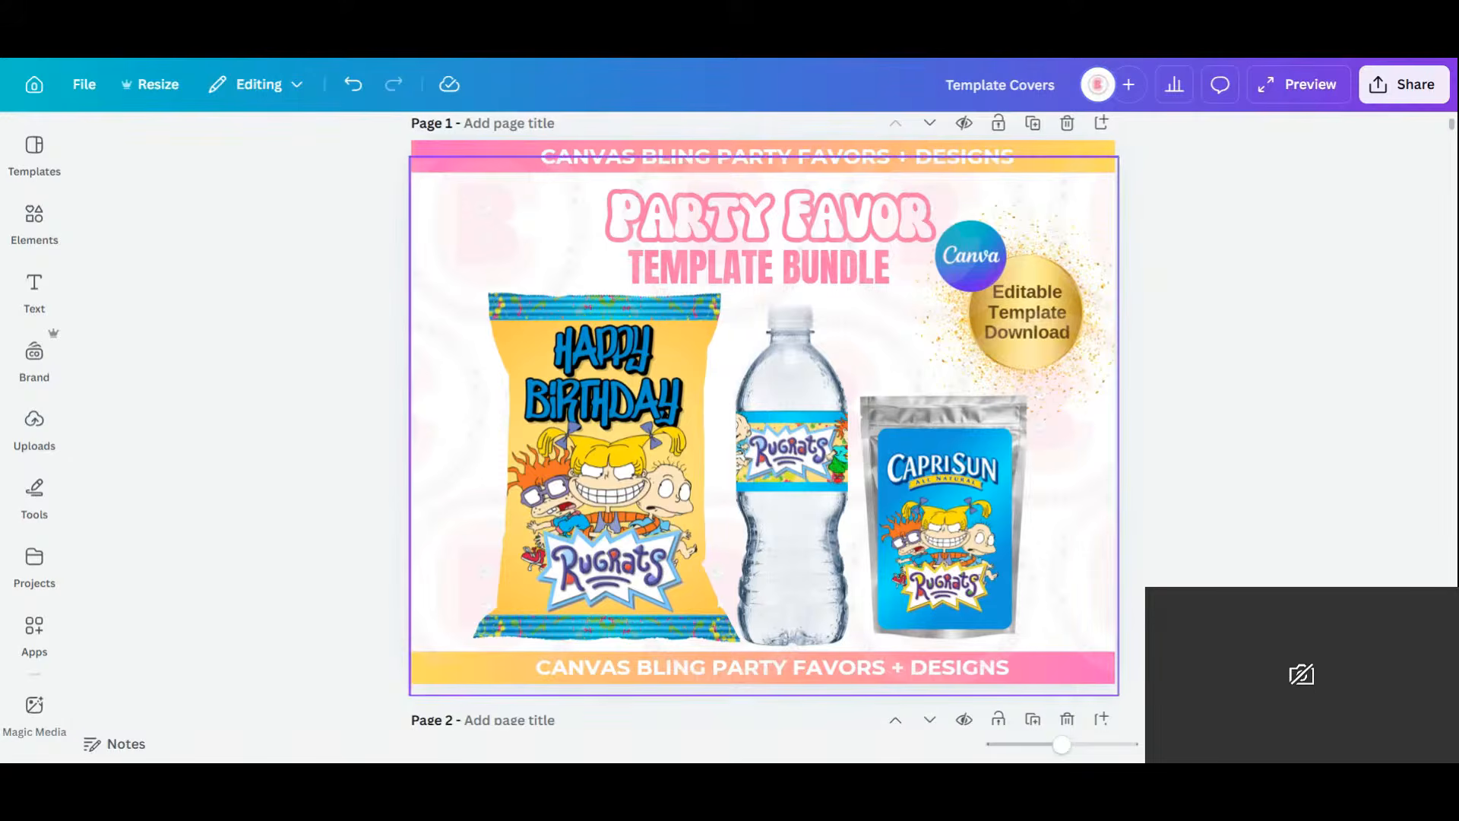
# Download only the current page (Page 1) as a PNG image.
pyautogui.click(1442, 97)
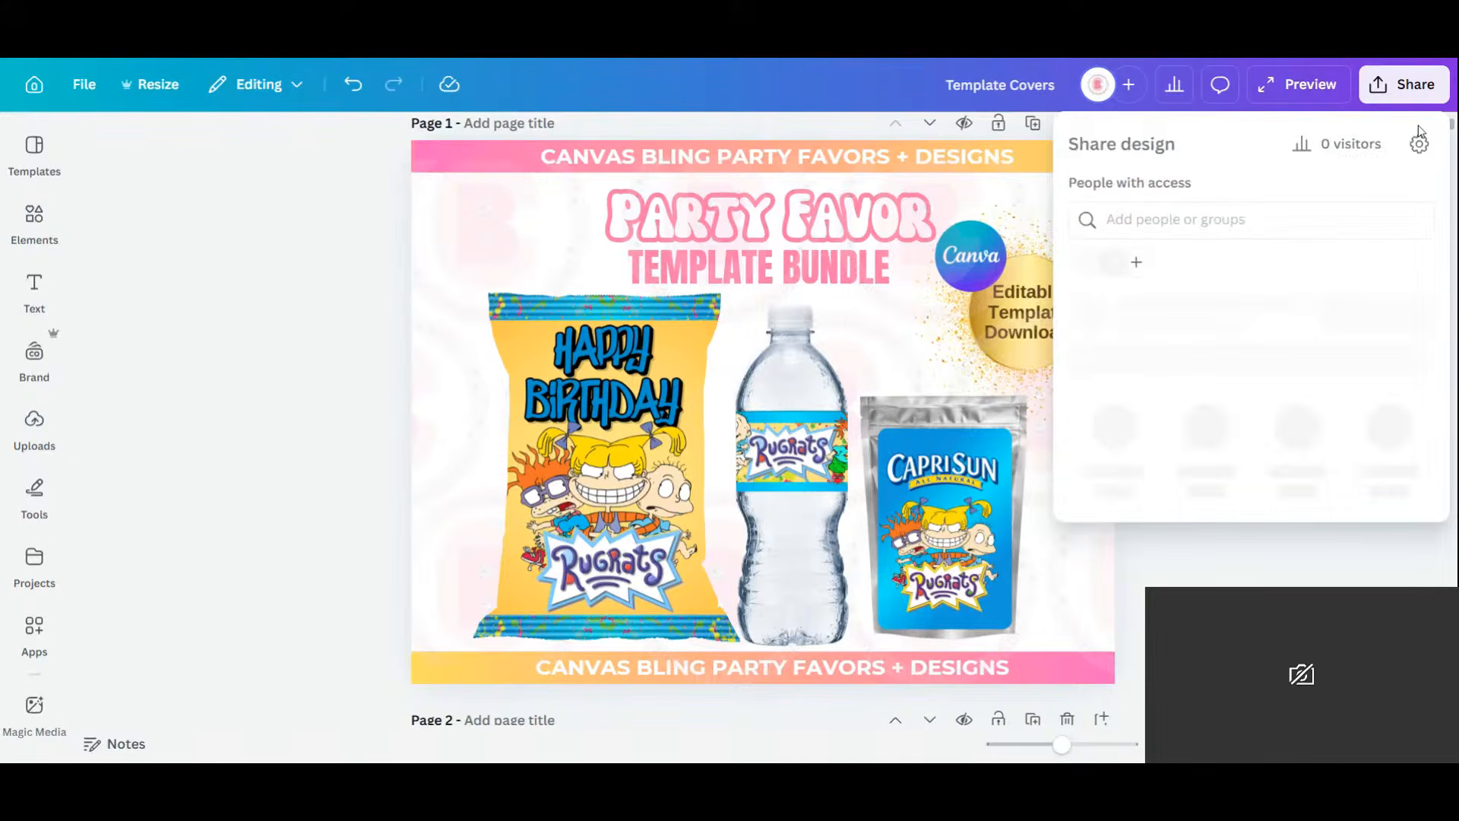
pyautogui.click(1081, 490)
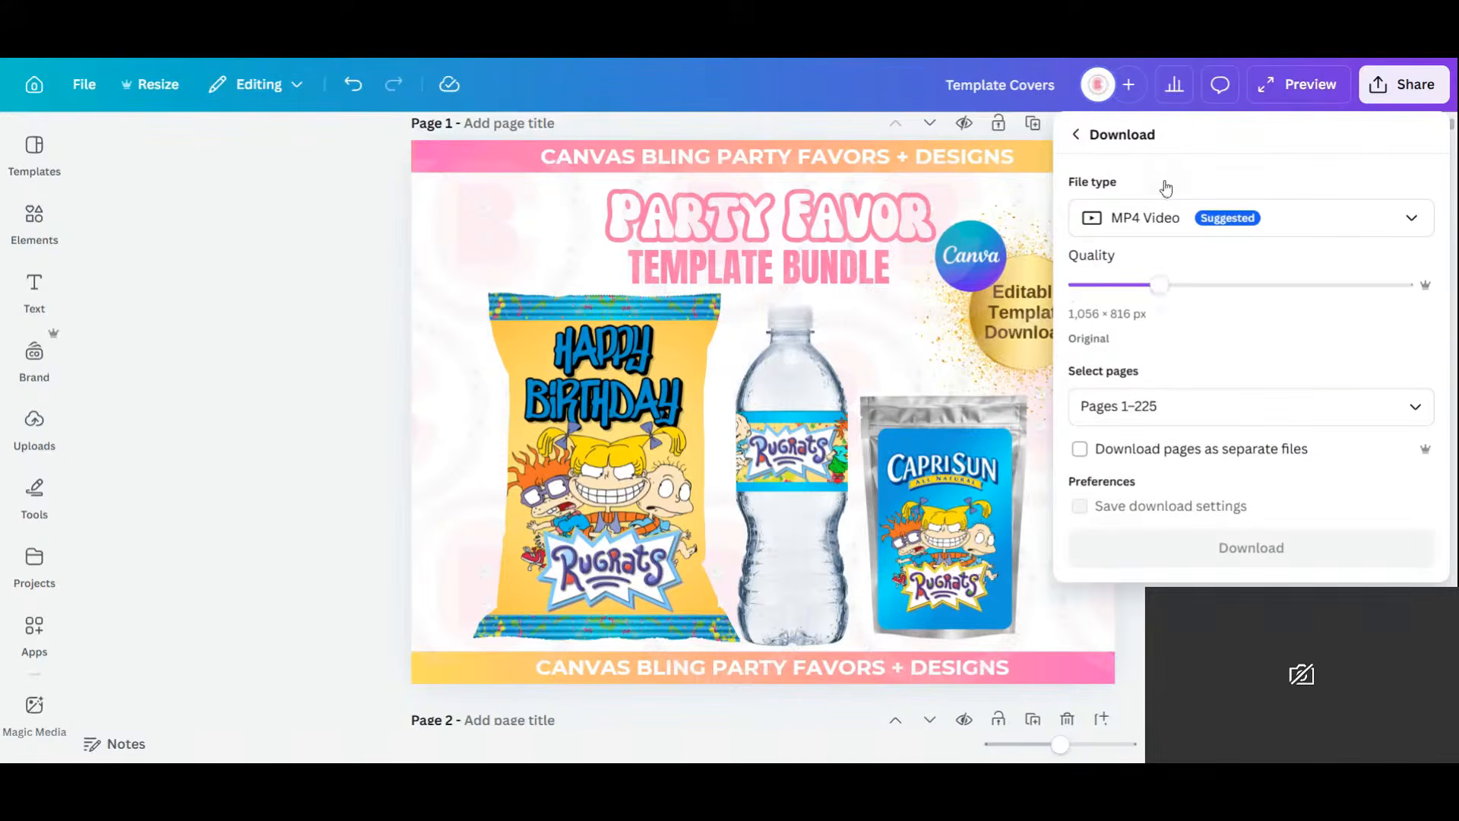
pyautogui.click(1161, 217)
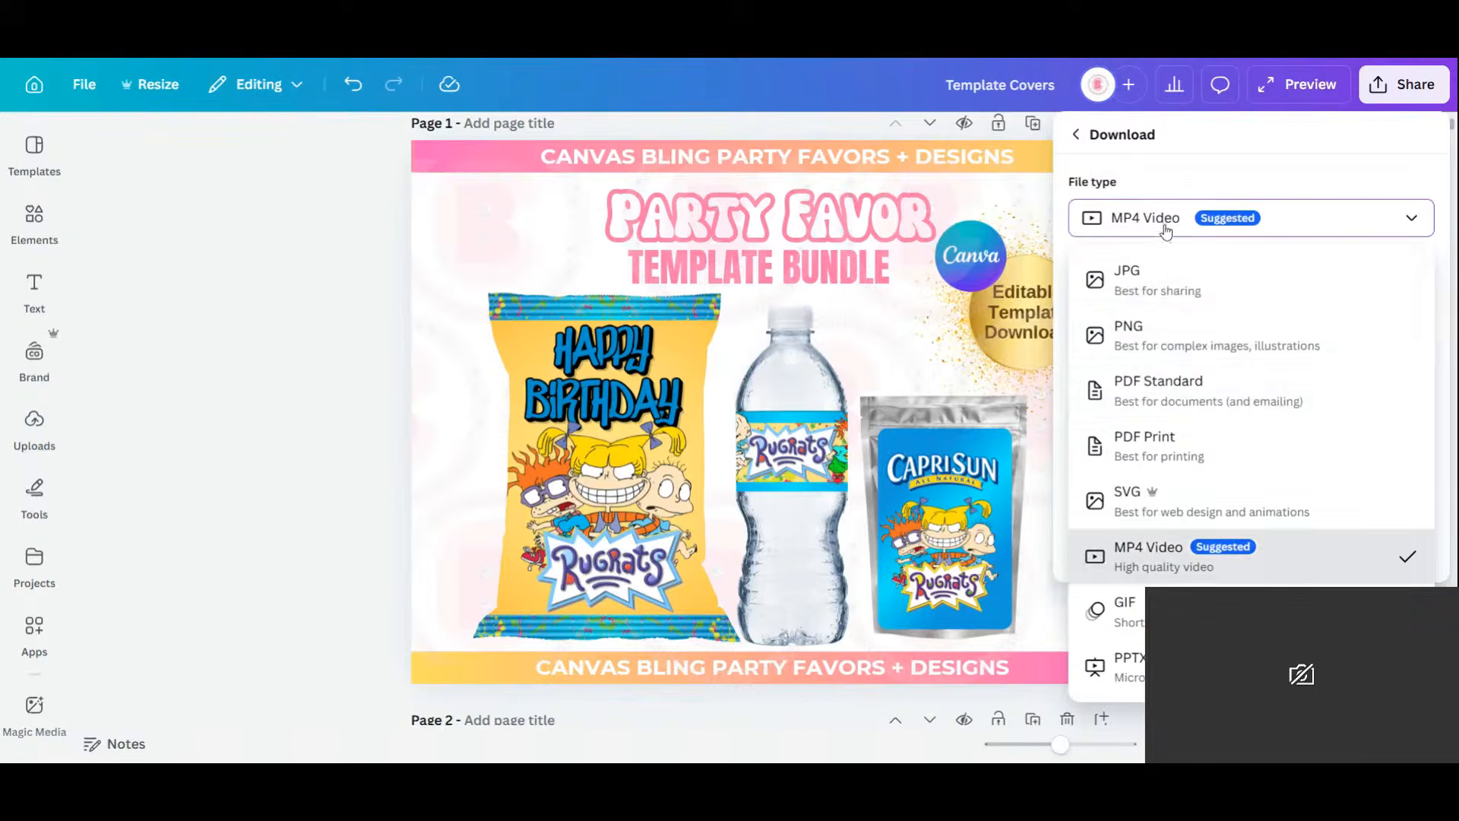
pyautogui.click(1178, 357)
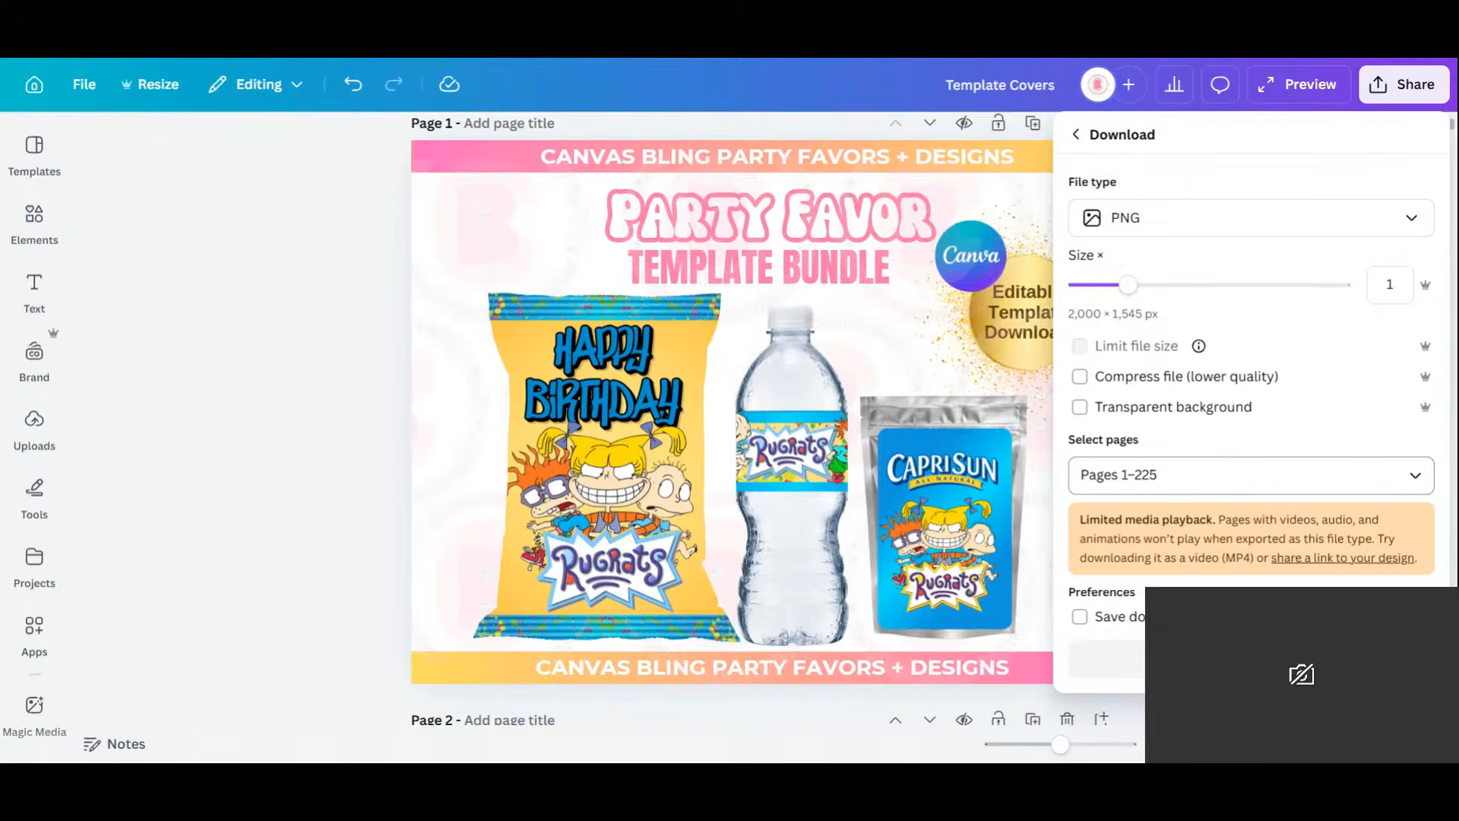
pyautogui.click(1216, 474)
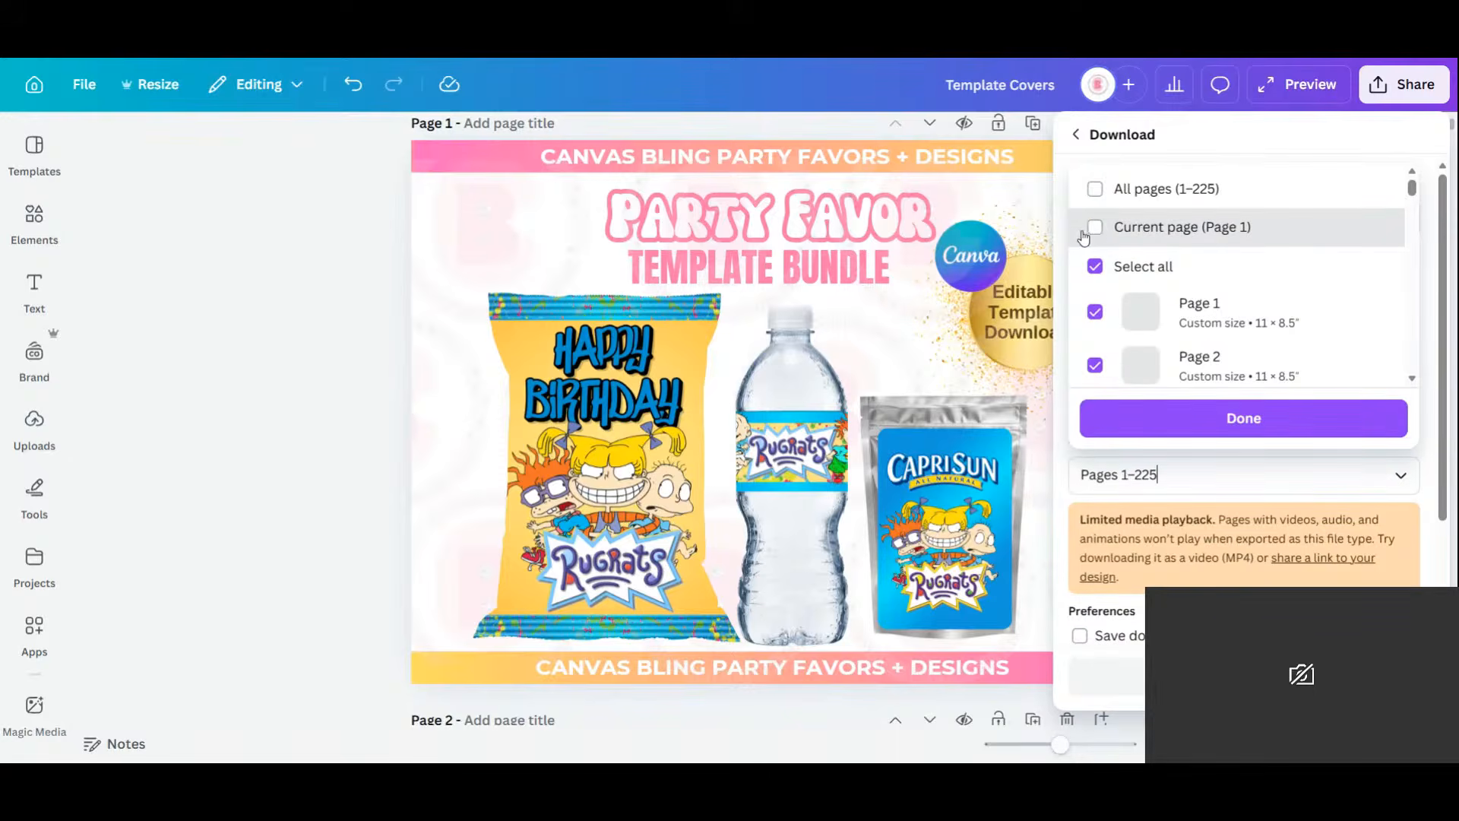
pyautogui.click(1095, 229)
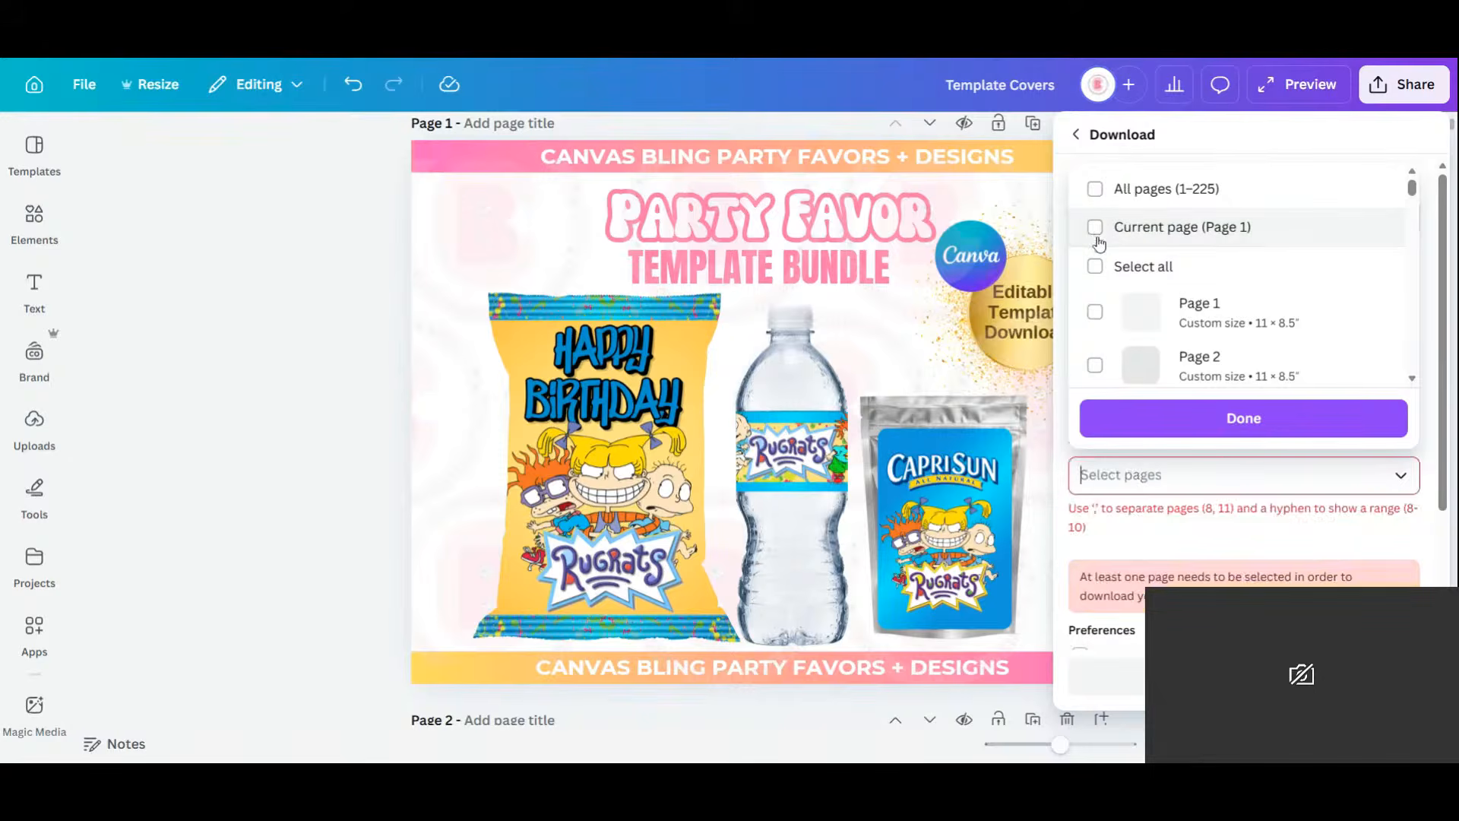
pyautogui.click(1096, 230)
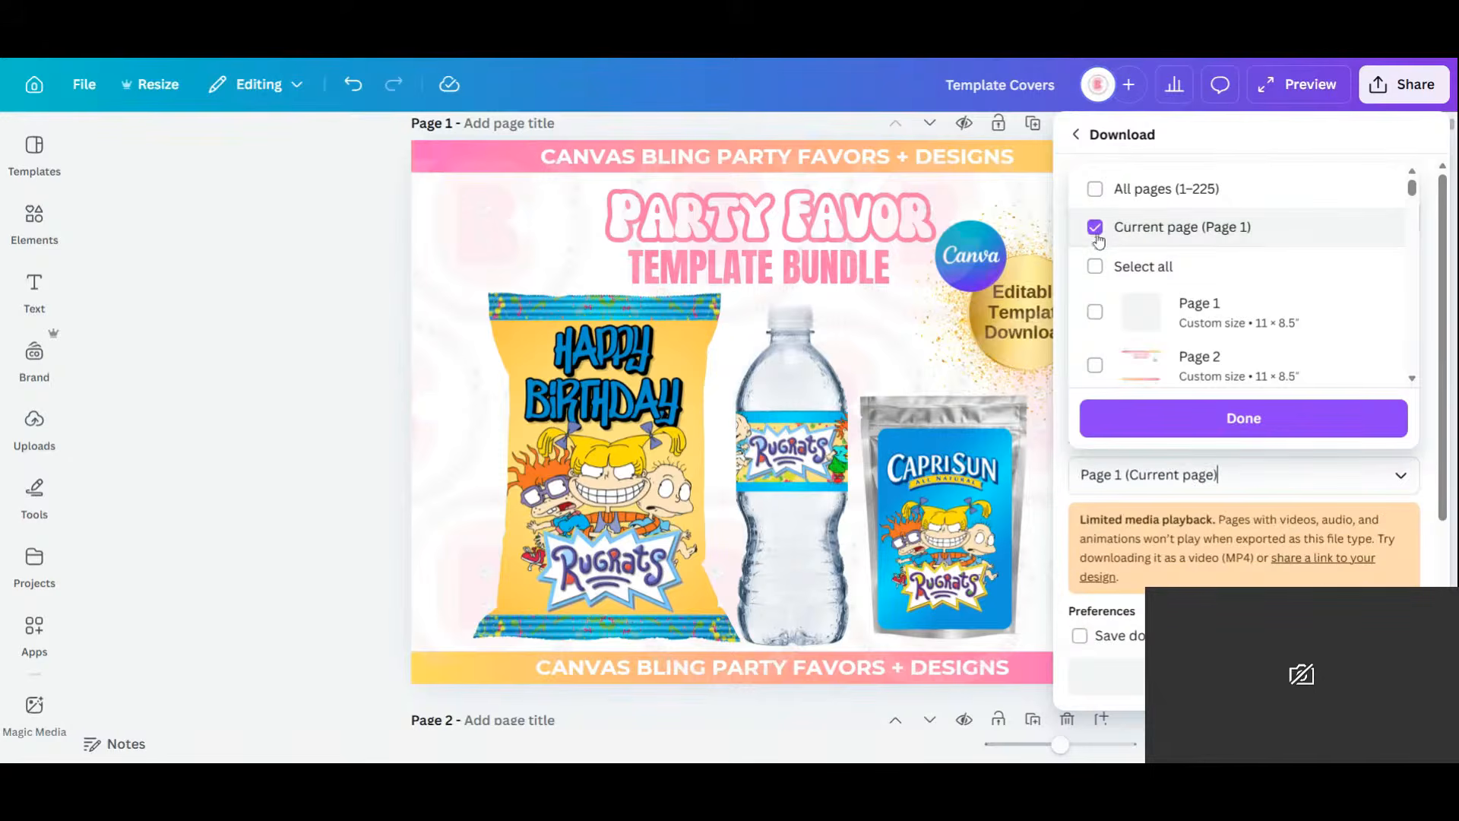
pyautogui.click(1244, 418)
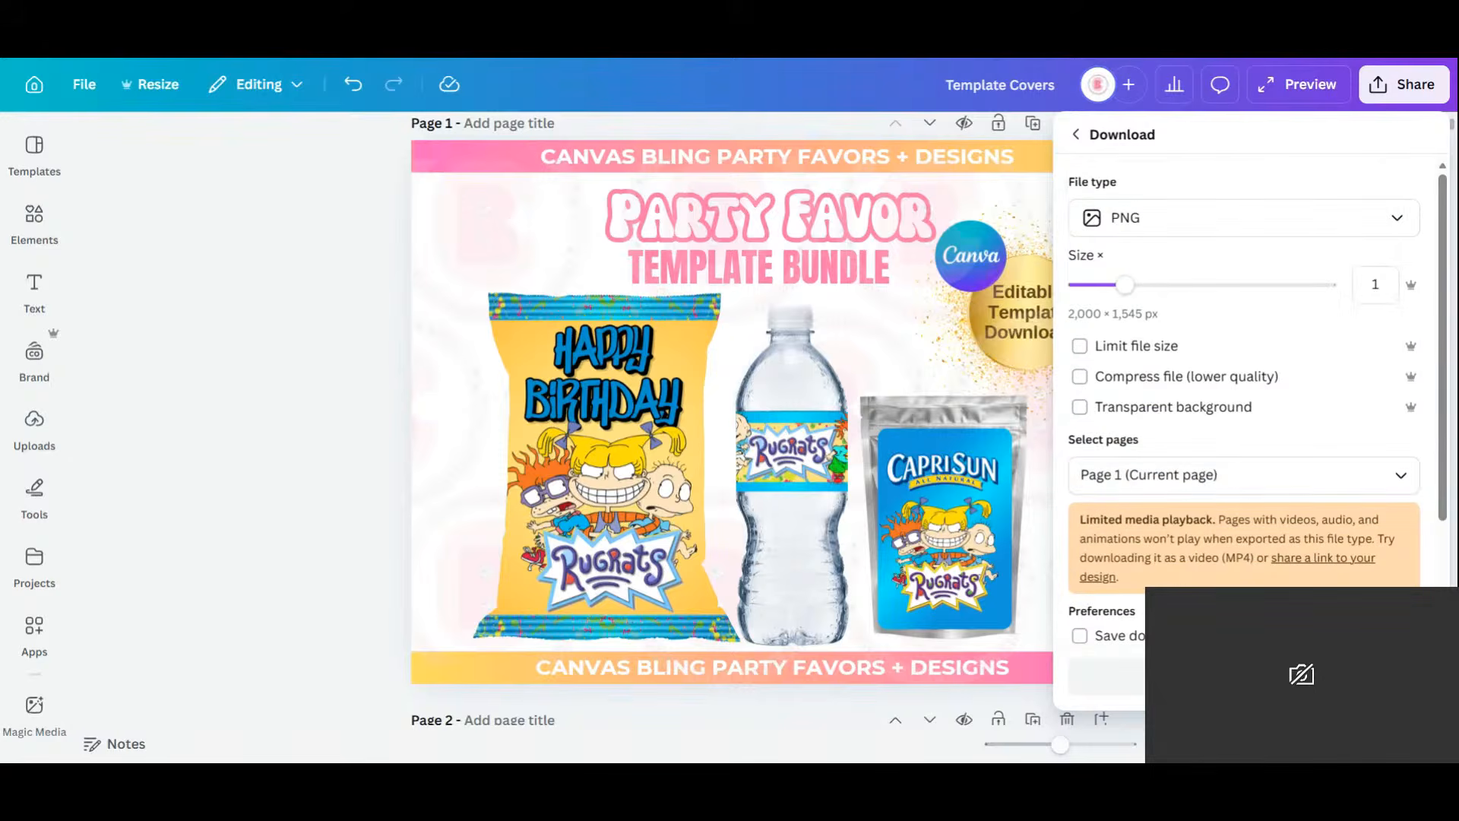
pyautogui.click(1108, 659)
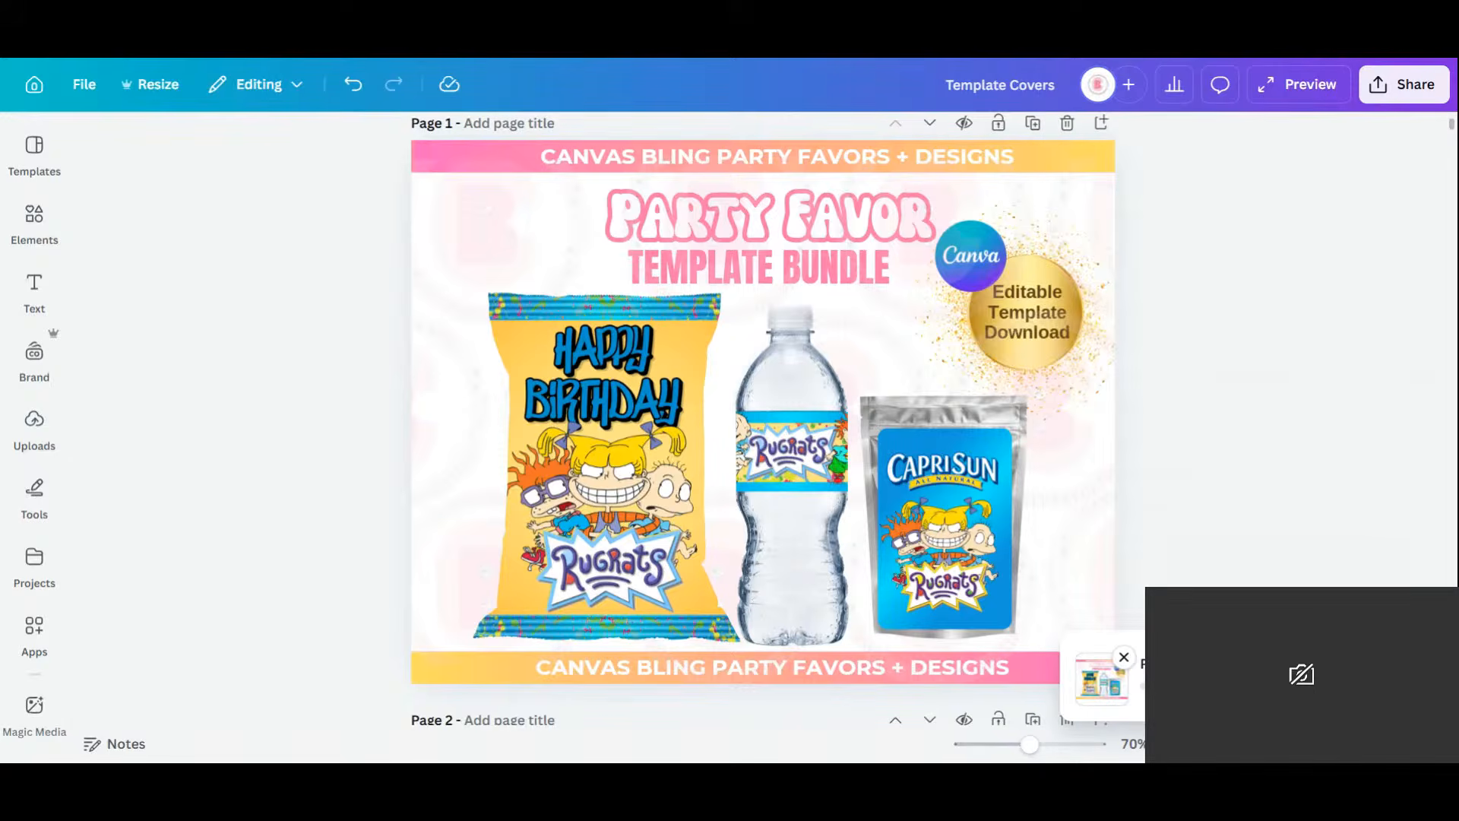